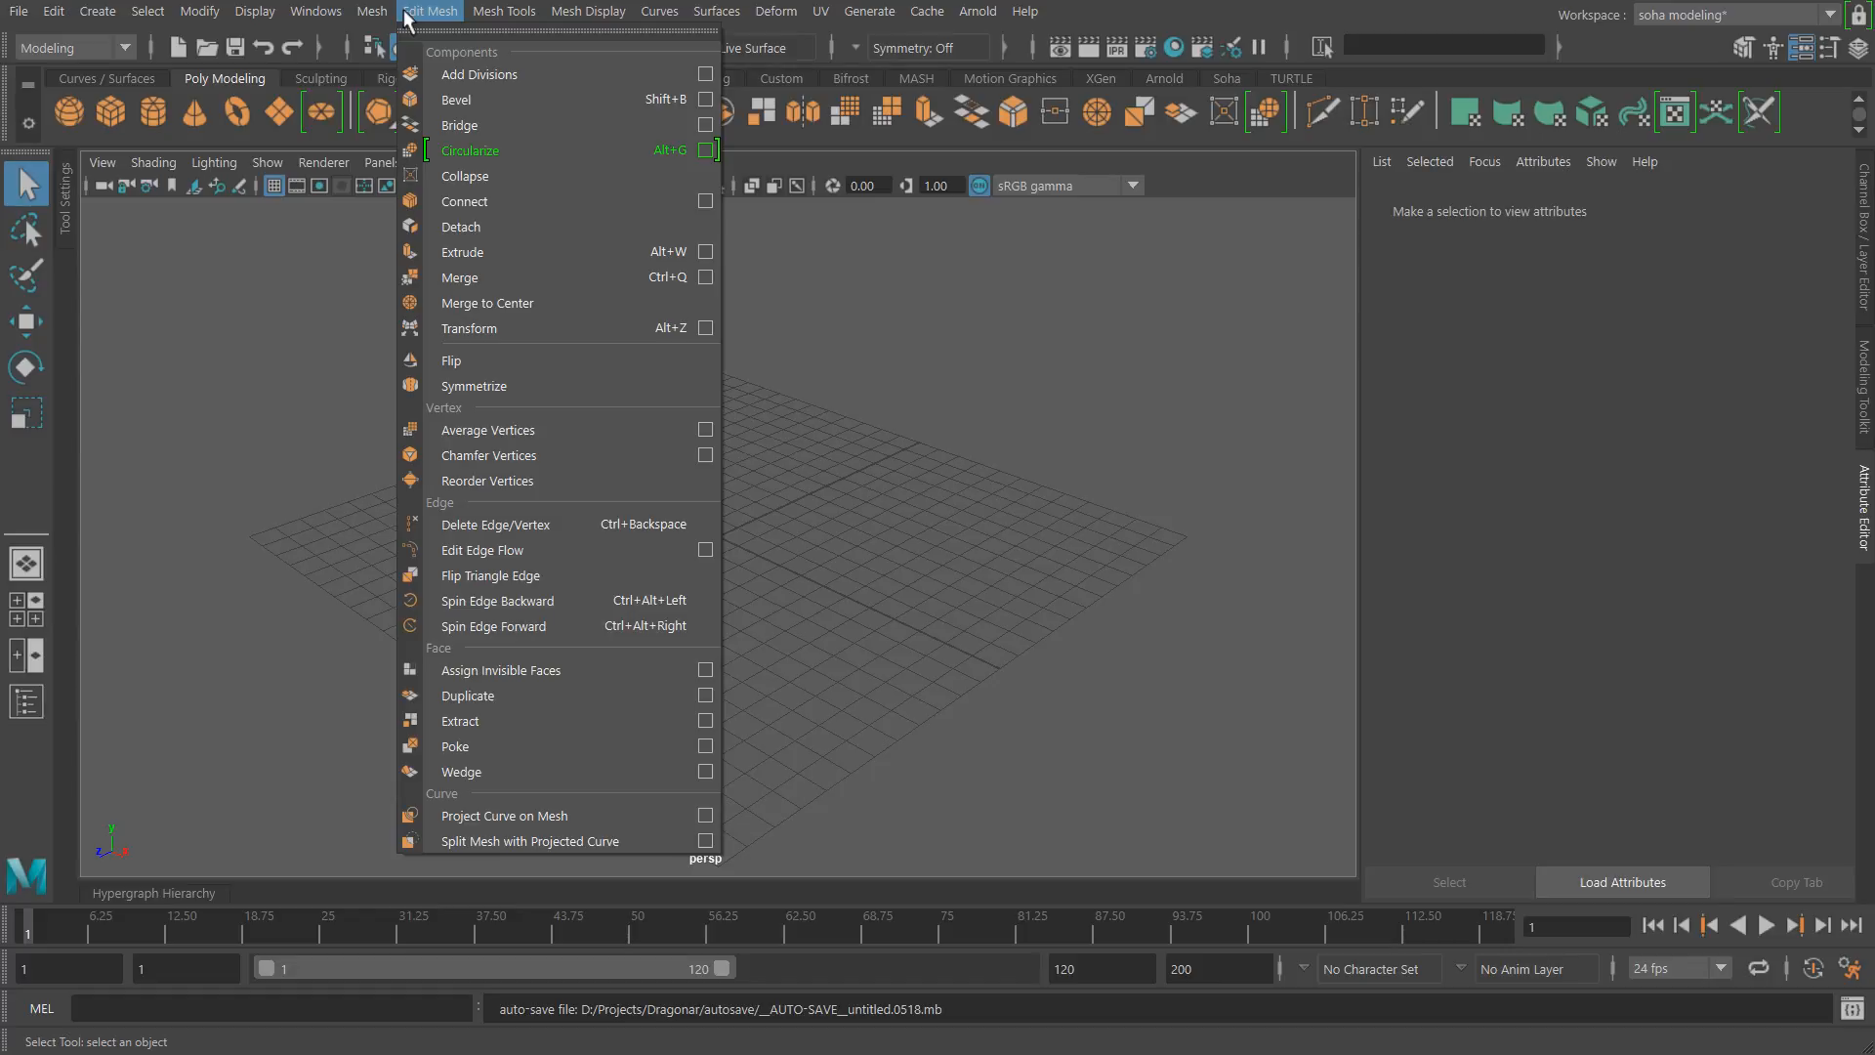
Step: Create a new project named TaekwonV in D:/Projects with the default folder locations
{"action": "left_click", "coordinate": [825, 389]}
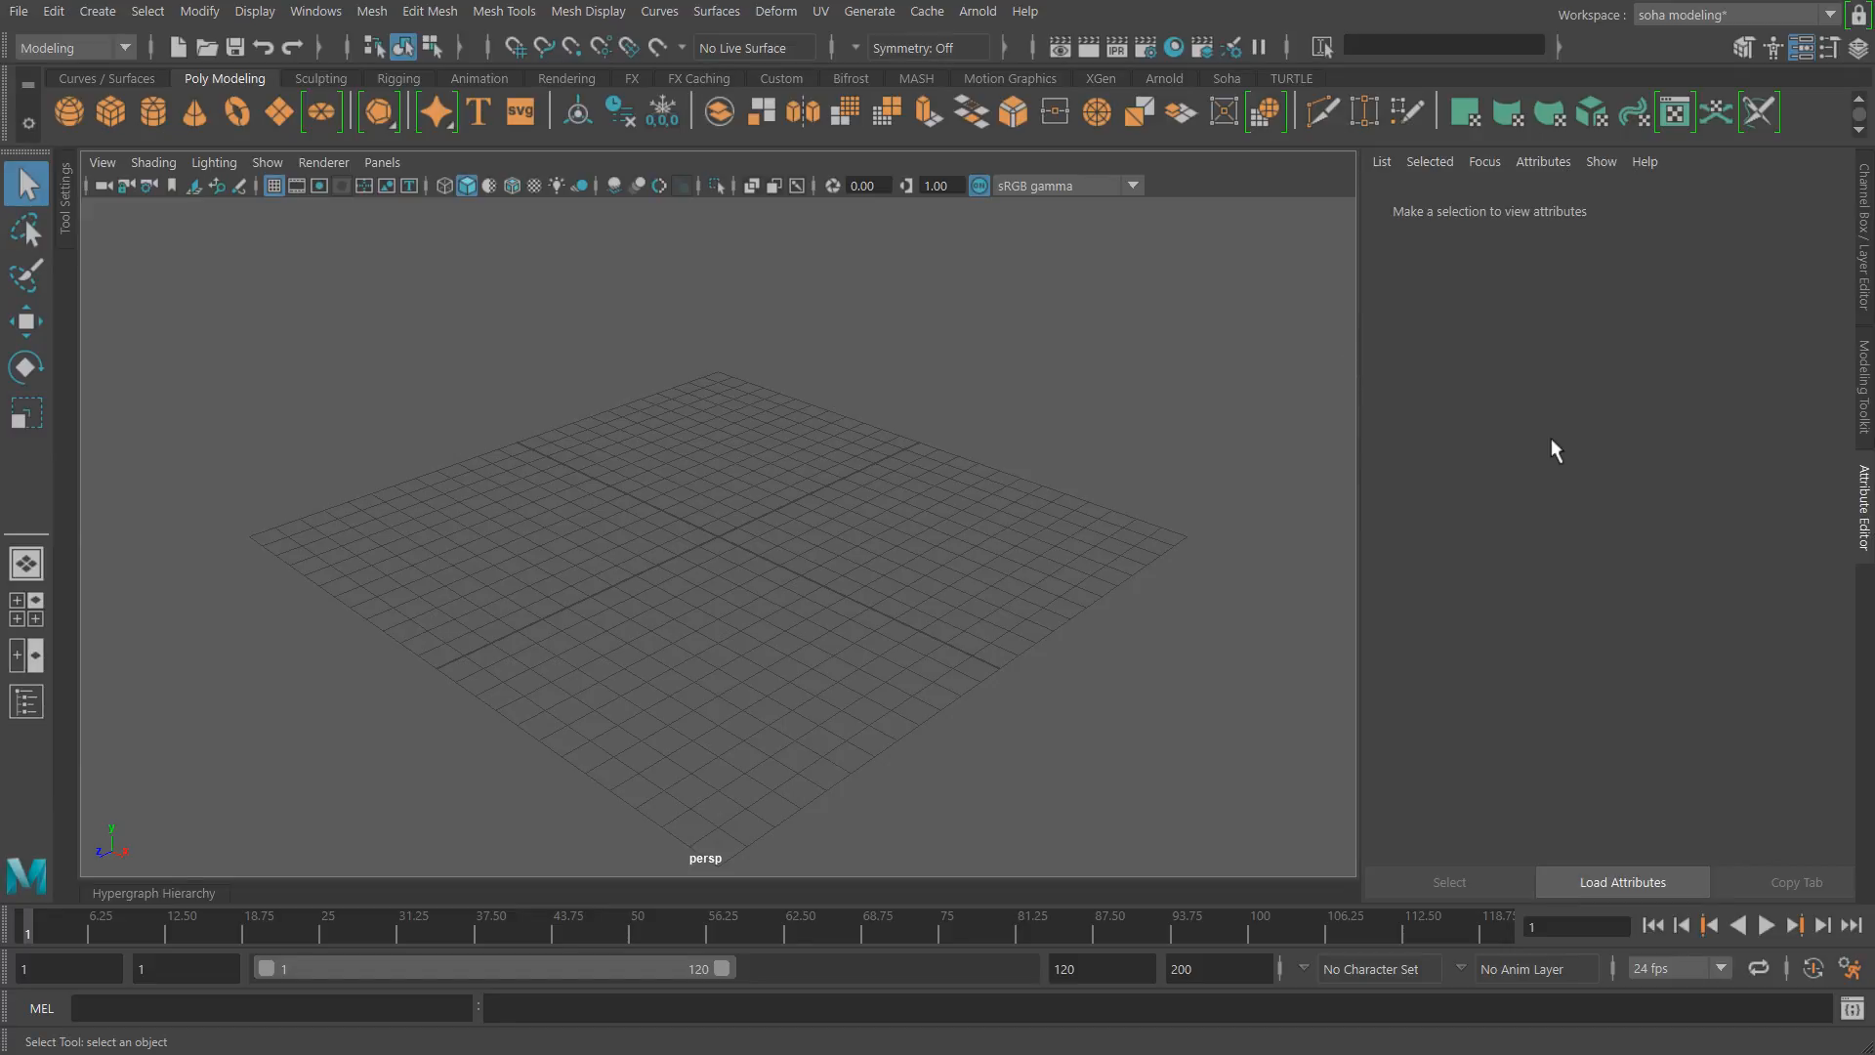
{"action": "left_click", "coordinate": [19, 11]}
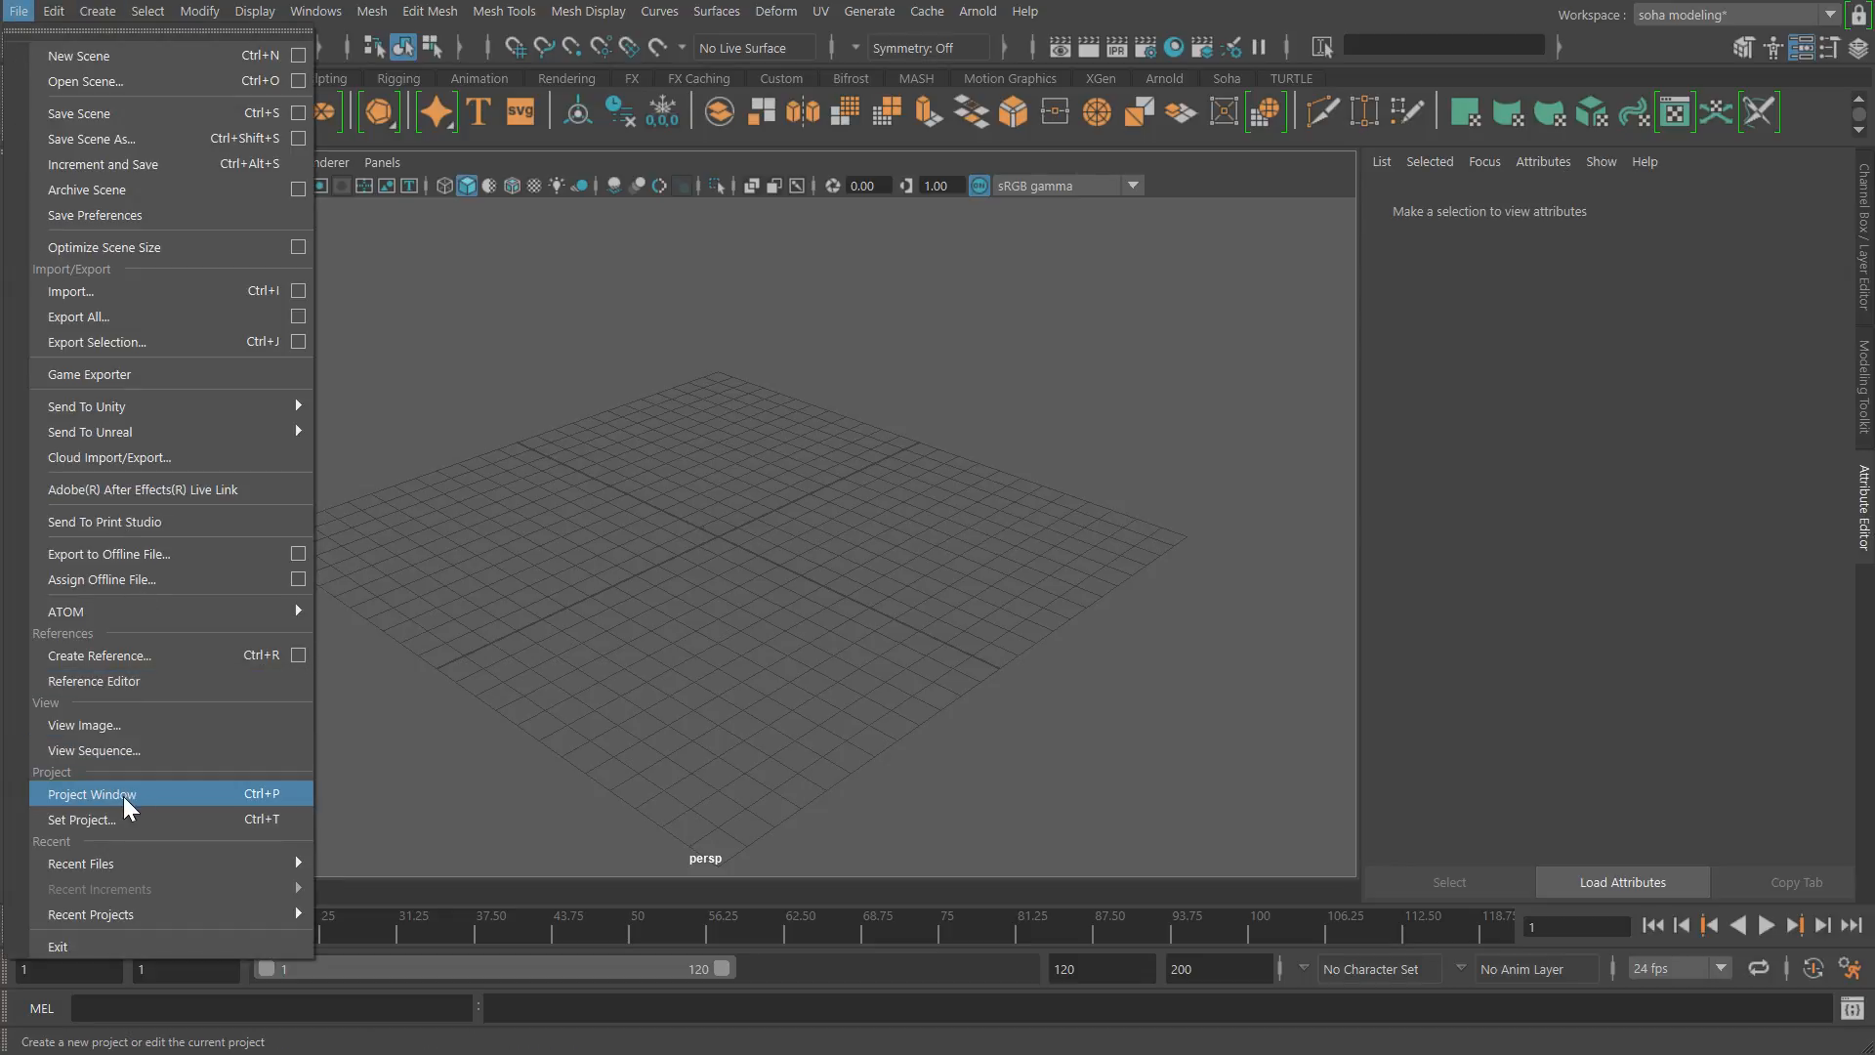
{"action": "left_click", "coordinate": [123, 795]}
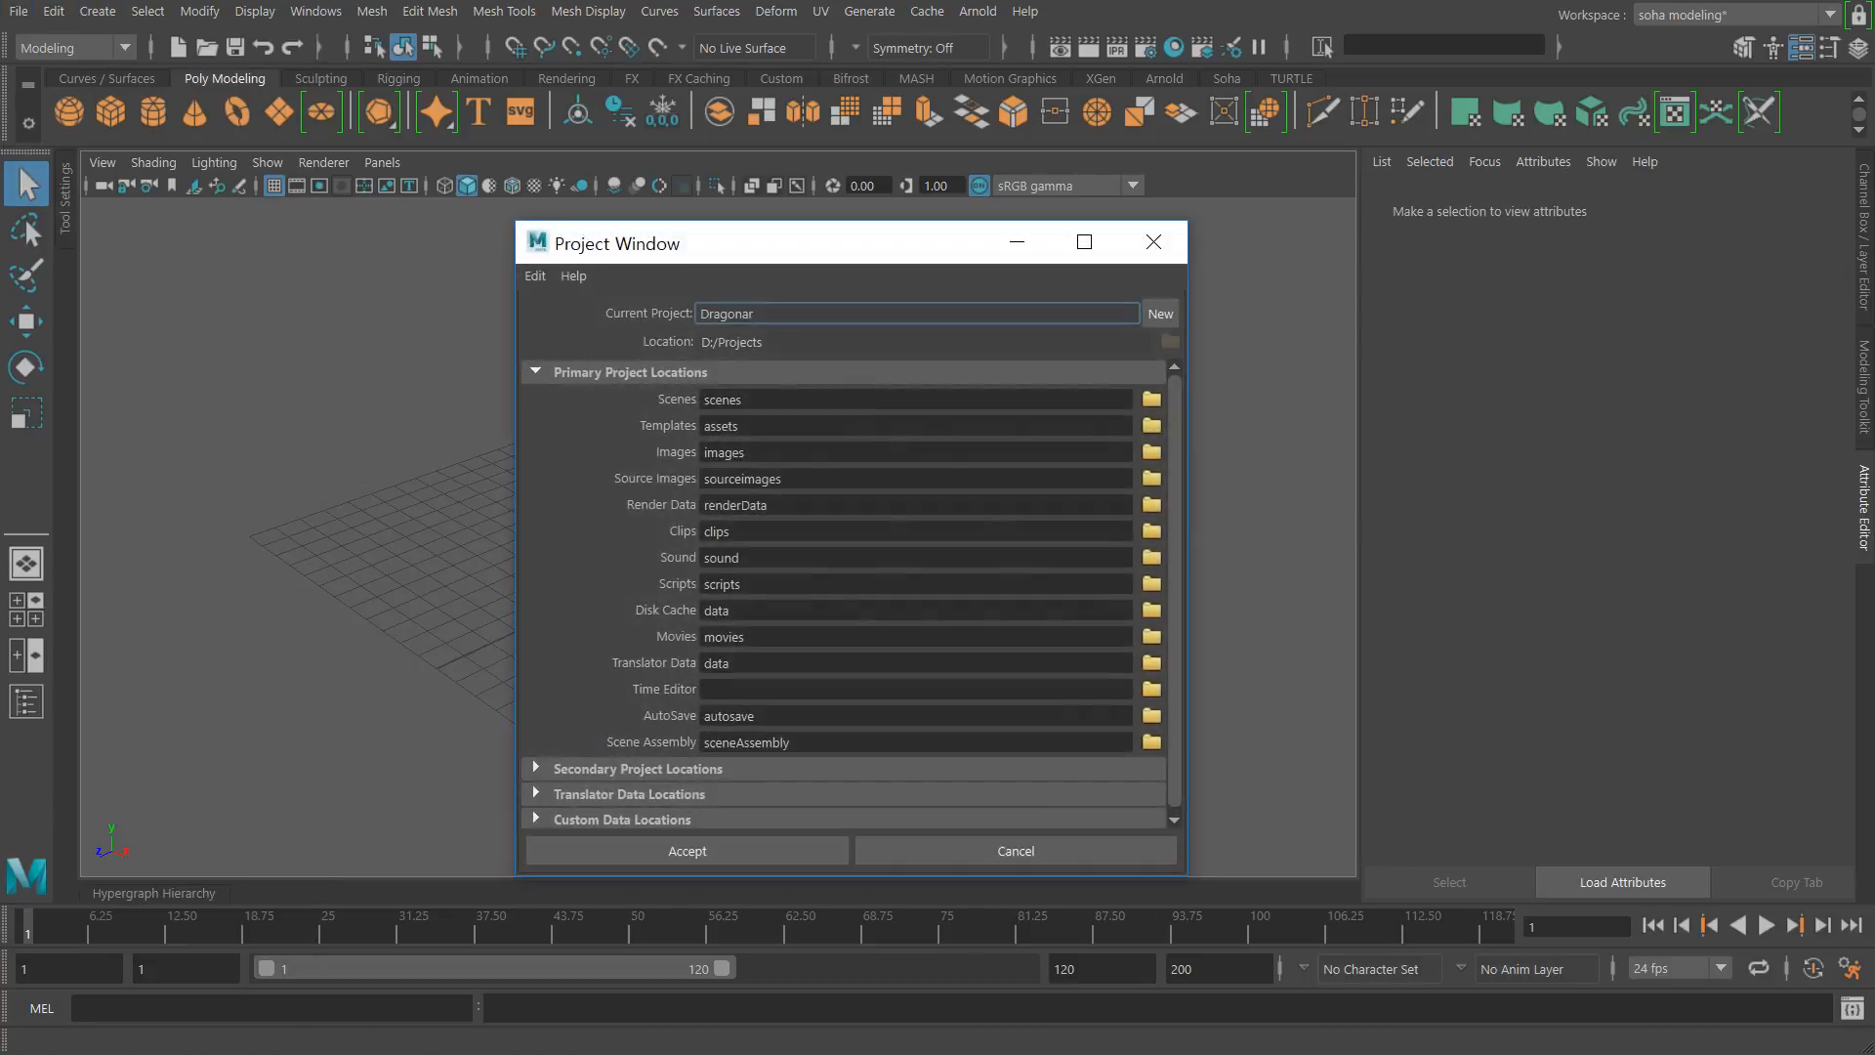
{"action": "left_click", "coordinate": [1158, 314]}
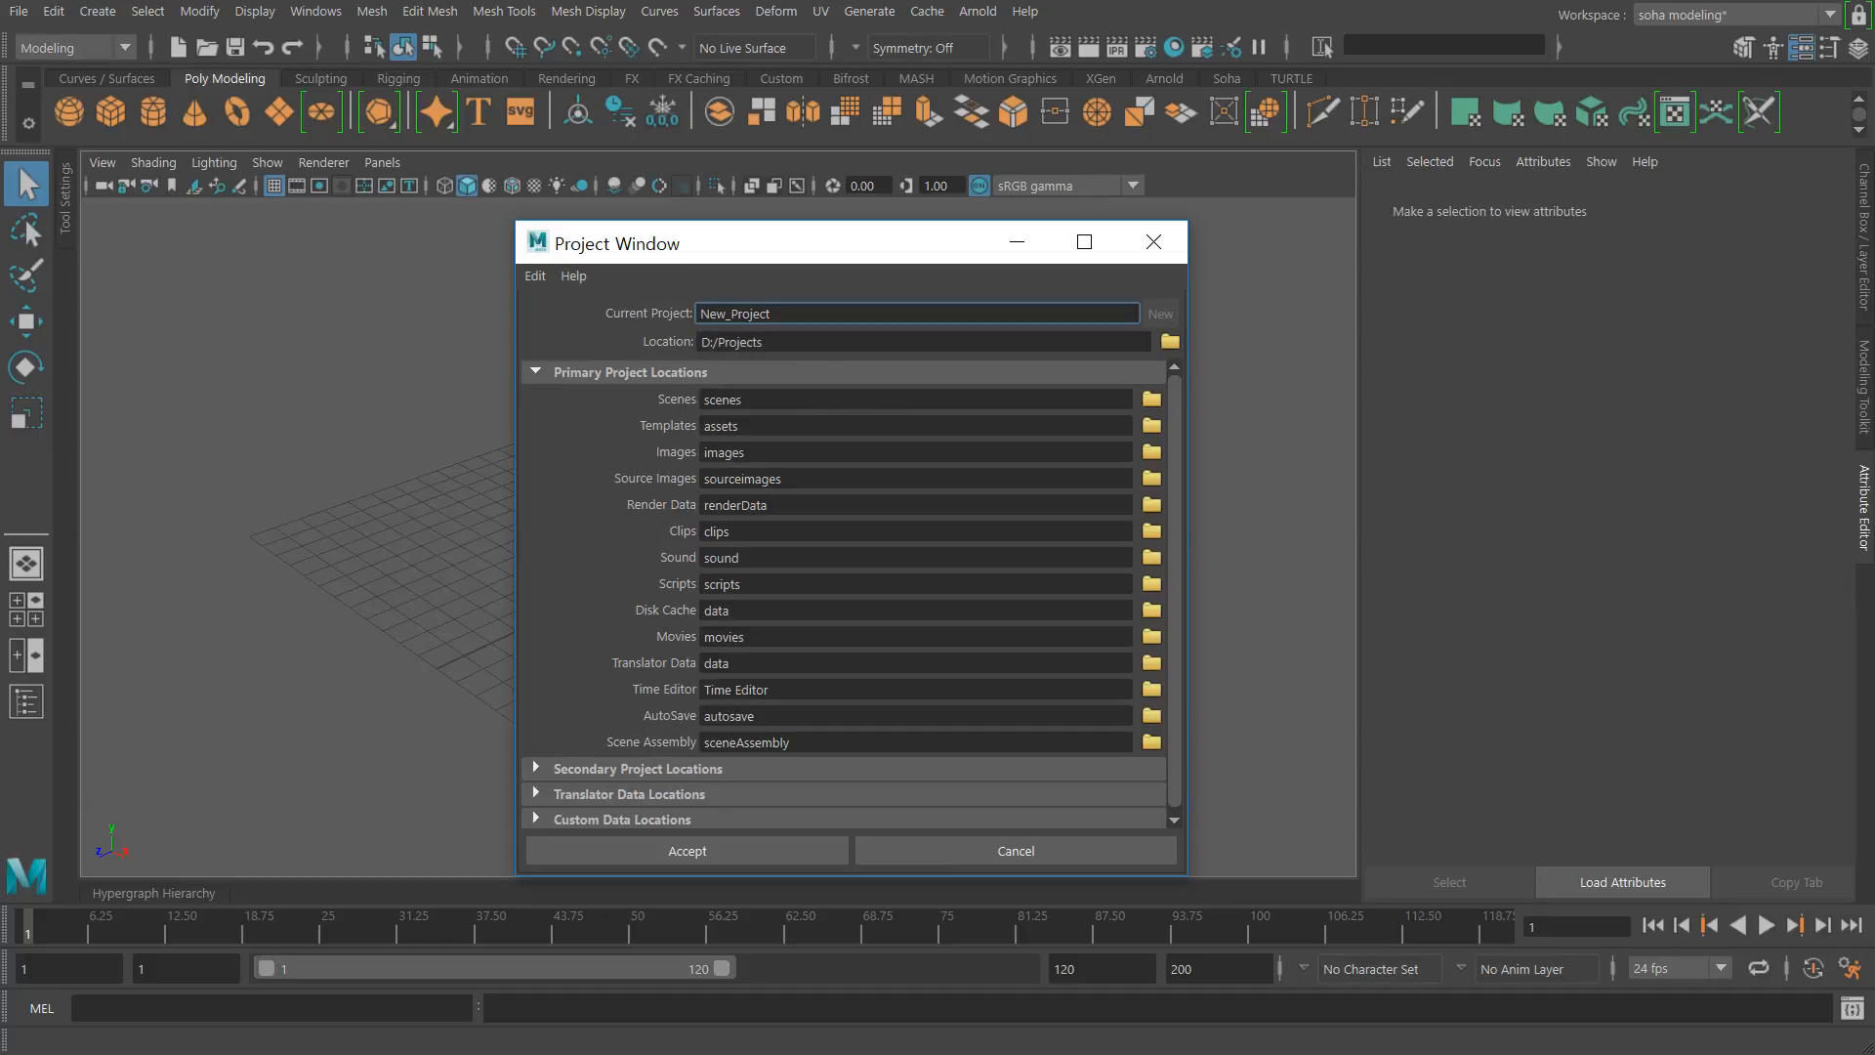
{"action": "type", "text": "Te"}
{"action": "type", "text": "ekwon"}
{"action": "type", "text": "V"}
{"action": "left_click", "coordinate": [754, 857]}
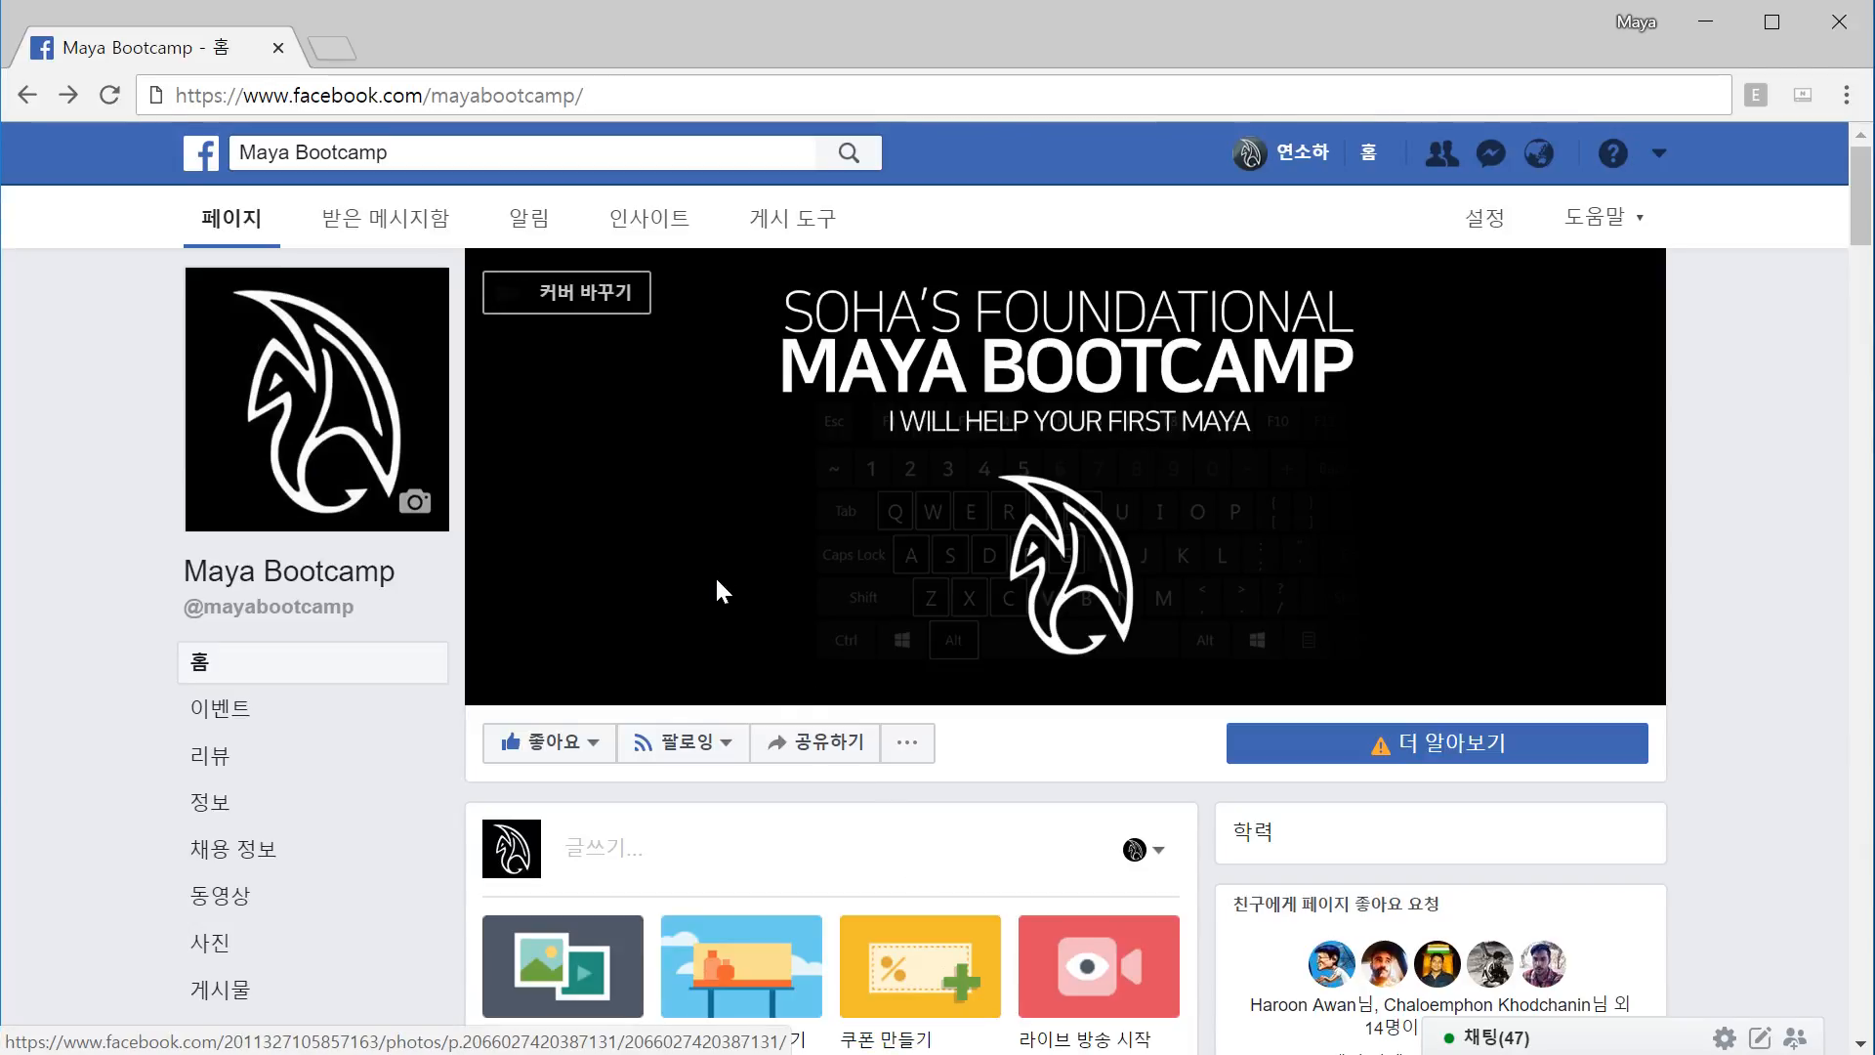
Step: In the browser, find the Robot Taekwon V head blueprint post on the Maya Bootcamp Facebook page and open its front-view image
{"action": "scroll", "coordinate": [718, 586], "scroll_direction": "down", "scroll_amount": 10}
{"action": "scroll", "coordinate": [724, 571], "scroll_direction": "down", "scroll_amount": 15}
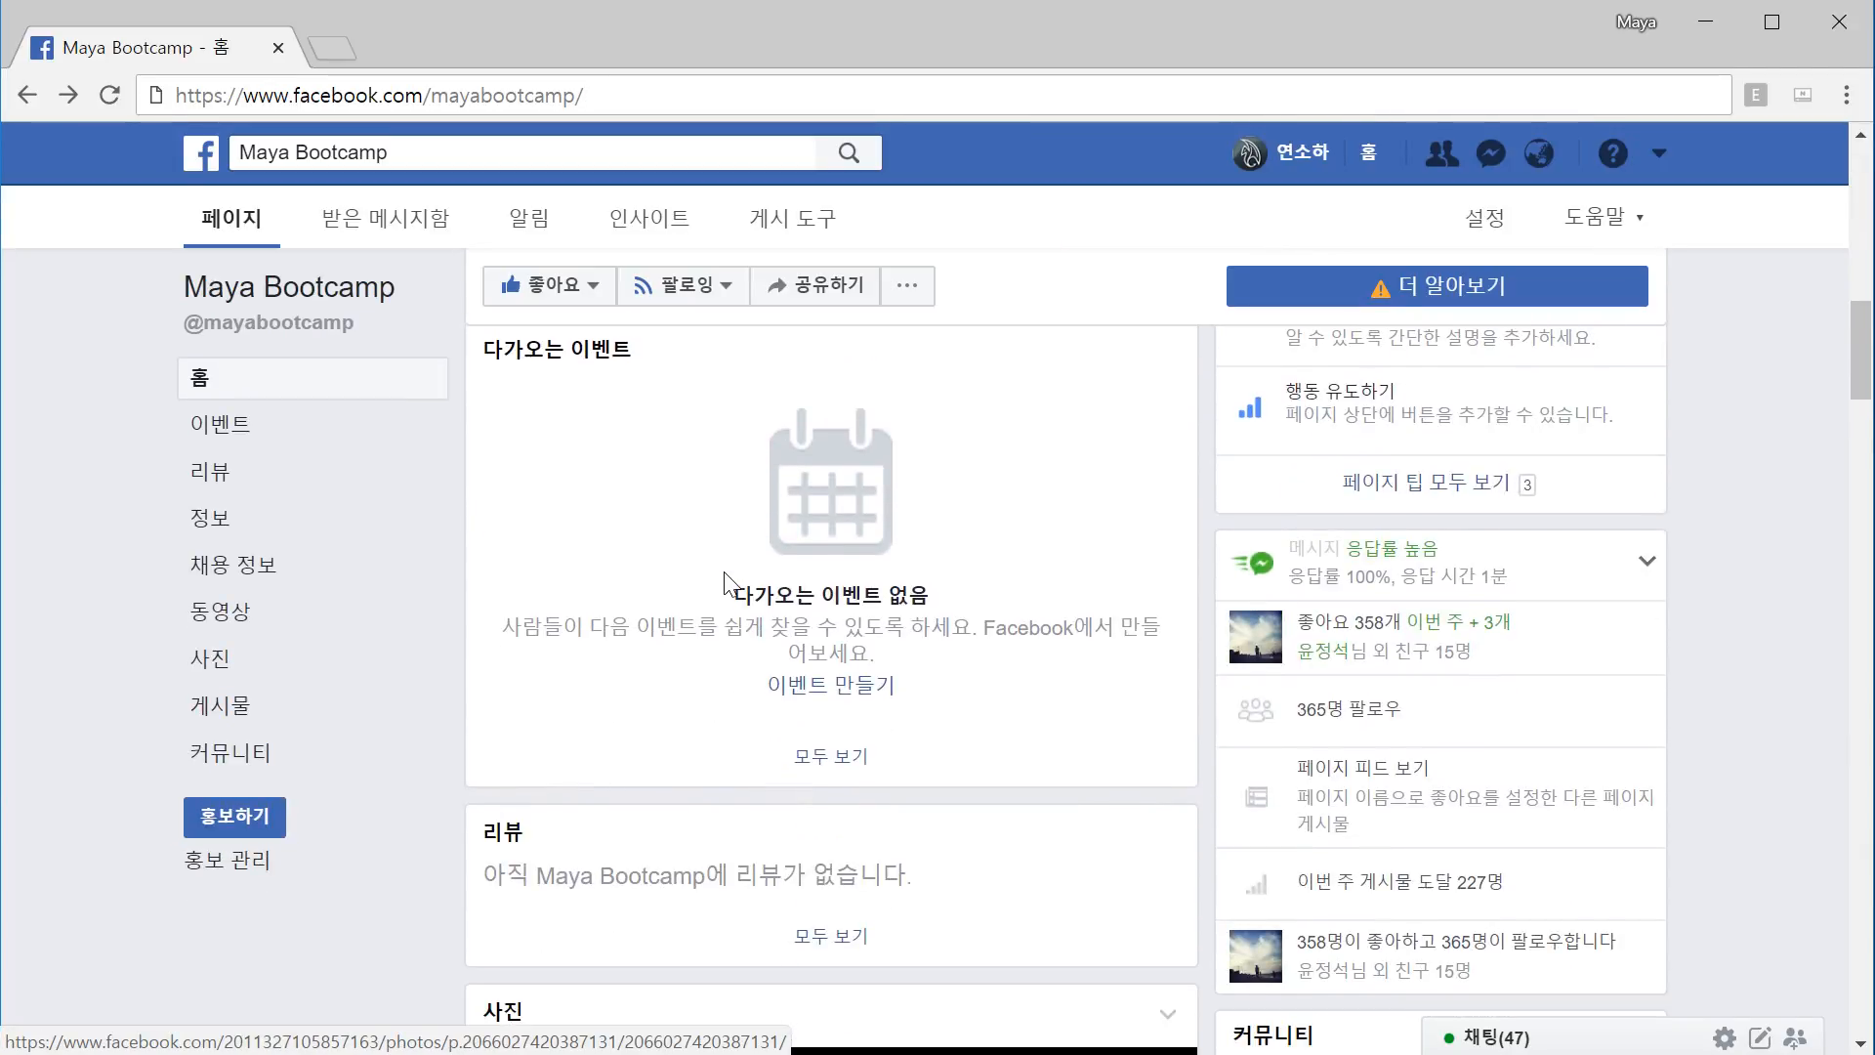
{"action": "scroll", "coordinate": [725, 579], "scroll_direction": "down", "scroll_amount": 12}
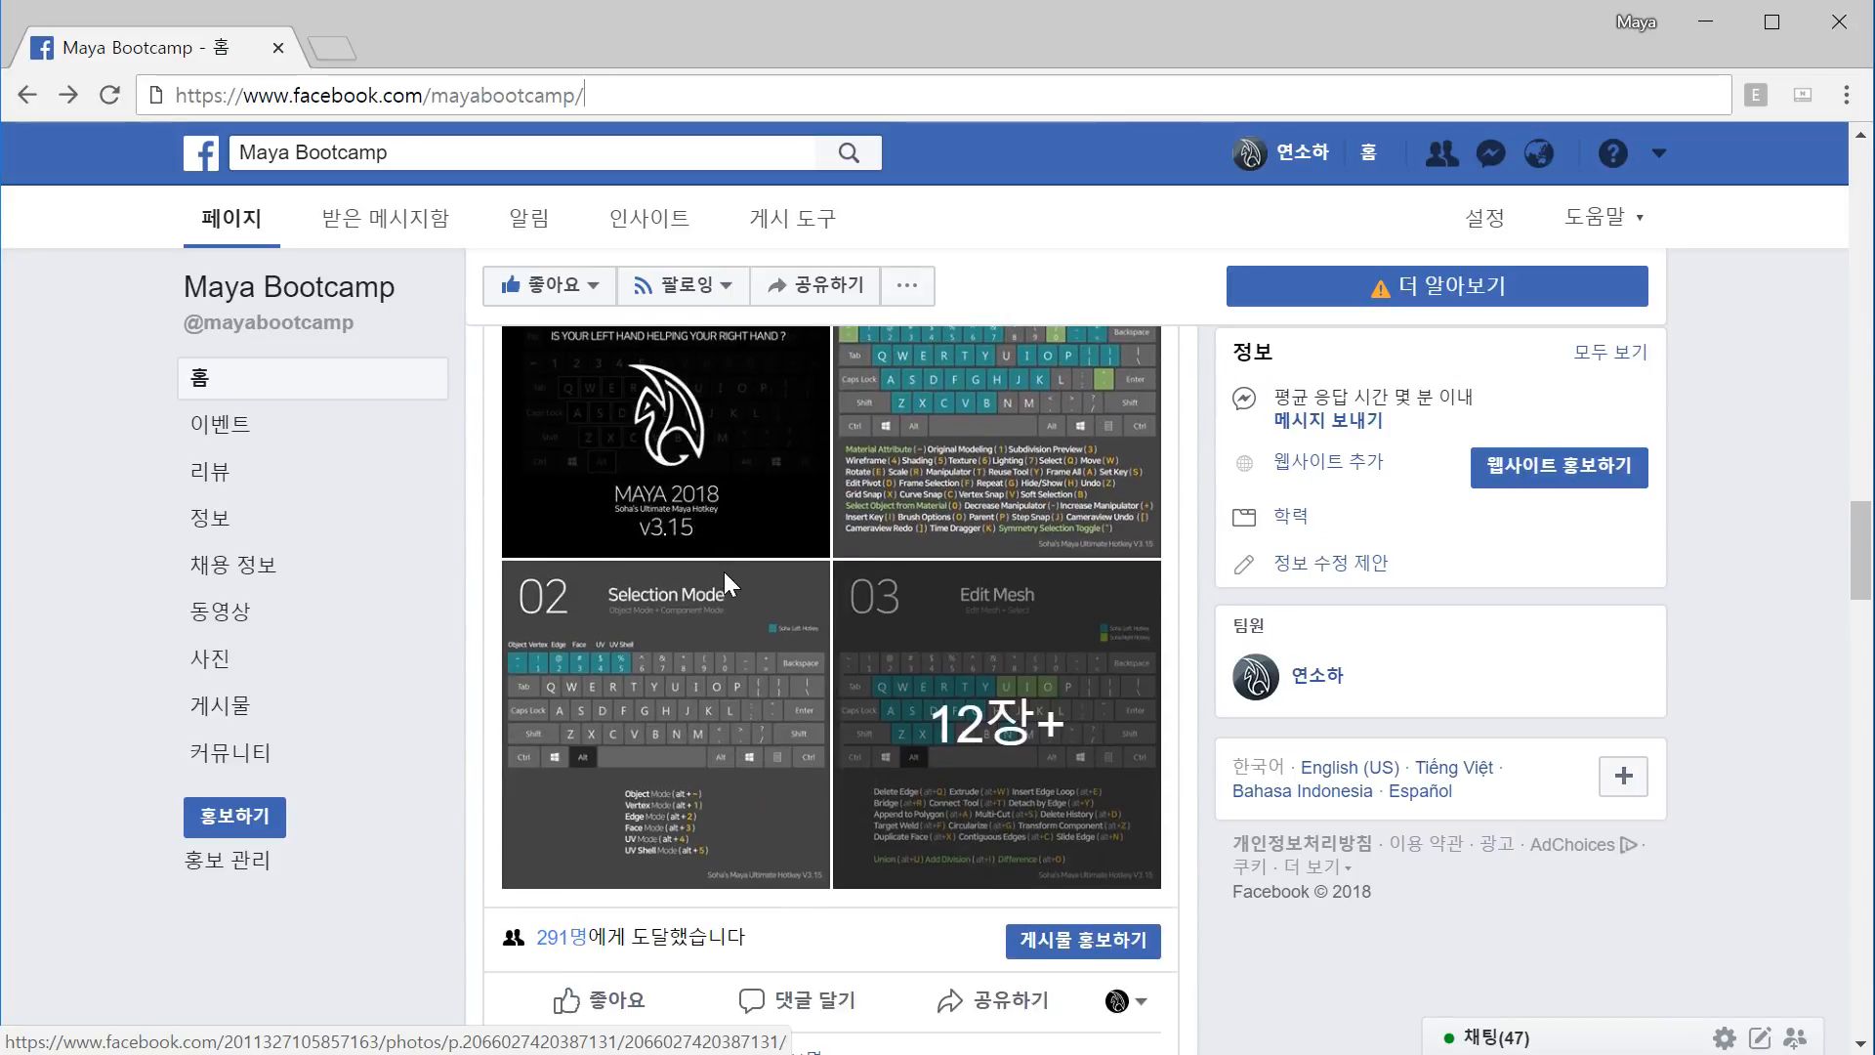
{"action": "scroll", "coordinate": [726, 584], "scroll_direction": "down", "scroll_amount": 14}
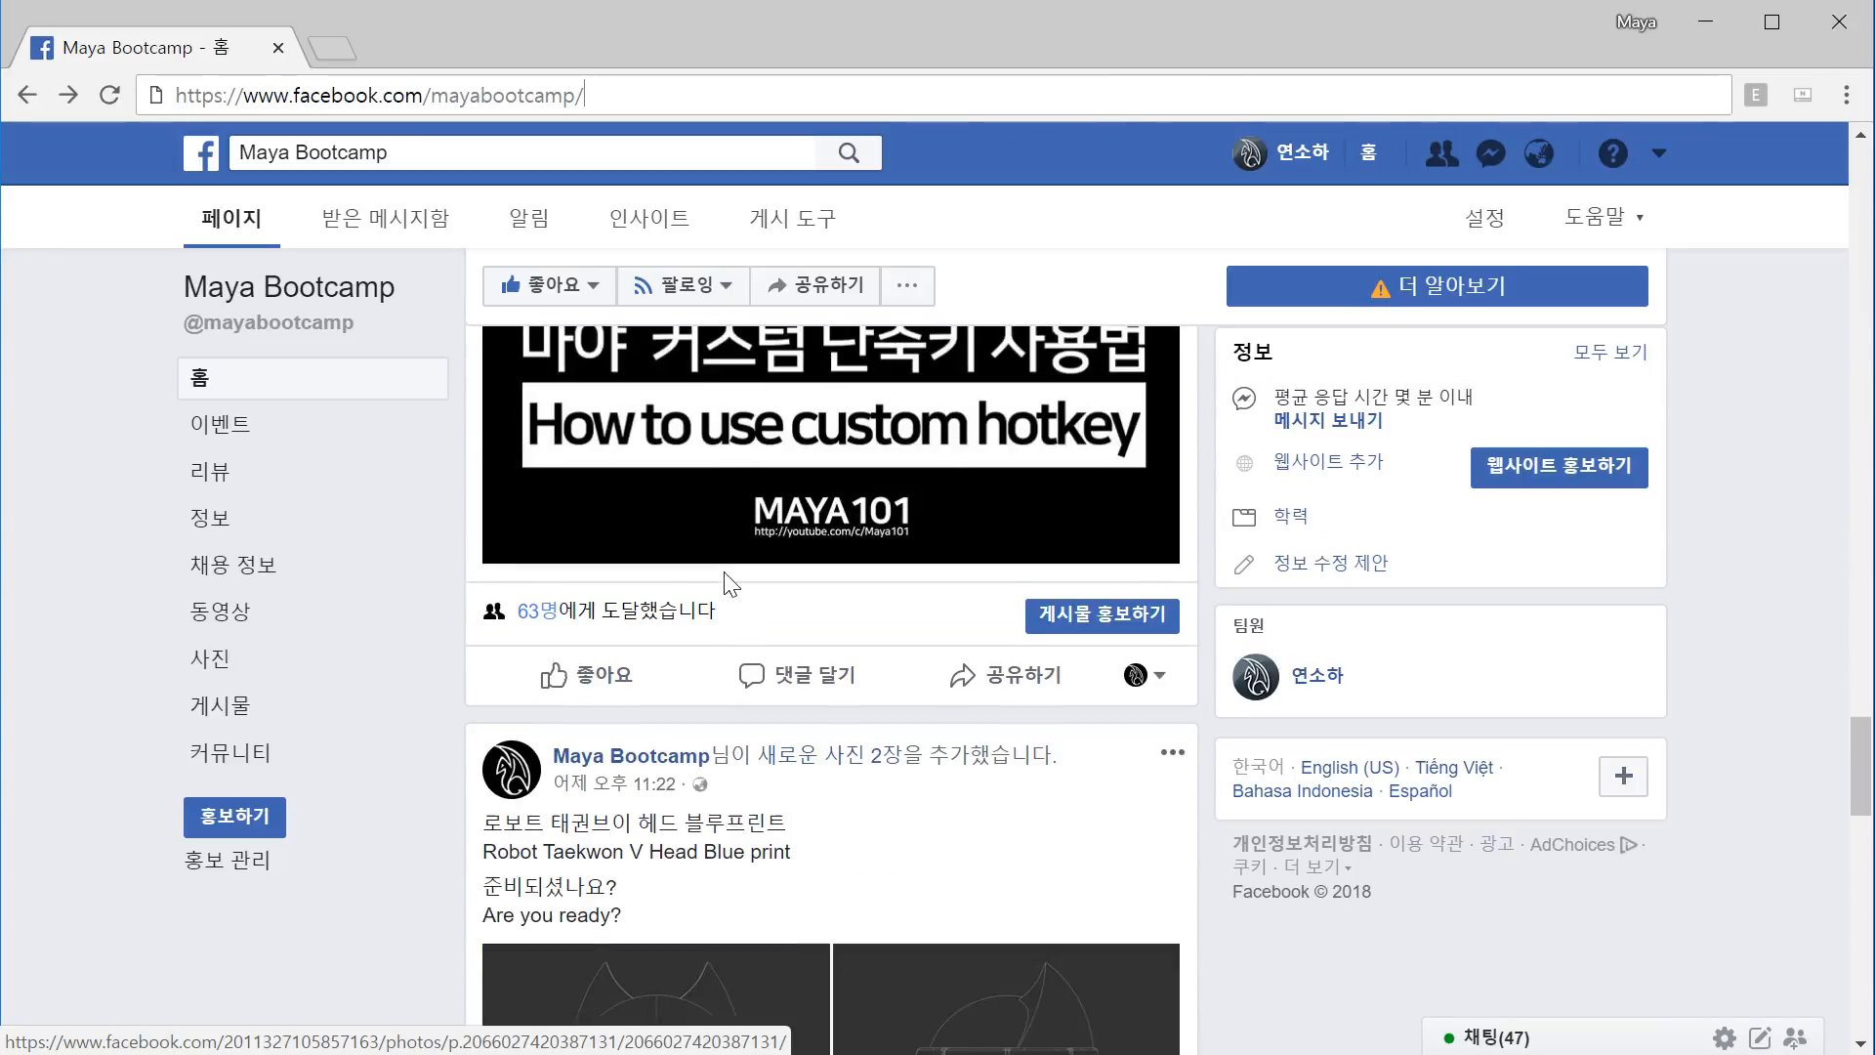
{"action": "scroll", "coordinate": [722, 568], "scroll_direction": "up", "scroll_amount": 4}
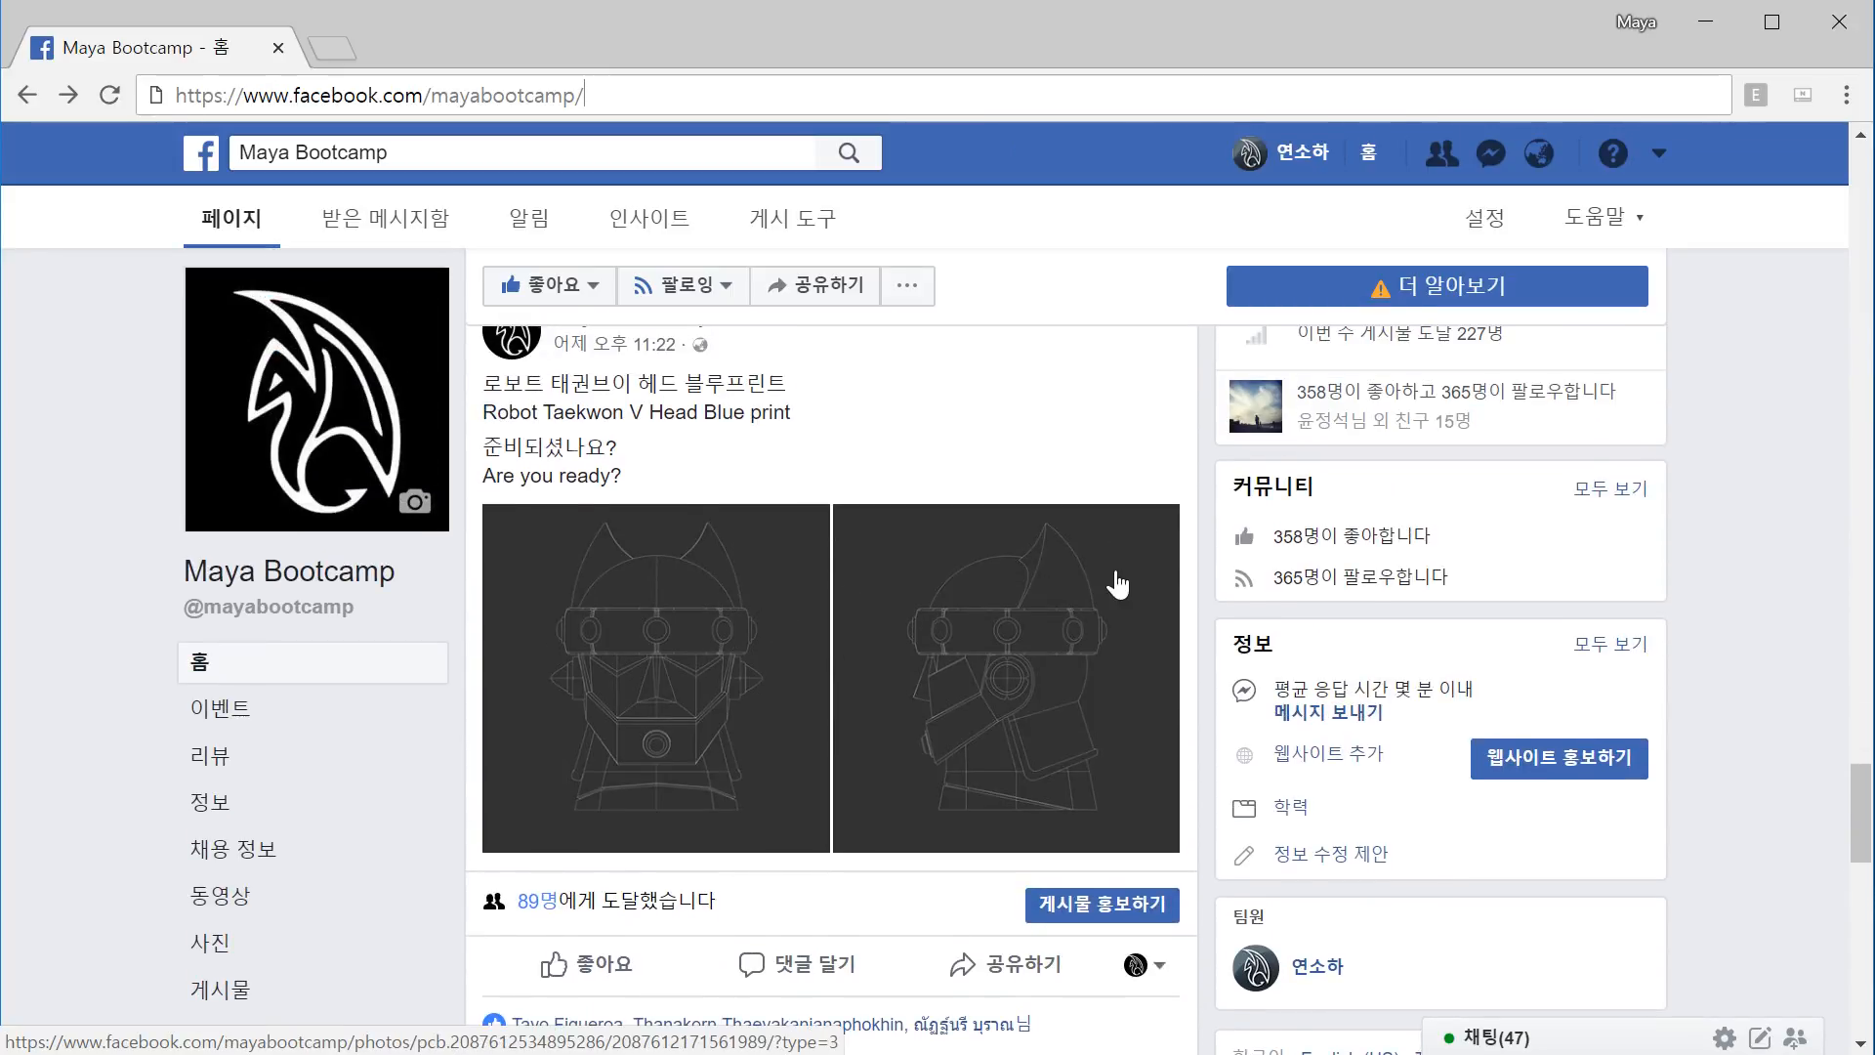
{"action": "left_click", "coordinate": [673, 701]}
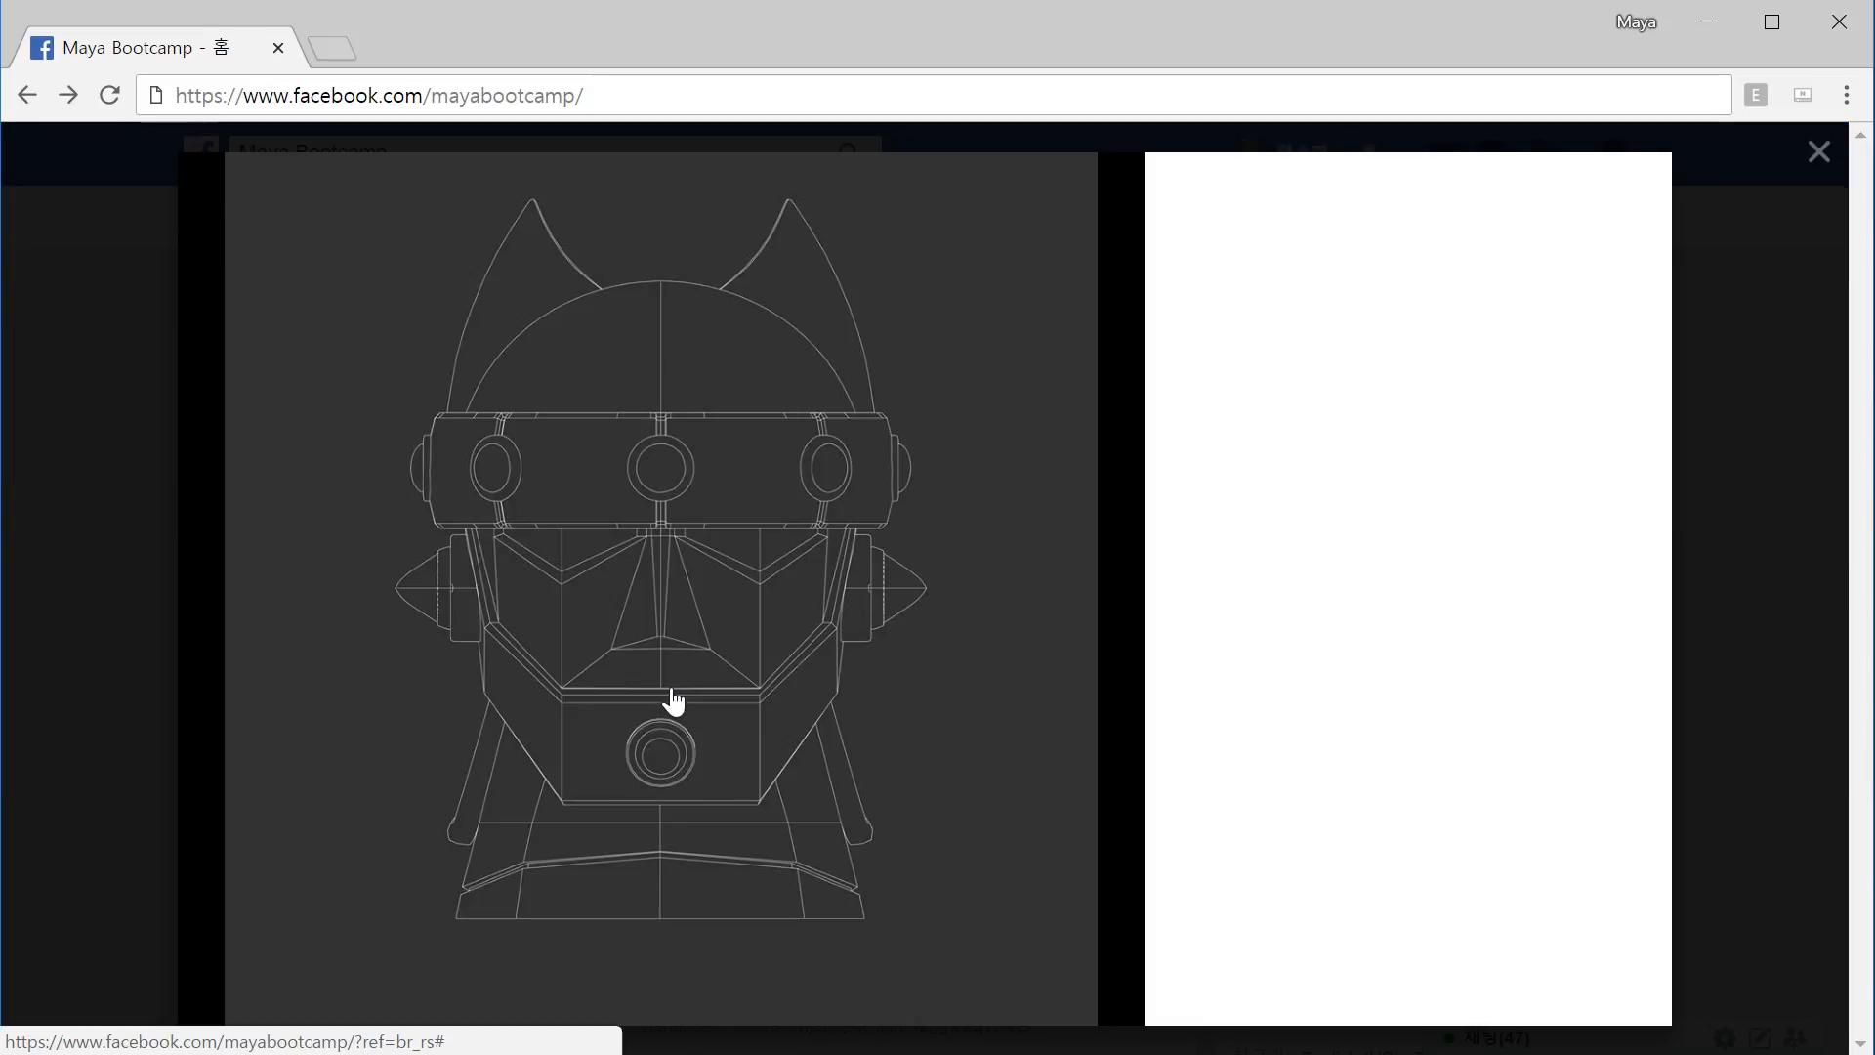
Step: Save the front-view blueprint image to the Pictures folder as tk_front in JPEG format
{"action": "right_click", "coordinate": [738, 590]}
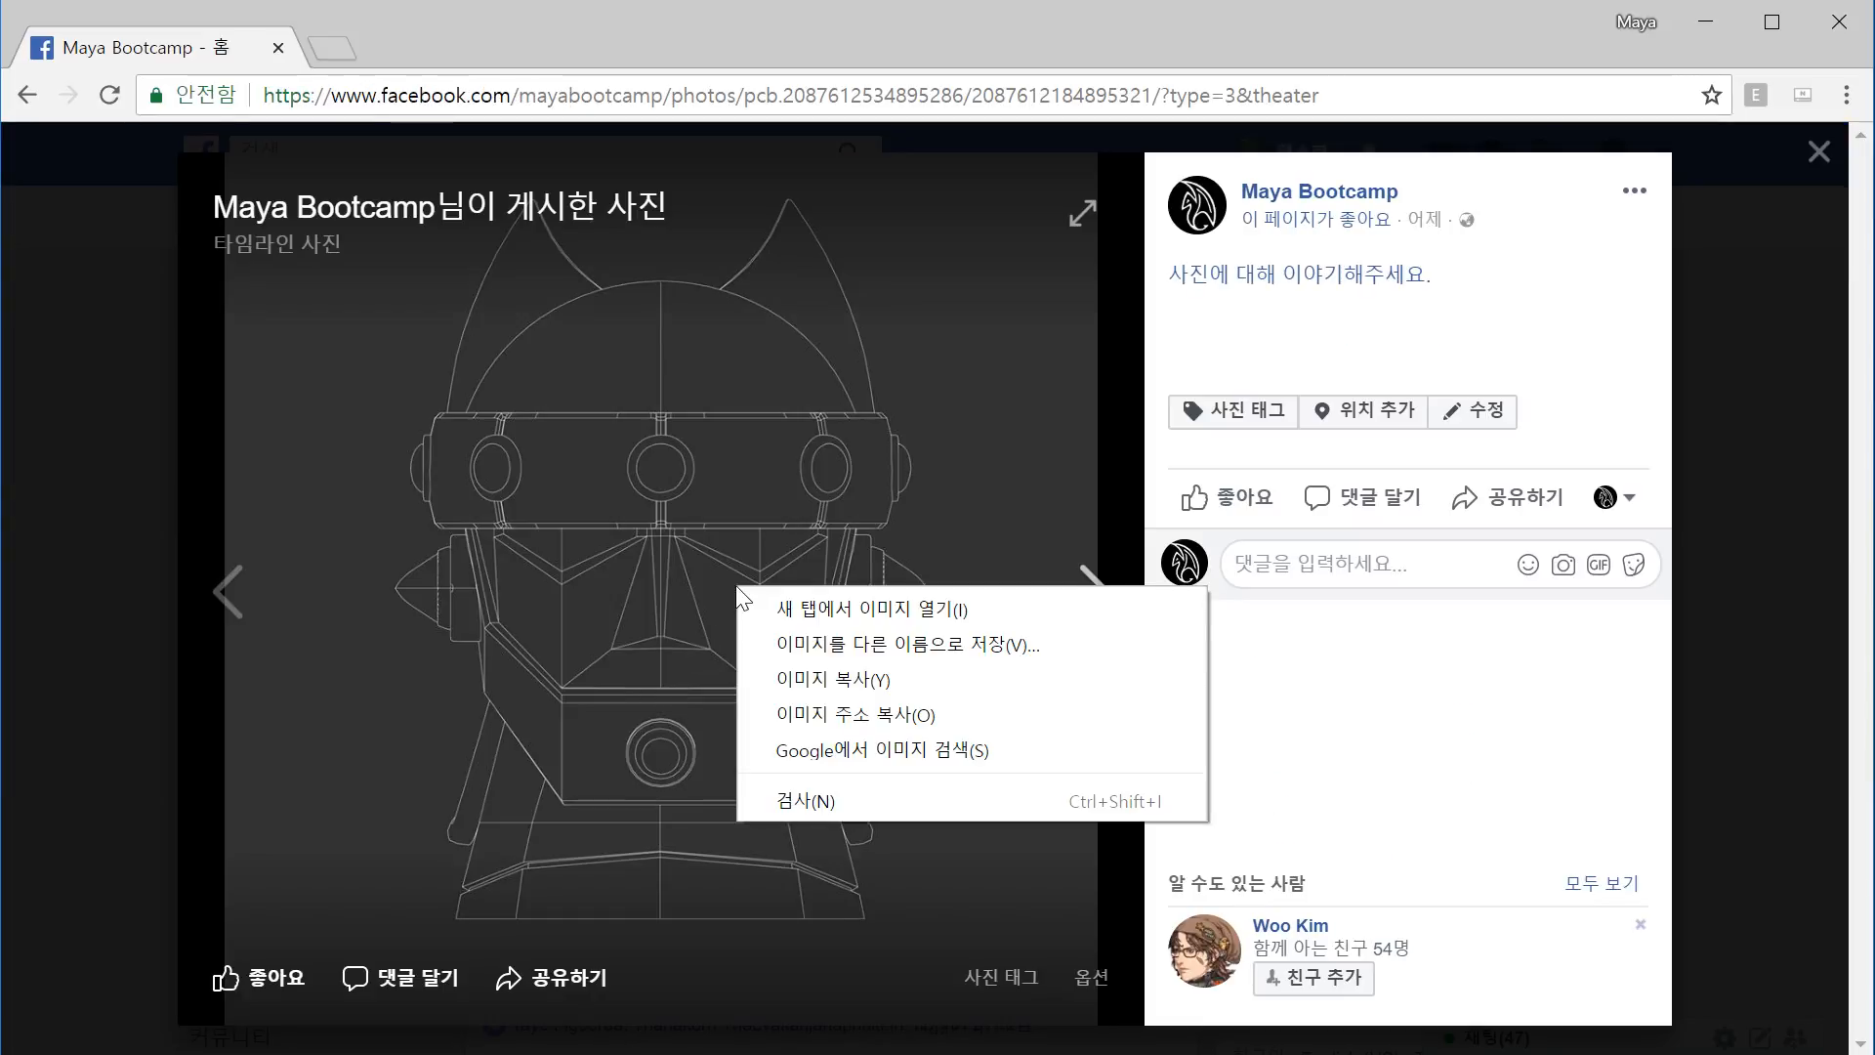
{"action": "left_click", "coordinate": [861, 645]}
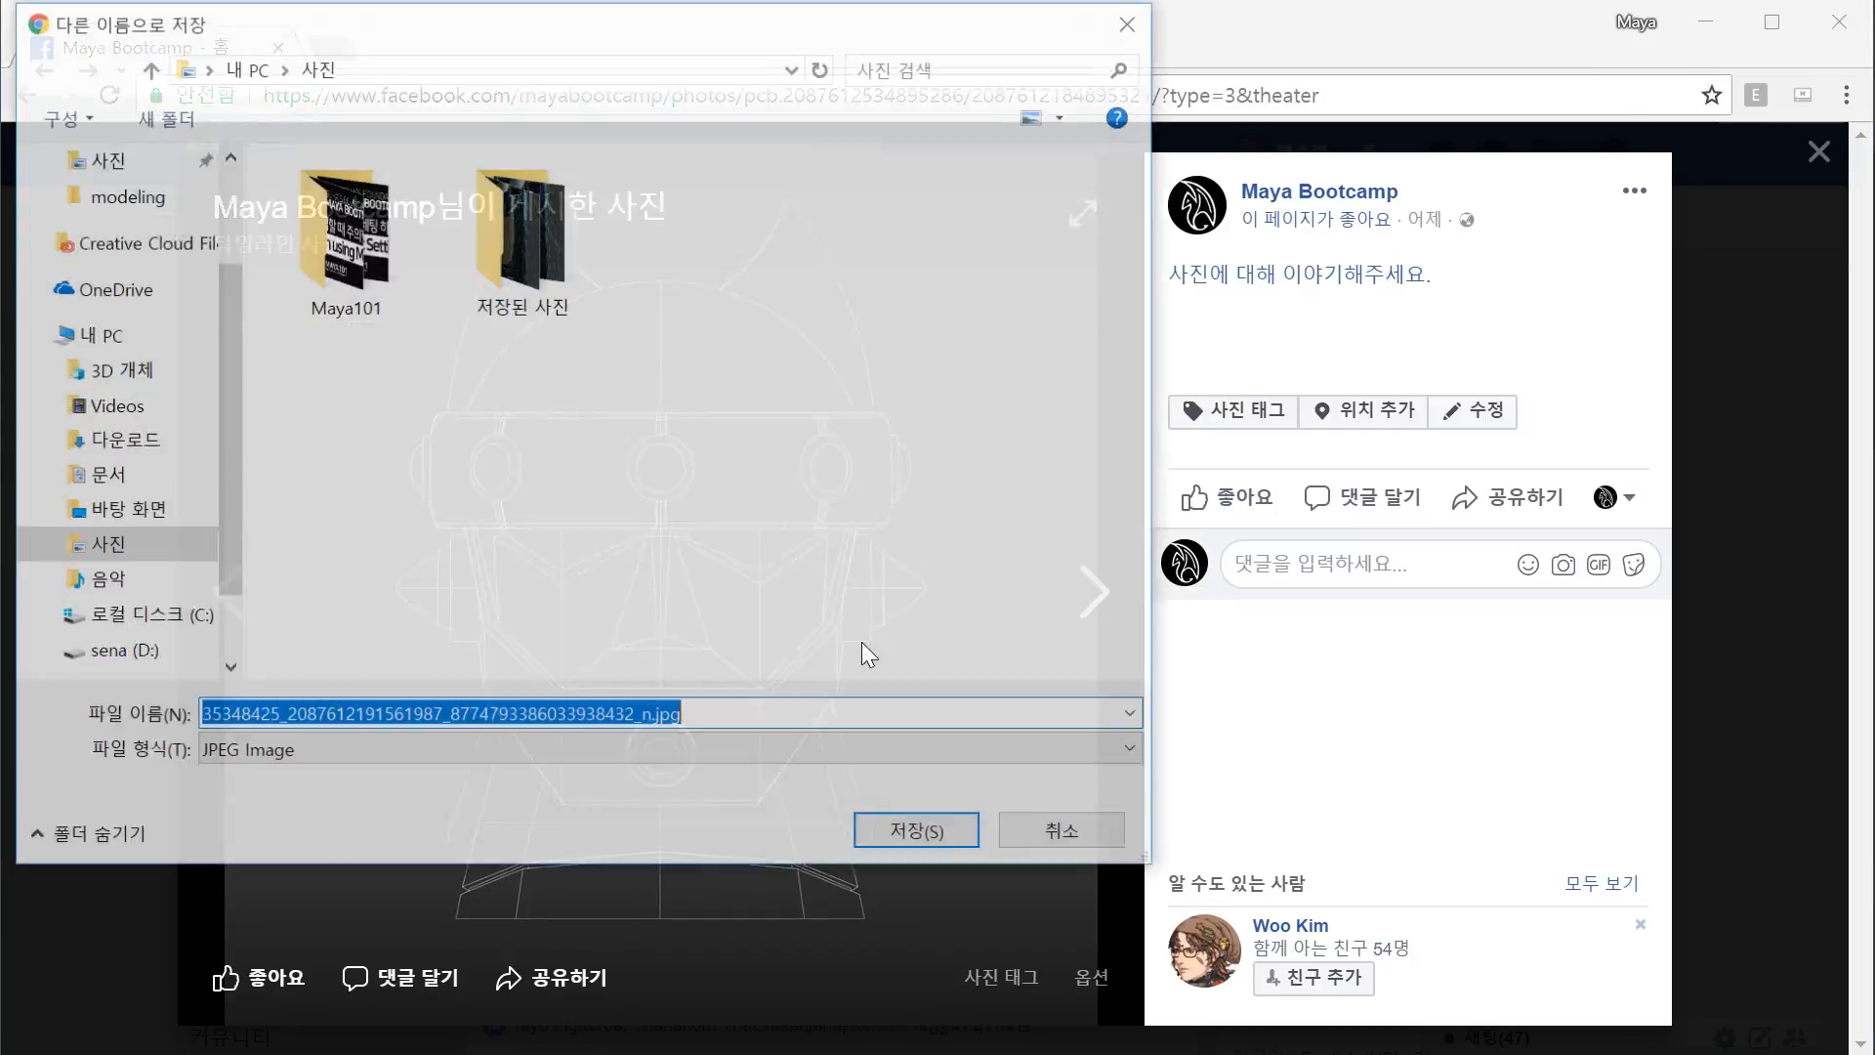
{"action": "type", "text": "tk"}
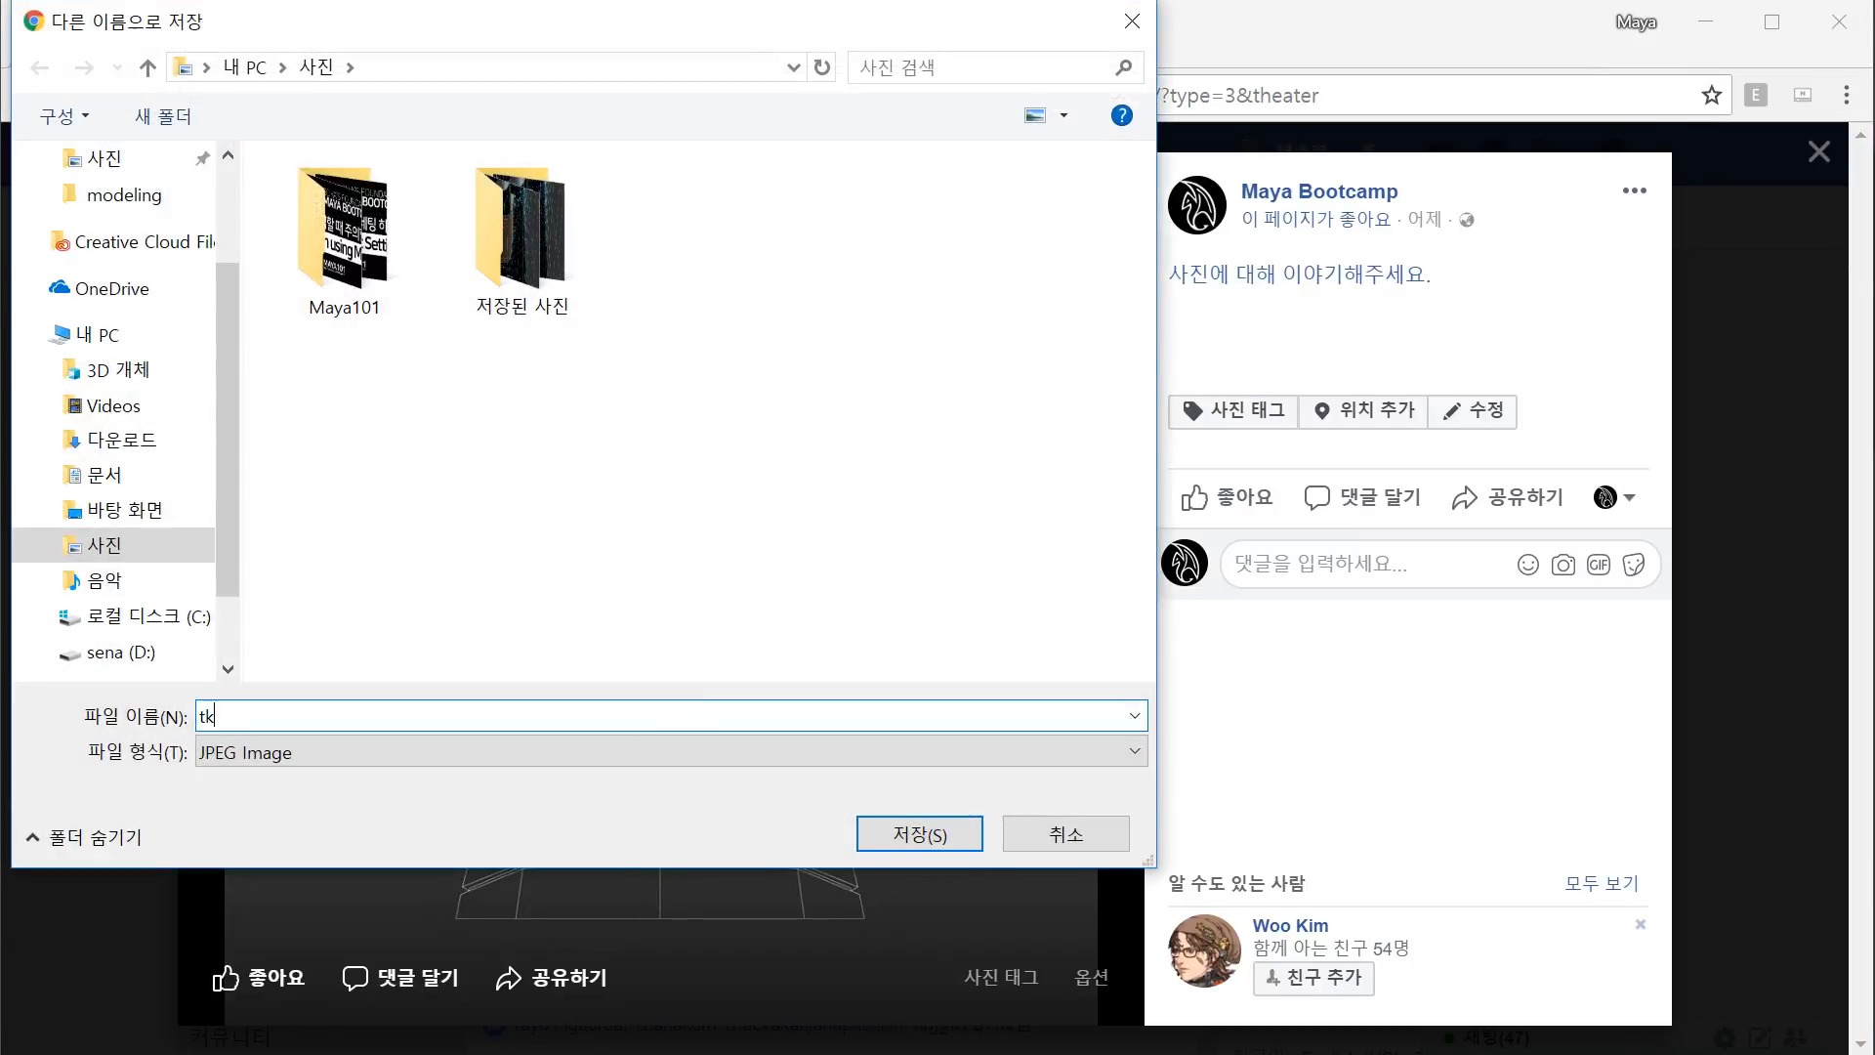
{"action": "type", "text": "_front"}
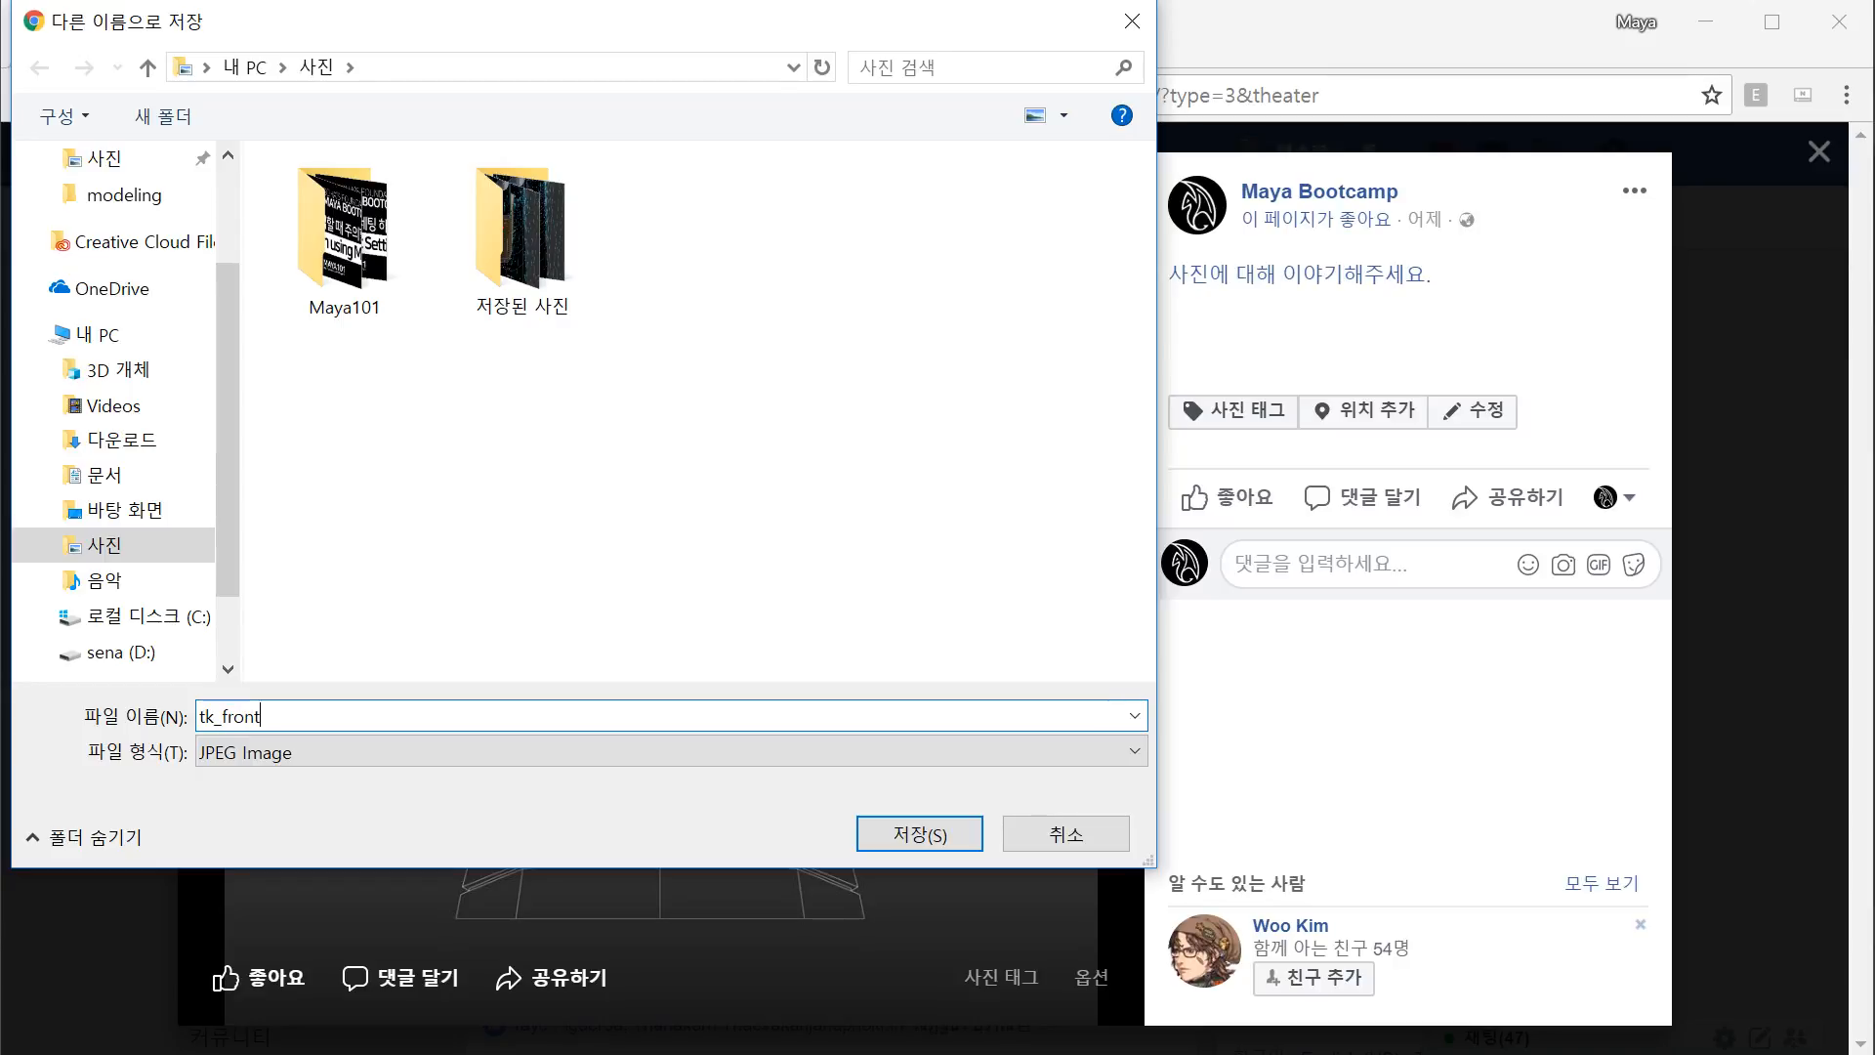
{"action": "left_click", "coordinate": [897, 830]}
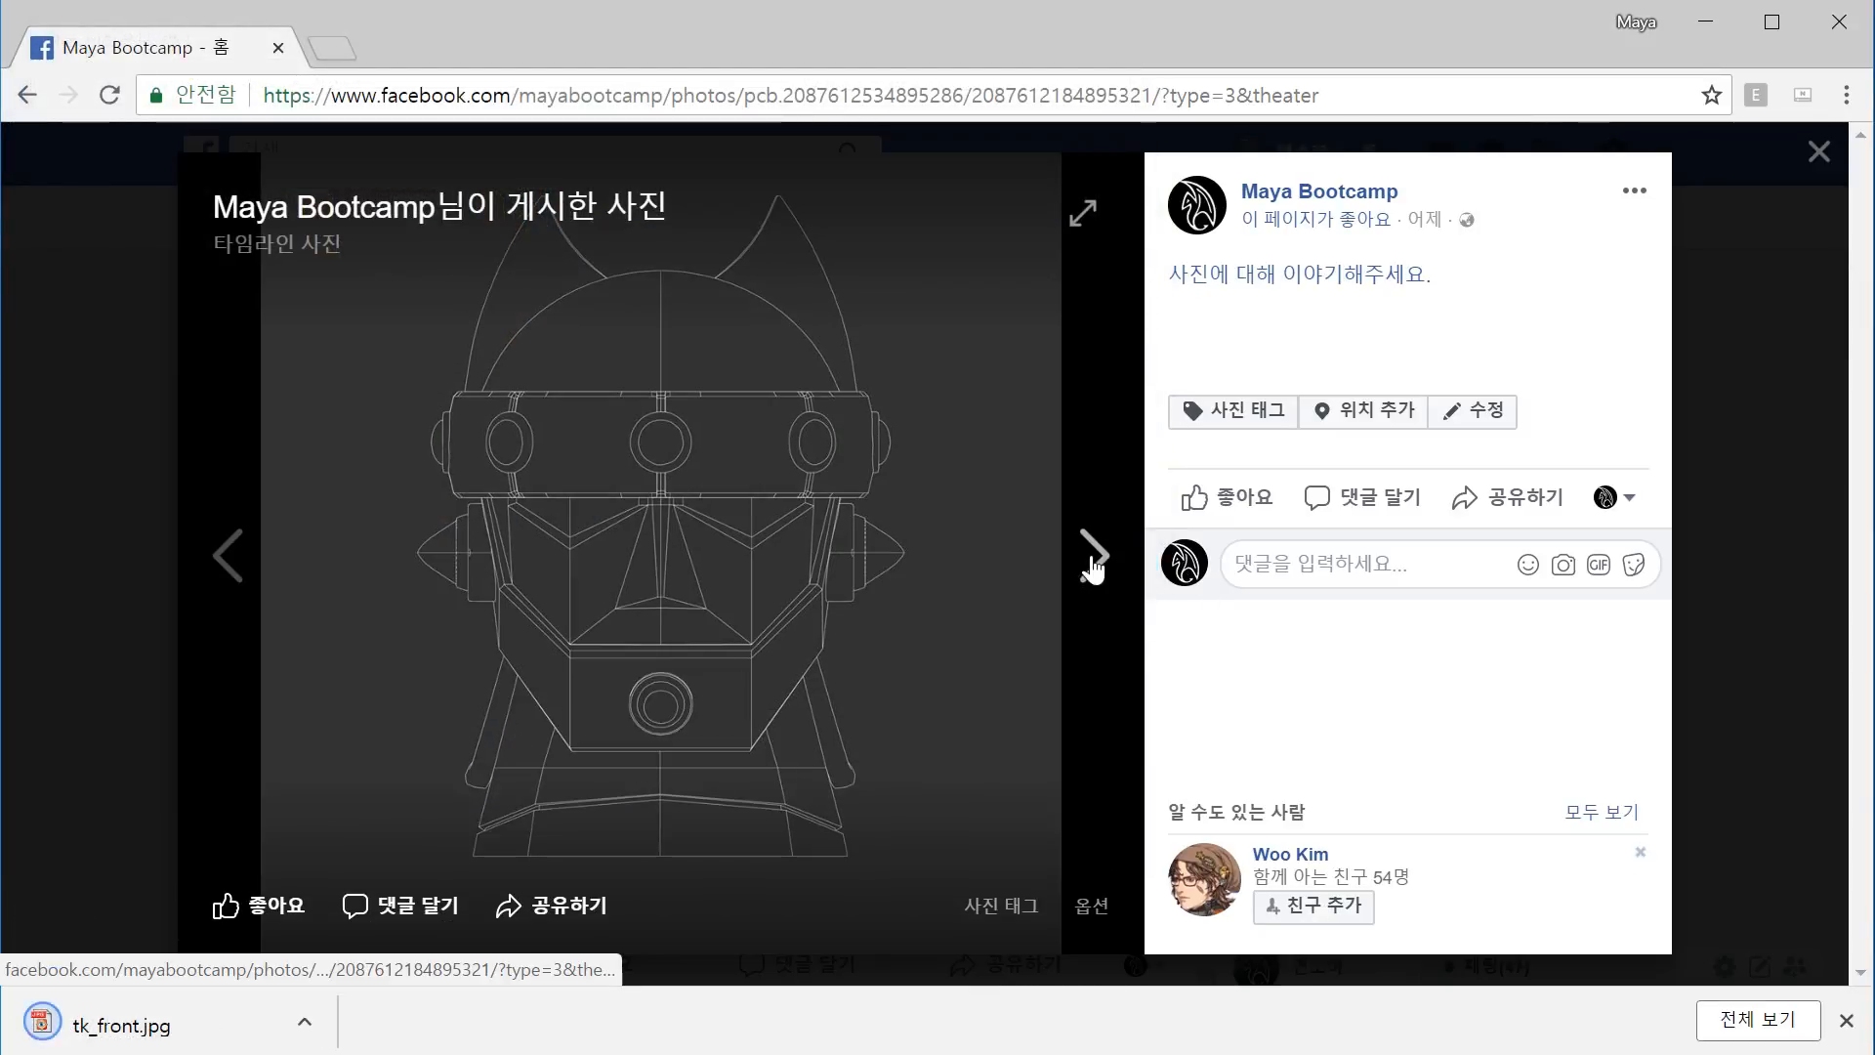
Step: Go to the side-view blueprint image and save it to the Pictures folder as tk_side
{"action": "left_click", "coordinate": [1094, 557]}
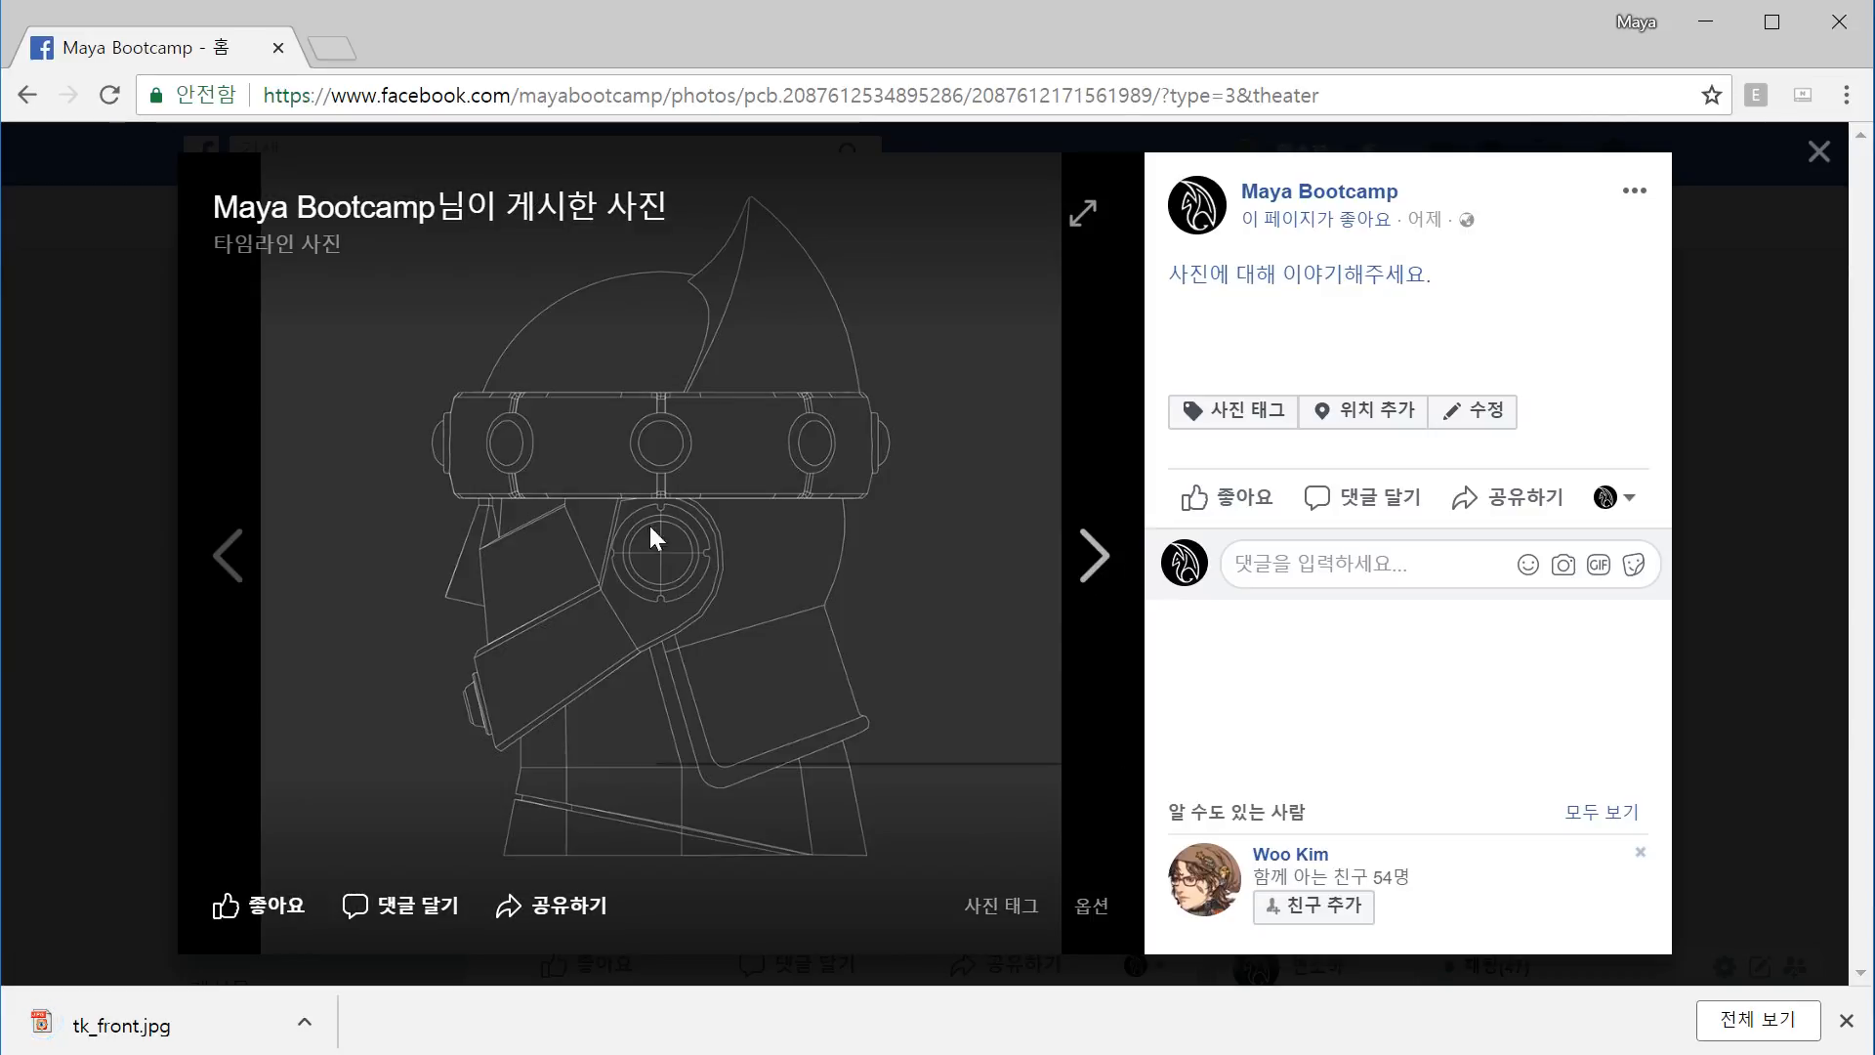
{"action": "right_click", "coordinate": [649, 524]}
{"action": "left_click", "coordinate": [796, 584]}
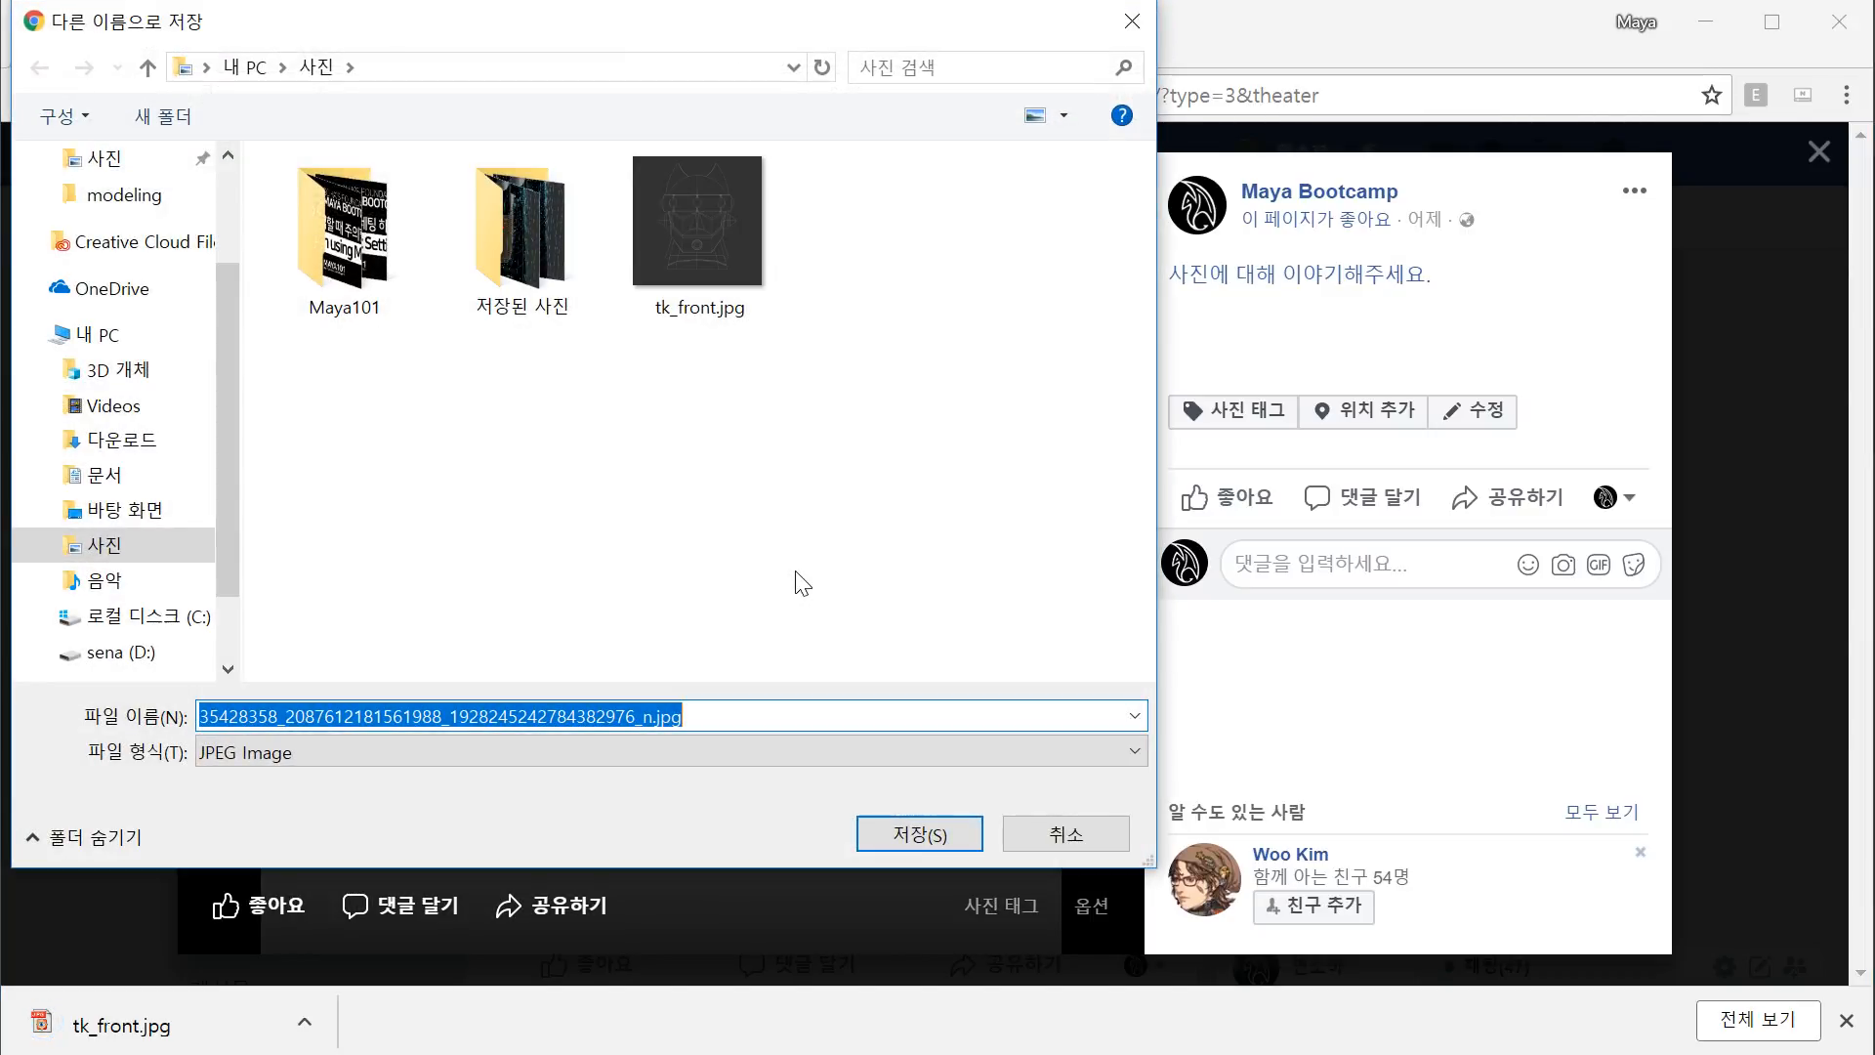
{"action": "type", "text": "tk_"}
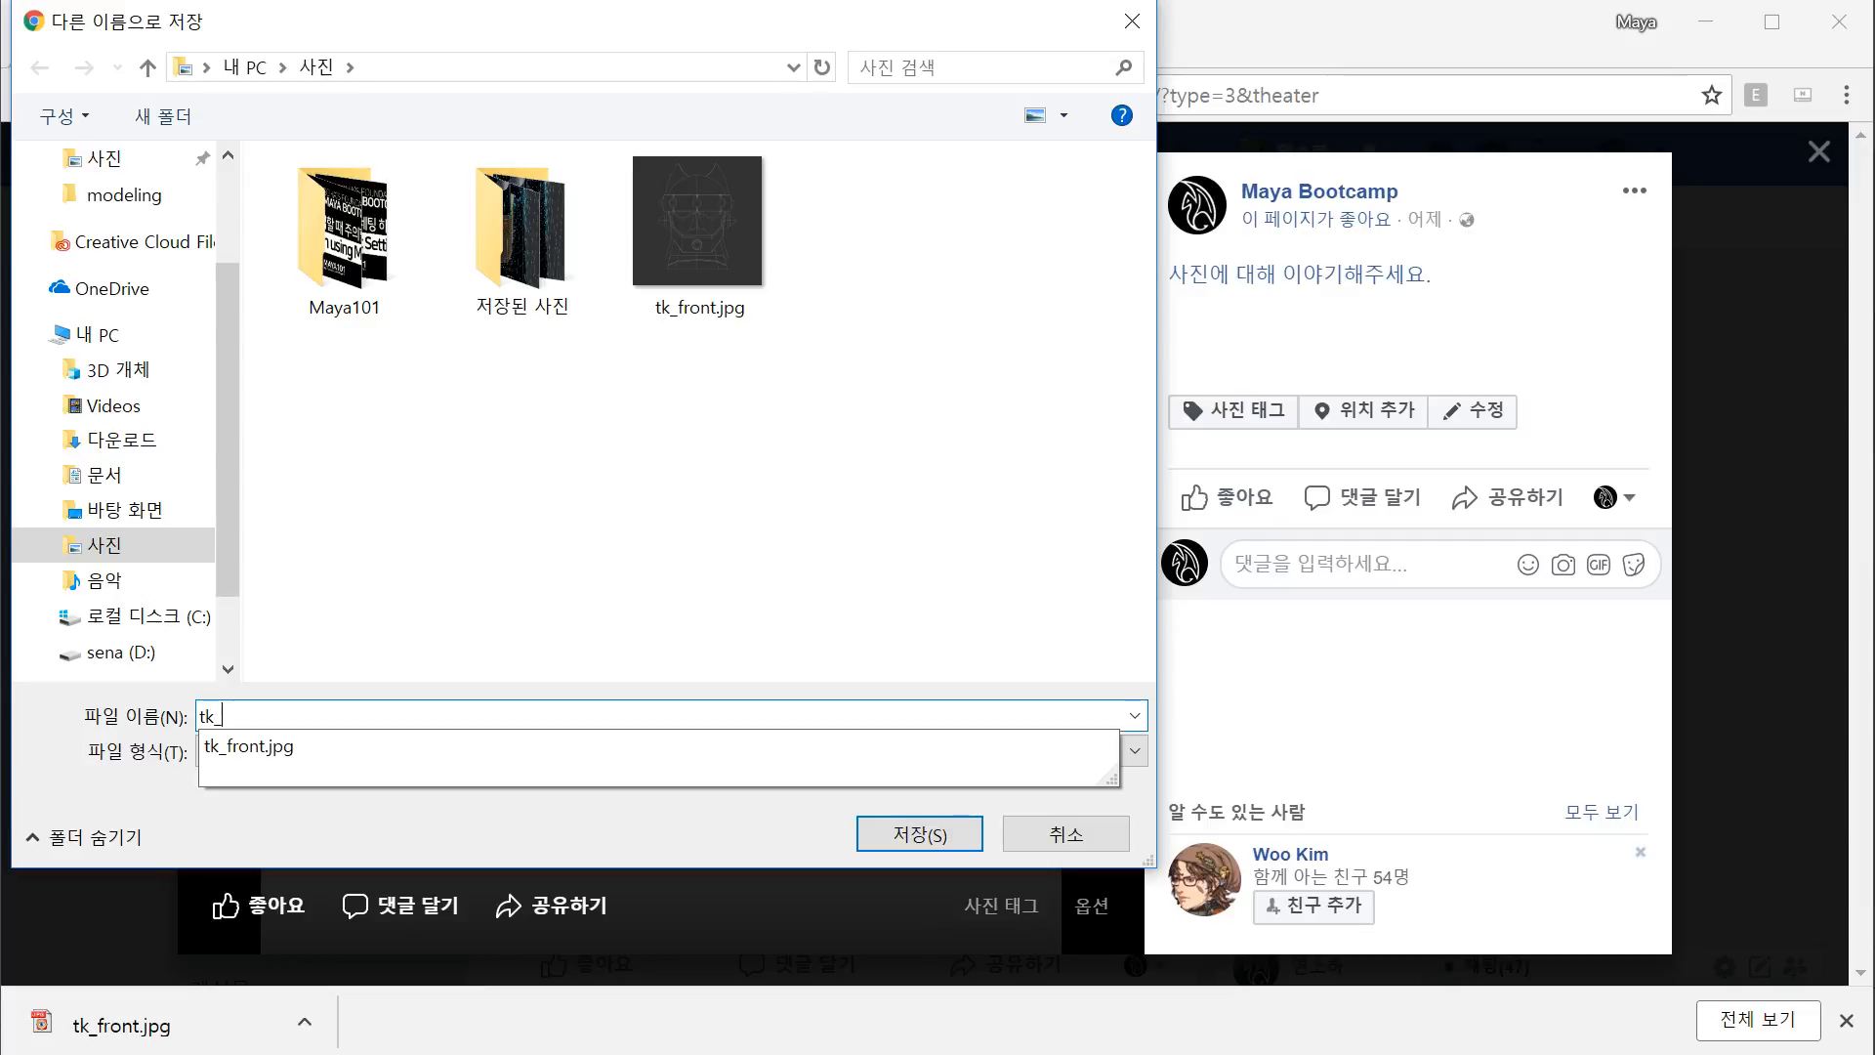
{"action": "type", "text": "side"}
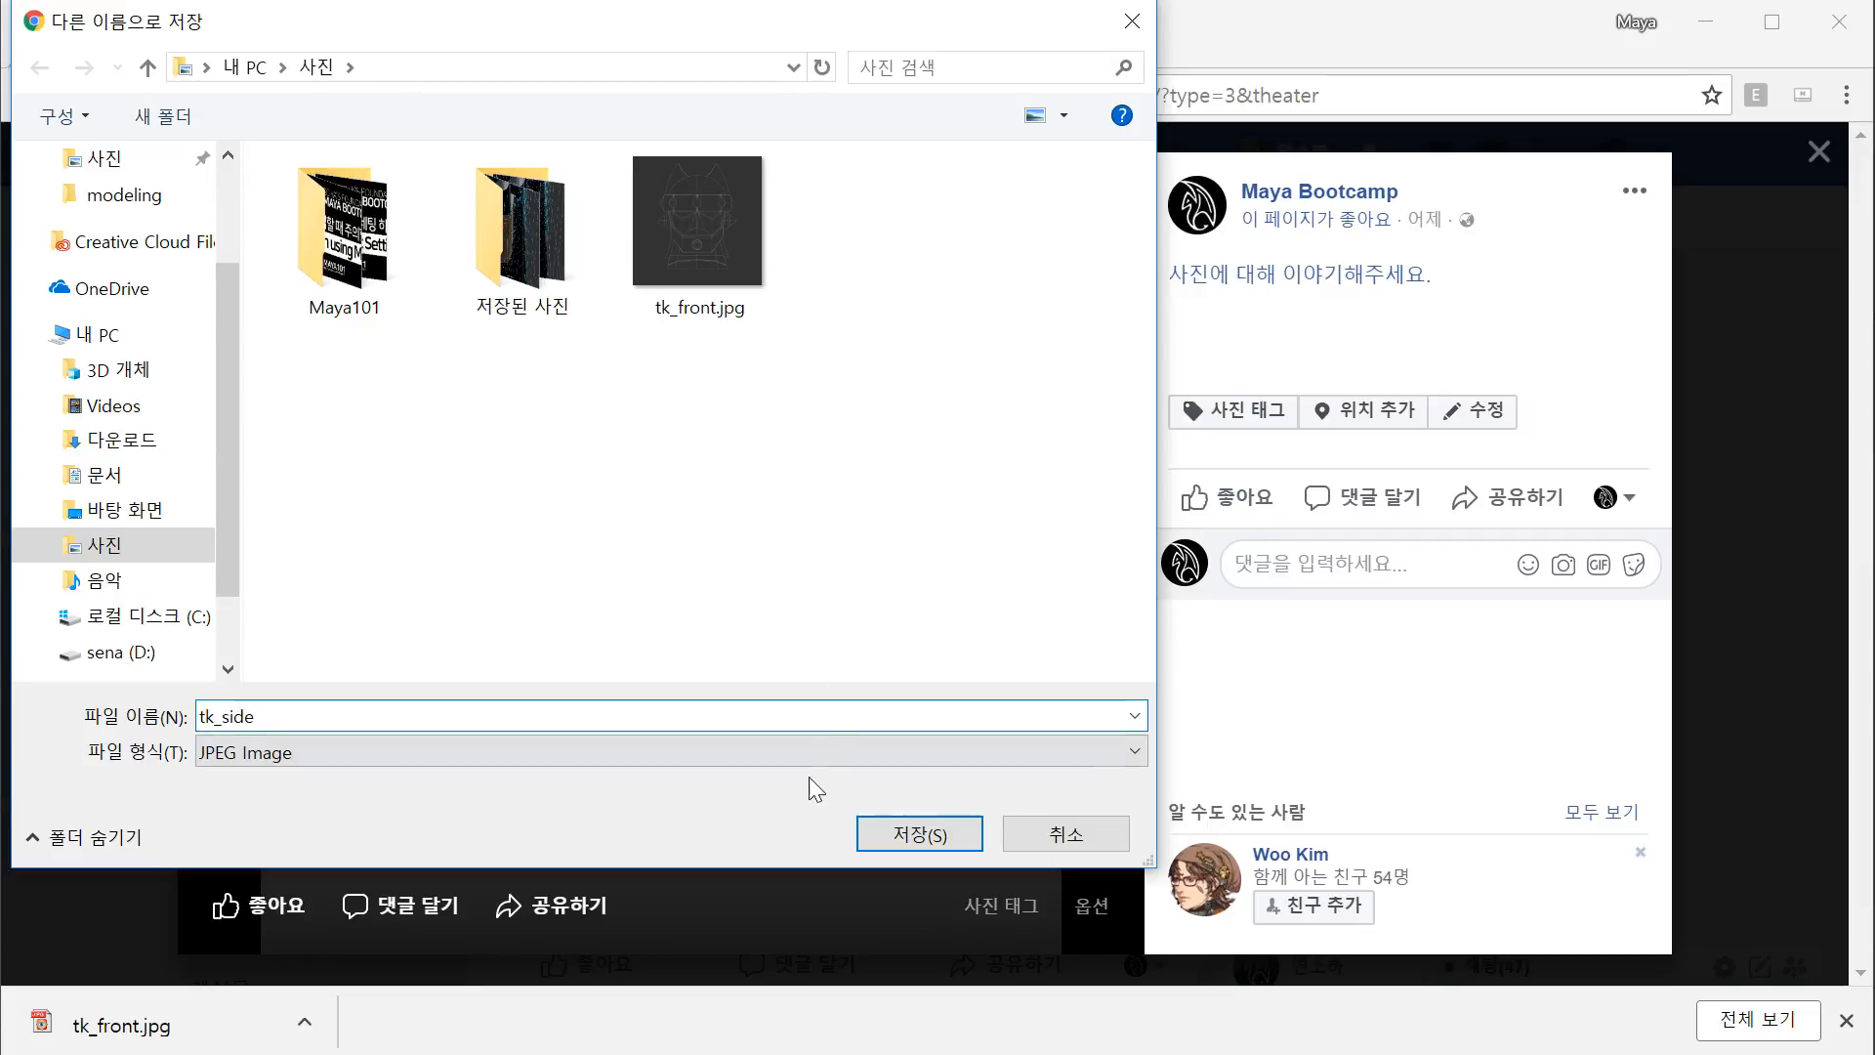
{"action": "left_click", "coordinate": [922, 835]}
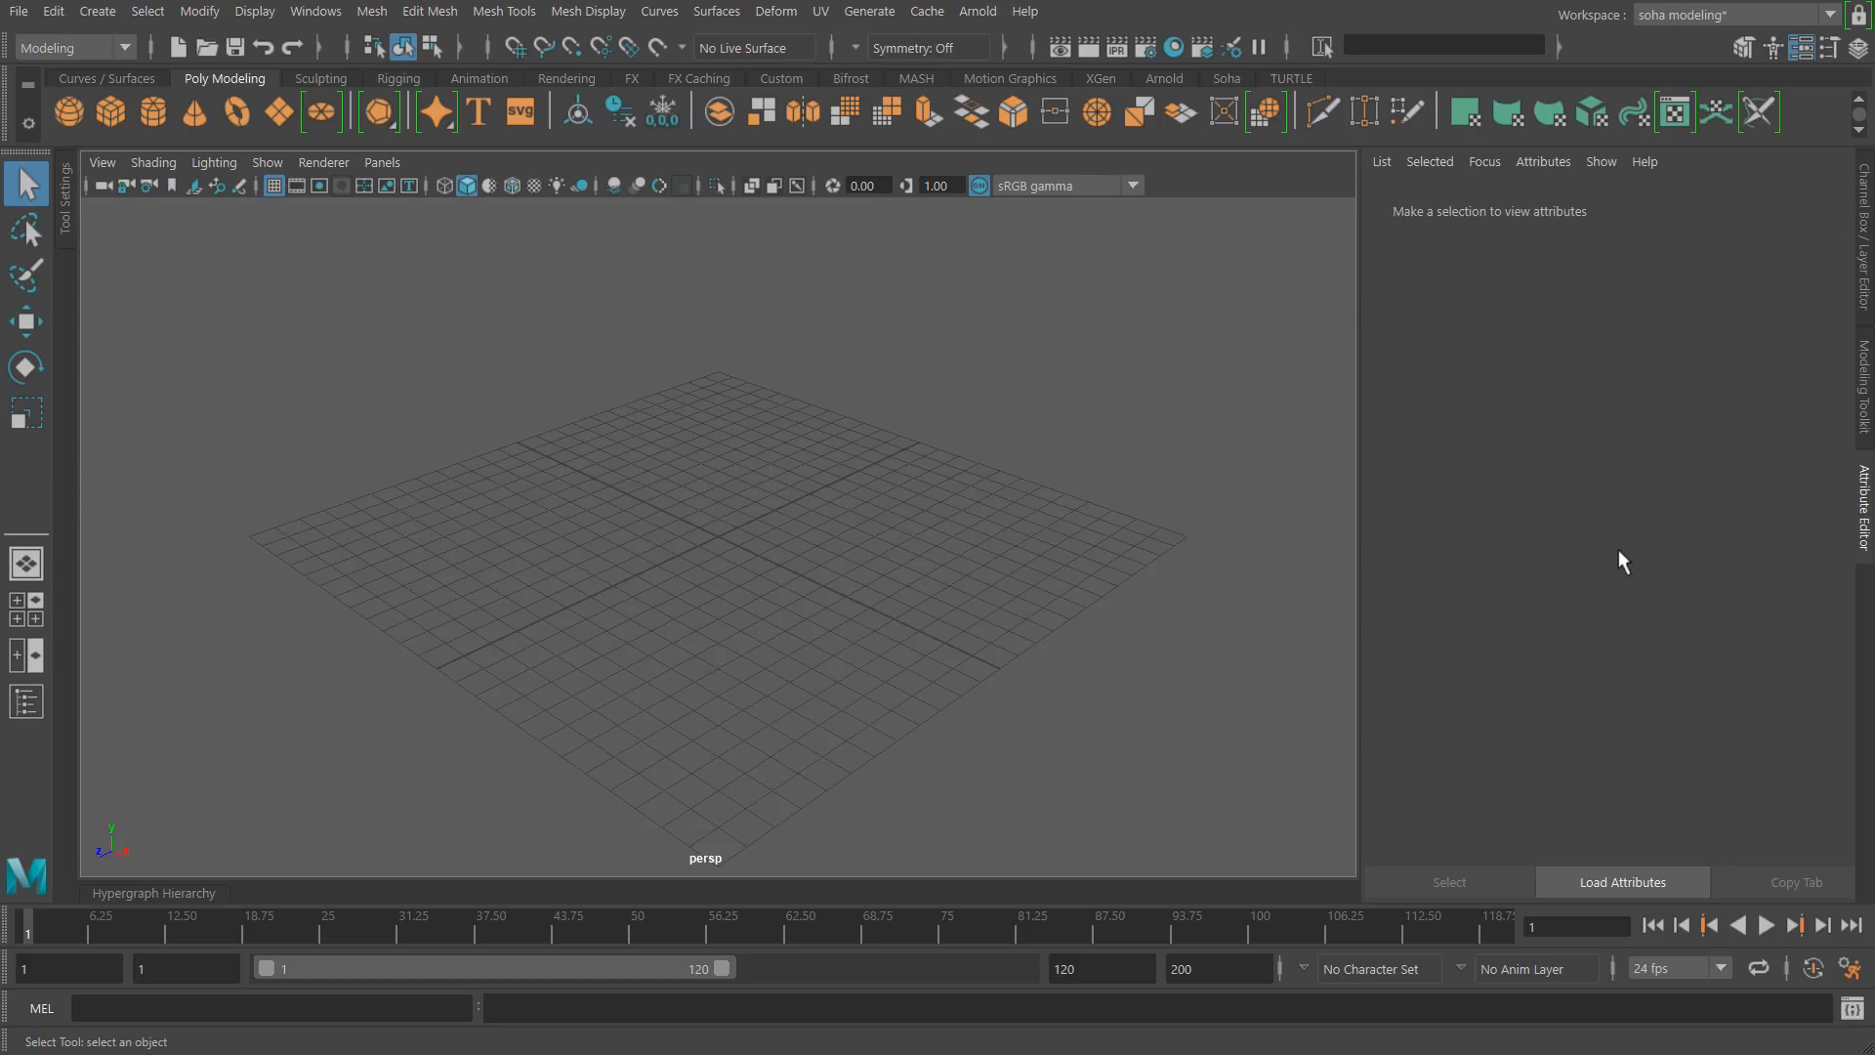
Step: In File Explorer, copy tk_front.jpg and tk_side.jpg from the Pictures folder
{"action": "key", "text": "ctrl+a"}
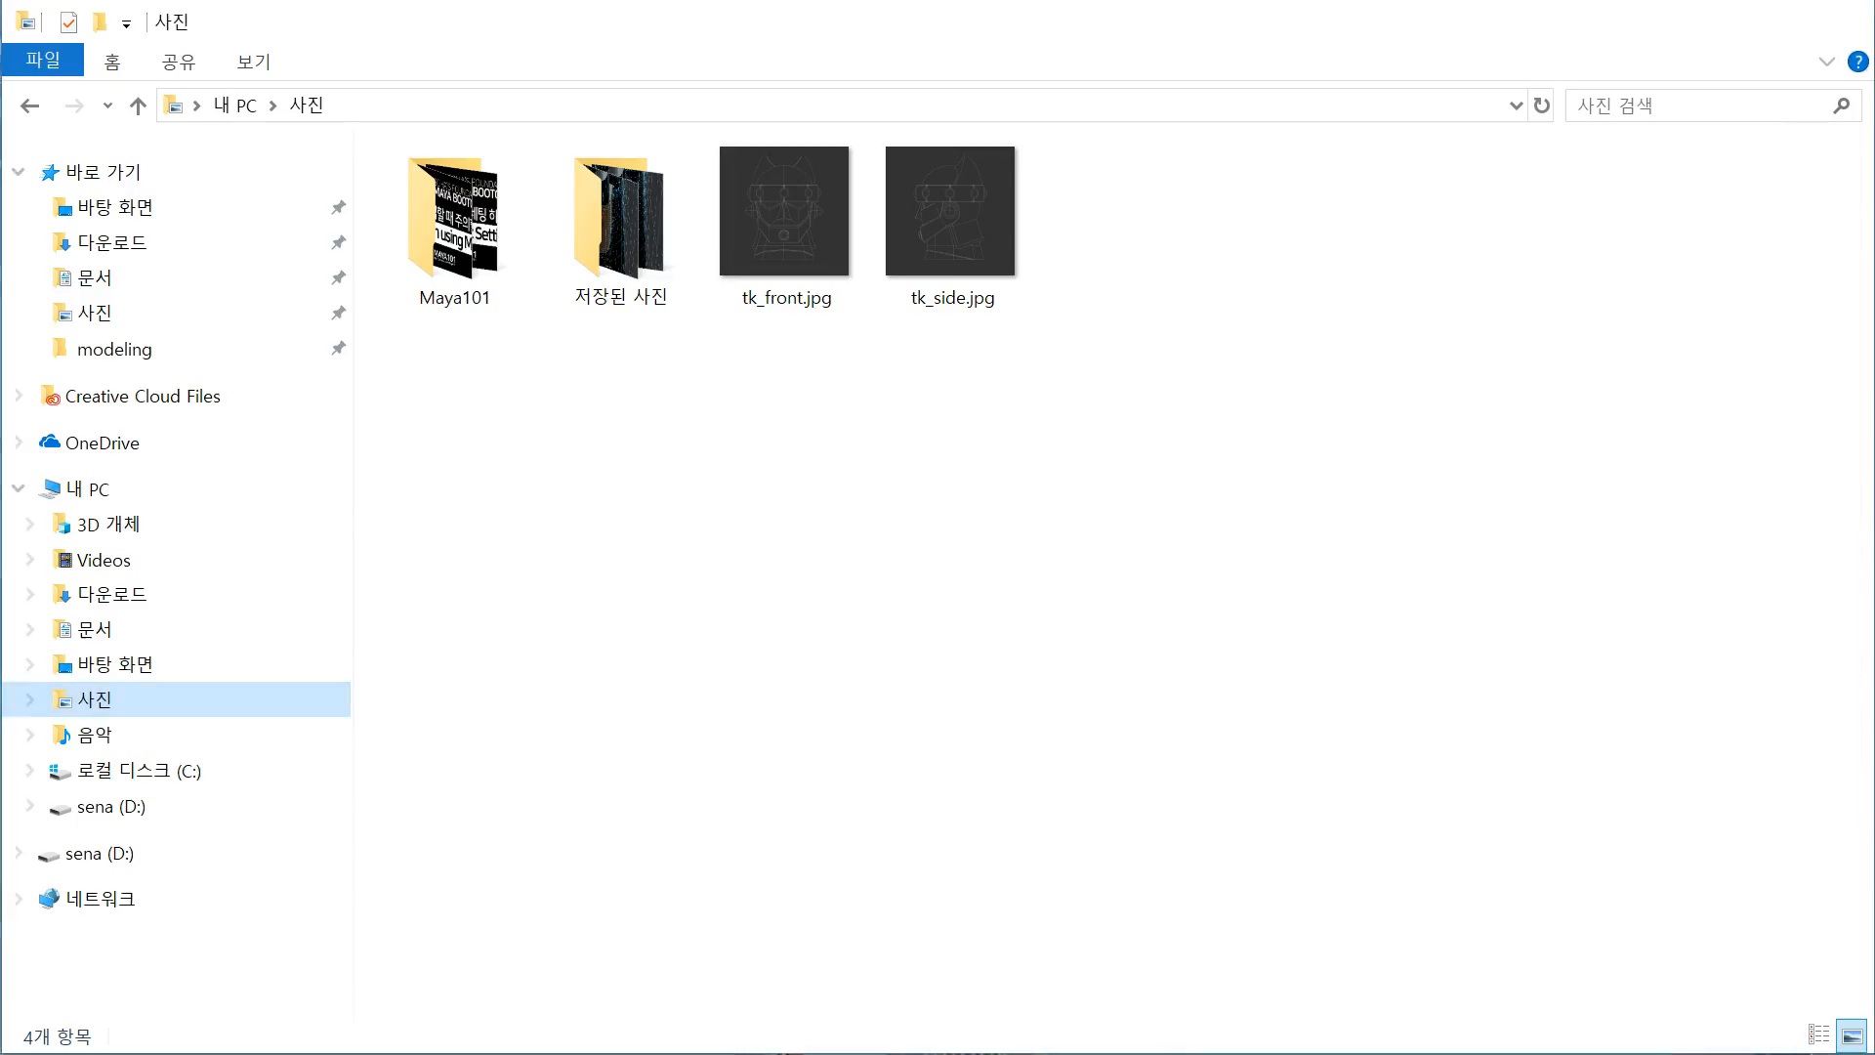
{"action": "left_click_drag", "start_coordinate": [1085, 367], "coordinate": [775, 221]}
{"action": "right_click", "coordinate": [776, 220]}
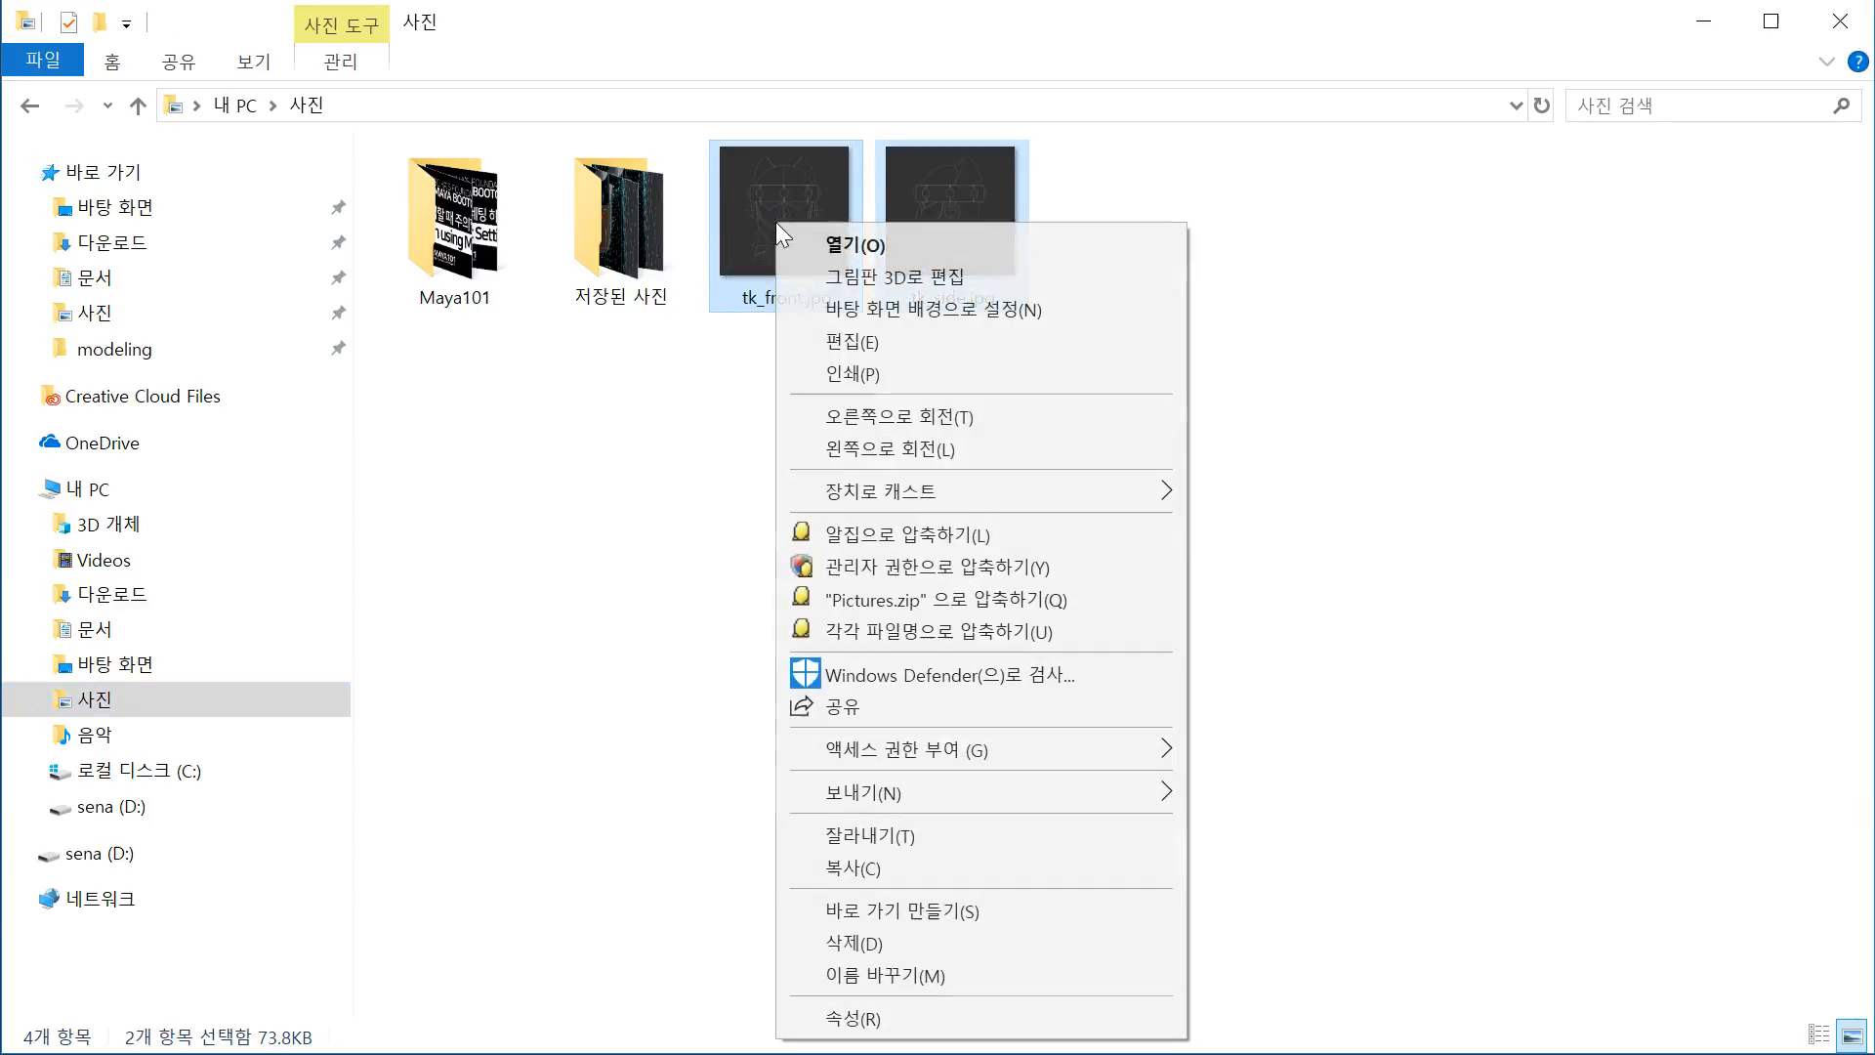
{"action": "left_click", "coordinate": [852, 864]}
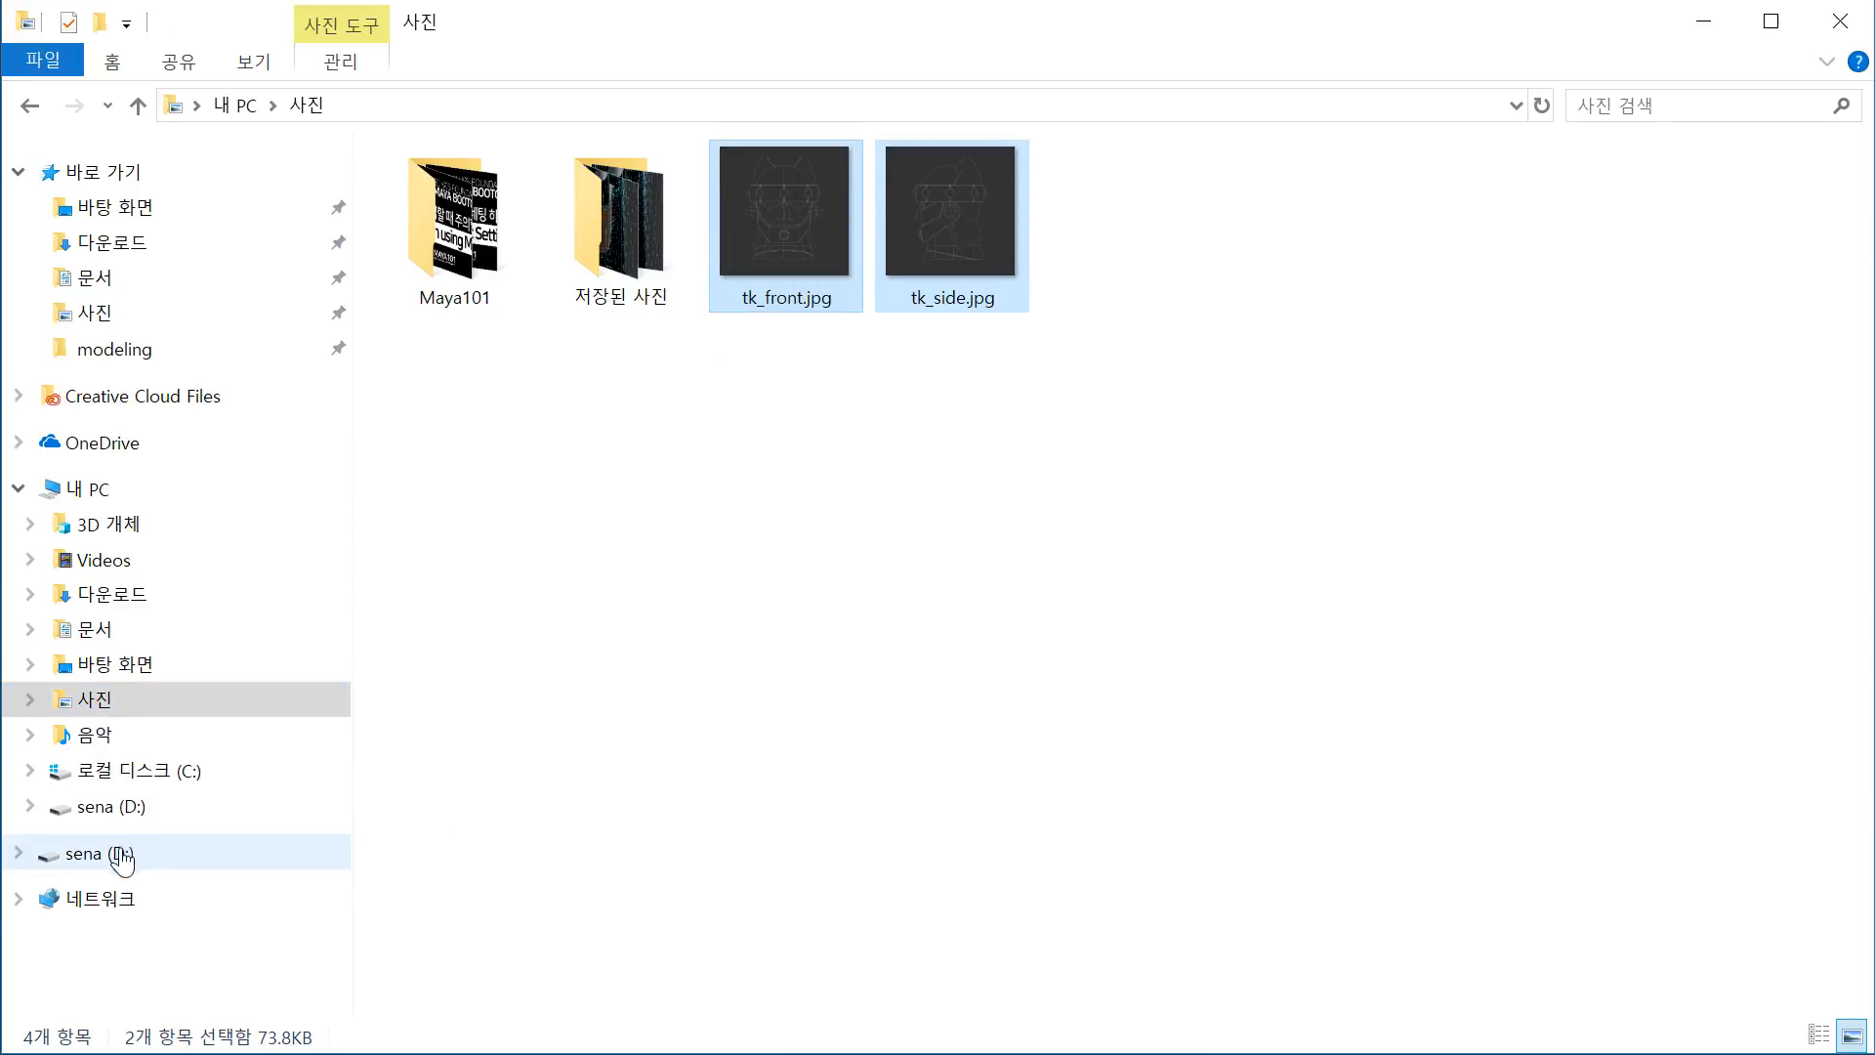
Step: Paste the two copied blueprint images into the D:\Projects\TaekwonV\sourceimages folder
{"action": "left_click", "coordinate": [137, 807]}
{"action": "double_click", "coordinate": [445, 295]}
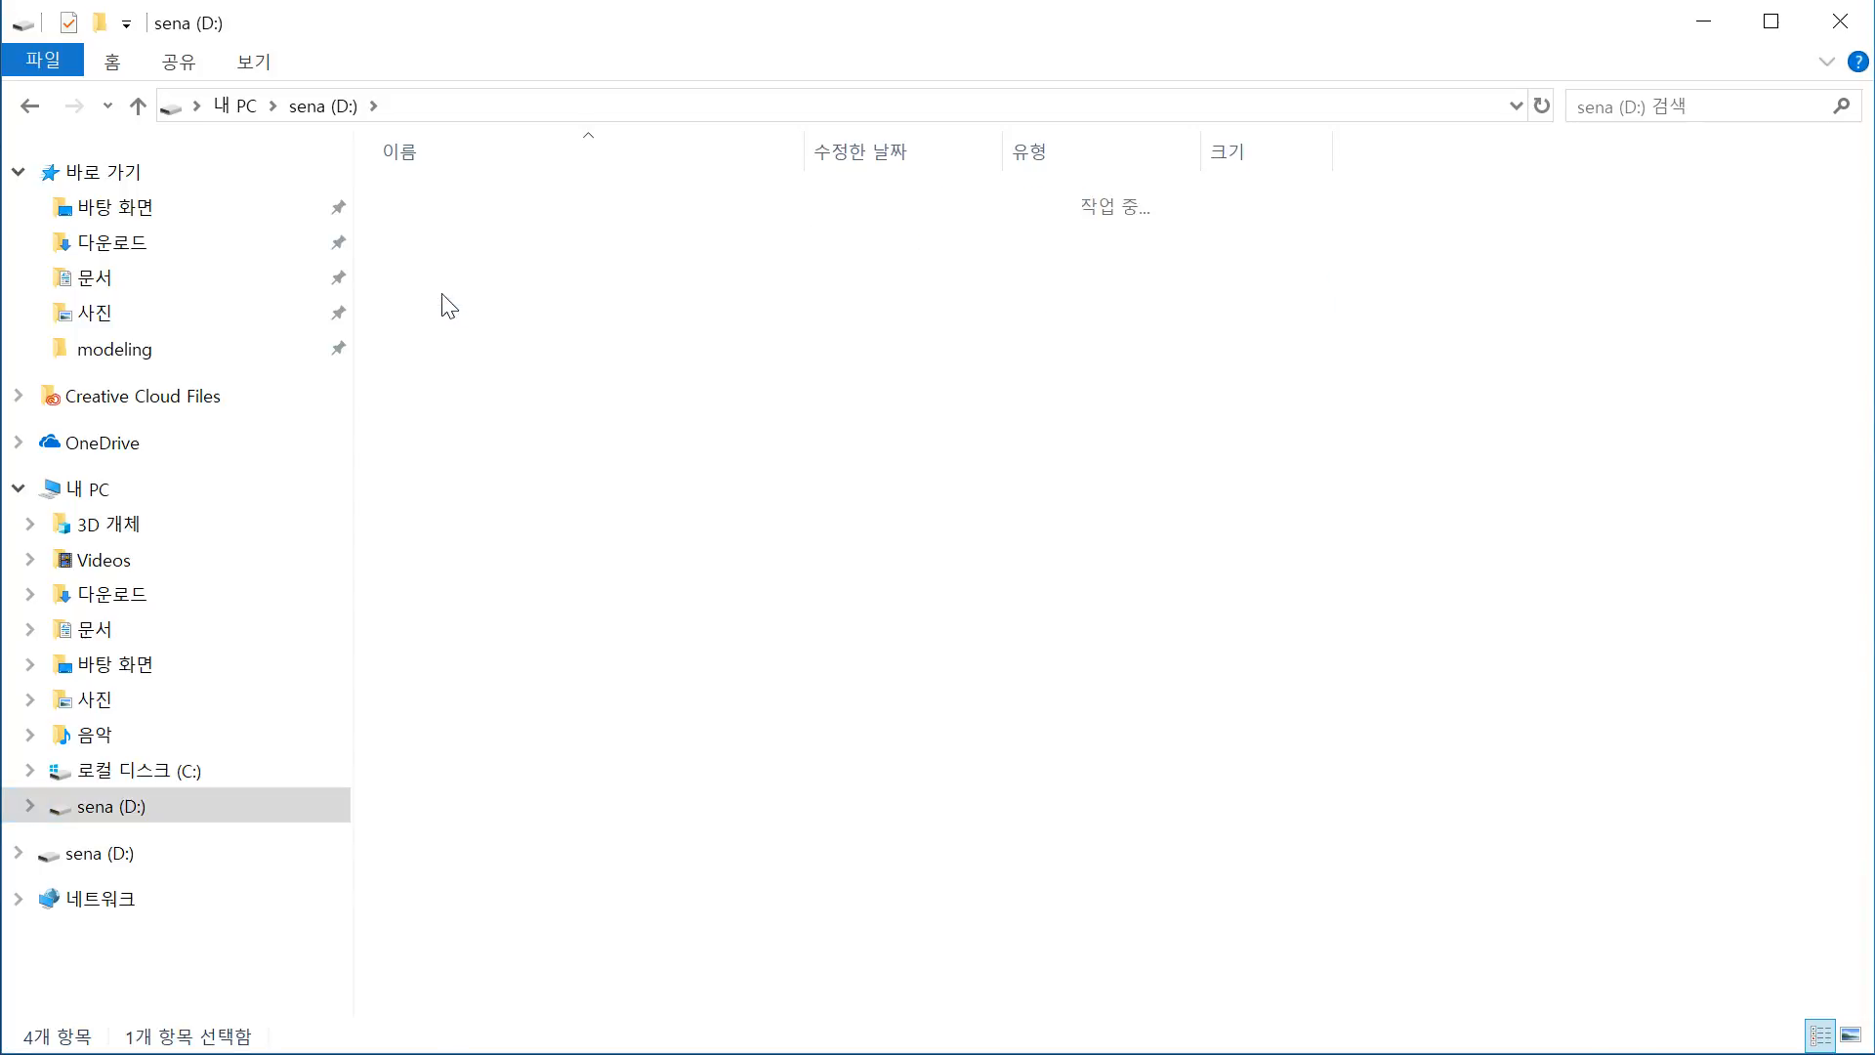
{"action": "double_click", "coordinate": [470, 412]}
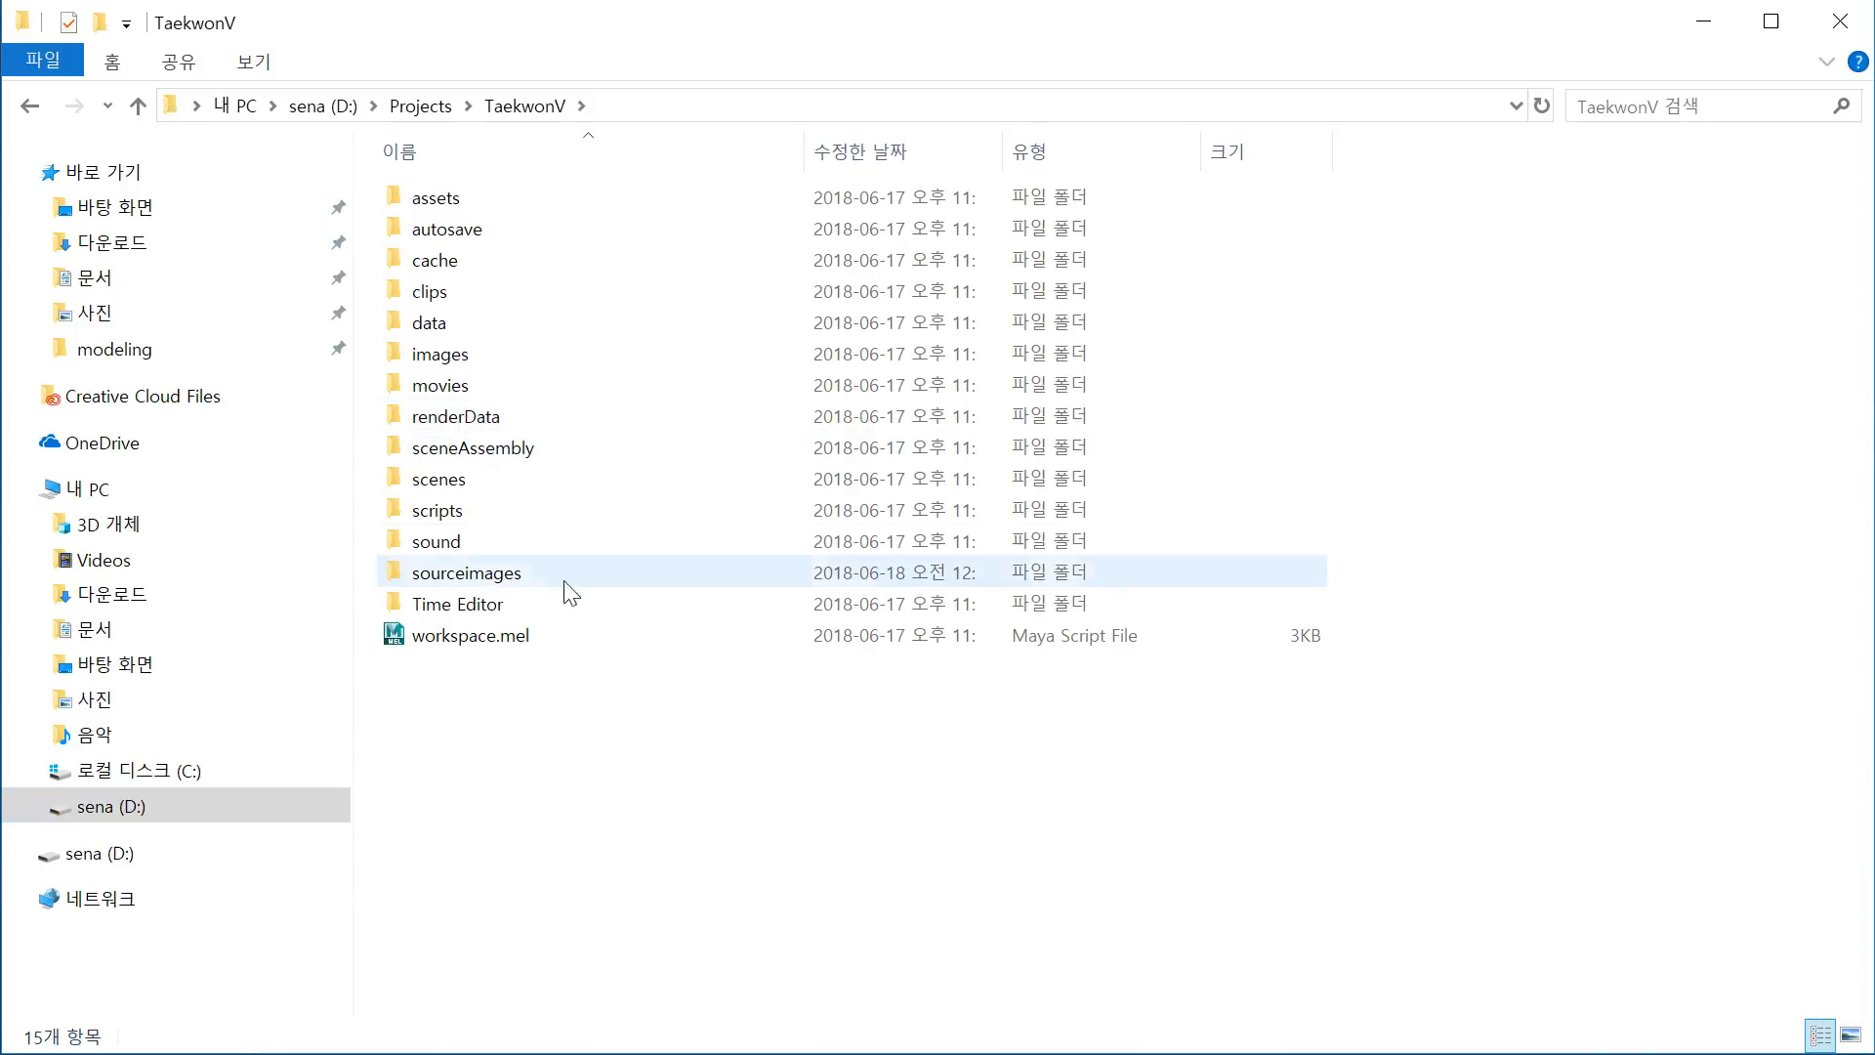
{"action": "double_click", "coordinate": [494, 577]}
{"action": "right_click", "coordinate": [690, 323]}
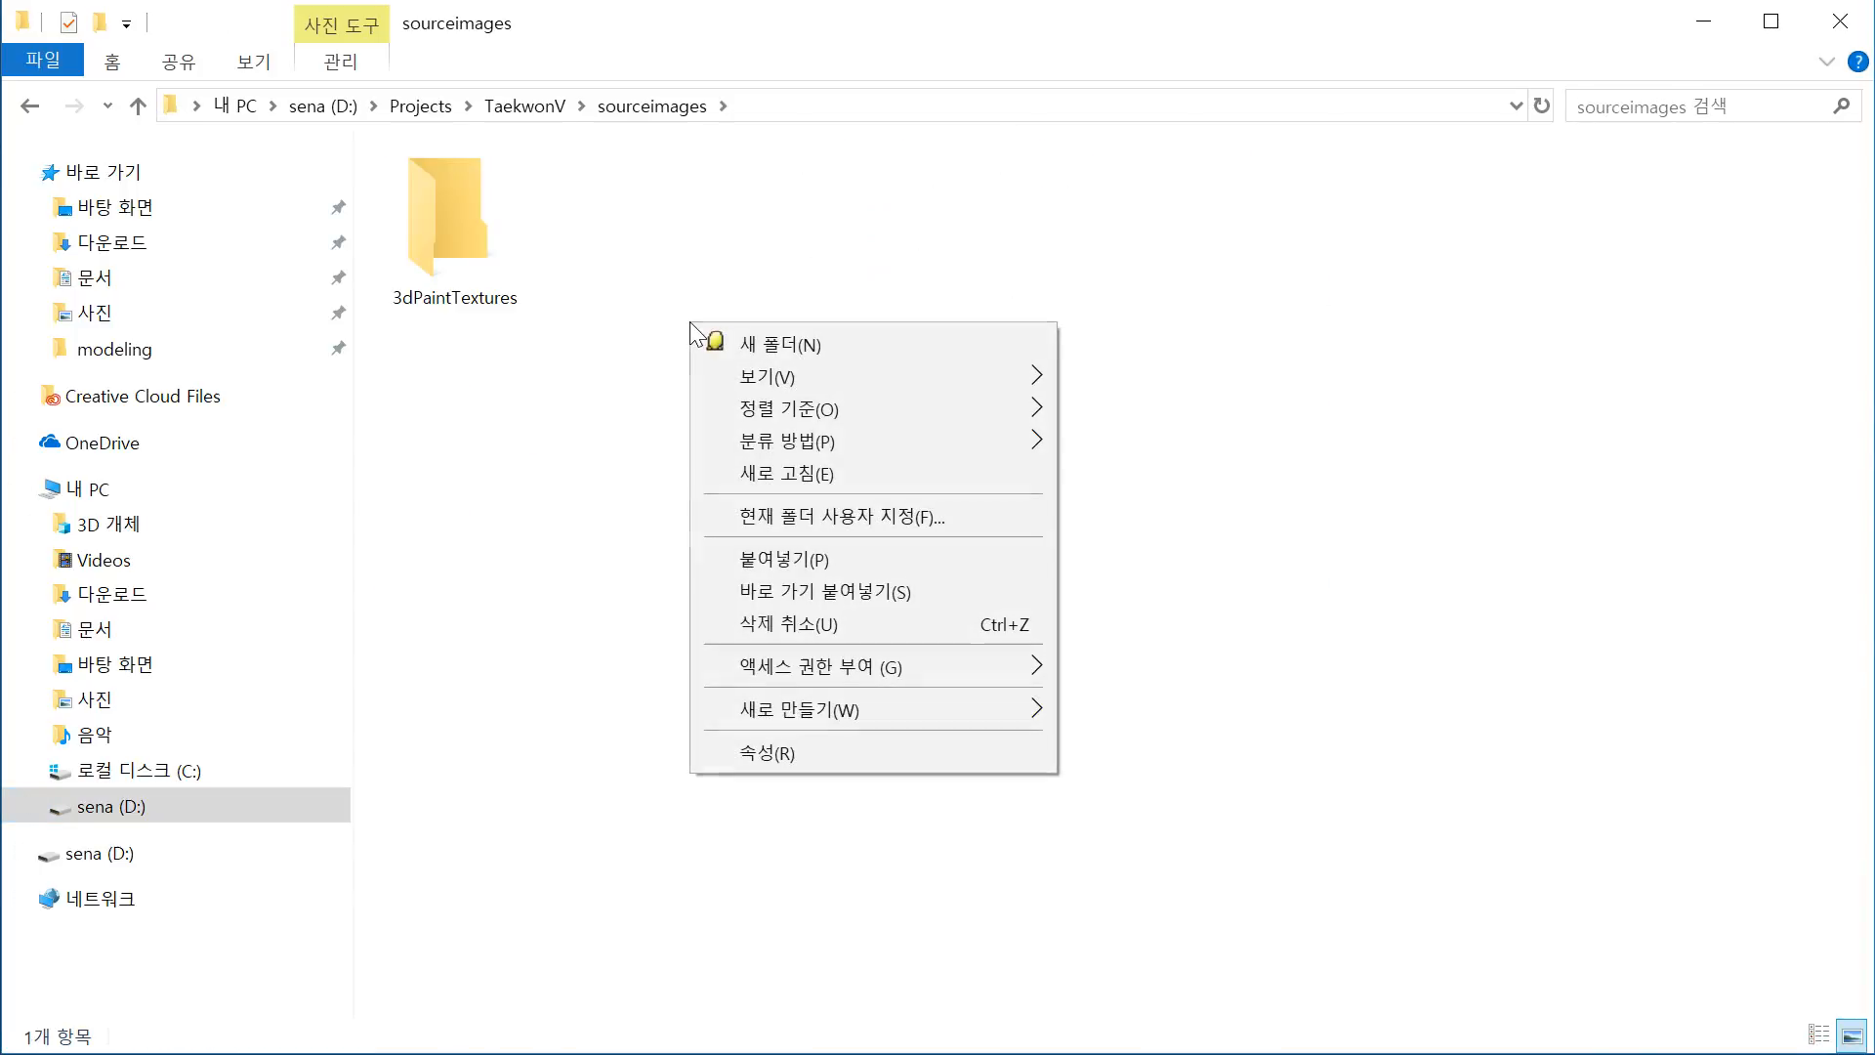
{"action": "left_click", "coordinate": [788, 549]}
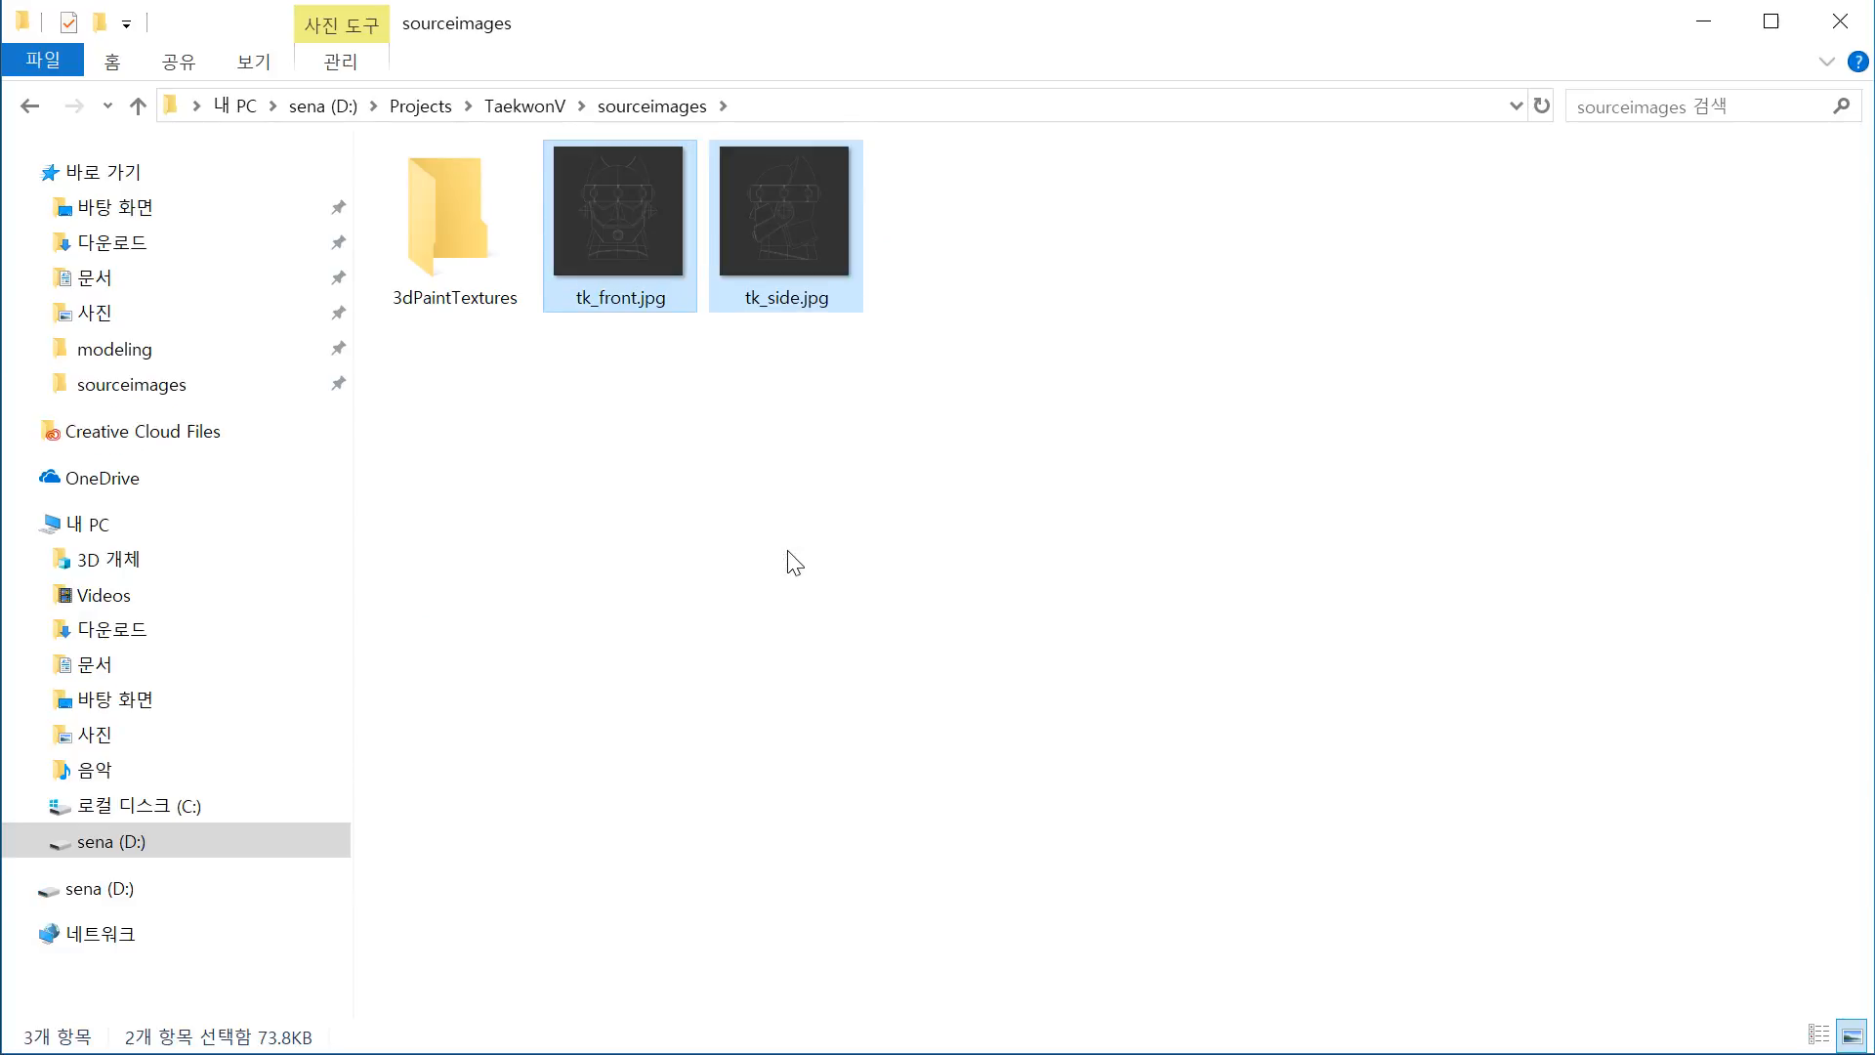
Step: Back in Maya, switch to the front view and import tk_front.jpg from sourceimages as an image plane
{"action": "left_click", "coordinate": [842, 0]}
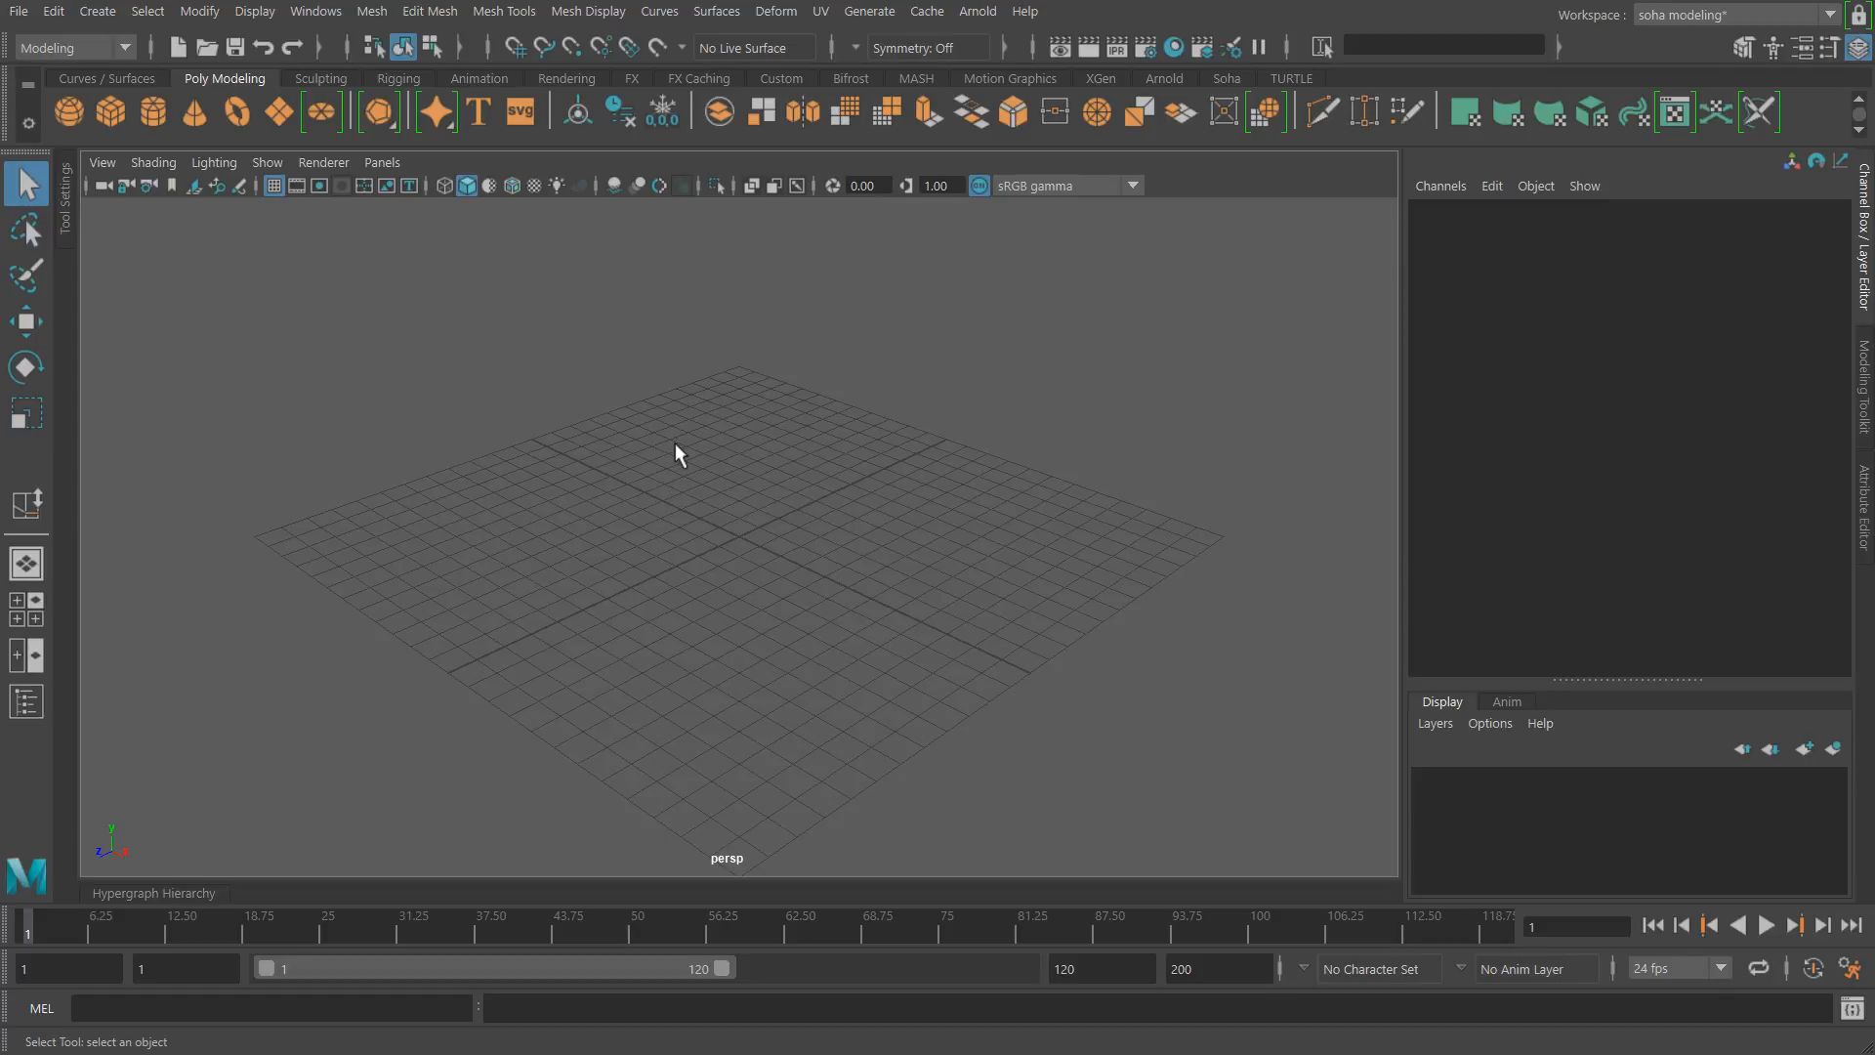
{"action": "key", "text": "shift+3"}
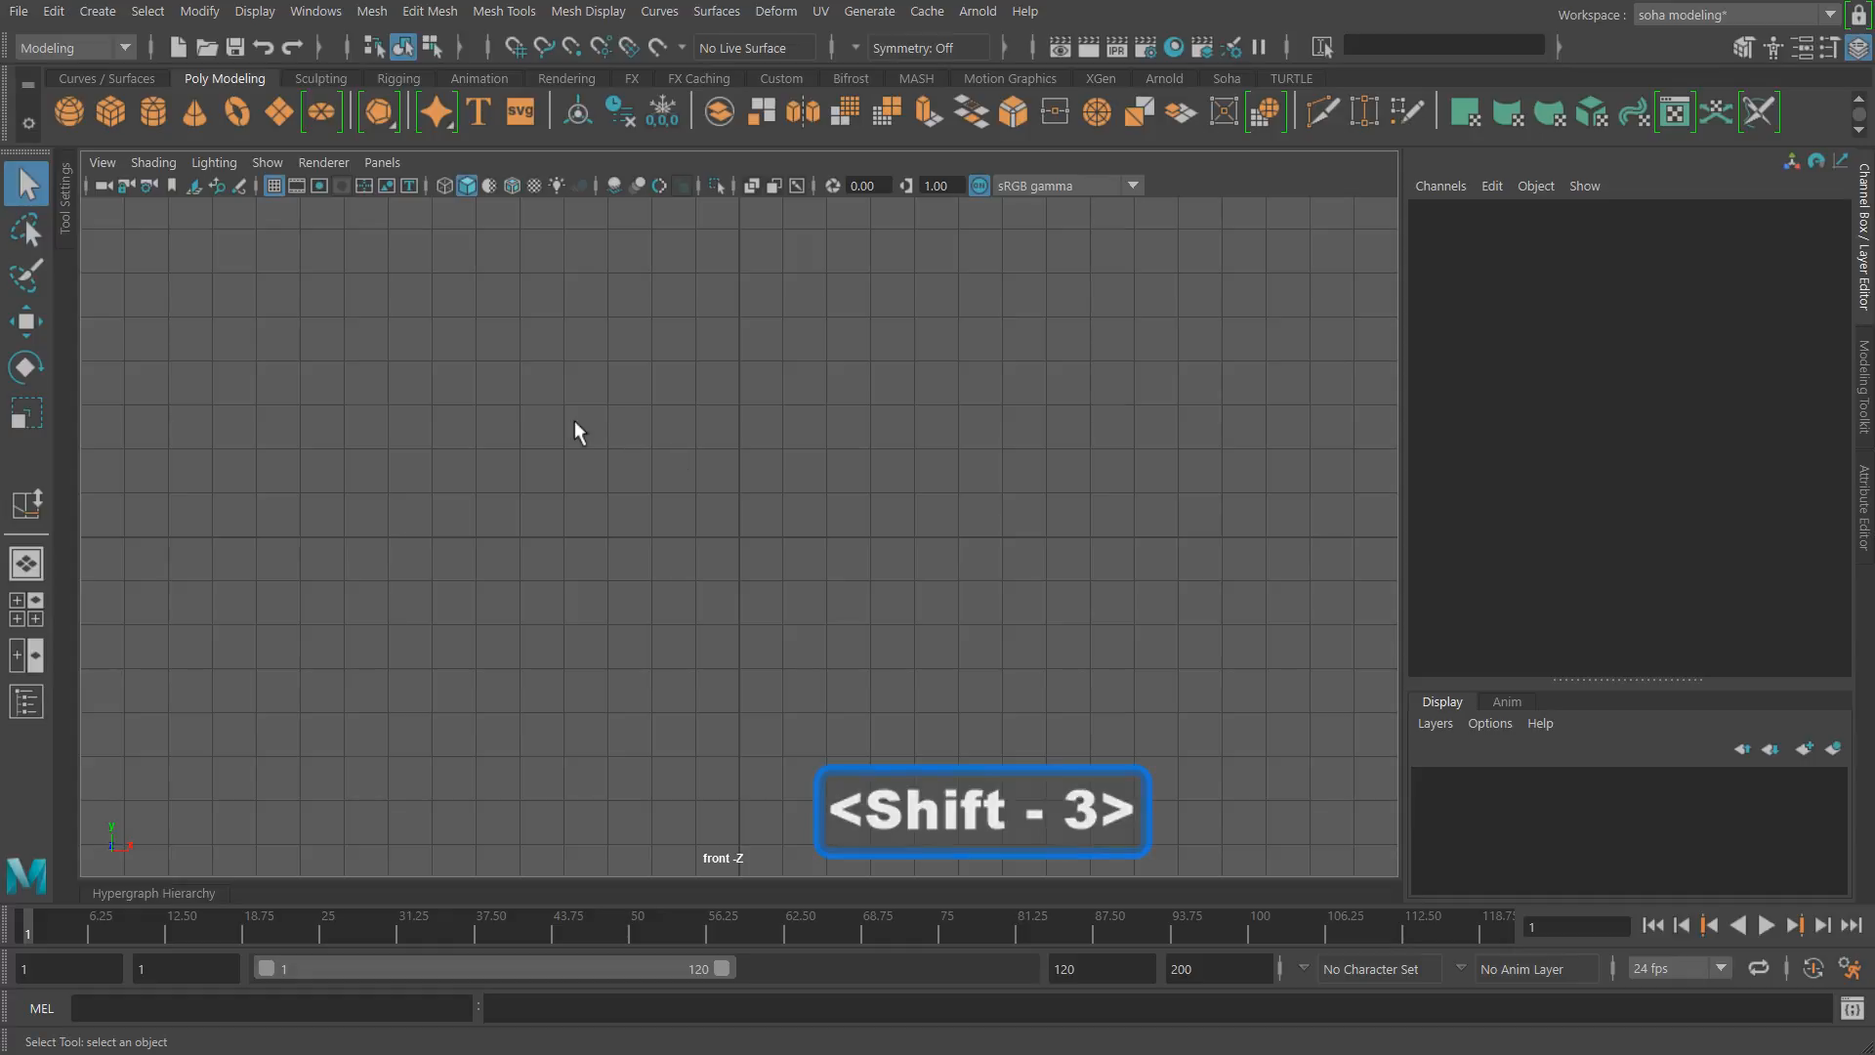
{"action": "left_click", "coordinate": [101, 162]}
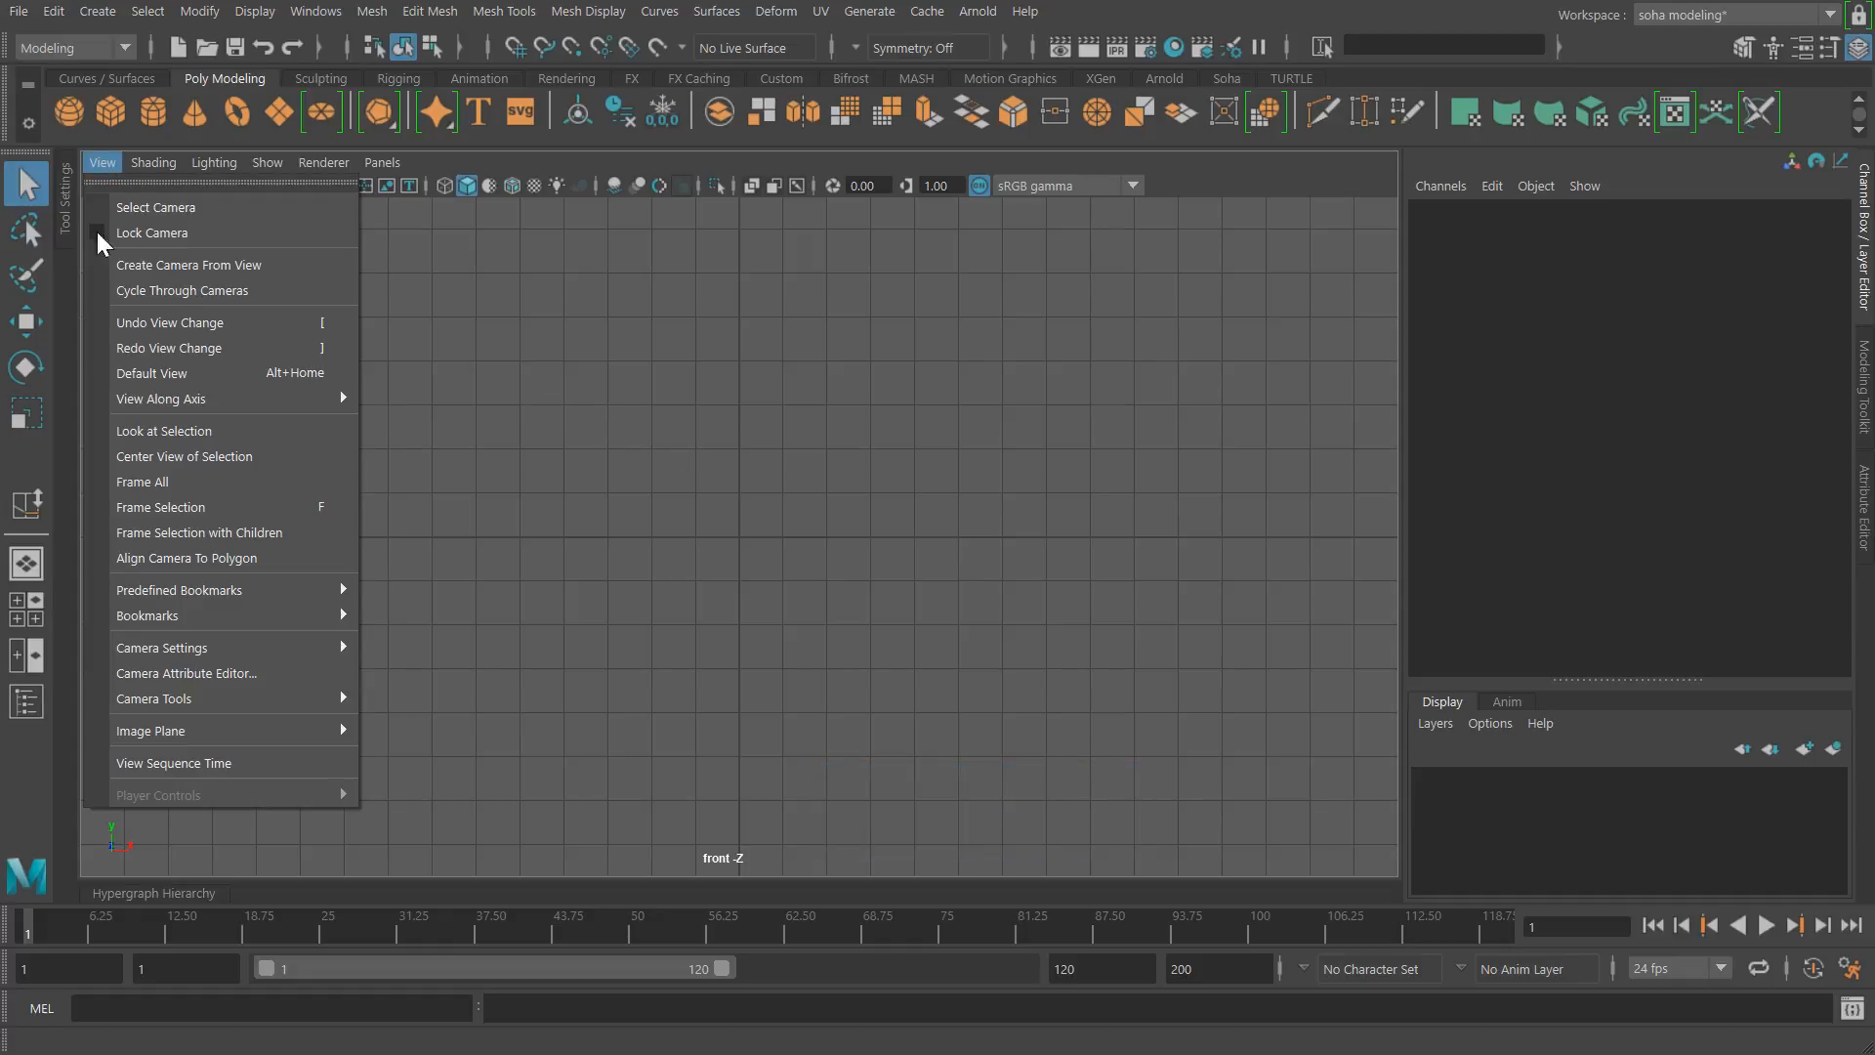
{"action": "mouse_move", "coordinate": [226, 731]}
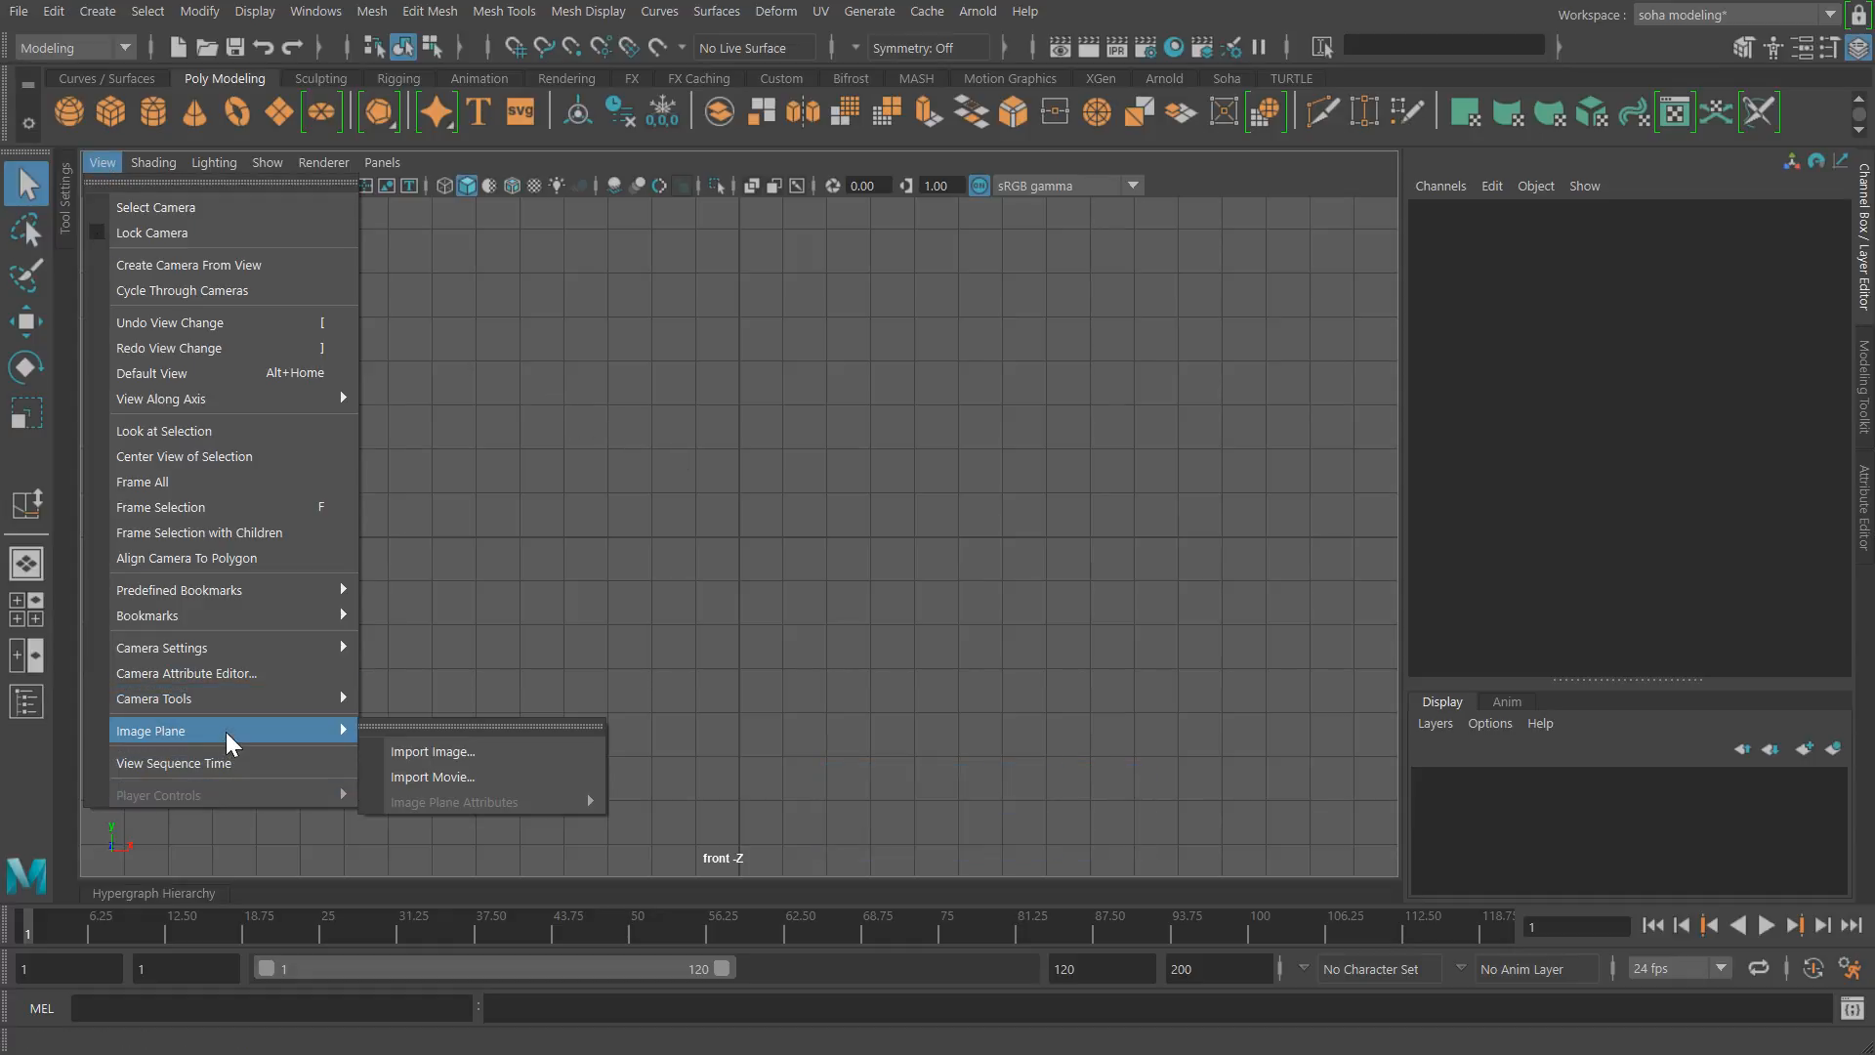
{"action": "left_click", "coordinate": [415, 751]}
{"action": "left_click", "coordinate": [644, 379]}
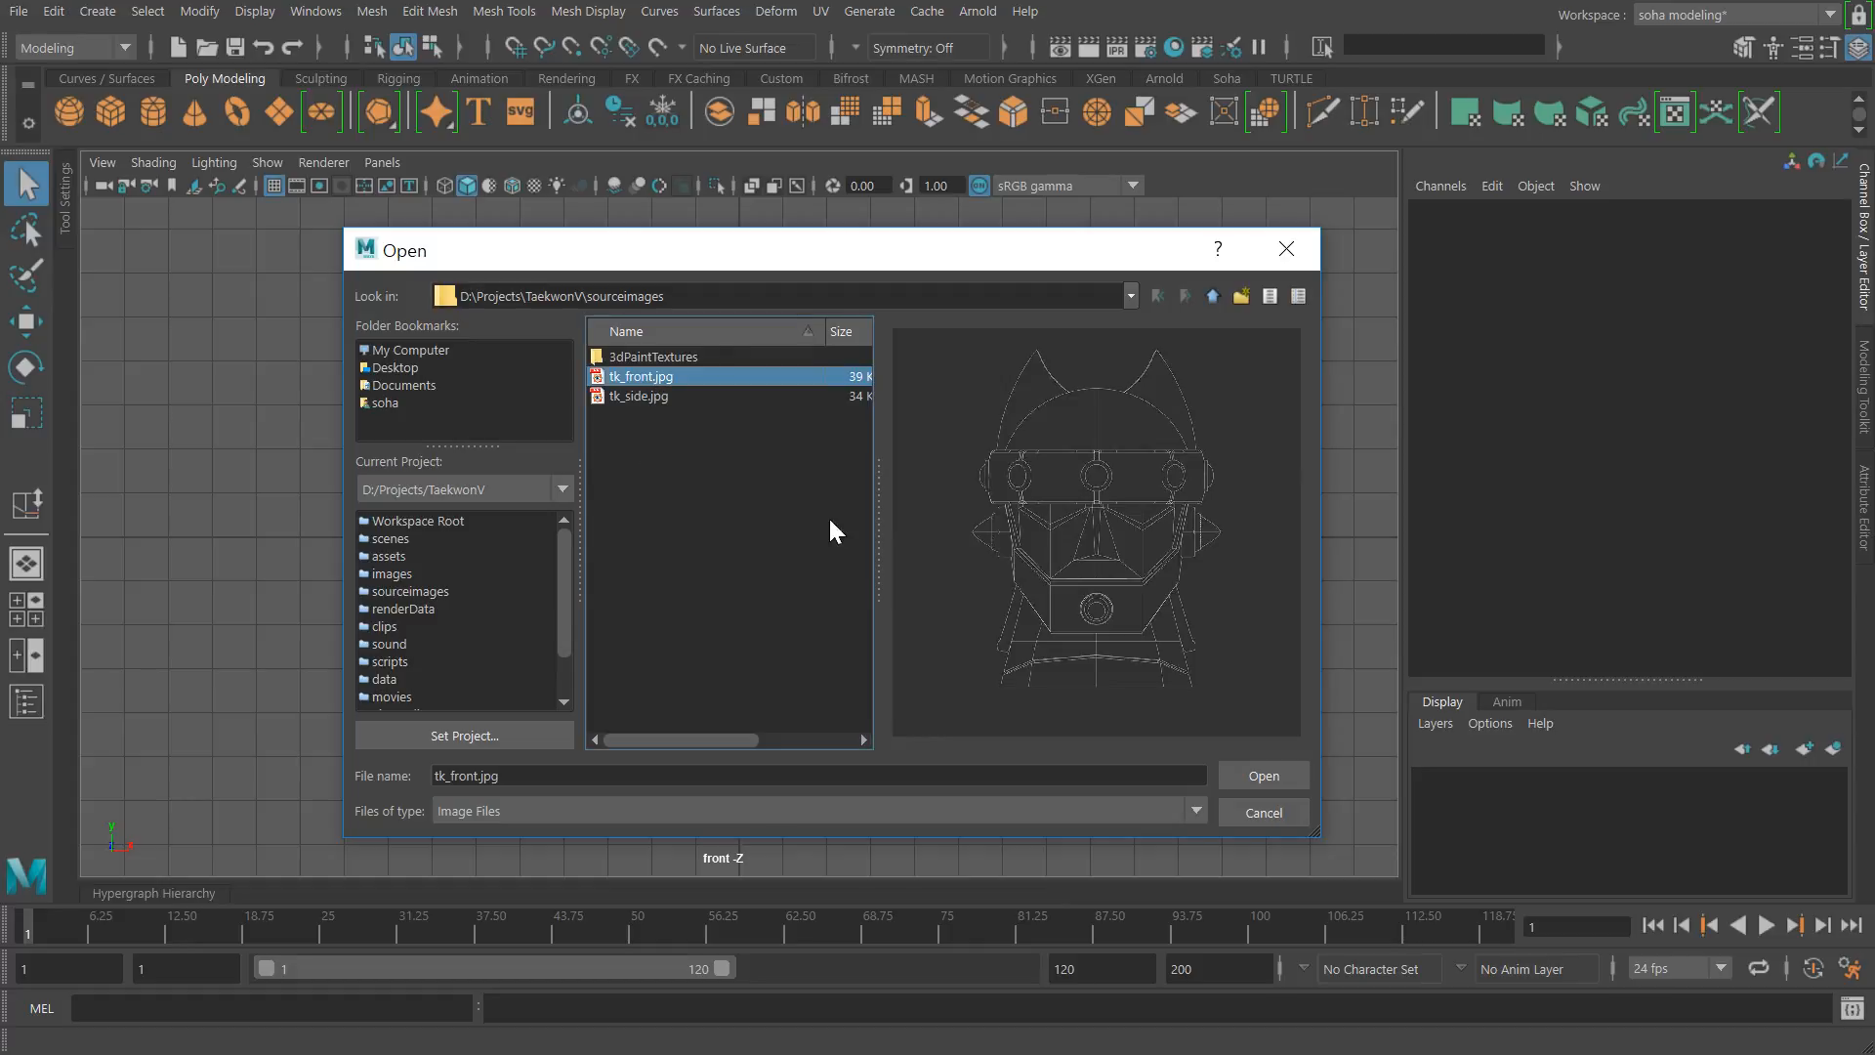
{"action": "left_click", "coordinate": [1274, 775]}
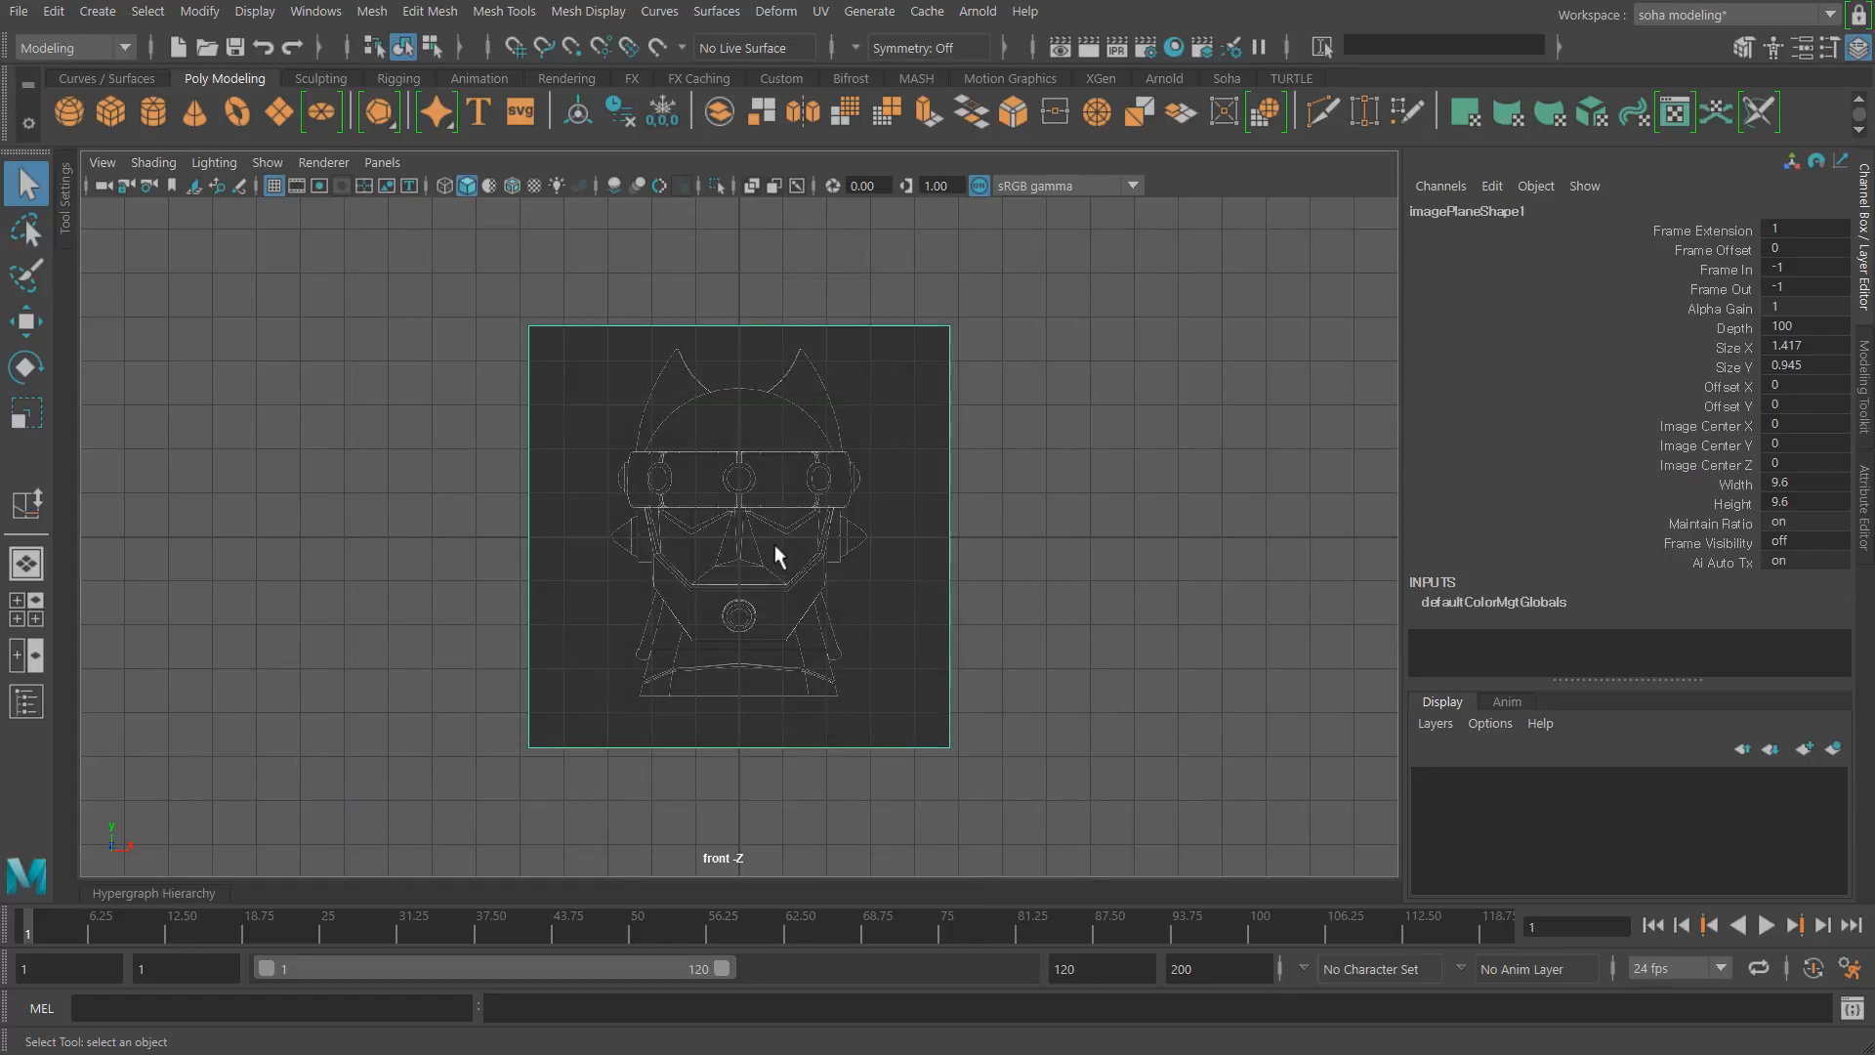
Step: Switch to the side view and import tk_side.jpg from sourceimages as an image plane
{"action": "key", "text": "shift+4"}
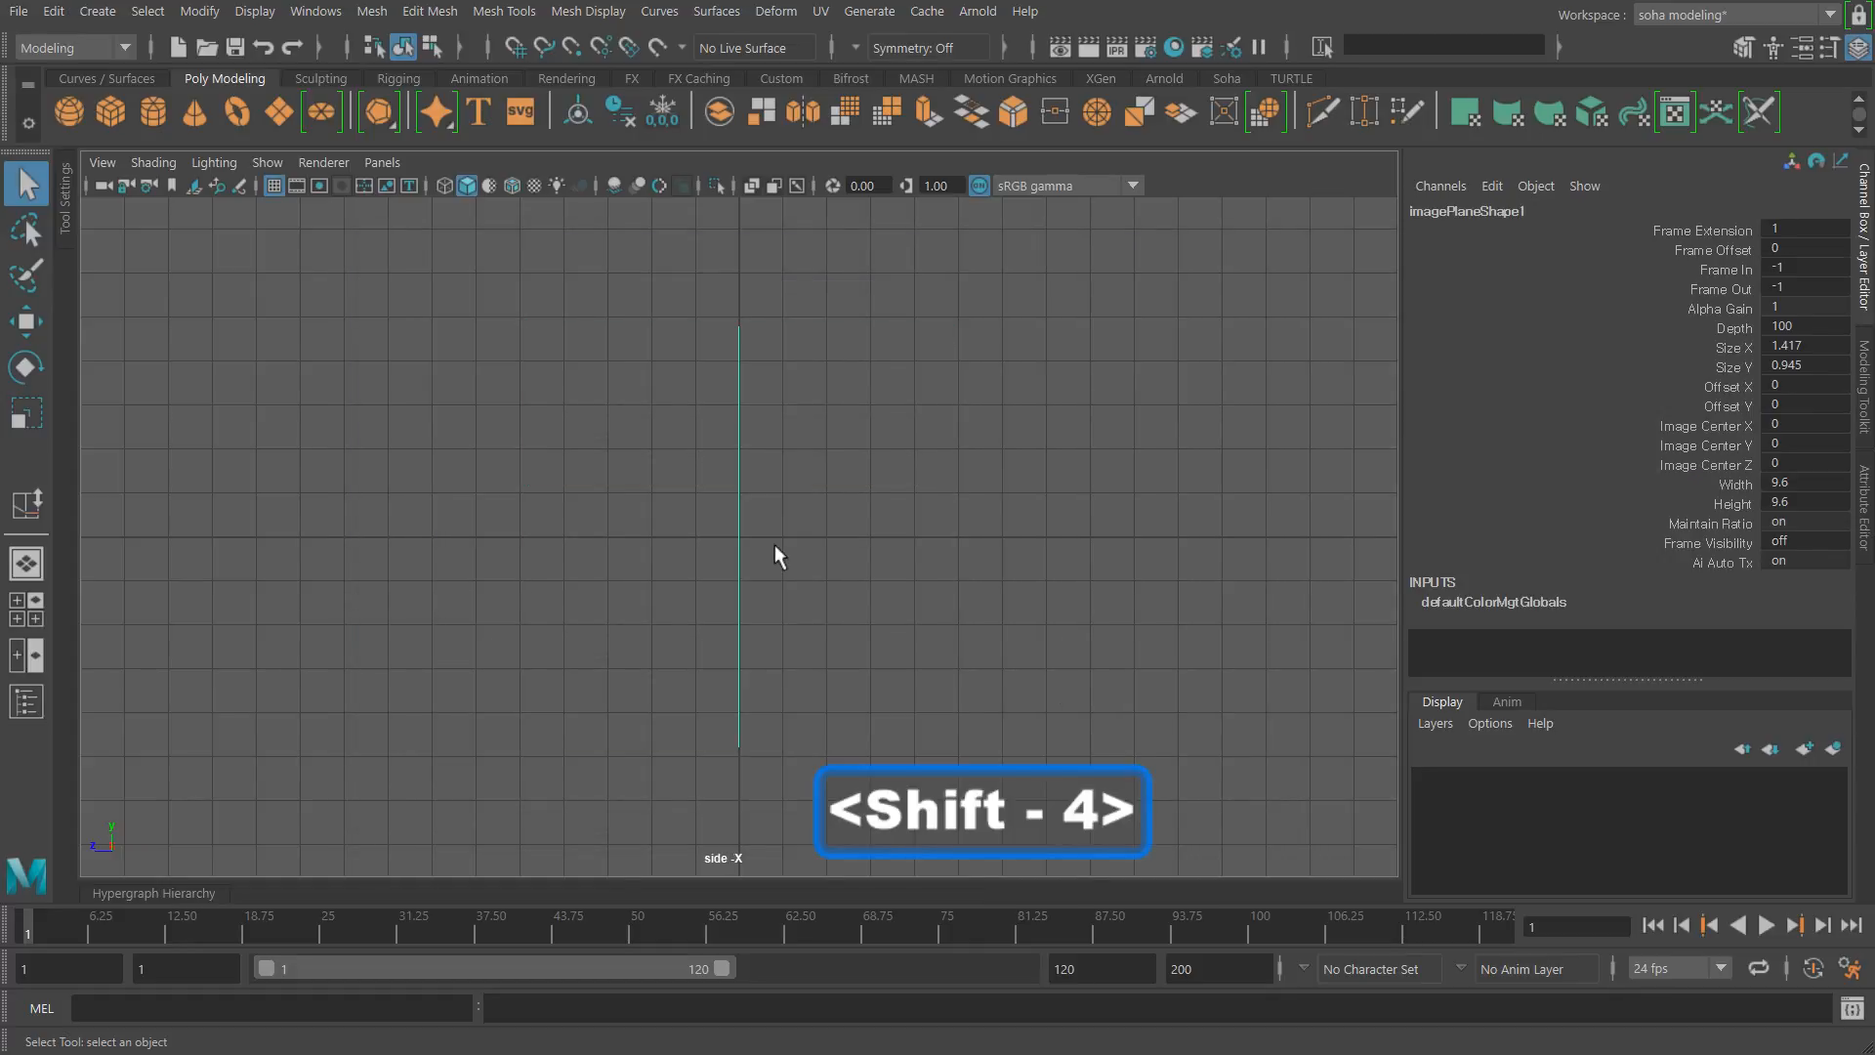
{"action": "left_click", "coordinate": [101, 163]}
{"action": "mouse_move", "coordinate": [196, 731]}
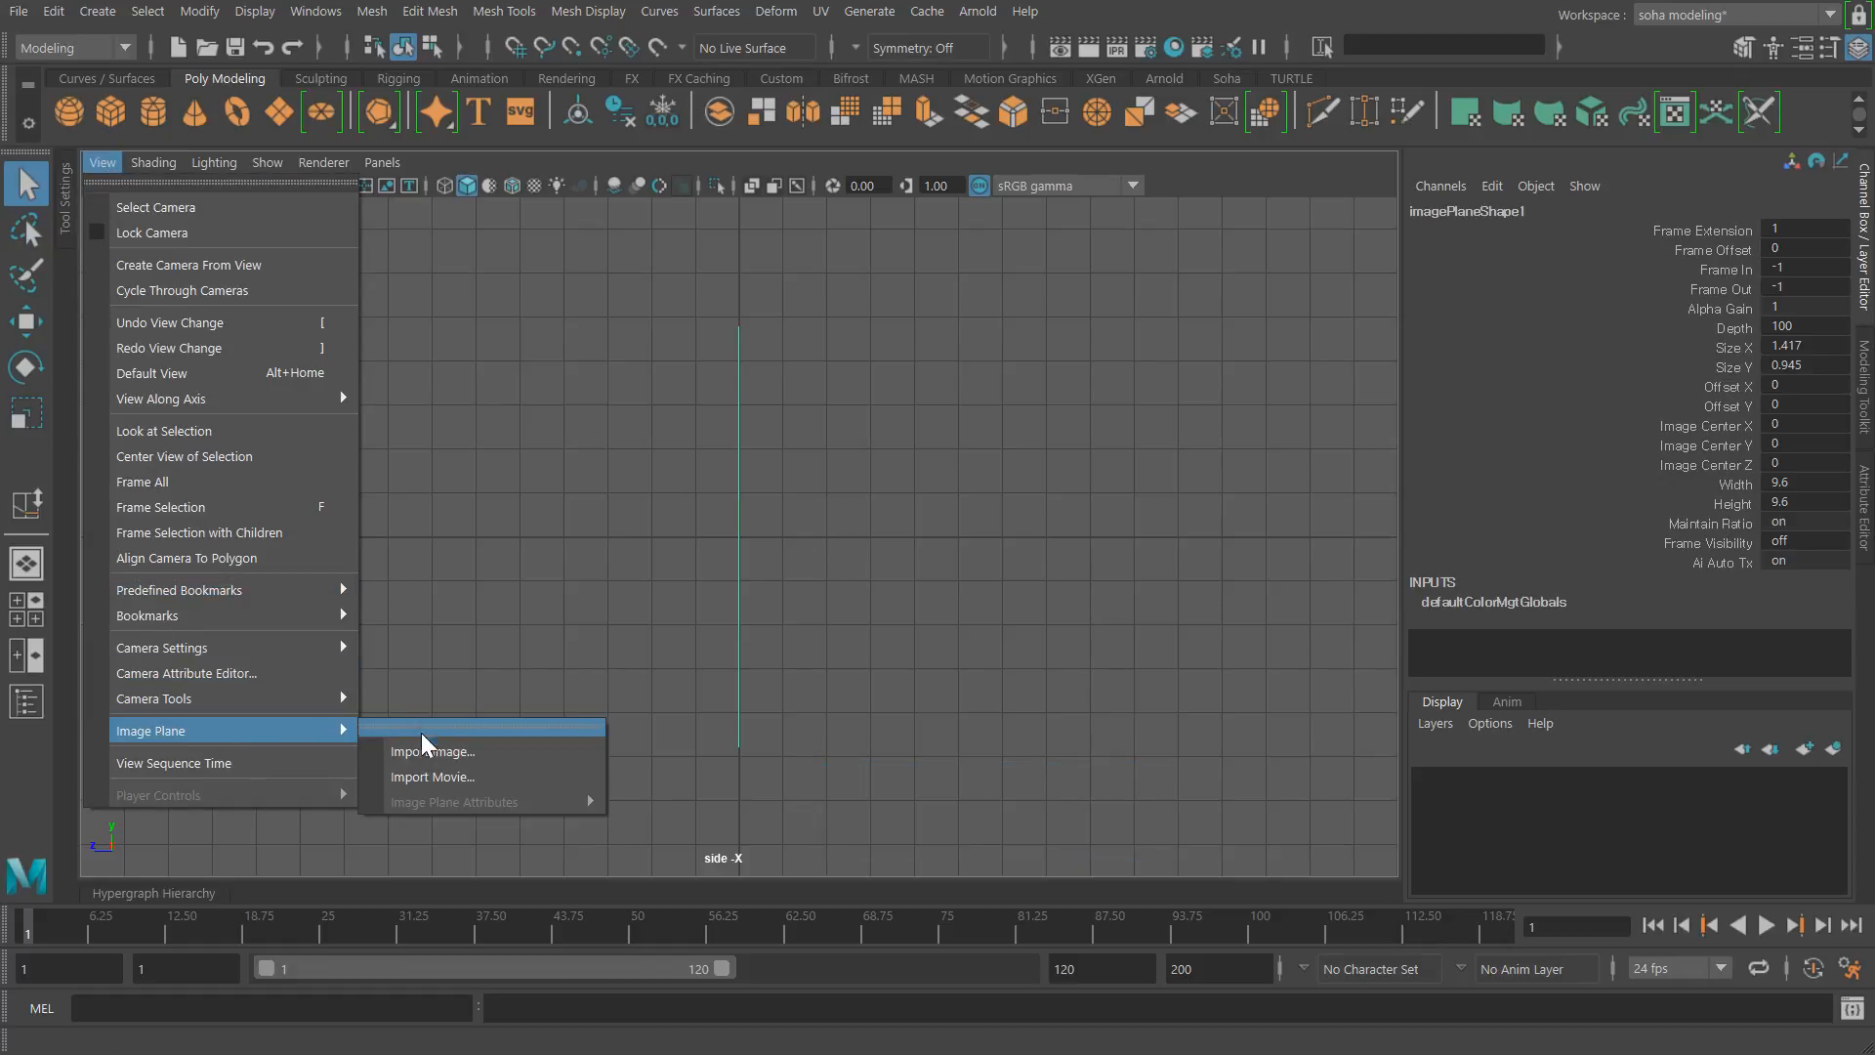
{"action": "left_click", "coordinate": [461, 750]}
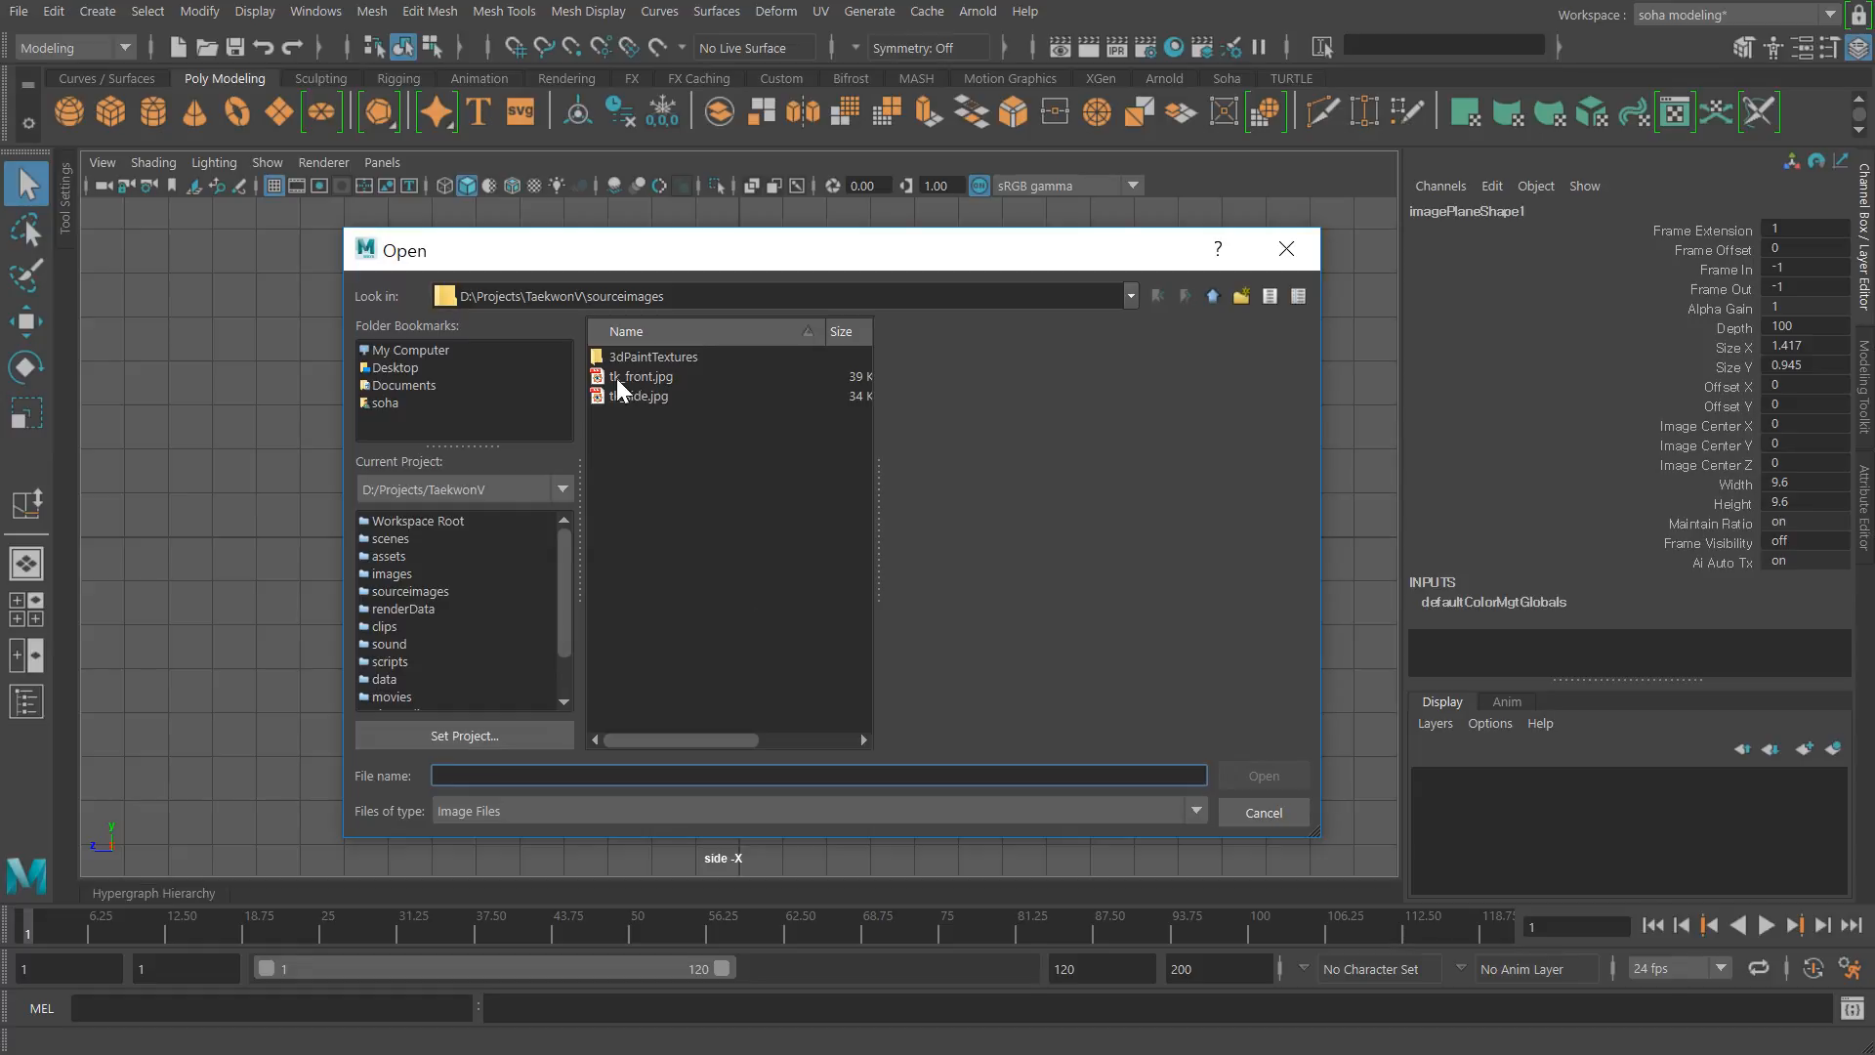
{"action": "left_click", "coordinate": [625, 395]}
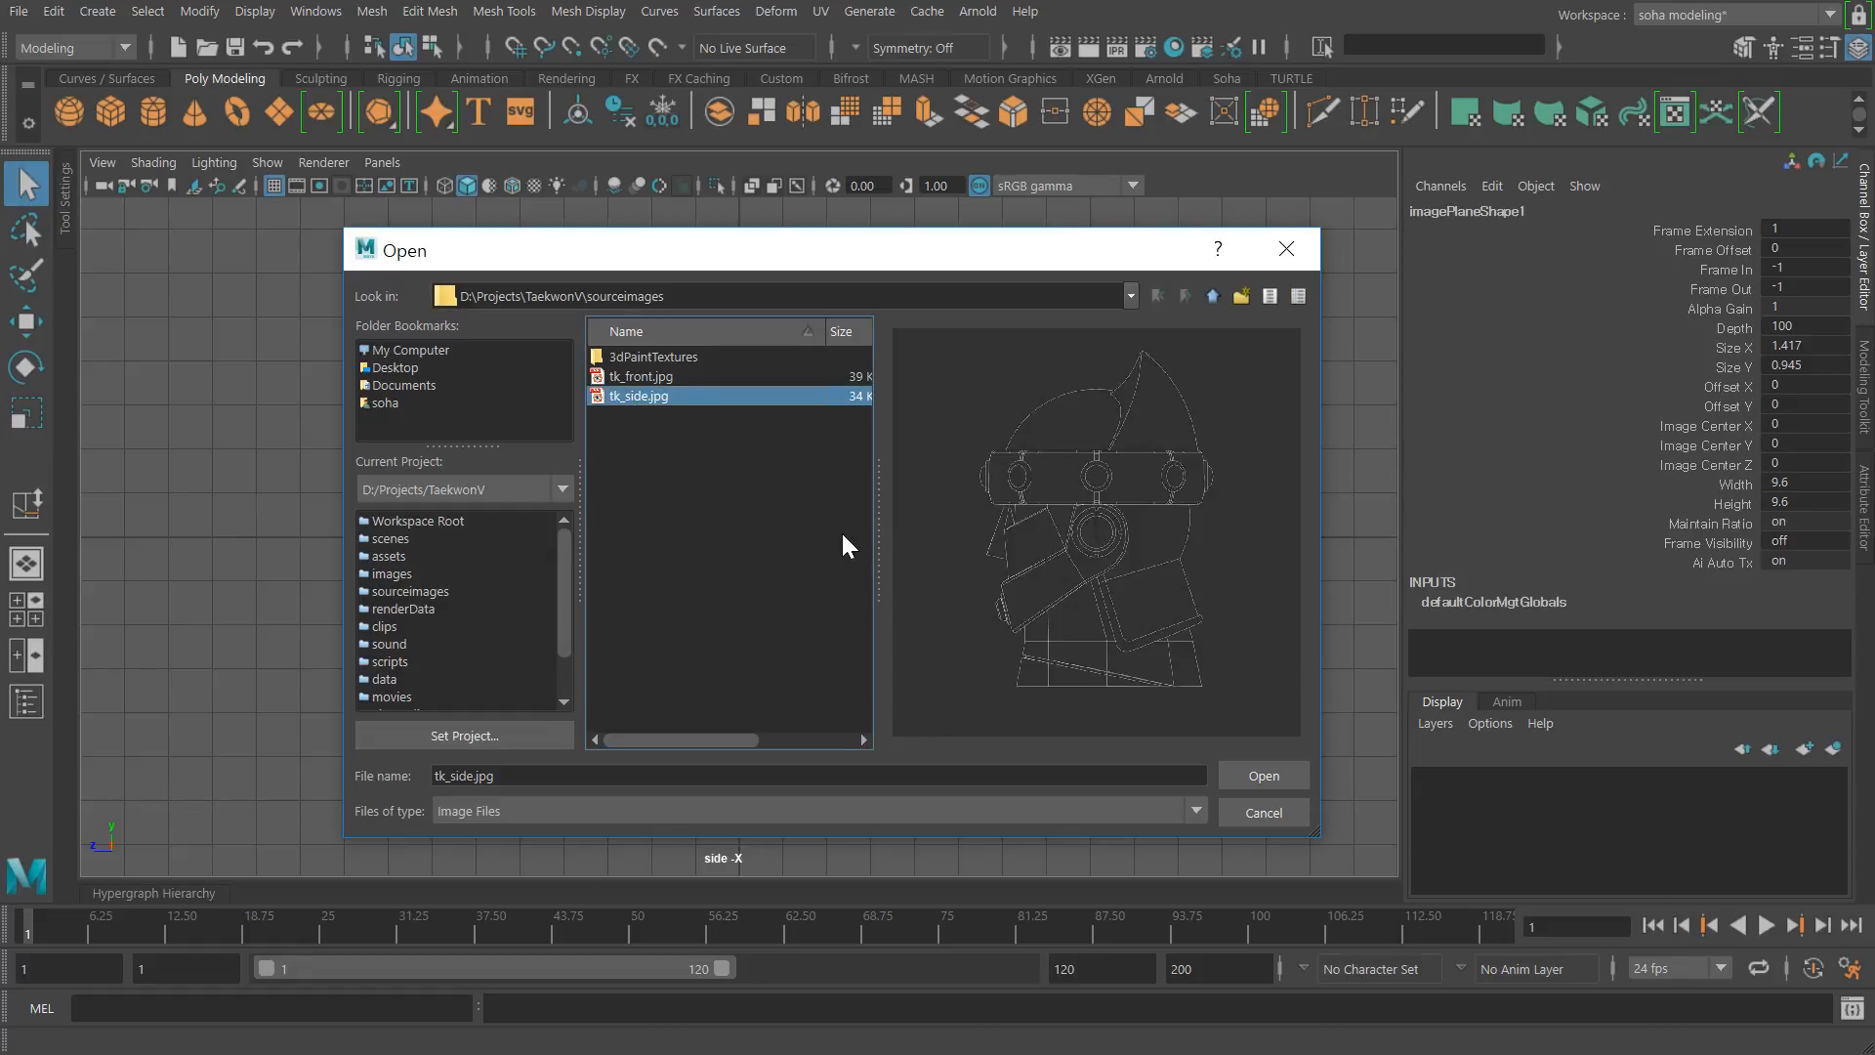
{"action": "left_click", "coordinate": [1262, 775]}
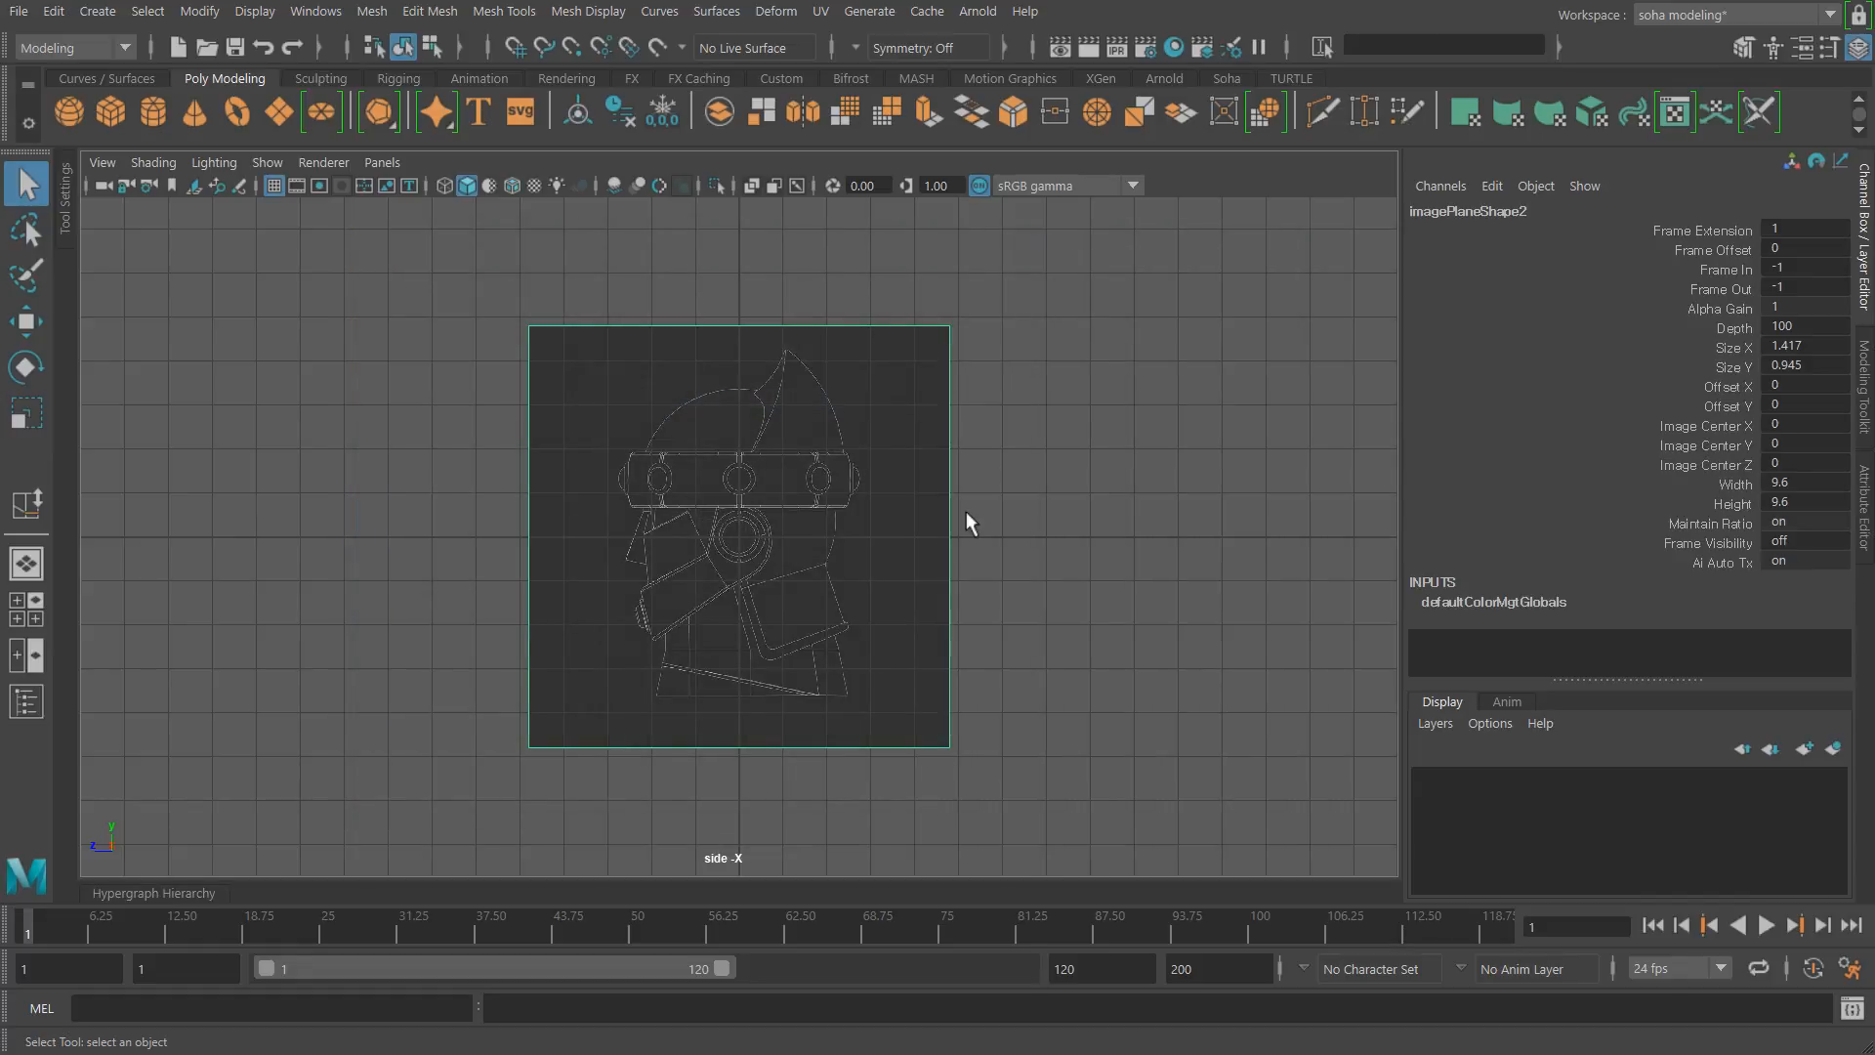
Step: In the perspective view, select both image planes and set their Scale X, Y and Z to 5
{"action": "key", "text": "shift+alt+q"}
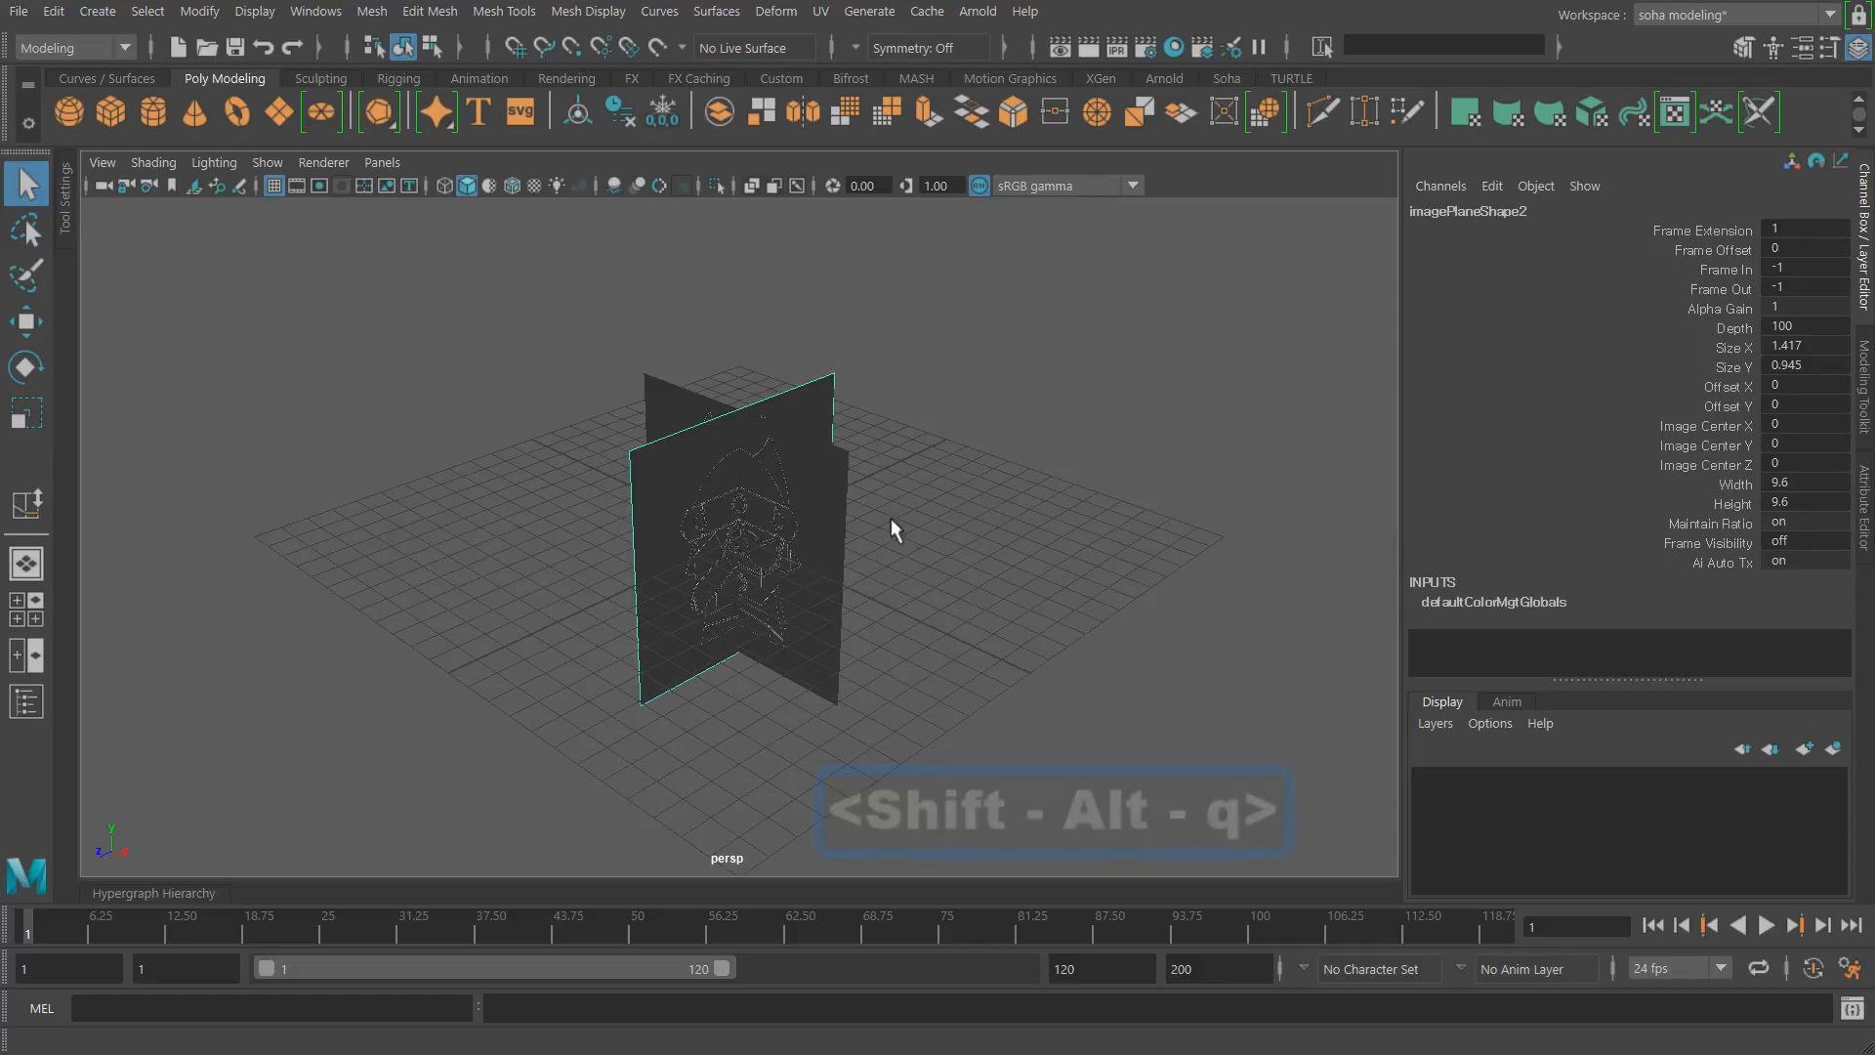
{"action": "mouse_move", "coordinate": [922, 619]}
{"action": "left_mouse_down", "text": "alt"}
{"action": "mouse_move", "coordinate": [775, 569]}
{"action": "mouse_move", "coordinate": [921, 590]}
{"action": "left_mouse_up", "text": "alt"}
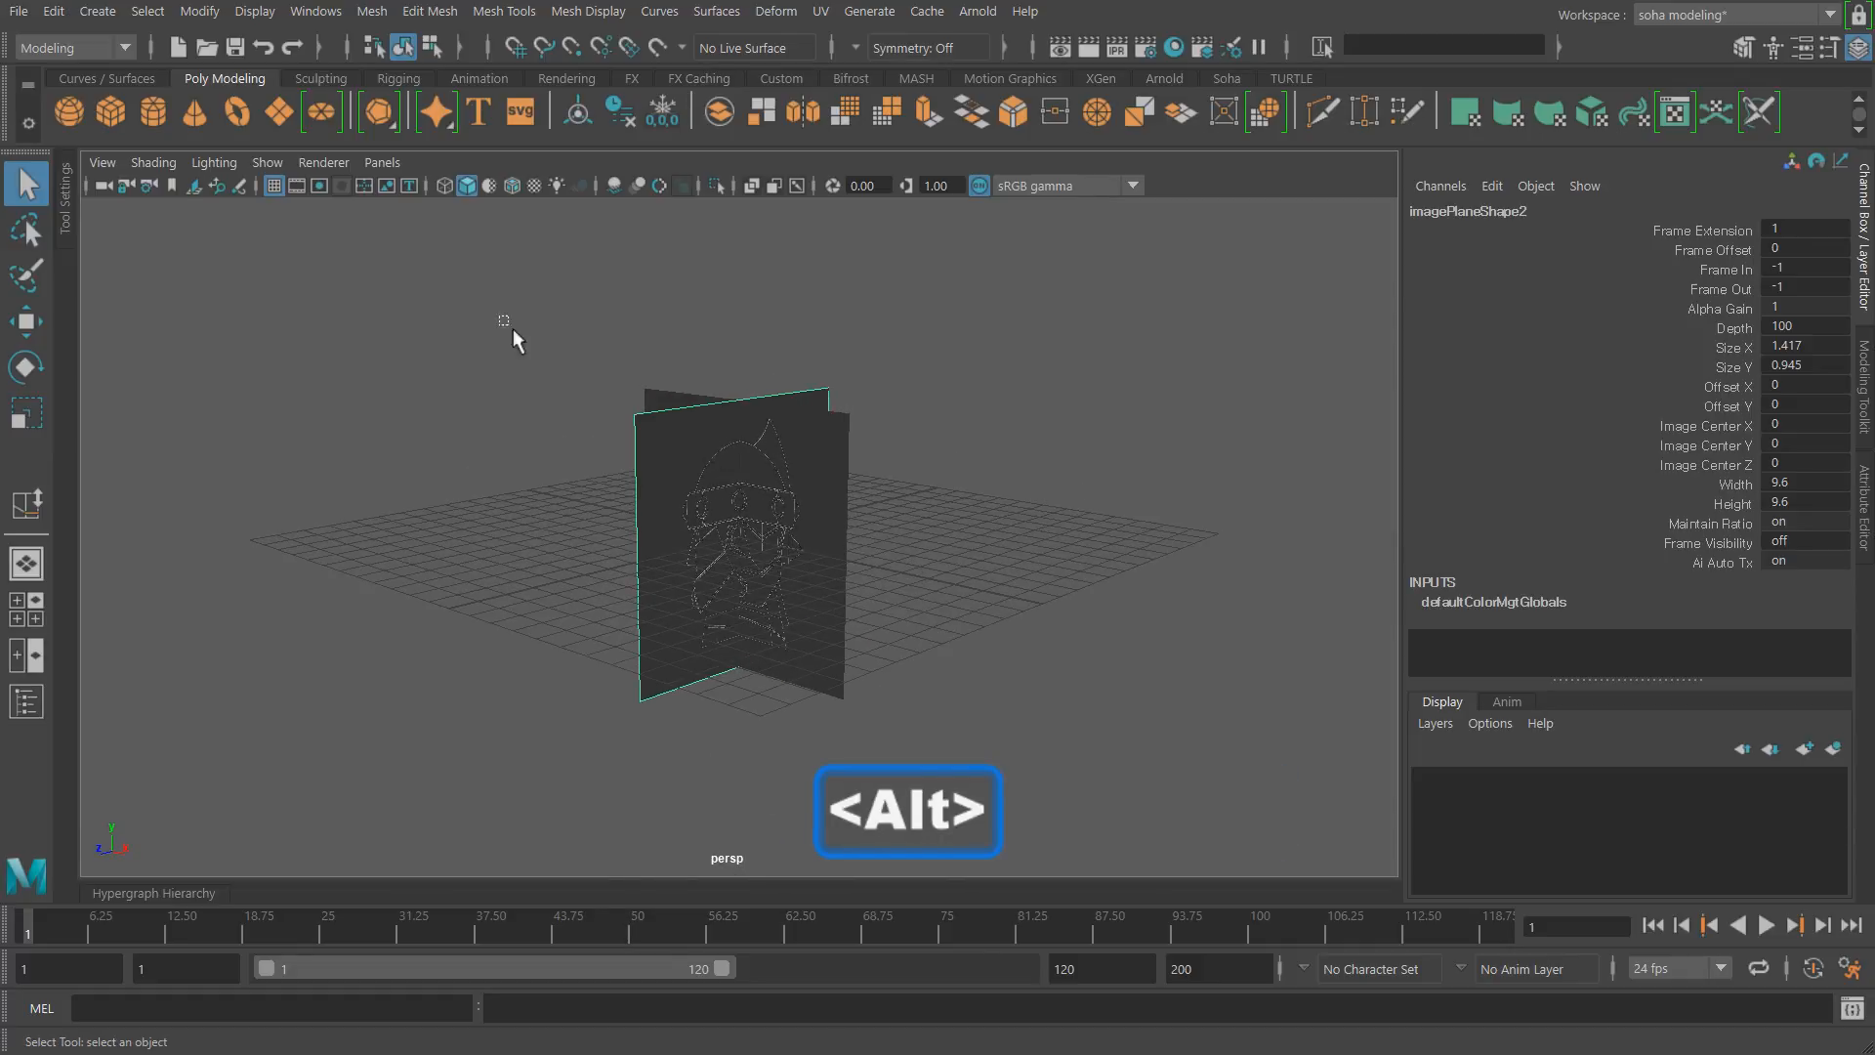
{"action": "left_click_drag", "start_coordinate": [513, 328], "coordinate": [1026, 799]}
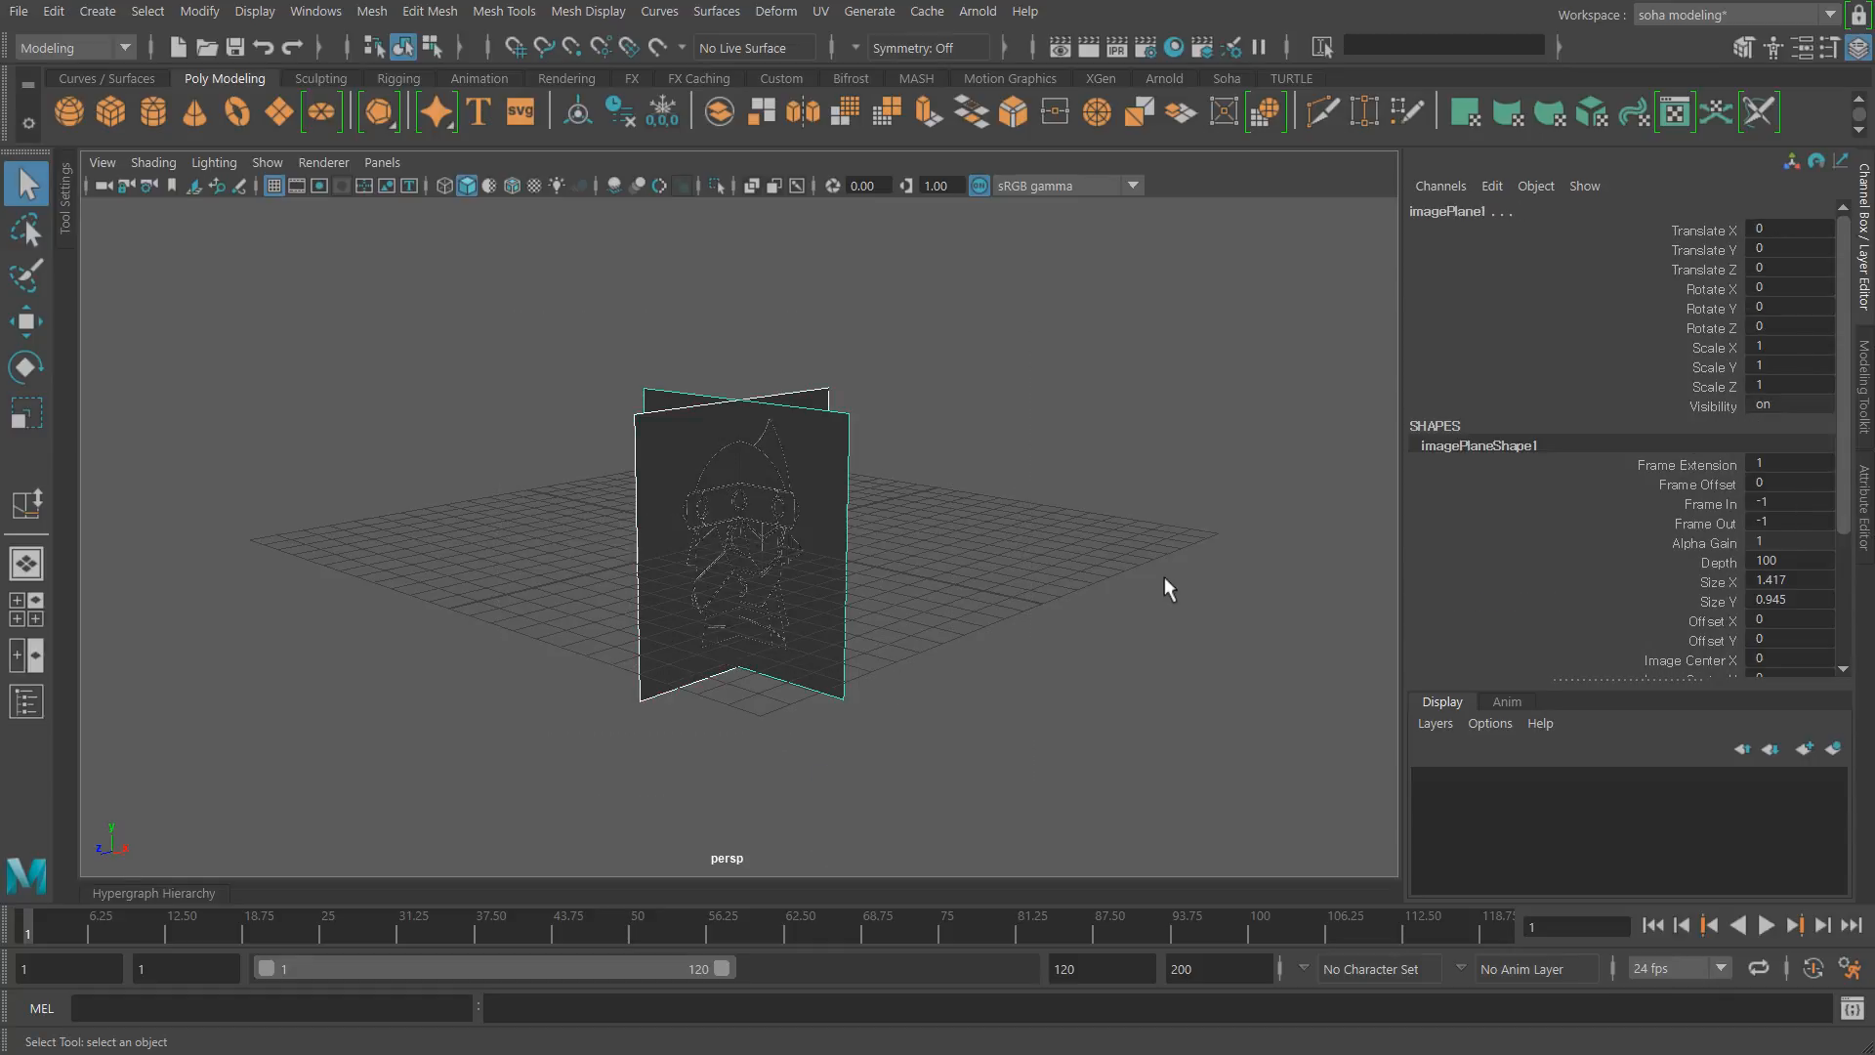
{"action": "key", "text": "ctrl+a"}
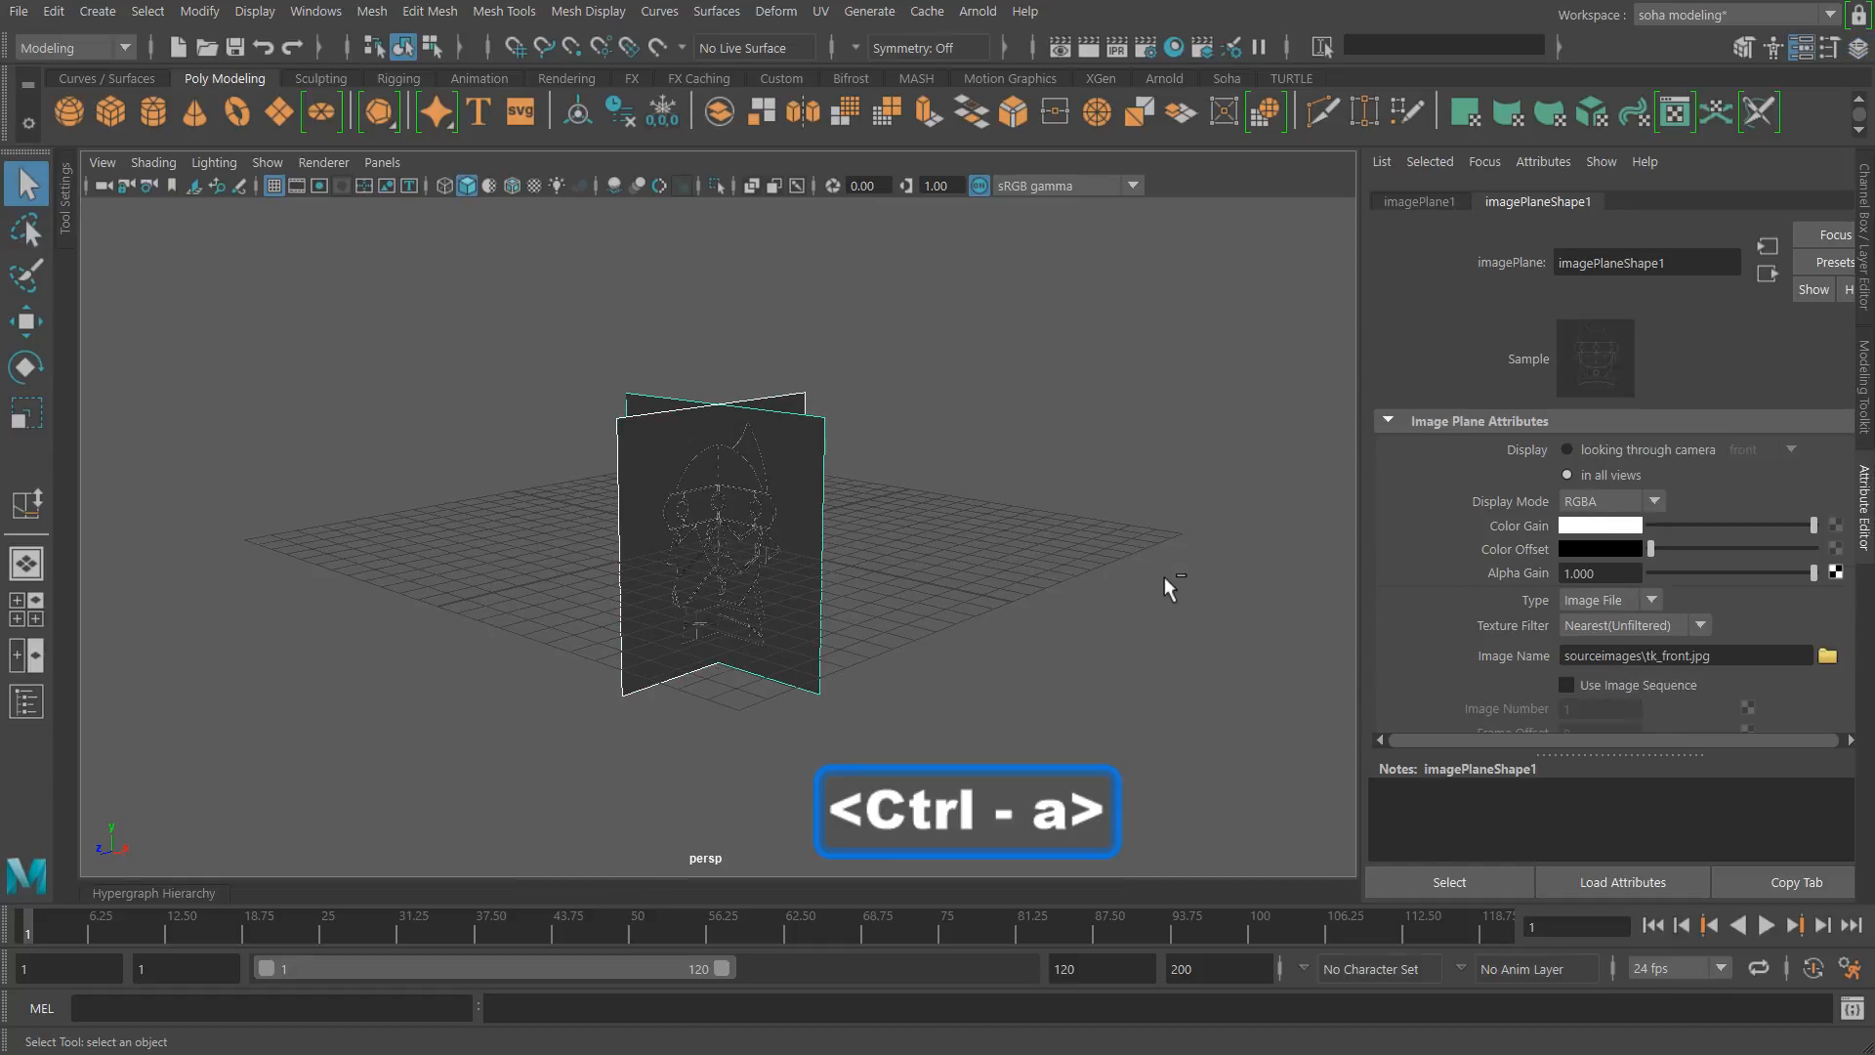
{"action": "key", "text": "ctrl+a"}
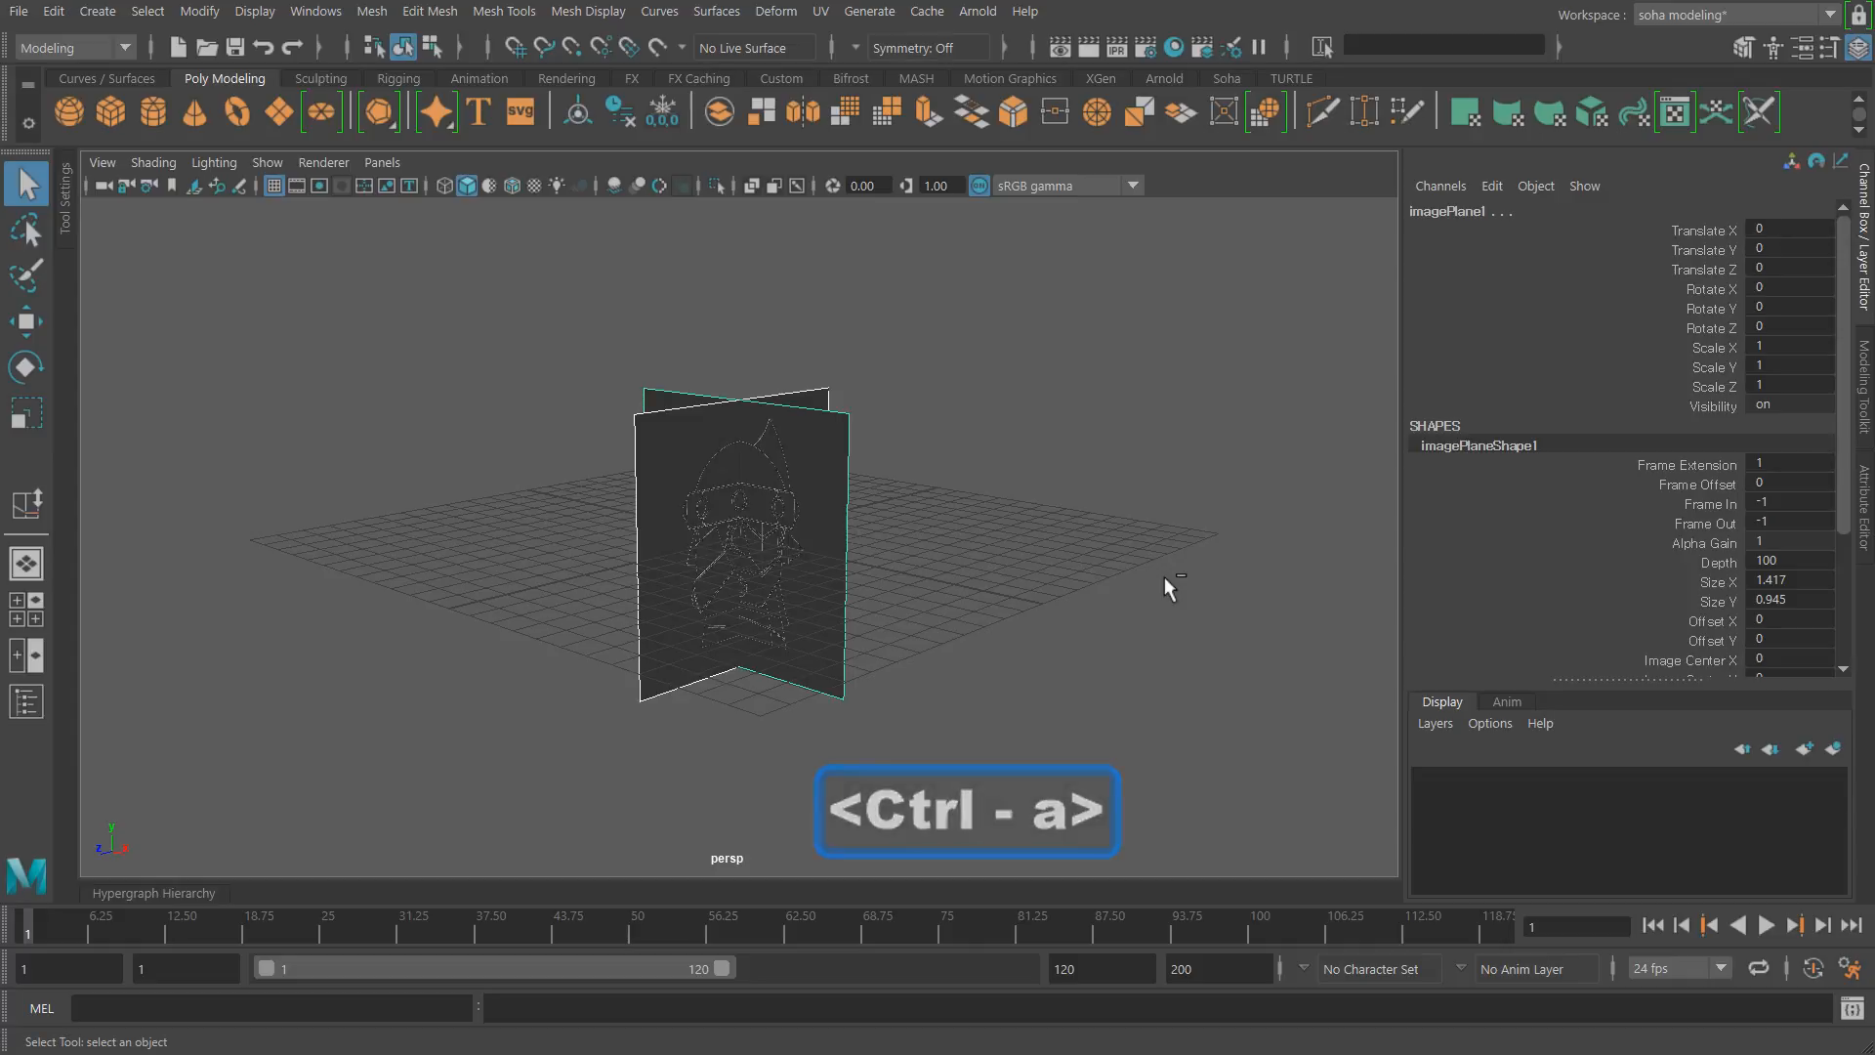
{"action": "key", "text": "ctrl+a"}
{"action": "key", "text": "ctrl+a"}
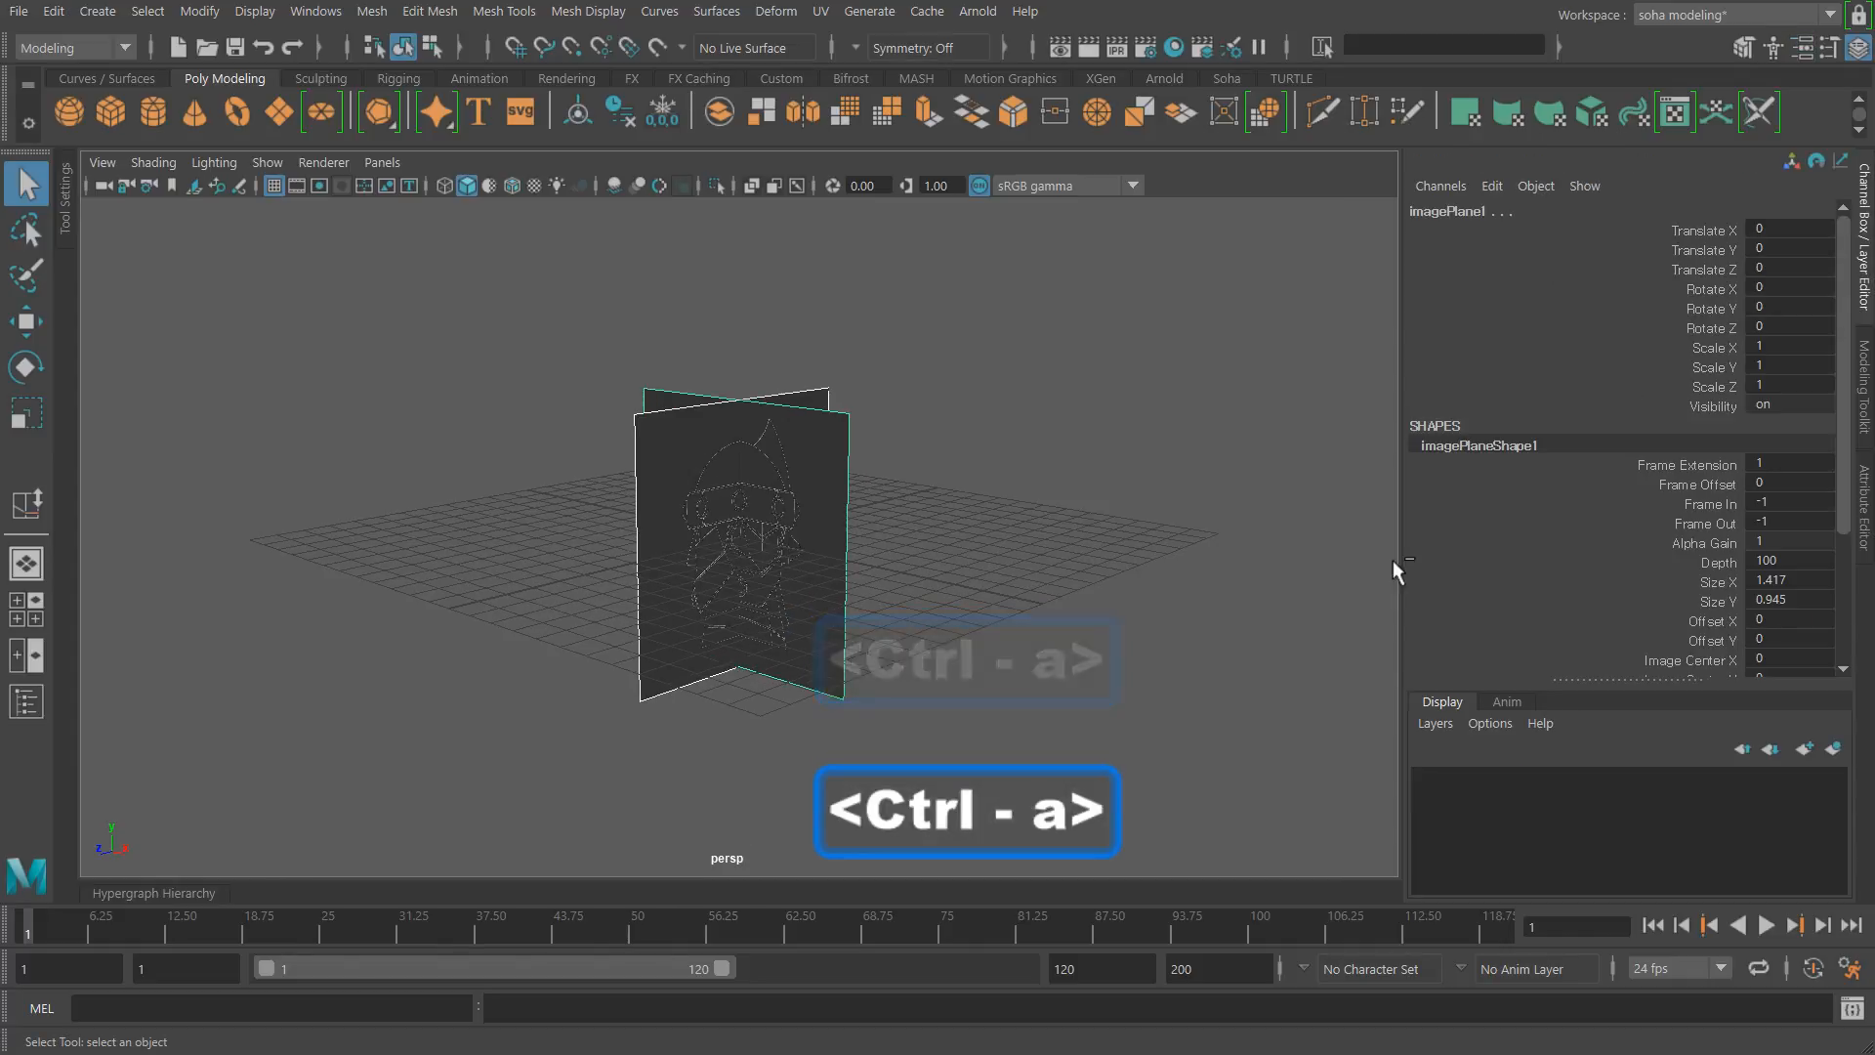
{"action": "left_click", "coordinate": [1787, 354]}
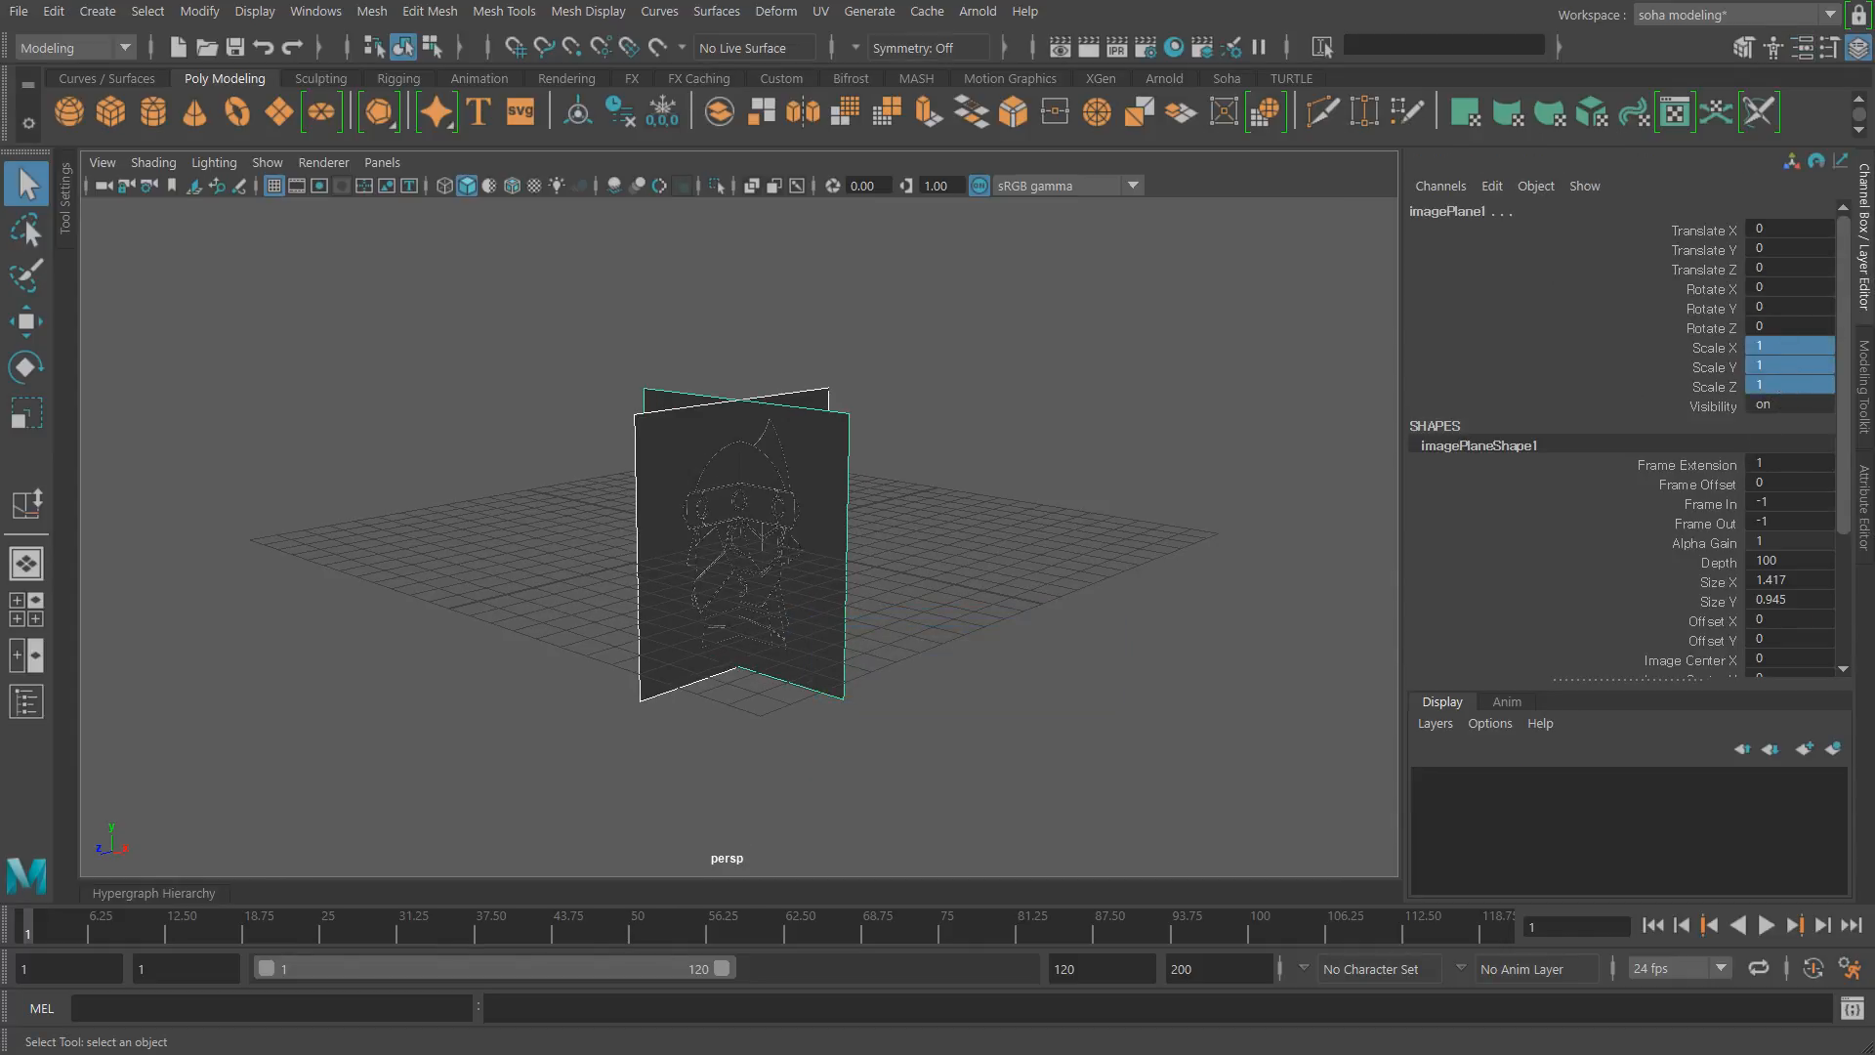
{"action": "type", "text": "5"}
{"action": "key", "text": "Return"}
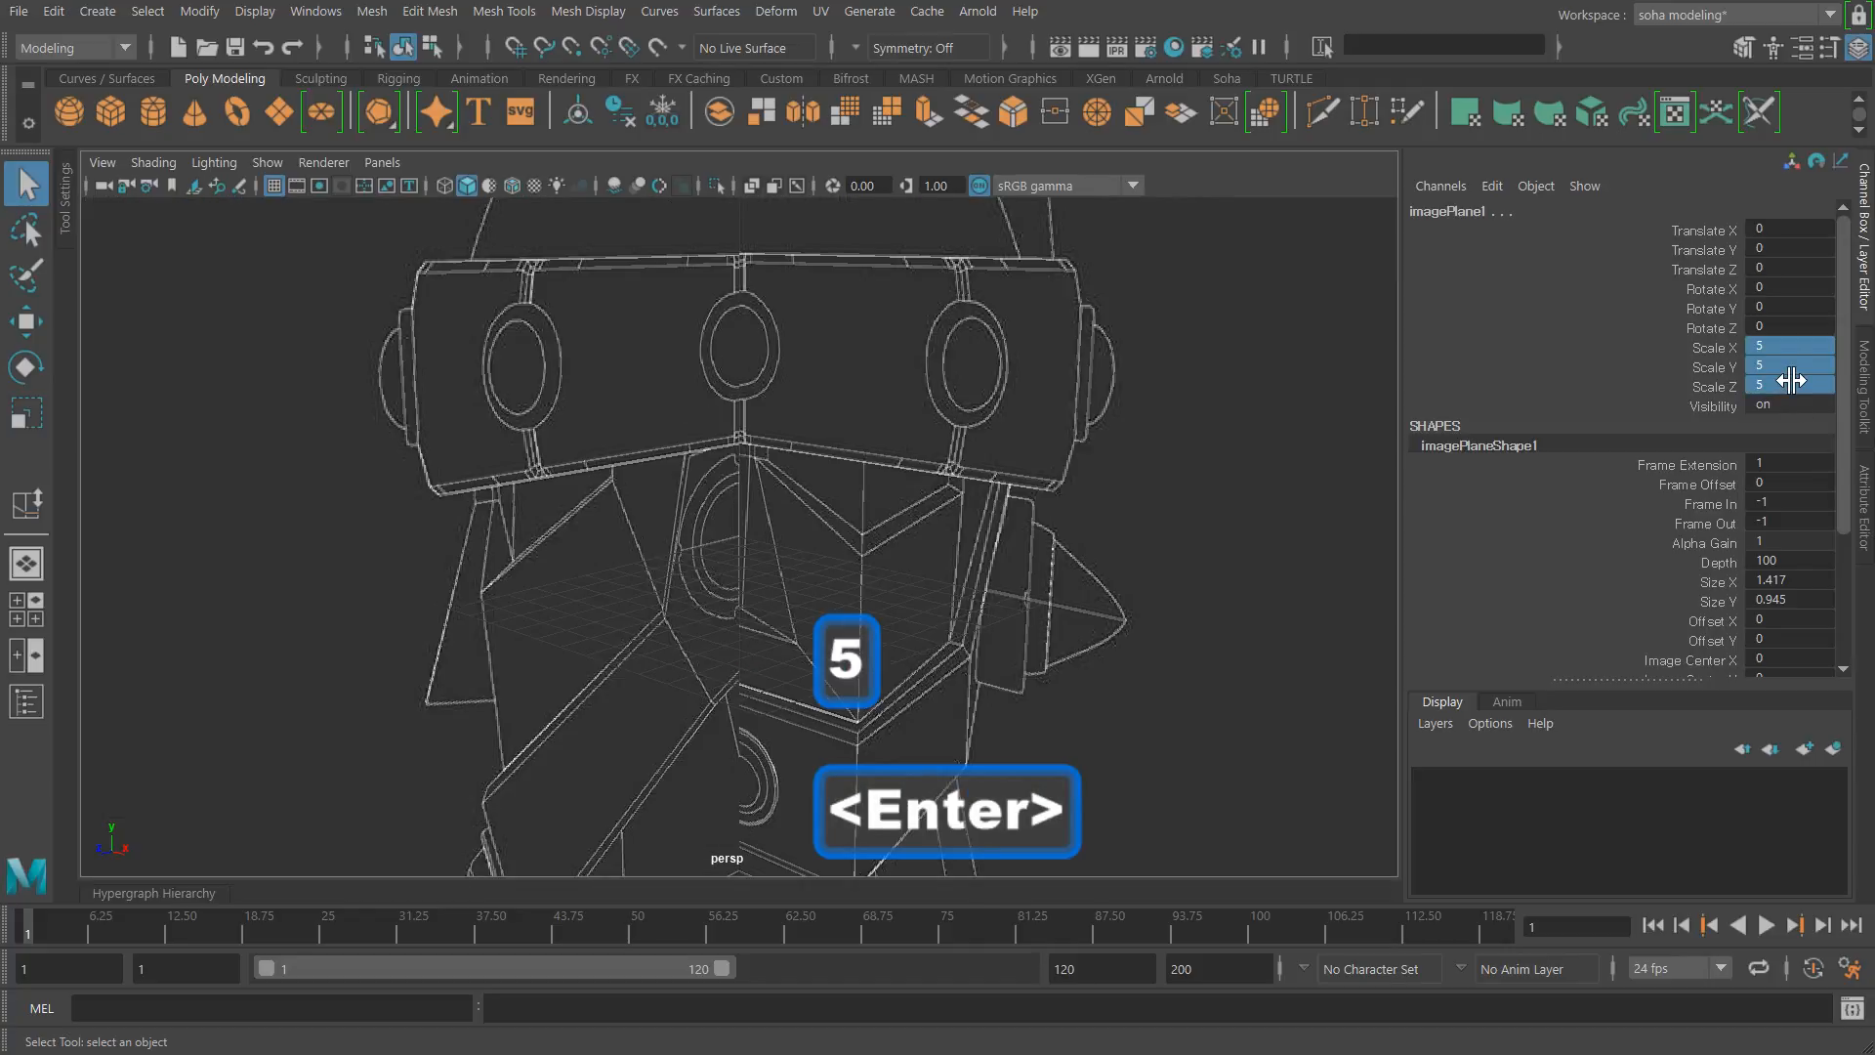
Step: Move the front image plane back to about -41.3 in Z and the side image plane to about -35.1 in X
{"action": "scroll", "coordinate": [820, 541], "scroll_direction": "down", "scroll_amount": 7}
{"action": "mouse_move", "coordinate": [889, 551]}
{"action": "left_mouse_down", "text": "alt"}
{"action": "mouse_move", "coordinate": [975, 544]}
{"action": "mouse_move", "coordinate": [867, 544]}
{"action": "mouse_move", "coordinate": [887, 580]}
{"action": "mouse_move", "coordinate": [879, 544]}
{"action": "left_mouse_up", "text": "alt"}
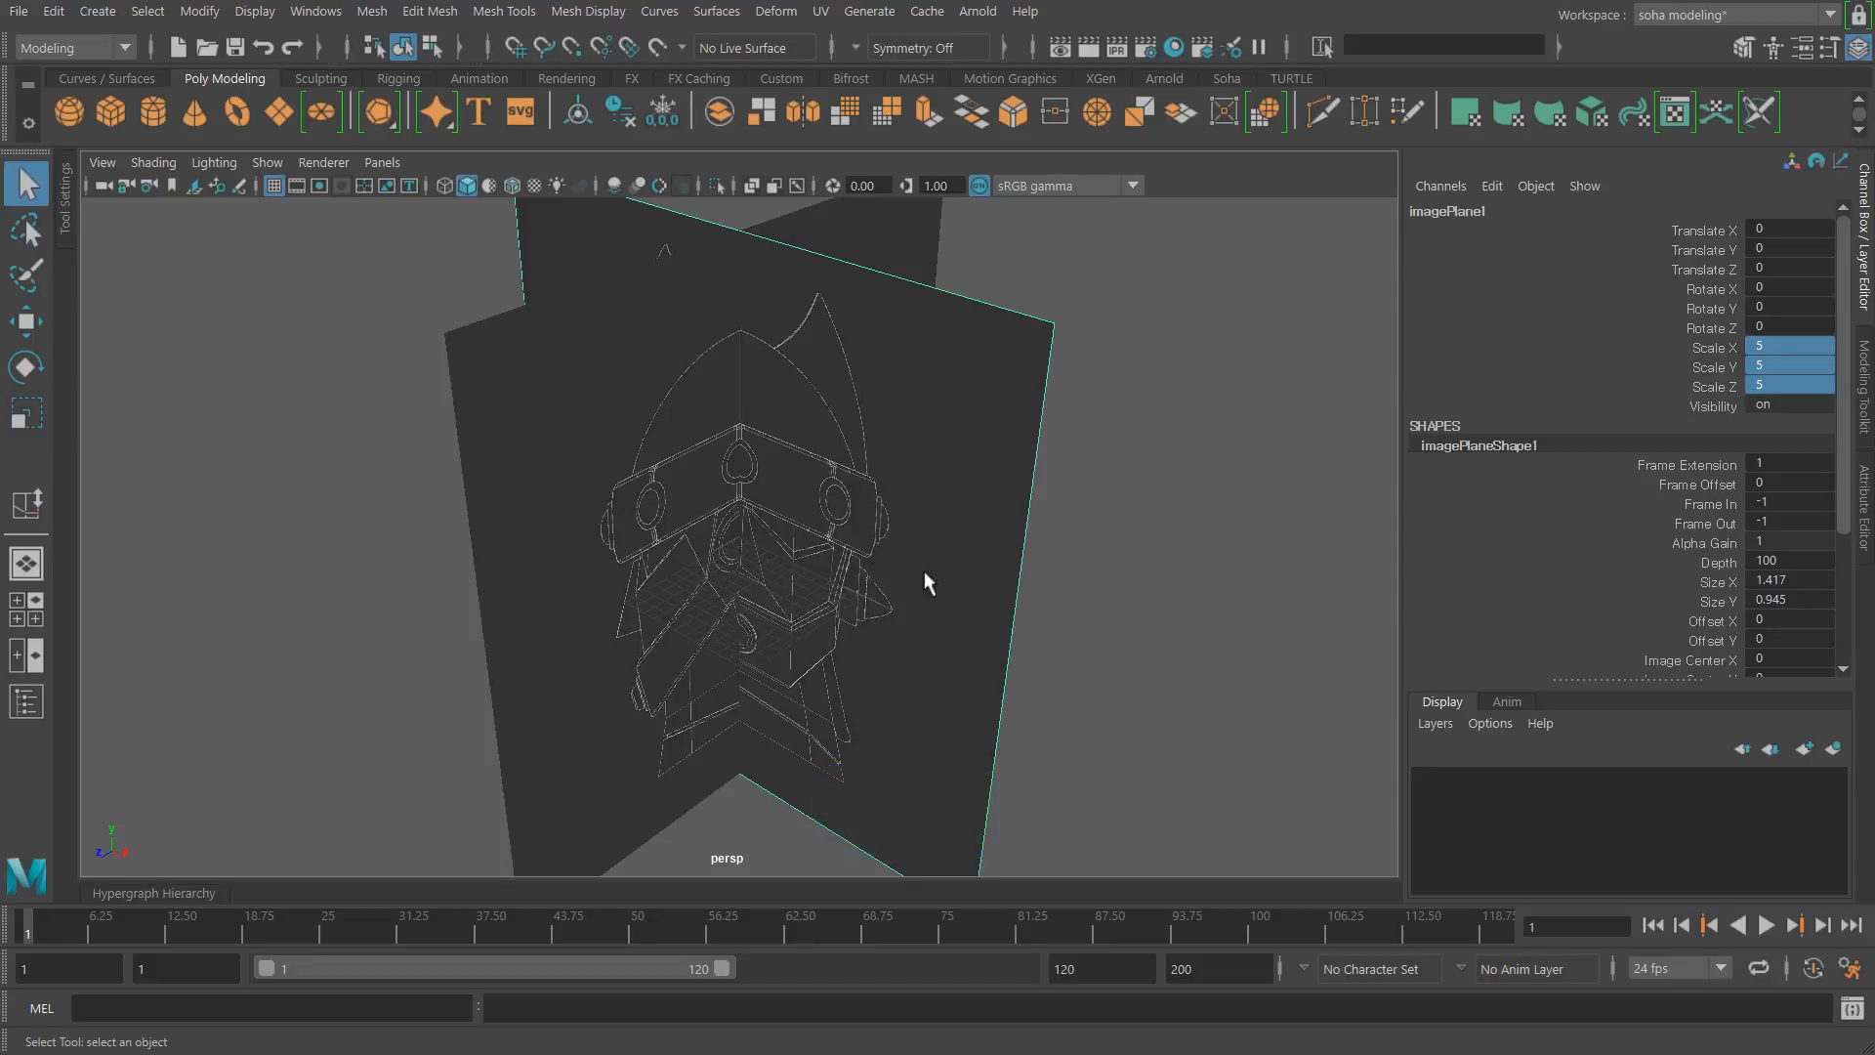
{"action": "key", "text": "w"}
{"action": "left_click_drag", "start_coordinate": [657, 611], "coordinate": [995, 432]}
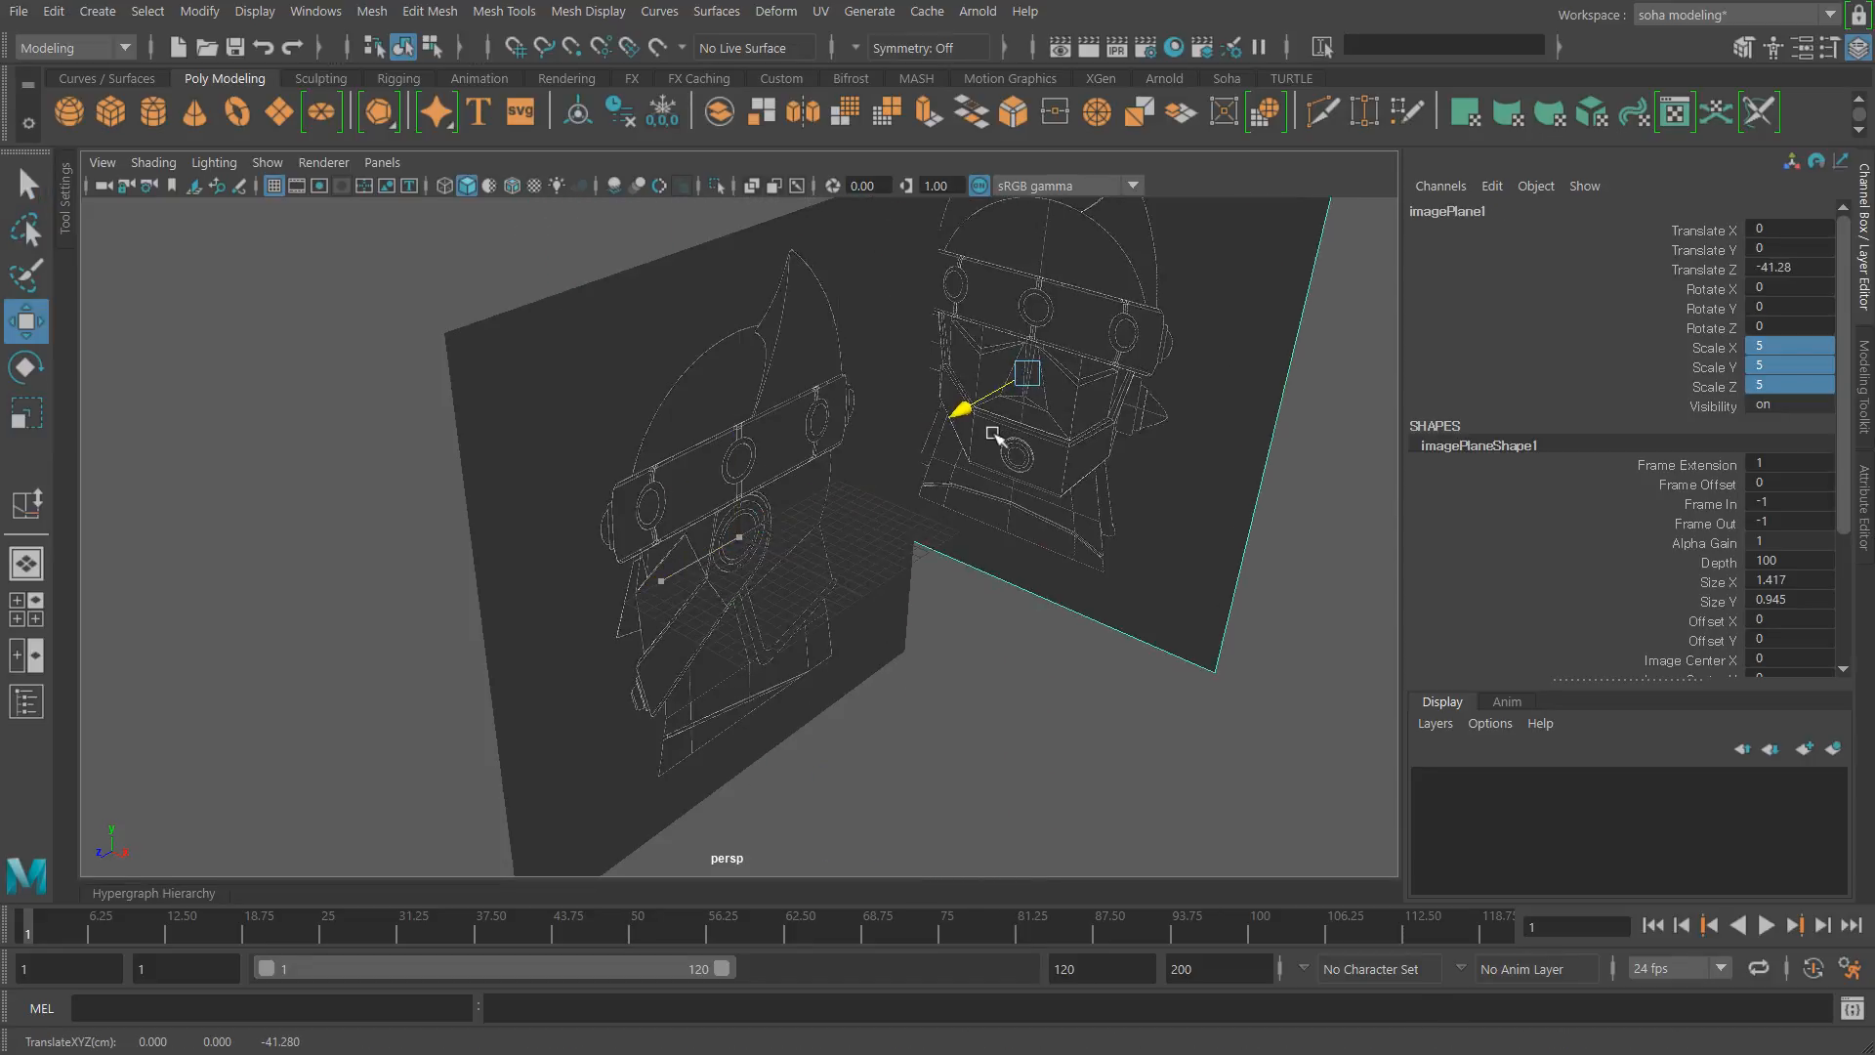
{"action": "left_click", "coordinate": [711, 589]}
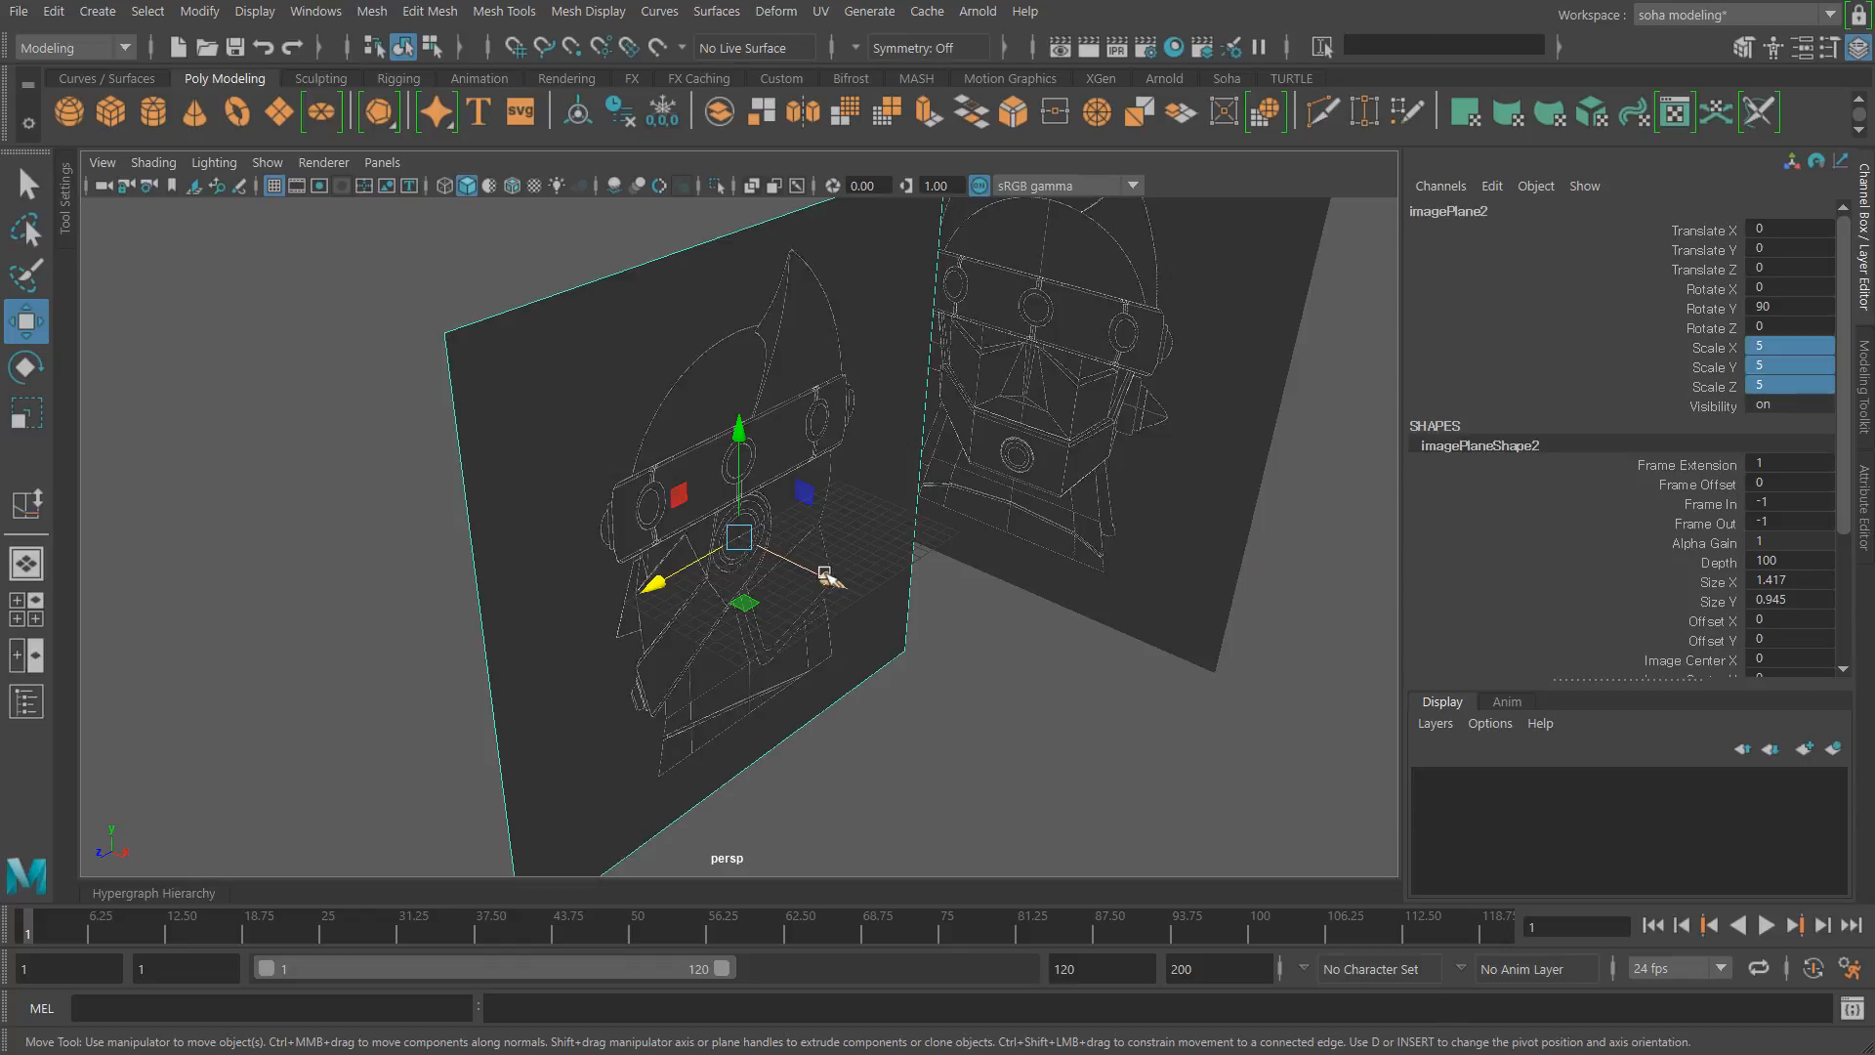
{"action": "left_click_drag", "start_coordinate": [826, 576], "coordinate": [536, 404]}
{"action": "left_click_drag", "start_coordinate": [840, 637], "coordinate": [929, 626], "text": "alt"}
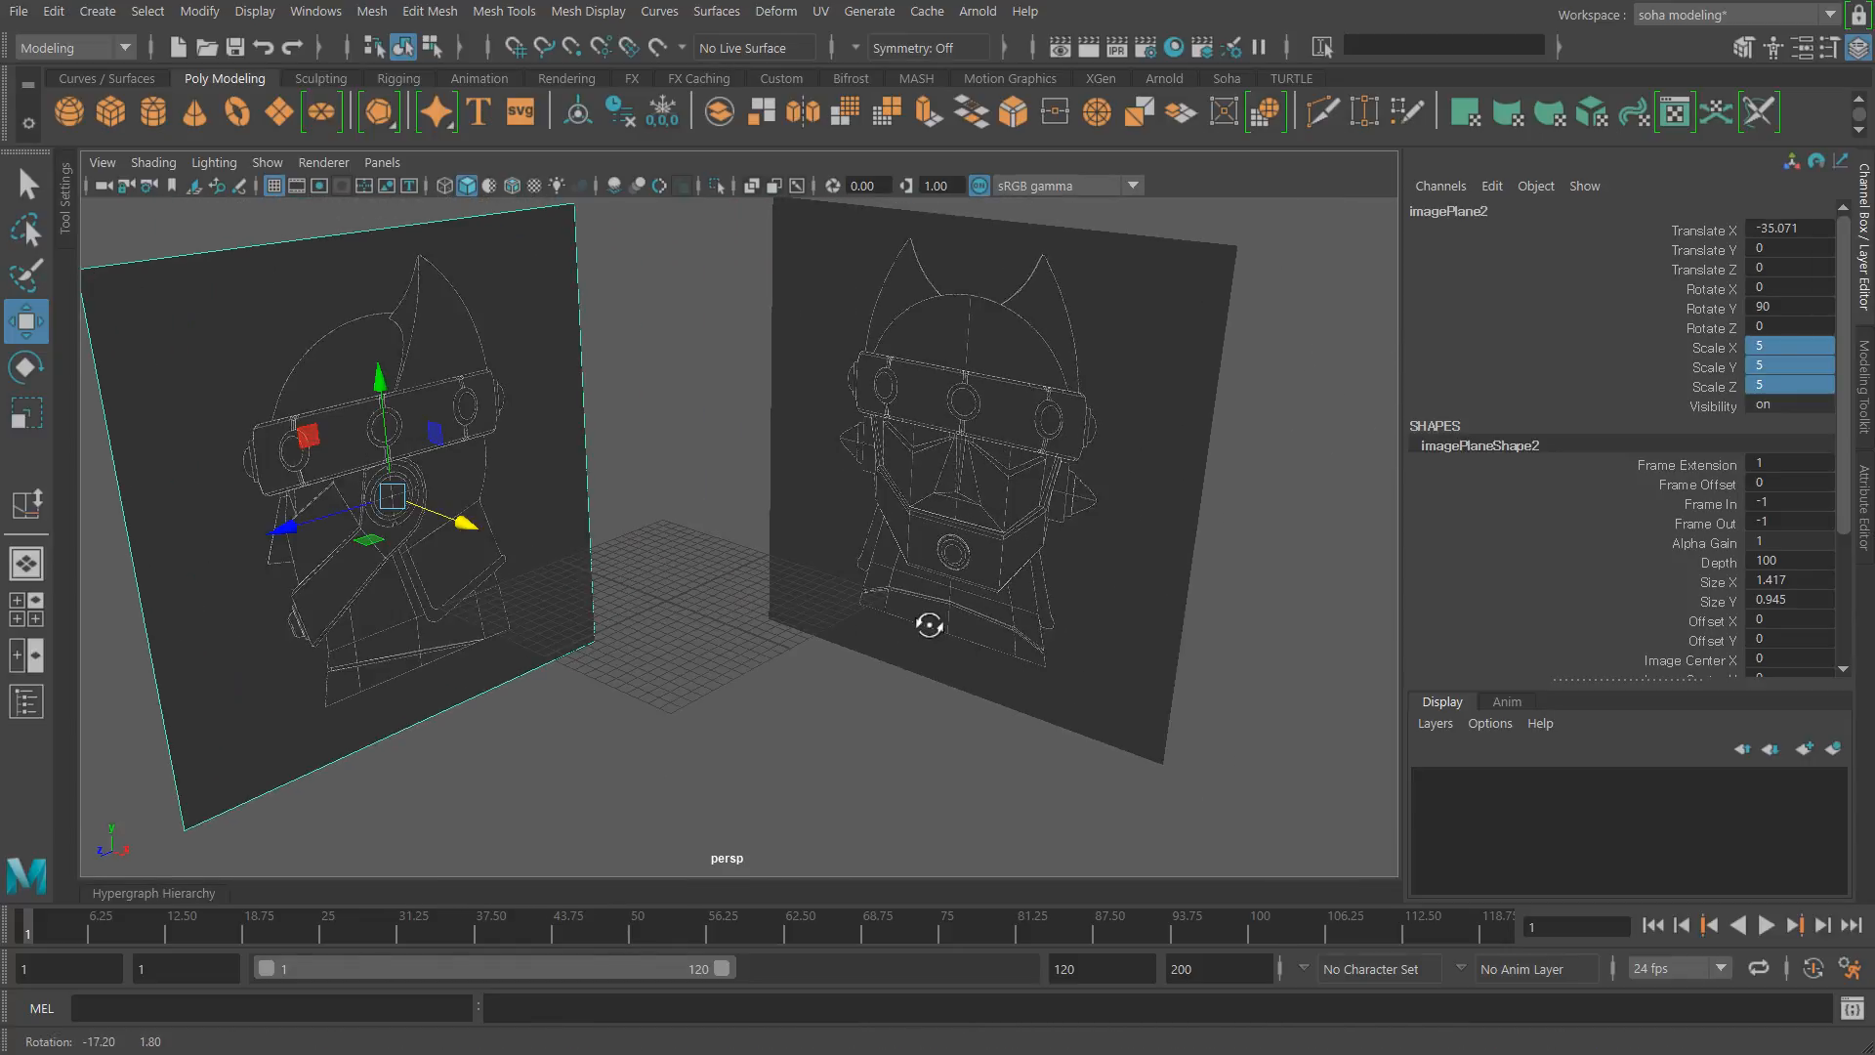
{"action": "left_click_drag", "start_coordinate": [540, 724], "coordinate": [683, 676], "text": "alt"}
{"action": "left_click", "coordinate": [681, 720]}
{"action": "right_click_drag", "start_coordinate": [683, 676], "coordinate": [684, 682], "text": "alt"}
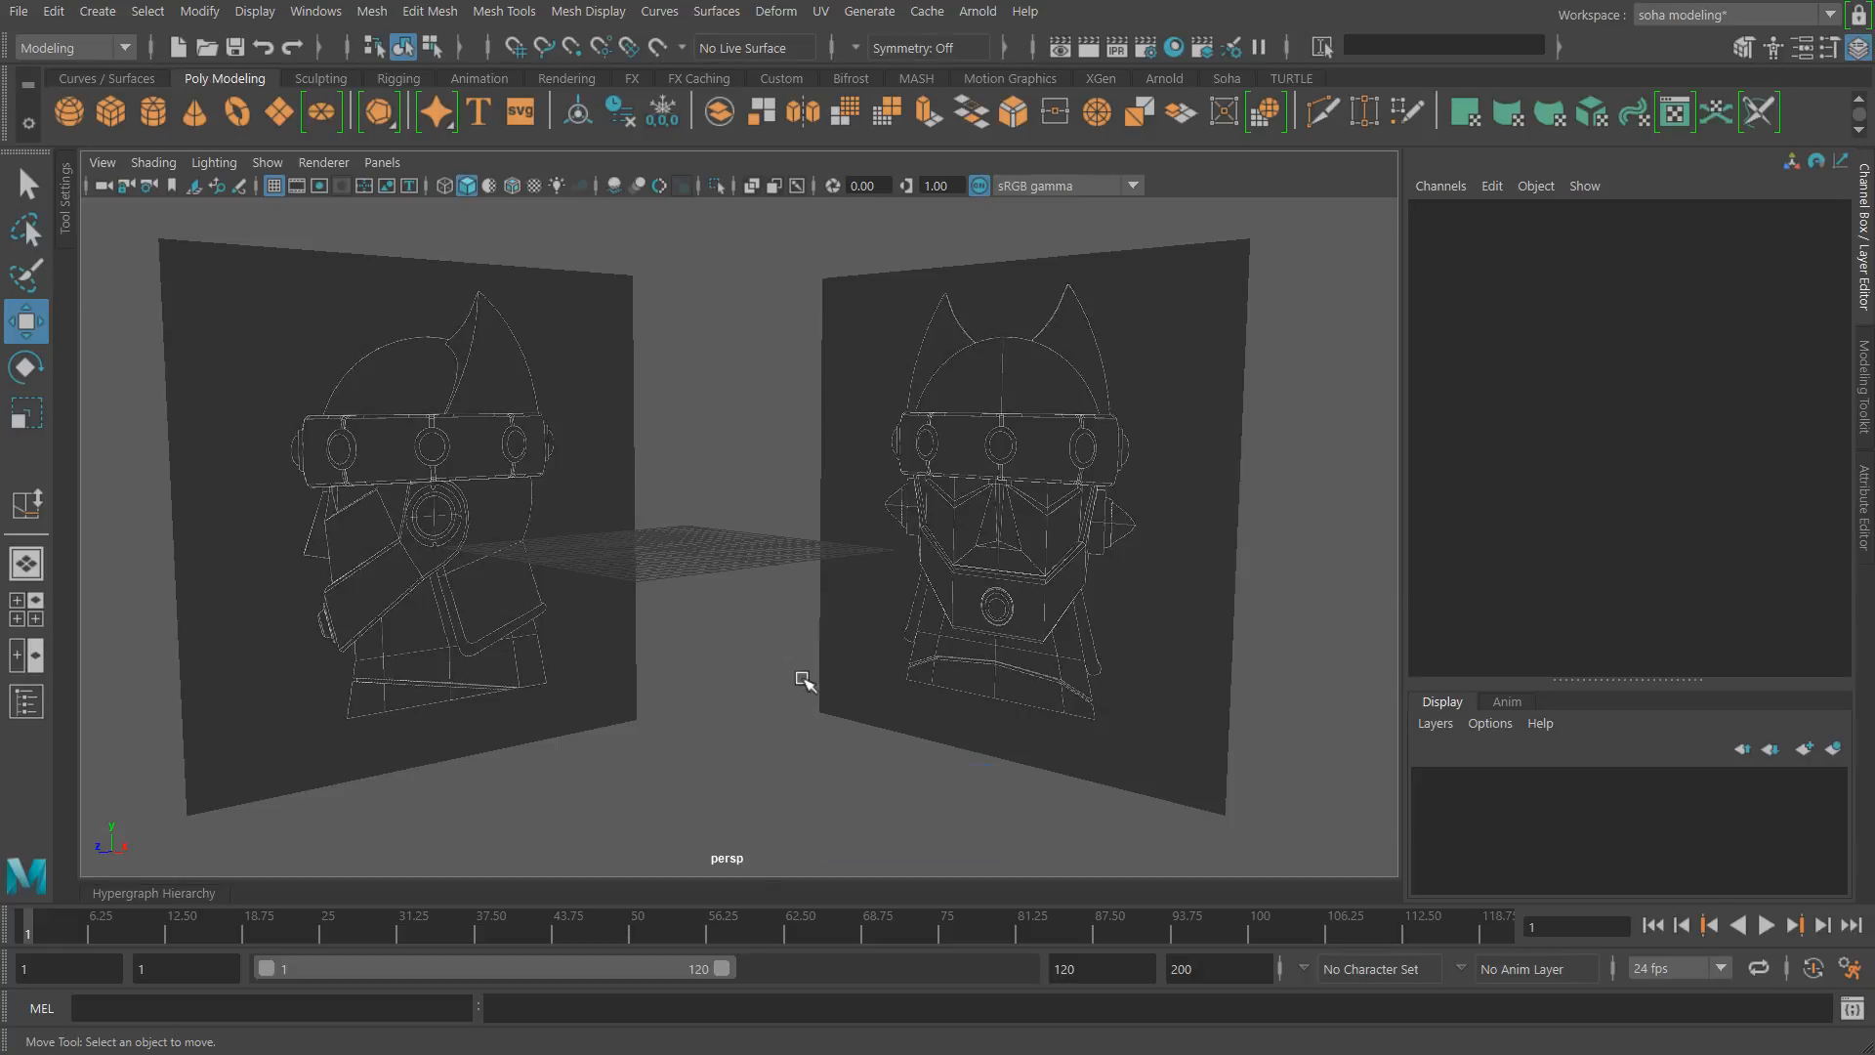
Step: Save the scene as modeling_a01 in the project's scenes folder
{"action": "key", "text": "ctrl+s"}
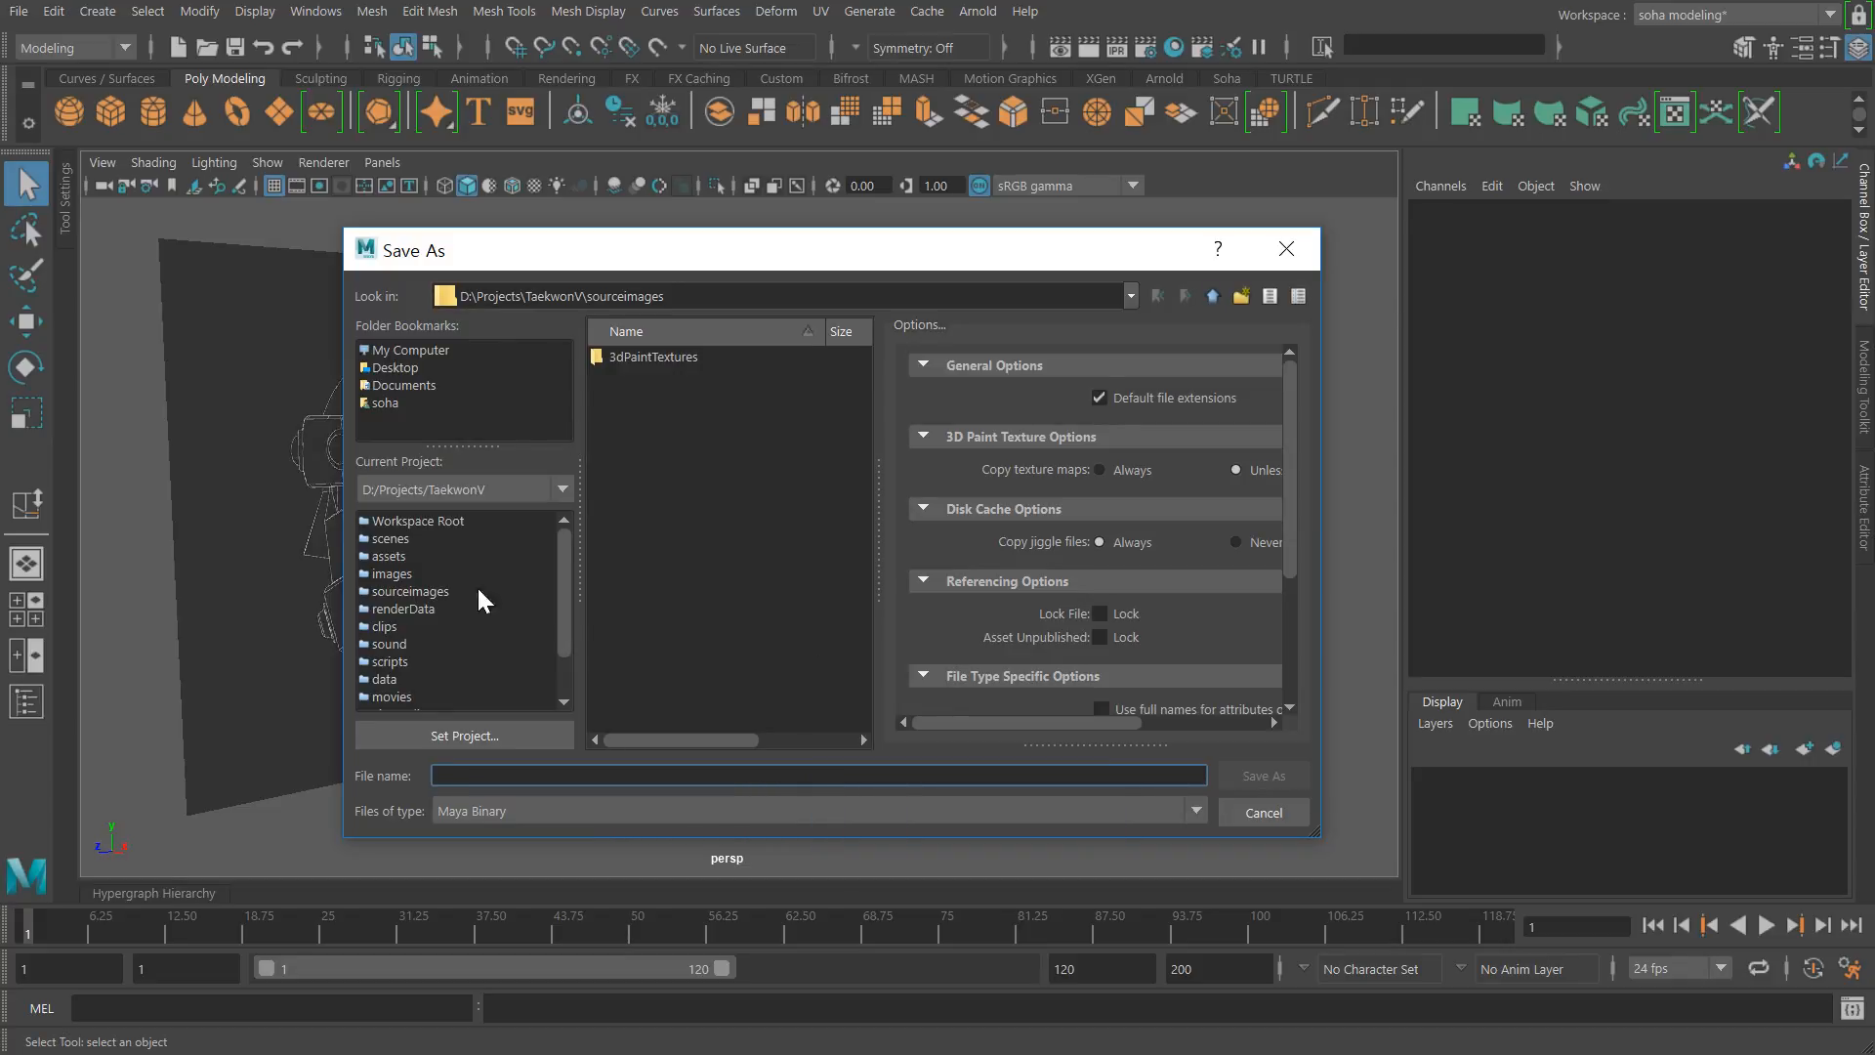
{"action": "left_click", "coordinate": [406, 537]}
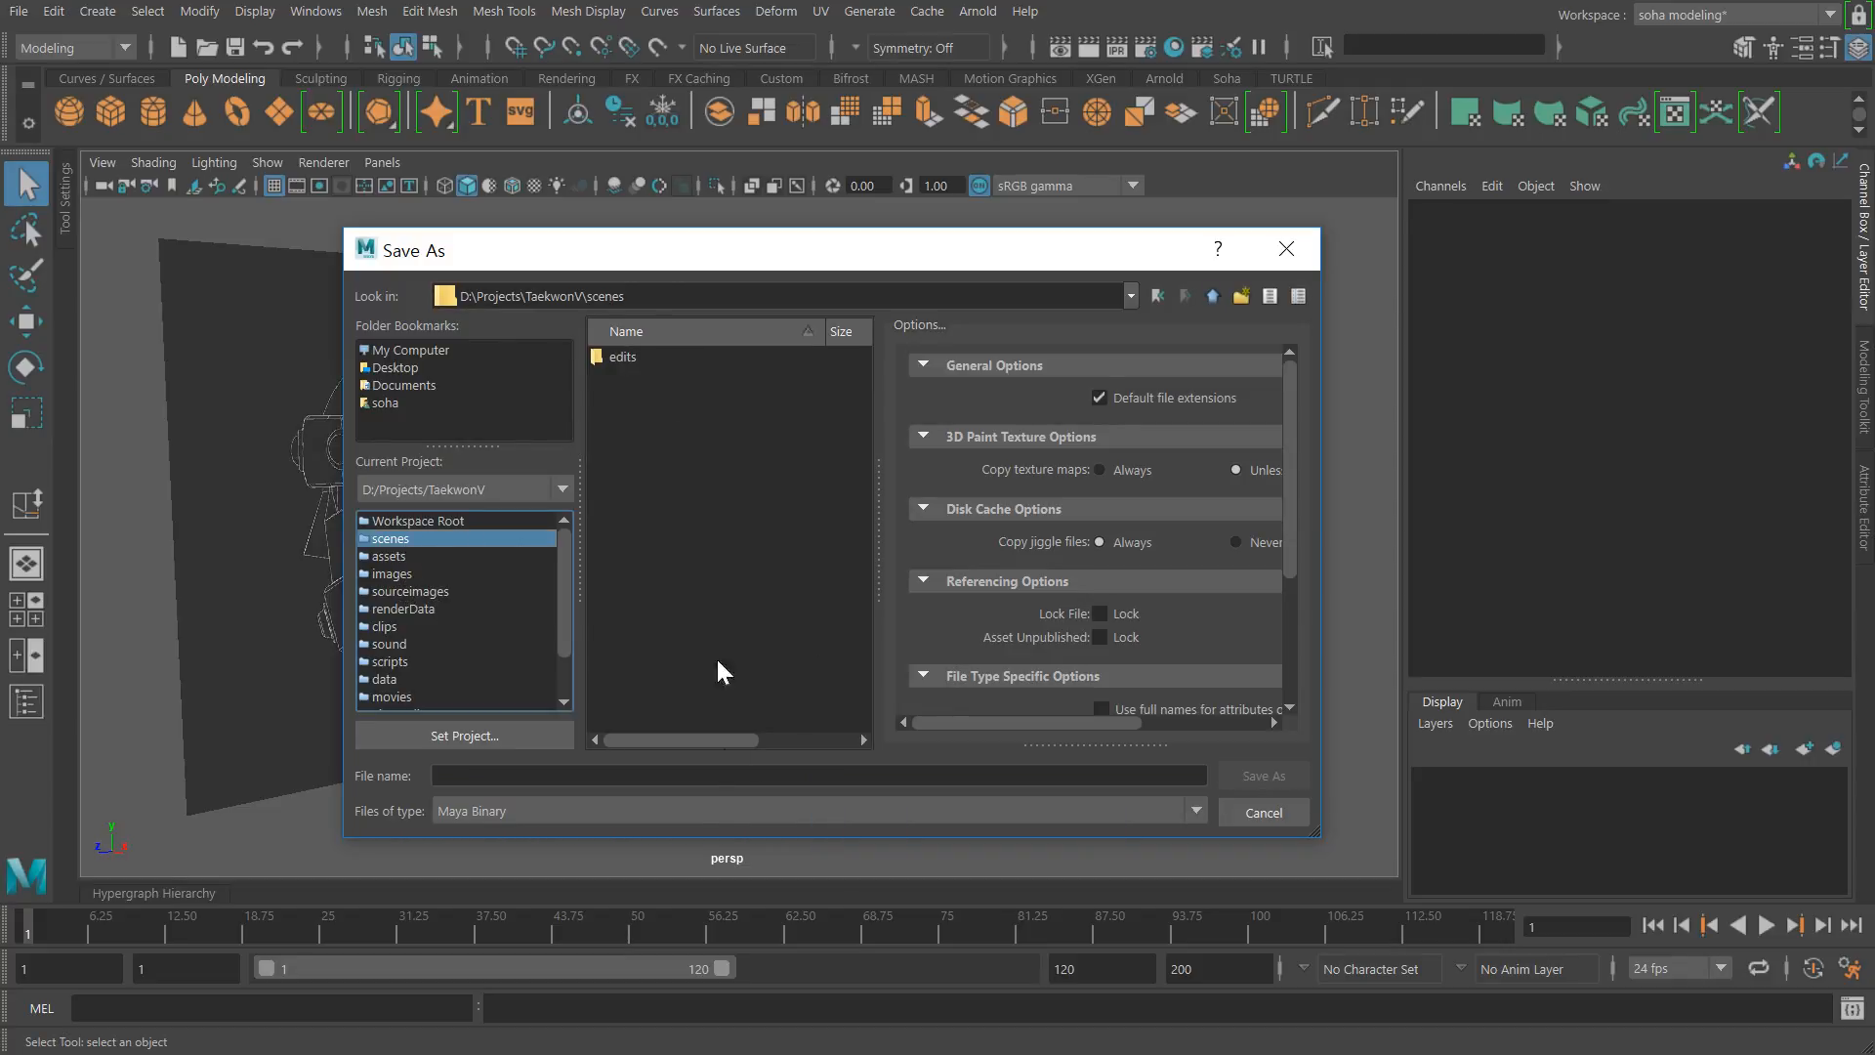
{"action": "left_click", "coordinate": [527, 776]}
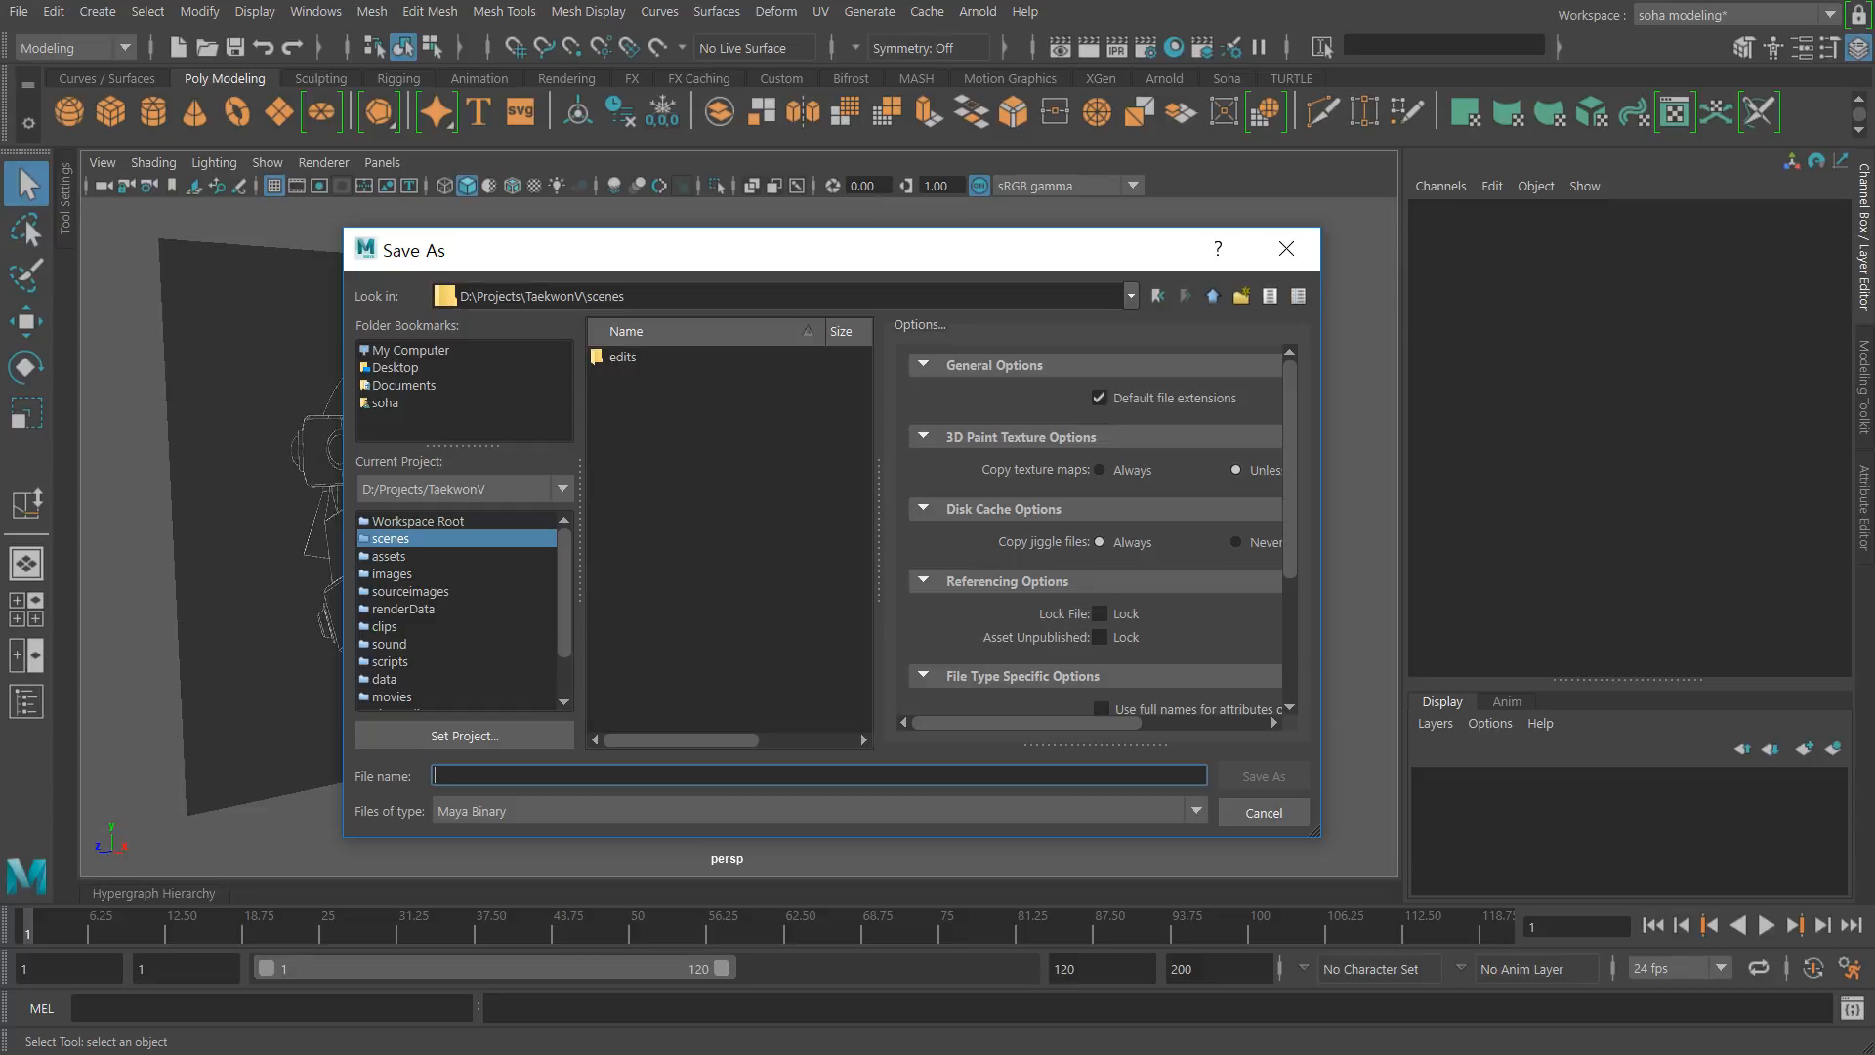
{"action": "type", "text": "model"}
{"action": "type", "text": "ing"}
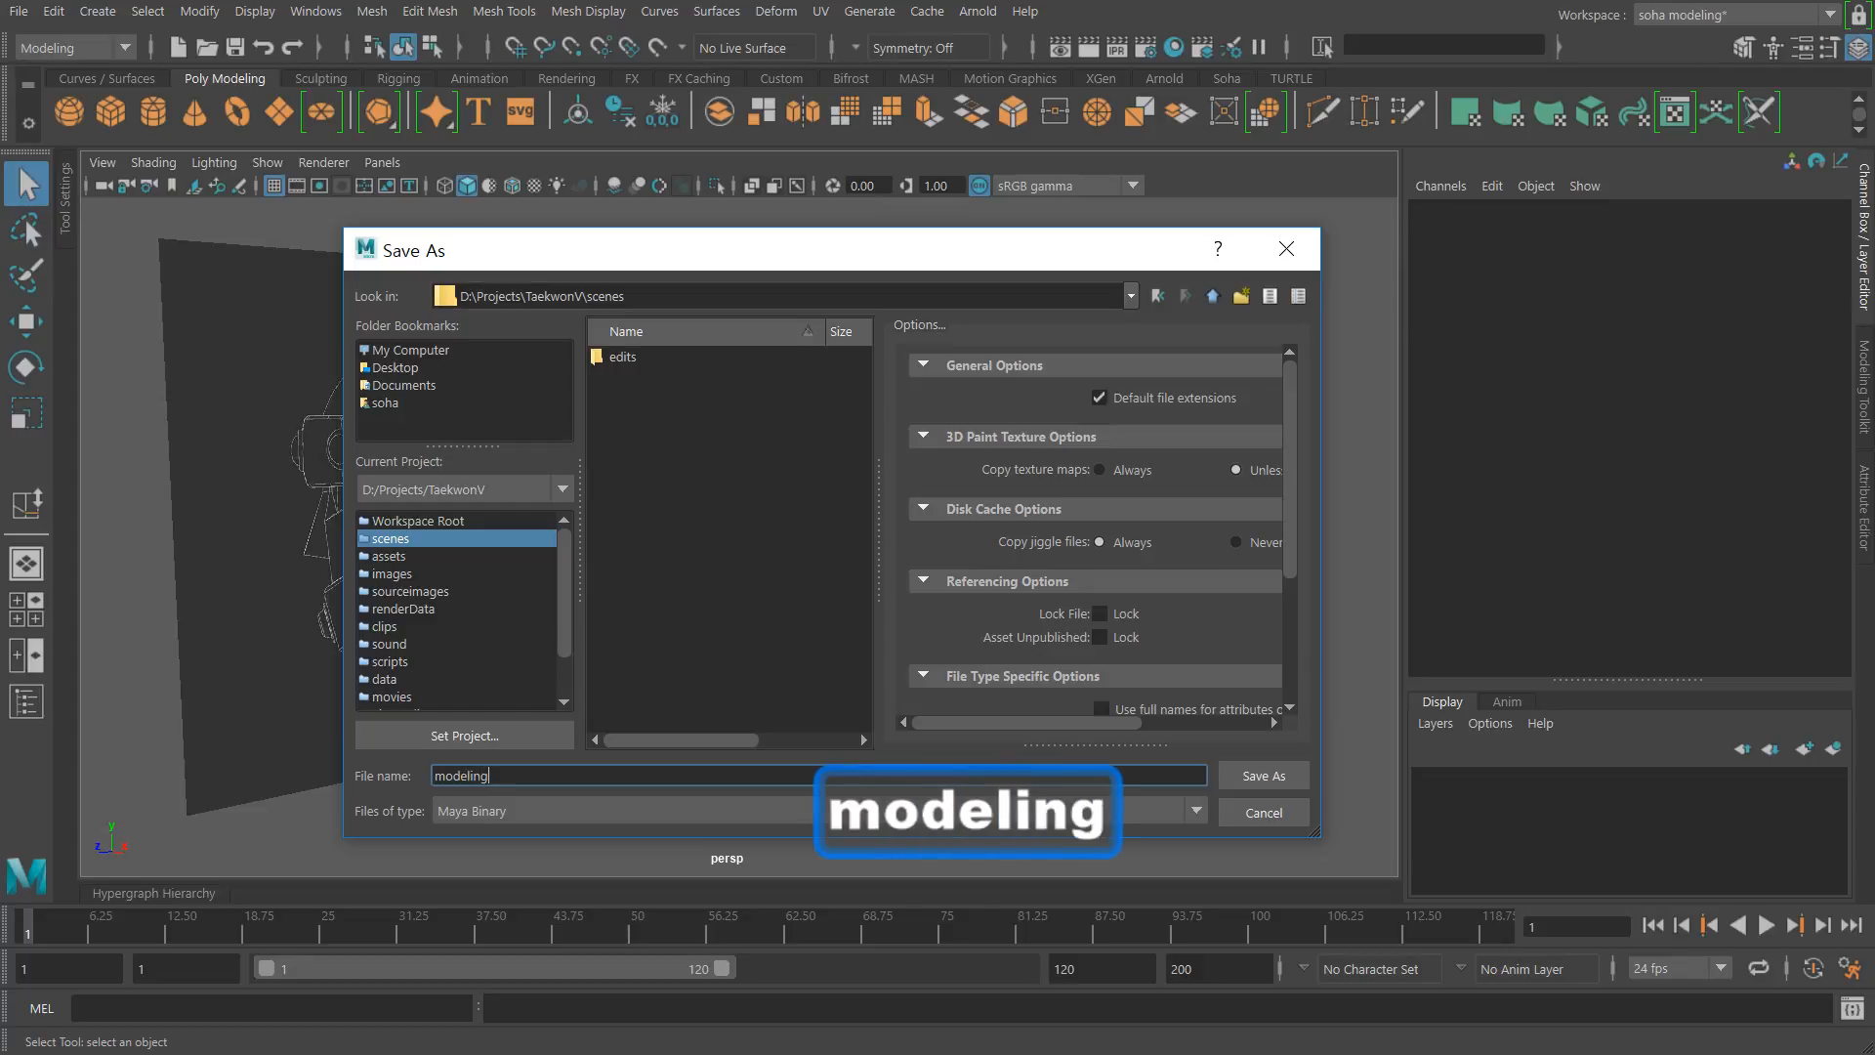
{"action": "type", "text": "_a01"}
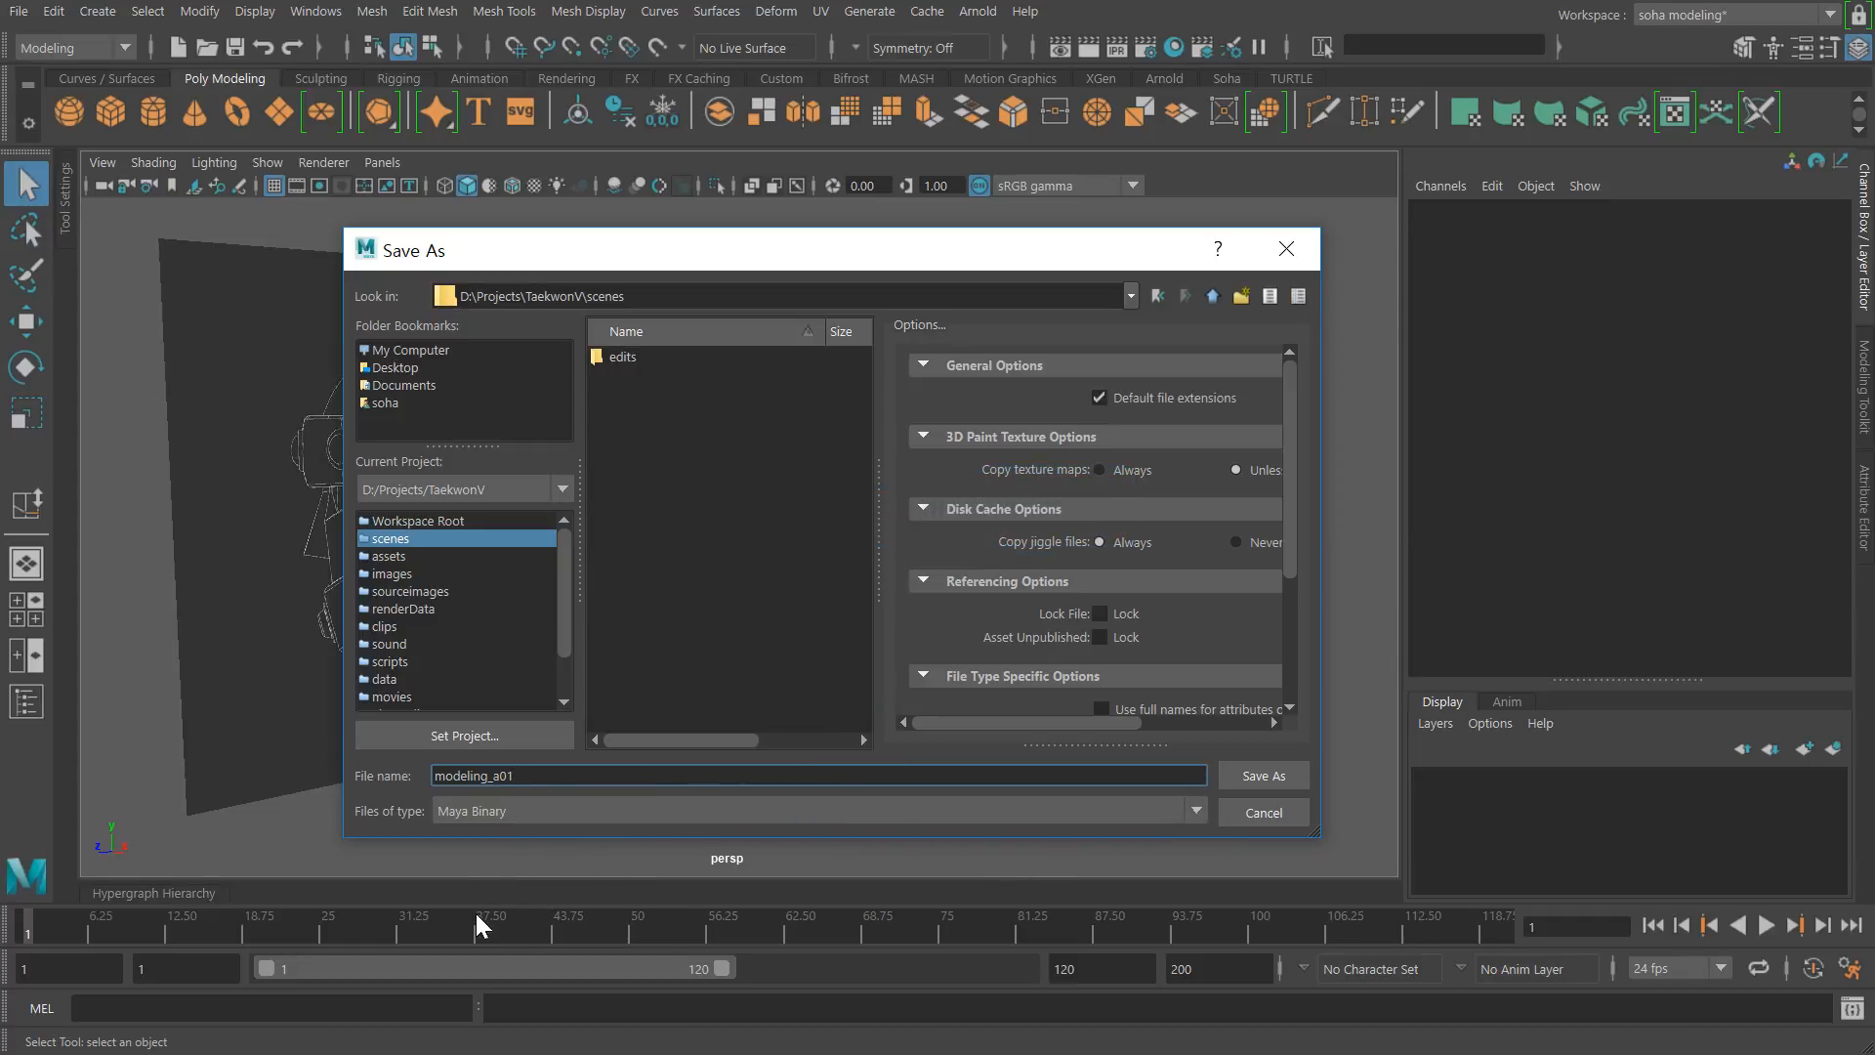
{"action": "left_click", "coordinate": [1256, 779]}
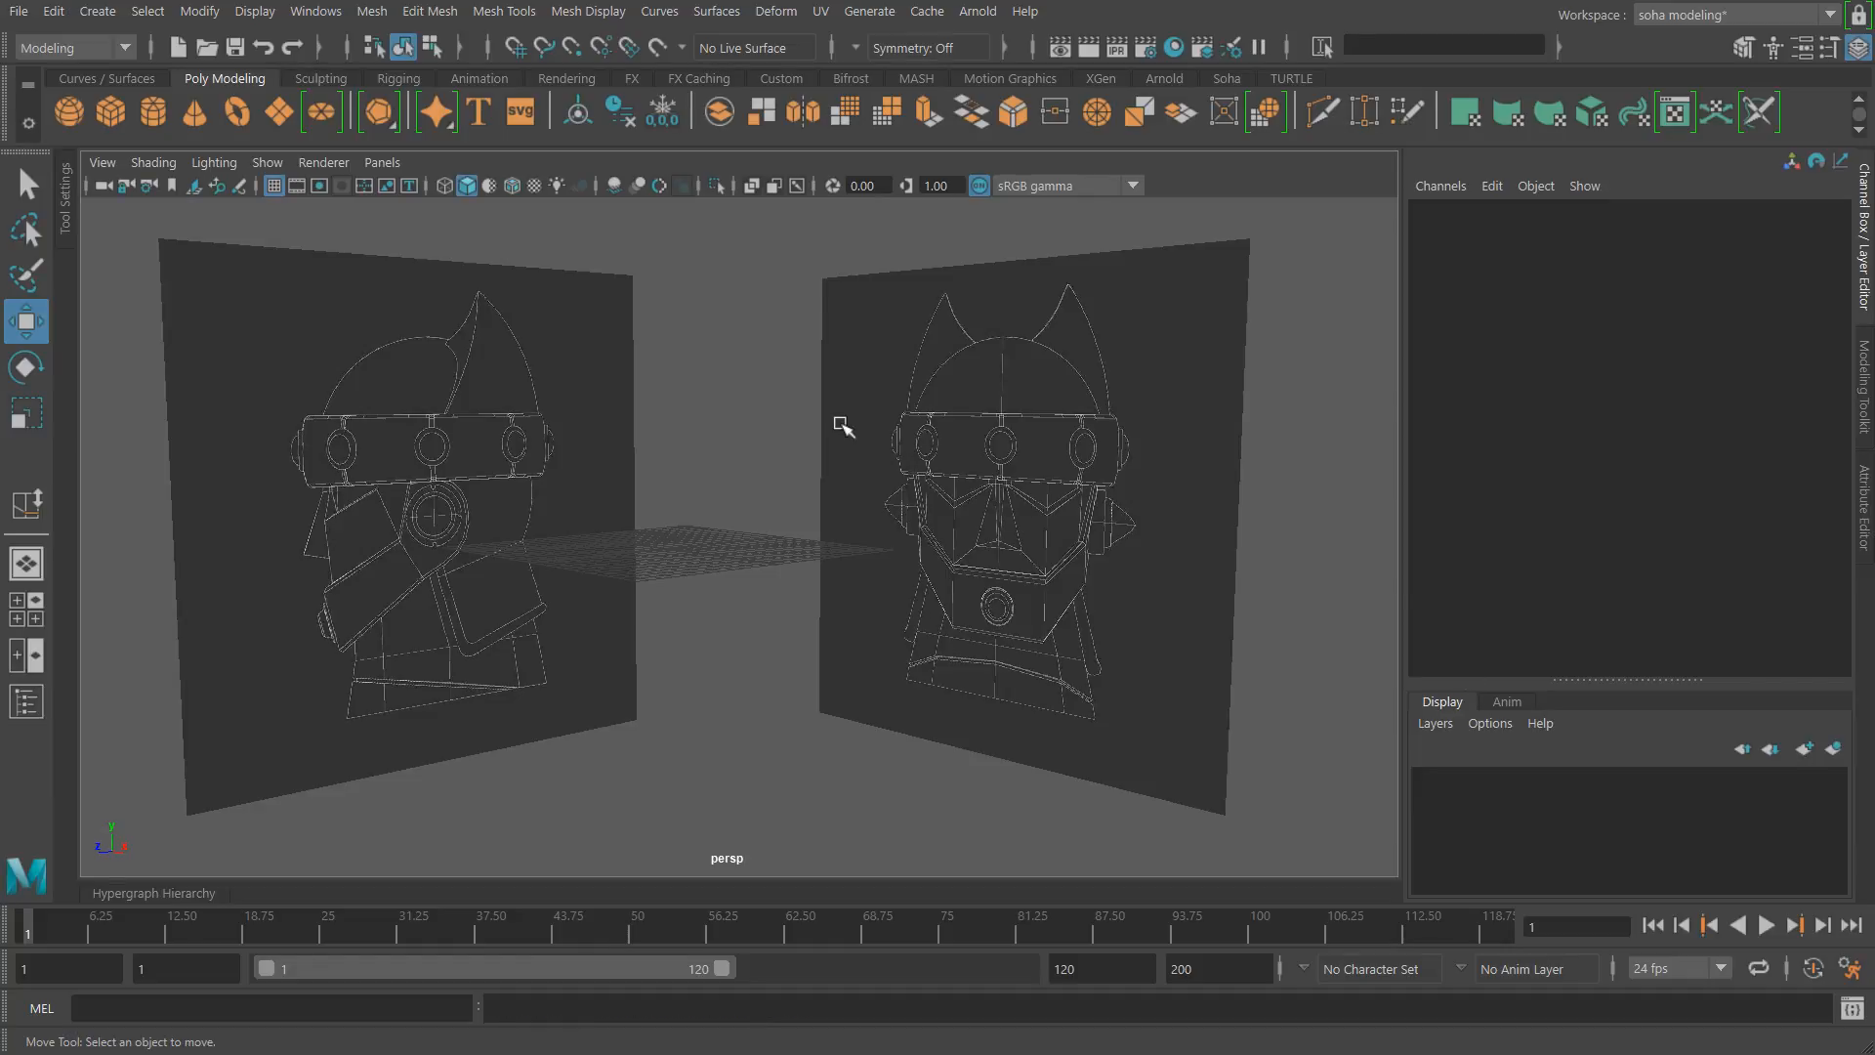
Step: Add both image planes to a new display layer and set the layer to reference mode (R)
{"action": "left_click", "coordinate": [1091, 456]}
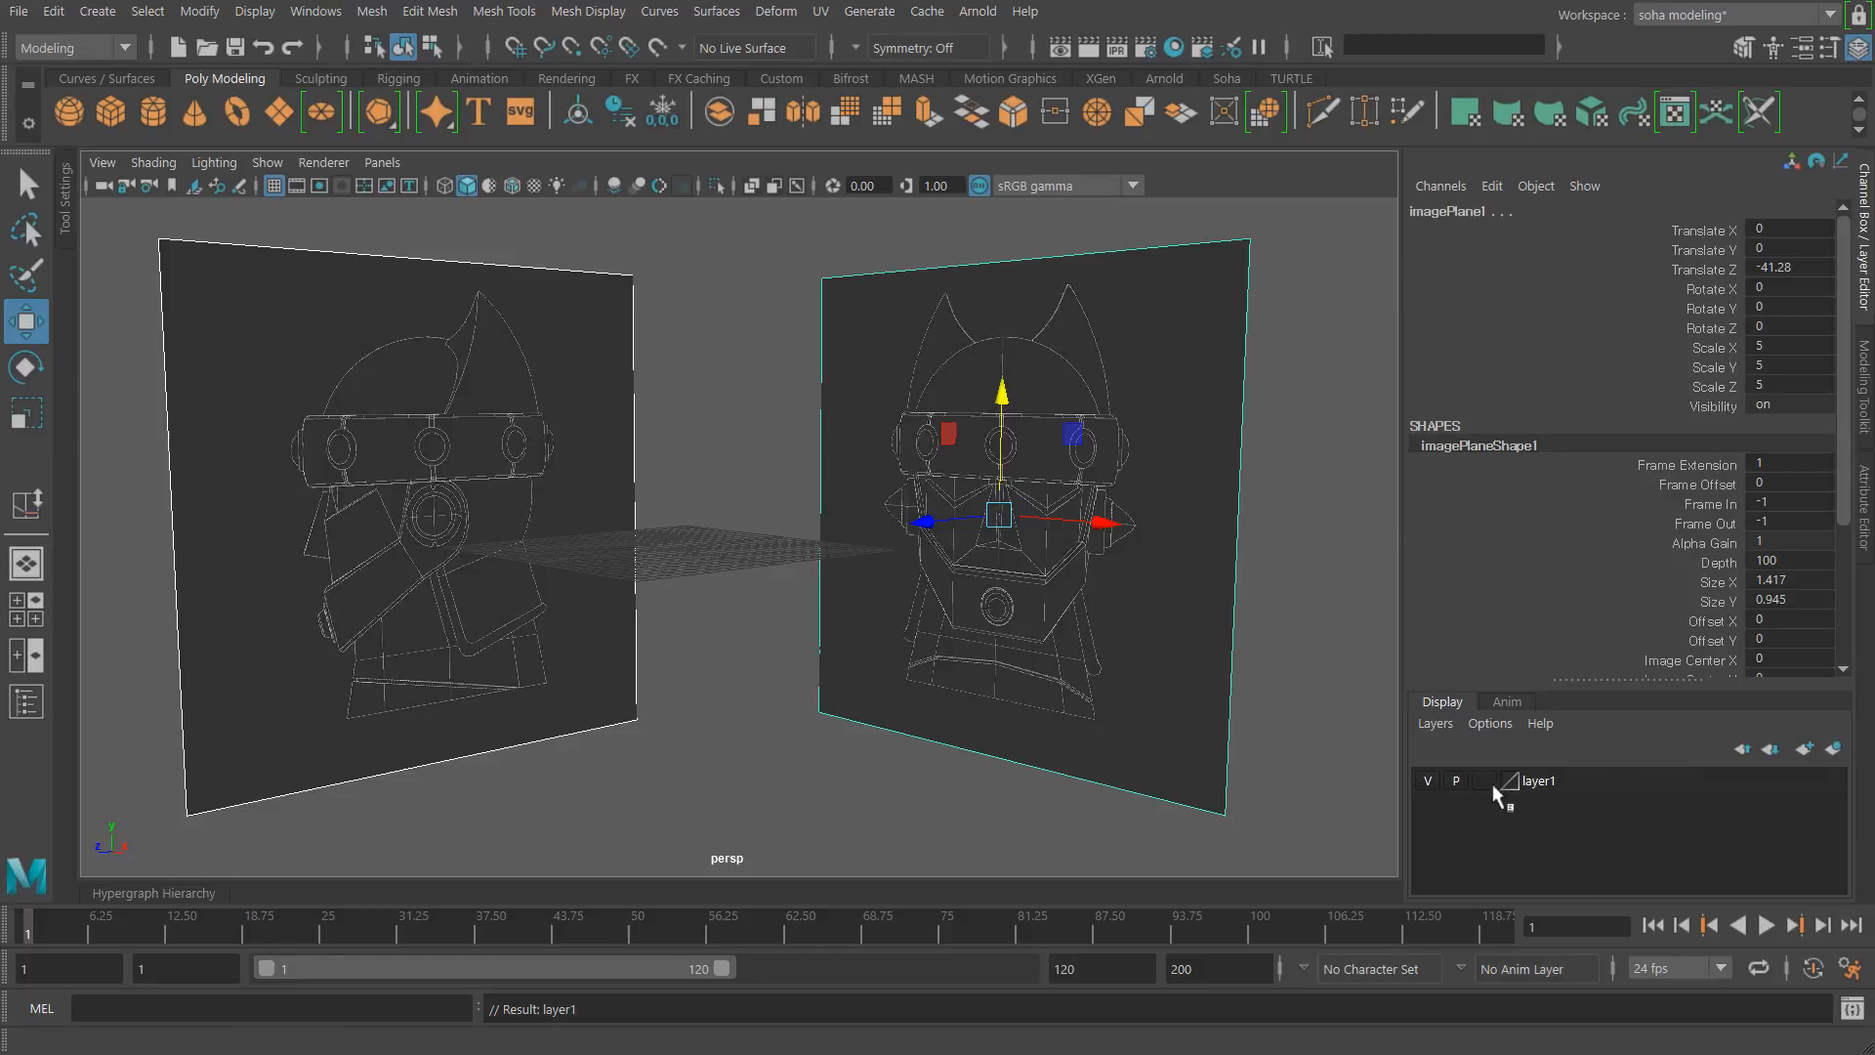
{"action": "left_click", "coordinate": [1479, 780]}
{"action": "left_click", "coordinate": [1482, 782]}
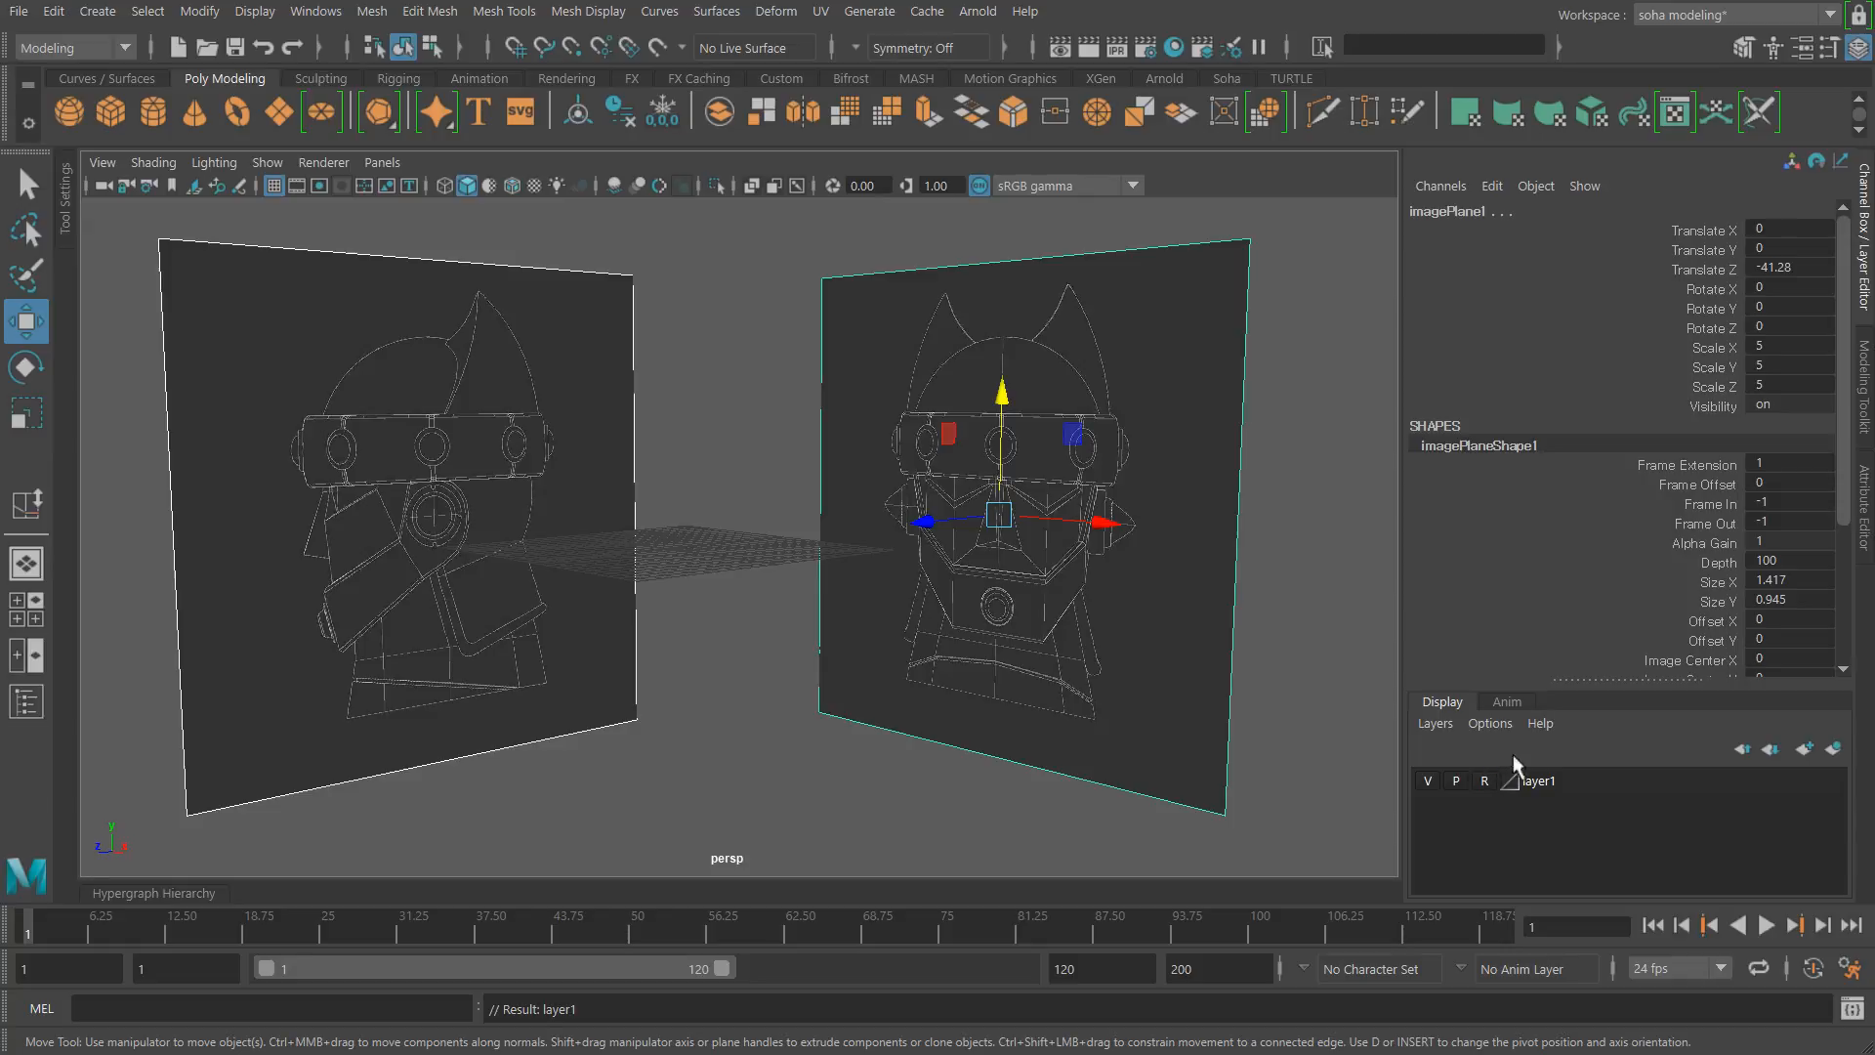
{"action": "left_click", "coordinate": [672, 755]}
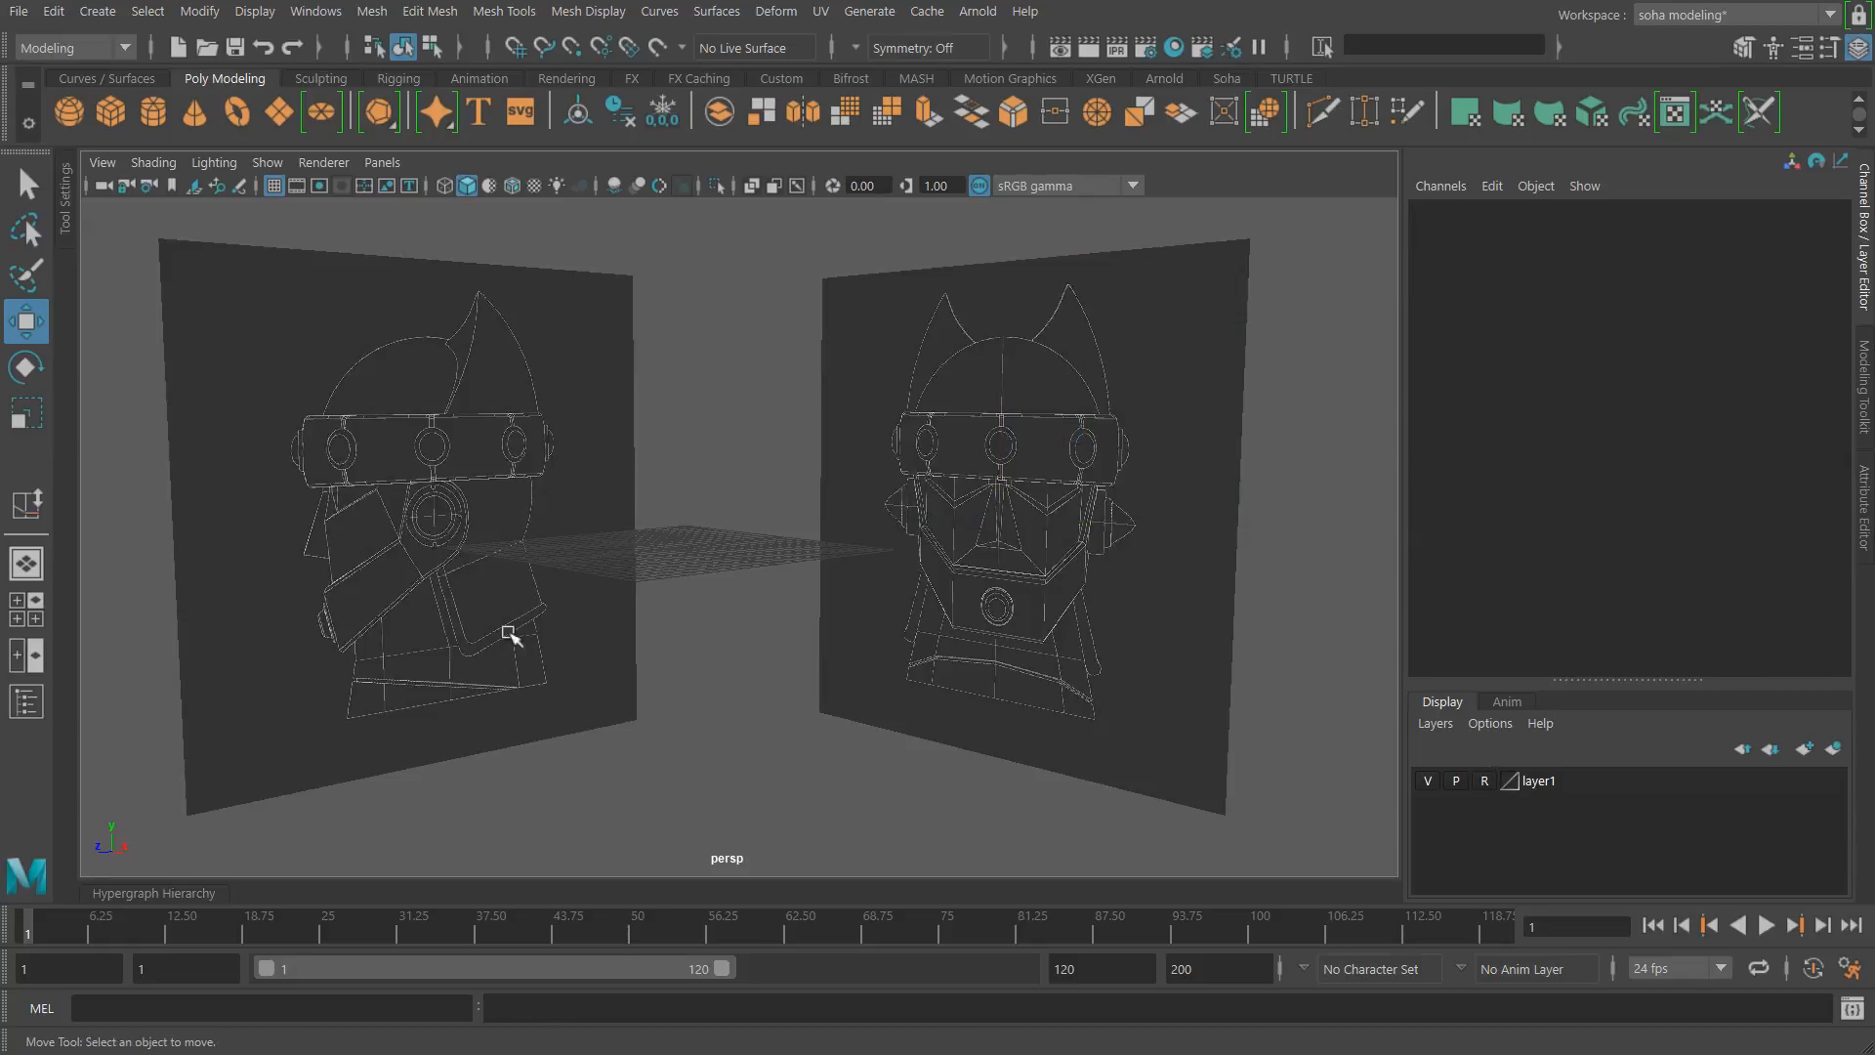
{"action": "left_click_drag", "start_coordinate": [357, 227], "coordinate": [1047, 486]}
Step: In the front view, create a polygon cube and move it down to about -9 in Y, over the mouth circle
{"action": "left_click_drag", "start_coordinate": [810, 603], "coordinate": [917, 607], "text": "alt"}
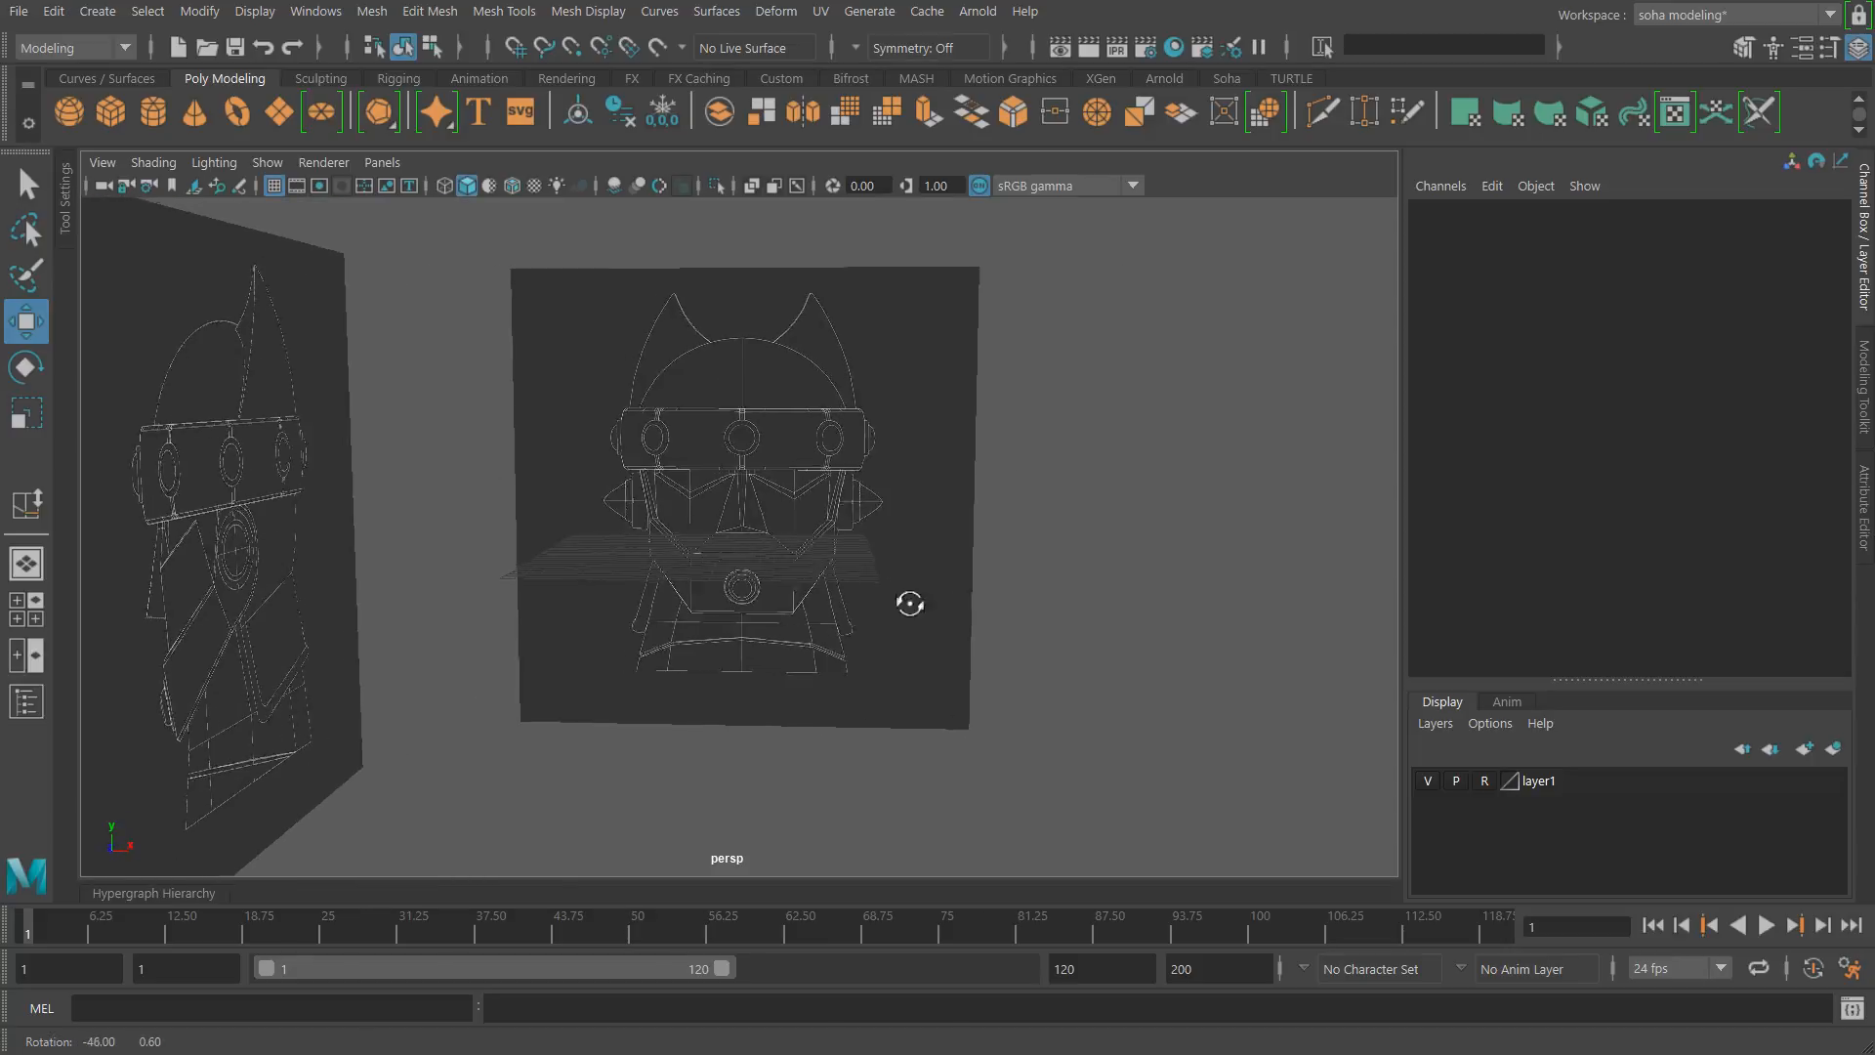
{"action": "middle_click_drag", "start_coordinate": [917, 607], "coordinate": [935, 570], "text": "alt"}
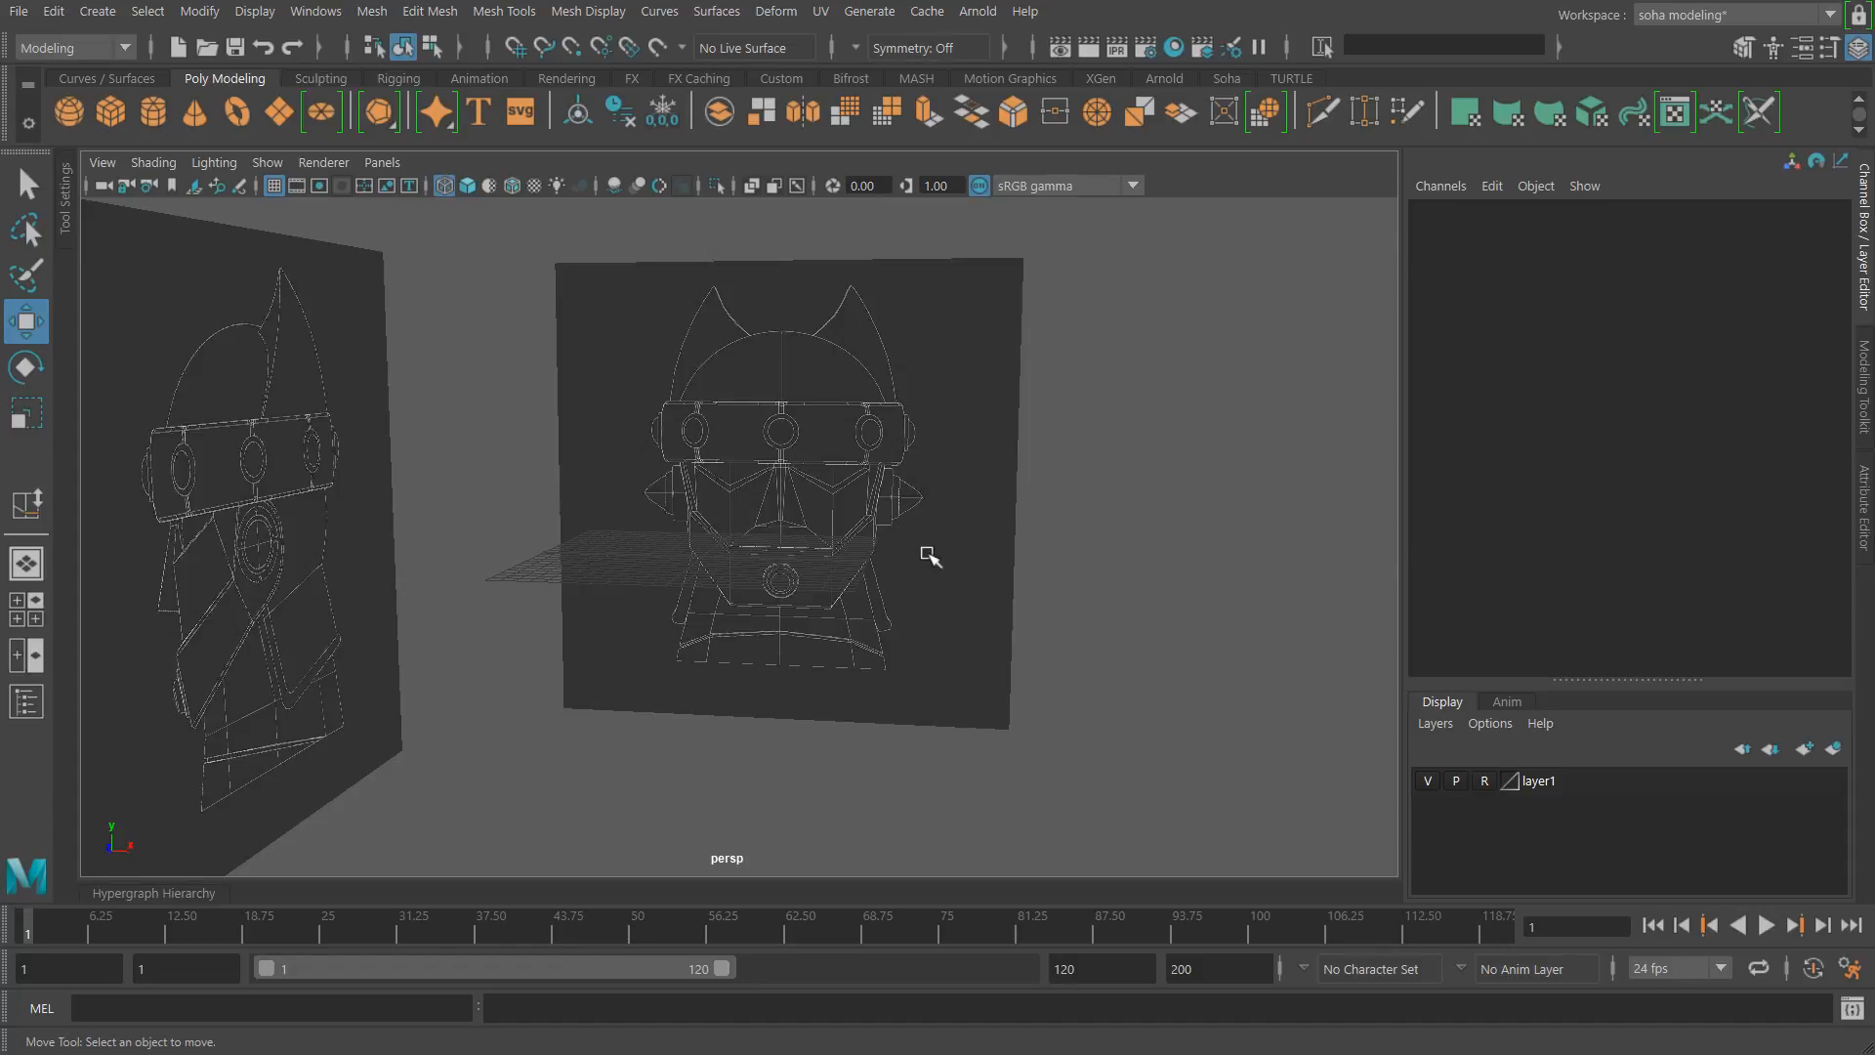
{"action": "left_click_drag", "start_coordinate": [838, 619], "coordinate": [867, 620], "text": "alt"}
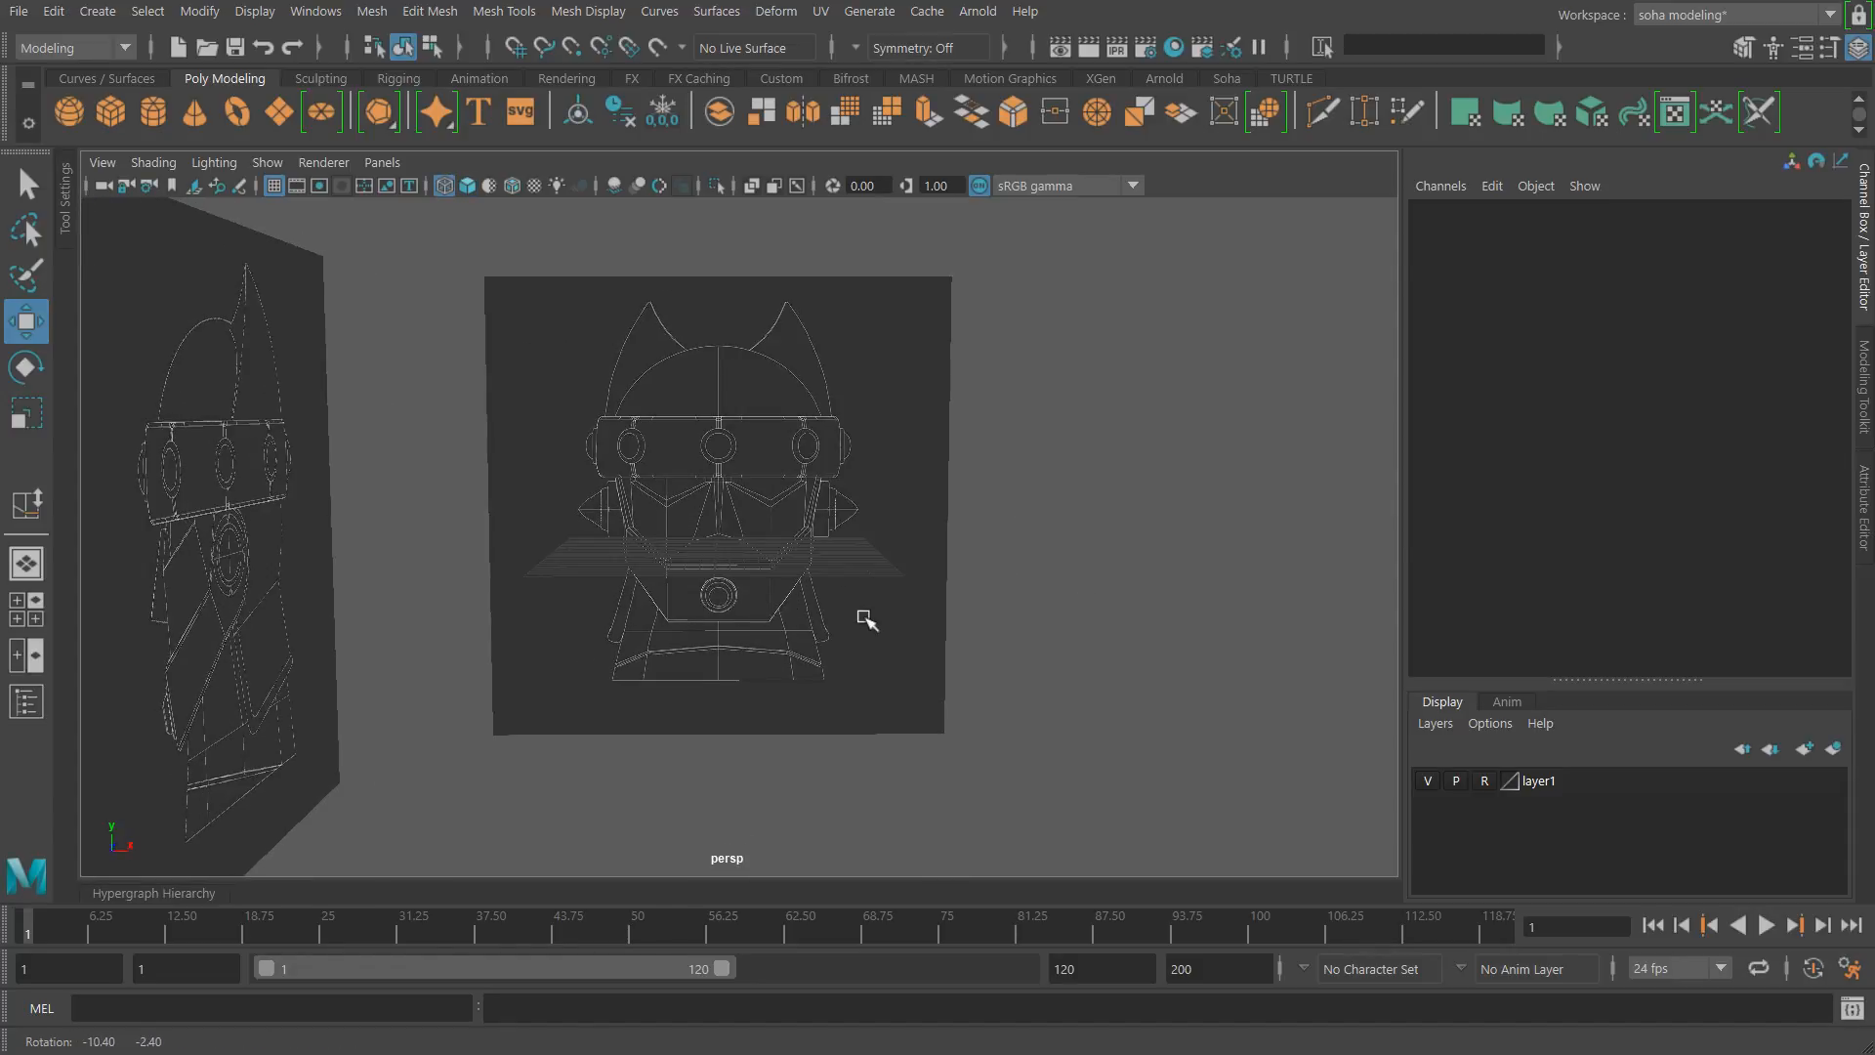
{"action": "key", "text": "shift+3"}
{"action": "right_click_drag", "start_coordinate": [1118, 565], "coordinate": [864, 430], "text": "alt"}
{"action": "mouse_move", "coordinate": [863, 430]}
{"action": "middle_mouse_down", "text": "alt"}
{"action": "mouse_move", "coordinate": [904, 460]}
{"action": "mouse_move", "coordinate": [899, 436]}
{"action": "middle_mouse_up", "text": "alt"}
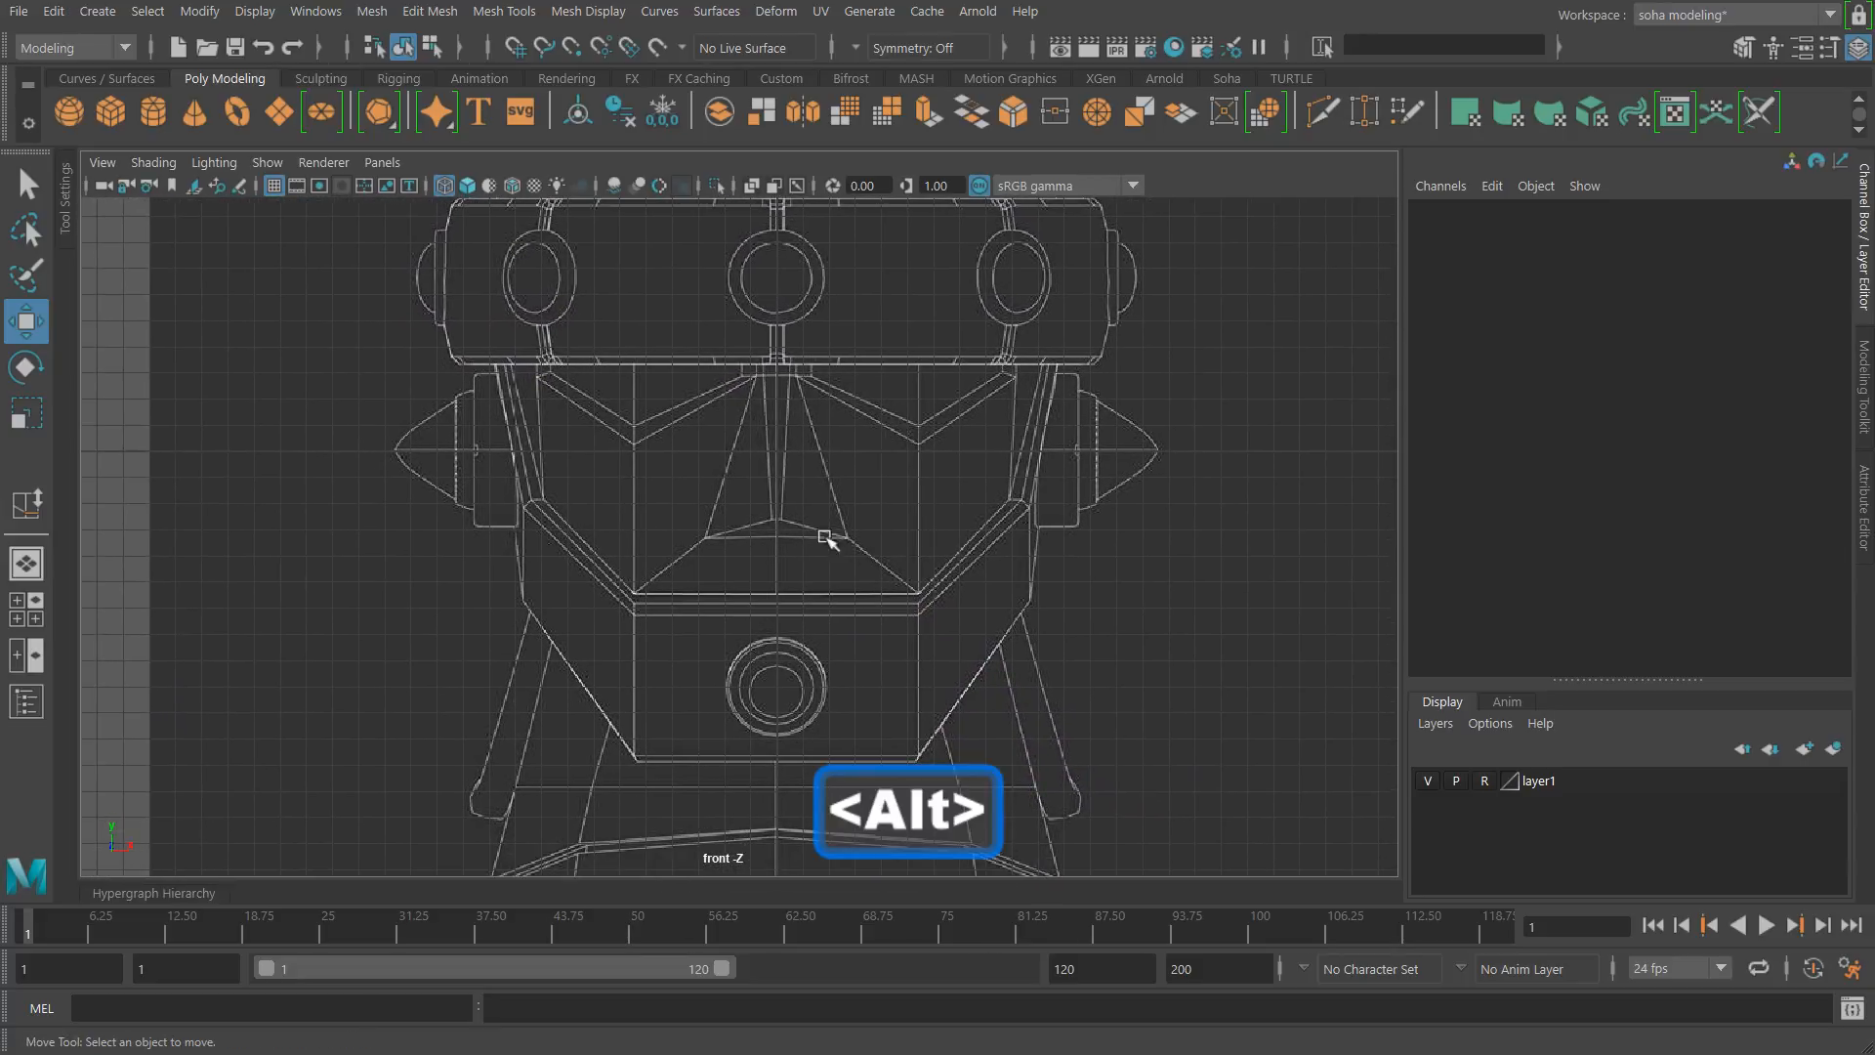
{"action": "right_click_drag", "start_coordinate": [807, 525], "coordinate": [811, 594], "text": "shift"}
{"action": "left_click_drag", "start_coordinate": [775, 326], "coordinate": [785, 572]}
Step: Scale the cube uniformly to about 6.3 around the mouth circle
{"action": "key", "text": "r"}
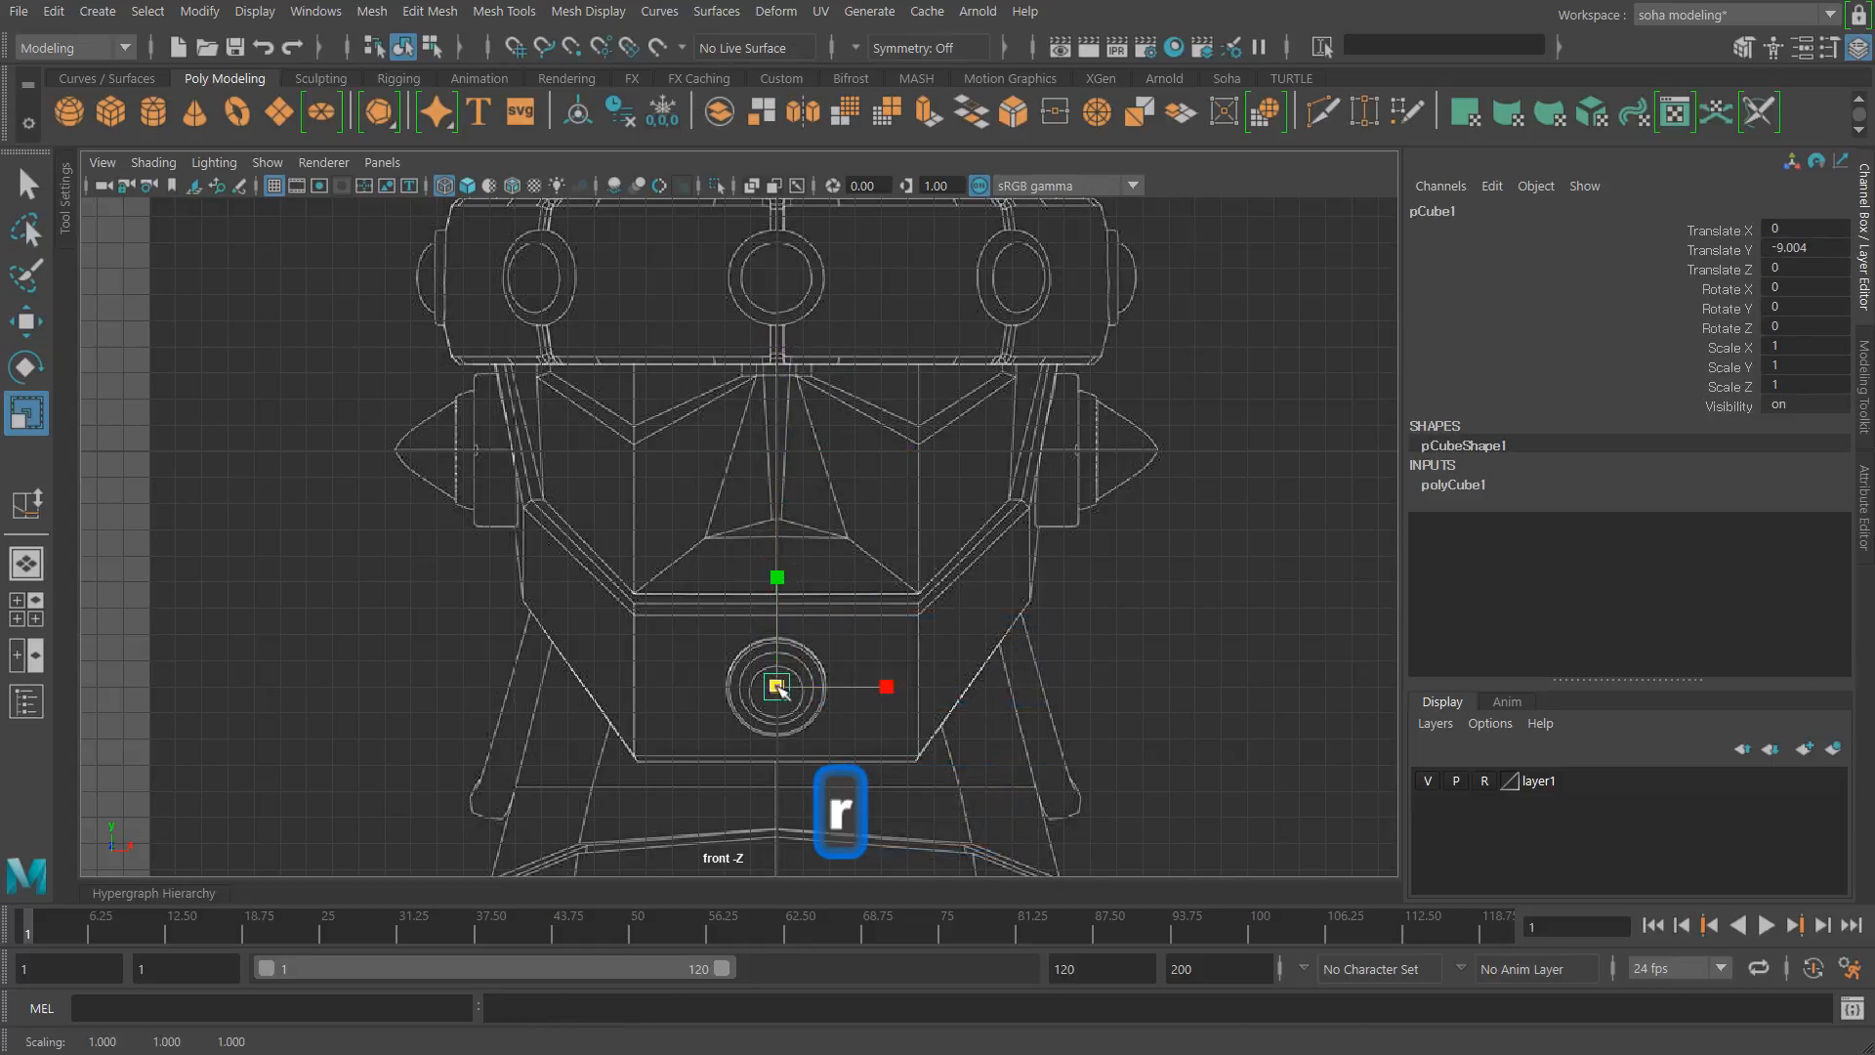
{"action": "left_click_drag", "start_coordinate": [776, 683], "coordinate": [897, 709]}
{"action": "scroll", "coordinate": [942, 671], "scroll_direction": "up", "scroll_amount": 5}
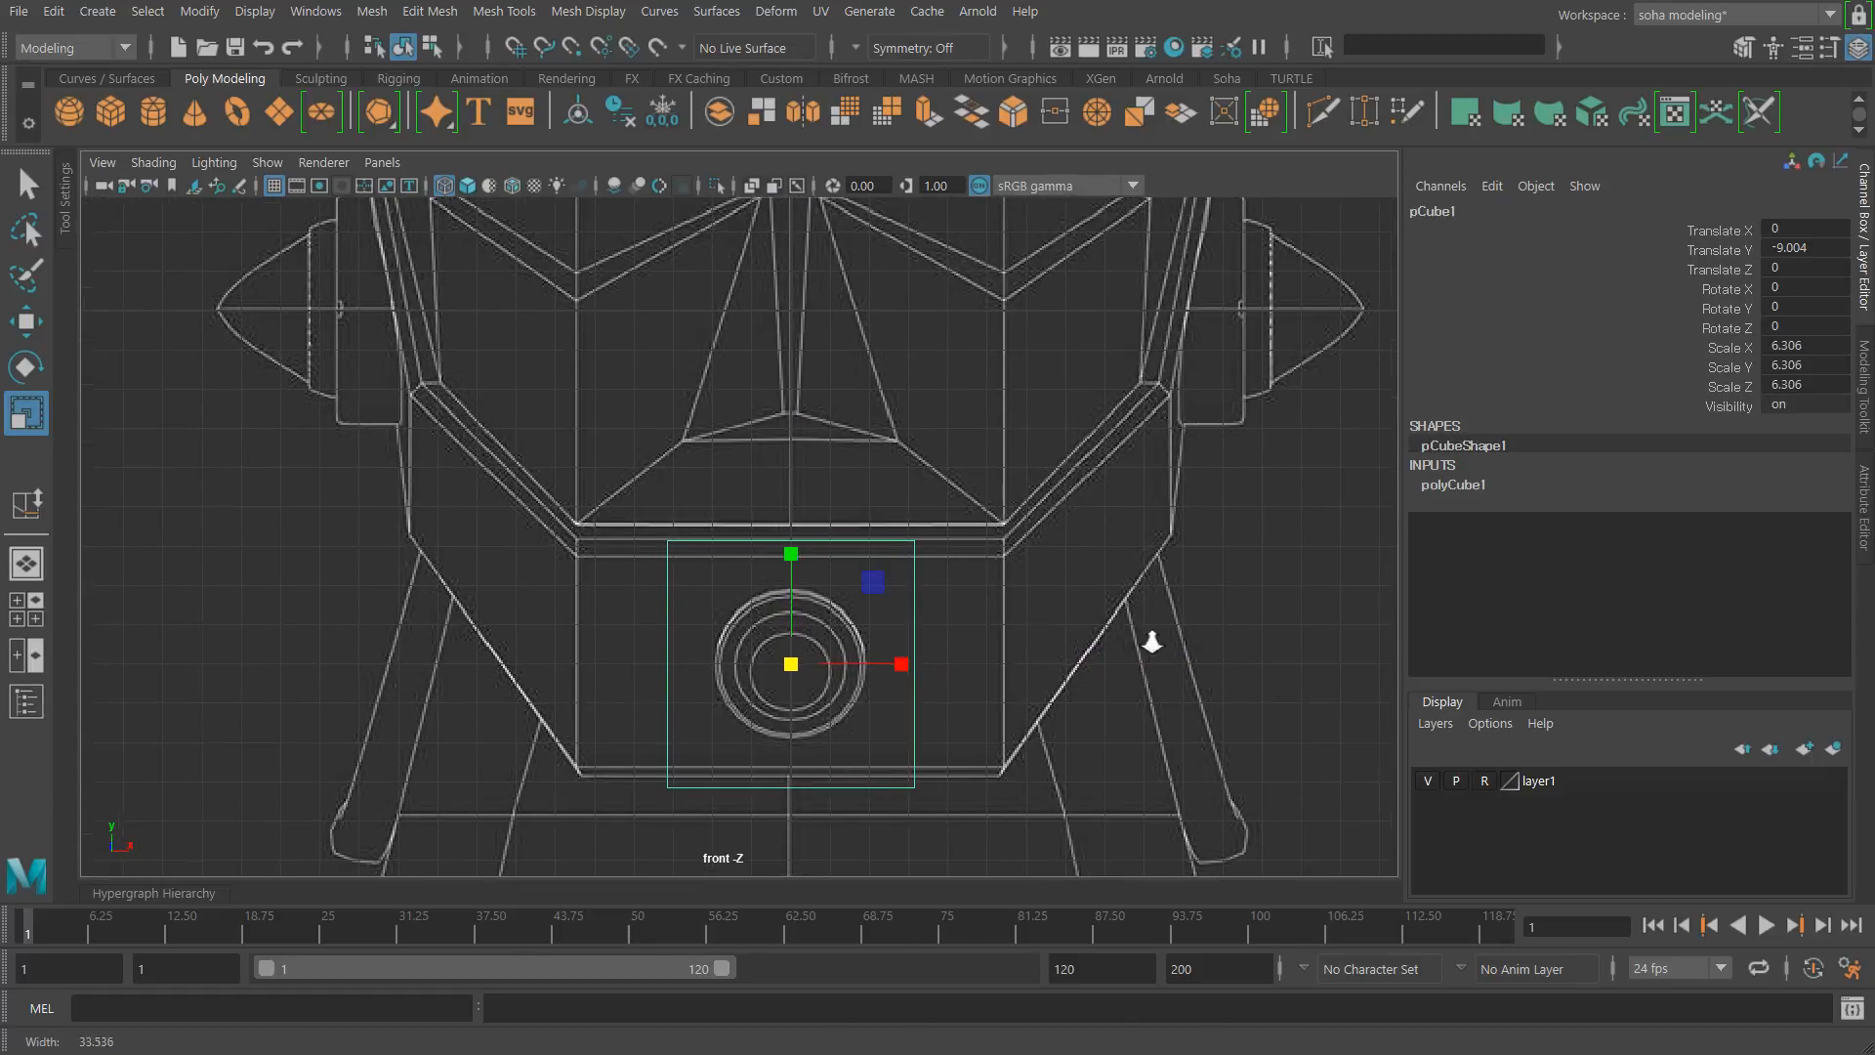
{"action": "scroll", "coordinate": [1153, 641], "scroll_direction": "down", "scroll_amount": 1}
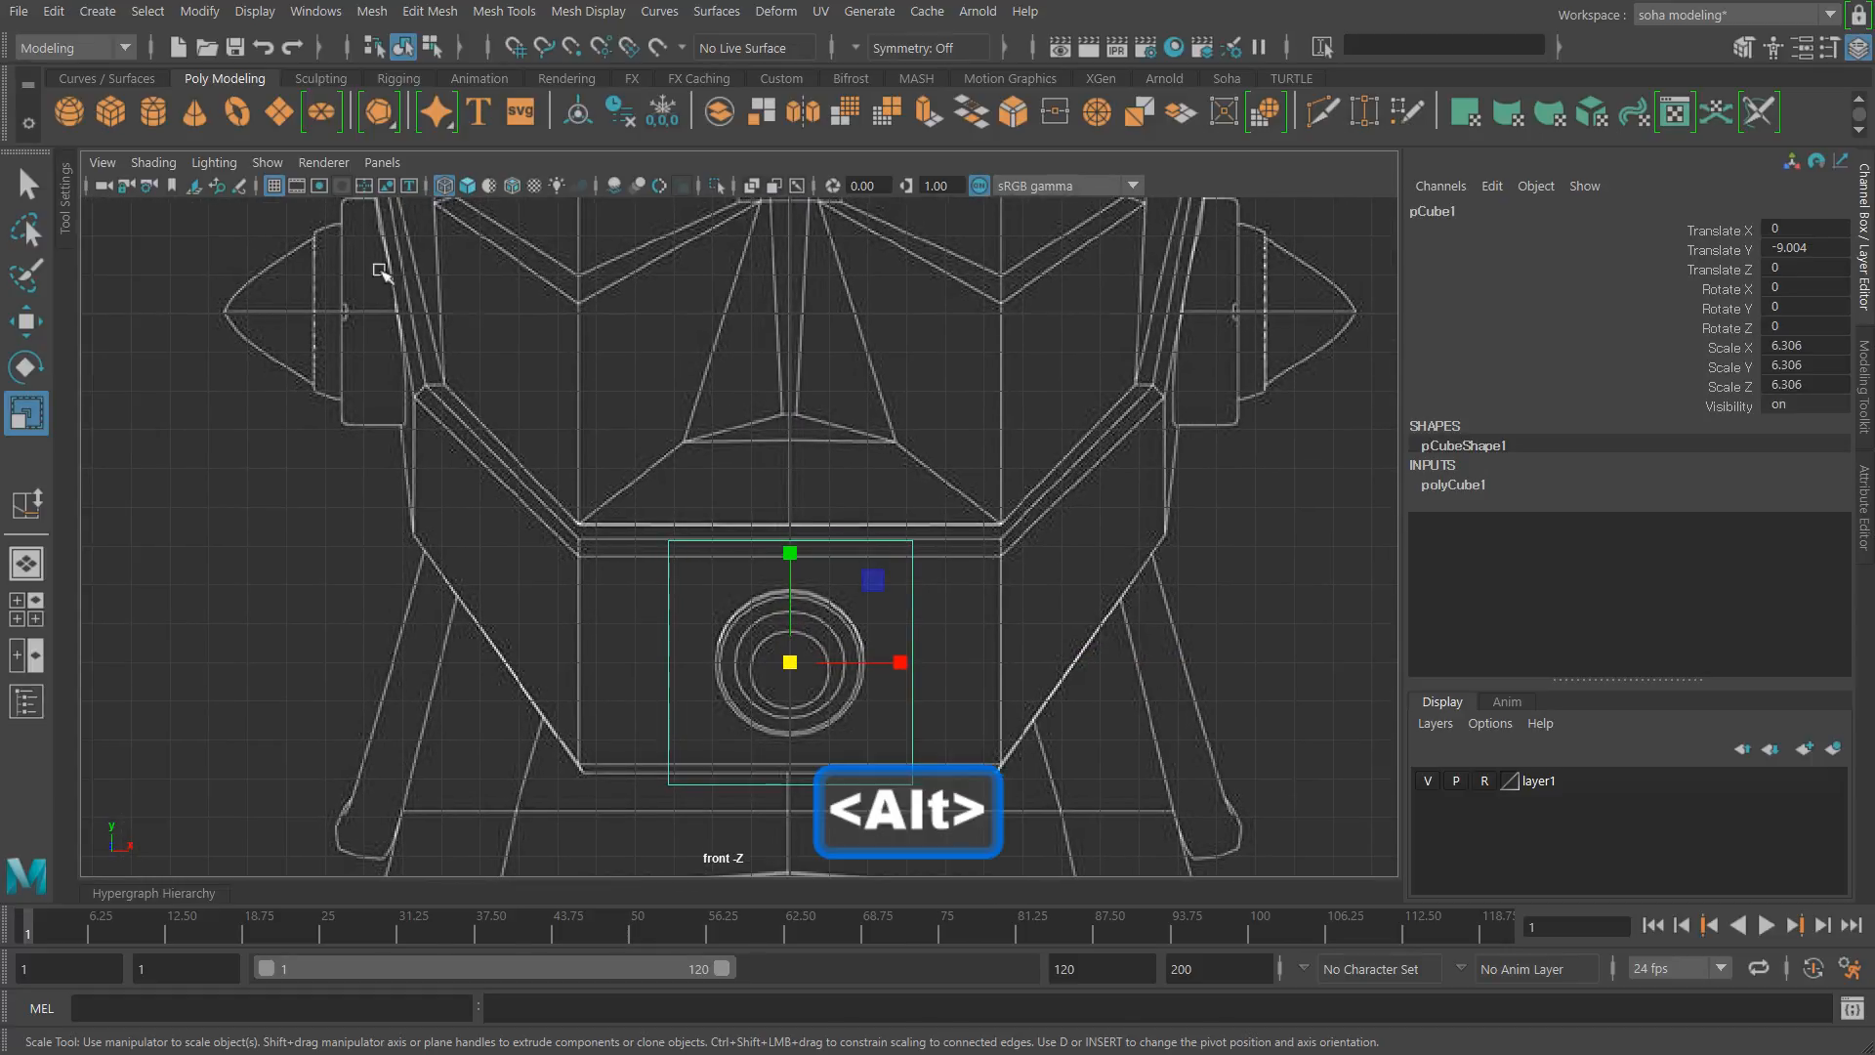
Step: Hide the grid in the front view around the cube and mouth area
{"action": "left_click", "coordinate": [275, 189]}
{"action": "right_click_drag", "start_coordinate": [687, 554], "coordinate": [808, 574], "text": "alt"}
{"action": "middle_click_drag", "start_coordinate": [808, 575], "coordinate": [779, 452], "text": "alt"}
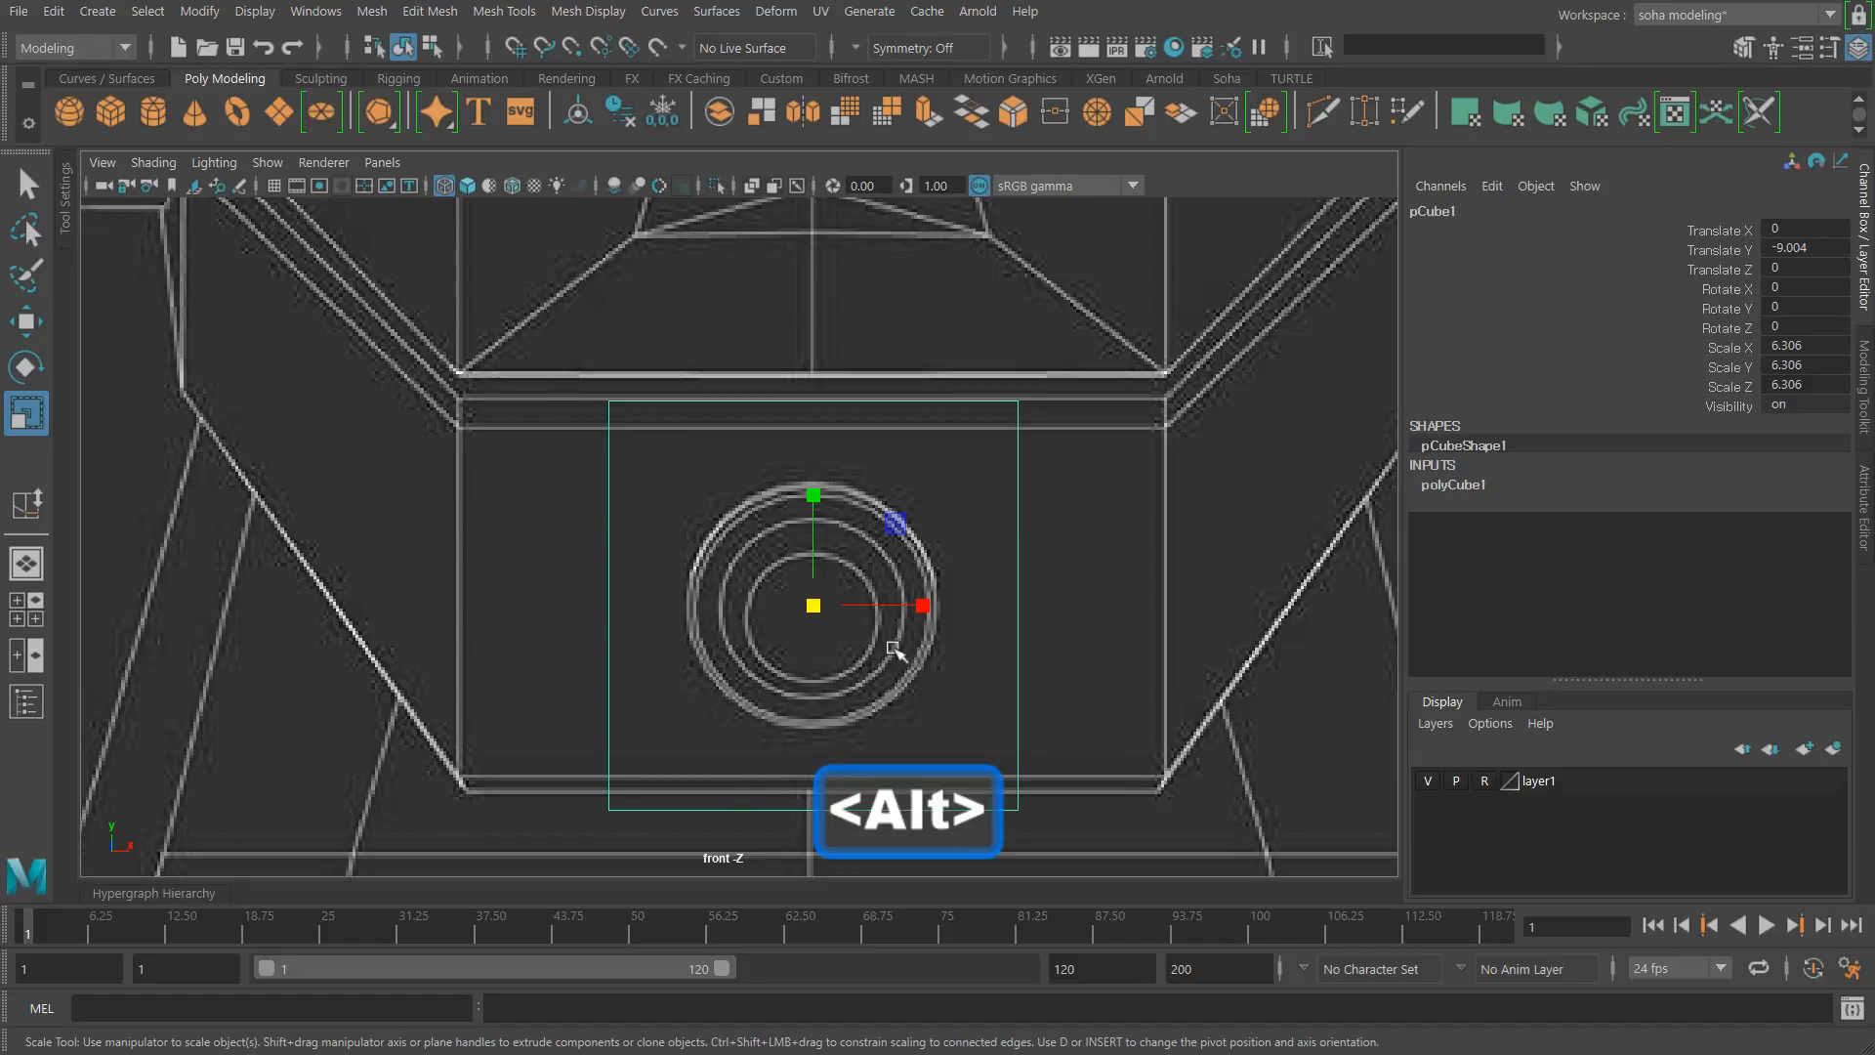
Step: Widen the cube to about 10.85 in Scale X and raise its bottom vertices to the mouth plate's lower edge in the front view
{"action": "left_click_drag", "start_coordinate": [920, 605], "coordinate": [1000, 619]}
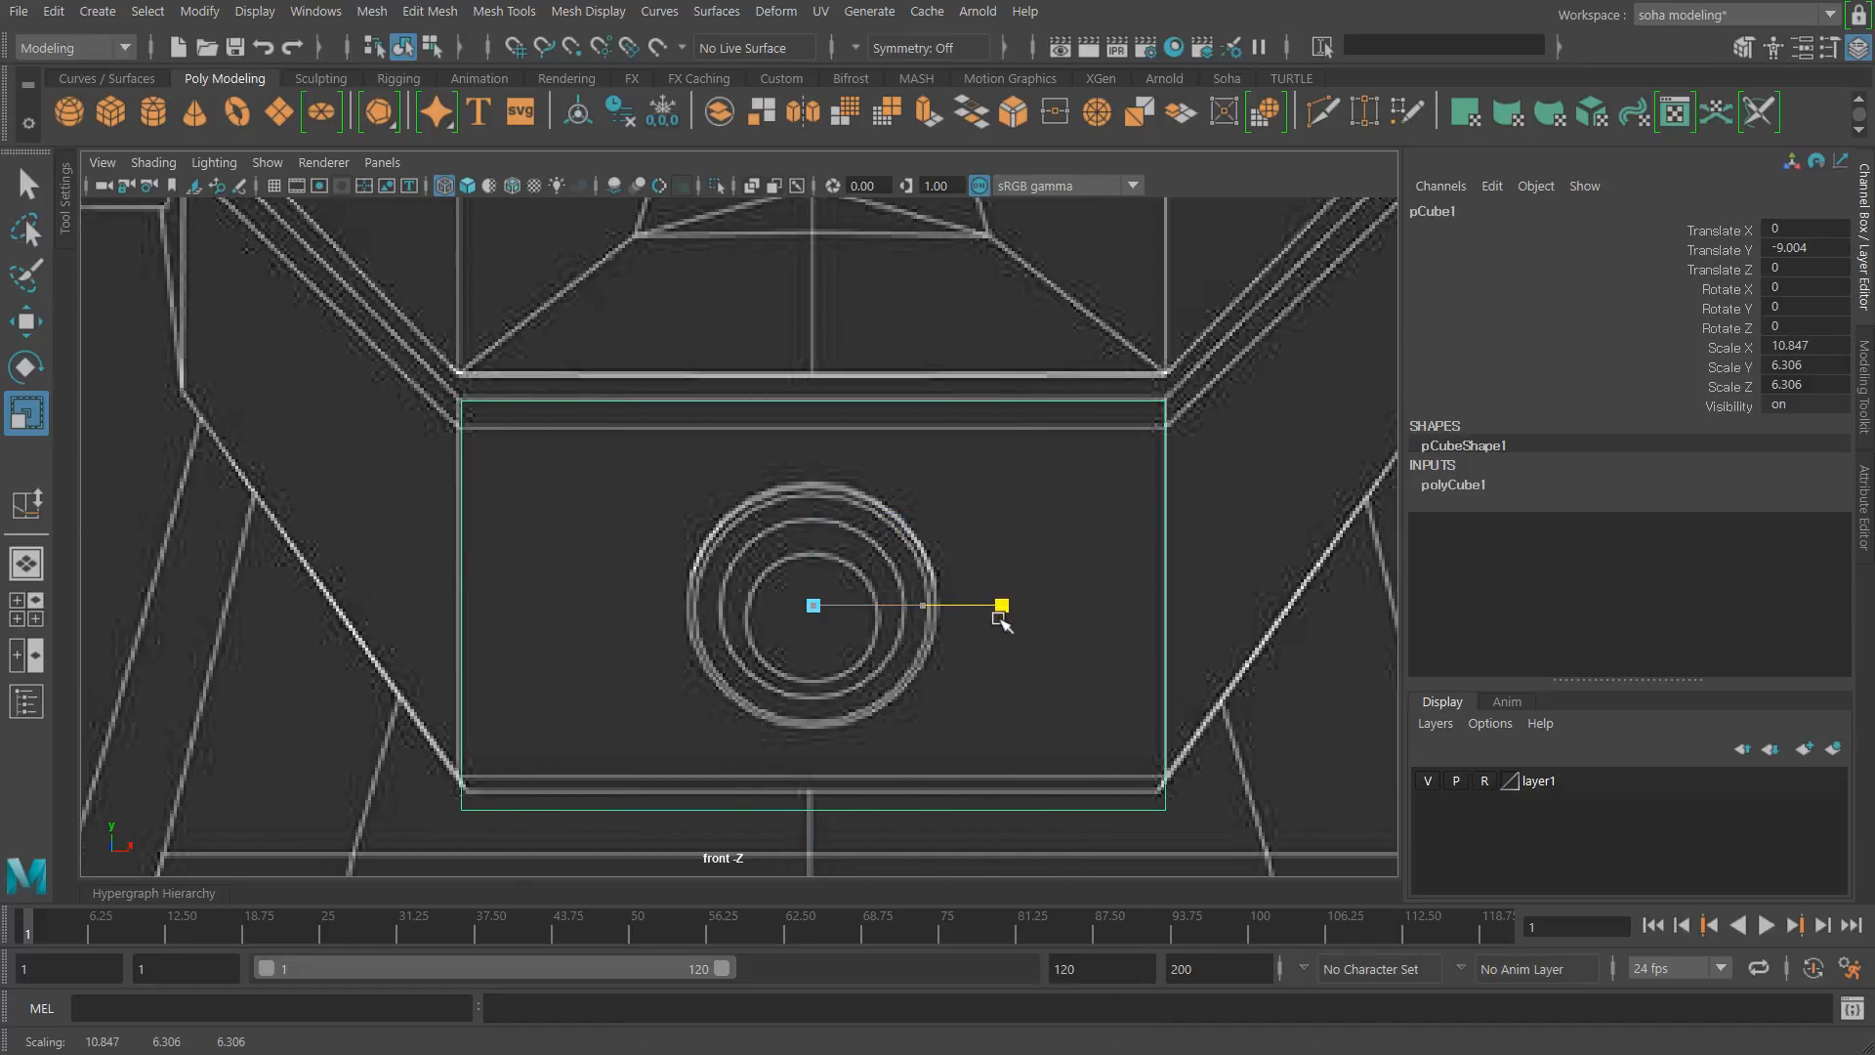
{"action": "middle_click_drag", "start_coordinate": [733, 661], "coordinate": [725, 598], "text": "alt"}
{"action": "key", "text": "alt+1"}
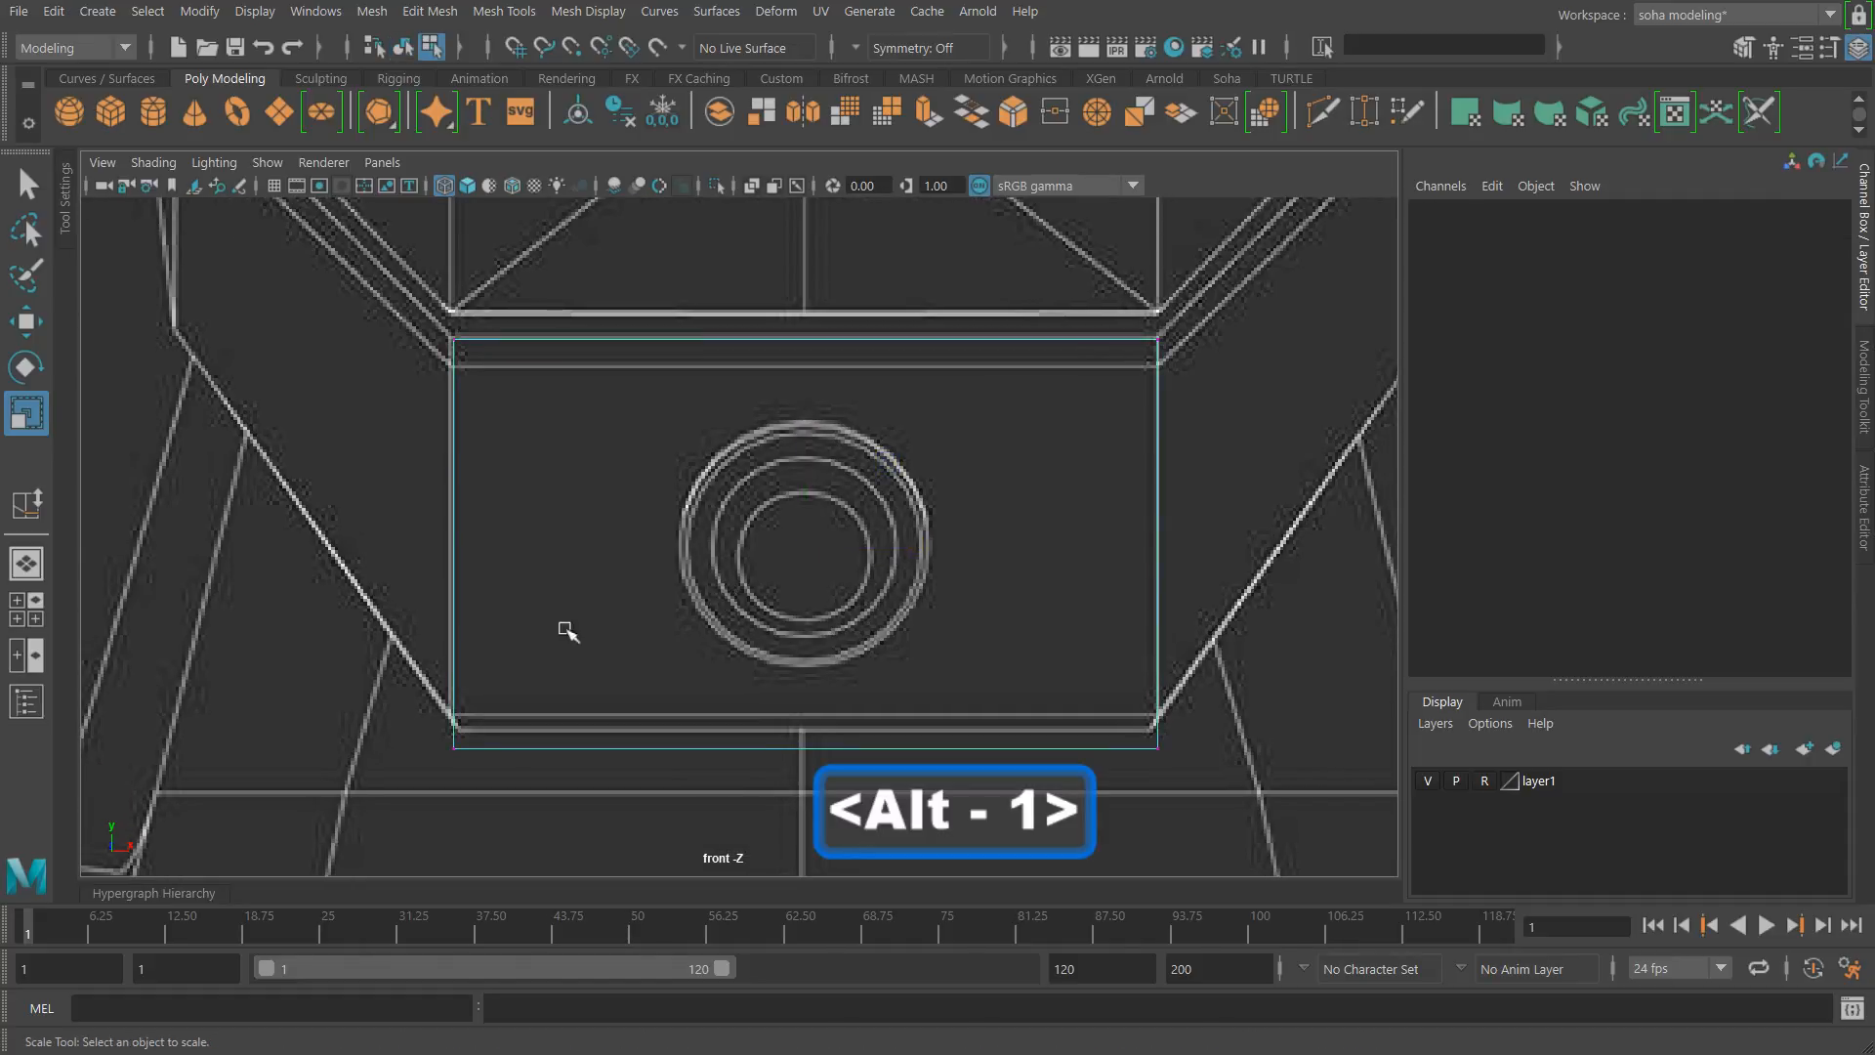
{"action": "left_click_drag", "start_coordinate": [332, 677], "coordinate": [1260, 820]}
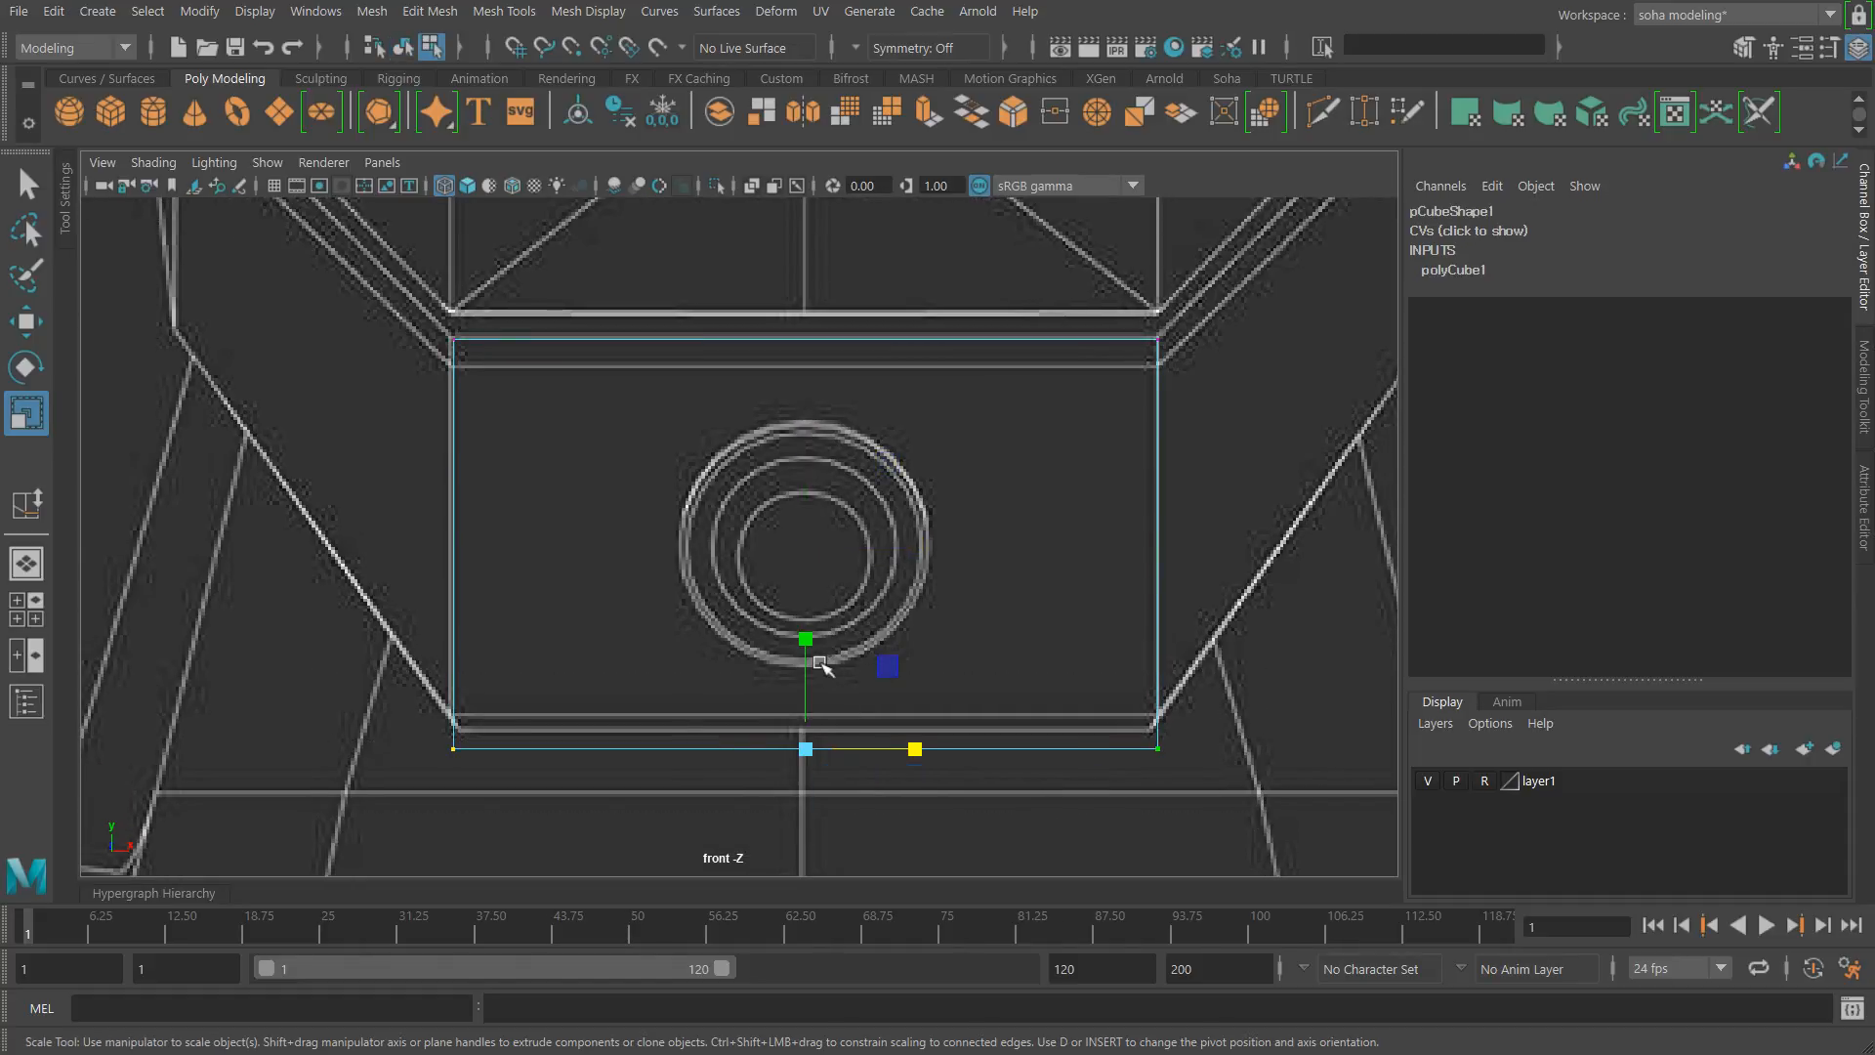
{"action": "key", "text": "w"}
{"action": "left_click_drag", "start_coordinate": [807, 645], "coordinate": [810, 625]}
{"action": "middle_click_drag", "start_coordinate": [849, 483], "coordinate": [834, 608], "text": "alt"}
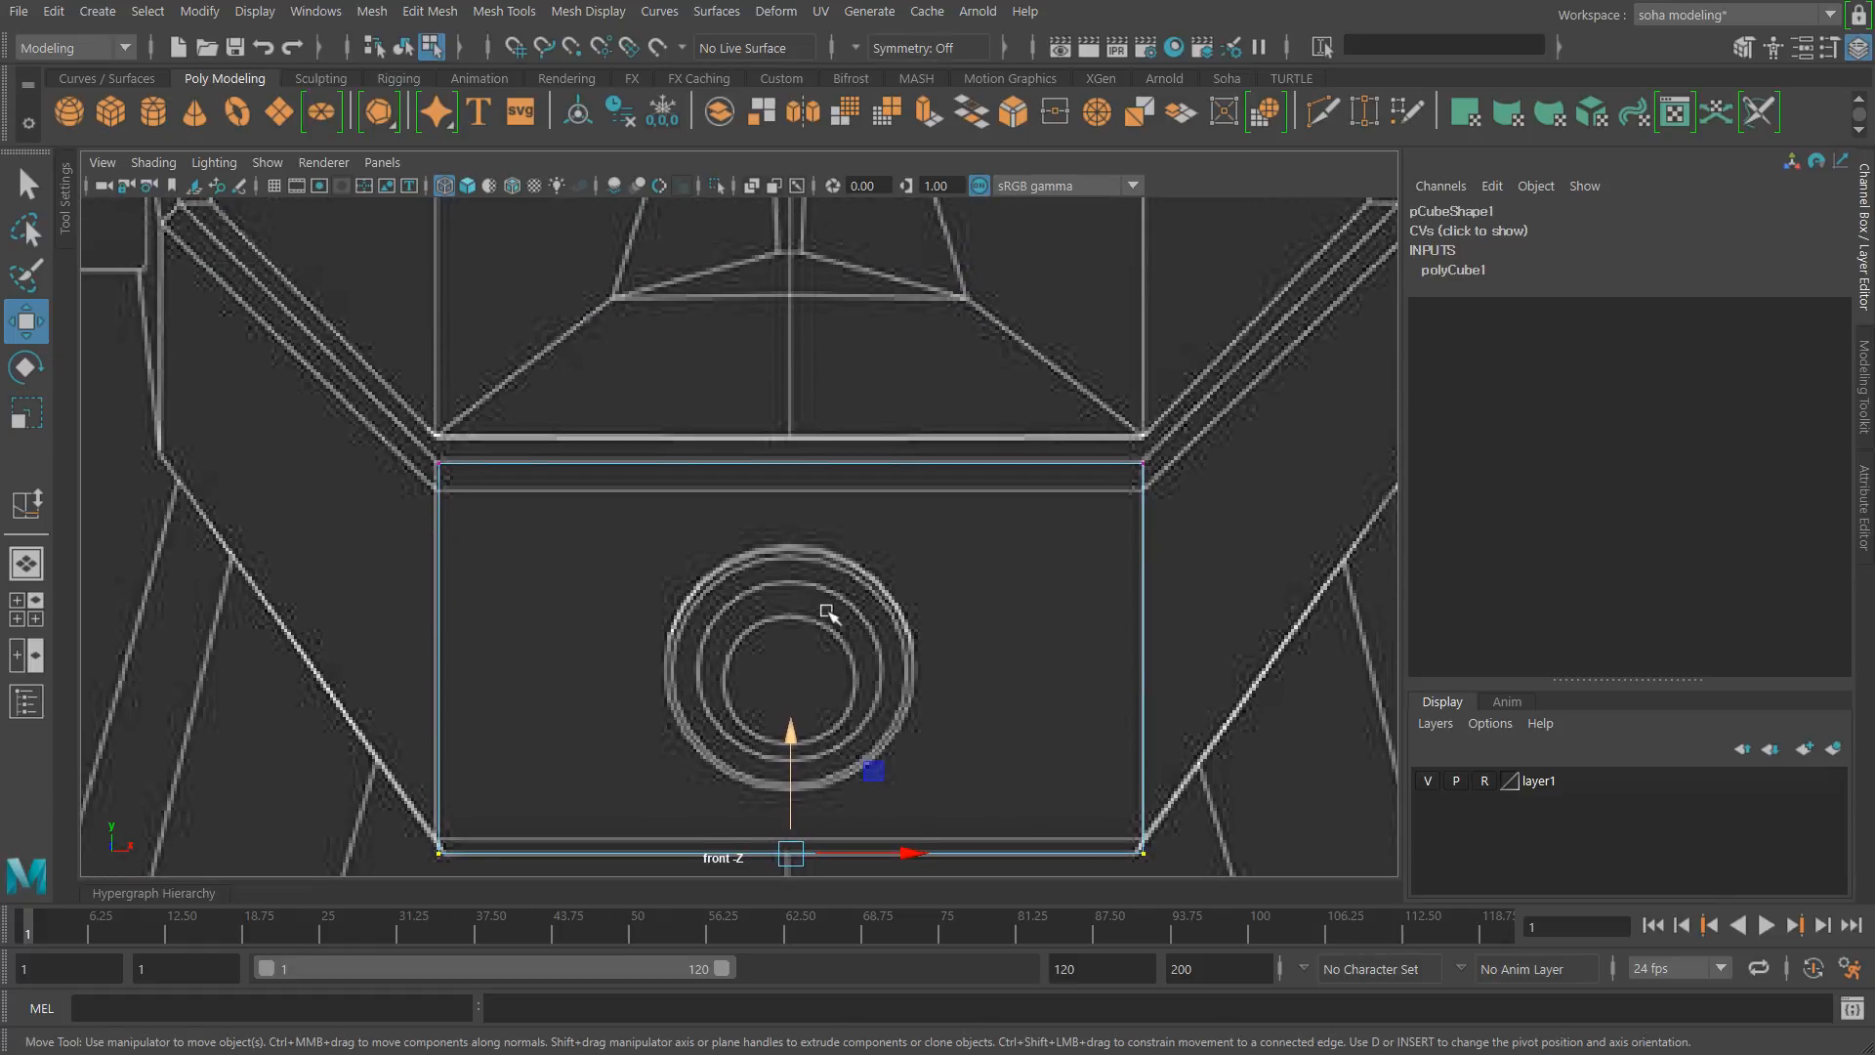
Step: In the perspective view, switch the cube to face mode and marquee-select several of its faces by their center points
{"action": "key", "text": "alt+shift+q"}
{"action": "left_click_drag", "start_coordinate": [871, 599], "coordinate": [821, 704], "text": "alt"}
{"action": "key", "text": "alt+3"}
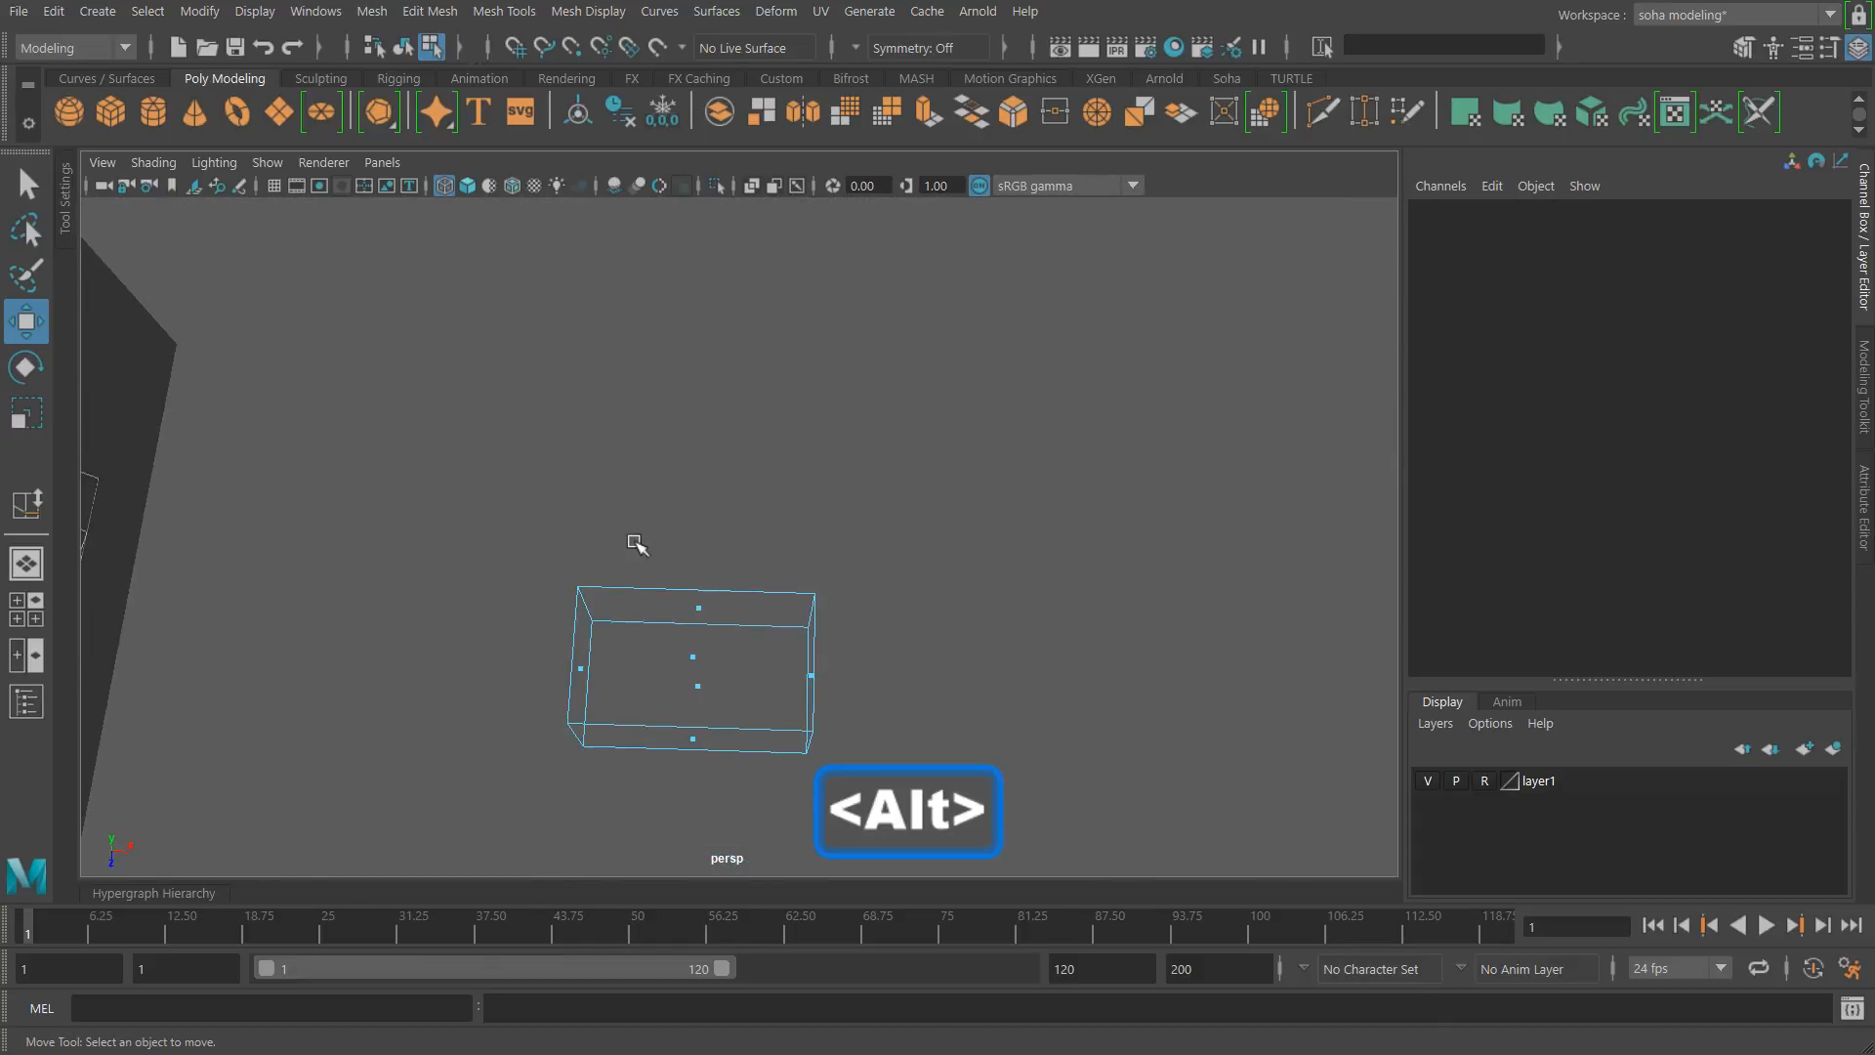
{"action": "left_click_drag", "start_coordinate": [636, 540], "coordinate": [718, 659]}
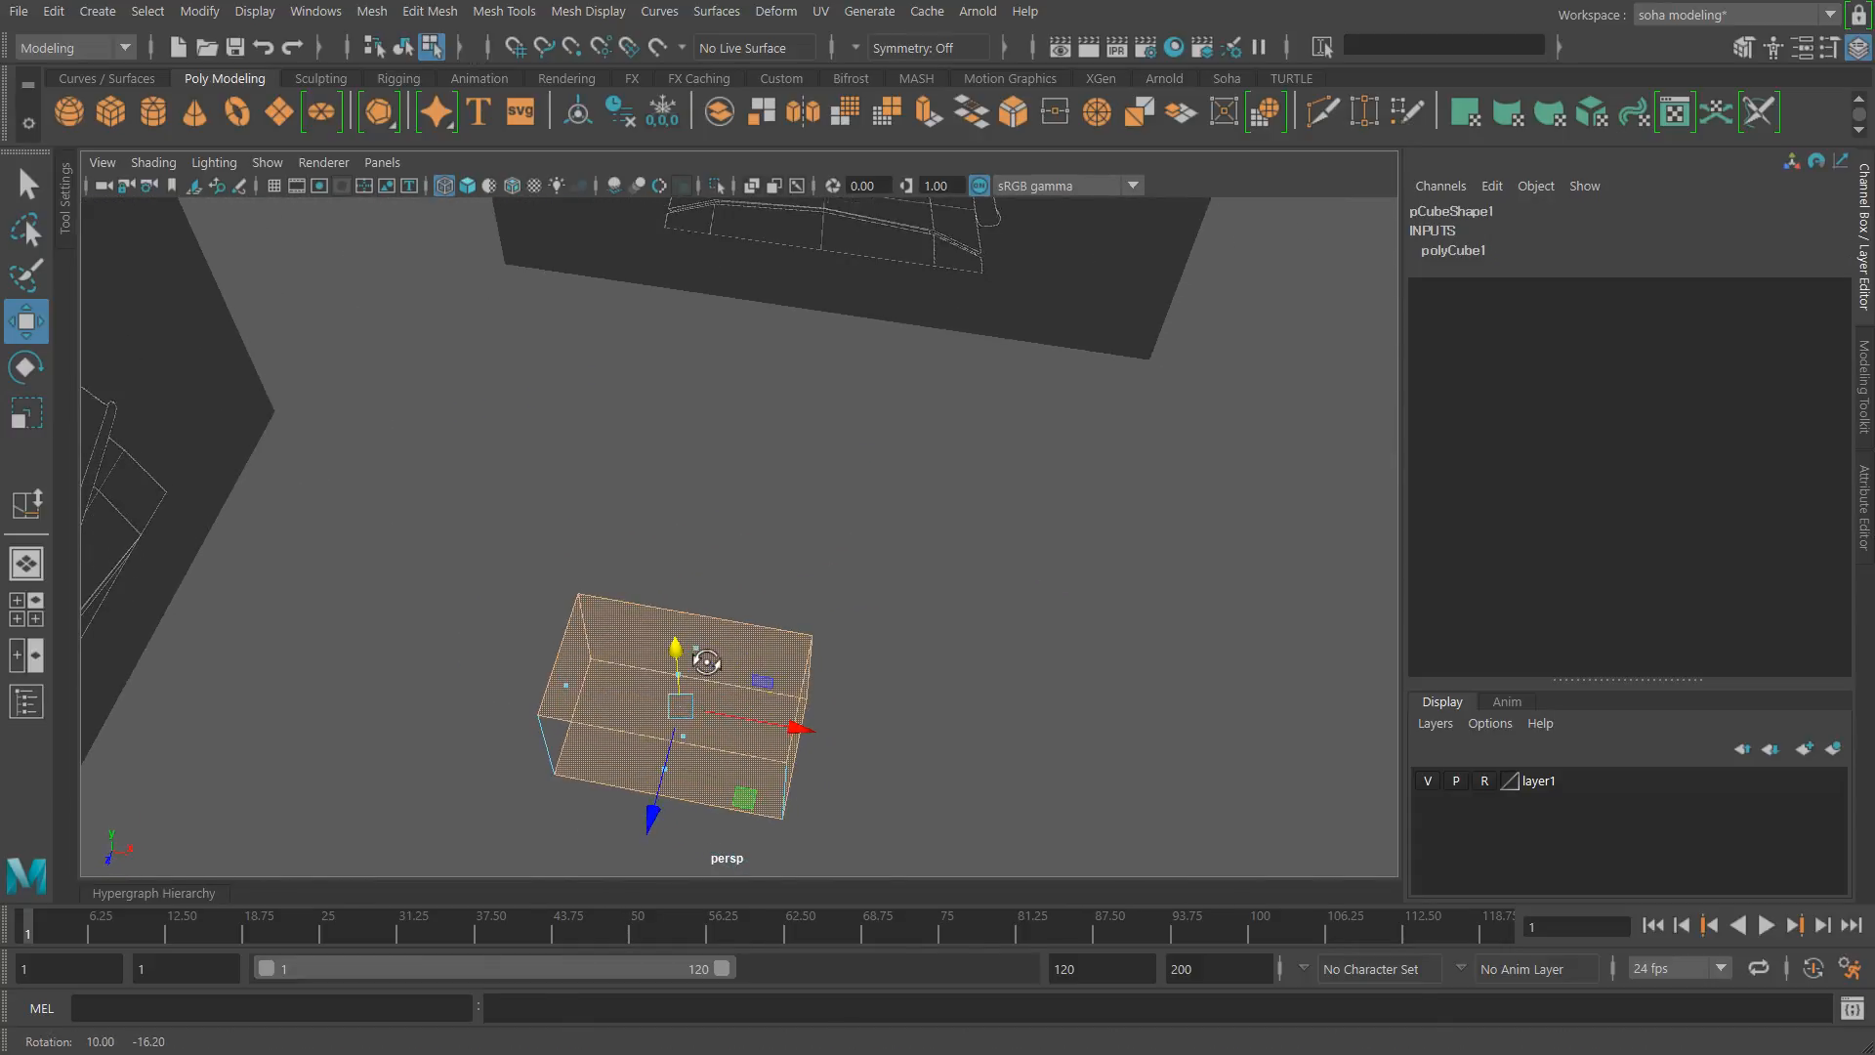
Step: Check that the Selection preferences select polygon faces with Center, and save the preferences
{"action": "left_click", "coordinate": [1850, 969]}
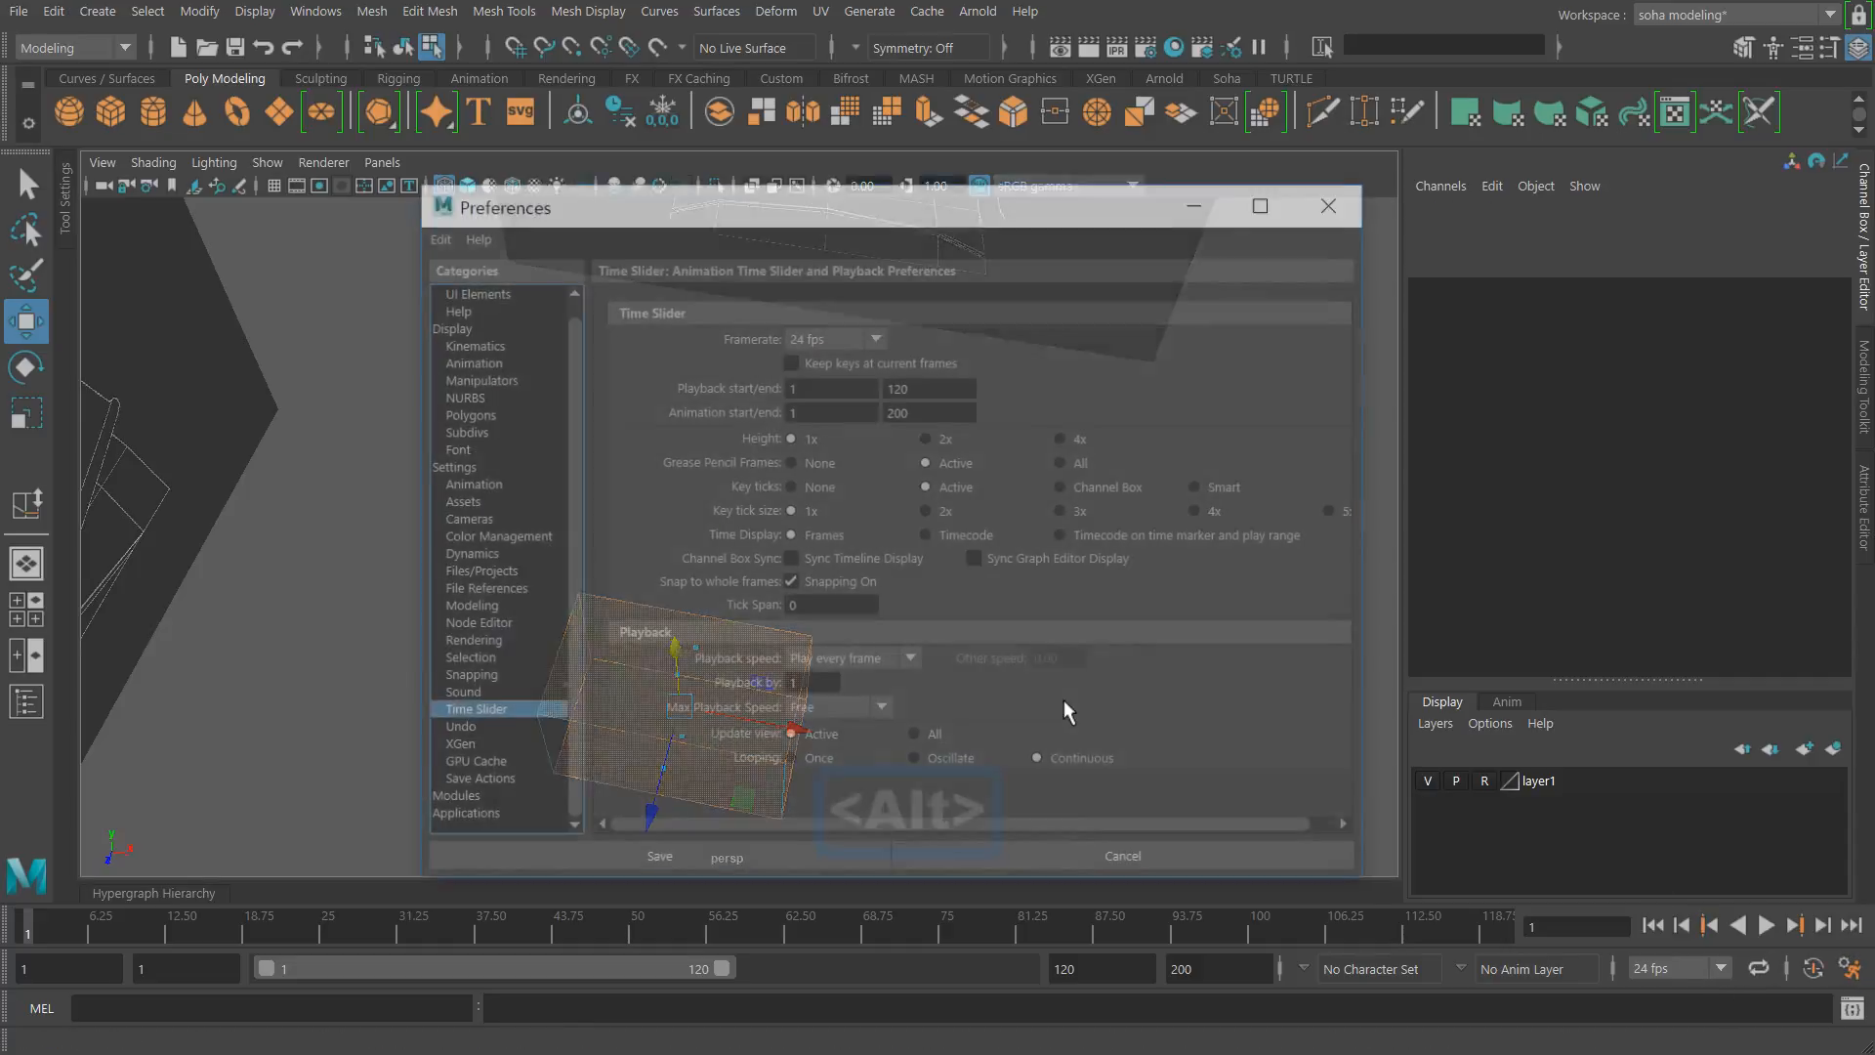
{"action": "left_click", "coordinate": [465, 659]}
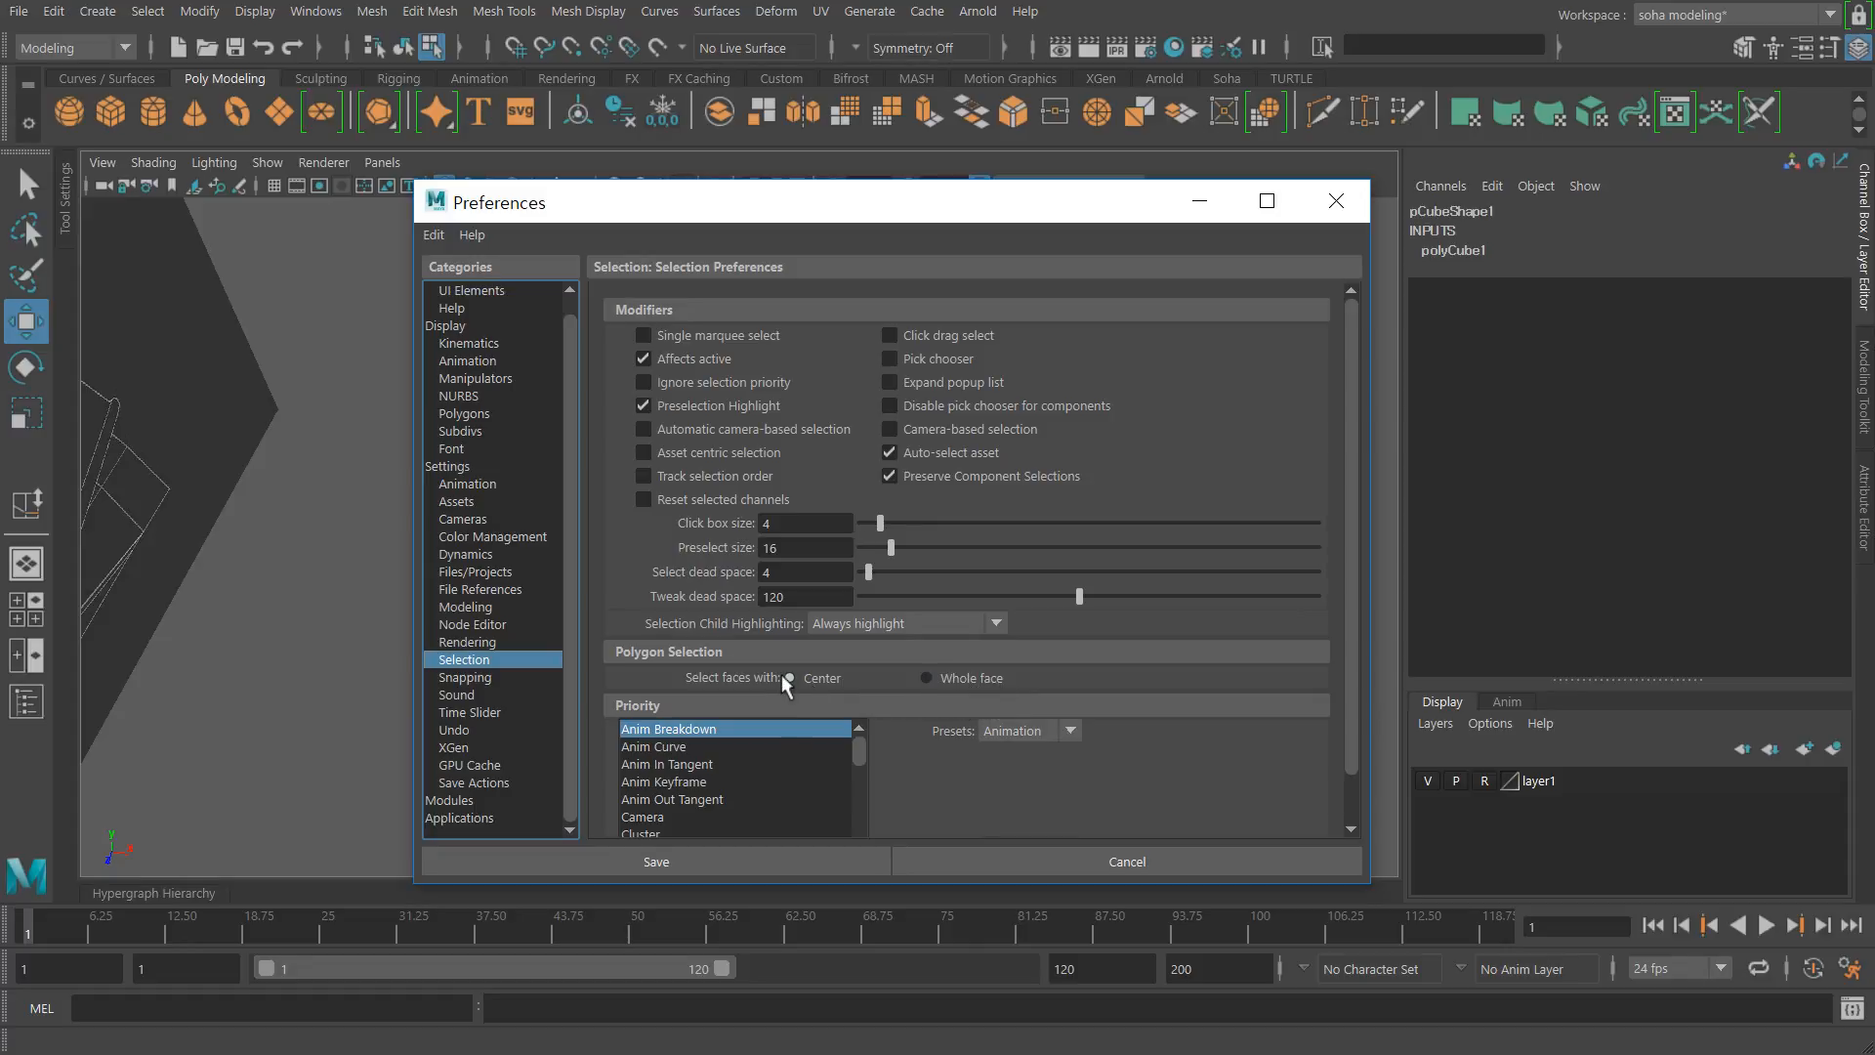
{"action": "left_click", "coordinate": [706, 854]}
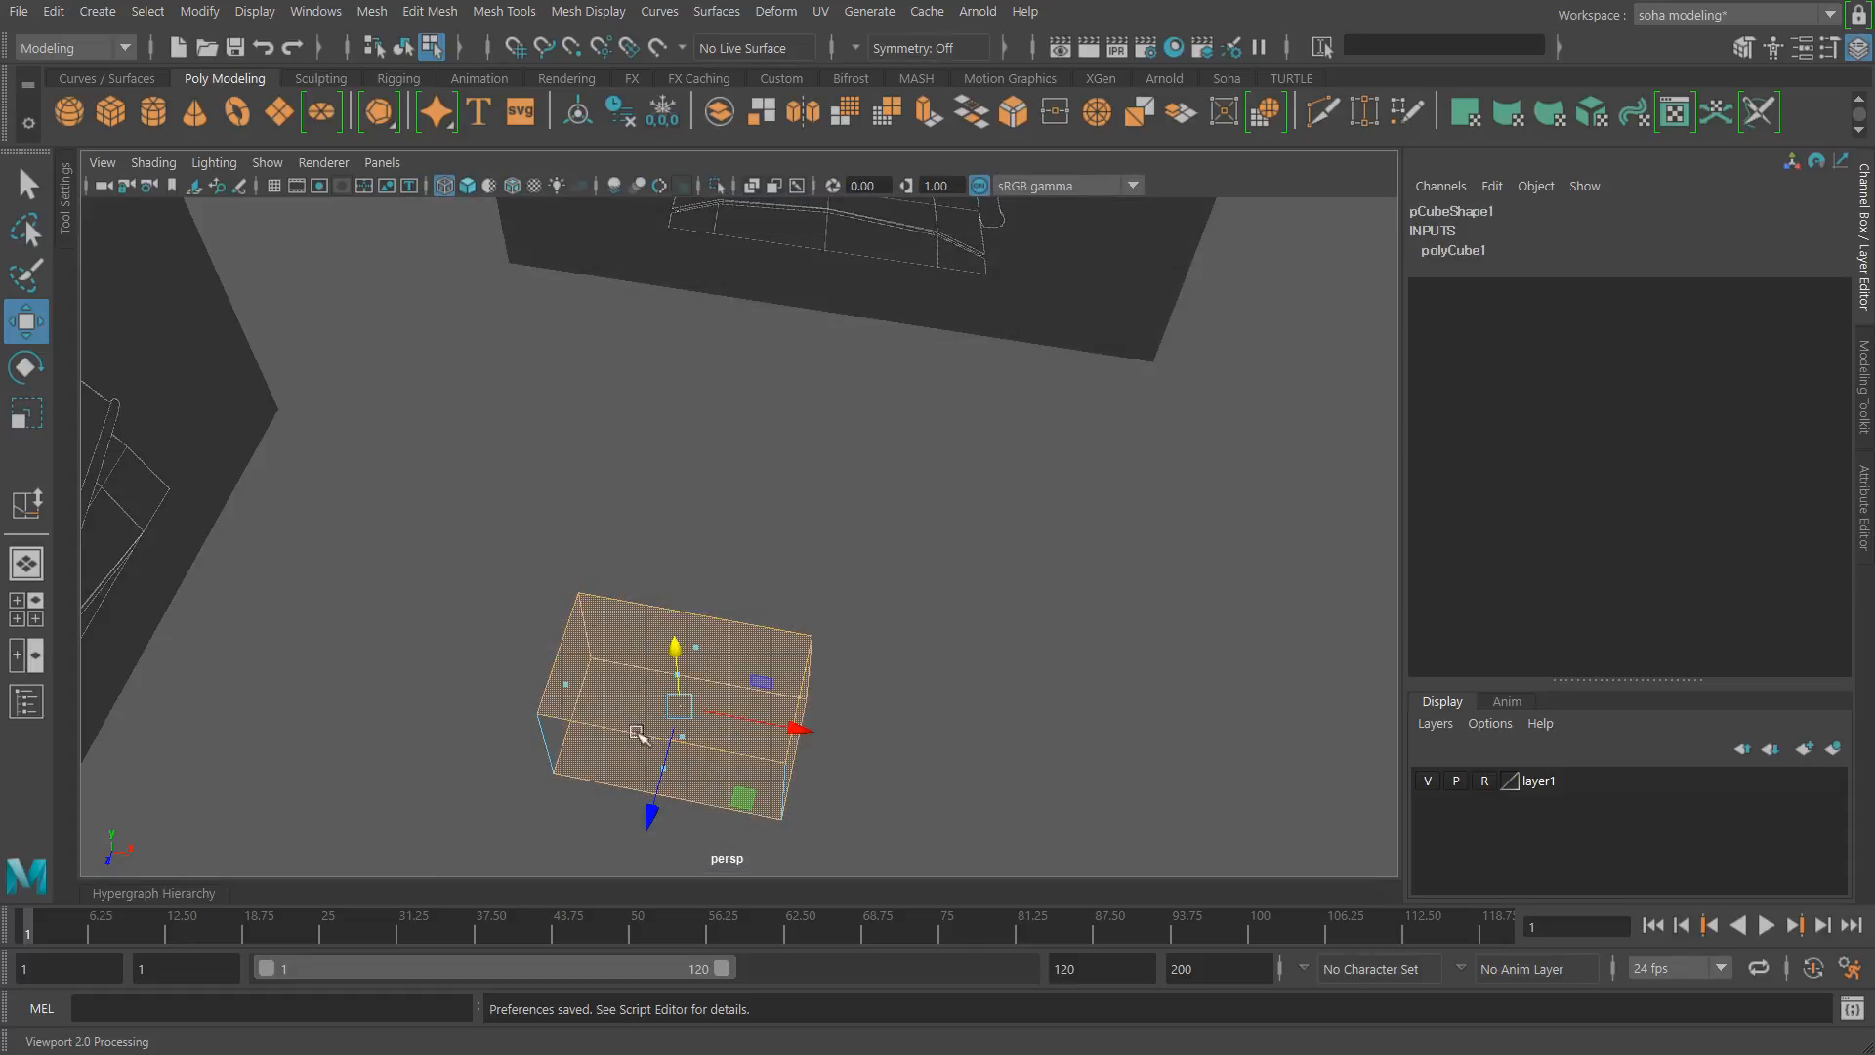
Step: Clear the face selection and marquee-select only the cube's top face by its center point
{"action": "left_click_drag", "start_coordinate": [634, 732], "coordinate": [1152, 625], "text": "alt"}
{"action": "left_click", "coordinate": [1152, 624]}
{"action": "left_click_drag", "start_coordinate": [859, 566], "coordinate": [746, 557], "text": "alt"}
{"action": "left_click_drag", "start_coordinate": [687, 456], "coordinate": [748, 535]}
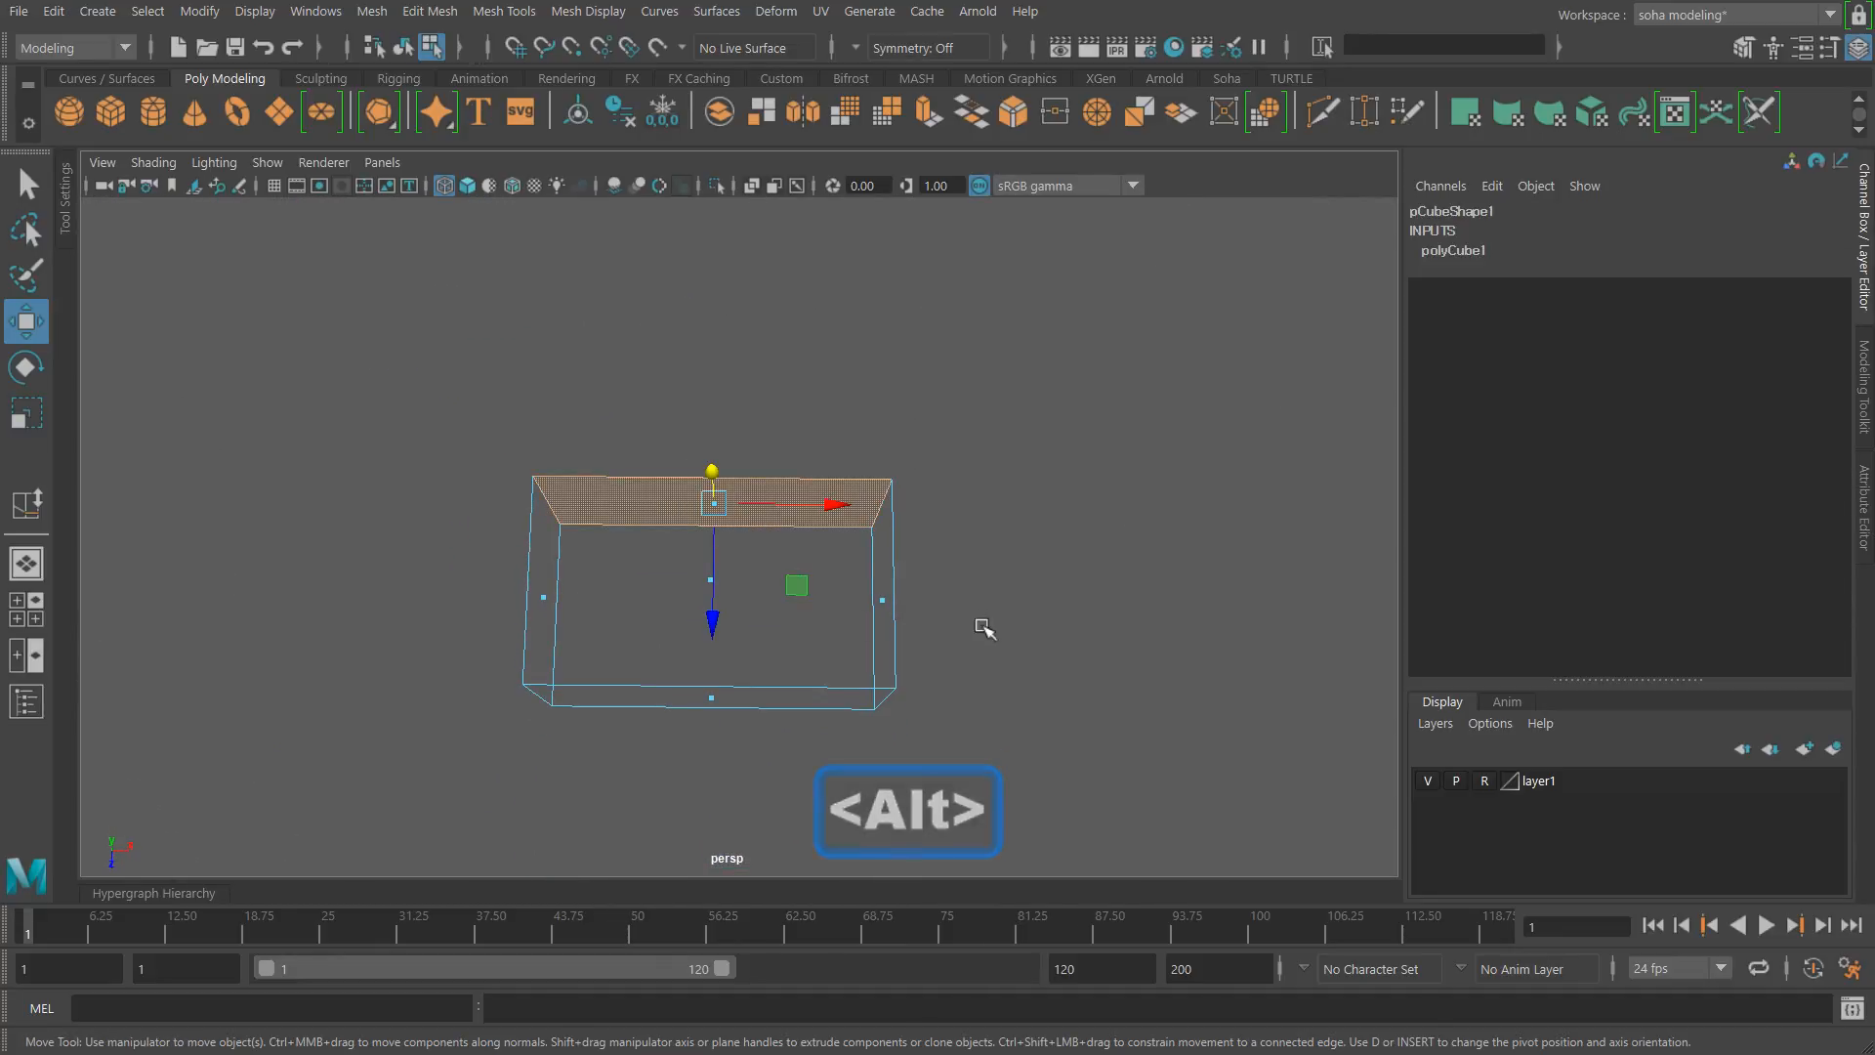
Step: Marquee-select the cube's left side face by its center point, then its right side face in the front view
{"action": "left_click_drag", "start_coordinate": [971, 635], "coordinate": [871, 578]}
{"action": "left_click_drag", "start_coordinate": [502, 544], "coordinate": [776, 680]}
{"action": "key", "text": "shift+3"}
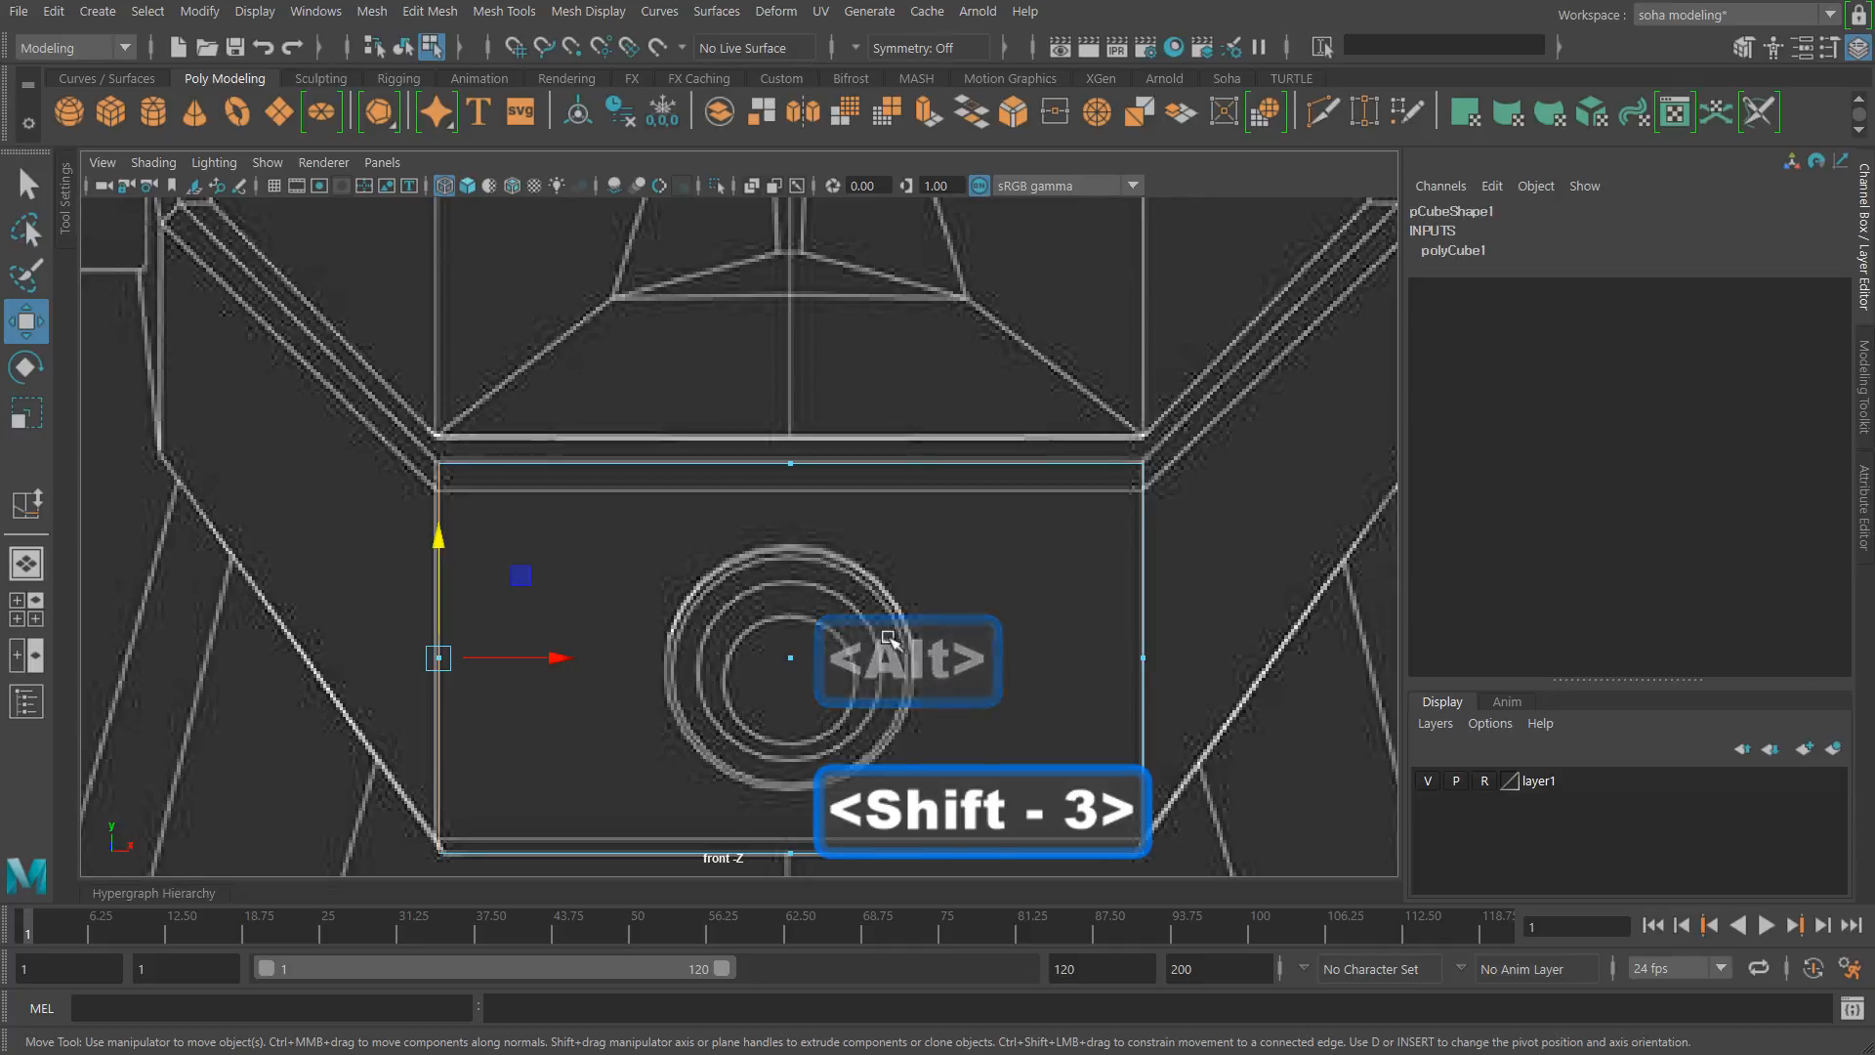
{"action": "scroll", "coordinate": [767, 655], "scroll_direction": "down", "scroll_amount": 2}
{"action": "left_click_drag", "start_coordinate": [1051, 357], "coordinate": [1211, 836]}
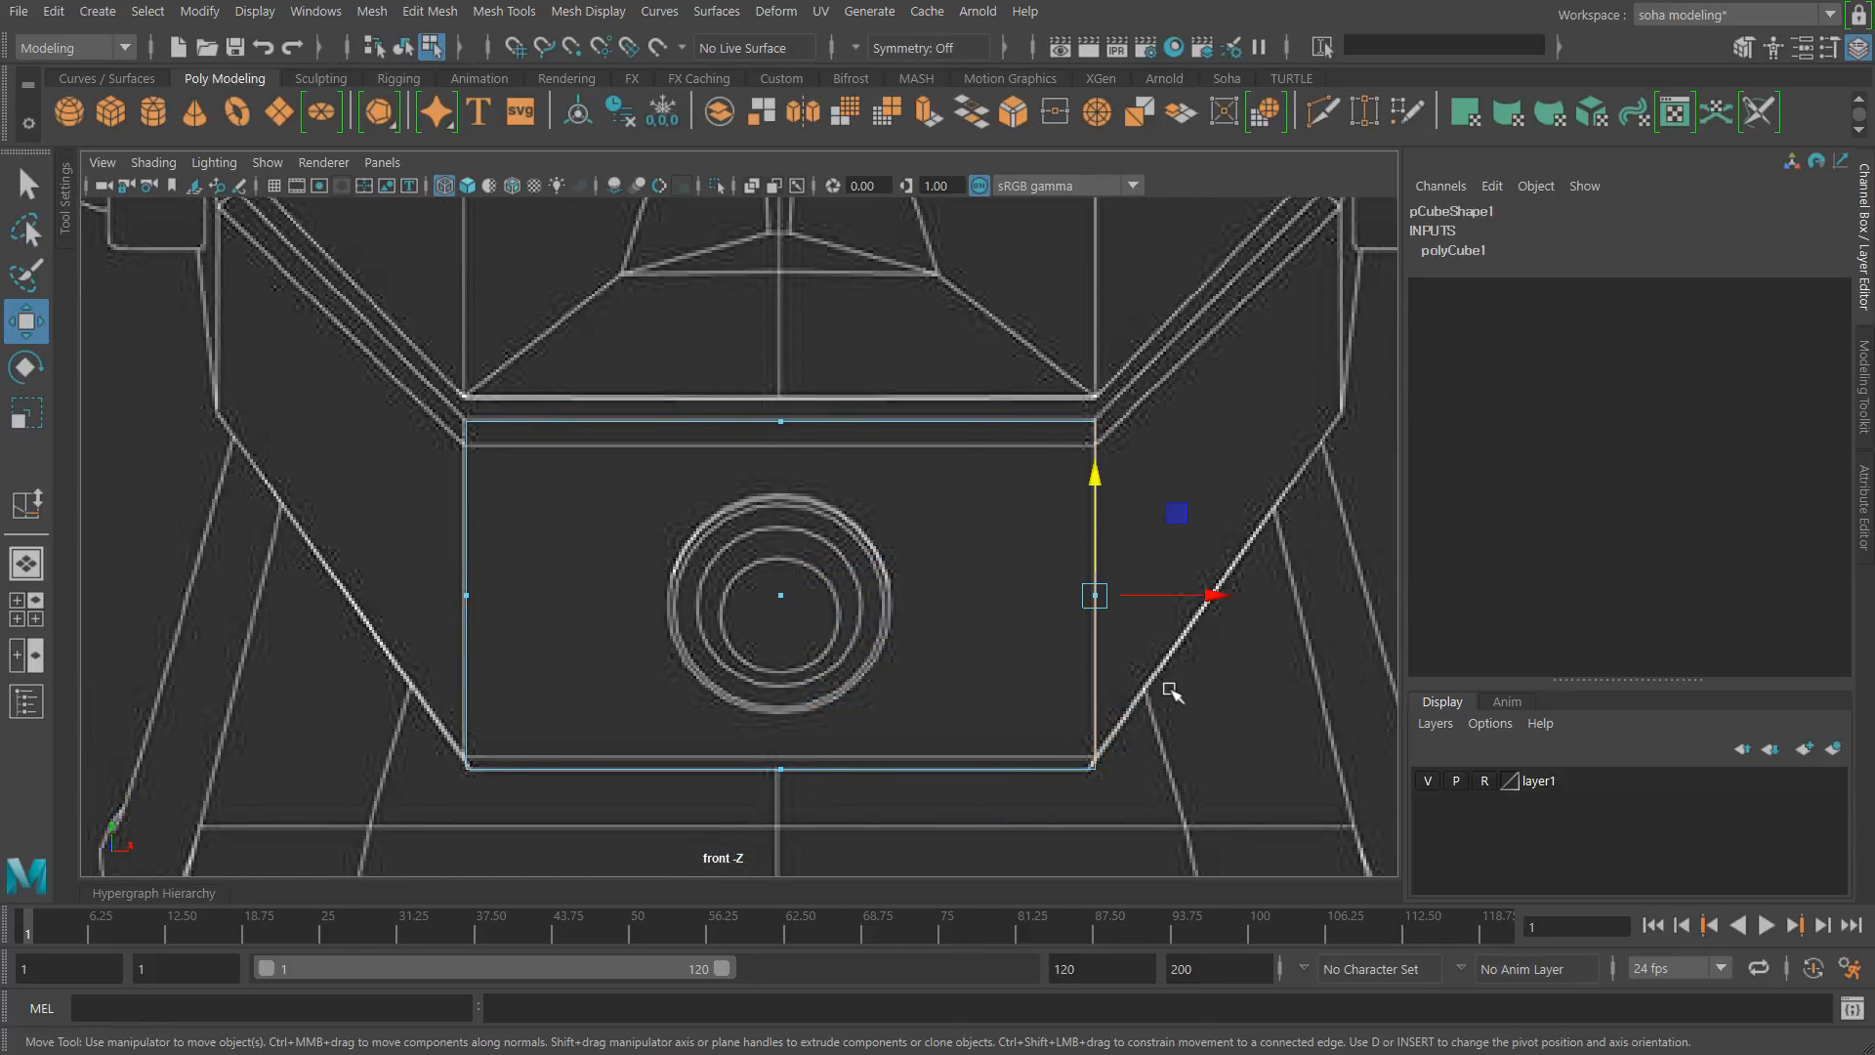
Step: Set polygon face selection to Whole face in the Selection preferences and save
{"action": "left_click", "coordinate": [1851, 968]}
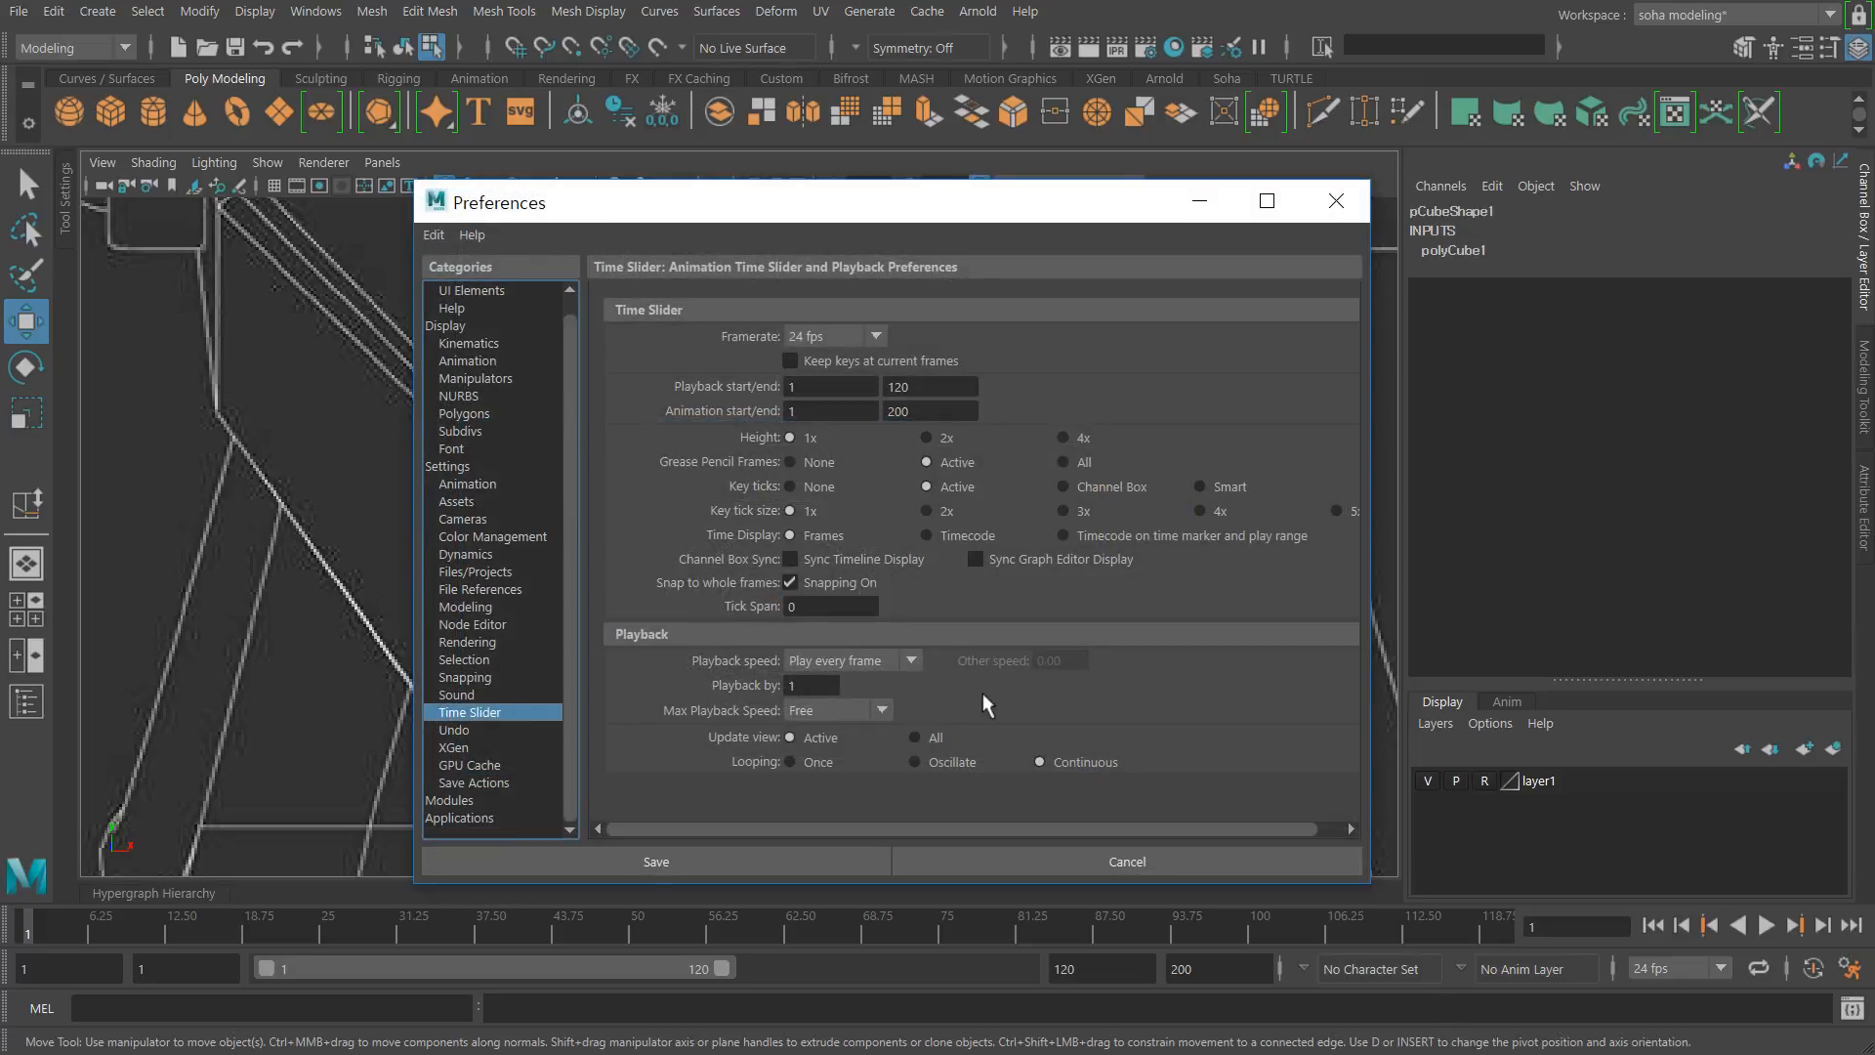
{"action": "left_click", "coordinate": [464, 661]}
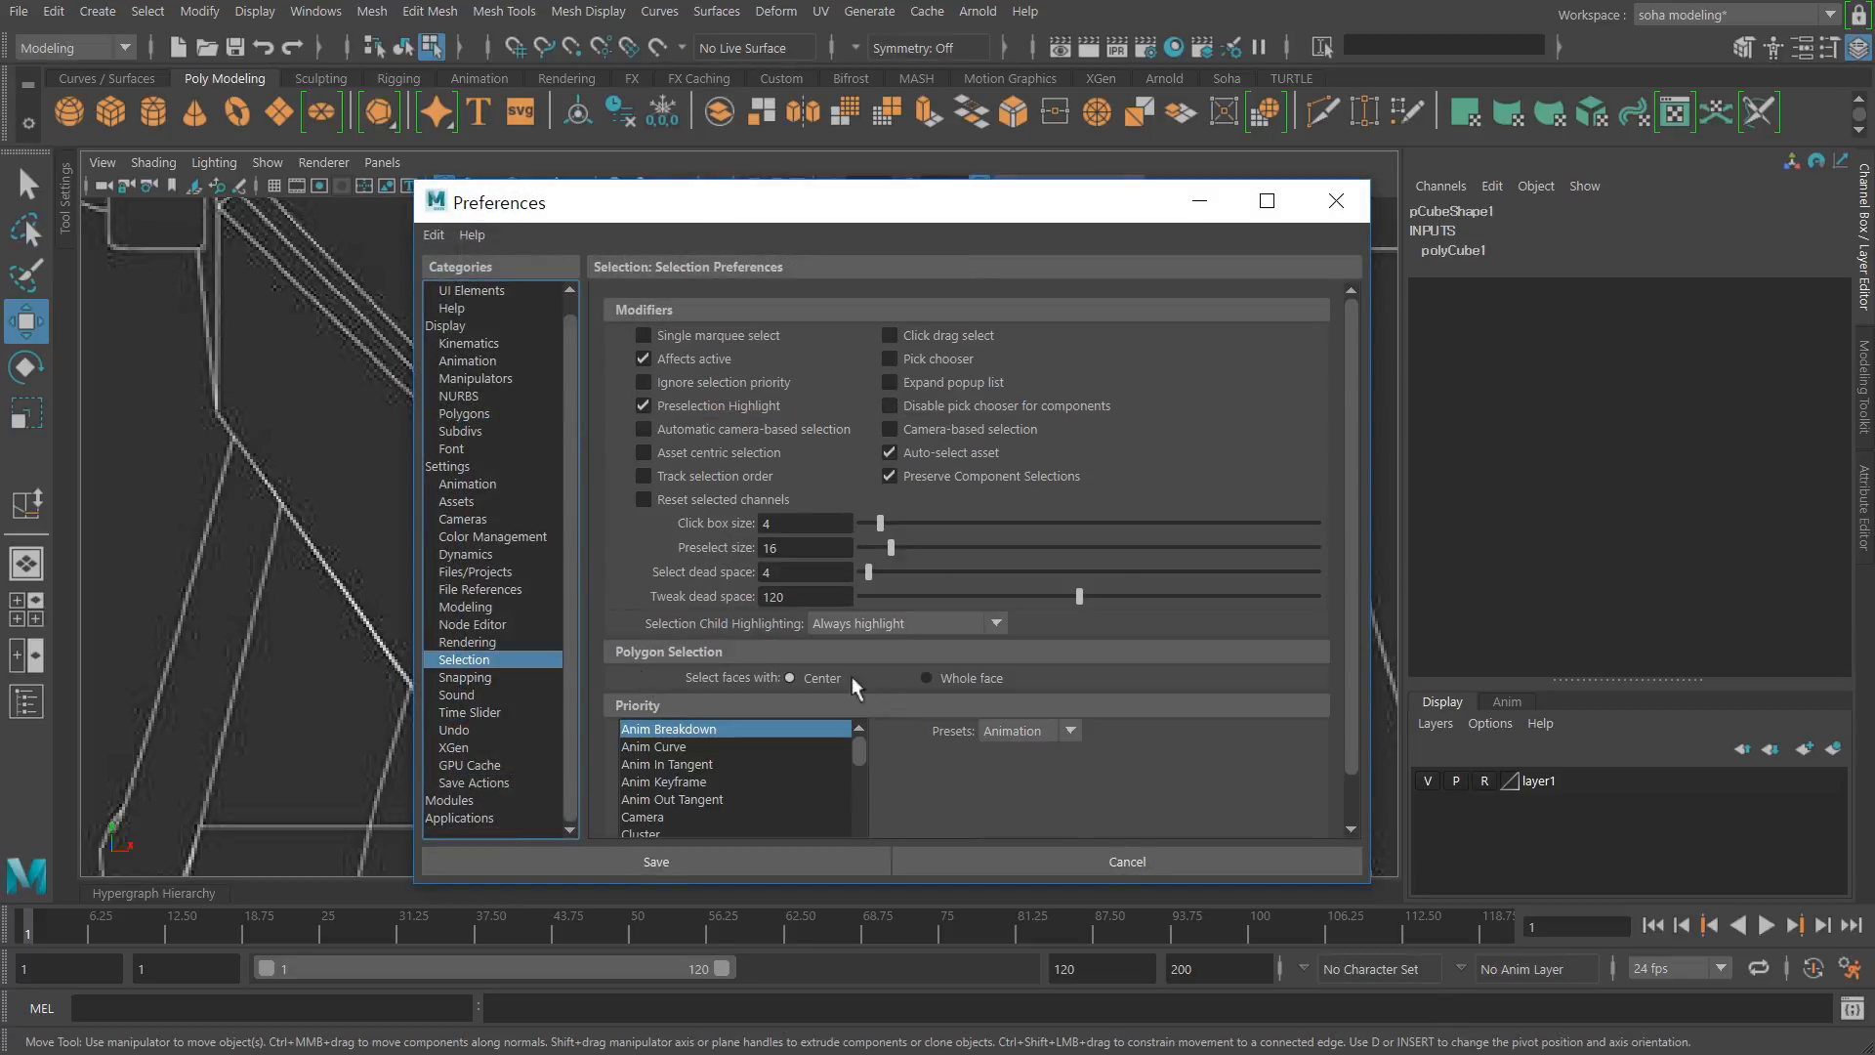
{"action": "left_click", "coordinate": [953, 682]}
{"action": "left_click", "coordinate": [750, 862]}
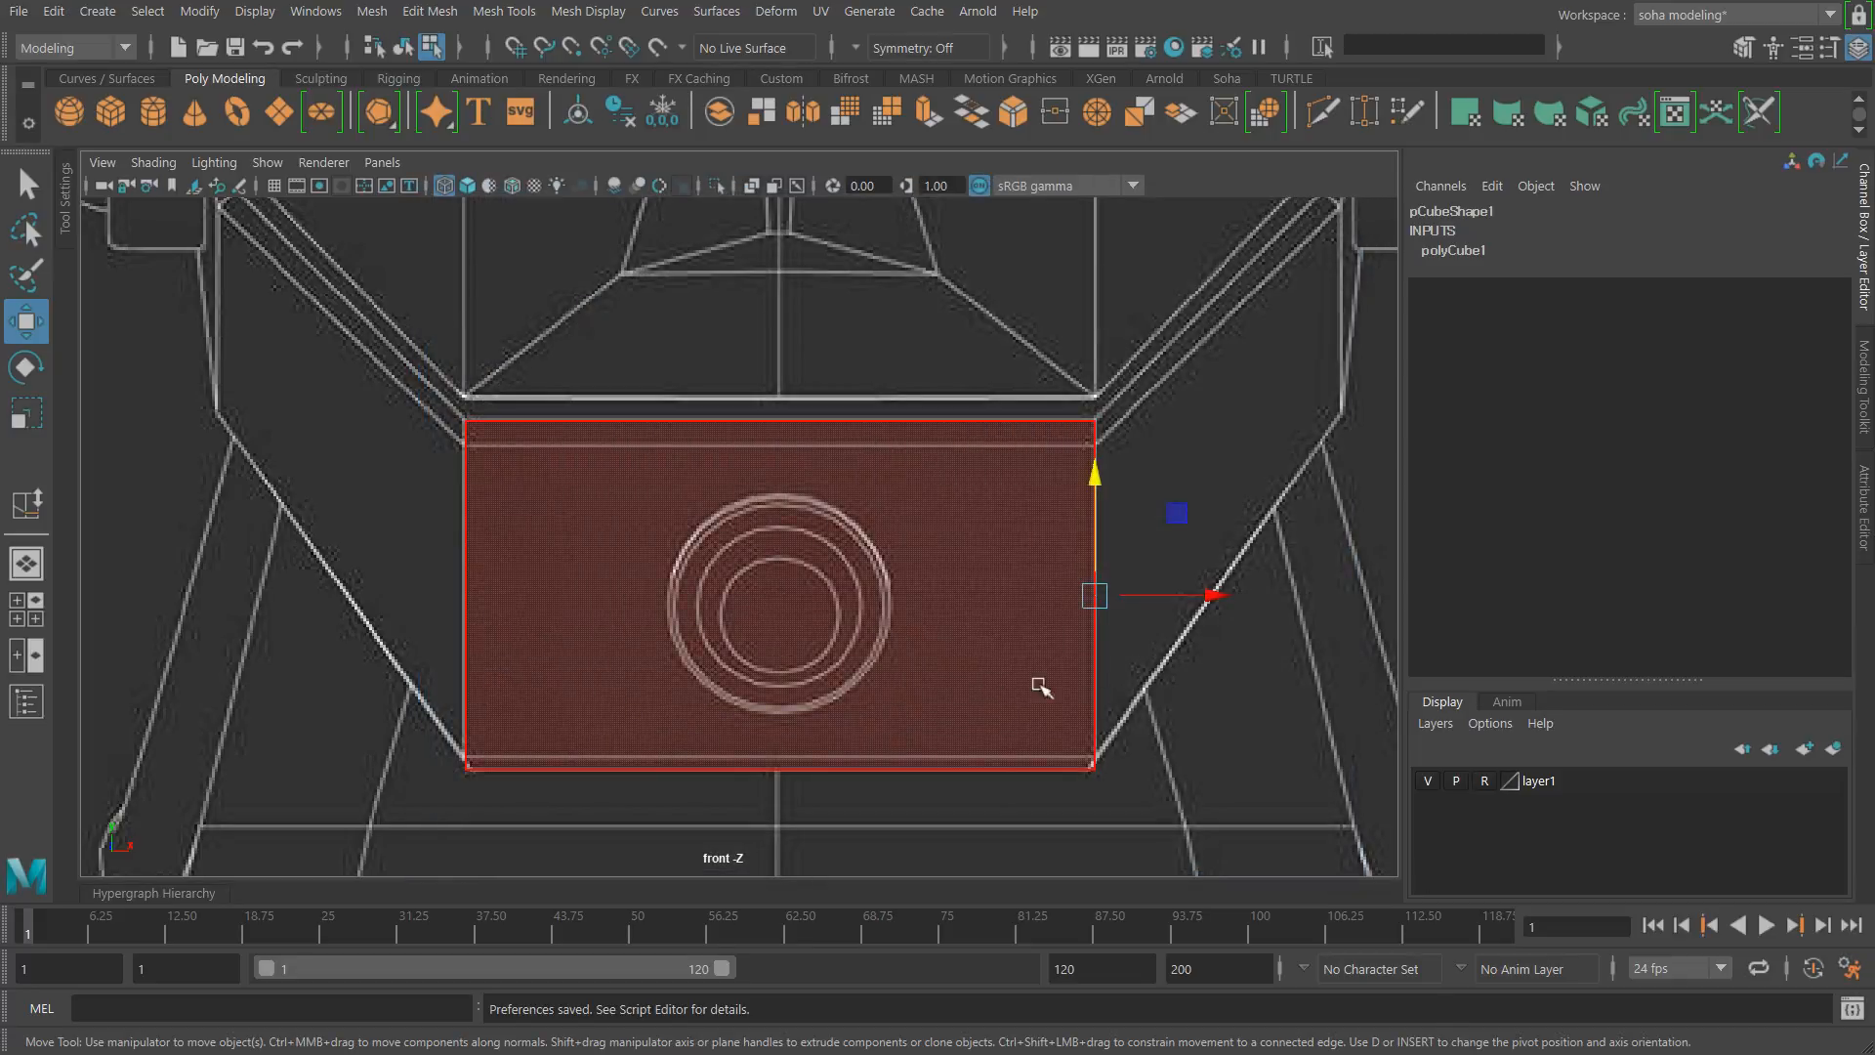
Step: Marquee-select around the cube's right edge in the front view and deselect everything except the right side face
{"action": "left_click", "coordinate": [1150, 660]}
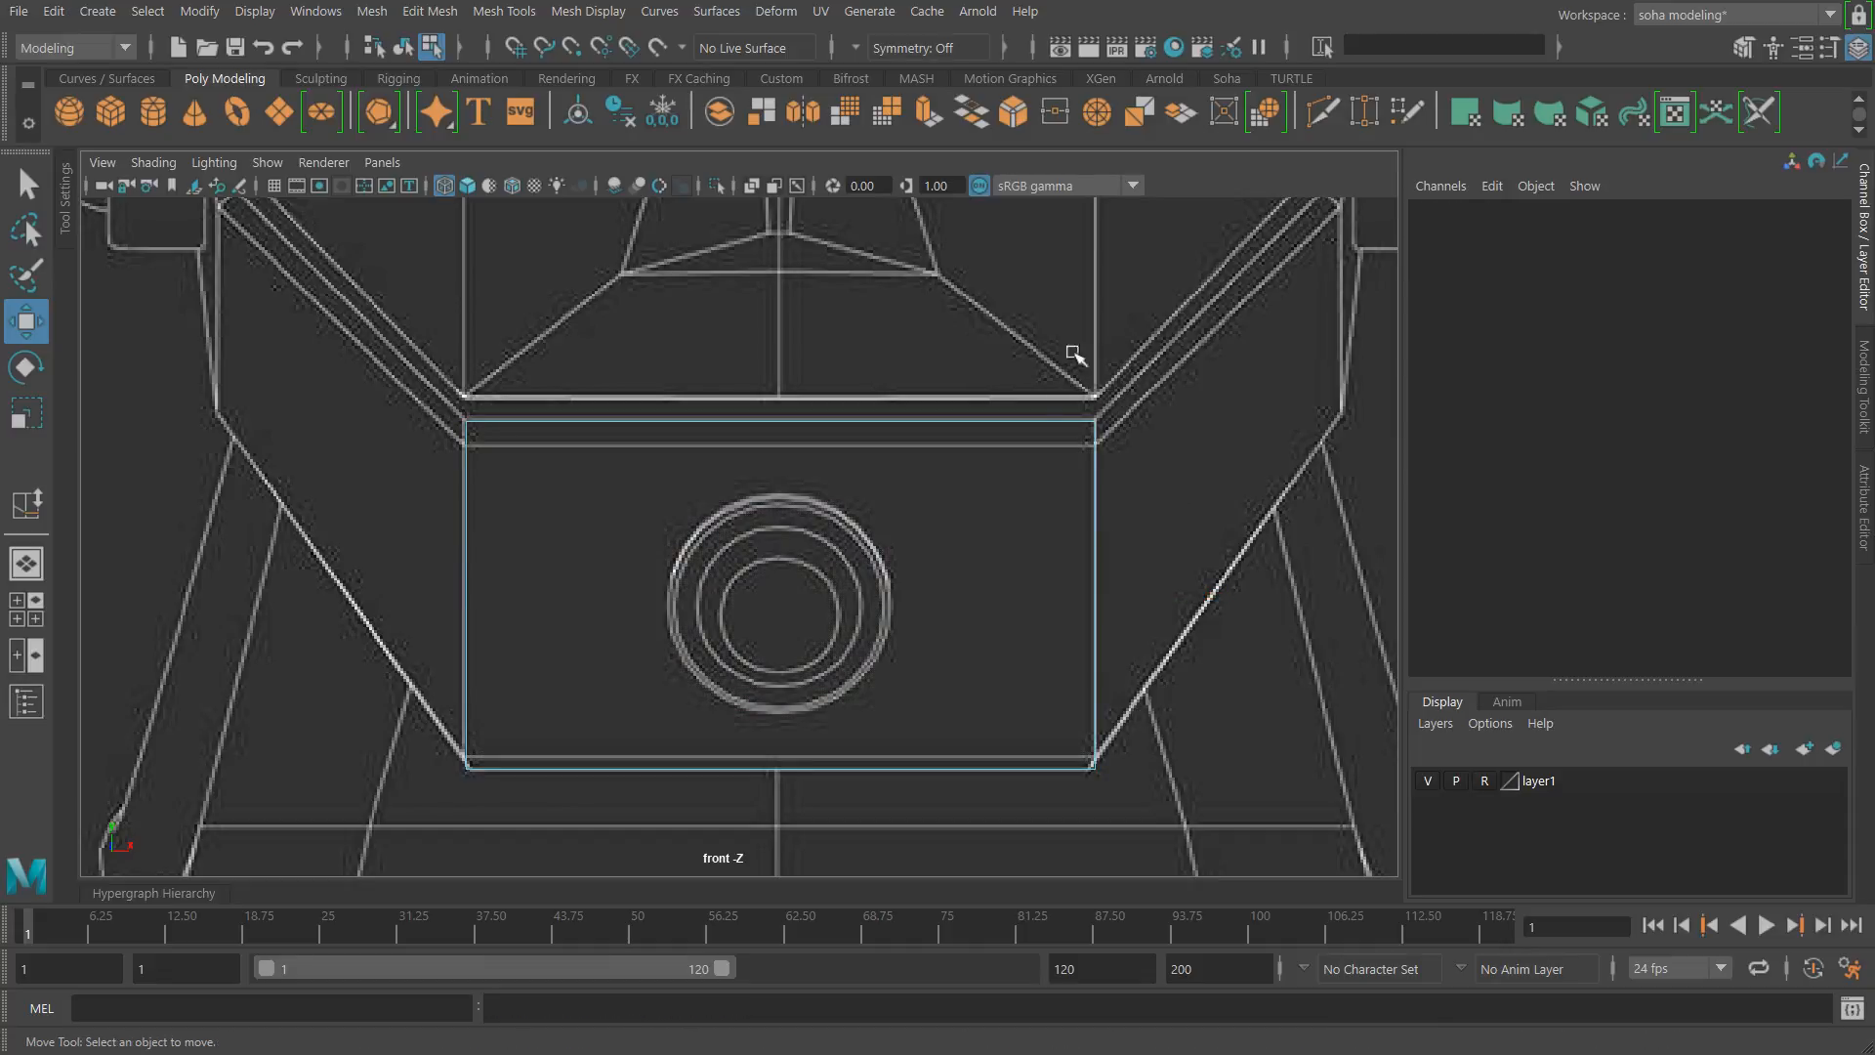
{"action": "left_click_drag", "start_coordinate": [1035, 330], "coordinate": [1227, 870]}
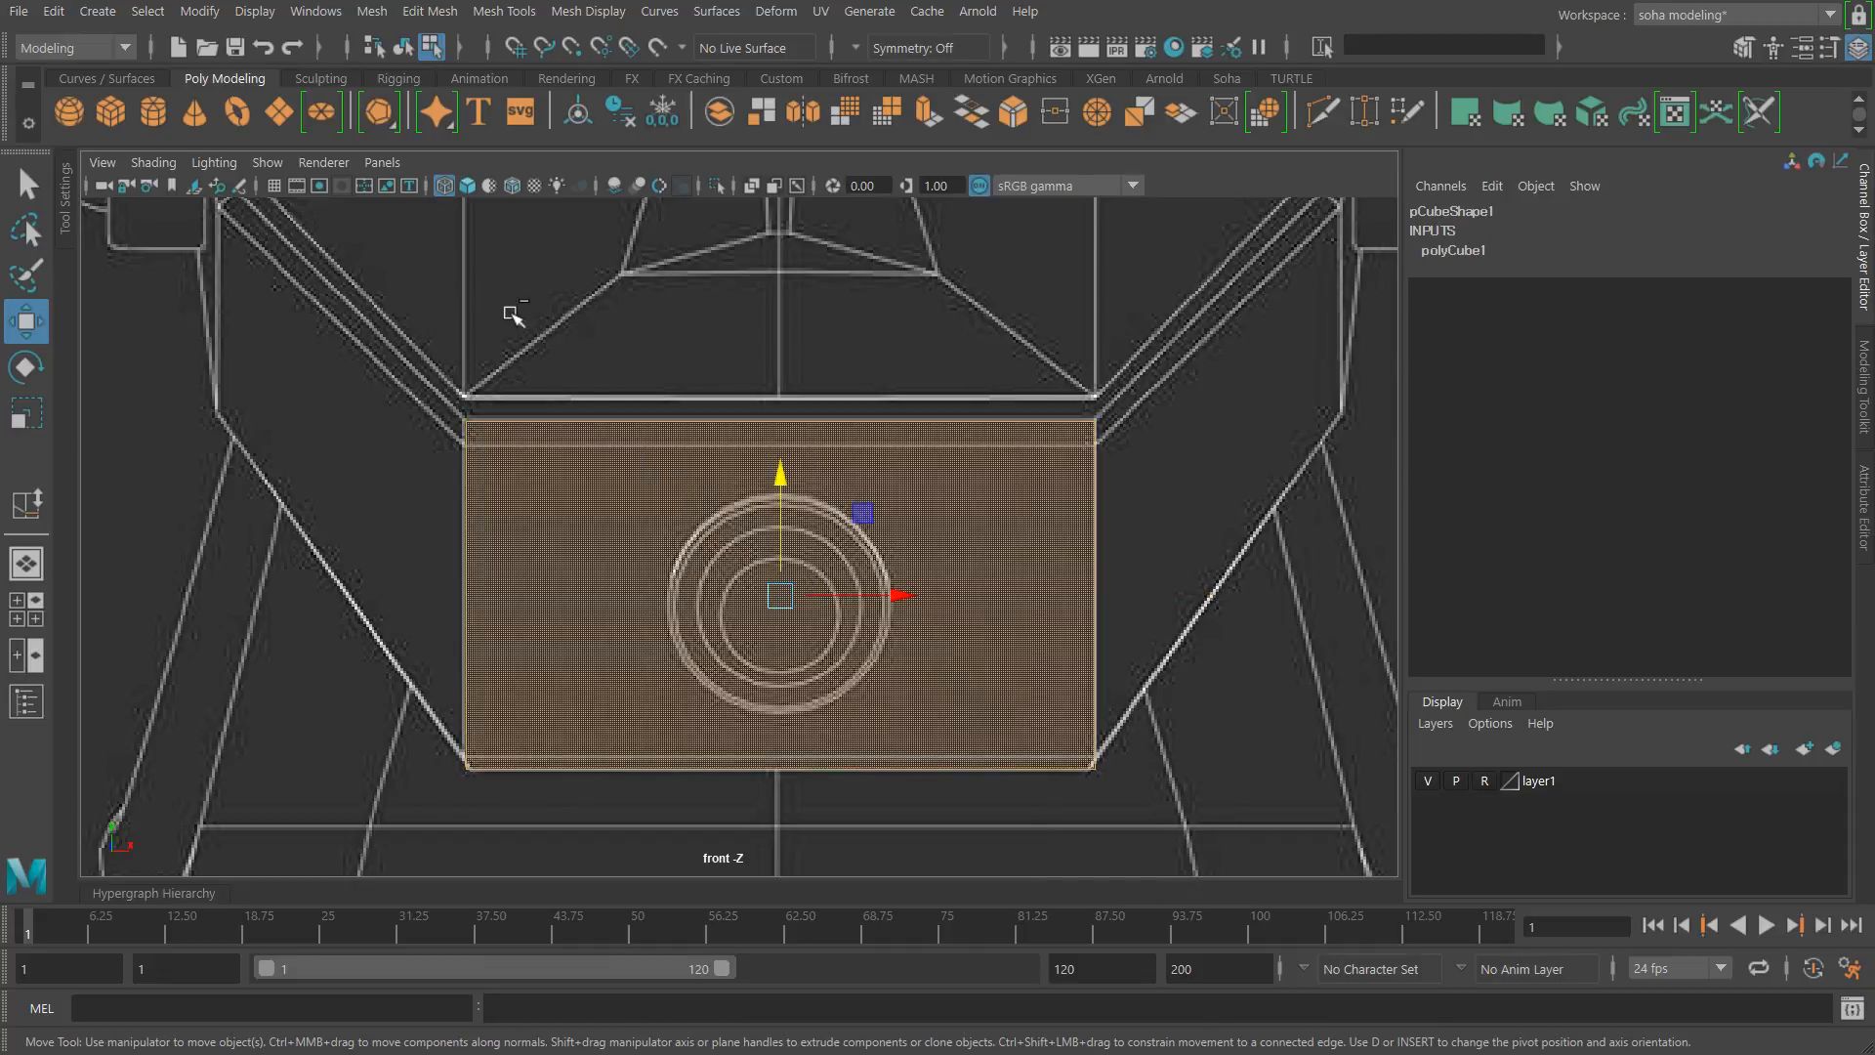
{"action": "left_click_drag", "start_coordinate": [359, 317], "coordinate": [955, 844], "text": "ctrl"}
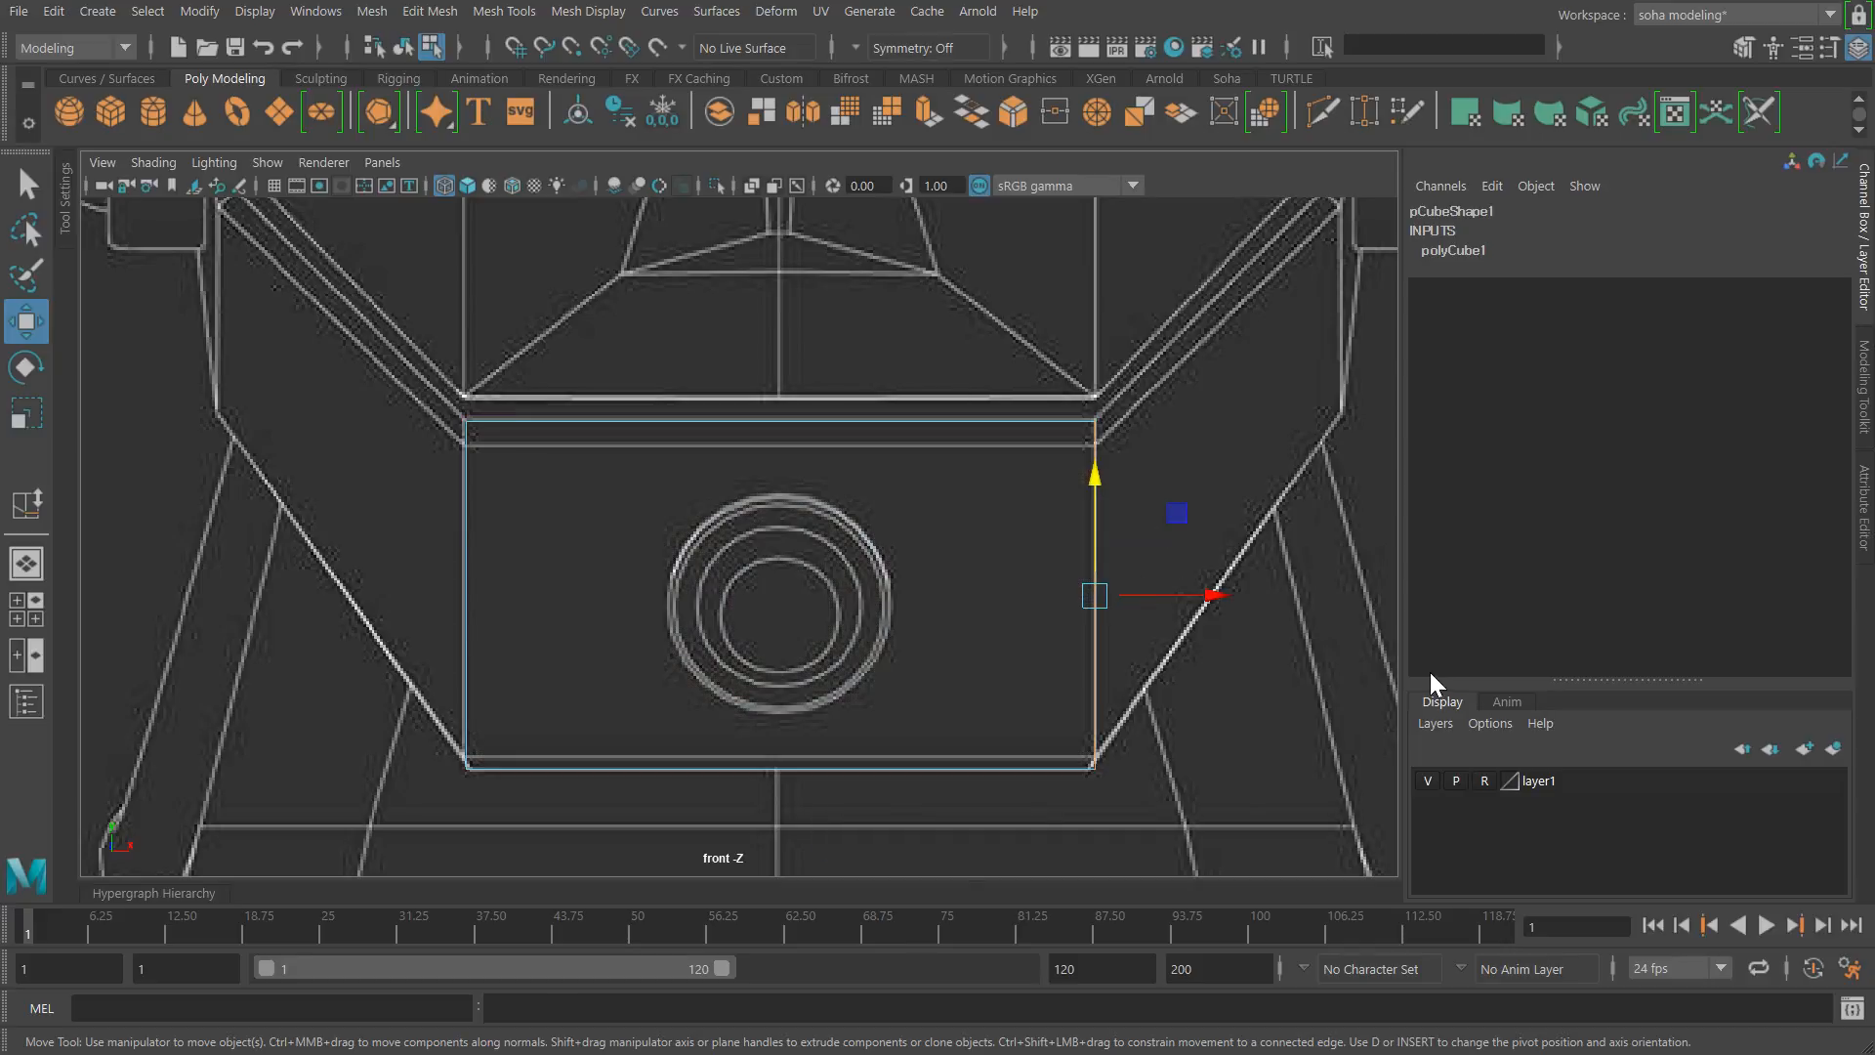
Step: Set polygon face selection back to Center in the Selection preferences and save
{"action": "left_click", "coordinate": [1851, 970]}
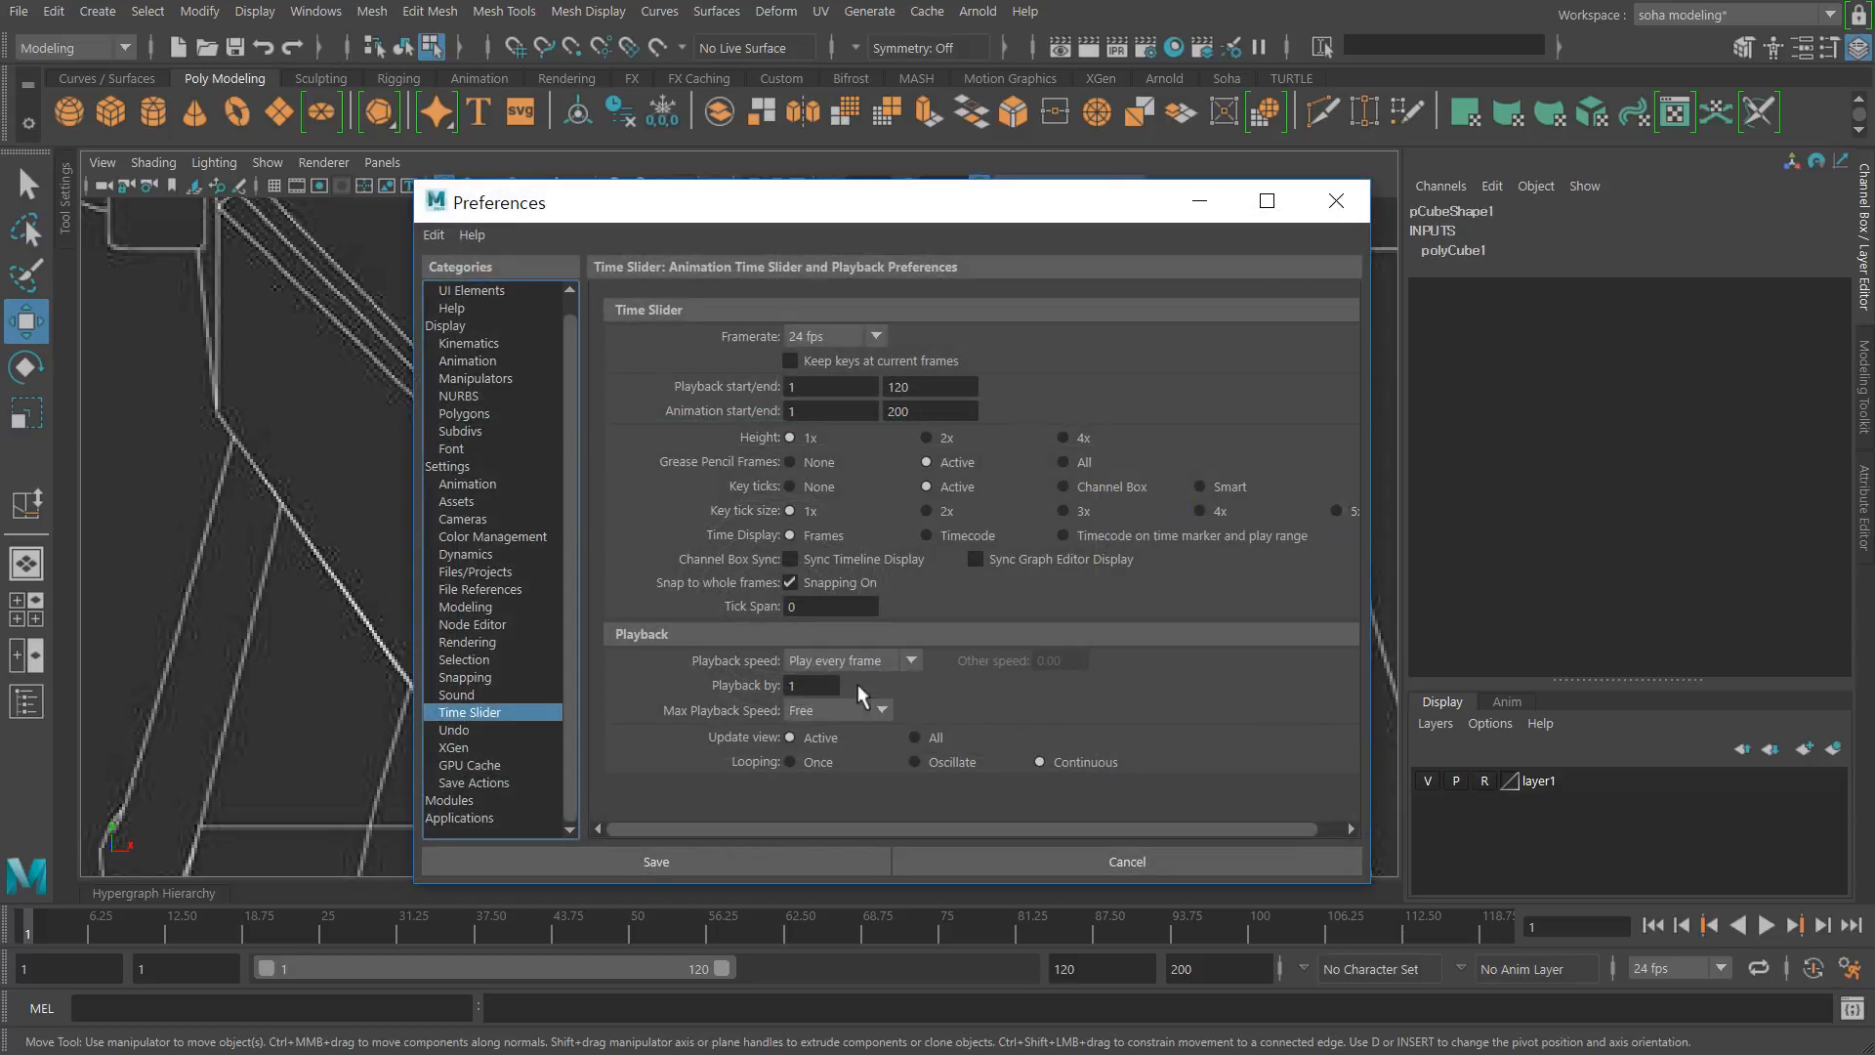
{"action": "left_click", "coordinate": [460, 661]}
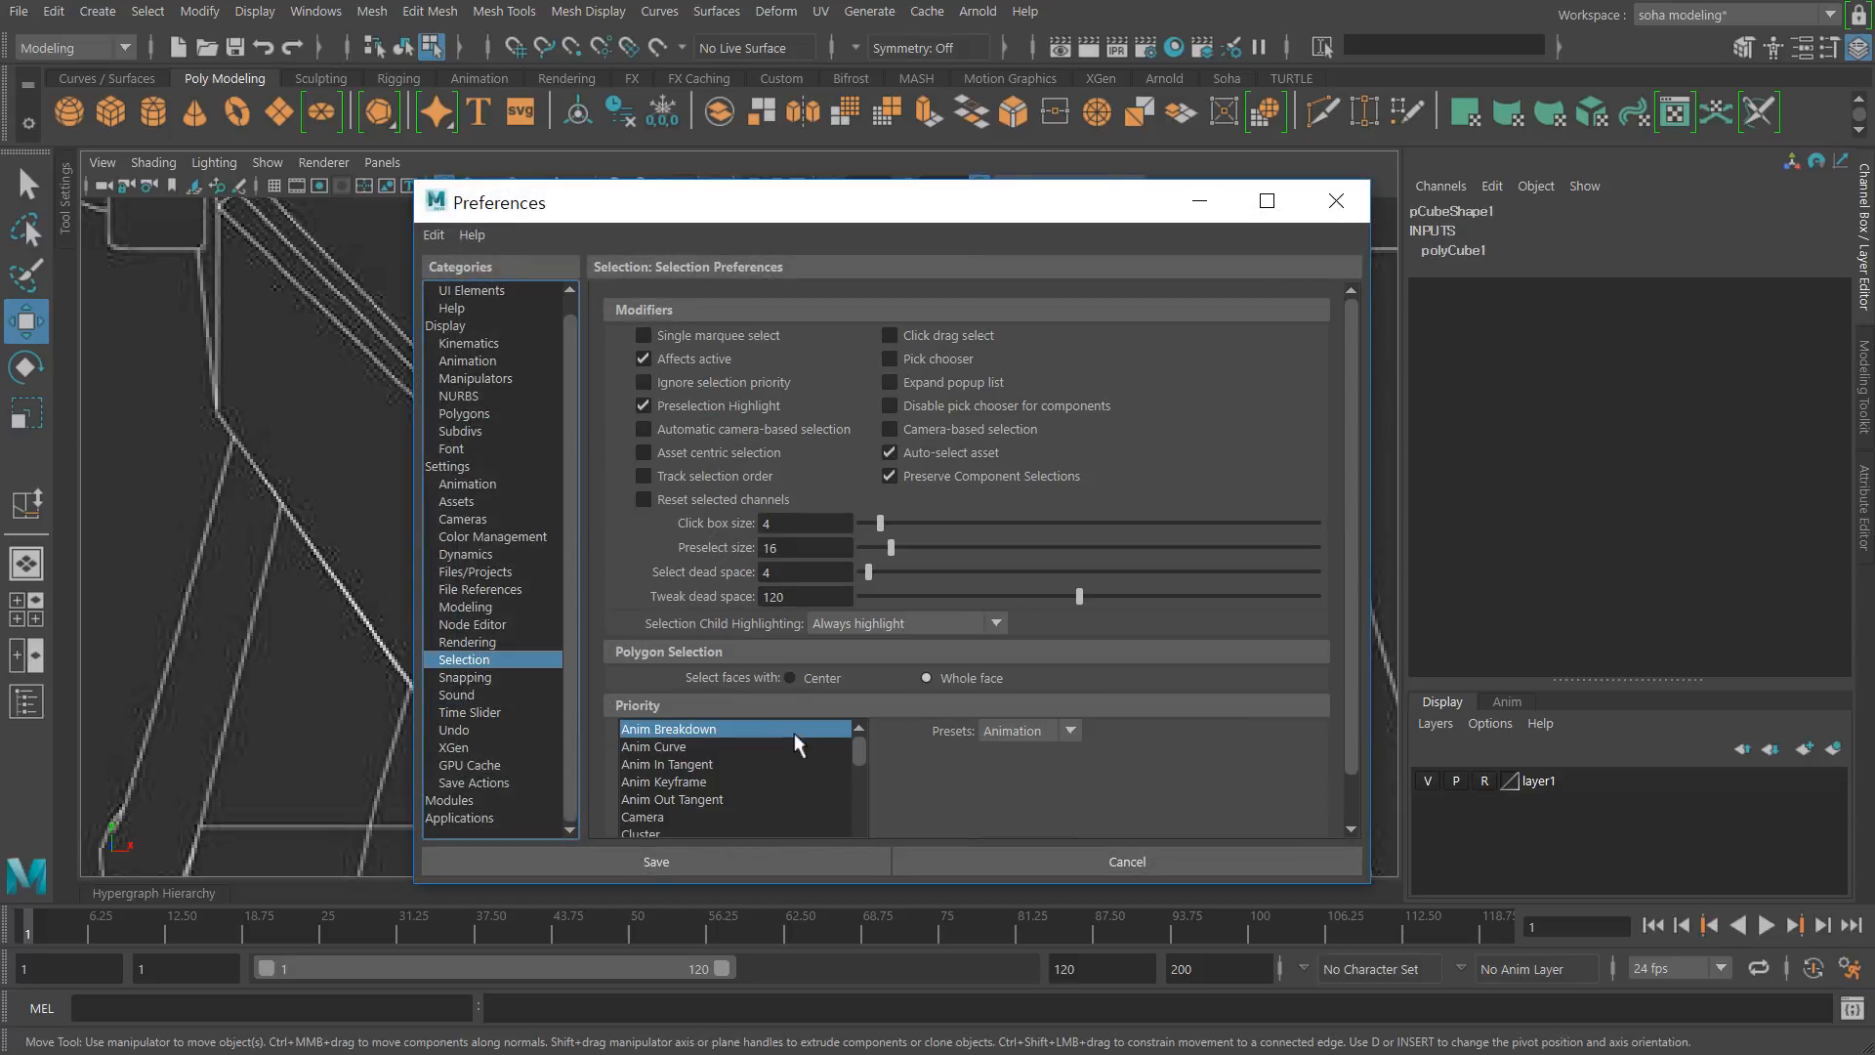
{"action": "left_click", "coordinate": [735, 870]}
Step: Try extruding the cube's right side face outward by about 0.389 in the perspective view, and undo the extrusion
{"action": "middle_click_drag", "start_coordinate": [972, 586], "coordinate": [945, 592], "text": "alt"}
{"action": "right_click_drag", "start_coordinate": [970, 592], "coordinate": [983, 595], "text": "alt"}
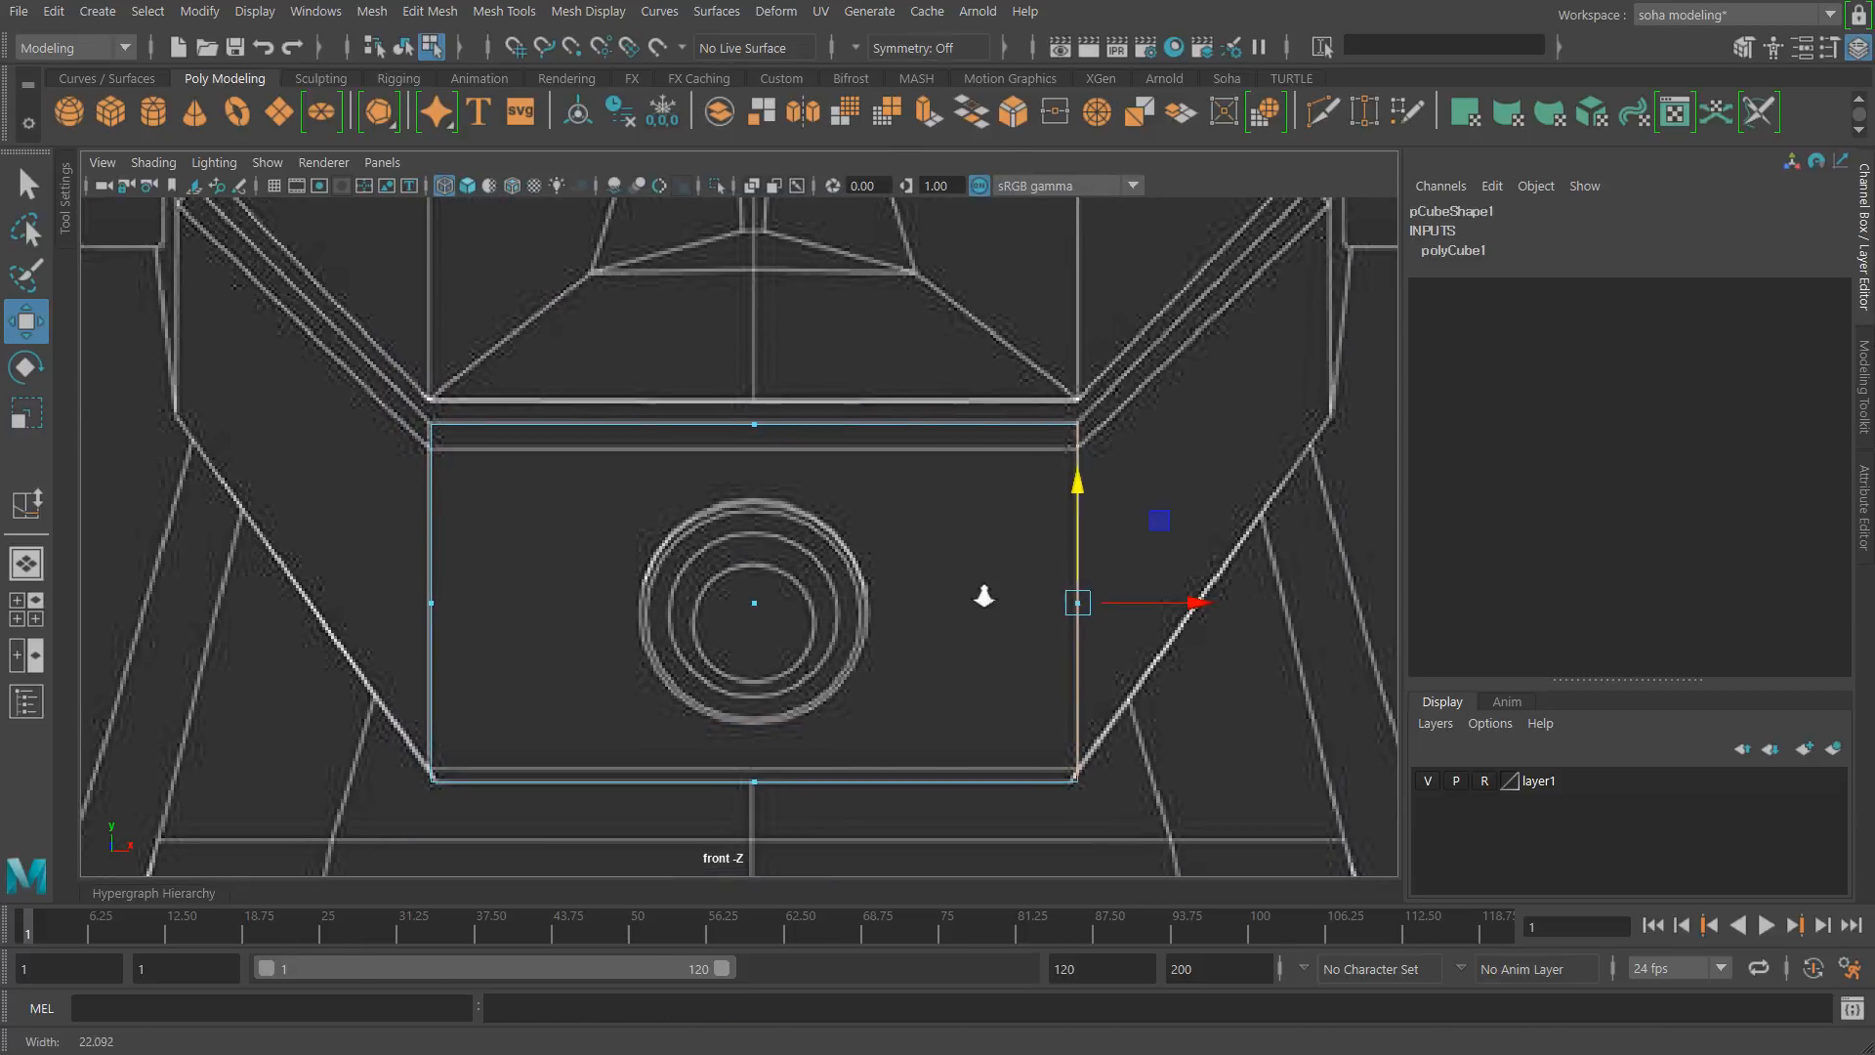
{"action": "key", "text": "alt+shift+q"}
{"action": "left_click_drag", "start_coordinate": [882, 598], "coordinate": [908, 545], "text": "alt"}
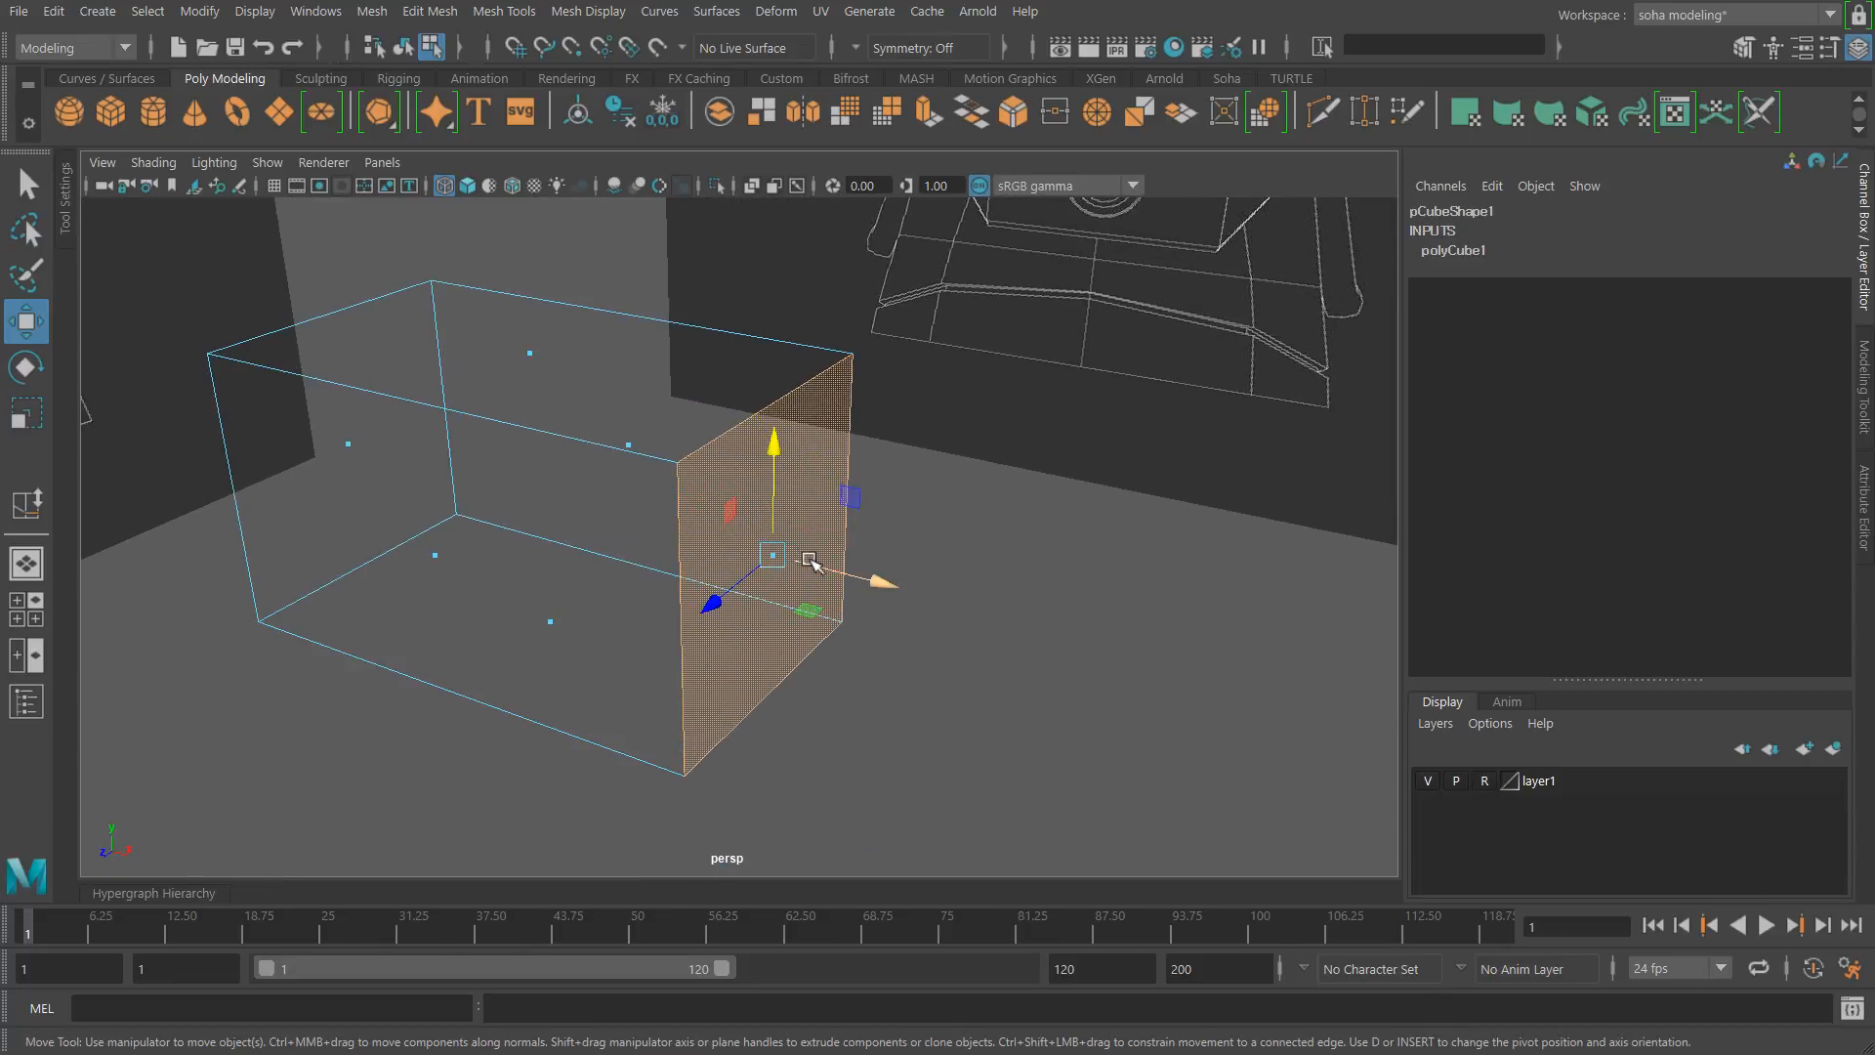
{"action": "key", "text": "alt+w"}
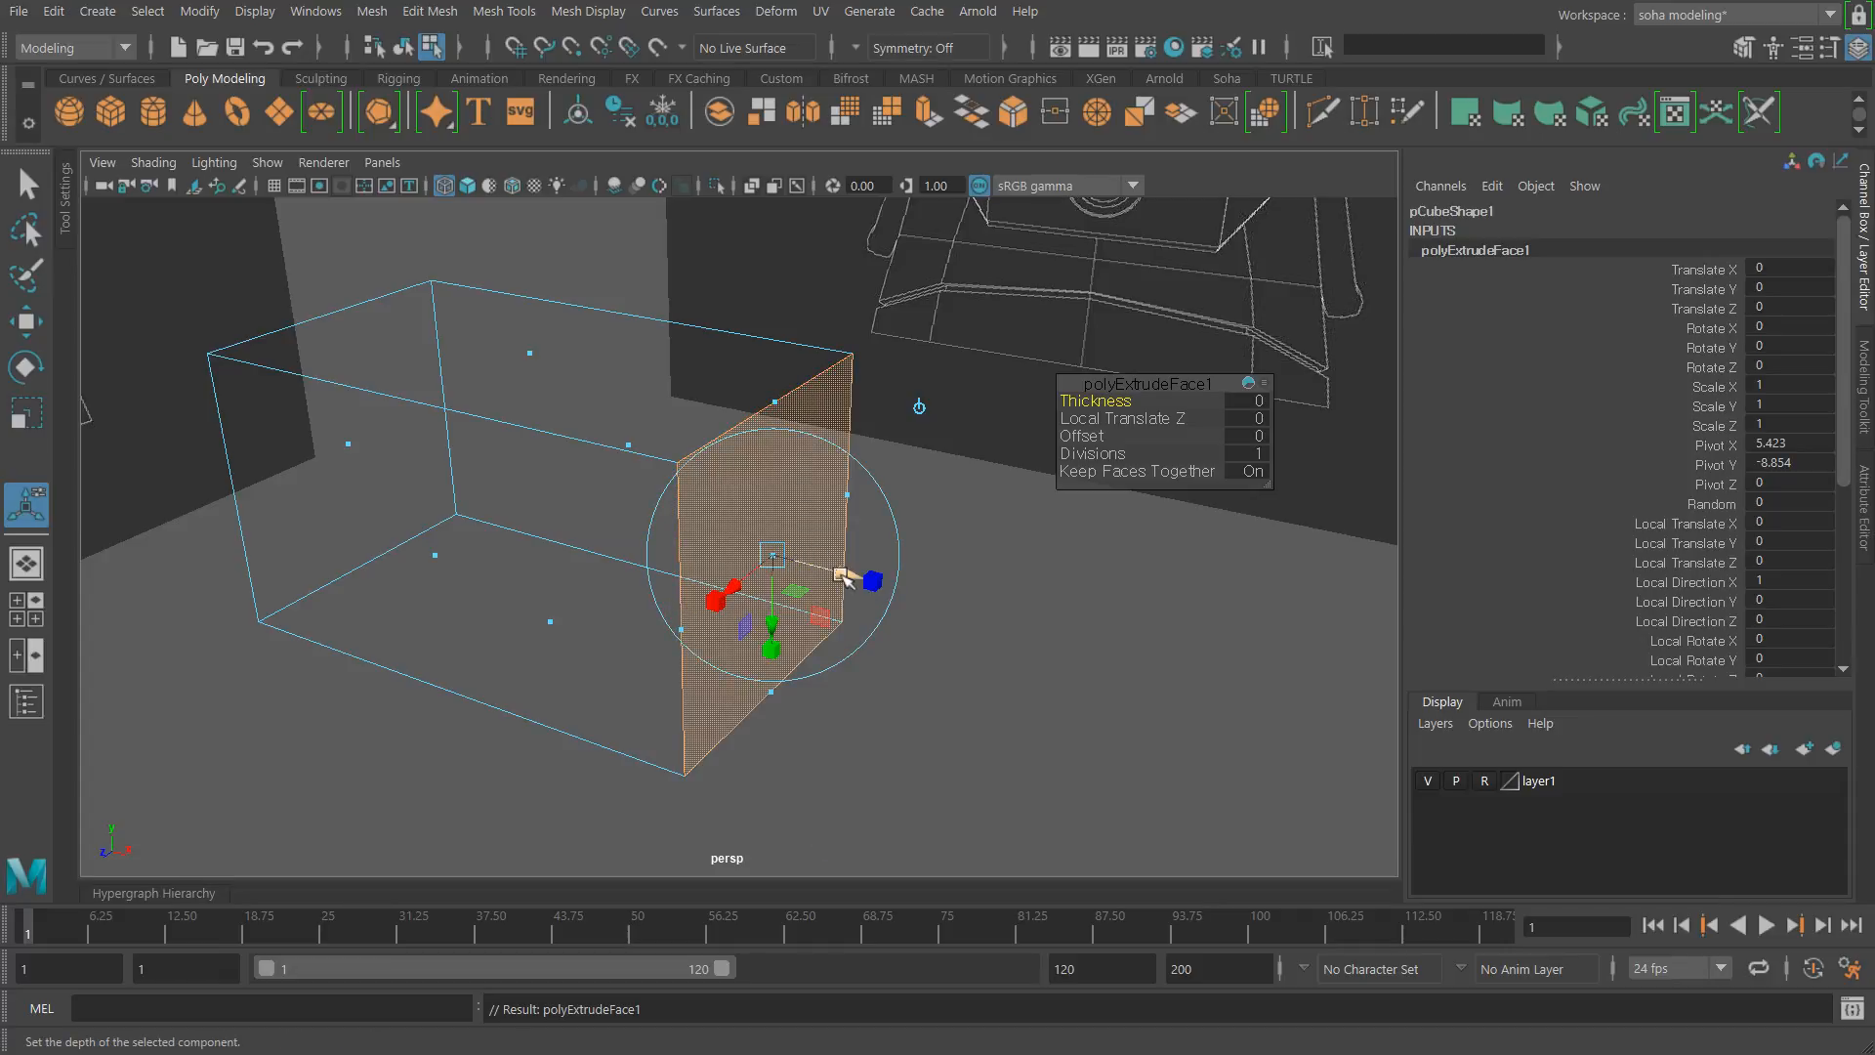
{"action": "mouse_move", "coordinate": [842, 577]}
{"action": "left_mouse_down"}
{"action": "mouse_move", "coordinate": [880, 602]}
{"action": "mouse_move", "coordinate": [859, 598]}
{"action": "left_mouse_up"}
{"action": "middle_click_drag", "start_coordinate": [860, 598], "coordinate": [984, 625], "text": "alt"}
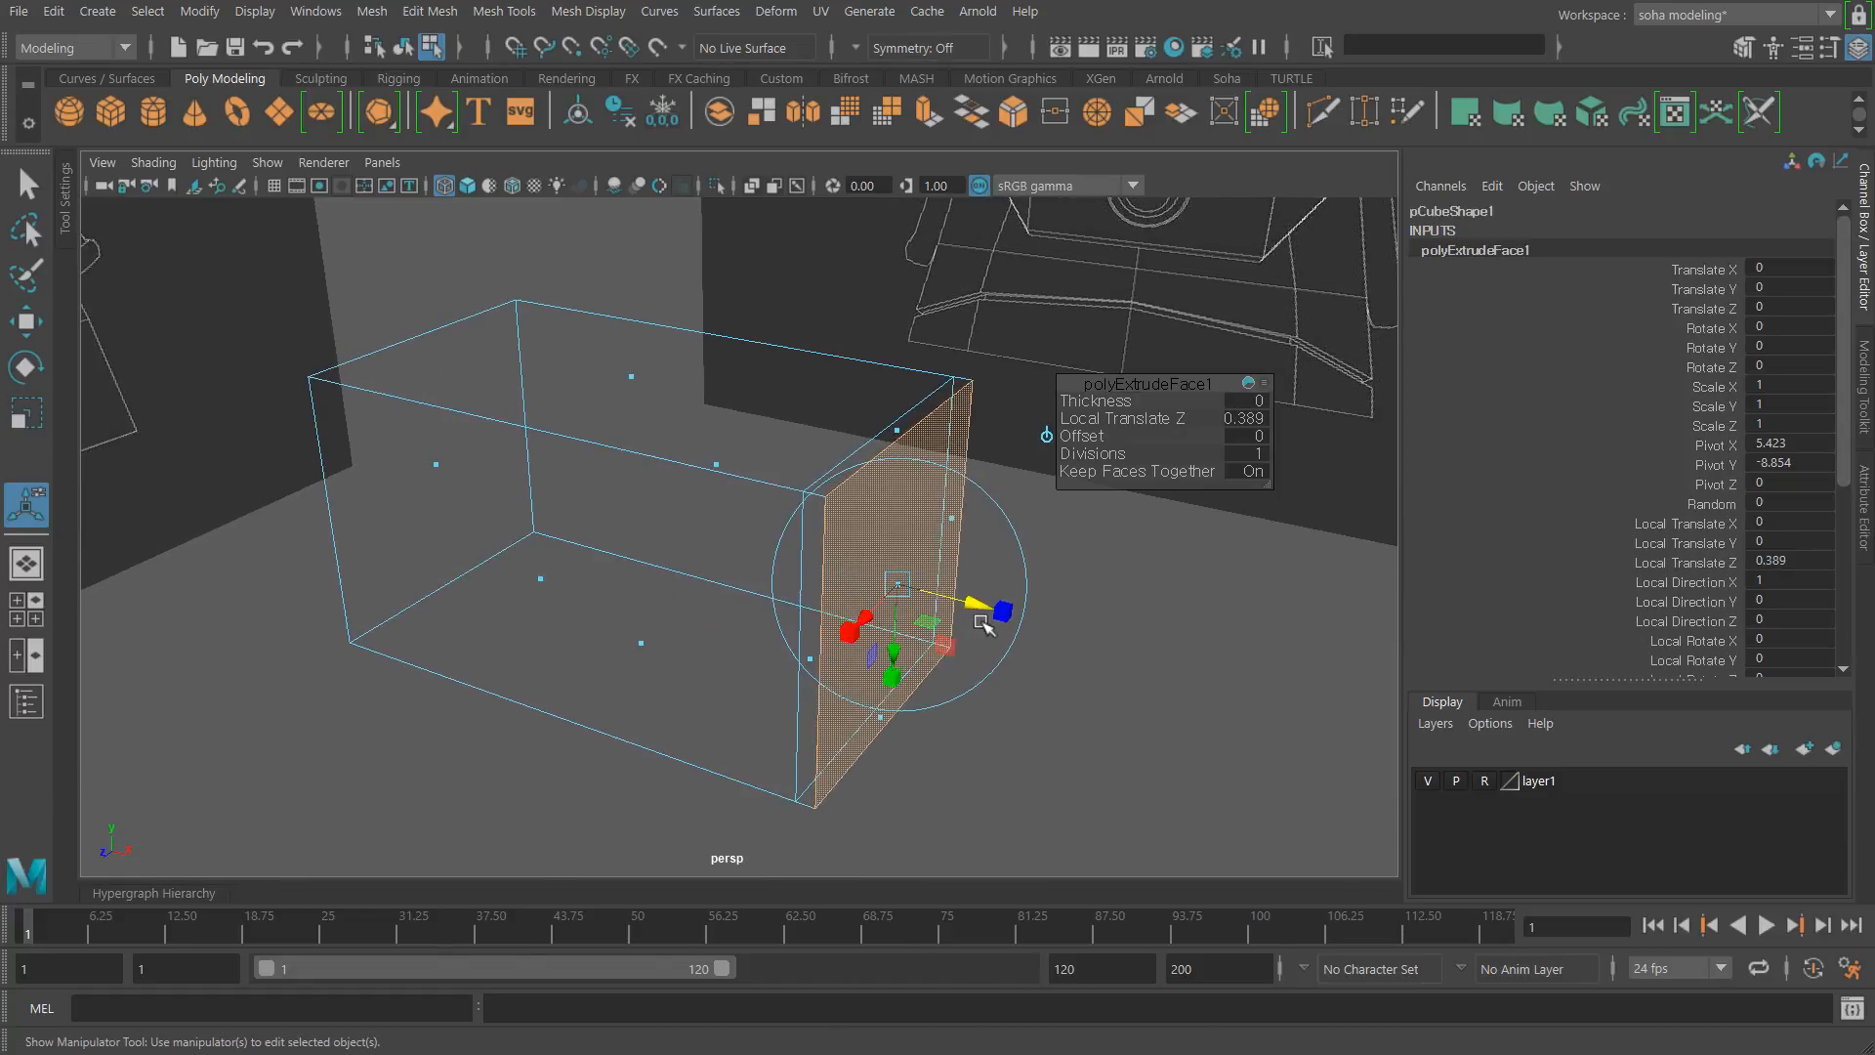
{"action": "mouse_move", "coordinate": [984, 625]}
{"action": "left_mouse_down", "text": "alt"}
{"action": "mouse_move", "coordinate": [1042, 595]}
{"action": "mouse_move", "coordinate": [972, 610]}
{"action": "left_mouse_up", "text": "alt"}
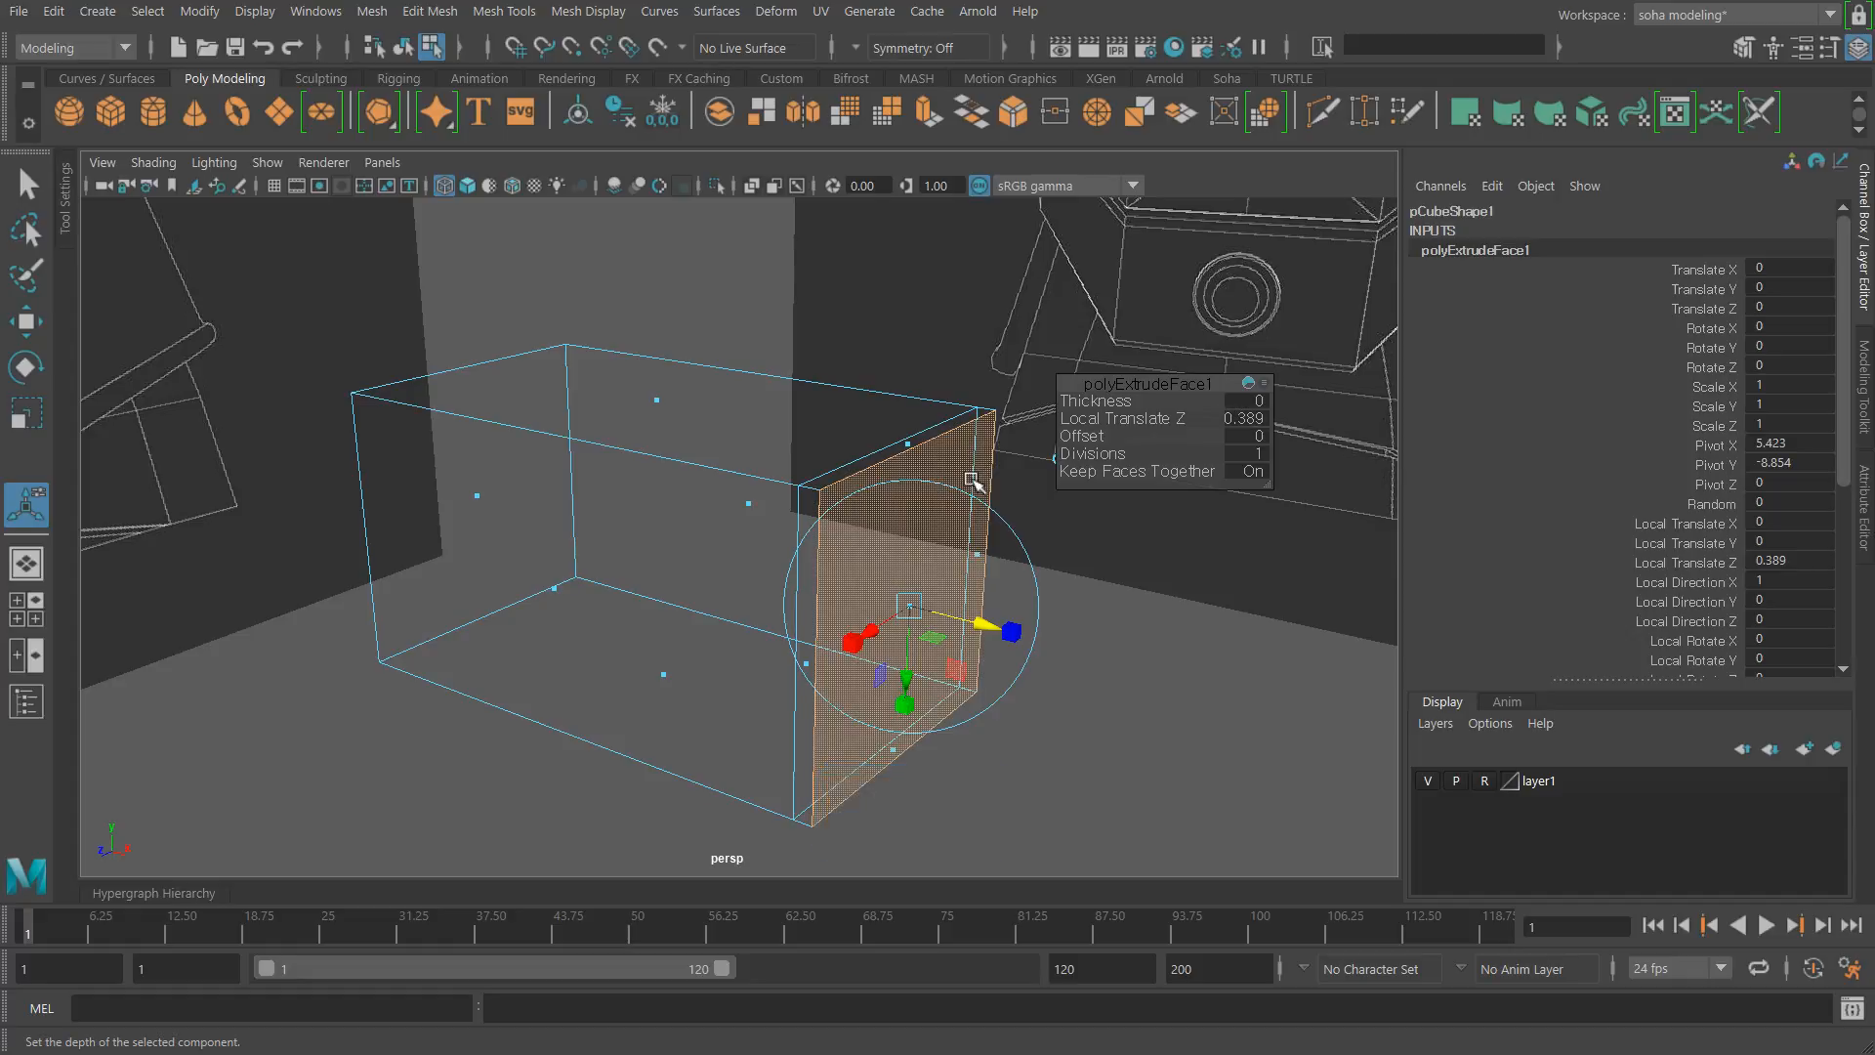
{"action": "left_click_drag", "start_coordinate": [876, 538], "coordinate": [1025, 572], "text": "alt"}
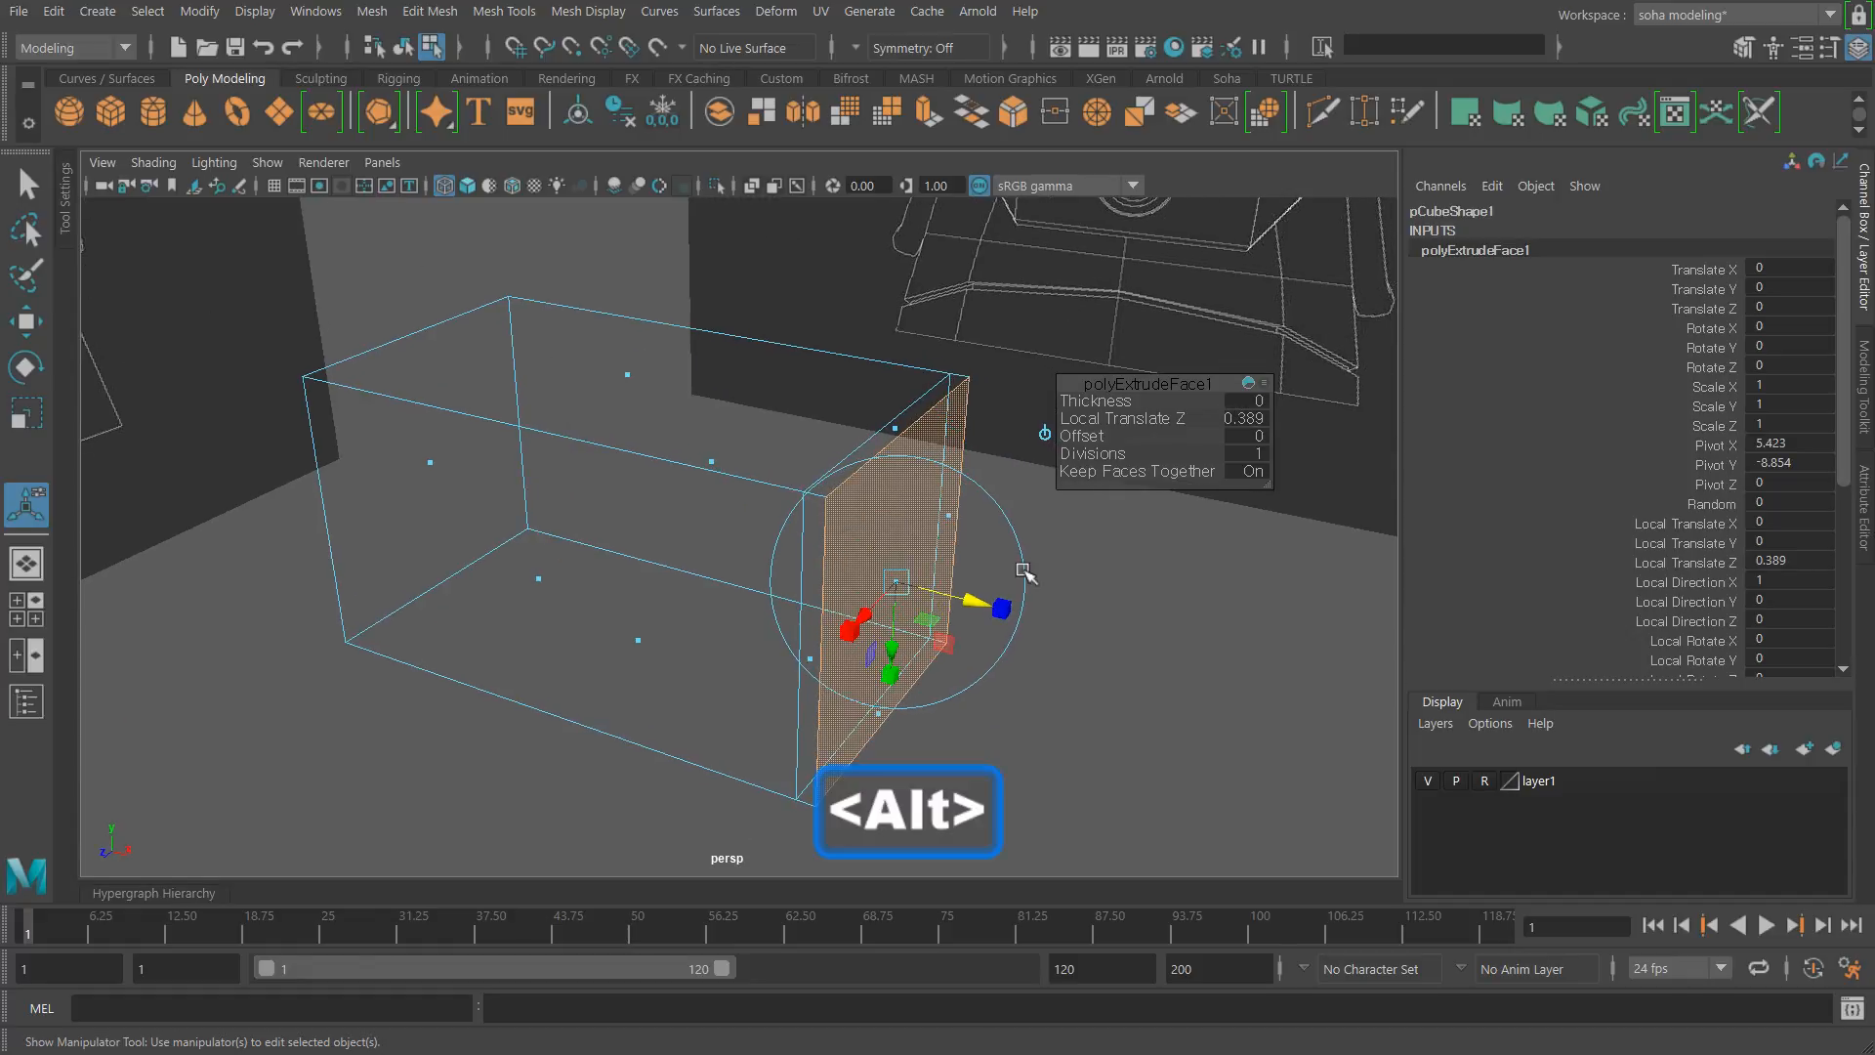
{"action": "key", "text": "alt+z"}
{"action": "key", "text": "alt+z"}
Step: Delete the cube's top, bottom and back faces, keeping the front and both side faces
{"action": "left_click_drag", "start_coordinate": [846, 623], "coordinate": [765, 536], "text": "alt"}
{"action": "left_click_drag", "start_coordinate": [649, 284], "coordinate": [788, 607]}
{"action": "key", "text": "Delete"}
Step: Select the four back vertices and scale them apart in X to the jaw's outer corners in the front view
{"action": "key", "text": "ctrl+grave"}
{"action": "key", "text": "alt+1"}
{"action": "left_click_drag", "start_coordinate": [473, 335], "coordinate": [1175, 486]}
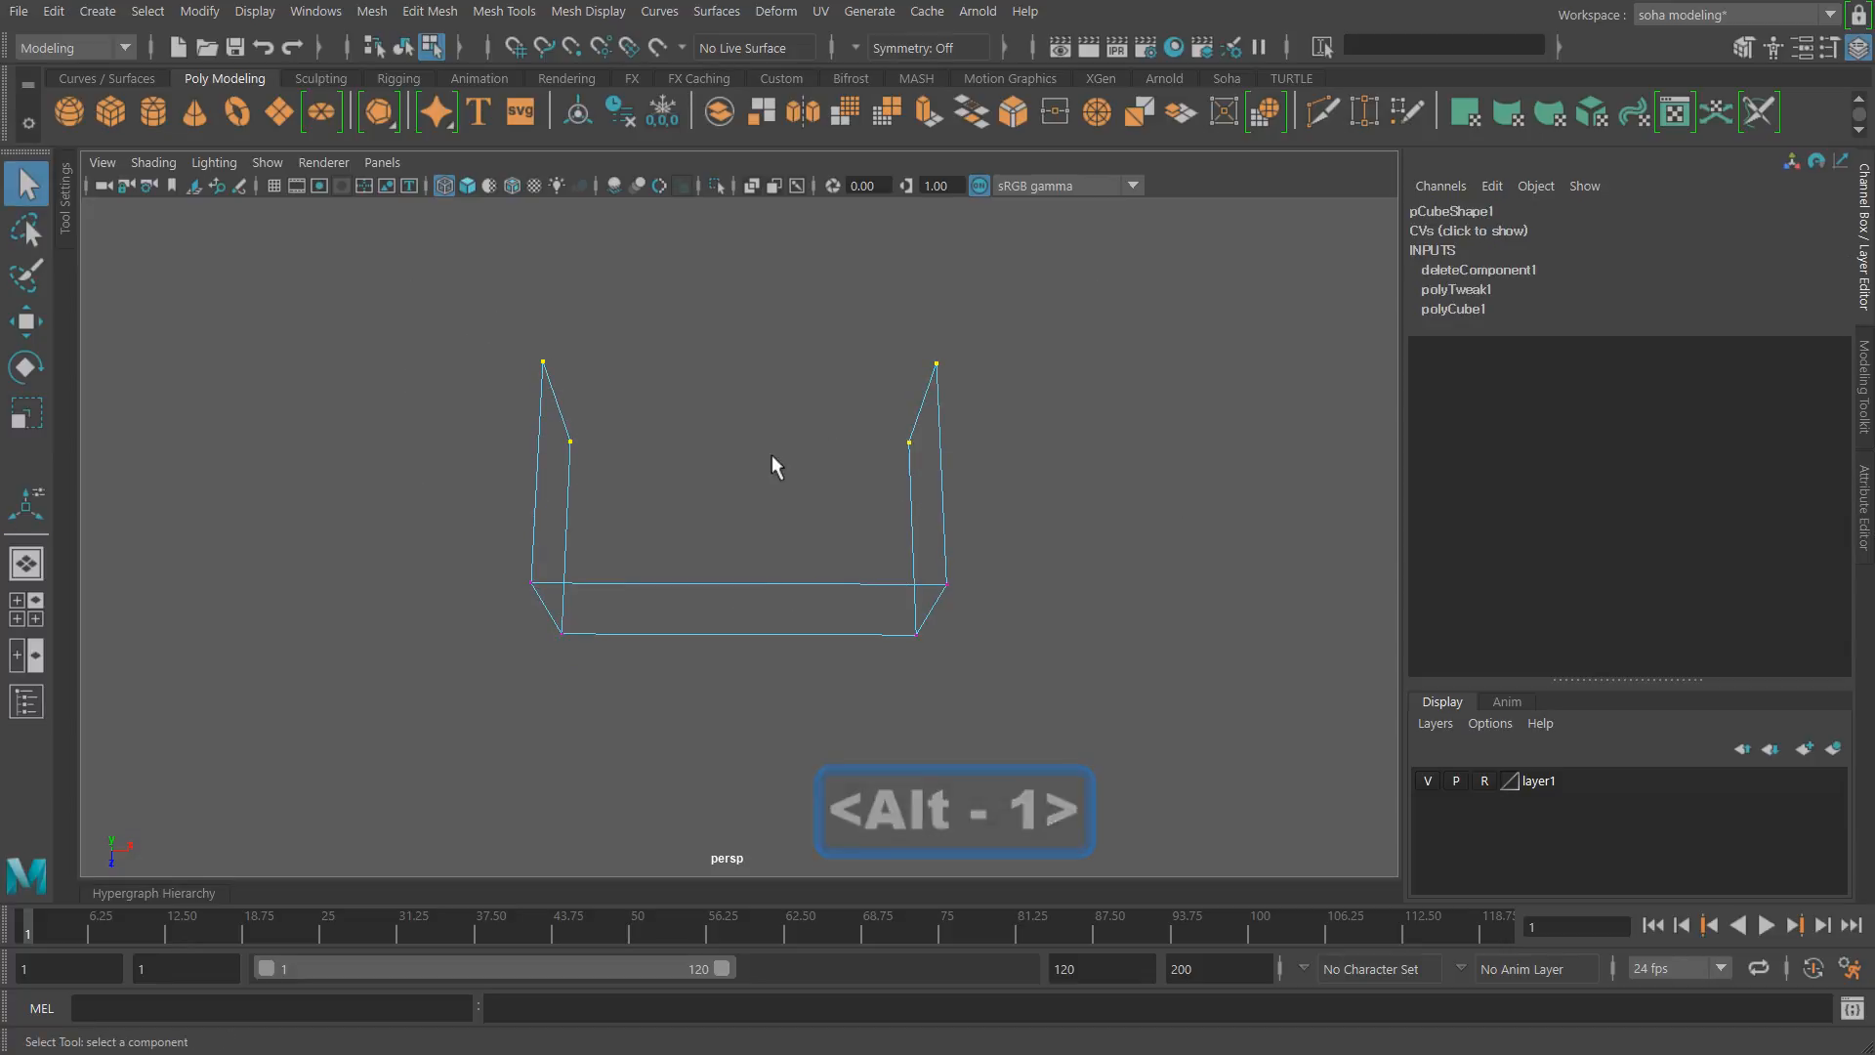
{"action": "key", "text": "w"}
{"action": "middle_click_drag", "start_coordinate": [877, 462], "coordinate": [920, 433], "text": "alt"}
{"action": "left_click_drag", "start_coordinate": [920, 432], "coordinate": [859, 427], "text": "alt"}
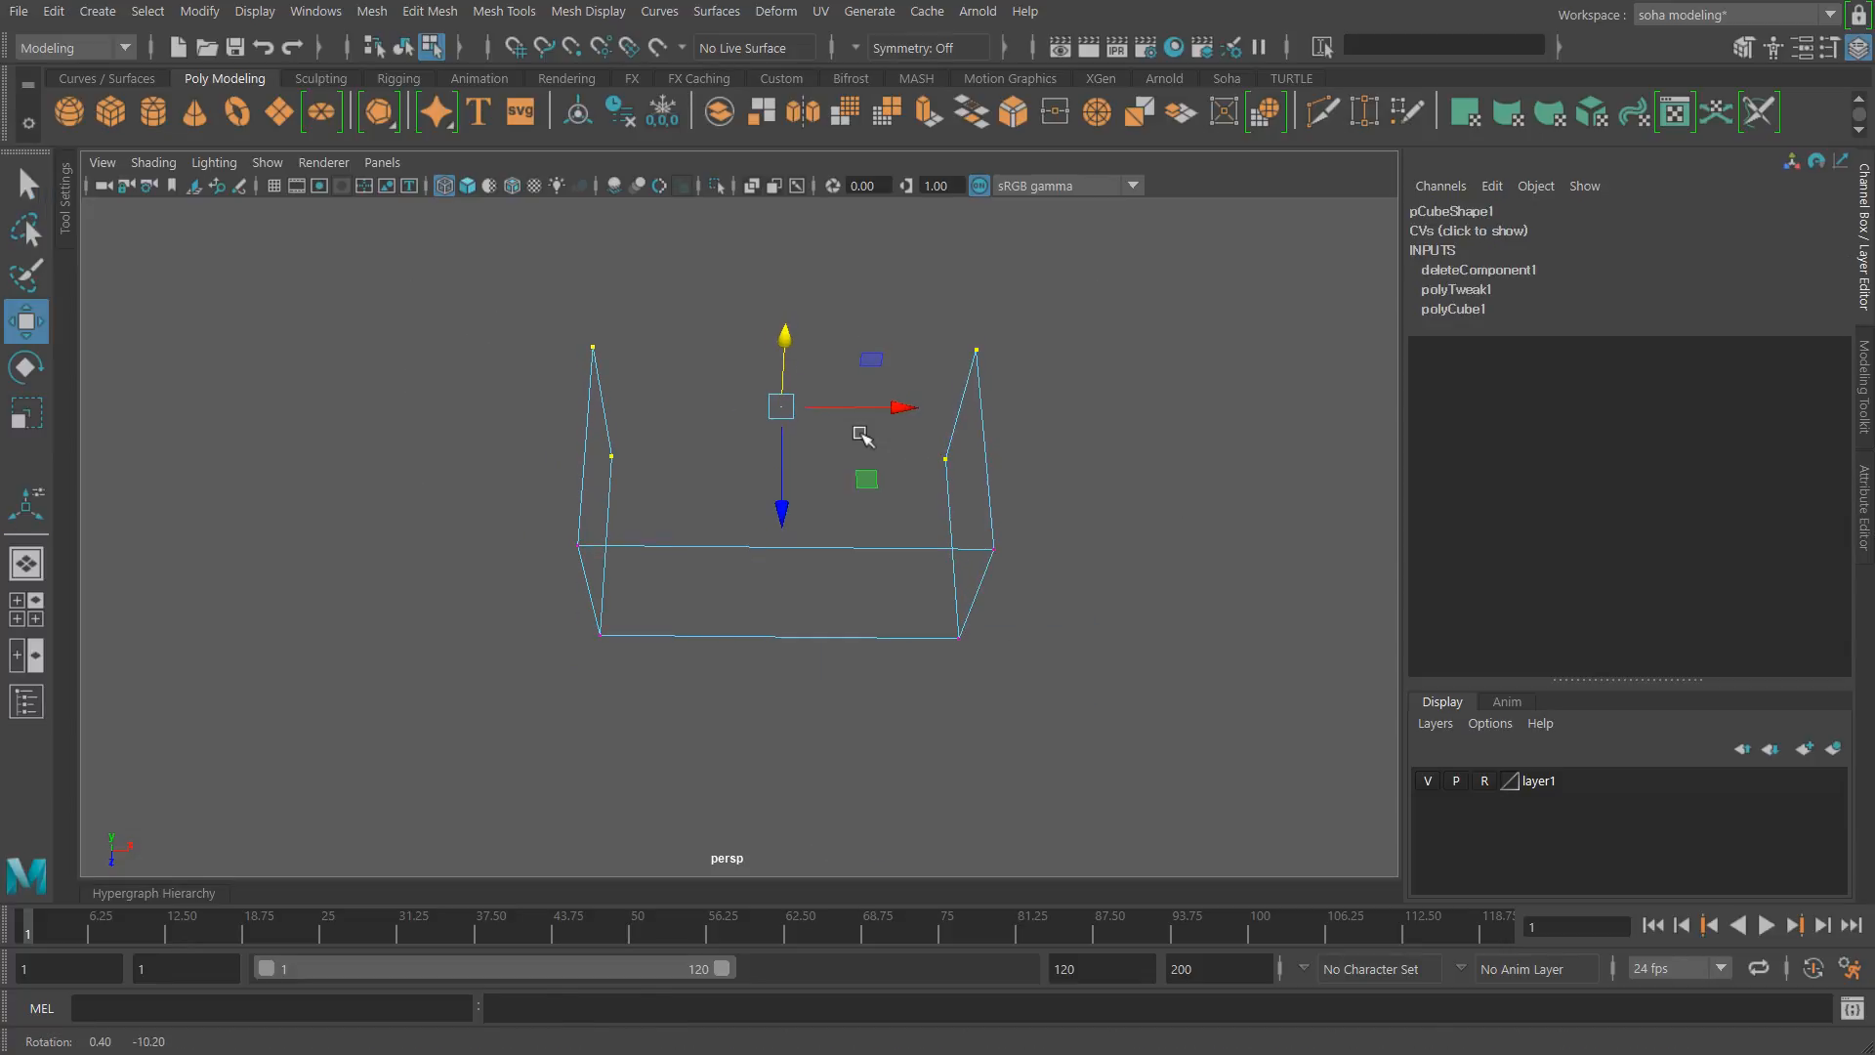
{"action": "key", "text": "r"}
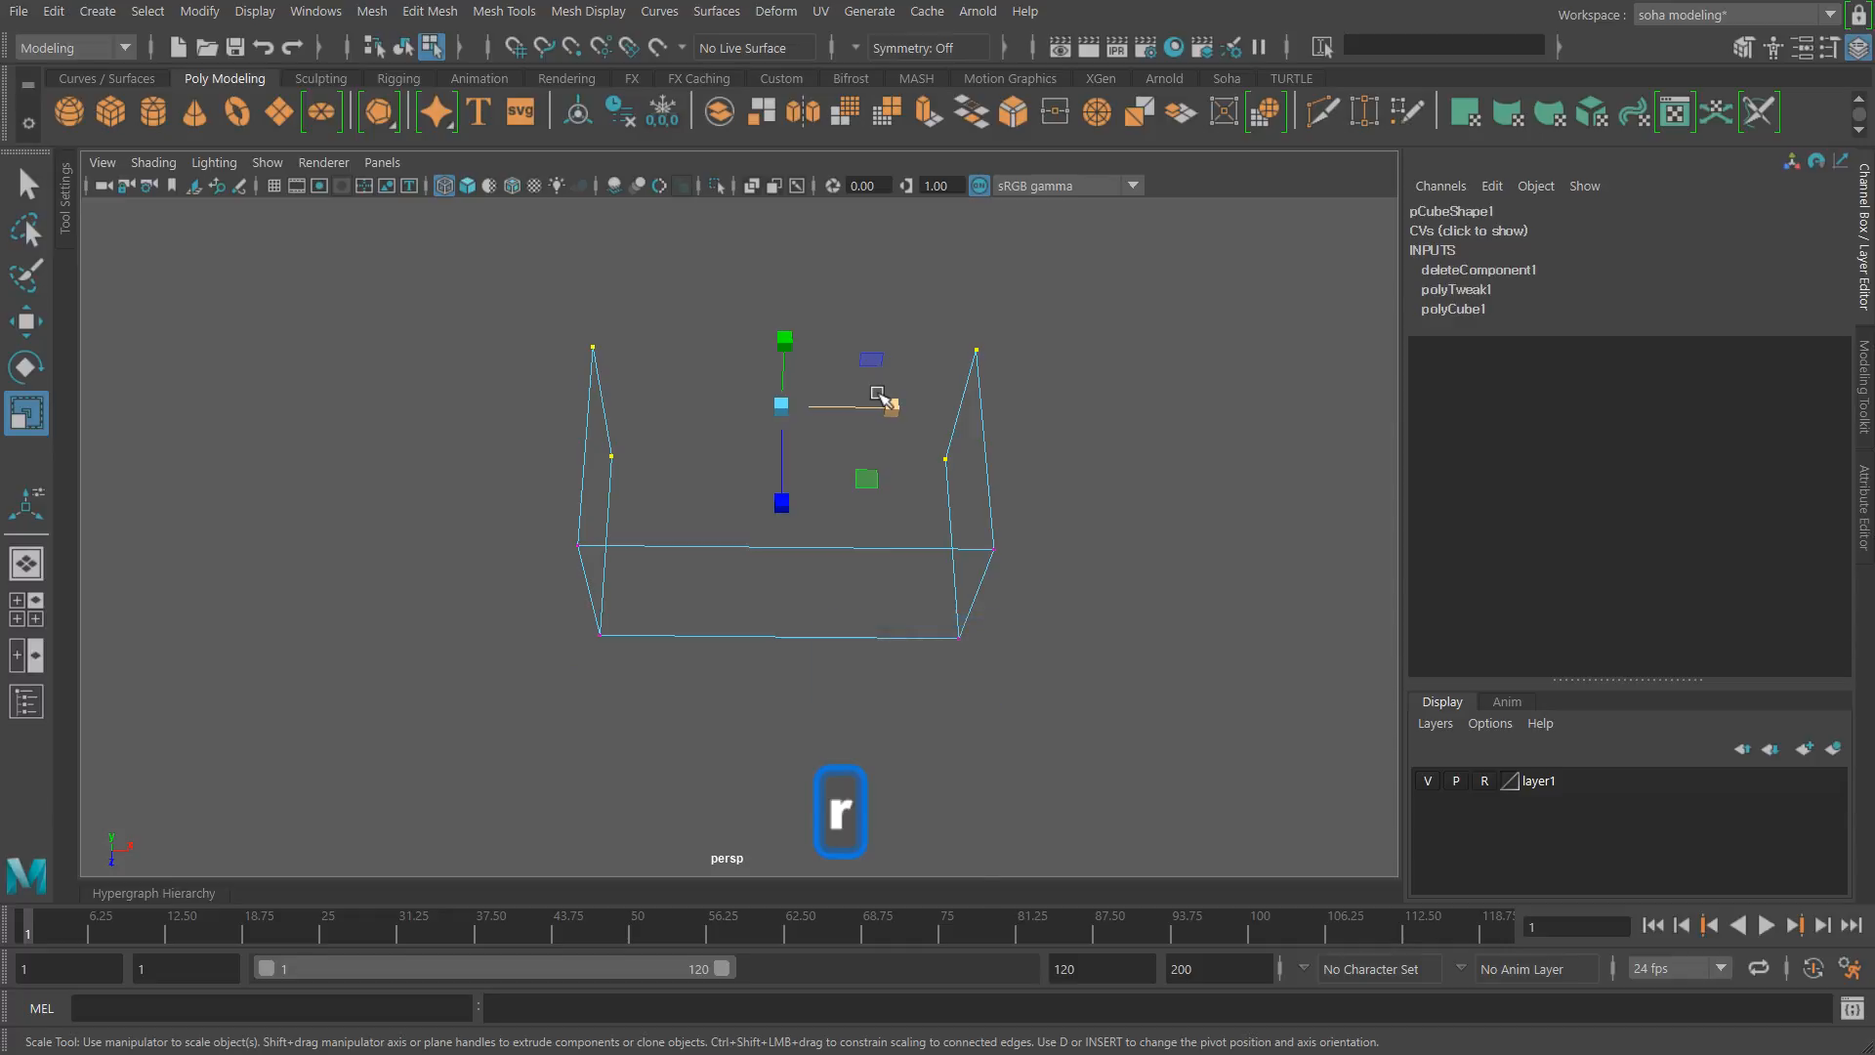
{"action": "key", "text": "shift+3"}
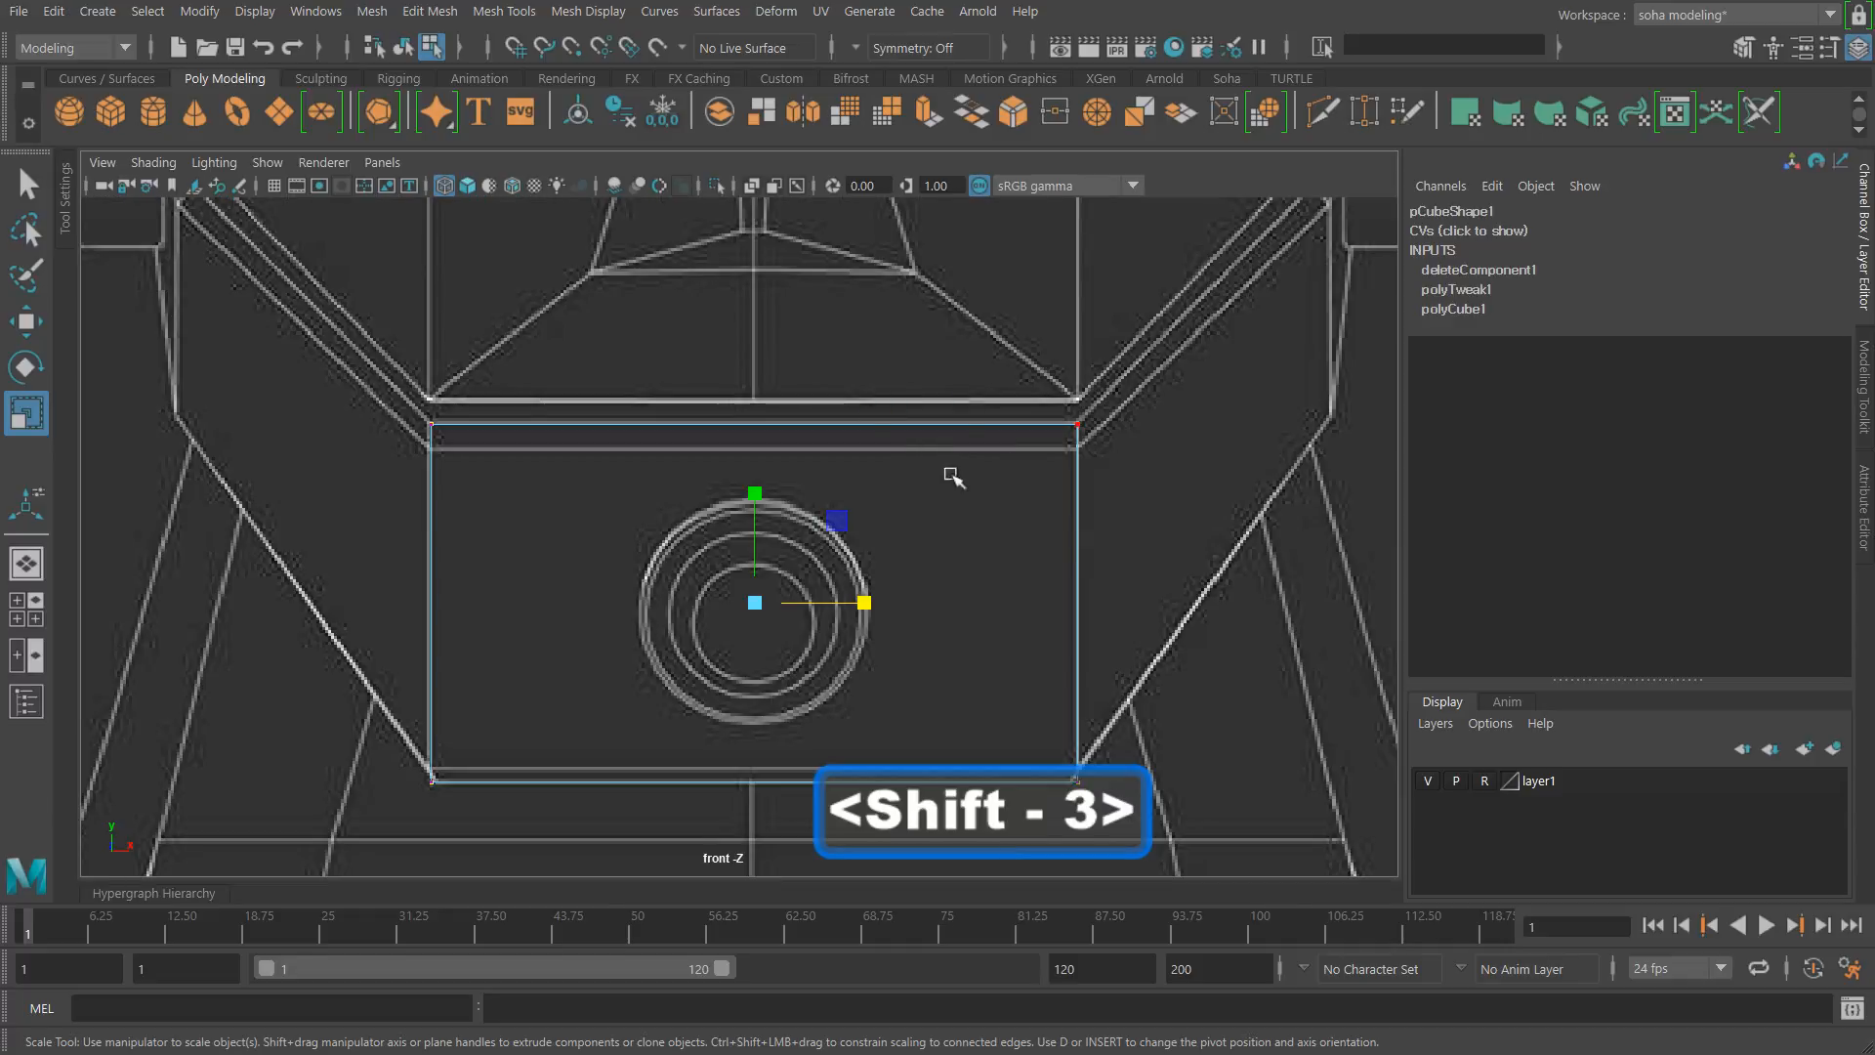
{"action": "left_click_drag", "start_coordinate": [865, 603], "coordinate": [955, 608]}
Step: Move the four back vertices up to about -4.65 in Y, aligning the top edges with the mouth guard's slanted upper lines
{"action": "right_click_drag", "start_coordinate": [1005, 557], "coordinate": [787, 532], "text": "alt"}
{"action": "key", "text": "w"}
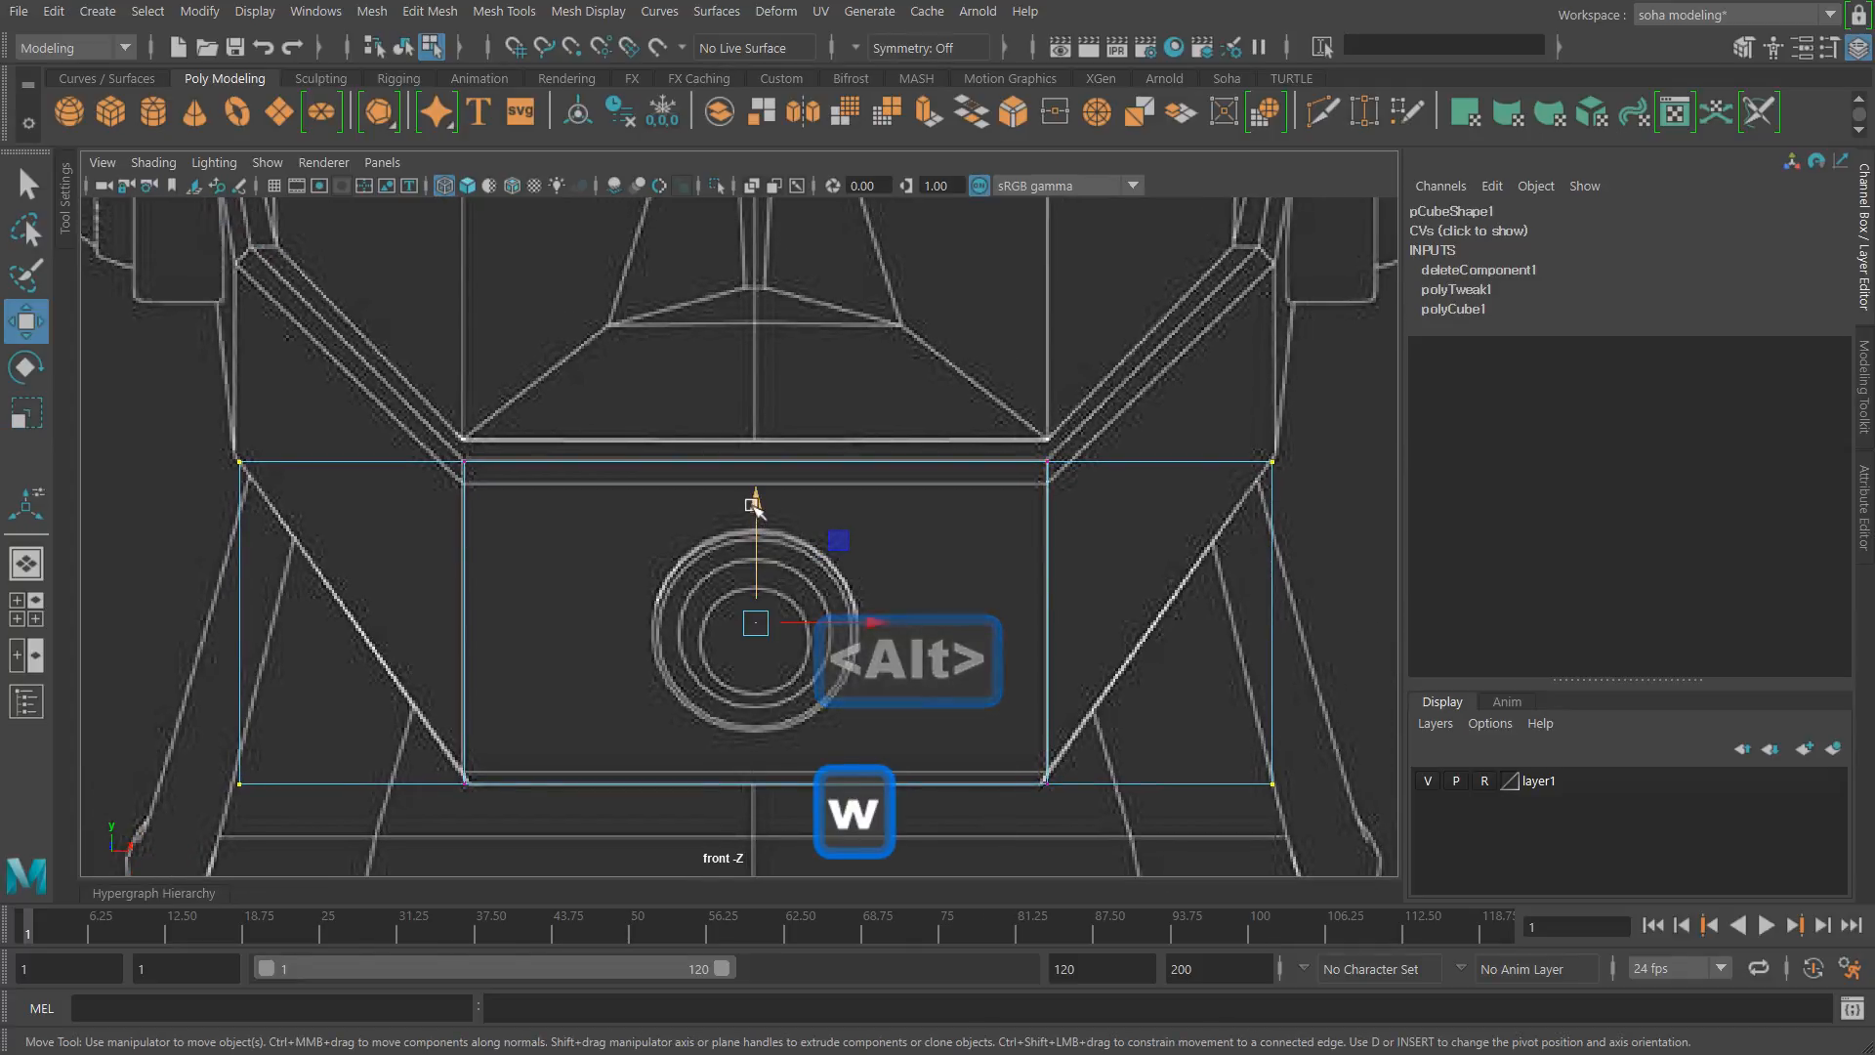
{"action": "left_click_drag", "start_coordinate": [747, 504], "coordinate": [732, 282]}
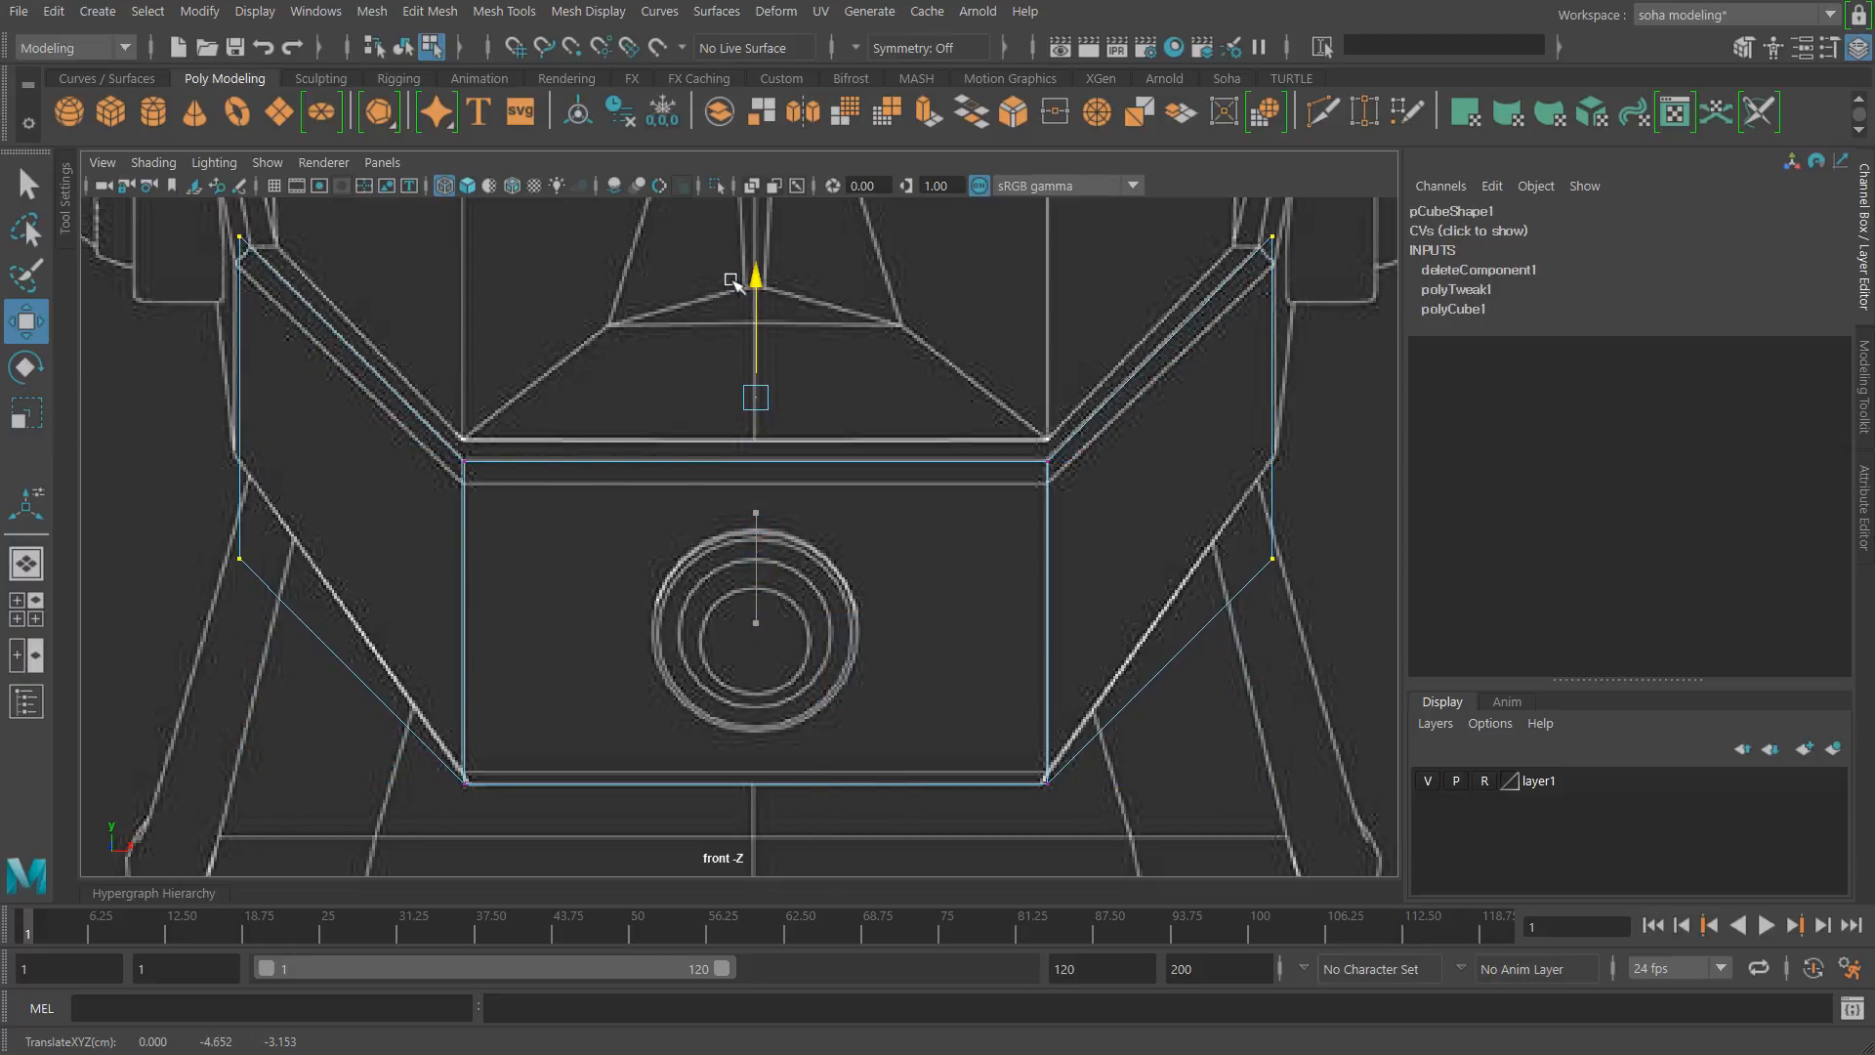
Step: Raise only the two lower back vertices to about -5.86 in Y, onto the blueprint's lower jaw corners
{"action": "right_click_drag", "start_coordinate": [765, 404], "coordinate": [286, 299], "text": "alt"}
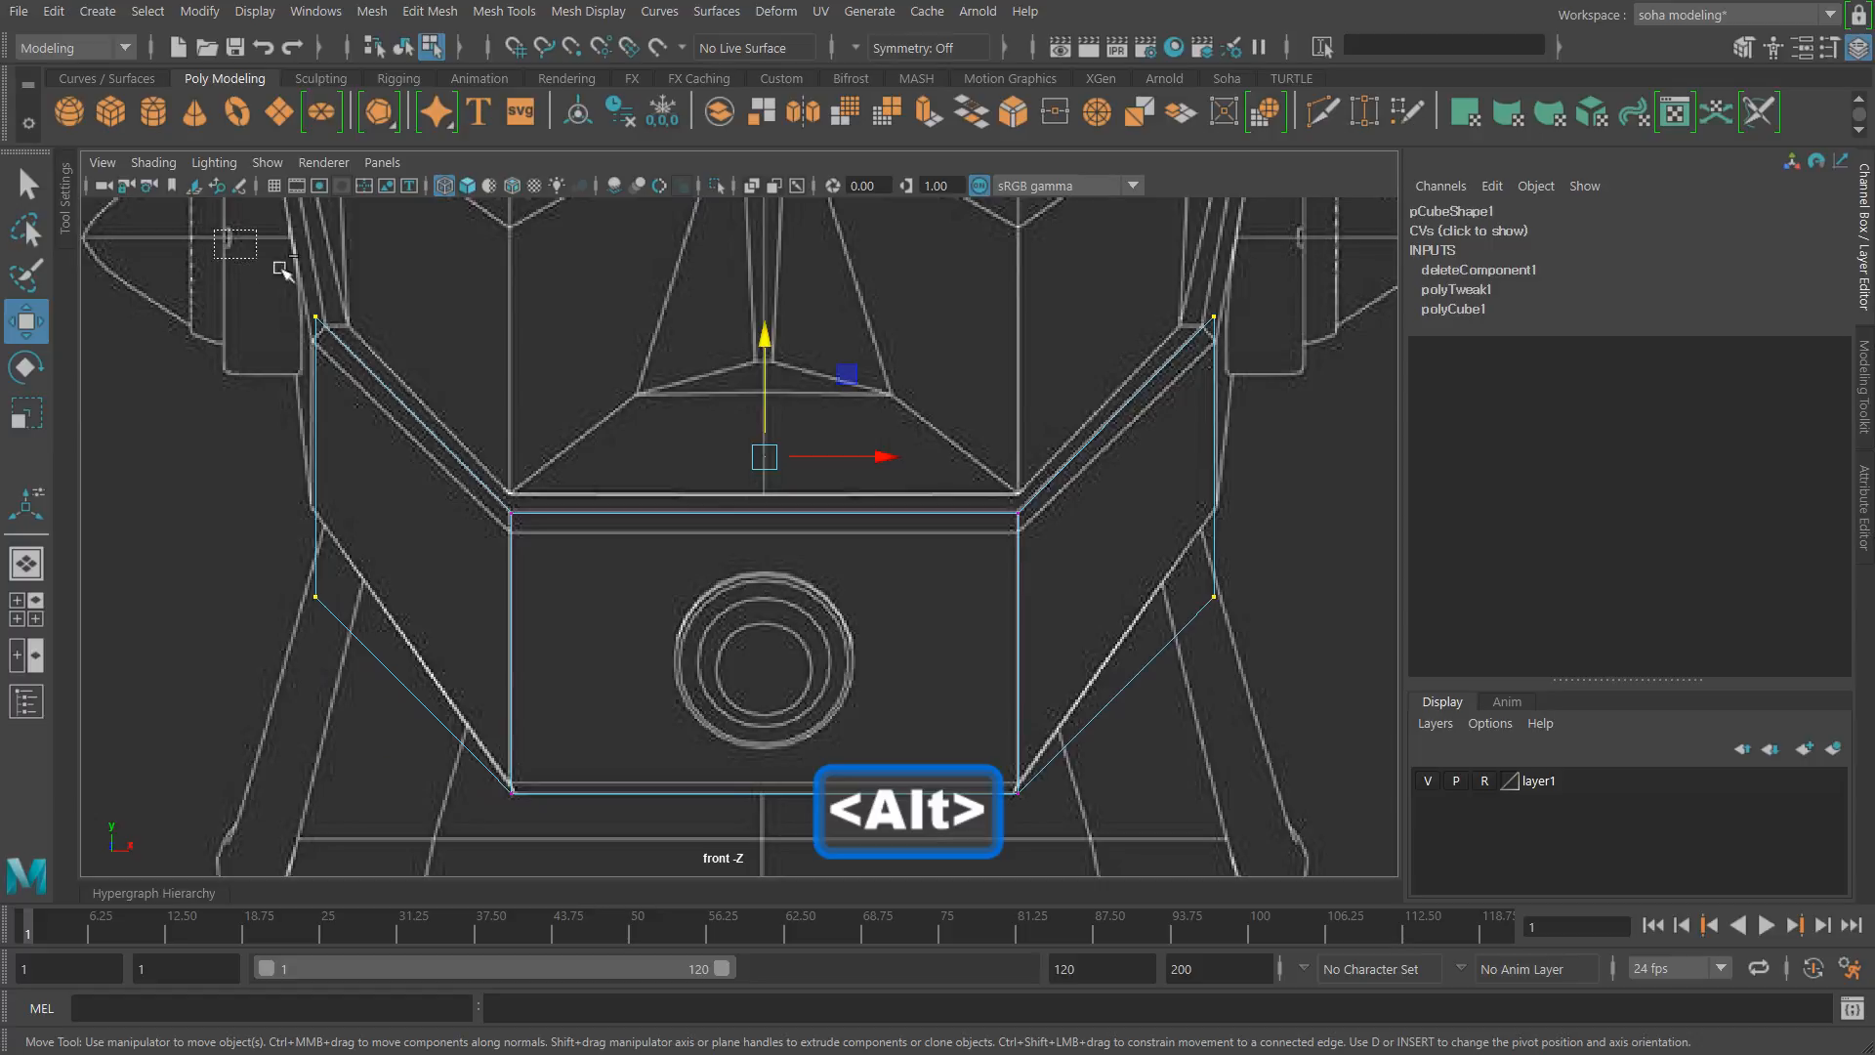
{"action": "left_click_drag", "start_coordinate": [282, 270], "coordinate": [1325, 455], "text": "ctrl"}
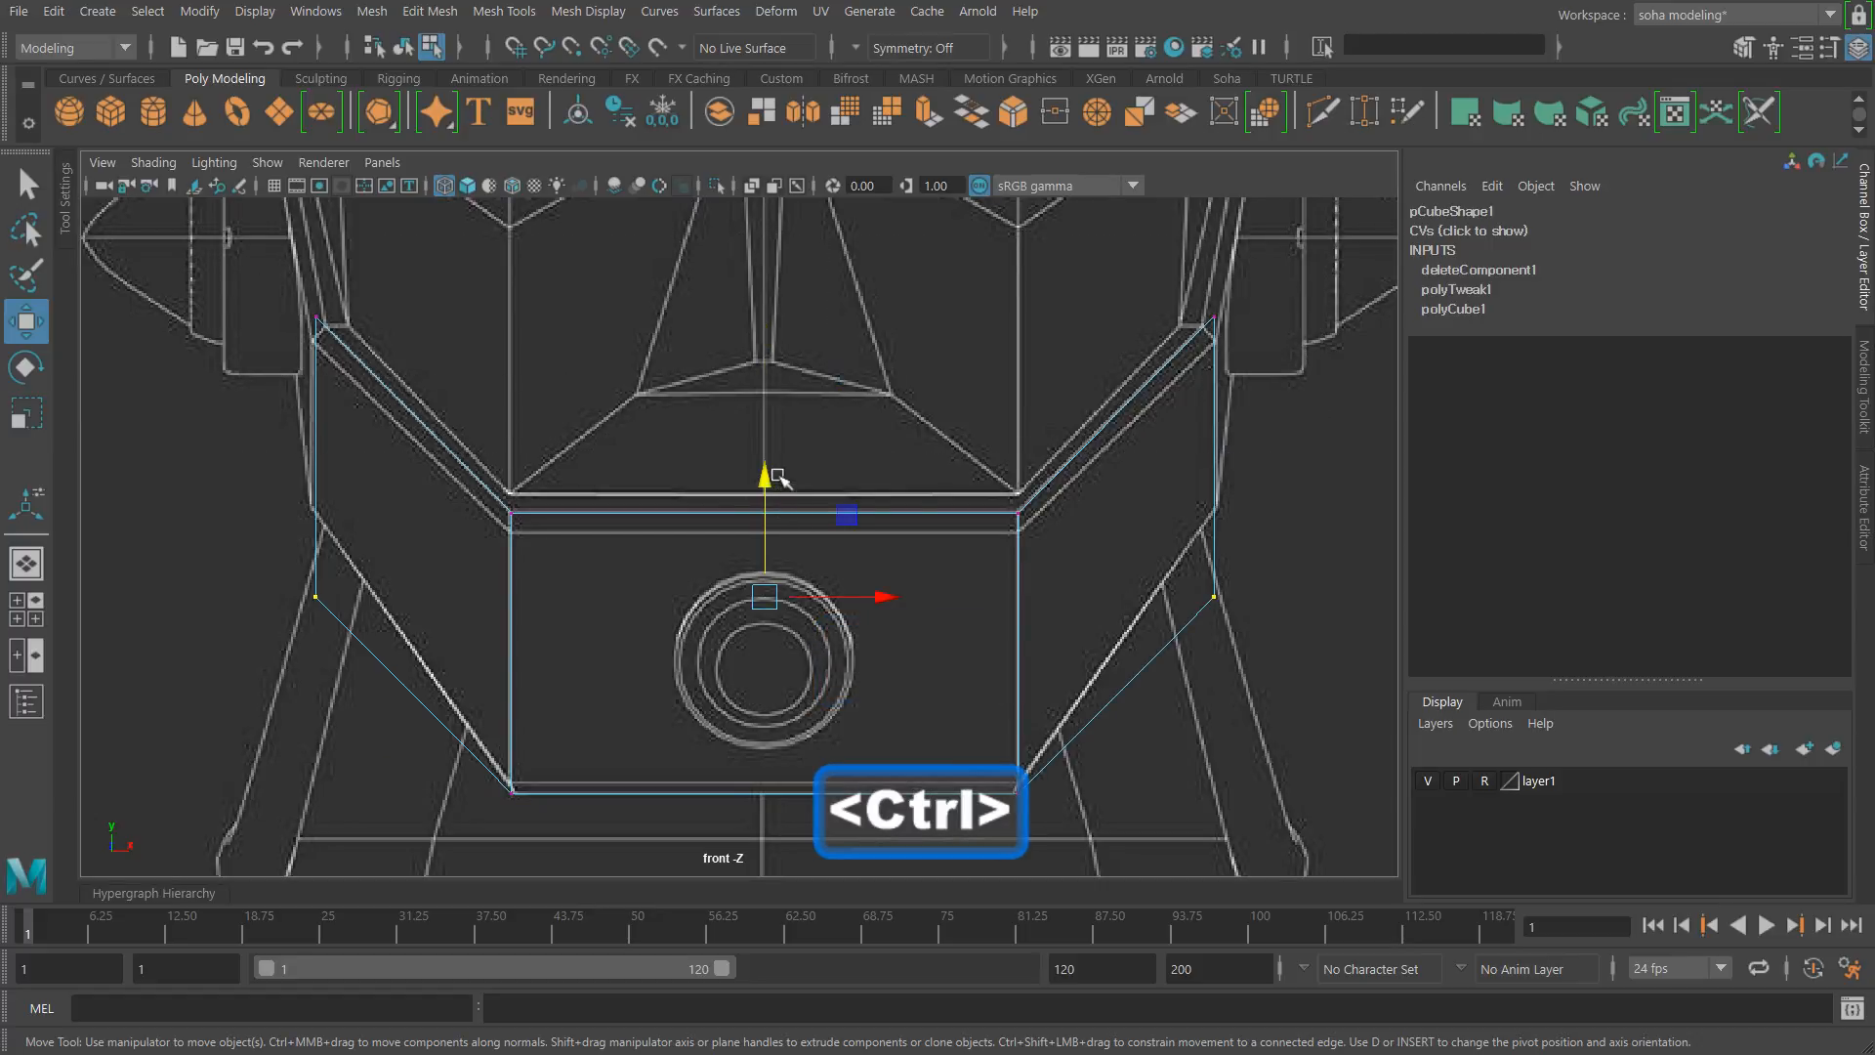
{"action": "left_click_drag", "start_coordinate": [778, 476], "coordinate": [764, 398]}
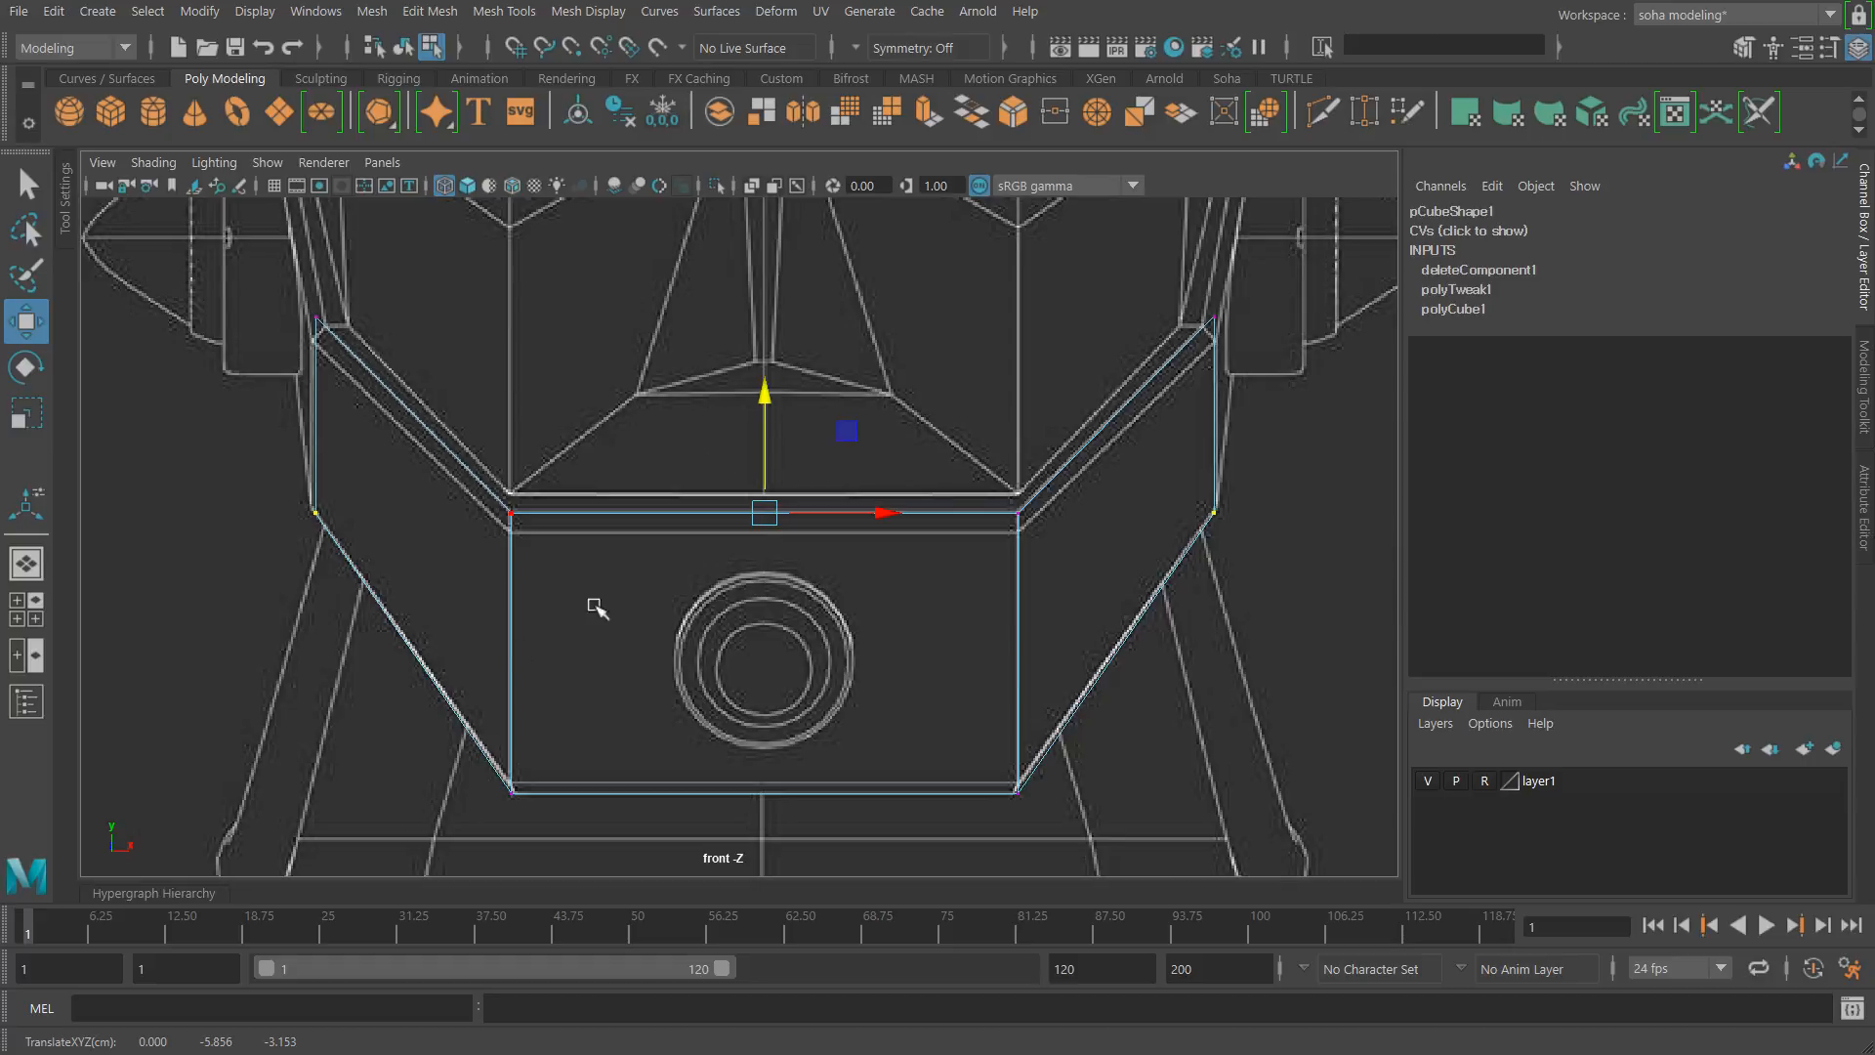
Step: In the side view, move the whole mouth guard mesh forward to Z 6.799, over the blueprint's jaw piece
{"action": "key", "text": "shift+4"}
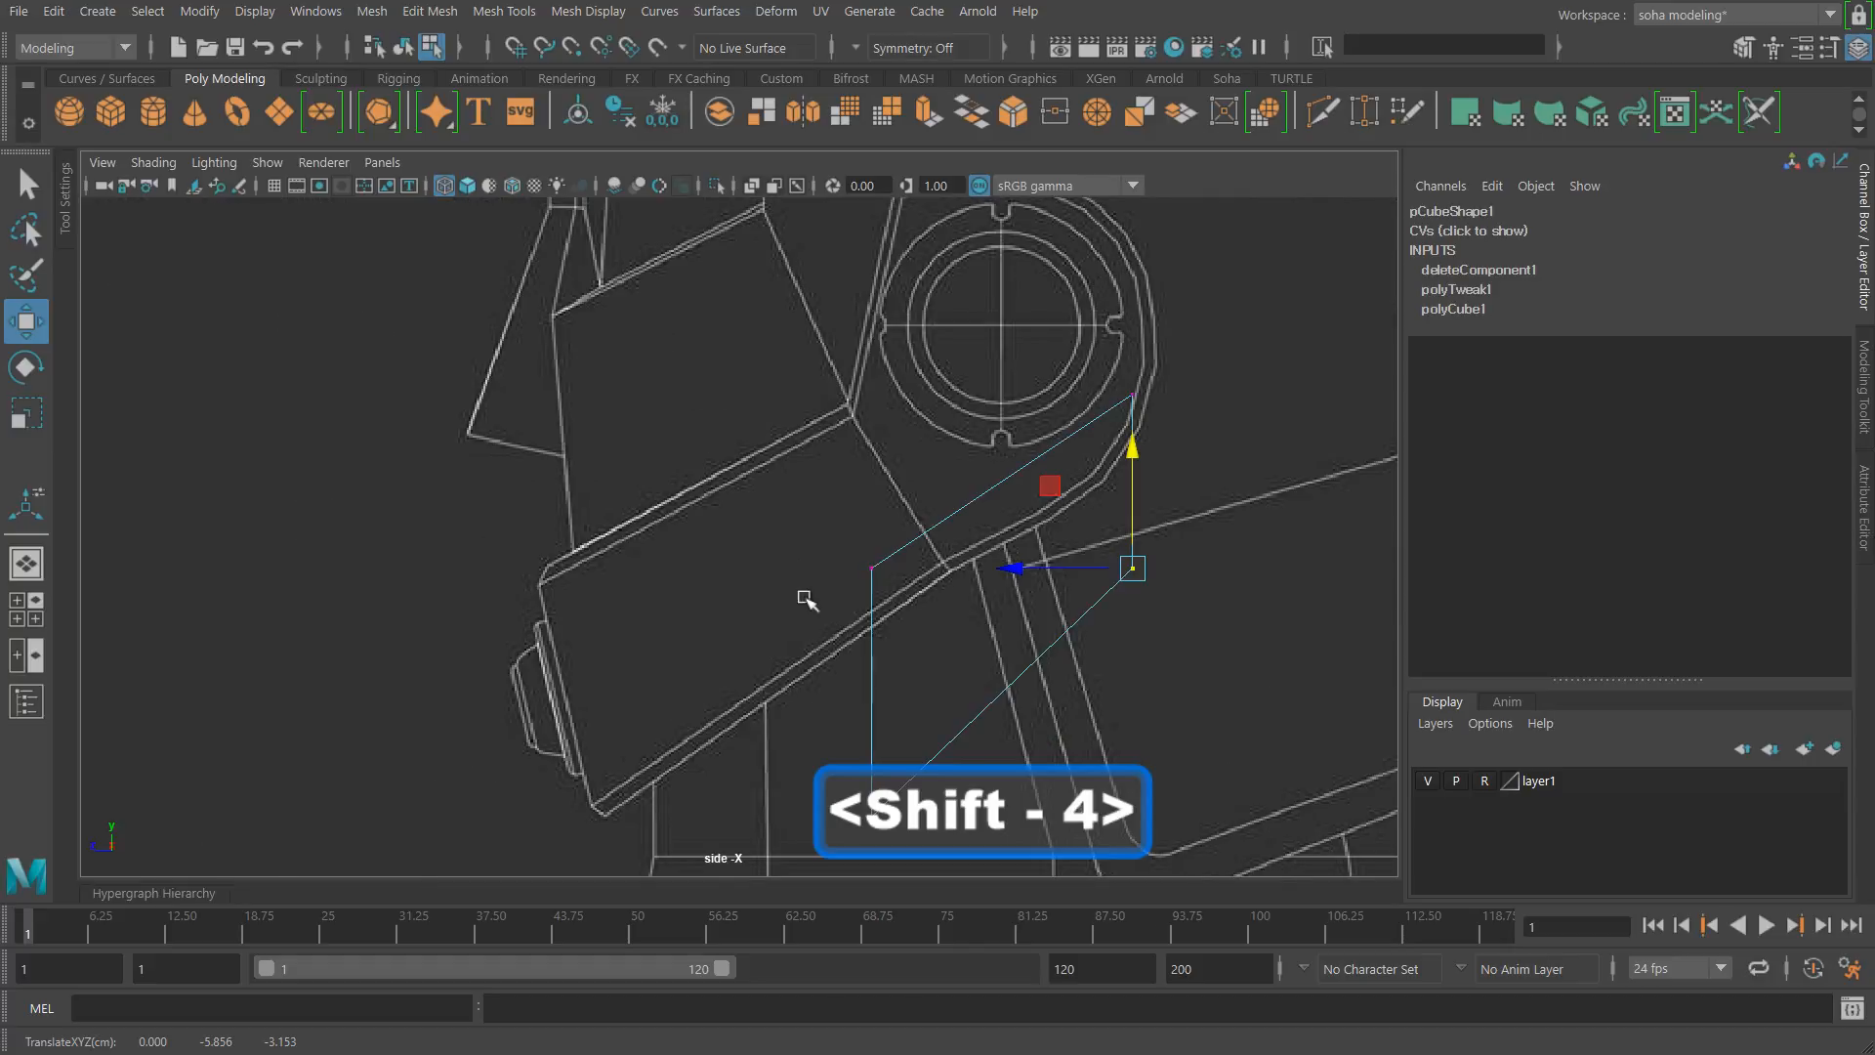
{"action": "middle_click_drag", "start_coordinate": [1004, 636], "coordinate": [971, 555], "text": "alt"}
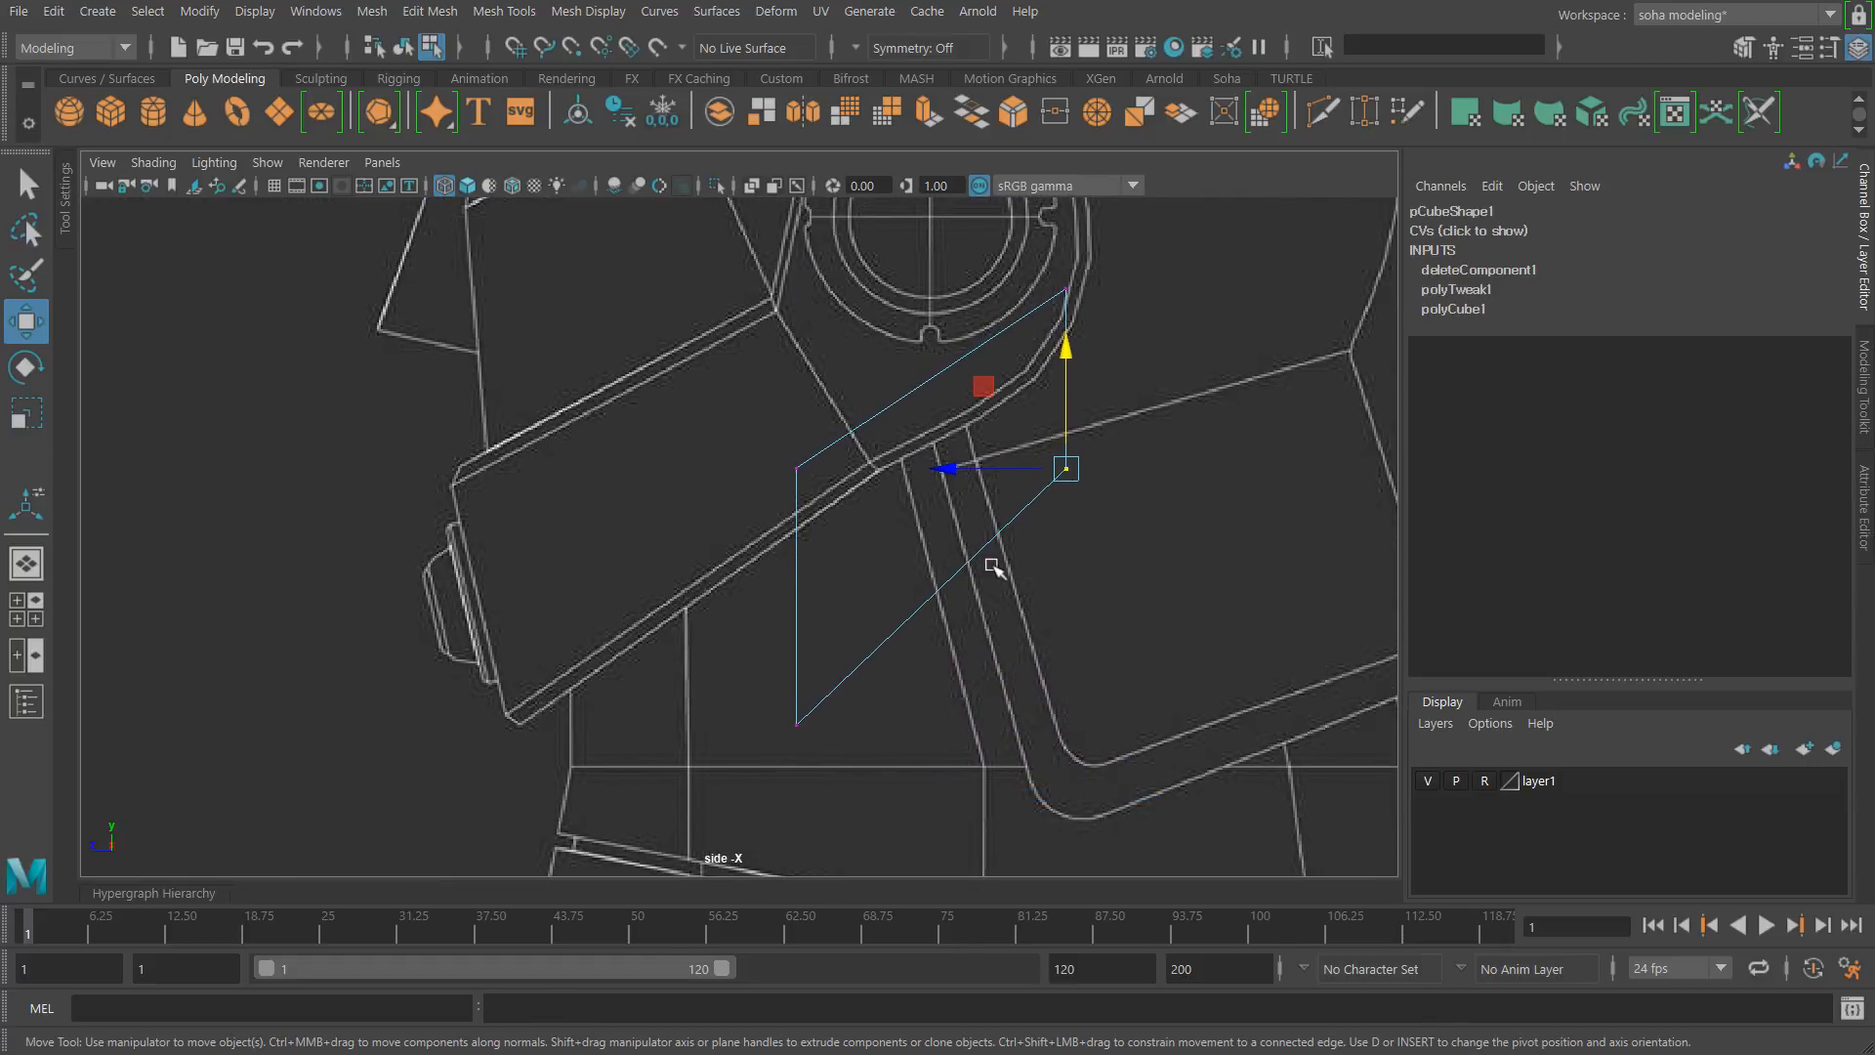
{"action": "key", "text": "alt+grave"}
{"action": "left_click_drag", "start_coordinate": [814, 606], "coordinate": [522, 601]}
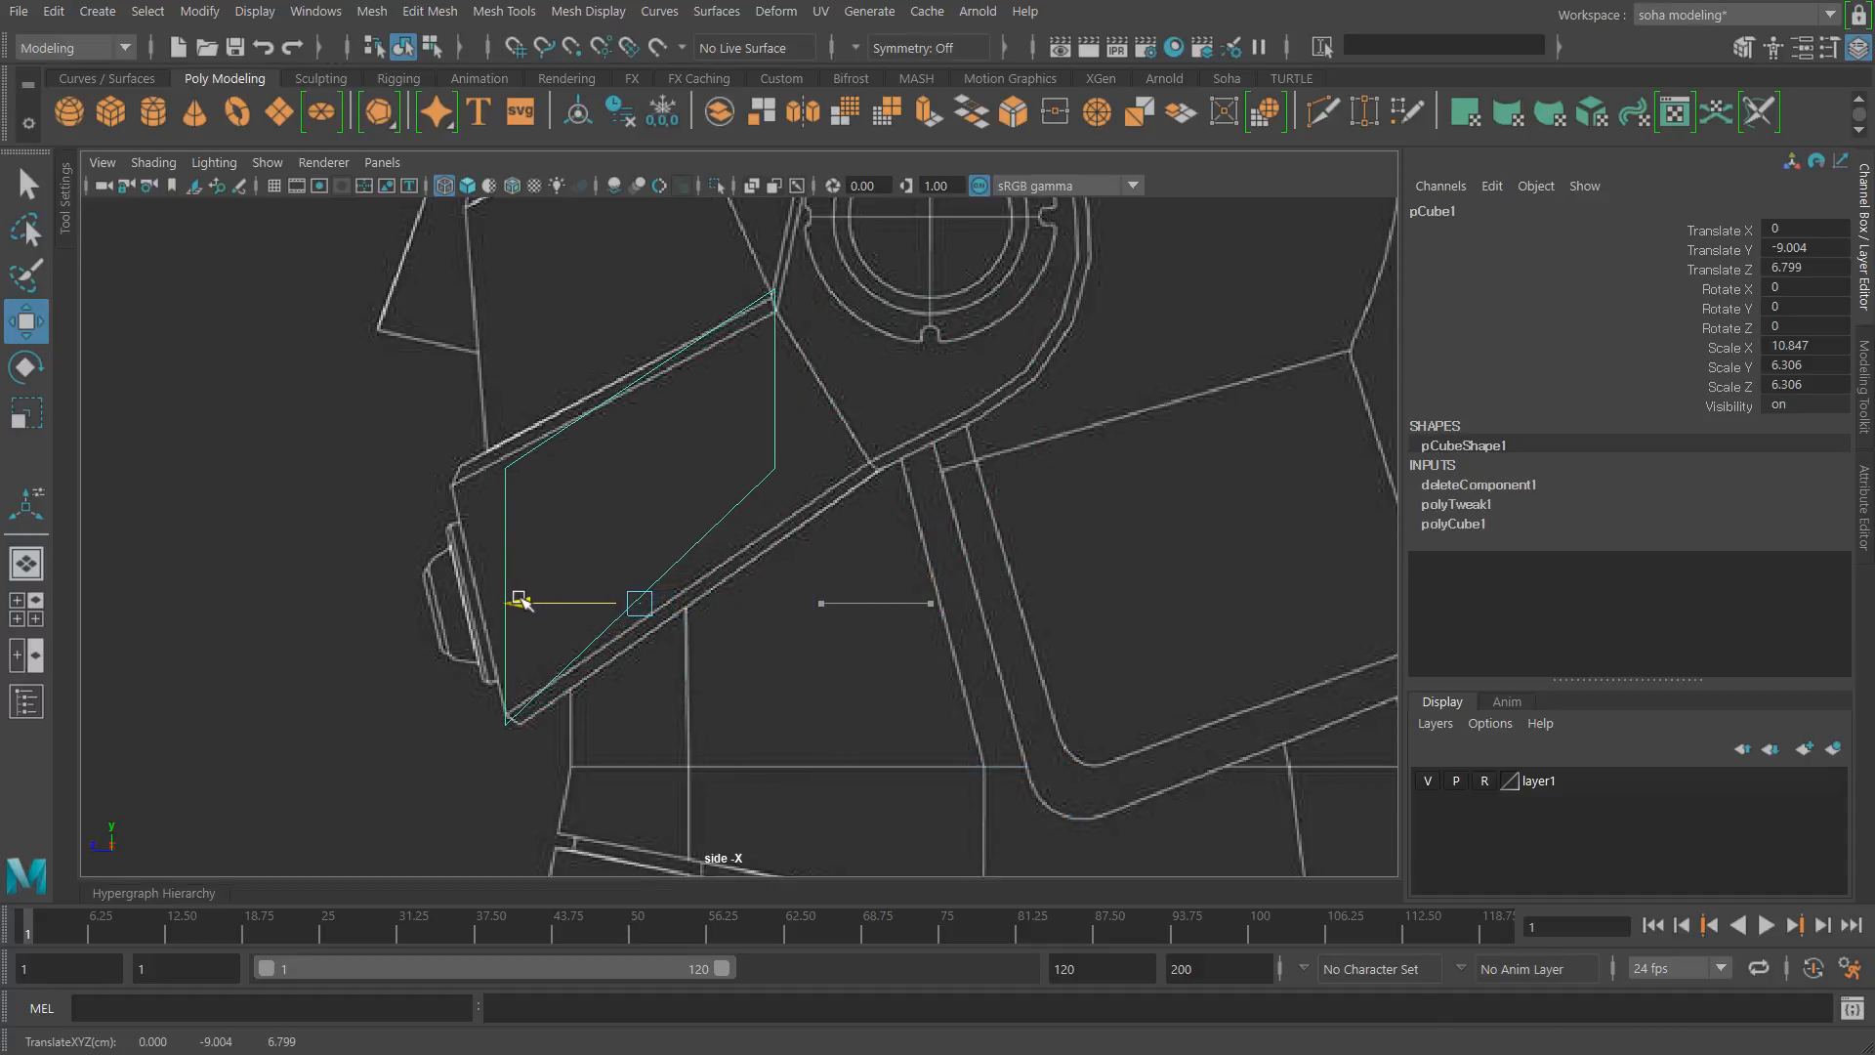
Step: Move the upper front vertices forward to Z 11.261 and the lower back vertices backward to Z 1.318, onto the side blueprint's corners
{"action": "middle_click_drag", "start_coordinate": [641, 550], "coordinate": [887, 578], "text": "alt"}
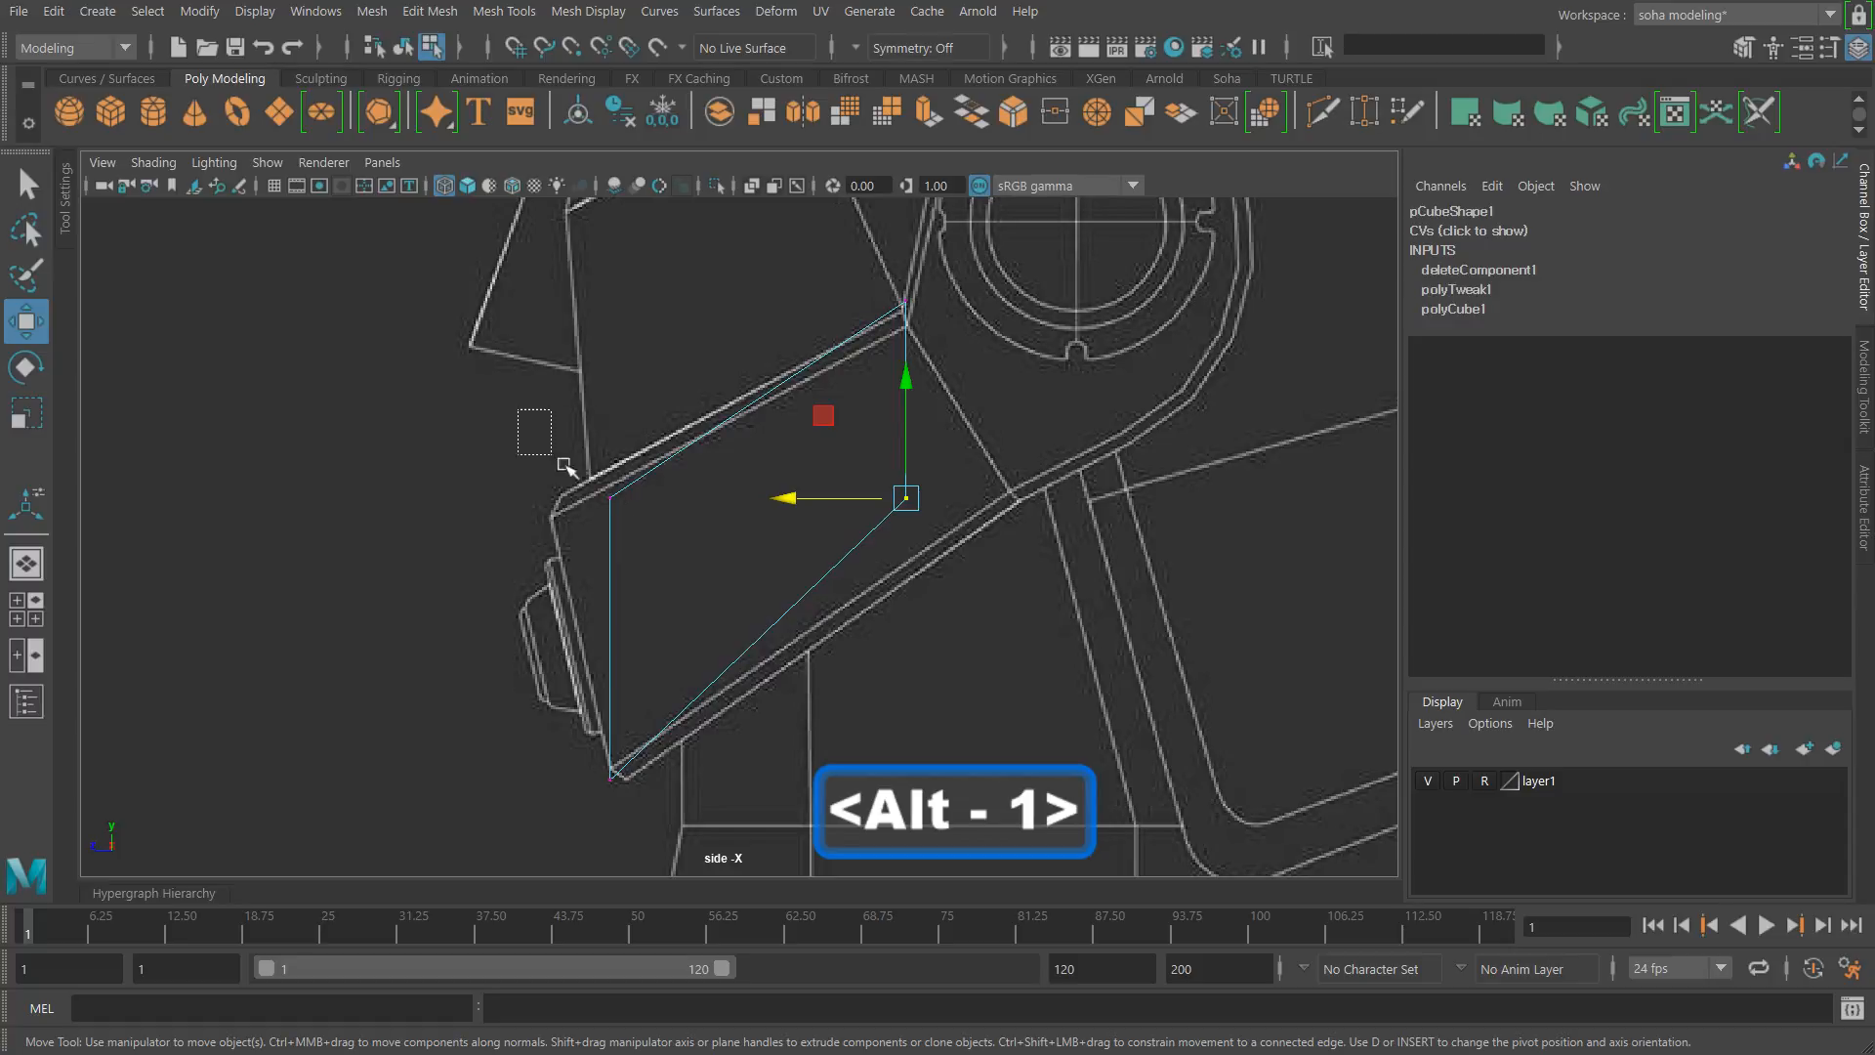
{"action": "left_click_drag", "start_coordinate": [565, 464], "coordinate": [498, 493]}
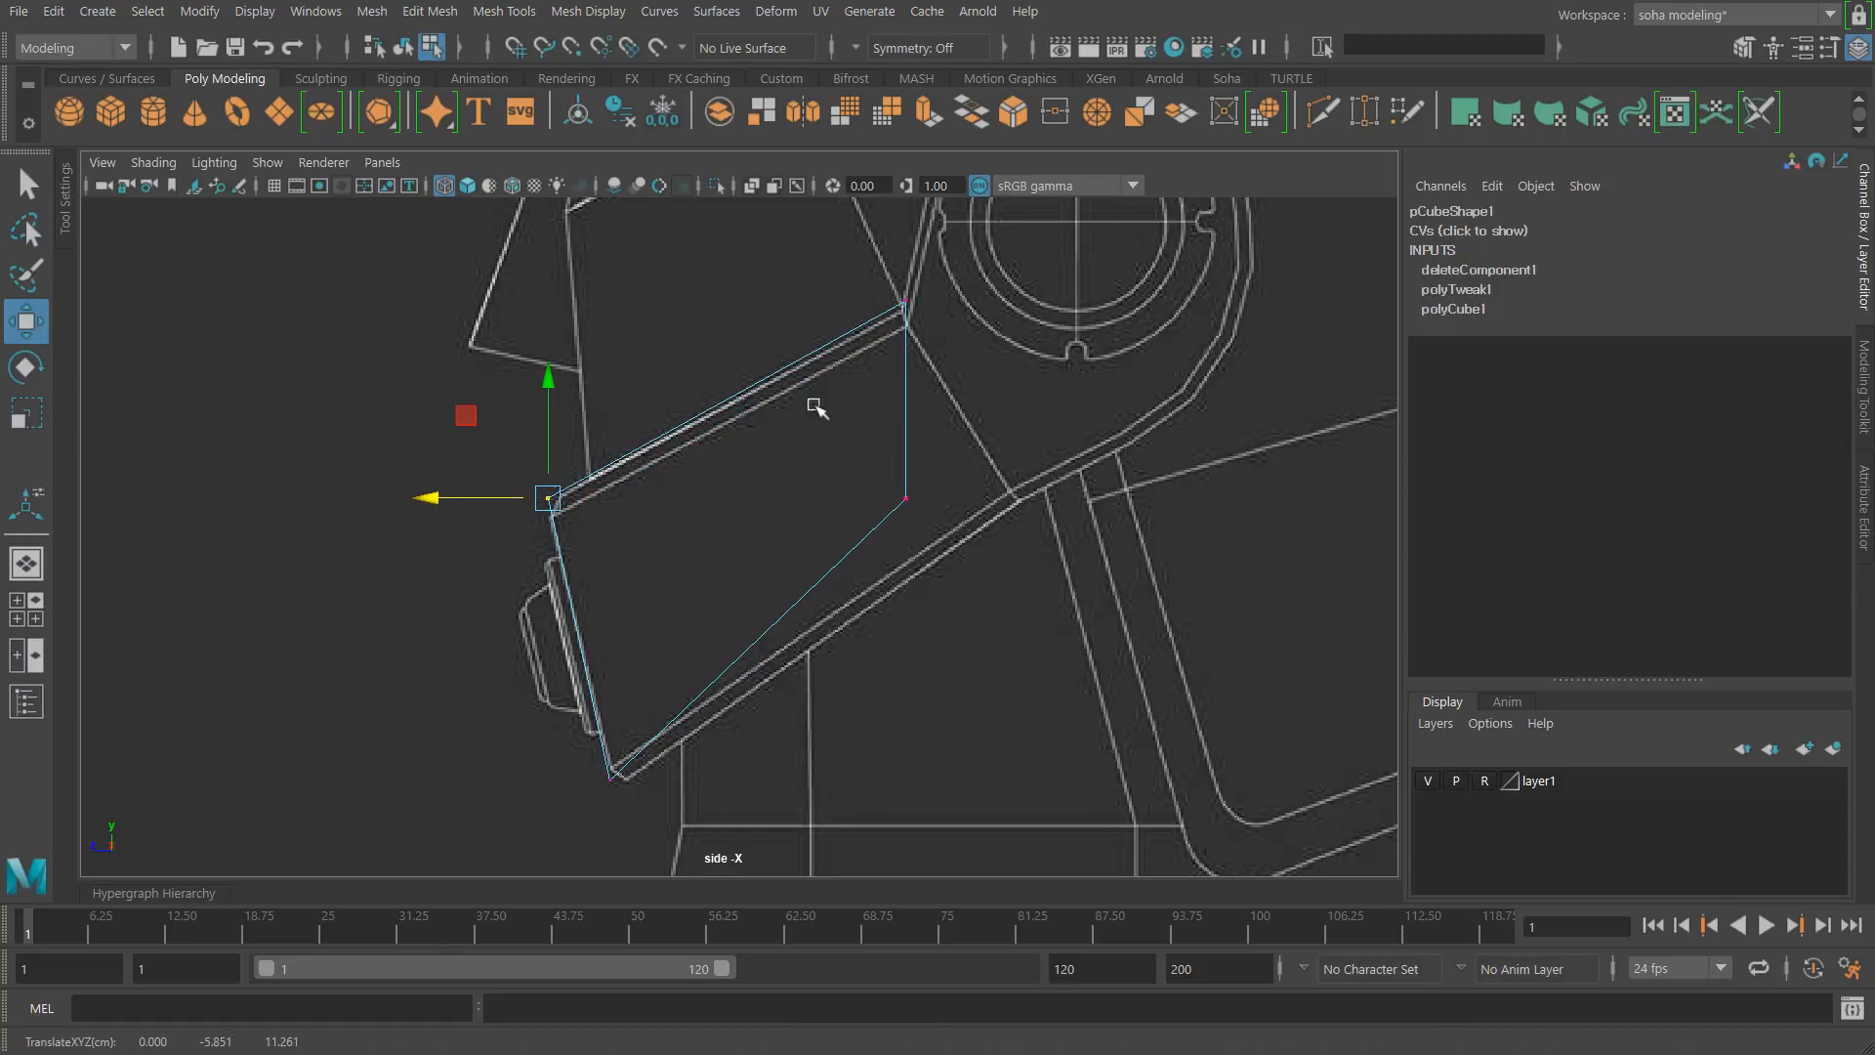
{"action": "left_click_drag", "start_coordinate": [816, 408], "coordinate": [1143, 650]}
{"action": "left_click_drag", "start_coordinate": [788, 500], "coordinate": [898, 502]}
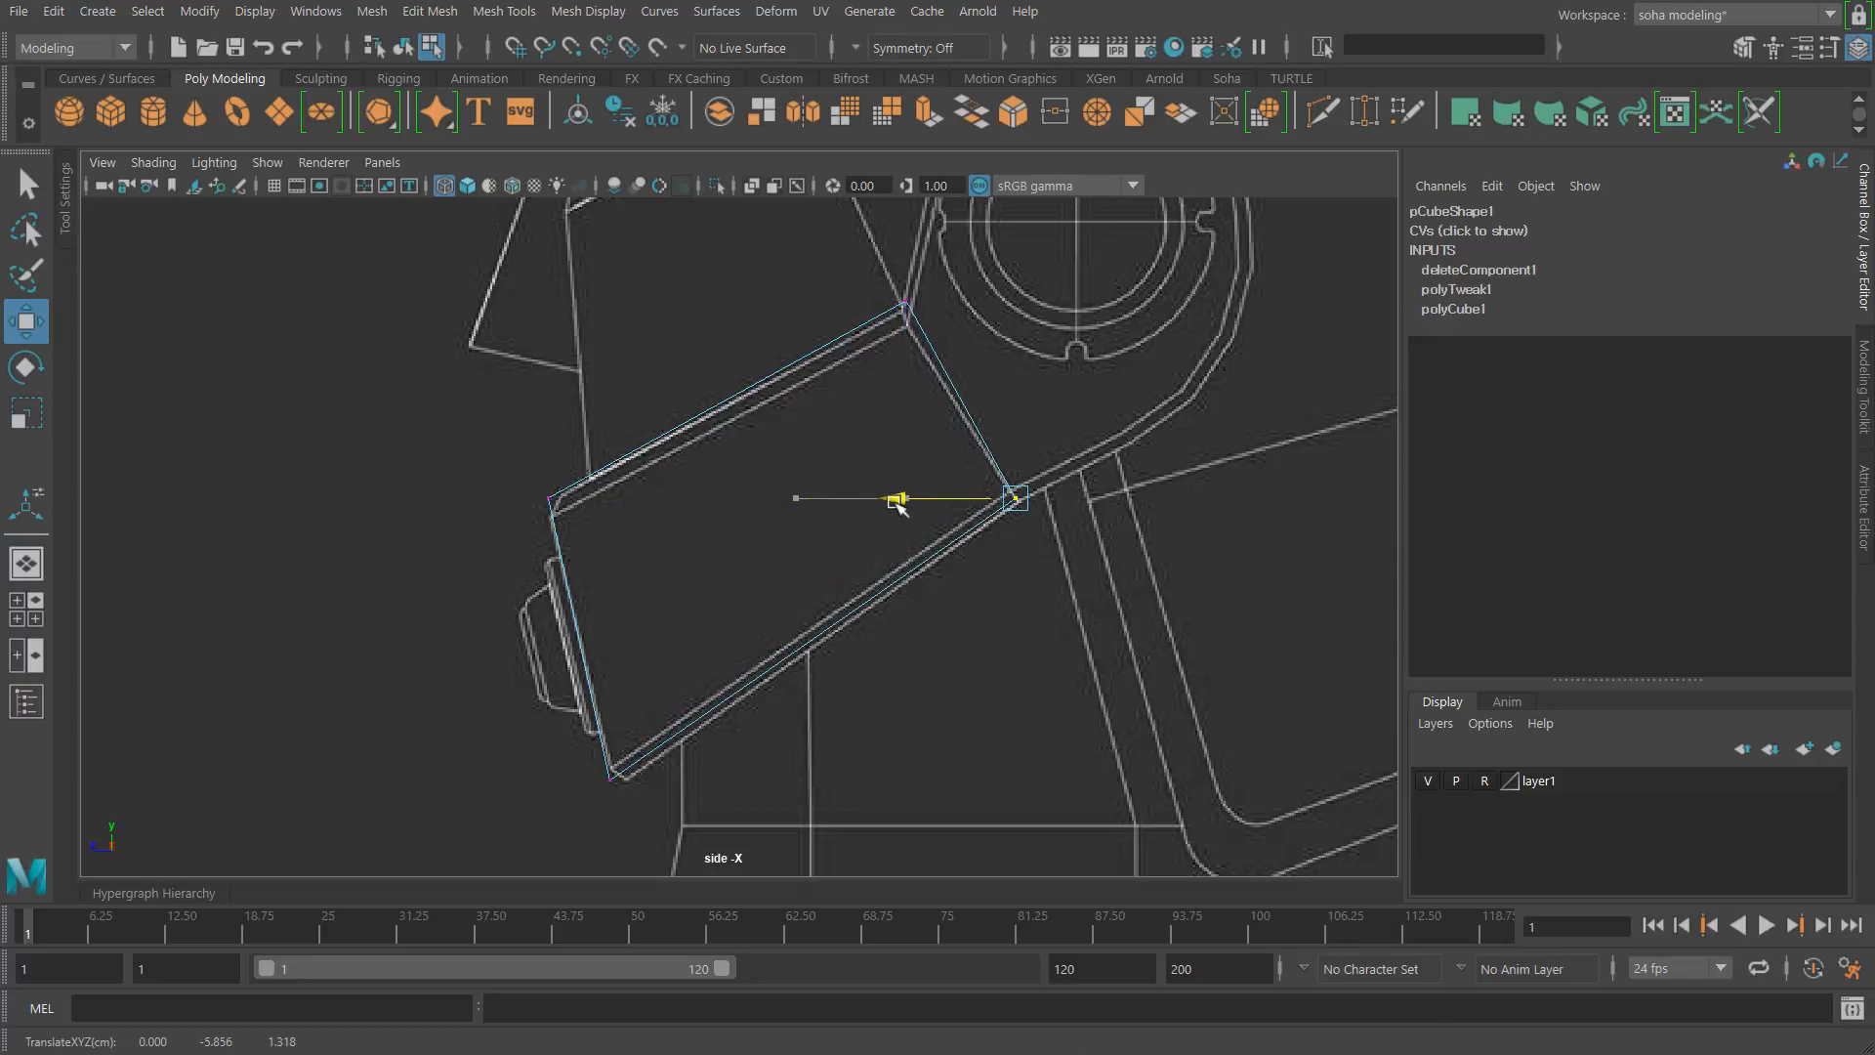
Step: Fit the upper back vertices at Y -1.878, Z 3.770, and lower the bottom front vertices to Y -12.100
{"action": "mouse_move", "coordinate": [890, 285]}
{"action": "left_mouse_down"}
{"action": "mouse_move", "coordinate": [941, 332]}
{"action": "mouse_move", "coordinate": [861, 301]}
{"action": "left_mouse_up"}
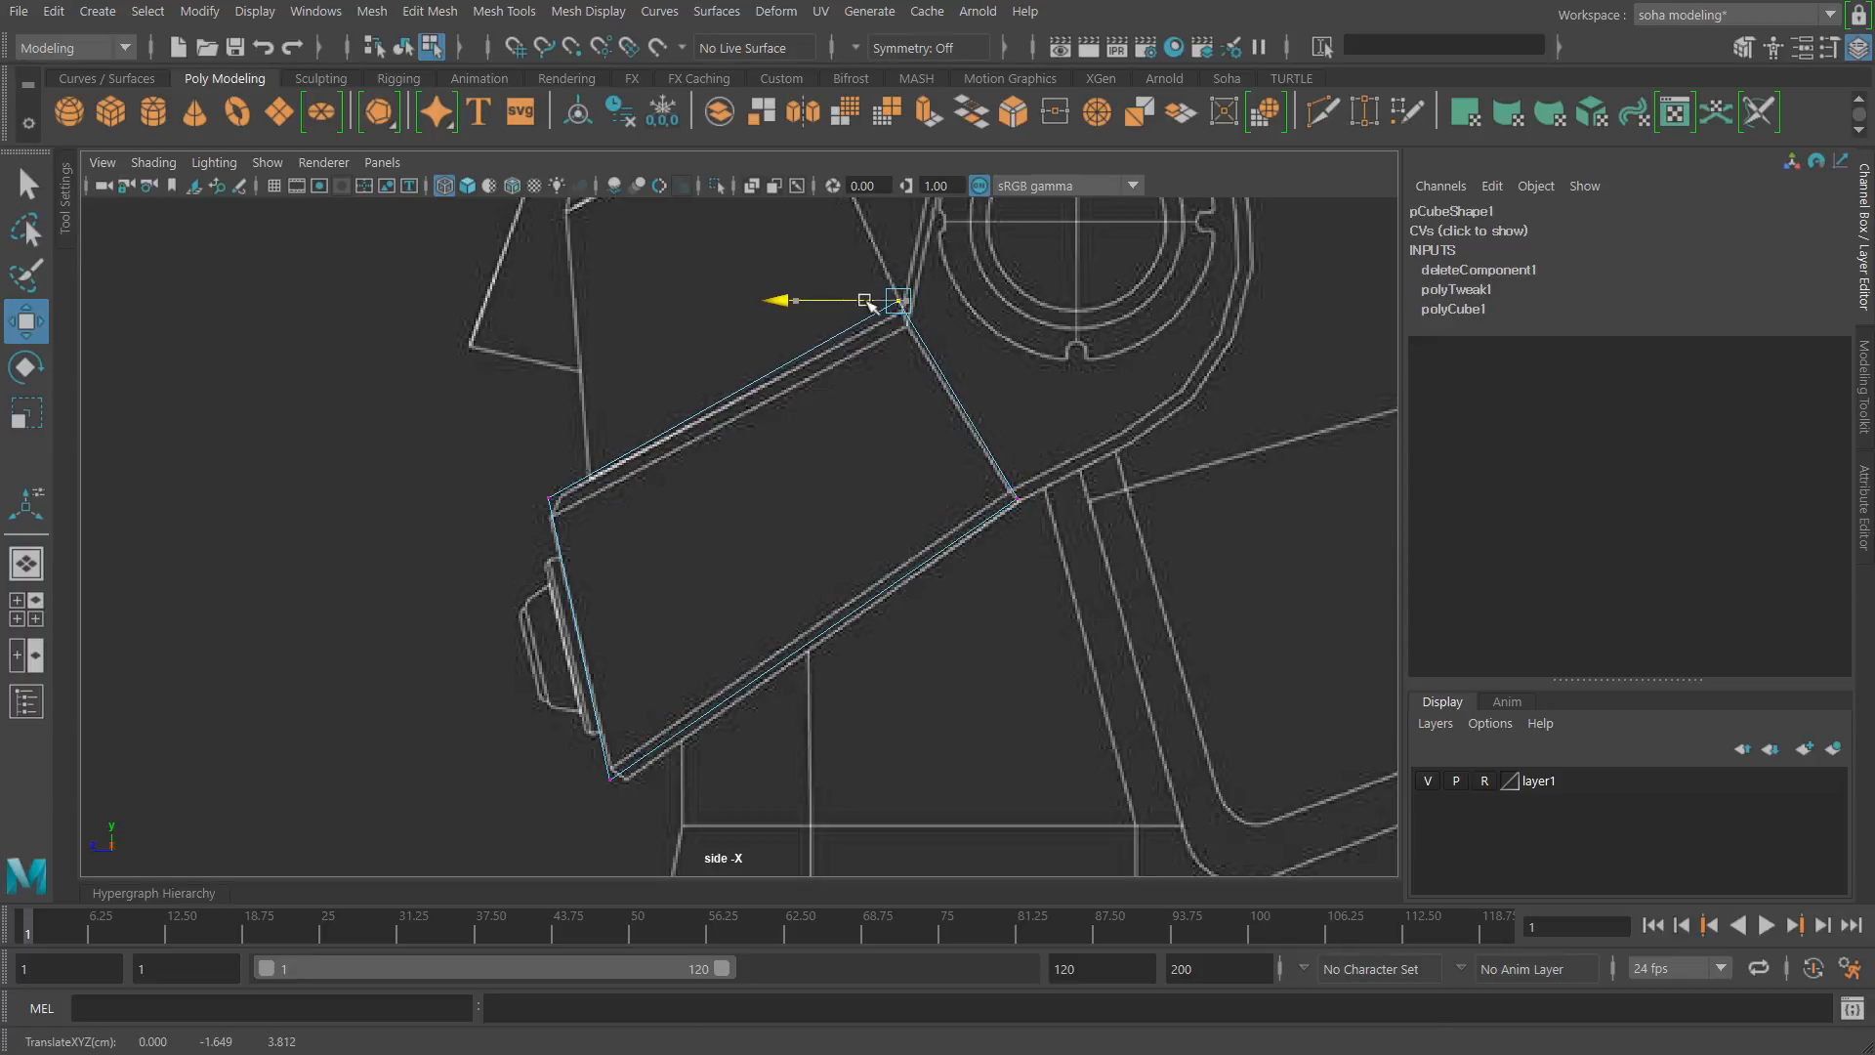
{"action": "left_click_drag", "start_coordinate": [897, 221], "coordinate": [901, 232]}
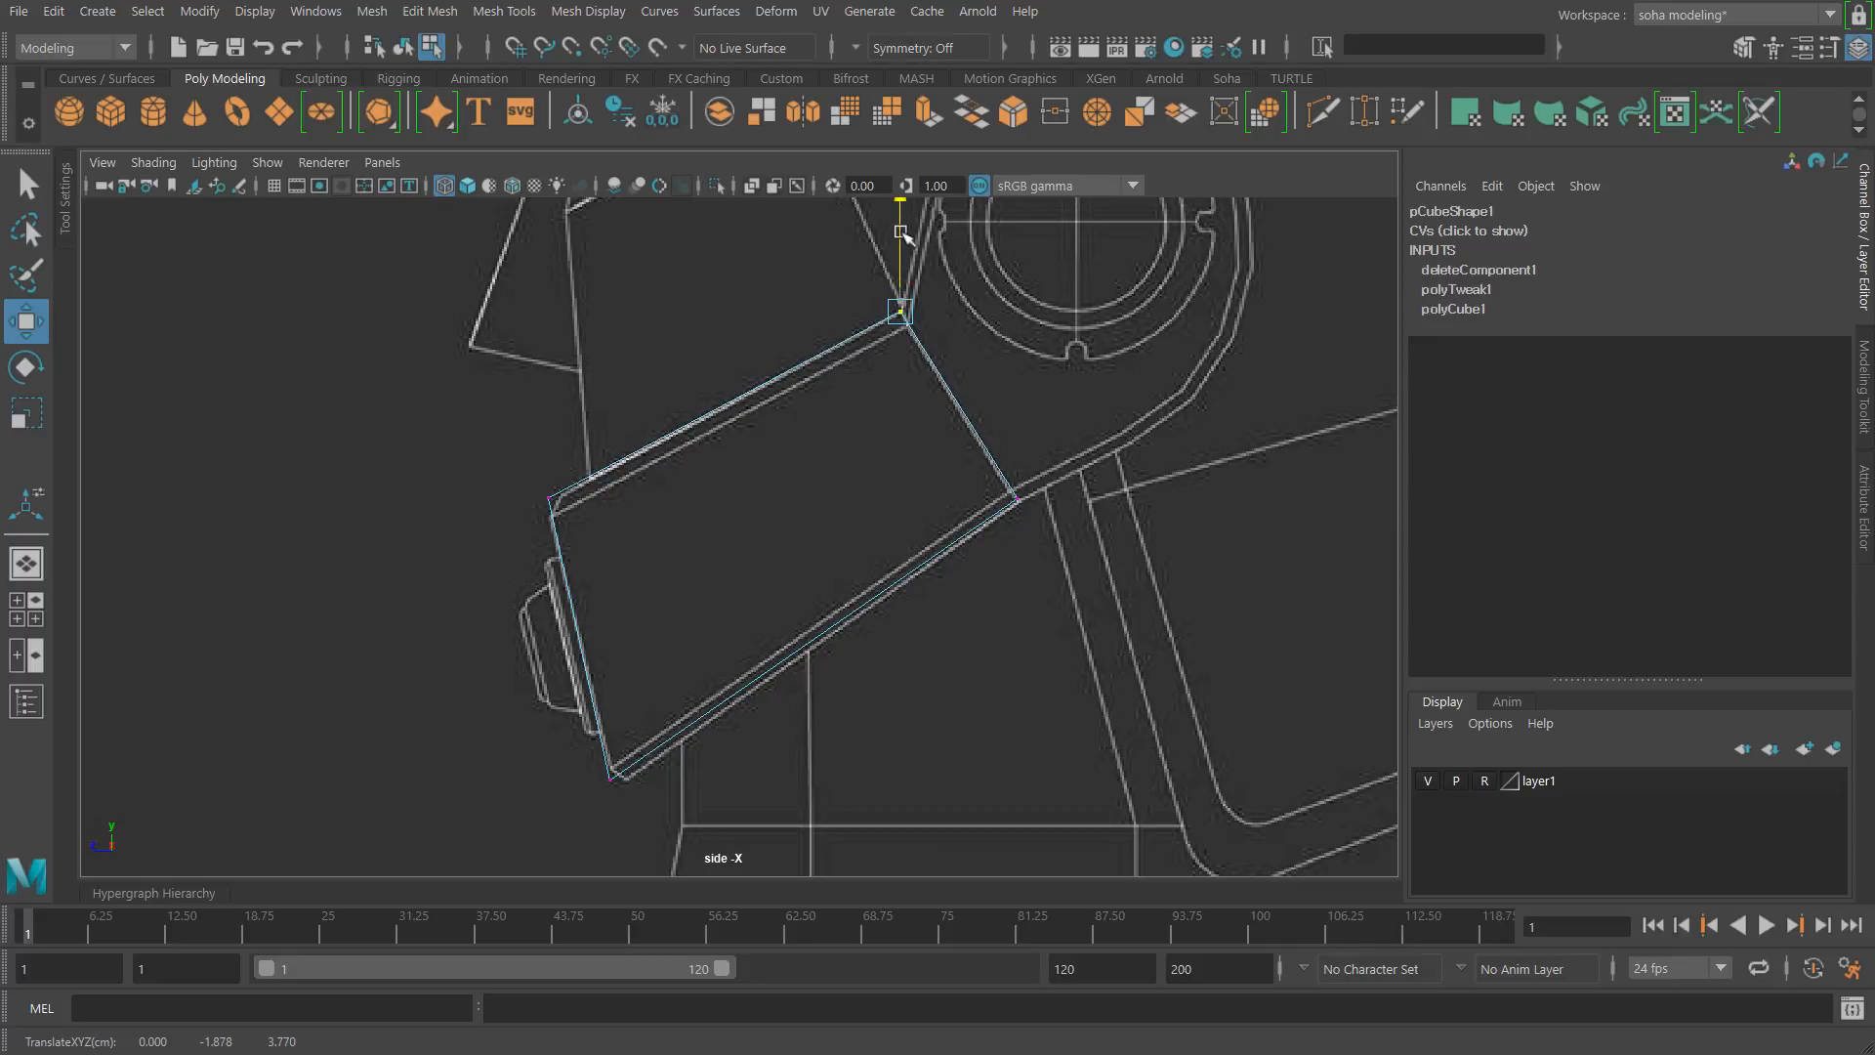
{"action": "middle_click_drag", "start_coordinate": [736, 669], "coordinate": [759, 558], "text": "alt"}
{"action": "right_click_drag", "start_coordinate": [759, 558], "coordinate": [946, 612], "text": "alt"}
{"action": "left_click_drag", "start_coordinate": [533, 635], "coordinate": [828, 775]}
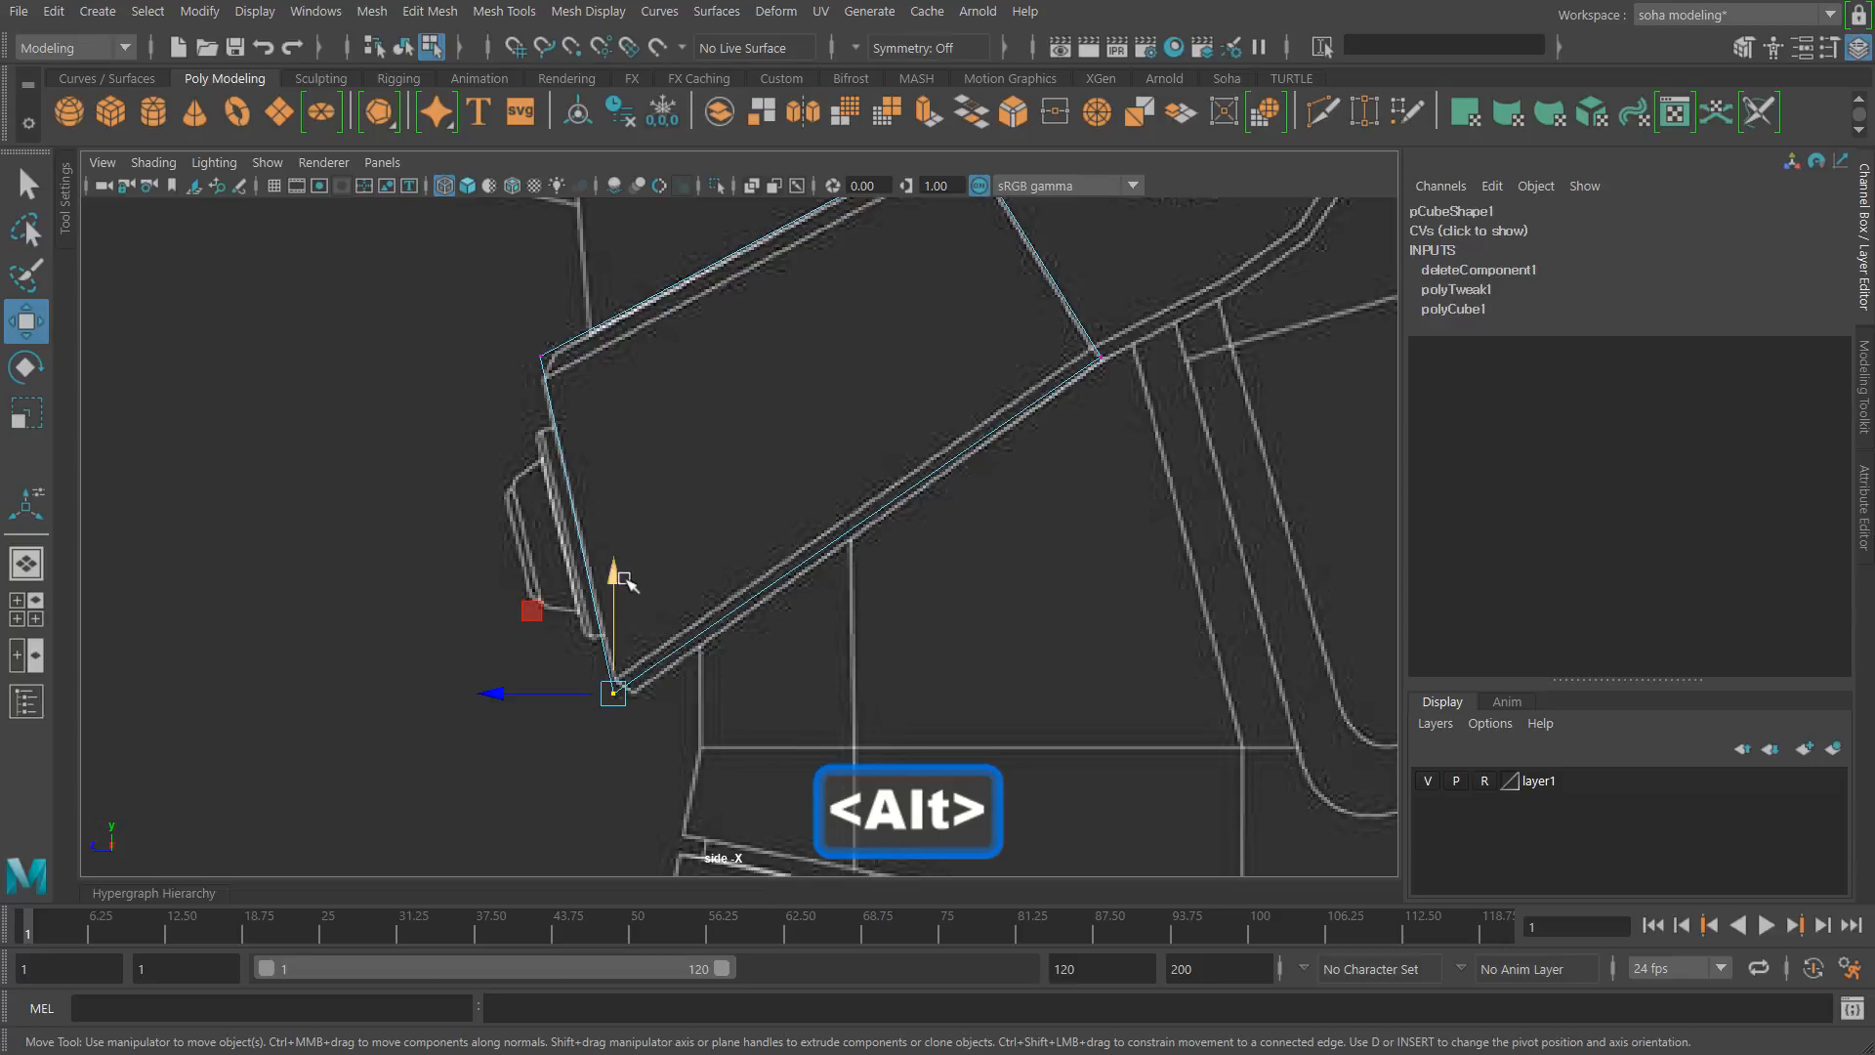
{"action": "left_click_drag", "start_coordinate": [619, 577], "coordinate": [625, 591]}
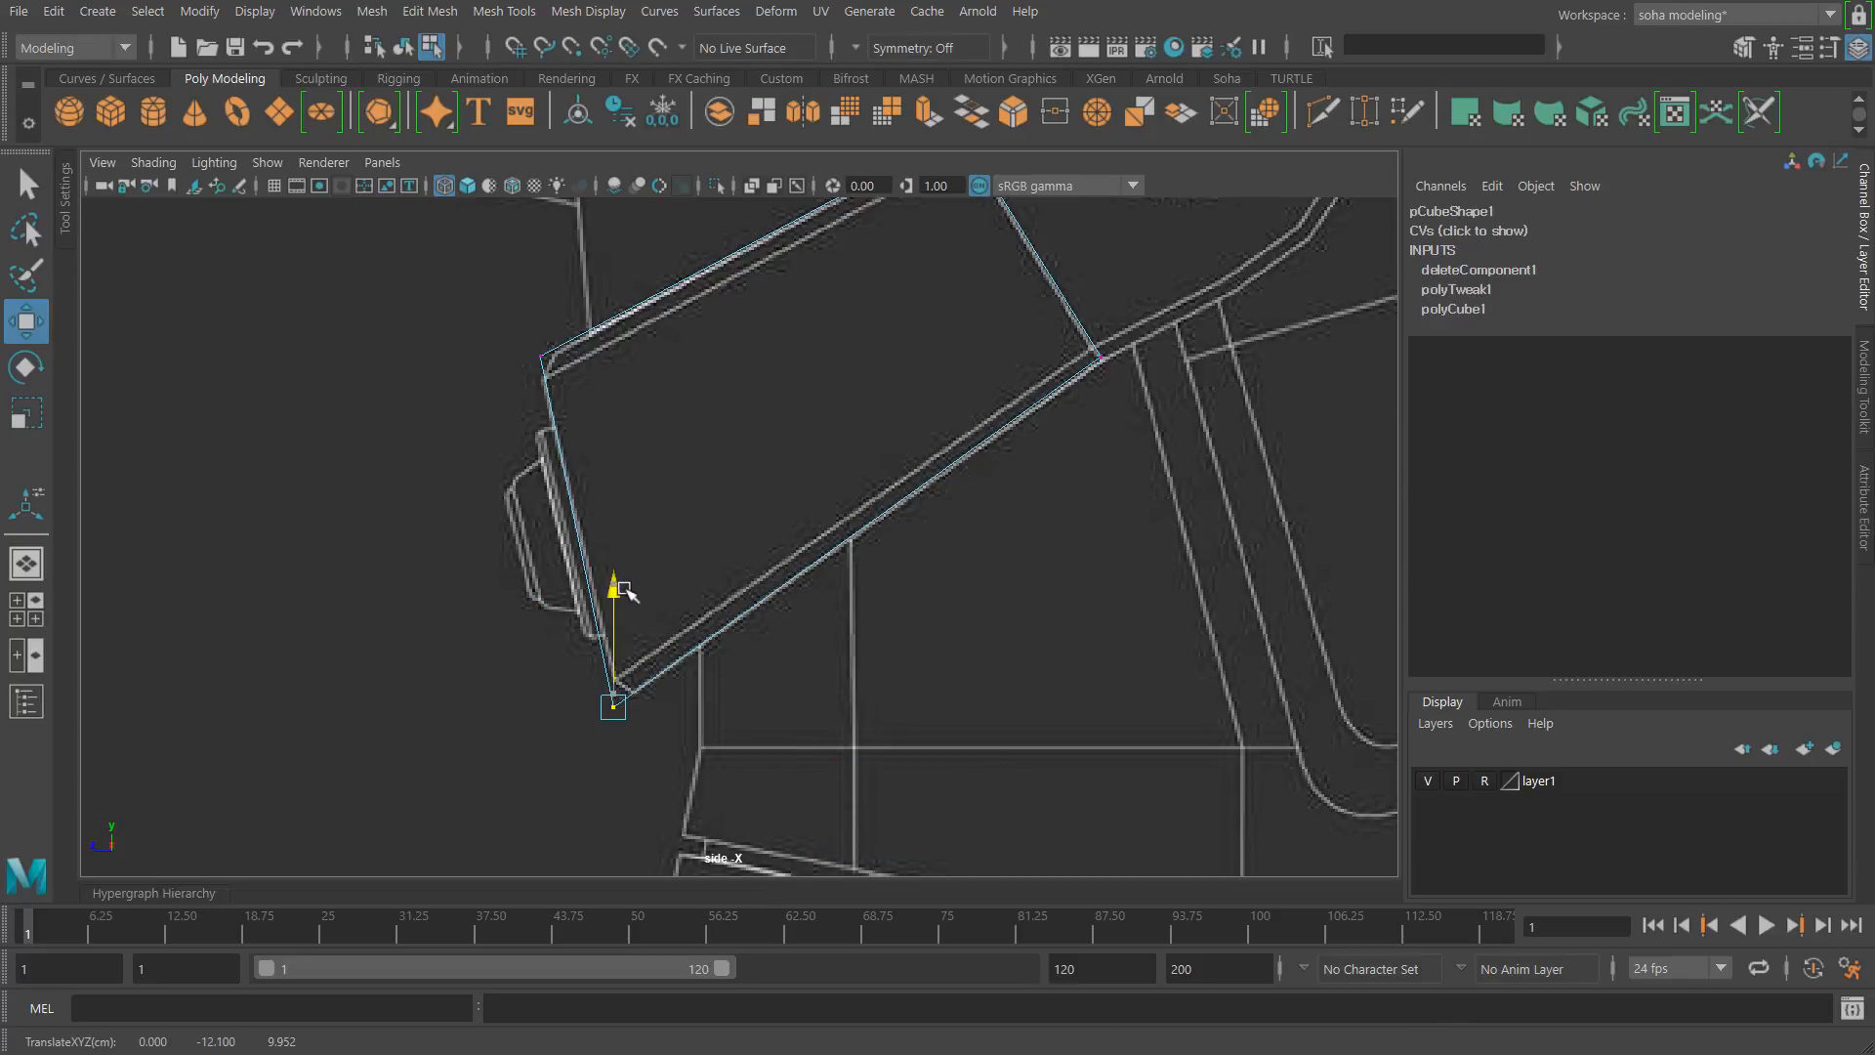
Step: Lower the bottom back vertices to Y -5.909 and the upper front vertices to Y -5.938, following the blueprint's outer lines
{"action": "middle_click_drag", "start_coordinate": [1038, 505], "coordinate": [1071, 615], "text": "alt"}
{"action": "left_click_drag", "start_coordinate": [967, 430], "coordinate": [1153, 539]}
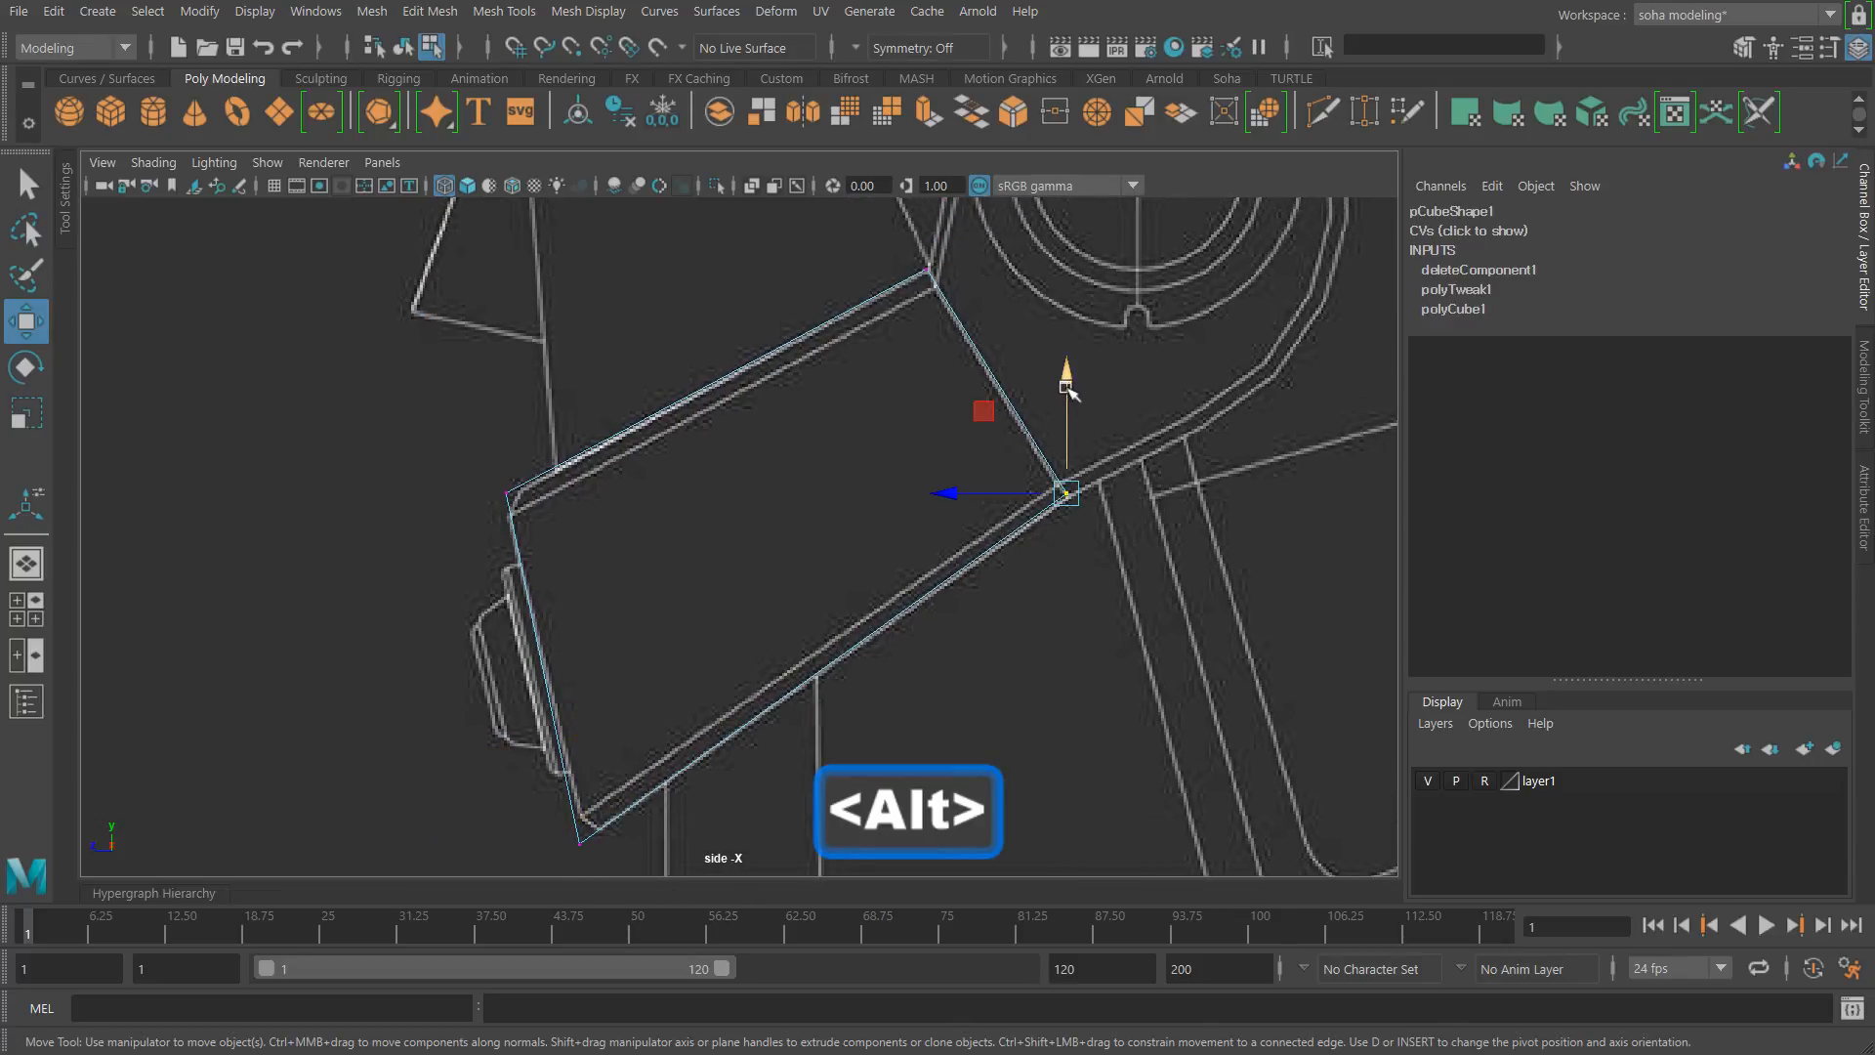
{"action": "left_click_drag", "start_coordinate": [1070, 389], "coordinate": [1071, 392]}
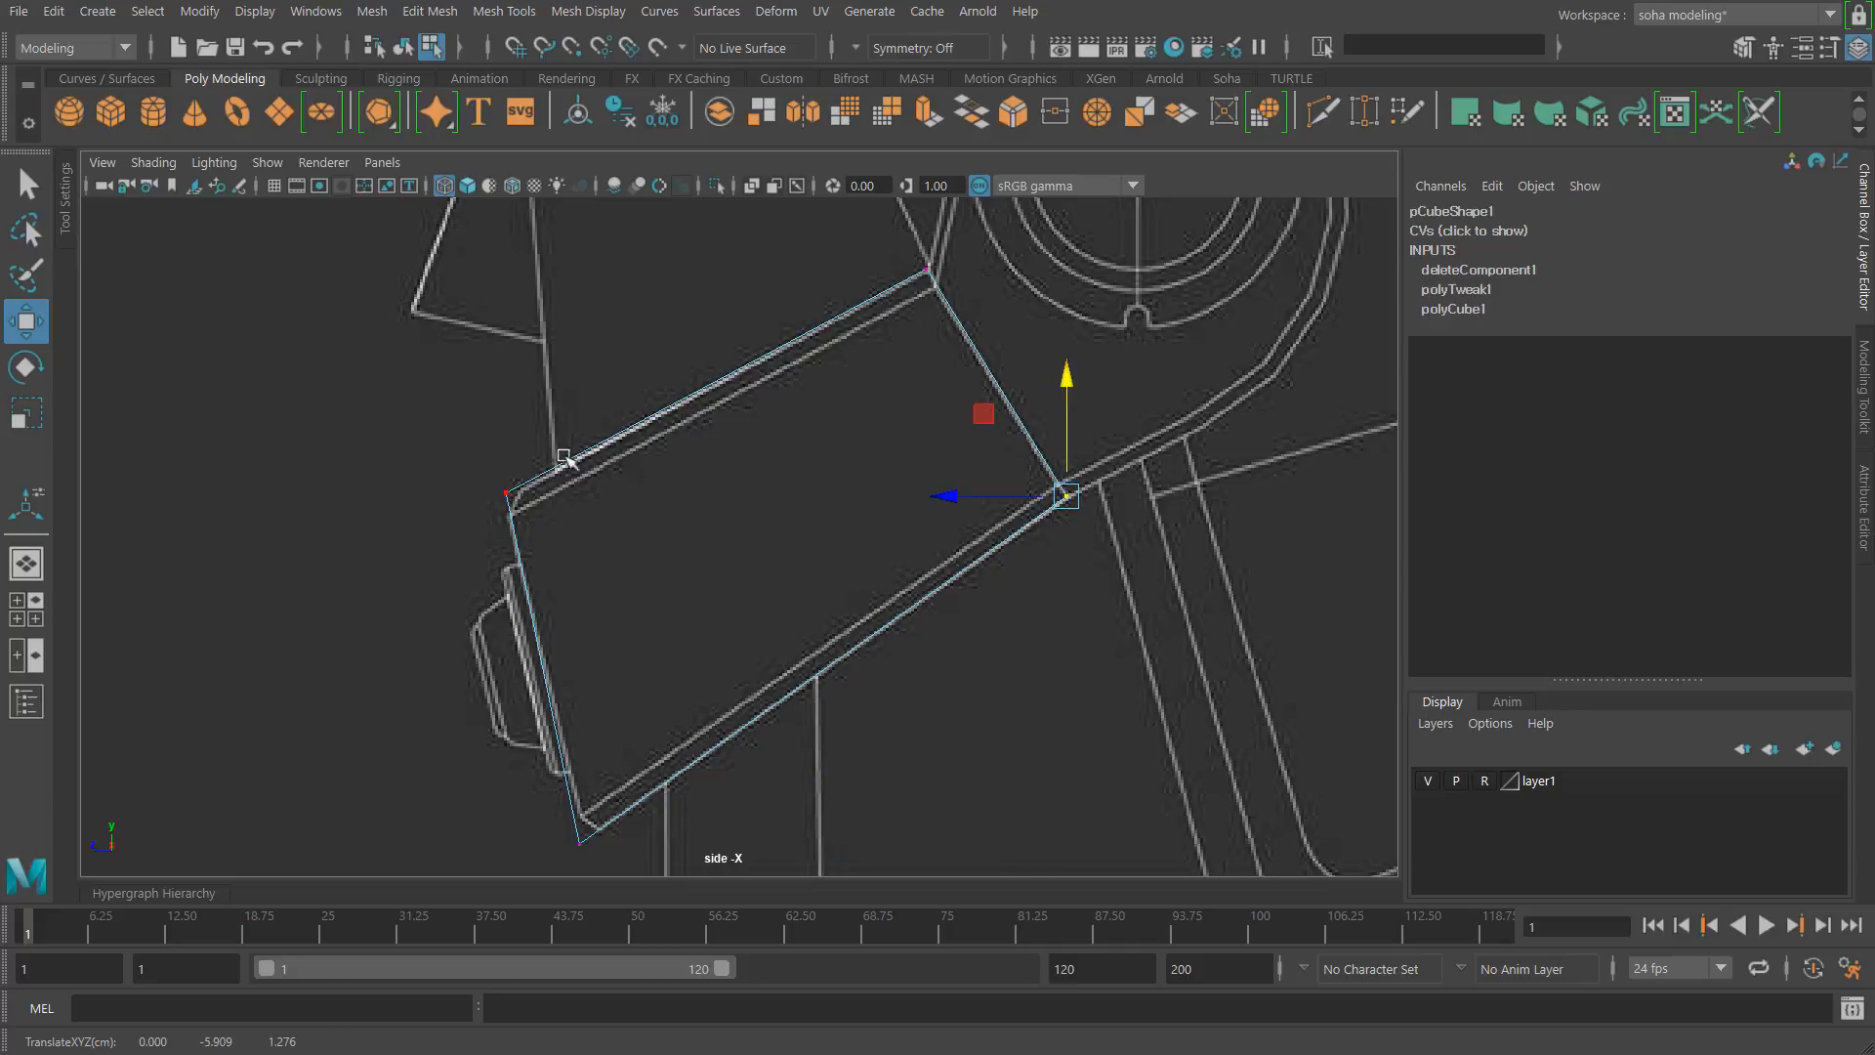
{"action": "left_click_drag", "start_coordinate": [420, 426], "coordinate": [577, 572]}
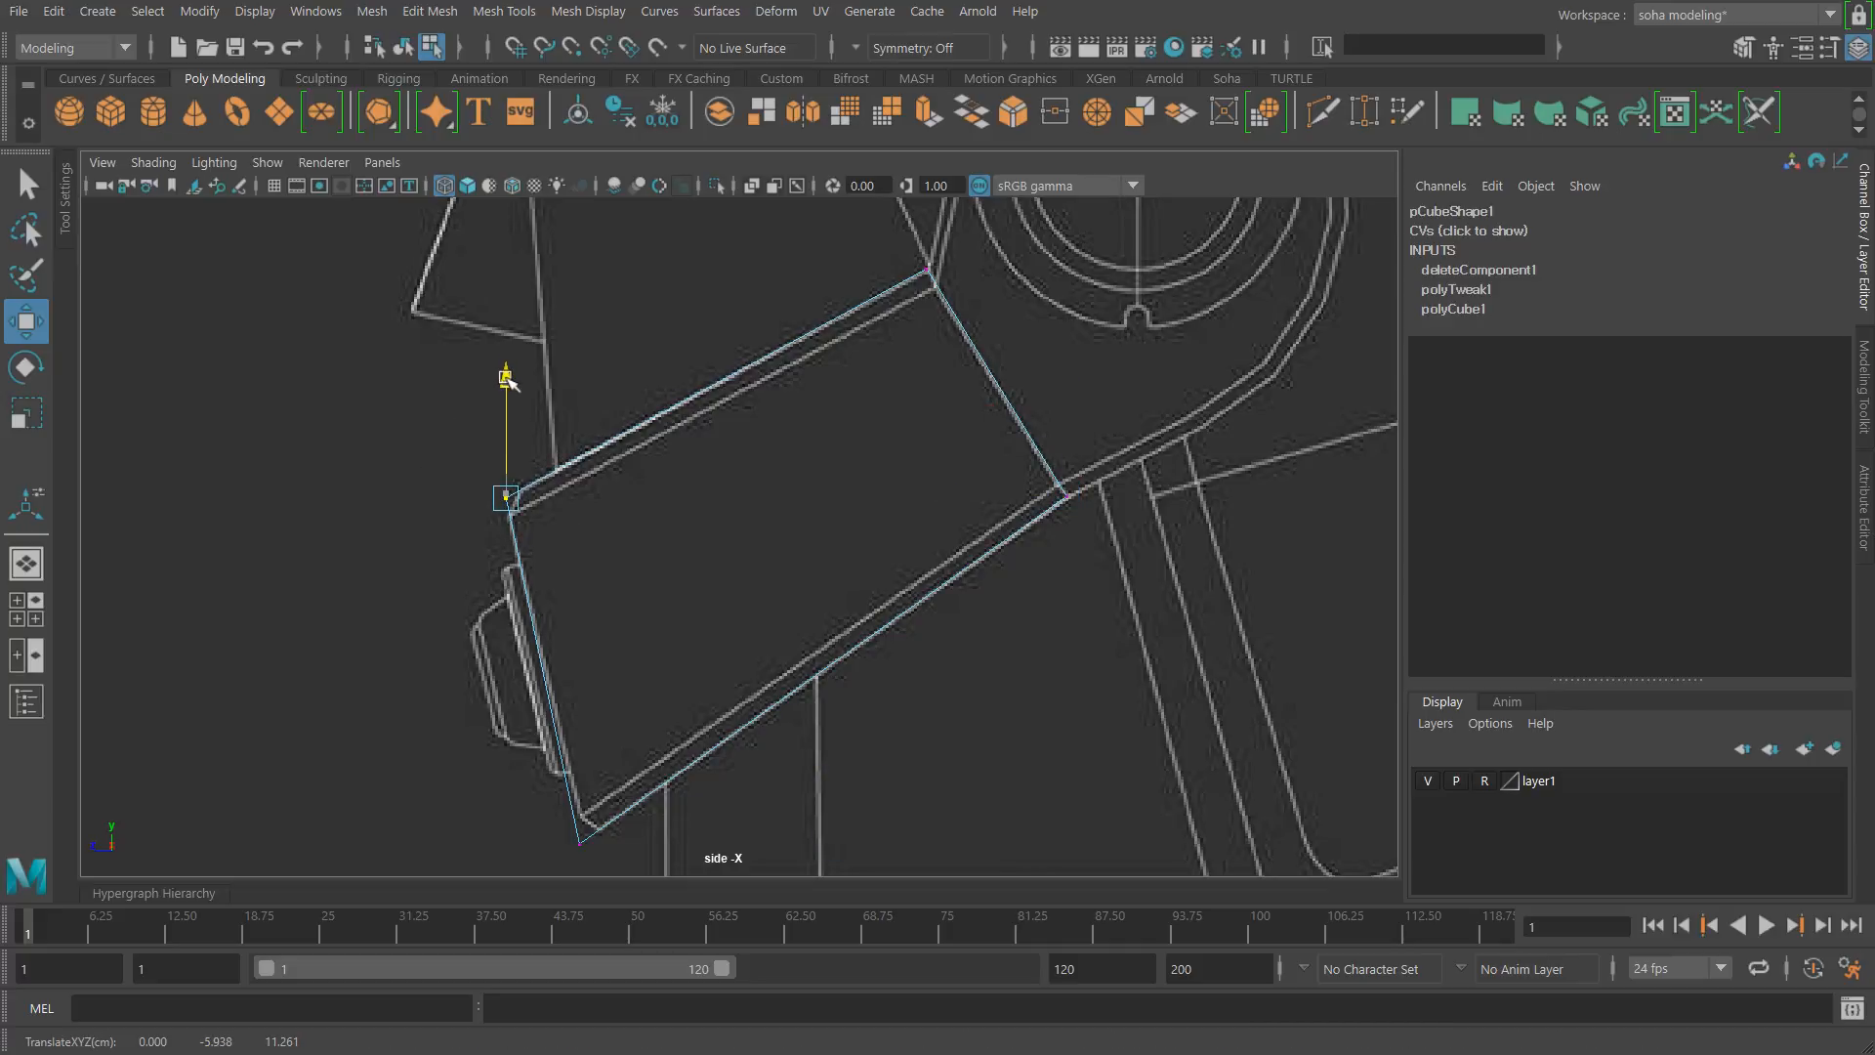
Step: Move the bottom front vertices to Z 9.813 and Y -11.996, refining the chin corner against the side blueprint
{"action": "left_click_drag", "start_coordinate": [486, 794], "coordinate": [650, 877]}
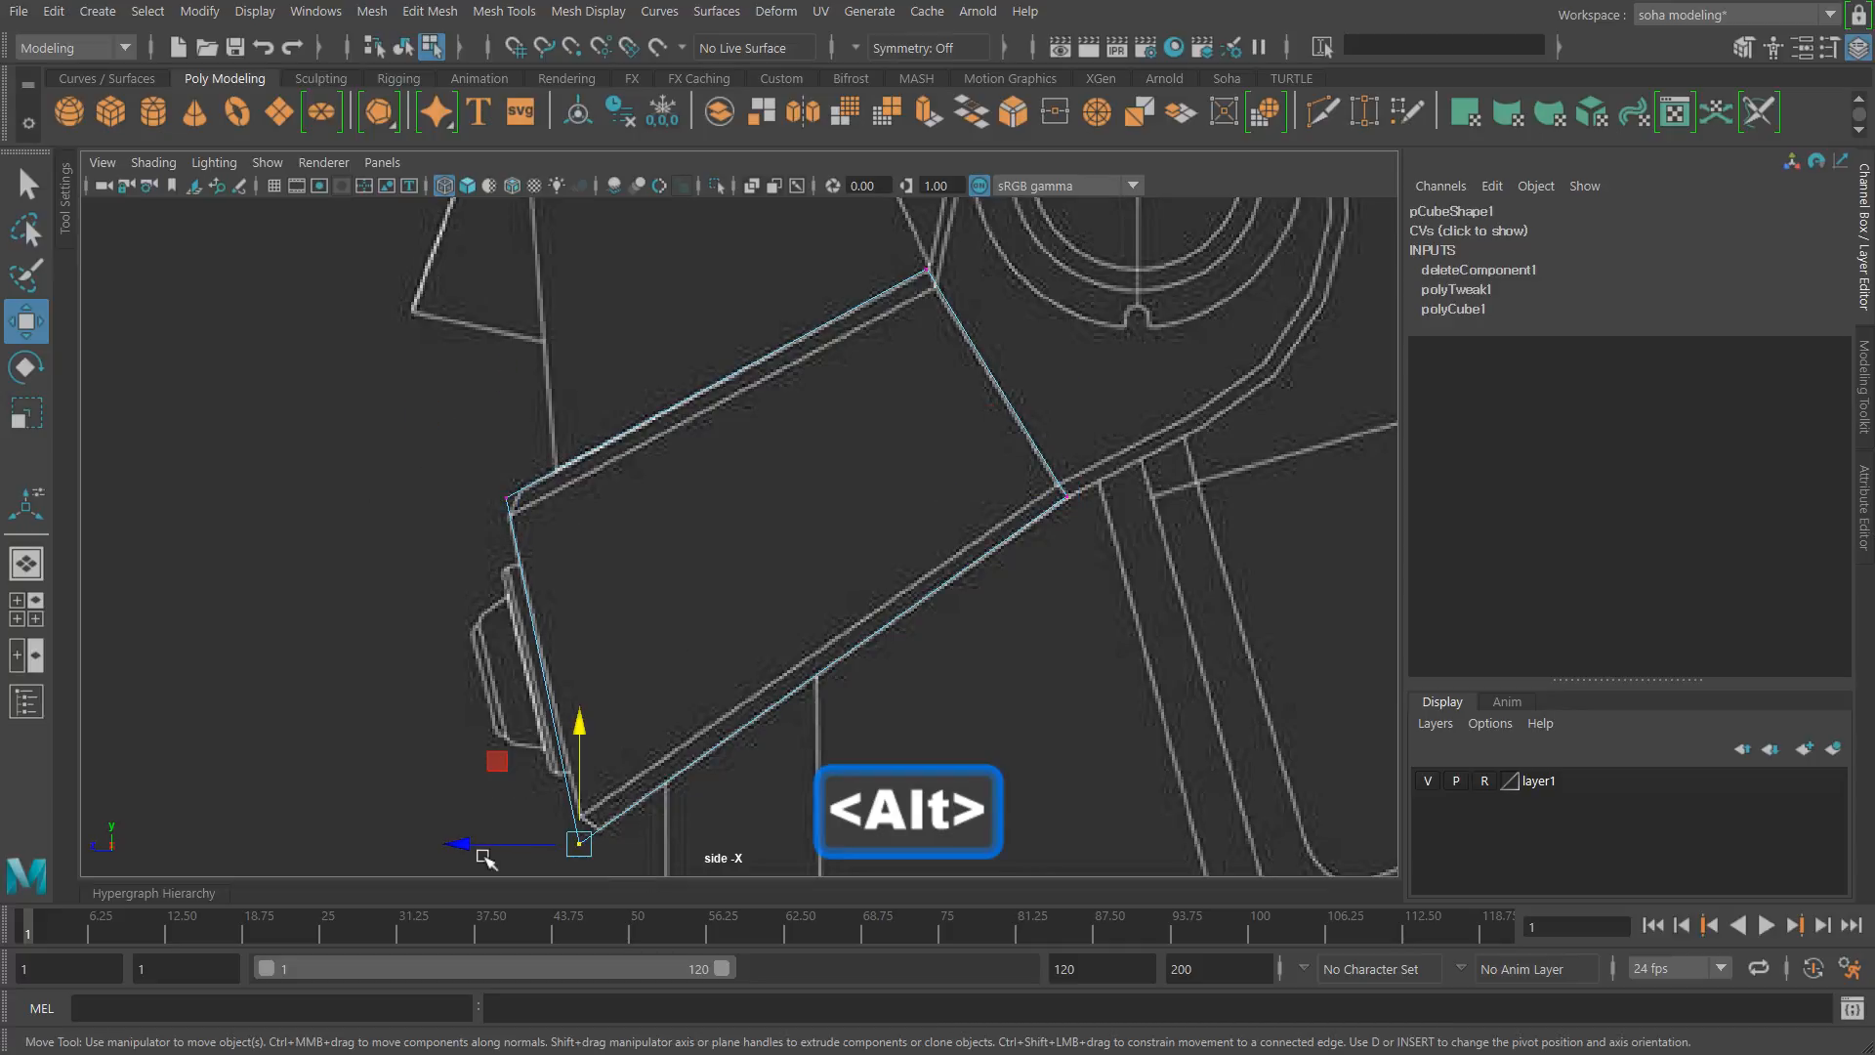
{"action": "left_click_drag", "start_coordinate": [477, 841], "coordinate": [484, 845]}
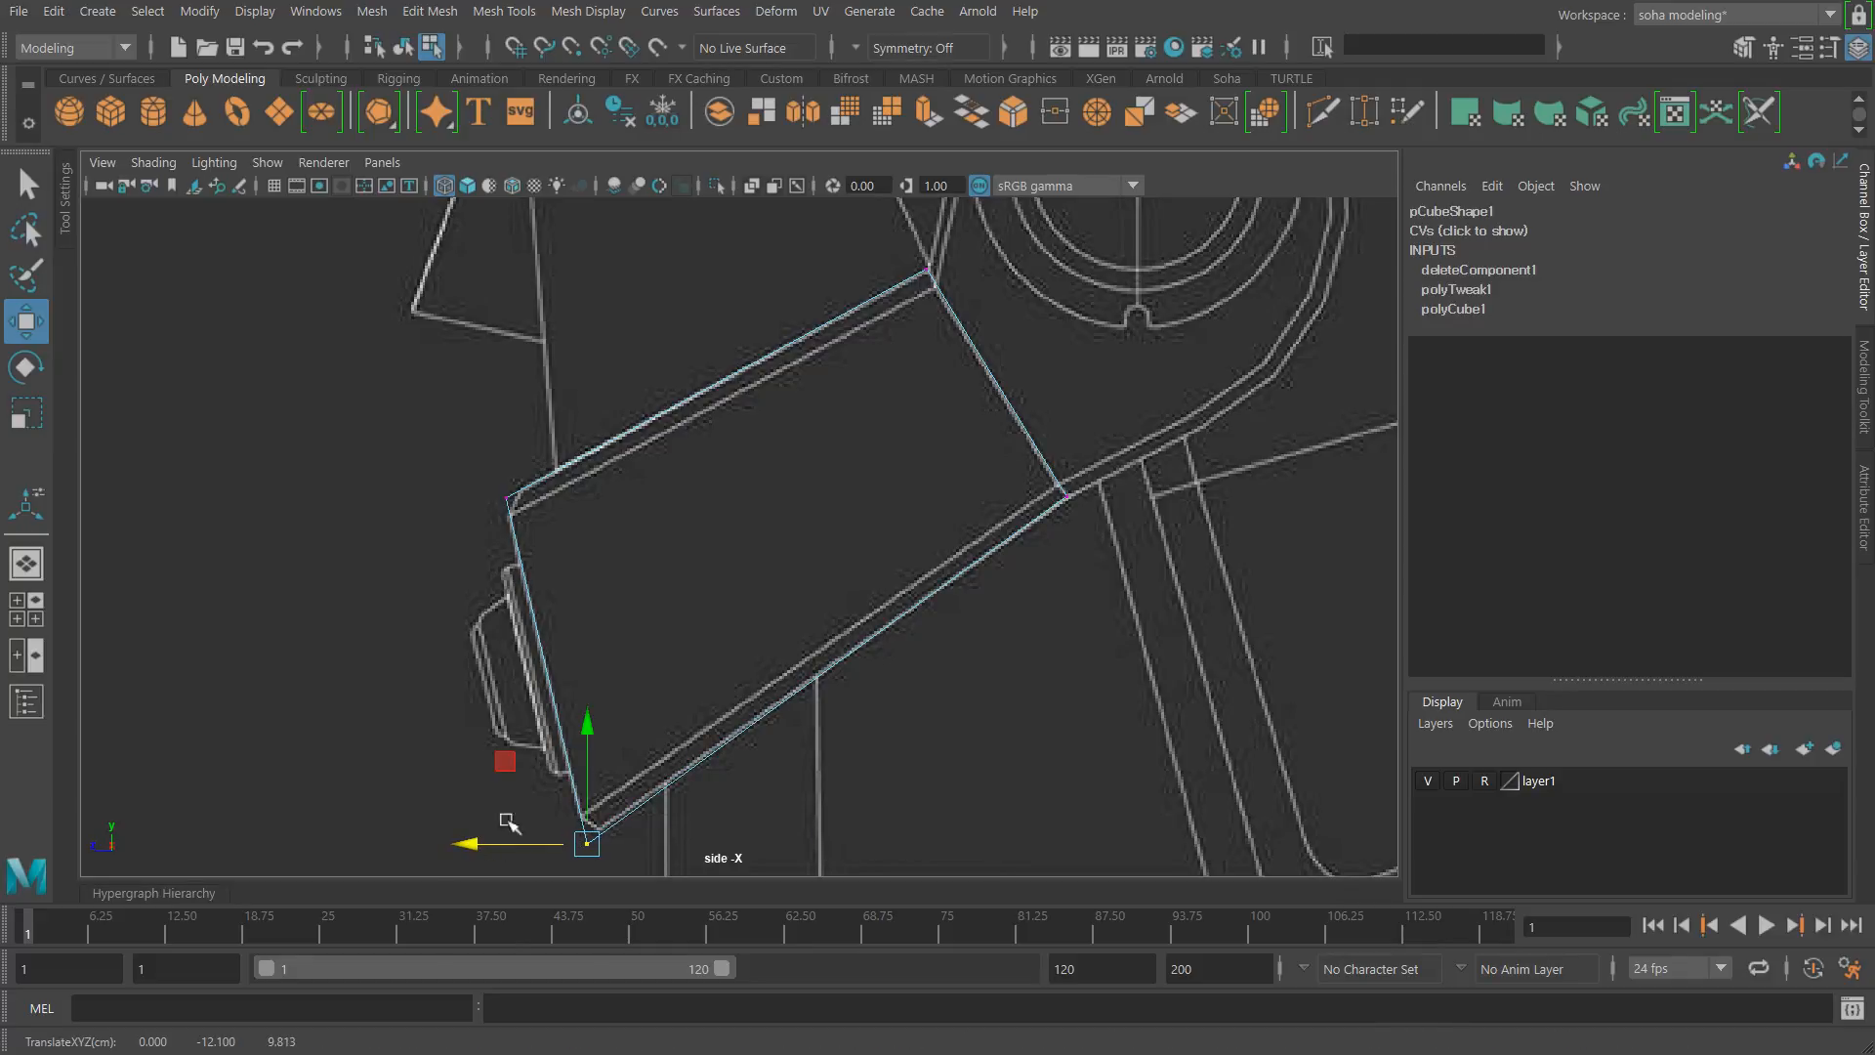
{"action": "left_click_drag", "start_coordinate": [590, 731], "coordinate": [592, 725]}
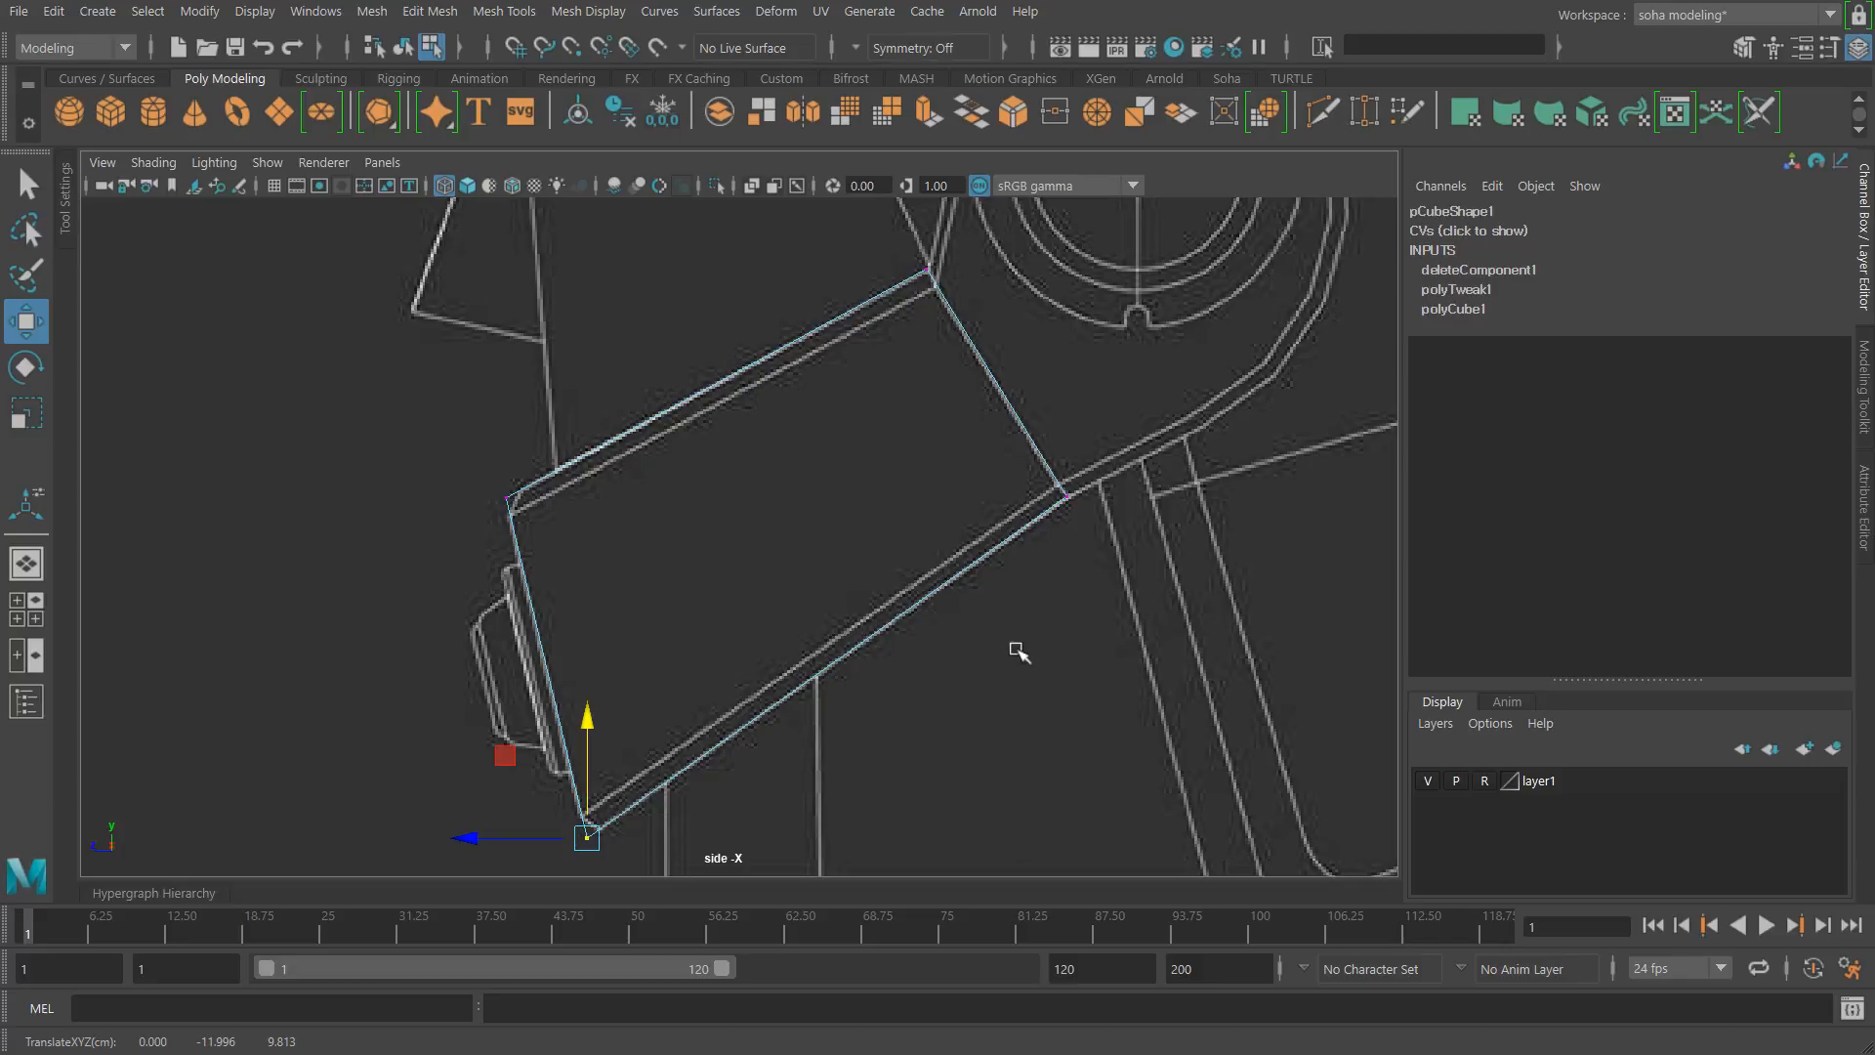
Step: Examine the reshaped mouth guard against the front blueprint and inspect its form in the perspective view
{"action": "key", "text": "shift+3"}
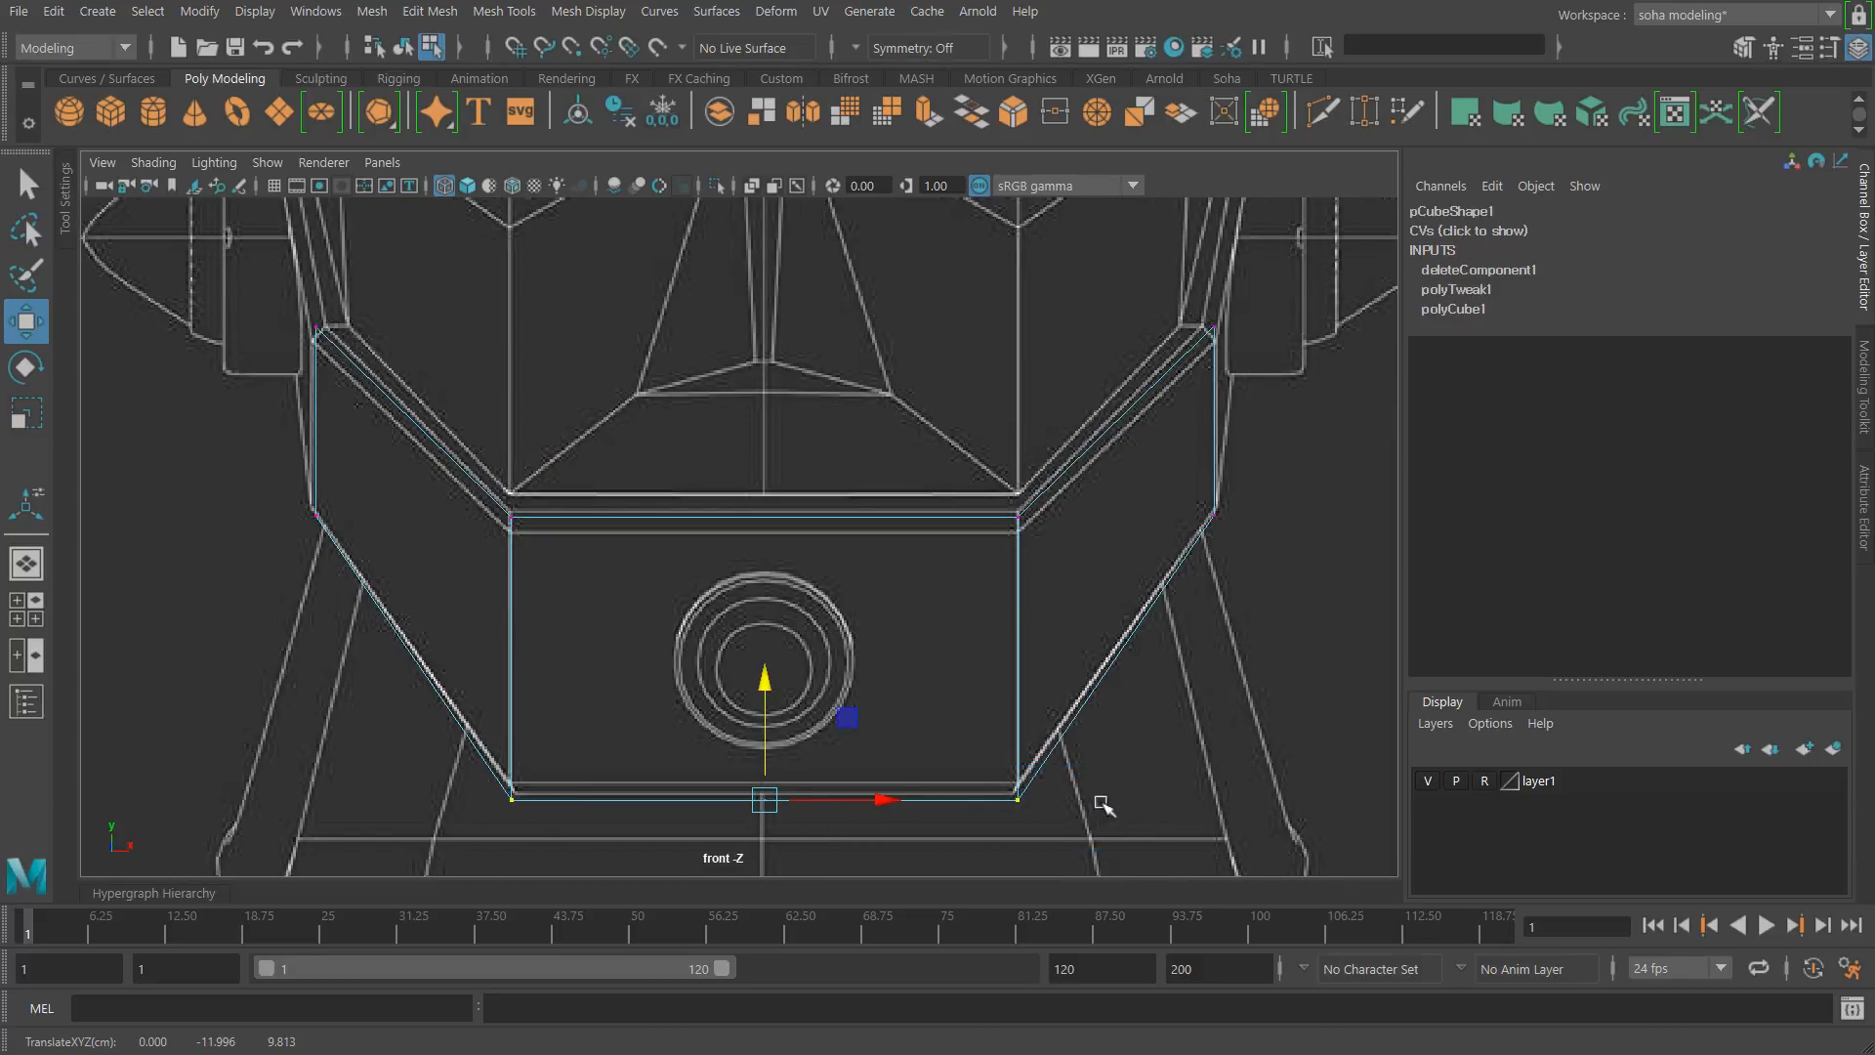
{"action": "middle_click_drag", "start_coordinate": [1091, 615], "coordinate": [1096, 621], "text": "alt"}
{"action": "right_click_drag", "start_coordinate": [1158, 610], "coordinate": [980, 618], "text": "alt"}
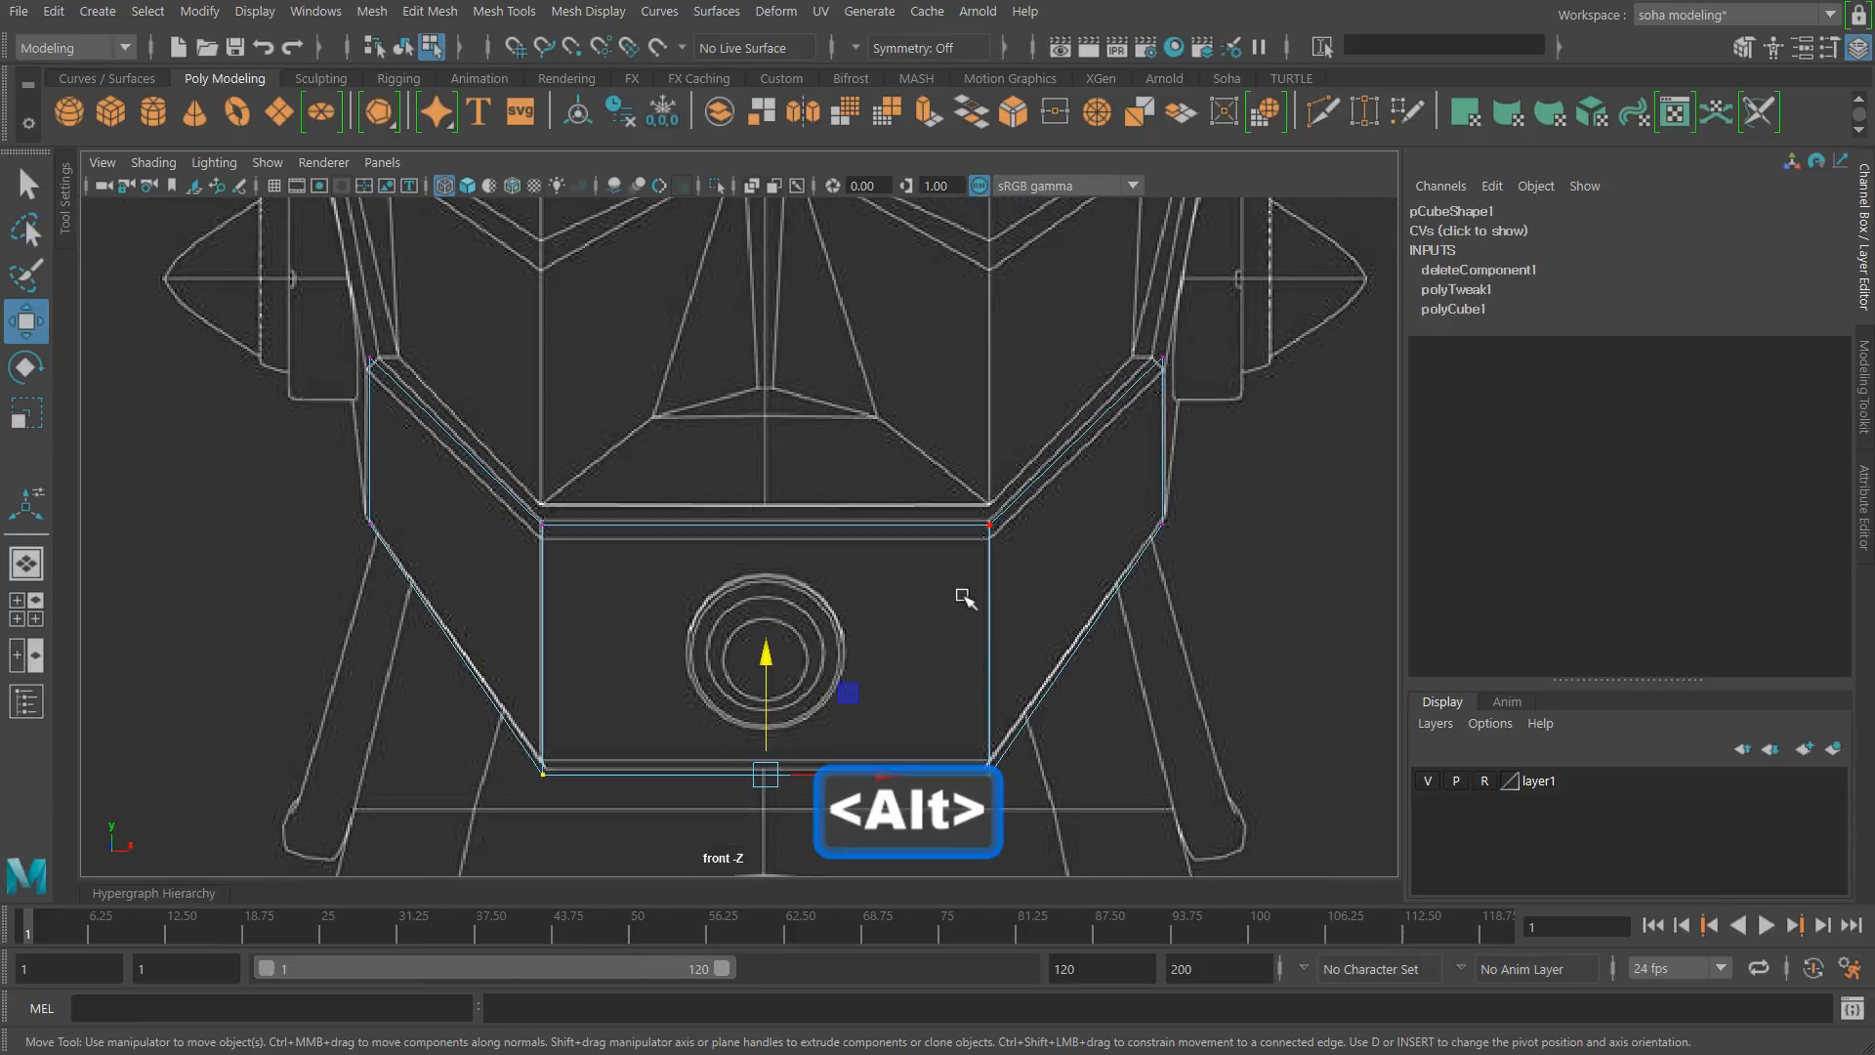
{"action": "middle_click_drag", "start_coordinate": [1014, 497], "coordinate": [1013, 553], "text": "alt"}
{"action": "right_click_drag", "start_coordinate": [1013, 552], "coordinate": [1067, 577], "text": "alt"}
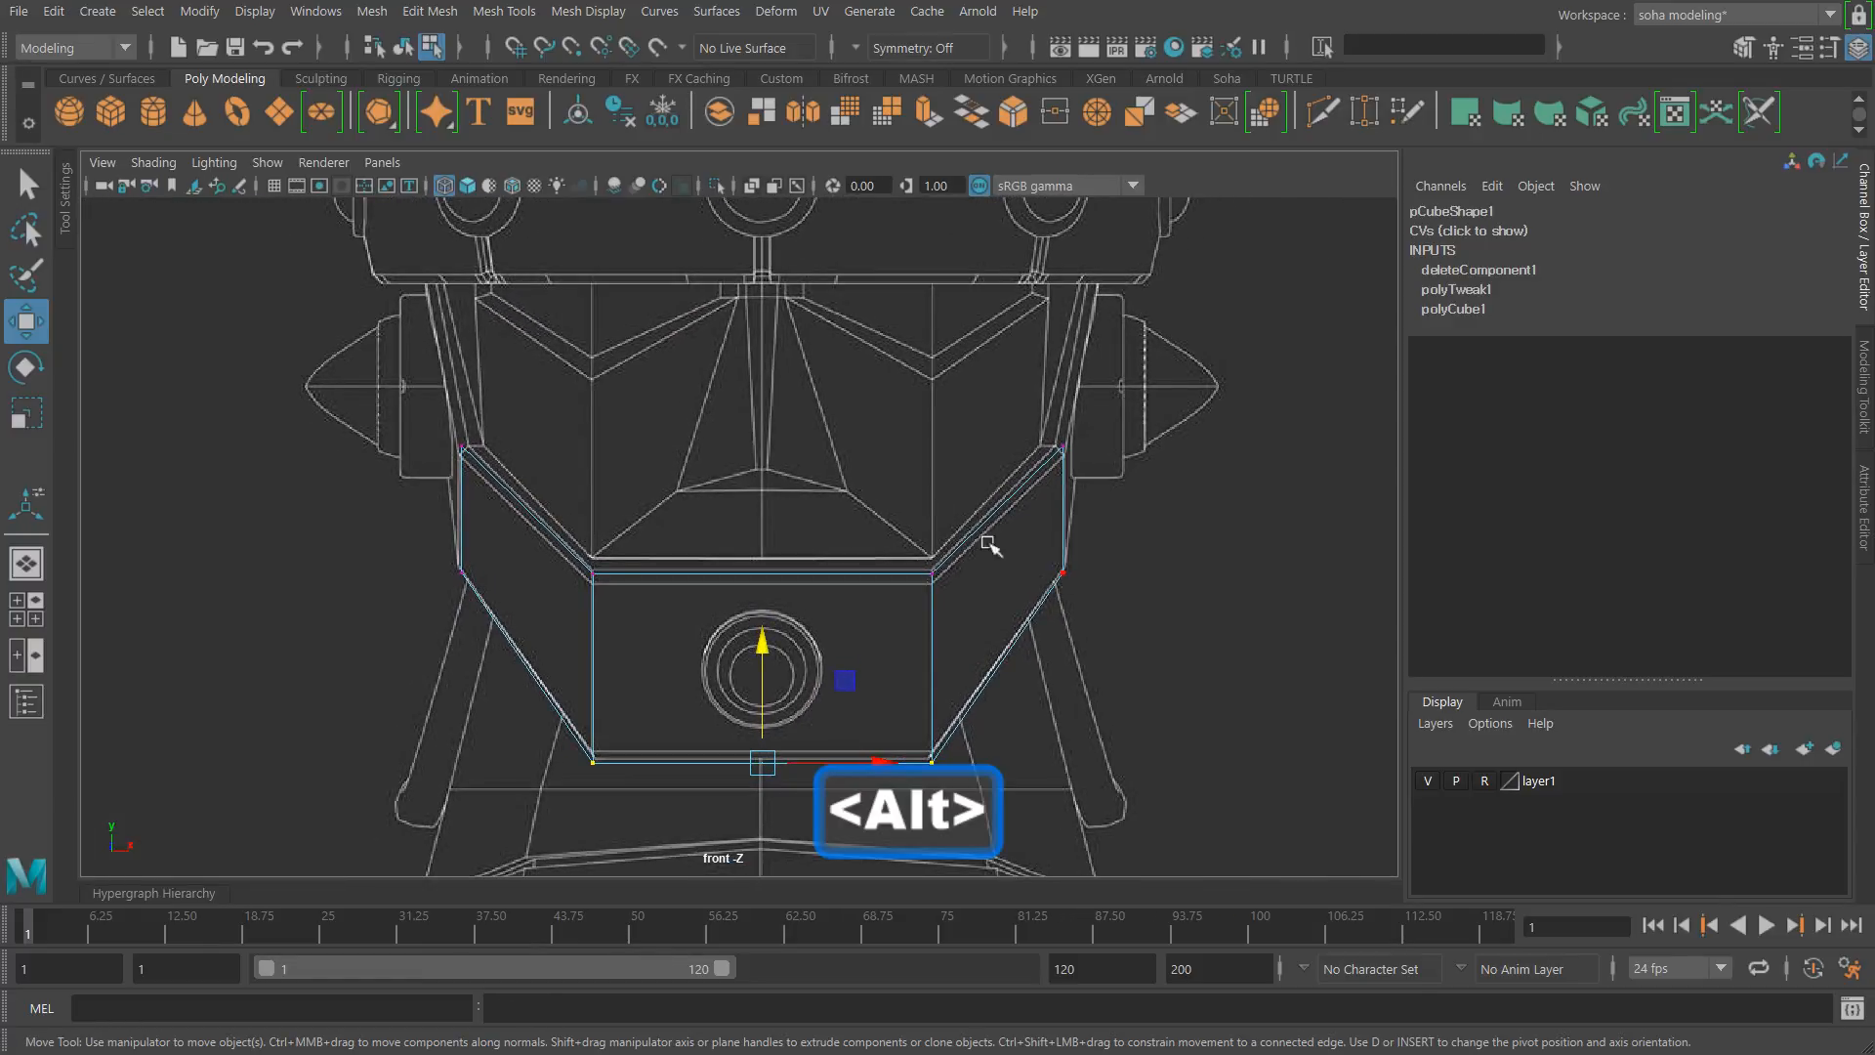
{"action": "right_click_drag", "start_coordinate": [867, 543], "coordinate": [1023, 542], "text": "alt"}
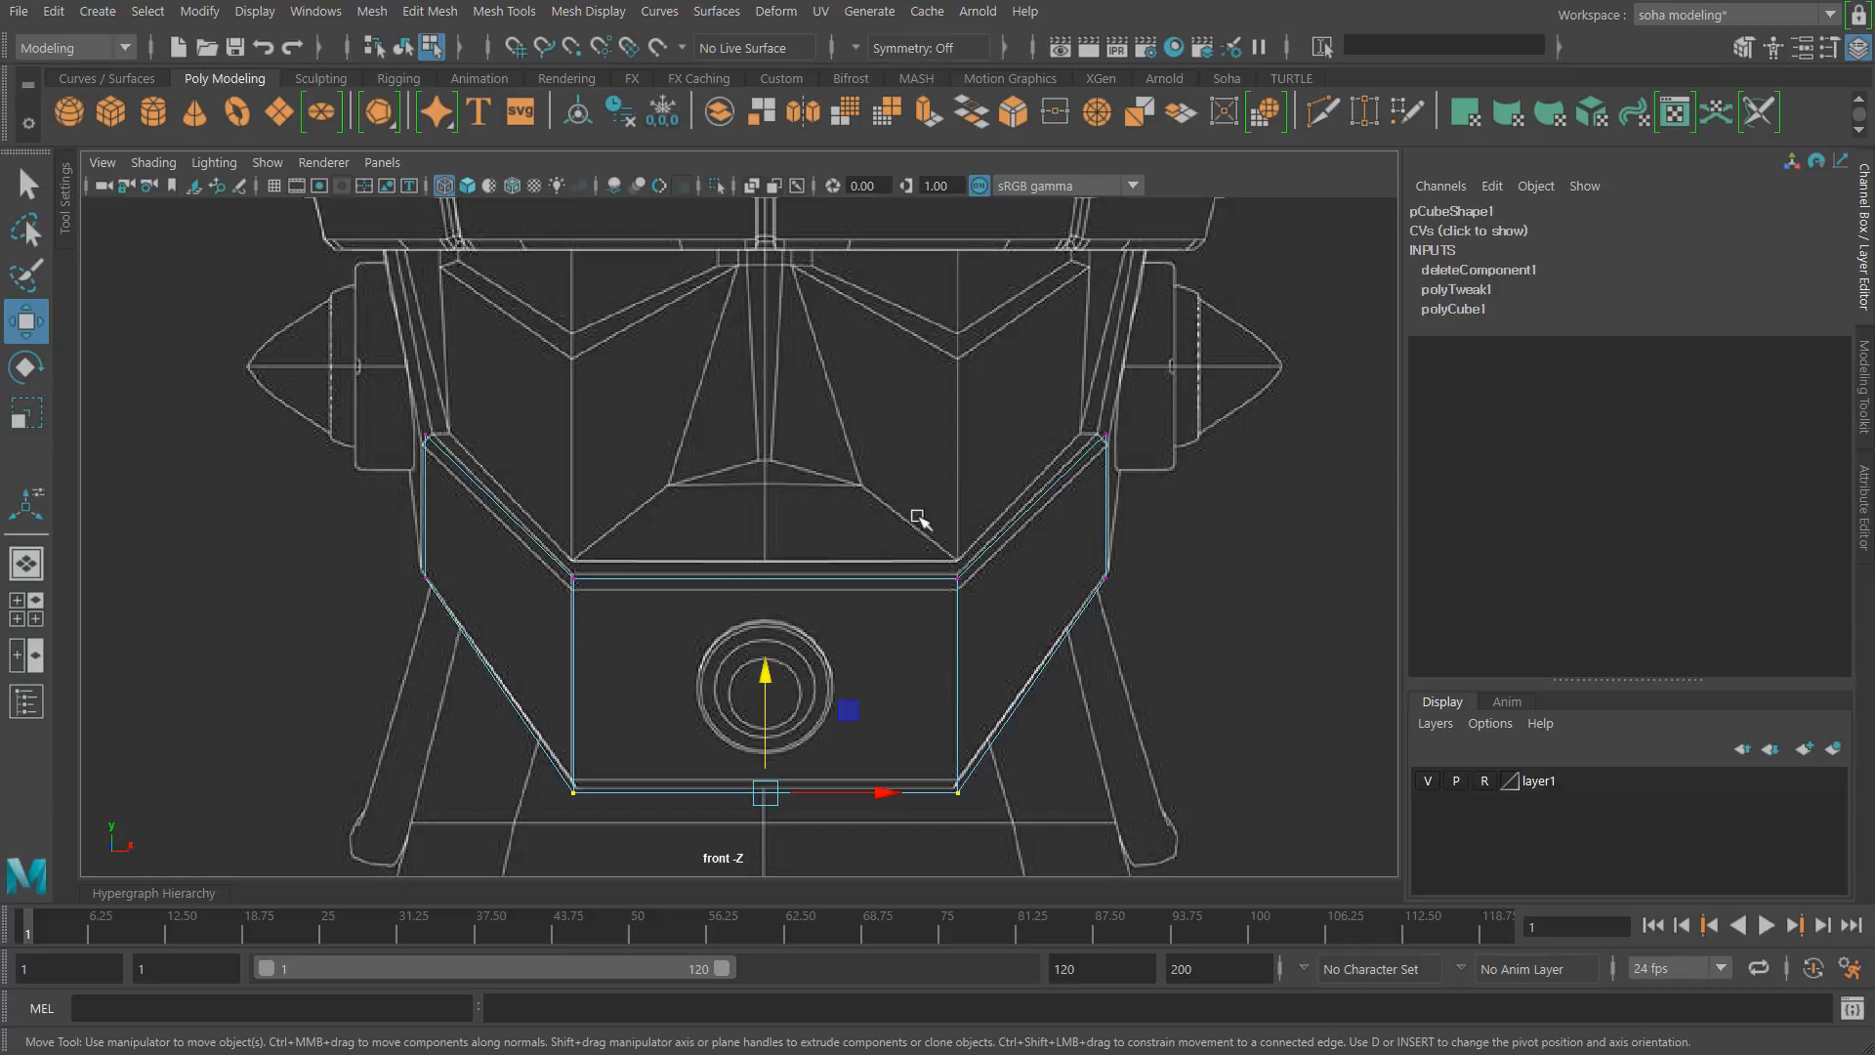
{"action": "key", "text": "alt+shift+q"}
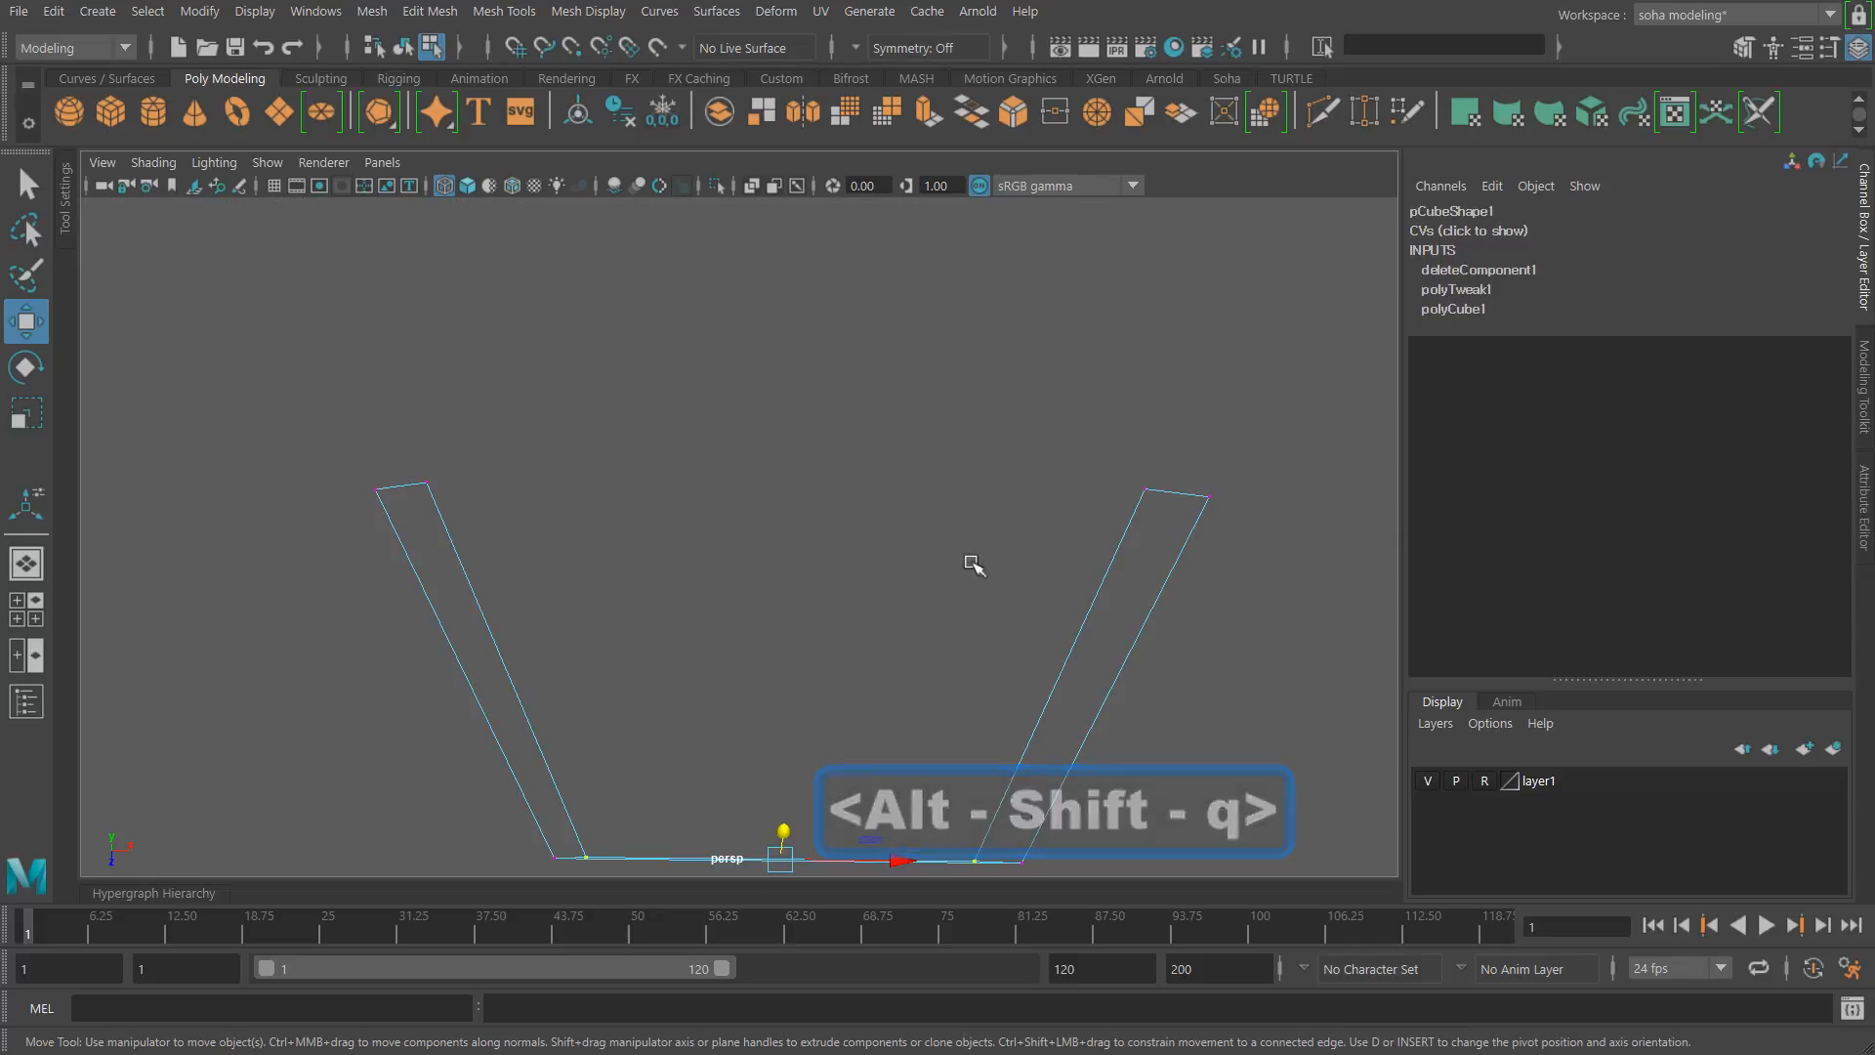
{"action": "left_click_drag", "start_coordinate": [974, 564], "coordinate": [724, 556], "text": "alt+shift"}
Step: Return to object mode in the side view around the round ear part and deselect the mouth guard
{"action": "key", "text": "shift+4"}
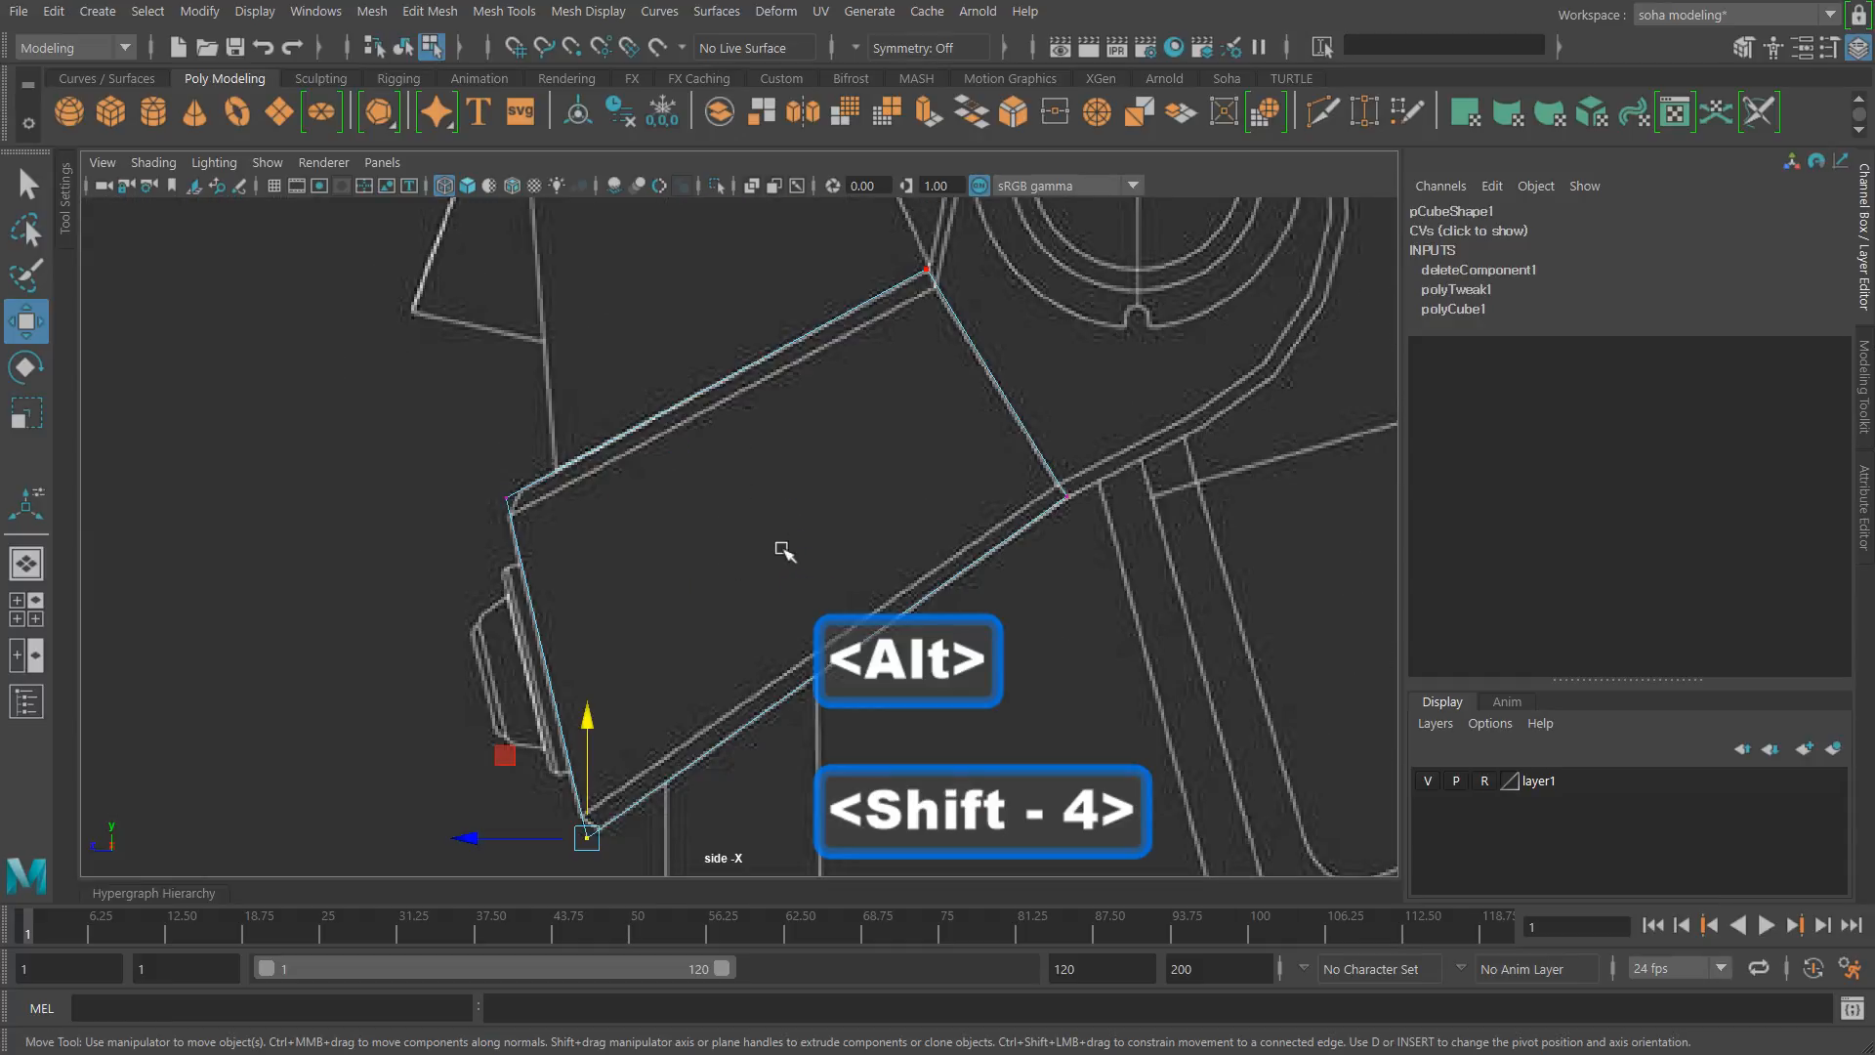
{"action": "right_click_drag", "start_coordinate": [1253, 446], "coordinate": [969, 430], "text": "alt"}
{"action": "middle_click_drag", "start_coordinate": [1084, 402], "coordinate": [911, 550], "text": "alt"}
{"action": "key", "text": "alt"}
{"action": "key", "text": "q"}
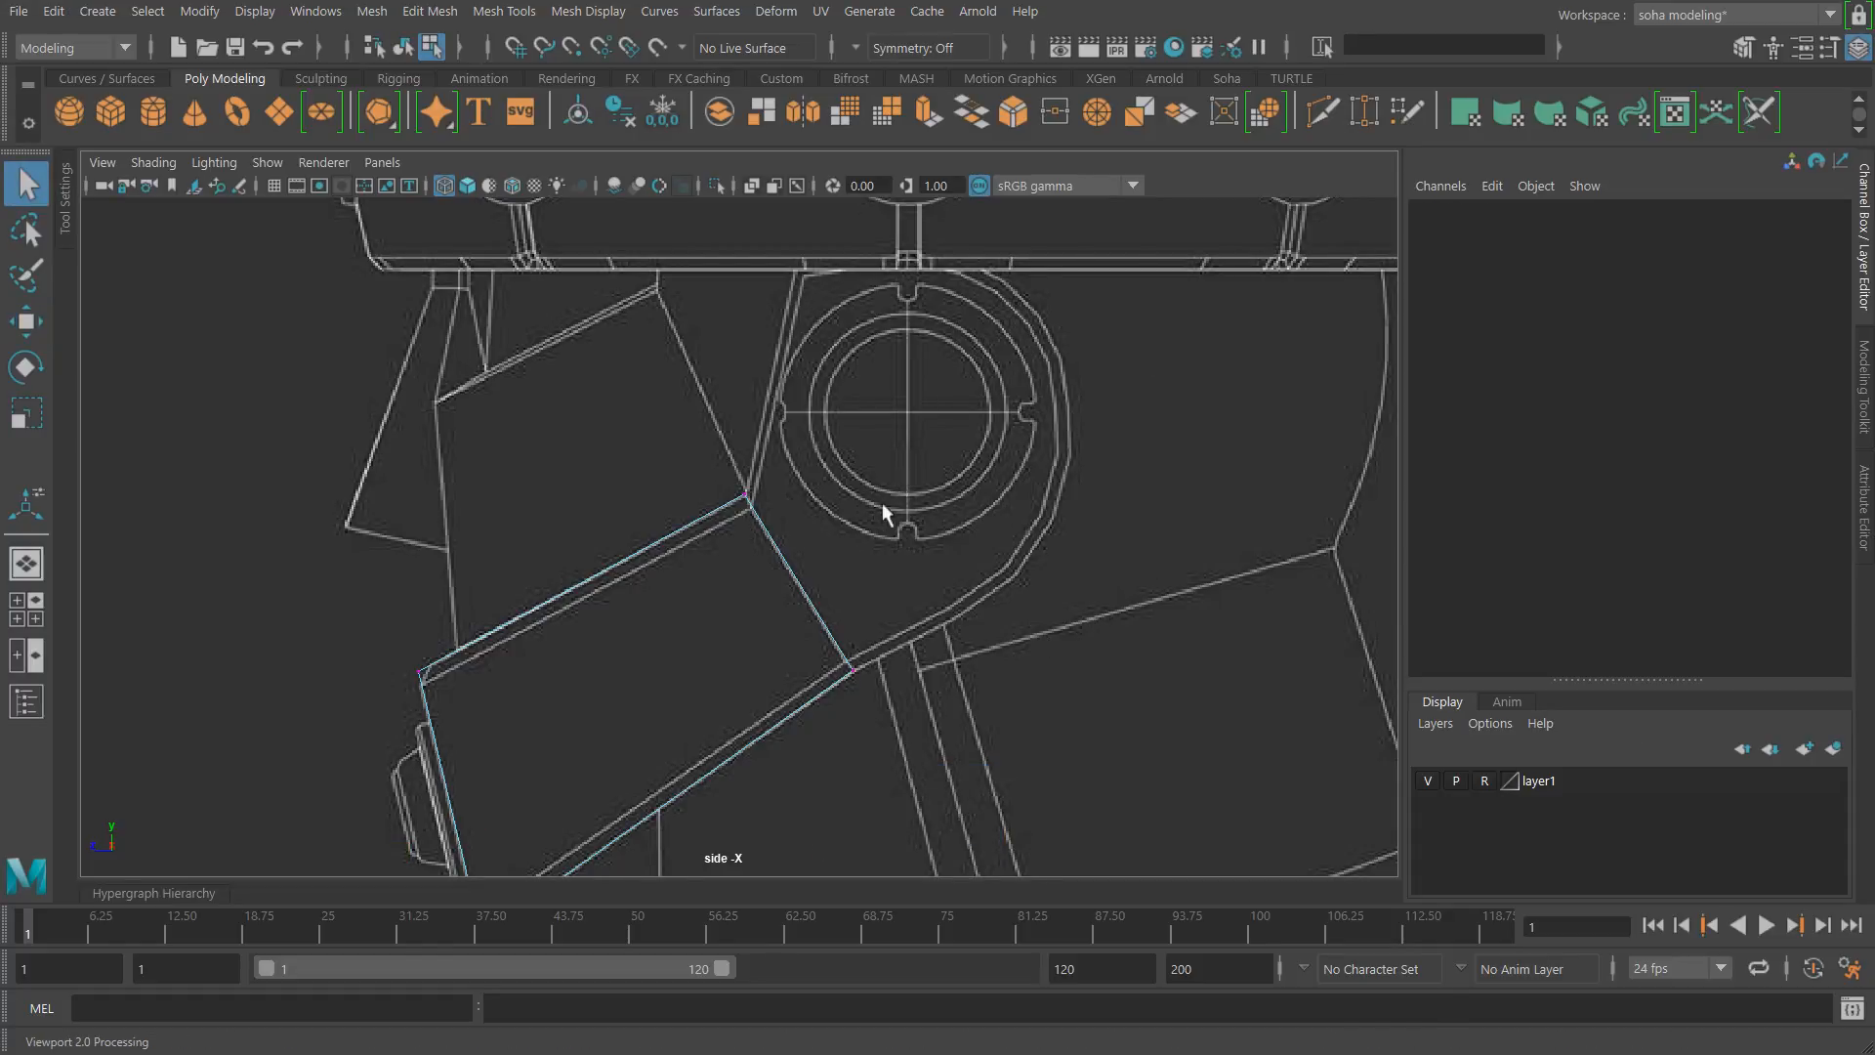
{"action": "key", "text": "alt+grave"}
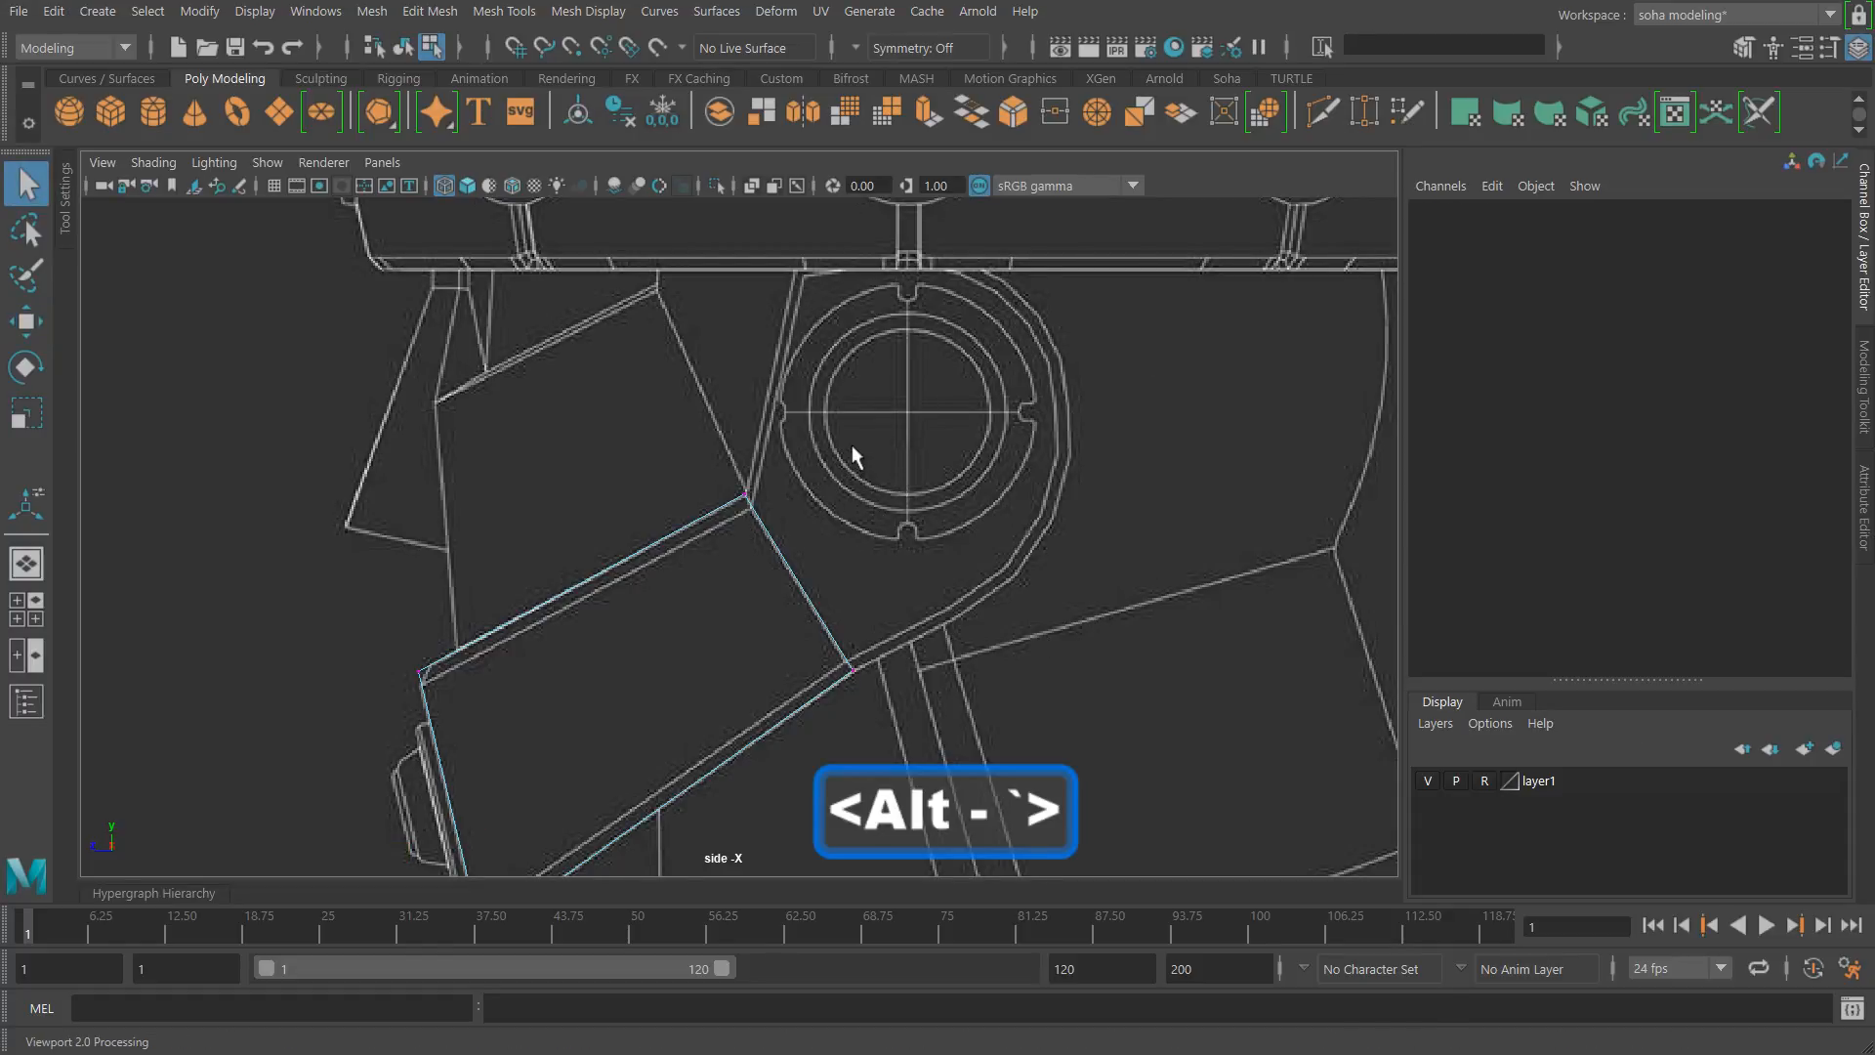
{"action": "key", "text": "alt"}
{"action": "key", "text": "alt+grave"}
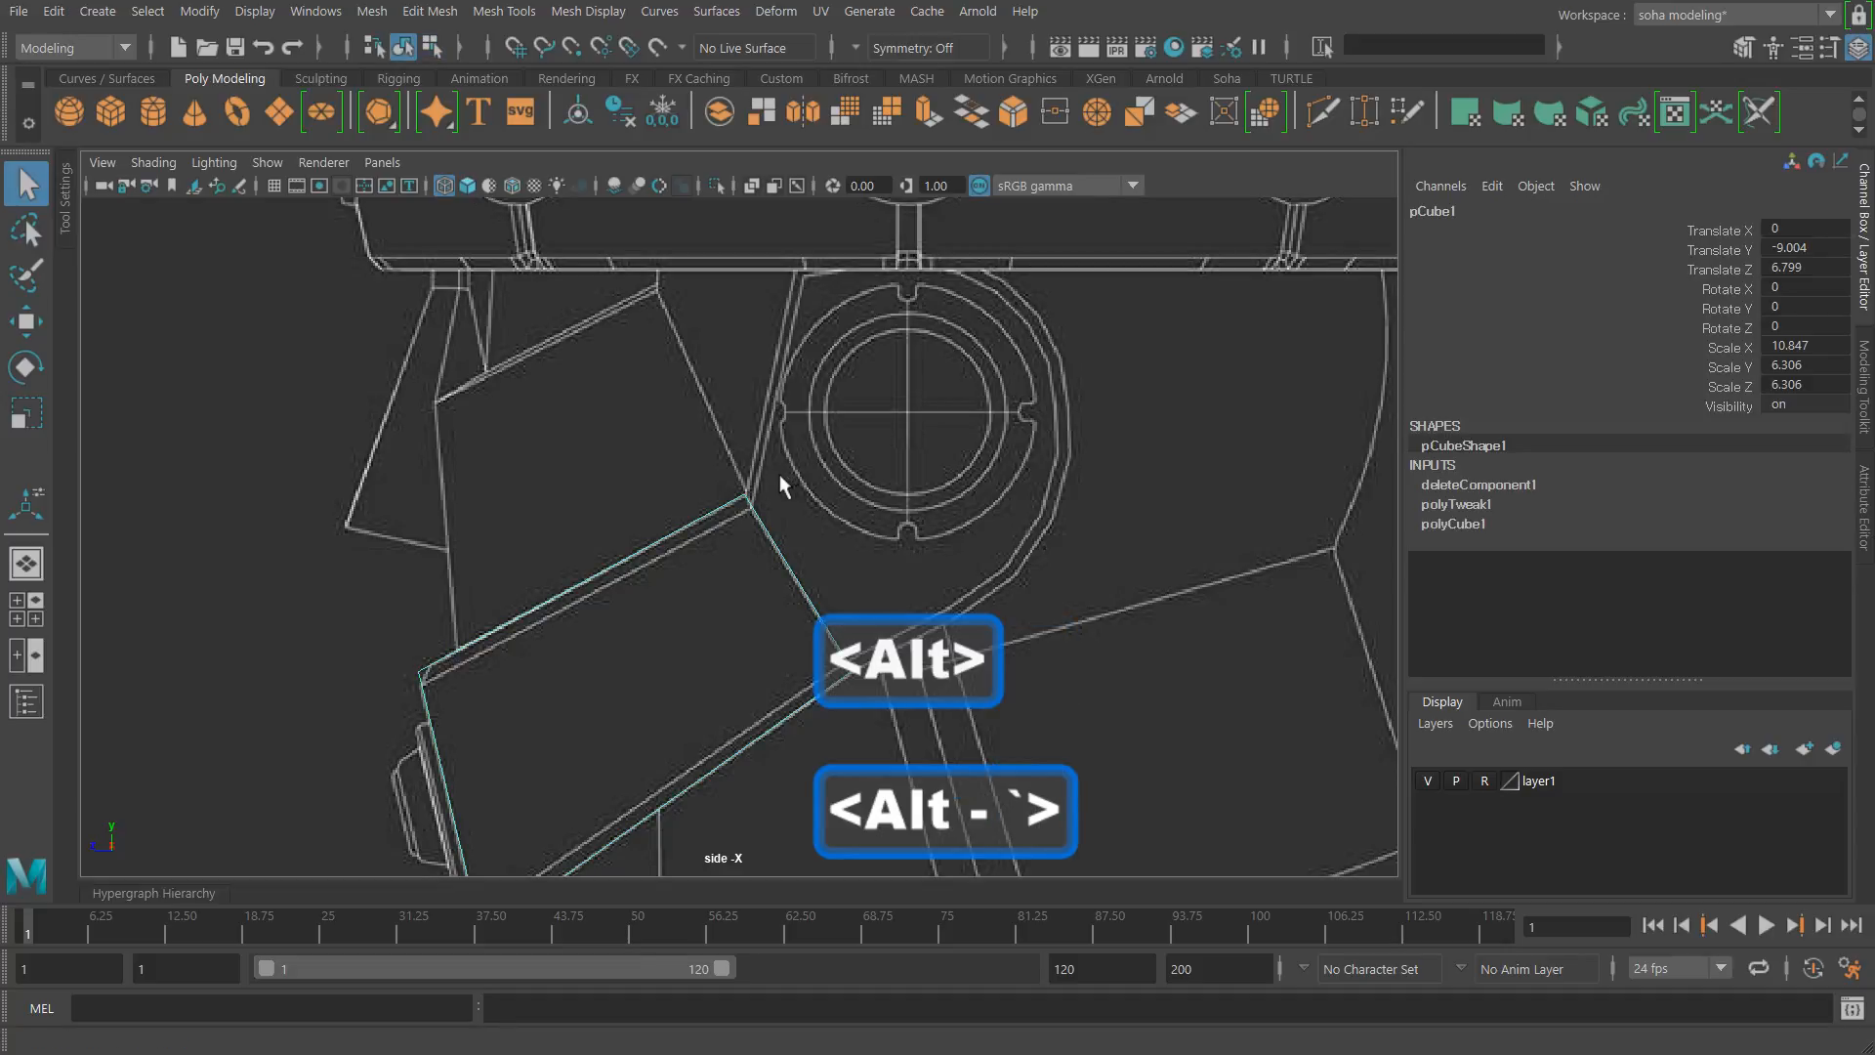
{"action": "left_click", "coordinate": [840, 471]}
Step: Create a polygon cylinder and rotate it to -90 degrees in Z so its cap faces the side view
{"action": "right_click", "coordinate": [915, 402], "text": "shift"}
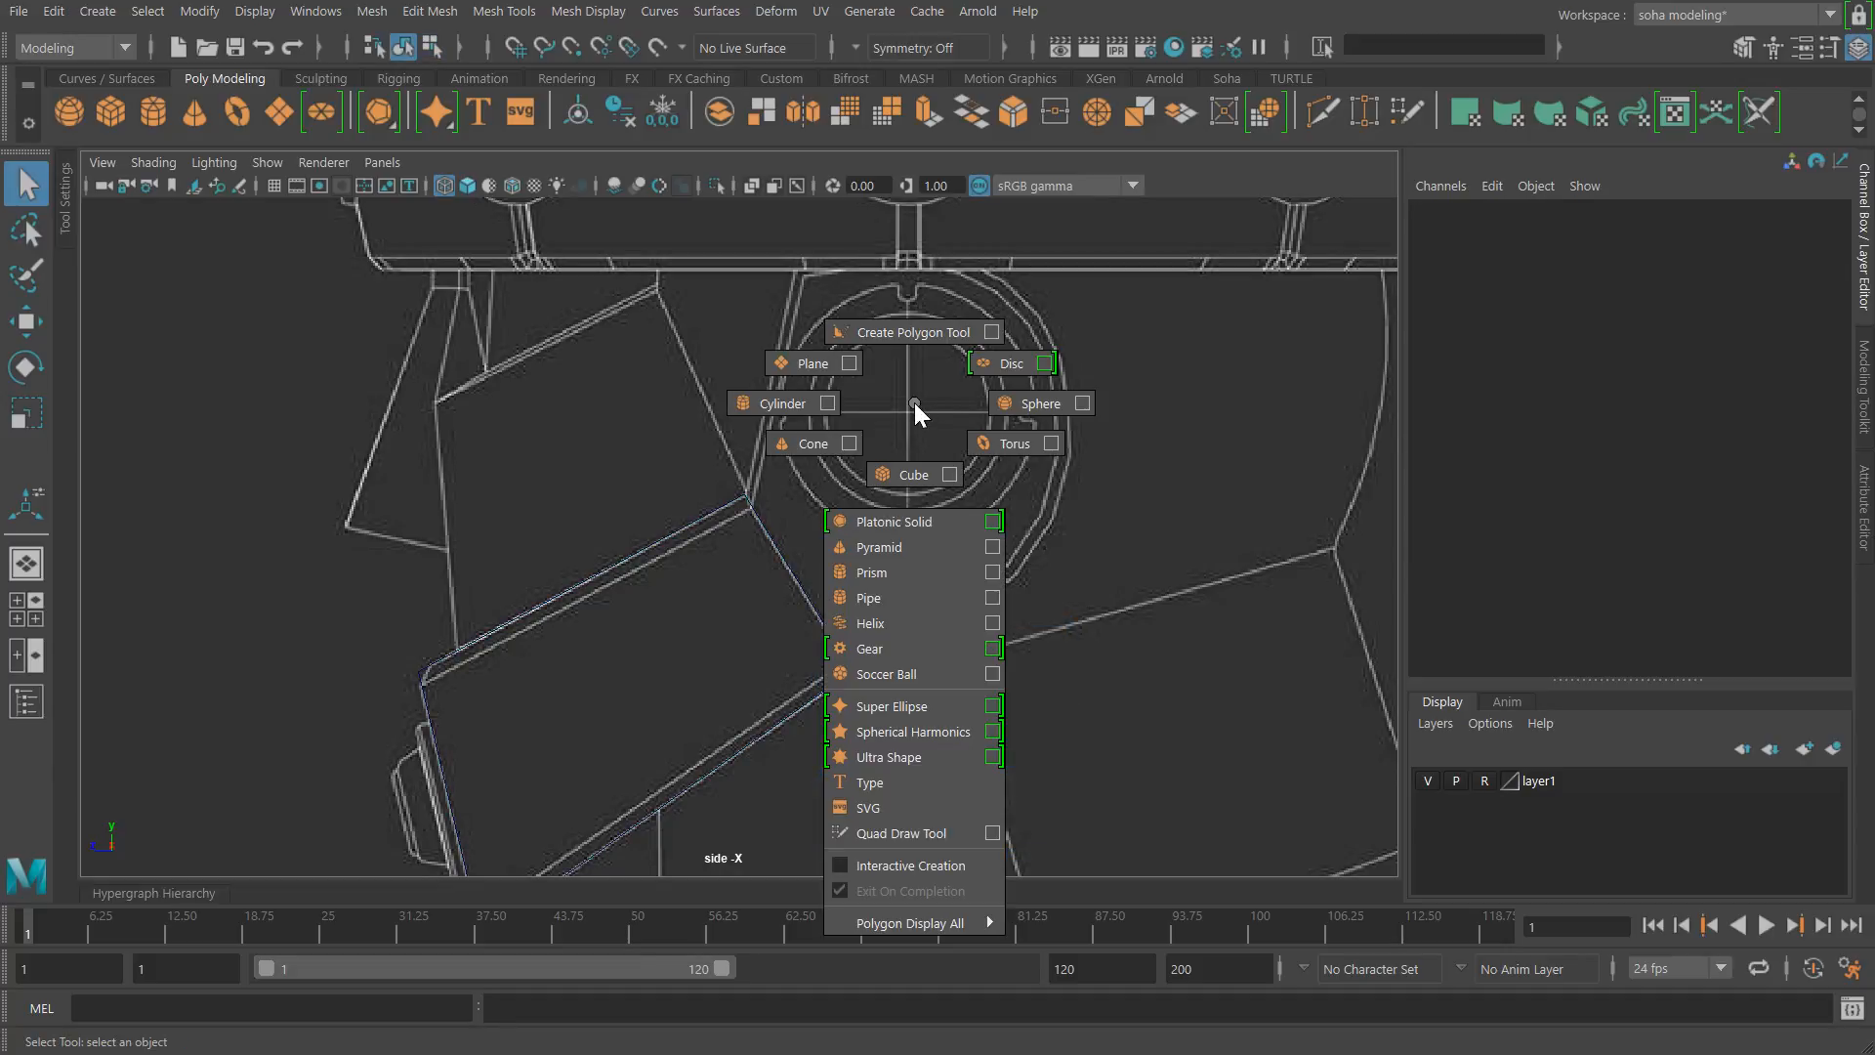
{"action": "left_click", "coordinate": [793, 408]}
{"action": "key", "text": "e"}
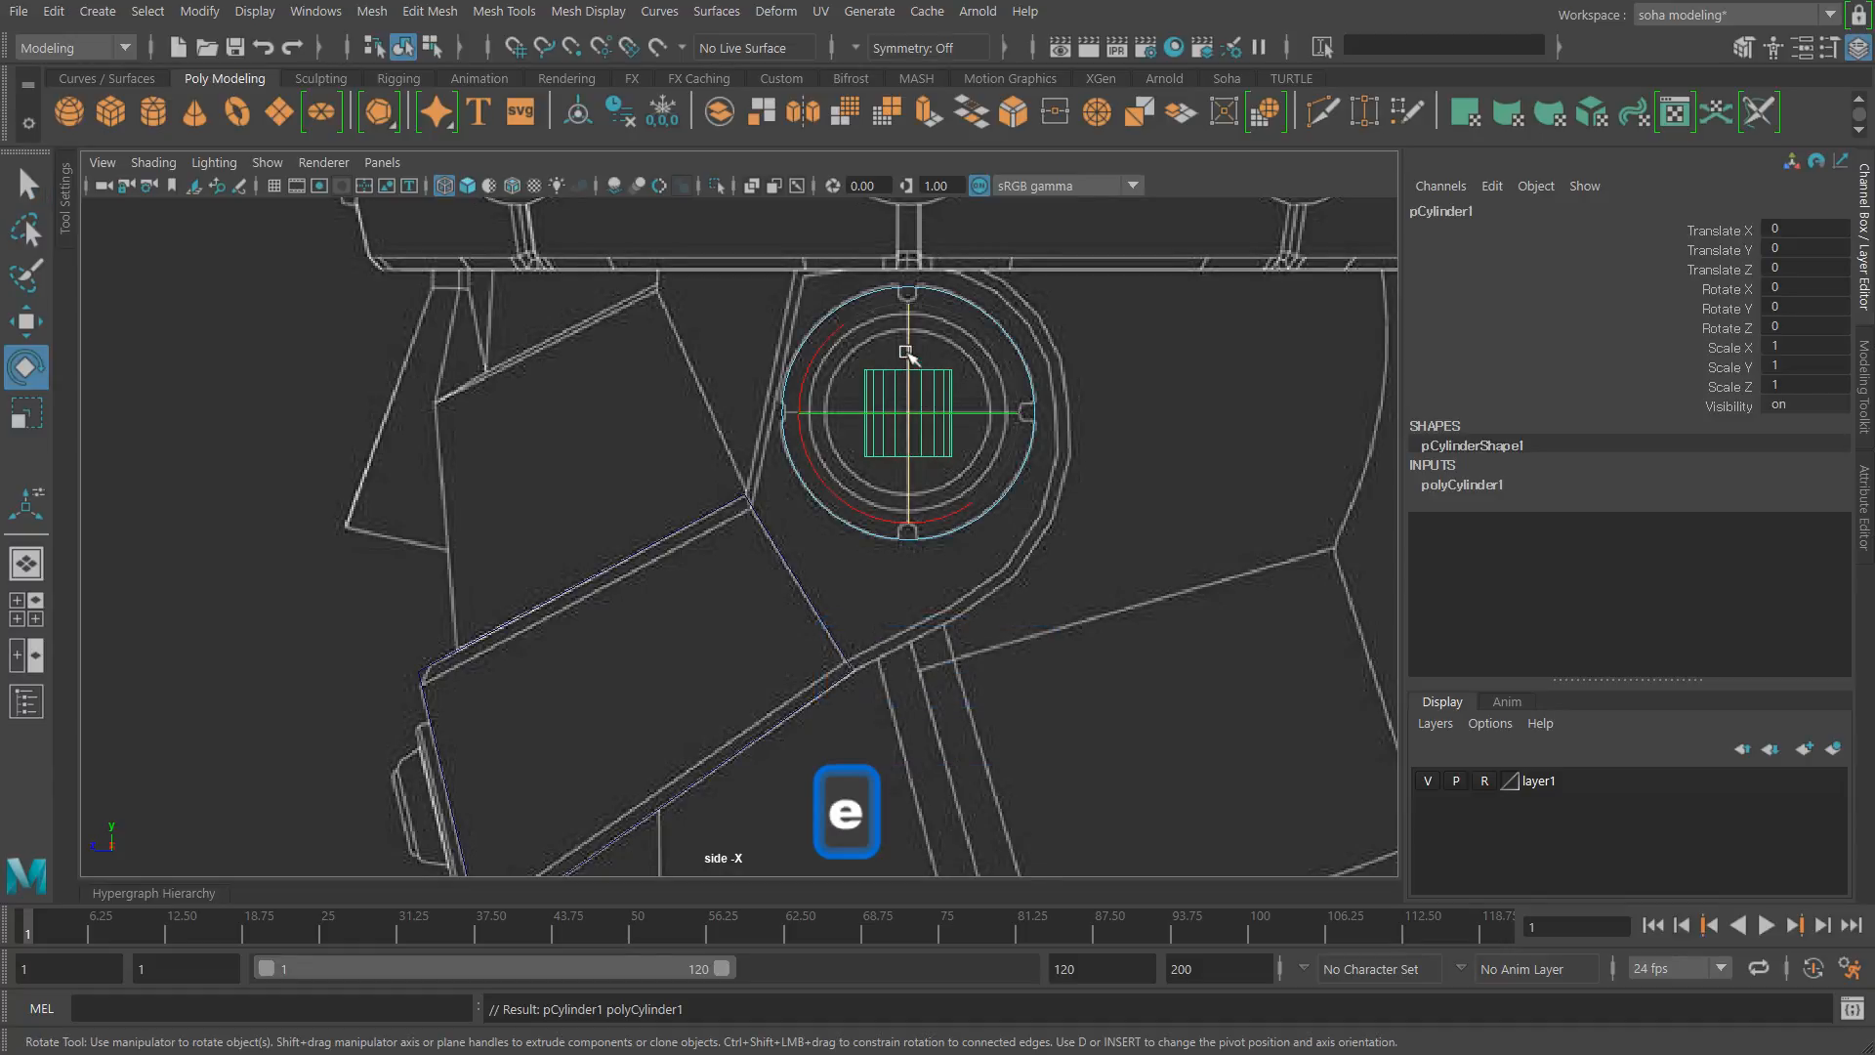
{"action": "key", "text": "j"}
{"action": "left_click_drag", "start_coordinate": [907, 352], "coordinate": [1010, 484]}
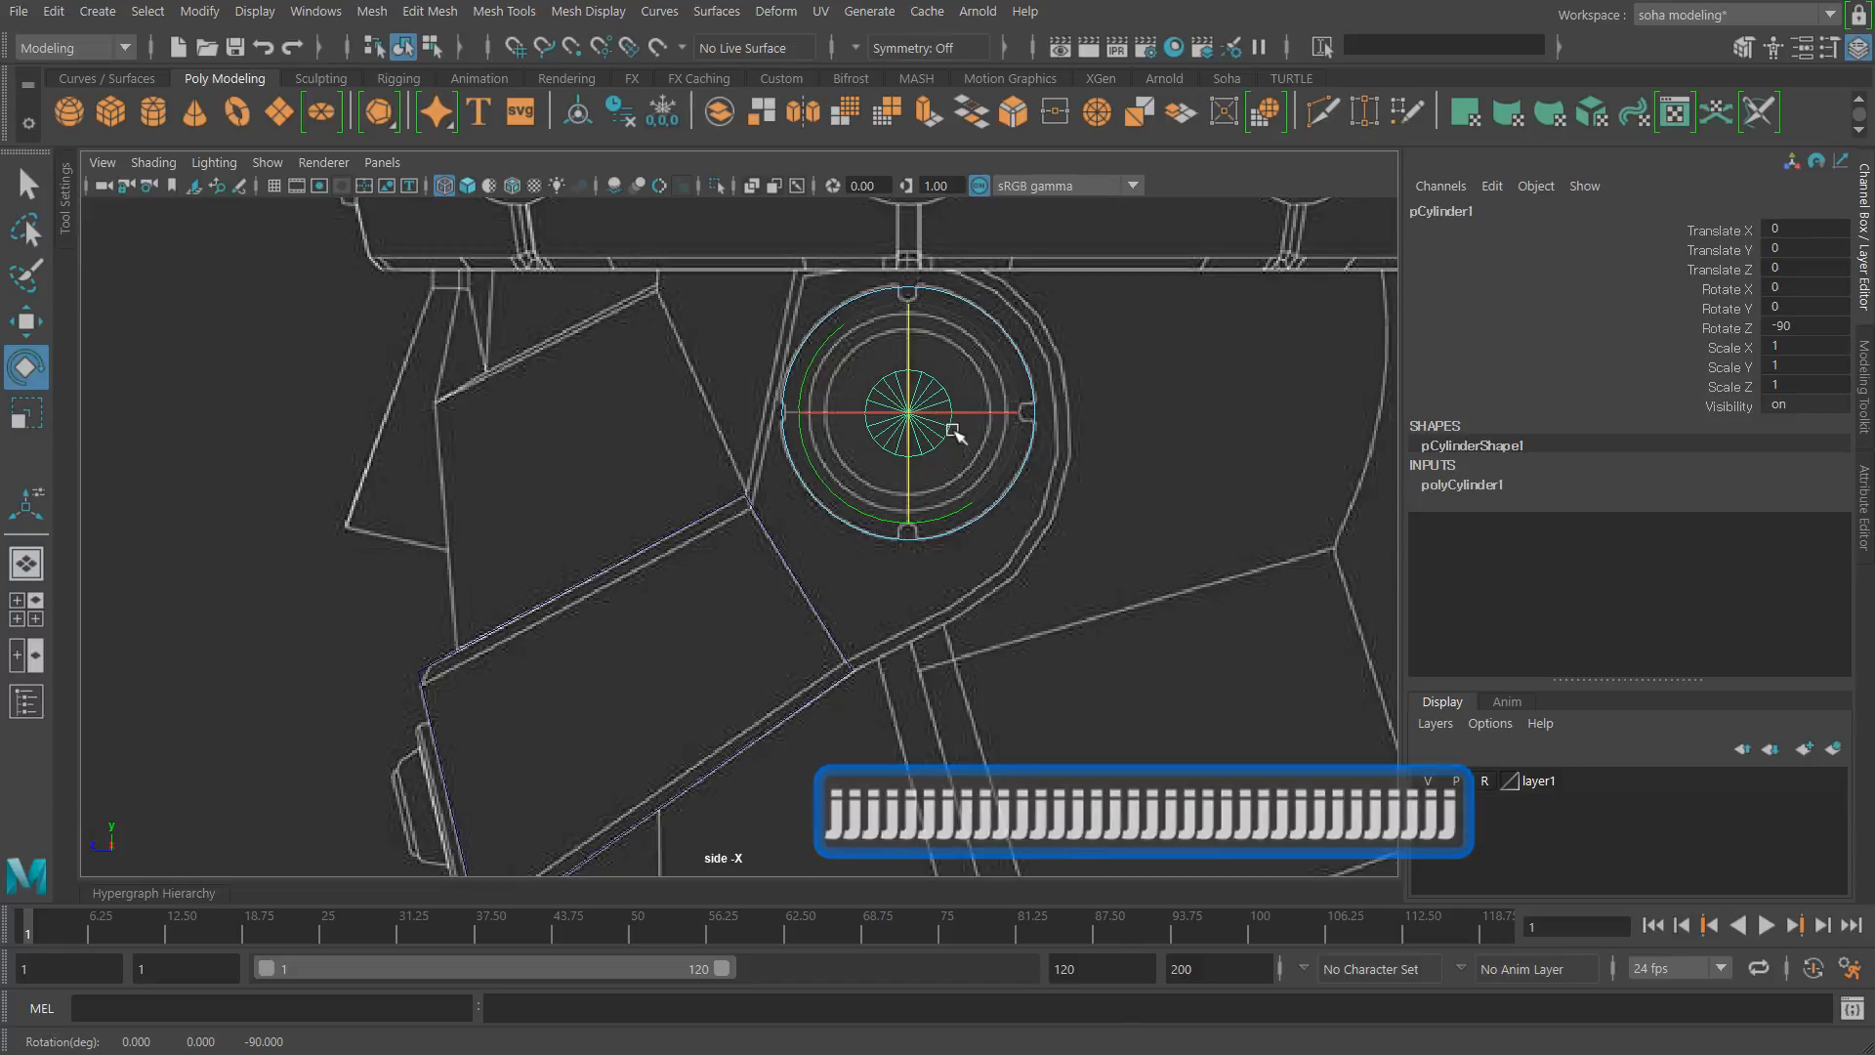
Step: Scale the cylinder uniformly to 3.722 to match the ear housing's outer curve and set its cap subdivisions to 0
{"action": "key", "text": "r"}
{"action": "left_click_drag", "start_coordinate": [909, 418], "coordinate": [1111, 467]}
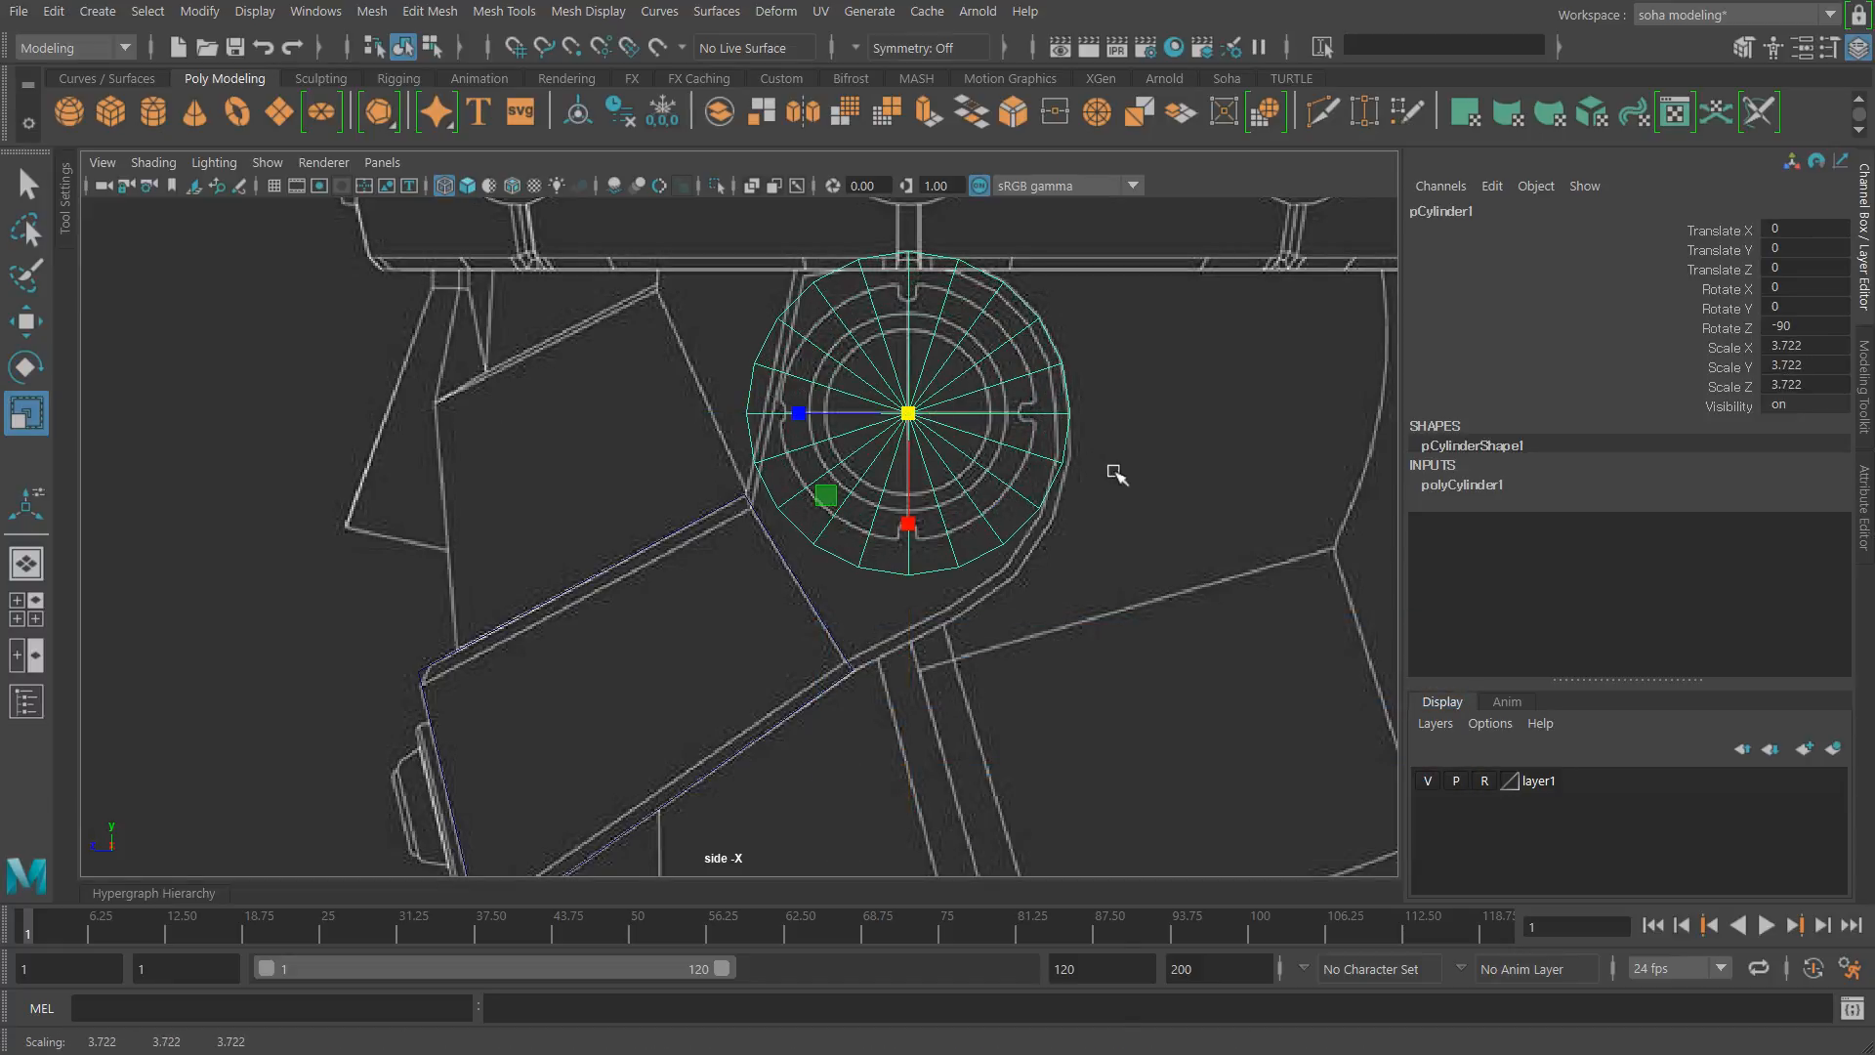
{"action": "key", "text": "alt"}
{"action": "left_click", "coordinate": [1499, 485]}
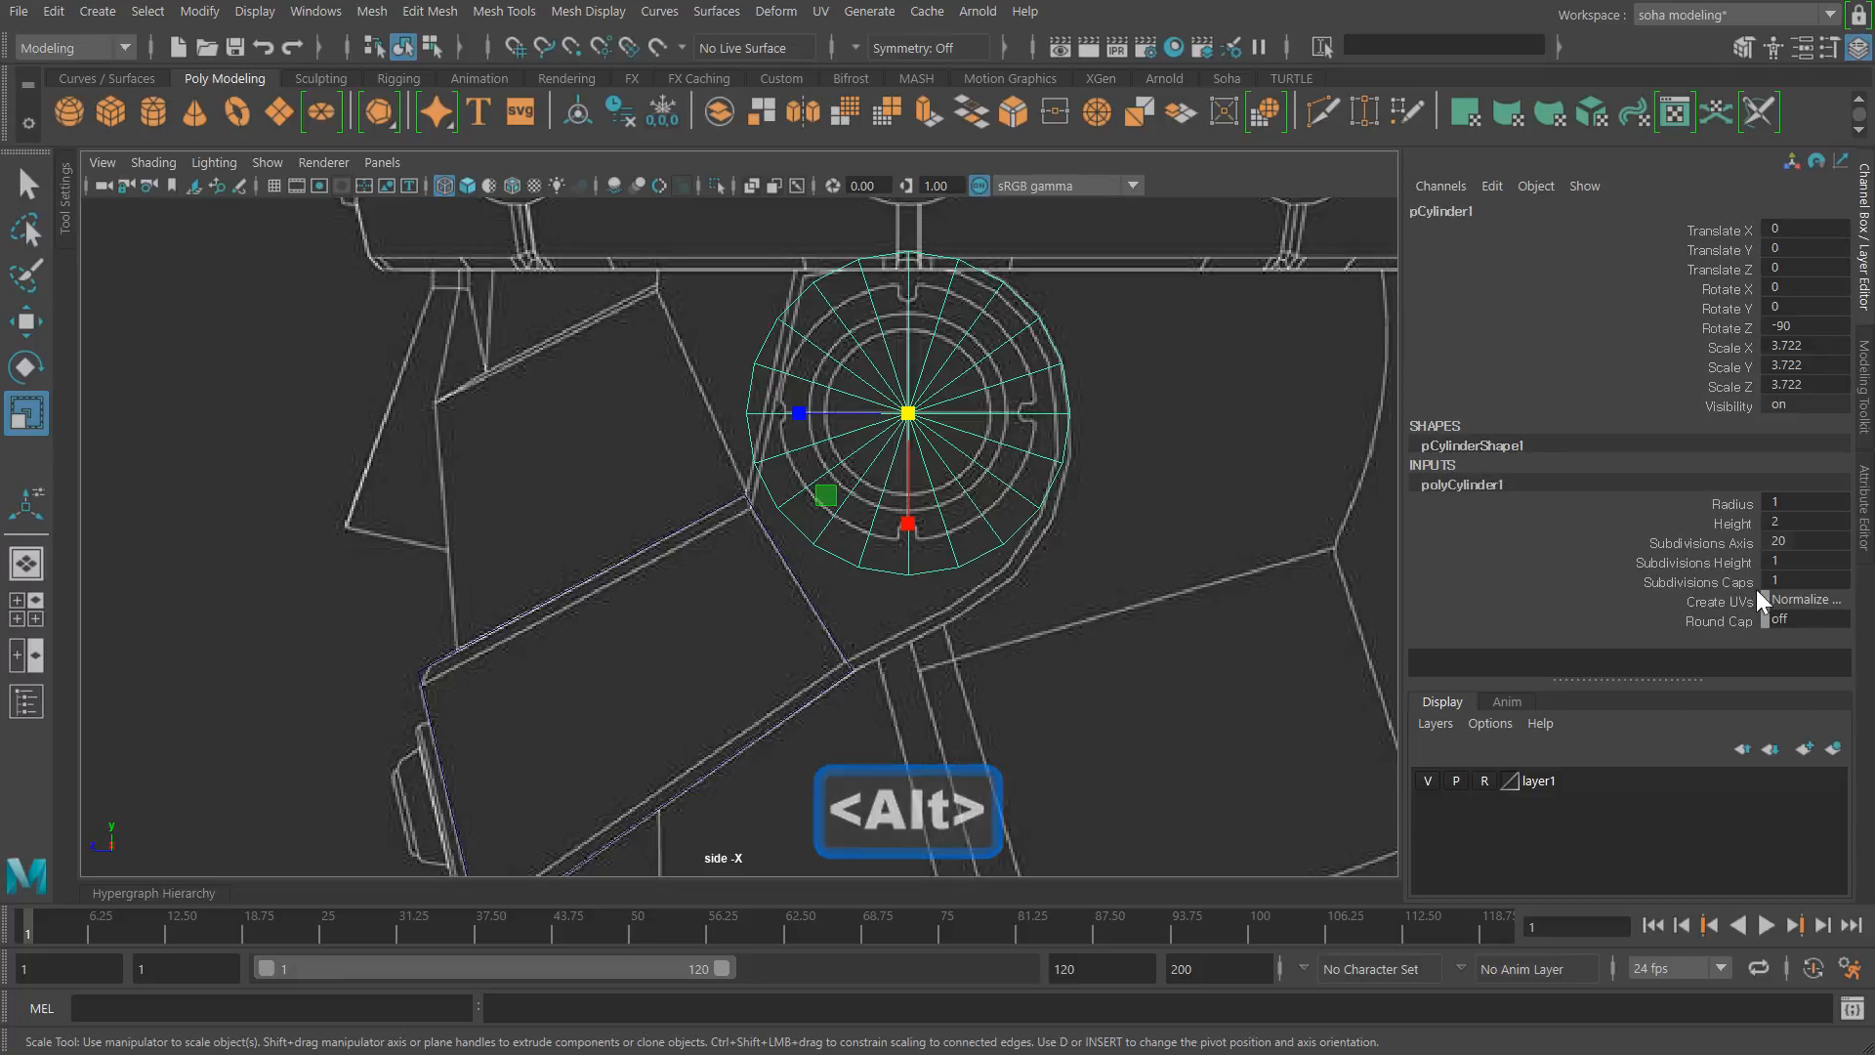
{"action": "double_click", "coordinate": [1805, 580]}
{"action": "type", "text": "0"}
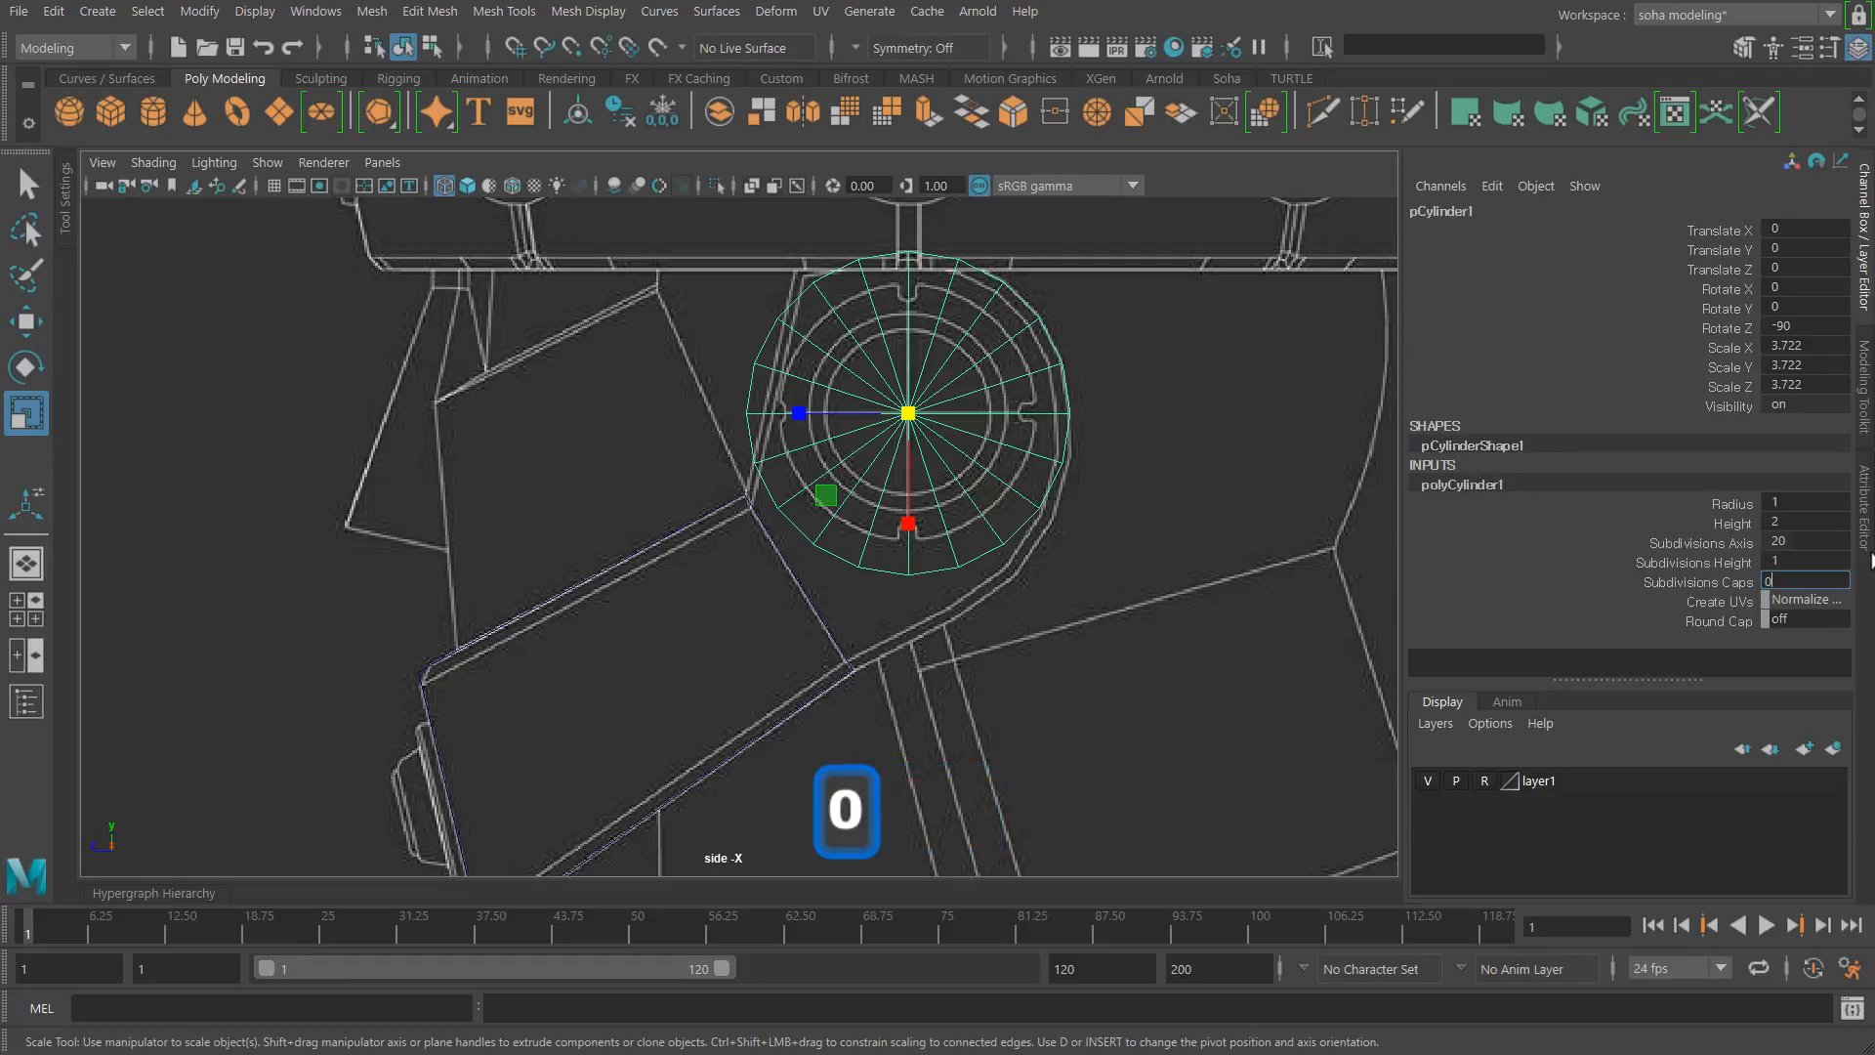
{"action": "key", "text": "Return"}
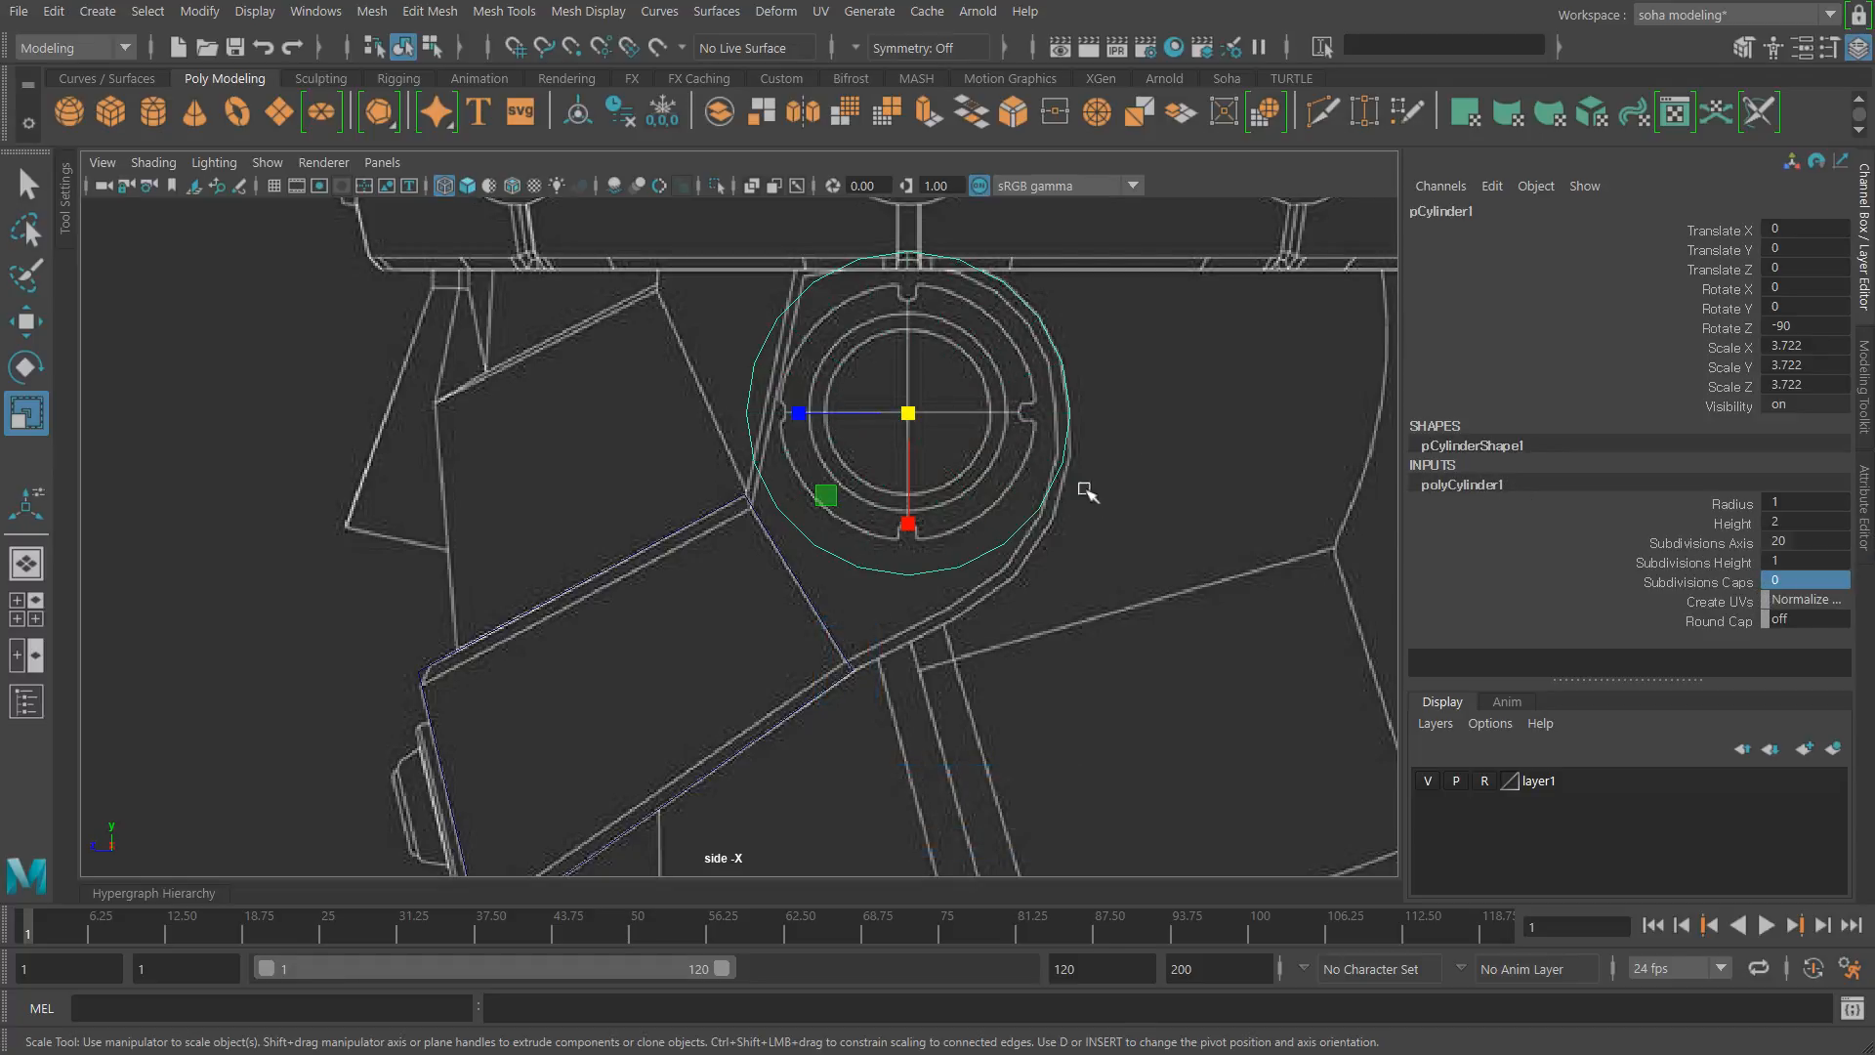
Step: In the front view, delete the cylinder's faces except the outer cap on the positive X side and return to object mode
{"action": "middle_click_drag", "start_coordinate": [1046, 481], "coordinate": [1070, 525], "text": "alt"}
{"action": "scroll", "coordinate": [1165, 564], "scroll_direction": "up", "scroll_amount": 1}
{"action": "scroll", "coordinate": [1166, 564], "scroll_direction": "up", "scroll_amount": 1}
{"action": "key", "text": "alt"}
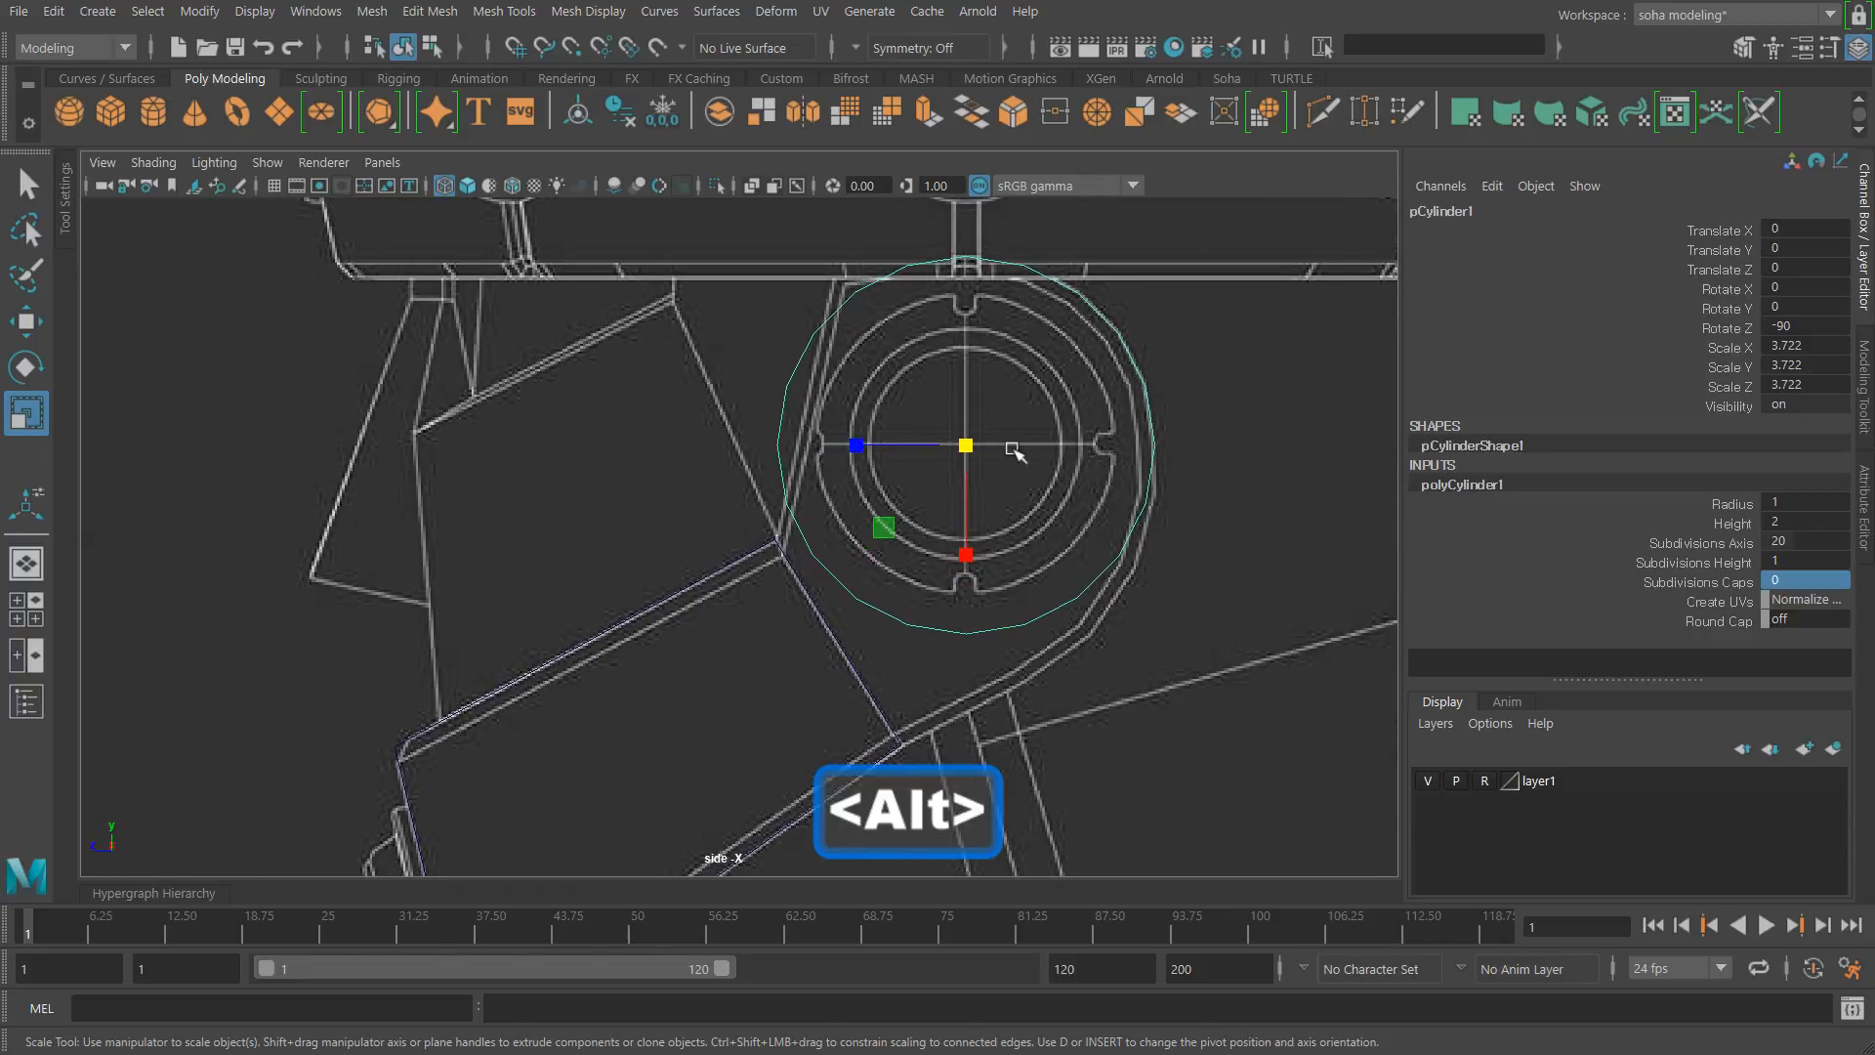
{"action": "key", "text": "shift+3"}
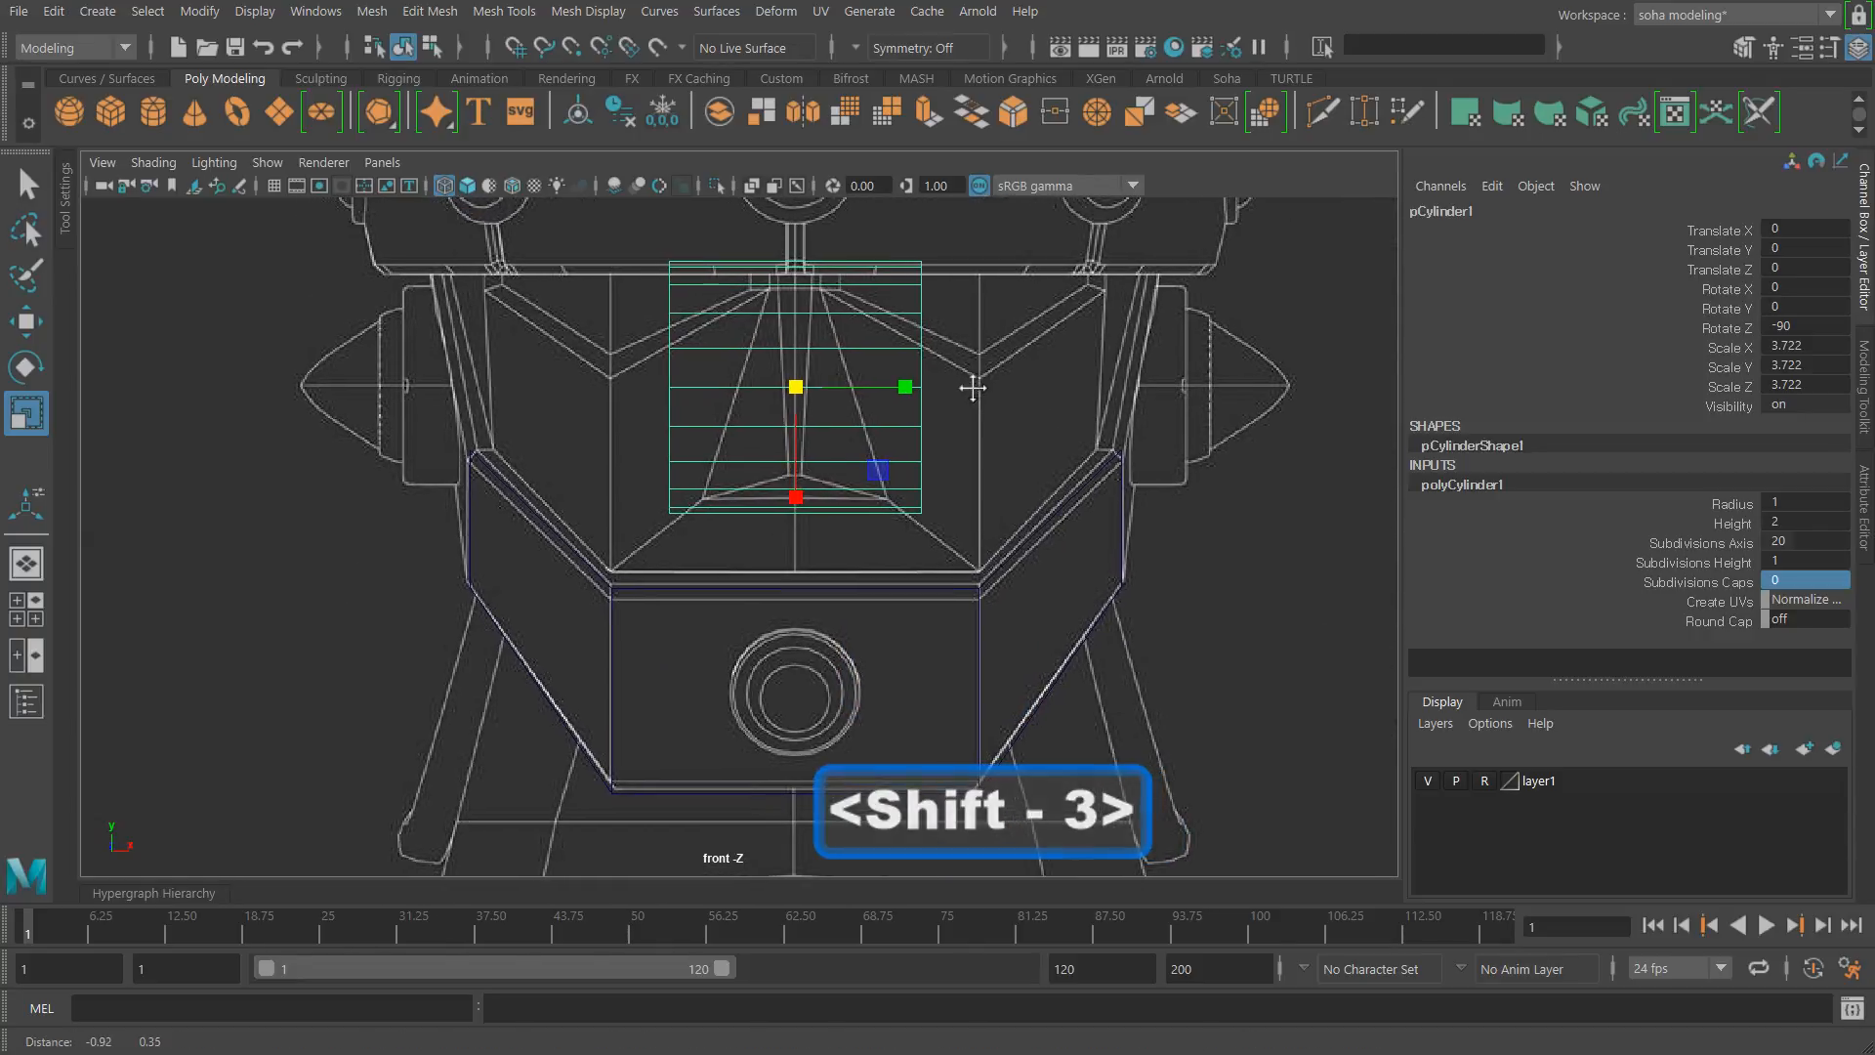
{"action": "key", "text": "alt"}
{"action": "key", "text": "alt+3"}
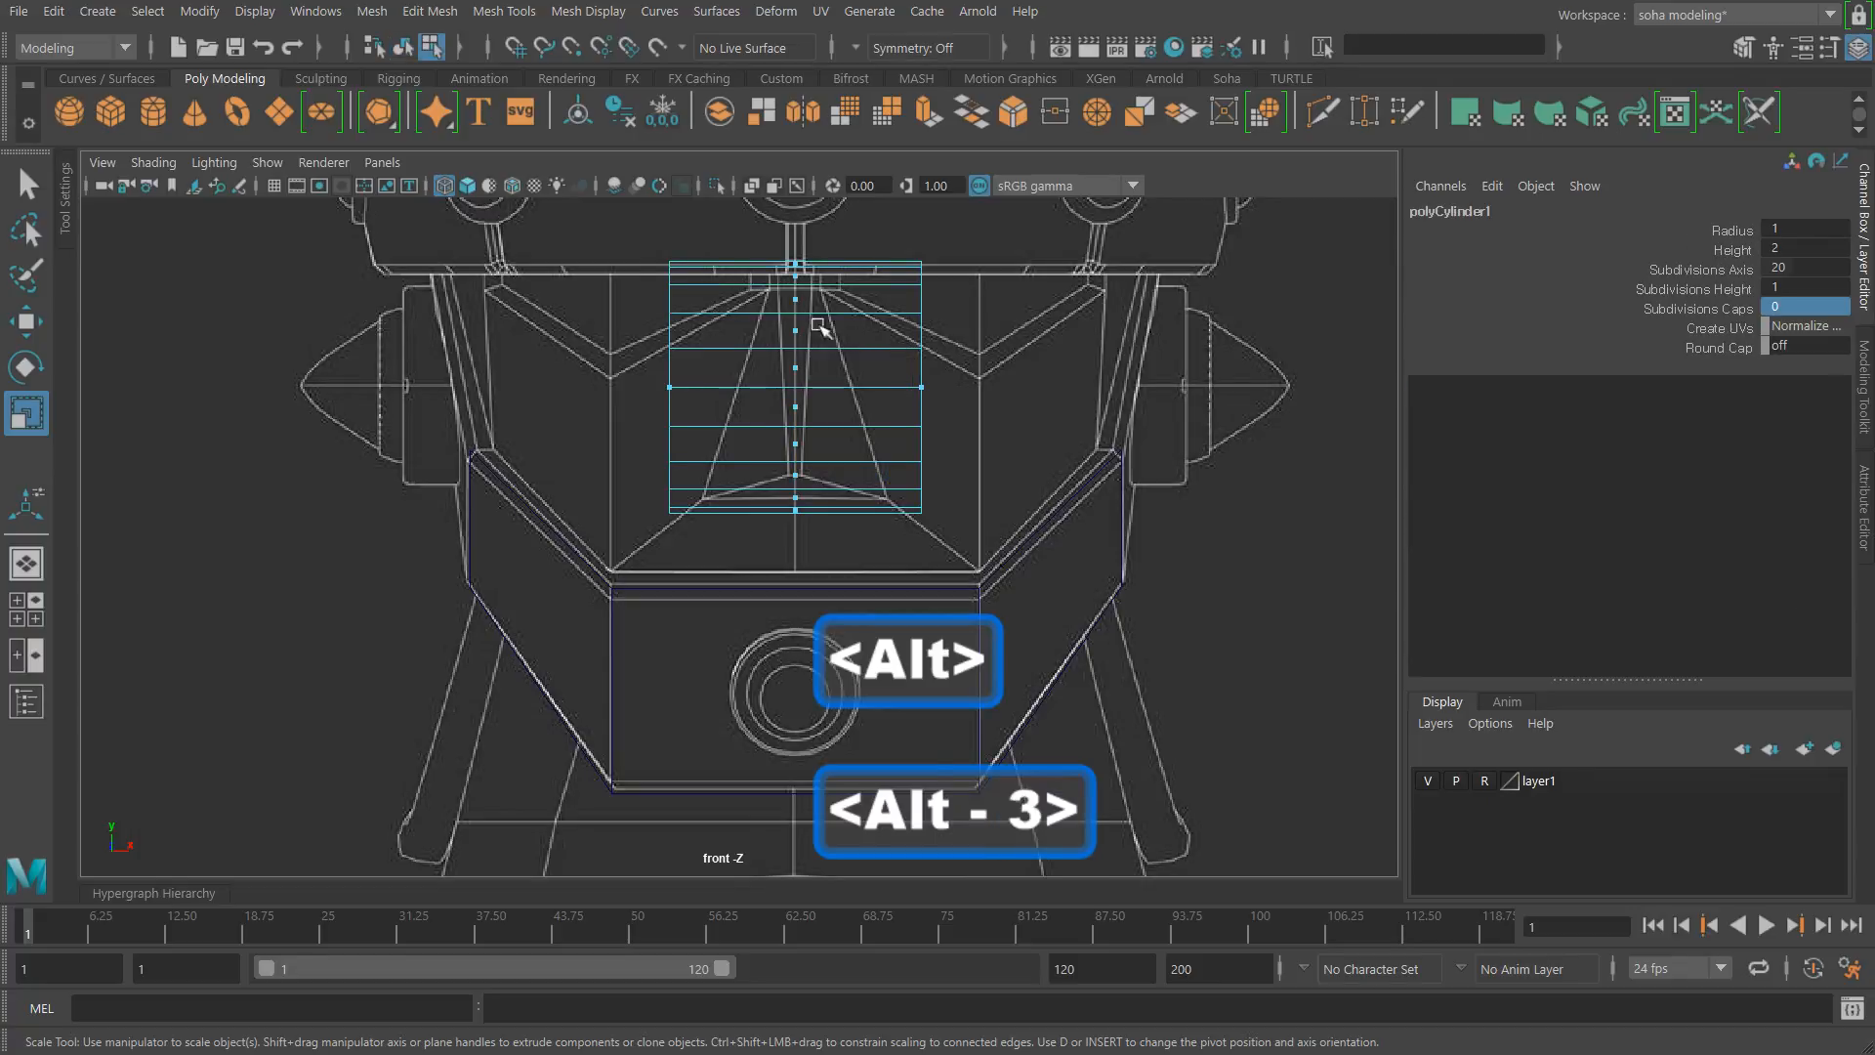
{"action": "key", "text": "ctrl+grave"}
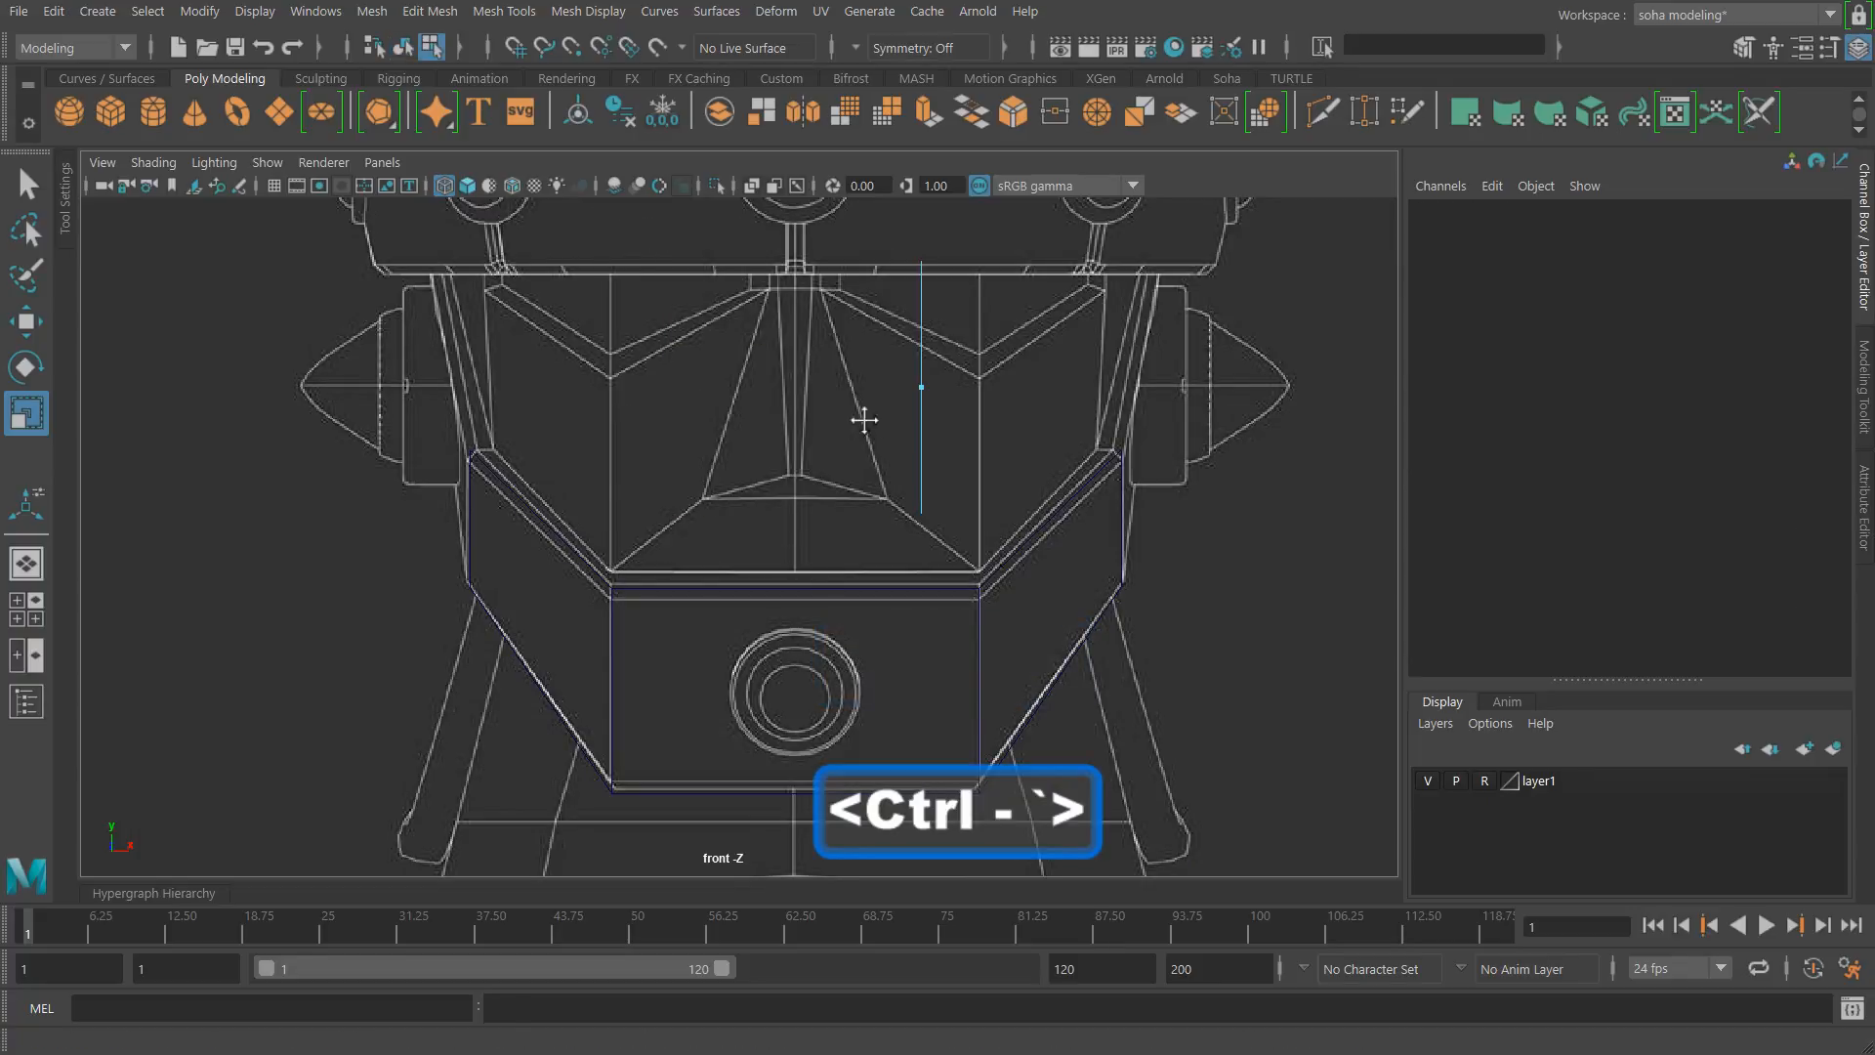
{"action": "key", "text": "alt+grave"}
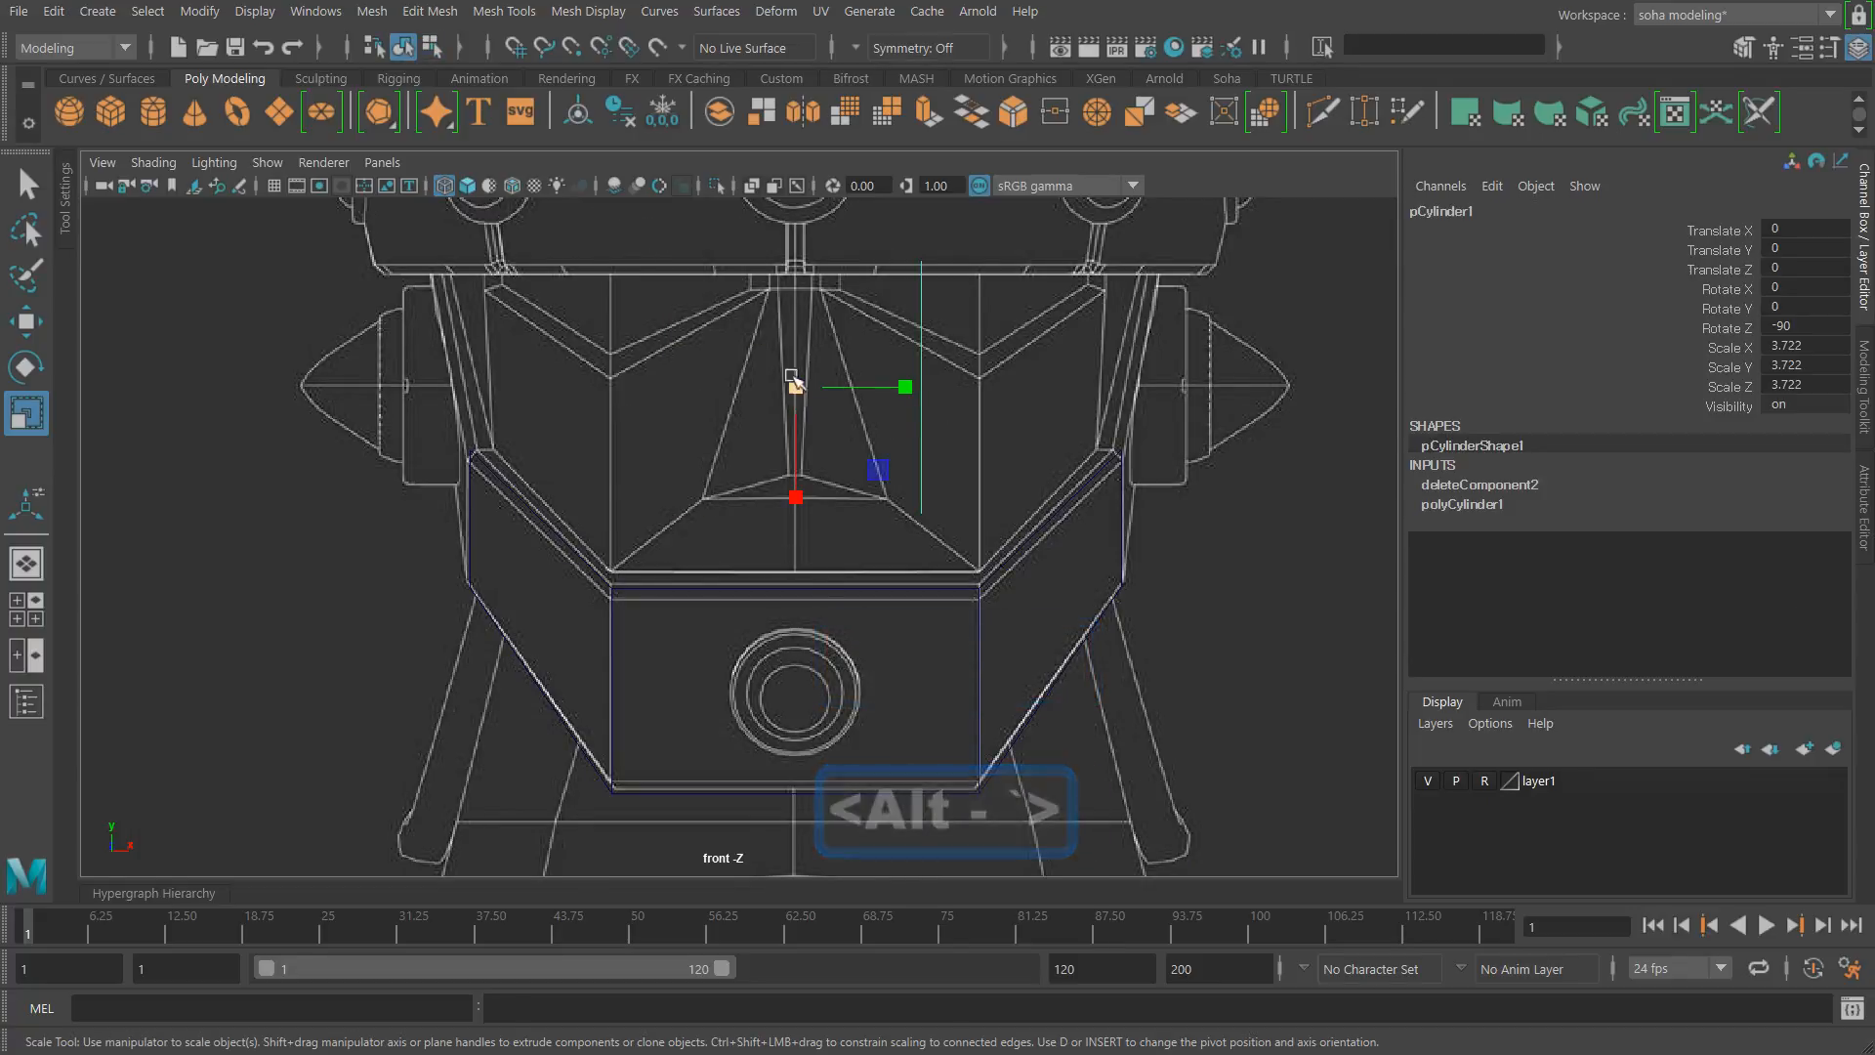
Step: Center the pivot on the remaining cap and move it along X to 5.97, at the mouth guard's outer edge
{"action": "key", "text": "shift+grave"}
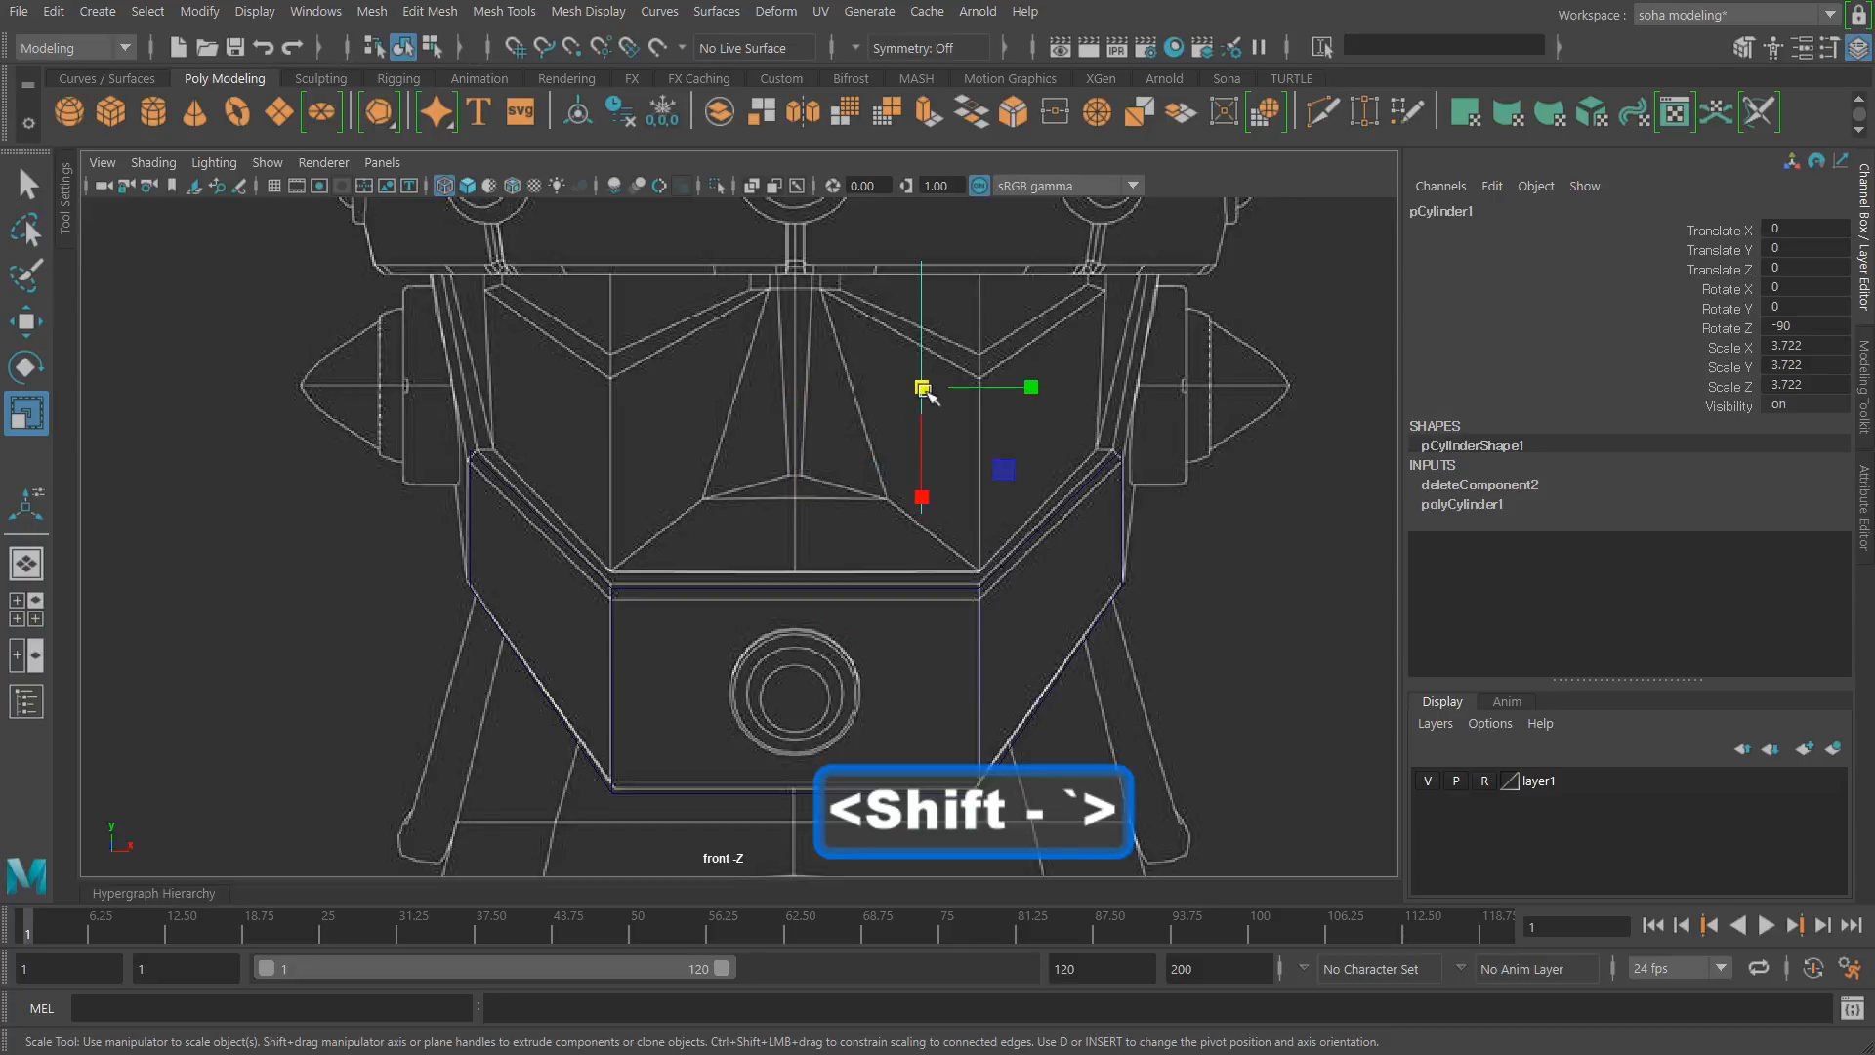
{"action": "middle_click_drag", "start_coordinate": [994, 394], "coordinate": [889, 383], "text": "alt"}
{"action": "key", "text": "w"}
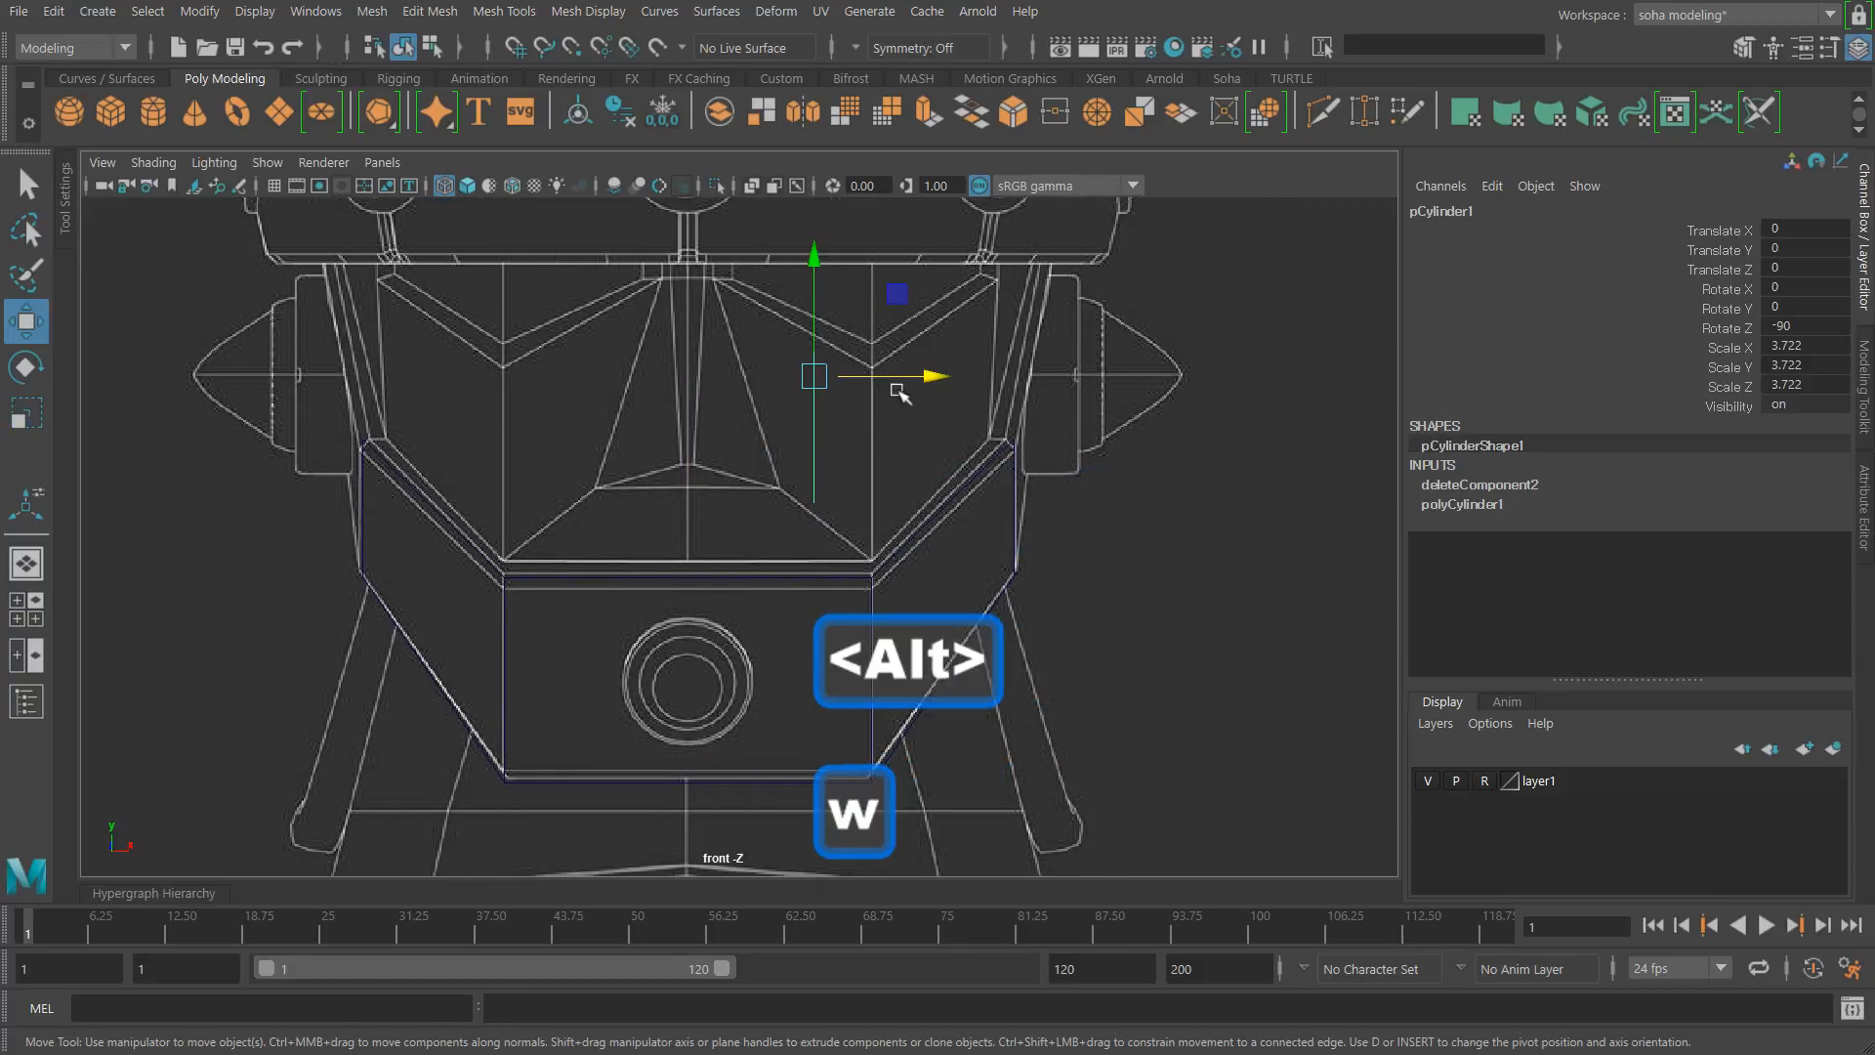
{"action": "left_click_drag", "start_coordinate": [923, 378], "coordinate": [1122, 413]}
{"action": "key", "text": "alt"}
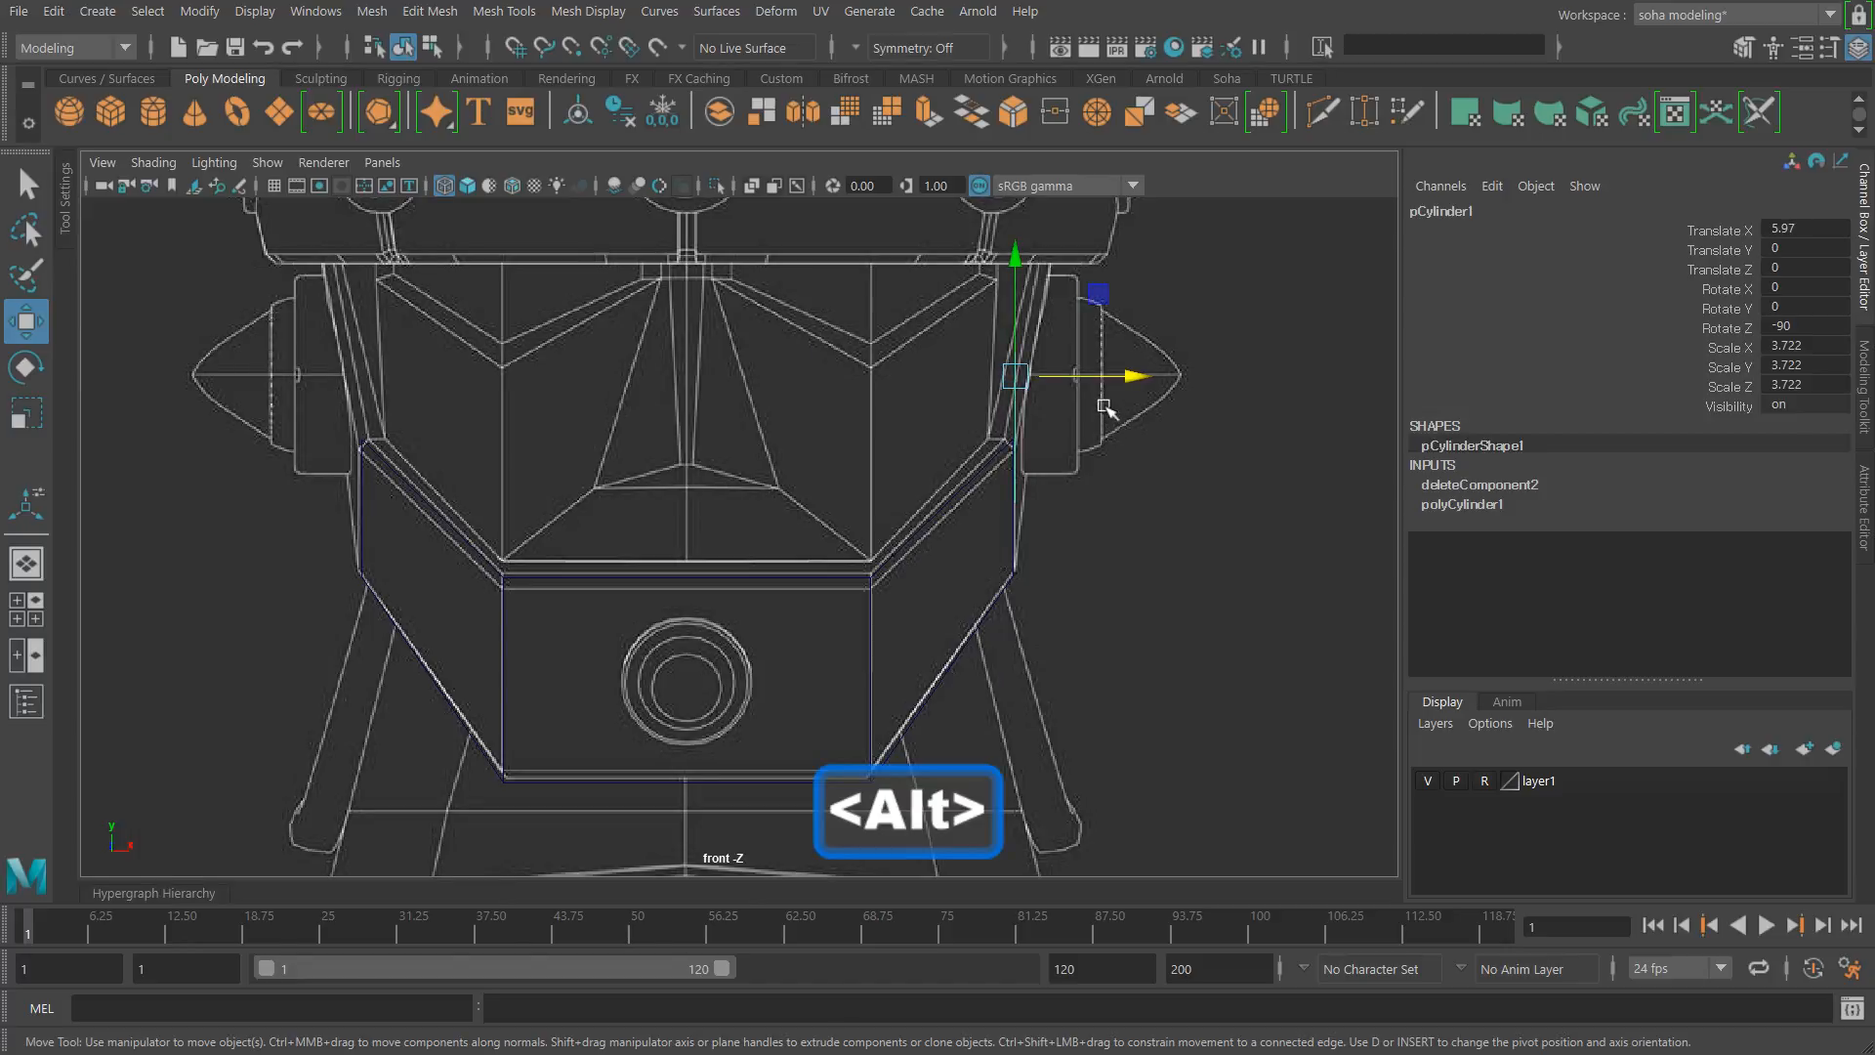
Step: In the side view, delete the cap's lower front vertices and move the neighbouring ones onto the mouth guard's lower and upper rear corners
{"action": "key", "text": "shift+4"}
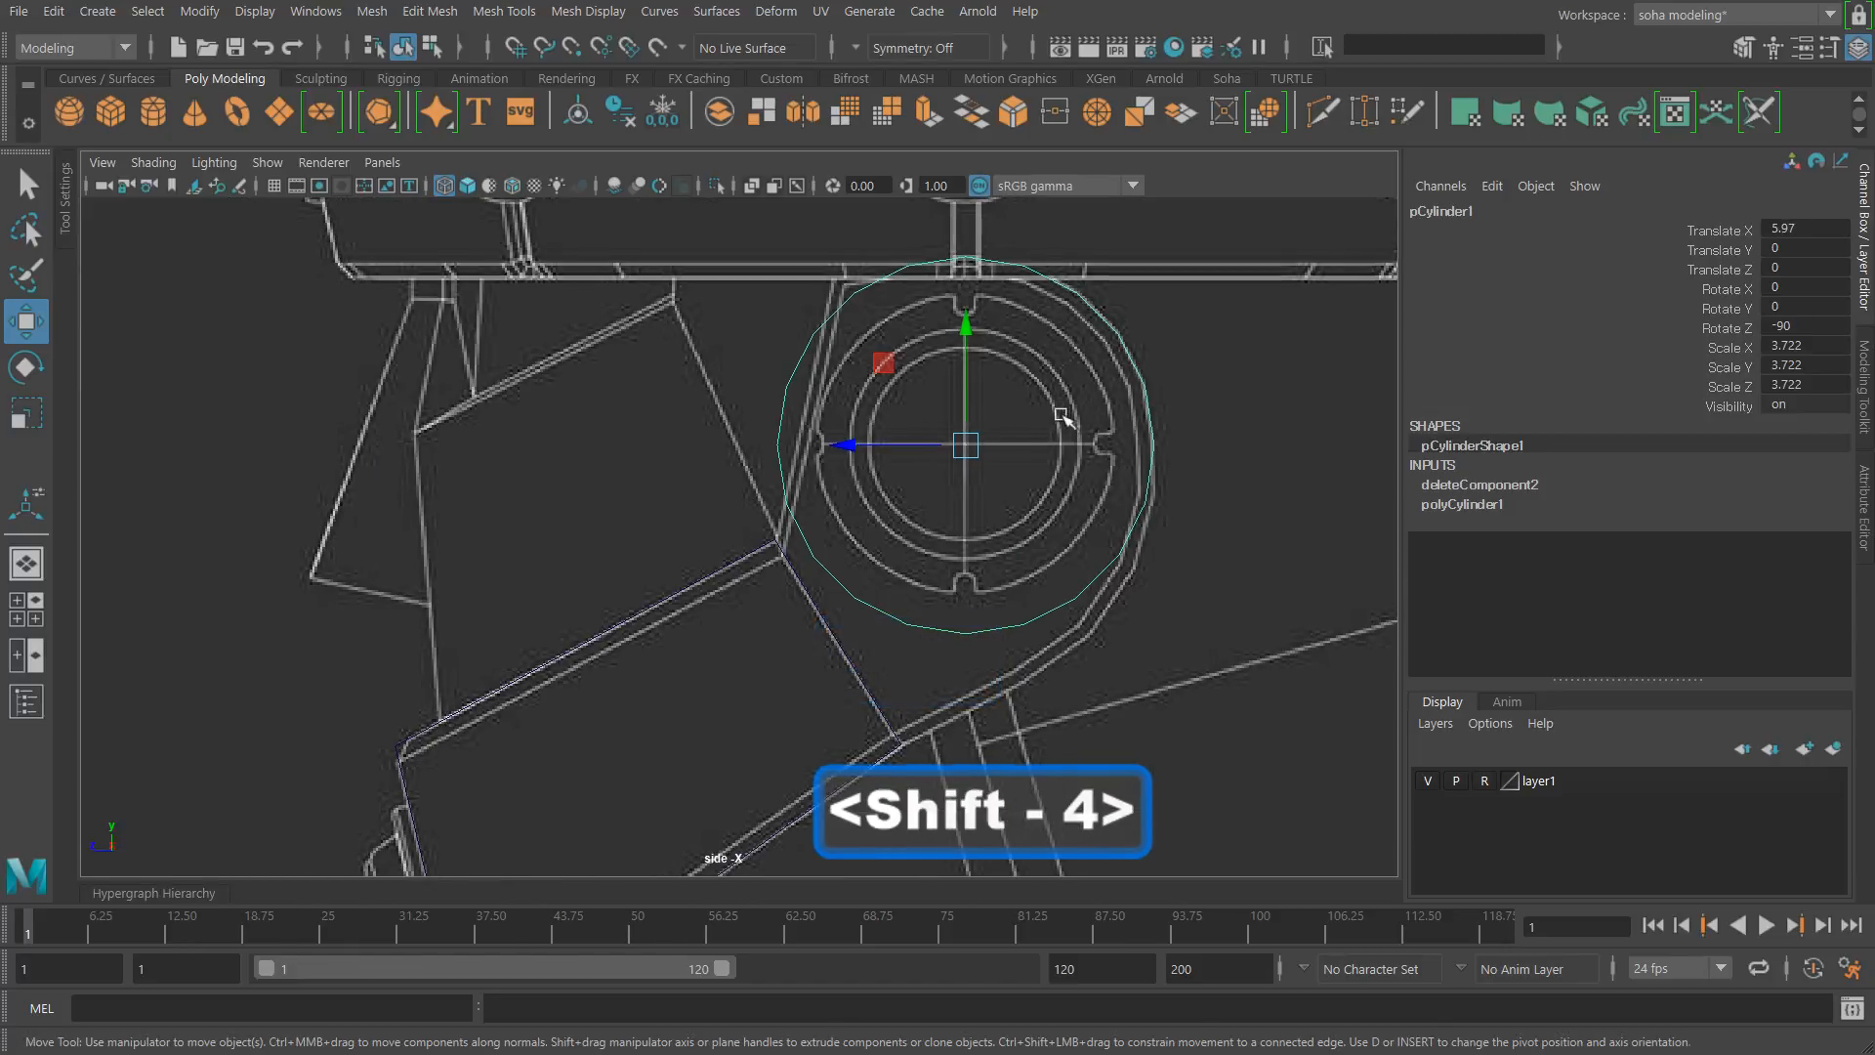
{"action": "right_click_drag", "start_coordinate": [1062, 361], "coordinate": [1073, 363], "text": "alt"}
{"action": "key", "text": "alt+1"}
{"action": "left_click_drag", "start_coordinate": [721, 430], "coordinate": [878, 681]}
{"action": "key", "text": "ctrl+grave"}
{"action": "left_click", "coordinate": [946, 560]}
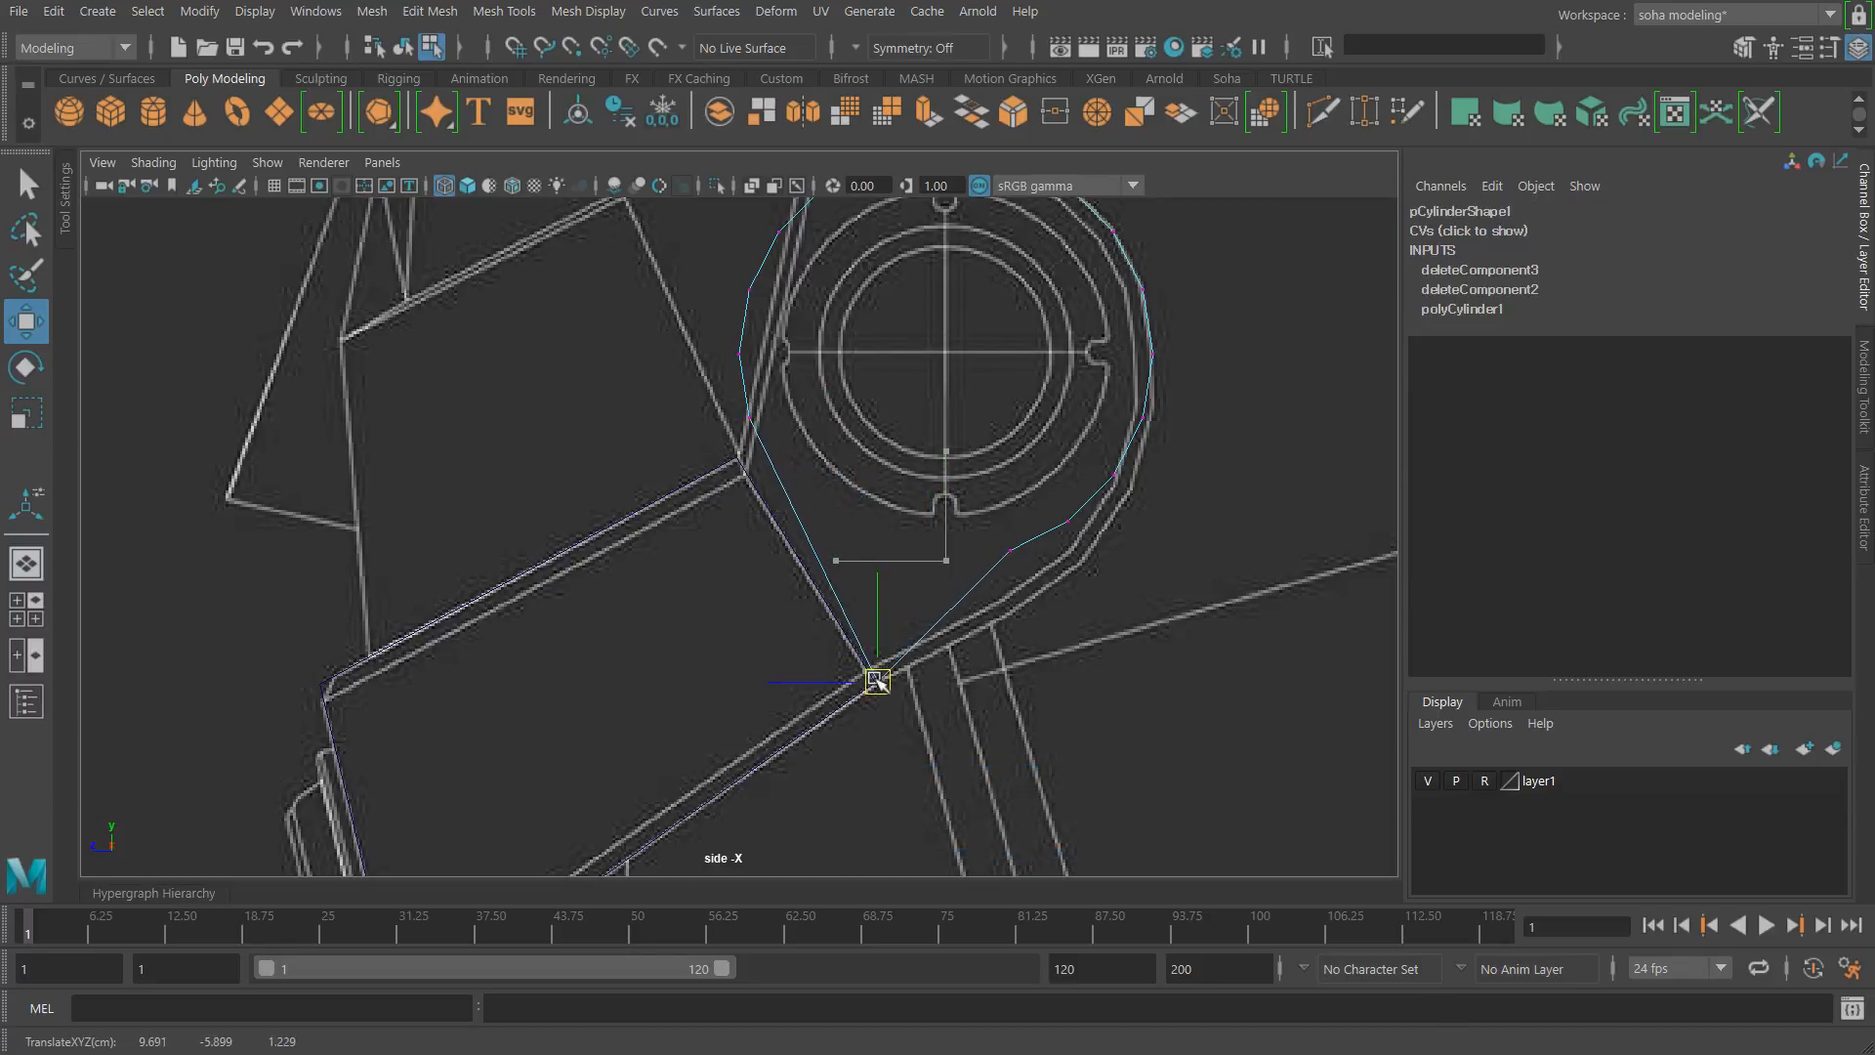
{"action": "left_click", "coordinate": [748, 418]}
{"action": "left_click_drag", "start_coordinate": [748, 418], "coordinate": [739, 450]}
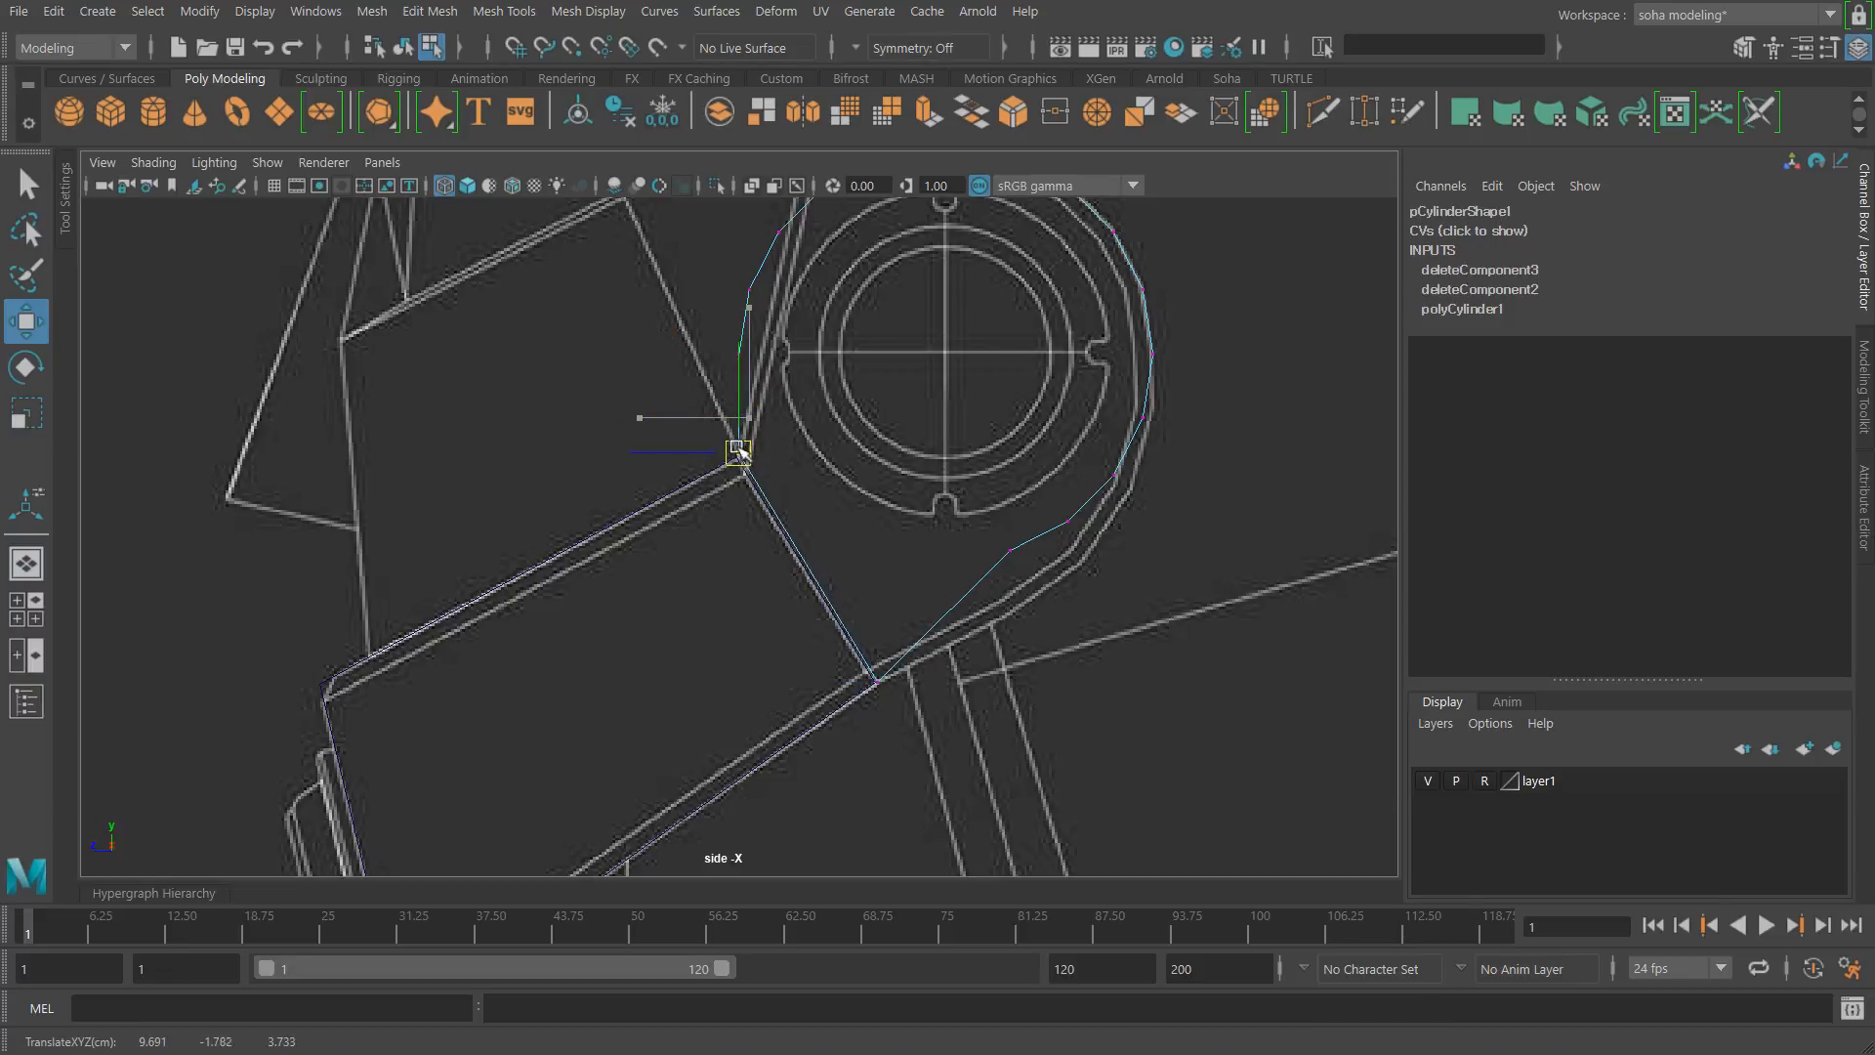
Step: Move the cap's lower rear vertices one by one onto the ear housing's outer outline in the side blueprint
{"action": "middle_click_drag", "start_coordinate": [995, 476], "coordinate": [957, 507], "text": "alt"}
{"action": "right_click_drag", "start_coordinate": [957, 507], "coordinate": [1038, 535], "text": "alt"}
{"action": "left_click_drag", "start_coordinate": [945, 531], "coordinate": [989, 658]}
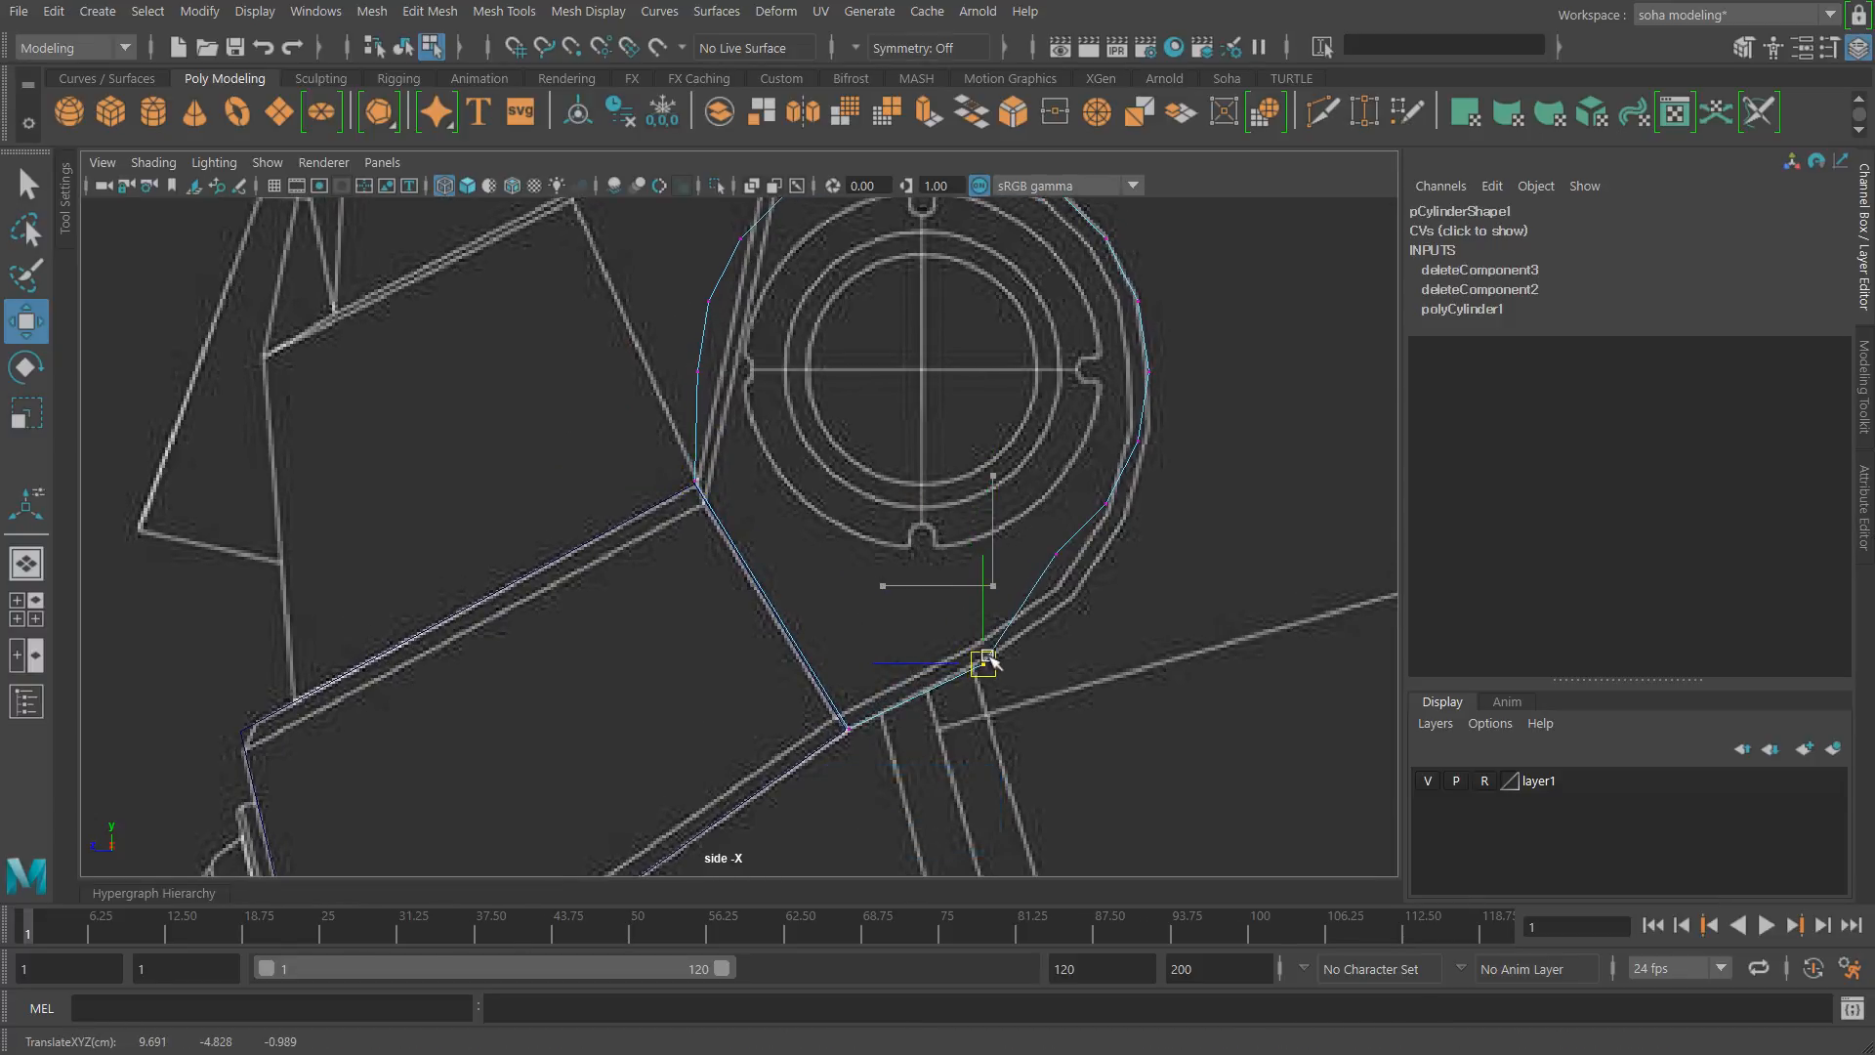
{"action": "left_click", "coordinate": [1056, 554]}
{"action": "left_click_drag", "start_coordinate": [1056, 554], "coordinate": [1074, 598]}
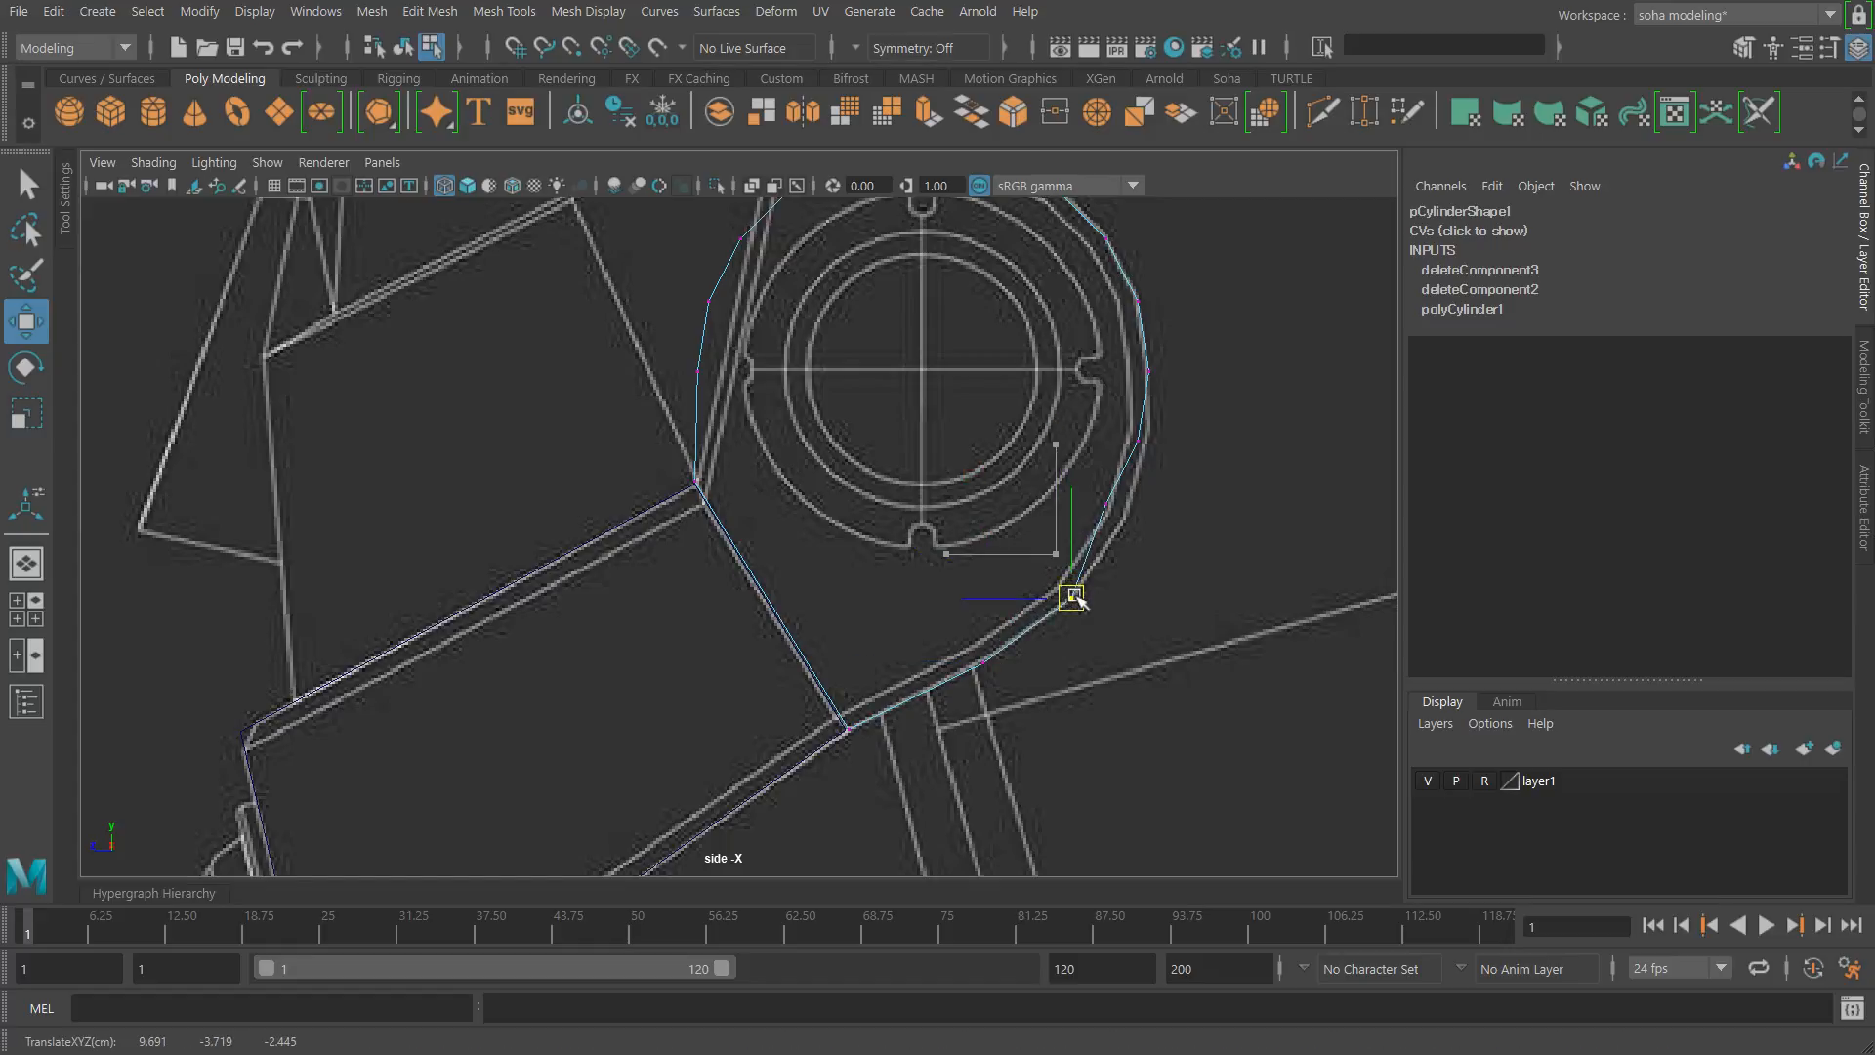
{"action": "left_click", "coordinate": [1107, 504]}
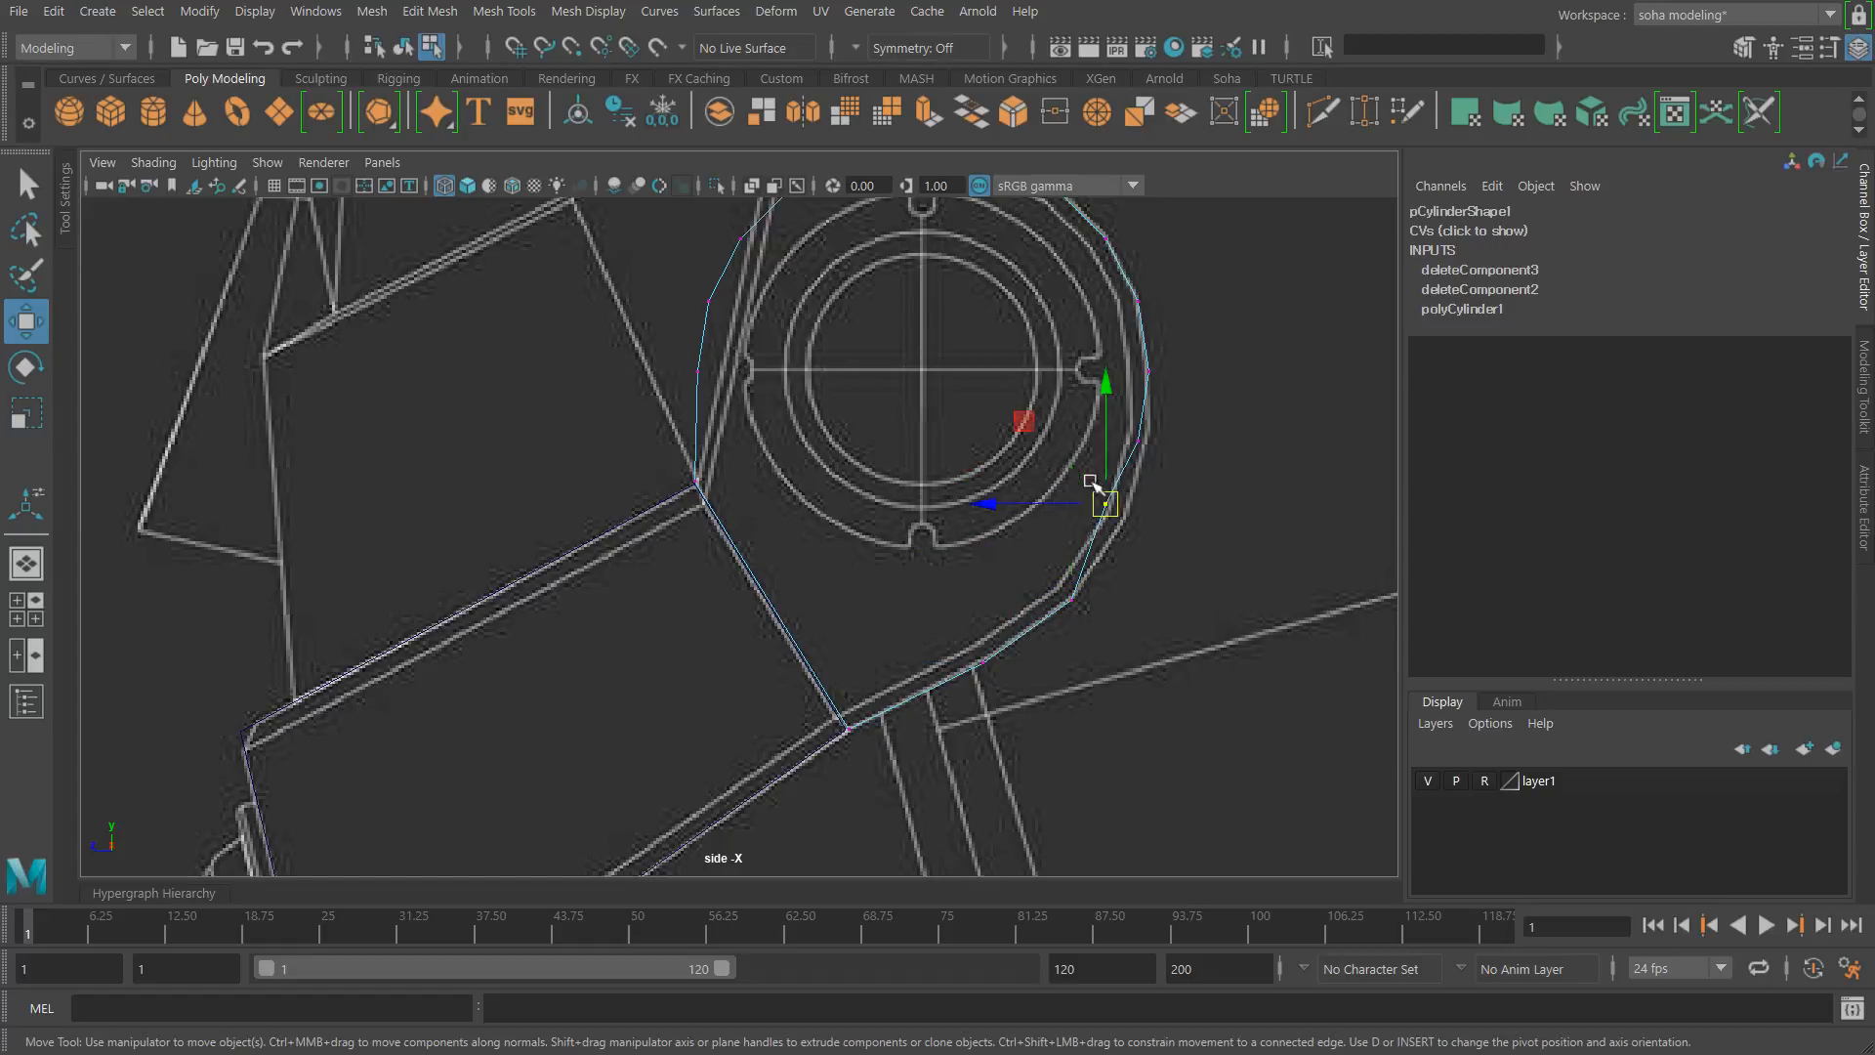
{"action": "left_click_drag", "start_coordinate": [1107, 504], "coordinate": [1119, 516]}
{"action": "left_click", "coordinate": [1137, 440]}
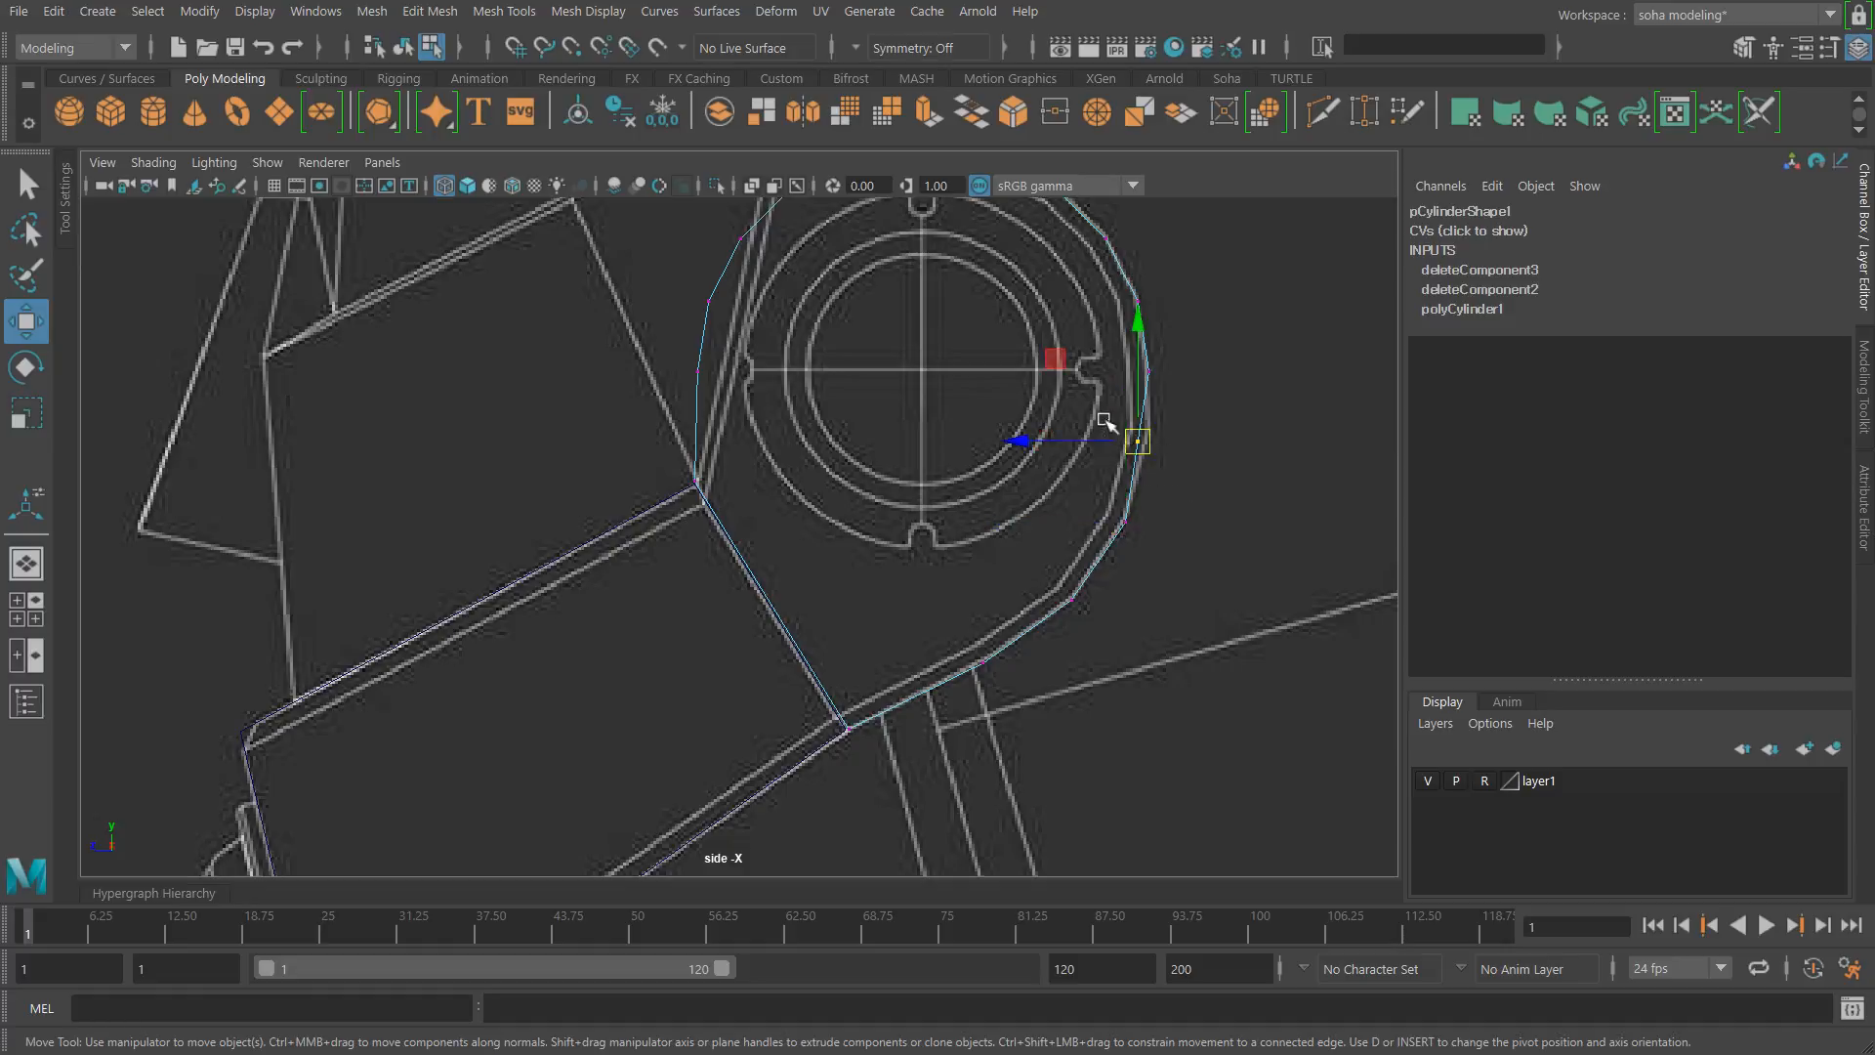
{"action": "left_click_drag", "start_coordinate": [1135, 442], "coordinate": [1140, 443]}
Step: Delete the extra vertex along the cap's upper front edge and move the corner vertex to the housing's upper front corner
{"action": "middle_click_drag", "start_coordinate": [900, 369], "coordinate": [971, 584], "text": "alt"}
{"action": "scroll", "coordinate": [906, 394], "scroll_direction": "up", "scroll_amount": 1}
{"action": "left_click_drag", "start_coordinate": [951, 408], "coordinate": [954, 411]}
{"action": "key", "text": "ctrl+grave"}
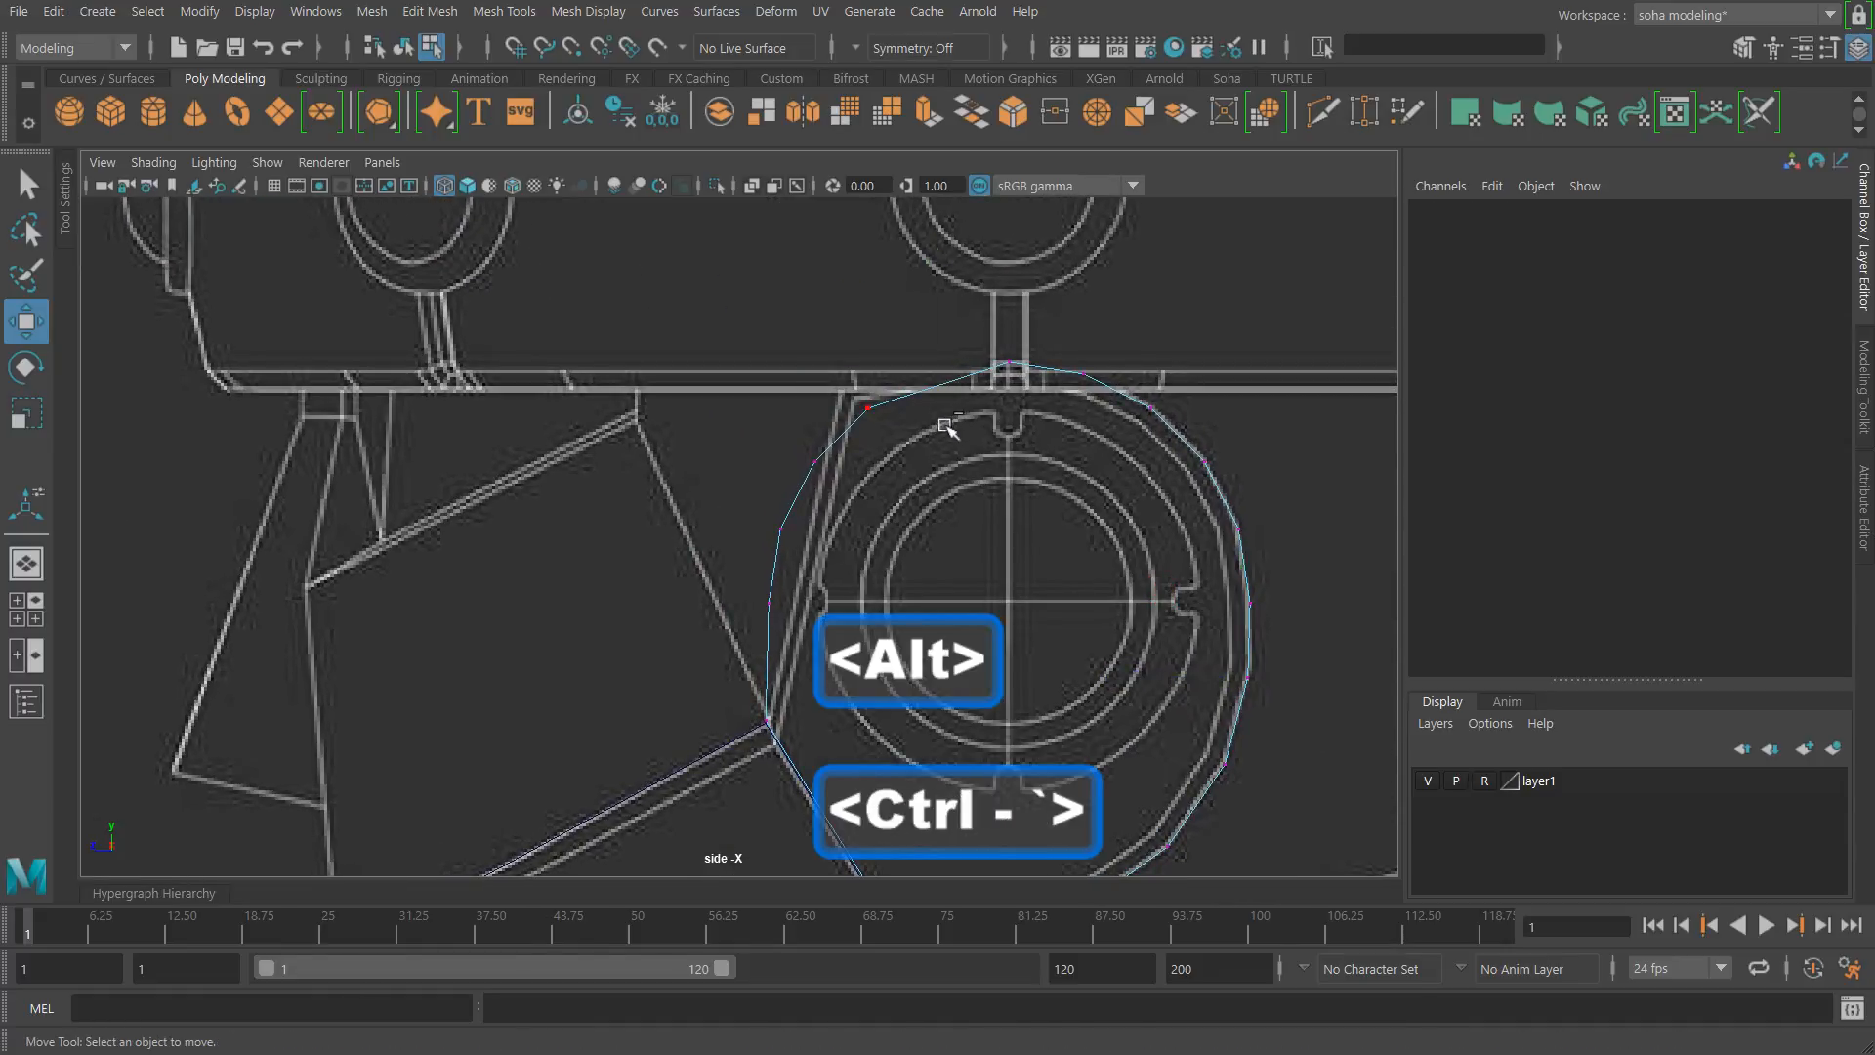
{"action": "mouse_move", "coordinate": [846, 384]}
{"action": "left_mouse_down"}
{"action": "mouse_move", "coordinate": [894, 435]}
{"action": "mouse_move", "coordinate": [849, 375]}
{"action": "left_mouse_up"}
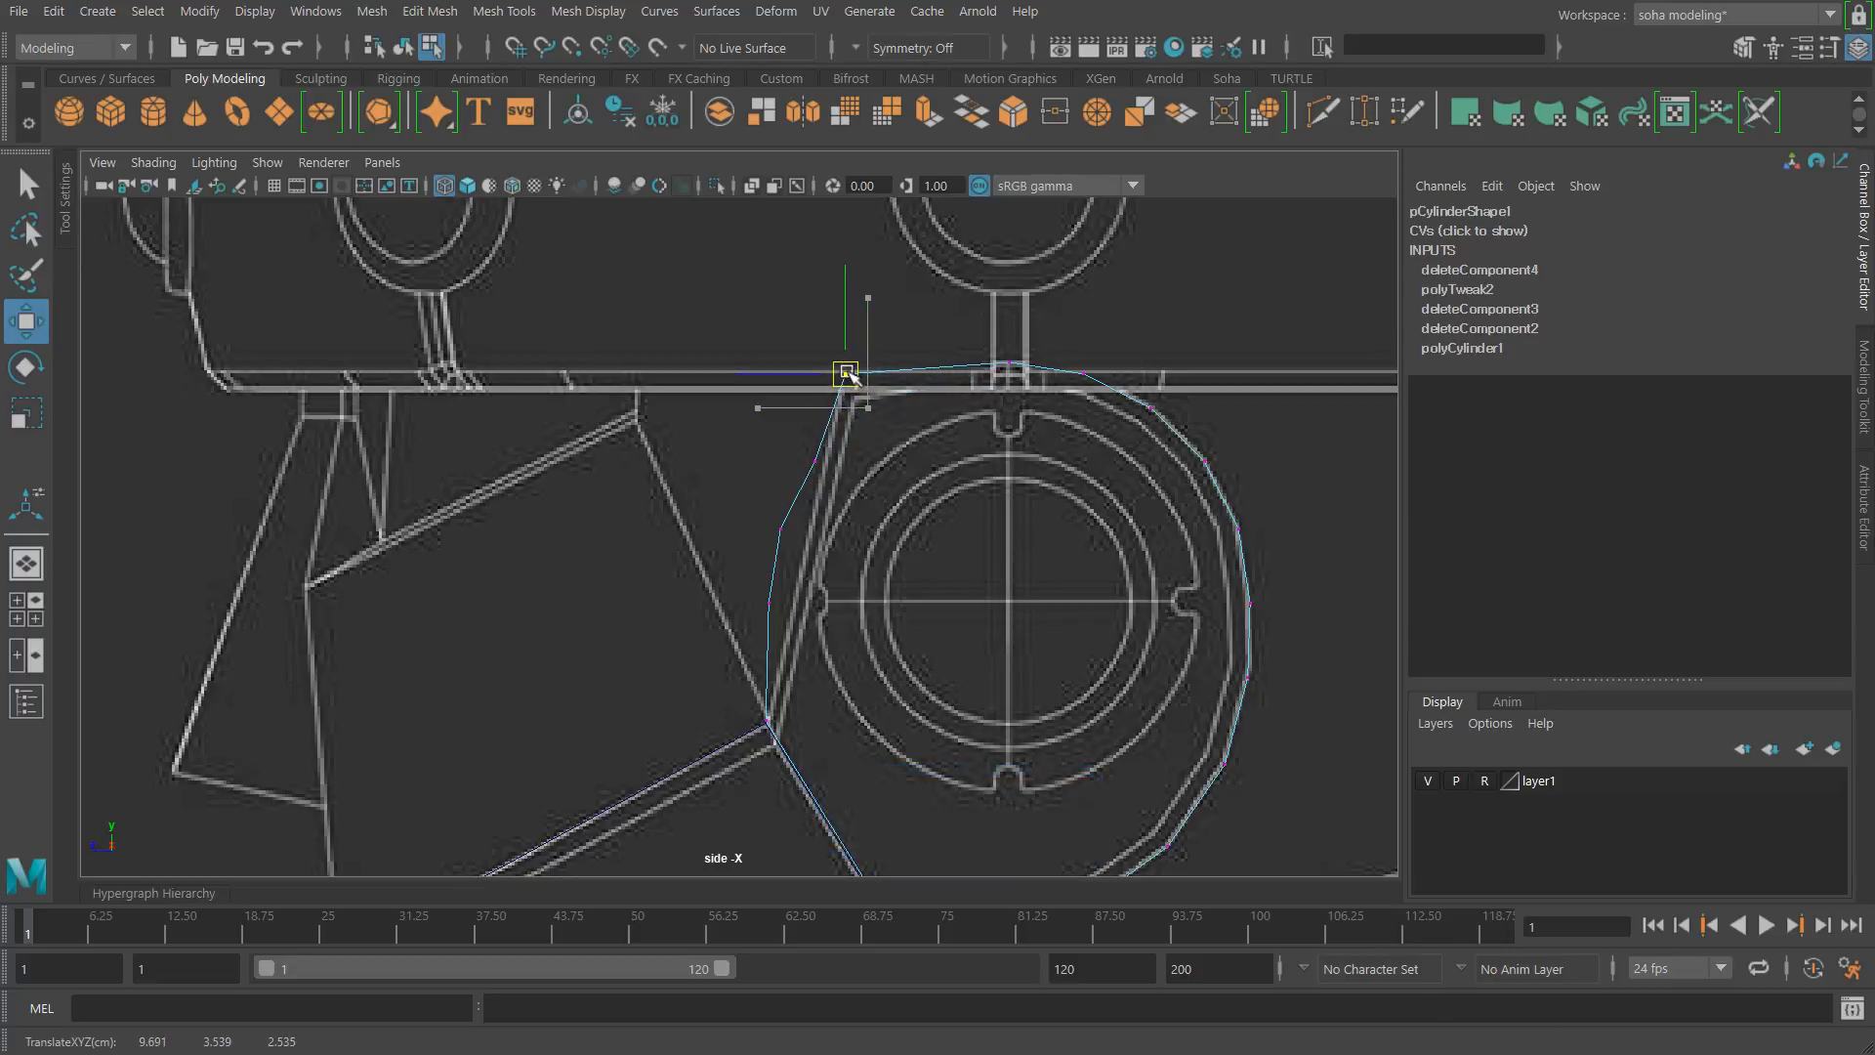
Step: Delete the three intermediate vertices on the cap's front edge to straighten it and return to object mode
{"action": "left_click_drag", "start_coordinate": [656, 425], "coordinate": [883, 658]}
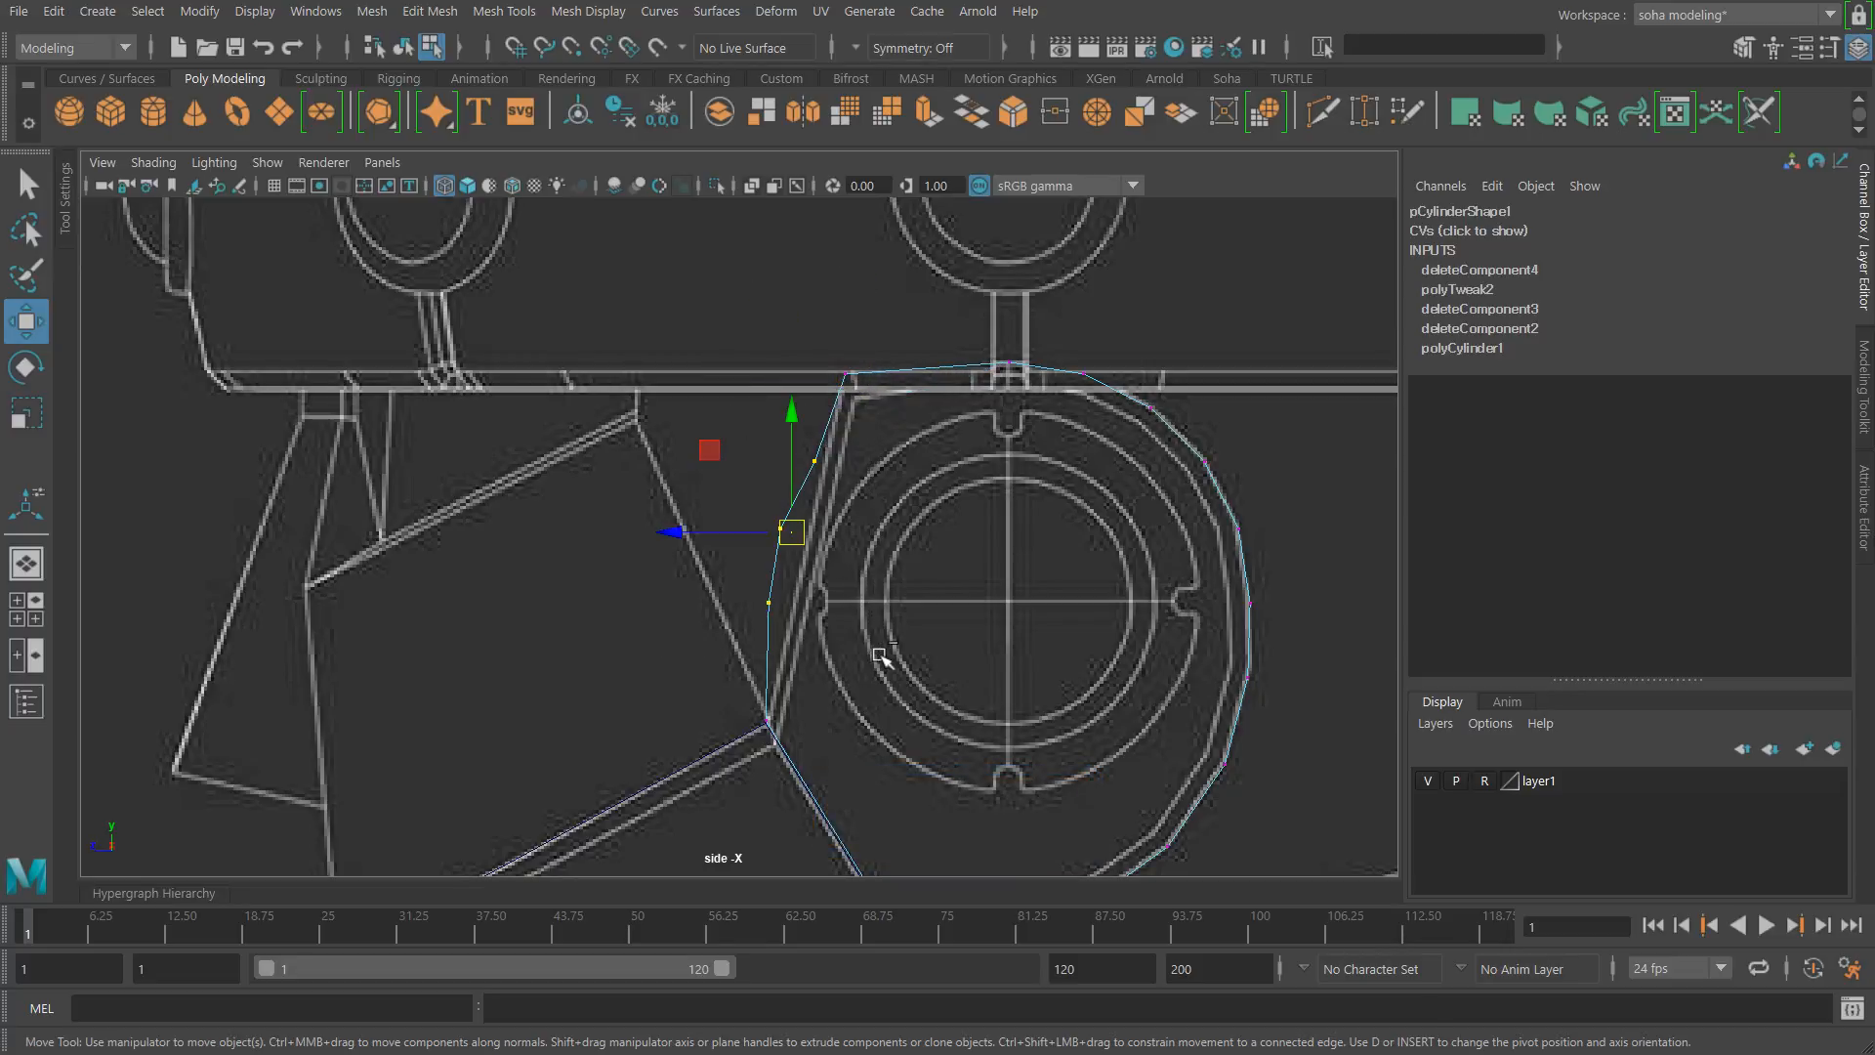
{"action": "key", "text": "ctrl+grave"}
{"action": "middle_click_drag", "start_coordinate": [906, 581], "coordinate": [866, 445], "text": "alt"}
{"action": "right_click_drag", "start_coordinate": [879, 447], "coordinate": [764, 310], "text": "alt"}
{"action": "middle_click_drag", "start_coordinate": [980, 566], "coordinate": [978, 469], "text": "alt"}
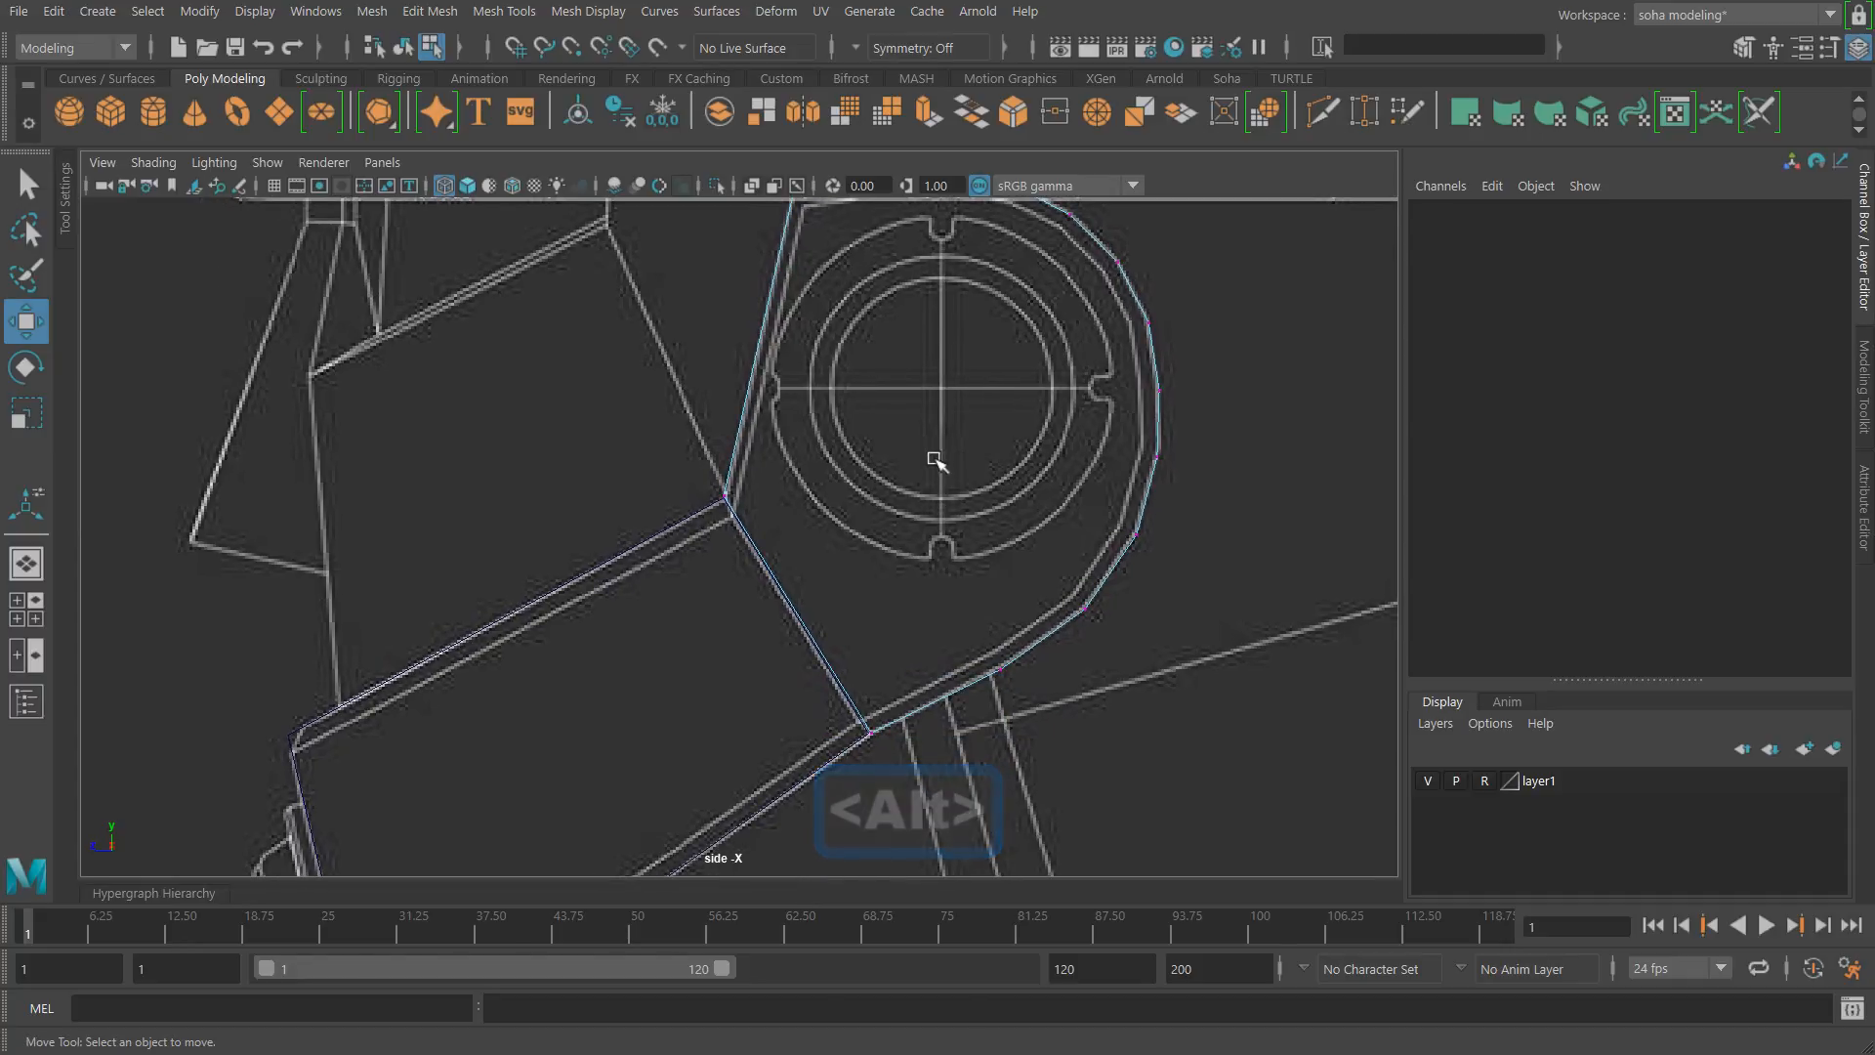
{"action": "key", "text": "alt+grave"}
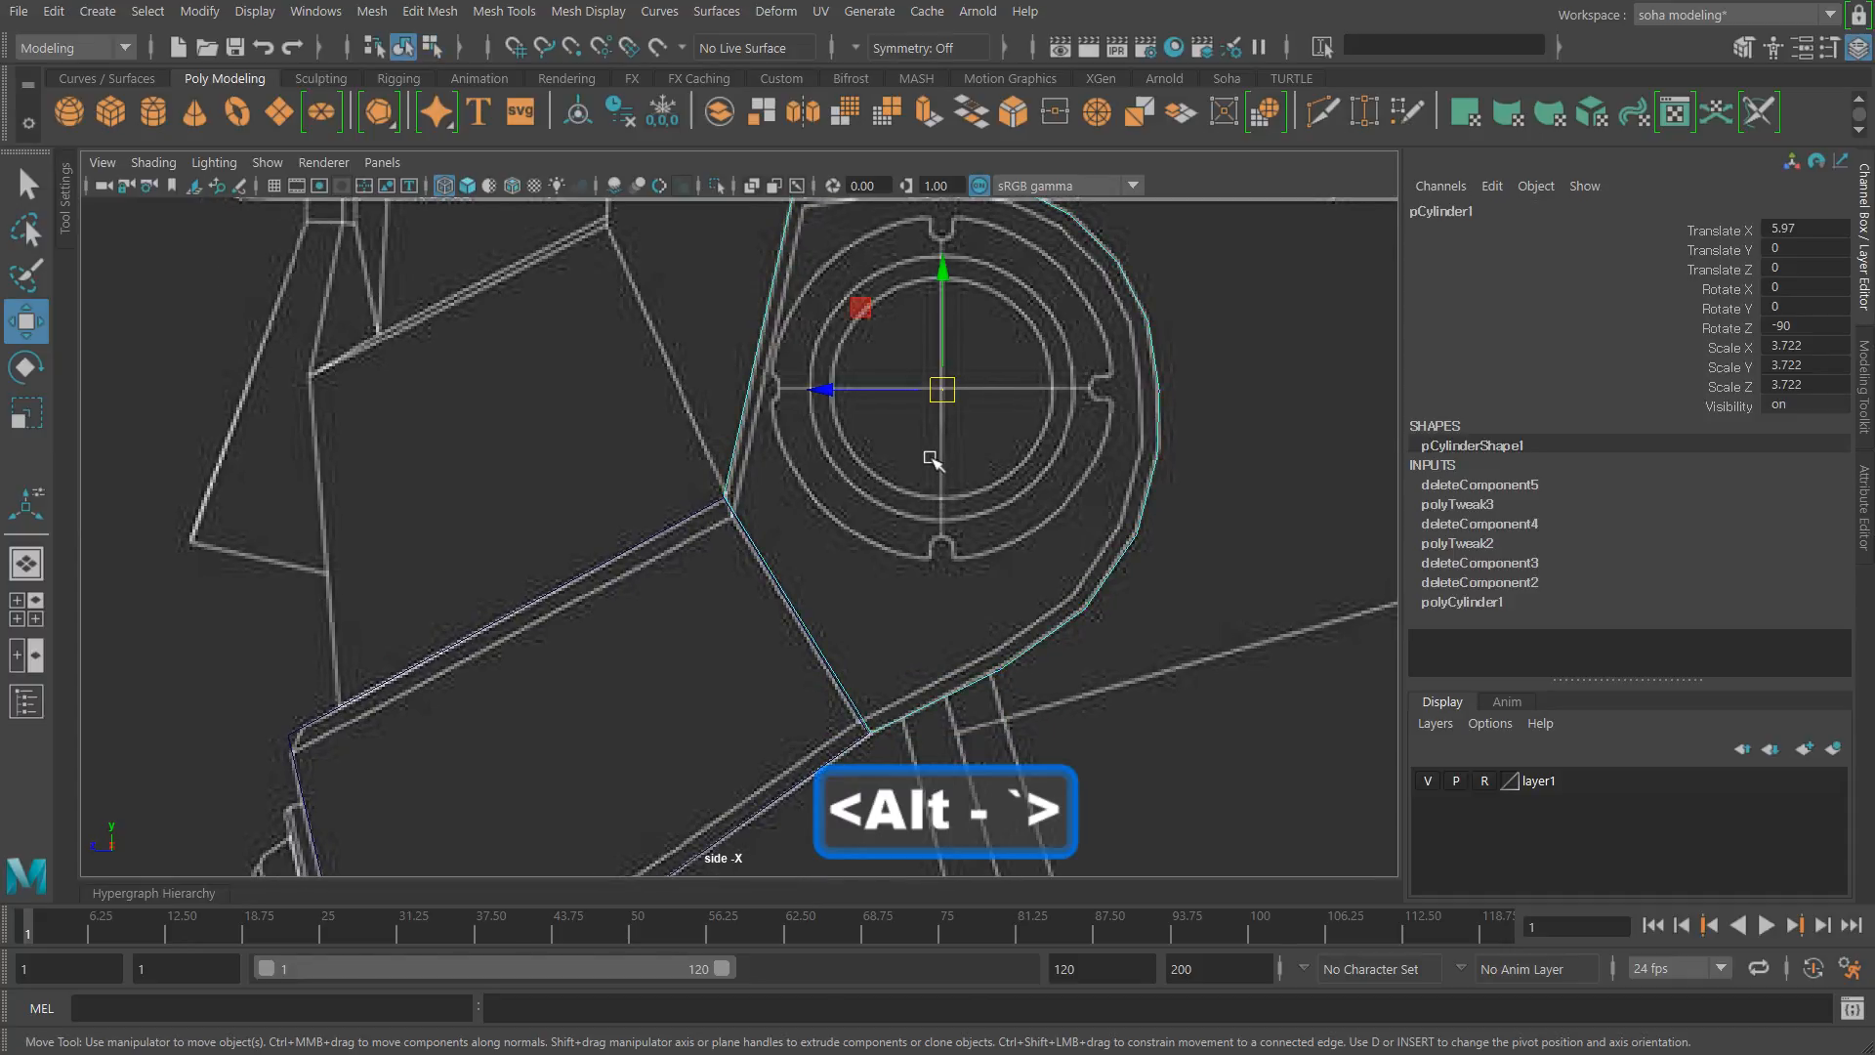
Step: Show the model shaded in the perspective view and examine the seam between the ear plate and the mouth guard
{"action": "key", "text": "alt+shift+q"}
{"action": "left_click_drag", "start_coordinate": [984, 473], "coordinate": [857, 520], "text": "alt"}
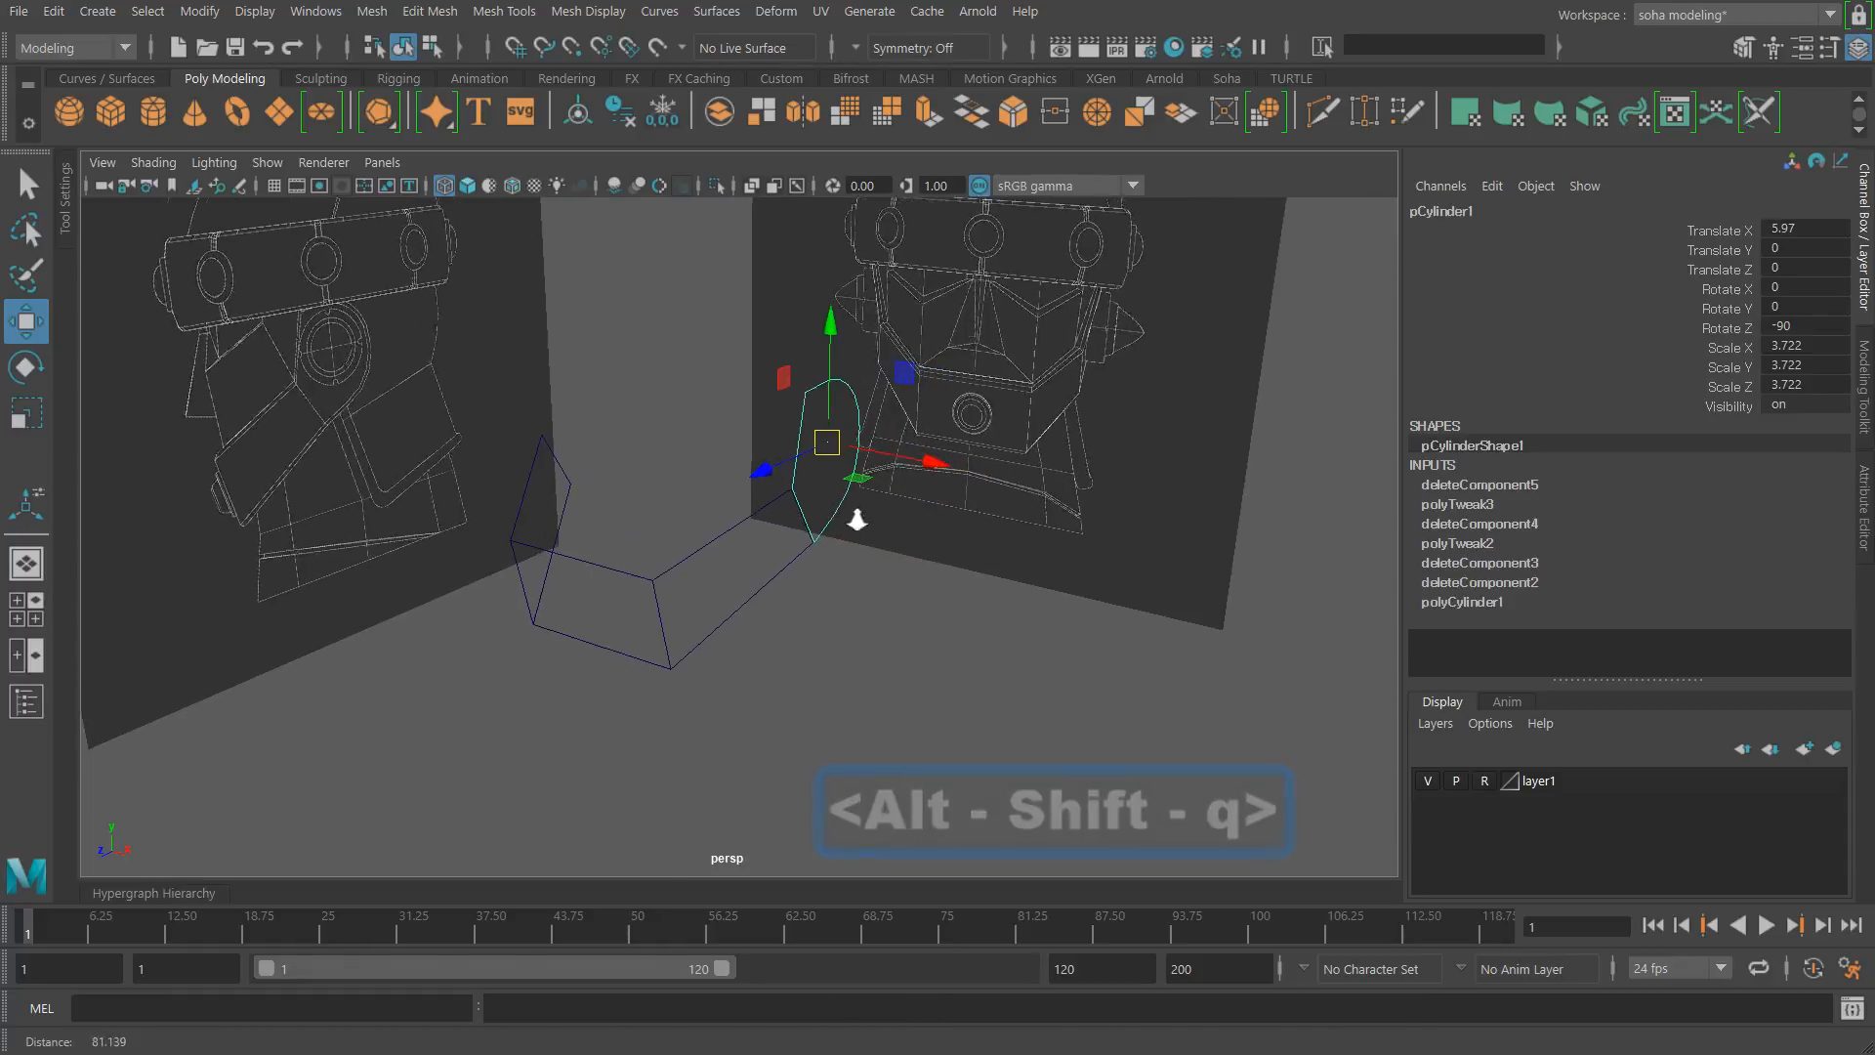
{"action": "right_click_drag", "start_coordinate": [857, 519], "coordinate": [946, 537], "text": "alt"}
{"action": "key", "text": "5"}
{"action": "left_click_drag", "start_coordinate": [947, 536], "coordinate": [765, 531], "text": "alt"}
{"action": "right_click_drag", "start_coordinate": [766, 531], "coordinate": [1108, 608], "text": "alt"}
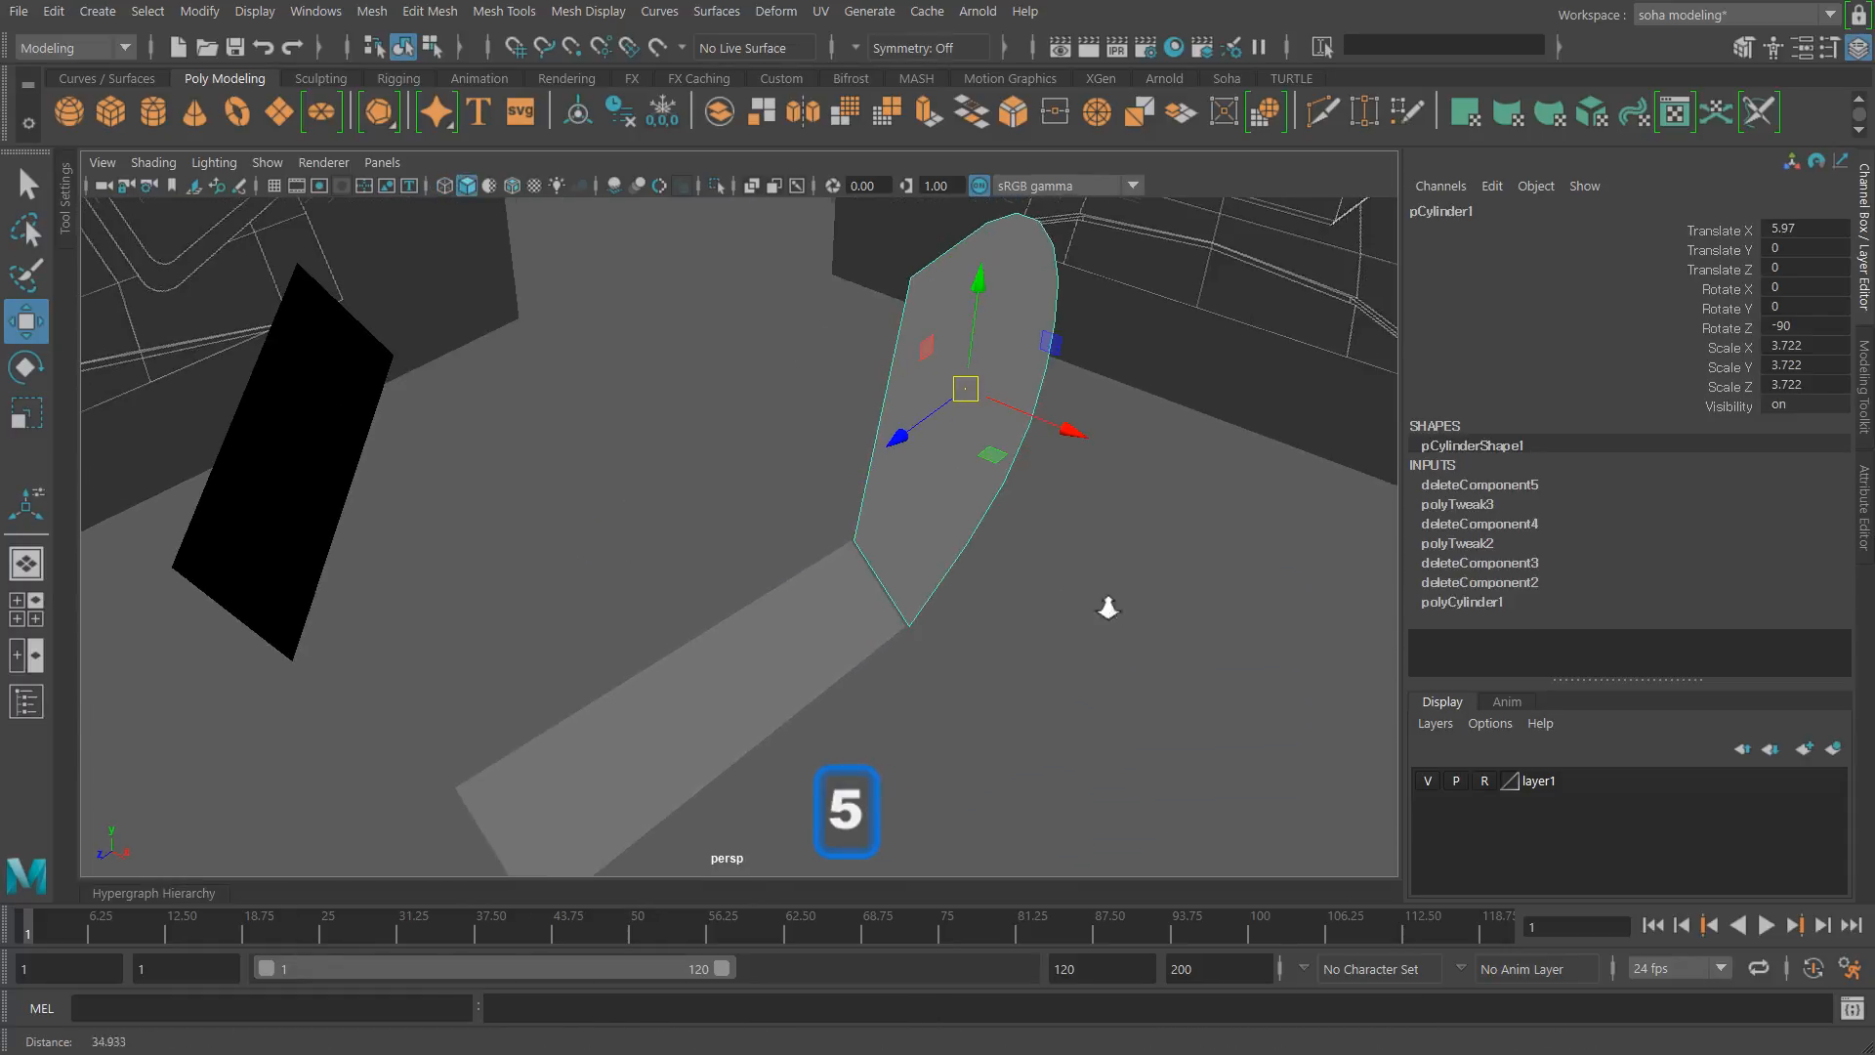
Step: Select the mouth guard and the ear plate and combine them into one mesh
{"action": "left_click", "coordinate": [795, 628]}
{"action": "left_click", "coordinate": [921, 536]}
{"action": "left_click", "coordinate": [830, 630]}
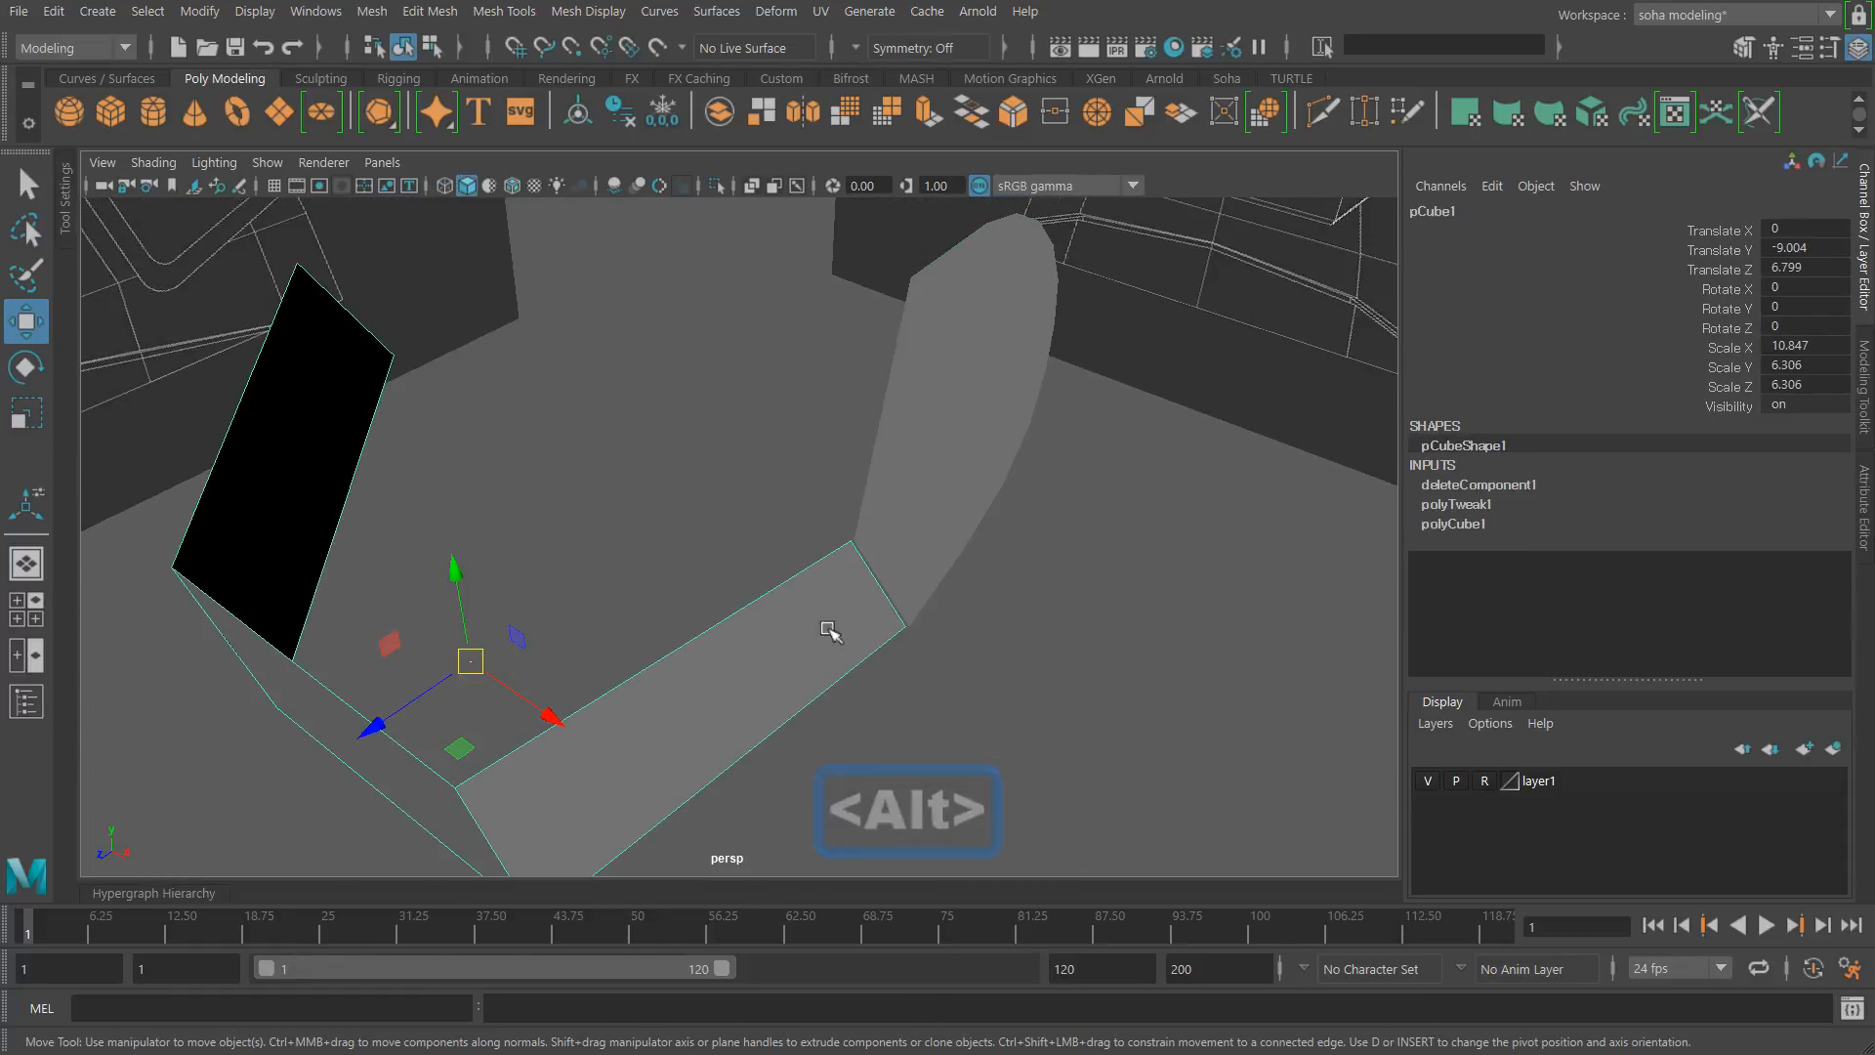
{"action": "left_click", "coordinate": [928, 532], "text": "shift"}
{"action": "left_click_drag", "start_coordinate": [1109, 628], "coordinate": [1064, 606], "text": "alt"}
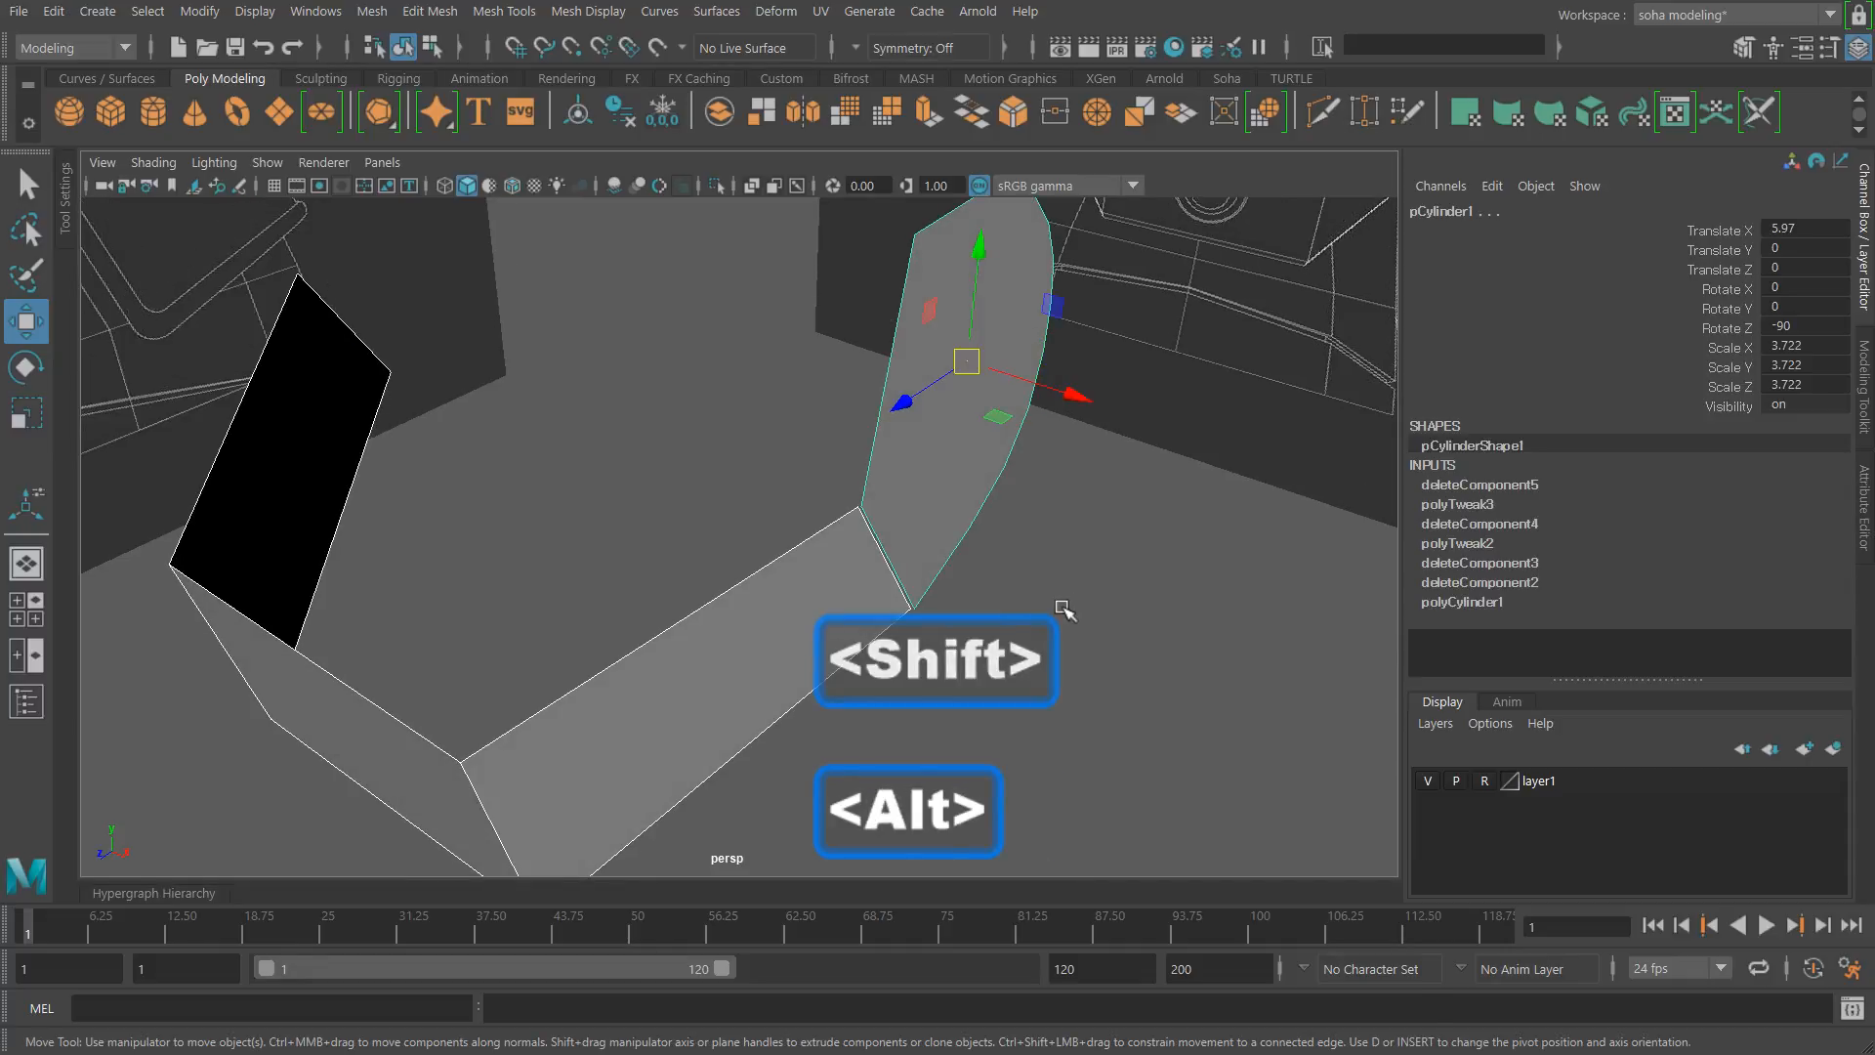
{"action": "key", "text": "shift+a"}
Step: Use Target Weld to merge the ear plate's upper seam vertex with the mouth guard's upper rear corner
{"action": "left_click", "coordinate": [856, 552]}
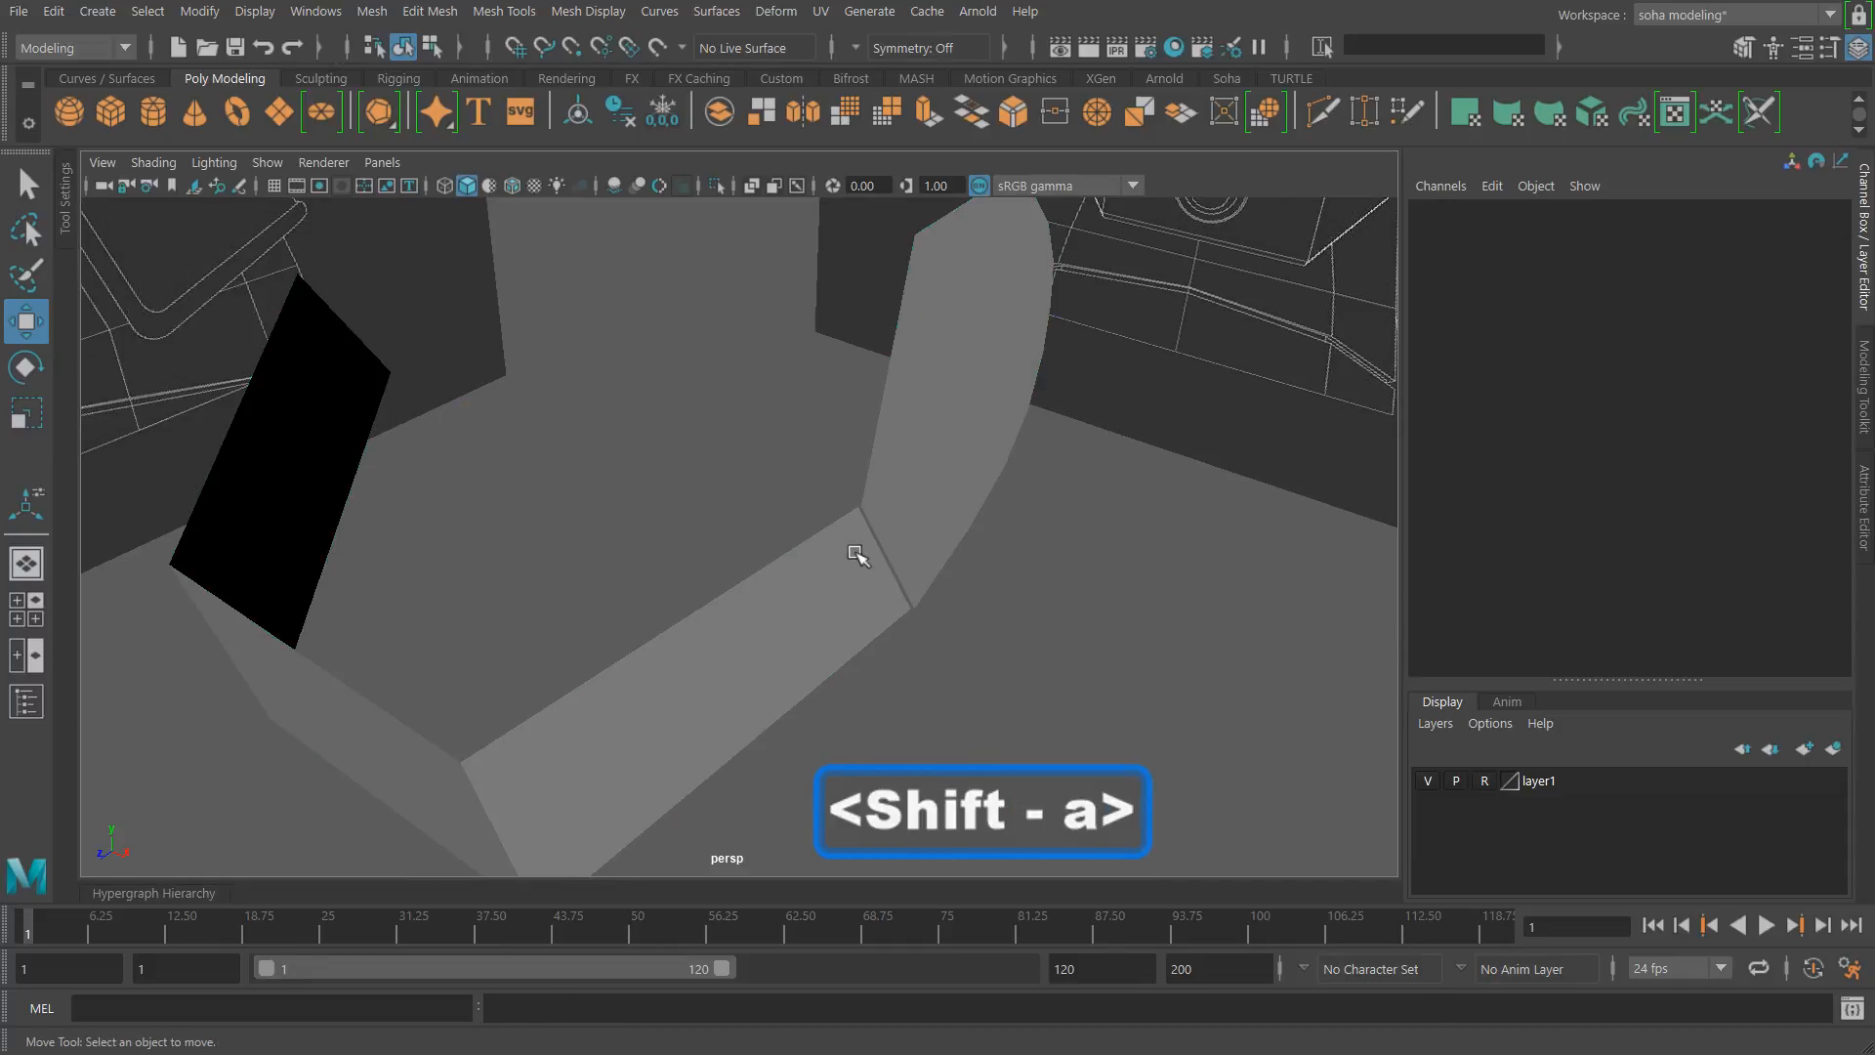
{"action": "left_click", "coordinate": [856, 553]}
{"action": "left_click_drag", "start_coordinate": [856, 553], "coordinate": [929, 527], "text": "alt"}
{"action": "middle_click_drag", "start_coordinate": [929, 527], "coordinate": [807, 607], "text": "alt"}
{"action": "right_click_drag", "start_coordinate": [808, 606], "coordinate": [885, 613], "text": "alt"}
{"action": "left_click_drag", "start_coordinate": [885, 614], "coordinate": [886, 627], "text": "alt"}
{"action": "key", "text": "alt+1"}
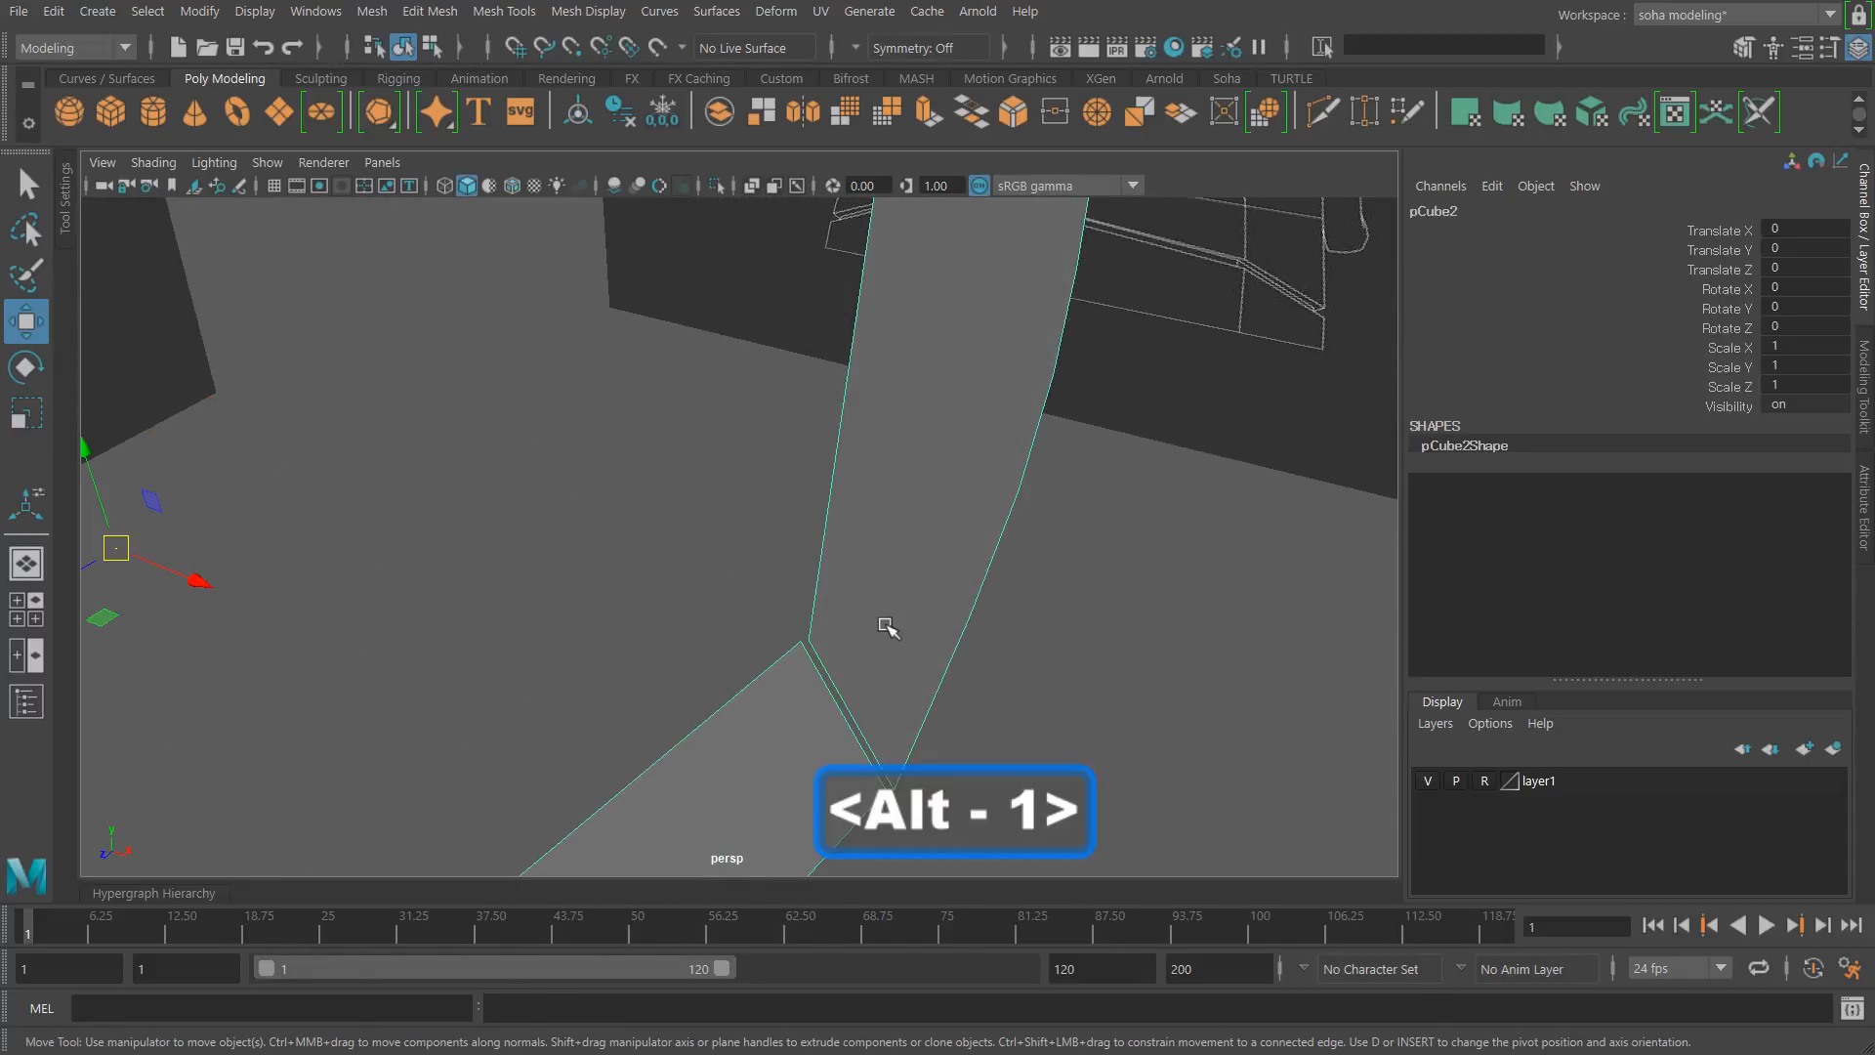
{"action": "middle_click_drag", "start_coordinate": [859, 639], "coordinate": [861, 537], "text": "alt"}
{"action": "right_click_drag", "start_coordinate": [861, 538], "coordinate": [967, 553], "text": "alt"}
{"action": "middle_click_drag", "start_coordinate": [971, 553], "coordinate": [956, 581], "text": "alt"}
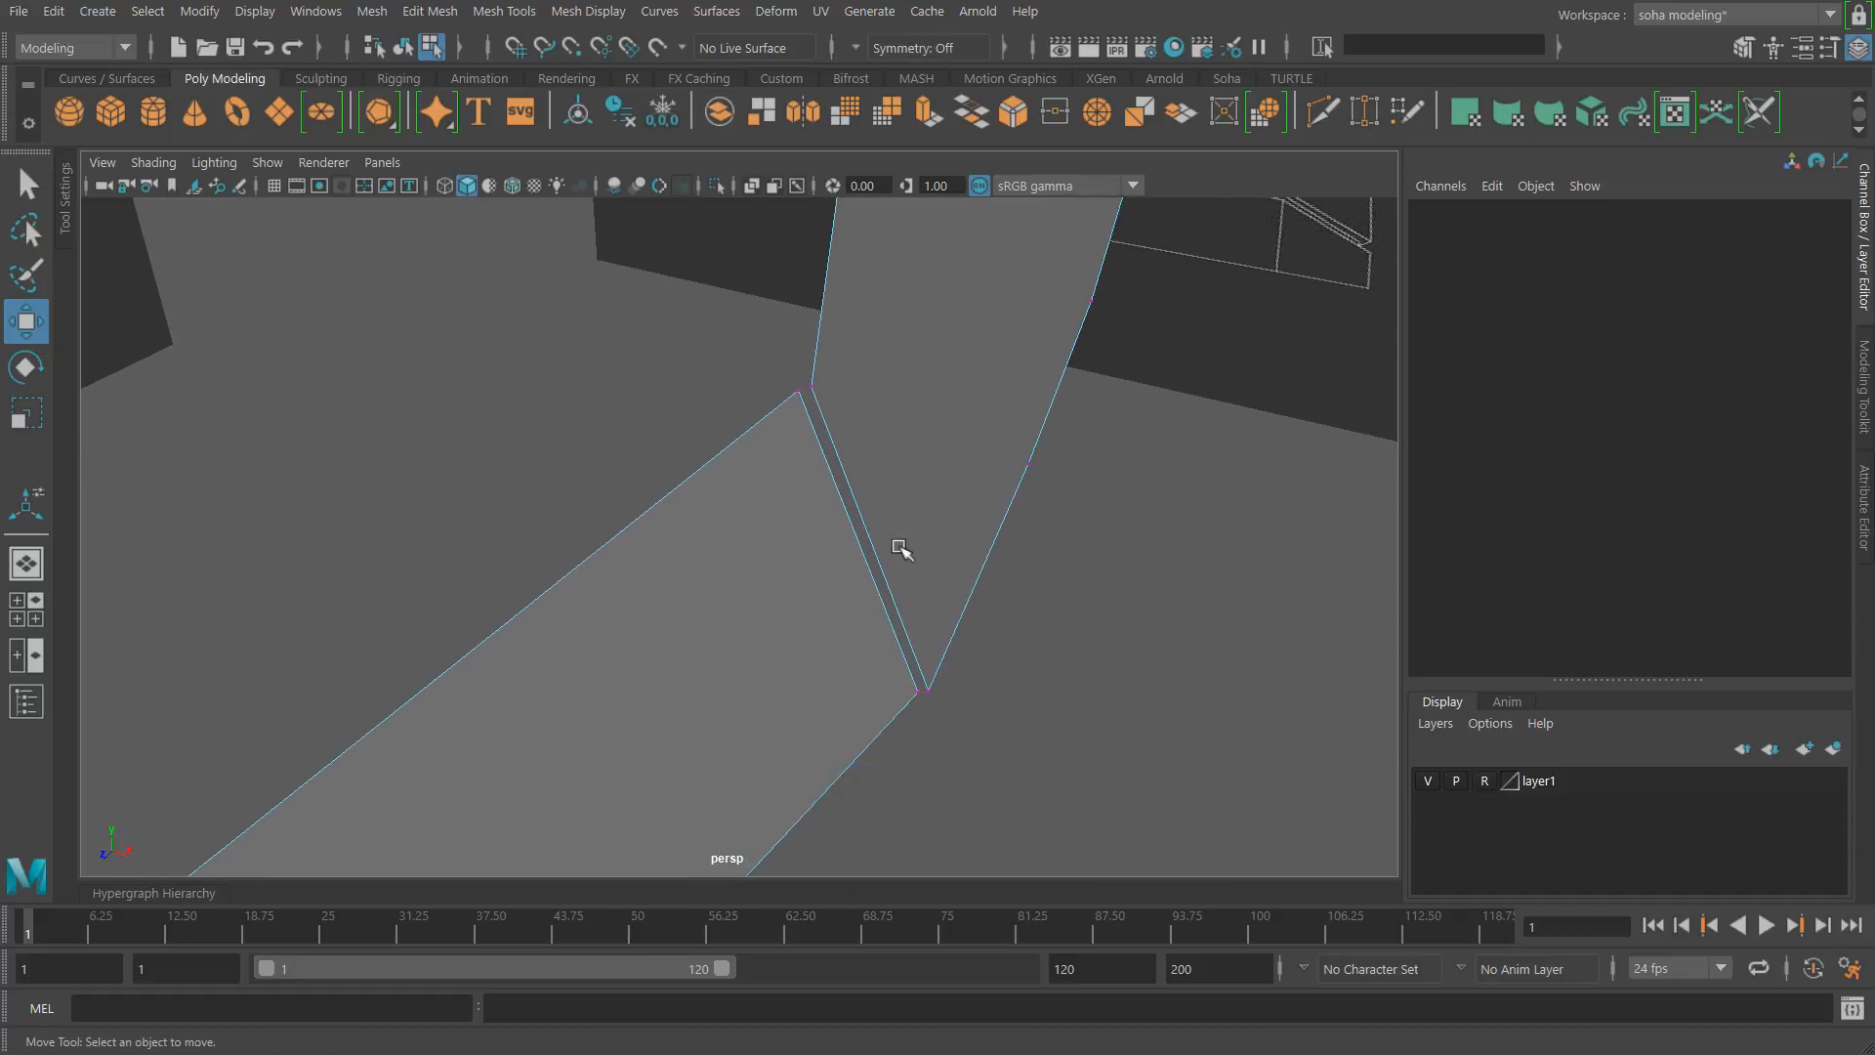
{"action": "right_click_drag", "start_coordinate": [898, 549], "coordinate": [935, 555], "text": "alt"}
{"action": "key", "text": "alt+f"}
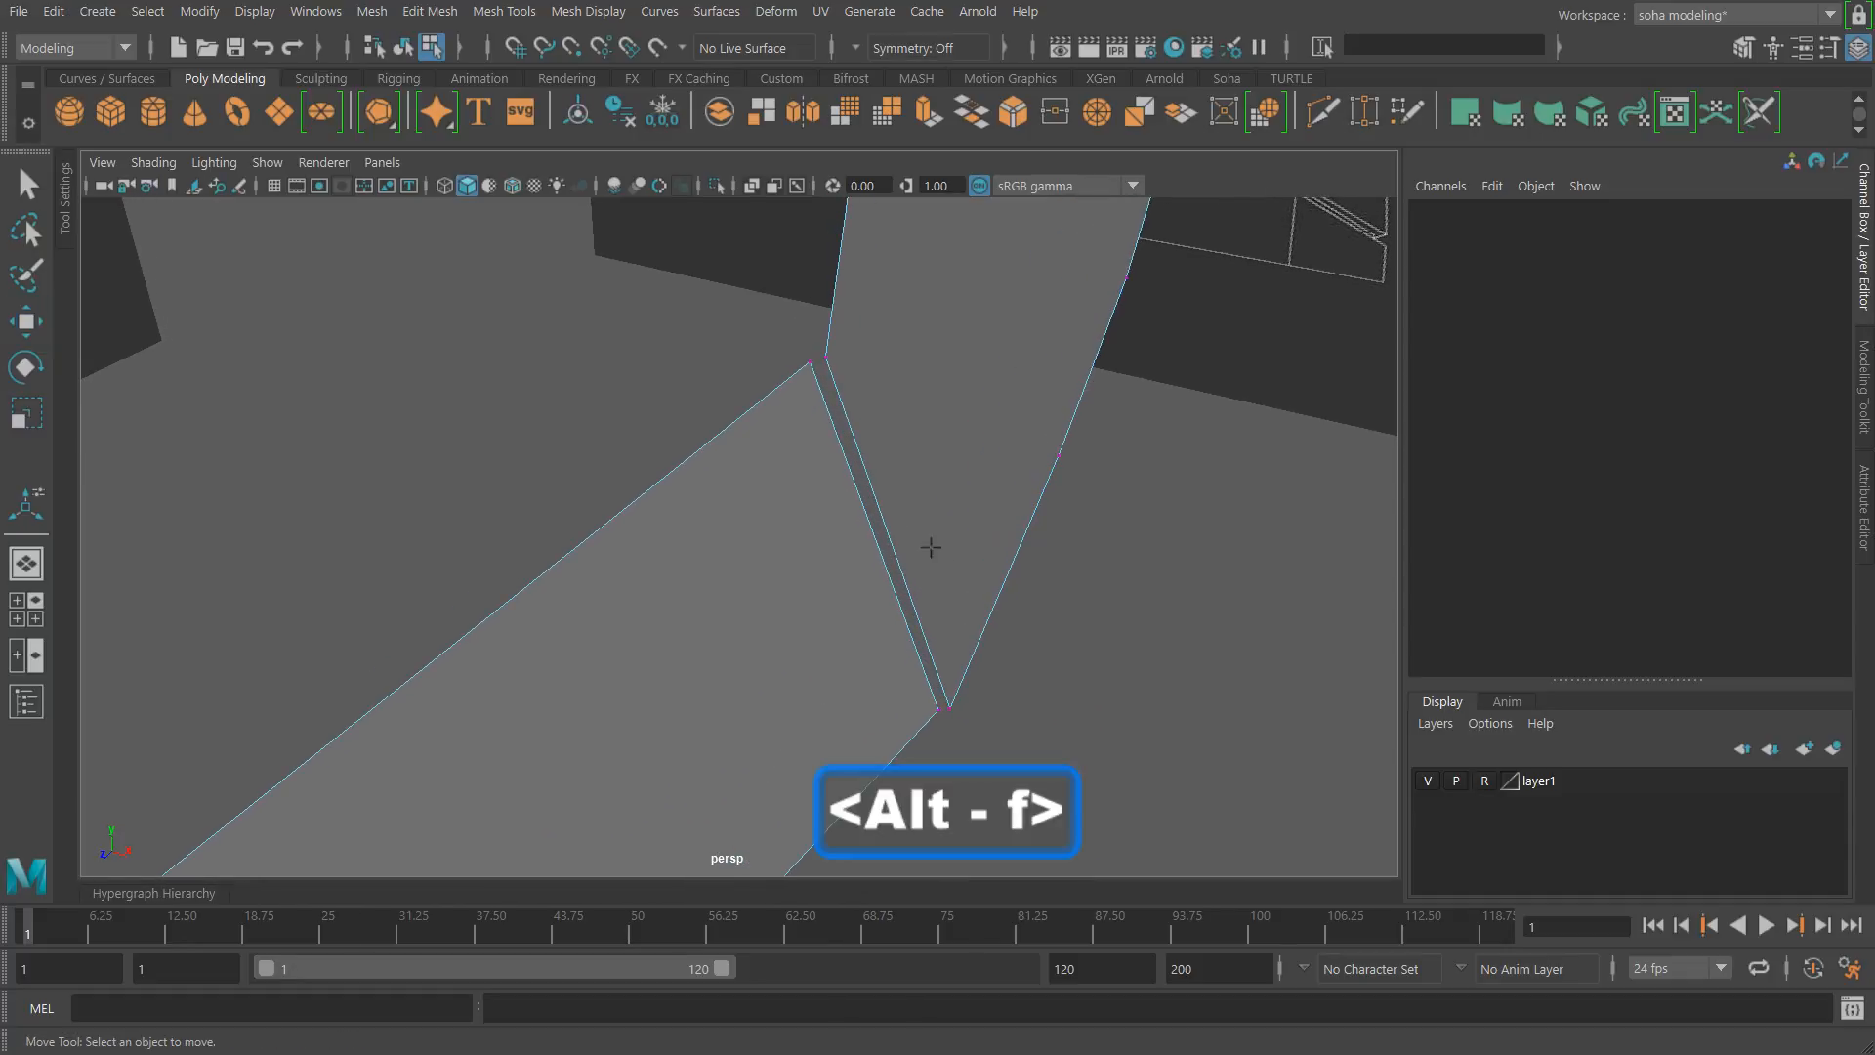
{"action": "left_click_drag", "start_coordinate": [826, 359], "coordinate": [1025, 419]}
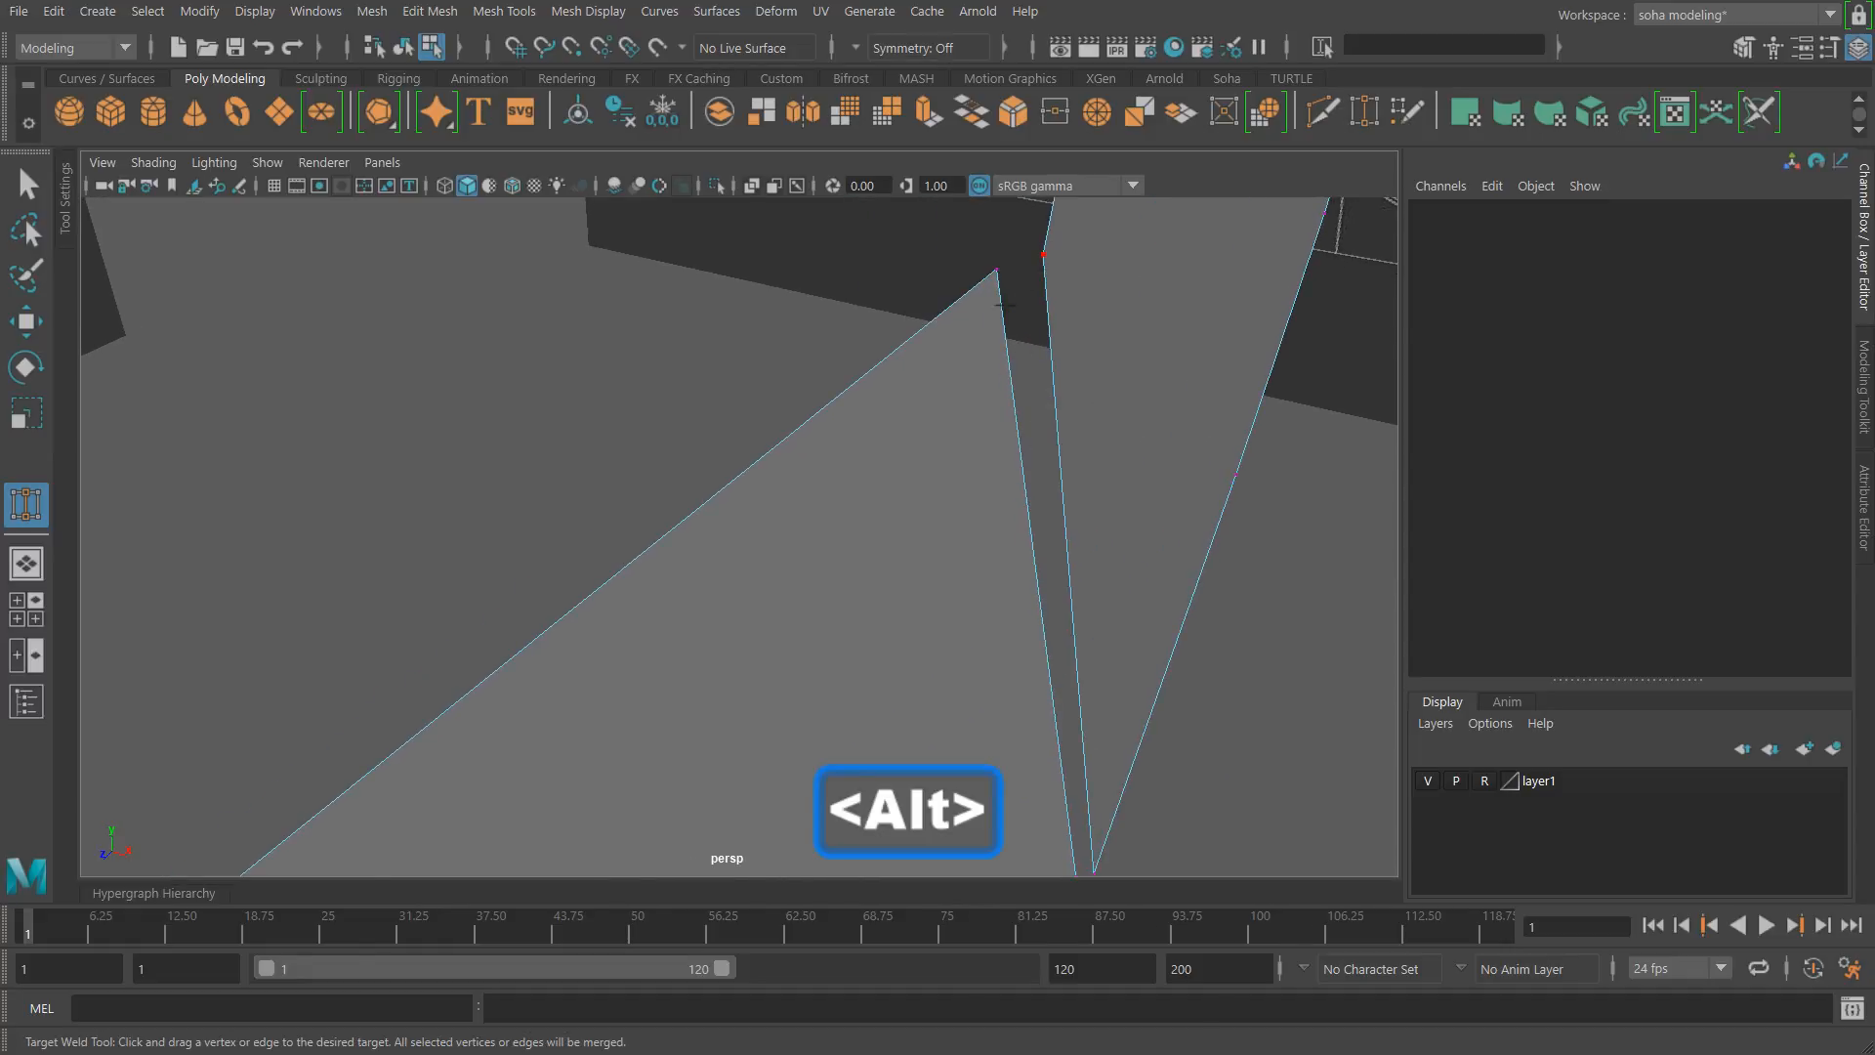
Step: Weld the ear plate's lower seam vertex to the mouth guard's lower rear corner and return to the Move tool
{"action": "left_click_drag", "start_coordinate": [1051, 271], "coordinate": [727, 479], "text": "alt"}
{"action": "middle_click_drag", "start_coordinate": [828, 610], "coordinate": [739, 379], "text": "alt"}
{"action": "right_click_drag", "start_coordinate": [739, 379], "coordinate": [938, 507], "text": "alt"}
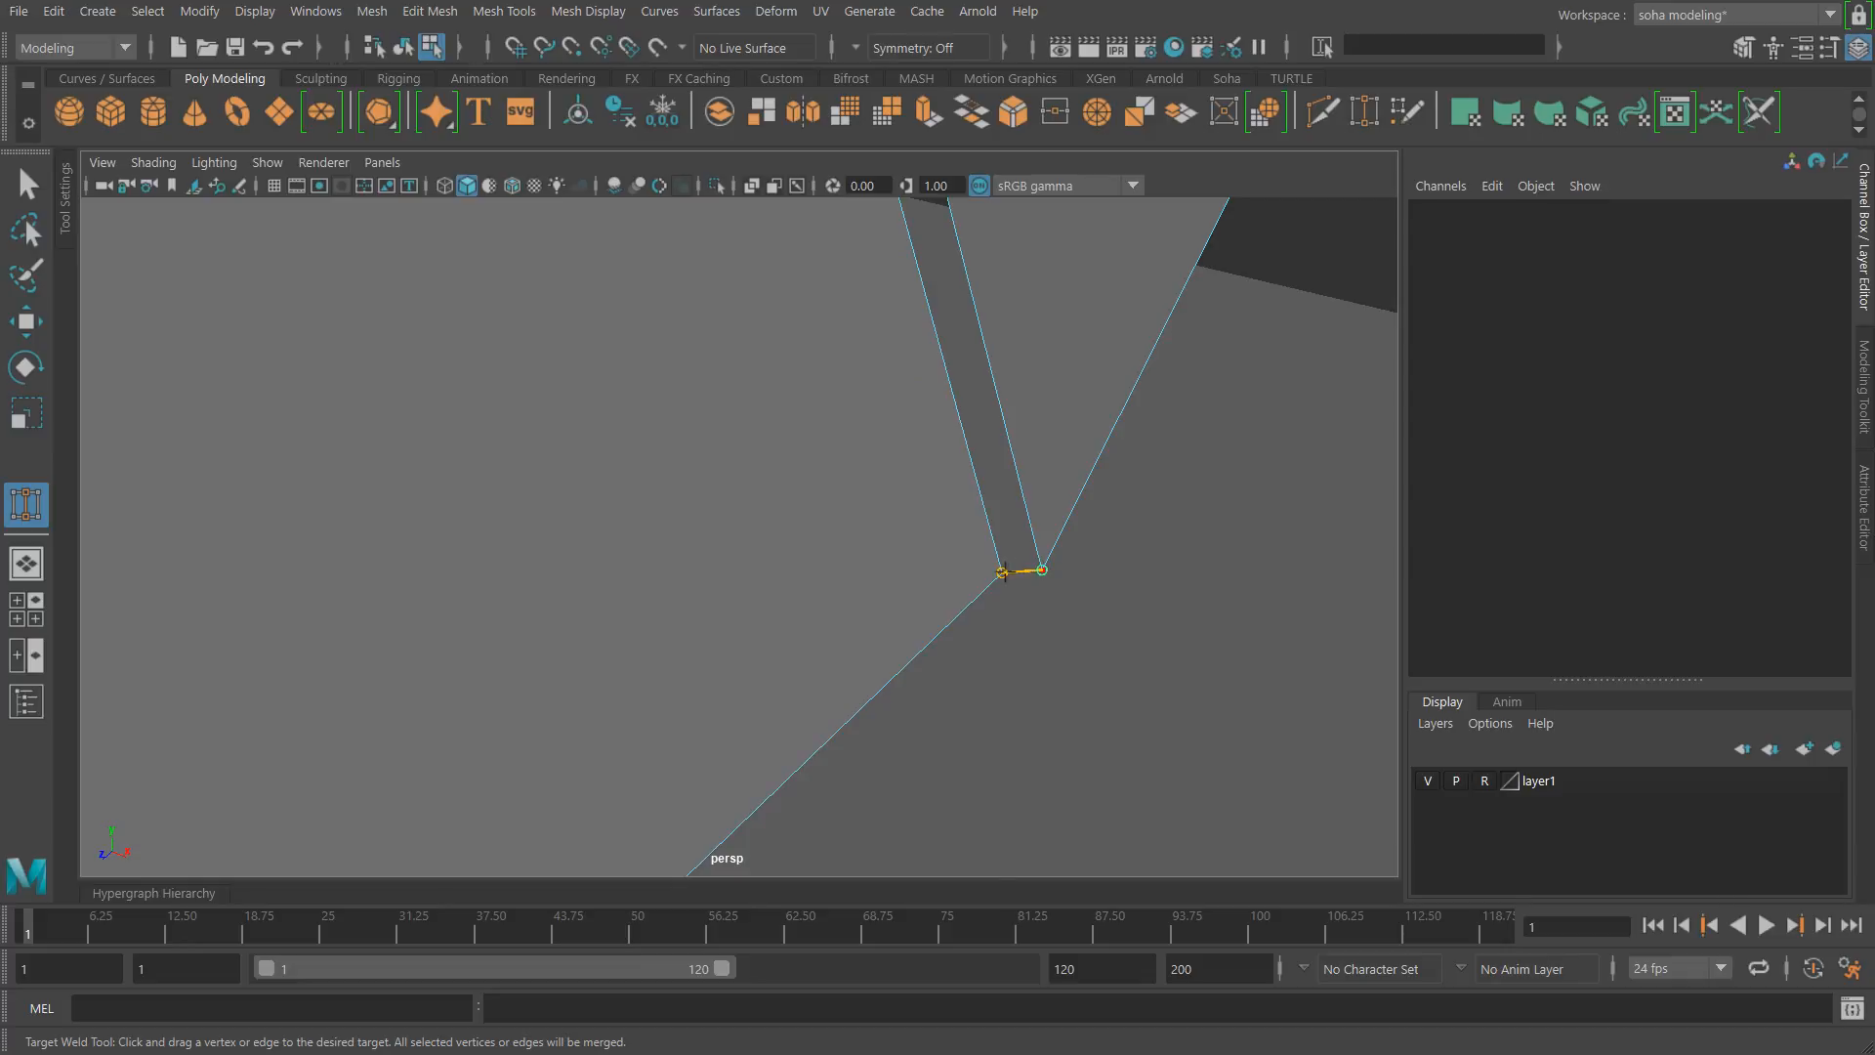
{"action": "left_click_drag", "start_coordinate": [1004, 572], "coordinate": [1003, 572]}
{"action": "right_click_drag", "start_coordinate": [1046, 606], "coordinate": [514, 442], "text": "alt"}
{"action": "key", "text": "w"}
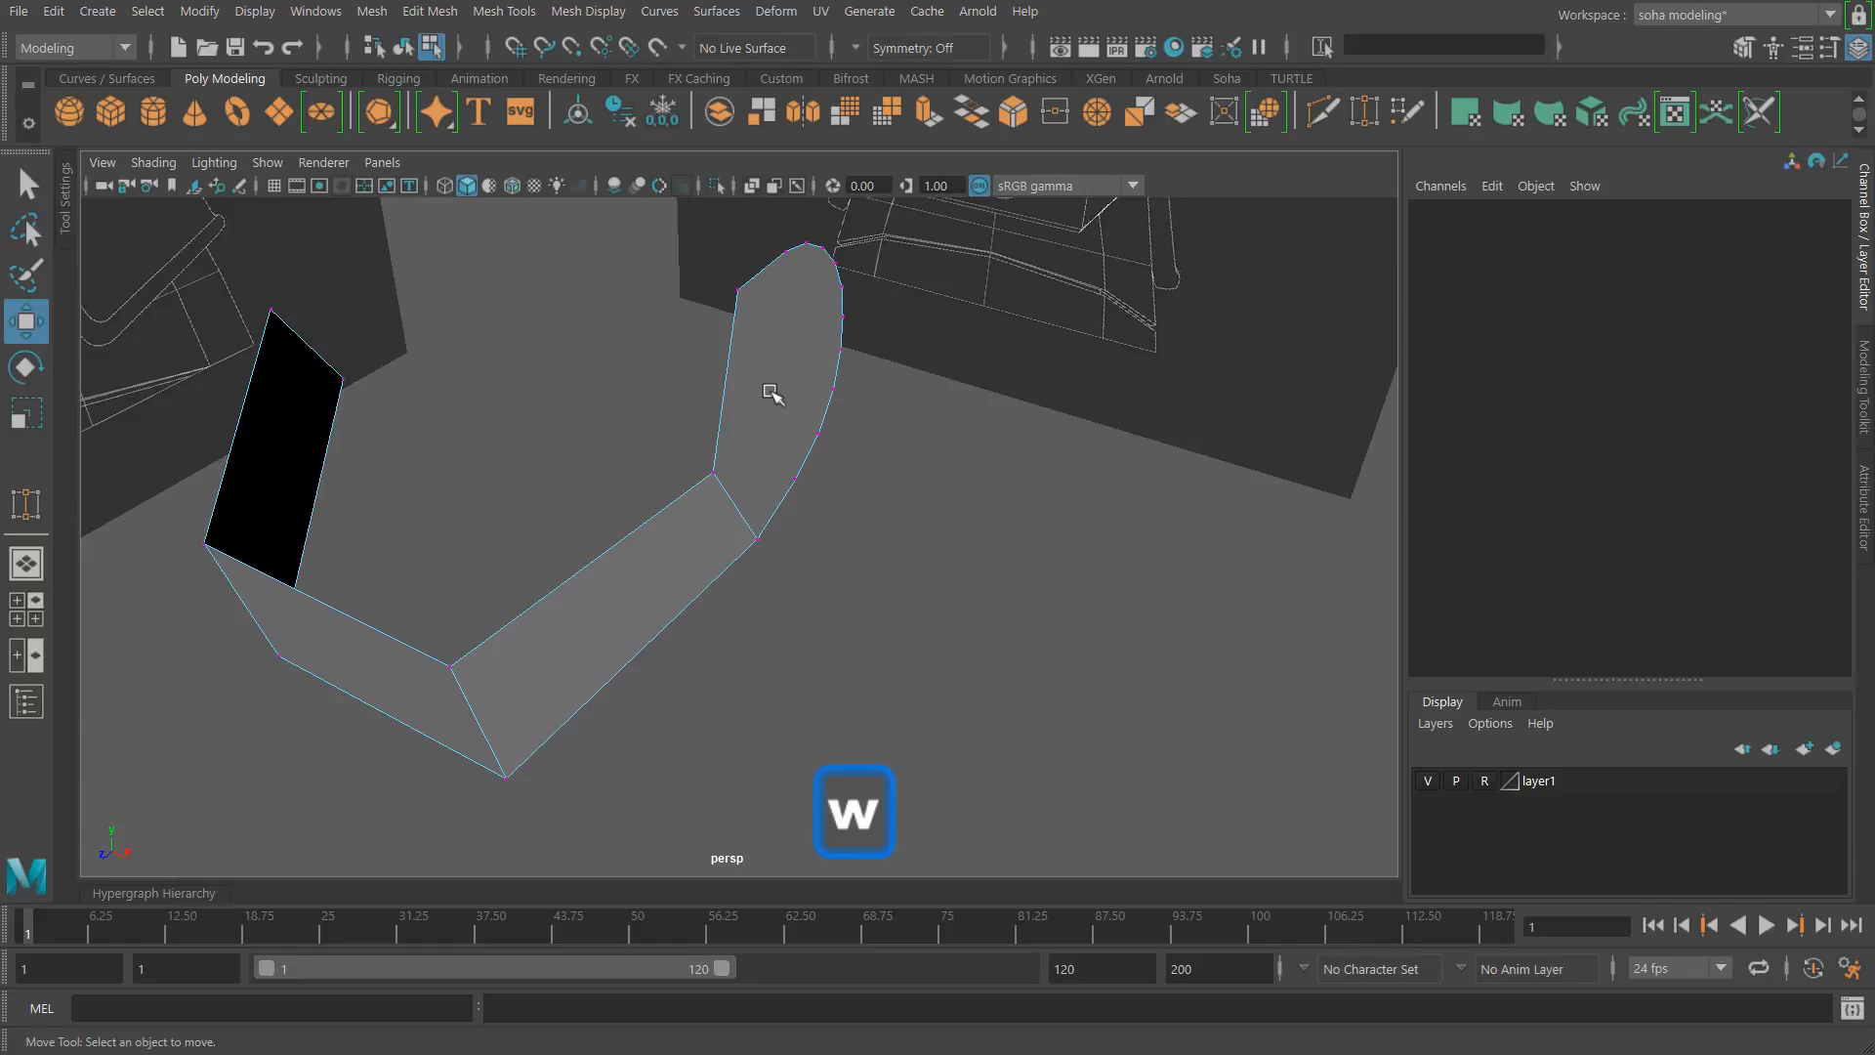
Step: In the front view, select all vertices of the ear plate on the joined mesh and create a lattice deformer around them
{"action": "middle_click_drag", "start_coordinate": [852, 443], "coordinate": [877, 439], "text": "alt"}
{"action": "left_click_drag", "start_coordinate": [886, 451], "coordinate": [925, 433], "text": "alt"}
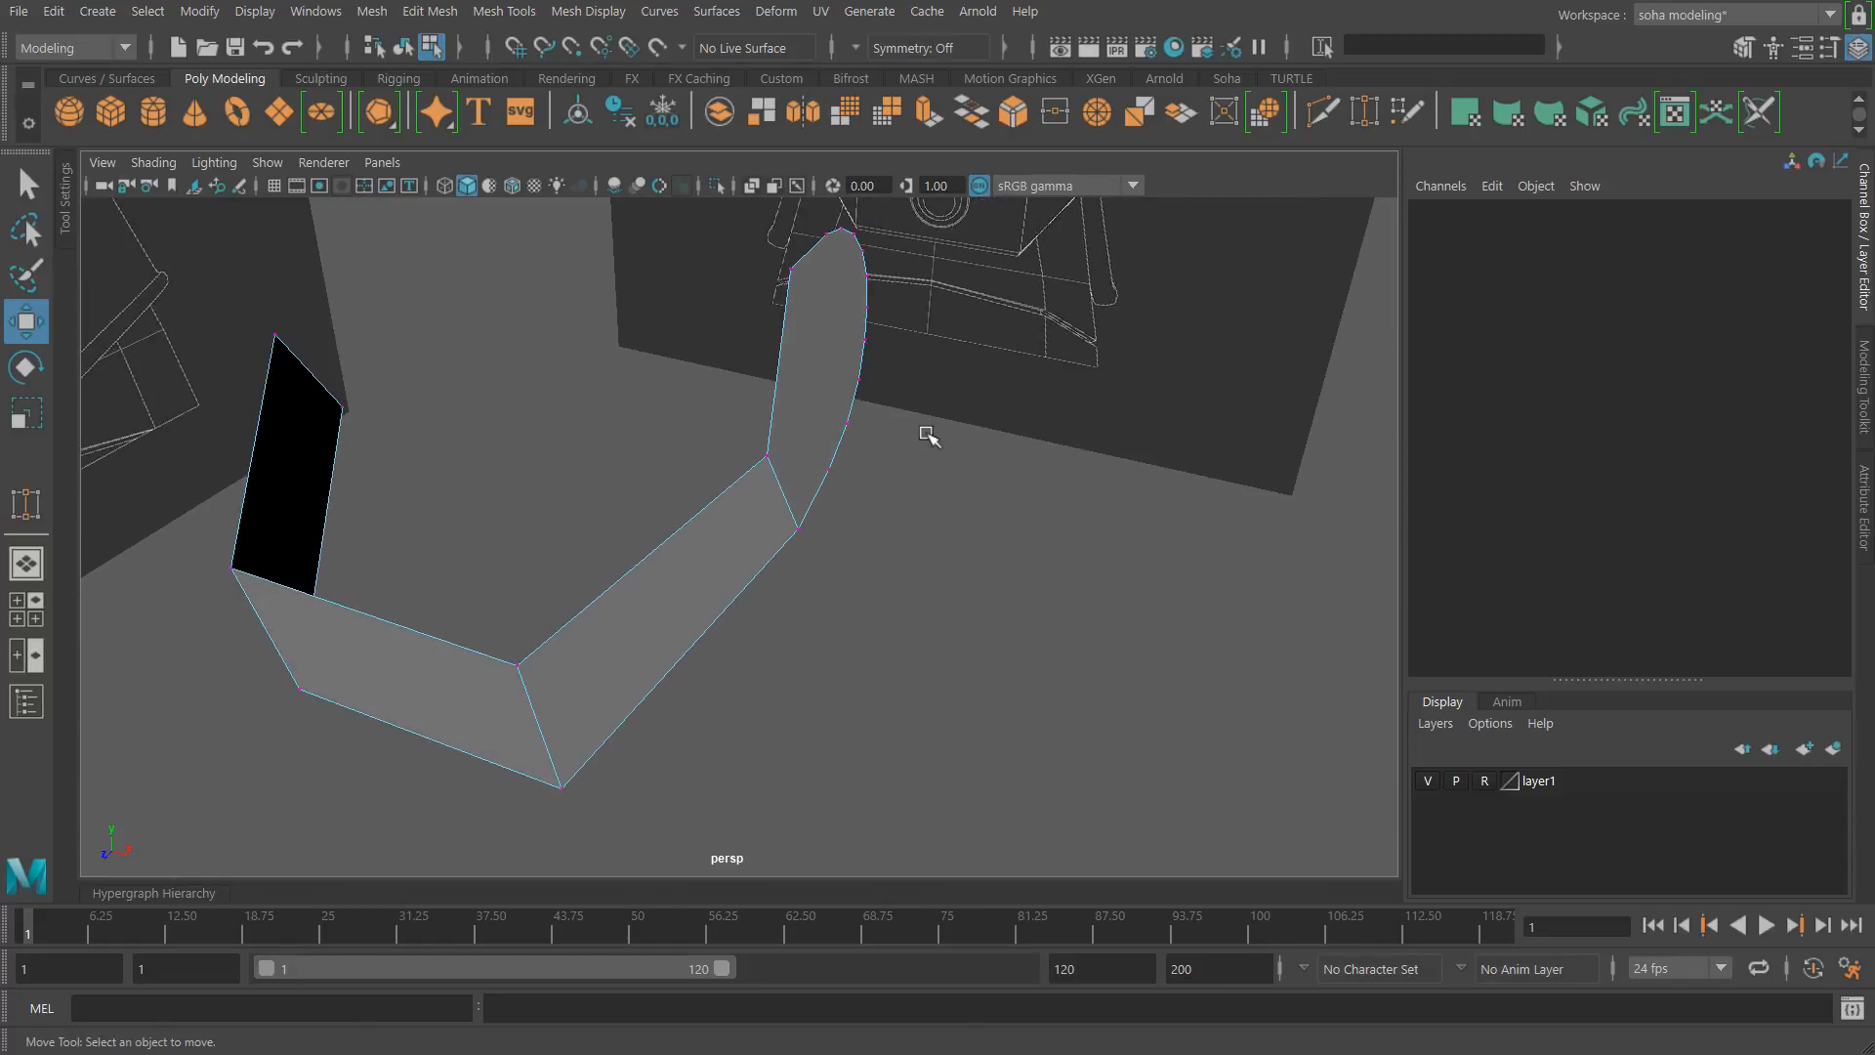
{"action": "key", "text": "alt+grave"}
{"action": "left_click_drag", "start_coordinate": [947, 502], "coordinate": [980, 481], "text": "alt"}
{"action": "key", "text": "shift+3"}
{"action": "right_click_drag", "start_coordinate": [983, 467], "coordinate": [986, 453], "text": "alt"}
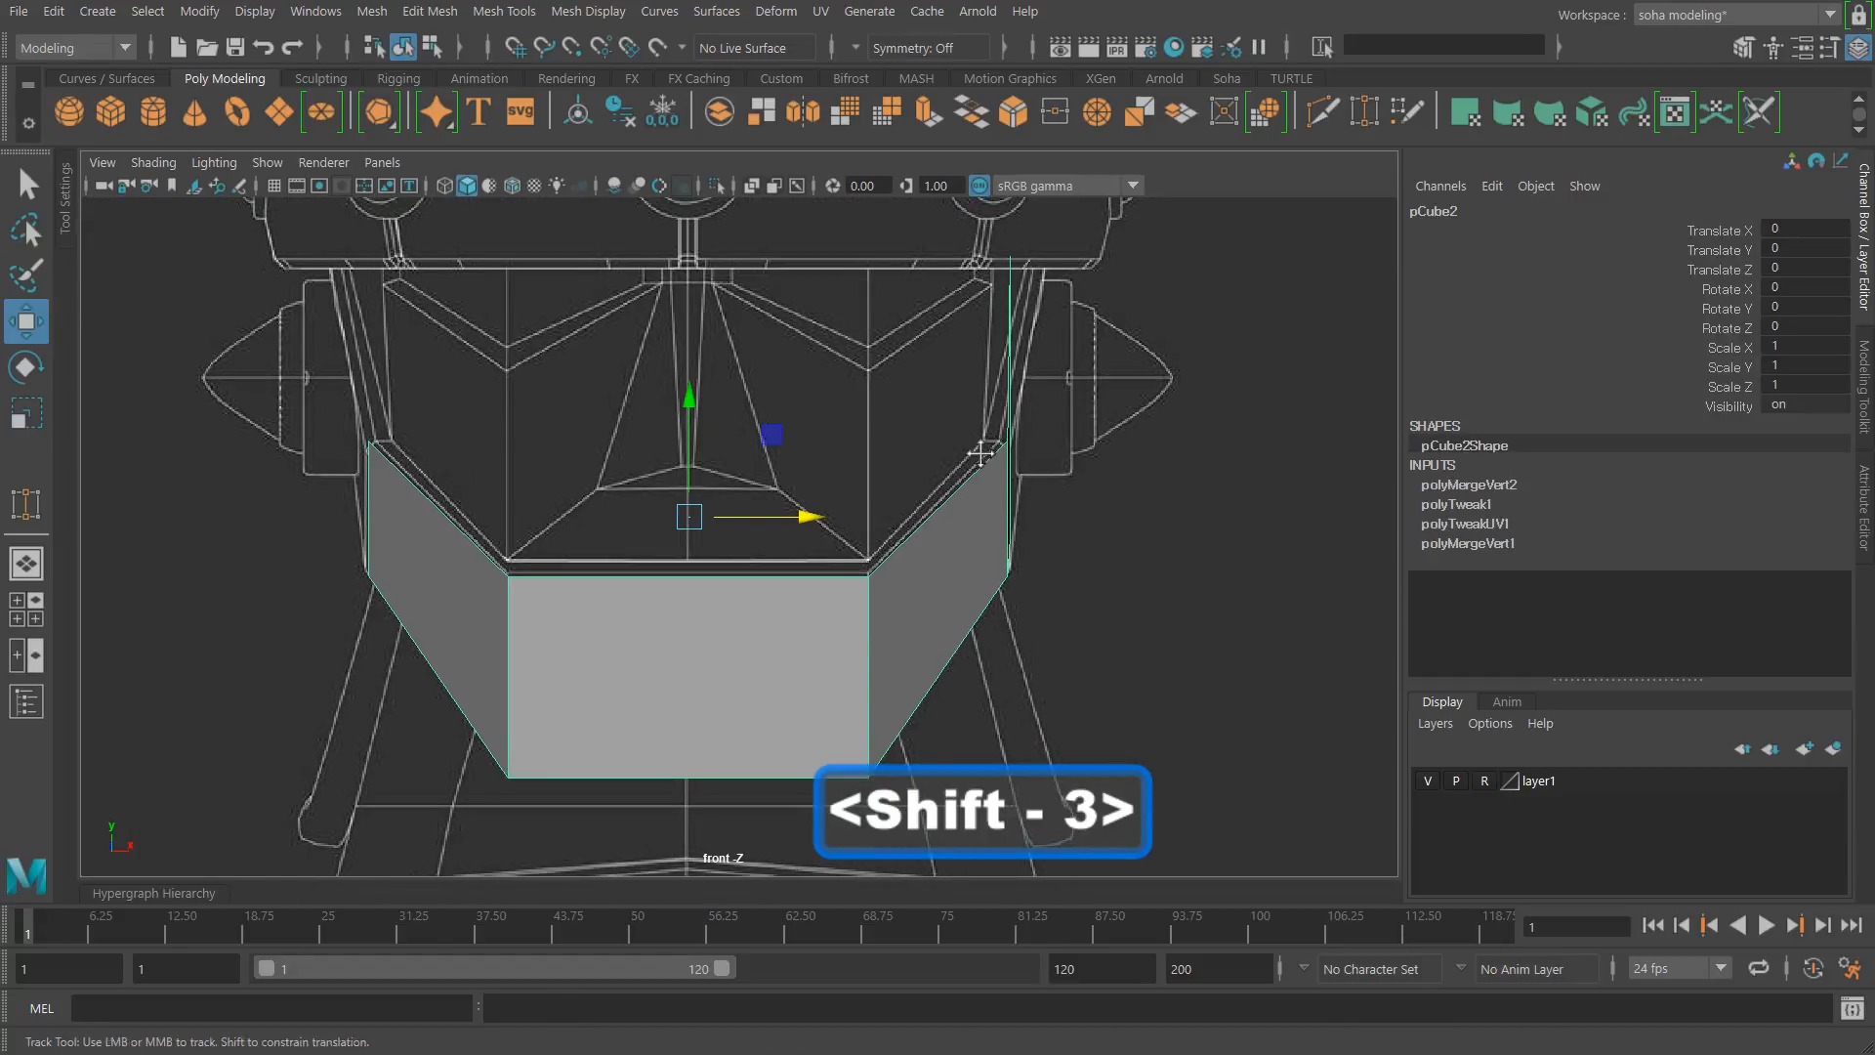
{"action": "middle_click_drag", "start_coordinate": [986, 453], "coordinate": [916, 490], "text": "alt"}
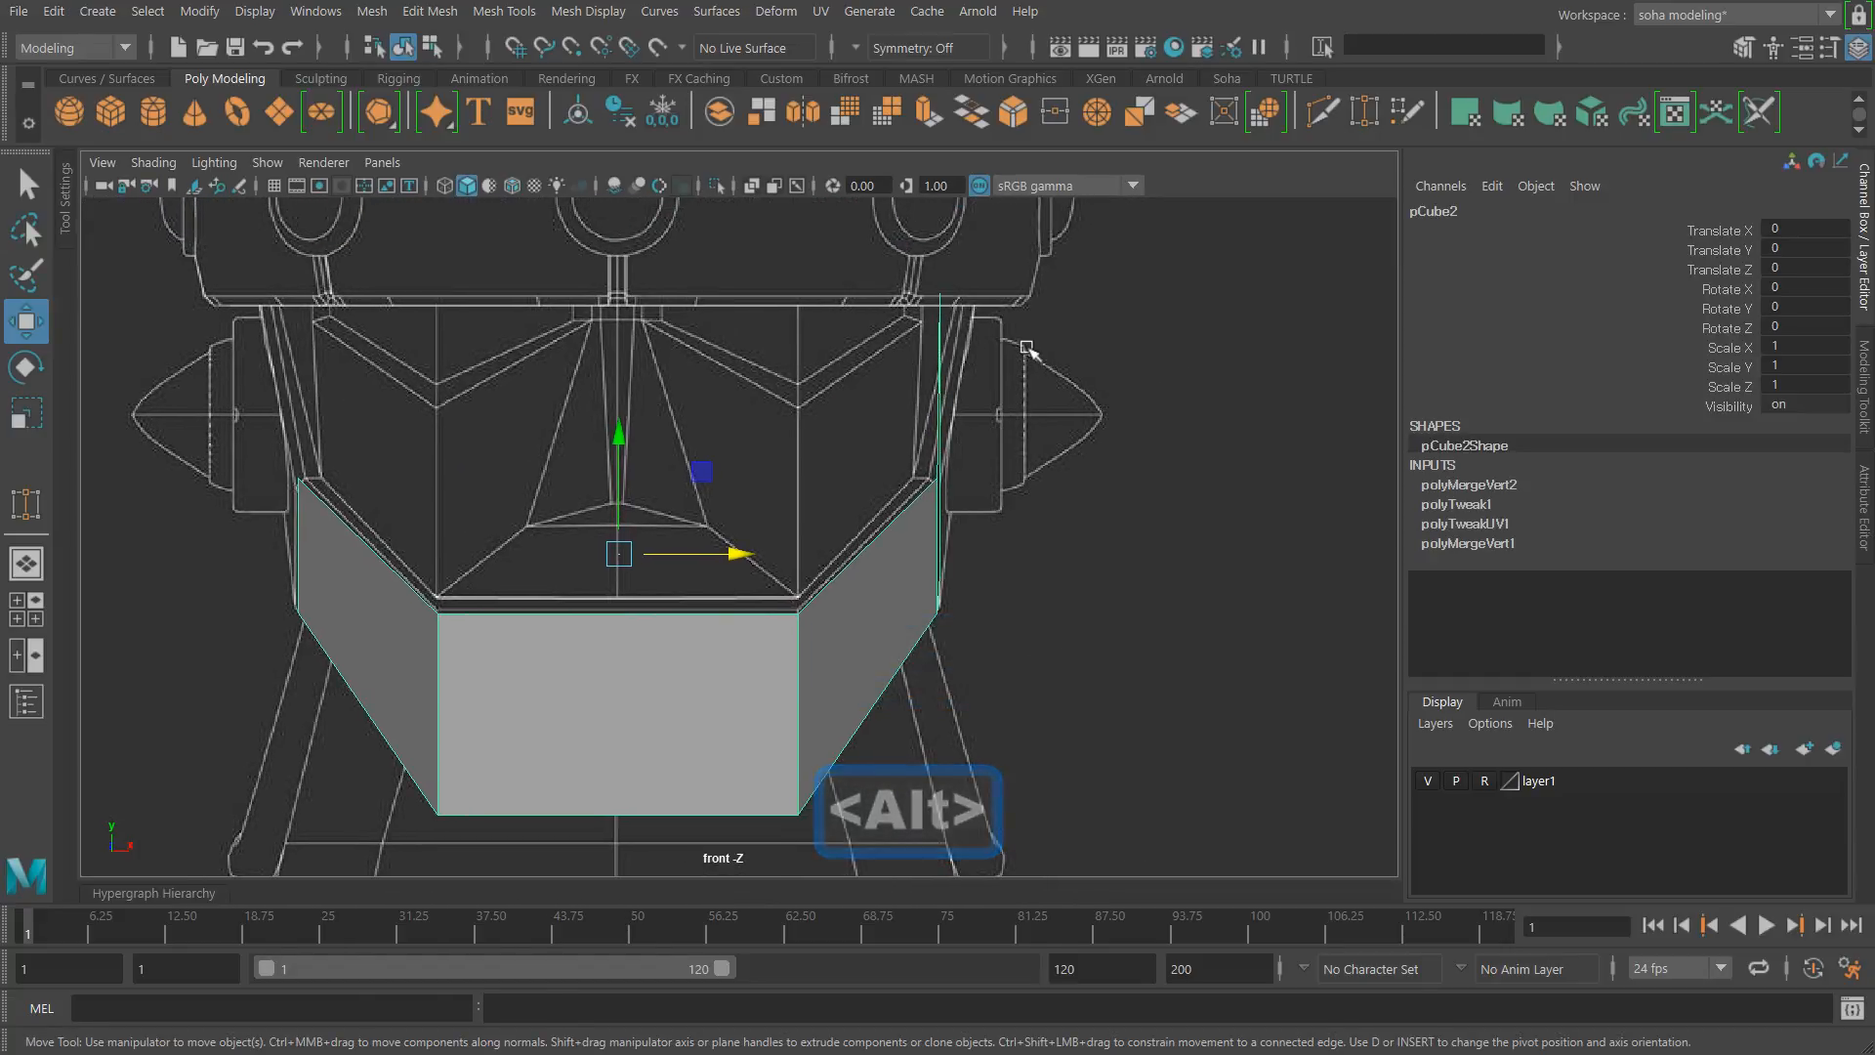
{"action": "middle_click_drag", "start_coordinate": [955, 352], "coordinate": [904, 355], "text": "alt"}
{"action": "key", "text": "alt+1"}
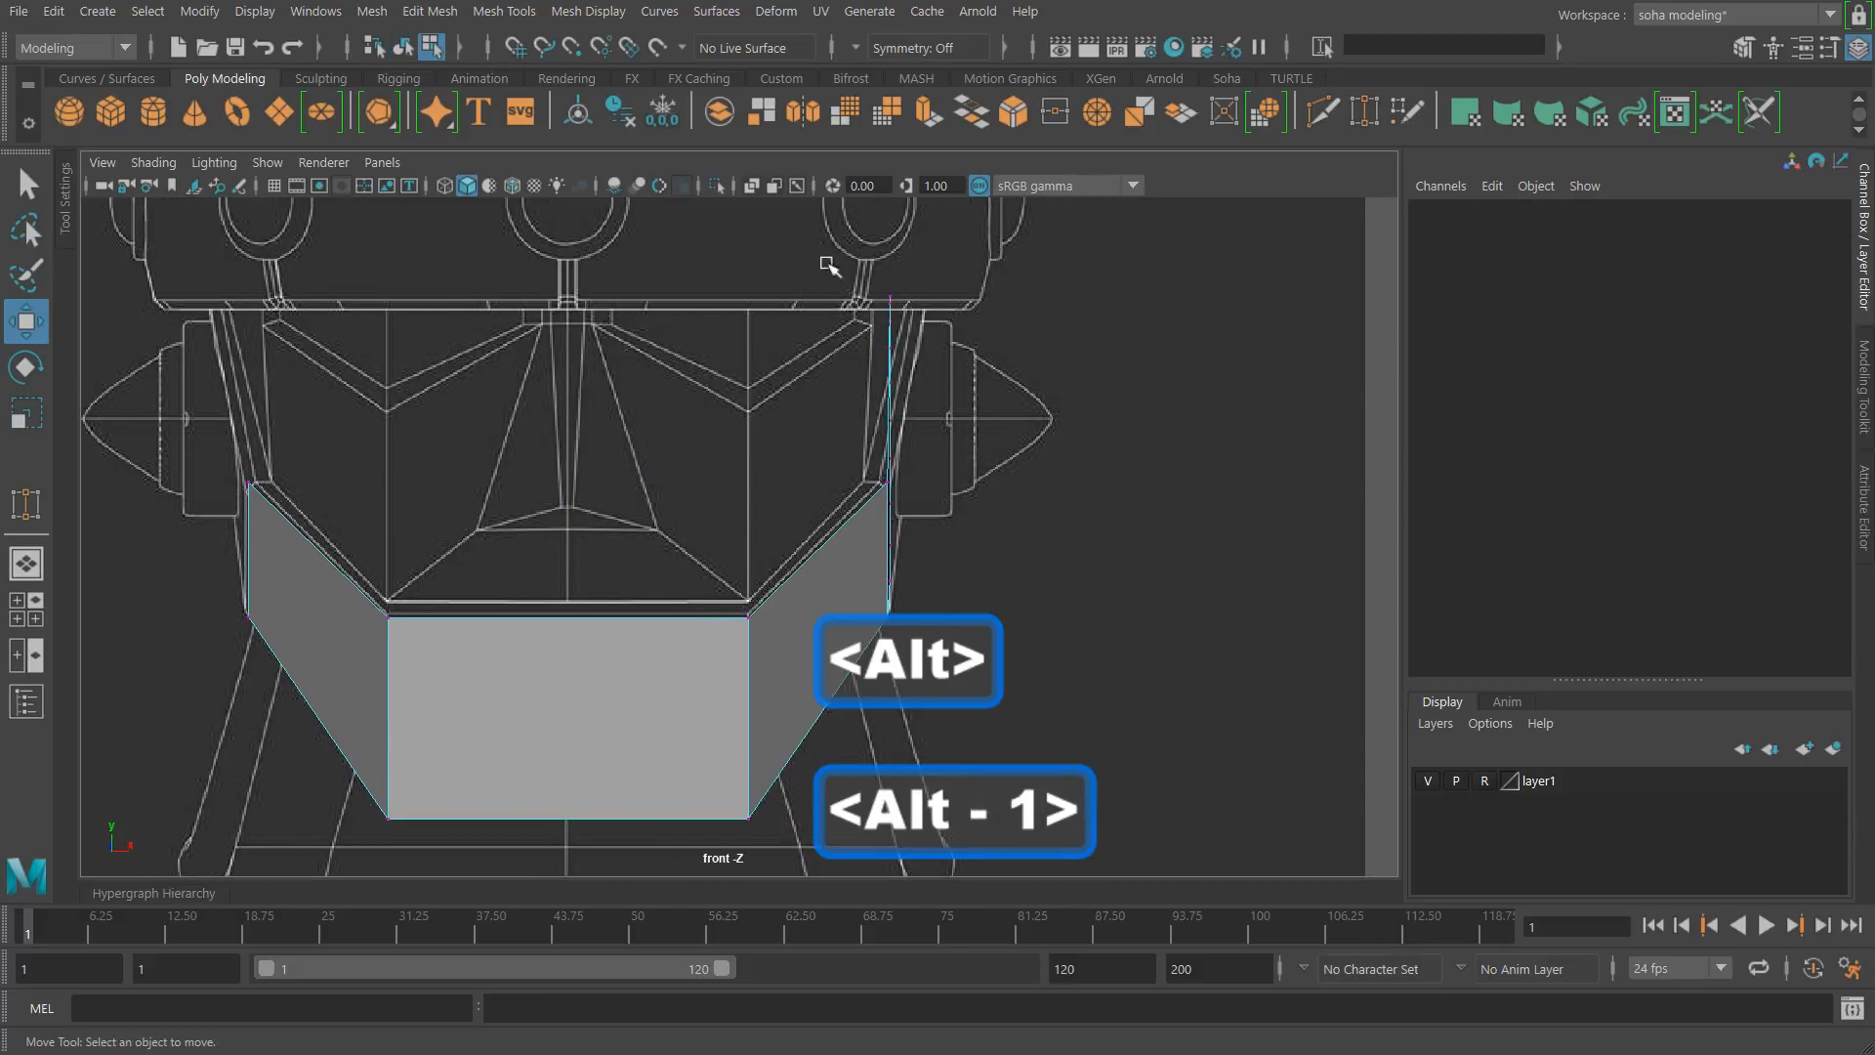
{"action": "left_click_drag", "start_coordinate": [824, 250], "coordinate": [973, 613]}
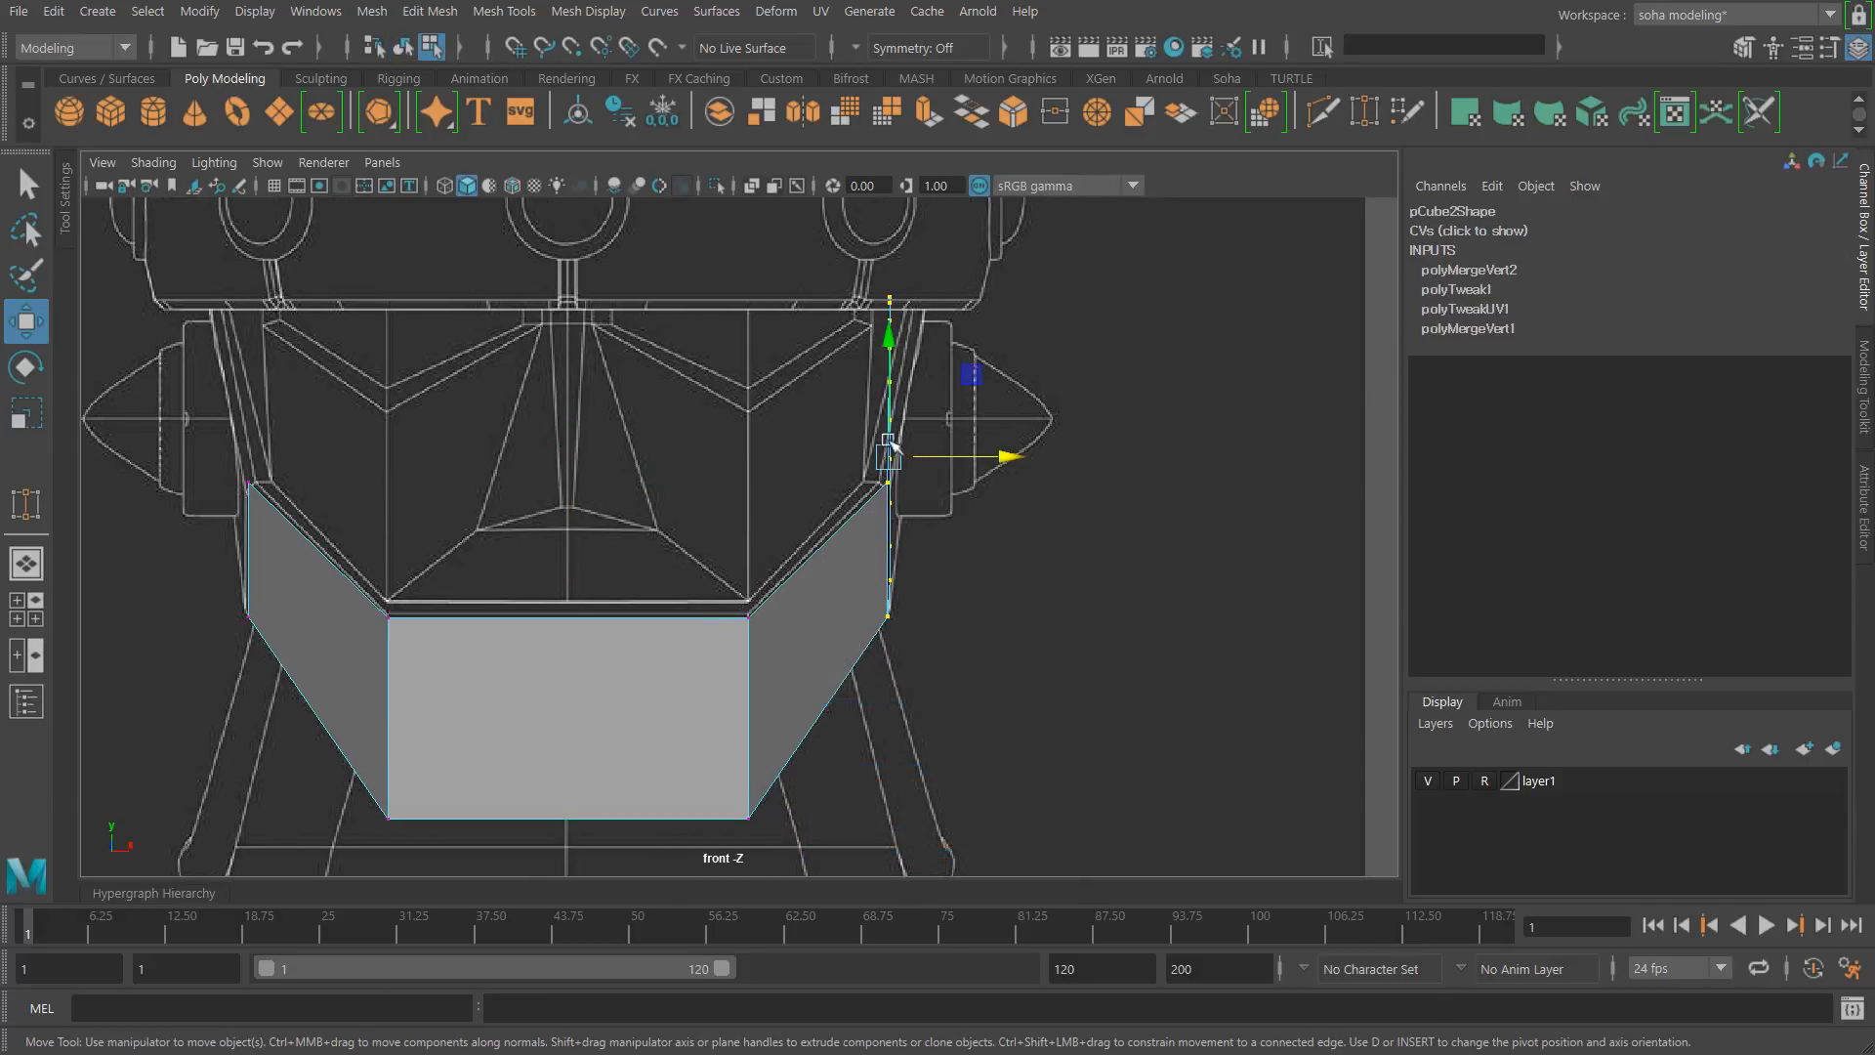
{"action": "middle_click_drag", "start_coordinate": [931, 505], "coordinate": [860, 498], "text": "alt"}
{"action": "right_click_drag", "start_coordinate": [860, 498], "coordinate": [1017, 506], "text": "alt"}
{"action": "middle_click_drag", "start_coordinate": [907, 454], "coordinate": [901, 564], "text": "alt"}
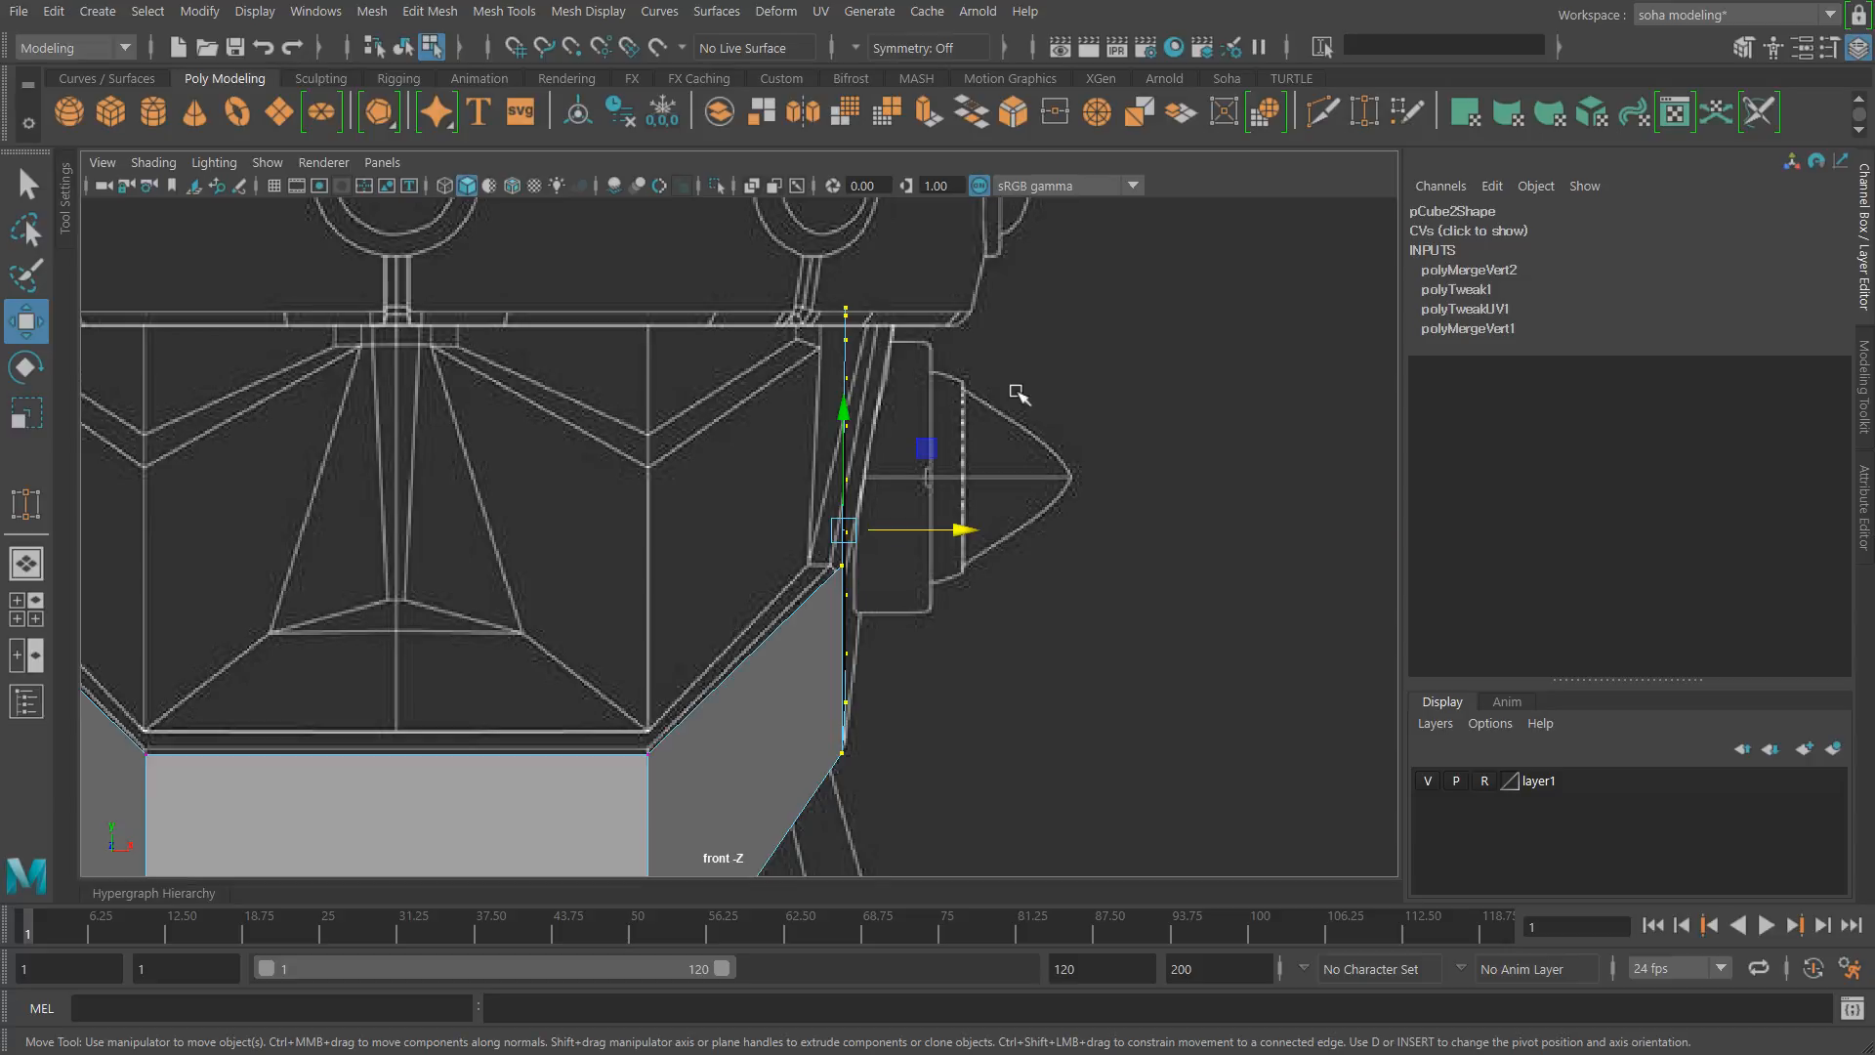
{"action": "key", "text": "shift+i"}
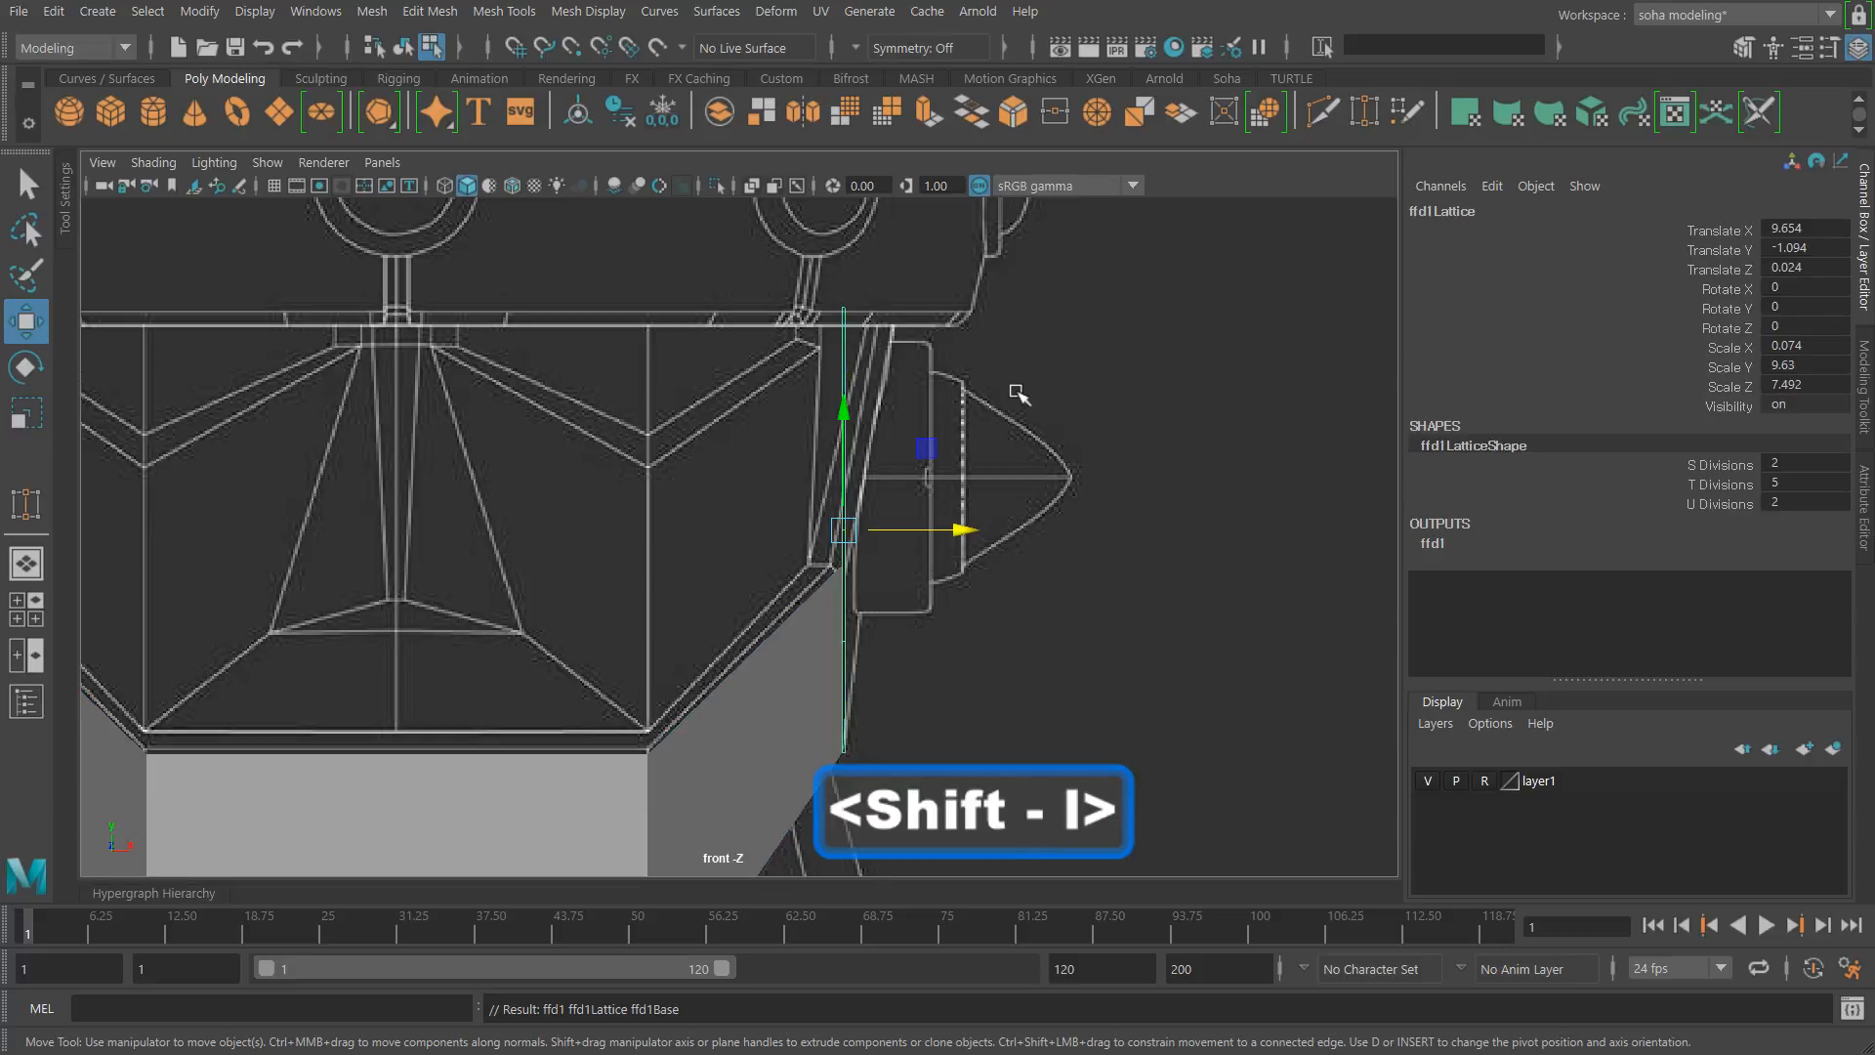
Step: Set the lattice's T Divisions to 2 so it has only corner control points
{"action": "key", "text": "shift+alt+q"}
{"action": "left_click_drag", "start_coordinate": [1017, 394], "coordinate": [921, 473], "text": "alt"}
{"action": "middle_click_drag", "start_coordinate": [957, 416], "coordinate": [946, 506], "text": "alt"}
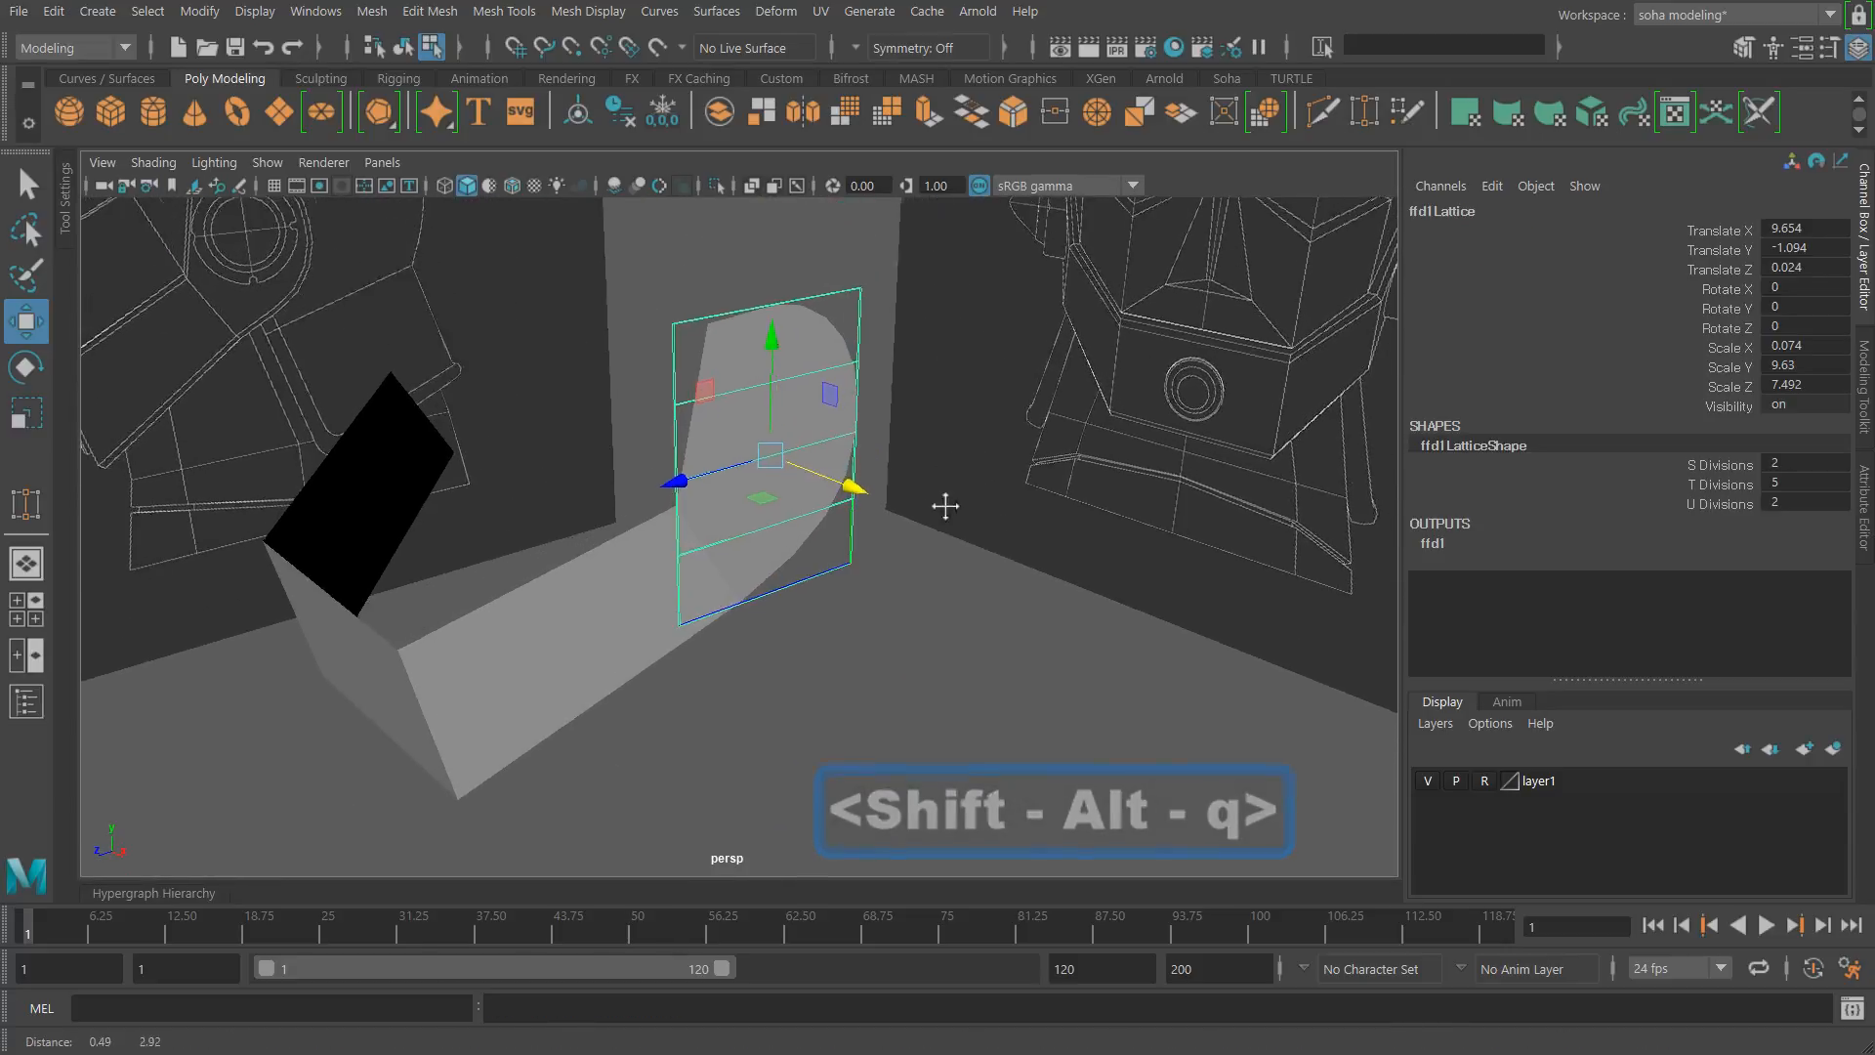
{"action": "left_click_drag", "start_coordinate": [945, 506], "coordinate": [1131, 506], "text": "alt"}
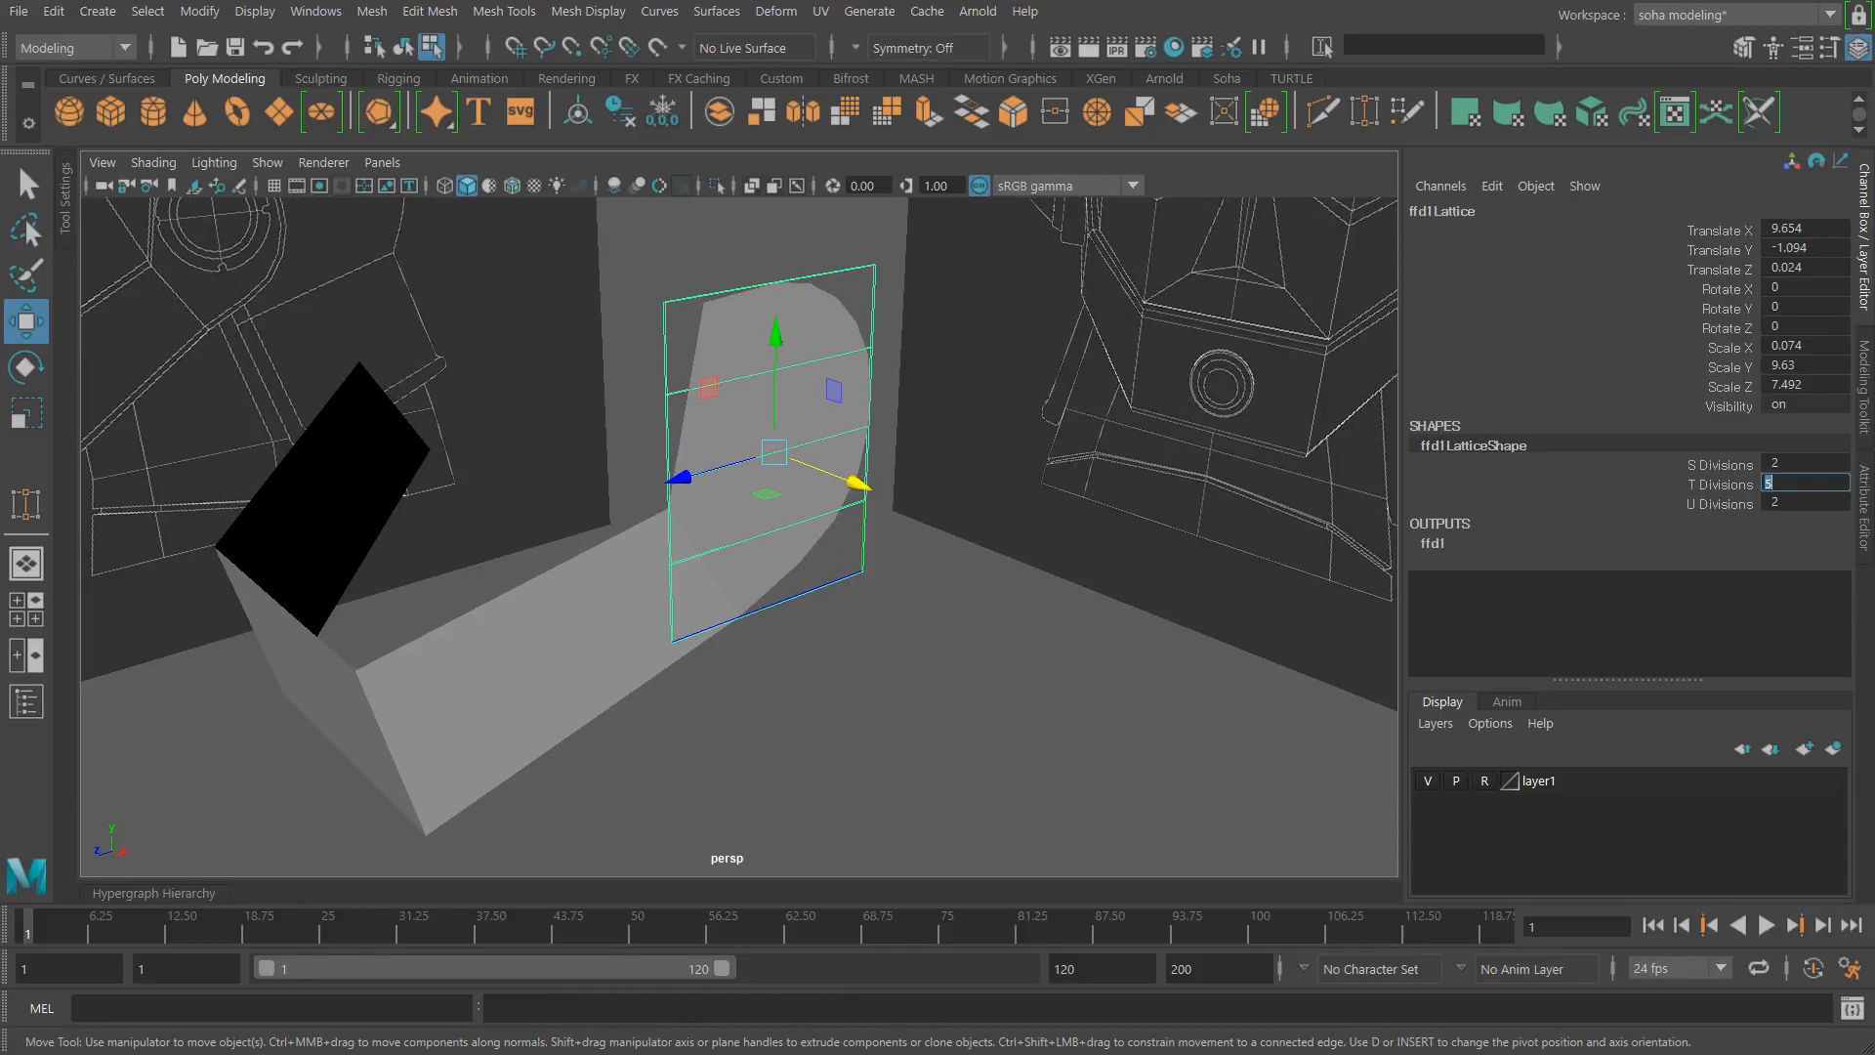
{"action": "key", "text": "Return"}
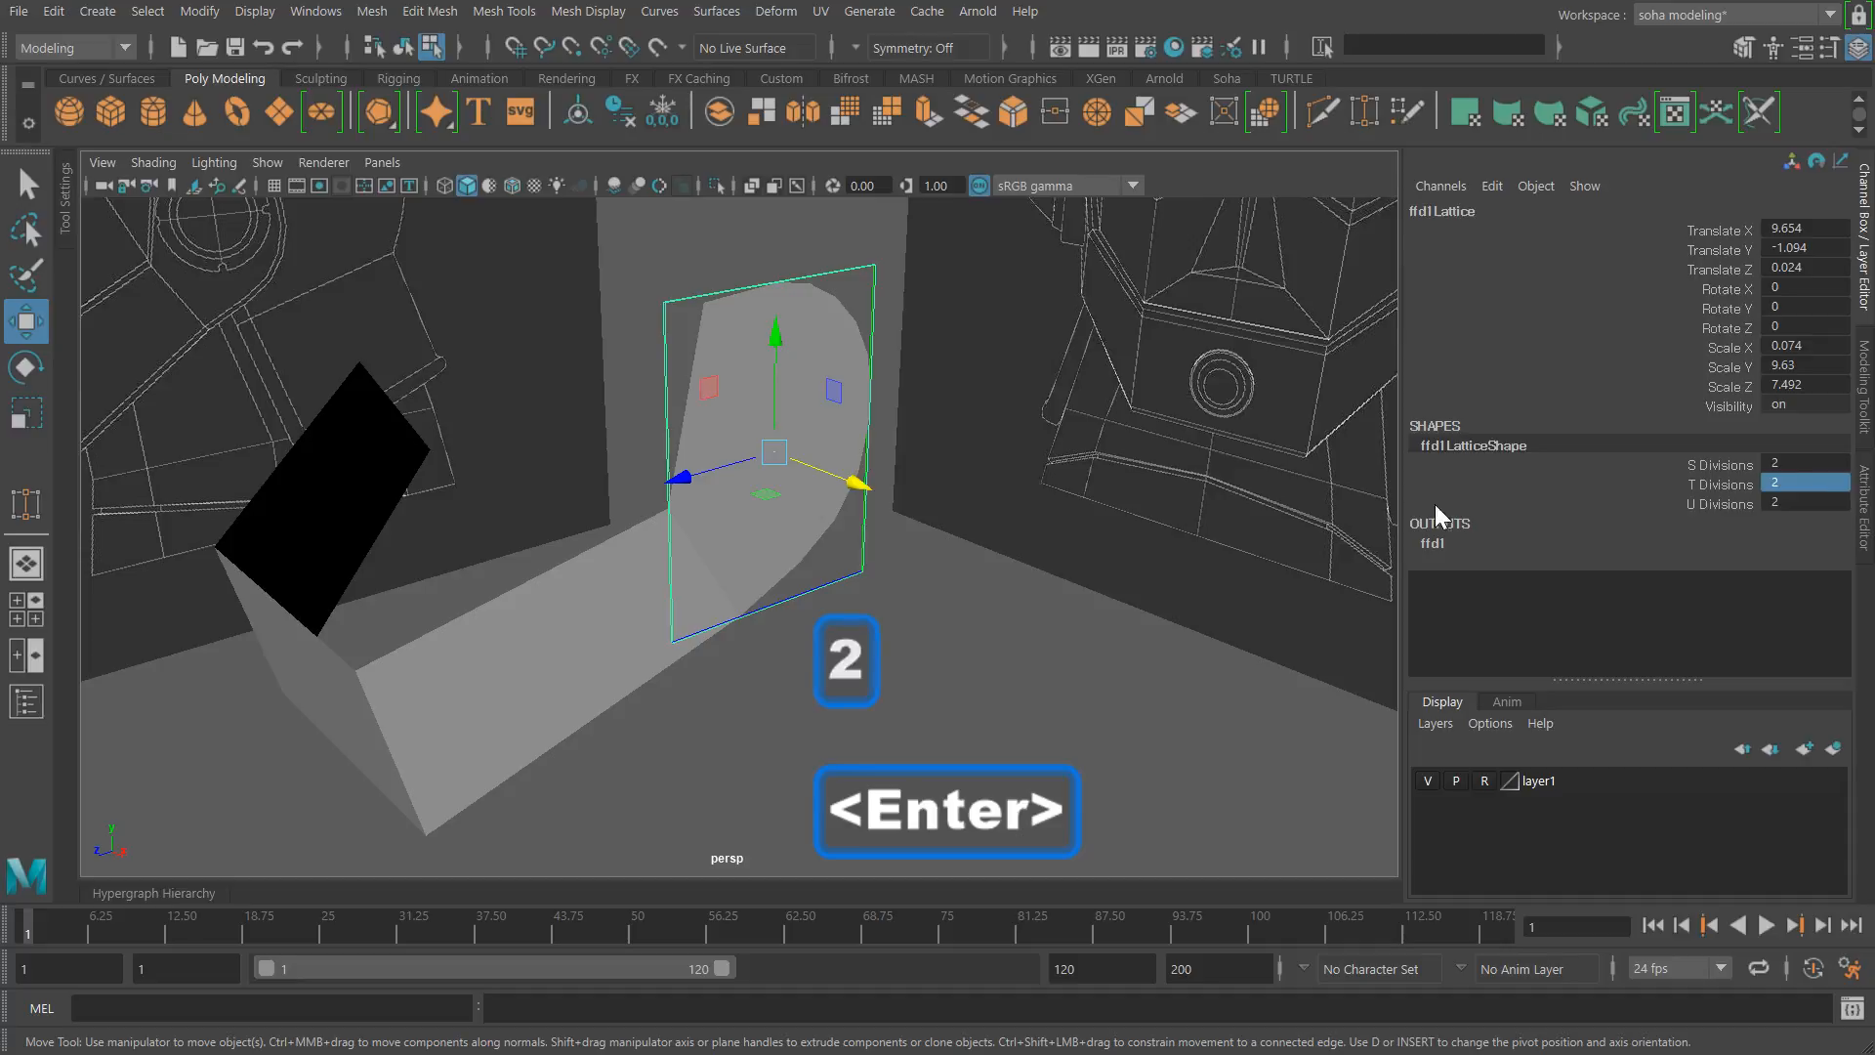
Step: Move the lattice's upper rear points outward along X to about 10.8 cm, following the slanted ear outline on the front blueprint
{"action": "left_click_drag", "start_coordinate": [938, 508], "coordinate": [892, 489], "text": "alt"}
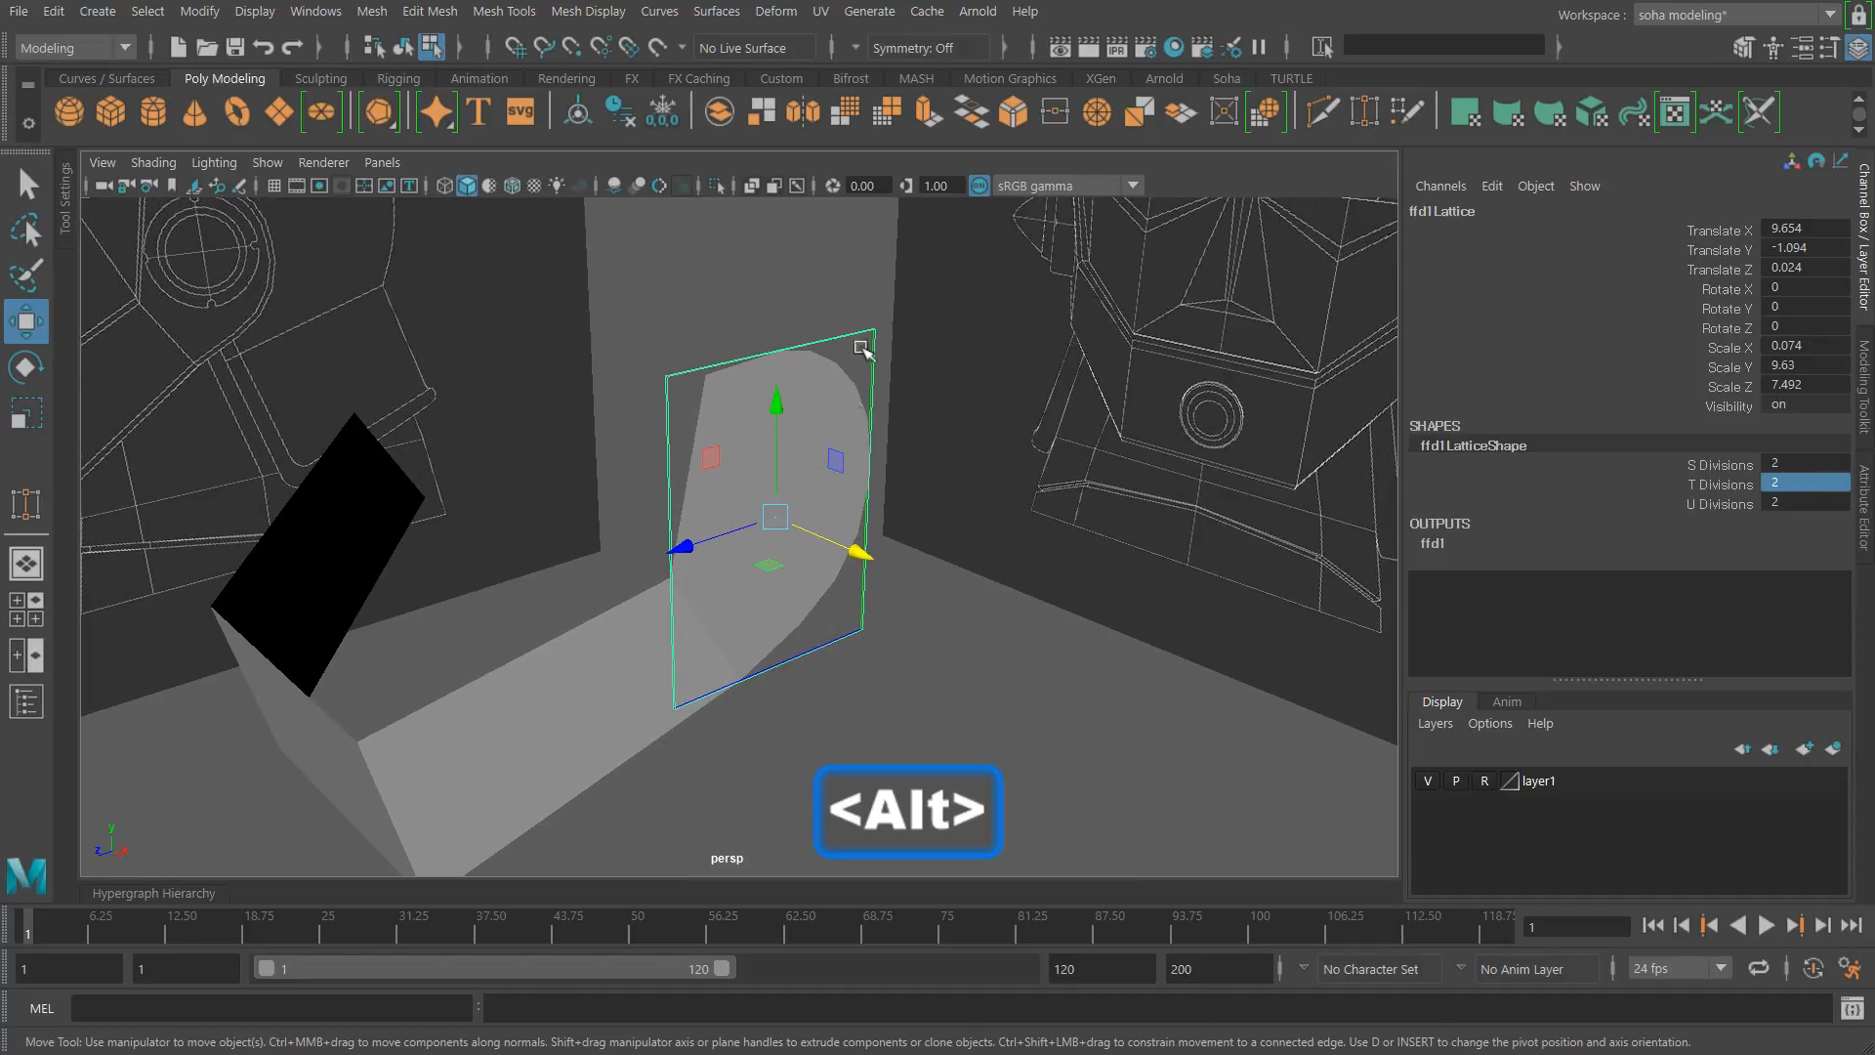
{"action": "right_click_drag", "start_coordinate": [863, 346], "coordinate": [852, 276]}
{"action": "left_click_drag", "start_coordinate": [832, 296], "coordinate": [898, 349]}
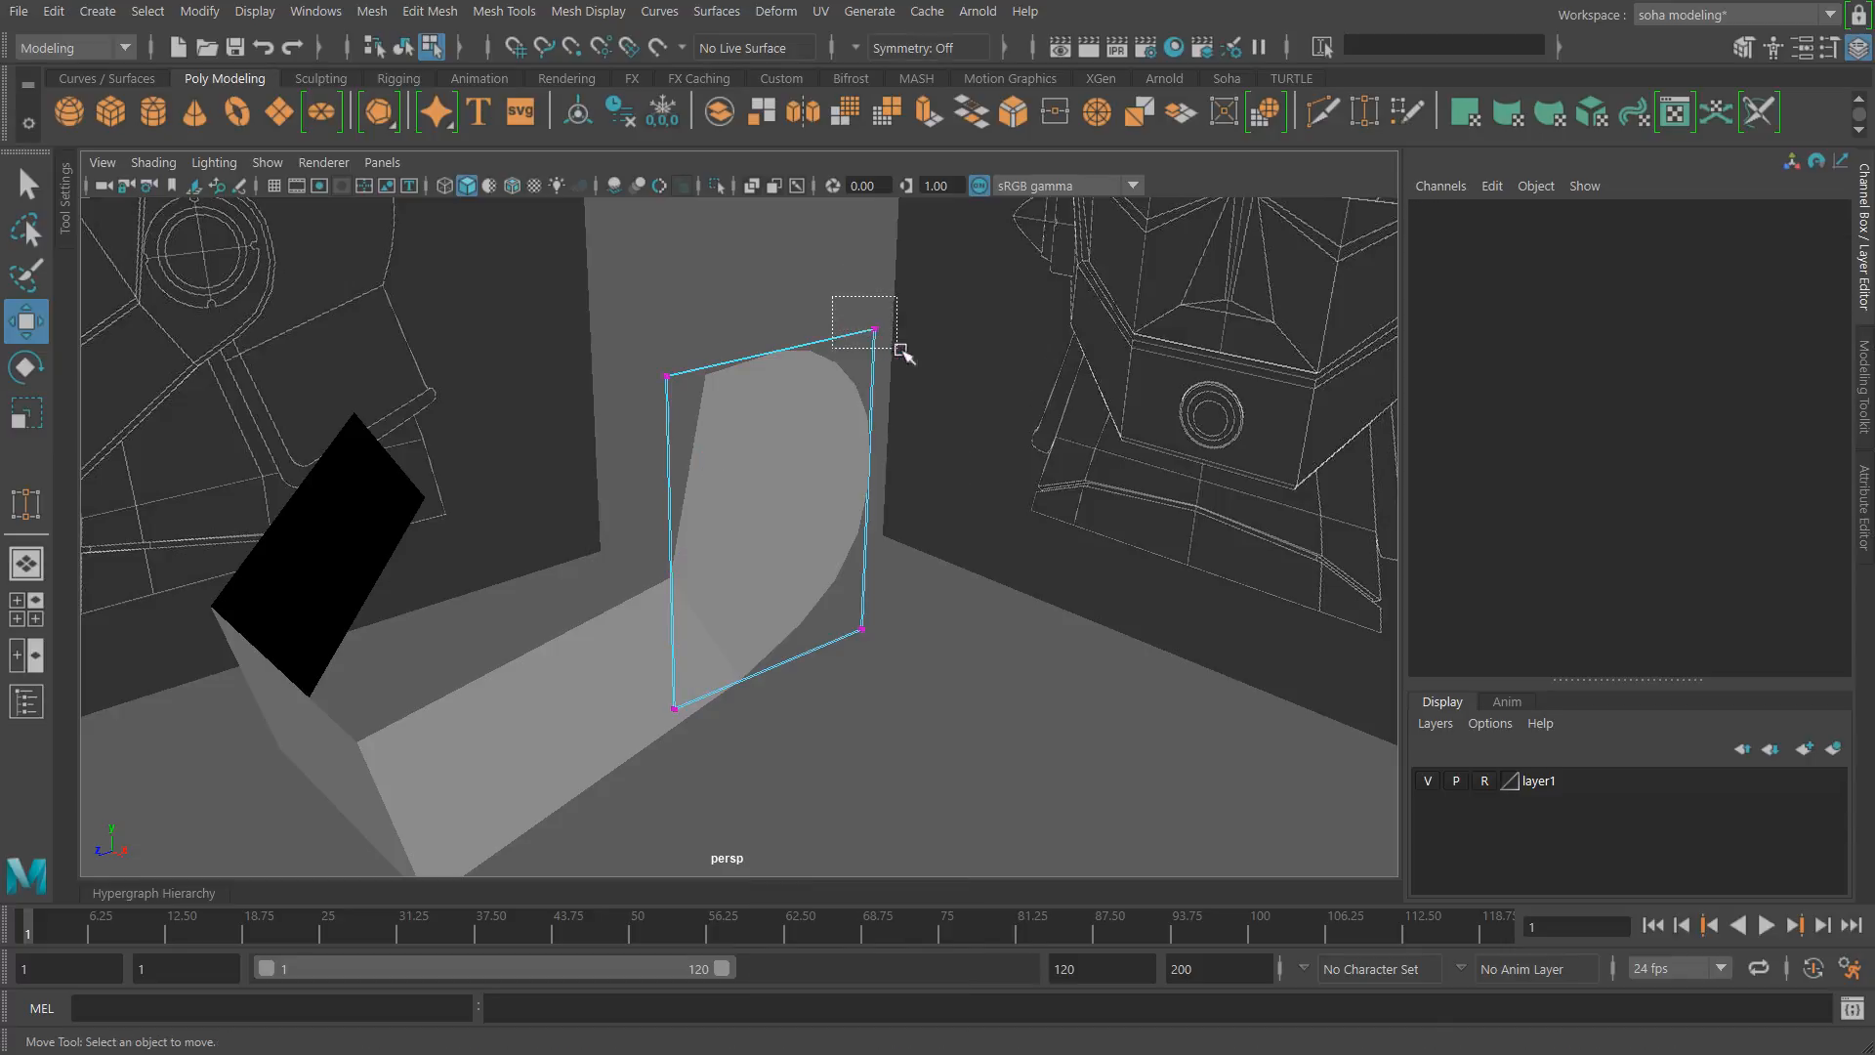
{"action": "left_click_drag", "start_coordinate": [1030, 423], "coordinate": [714, 442], "text": "alt"}
{"action": "left_click_drag", "start_coordinate": [724, 519], "coordinate": [528, 337], "text": "alt"}
{"action": "left_click_drag", "start_coordinate": [560, 564], "coordinate": [897, 459], "text": "alt"}
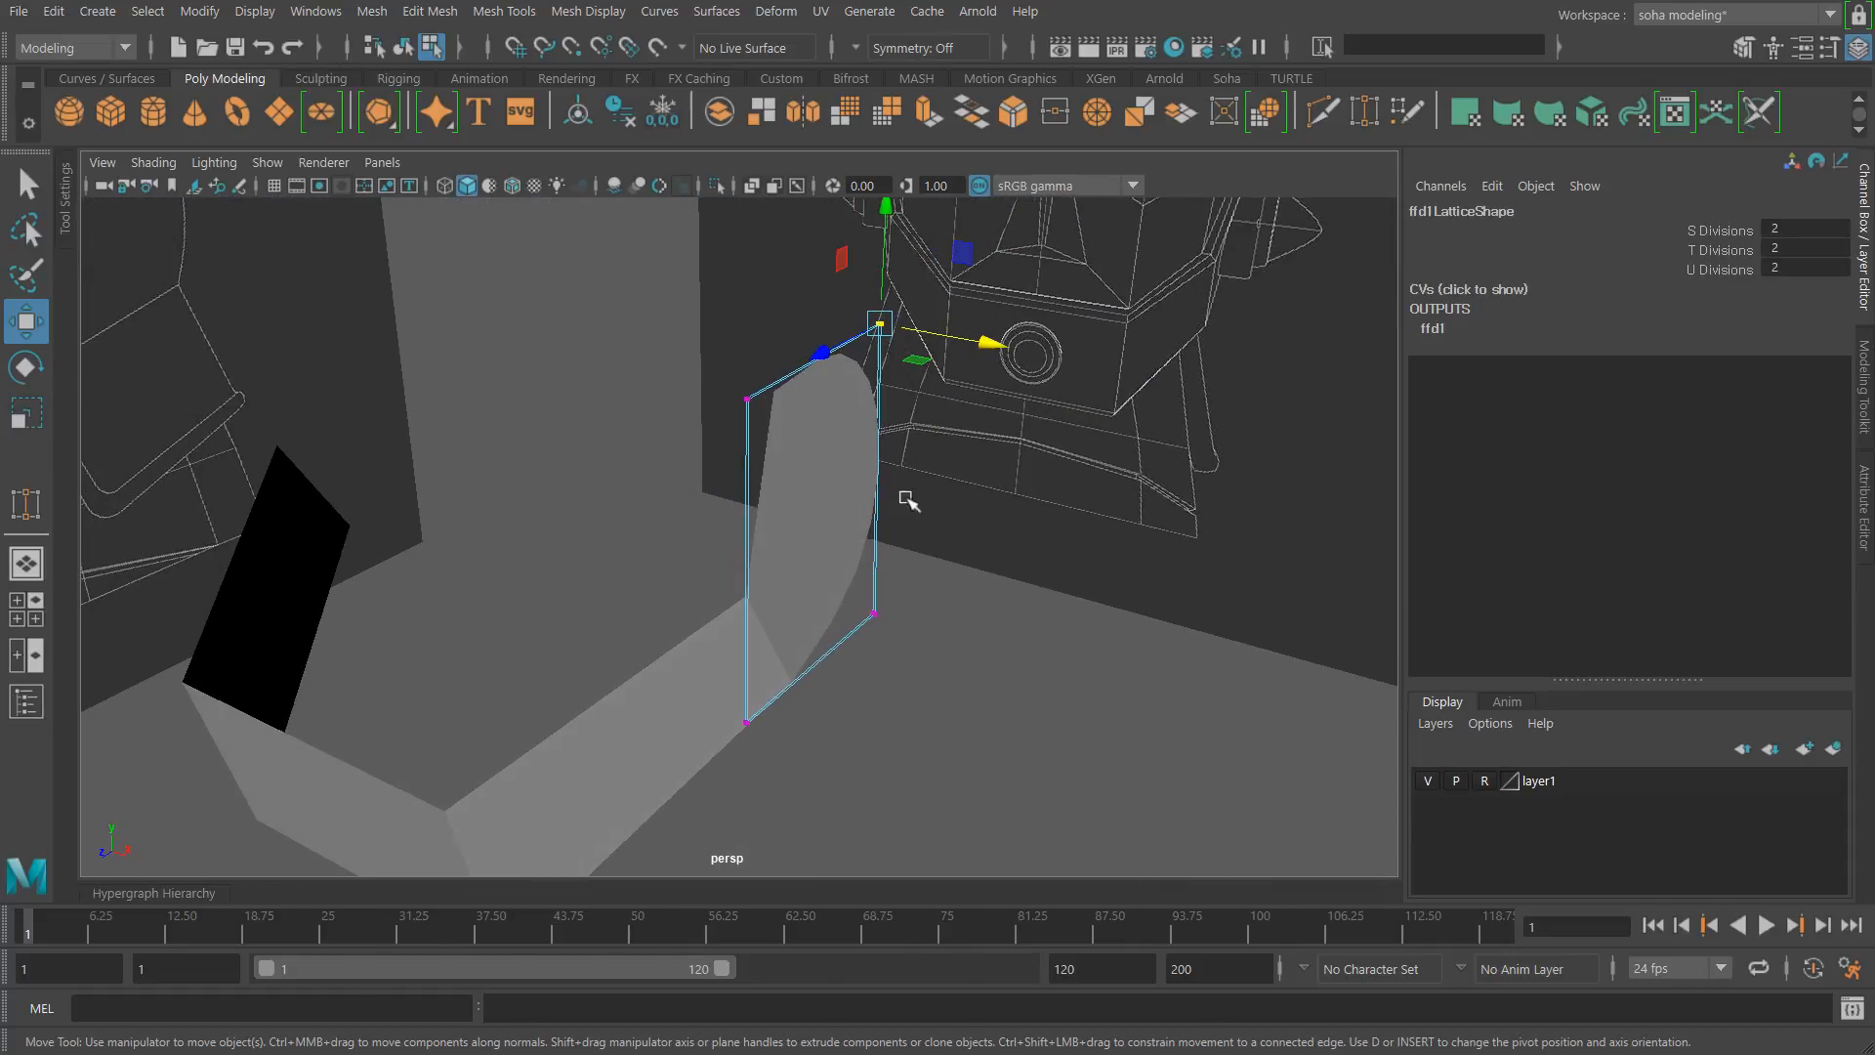
{"action": "left_click_drag", "start_coordinate": [979, 337], "coordinate": [1013, 312]}
{"action": "key", "text": "shift+3"}
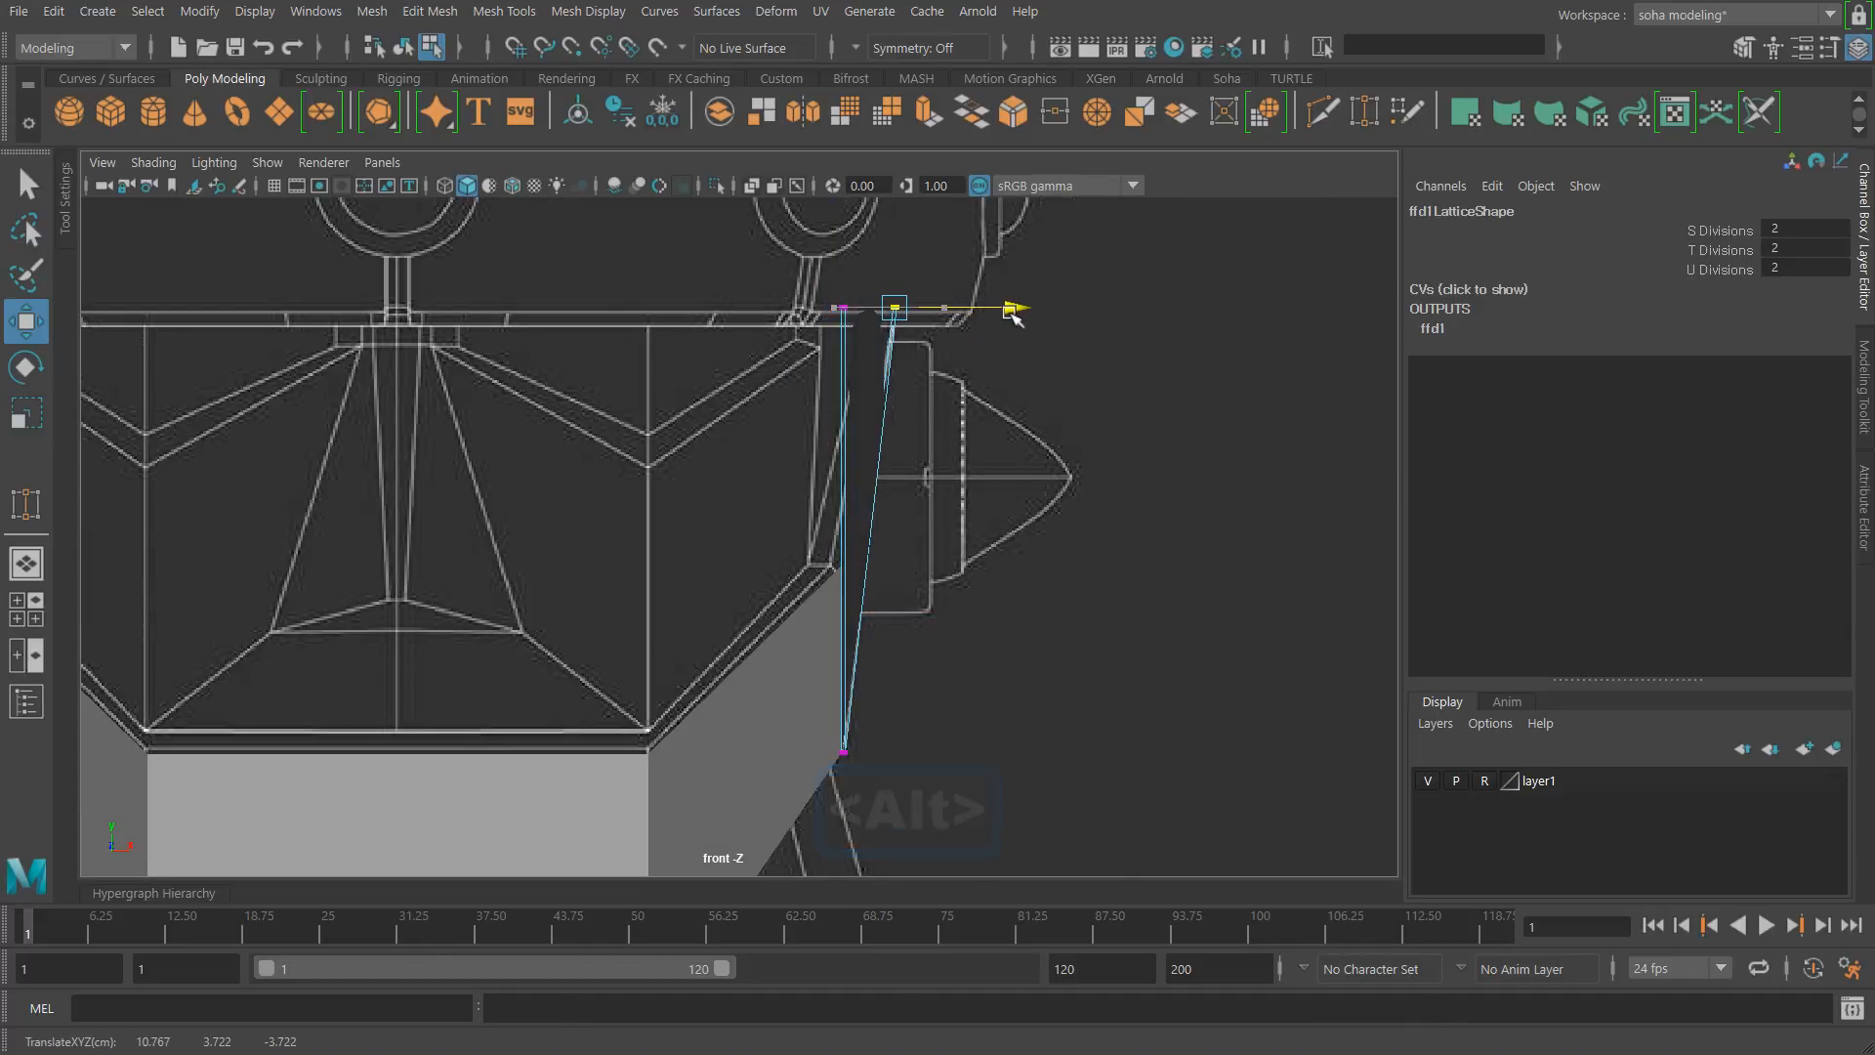
Step: Select the lattice's upper front points in wireframe and move them outward along X to about 10.2 cm, following the blueprint's slant
{"action": "left_click_drag", "start_coordinate": [790, 278], "coordinate": [859, 326]}
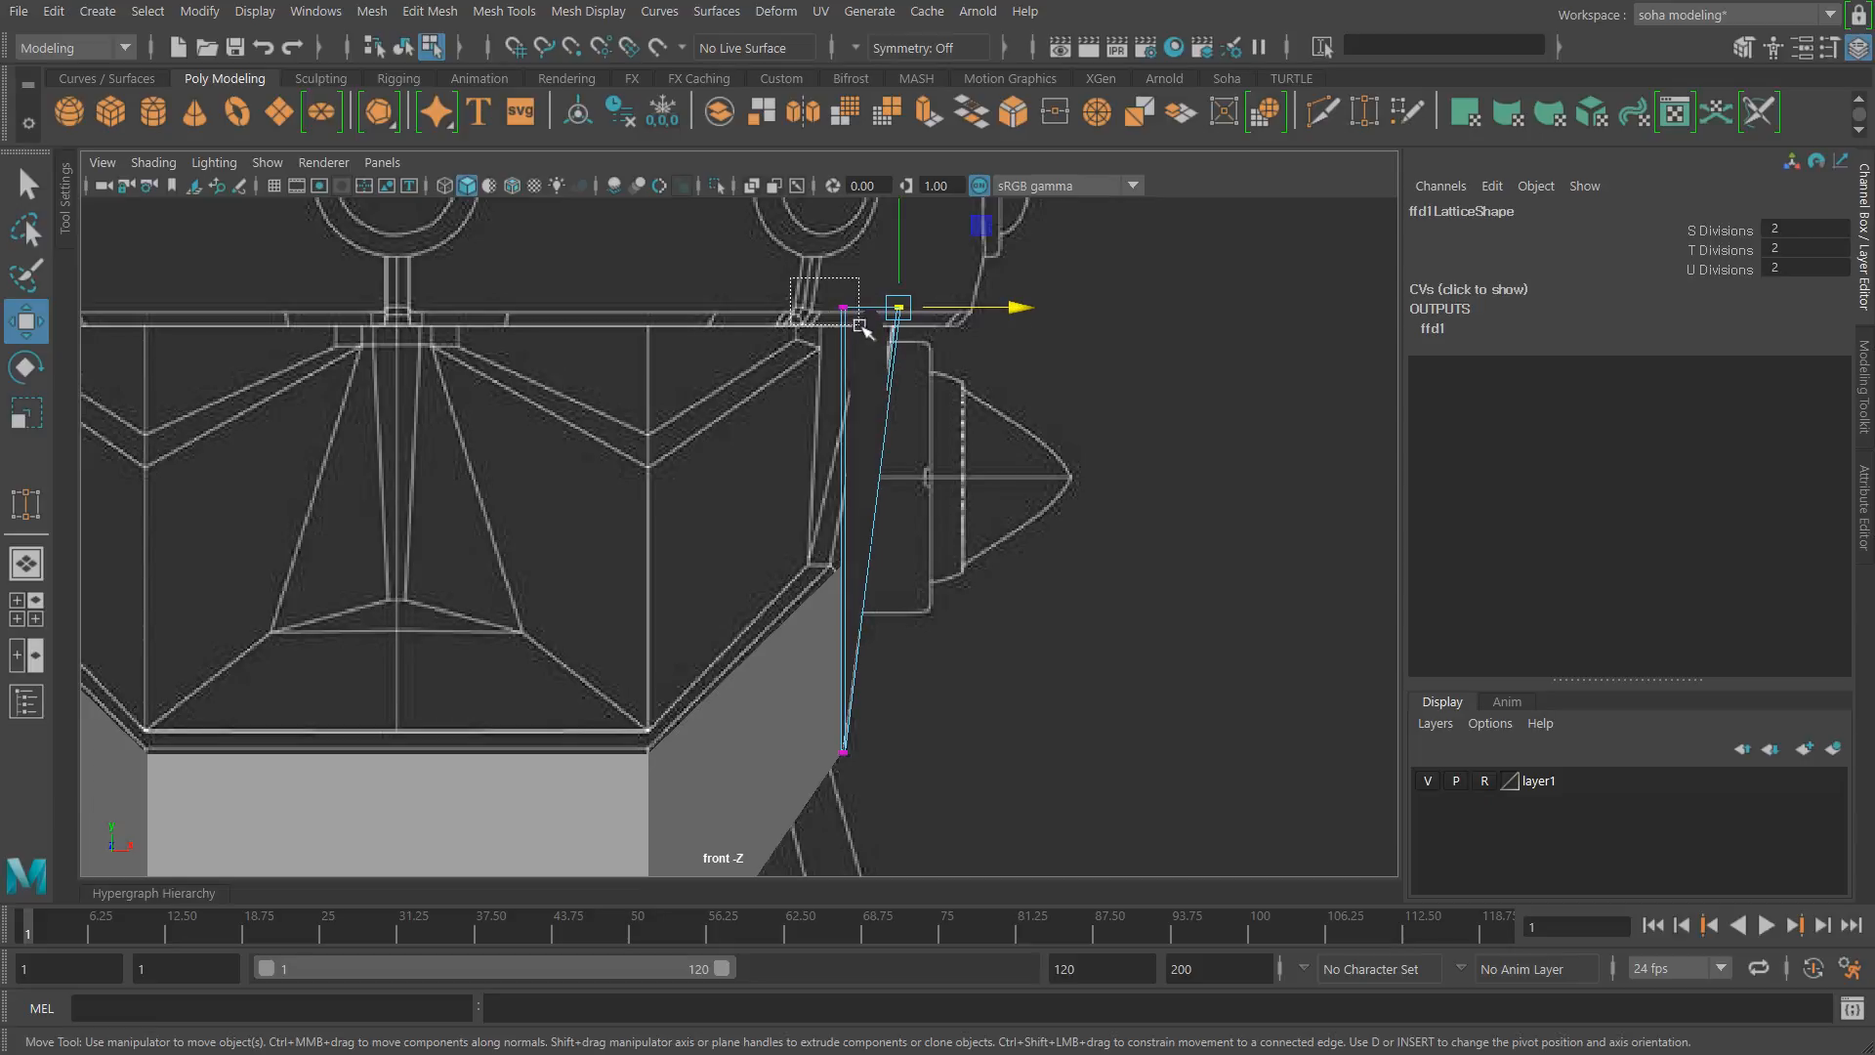
{"action": "key", "text": "4"}
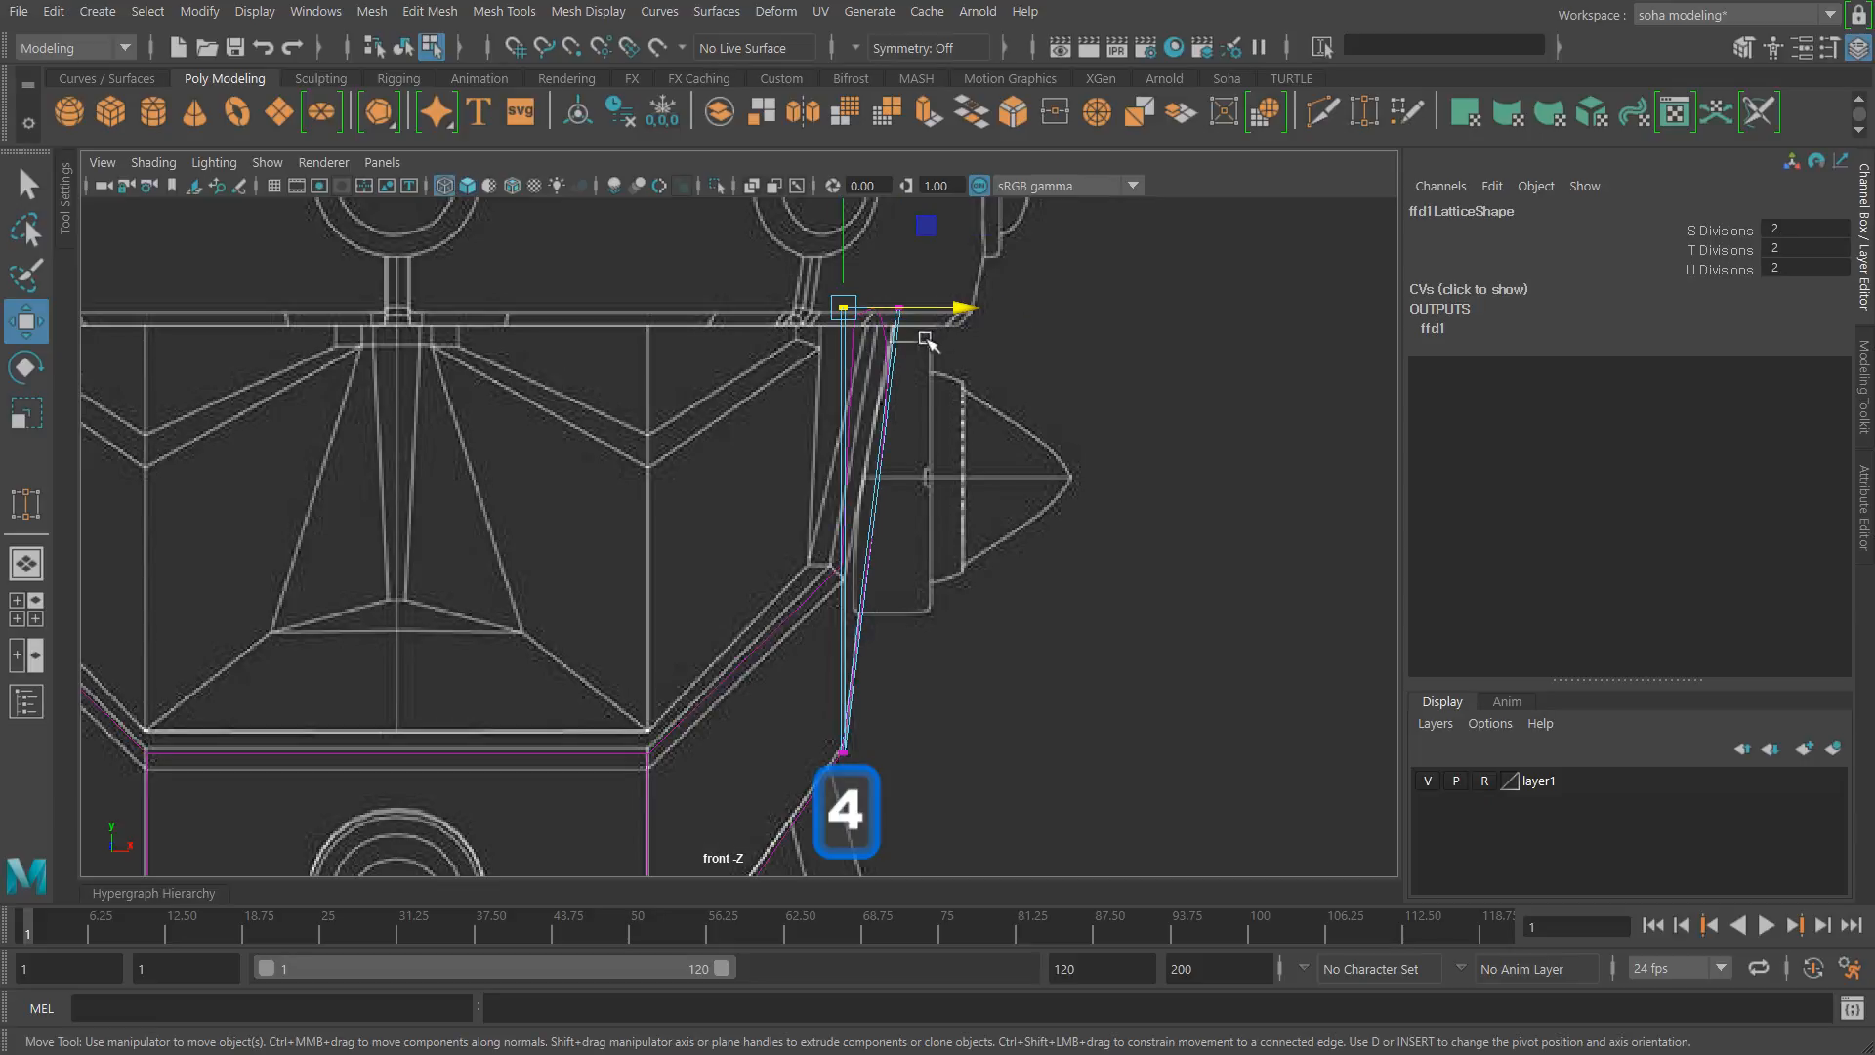
{"action": "left_click_drag", "start_coordinate": [950, 304], "coordinate": [968, 306]}
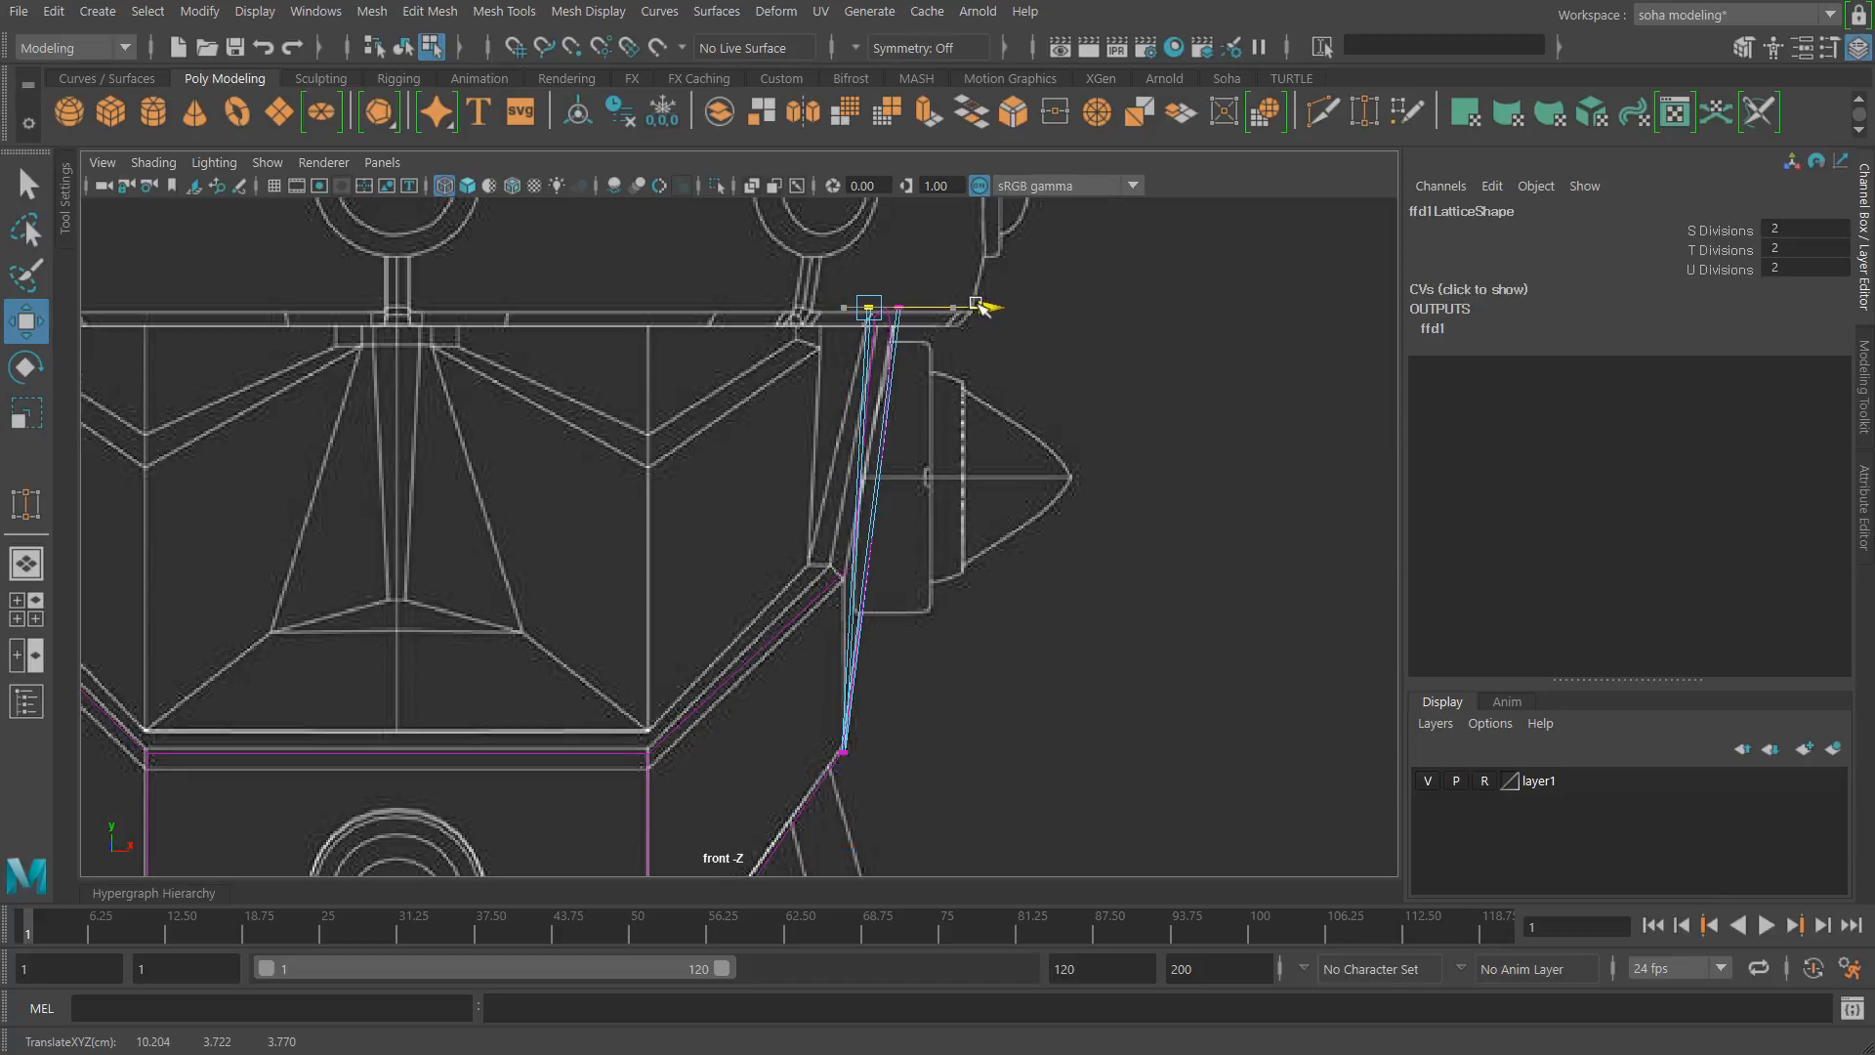
Step: Return to the shaded perspective view, select the joined mesh and delete its construction history to bake the lattice deformation
{"action": "key", "text": "alt+shift+q"}
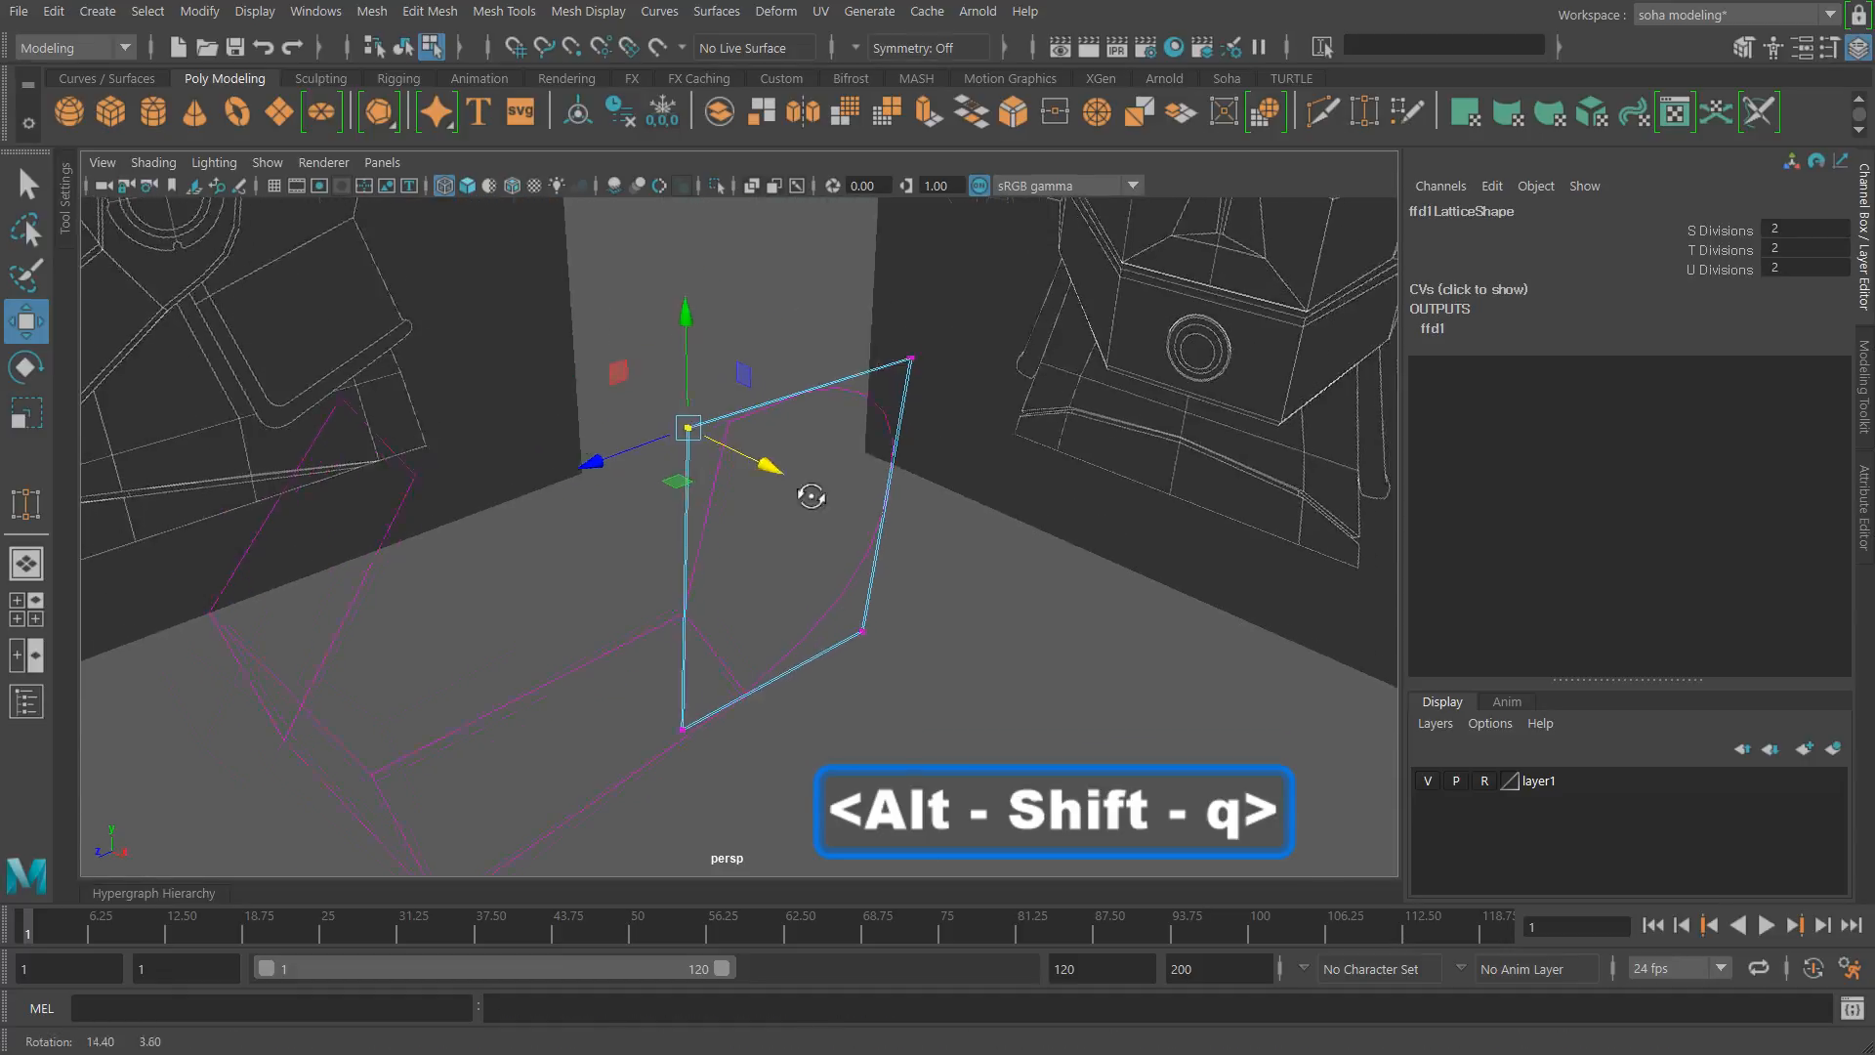
{"action": "key", "text": "5"}
{"action": "mouse_move", "coordinate": [765, 566]}
{"action": "left_mouse_down", "text": "alt"}
{"action": "mouse_move", "coordinate": [817, 590]}
{"action": "mouse_move", "coordinate": [879, 573]}
{"action": "mouse_move", "coordinate": [816, 587]}
{"action": "mouse_move", "coordinate": [771, 507]}
{"action": "mouse_move", "coordinate": [653, 619]}
{"action": "left_mouse_up", "text": "alt"}
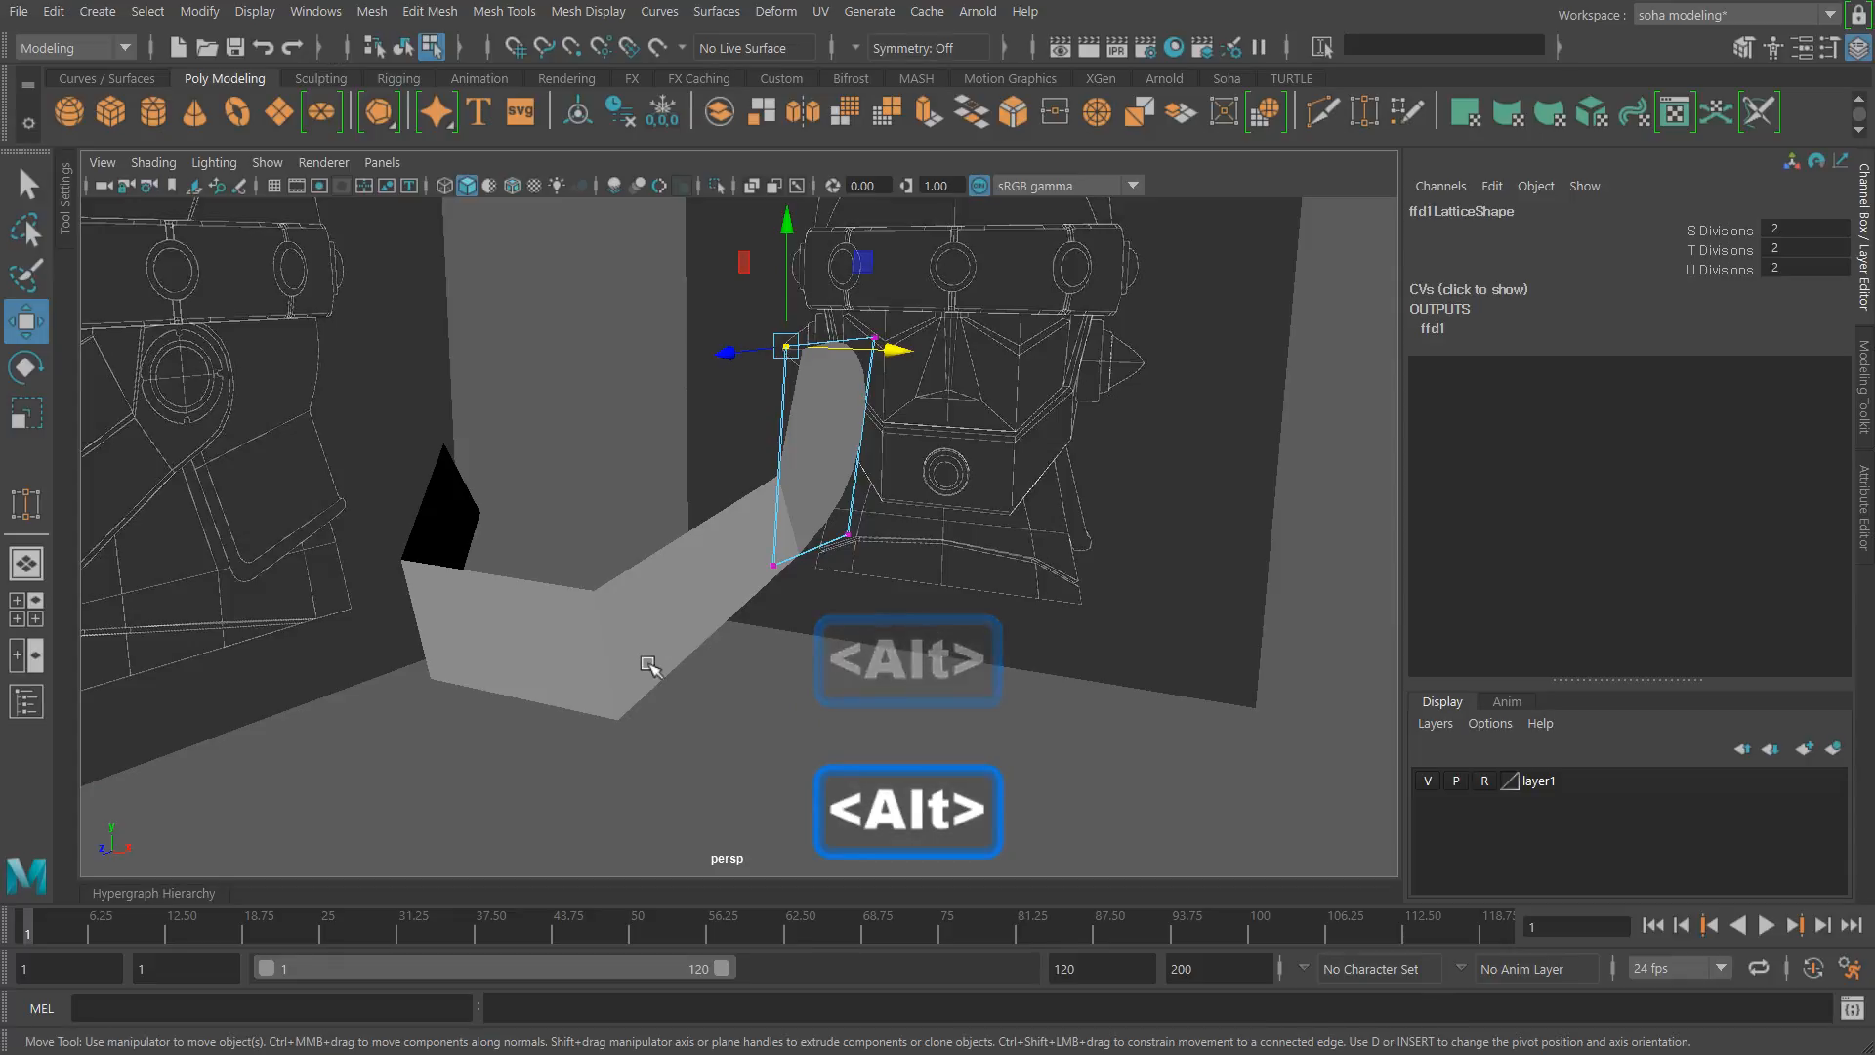
{"action": "key", "text": "alt+grave"}
{"action": "left_click_drag", "start_coordinate": [625, 652], "coordinate": [672, 611], "text": "alt"}
{"action": "key", "text": "alt"}
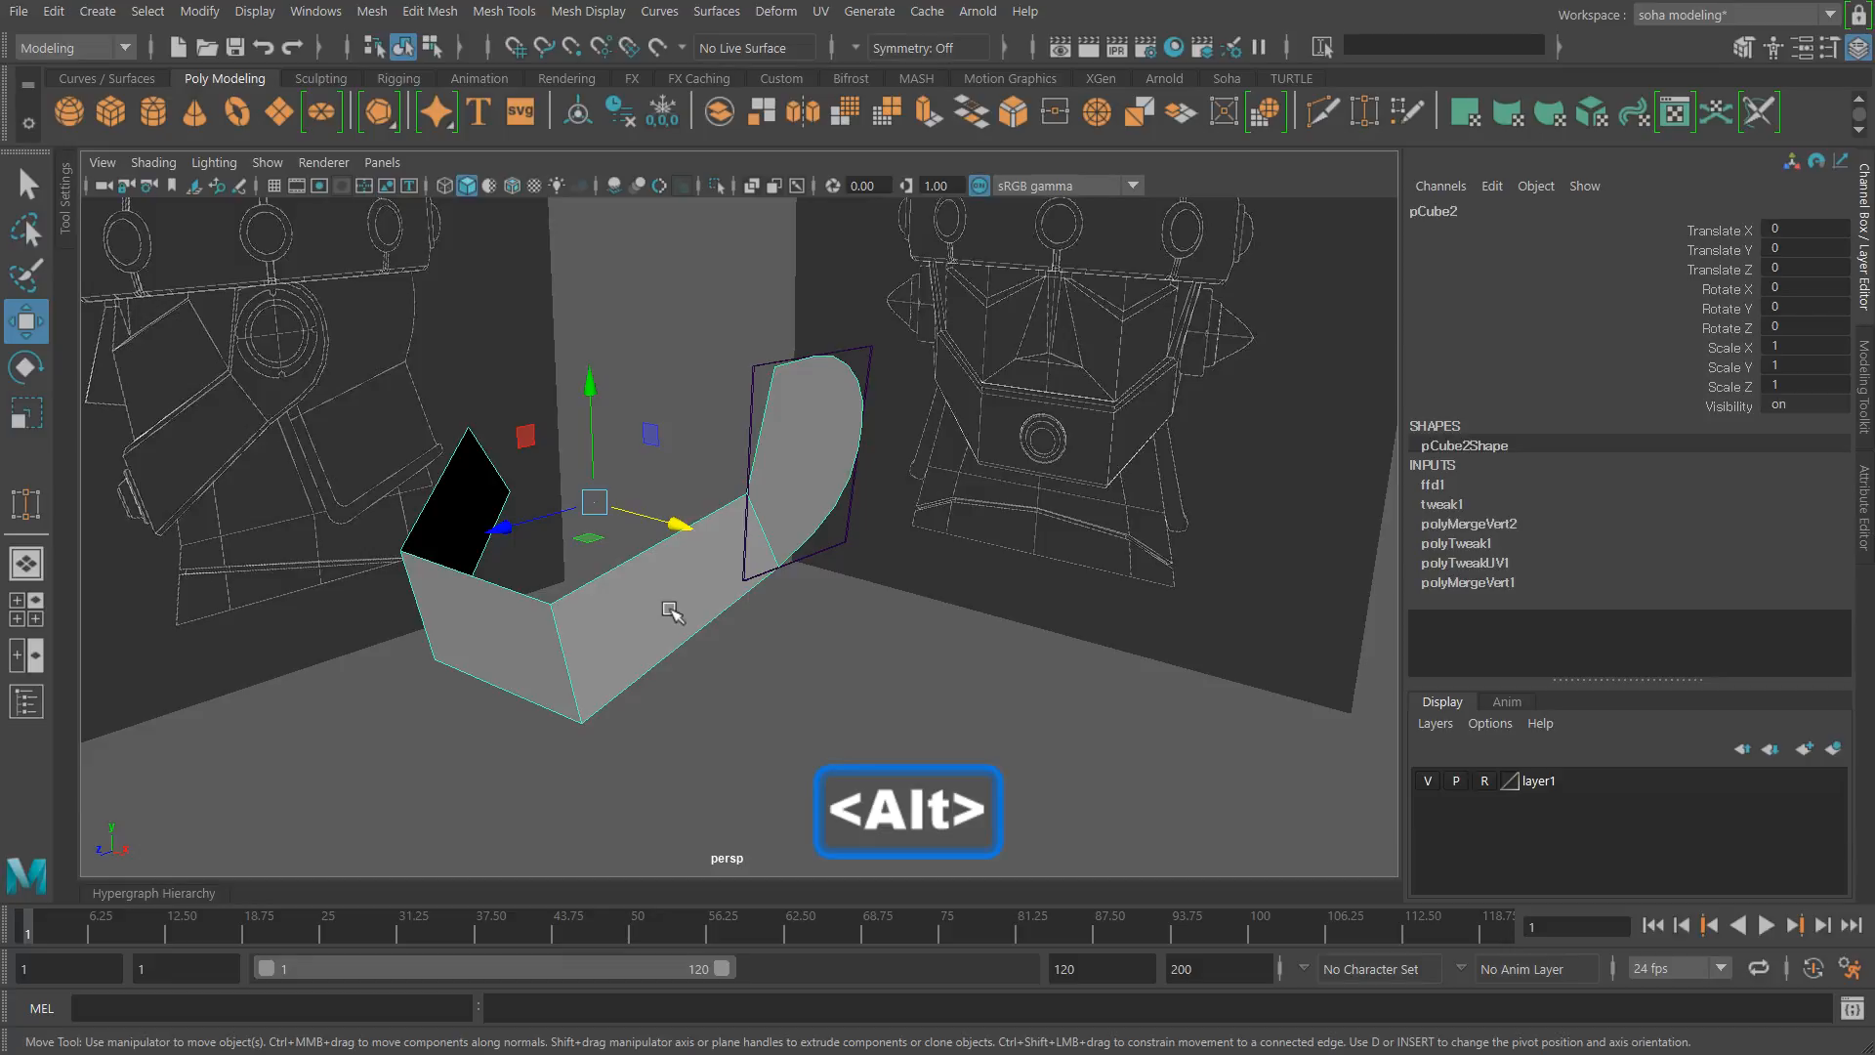
{"action": "key", "text": "alt+d"}
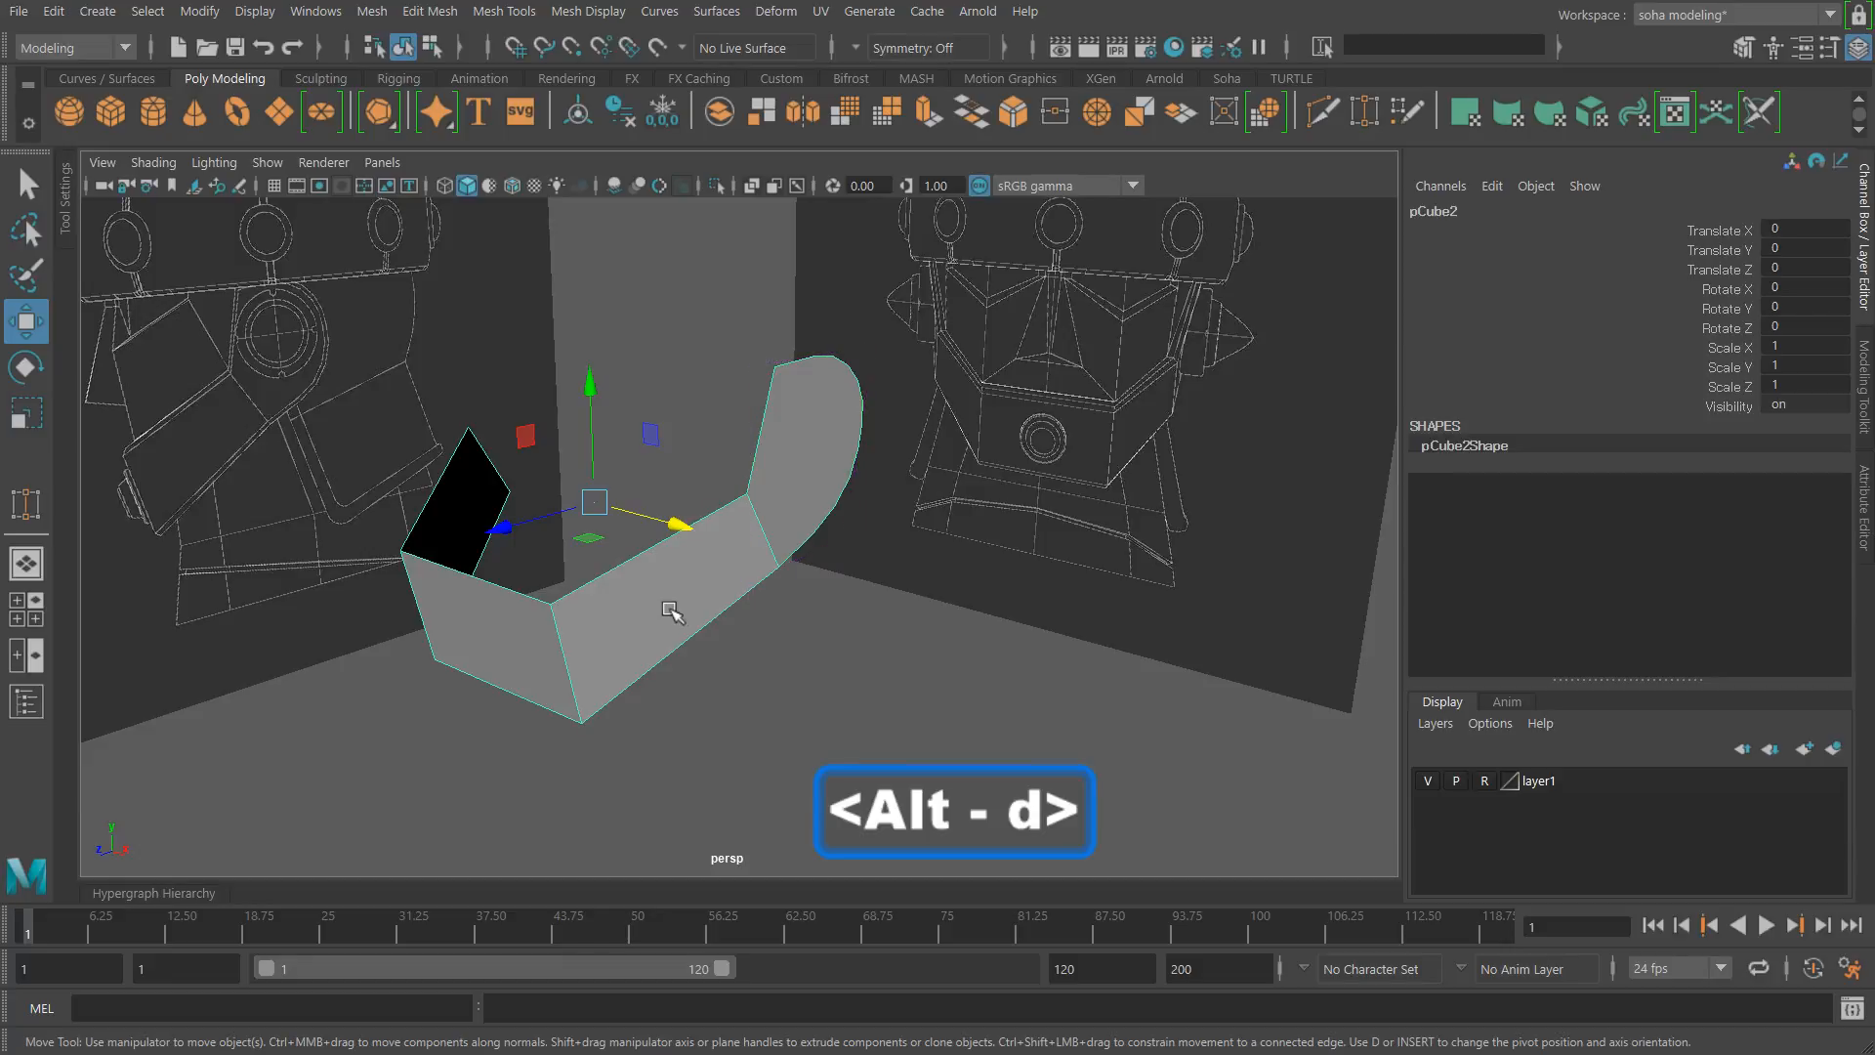
{"action": "left_click_drag", "start_coordinate": [895, 516], "coordinate": [804, 599], "text": "alt"}
{"action": "key", "text": "alt"}
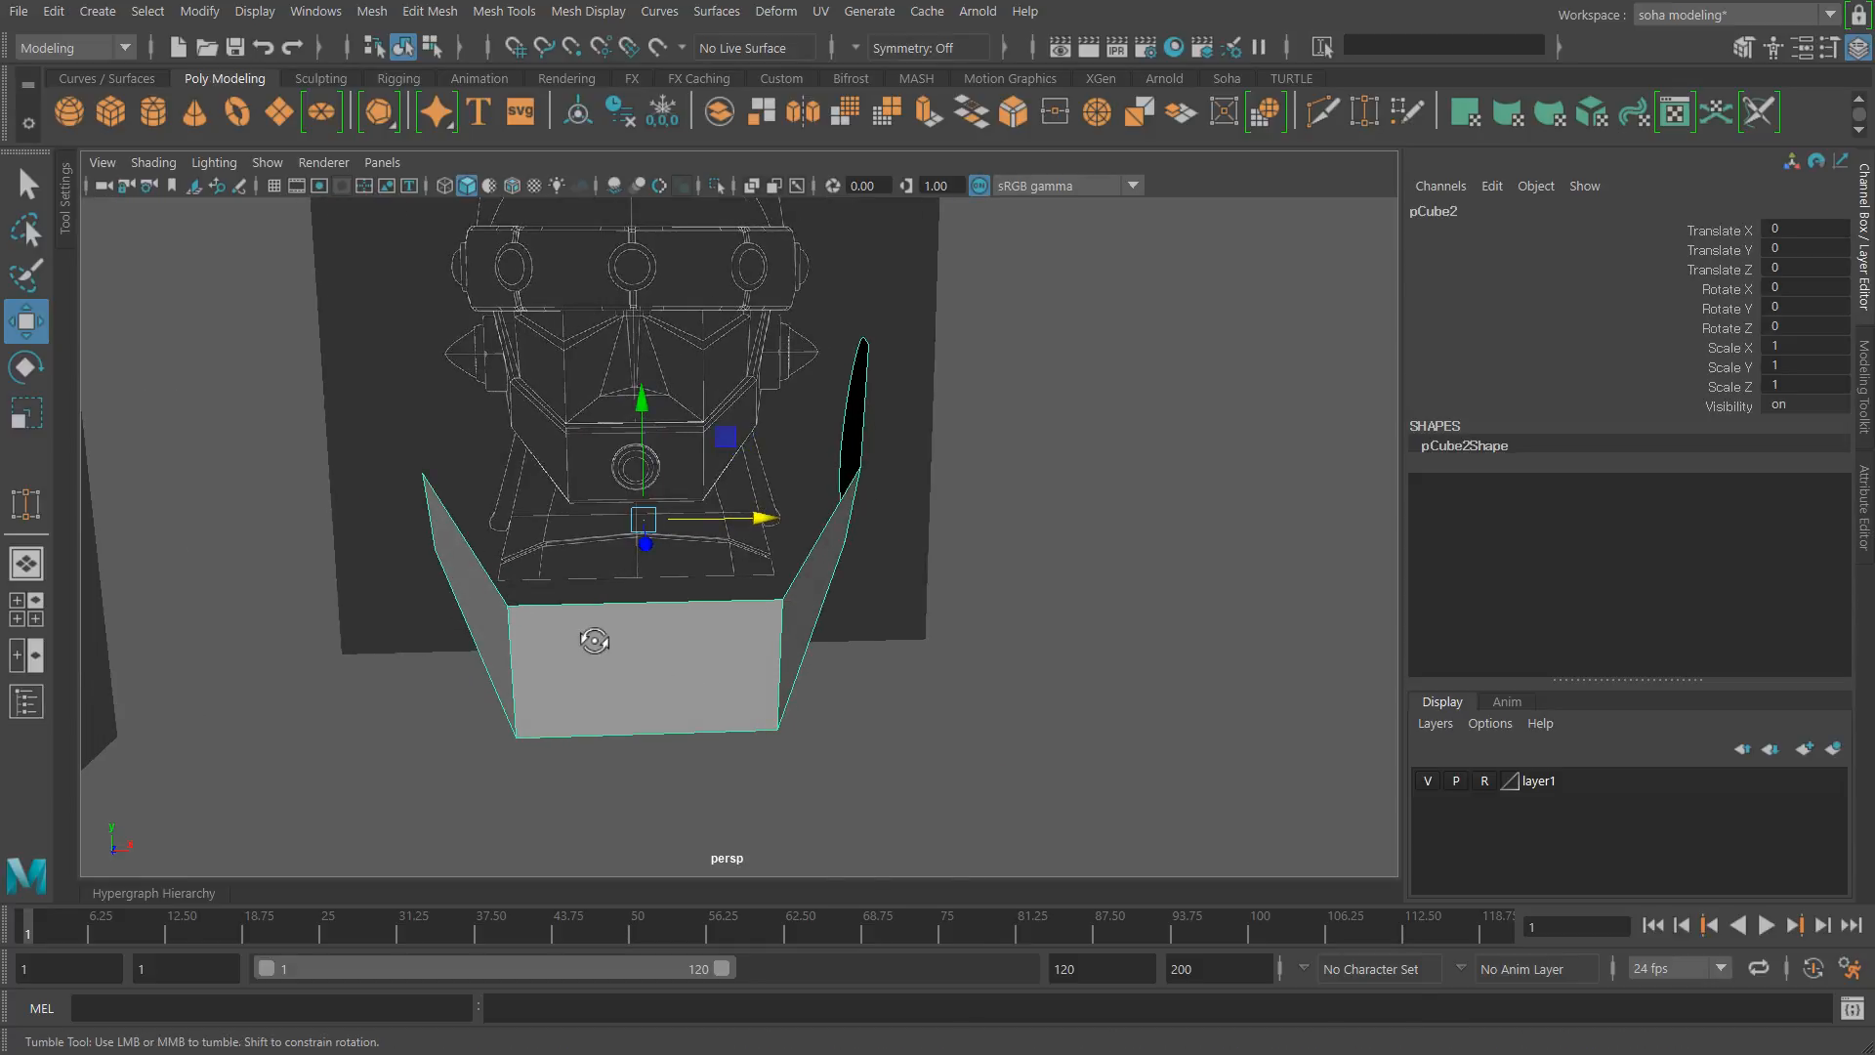
{"action": "left_click_drag", "start_coordinate": [594, 641], "coordinate": [799, 750], "text": "alt"}
{"action": "key", "text": "alt"}
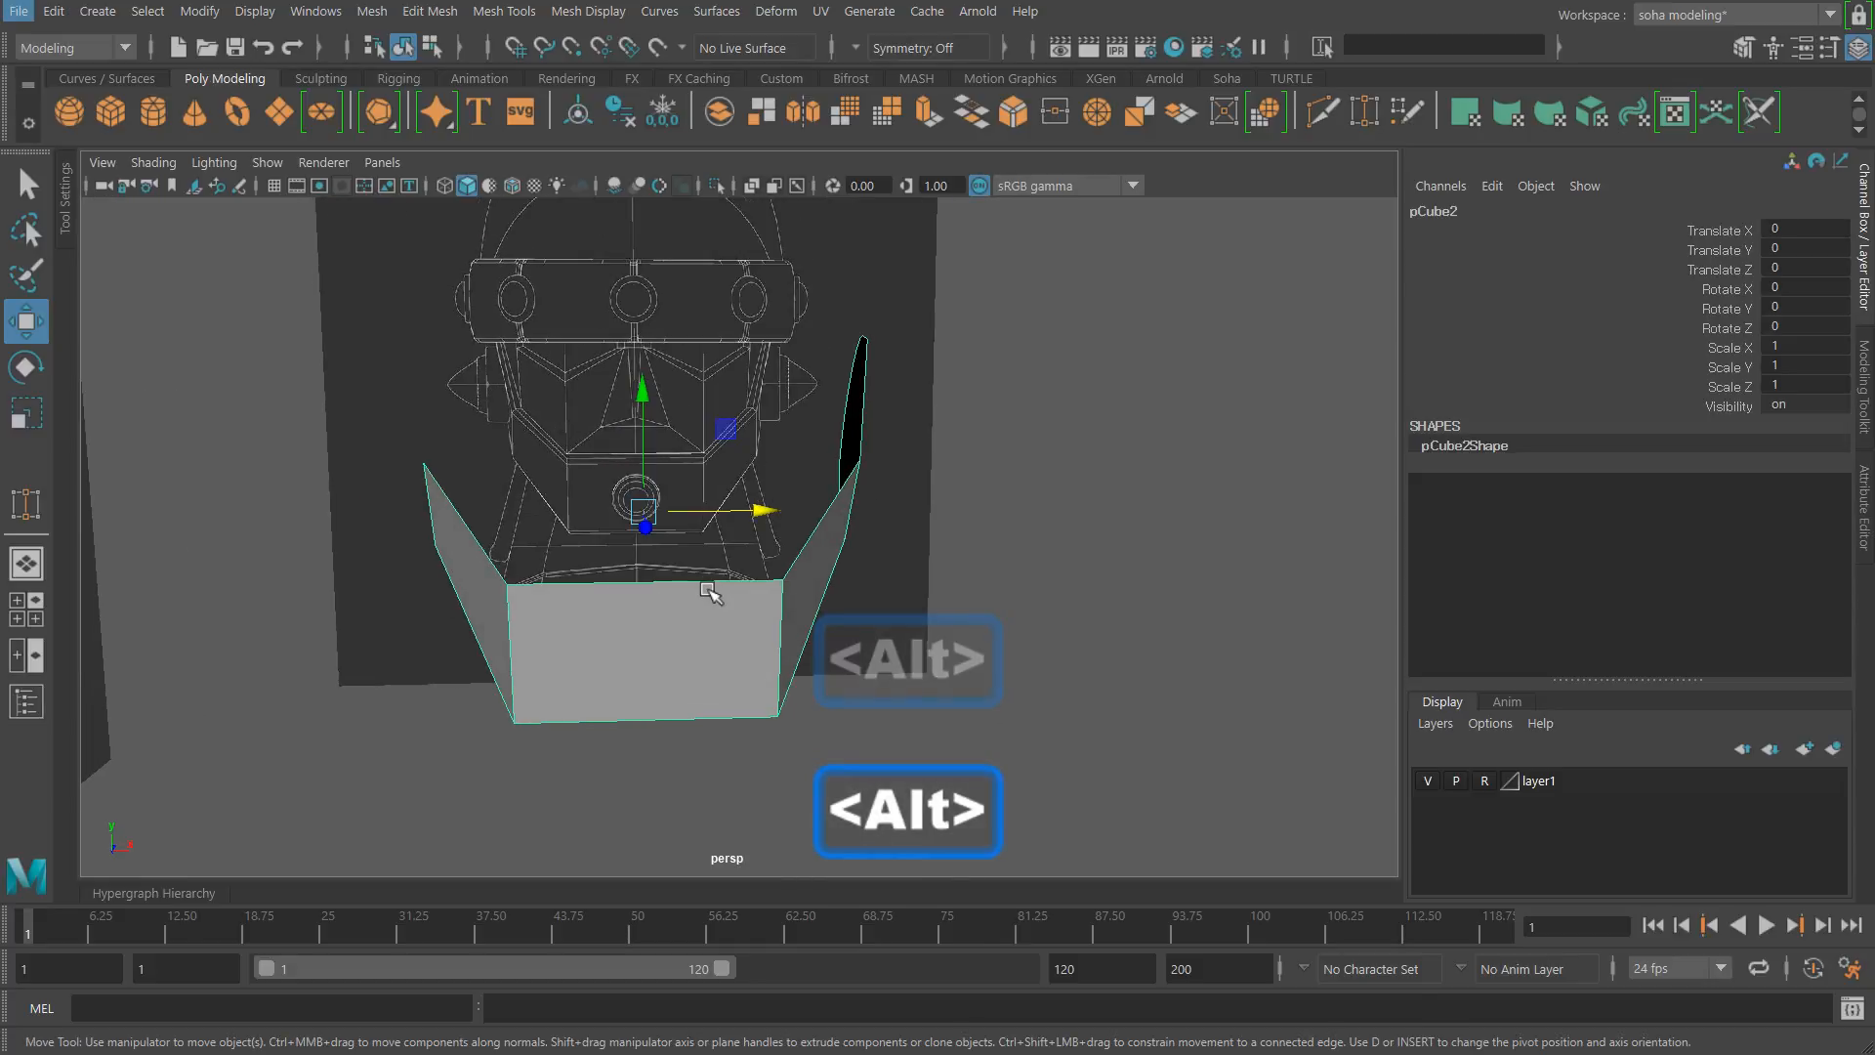
{"action": "key", "text": "alt"}
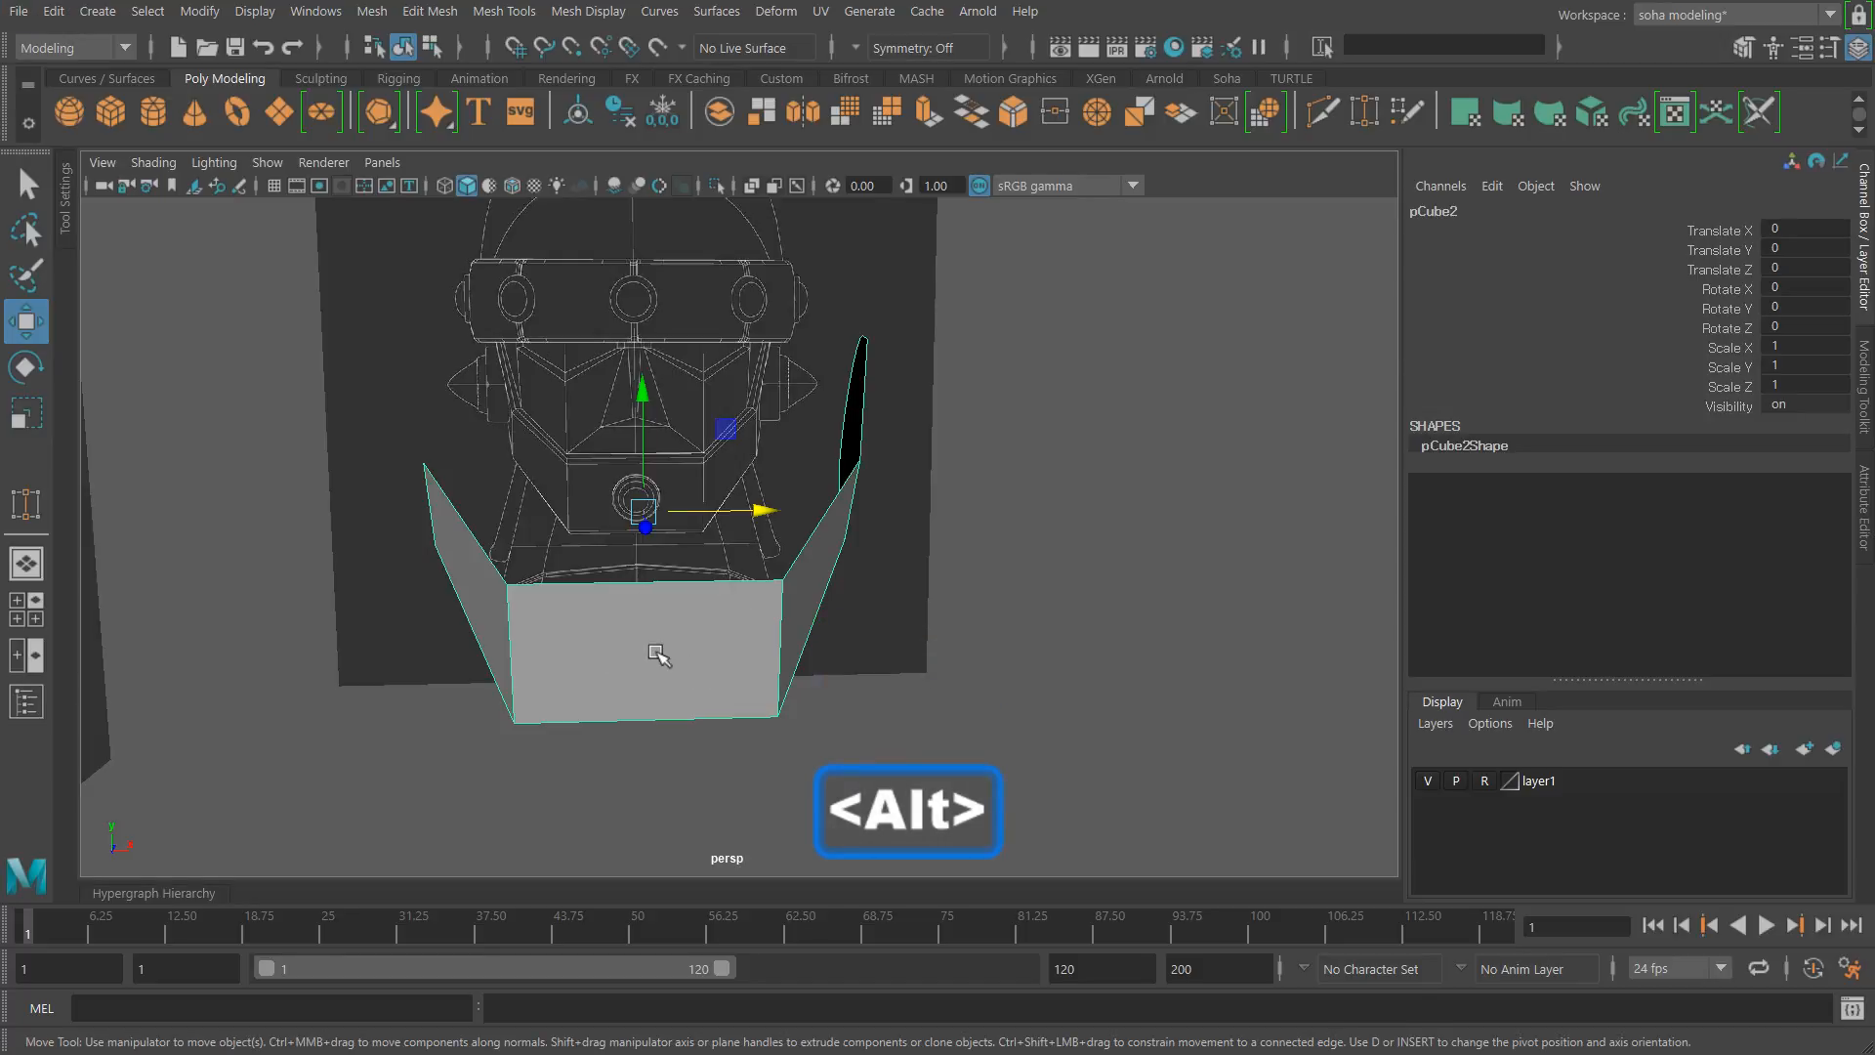
Step: Cut a vertical edge down the exact centre of the mouth guard's front face with Multi-Cut in the wireframe front view
{"action": "key", "text": "shift+3"}
{"action": "middle_click_drag", "start_coordinate": [704, 644], "coordinate": [909, 364], "text": "alt"}
{"action": "scroll", "coordinate": [651, 569], "scroll_direction": "down", "scroll_amount": 1}
{"action": "middle_click_drag", "start_coordinate": [651, 569], "coordinate": [777, 545], "text": "alt"}
{"action": "key", "text": "alt+4"}
{"action": "right_click_drag", "start_coordinate": [747, 575], "coordinate": [720, 565], "text": "alt"}
{"action": "key", "text": "alt+s"}
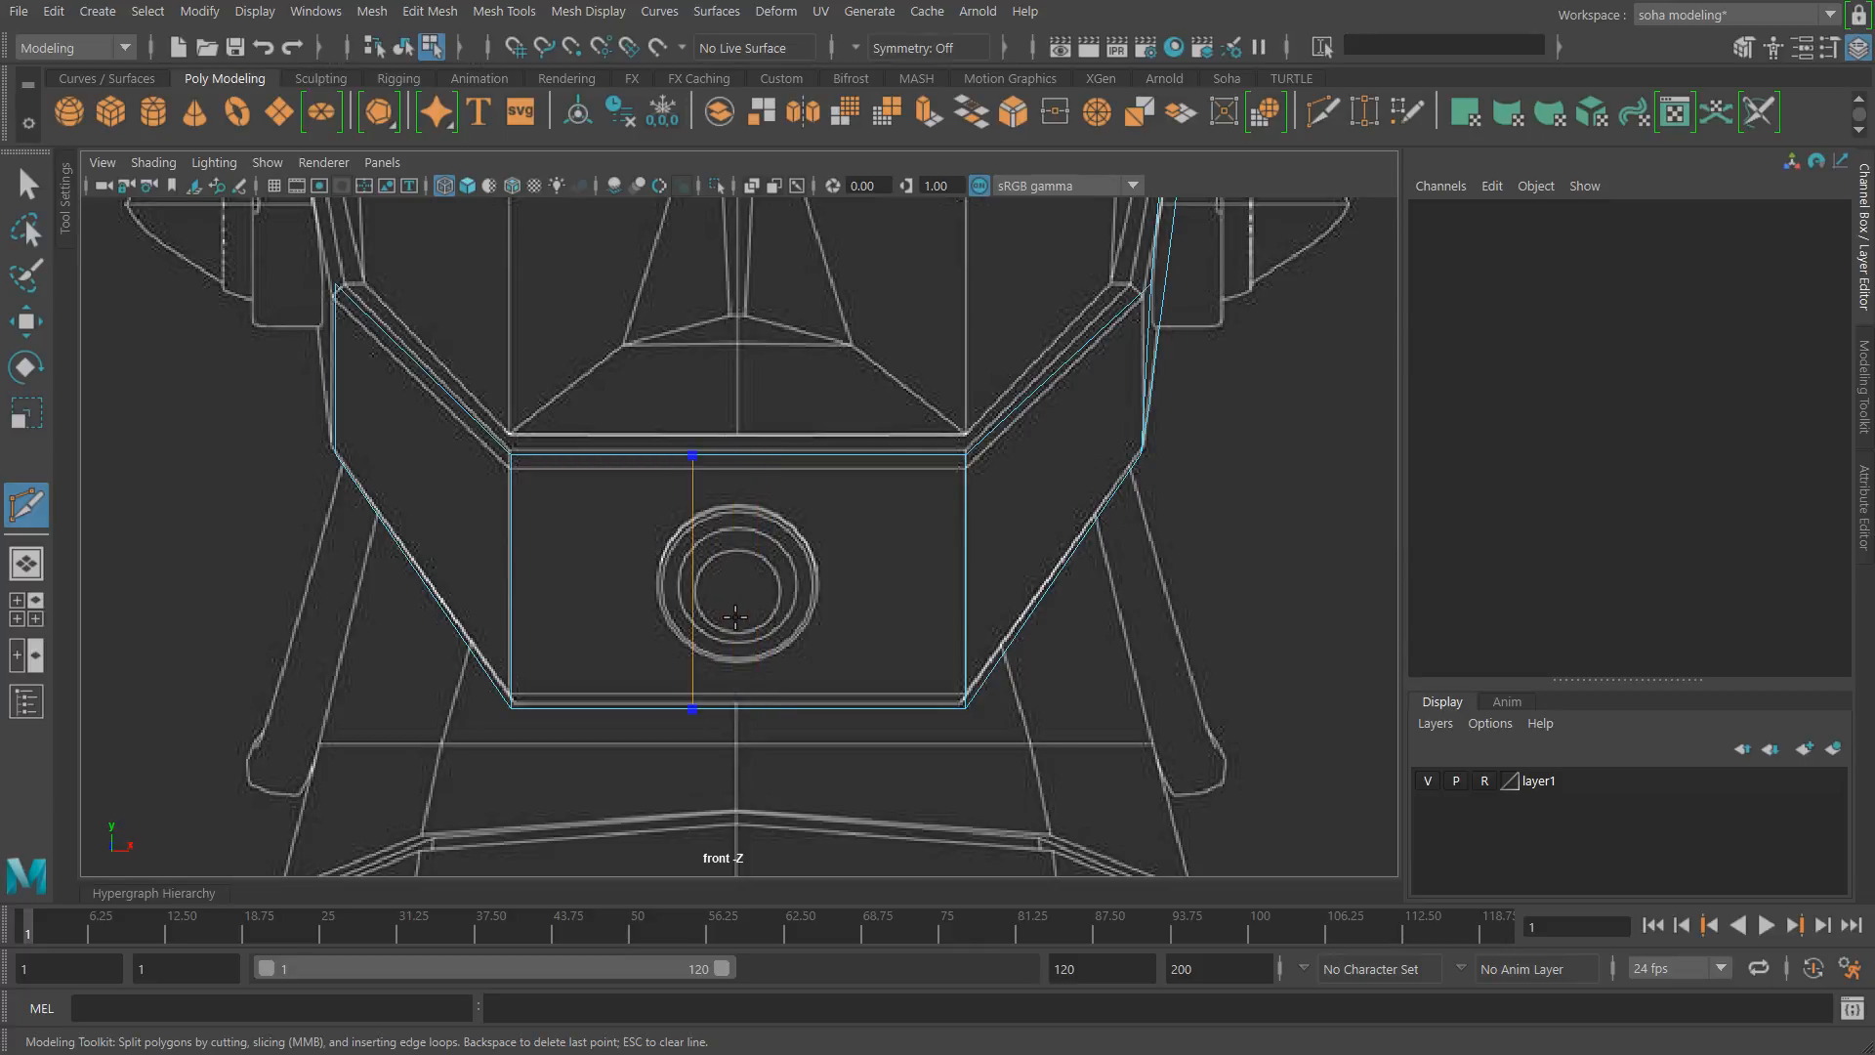
{"action": "left_click", "coordinate": [739, 456], "text": "ctrl+shift"}
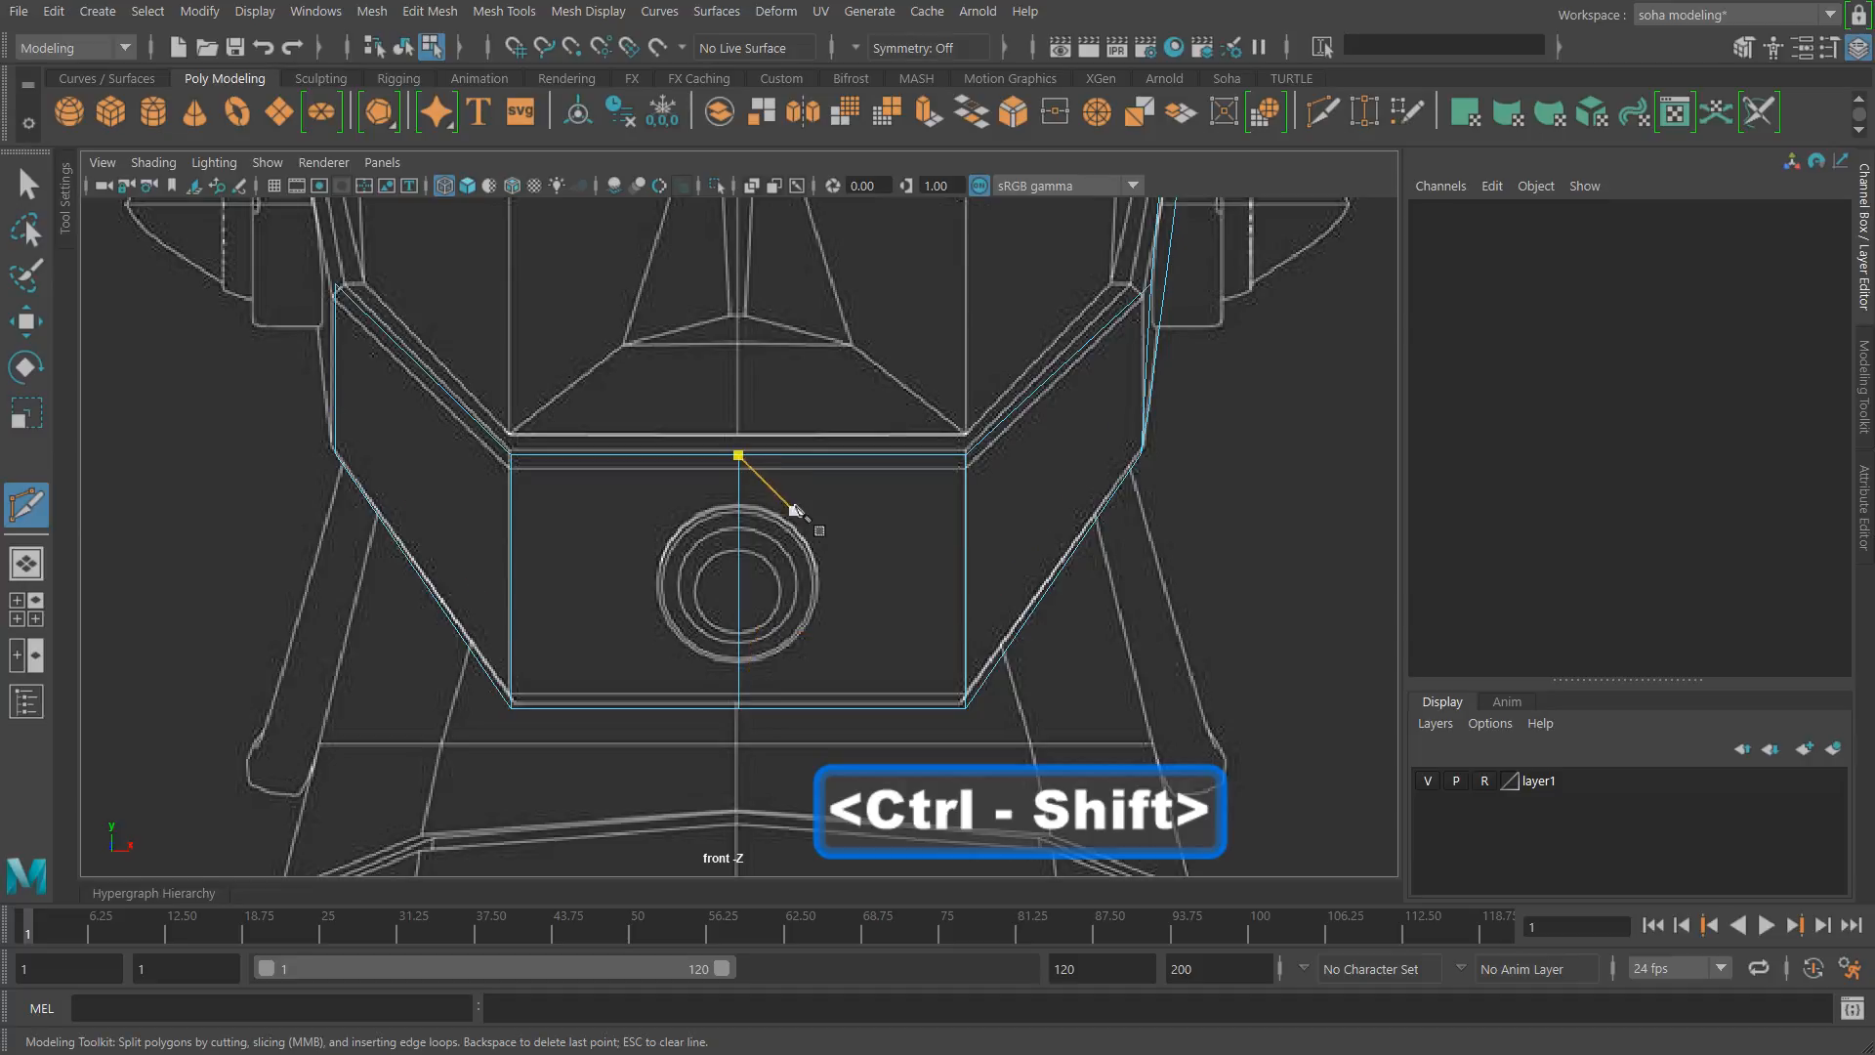
{"action": "key", "text": "alt+shift+q"}
{"action": "mouse_move", "coordinate": [735, 573]}
{"action": "left_mouse_down", "text": "alt"}
{"action": "mouse_move", "coordinate": [678, 598]}
{"action": "mouse_move", "coordinate": [712, 591]}
{"action": "left_mouse_up", "text": "alt"}
{"action": "key", "text": "w"}
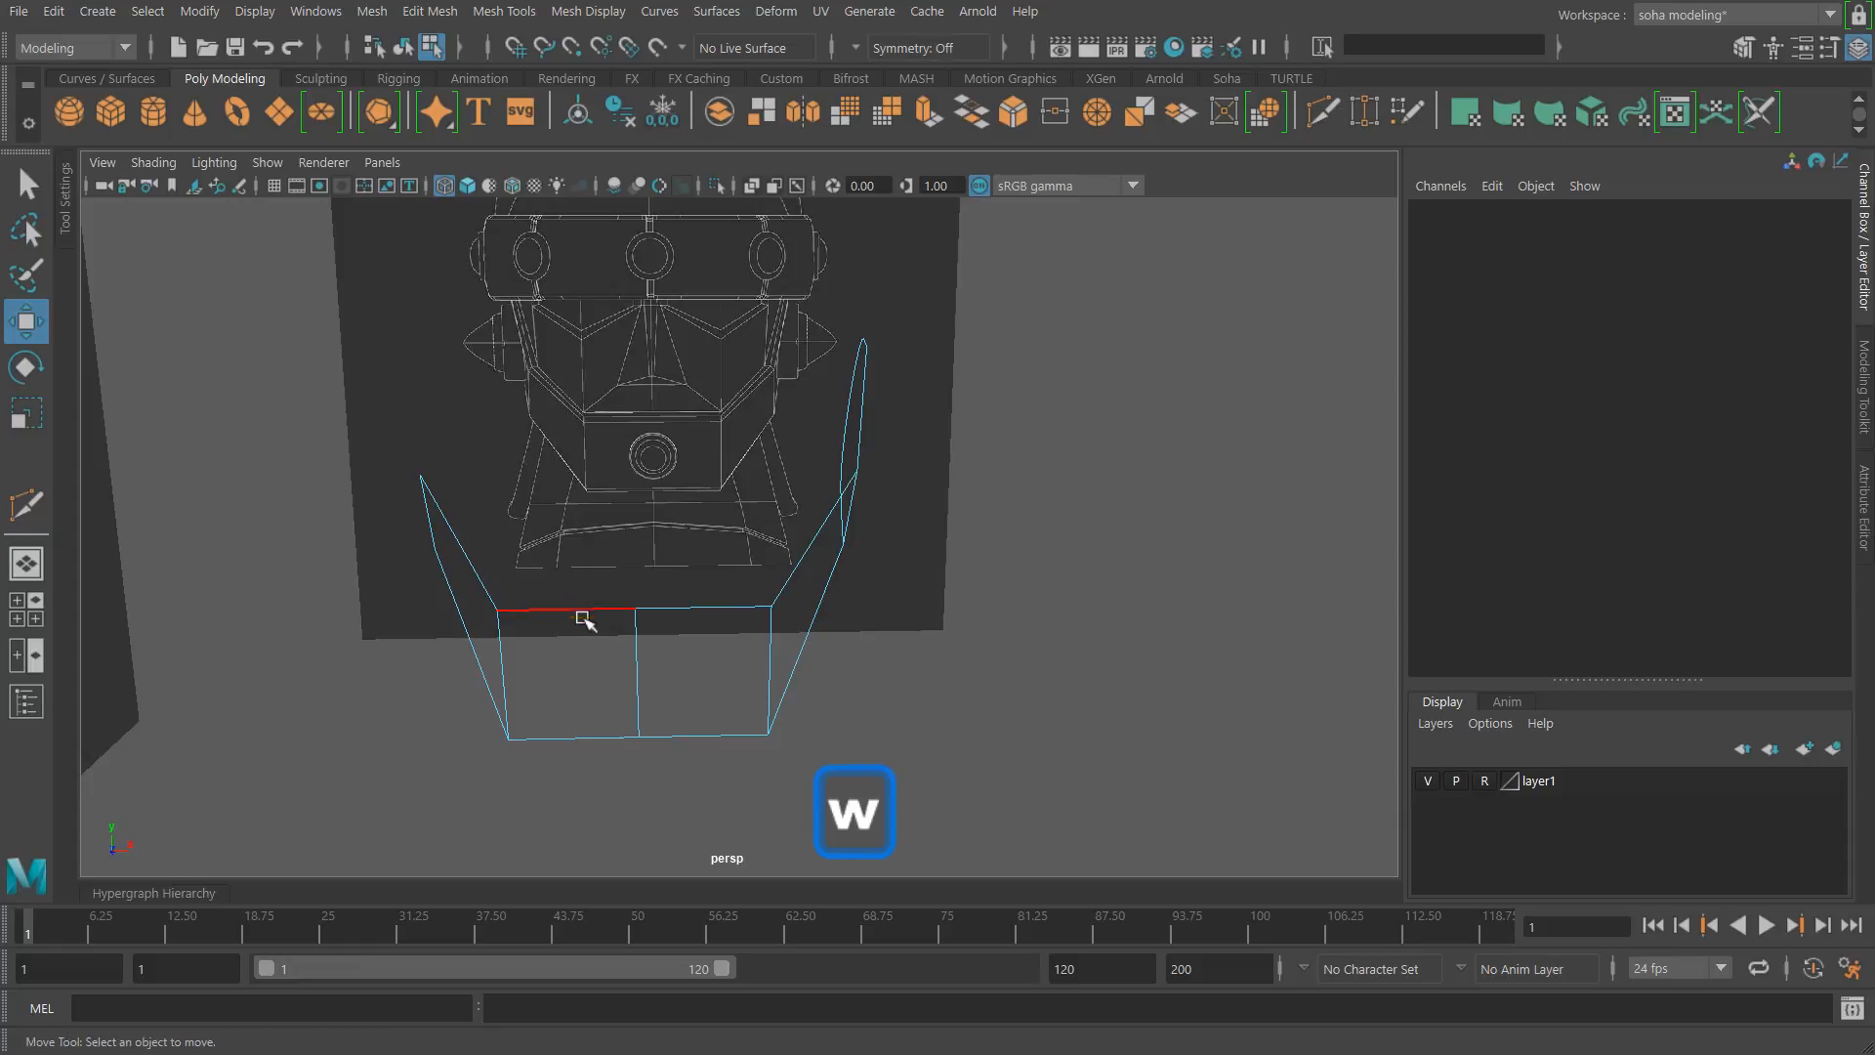
Step: Select the faces of the mouth guard half without the ear plate and delete them
{"action": "left_click_drag", "start_coordinate": [586, 619], "coordinate": [716, 568], "text": "alt"}
{"action": "key", "text": "alt+3"}
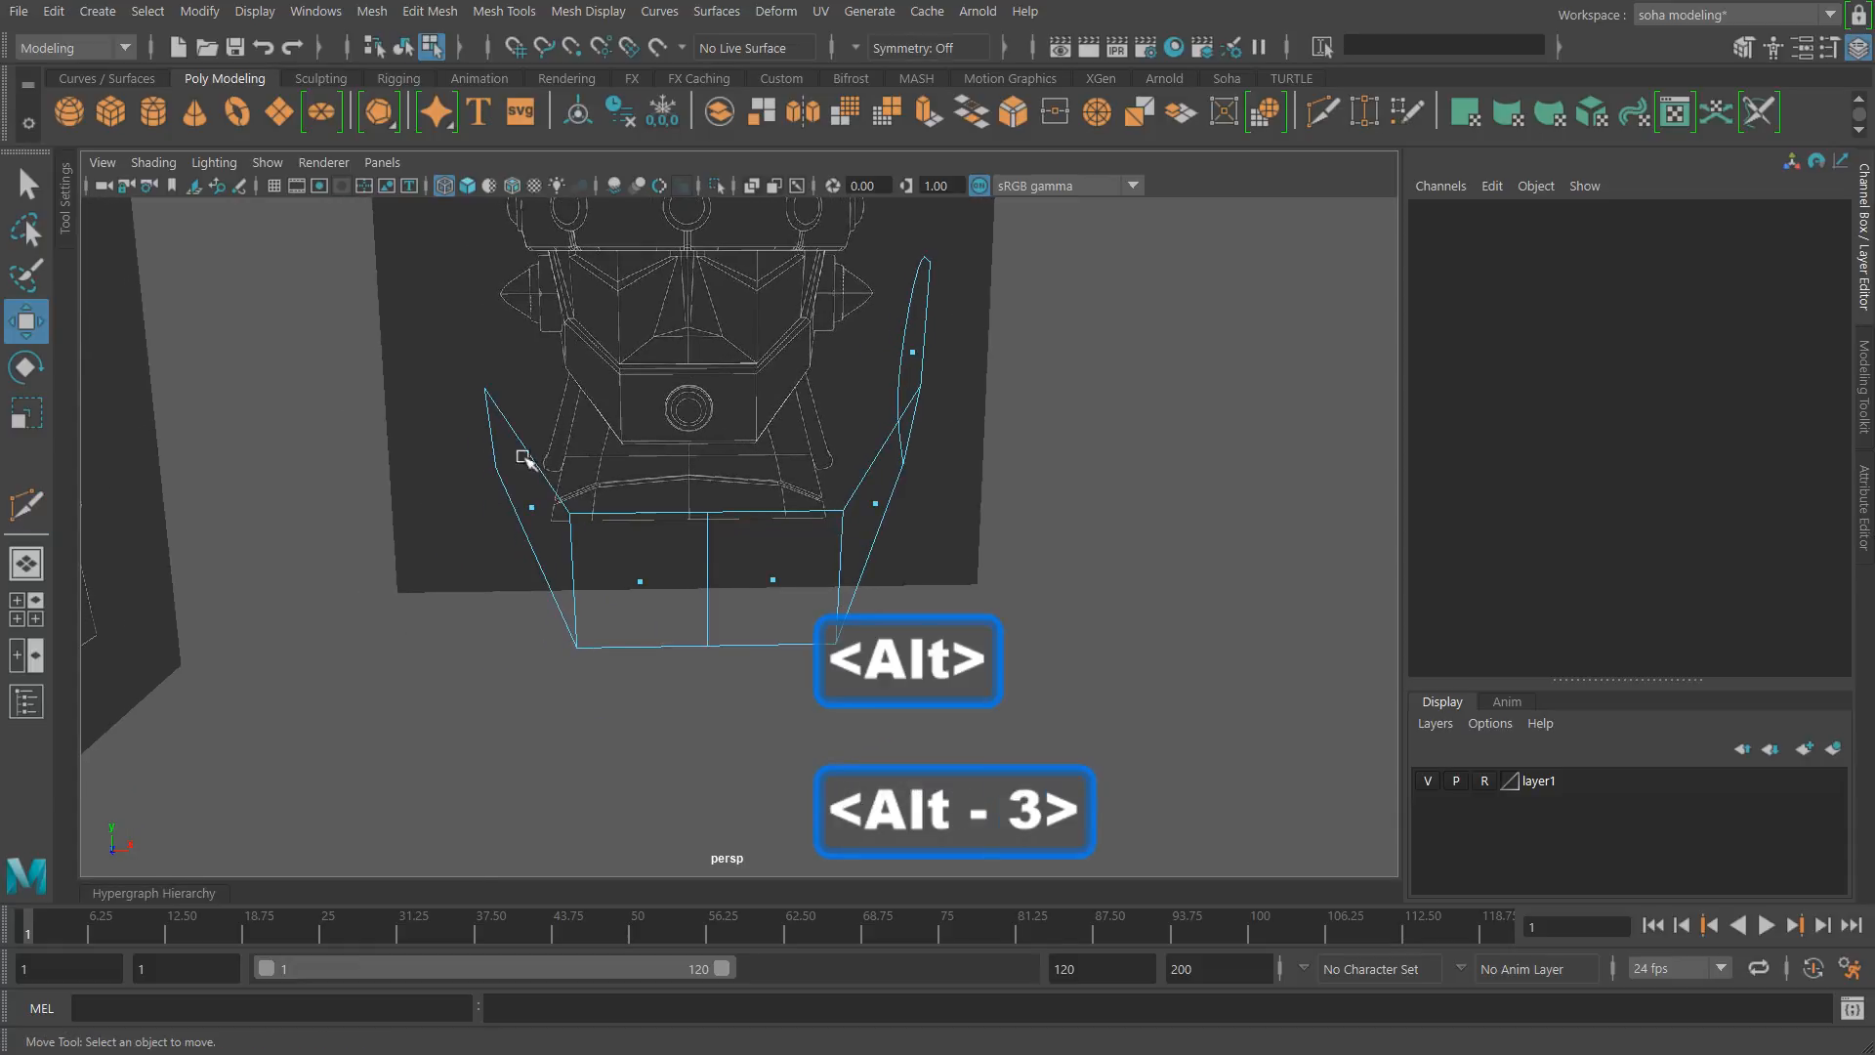
{"action": "left_click_drag", "start_coordinate": [437, 363], "coordinate": [687, 723]}
{"action": "key", "text": "Delete"}
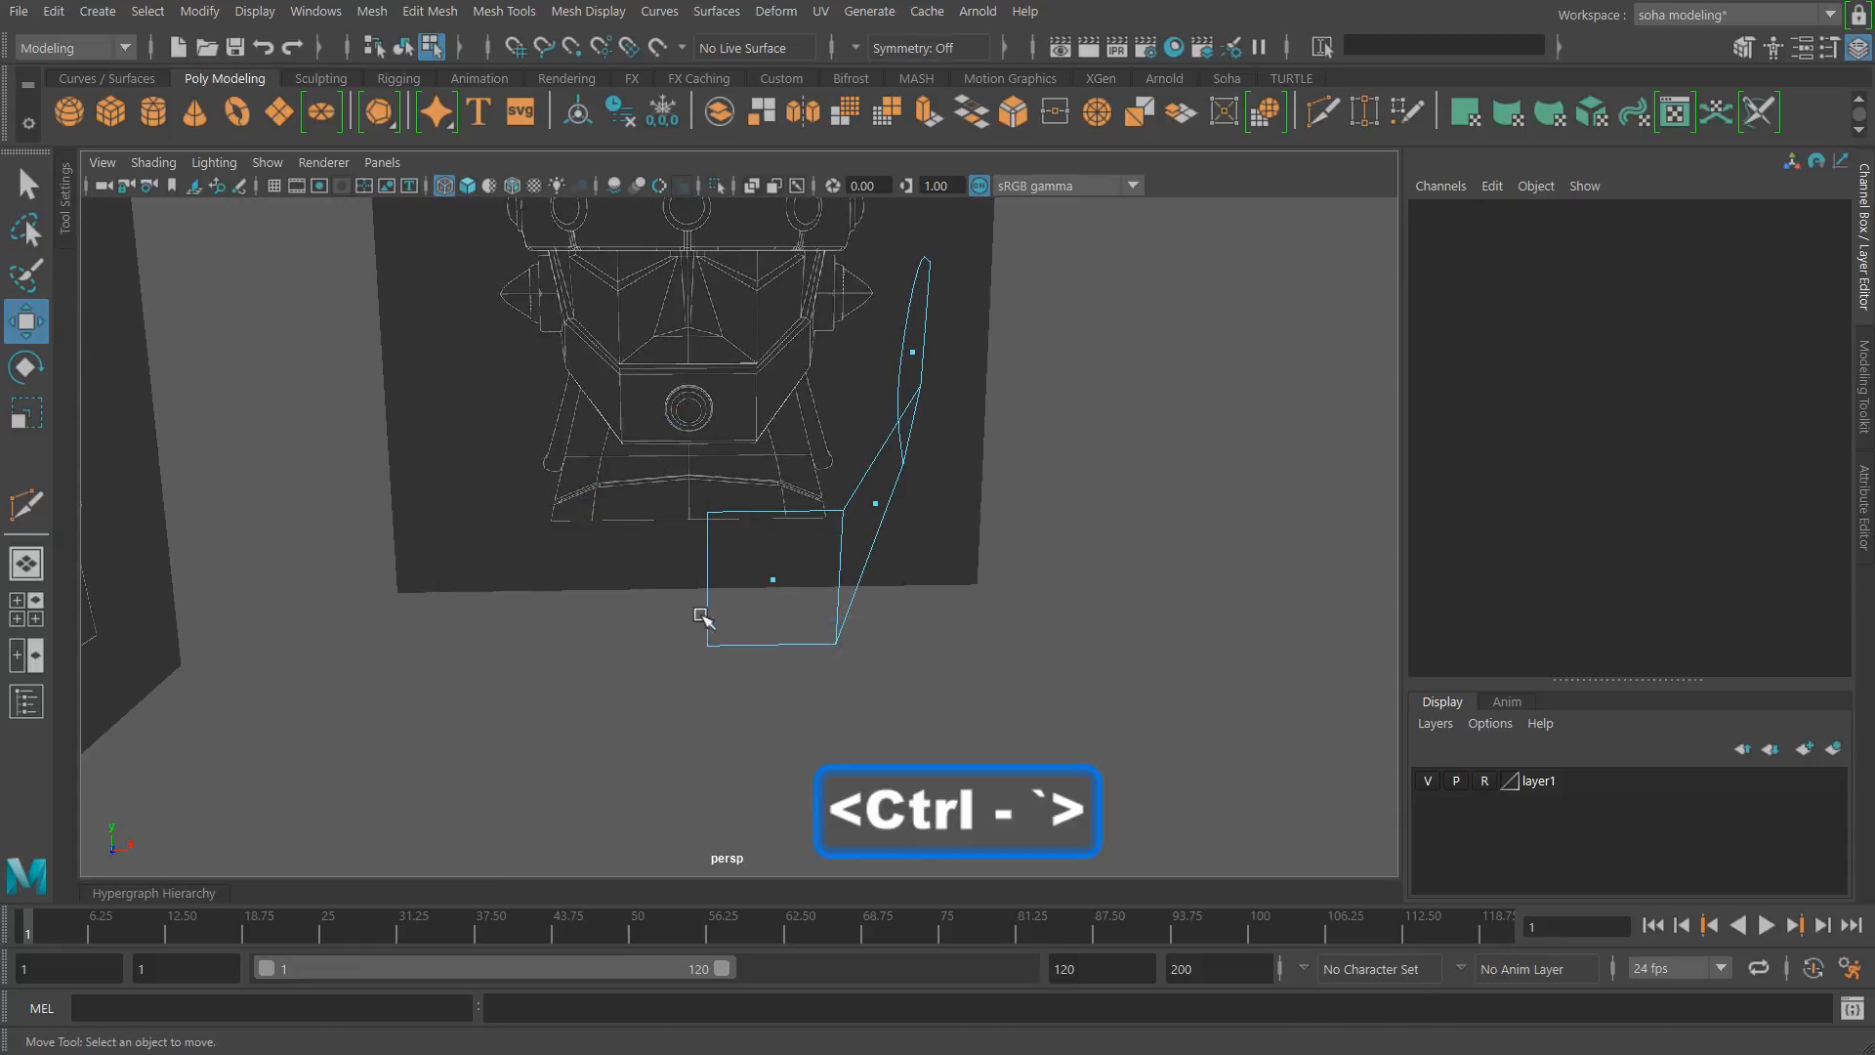
Step: Mirror the remaining half across the world X axis in the negative direction with merged borders, and show the result shaded in perspective
{"action": "left_click_drag", "start_coordinate": [703, 619], "coordinate": [740, 519], "text": "alt"}
{"action": "key", "text": "alt+grave"}
{"action": "key", "text": "shift+3"}
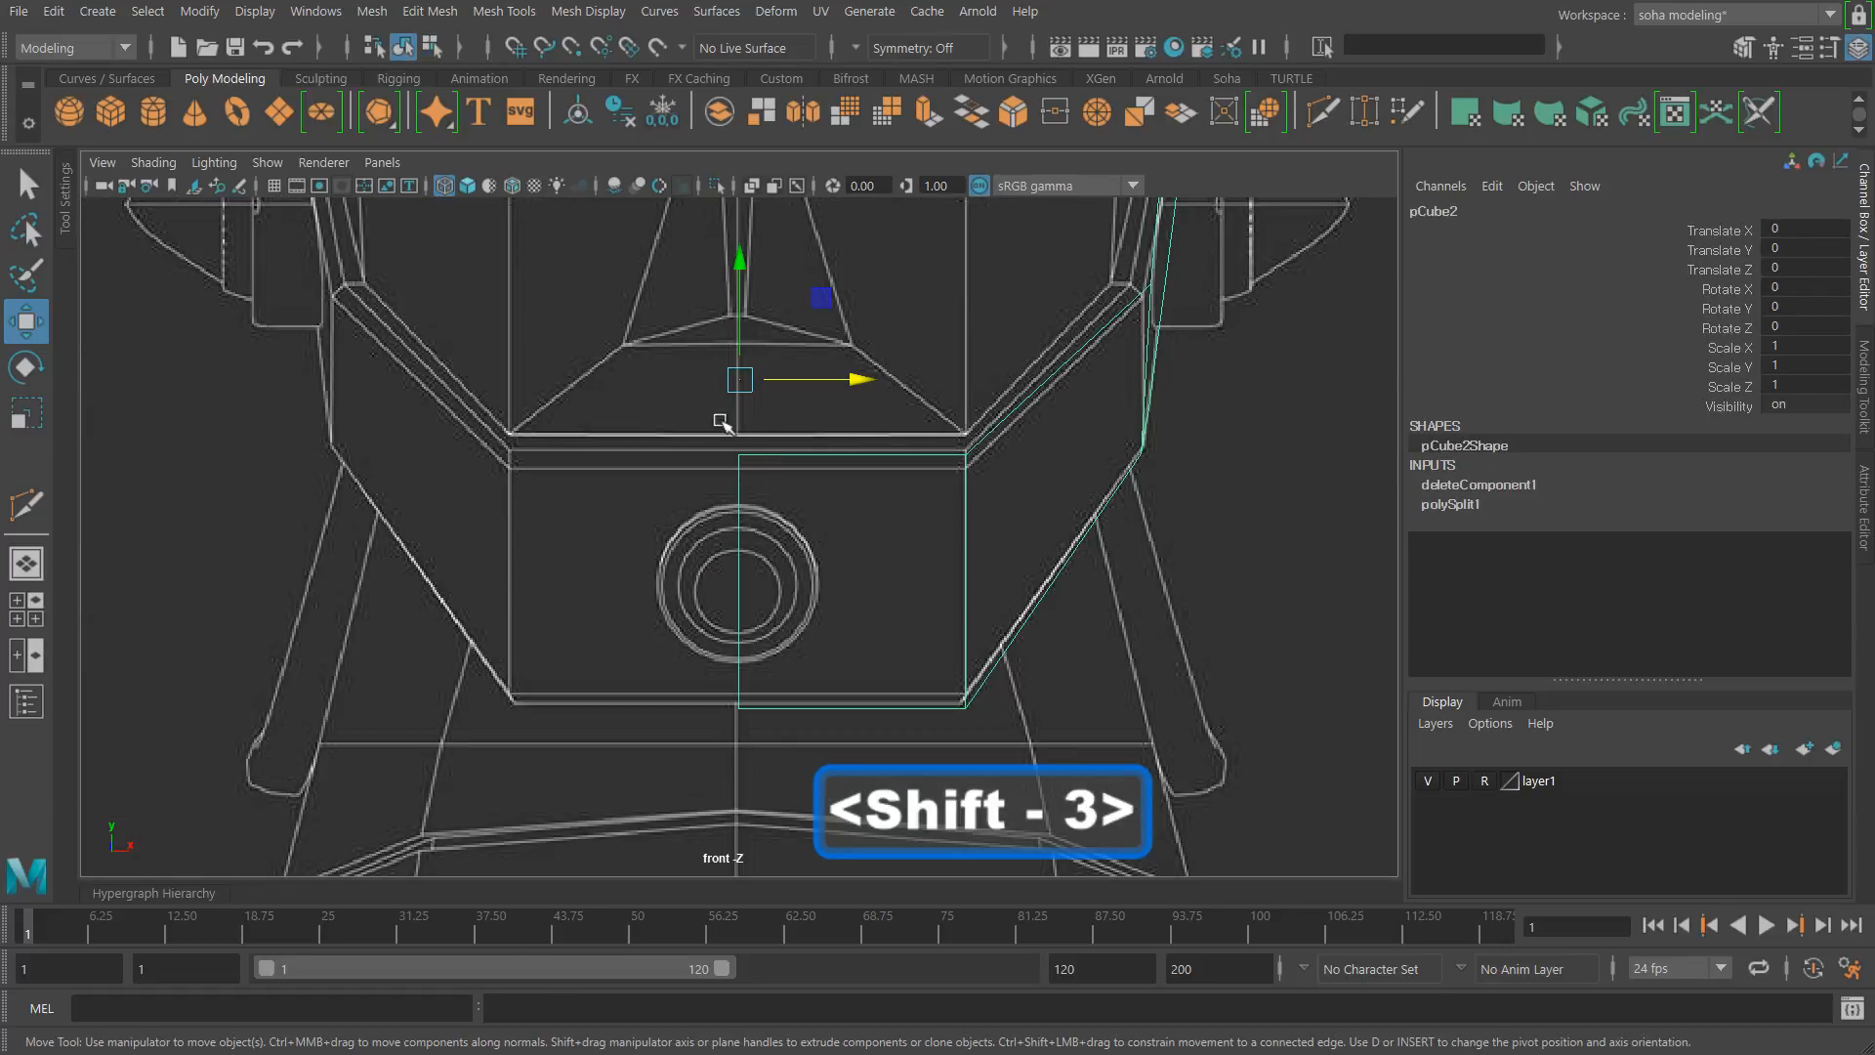
{"action": "scroll", "coordinate": [812, 407], "scroll_direction": "down", "scroll_amount": 3}
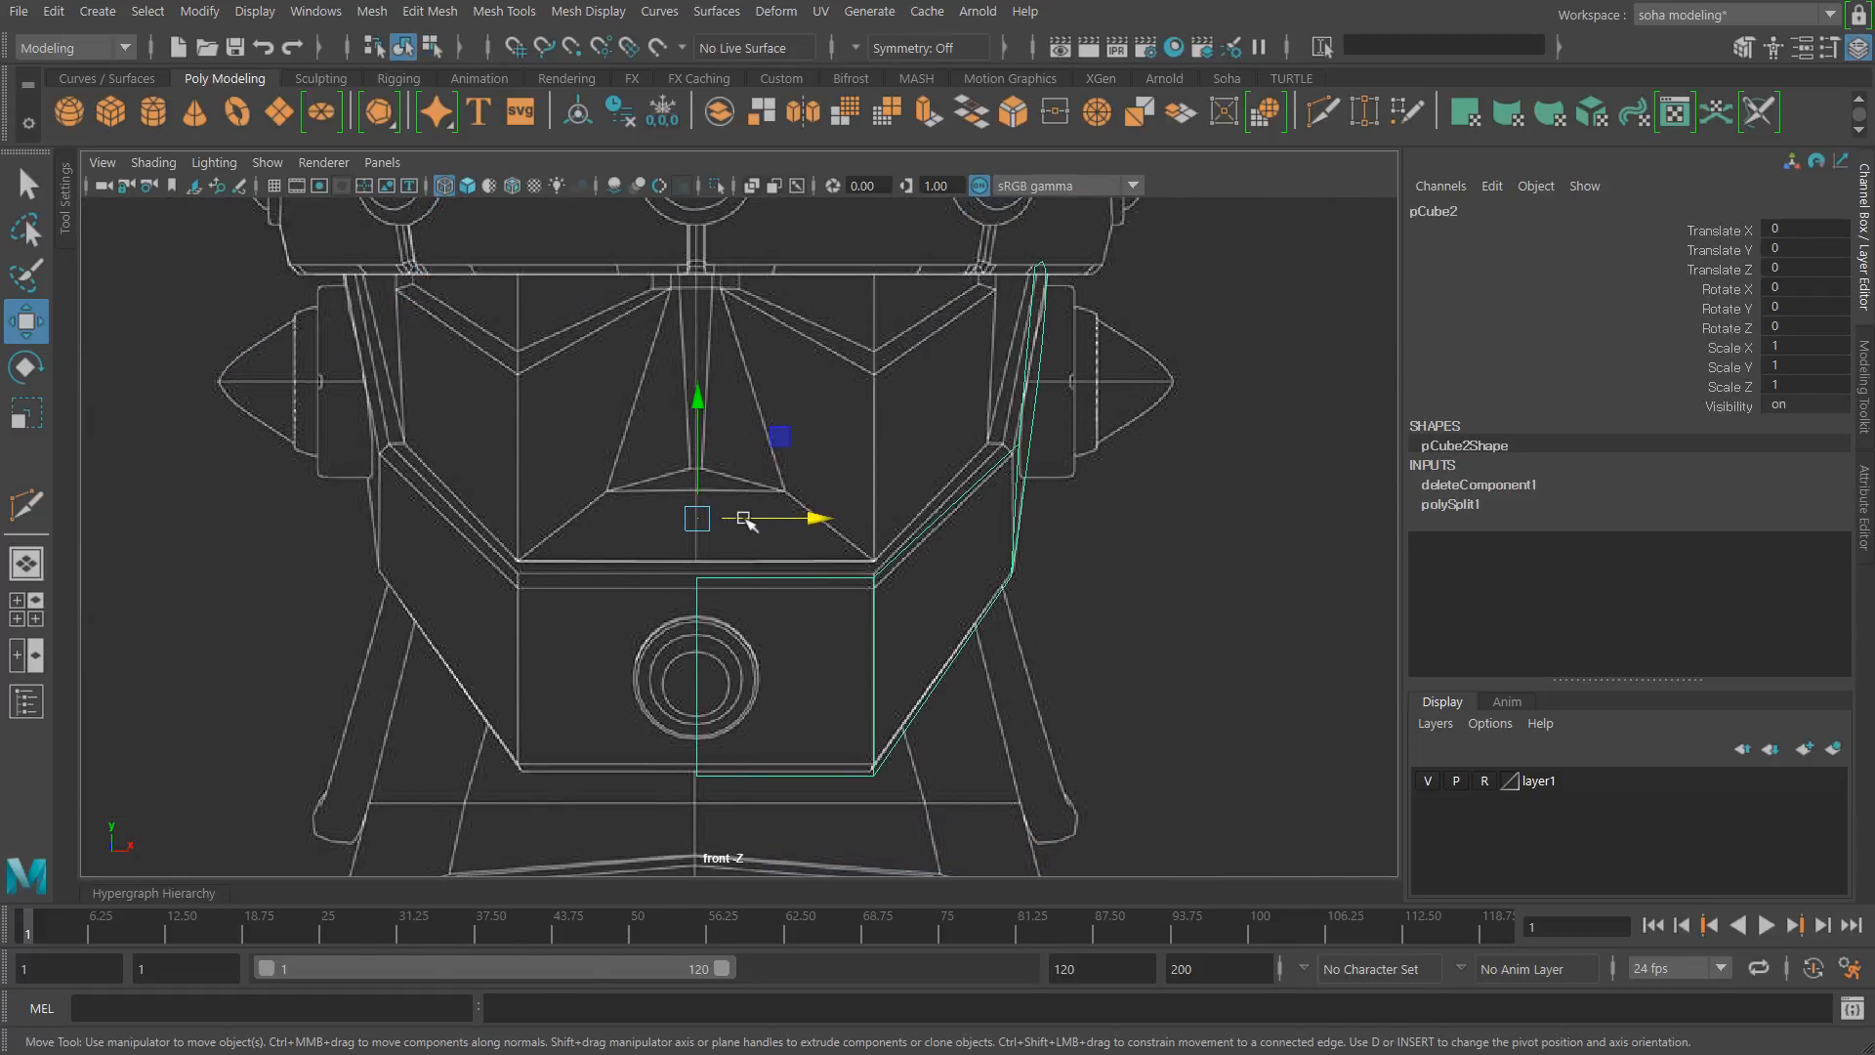
{"action": "key", "text": "alt"}
{"action": "key", "text": "ctrl+e"}
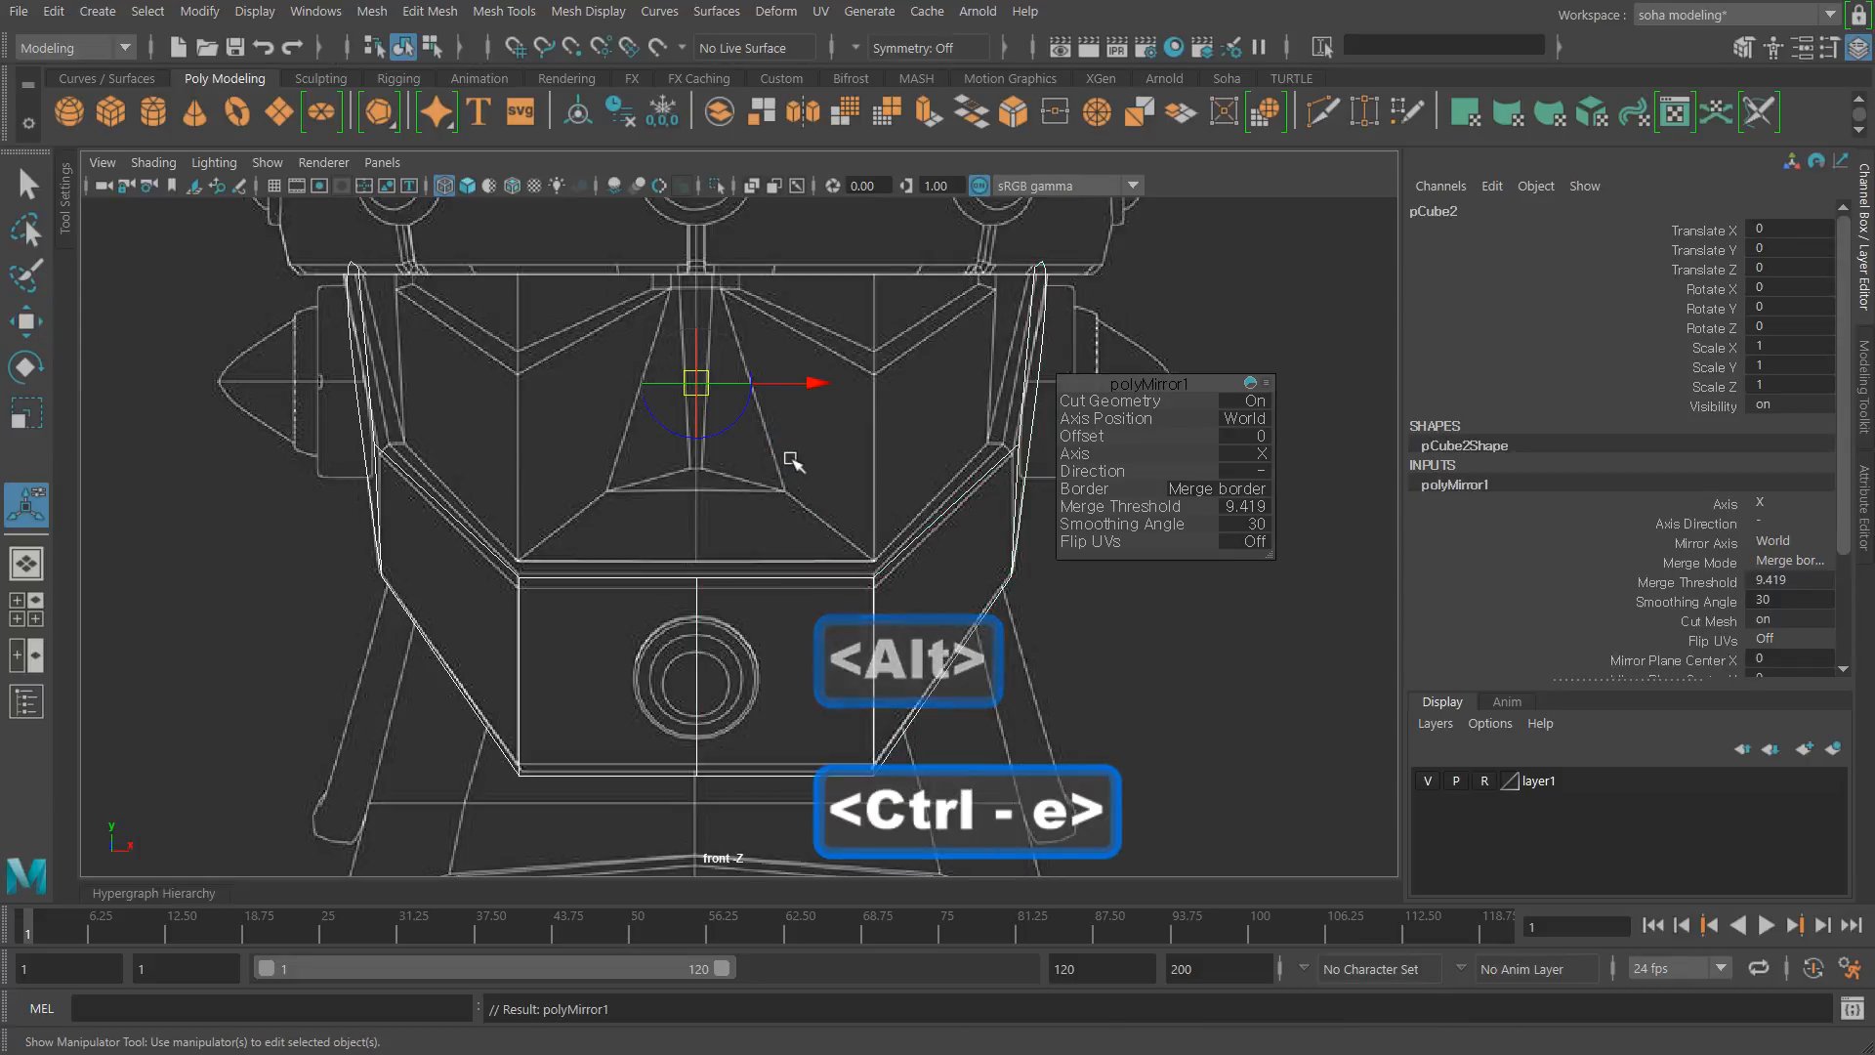
{"action": "right_click_drag", "start_coordinate": [911, 576], "coordinate": [832, 587], "text": "alt"}
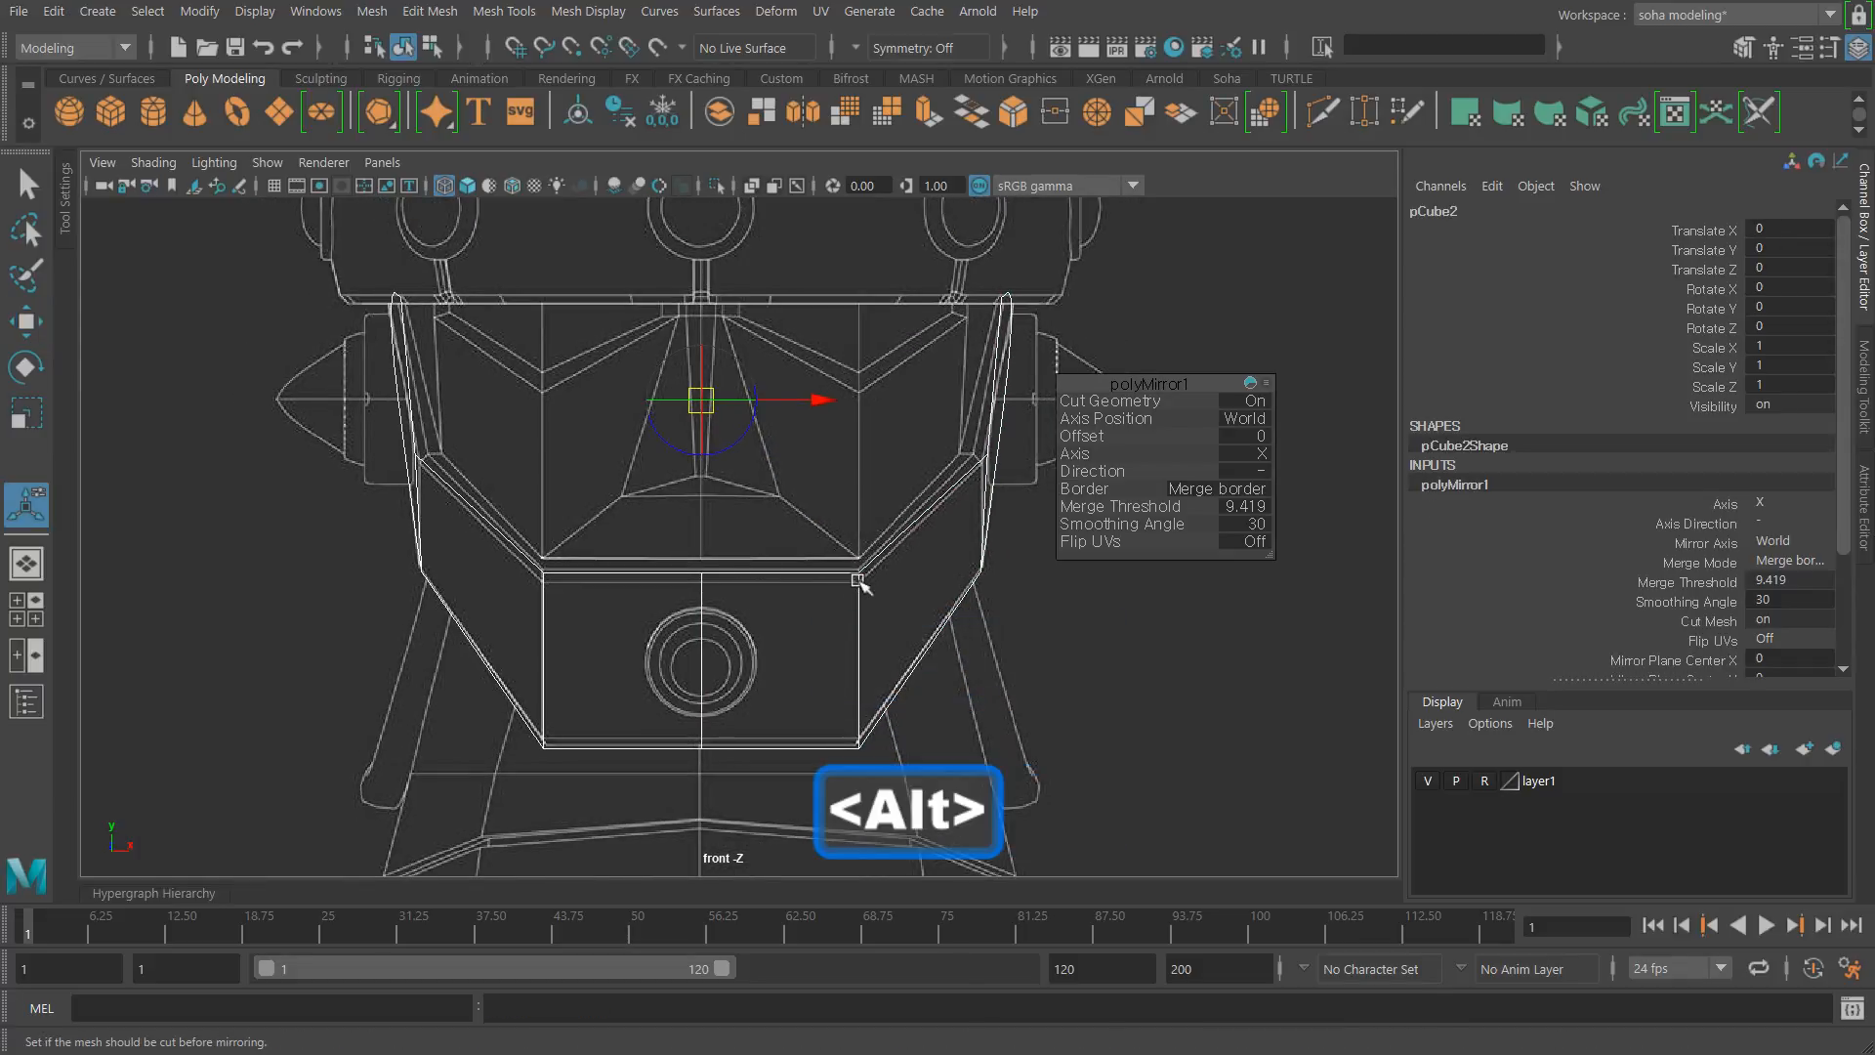
{"action": "key", "text": "alt"}
{"action": "key", "text": "5"}
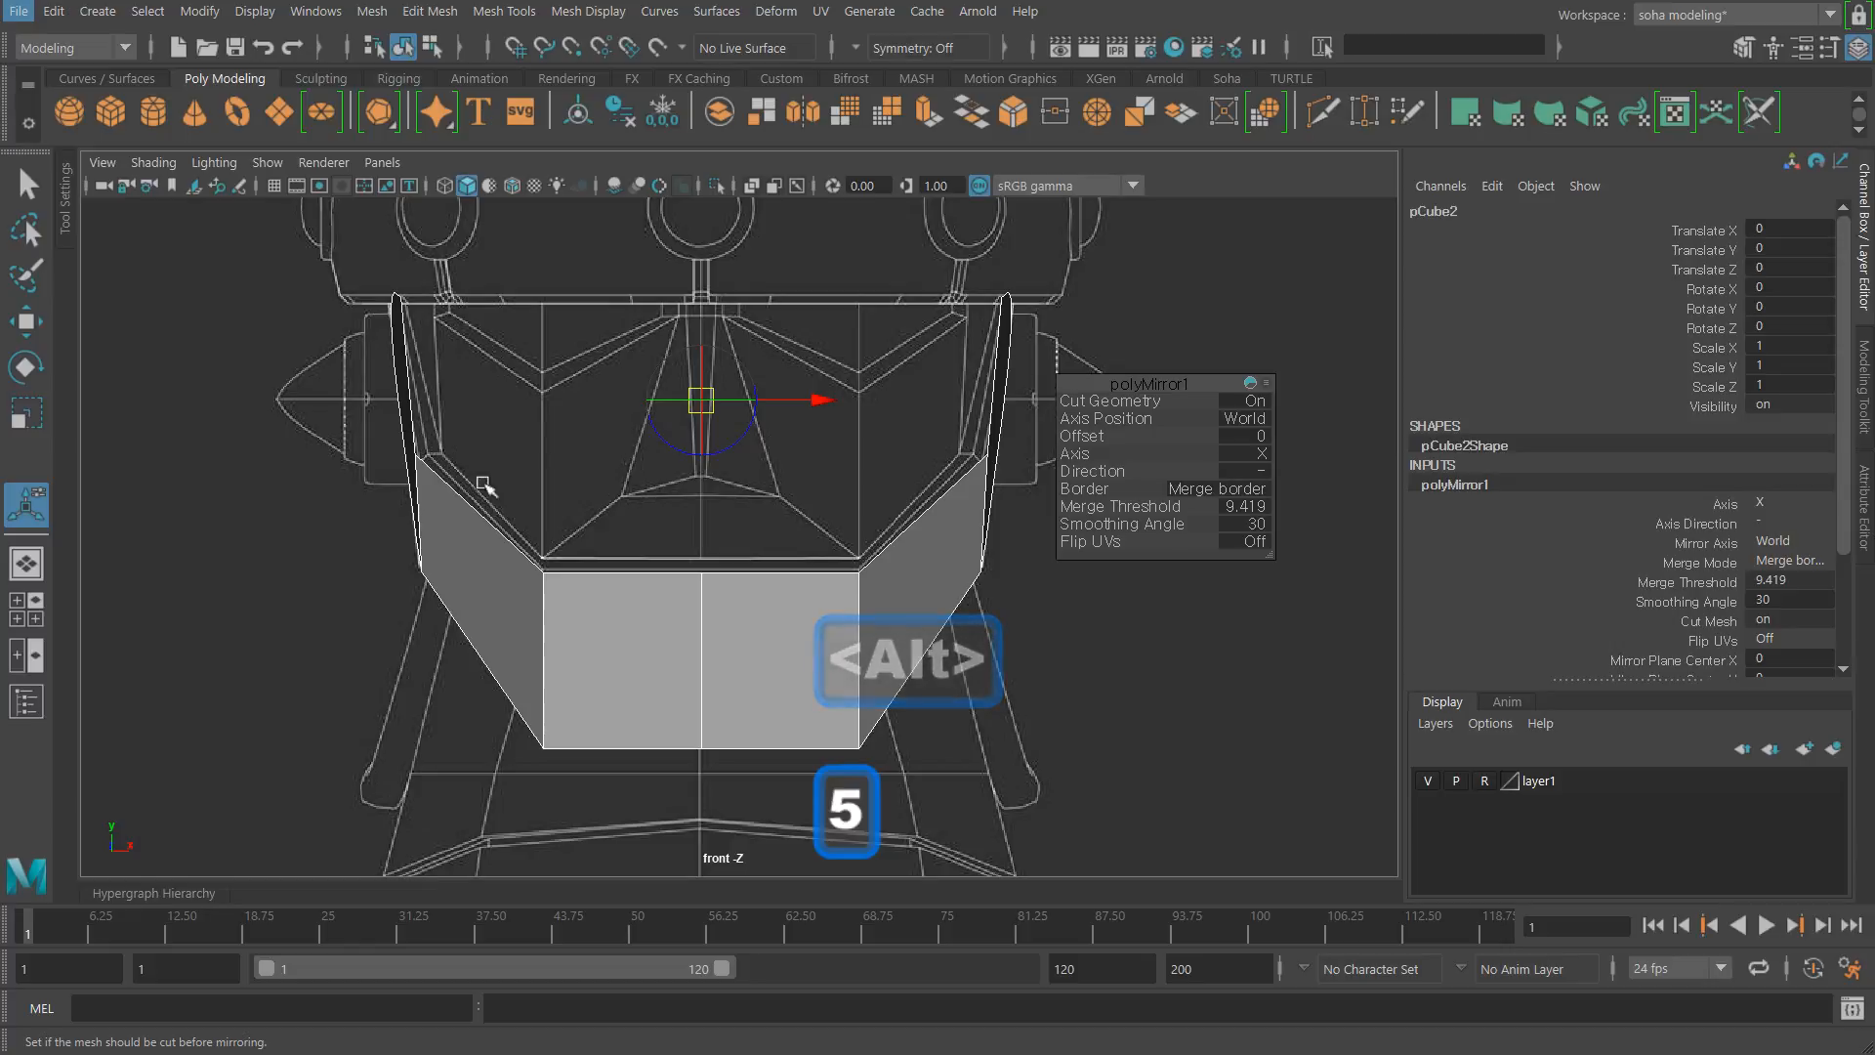
{"action": "key", "text": "shift+alt+q"}
{"action": "left_click_drag", "start_coordinate": [913, 482], "coordinate": [790, 535], "text": "alt"}
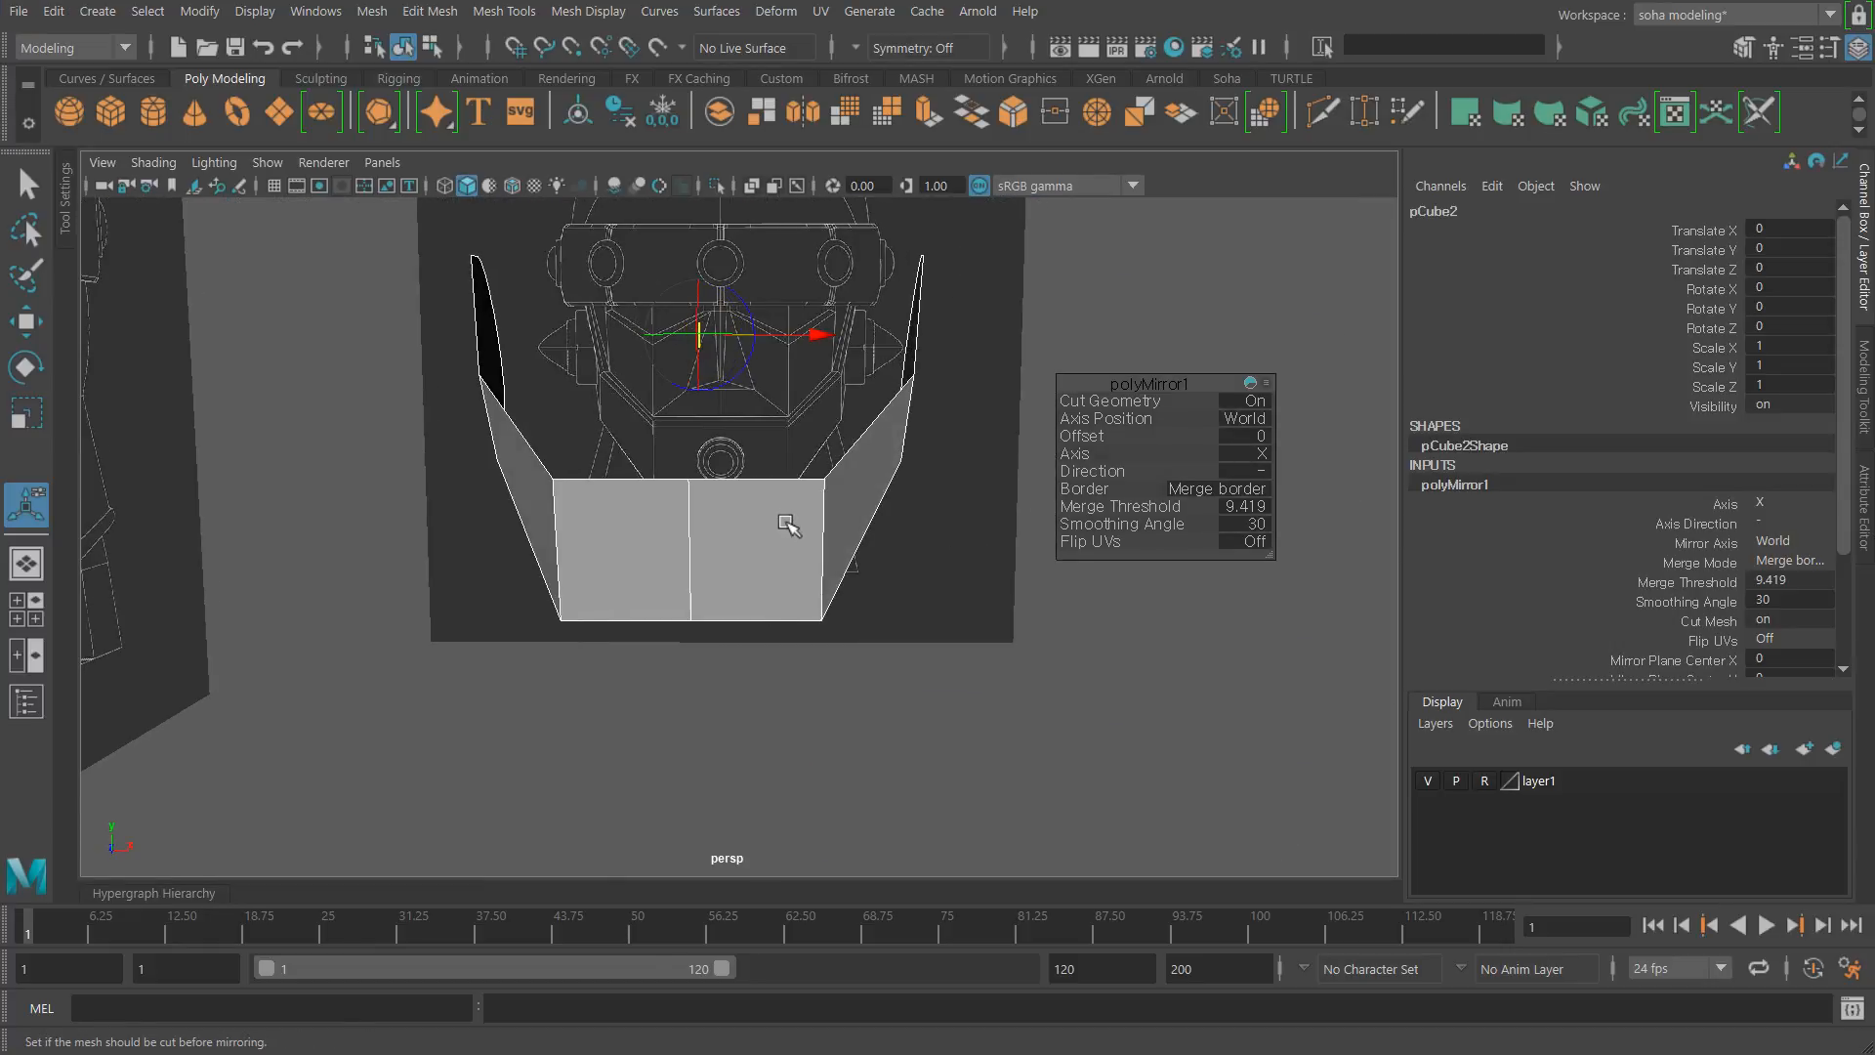
Step: In the front view, scale the two upper vertices where the side walls meet the ear plates inward along X onto the blueprint corners
{"action": "key", "text": "shift+3"}
{"action": "key", "text": "alt"}
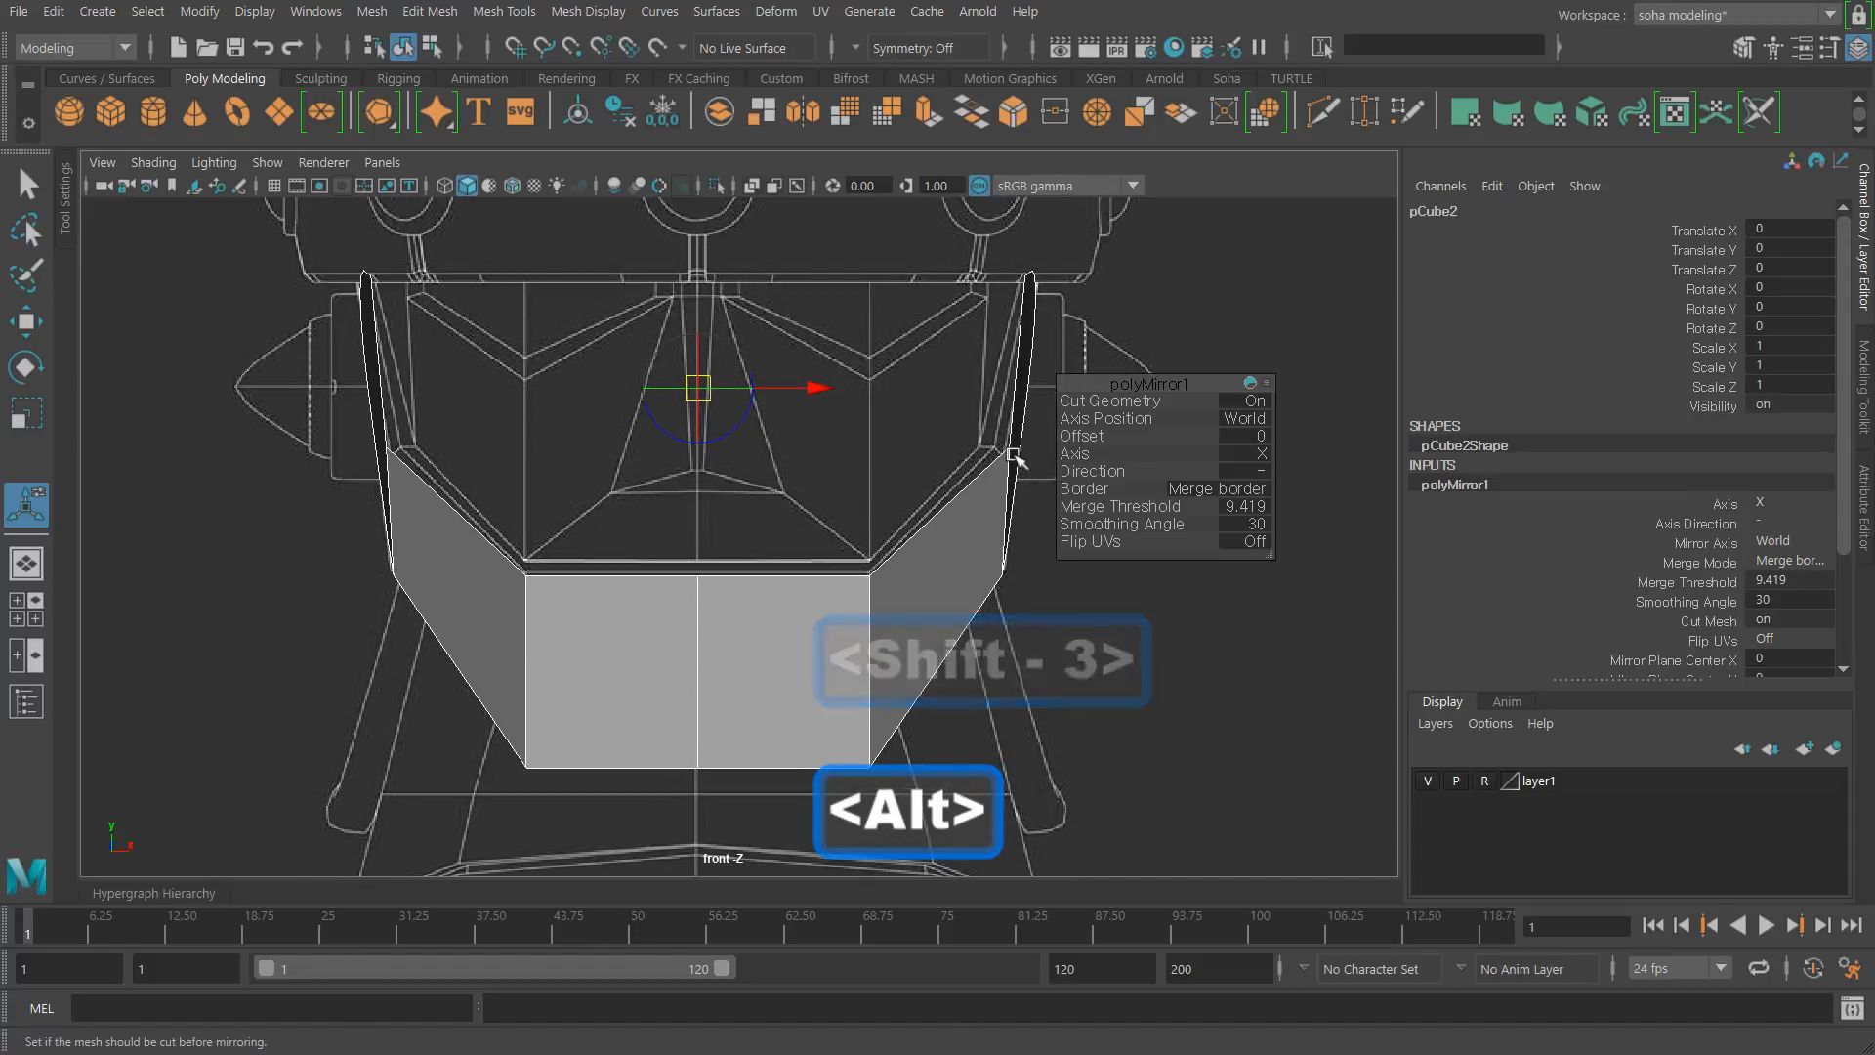
{"action": "key", "text": "alt+1"}
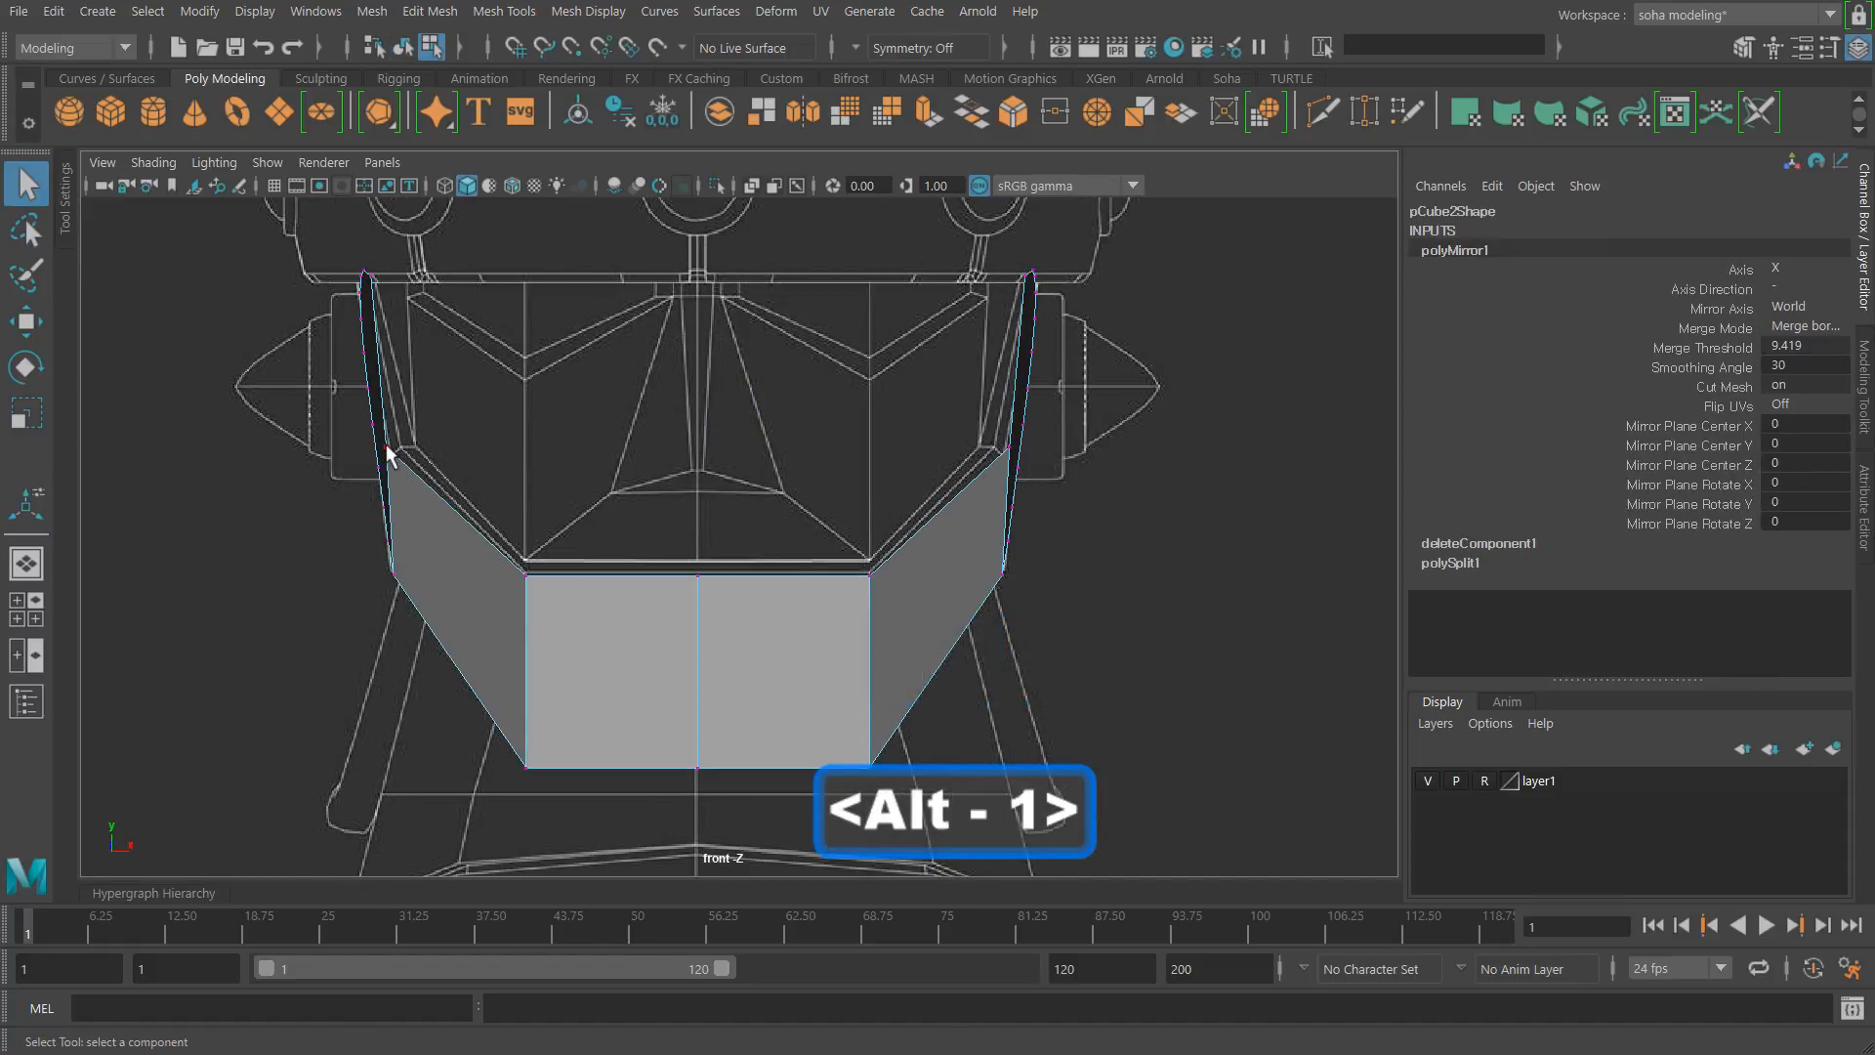
{"action": "left_click", "coordinate": [388, 448]}
{"action": "left_click", "coordinate": [1009, 447], "text": "shift"}
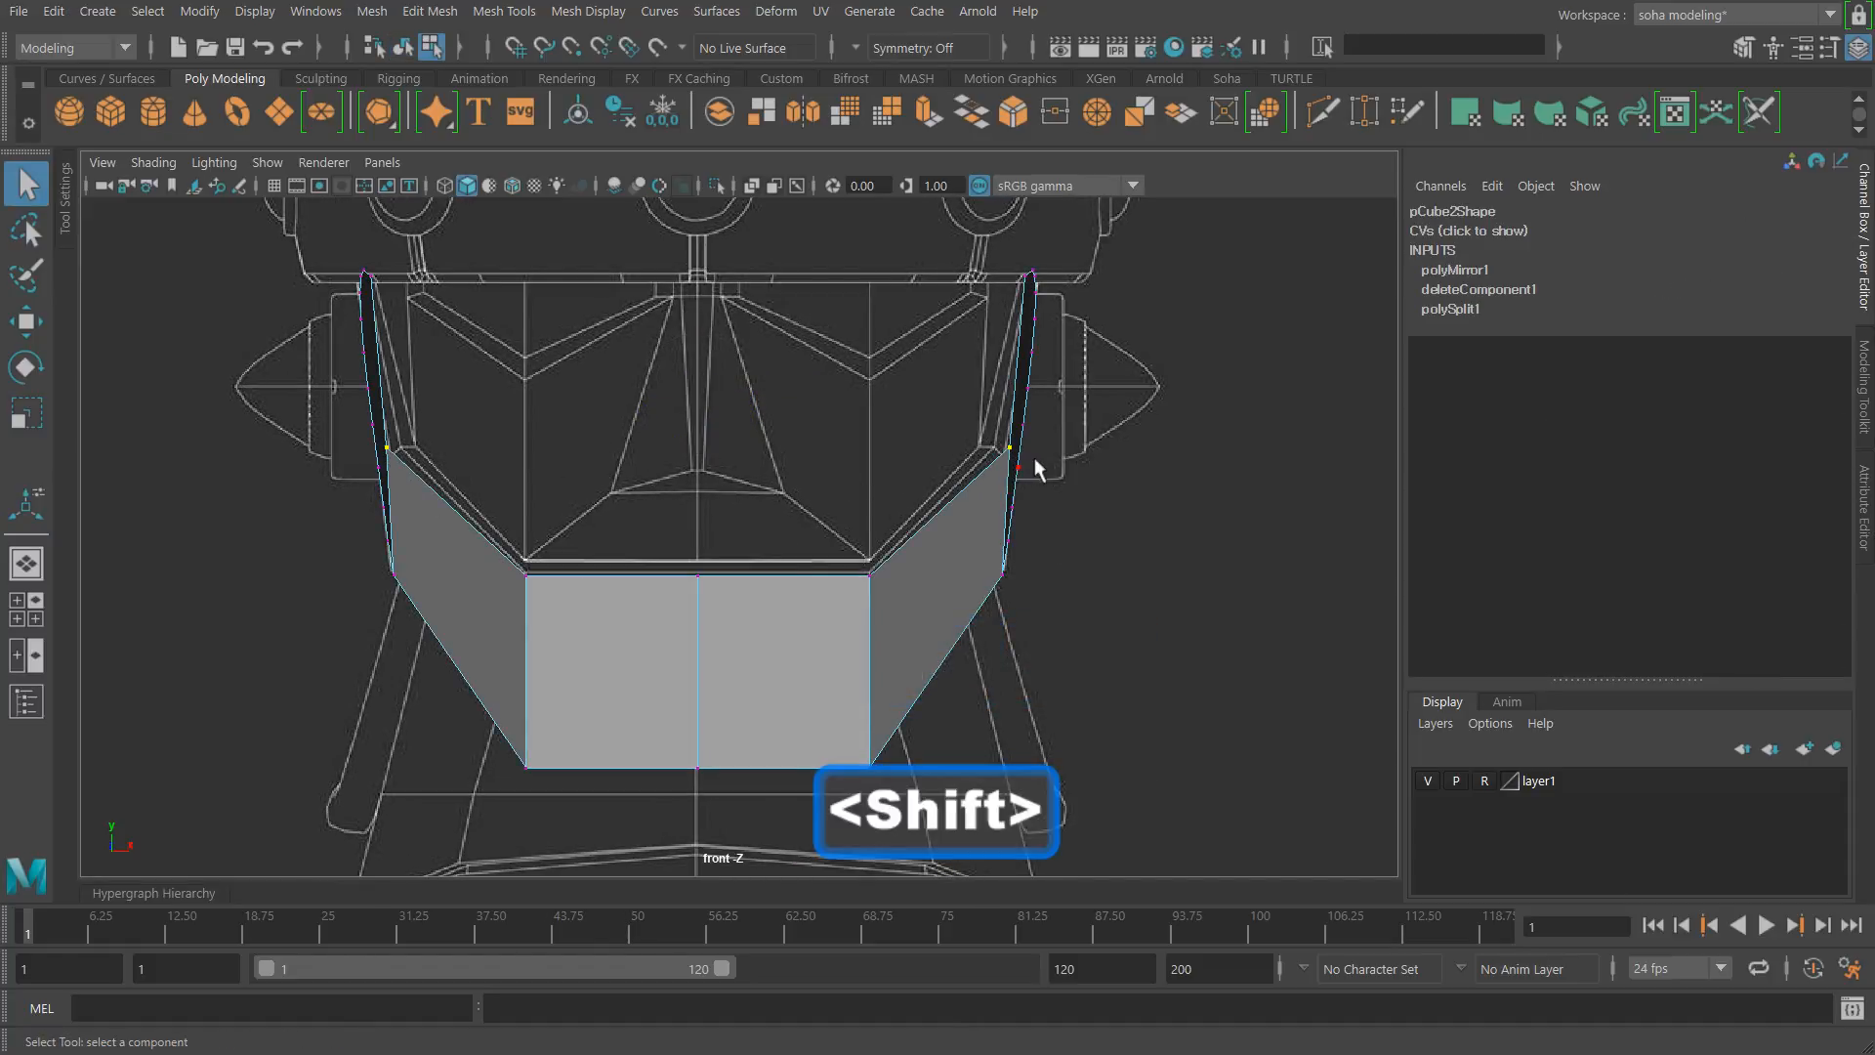
{"action": "key", "text": "r"}
{"action": "right_click_drag", "start_coordinate": [826, 463], "coordinate": [965, 519], "text": "alt"}
{"action": "left_click_drag", "start_coordinate": [799, 425], "coordinate": [793, 425]}
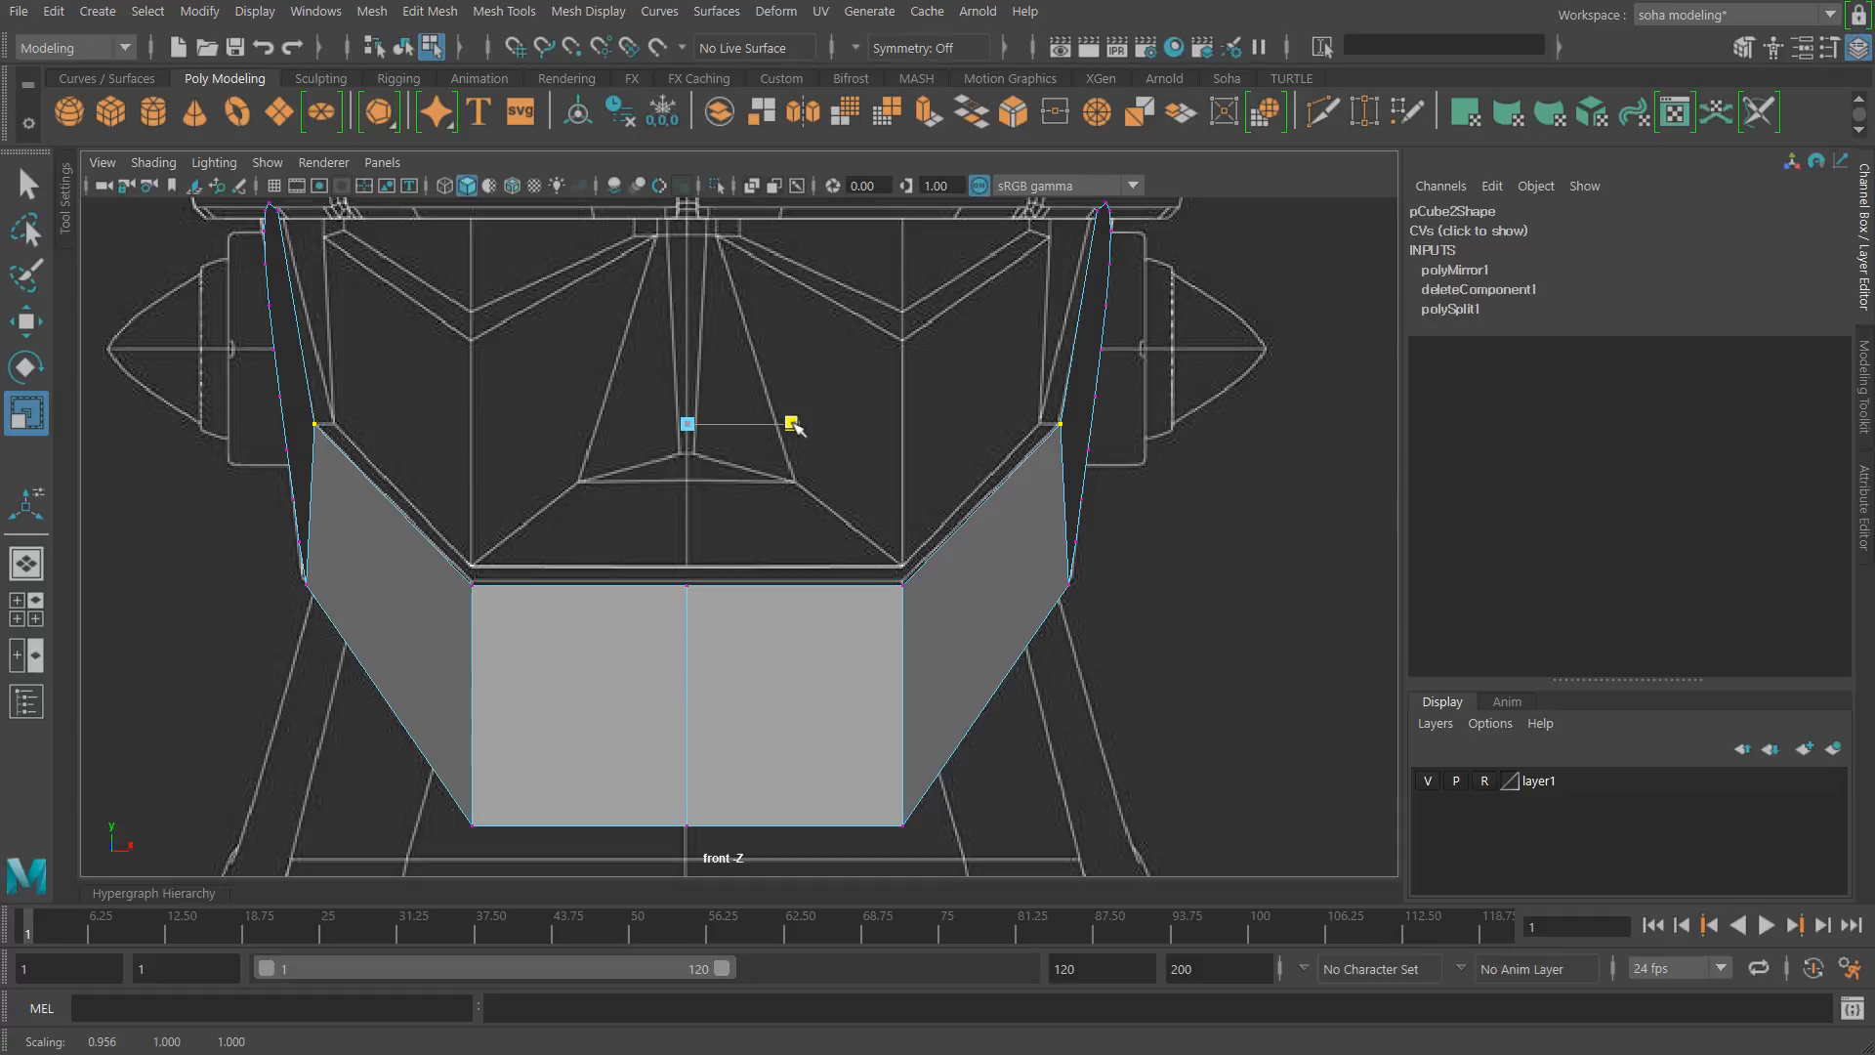
{"action": "scroll", "coordinate": [967, 433], "scroll_direction": "down", "scroll_amount": 2}
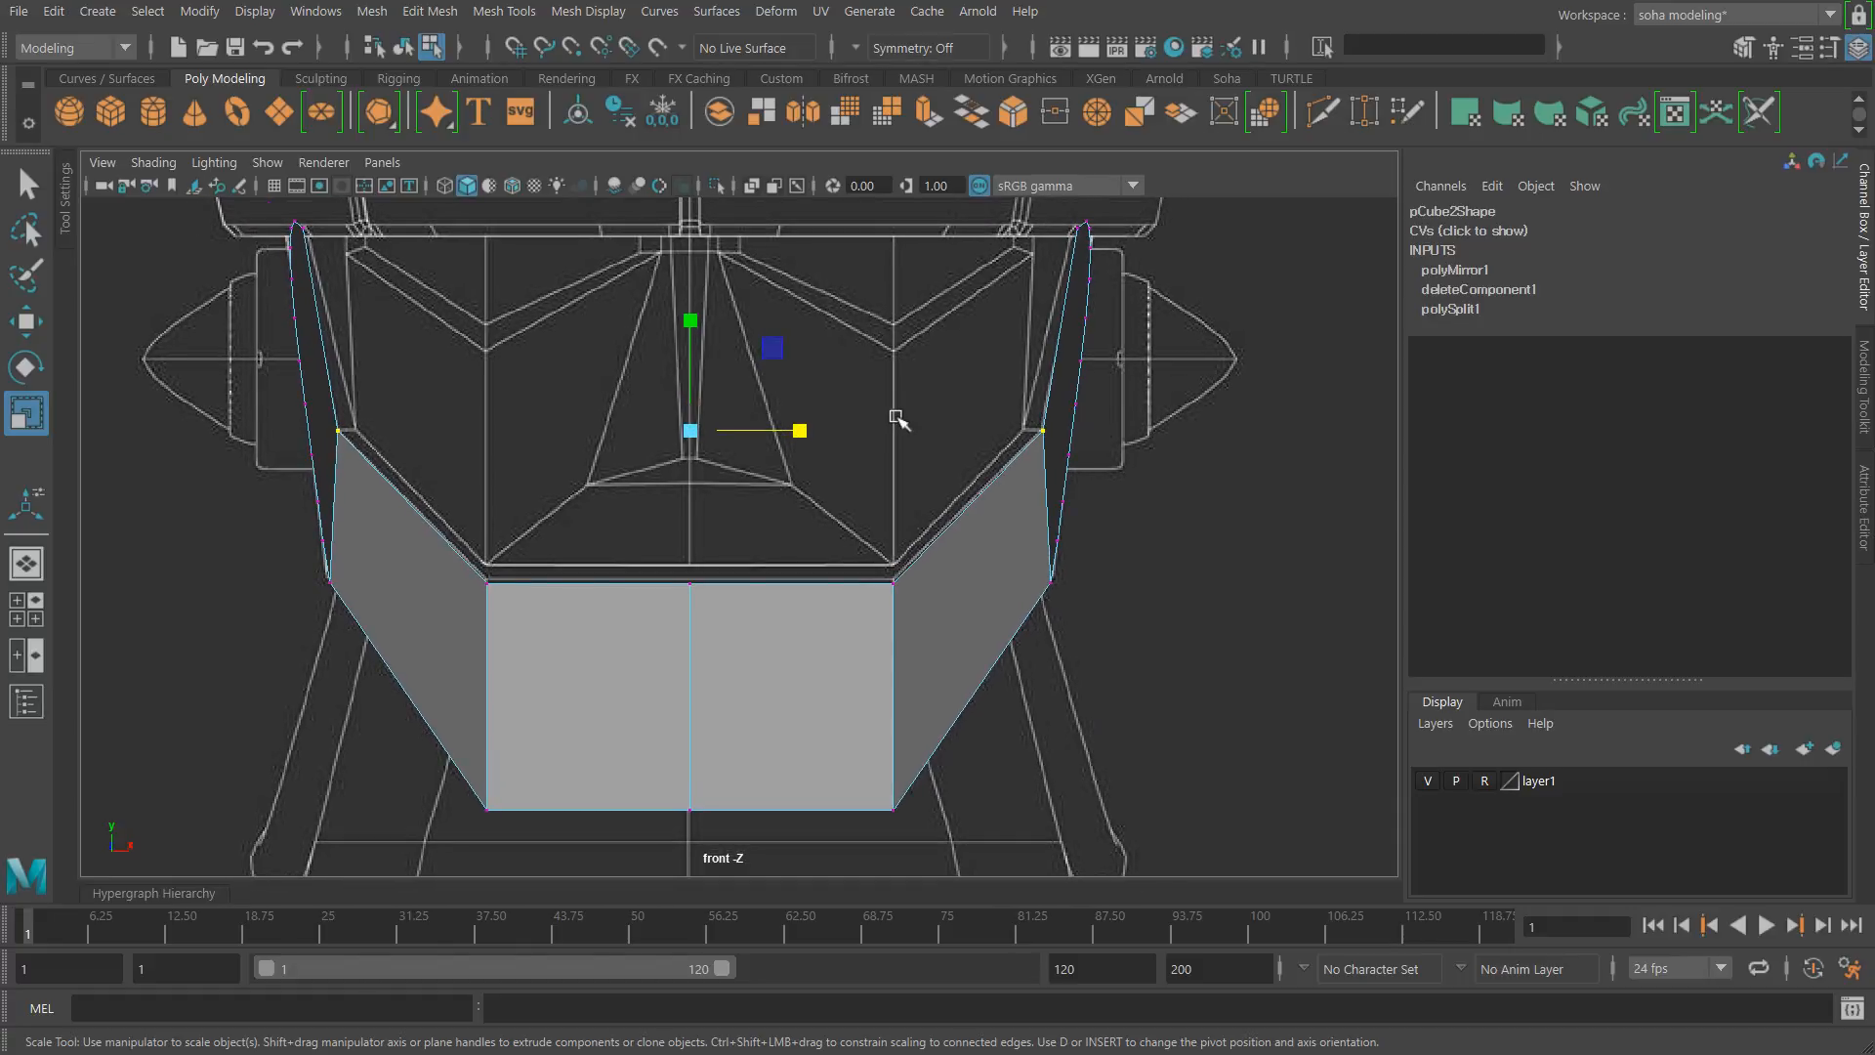
Step: In the perspective view, select the open border edges around the mouth guard shell and extrude them
{"action": "key", "text": "alt+grave"}
{"action": "key", "text": "alt+shift+q"}
{"action": "left_click_drag", "start_coordinate": [897, 418], "coordinate": [518, 401], "text": "alt"}
{"action": "key", "text": "alt+2"}
{"action": "left_click", "coordinate": [791, 485]}
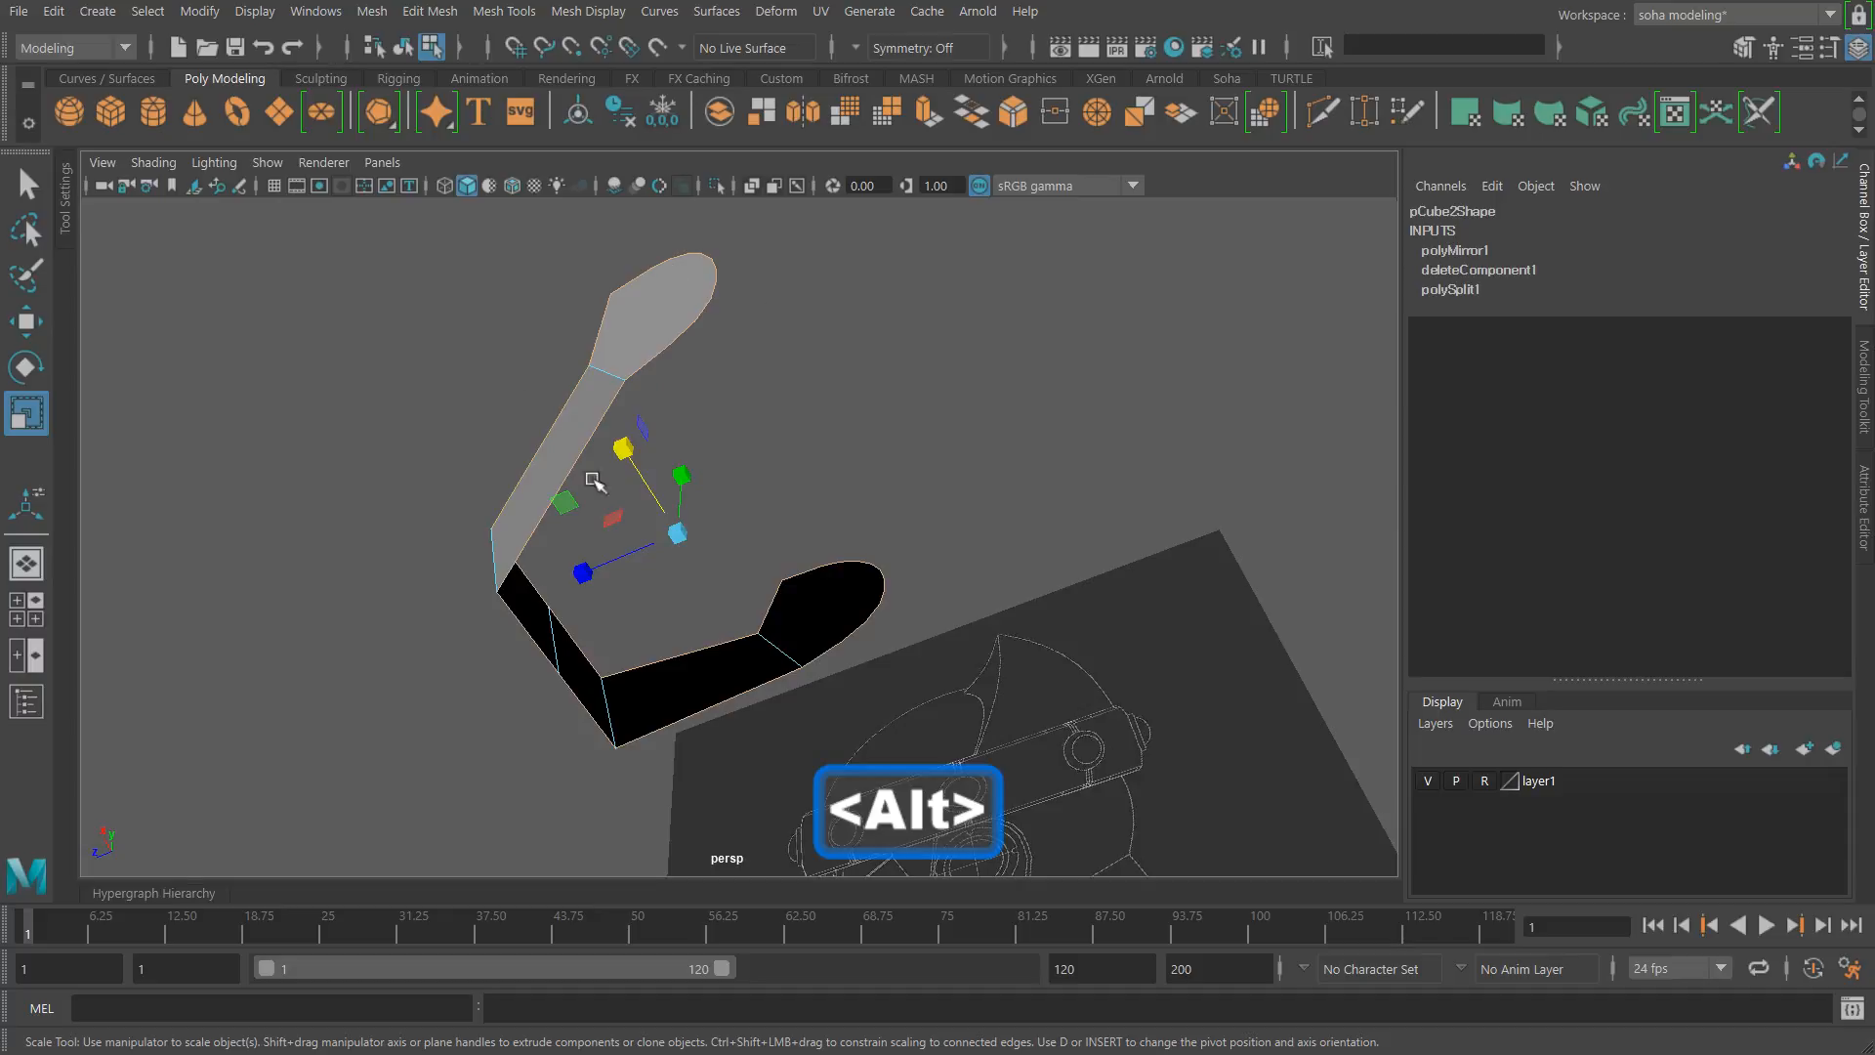
{"action": "left_click_drag", "start_coordinate": [596, 479], "coordinate": [820, 653], "text": "alt"}
{"action": "key", "text": "alt+w"}
{"action": "left_click_drag", "start_coordinate": [857, 576], "coordinate": [957, 532], "text": "alt"}
{"action": "left_click_drag", "start_coordinate": [940, 569], "coordinate": [799, 586], "text": "alt"}
{"action": "left_click_drag", "start_coordinate": [379, 453], "coordinate": [830, 527], "text": "alt"}
{"action": "key", "text": "alt+z"}
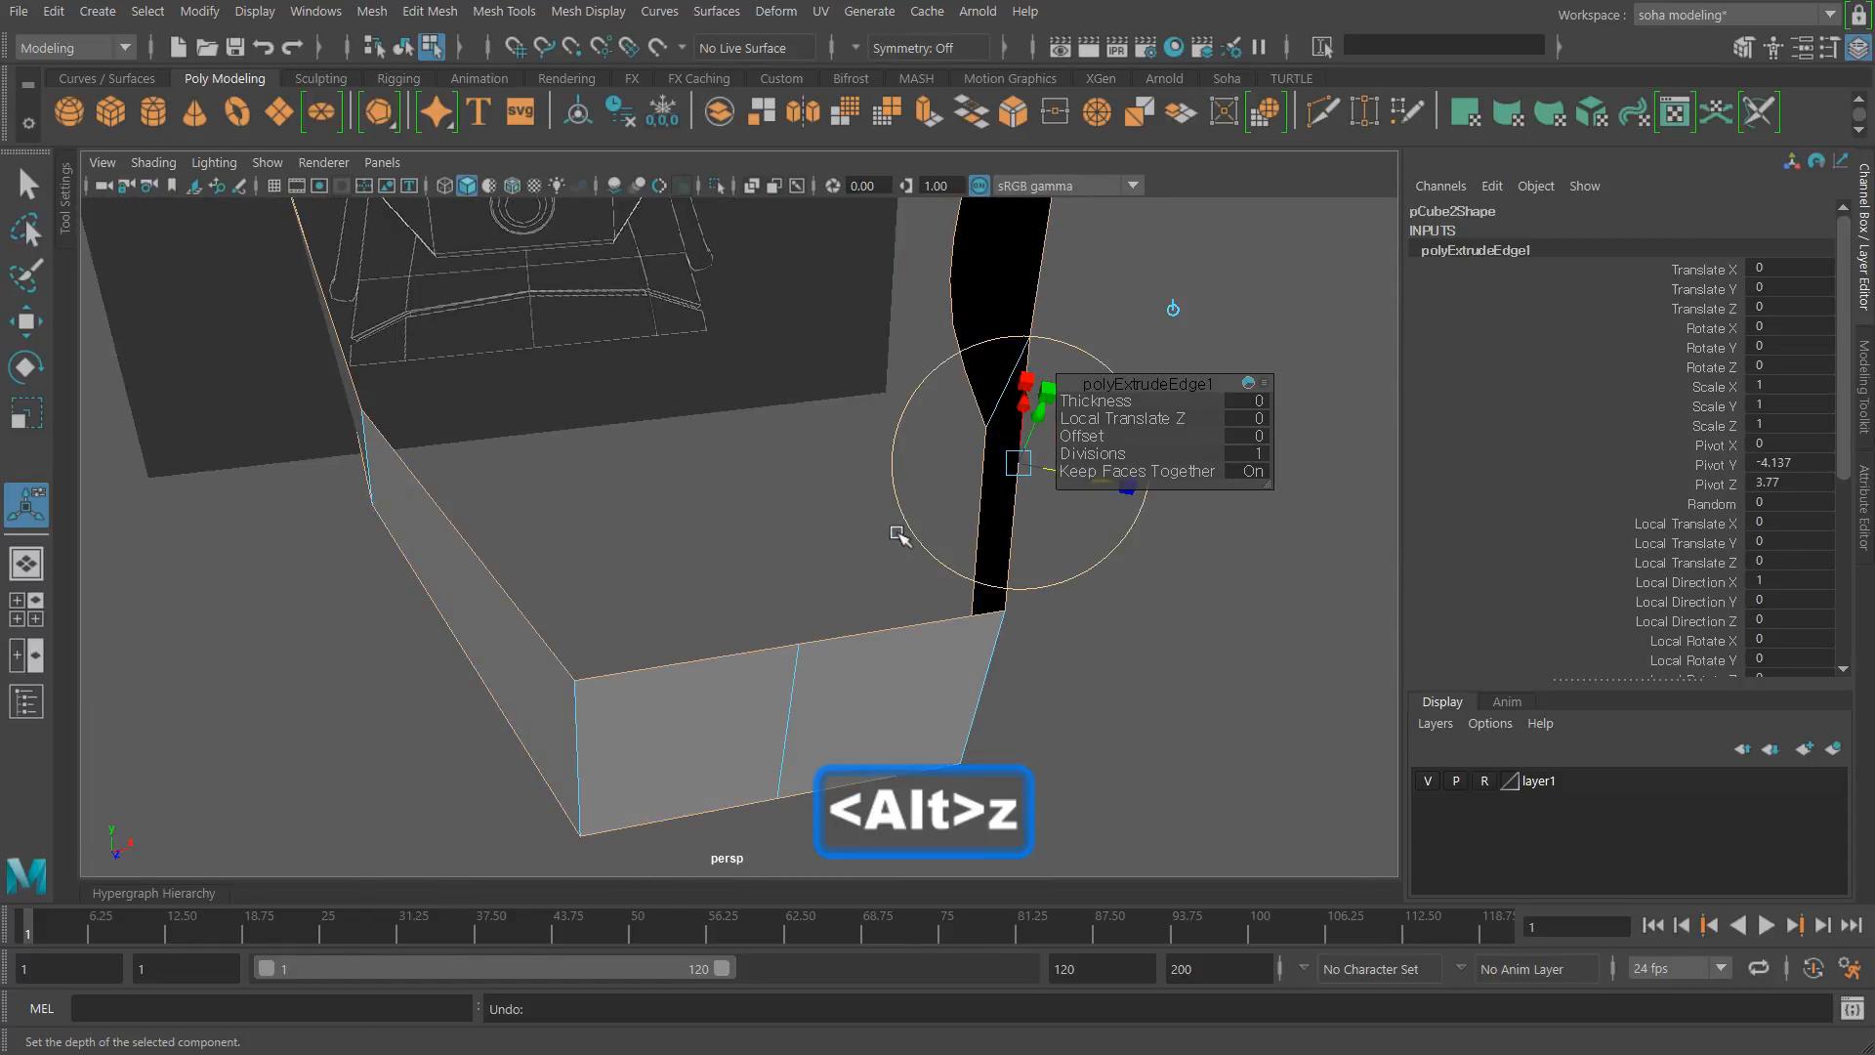
Step: Try an offset of 1 on the border edge extrusion
{"action": "left_click", "coordinate": [1260, 433]}
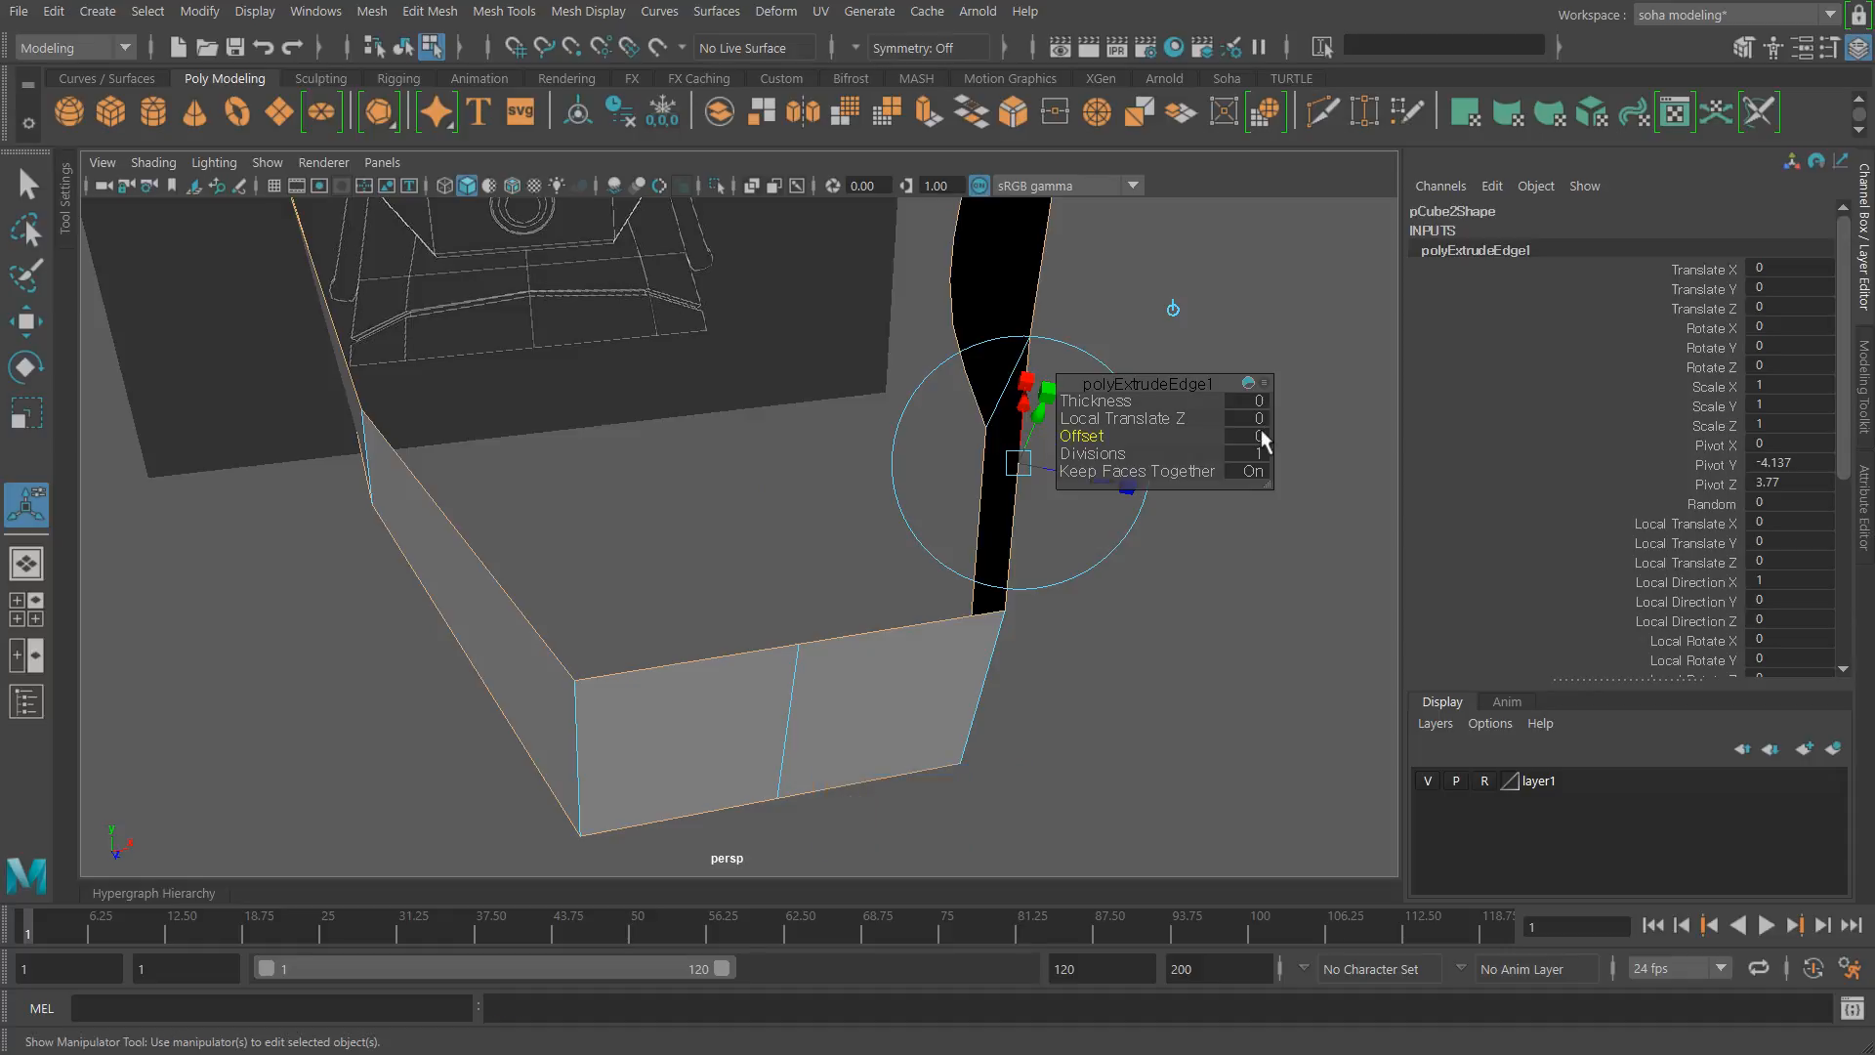
{"action": "type", "text": "1"}
{"action": "key", "text": "Return"}
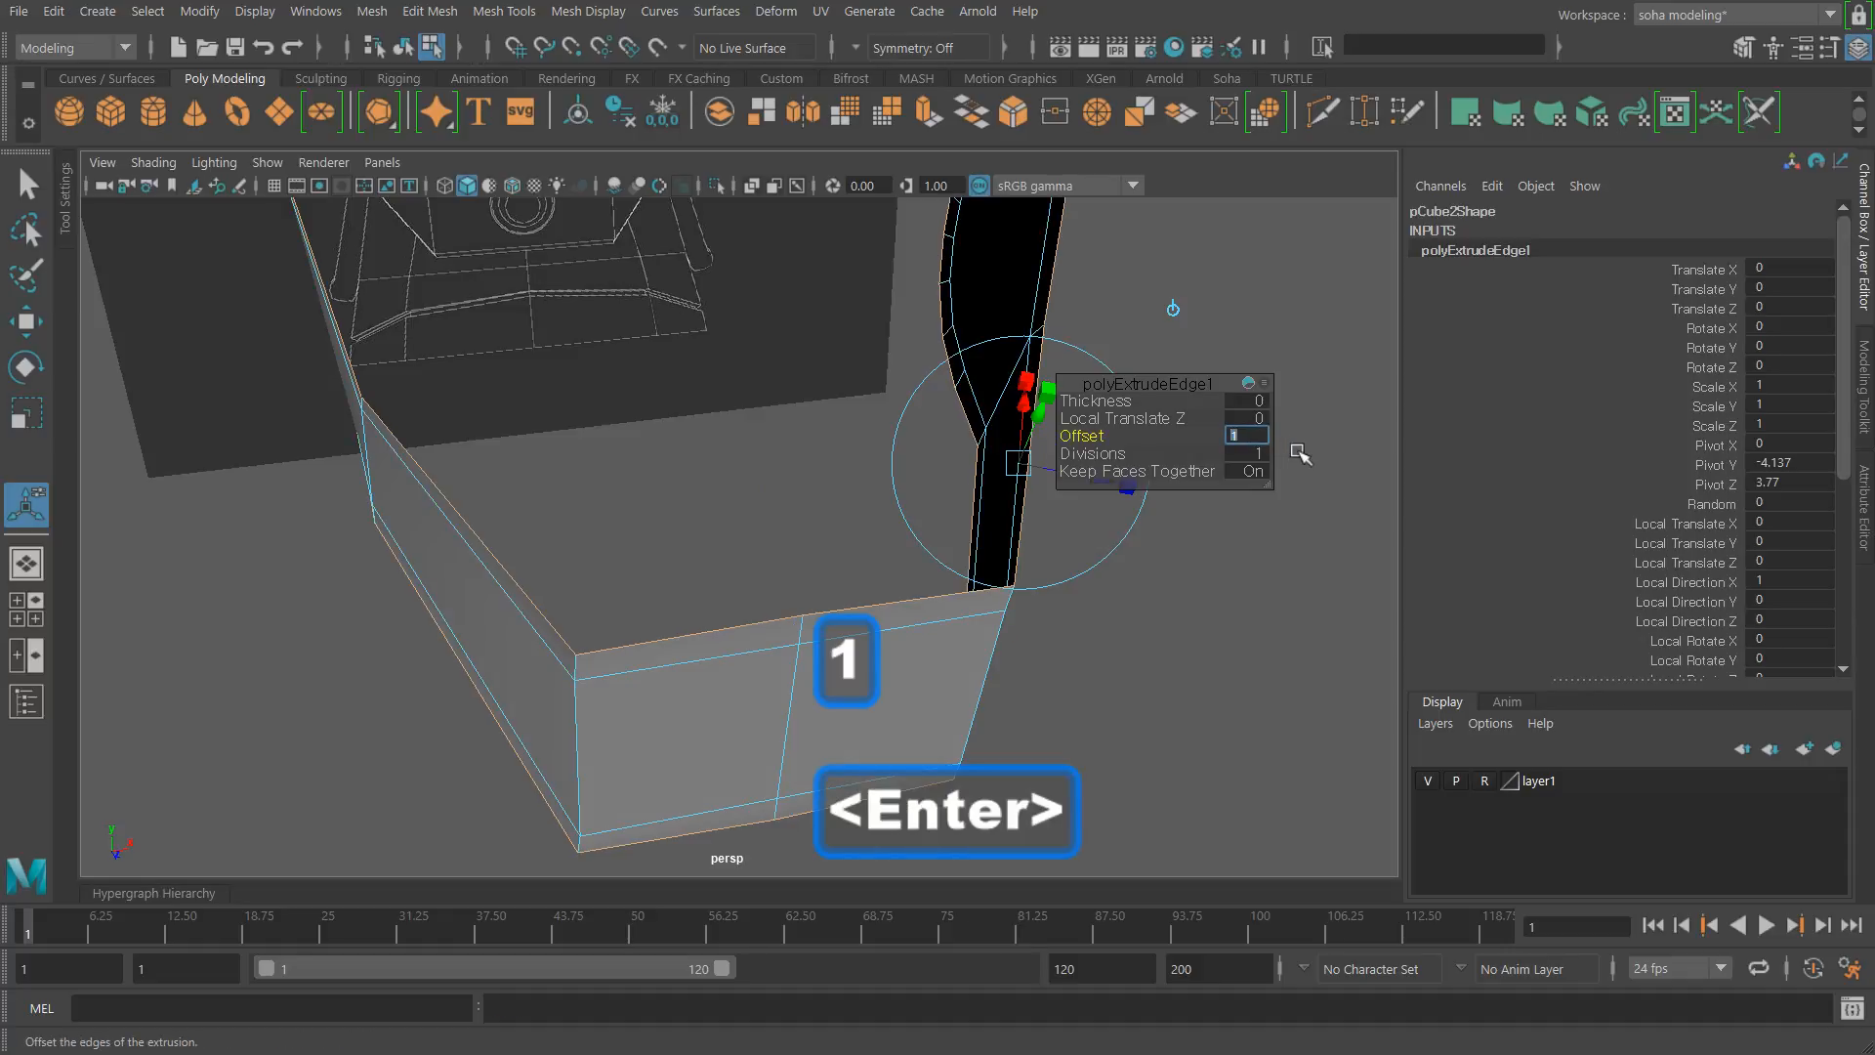
{"action": "left_click_drag", "start_coordinate": [1300, 454], "coordinate": [1122, 597], "text": "alt"}
{"action": "key", "text": "alt+z"}
Step: Try a thickness of 1 on the border edge extrusion and settle on -1 so the rim extends inward
{"action": "right_click_drag", "start_coordinate": [1073, 557], "coordinate": [1188, 534], "text": "alt"}
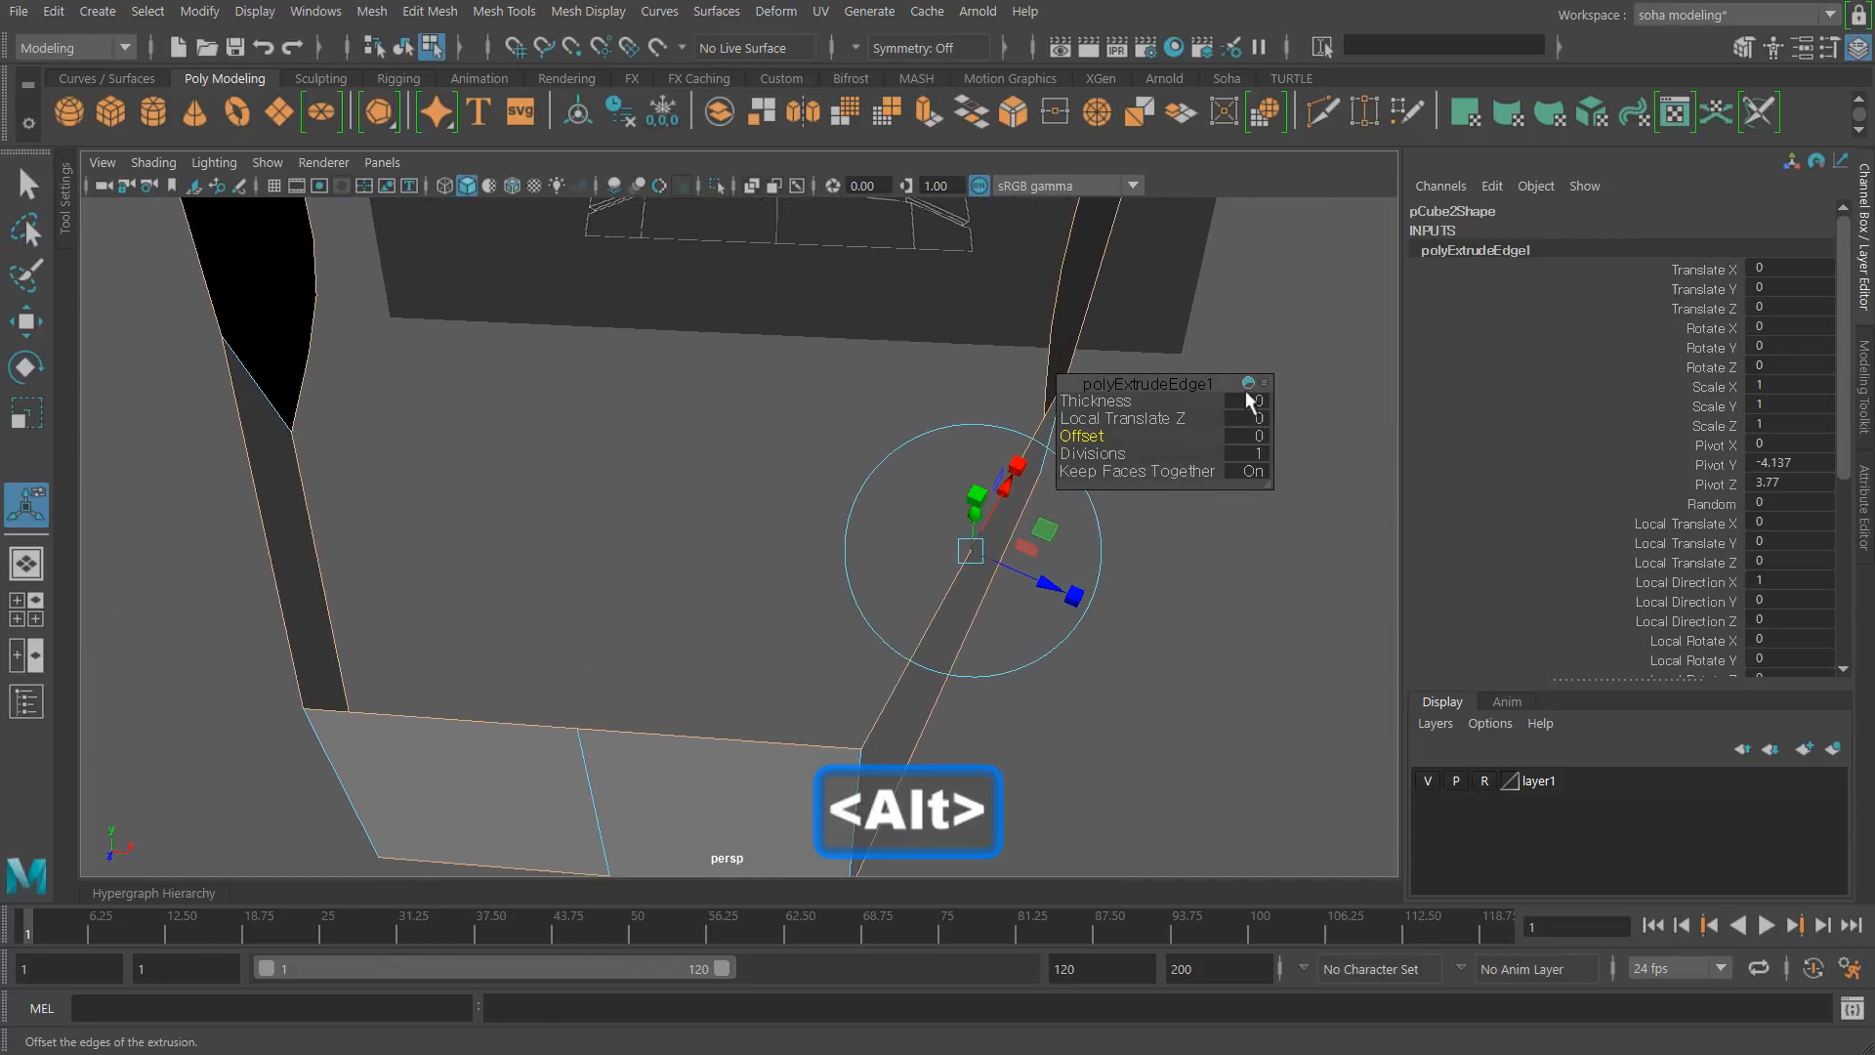
{"action": "type", "text": "1"}
{"action": "key", "text": "Return"}
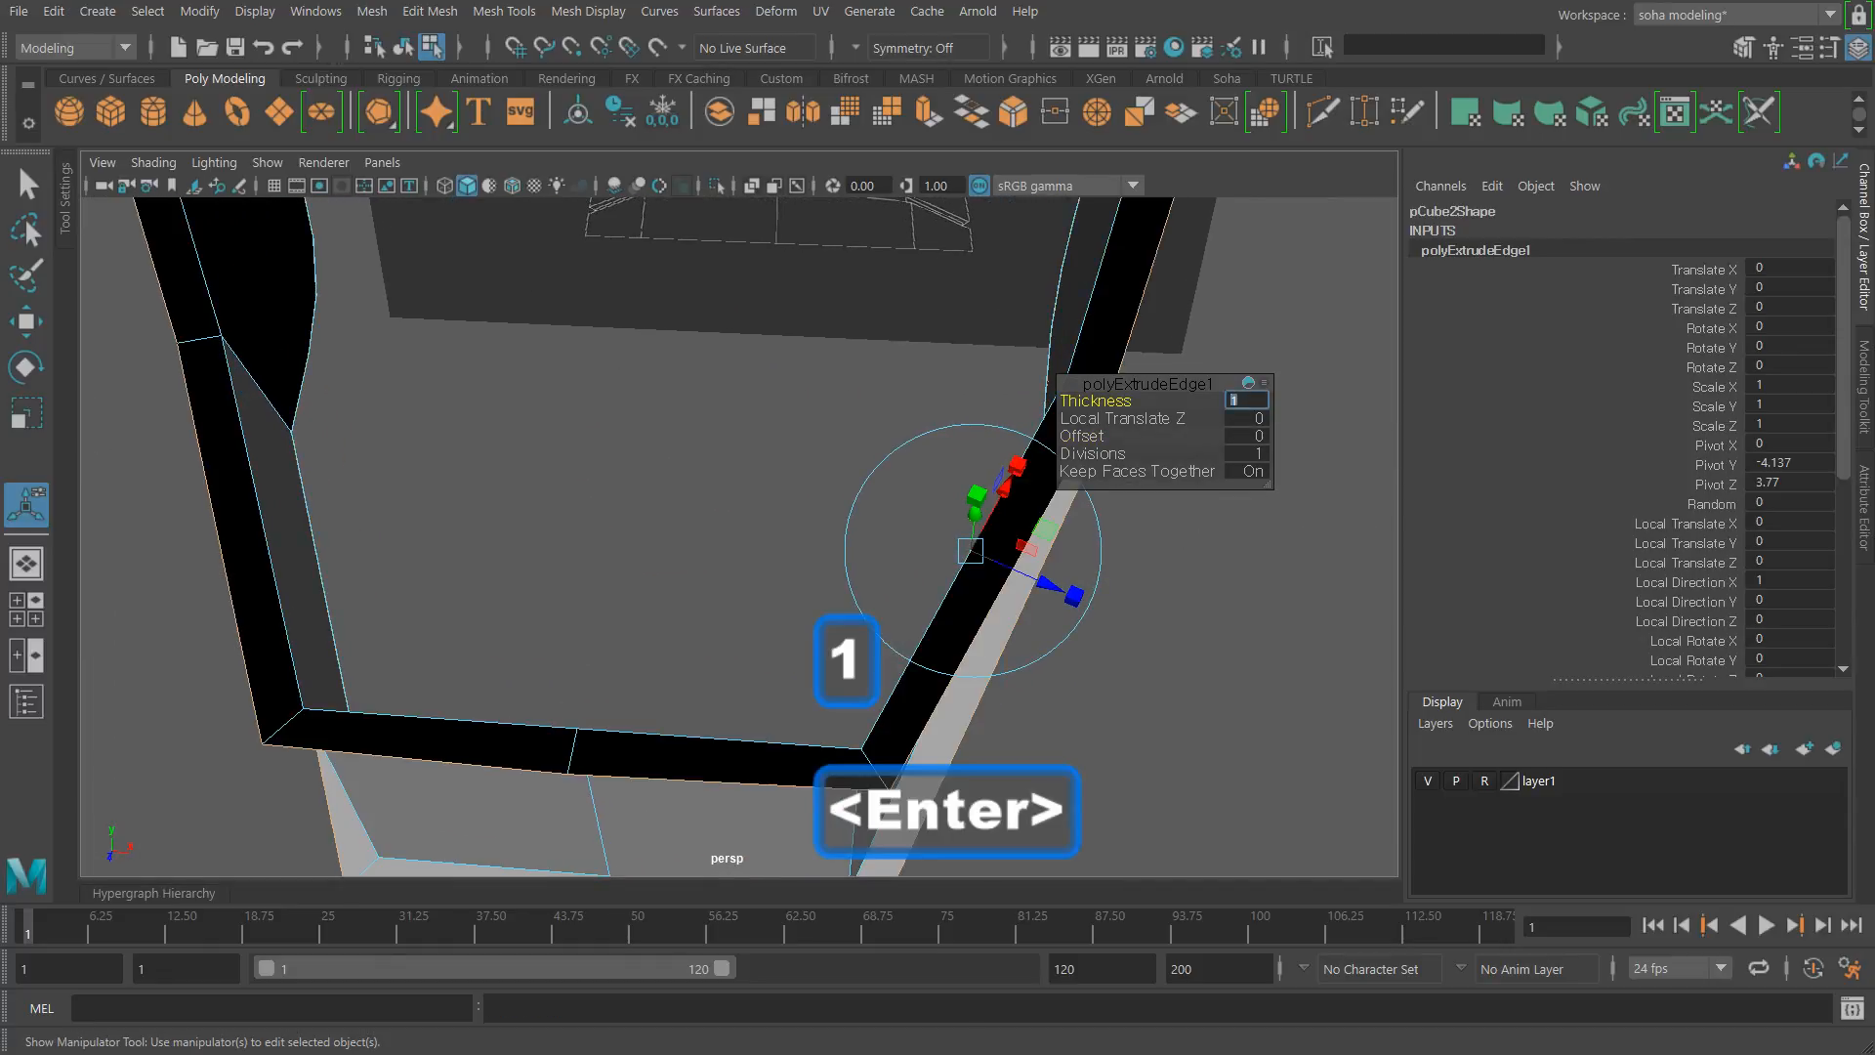
{"action": "left_click_drag", "start_coordinate": [979, 553], "coordinate": [945, 528], "text": "alt"}
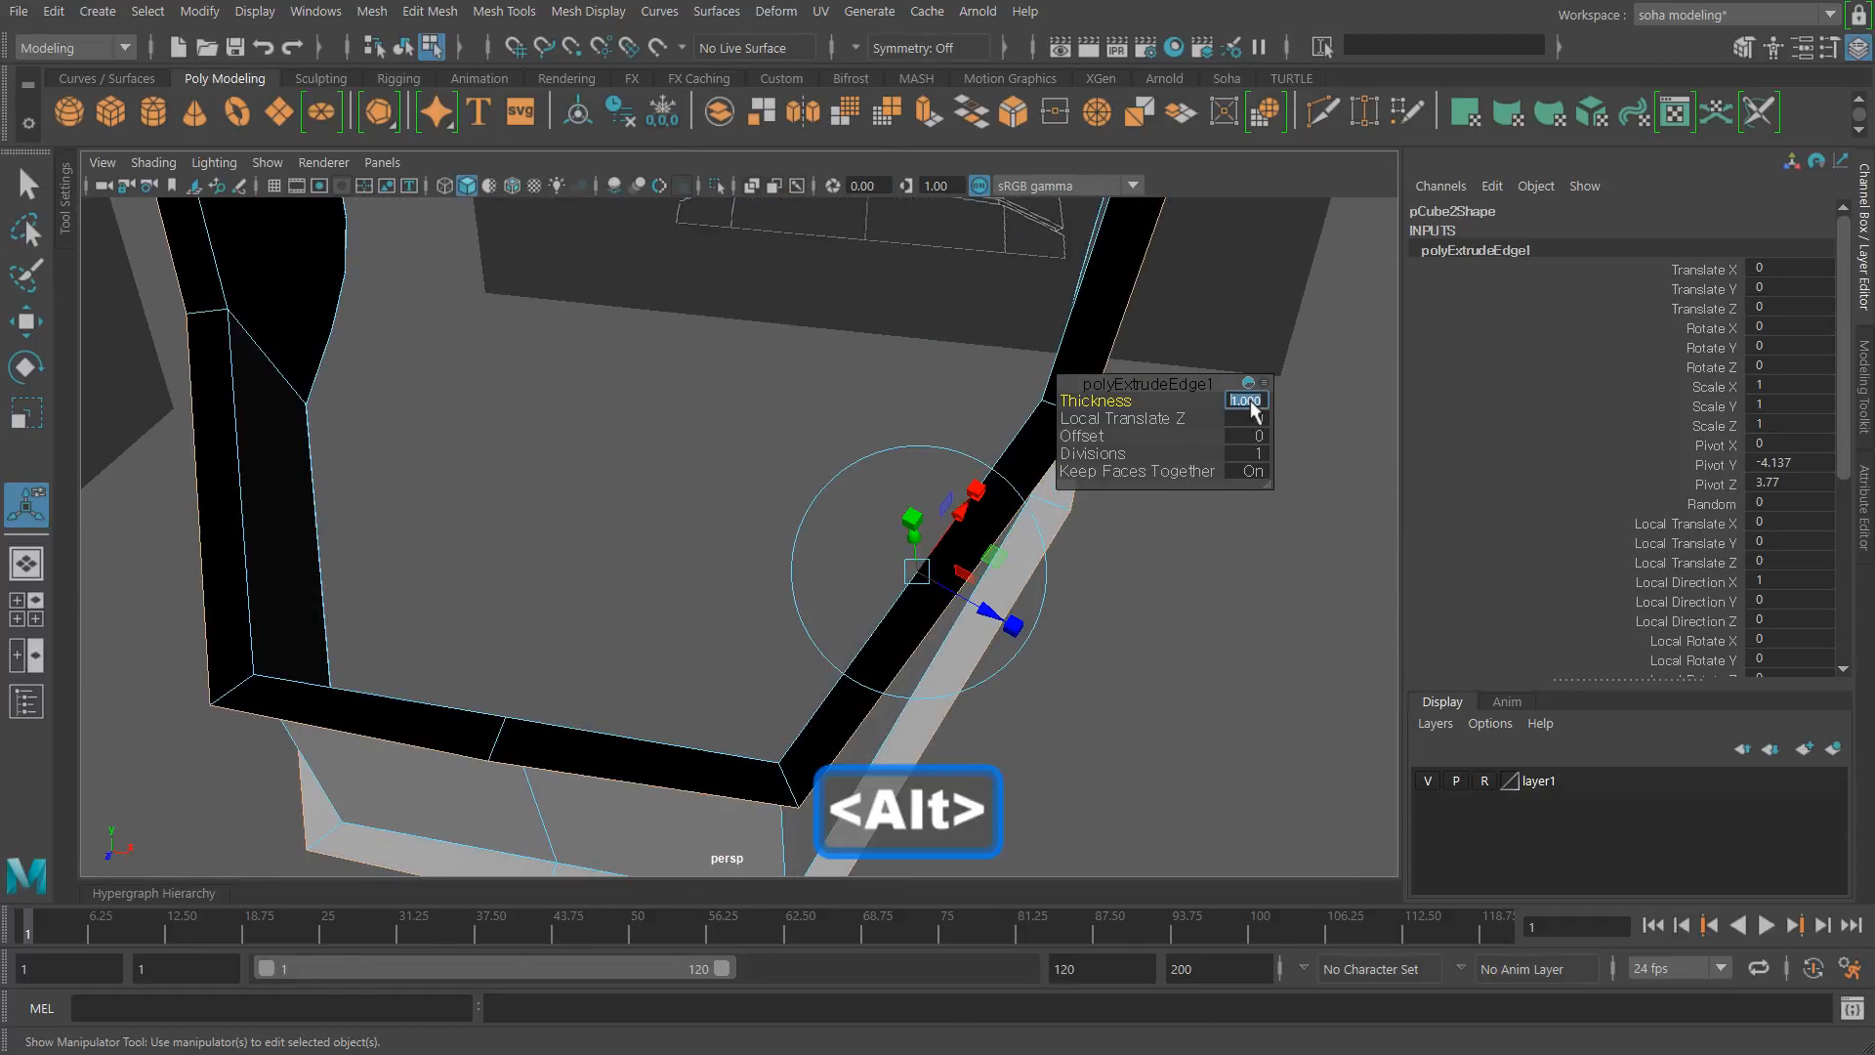
{"action": "type", "text": "-1"}
{"action": "key", "text": "Return"}
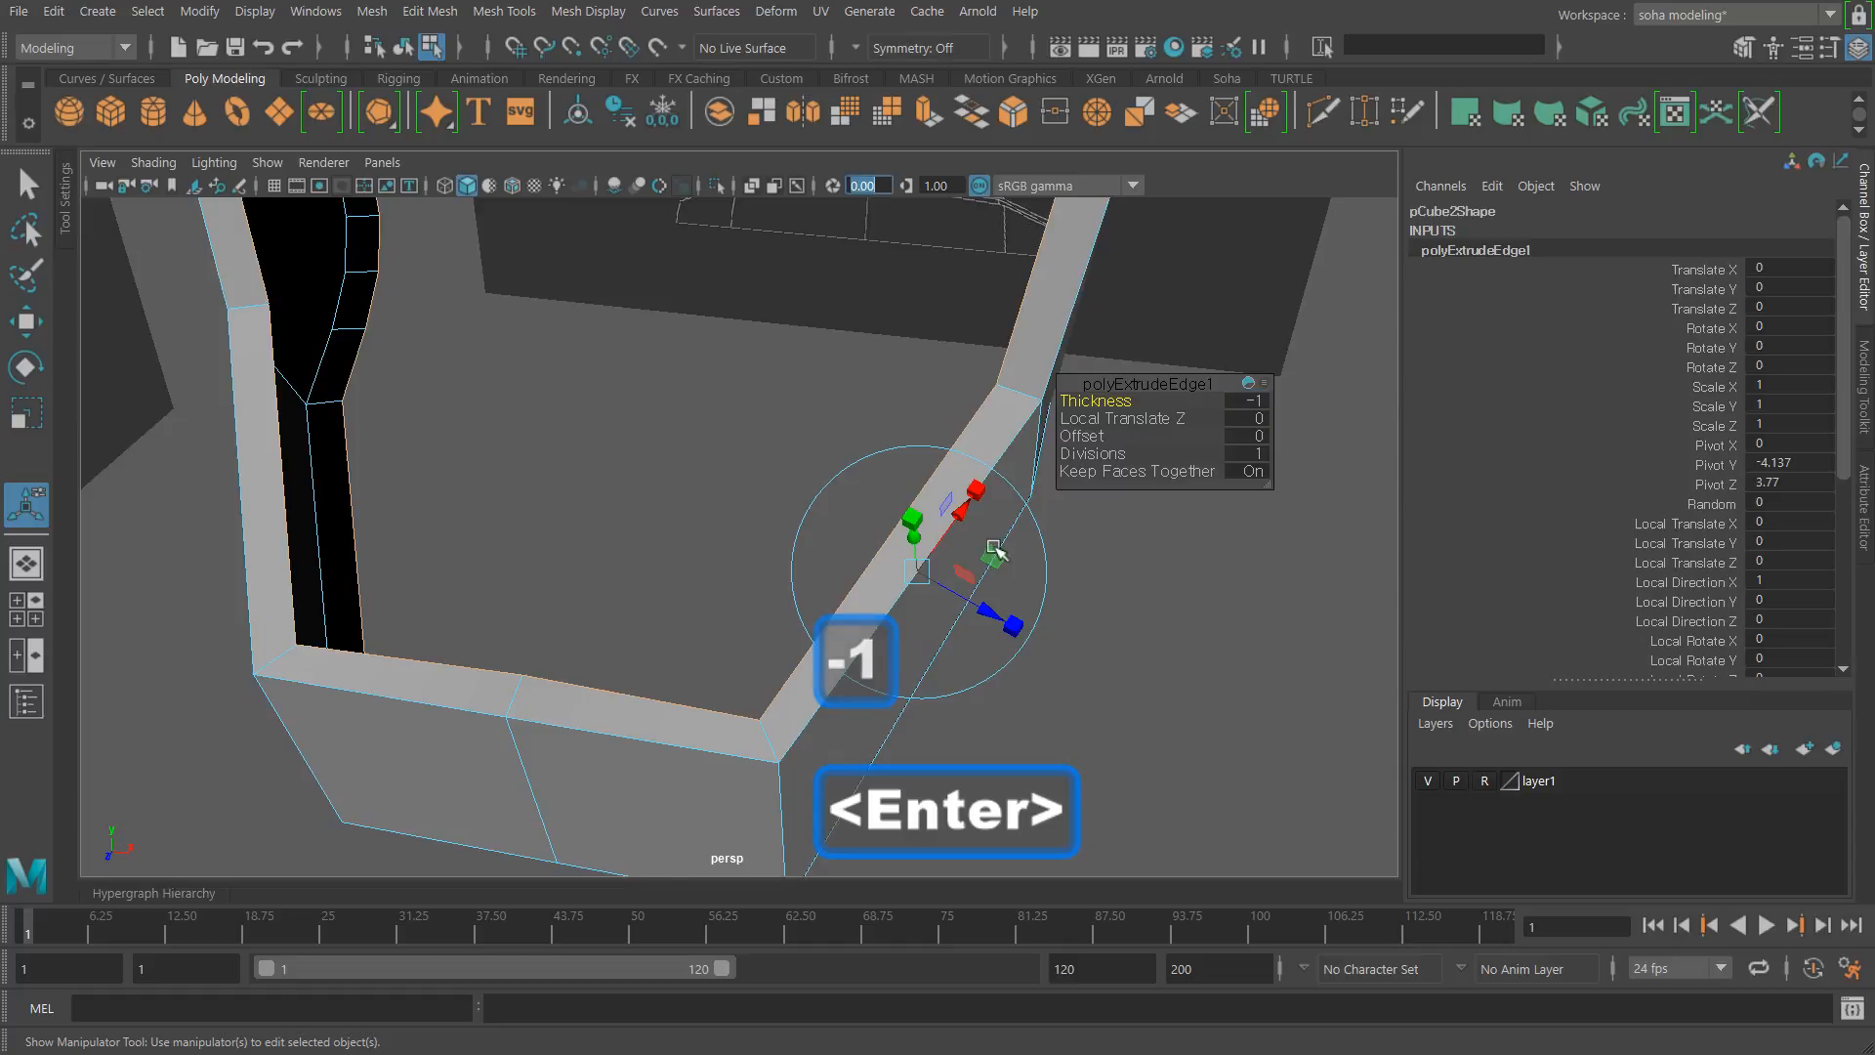
Step: Move the inner centre vertex of the front's upper rim slightly forward along Z to straighten the rim
{"action": "left_click_drag", "start_coordinate": [996, 551], "coordinate": [959, 473], "text": "alt"}
{"action": "right_click_drag", "start_coordinate": [958, 473], "coordinate": [1013, 598], "text": "alt"}
{"action": "left_click_drag", "start_coordinate": [1013, 597], "coordinate": [832, 521], "text": "alt"}
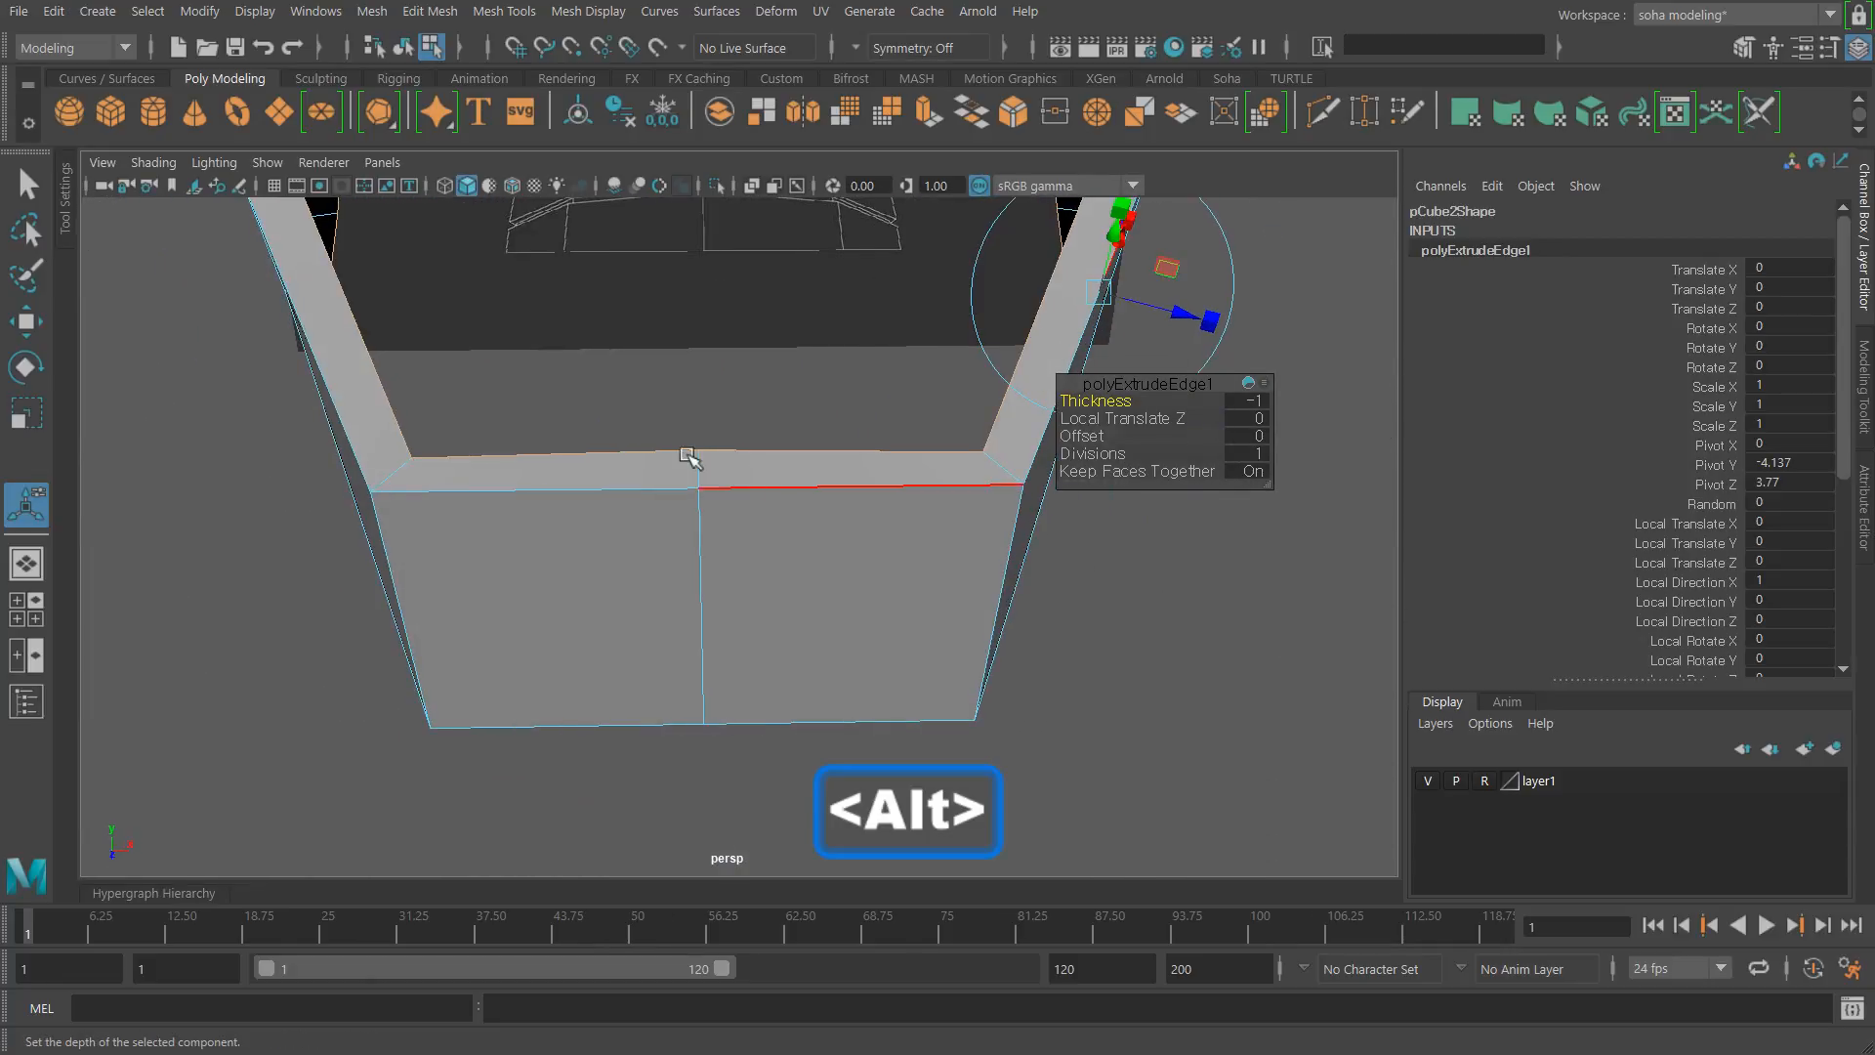
{"action": "key", "text": "w"}
{"action": "key", "text": "alt+1"}
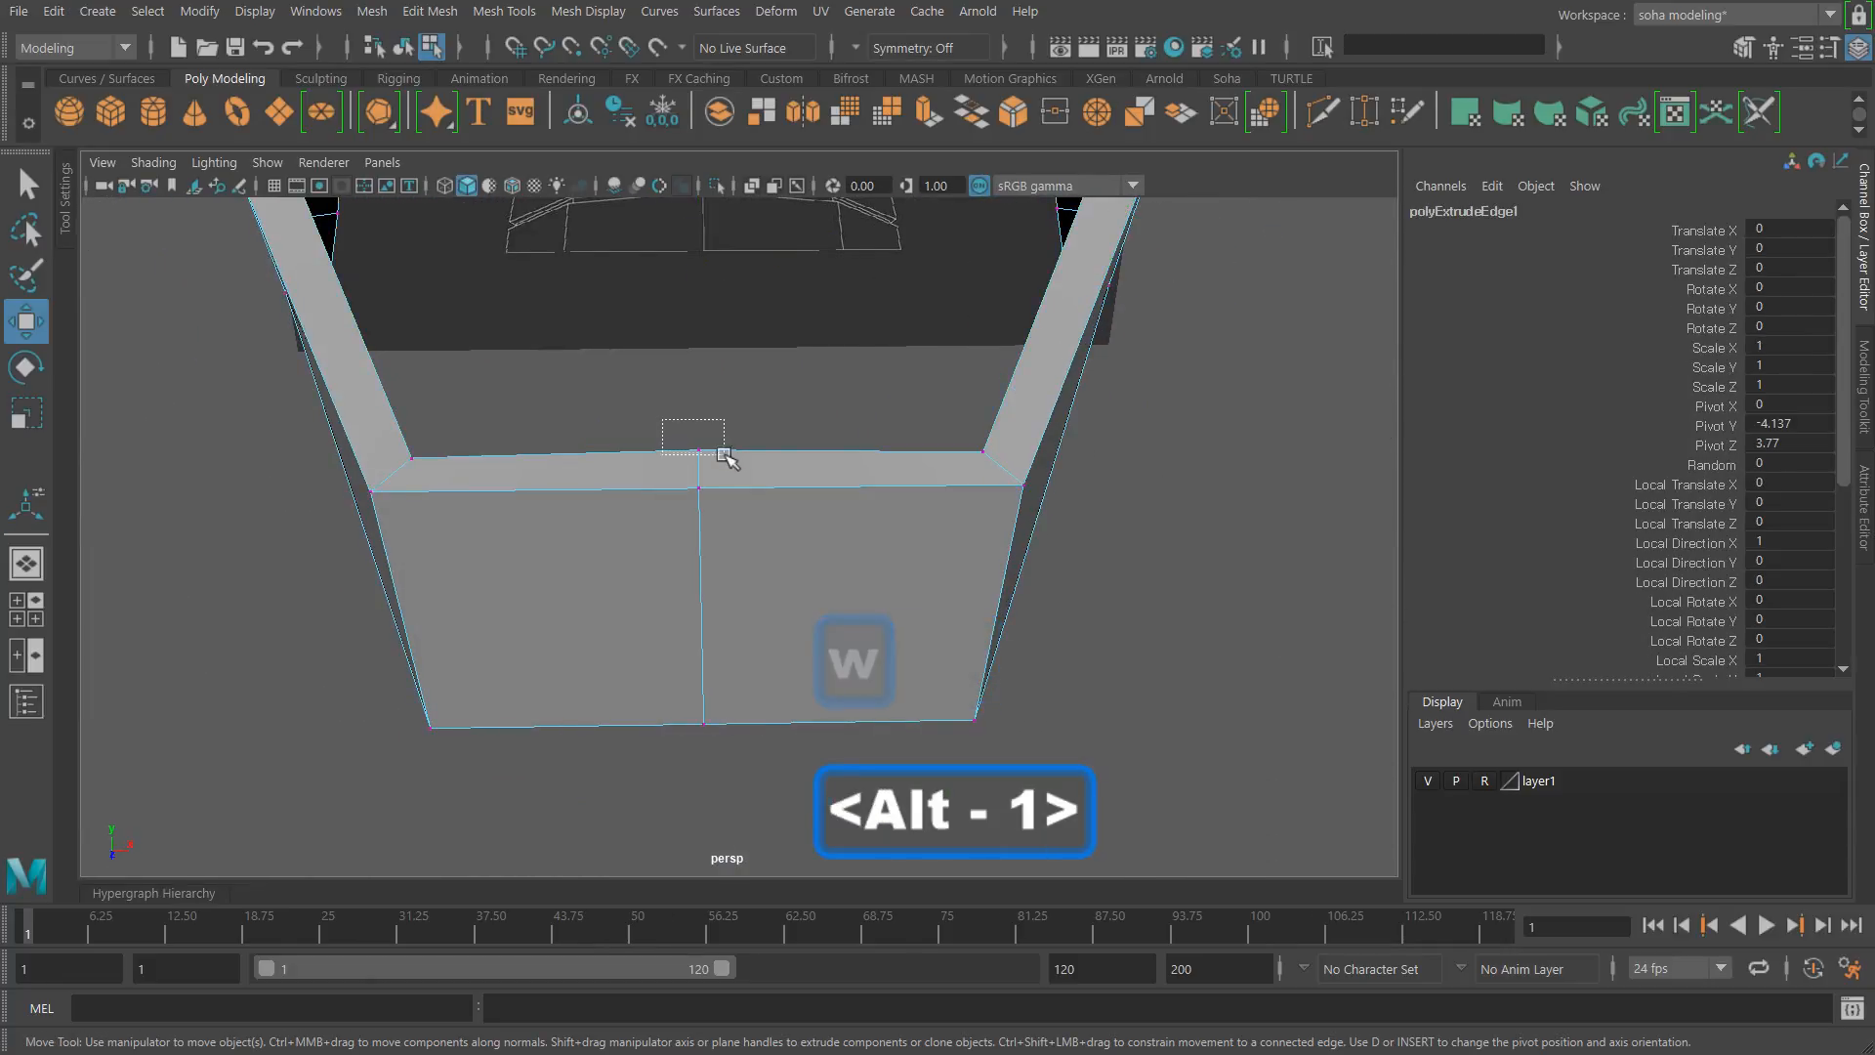
{"action": "left_click_drag", "start_coordinate": [723, 455], "coordinate": [727, 458]}
{"action": "left_click_drag", "start_coordinate": [731, 458], "coordinate": [561, 447], "text": "alt"}
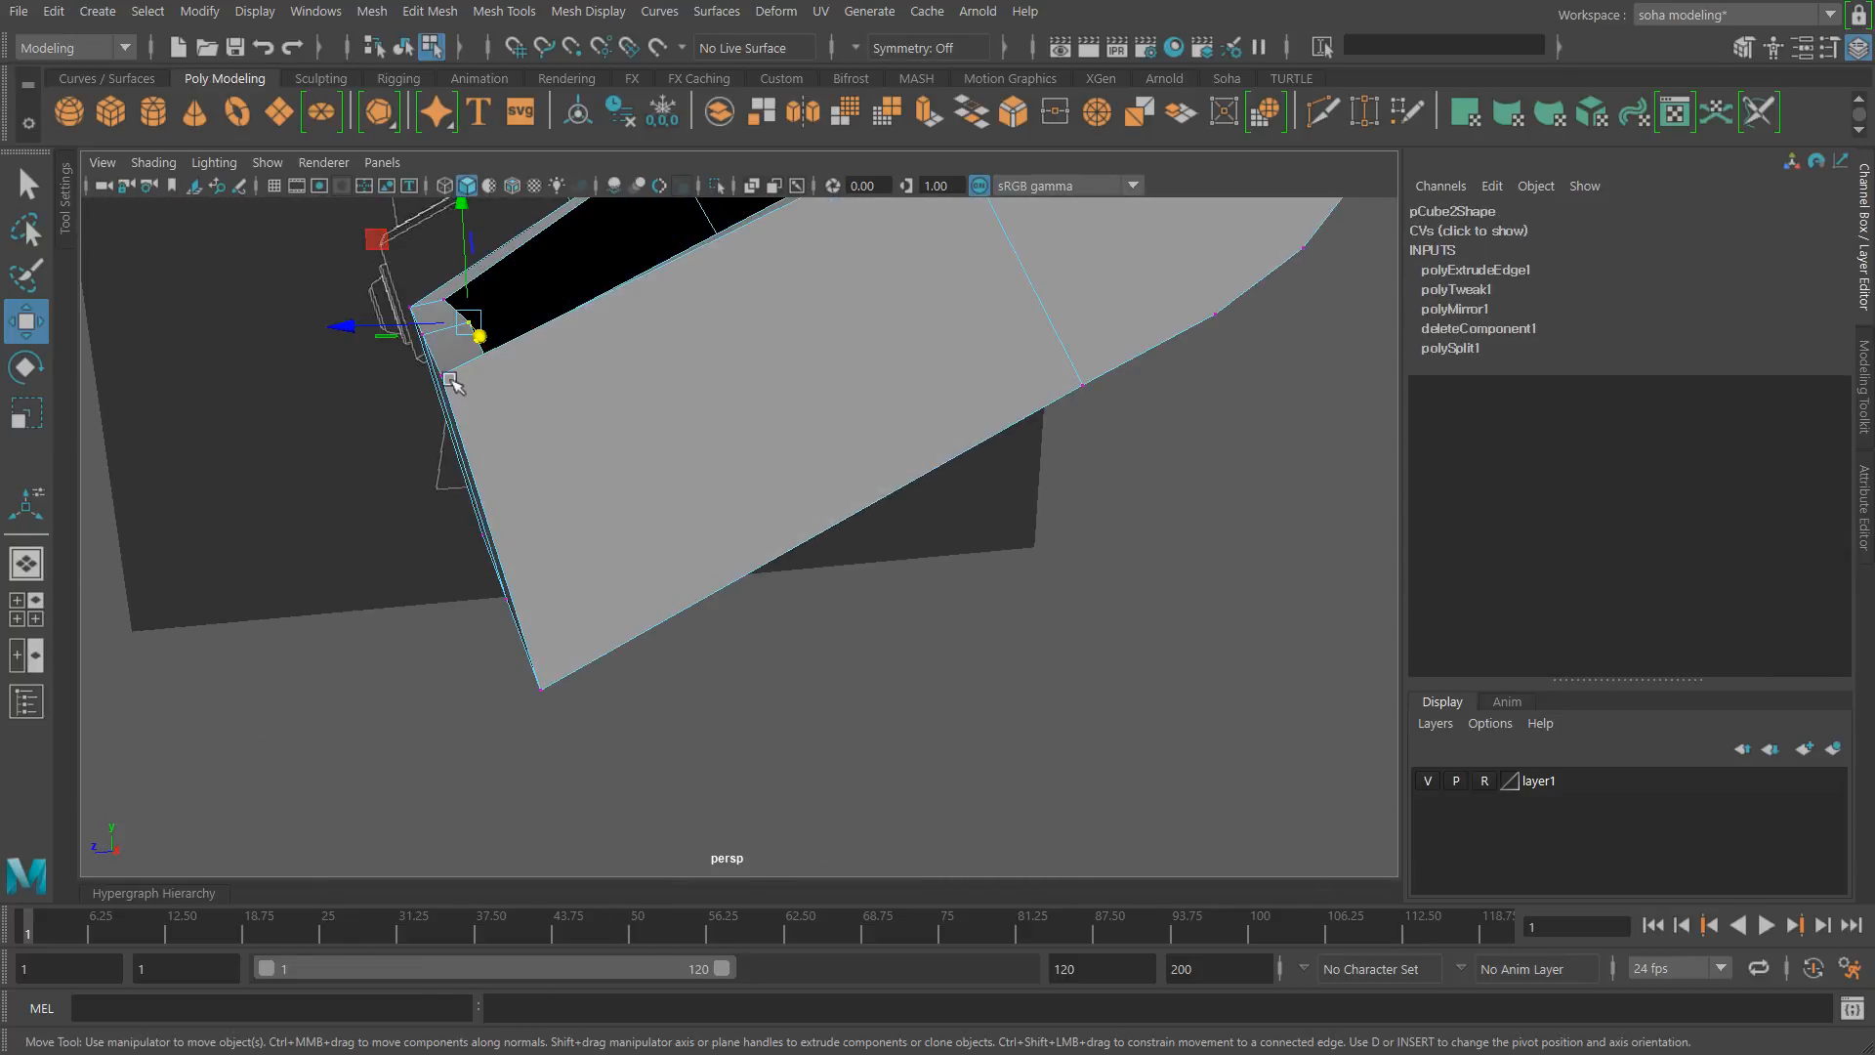
{"action": "left_click", "coordinate": [408, 320]}
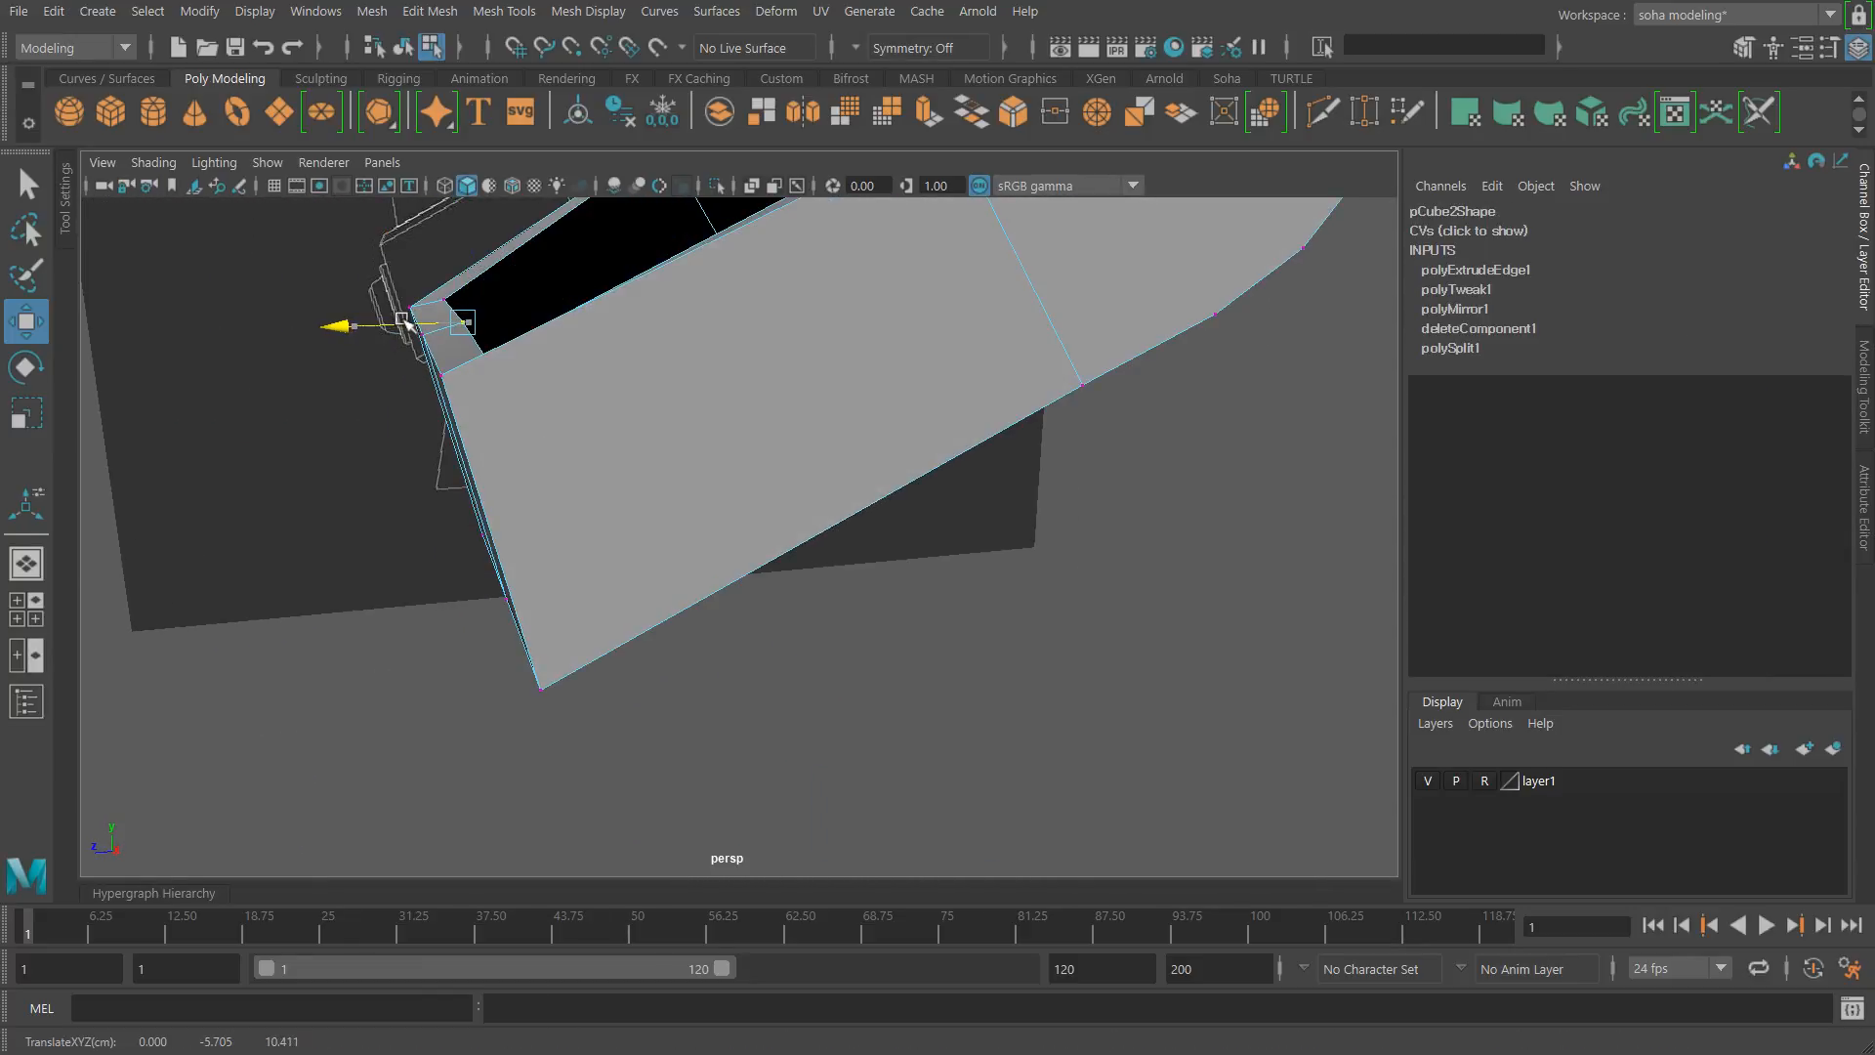
Step: In the wireframe front view, move the rim's inner upper corner vertex on the positive X side outward along X to the blueprint corner
{"action": "left_click_drag", "start_coordinate": [409, 320], "coordinate": [908, 575], "text": "alt"}
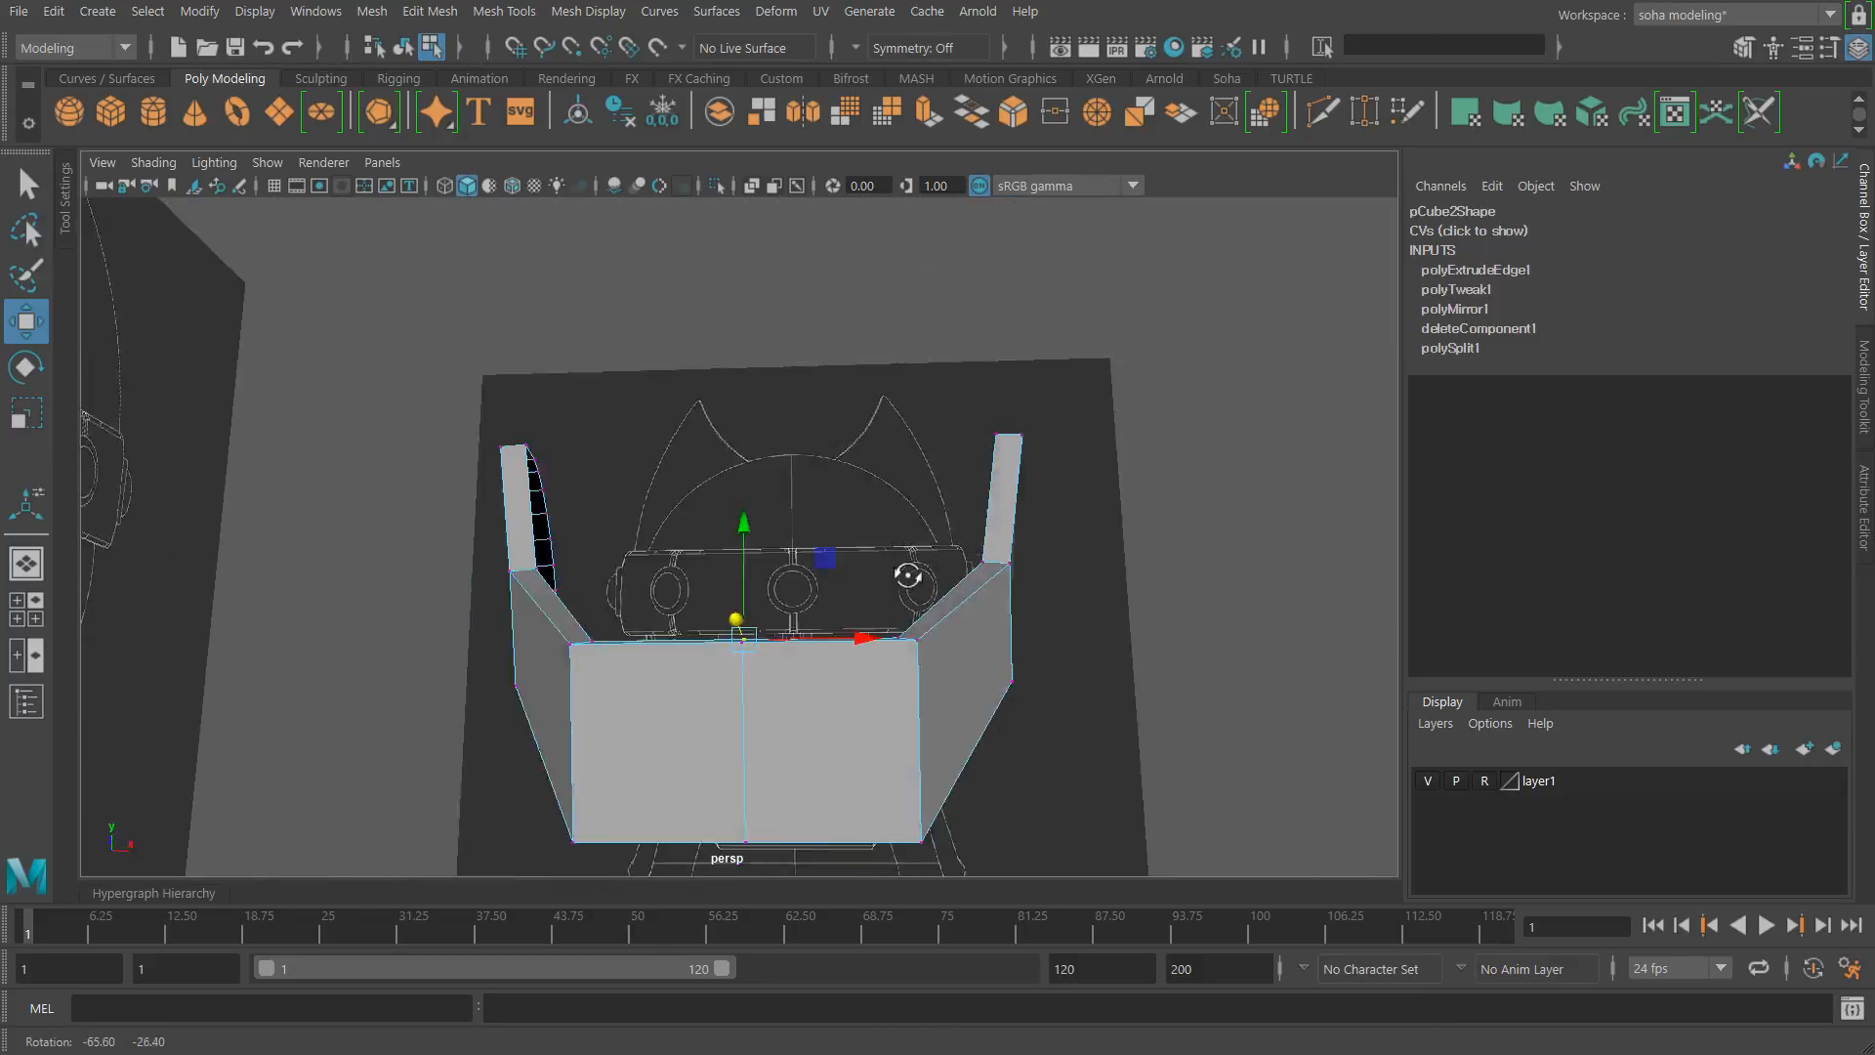
{"action": "right_click_drag", "start_coordinate": [909, 575], "coordinate": [975, 630], "text": "alt"}
{"action": "key", "text": "alt+grave"}
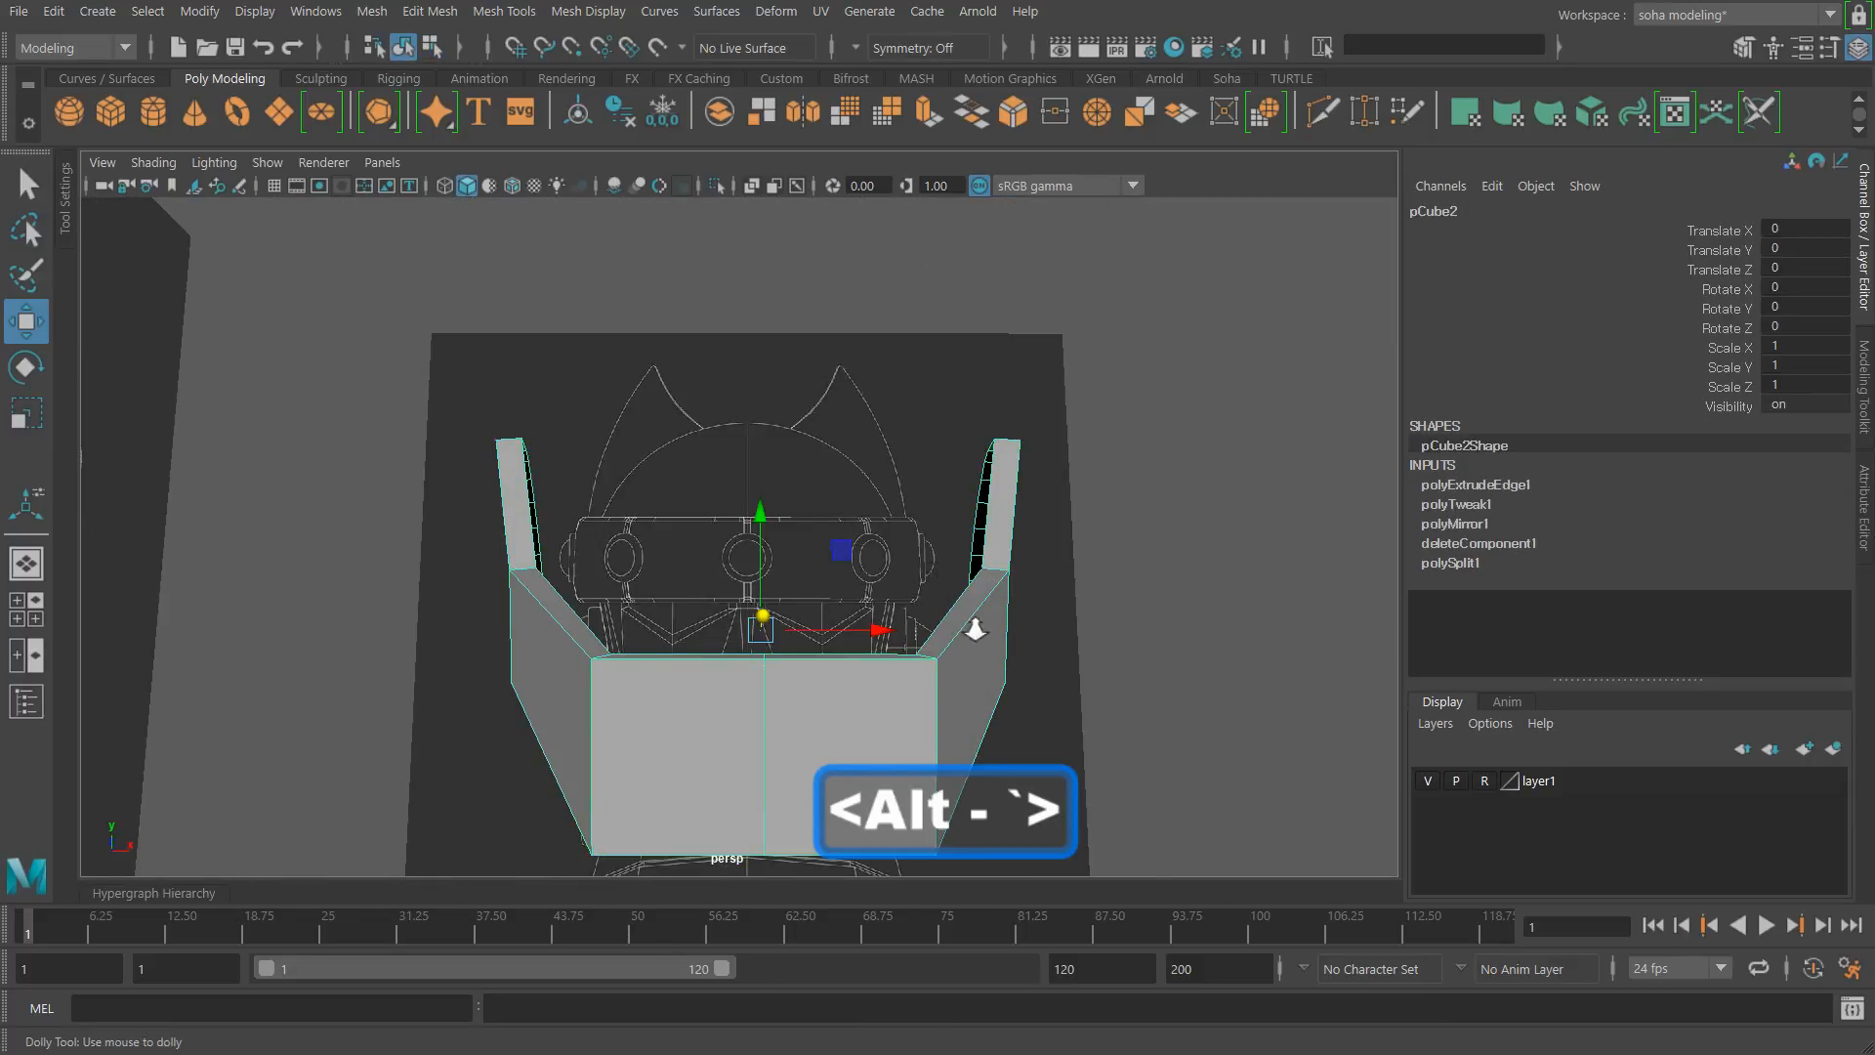
{"action": "key", "text": "shift+3"}
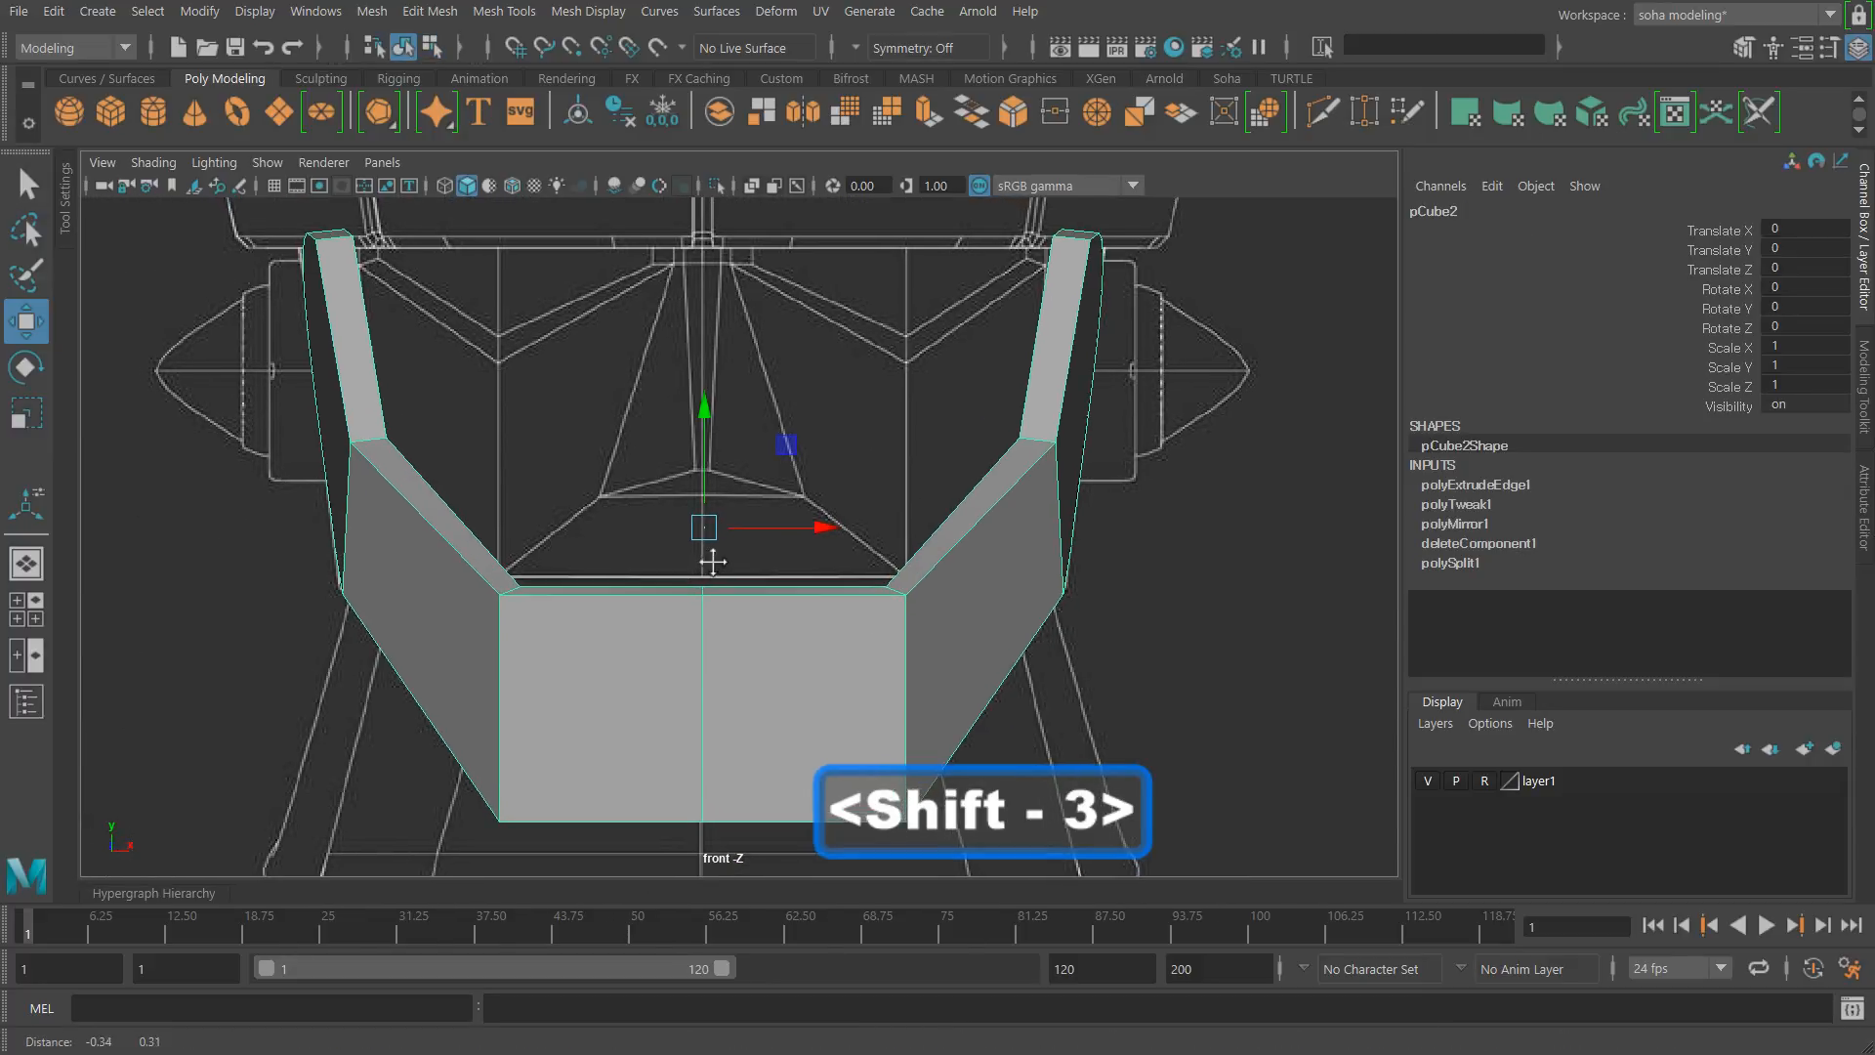
{"action": "key", "text": "alt+4"}
{"action": "right_click_drag", "start_coordinate": [825, 586], "coordinate": [1131, 694], "text": "alt"}
{"action": "middle_click_drag", "start_coordinate": [814, 568], "coordinate": [872, 436], "text": "alt"}
{"action": "right_click_drag", "start_coordinate": [889, 447], "coordinate": [1072, 514], "text": "alt"}
{"action": "middle_click_drag", "start_coordinate": [1068, 513], "coordinate": [1033, 615], "text": "alt"}
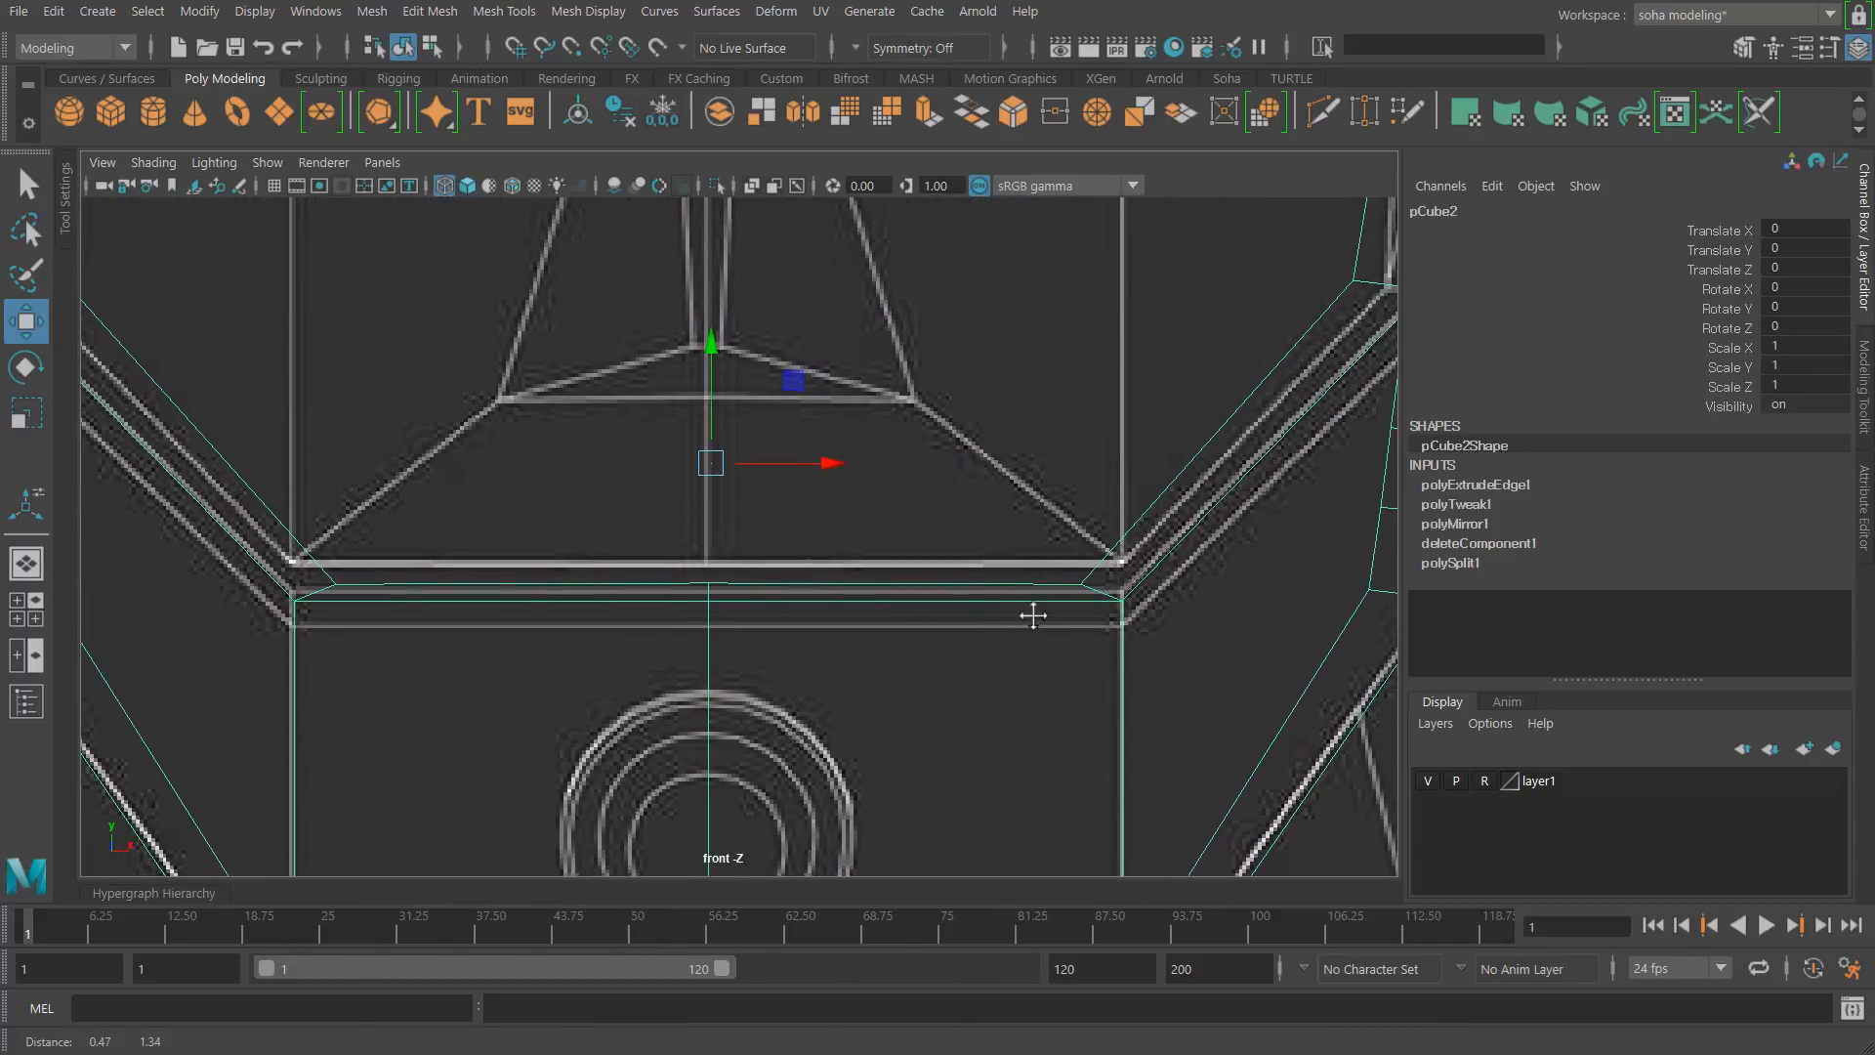
{"action": "mouse_move", "coordinate": [708, 579]}
{"action": "middle_mouse_down", "text": "alt"}
{"action": "mouse_move", "coordinate": [967, 647]}
{"action": "mouse_move", "coordinate": [976, 797]}
{"action": "mouse_move", "coordinate": [1067, 822]}
{"action": "mouse_move", "coordinate": [1043, 919]}
{"action": "mouse_move", "coordinate": [1085, 1002]}
{"action": "mouse_move", "coordinate": [764, 641]}
{"action": "mouse_move", "coordinate": [704, 608]}
{"action": "middle_mouse_up", "text": "alt"}
{"action": "middle_click_drag", "start_coordinate": [1064, 628], "coordinate": [913, 650], "text": "alt"}
{"action": "right_click_drag", "start_coordinate": [963, 582], "coordinate": [1153, 679], "text": "alt"}
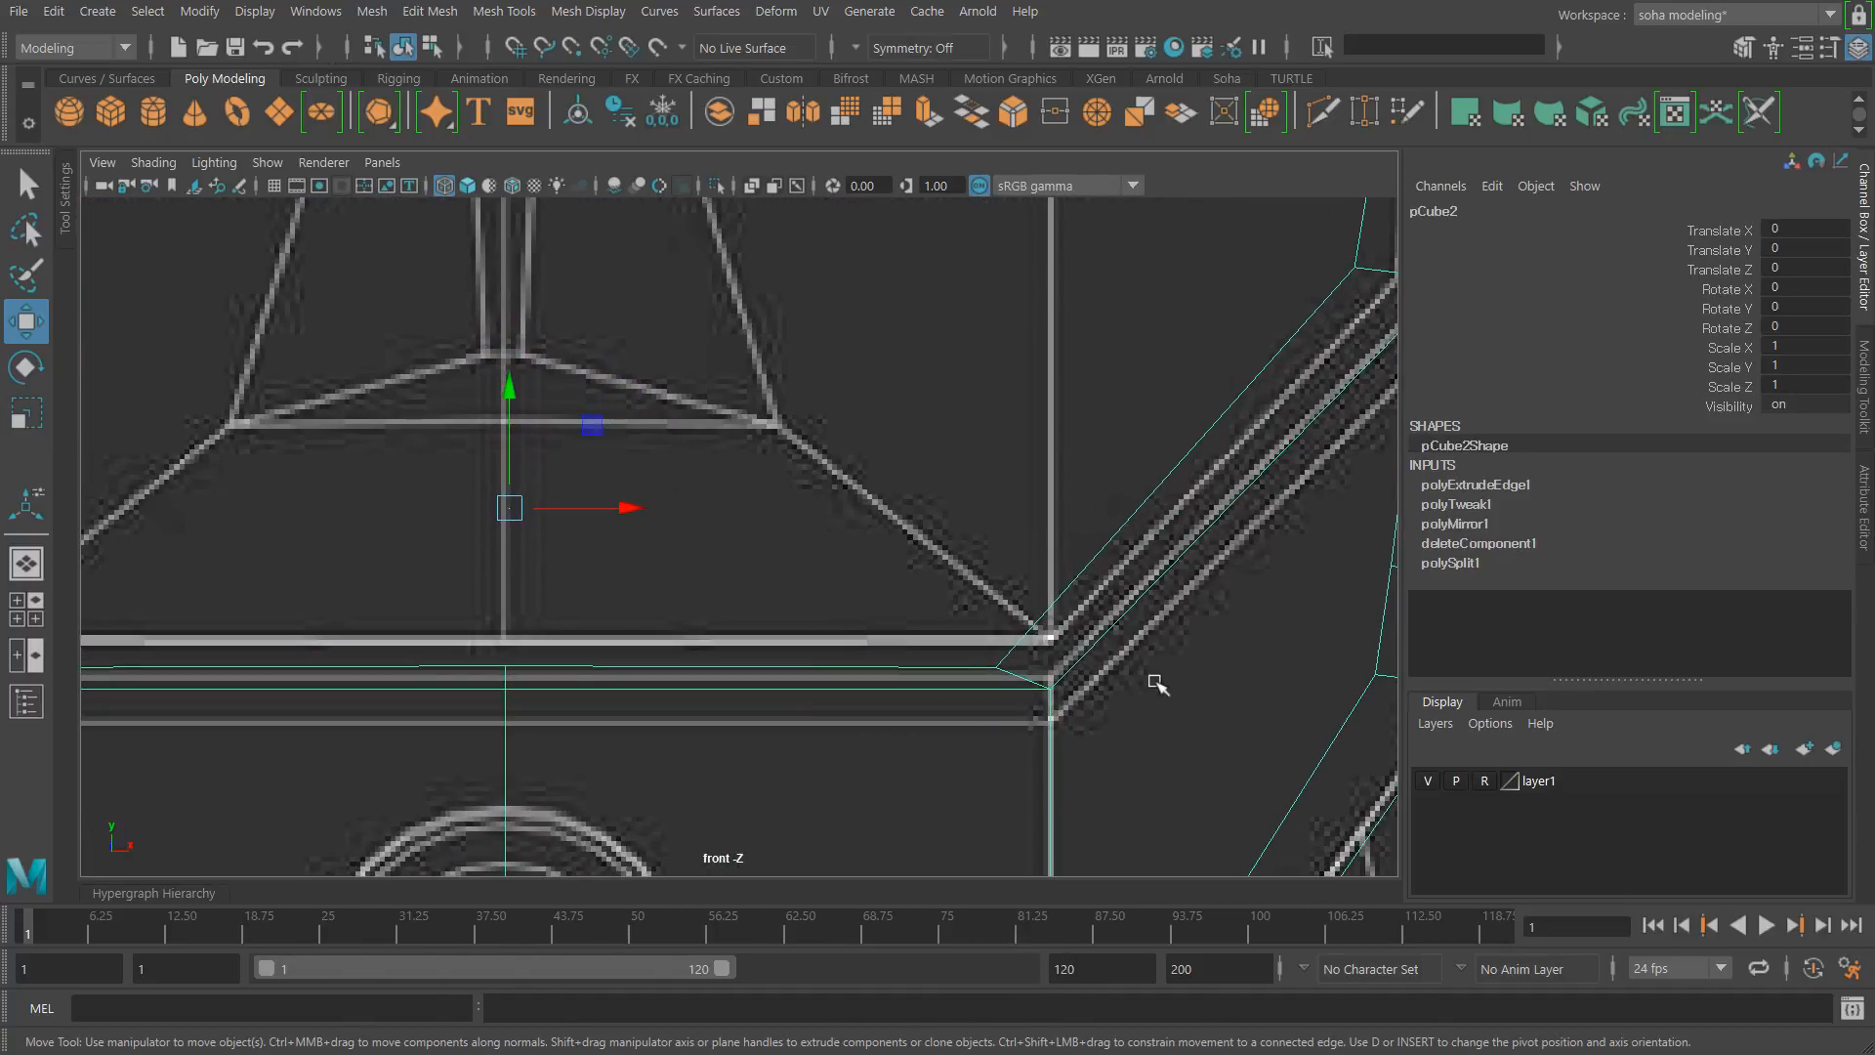
{"action": "key", "text": "alt+1"}
{"action": "left_click_drag", "start_coordinate": [1009, 676], "coordinate": [1010, 677]}
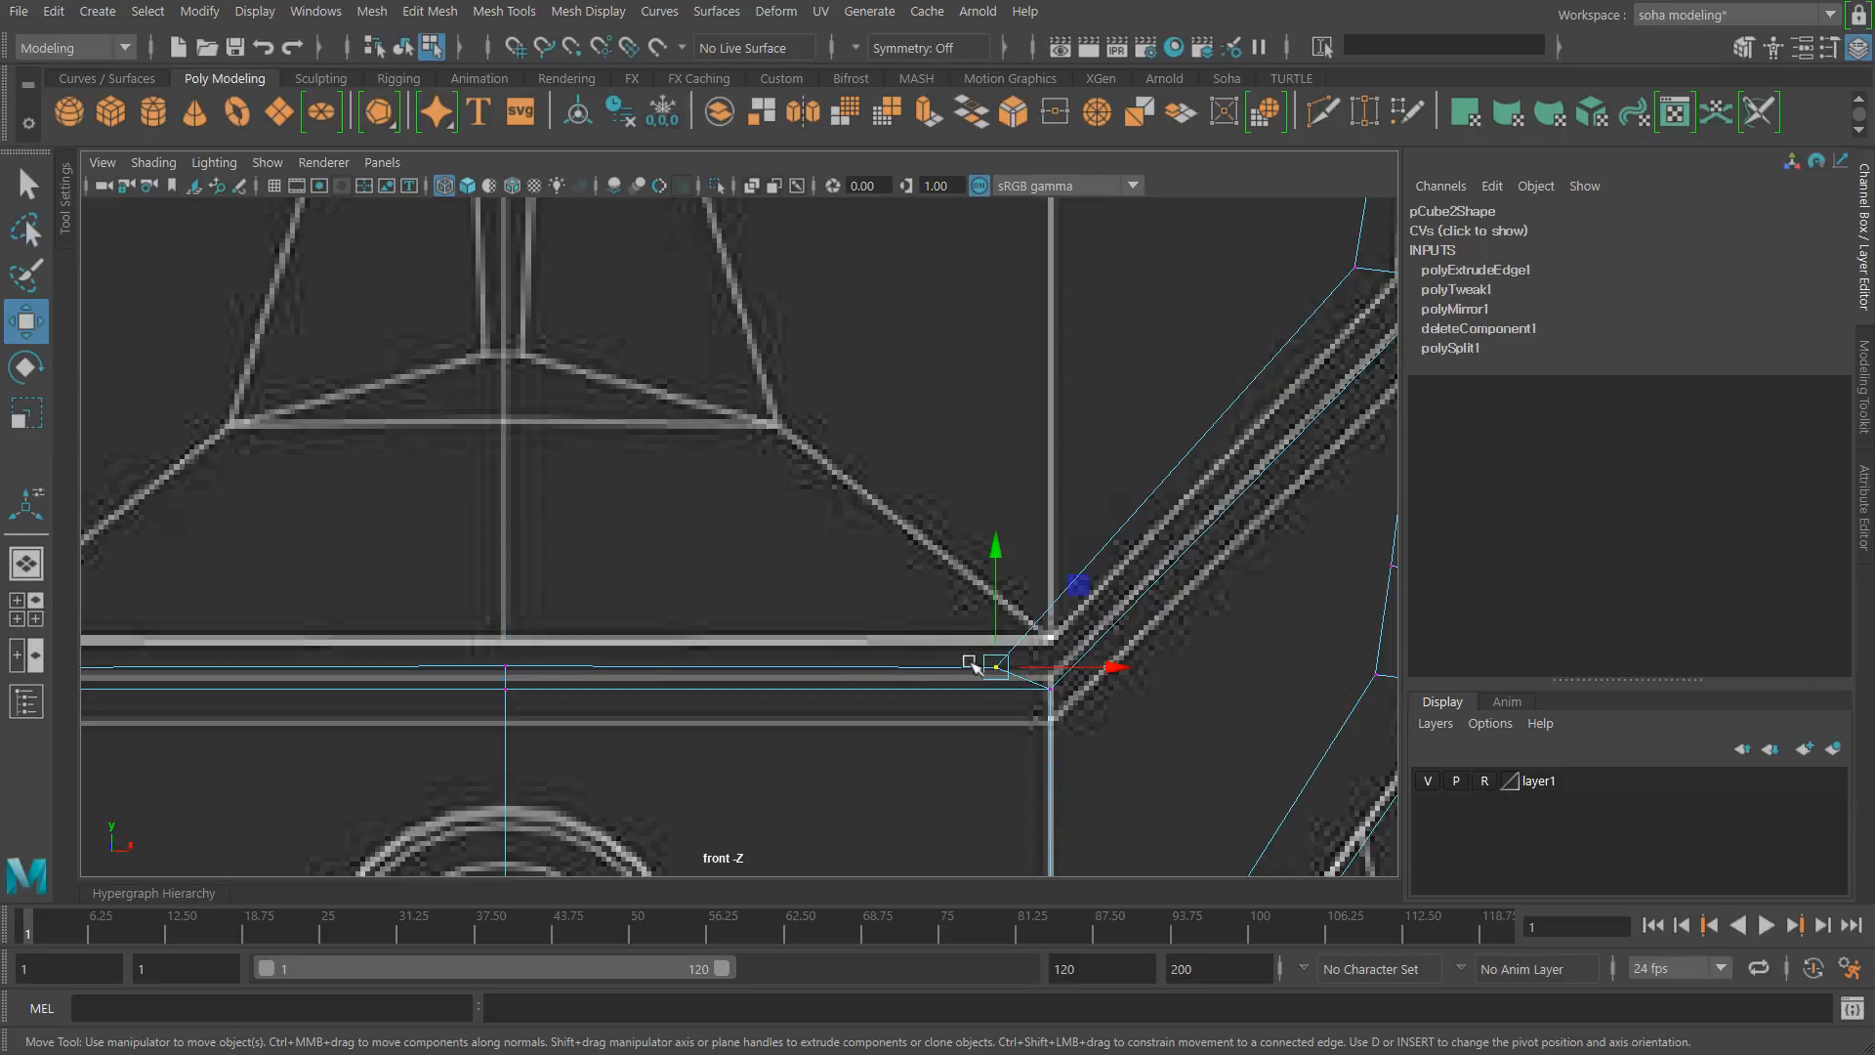
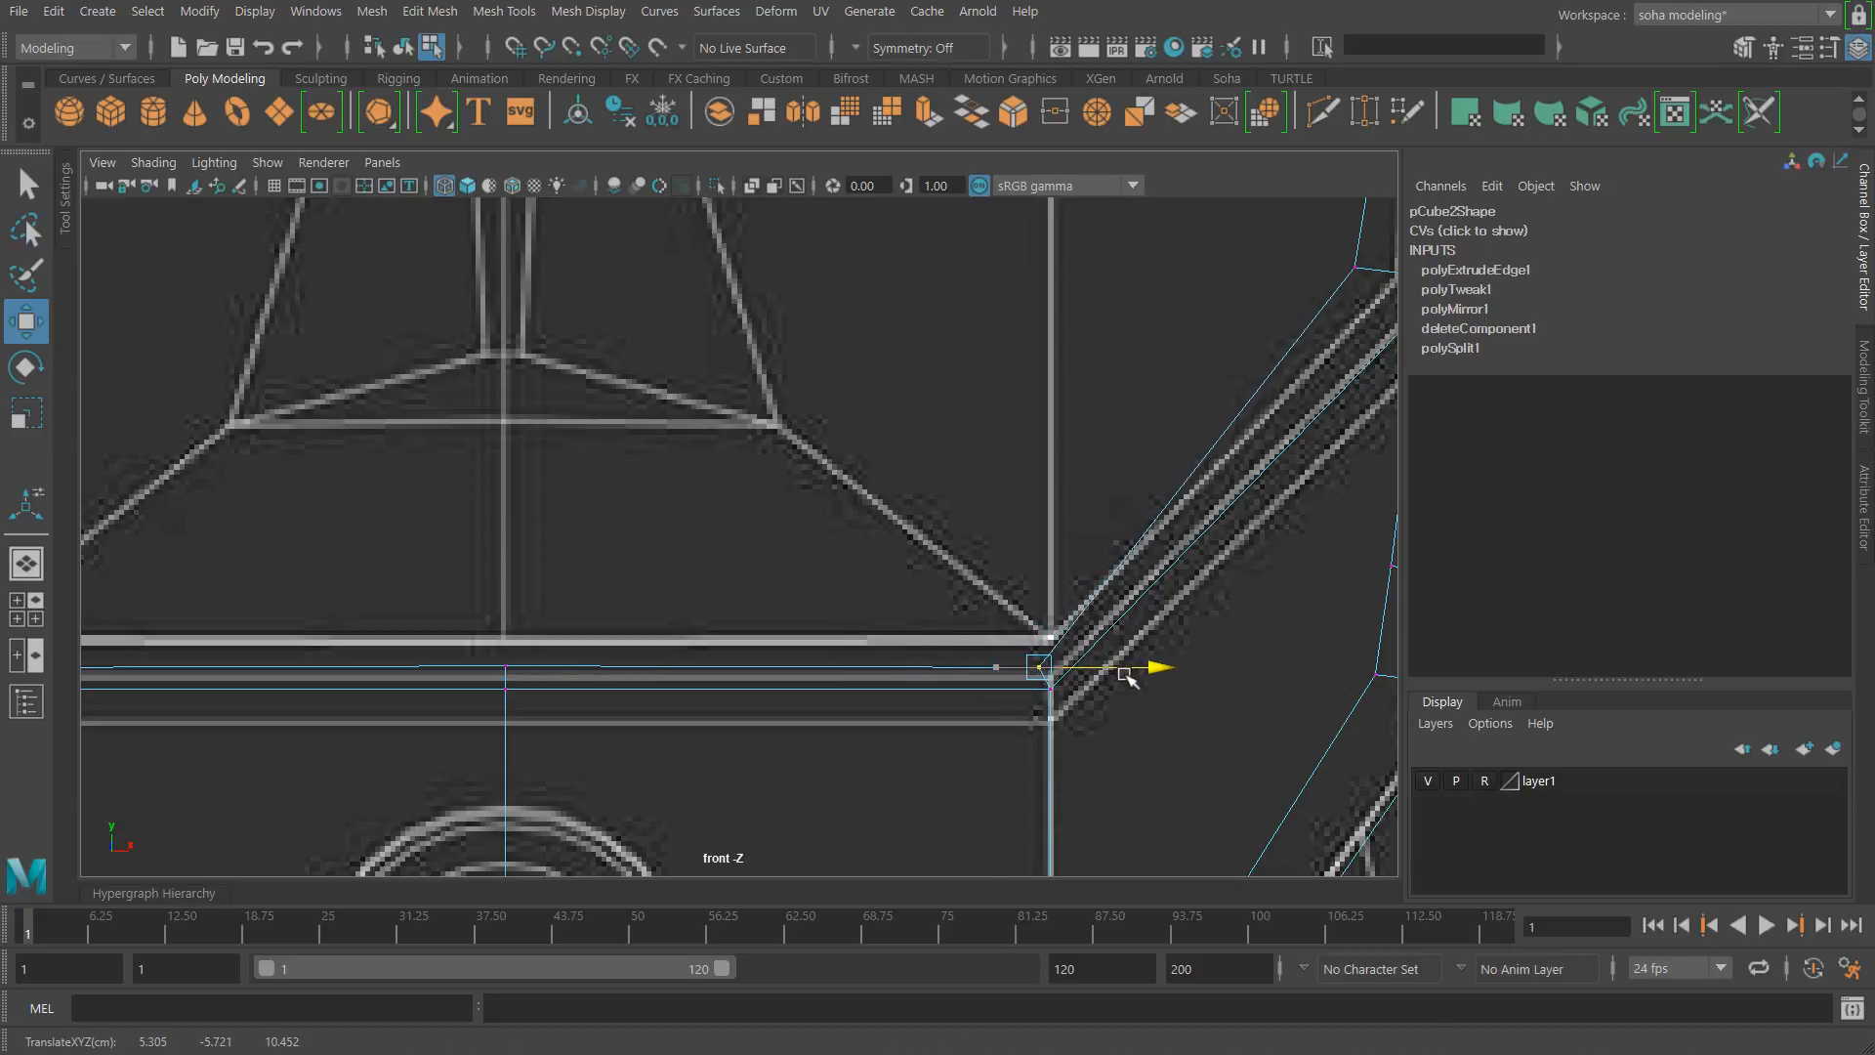
Step: Select and delete the faces of the mouth guard half on the negative X side
{"action": "scroll", "coordinate": [729, 636], "scroll_direction": "down", "scroll_amount": 5}
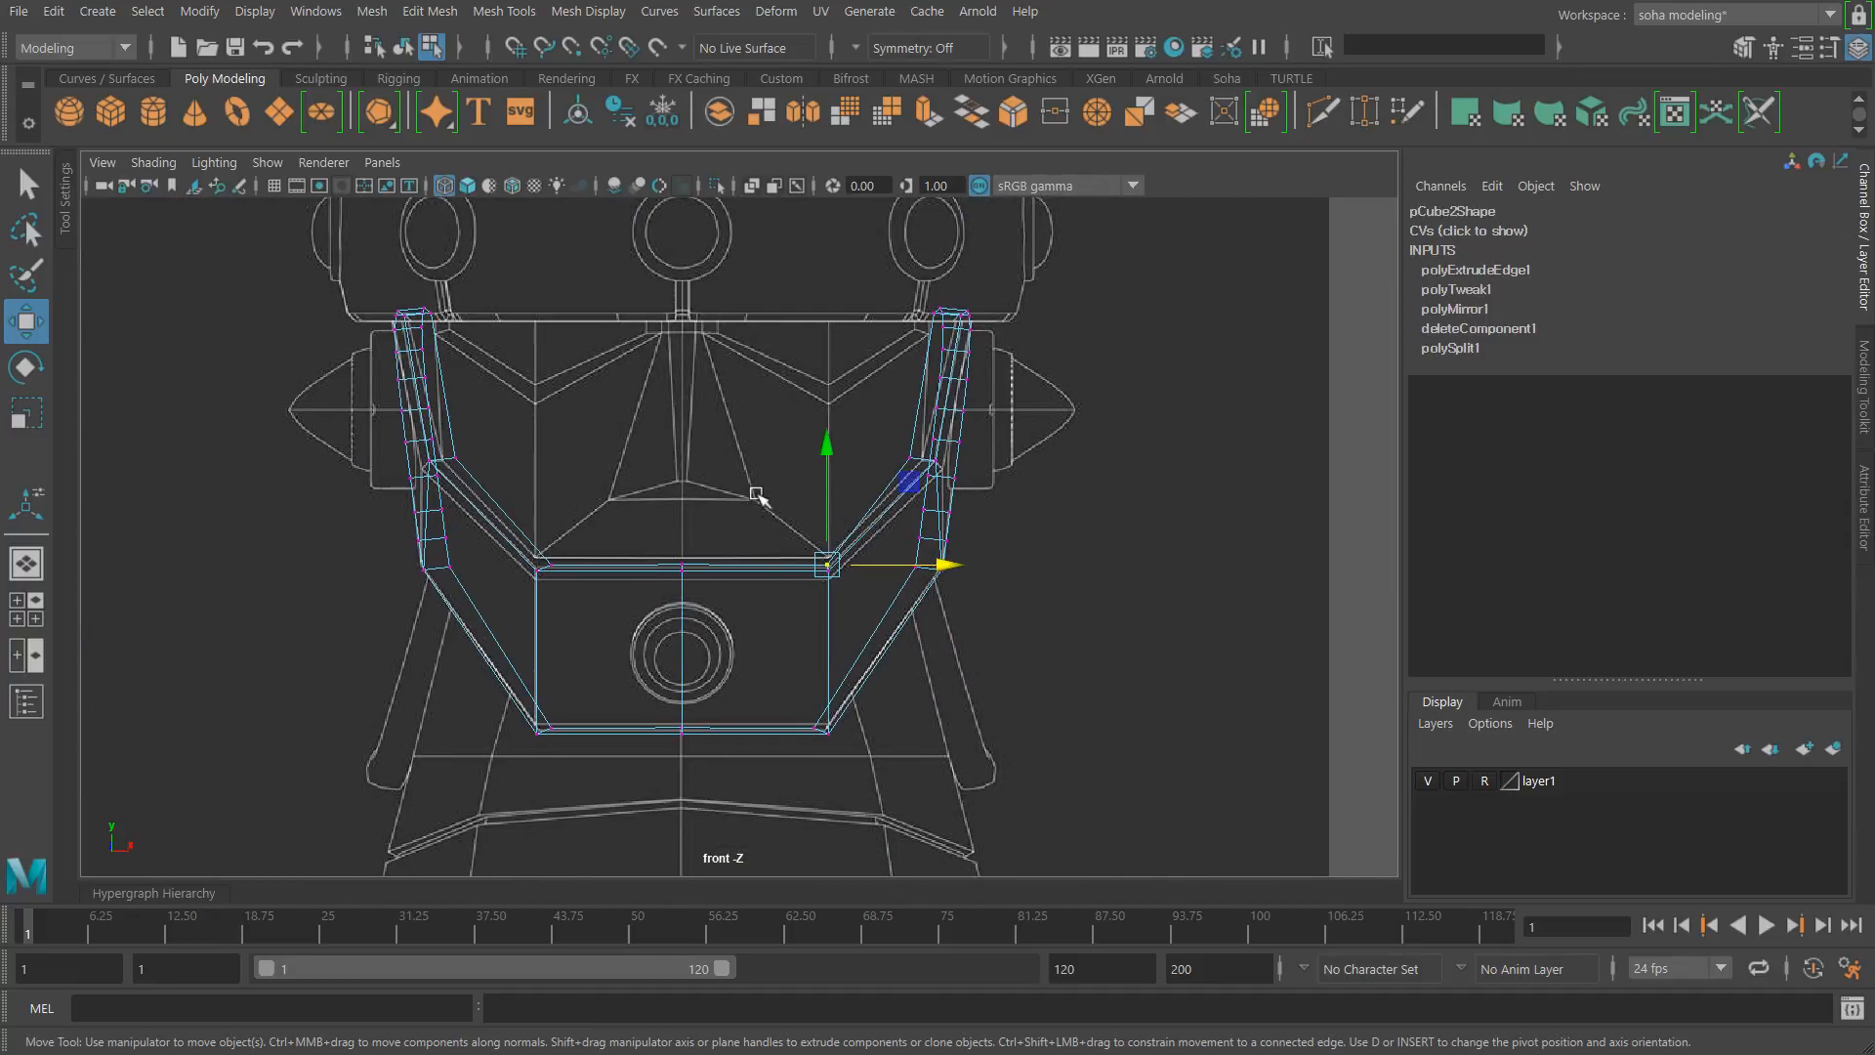
{"action": "key", "text": "alt+3"}
{"action": "left_click_drag", "start_coordinate": [596, 697], "coordinate": [684, 808], "text": "ctrl"}
Step: Raise the inner and outer vertex pairs of the front's upper rim along Y onto their matching horizontal blueprint lines
{"action": "scroll", "coordinate": [692, 598], "scroll_direction": "up", "scroll_amount": 10}
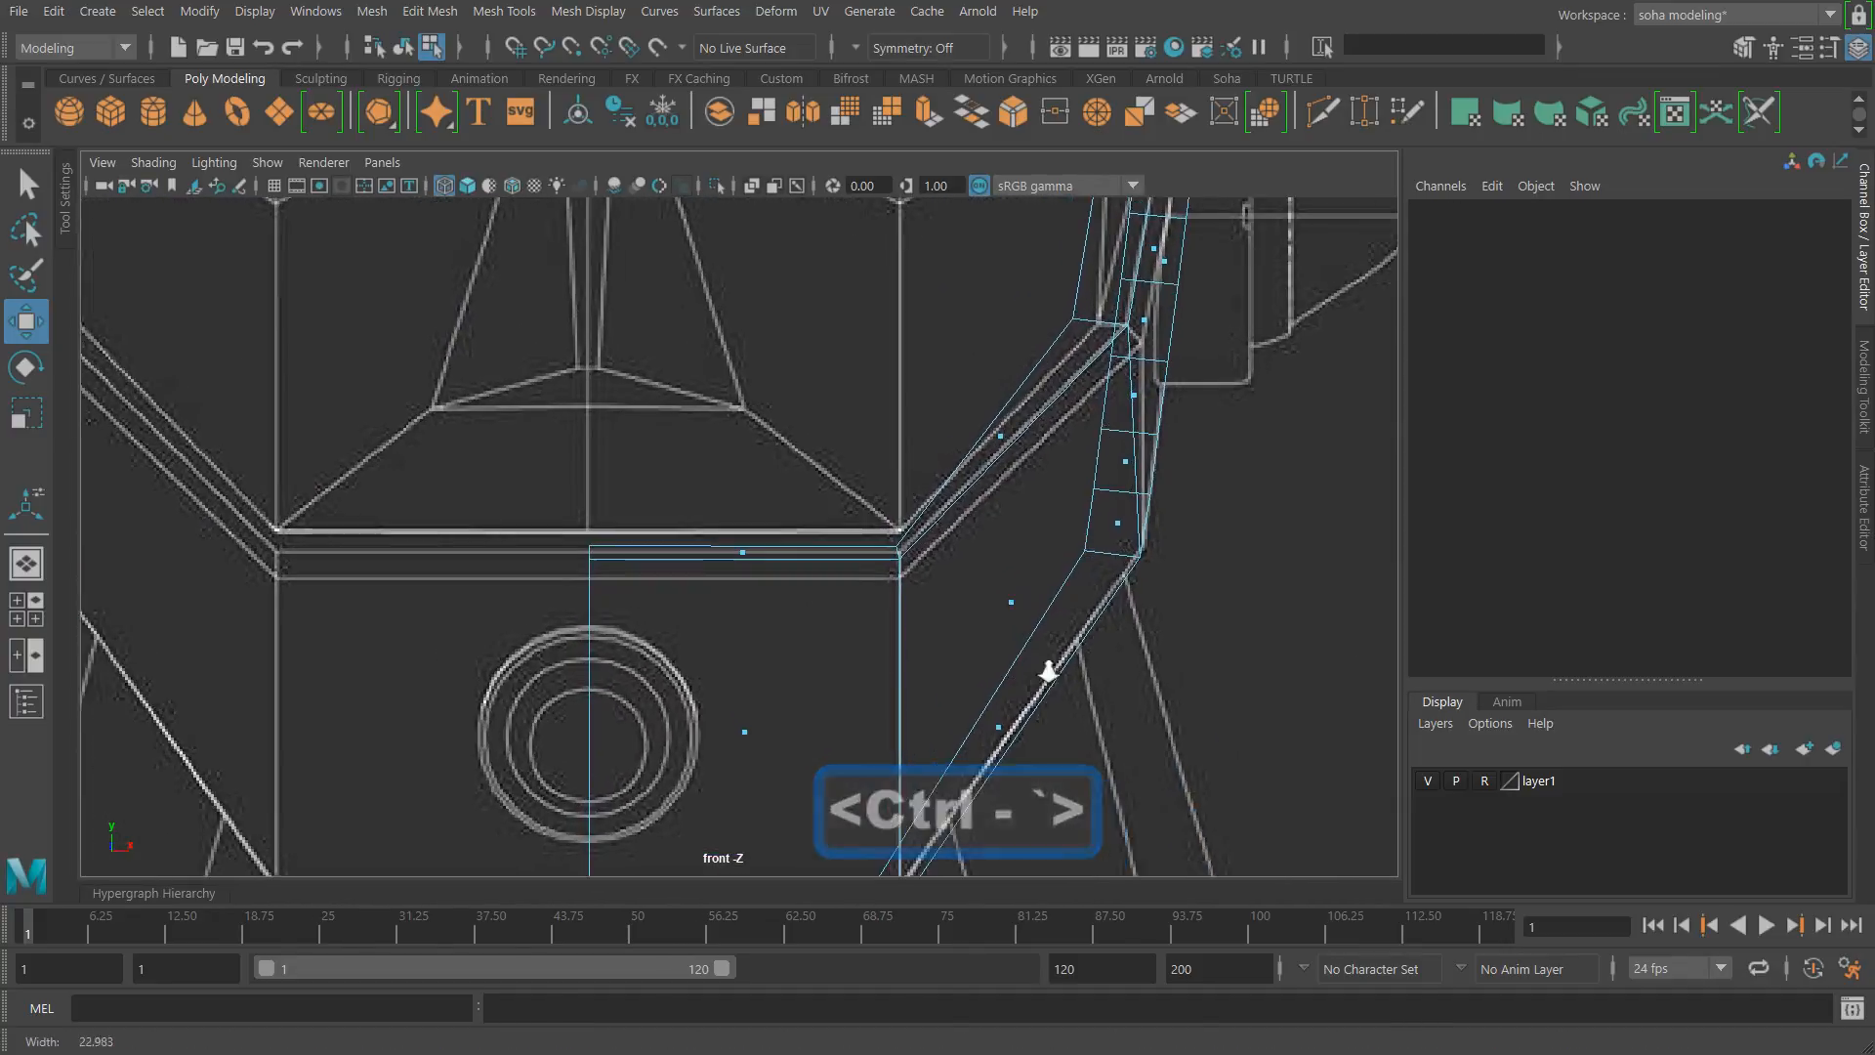
{"action": "key", "text": "alt+1"}
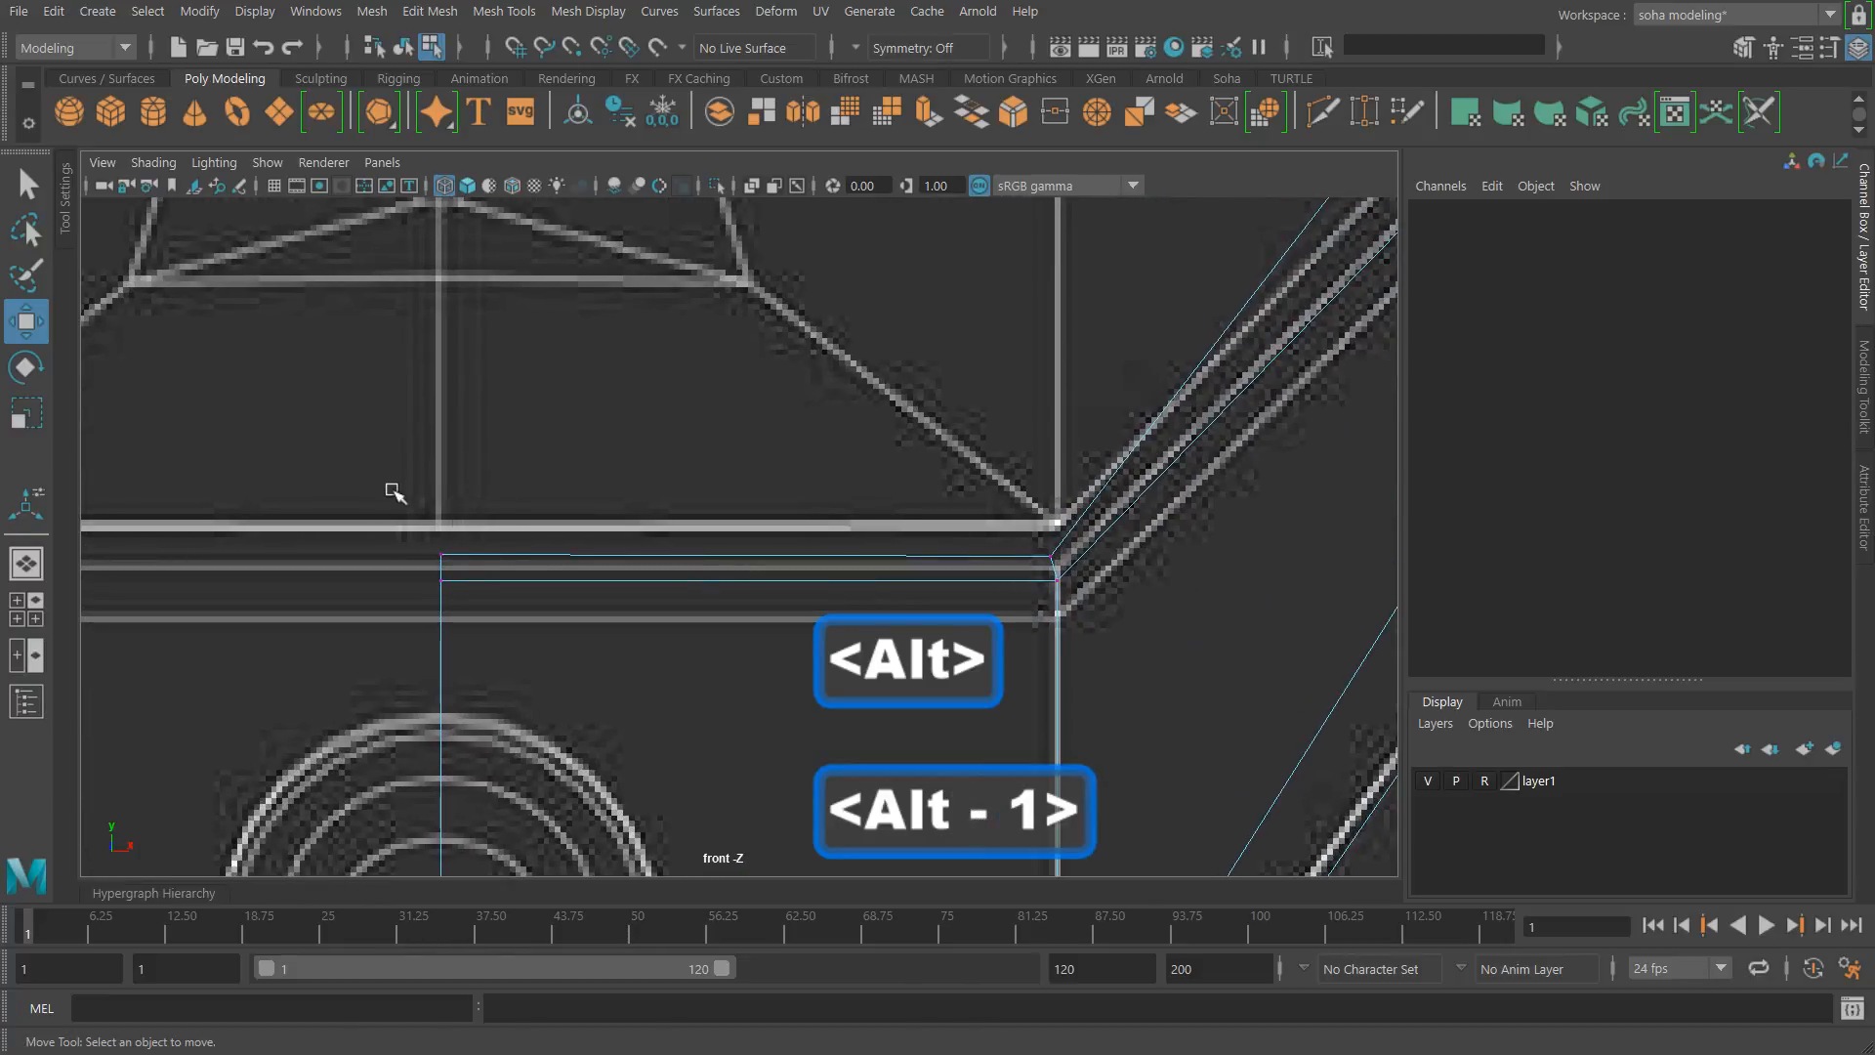
{"action": "left_click_drag", "start_coordinate": [520, 561], "coordinate": [521, 562]}
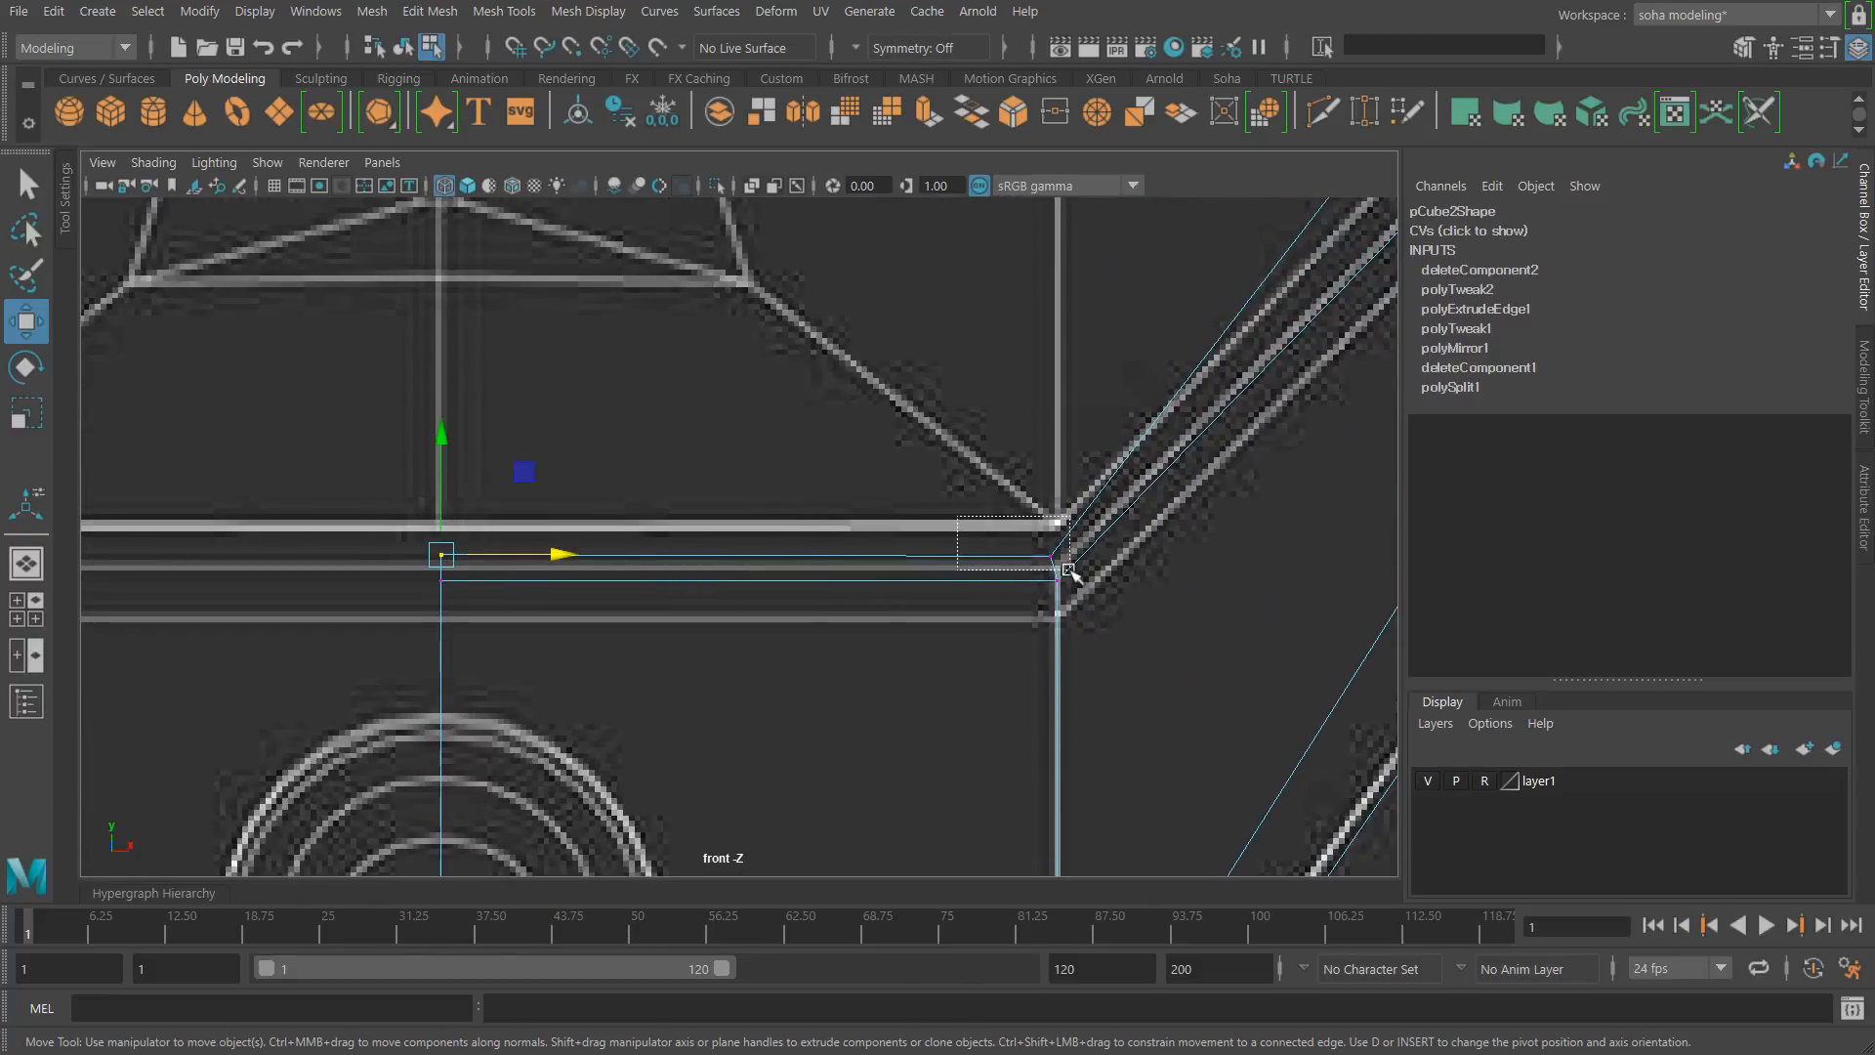
{"action": "left_click_drag", "start_coordinate": [746, 432], "coordinate": [746, 410], "text": "shift"}
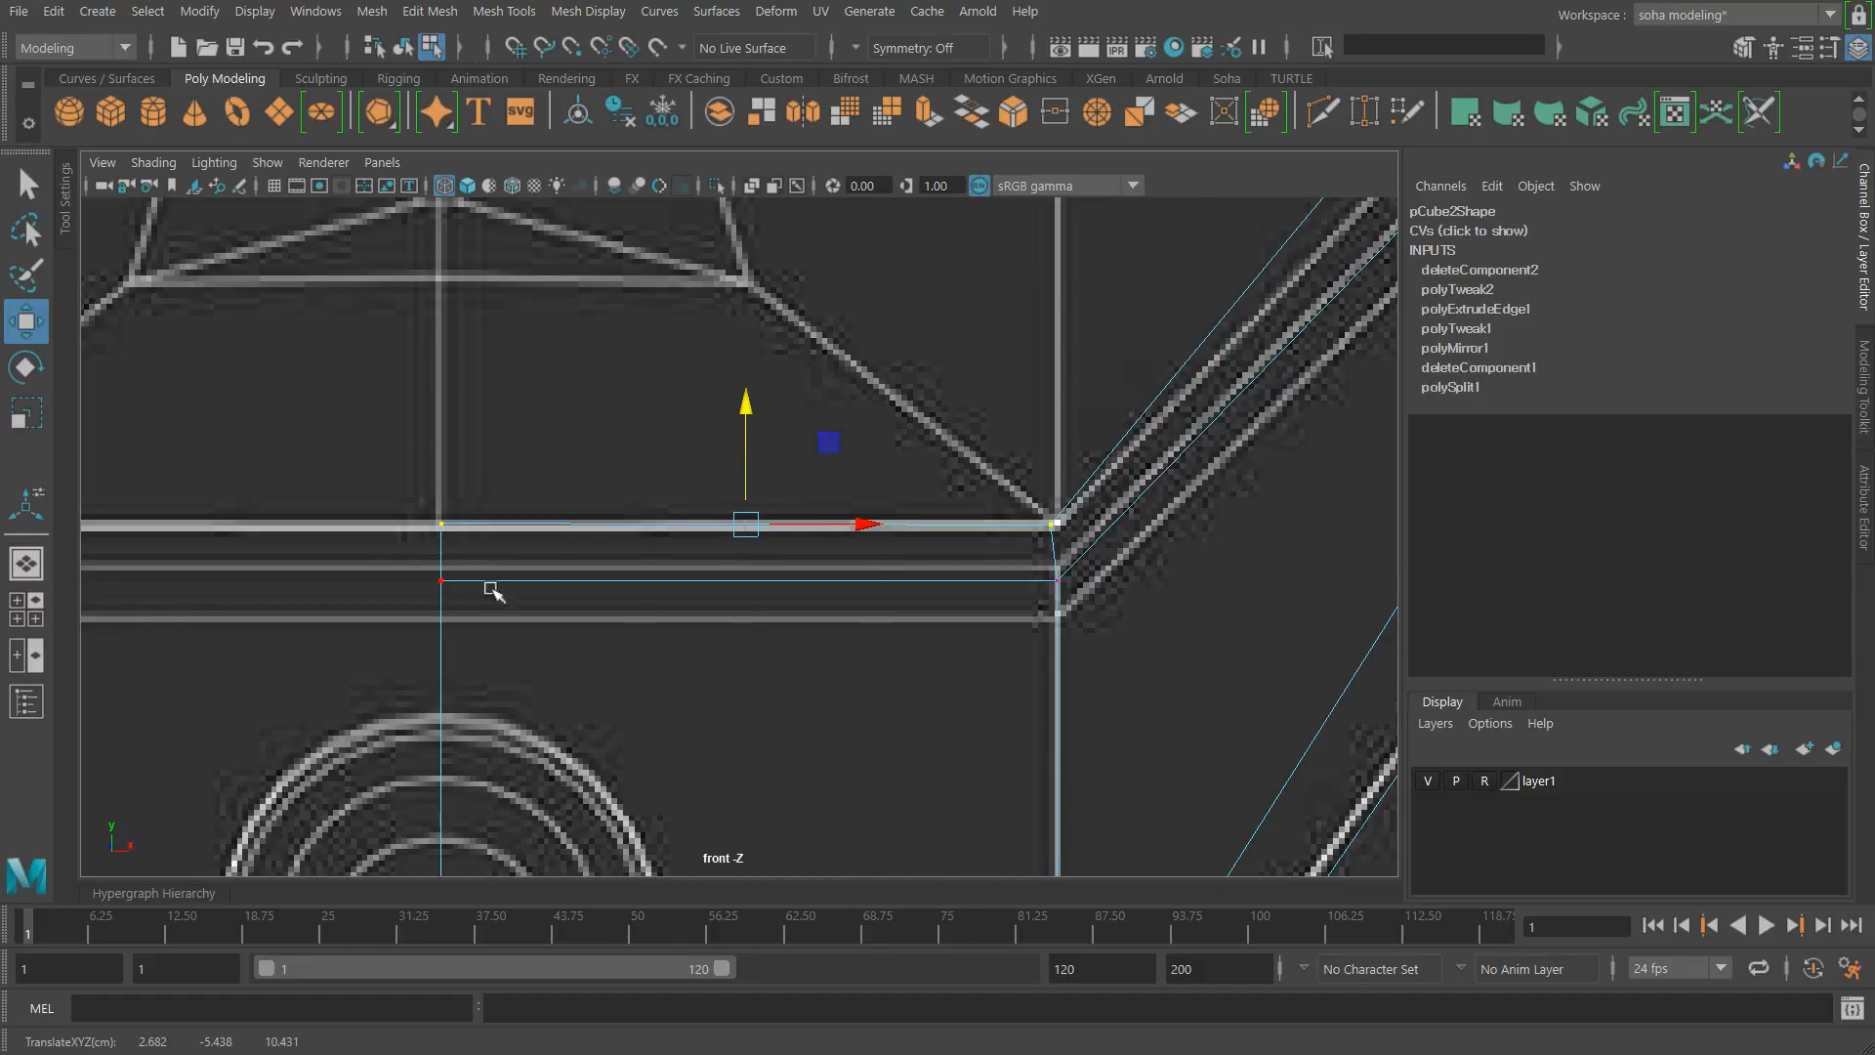
{"action": "left_click_drag", "start_coordinate": [394, 556], "coordinate": [771, 596]}
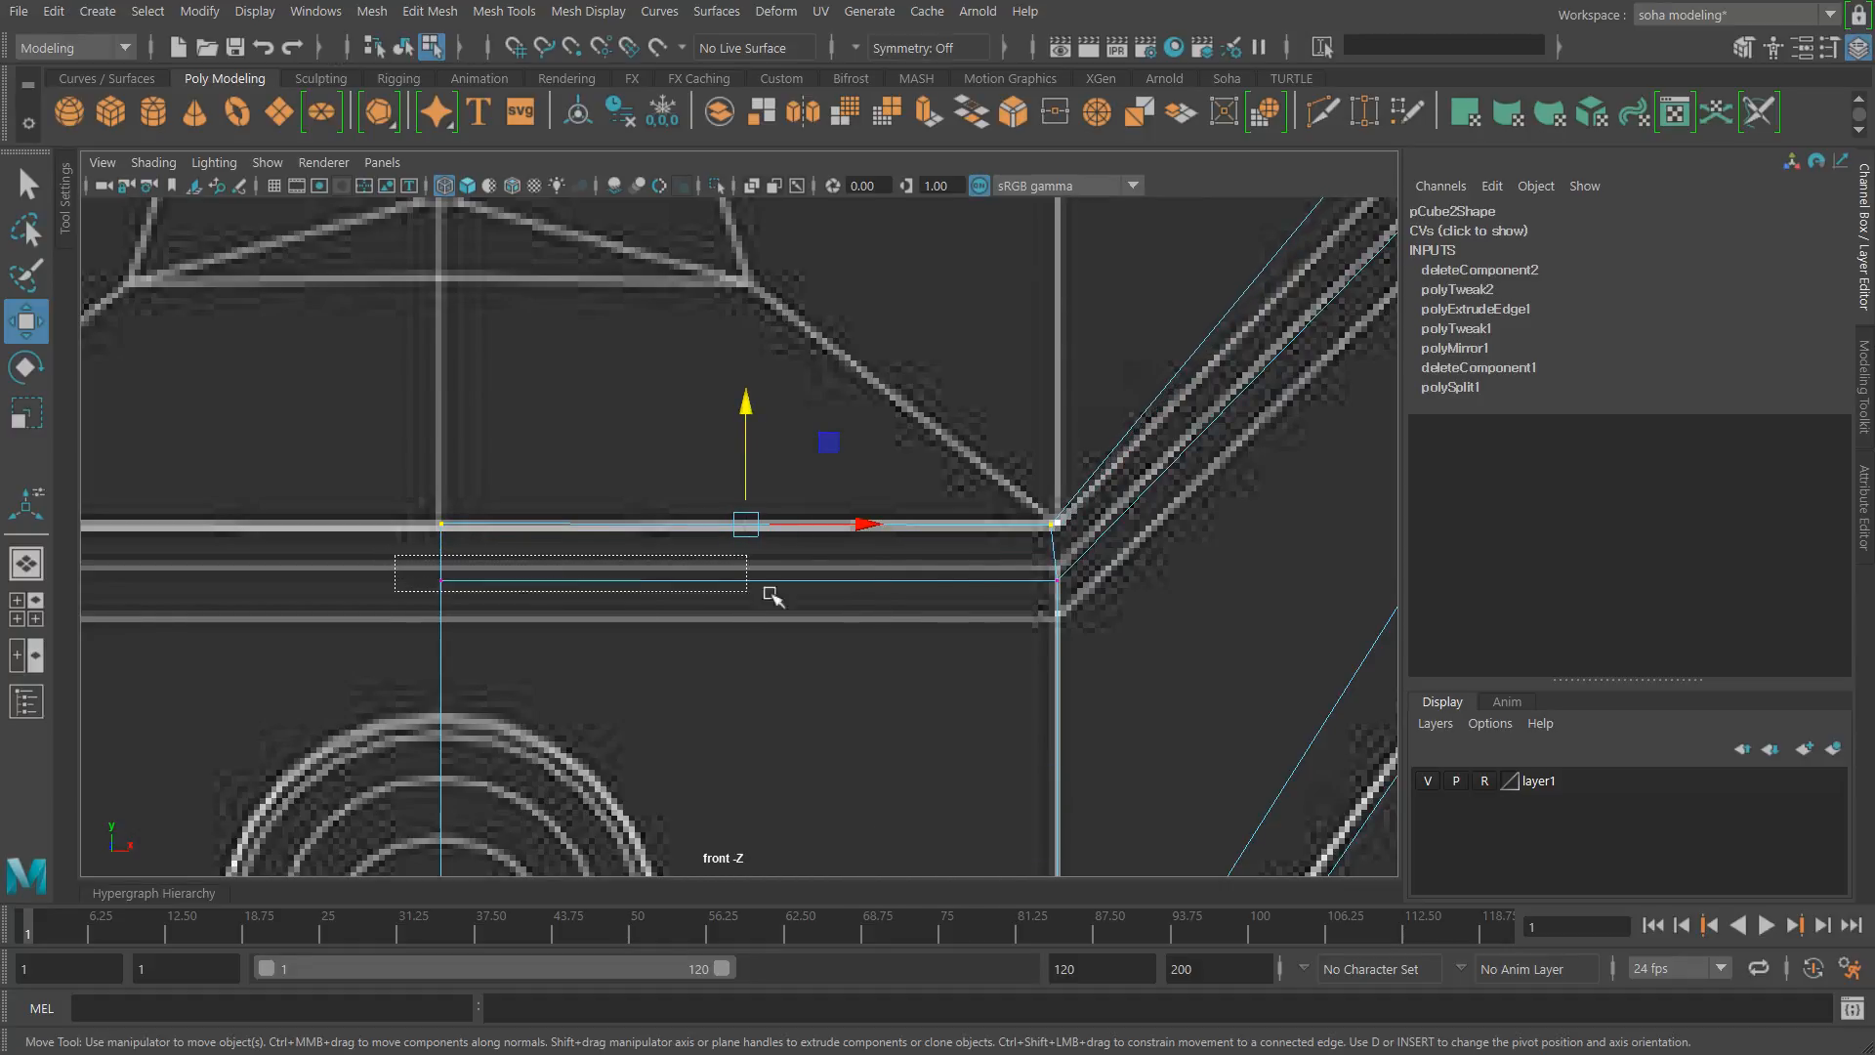
{"action": "left_click", "coordinate": [750, 463]}
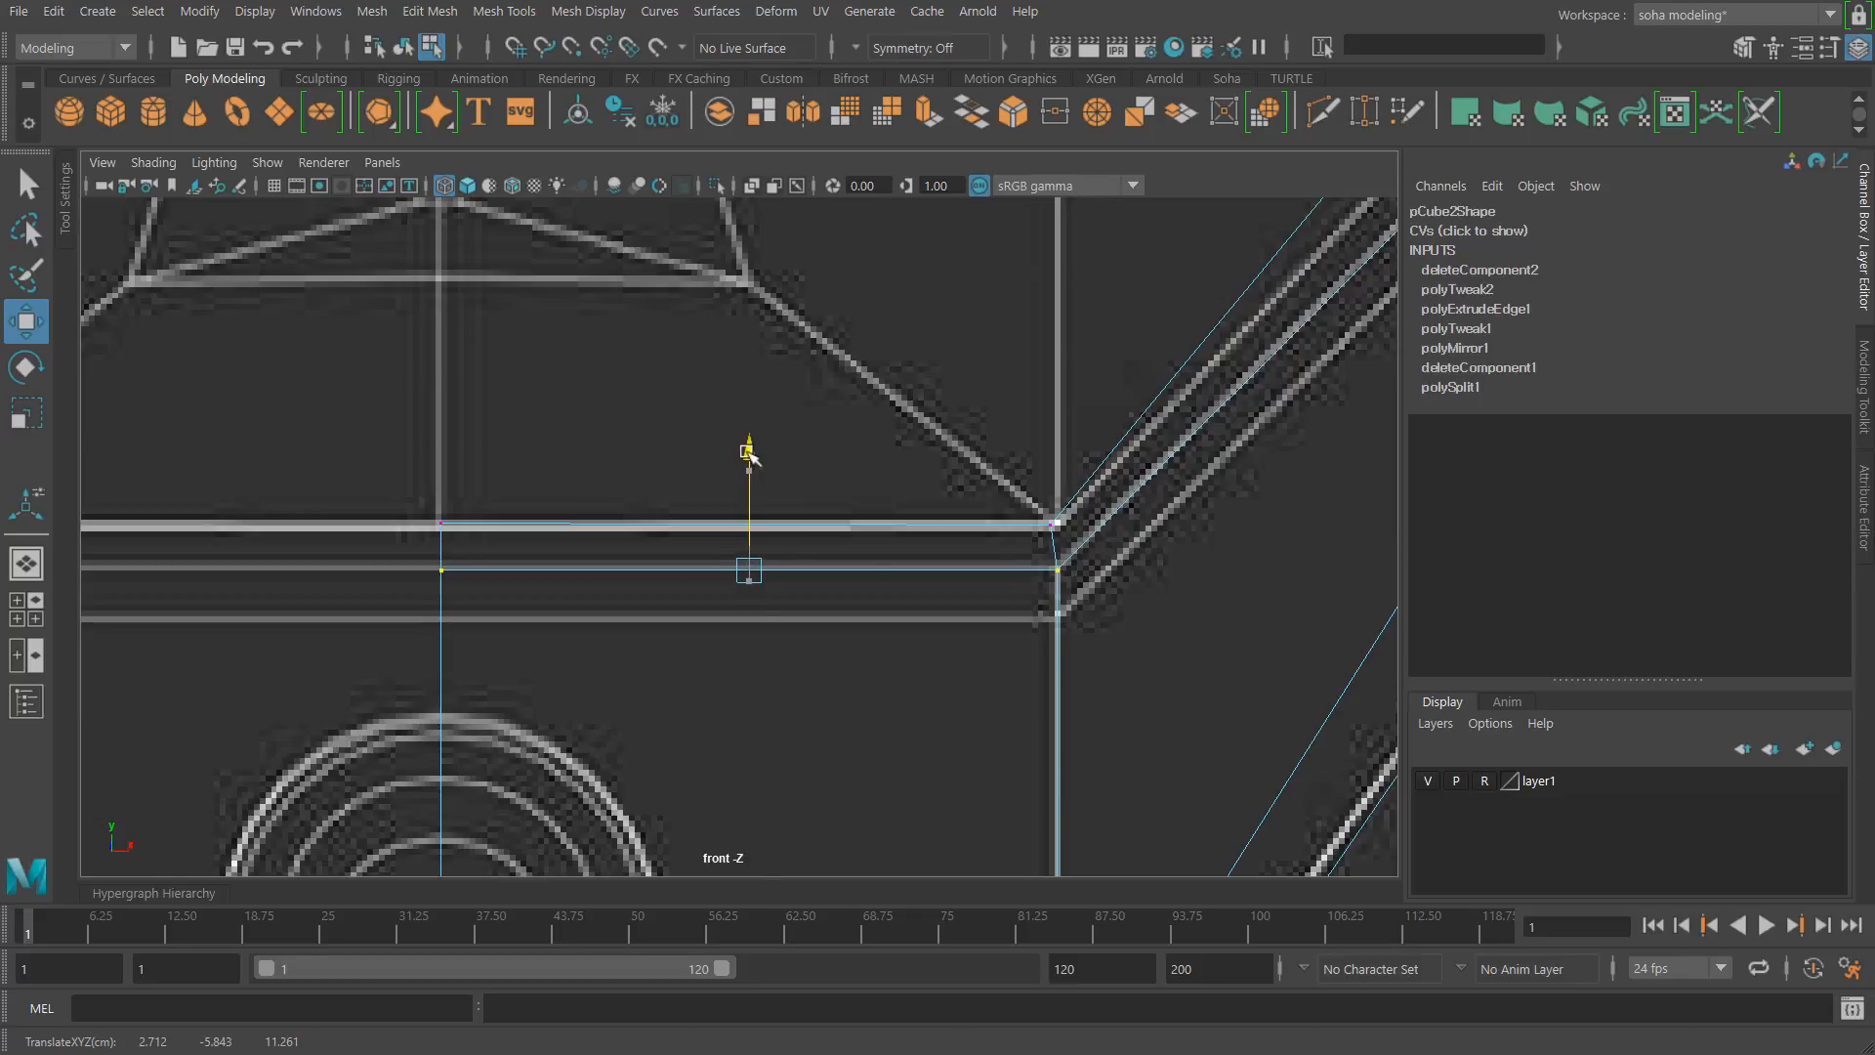
Step: Move the inner rim vertex where the side wall meets the ear plate outward along X onto the blueprint corner
{"action": "middle_click_drag", "start_coordinate": [799, 482], "coordinate": [513, 598], "text": "alt"}
{"action": "middle_click_drag", "start_coordinate": [1024, 456], "coordinate": [770, 750], "text": "alt"}
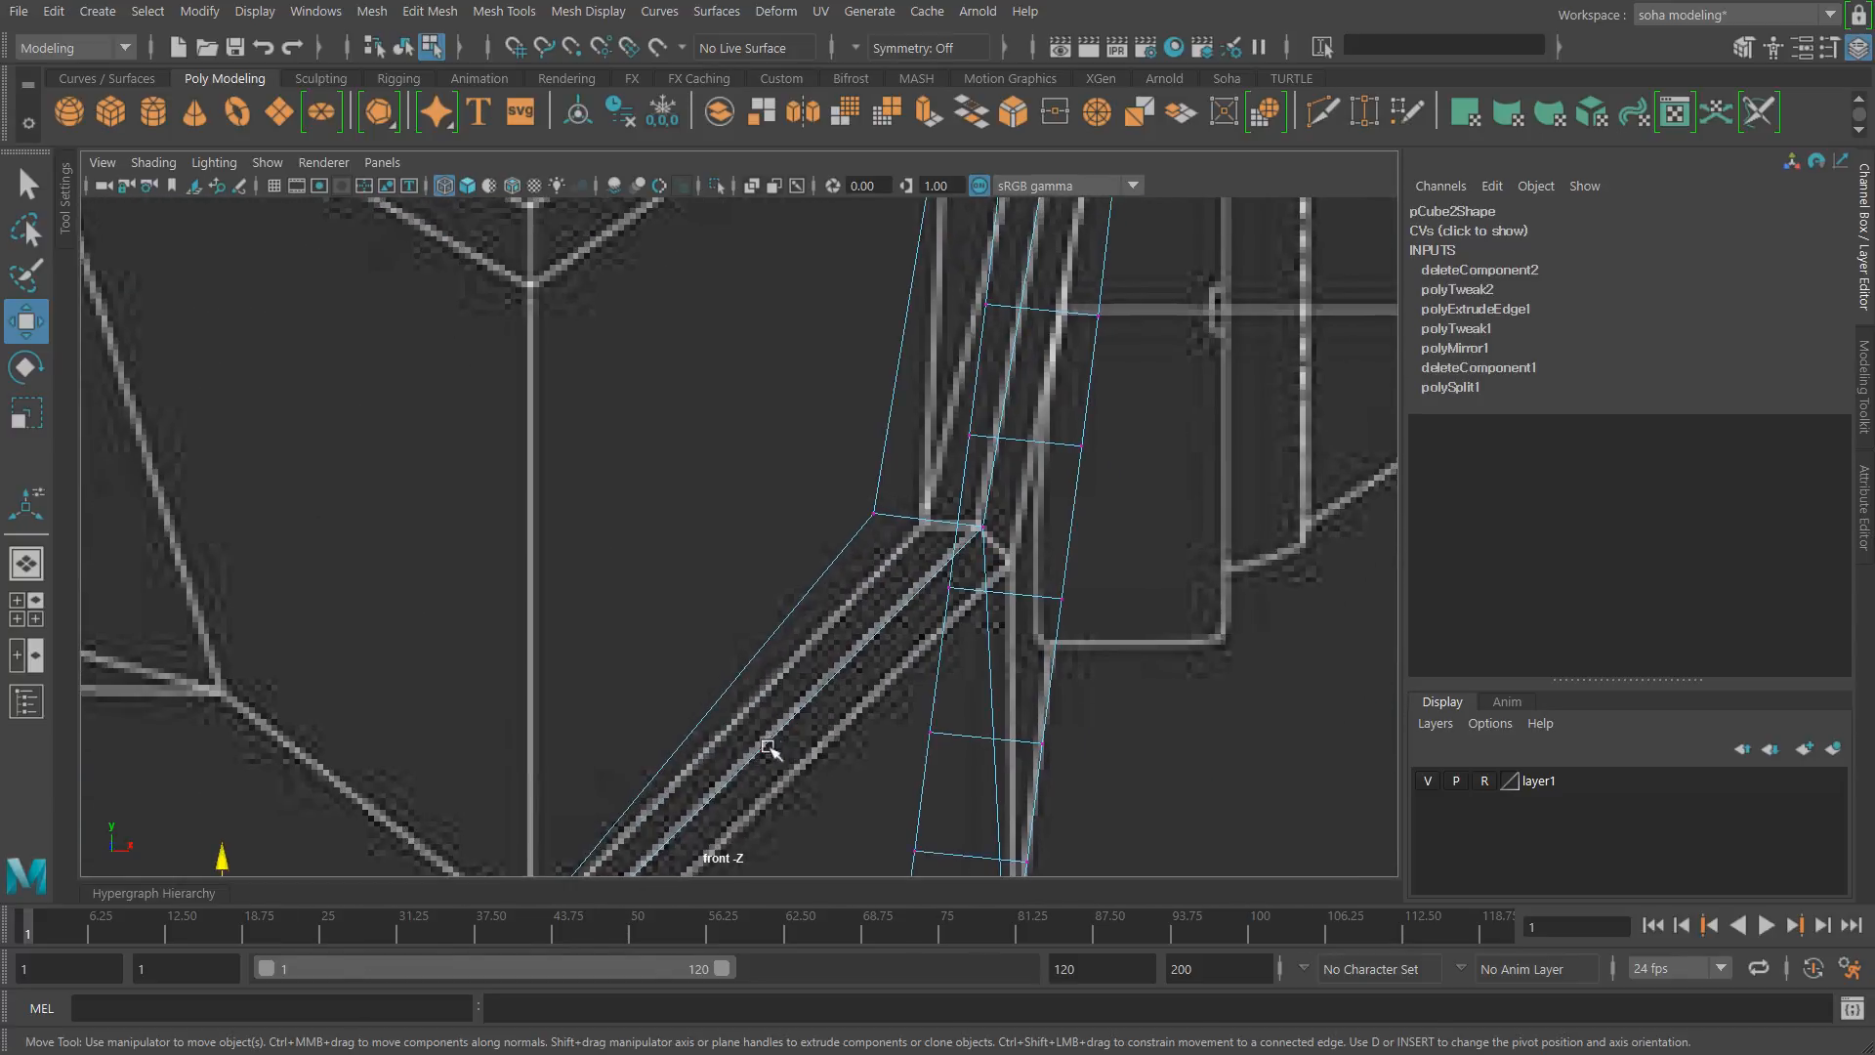
{"action": "scroll", "coordinate": [977, 574], "scroll_direction": "up", "scroll_amount": 2}
{"action": "scroll", "coordinate": [985, 571], "scroll_direction": "down", "scroll_amount": 3}
{"action": "scroll", "coordinate": [841, 649], "scroll_direction": "up", "scroll_amount": 3}
{"action": "left_click_drag", "start_coordinate": [683, 542], "coordinate": [880, 605]}
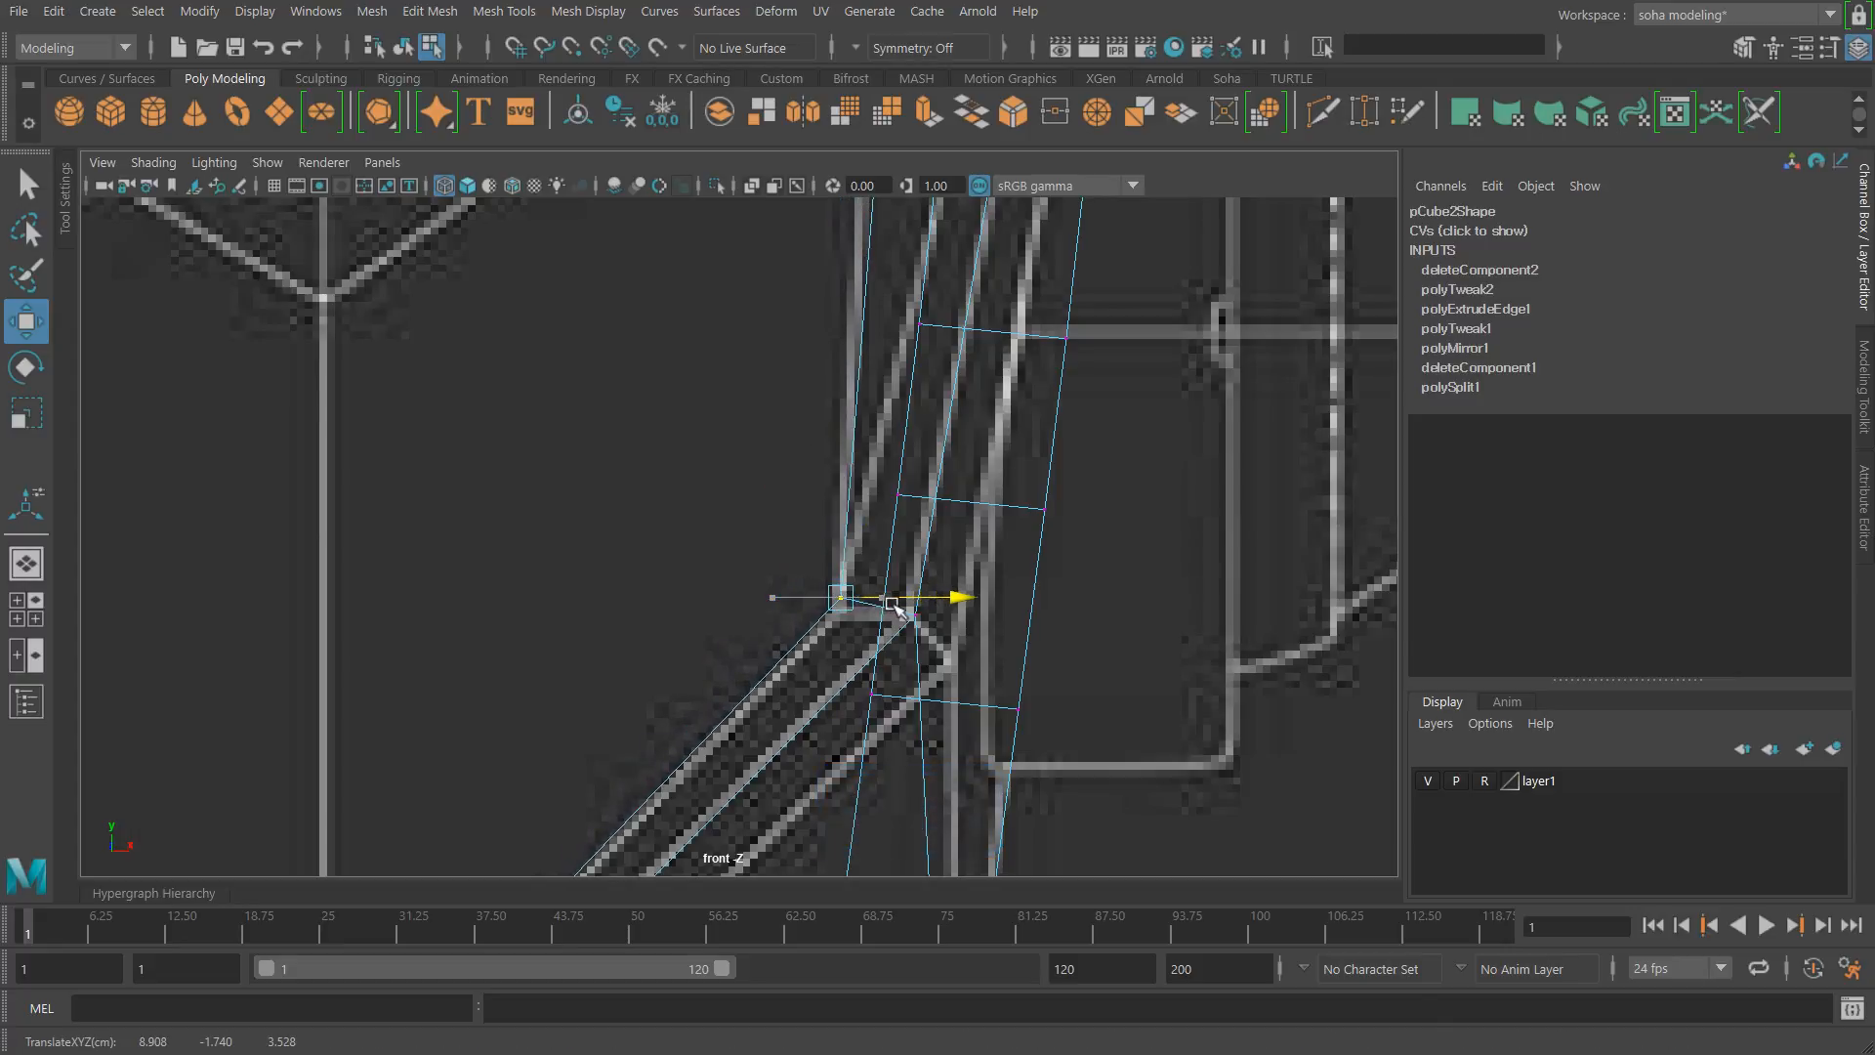
Step: Show the mesh shaded in the front view and examine how the ear plate's rim fits the blueprint
{"action": "middle_click_drag", "start_coordinate": [908, 408], "coordinate": [850, 929], "text": "alt"}
{"action": "right_click_drag", "start_coordinate": [973, 719], "coordinate": [676, 730], "text": "alt"}
{"action": "middle_click_drag", "start_coordinate": [842, 652], "coordinate": [950, 270], "text": "alt"}
{"action": "middle_click_drag", "start_coordinate": [884, 357], "coordinate": [869, 449], "text": "alt"}
{"action": "right_click_drag", "start_coordinate": [869, 450], "coordinate": [925, 469], "text": "alt"}
{"action": "key", "text": "5"}
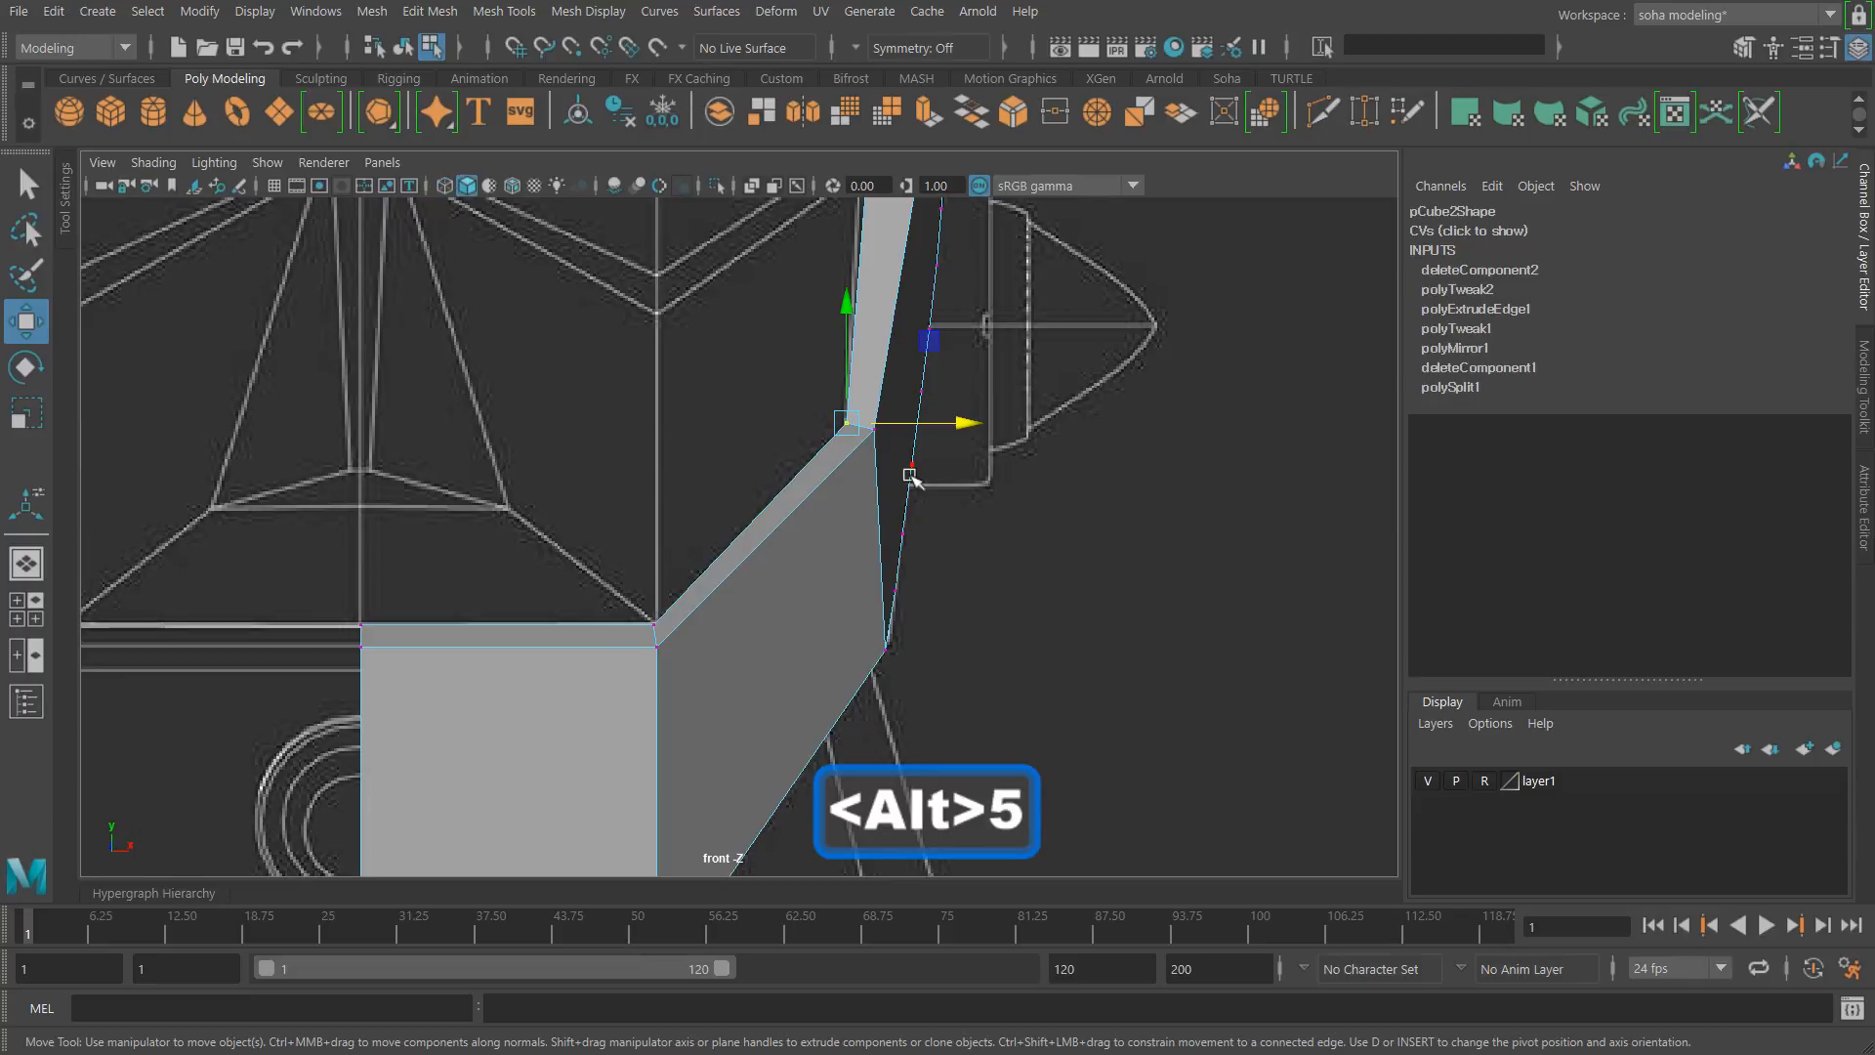
{"action": "middle_click_drag", "start_coordinate": [918, 440], "coordinate": [936, 586], "text": "alt"}
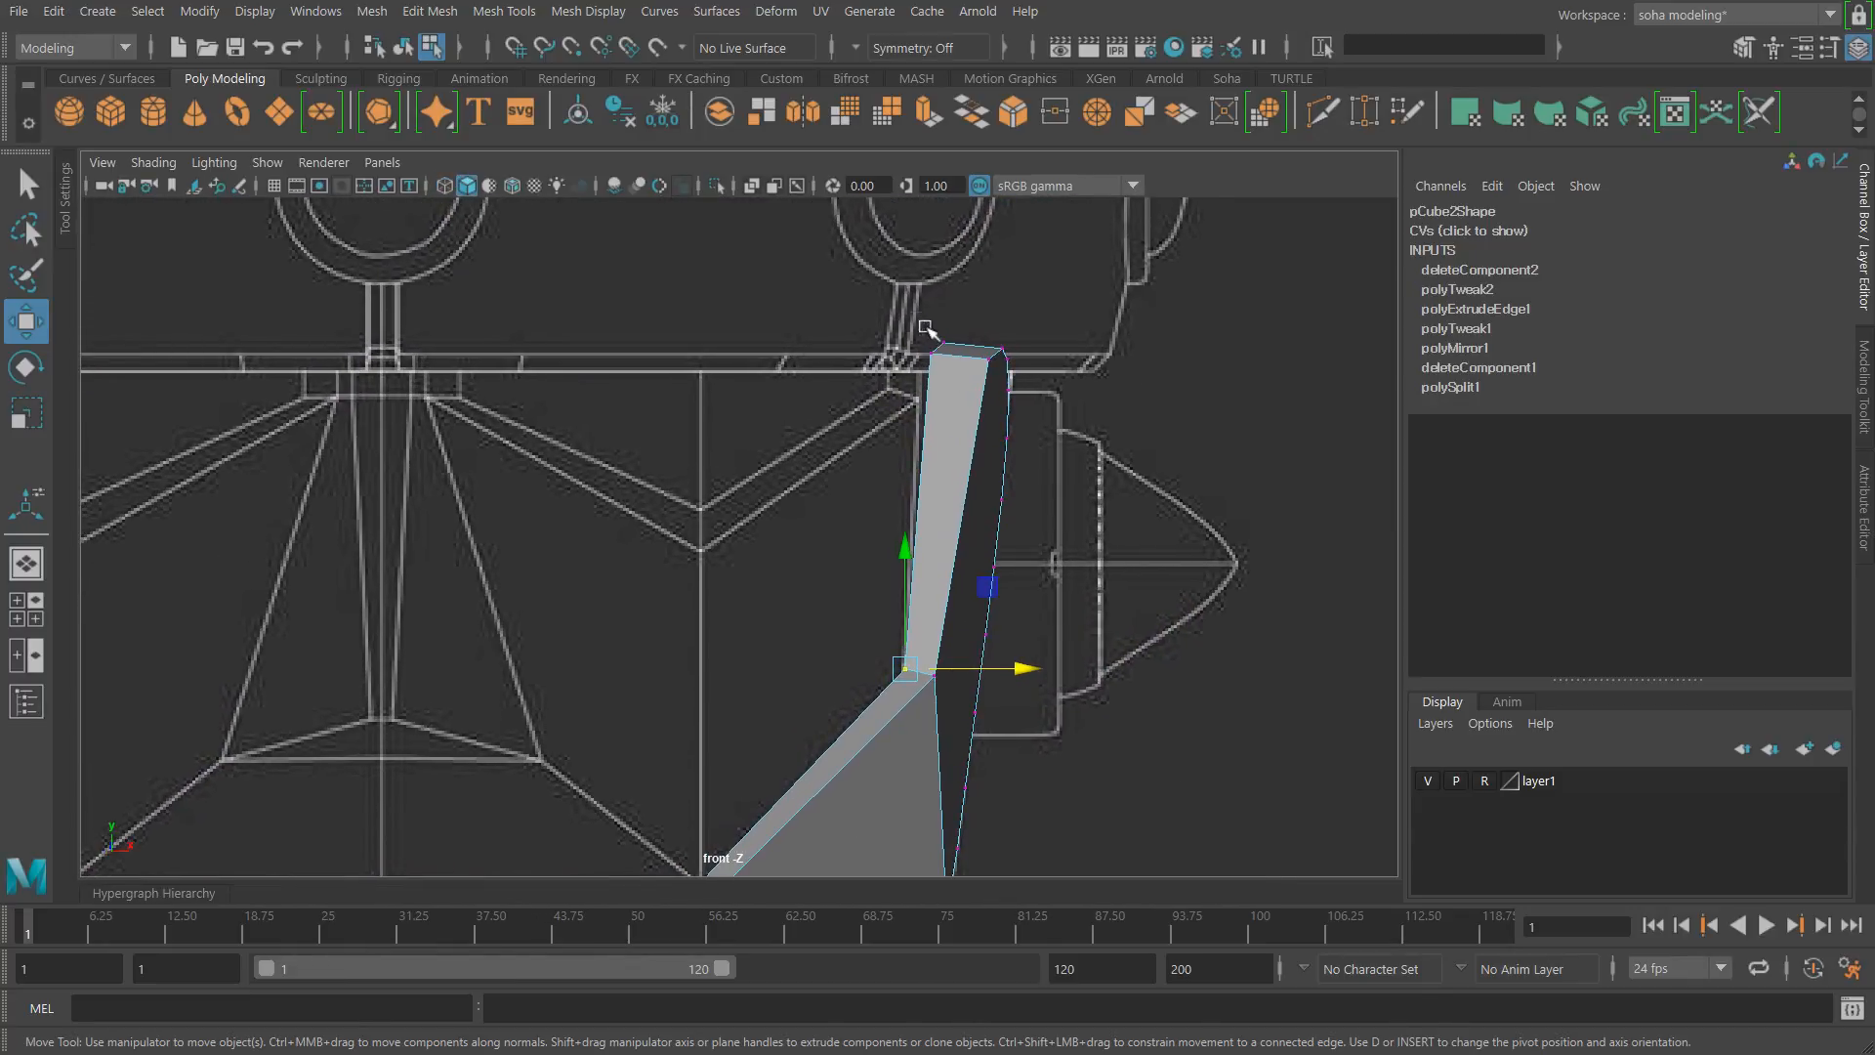
Step: Select the inner edges of the ear plate's rim, leaving out the front wall's edges, and move them outward along X to narrow the rim
{"action": "key", "text": "alt"}
{"action": "key", "text": "4"}
{"action": "right_click_drag", "start_coordinate": [988, 503], "coordinate": [1070, 506], "text": "alt"}
{"action": "middle_click_drag", "start_coordinate": [1072, 508], "coordinate": [962, 597], "text": "alt"}
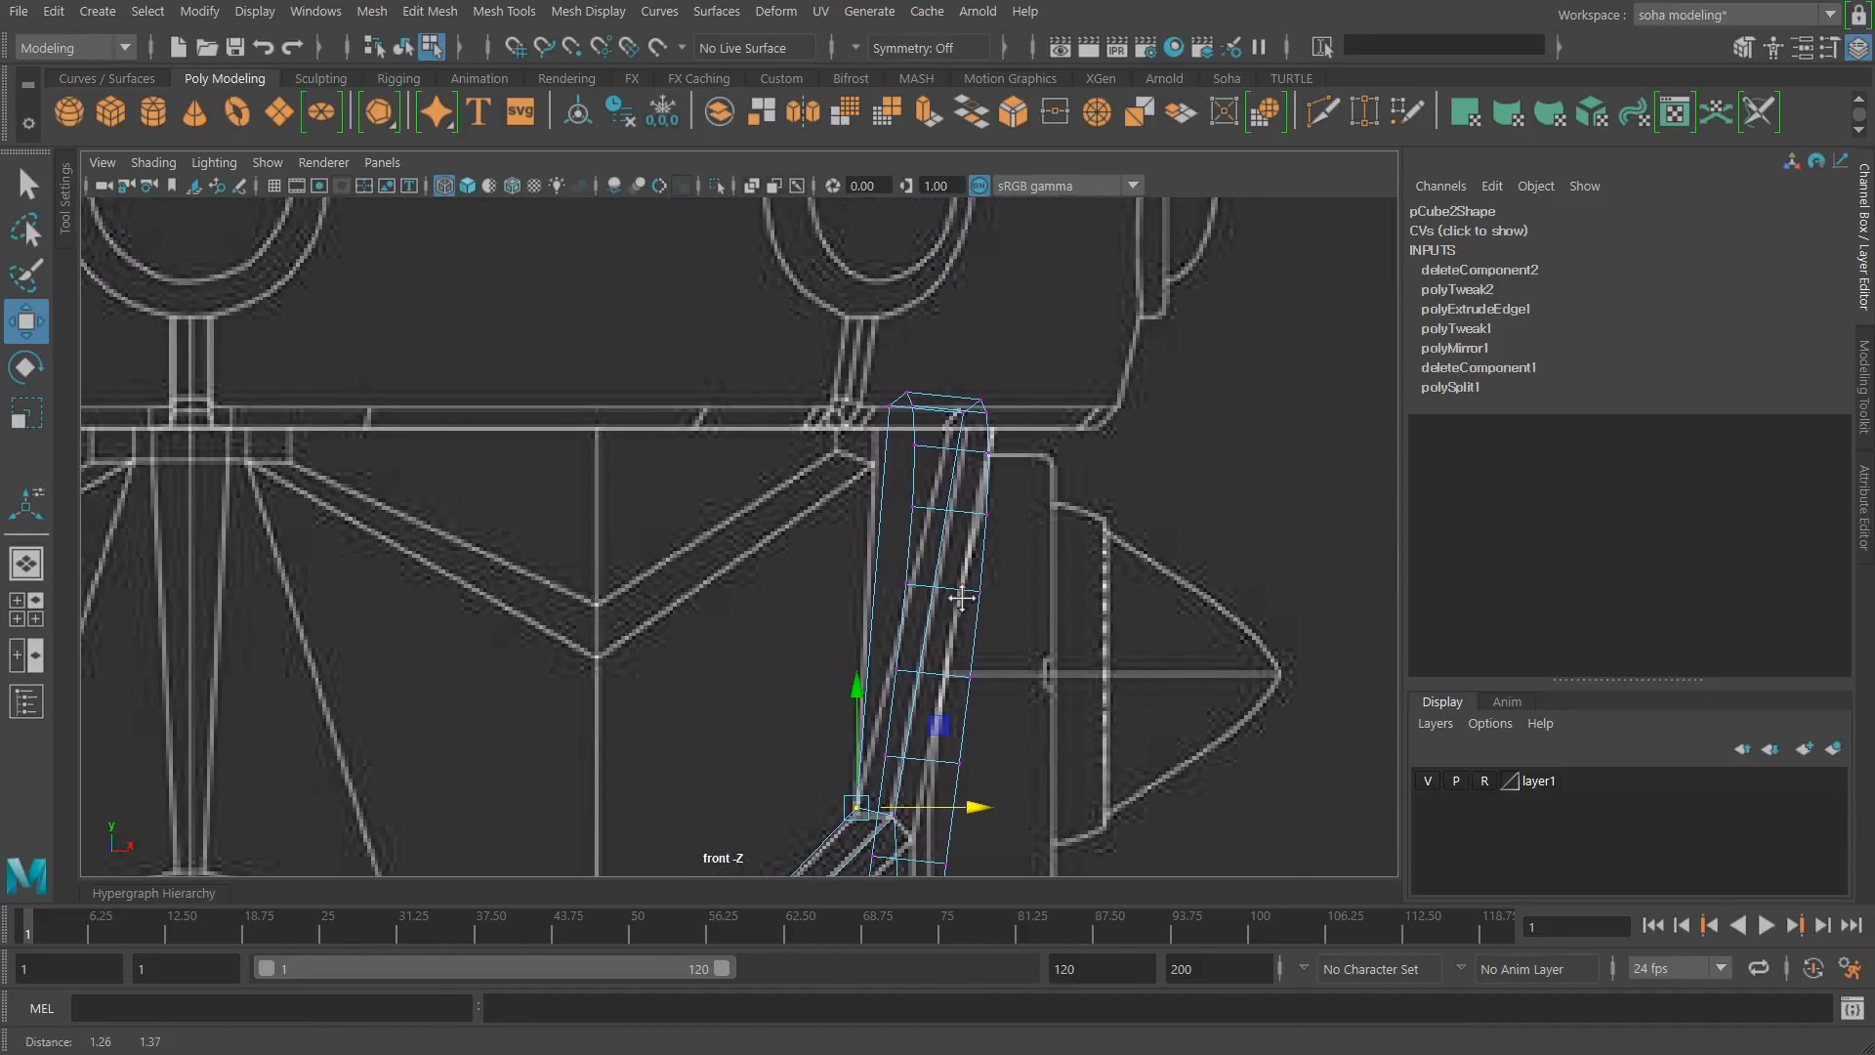
{"action": "key", "text": "alt+shift+q"}
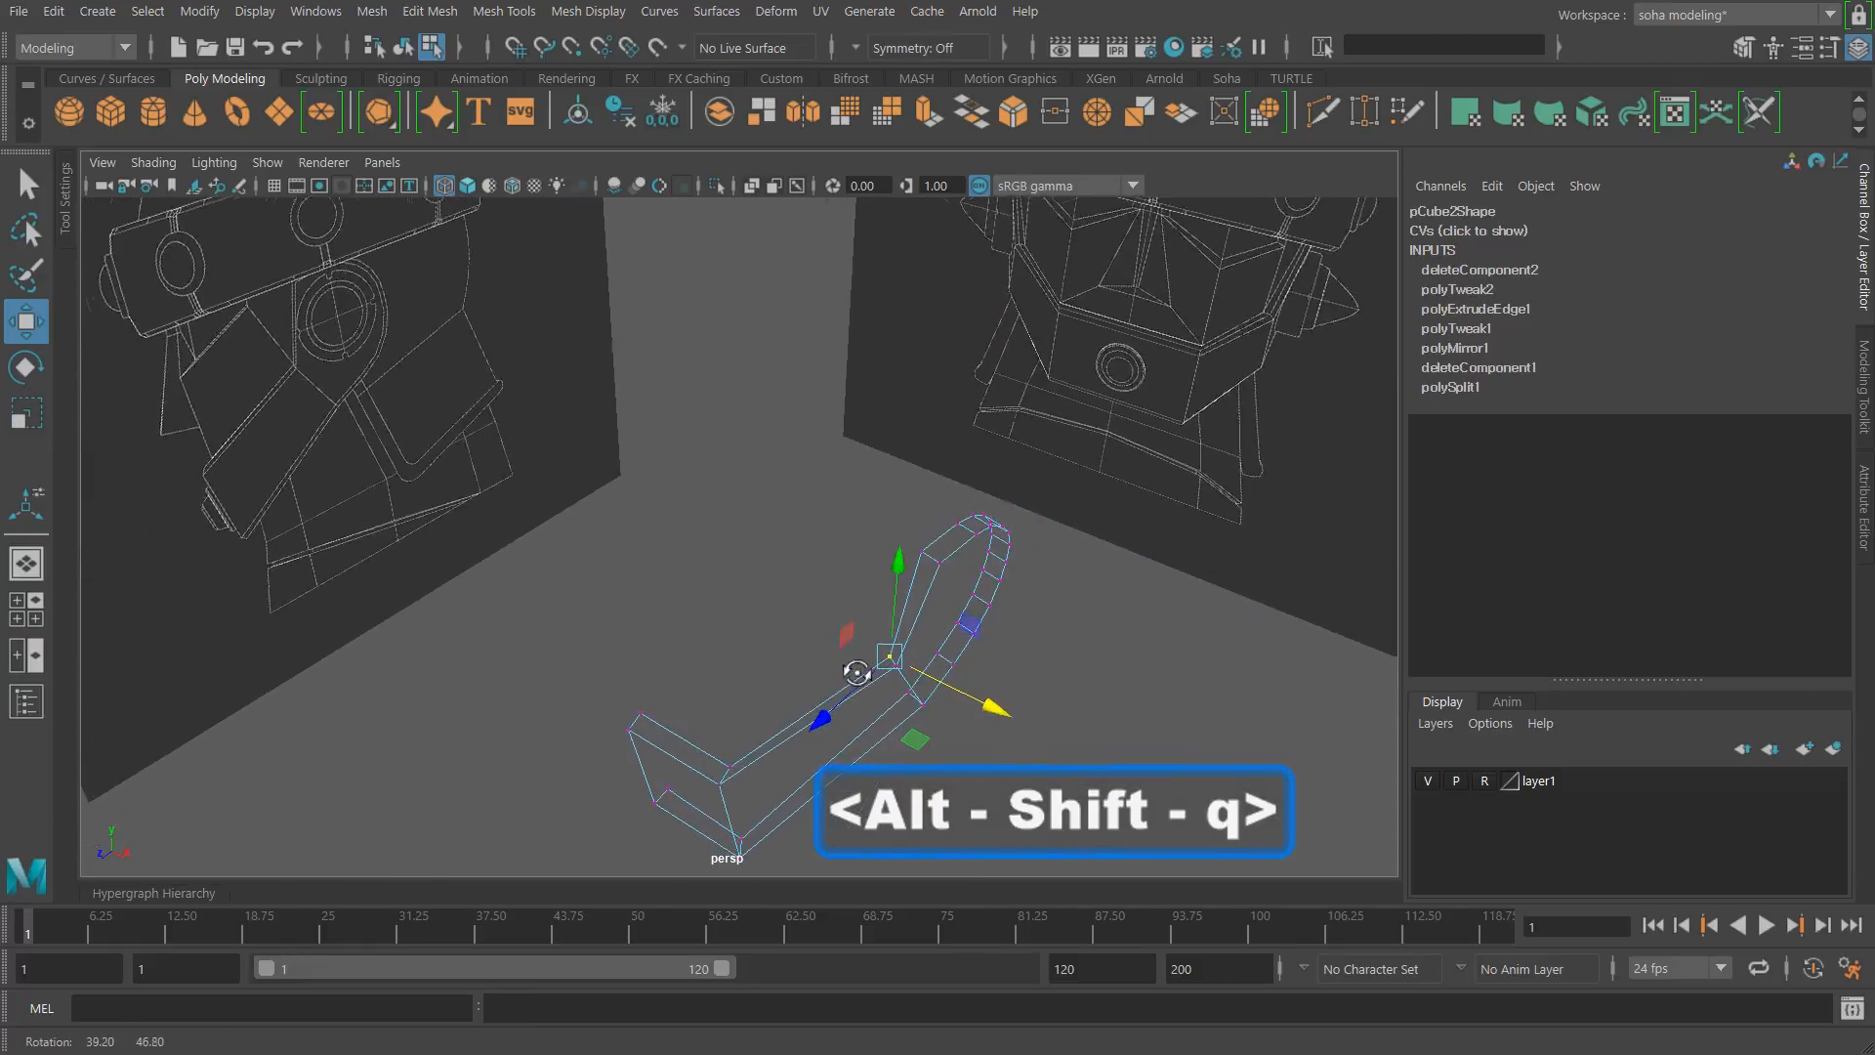
{"action": "middle_click_drag", "start_coordinate": [905, 603], "coordinate": [892, 477], "text": "alt"}
{"action": "right_click_drag", "start_coordinate": [892, 477], "coordinate": [1030, 503], "text": "alt"}
{"action": "middle_click_drag", "start_coordinate": [1031, 503], "coordinate": [986, 536], "text": "alt"}
{"action": "right_click_drag", "start_coordinate": [986, 536], "coordinate": [968, 554], "text": "alt"}
{"action": "key", "text": "alt+2"}
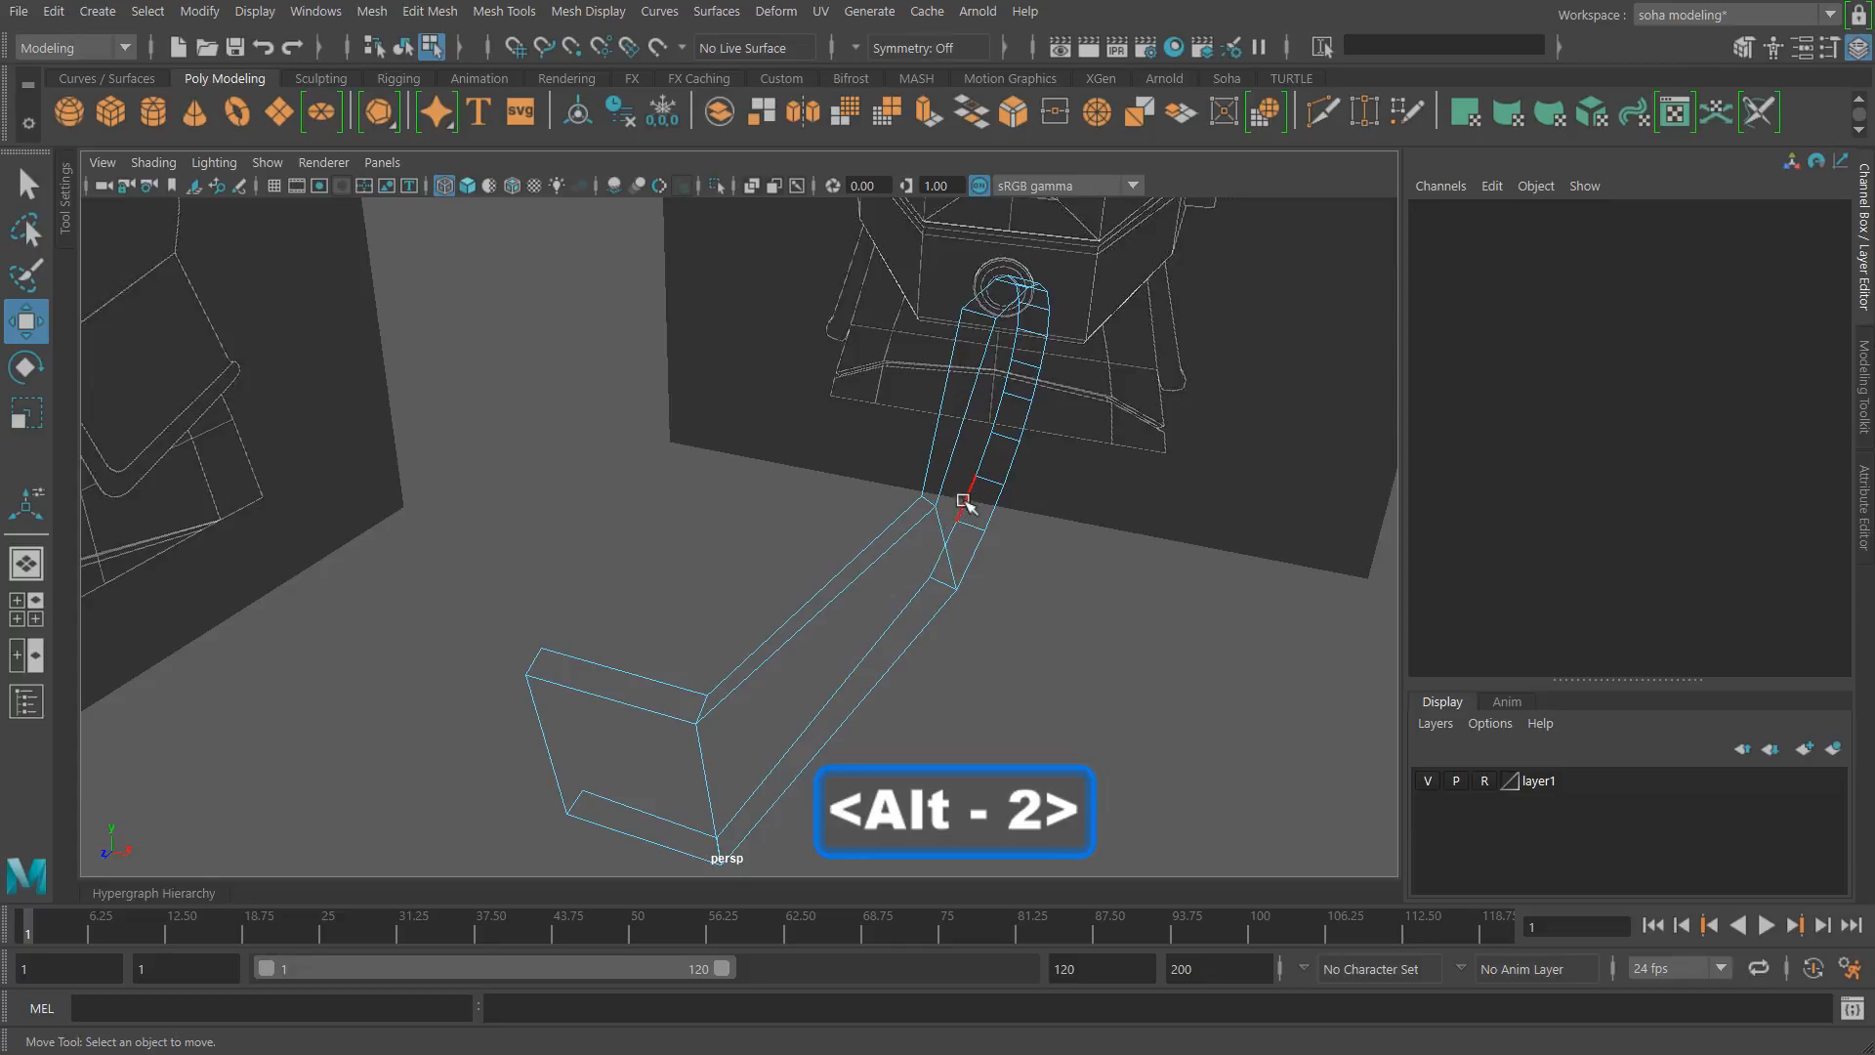
{"action": "left_click", "coordinate": [966, 498]}
{"action": "left_click_drag", "start_coordinate": [970, 508], "coordinate": [774, 515], "text": "alt"}
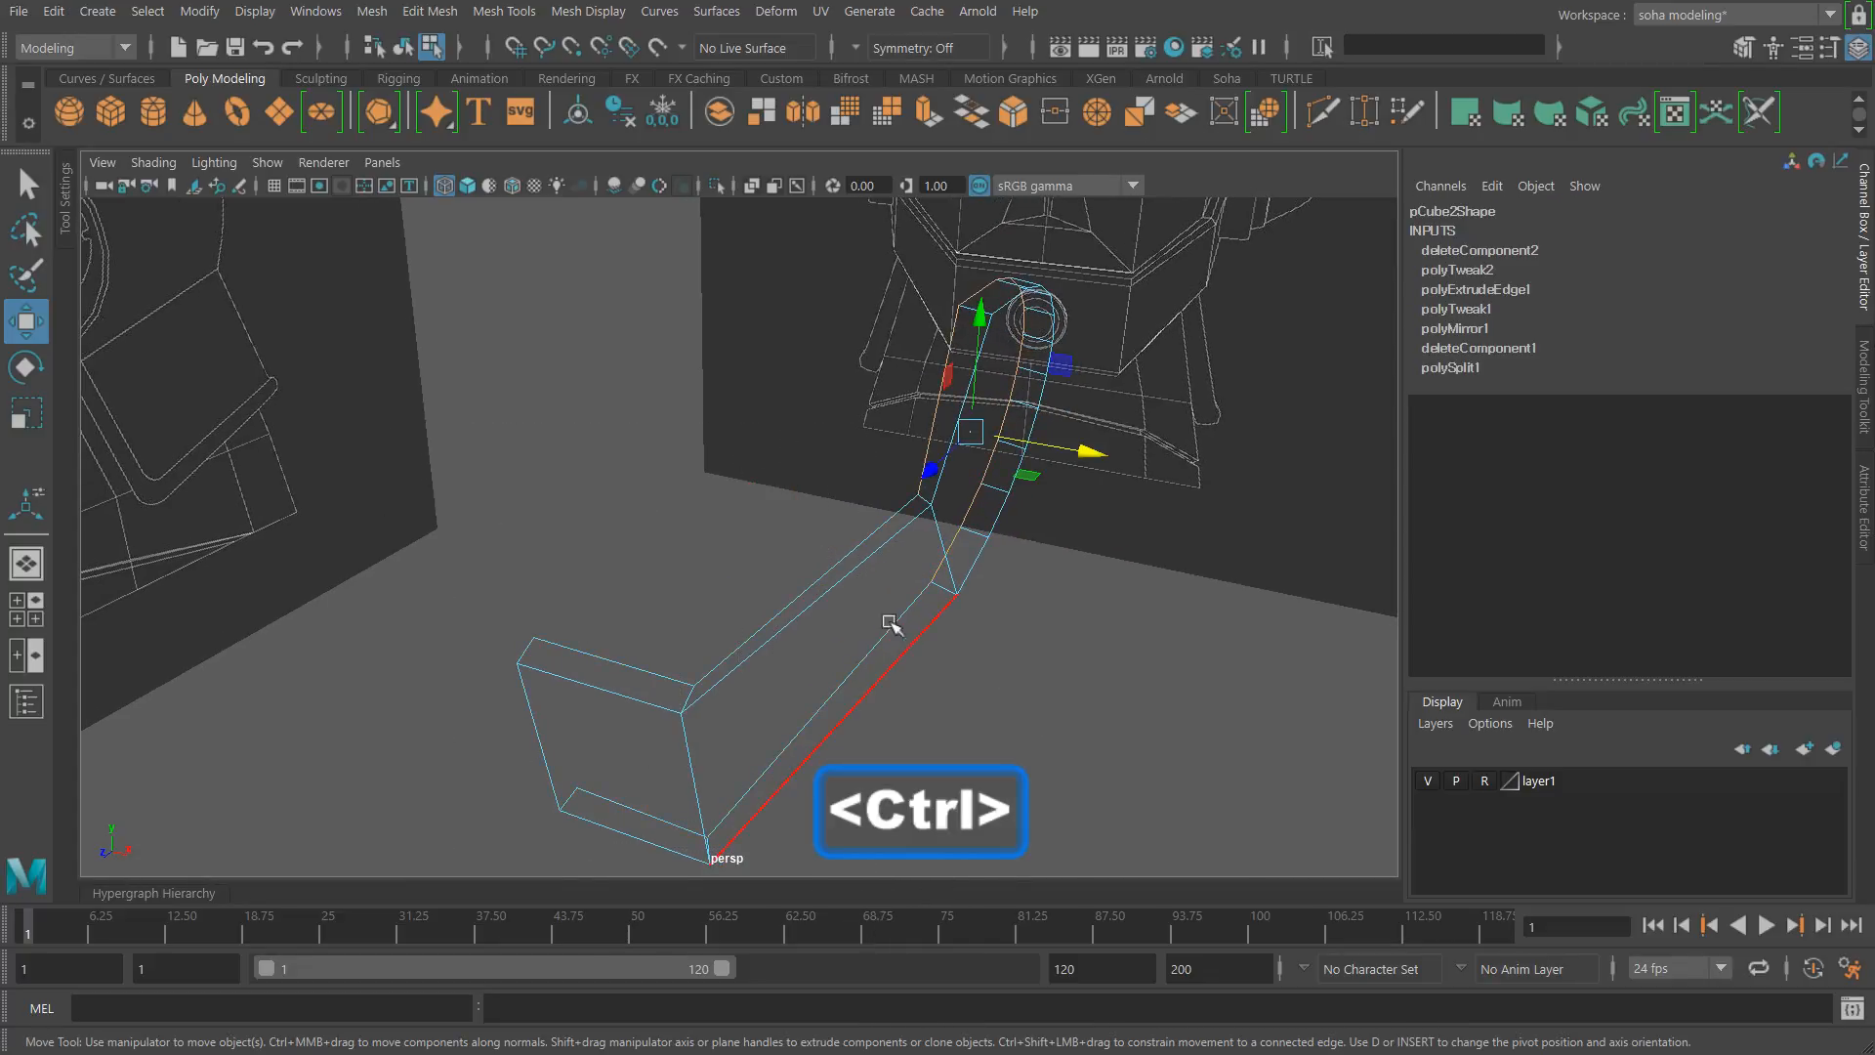
{"action": "left_click_drag", "start_coordinate": [889, 621], "coordinate": [831, 633], "text": "alt"}
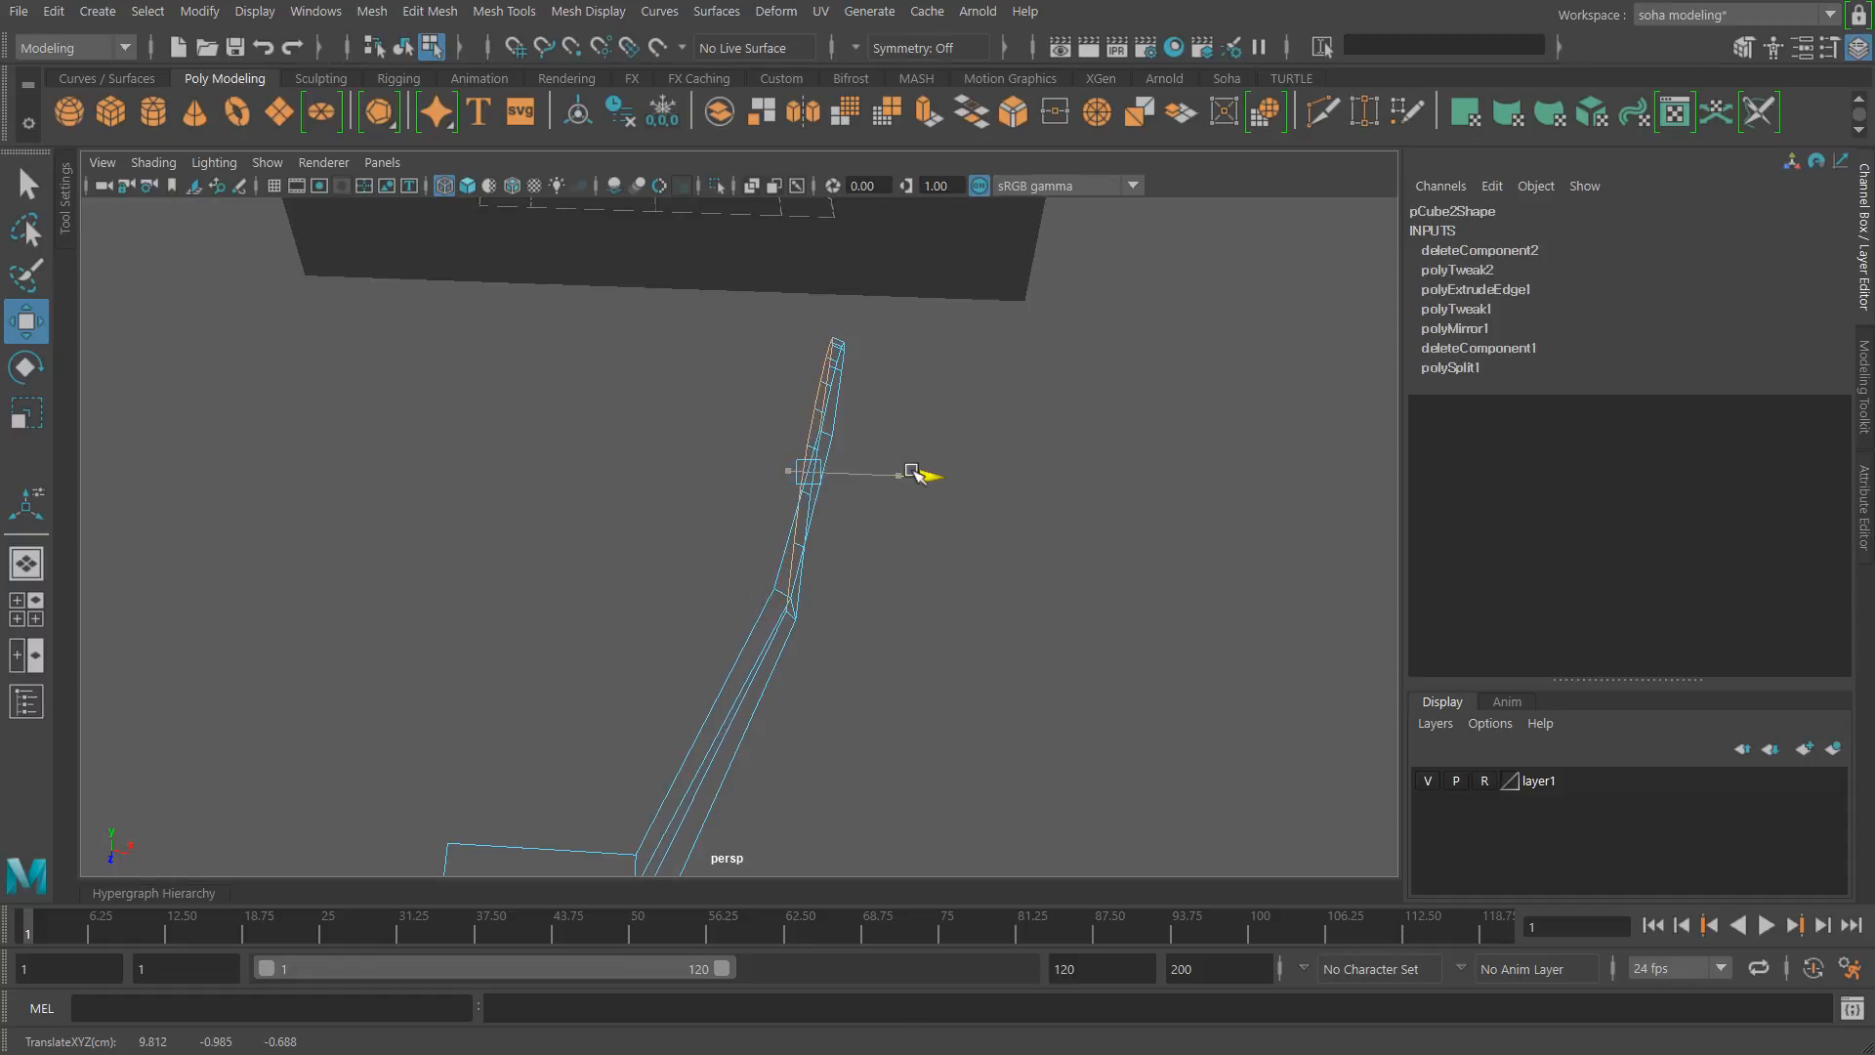
Step: Adjust the inner vertices of the front's lower rim, moving the corner vertex along X and the centre vertex along Z
{"action": "left_click_drag", "start_coordinate": [900, 489], "coordinate": [838, 723], "text": "alt"}
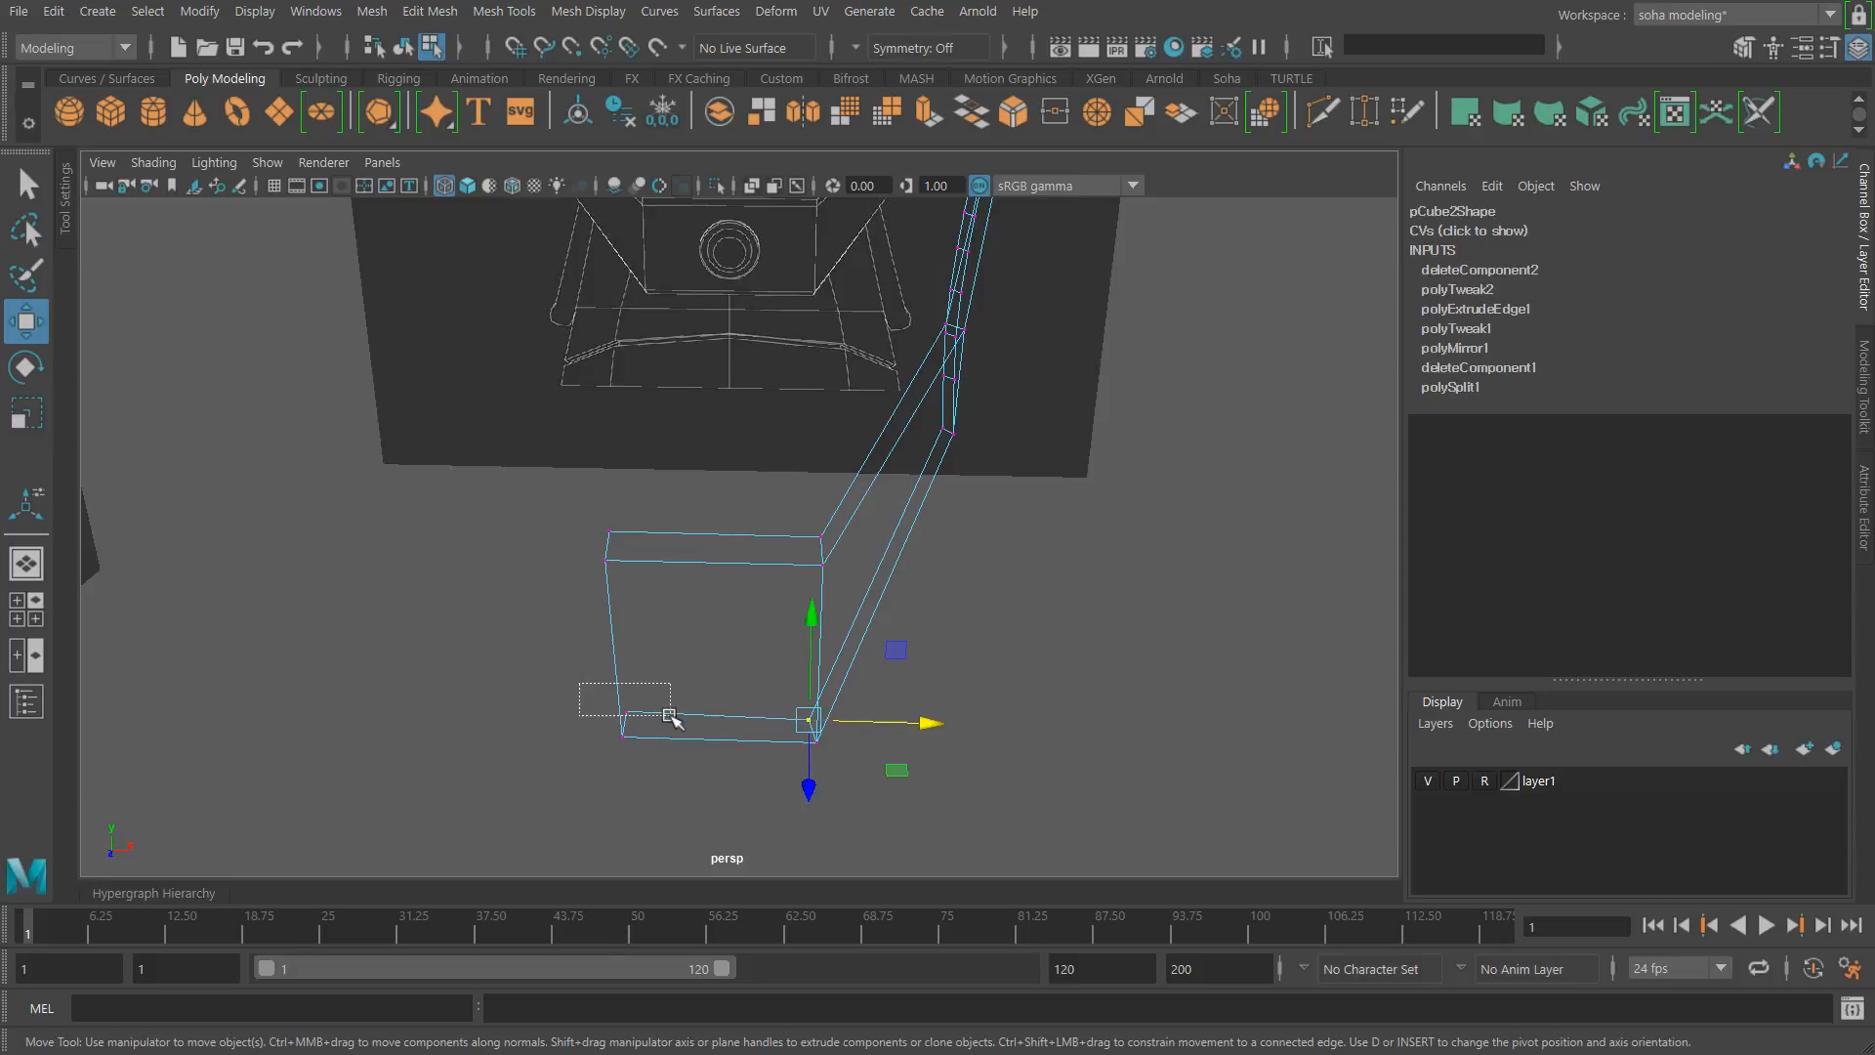
{"action": "left_click_drag", "start_coordinate": [670, 716], "coordinate": [671, 718]}
{"action": "left_click_drag", "start_coordinate": [671, 718], "coordinate": [780, 678], "text": "alt"}
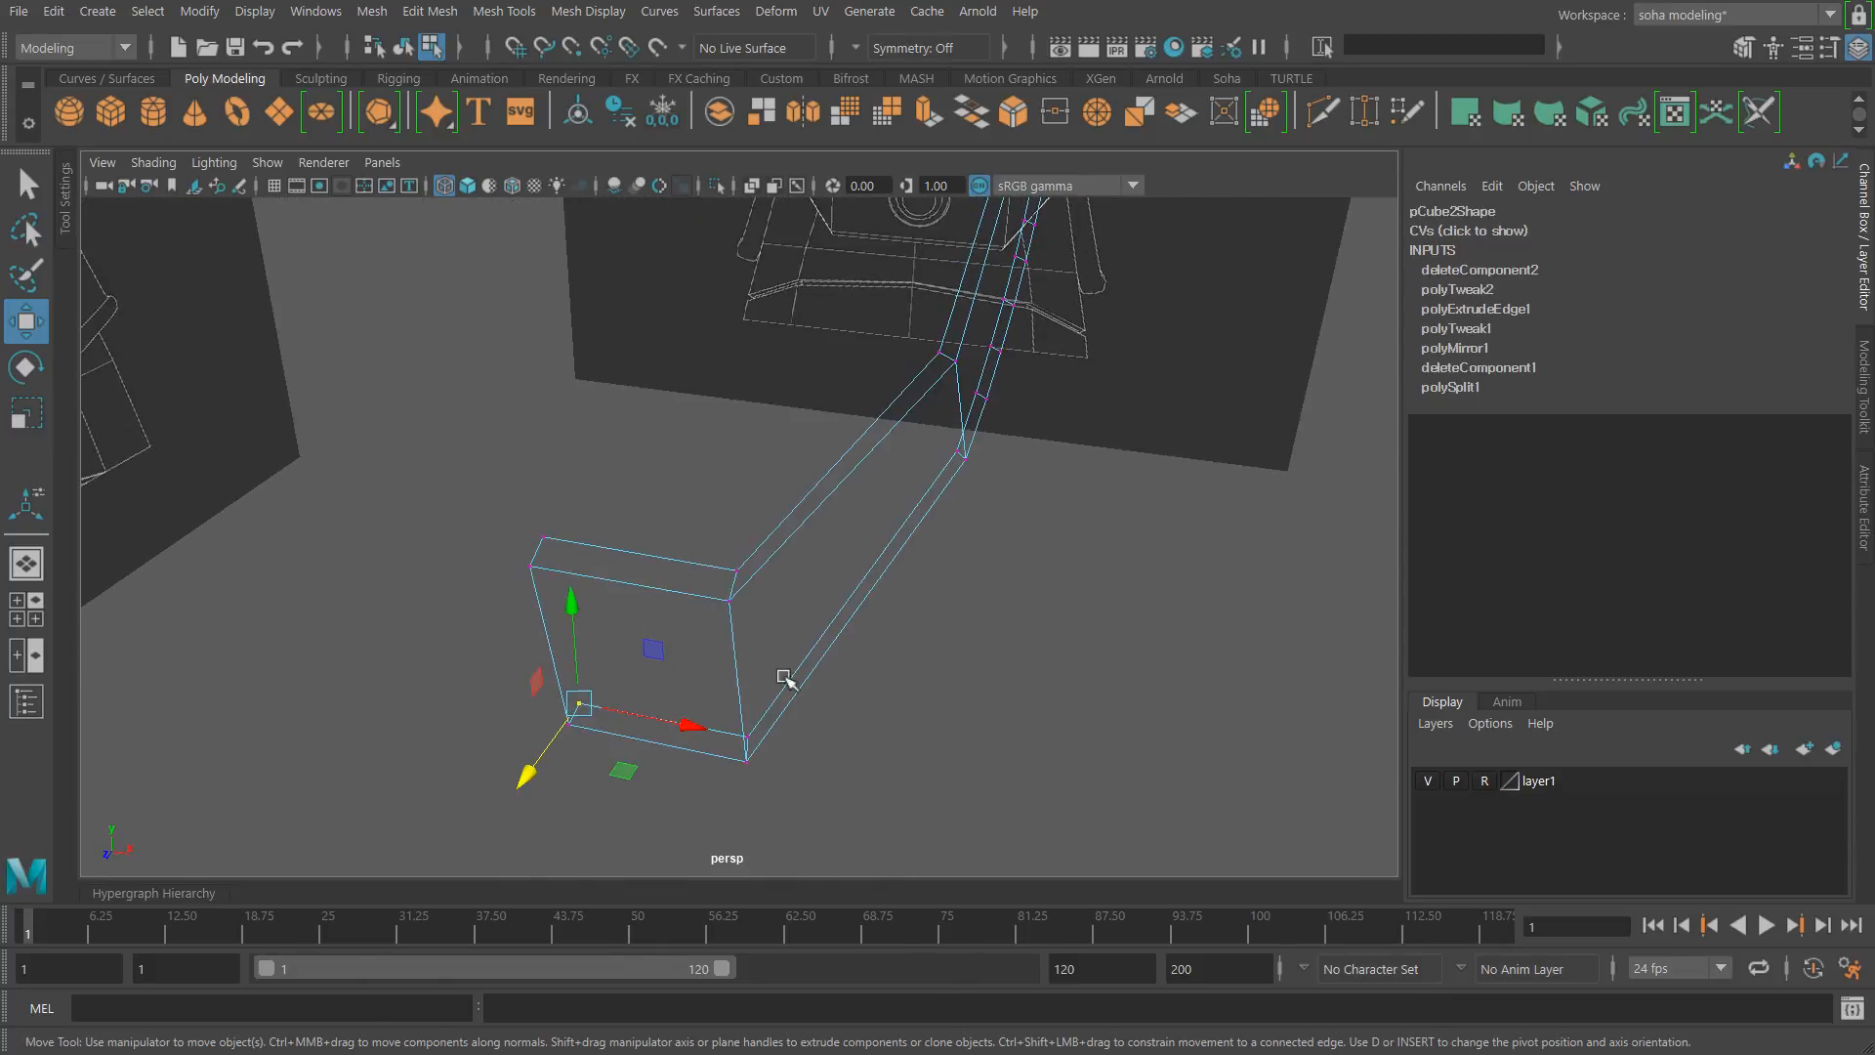
{"action": "left_click_drag", "start_coordinate": [611, 669], "coordinate": [745, 611], "text": "alt"}
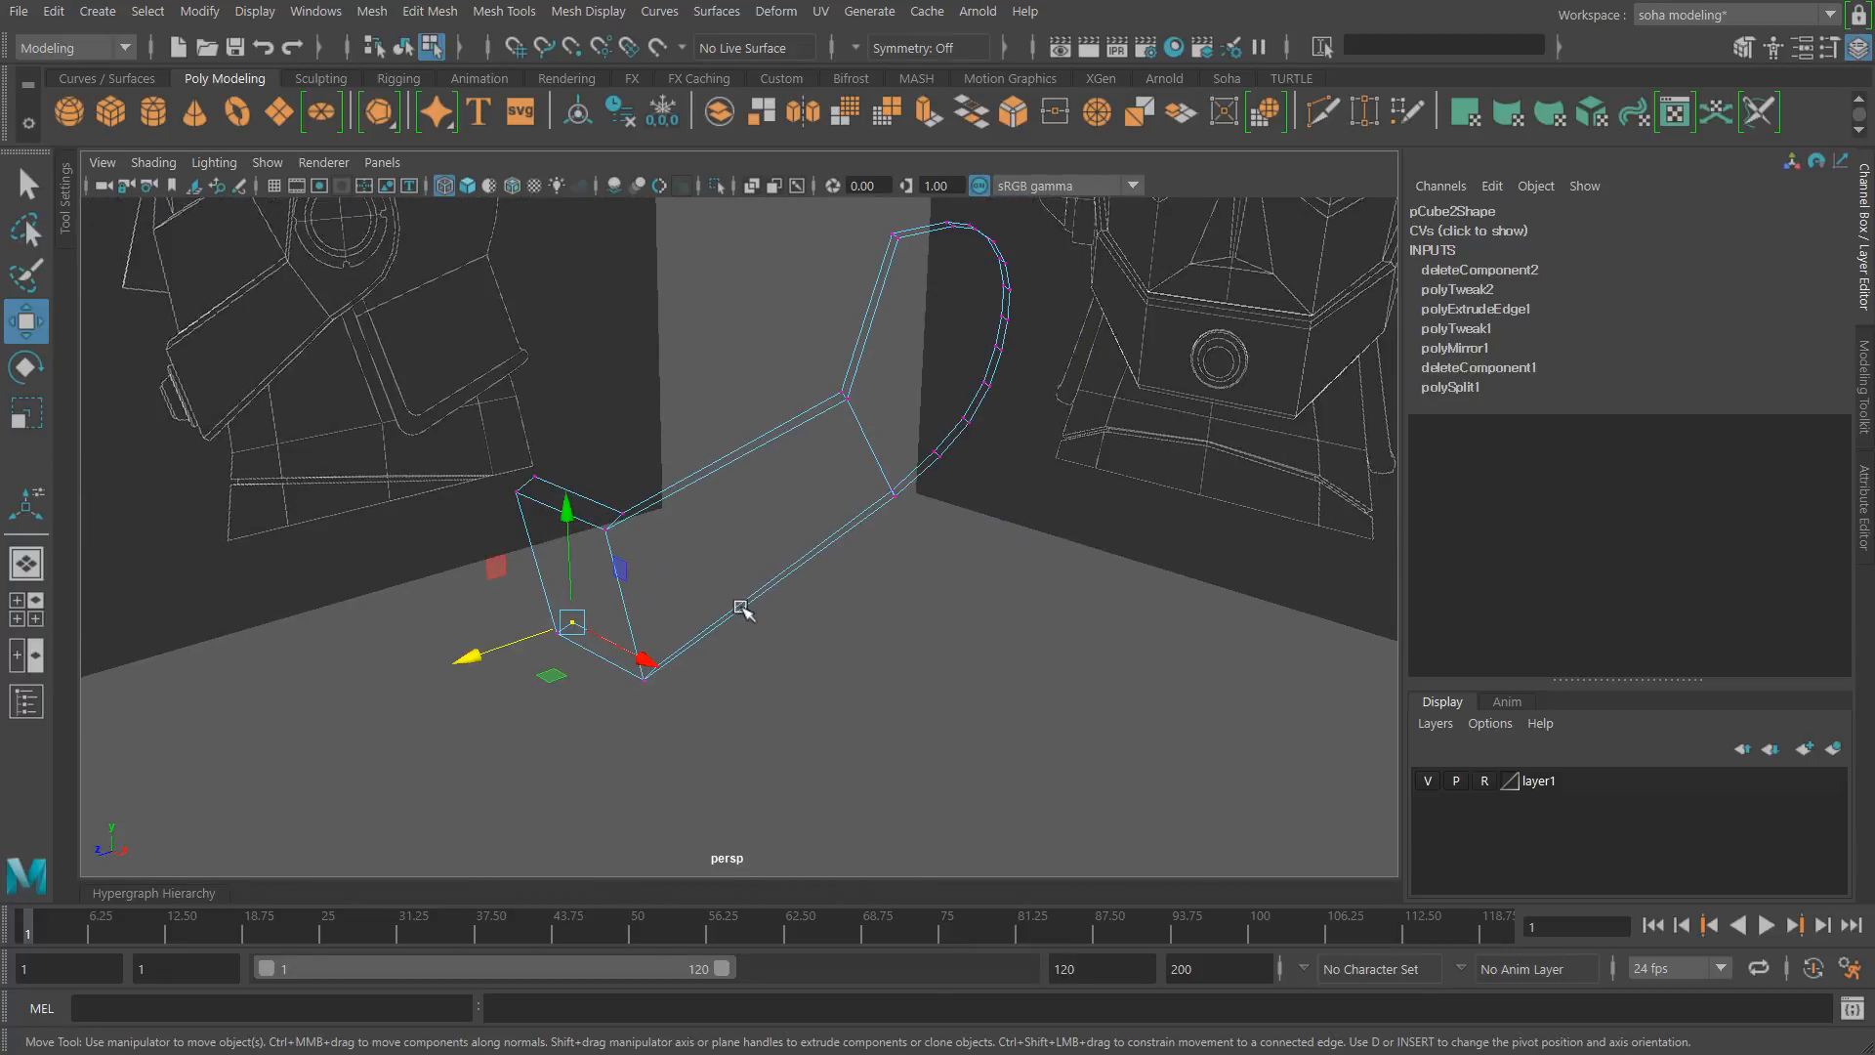
Step: Check the outline in the side view and move the inner vertices of the front's lower rim onto the blueprint's lower corner
{"action": "key", "text": "alt+grave"}
{"action": "left_click_drag", "start_coordinate": [787, 523], "coordinate": [768, 512], "text": "alt"}
{"action": "key", "text": "shift+4"}
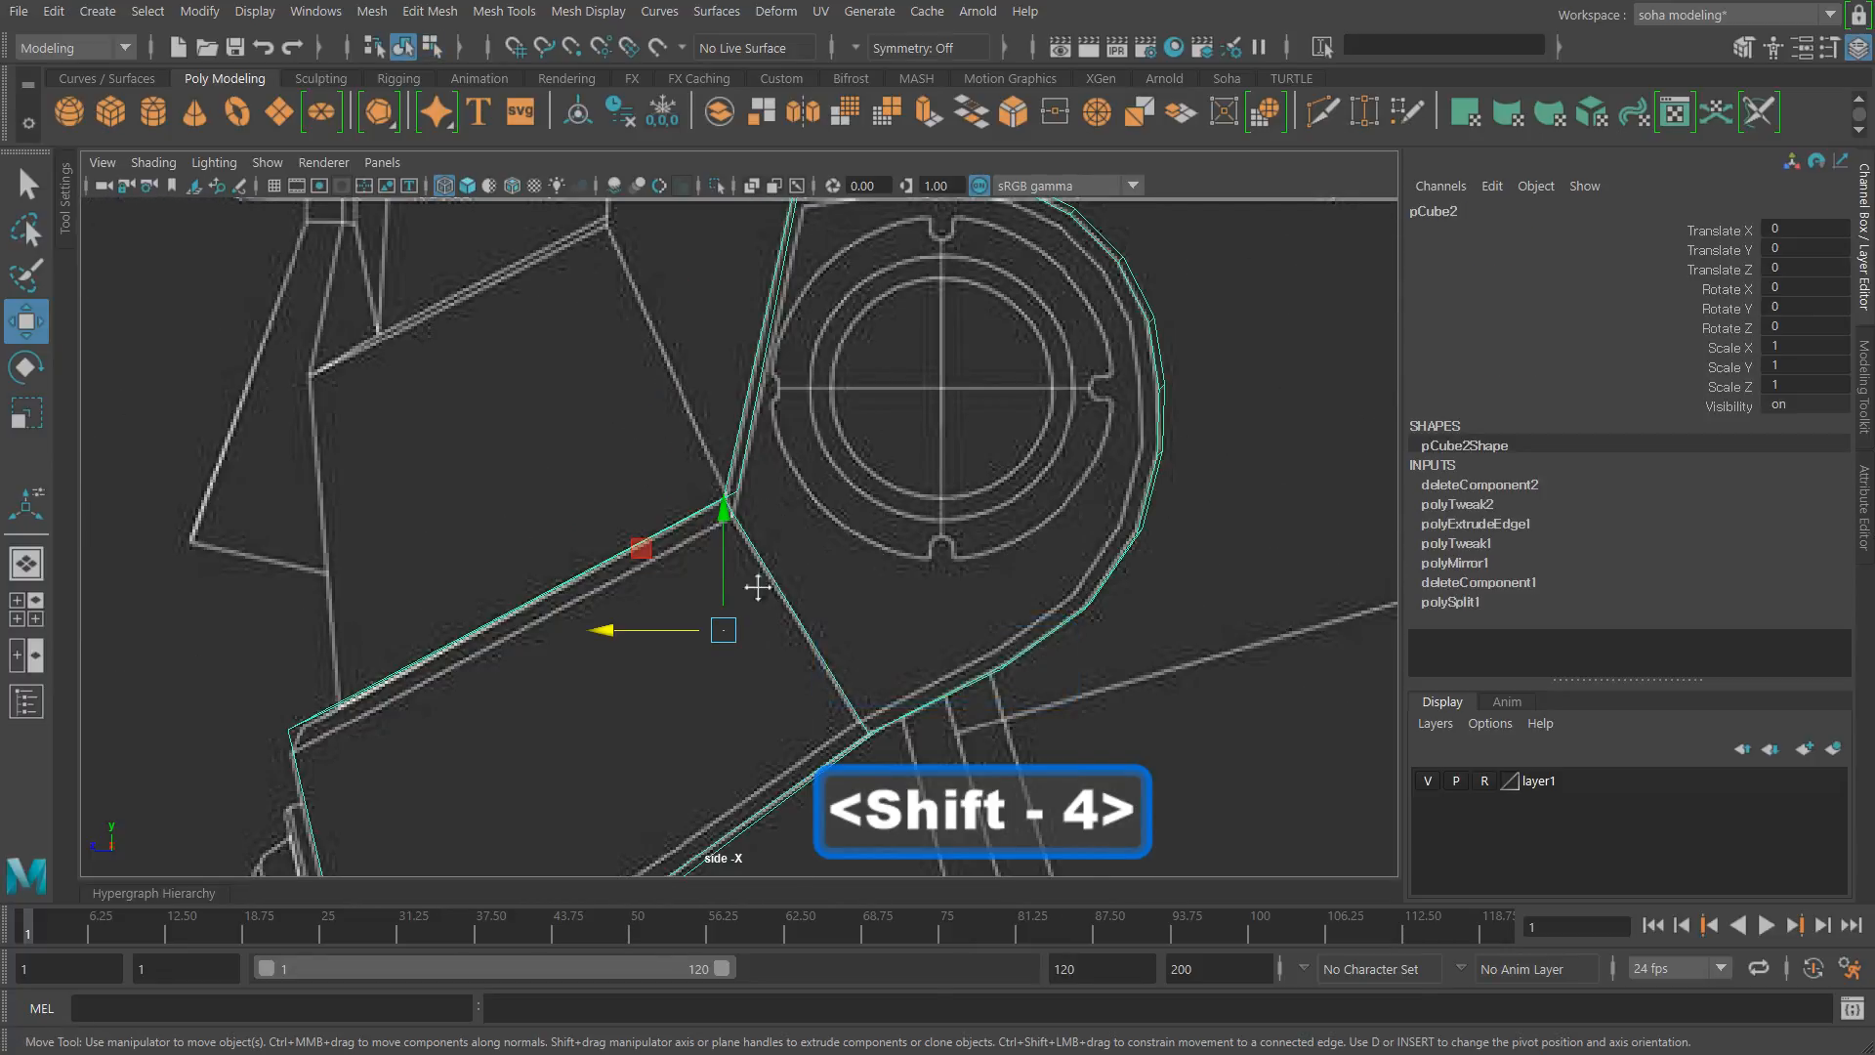
{"action": "scroll", "coordinate": [742, 528], "scroll_direction": "up", "scroll_amount": 5}
{"action": "scroll", "coordinate": [712, 524], "scroll_direction": "up", "scroll_amount": 6}
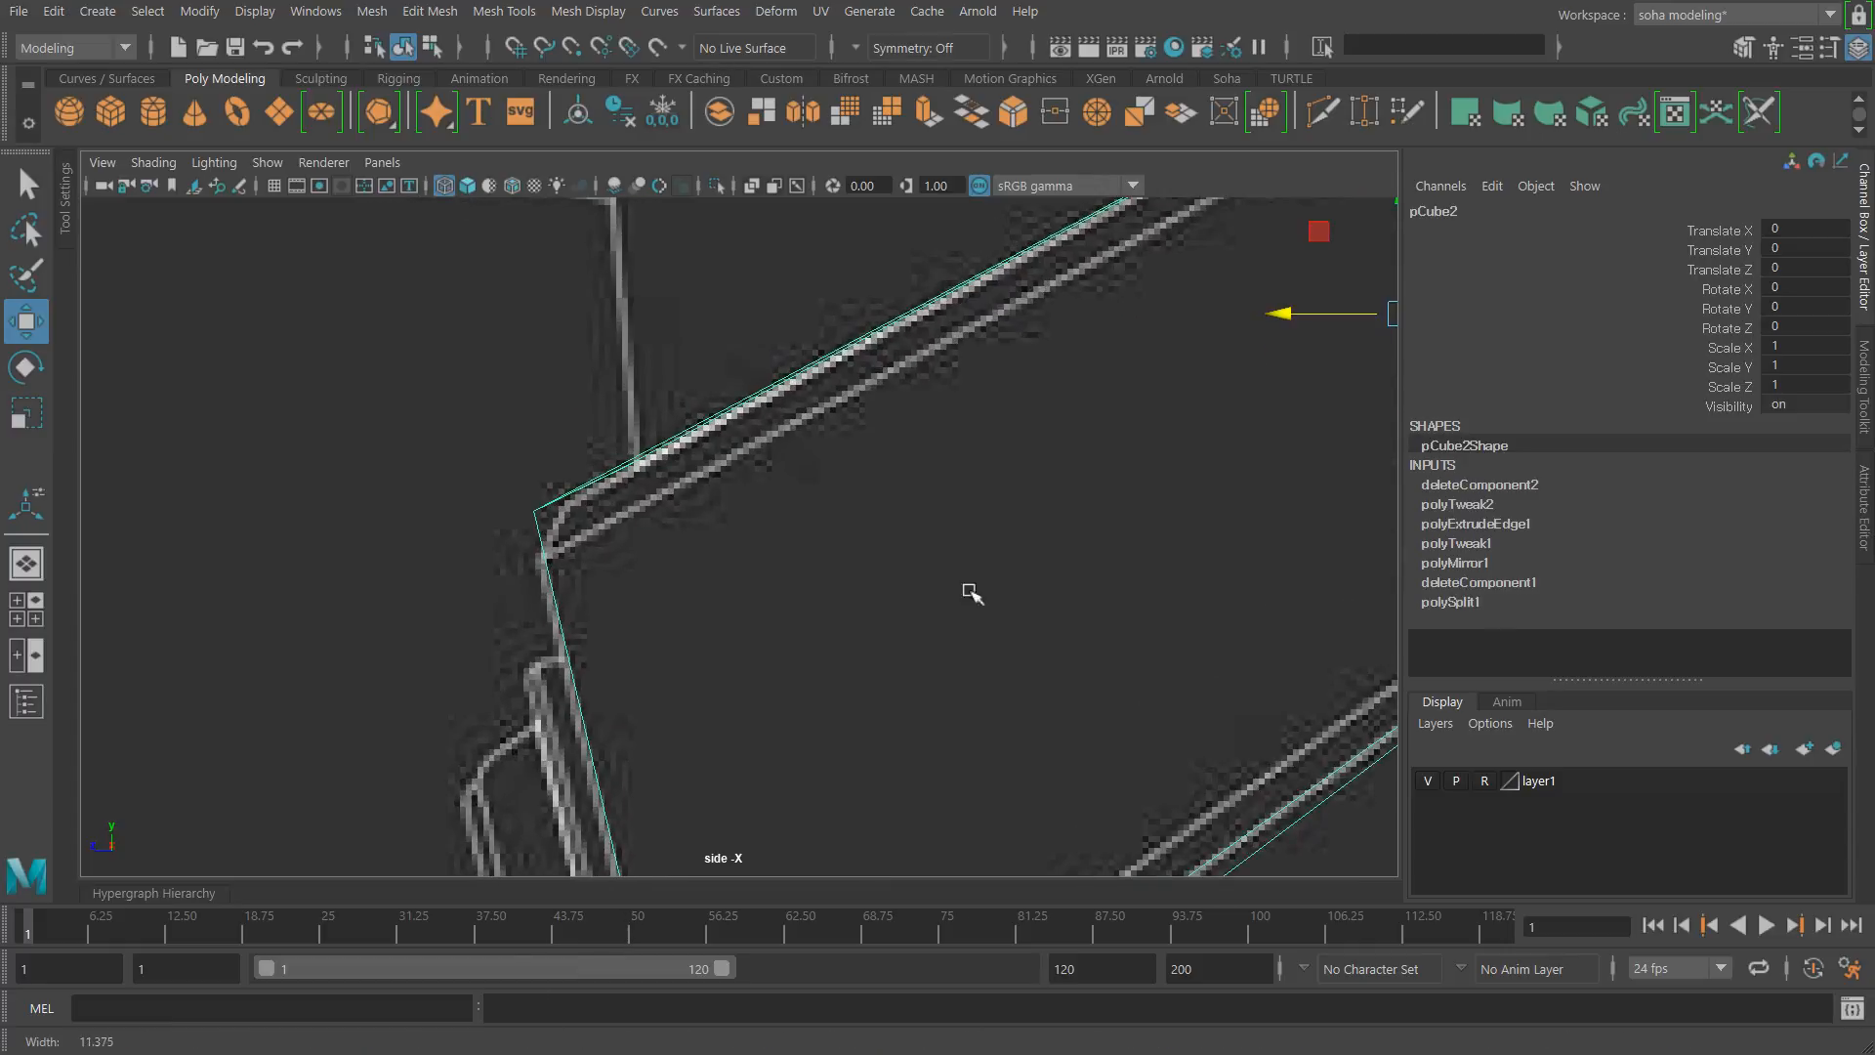
{"action": "middle_click_drag", "start_coordinate": [654, 536], "coordinate": [345, 778], "text": "alt"}
{"action": "scroll", "coordinate": [825, 650], "scroll_direction": "down", "scroll_amount": 5}
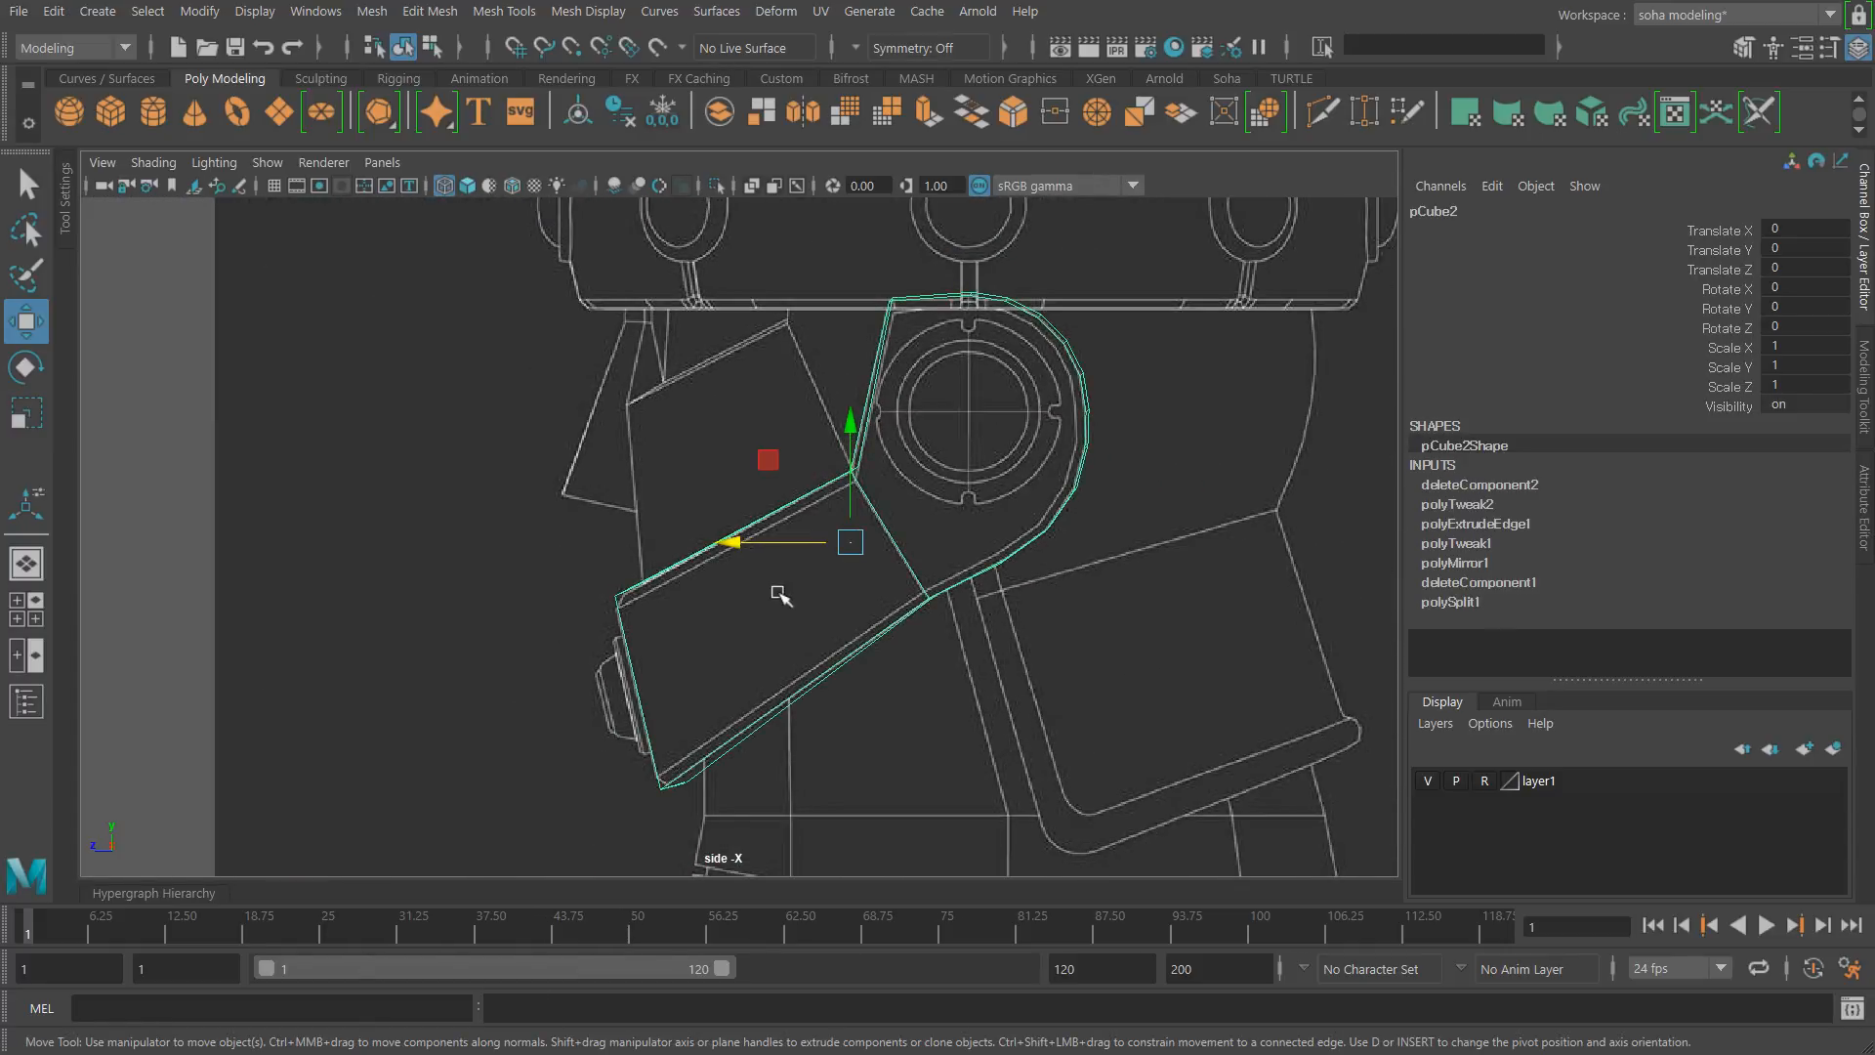
{"action": "middle_click_drag", "start_coordinate": [782, 596], "coordinate": [813, 469], "text": "alt"}
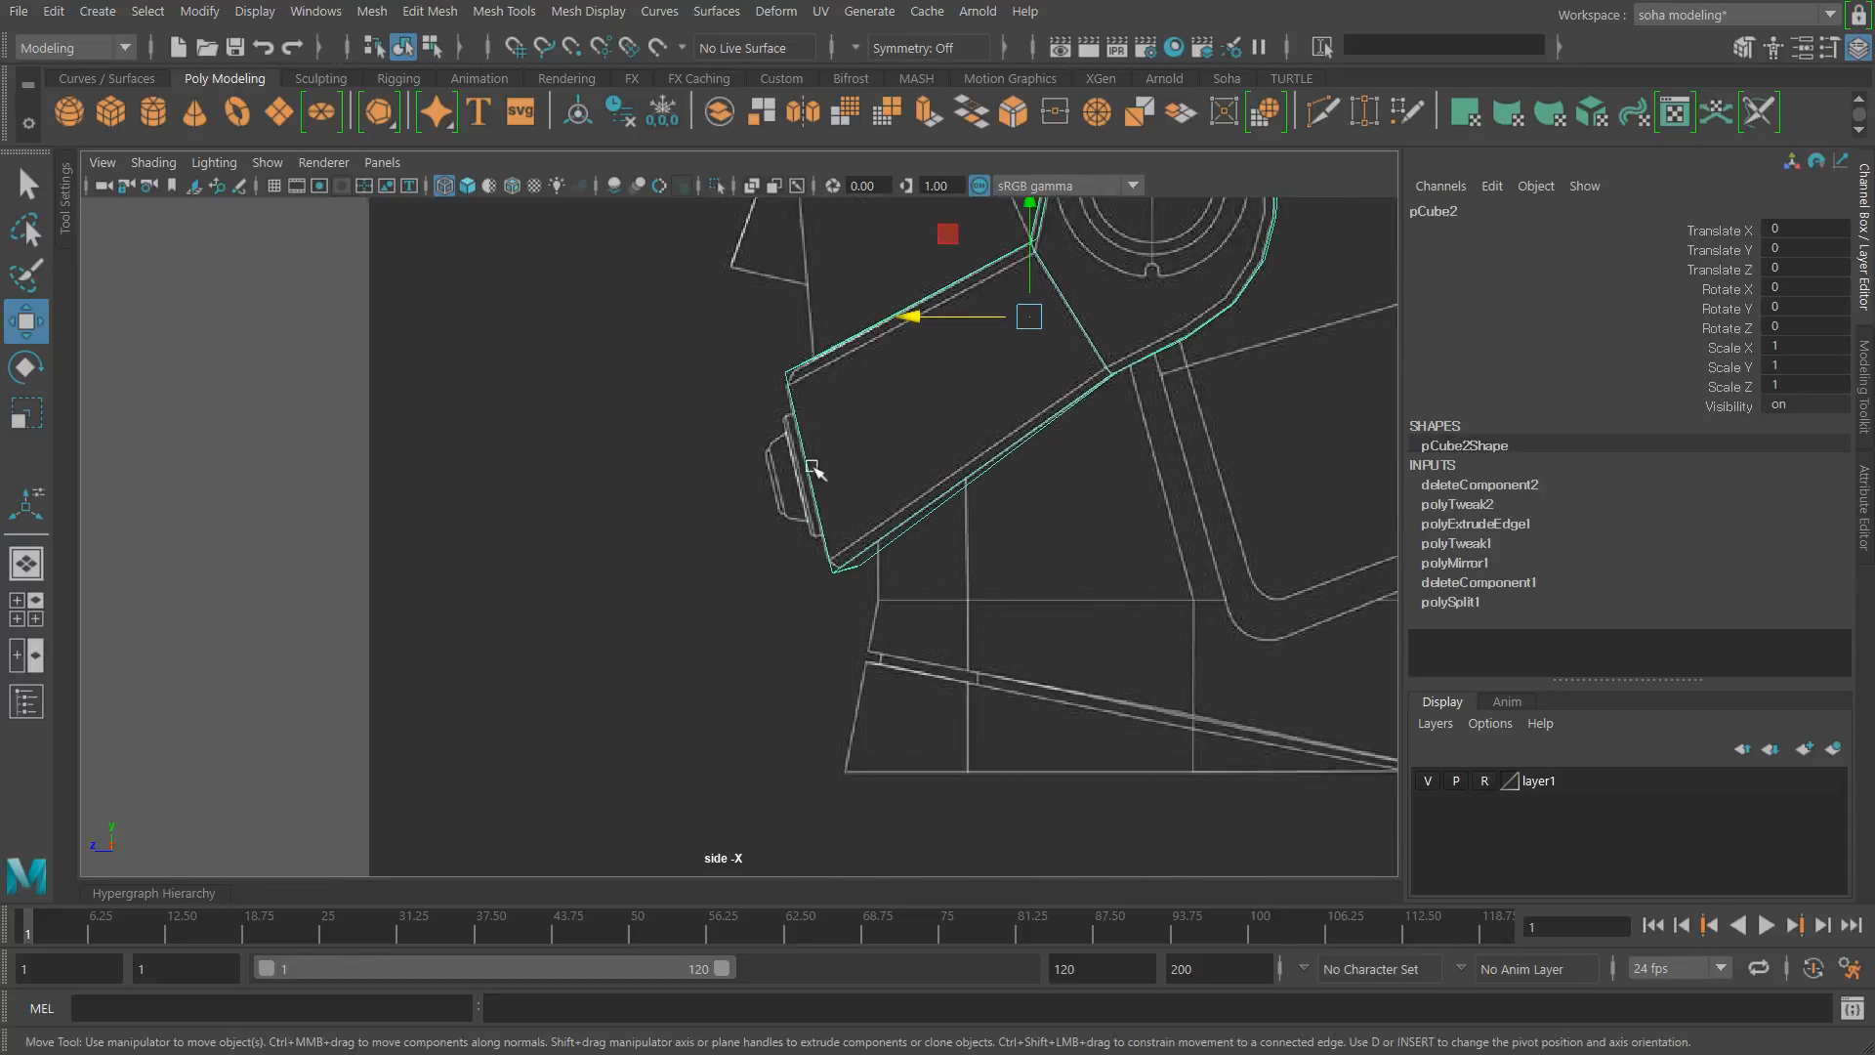
{"action": "right_click_drag", "start_coordinate": [814, 469], "coordinate": [796, 625], "text": "alt"}
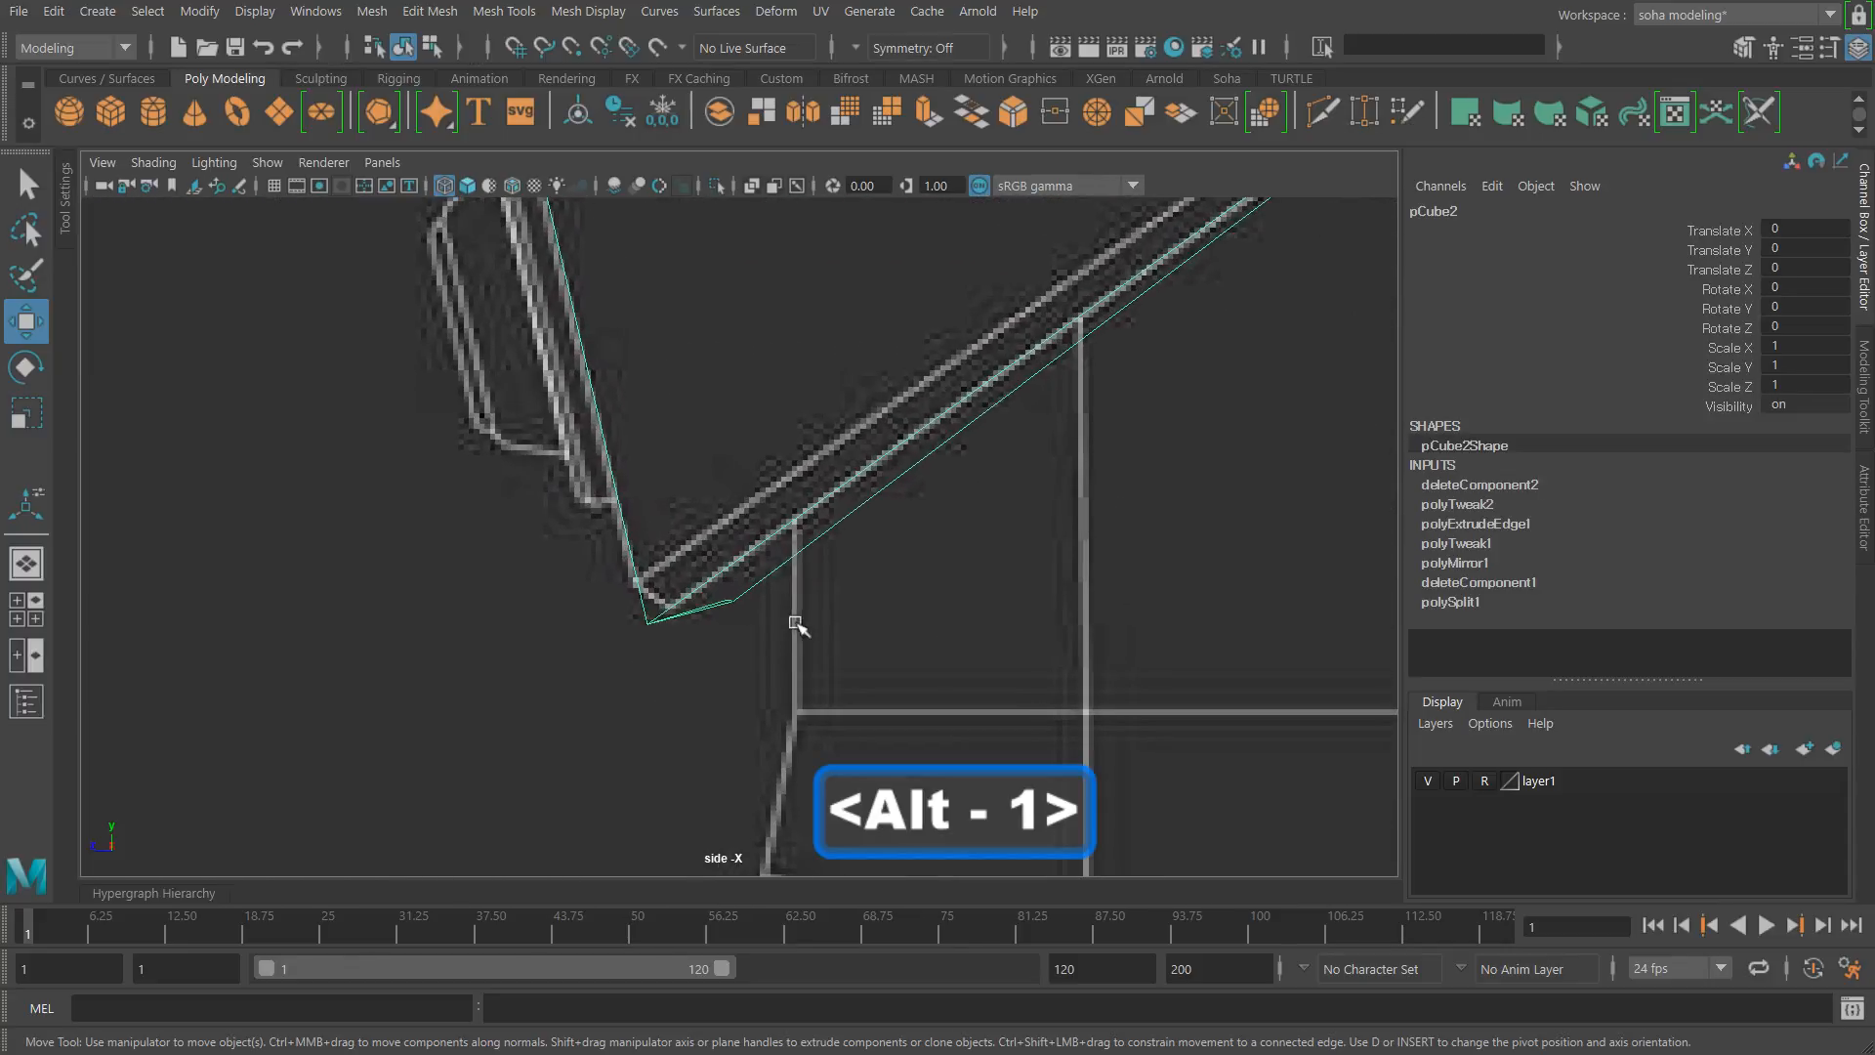
{"action": "left_click_drag", "start_coordinate": [779, 638], "coordinate": [731, 593]}
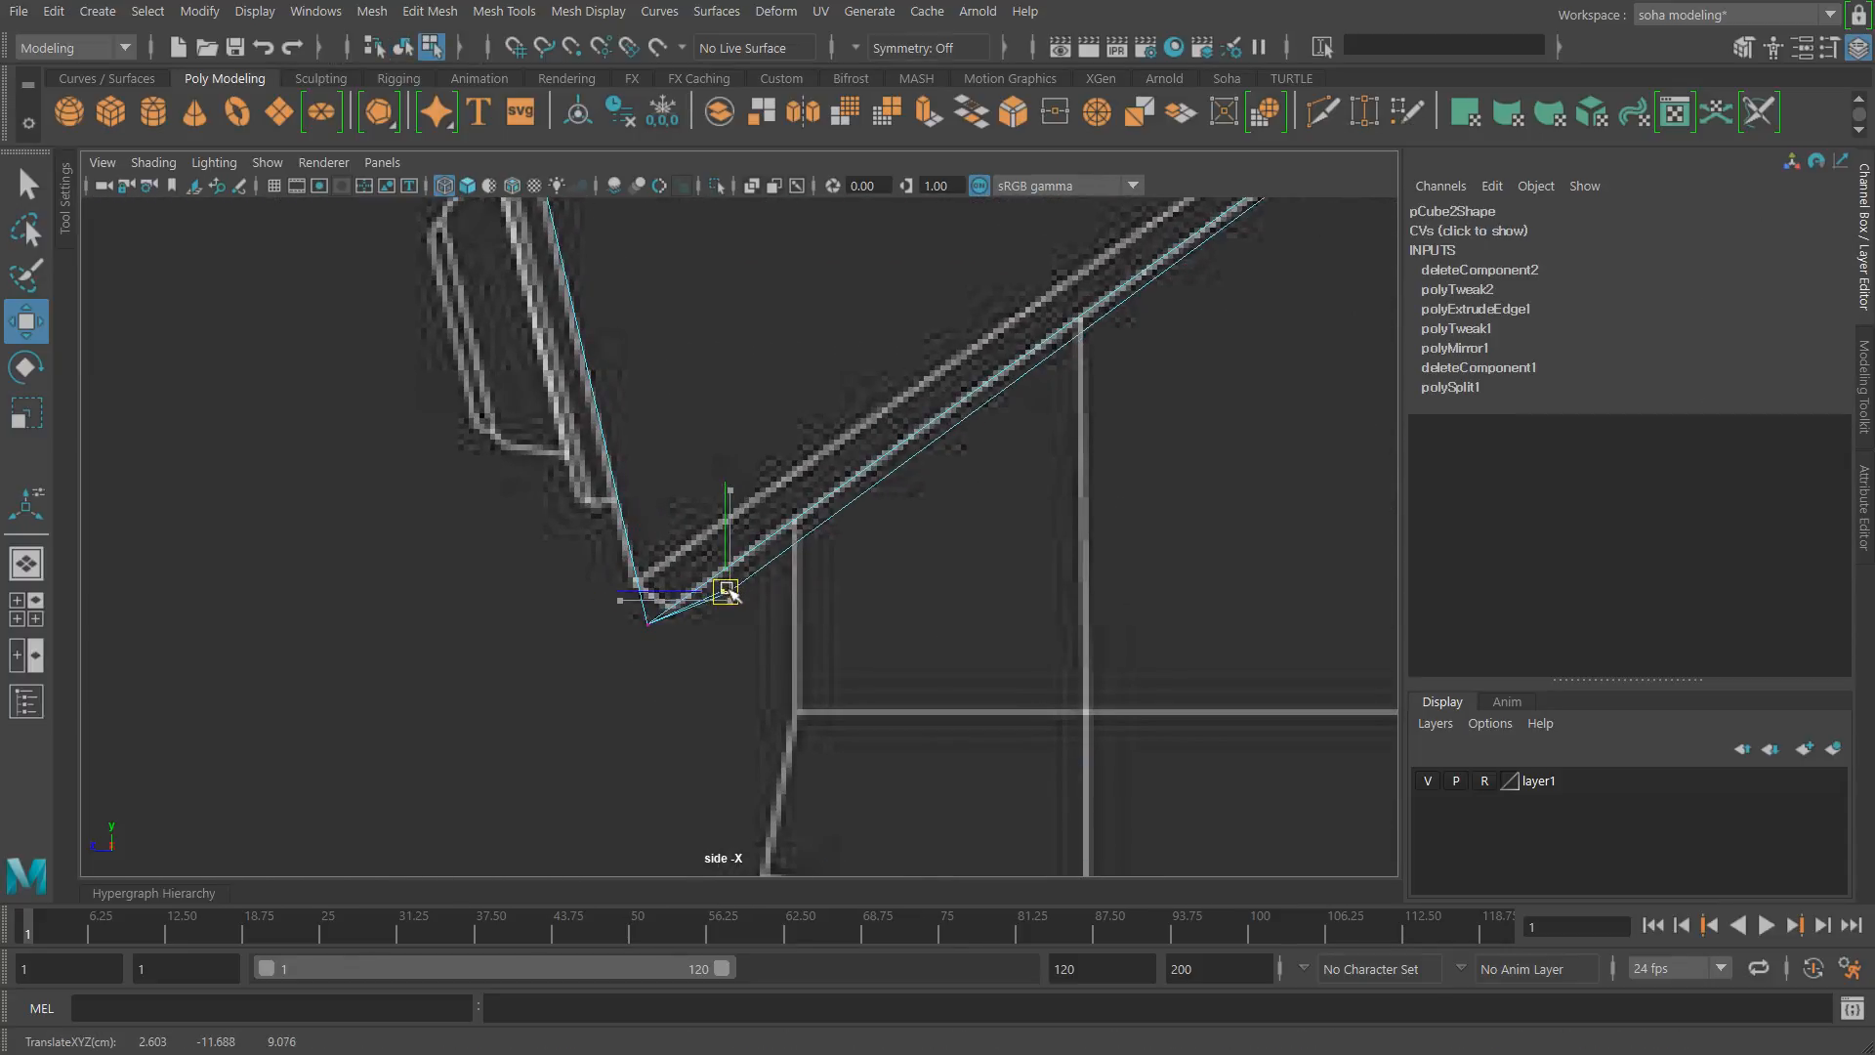
{"action": "scroll", "coordinate": [720, 572], "scroll_direction": "down", "scroll_amount": 10}
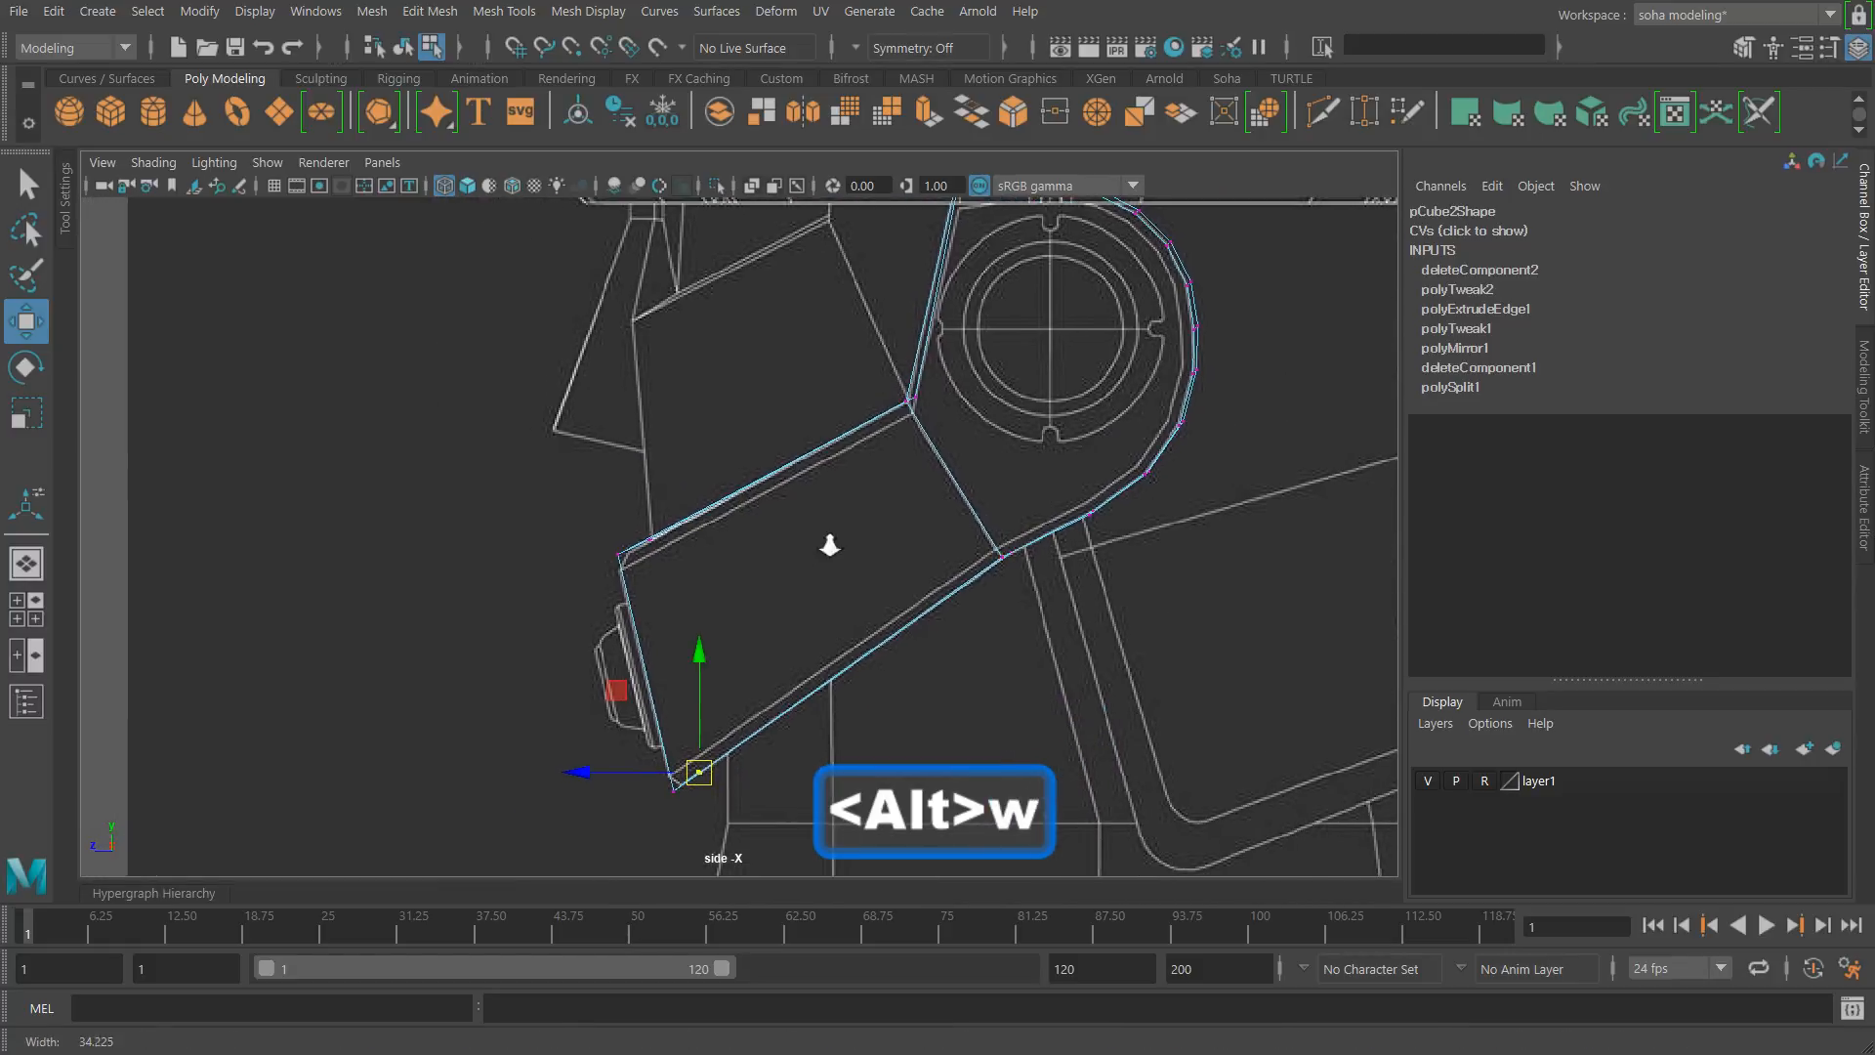
Step: Show the mouth guard half shaded in perspective and save the scene over the existing modeling_a02.mb file
{"action": "key", "text": "alt+grave"}
{"action": "key", "text": "alt+shift+q"}
{"action": "left_click_drag", "start_coordinate": [781, 603], "coordinate": [814, 573], "text": "alt"}
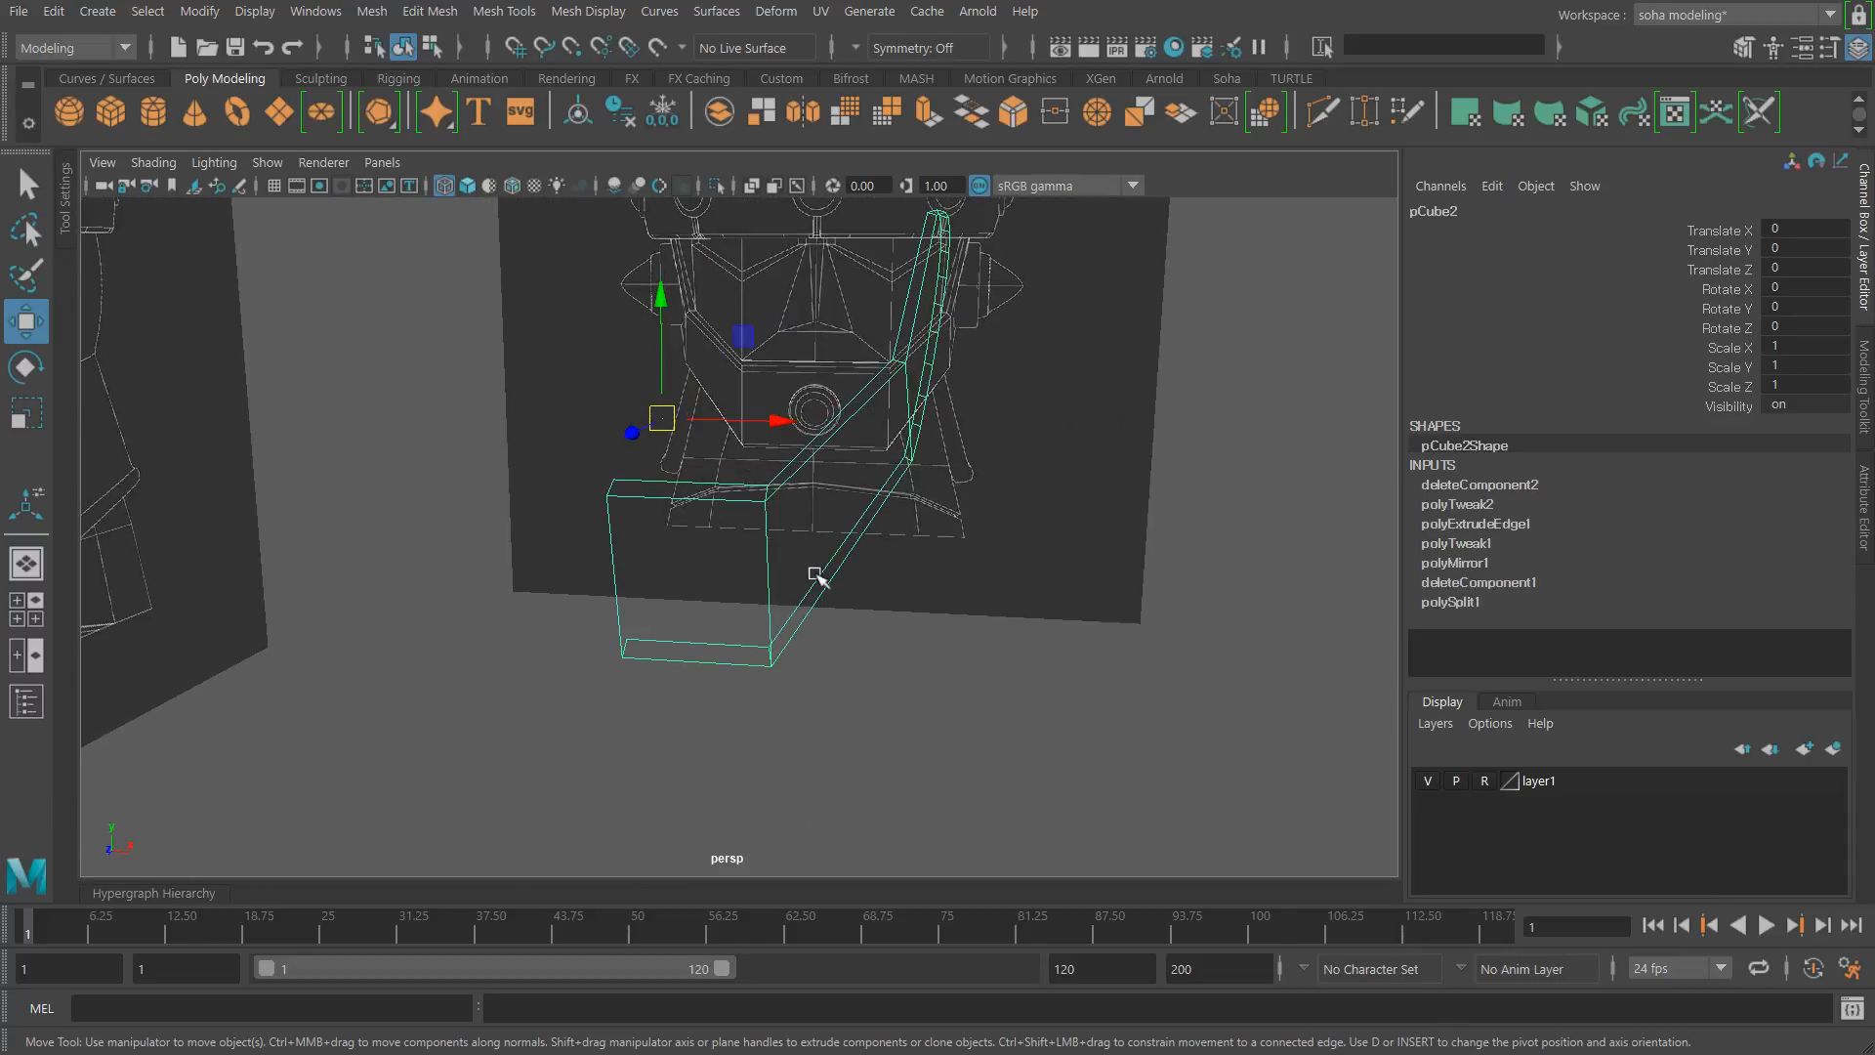
{"action": "key", "text": "5"}
{"action": "left_click_drag", "start_coordinate": [928, 616], "coordinate": [912, 676], "text": "alt"}
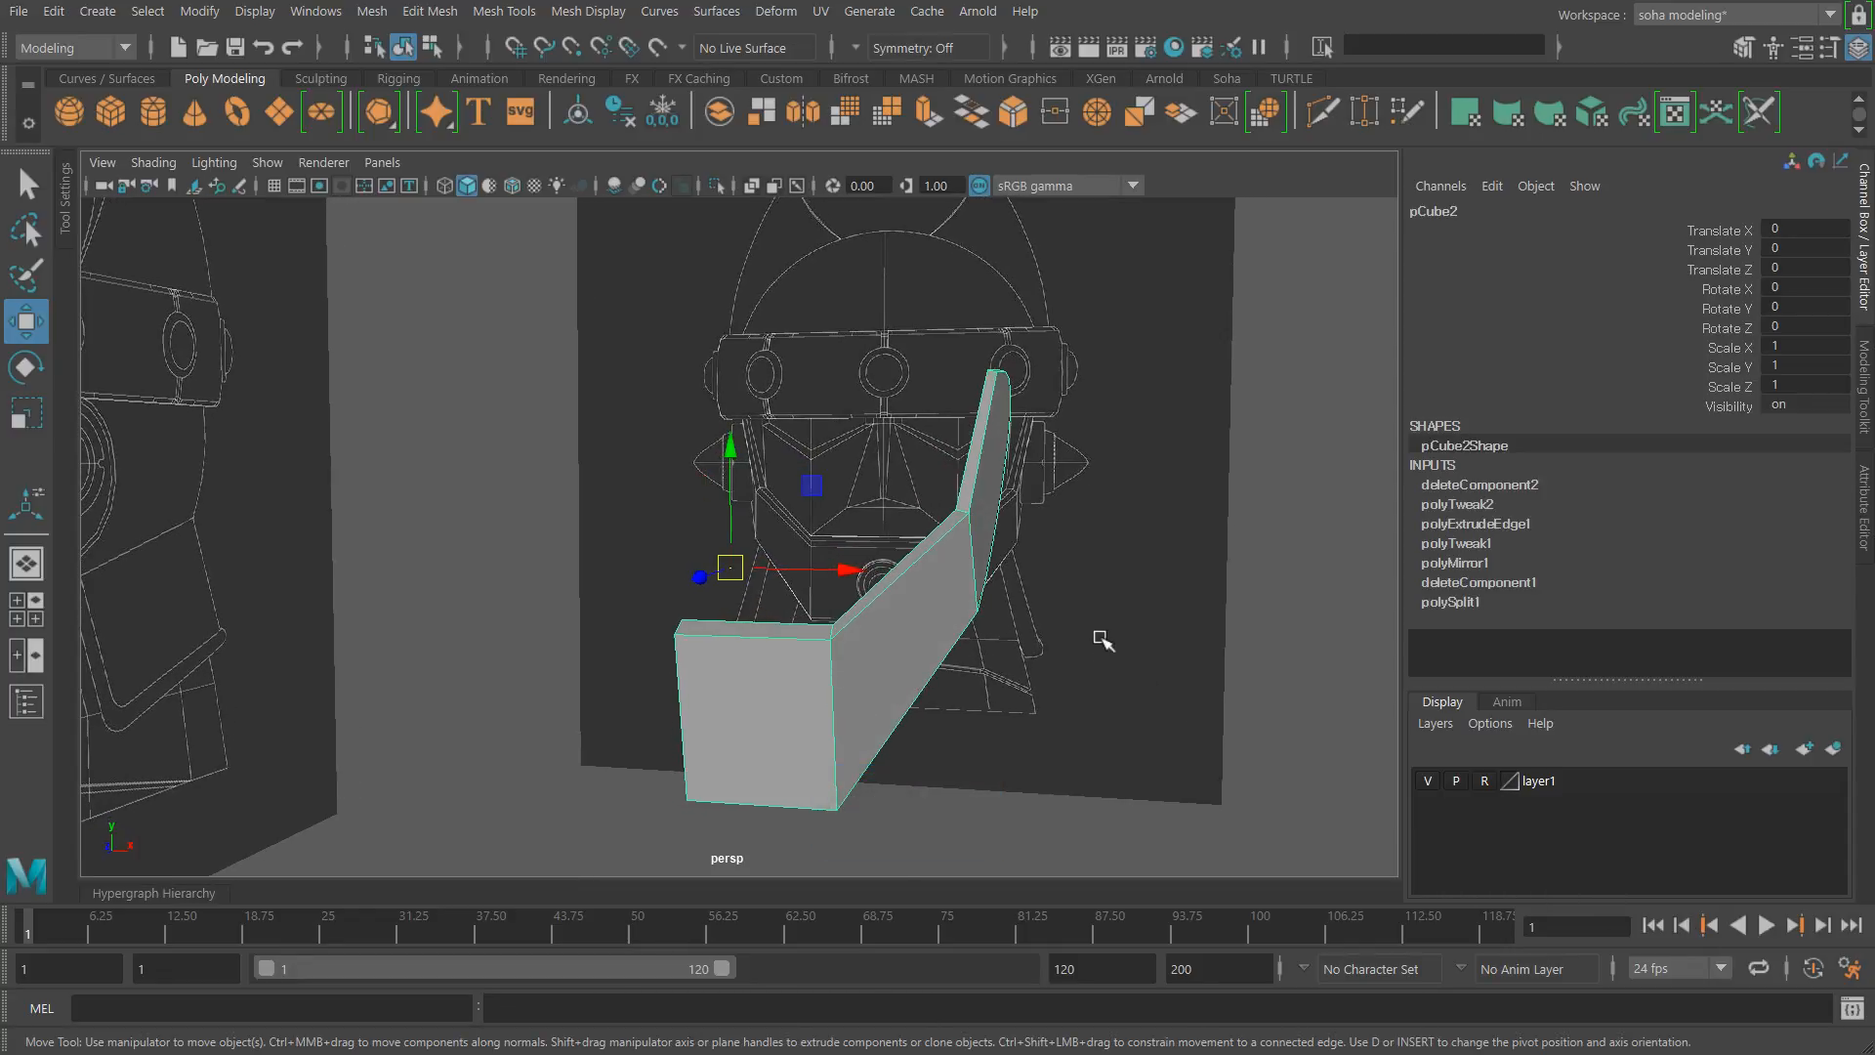
{"action": "key", "text": "ctrl+shift+s"}
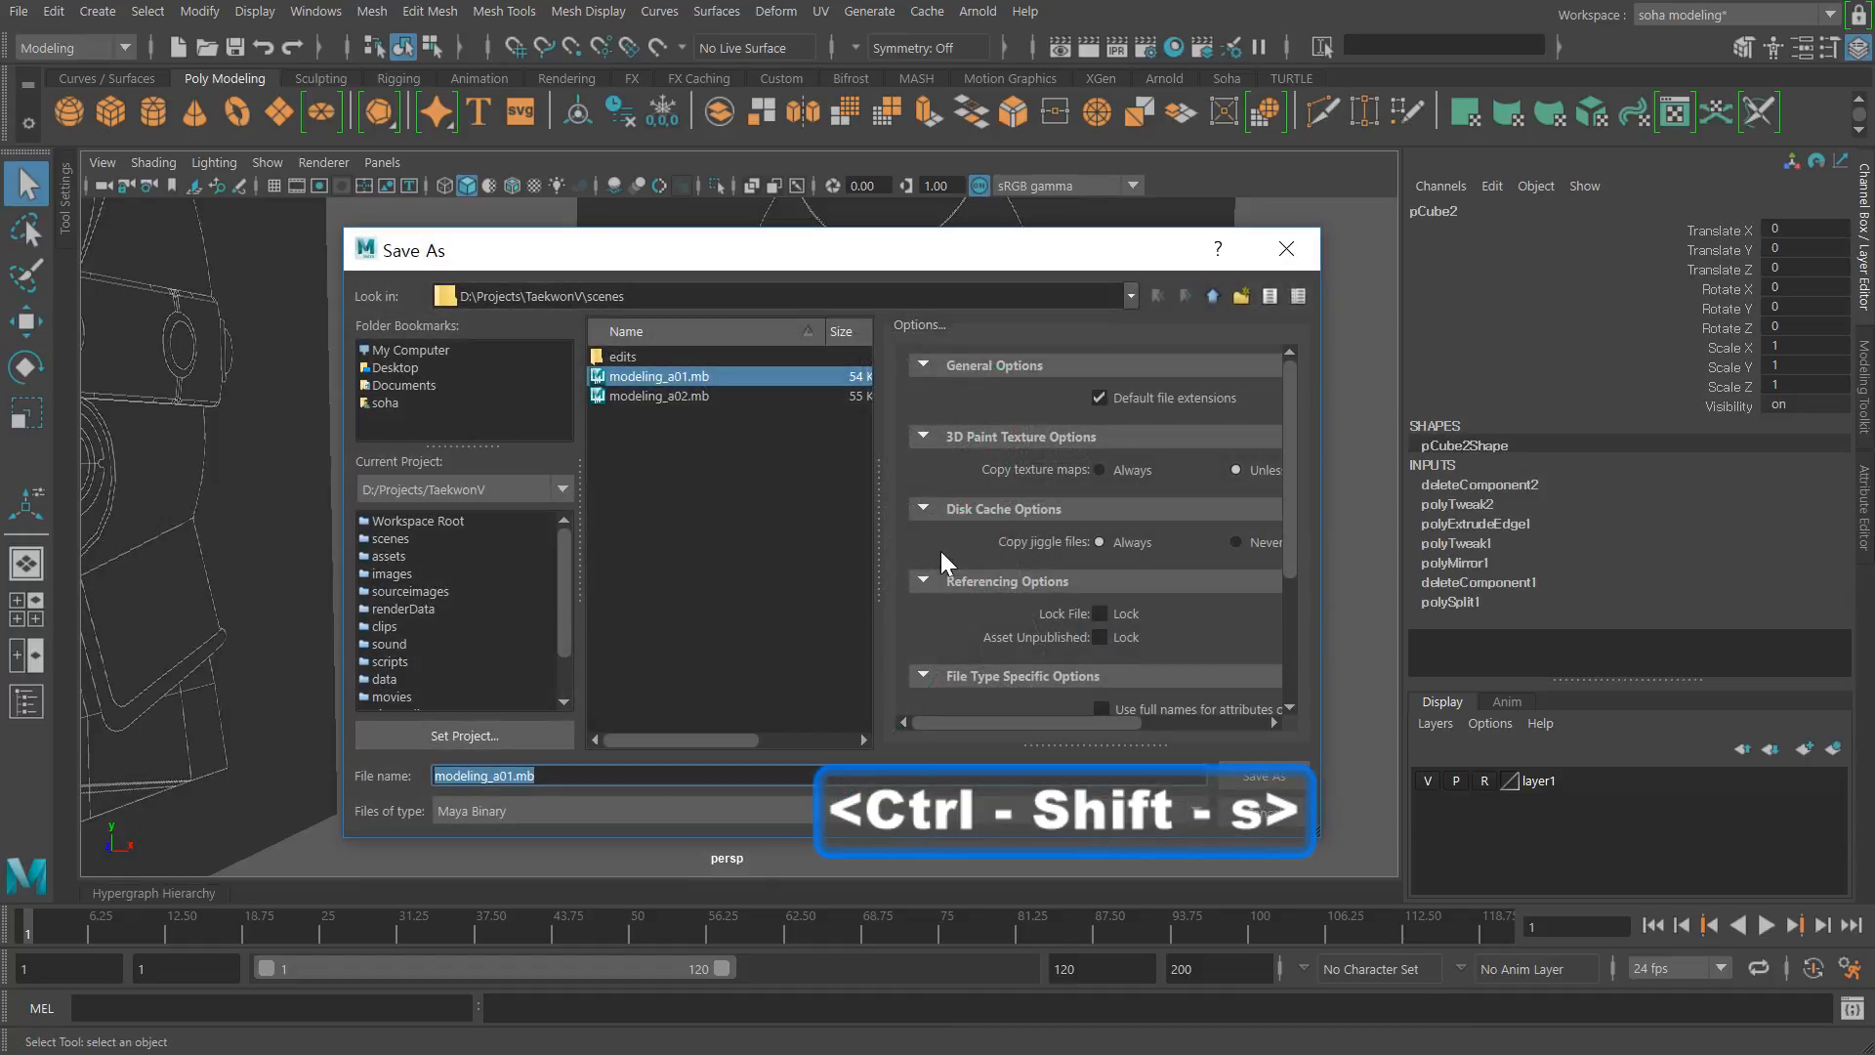
{"action": "left_click", "coordinate": [669, 397]}
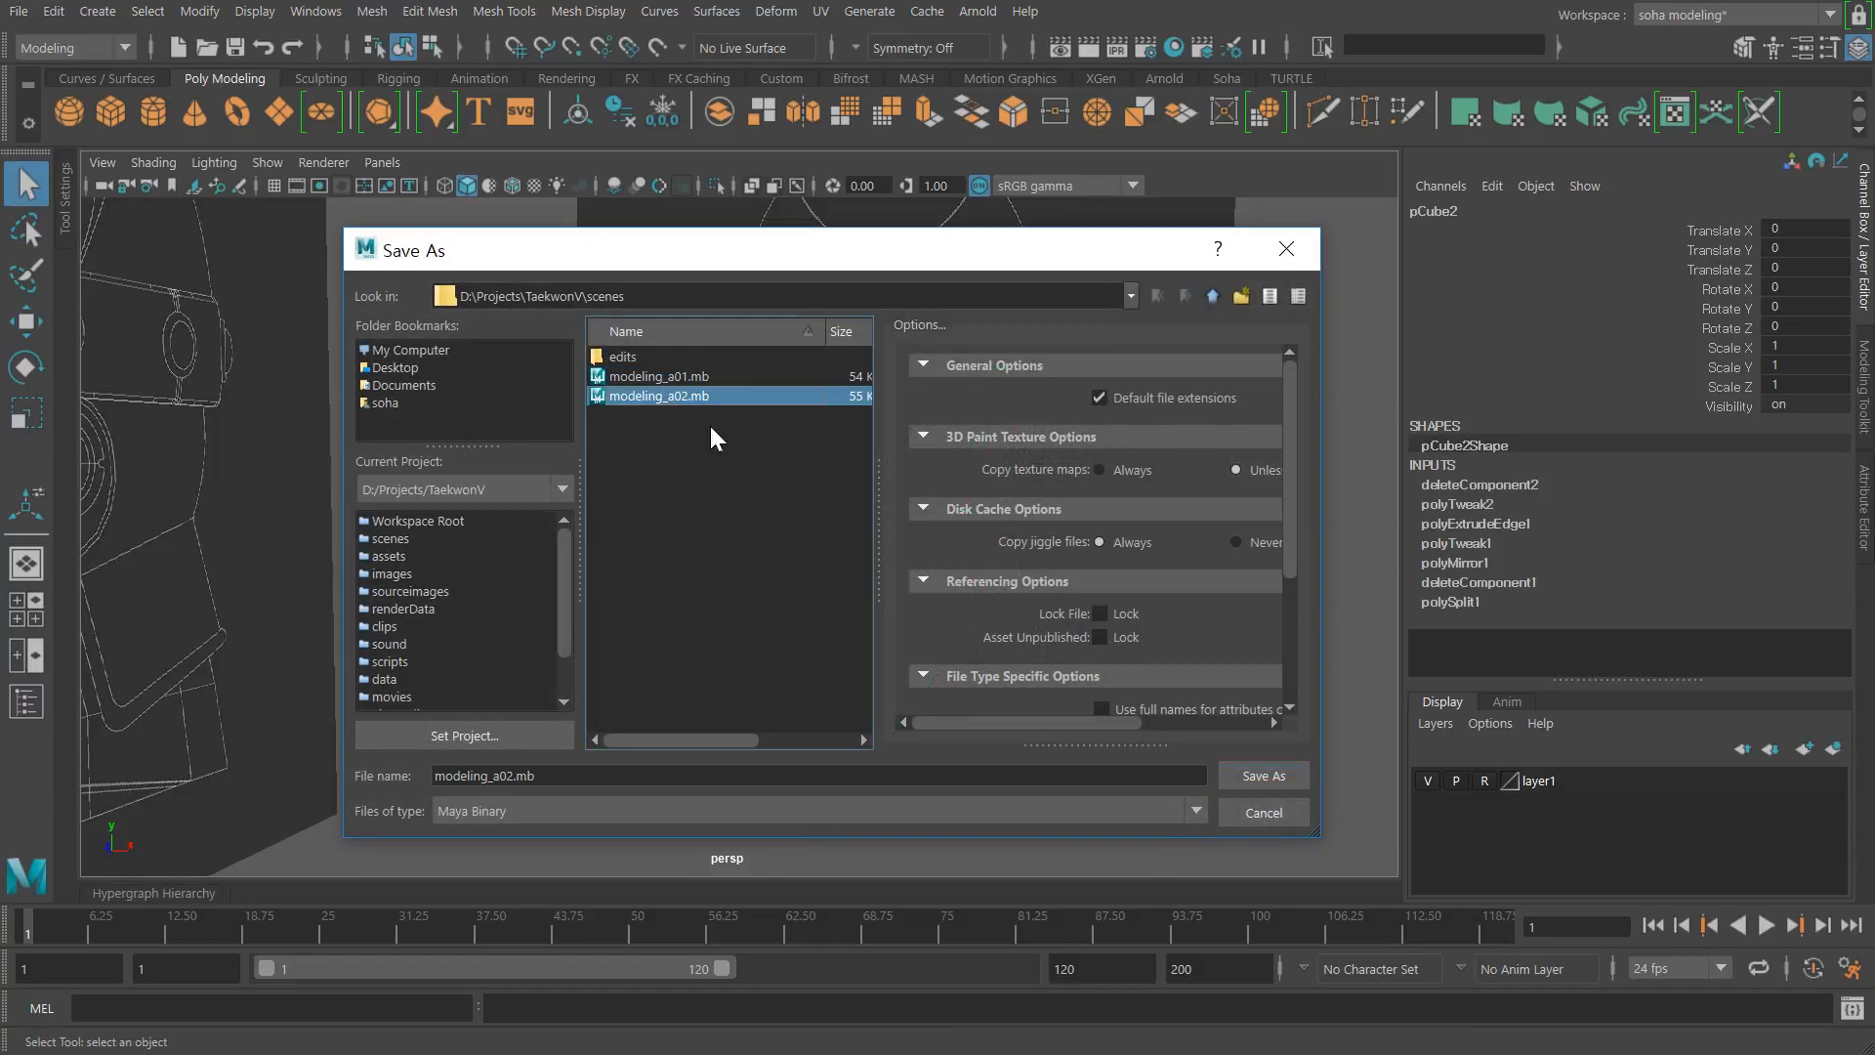
{"action": "left_click", "coordinate": [1264, 777]}
{"action": "left_click", "coordinate": [782, 587]}
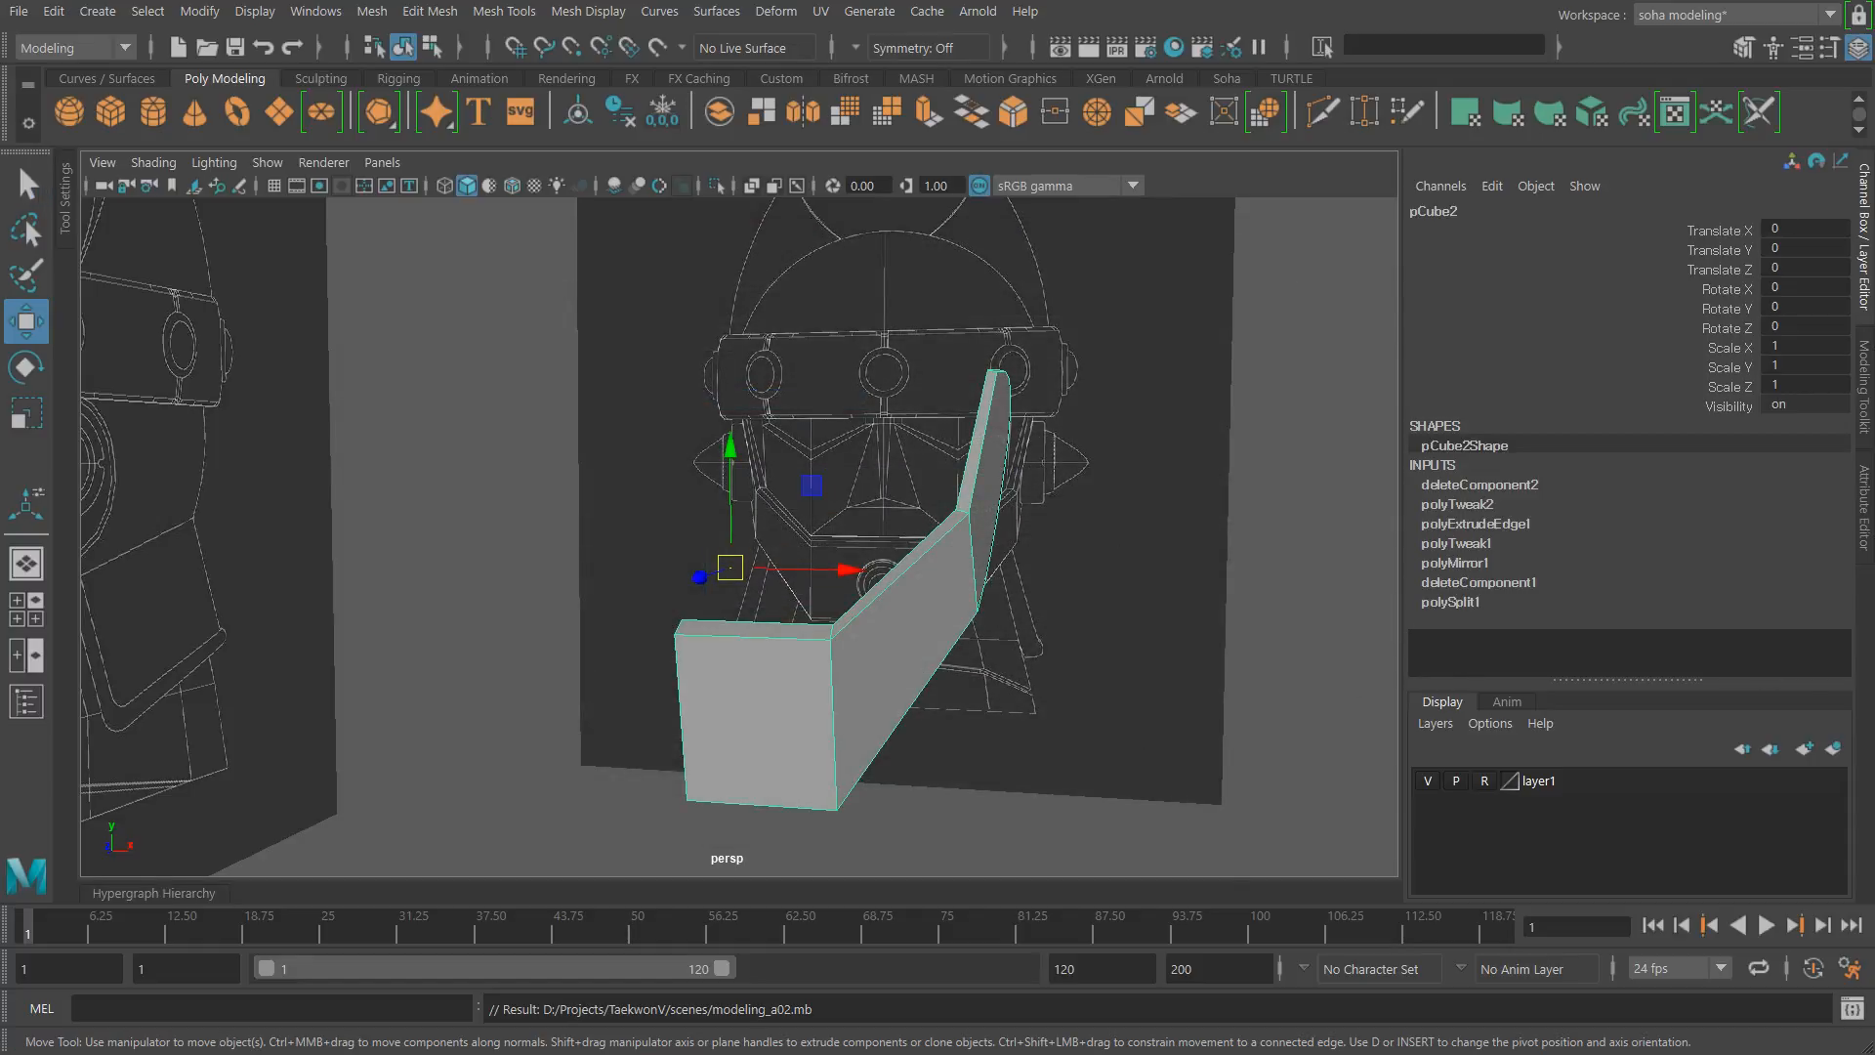
Step: Mirror the mouth guard half across the world X axis in the negative direction, merging the border
{"action": "left_click_drag", "start_coordinate": [786, 707], "coordinate": [825, 684], "text": "alt"}
{"action": "key", "text": "ctrl+e"}
{"action": "left_click", "coordinate": [921, 765]}
{"action": "left_click", "coordinate": [771, 664]}
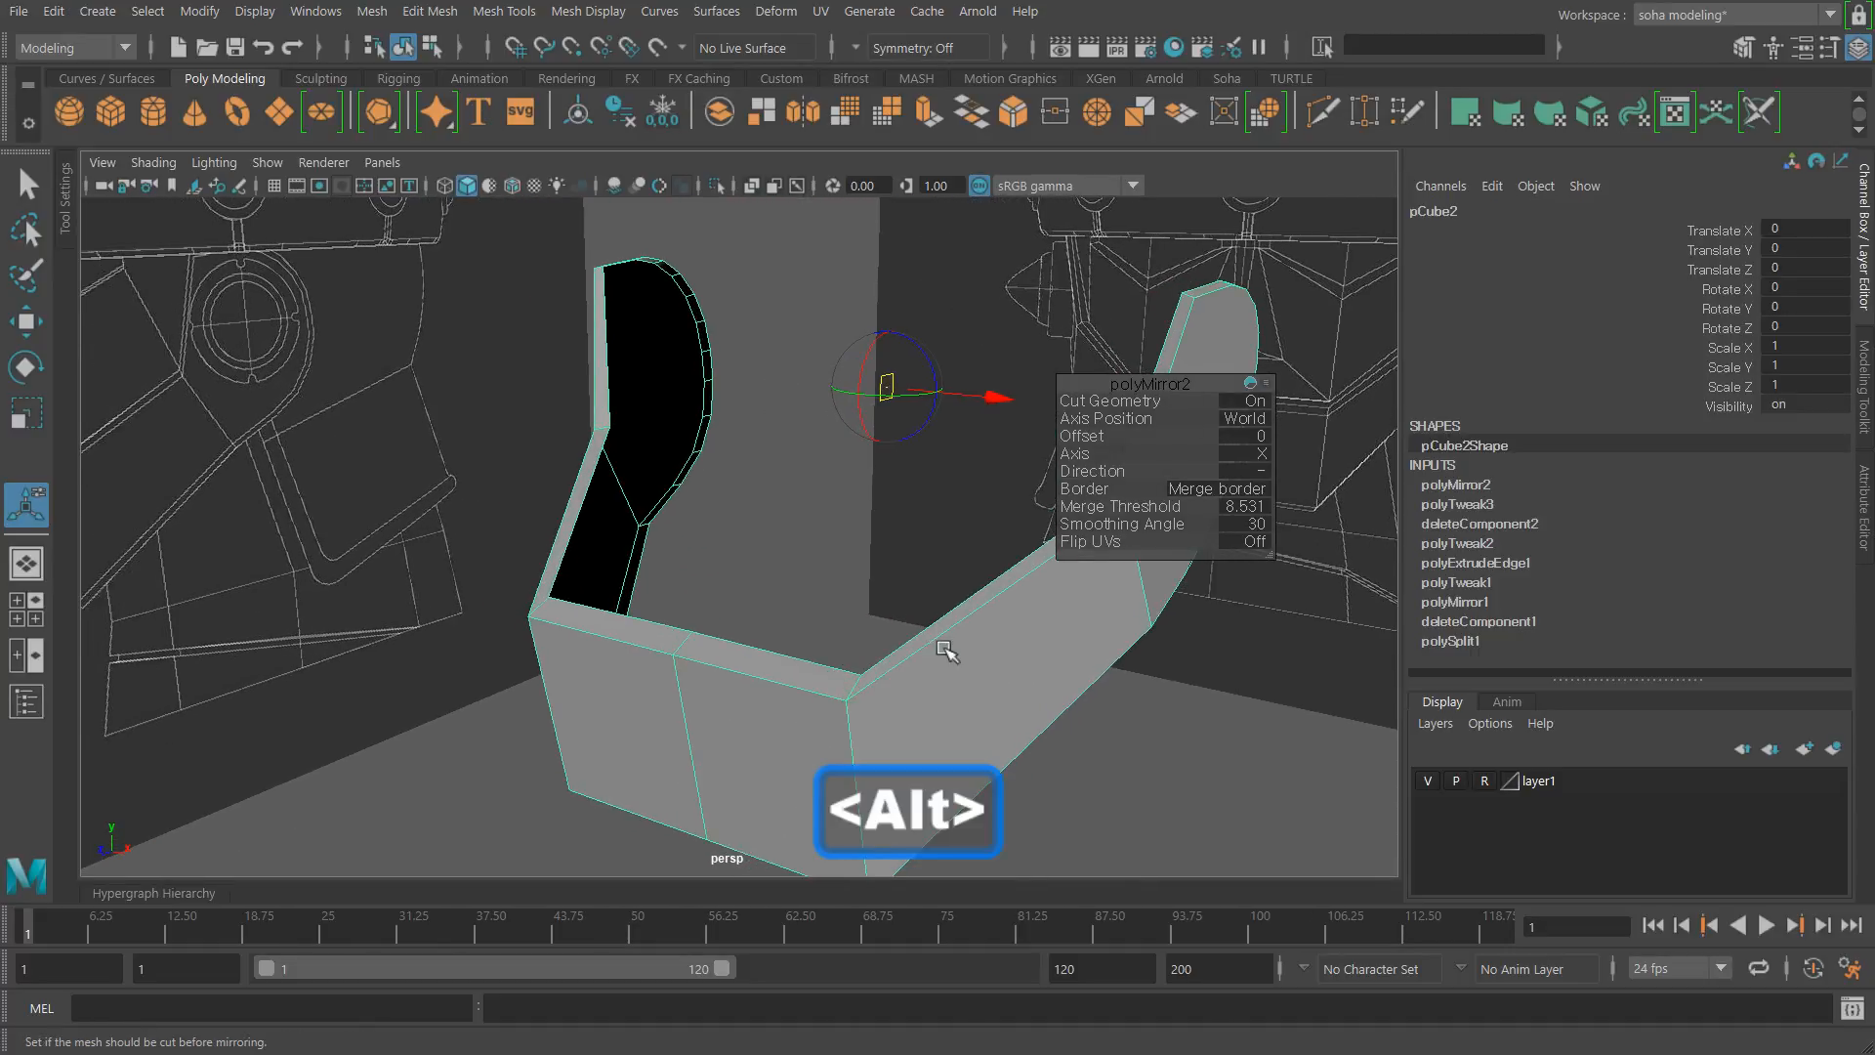
Step: Select the outer outline edges along the mouth guard's upper and lower rims and bevel them with a fraction of 0.5 and one segment
{"action": "left_click_drag", "start_coordinate": [947, 652], "coordinate": [813, 672], "text": "alt"}
{"action": "key", "text": "alt+2"}
{"action": "left_click", "coordinate": [798, 621]}
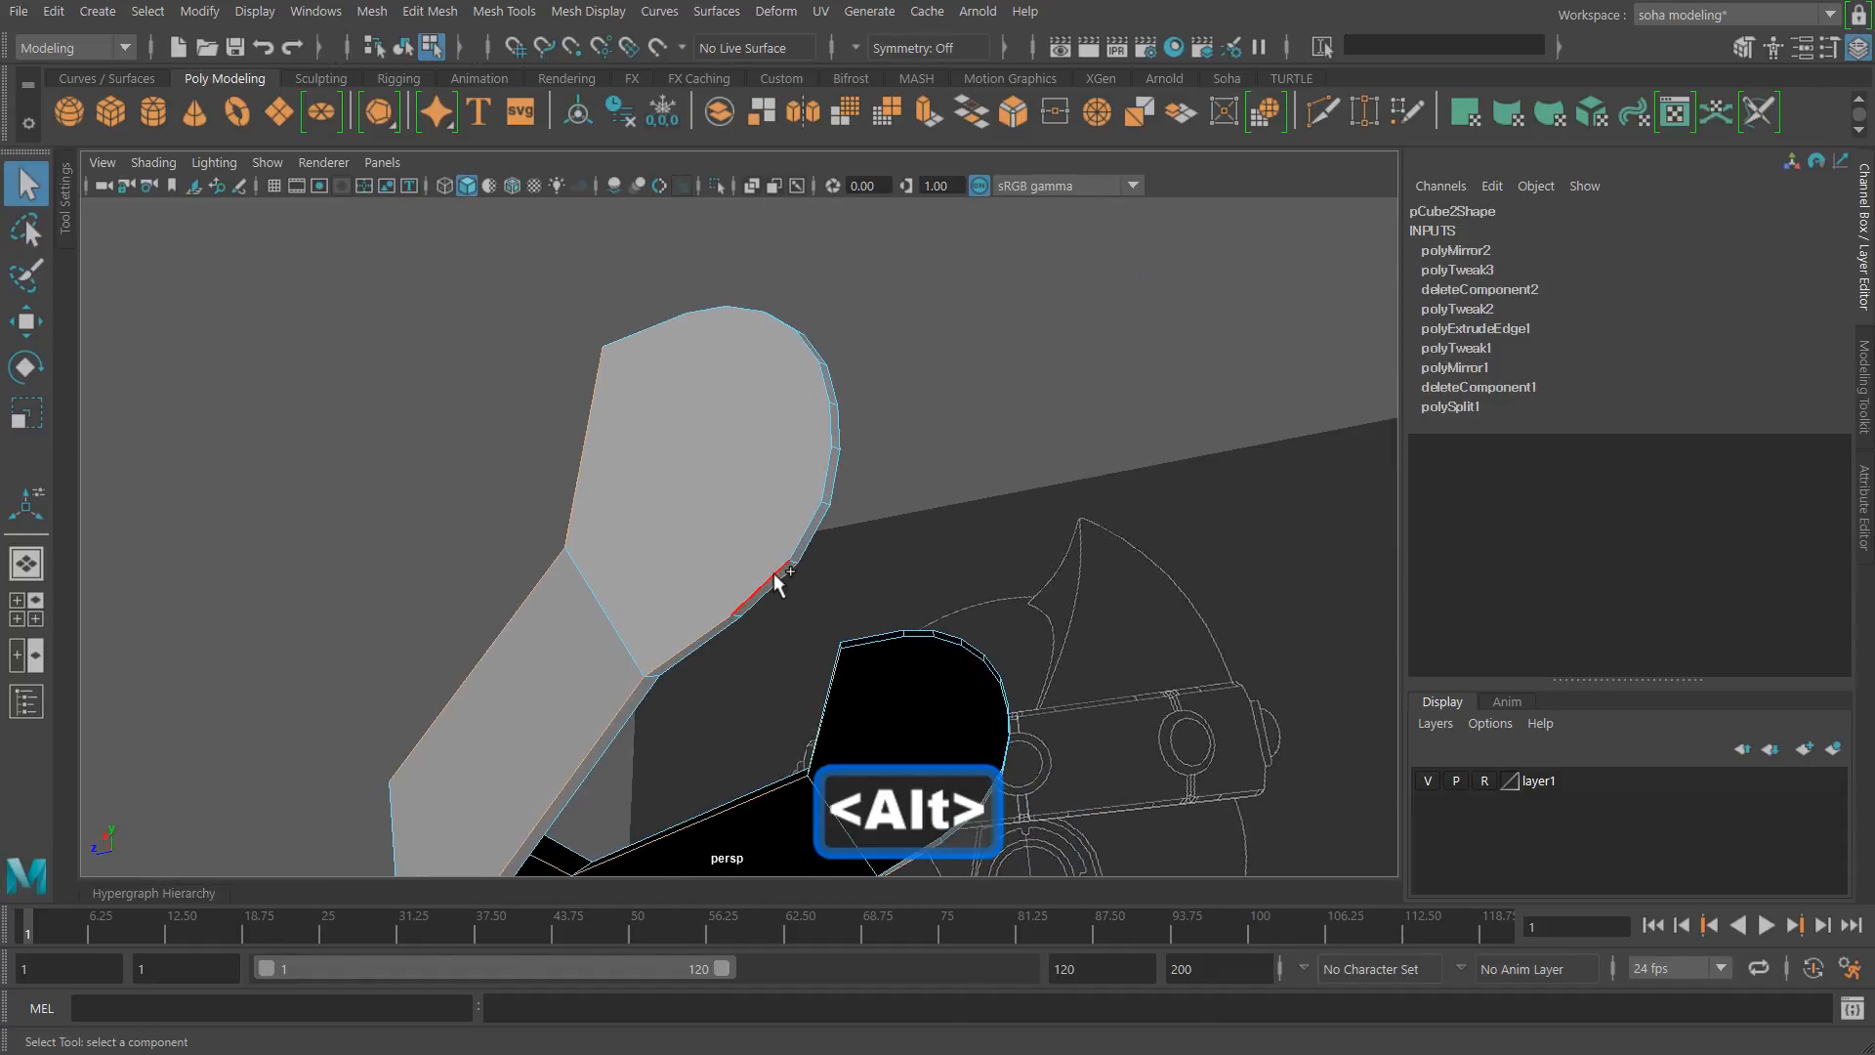
{"action": "left_click_drag", "start_coordinate": [910, 586], "coordinate": [792, 628], "text": "alt+shift"}
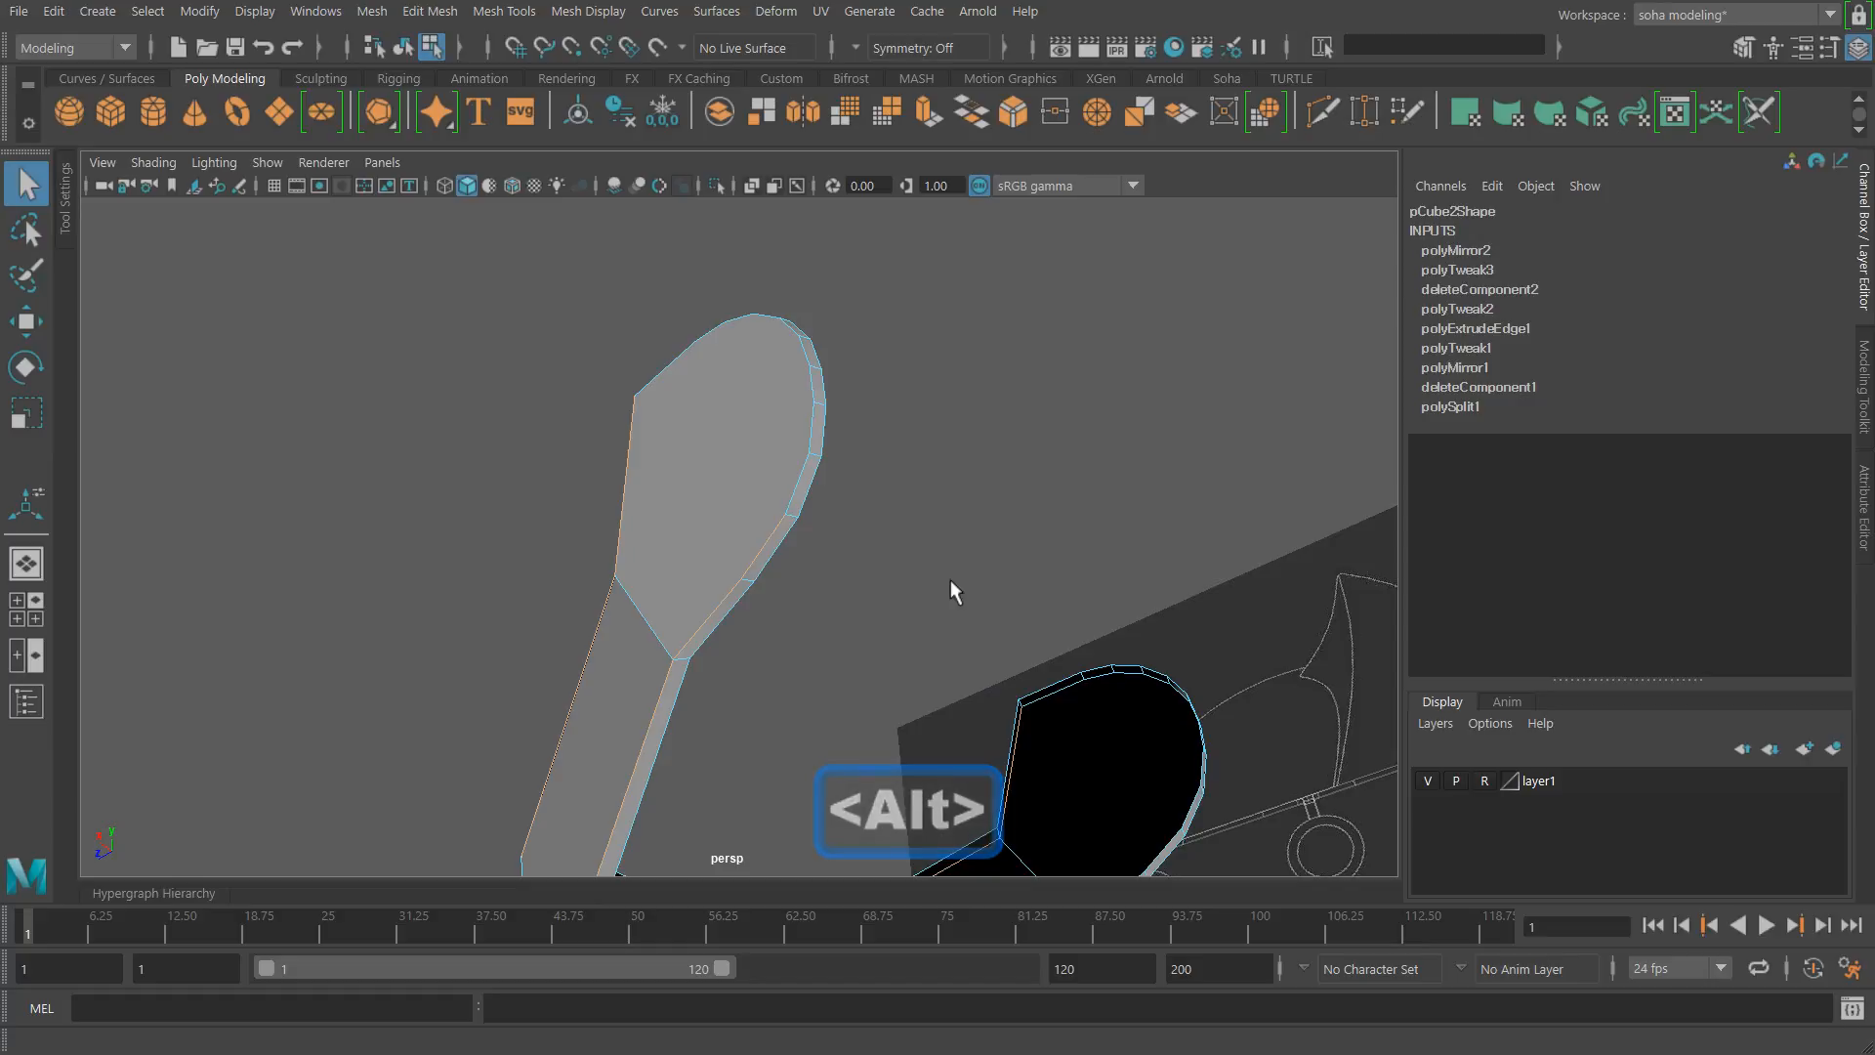
{"action": "left_click_drag", "start_coordinate": [800, 518], "coordinate": [961, 680], "text": "alt"}
{"action": "scroll", "coordinate": [993, 676], "scroll_direction": "down", "scroll_amount": 5}
{"action": "scroll", "coordinate": [869, 658], "scroll_direction": "up", "scroll_amount": 2}
{"action": "key", "text": "shift+b"}
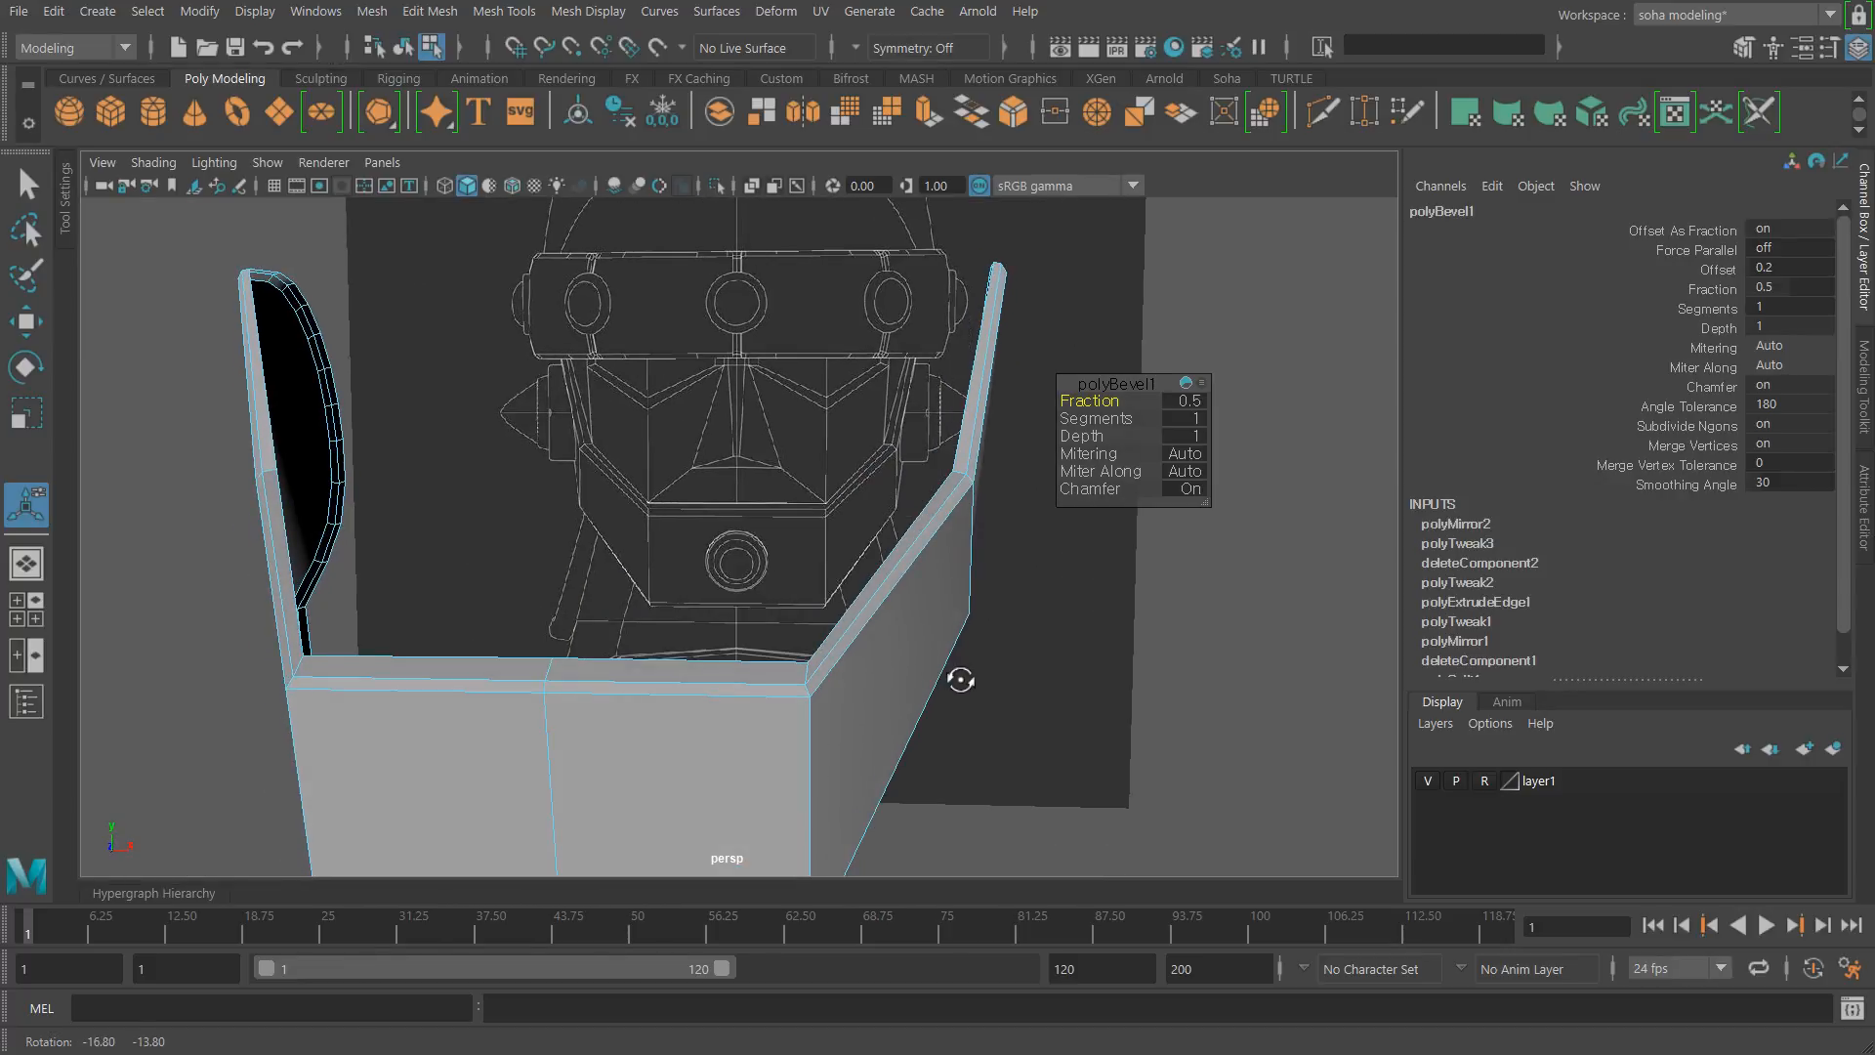
Step: Examine the bevelled rim against the front blueprint in wireframe and around the shaded mesh in perspective
{"action": "left_click_drag", "start_coordinate": [757, 625], "coordinate": [779, 628], "text": "alt"}
{"action": "key", "text": "shift+3"}
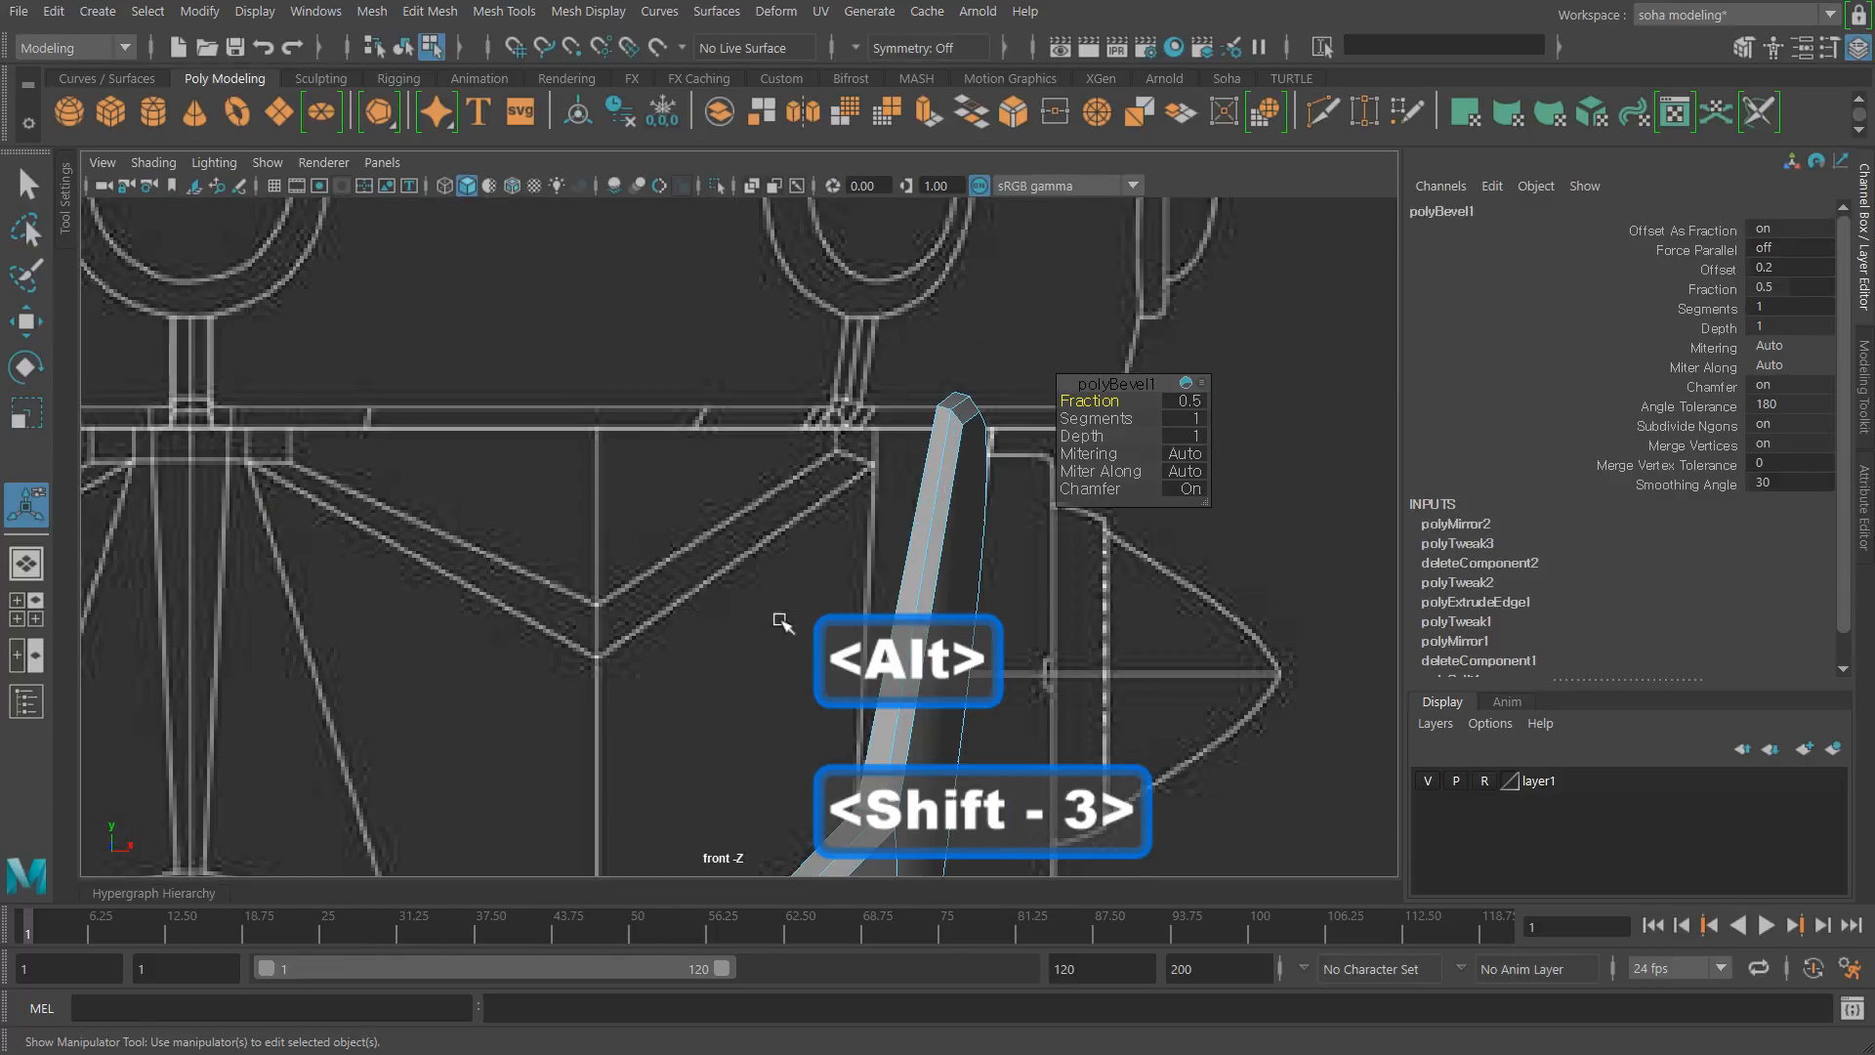
{"action": "mouse_move", "coordinate": [816, 705]}
{"action": "middle_mouse_down", "text": "alt"}
{"action": "mouse_move", "coordinate": [1014, 338]}
{"action": "mouse_move", "coordinate": [912, 506]}
{"action": "middle_mouse_up", "text": "alt"}
{"action": "key", "text": "4"}
{"action": "mouse_move", "coordinate": [912, 506]}
{"action": "right_mouse_down", "text": "alt"}
{"action": "mouse_move", "coordinate": [994, 537]}
{"action": "mouse_move", "coordinate": [605, 513]}
{"action": "right_mouse_up", "text": "alt"}
{"action": "key", "text": "alt+shift+q"}
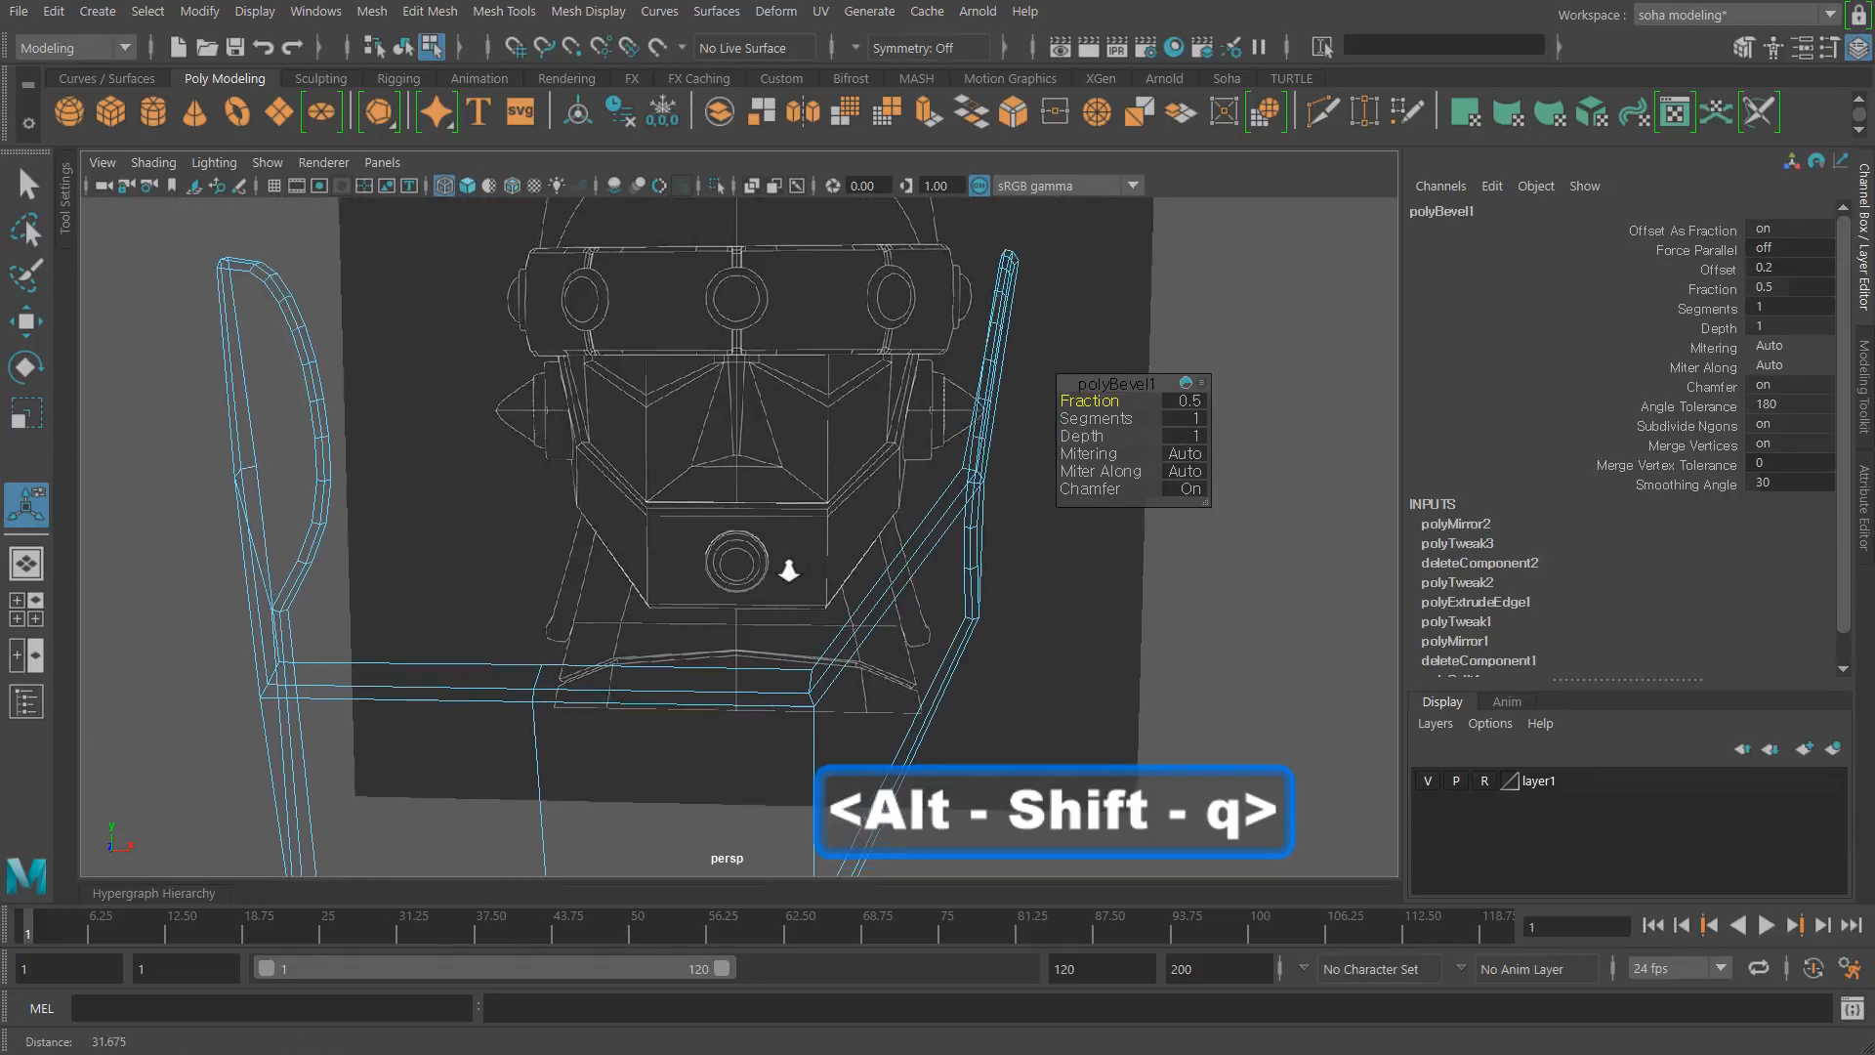
{"action": "key", "text": "5"}
{"action": "right_click_drag", "start_coordinate": [869, 679], "coordinate": [620, 632], "text": "alt"}
{"action": "left_click_drag", "start_coordinate": [928, 674], "coordinate": [839, 705], "text": "alt"}
{"action": "left_click", "coordinate": [784, 677]}
{"action": "key", "text": "alt+grave"}
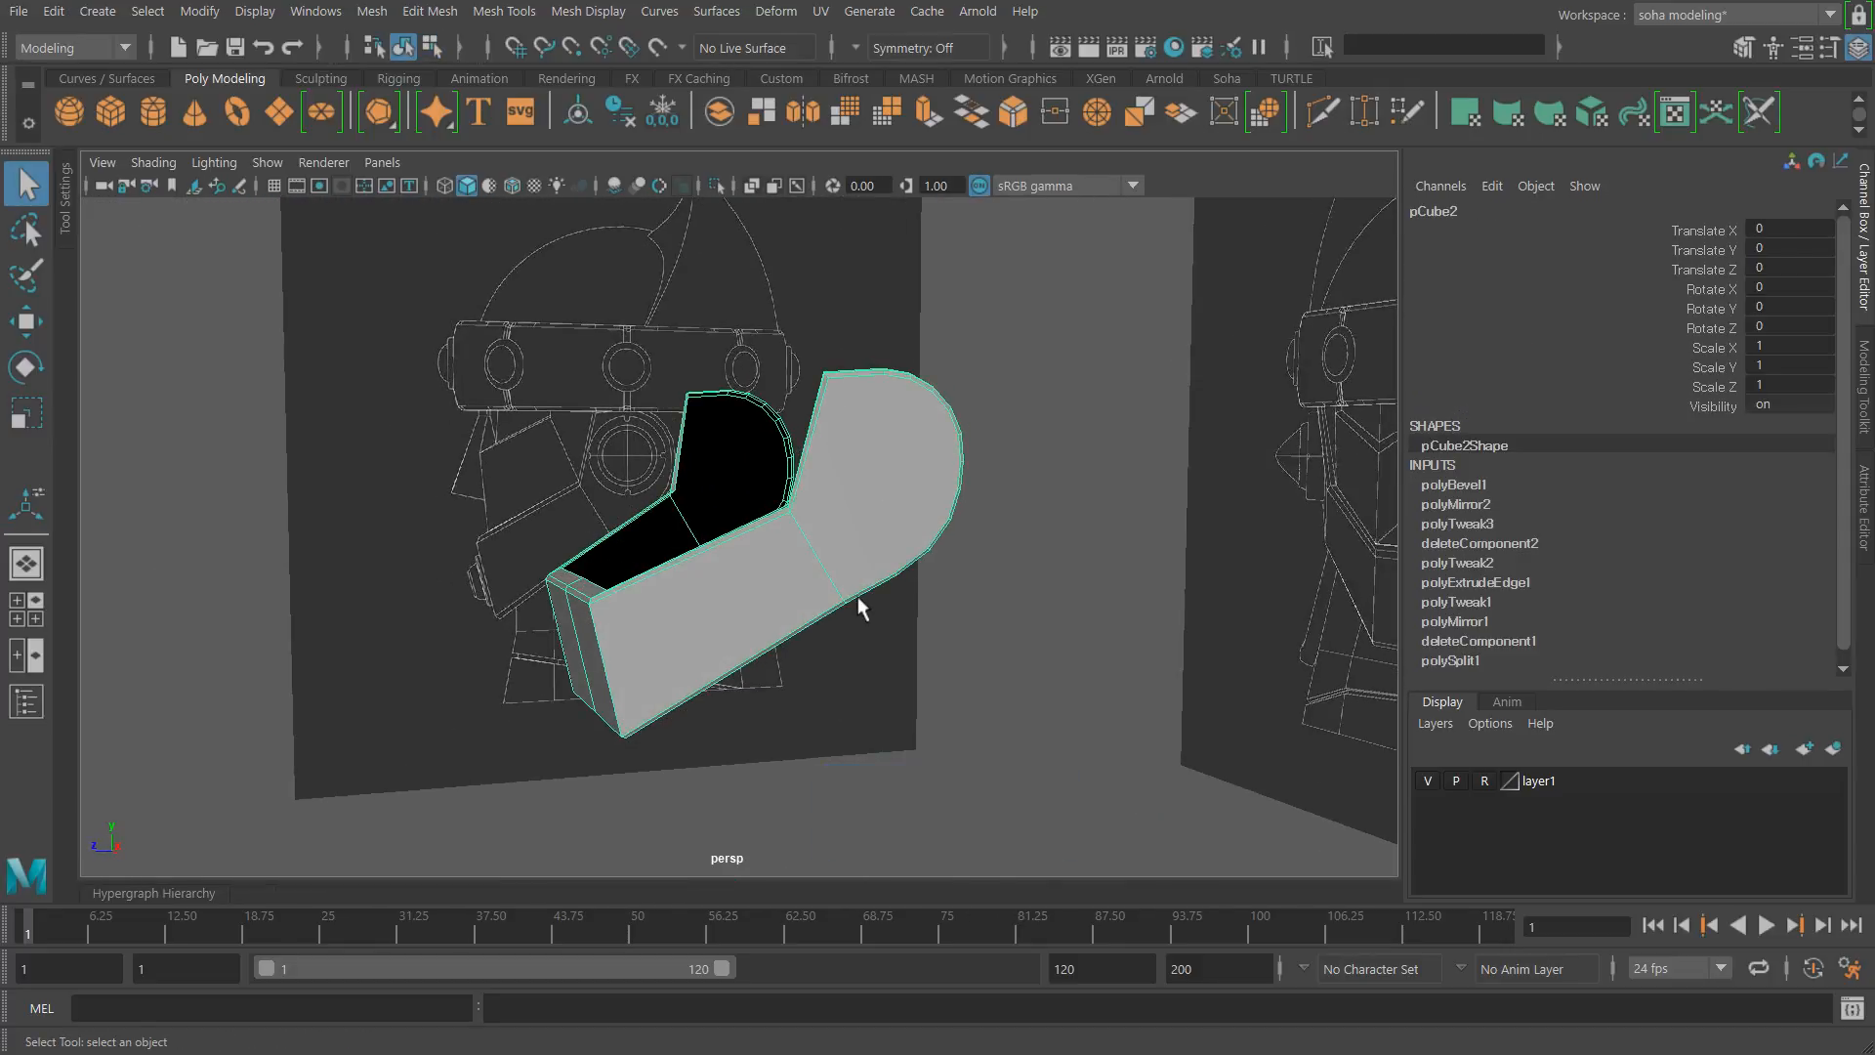
Step: Show the side view in wireframe and create a polygon cylinder at the centre of the ear disc
{"action": "key", "text": "shift+4"}
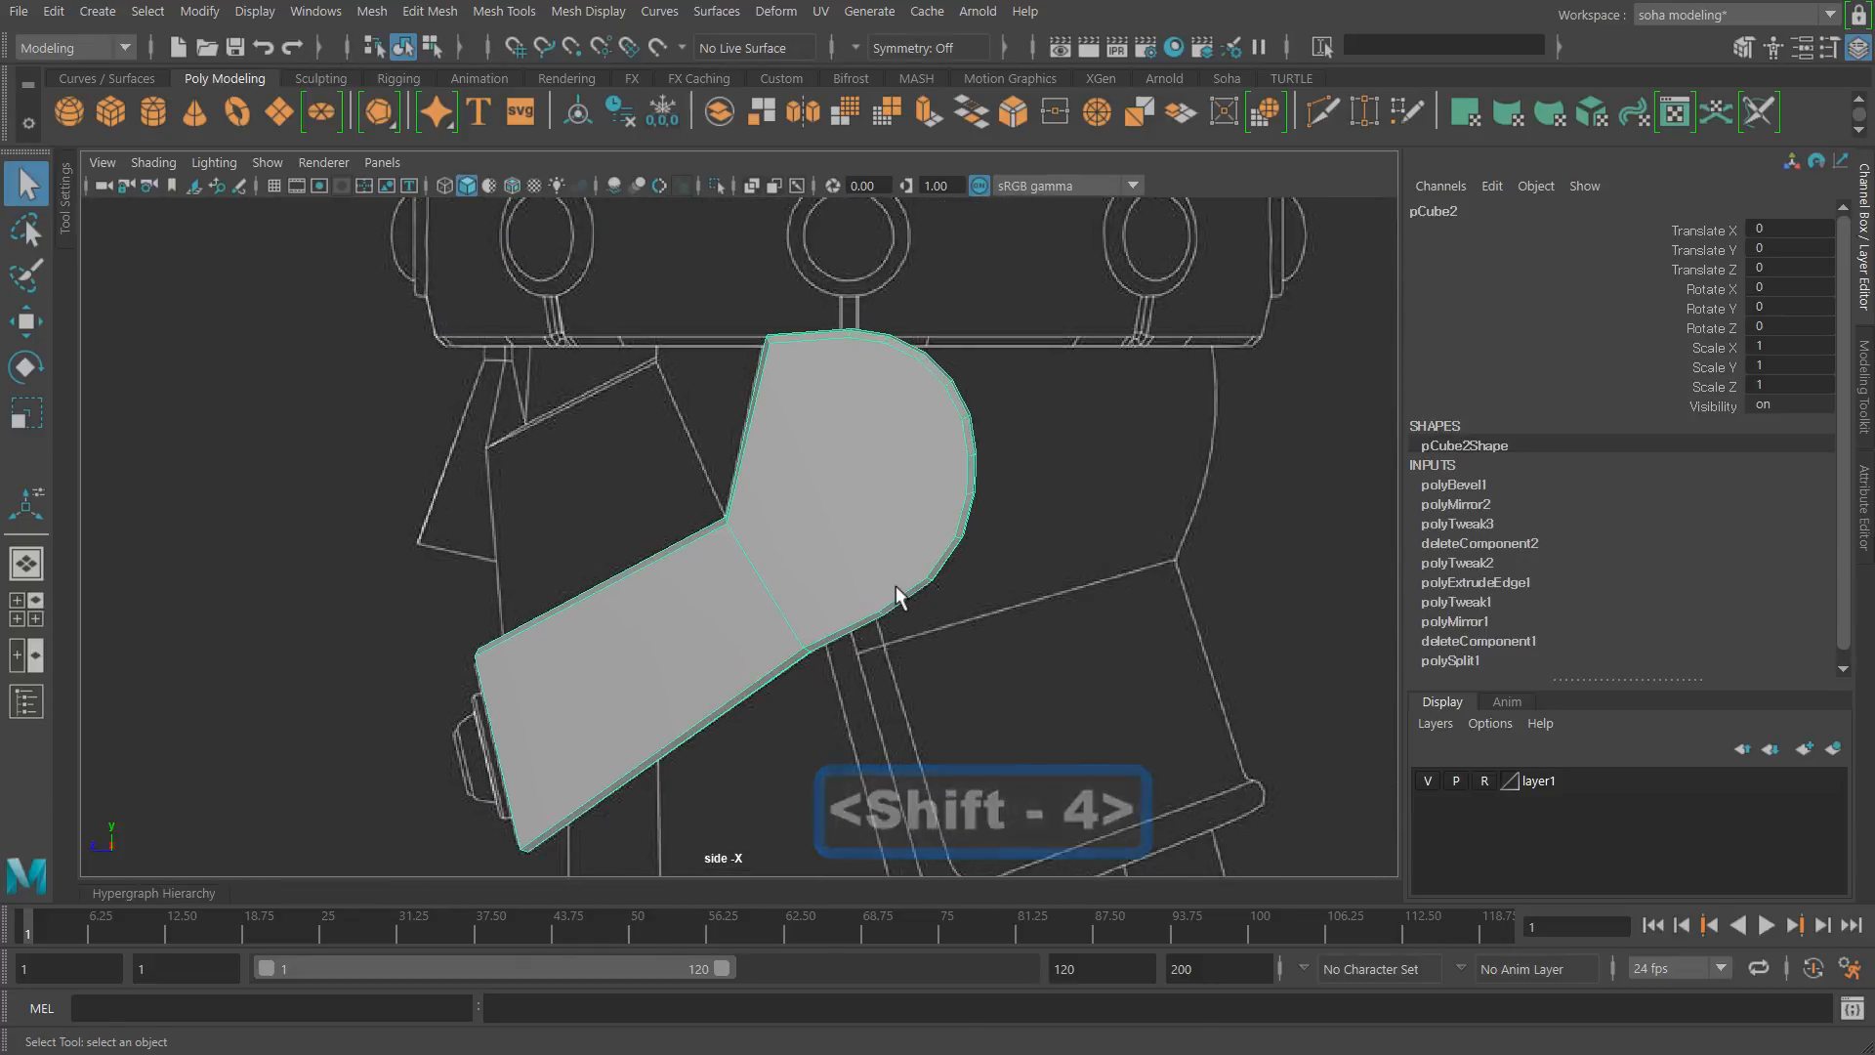
{"action": "key", "text": "alt+4"}
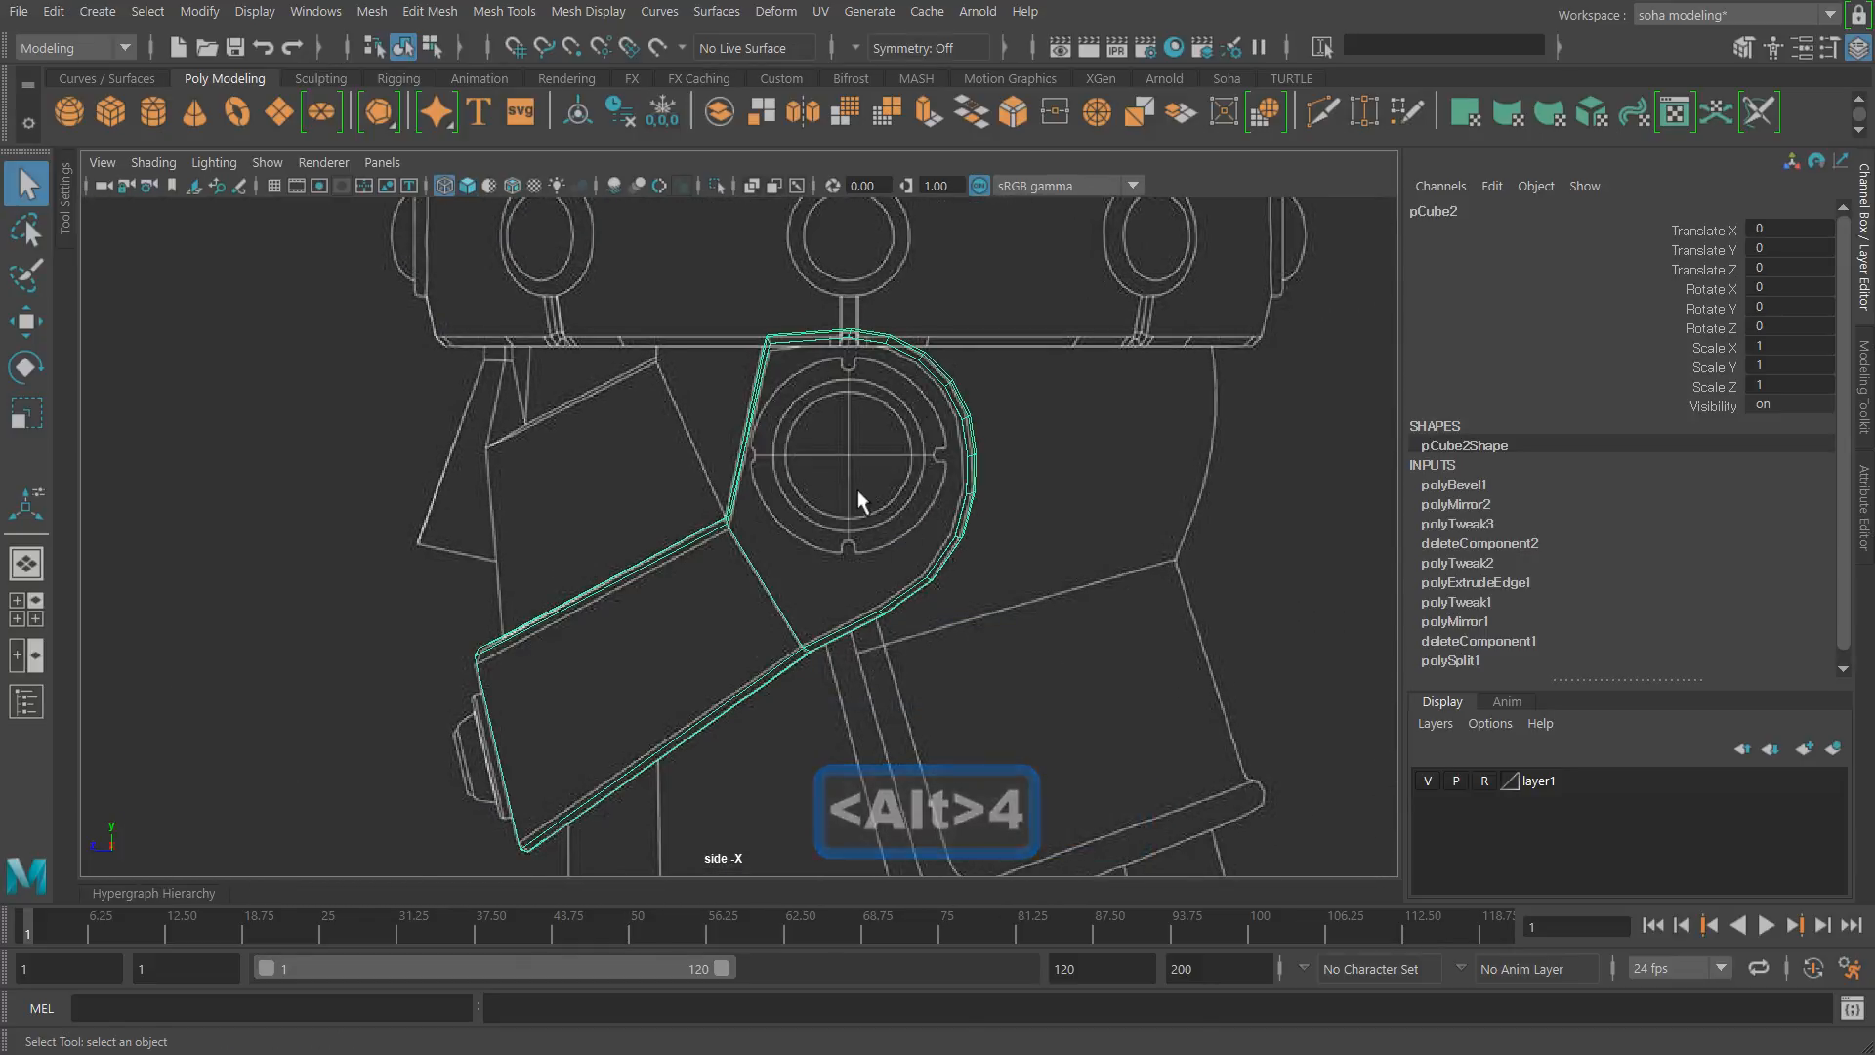
{"action": "scroll", "coordinate": [860, 494], "scroll_direction": "up", "scroll_amount": 5}
{"action": "key", "text": "alt"}
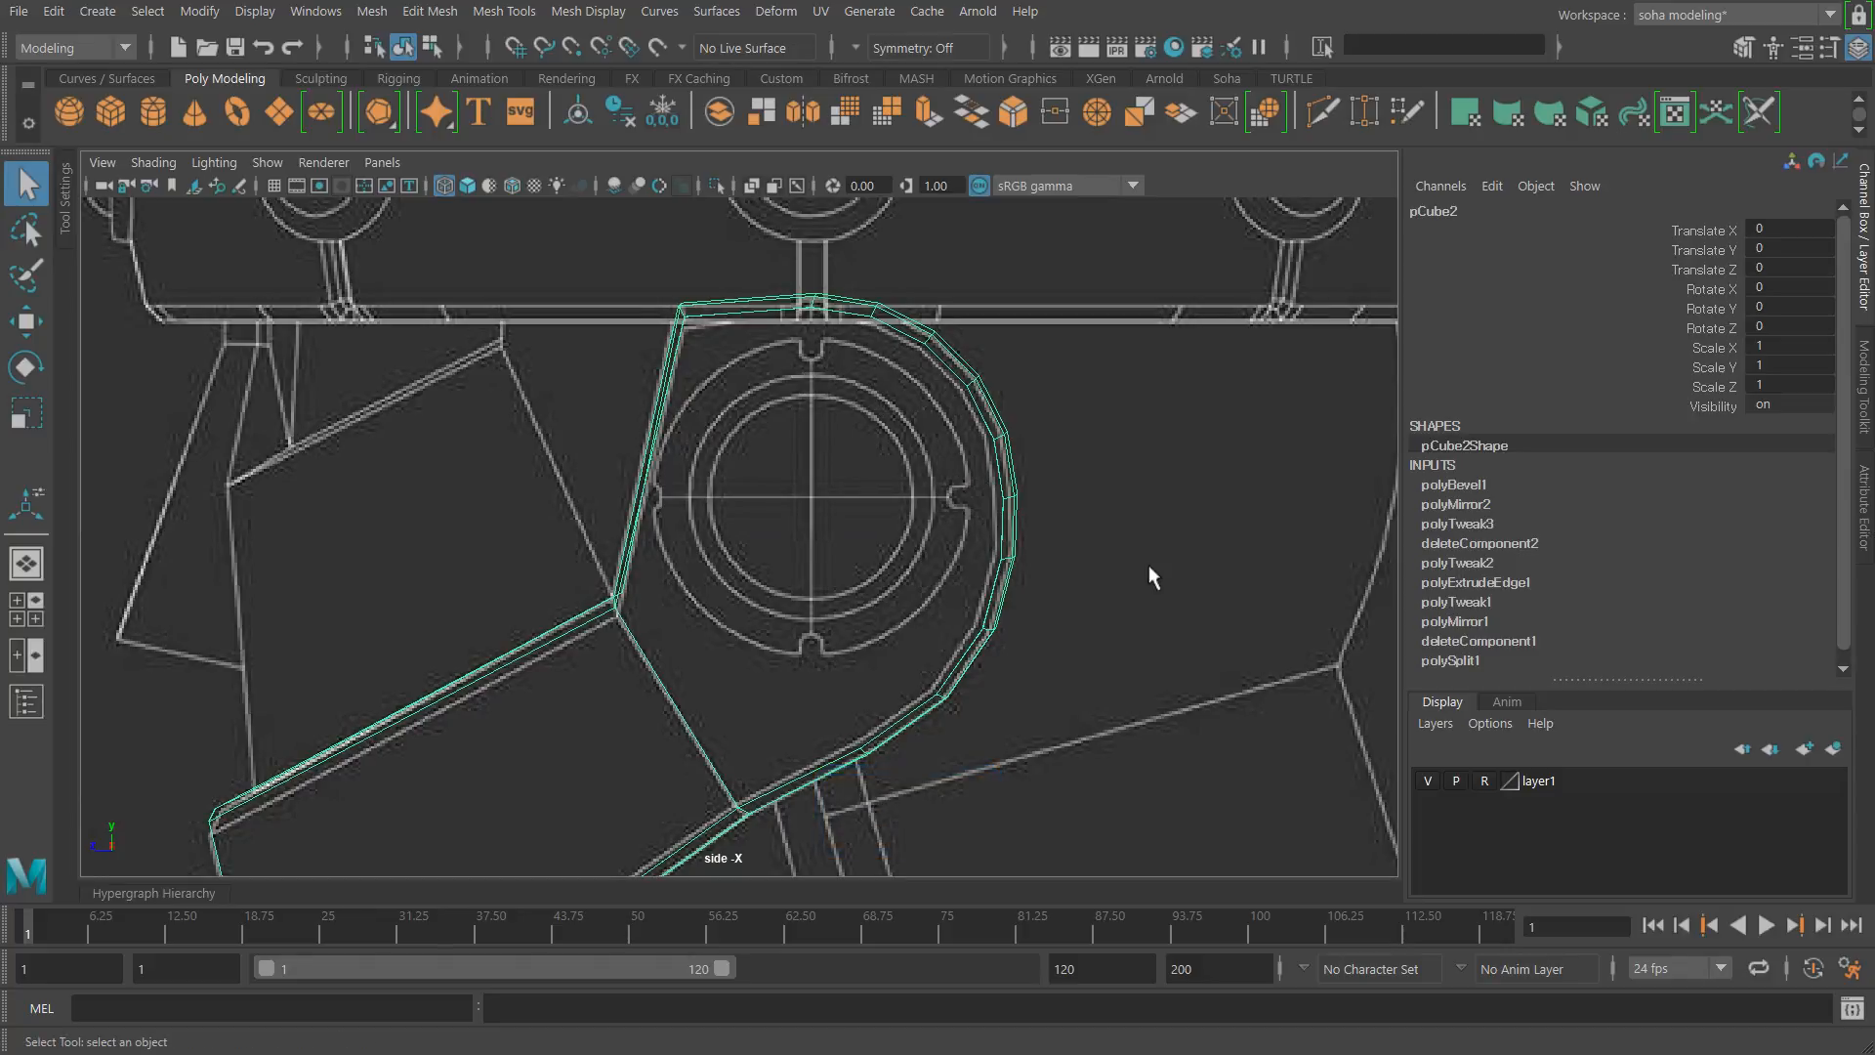
{"action": "key", "text": "alt"}
{"action": "right_click", "coordinate": [1081, 546], "text": "shift"}
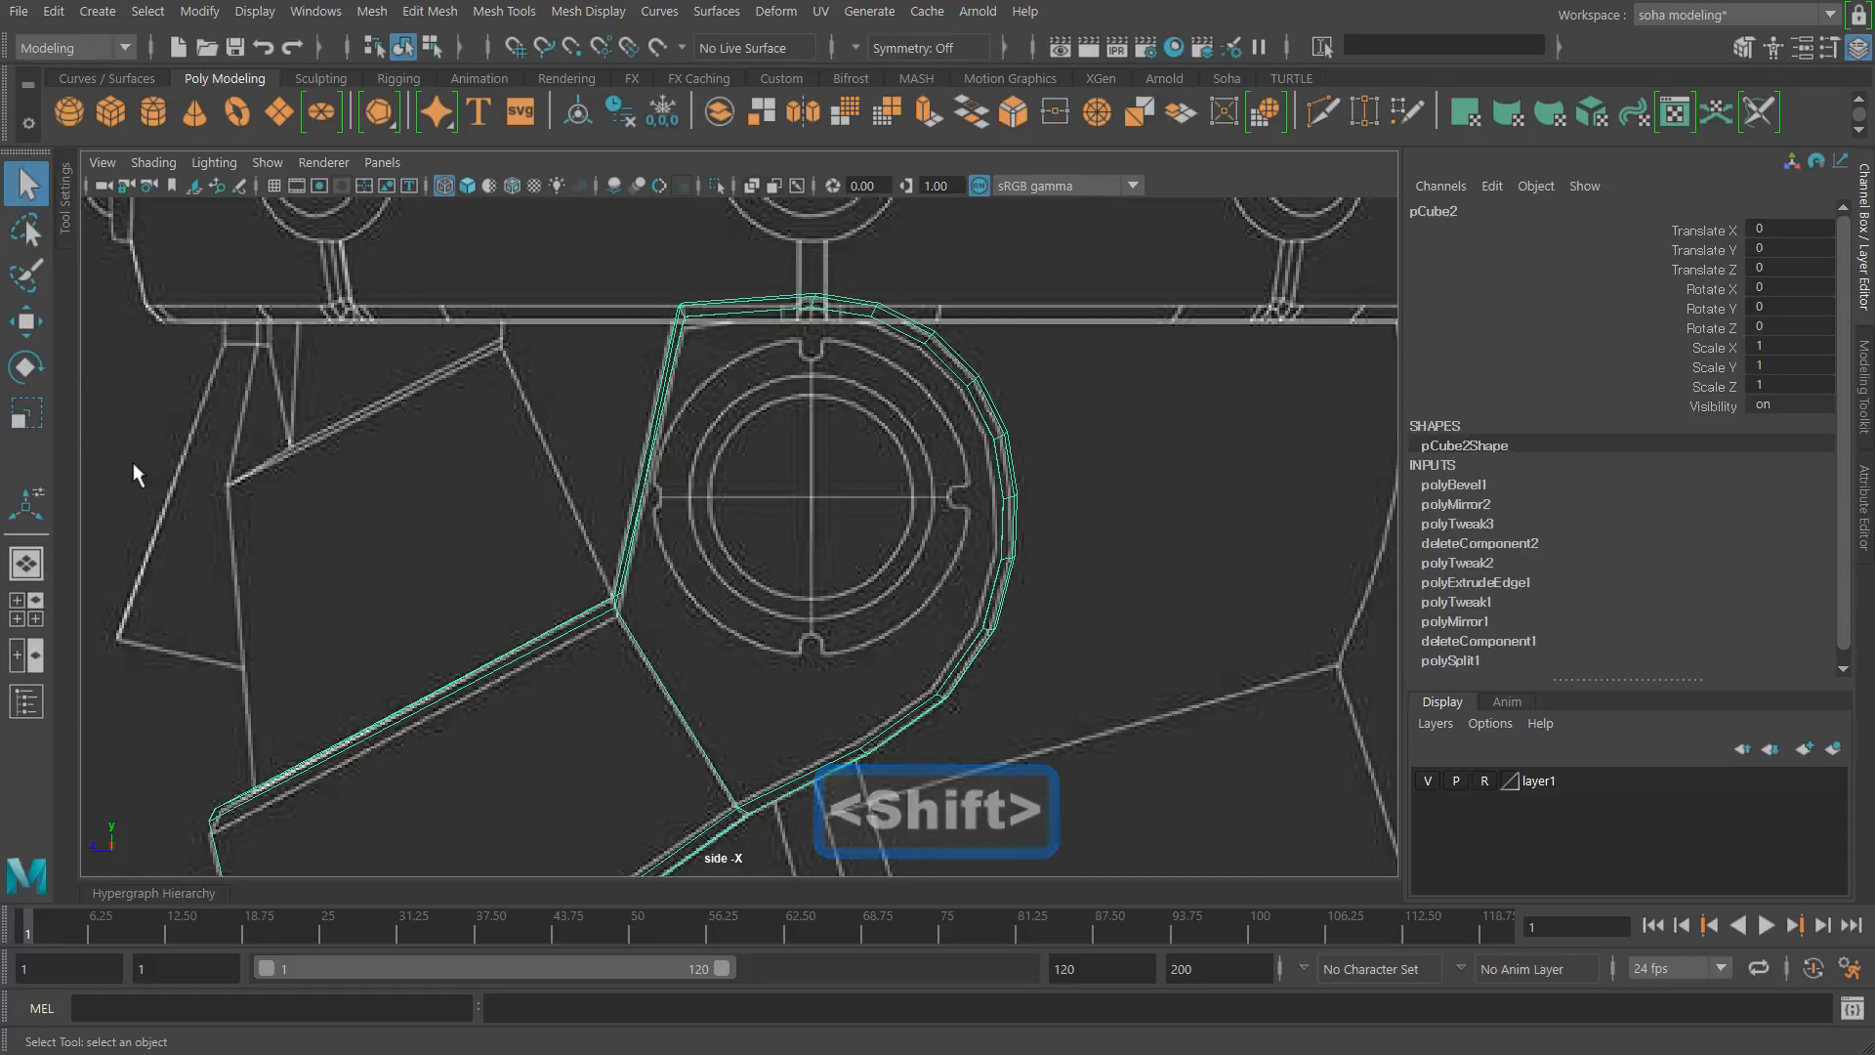
{"action": "left_click", "coordinate": [1110, 513]}
{"action": "right_click_drag", "start_coordinate": [1122, 525], "coordinate": [882, 459], "text": "shift"}
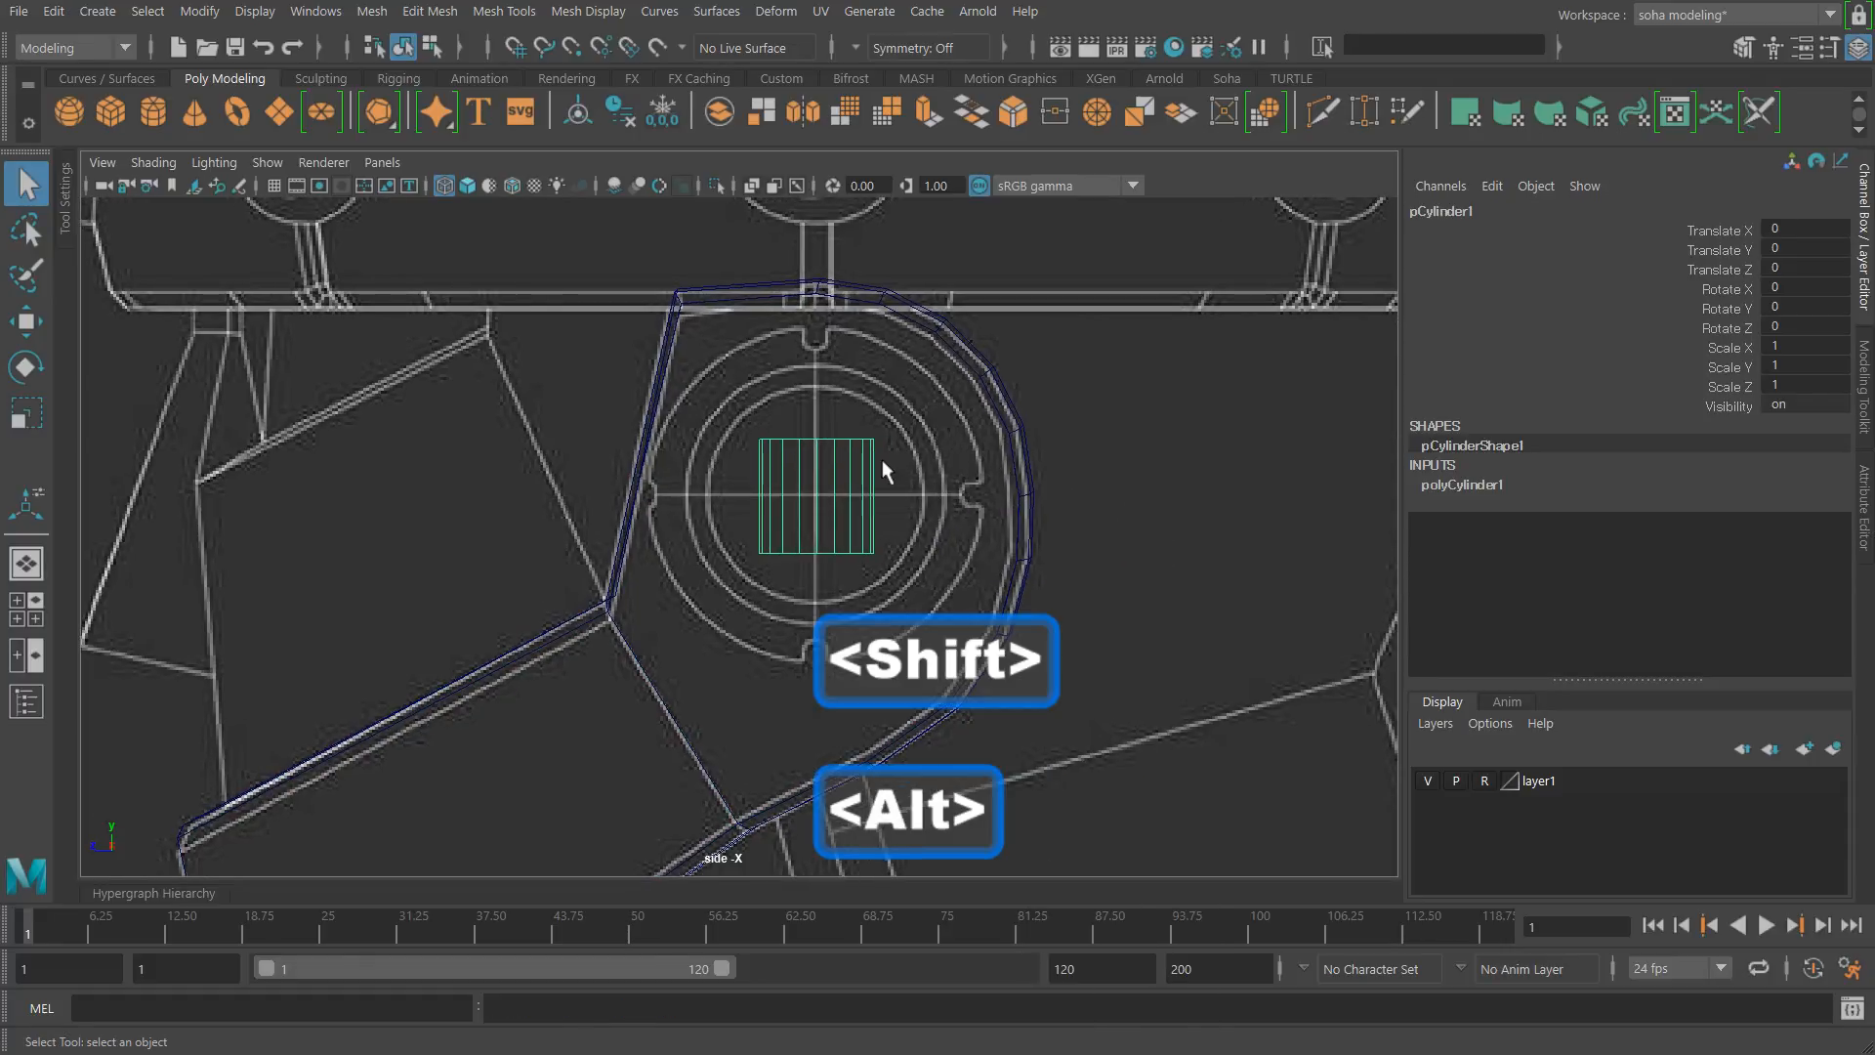
Step: Rotate the cylinder -90 degrees about Z and scale it uniformly to about 2.97 to match the ear disc's outer circle
{"action": "key", "text": "e"}
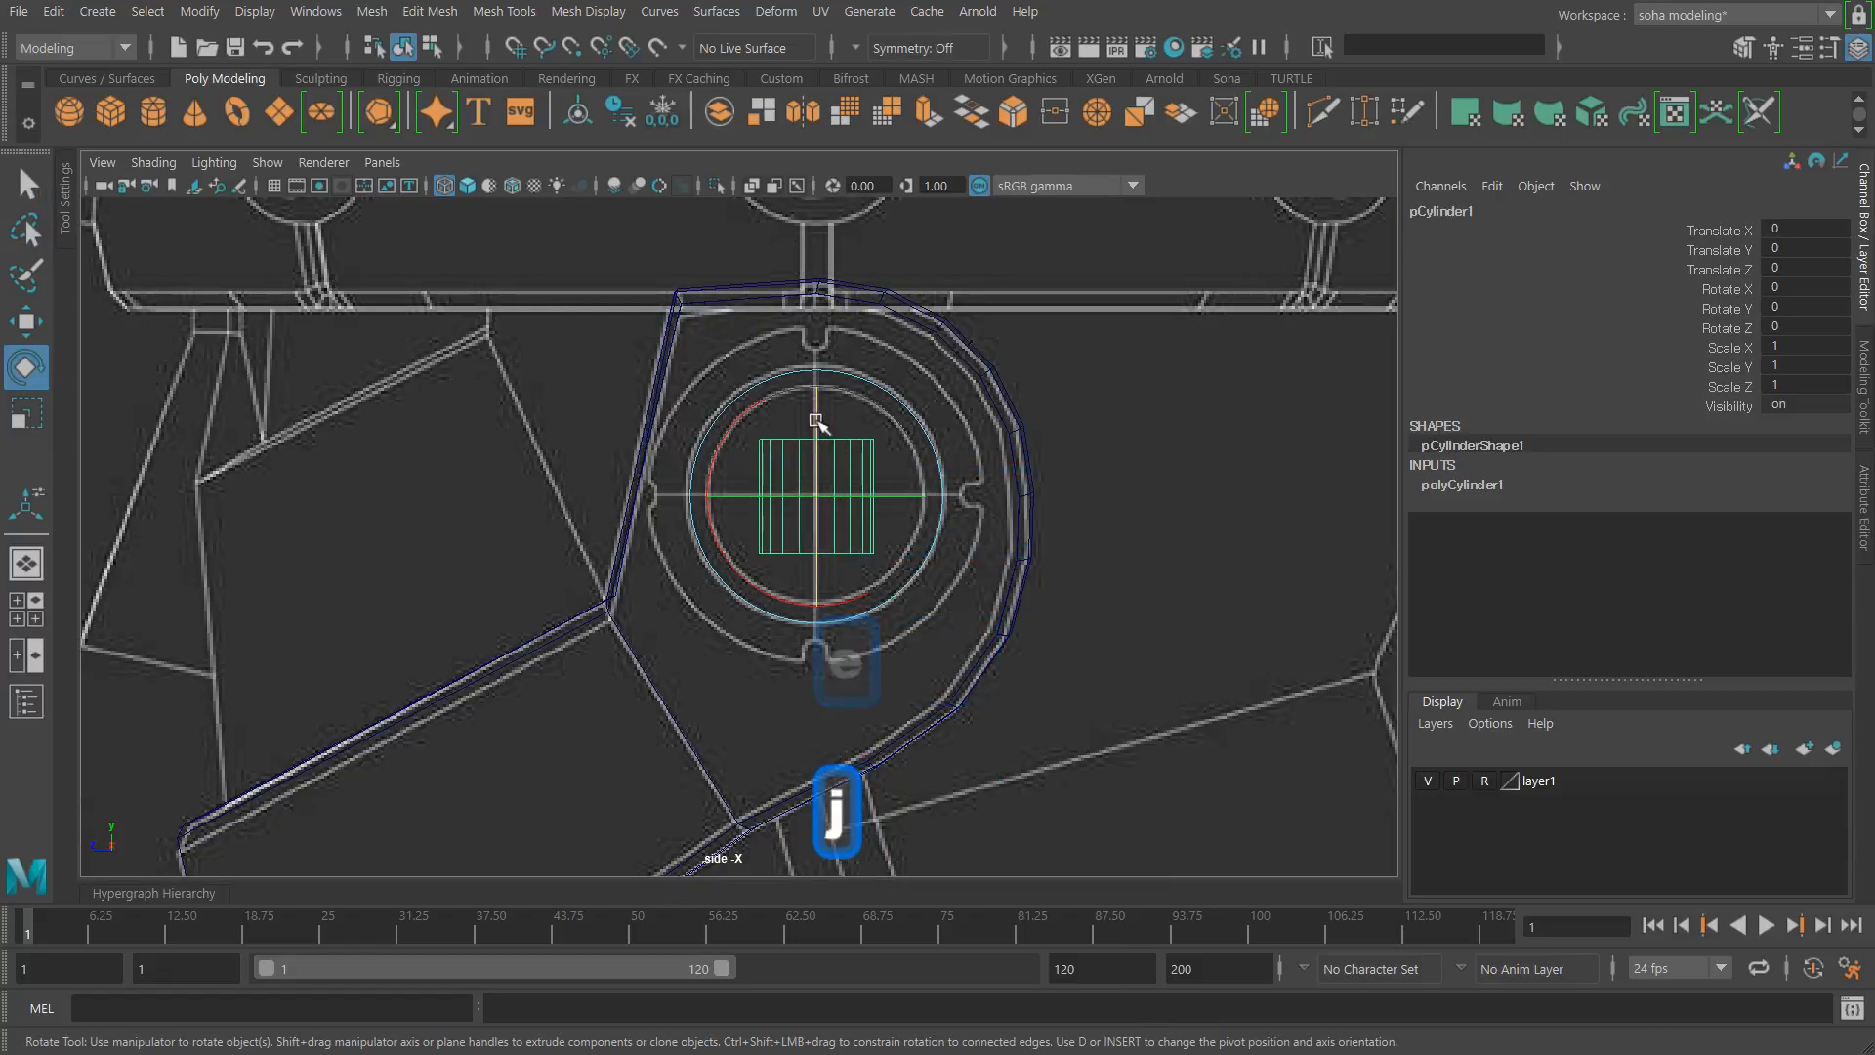
{"action": "left_click_drag", "start_coordinate": [816, 420], "coordinate": [972, 517]}
{"action": "key", "text": "r"}
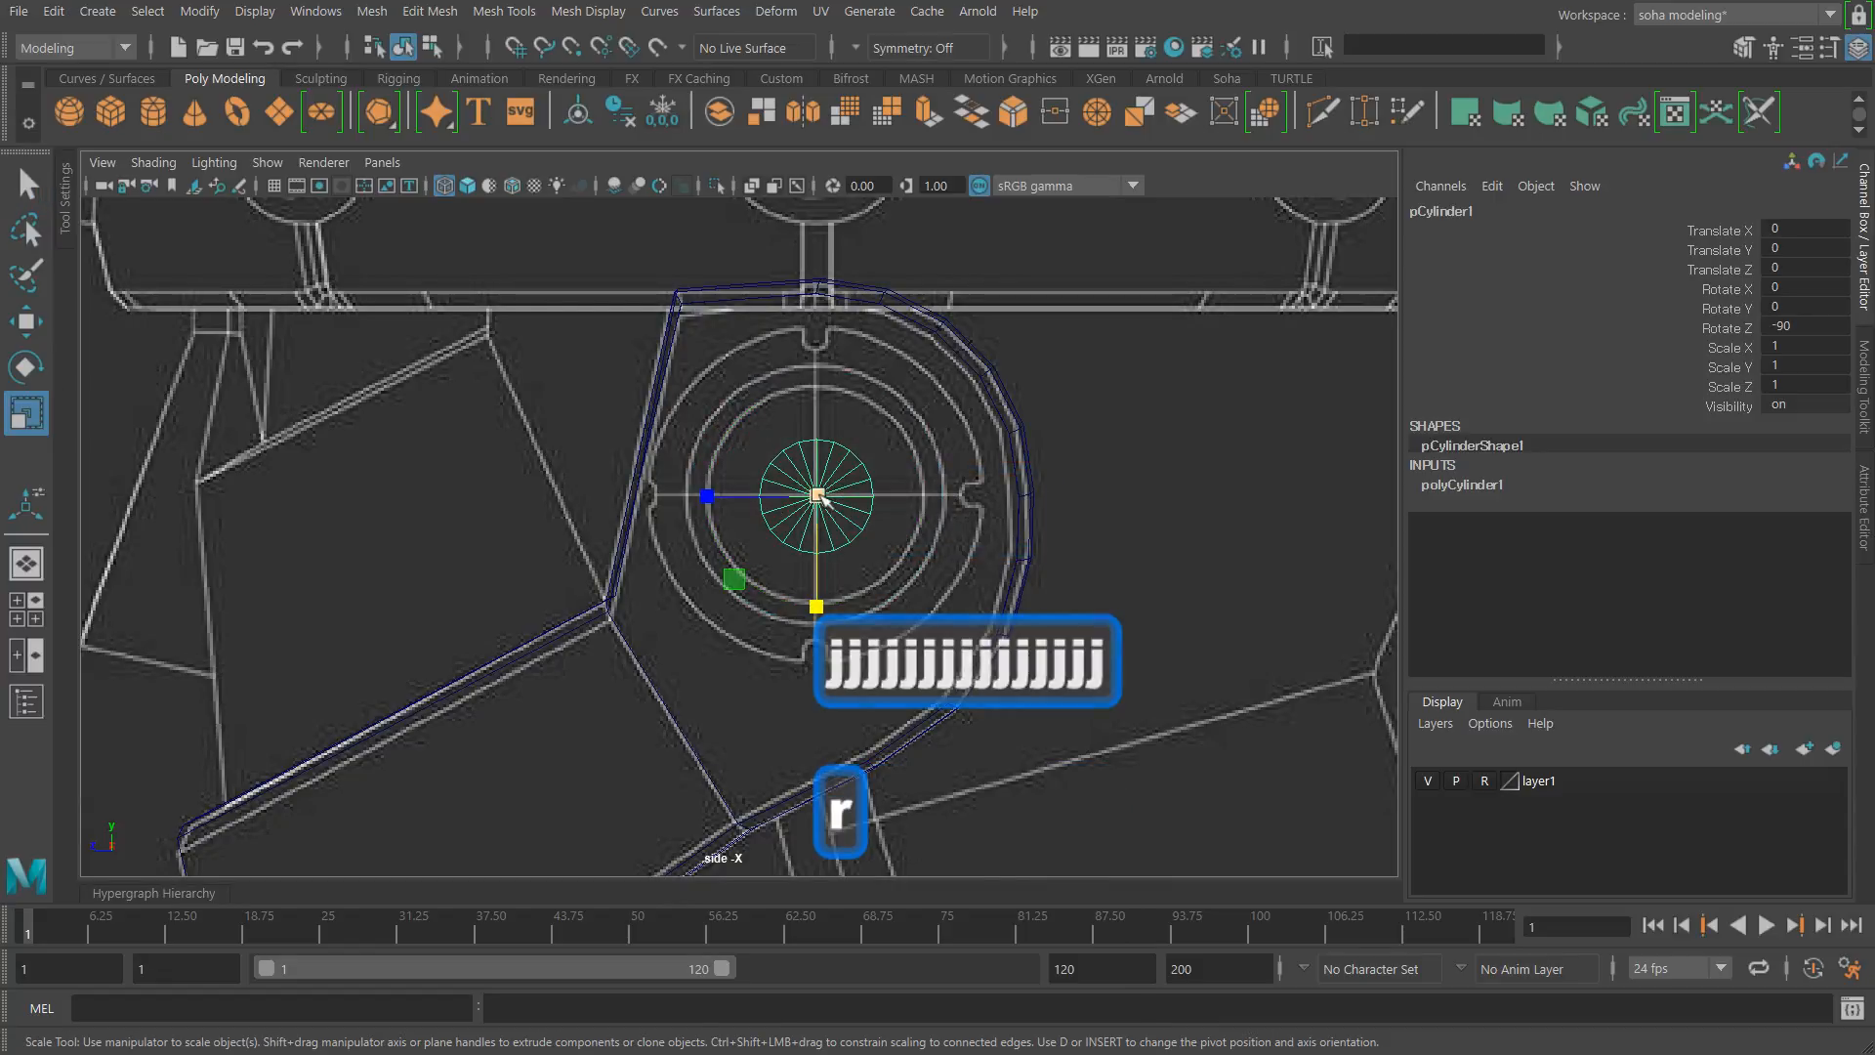
{"action": "middle_click_drag", "start_coordinate": [920, 512], "coordinate": [980, 520]}
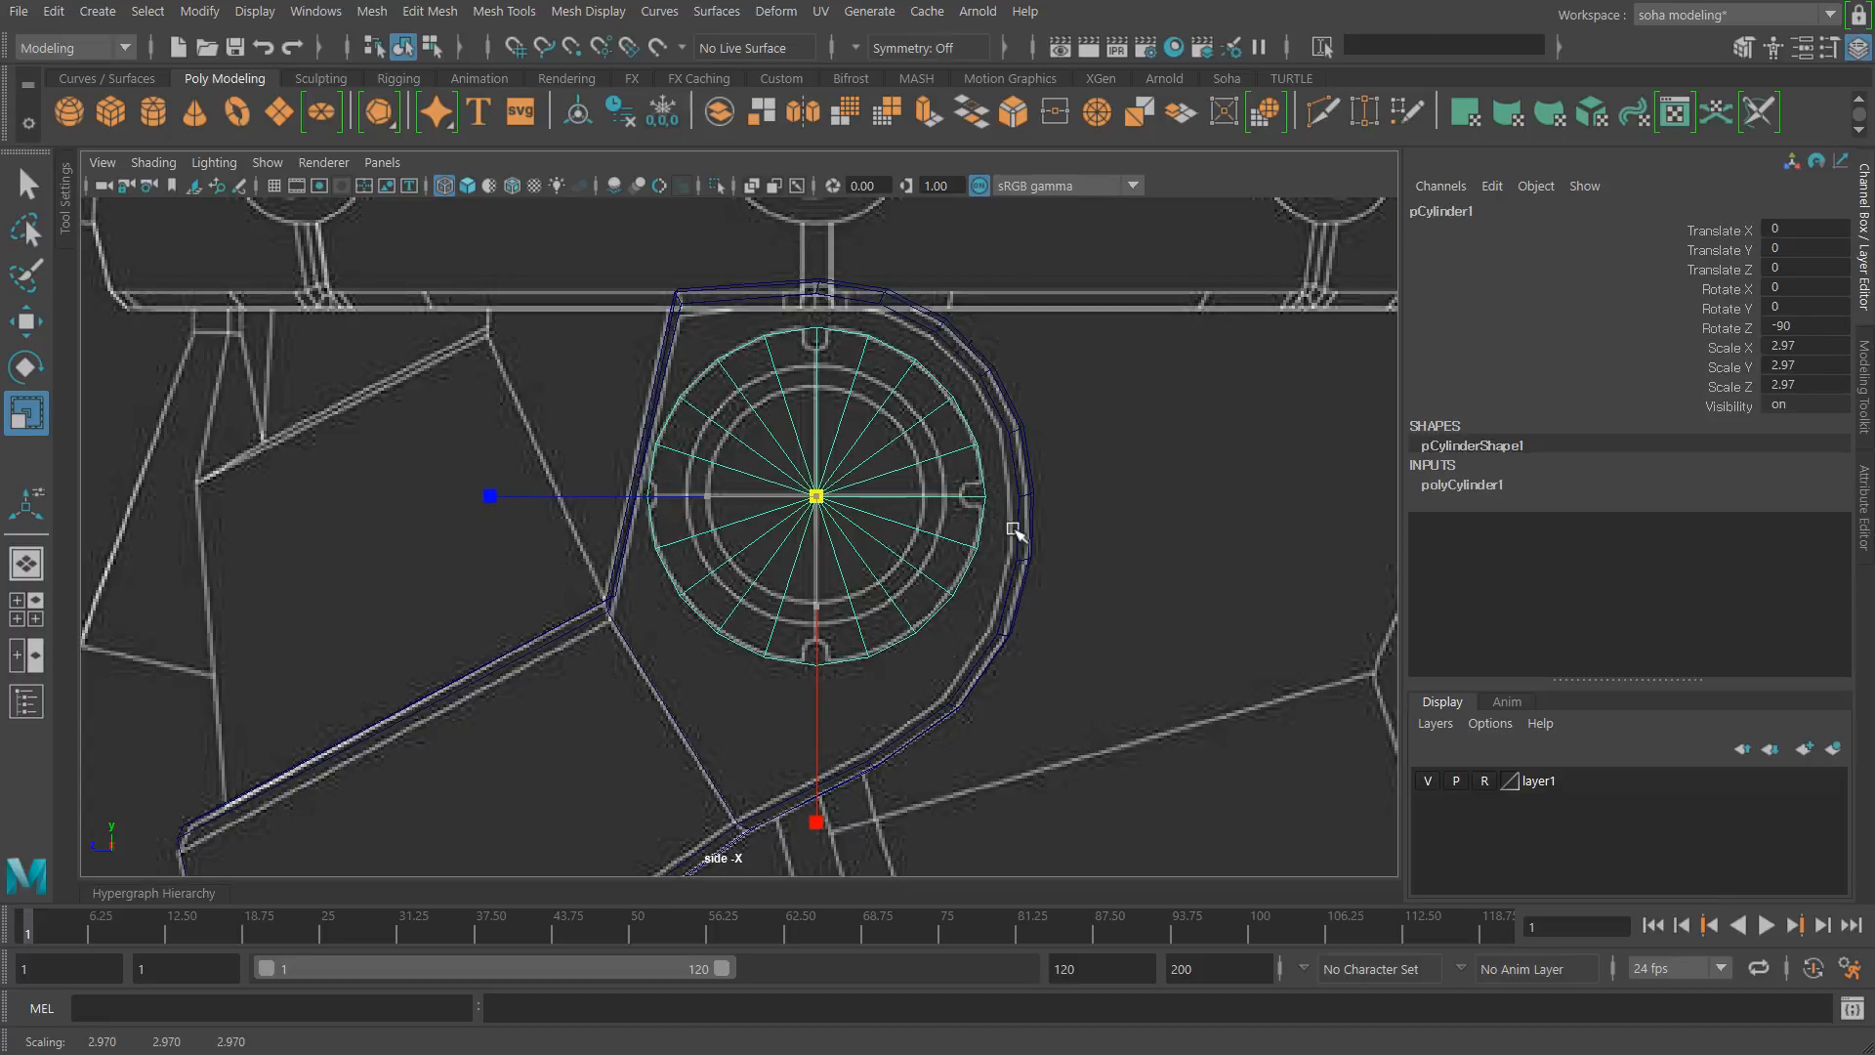
Step: Examine the cylinder's outline against the ear disc in the side view and show its construction settings
{"action": "middle_click_drag", "start_coordinate": [896, 482], "coordinate": [912, 485], "text": "alt"}
{"action": "right_click_drag", "start_coordinate": [912, 485], "coordinate": [1016, 509], "text": "alt"}
{"action": "middle_click_drag", "start_coordinate": [958, 460], "coordinate": [944, 504], "text": "alt"}
{"action": "right_click_drag", "start_coordinate": [943, 504], "coordinate": [963, 510], "text": "alt"}
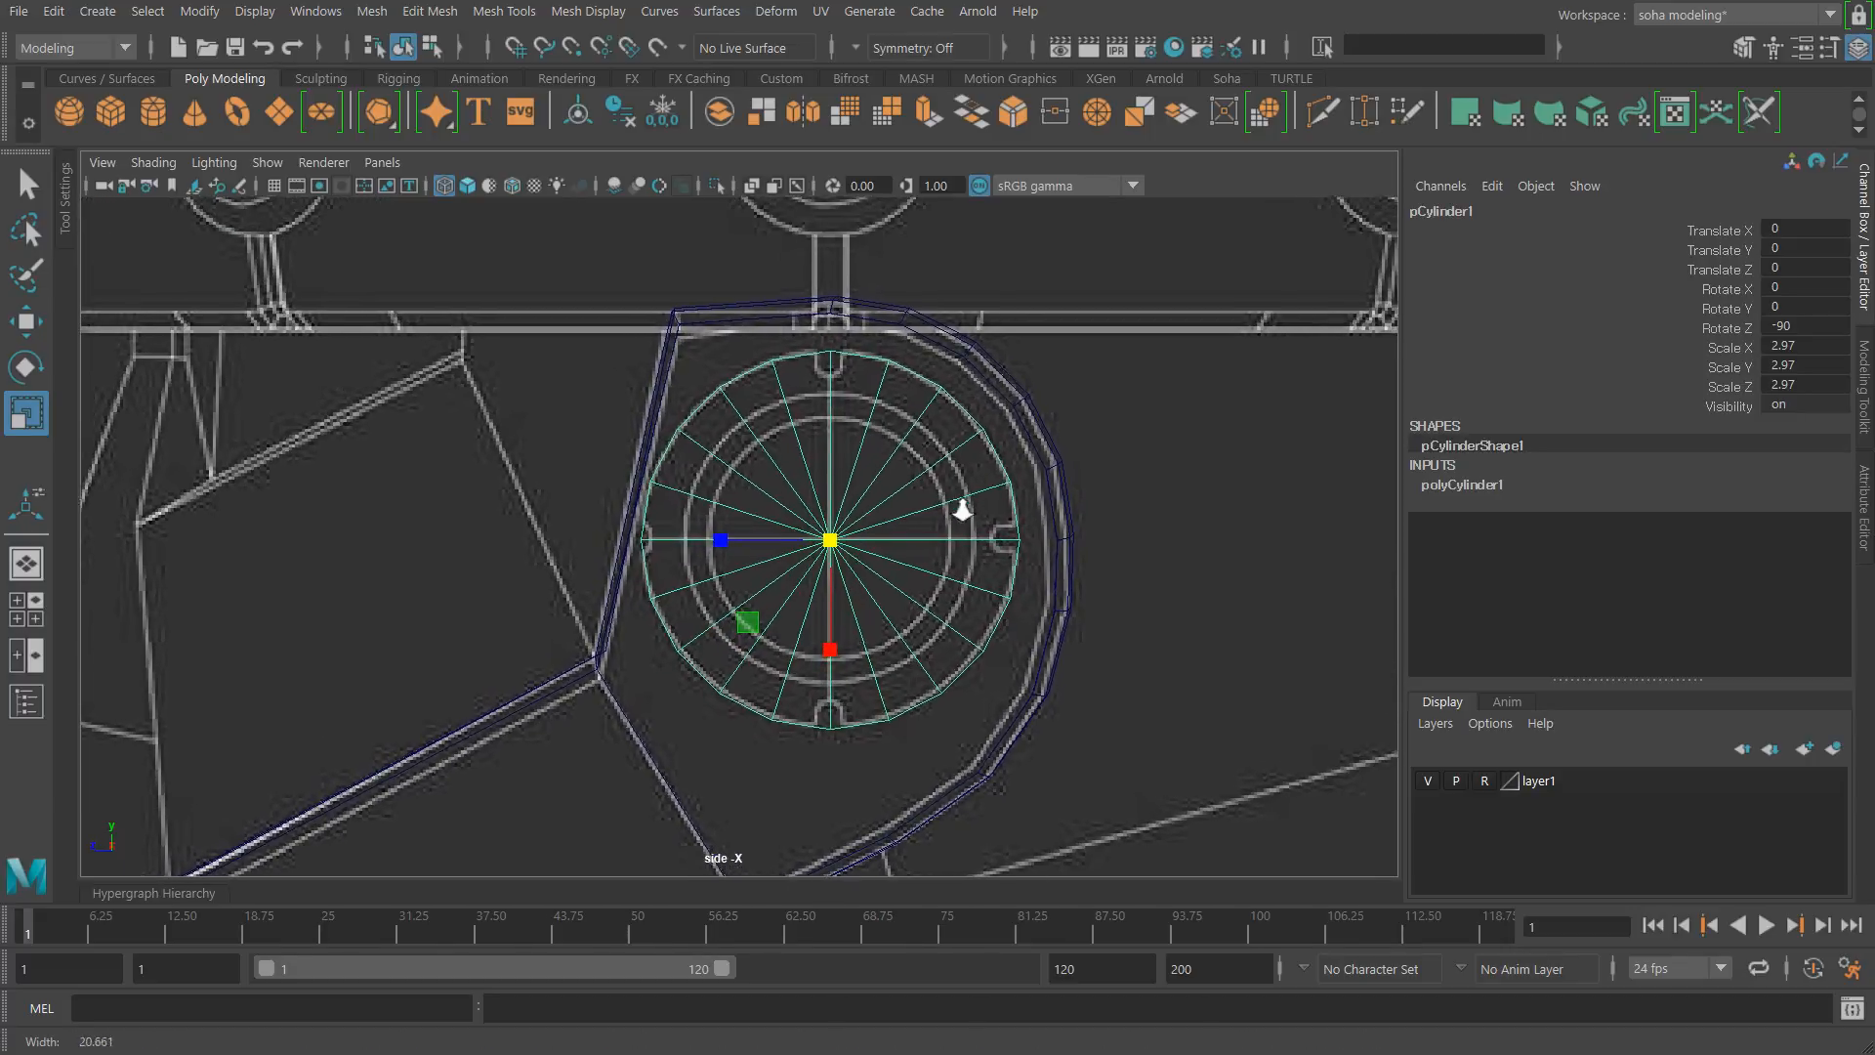
{"action": "left_click", "coordinate": [1465, 484]}
{"action": "middle_click_drag", "start_coordinate": [941, 547], "coordinate": [900, 531], "text": "alt"}
{"action": "right_click_drag", "start_coordinate": [900, 531], "coordinate": [936, 548], "text": "alt"}
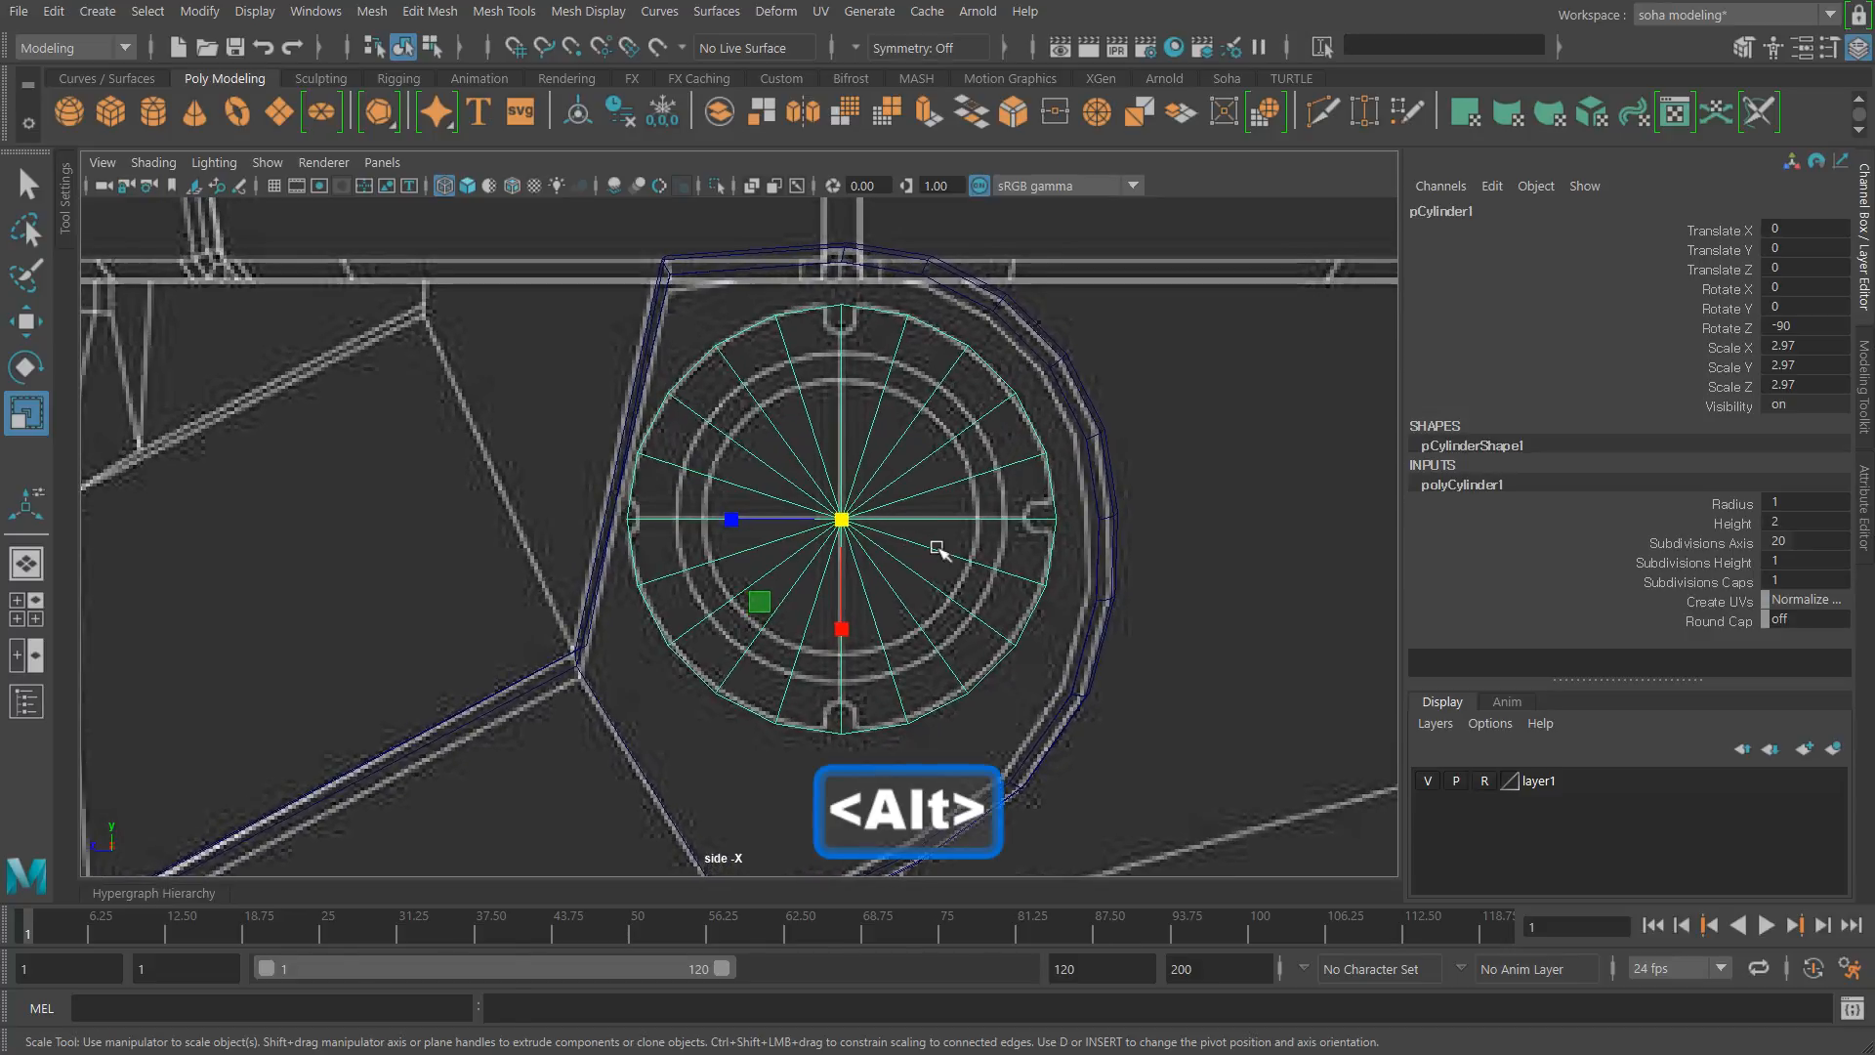
Step: In the front view, move the cylinder along X to about 8.584 so its outer face meets the ear disc's outer edge
{"action": "key", "text": "shift+3"}
{"action": "middle_click_drag", "start_coordinate": [983, 544], "coordinate": [993, 595], "text": "alt"}
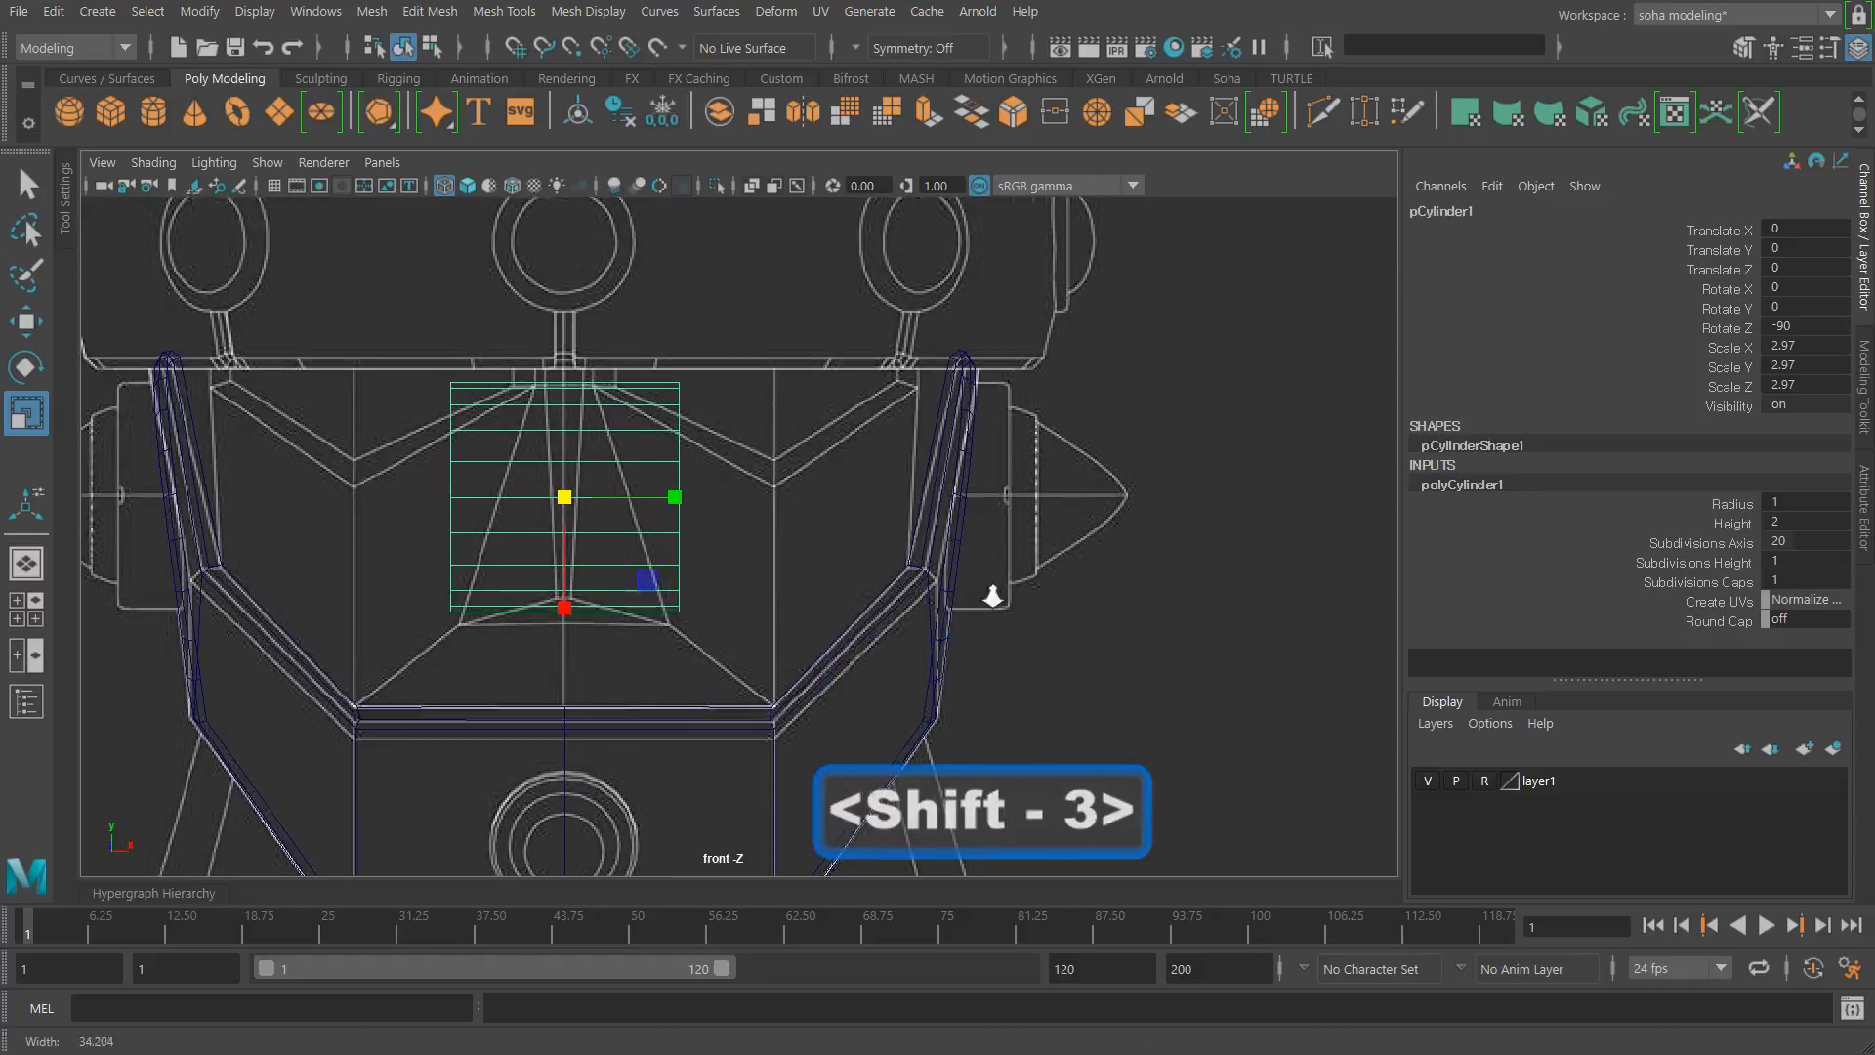
{"action": "key", "text": "w"}
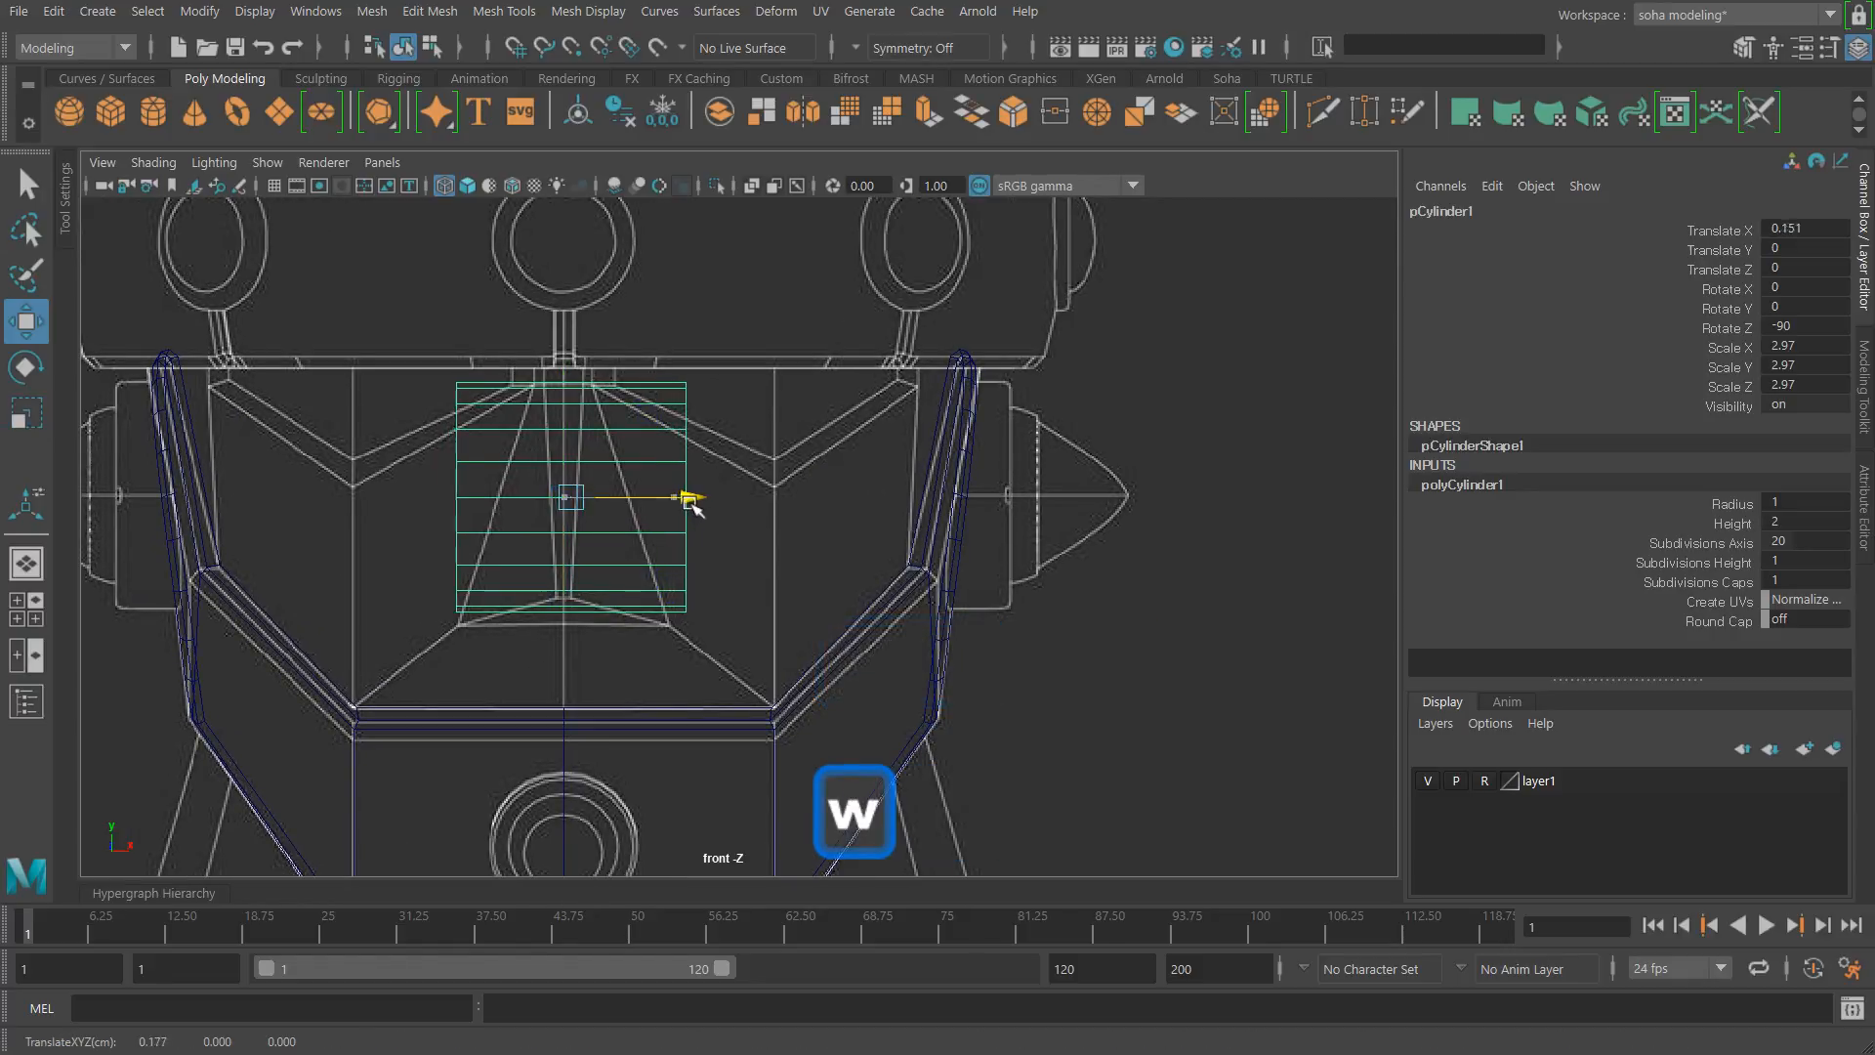
{"action": "left_click_drag", "start_coordinate": [683, 498], "coordinate": [1016, 535]}
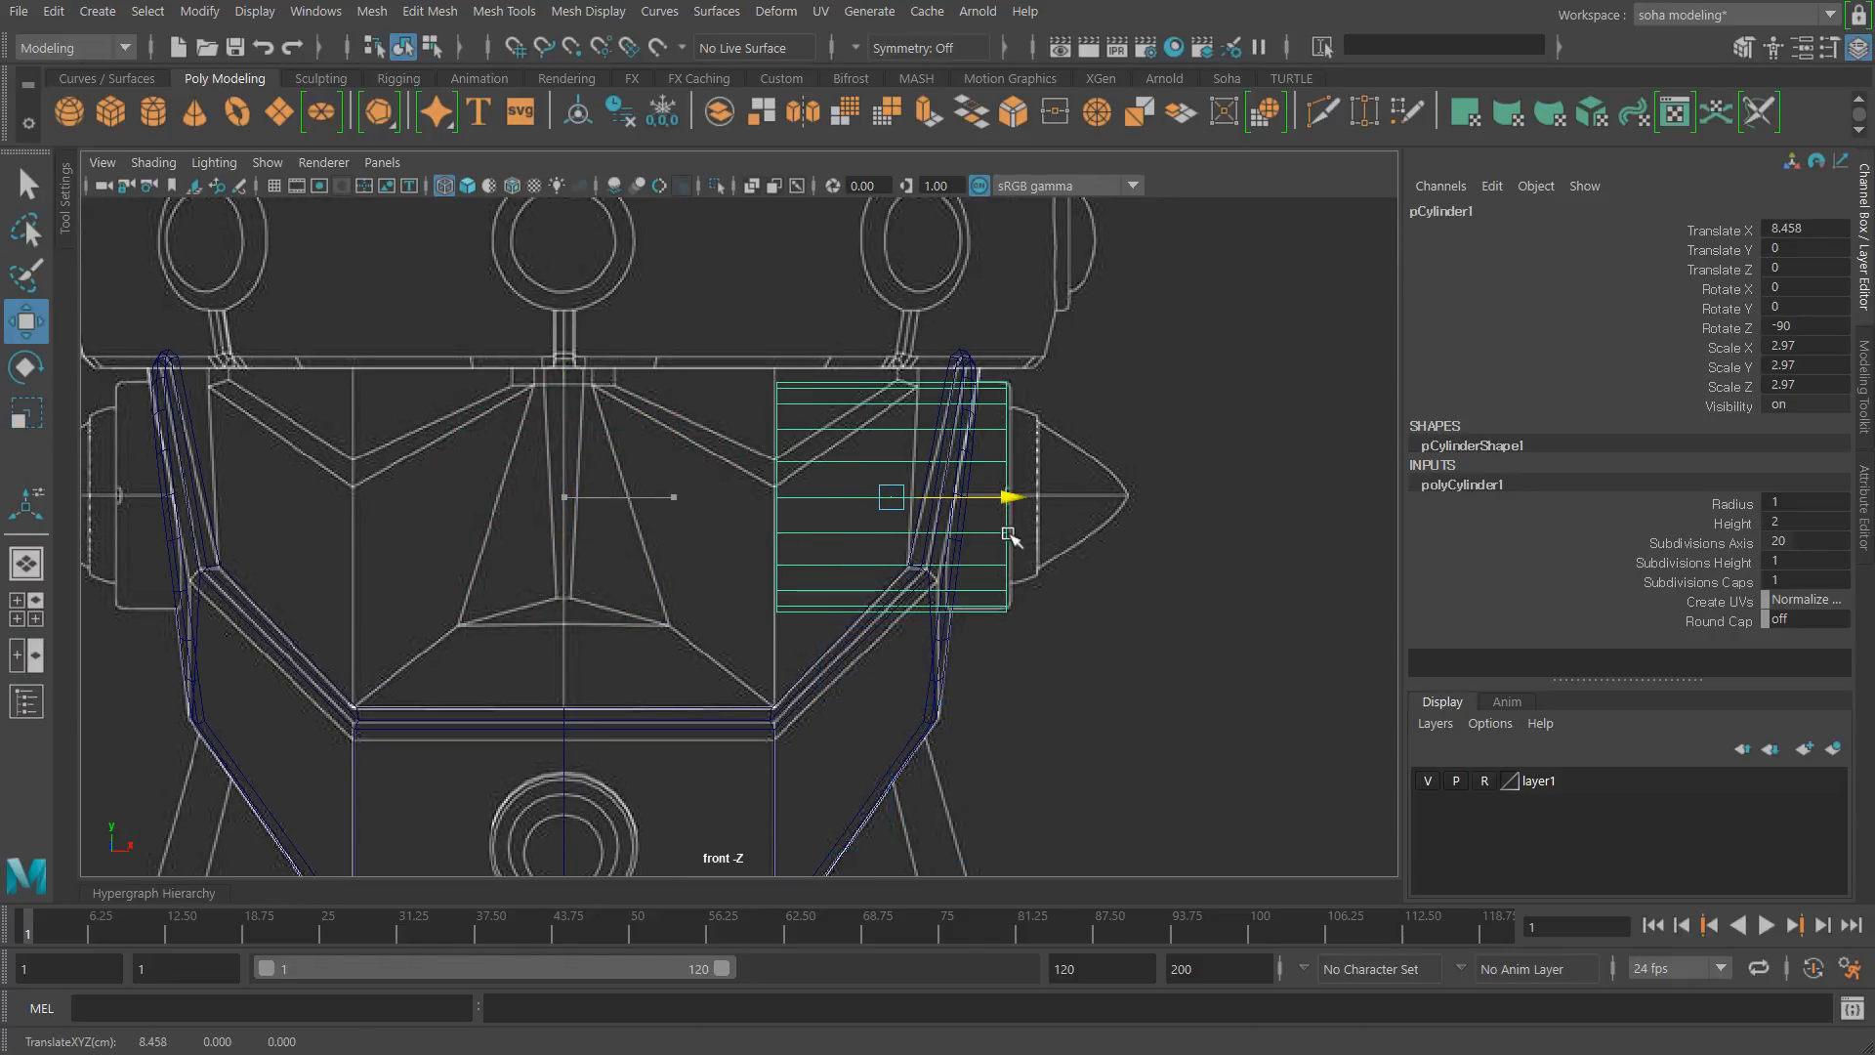
{"action": "middle_click_drag", "start_coordinate": [977, 527], "coordinate": [837, 509], "text": "alt"}
{"action": "right_click_drag", "start_coordinate": [837, 509], "coordinate": [1211, 604], "text": "alt"}
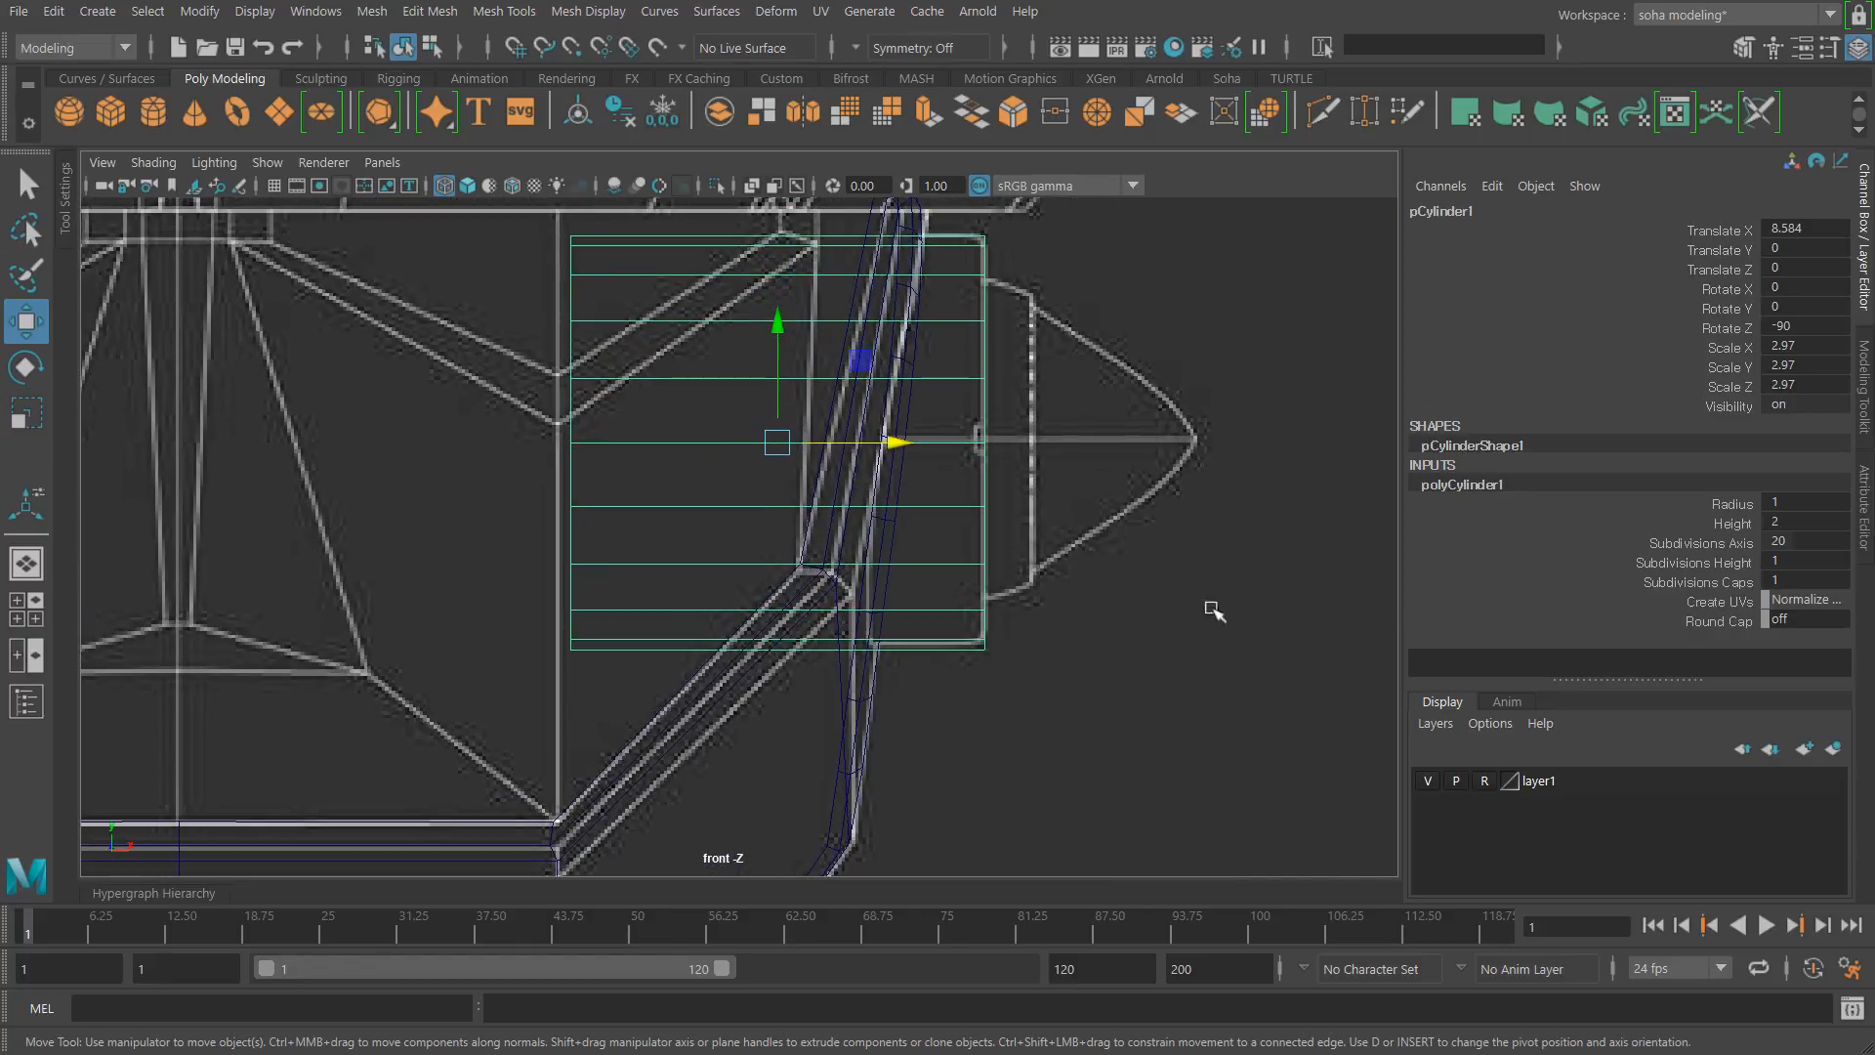
Step: Move the cylinder's inner-end vertices outward along X to thin it to the ear disc's depth beside the mouth guard
{"action": "middle_click_drag", "start_coordinate": [1049, 545], "coordinate": [1017, 612], "text": "alt"}
{"action": "key", "text": "alt+1"}
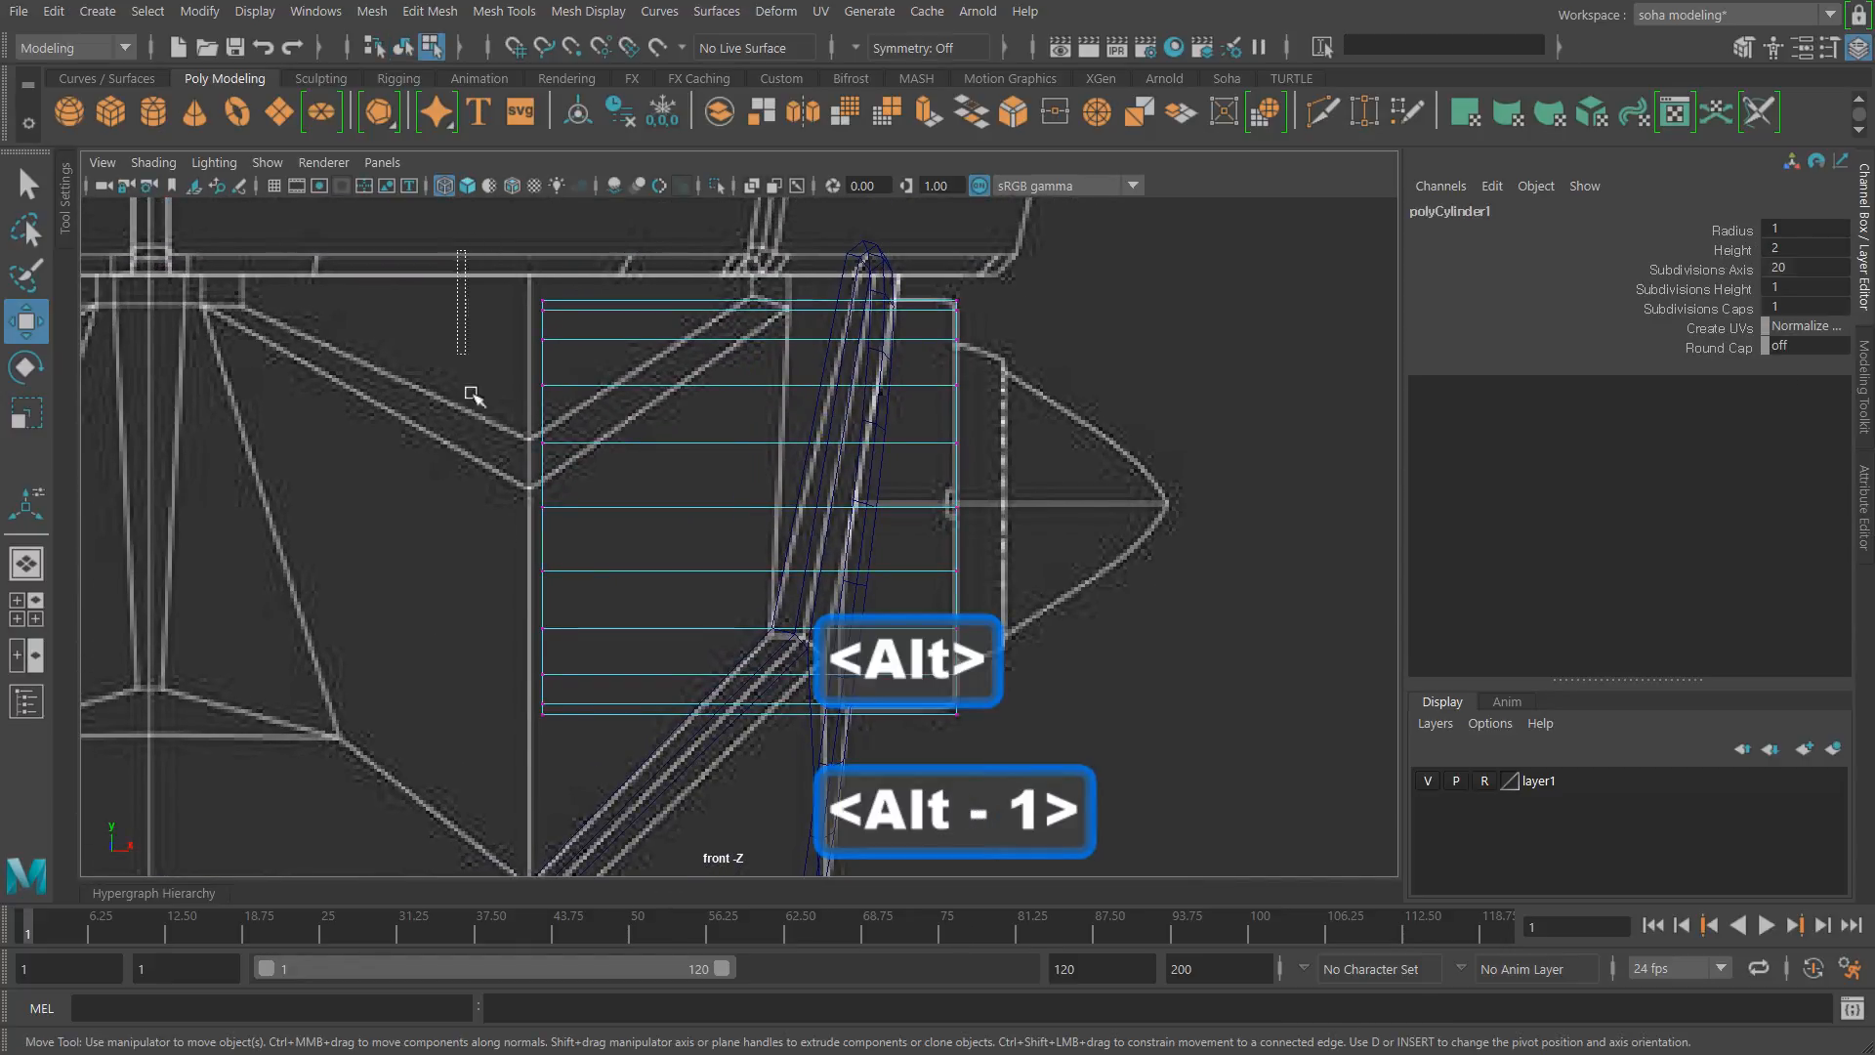
{"action": "left_click_drag", "start_coordinate": [459, 250], "coordinate": [687, 784]}
{"action": "left_click_drag", "start_coordinate": [664, 517], "coordinate": [948, 553]}
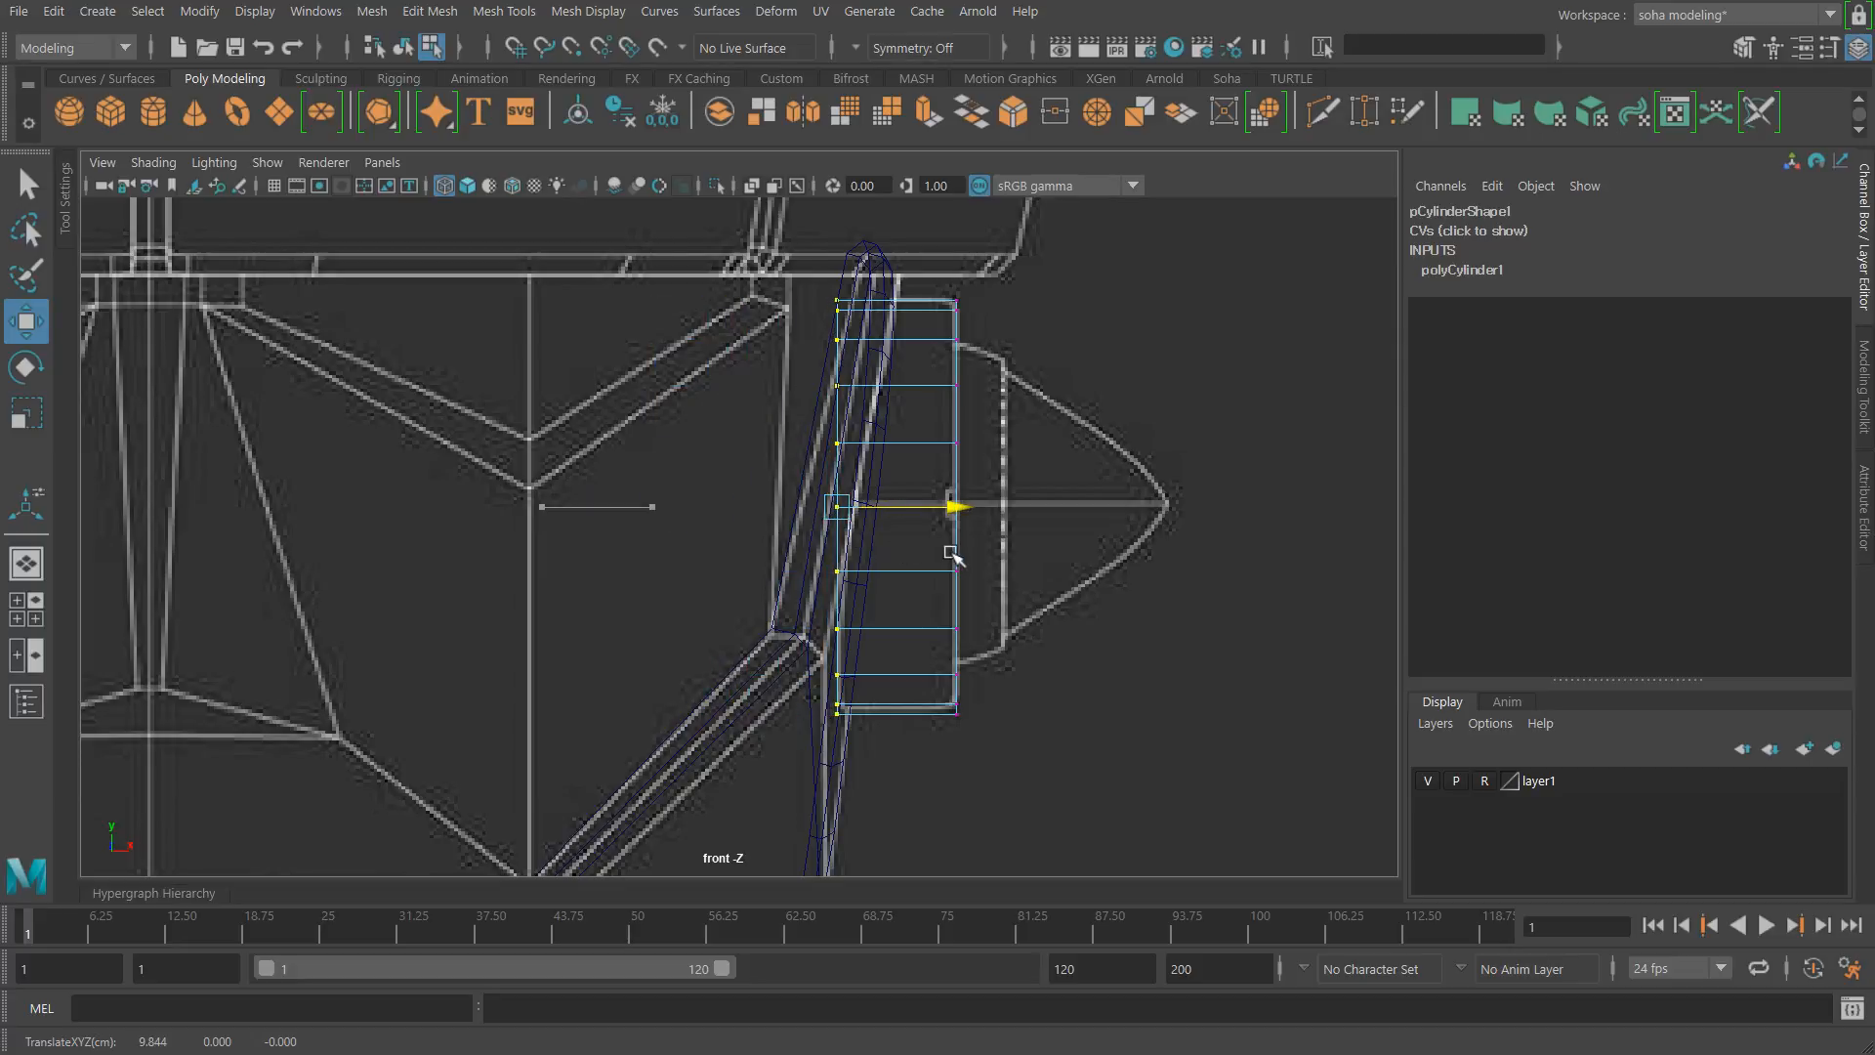
{"action": "key", "text": "alt+grave"}
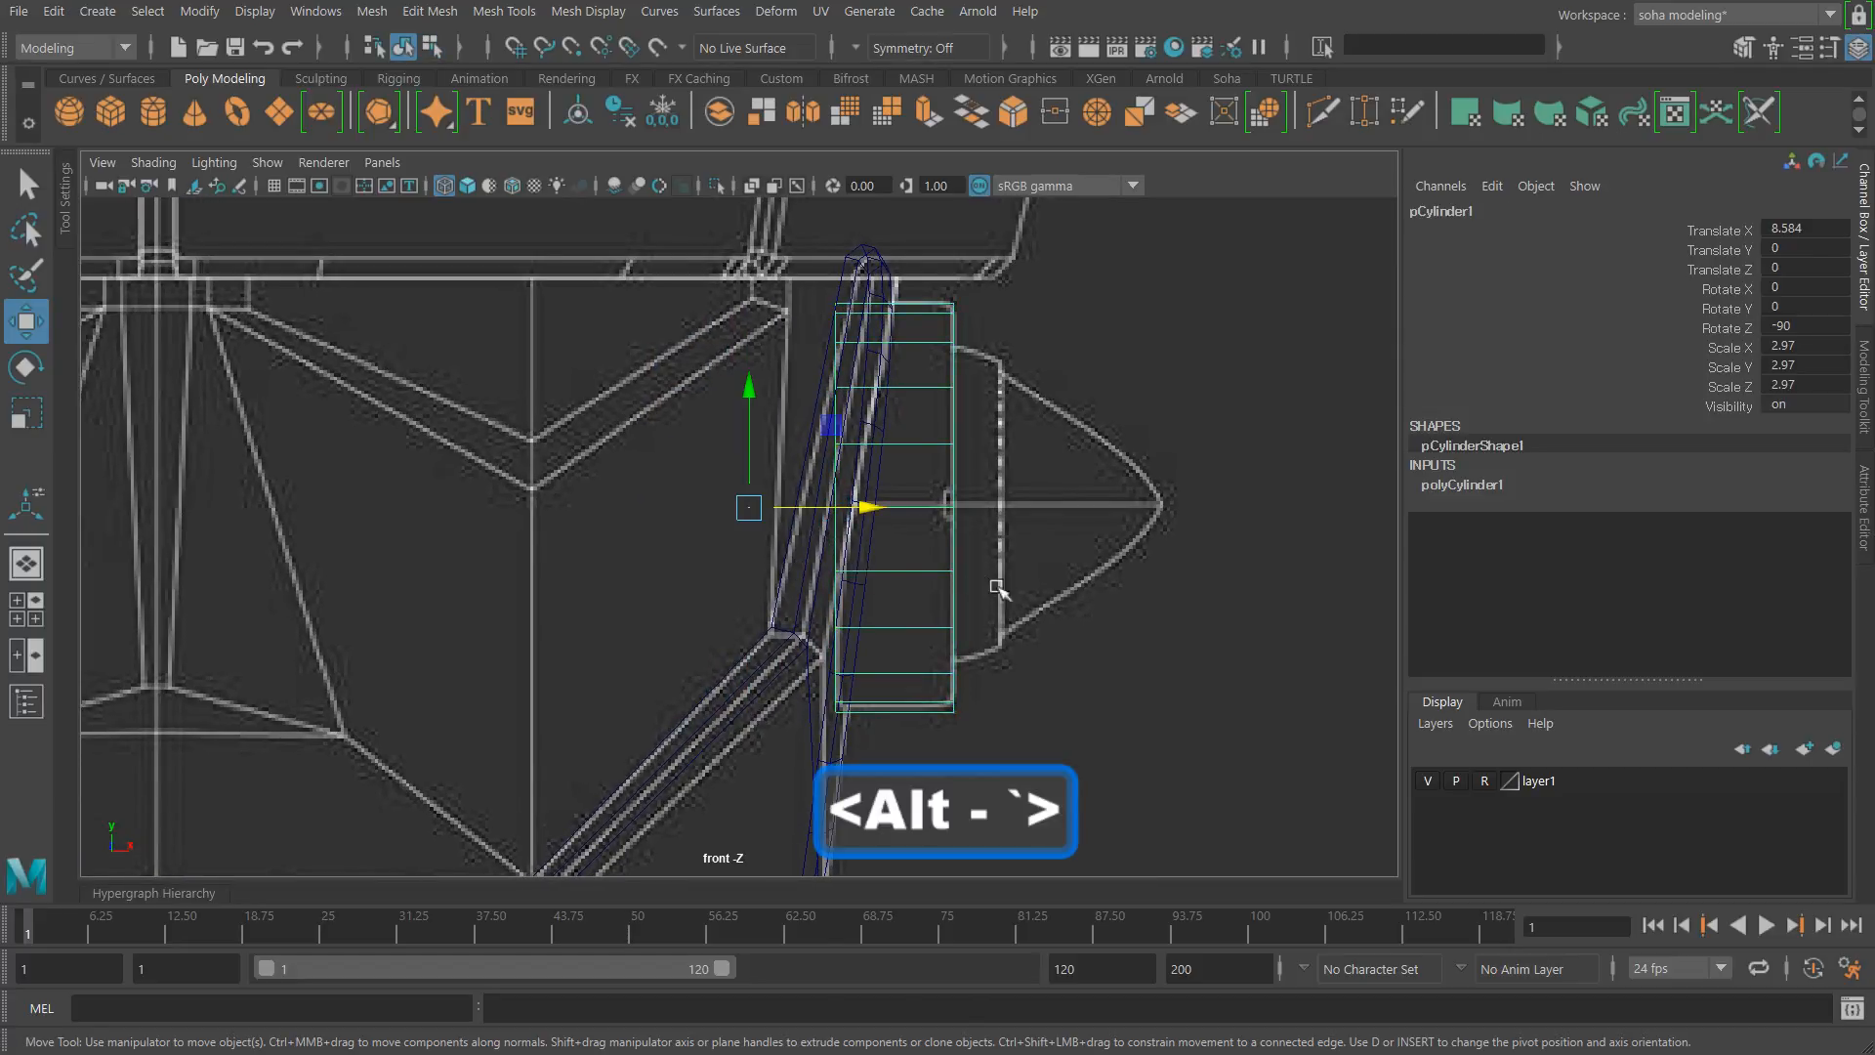
Step: Compare the thinned cylinder with the ear disc and its notches in the front and side blueprints
{"action": "middle_click_drag", "start_coordinate": [862, 575], "coordinate": [745, 524], "text": "alt"}
{"action": "key", "text": "shift+grave"}
{"action": "right_click_drag", "start_coordinate": [772, 528], "coordinate": [891, 544], "text": "alt"}
{"action": "middle_click_drag", "start_coordinate": [746, 494], "coordinate": [752, 539], "text": "alt"}
{"action": "right_click_drag", "start_coordinate": [753, 539], "coordinate": [799, 535], "text": "alt"}
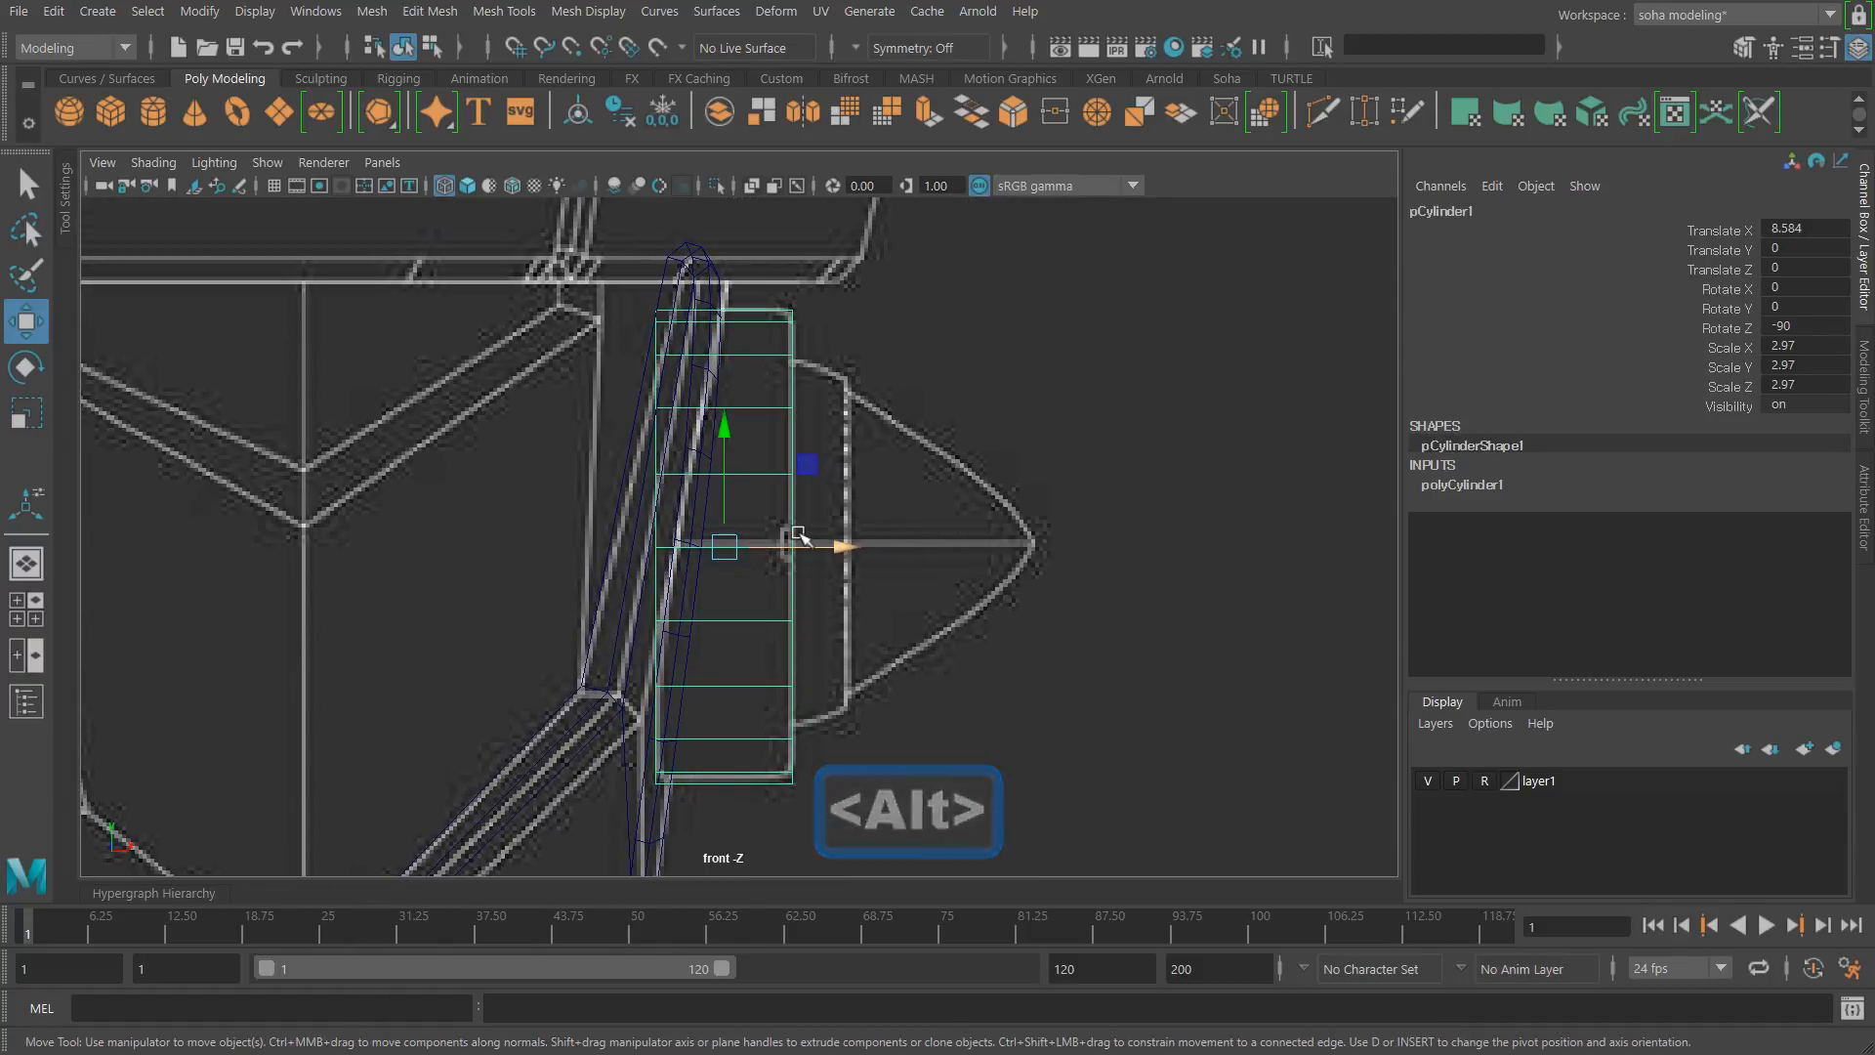
{"action": "key", "text": "shift+4"}
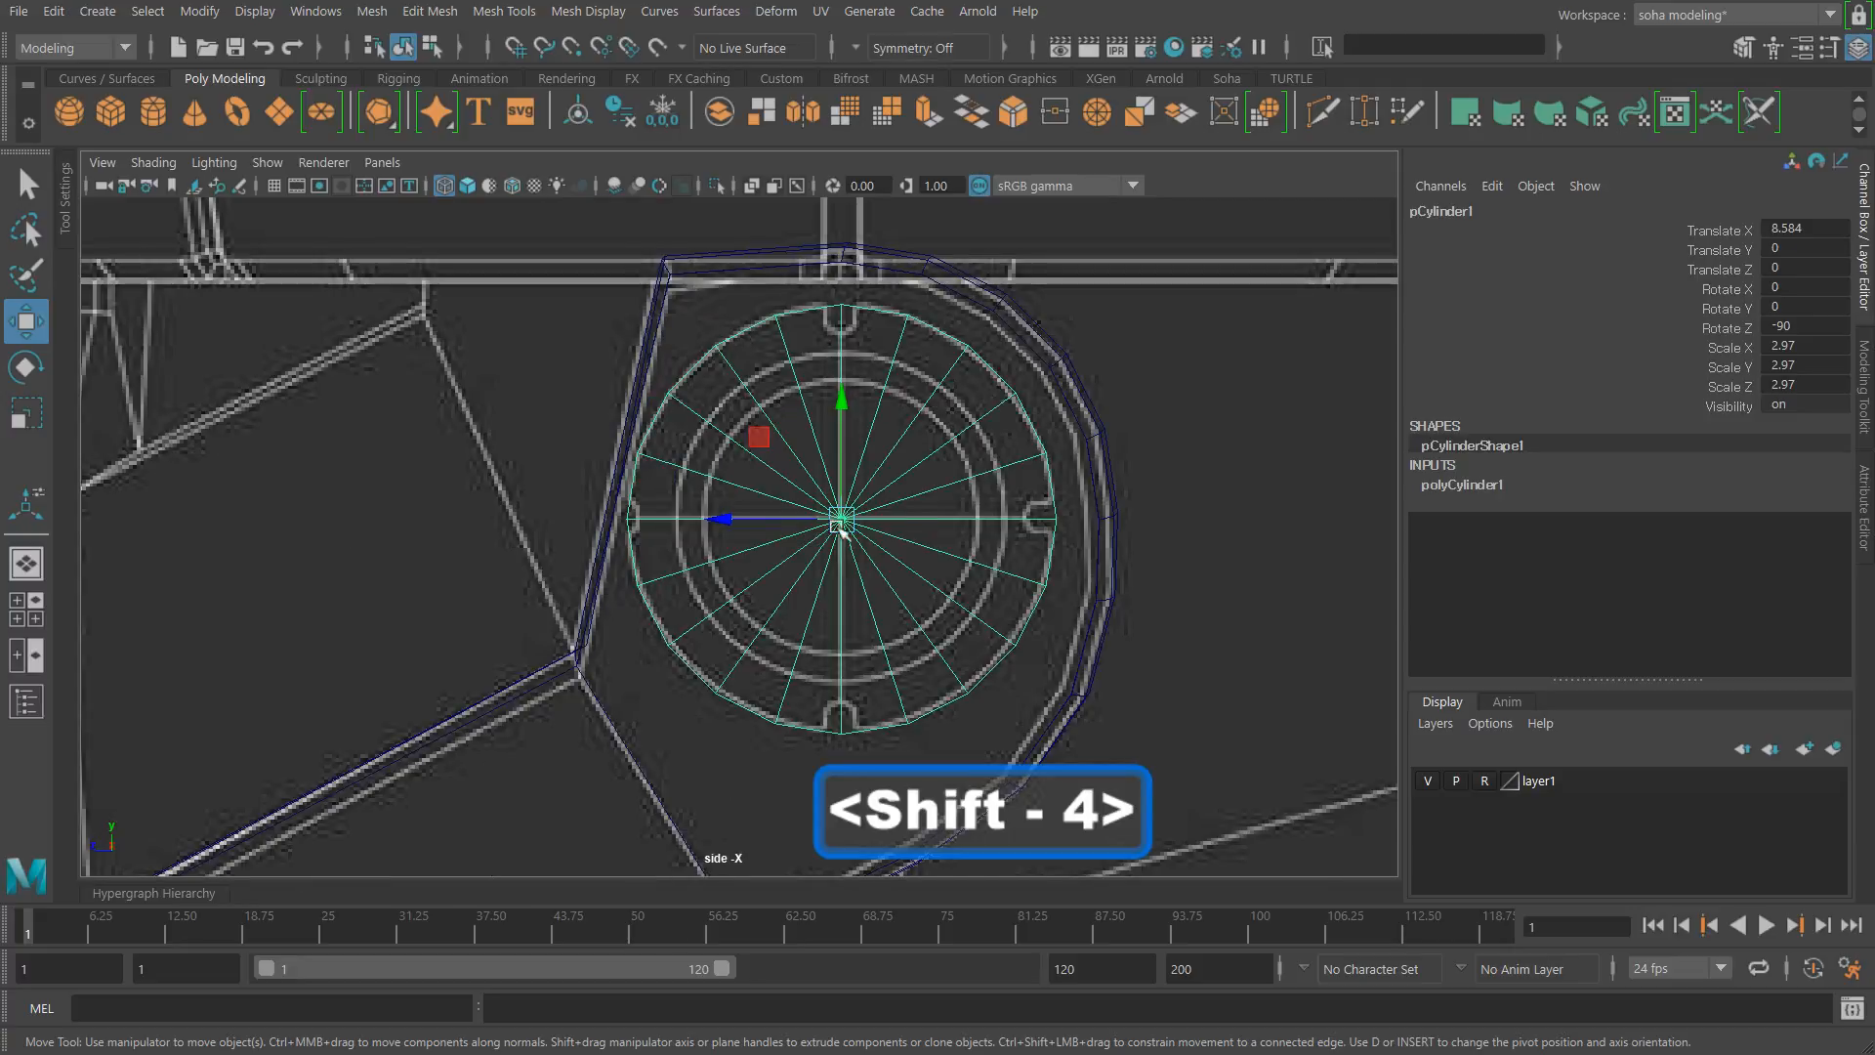
{"action": "key", "text": "alt"}
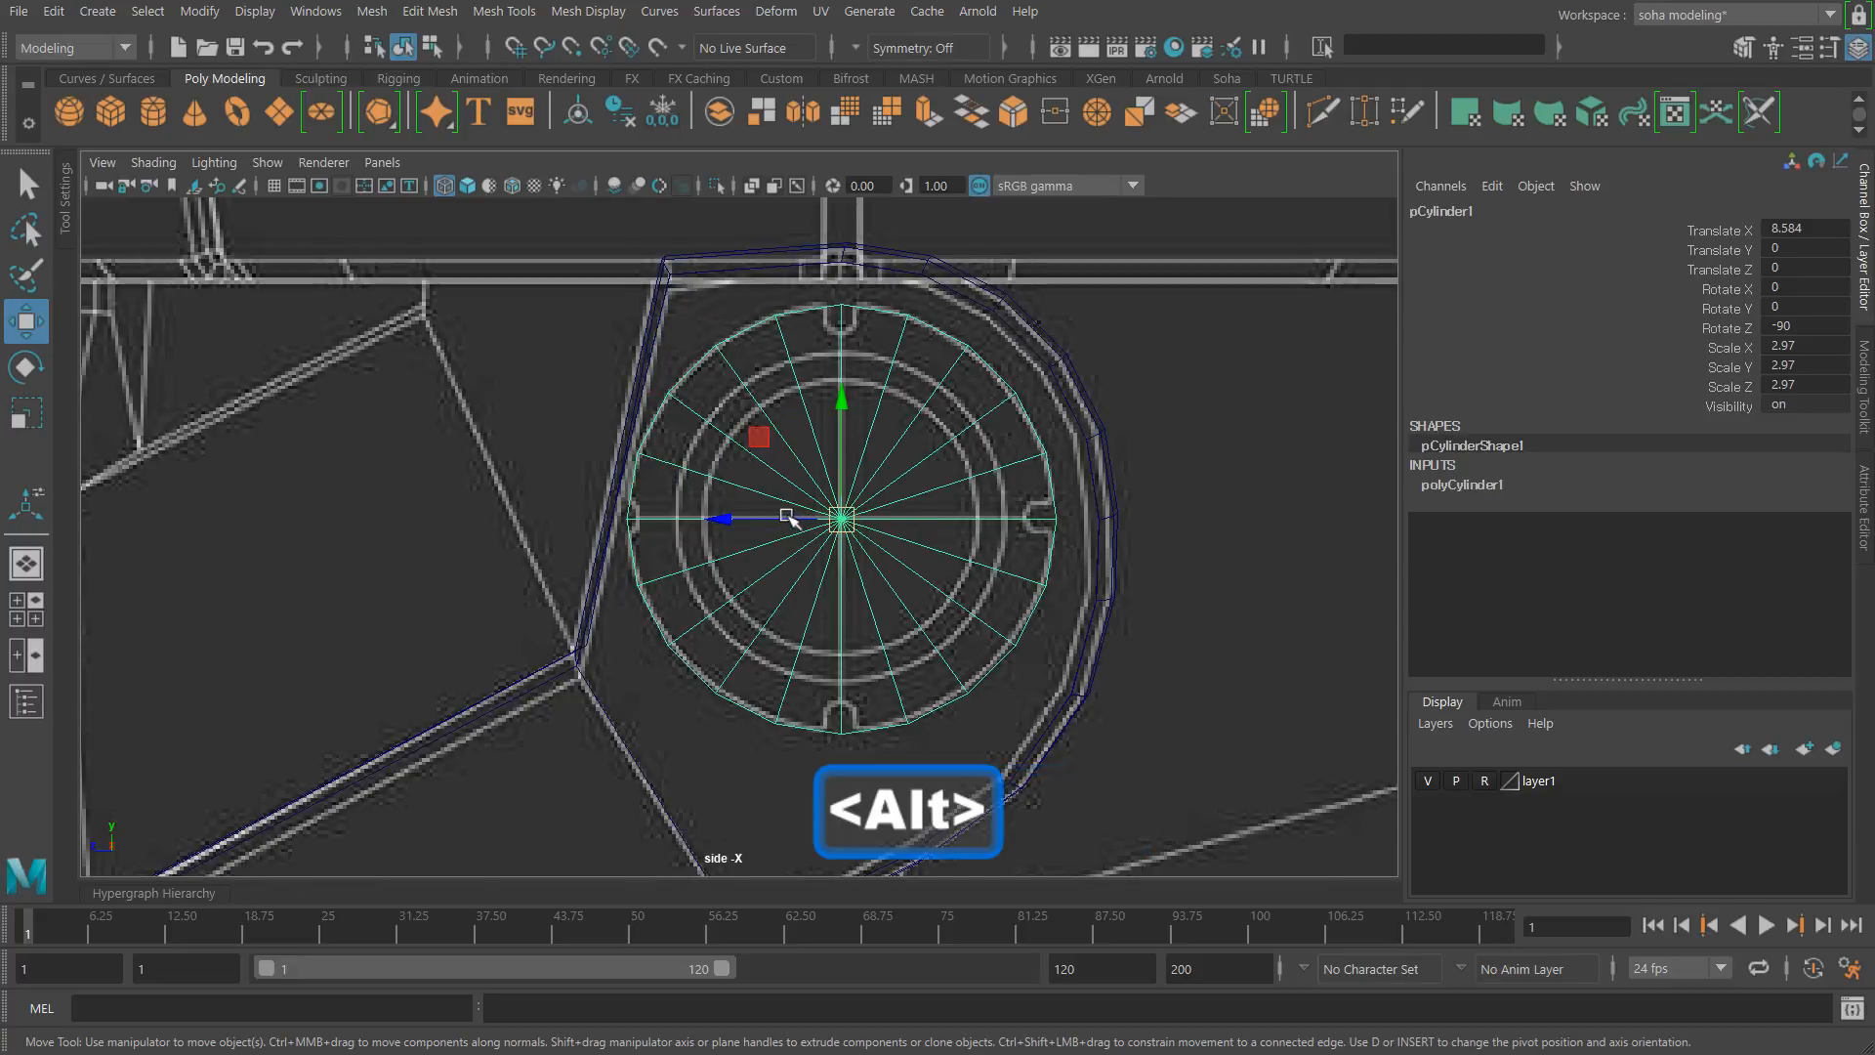
{"action": "middle_click_drag", "start_coordinate": [787, 516], "coordinate": [709, 558], "text": "alt"}
{"action": "right_click_drag", "start_coordinate": [789, 551], "coordinate": [930, 583], "text": "alt"}
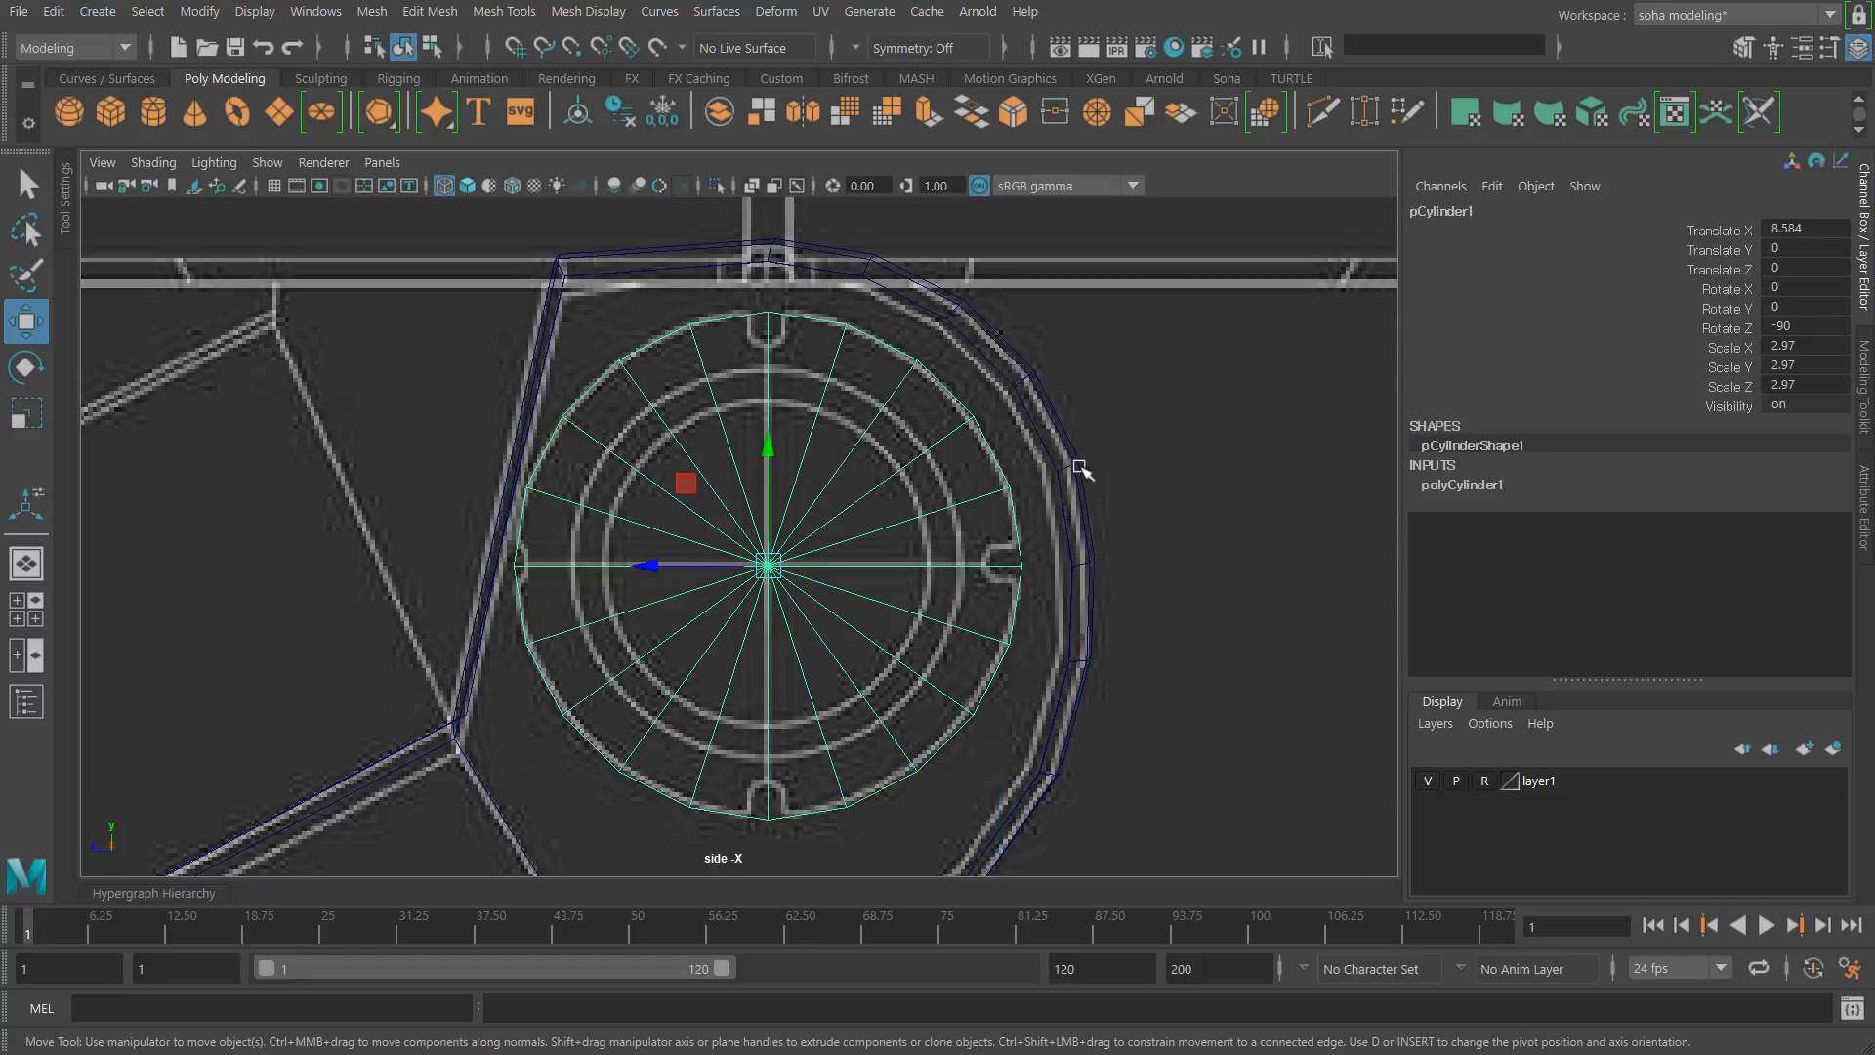
{"action": "middle_click_drag", "start_coordinate": [985, 496], "coordinate": [993, 487], "text": "alt"}
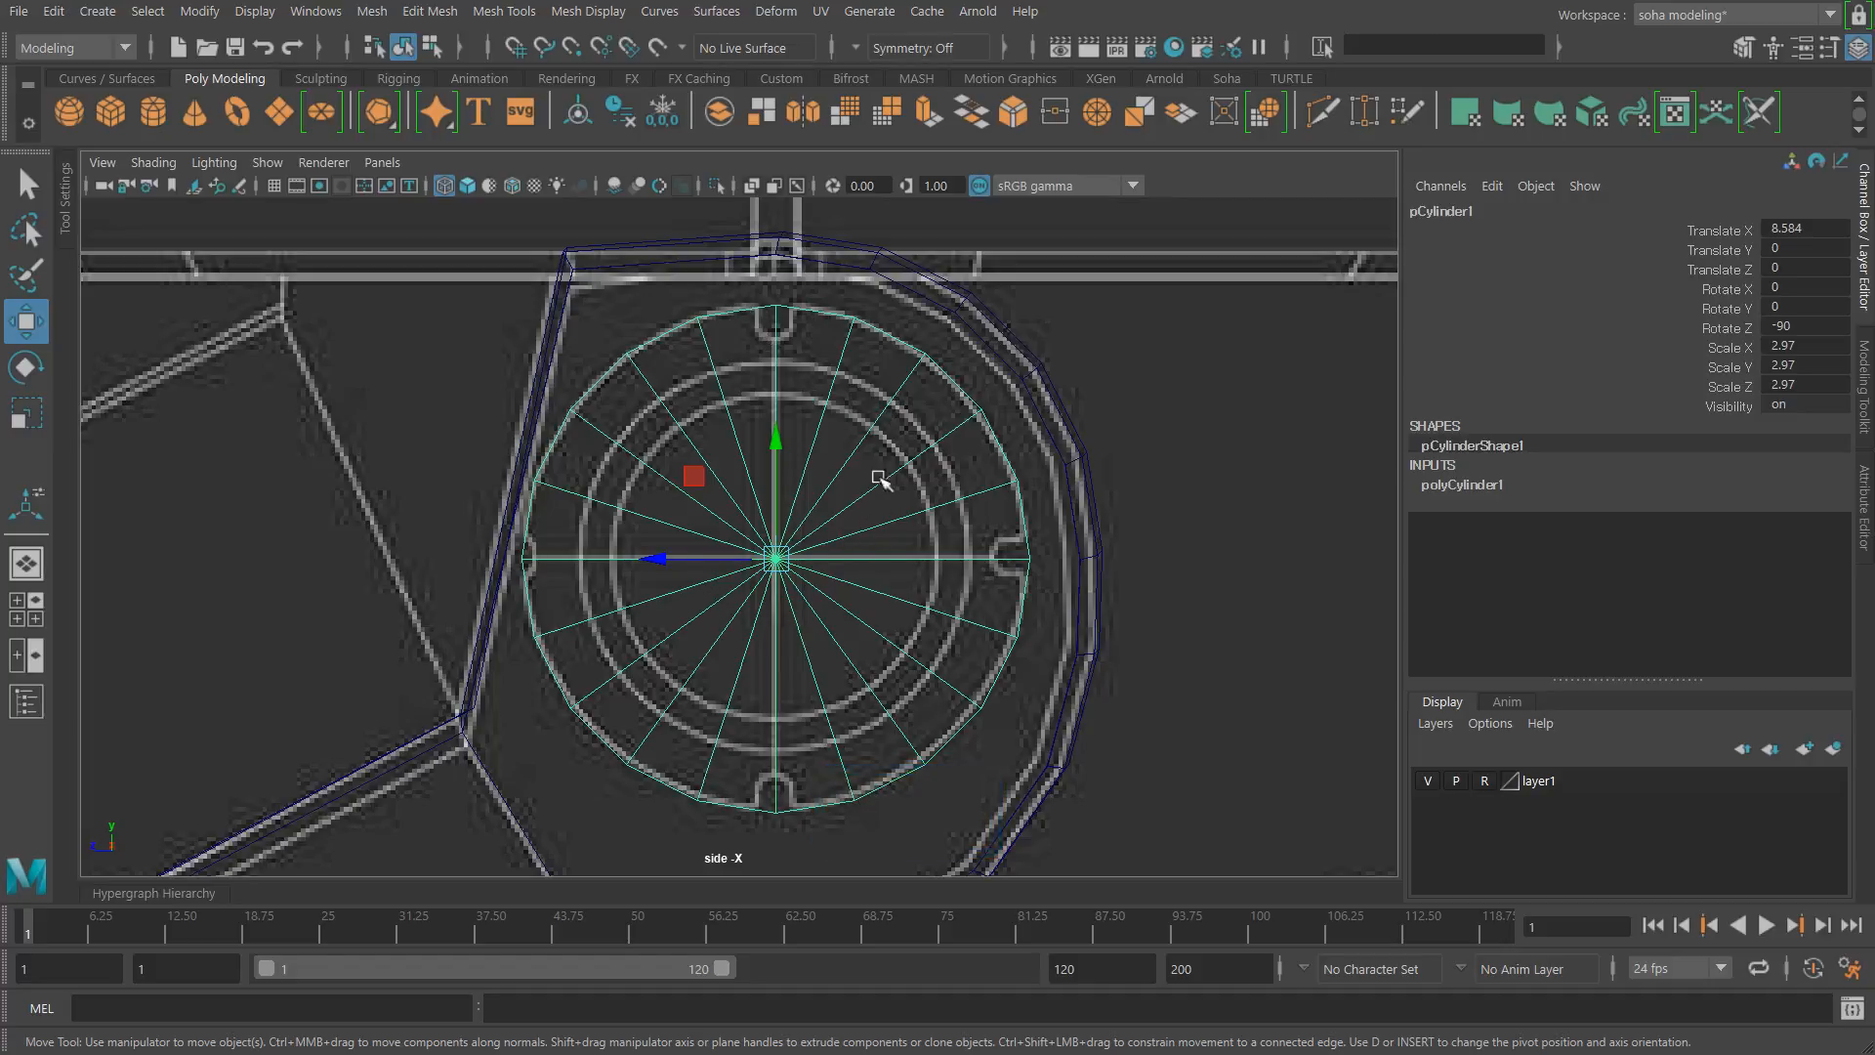
{"action": "key", "text": "alt"}
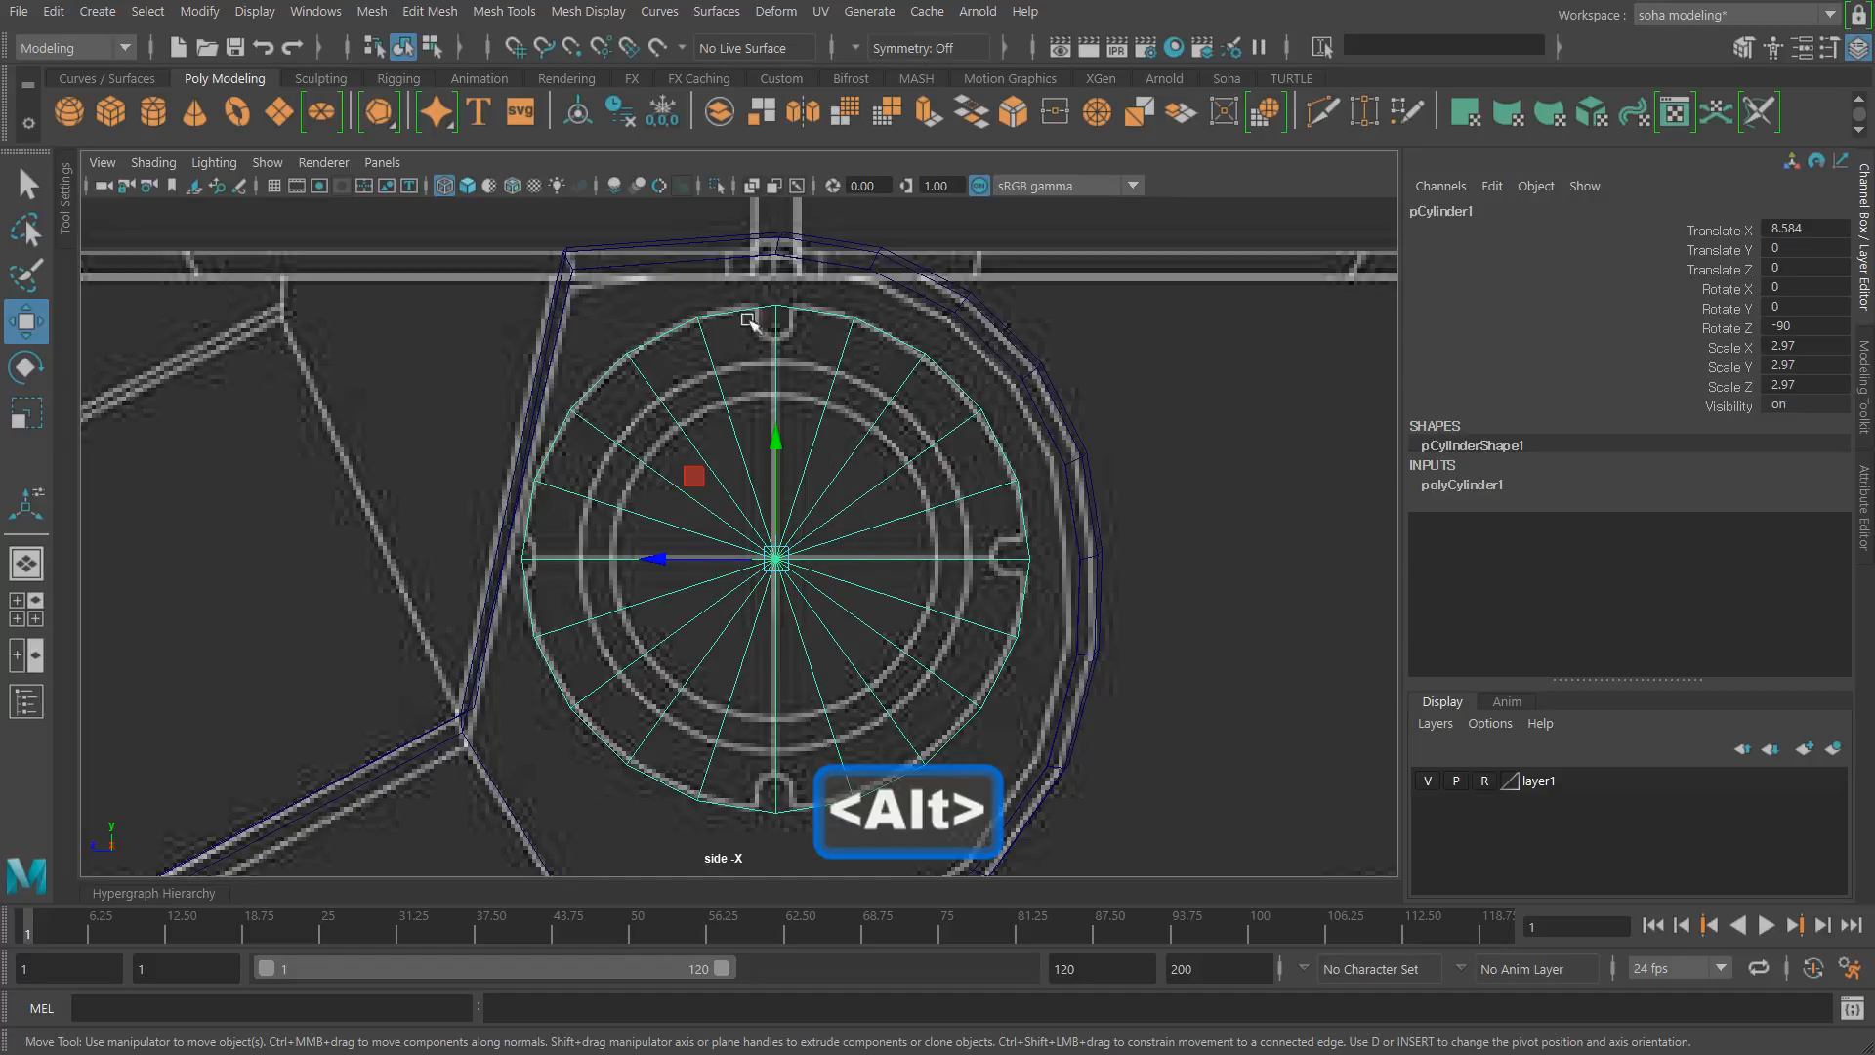
{"action": "middle_click_drag", "start_coordinate": [881, 434], "coordinate": [887, 460], "text": "alt"}
{"action": "right_click_drag", "start_coordinate": [887, 460], "coordinate": [900, 459], "text": "alt"}
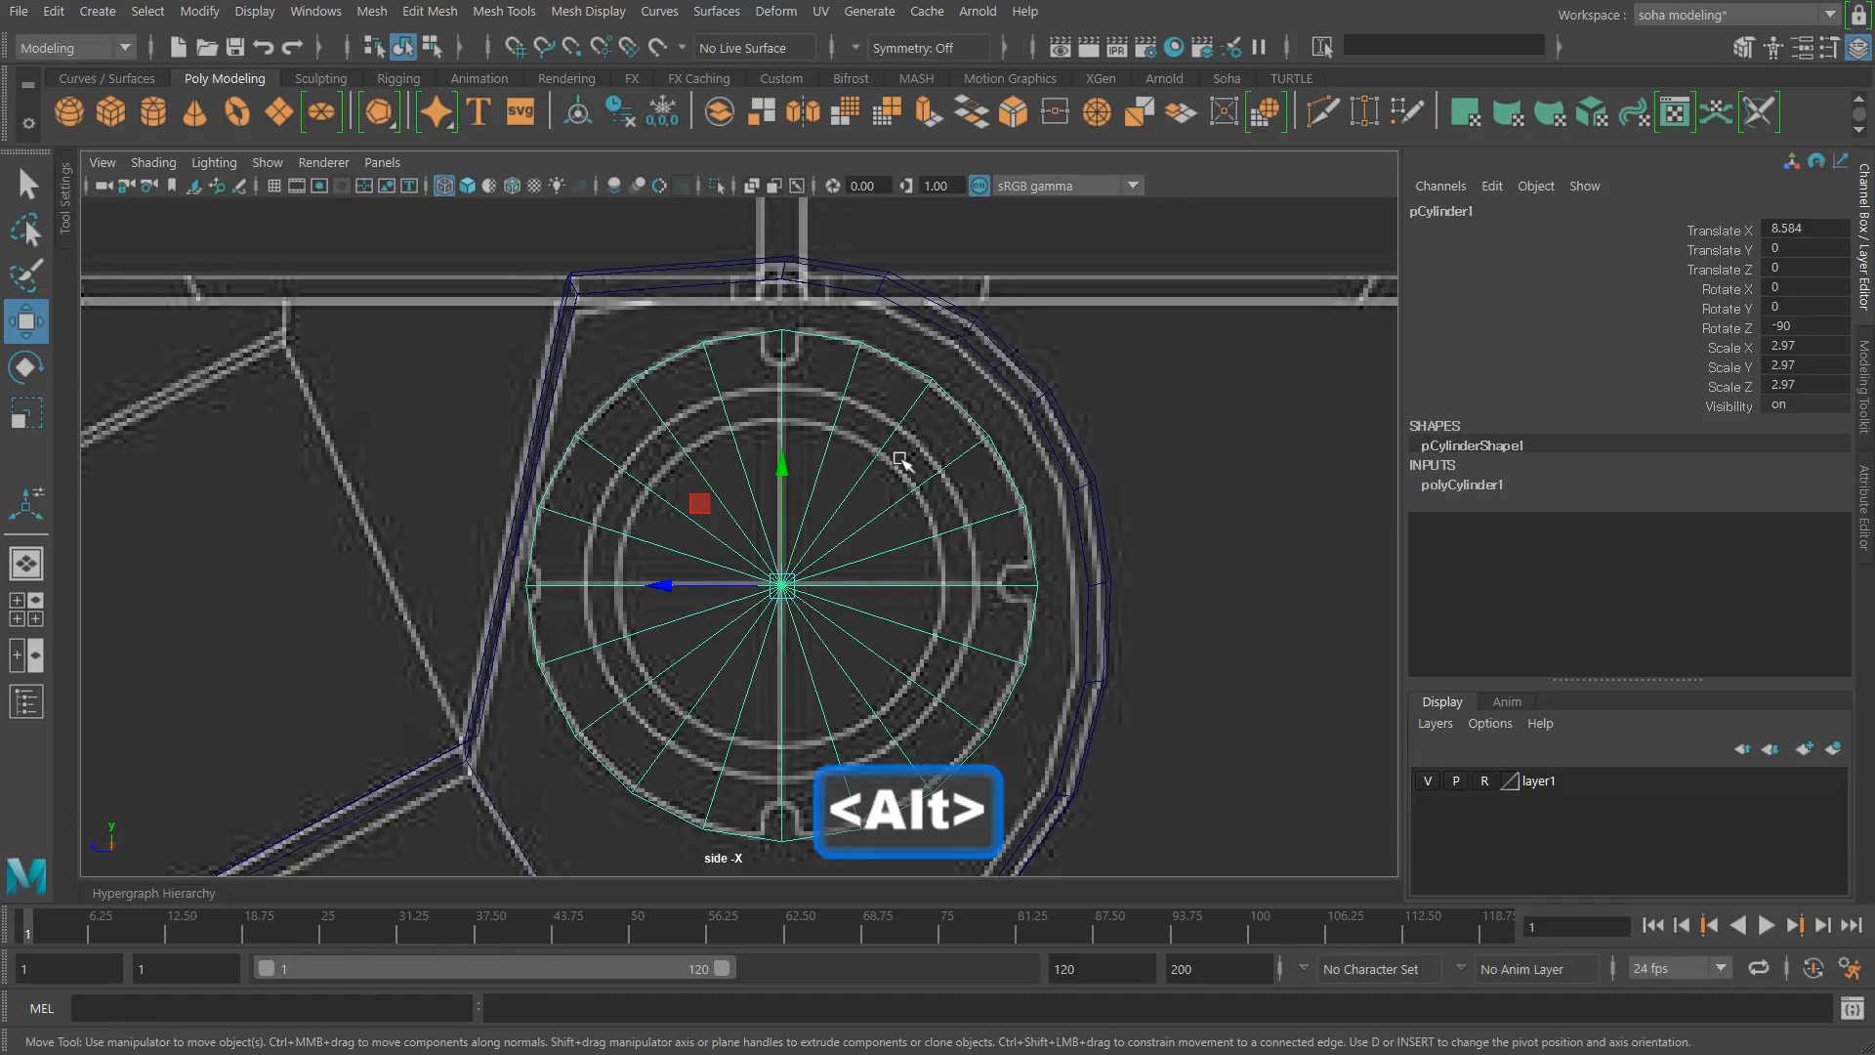
Step: Examine where the cylinder meets the mouth guard in perspective, in both wireframe and shaded display
{"action": "key", "text": "alt+shift+q"}
{"action": "left_click_drag", "start_coordinate": [871, 496], "coordinate": [980, 496], "text": "alt"}
{"action": "middle_click_drag", "start_coordinate": [980, 495], "coordinate": [850, 561], "text": "alt"}
{"action": "right_click_drag", "start_coordinate": [849, 562], "coordinate": [1005, 595], "text": "alt"}
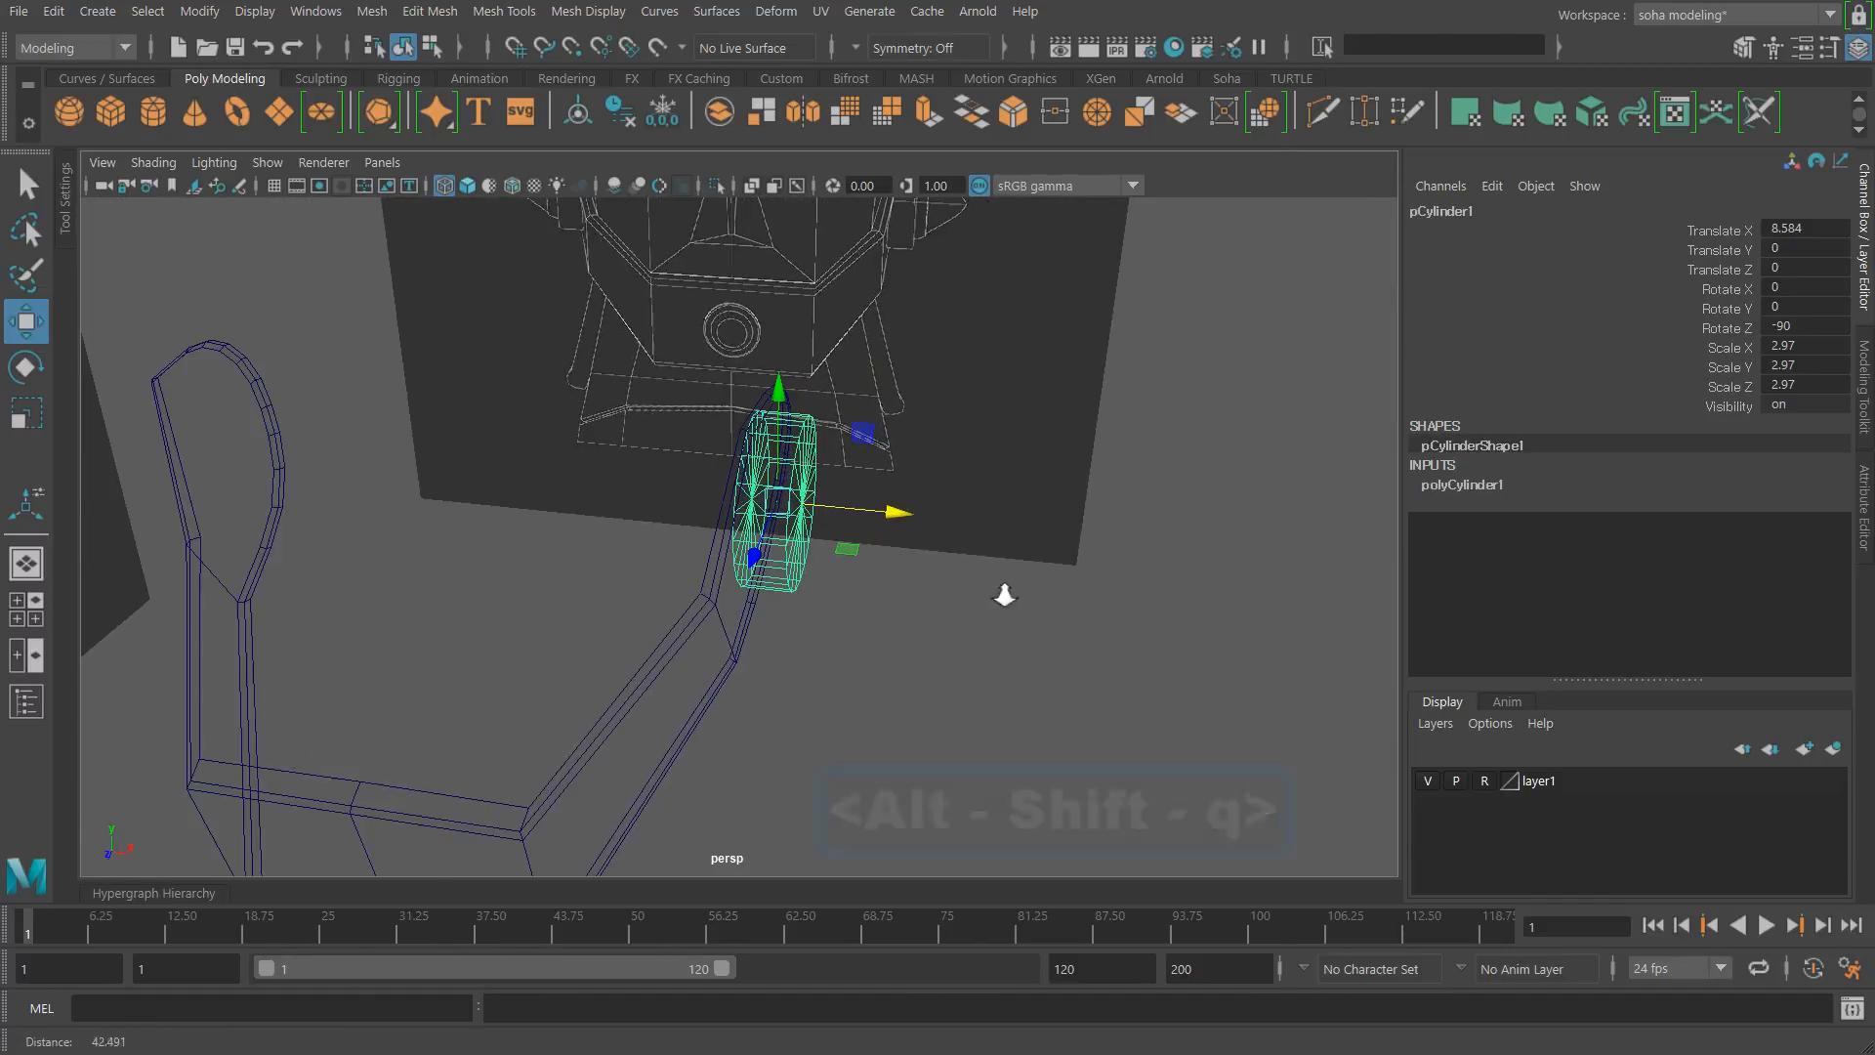
{"action": "key", "text": "4"}
{"action": "left_click_drag", "start_coordinate": [829, 530], "coordinate": [829, 498], "text": "alt"}
{"action": "right_click_drag", "start_coordinate": [829, 498], "coordinate": [980, 553], "text": "alt"}
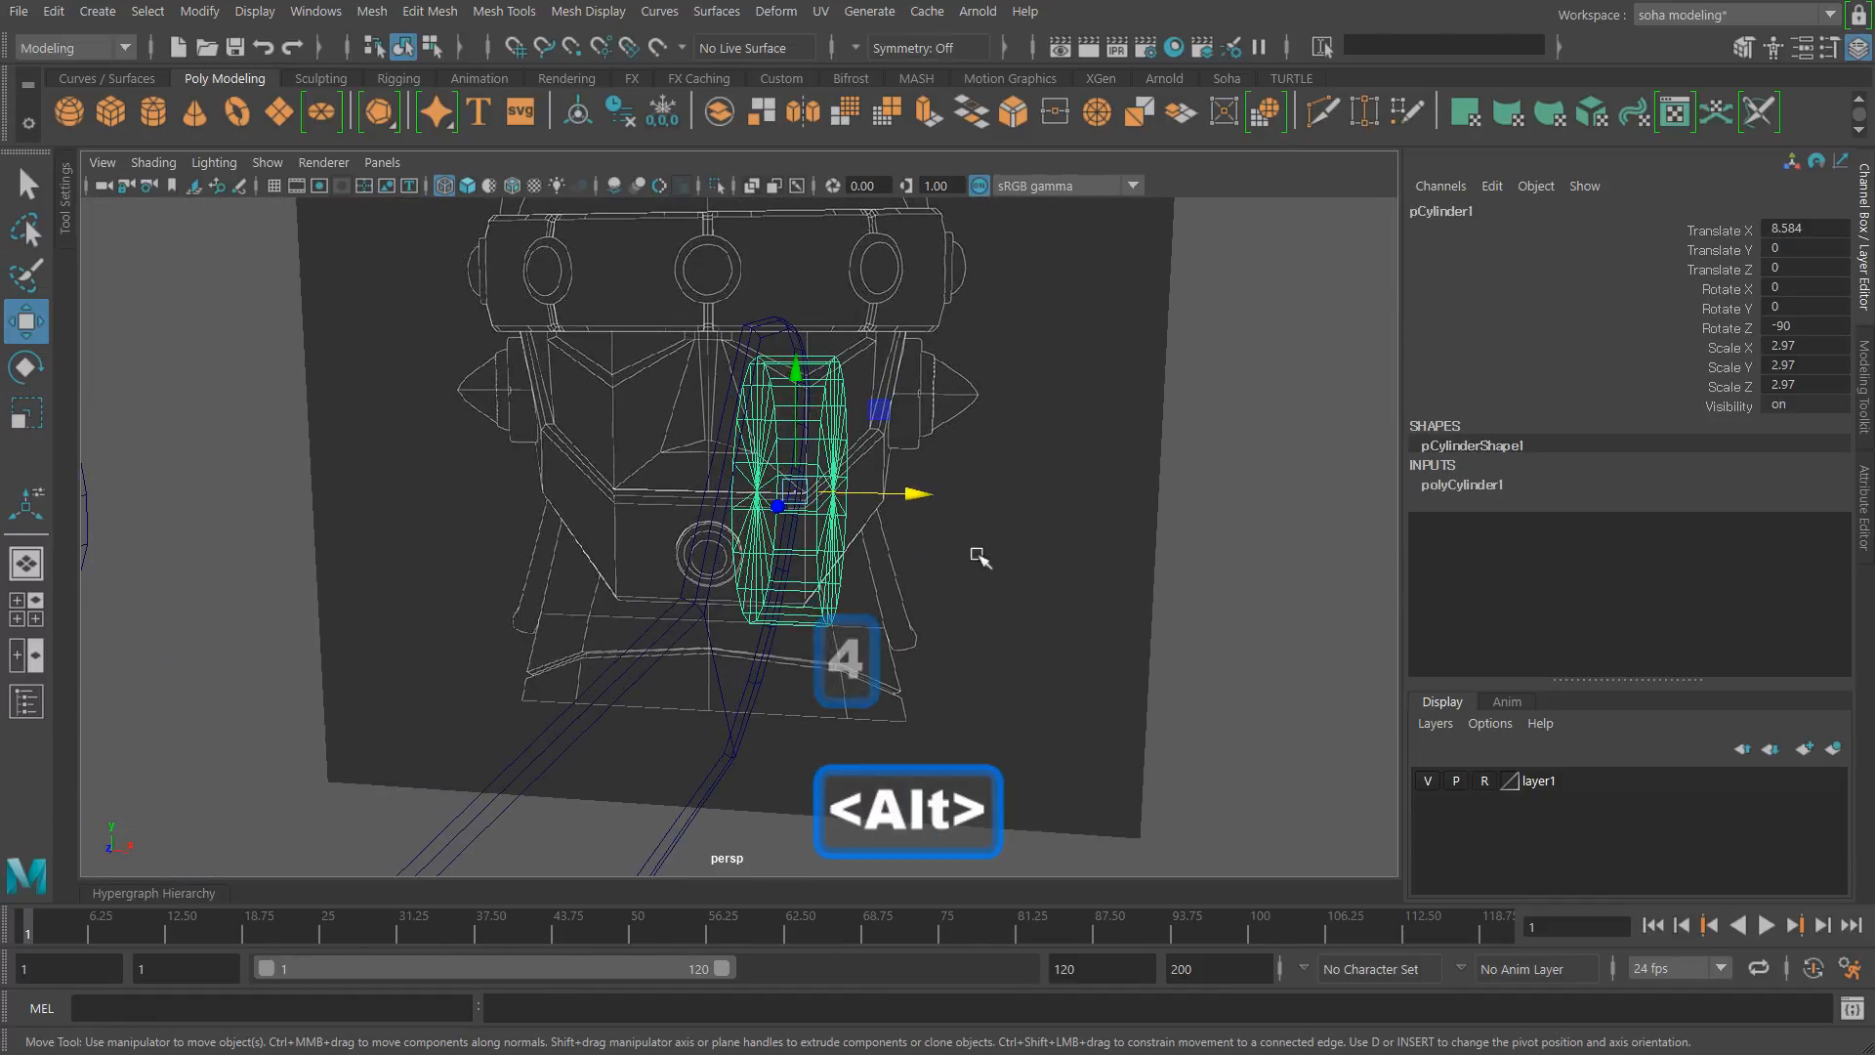
{"action": "key", "text": "5"}
{"action": "mouse_move", "coordinate": [866, 553]}
{"action": "left_mouse_down", "text": "alt"}
{"action": "mouse_move", "coordinate": [725, 550]}
{"action": "mouse_move", "coordinate": [841, 536]}
{"action": "mouse_move", "coordinate": [837, 553]}
{"action": "mouse_move", "coordinate": [840, 528]}
{"action": "left_mouse_up", "text": "alt"}
{"action": "right_click_drag", "start_coordinate": [840, 527], "coordinate": [1004, 582], "text": "alt"}
{"action": "left_click_drag", "start_coordinate": [1004, 583], "coordinate": [789, 537], "text": "alt"}
Step: In the front wireframe view, select the cylinder's inner cap faces and move them slightly inward along X
{"action": "key", "text": "shift+3"}
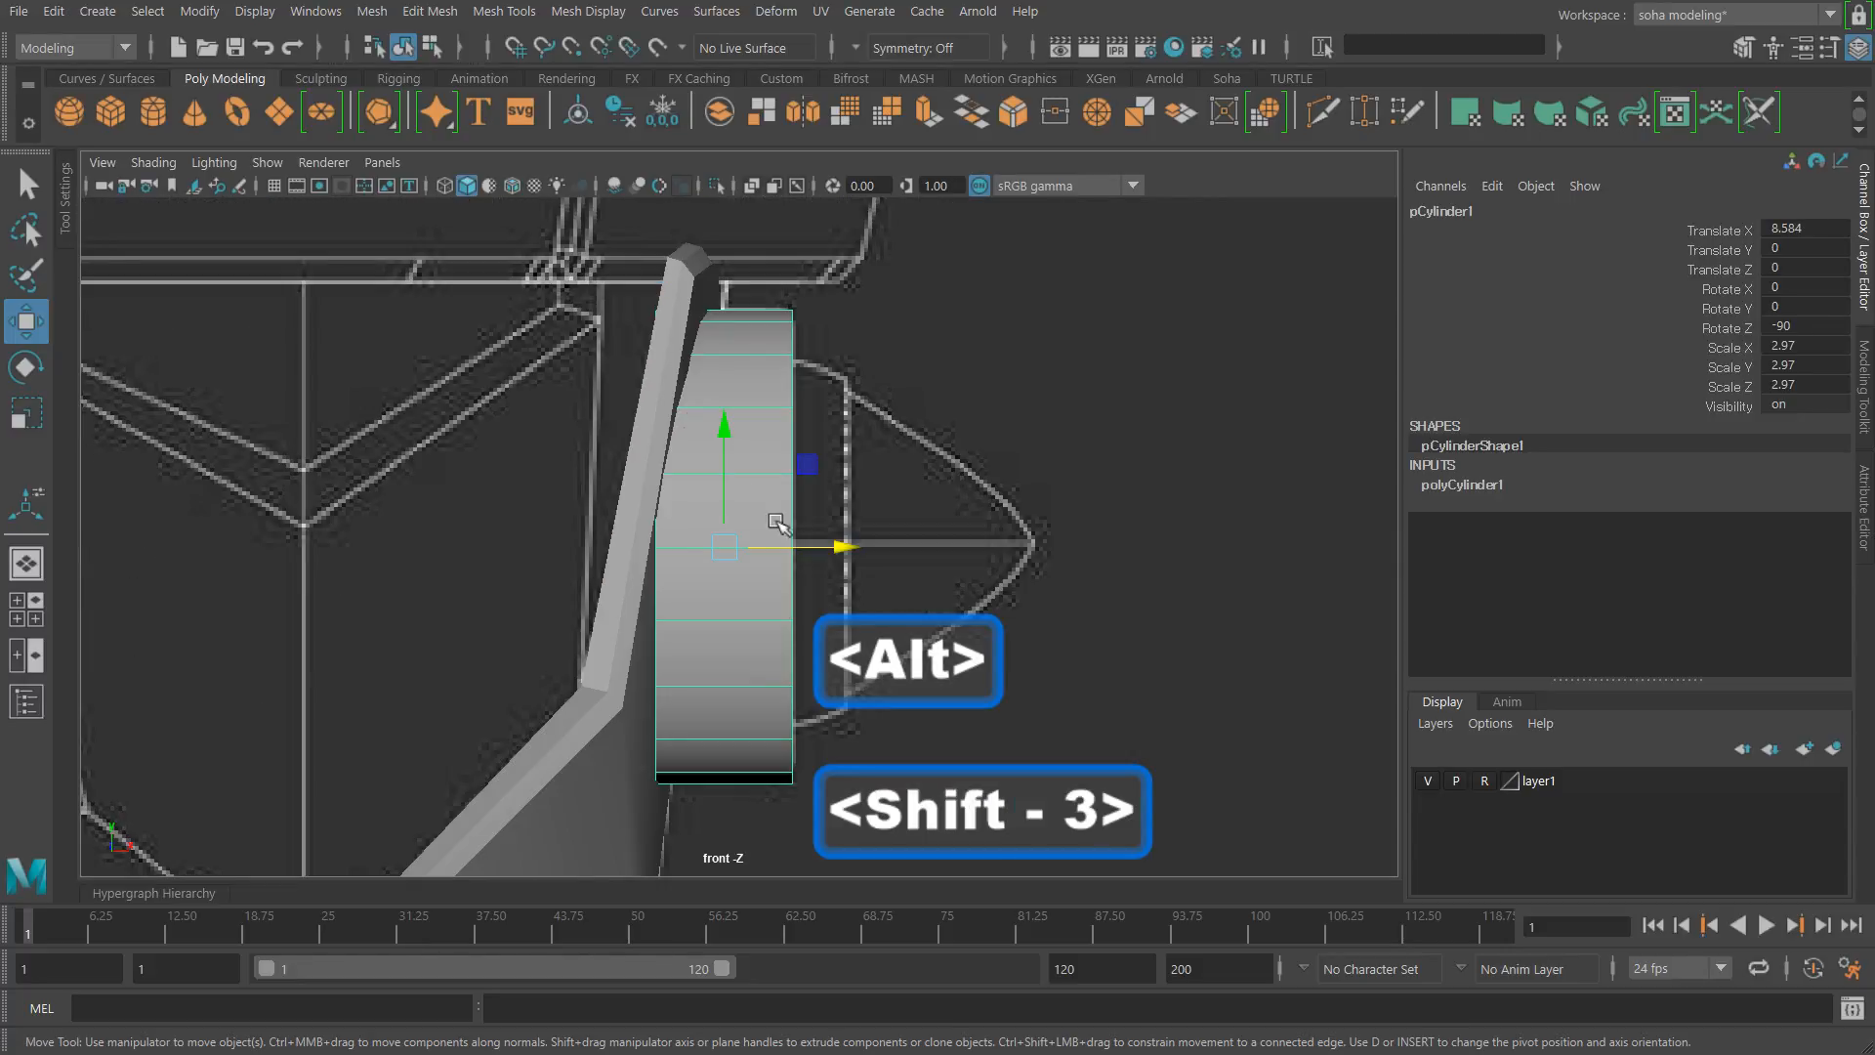
{"action": "key", "text": "4"}
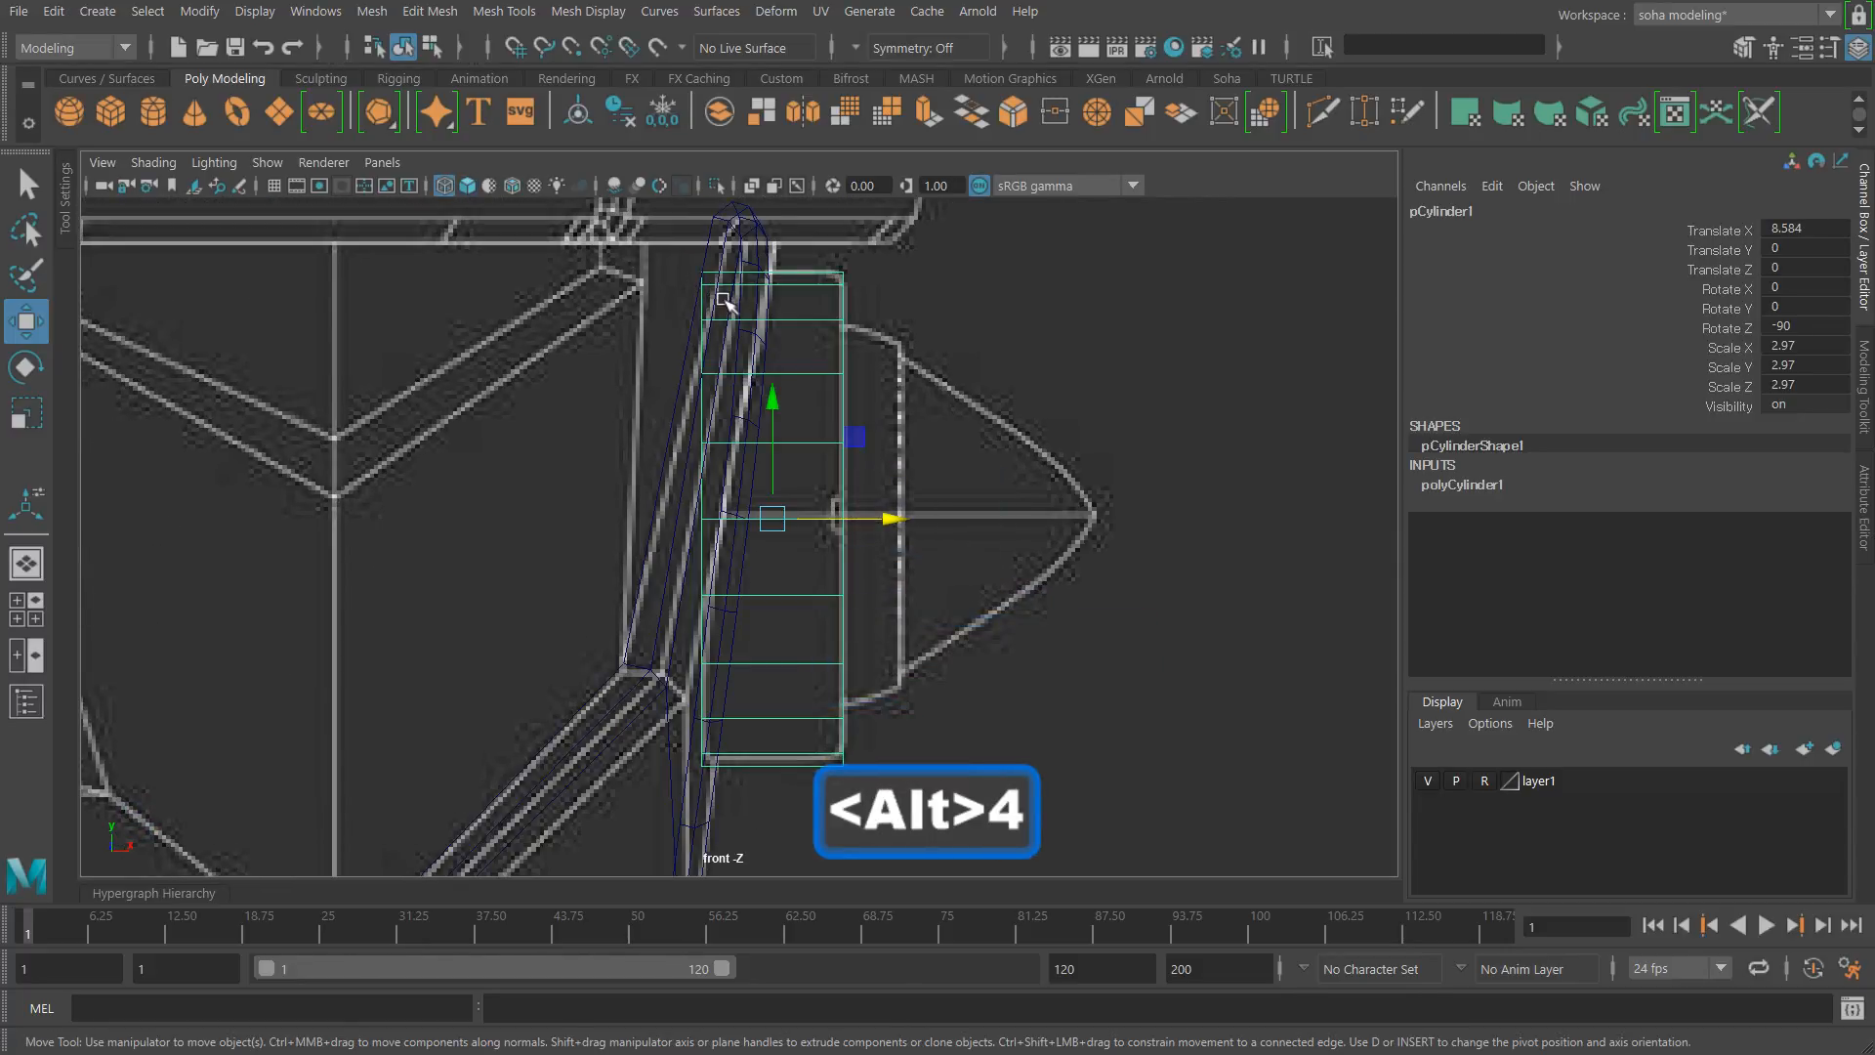
{"action": "key", "text": "alt+3"}
{"action": "left_click_drag", "start_coordinate": [697, 482], "coordinate": [700, 486]}
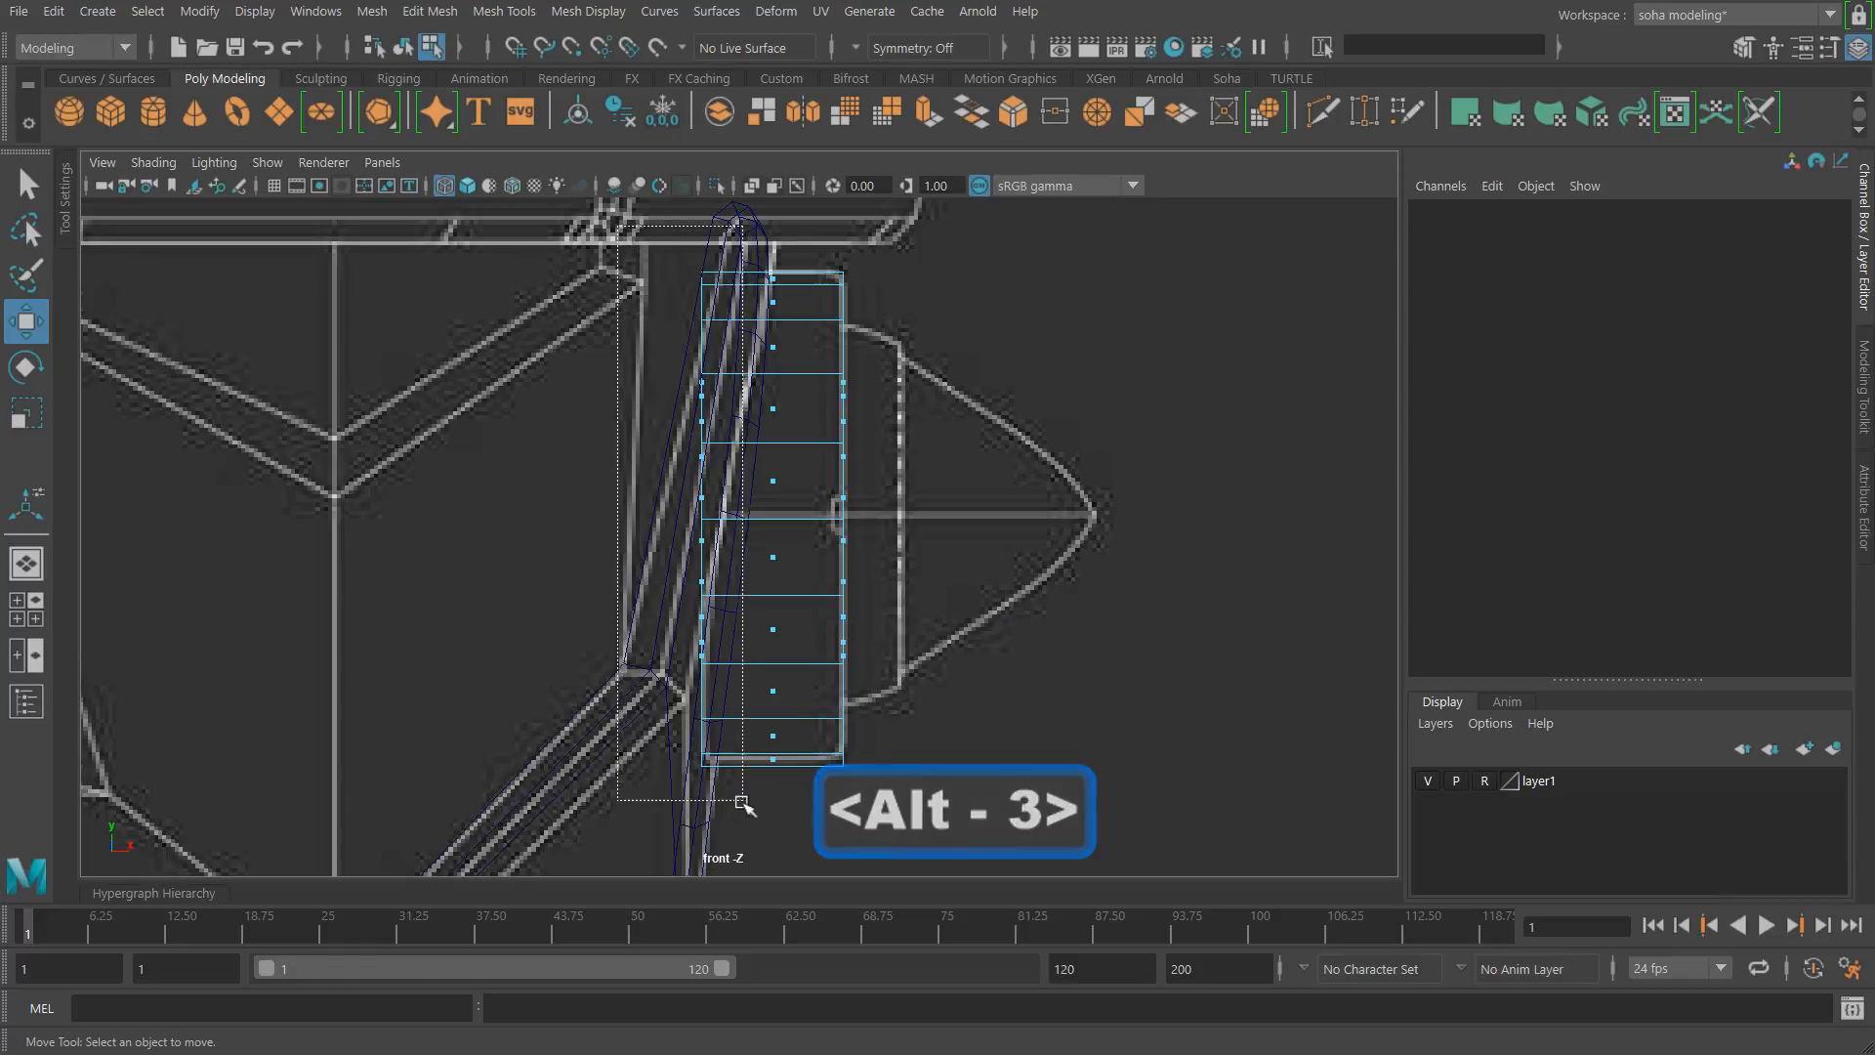
{"action": "left_click_drag", "start_coordinate": [813, 518], "coordinate": [807, 519]}
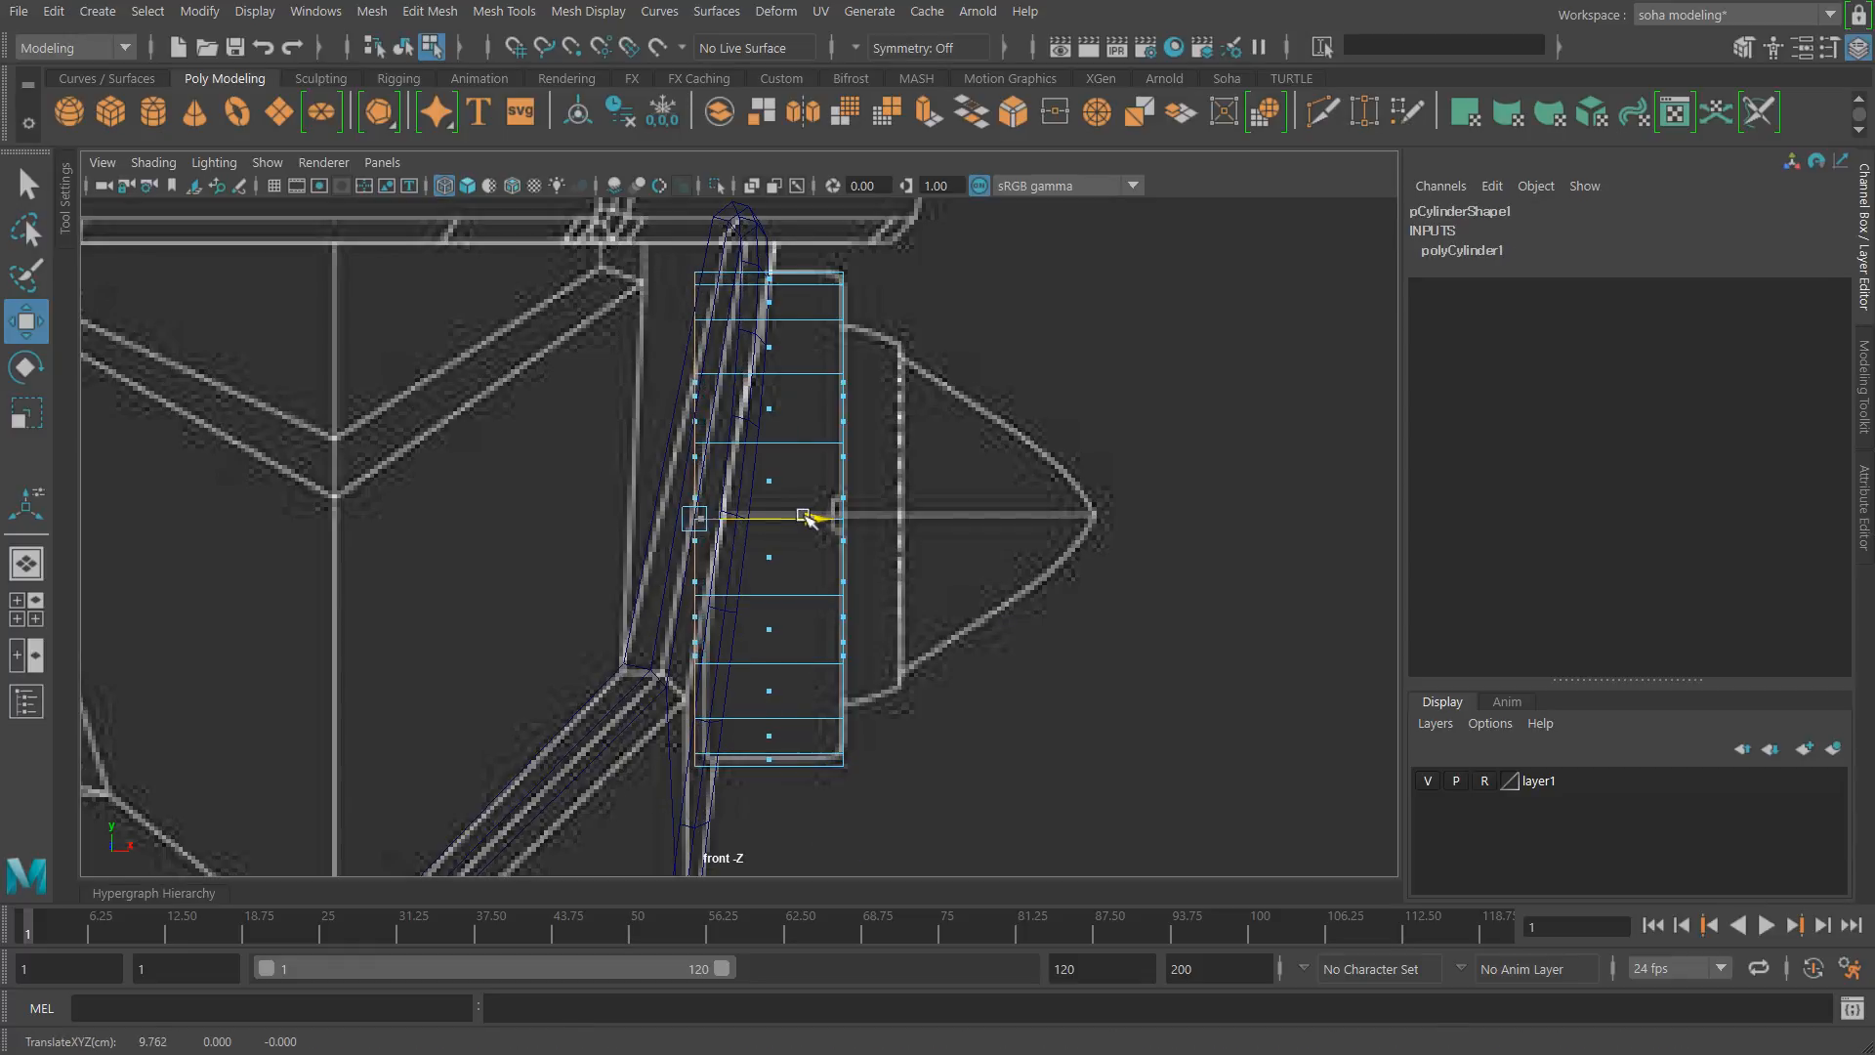
{"action": "key", "text": "alt+grave"}
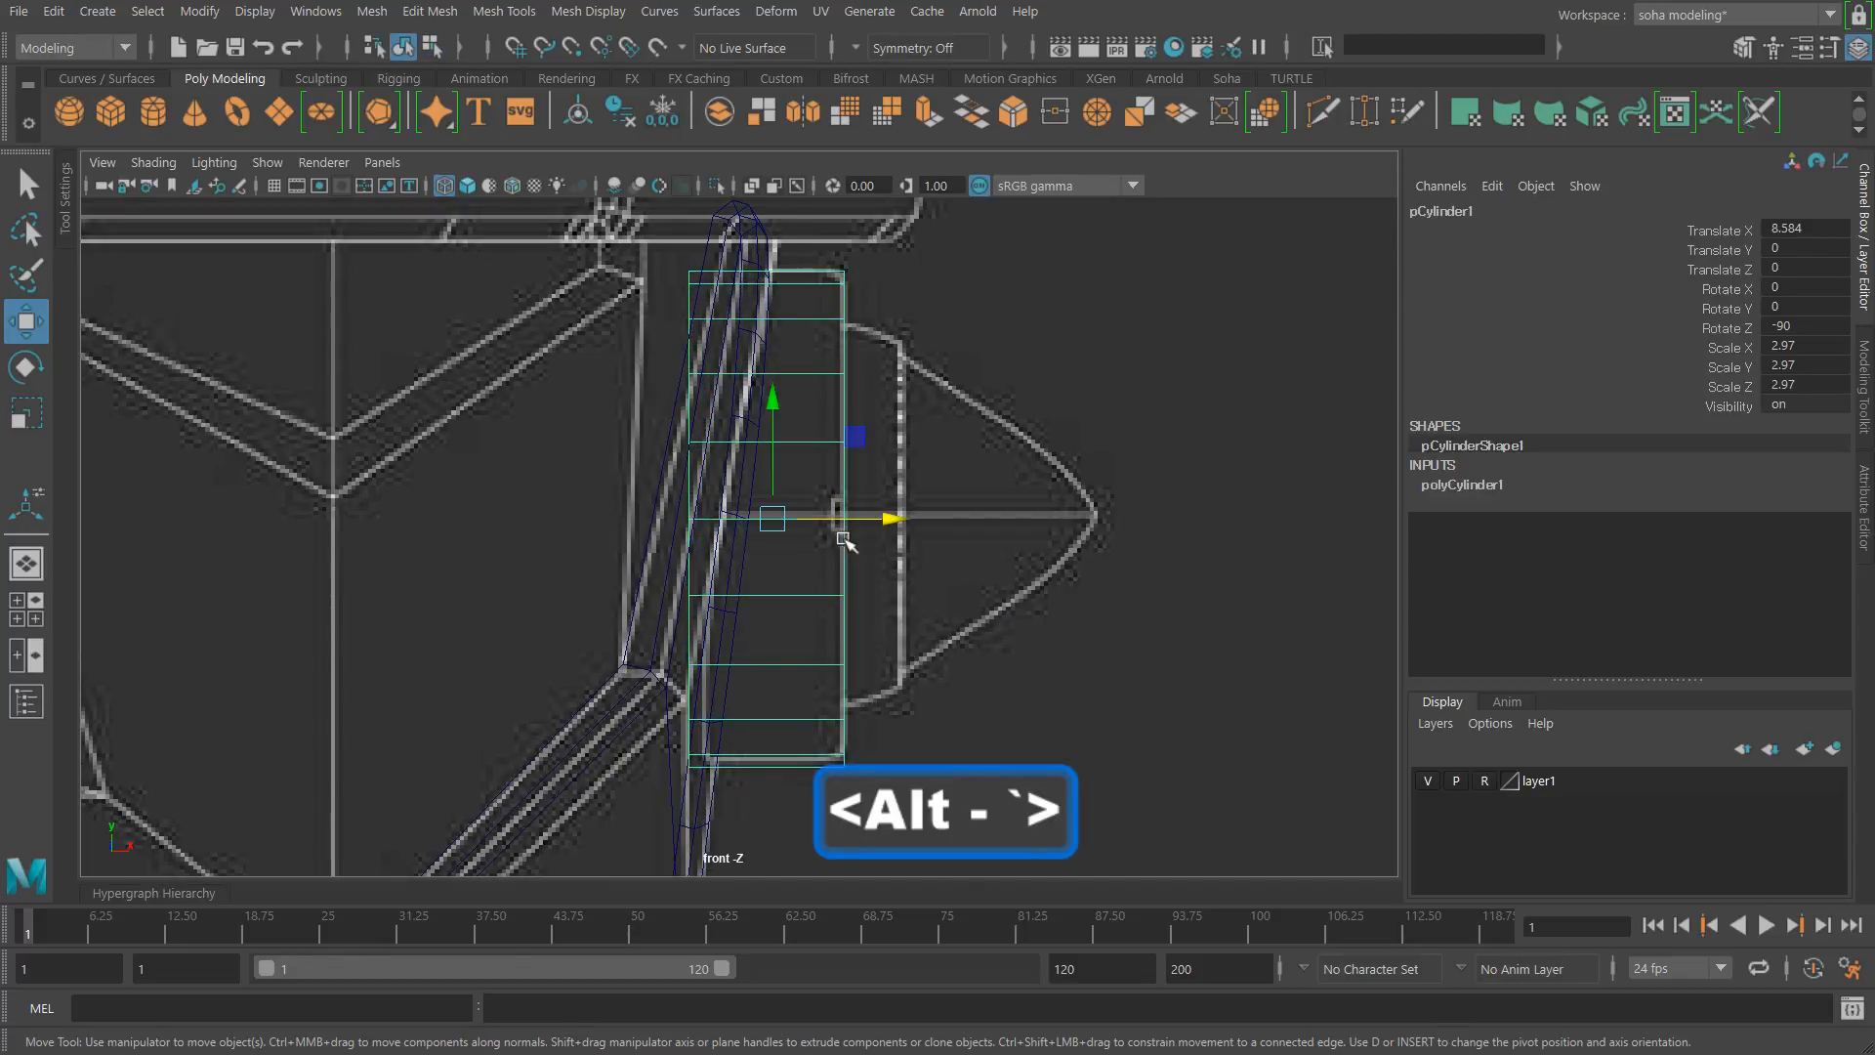
Step: In shaded display, move the cylinder's inner-end vertices a little further inward so they reach through the mouth guard
{"action": "key", "text": "5"}
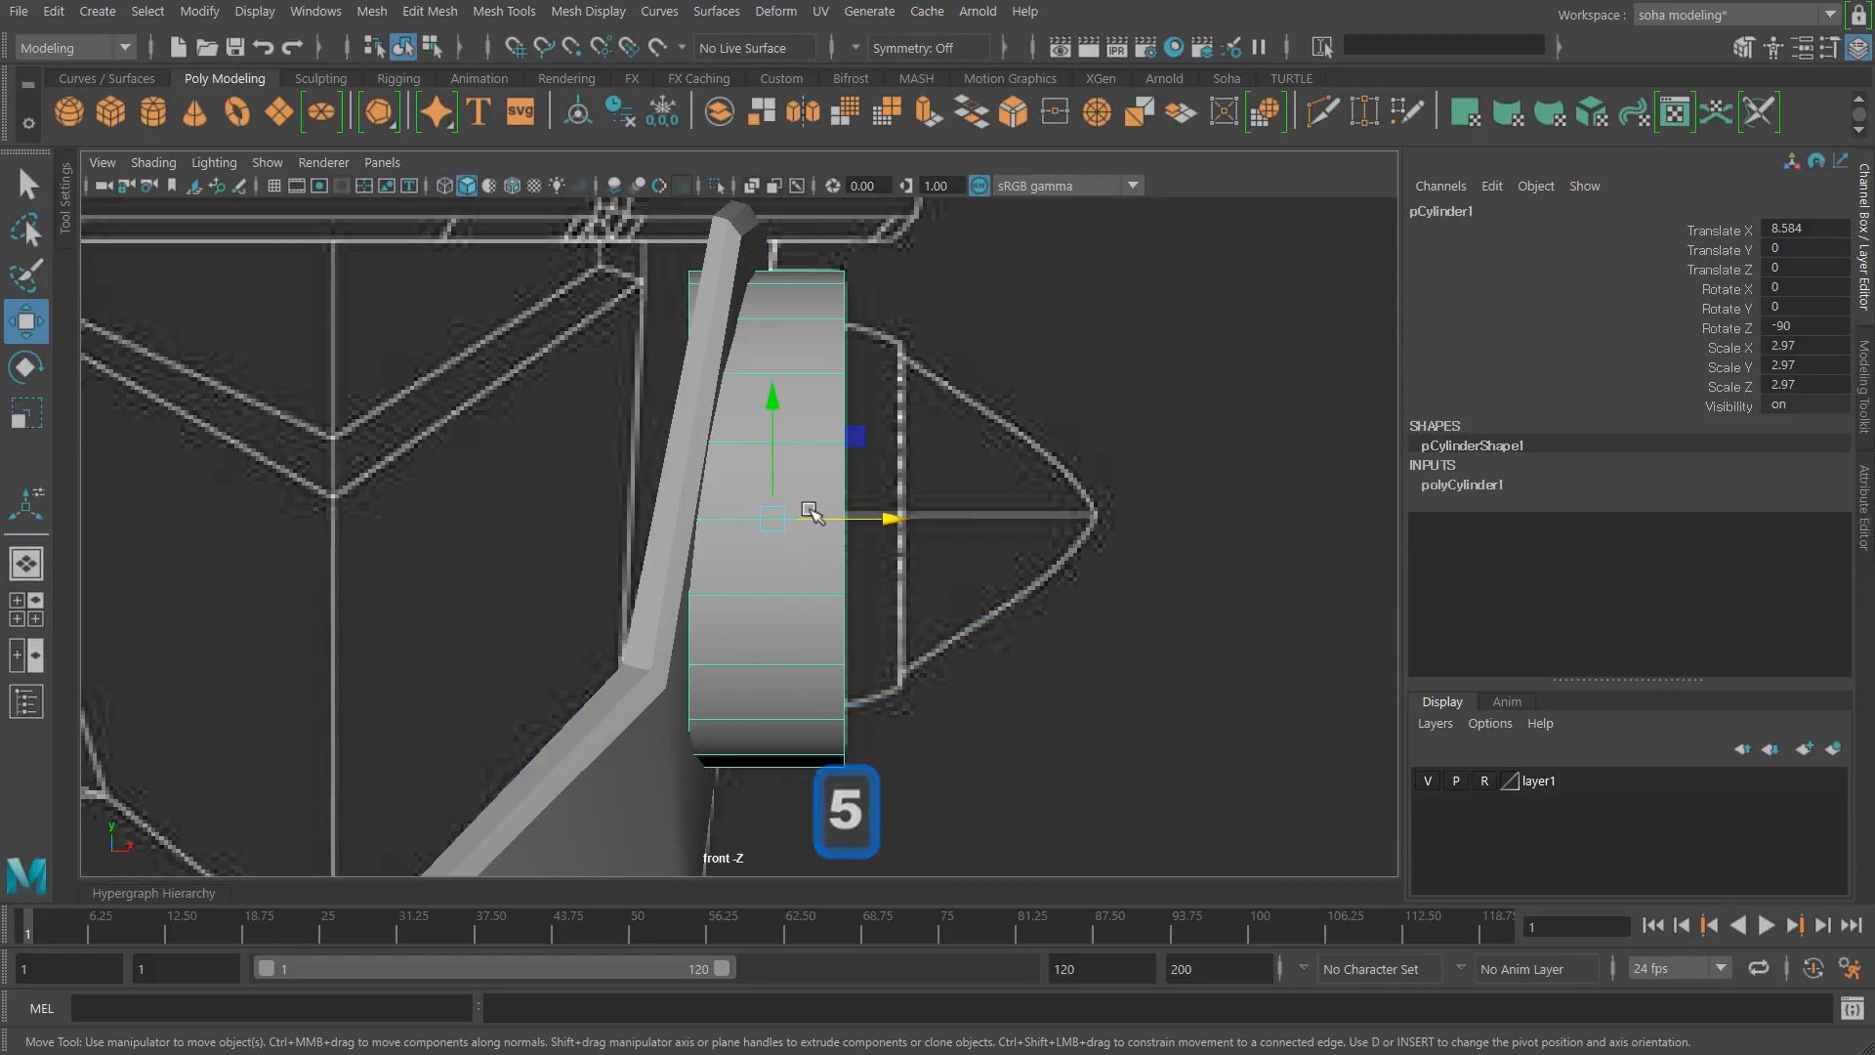
{"action": "key", "text": "alt+1"}
{"action": "left_click_drag", "start_coordinate": [763, 859], "coordinate": [764, 858]}
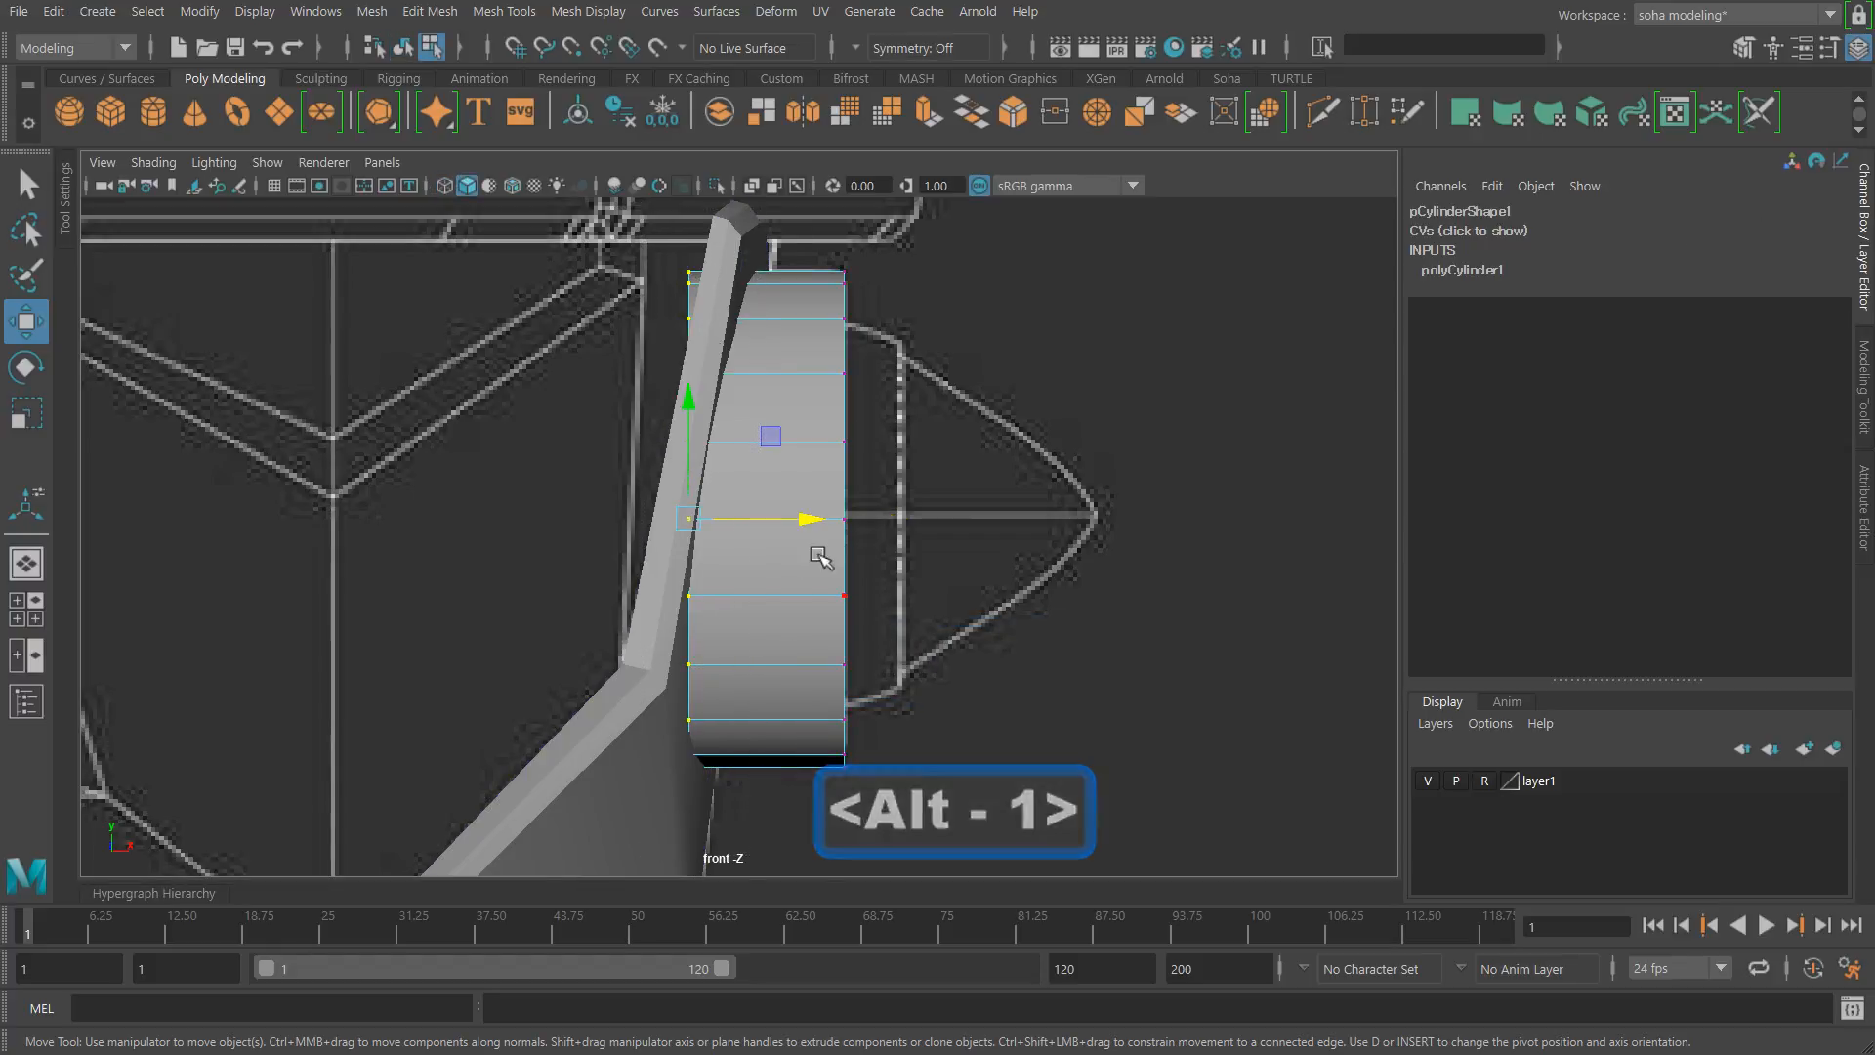
{"action": "left_click_drag", "start_coordinate": [811, 519], "coordinate": [799, 520]}
{"action": "scroll", "coordinate": [849, 519], "scroll_direction": "up", "scroll_amount": 1}
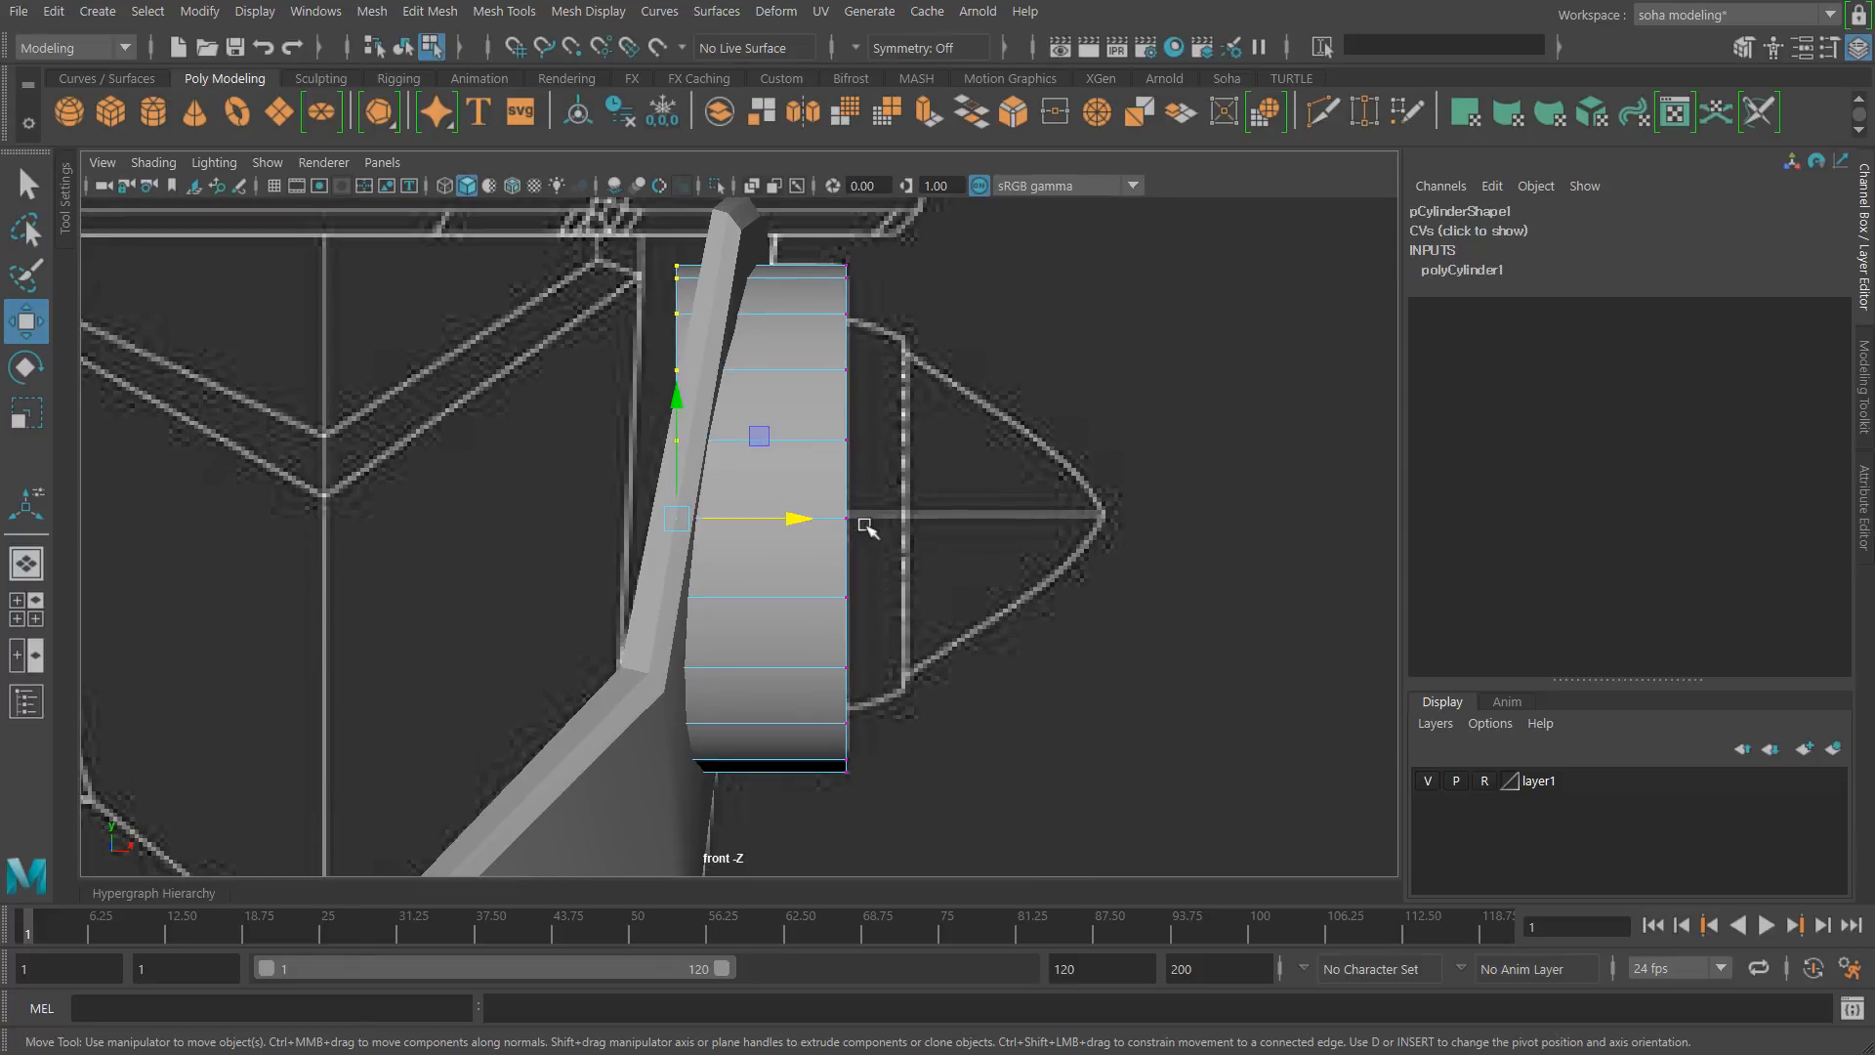
{"action": "key", "text": "alt"}
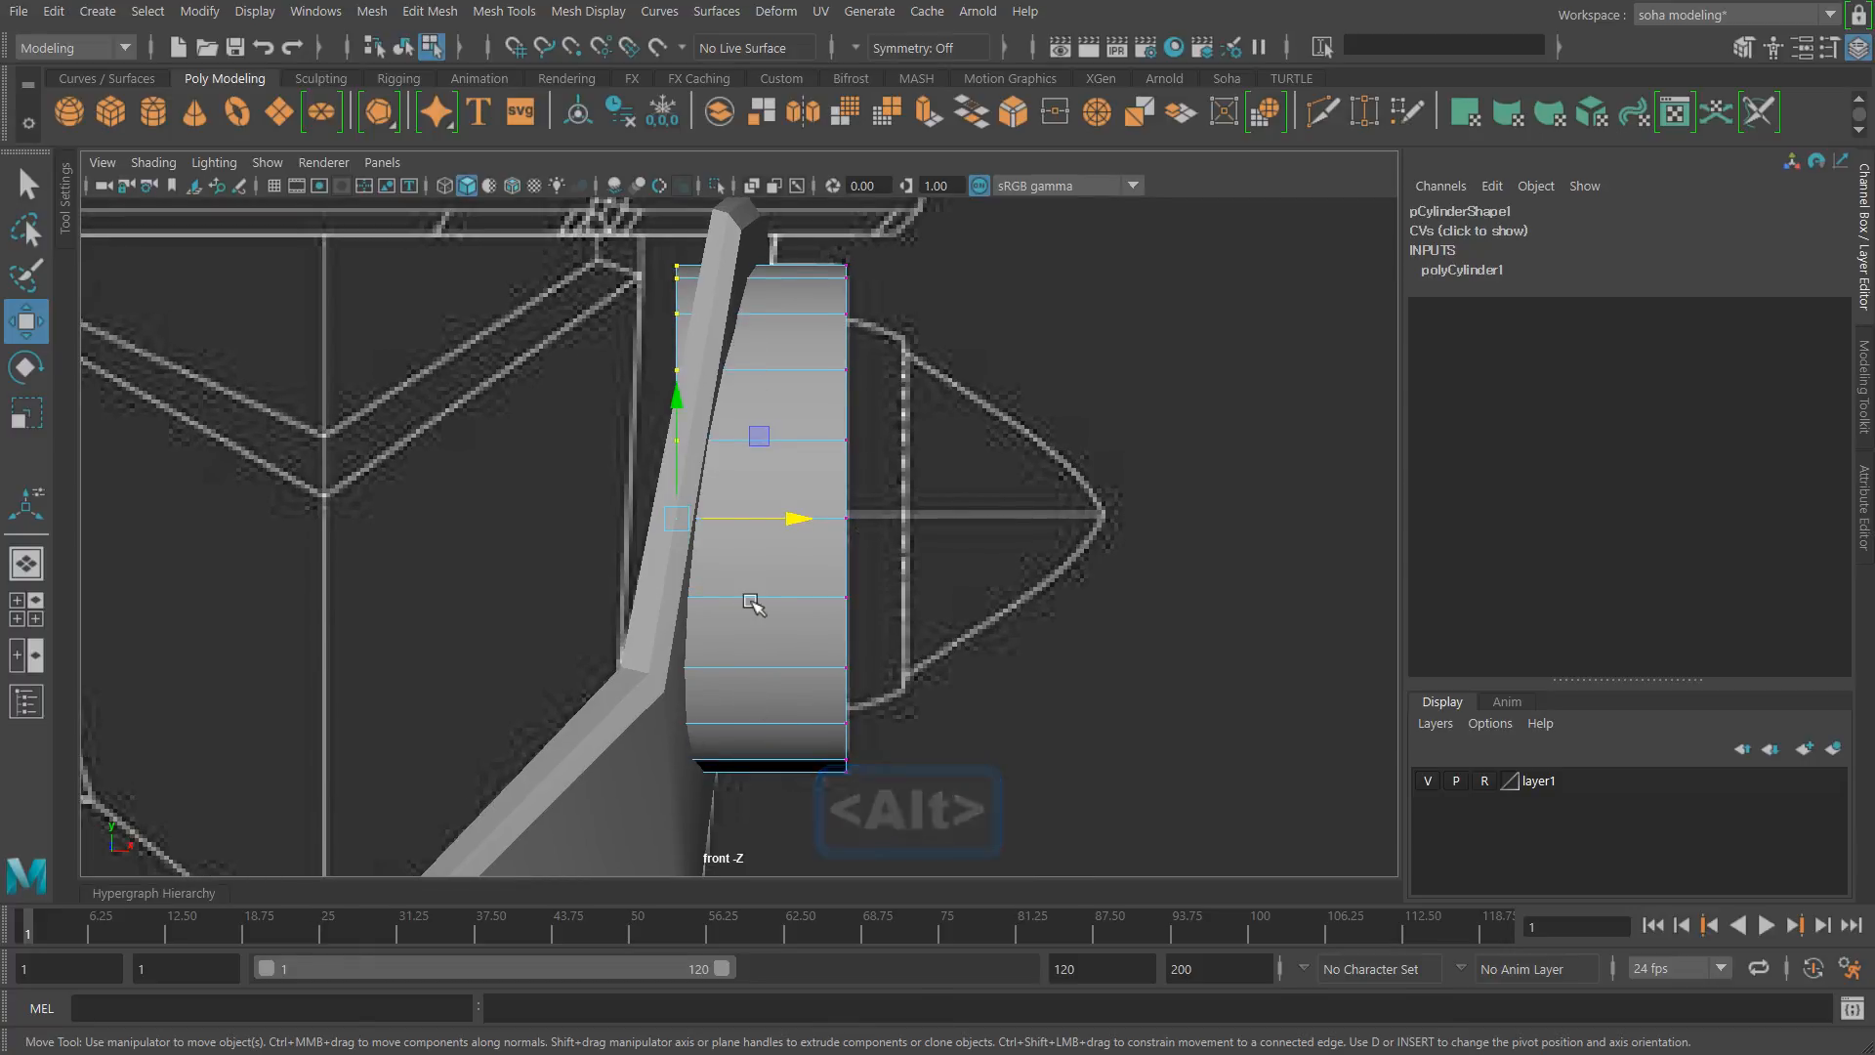
{"action": "key", "text": "alt+grave"}
Step: Select the cylinder's inner cap faces in wireframe, delete them, and return to object mode
{"action": "middle_click_drag", "start_coordinate": [854, 609], "coordinate": [834, 565], "text": "alt"}
{"action": "middle_click_drag", "start_coordinate": [782, 482], "coordinate": [837, 459], "text": "alt"}
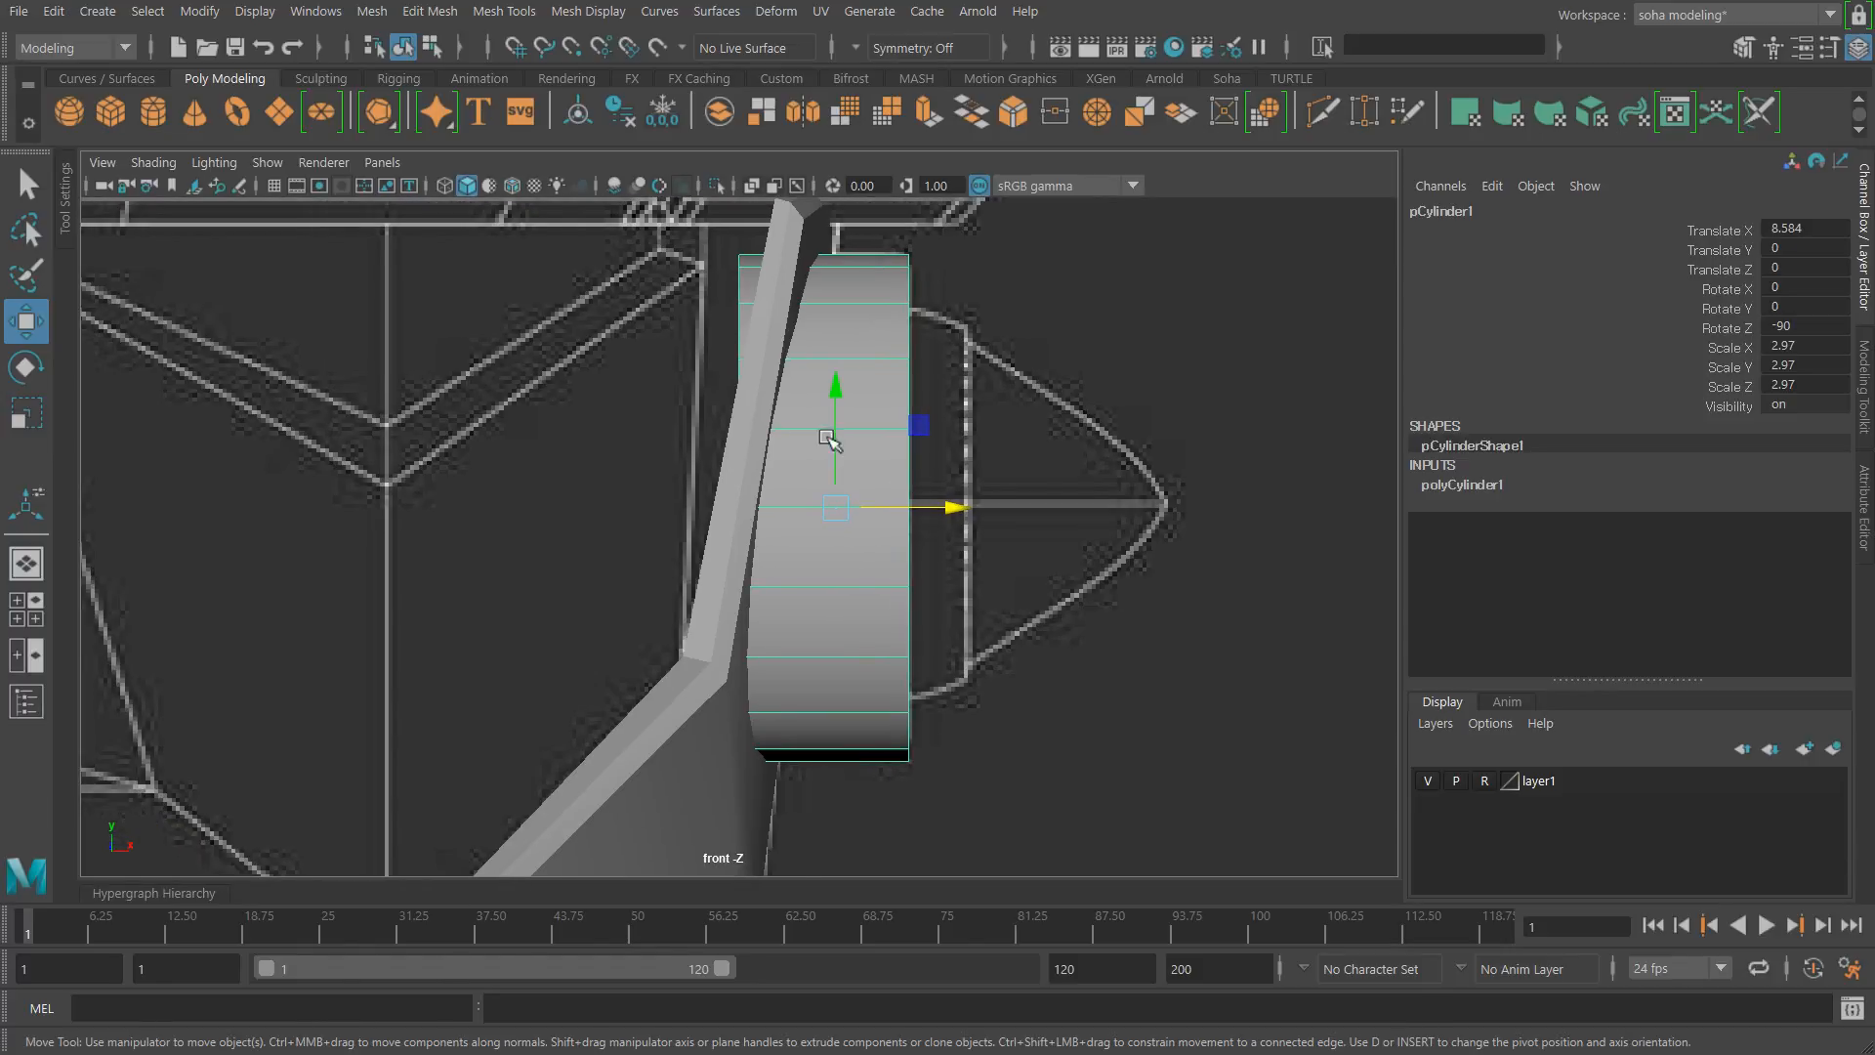
{"action": "key", "text": "alt"}
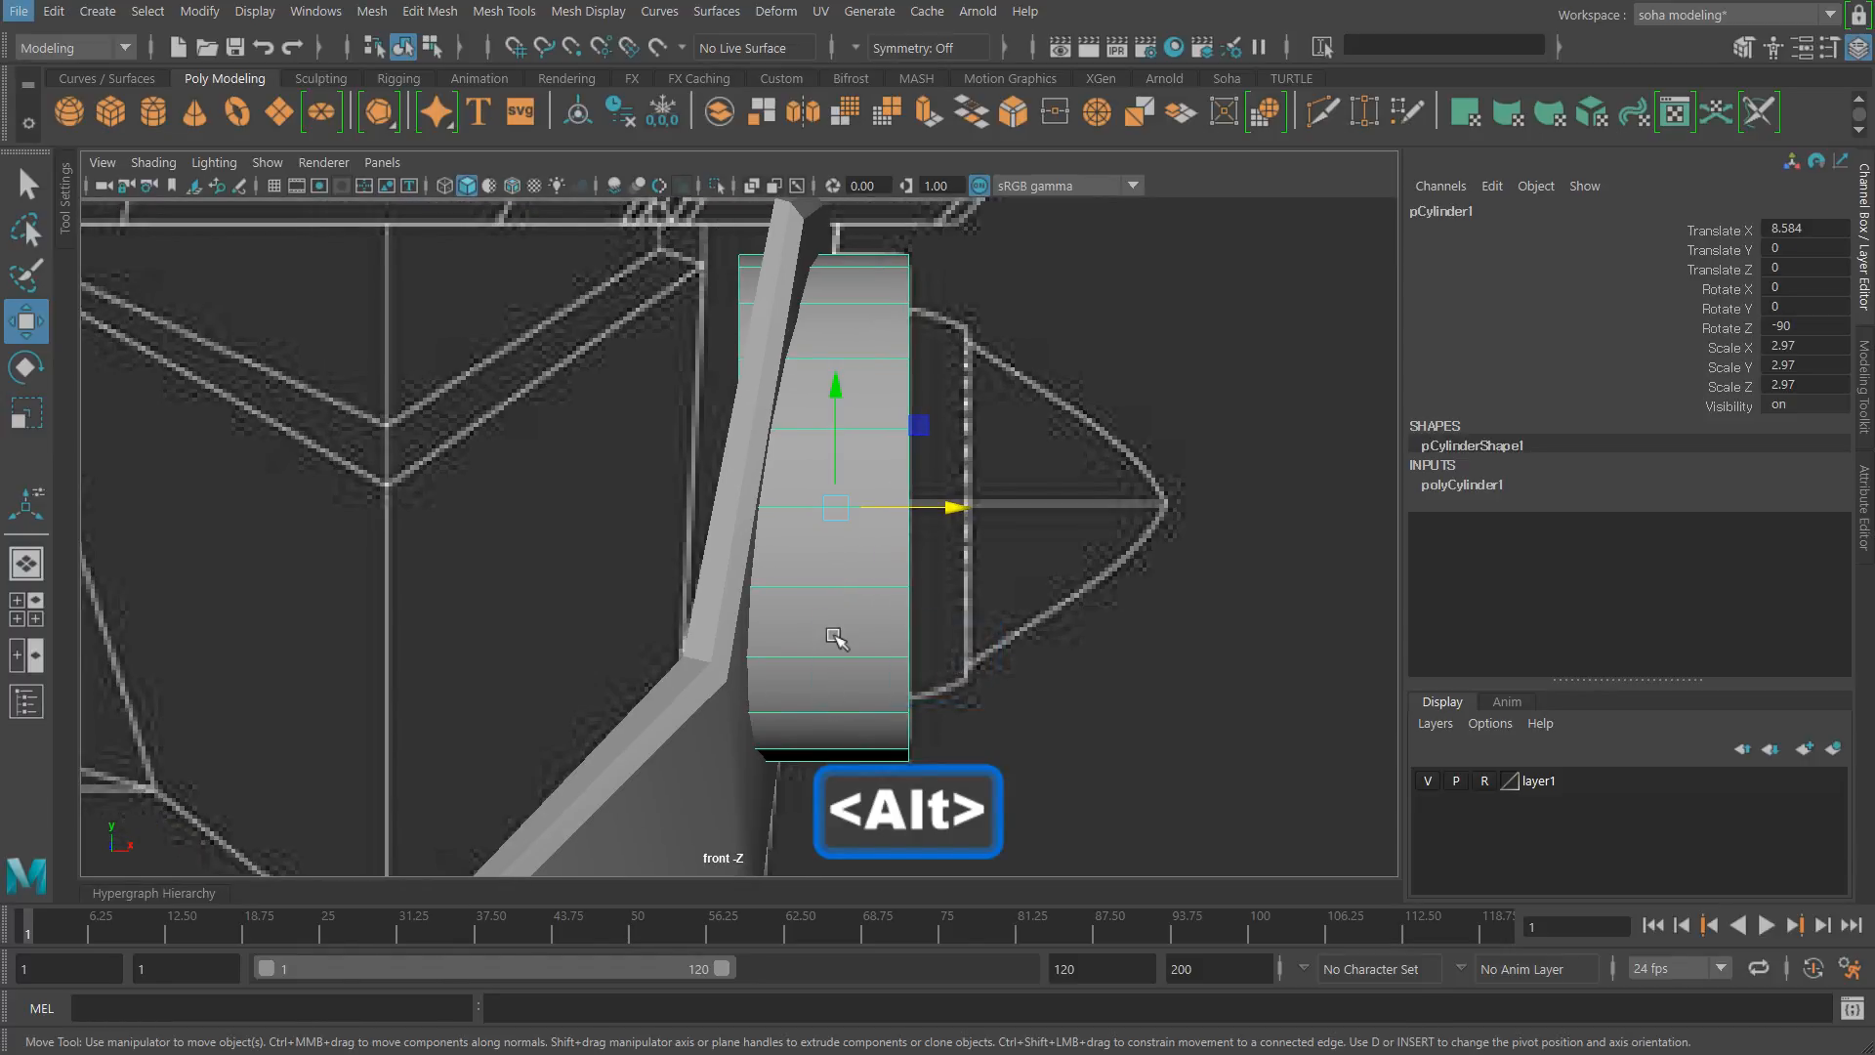
{"action": "key", "text": "4"}
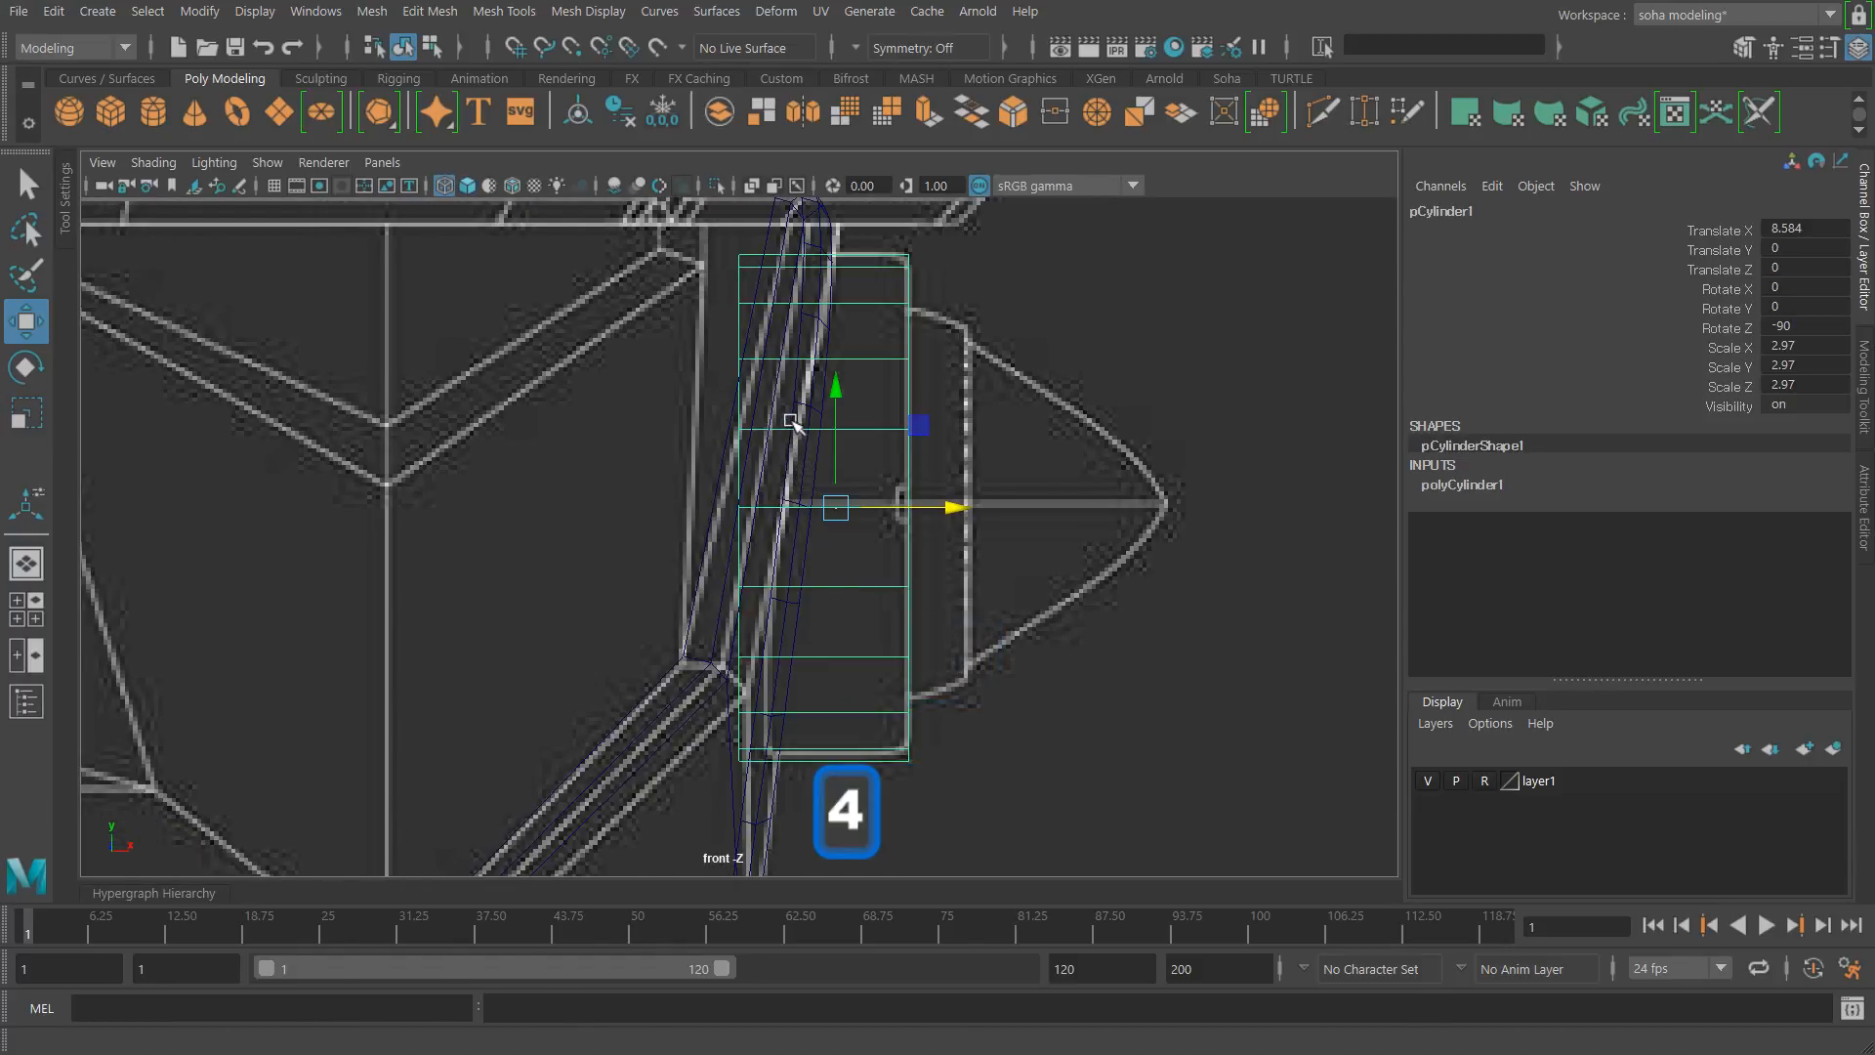
{"action": "key", "text": "alt+3"}
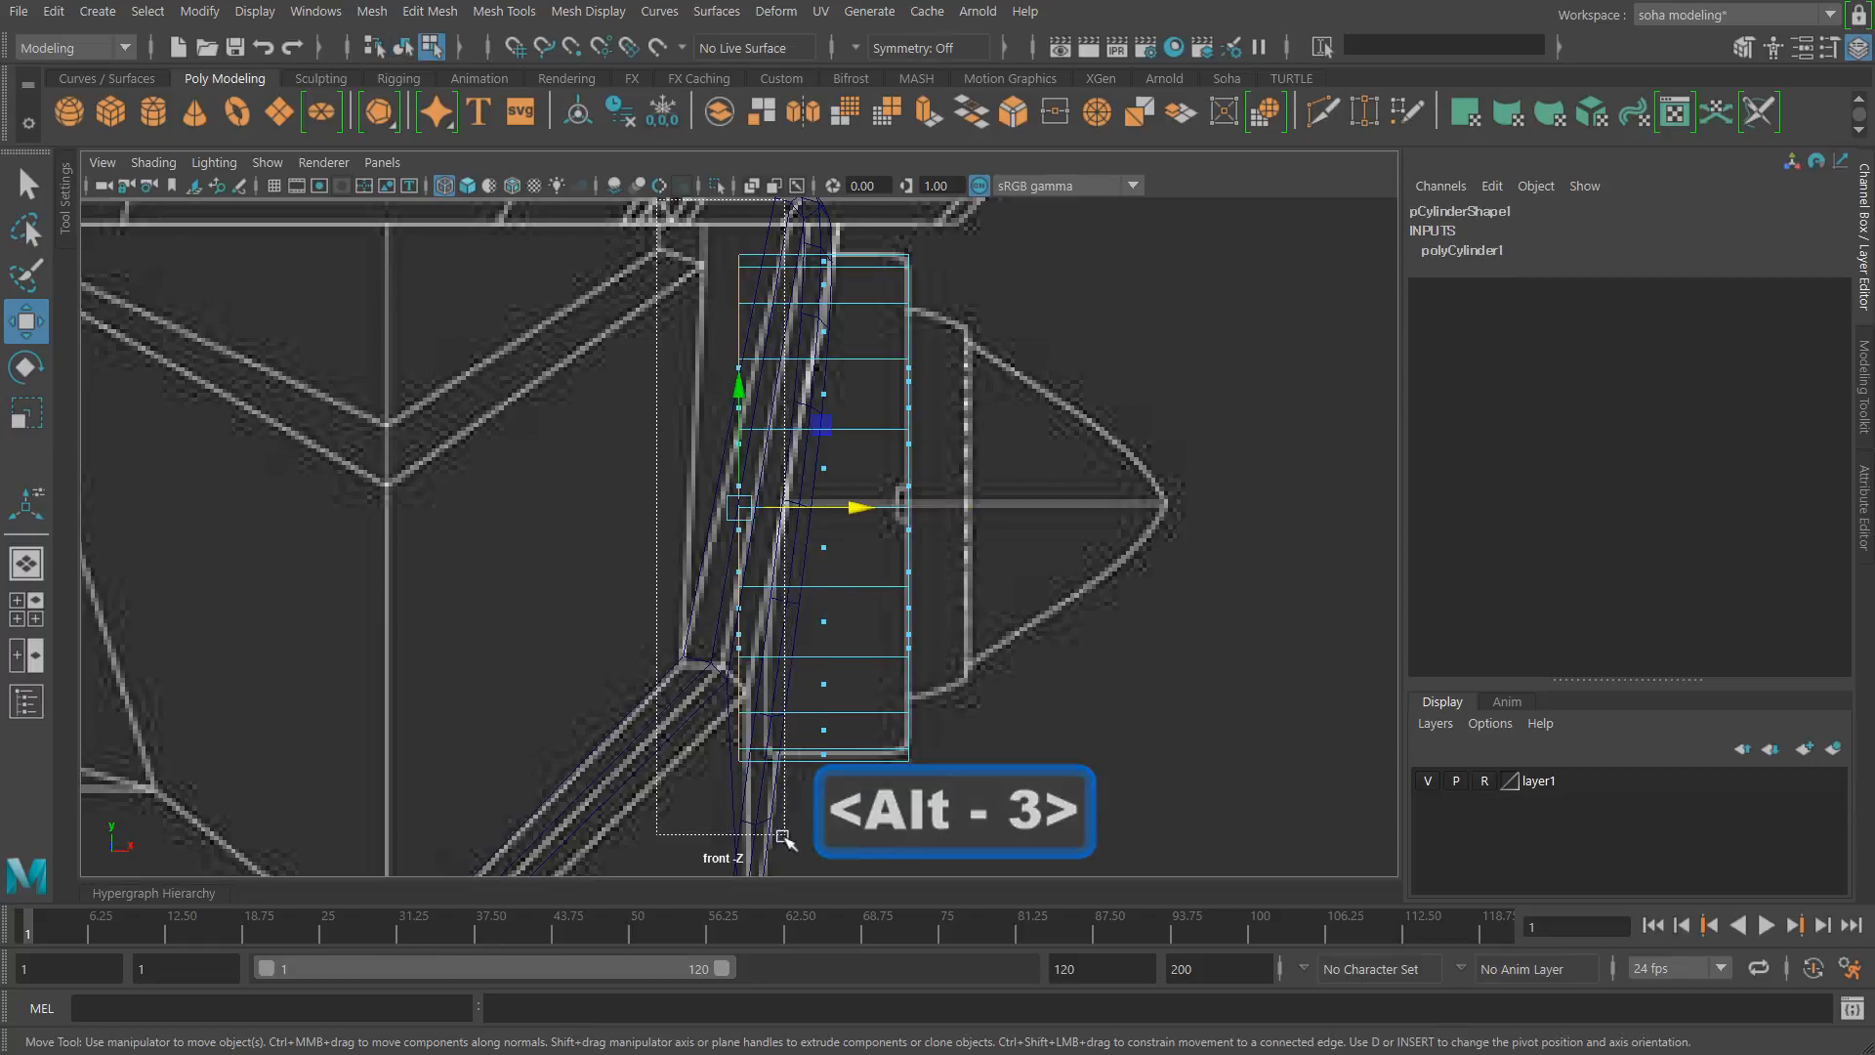
{"action": "key", "text": "ctrl+grave"}
{"action": "scroll", "coordinate": [772, 683], "scroll_direction": "down", "scroll_amount": 2}
{"action": "key", "text": "alt+grave"}
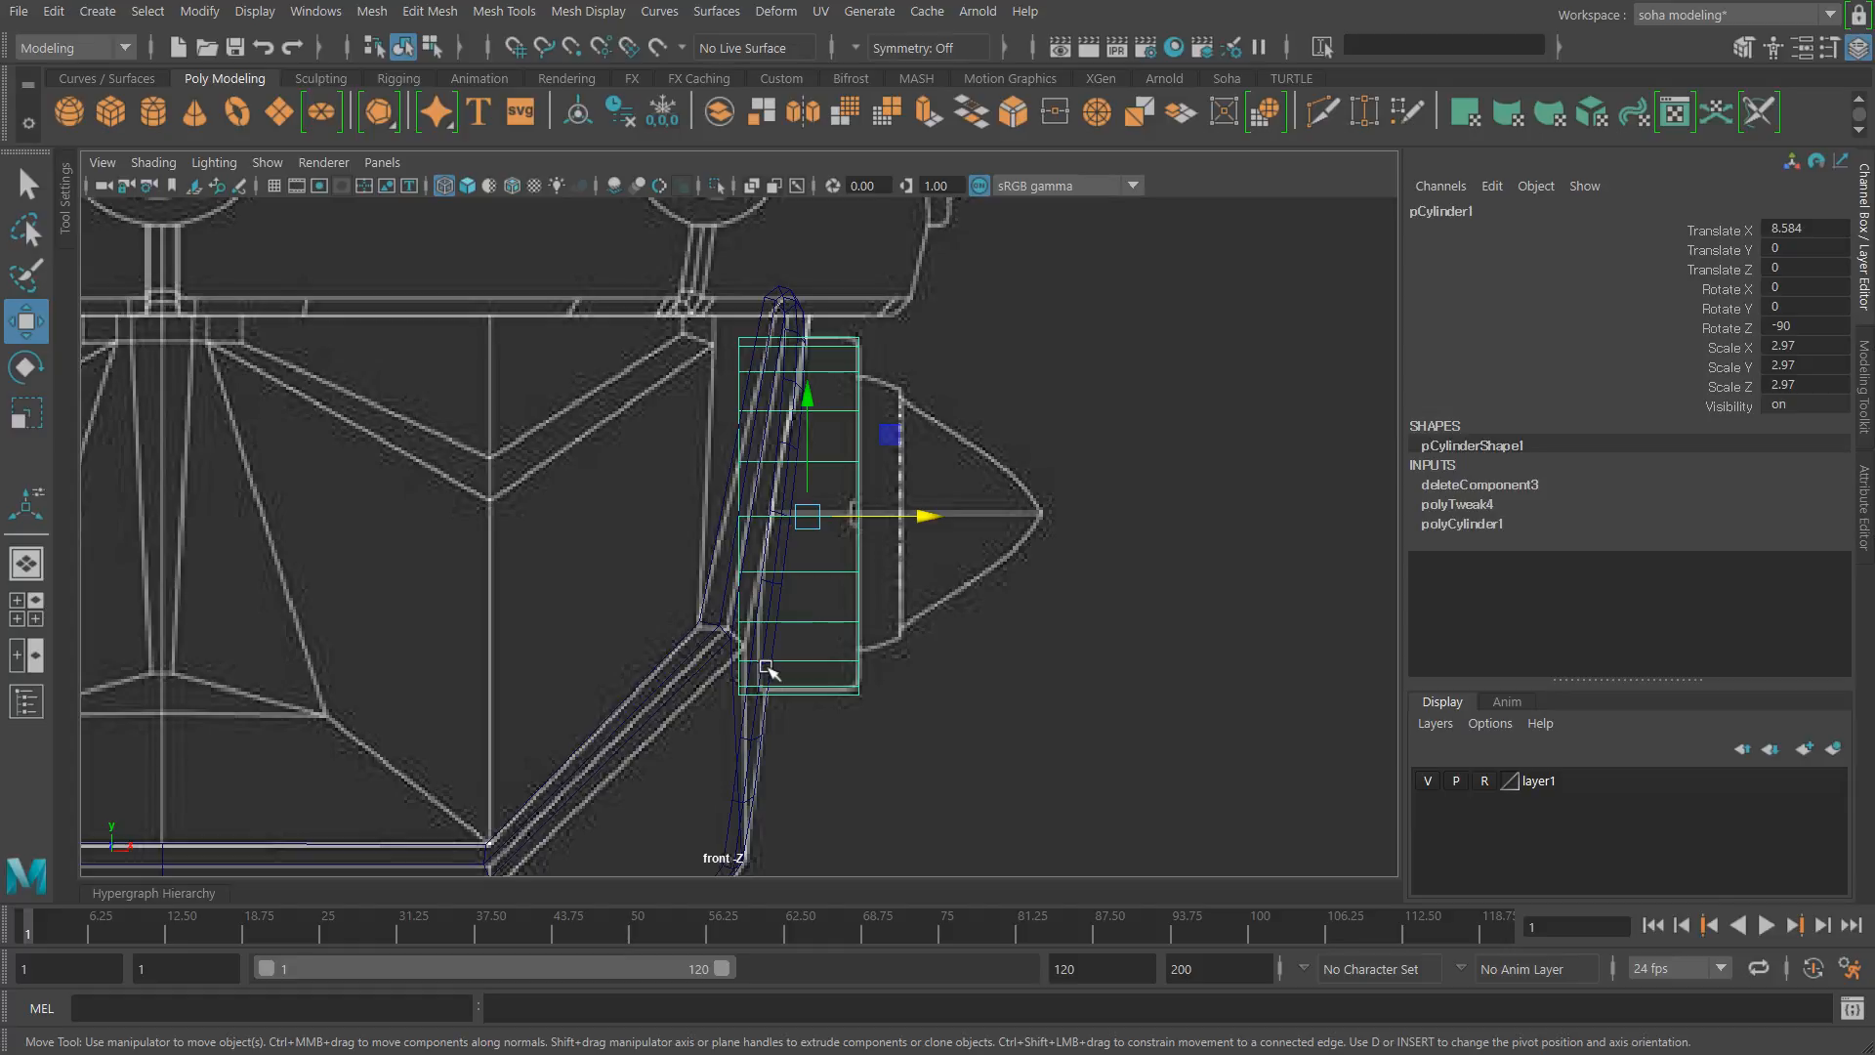
Step: Inspect the open-backed cylinder against the front blueprint and in perspective
{"action": "right_click_drag", "start_coordinate": [747, 656], "coordinate": [1055, 766], "text": "alt"}
{"action": "middle_click_drag", "start_coordinate": [737, 544], "coordinate": [732, 524], "text": "alt"}
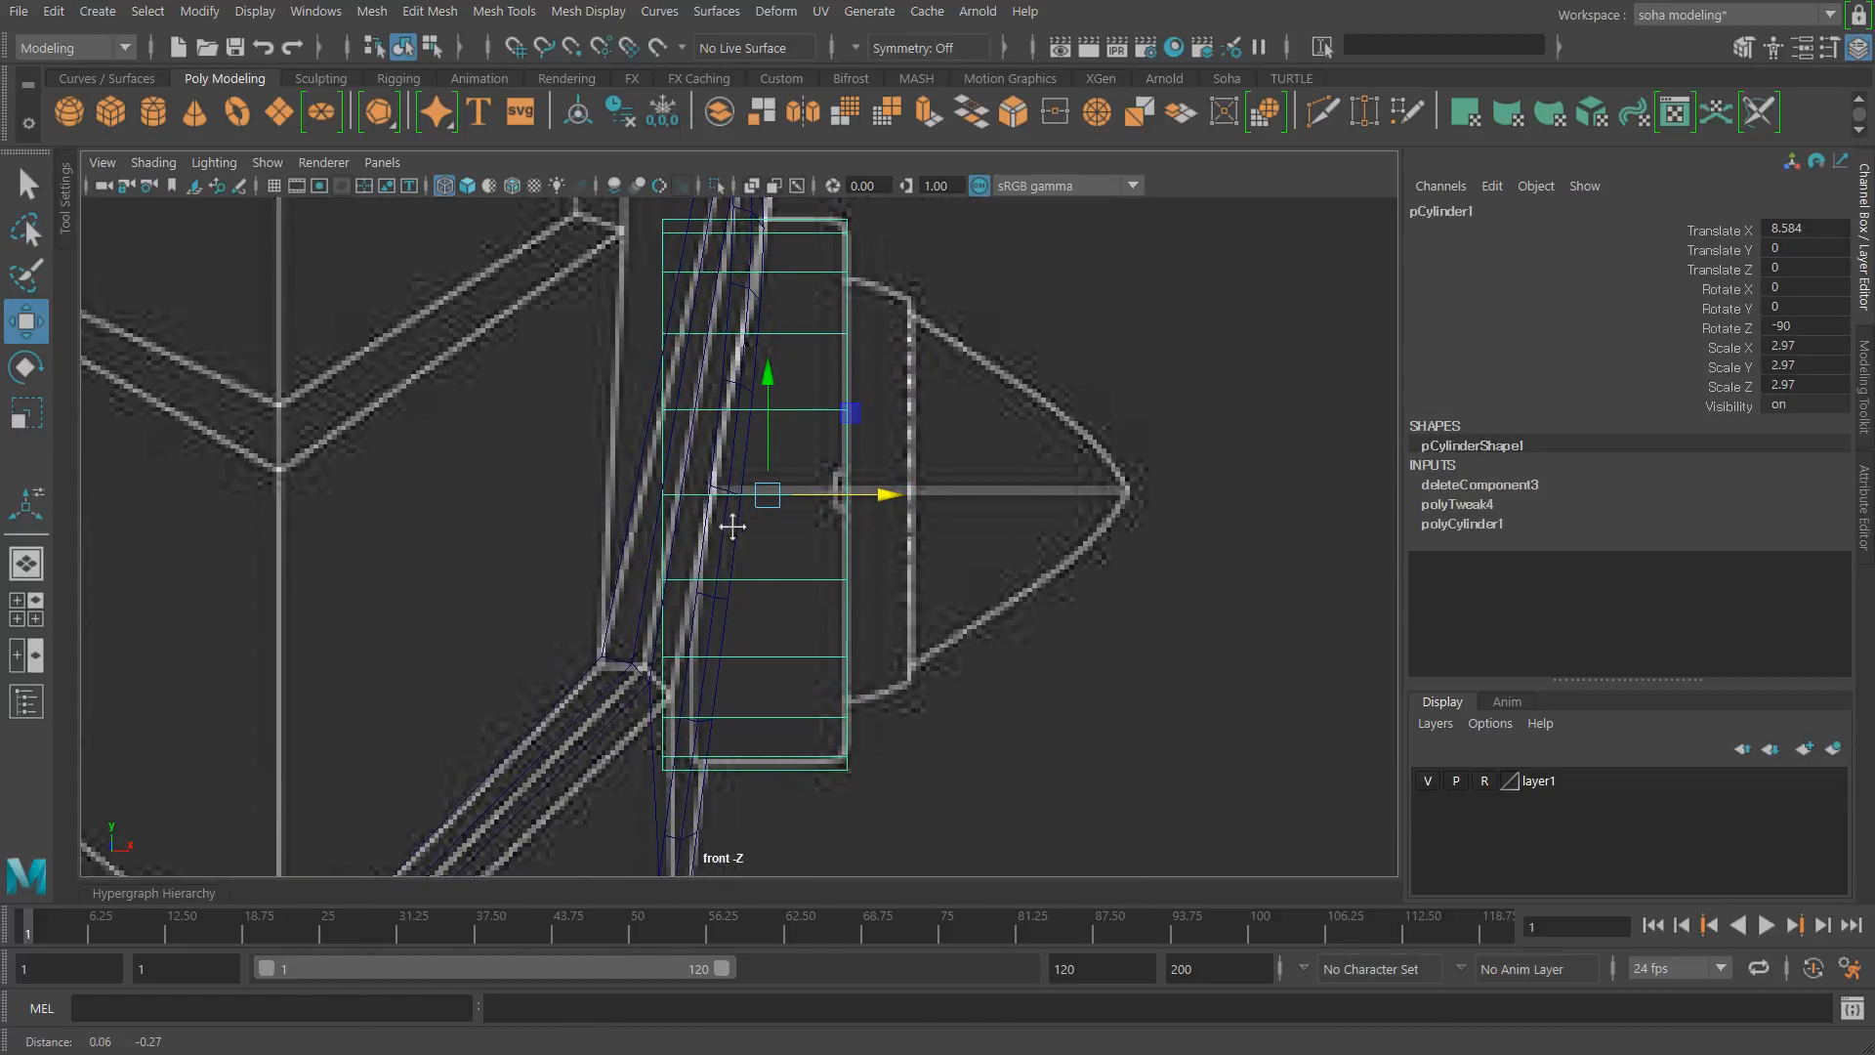
{"action": "middle_click_drag", "start_coordinate": [860, 466], "coordinate": [817, 515], "text": "alt"}
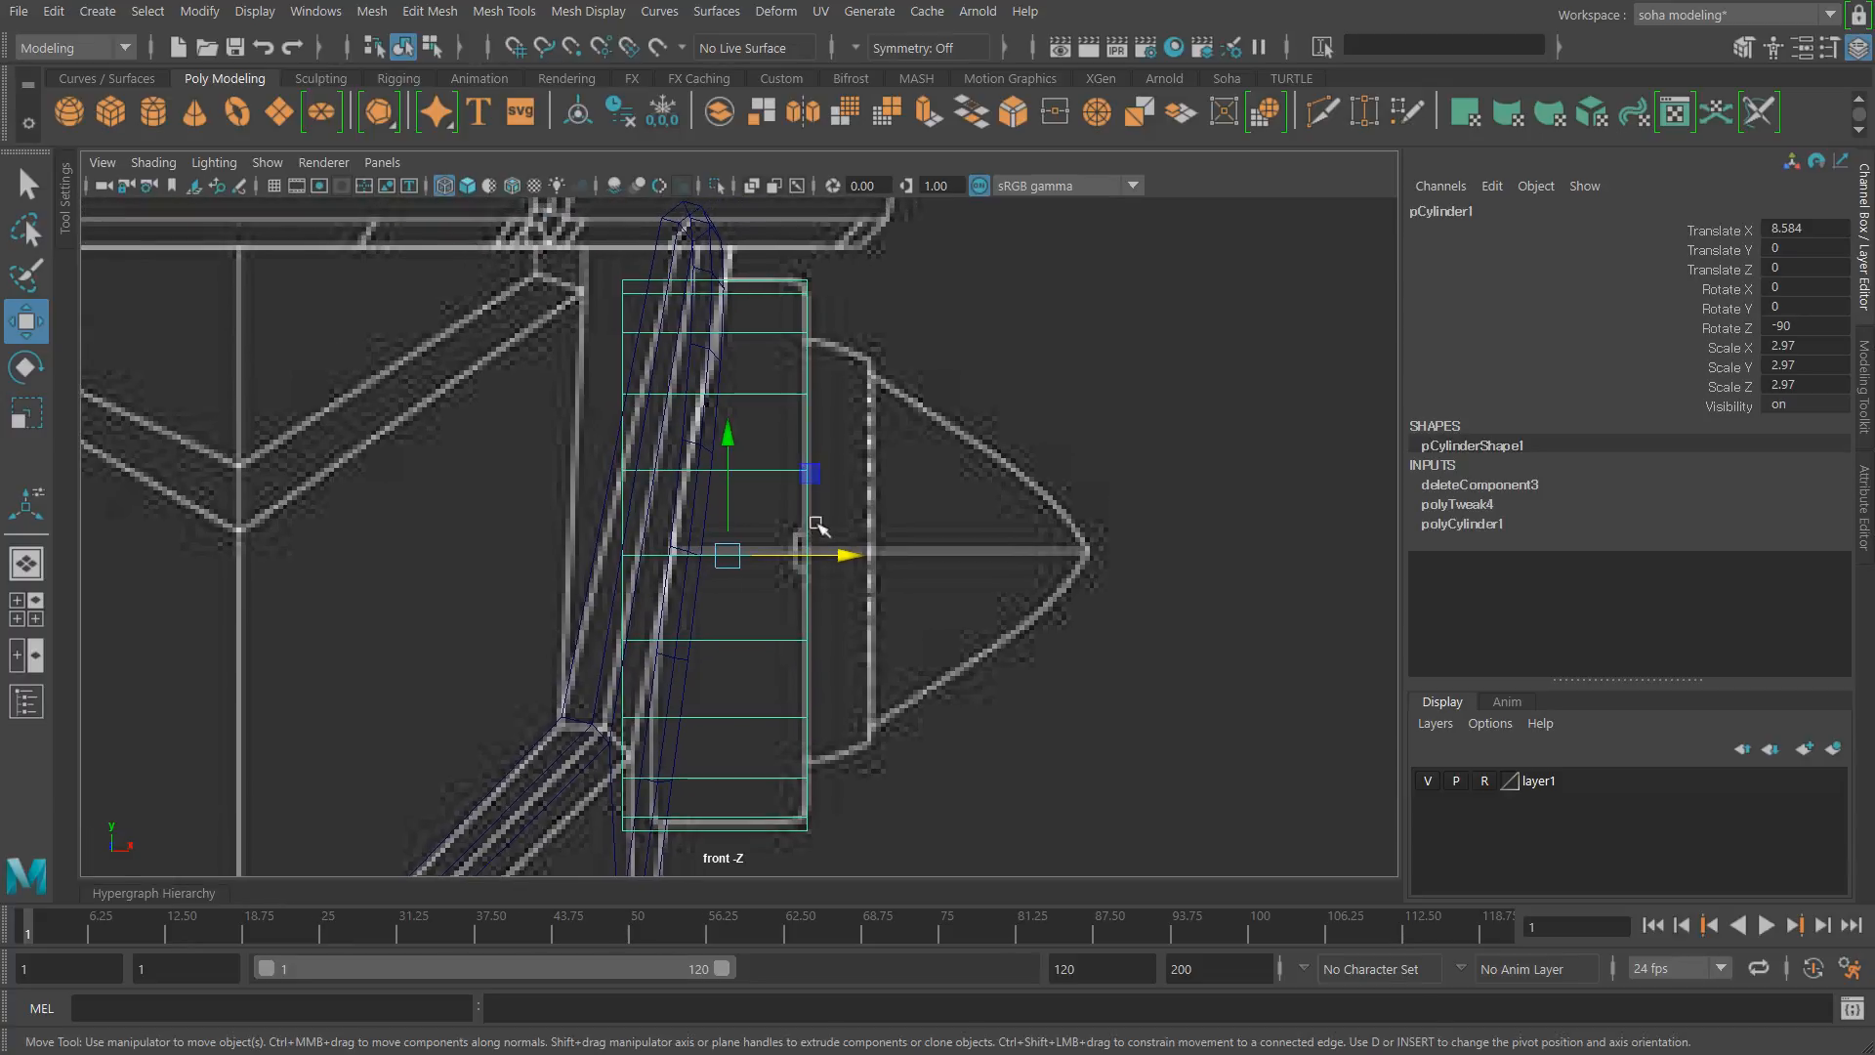
{"action": "scroll", "coordinate": [894, 530], "scroll_direction": "up", "scroll_amount": 1}
{"action": "key", "text": "alt+shift+q"}
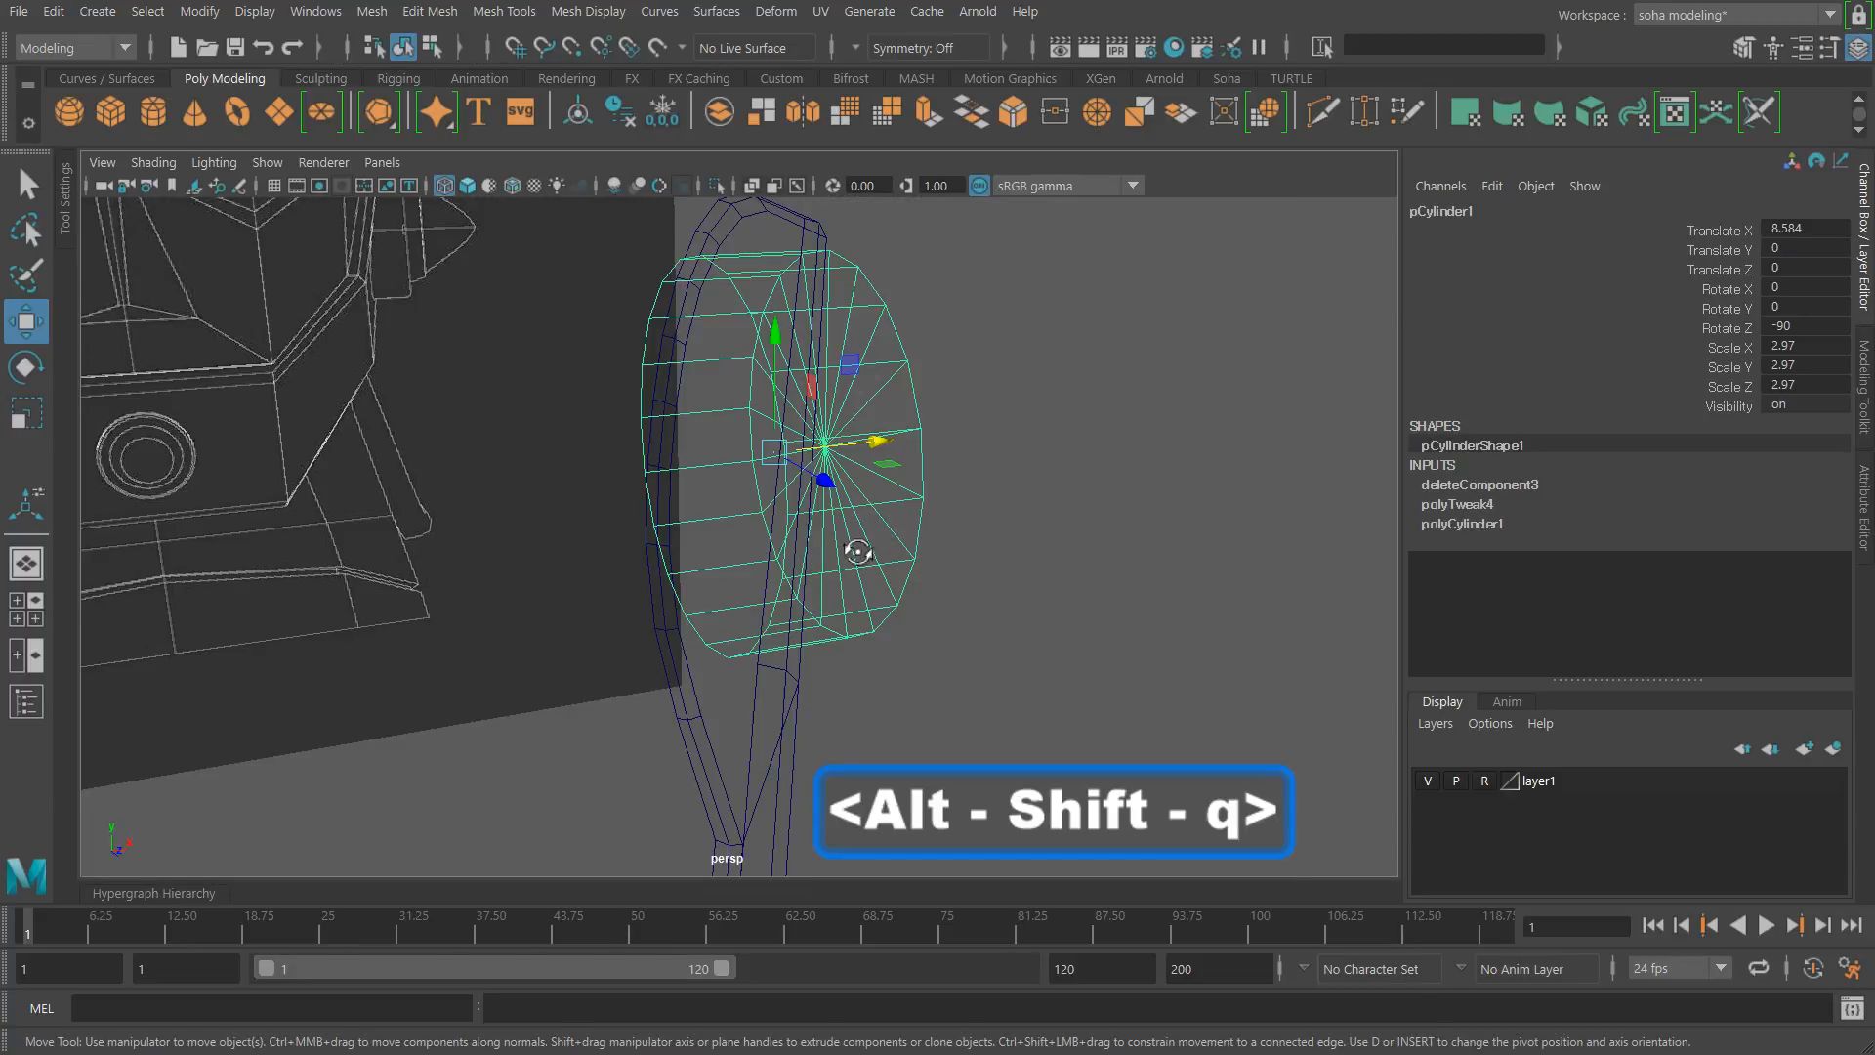
{"action": "left_click_drag", "start_coordinate": [854, 540], "coordinate": [767, 540], "text": "alt"}
{"action": "key", "text": "5"}
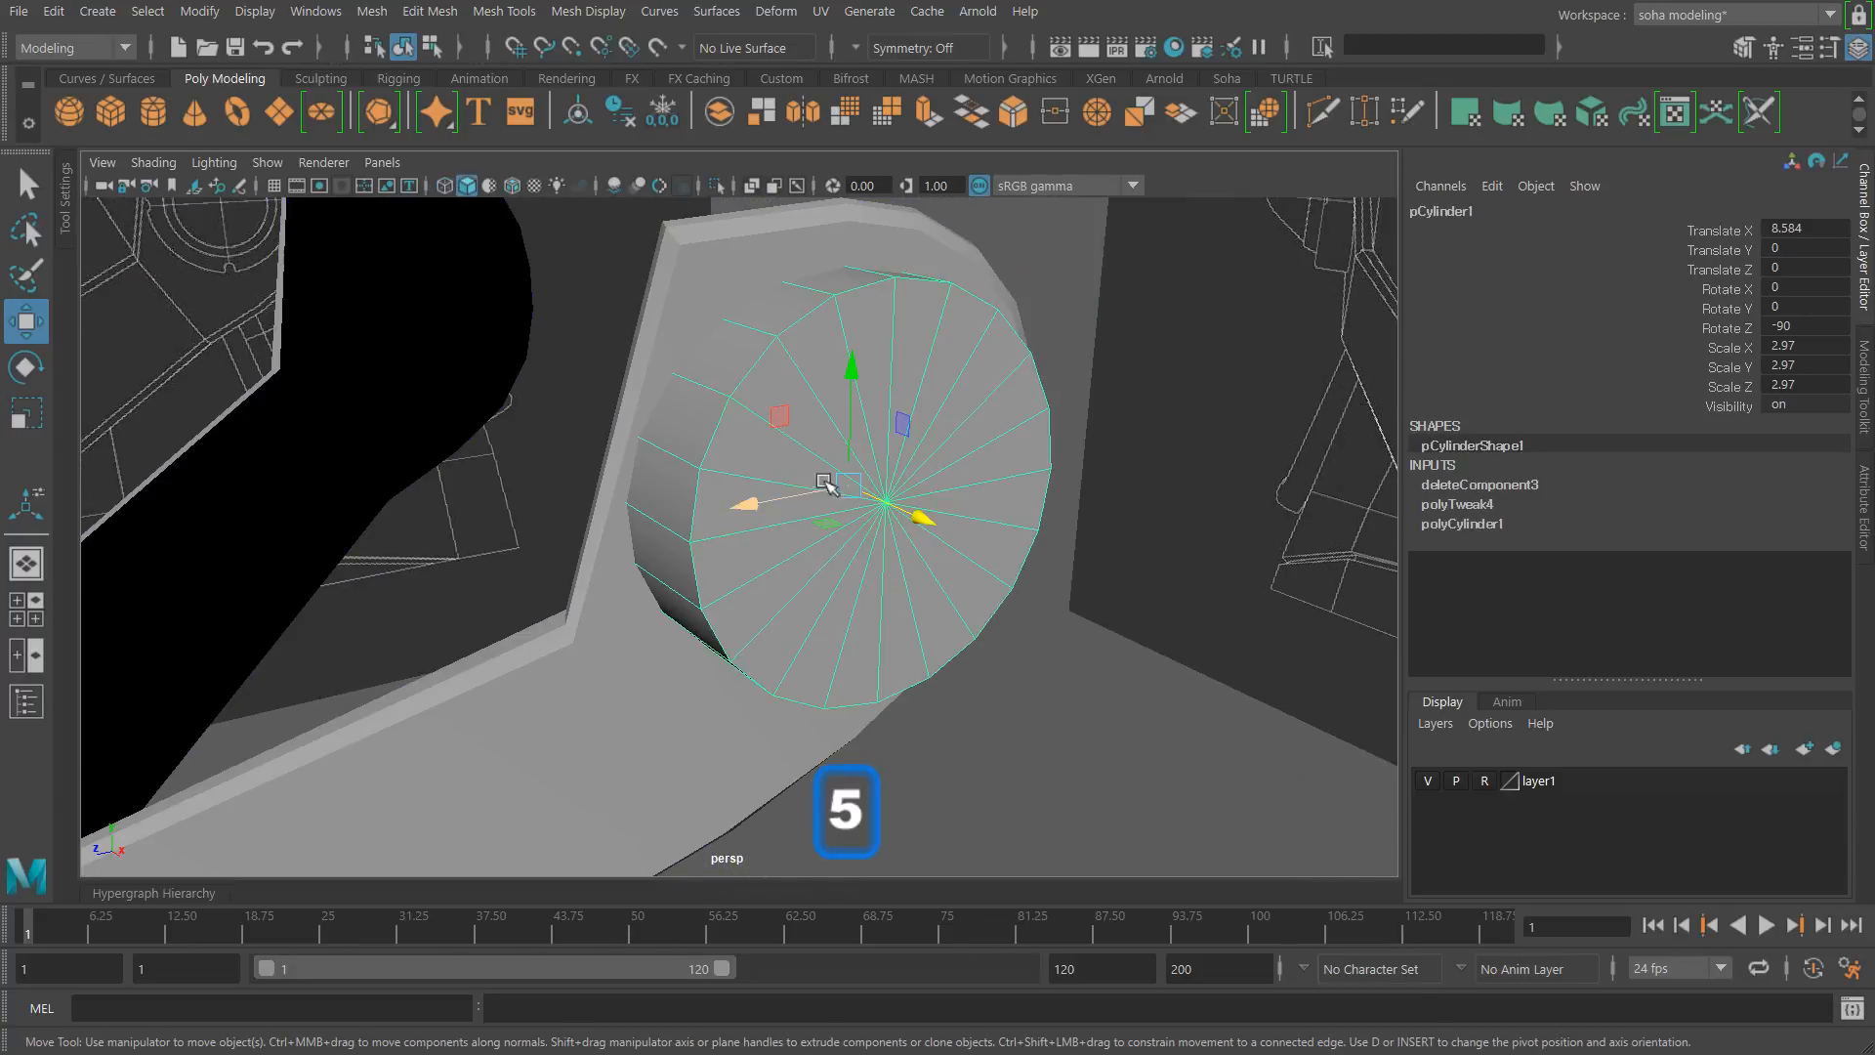
{"action": "left_click_drag", "start_coordinate": [945, 535], "coordinate": [705, 424], "text": "alt"}
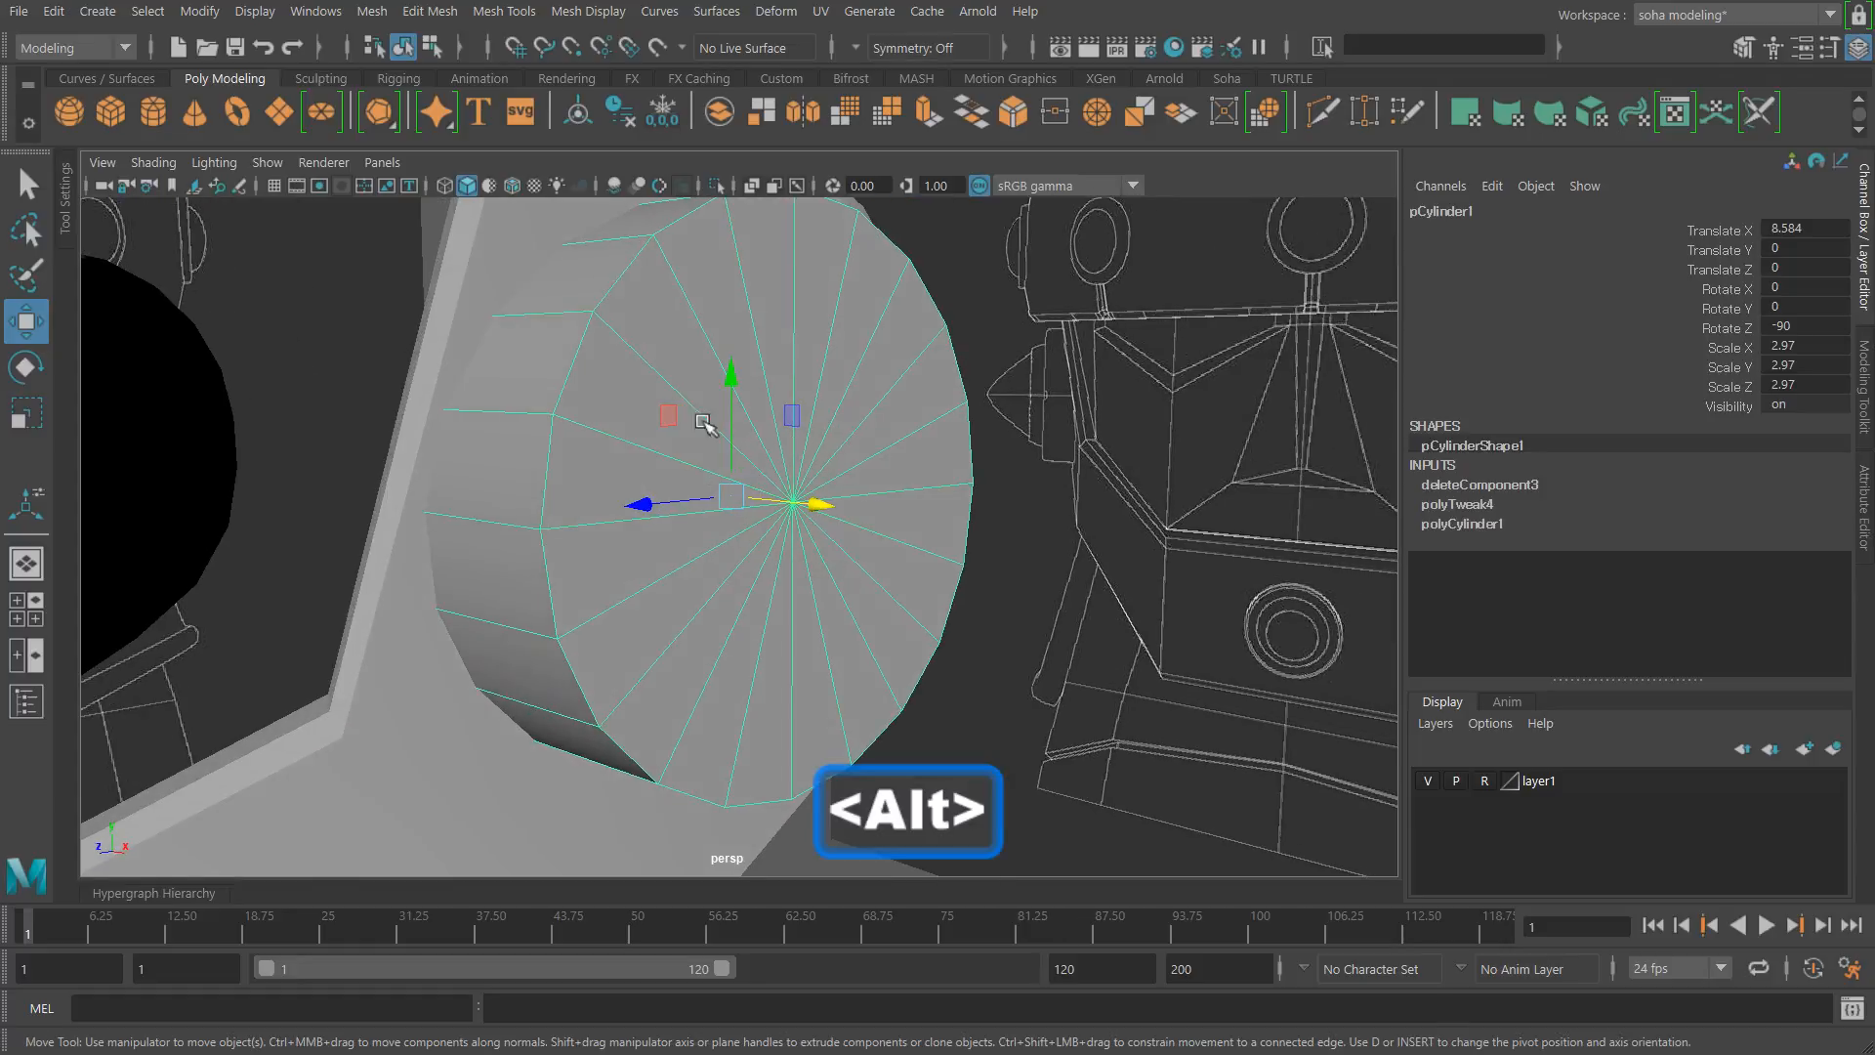
{"action": "left_click_drag", "start_coordinate": [779, 558], "coordinate": [805, 480], "text": "alt"}
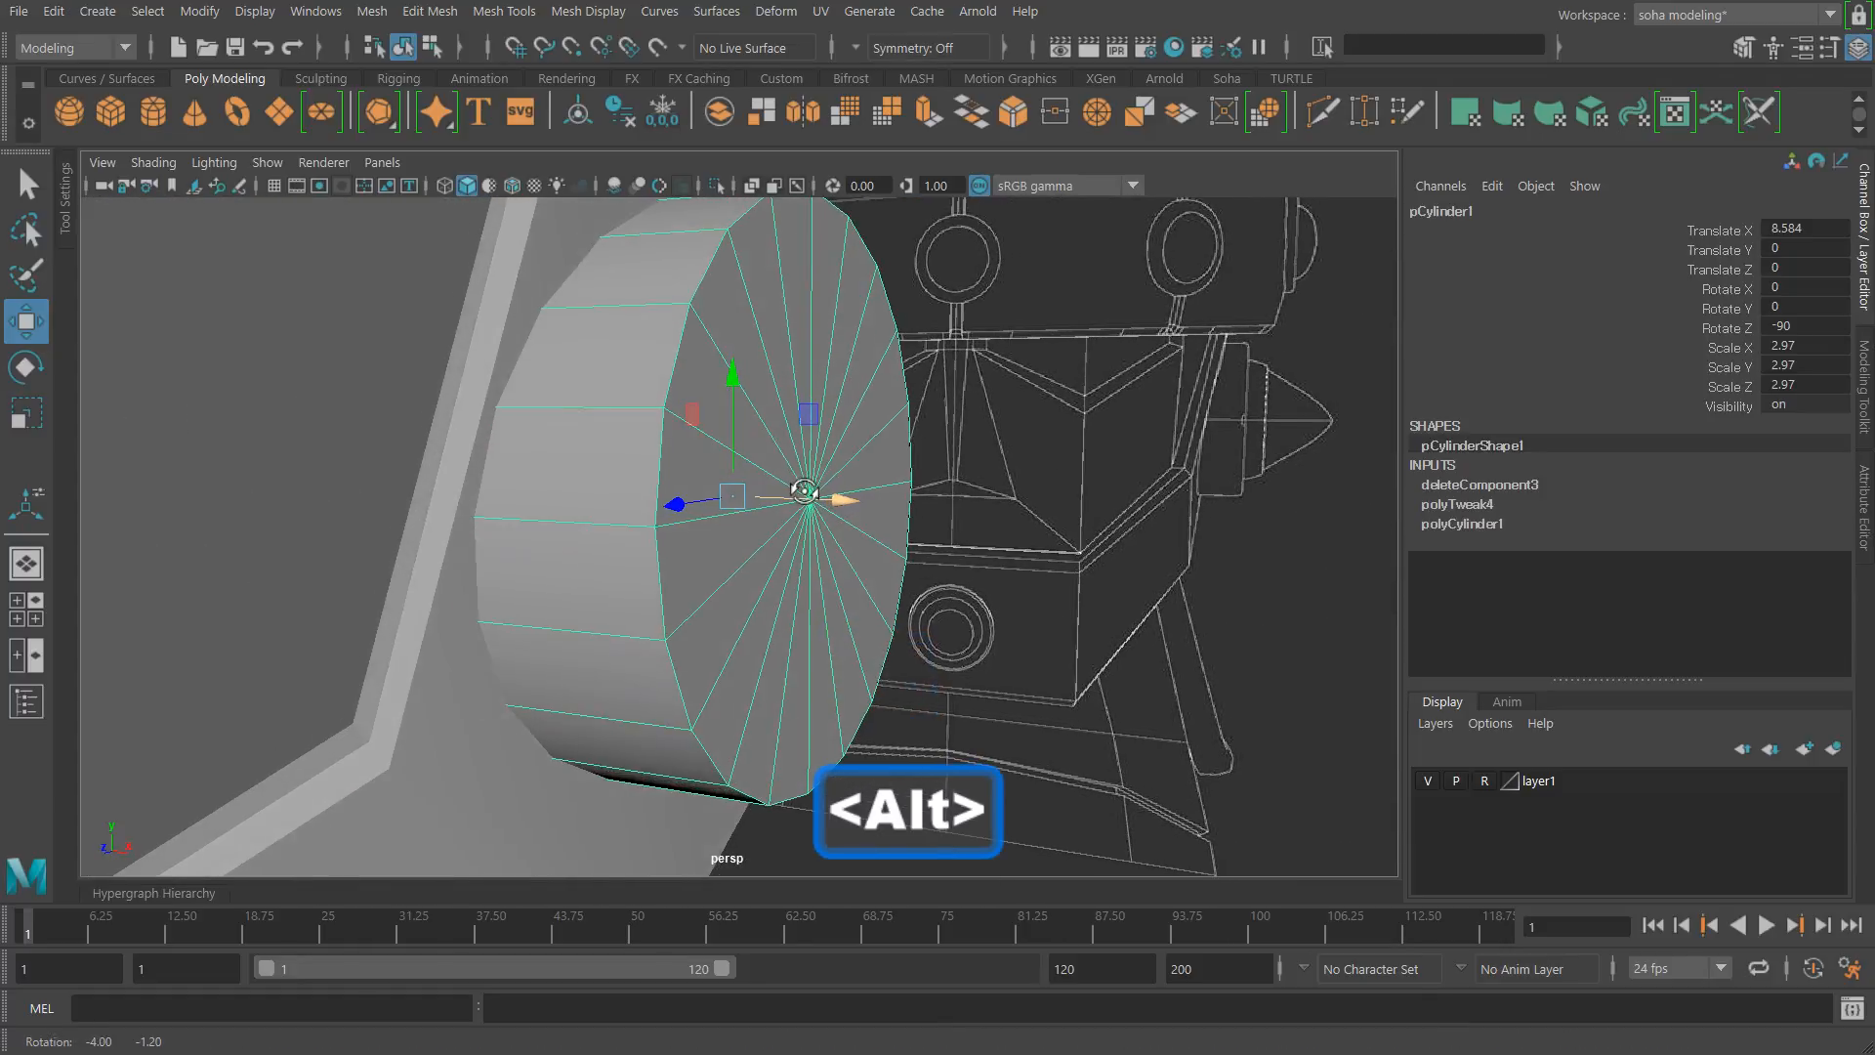
{"action": "key", "text": "shift+3"}
{"action": "key", "text": "alt+3"}
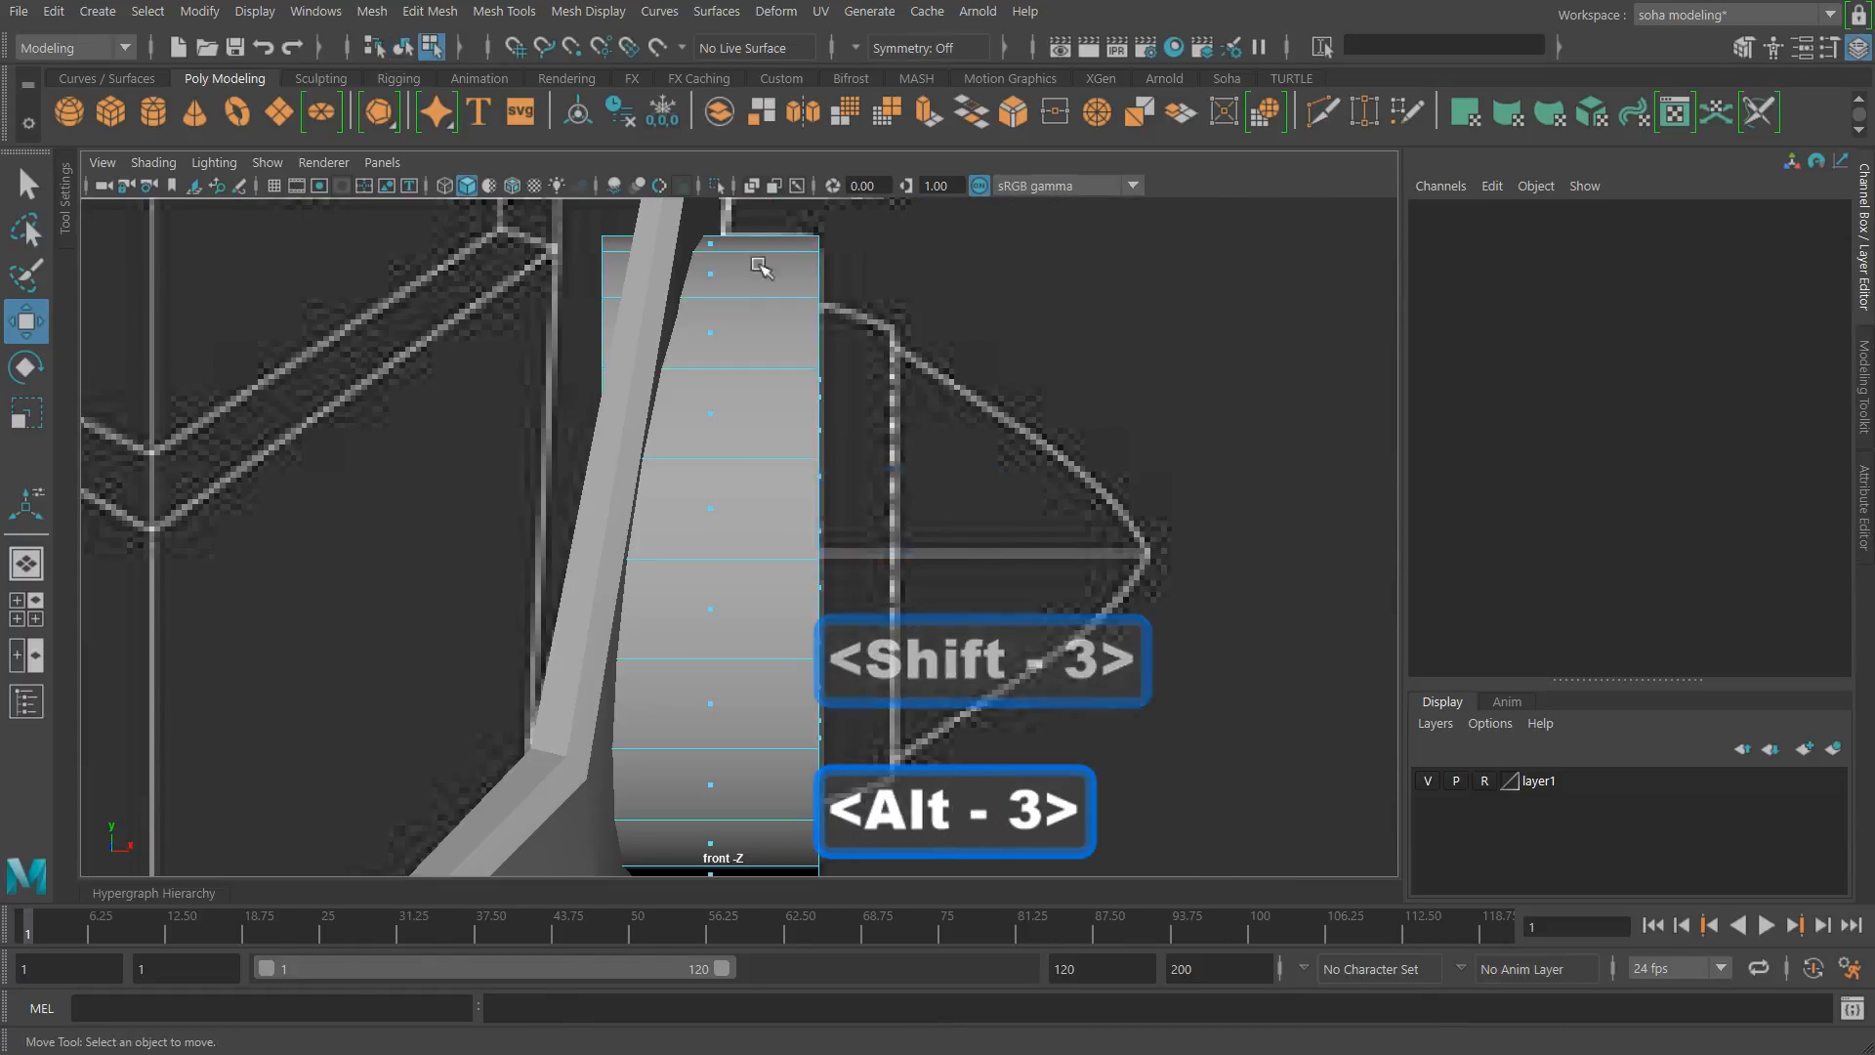
{"action": "left_click_drag", "start_coordinate": [780, 207], "coordinate": [939, 911]}
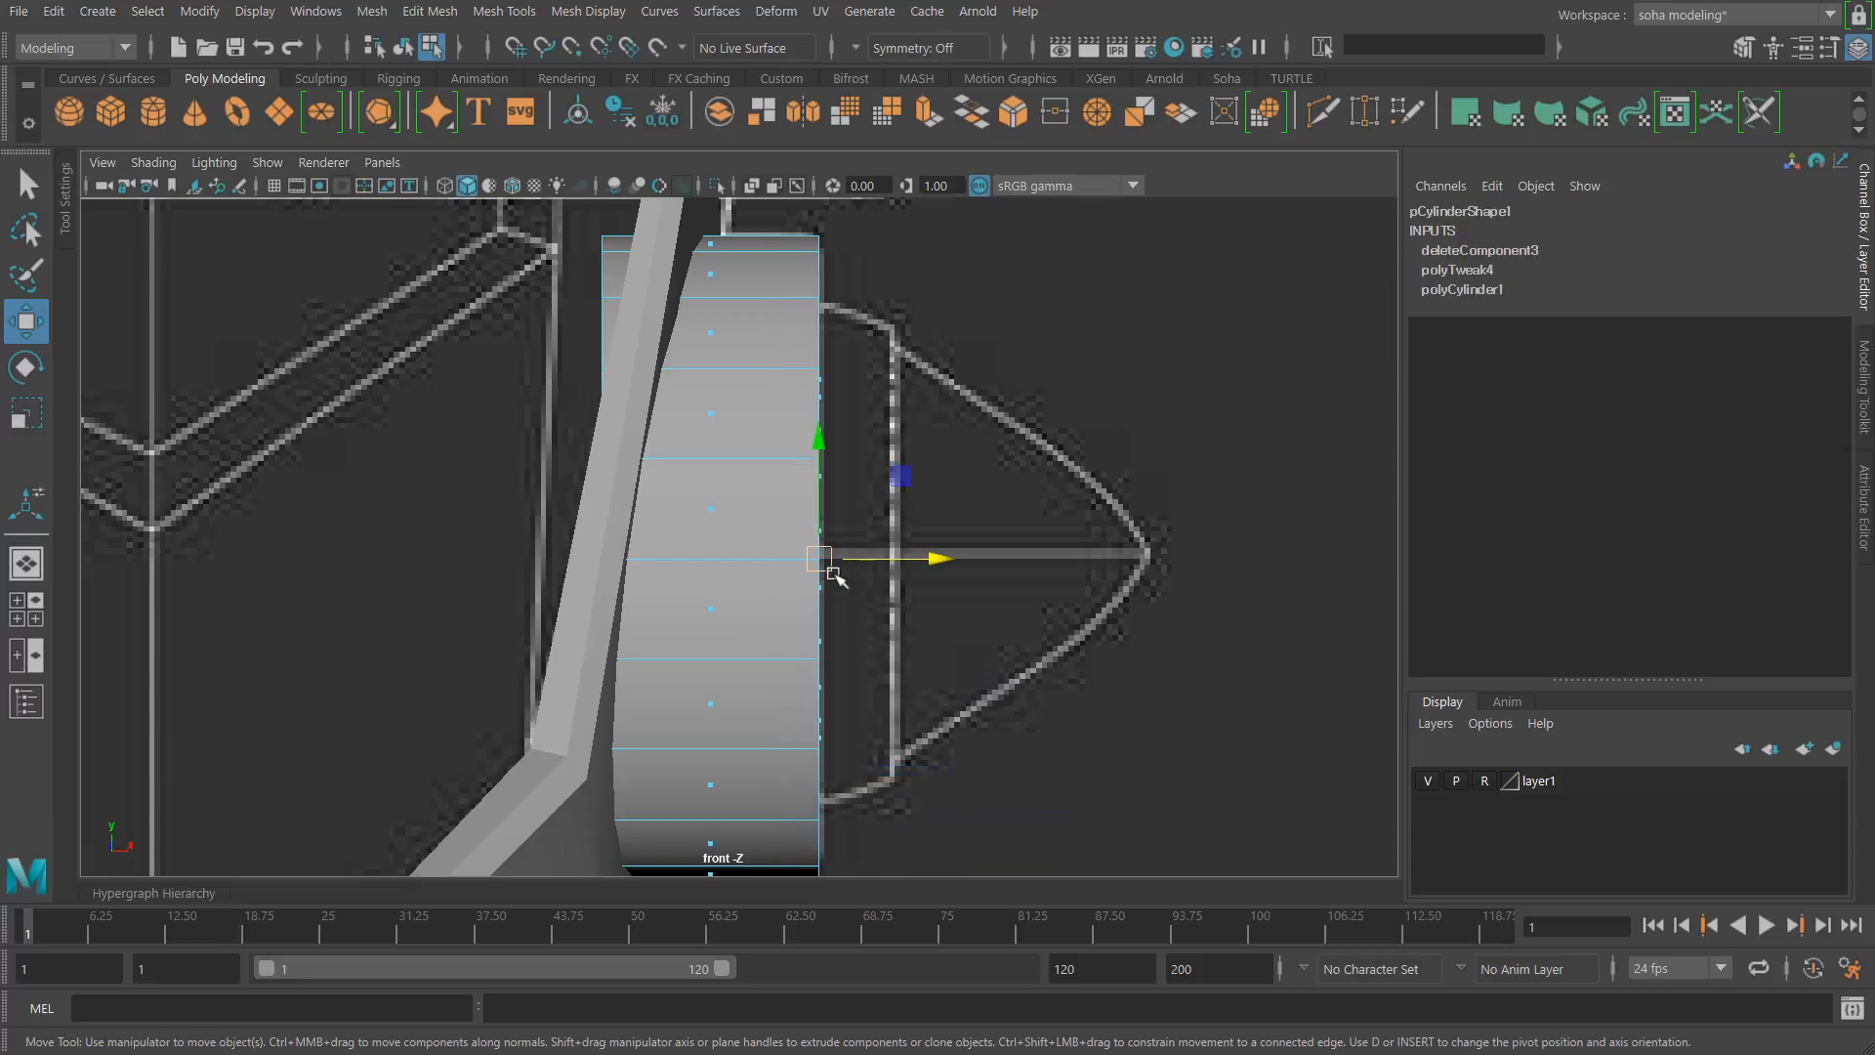
{"action": "key", "text": "alt+shift+q"}
{"action": "left_click_drag", "start_coordinate": [932, 606], "coordinate": [811, 612], "text": "alt"}
{"action": "key", "text": "alt+grave"}
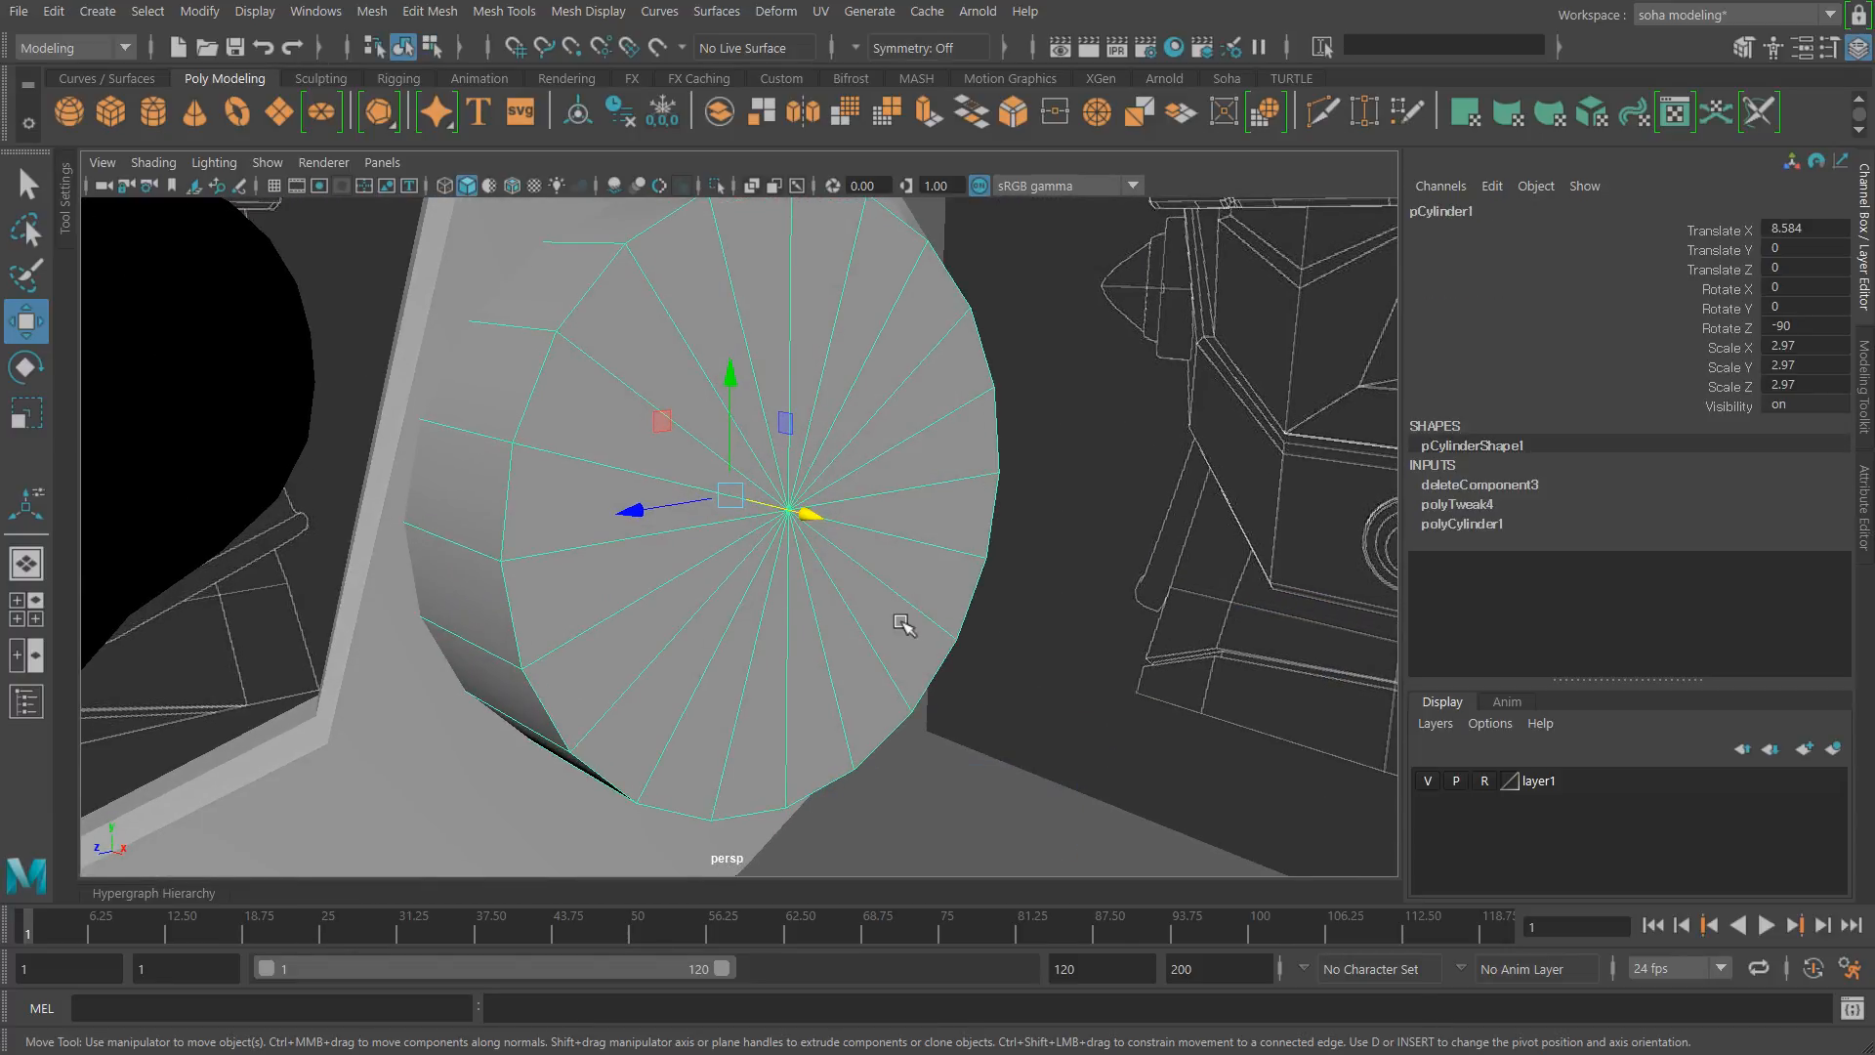
Step: Select the cylinder's outer cap faces by selecting their shared center vertex and converting the selection to faces
{"action": "key", "text": "alt+1"}
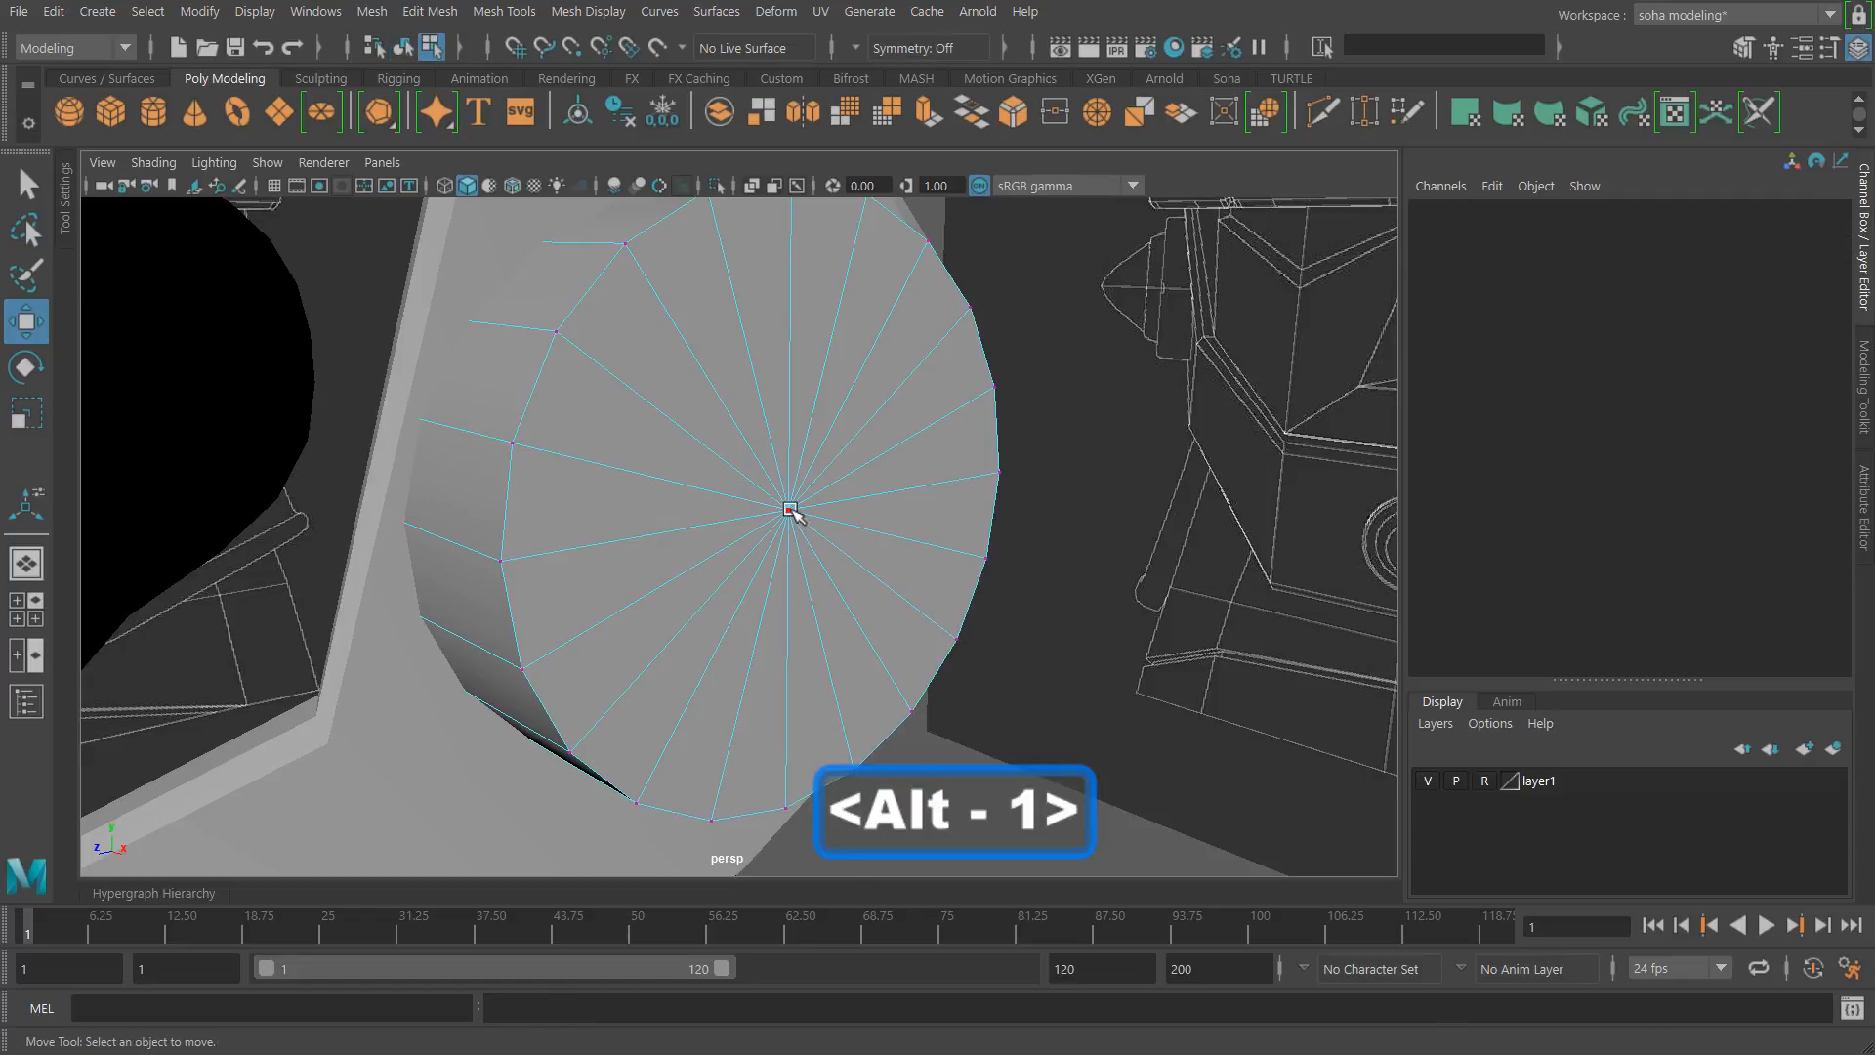
{"action": "left_click", "coordinate": [791, 510]}
{"action": "left_click_drag", "start_coordinate": [859, 603], "coordinate": [871, 610], "text": "alt"}
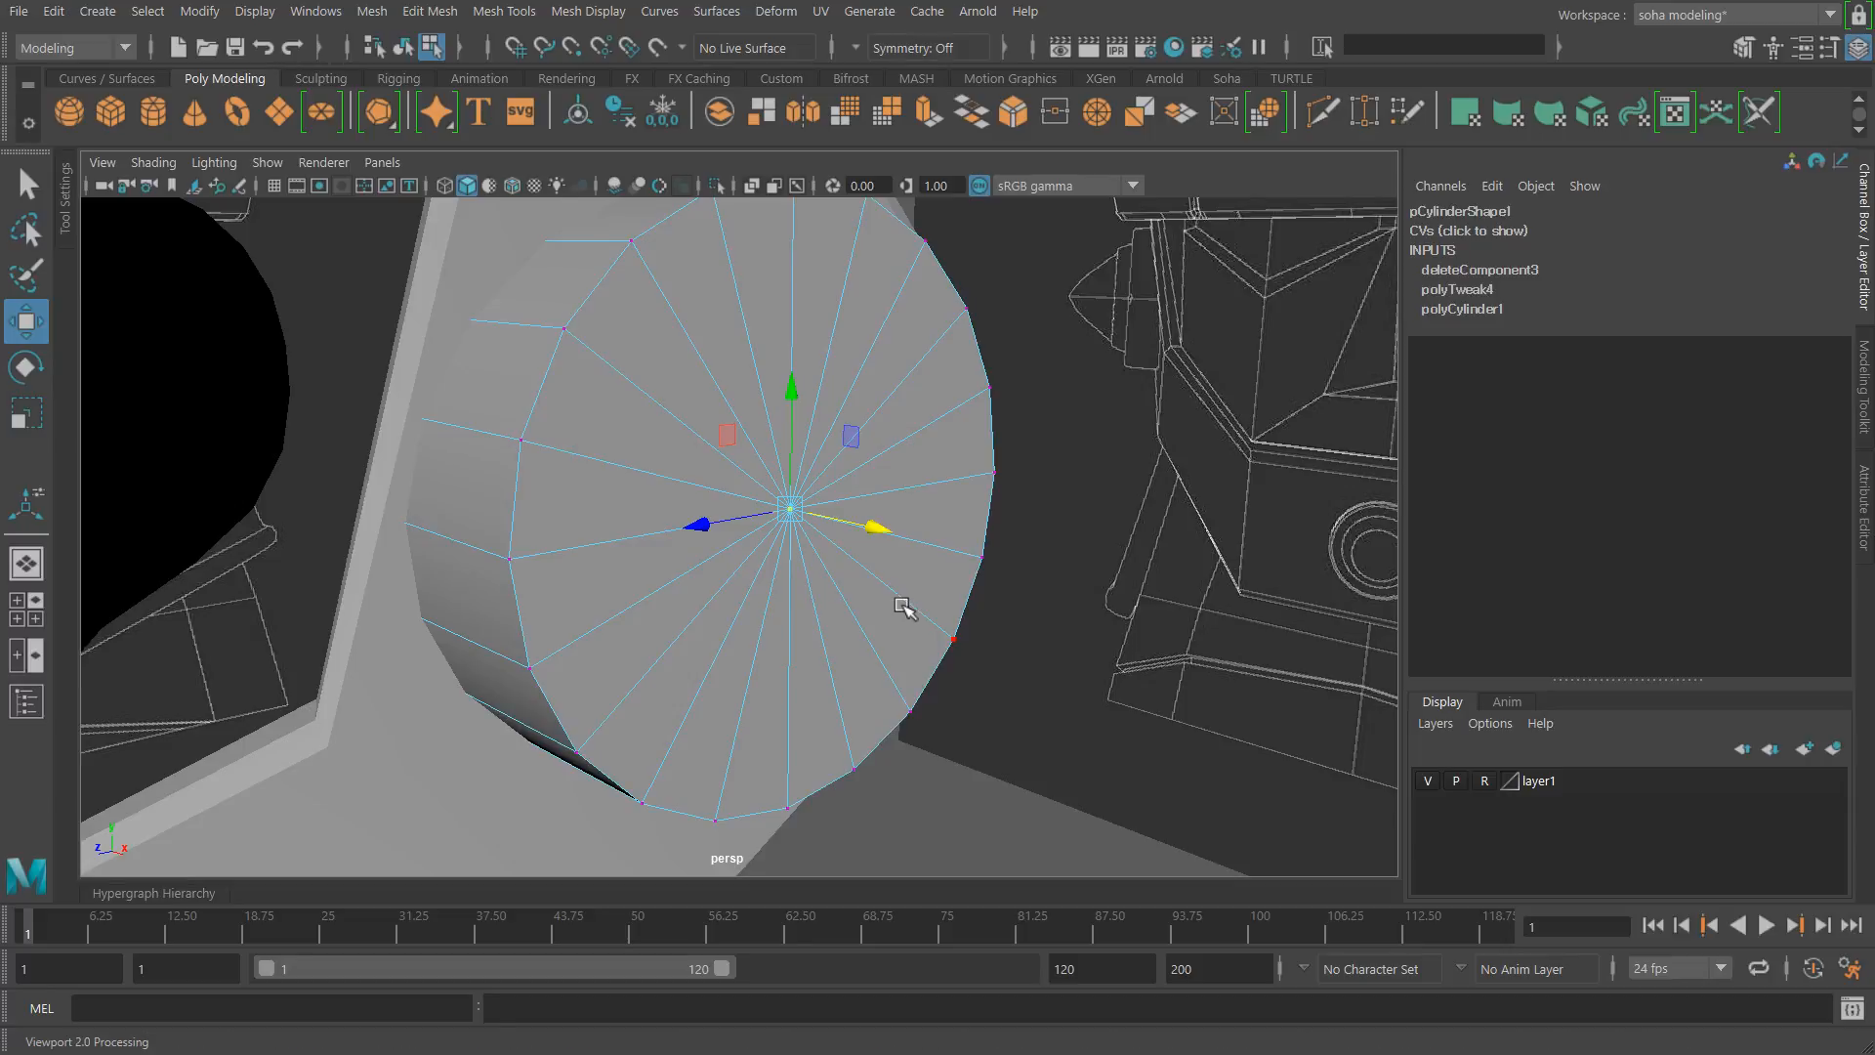
{"action": "key", "text": "ctrl+3"}
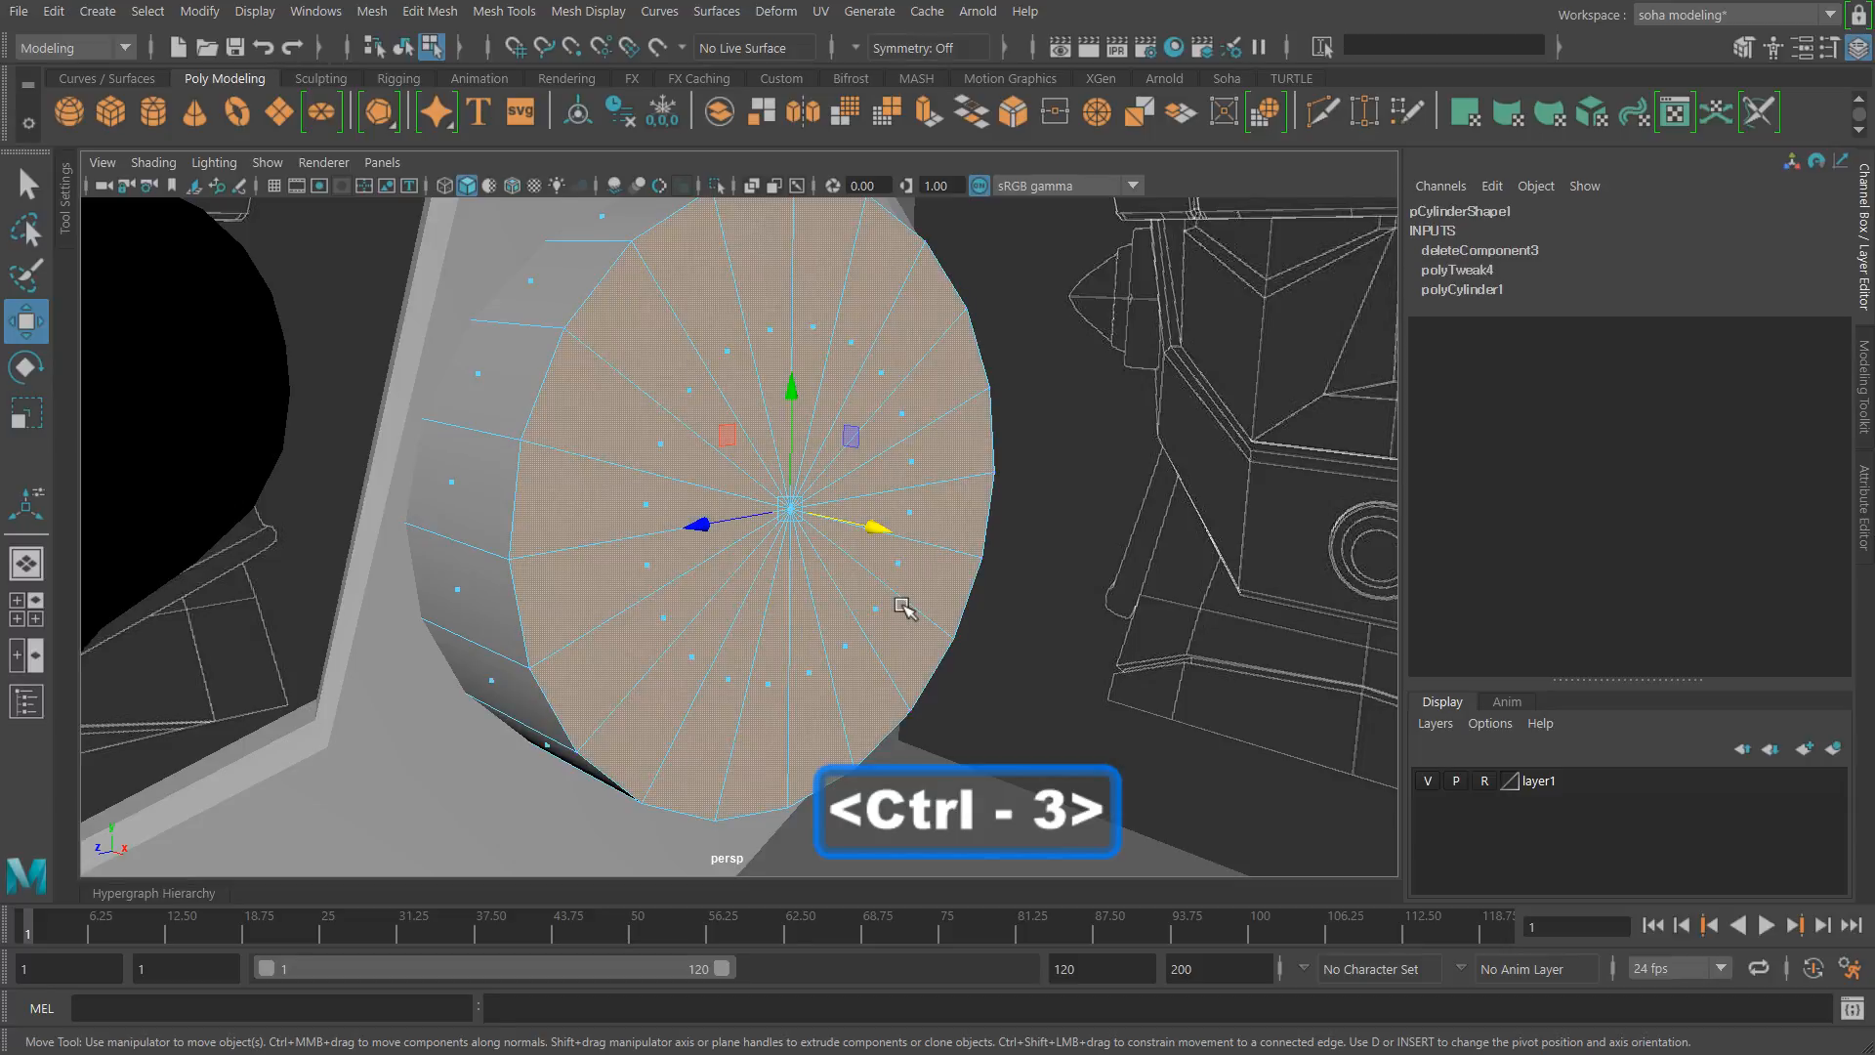
{"action": "left_click_drag", "start_coordinate": [820, 564], "coordinate": [760, 509], "text": "alt"}
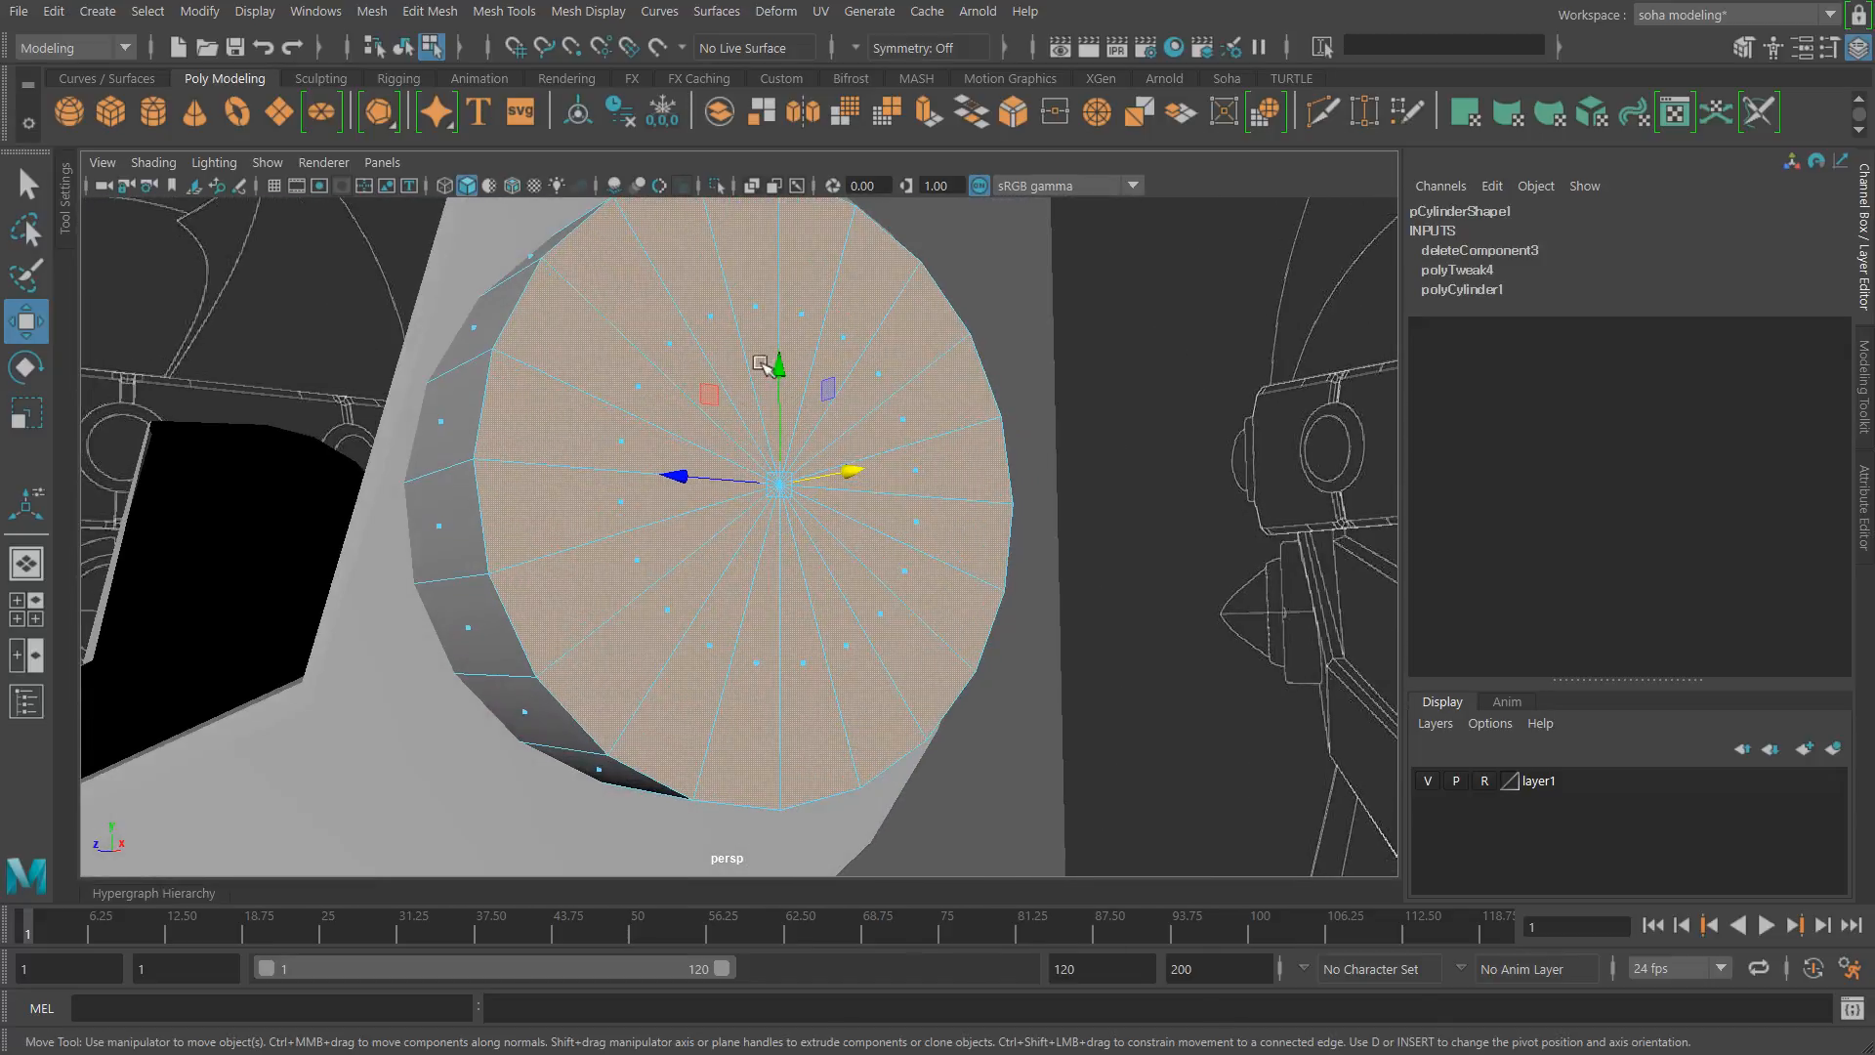
Step: Extrude the outer cap faces and scale them uniformly inward to form a ring around the cap
{"action": "left_click_drag", "start_coordinate": [832, 430], "coordinate": [858, 550], "text": "alt"}
{"action": "key", "text": "alt+w"}
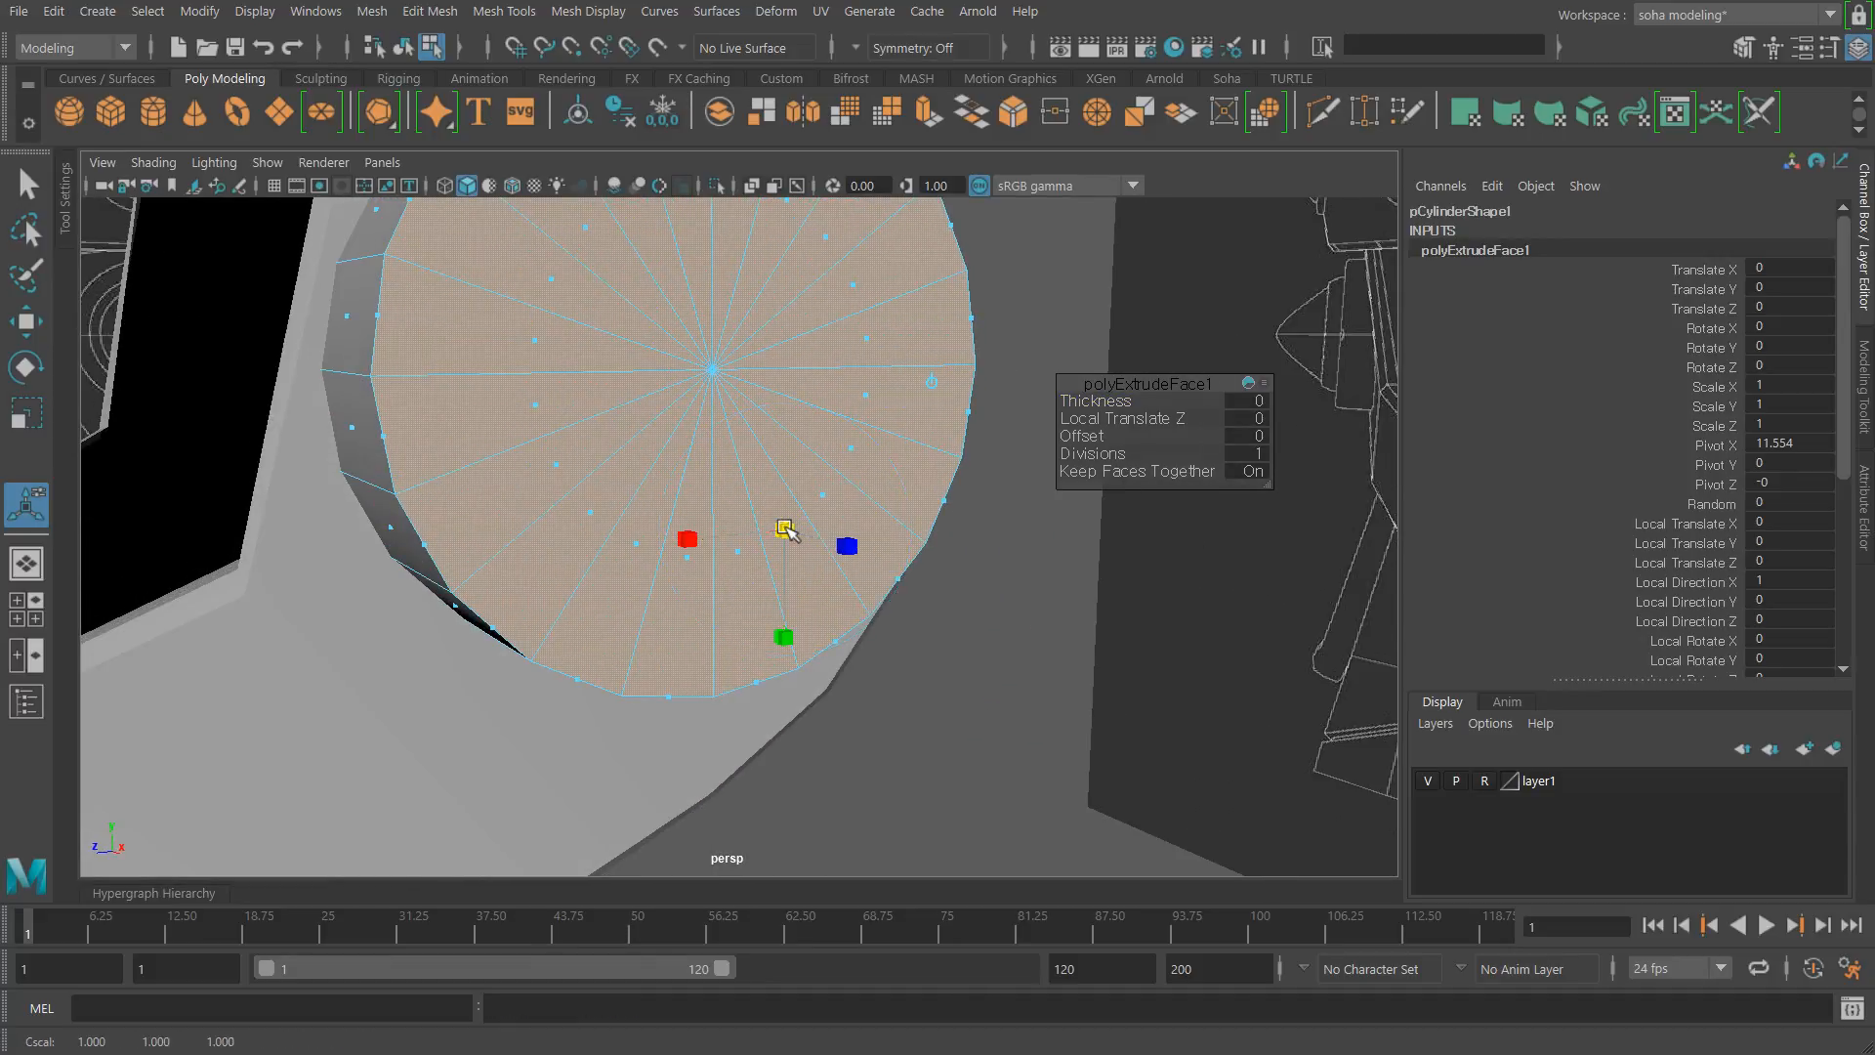
{"action": "left_click_drag", "start_coordinate": [781, 531], "coordinate": [752, 533]}
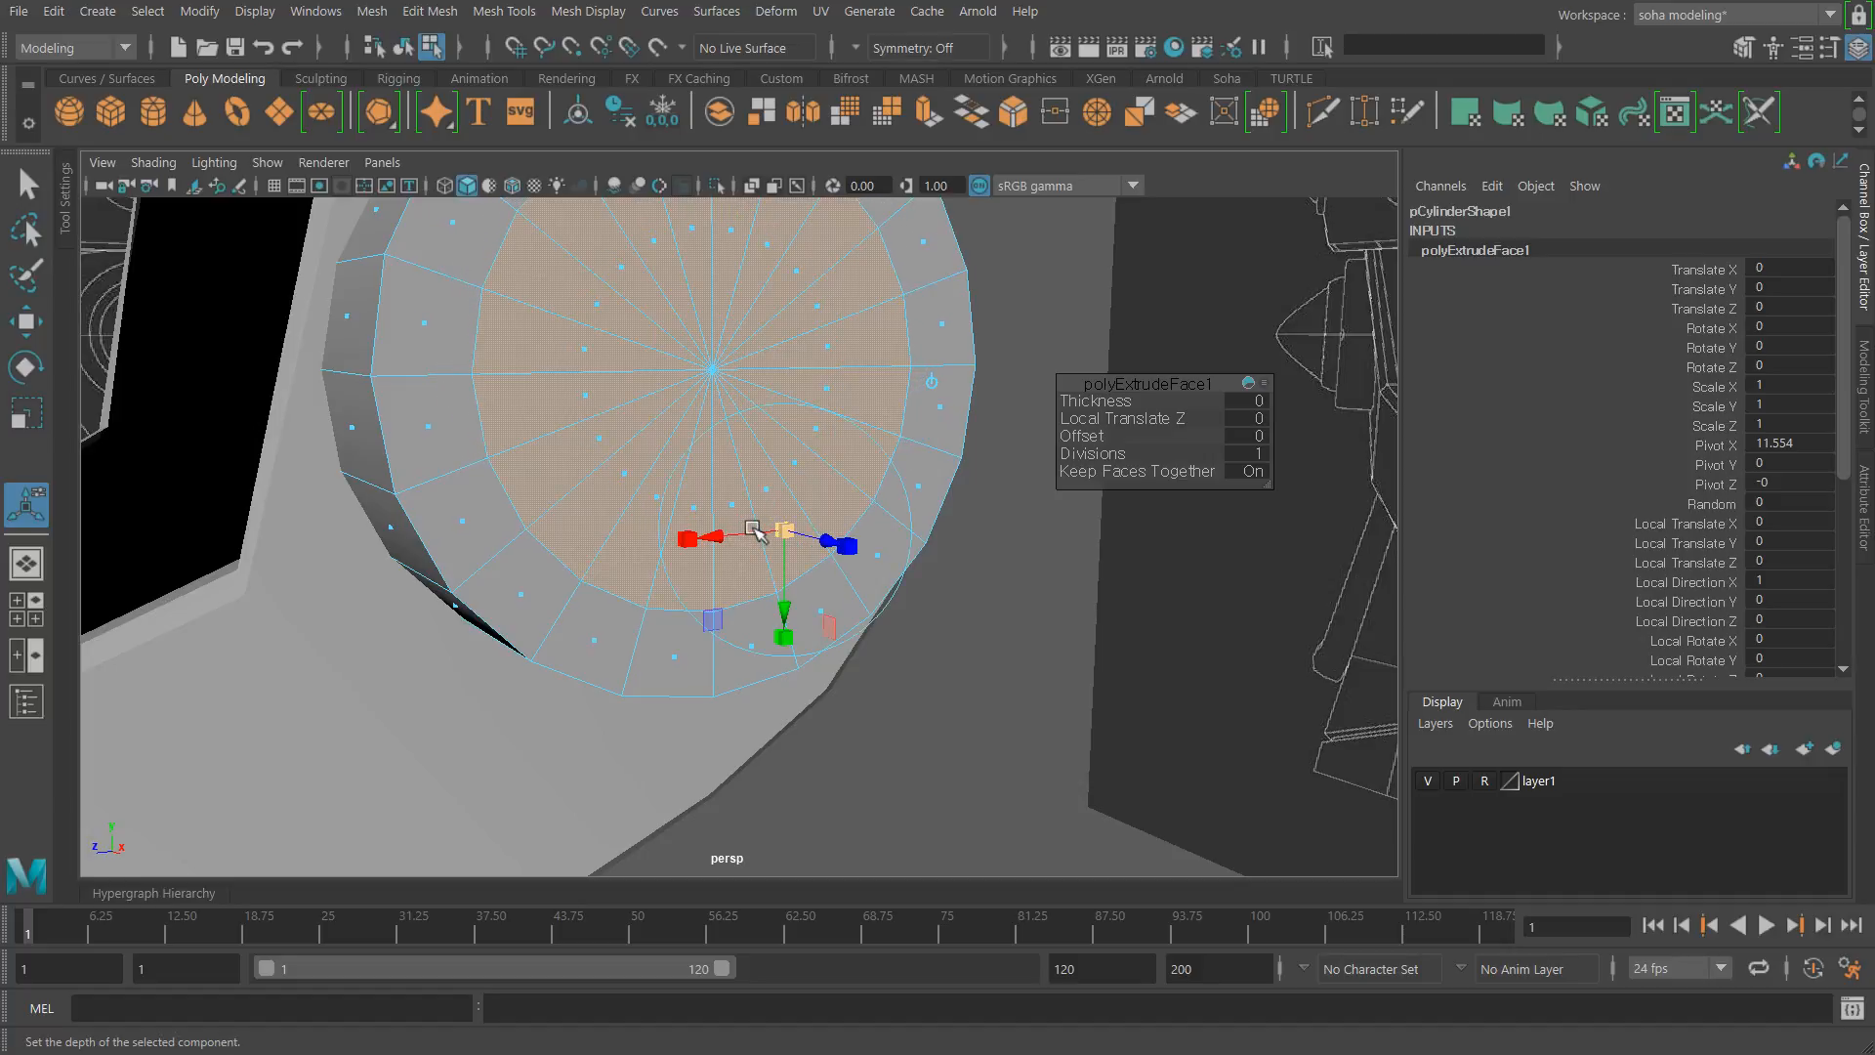
Step: In the side wireframe view, scale the extruded cap faces up slightly to match the blueprint's raised disc outline
{"action": "key", "text": "shift+4"}
{"action": "middle_click_drag", "start_coordinate": [879, 547], "coordinate": [880, 508], "text": "alt"}
{"action": "right_click_drag", "start_coordinate": [883, 507], "coordinate": [982, 539], "text": "alt"}
{"action": "key", "text": "4"}
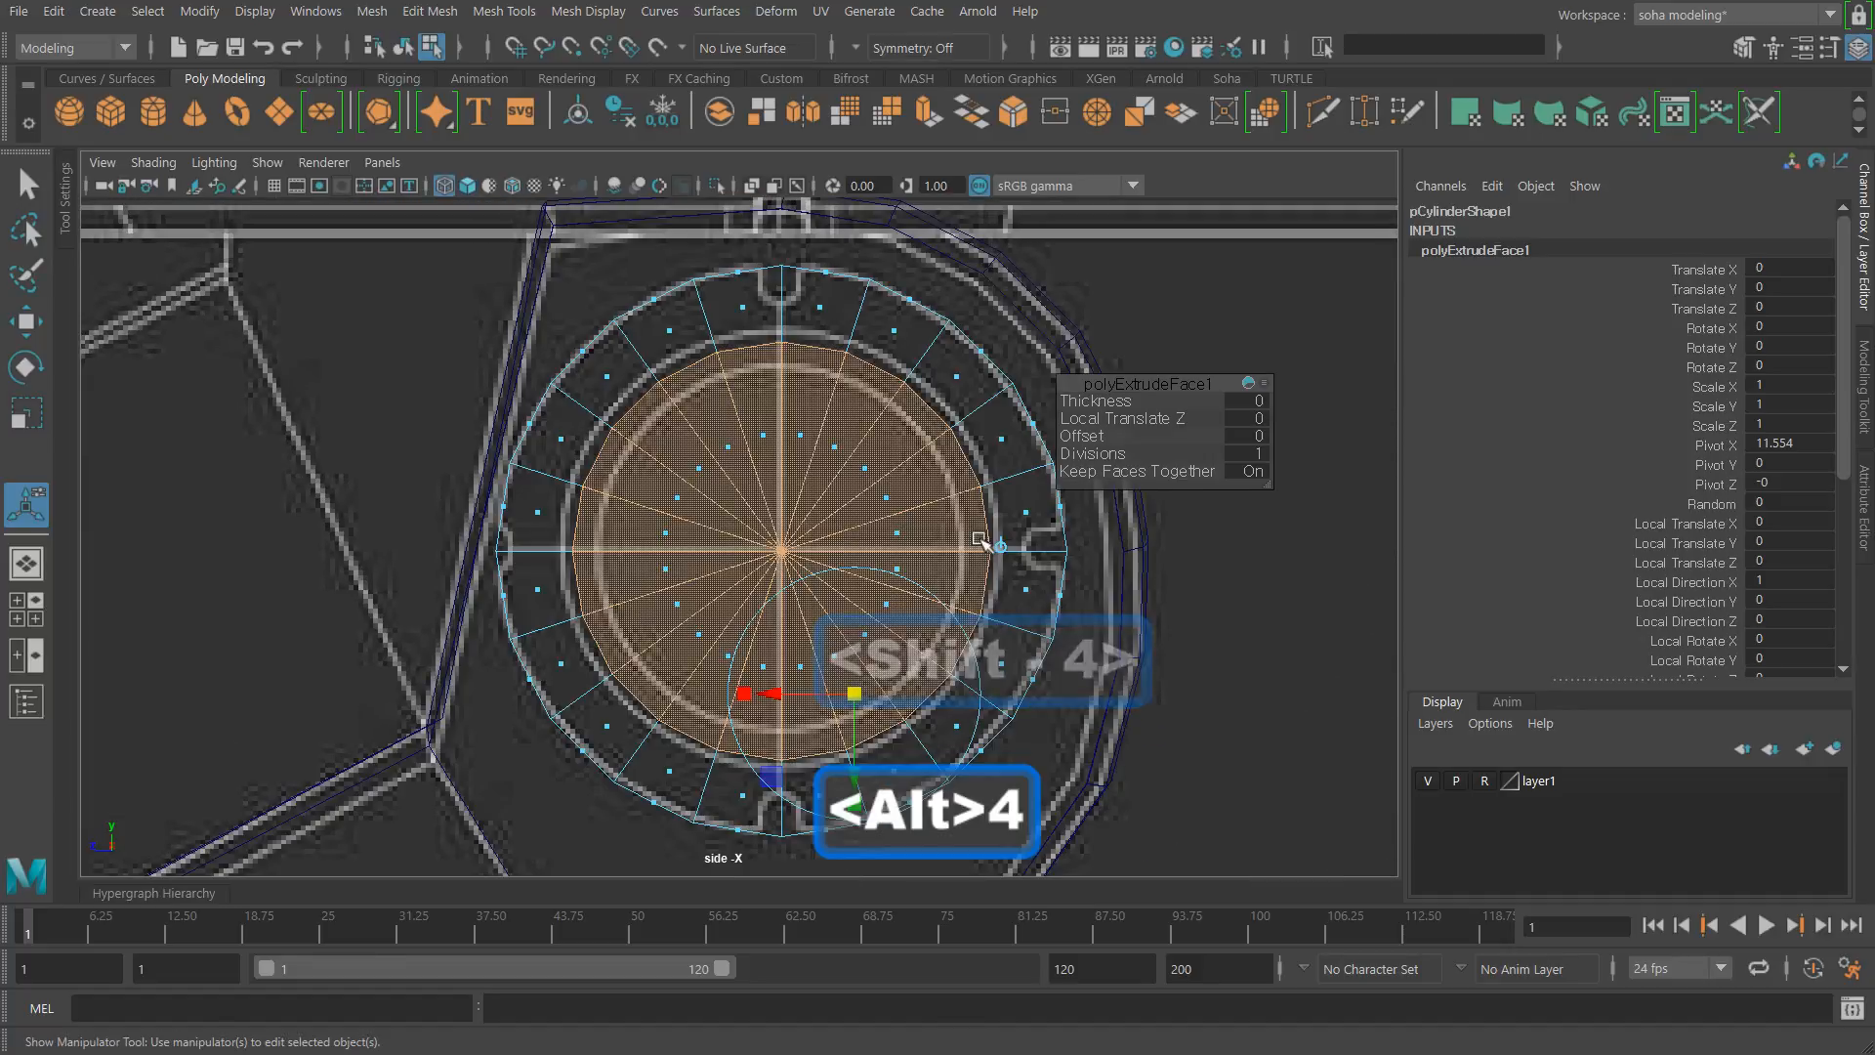
{"action": "middle_click_drag", "start_coordinate": [846, 518], "coordinate": [838, 473], "text": "alt"}
{"action": "right_click_drag", "start_coordinate": [838, 473], "coordinate": [945, 516], "text": "alt"}
{"action": "middle_click_drag", "start_coordinate": [867, 591], "coordinate": [851, 524], "text": "alt"}
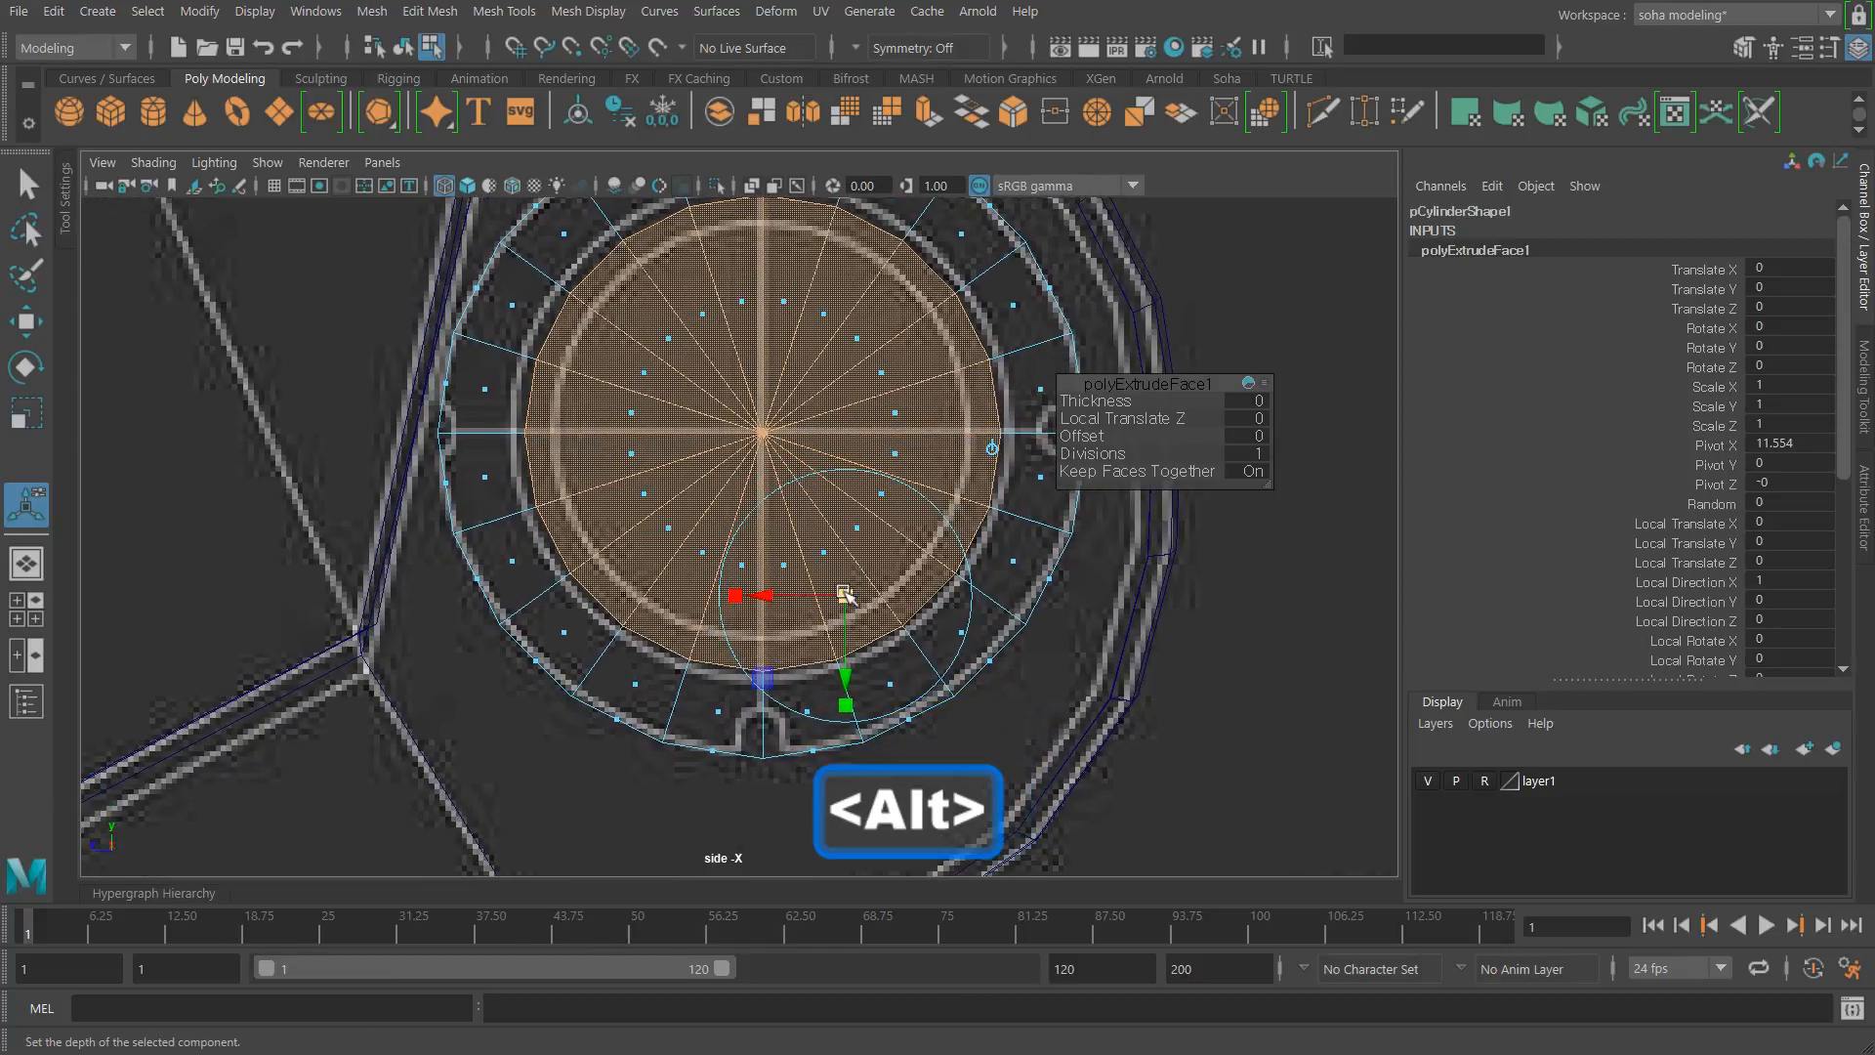
{"action": "left_click_drag", "start_coordinate": [844, 594], "coordinate": [860, 596]}
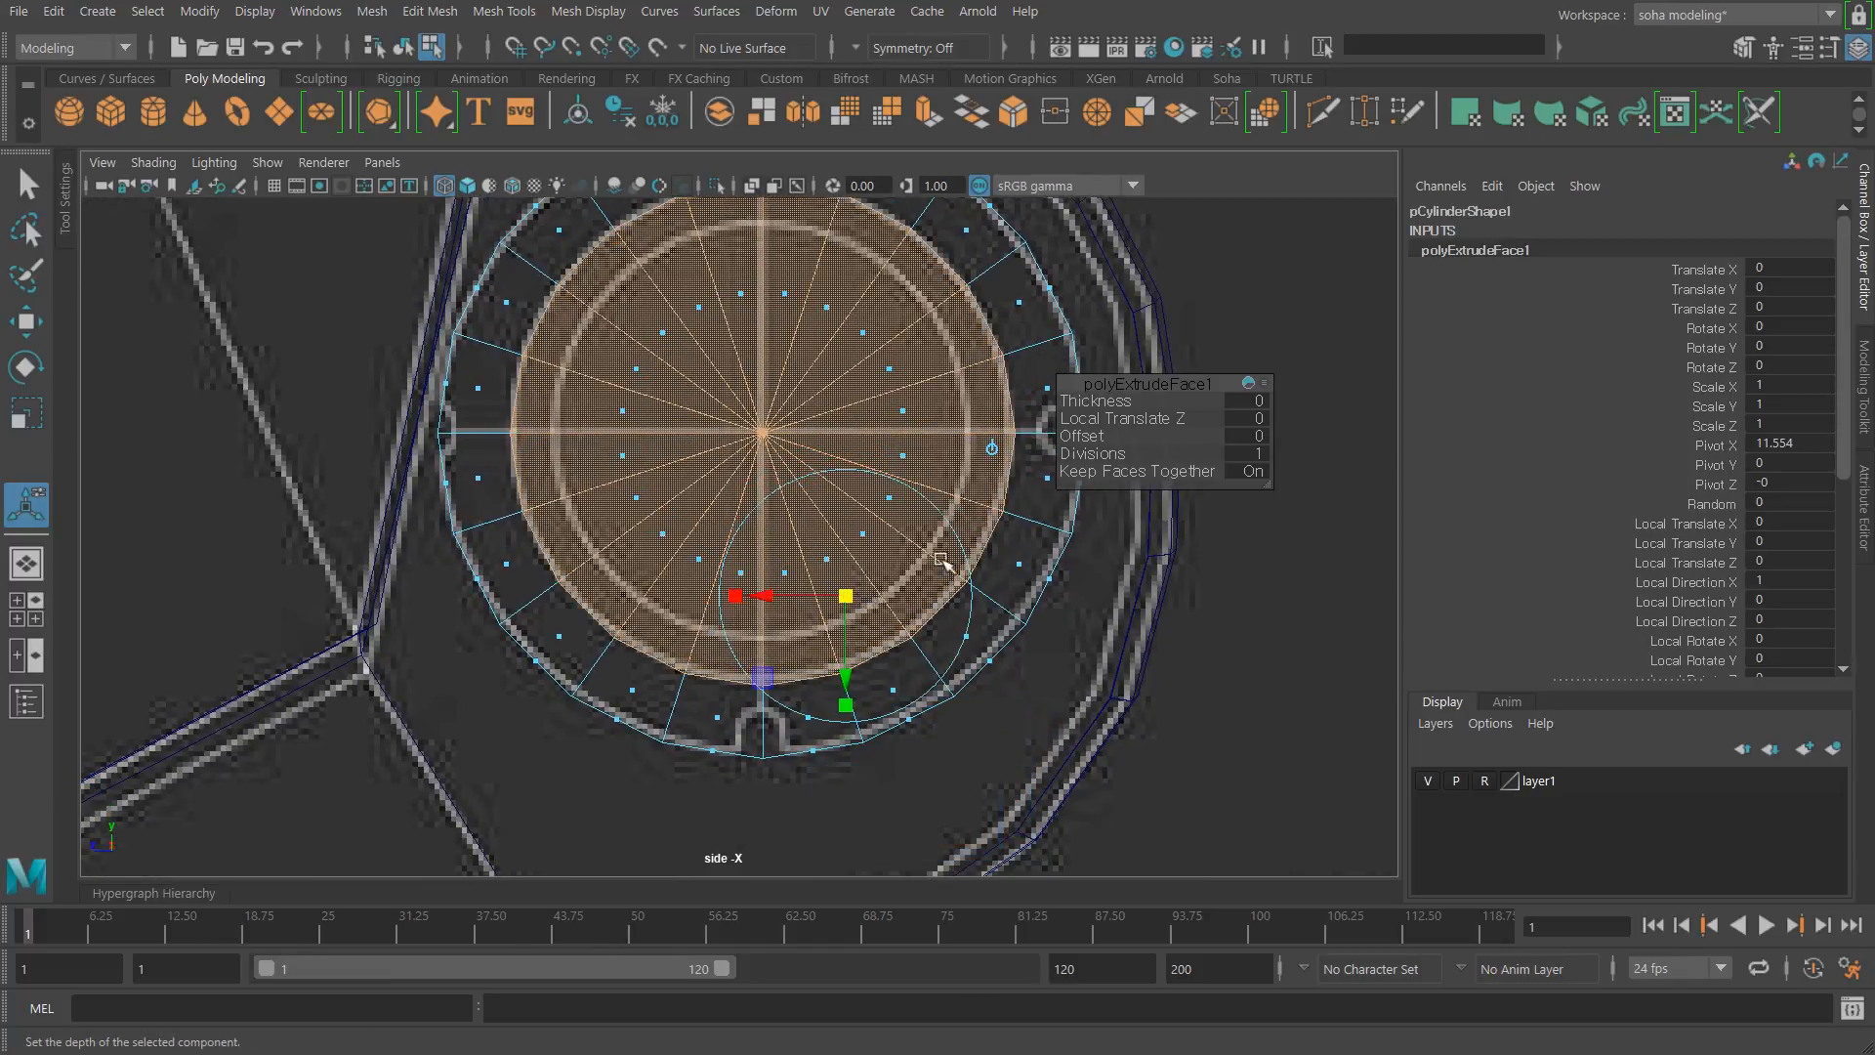
Step: Extrude the inner cap faces again, pulling them outward by 0.727 to the blueprint's vertical line in the front view
{"action": "right_click_drag", "start_coordinate": [986, 539], "coordinate": [911, 538], "text": "alt"}
{"action": "key", "text": "alt+shift+q"}
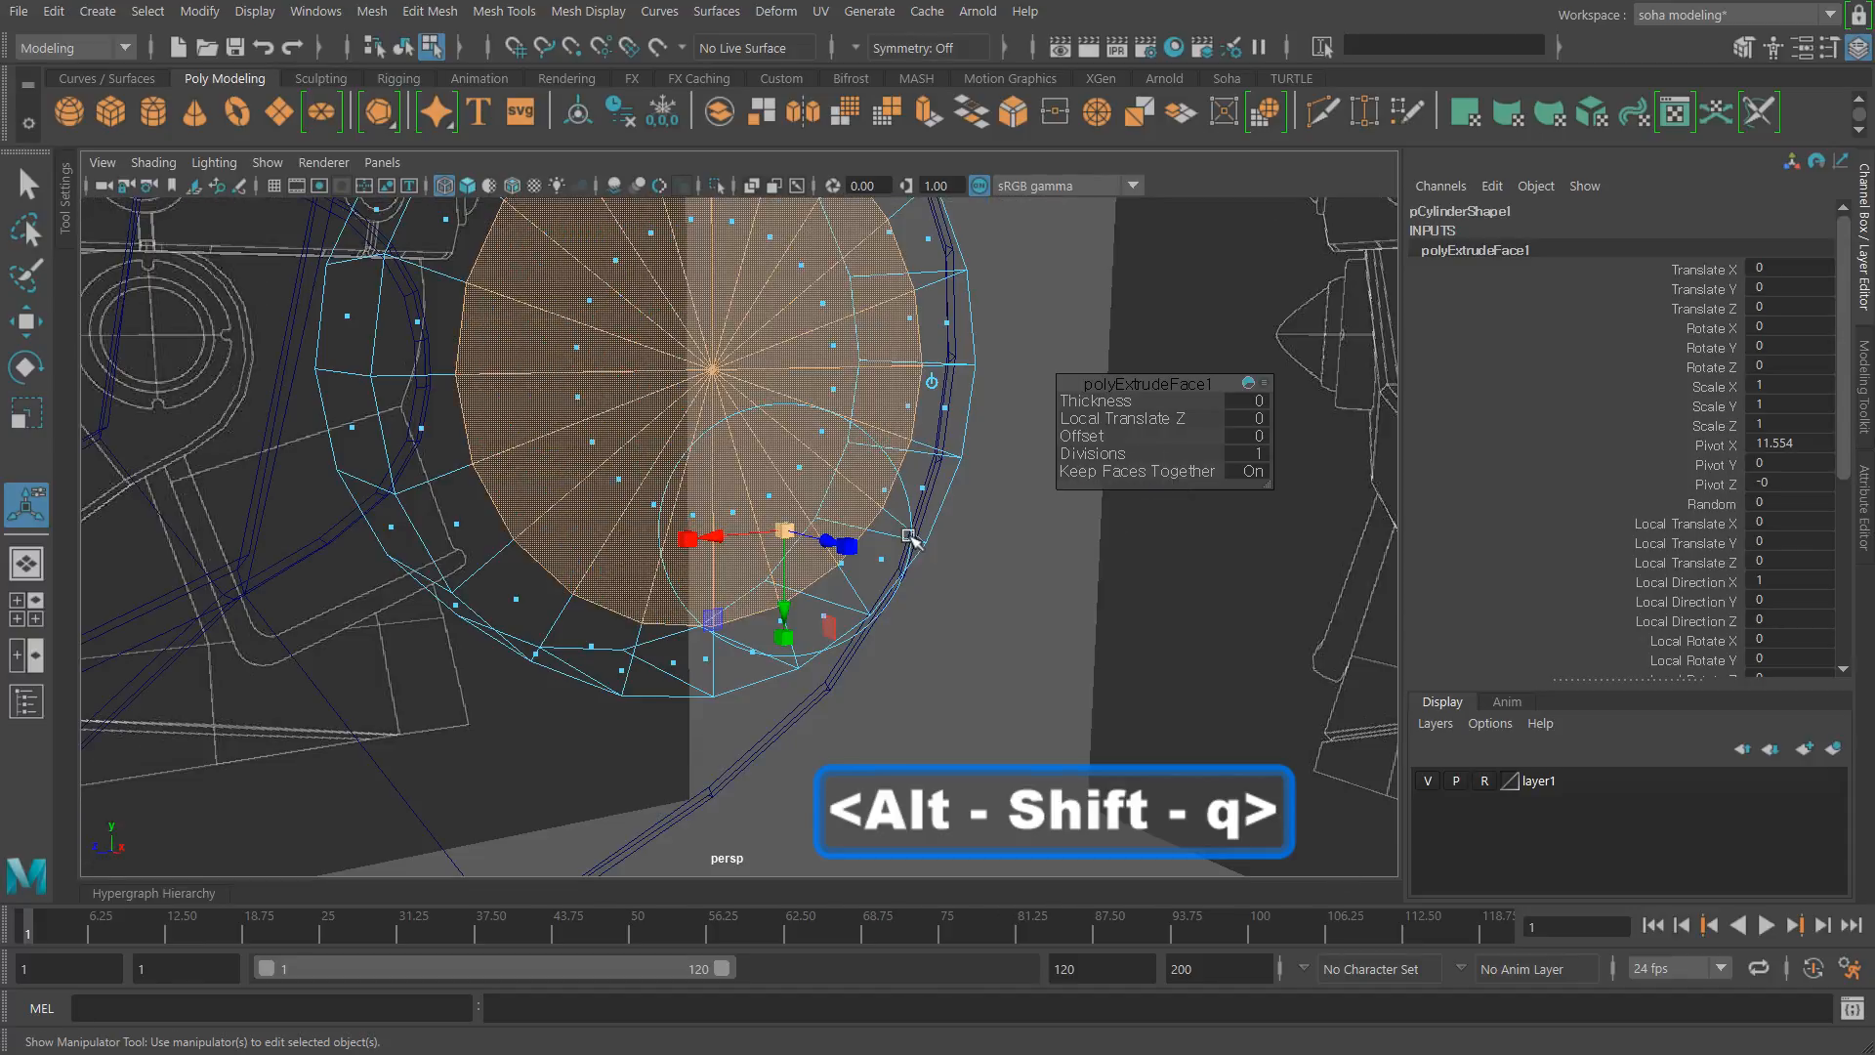
{"action": "mouse_move", "coordinate": [911, 539]}
{"action": "left_mouse_down", "text": "alt"}
{"action": "mouse_move", "coordinate": [755, 515]}
{"action": "mouse_move", "coordinate": [888, 565]}
{"action": "left_mouse_up", "text": "alt"}
{"action": "key", "text": "5"}
{"action": "key", "text": "alt"}
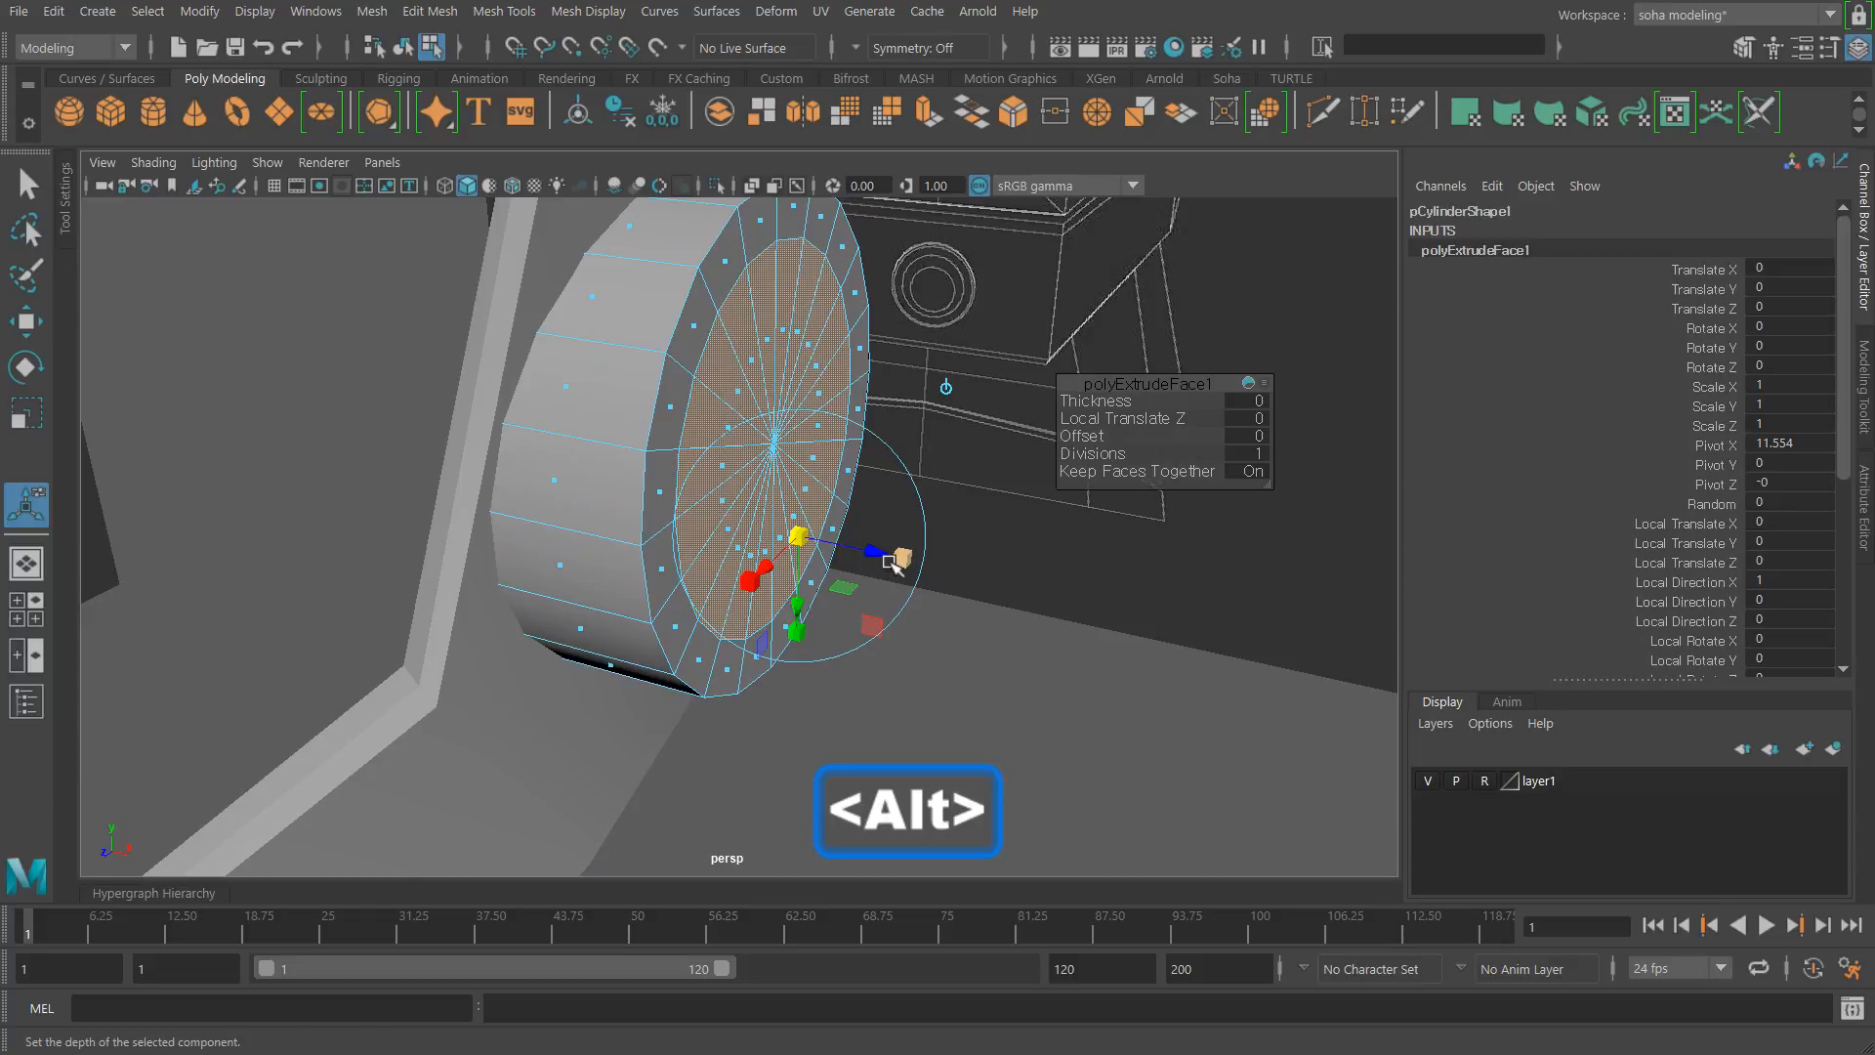
{"action": "key", "text": "shift+3"}
{"action": "middle_click_drag", "start_coordinate": [940, 541], "coordinate": [863, 469], "text": "alt"}
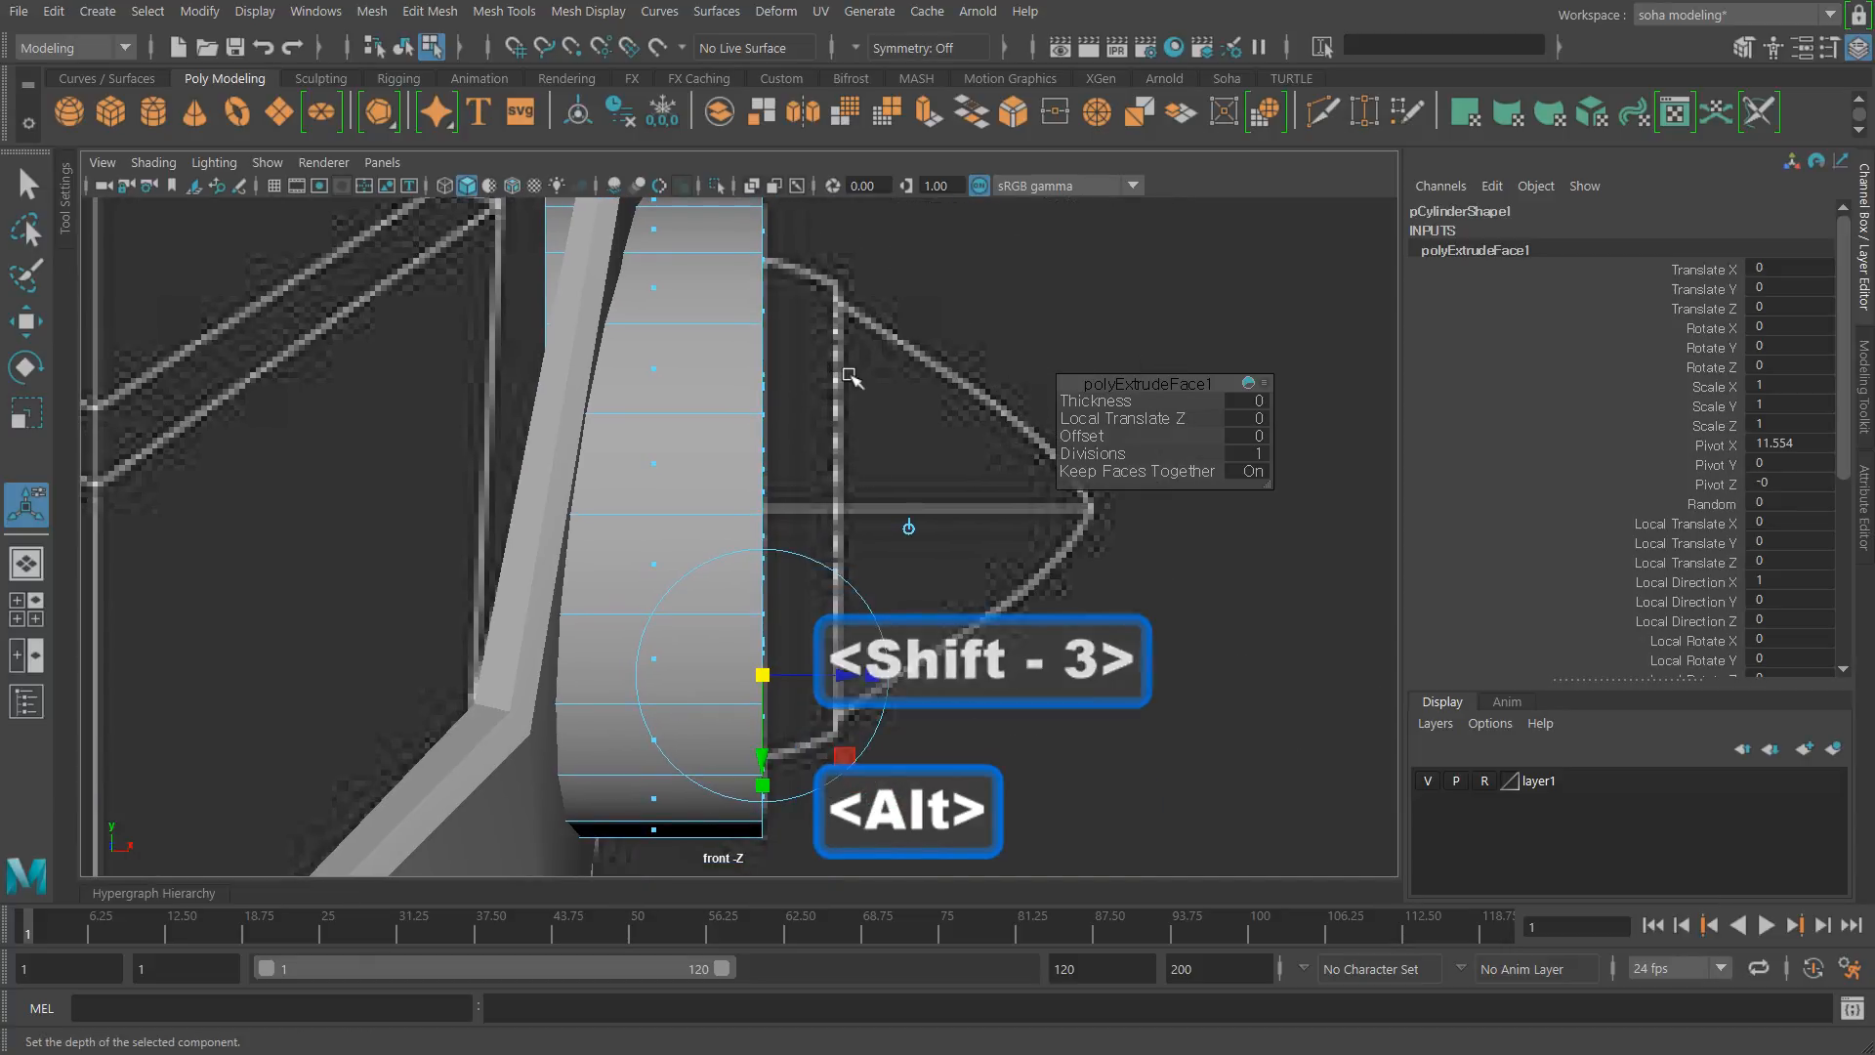
{"action": "key", "text": "alt+w"}
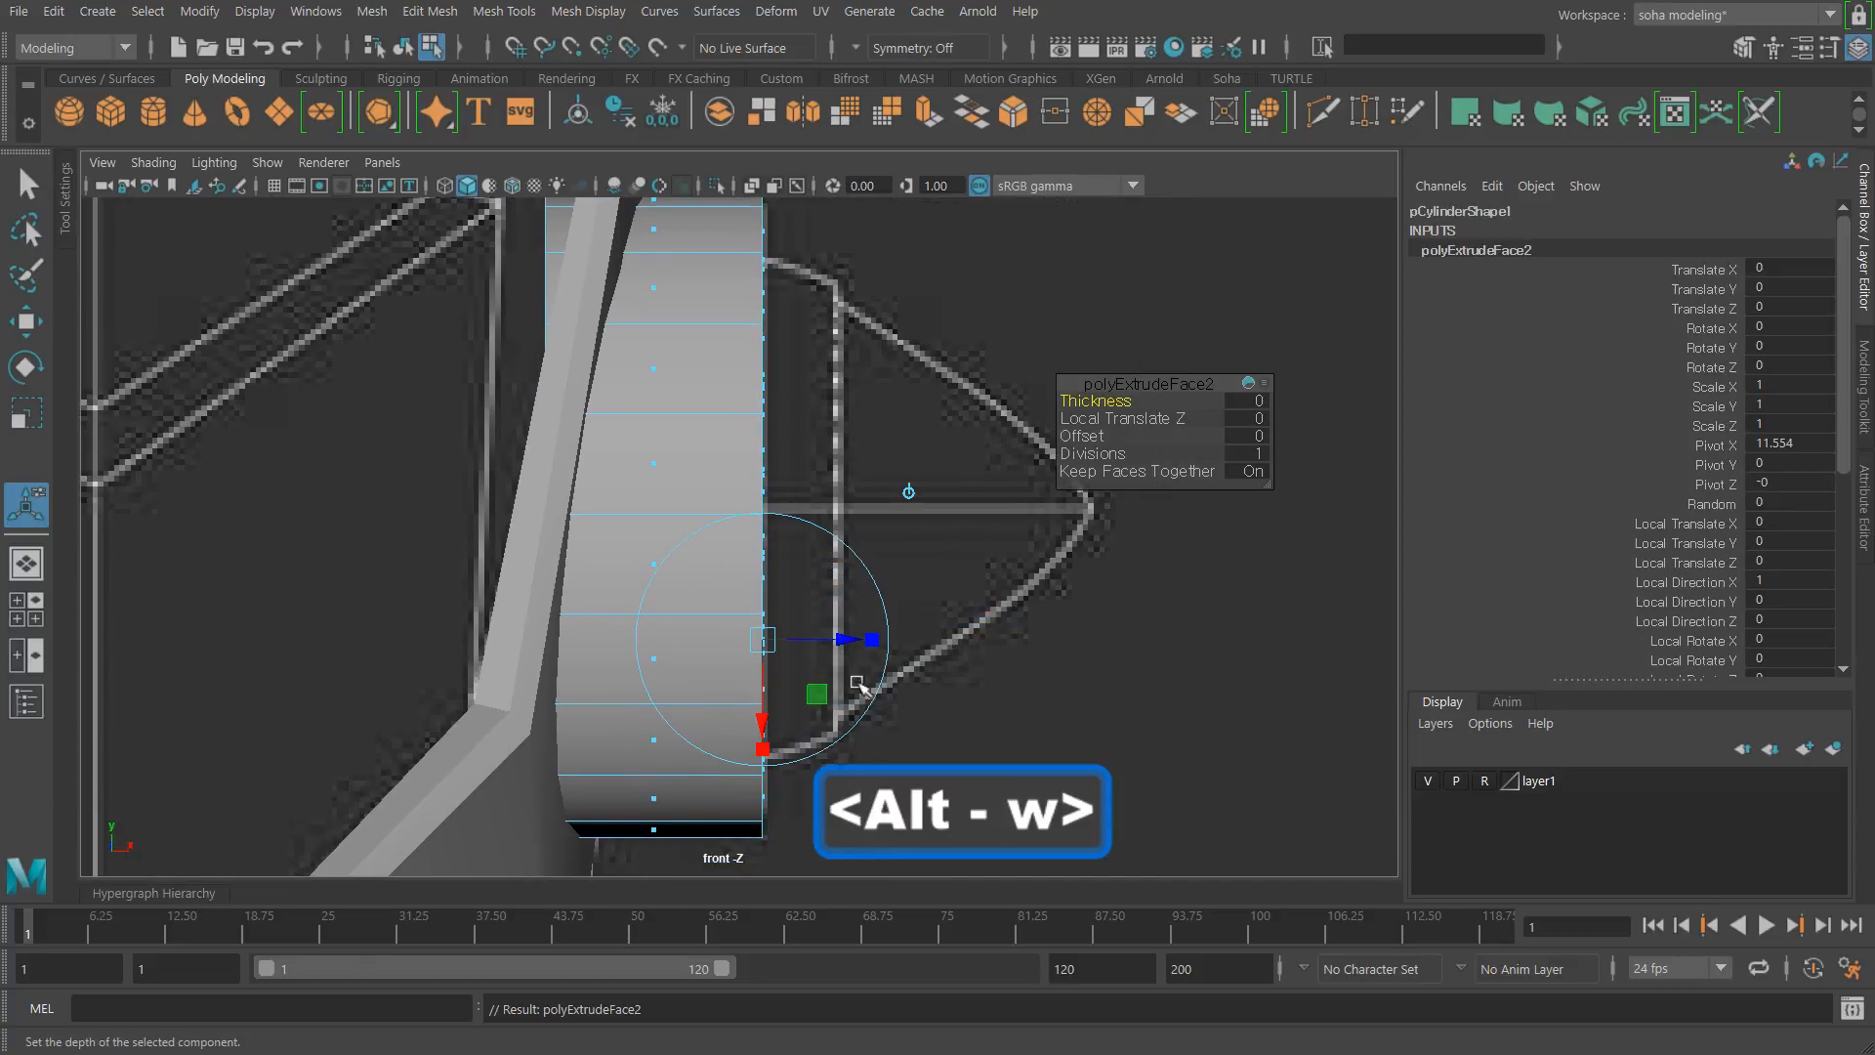
{"action": "left_click_drag", "start_coordinate": [842, 647], "coordinate": [904, 660]}
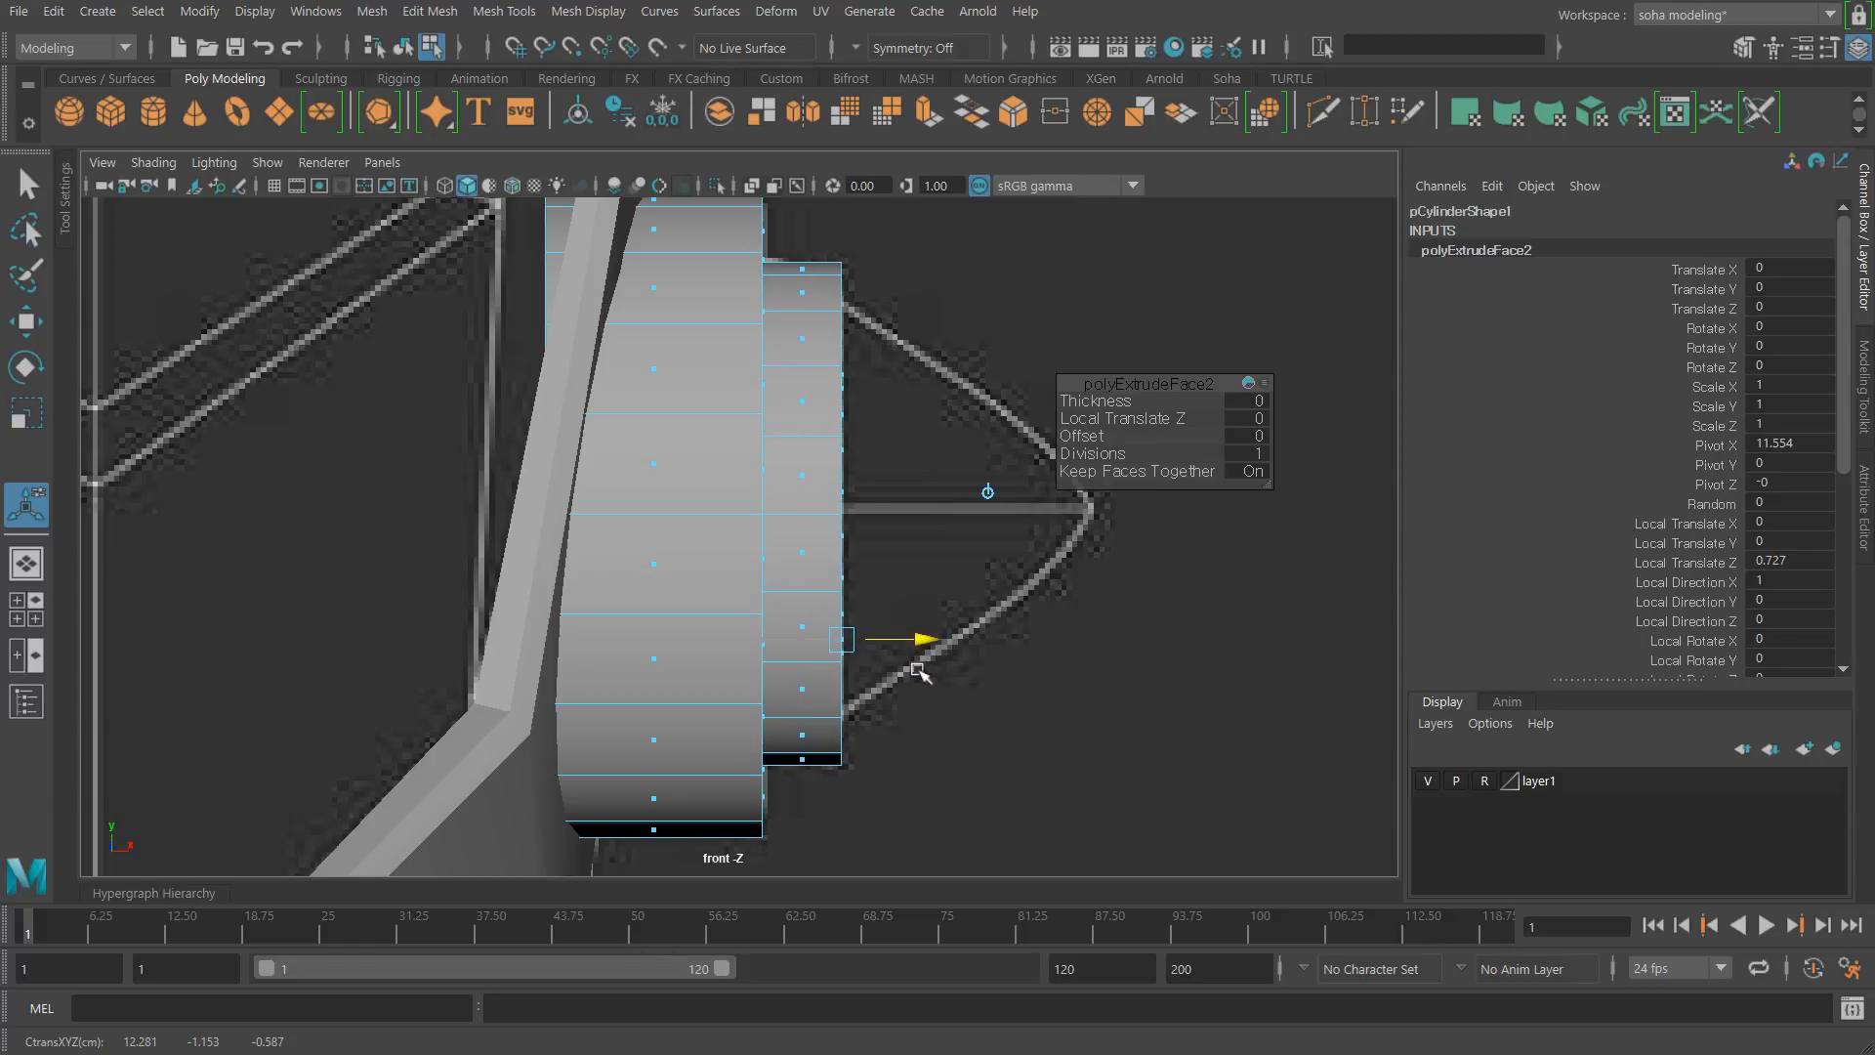
{"action": "scroll", "coordinate": [897, 653], "scroll_direction": "up", "scroll_amount": 1}
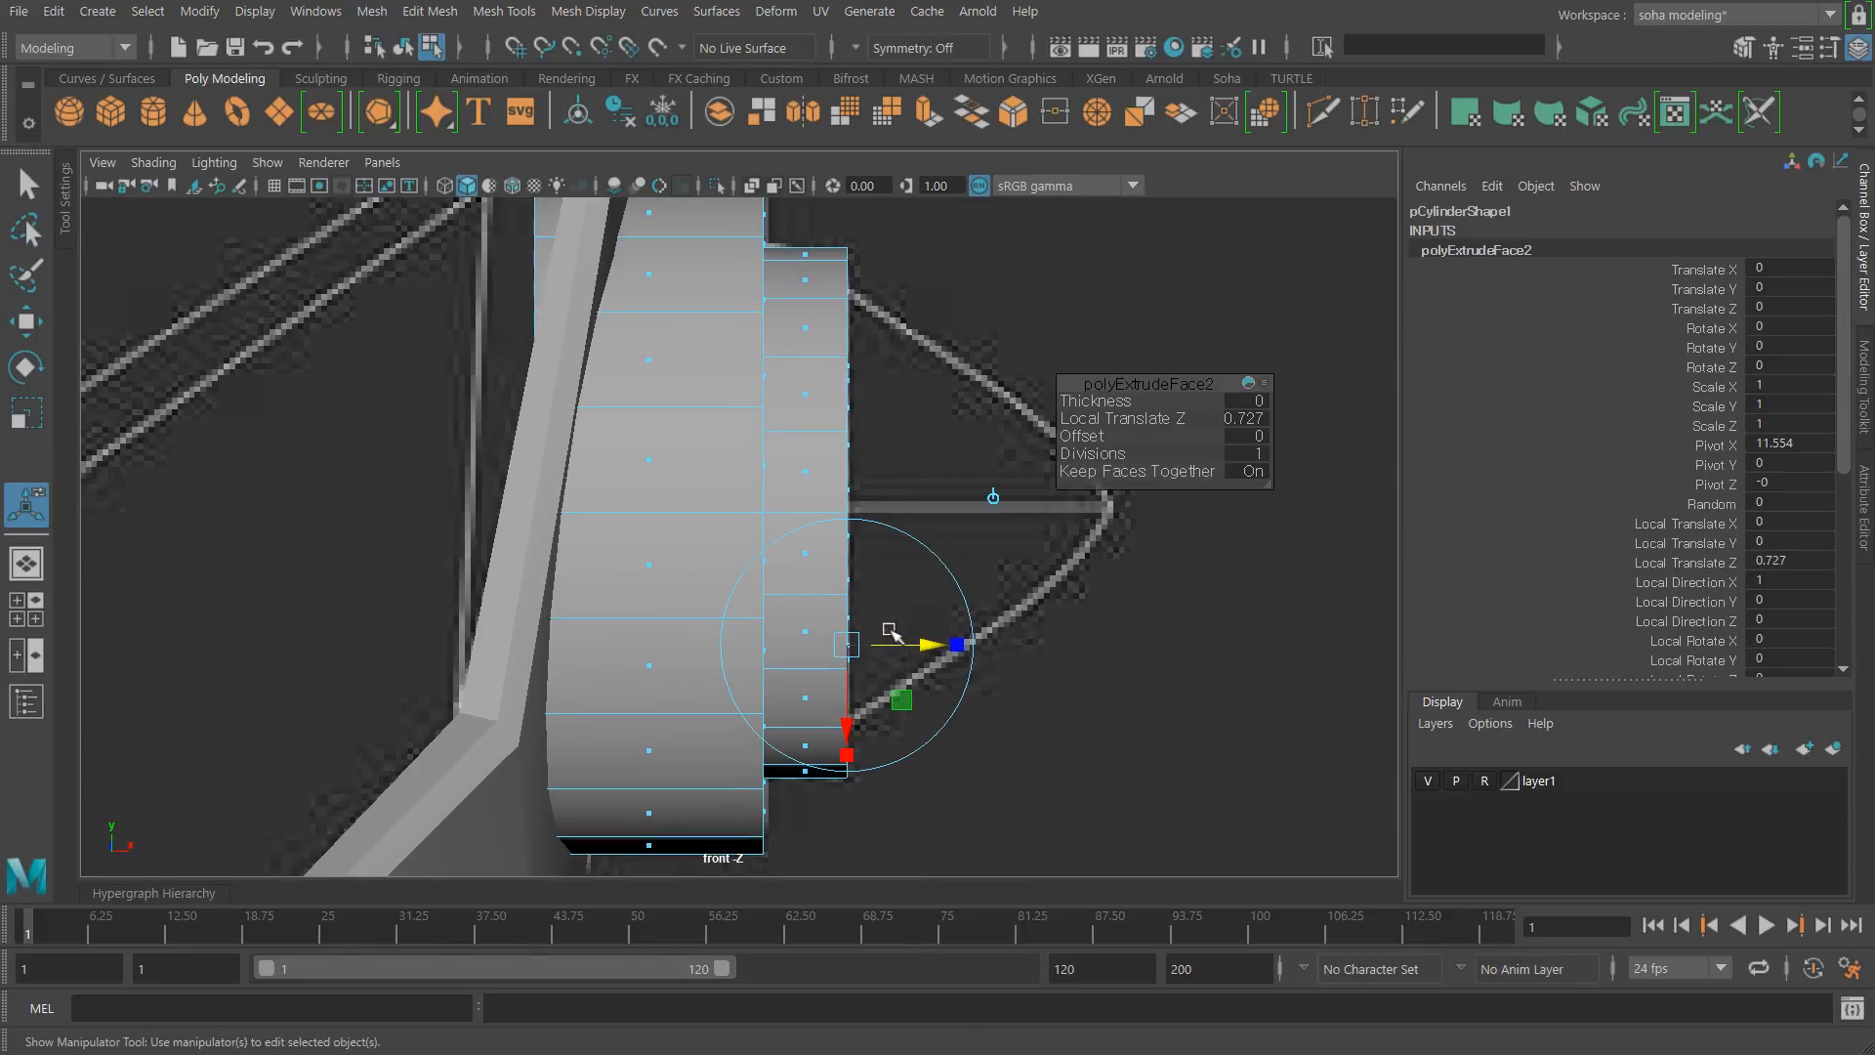
Step: Extrude the raised cap faces and scale them inward to the blueprint's inner circle in the side wireframe view
{"action": "key", "text": "alt+shift+q"}
{"action": "left_click_drag", "start_coordinate": [876, 623], "coordinate": [818, 613], "text": "alt"}
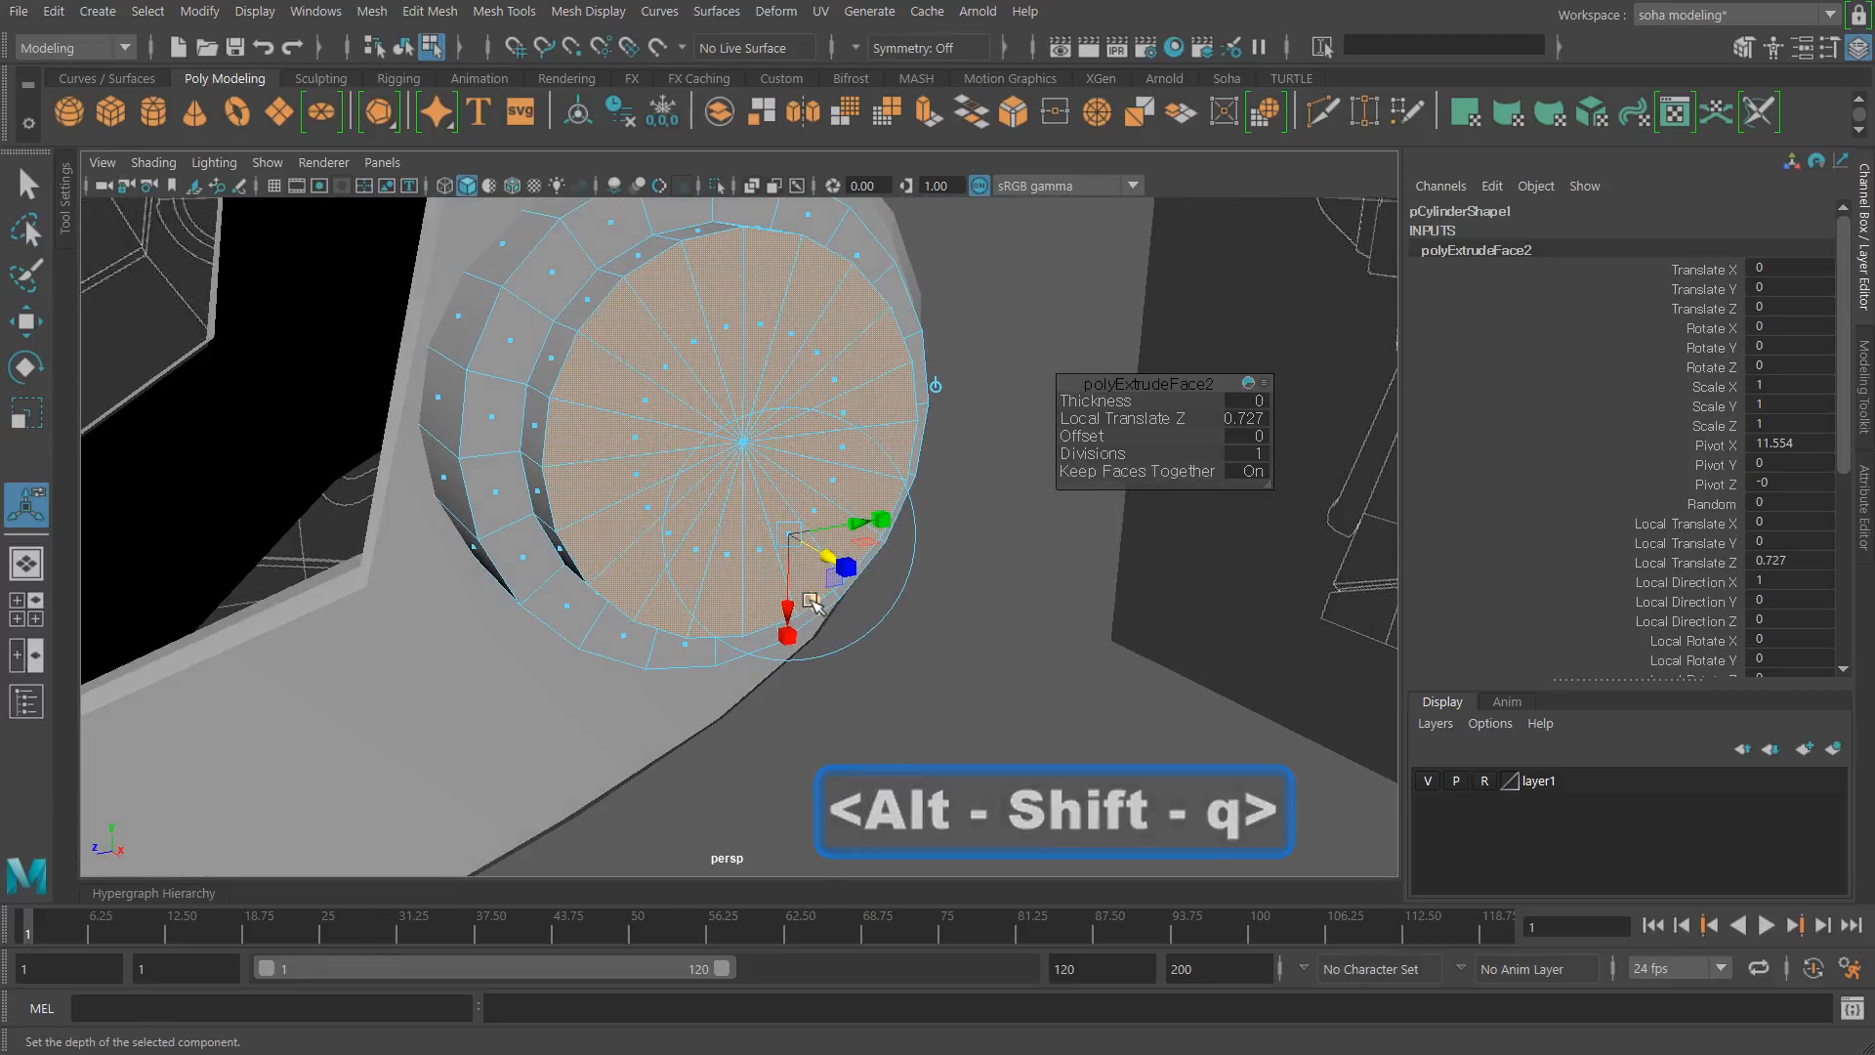
{"action": "key", "text": "shift+4"}
{"action": "key", "text": "4"}
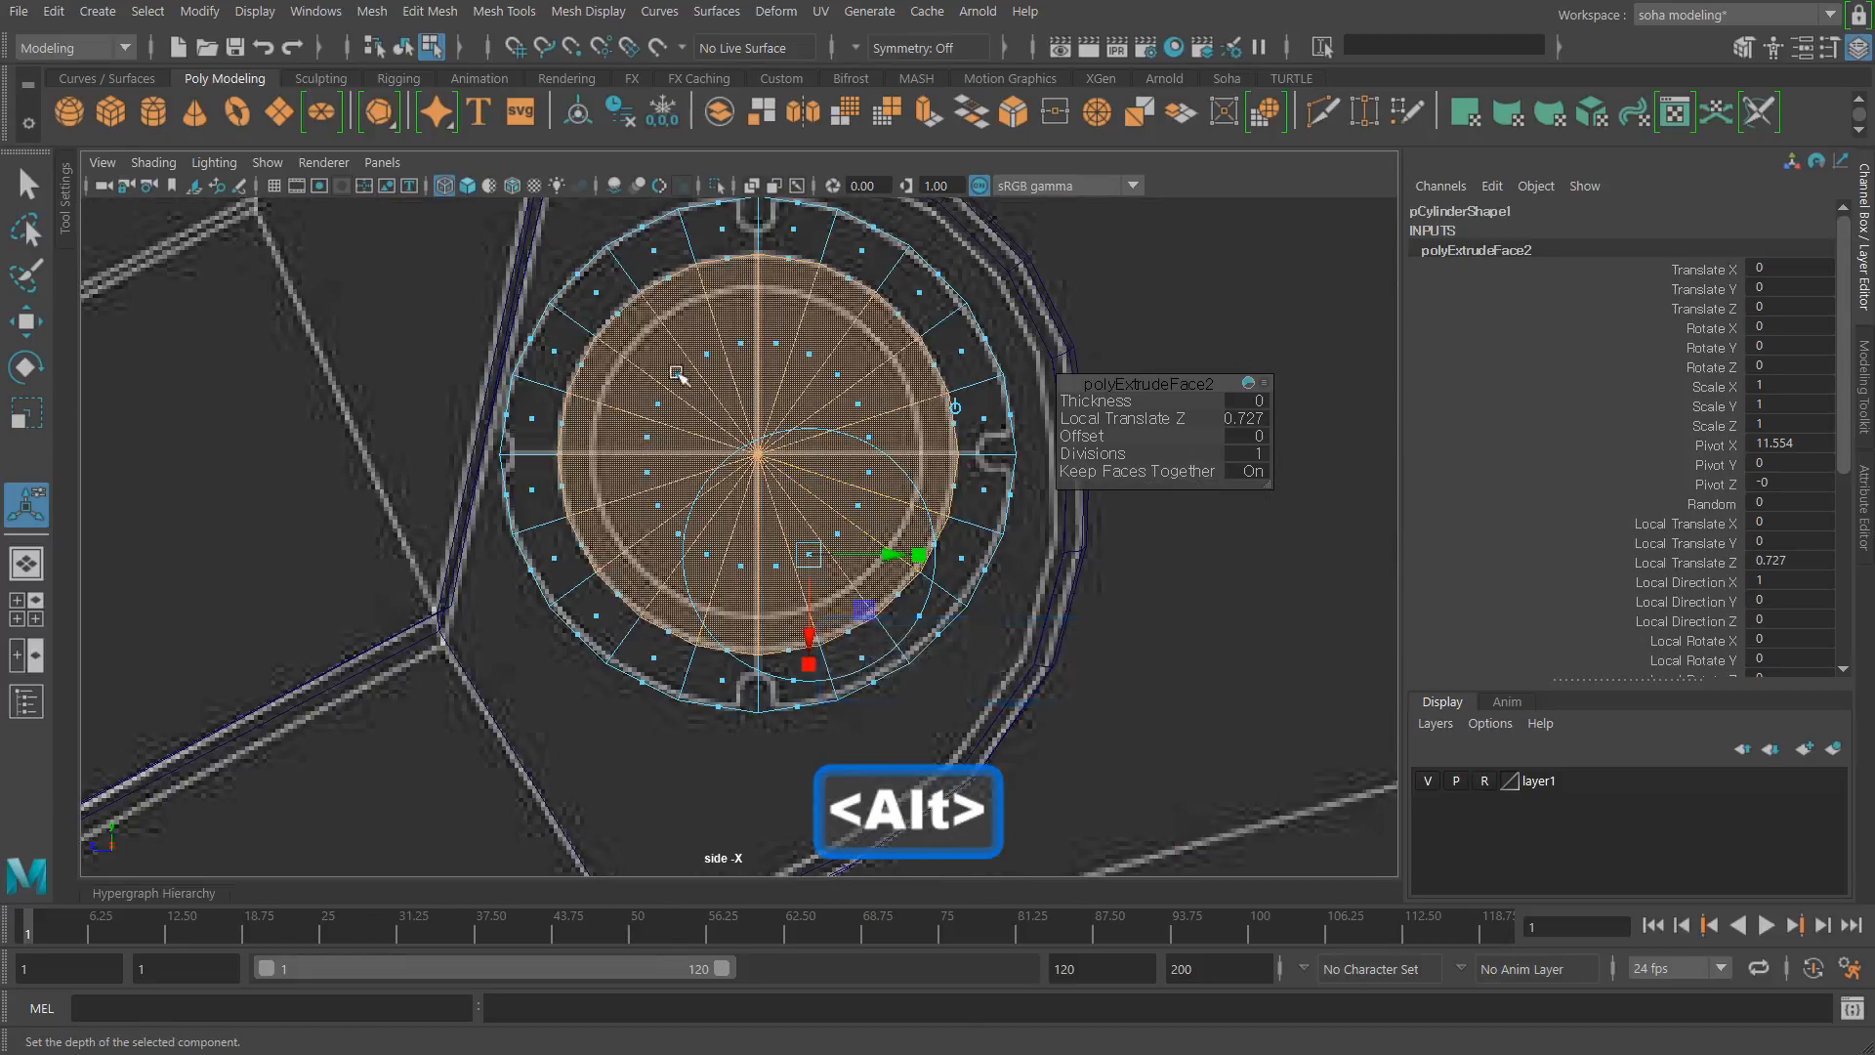
{"action": "right_click_drag", "start_coordinate": [646, 335], "coordinate": [968, 622], "text": "alt"}
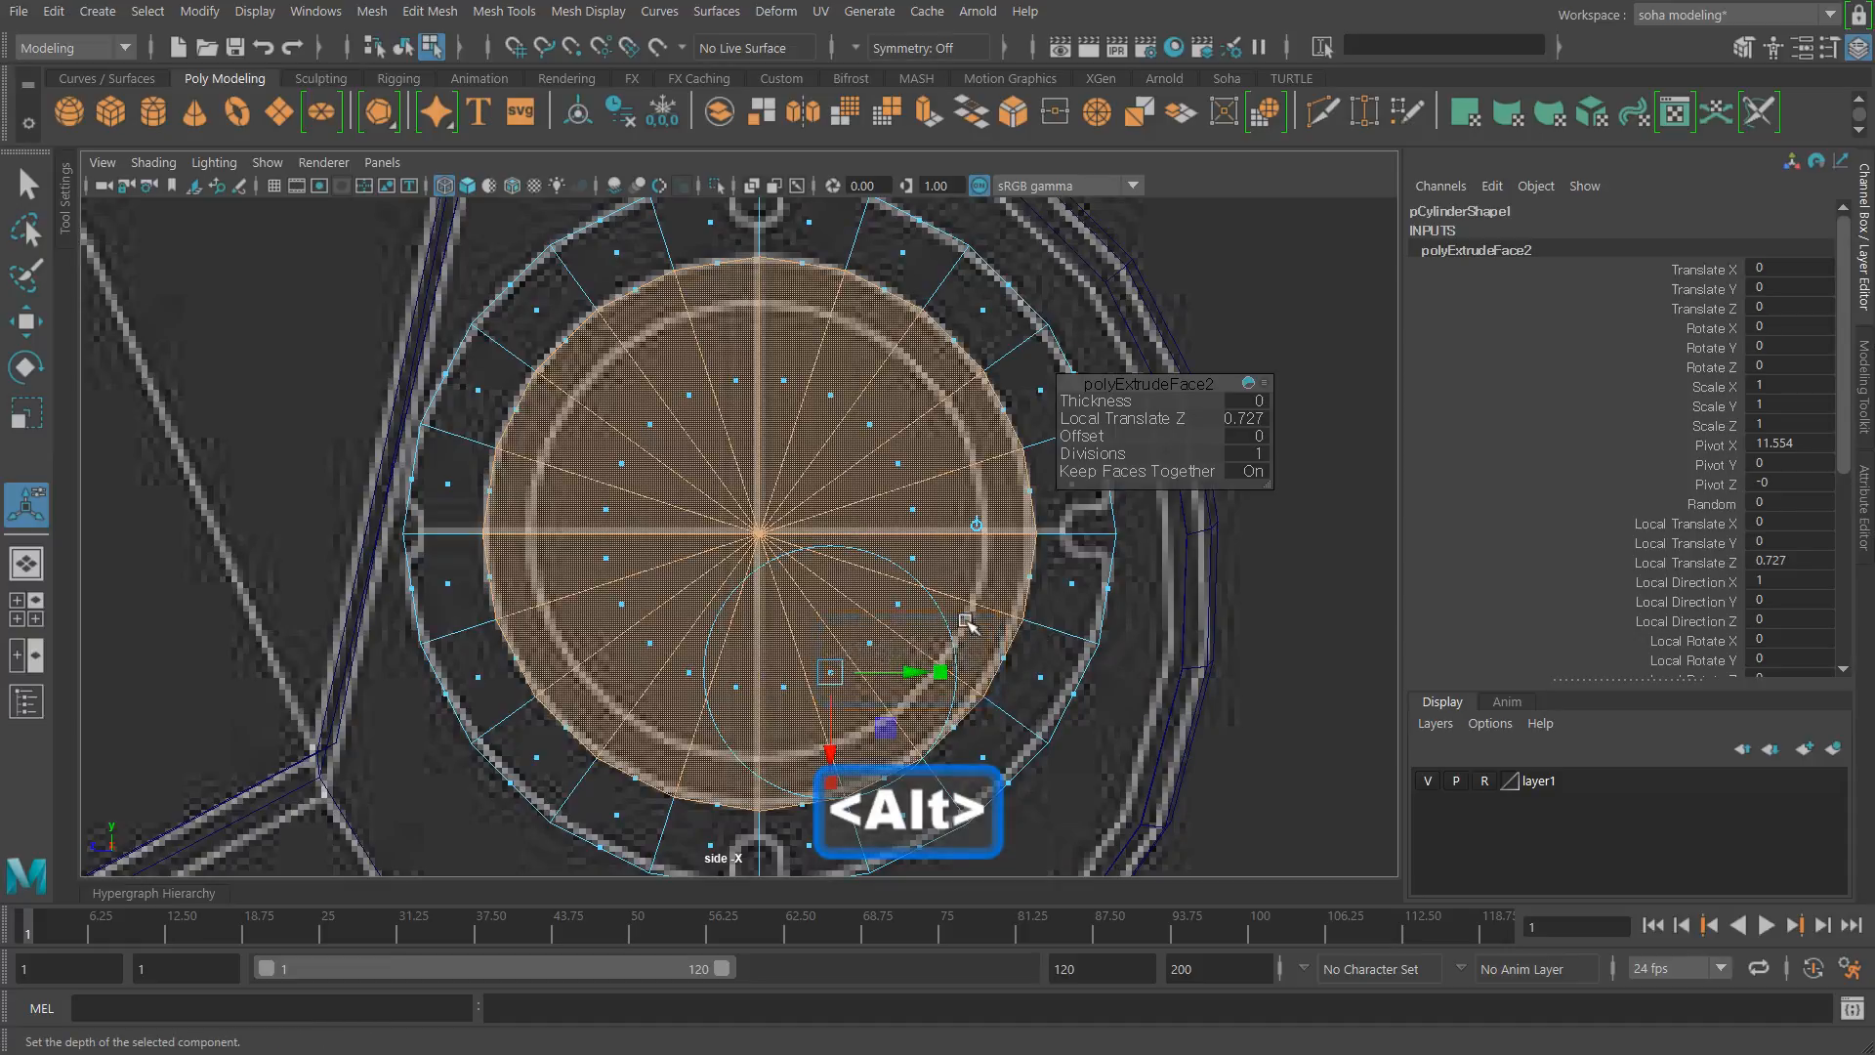
{"action": "key", "text": "alt+w"}
{"action": "middle_click_drag", "start_coordinate": [977, 735], "coordinate": [942, 629], "text": "alt"}
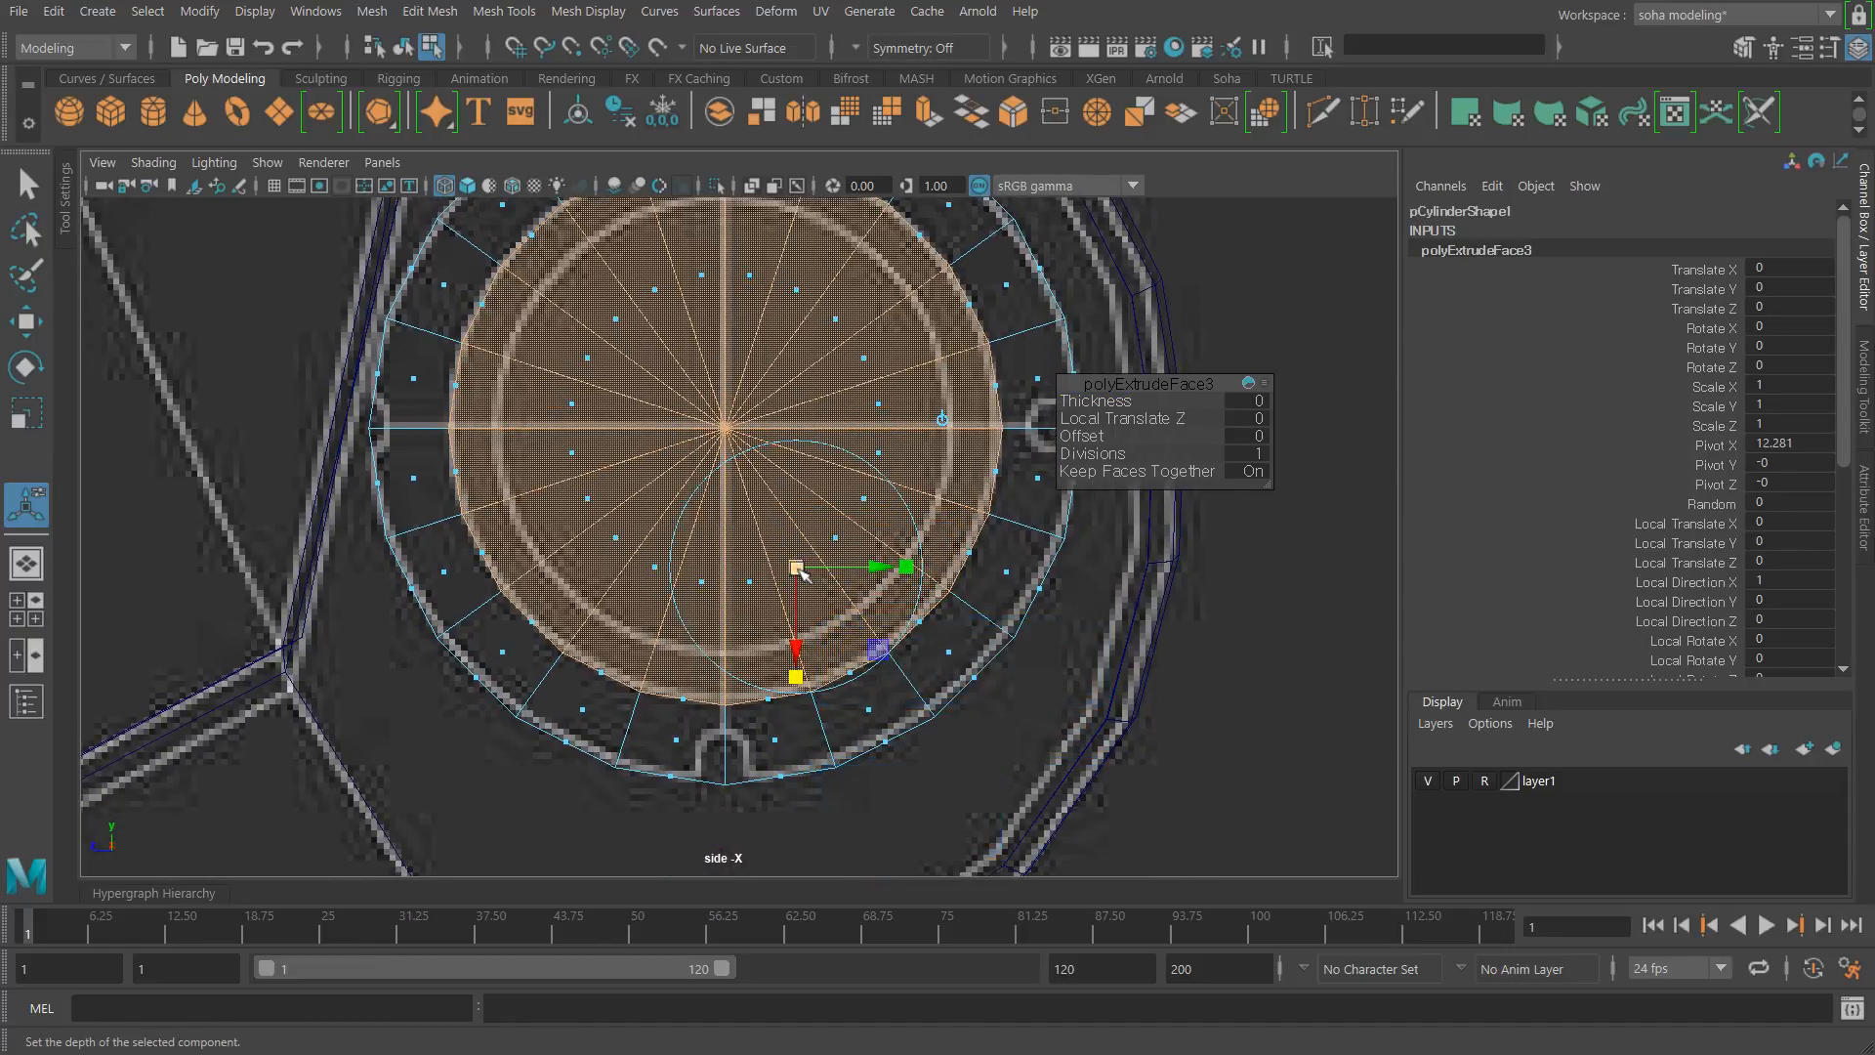
{"action": "left_click_drag", "start_coordinate": [799, 569], "coordinate": [780, 570]}
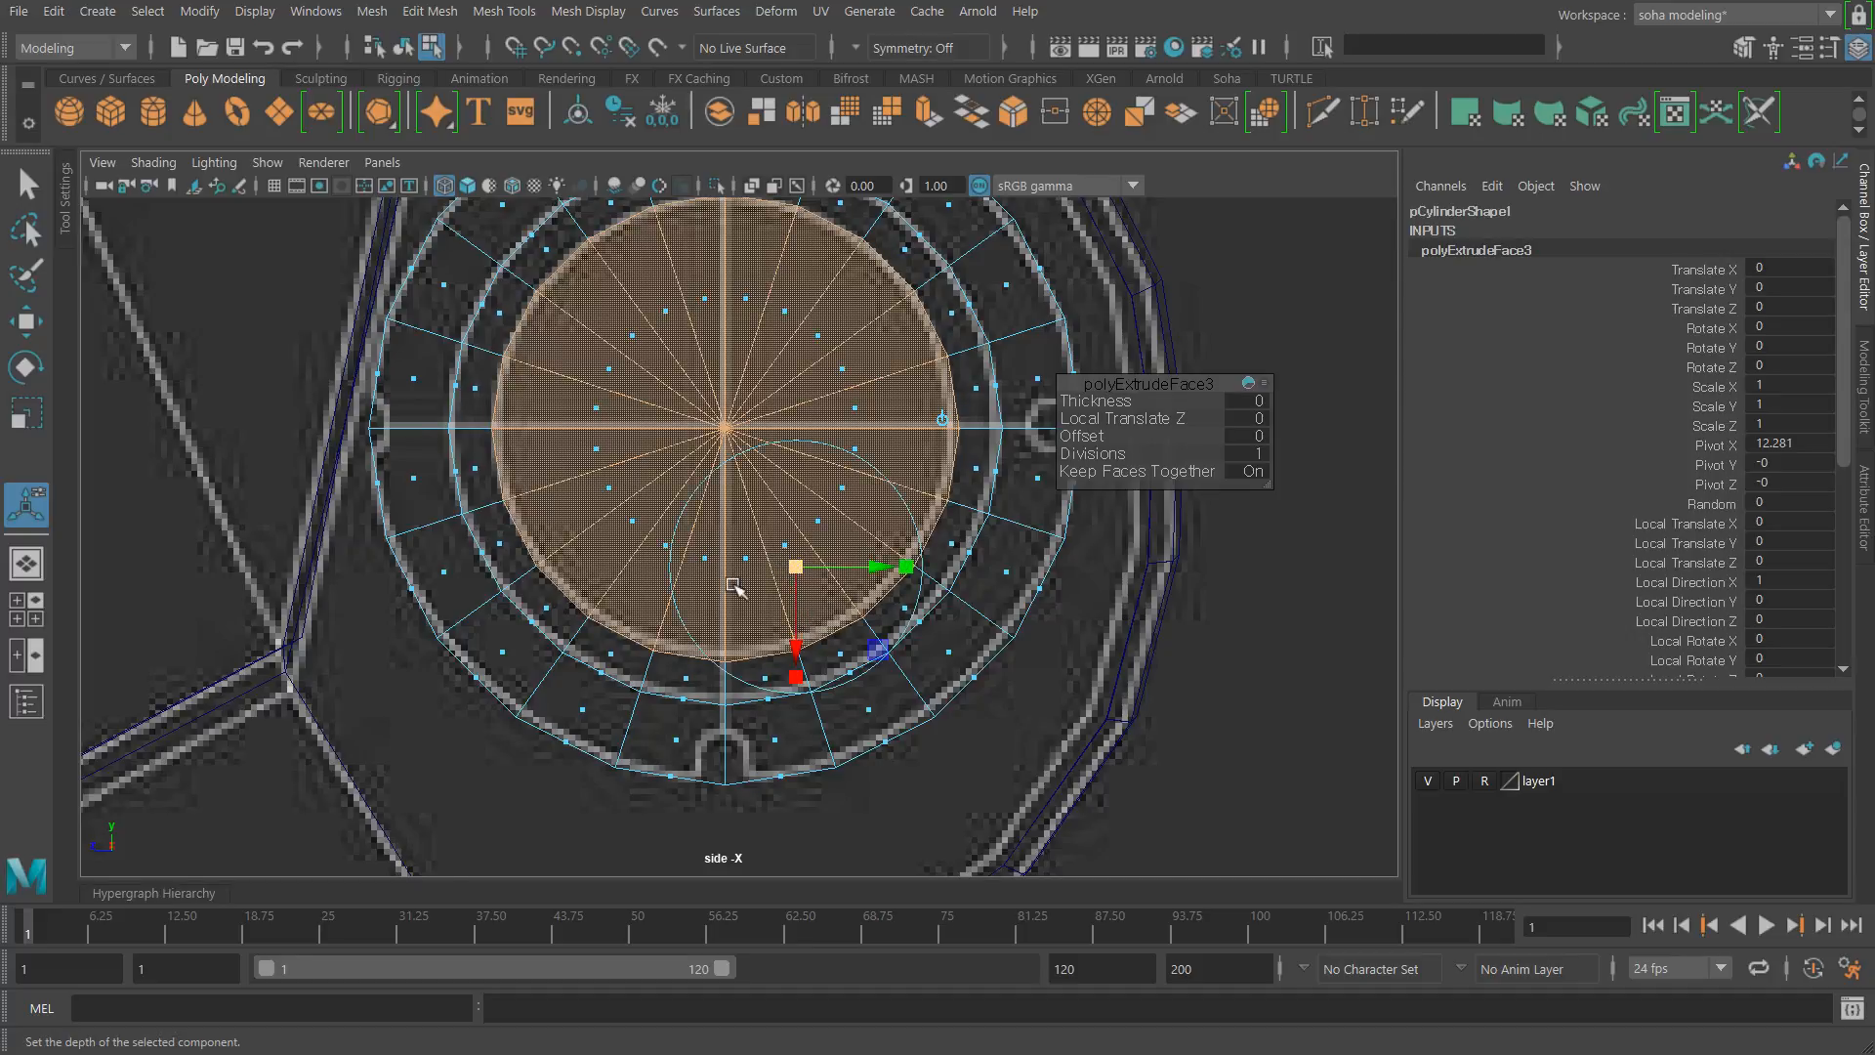
Step: Try pulling the inset faces outward by 2.28 to the blueprint cone's tip in the front view, and undo the move
{"action": "key", "text": "alt+shift+q"}
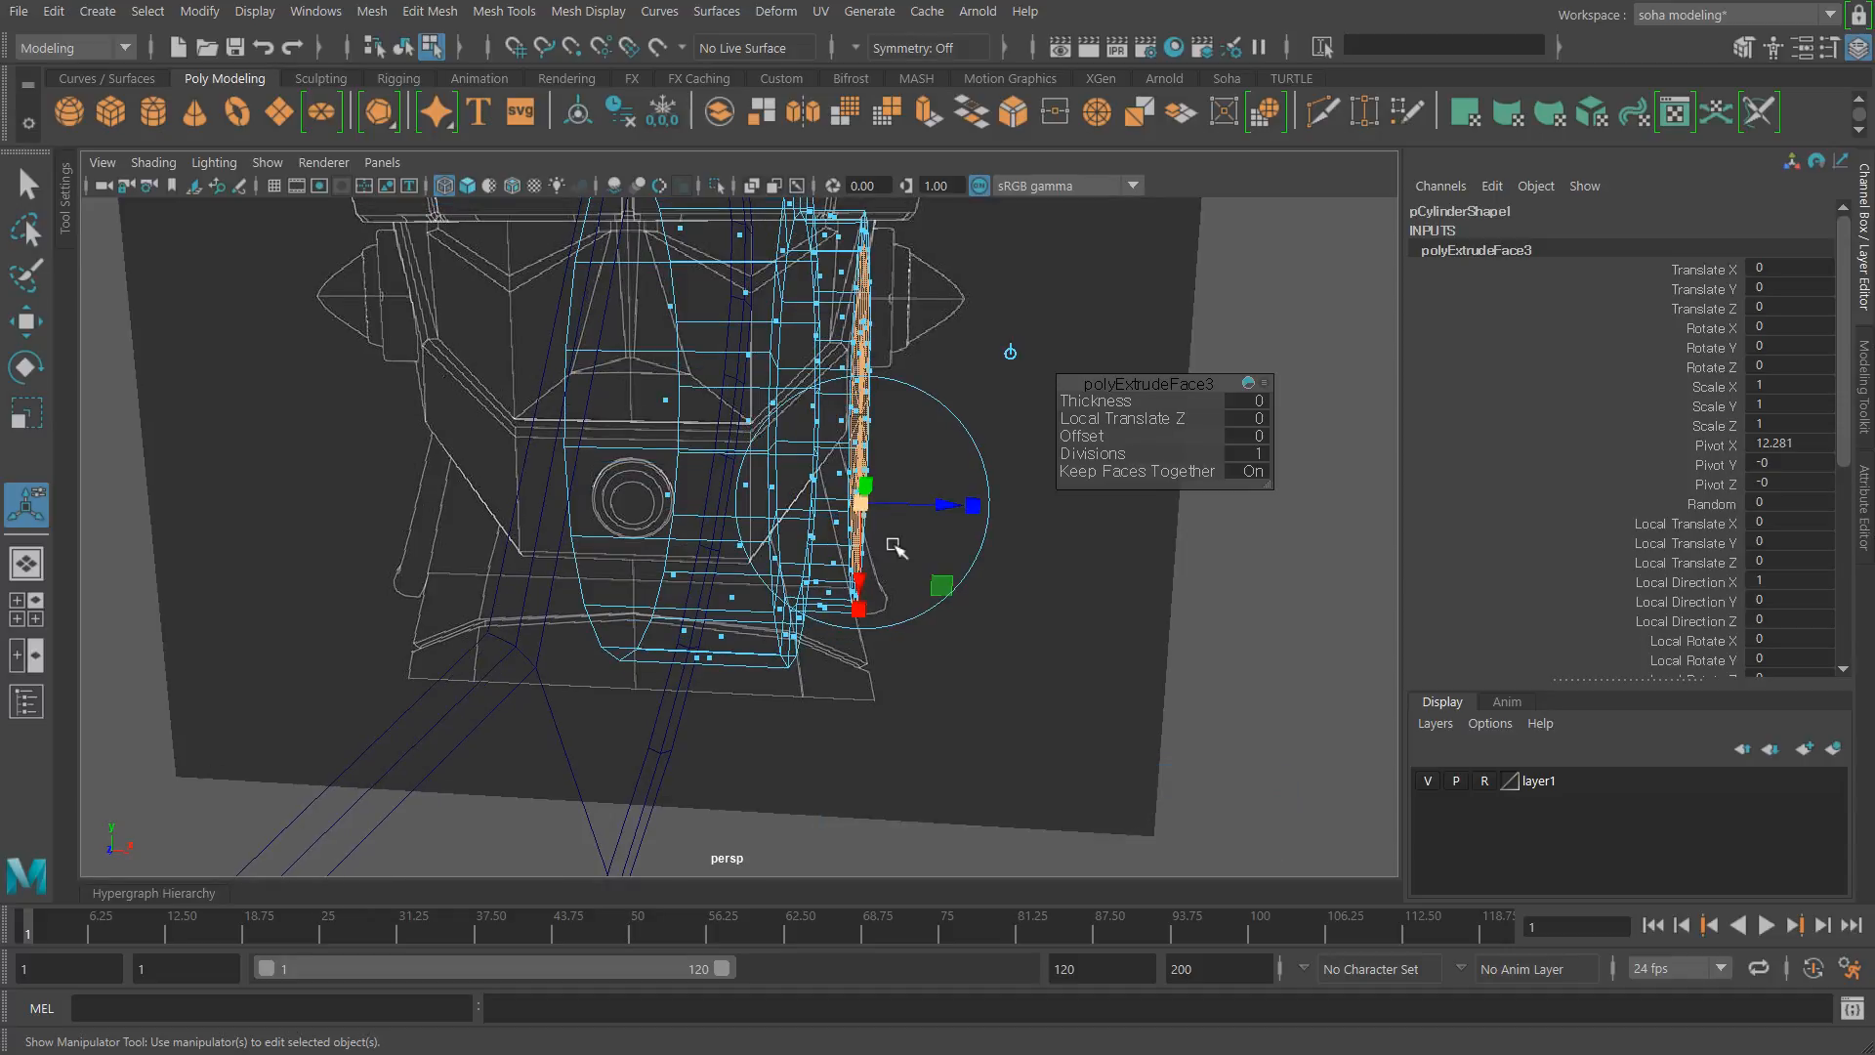
{"action": "key", "text": "shift+3"}
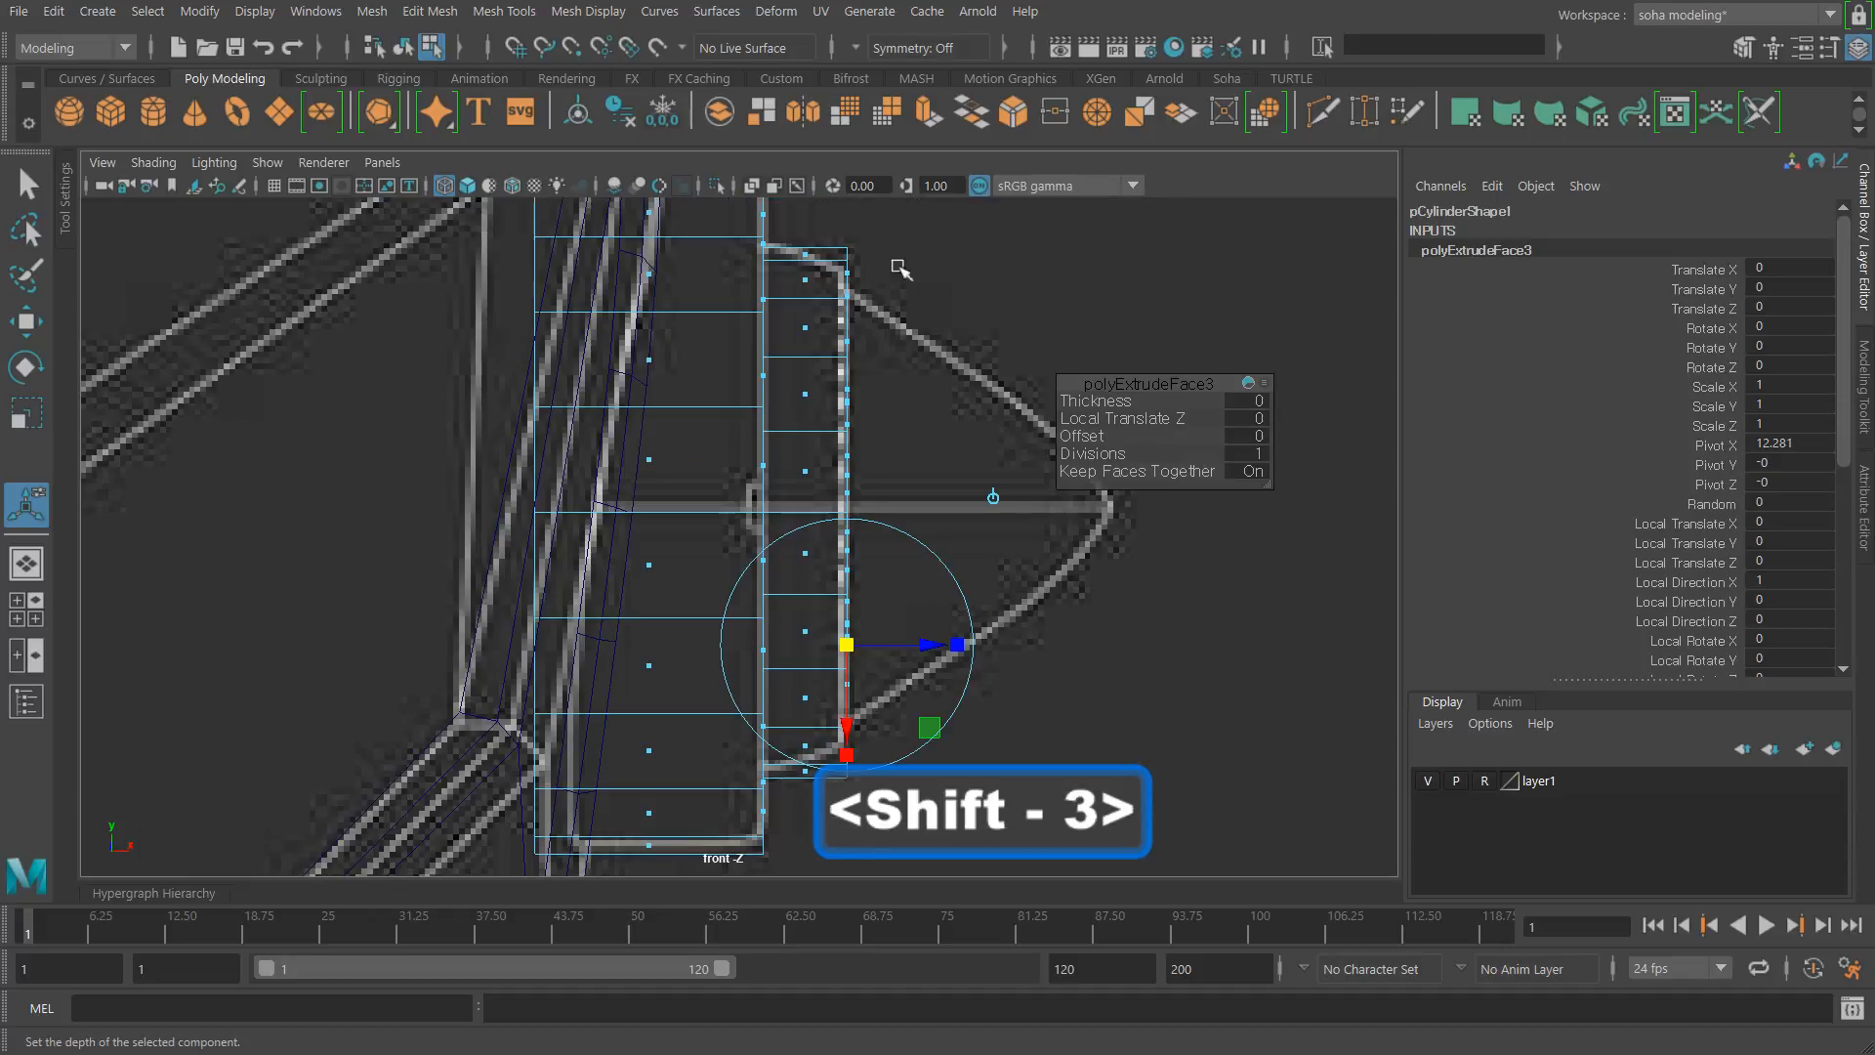
{"action": "middle_click_drag", "start_coordinate": [941, 542], "coordinate": [798, 494], "text": "alt"}
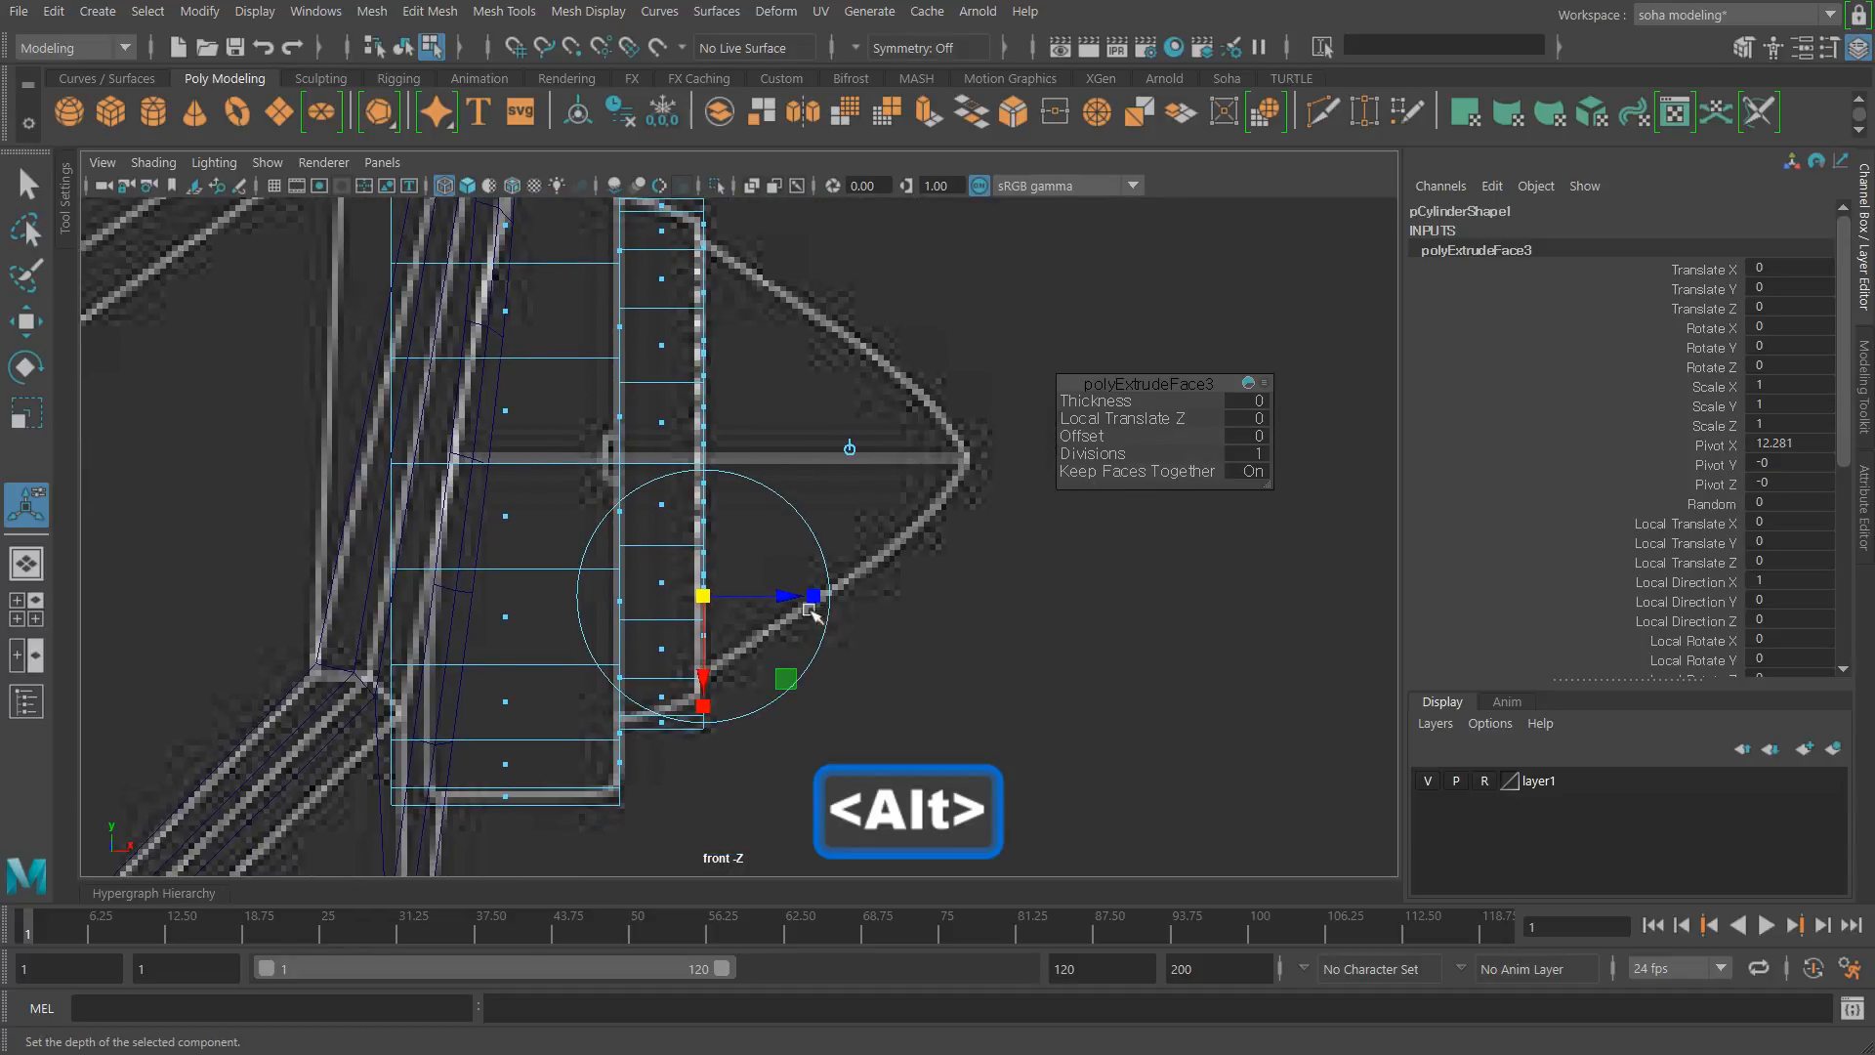
{"action": "left_click_drag", "start_coordinate": [782, 596], "coordinate": [1039, 623]}
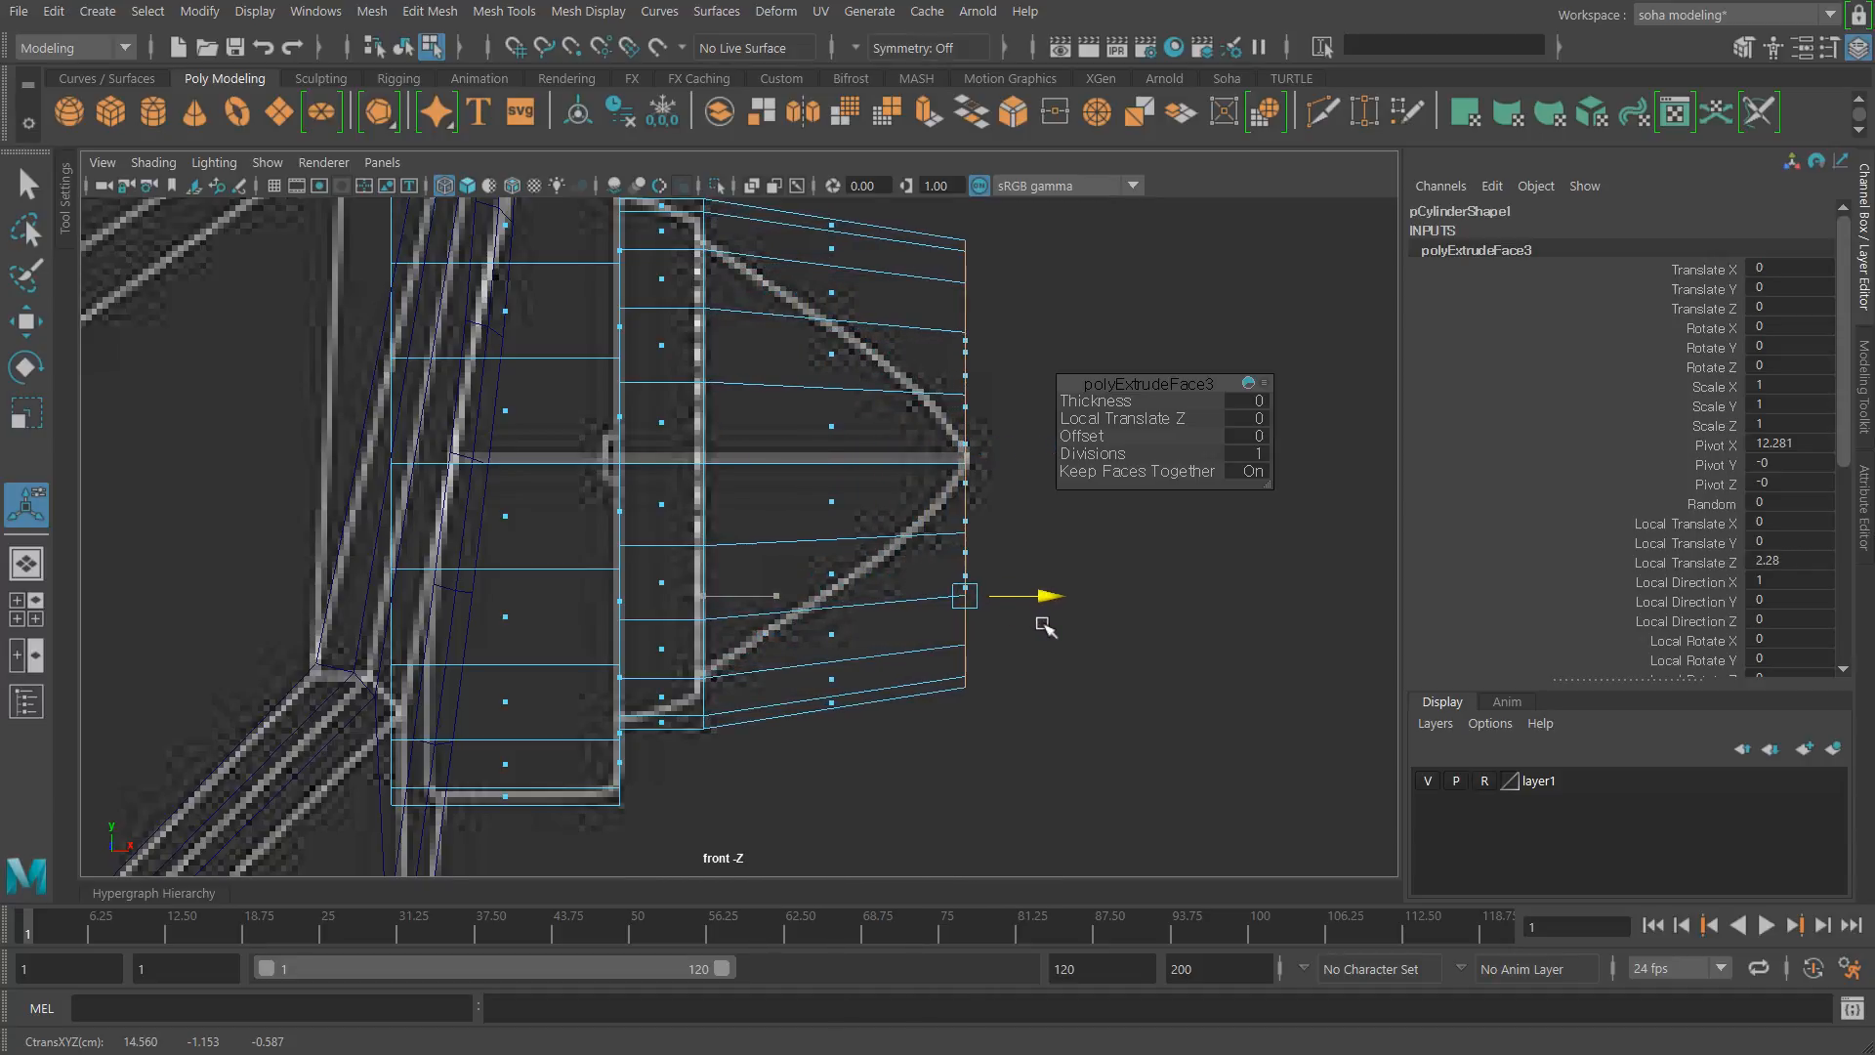
{"action": "middle_click_drag", "start_coordinate": [907, 617], "coordinate": [859, 689], "text": "alt"}
{"action": "key", "text": "alt+z"}
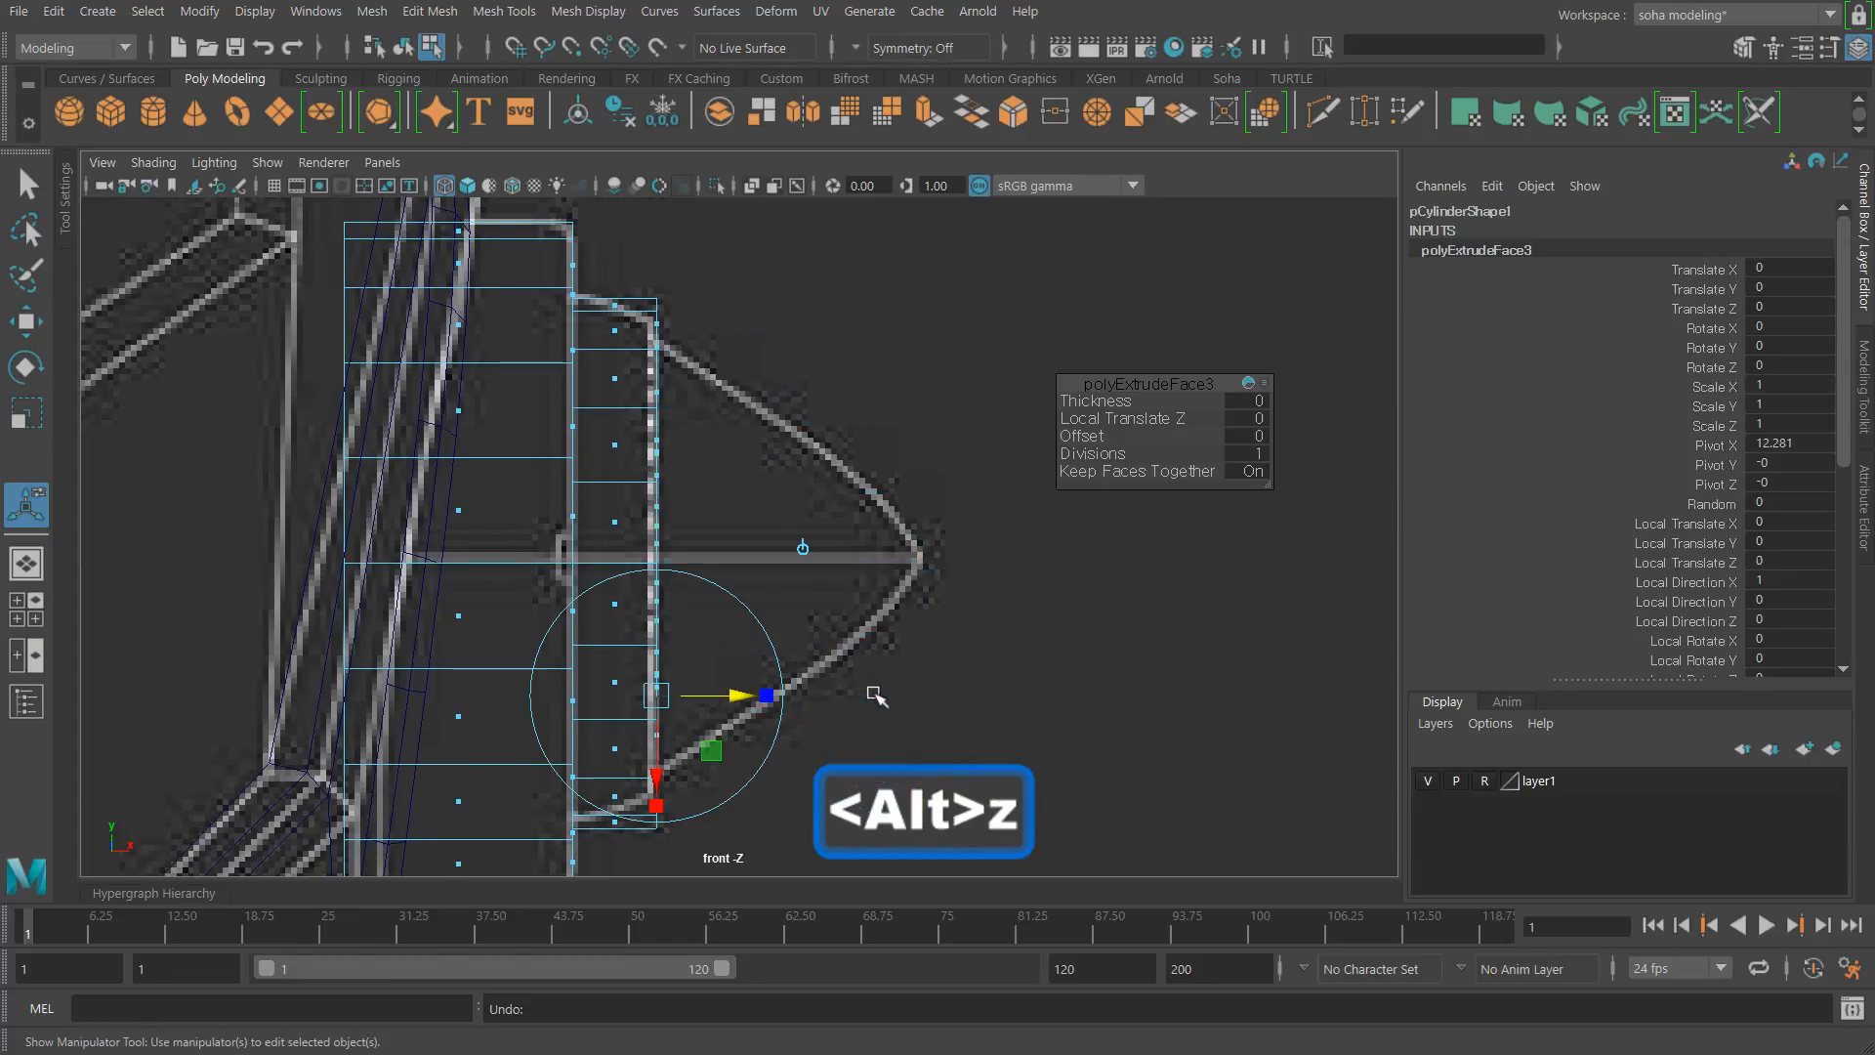
Step: Extrude the inset faces again, pulling them outward by 2.24 to the blueprint cone's tip in the front view
{"action": "right_click_drag", "start_coordinate": [728, 546], "coordinate": [792, 615], "text": "alt"}
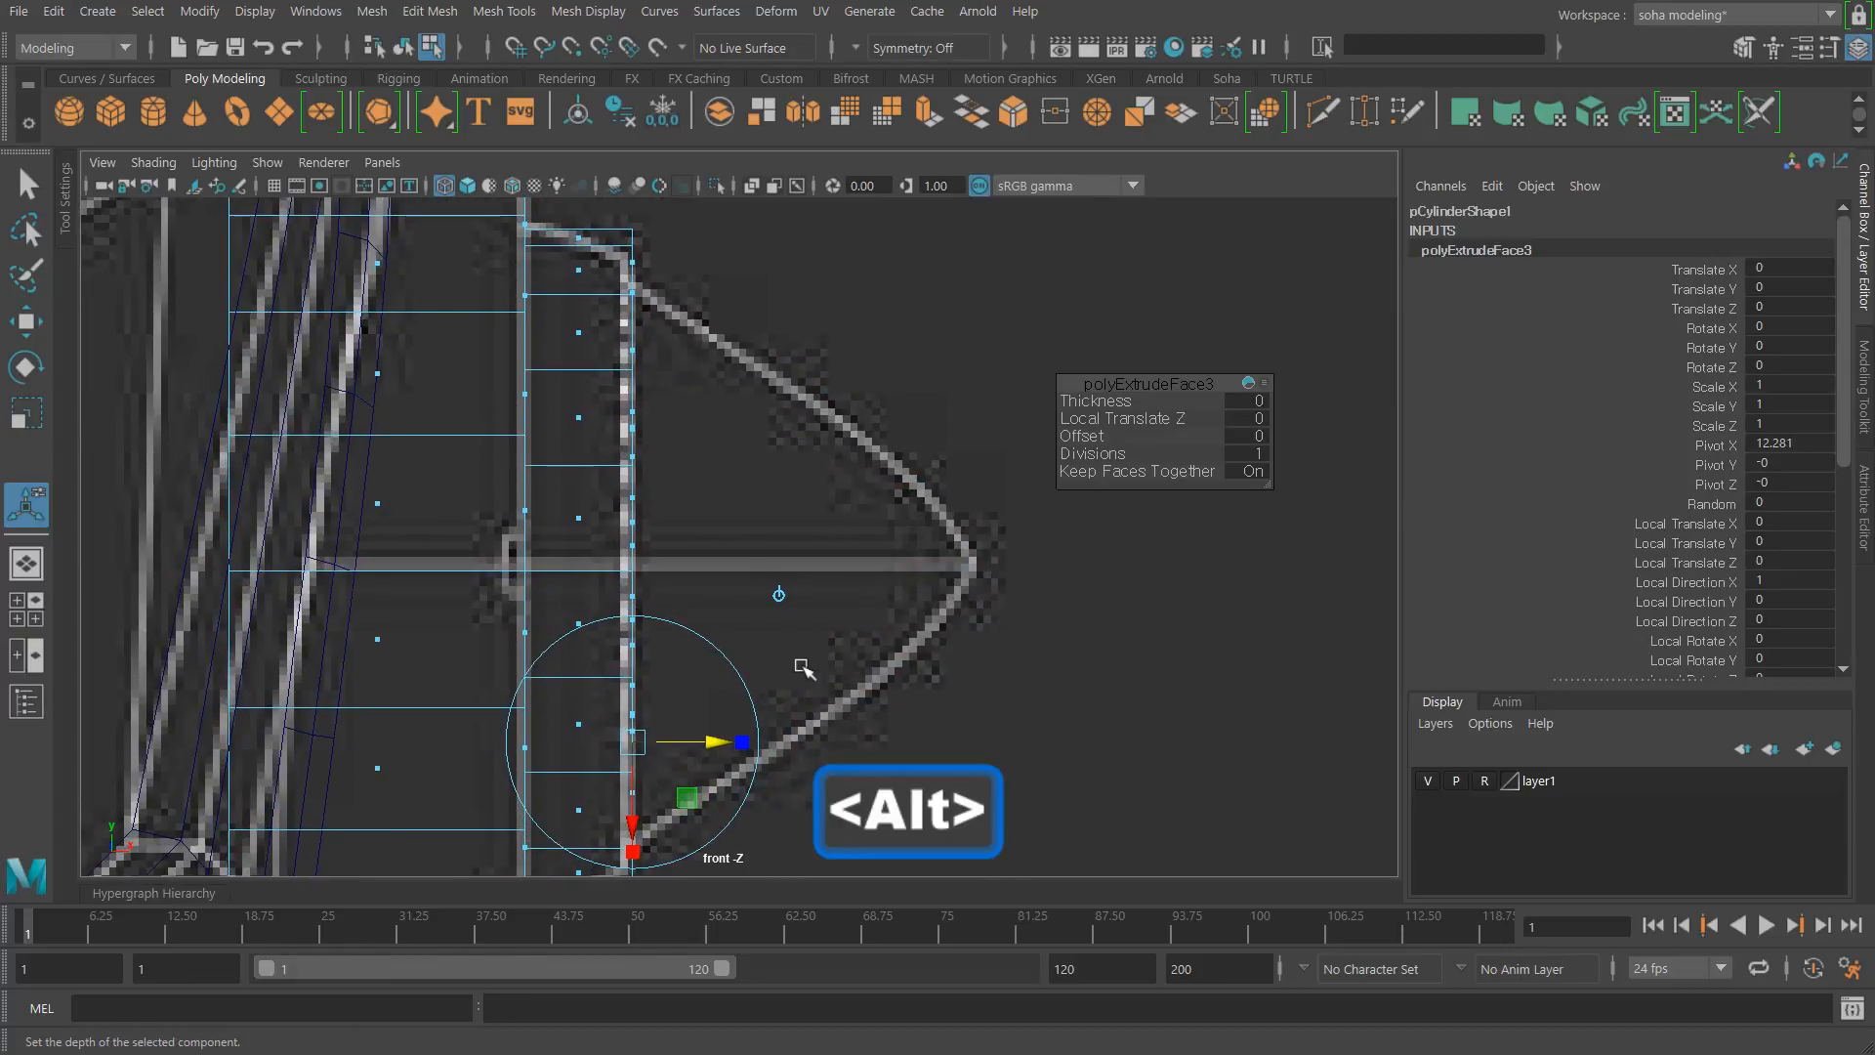
{"action": "key", "text": "alt+w"}
{"action": "left_click_drag", "start_coordinate": [765, 723], "coordinate": [879, 608]}
{"action": "key", "text": "alt+shift+q"}
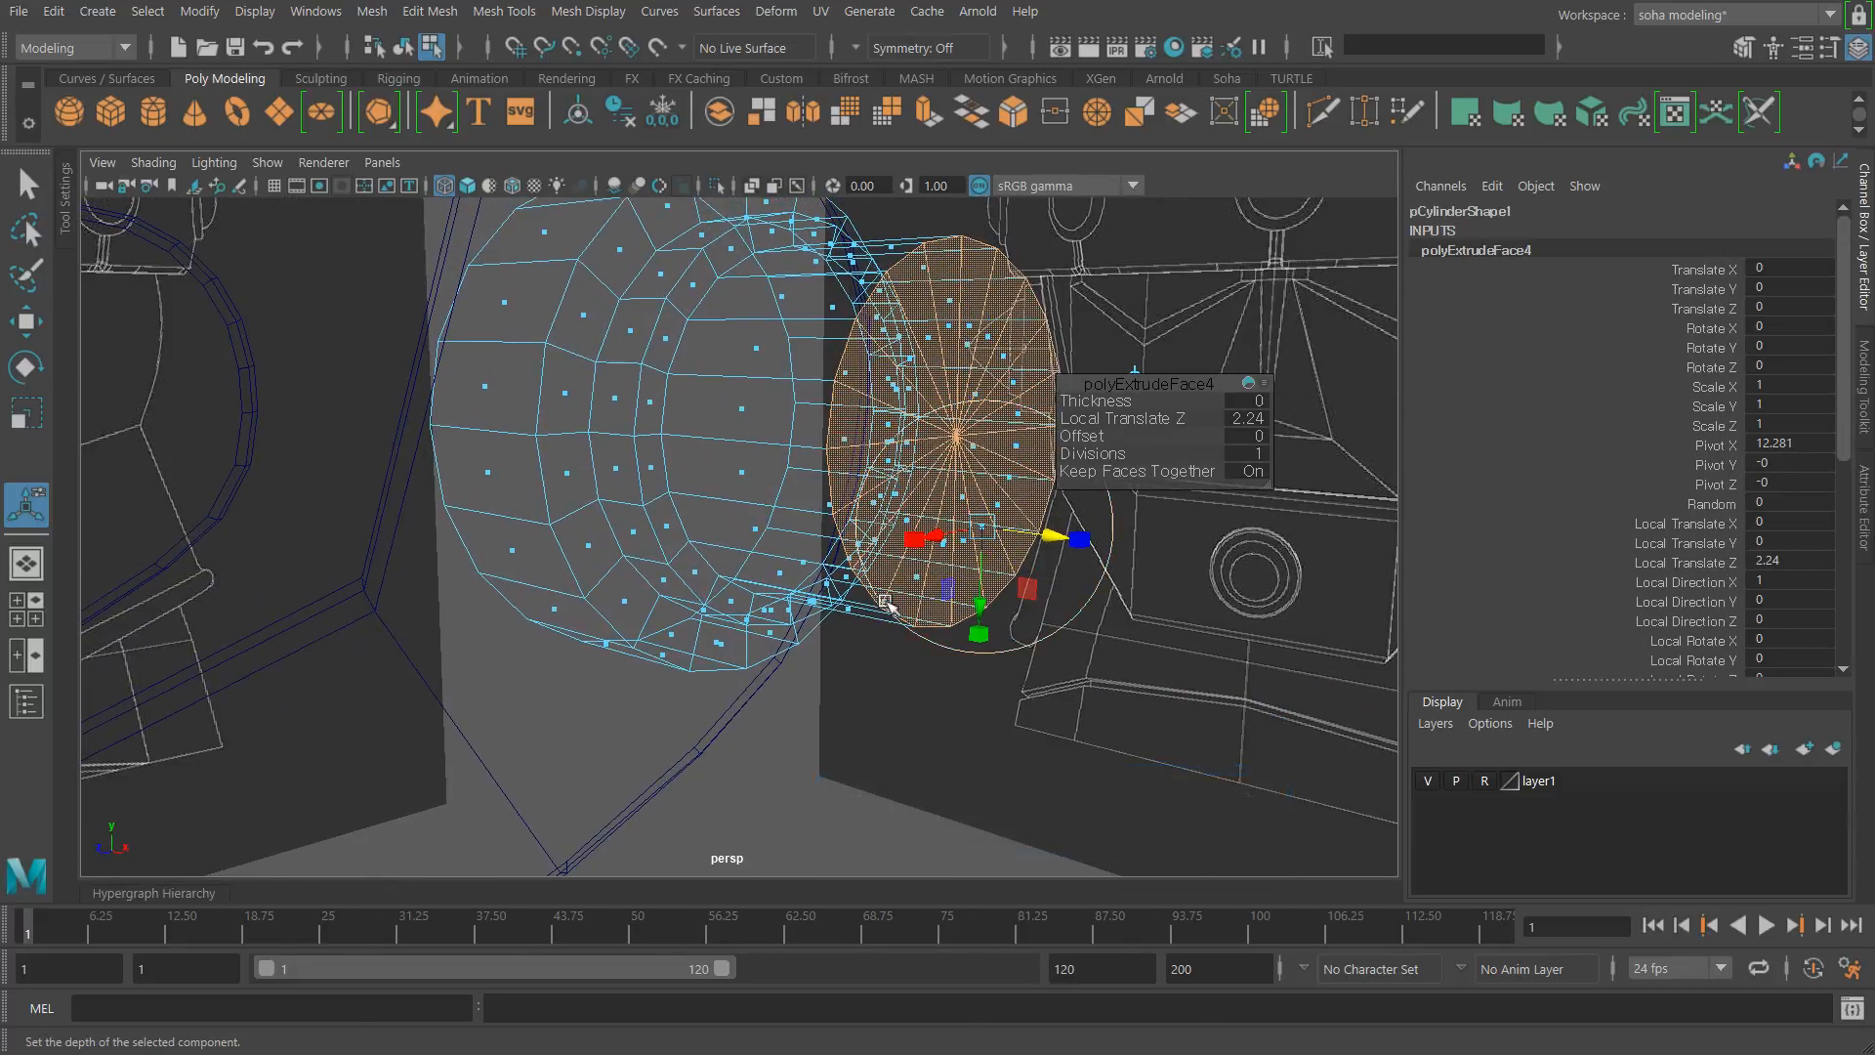
Step: Scale the extruded end faces down to a small tip so the sides taper into the blueprint's cone
{"action": "key", "text": "r"}
{"action": "left_click_drag", "start_coordinate": [955, 433], "coordinate": [799, 467]}
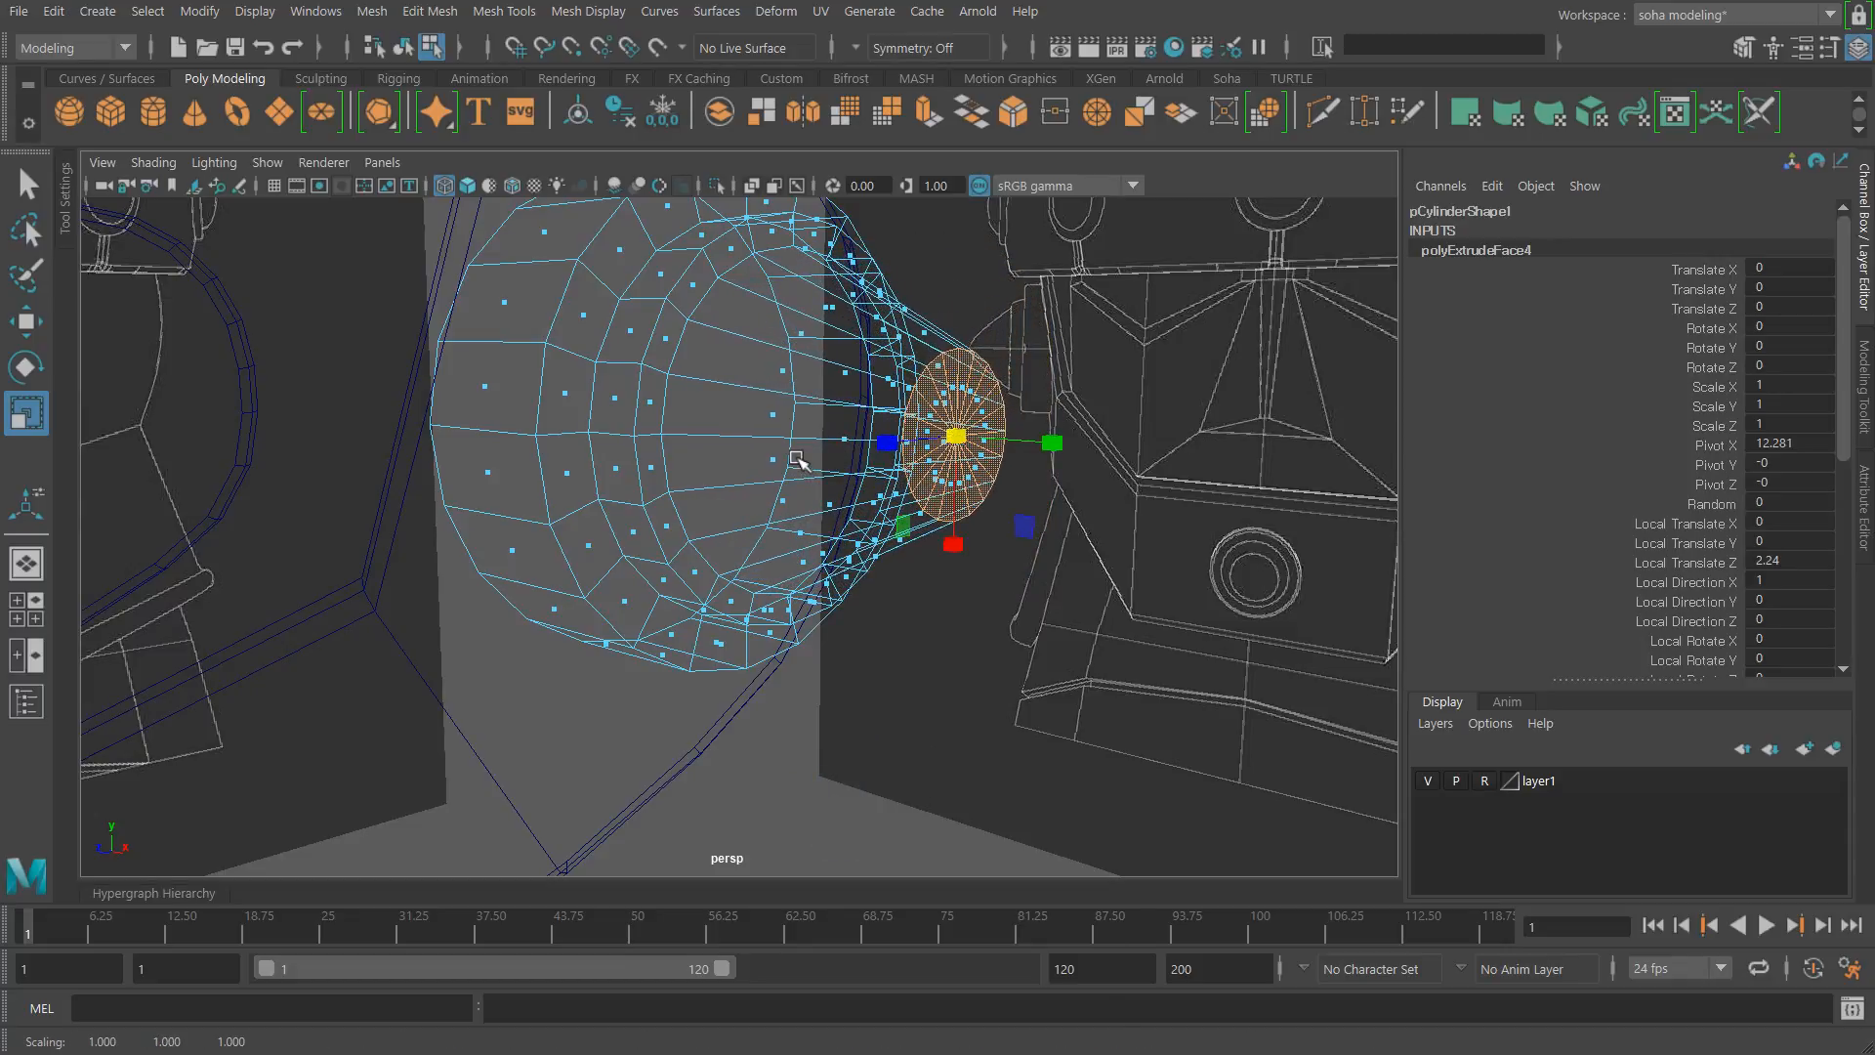
{"action": "key", "text": "shift+3"}
{"action": "left_click_drag", "start_coordinate": [965, 576], "coordinate": [822, 584]}
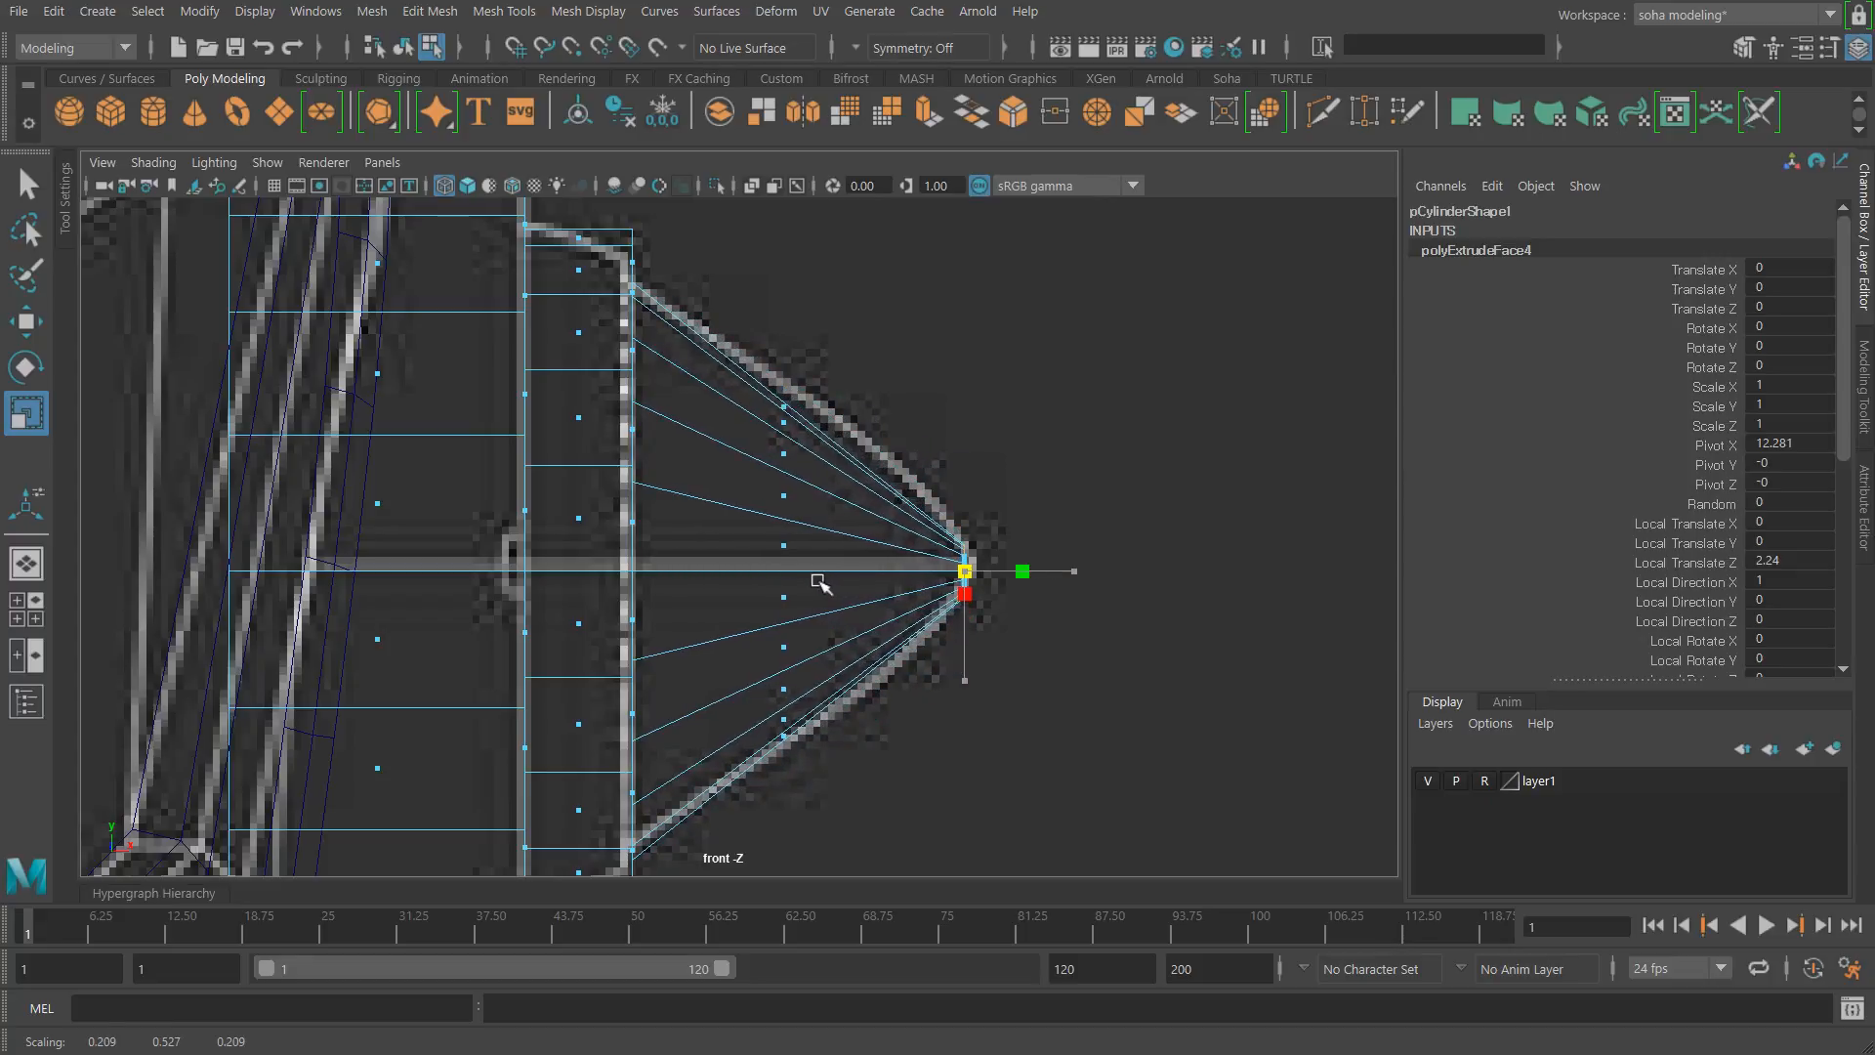
Step: Insert an edge loop around the middle of the cone and scale it out to the blueprint's curved outline
{"action": "mouse_move", "coordinate": [837, 568]}
{"action": "right_mouse_down", "text": "alt"}
{"action": "mouse_move", "coordinate": [892, 502]}
{"action": "mouse_move", "coordinate": [988, 537]}
{"action": "mouse_move", "coordinate": [833, 536]}
{"action": "right_mouse_up", "text": "alt"}
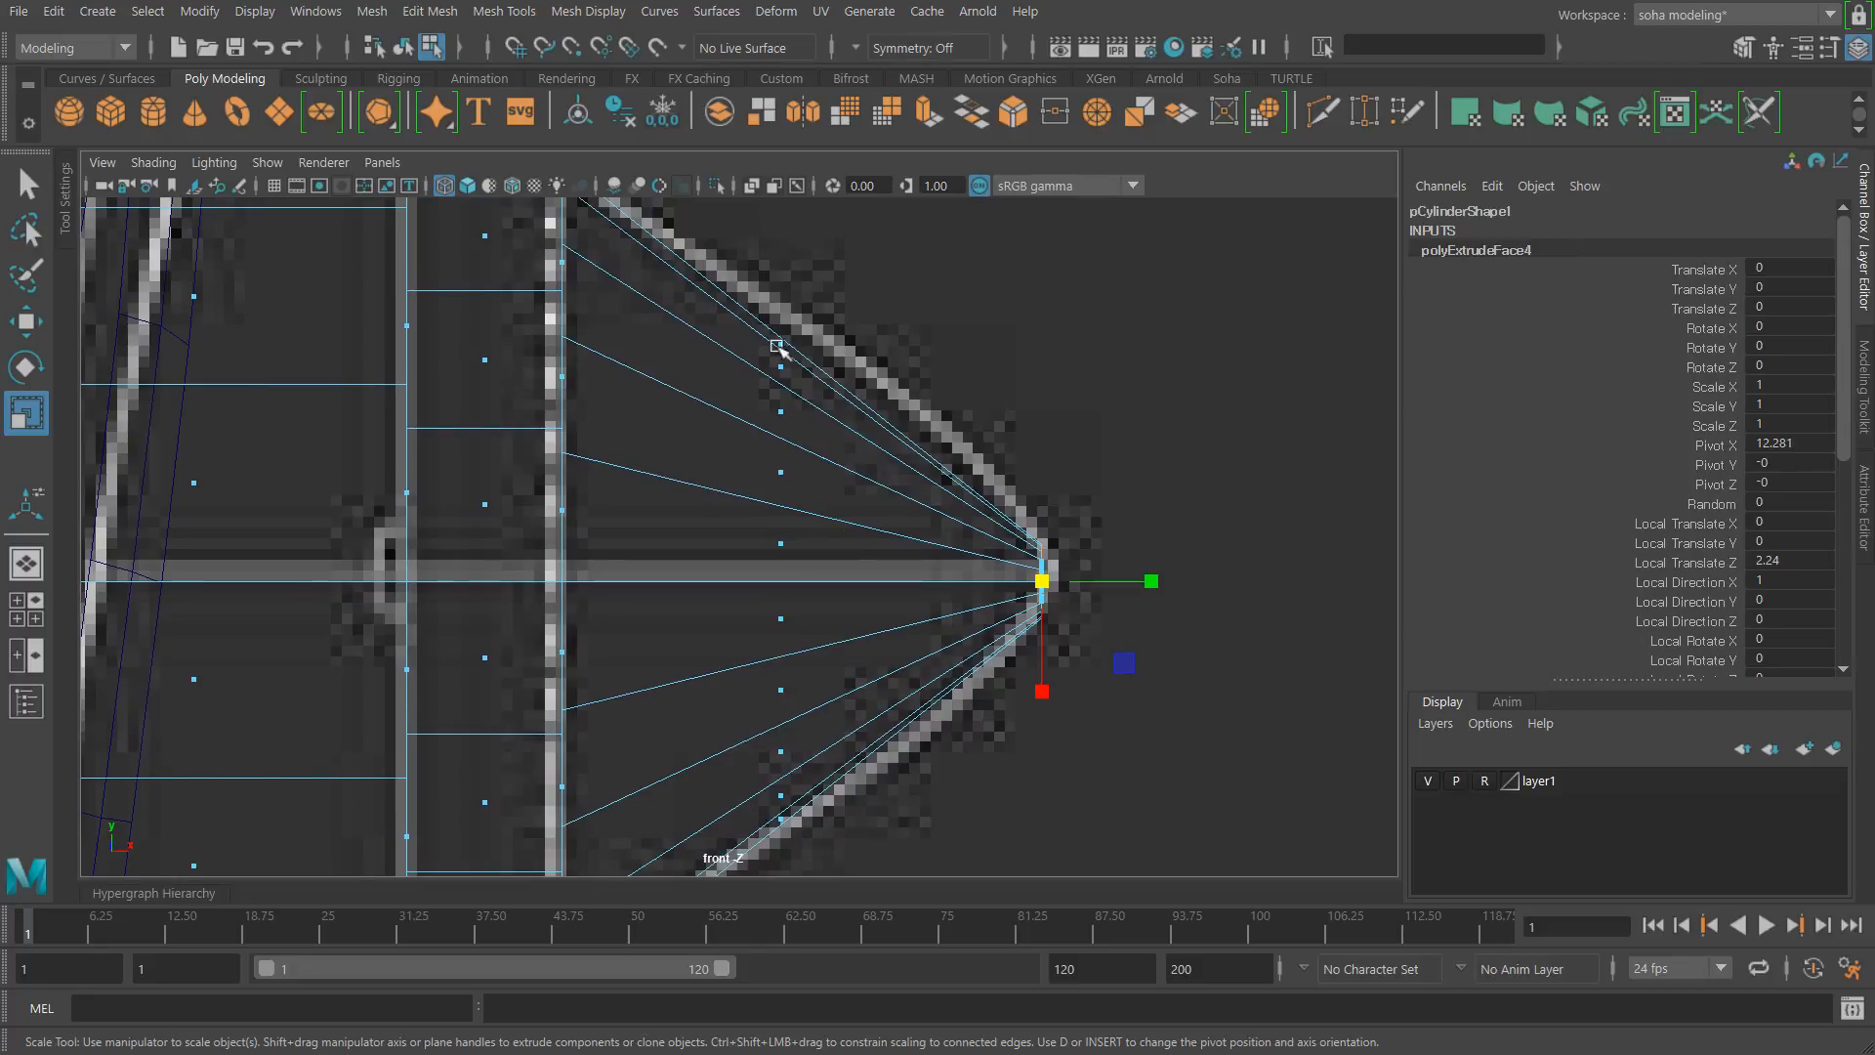
{"action": "middle_click_drag", "start_coordinate": [779, 348], "coordinate": [725, 373], "text": "alt"}
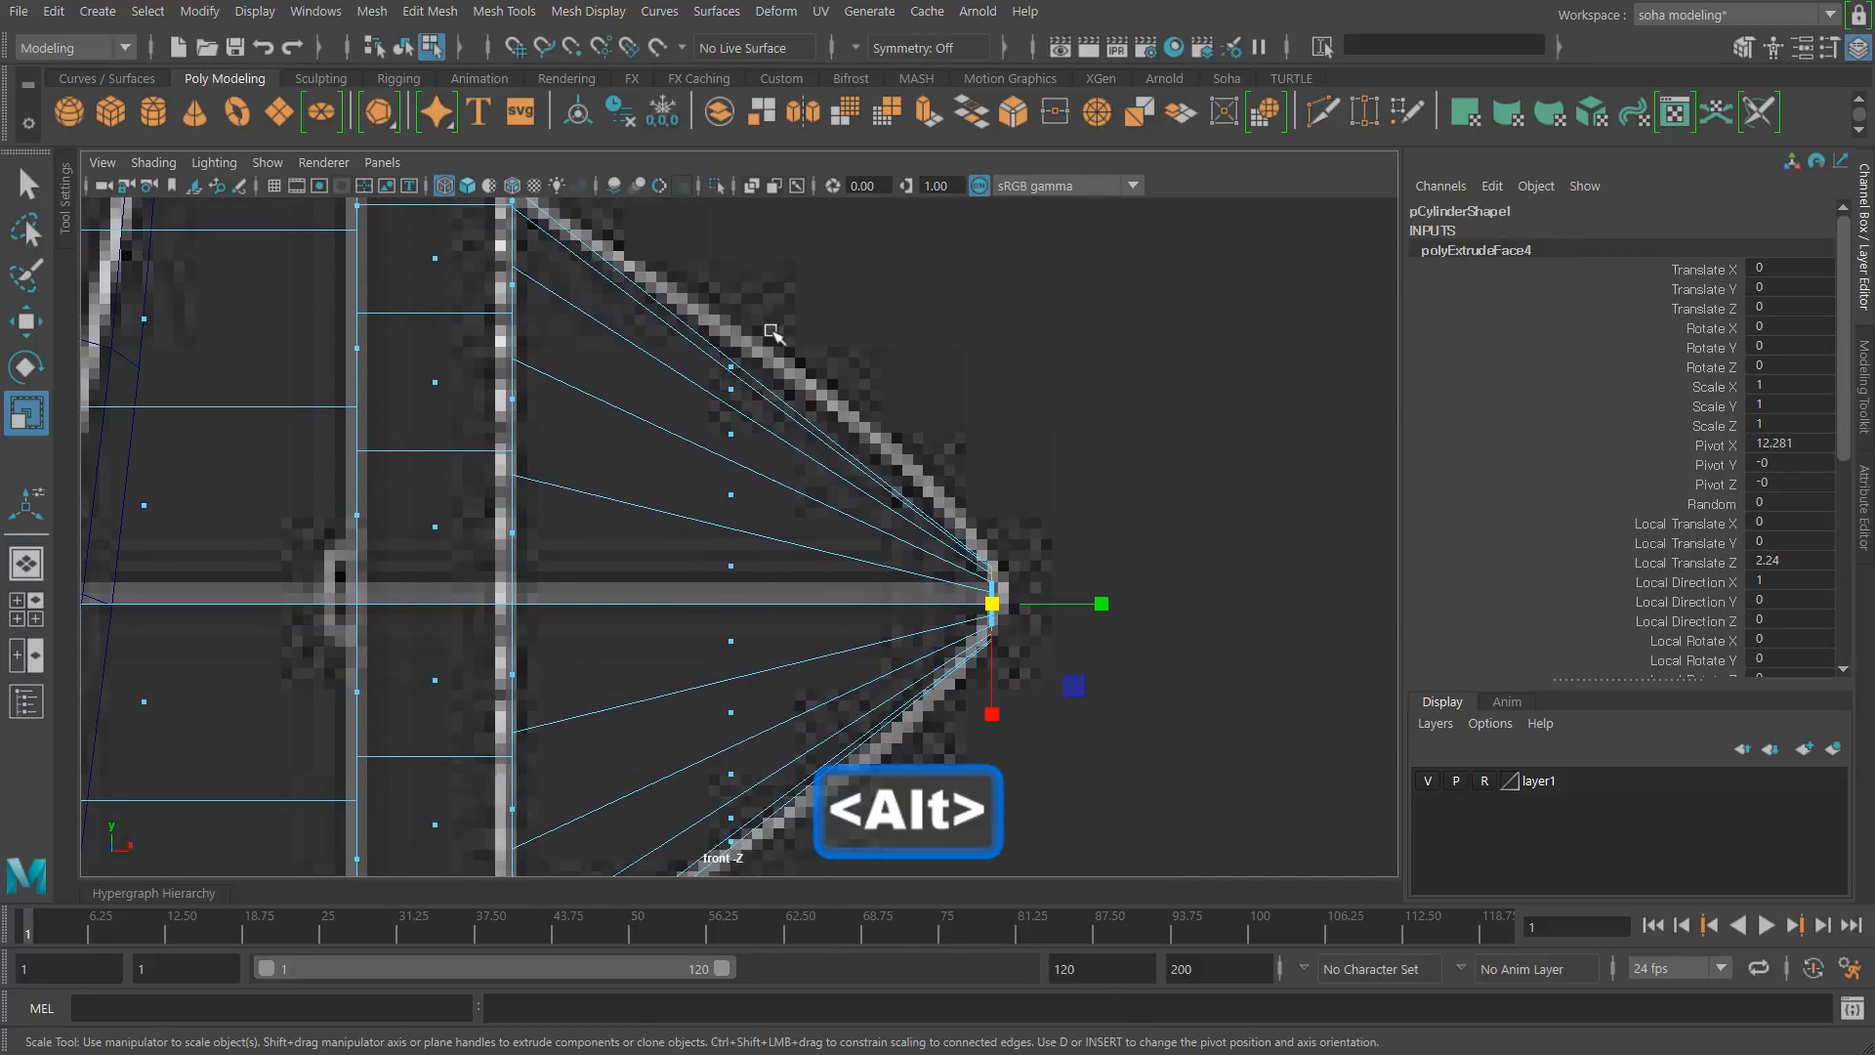
{"action": "middle_click_drag", "start_coordinate": [858, 482], "coordinate": [858, 444], "text": "alt"}
{"action": "right_click_drag", "start_coordinate": [858, 444], "coordinate": [844, 530], "text": "alt"}
{"action": "key", "text": "alt+e"}
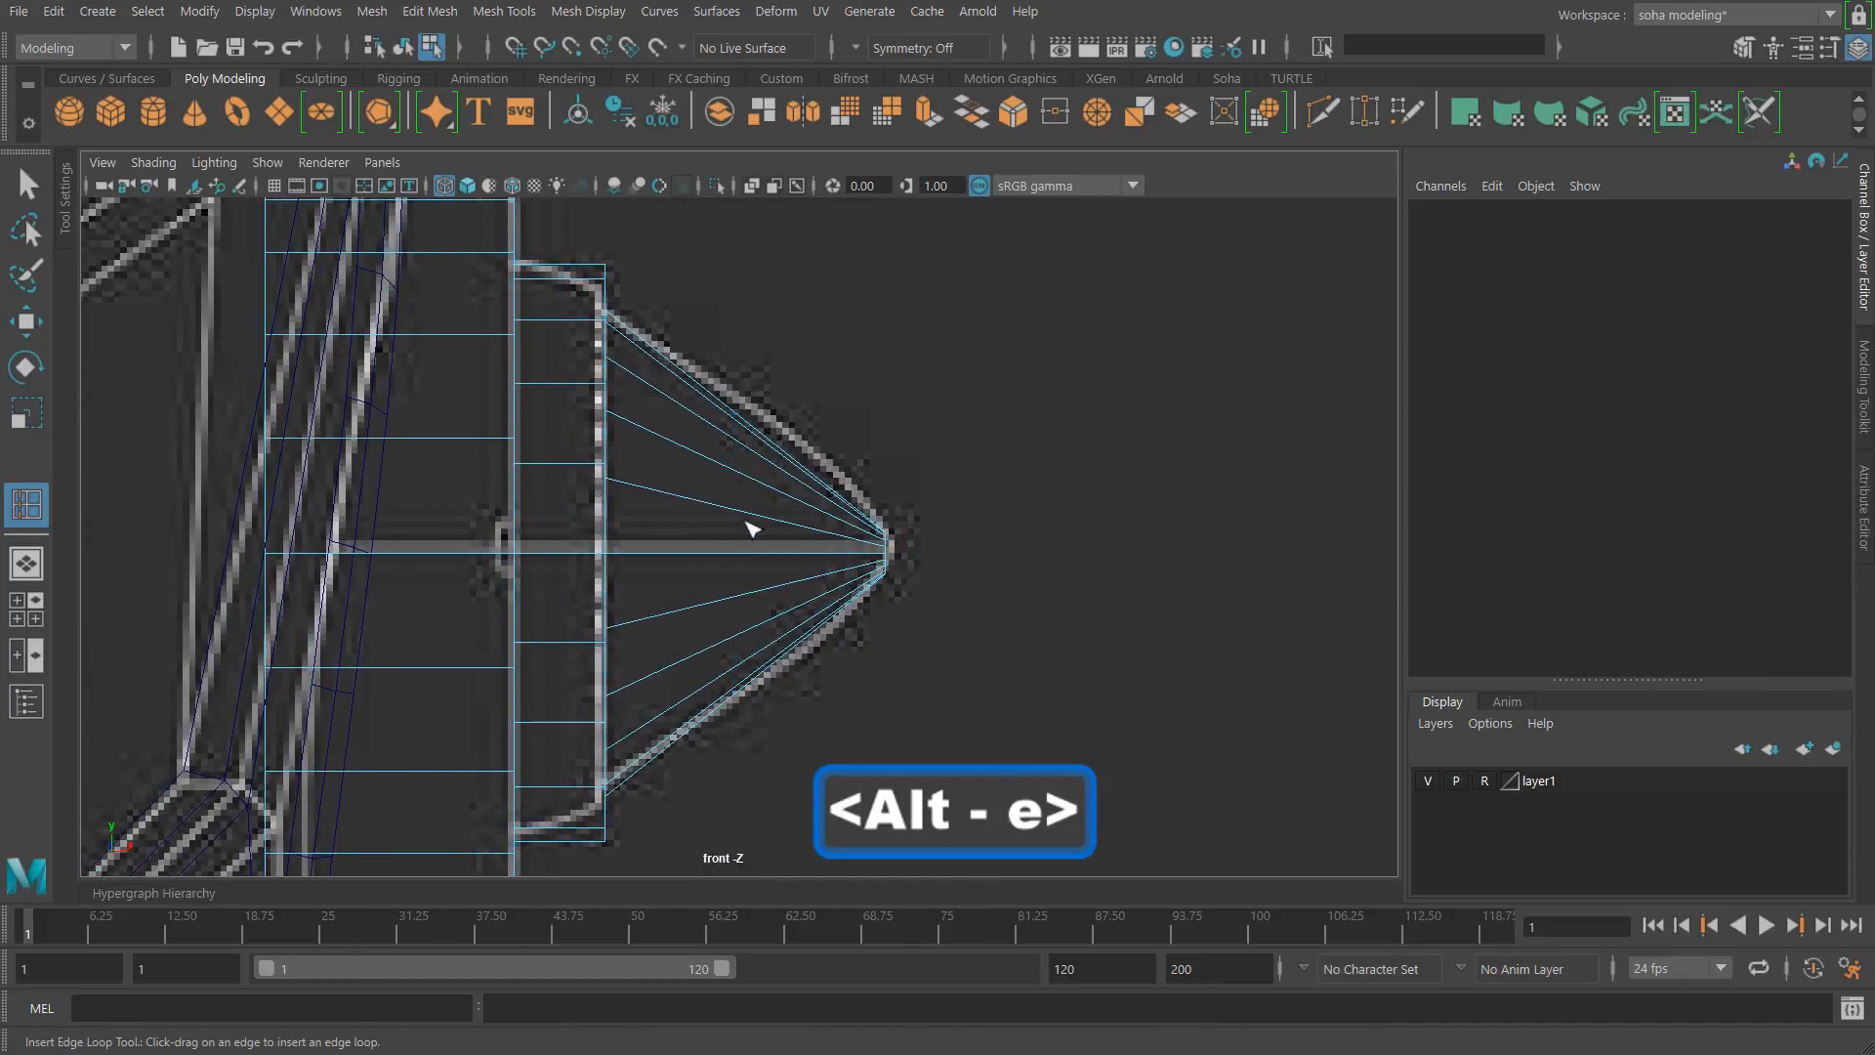
{"action": "left_click_drag", "start_coordinate": [749, 520], "coordinate": [787, 536]}
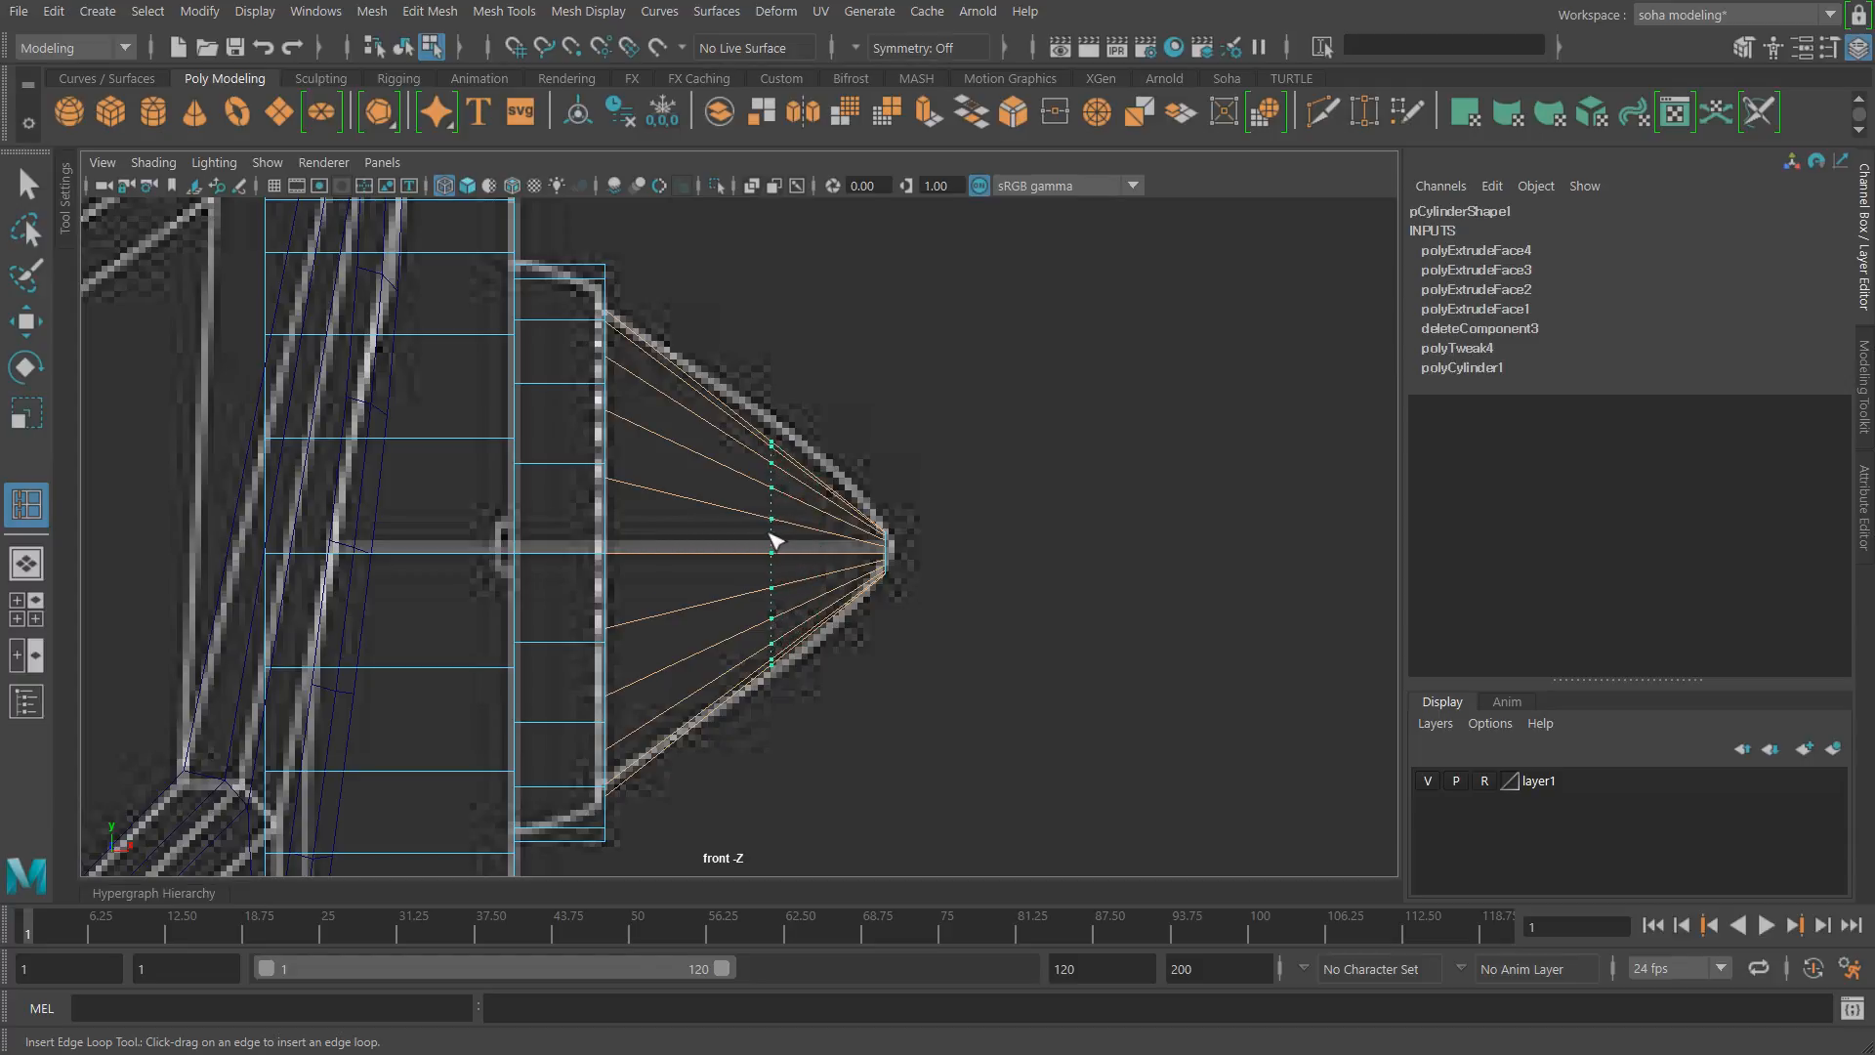
{"action": "left_click_drag", "start_coordinate": [776, 540], "coordinate": [768, 528]}
{"action": "key", "text": "w"}
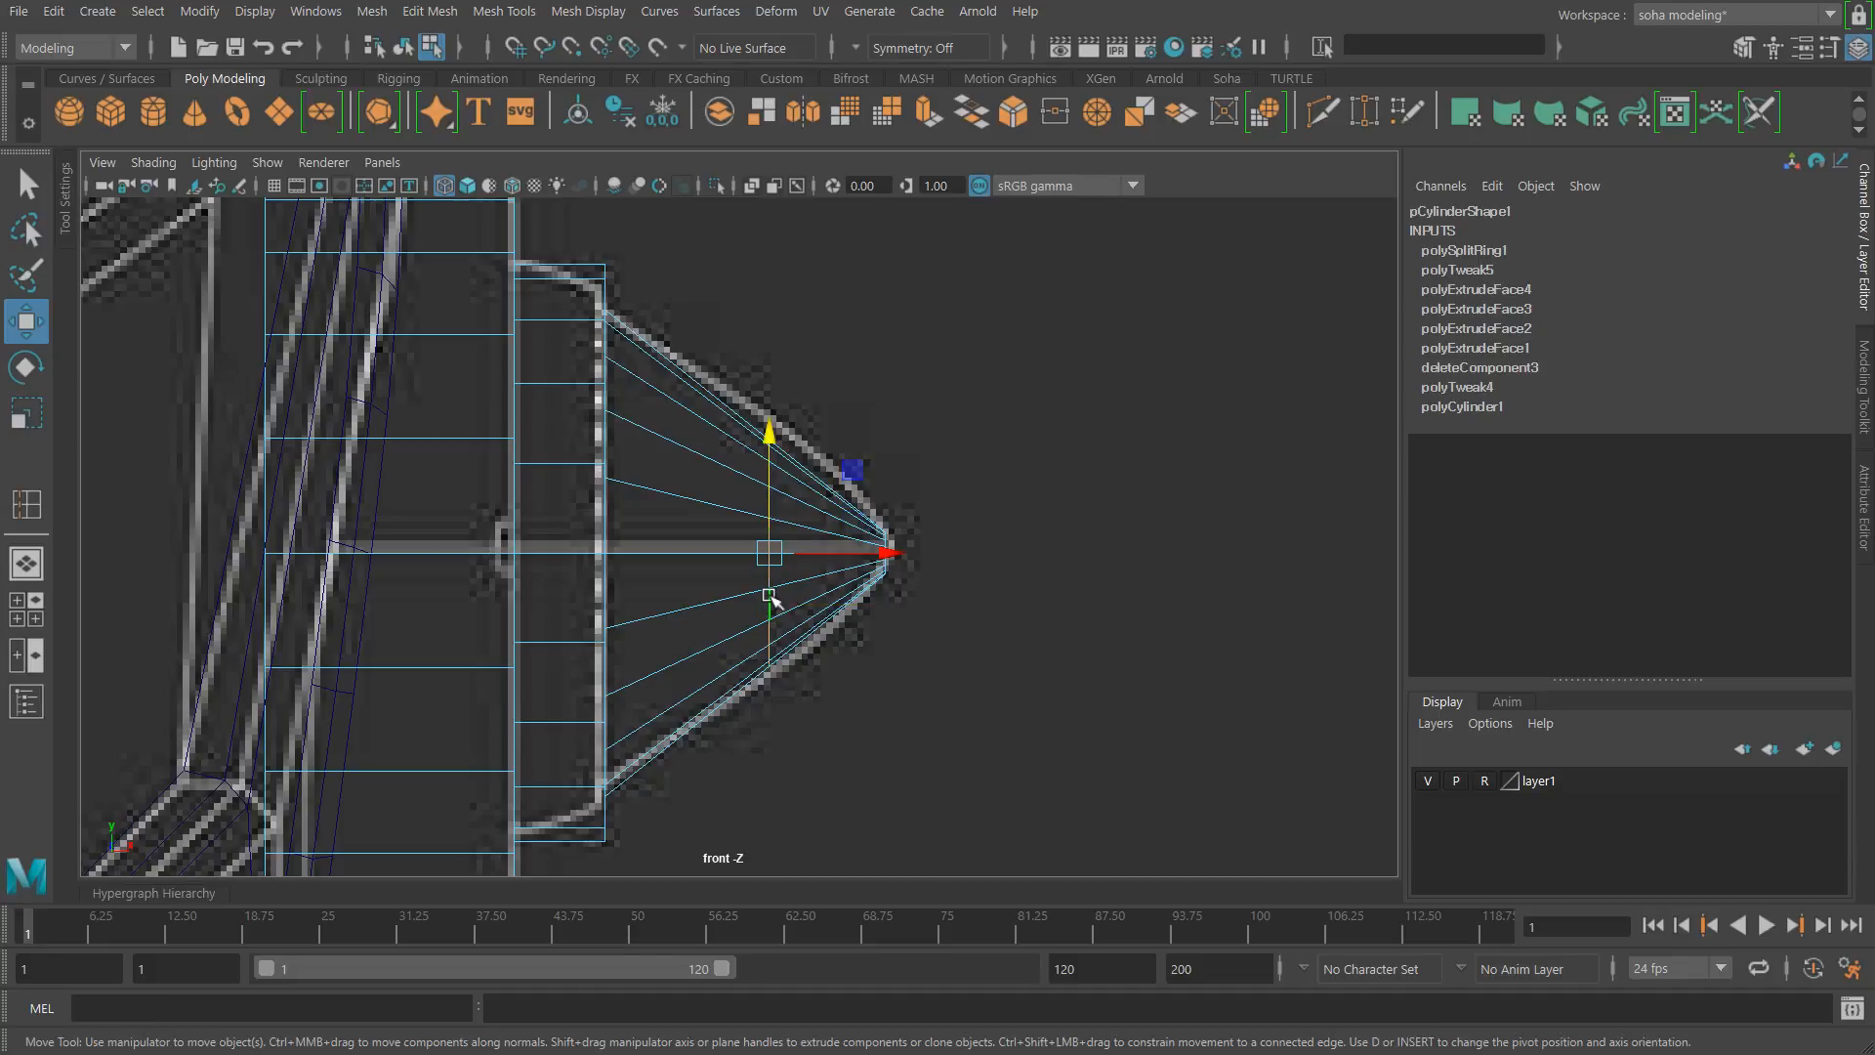
{"action": "key", "text": "r"}
{"action": "left_click_drag", "start_coordinate": [781, 572], "coordinate": [806, 569]}
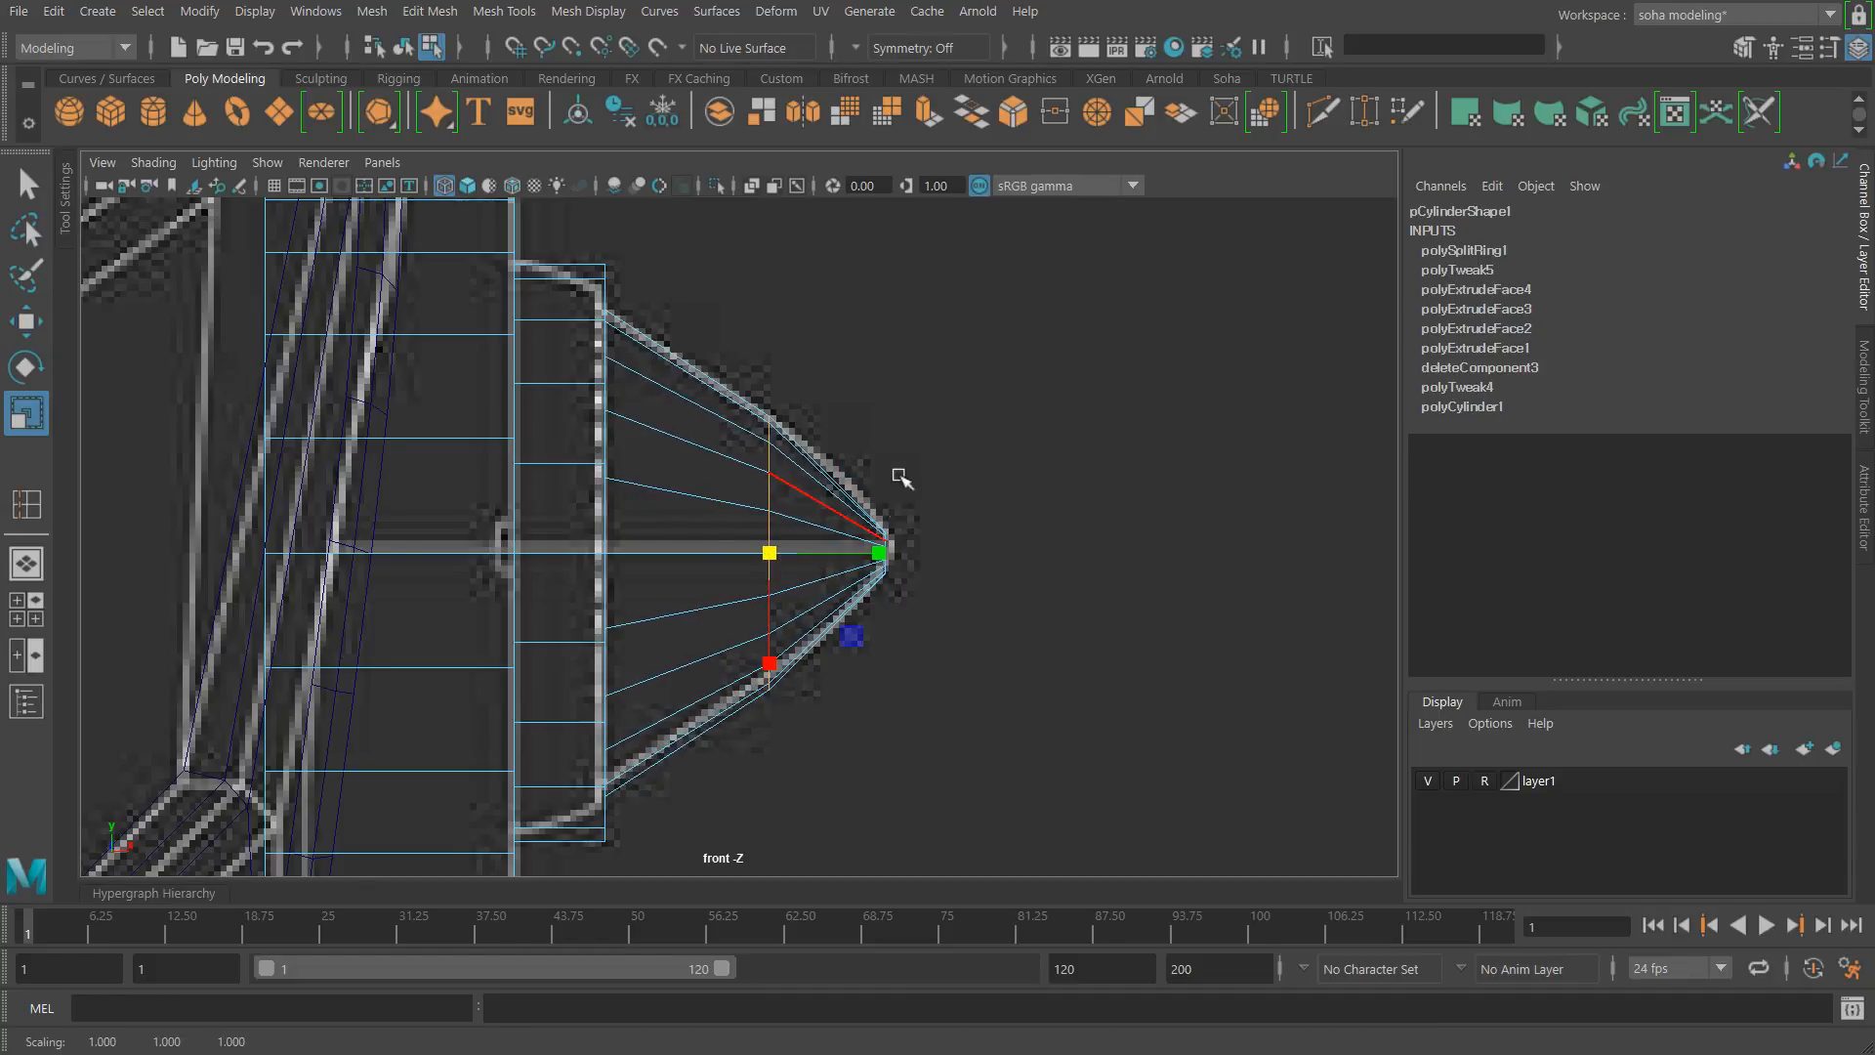
Step: Insert a second edge loop between the first one and the cone's tip, scaling it out to the blueprint curve
{"action": "scroll", "coordinate": [929, 544], "scroll_direction": "up", "scroll_amount": 3}
{"action": "key", "text": "alt"}
{"action": "key", "text": "alt+e"}
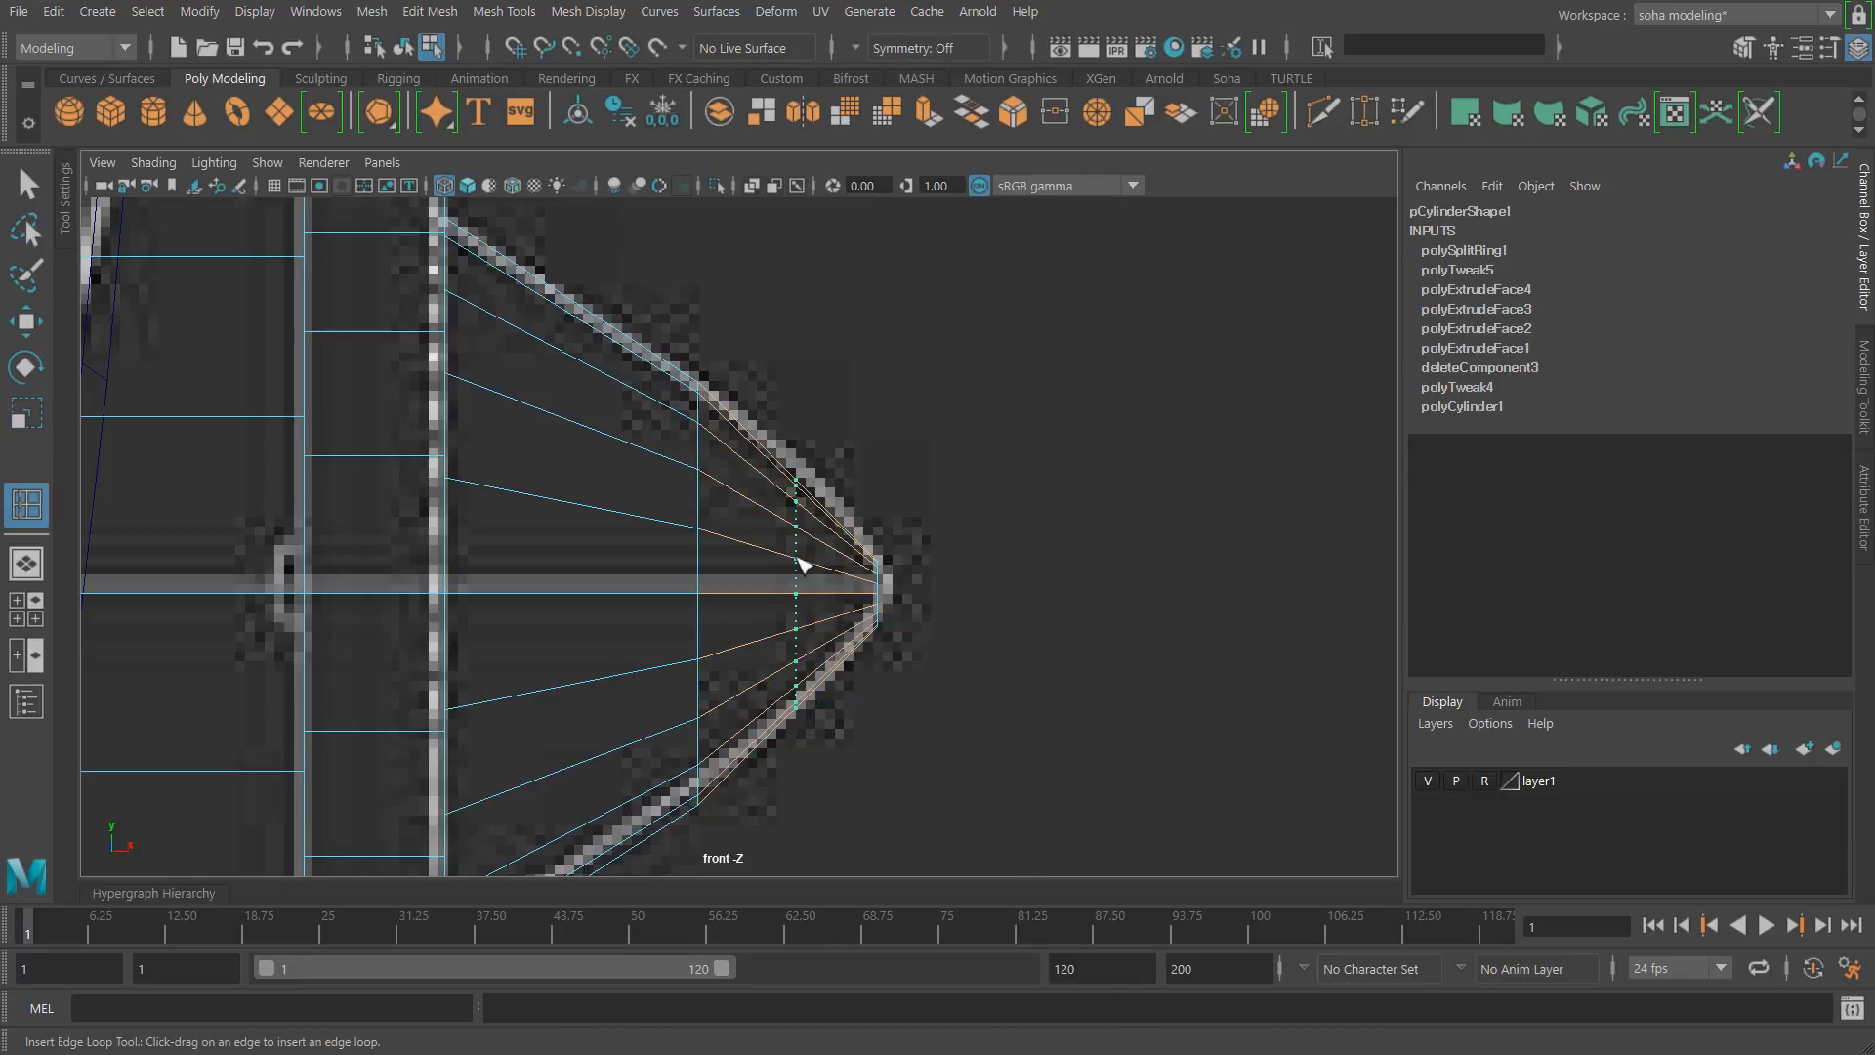
{"action": "left_click_drag", "start_coordinate": [801, 564], "coordinate": [807, 591]}
{"action": "key", "text": "r"}
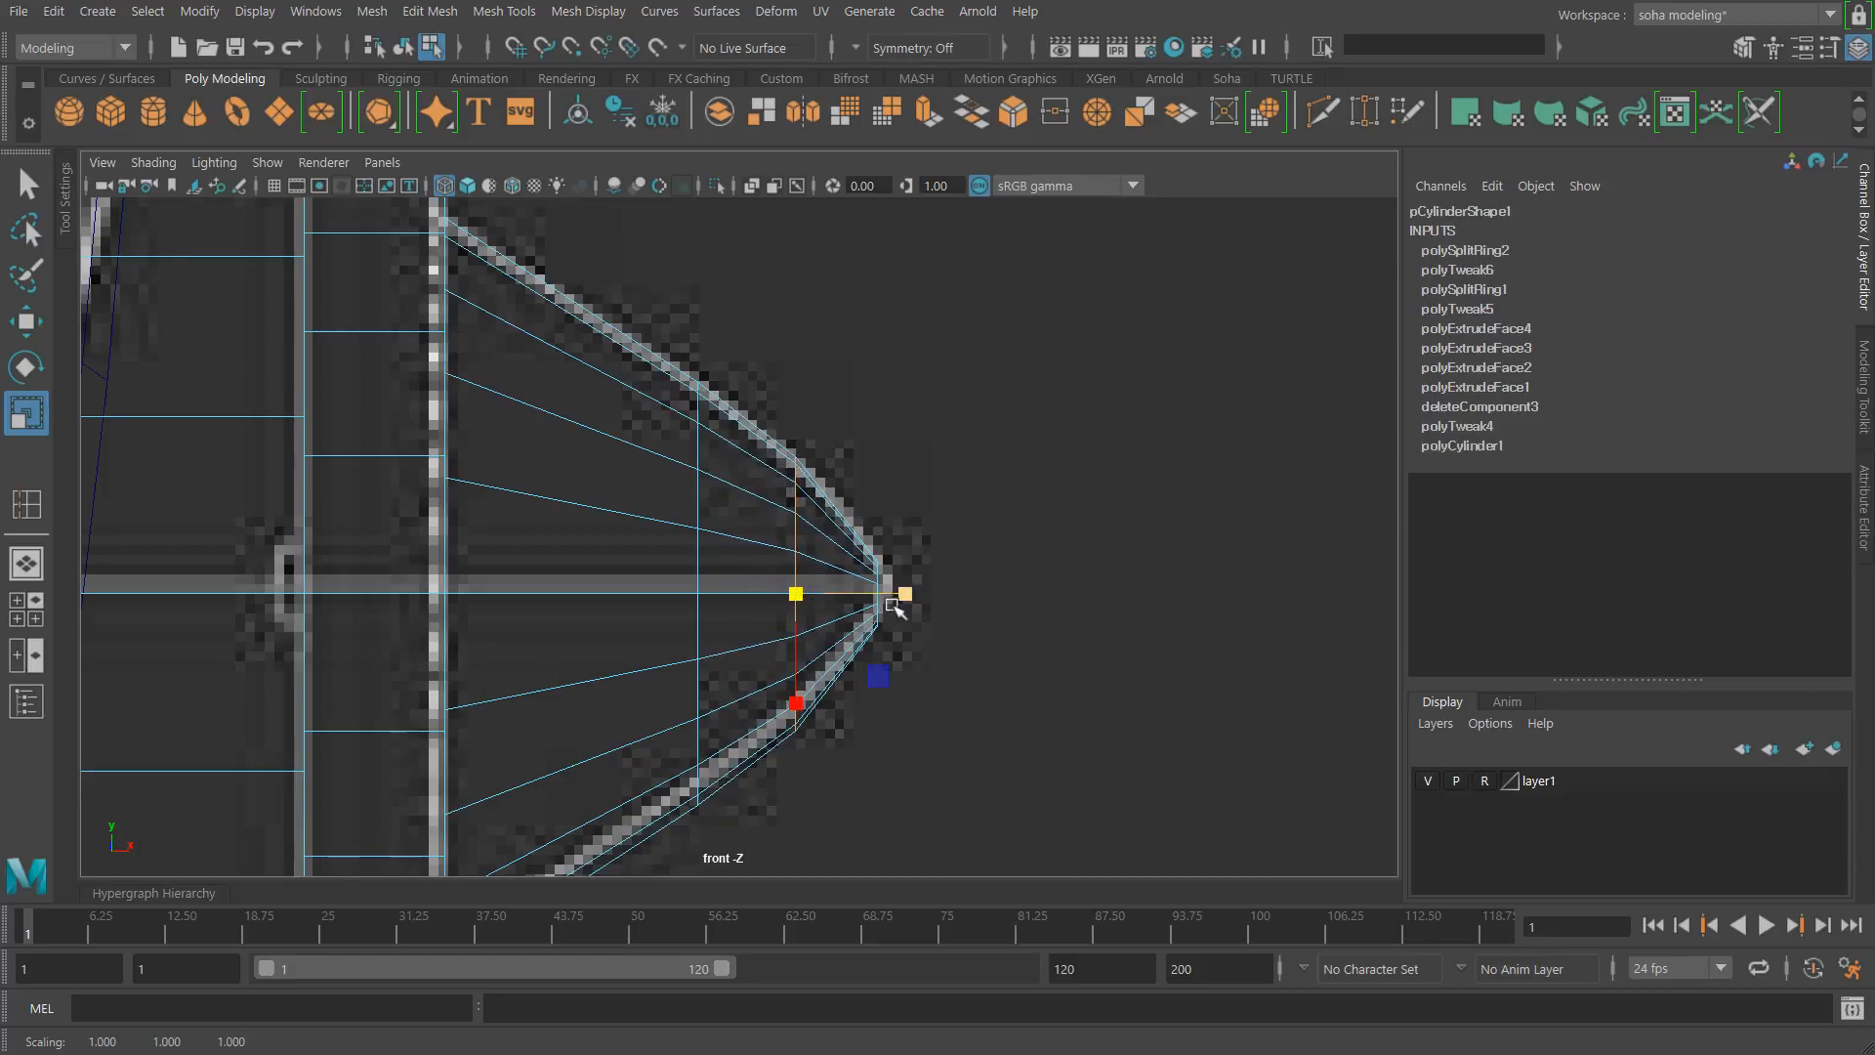
Step: Examine the ear disc and its rounded cone in the shaded perspective view
{"action": "right_click_drag", "start_coordinate": [891, 604], "coordinate": [650, 615], "text": "alt"}
{"action": "key", "text": "alt+shift+q"}
{"action": "left_click_drag", "start_coordinate": [840, 570], "coordinate": [712, 579], "text": "alt"}
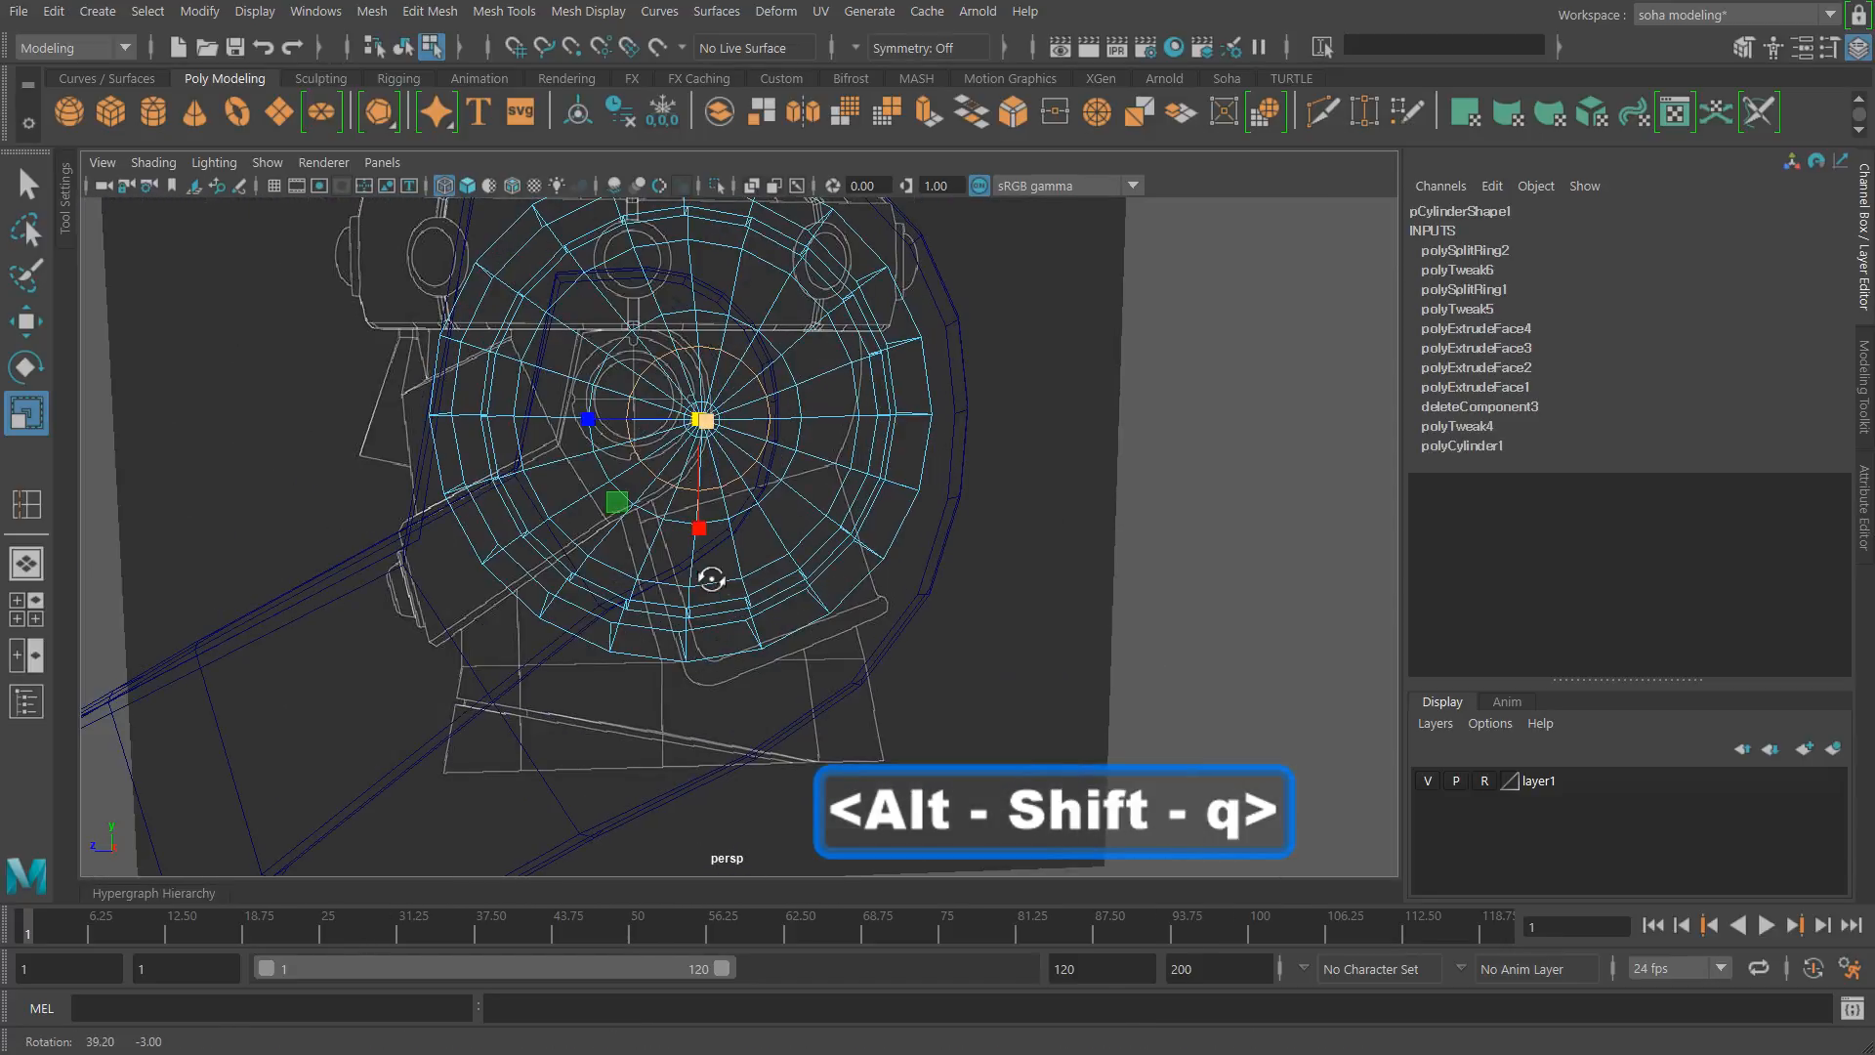
{"action": "right_click_drag", "start_coordinate": [713, 579], "coordinate": [700, 515], "text": "alt"}
{"action": "mouse_move", "coordinate": [699, 514]}
{"action": "left_mouse_down", "text": "alt"}
{"action": "mouse_move", "coordinate": [751, 539]}
{"action": "mouse_move", "coordinate": [748, 513]}
{"action": "left_mouse_up", "text": "alt"}
{"action": "key", "text": "5"}
{"action": "key", "text": "alt+grave"}
{"action": "right_click_drag", "start_coordinate": [870, 629], "coordinate": [786, 590], "text": "alt"}
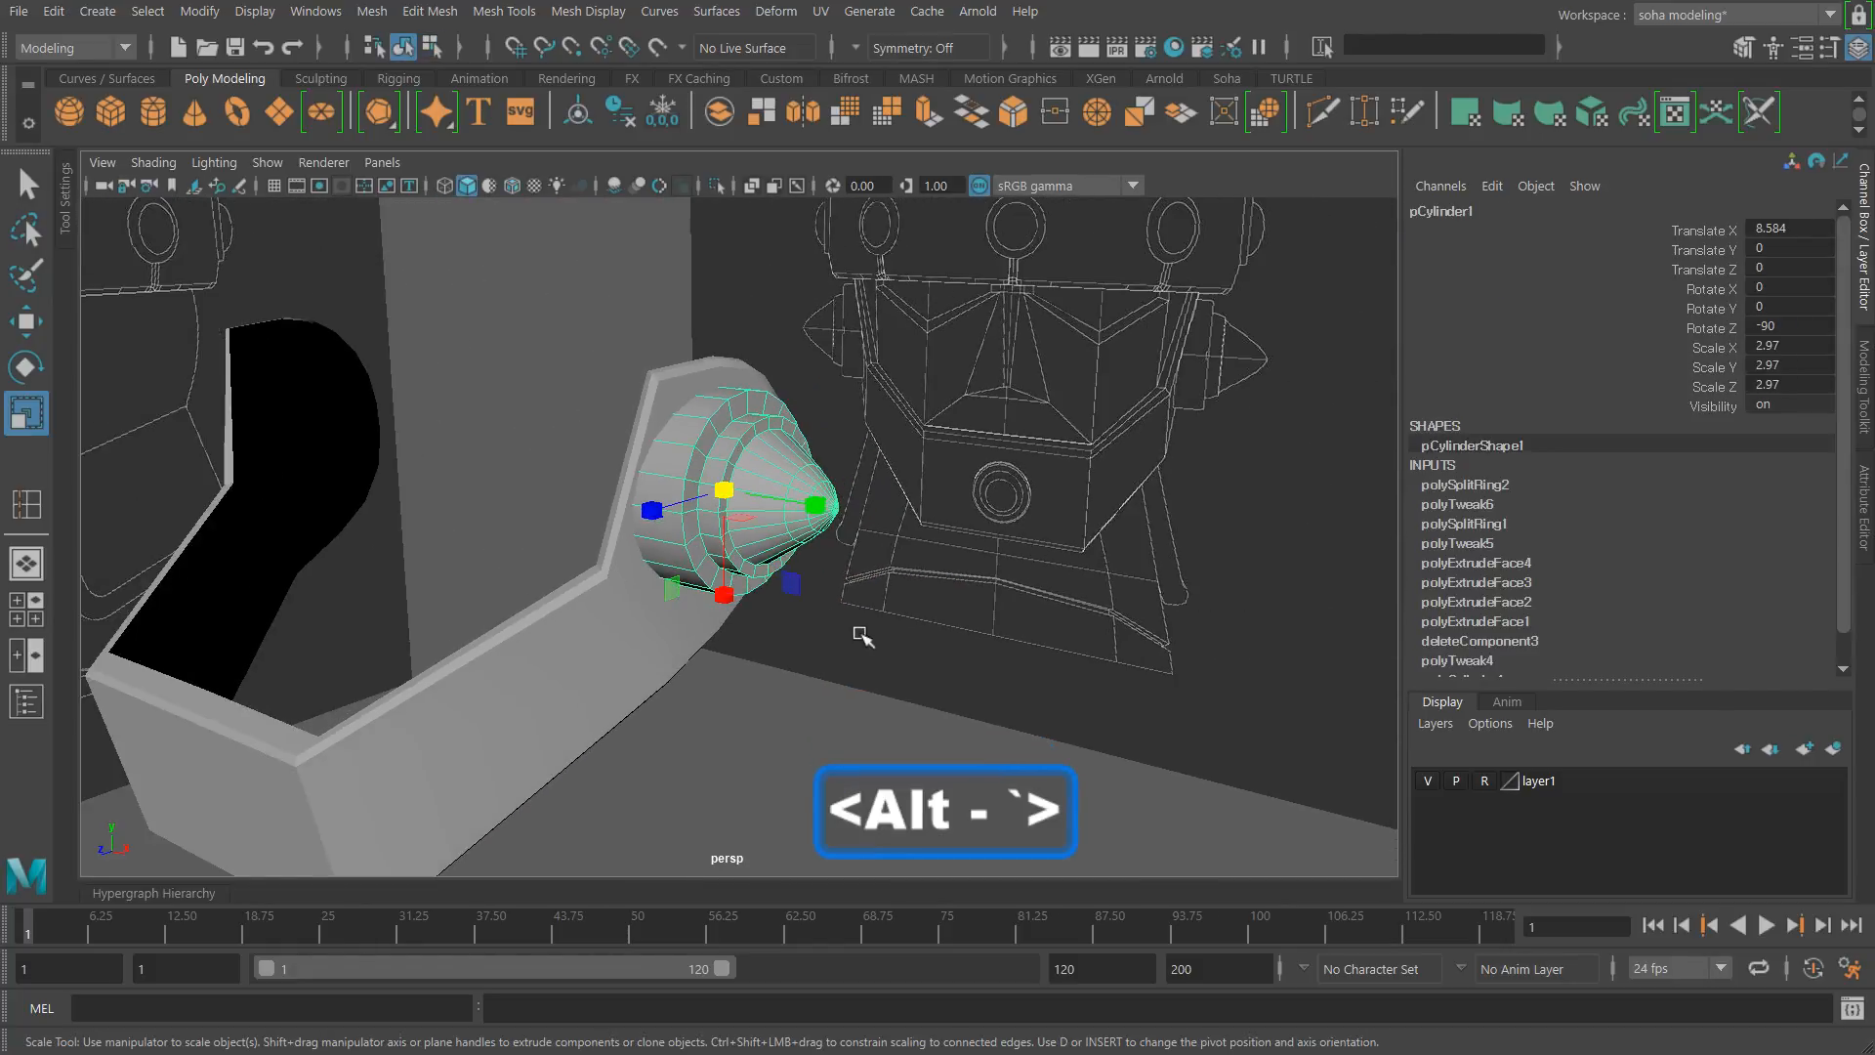
{"action": "left_click", "coordinate": [863, 635]}
{"action": "left_click_drag", "start_coordinate": [719, 628], "coordinate": [703, 578], "text": "alt"}
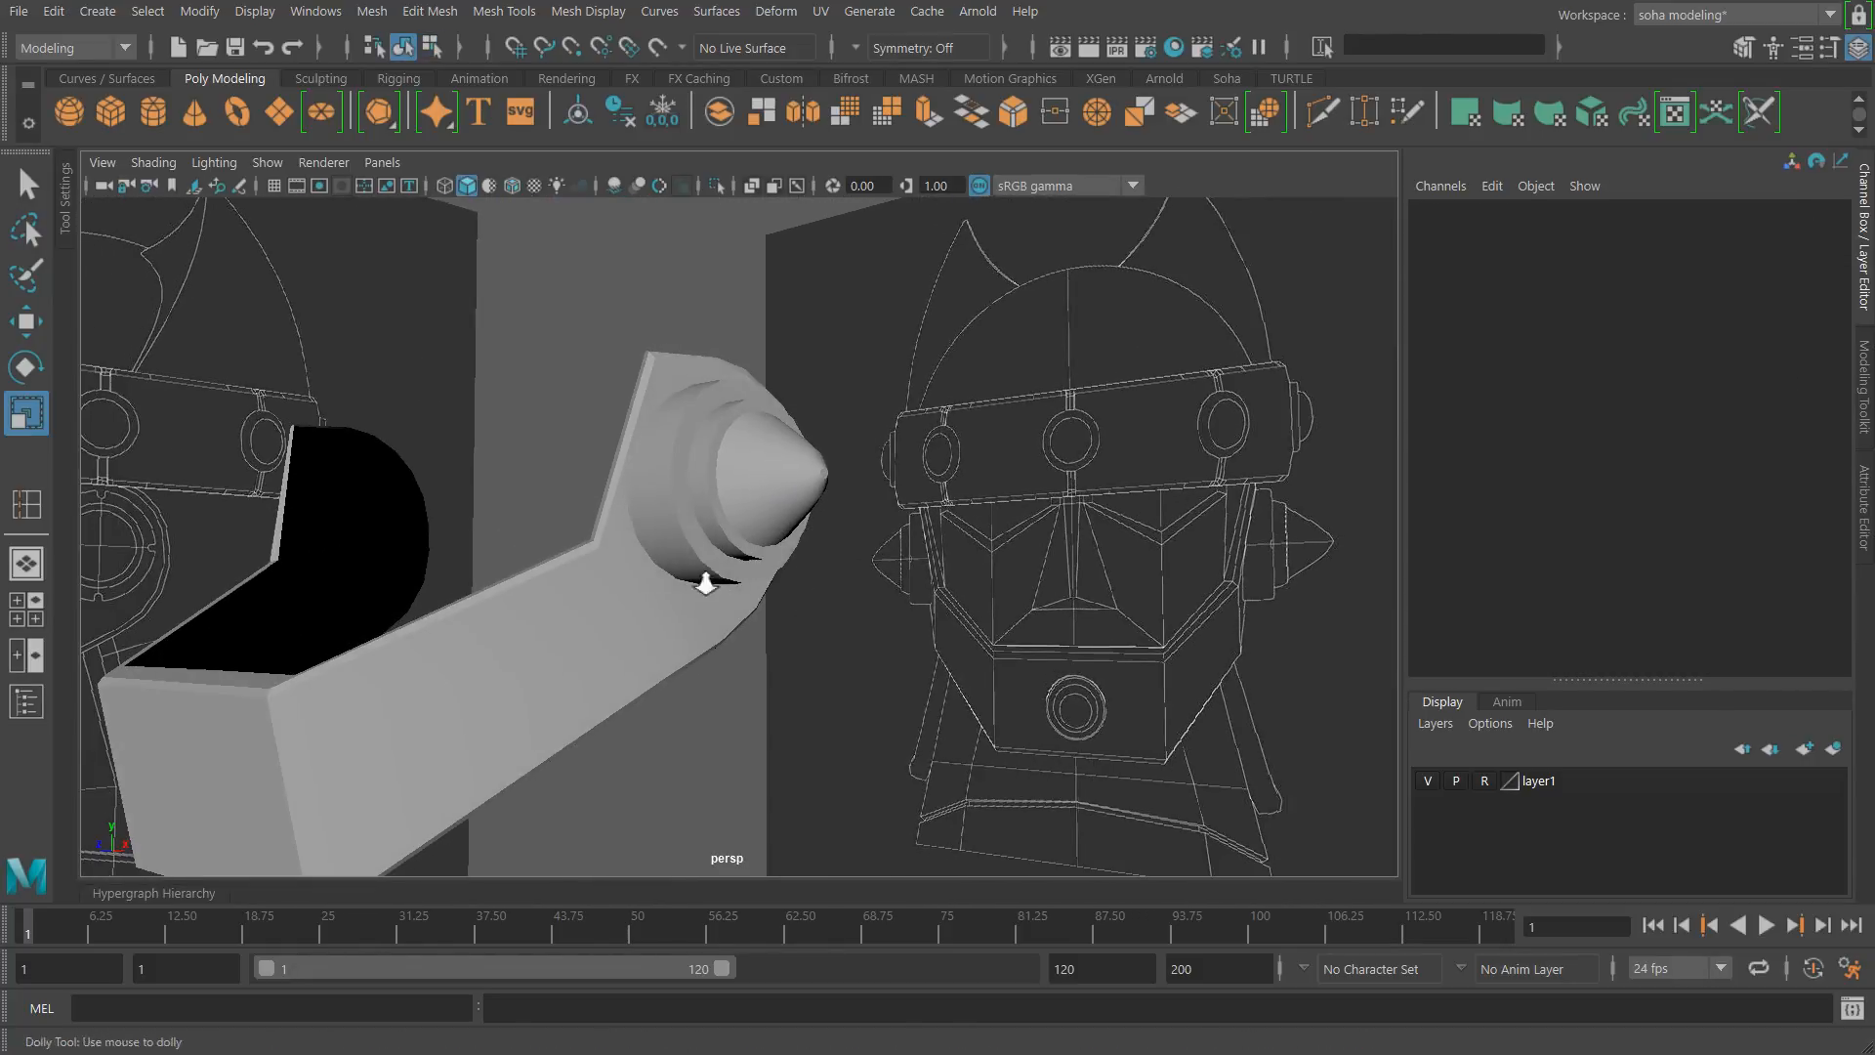
{"action": "right_click_drag", "start_coordinate": [703, 577], "coordinate": [1139, 736], "text": "alt"}
Step: Move the edge ring around the cone's flat tip slightly along X so the tip's centre protrudes to a point
{"action": "left_click", "coordinate": [847, 475]}
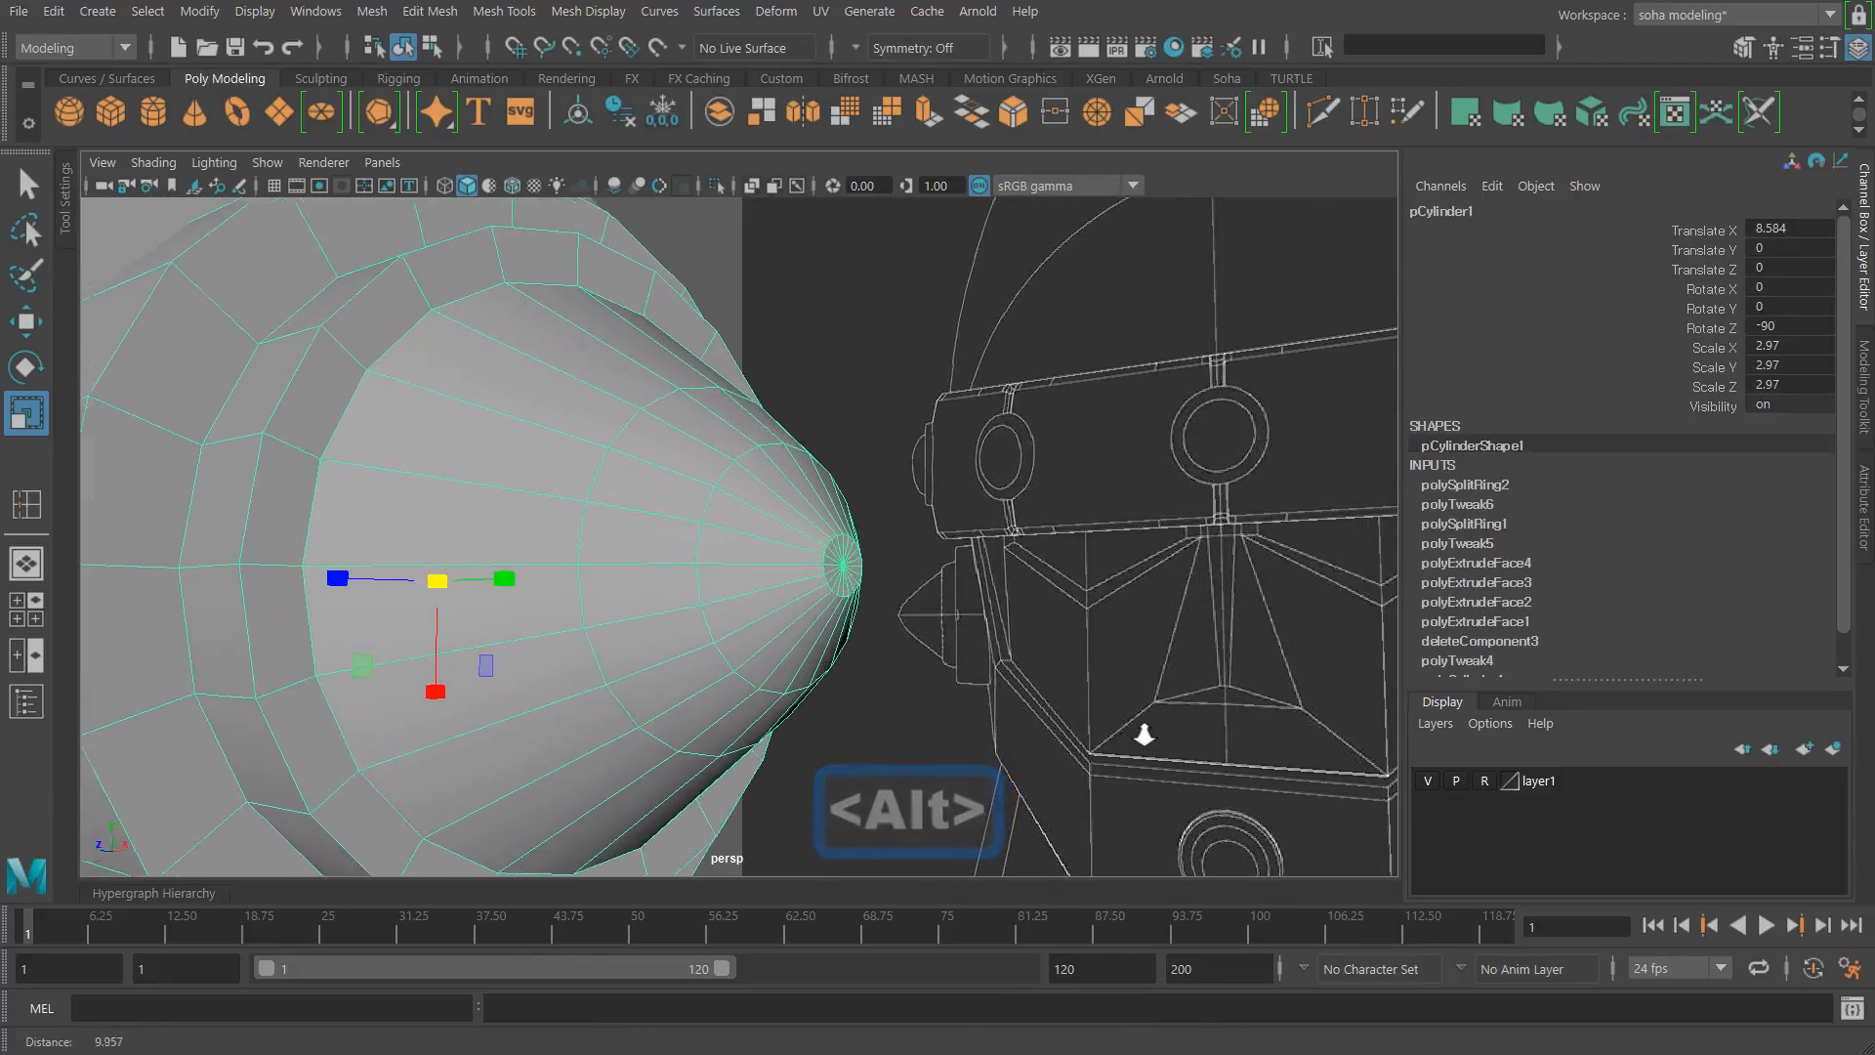
{"action": "middle_click_drag", "start_coordinate": [884, 649], "coordinate": [674, 644], "text": "alt"}
{"action": "left_click_drag", "start_coordinate": [674, 645], "coordinate": [959, 649], "text": "alt"}
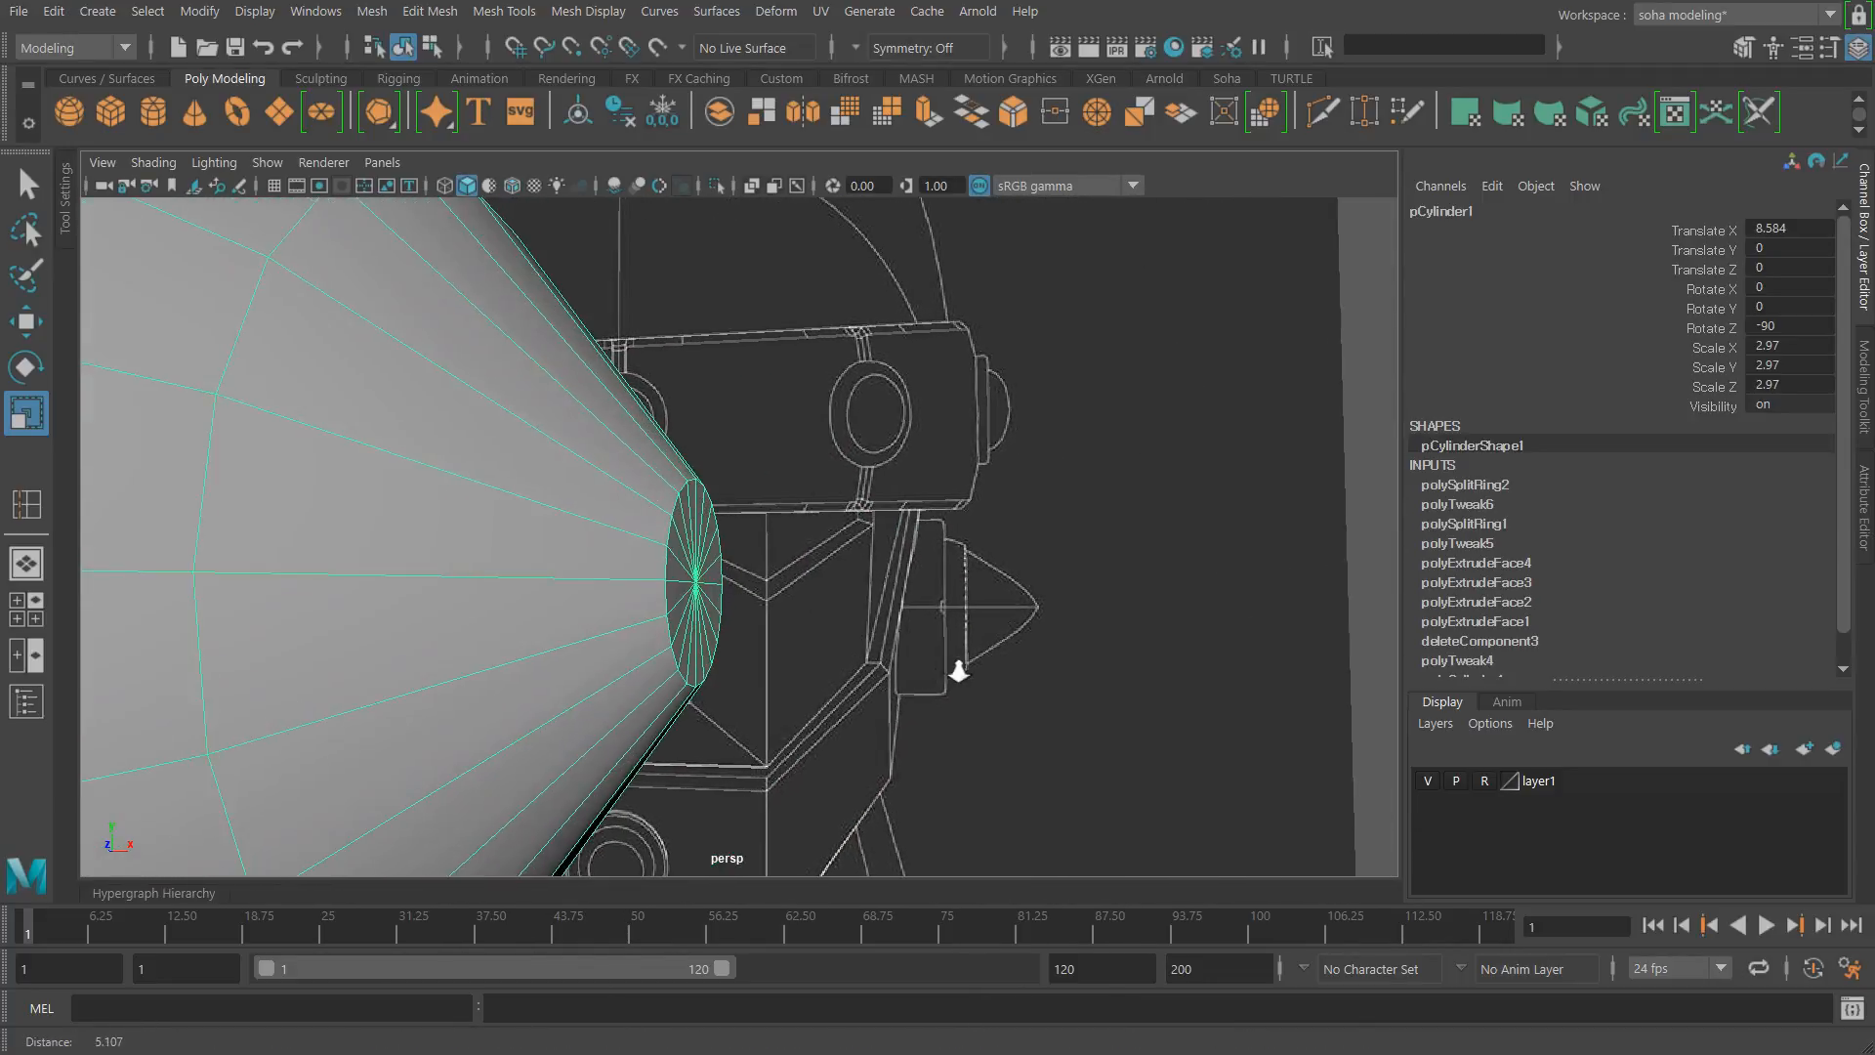
{"action": "key", "text": "alt+2"}
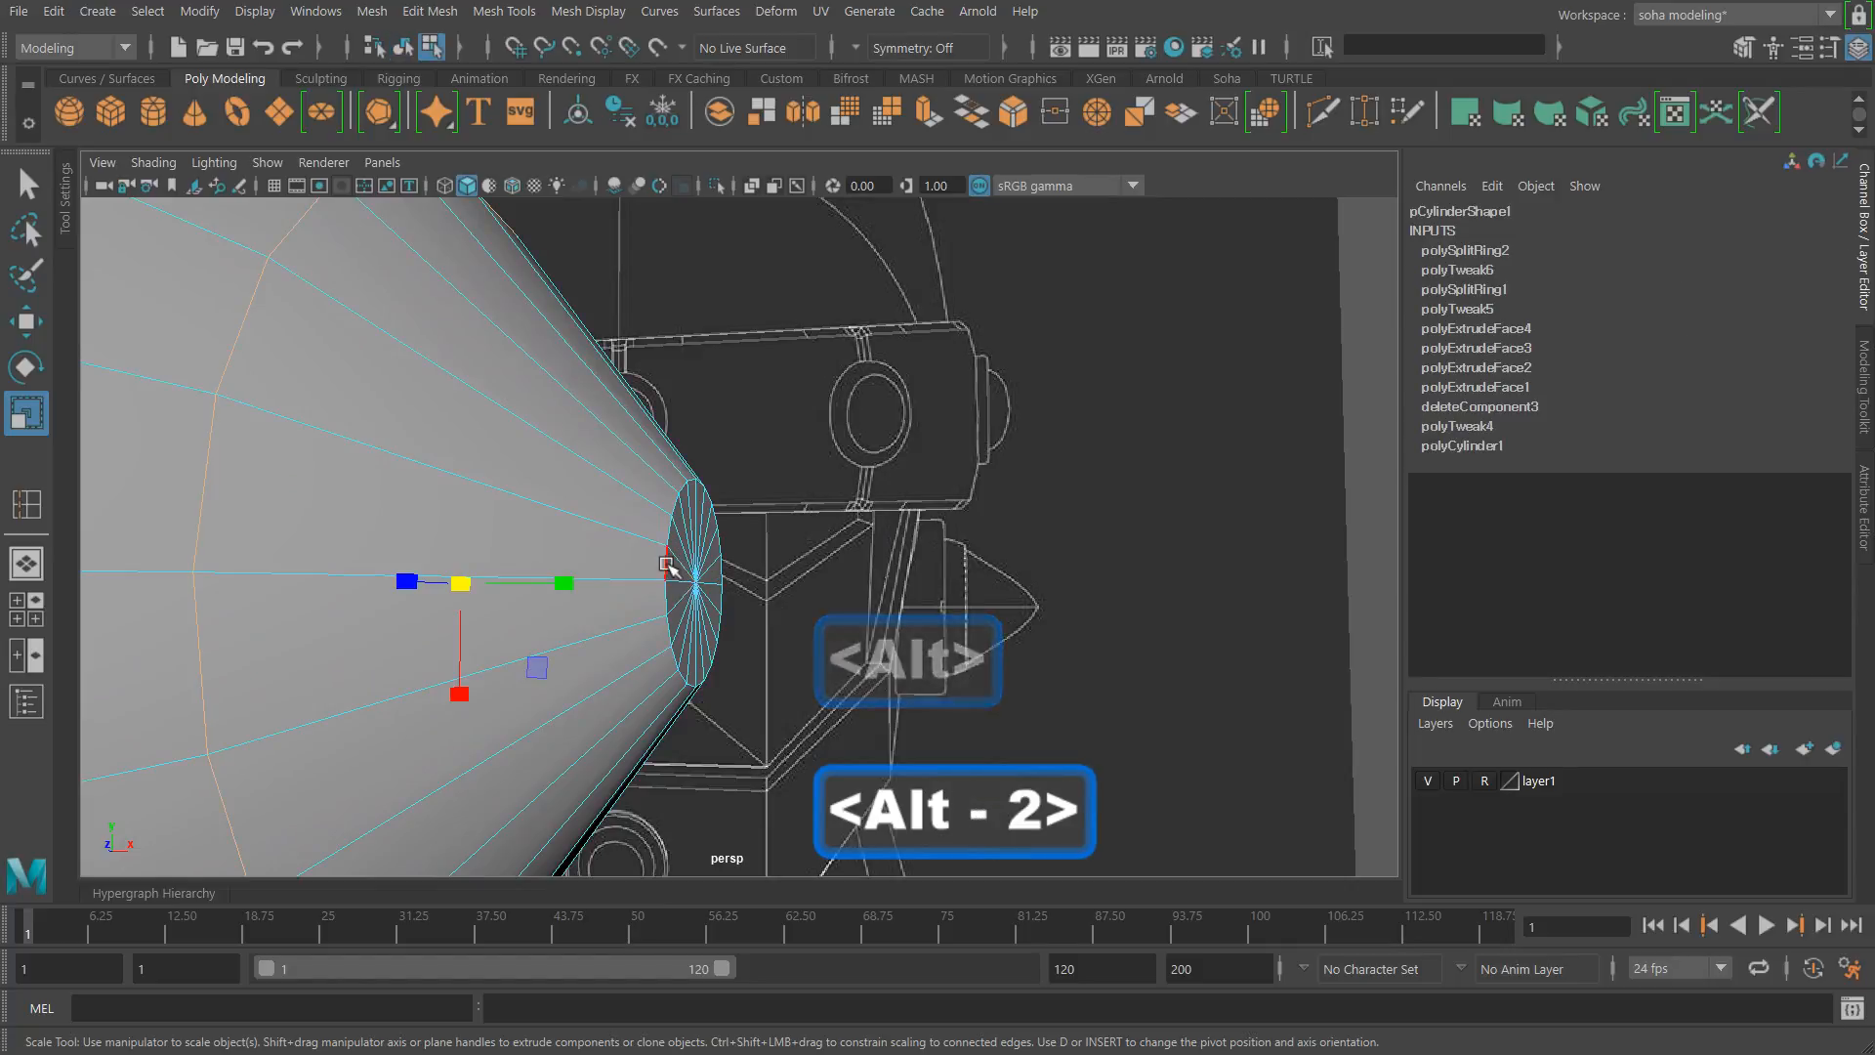
{"action": "double_click", "coordinate": [667, 561]}
{"action": "key", "text": "w"}
{"action": "left_click_drag", "start_coordinate": [796, 585], "coordinate": [929, 595]}
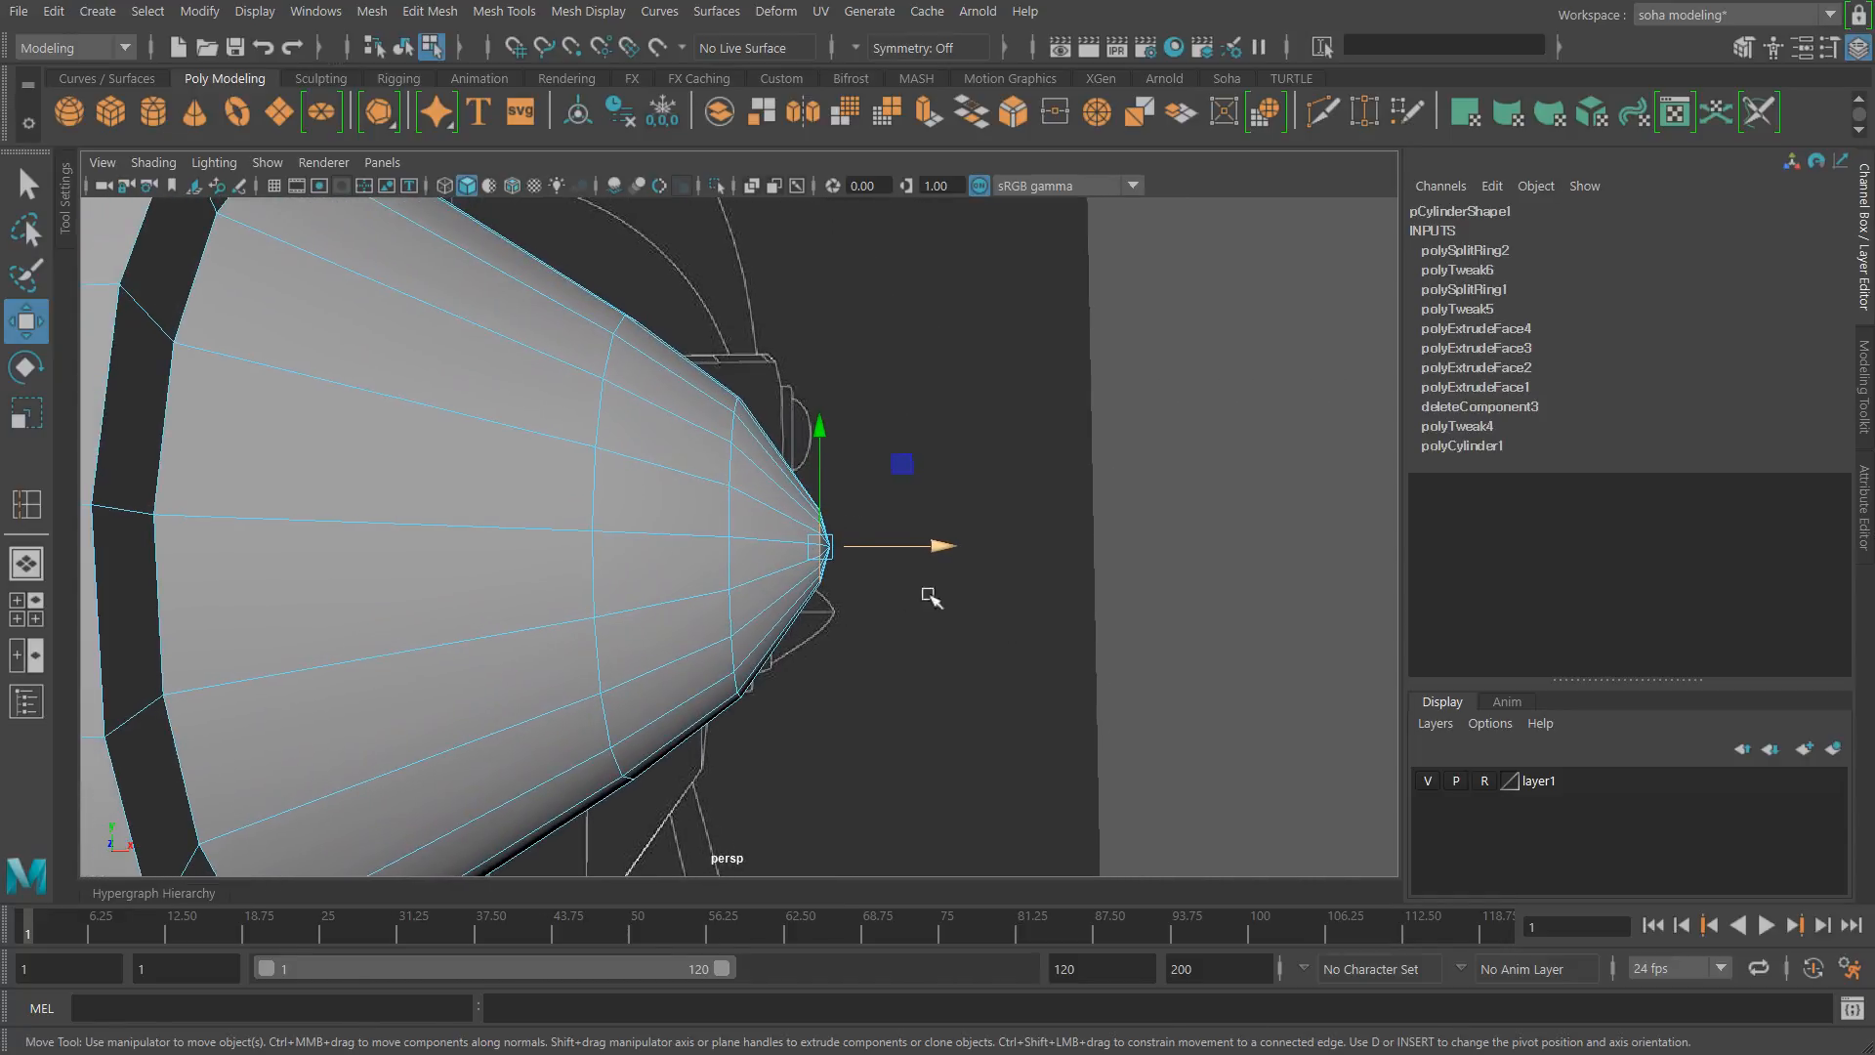
Step: Soften the edge ring around the cone's tip to smooth its shading
{"action": "key", "text": "alt+grave"}
{"action": "left_click", "coordinate": [1104, 559]}
{"action": "scroll", "coordinate": [1104, 564], "scroll_direction": "down", "scroll_amount": 5}
{"action": "left_click_drag", "start_coordinate": [640, 491], "coordinate": [583, 527], "text": "alt"}
{"action": "scroll", "coordinate": [582, 527], "scroll_direction": "up", "scroll_amount": 4}
{"action": "middle_click_drag", "start_coordinate": [609, 547], "coordinate": [884, 479], "text": "alt"}
{"action": "right_click_drag", "start_coordinate": [884, 478], "coordinate": [1011, 560], "text": "alt"}
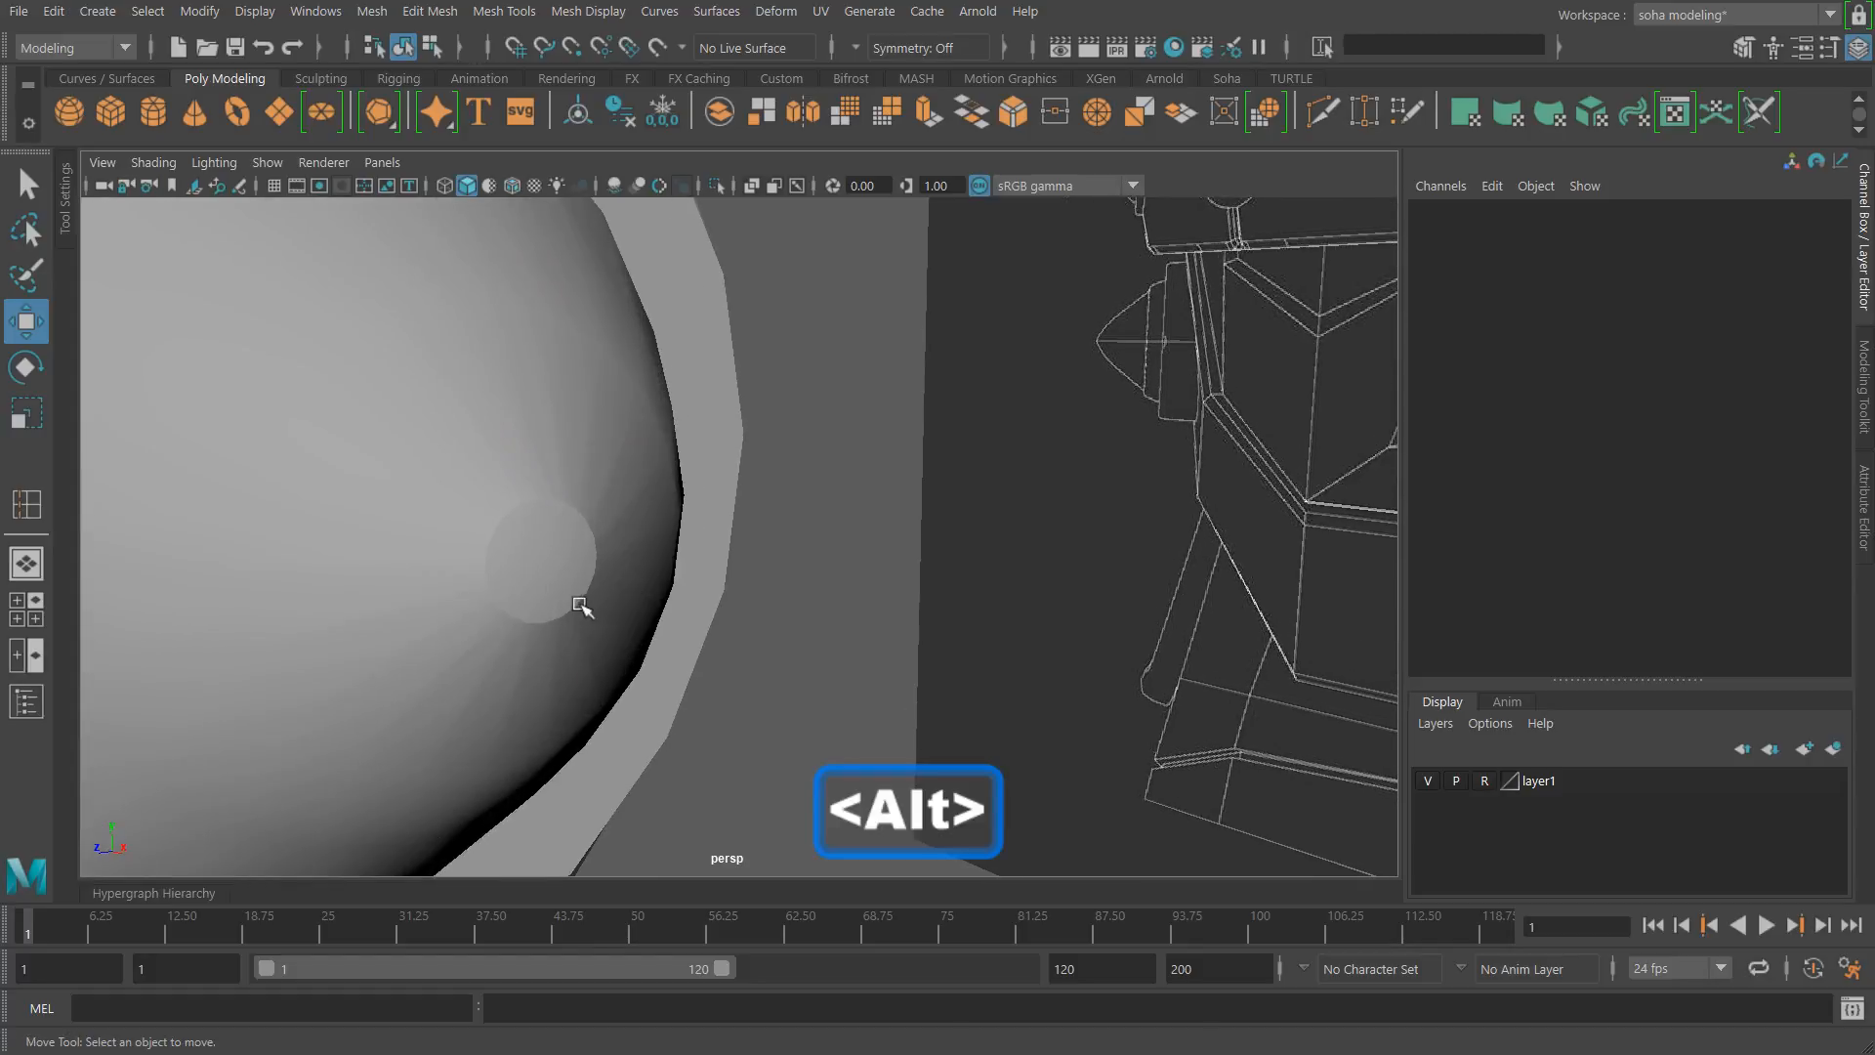
{"action": "left_click", "coordinate": [583, 607]}
{"action": "middle_click_drag", "start_coordinate": [583, 607], "coordinate": [690, 581], "text": "alt"}
{"action": "right_click_drag", "start_coordinate": [691, 580], "coordinate": [777, 600], "text": "alt"}
{"action": "key", "text": "alt+grave"}
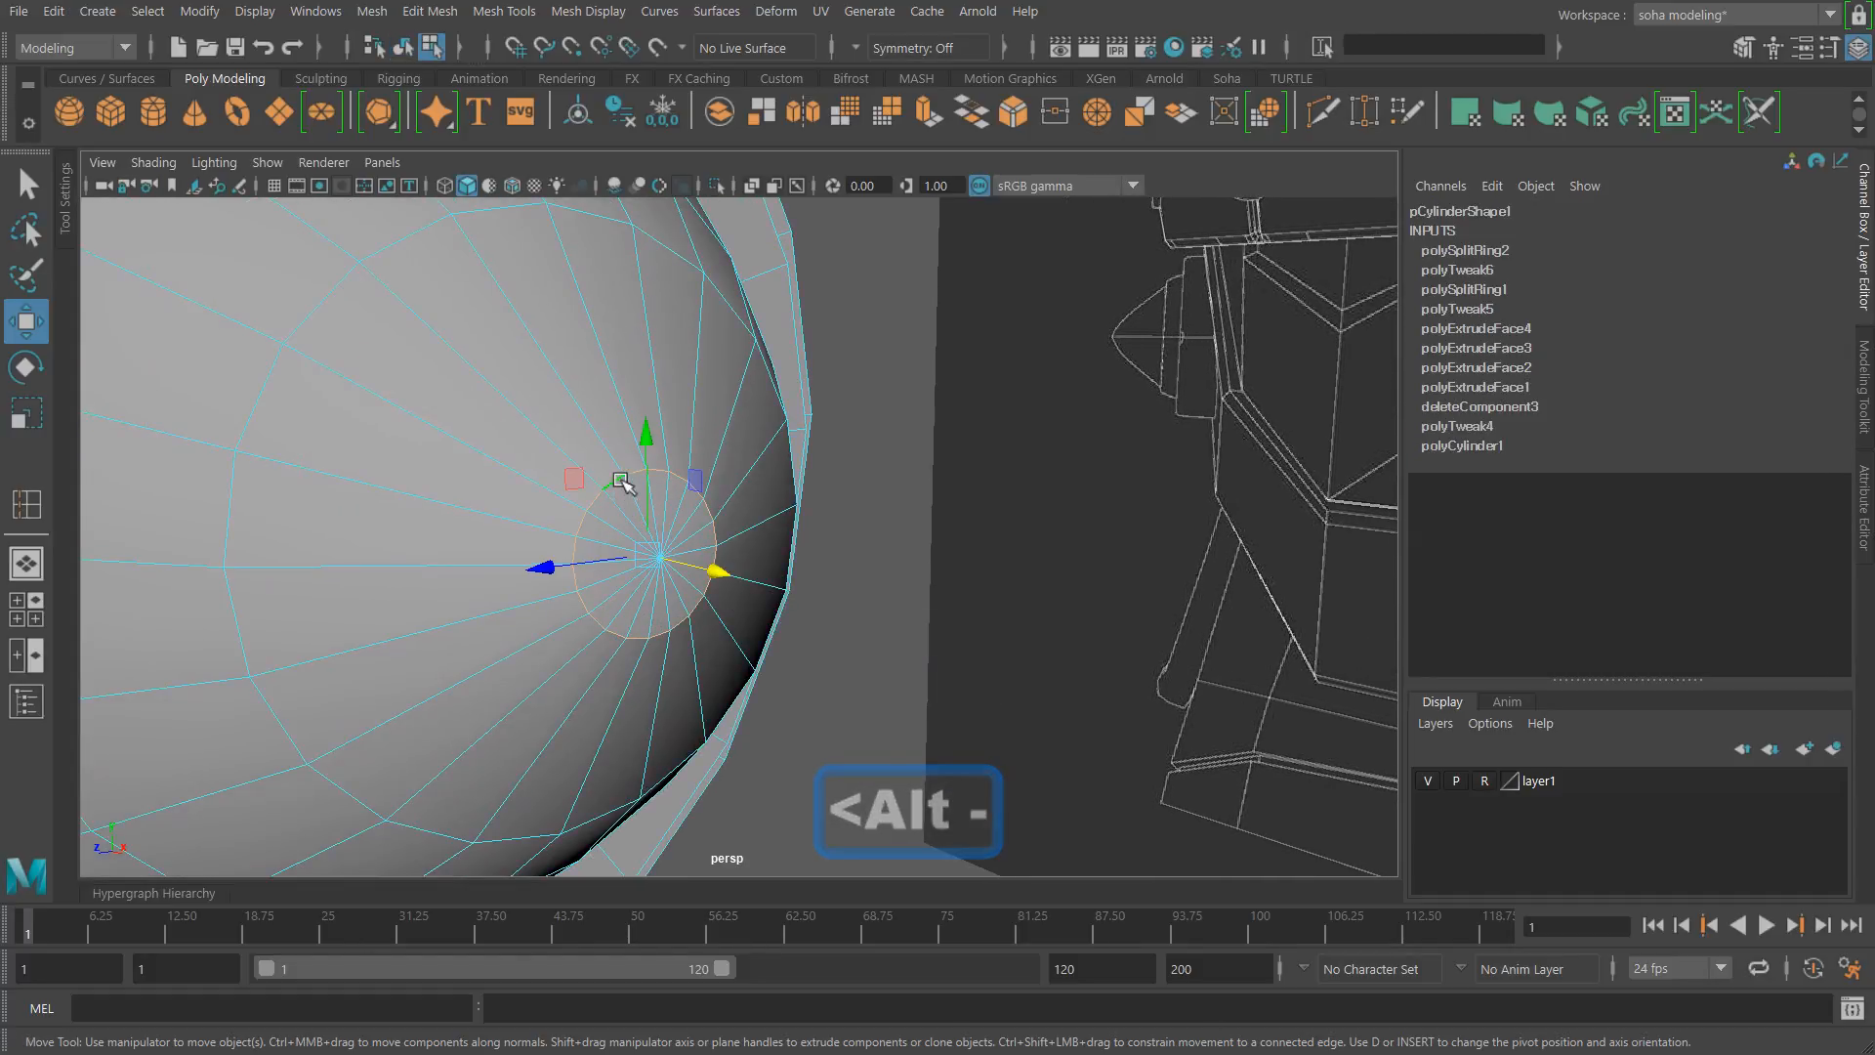
{"action": "key", "text": "alt+2"}
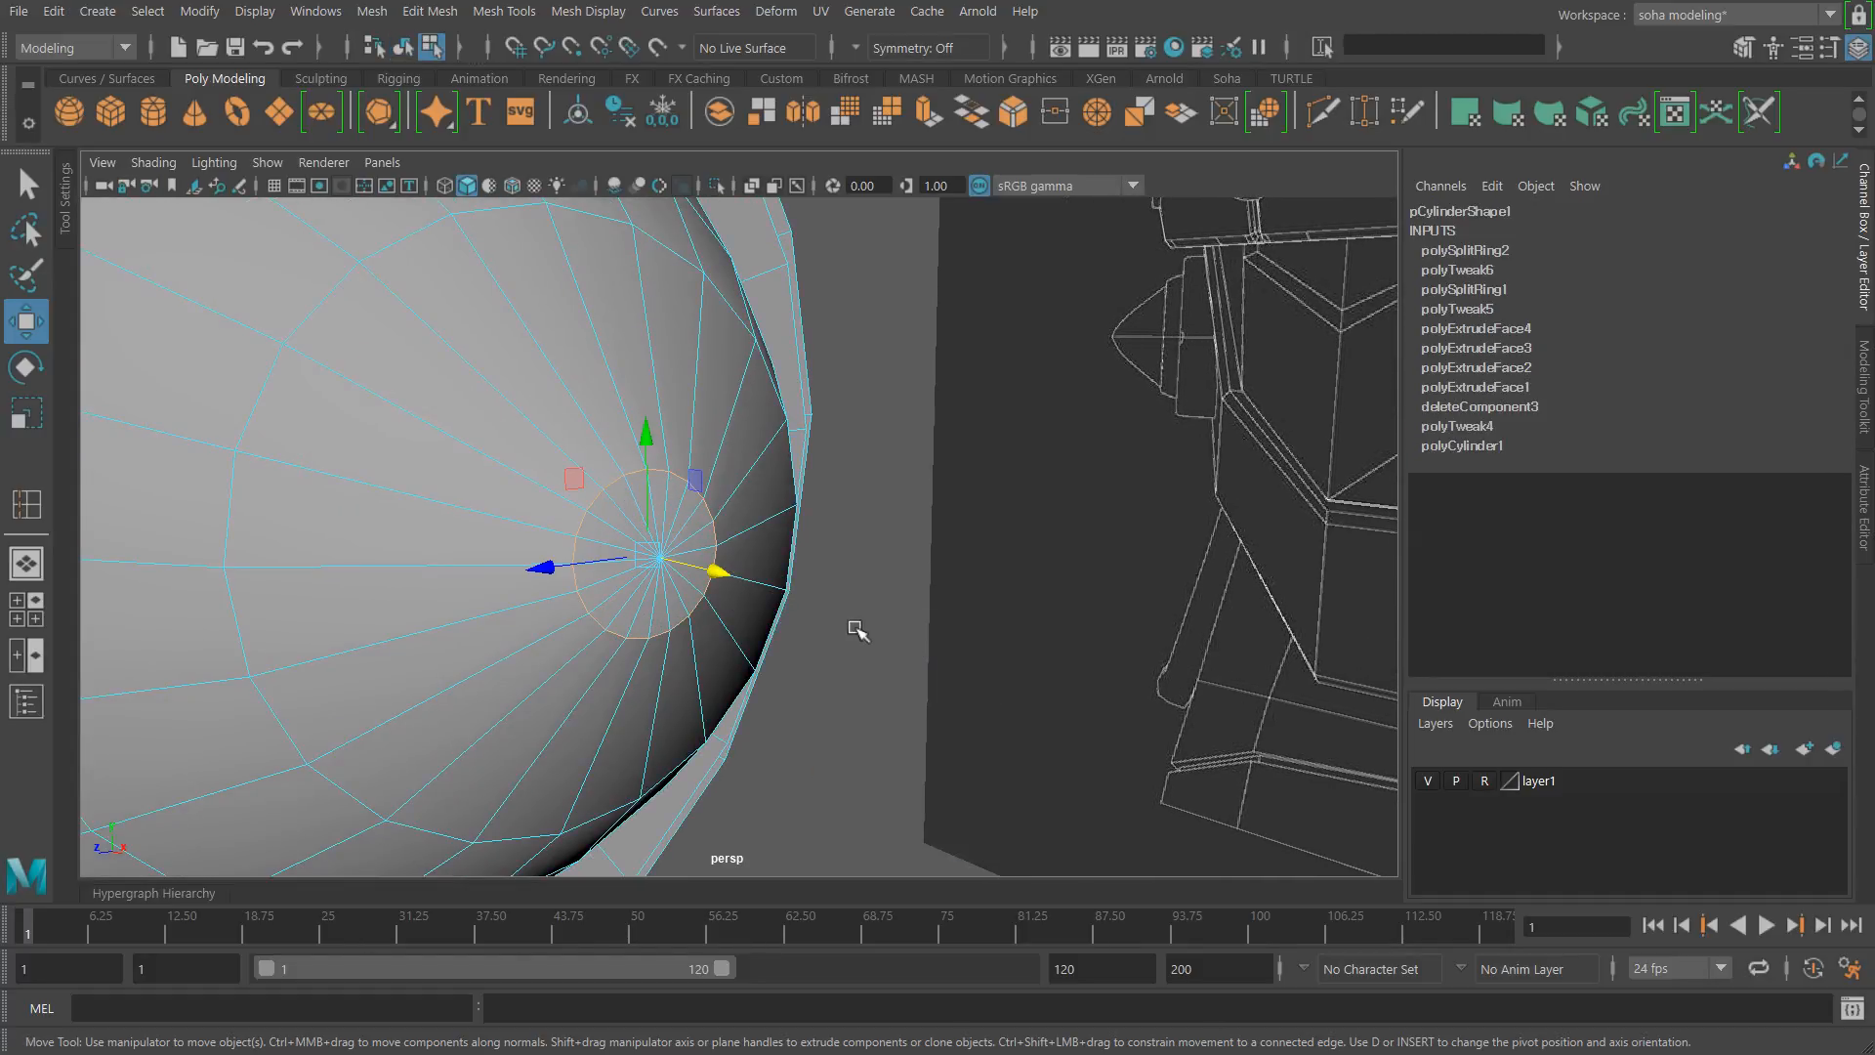
{"action": "key", "text": "alt+shift+s"}
{"action": "key", "text": "alt+grave"}
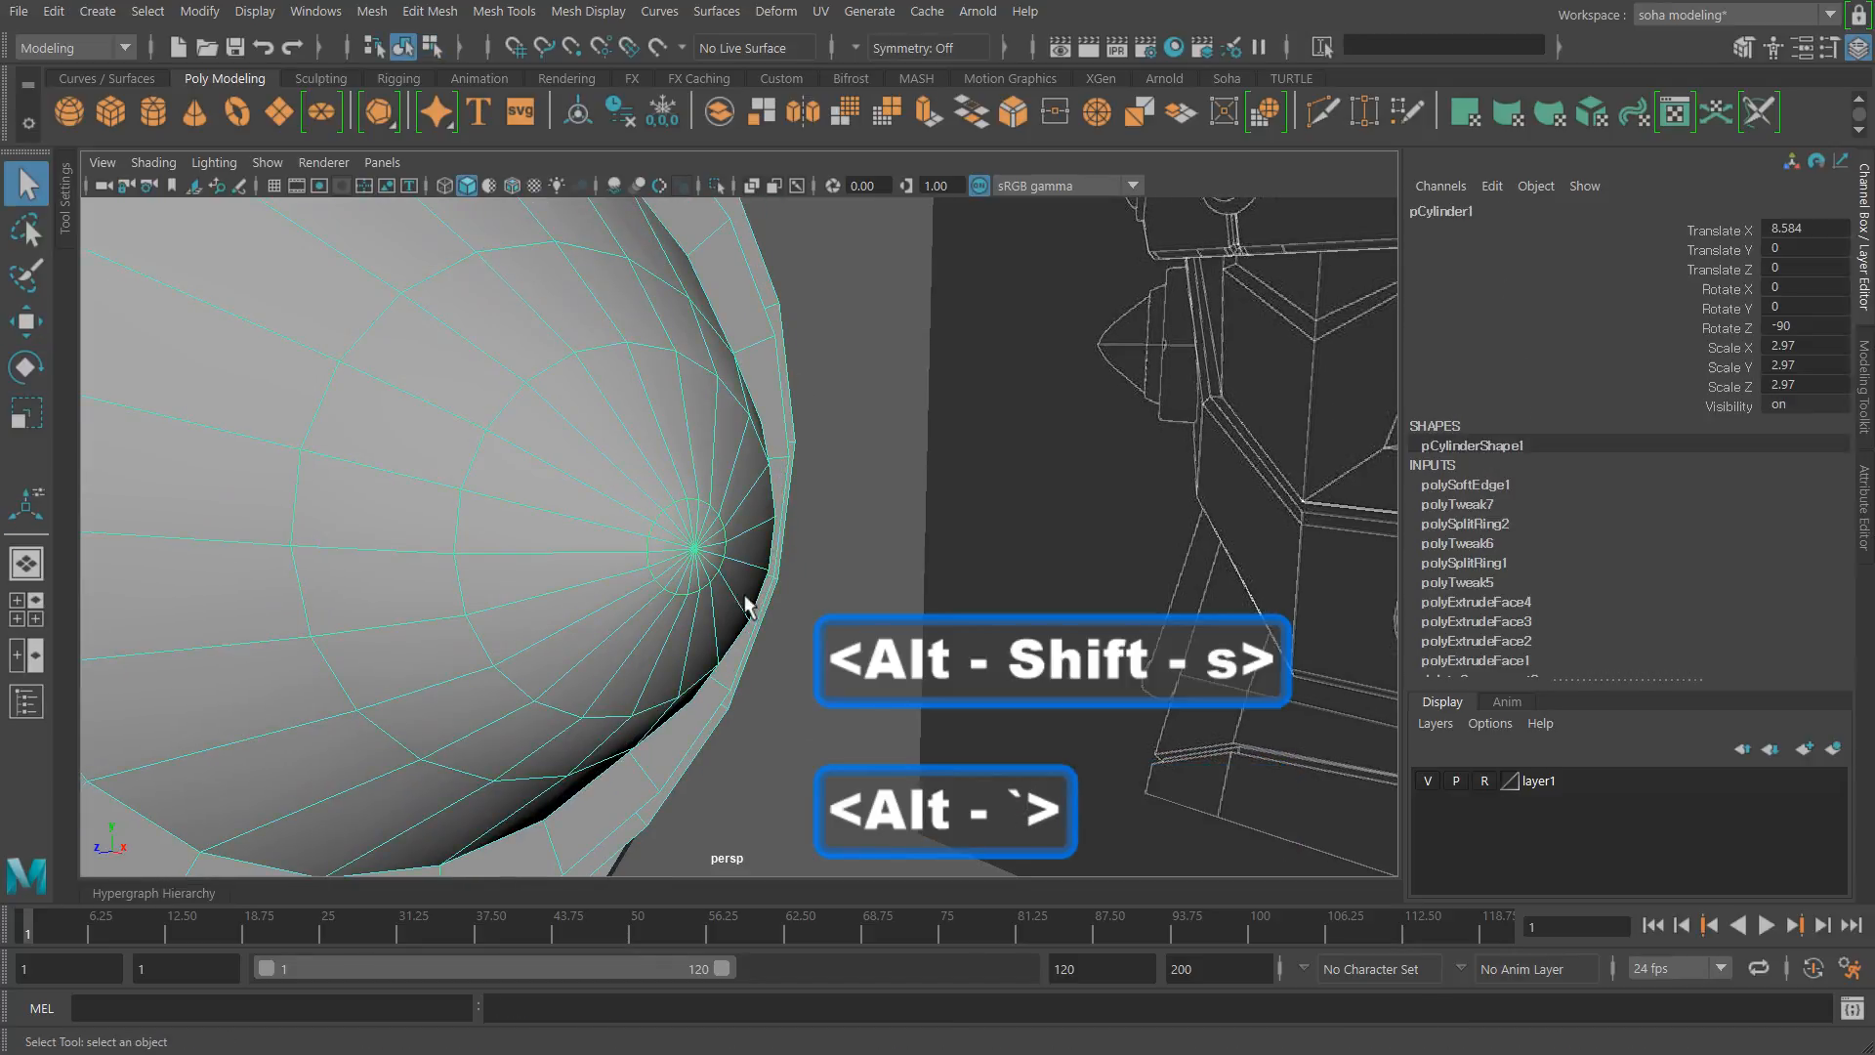
Step: Examine the smoothed cone and the stepped rims of the ear disc from several angles
{"action": "left_click", "coordinate": [769, 752]}
{"action": "left_click_drag", "start_coordinate": [637, 521], "coordinate": [738, 600], "text": "alt"}
{"action": "right_click_drag", "start_coordinate": [737, 600], "coordinate": [656, 584], "text": "alt"}
{"action": "left_click_drag", "start_coordinate": [656, 584], "coordinate": [718, 590], "text": "alt"}
{"action": "right_click_drag", "start_coordinate": [820, 618], "coordinate": [684, 581], "text": "alt"}
{"action": "mouse_move", "coordinate": [635, 569]}
{"action": "left_mouse_down", "text": "alt"}
{"action": "mouse_move", "coordinate": [700, 557]}
{"action": "mouse_move", "coordinate": [664, 566]}
{"action": "left_mouse_up", "text": "alt"}
{"action": "middle_click_drag", "start_coordinate": [664, 566], "coordinate": [860, 549], "text": "alt"}
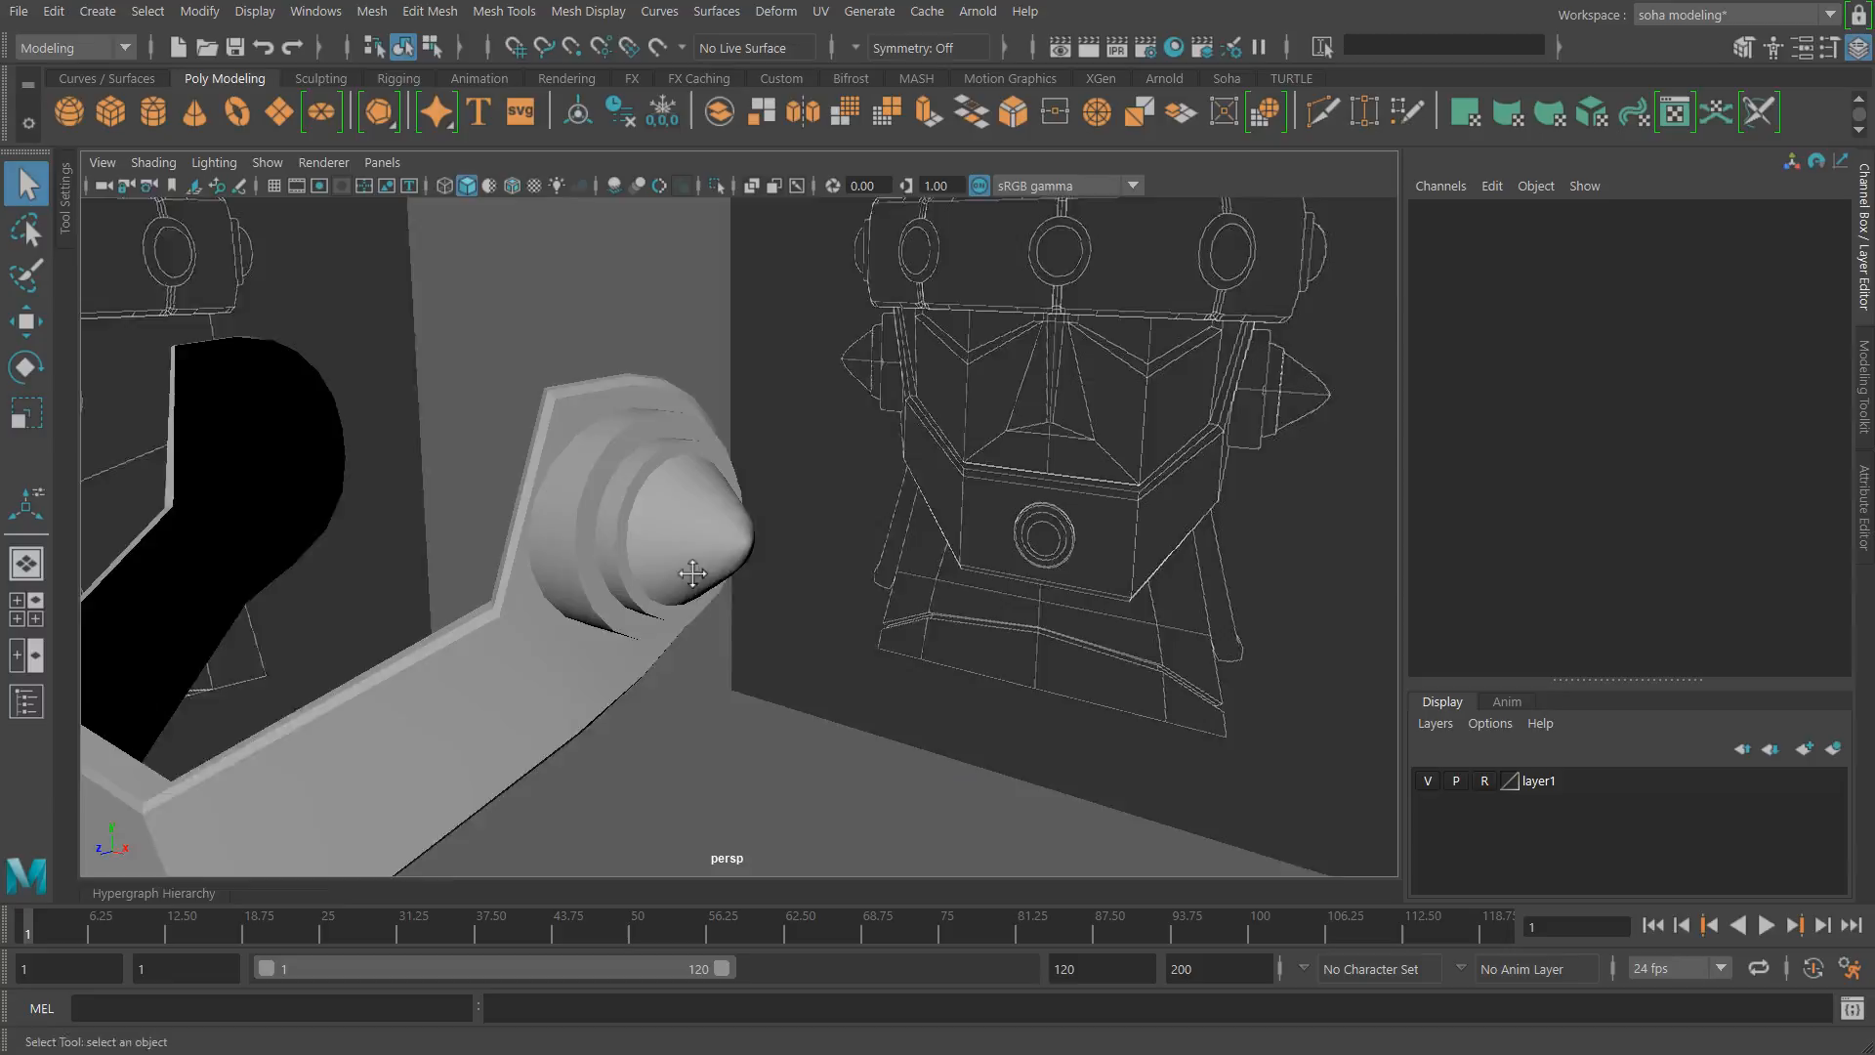
{"action": "right_click_drag", "start_coordinate": [859, 549], "coordinate": [777, 529], "text": "alt"}
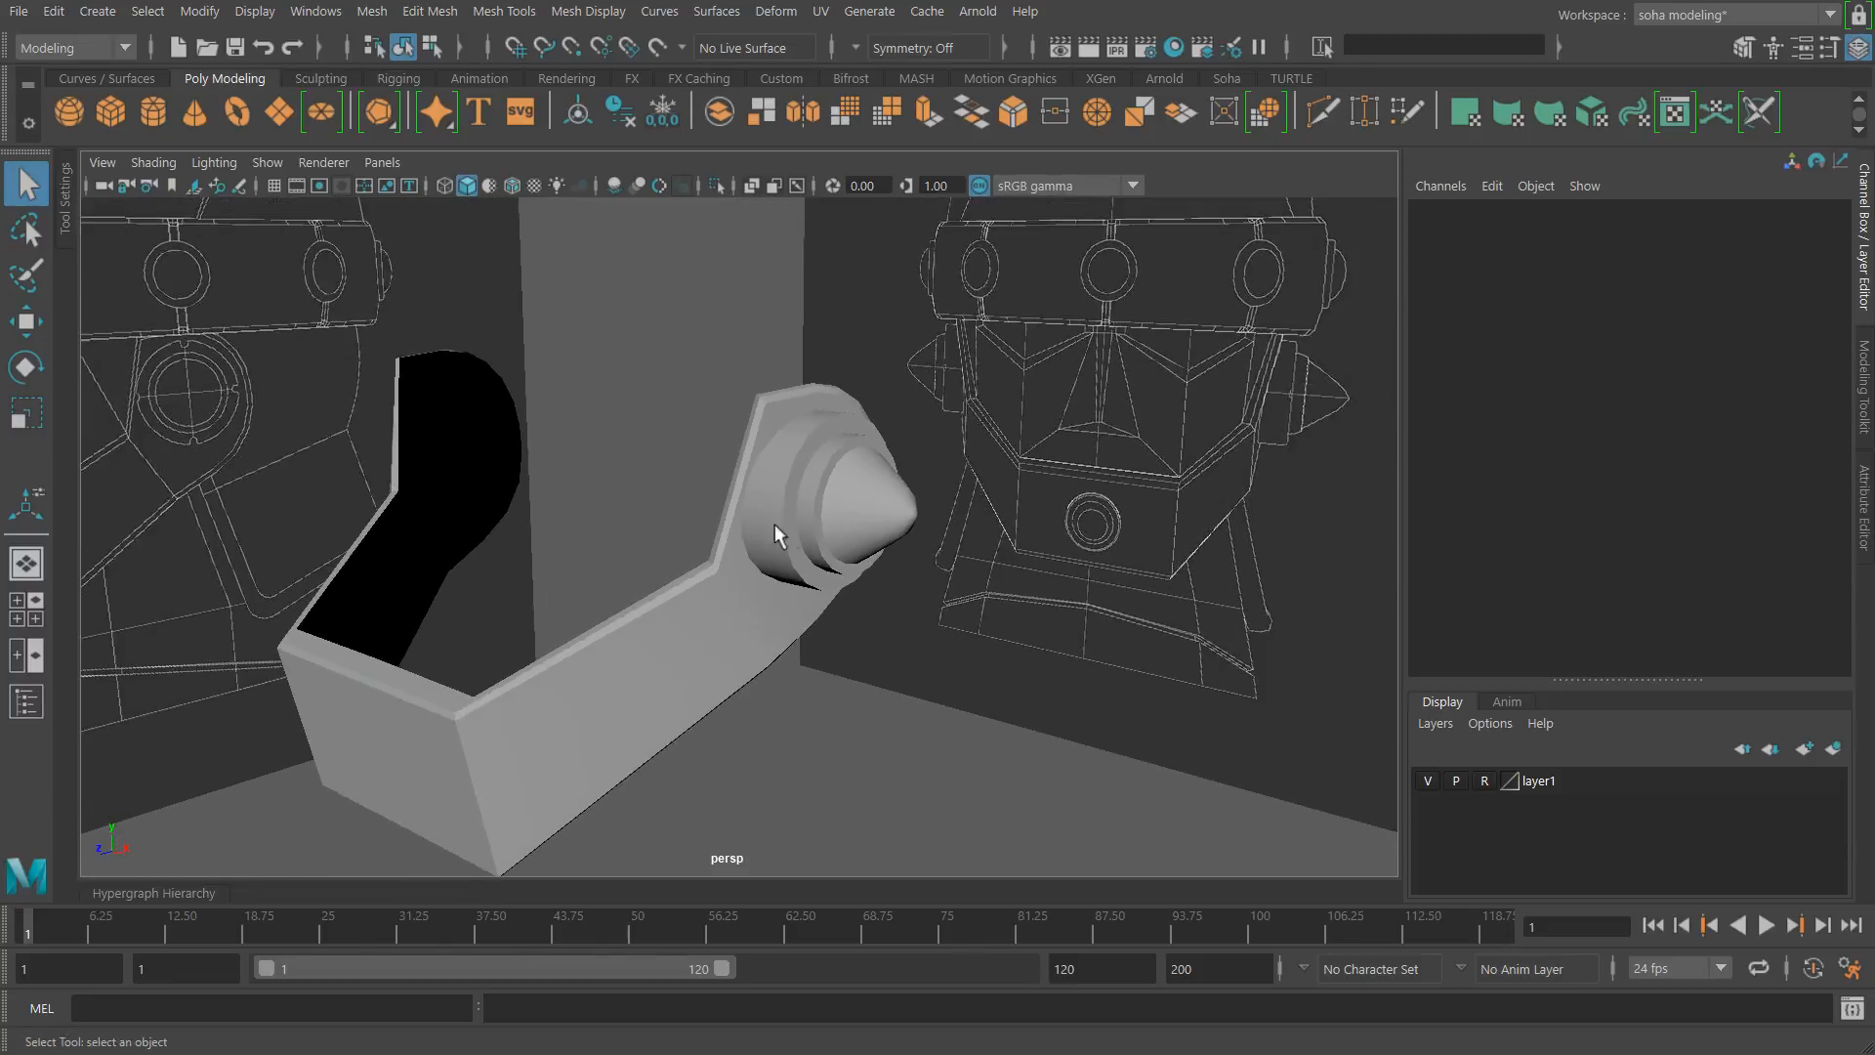
{"action": "left_click_drag", "start_coordinate": [777, 529], "coordinate": [831, 530], "text": "alt"}
{"action": "left_click", "coordinate": [832, 532]}
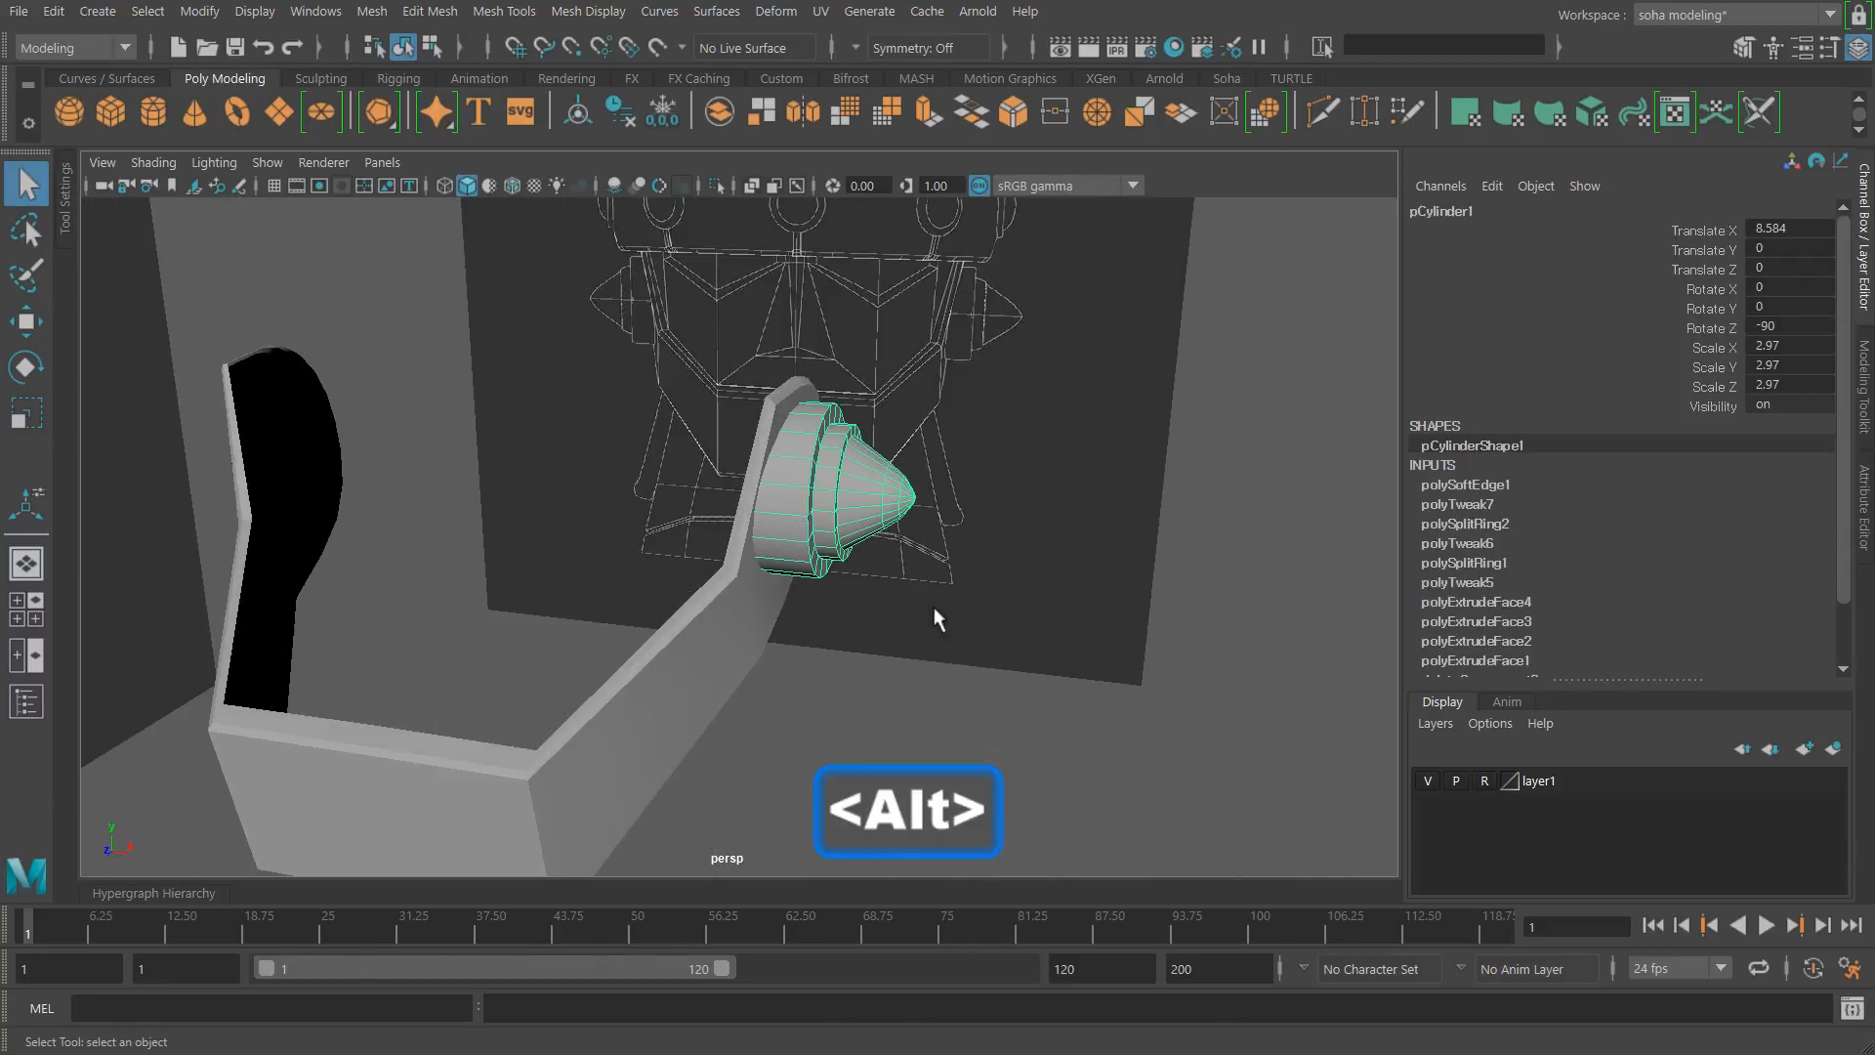
{"action": "left_click_drag", "start_coordinate": [935, 609], "coordinate": [717, 568], "text": "alt"}
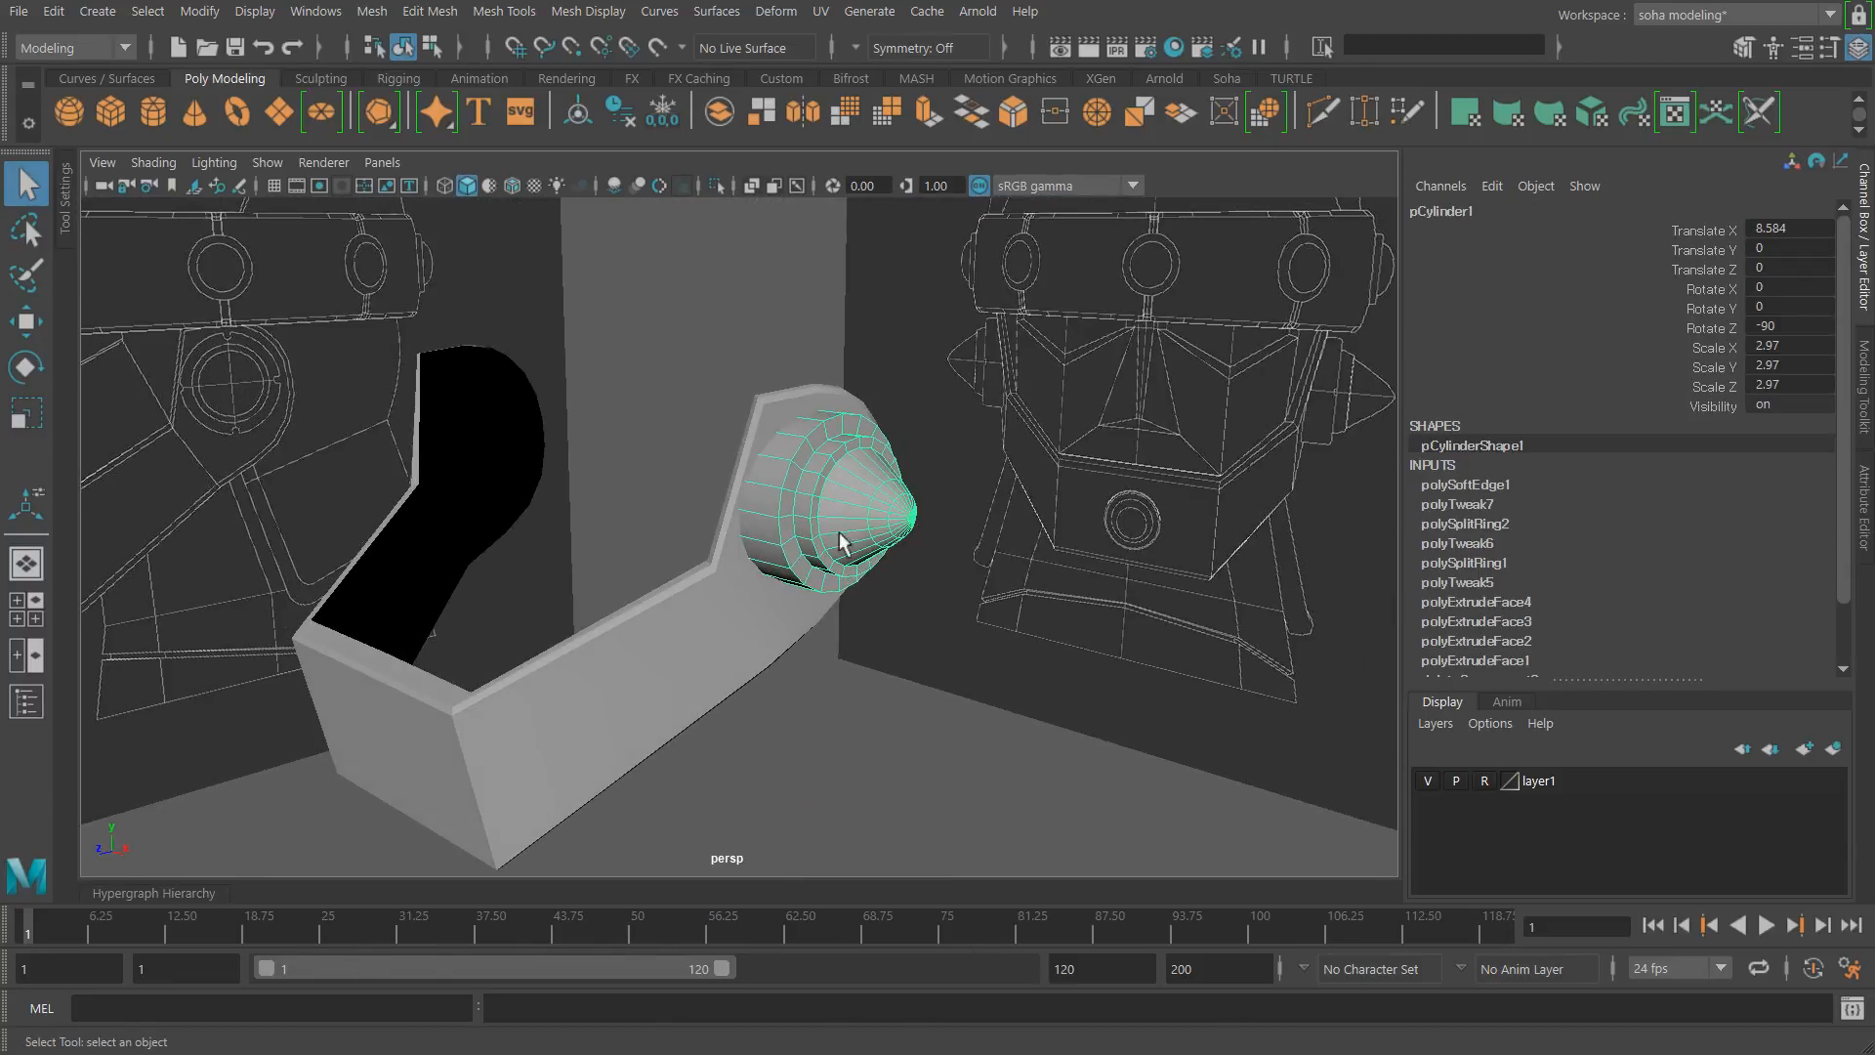
{"action": "right_click_drag", "start_coordinate": [841, 544], "coordinate": [897, 668], "text": "alt"}
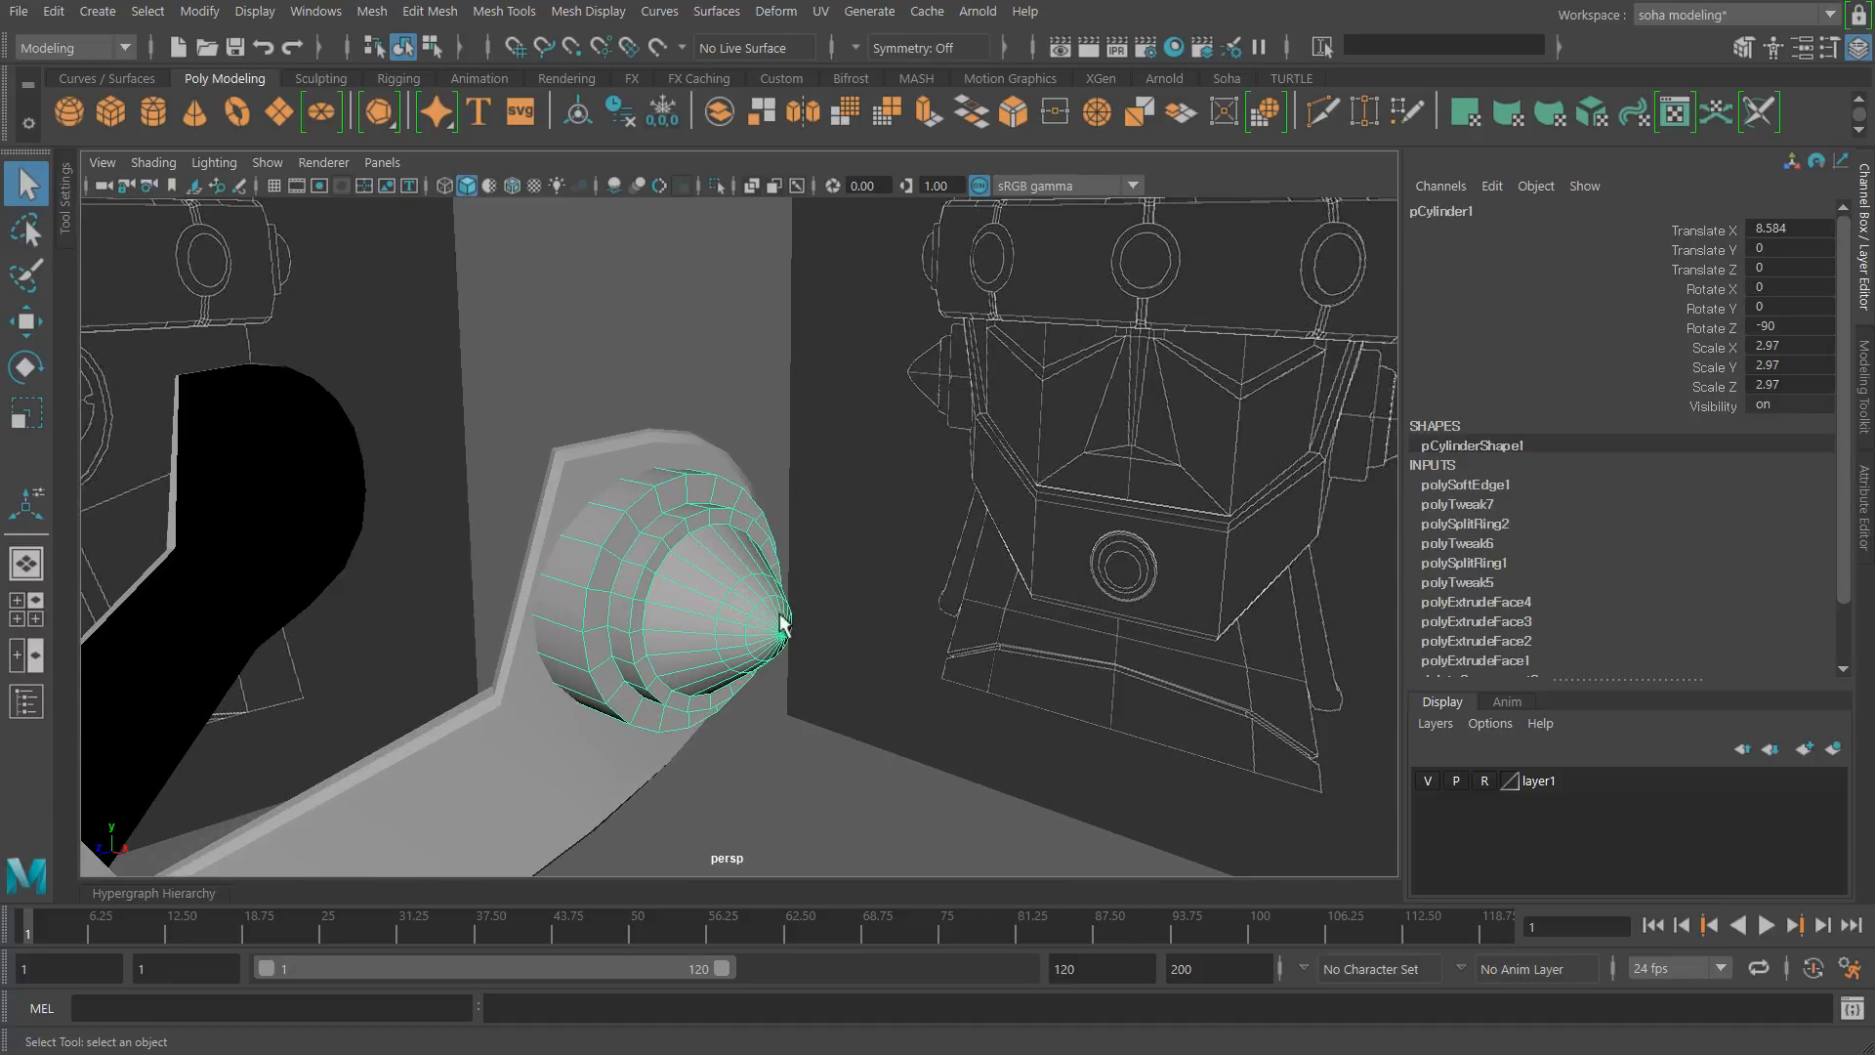
{"action": "left_click_drag", "start_coordinate": [781, 625], "coordinate": [713, 621], "text": "alt"}
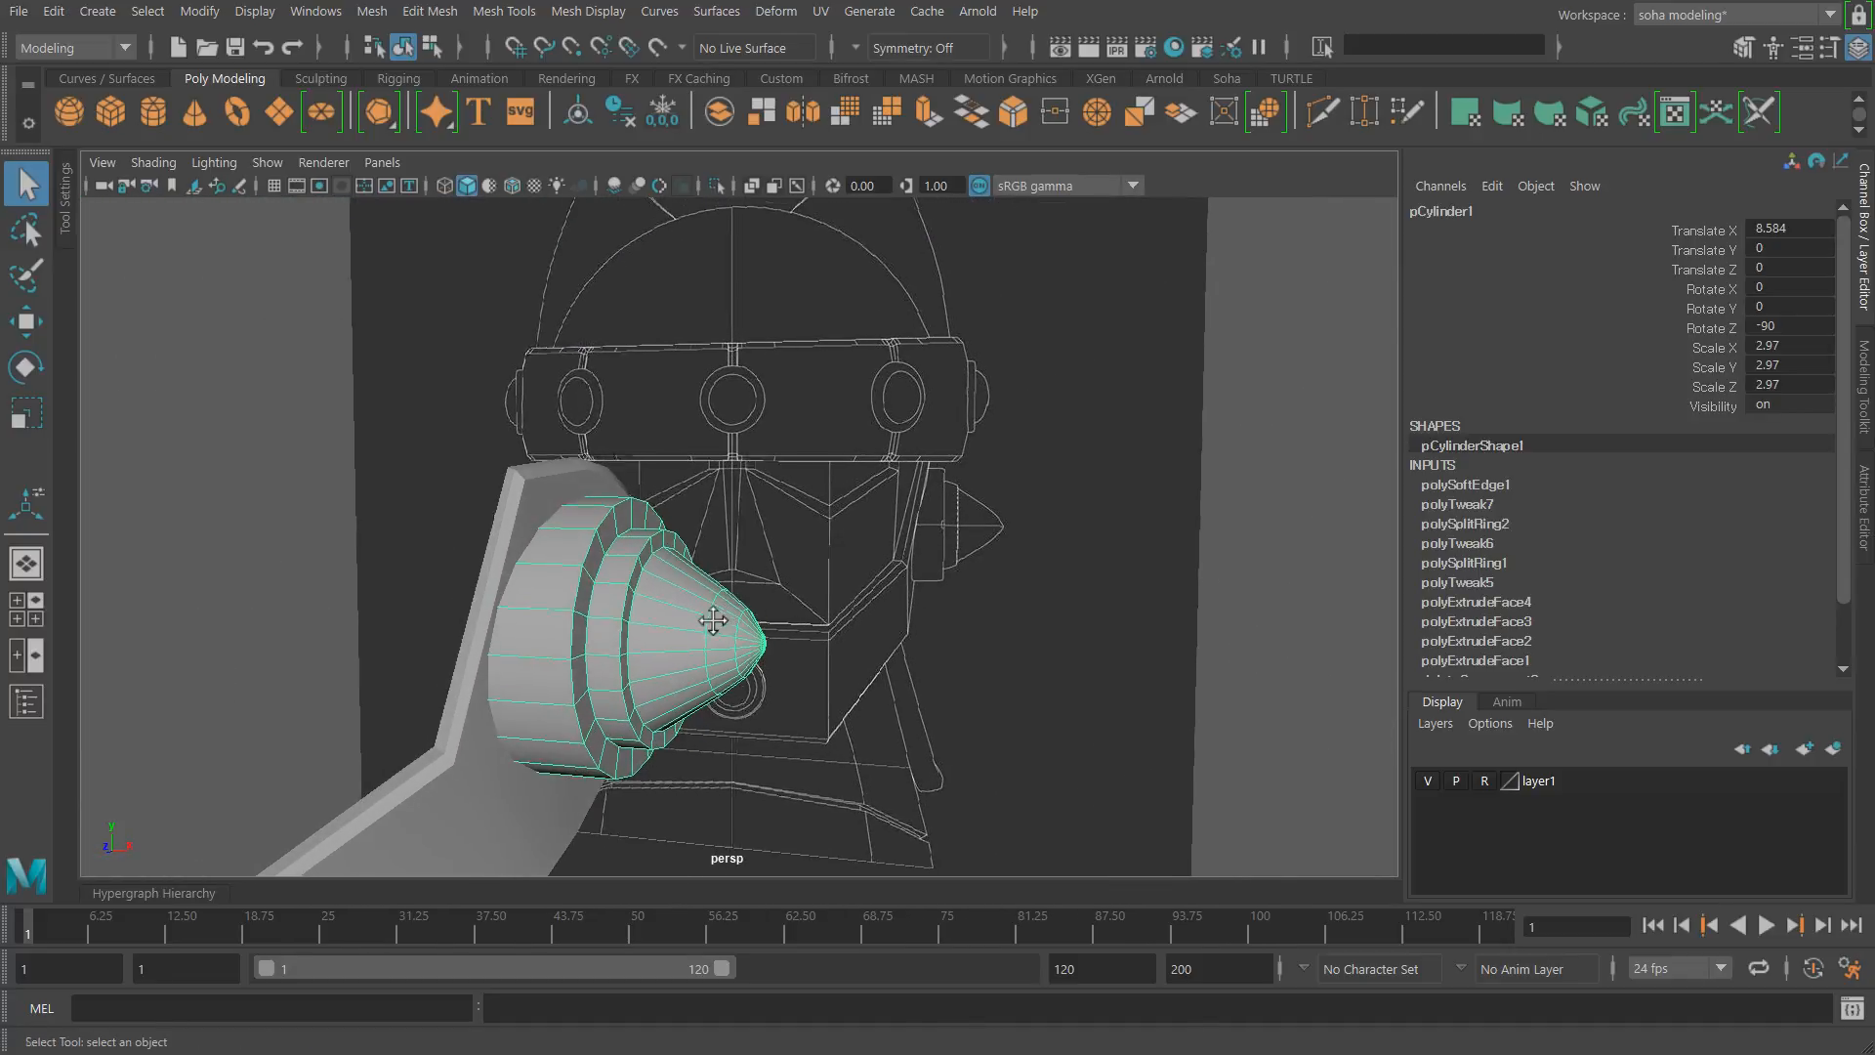
{"action": "right_click_drag", "start_coordinate": [713, 621], "coordinate": [879, 597], "text": "alt"}
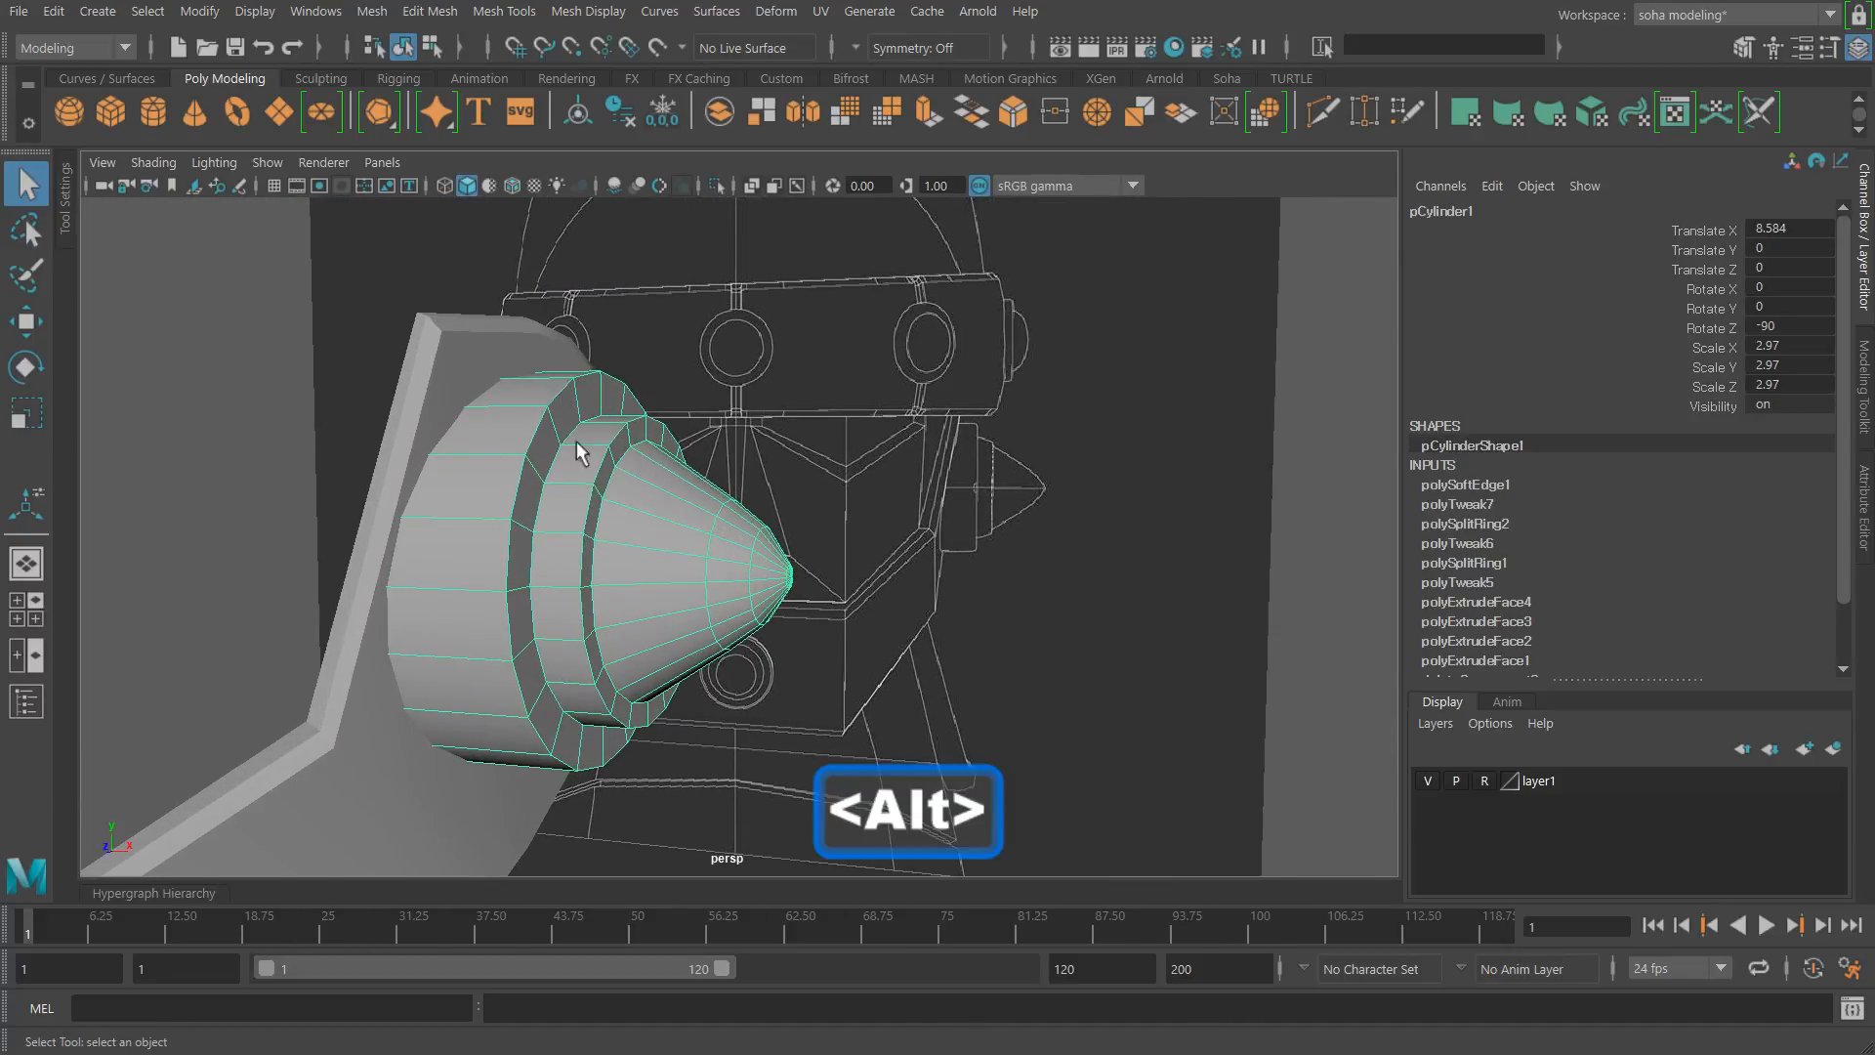
Step: Bevel the front rim edge loops of the outer disc and the raised disc with fraction 0.3 and 2 segments
{"action": "right_click_drag", "start_coordinate": [702, 532], "coordinate": [830, 494], "text": "alt"}
{"action": "right_click_drag", "start_coordinate": [609, 430], "coordinate": [578, 367]}
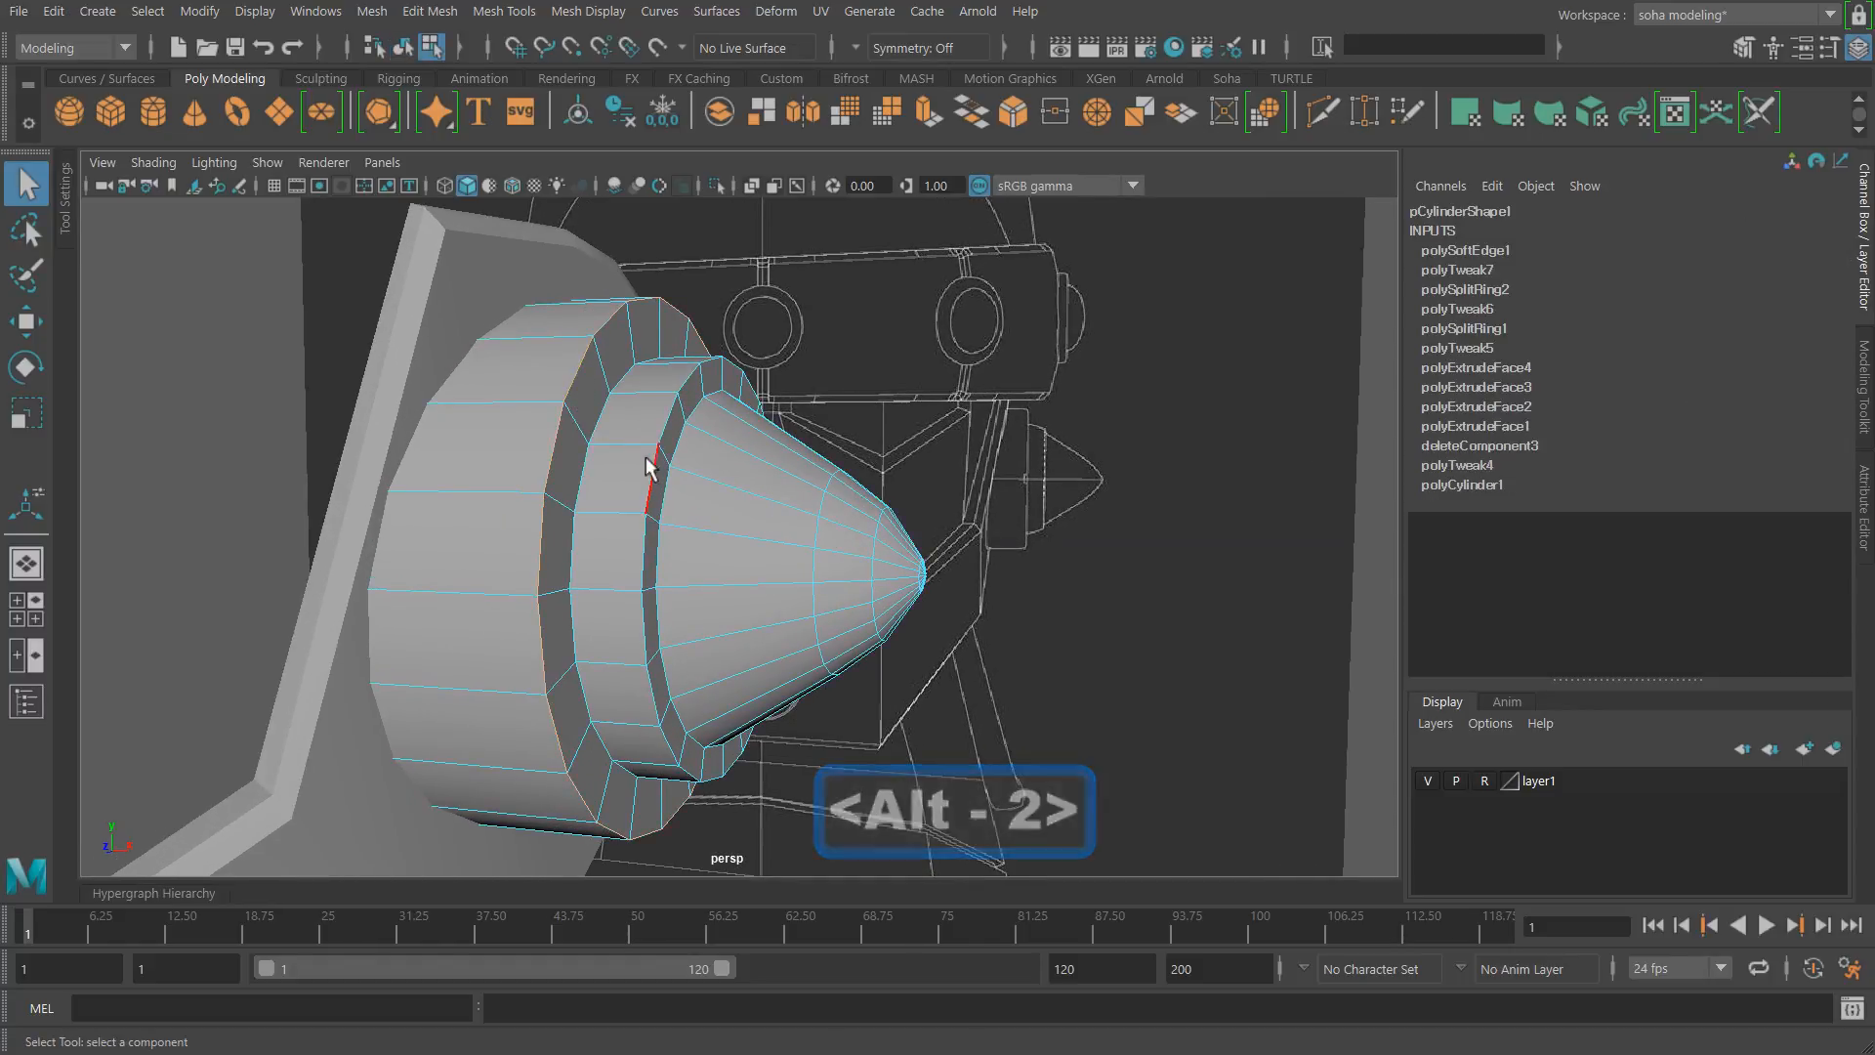
{"action": "key", "text": "shift"}
{"action": "key", "text": "alt"}
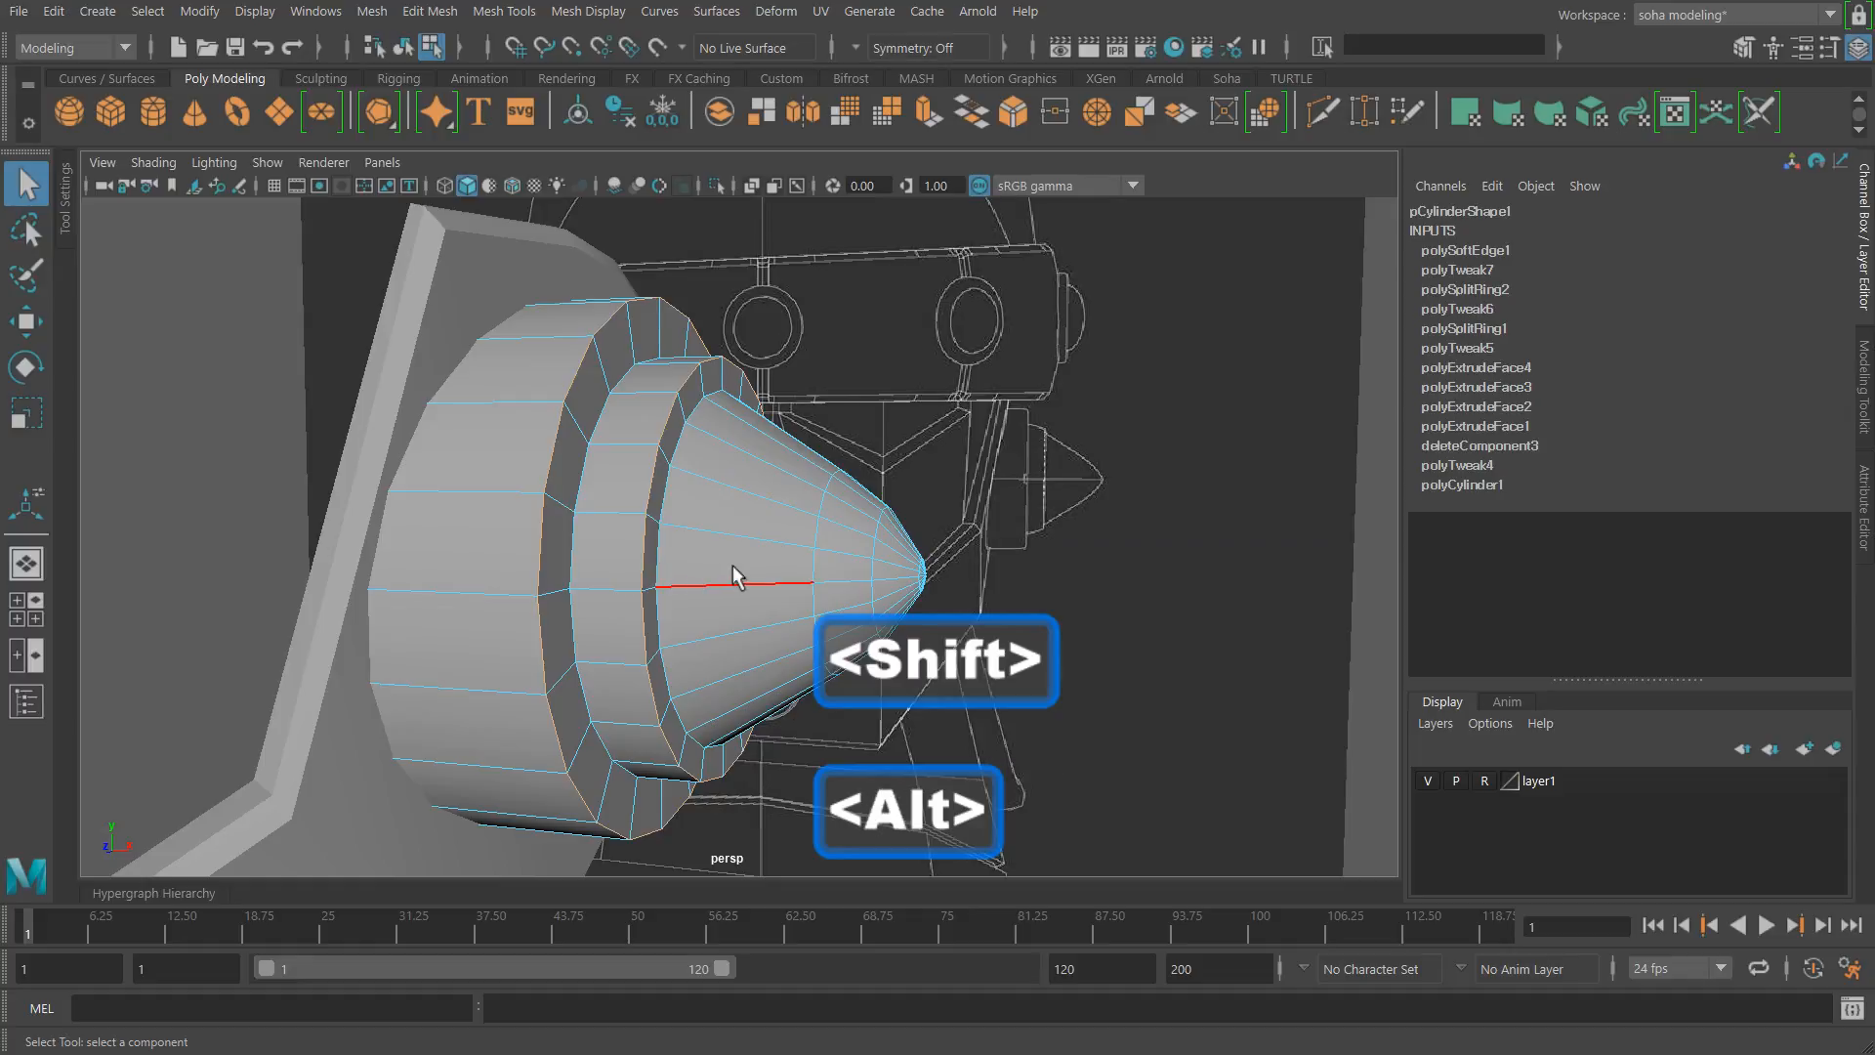
{"action": "key", "text": "shift+b"}
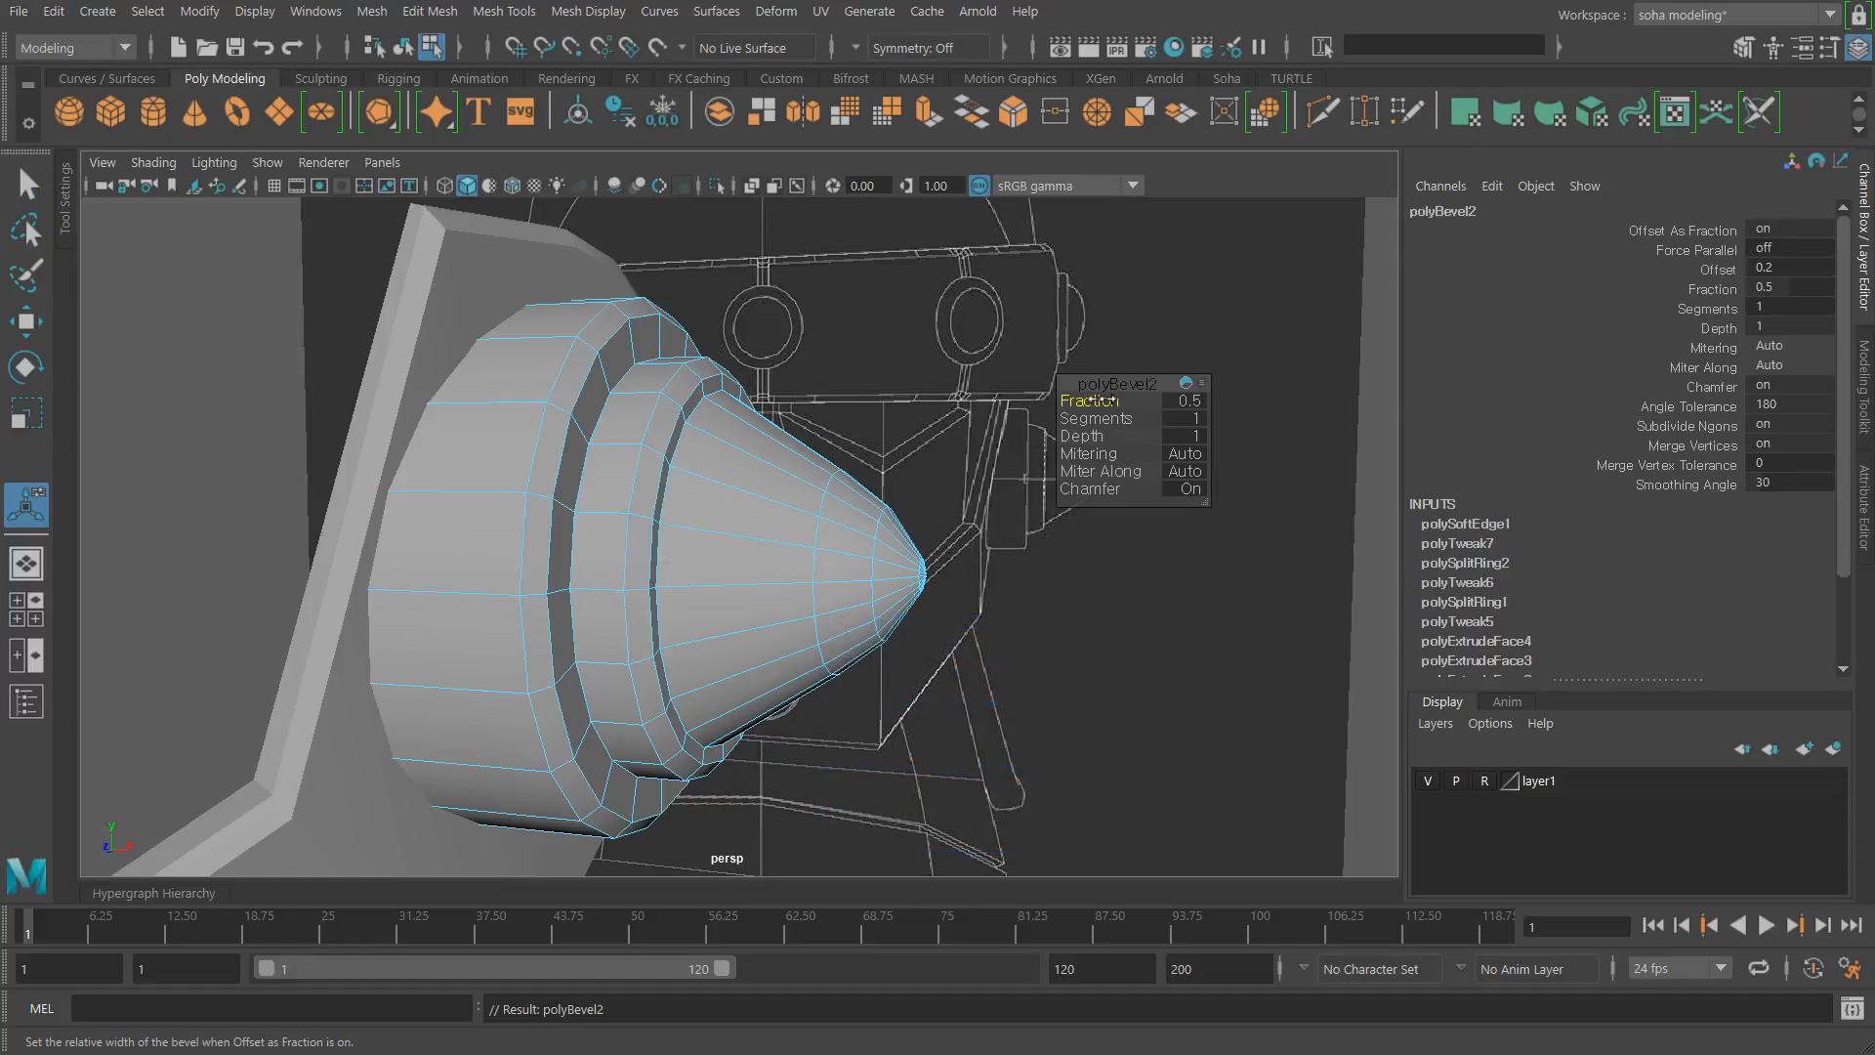
{"action": "left_click_drag", "start_coordinate": [1104, 401], "coordinate": [1101, 408]}
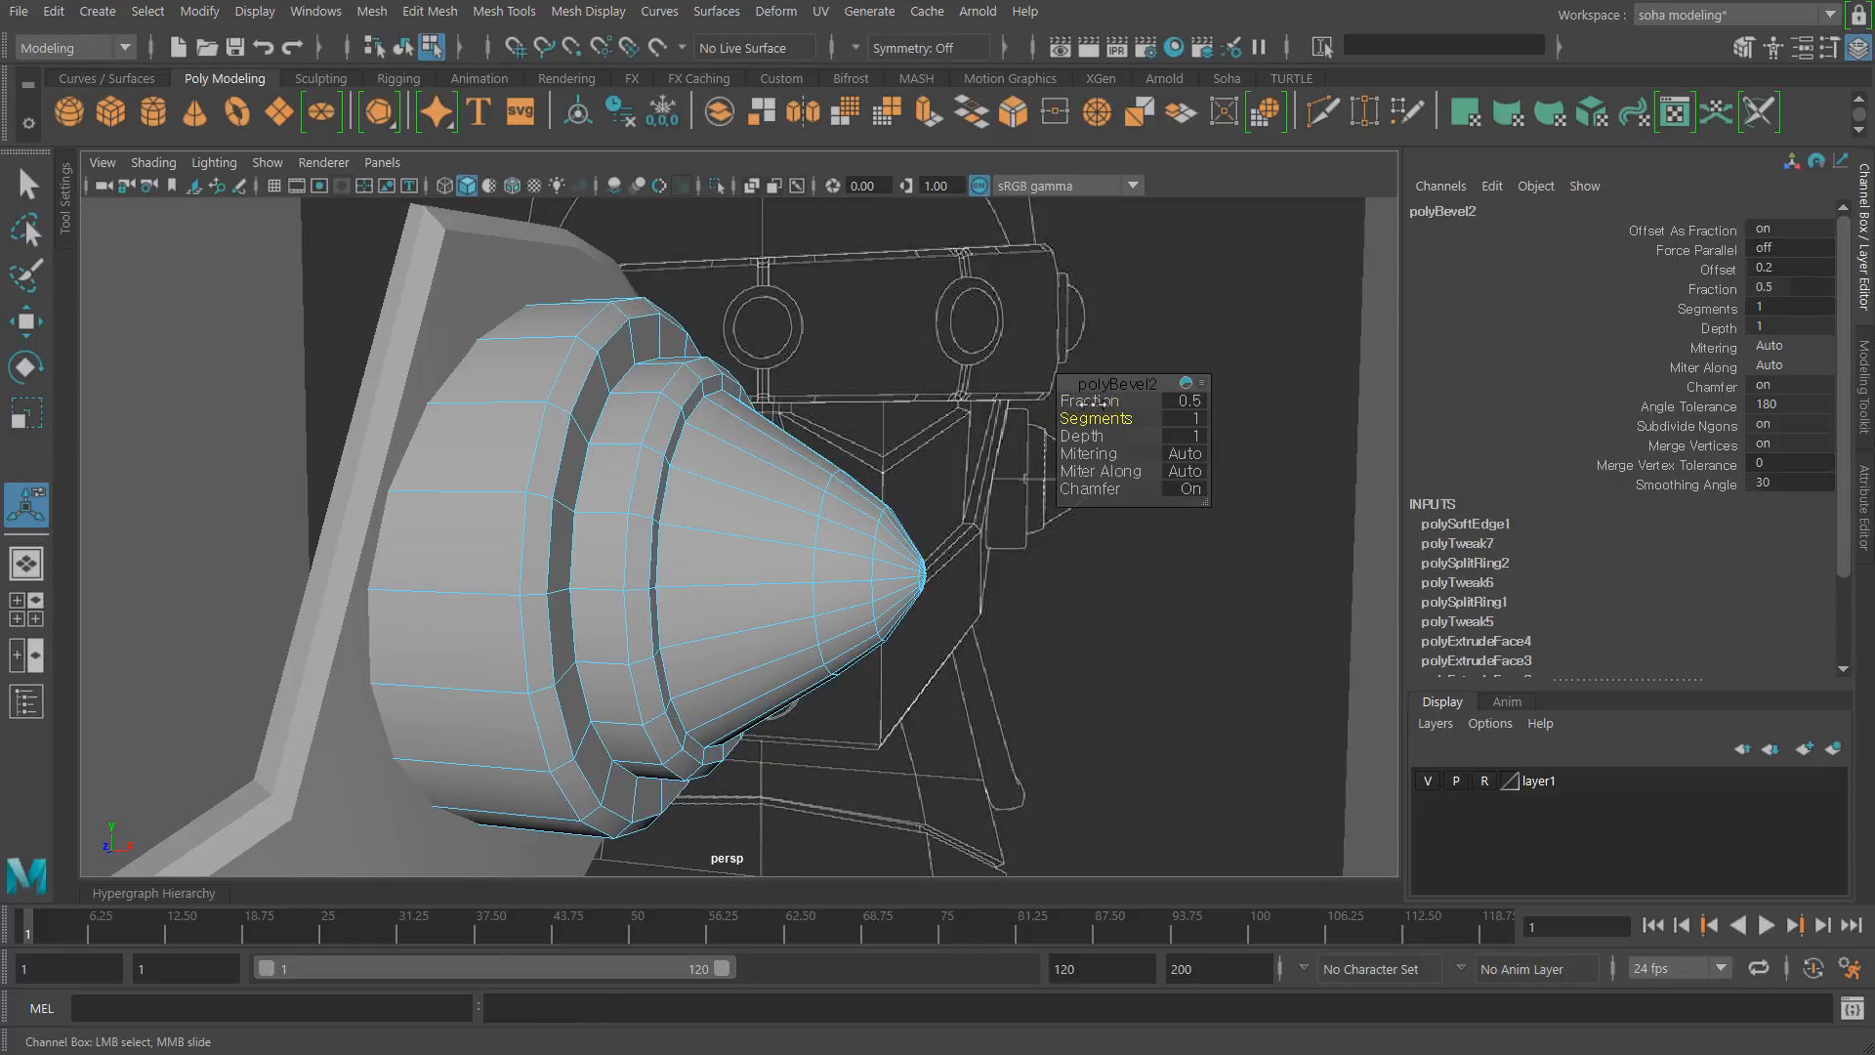
{"action": "key", "text": "ctrl"}
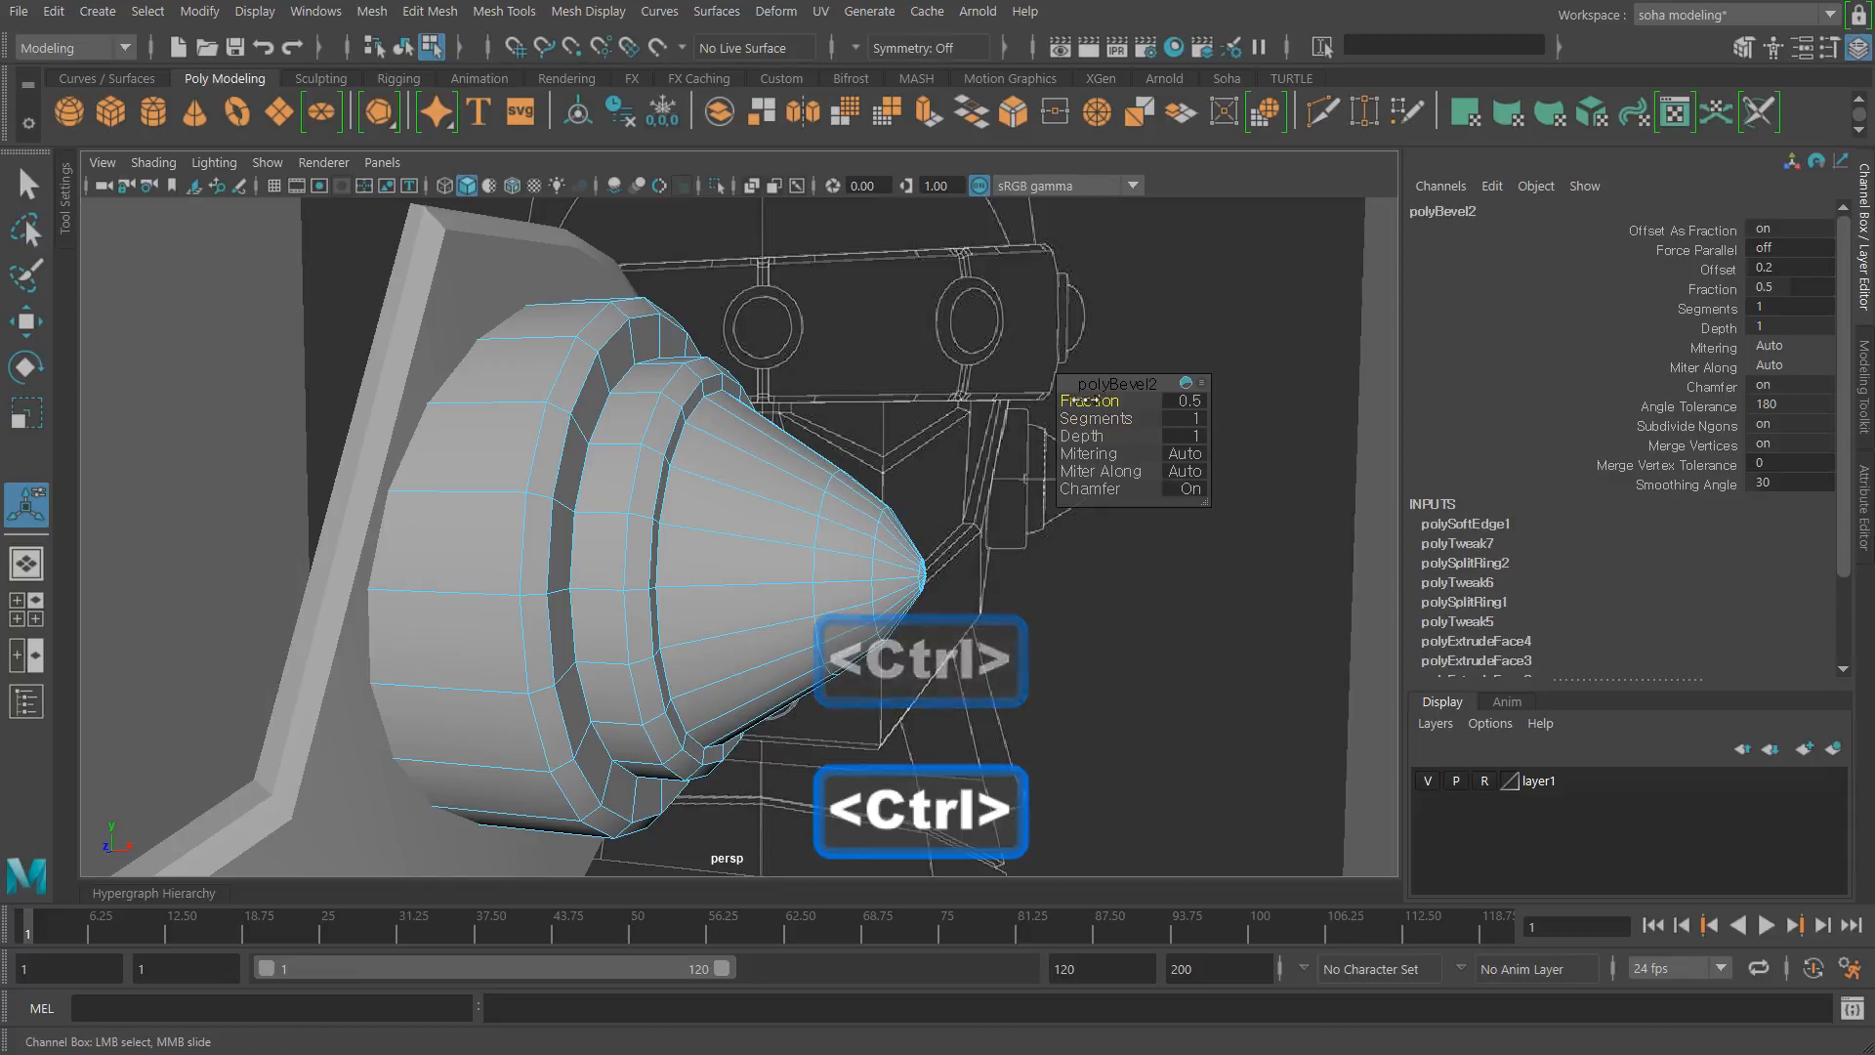
{"action": "mouse_move", "coordinate": [1098, 403]}
{"action": "left_mouse_down", "text": "ctrl"}
{"action": "mouse_move", "coordinate": [1055, 403]}
{"action": "mouse_move", "coordinate": [1096, 420]}
{"action": "left_mouse_up", "text": "ctrl"}
{"action": "key", "text": "ctrl"}
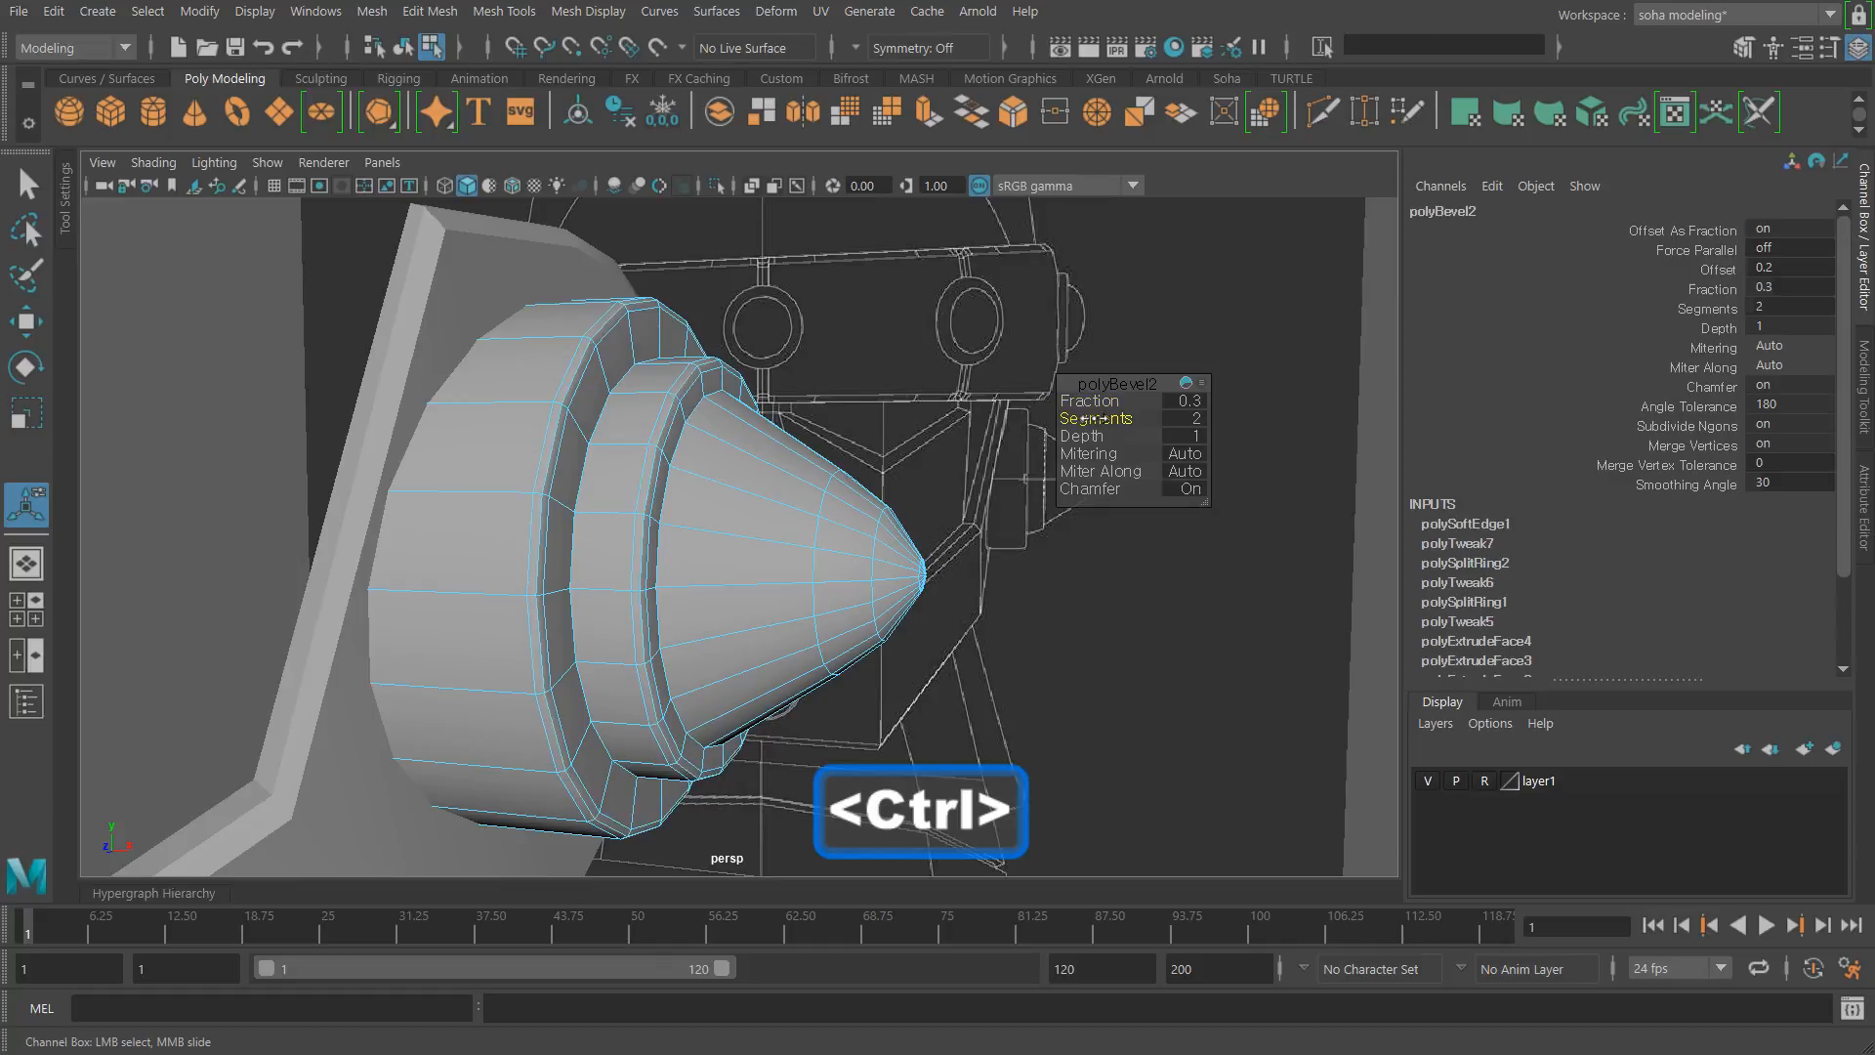
Step: Examine the bevelled rims of the ear disc from several angles in shaded view
{"action": "scroll", "coordinate": [835, 488], "scroll_direction": "down", "scroll_amount": 3}
{"action": "key", "text": "alt+grave"}
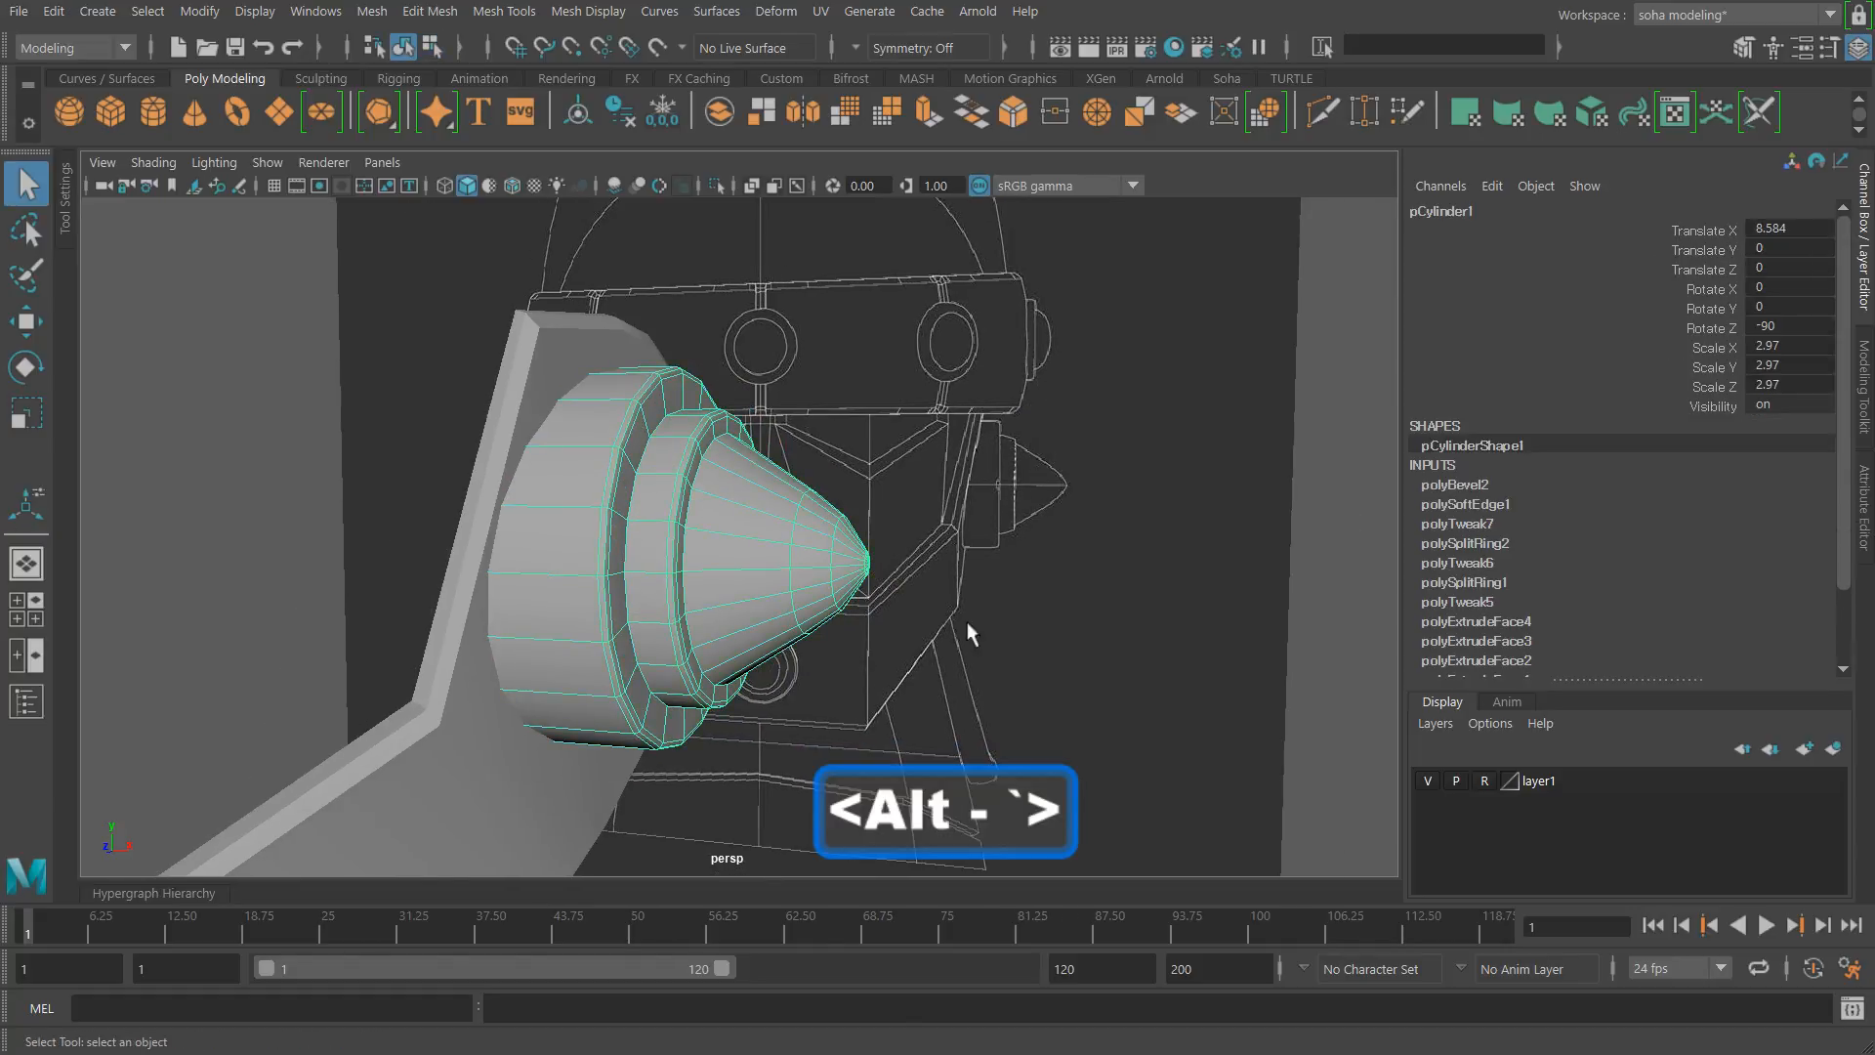
{"action": "left_click", "coordinate": [1094, 676]}
{"action": "left_click_drag", "start_coordinate": [884, 518], "coordinate": [586, 481], "text": "alt"}
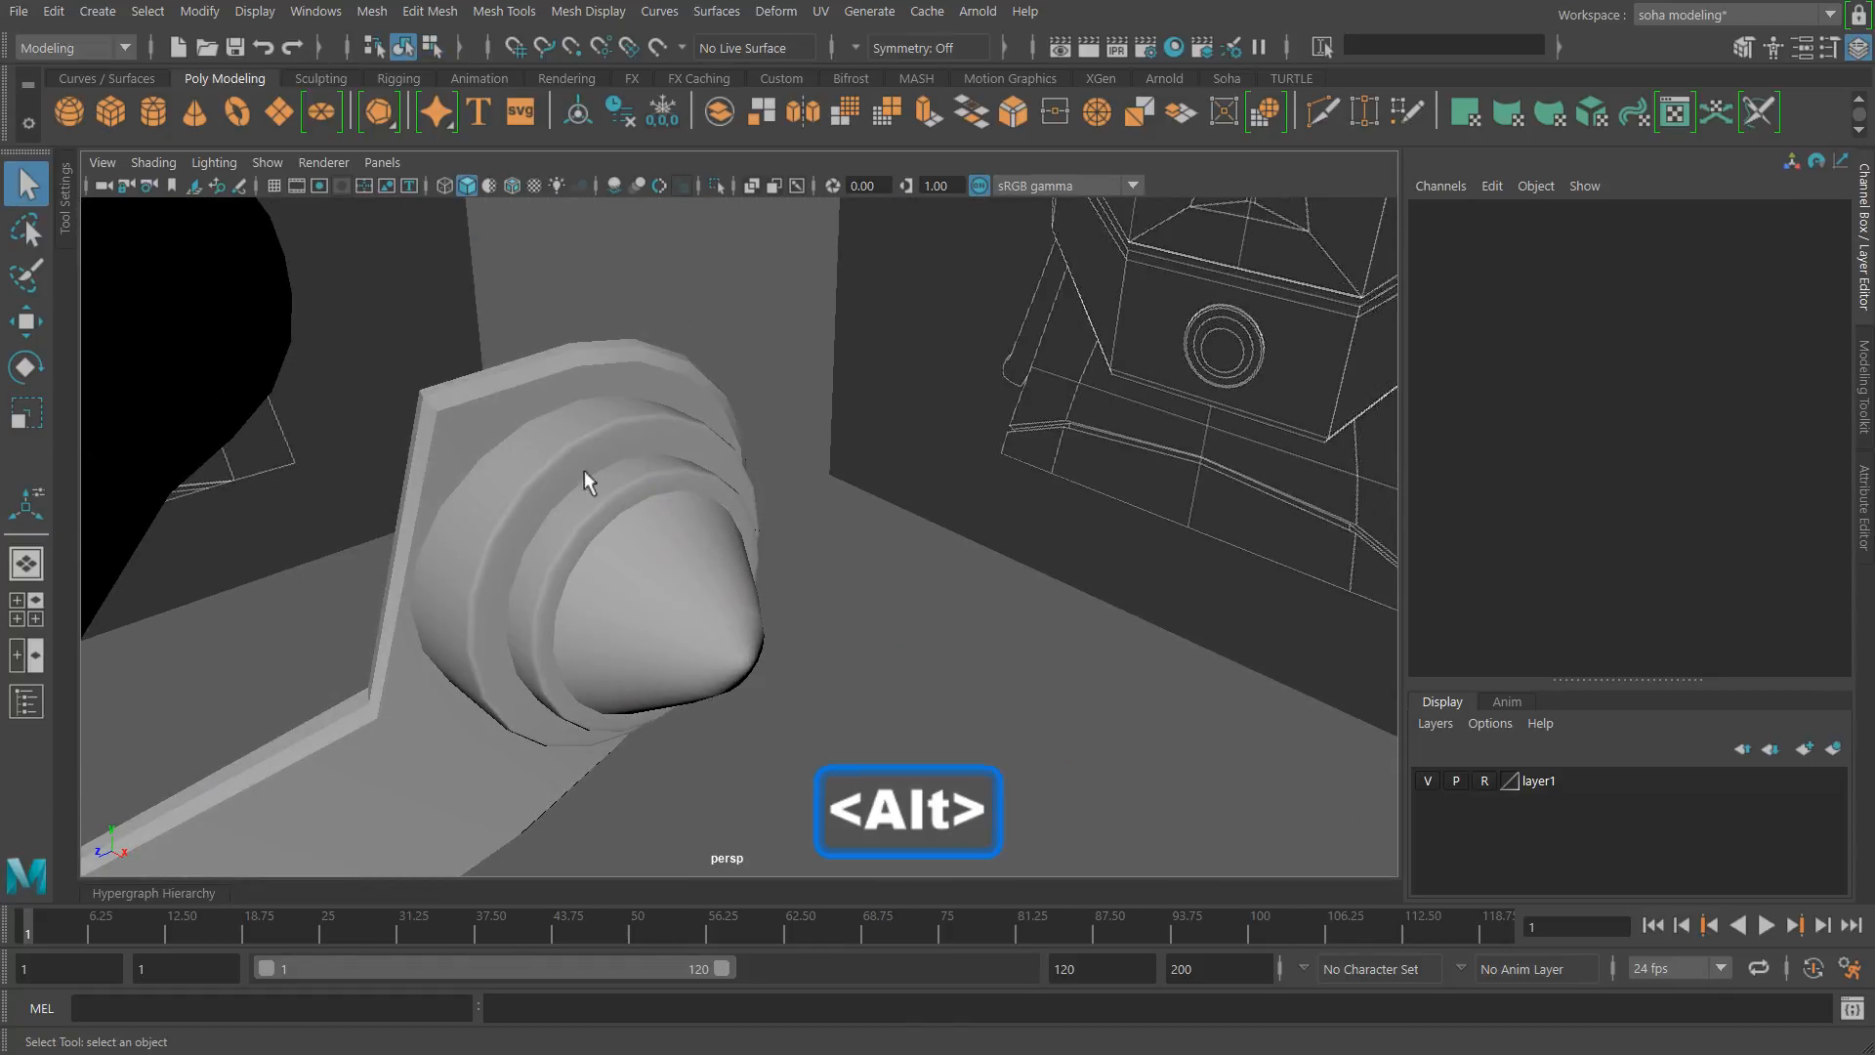
{"action": "right_click_drag", "start_coordinate": [899, 571], "coordinate": [817, 586], "text": "alt"}
{"action": "left_click_drag", "start_coordinate": [817, 586], "coordinate": [959, 553], "text": "alt"}
{"action": "scroll", "coordinate": [975, 578], "scroll_direction": "up", "scroll_amount": 3}
{"action": "left_click", "coordinate": [1016, 589]}
{"action": "right_click_drag", "start_coordinate": [958, 553], "coordinate": [1151, 660], "text": "alt"}
{"action": "left_click_drag", "start_coordinate": [1152, 659], "coordinate": [969, 525], "text": "alt"}
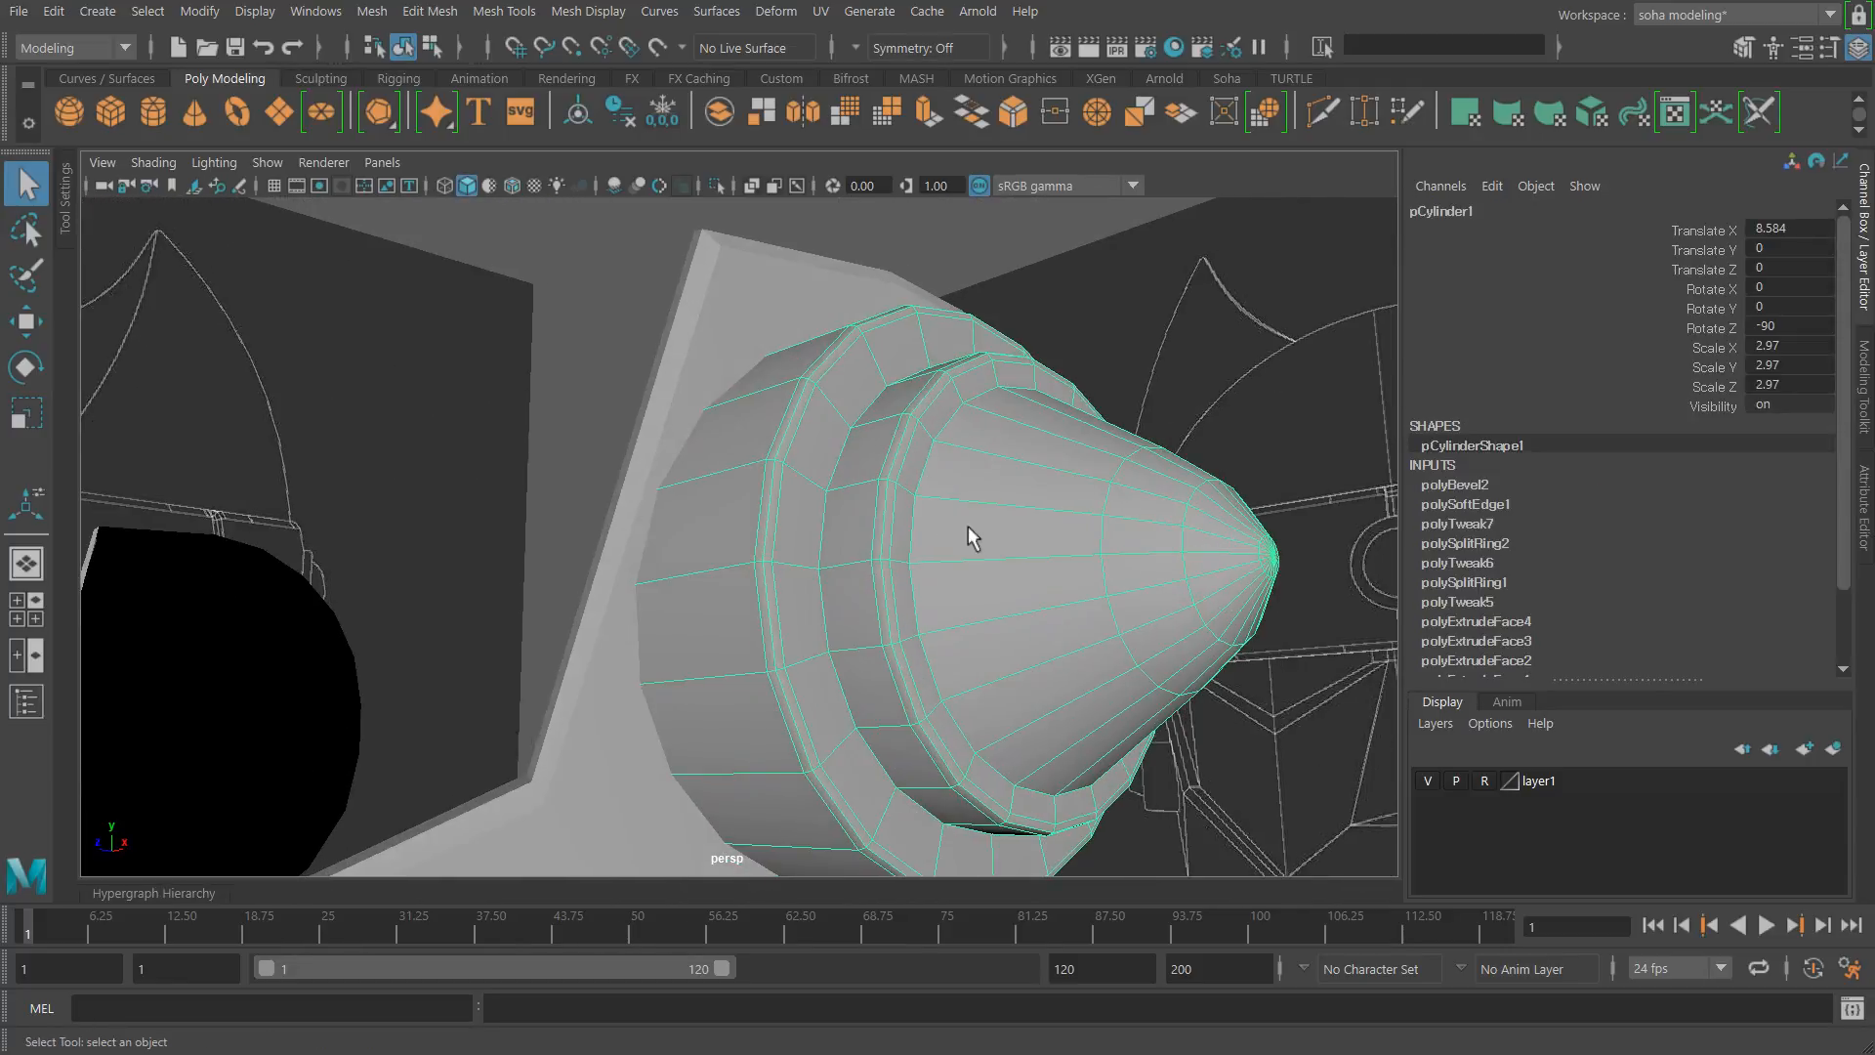
Step: Bevel the inner corner edge loops at the base of the cone and the base of the raised disc
{"action": "right_click_drag", "start_coordinate": [969, 525], "coordinate": [1049, 604], "text": "alt"}
{"action": "key", "text": "alt+2"}
{"action": "double_click", "coordinate": [852, 437]}
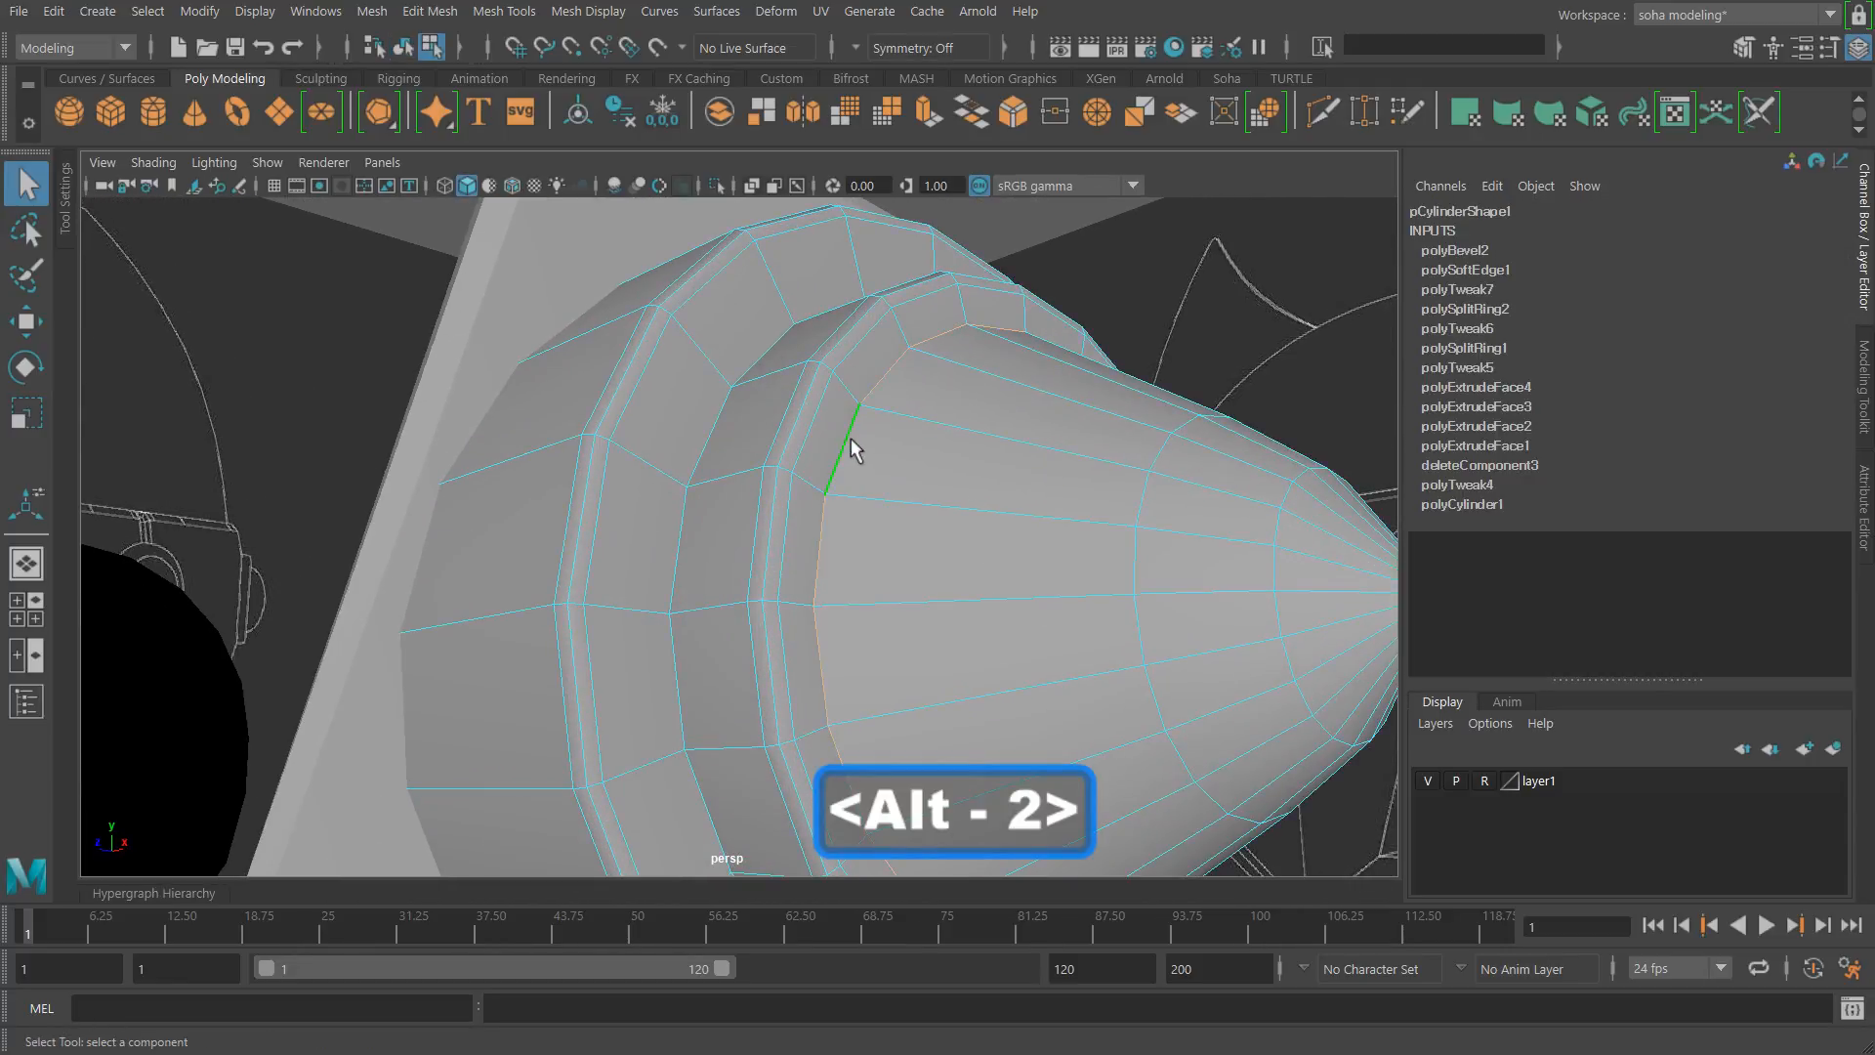
{"action": "double_click", "coordinate": [717, 408], "text": "shift"}
{"action": "scroll", "coordinate": [820, 438], "scroll_direction": "down", "scroll_amount": 3}
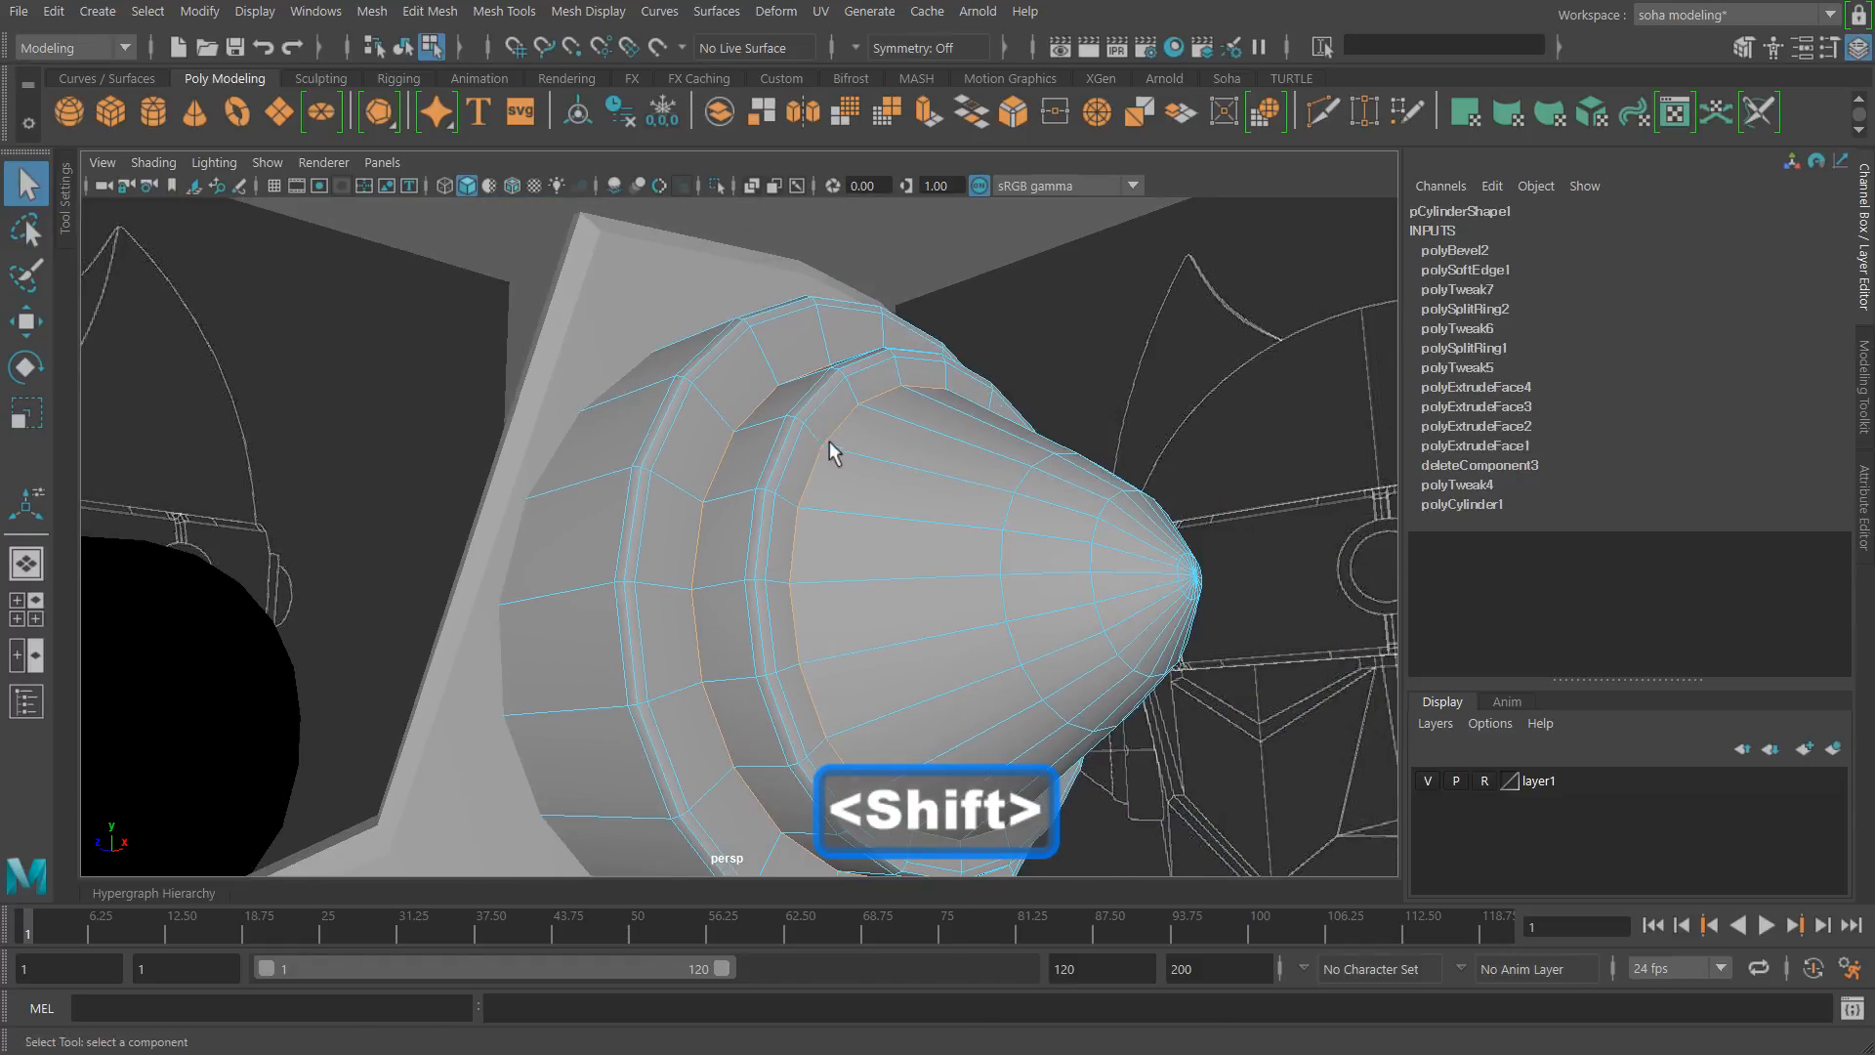
{"action": "middle_click_drag", "start_coordinate": [829, 448], "coordinate": [829, 387], "text": "alt"}
{"action": "mouse_move", "coordinate": [829, 387]}
{"action": "left_mouse_down", "text": "alt"}
{"action": "mouse_move", "coordinate": [699, 320]}
{"action": "mouse_move", "coordinate": [705, 397]}
{"action": "mouse_move", "coordinate": [835, 420]}
{"action": "left_mouse_up", "text": "alt"}
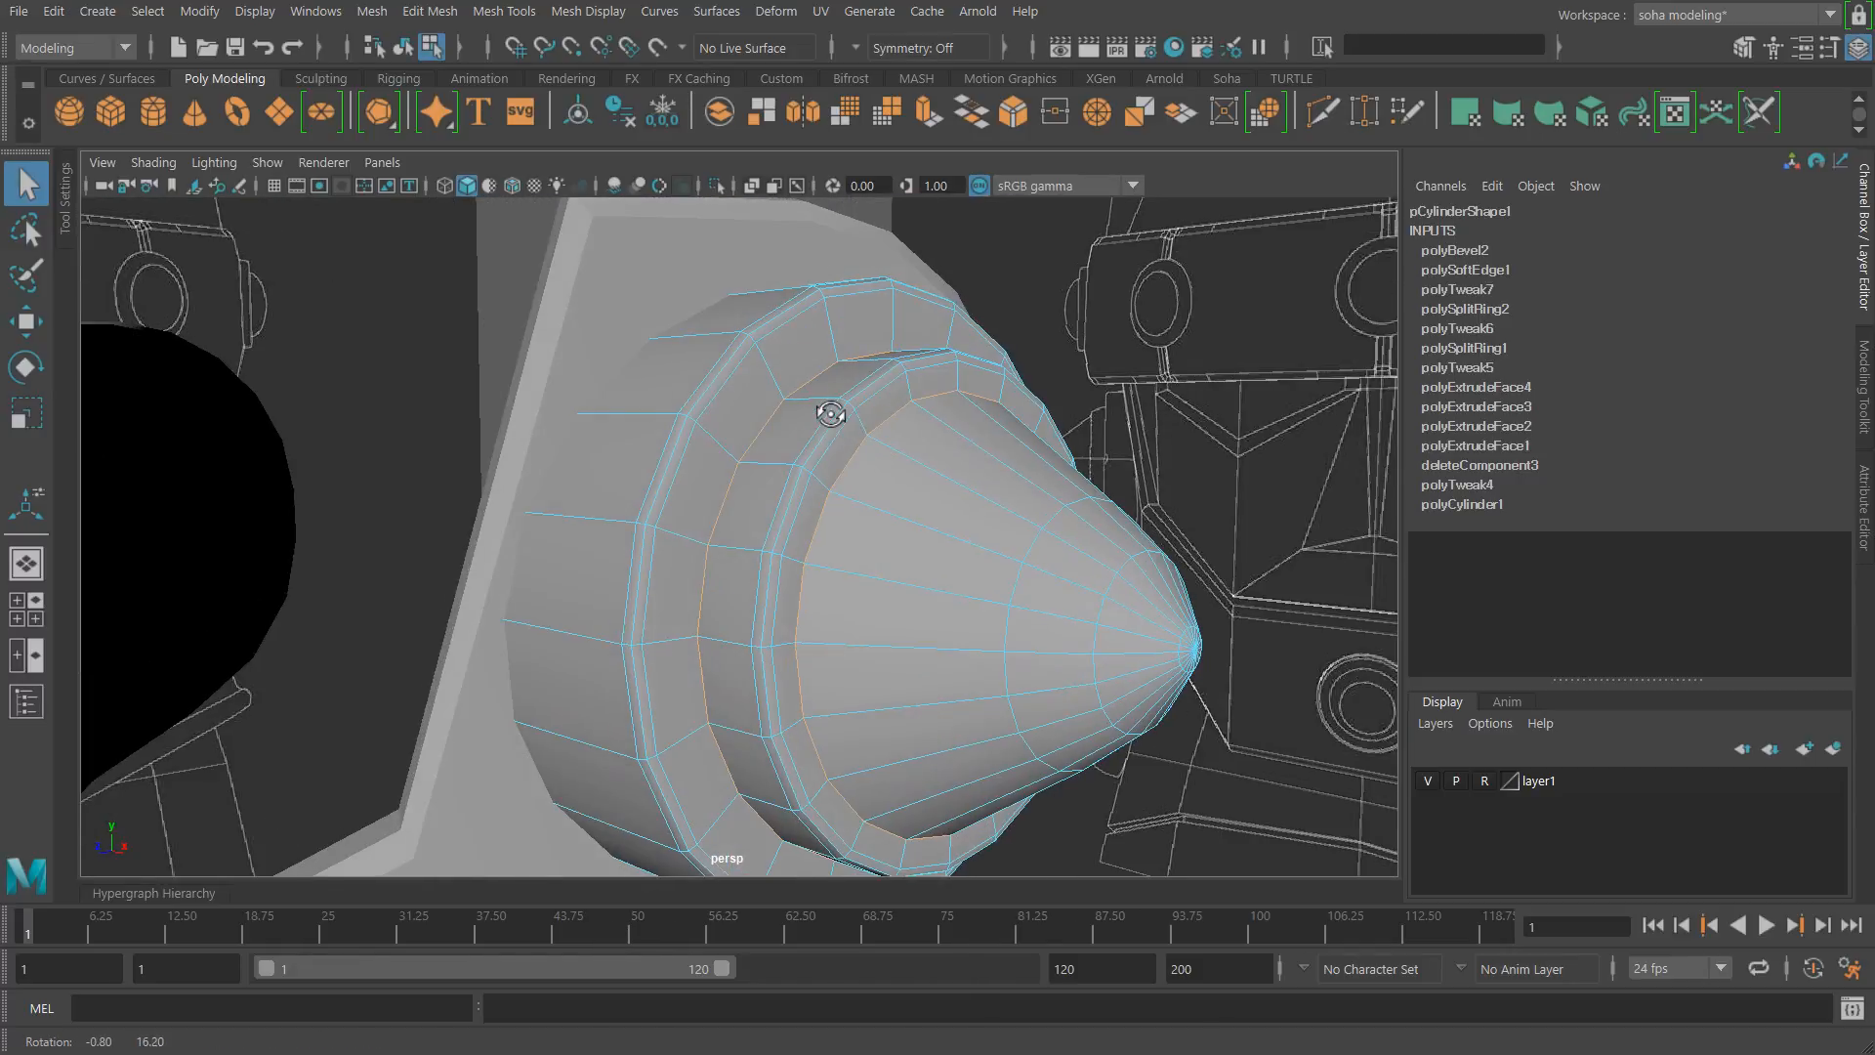
{"action": "key", "text": "shift+b"}
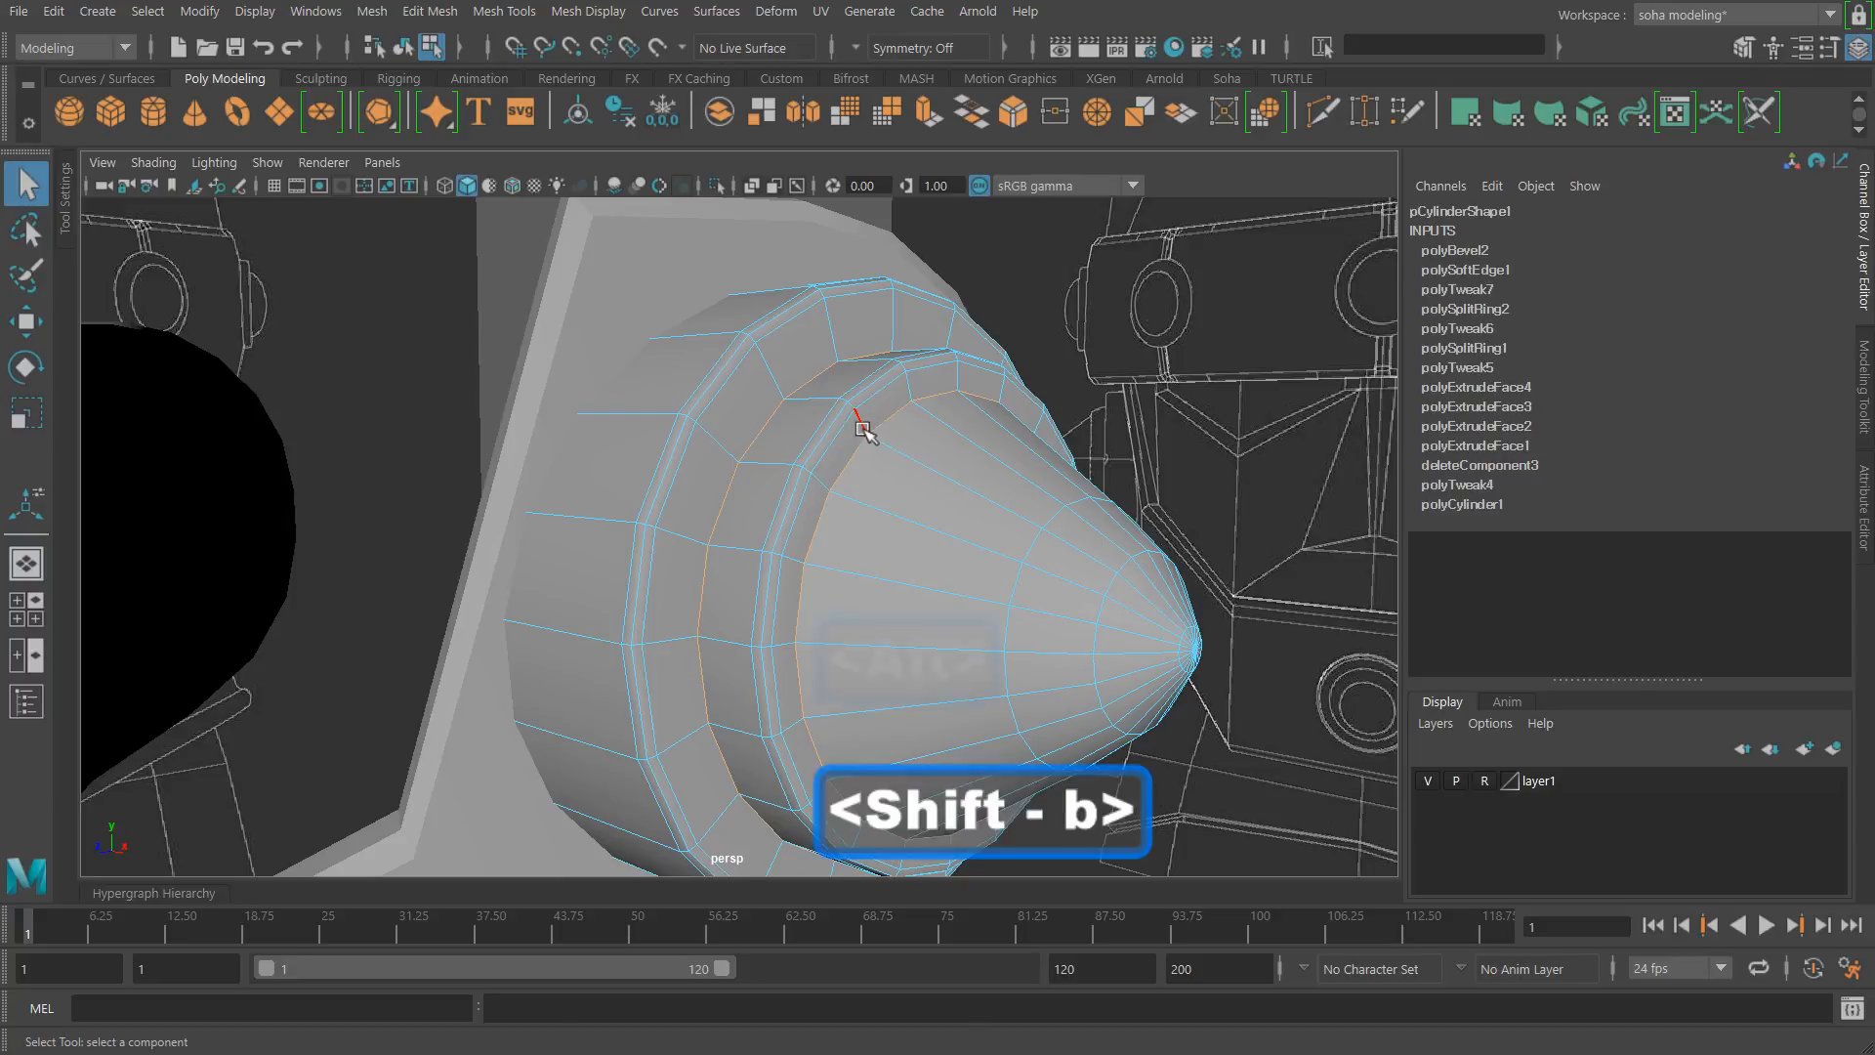
{"action": "right_click_drag", "start_coordinate": [864, 426], "coordinate": [1084, 412], "text": "alt"}
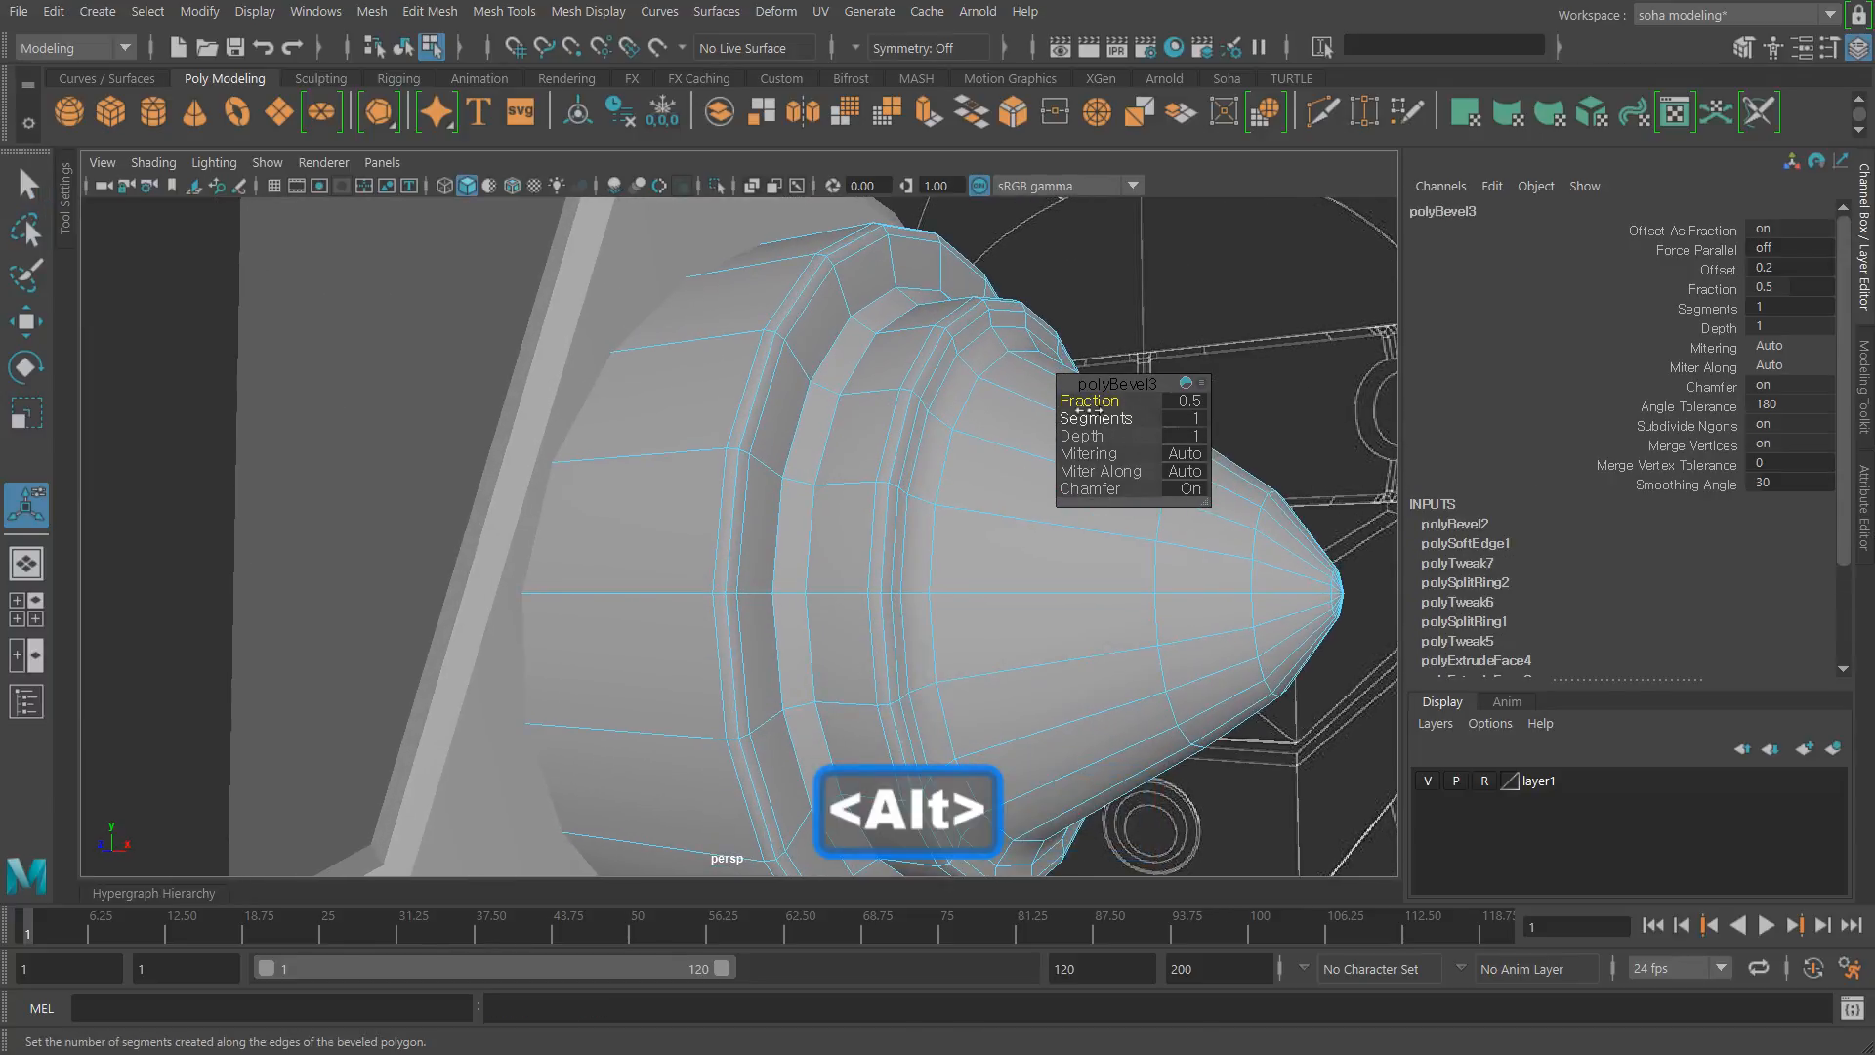
Step: Set the bevel on the stepped cone part to a fraction of 0.21 with 2 segments, and return to object mode
{"action": "left_click_drag", "start_coordinate": [1084, 400], "coordinate": [1082, 400]}
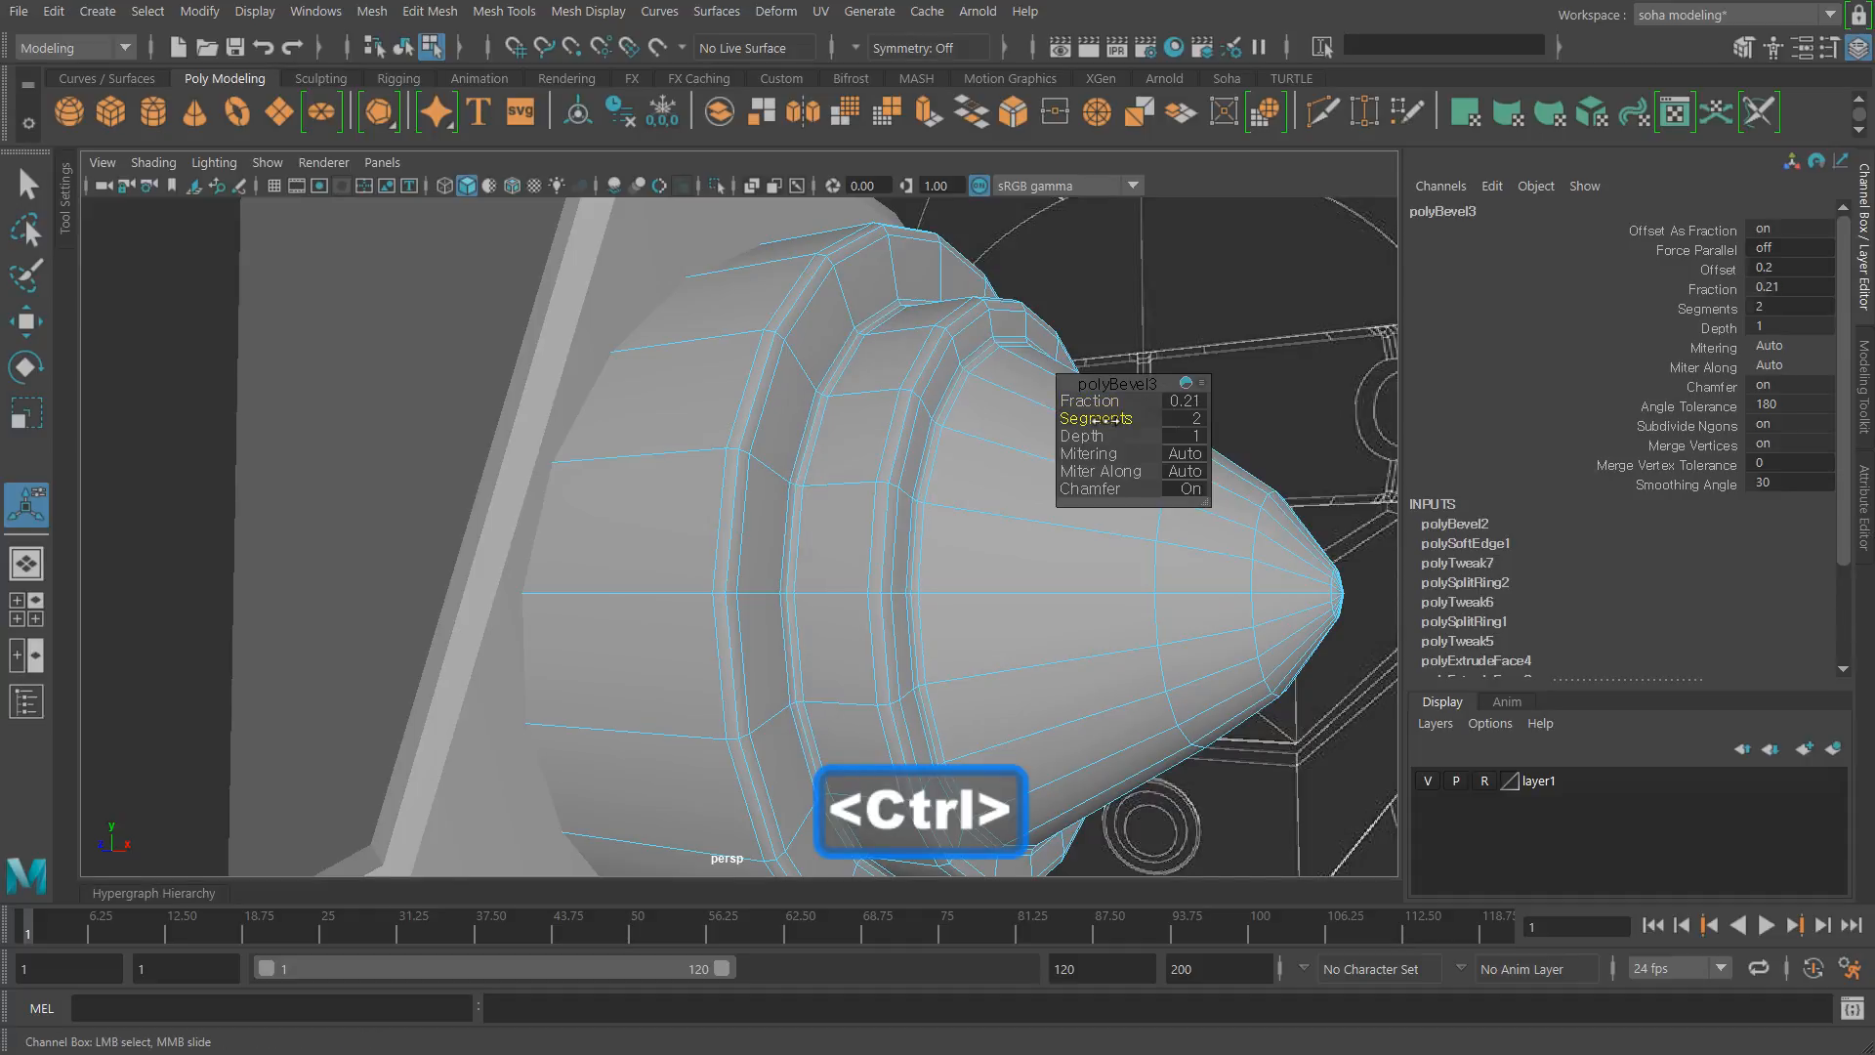
{"action": "right_click_drag", "start_coordinate": [859, 448], "coordinate": [703, 419], "text": "alt"}
{"action": "left_click_drag", "start_coordinate": [703, 419], "coordinate": [858, 505], "text": "alt"}
{"action": "key", "text": "alt+grave"}
{"action": "left_click_drag", "start_coordinate": [719, 521], "coordinate": [775, 545], "text": "alt"}
Step: Inspect the cone part in smooth preview from several angles, and return it to unsmoothed display
{"action": "key", "text": "3"}
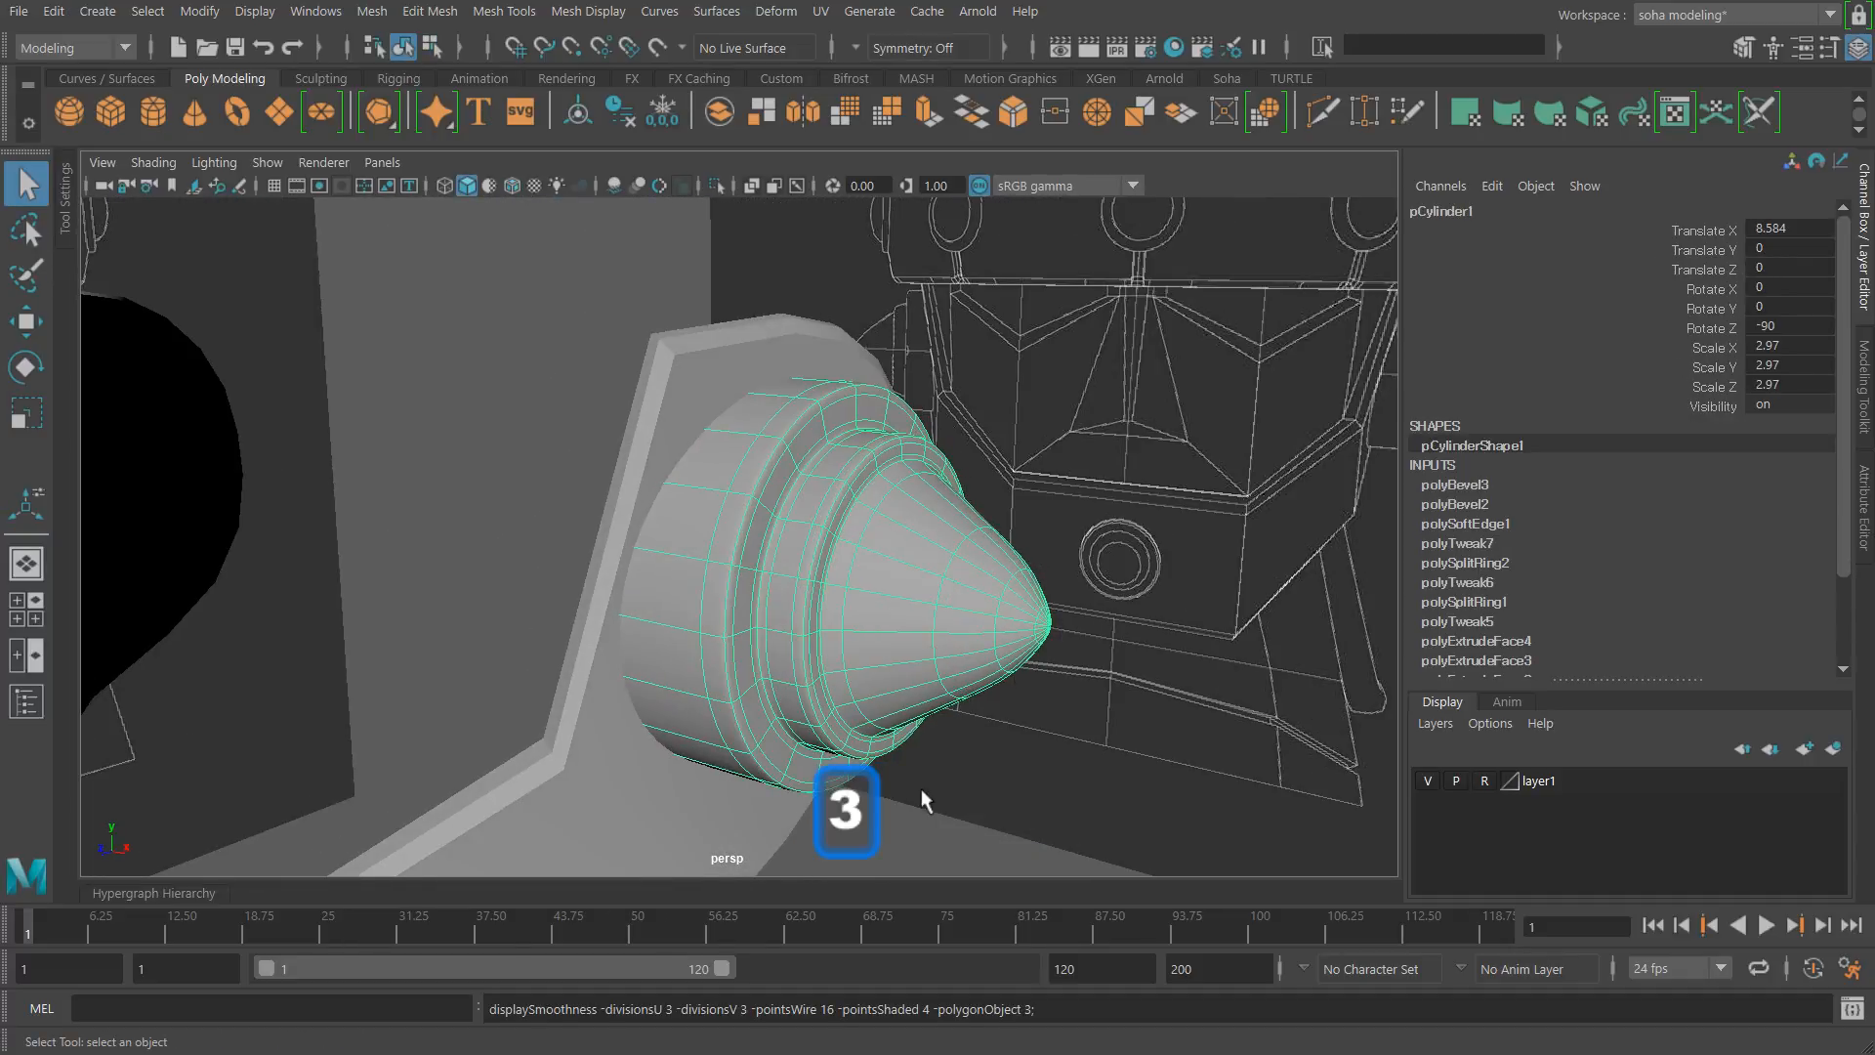
{"action": "left_click", "coordinate": [977, 800]}
{"action": "left_click_drag", "start_coordinate": [977, 801], "coordinate": [853, 626], "text": "alt"}
{"action": "left_click", "coordinate": [712, 645]}
{"action": "key", "text": "alt+1"}
{"action": "left_click_drag", "start_coordinate": [987, 664], "coordinate": [857, 657], "text": "alt"}
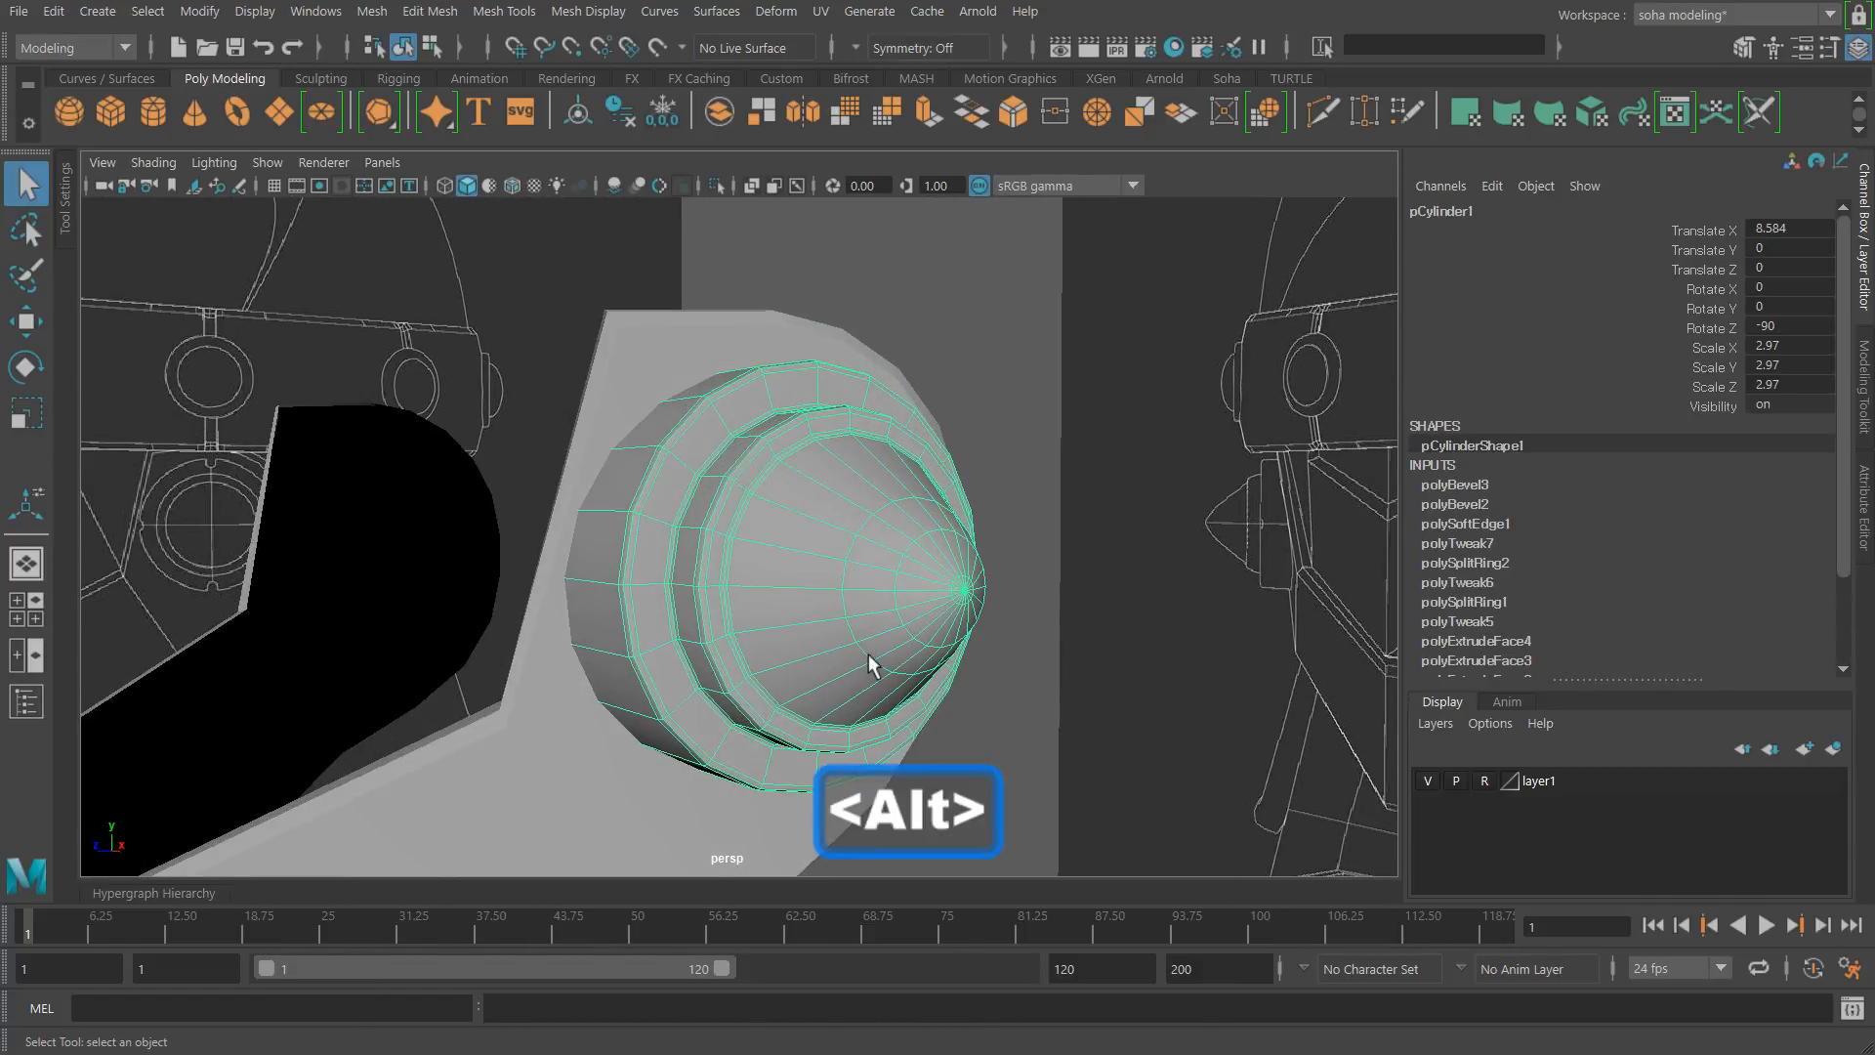
{"action": "key", "text": "3"}
{"action": "right_click_drag", "start_coordinate": [1024, 688], "coordinate": [745, 623], "text": "alt"}
{"action": "left_click_drag", "start_coordinate": [745, 624], "coordinate": [1060, 566], "text": "alt"}
{"action": "left_click", "coordinate": [977, 445]}
{"action": "left_click", "coordinate": [830, 583]}
{"action": "key", "text": "alt+1"}
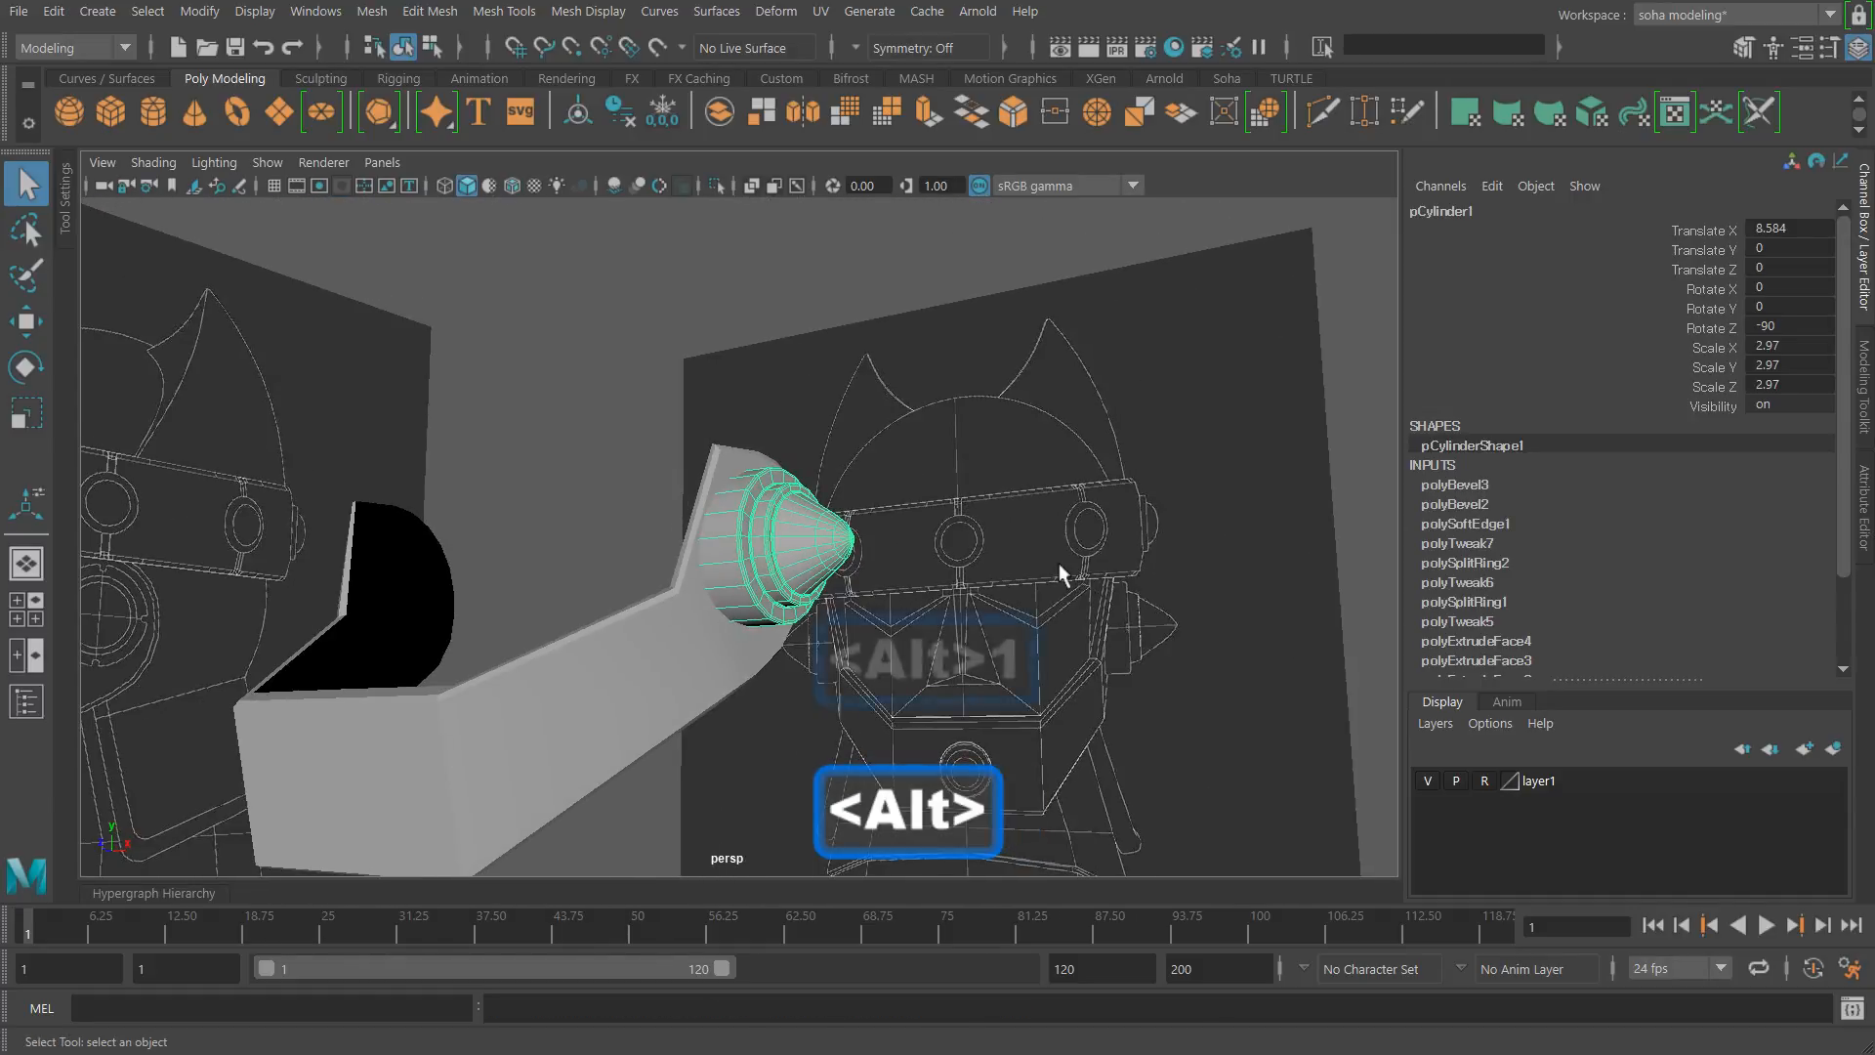
Step: Delete the construction history of the cone part
{"action": "scroll", "coordinate": [1594, 598], "scroll_direction": "down", "scroll_amount": 3}
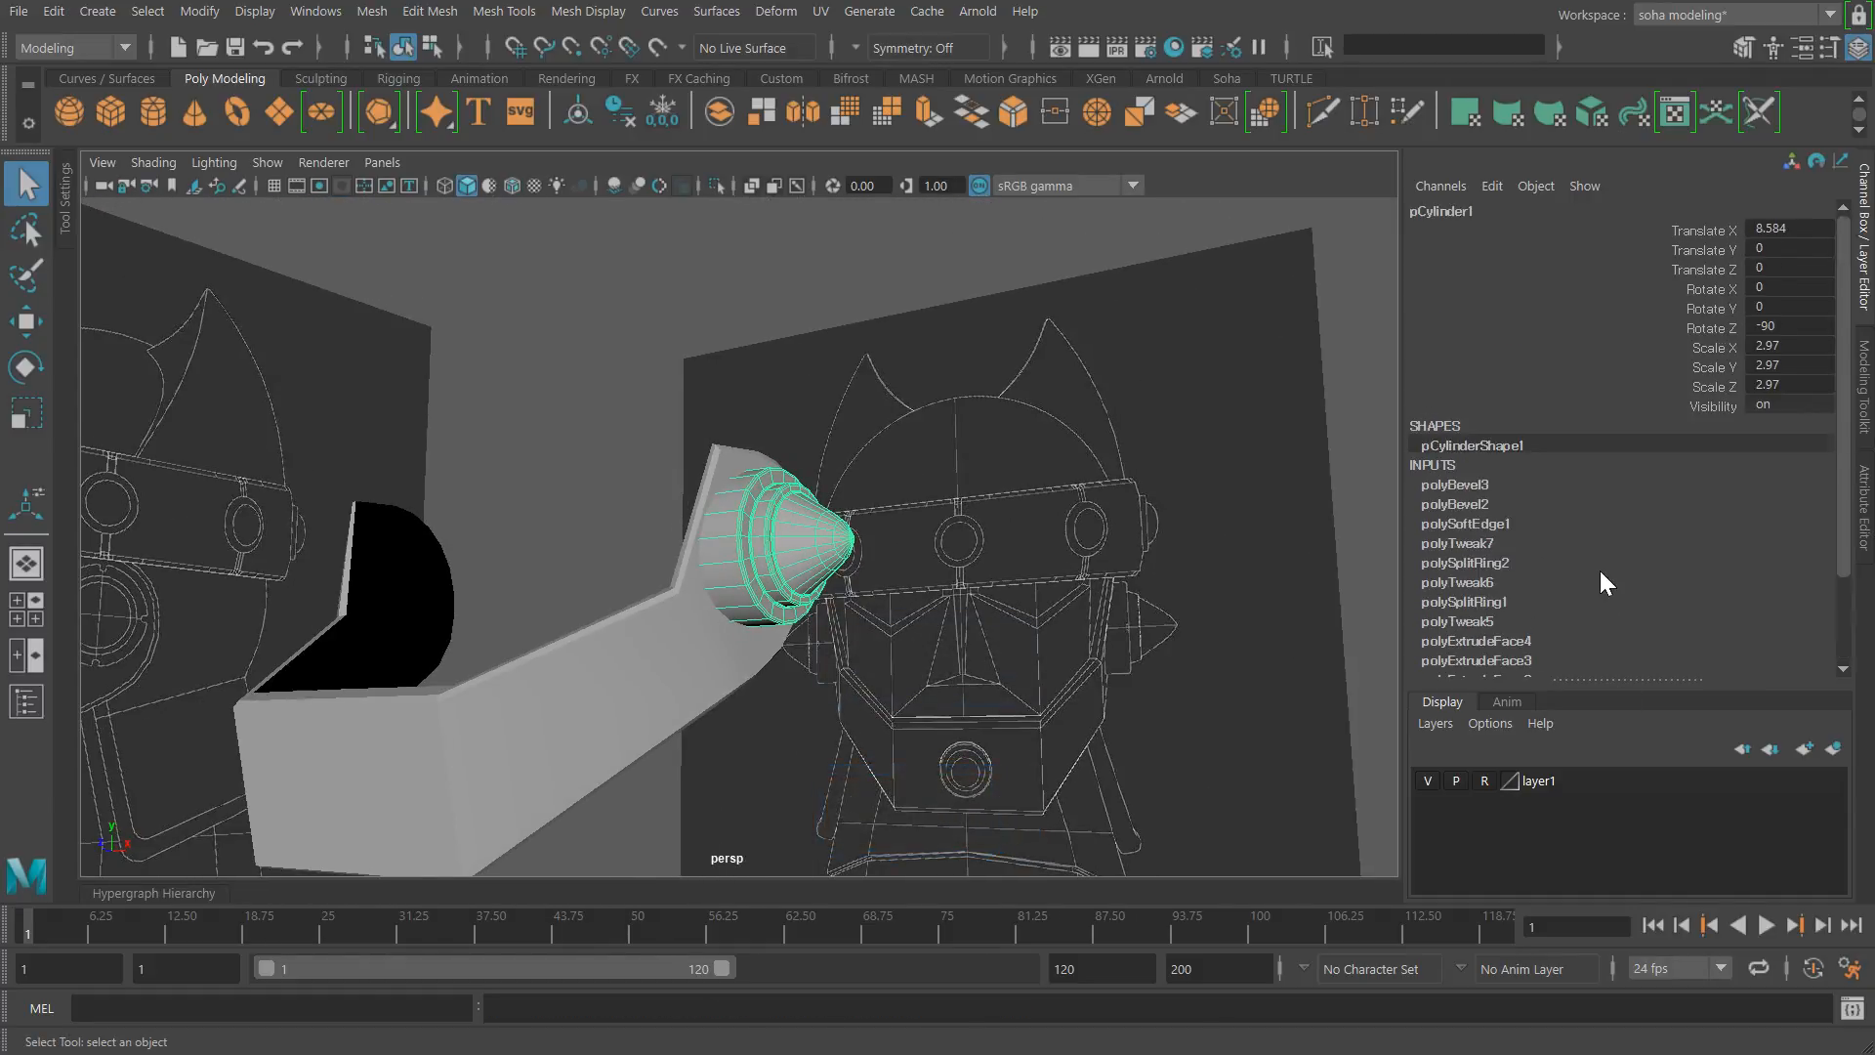
{"action": "key", "text": "alt+d"}
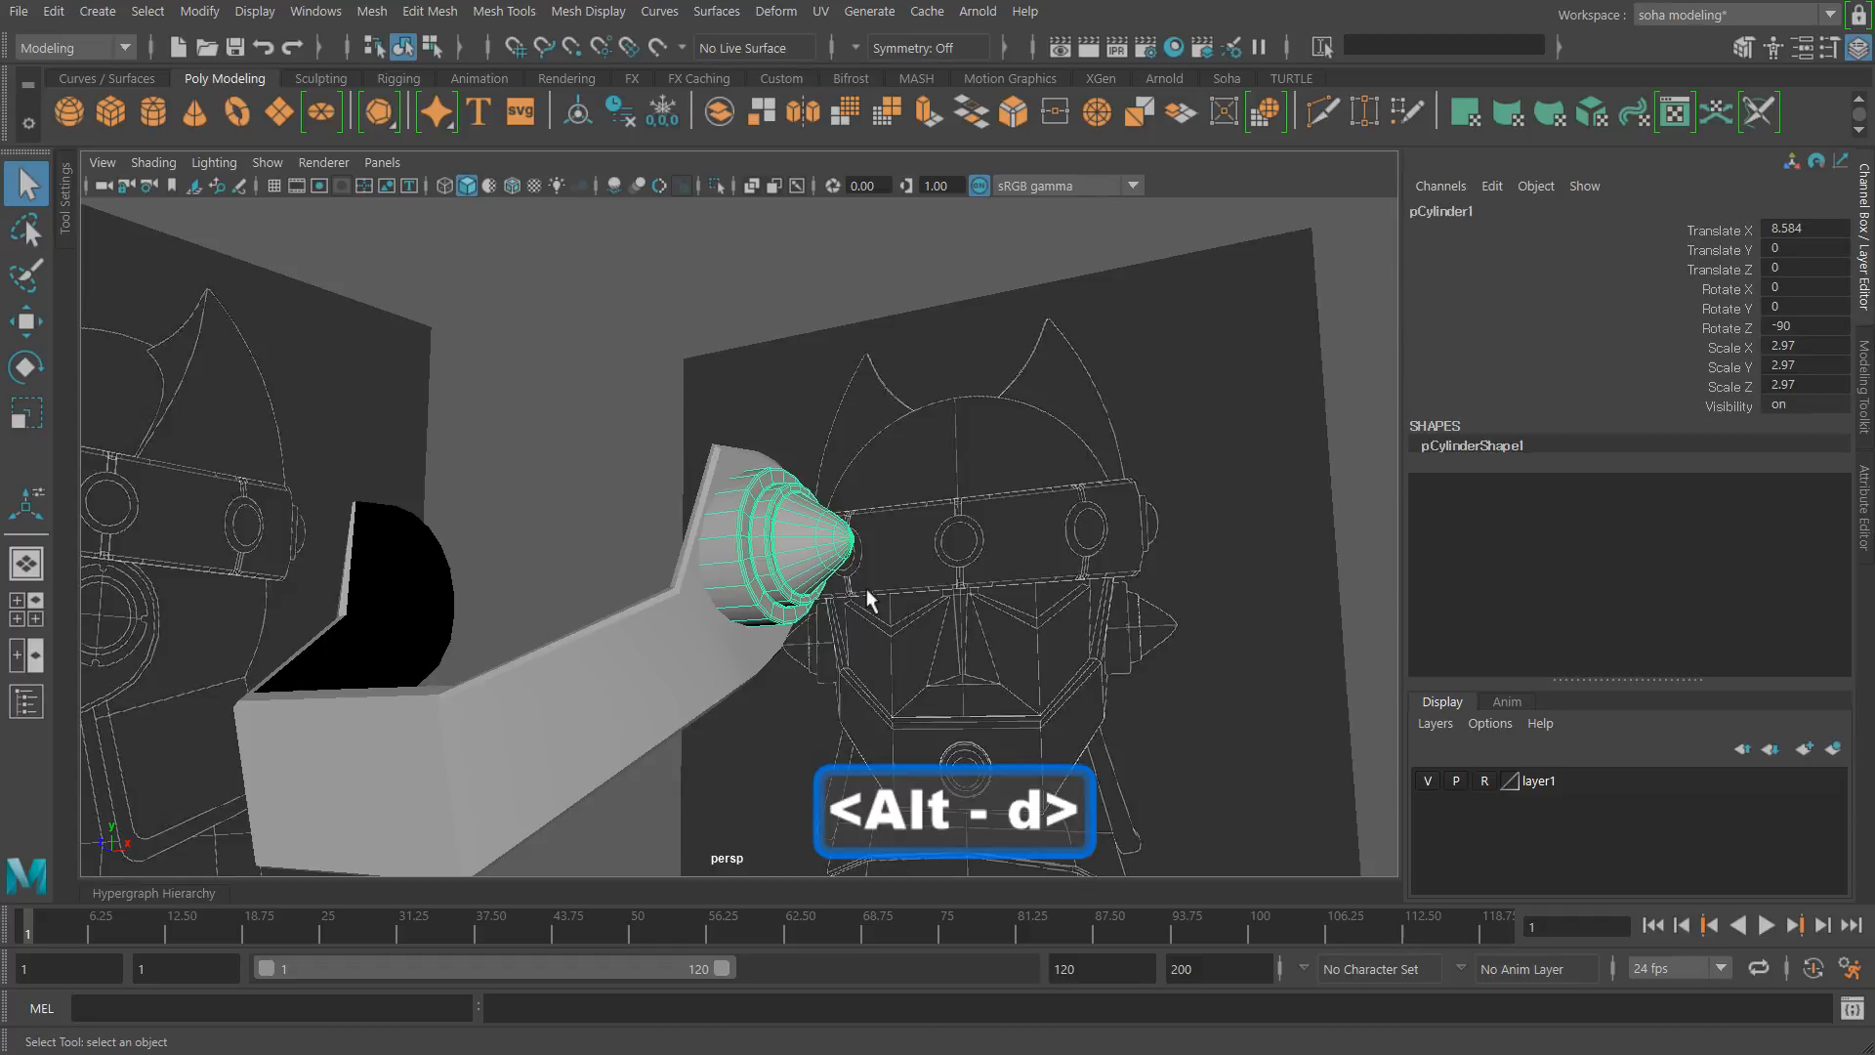
{"action": "left_click_drag", "start_coordinate": [713, 631], "coordinate": [987, 493], "text": "alt"}
Step: Switch to the front view, frame the whole jaw band with the cone part, and show the grid
{"action": "key", "text": "w"}
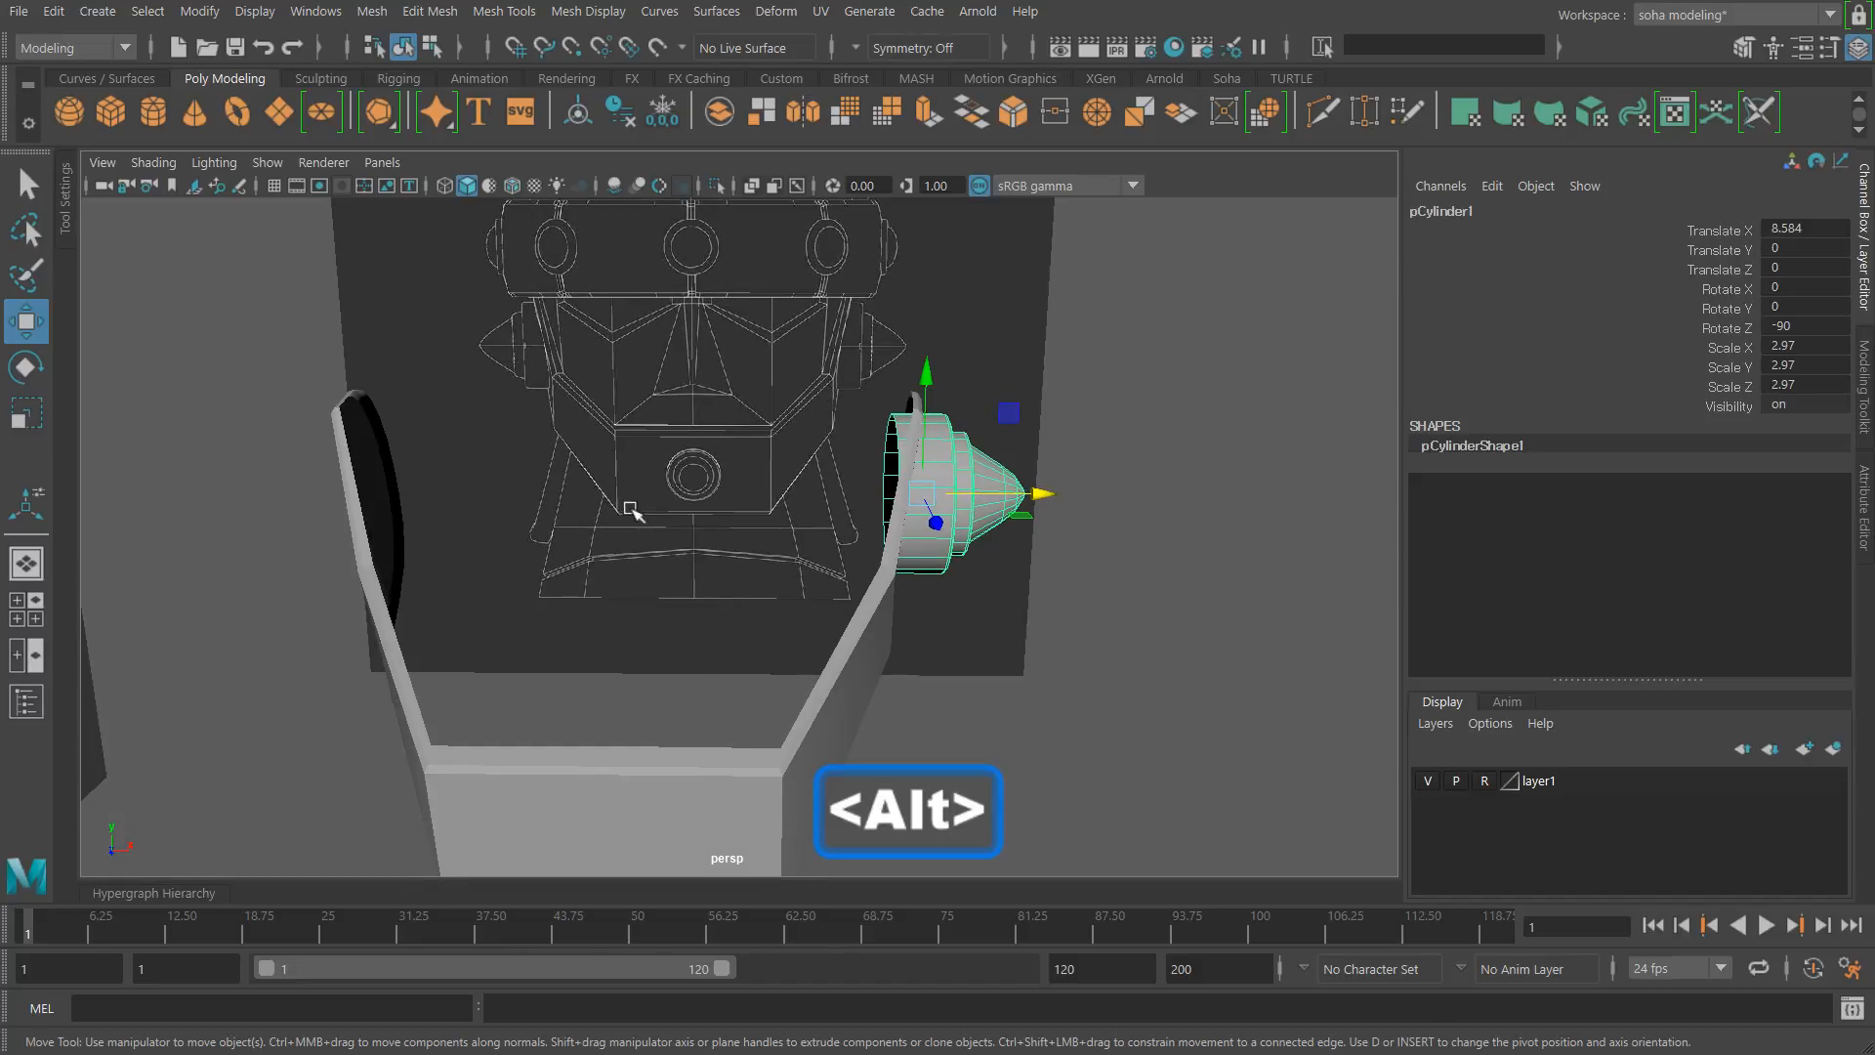
{"action": "key", "text": "shift+3"}
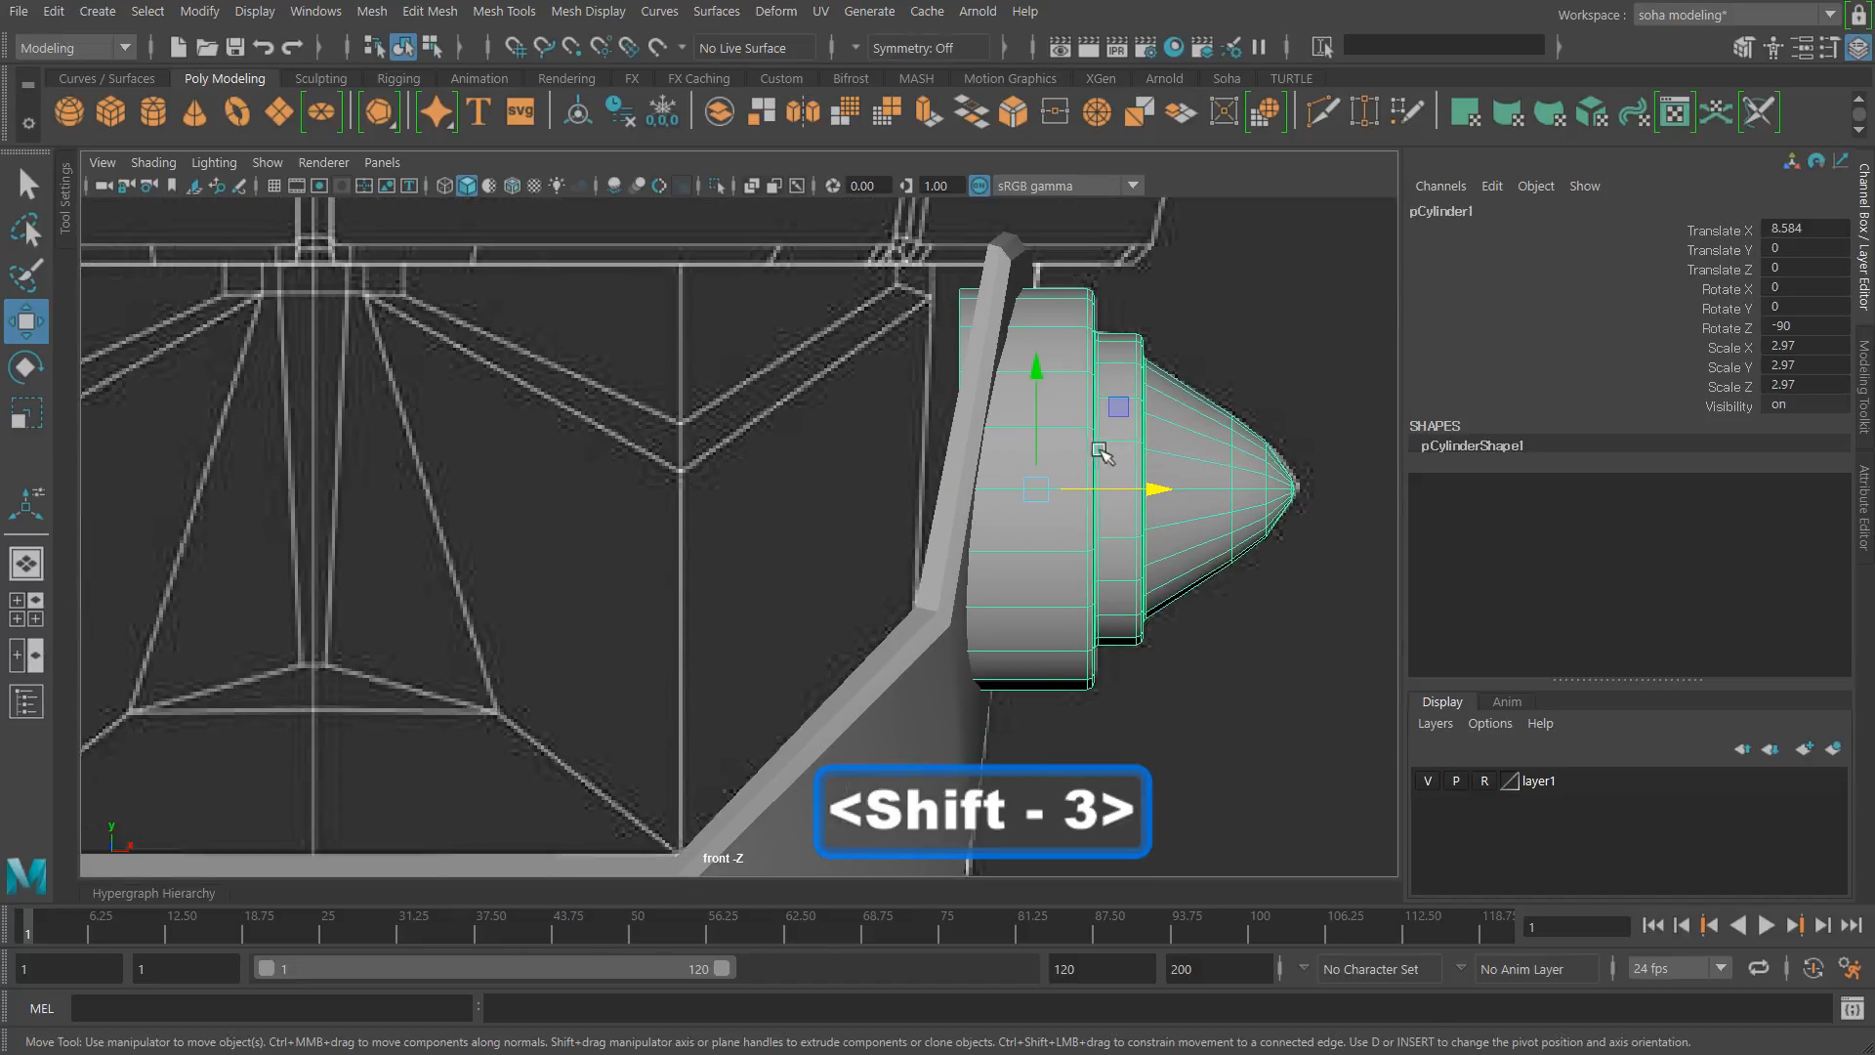
{"action": "middle_click_drag", "start_coordinate": [705, 448], "coordinate": [722, 458], "text": "alt"}
{"action": "right_click_drag", "start_coordinate": [758, 457], "coordinate": [858, 469], "text": "alt"}
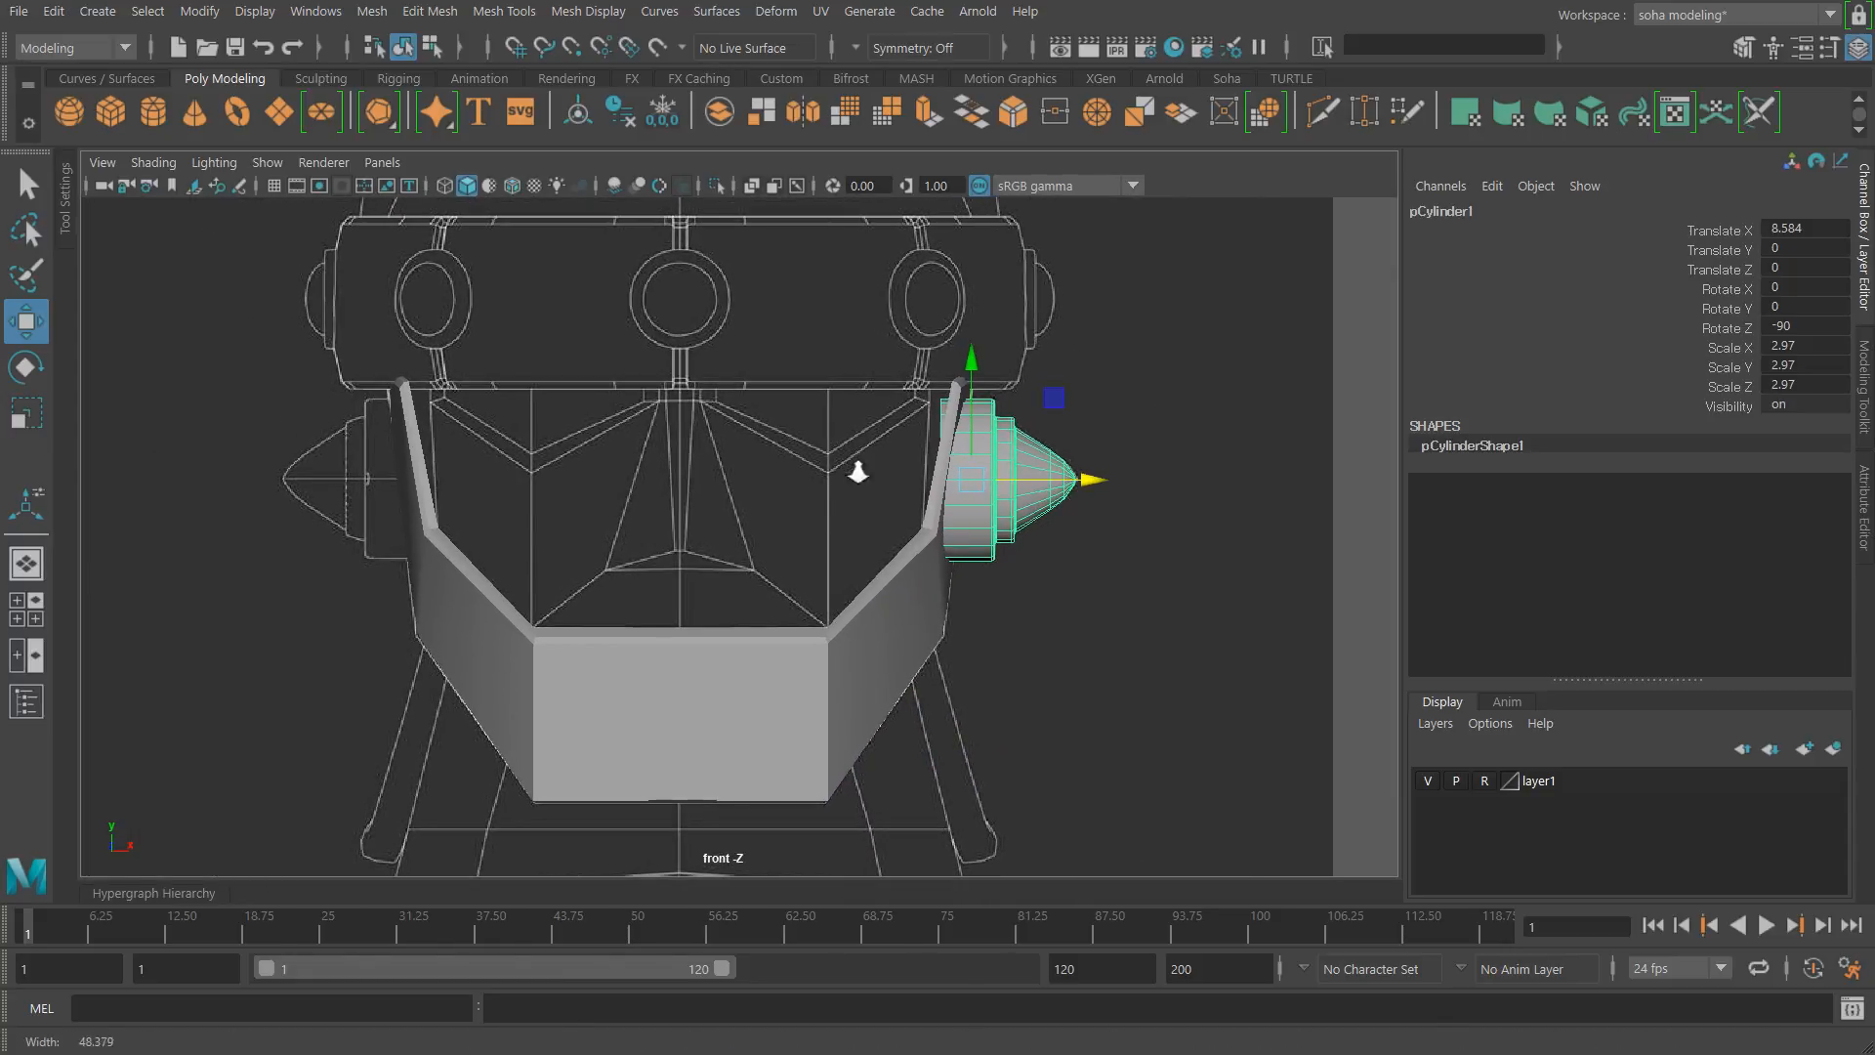
{"action": "middle_click_drag", "start_coordinate": [814, 483], "coordinate": [820, 494], "text": "alt"}
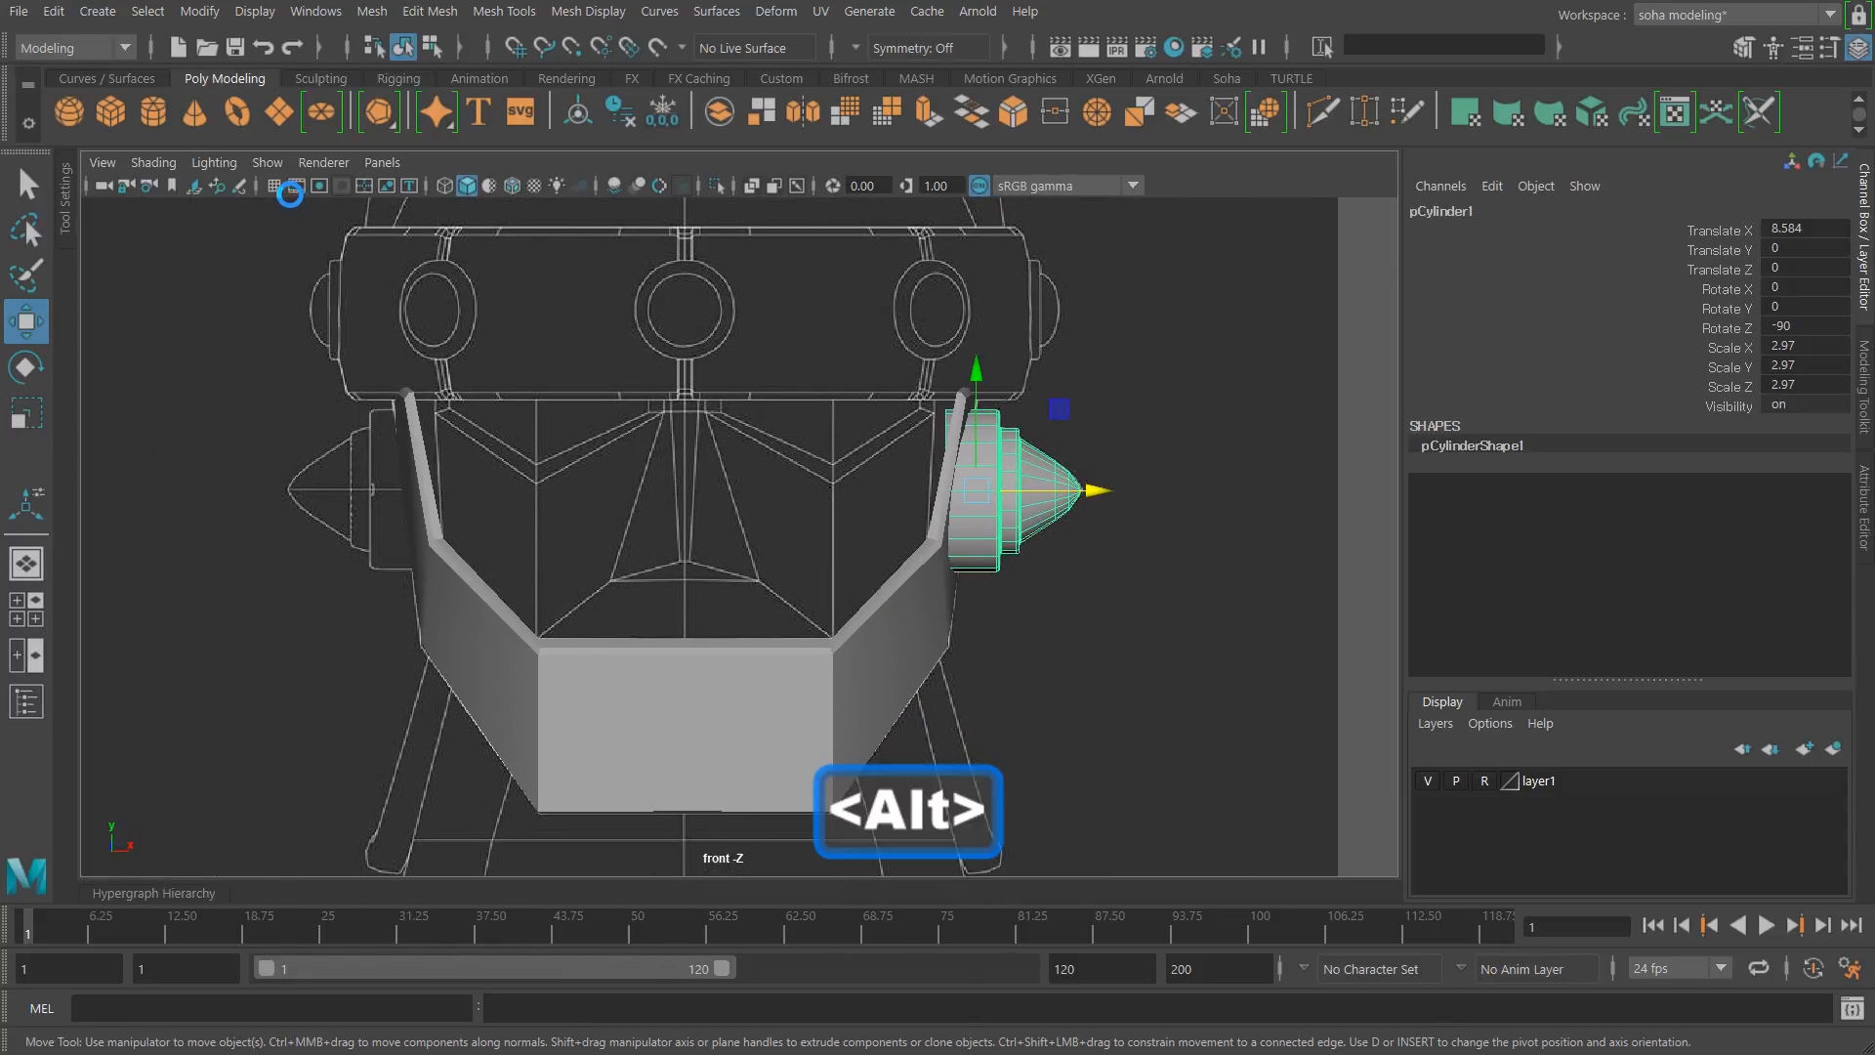
{"action": "left_click", "coordinate": [275, 185]}
Step: Move the cone part's pivot to the head's centre line at X 0, snapping it to the grid
{"action": "right_click_drag", "start_coordinate": [670, 502], "coordinate": [925, 486], "text": "alt"}
{"action": "key", "text": "d"}
{"action": "left_click_drag", "start_coordinate": [1081, 465], "coordinate": [1182, 476]}
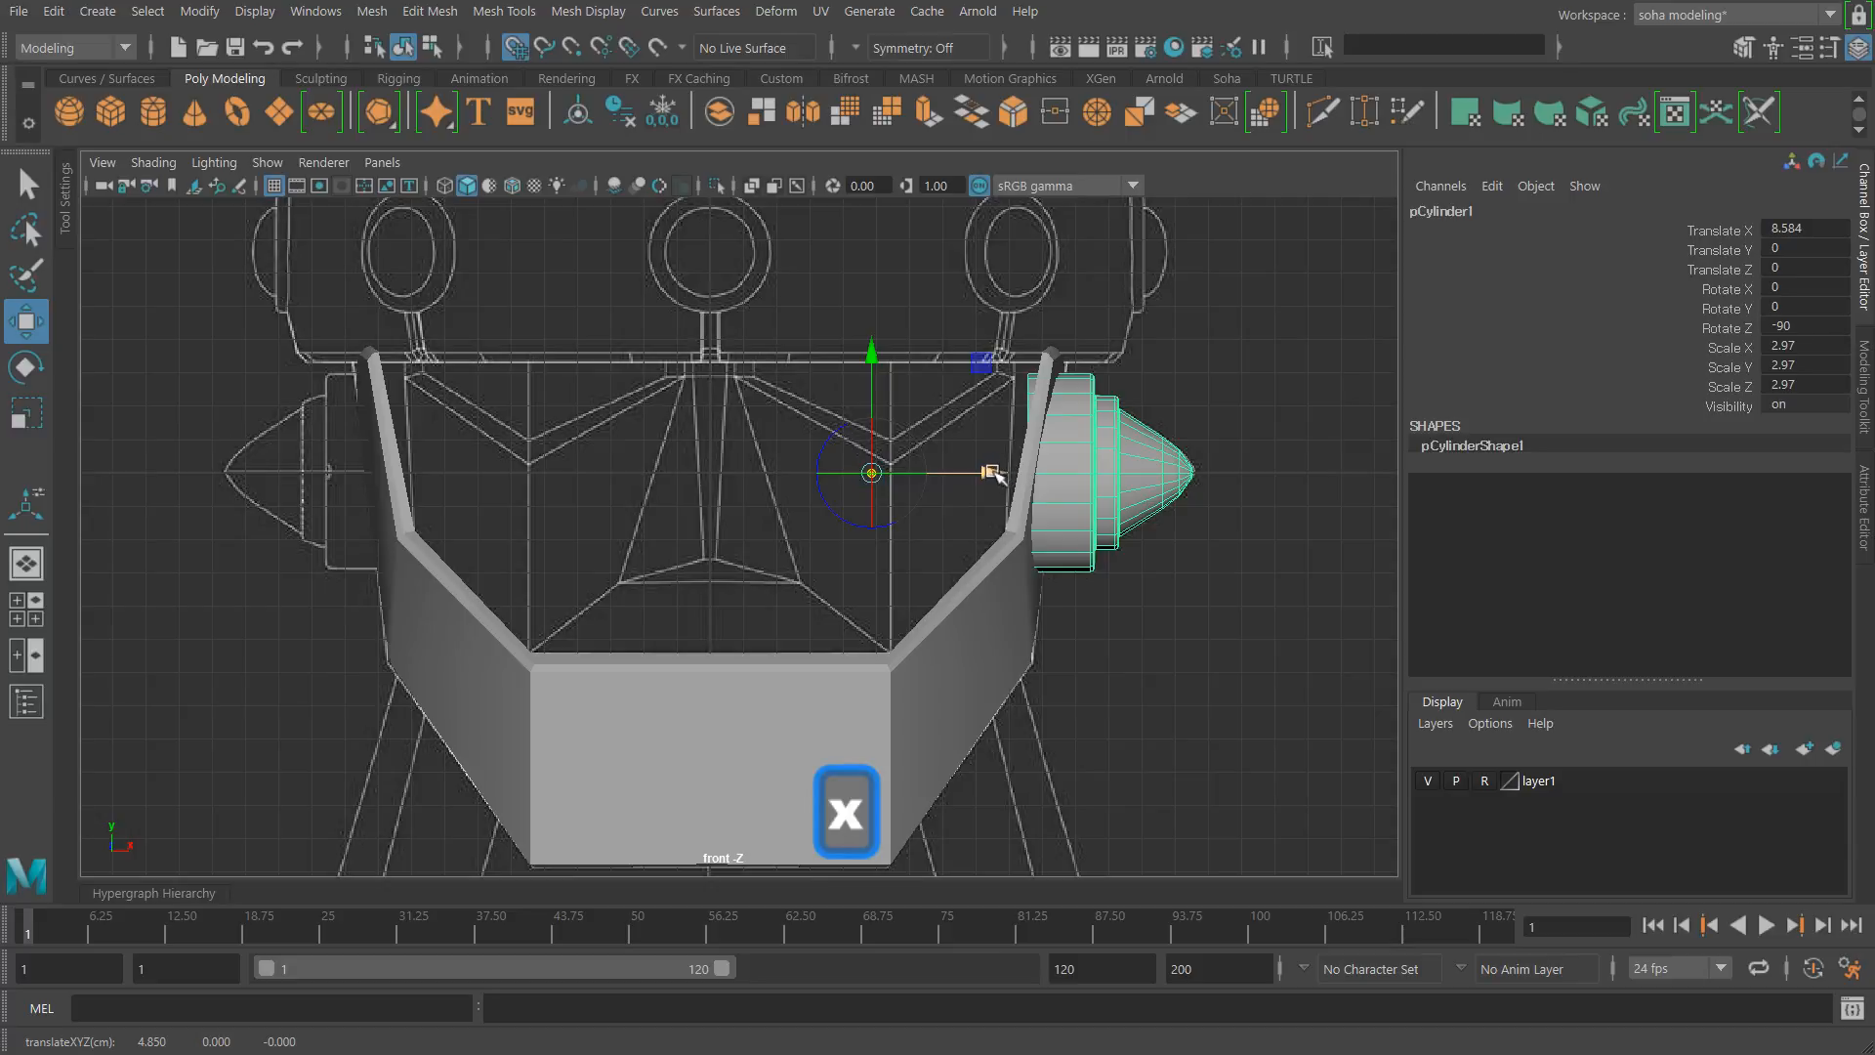
{"action": "left_click_drag", "start_coordinate": [989, 470], "coordinate": [716, 471]}
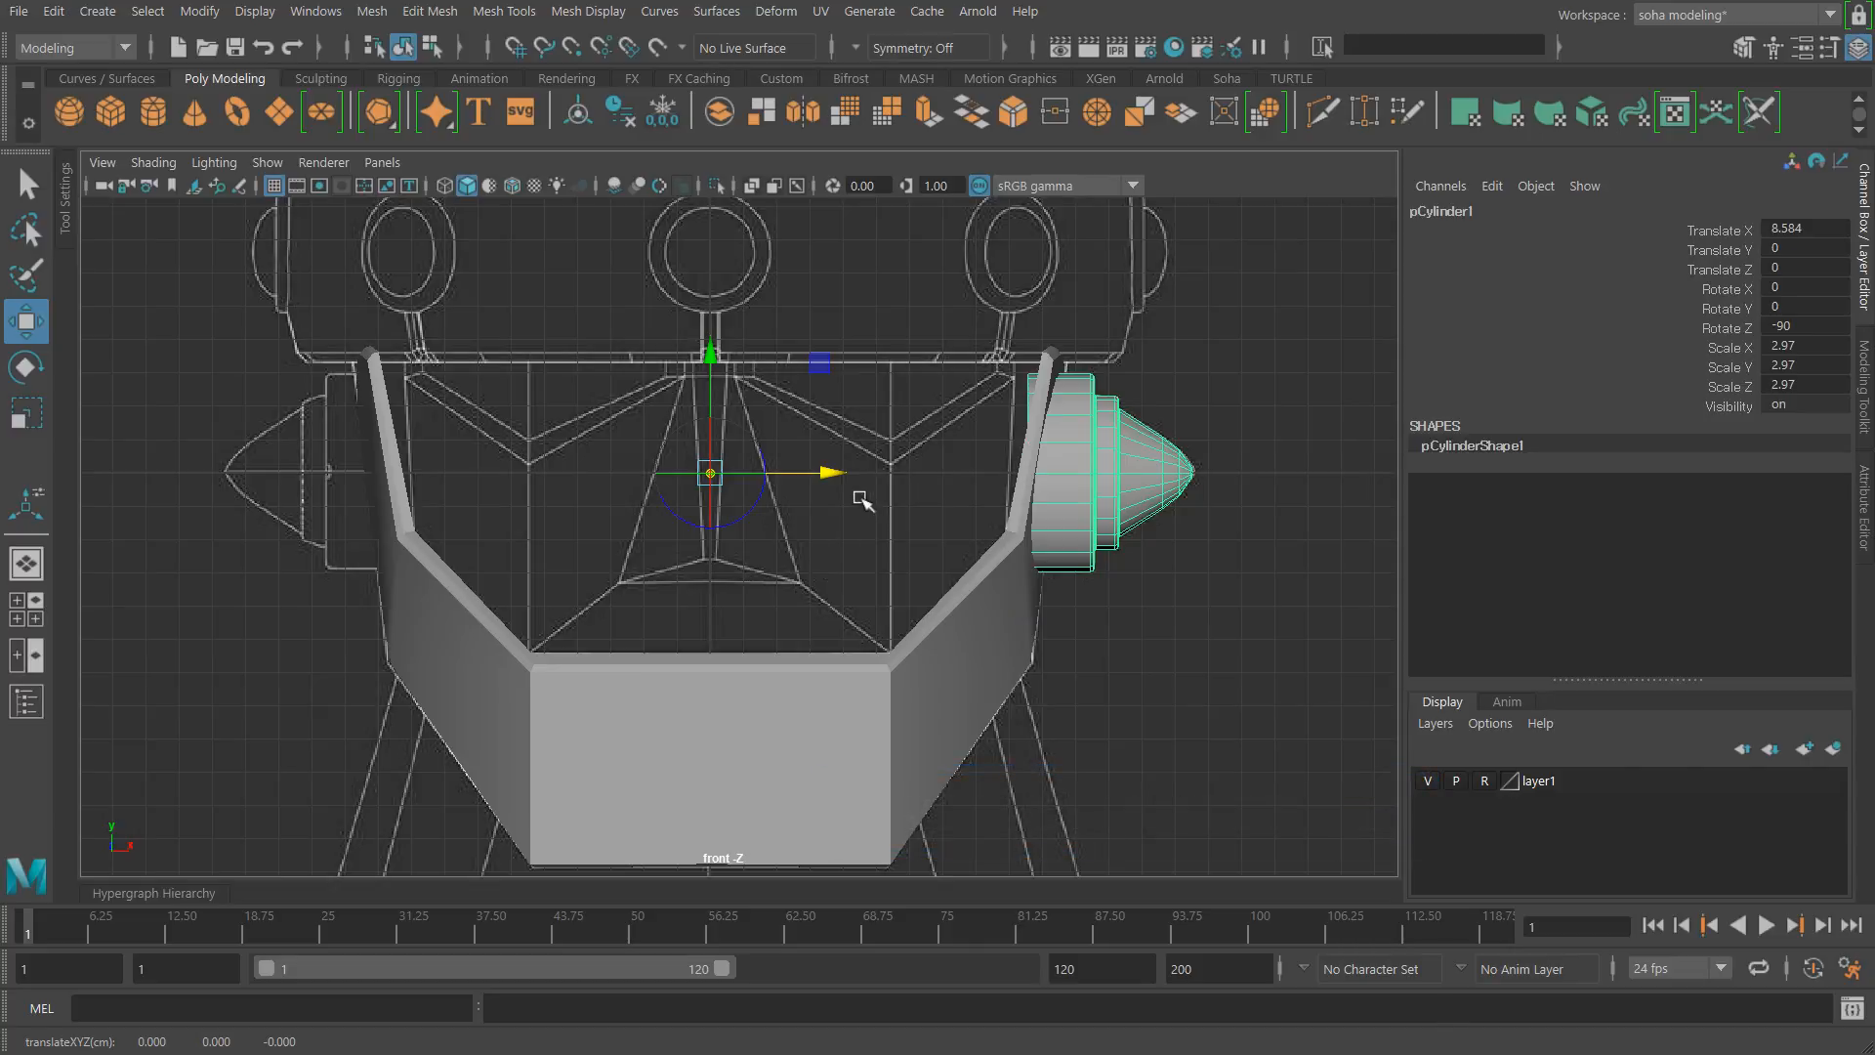
{"action": "key", "text": "d"}
Step: Mirror the cone part to the other side of the head along world X in the negative direction, with merged borders
{"action": "middle_click_drag", "start_coordinate": [900, 477], "coordinate": [891, 463], "text": "alt"}
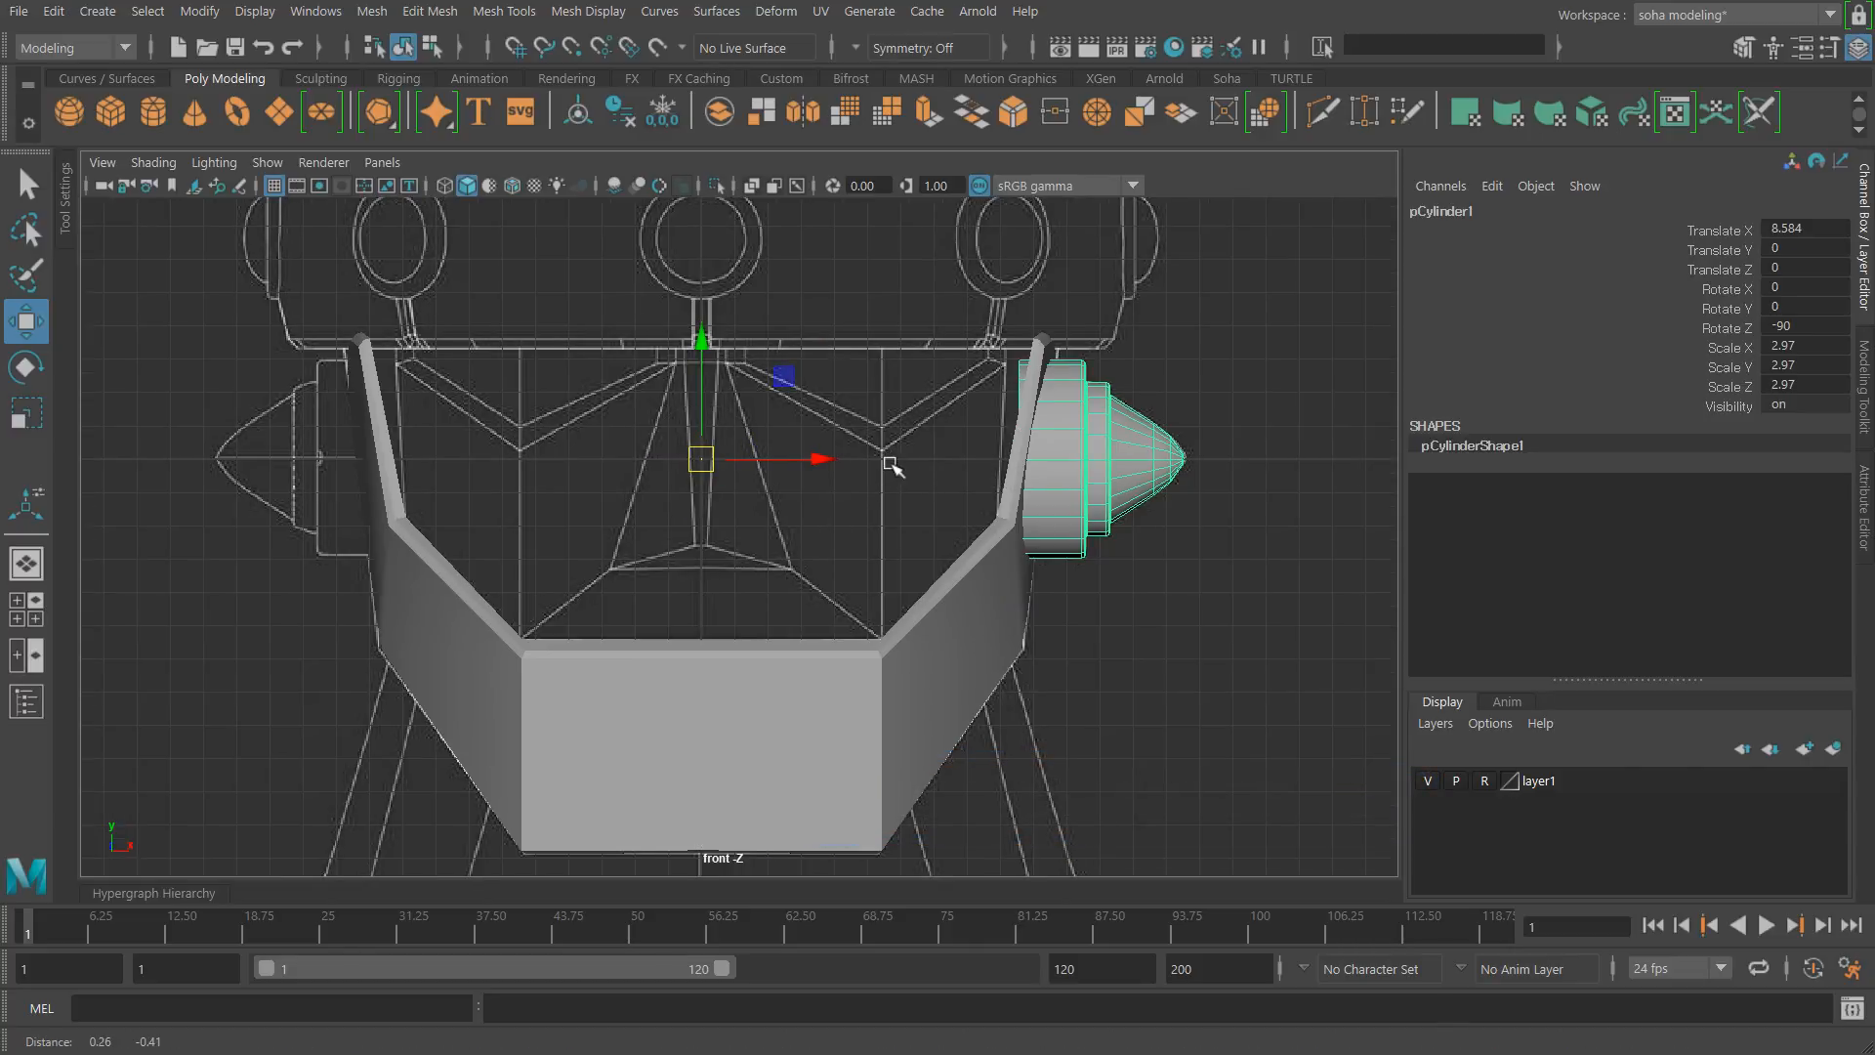
{"action": "key", "text": "ctrl+e"}
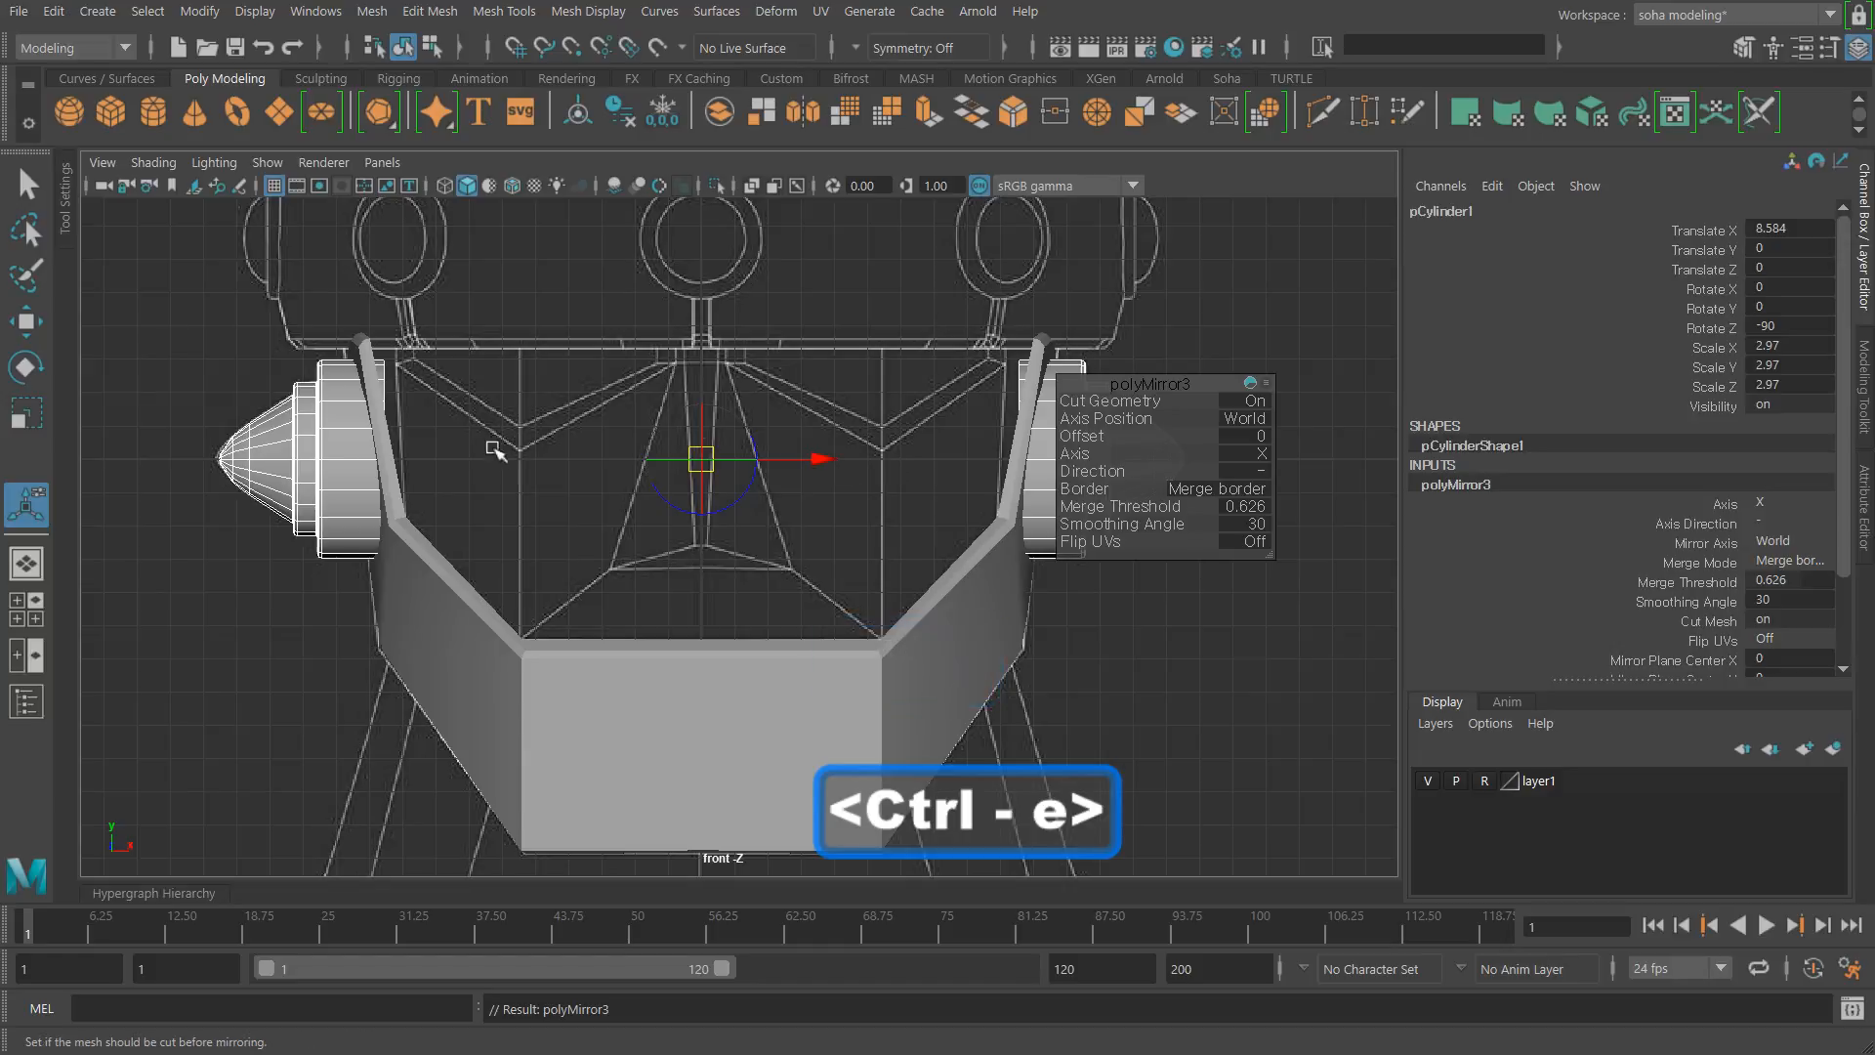
{"action": "left_click", "coordinate": [1239, 322]}
{"action": "left_click", "coordinate": [1079, 464]}
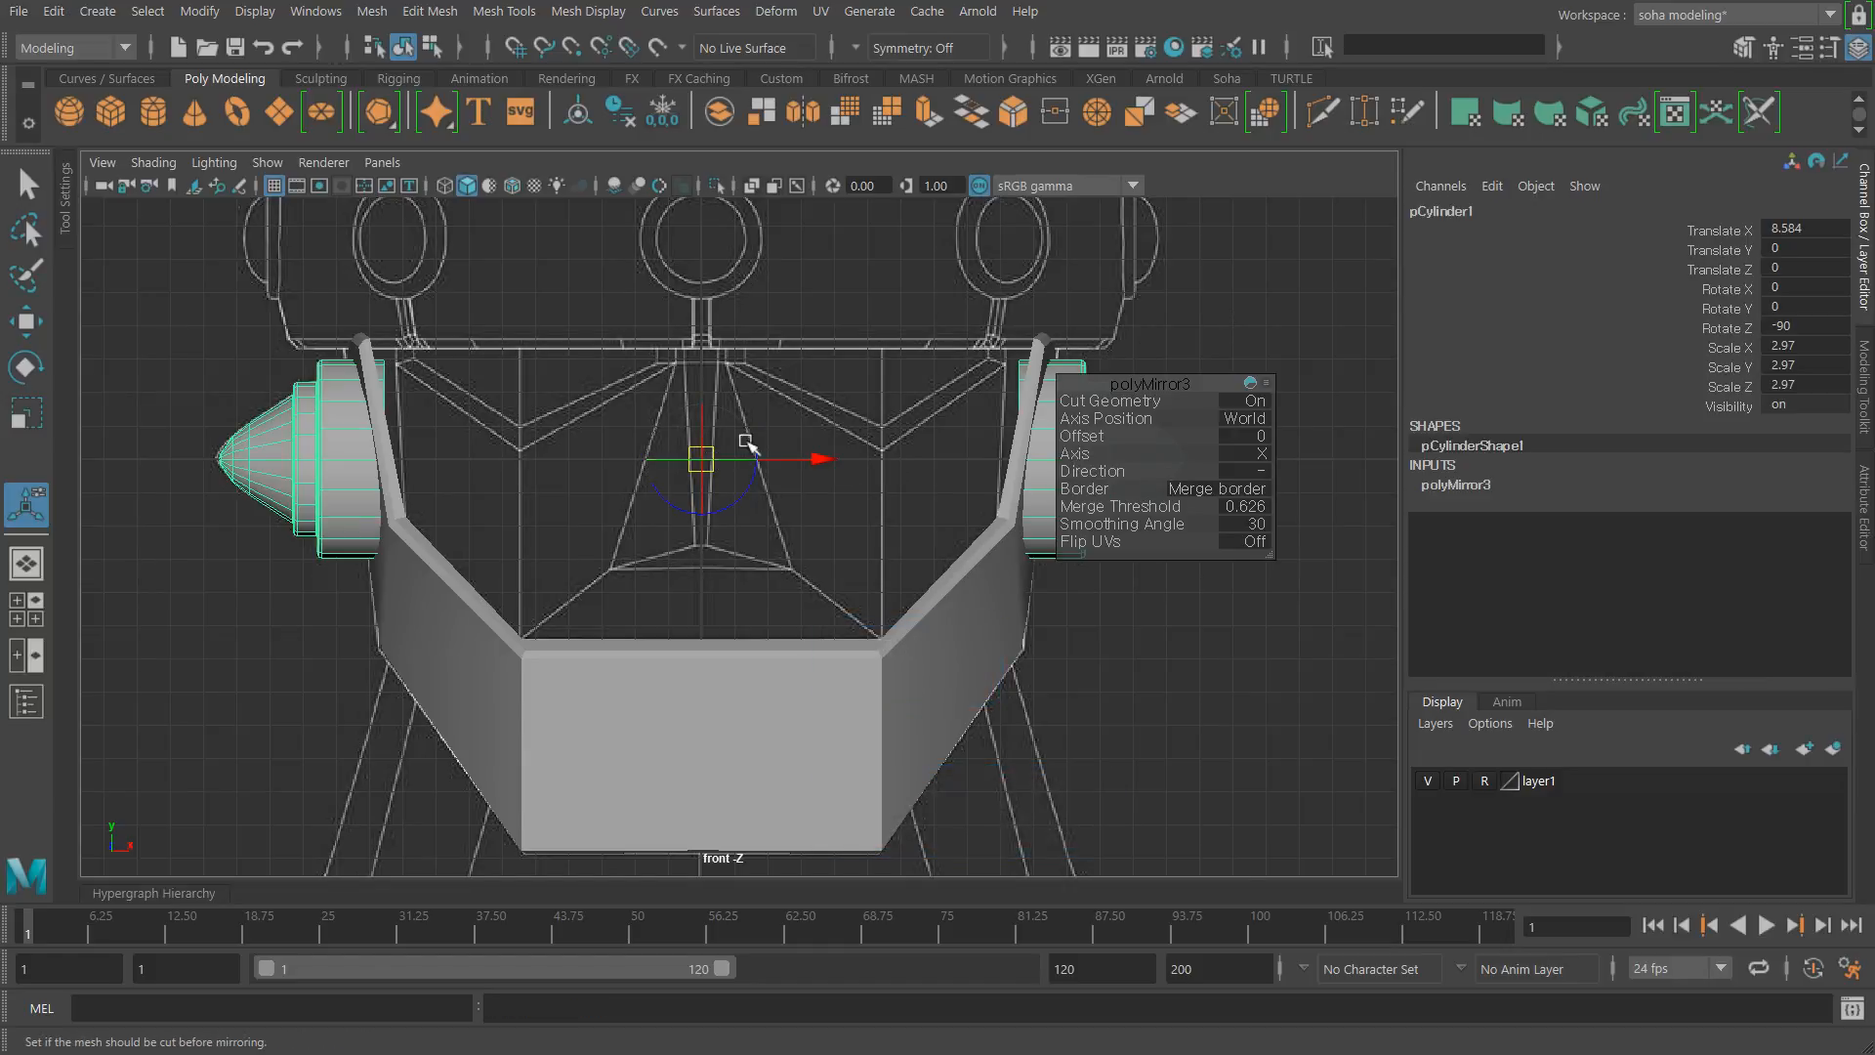
{"action": "middle_click_drag", "start_coordinate": [747, 442], "coordinate": [753, 335], "text": "alt"}
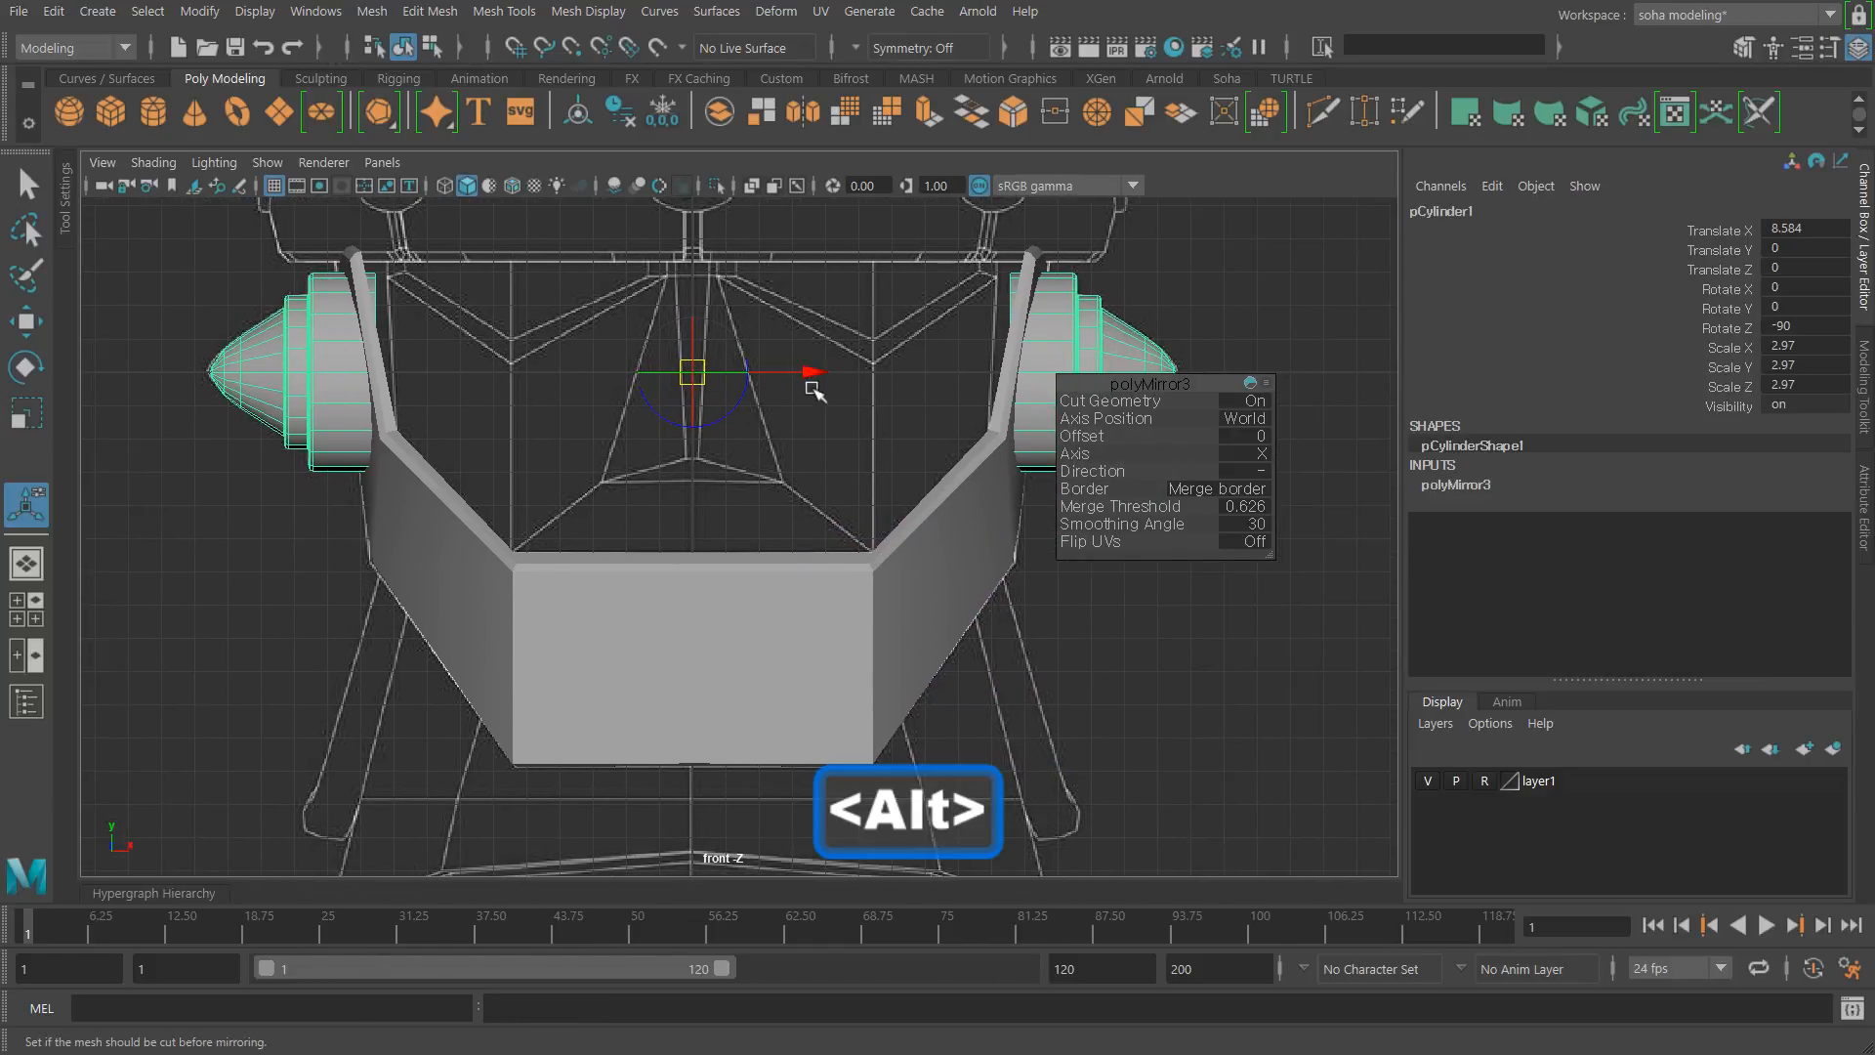
{"action": "key", "text": "w"}
{"action": "middle_click_drag", "start_coordinate": [912, 407], "coordinate": [924, 438], "text": "alt"}
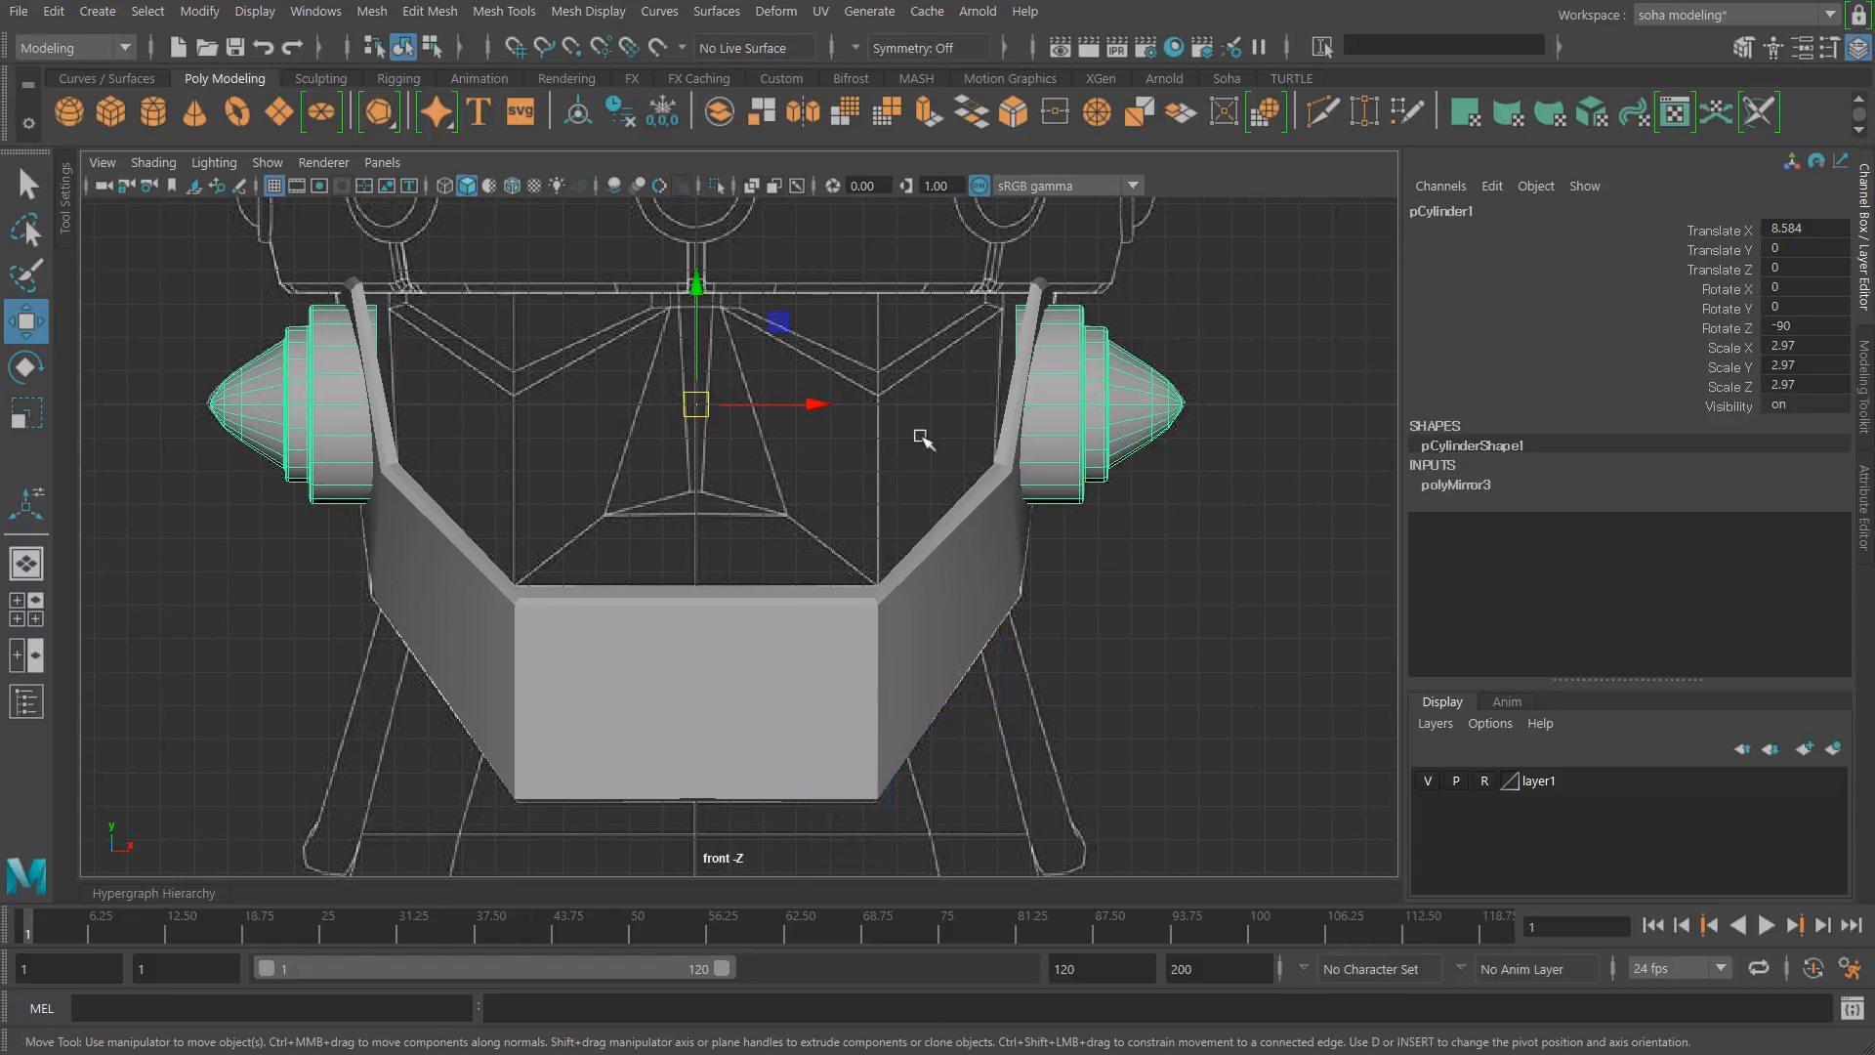
Step: Delete the faces of the jaw band's negative-X half, keeping only the half on the positive-X side
{"action": "key", "text": "alt+shift+q"}
{"action": "left_click_drag", "start_coordinate": [967, 469], "coordinate": [735, 471], "text": "alt"}
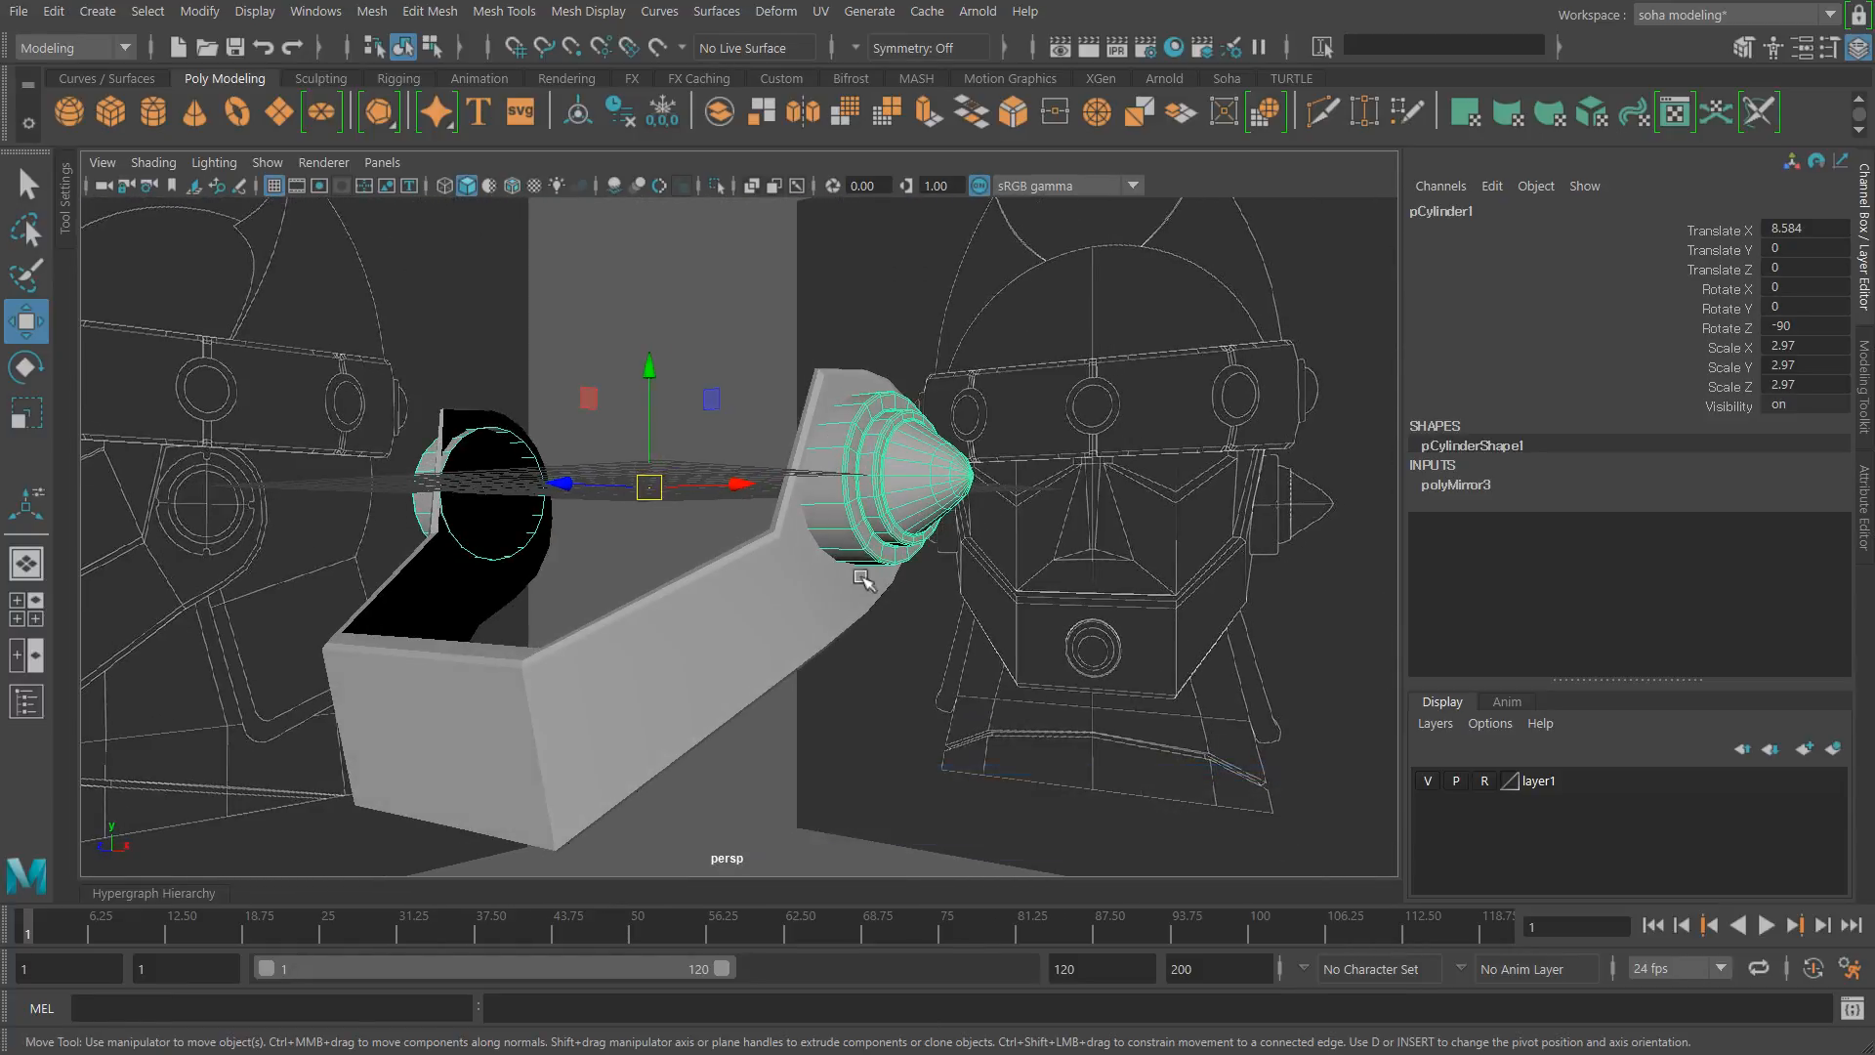
{"action": "left_click_drag", "start_coordinate": [858, 573], "coordinate": [830, 495], "text": "alt"}
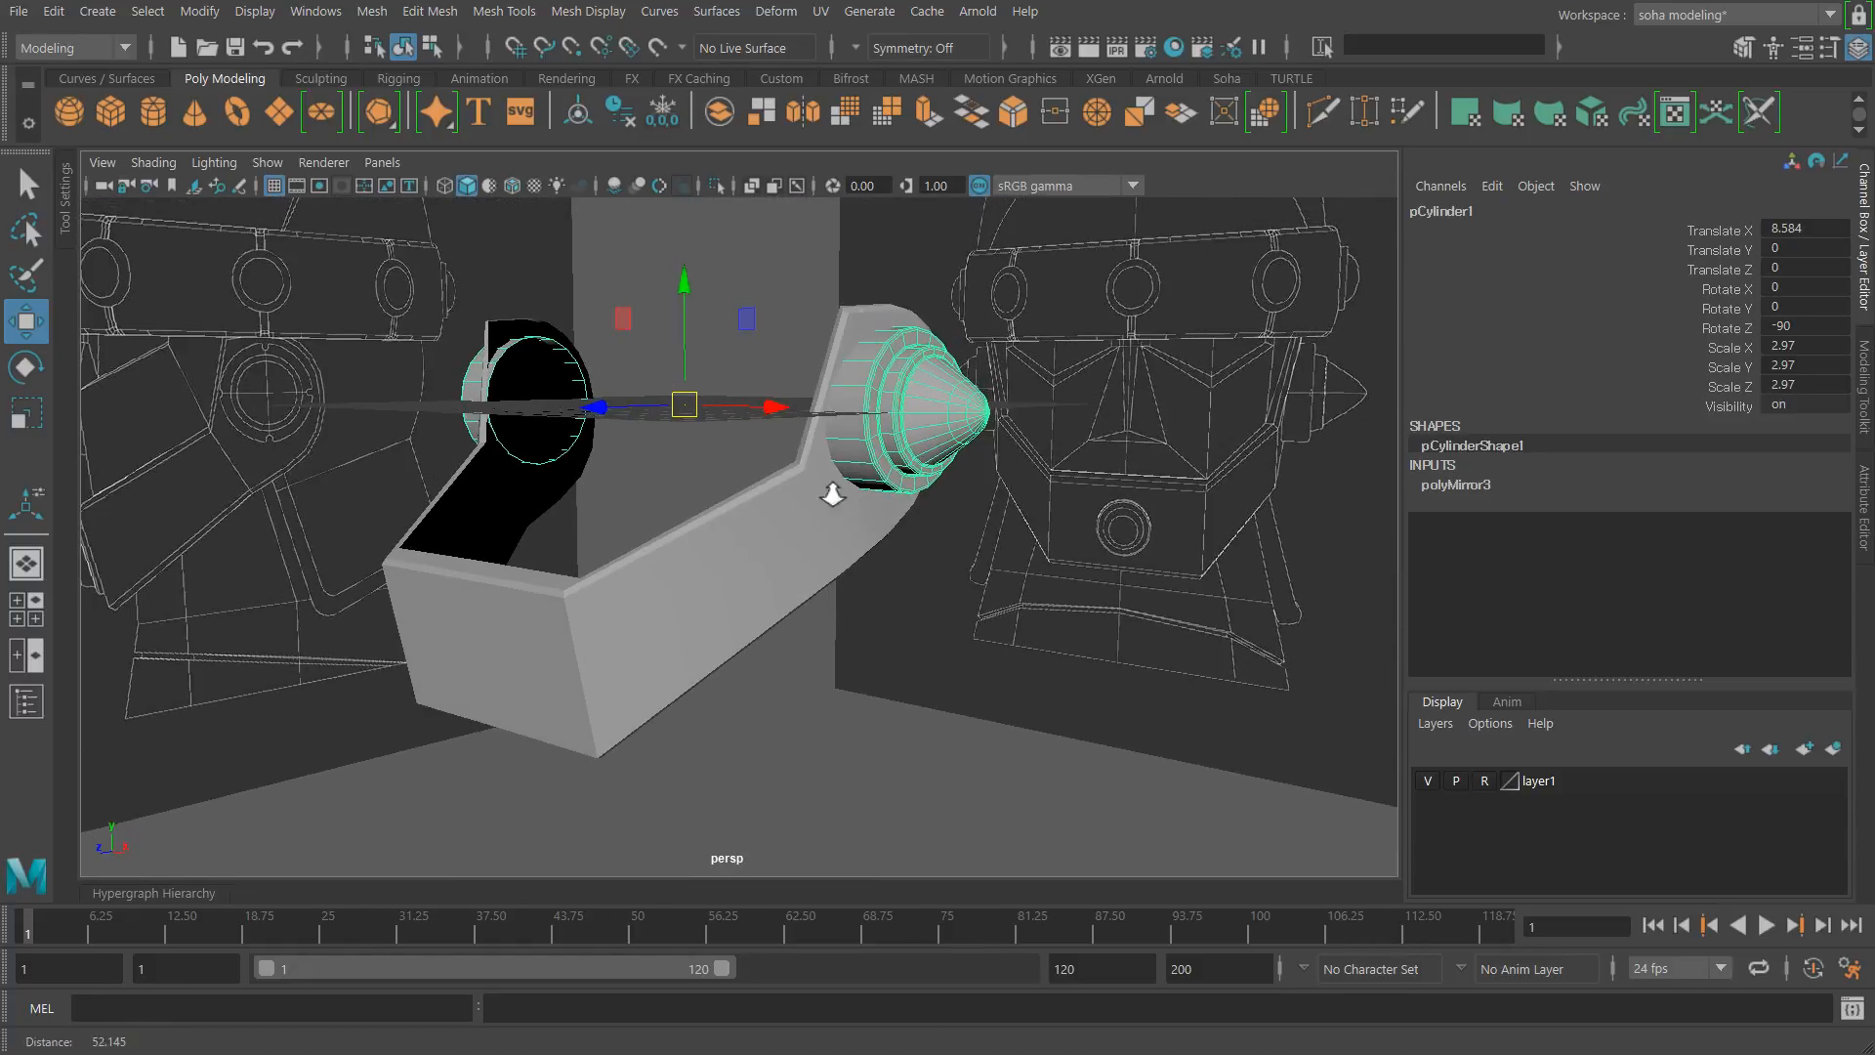
{"action": "middle_click_drag", "start_coordinate": [908, 544], "coordinate": [998, 573], "text": "alt"}
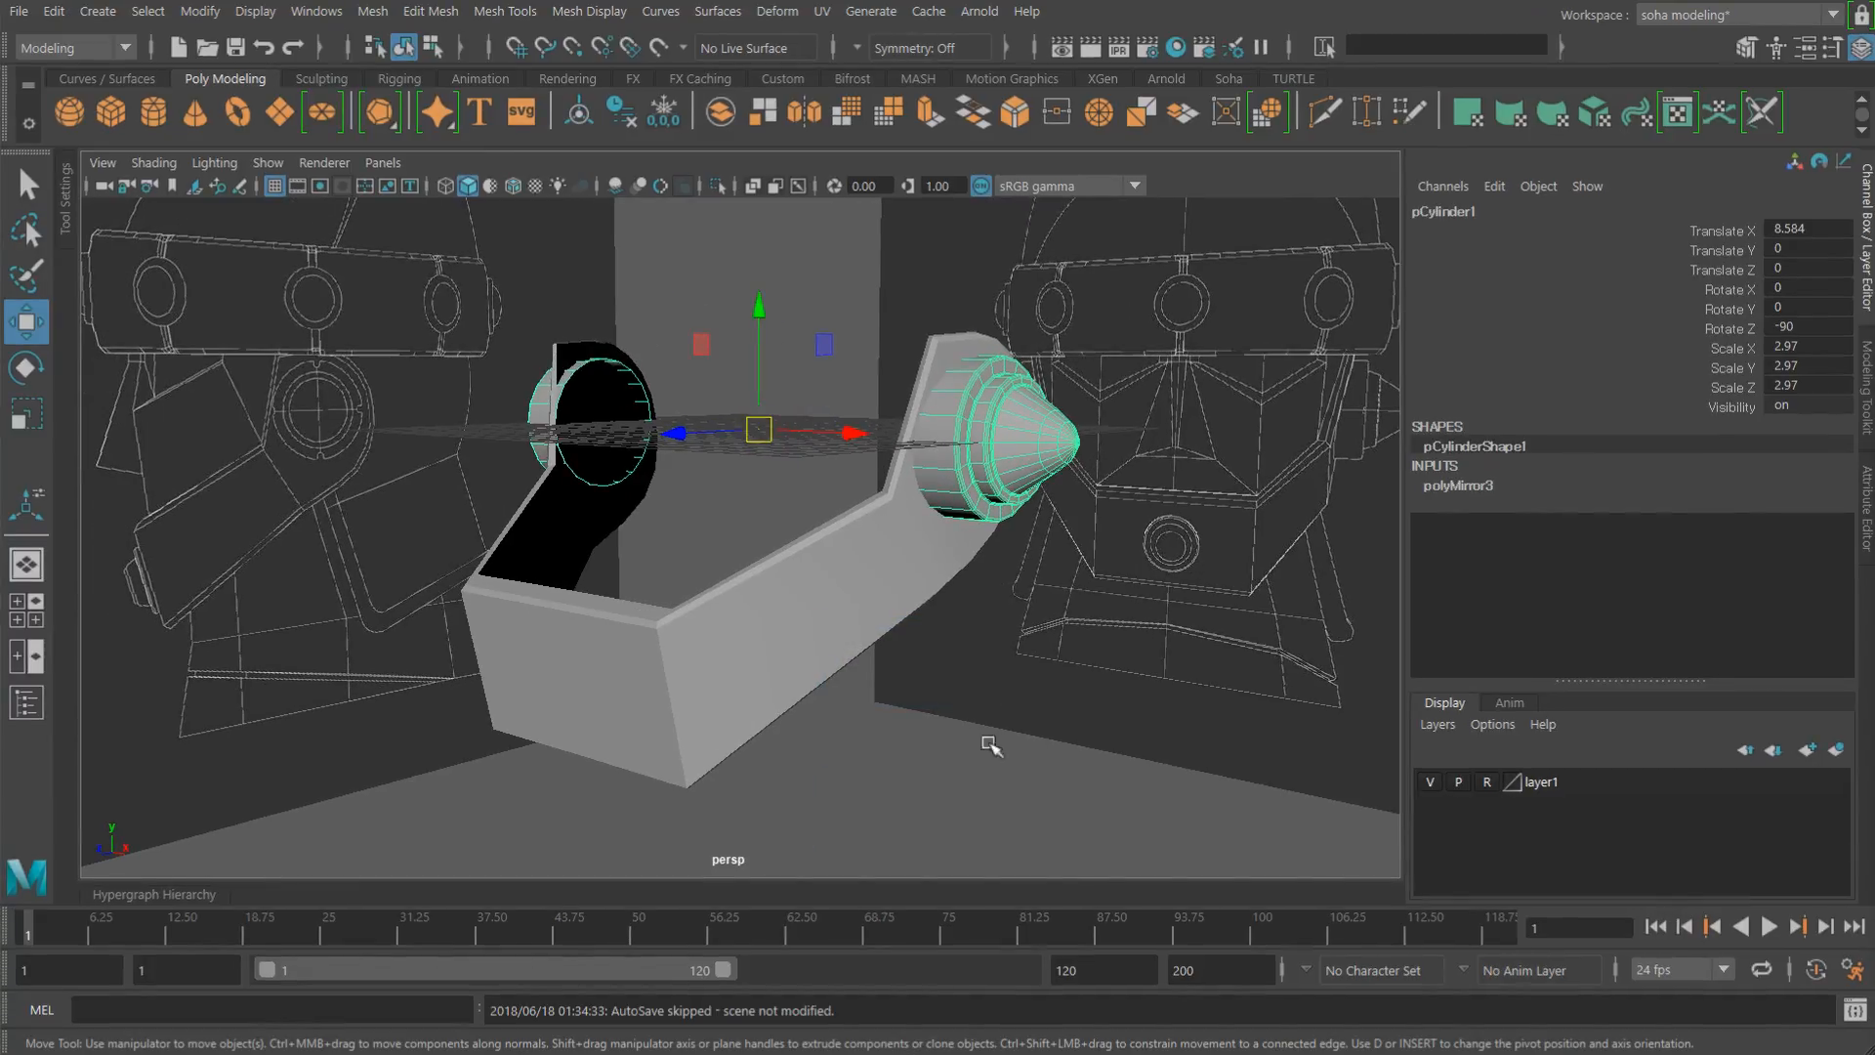
{"action": "left_click_drag", "start_coordinate": [883, 712], "coordinate": [971, 713], "text": "alt"}
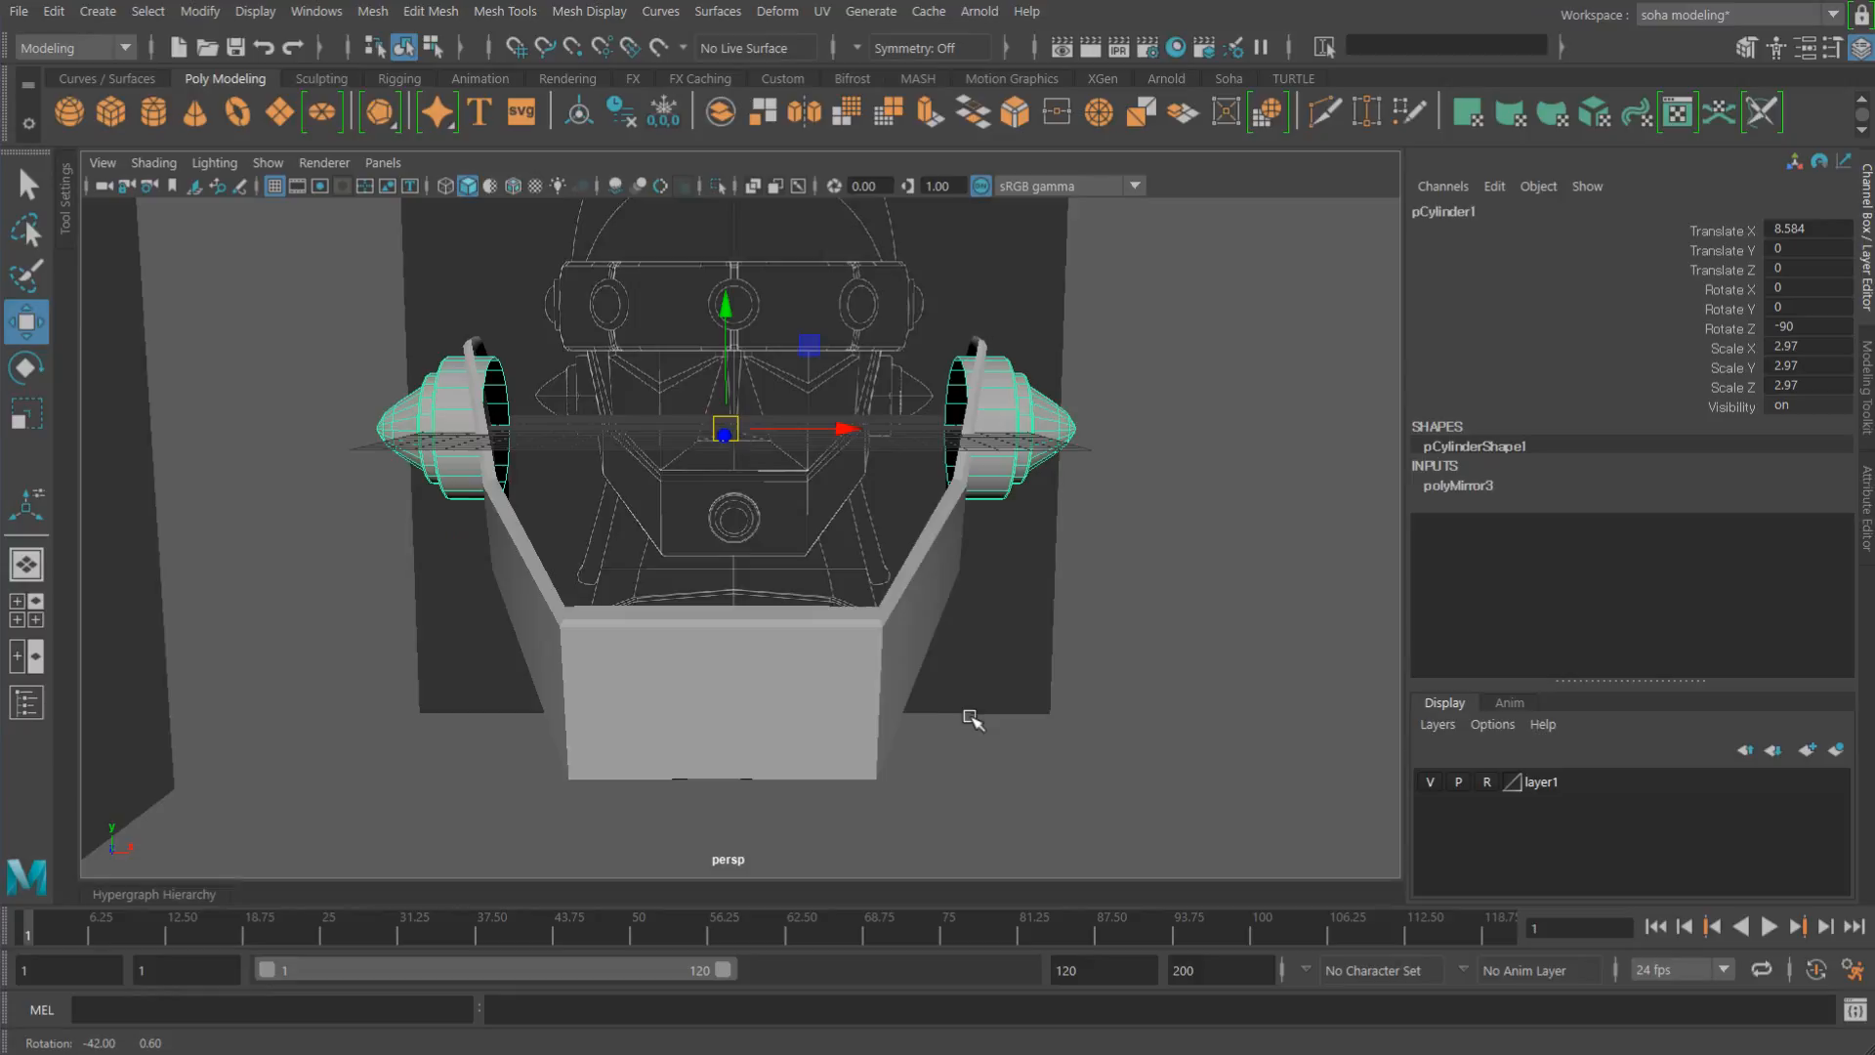
{"action": "left_click", "coordinate": [725, 680]}
{"action": "left_click_drag", "start_coordinate": [724, 681], "coordinate": [735, 679], "text": "alt"}
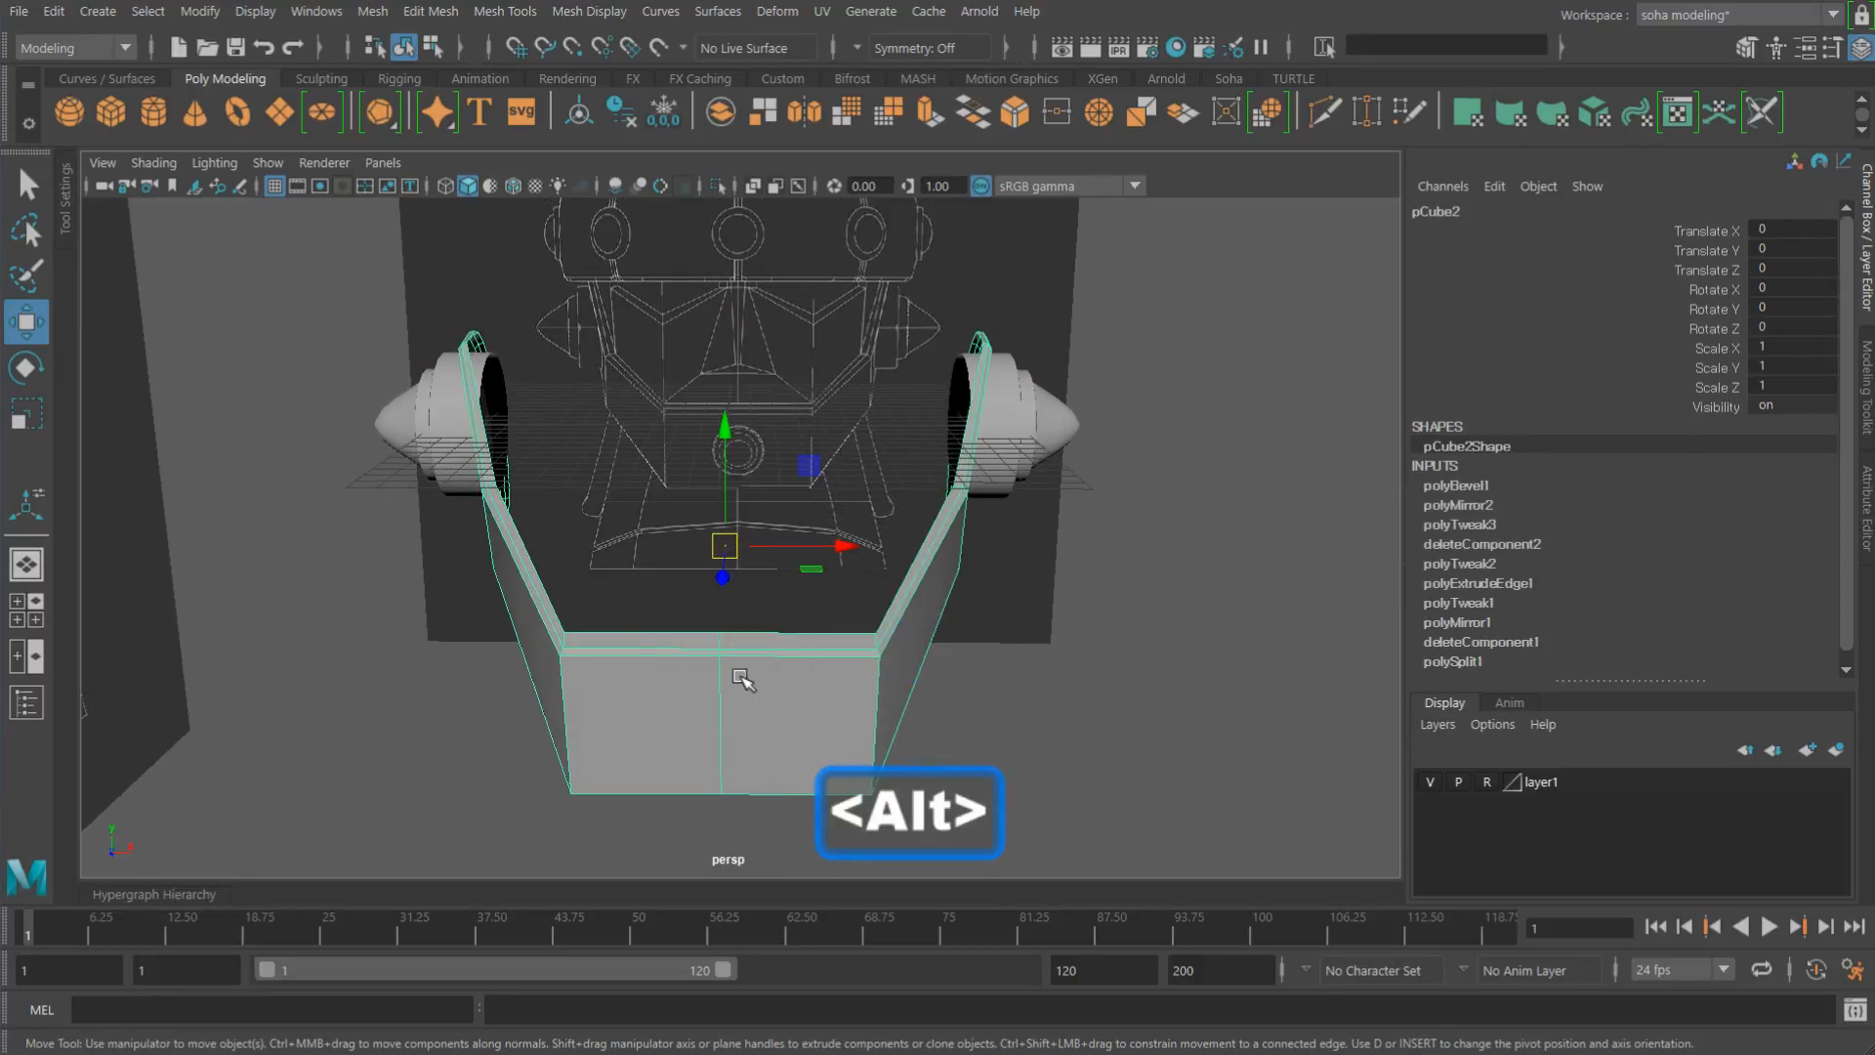
{"action": "key", "text": "alt+3"}
{"action": "left_click_drag", "start_coordinate": [634, 821], "coordinate": [684, 851]}
{"action": "key", "text": "ctrl+grave"}
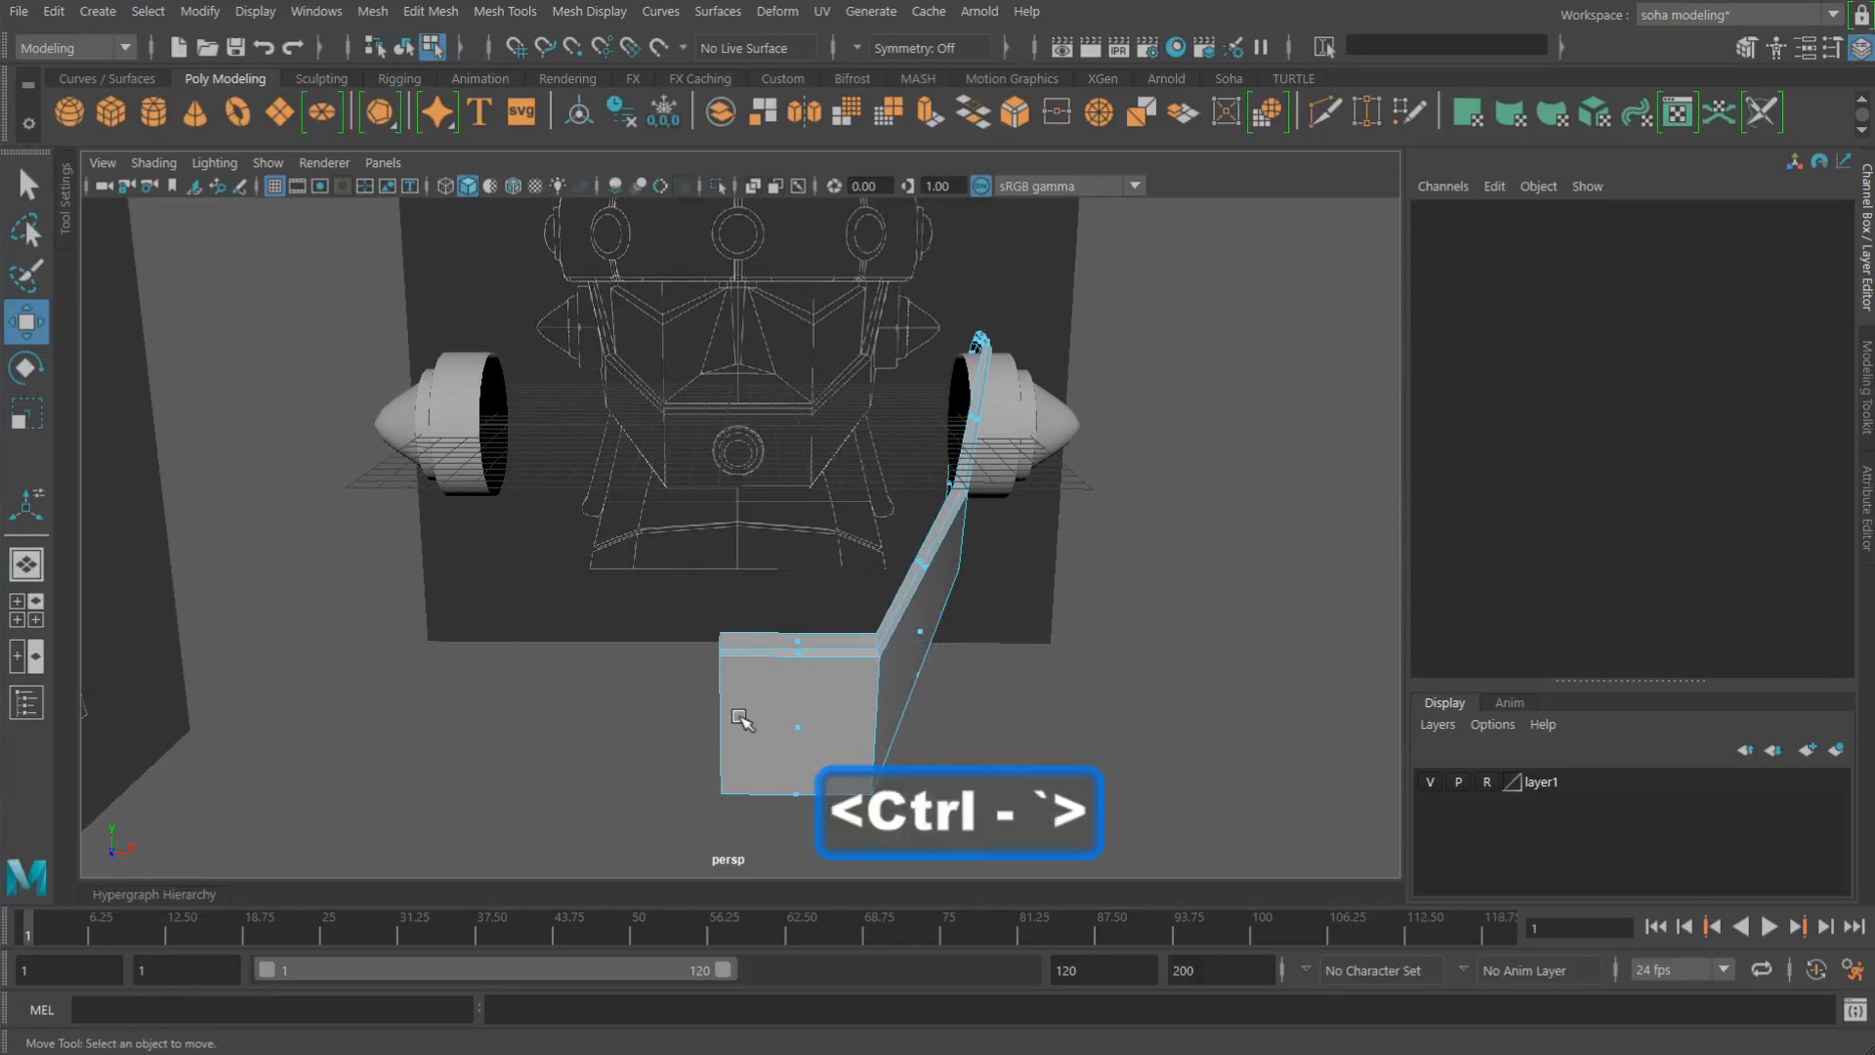
Step: Extrude the inner top edges of the jaw band's front and side segments straight up by about 5.72 in world Y, using the front wireframe view
{"action": "left_click_drag", "start_coordinate": [742, 717], "coordinate": [716, 694], "text": "alt"}
{"action": "key", "text": "alt+grave"}
{"action": "left_click_drag", "start_coordinate": [853, 674], "coordinate": [933, 653], "text": "alt"}
{"action": "key", "text": "alt+2"}
{"action": "left_click", "coordinate": [803, 635]}
{"action": "left_click", "coordinate": [881, 654], "text": "shift"}
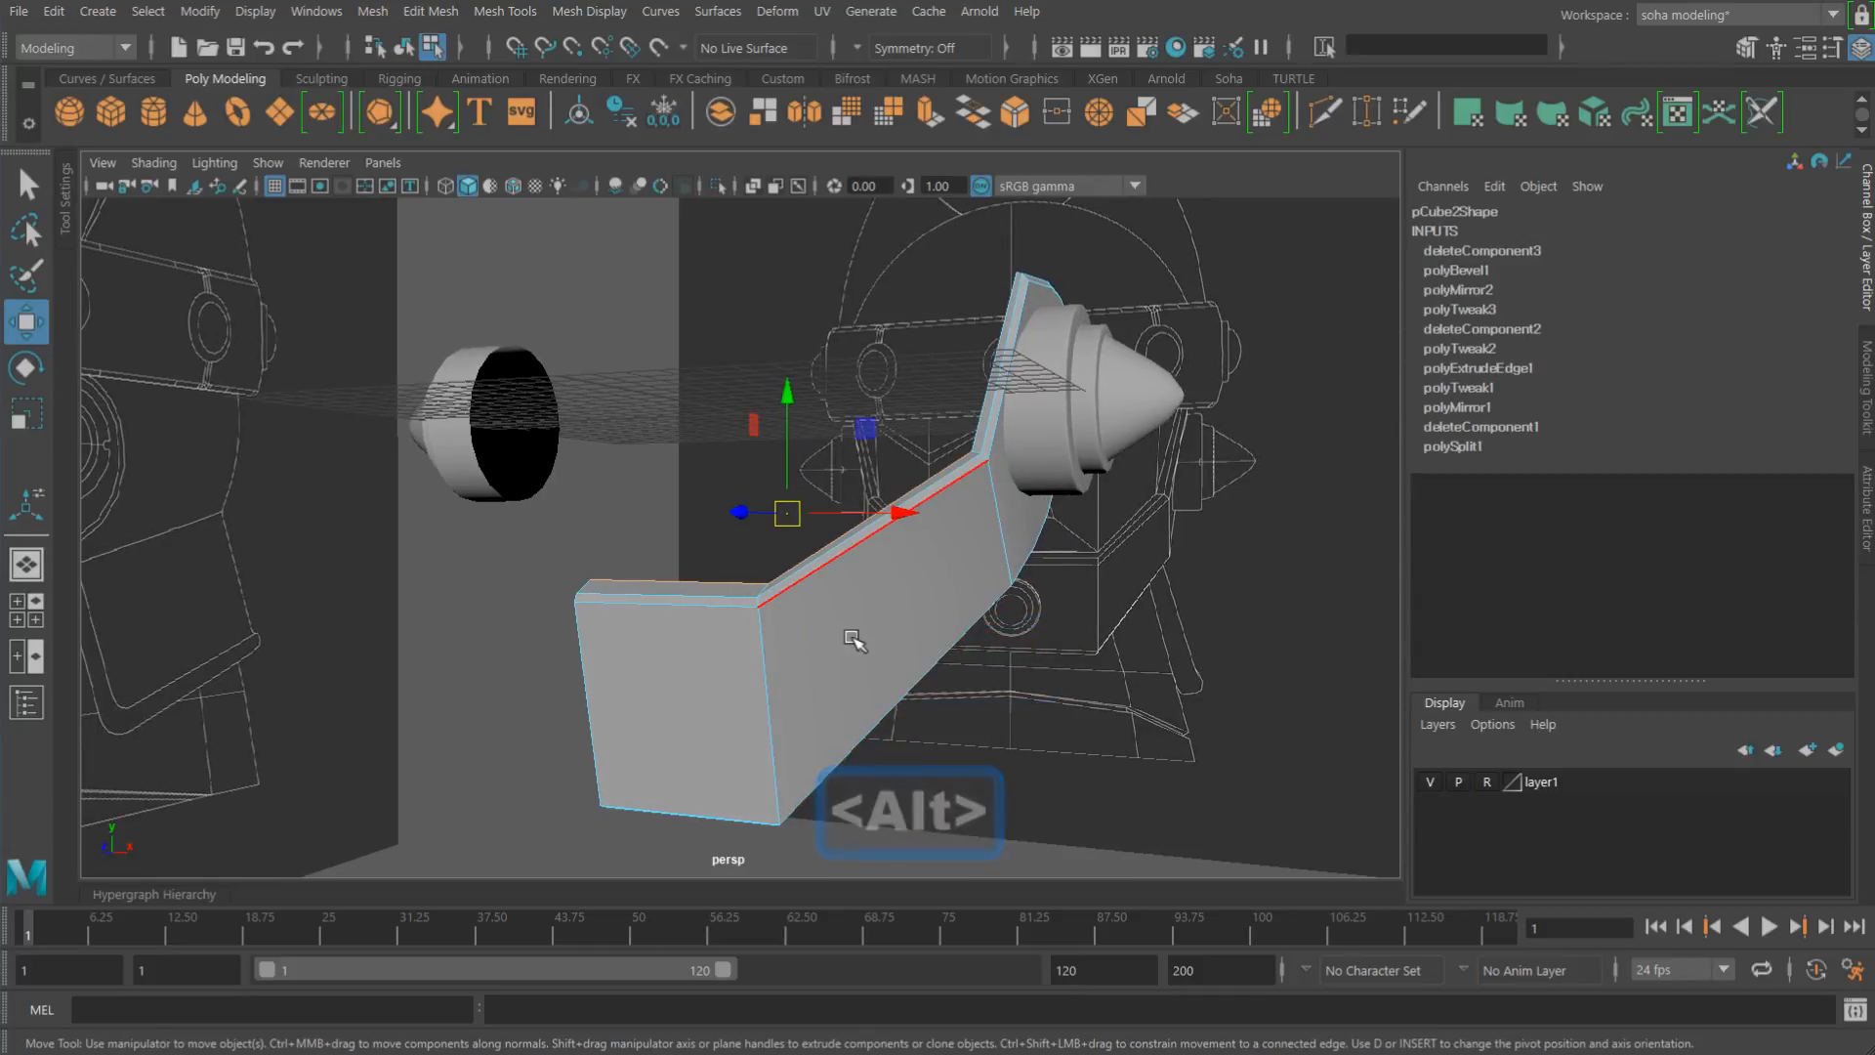
{"action": "key", "text": "shift+3"}
{"action": "middle_click_drag", "start_coordinate": [929, 658], "coordinate": [904, 711], "text": "alt"}
{"action": "mouse_move", "coordinate": [904, 712]}
{"action": "right_mouse_down", "text": "alt"}
{"action": "mouse_move", "coordinate": [1042, 732]}
{"action": "mouse_move", "coordinate": [1028, 724]}
{"action": "right_mouse_up", "text": "alt"}
{"action": "key", "text": "4"}
{"action": "right_click_drag", "start_coordinate": [863, 678], "coordinate": [892, 657], "text": "alt"}
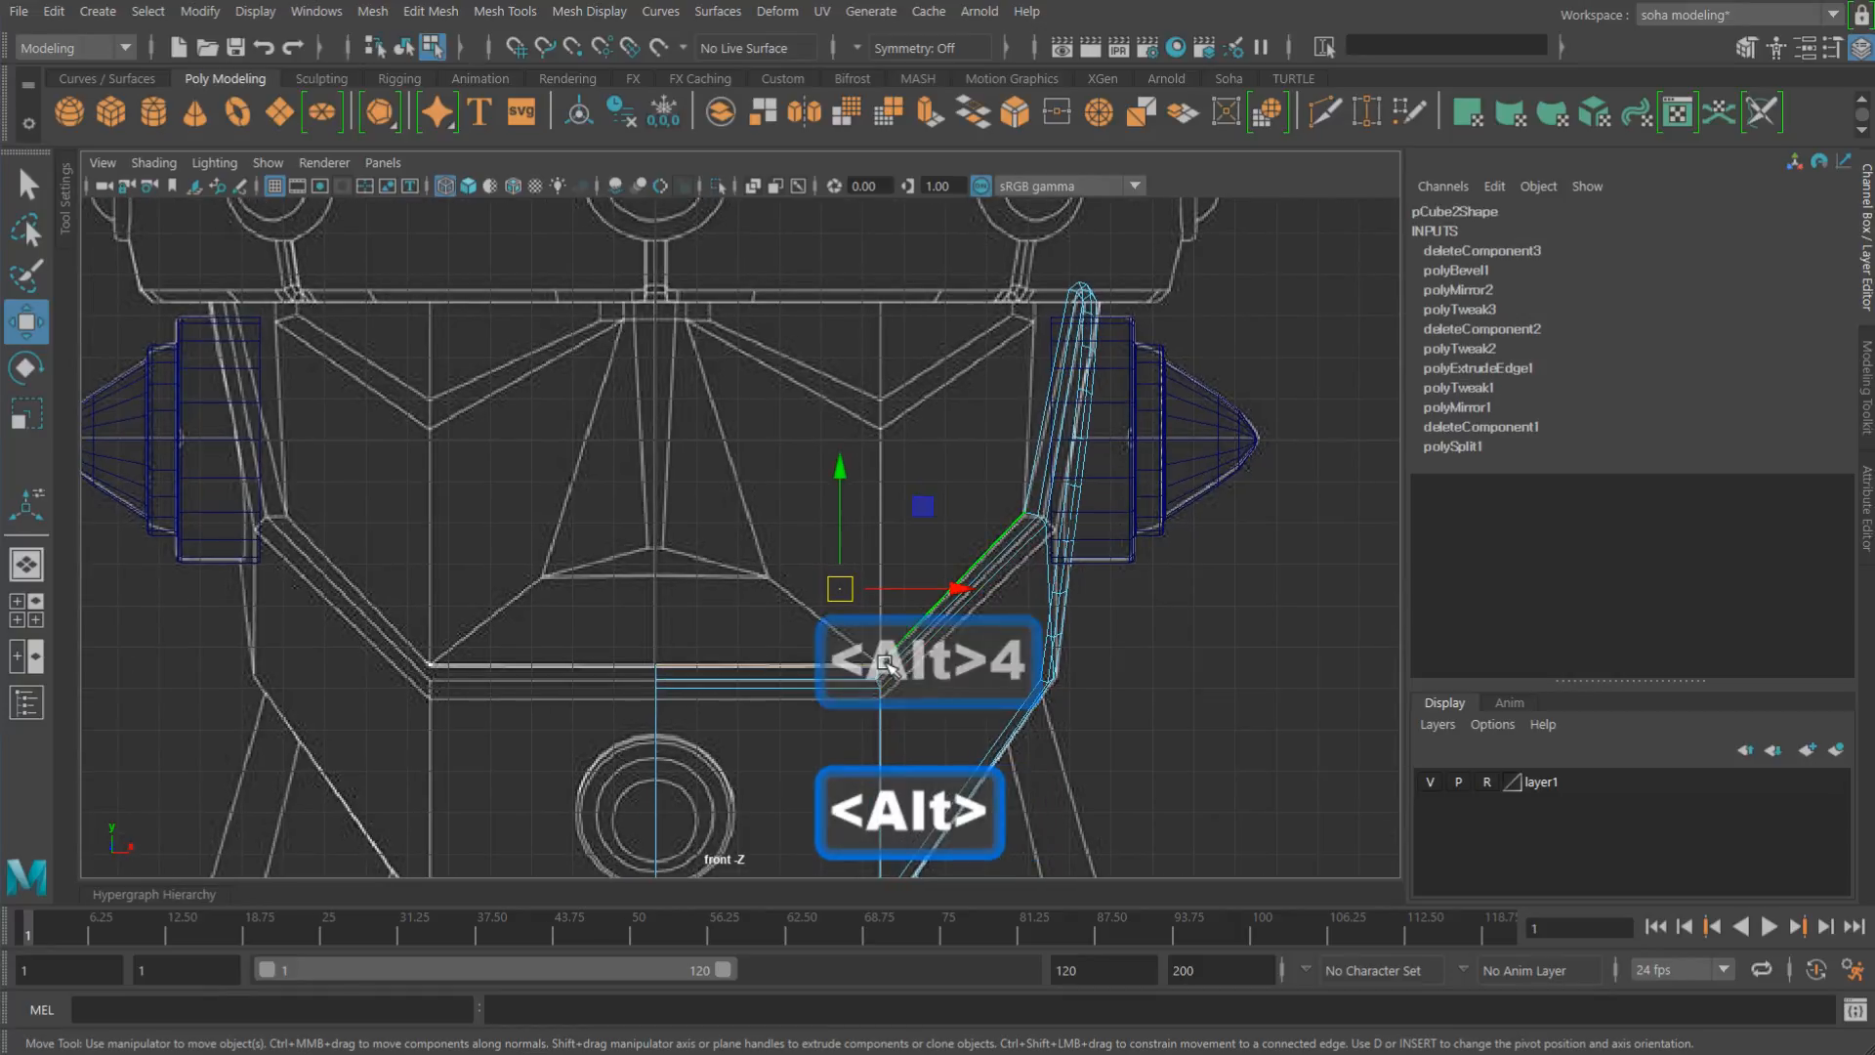
{"action": "key", "text": "alt+w"}
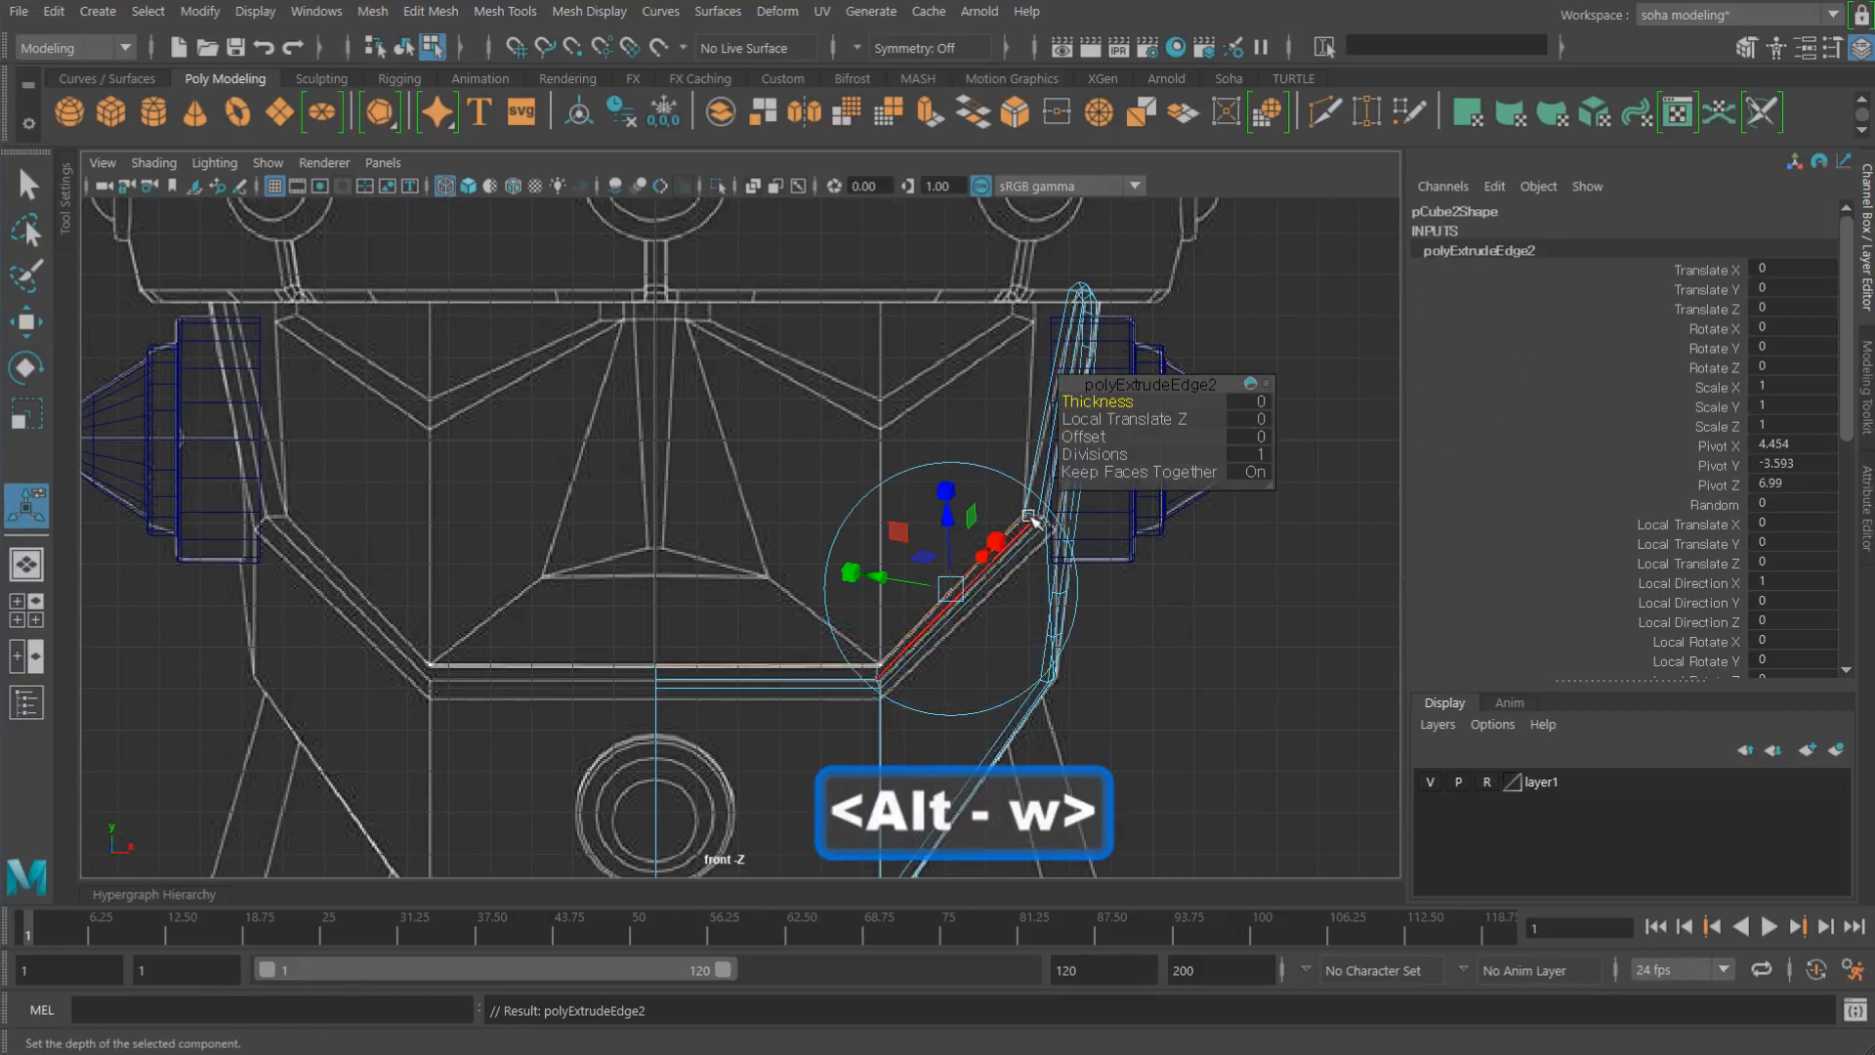
{"action": "middle_click_drag", "start_coordinate": [946, 588], "coordinate": [842, 584], "text": "alt"}
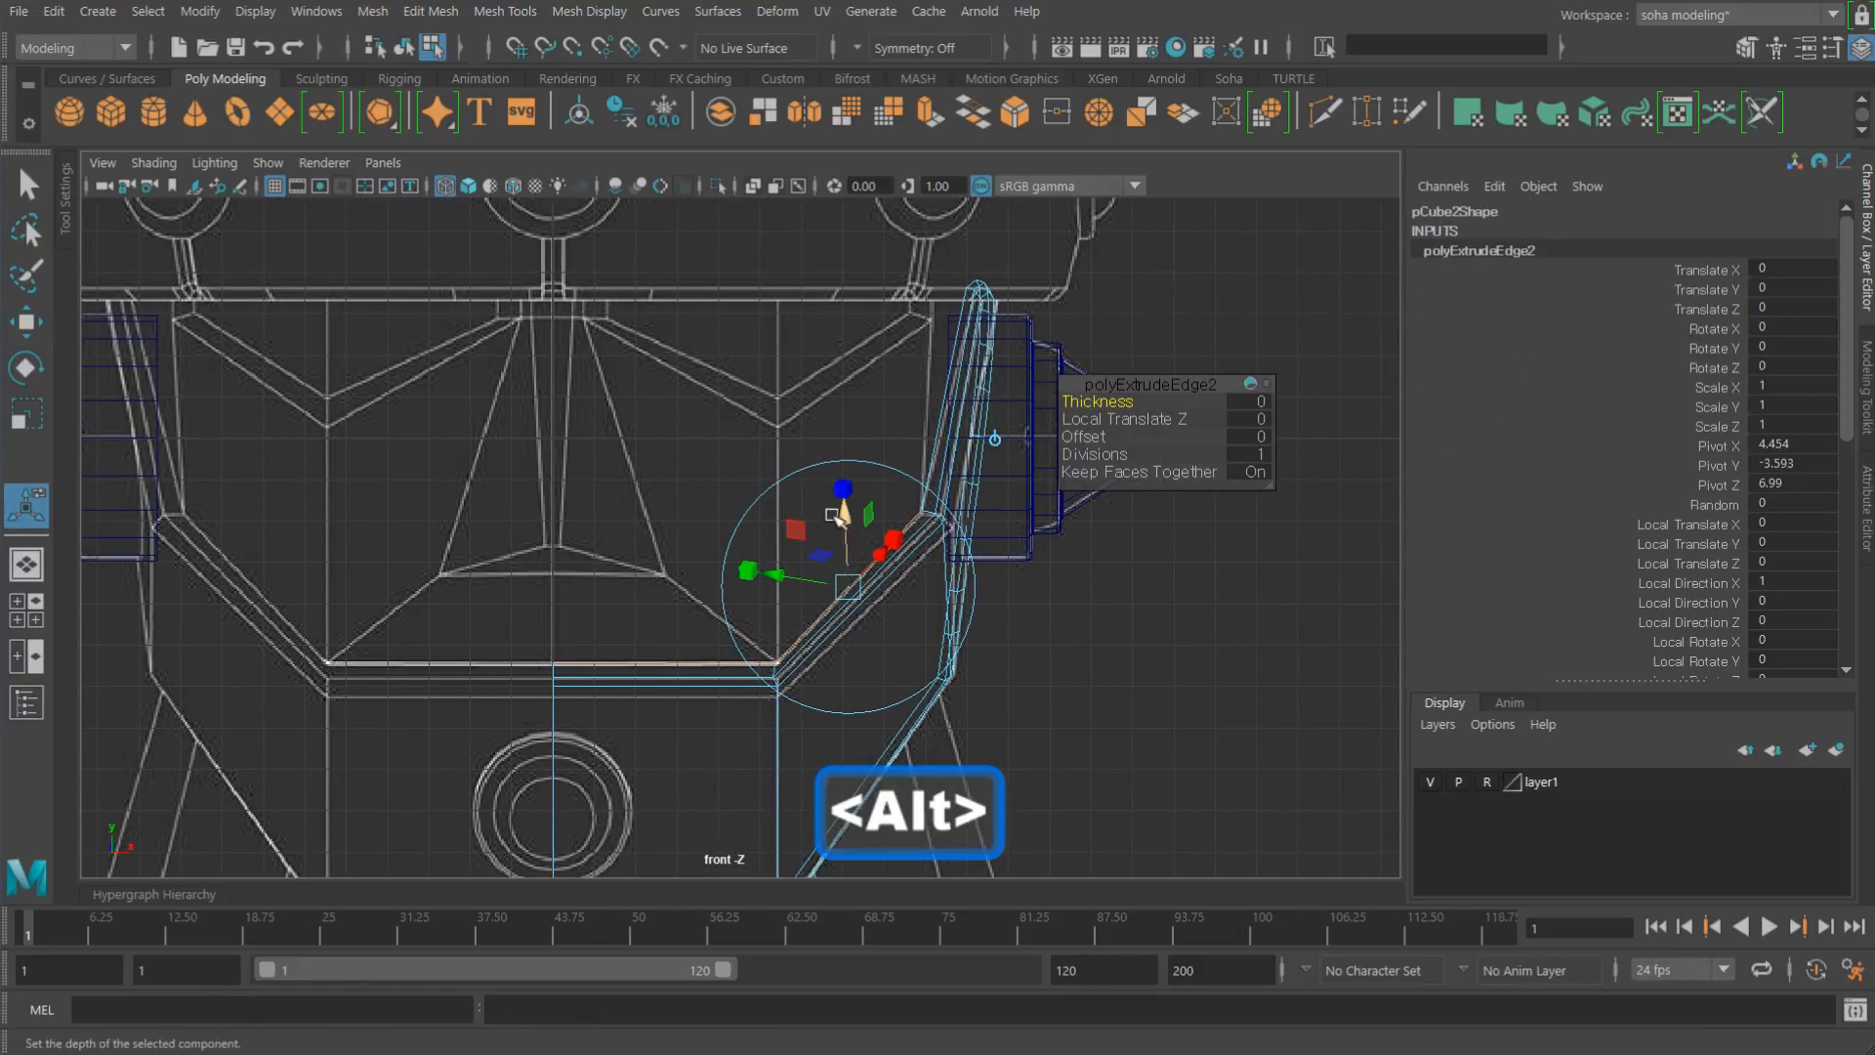
{"action": "left_click", "coordinate": [994, 439]}
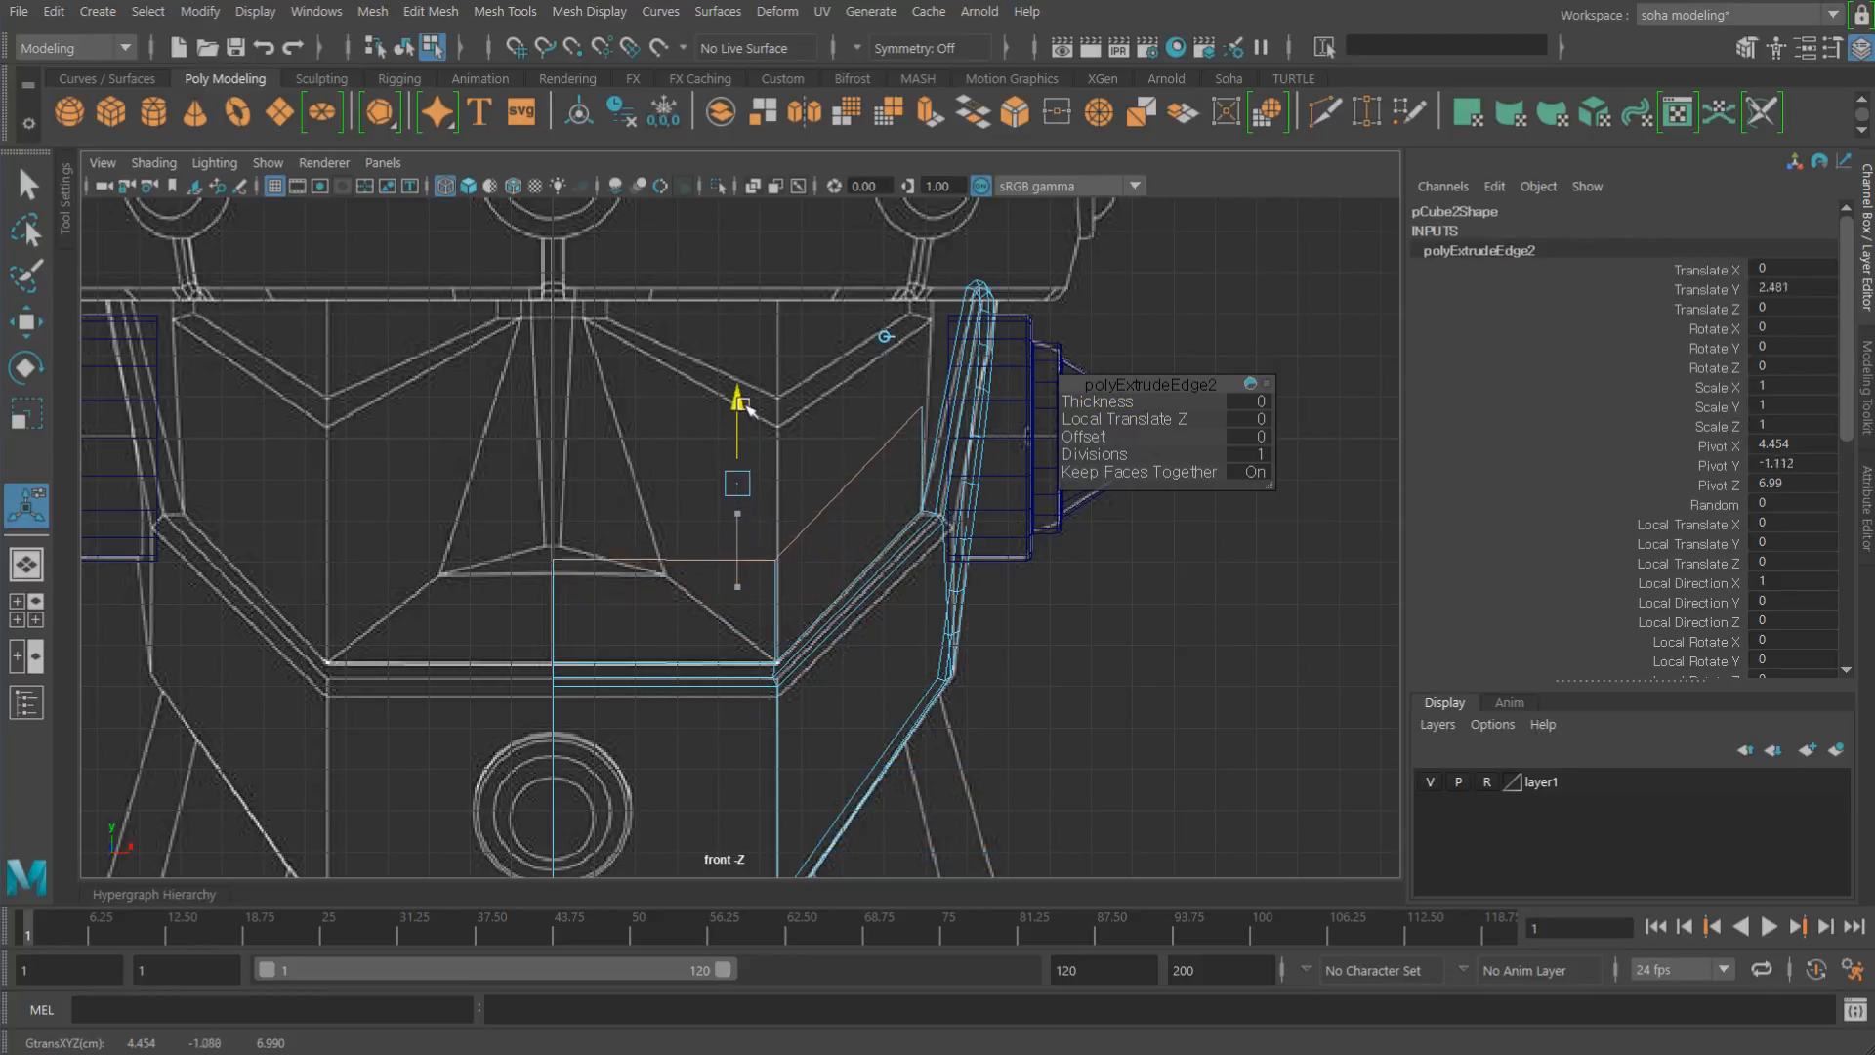
{"action": "left_click_drag", "start_coordinate": [746, 407], "coordinate": [749, 376]}
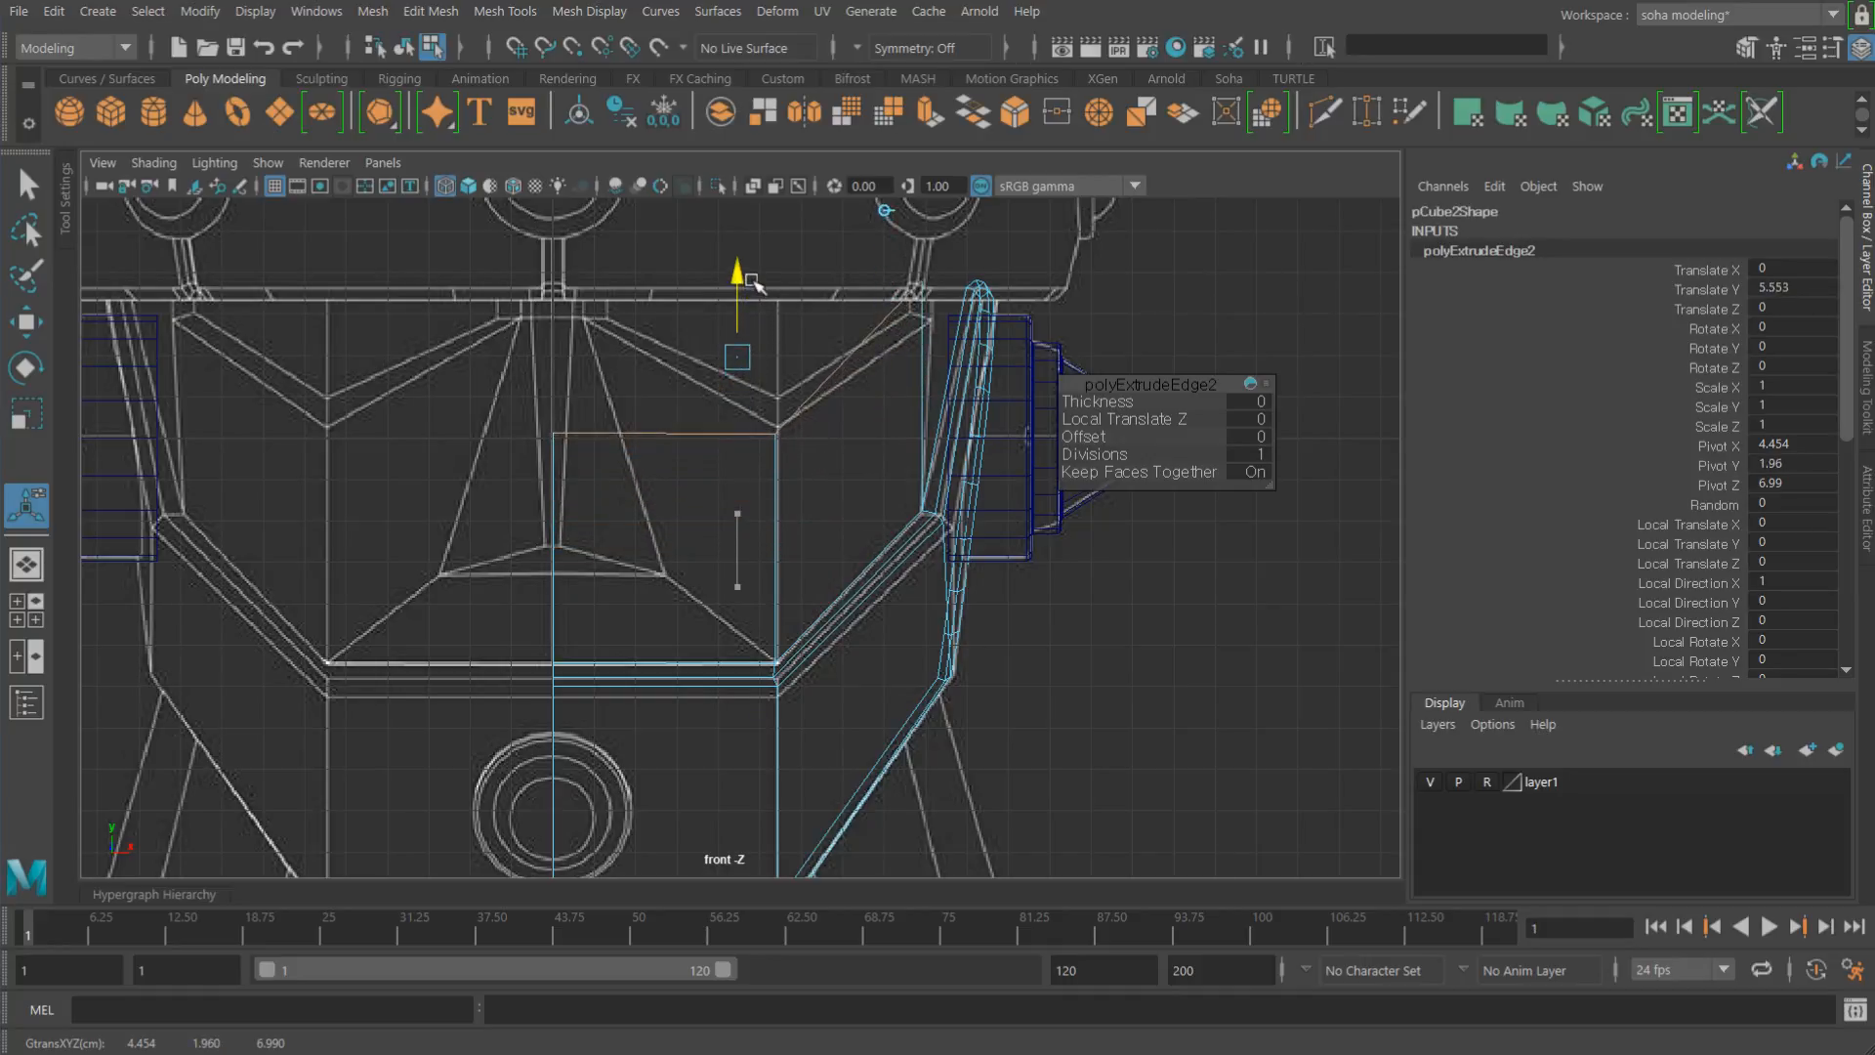
Step: Raise the centre-line vertex of the extruded edge to about Y 3.3, following the slanted line of the reference drawing
{"action": "middle_click_drag", "start_coordinate": [682, 403], "coordinate": [726, 532], "text": "alt"}
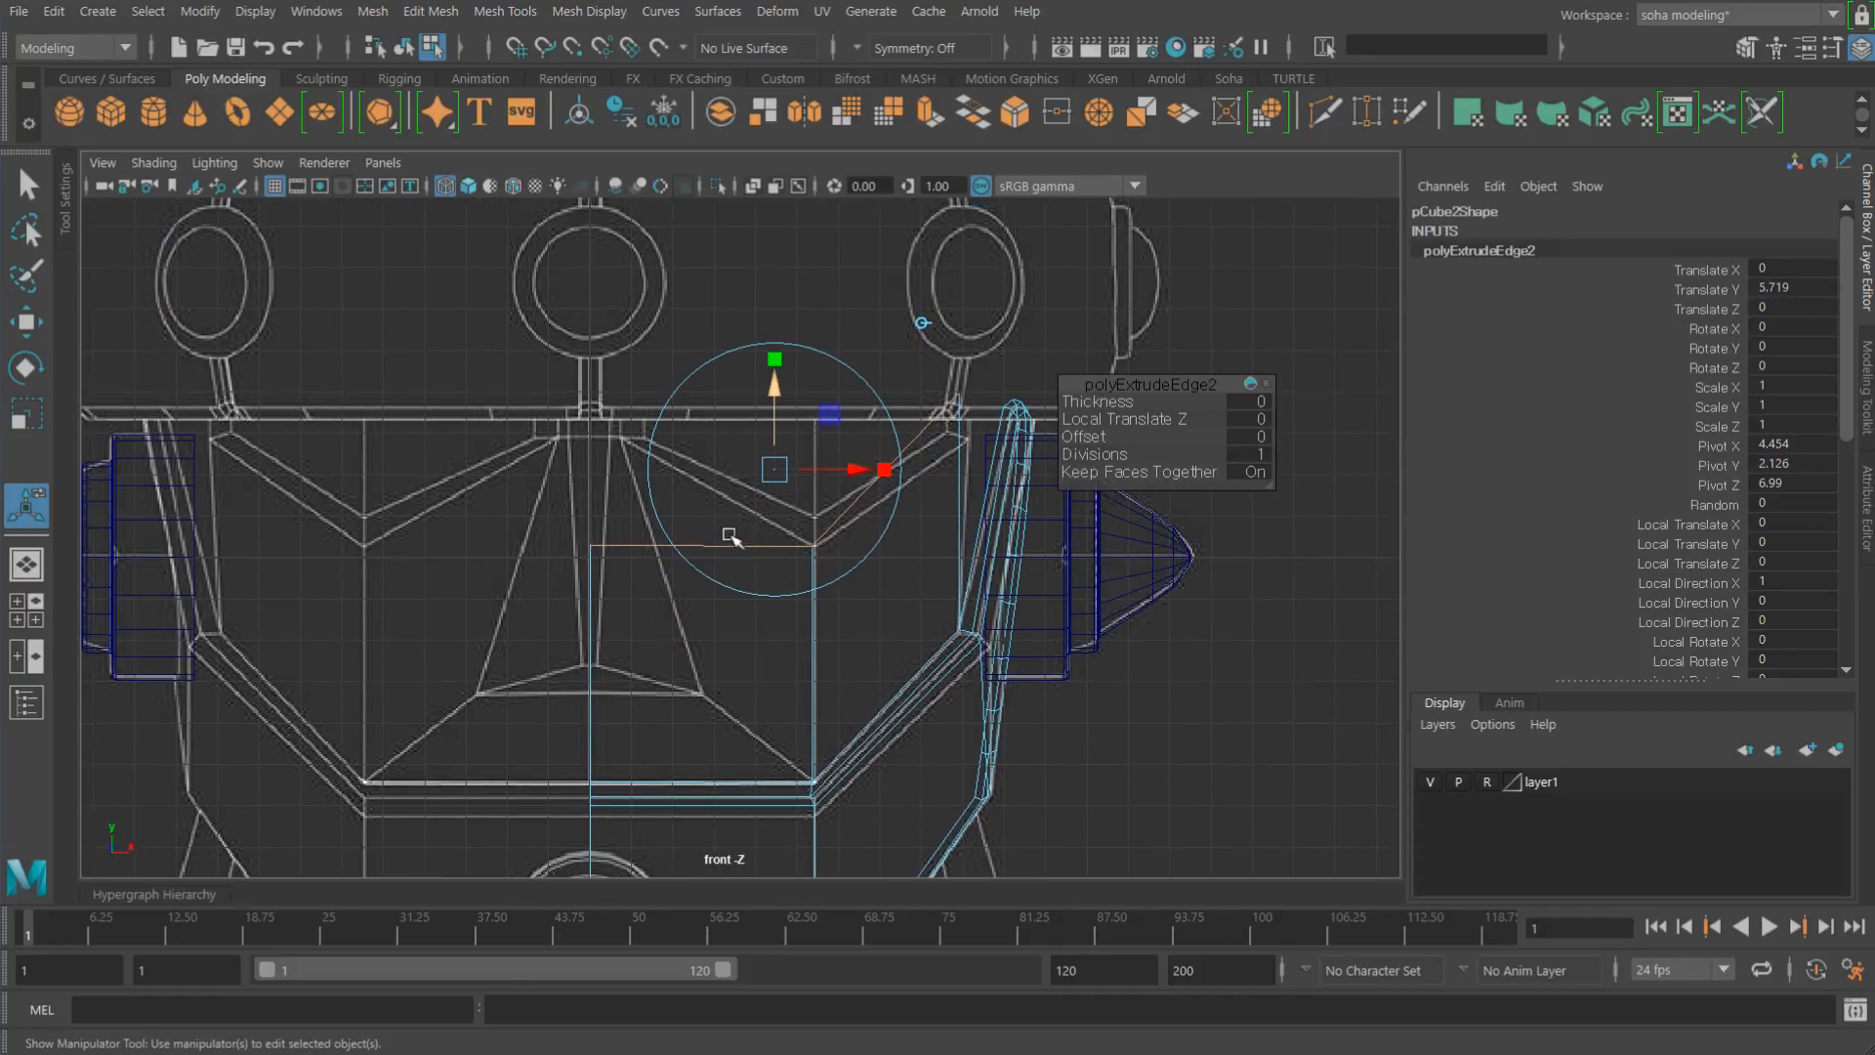
{"action": "right_click_drag", "start_coordinate": [726, 532], "coordinate": [940, 594], "text": "alt"}
{"action": "middle_click_drag", "start_coordinate": [933, 589], "coordinate": [882, 614], "text": "alt"}
{"action": "key", "text": "alt+1"}
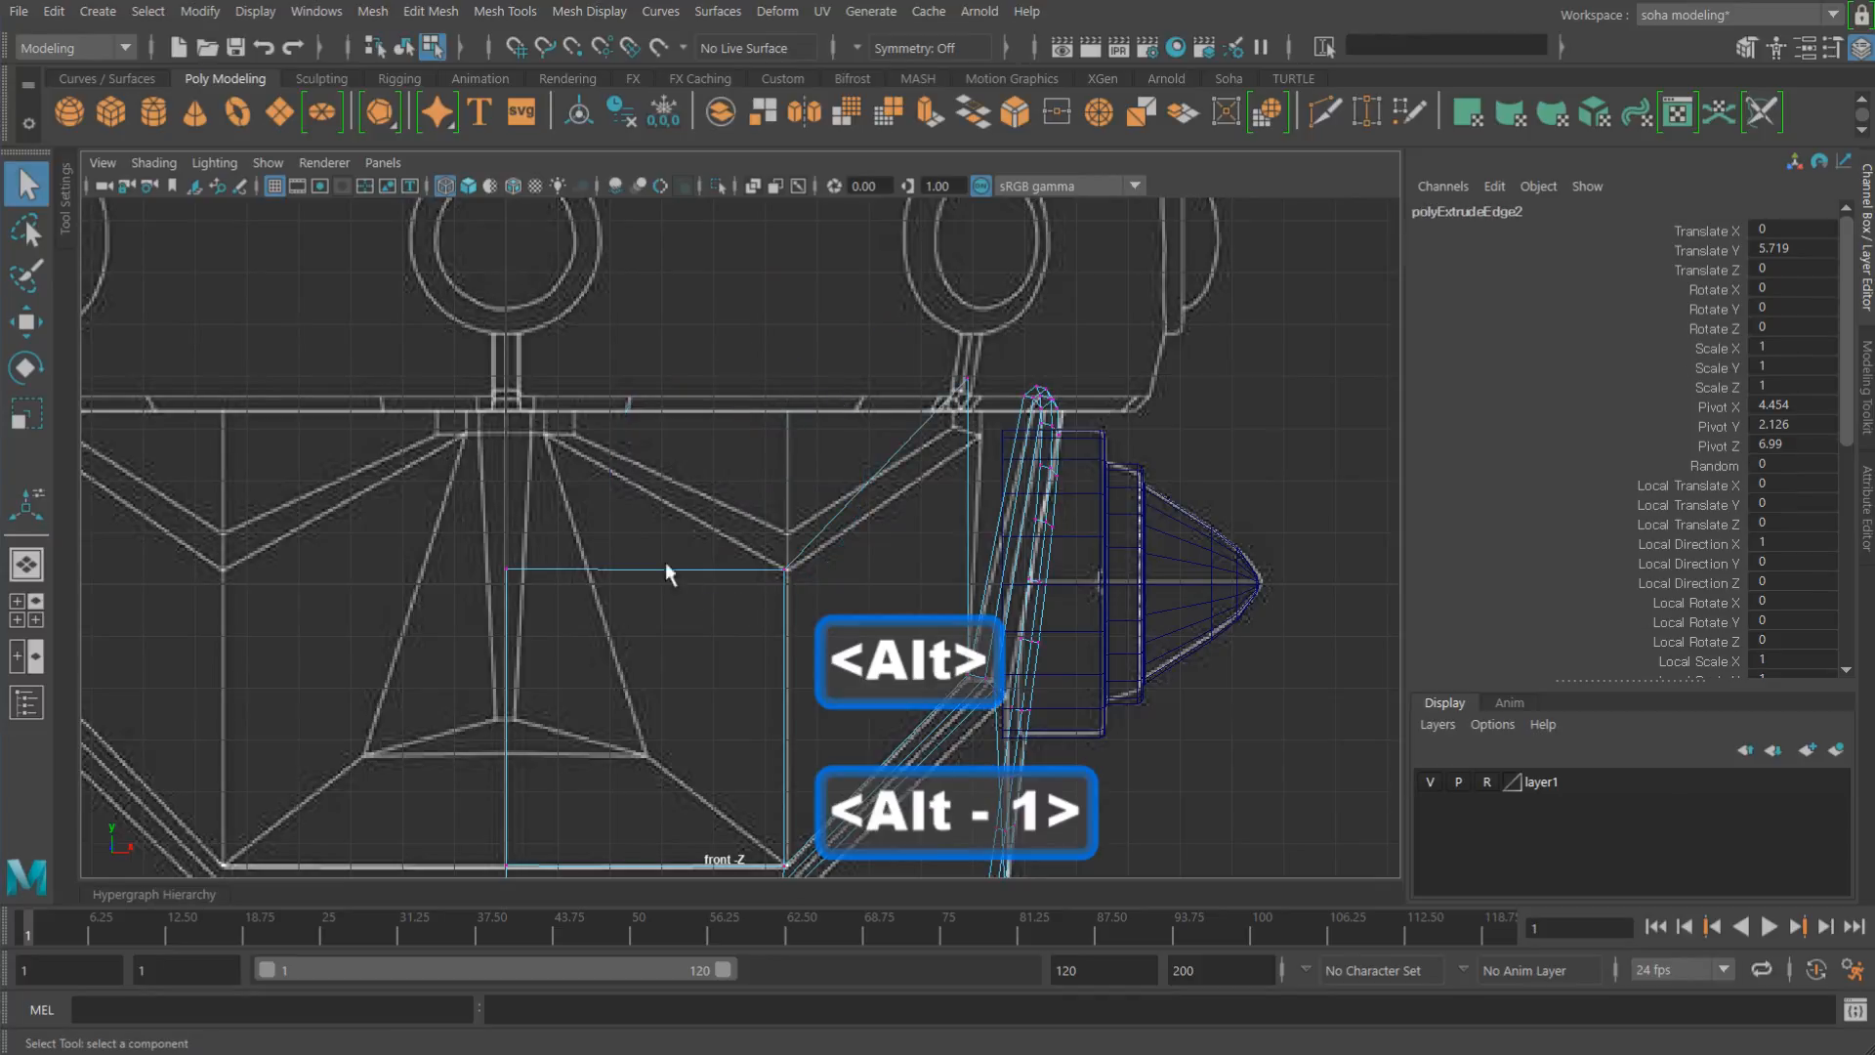
{"action": "left_click_drag", "start_coordinate": [389, 474], "coordinate": [607, 641]}
{"action": "key", "text": "w"}
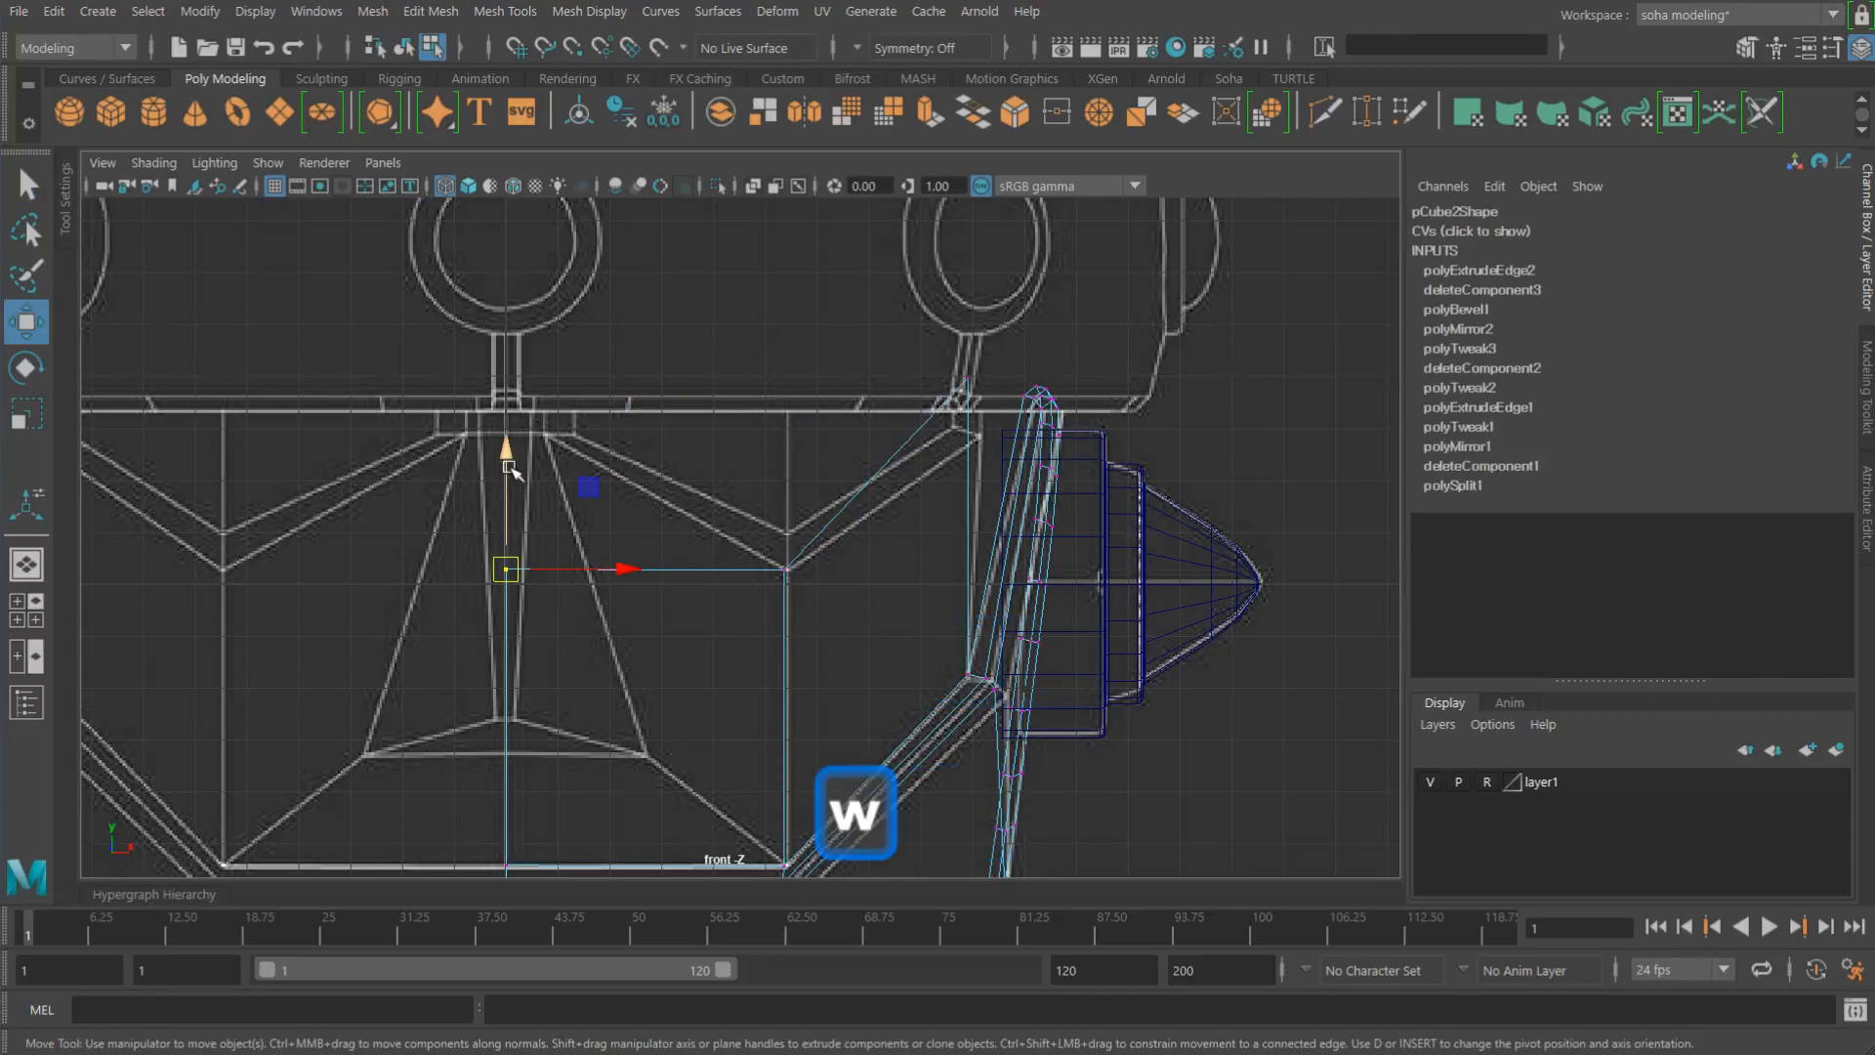
{"action": "left_click_drag", "start_coordinate": [511, 452], "coordinate": [512, 427]}
{"action": "left_click_drag", "start_coordinate": [513, 332], "coordinate": [513, 306]}
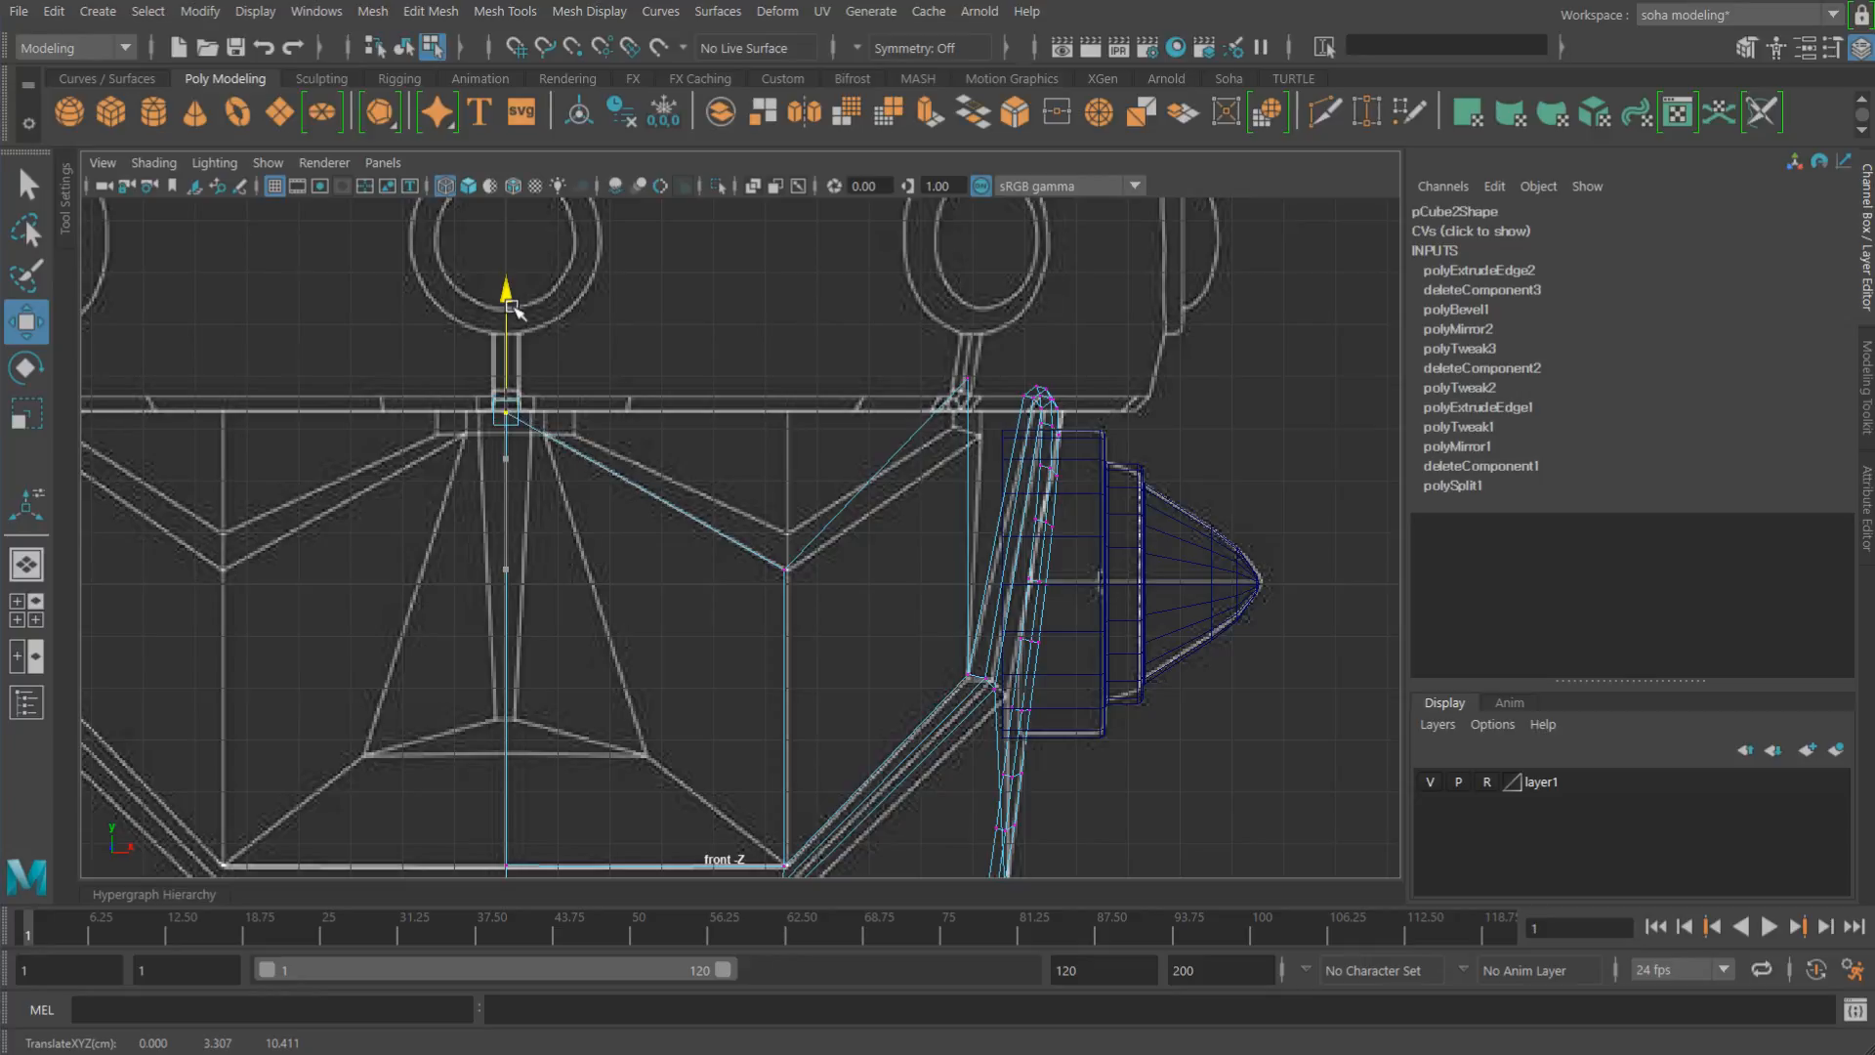
Step: Lower the outer end vertex of the extruded edge to about Y 2.74, at the reference drawing's corner below the visor
{"action": "middle_click_drag", "start_coordinate": [917, 411], "coordinate": [745, 468], "text": "alt"}
{"action": "right_click_drag", "start_coordinate": [745, 468], "coordinate": [765, 414], "text": "alt"}
{"action": "left_click_drag", "start_coordinate": [752, 380], "coordinate": [862, 486]}
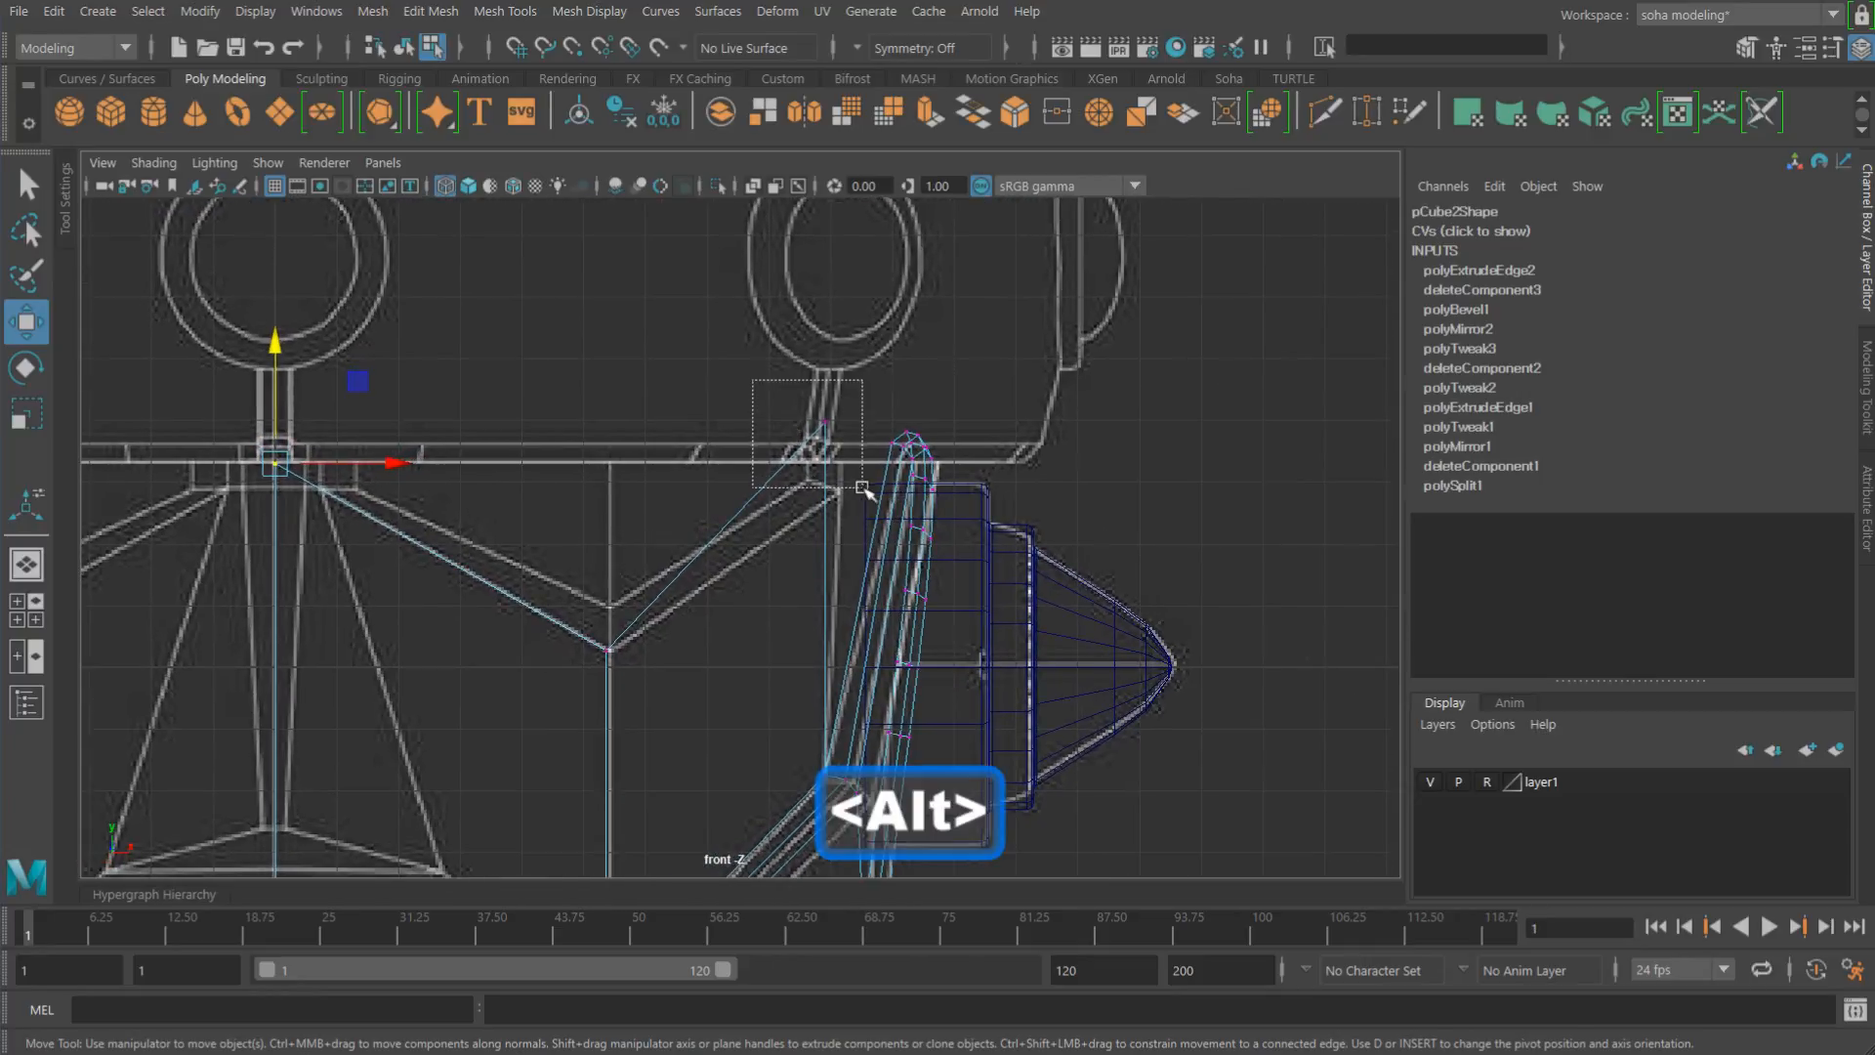
{"action": "left_click_drag", "start_coordinate": [826, 305], "coordinate": [835, 364]}
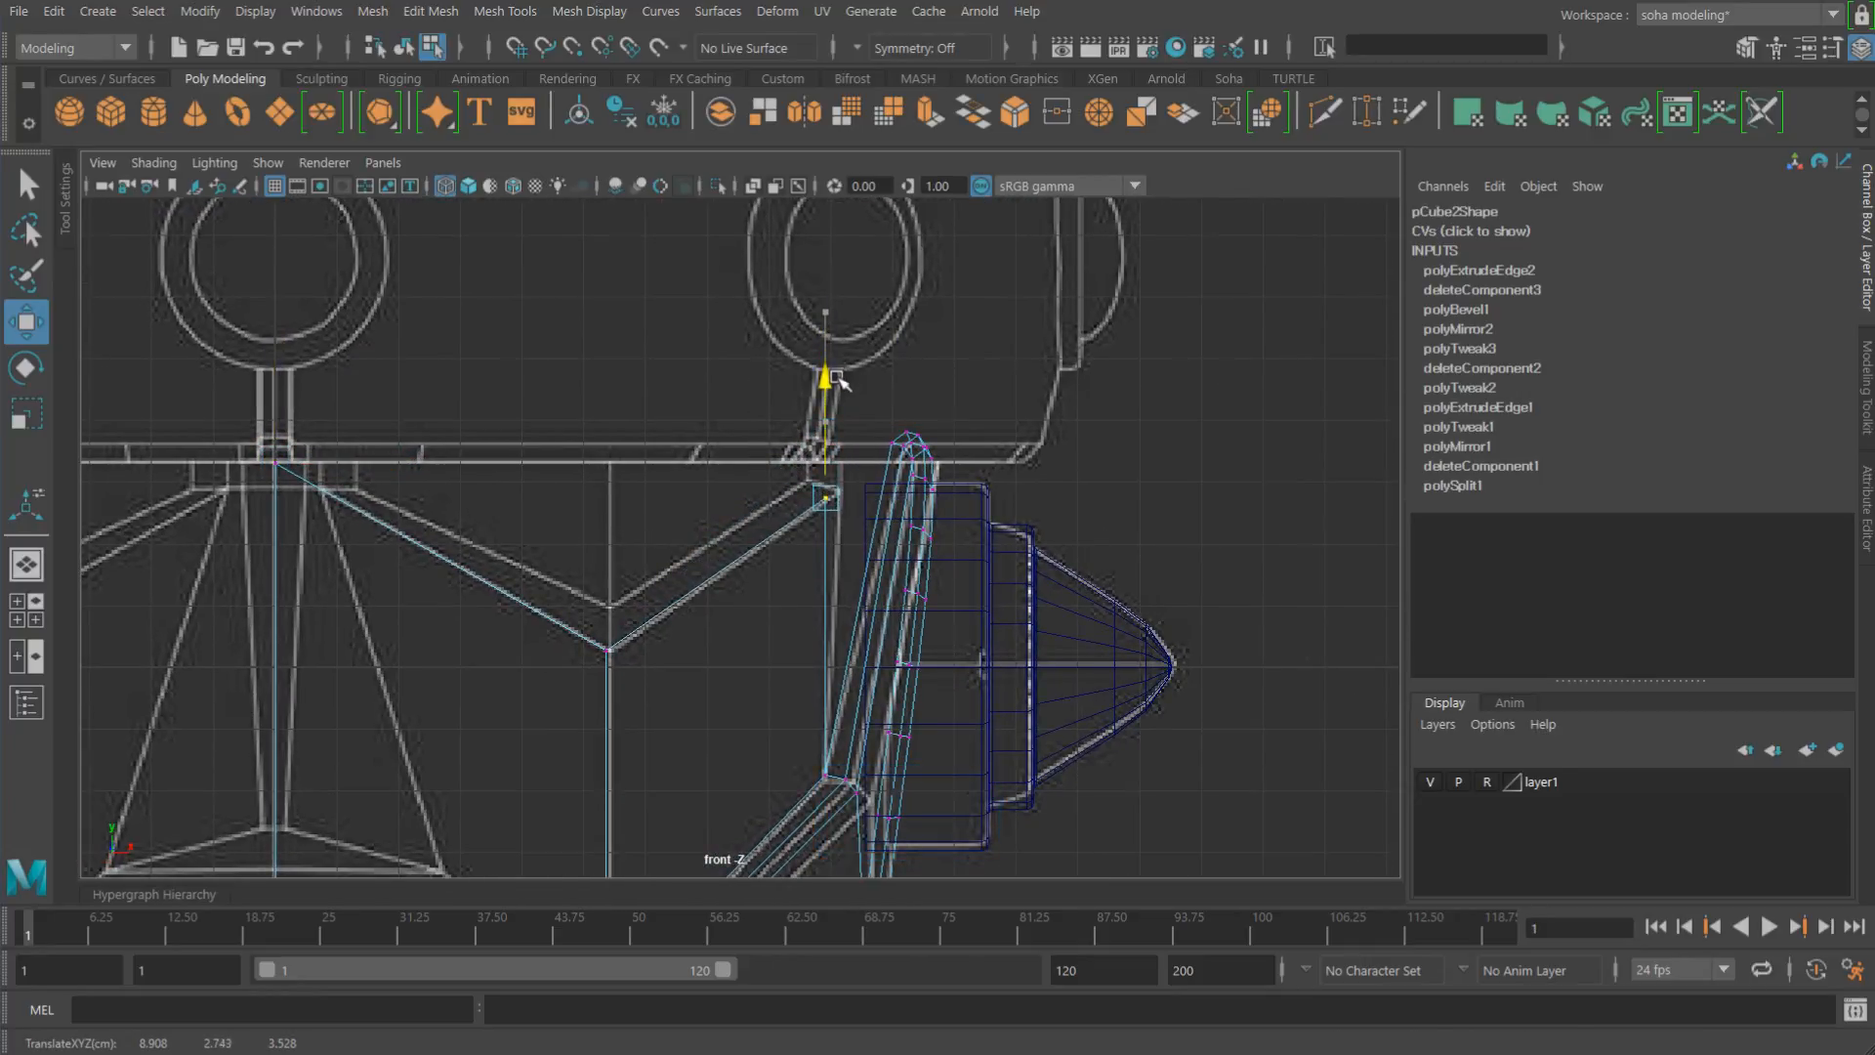
Step: Fit the extruded edge's outer end vertex to the front reference corner below the visor, at about X 9.12, Y 2.88
{"action": "right_click_drag", "start_coordinate": [760, 559], "coordinate": [1133, 654], "text": "alt"}
{"action": "middle_click_drag", "start_coordinate": [819, 557], "coordinate": [785, 467], "text": "alt"}
{"action": "left_click_drag", "start_coordinate": [845, 391], "coordinate": [868, 376]}
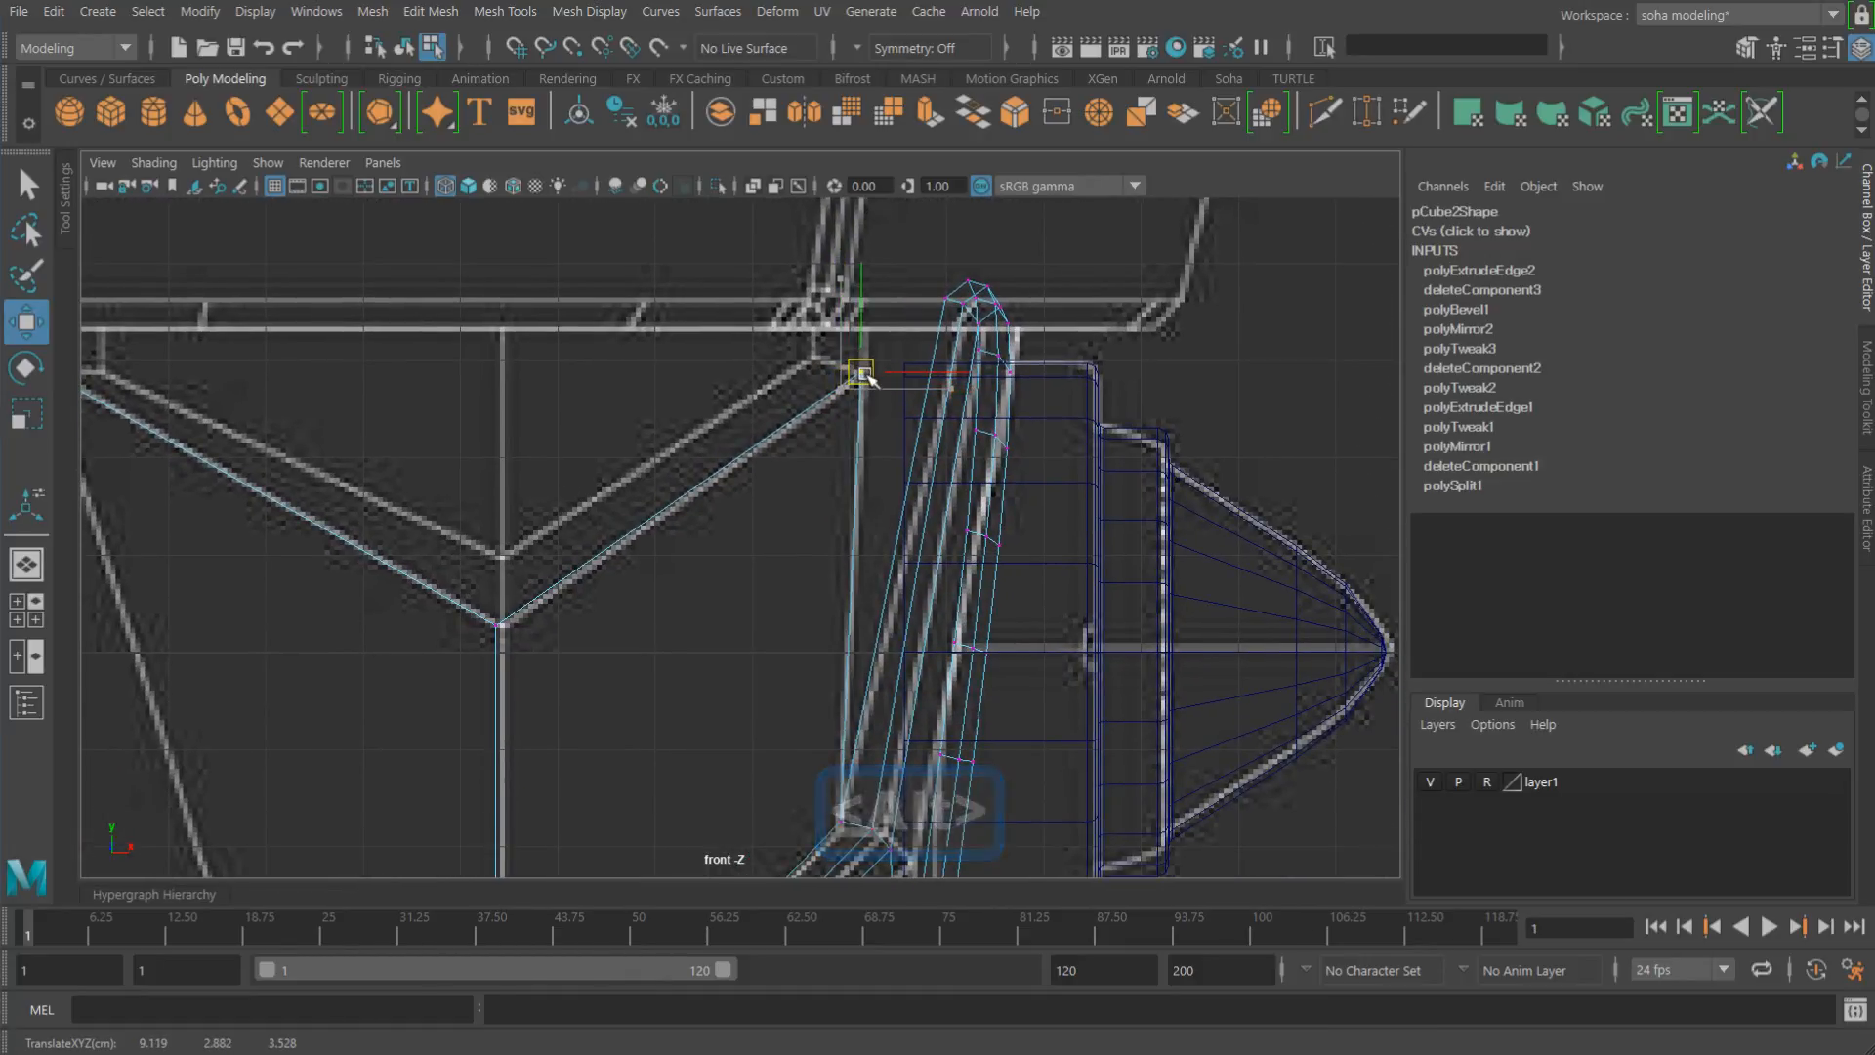
{"action": "right_click_drag", "start_coordinate": [957, 446], "coordinate": [732, 457], "text": "alt"}
{"action": "middle_click_drag", "start_coordinate": [733, 458], "coordinate": [854, 356], "text": "alt"}
{"action": "right_click_drag", "start_coordinate": [771, 417], "coordinate": [891, 480], "text": "alt"}
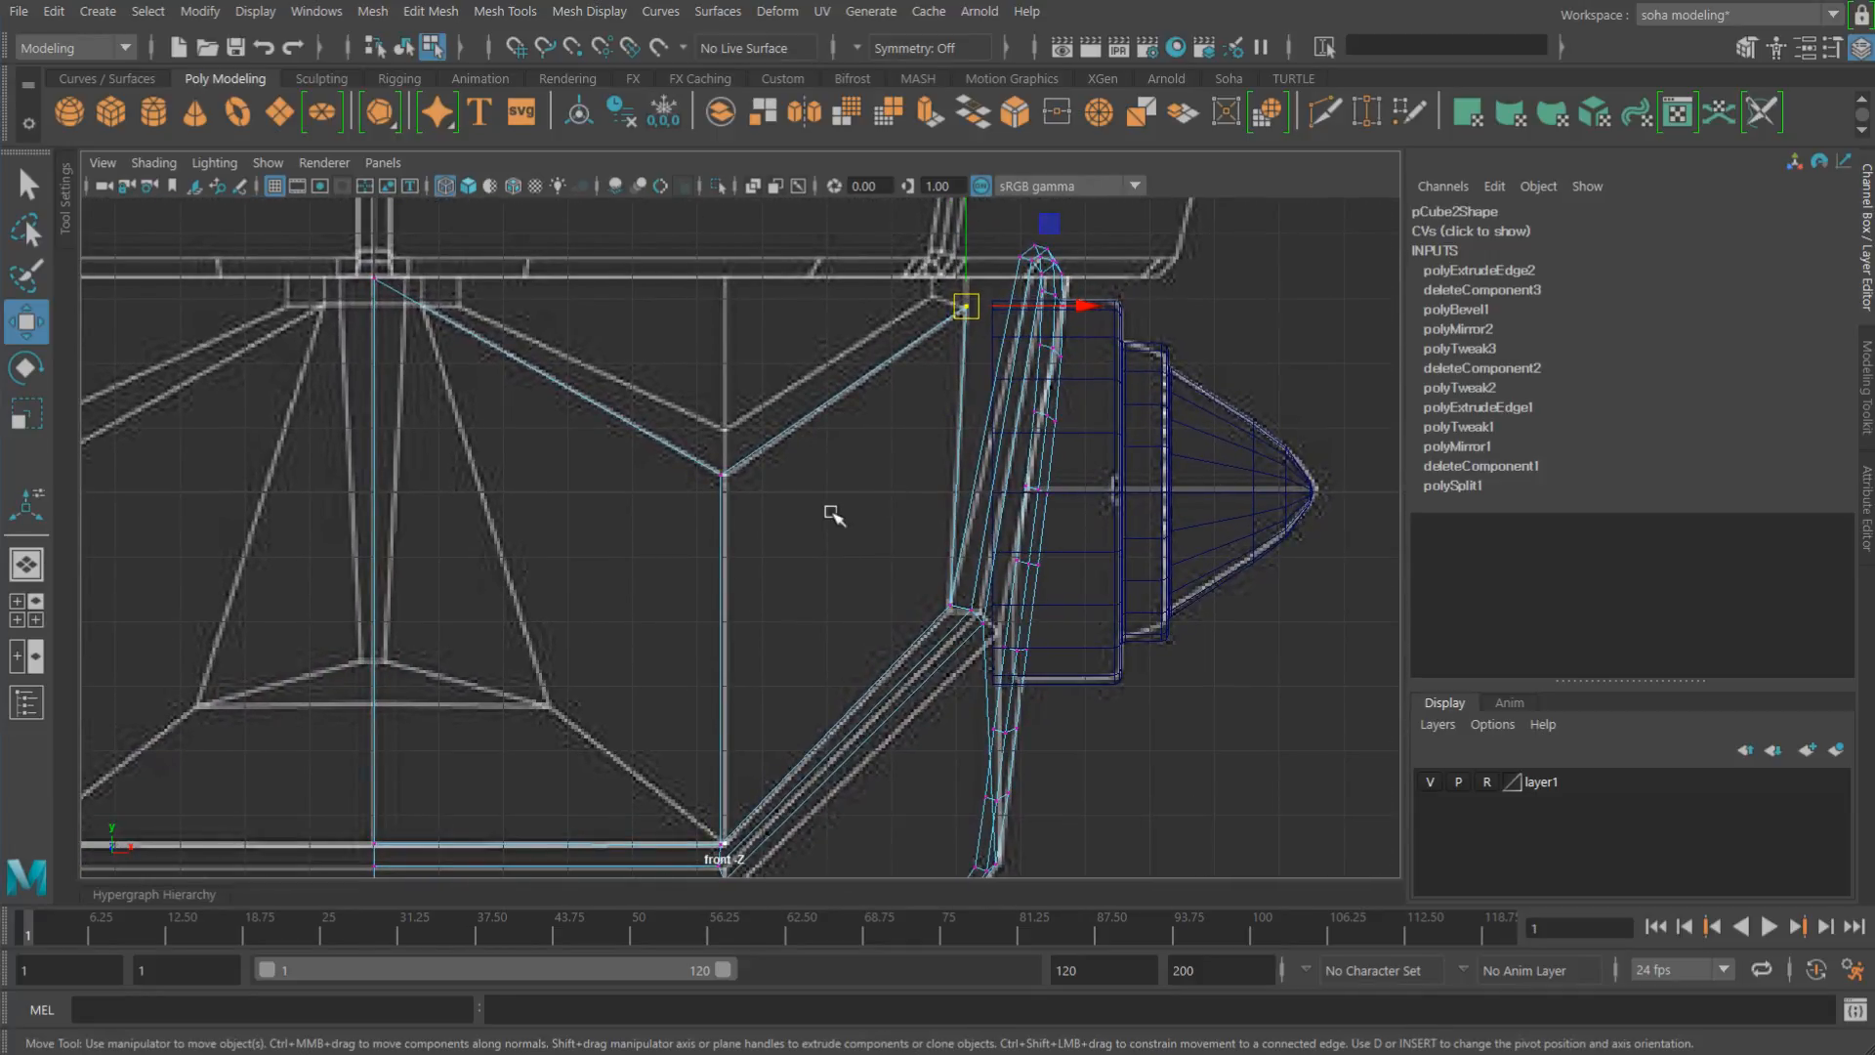
{"action": "mouse_move", "coordinate": [832, 511]}
{"action": "middle_mouse_down", "text": "alt"}
{"action": "mouse_move", "coordinate": [912, 617]}
{"action": "mouse_move", "coordinate": [858, 499]}
{"action": "middle_mouse_up", "text": "alt"}
{"action": "right_click_drag", "start_coordinate": [859, 499], "coordinate": [731, 500], "text": "alt"}
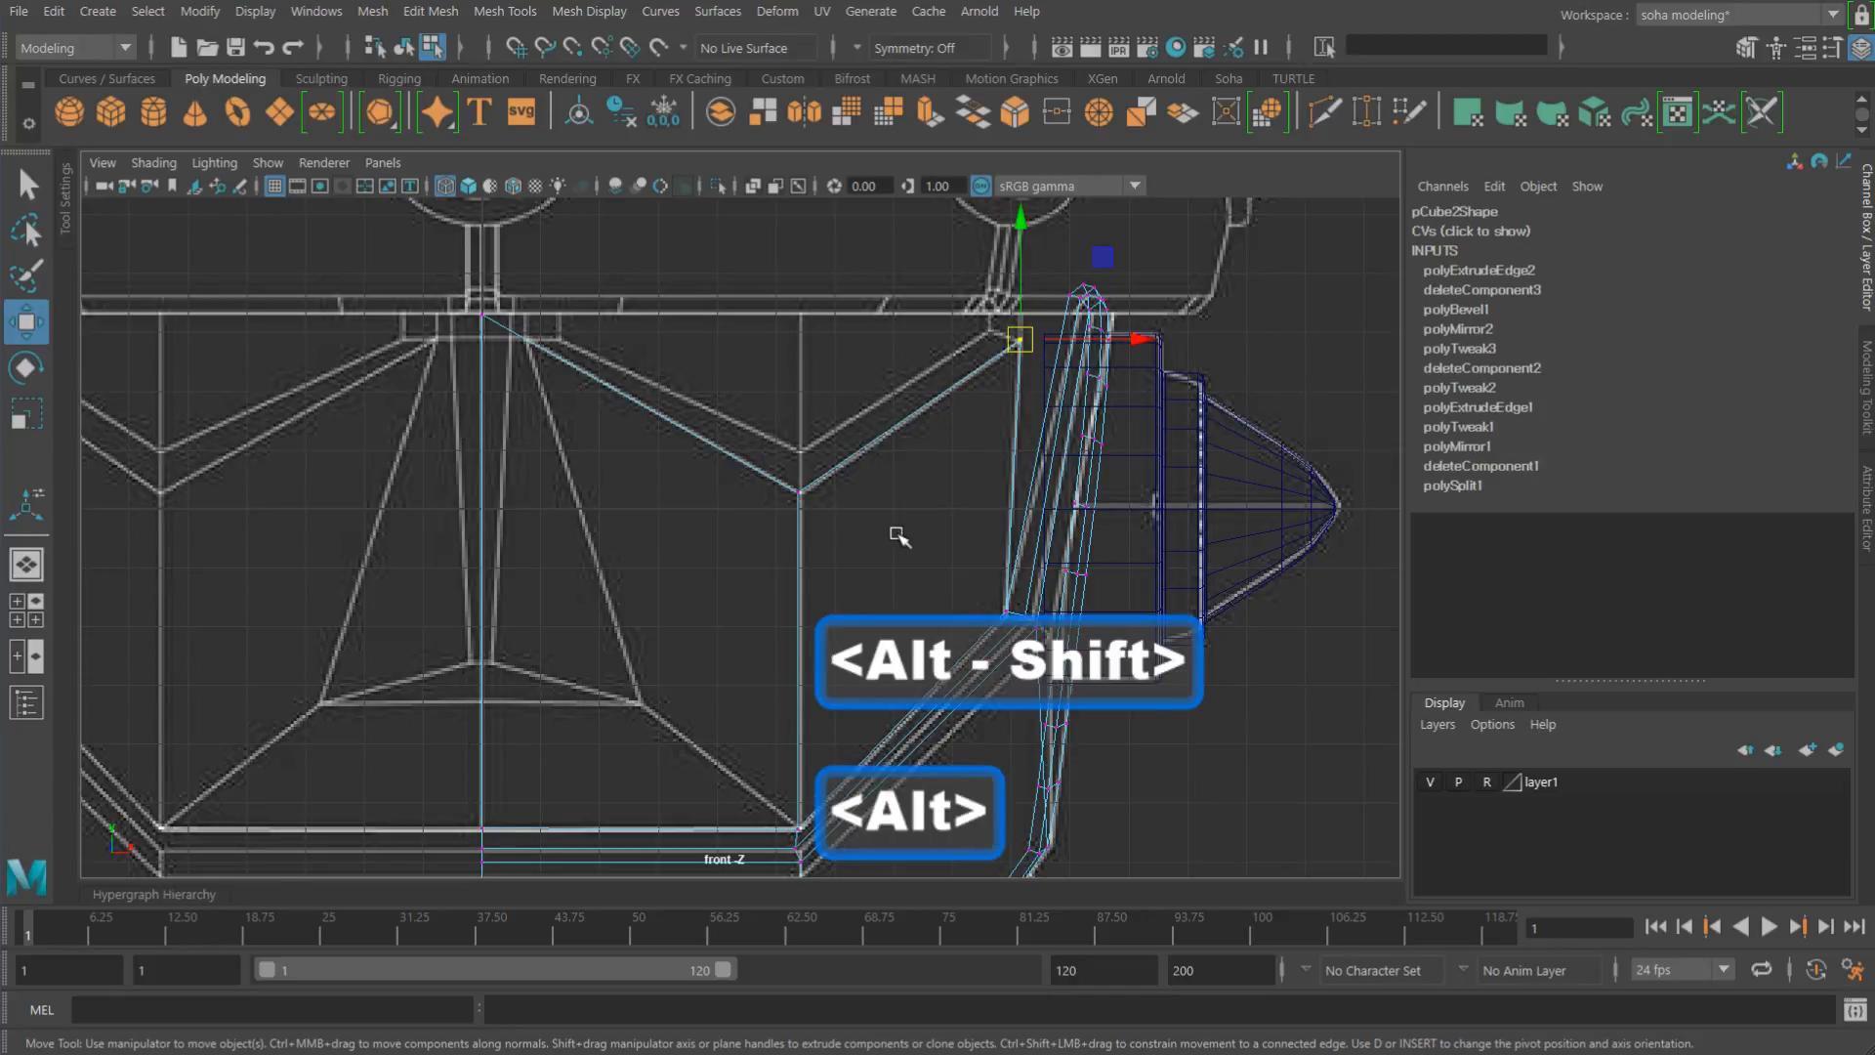
Step: In the side wireframe view, move the face plate's middle top vertex forward to about Z 10.88, onto the reference's front corner
{"action": "key", "text": "5"}
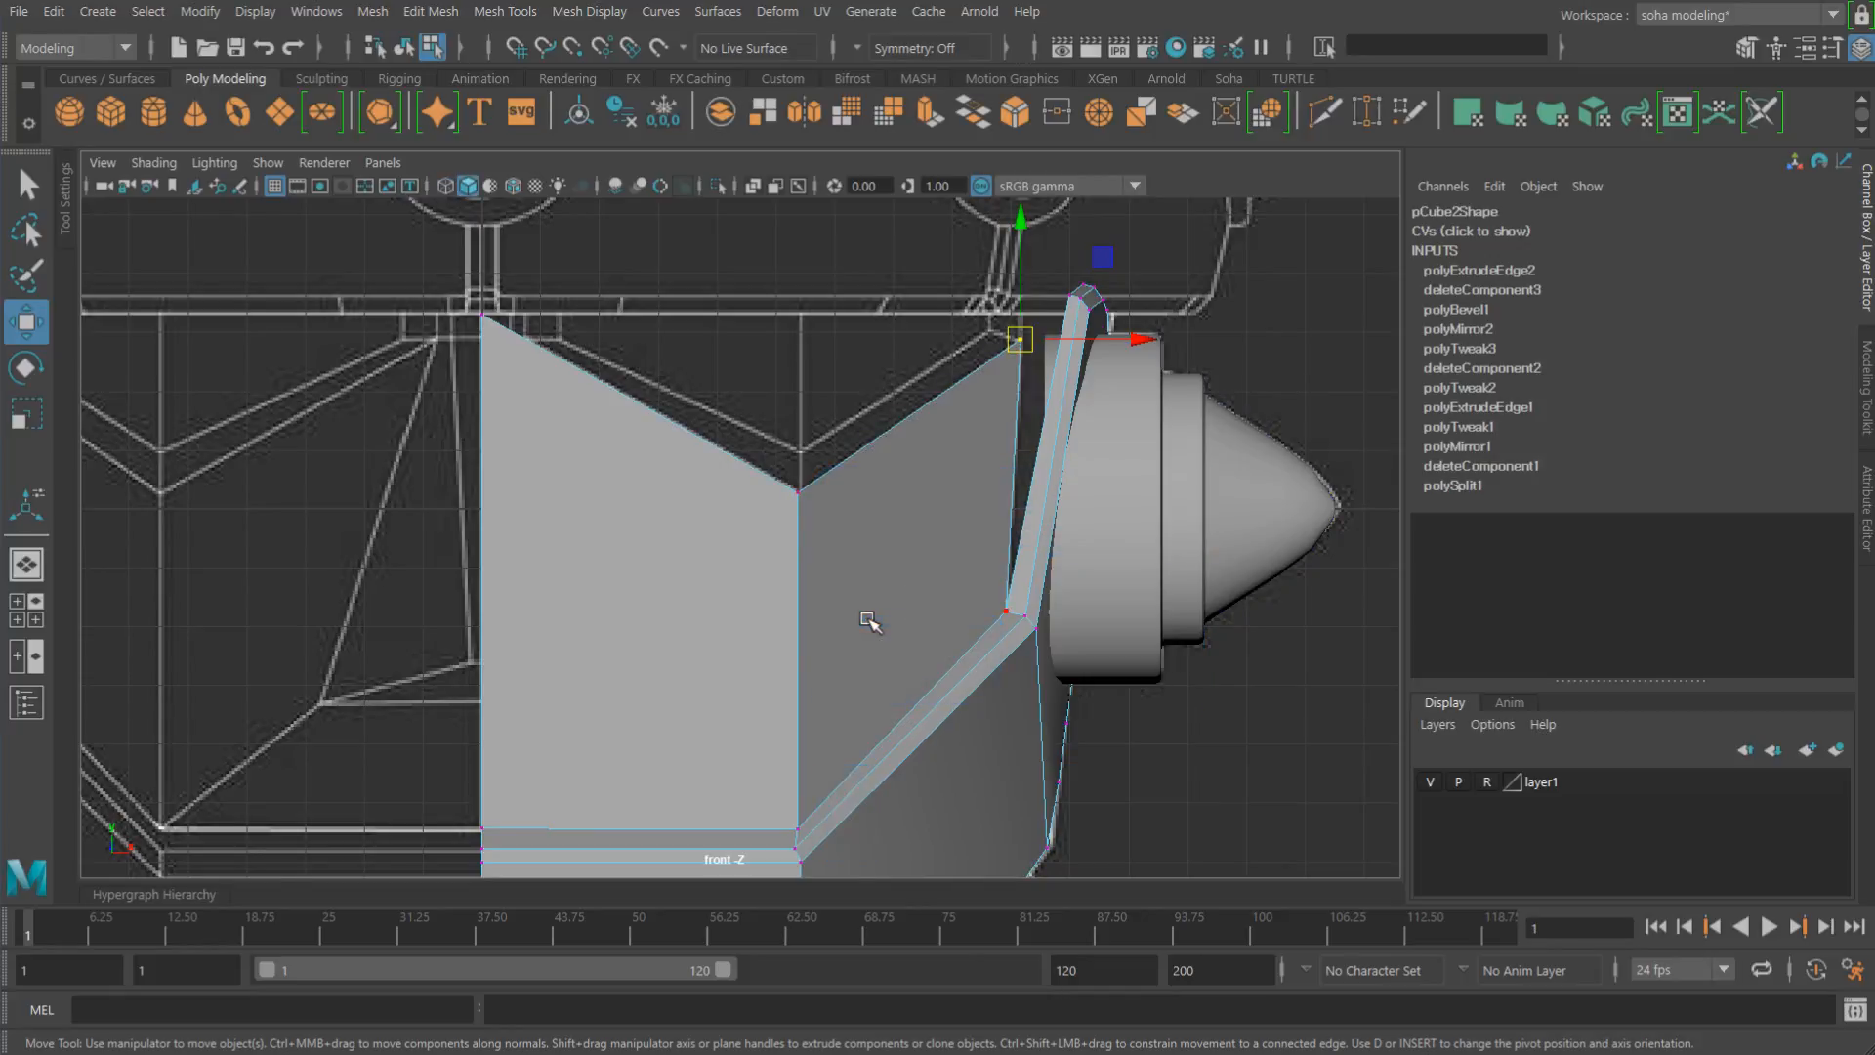
{"action": "key", "text": "alt+shift+q"}
{"action": "left_click_drag", "start_coordinate": [888, 649], "coordinate": [712, 649], "text": "alt"}
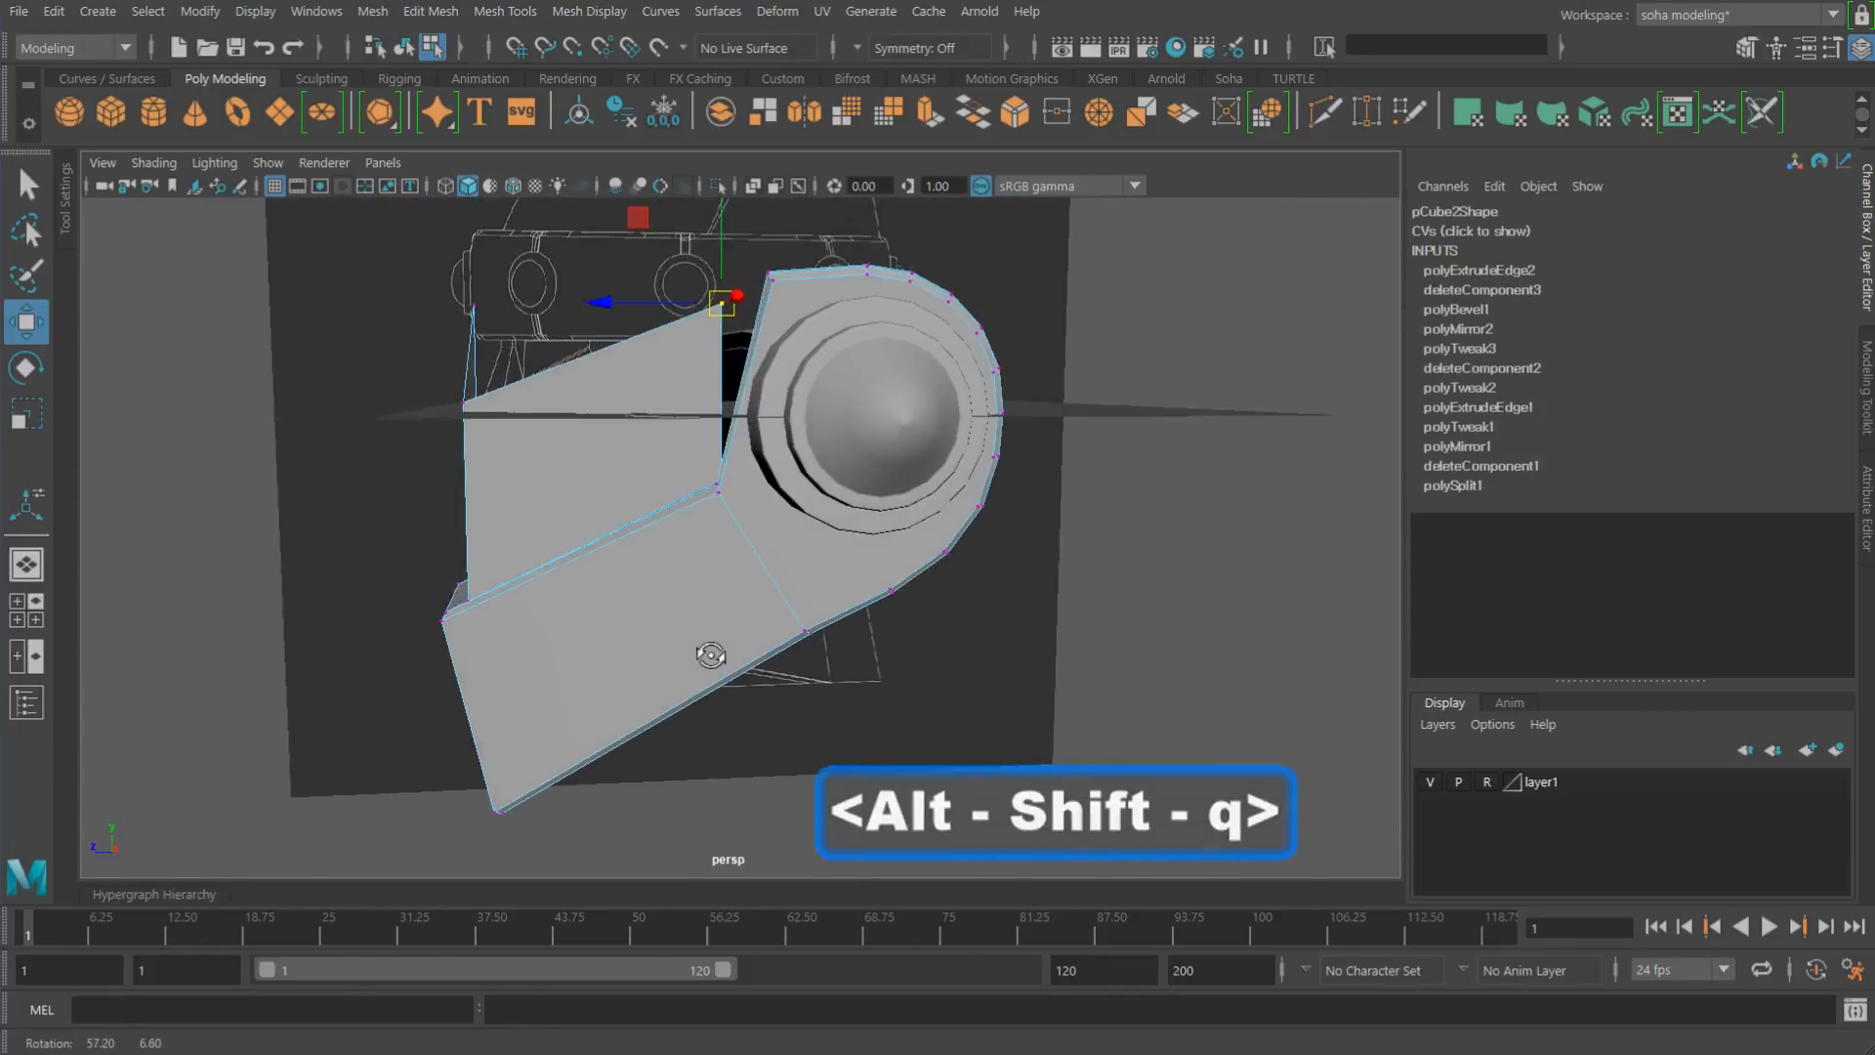
{"action": "key", "text": "shift+4"}
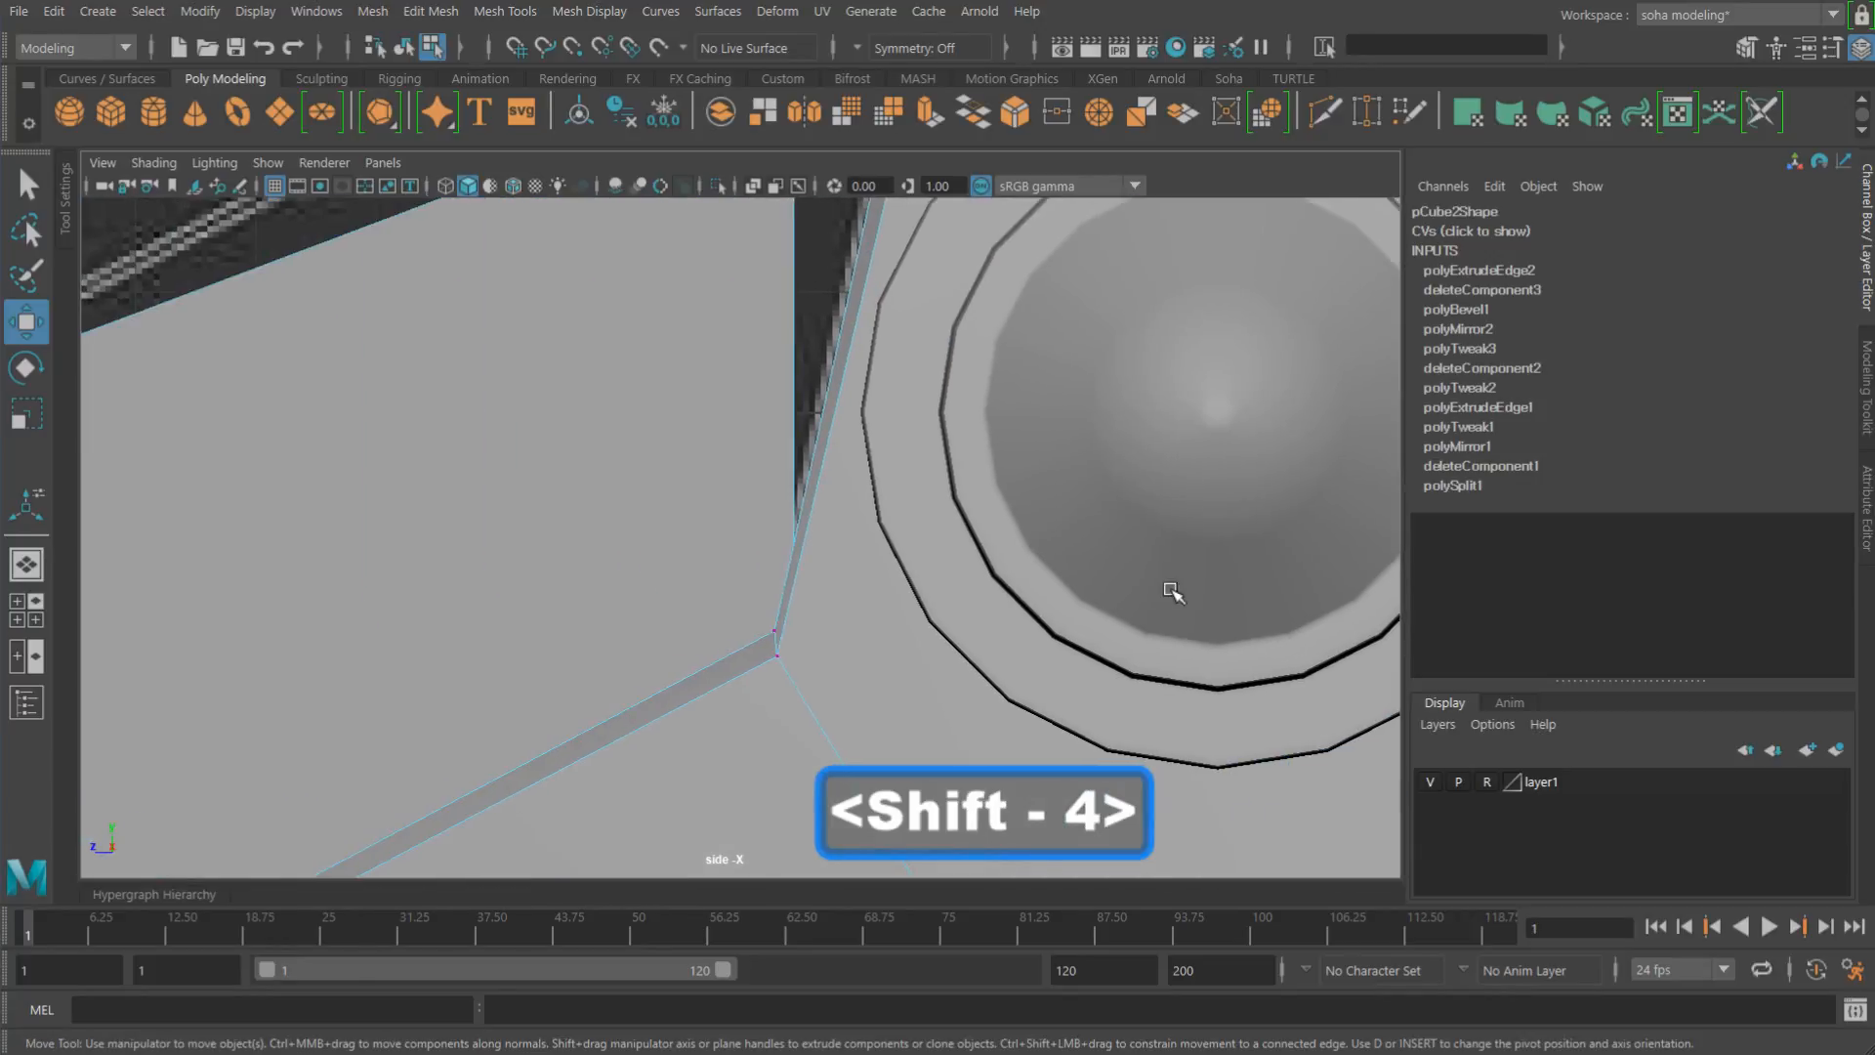
{"action": "key", "text": "4"}
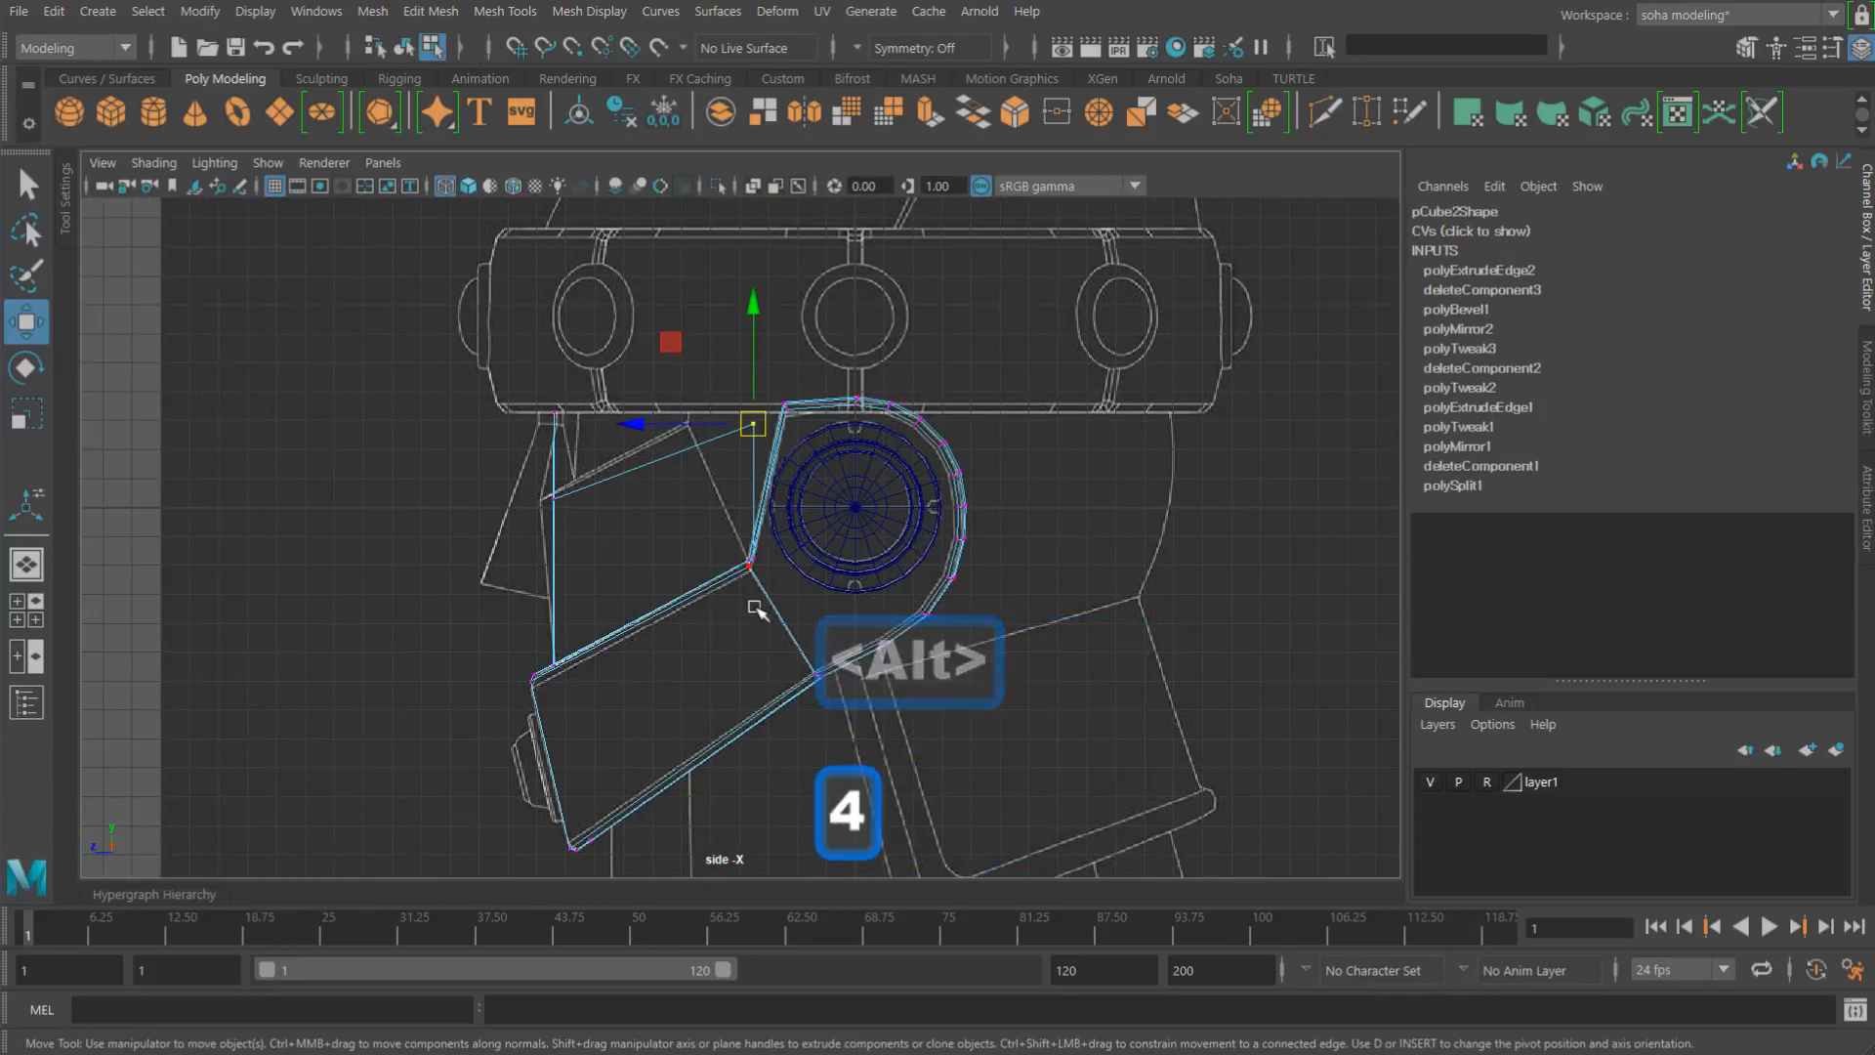
{"action": "middle_click_drag", "start_coordinate": [797, 611], "coordinate": [885, 608], "text": "alt"}
{"action": "right_click_drag", "start_coordinate": [885, 607], "coordinate": [788, 533], "text": "alt"}
{"action": "middle_click_drag", "start_coordinate": [789, 533], "coordinate": [914, 532], "text": "alt"}
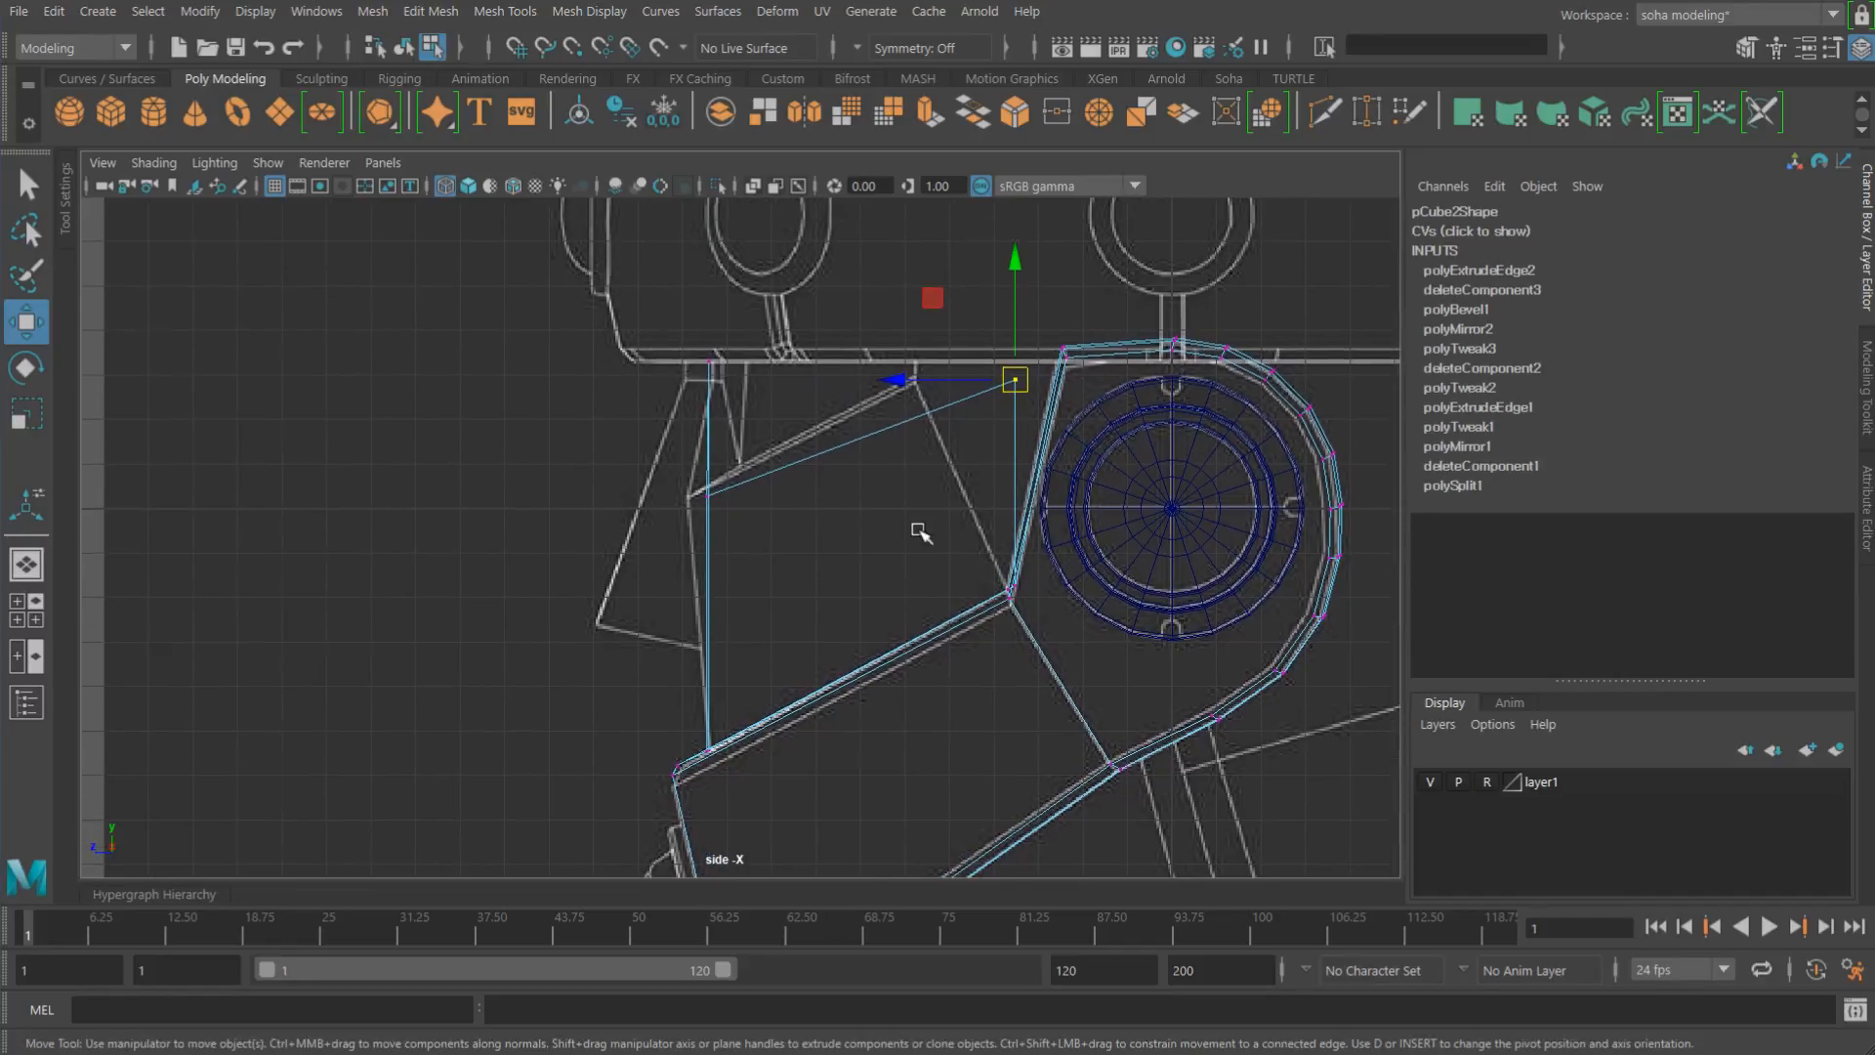
{"action": "right_click_drag", "start_coordinate": [914, 532], "coordinate": [690, 577], "text": "alt"}
{"action": "right_click_drag", "start_coordinate": [797, 457], "coordinate": [813, 420], "text": "alt"}
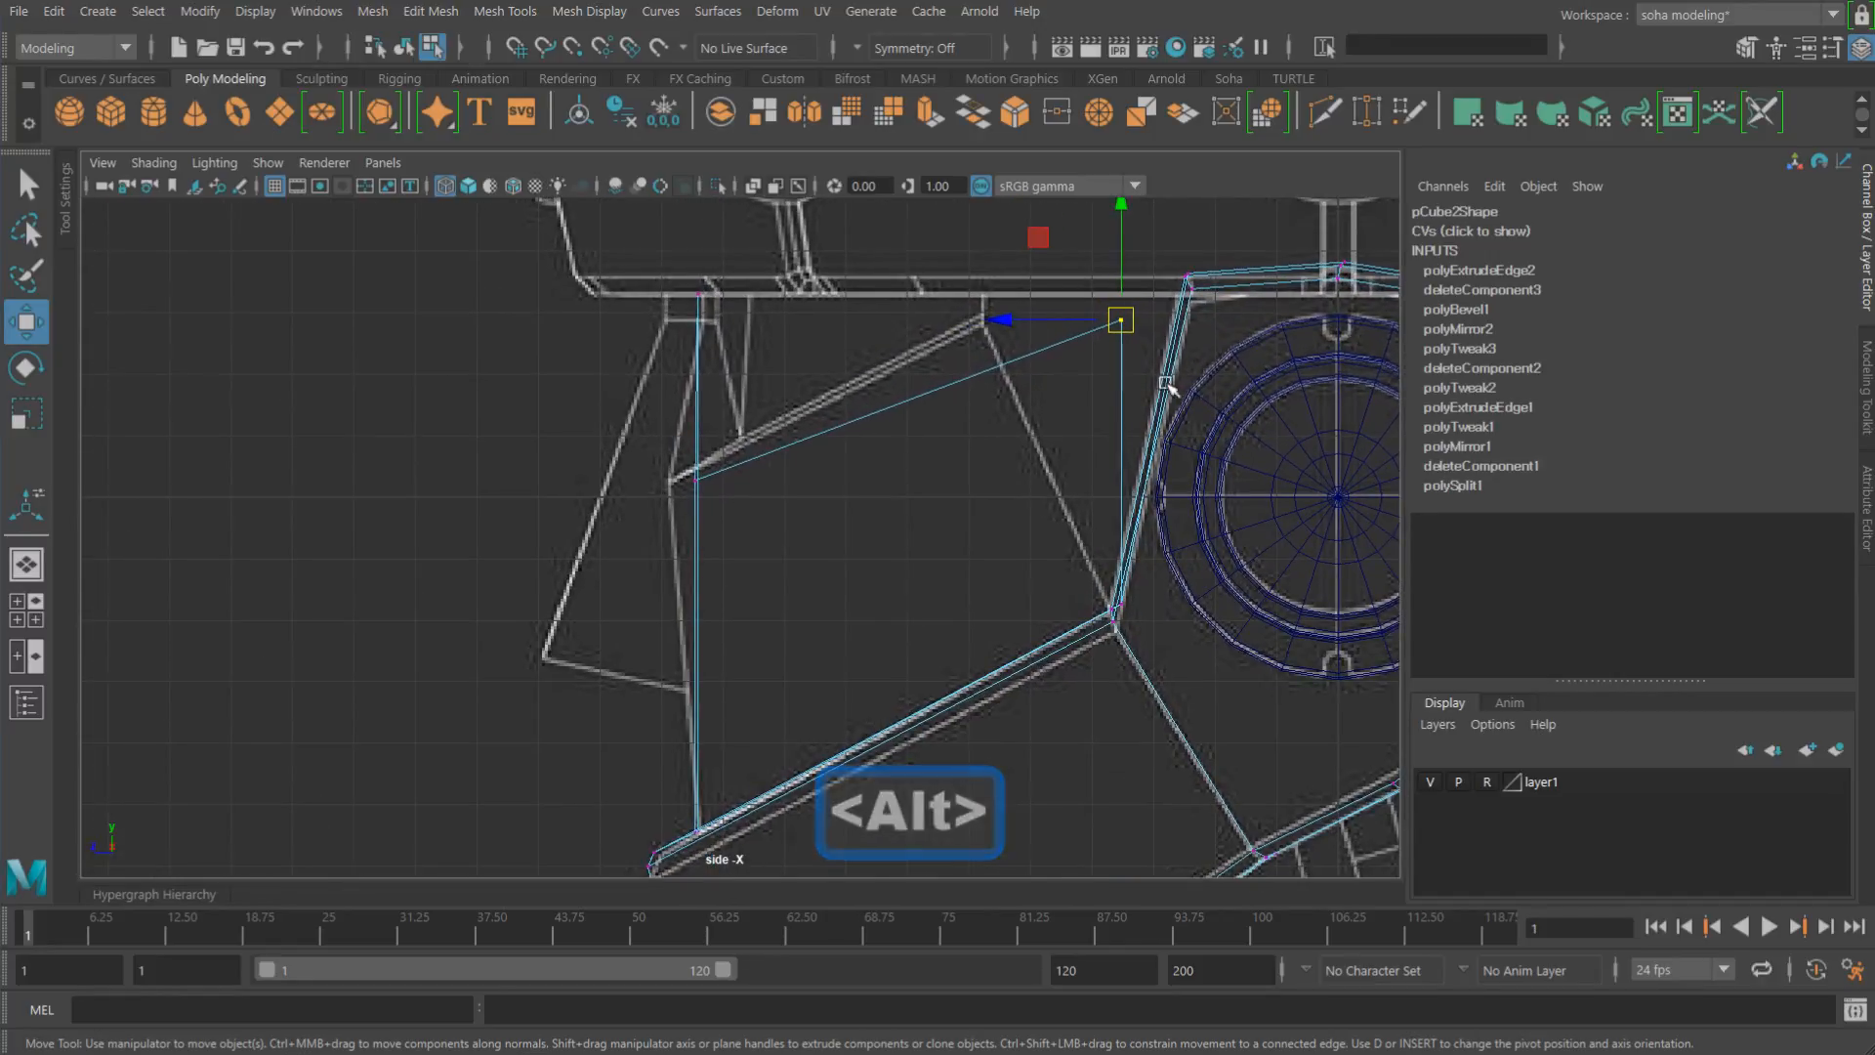
{"action": "left_click_drag", "start_coordinate": [839, 535], "coordinate": [557, 419]}
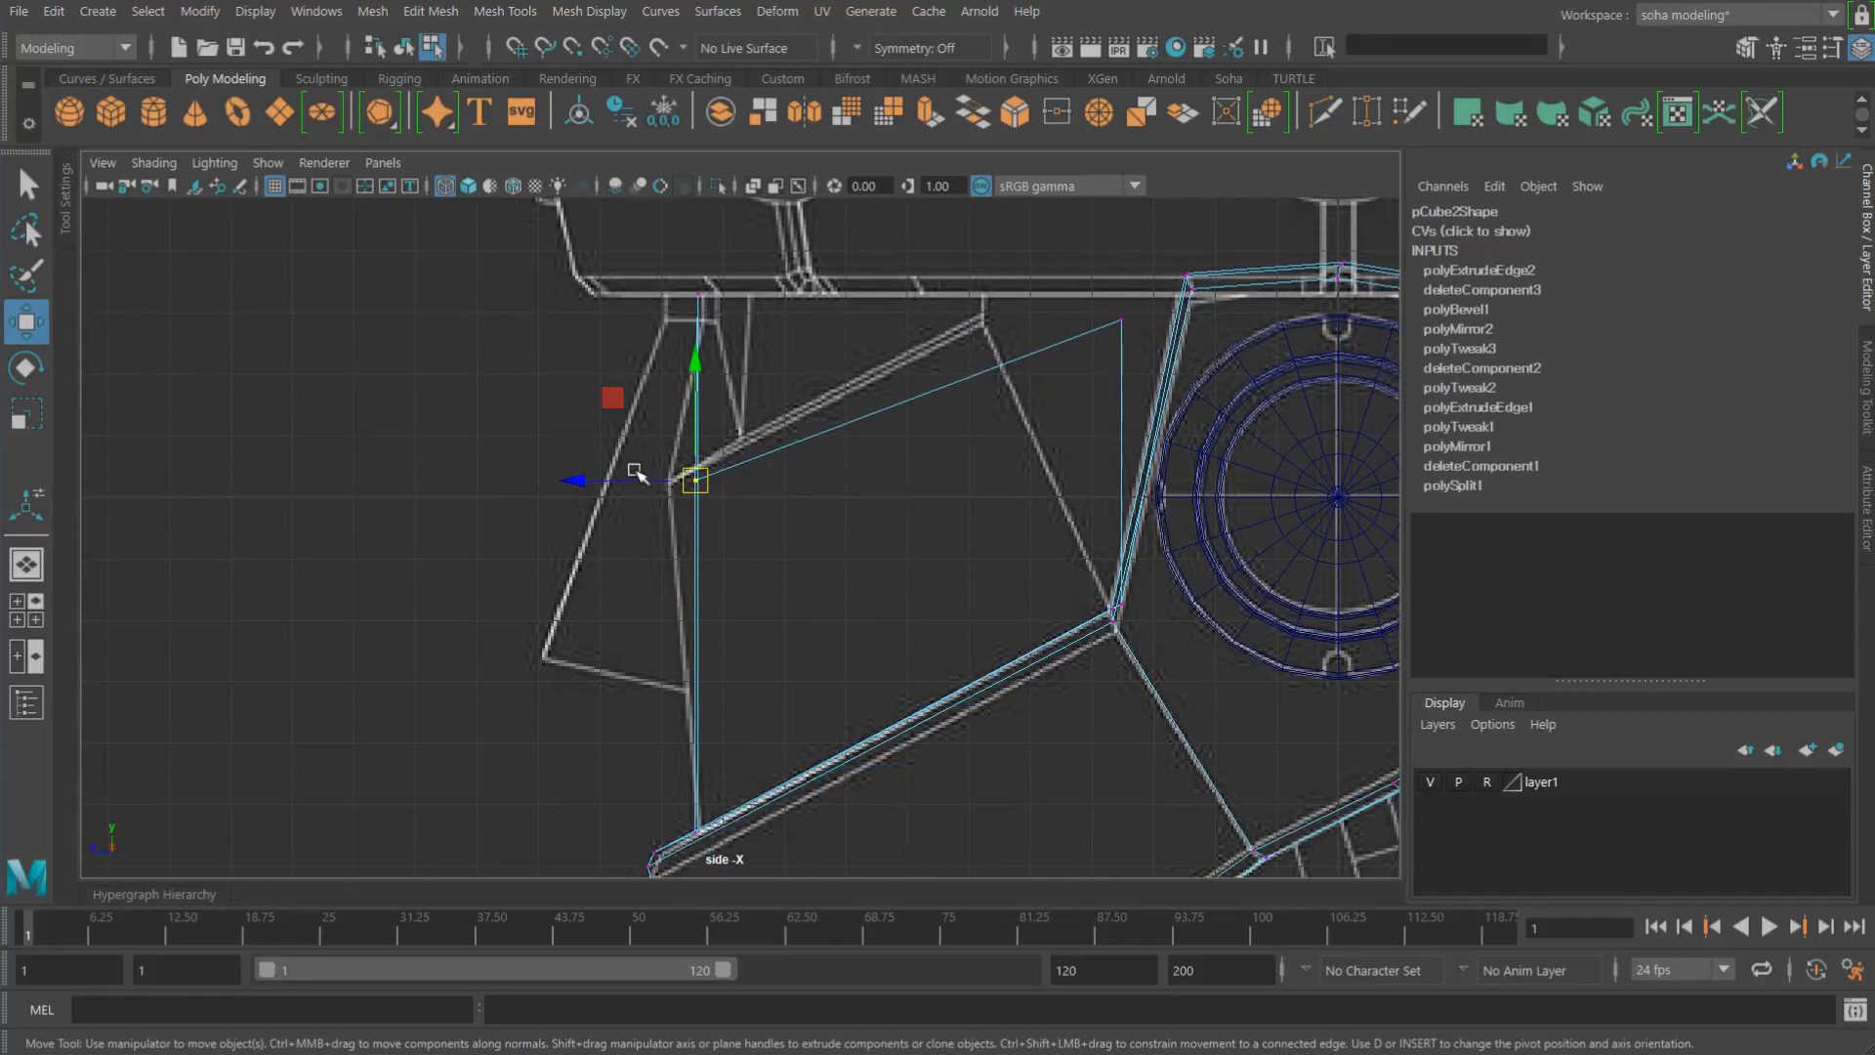
{"action": "left_click_drag", "start_coordinate": [653, 485], "coordinate": [643, 487]}
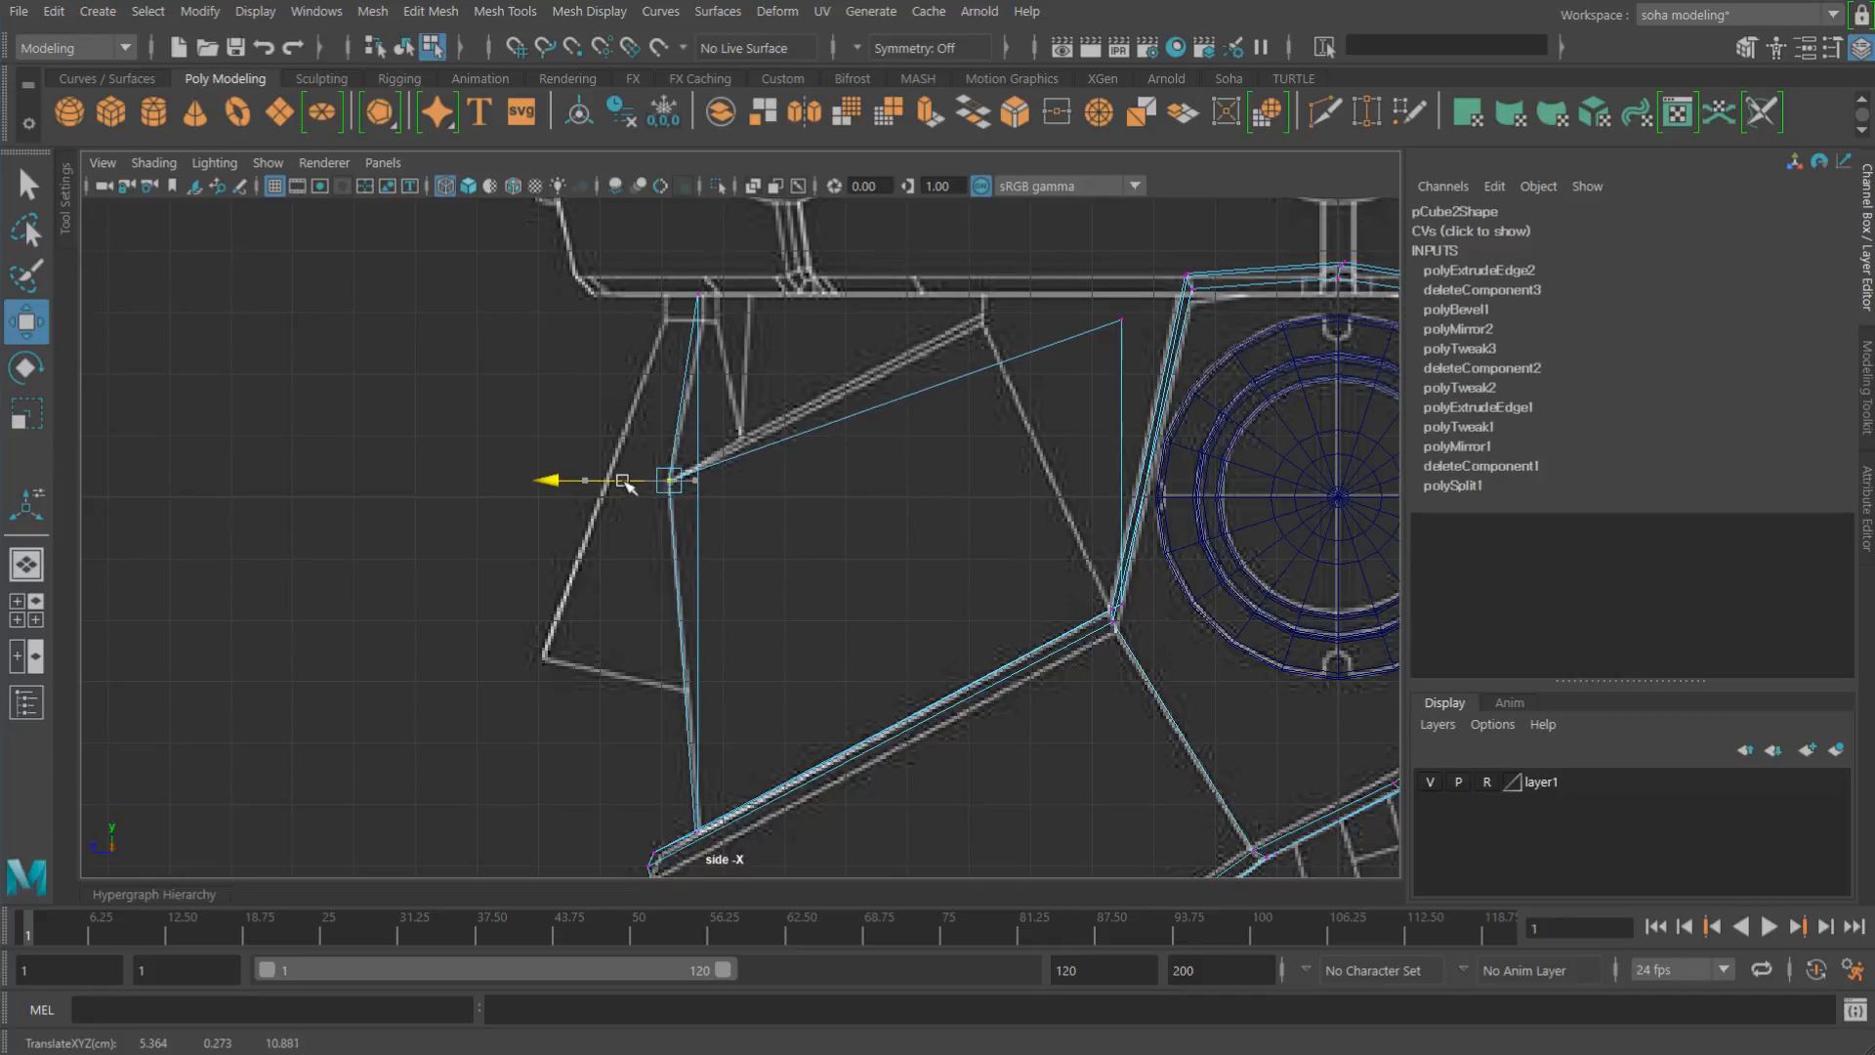
Step: Move the face plate's outer top vertex forward to about Z 5.77, matching the upper rear corner in the side reference
{"action": "middle_click_drag", "start_coordinate": [1038, 400], "coordinate": [934, 439], "text": "alt"}
{"action": "left_click_drag", "start_coordinate": [938, 315], "coordinate": [1080, 389]}
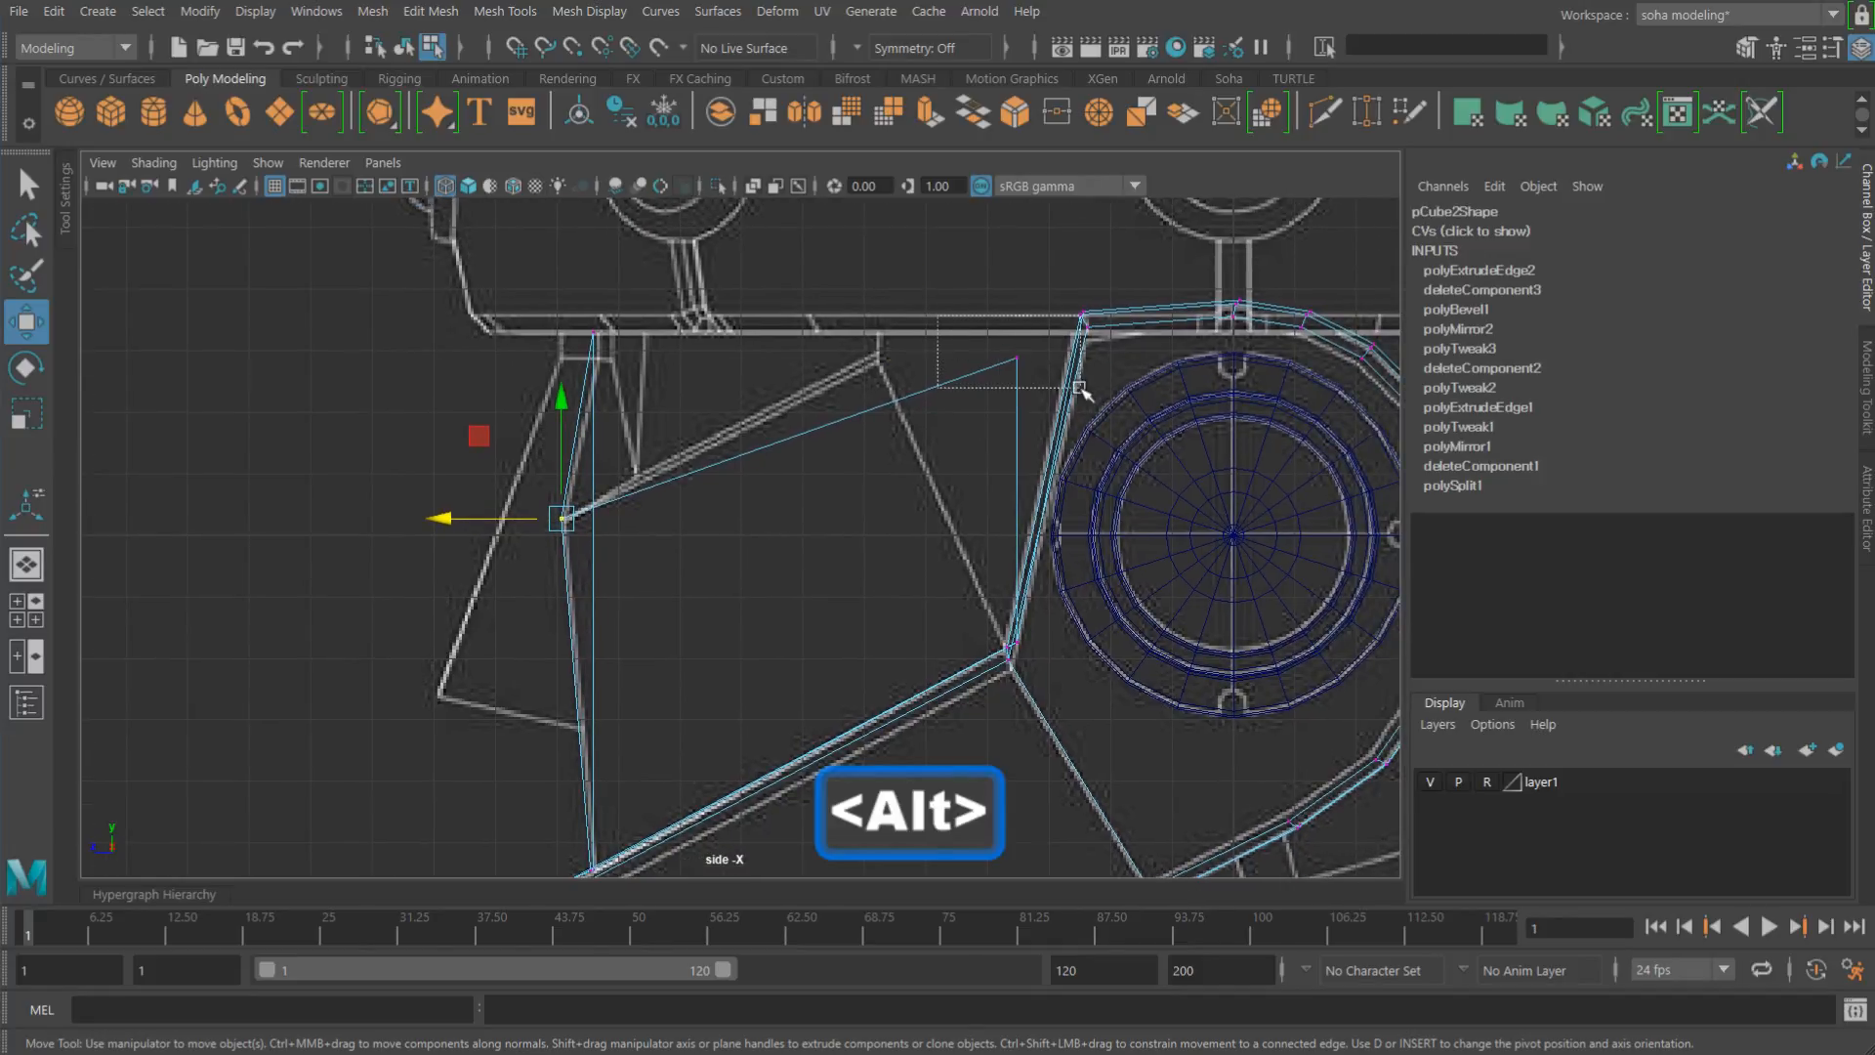
{"action": "left_click_drag", "start_coordinate": [932, 361], "coordinate": [801, 350]}
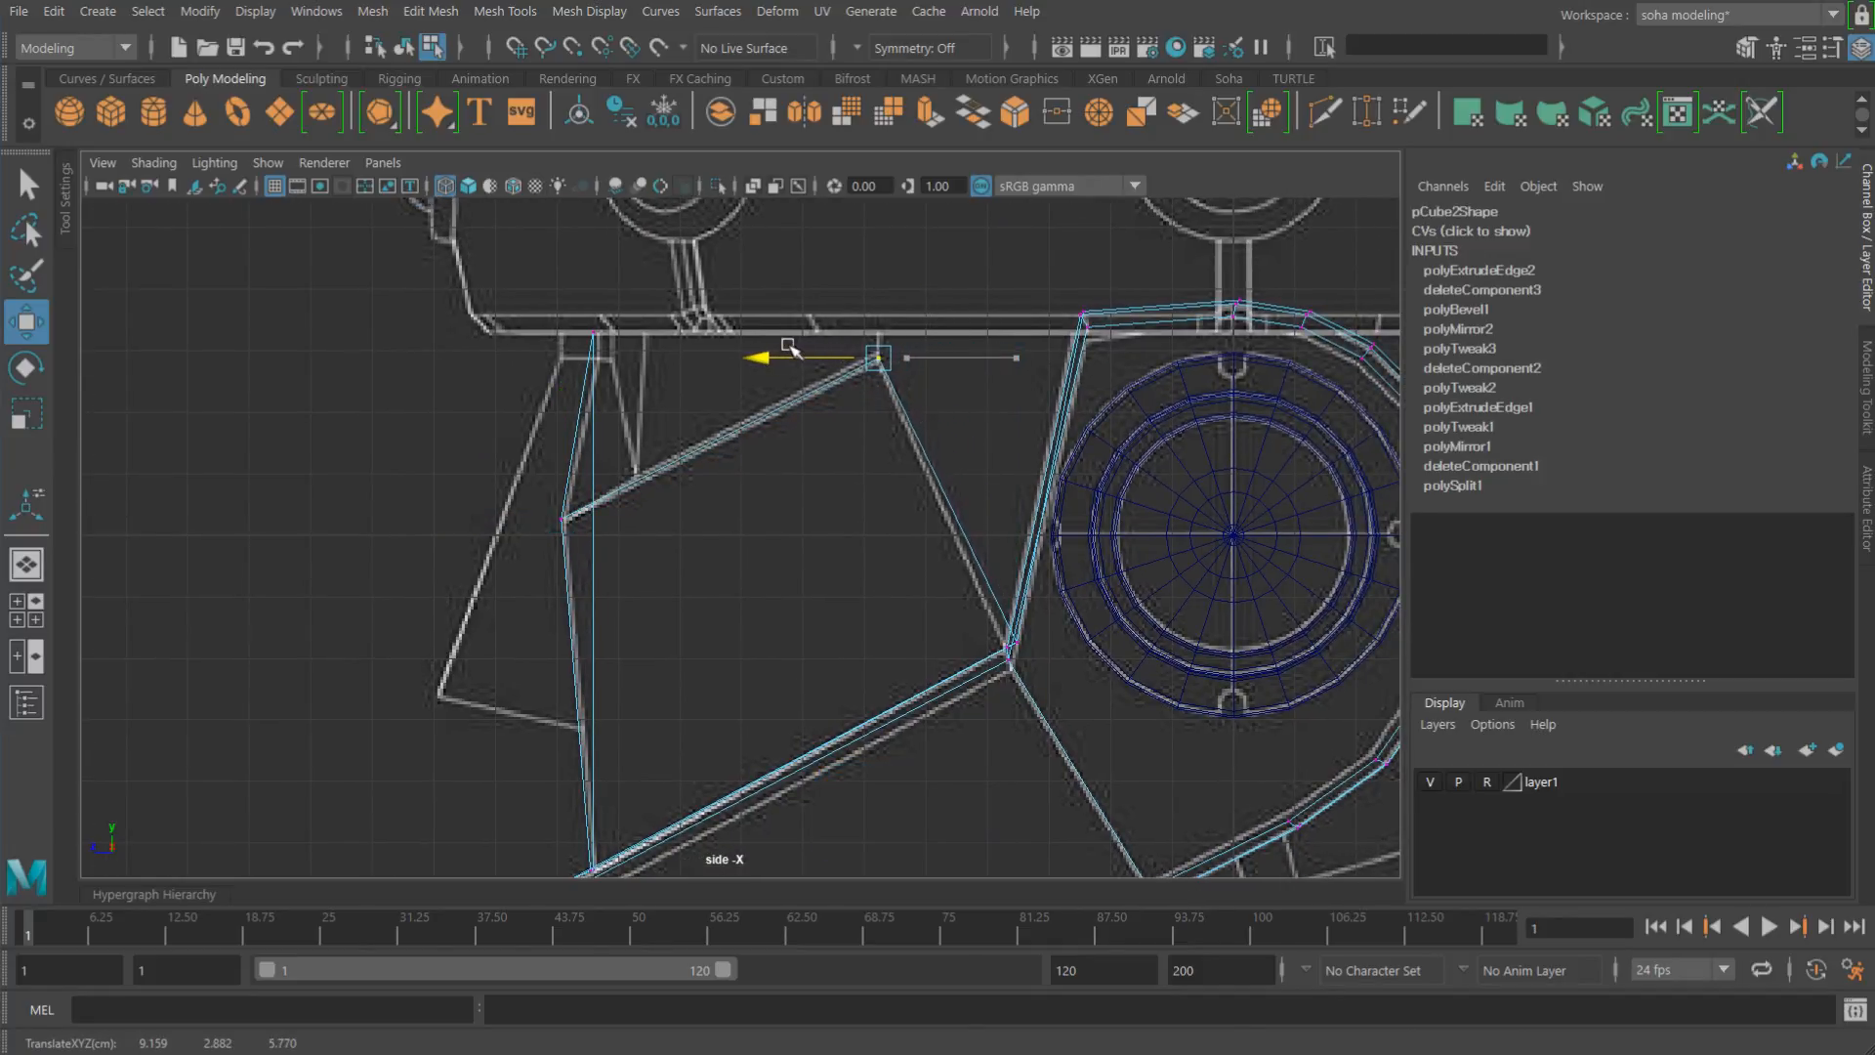
Step: Align the corner vertex where the face plate meets the jaw band to the side reference, at about Y -1.82, Z 3.72
{"action": "scroll", "coordinate": [792, 349], "scroll_direction": "up", "scroll_amount": 10}
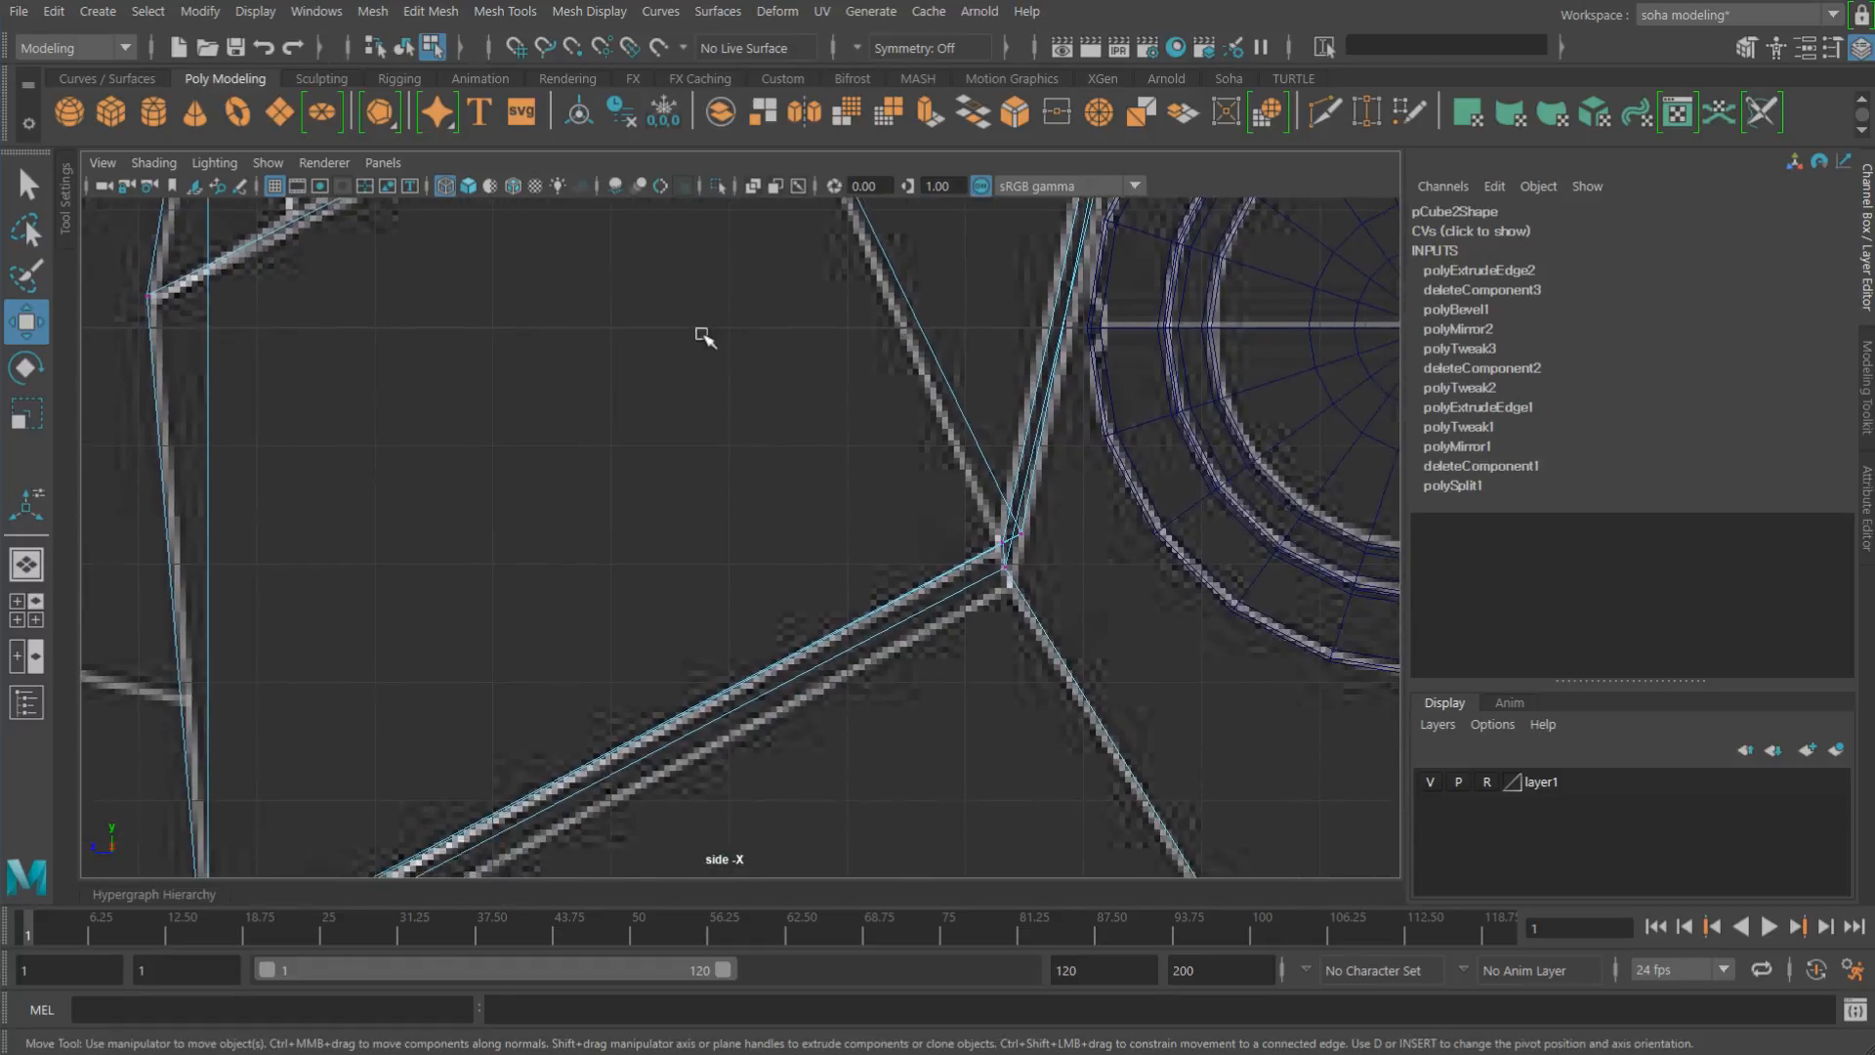
{"action": "left_click_drag", "start_coordinate": [1284, 539], "coordinate": [1135, 534], "text": "alt"}
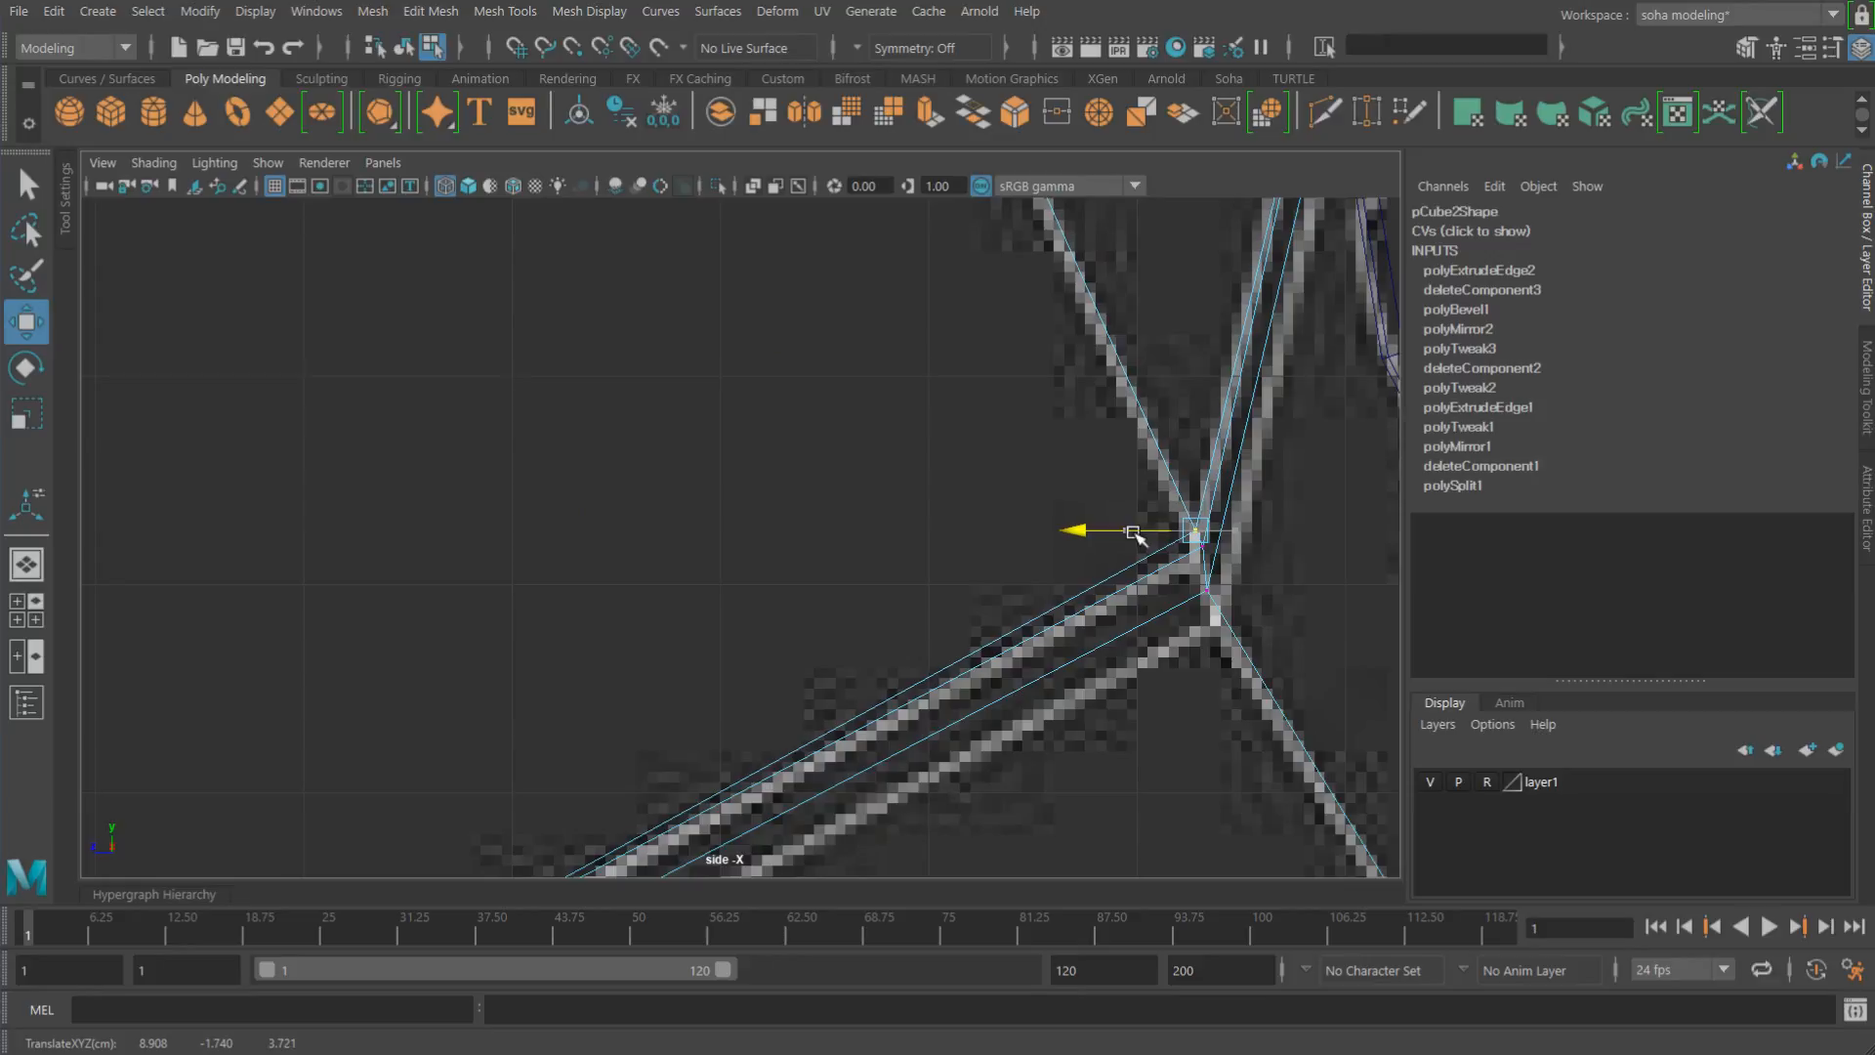
{"action": "left_click_drag", "start_coordinate": [1194, 402], "coordinate": [1194, 415]}
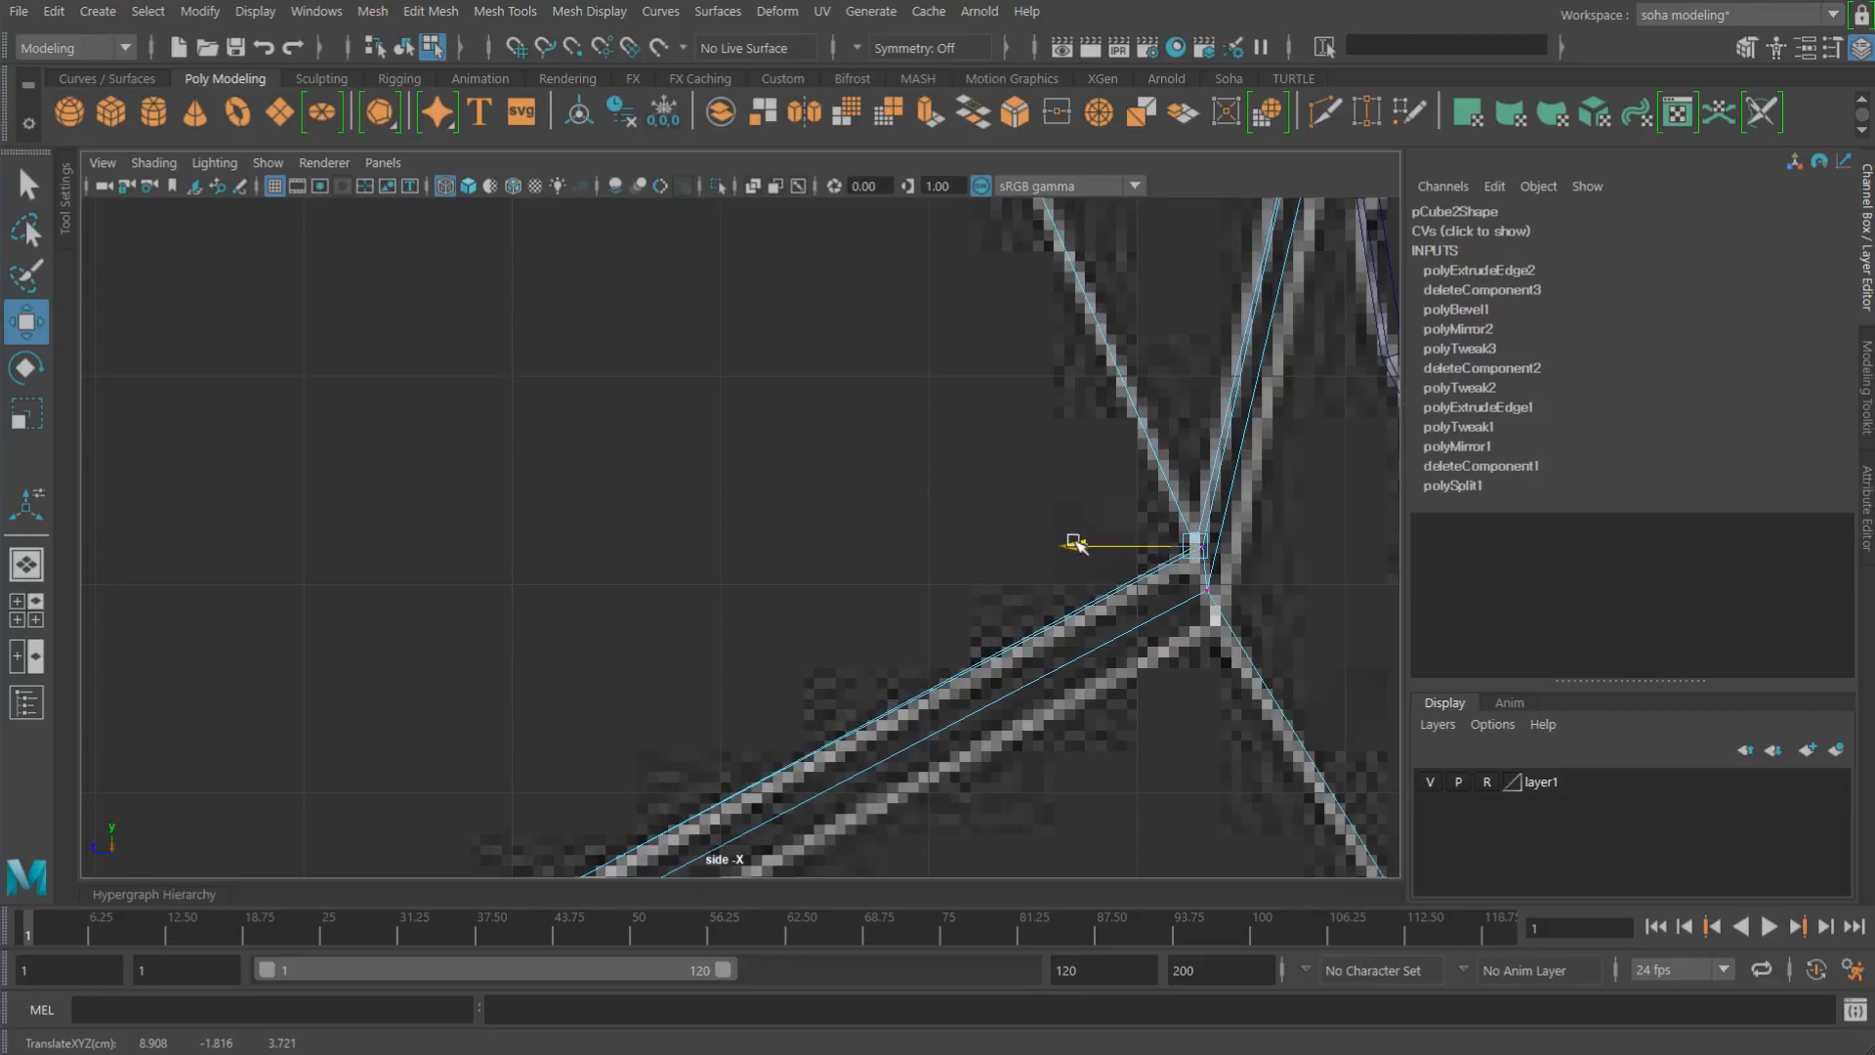
Step: Examine the face plate's outline against the side reference drawing and from several perspective angles
{"action": "scroll", "coordinate": [1159, 533], "scroll_direction": "down", "scroll_amount": 10}
{"action": "middle_click_drag", "start_coordinate": [976, 473], "coordinate": [1098, 511], "text": "alt"}
{"action": "right_click_drag", "start_coordinate": [1098, 511], "coordinate": [954, 499], "text": "alt"}
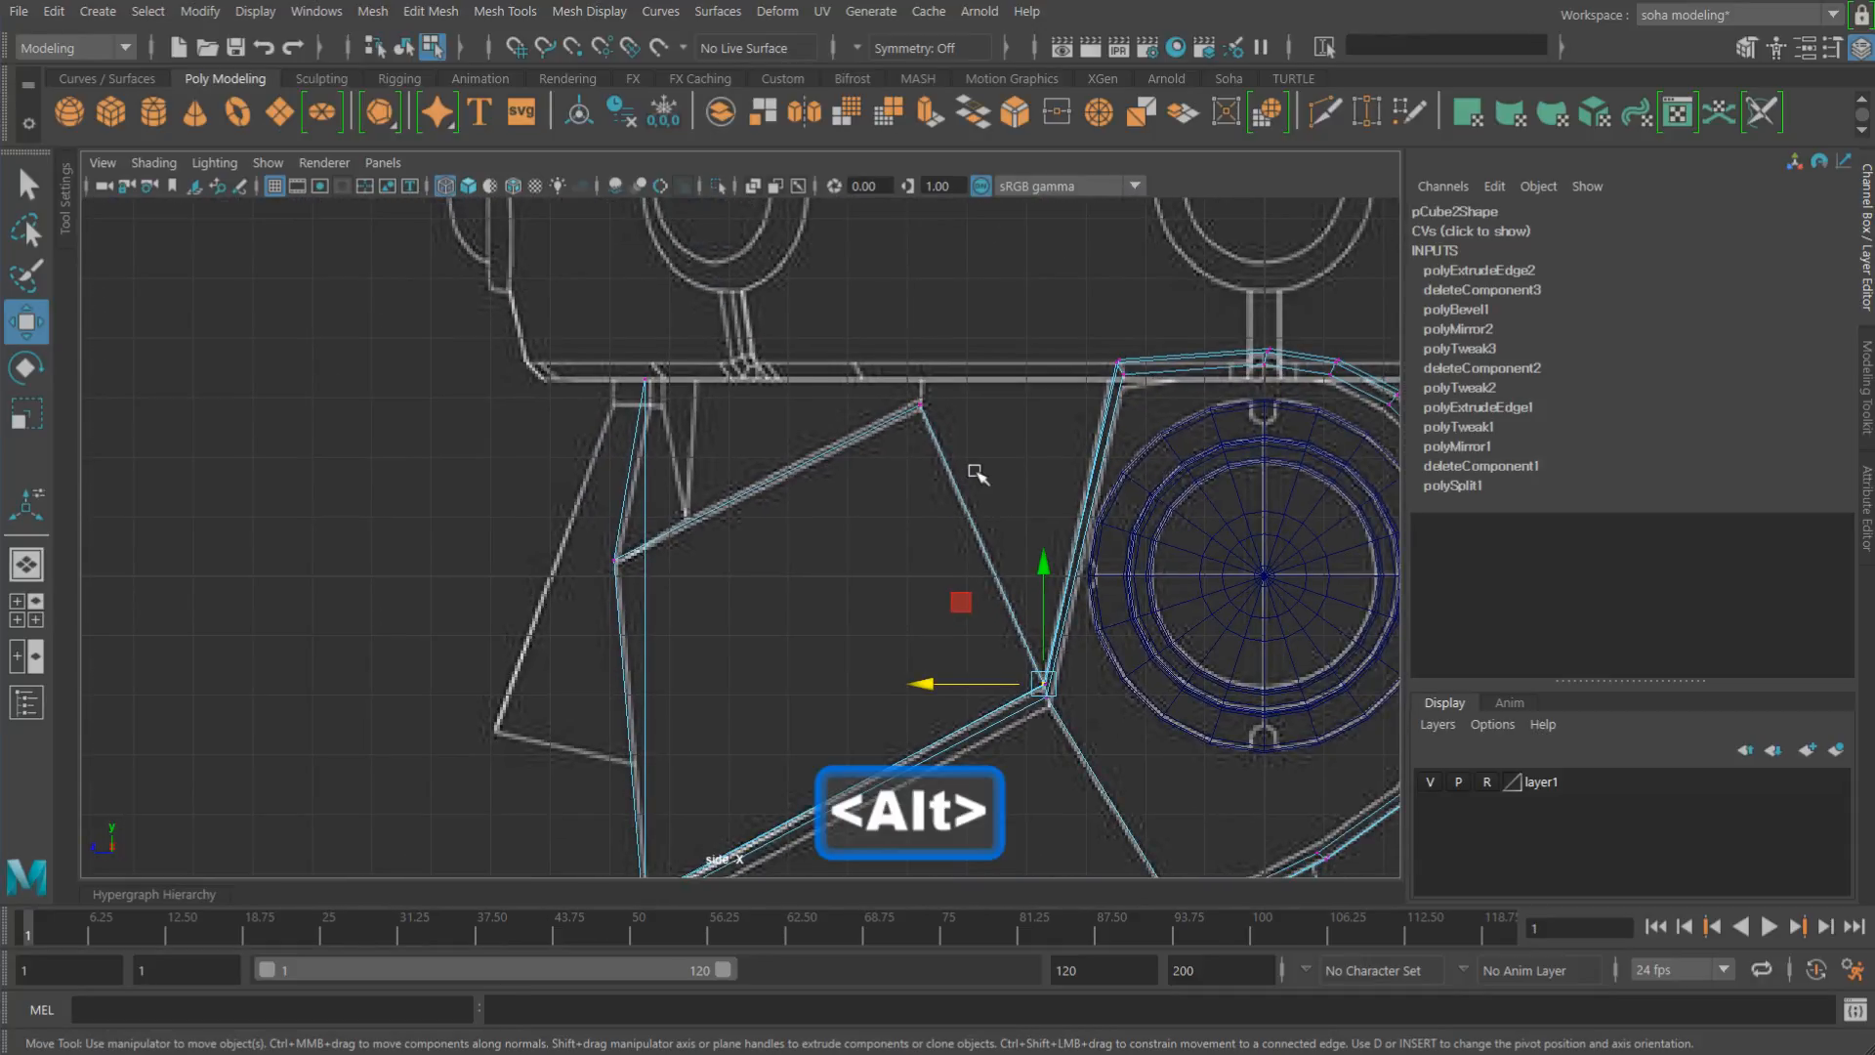
{"action": "middle_click_drag", "start_coordinate": [976, 473], "coordinate": [929, 460], "text": "alt"}
{"action": "right_click_drag", "start_coordinate": [929, 460], "coordinate": [1140, 489], "text": "alt"}
{"action": "right_click_drag", "start_coordinate": [926, 408], "coordinate": [1139, 456], "text": "alt"}
{"action": "middle_click_drag", "start_coordinate": [1139, 456], "coordinate": [1056, 487], "text": "alt"}
{"action": "right_click_drag", "start_coordinate": [1056, 488], "coordinate": [951, 473], "text": "alt"}
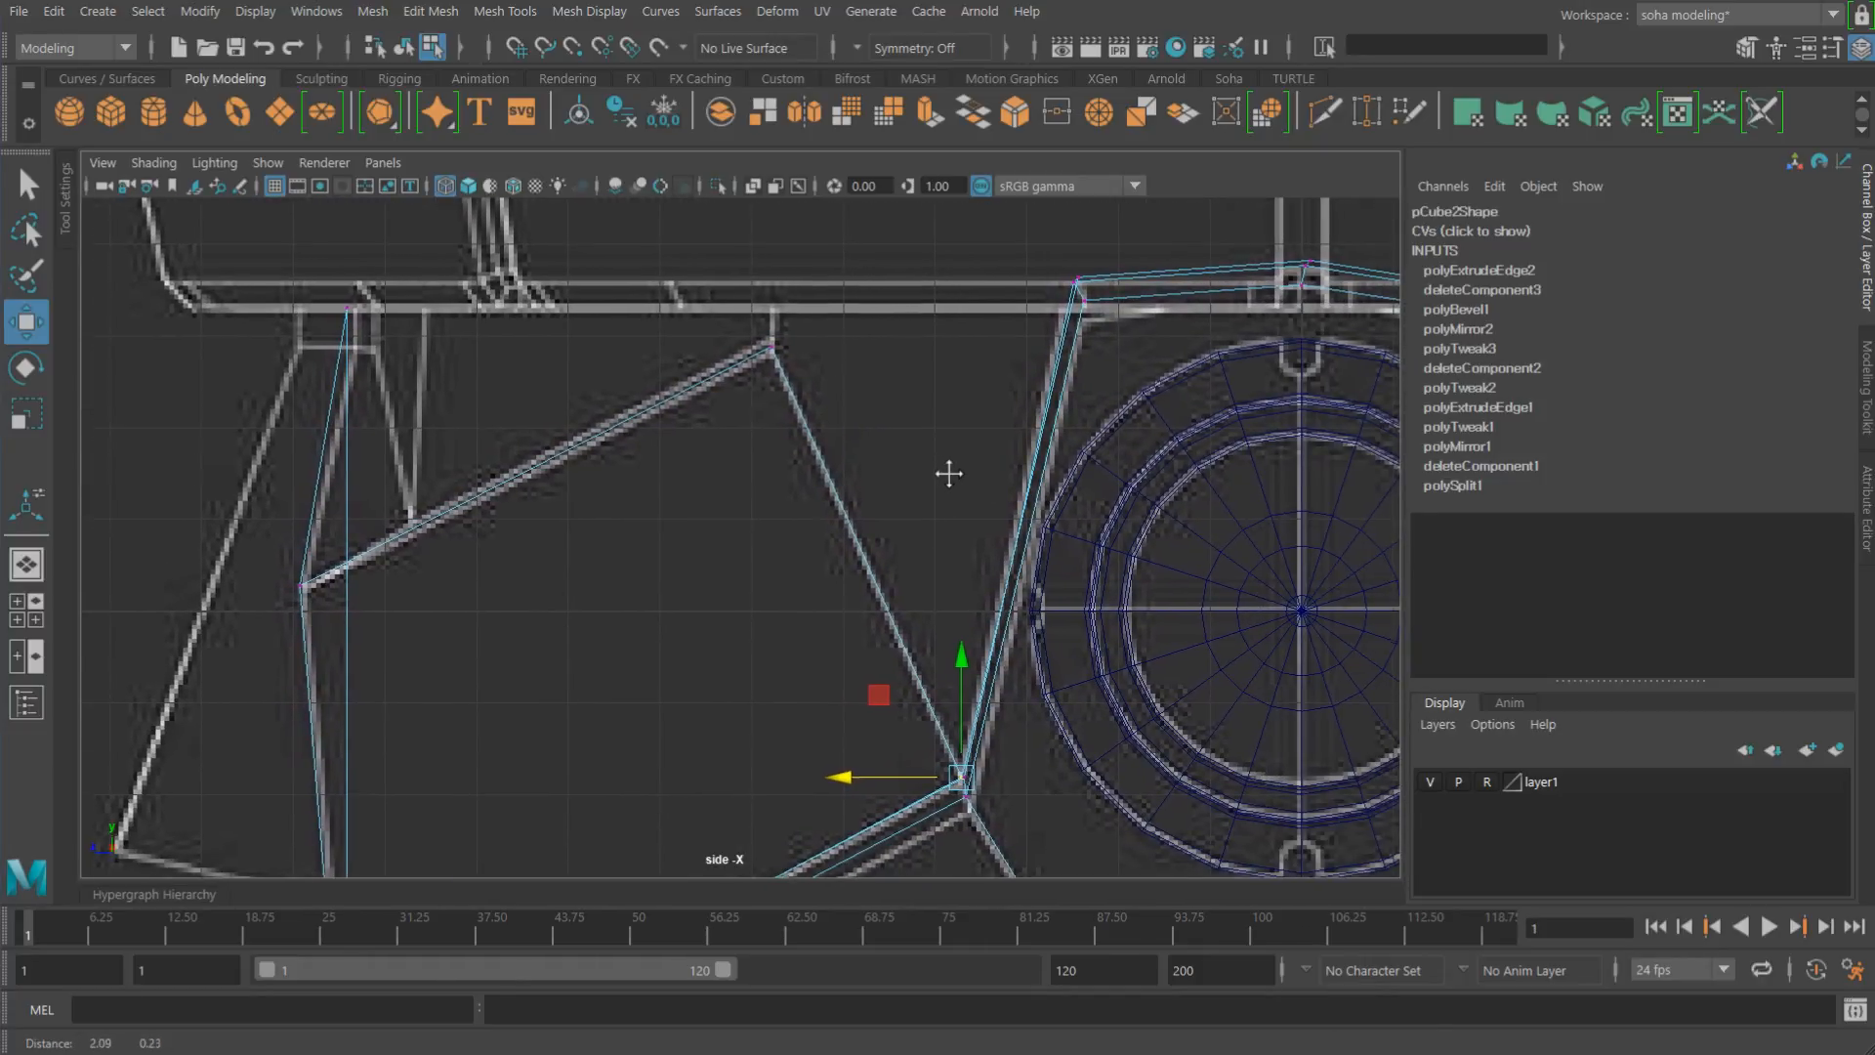
{"action": "middle_click_drag", "start_coordinate": [951, 472], "coordinate": [988, 586], "text": "alt"}
{"action": "right_click_drag", "start_coordinate": [988, 586], "coordinate": [1138, 587], "text": "alt"}
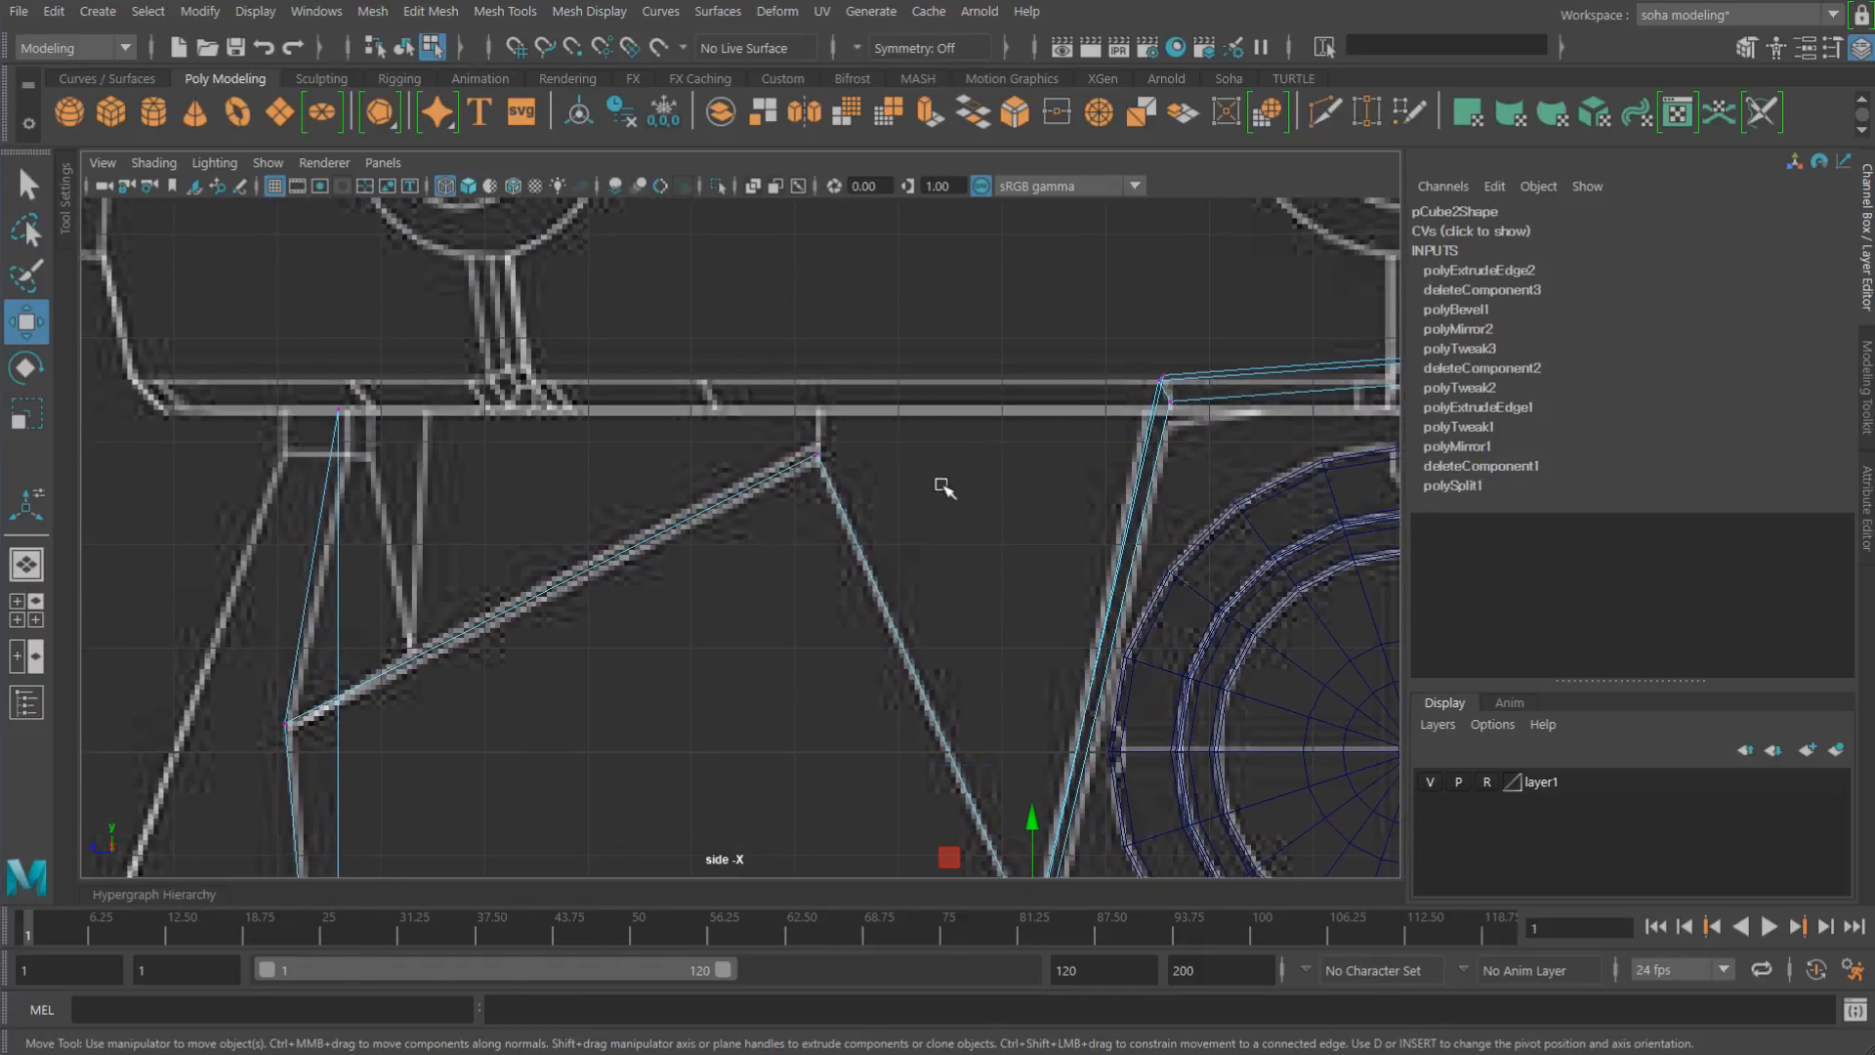
{"action": "key", "text": "alt+shift+q"}
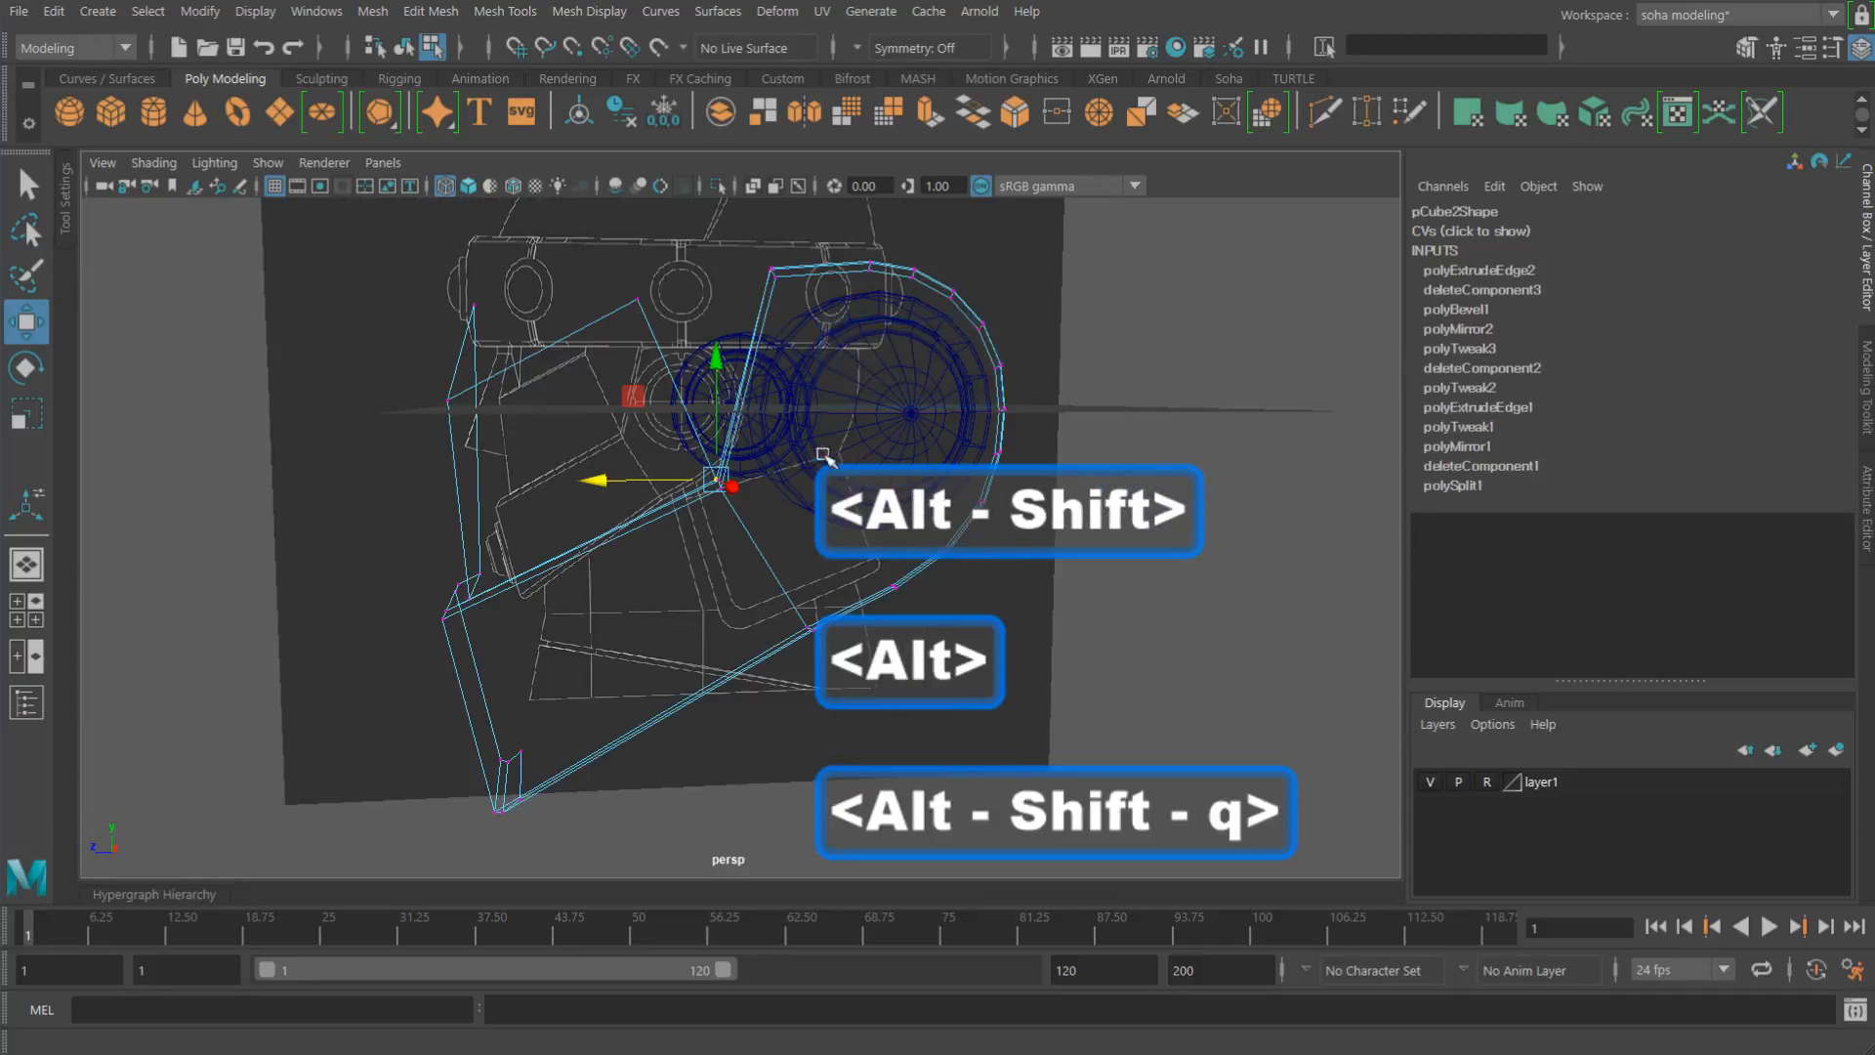
{"action": "left_click_drag", "start_coordinate": [945, 488], "coordinate": [936, 416], "text": "alt"}
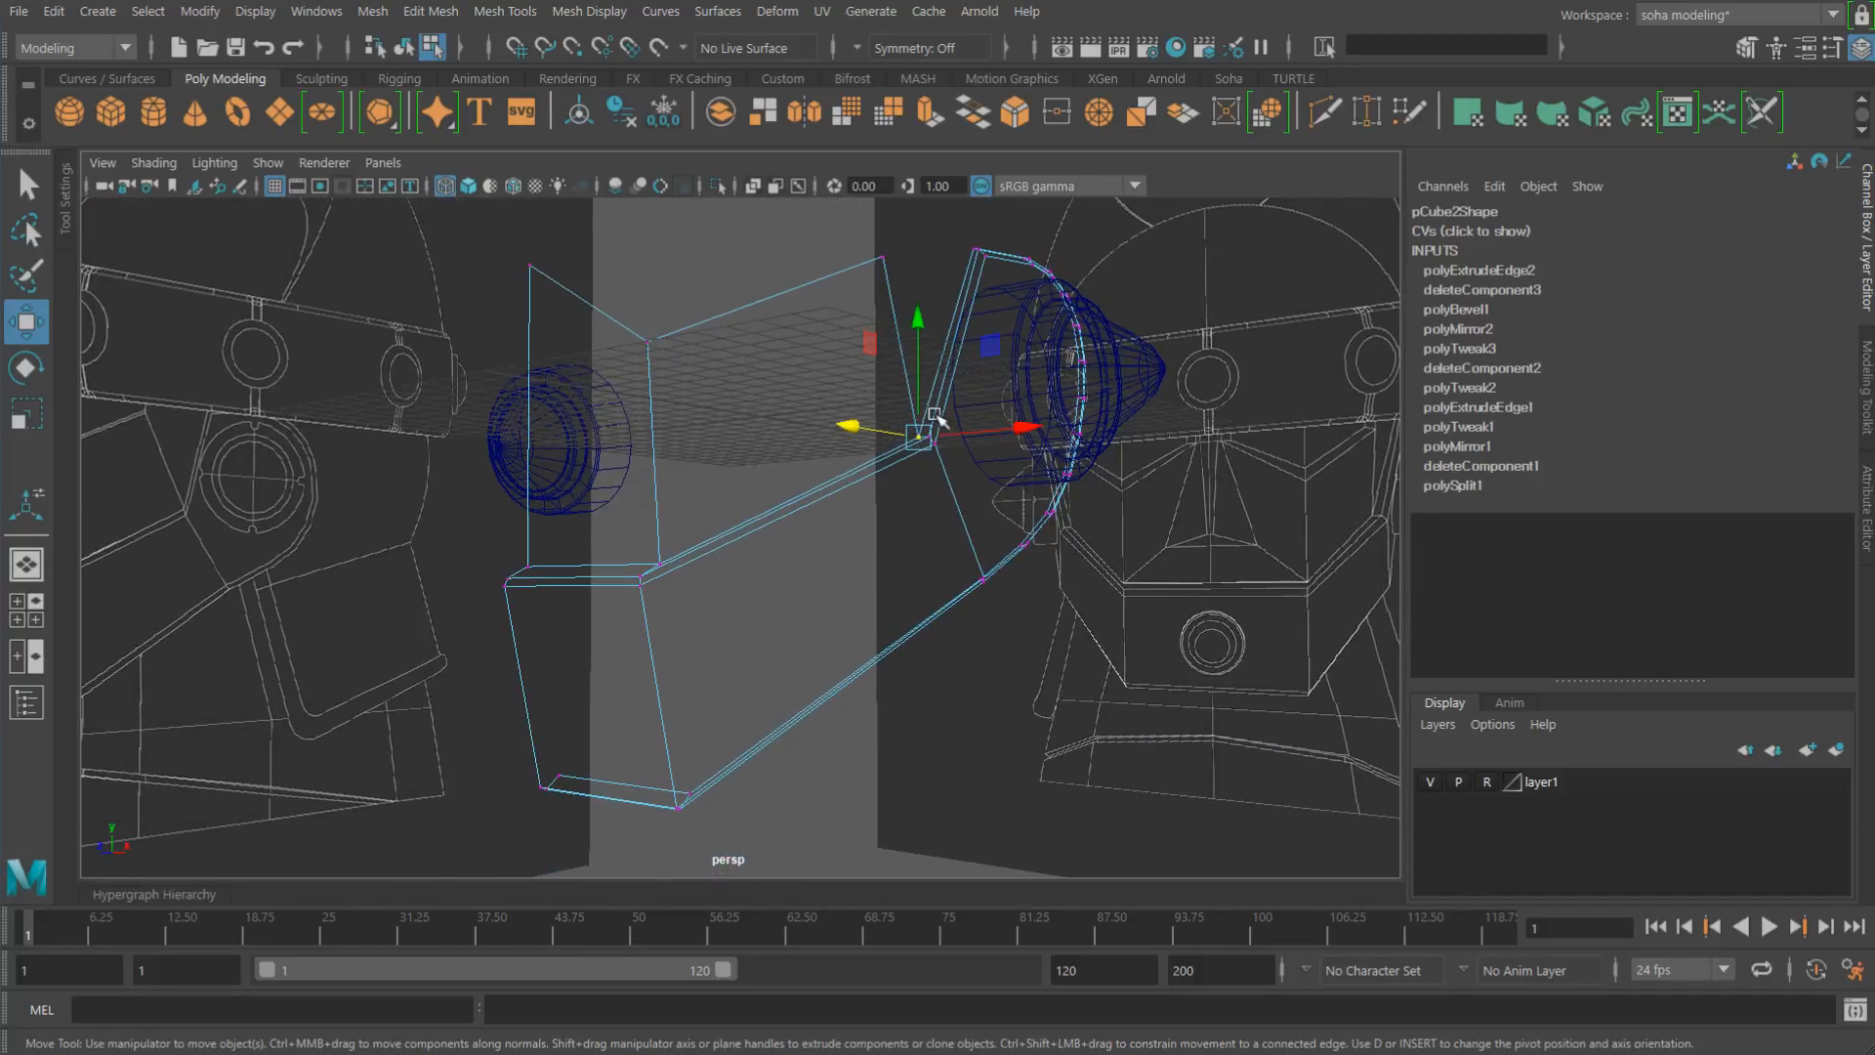
{"action": "middle_click_drag", "start_coordinate": [936, 416], "coordinate": [869, 555], "text": "alt"}
{"action": "right_click_drag", "start_coordinate": [869, 554], "coordinate": [1040, 577], "text": "alt"}
{"action": "left_click_drag", "start_coordinate": [1041, 577], "coordinate": [955, 619], "text": "alt"}
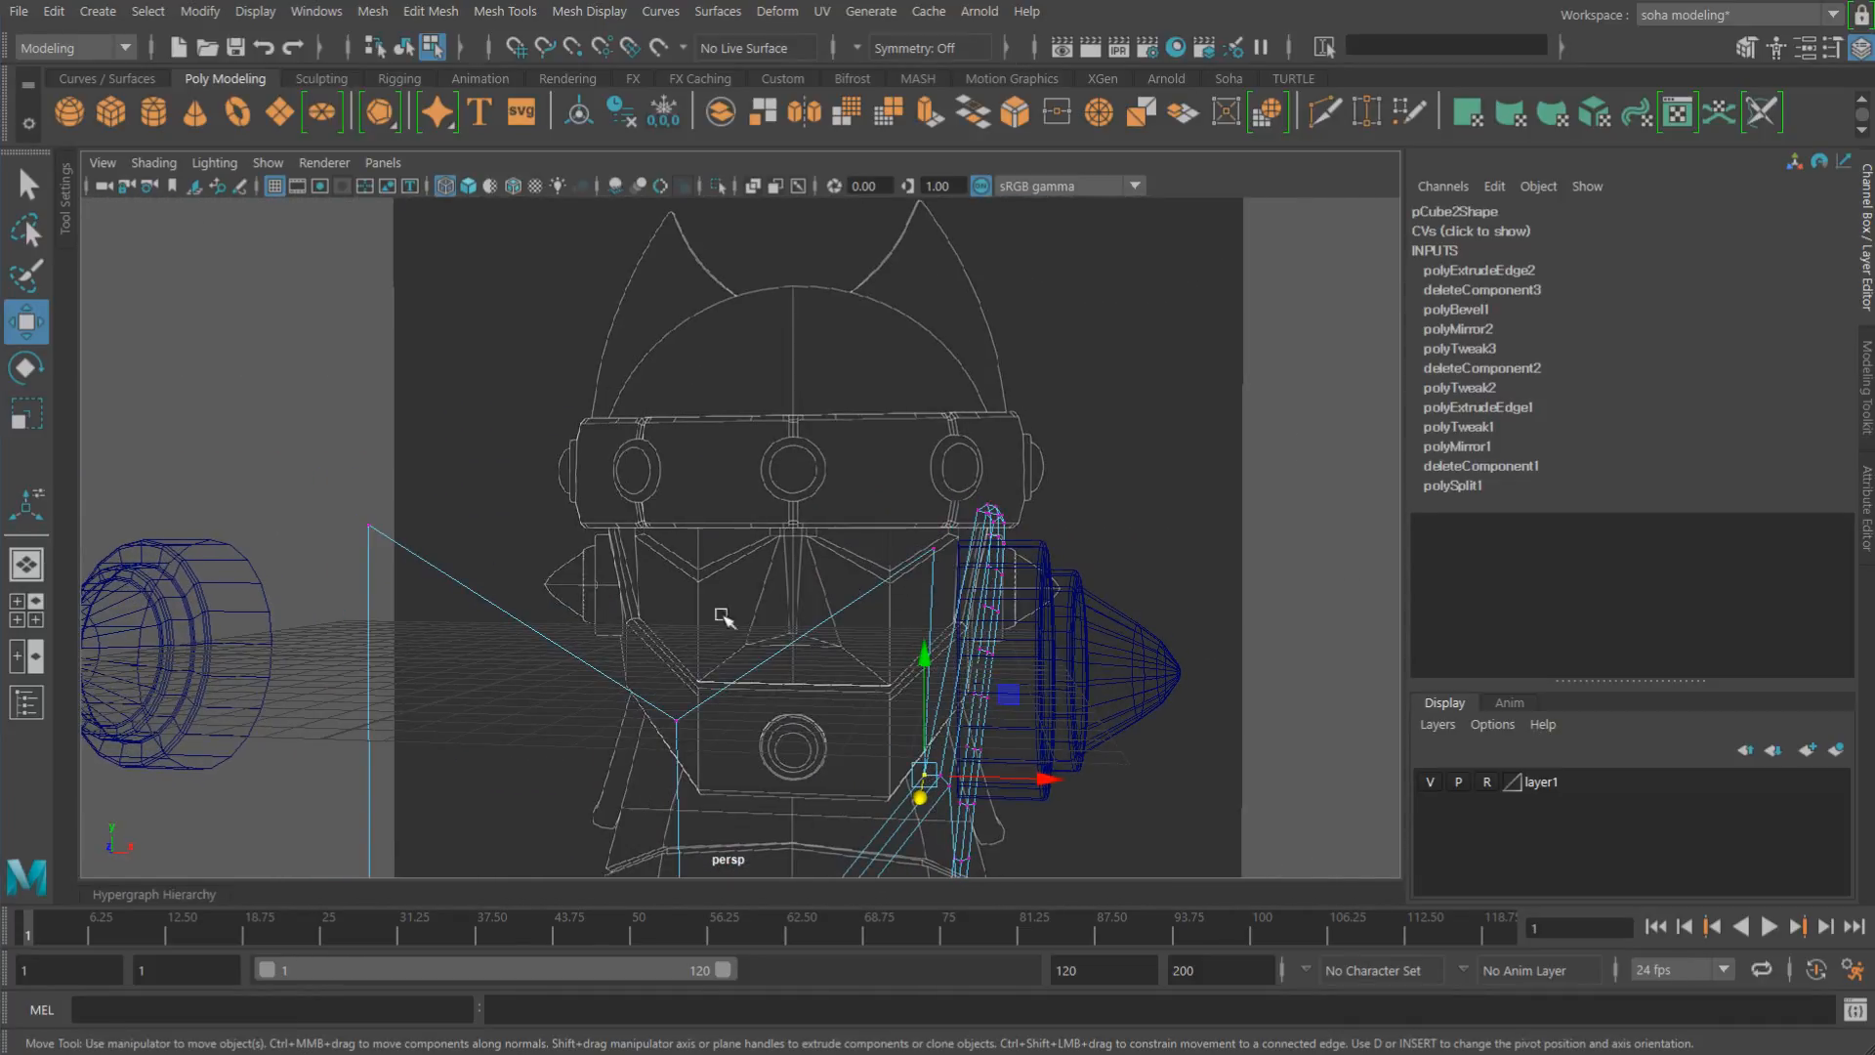
Step: Extrude the face plate's two slanted top edges inward with a Local Translate Z of about -0.773
{"action": "key", "text": "alt+3"}
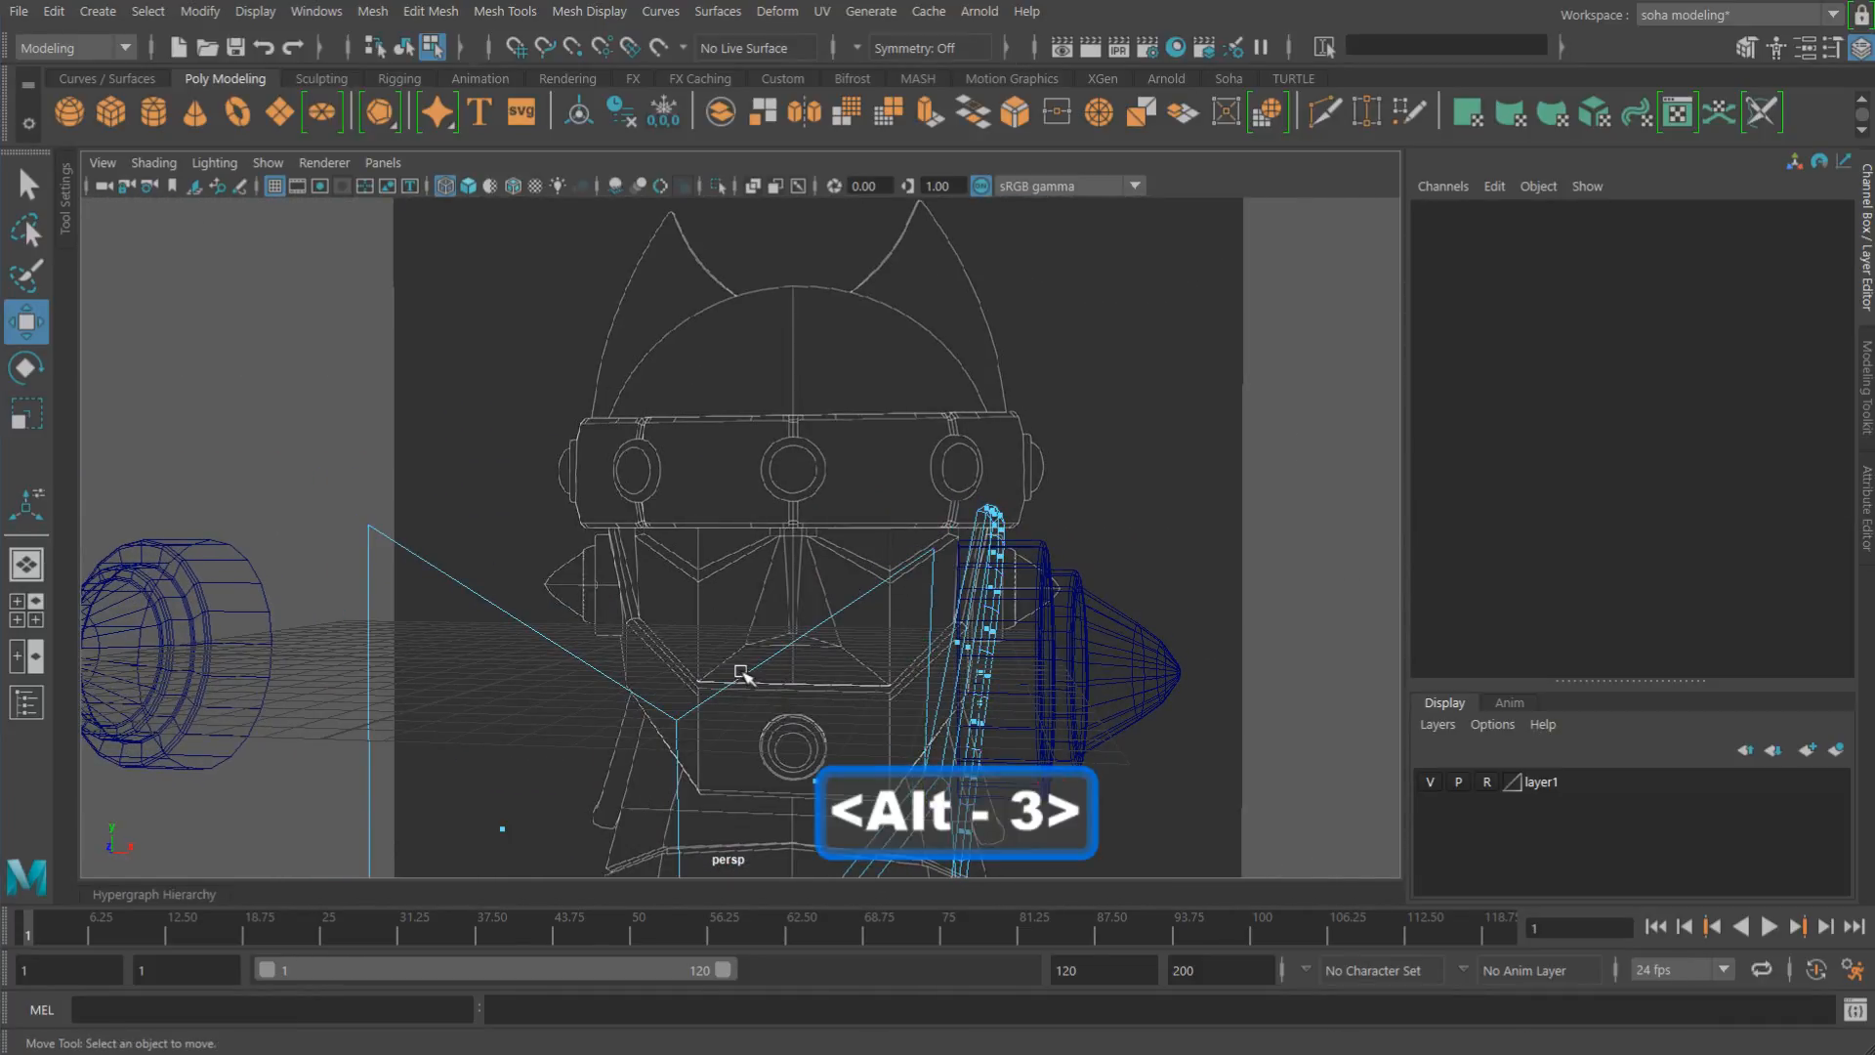
{"action": "key", "text": "alt+2"}
{"action": "left_click", "coordinate": [772, 672]}
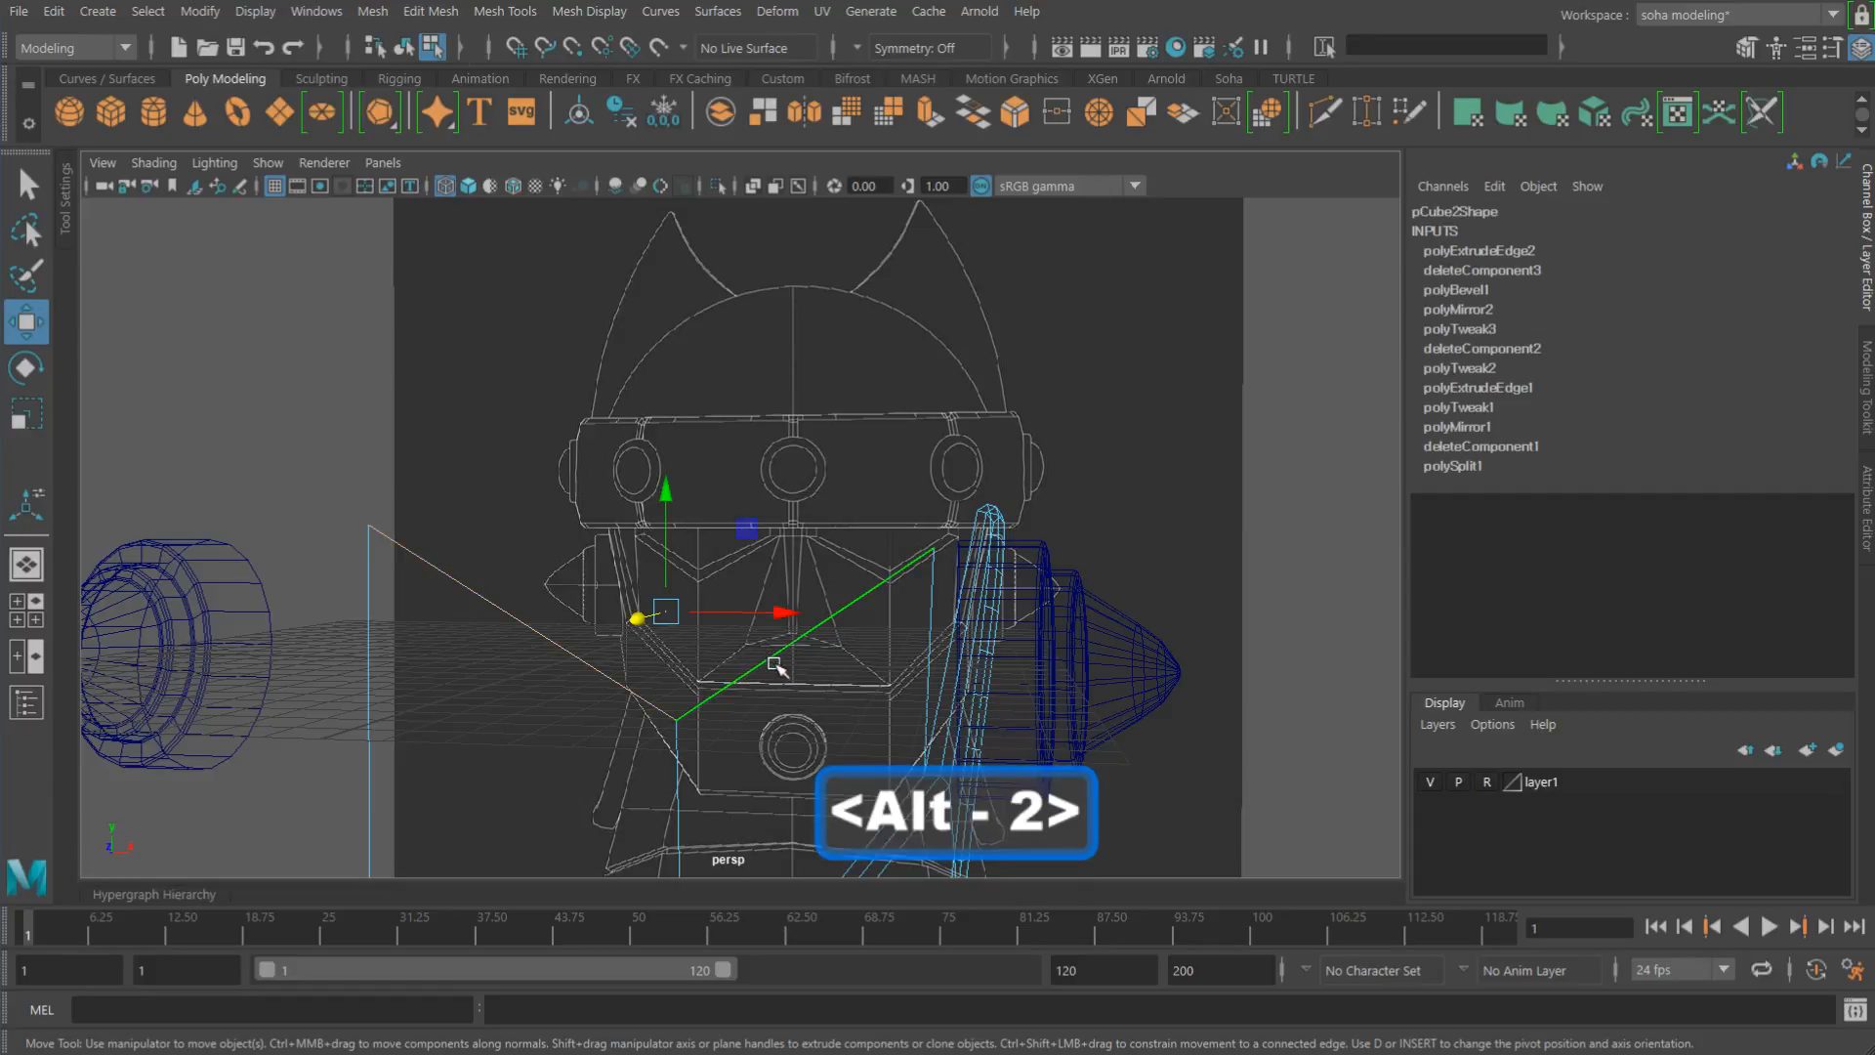
{"action": "left_click_drag", "start_coordinate": [823, 692], "coordinate": [854, 714], "text": "alt"}
{"action": "key", "text": "shift+3"}
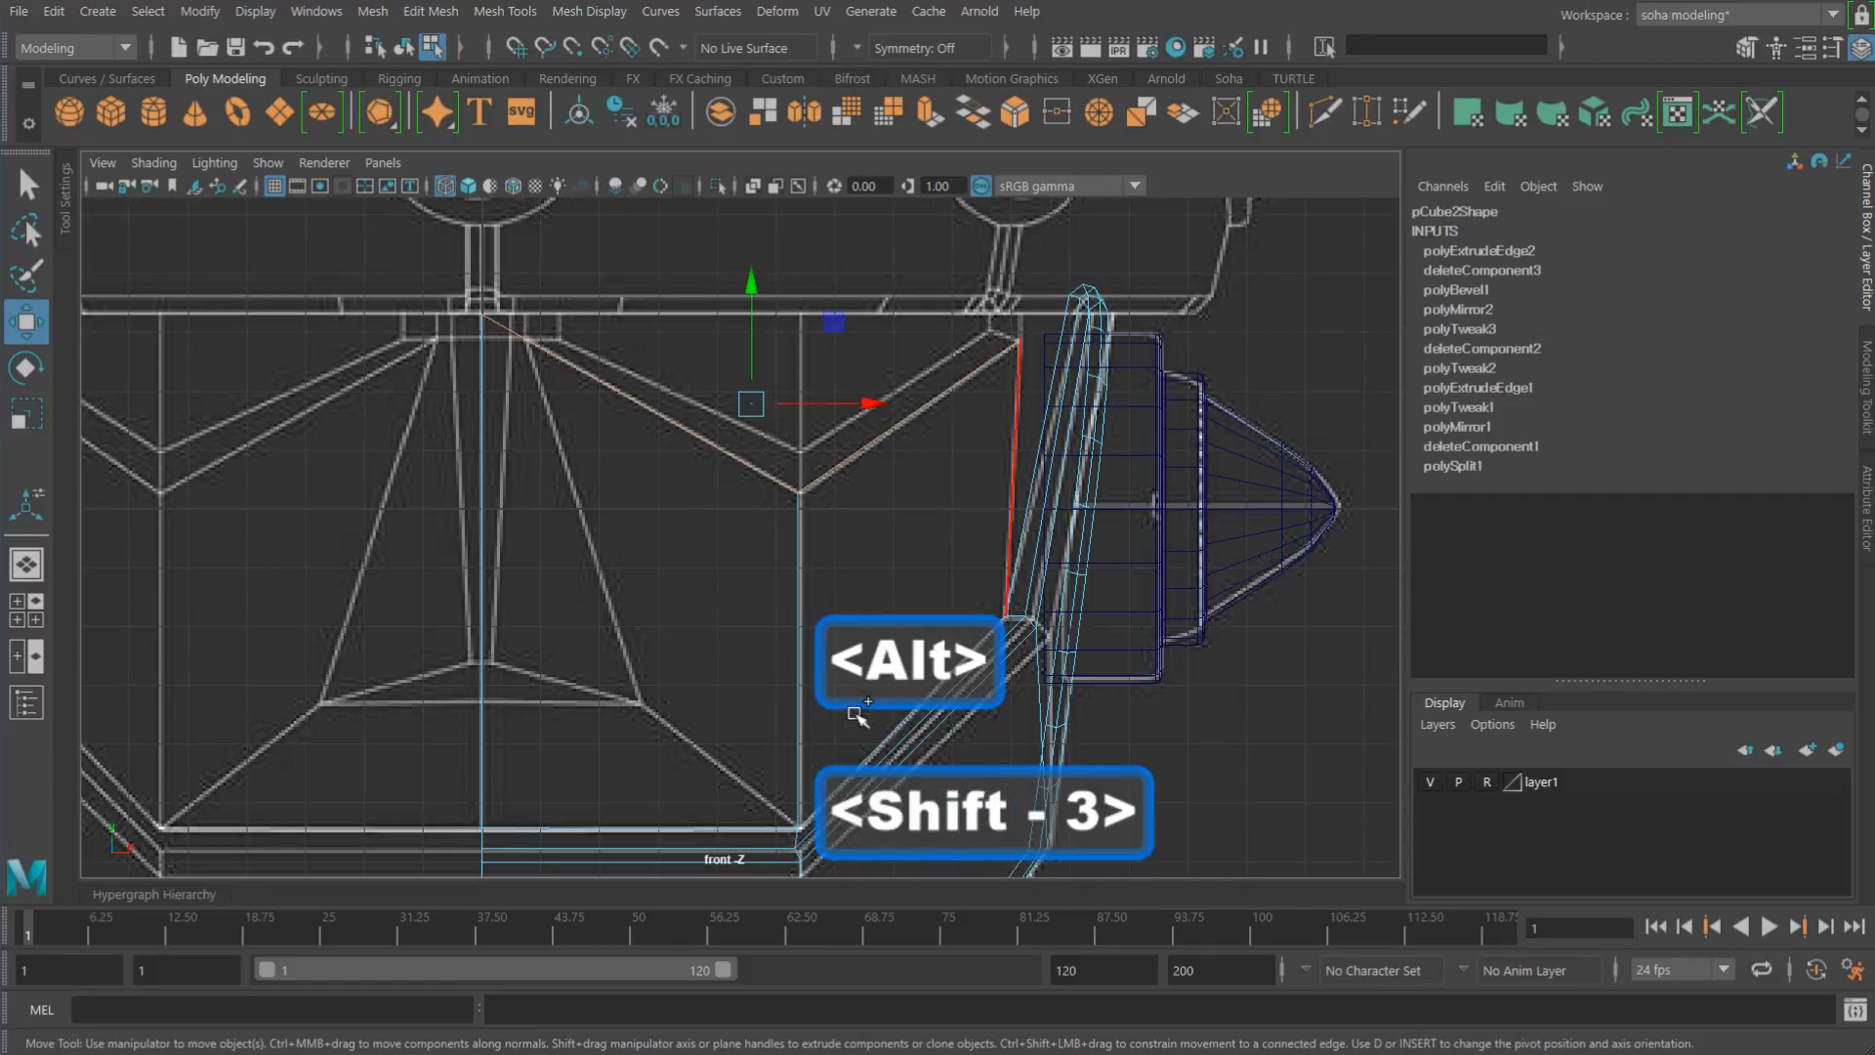
{"action": "scroll", "coordinate": [955, 528], "scroll_direction": "up", "scroll_amount": 5}
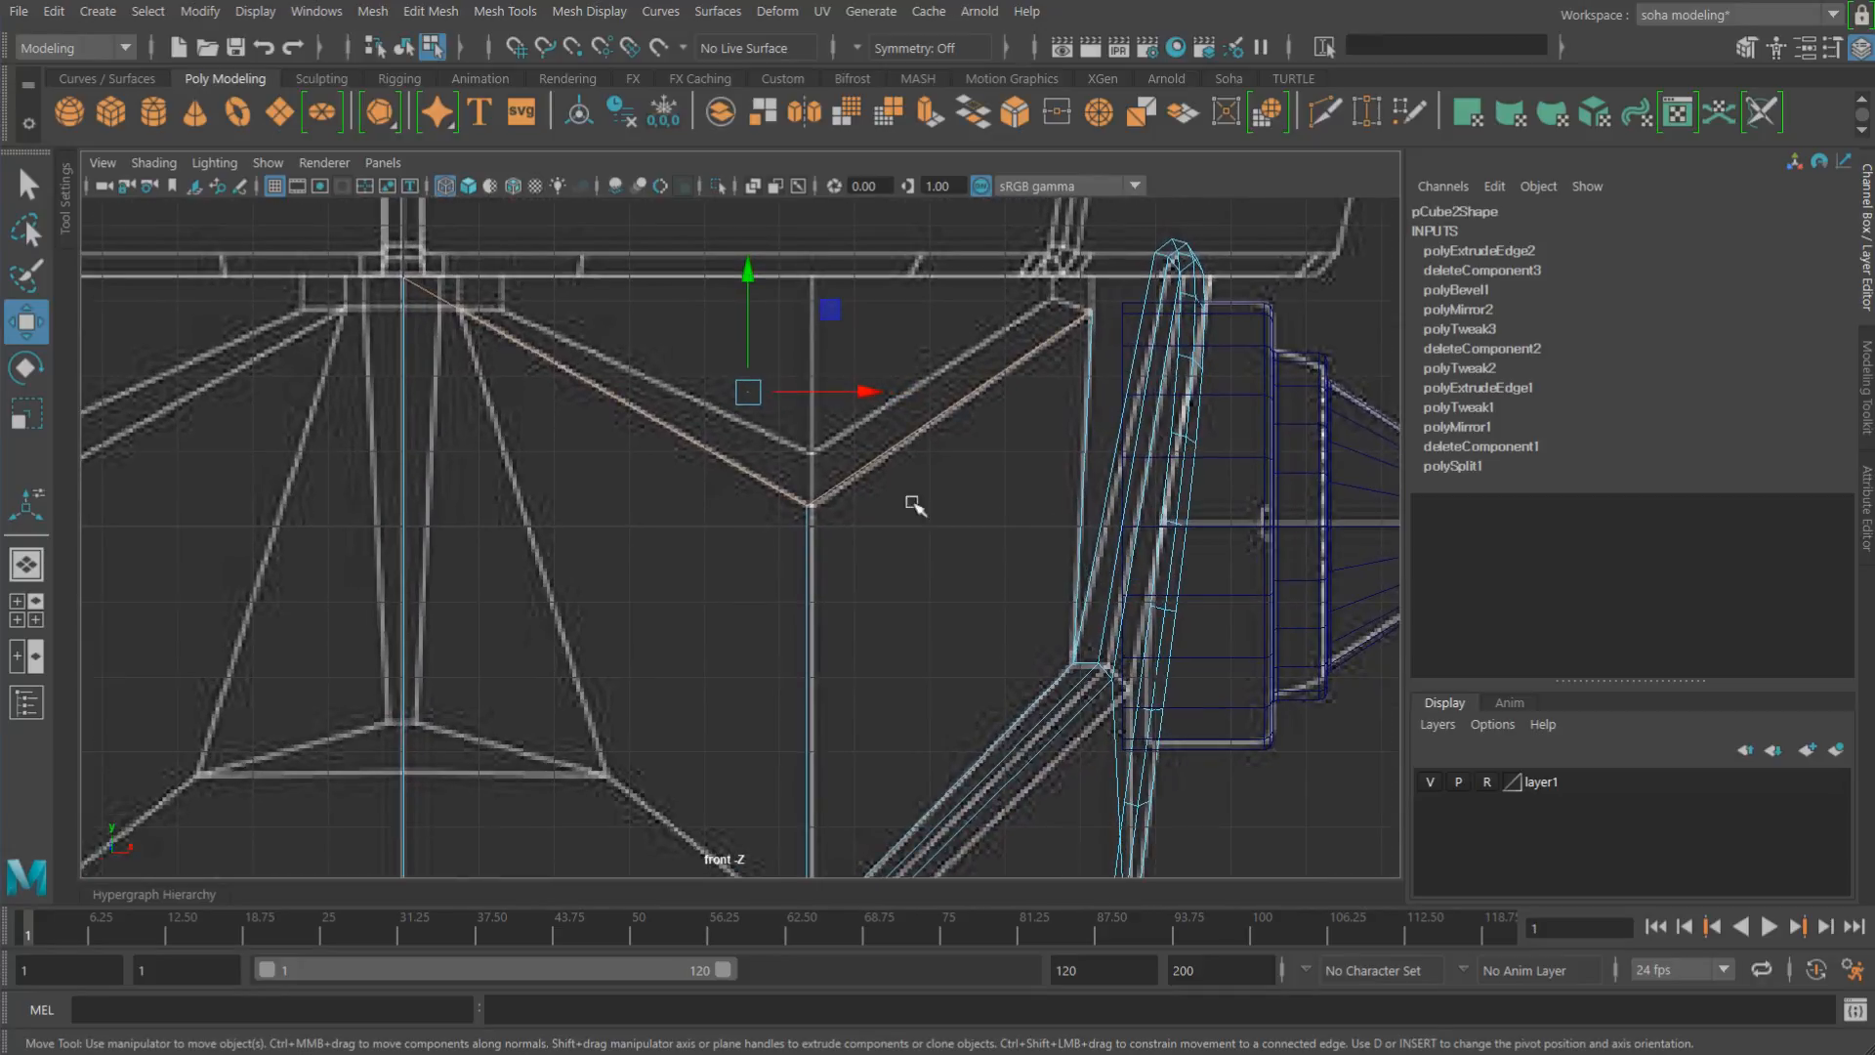
{"action": "key", "text": "alt+w"}
{"action": "middle_click_drag", "start_coordinate": [933, 472], "coordinate": [846, 579], "text": "alt"}
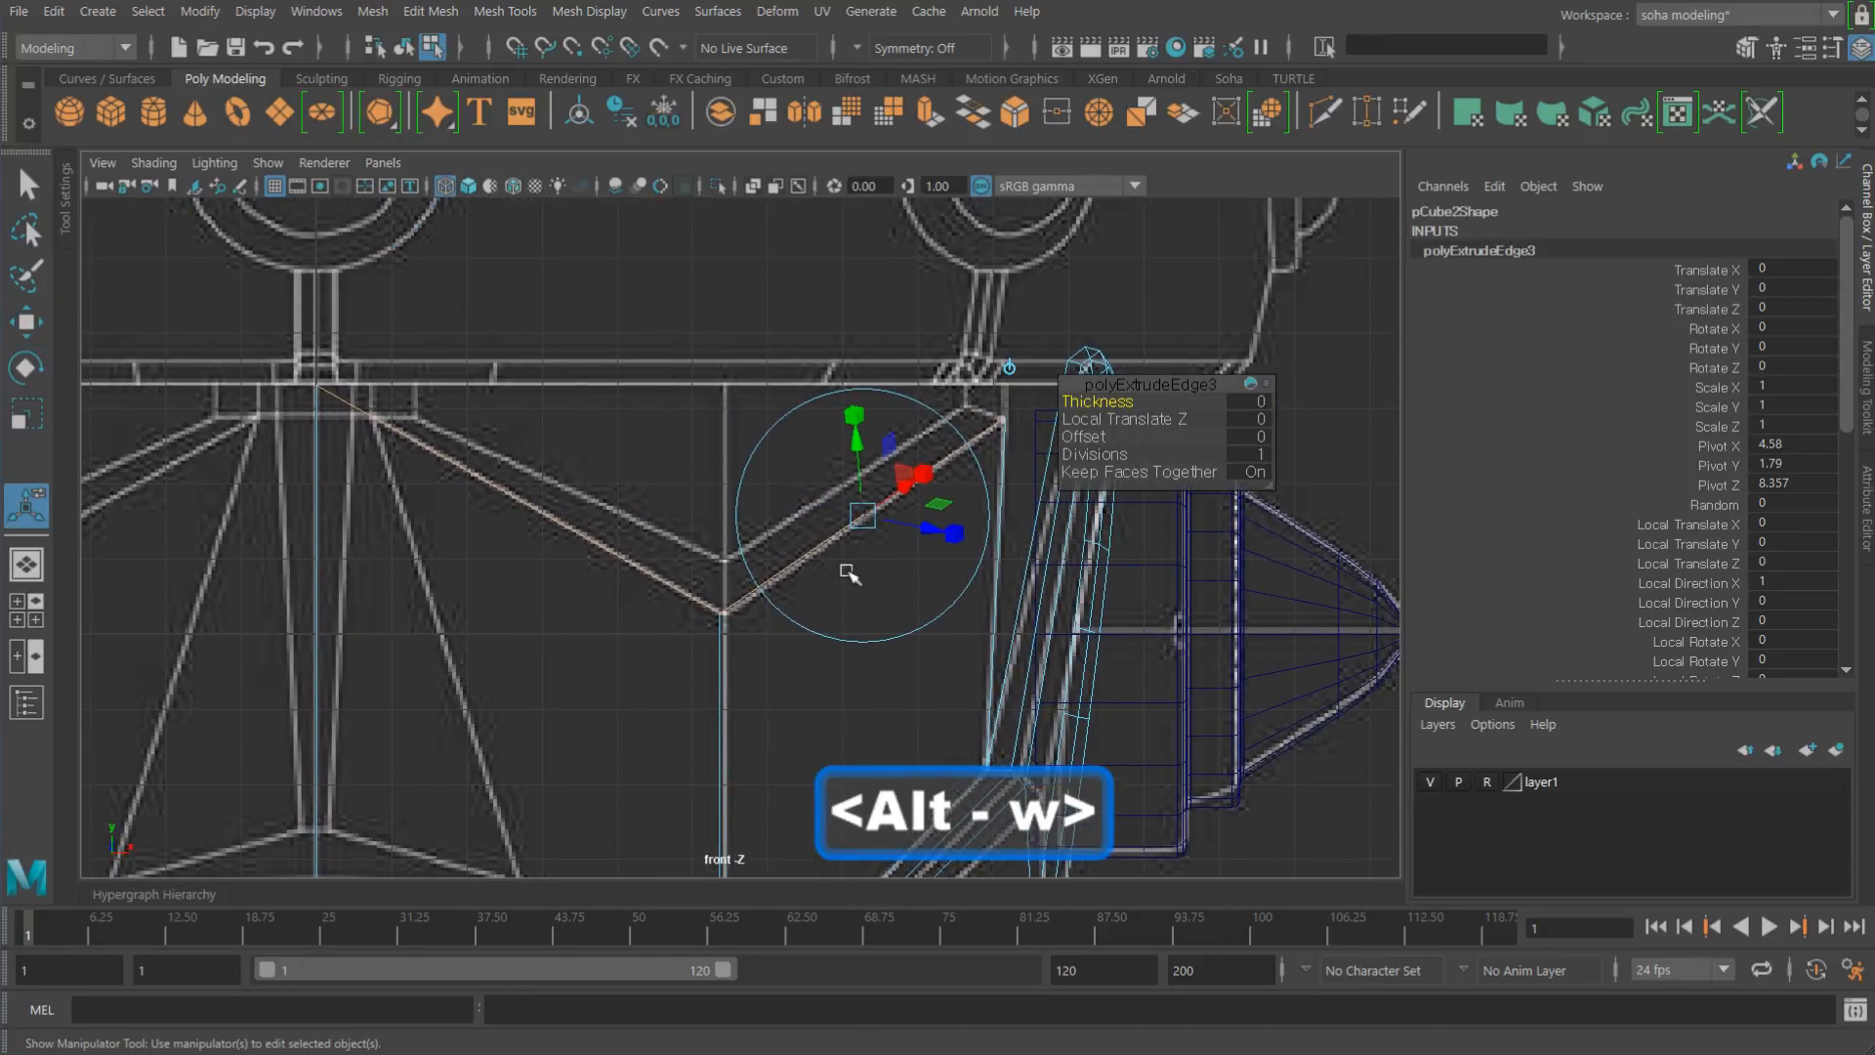
{"action": "left_click_drag", "start_coordinate": [949, 532], "coordinate": [922, 526]}
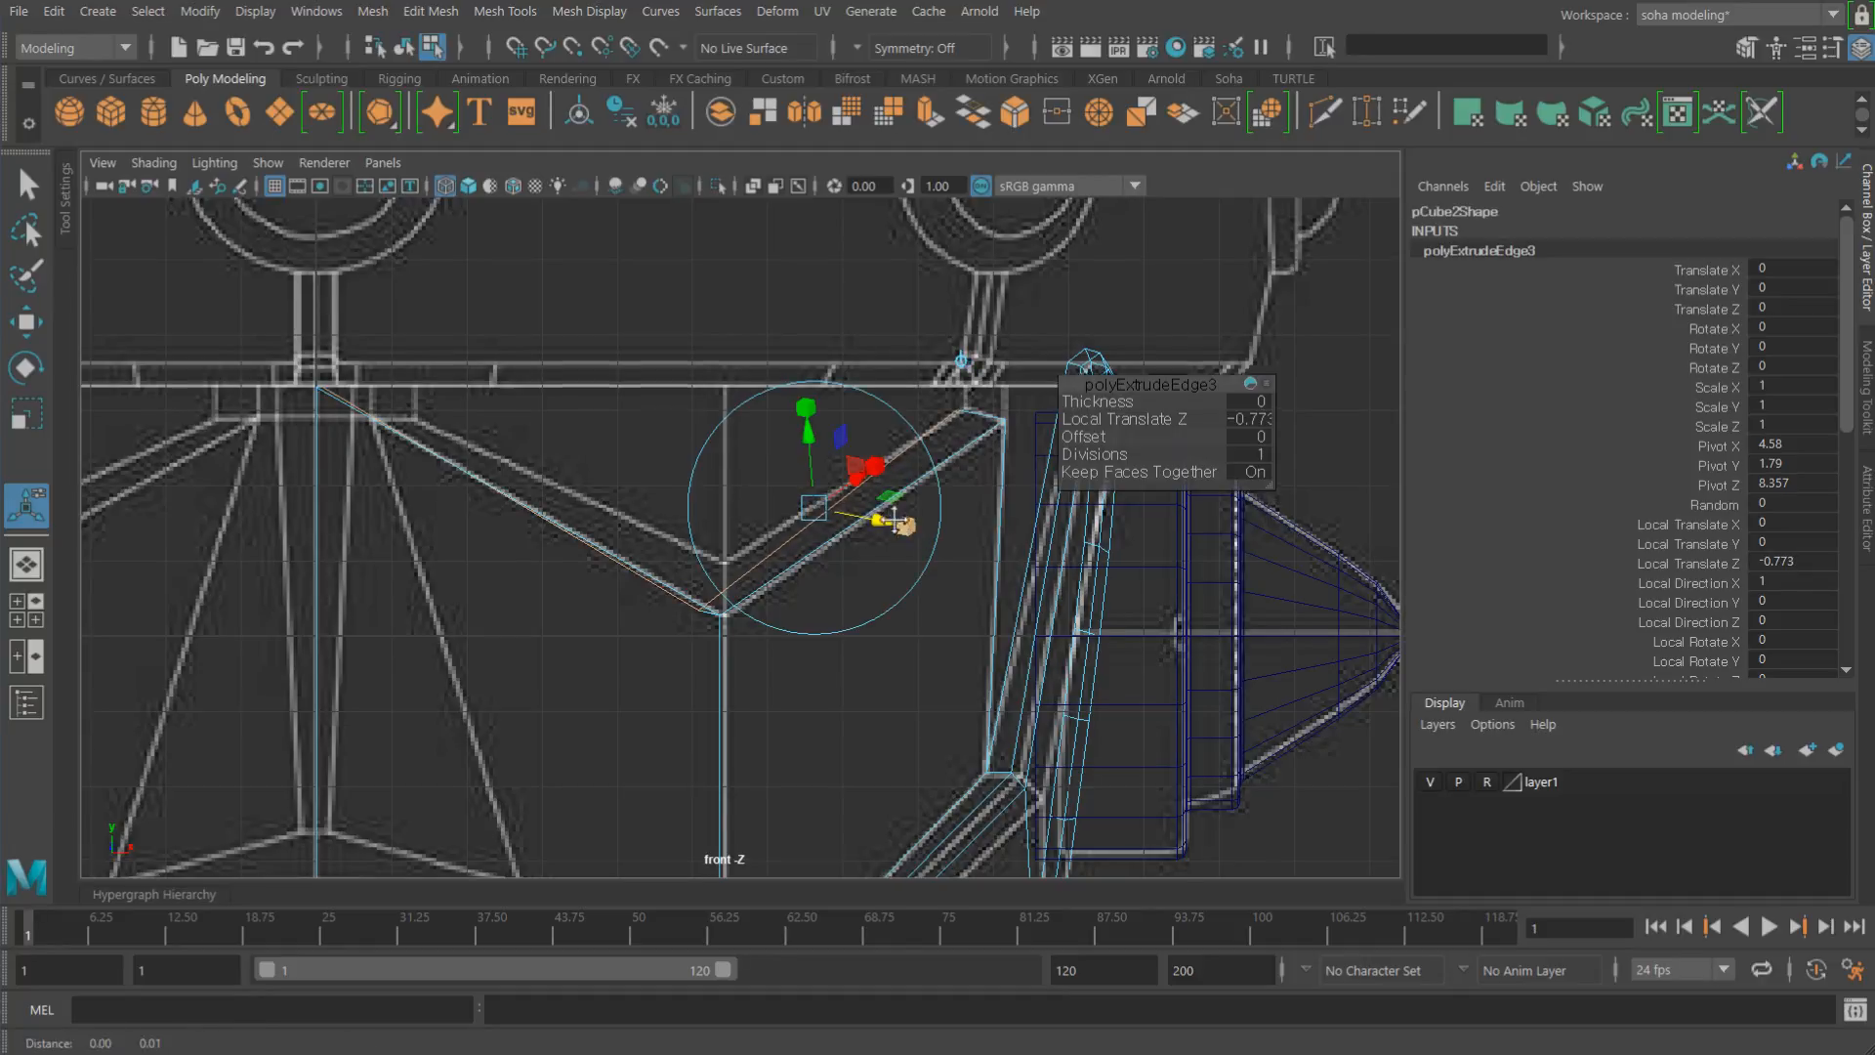
Step: Select the extruded edge's middle and centre-line vertices and raise them together slightly in world Y
{"action": "key", "text": "alt+shift+q"}
{"action": "left_click_drag", "start_coordinate": [892, 577], "coordinate": [858, 609], "text": "alt"}
{"action": "right_click_drag", "start_coordinate": [858, 610], "coordinate": [798, 642], "text": "alt"}
{"action": "left_click_drag", "start_coordinate": [798, 643], "coordinate": [830, 575], "text": "alt"}
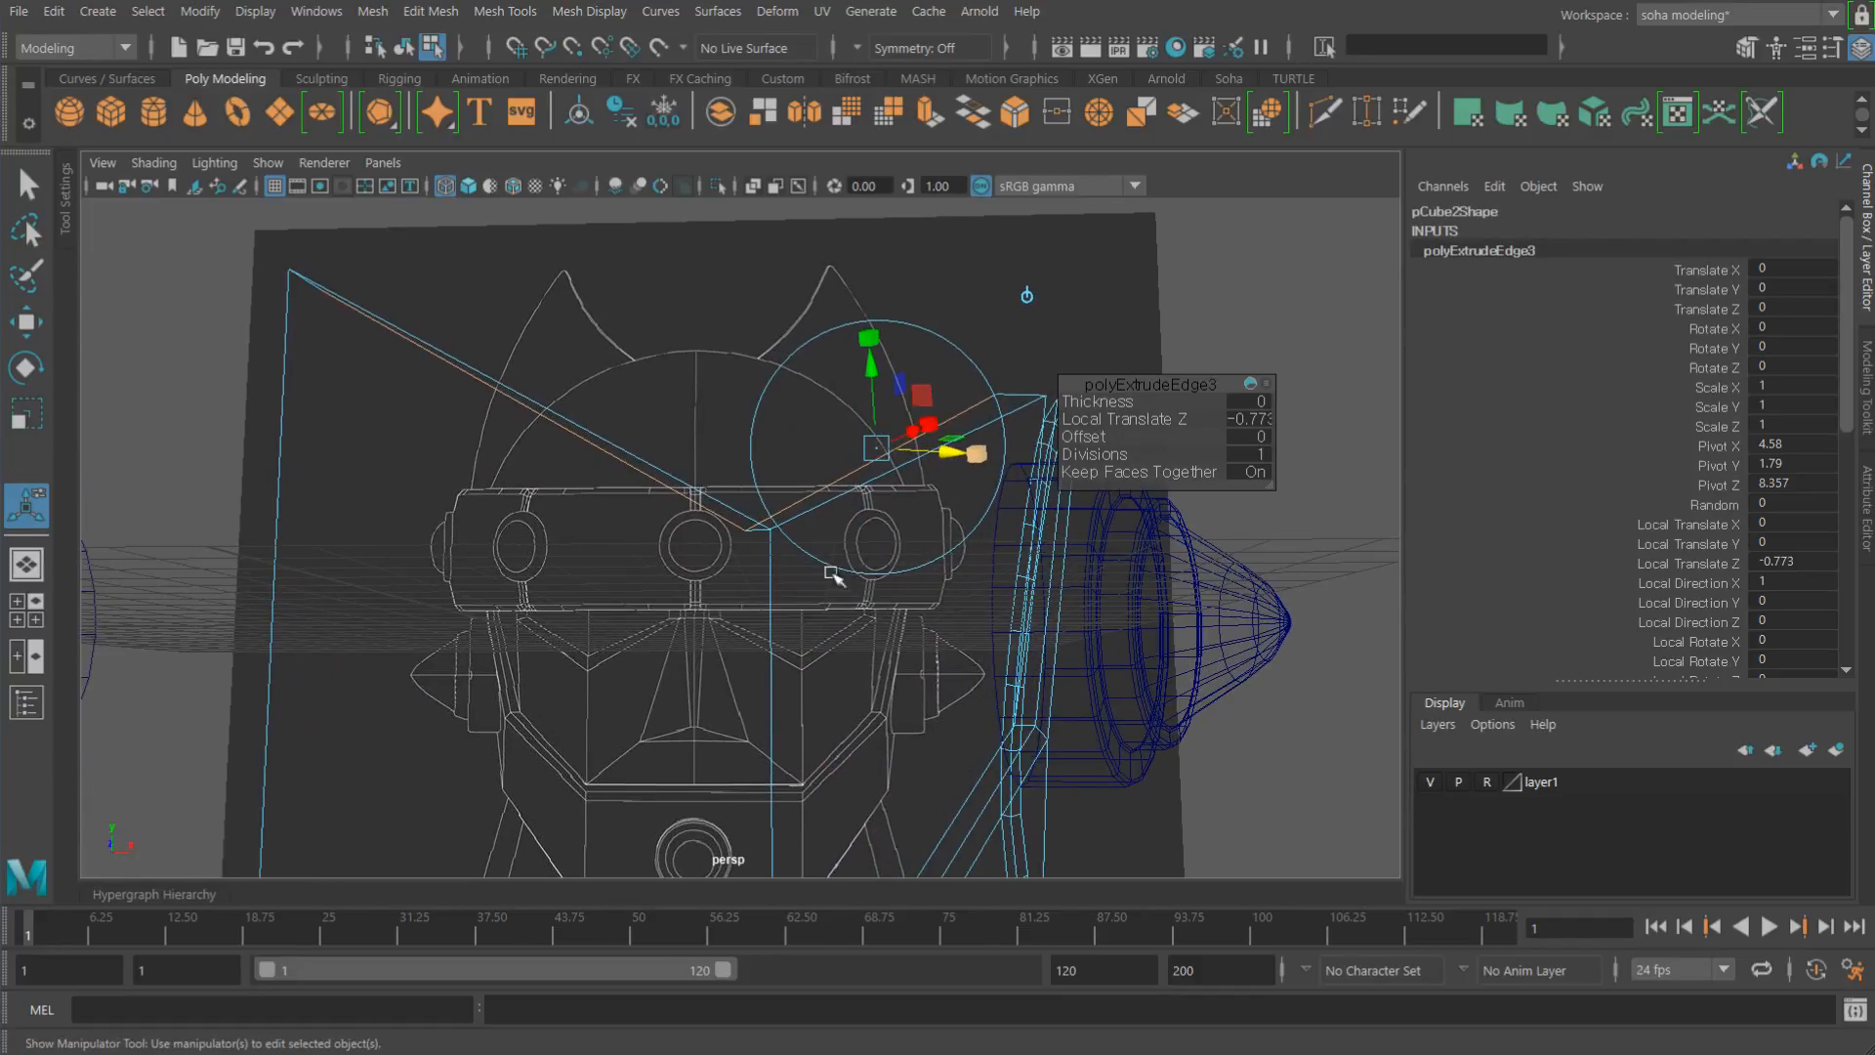
{"action": "key", "text": "alt+1"}
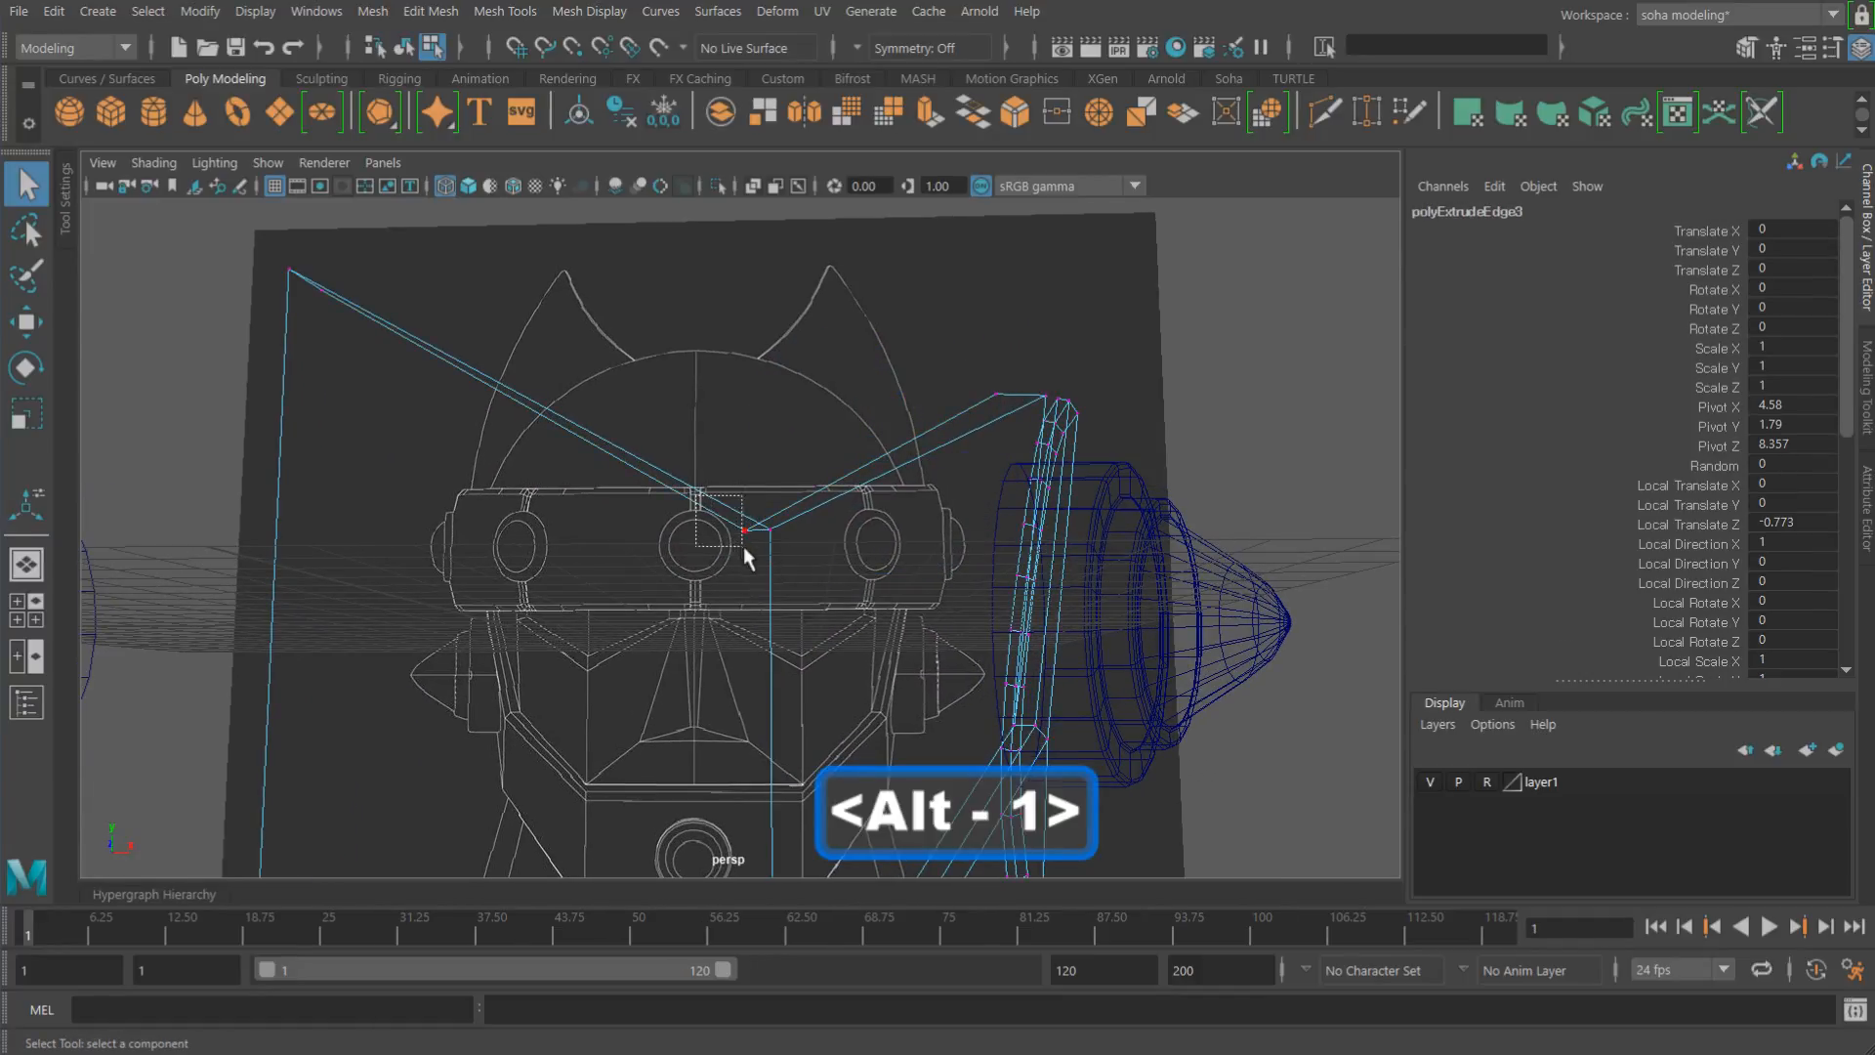
{"action": "left_click_drag", "start_coordinate": [751, 564], "coordinate": [761, 567]}
{"action": "left_click_drag", "start_coordinate": [750, 545], "coordinate": [724, 574], "text": "alt"}
{"action": "key", "text": "w"}
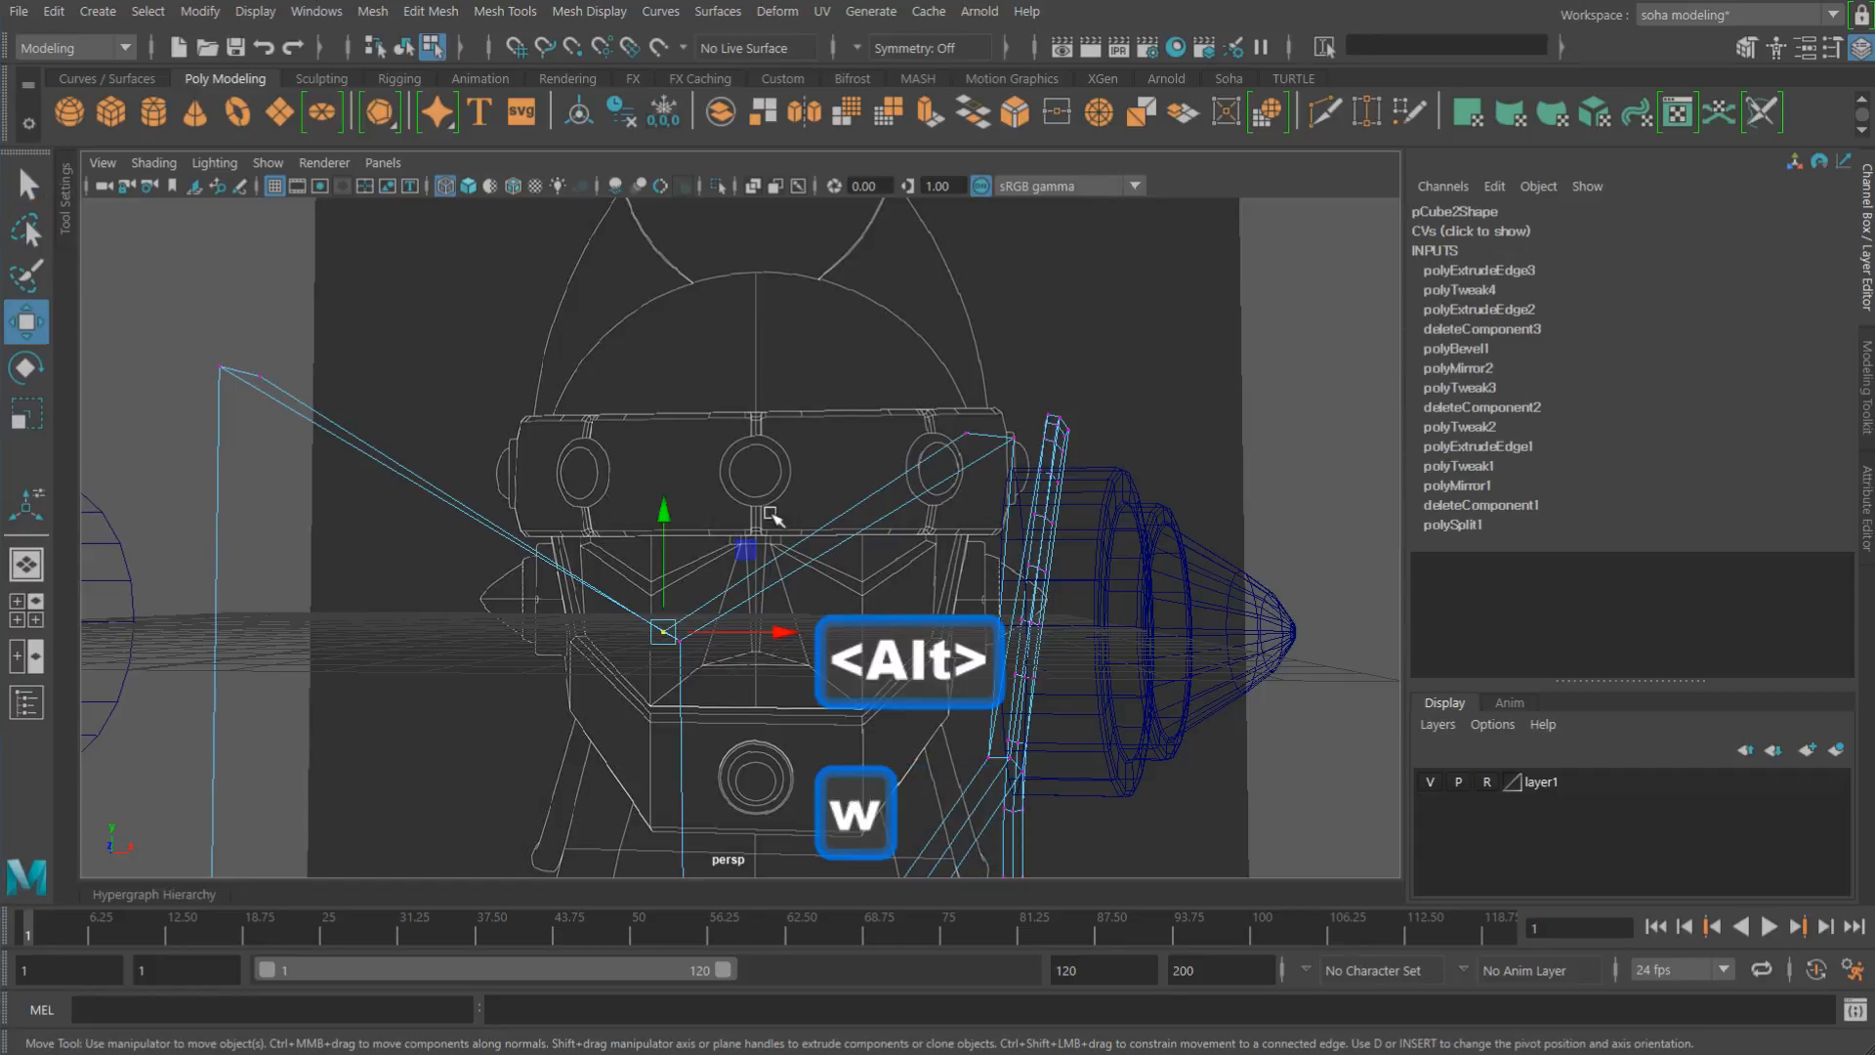
{"action": "left_click_drag", "start_coordinate": [770, 515], "coordinate": [775, 515], "text": "alt"}
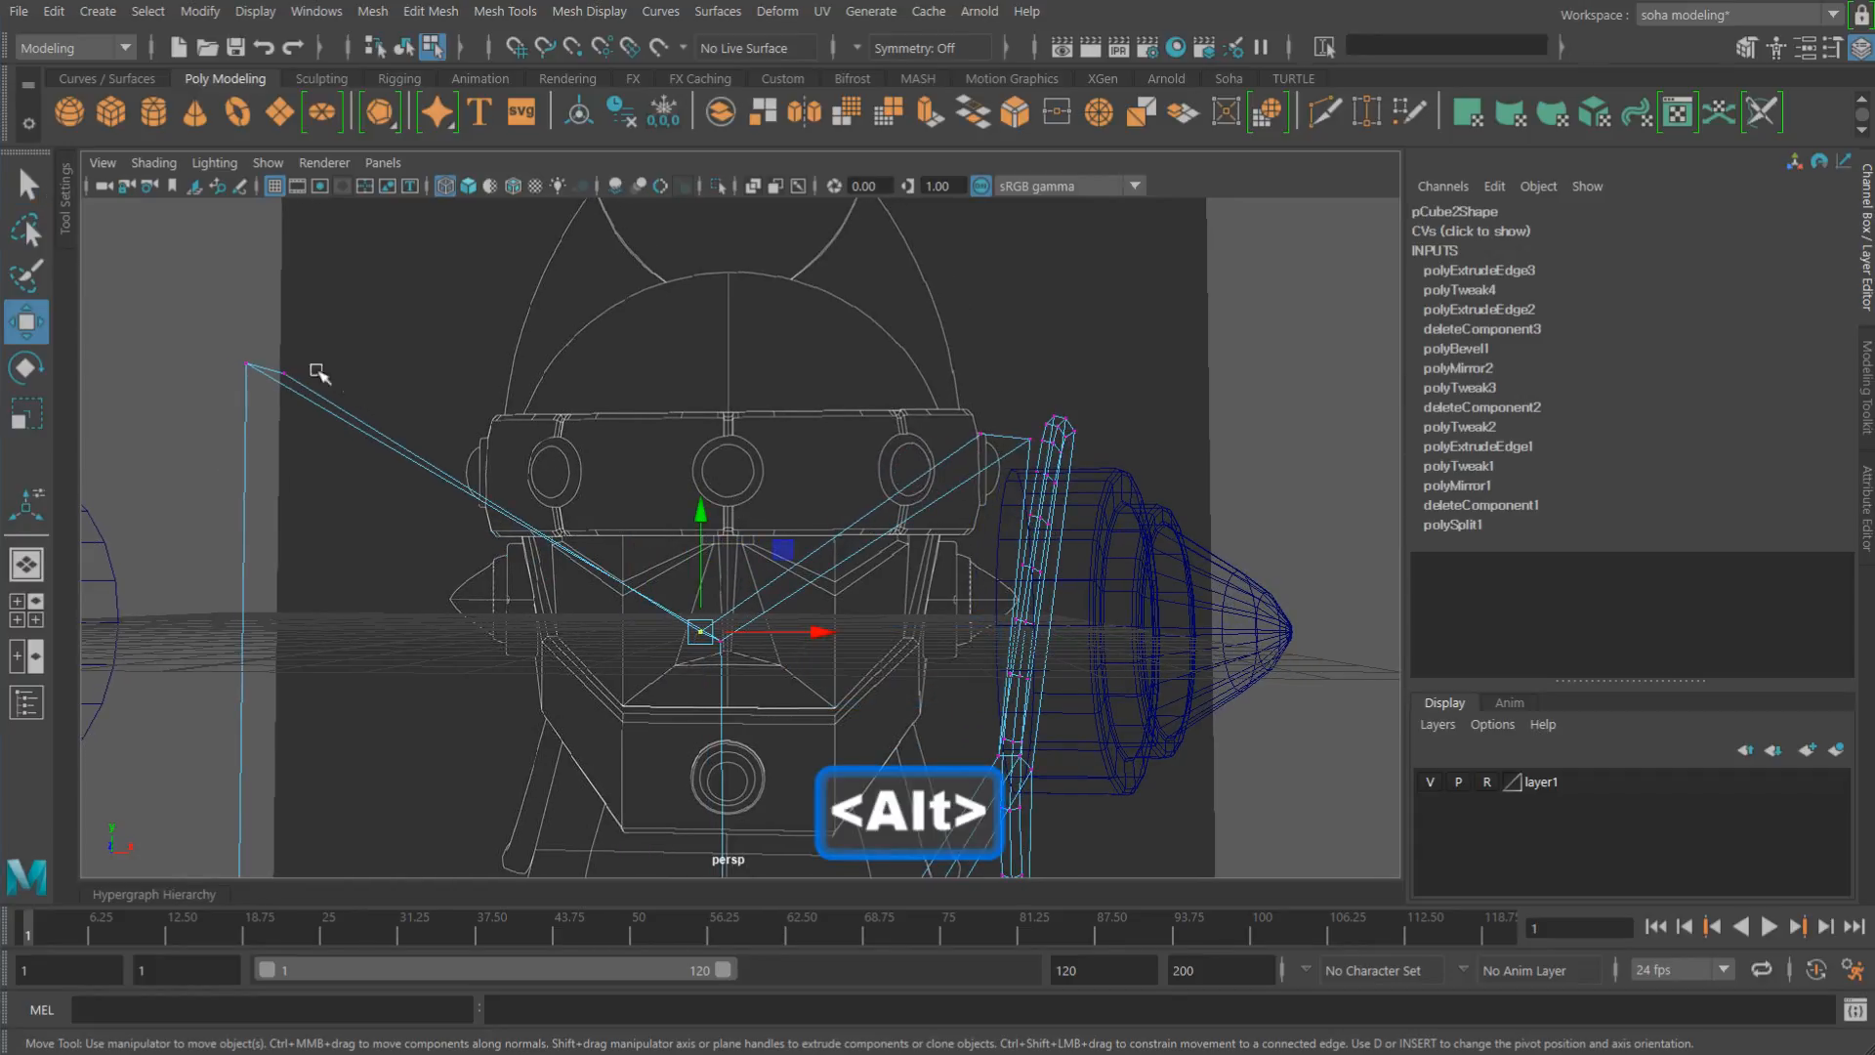
{"action": "left_click_drag", "start_coordinate": [292, 381], "coordinate": [330, 417], "text": "shift"}
{"action": "left_click_drag", "start_coordinate": [489, 390], "coordinate": [491, 360]}
{"action": "key", "text": "shift+3"}
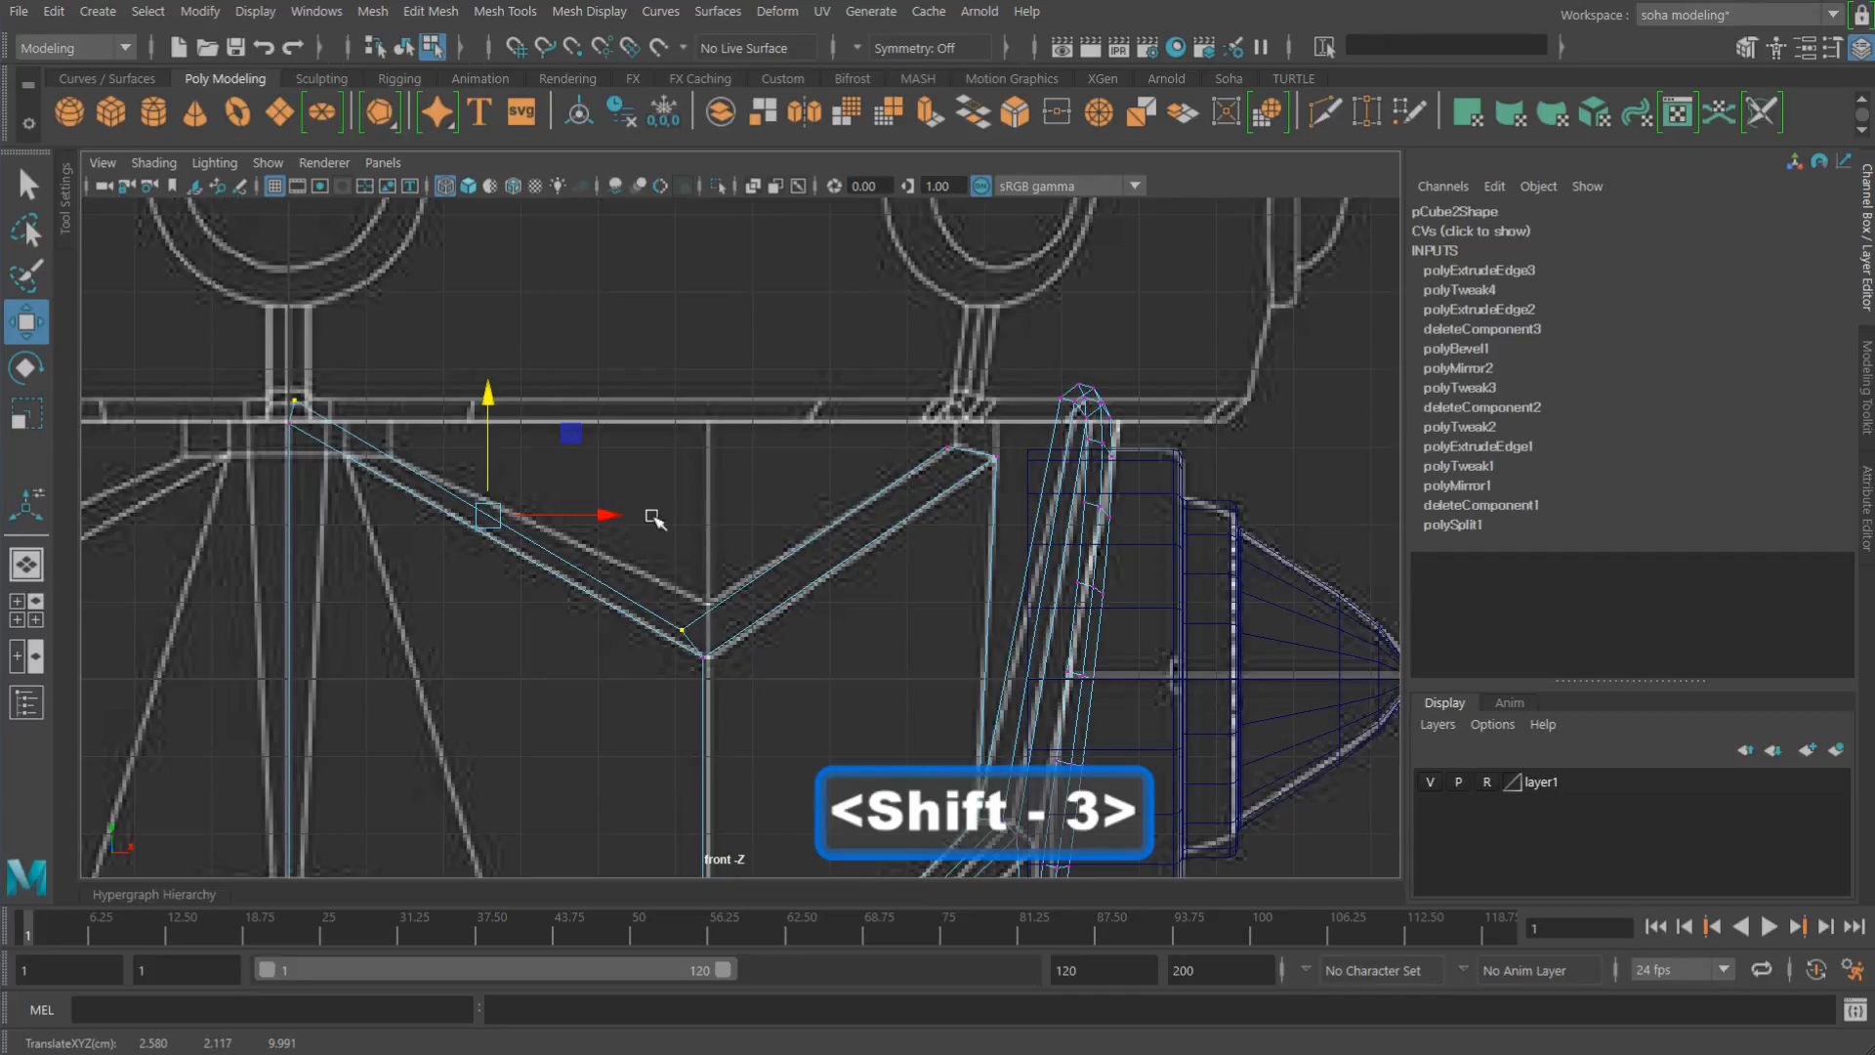
Step: Move the extruded edge's middle vertex to about X 5.44, Y 1.0, onto the reference's upper V corner in front view
{"action": "right_click_drag", "start_coordinate": [651, 516], "coordinate": [817, 523], "text": "alt"}
{"action": "middle_click_drag", "start_coordinate": [635, 468], "coordinate": [674, 418], "text": "alt"}
{"action": "right_click_drag", "start_coordinate": [674, 418], "coordinate": [849, 440], "text": "alt"}
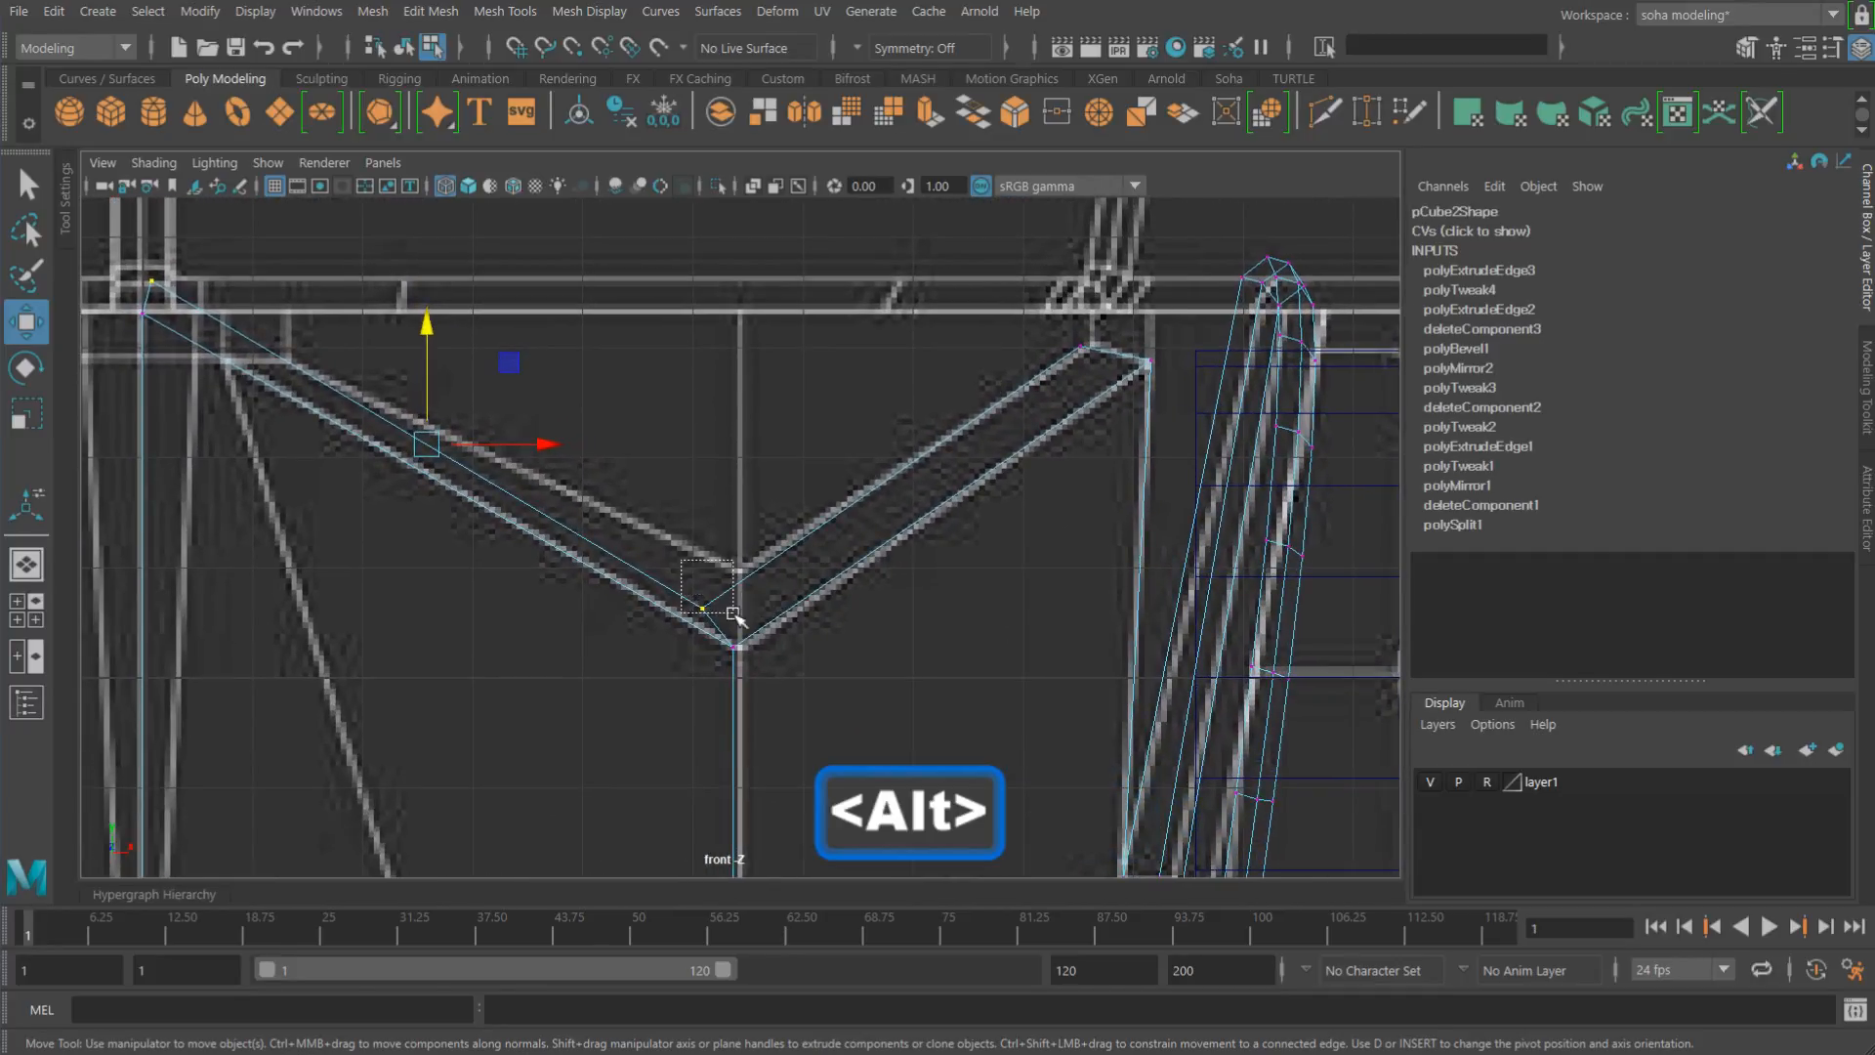
{"action": "left_click_drag", "start_coordinate": [701, 609], "coordinate": [737, 568]}
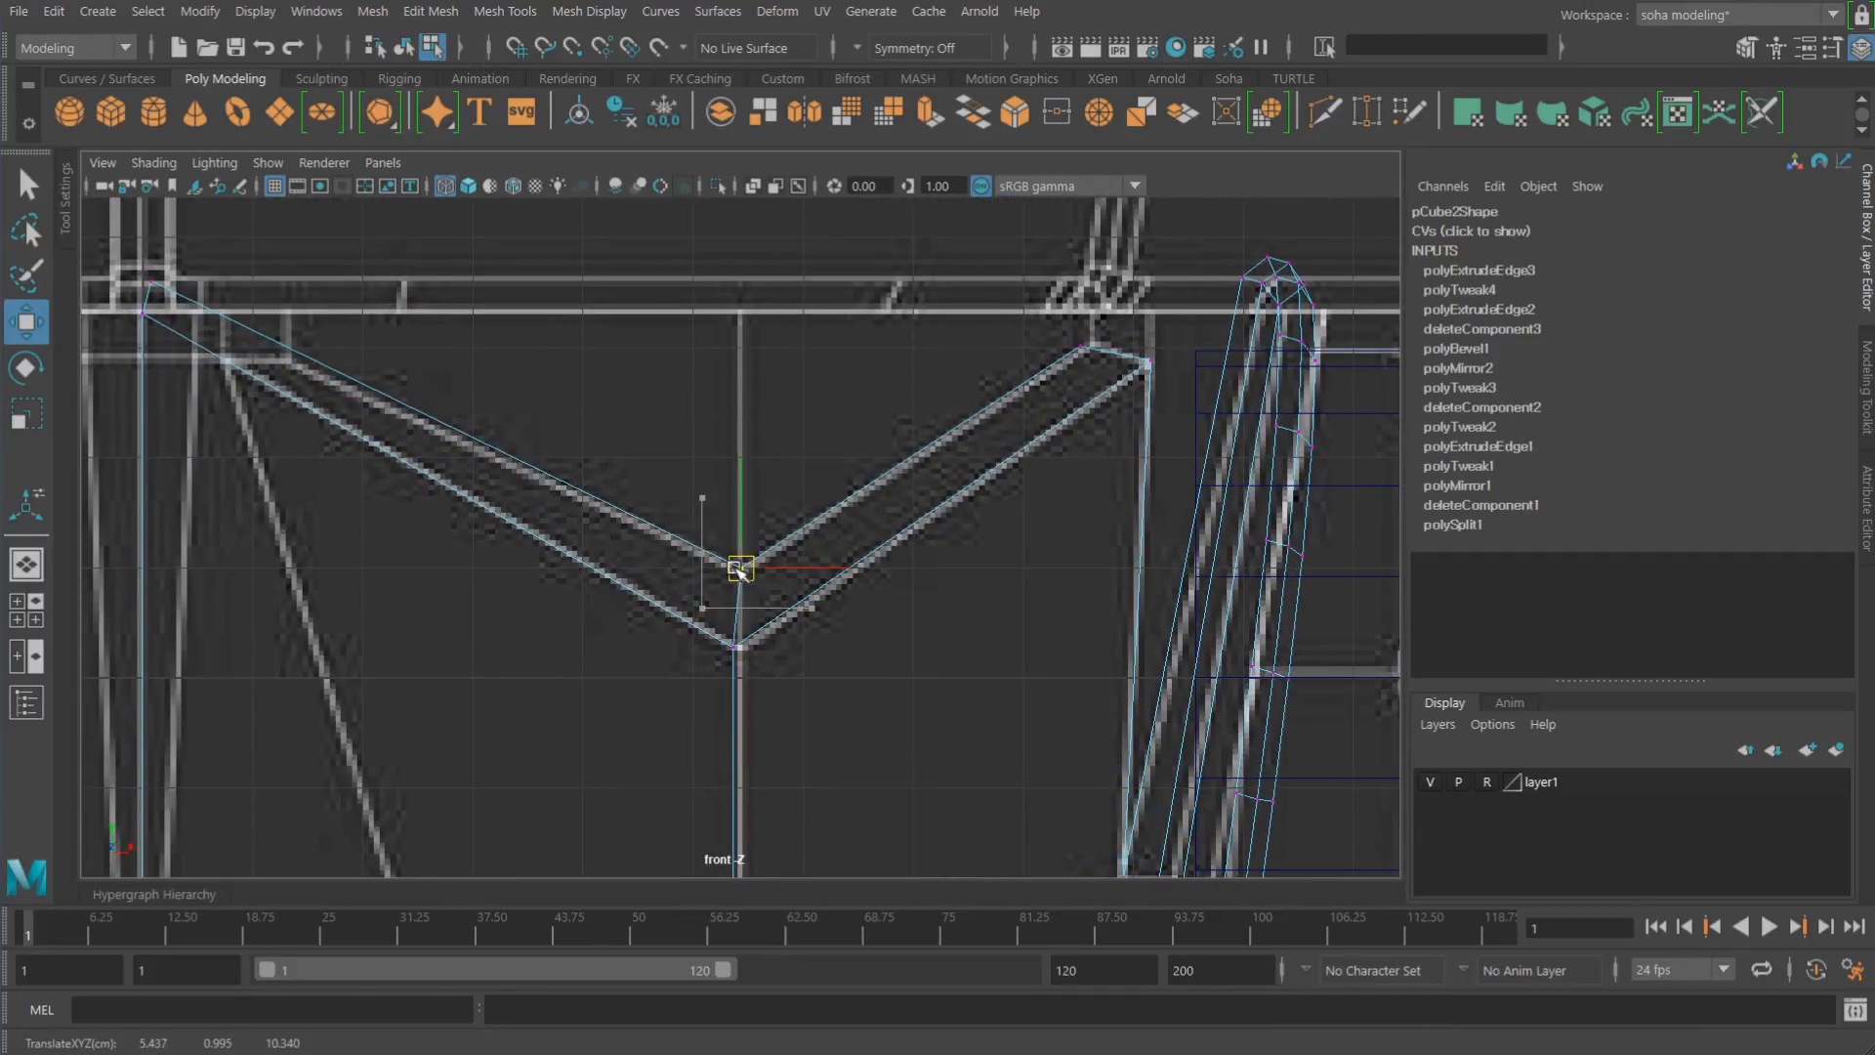
Step: Align the V's lower corner vertex at about X 5.426, Y 0.273 and its upper corner vertex at about Y 0.977
{"action": "middle_click_drag", "start_coordinate": [793, 586], "coordinate": [796, 578], "text": "alt"}
{"action": "left_click_drag", "start_coordinate": [669, 618], "coordinate": [822, 643]}
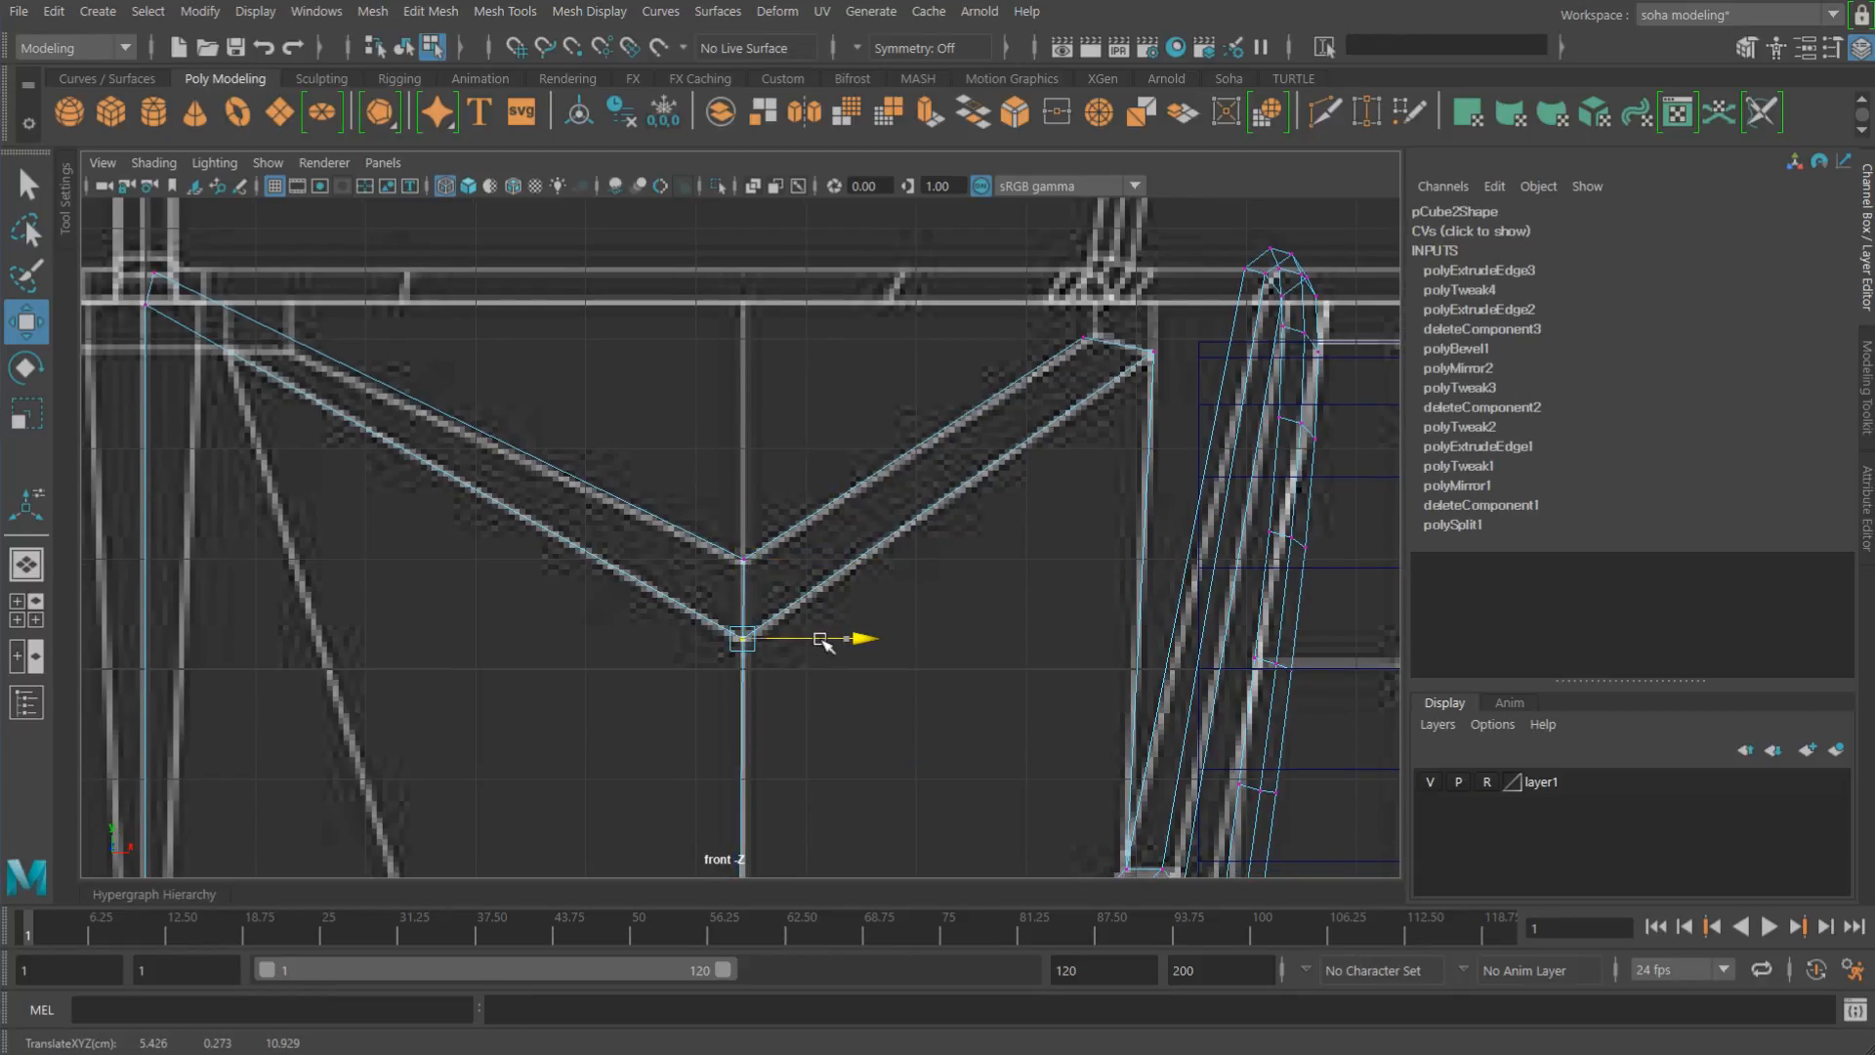
{"action": "middle_click_drag", "start_coordinate": [747, 521], "coordinate": [769, 584], "text": "alt"}
{"action": "left_click_drag", "start_coordinate": [725, 524], "coordinate": [771, 506]}
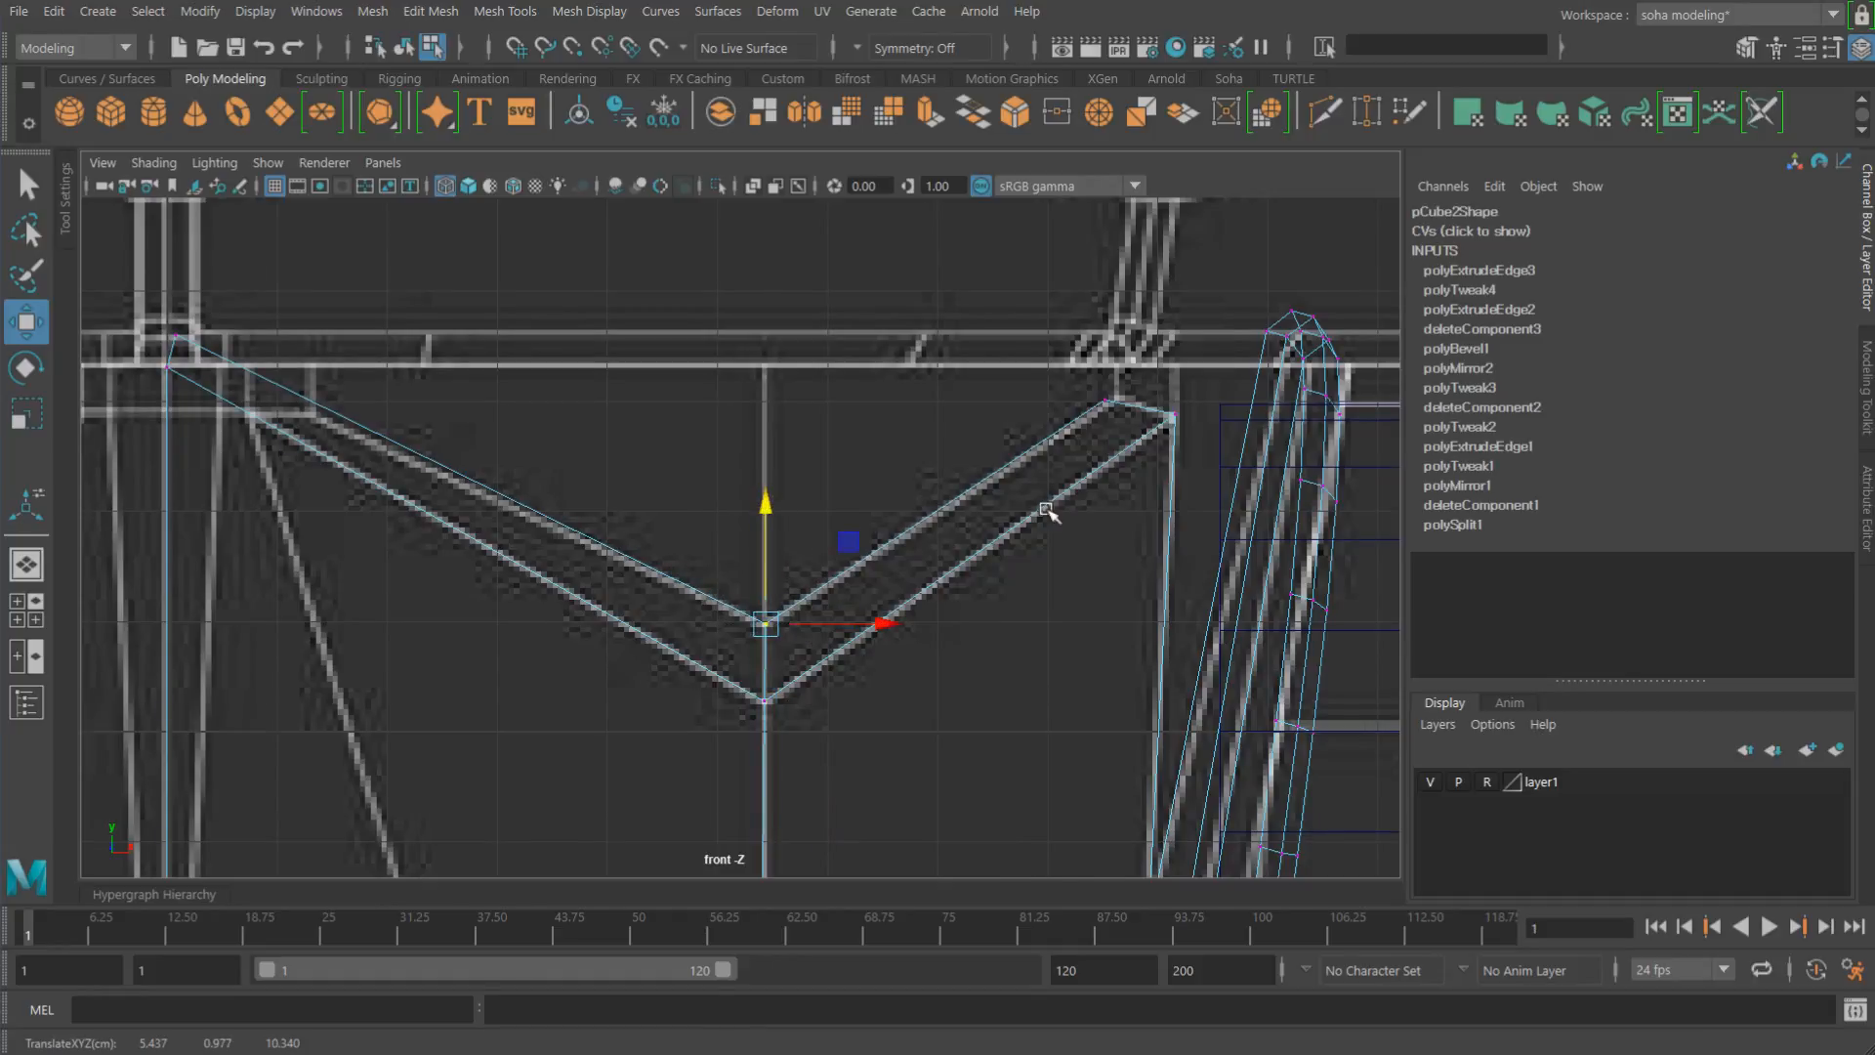
Step: Shift the extruded edge's outer upper vertex slightly in X onto the reference corner in the front view
{"action": "middle_click_drag", "start_coordinate": [1250, 516], "coordinate": [860, 665], "text": "alt"}
{"action": "right_click_drag", "start_coordinate": [860, 664], "coordinate": [952, 689], "text": "alt"}
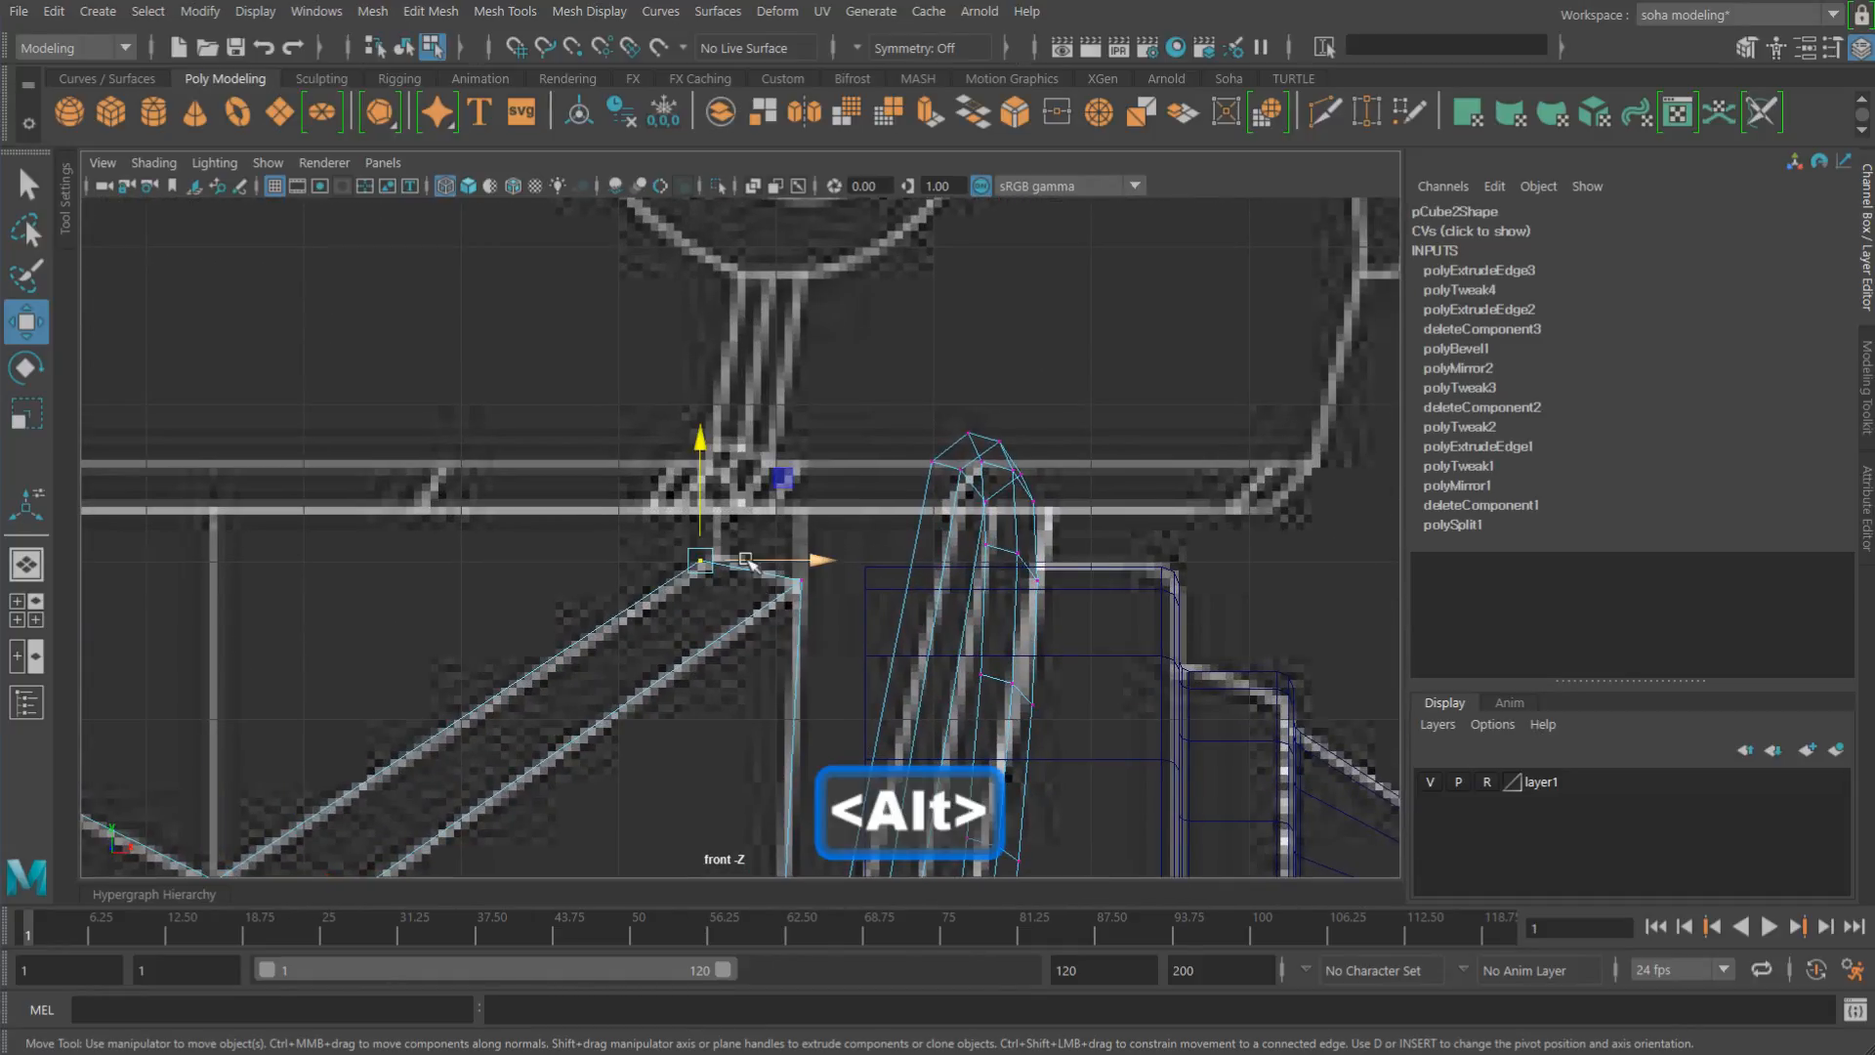
{"action": "left_click_drag", "start_coordinate": [749, 563], "coordinate": [758, 562]}
{"action": "right_click_drag", "start_coordinate": [829, 598], "coordinate": [486, 619], "text": "alt"}
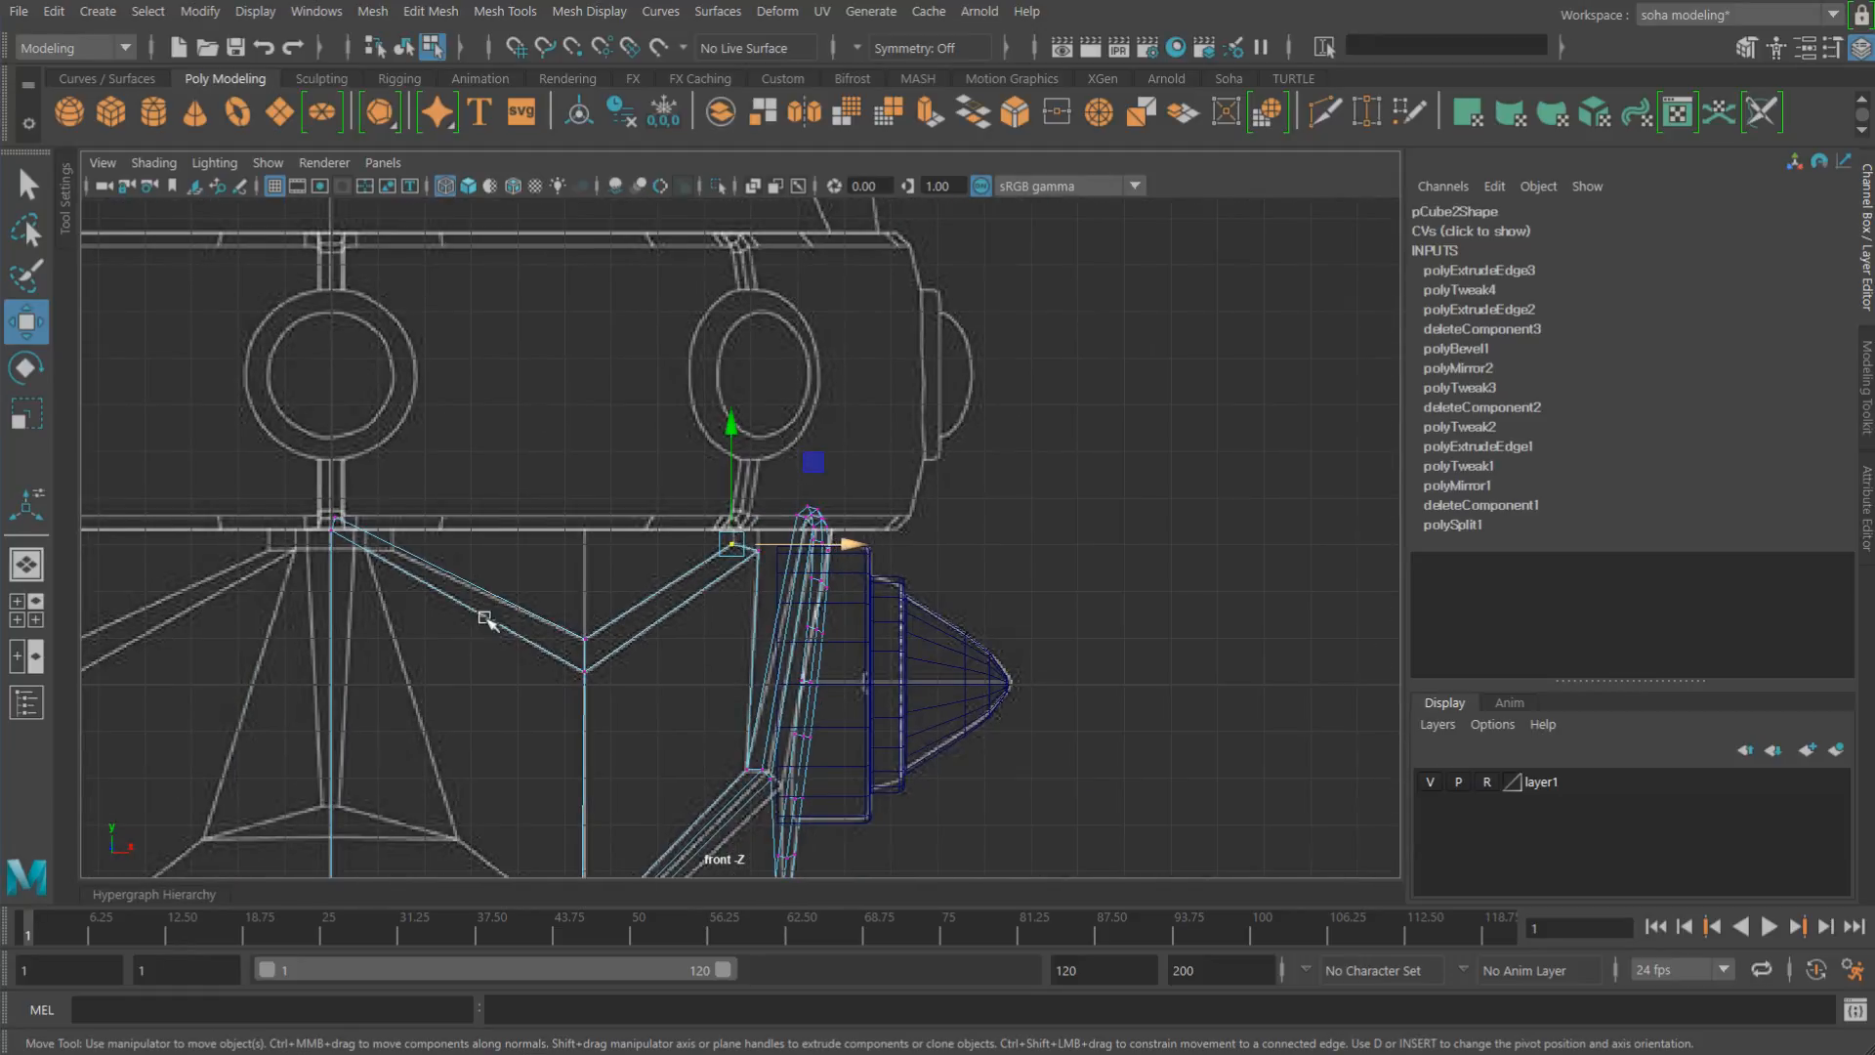
Step: Snap the extruded edge's centre-line vertex to X 0 and set its height to about Y 3.537 in line with the reference
{"action": "middle_click_drag", "start_coordinate": [435, 591], "coordinate": [611, 595], "text": "alt"}
{"action": "right_click_drag", "start_coordinate": [326, 556], "coordinate": [519, 549], "text": "alt"}
{"action": "middle_click_drag", "start_coordinate": [520, 549], "coordinate": [735, 534], "text": "alt"}
{"action": "right_click_drag", "start_coordinate": [736, 534], "coordinate": [776, 532], "text": "alt"}
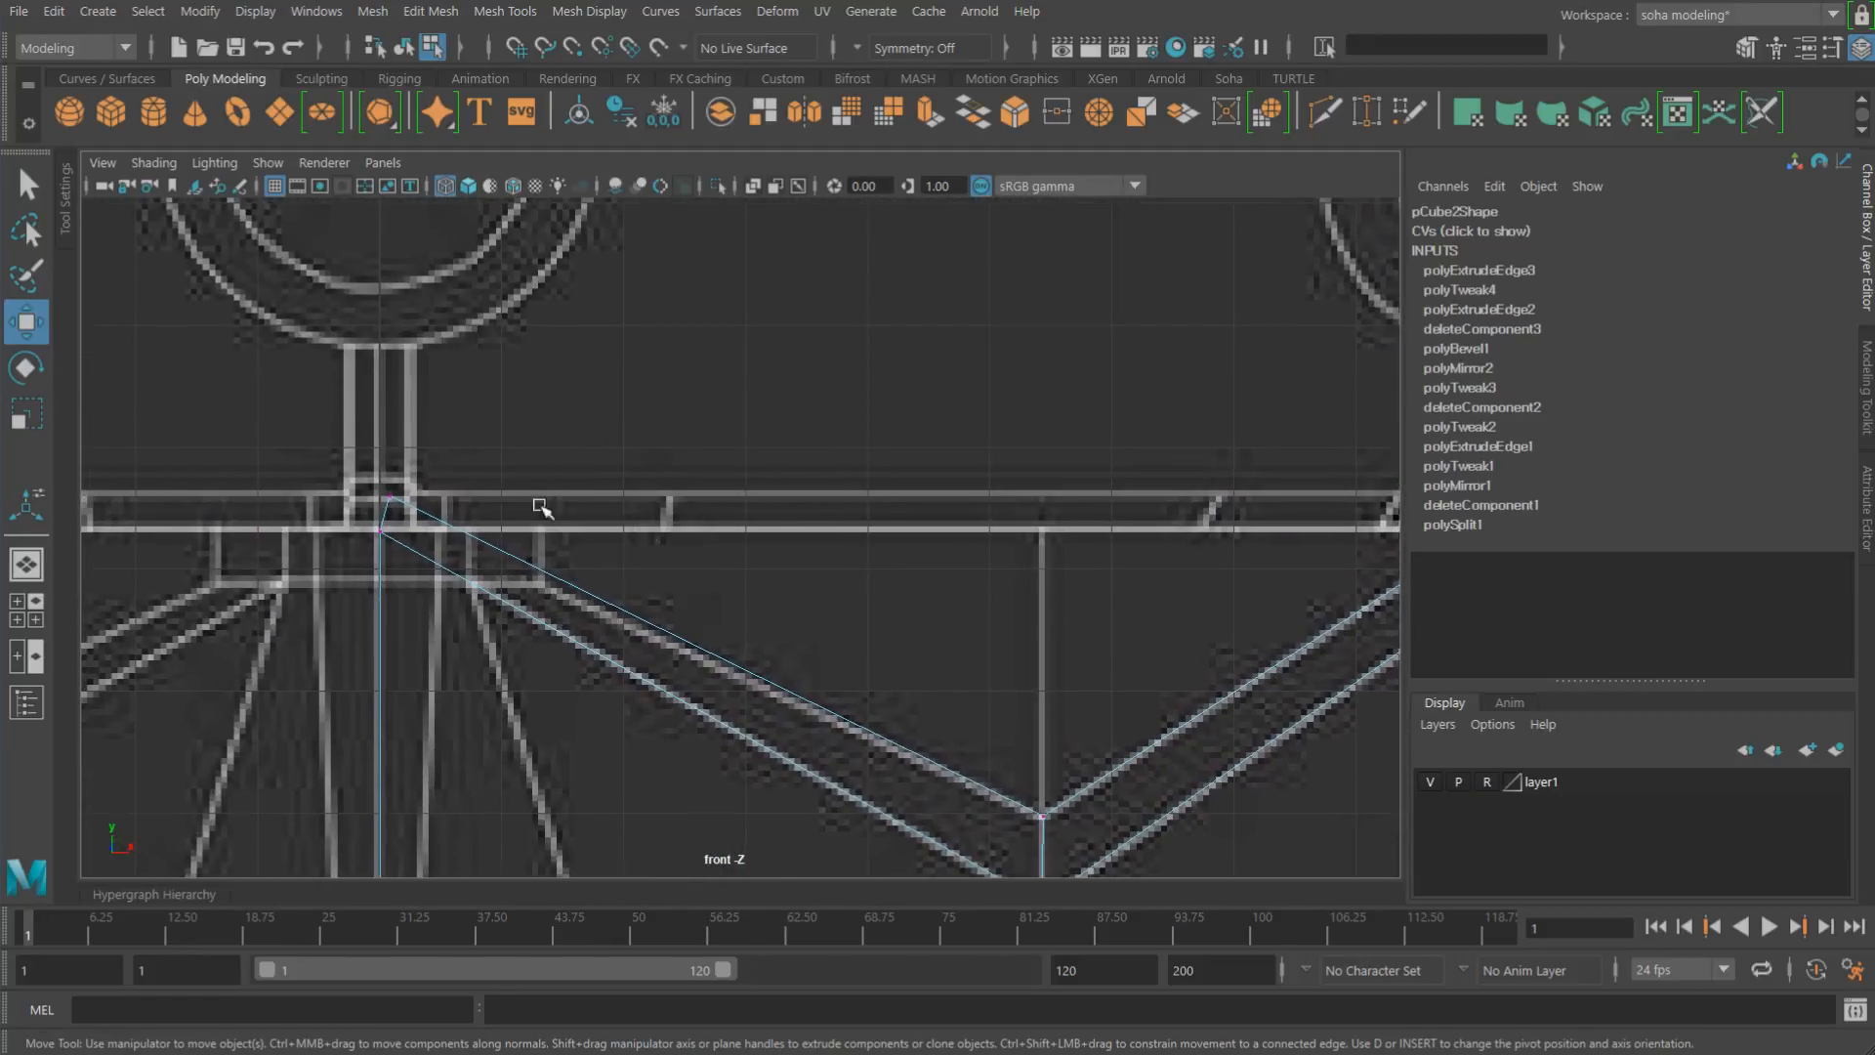
{"action": "left_click_drag", "start_coordinate": [350, 463], "coordinate": [438, 509]}
{"action": "middle_click_drag", "start_coordinate": [506, 486], "coordinate": [678, 456], "text": "alt"}
{"action": "right_click_drag", "start_coordinate": [765, 503], "coordinate": [816, 502], "text": "alt"}
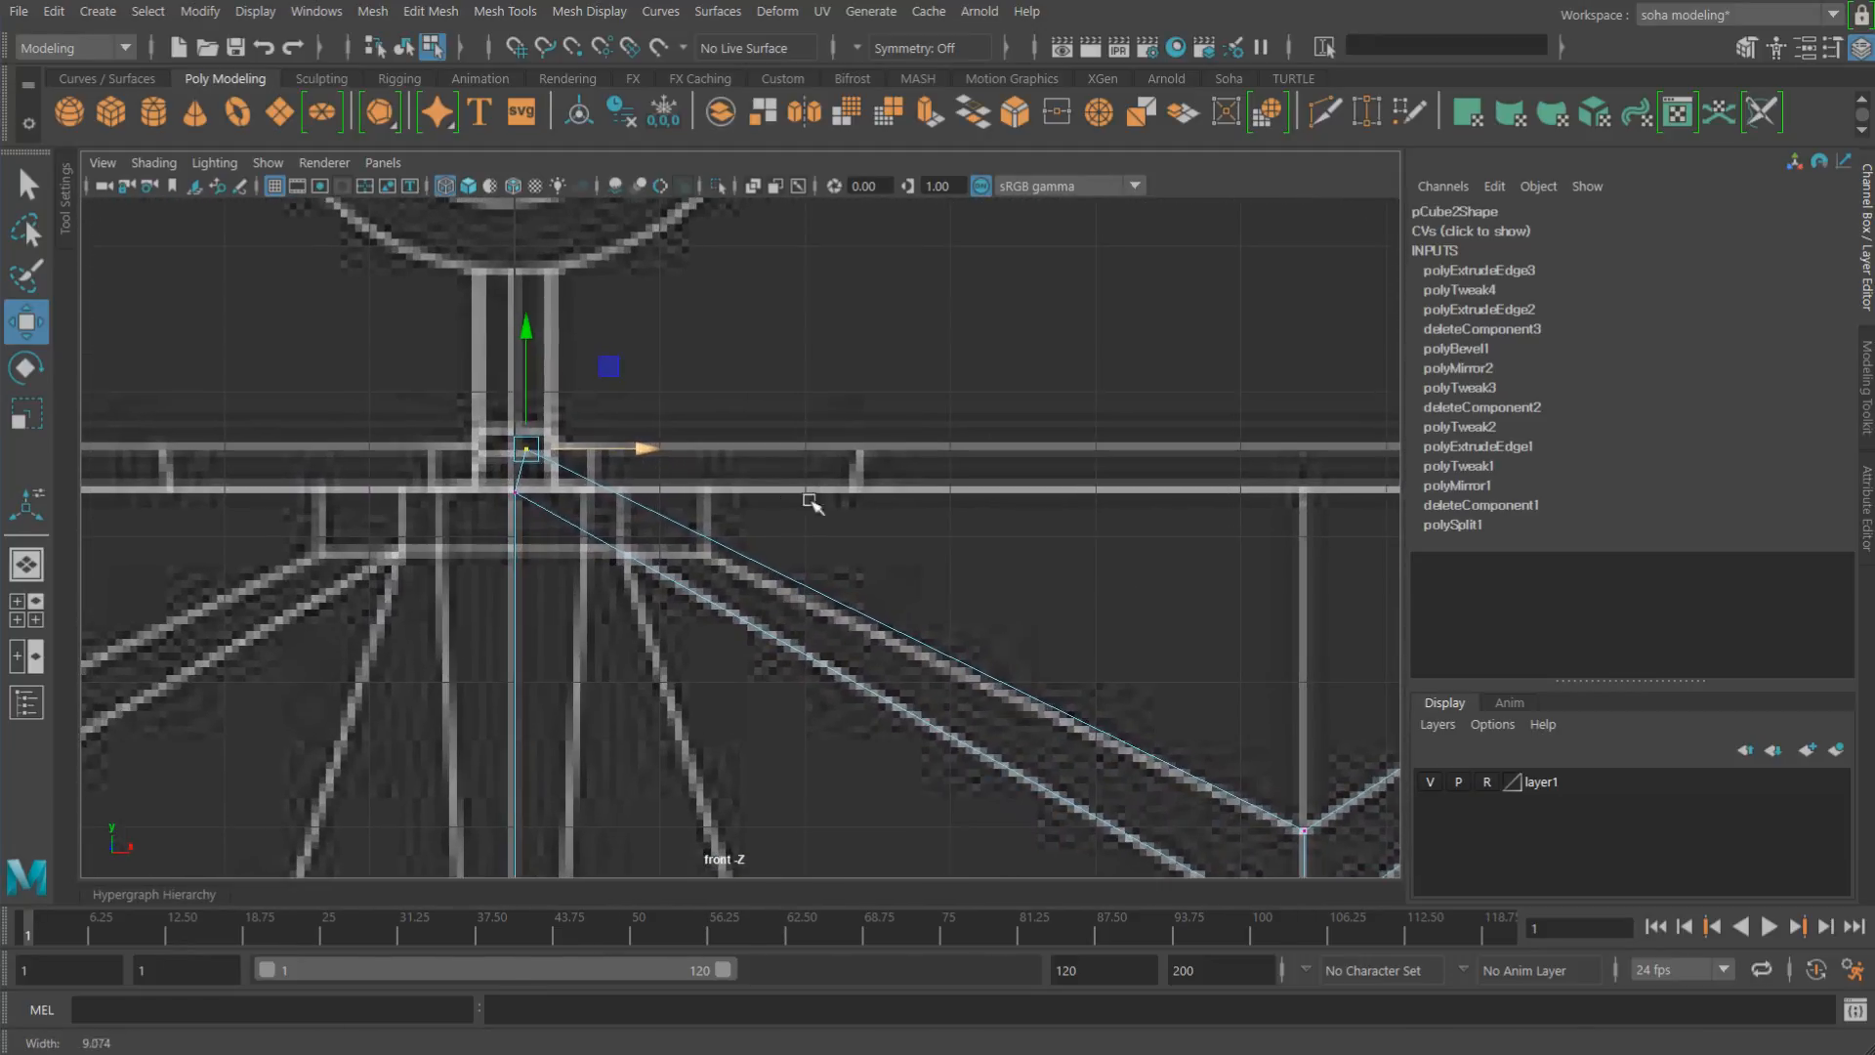
{"action": "middle_click_drag", "start_coordinate": [529, 463], "coordinate": [655, 432], "text": "alt"}
{"action": "key", "text": "x"}
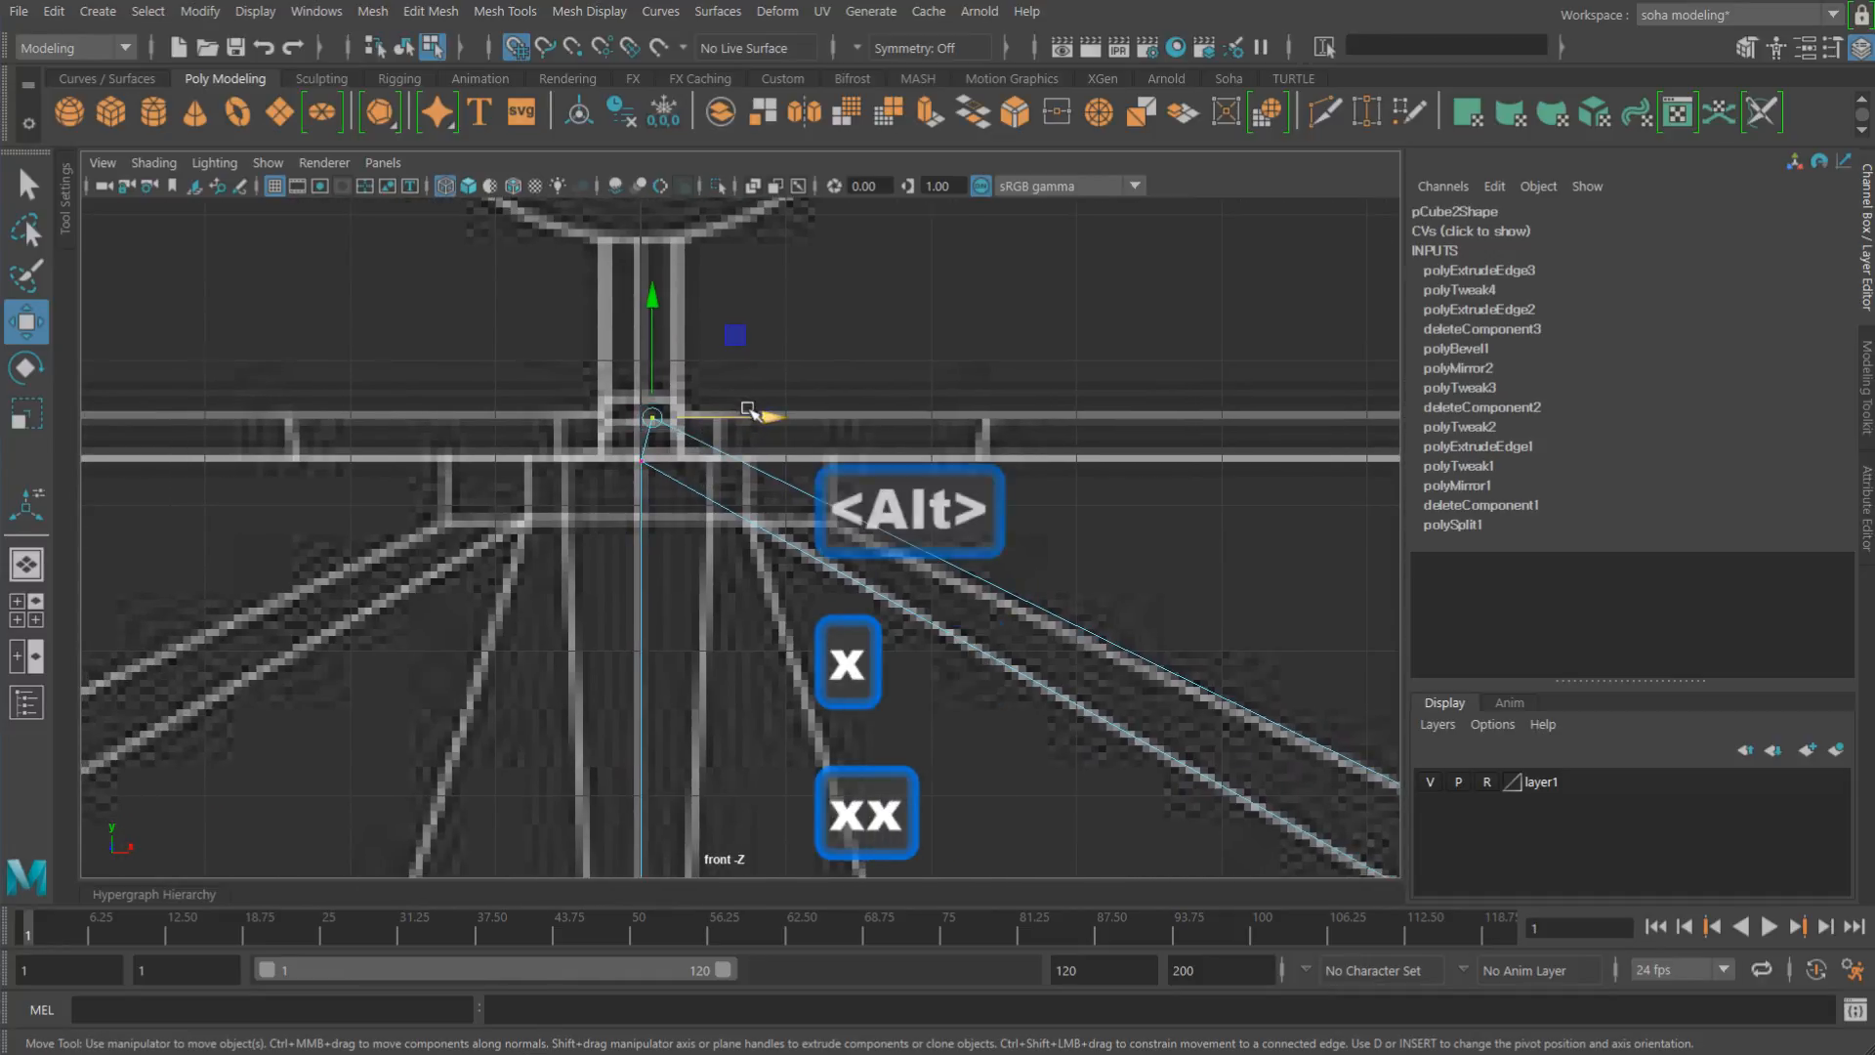
{"action": "left_click_drag", "start_coordinate": [758, 413], "coordinate": [655, 408]}
{"action": "middle_click_drag", "start_coordinate": [760, 439], "coordinate": [485, 249], "text": "alt"}
{"action": "left_click_drag", "start_coordinate": [470, 225], "coordinate": [470, 238]}
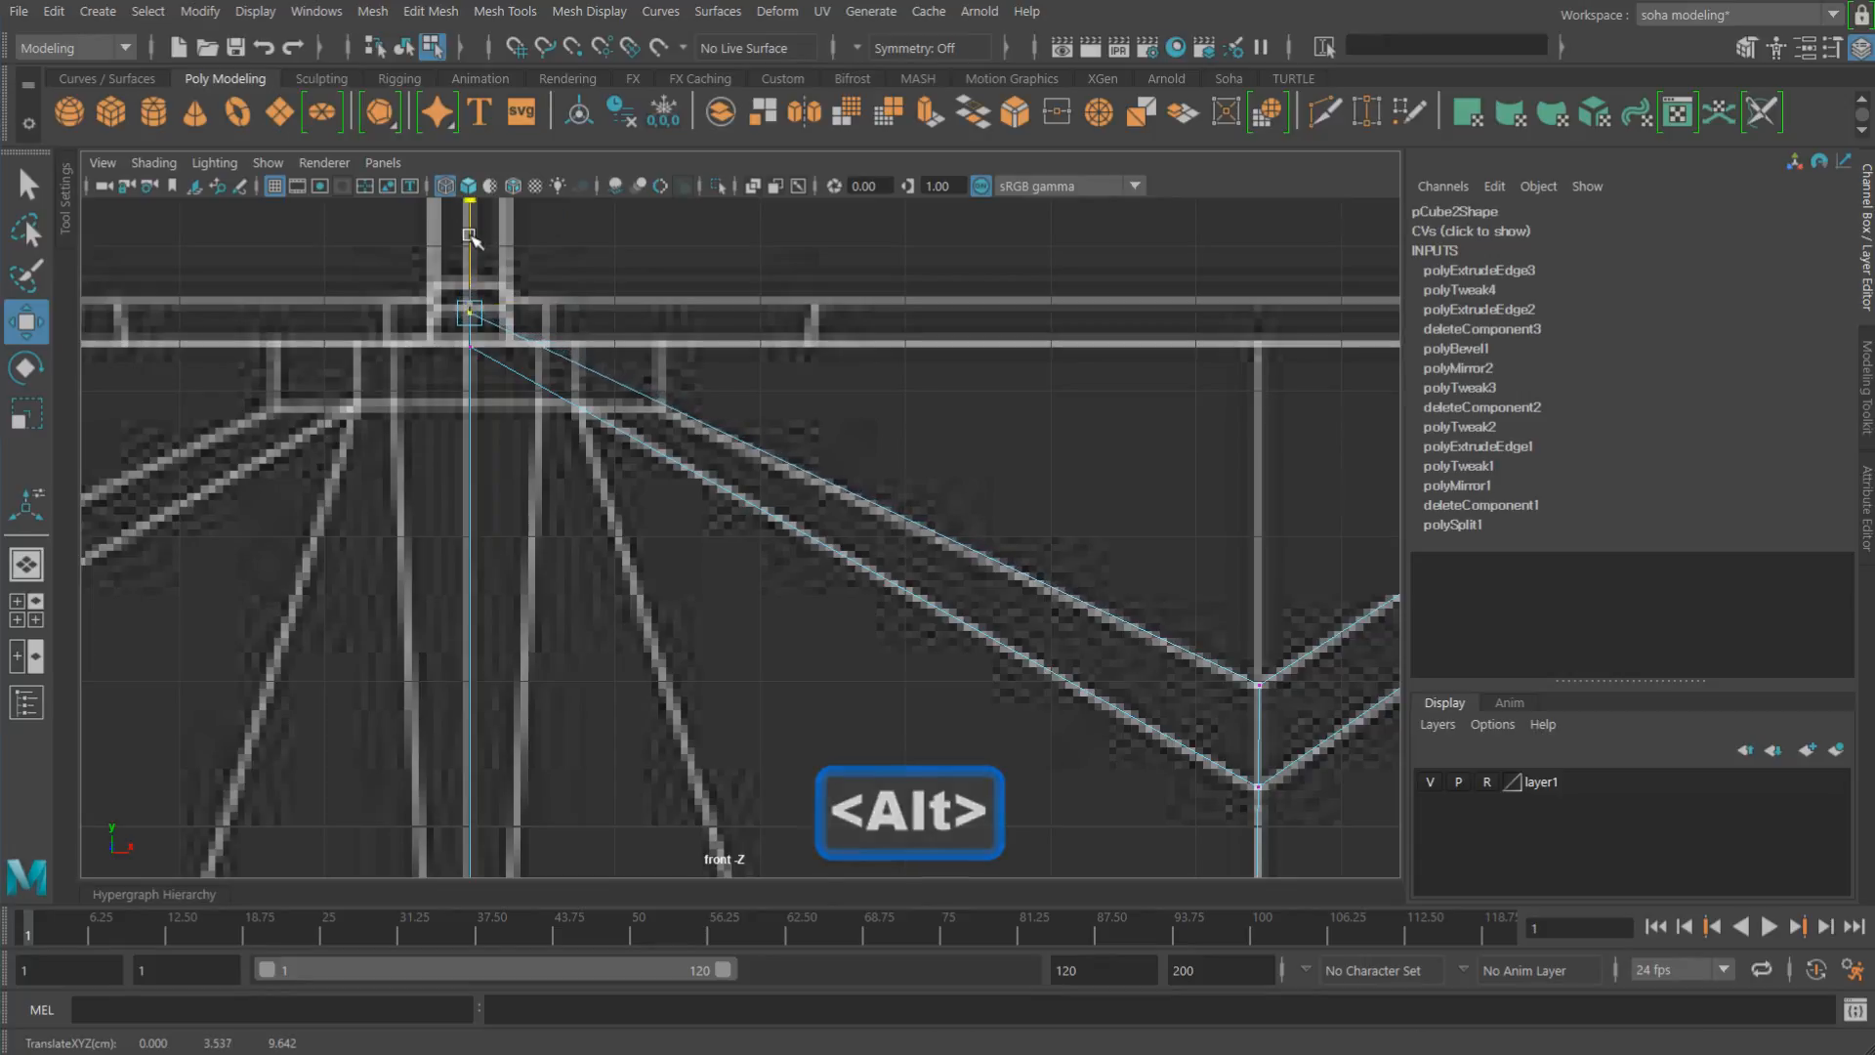
Step: Examine the face plate's edges and the nose outline against the front reference drawing
{"action": "right_click_drag", "start_coordinate": [1164, 562], "coordinate": [785, 458], "text": "alt"}
{"action": "middle_click_drag", "start_coordinate": [930, 550], "coordinate": [820, 507], "text": "alt"}
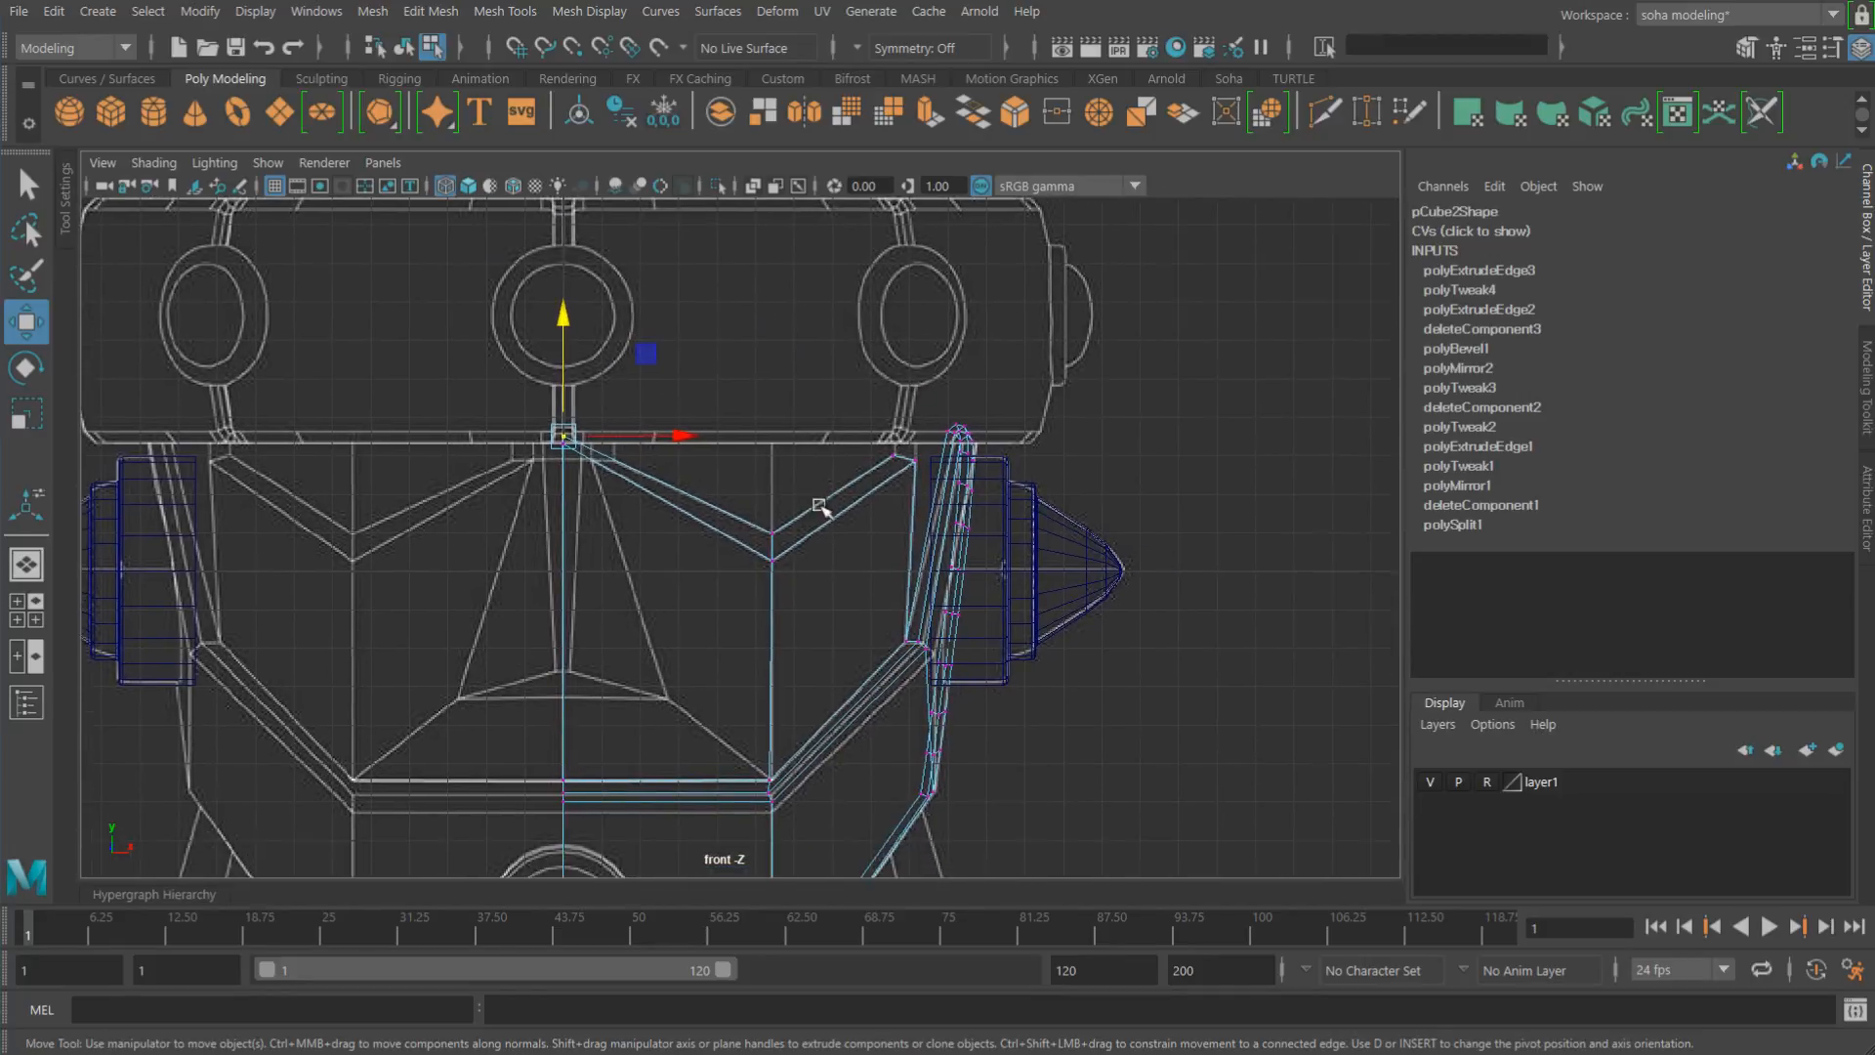
{"action": "right_click_drag", "start_coordinate": [821, 507], "coordinate": [998, 580], "text": "alt"}
{"action": "middle_click_drag", "start_coordinate": [938, 571], "coordinate": [808, 448], "text": "alt"}
{"action": "right_click_drag", "start_coordinate": [808, 448], "coordinate": [993, 494], "text": "alt"}
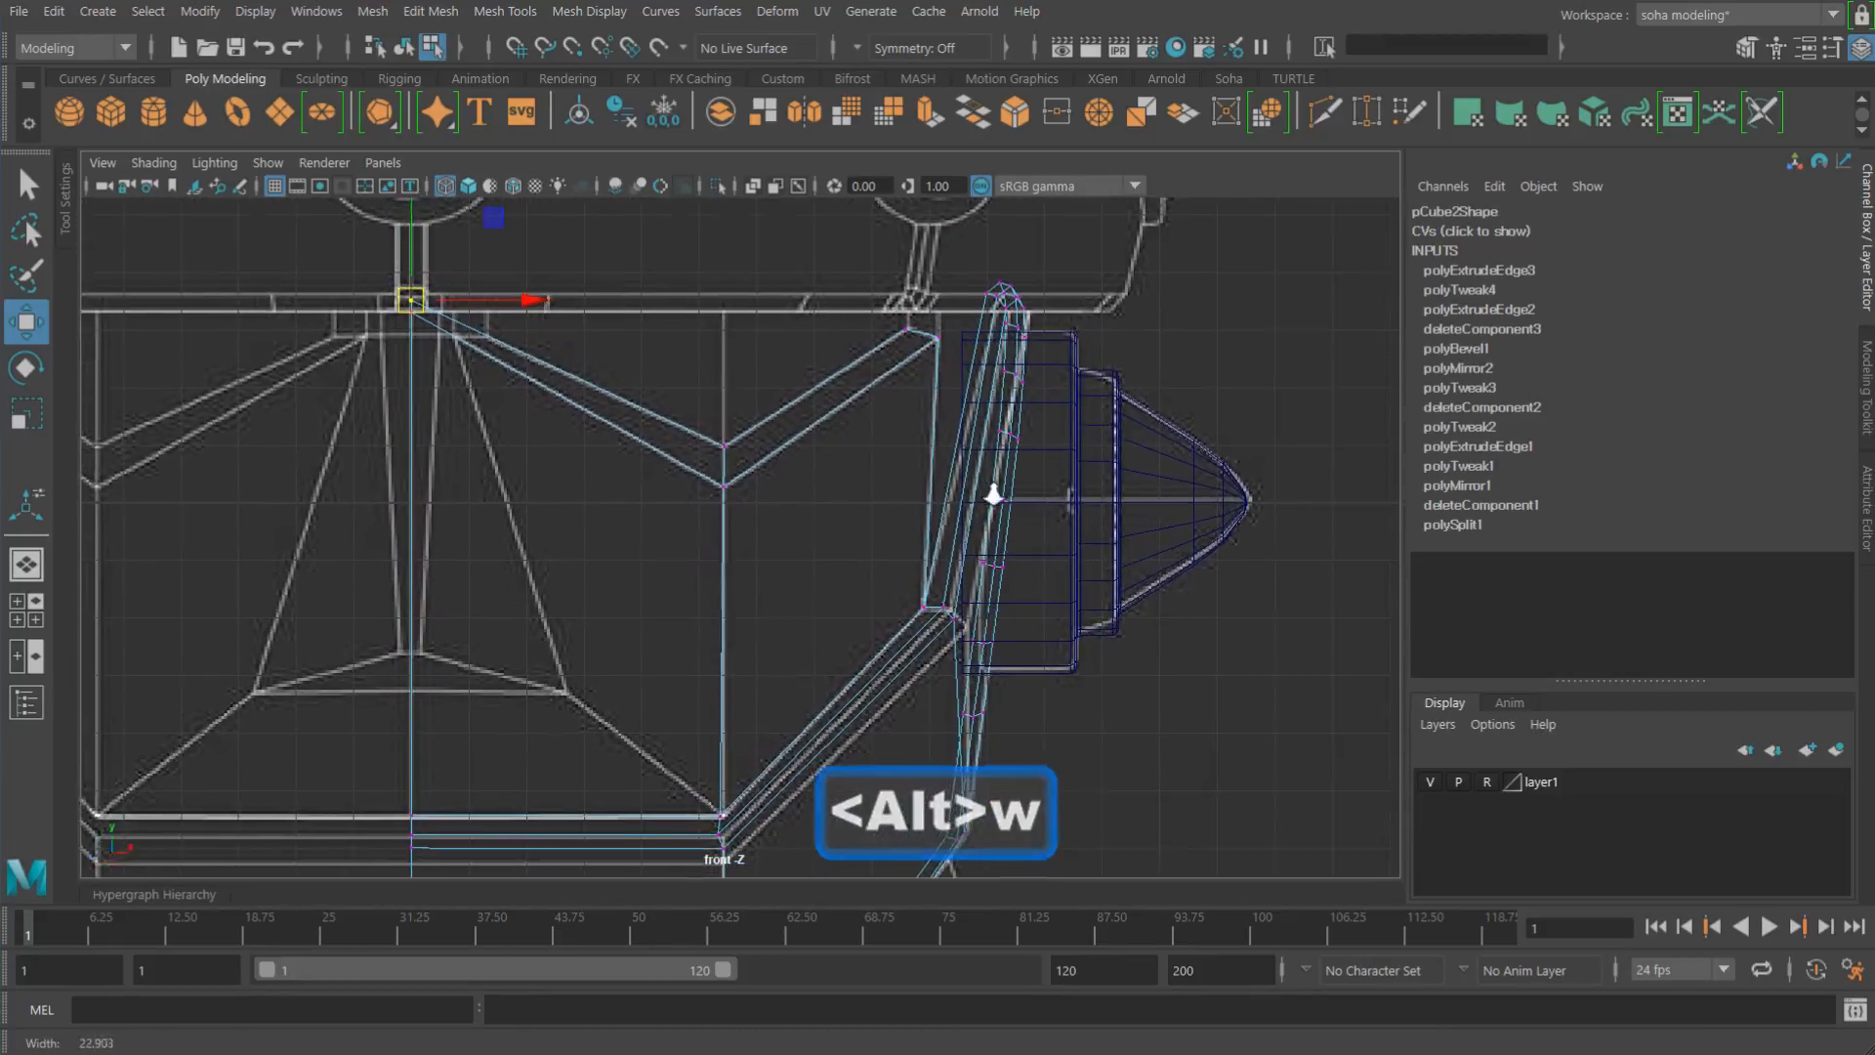
{"action": "middle_click_drag", "start_coordinate": [758, 419], "coordinate": [859, 534], "text": "alt"}
{"action": "right_click_drag", "start_coordinate": [861, 534], "coordinate": [1018, 605], "text": "alt"}
{"action": "middle_click_drag", "start_coordinate": [776, 496], "coordinate": [829, 259], "text": "alt"}
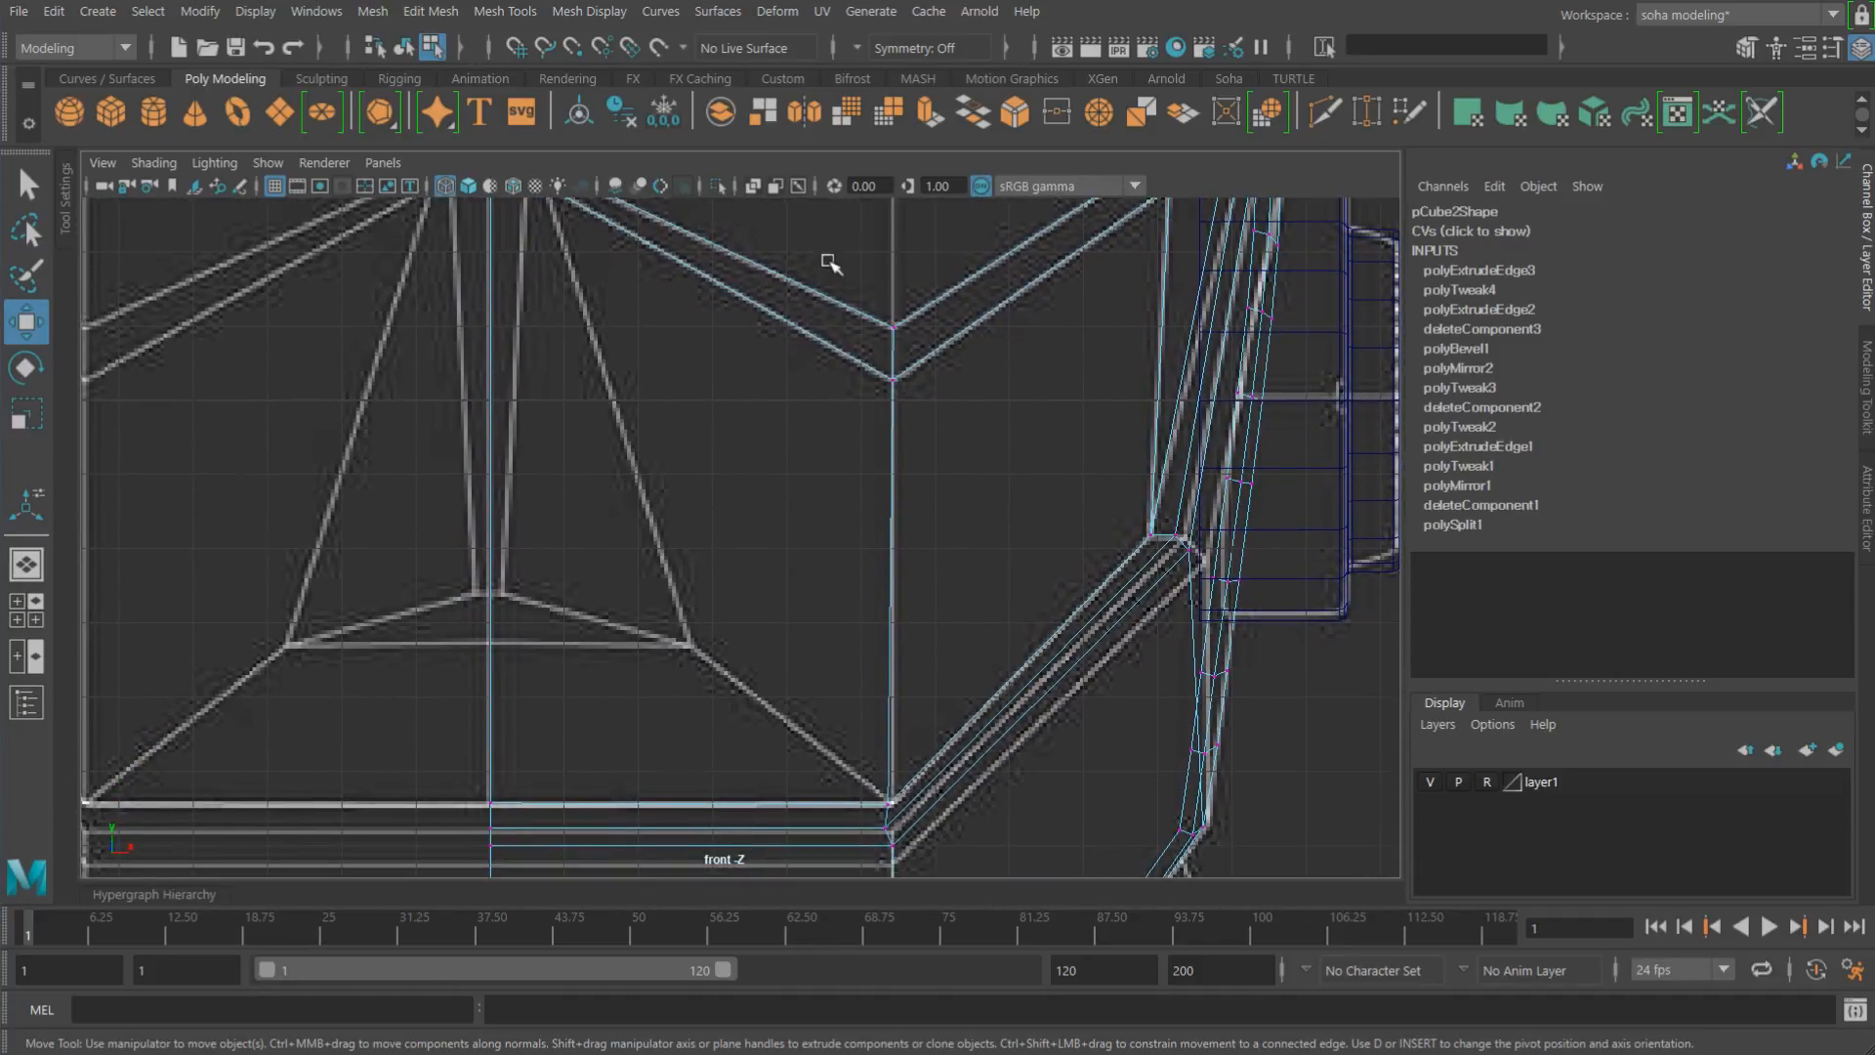
{"action": "right_click_drag", "start_coordinate": [826, 269], "coordinate": [700, 249], "text": "alt"}
{"action": "middle_click_drag", "start_coordinate": [732, 349], "coordinate": [778, 408], "text": "alt"}
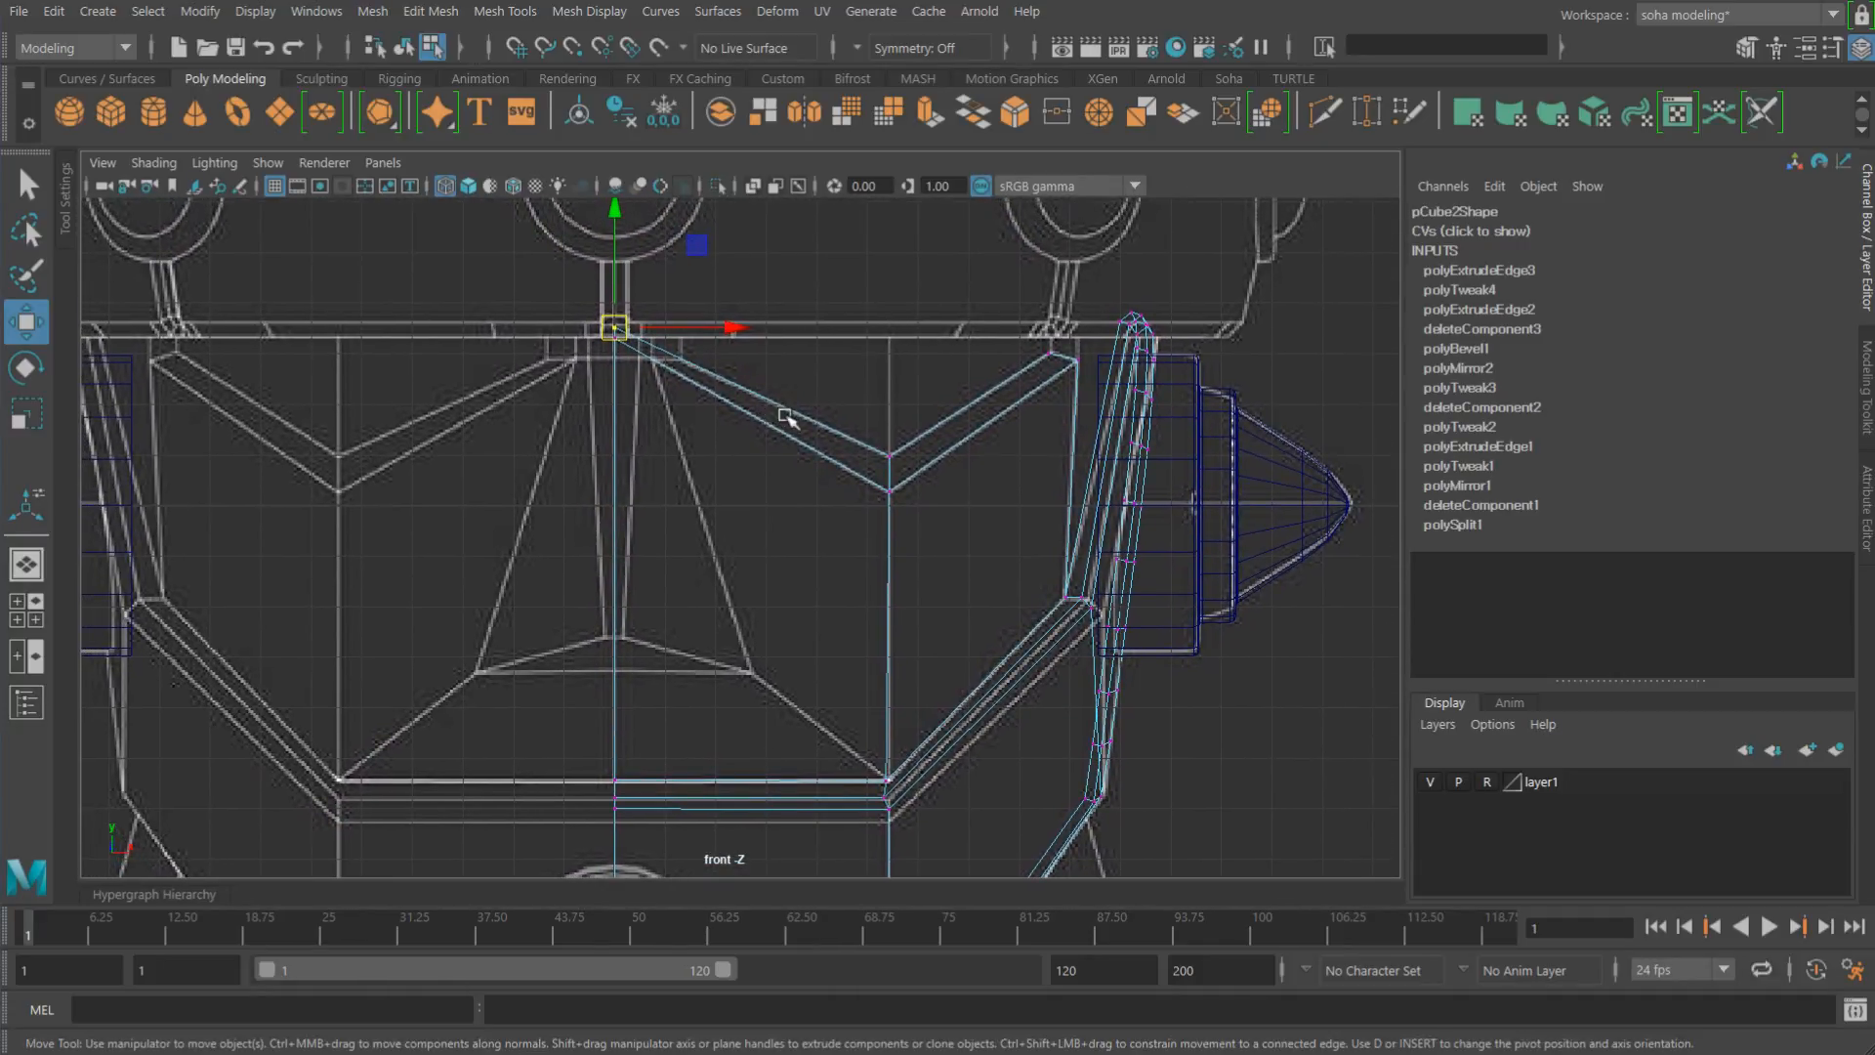
{"action": "right_click_drag", "start_coordinate": [788, 414], "coordinate": [819, 436], "text": "alt"}
{"action": "middle_click_drag", "start_coordinate": [820, 450], "coordinate": [837, 425], "text": "alt"}
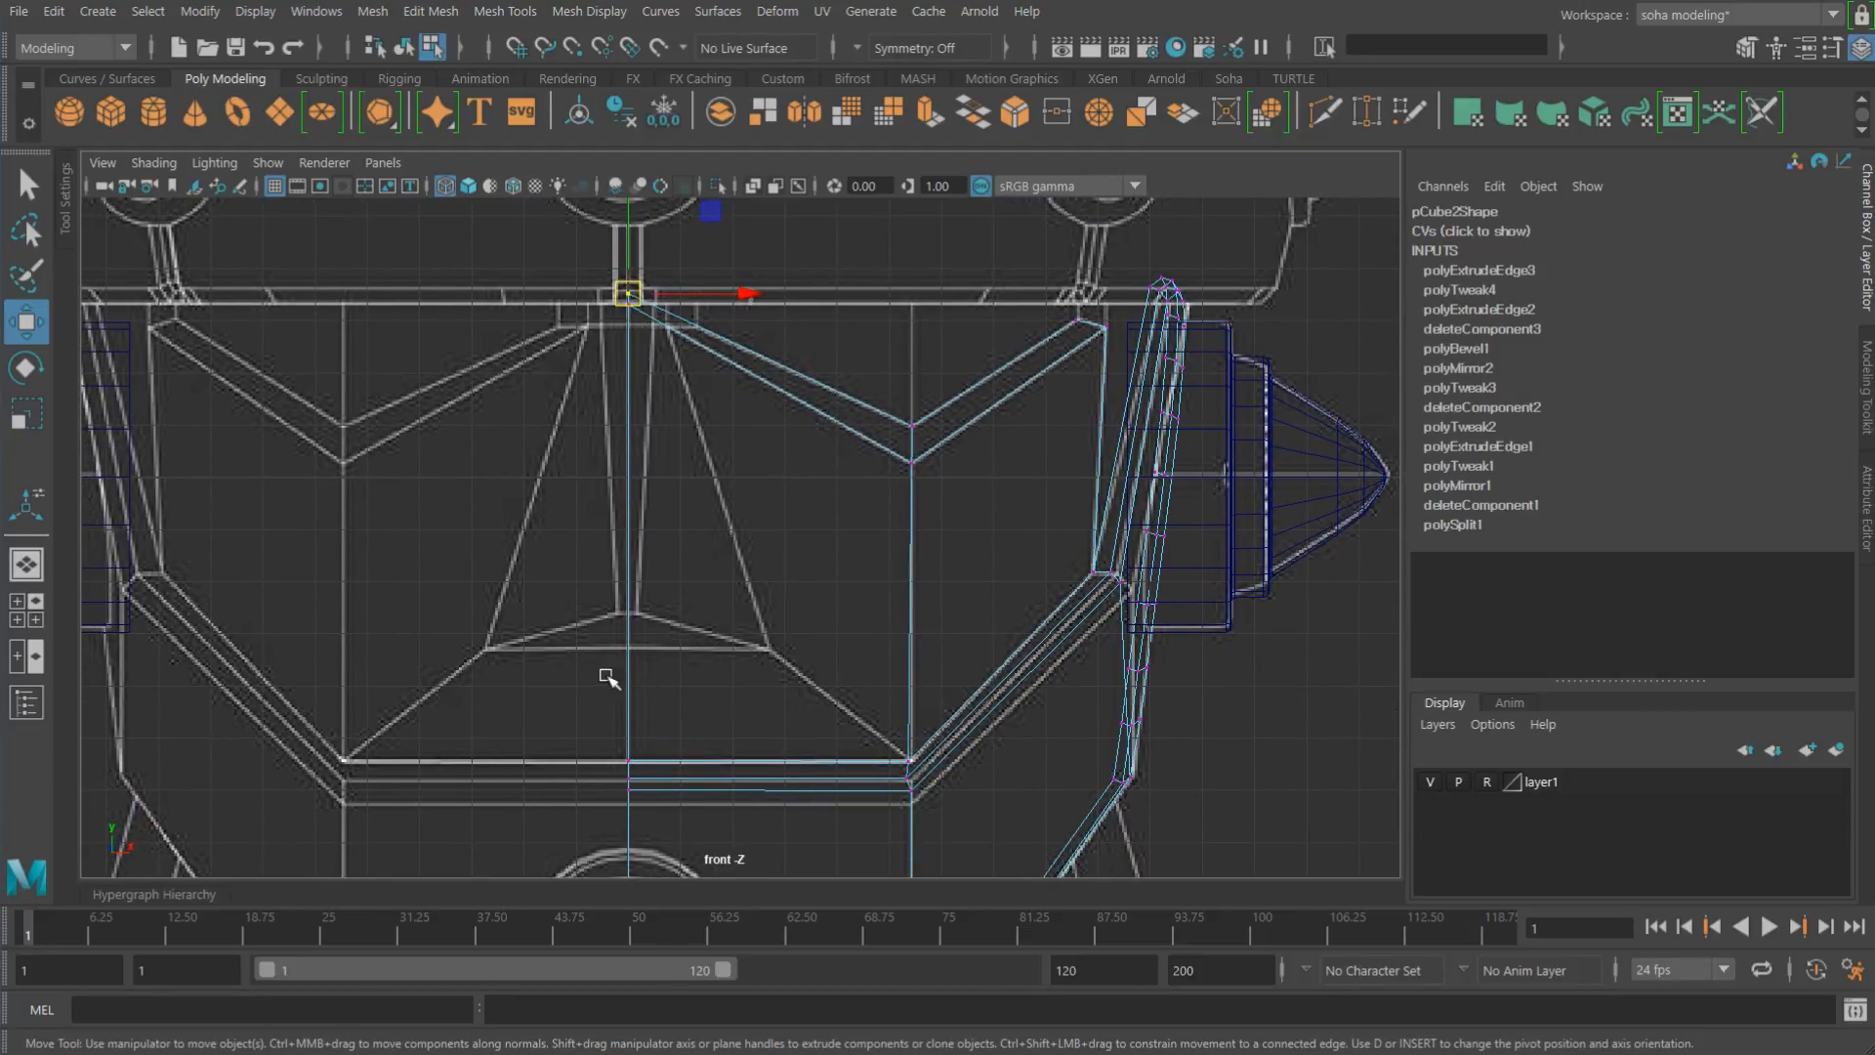
{"action": "middle_click_drag", "start_coordinate": [825, 459], "coordinate": [919, 402], "text": "alt"}
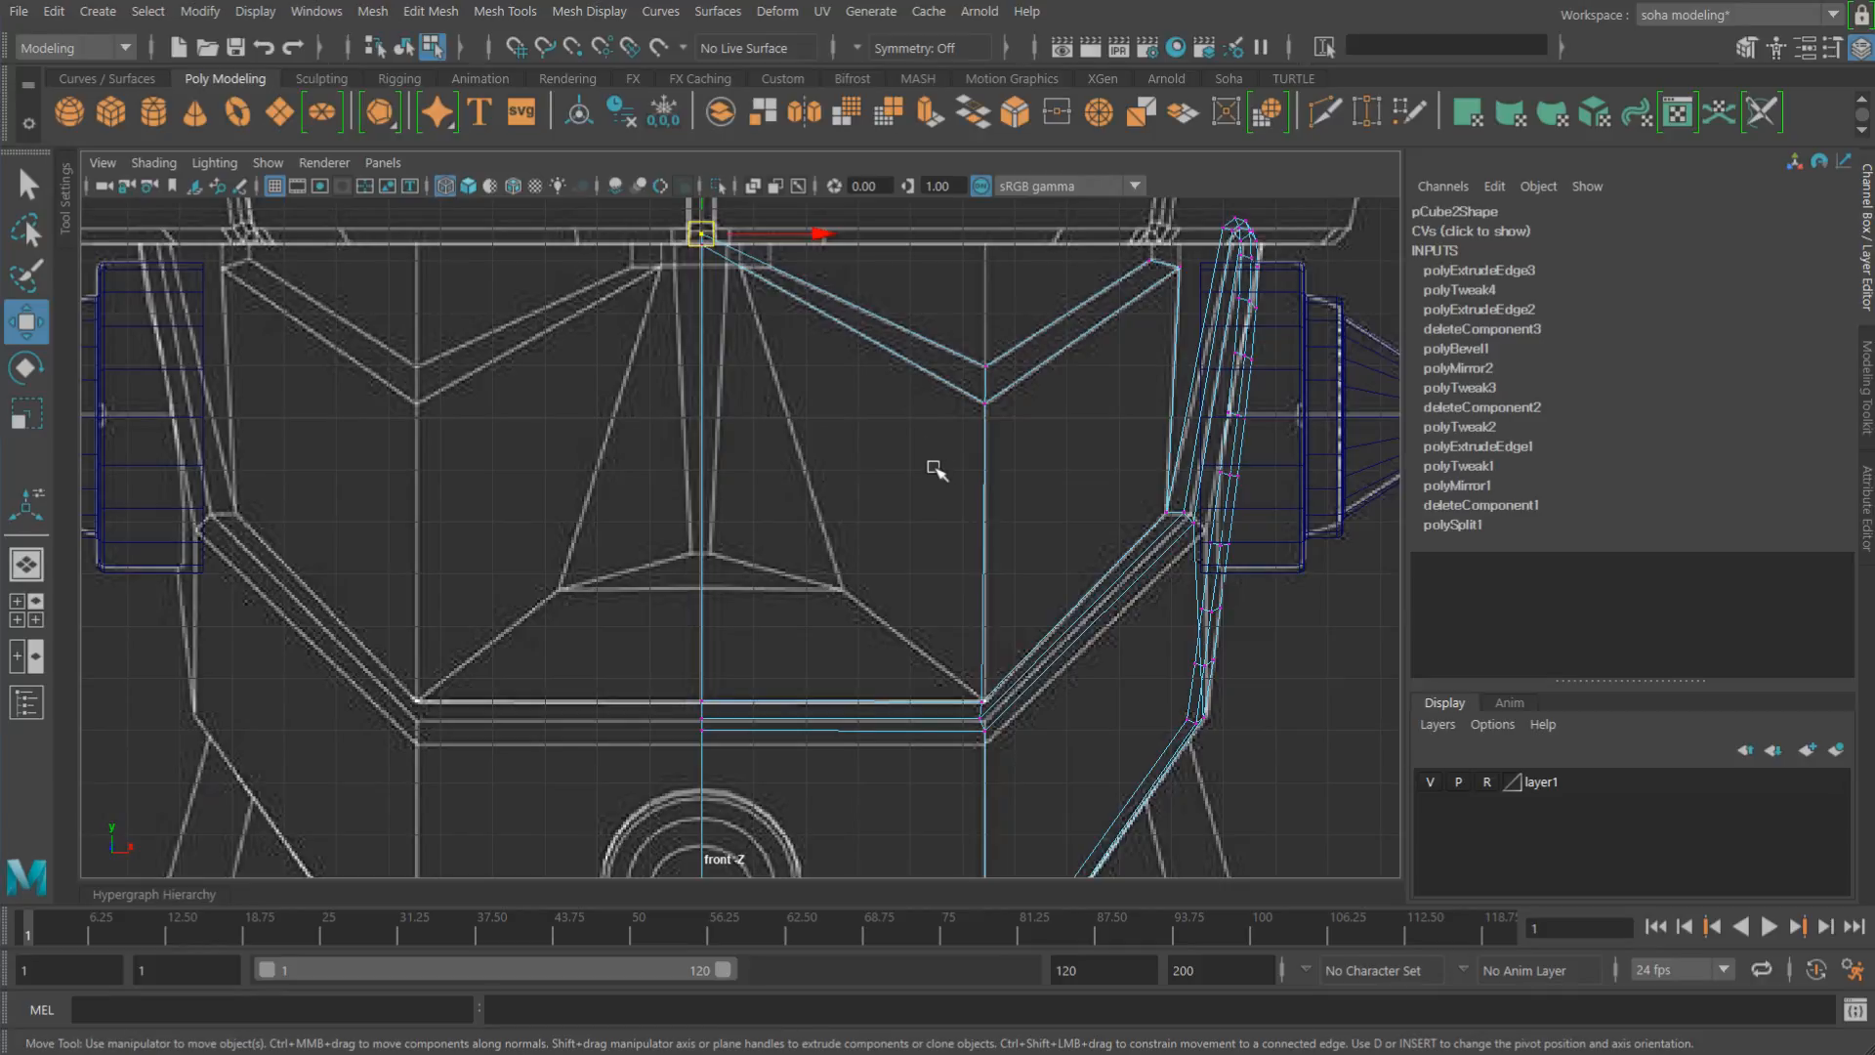
{"action": "key", "text": "alt"}
{"action": "right_click_drag", "start_coordinate": [942, 583], "coordinate": [984, 583], "text": "alt"}
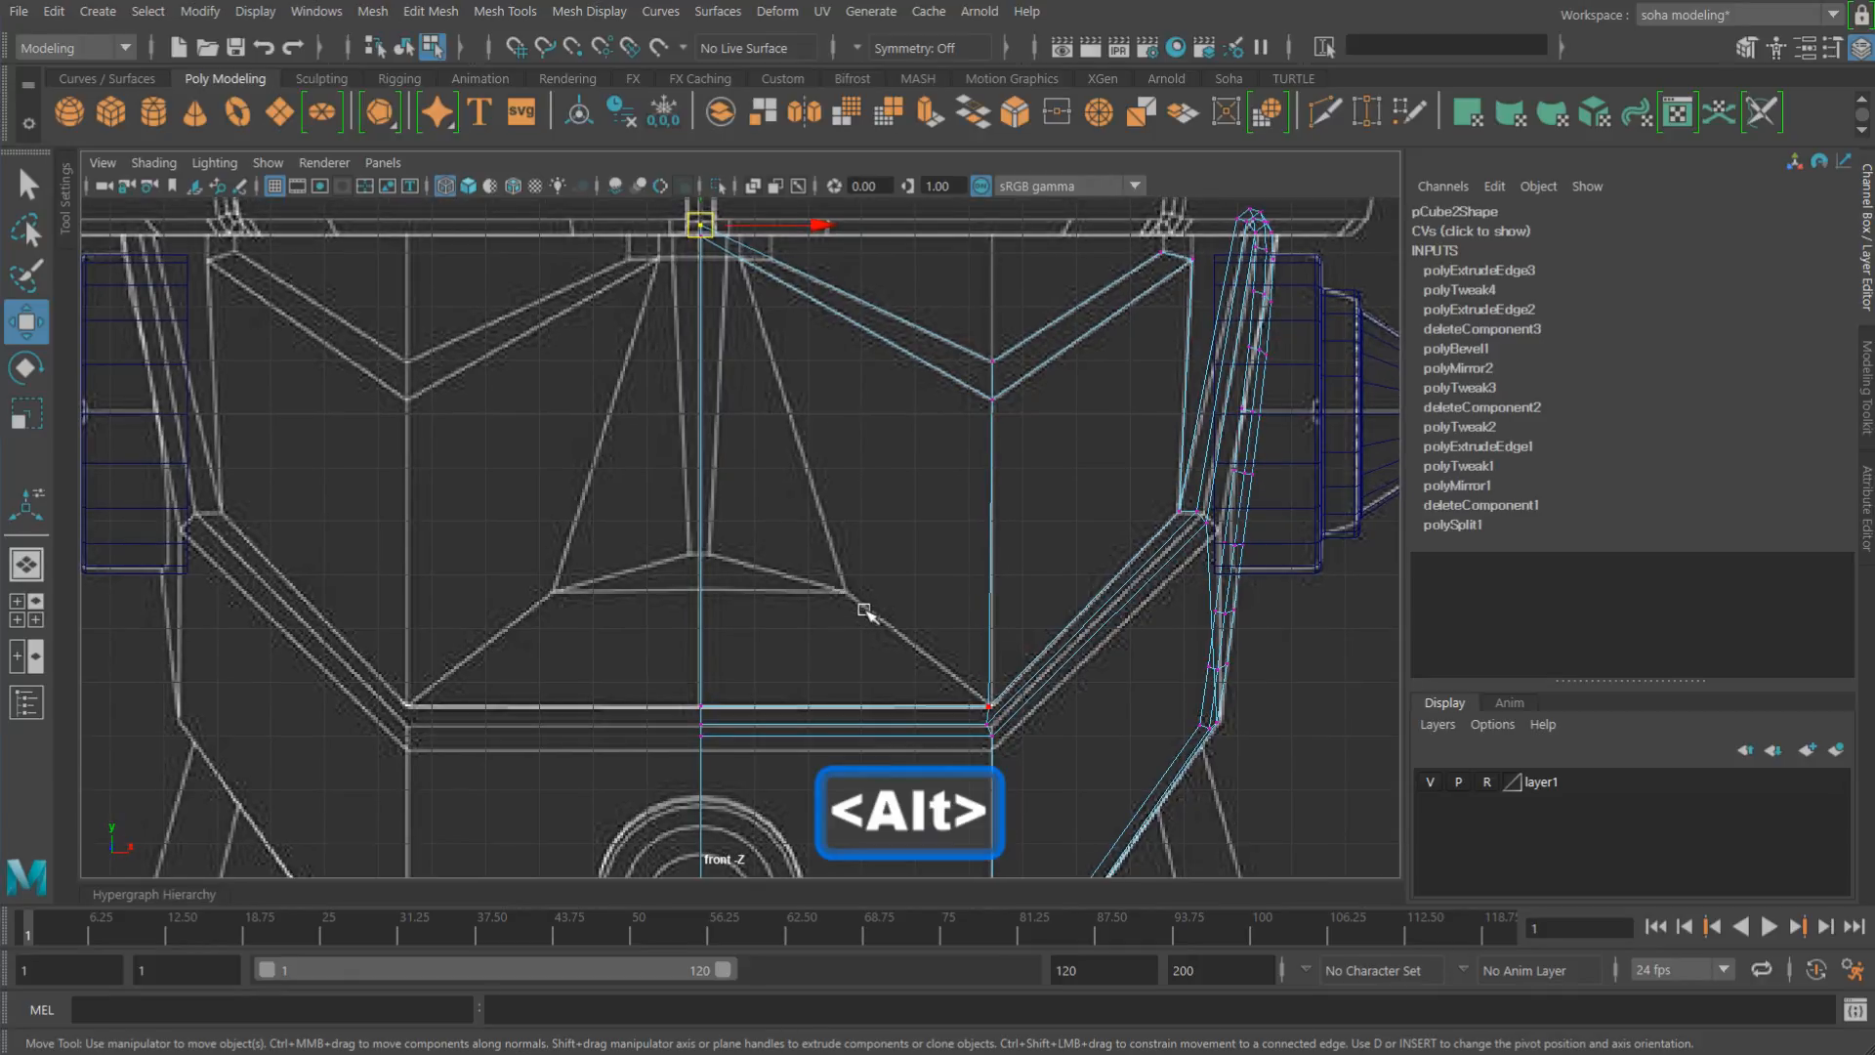
Step: Multi-Cut the face plate from the centre line along the nose's base to its corner and down to the plate's lower corner
{"action": "key", "text": "alt+s"}
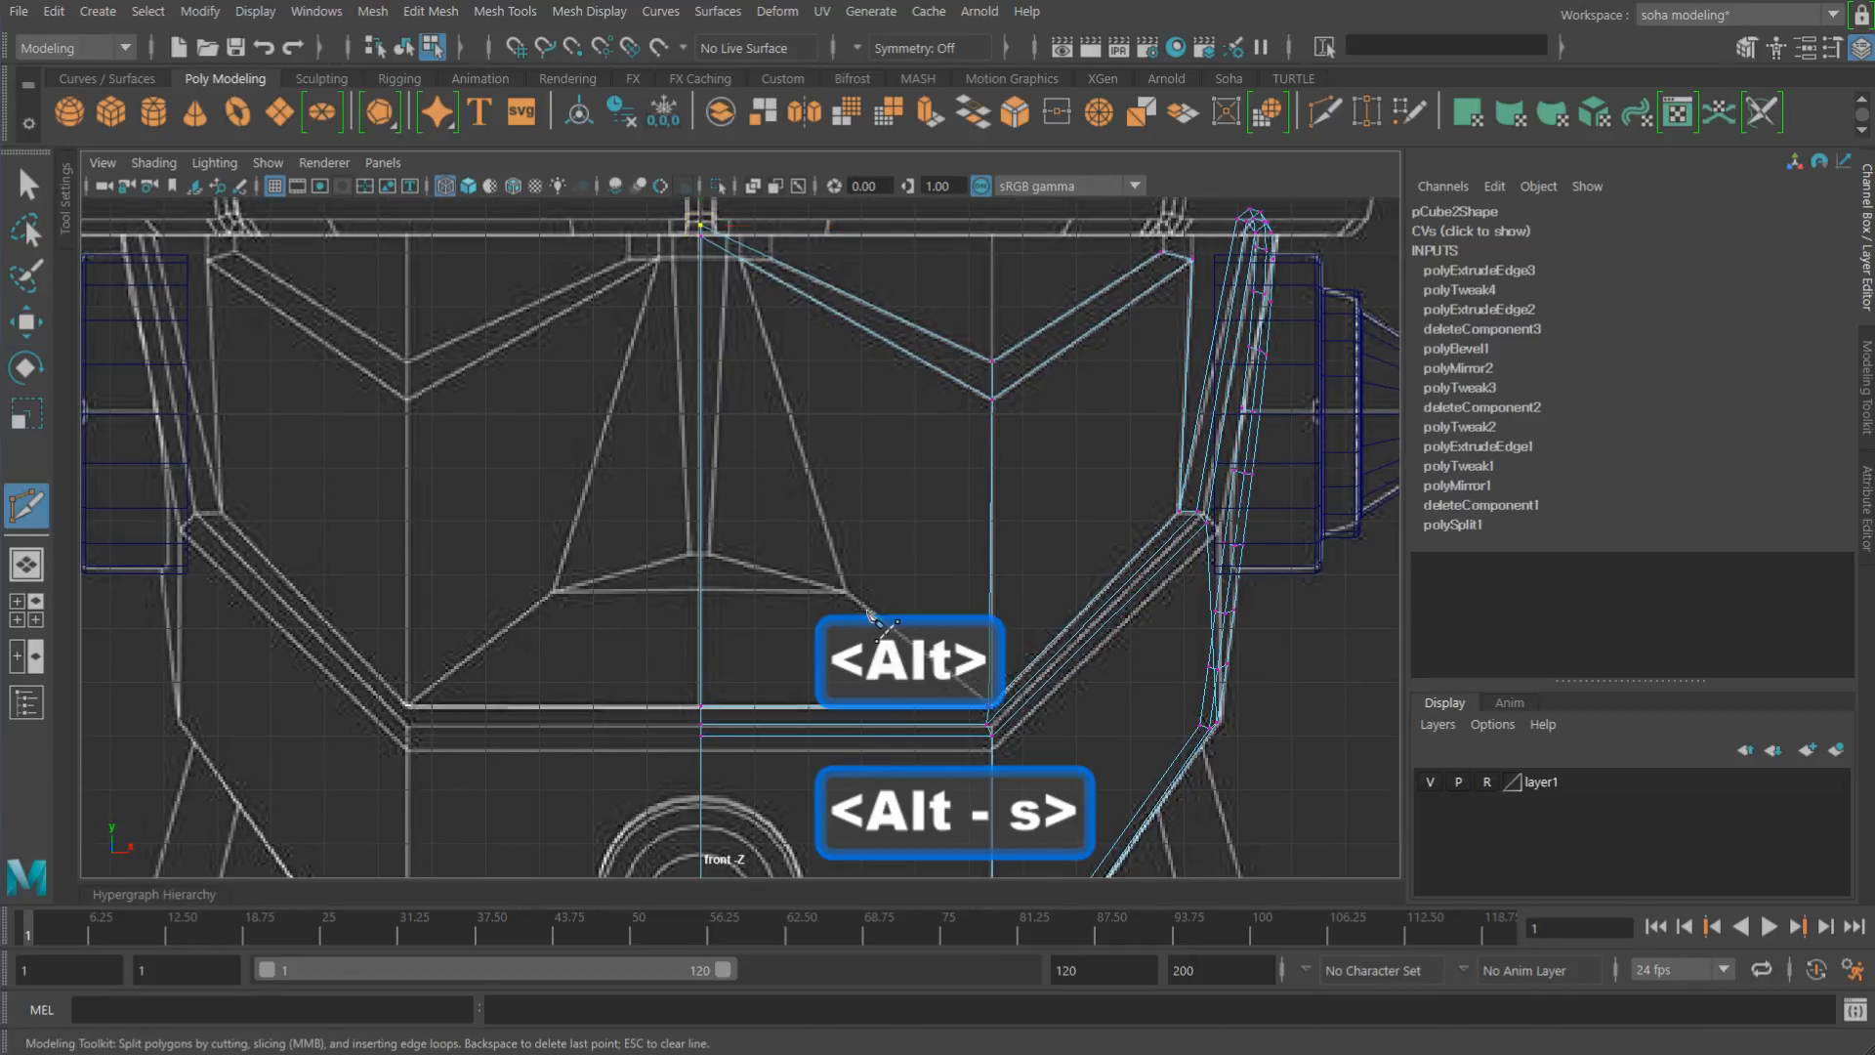
{"action": "left_click", "coordinate": [703, 591]}
{"action": "left_click", "coordinate": [840, 591]}
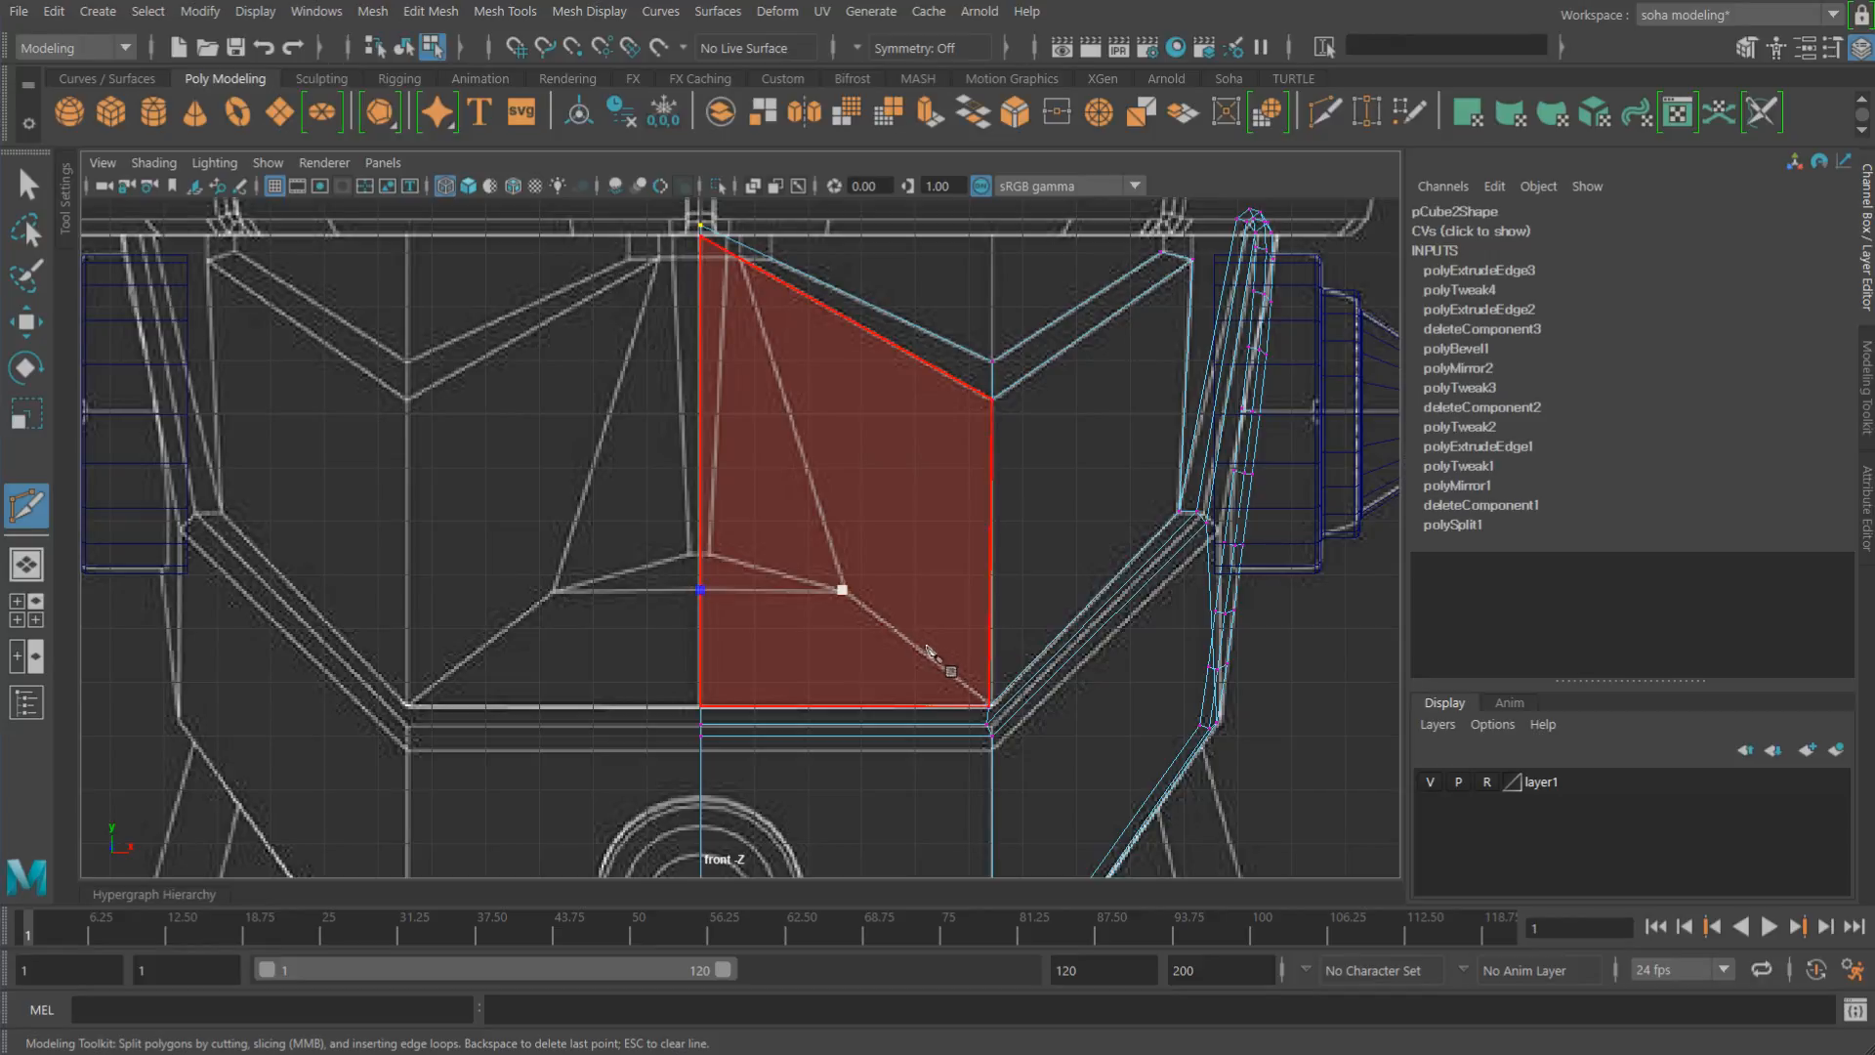
{"action": "right_click_drag", "start_coordinate": [865, 717], "coordinate": [1051, 721], "text": "alt"}
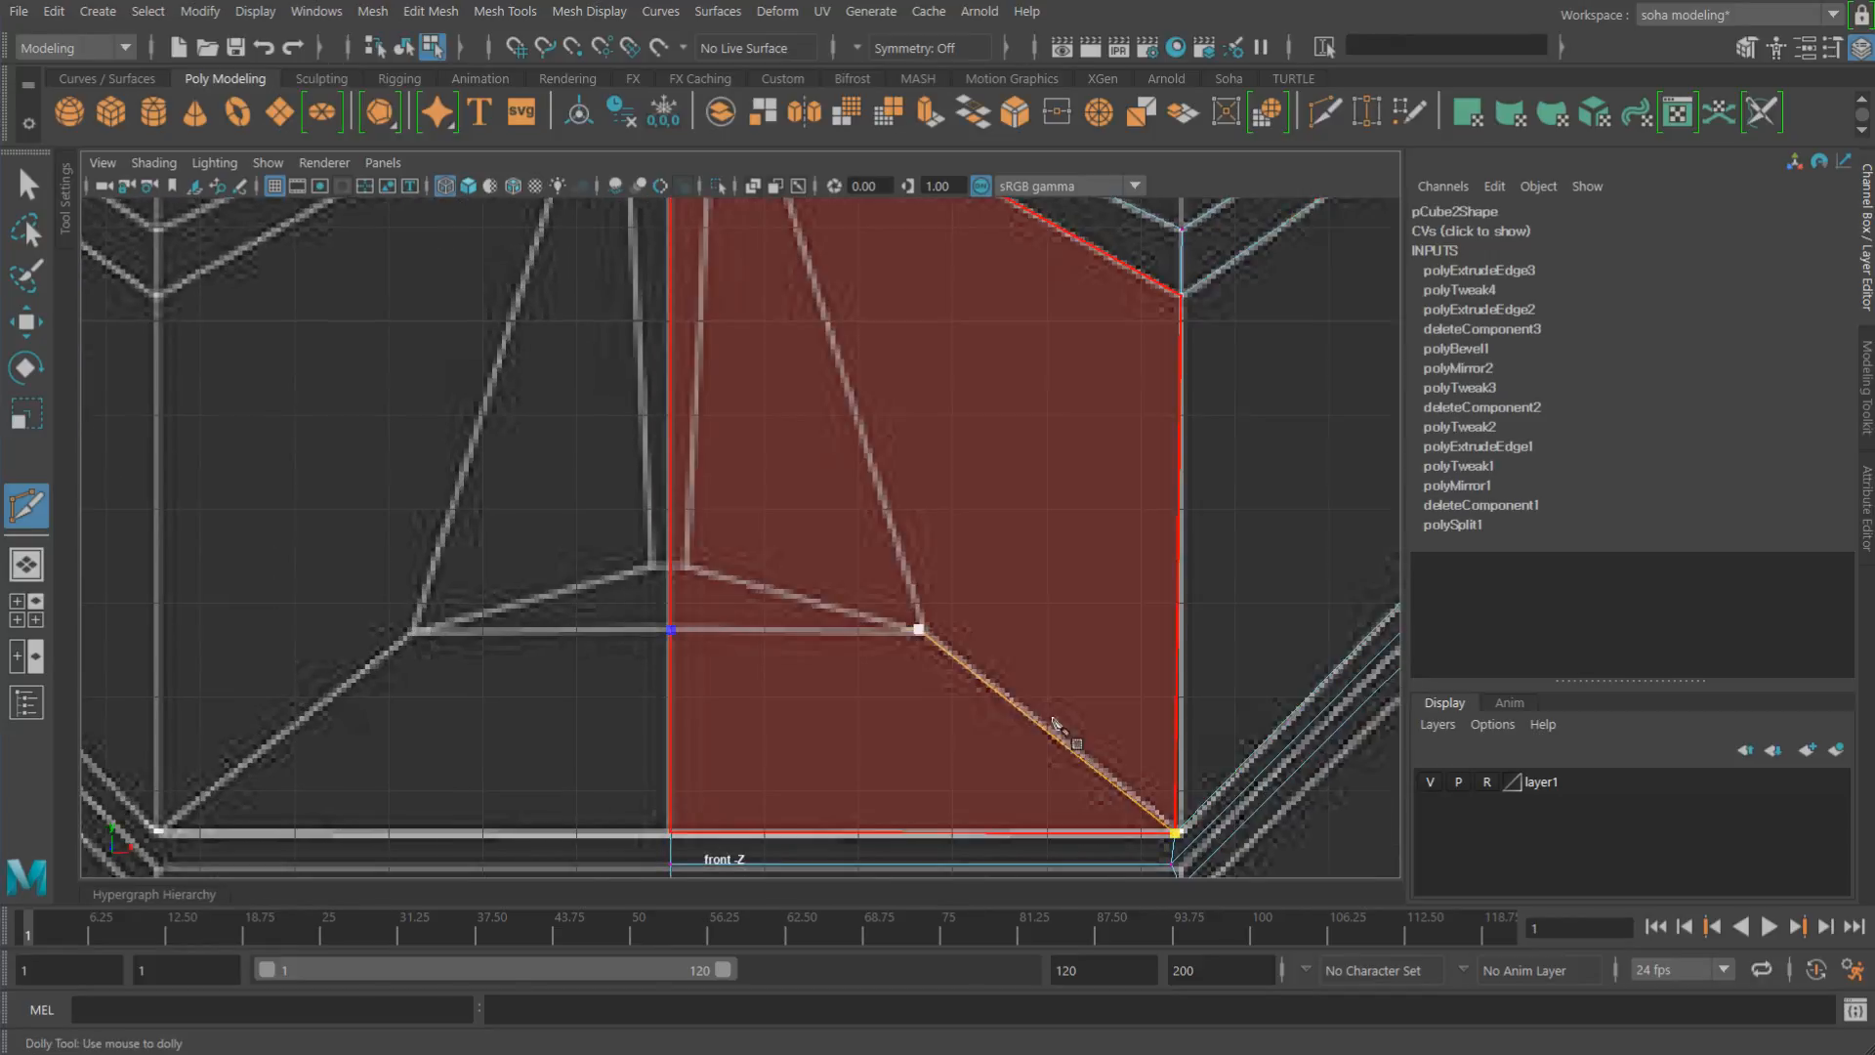
{"action": "middle_click_drag", "start_coordinate": [1001, 679], "coordinate": [832, 422], "text": "alt"}
{"action": "right_click_drag", "start_coordinate": [832, 422], "coordinate": [928, 464], "text": "alt"}
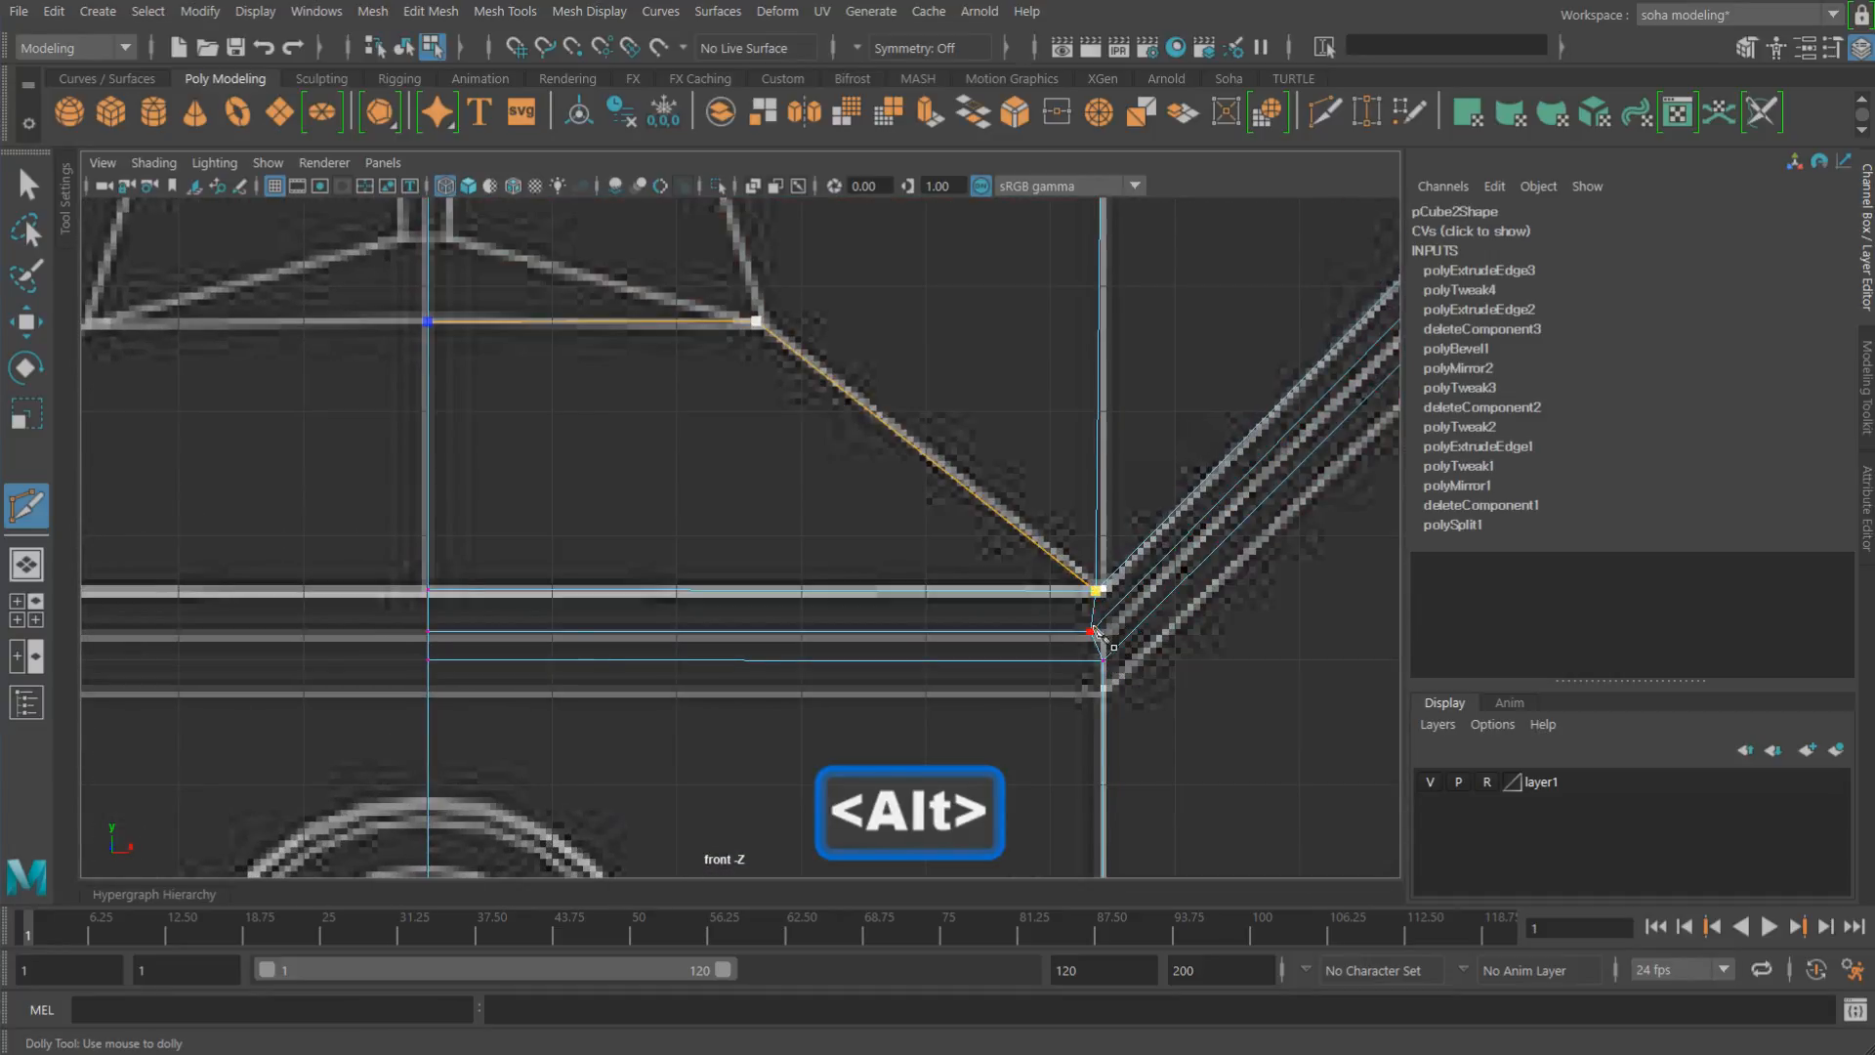
{"action": "right_click_drag", "start_coordinate": [1096, 635], "coordinate": [1256, 662], "text": "alt"}
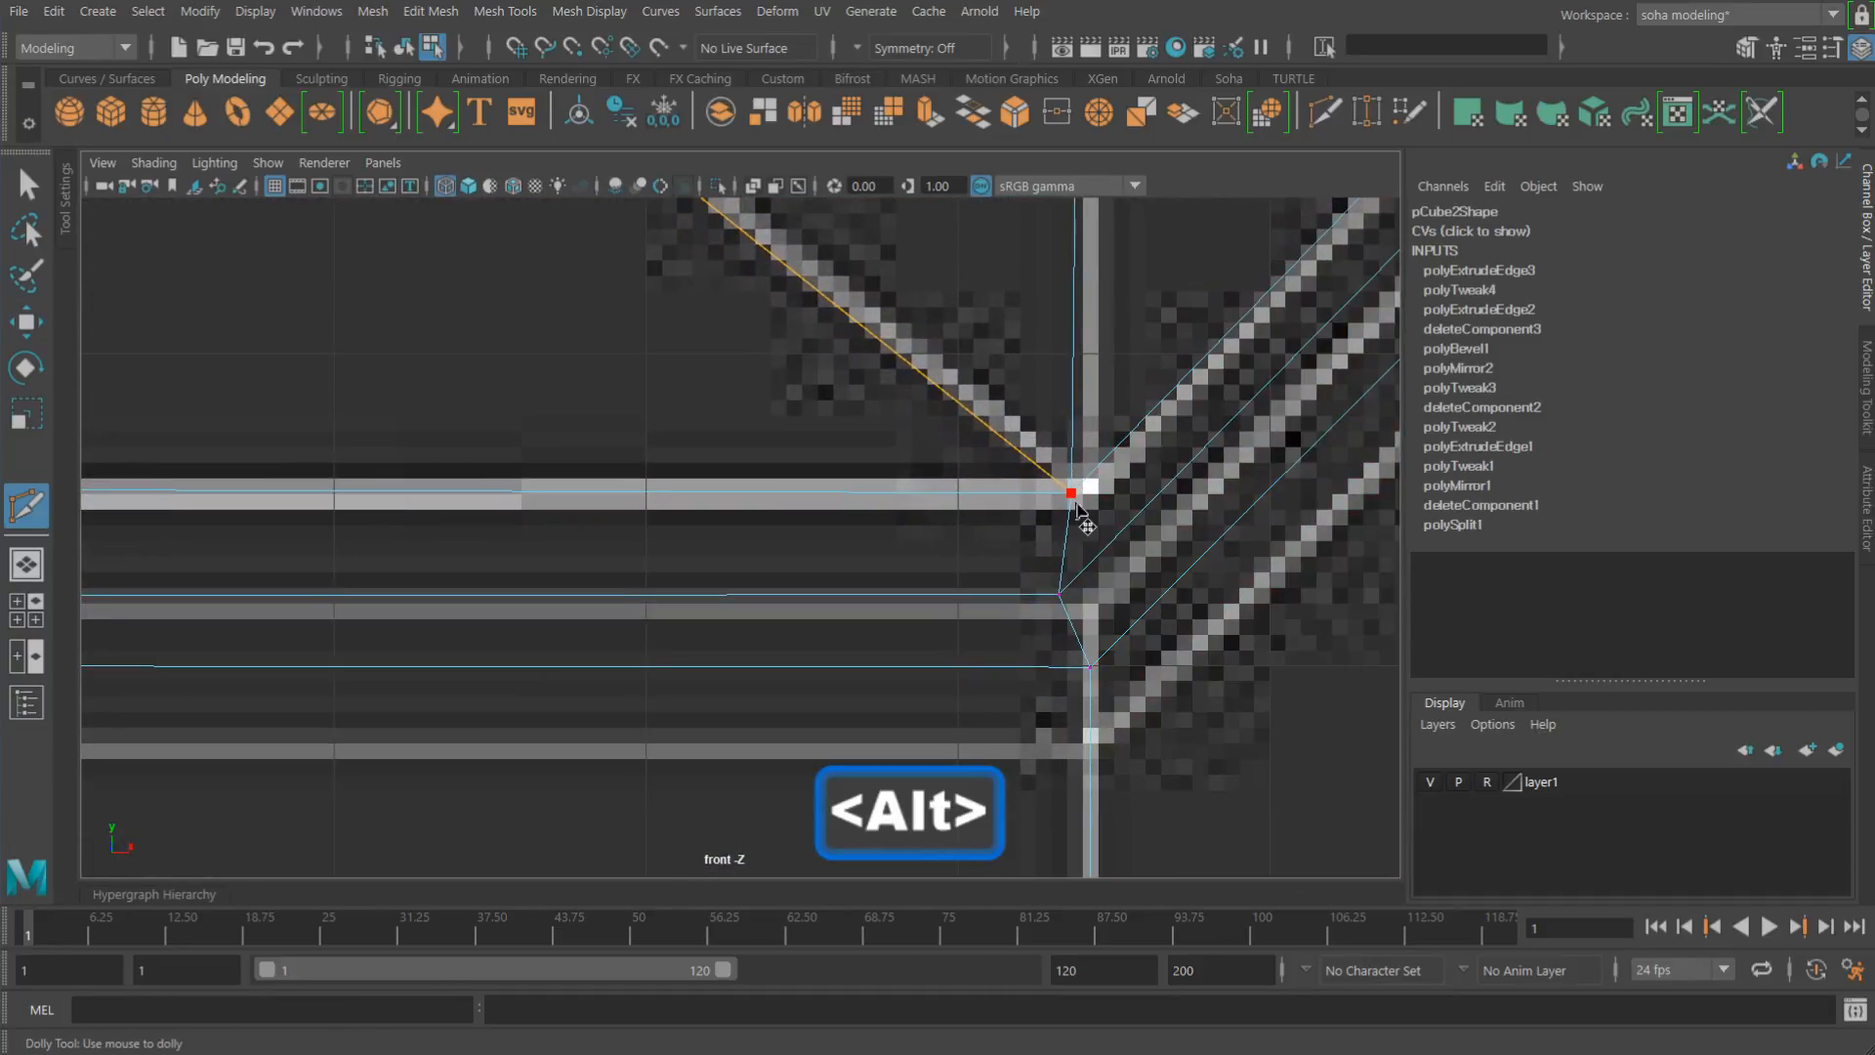
{"action": "scroll", "coordinate": [851, 539], "scroll_direction": "down", "scroll_amount": 2}
{"action": "middle_click_drag", "start_coordinate": [788, 502], "coordinate": [920, 592], "text": "alt"}
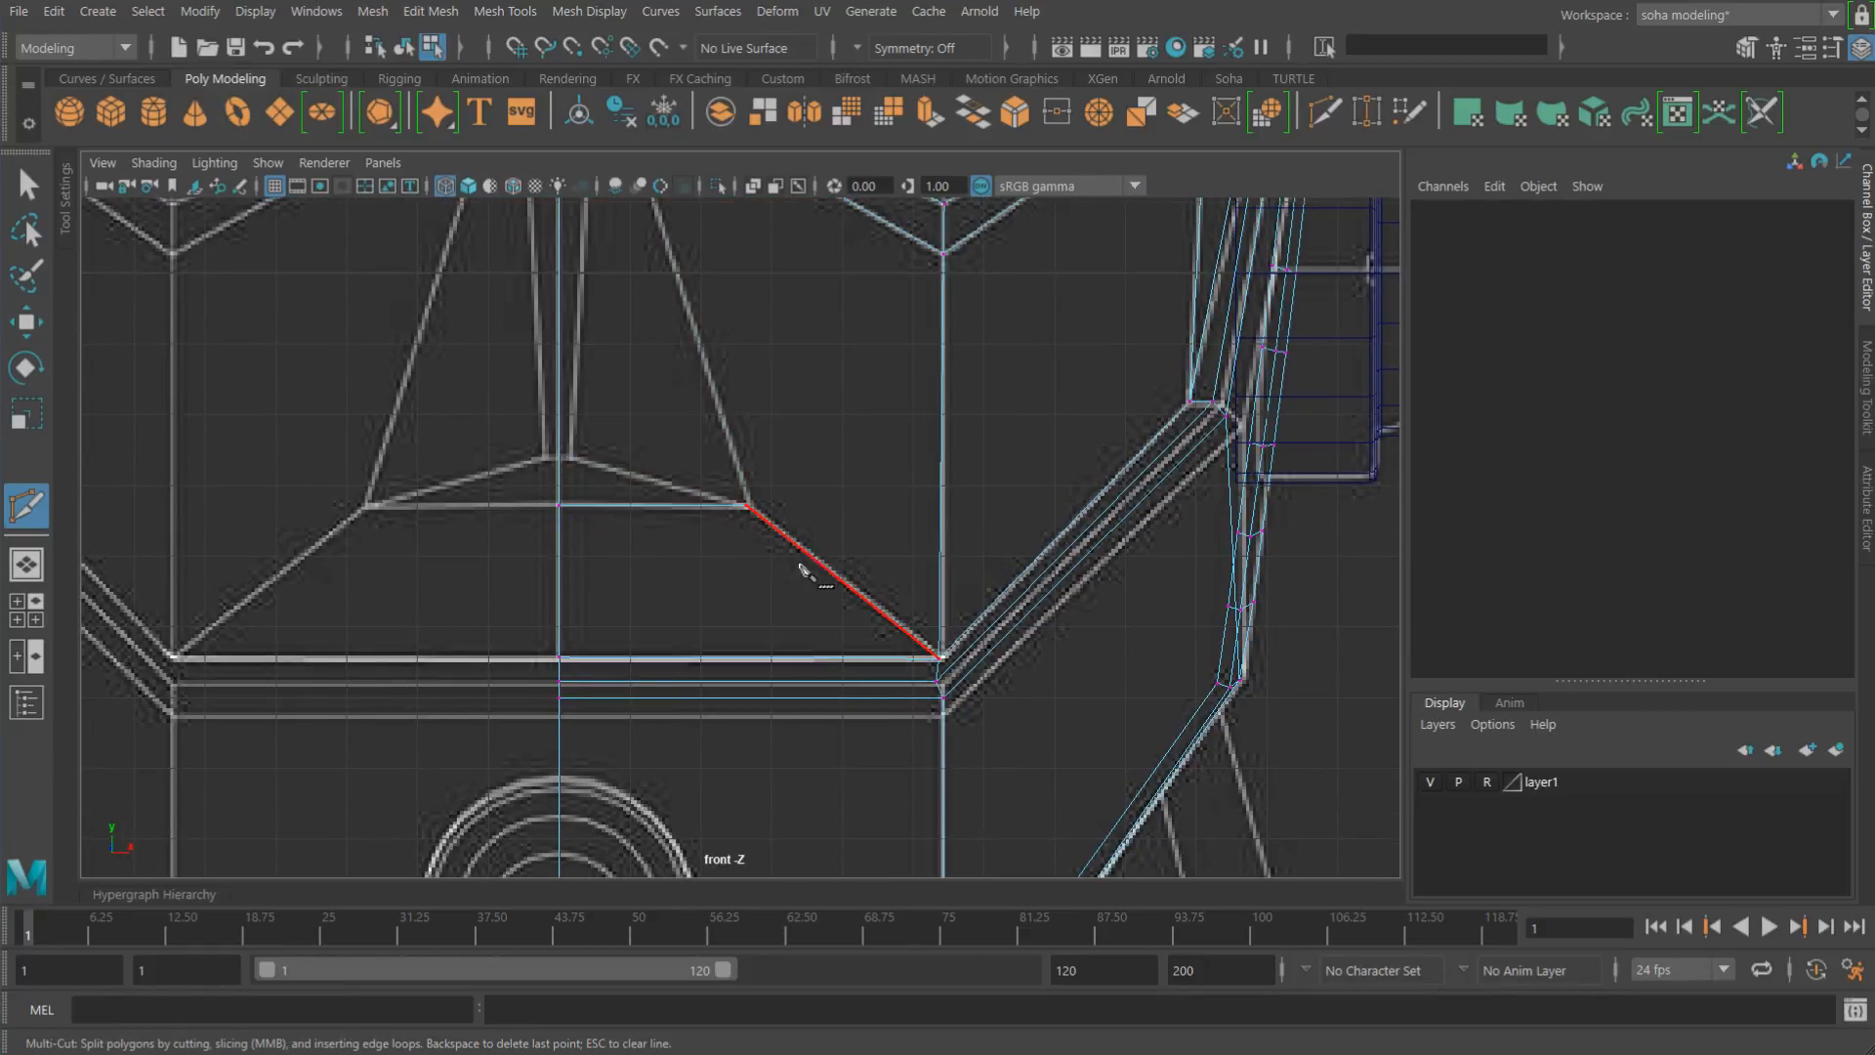
Step: Multi-Cut from the nose's base corner up its slanted side and across the extruded top strip to the reference corner
{"action": "scroll", "coordinate": [801, 569], "scroll_direction": "down", "scroll_amount": 1}
{"action": "scroll", "coordinate": [905, 662], "scroll_direction": "up", "scroll_amount": 1}
{"action": "middle_click_drag", "start_coordinate": [905, 663], "coordinate": [872, 718], "text": "alt"}
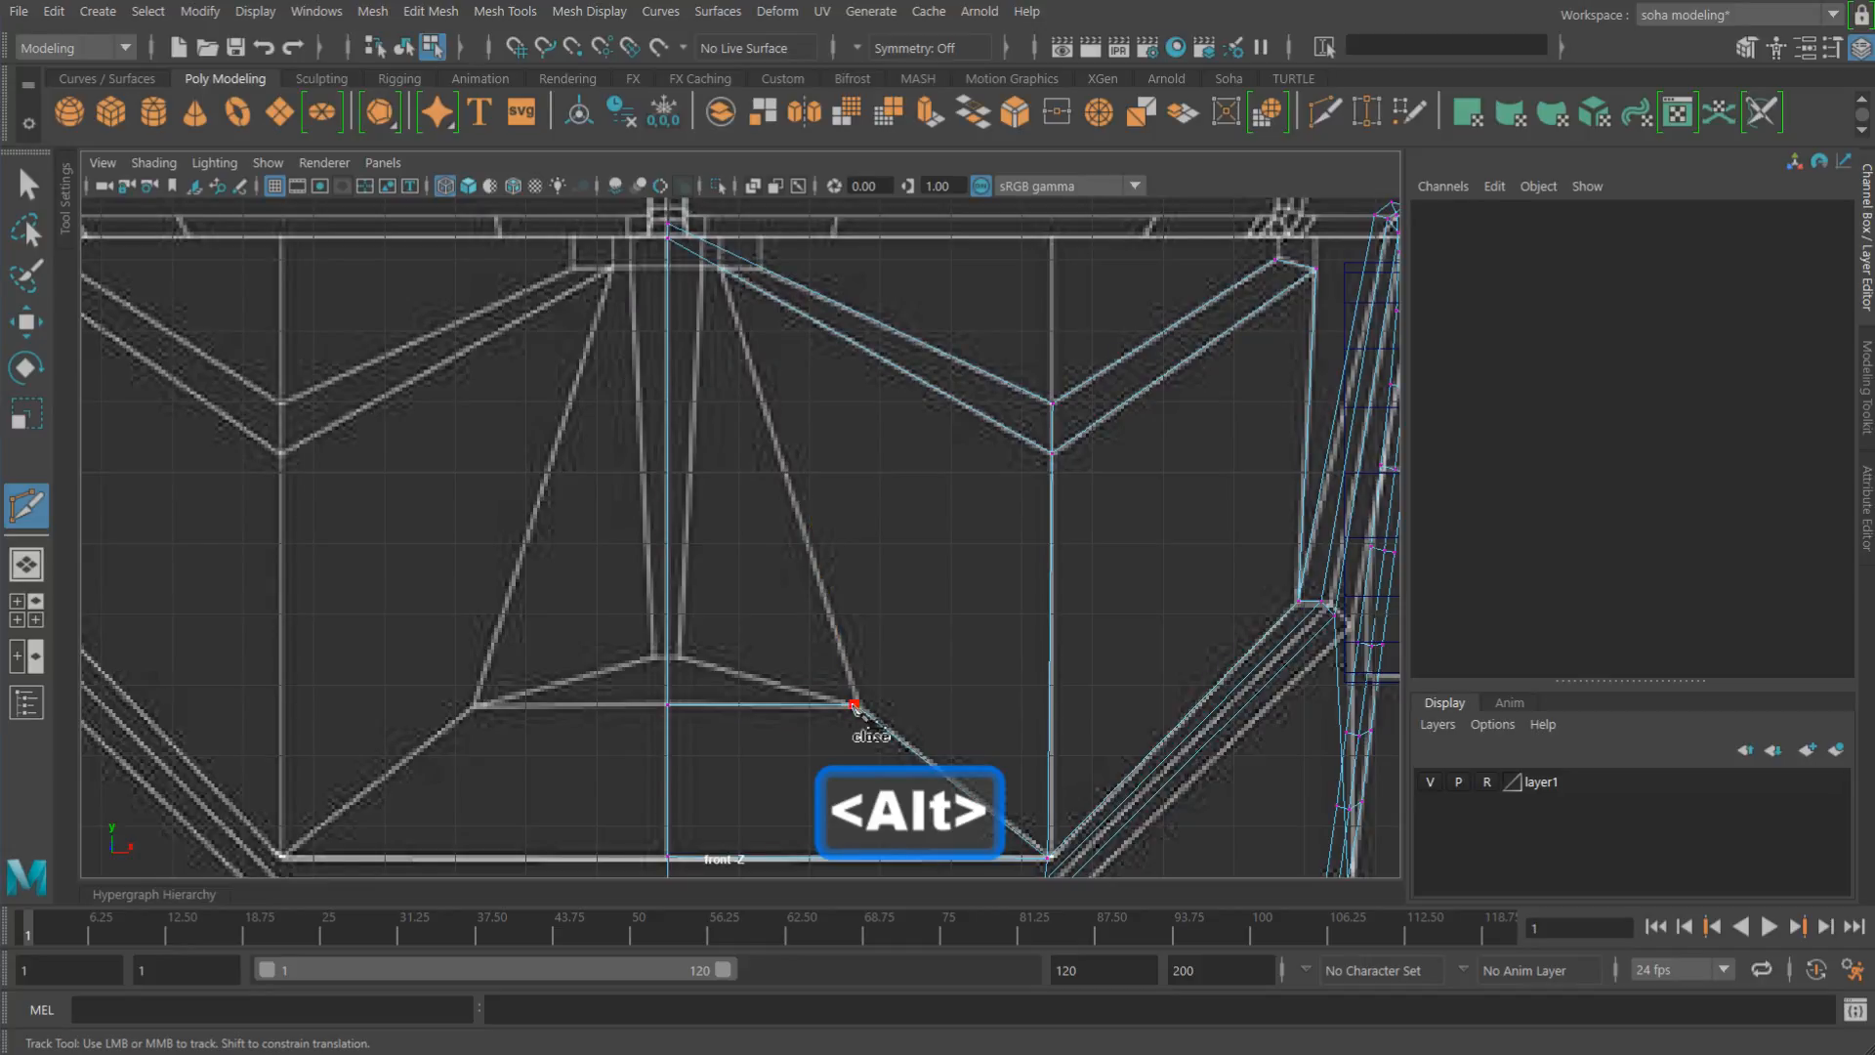
{"action": "left_click", "coordinate": [855, 704]}
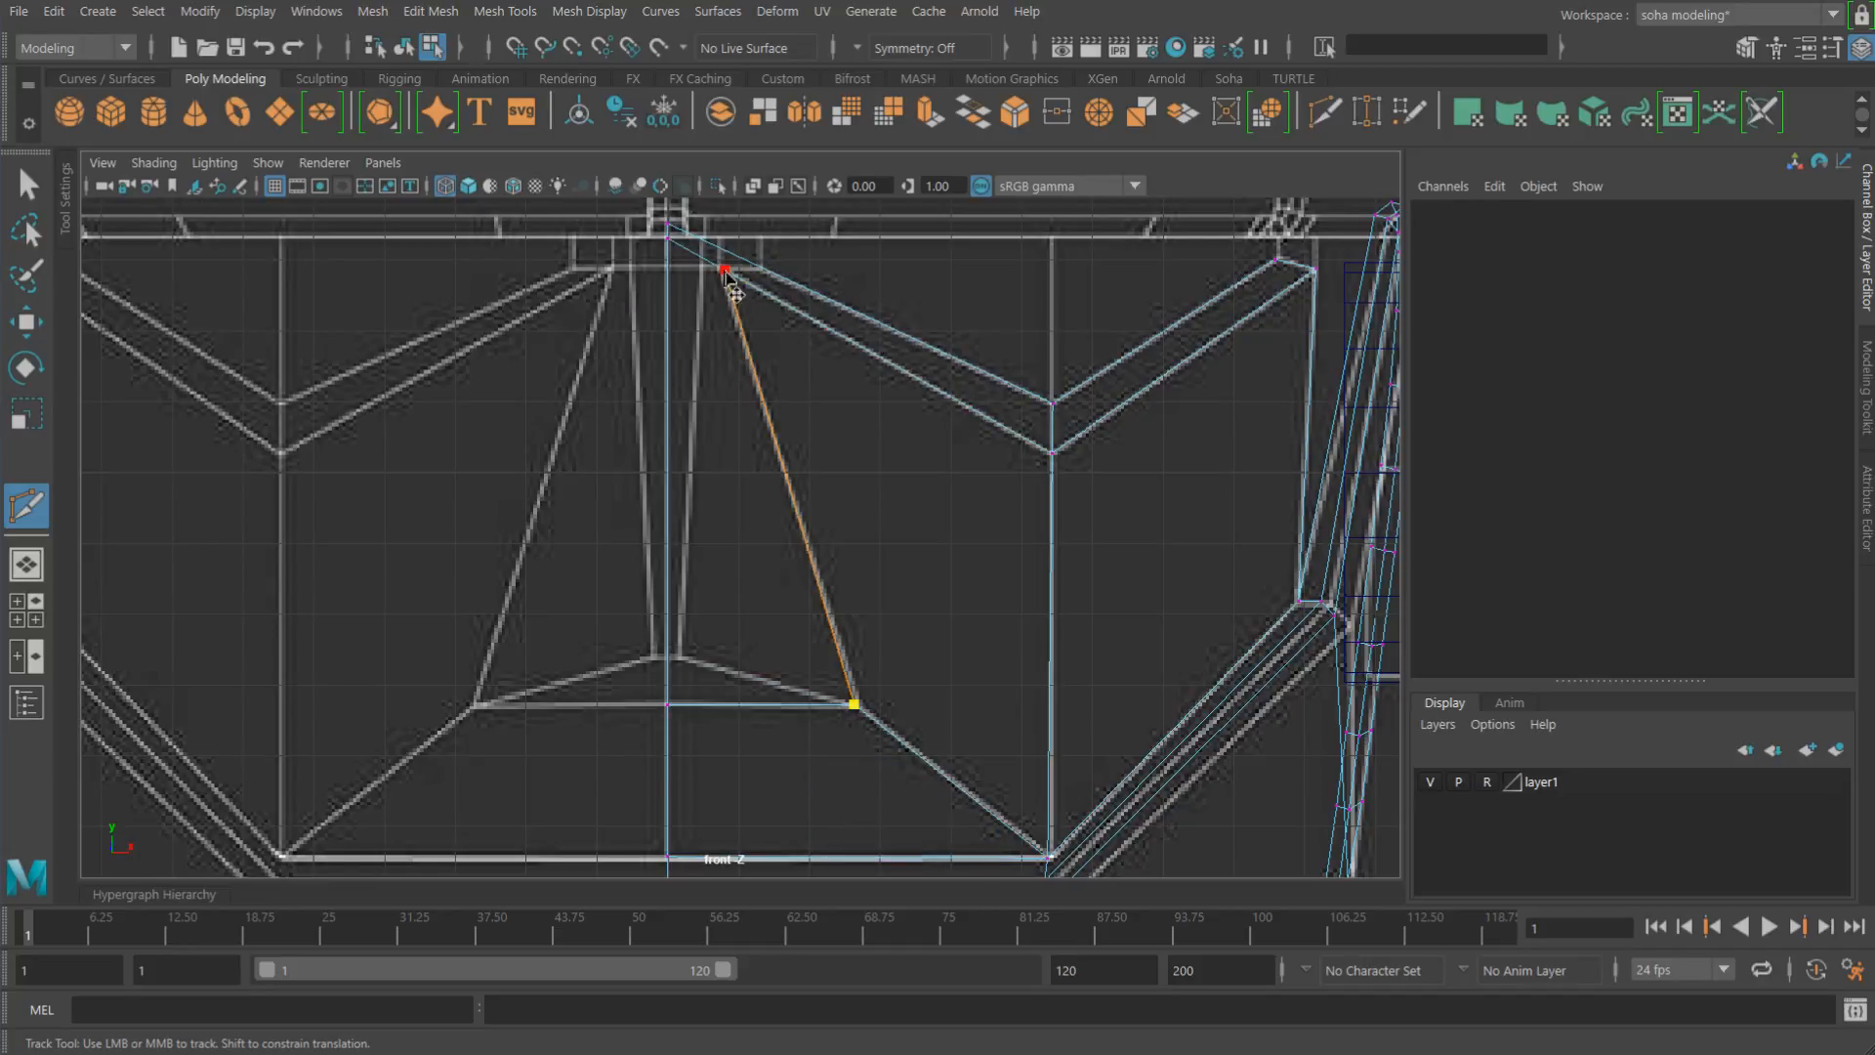
{"action": "left_click", "coordinate": [724, 271]}
{"action": "scroll", "coordinate": [872, 649], "scroll_direction": "down", "scroll_amount": 2}
{"action": "scroll", "coordinate": [781, 469], "scroll_direction": "up", "scroll_amount": 5}
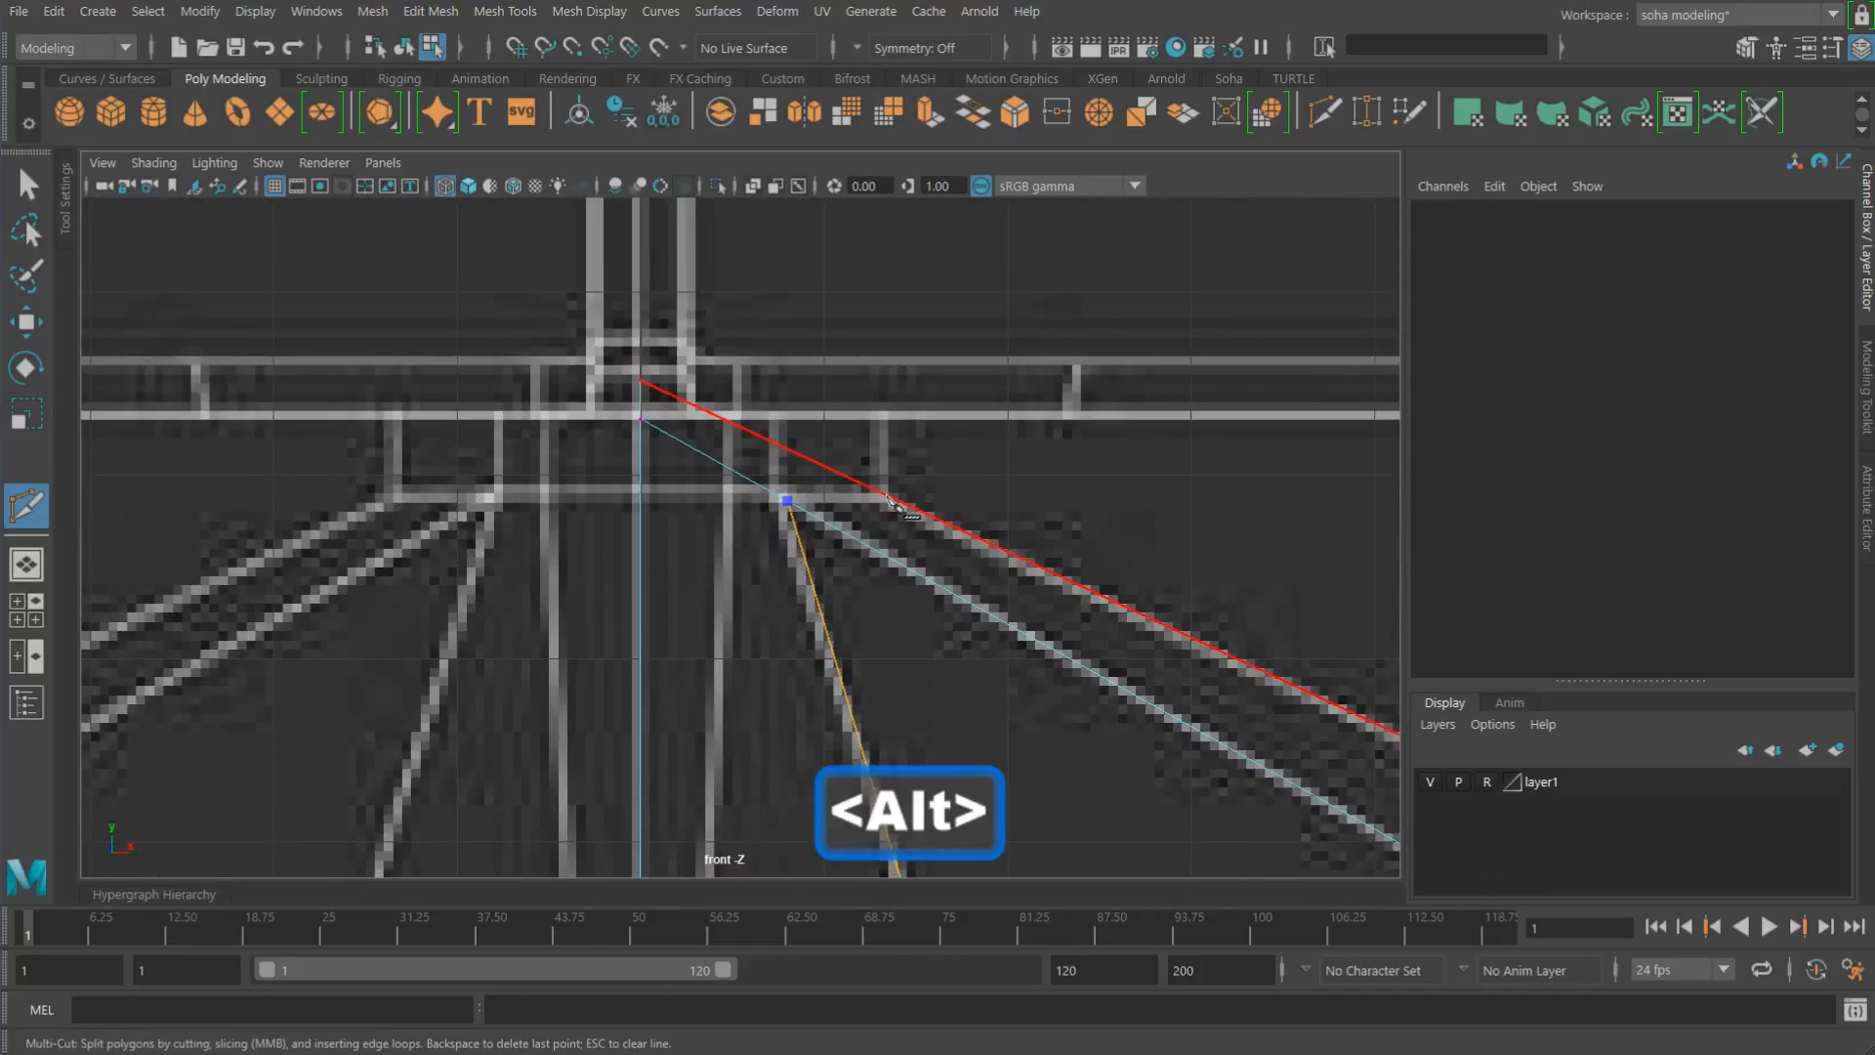
{"action": "right_click", "coordinate": [888, 506]}
Step: Multi-Cut from the nose's base corner along the reference's shallow slope to the bridge's lower corner and the centre line
{"action": "scroll", "coordinate": [796, 619], "scroll_direction": "down", "scroll_amount": 5}
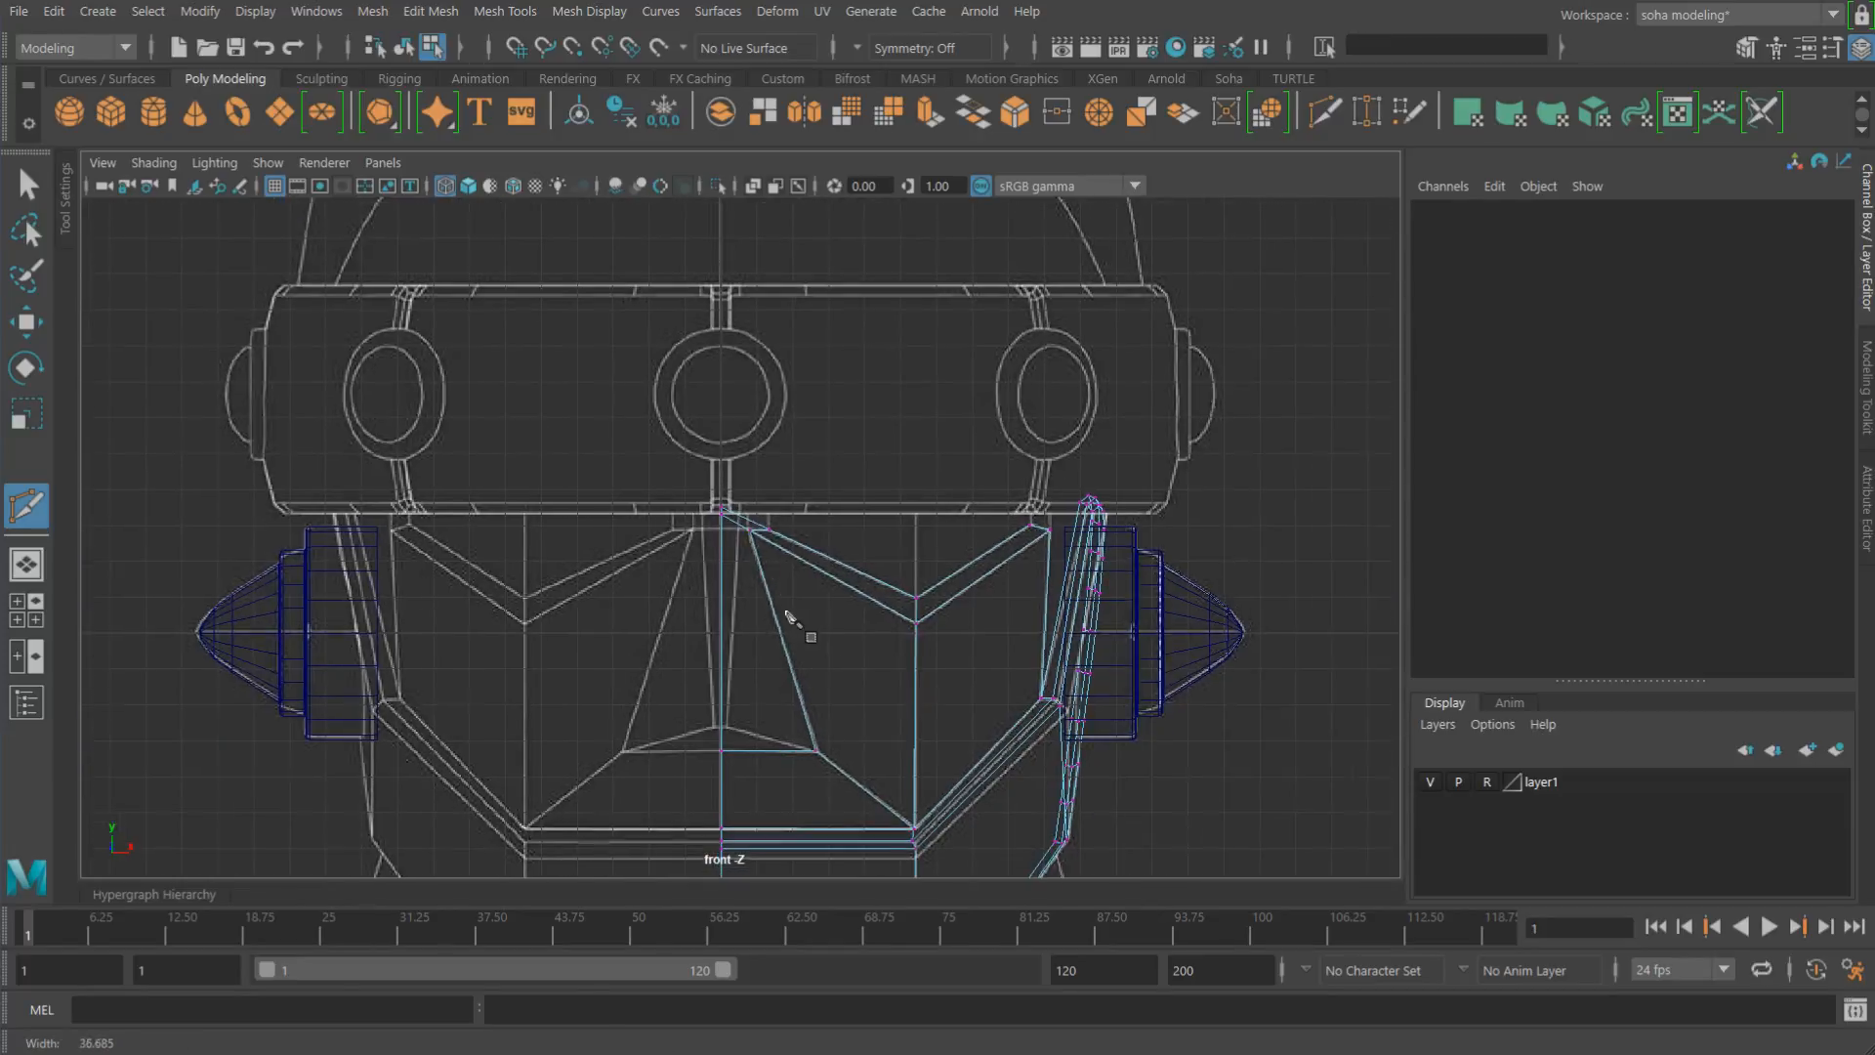
{"action": "middle_click_drag", "start_coordinate": [882, 613], "coordinate": [868, 457], "text": "alt"}
{"action": "key", "text": "alt"}
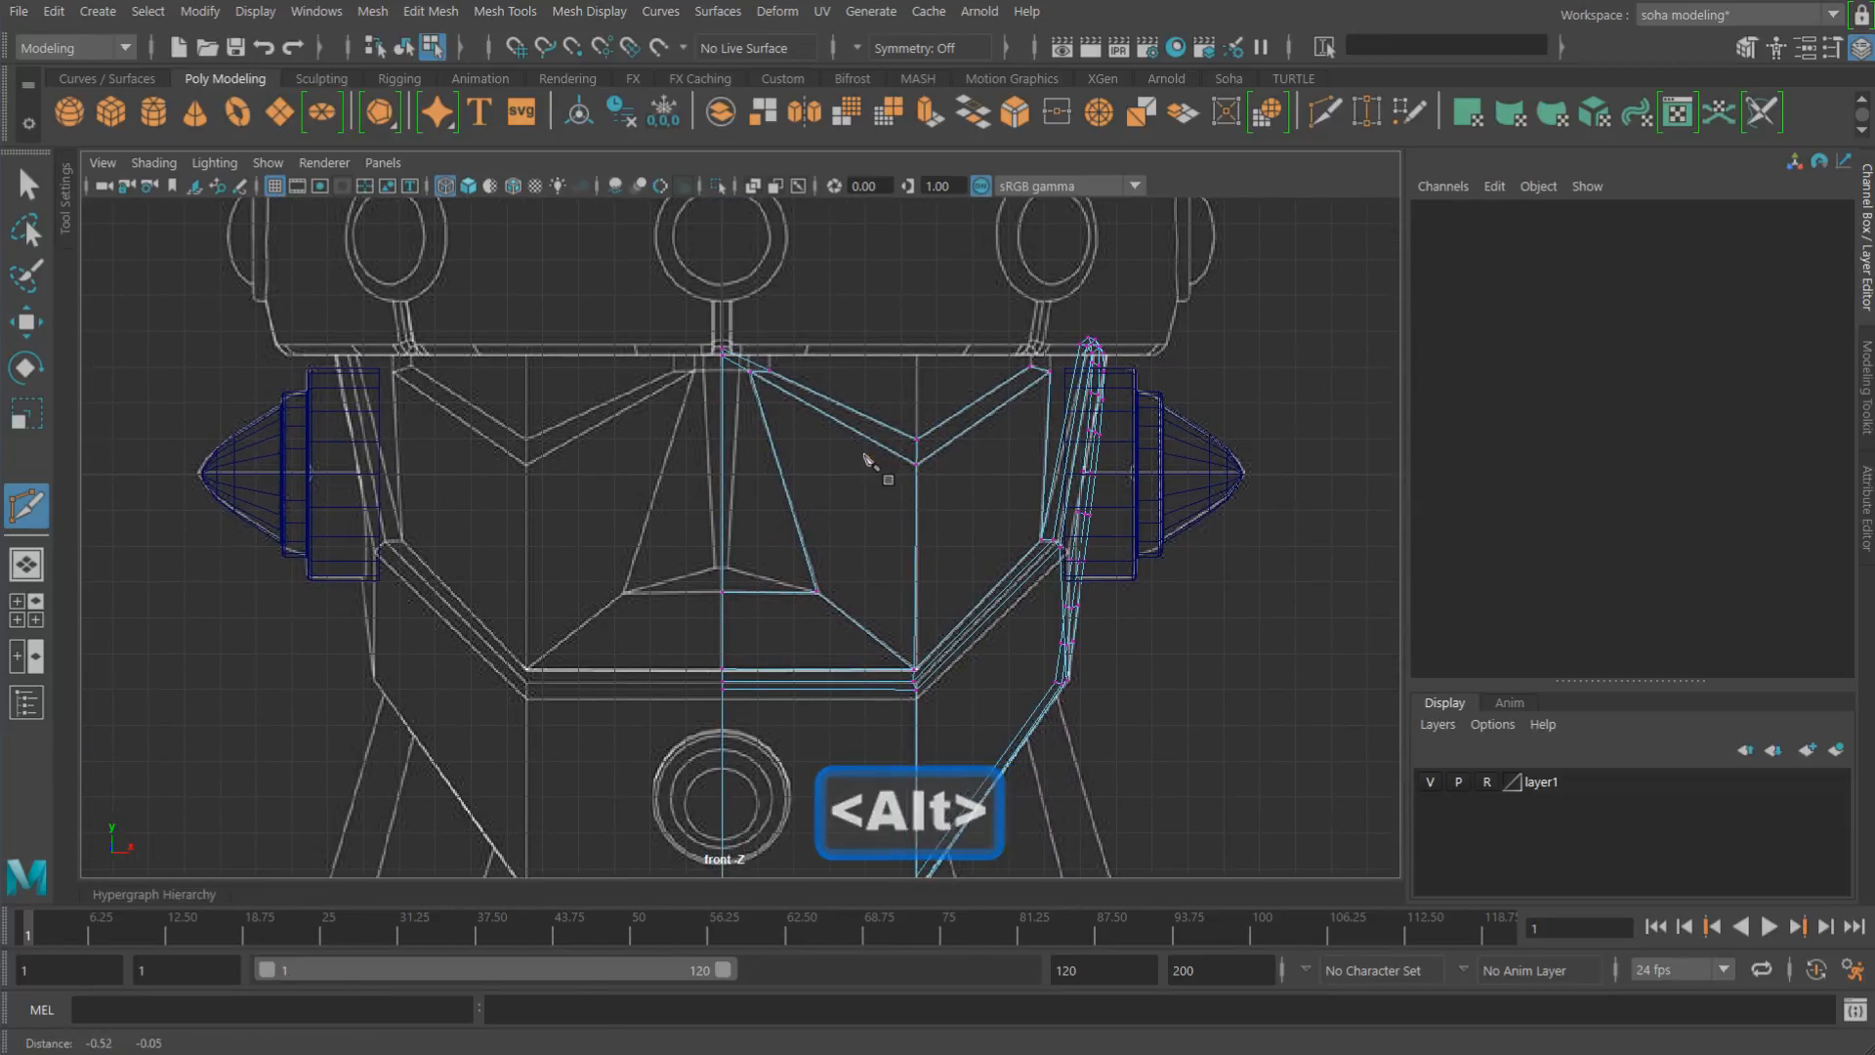
{"action": "right_click_drag", "start_coordinate": [849, 471], "coordinate": [1290, 640], "text": "alt"}
{"action": "middle_click_drag", "start_coordinate": [842, 495], "coordinate": [937, 639], "text": "alt"}
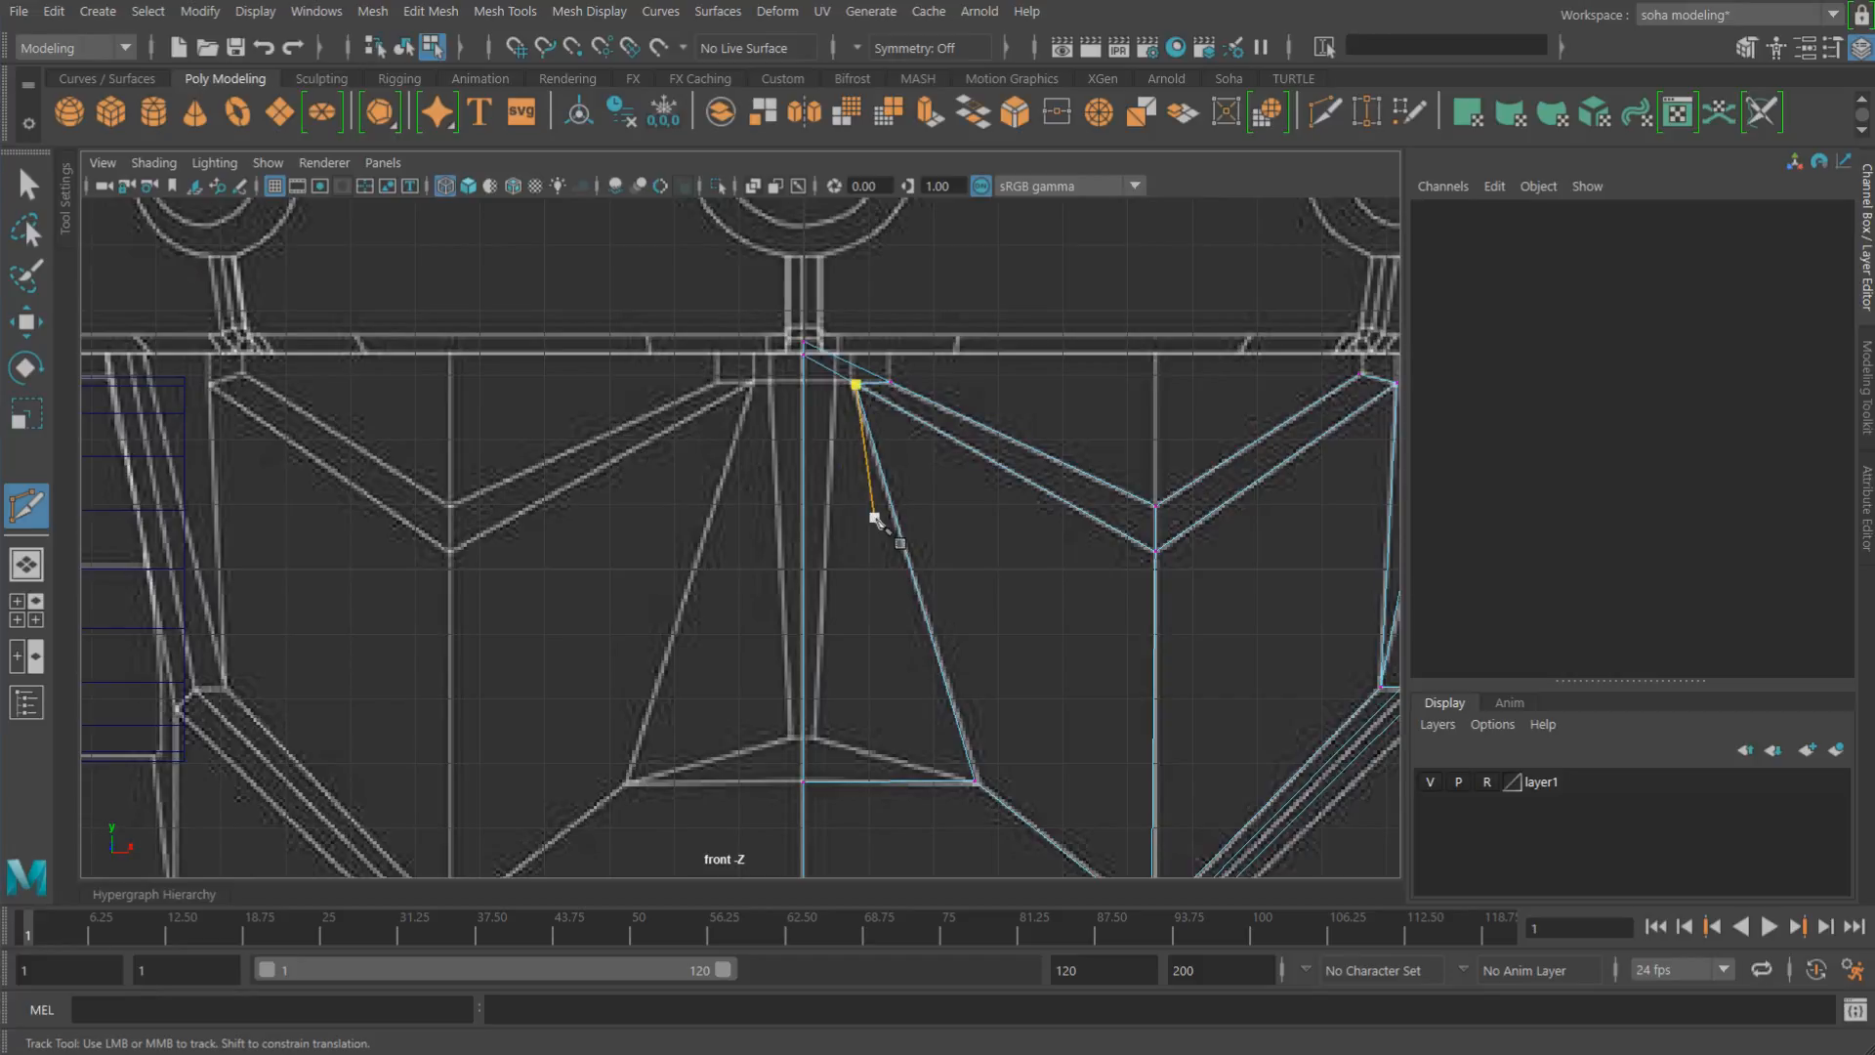
{"action": "middle_click_drag", "start_coordinate": [876, 518], "coordinate": [867, 469], "text": "alt"}
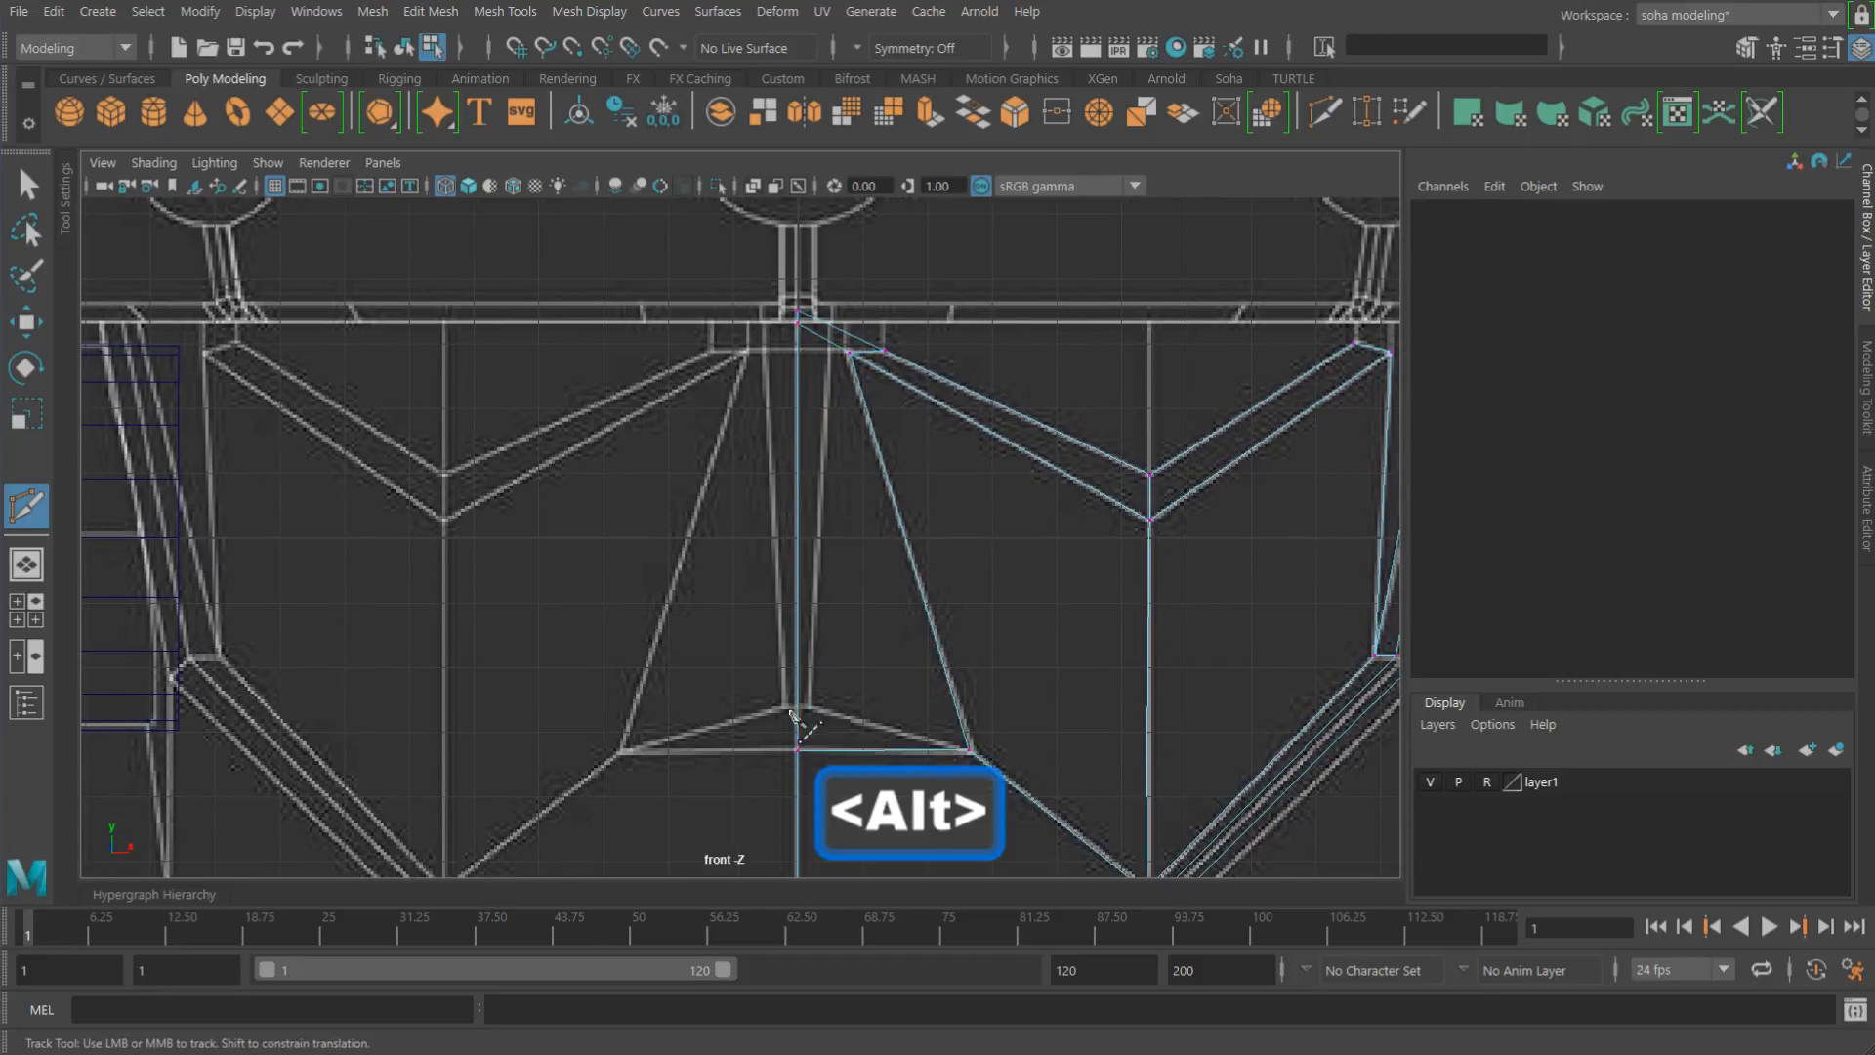
{"action": "right_click_drag", "start_coordinate": [913, 713], "coordinate": [1027, 766], "text": "alt"}
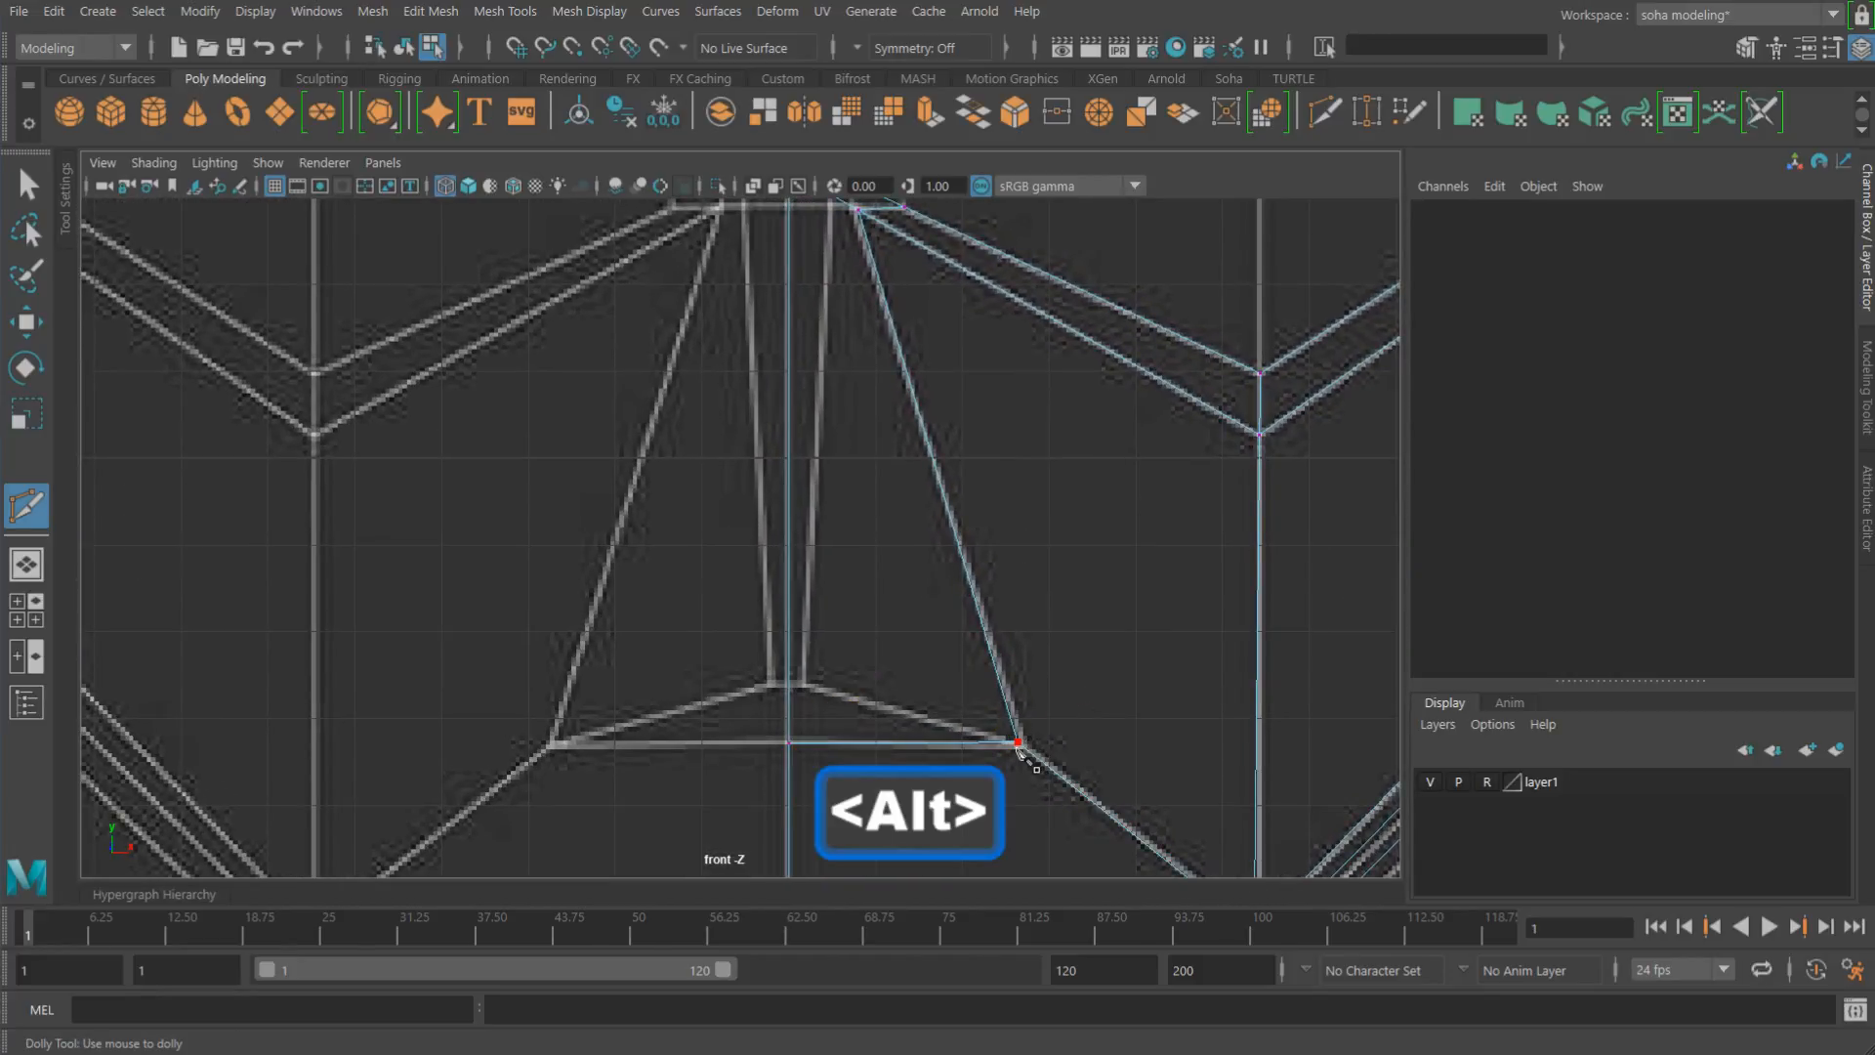
{"action": "left_click", "coordinate": [1019, 743]}
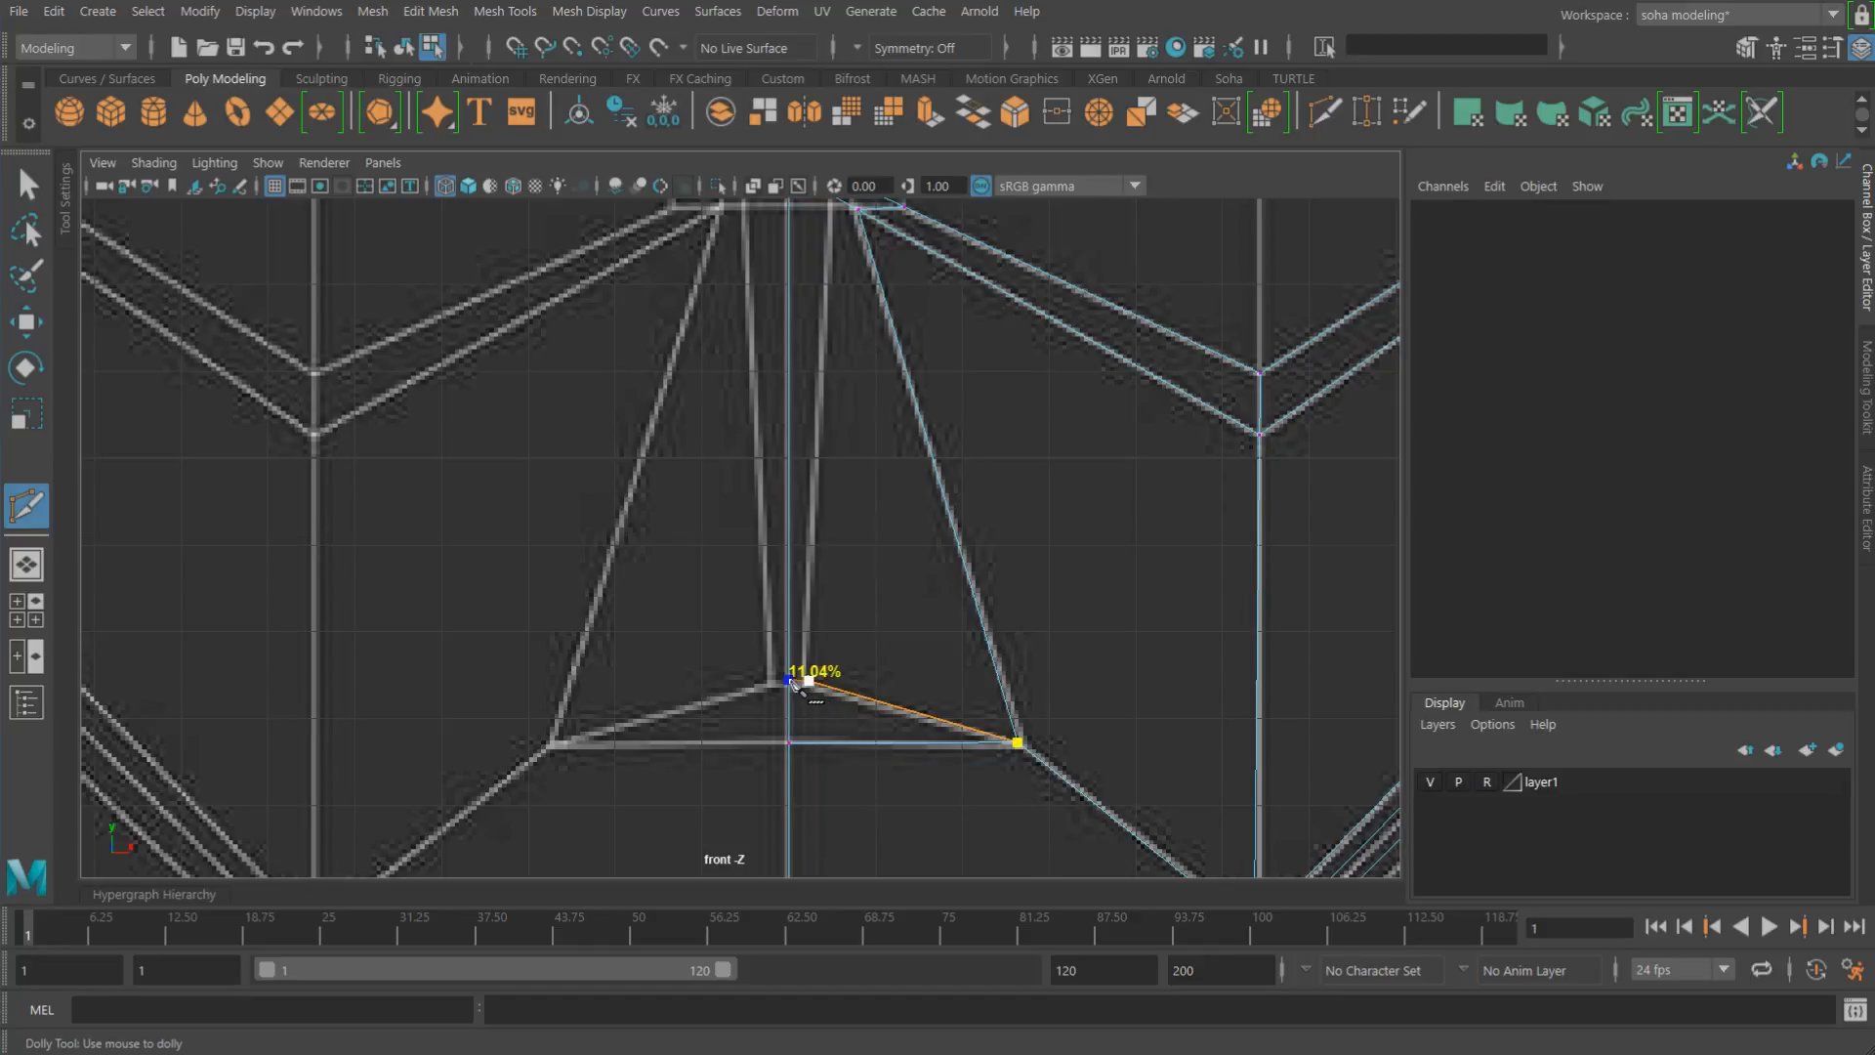
{"action": "right_click", "coordinate": [811, 704]}
Step: Multi-Cut the nose bridge's side from its lower corner up through the extruded top strip, following the front reference
{"action": "scroll", "coordinate": [826, 701], "scroll_direction": "up", "scroll_amount": 1}
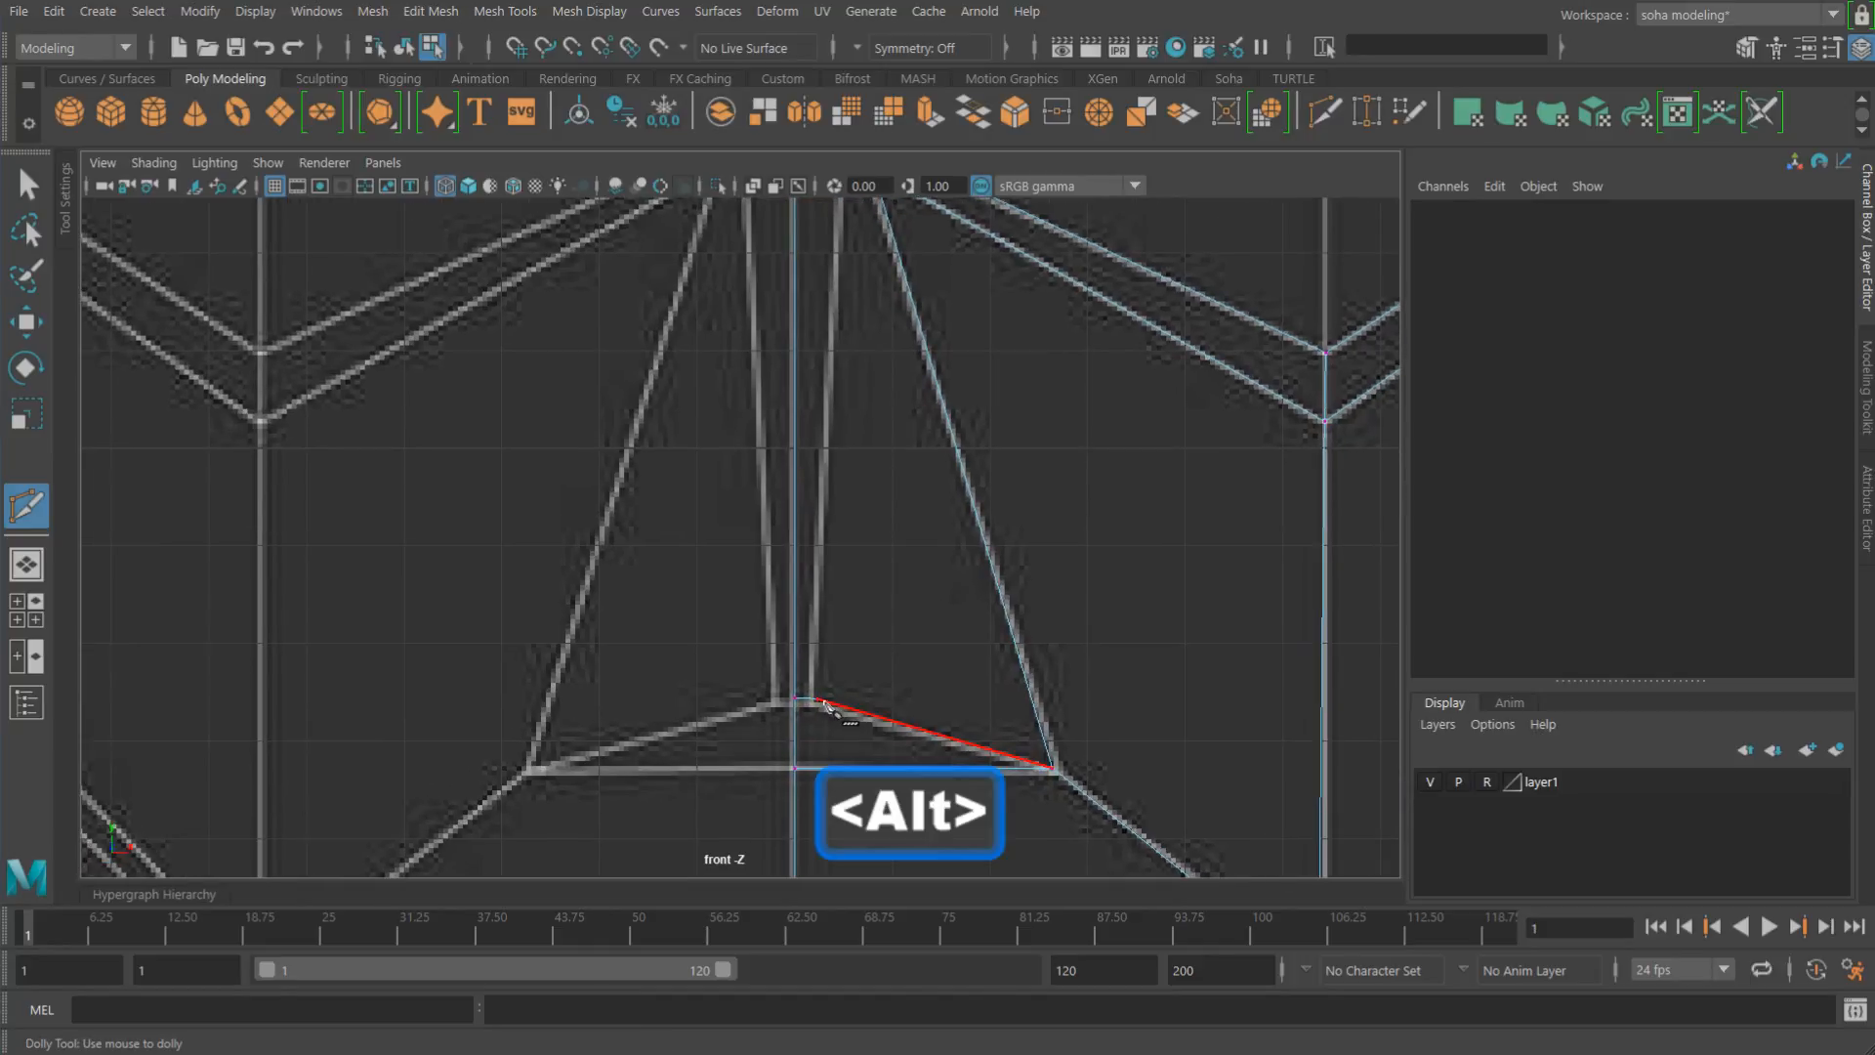
{"action": "left_click", "coordinate": [818, 702]}
{"action": "middle_click_drag", "start_coordinate": [871, 464], "coordinate": [856, 852], "text": "alt"}
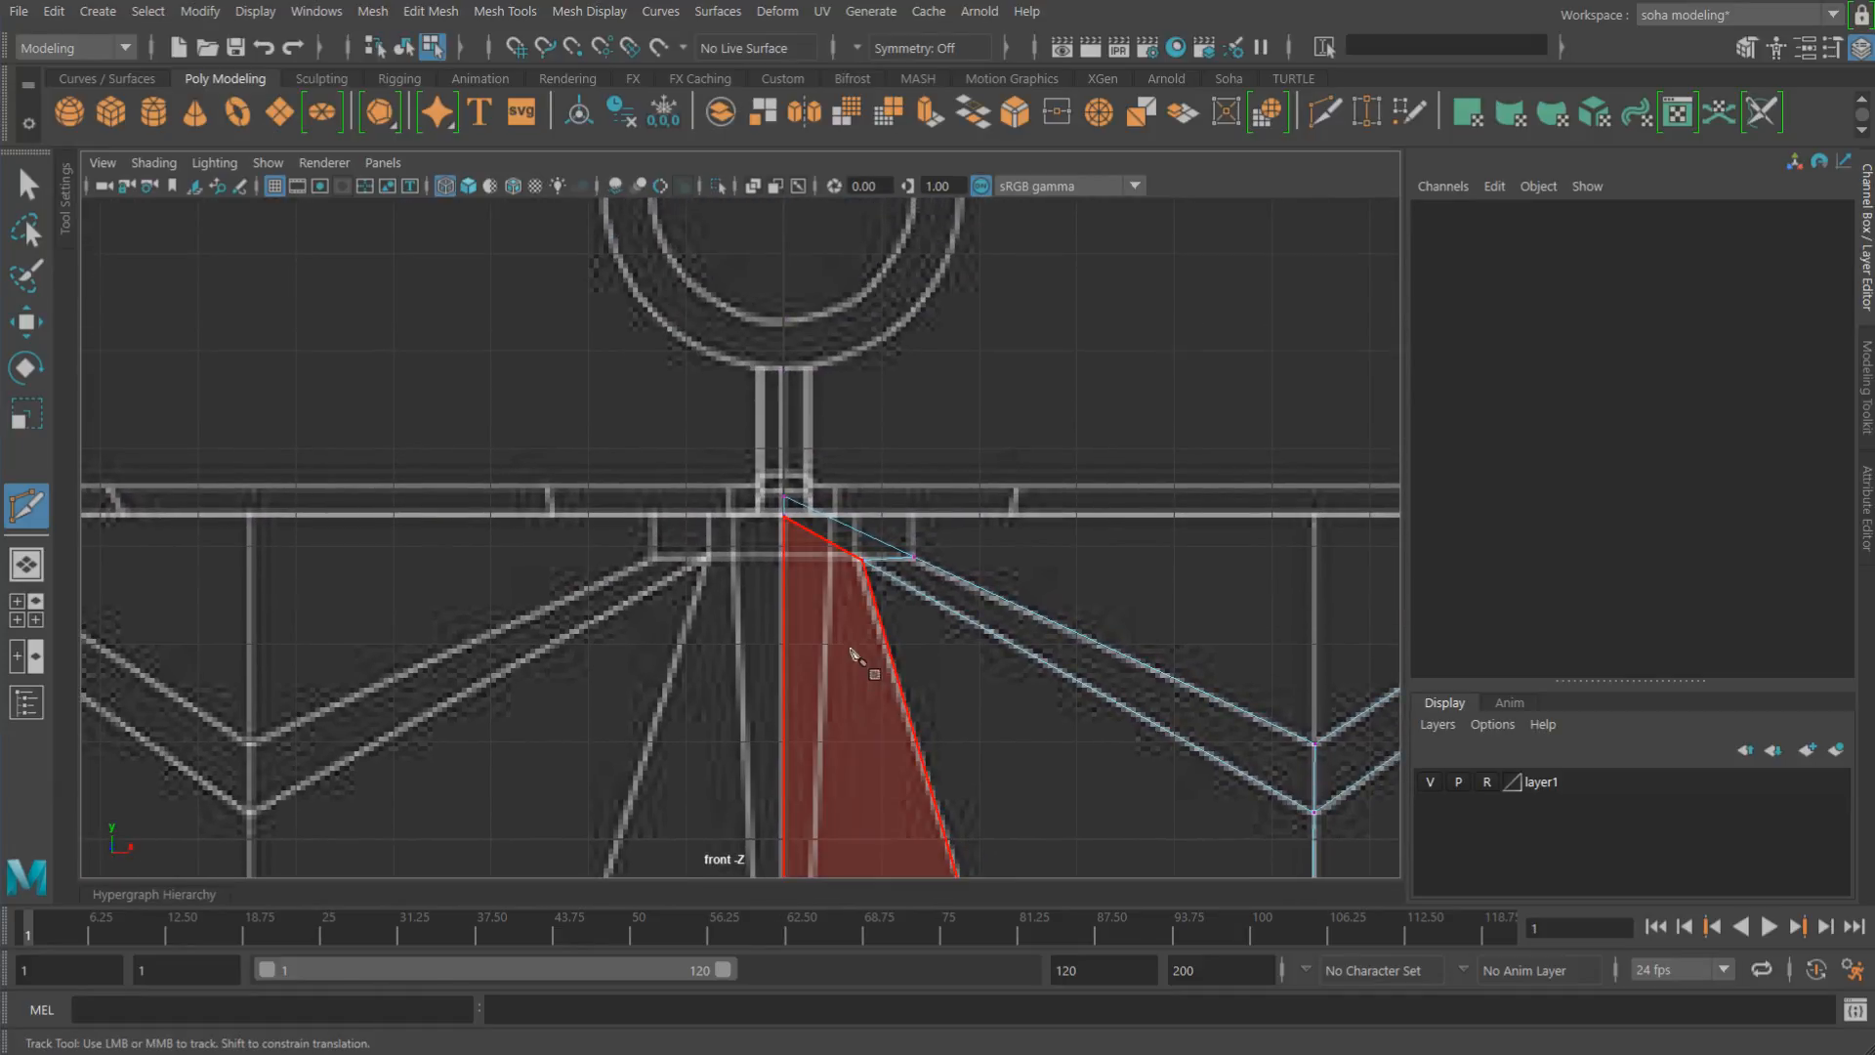
{"action": "right_click_drag", "start_coordinate": [852, 646], "coordinate": [1232, 758], "text": "alt"}
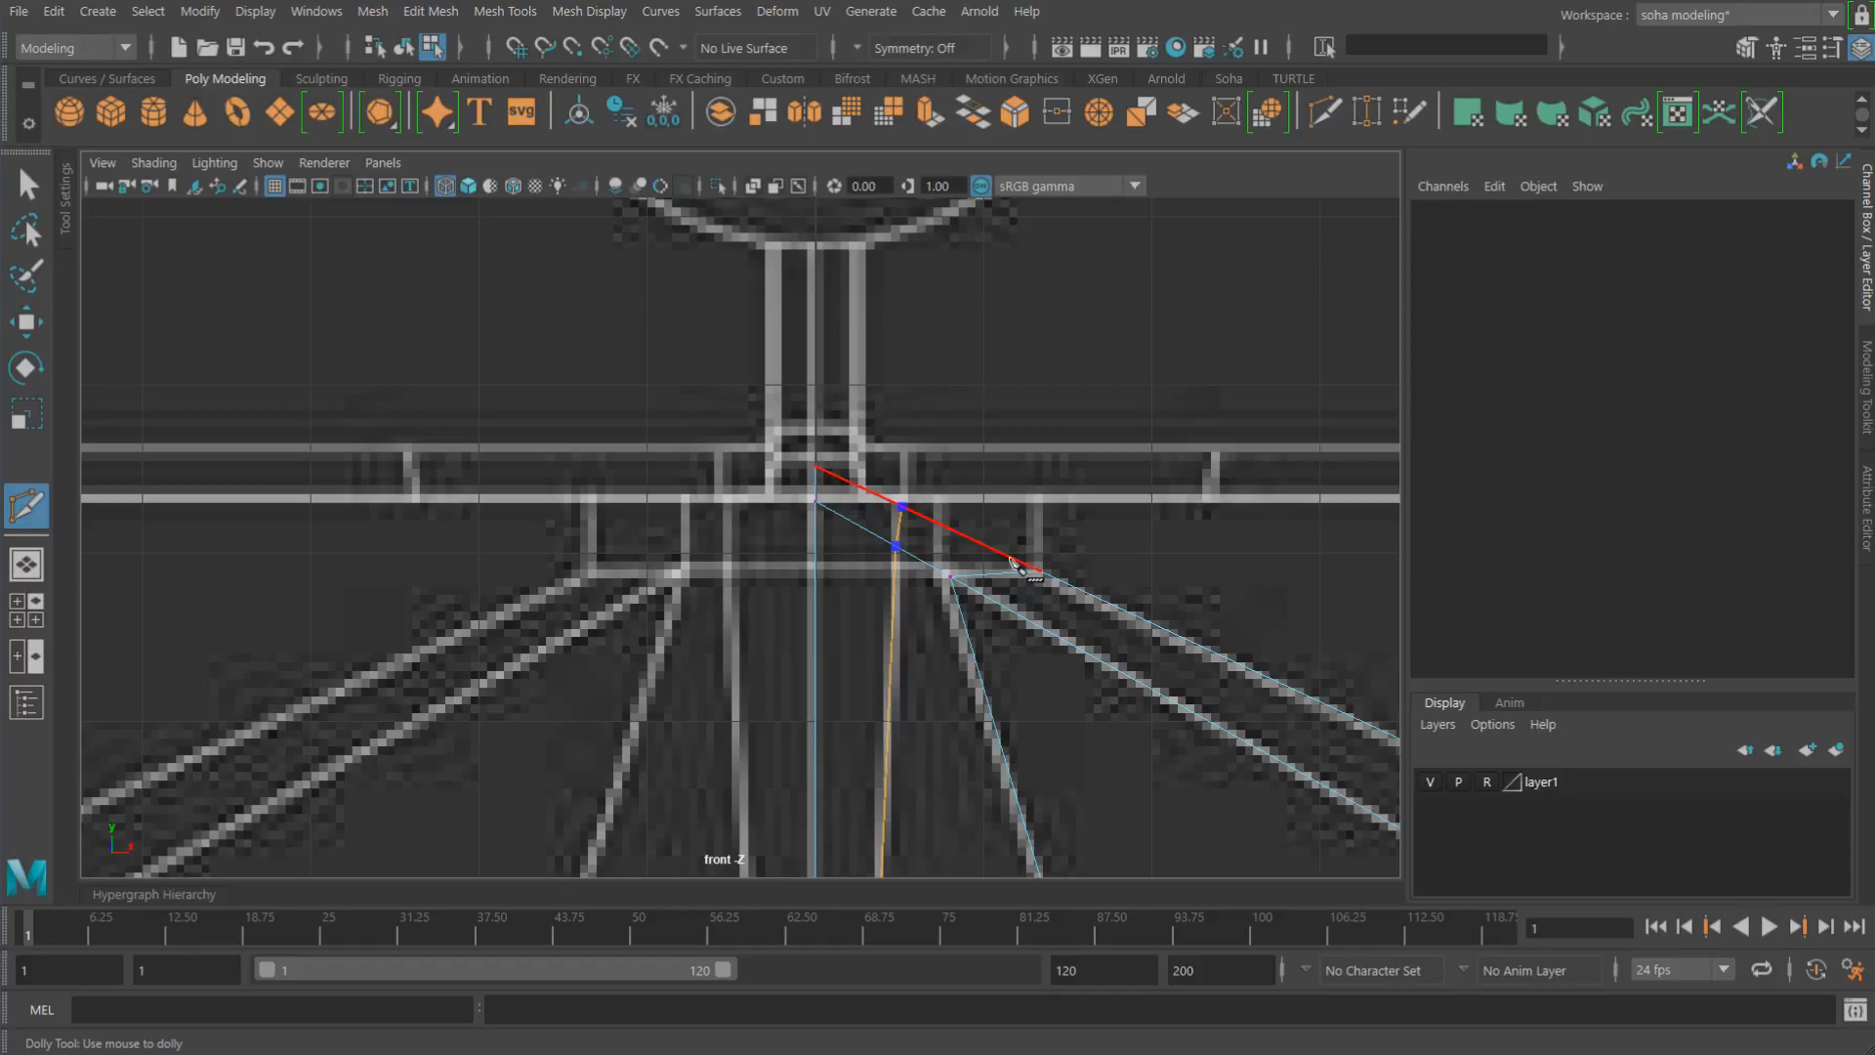
{"action": "right_click_drag", "start_coordinate": [1092, 599], "coordinate": [941, 700], "text": "alt"}
{"action": "middle_click_drag", "start_coordinate": [992, 737], "coordinate": [954, 411], "text": "alt"}
{"action": "right_click_drag", "start_coordinate": [954, 410], "coordinate": [1151, 544], "text": "alt"}
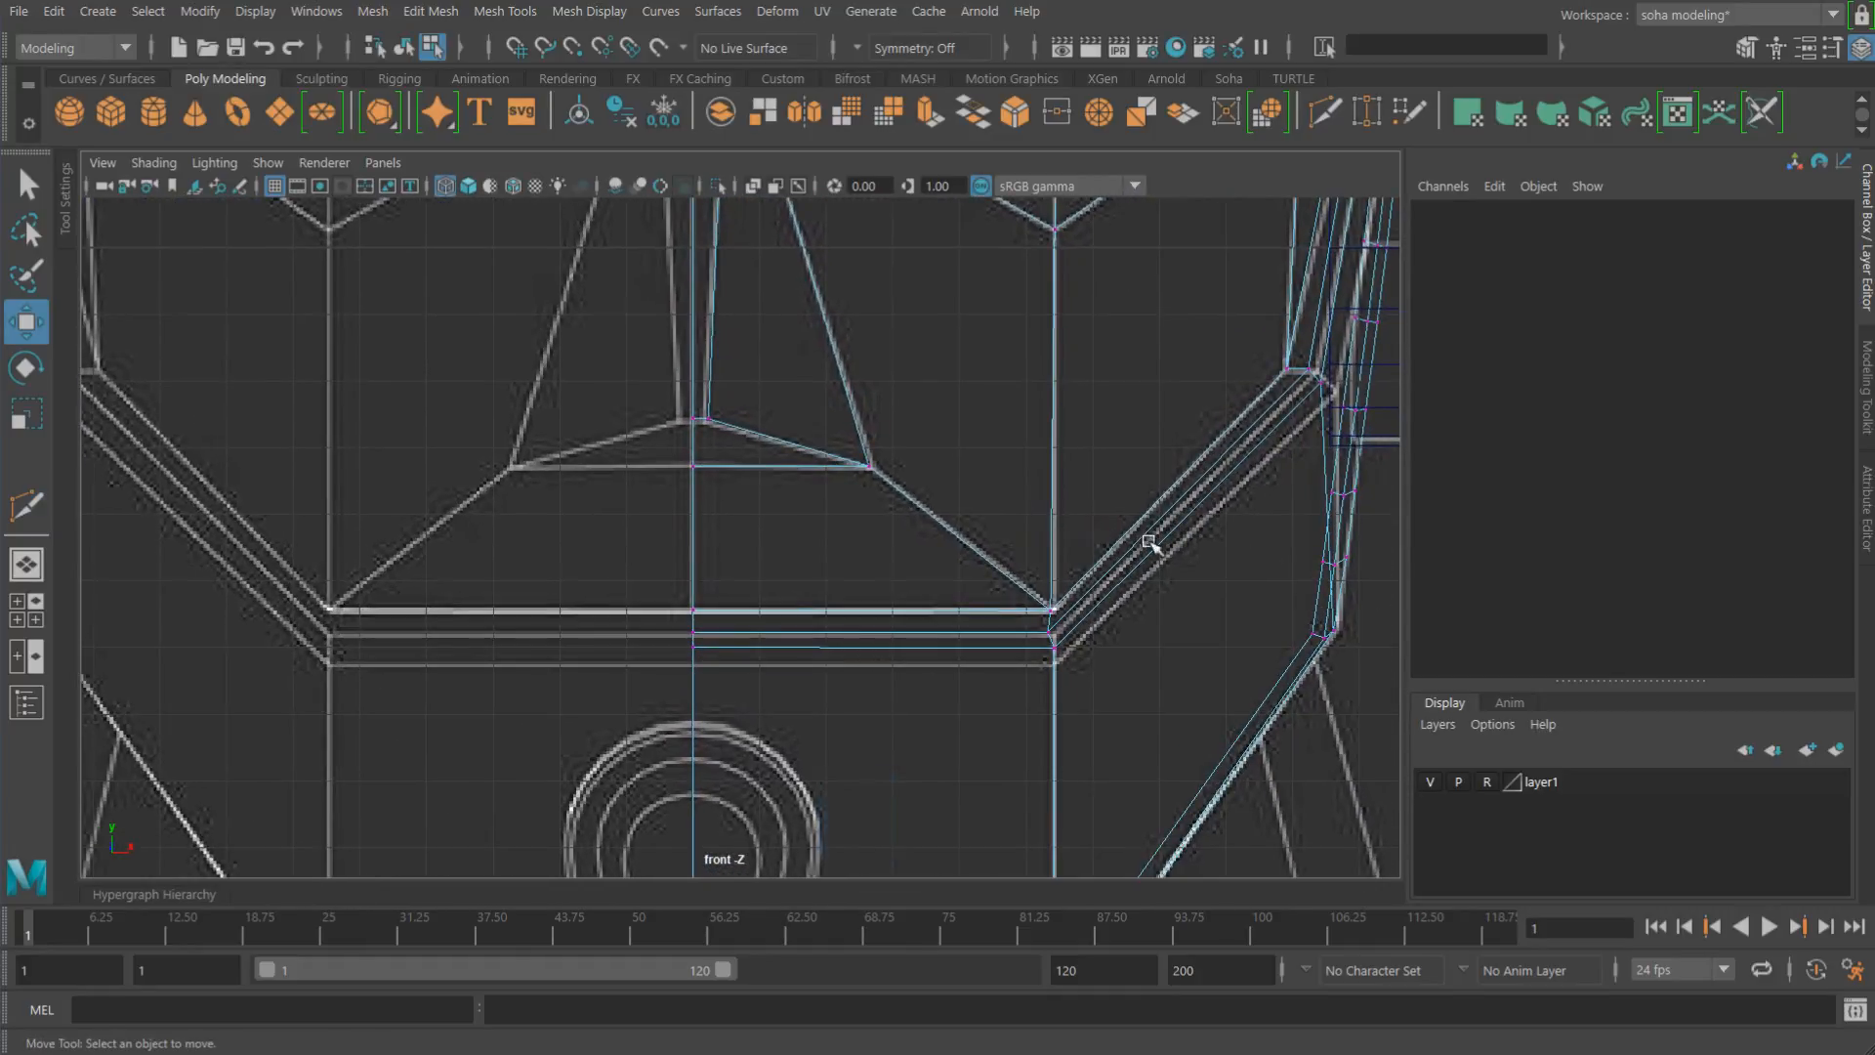
{"action": "middle_click_drag", "start_coordinate": [887, 463], "coordinate": [920, 529], "text": "alt"}
{"action": "right_click_drag", "start_coordinate": [920, 528], "coordinate": [996, 540], "text": "alt"}
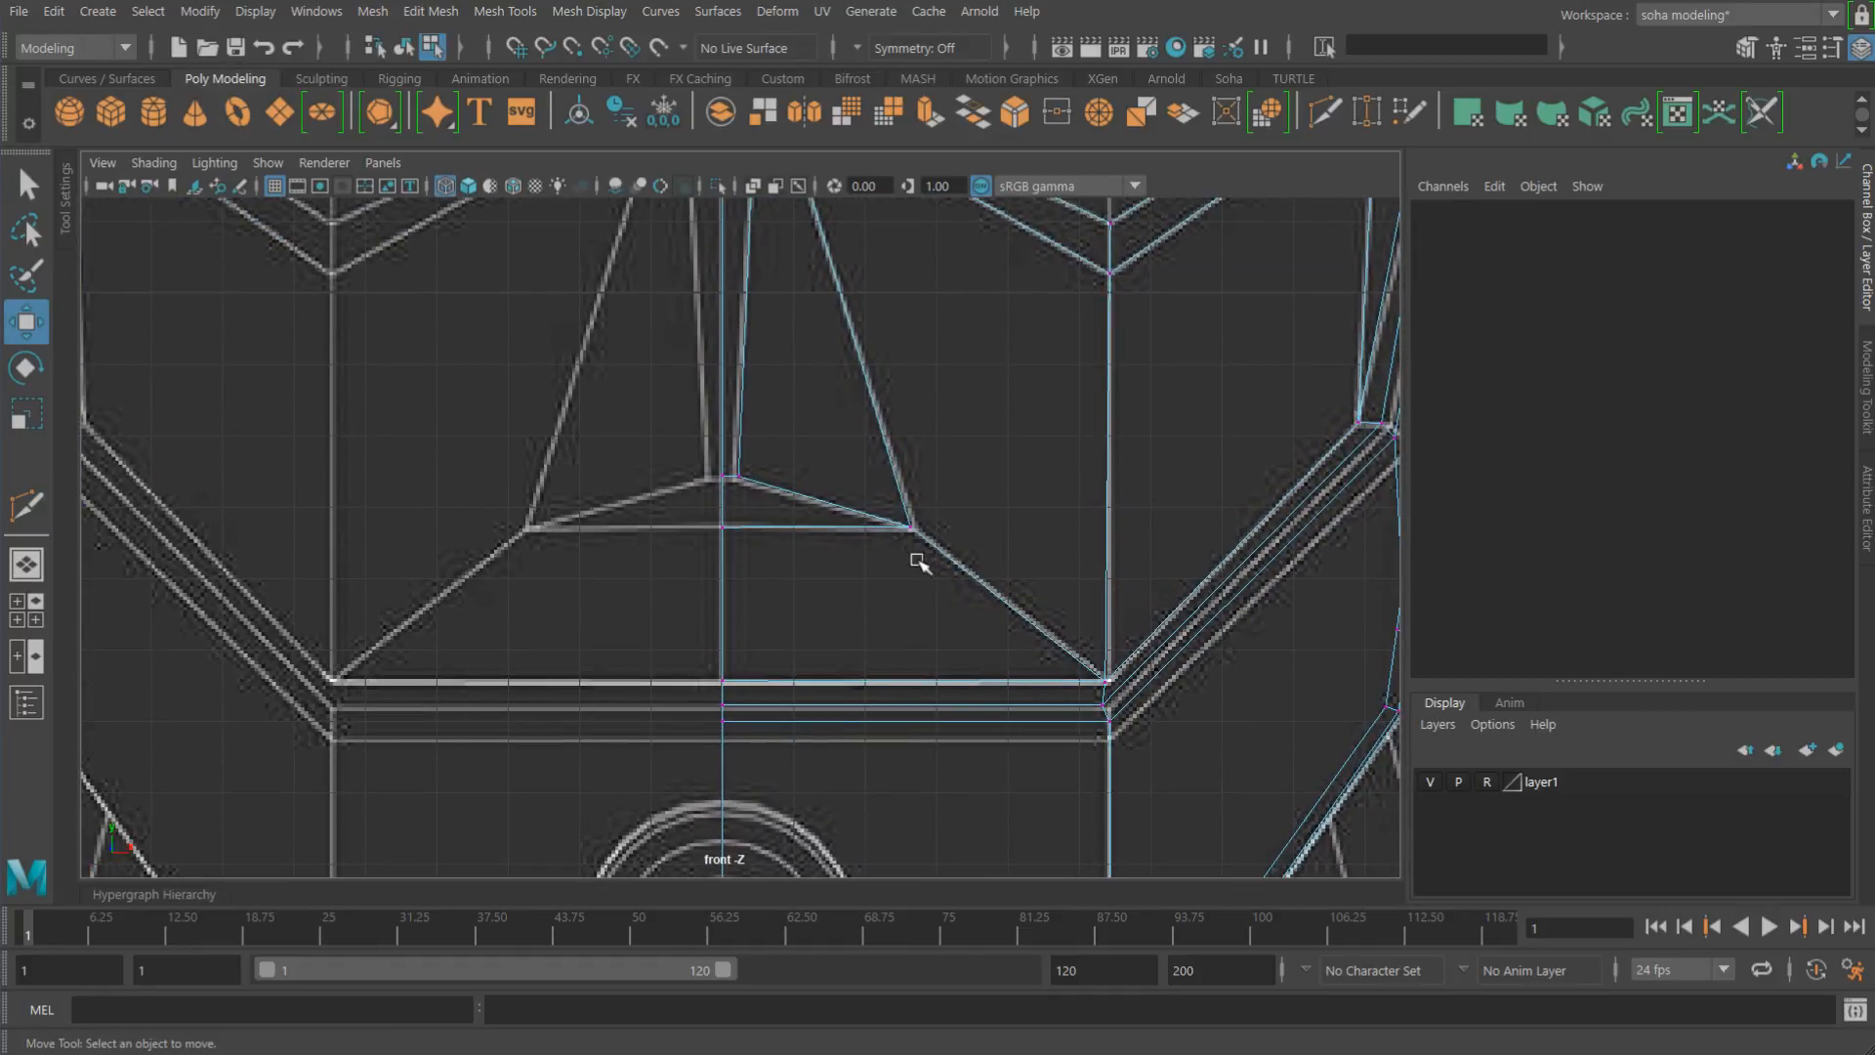
Step: Pull the nose tip vertices forward to the side reference's tip and align the nose base vertices with the plate's reference line
{"action": "key", "text": "alt+5"}
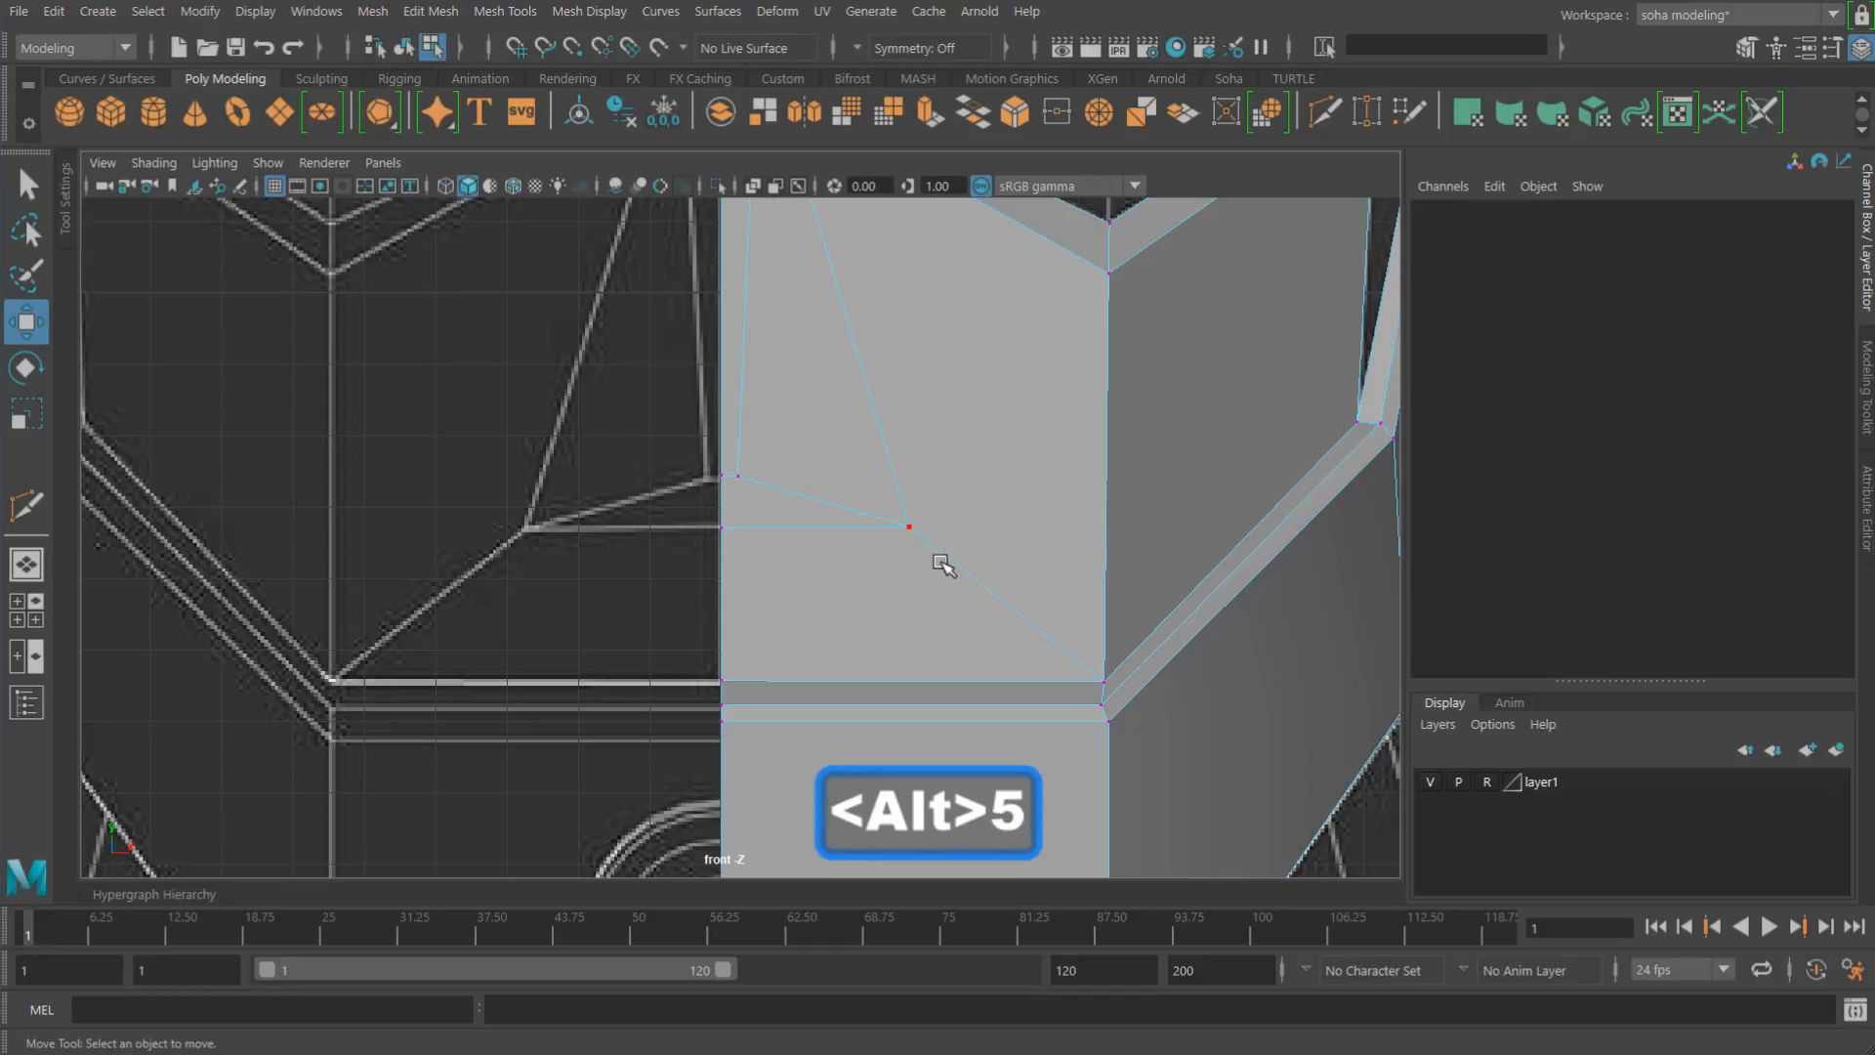
{"action": "middle_click_drag", "start_coordinate": [879, 475], "coordinate": [938, 610], "text": "alt"}
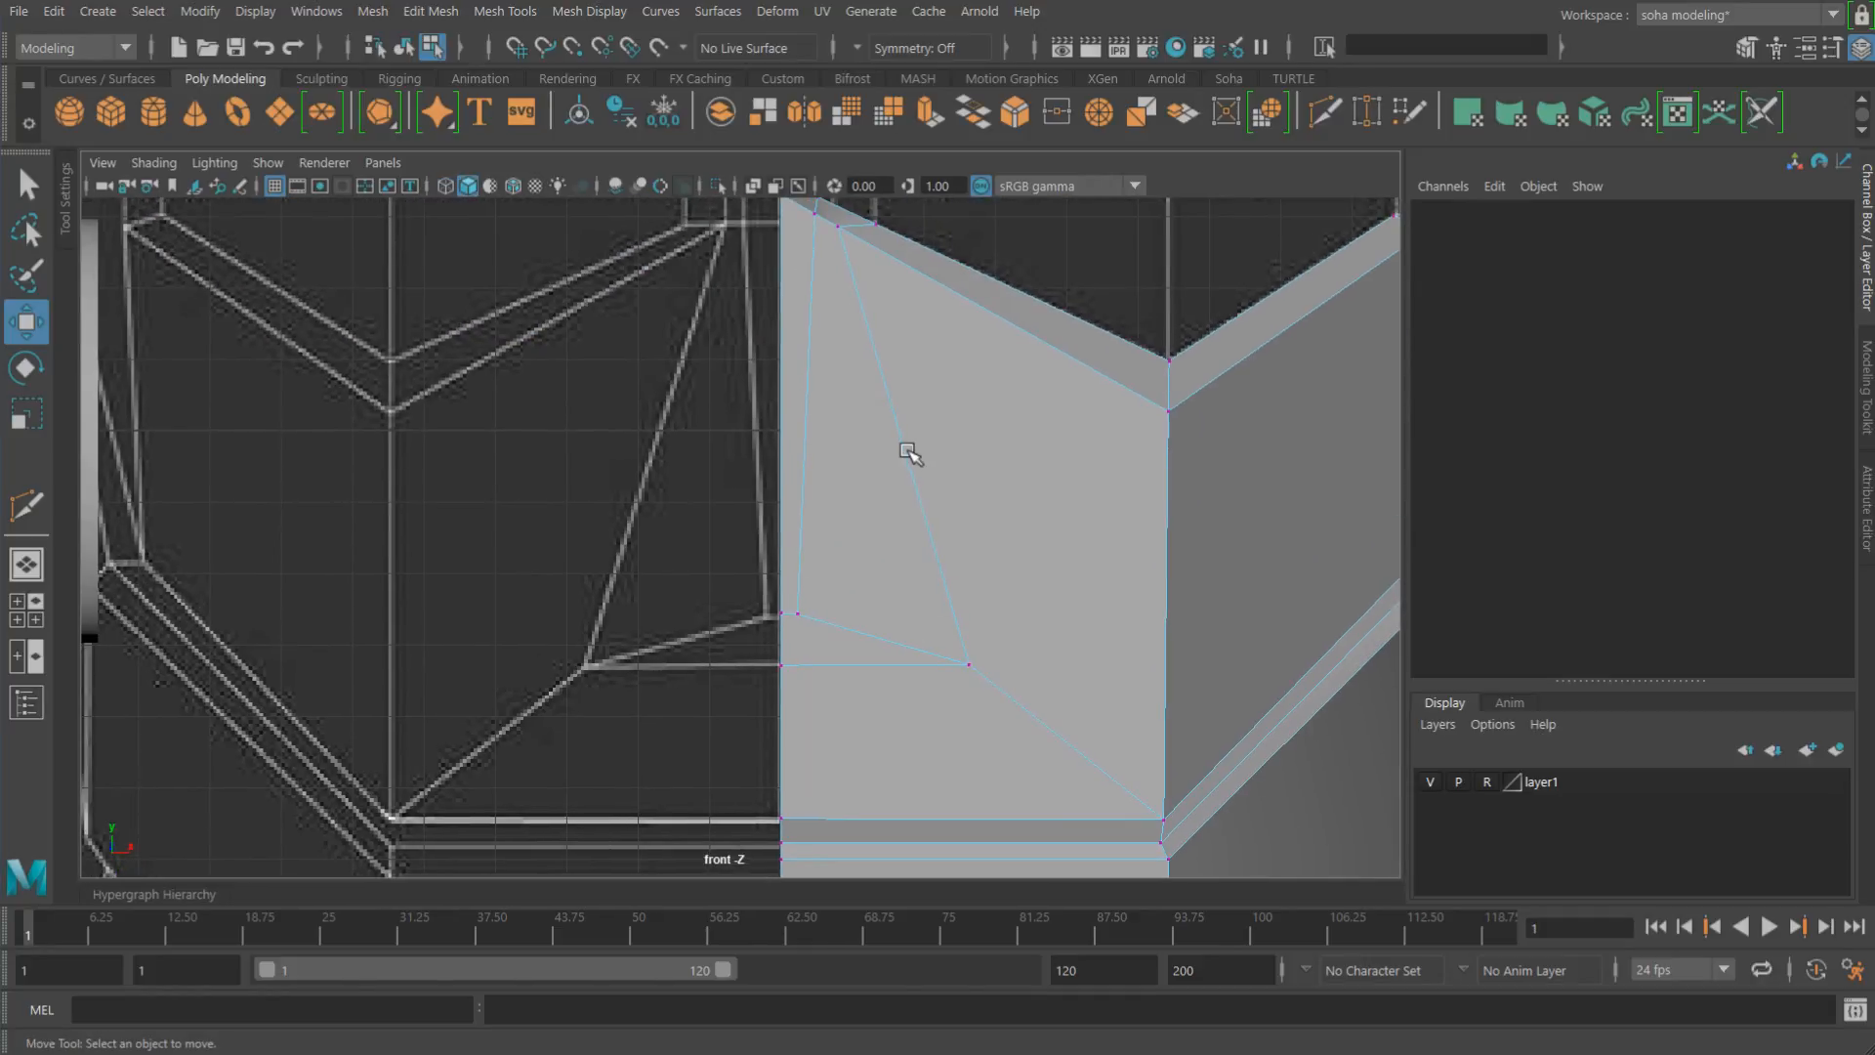
{"action": "key", "text": "alt+shift+q"}
{"action": "left_click_drag", "start_coordinate": [975, 531], "coordinate": [977, 446], "text": "alt"}
{"action": "scroll", "coordinate": [782, 509], "scroll_direction": "up", "scroll_amount": 4}
{"action": "key", "text": "w"}
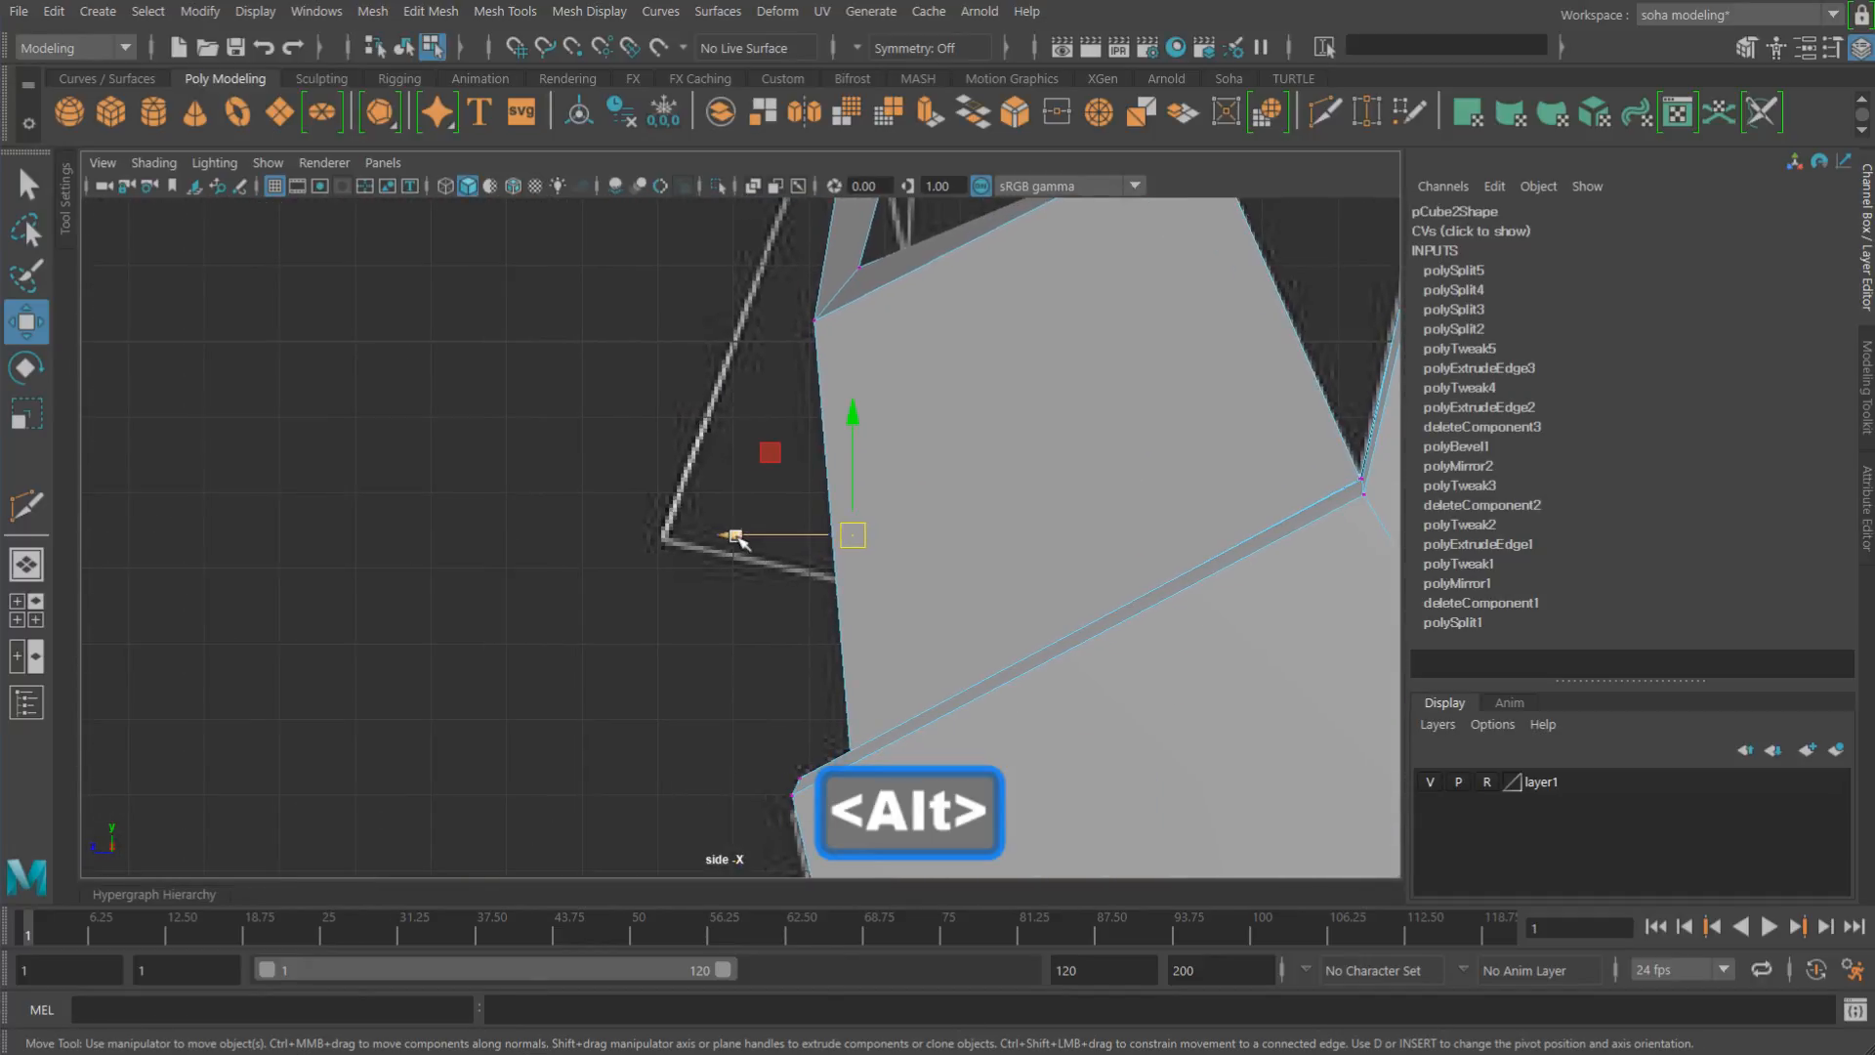
{"action": "key", "text": "4"}
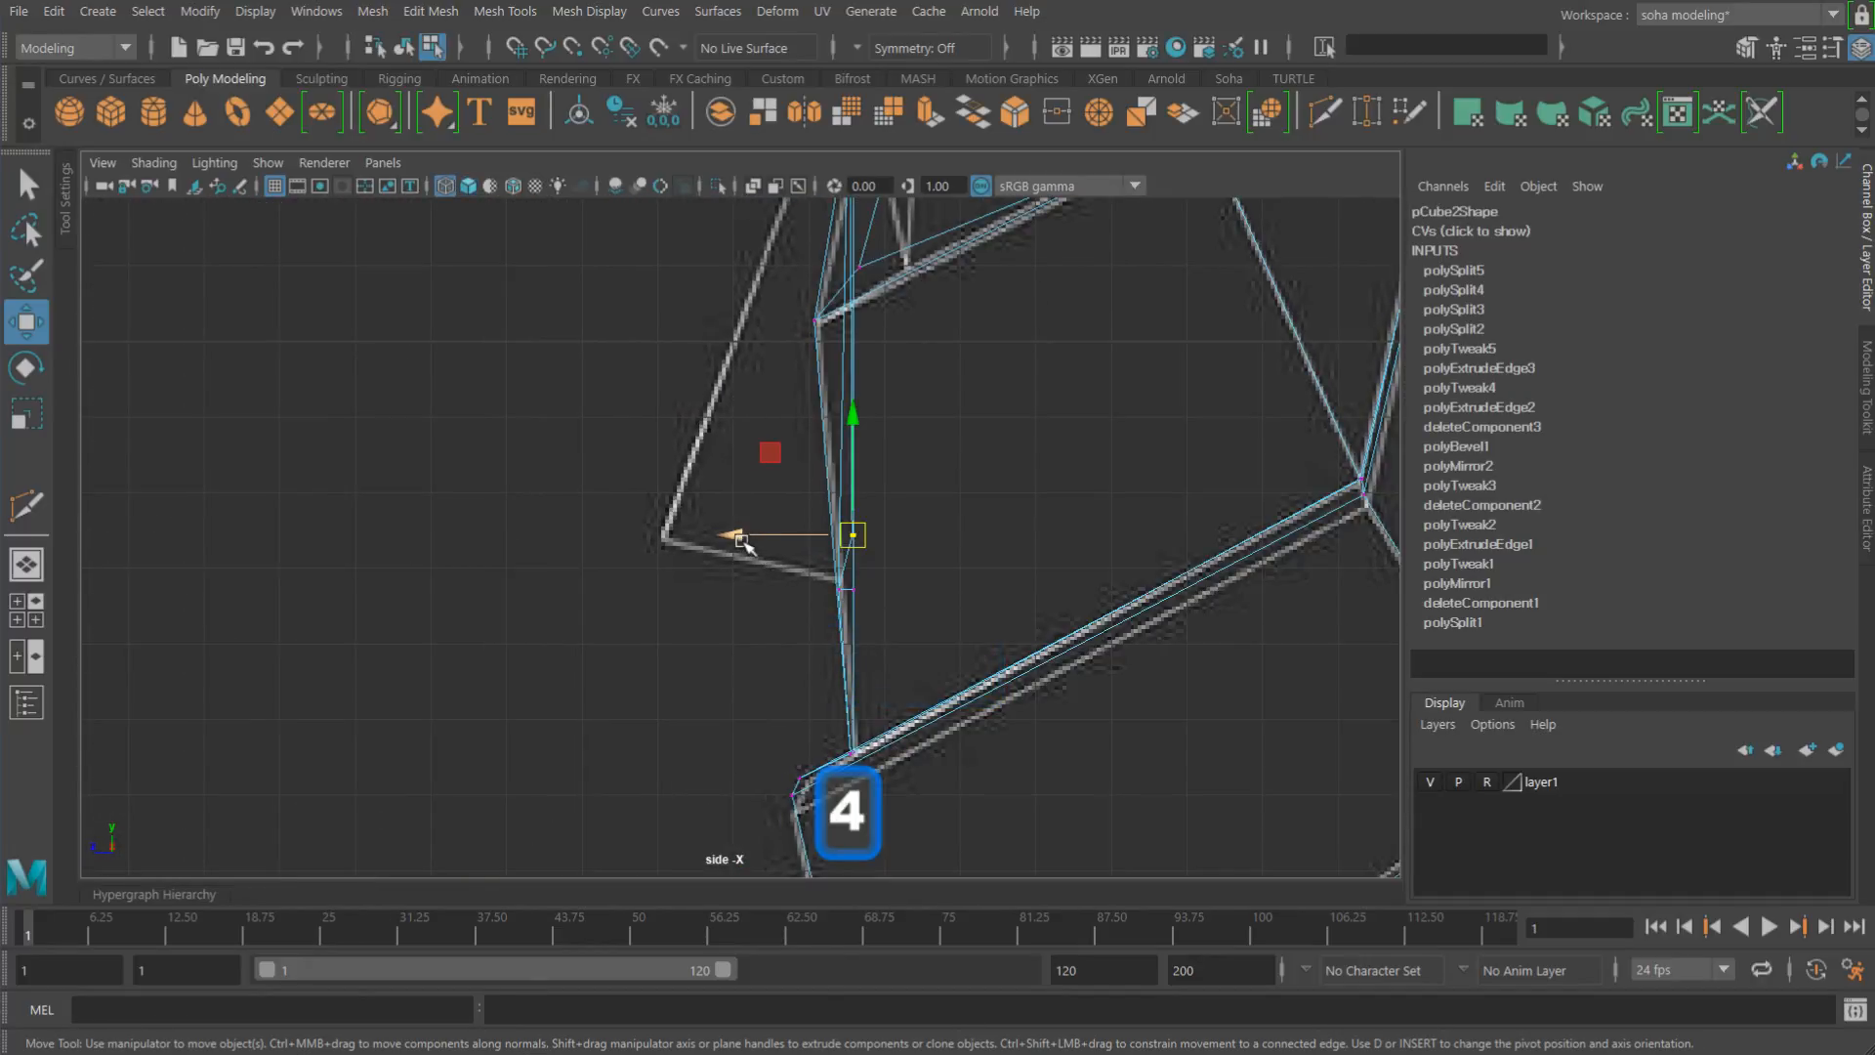
{"action": "left_click_drag", "start_coordinate": [743, 543], "coordinate": [616, 535]}
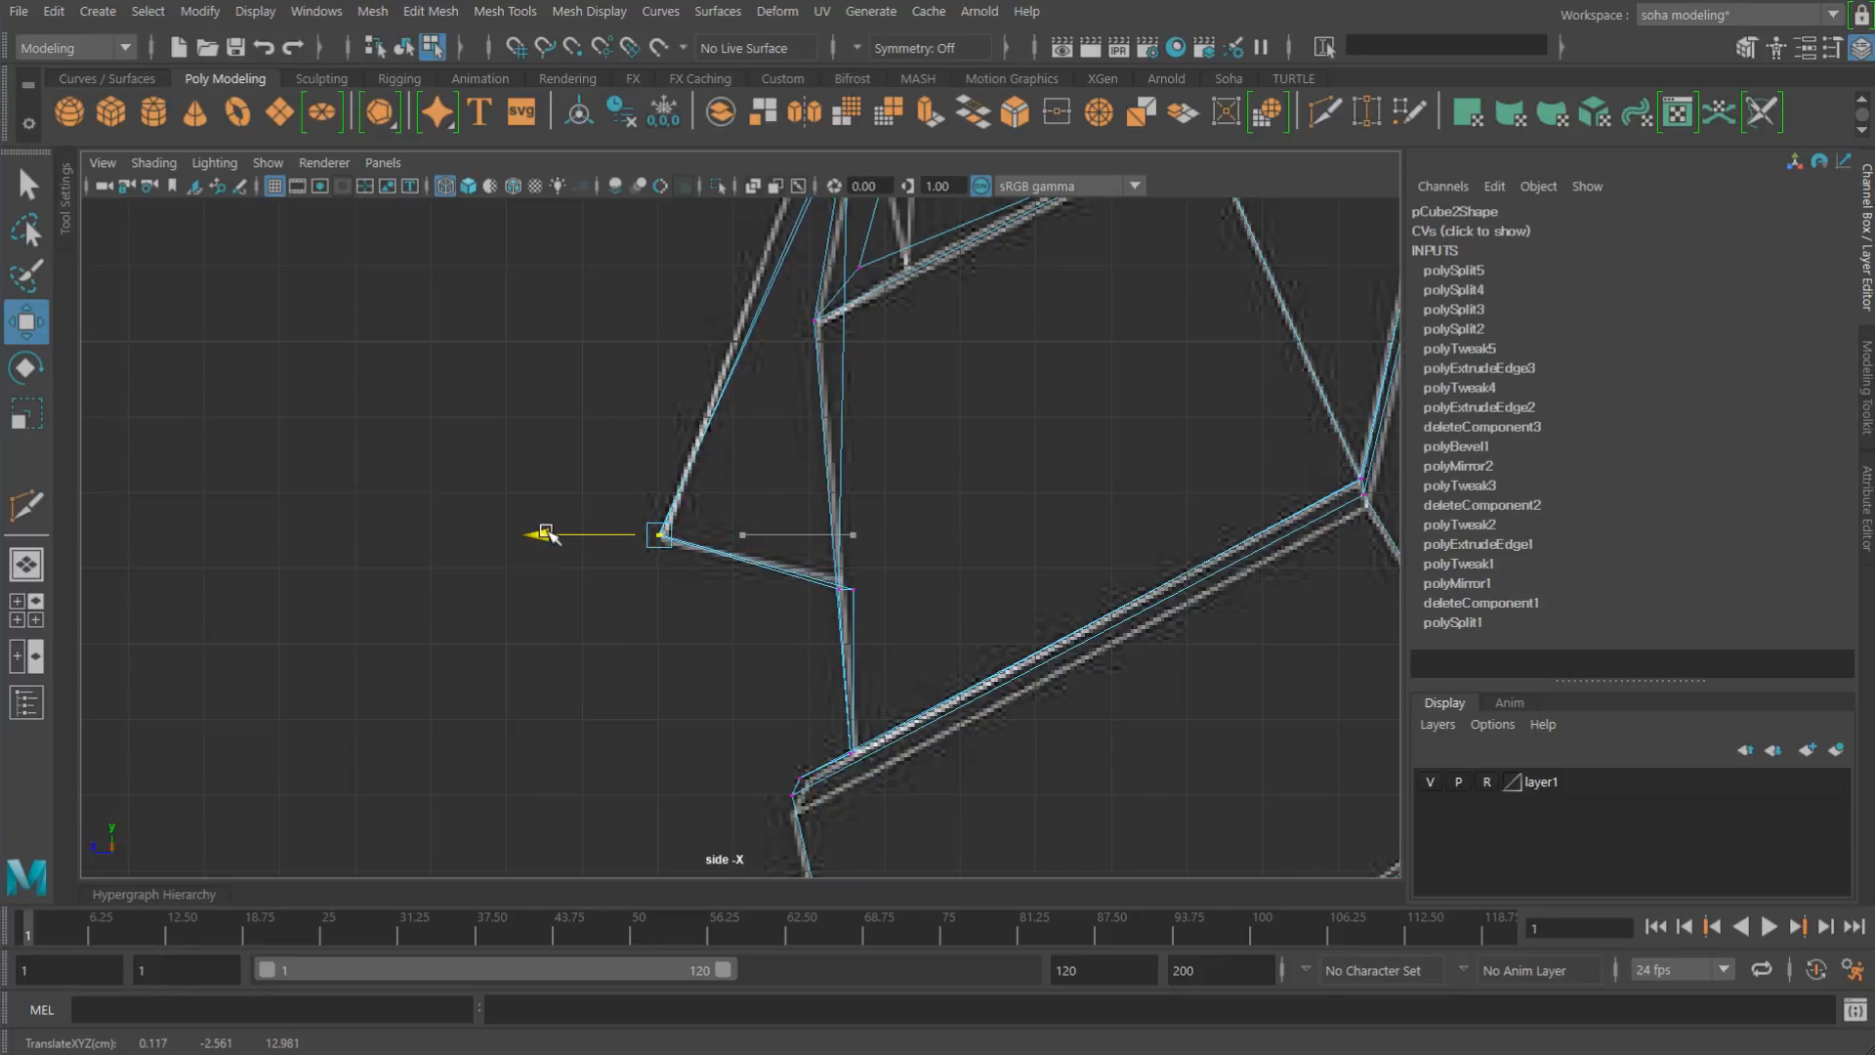
{"action": "left_click_drag", "start_coordinate": [898, 608], "coordinate": [846, 519]}
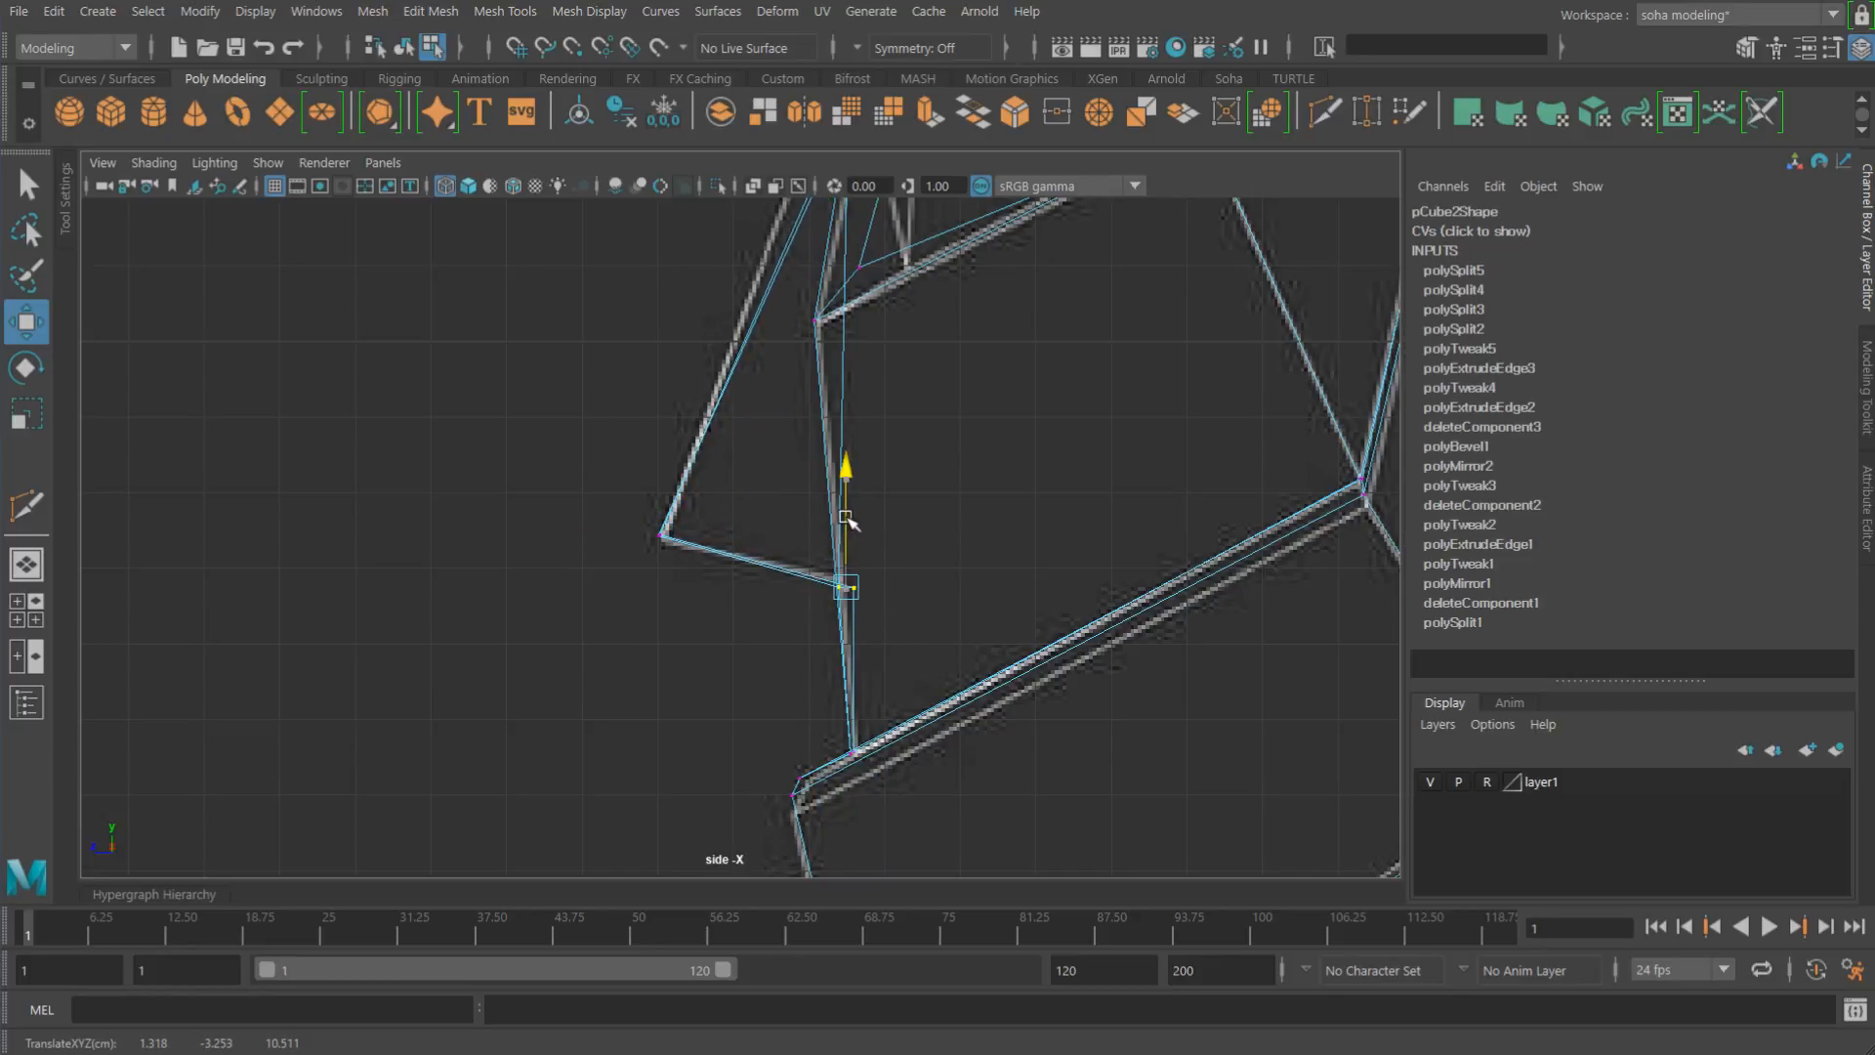
Step: Move the vertices at the top of the nose bridge forward to the side reference's slanted nose line
{"action": "middle_click_drag", "start_coordinate": [814, 451], "coordinate": [810, 761], "text": "alt"}
{"action": "right_click_drag", "start_coordinate": [945, 725], "coordinate": [1026, 679], "text": "alt"}
{"action": "middle_click_drag", "start_coordinate": [884, 495], "coordinate": [877, 516], "text": "alt"}
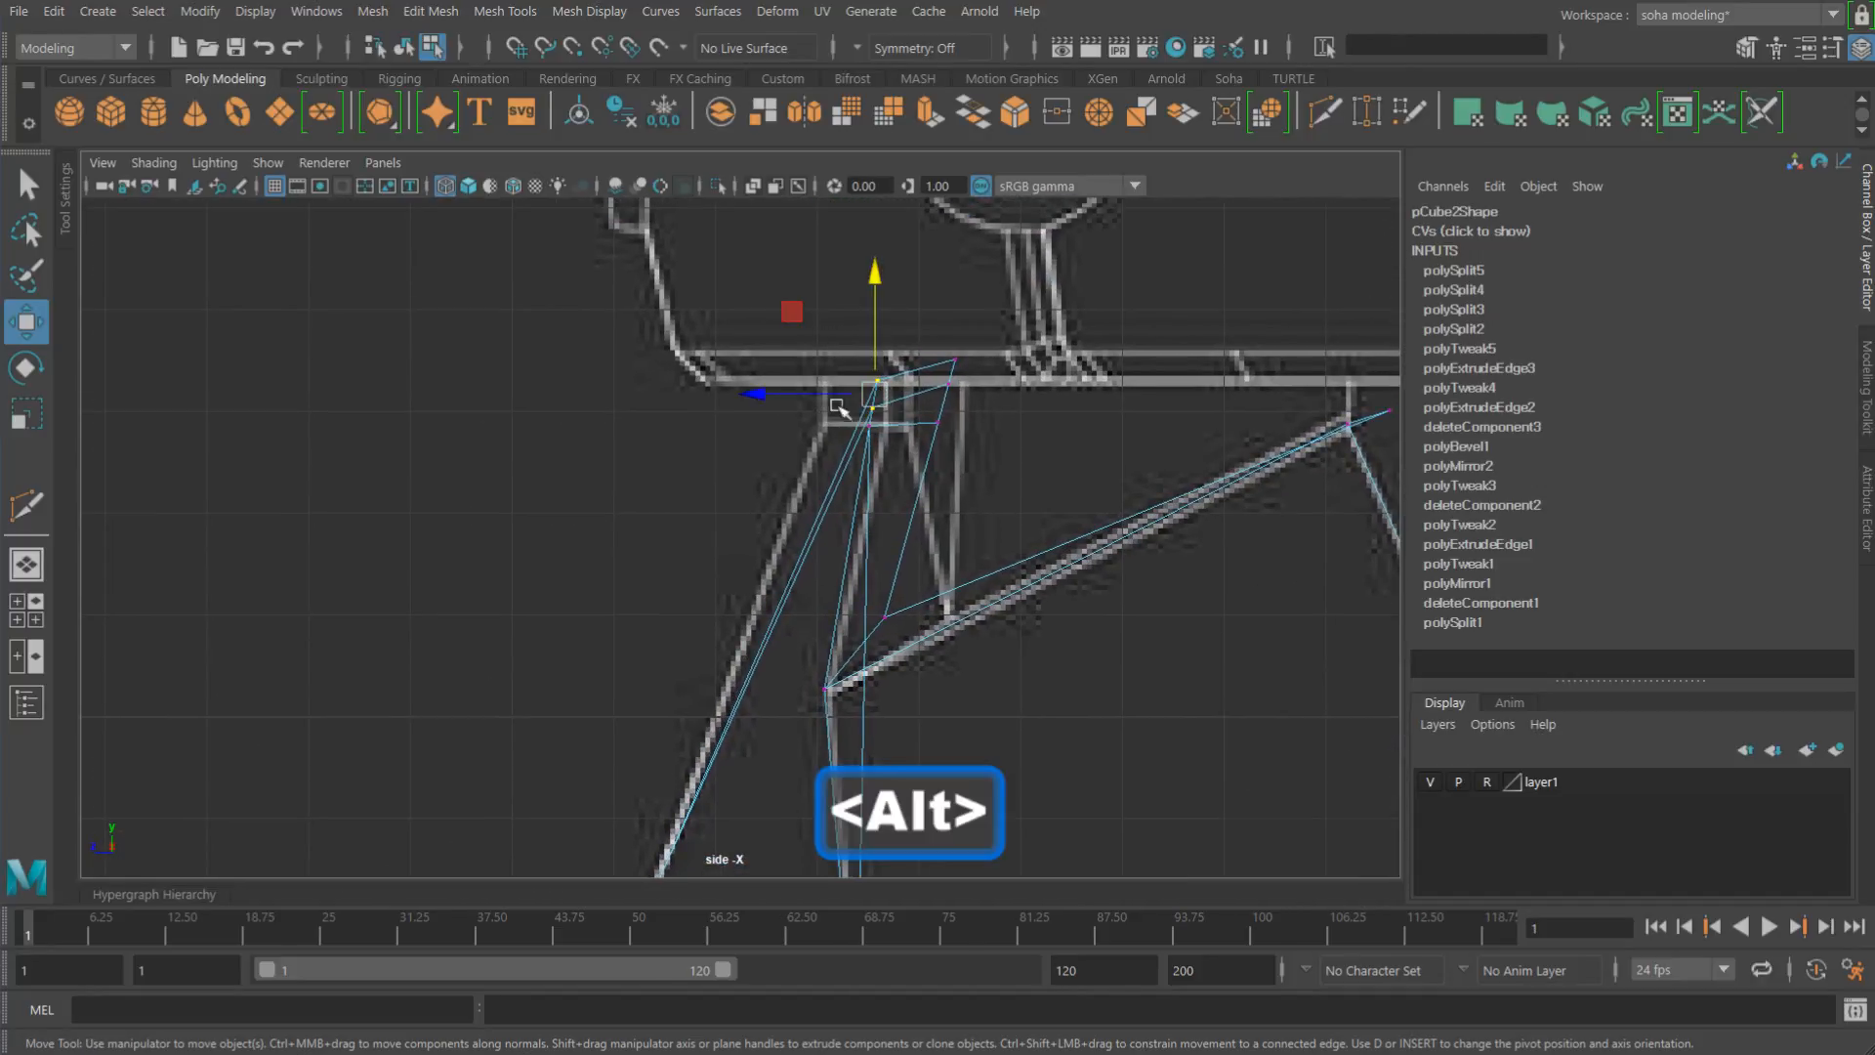
{"action": "left_click_drag", "start_coordinate": [826, 396], "coordinate": [811, 397]}
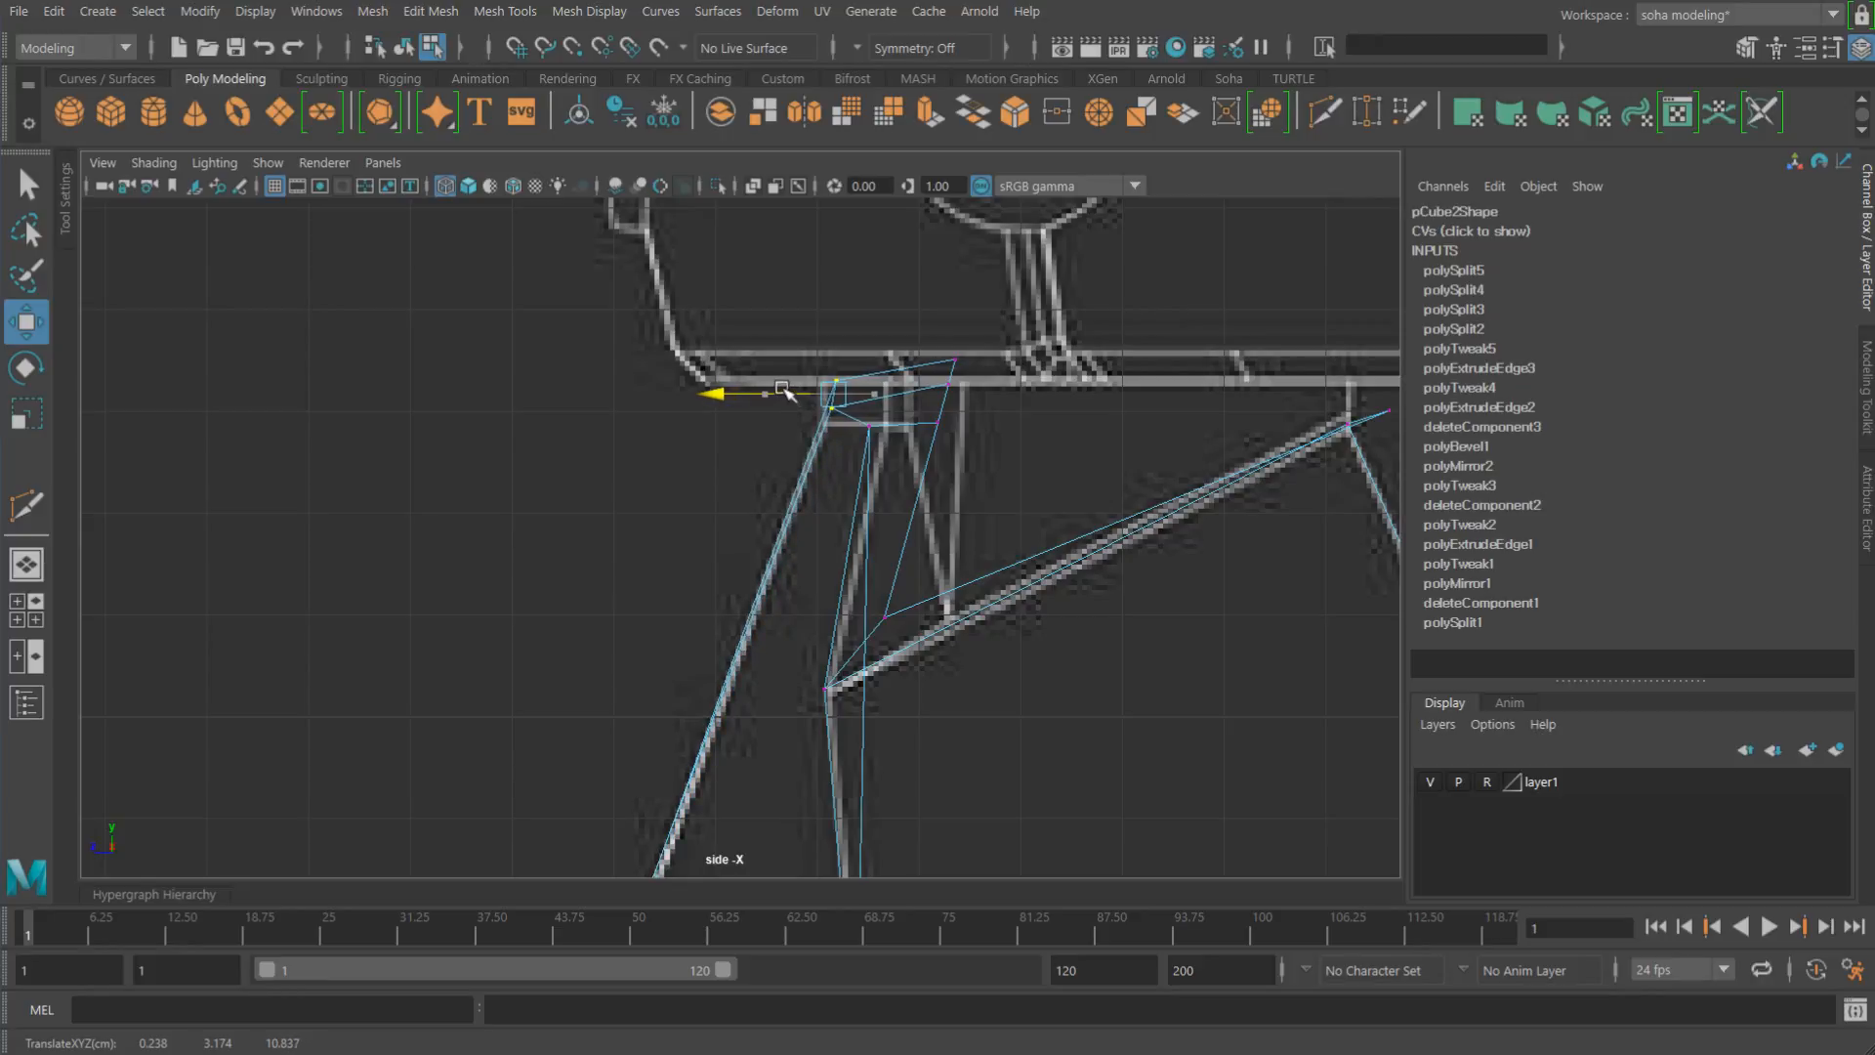
Step: Examine the nose profile against the side reference and in shaded perspective
{"action": "right_click_drag", "start_coordinate": [1051, 603], "coordinate": [842, 585], "text": "alt"}
{"action": "middle_click_drag", "start_coordinate": [825, 527], "coordinate": [825, 348], "text": "alt"}
{"action": "right_click_drag", "start_coordinate": [1027, 508], "coordinate": [1145, 483], "text": "alt"}
{"action": "middle_click_drag", "start_coordinate": [899, 587], "coordinate": [915, 460], "text": "alt"}
{"action": "right_click_drag", "start_coordinate": [1010, 516], "coordinate": [1045, 506], "text": "alt"}
{"action": "key", "text": "alt+shift+q"}
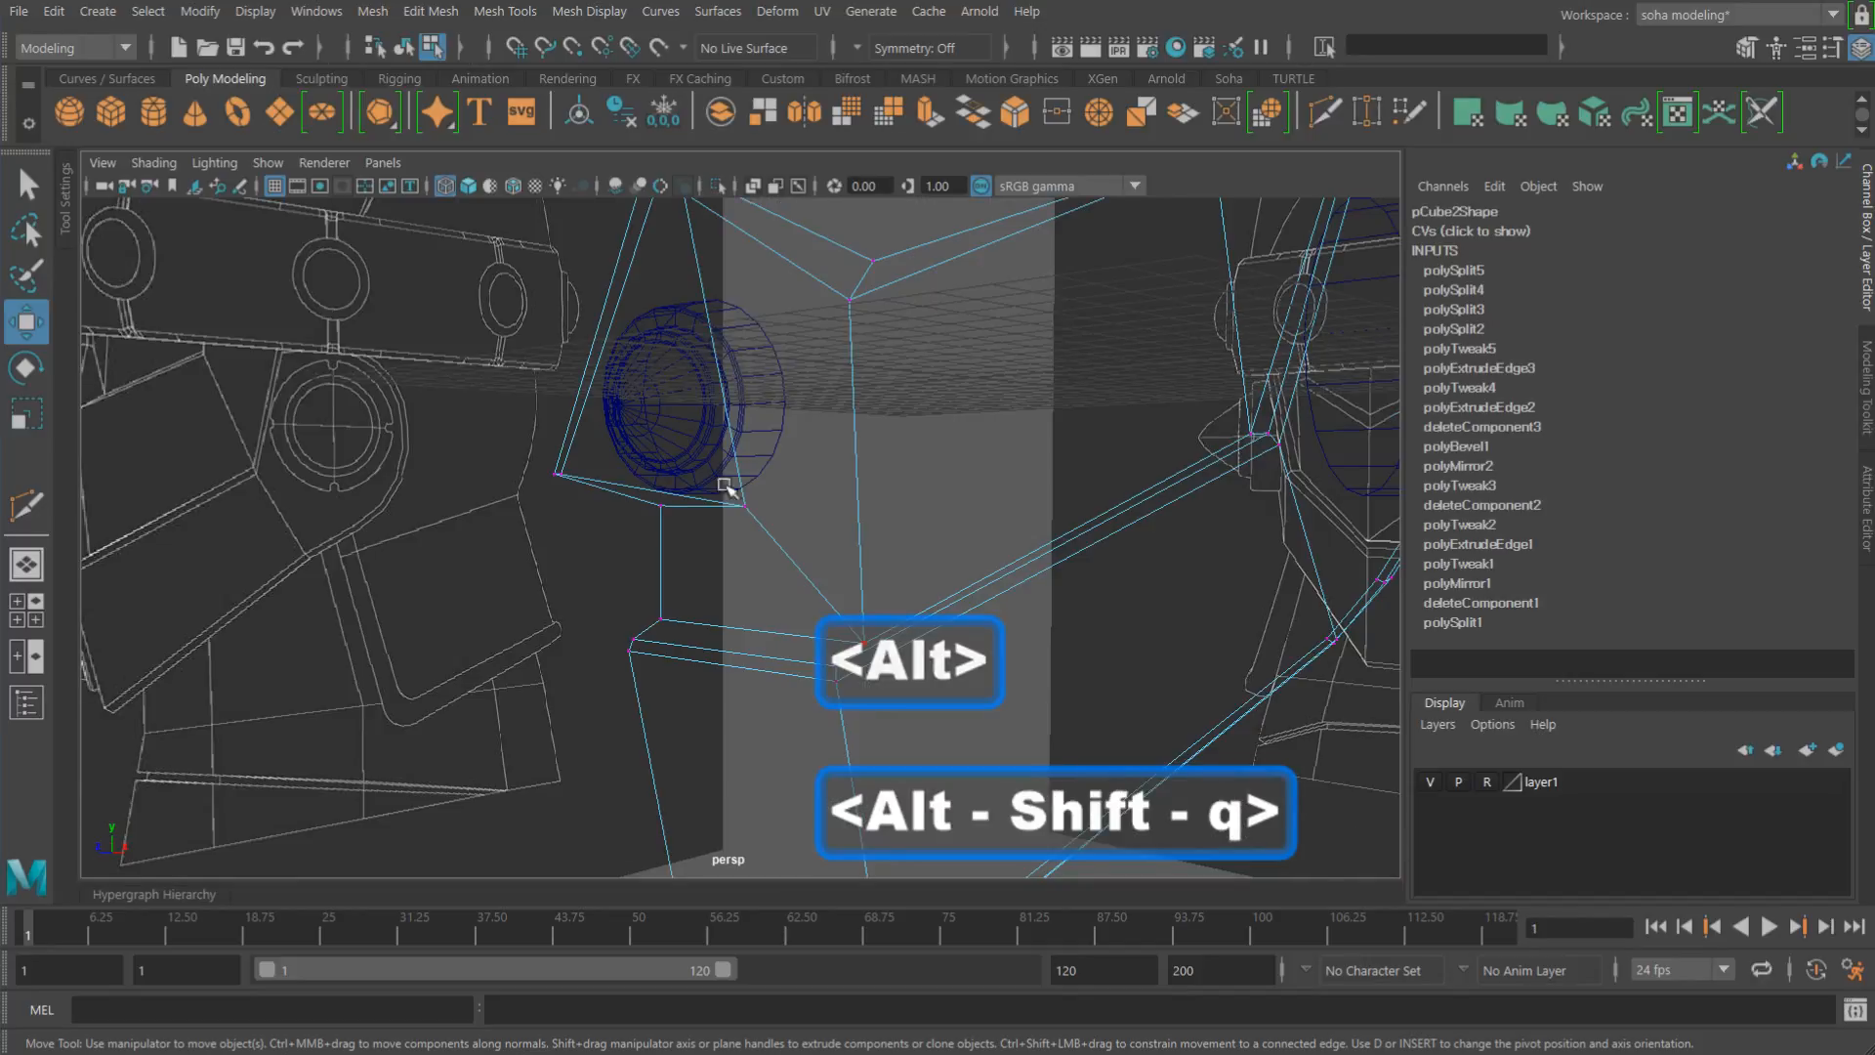
{"action": "mouse_move", "coordinate": [723, 481]}
{"action": "left_mouse_down", "text": "alt"}
{"action": "mouse_move", "coordinate": [744, 450]}
{"action": "mouse_move", "coordinate": [875, 482]}
{"action": "mouse_move", "coordinate": [711, 510]}
{"action": "mouse_move", "coordinate": [875, 507]}
{"action": "mouse_move", "coordinate": [771, 536]}
{"action": "mouse_move", "coordinate": [923, 552]}
{"action": "left_mouse_up", "text": "alt"}
{"action": "key", "text": "5"}
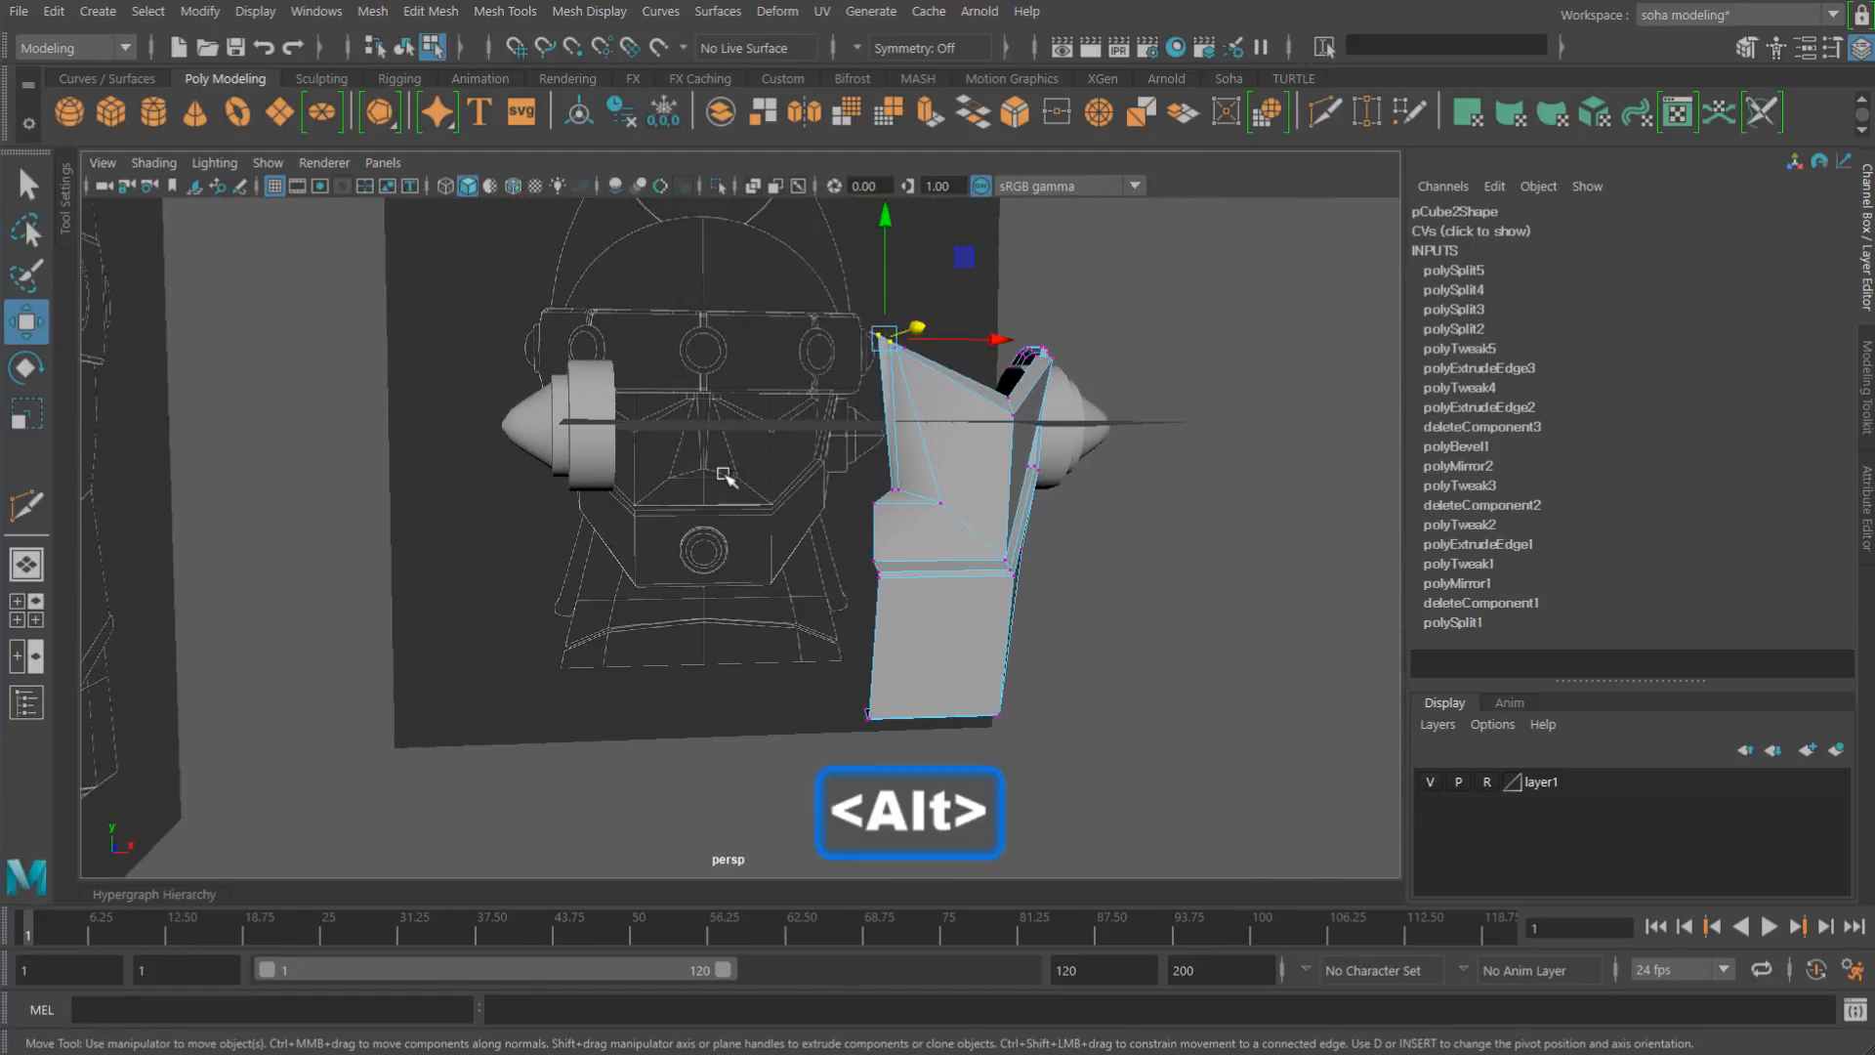
{"action": "left_click_drag", "start_coordinate": [720, 473], "coordinate": [695, 593], "text": "alt"}
Step: Adjust the depth of the nose's base edge against the face plate below it
{"action": "key", "text": "alt+2"}
{"action": "left_click", "coordinate": [722, 538]}
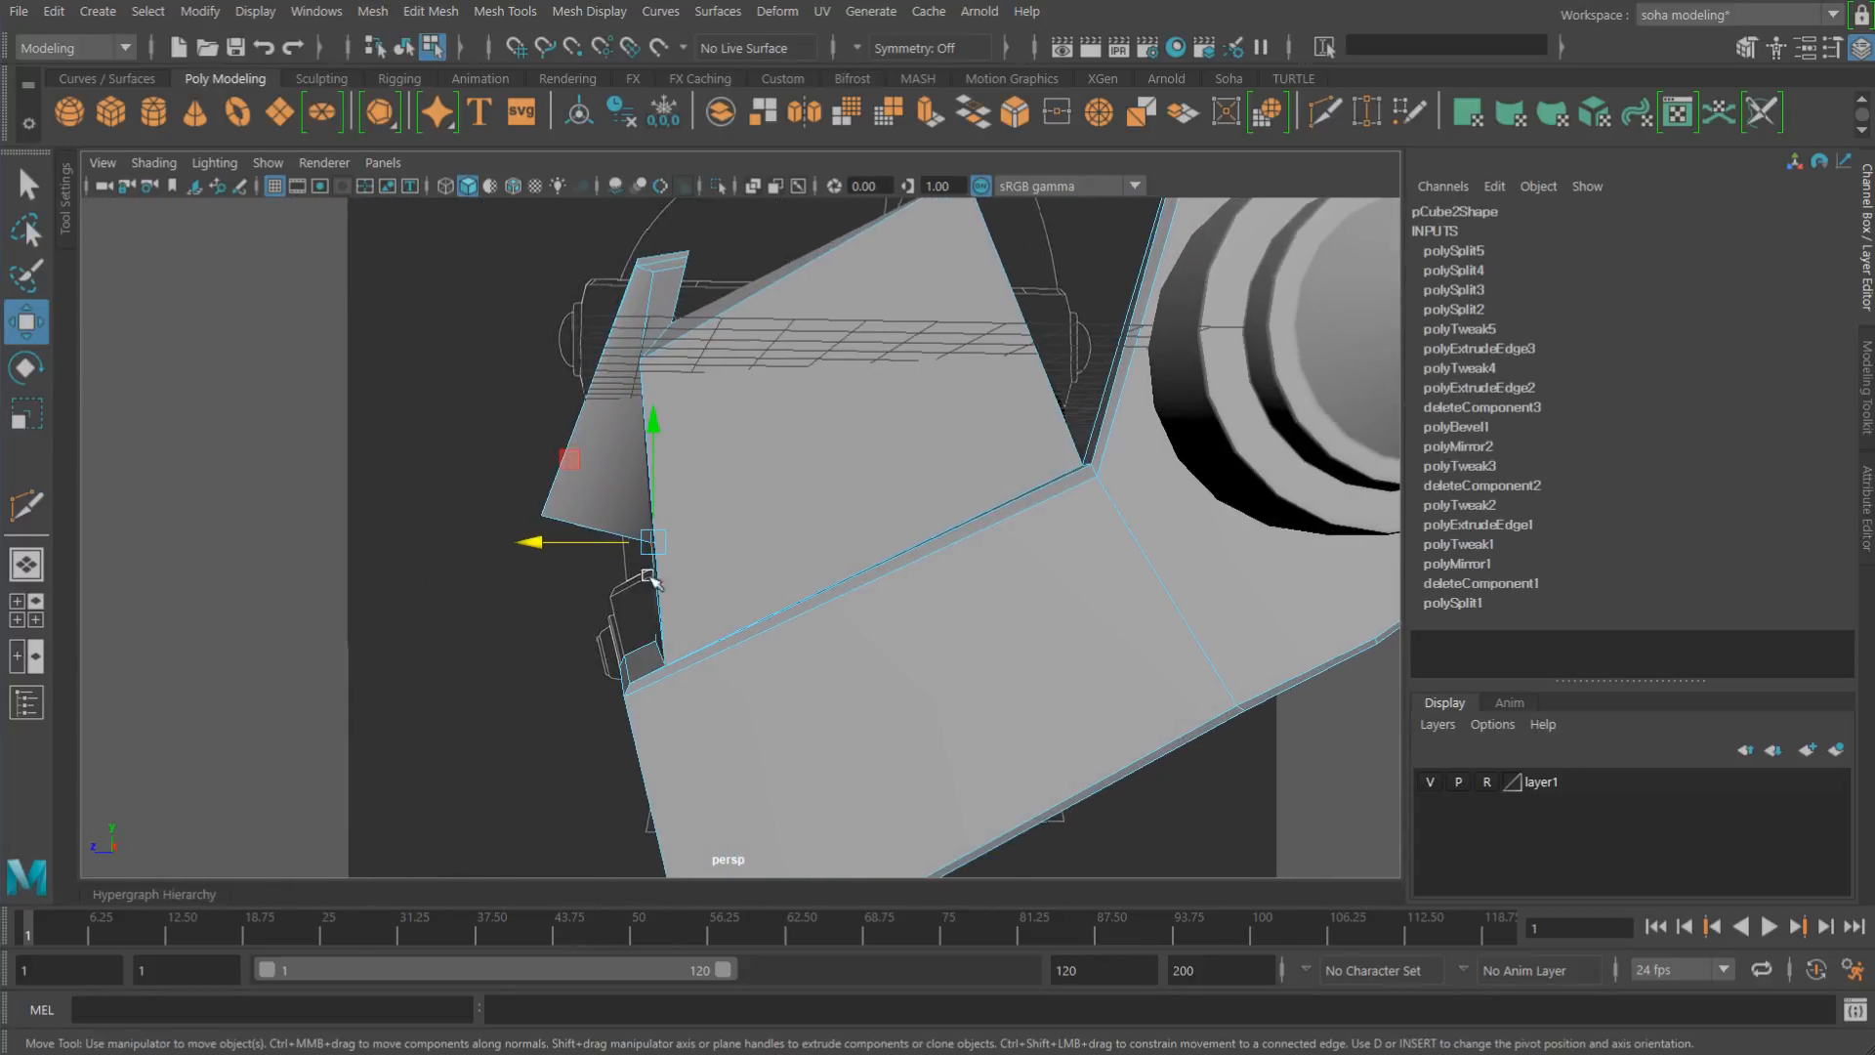
{"action": "left_click_drag", "start_coordinate": [565, 543], "coordinate": [1044, 528]}
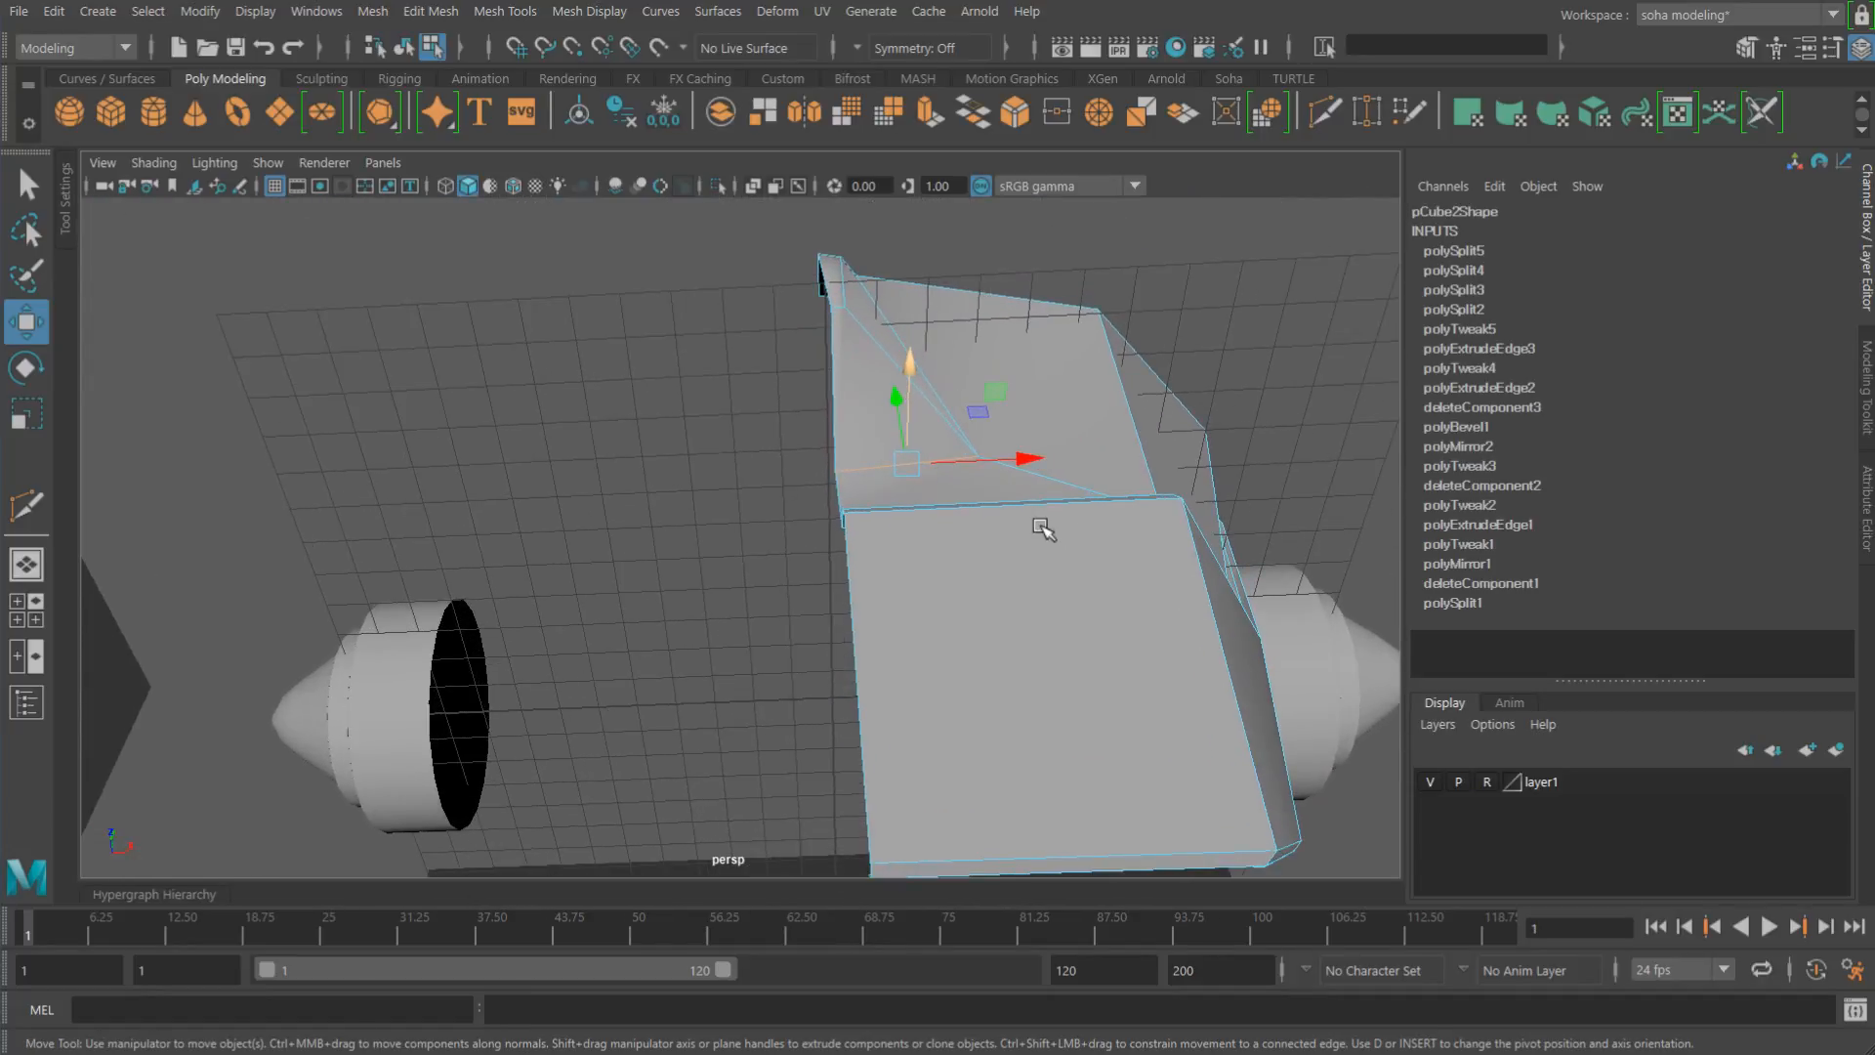
{"action": "left_click", "coordinate": [908, 369]}
{"action": "left_click_drag", "start_coordinate": [959, 463], "coordinate": [820, 368], "text": "alt"}
{"action": "left_click", "coordinate": [818, 405]}
{"action": "left_click", "coordinate": [872, 486]}
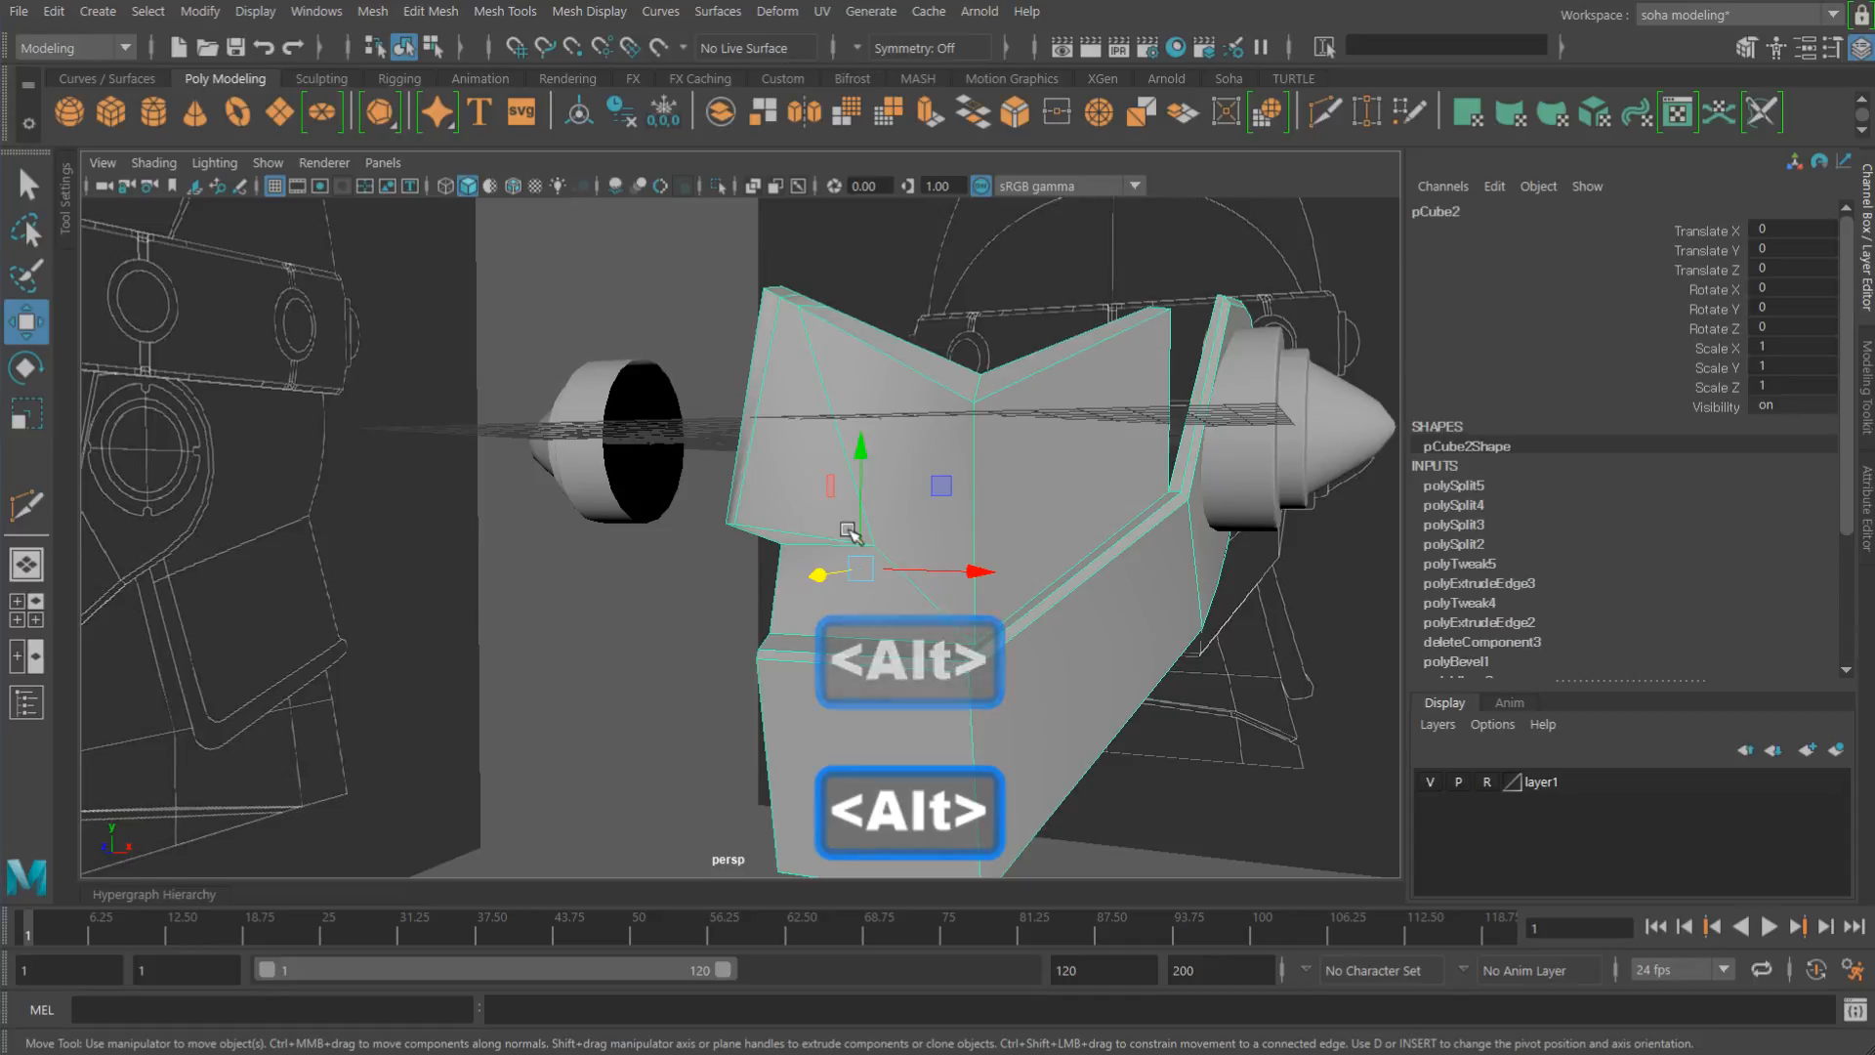
Step: Harden the nose's slanted side, underside, bridge and base edges
{"action": "left_click_drag", "start_coordinate": [771, 531], "coordinate": [825, 555], "text": "alt"}
{"action": "middle_click_drag", "start_coordinate": [825, 554], "coordinate": [898, 442], "text": "alt"}
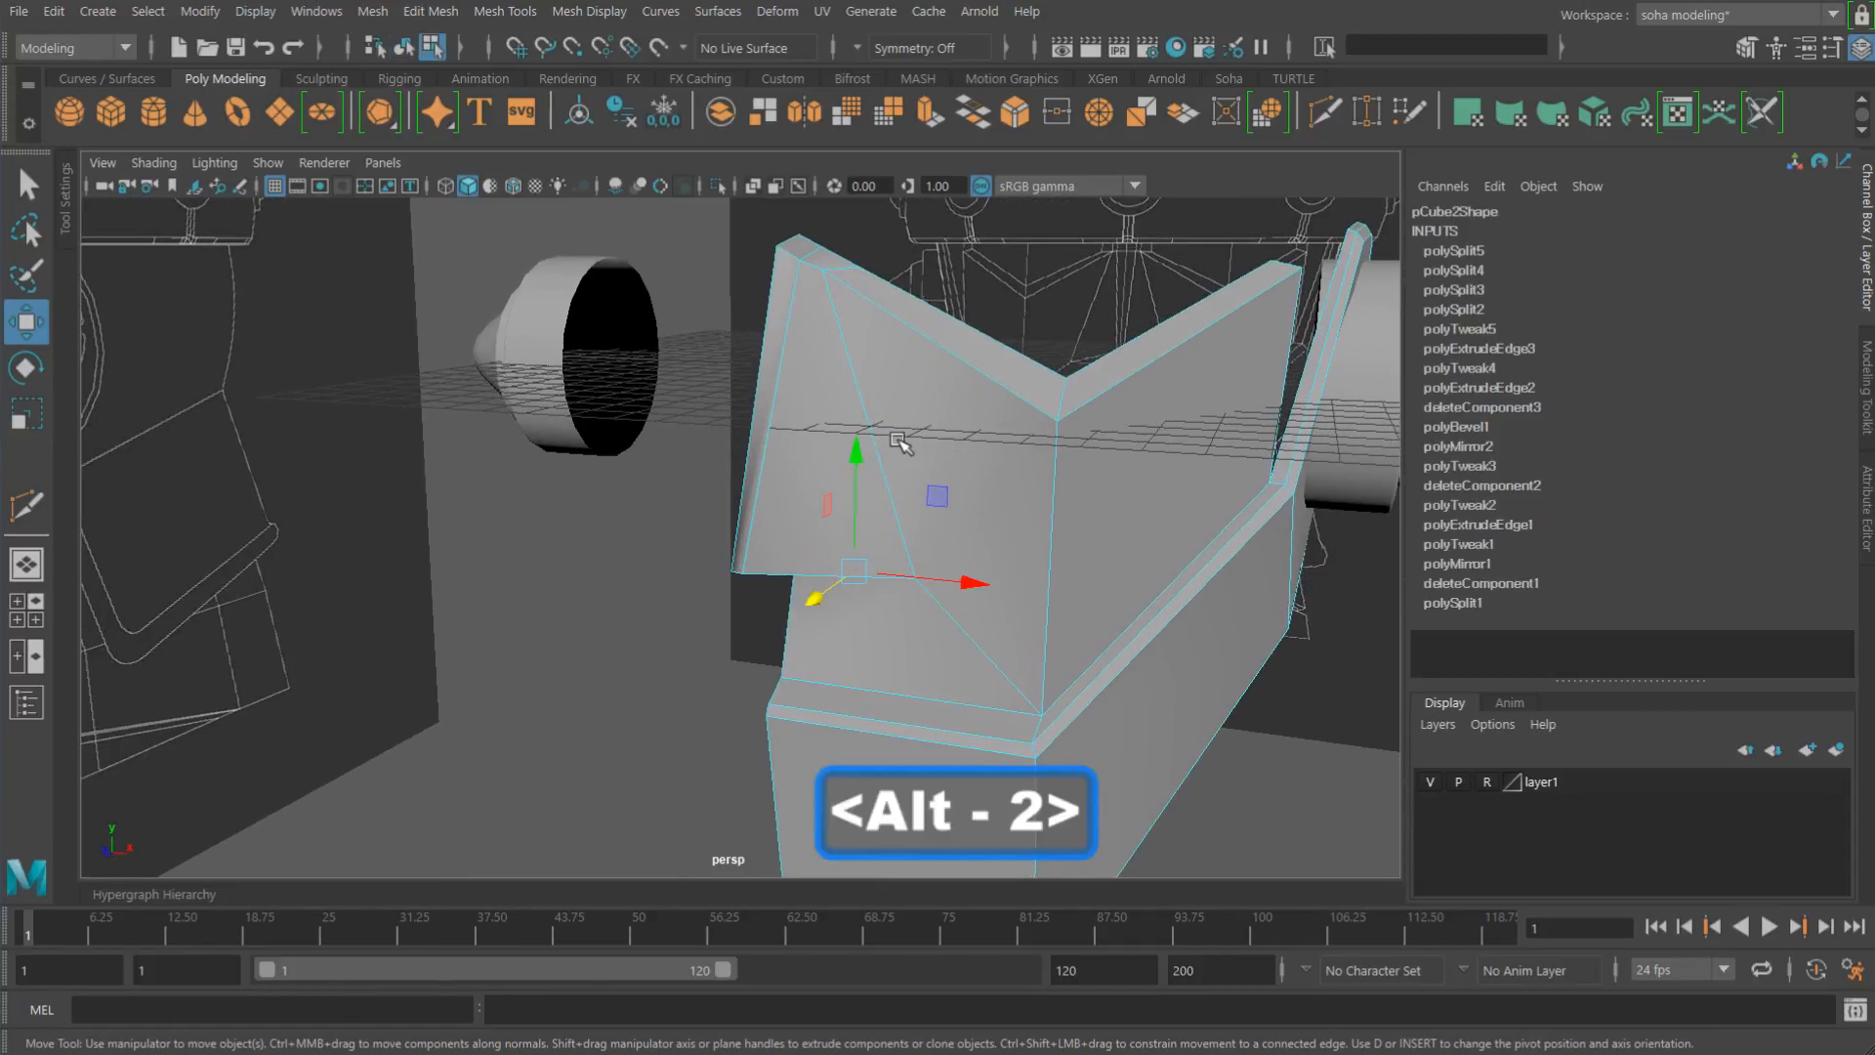
{"action": "left_click_drag", "start_coordinate": [852, 351], "coordinate": [852, 369], "text": "alt"}
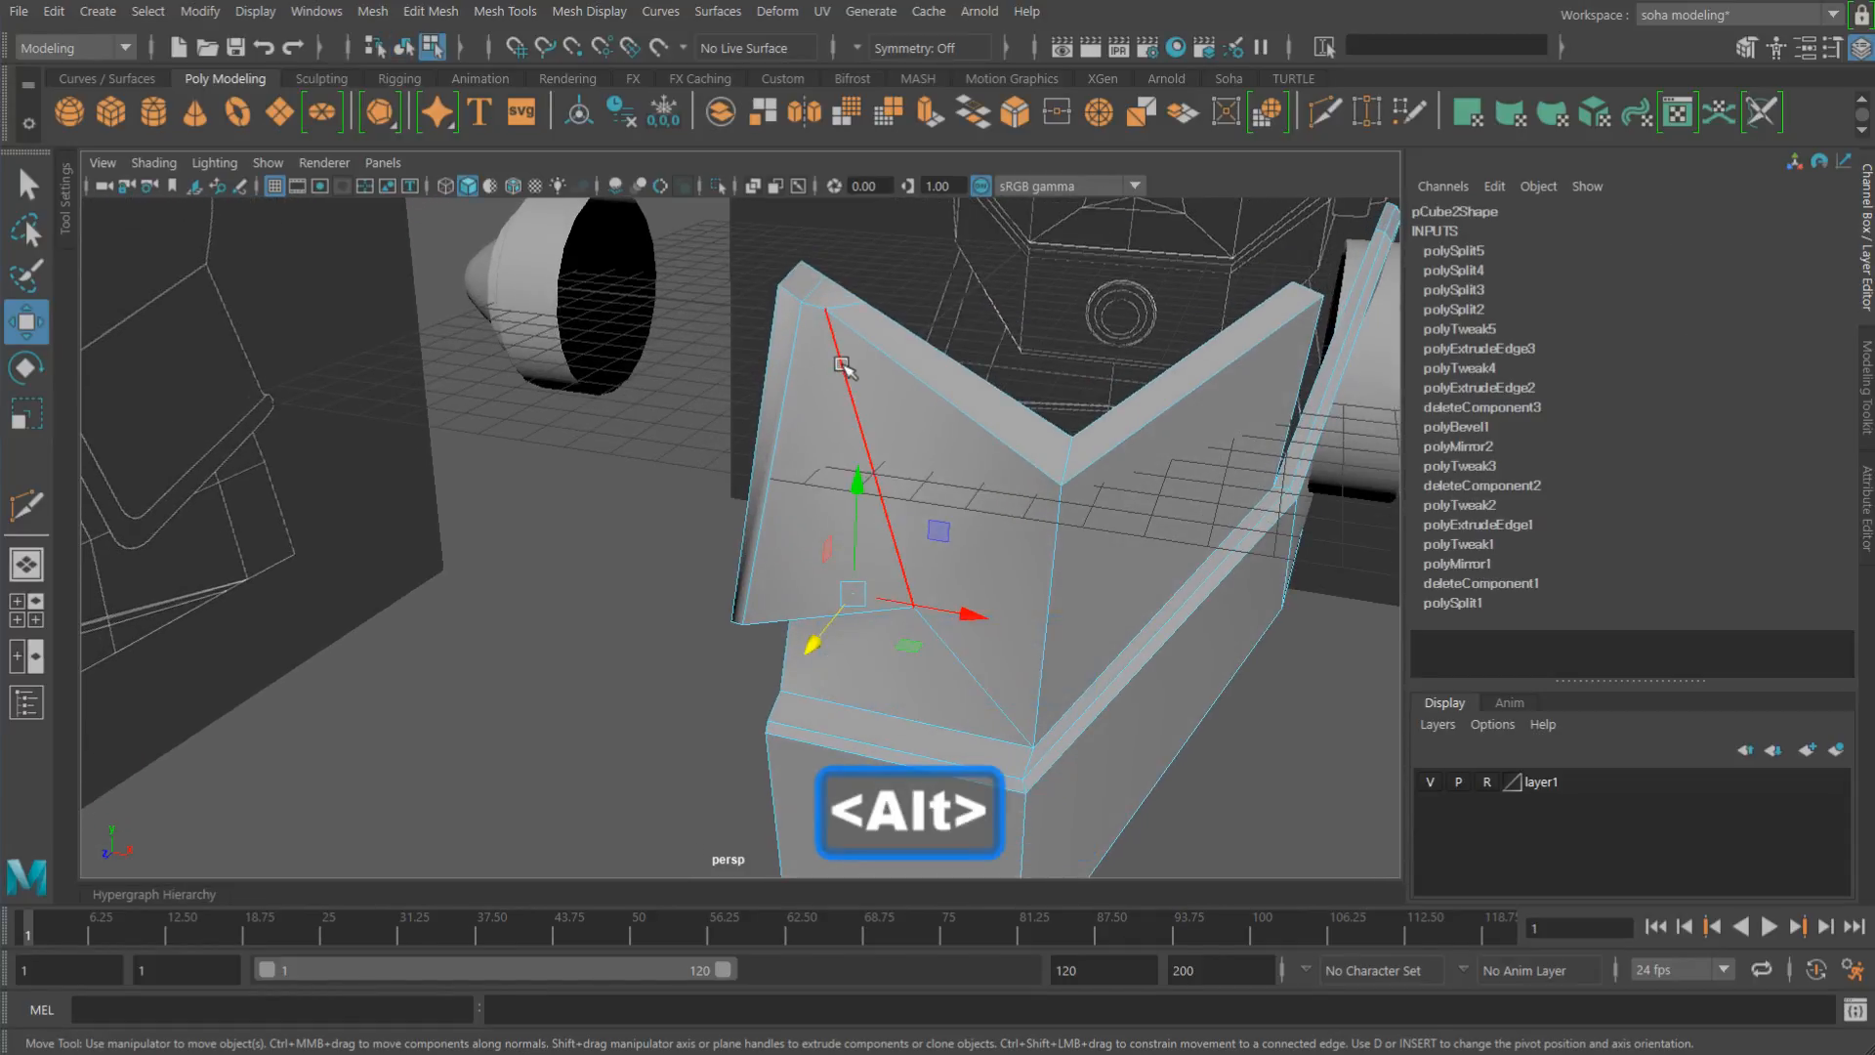
{"action": "left_click_drag", "start_coordinate": [910, 471], "coordinate": [842, 451], "text": "alt+shift"}
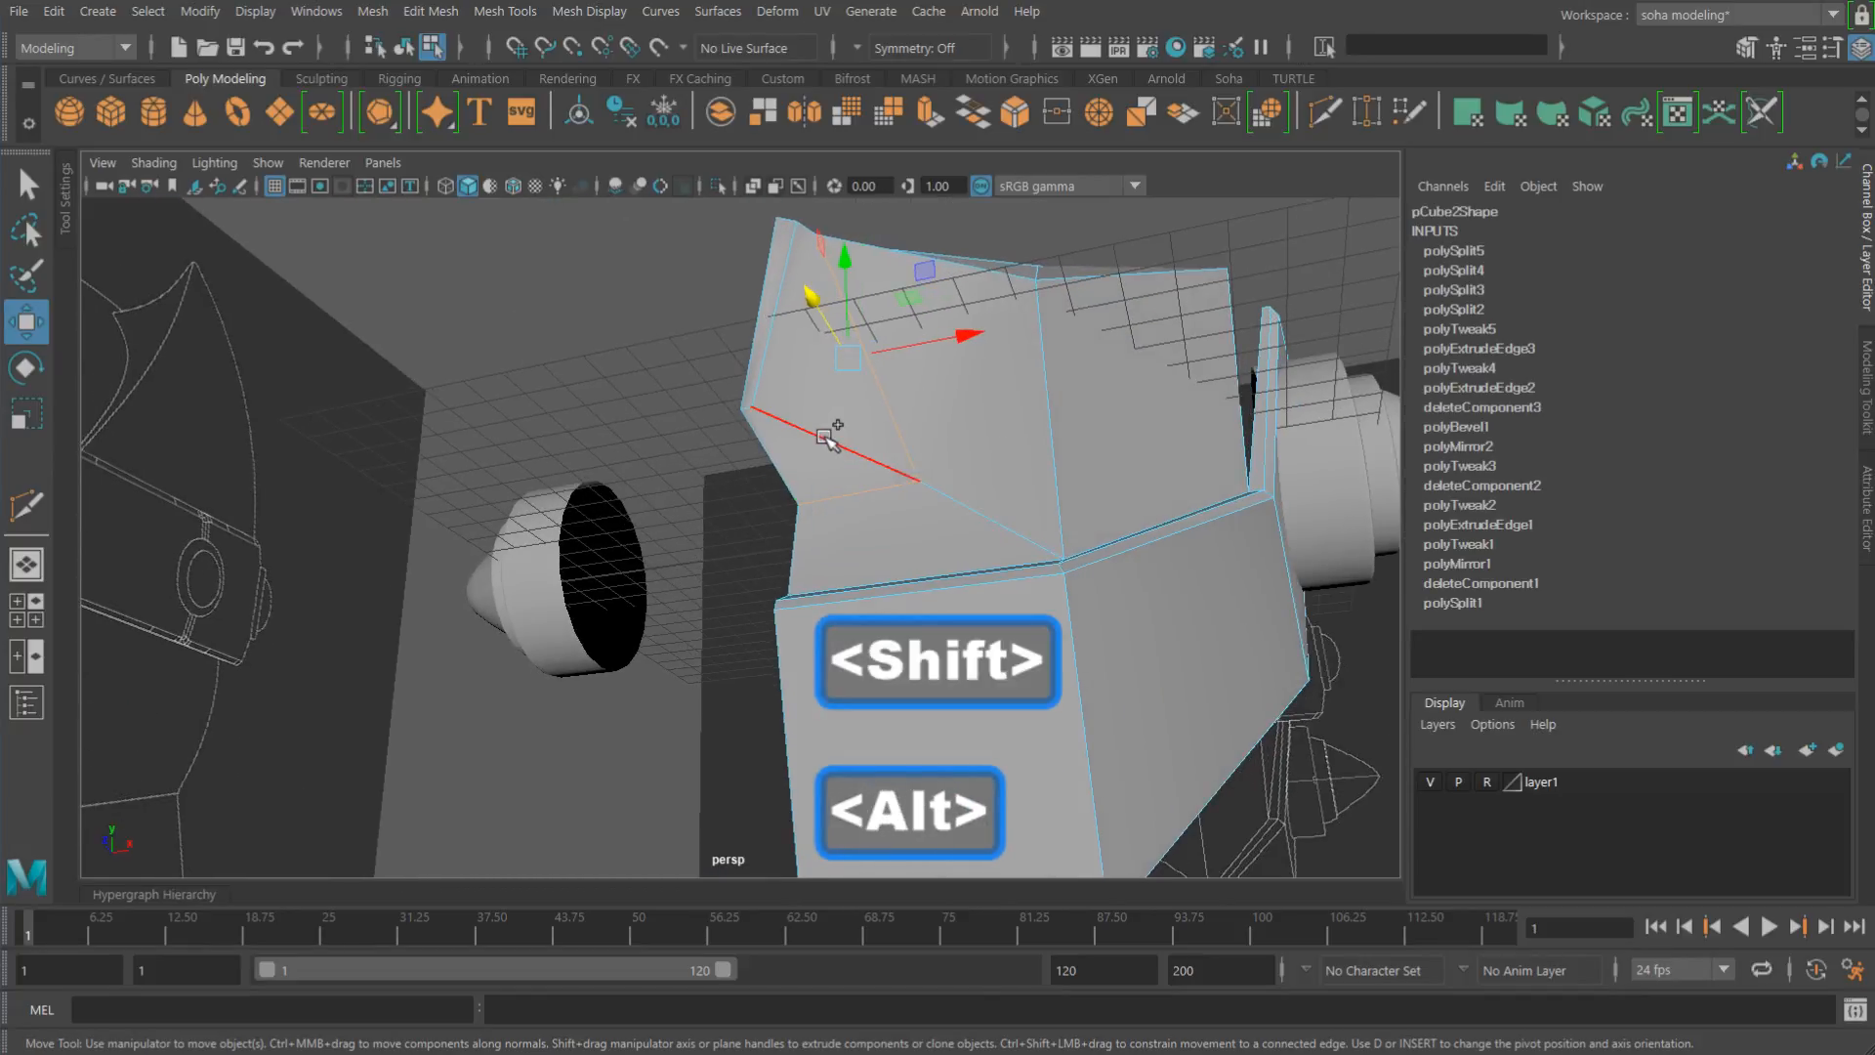
{"action": "left_click", "coordinate": [764, 376], "text": "shift"}
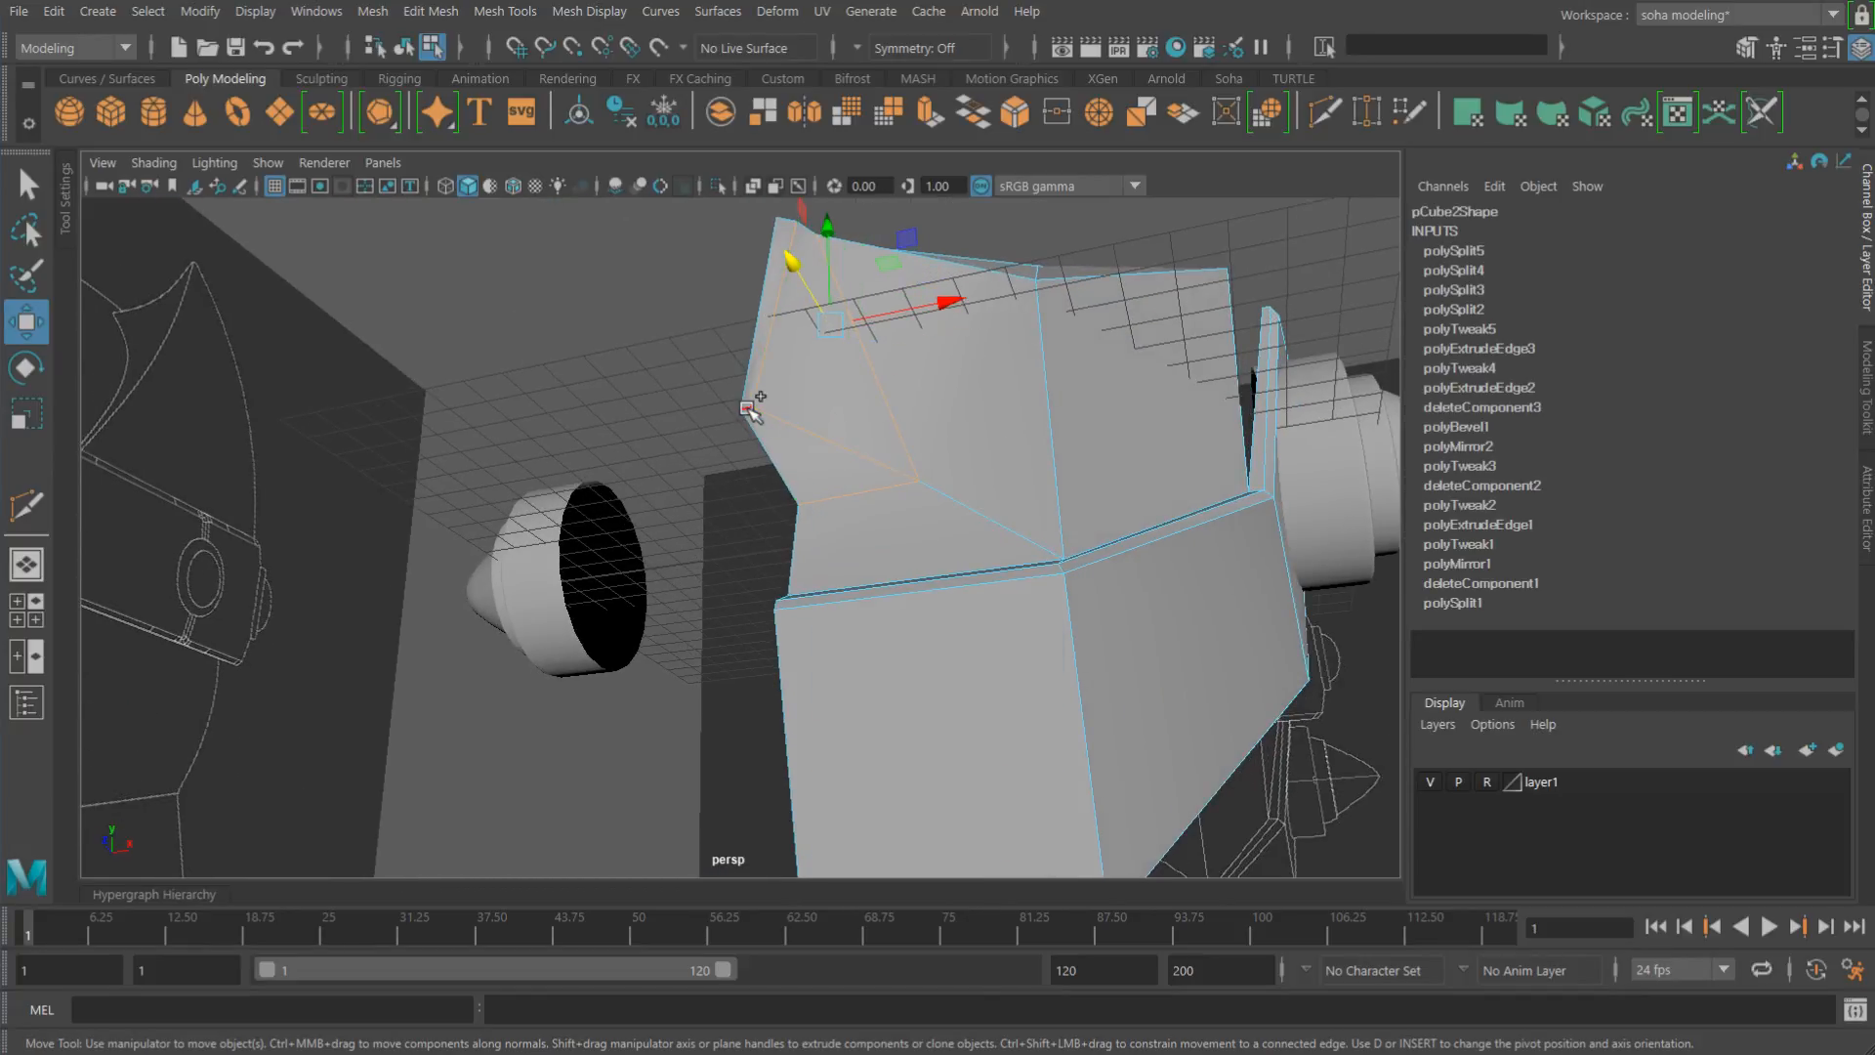
{"action": "left_click", "coordinate": [808, 447], "text": "shift"}
{"action": "left_click_drag", "start_coordinate": [979, 443], "coordinate": [994, 455], "text": "alt+shift"}
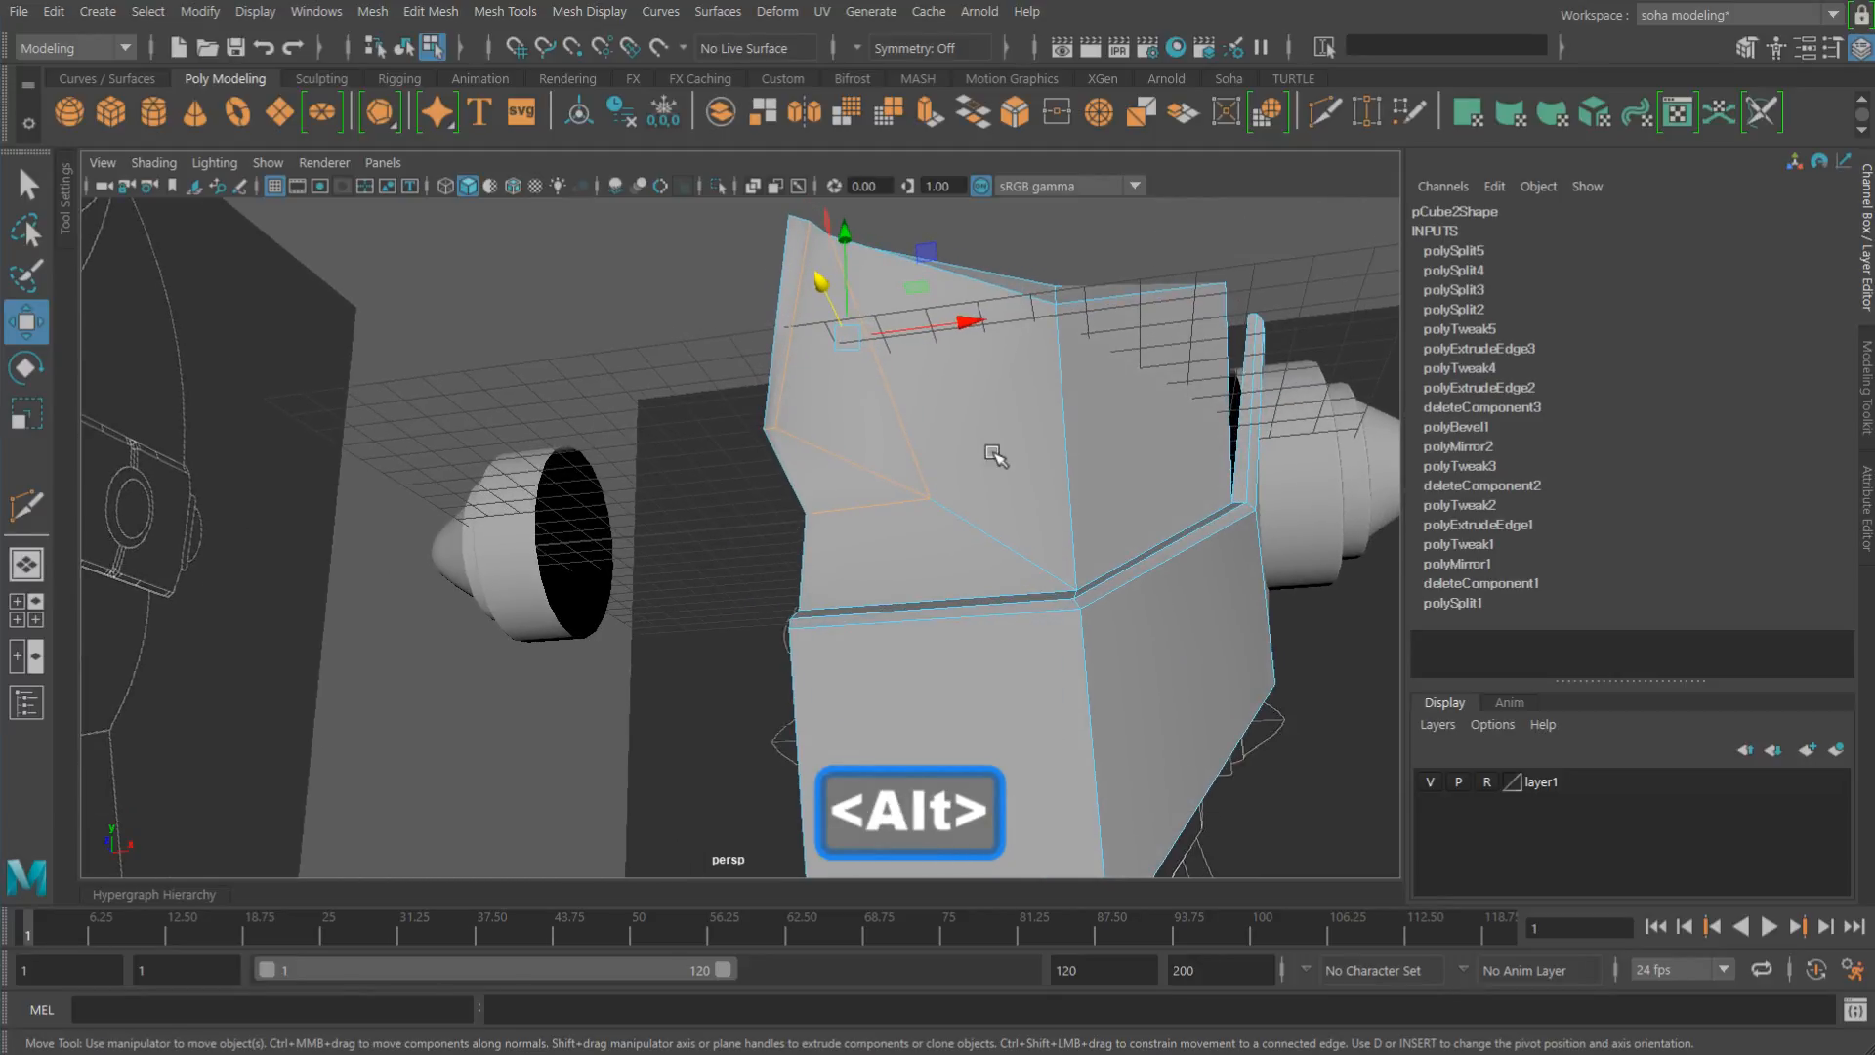
{"action": "key", "text": "shift+alt+f"}
Step: Harden the diagonal edge from the nose's base corner down to the face plate's lower corner
{"action": "right_click_drag", "start_coordinate": [1005, 453], "coordinate": [867, 437], "text": "alt"}
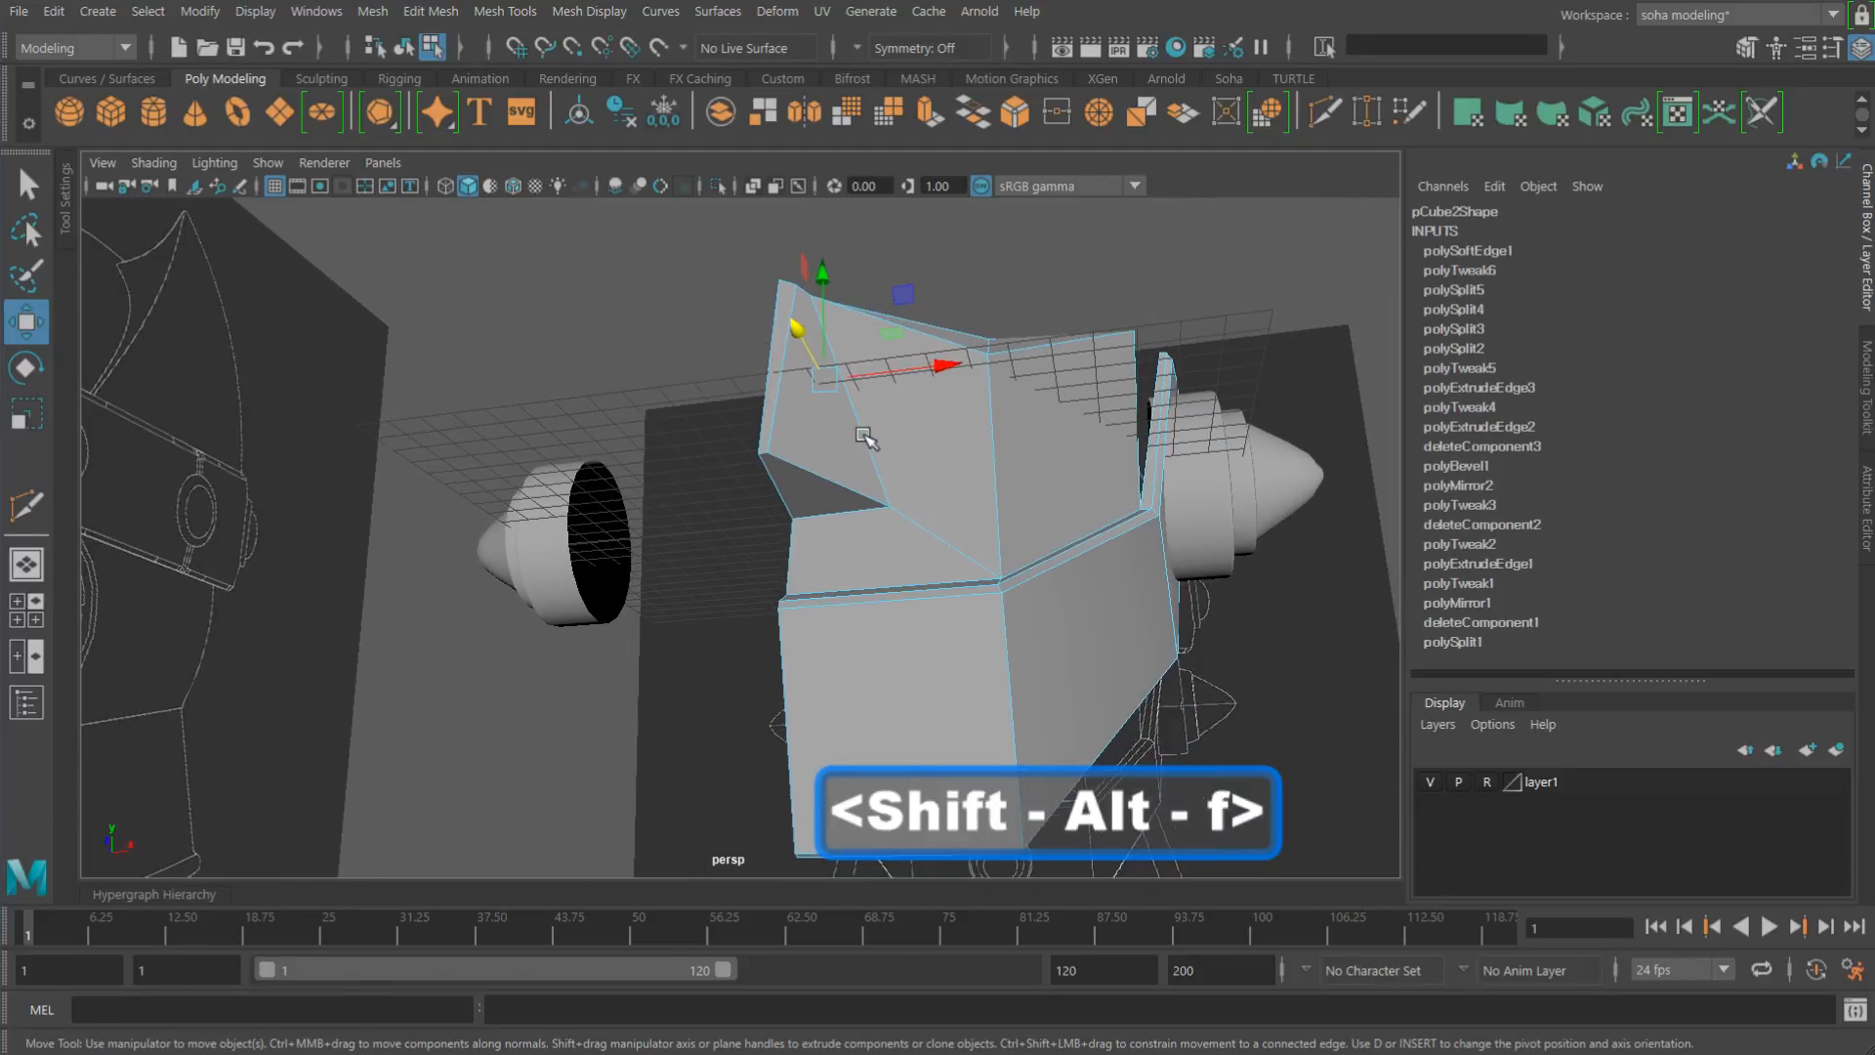
{"action": "key", "text": "alt+grave"}
{"action": "left_click", "coordinate": [1094, 258]}
{"action": "left_click_drag", "start_coordinate": [939, 342], "coordinate": [1000, 419], "text": "alt"}
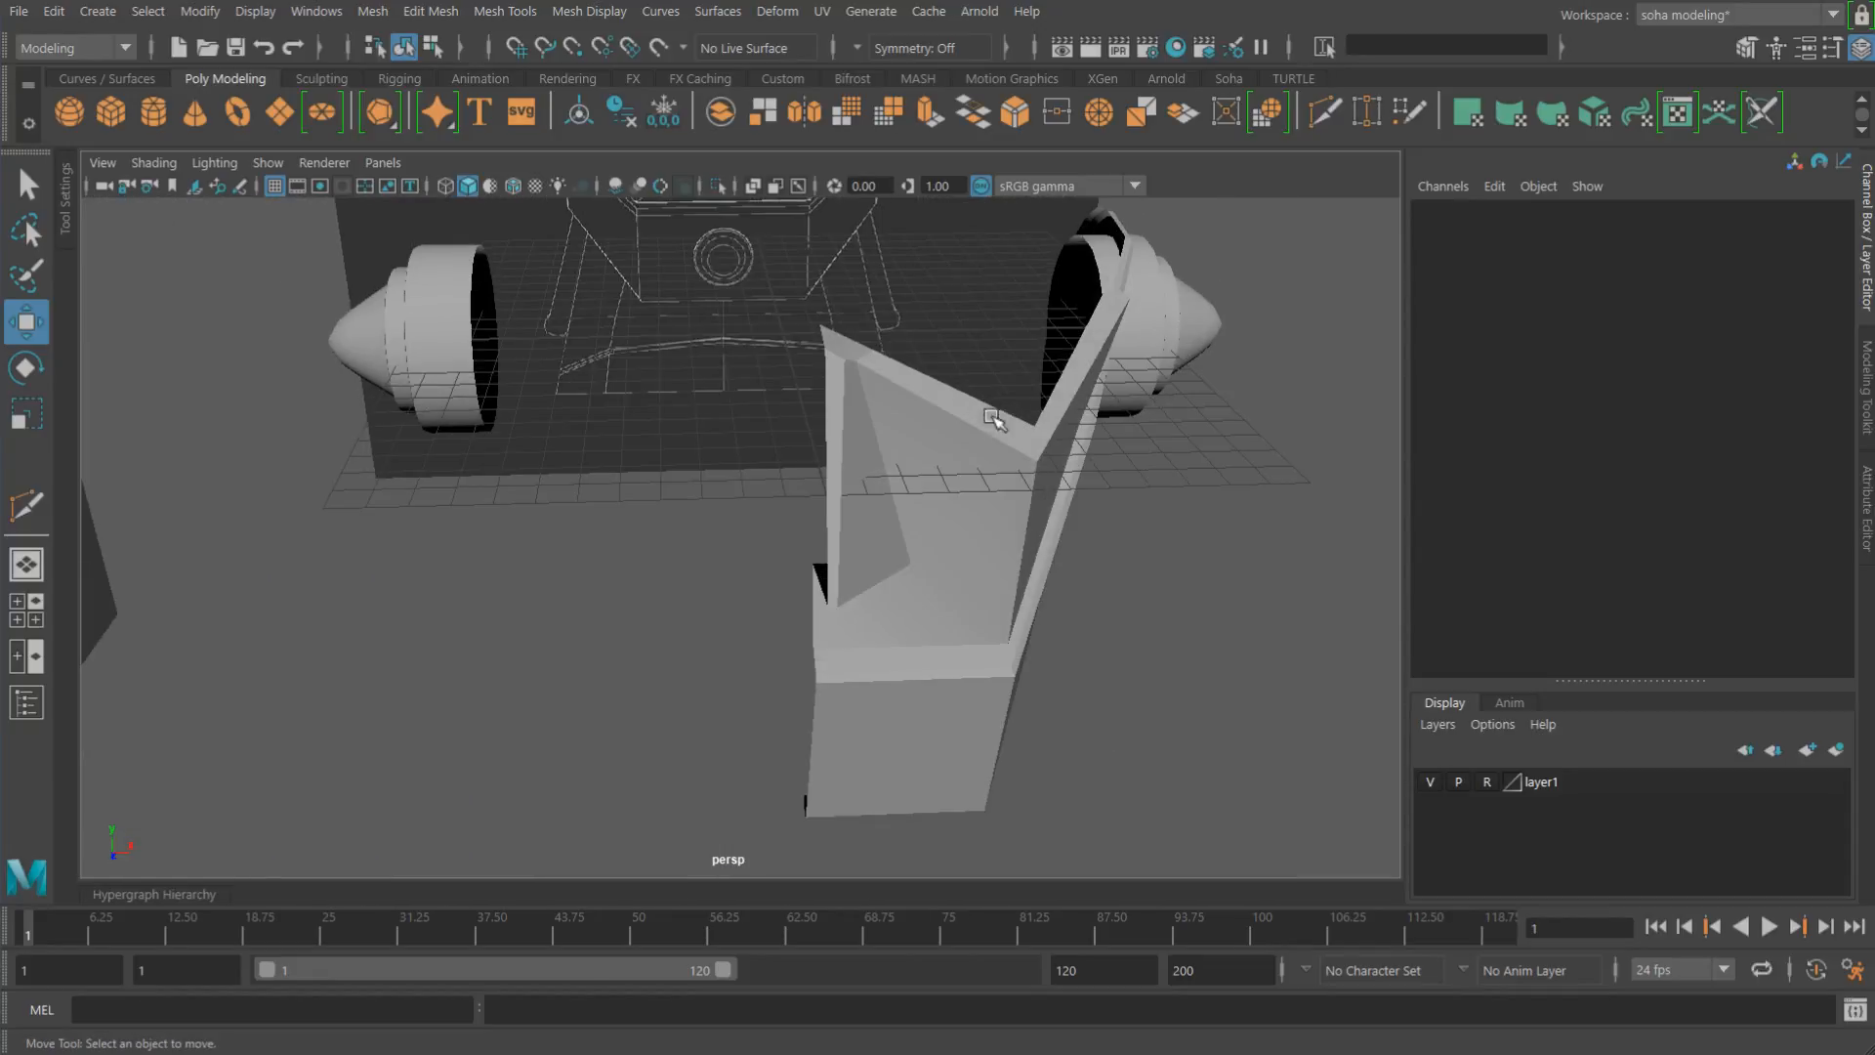
{"action": "middle_click_drag", "start_coordinate": [949, 508], "coordinate": [812, 515], "text": "alt"}
{"action": "right_click_drag", "start_coordinate": [811, 515], "coordinate": [859, 586], "text": "alt"}
{"action": "left_click_drag", "start_coordinate": [820, 596], "coordinate": [723, 578], "text": "alt"}
{"action": "left_click", "coordinate": [738, 606]}
{"action": "key", "text": "alt+2"}
{"action": "key", "text": "shift+alt+f"}
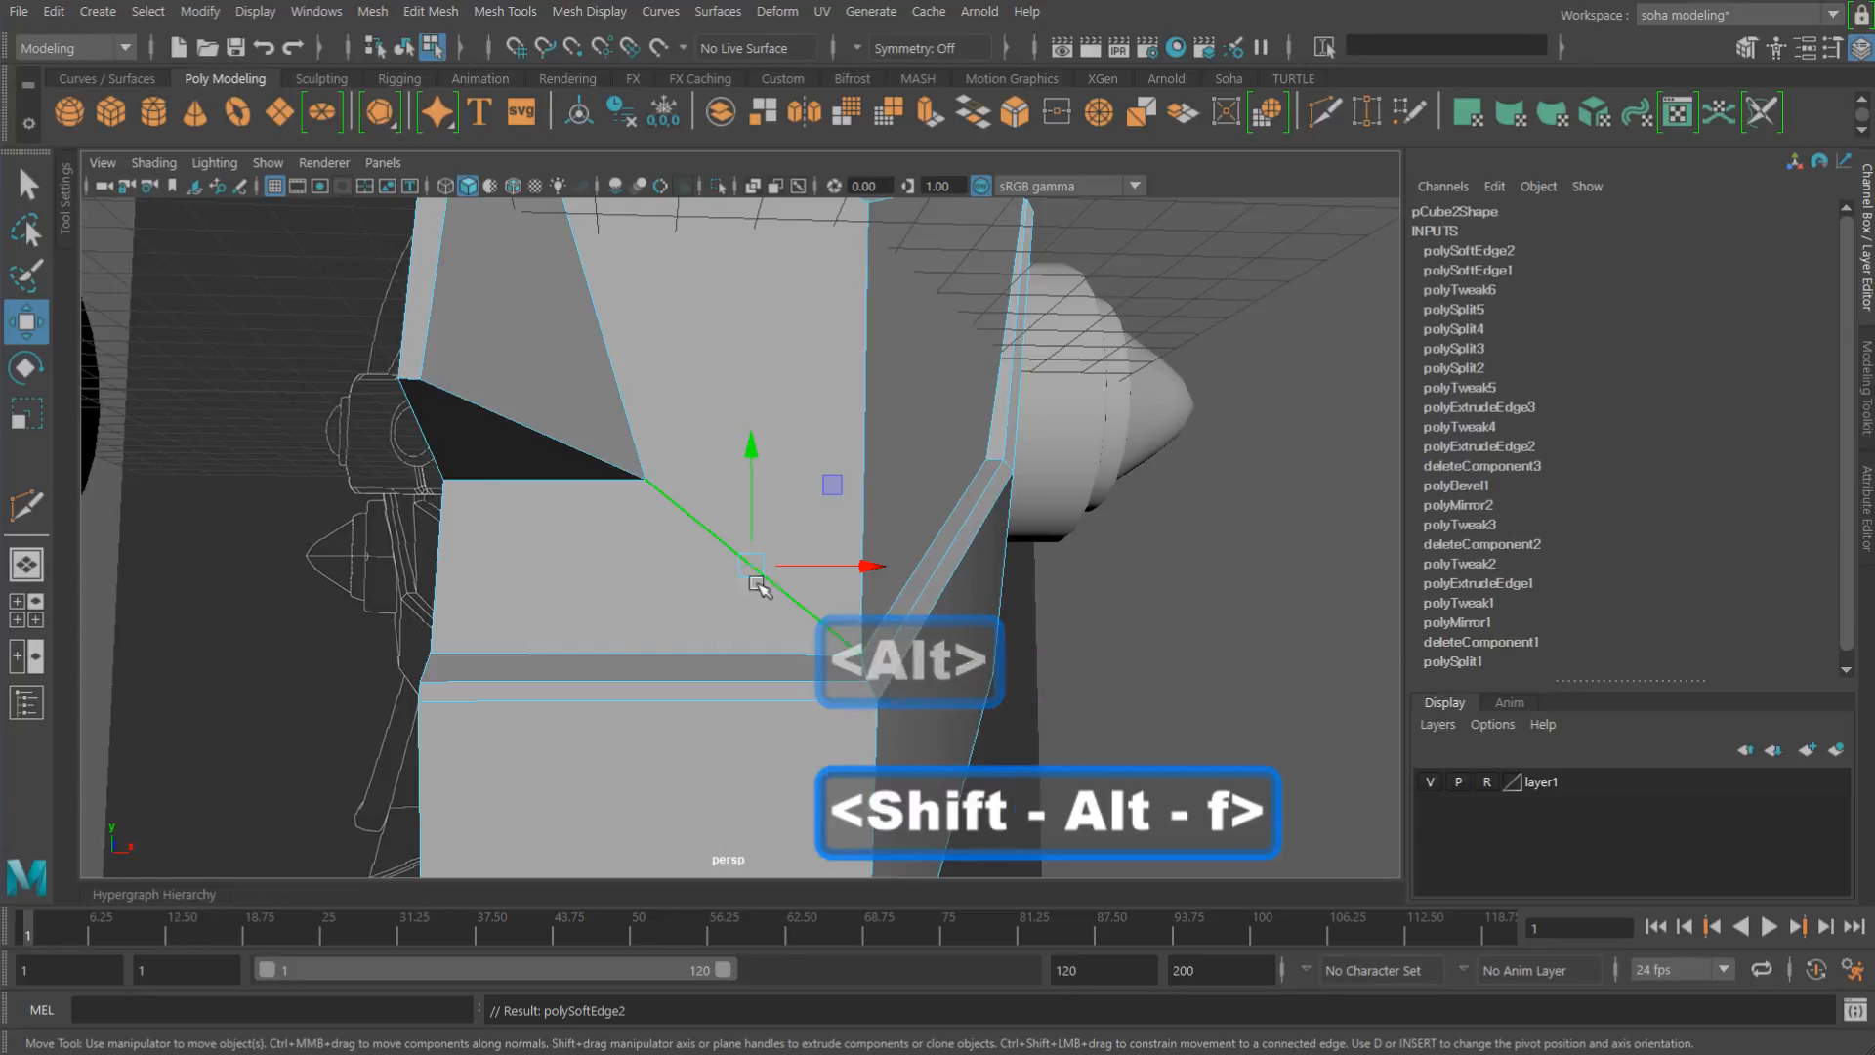
{"action": "left_click_drag", "start_coordinate": [1212, 576], "coordinate": [913, 657], "text": "alt"}
{"action": "key", "text": "alt+grave"}
{"action": "left_click", "coordinate": [1286, 649]}
Step: Extrude the face plate's two V-shaped top edges upward by 2.347 so their low point meets the visor's lower line in the front reference
{"action": "left_click", "coordinate": [736, 459]}
{"action": "key", "text": "shift+3"}
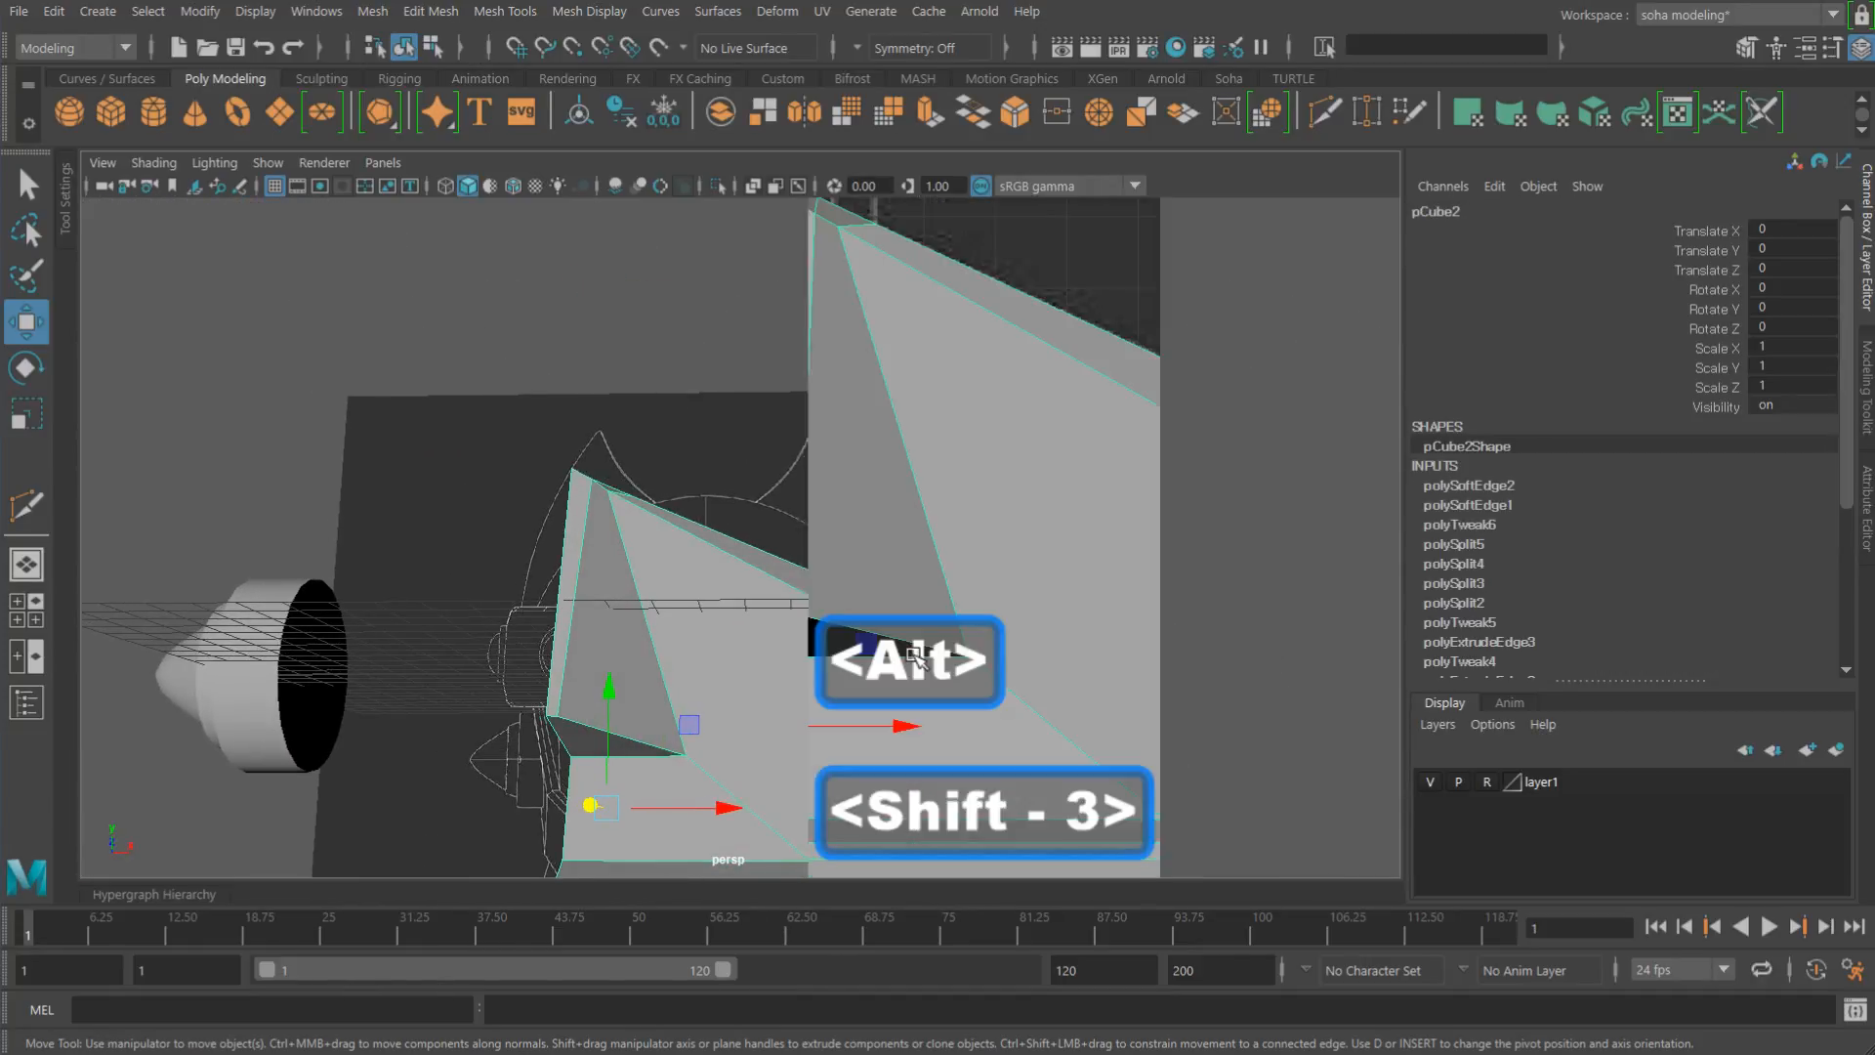
{"action": "right_click_drag", "start_coordinate": [1082, 511], "coordinate": [875, 462], "text": "alt"}
{"action": "middle_click_drag", "start_coordinate": [914, 455], "coordinate": [812, 536], "text": "alt"}
{"action": "right_click_drag", "start_coordinate": [812, 536], "coordinate": [1159, 627], "text": "alt"}
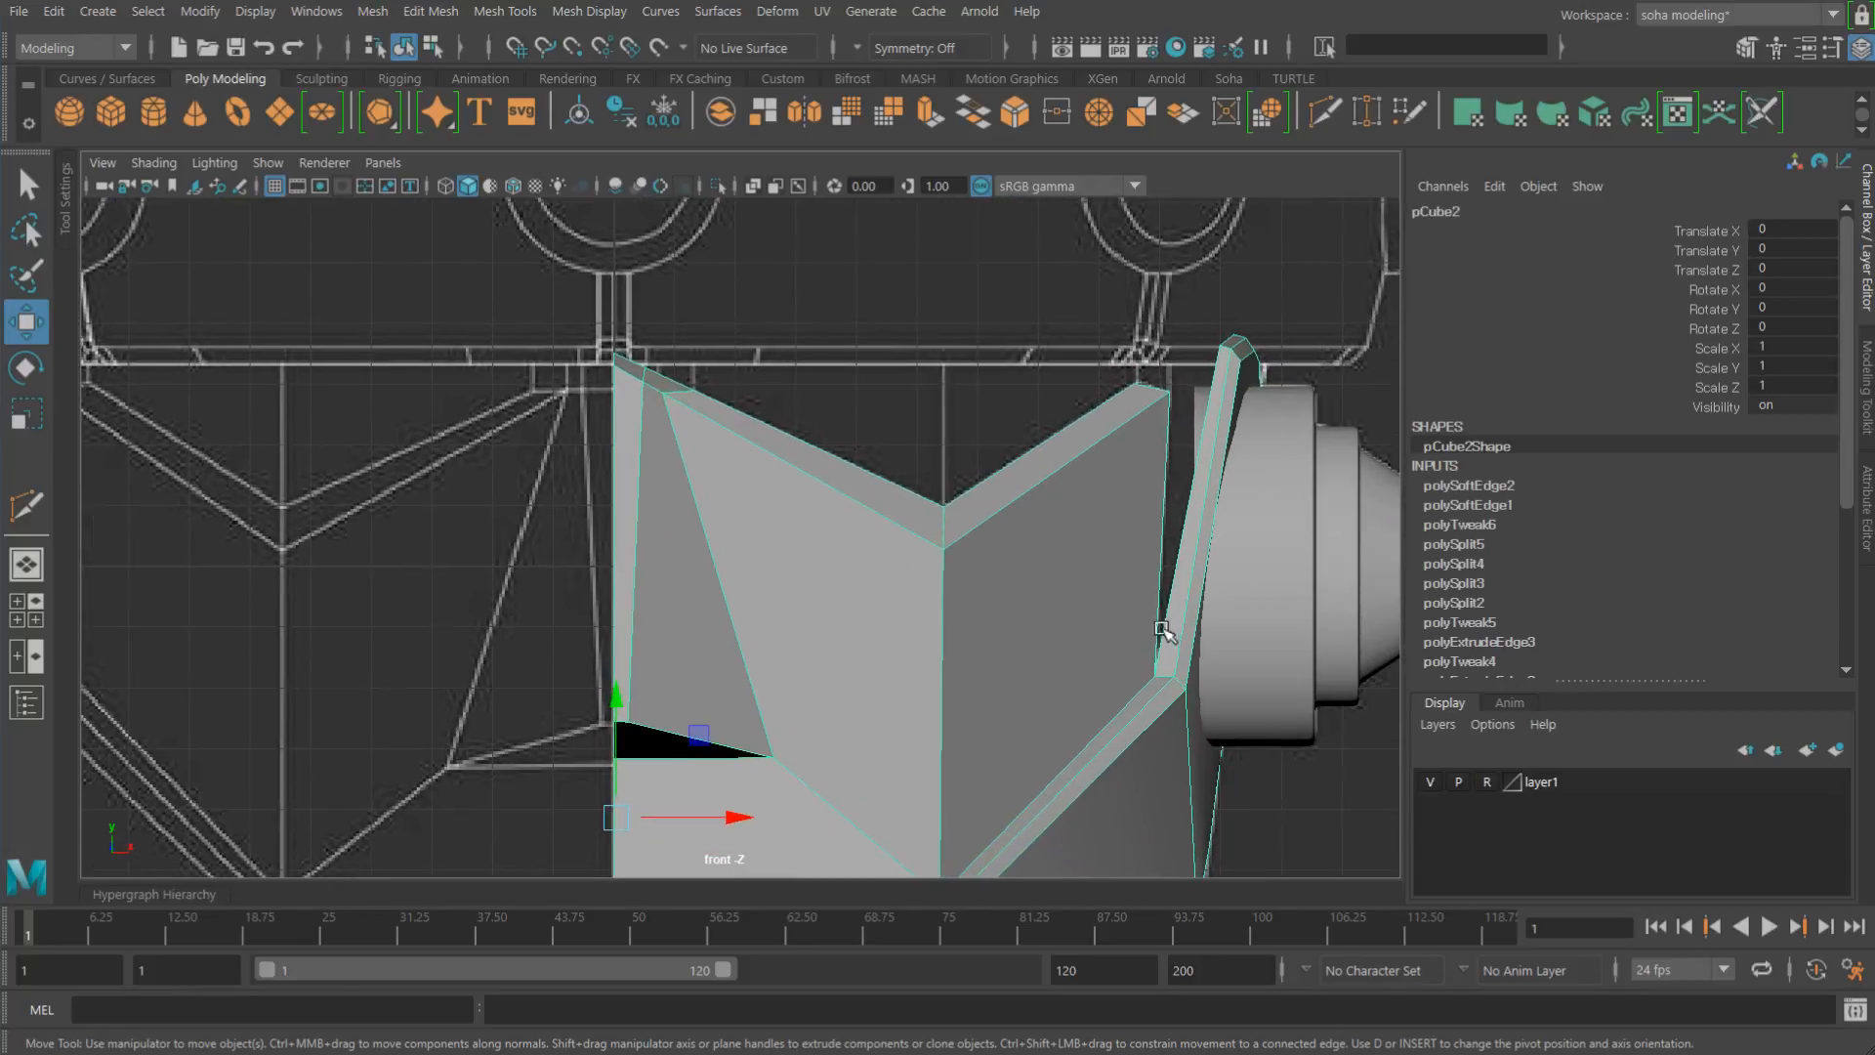
{"action": "middle_click_drag", "start_coordinate": [887, 479], "coordinate": [786, 572], "text": "alt"}
{"action": "right_click_drag", "start_coordinate": [783, 571], "coordinate": [1109, 499], "text": "alt"}
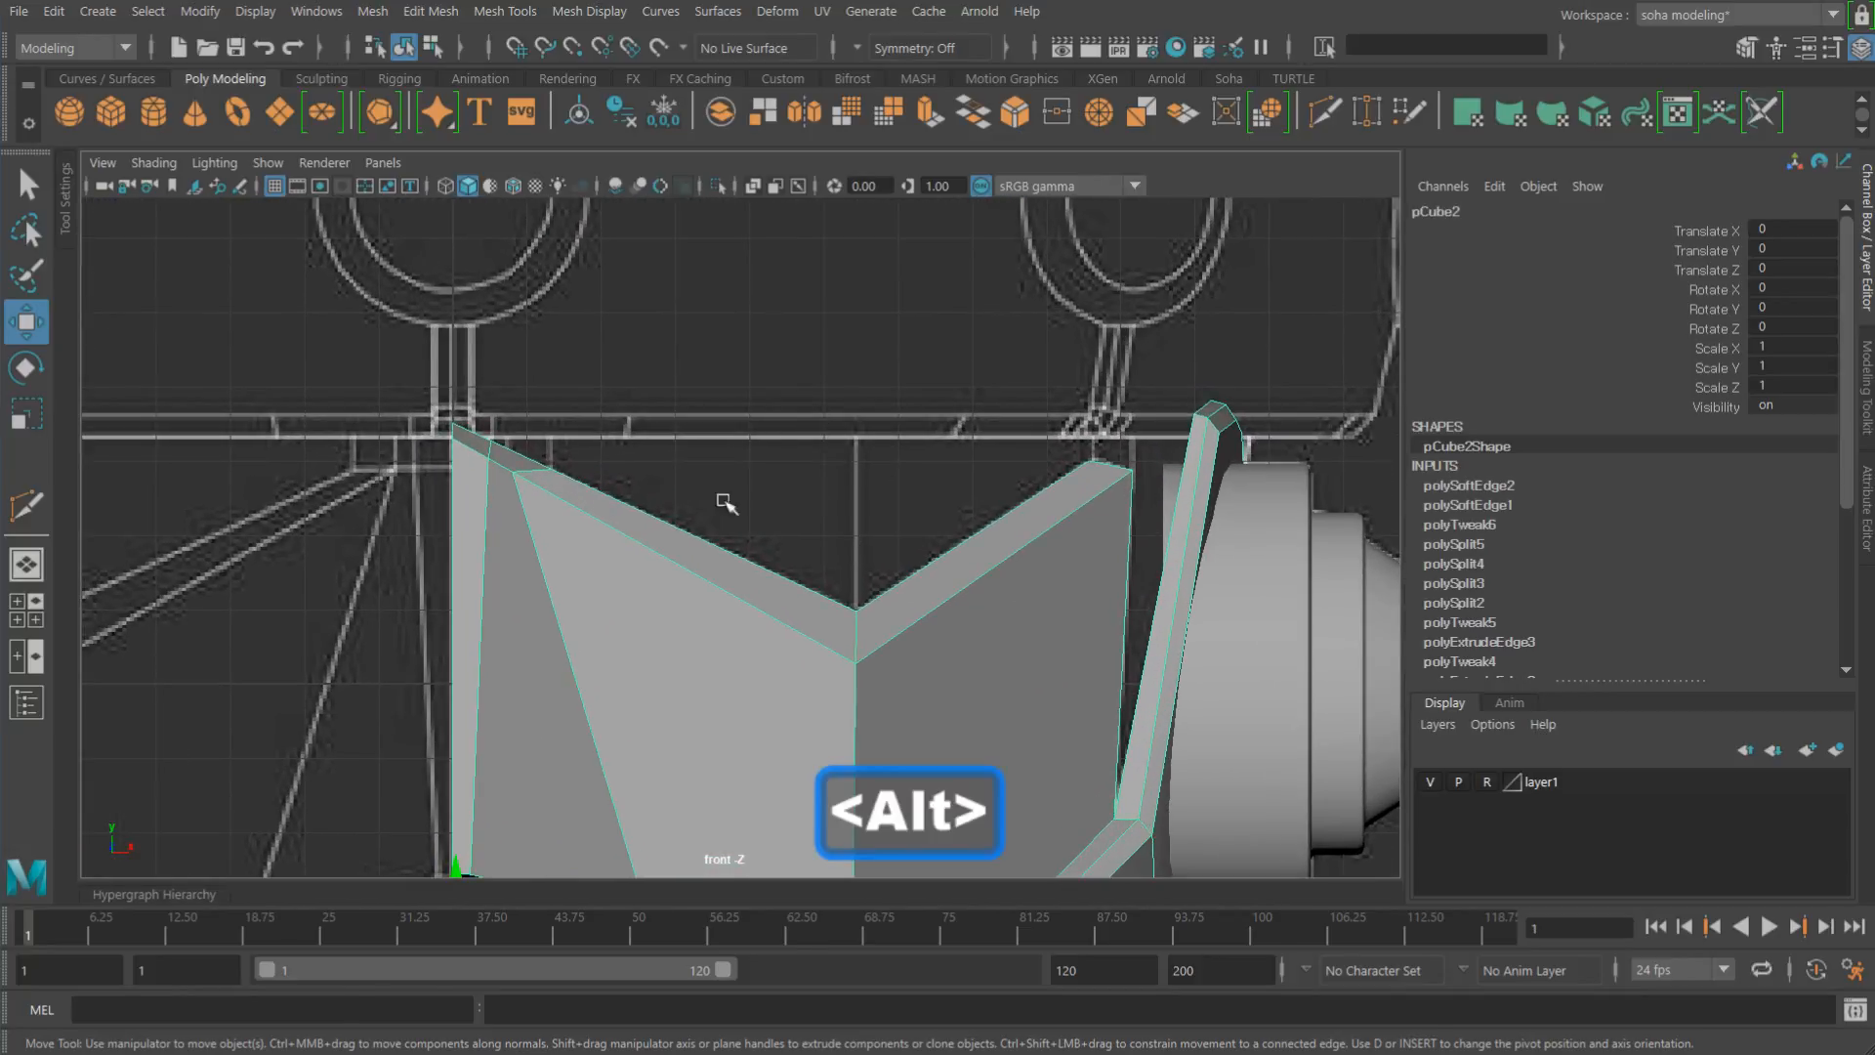
{"action": "right_click_drag", "start_coordinate": [846, 531], "coordinate": [869, 537], "text": "alt"}
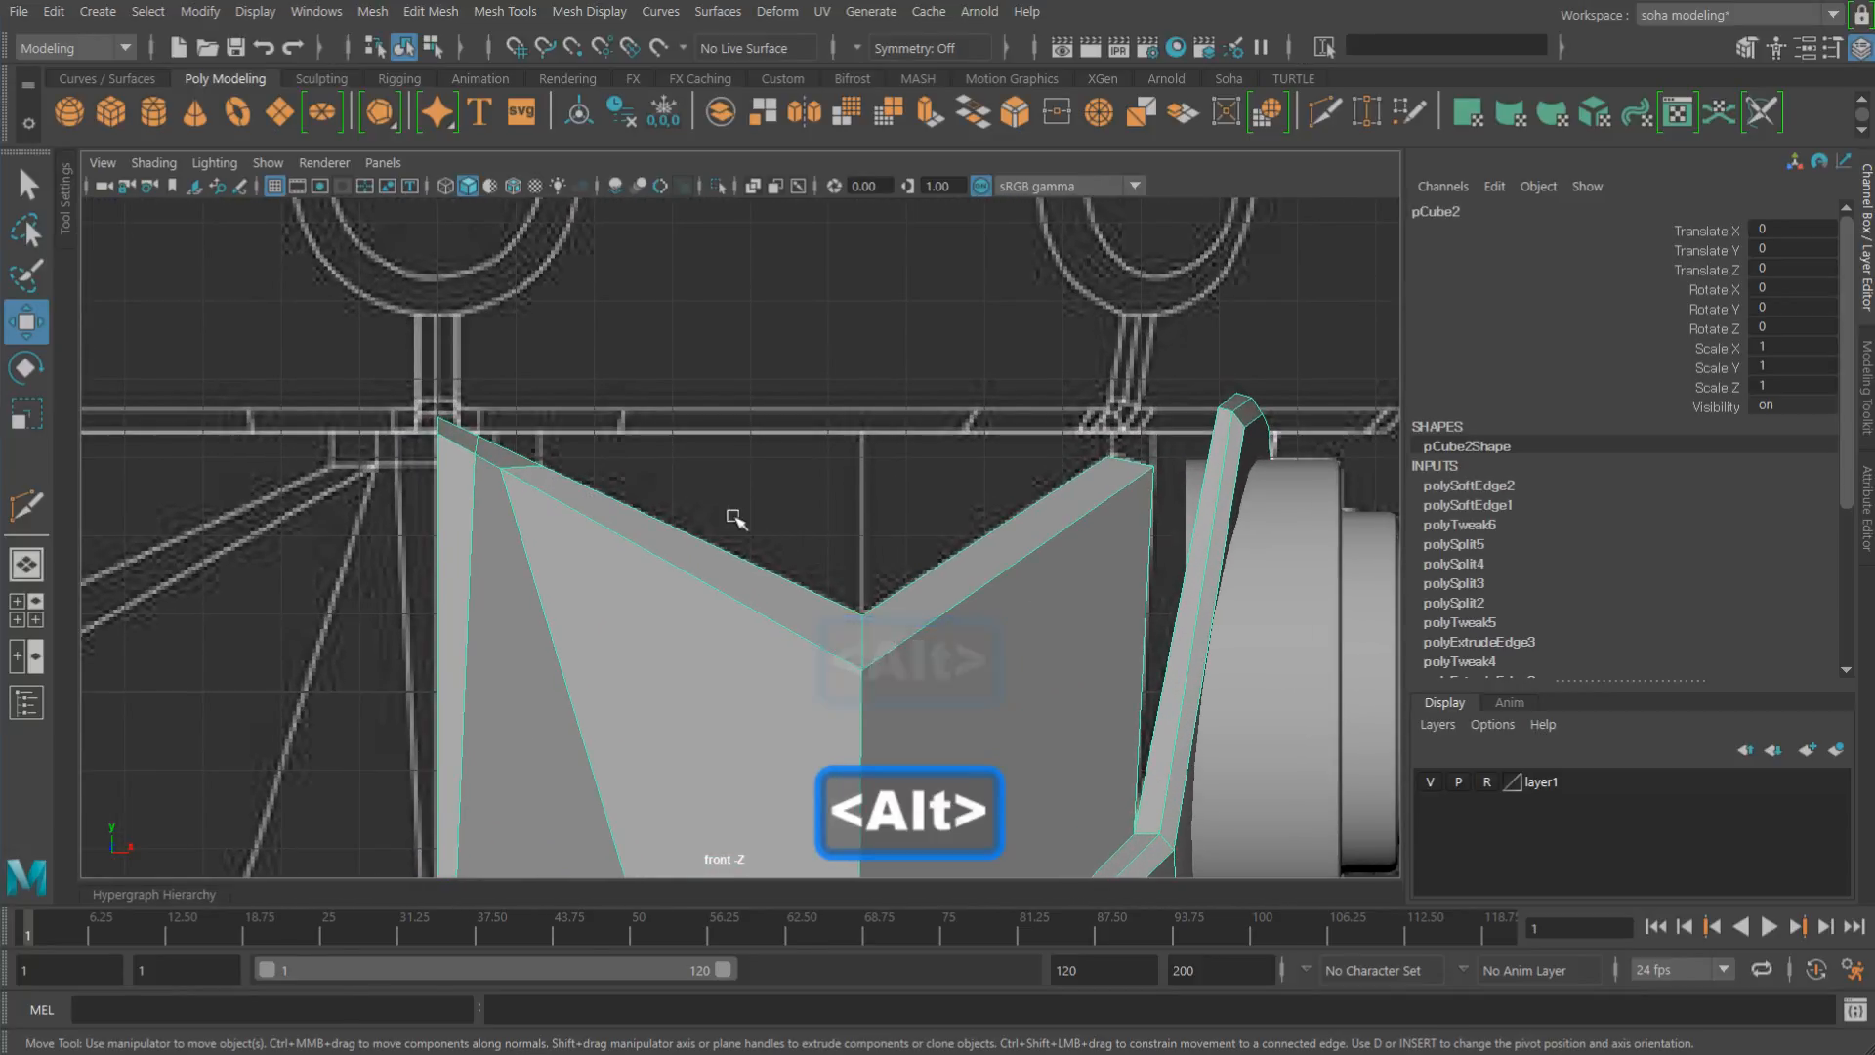
{"action": "key", "text": "alt+2"}
{"action": "left_click", "coordinate": [638, 509]}
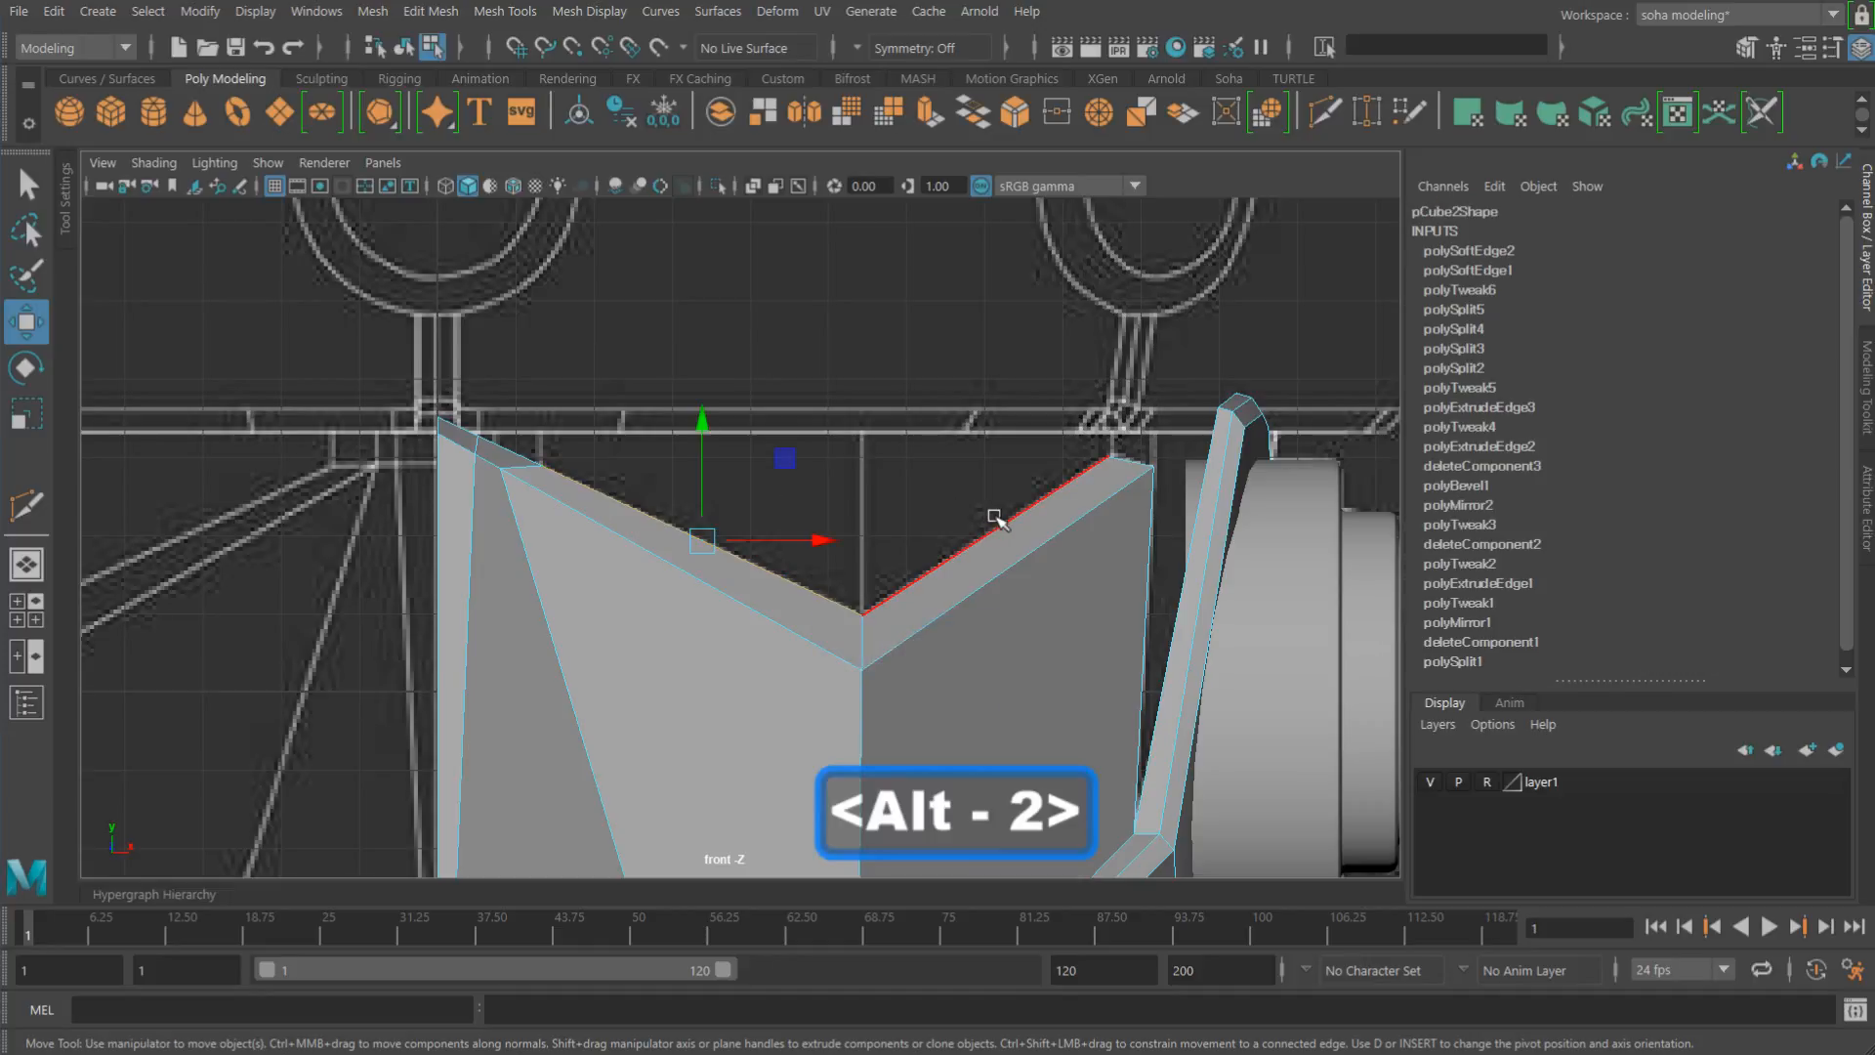
{"action": "left_click", "coordinate": [994, 521], "text": "shift"}
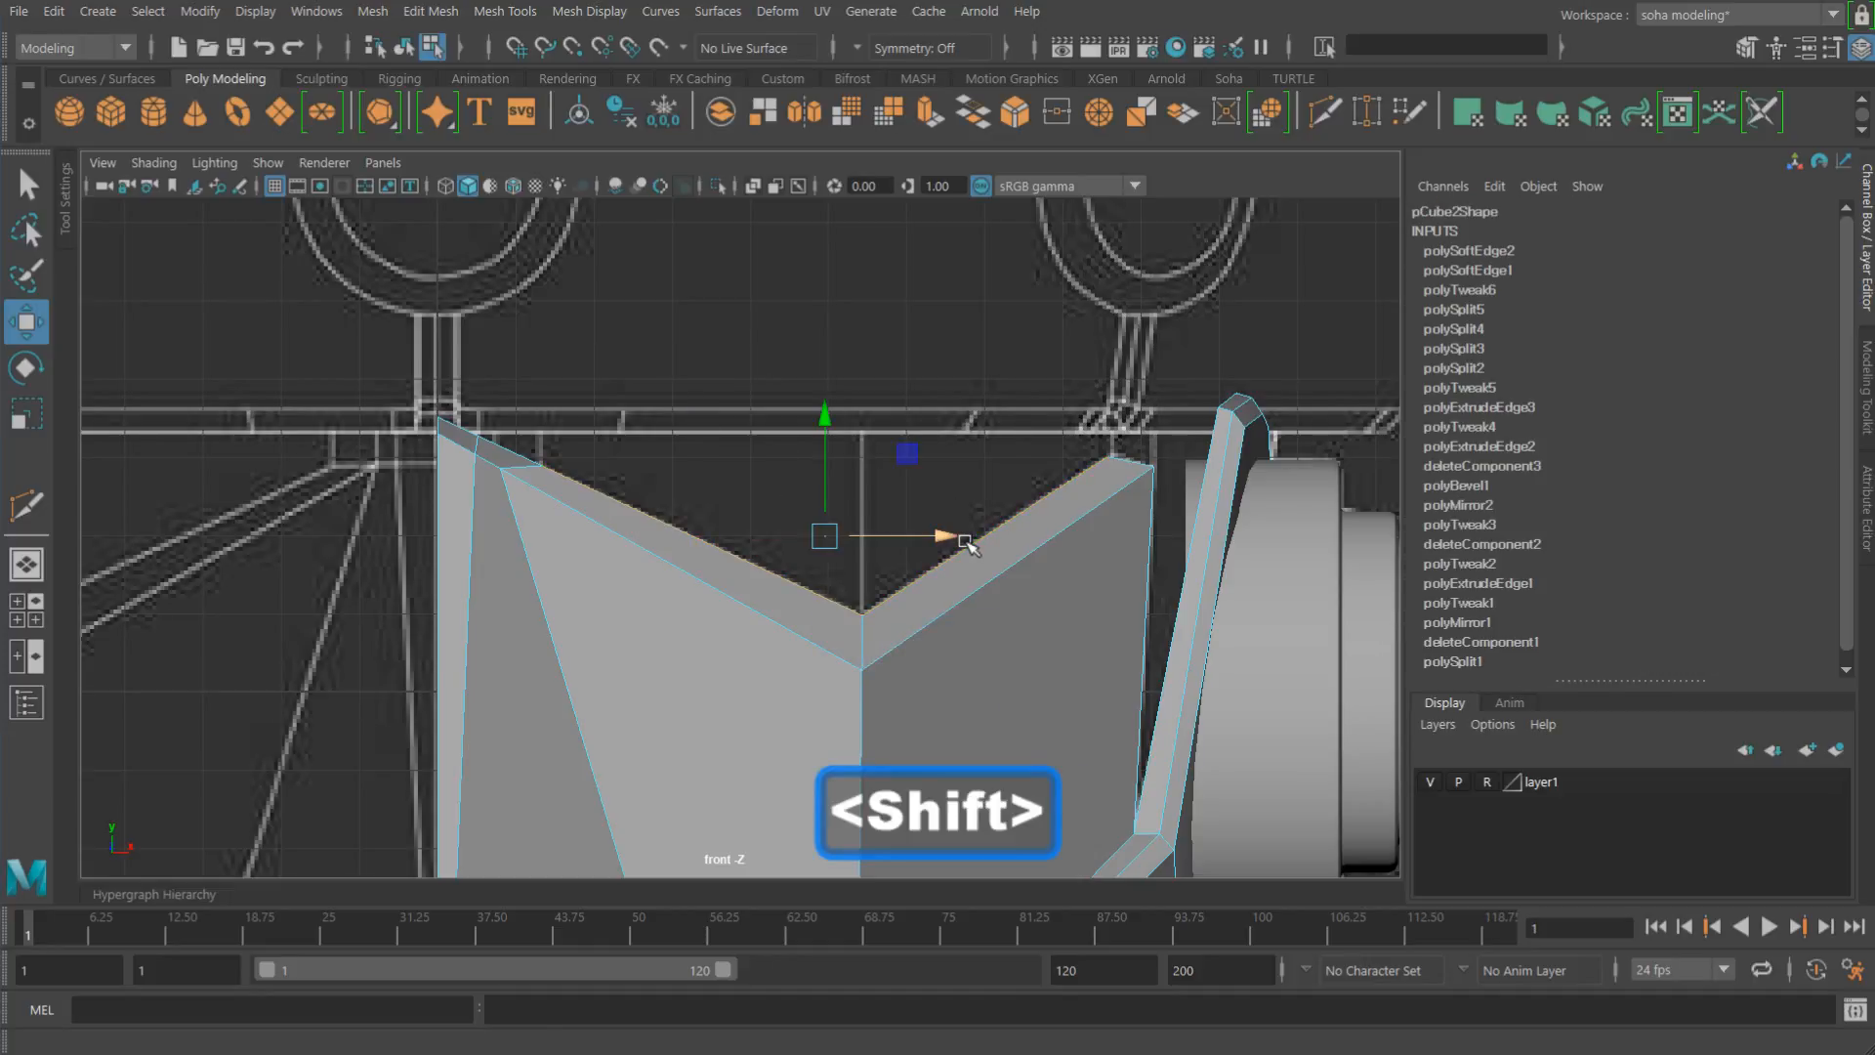
{"action": "key", "text": "alt+w"}
{"action": "scroll", "coordinate": [980, 615], "scroll_direction": "up", "scroll_amount": 2}
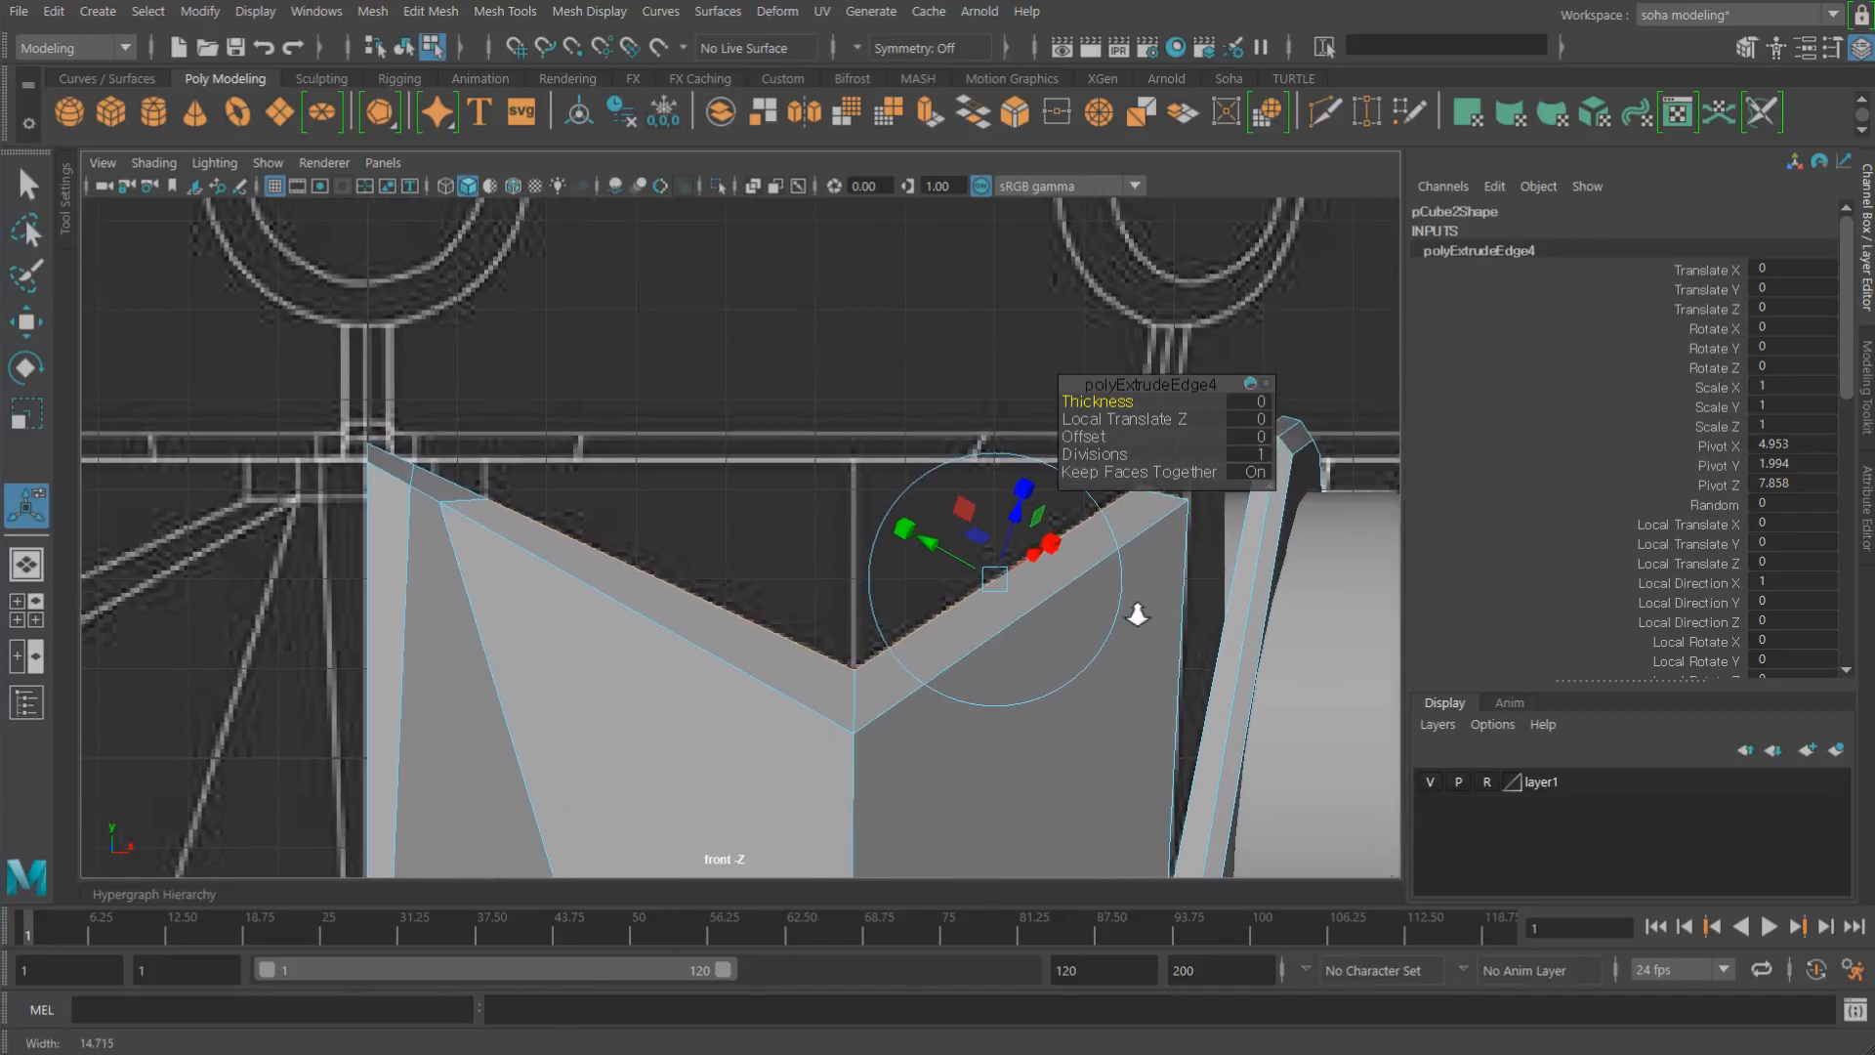
{"action": "middle_click_drag", "start_coordinate": [1128, 544], "coordinate": [975, 436], "text": "alt"}
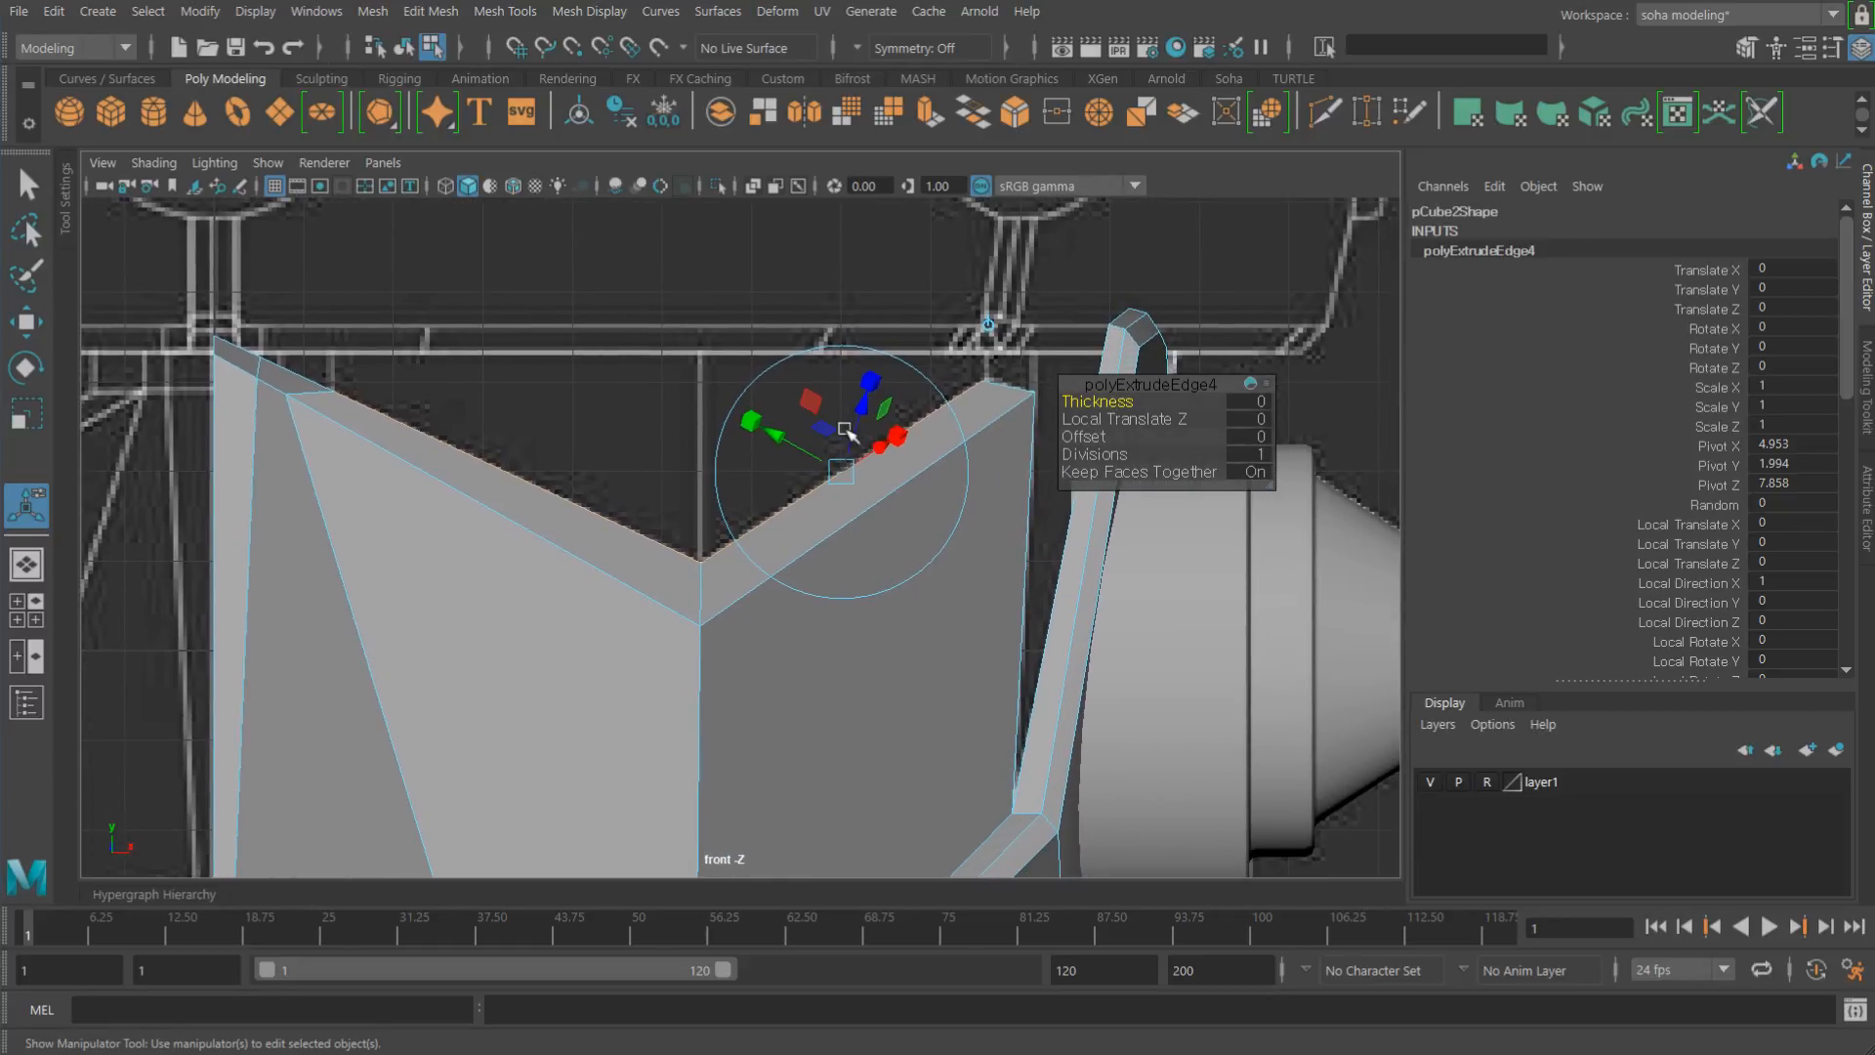
{"action": "left_click", "coordinate": [988, 323]}
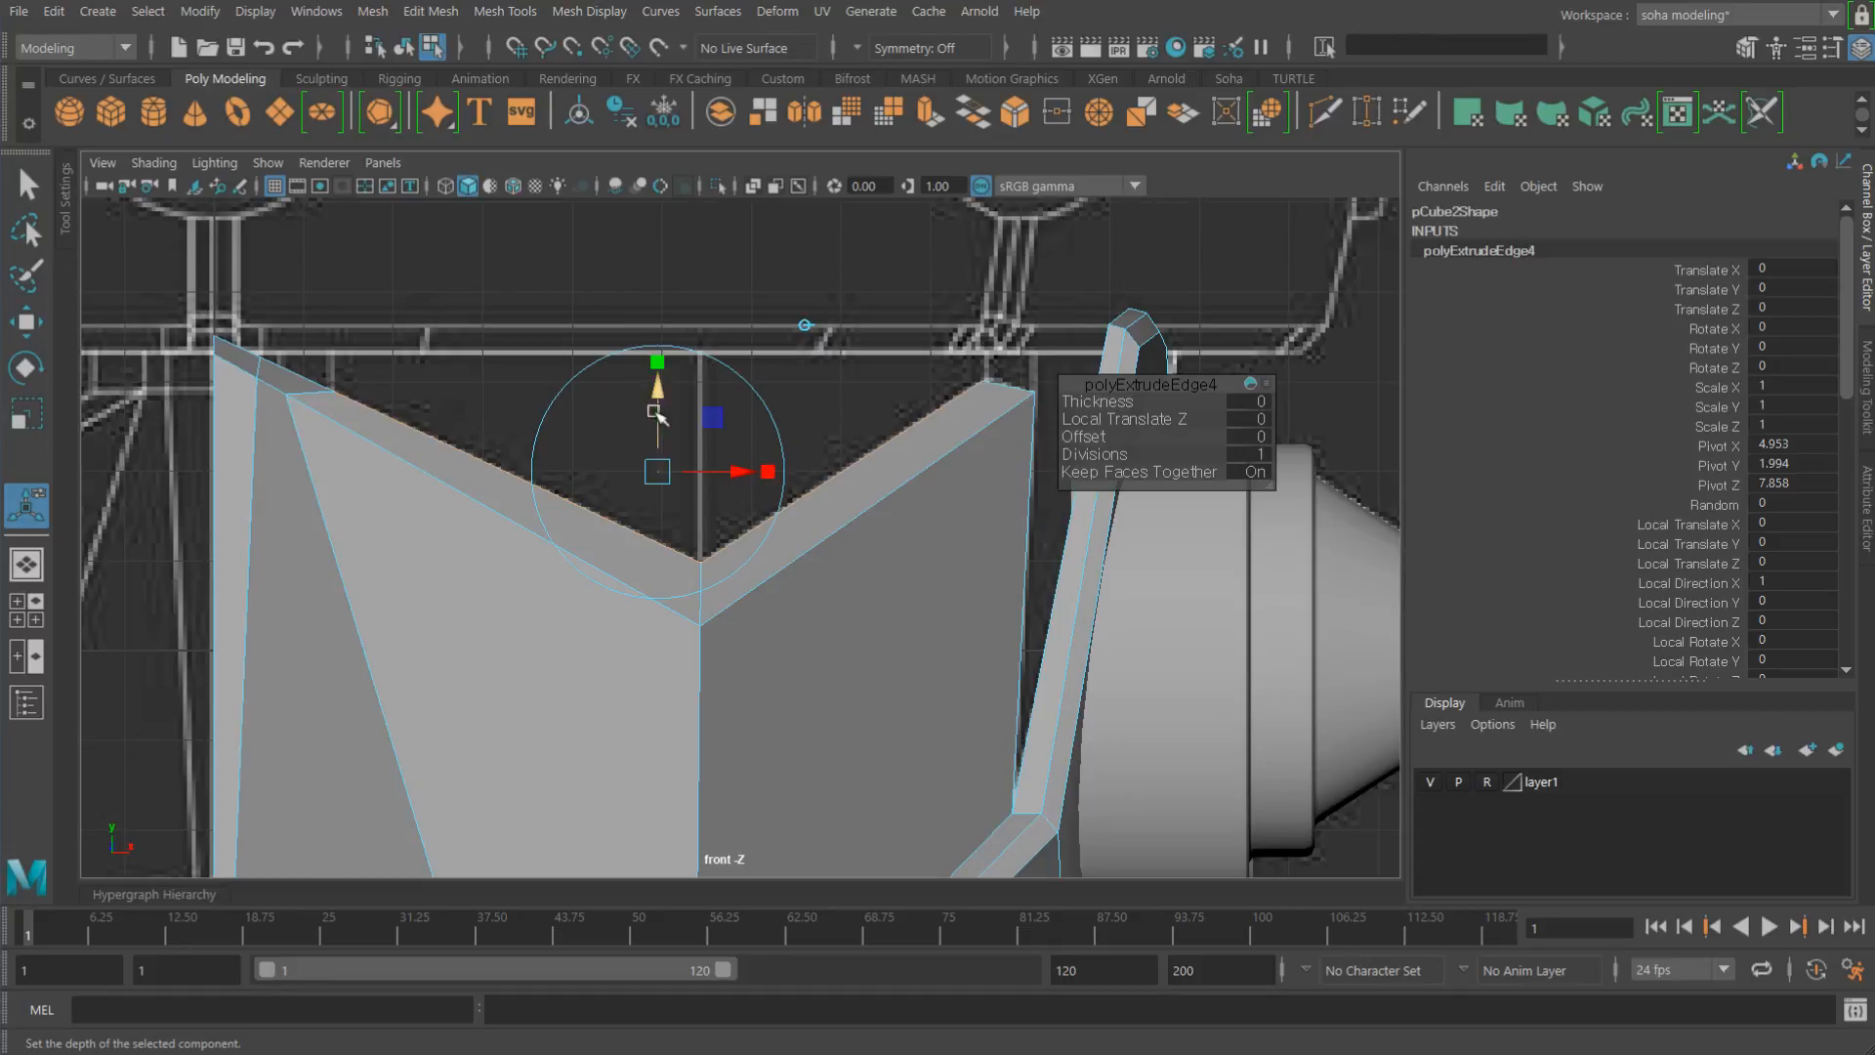
{"action": "left_click_drag", "start_coordinate": [652, 390], "coordinate": [686, 188]}
{"action": "key", "text": "4"}
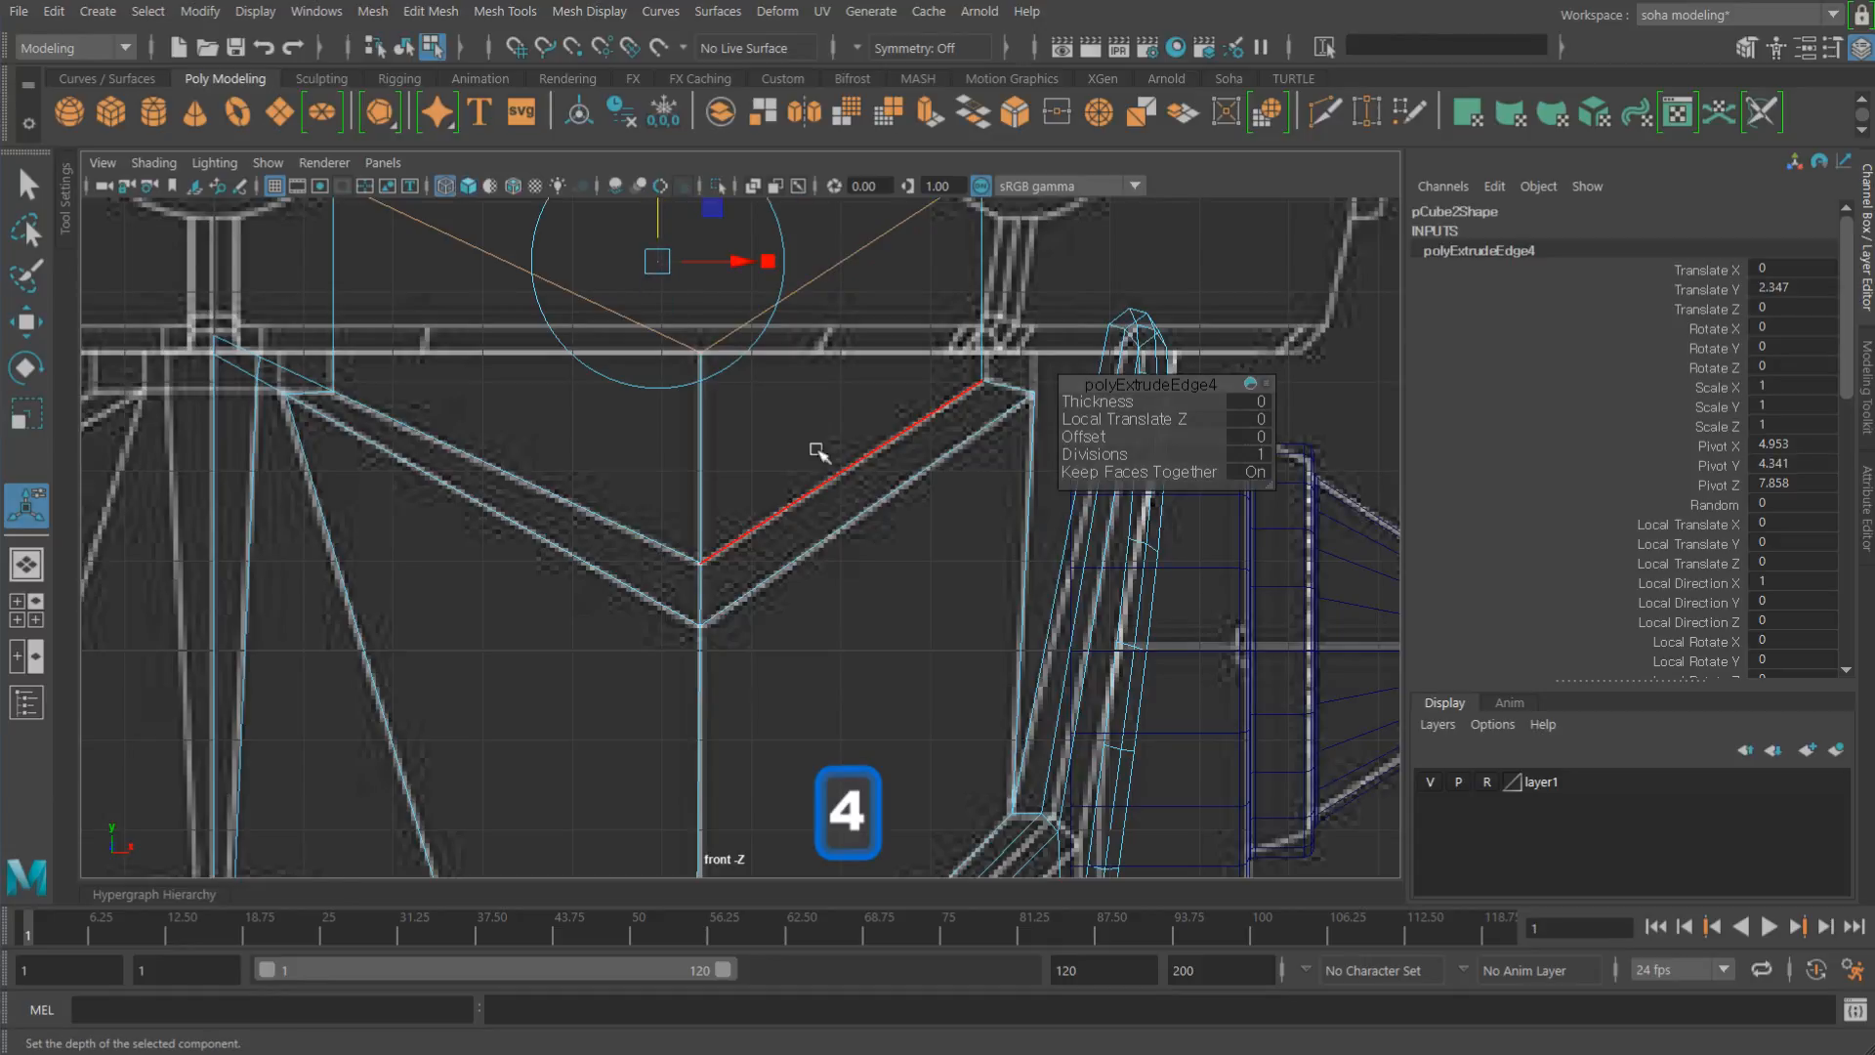
Step: Snap the two outer top vertices of the extruded V-shaped faces down to the height of their center vertex on the visor's lower line
{"action": "scroll", "coordinate": [832, 451], "scroll_direction": "down", "scroll_amount": 4}
{"action": "scroll", "coordinate": [684, 464], "scroll_direction": "down", "scroll_amount": 2}
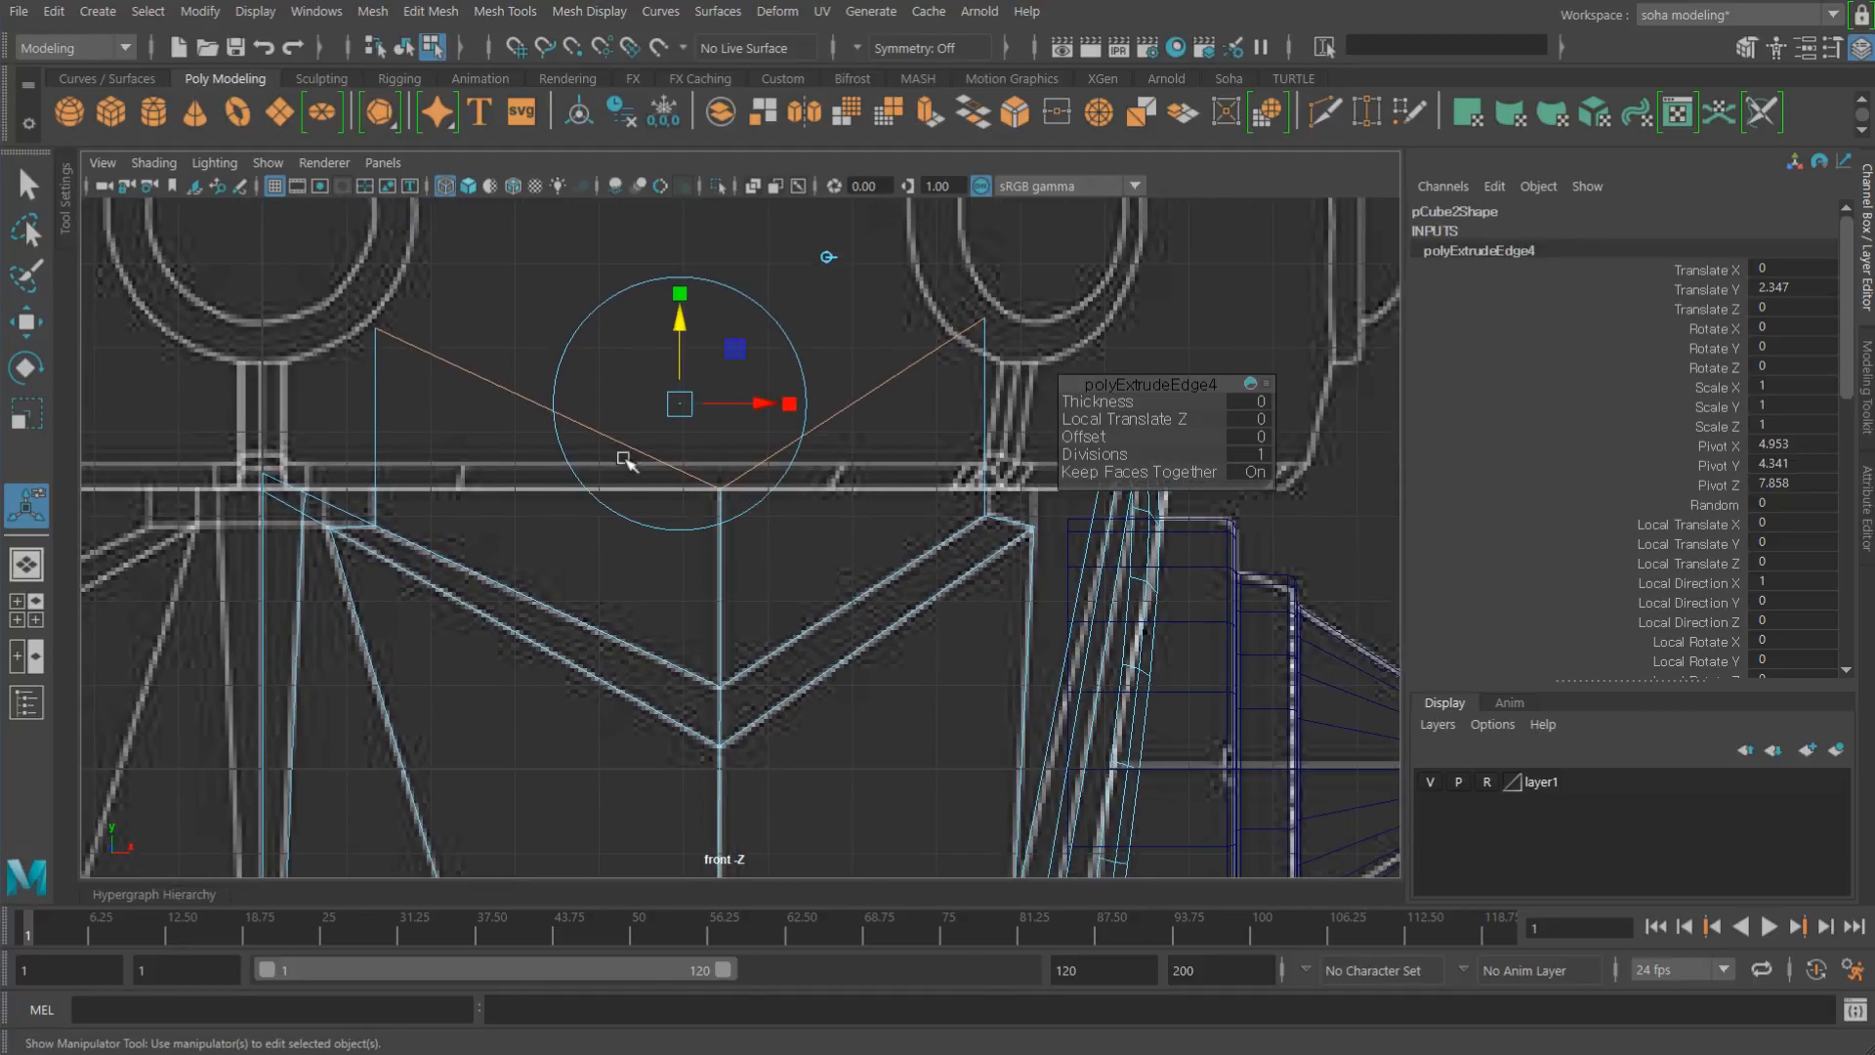
{"action": "scroll", "coordinate": [701, 446], "scroll_direction": "down", "scroll_amount": 2}
{"action": "key", "text": "alt+1"}
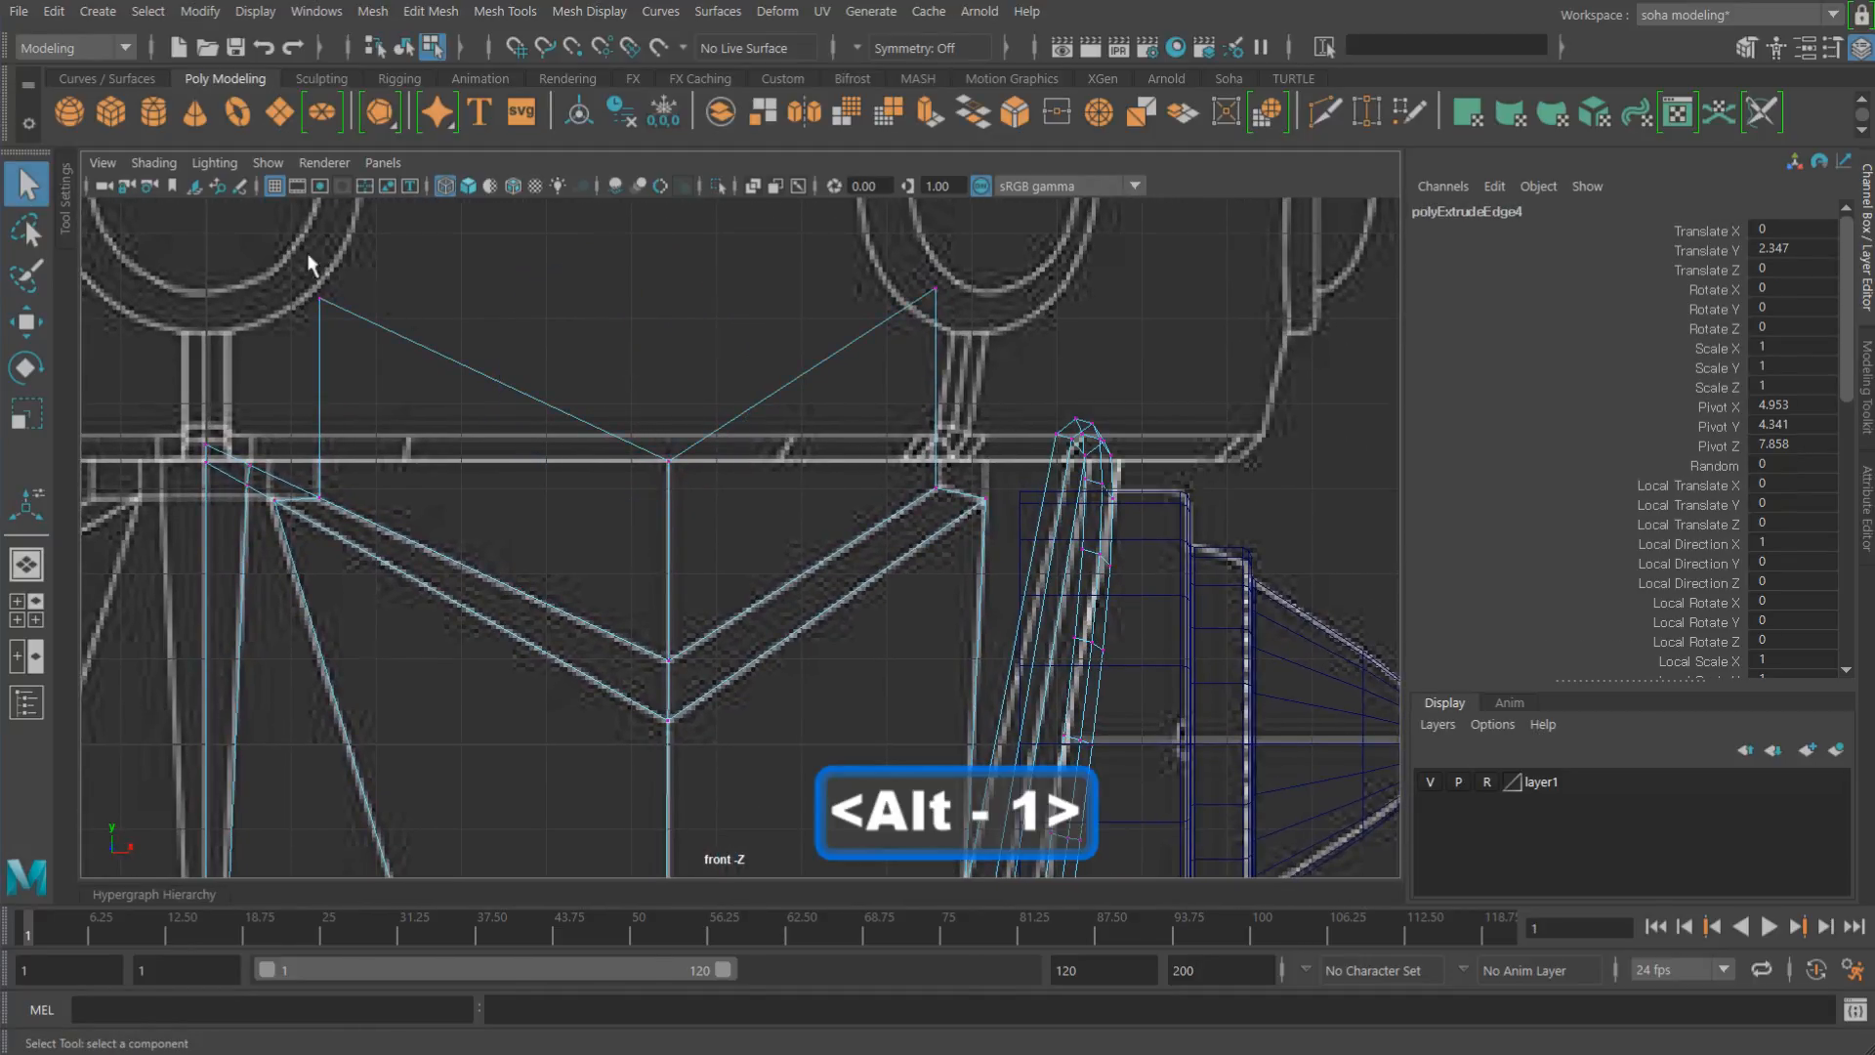
{"action": "left_click_drag", "start_coordinate": [436, 343], "coordinate": [437, 343]}
{"action": "left_click_drag", "start_coordinate": [856, 262], "coordinate": [976, 324], "text": "shift"}
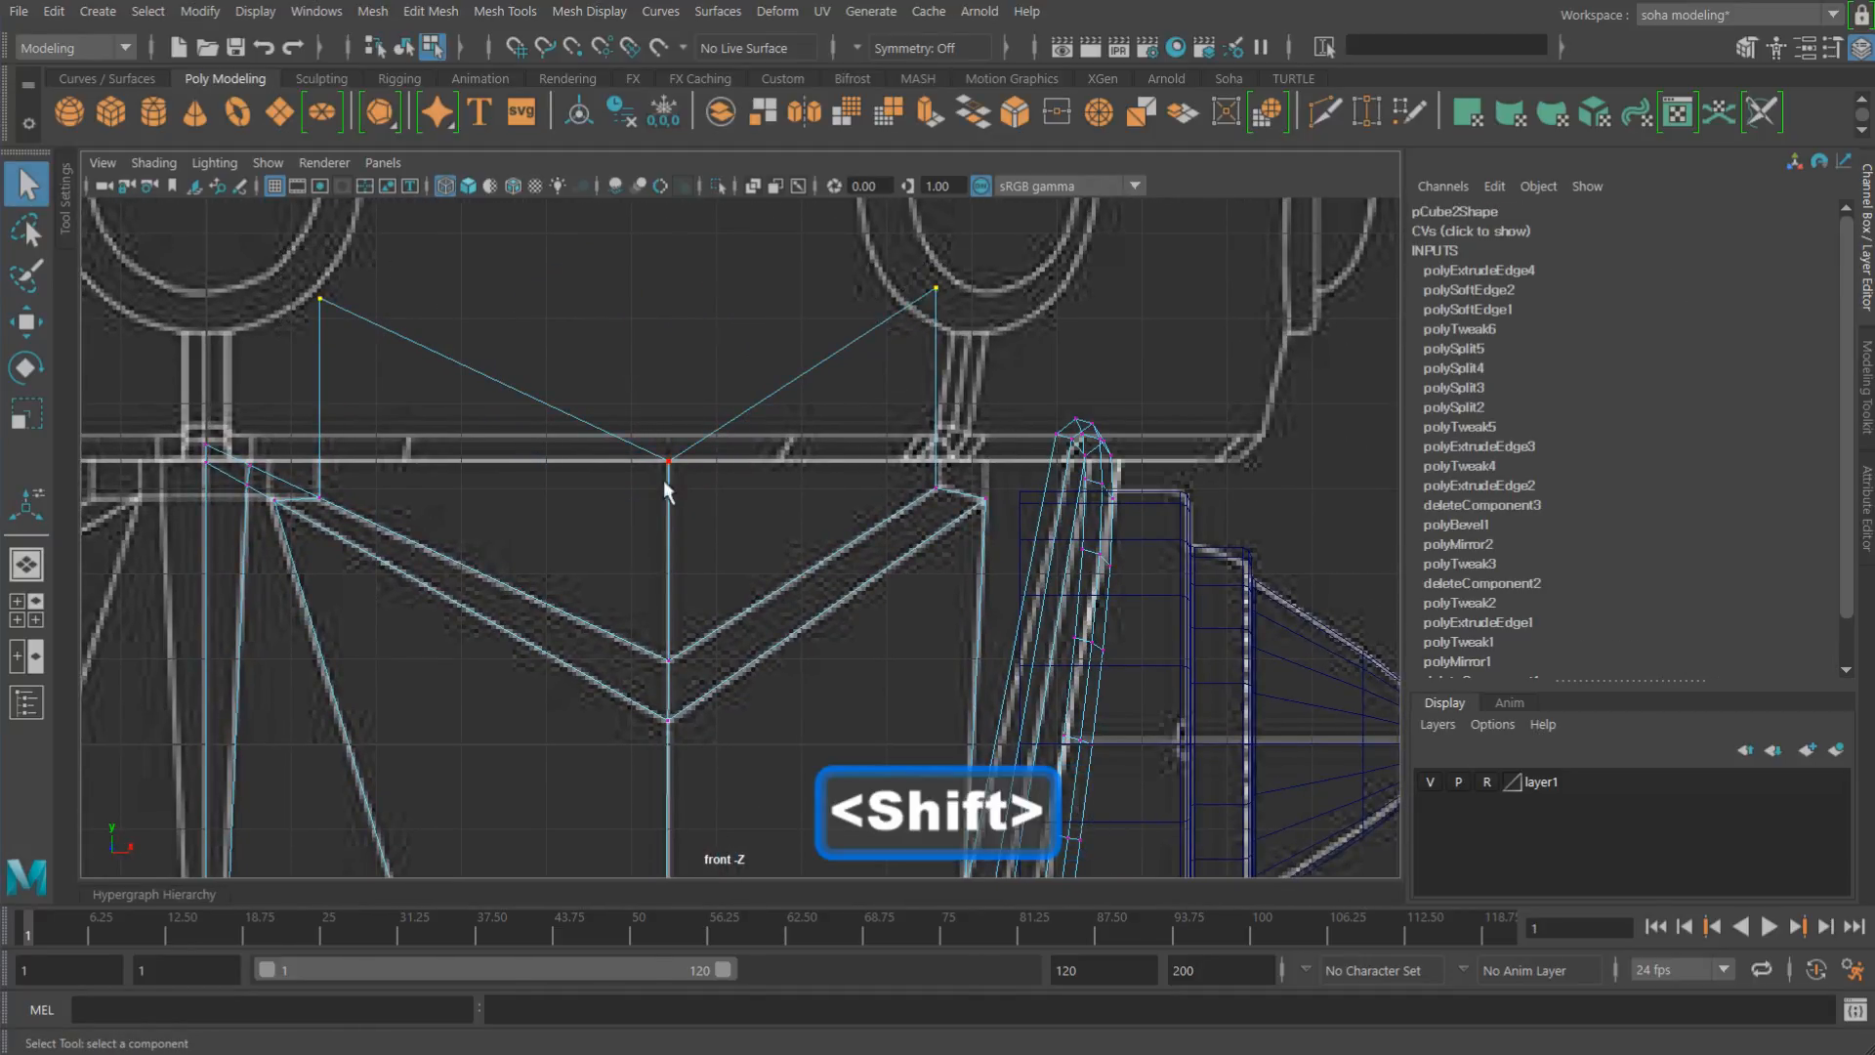
{"action": "middle_click_drag", "start_coordinate": [649, 375], "coordinate": [769, 395], "text": "alt"}
{"action": "key", "text": "w"}
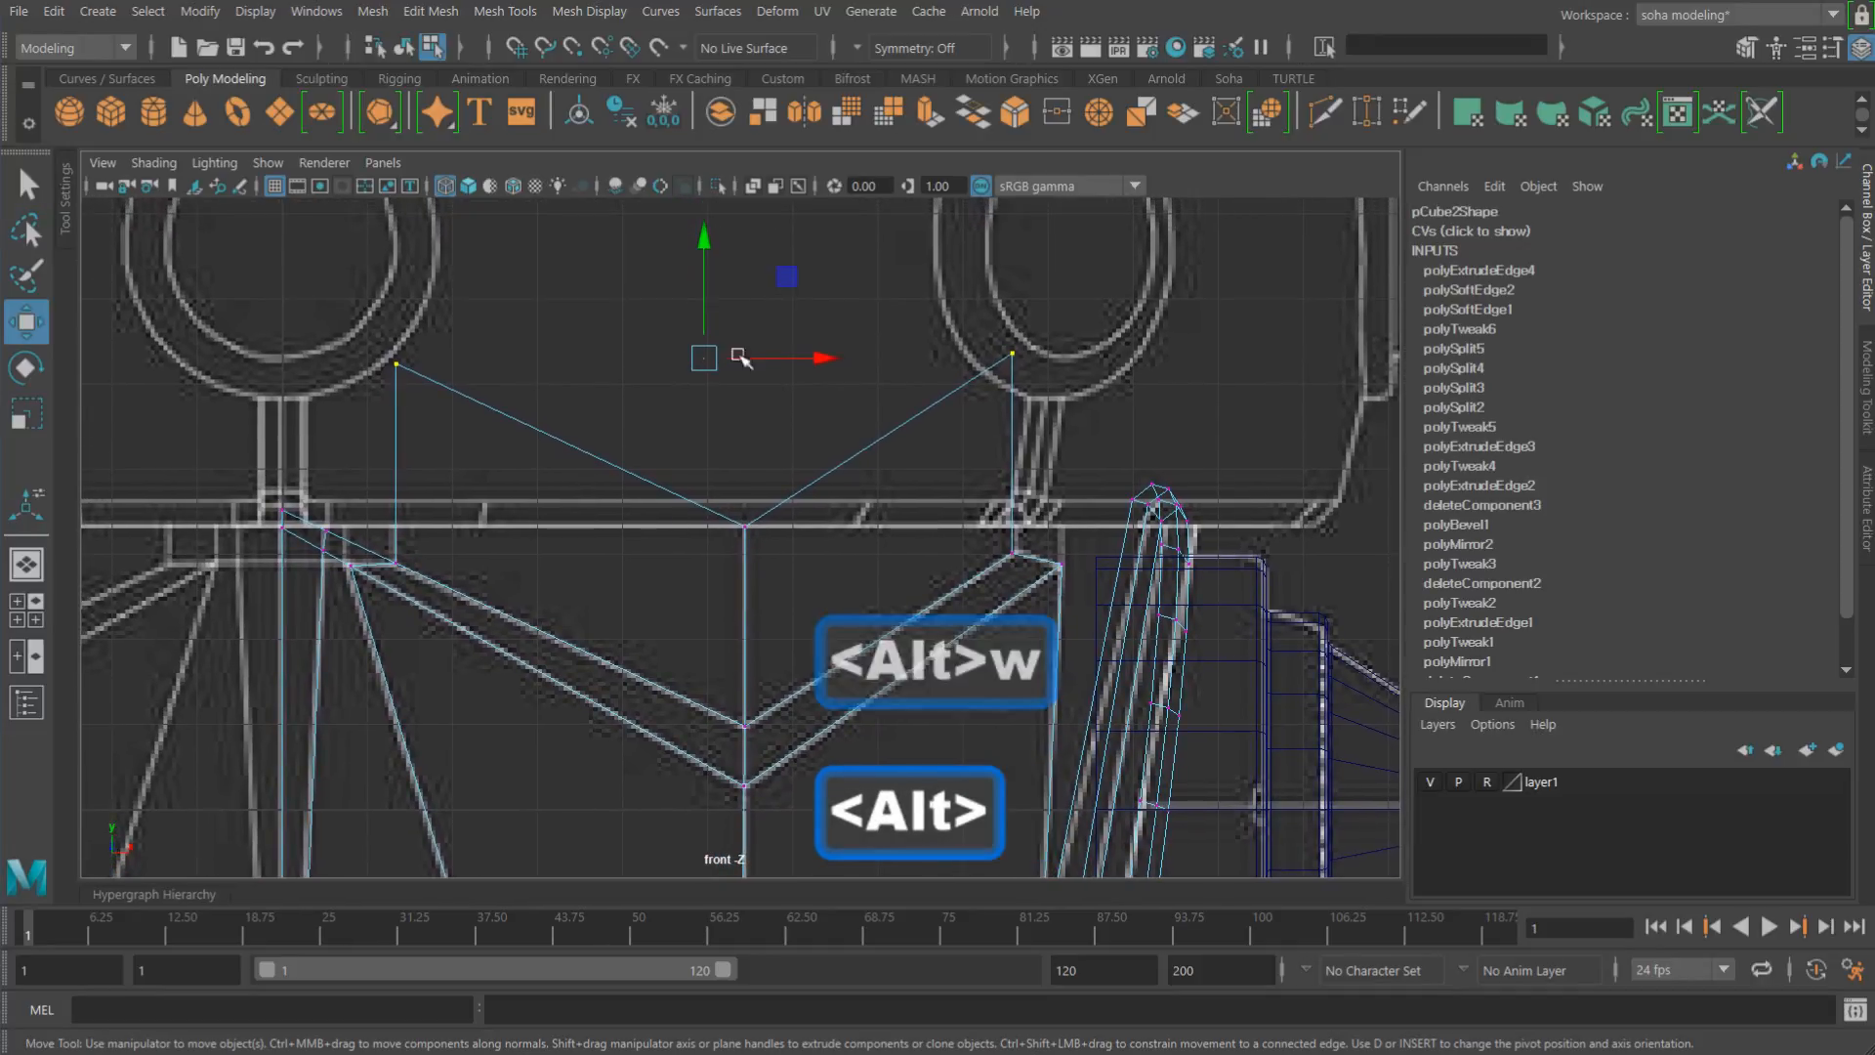
{"action": "left_click", "coordinate": [706, 256]}
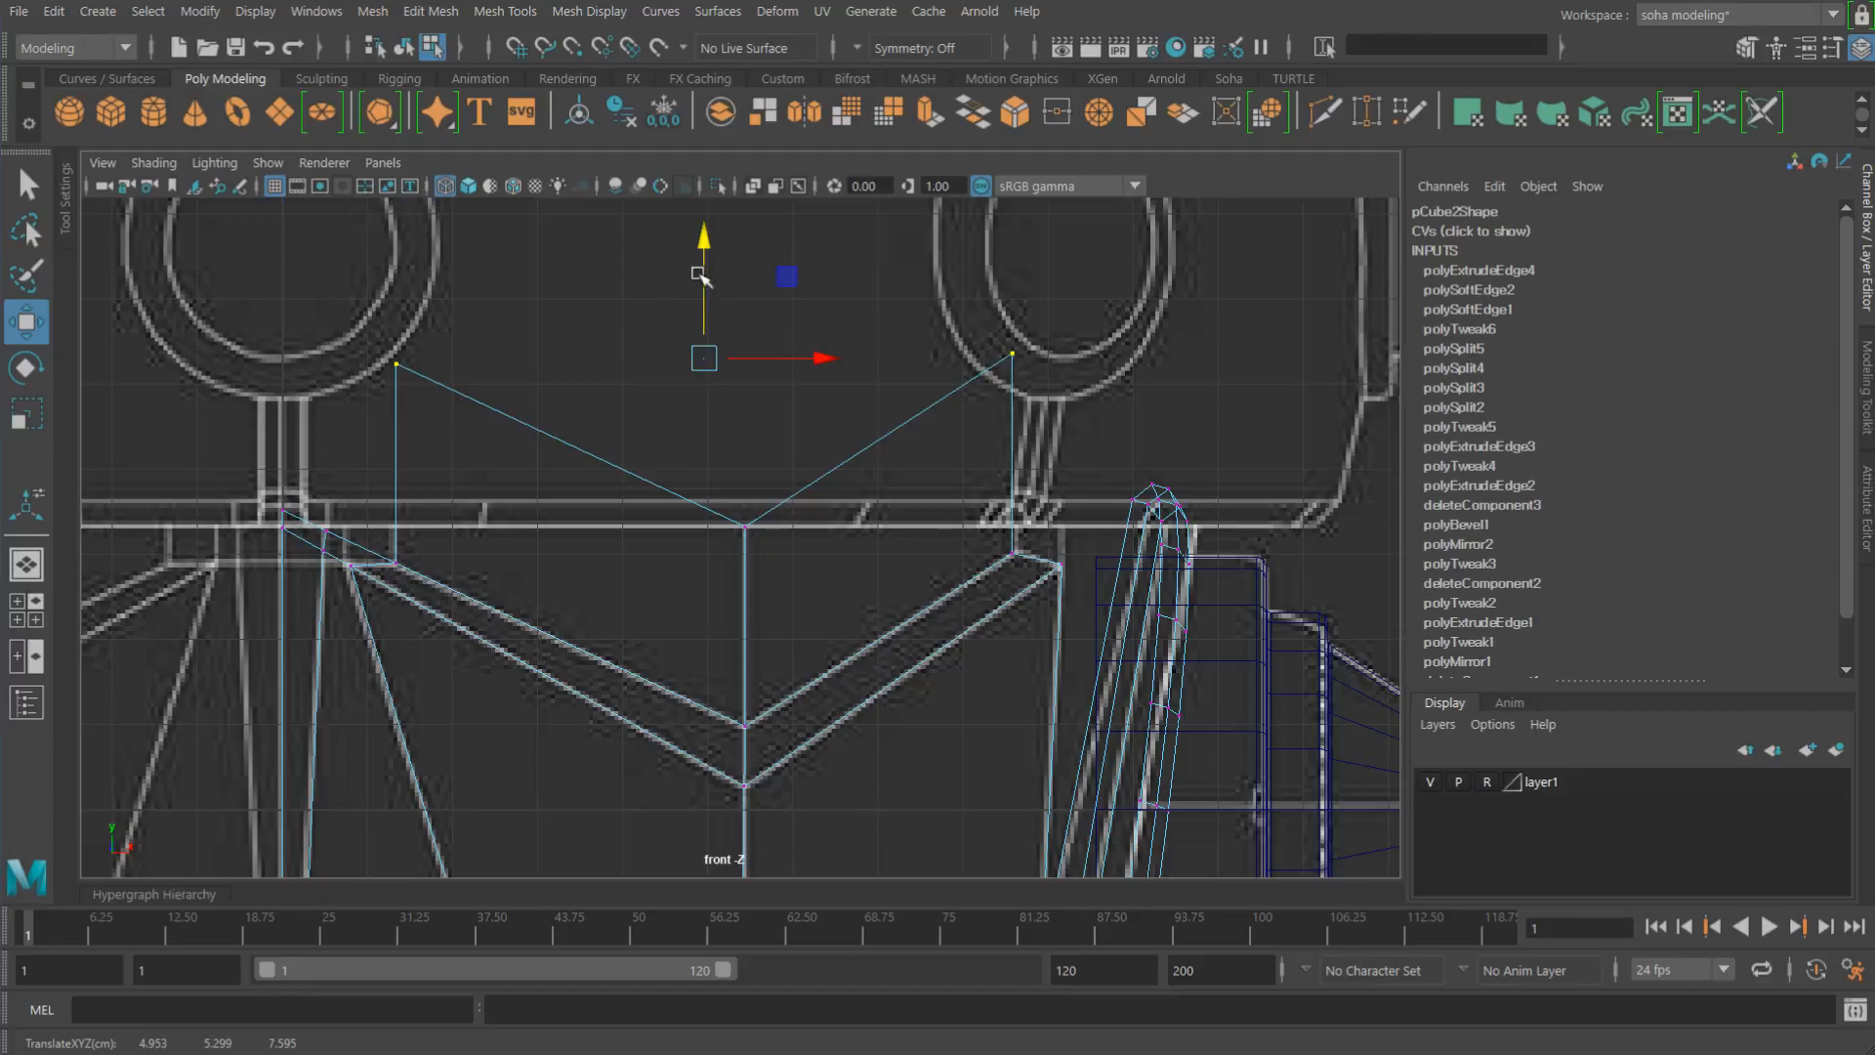
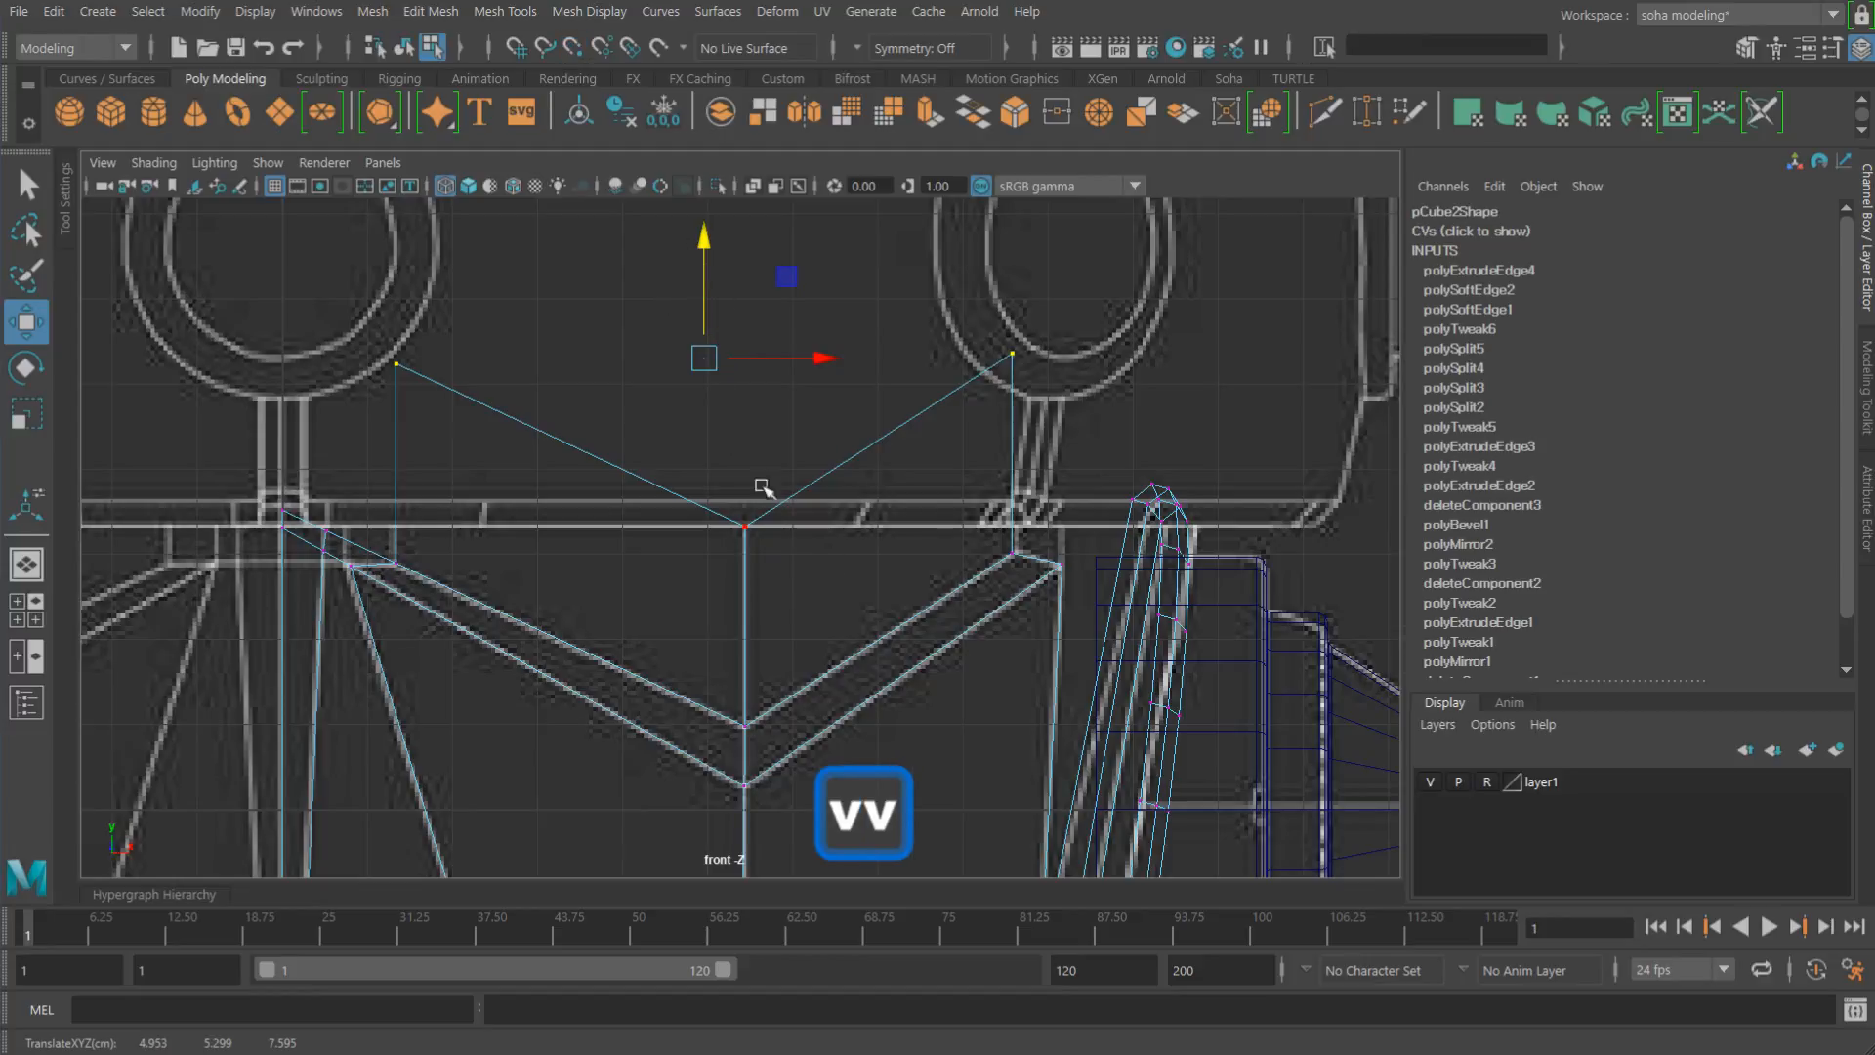
{"action": "key", "text": "v"}
{"action": "key", "text": "v"}
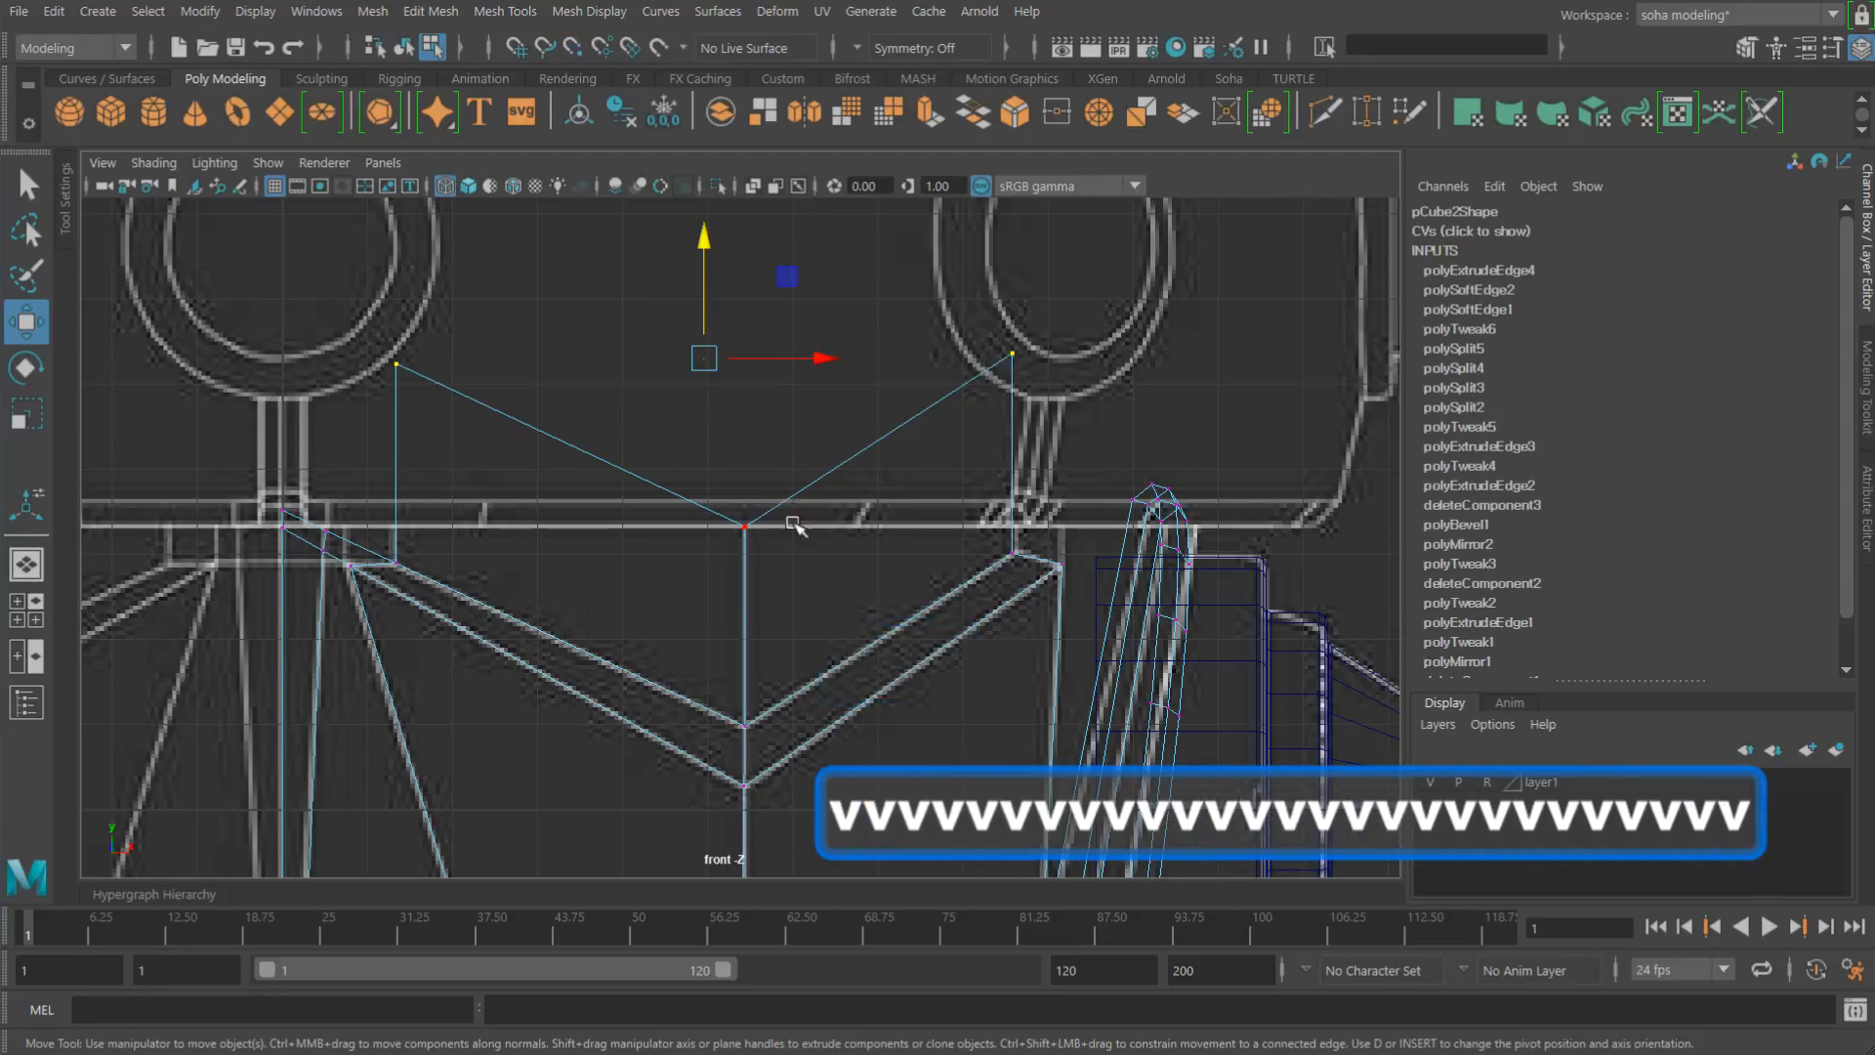
{"action": "middle_click_drag", "start_coordinate": [759, 531], "coordinate": [757, 531]}
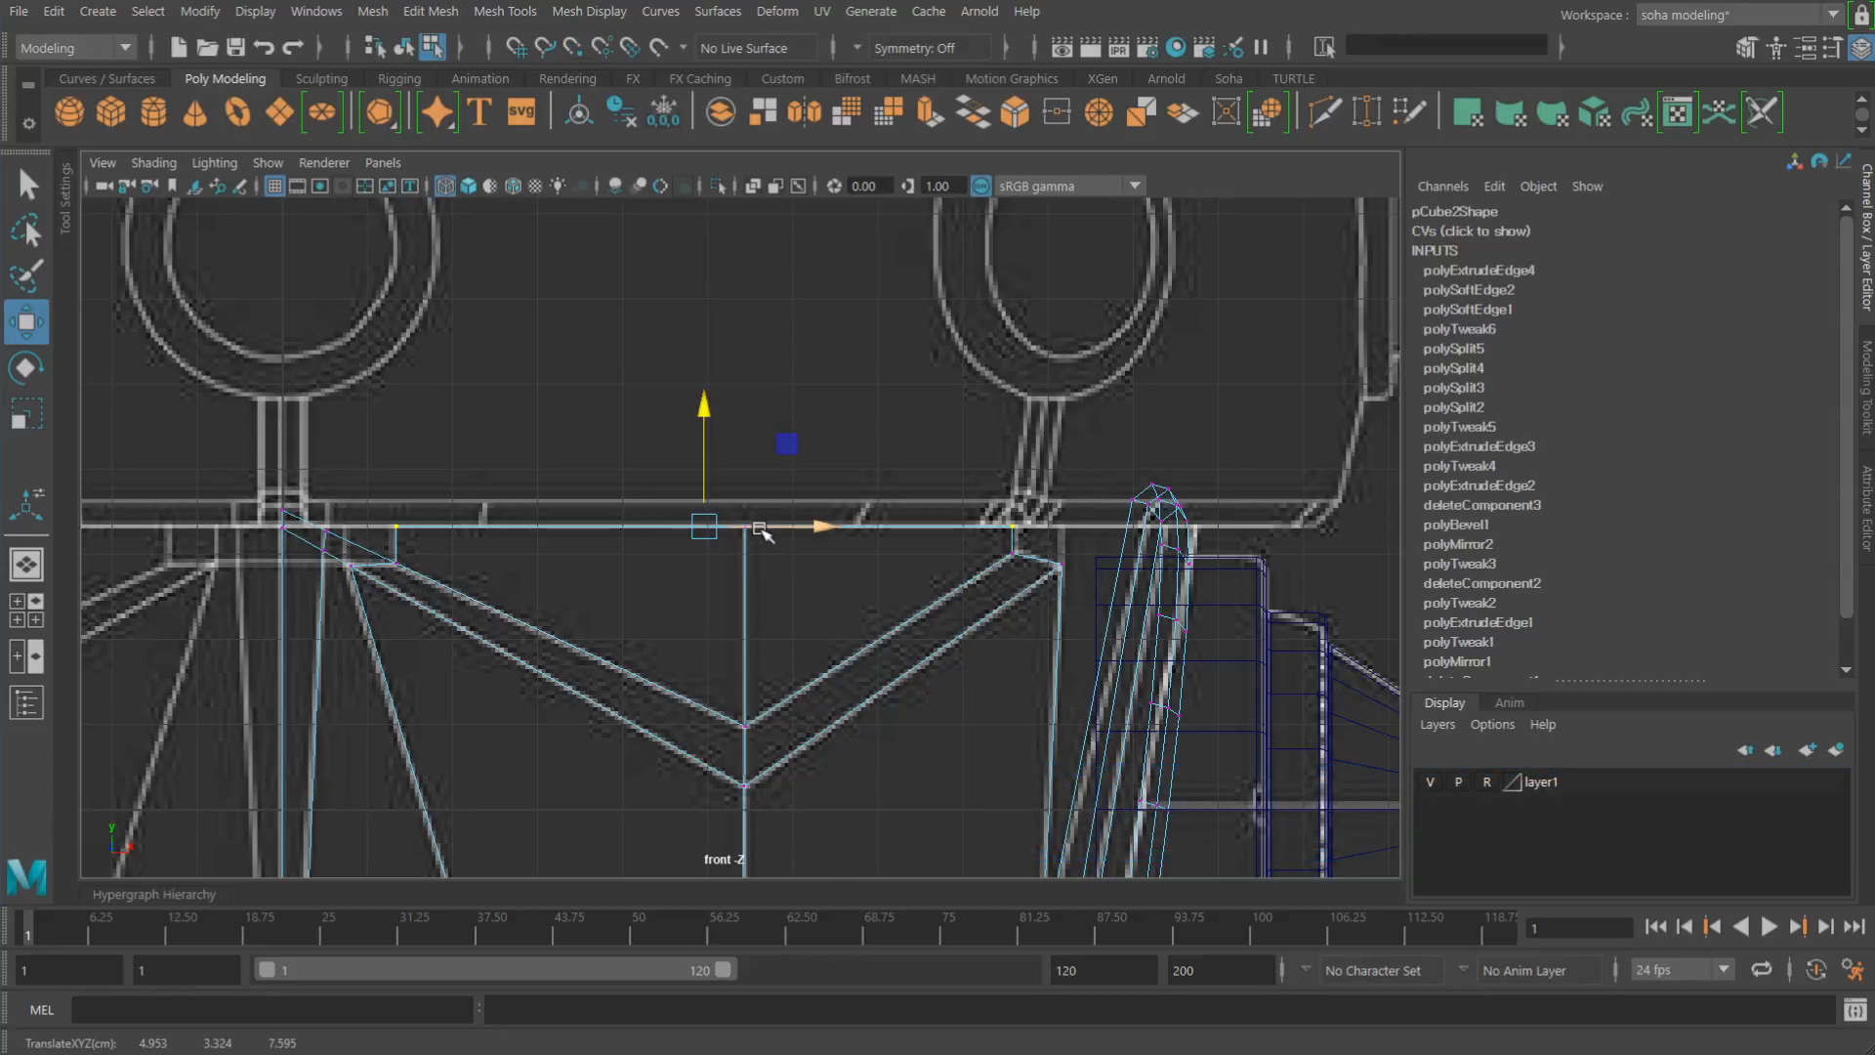
Step: Extrude the short slanted edge at the face plate's upper outer corner upward by 0.311 in the front view
{"action": "middle_click_drag", "start_coordinate": [821, 530], "coordinate": [818, 479], "text": "alt"}
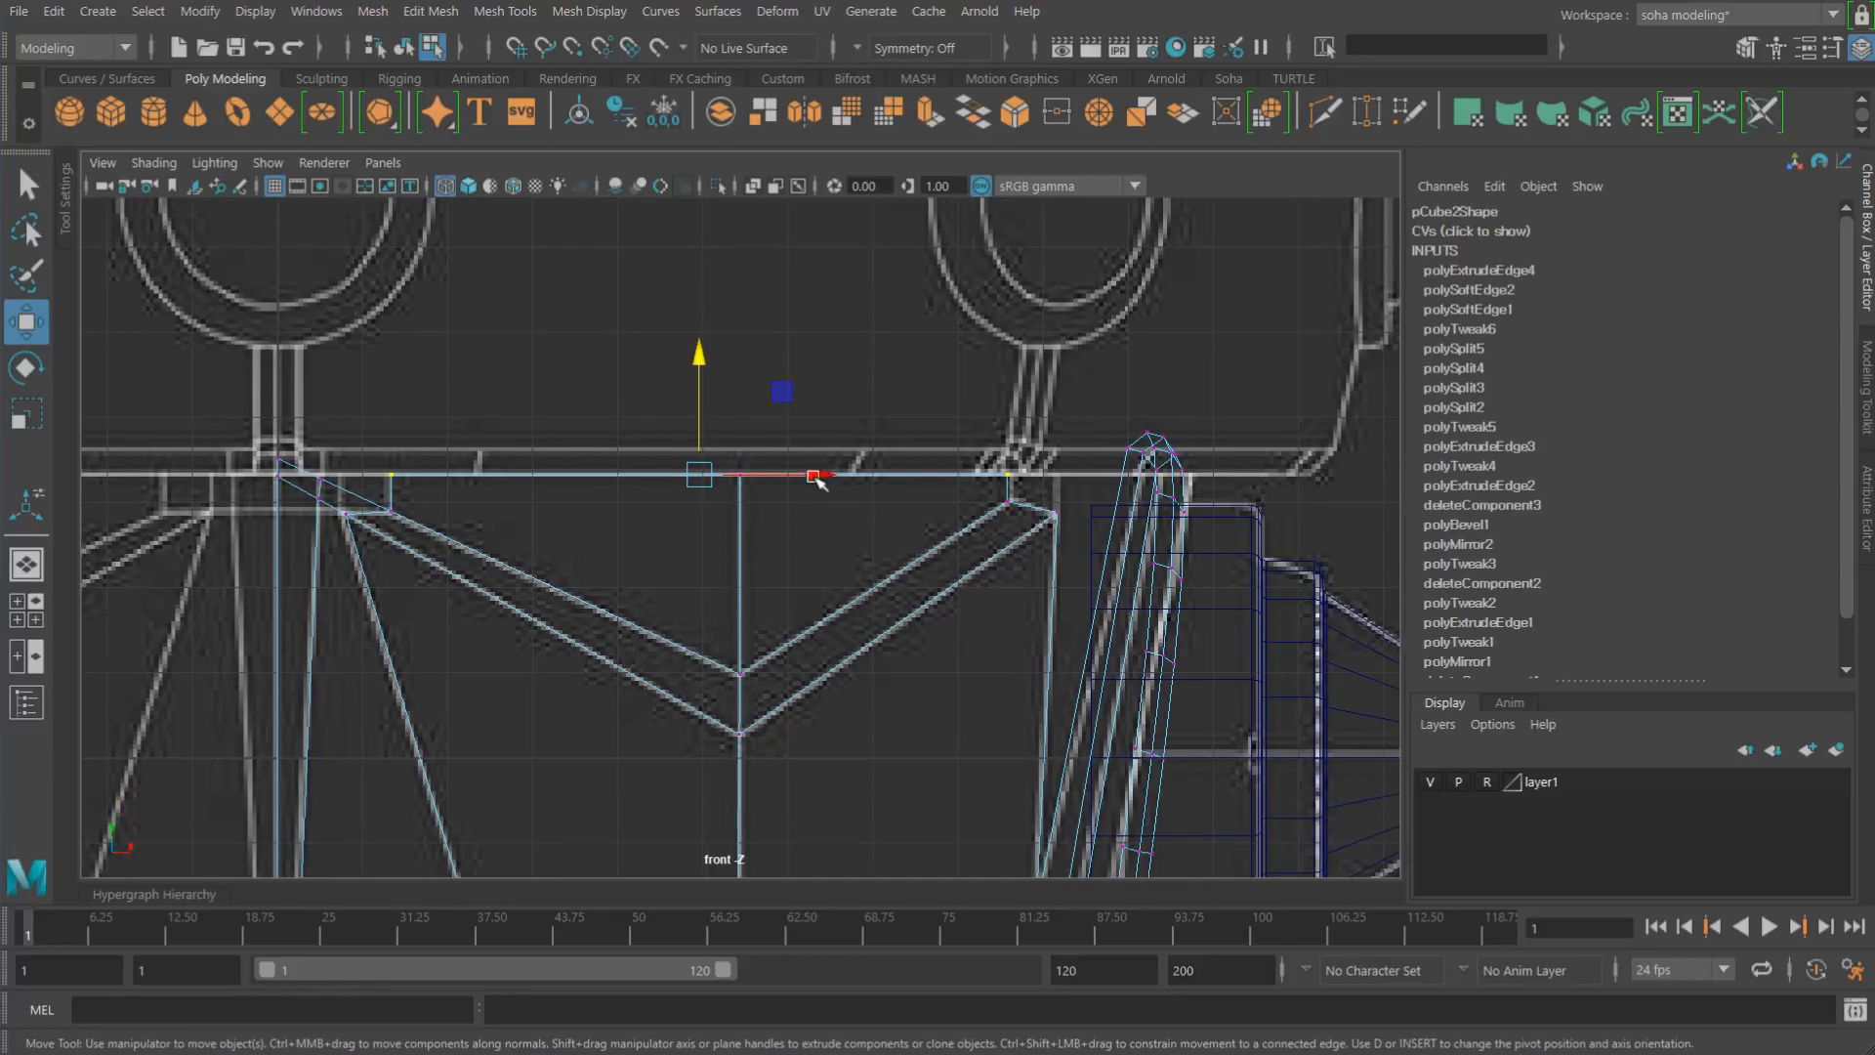
{"action": "right_click_drag", "start_coordinate": [818, 478], "coordinate": [1013, 544], "text": "alt"}
{"action": "middle_click_drag", "start_coordinate": [1013, 544], "coordinate": [651, 538], "text": "alt"}
{"action": "right_click_drag", "start_coordinate": [650, 539], "coordinate": [987, 630], "text": "alt"}
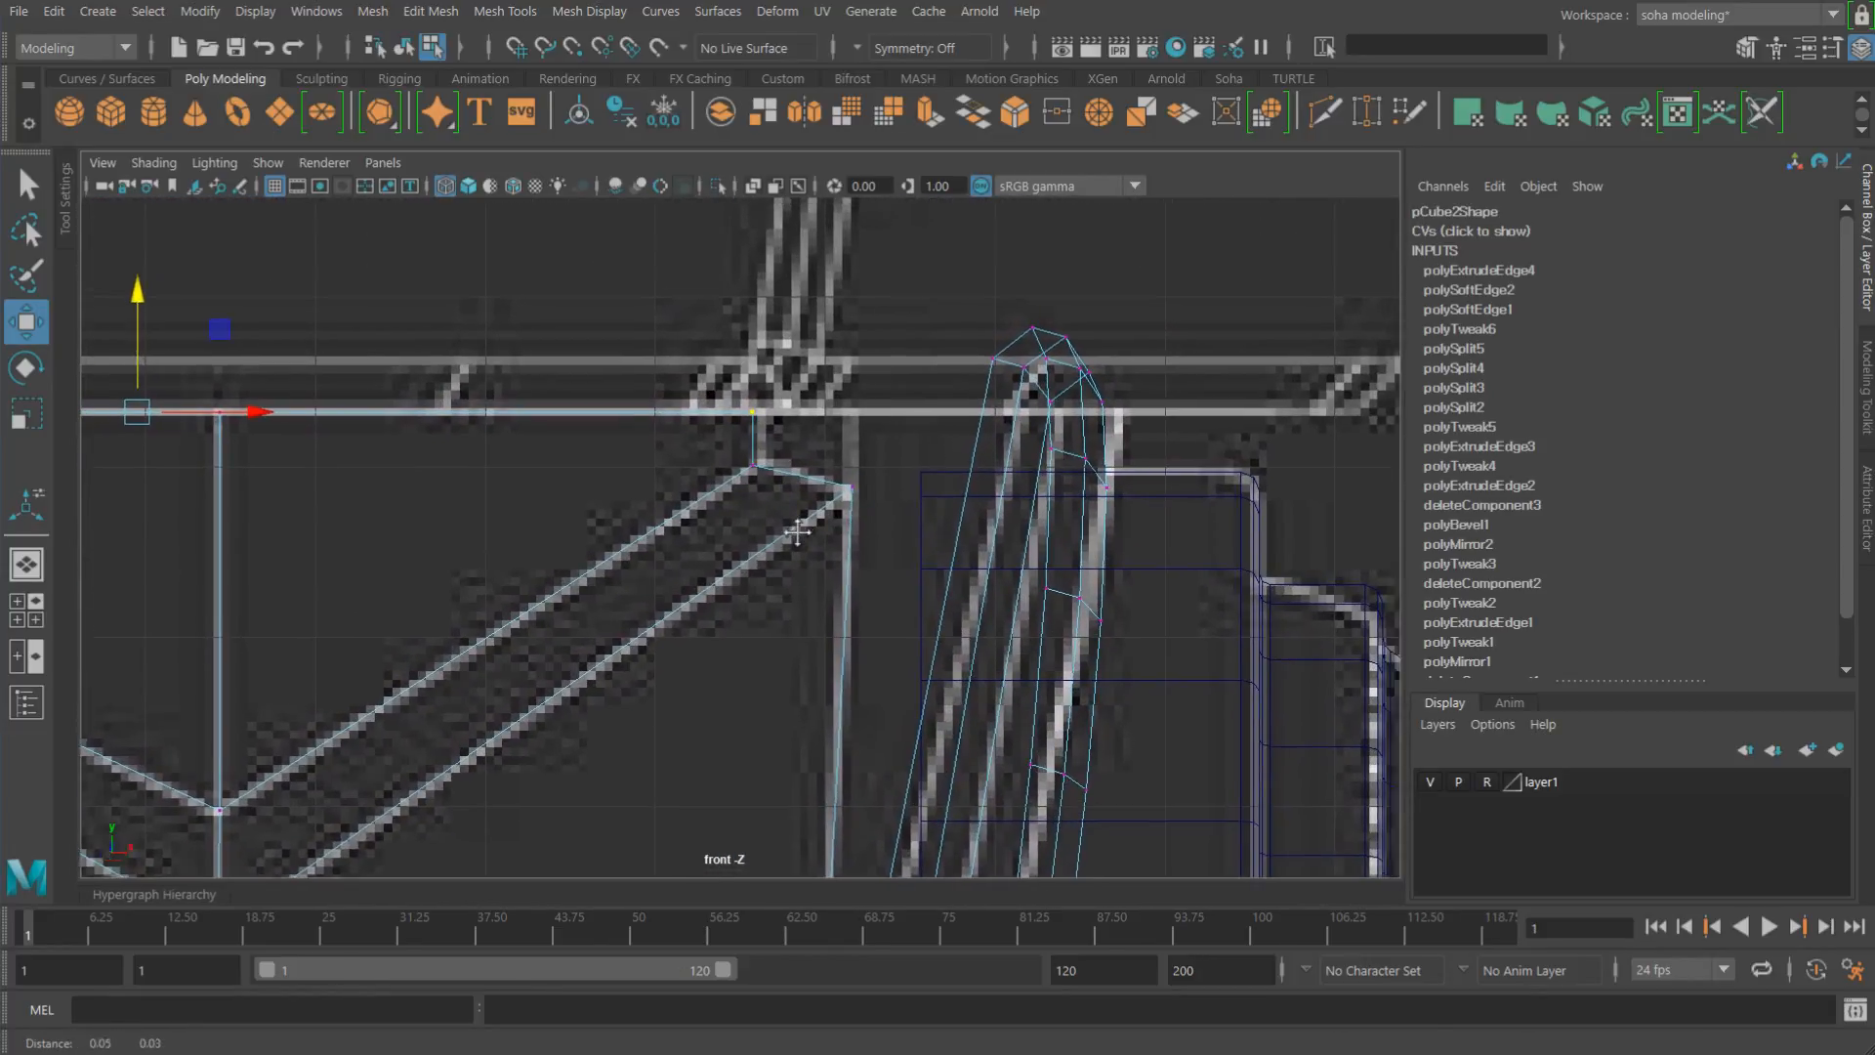
{"action": "middle_click_drag", "start_coordinate": [807, 524], "coordinate": [703, 599], "text": "alt"}
{"action": "right_click_drag", "start_coordinate": [704, 598], "coordinate": [1022, 674], "text": "alt"}
{"action": "right_click_drag", "start_coordinate": [742, 570], "coordinate": [894, 608], "text": "alt"}
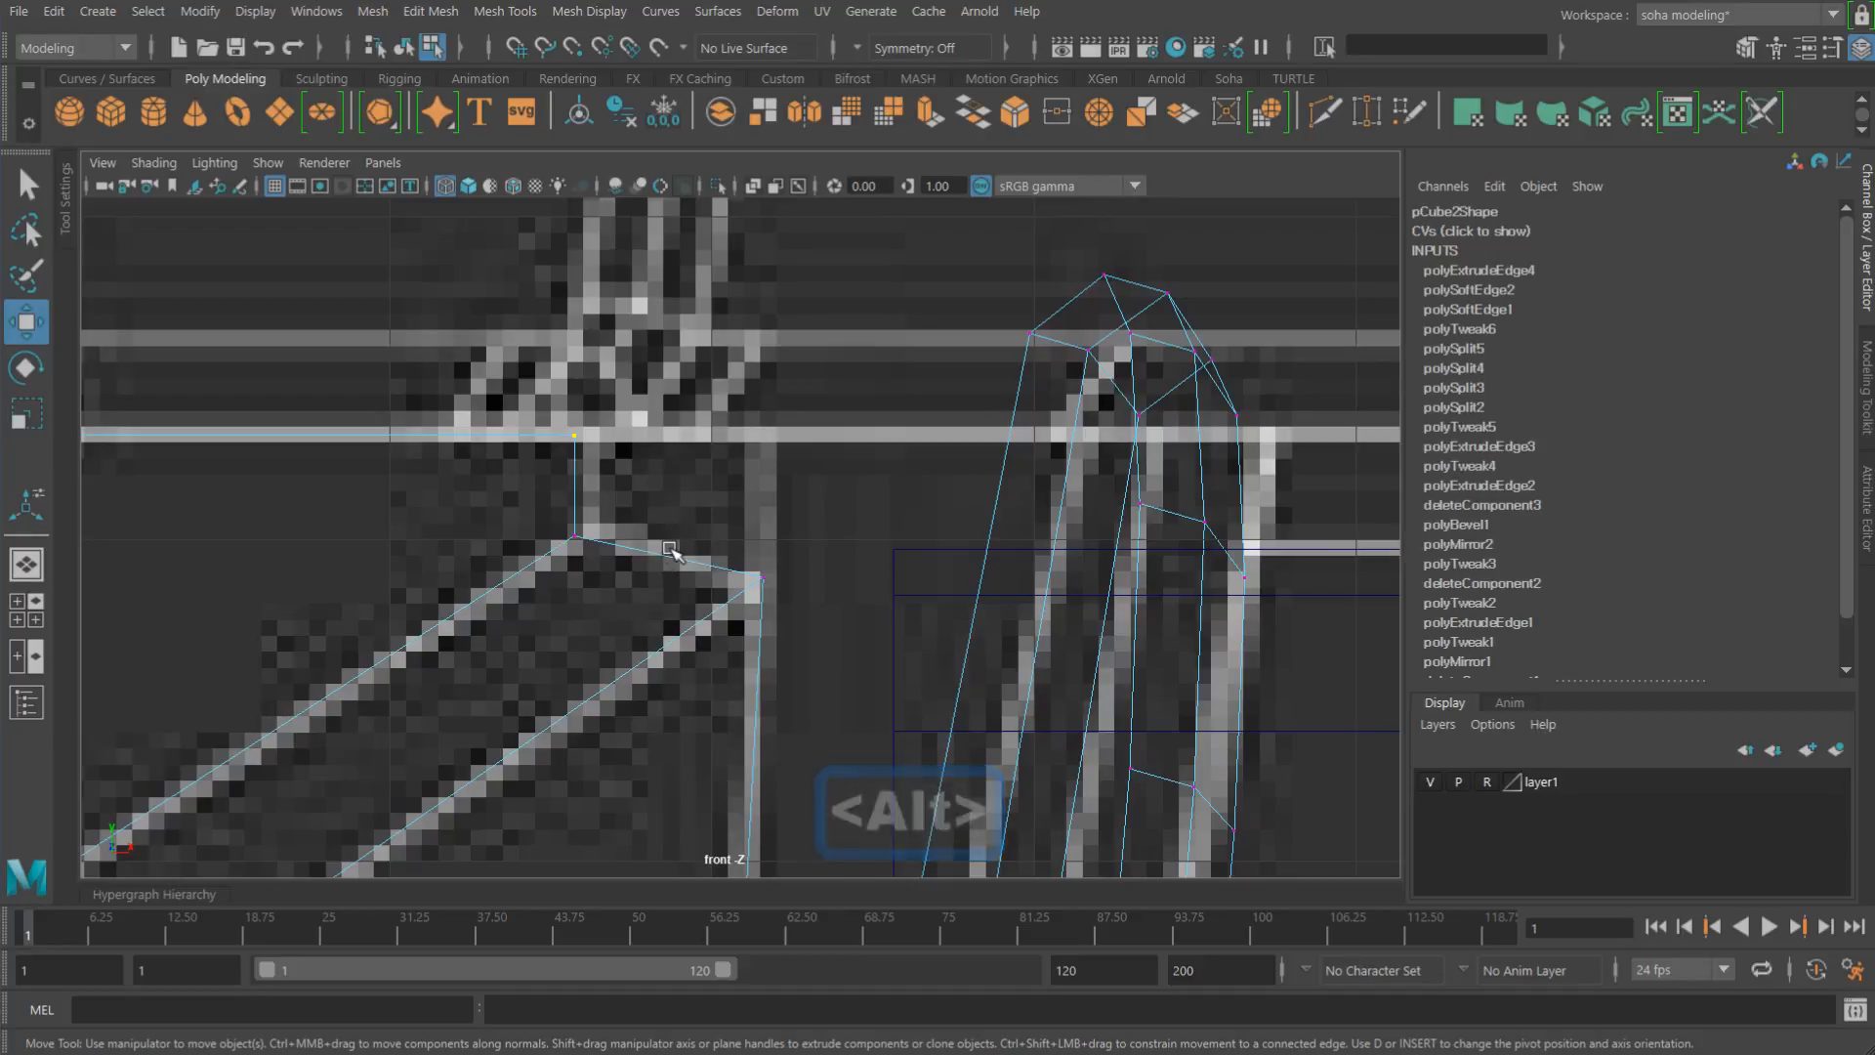
{"action": "key", "text": "5"}
{"action": "mouse_move", "coordinate": [698, 564]}
{"action": "right_mouse_down", "text": "alt"}
{"action": "mouse_move", "coordinate": [592, 552]}
{"action": "mouse_move", "coordinate": [740, 567]}
{"action": "right_mouse_up", "text": "alt"}
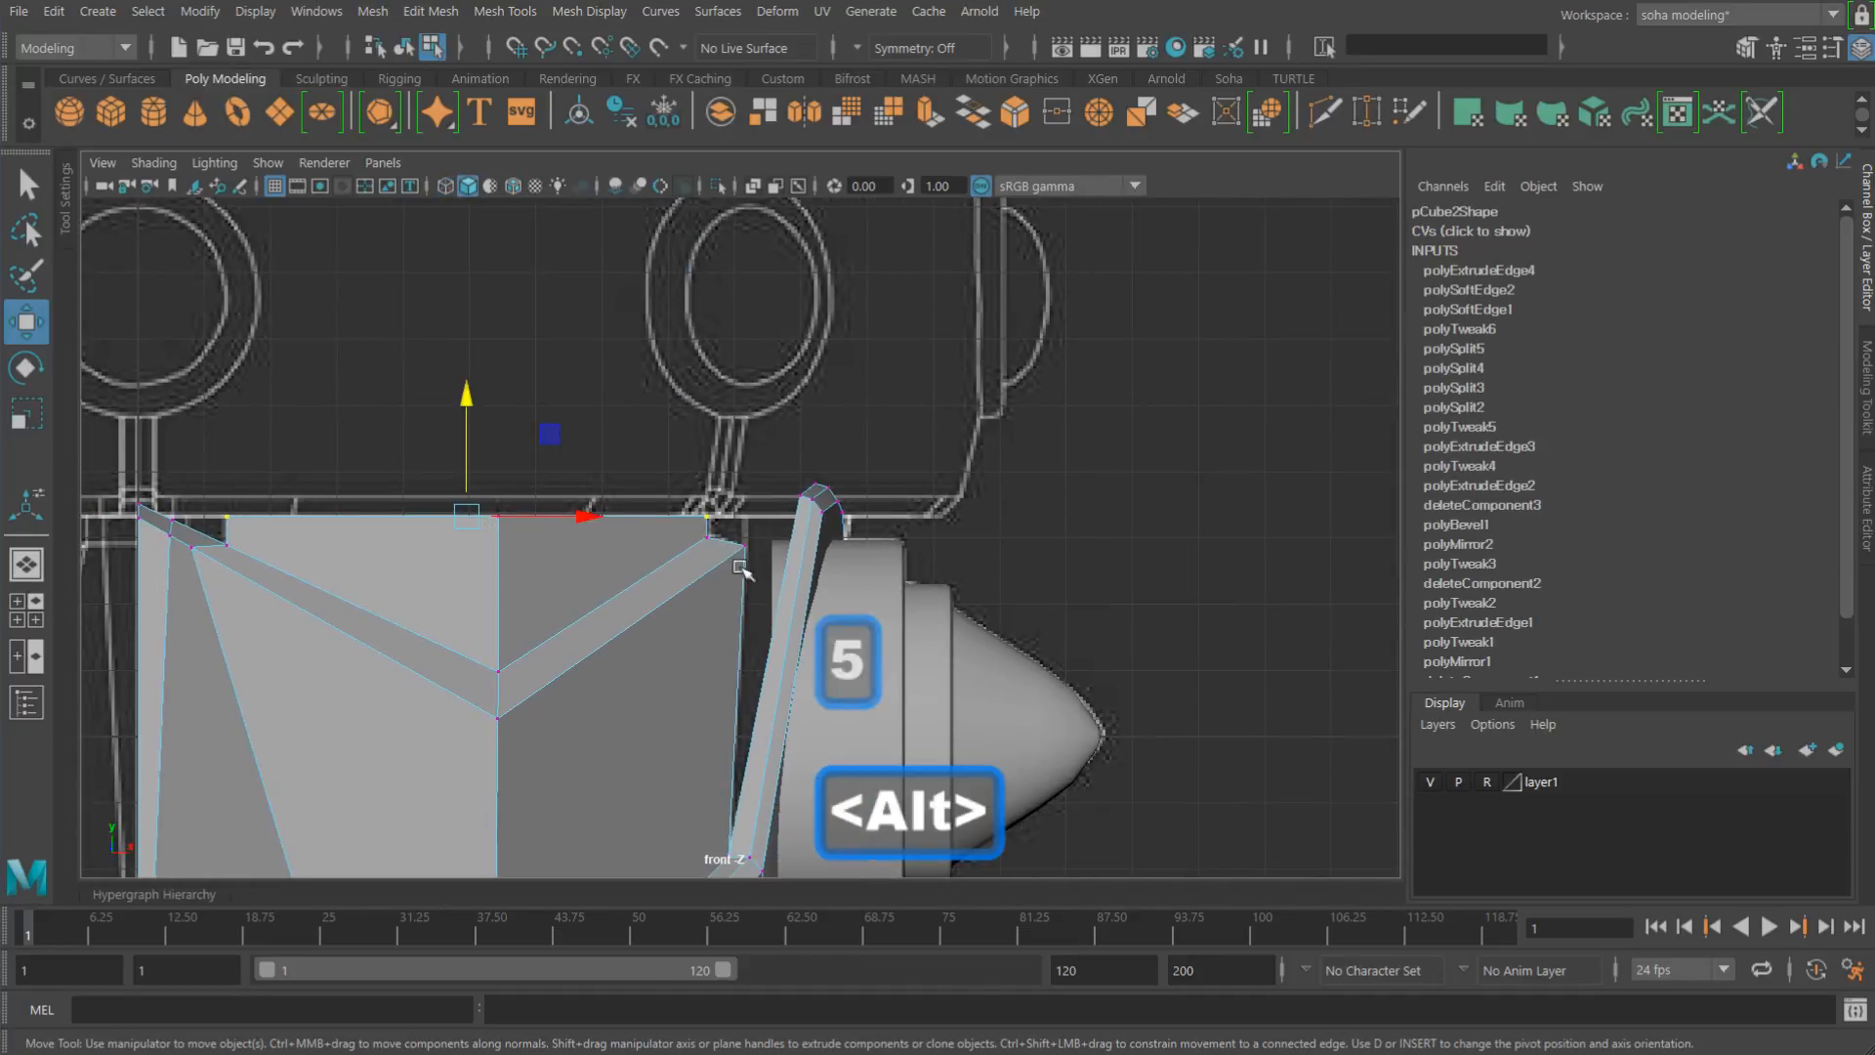
{"action": "mouse_move", "coordinate": [598, 585]}
{"action": "right_mouse_down", "text": "alt"}
{"action": "mouse_move", "coordinate": [1093, 648]}
{"action": "mouse_move", "coordinate": [921, 636]}
{"action": "right_mouse_up", "text": "alt"}
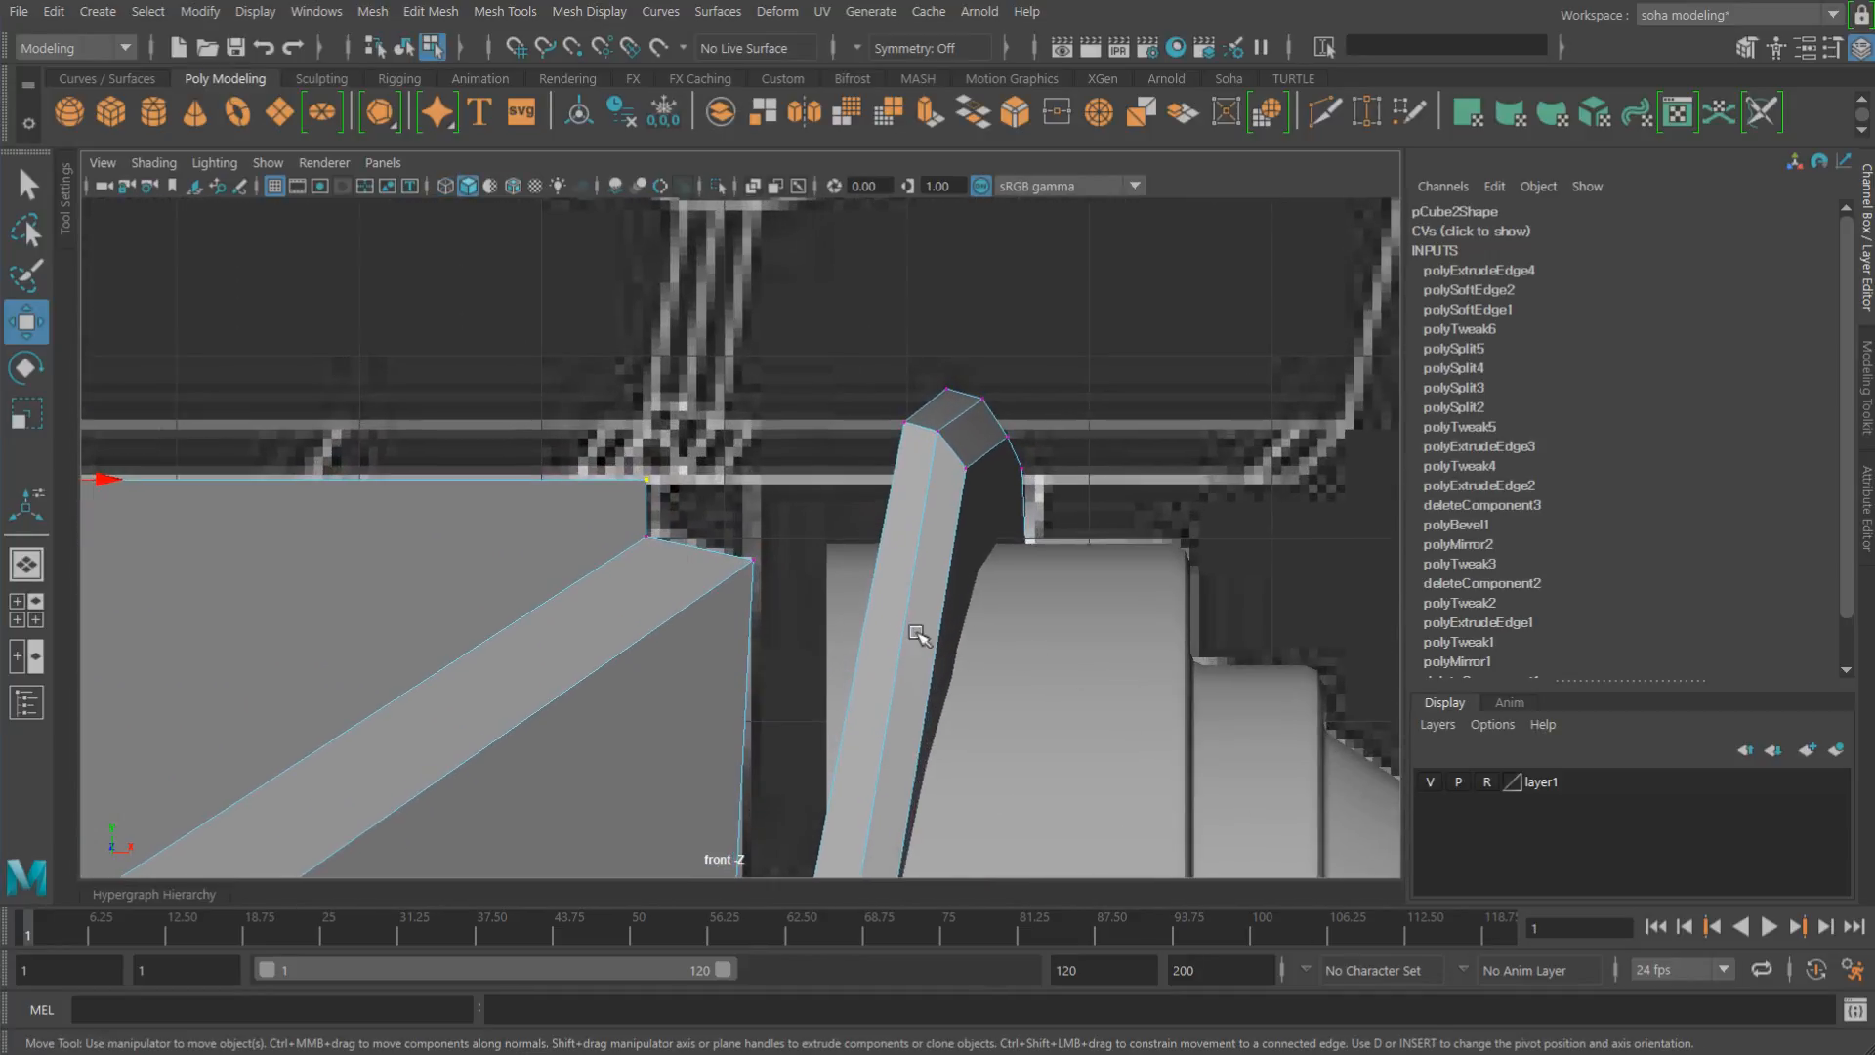
{"action": "right_click_drag", "start_coordinate": [645, 557], "coordinate": [889, 606], "text": "alt"}
{"action": "right_click_drag", "start_coordinate": [621, 500], "coordinate": [883, 574], "text": "alt"}
{"action": "right_click_drag", "start_coordinate": [644, 534], "coordinate": [656, 574], "text": "alt"}
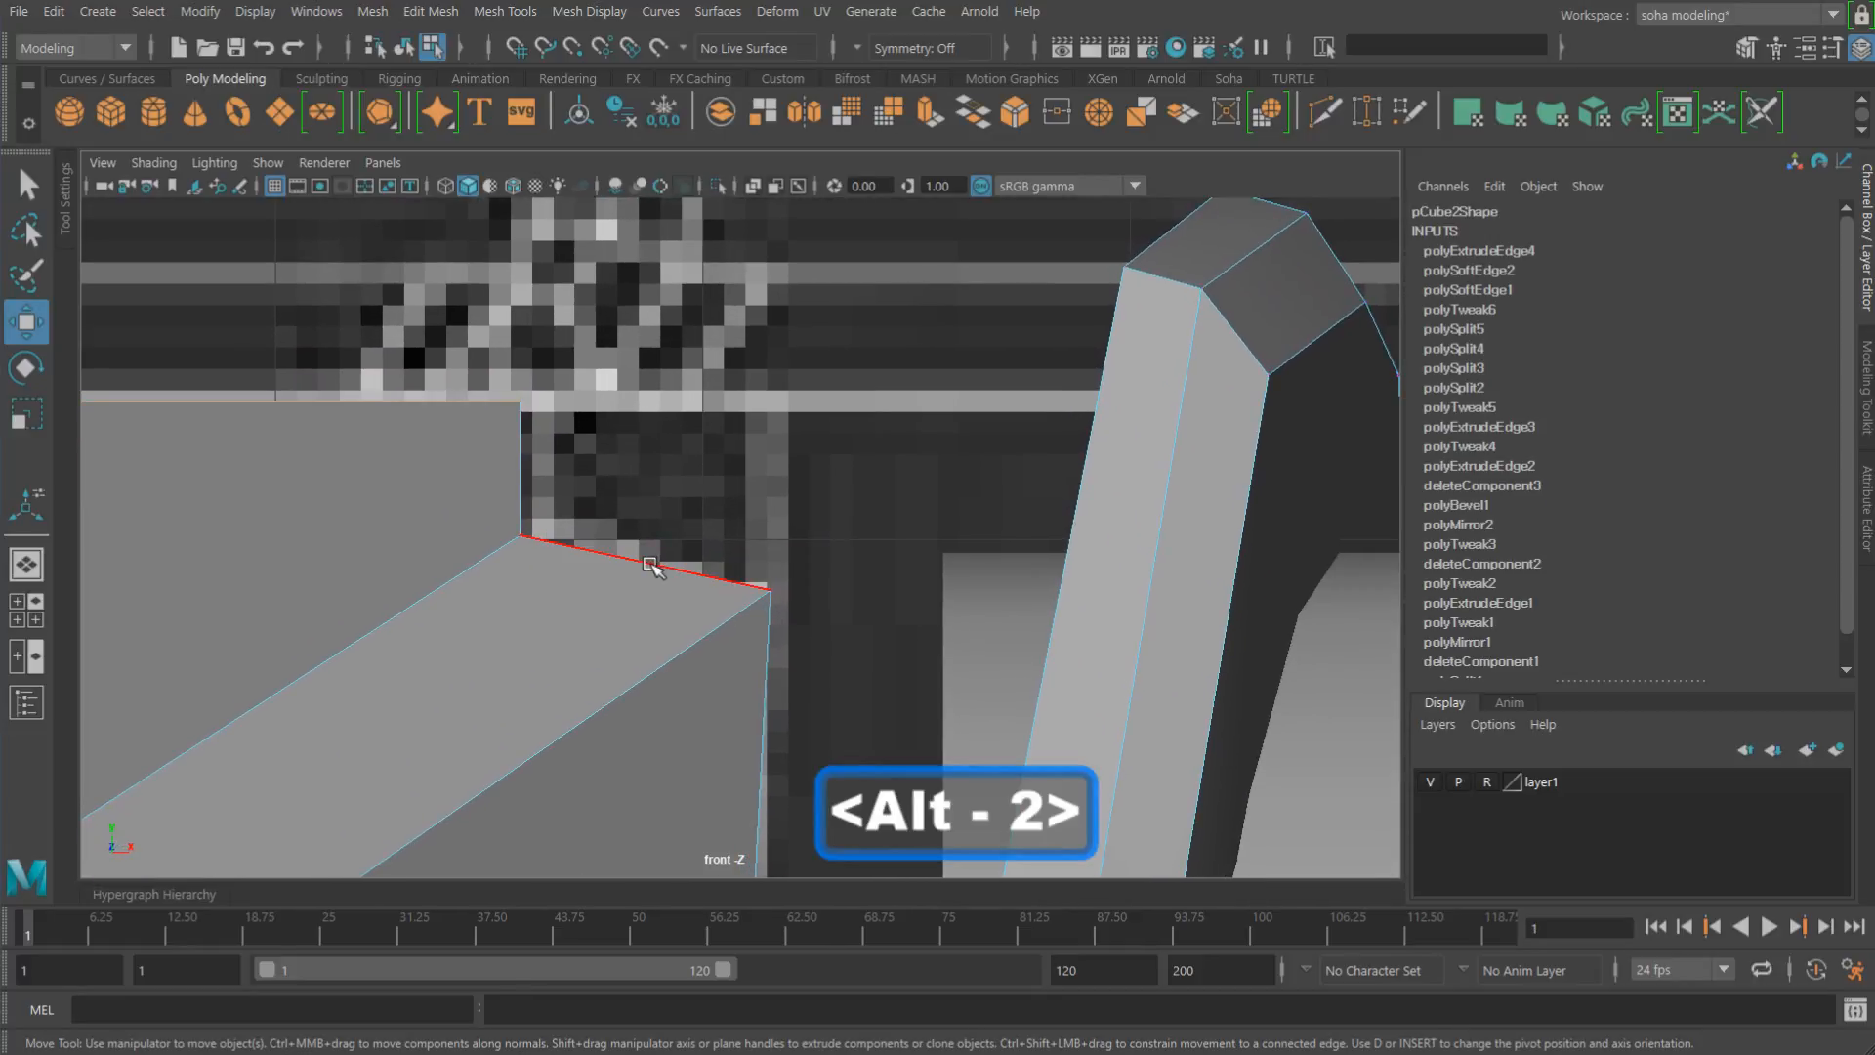
{"action": "key", "text": "alt+w"}
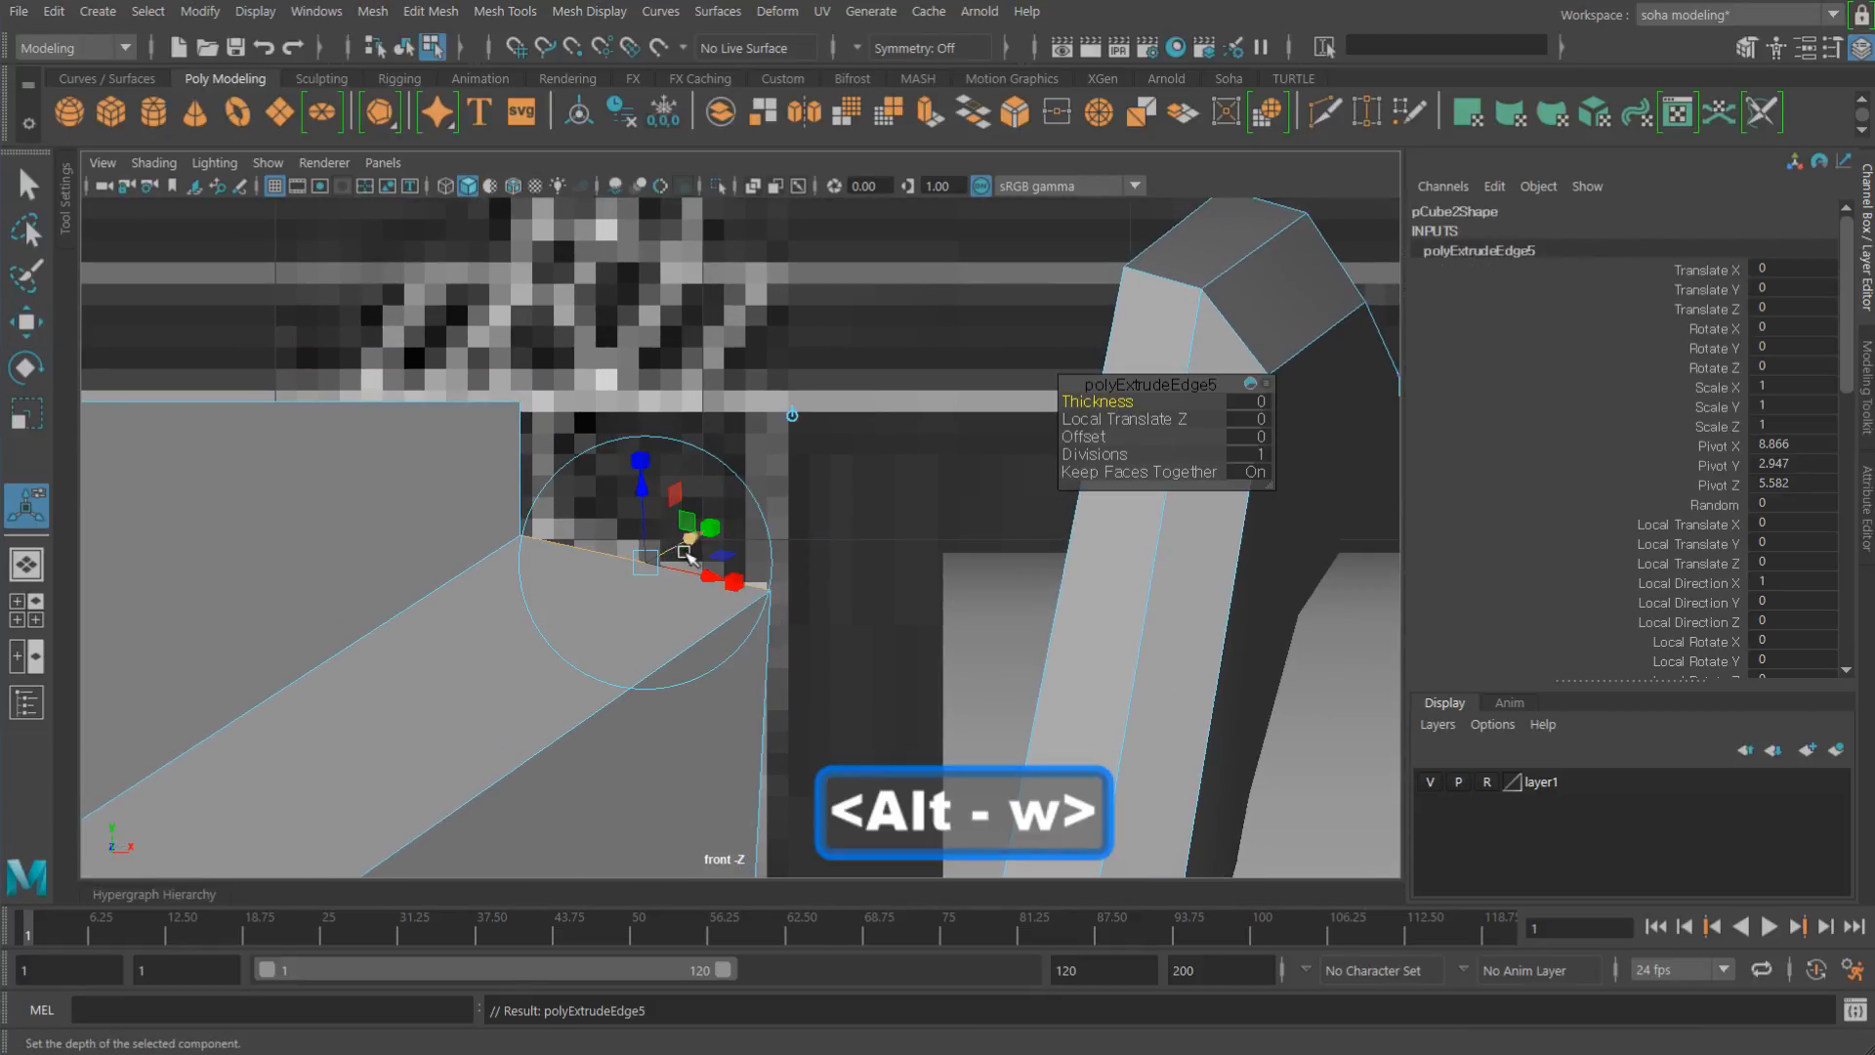
{"action": "key", "text": "t"}
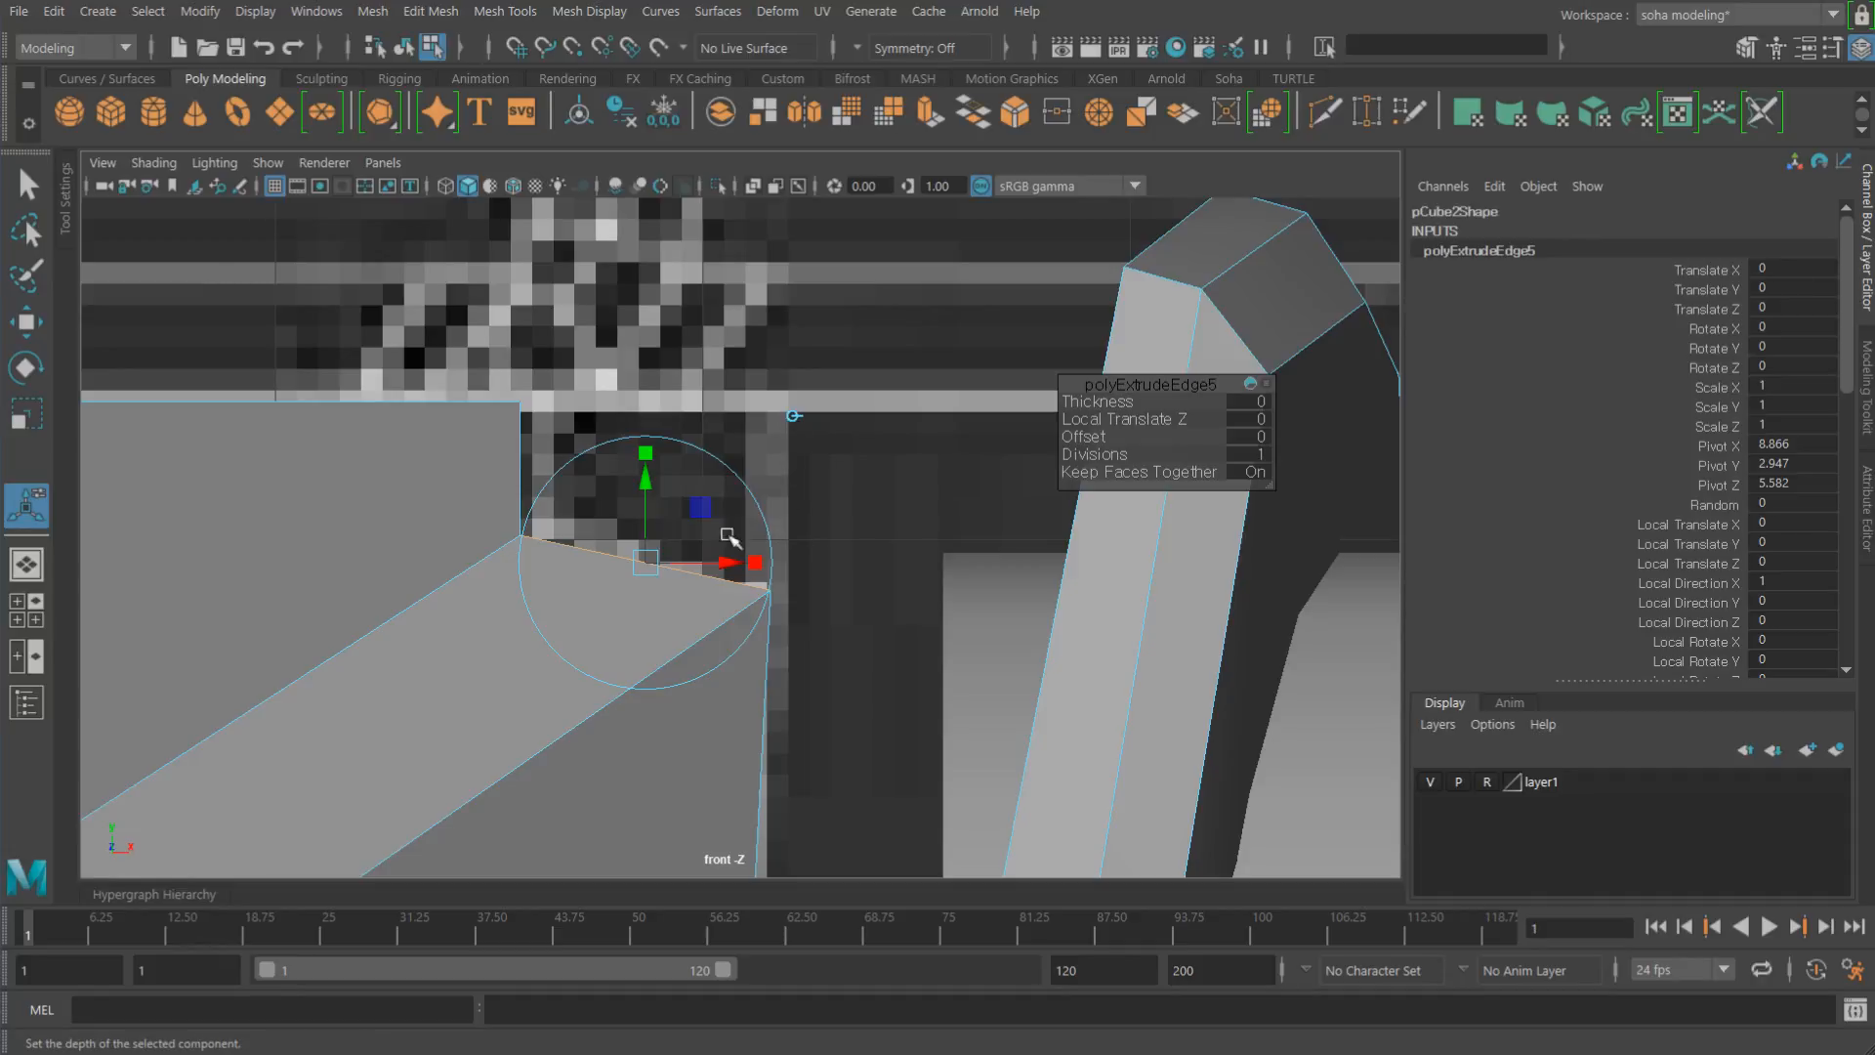
{"action": "left_click_drag", "start_coordinate": [650, 494], "coordinate": [641, 362]}
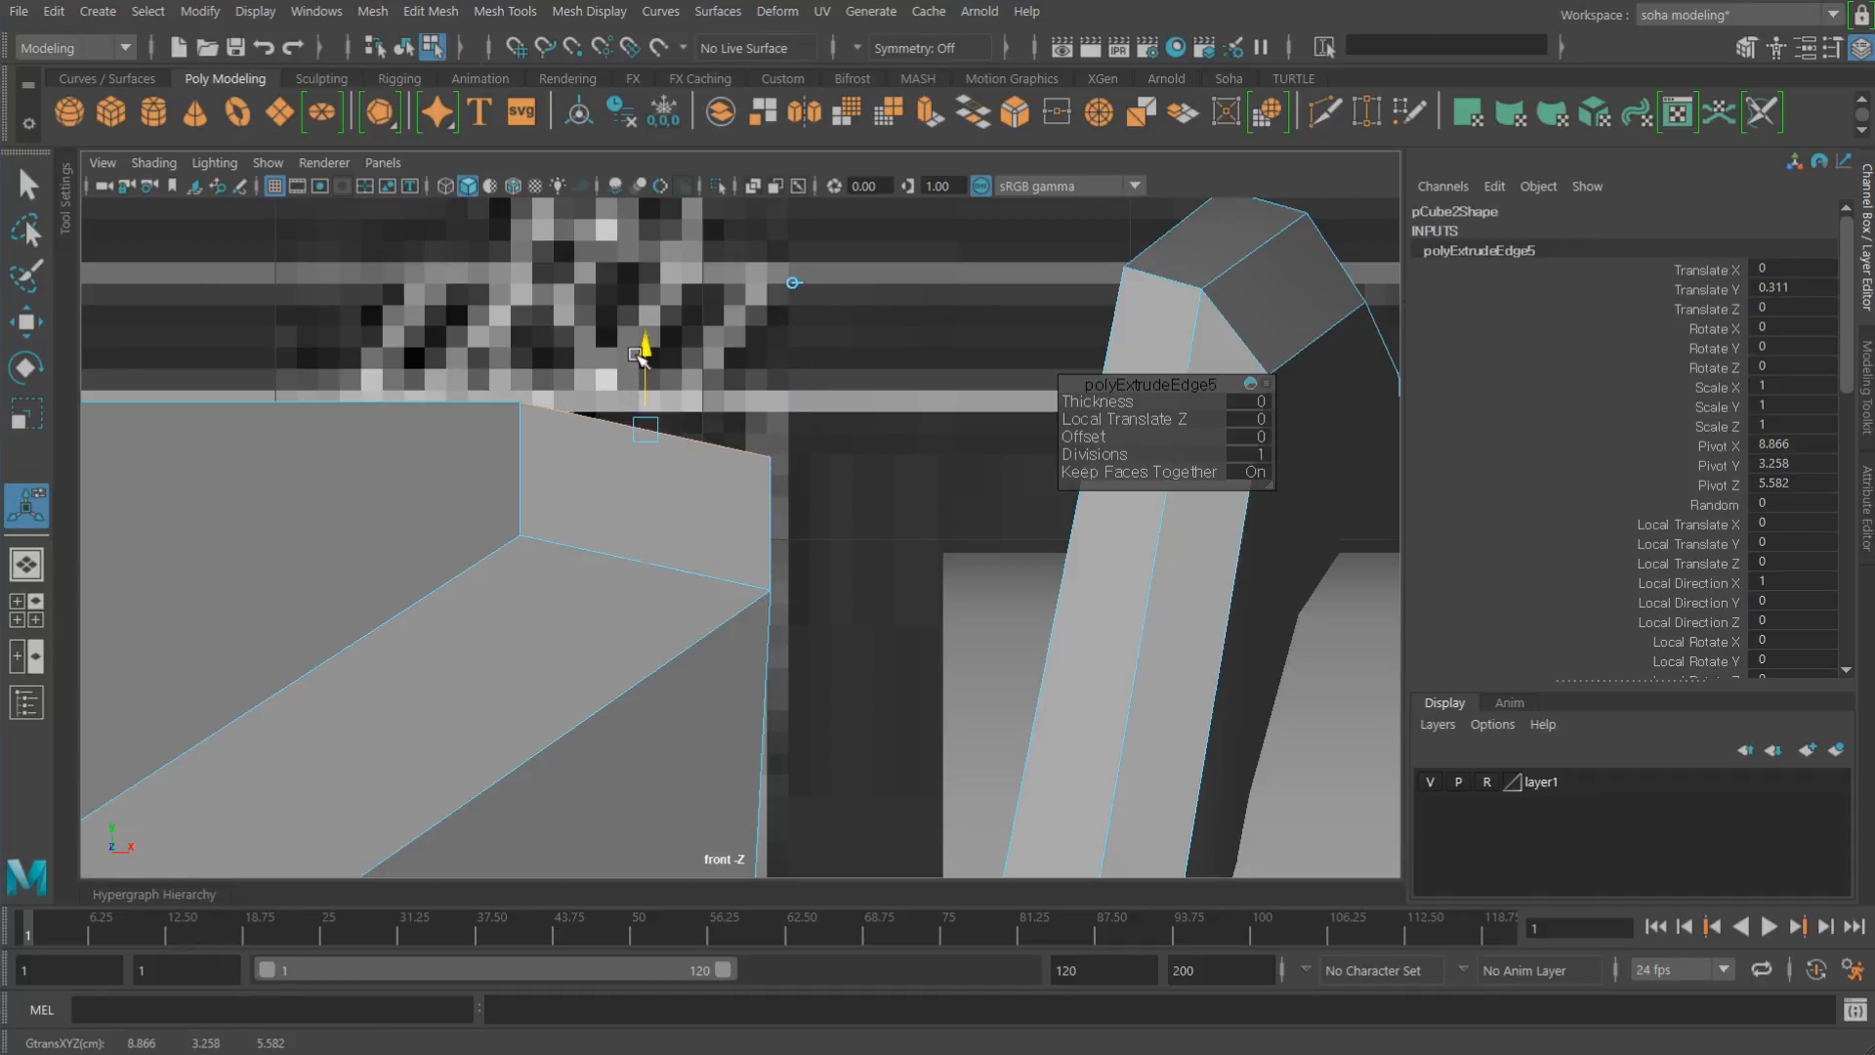
Step: Snap the extruded corner's outer vertex vertically to the height of the neighbouring top vertex on the visor's lower line
{"action": "key", "text": "alt+1"}
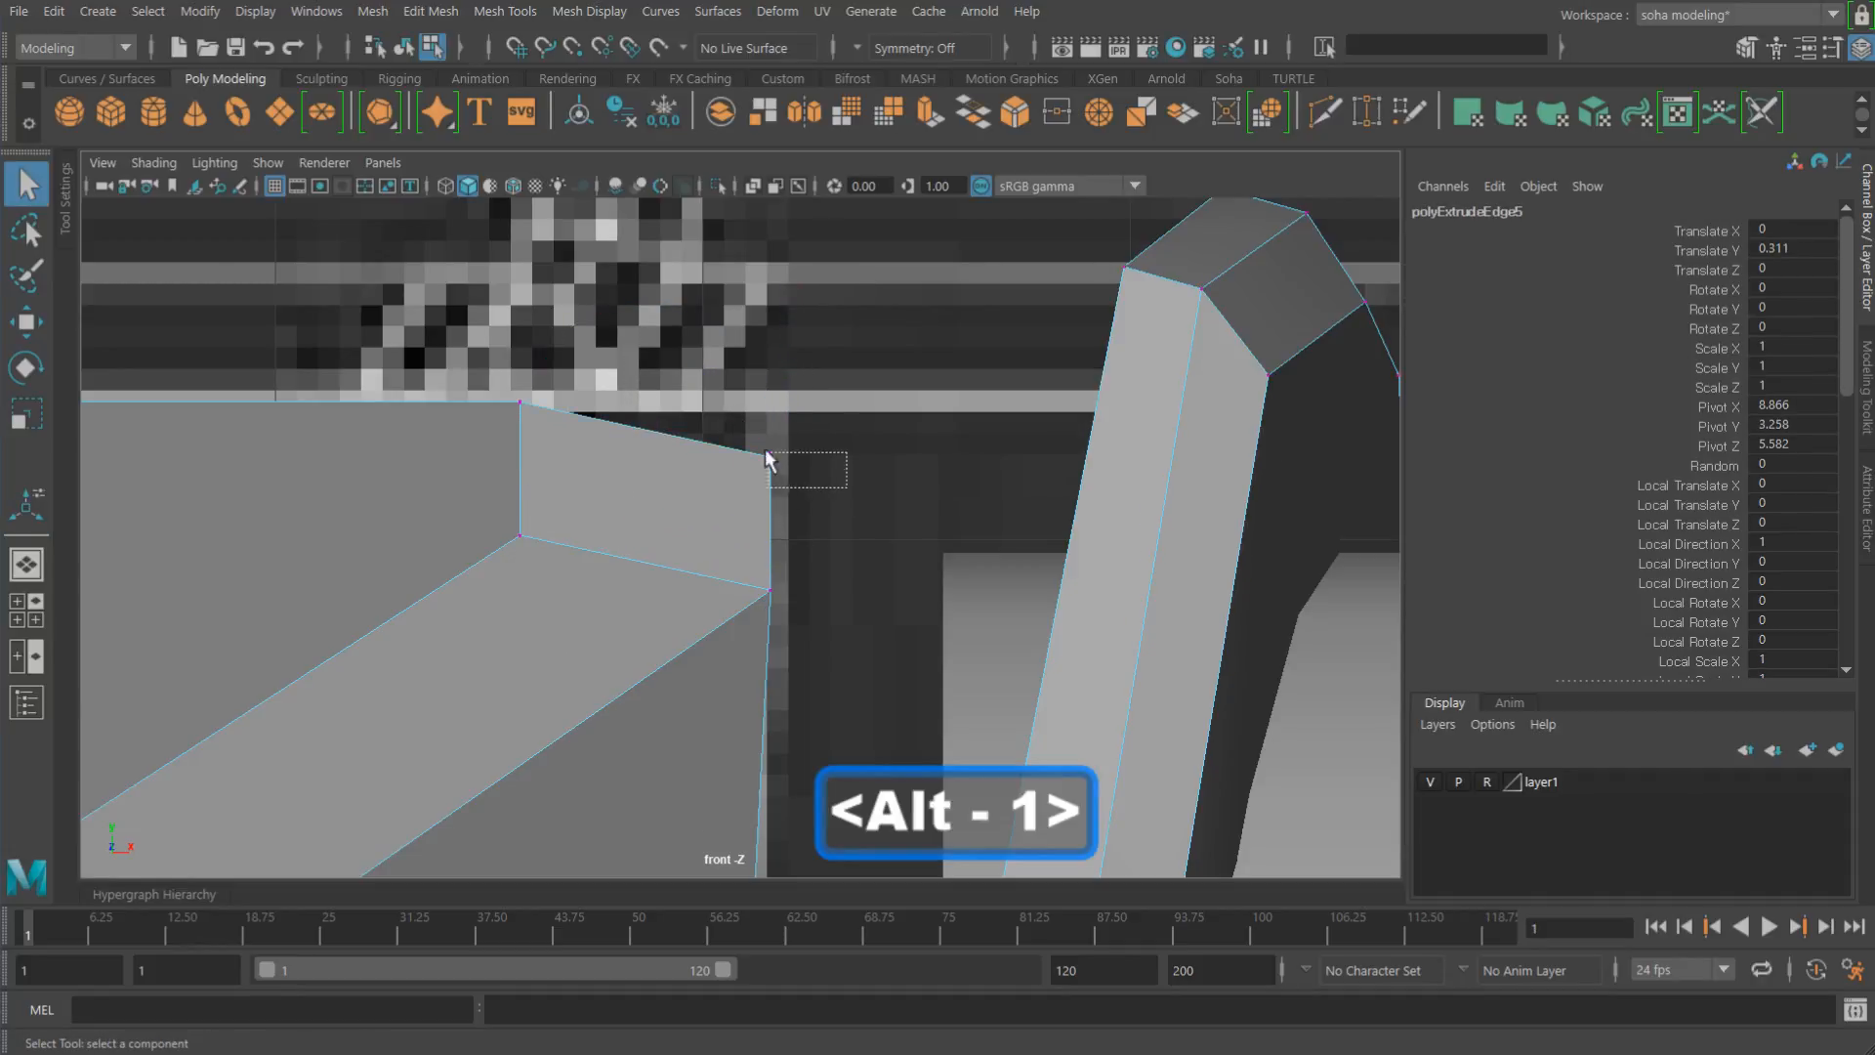
{"action": "left_click_drag", "start_coordinate": [768, 457], "coordinate": [768, 455]}
{"action": "key", "text": "w"}
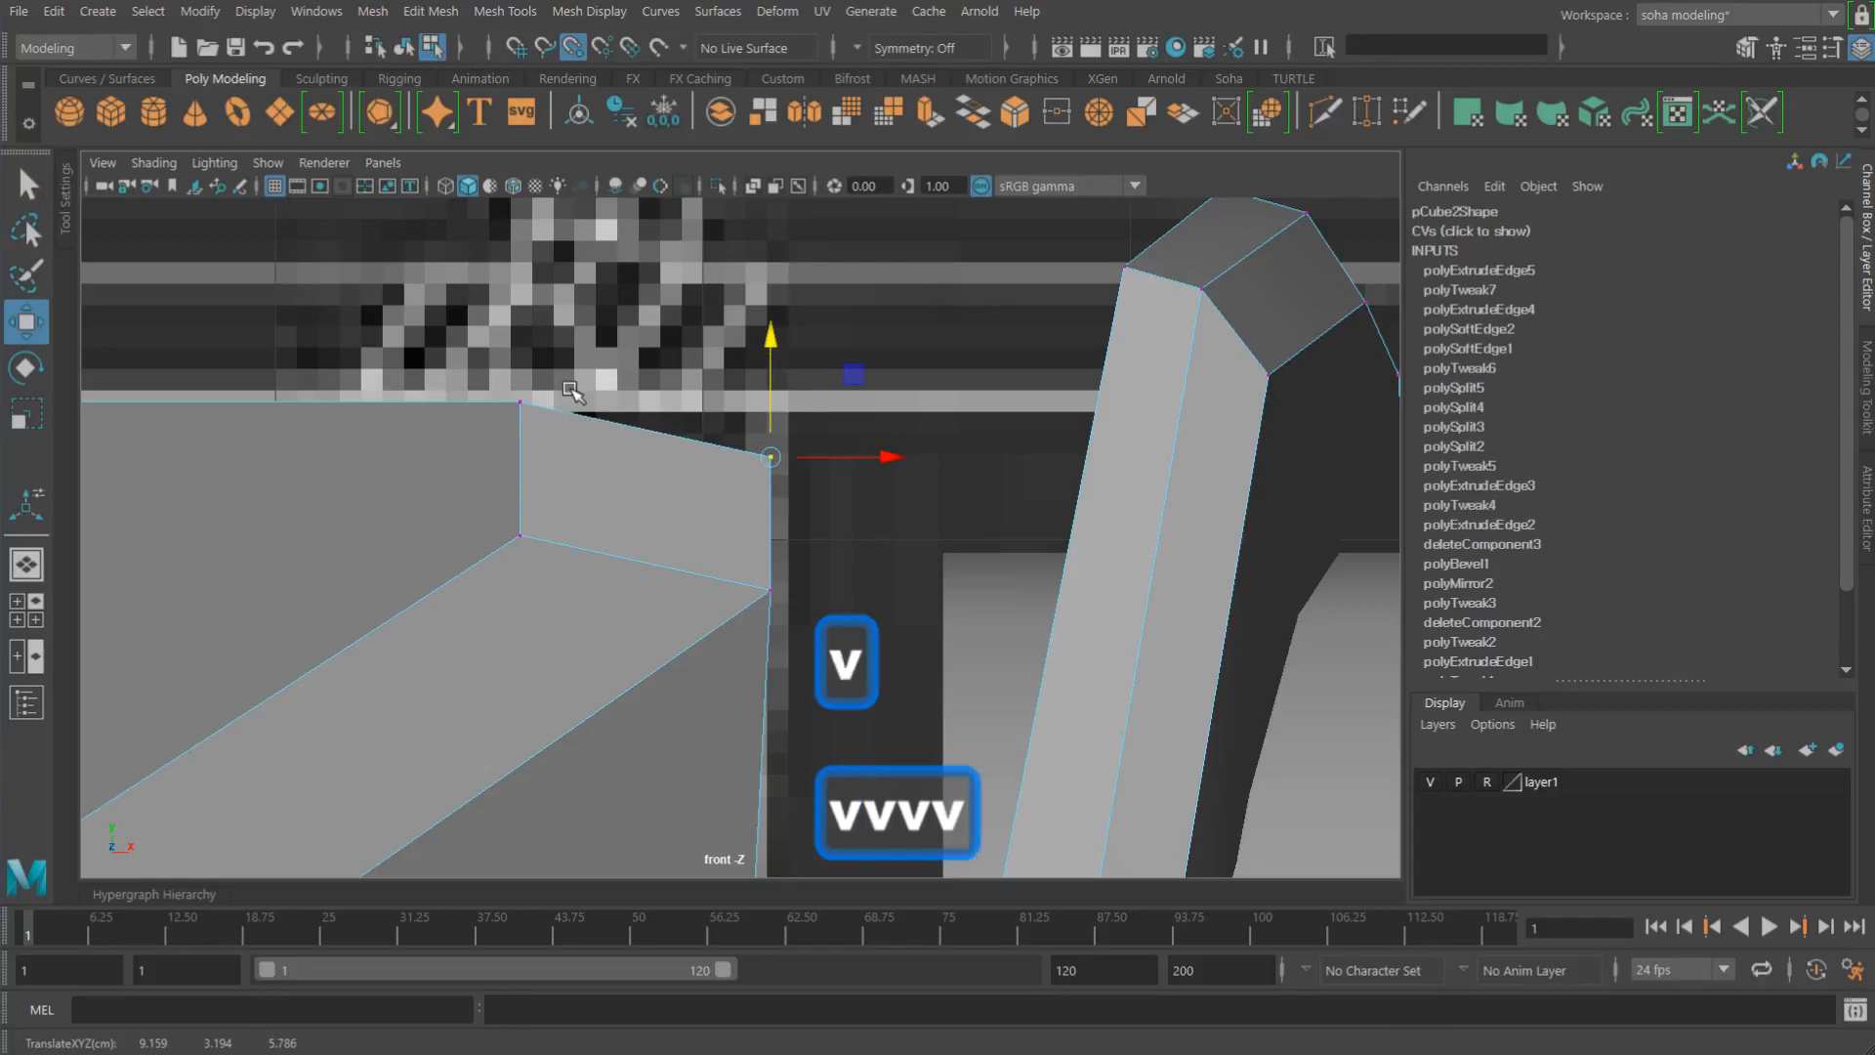
{"action": "key", "text": "v"}
{"action": "key", "text": "v"}
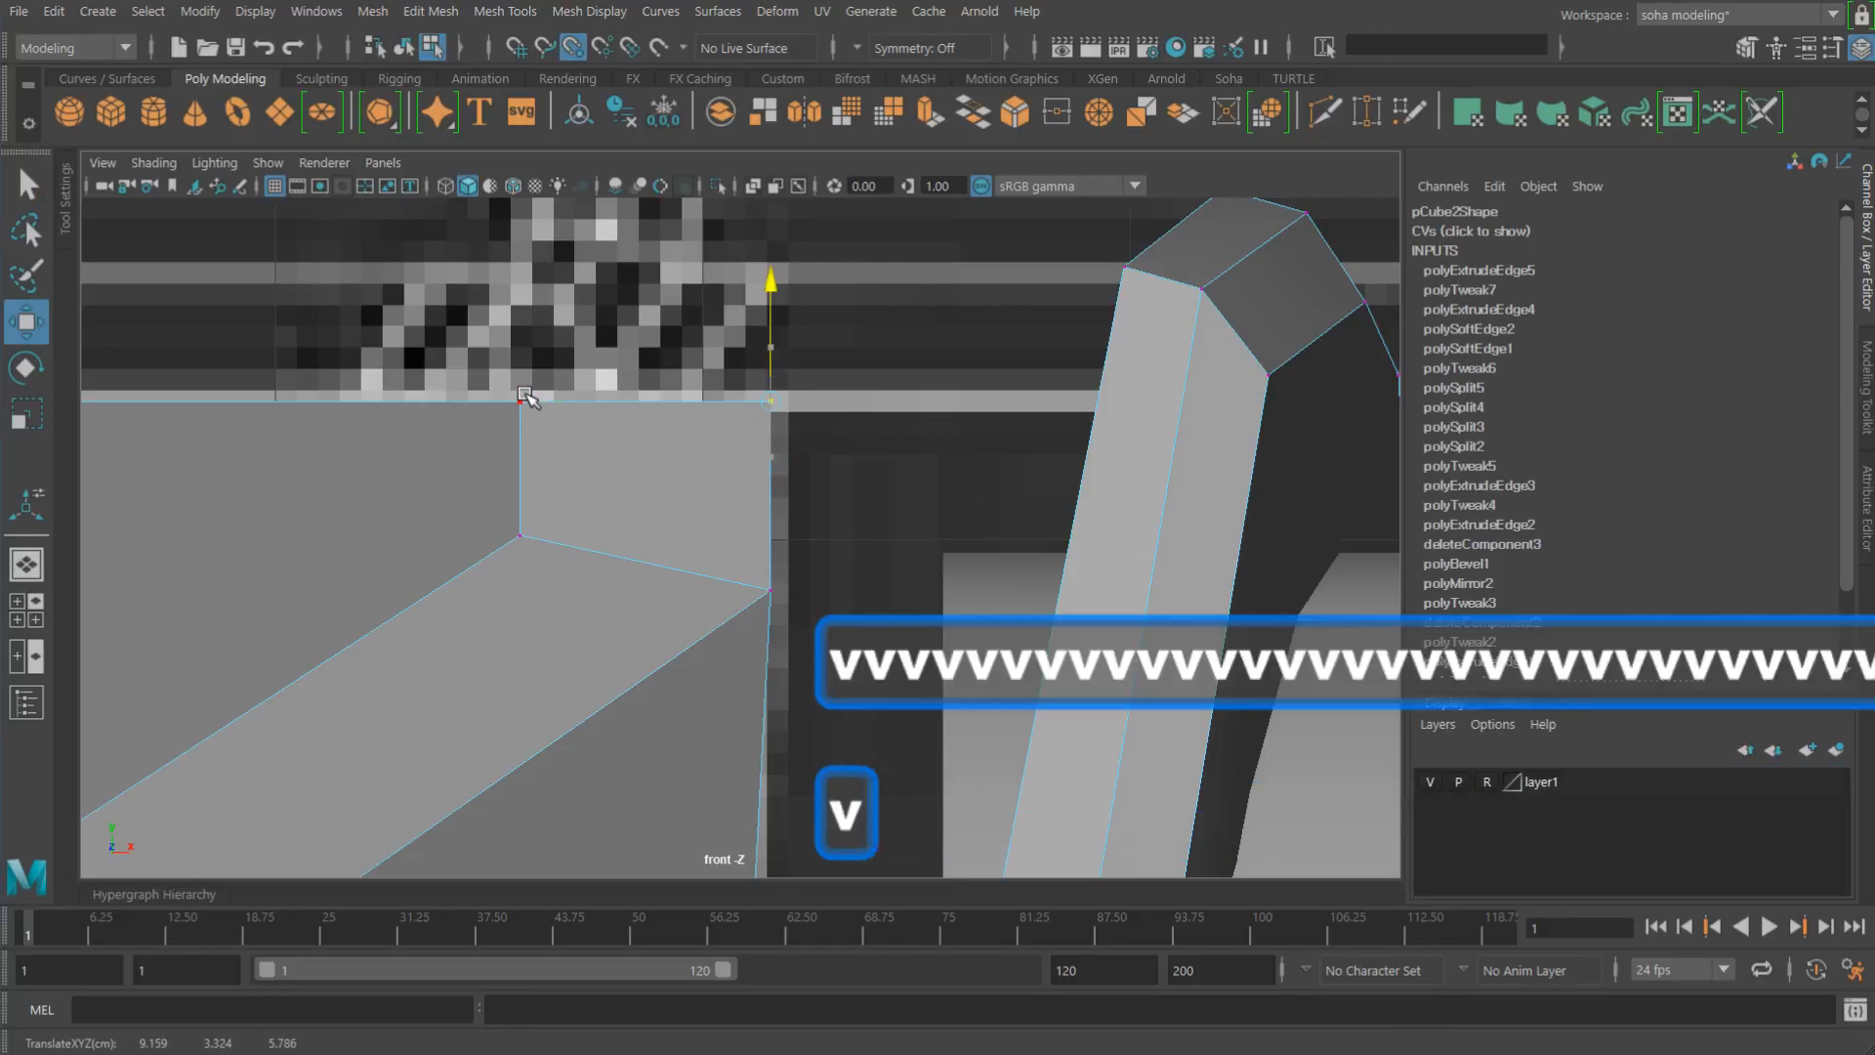
{"action": "right_click_drag", "start_coordinate": [825, 488], "coordinate": [690, 473], "text": "alt"}
{"action": "middle_click_drag", "start_coordinate": [690, 473], "coordinate": [723, 449], "text": "alt"}
{"action": "right_click_drag", "start_coordinate": [723, 450], "coordinate": [918, 470], "text": "alt"}
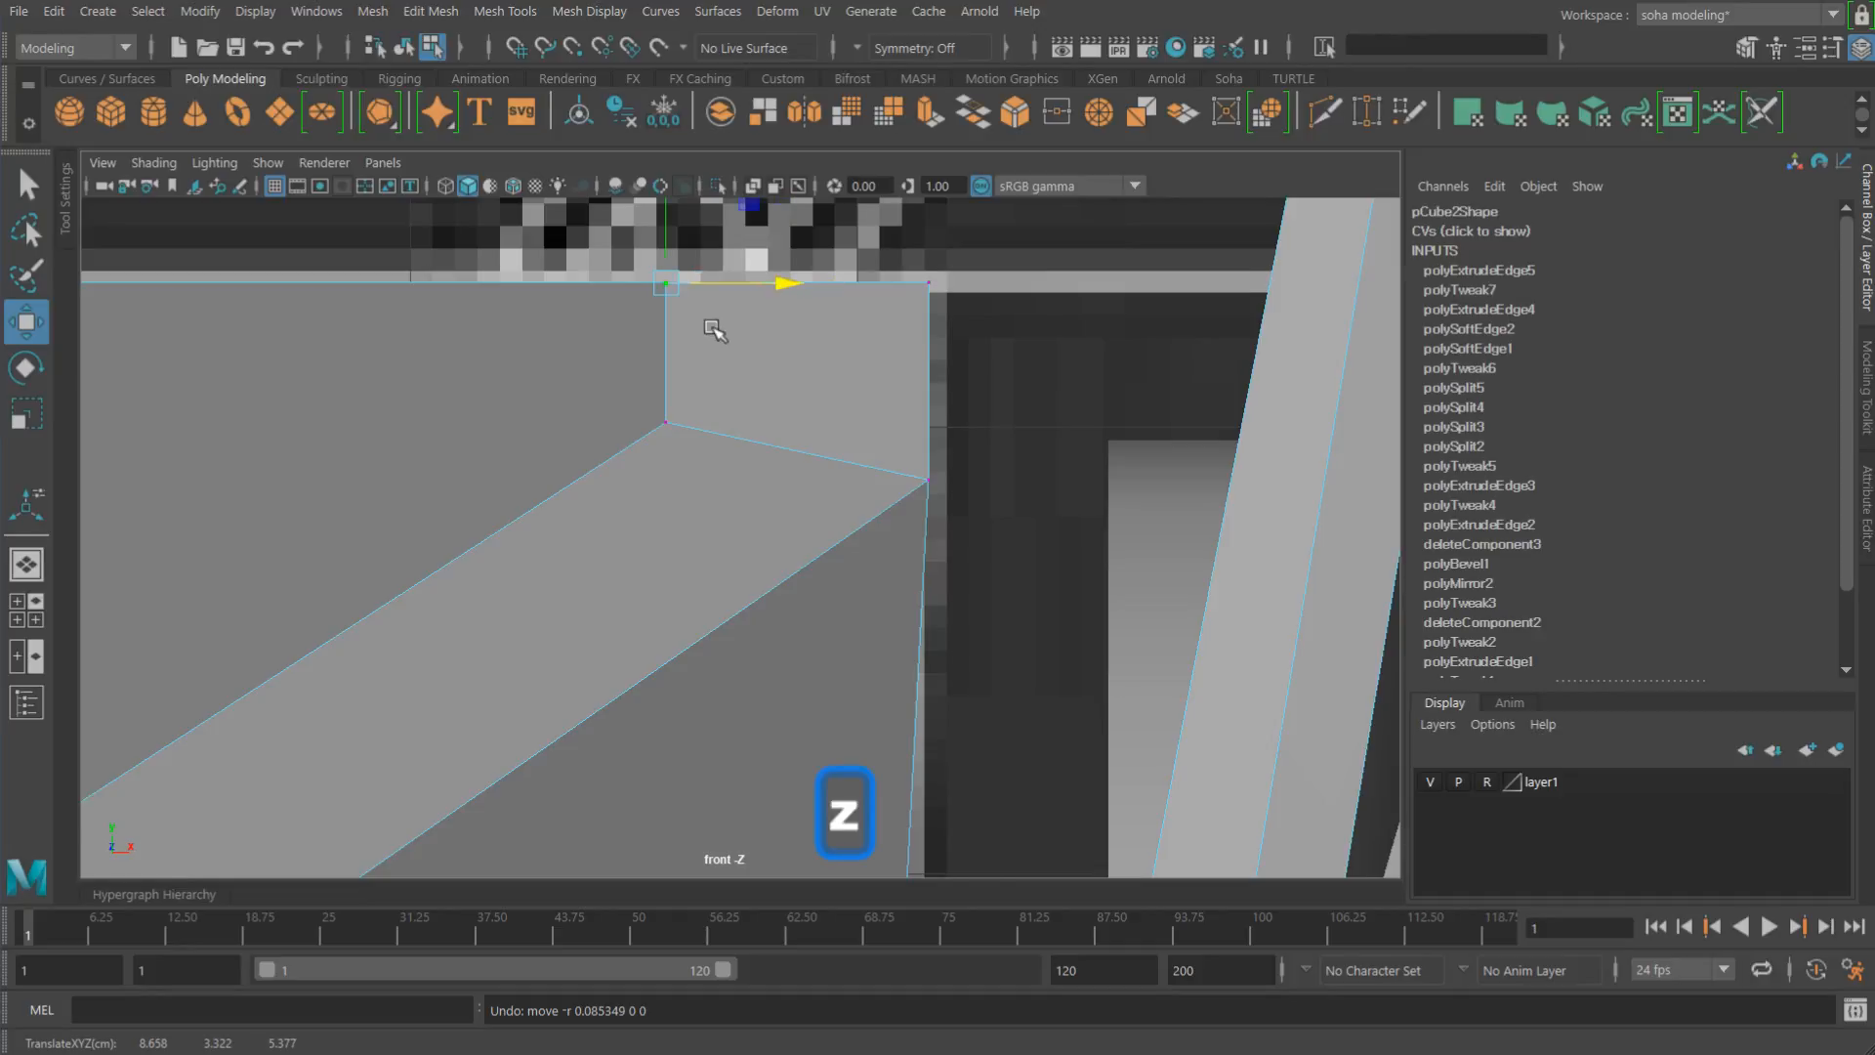
Step: Turn on the thick border-edge display for the face mesh to expose unmerged seams
{"action": "middle_click_drag", "start_coordinate": [730, 337], "coordinate": [847, 376], "text": "alt"}
{"action": "right_click_drag", "start_coordinate": [847, 376], "coordinate": [762, 523], "text": "alt"}
{"action": "middle_click_drag", "start_coordinate": [771, 527], "coordinate": [803, 490], "text": "alt"}
{"action": "right_click_drag", "start_coordinate": [664, 469], "coordinate": [733, 468], "text": "alt"}
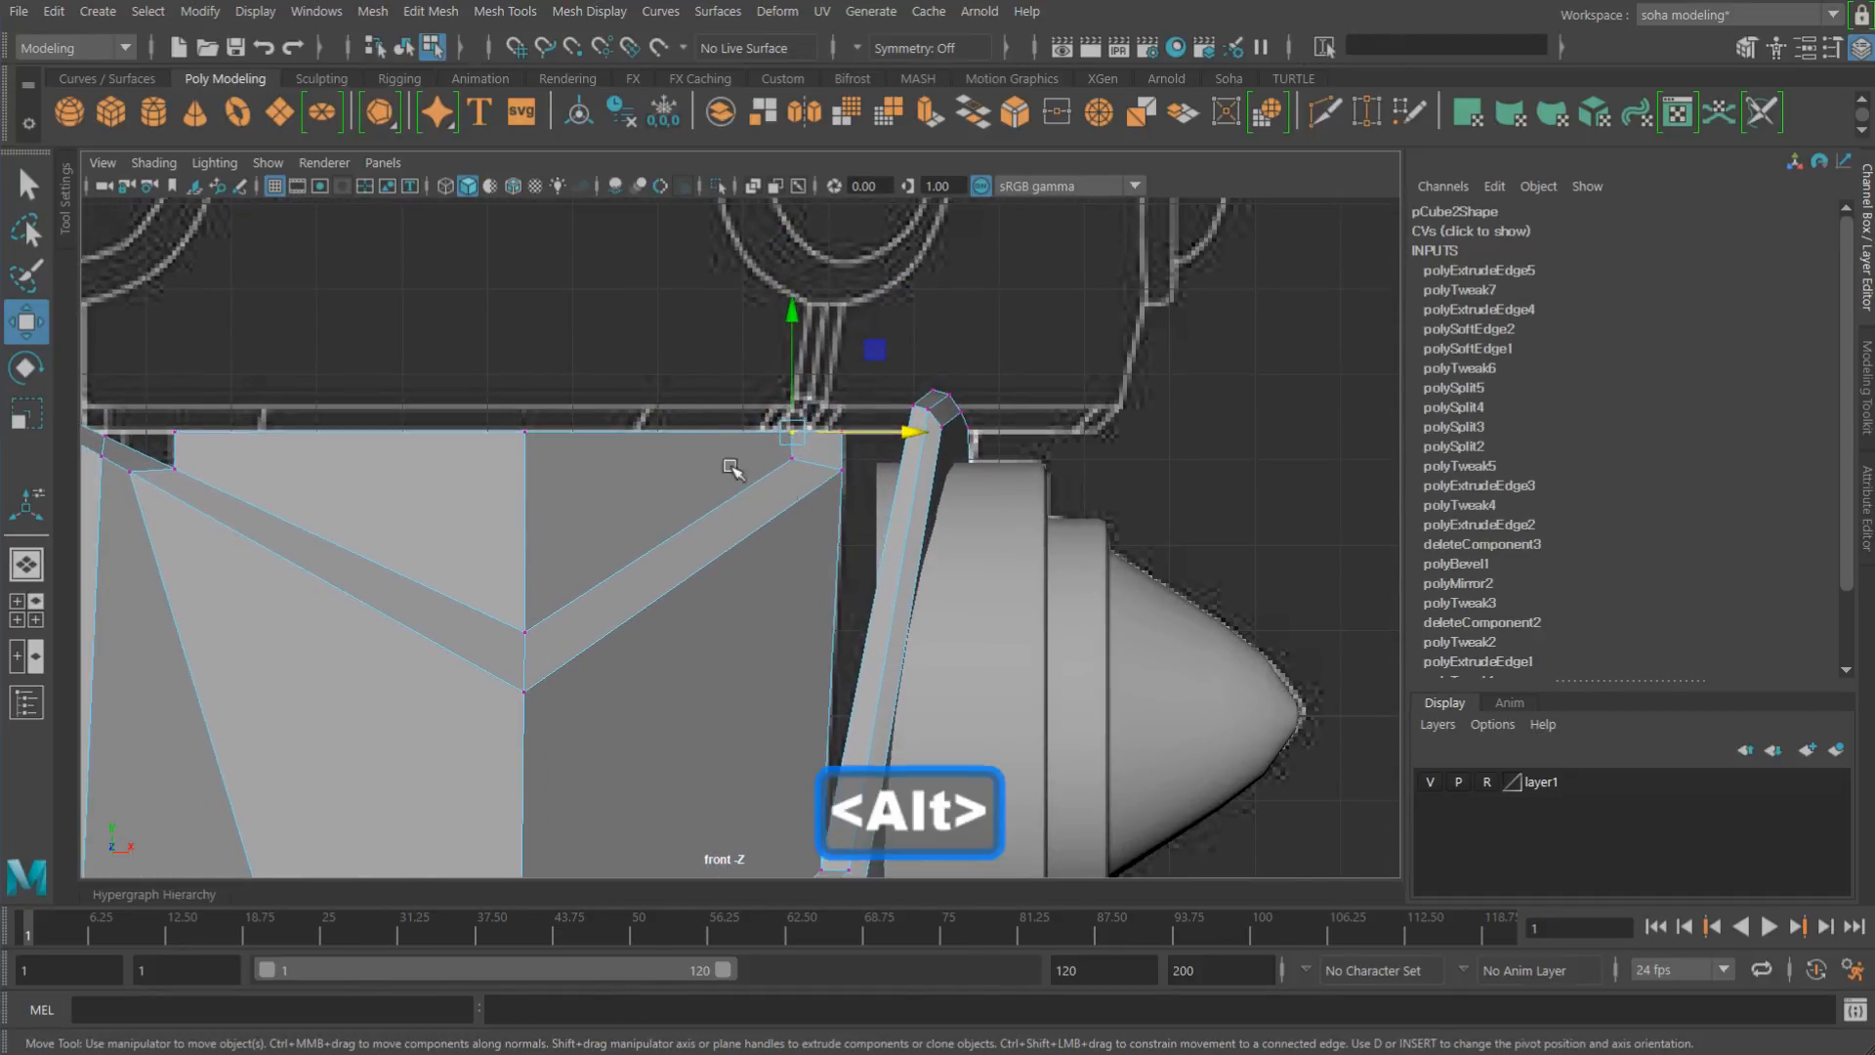
{"action": "middle_click_drag", "start_coordinate": [856, 796], "coordinate": [820, 741], "text": "alt"}
{"action": "right_click_drag", "start_coordinate": [820, 741], "coordinate": [1004, 648], "text": "alt"}
{"action": "middle_click_drag", "start_coordinate": [865, 519], "coordinate": [783, 557], "text": "alt"}
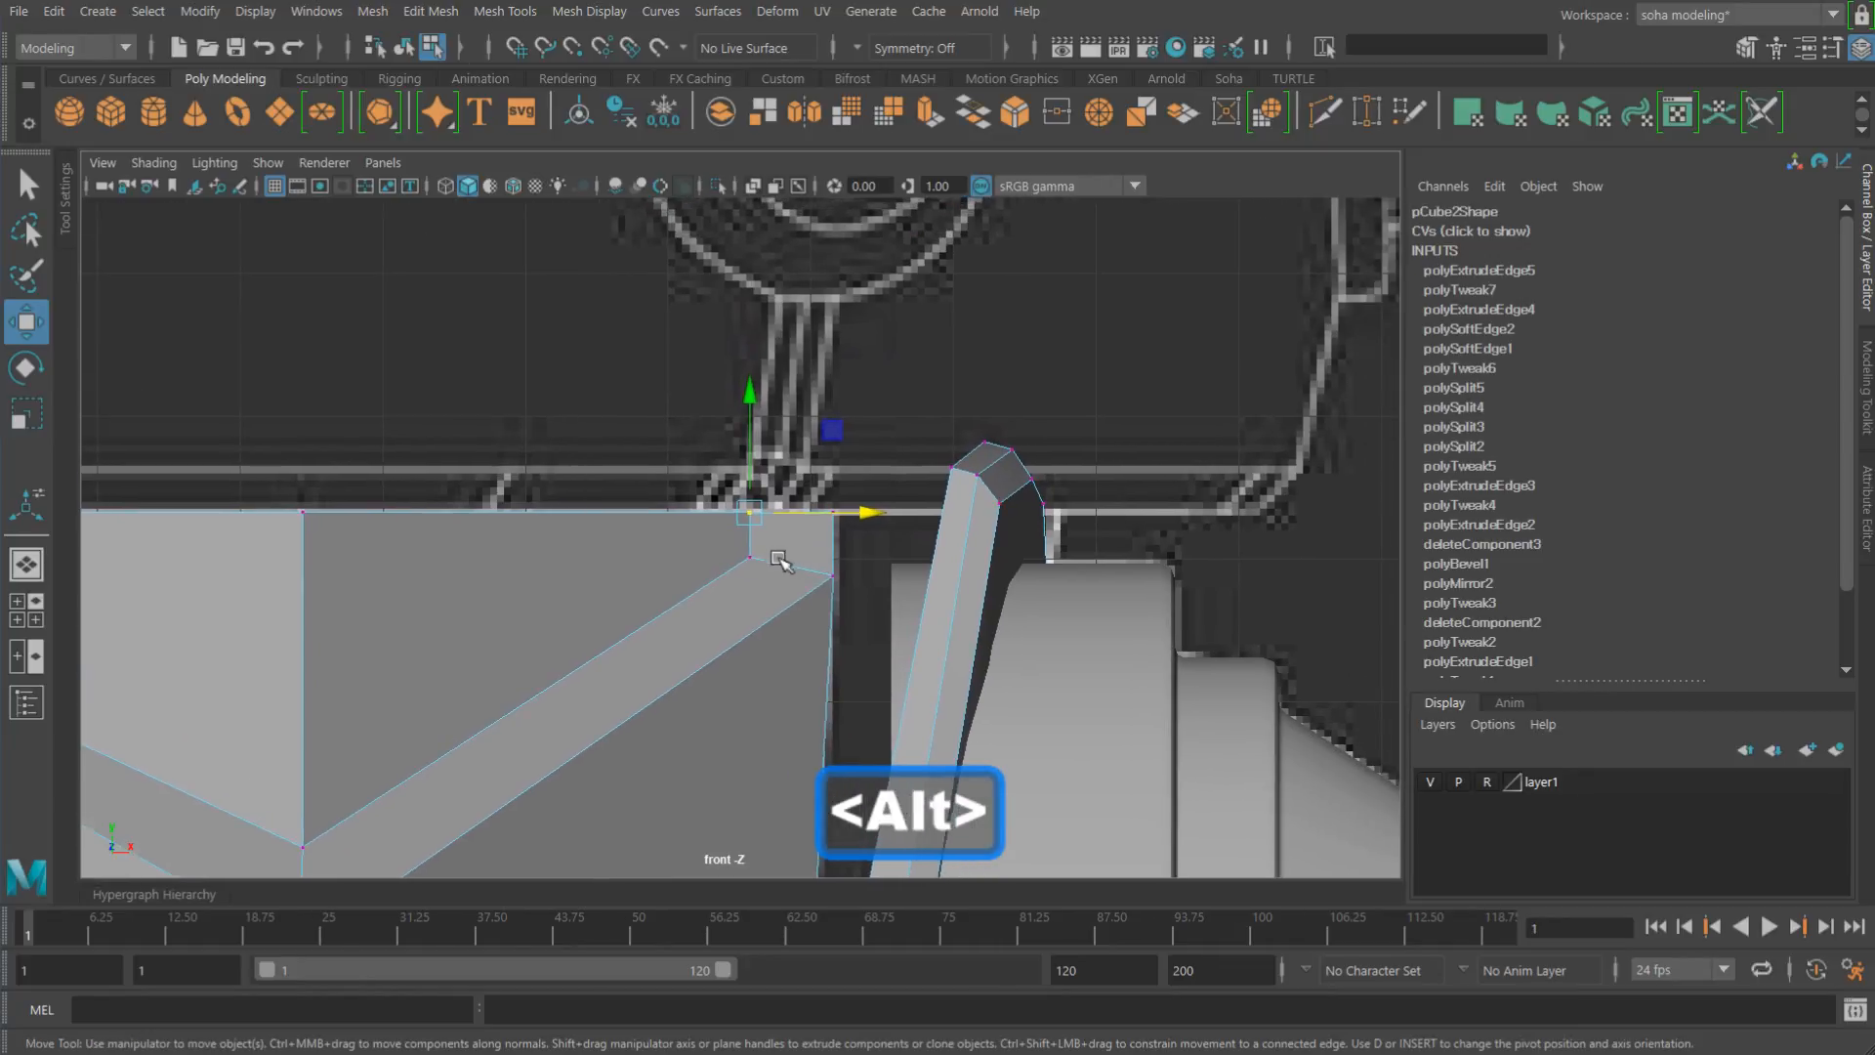
{"action": "right_click_drag", "start_coordinate": [635, 562], "coordinate": [776, 571], "text": "alt"}
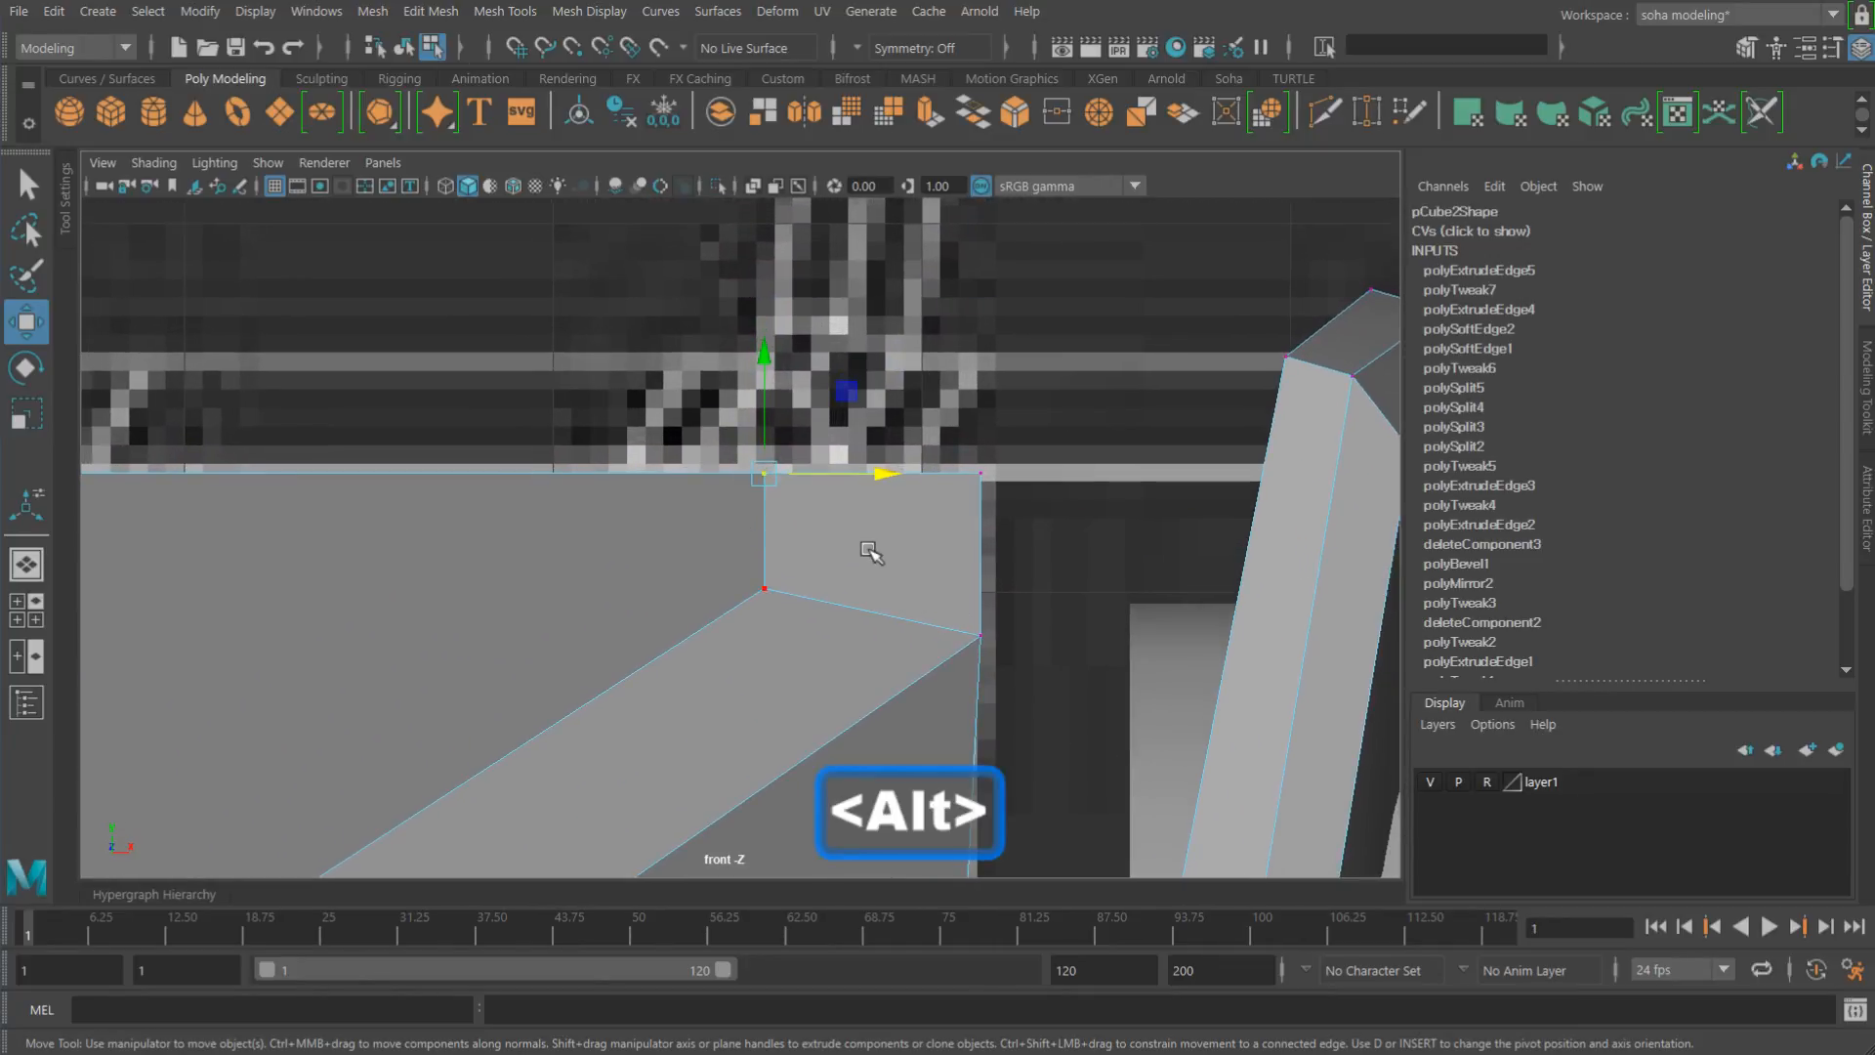
{"action": "key", "text": "shift+alt+e"}
{"action": "key", "text": "shift+alt+e"}
{"action": "key", "text": "shift+alt+e"}
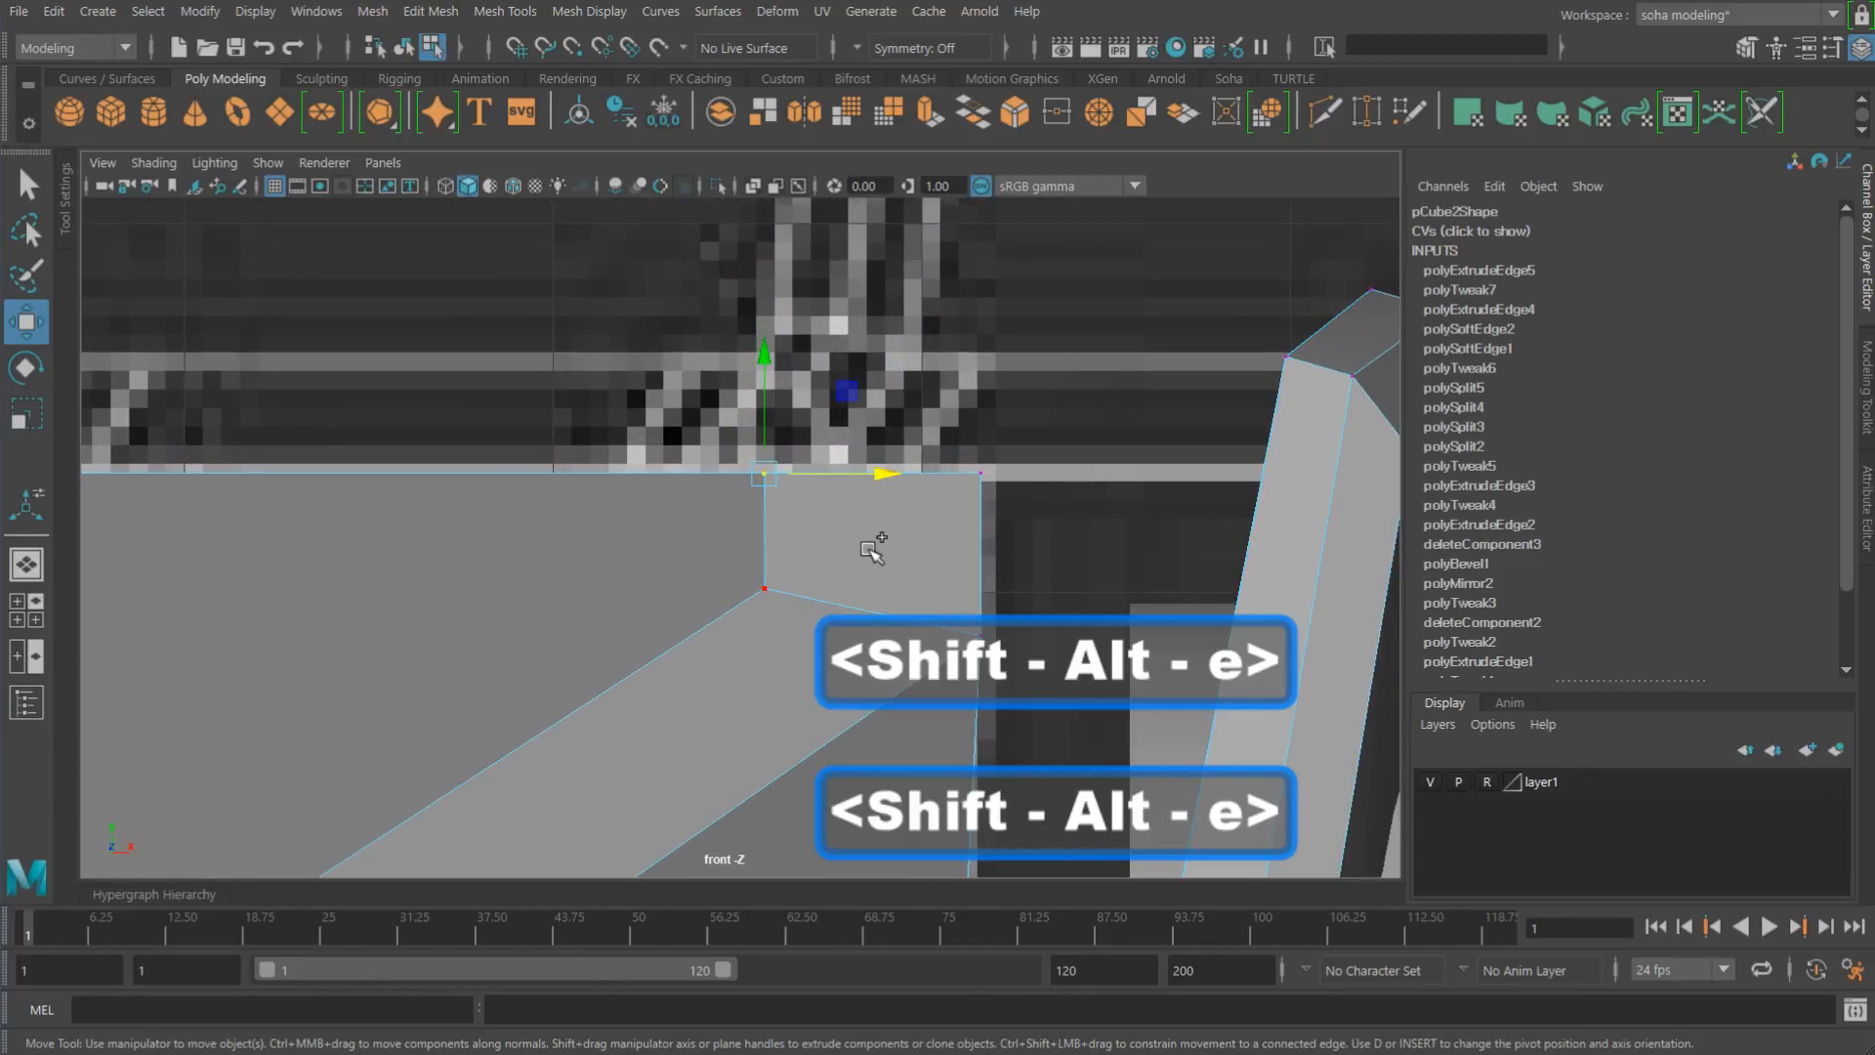
{"action": "key", "text": "shift+e"}
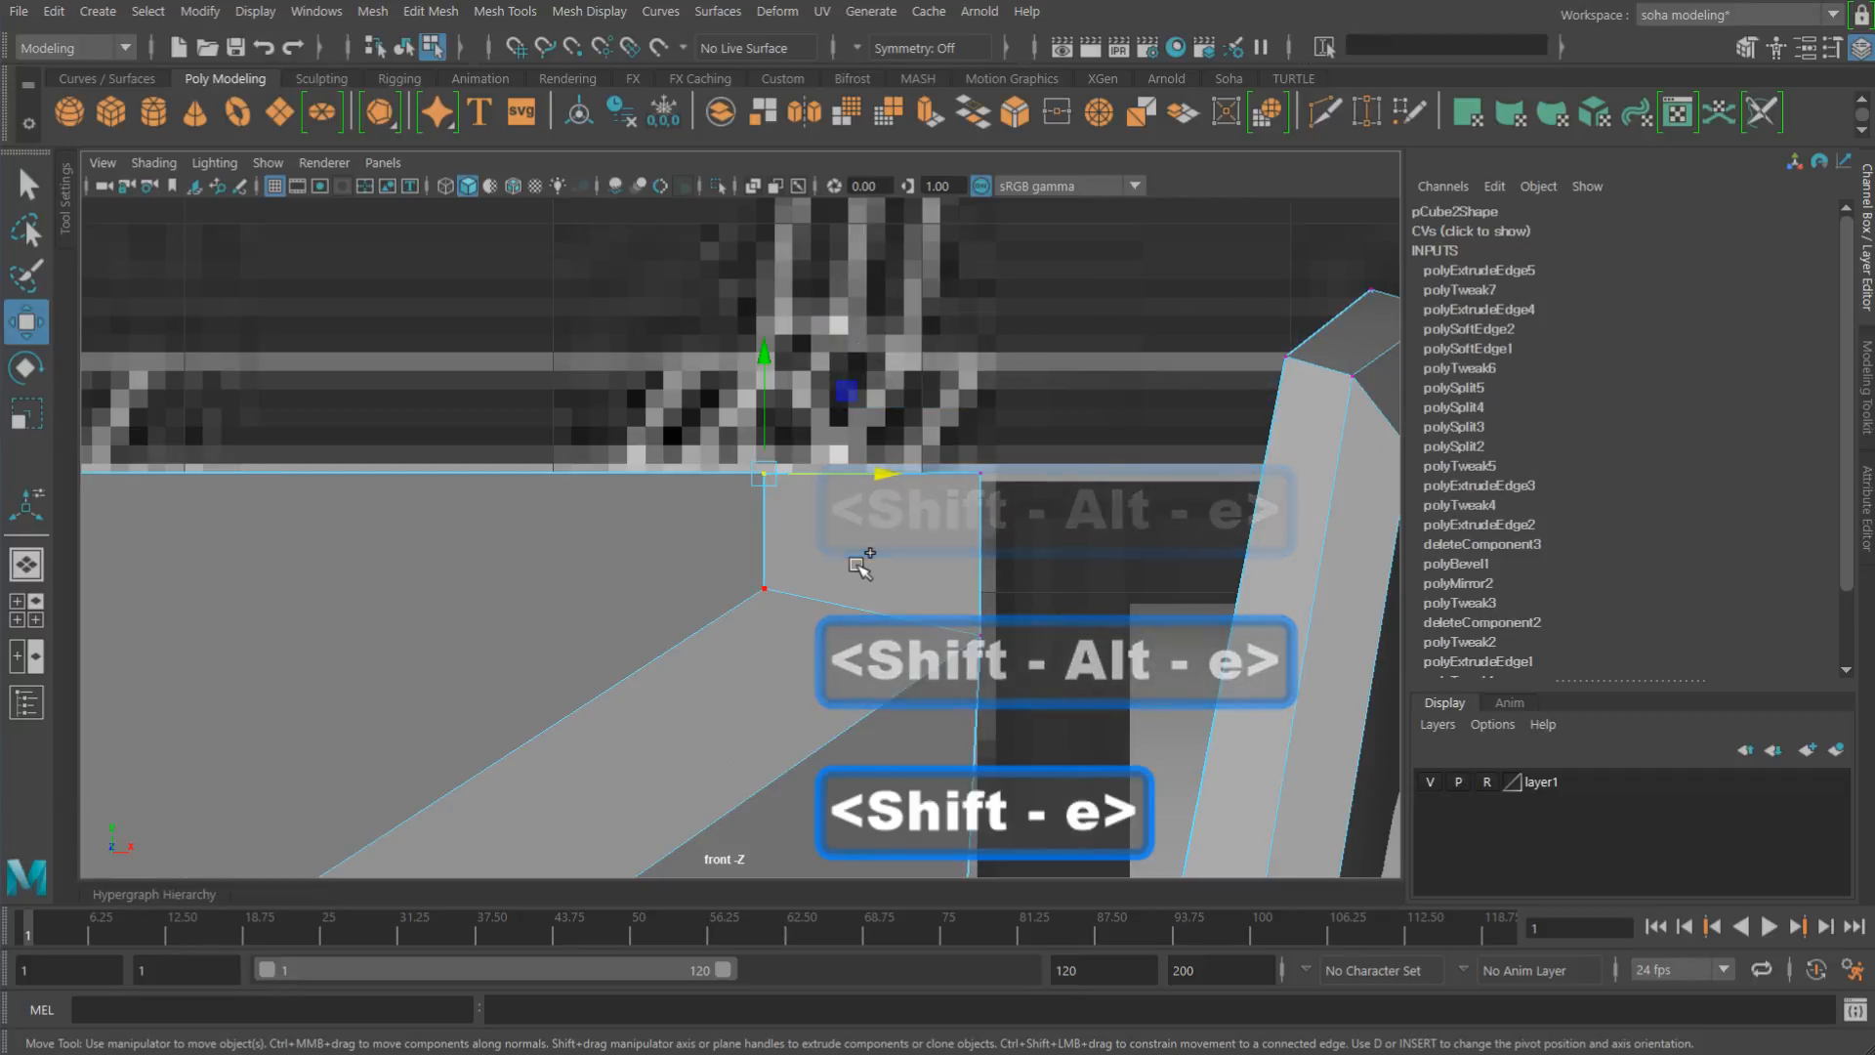
Step: Merge the overlapping vertices along the short vertical seam near the face plate's upper outer corner, using a distance threshold of 0.01
{"action": "right_click_drag", "start_coordinate": [862, 561], "coordinate": [763, 560], "text": "alt"}
{"action": "middle_click_drag", "start_coordinate": [764, 561], "coordinate": [764, 514], "text": "alt"}
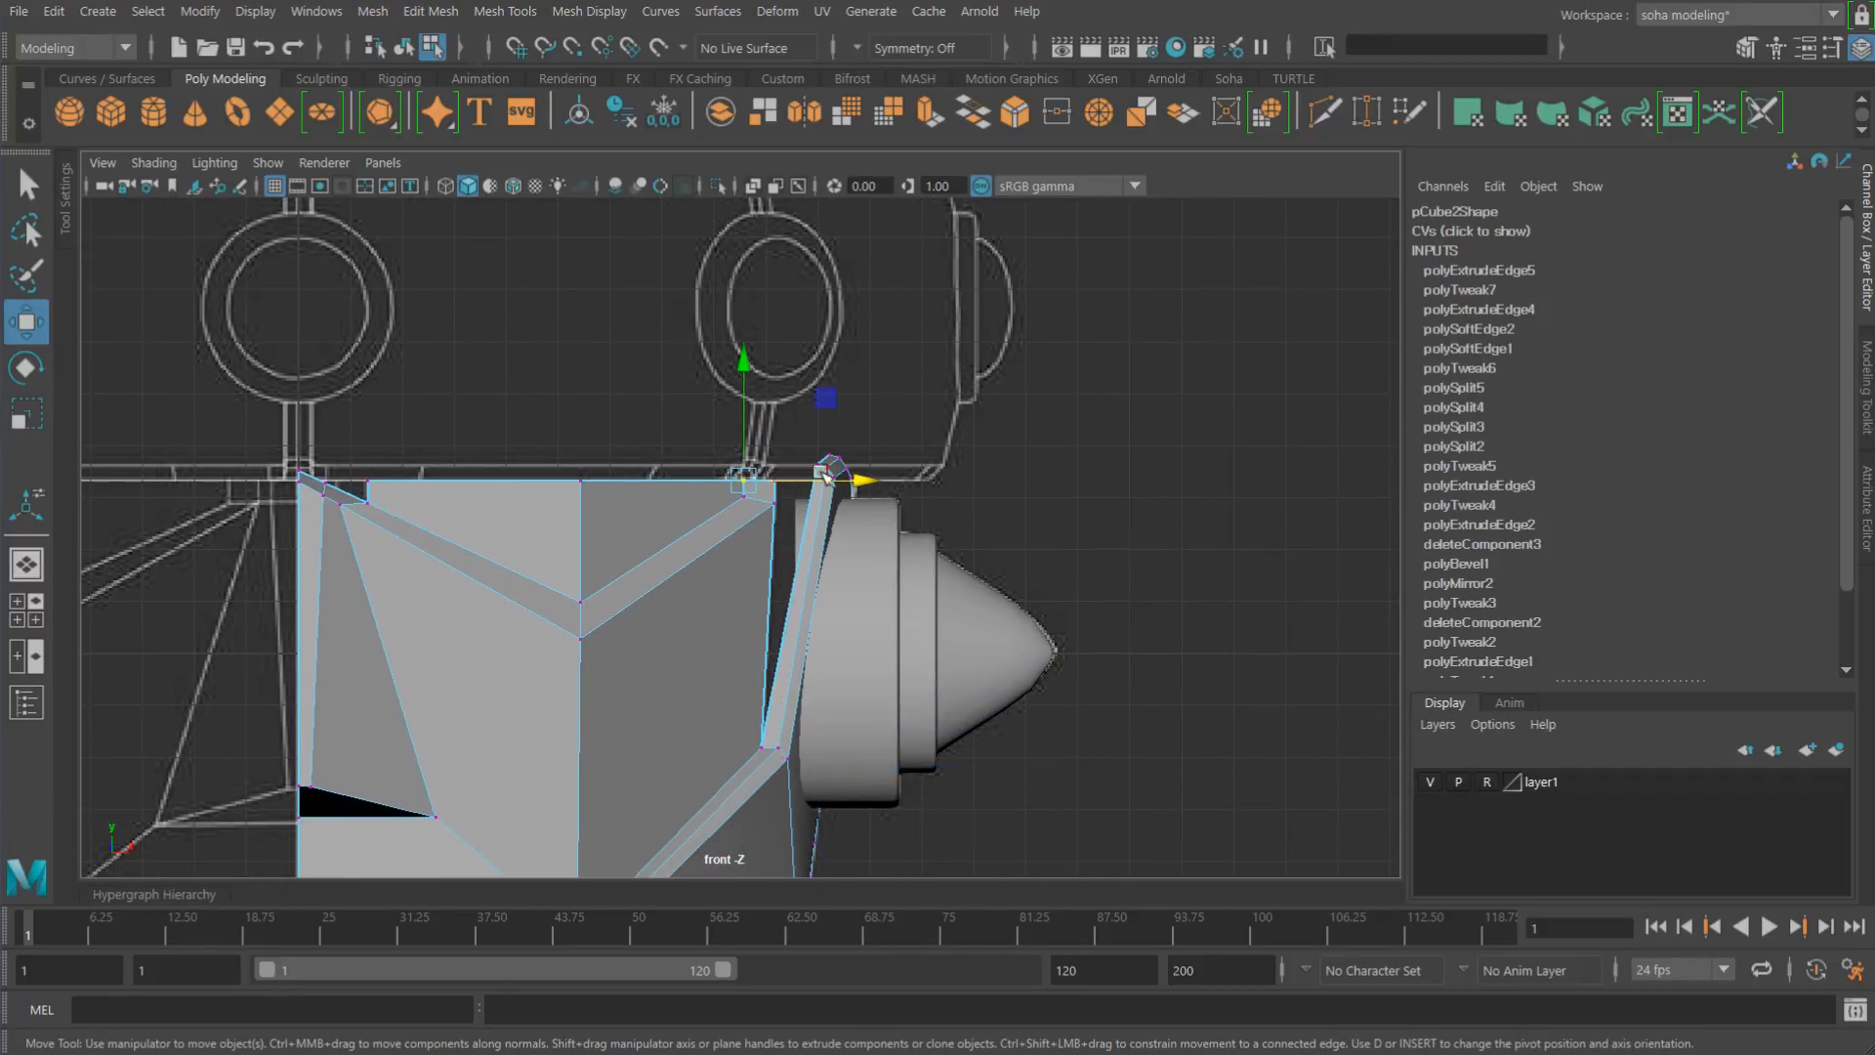
{"action": "middle_click_drag", "start_coordinate": [487, 658], "coordinate": [599, 430], "text": "alt"}
{"action": "right_click_drag", "start_coordinate": [1065, 635], "coordinate": [1205, 662], "text": "alt"}
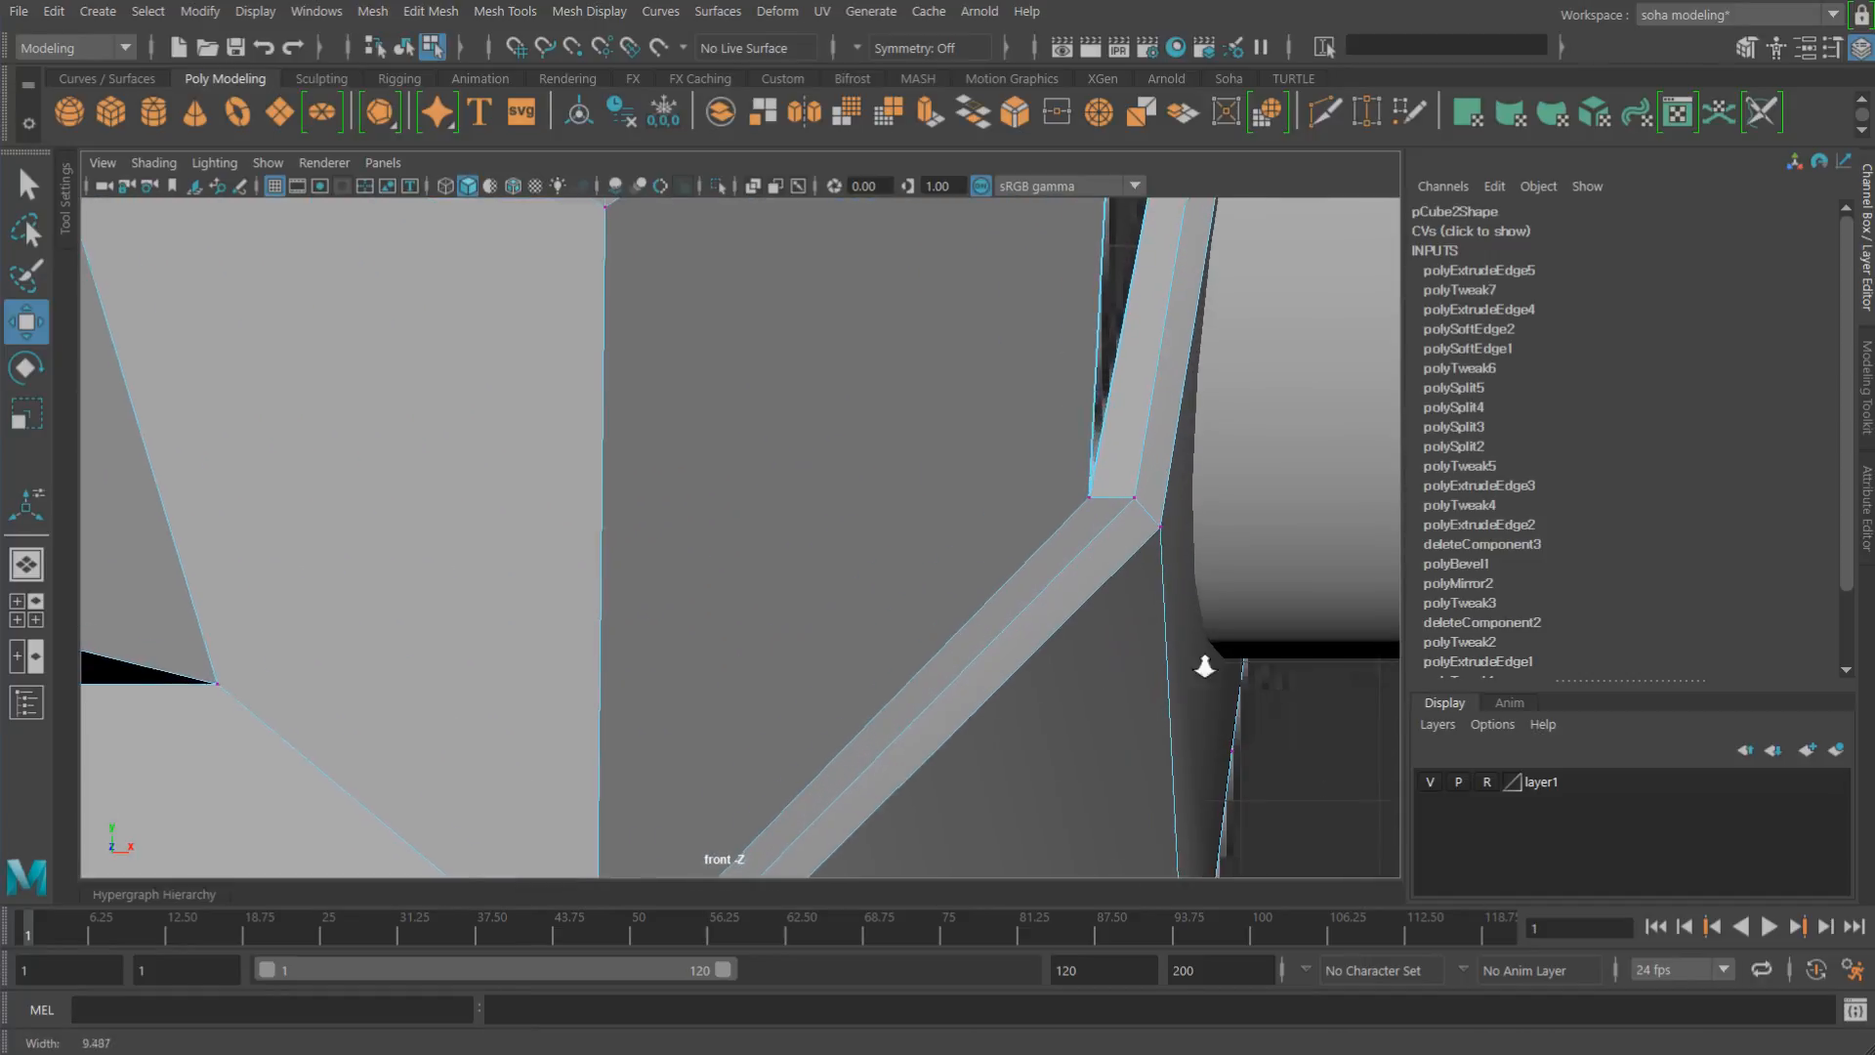
{"action": "middle_click_drag", "start_coordinate": [499, 617], "coordinate": [965, 462], "text": "alt"}
{"action": "middle_click_drag", "start_coordinate": [772, 281], "coordinate": [733, 745], "text": "alt"}
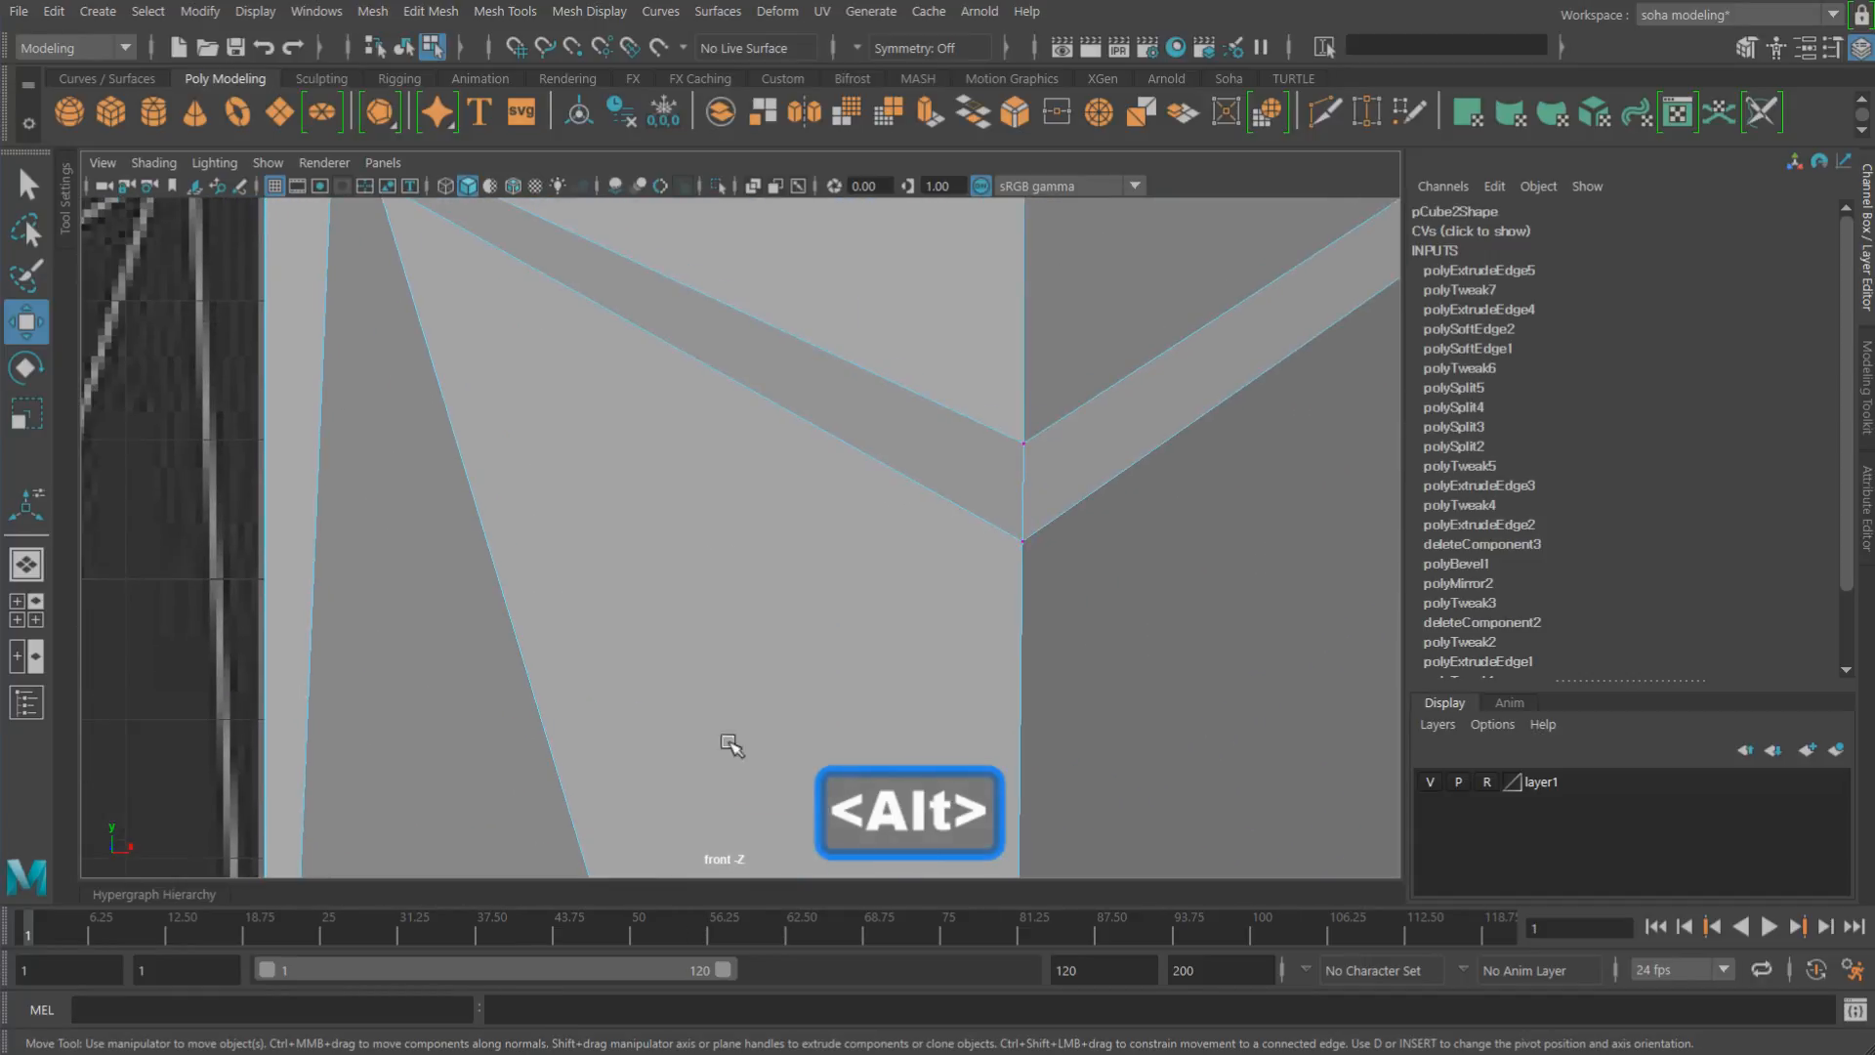
{"action": "middle_click_drag", "start_coordinate": [1015, 451], "coordinate": [729, 688], "text": "alt"}
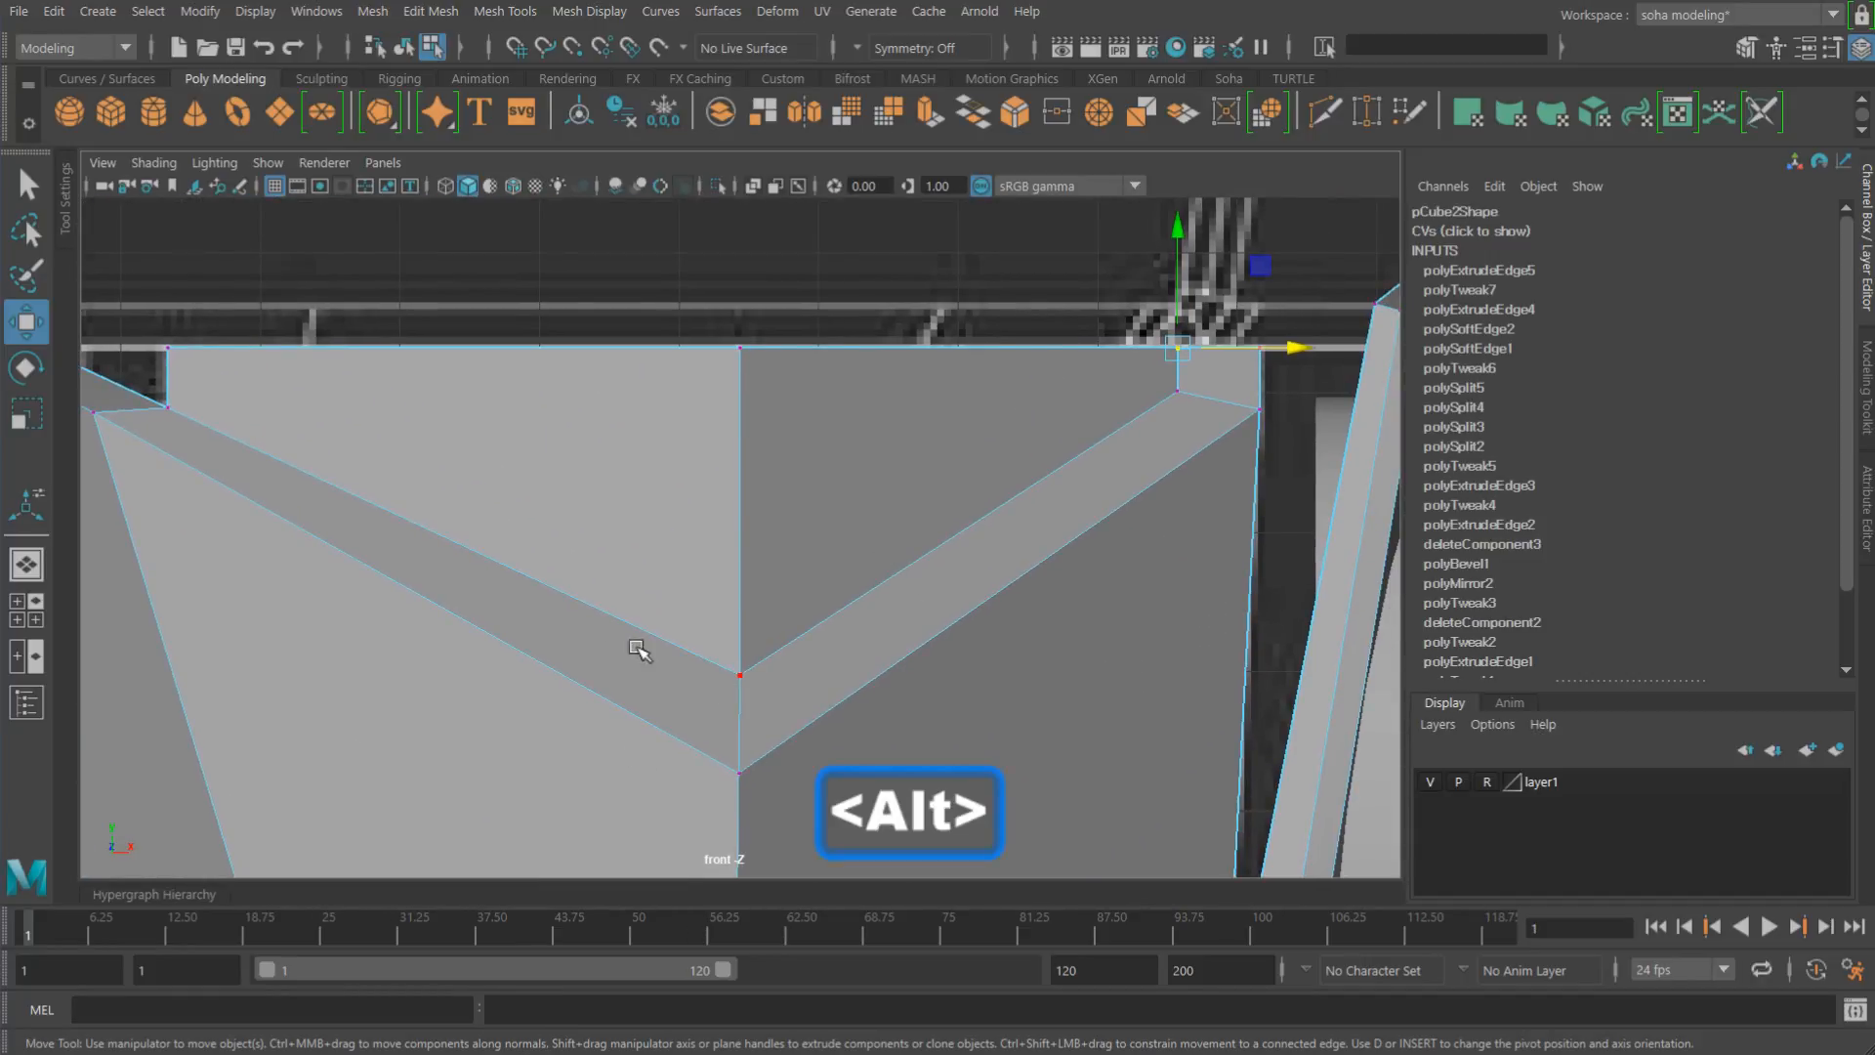
{"action": "middle_click_drag", "start_coordinate": [1193, 434], "coordinate": [771, 665], "text": "alt"}
{"action": "right_click_drag", "start_coordinate": [771, 665], "coordinate": [869, 684], "text": "alt"}
{"action": "middle_click_drag", "start_coordinate": [1111, 823], "coordinate": [1040, 511], "text": "alt"}
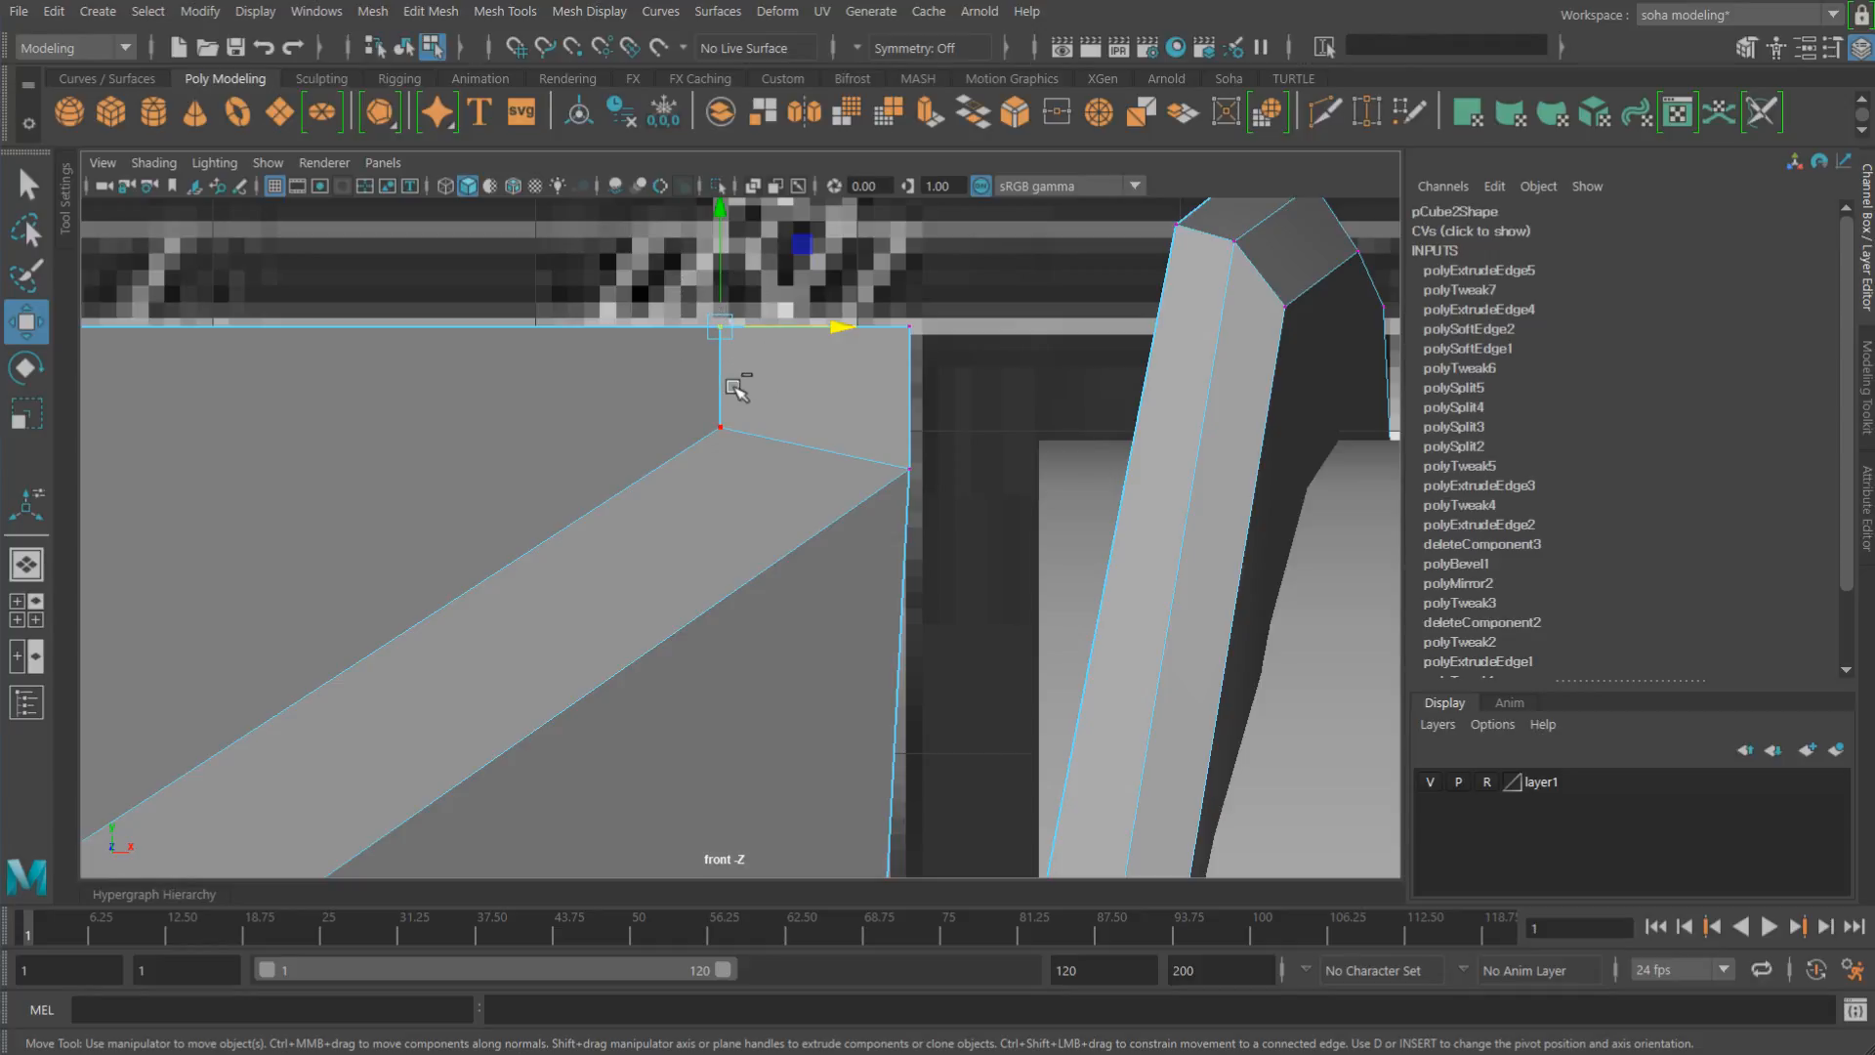
{"action": "key", "text": "ctrl+q"}
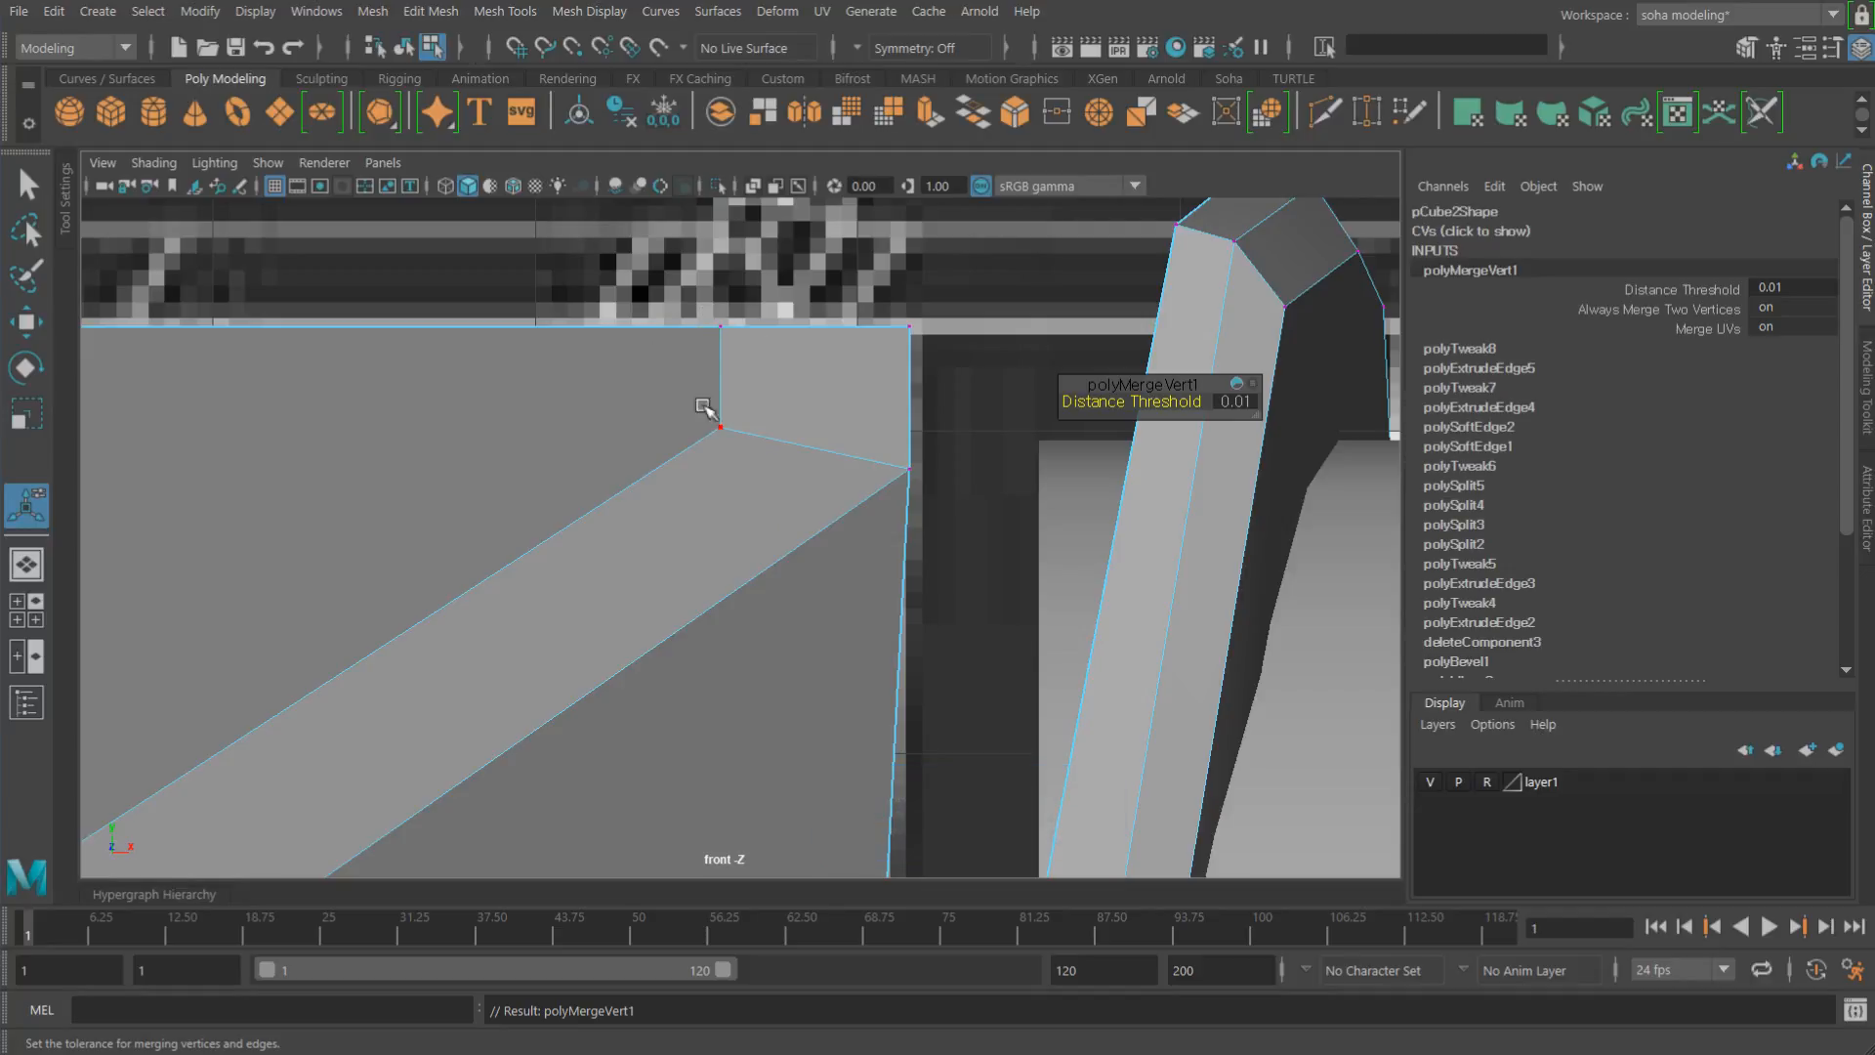
Step: Examine the face plate's top faces and the merged corner seam in the front and perspective views
{"action": "right_click_drag", "start_coordinate": [928, 415], "coordinate": [694, 422], "text": "alt"}
{"action": "middle_click_drag", "start_coordinate": [750, 451], "coordinate": [759, 397], "text": "alt"}
{"action": "right_click_drag", "start_coordinate": [787, 418], "coordinate": [801, 421], "text": "alt"}
{"action": "middle_click_drag", "start_coordinate": [759, 434], "coordinate": [1167, 415], "text": "alt"}
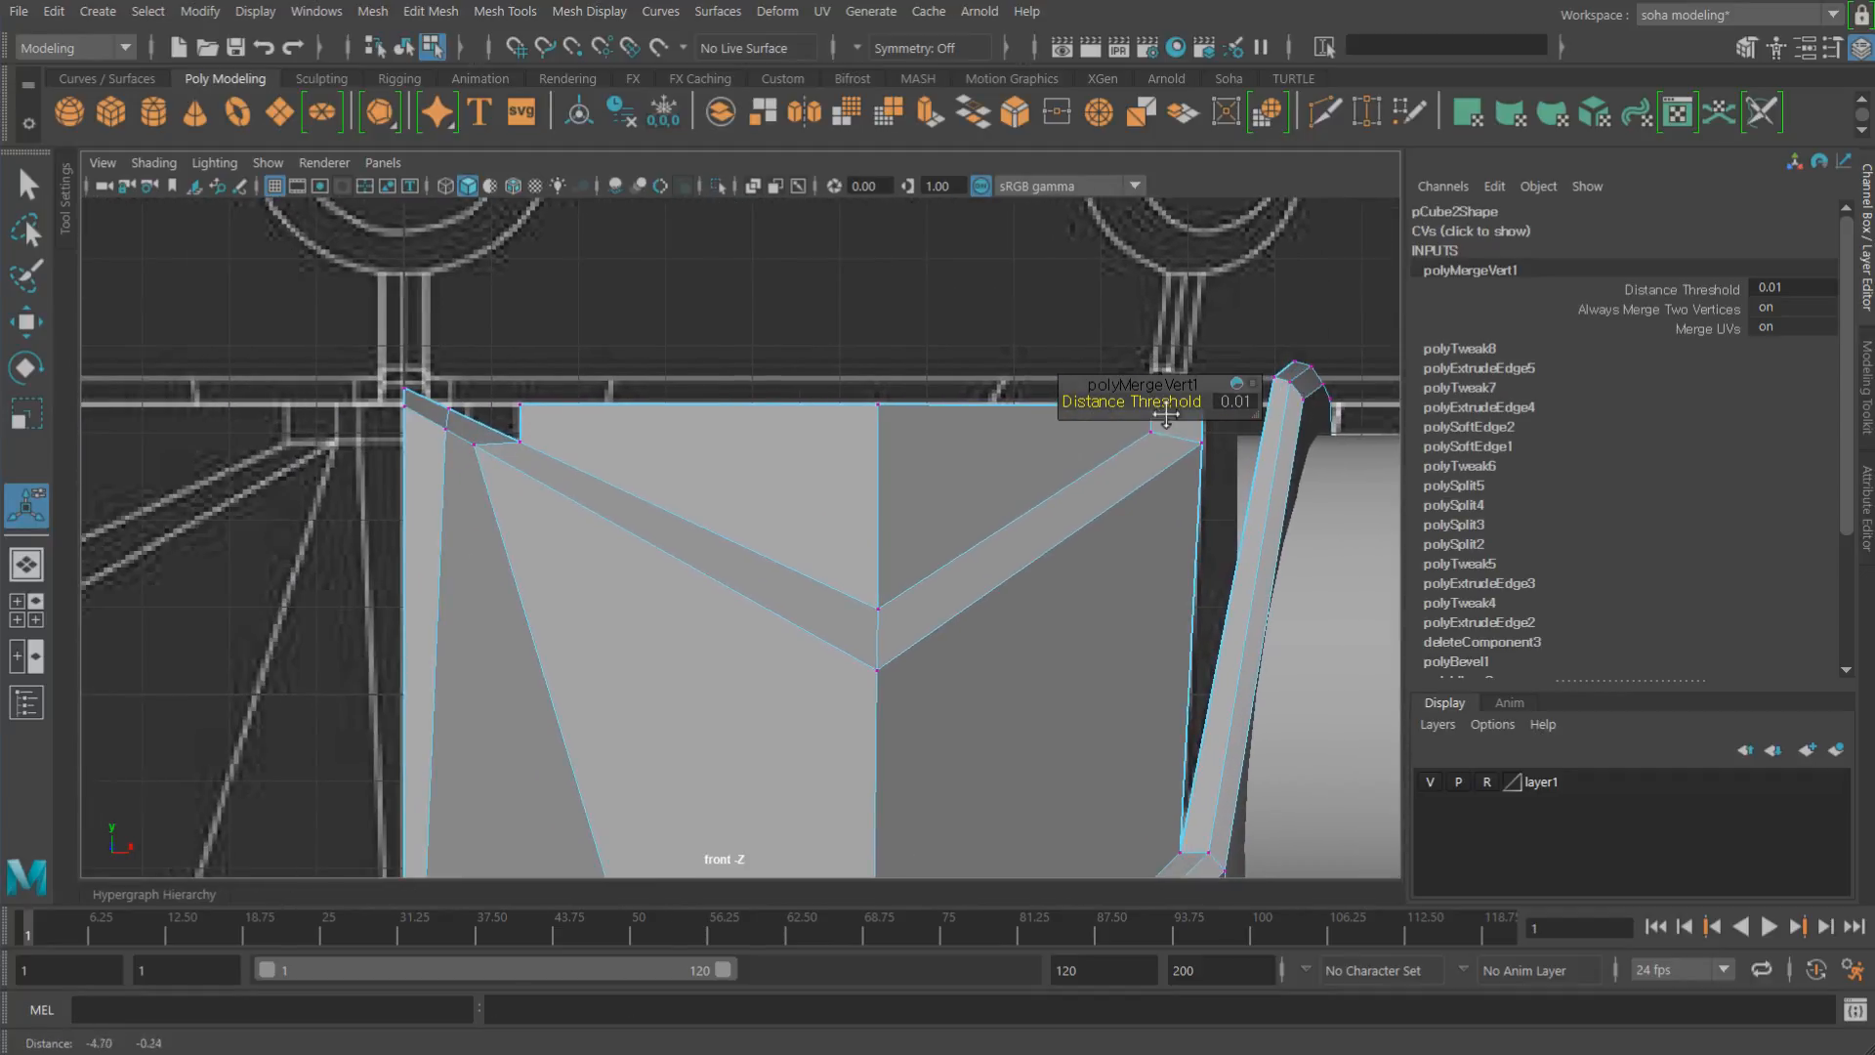
{"action": "middle_click_drag", "start_coordinate": [1007, 416], "coordinate": [664, 411], "text": "alt"}
{"action": "right_click_drag", "start_coordinate": [1006, 480], "coordinate": [1124, 495], "text": "alt"}
{"action": "middle_click_drag", "start_coordinate": [812, 401], "coordinate": [724, 414], "text": "alt"}
{"action": "right_click_drag", "start_coordinate": [798, 441], "coordinate": [847, 448], "text": "alt"}
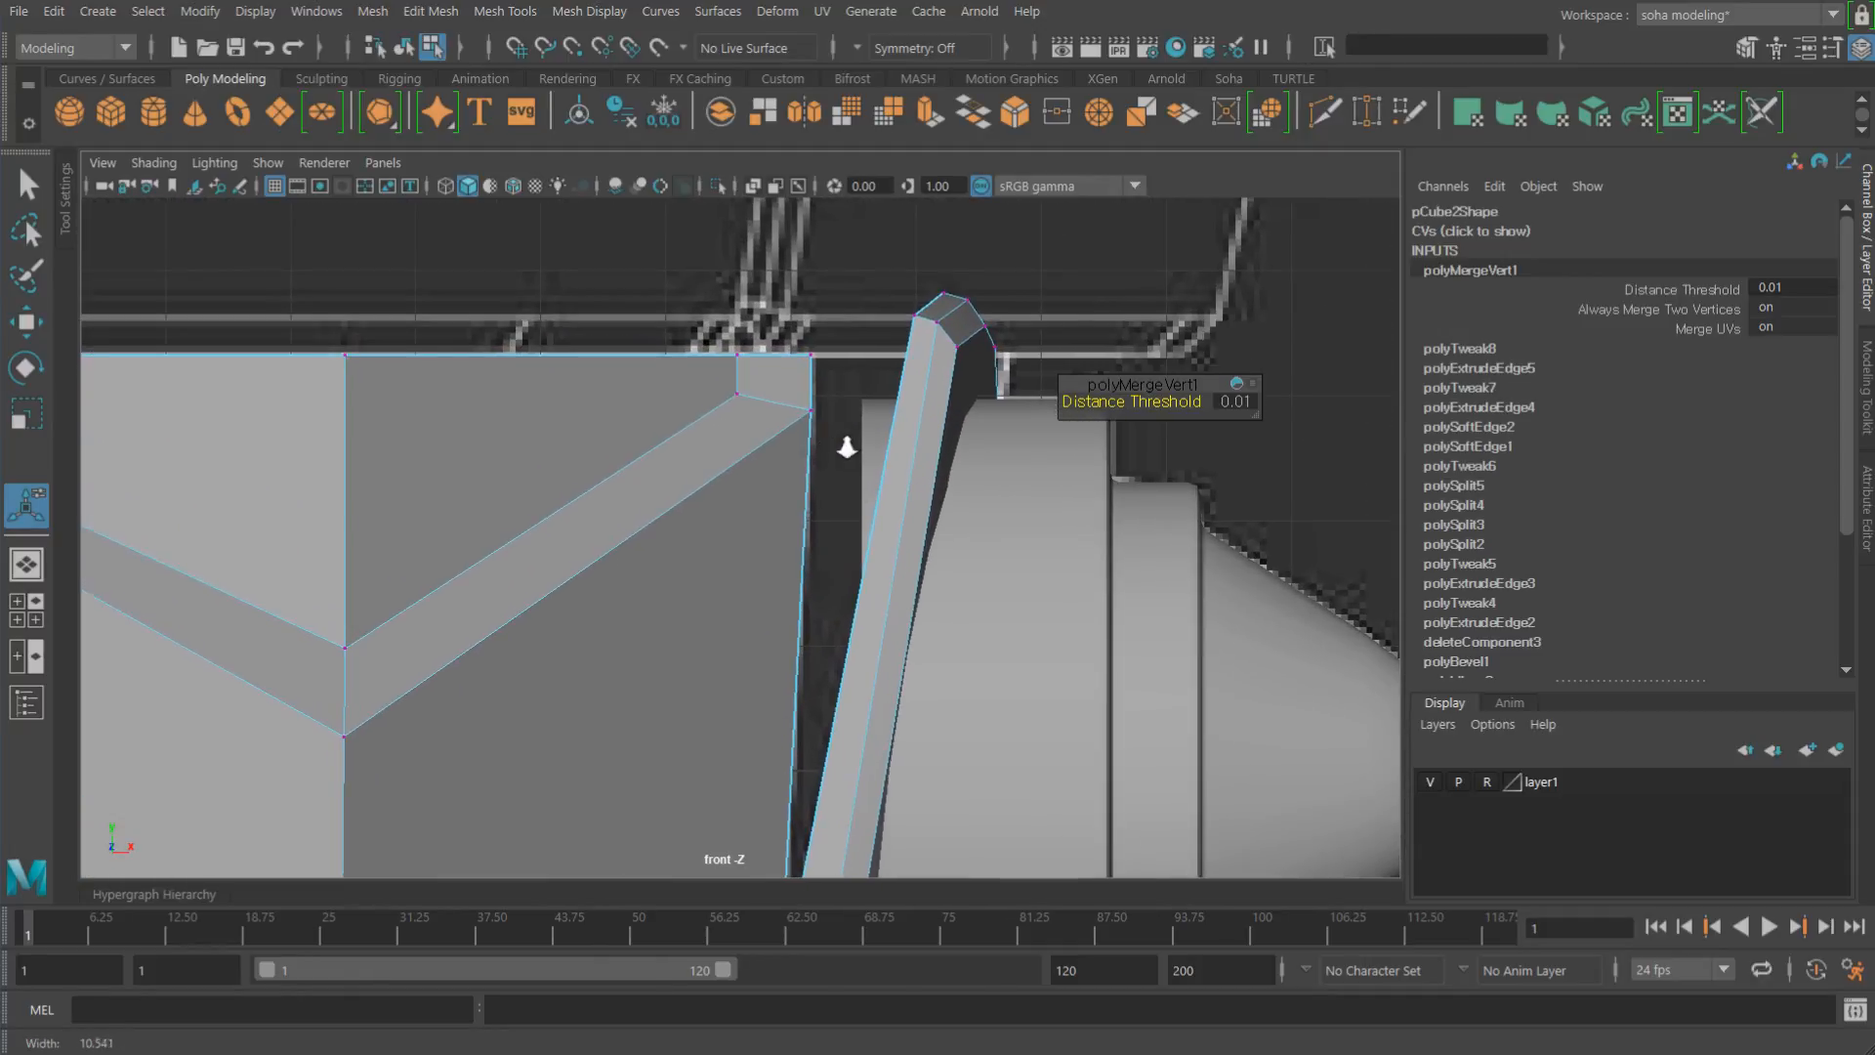
{"action": "key", "text": "alt+shift+q"}
{"action": "left_click_drag", "start_coordinate": [857, 465], "coordinate": [660, 532], "text": "alt"}
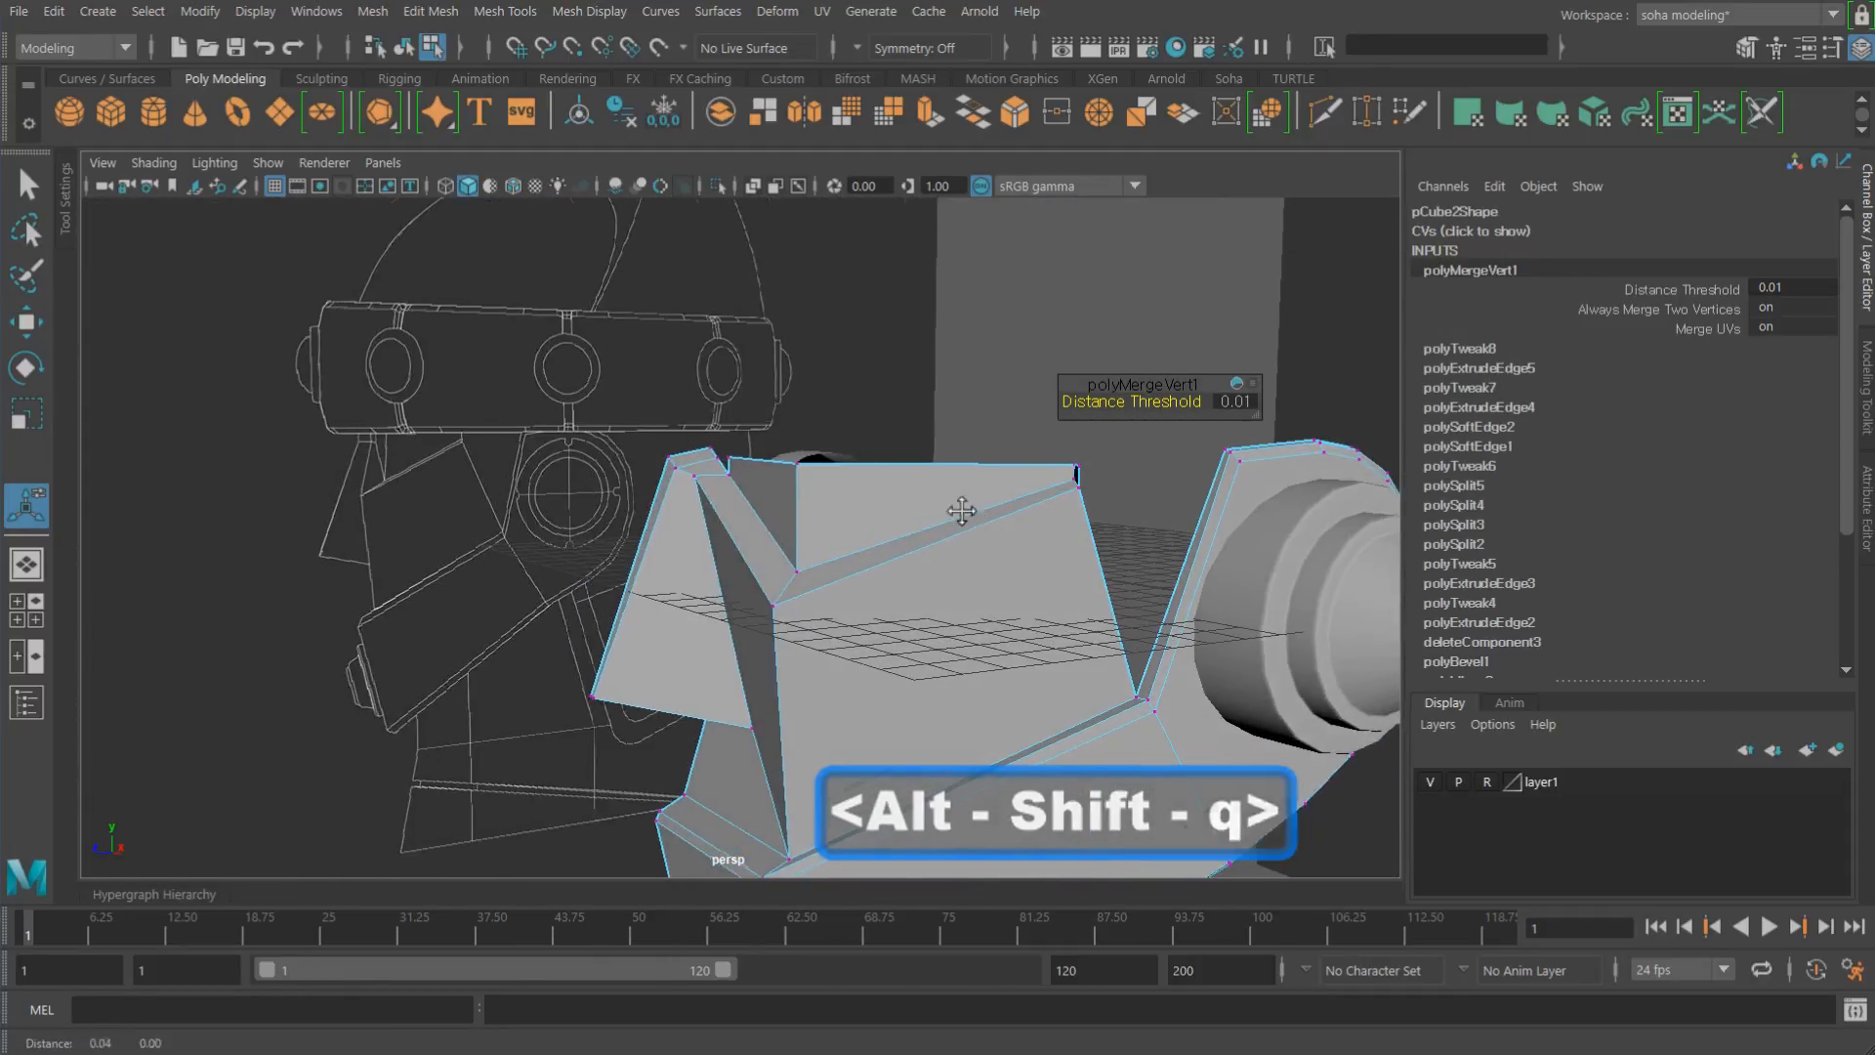
Step: Append a polygon across the open triangular gap between the face plate's outer edge and the beveled side plate beside the ear cylinder
{"action": "middle_click_drag", "start_coordinate": [963, 511], "coordinate": [664, 513], "text": "alt"}
{"action": "right_click_drag", "start_coordinate": [933, 578], "coordinate": [994, 588], "text": "alt"}
{"action": "left_click_drag", "start_coordinate": [995, 588], "coordinate": [871, 531], "text": "alt"}
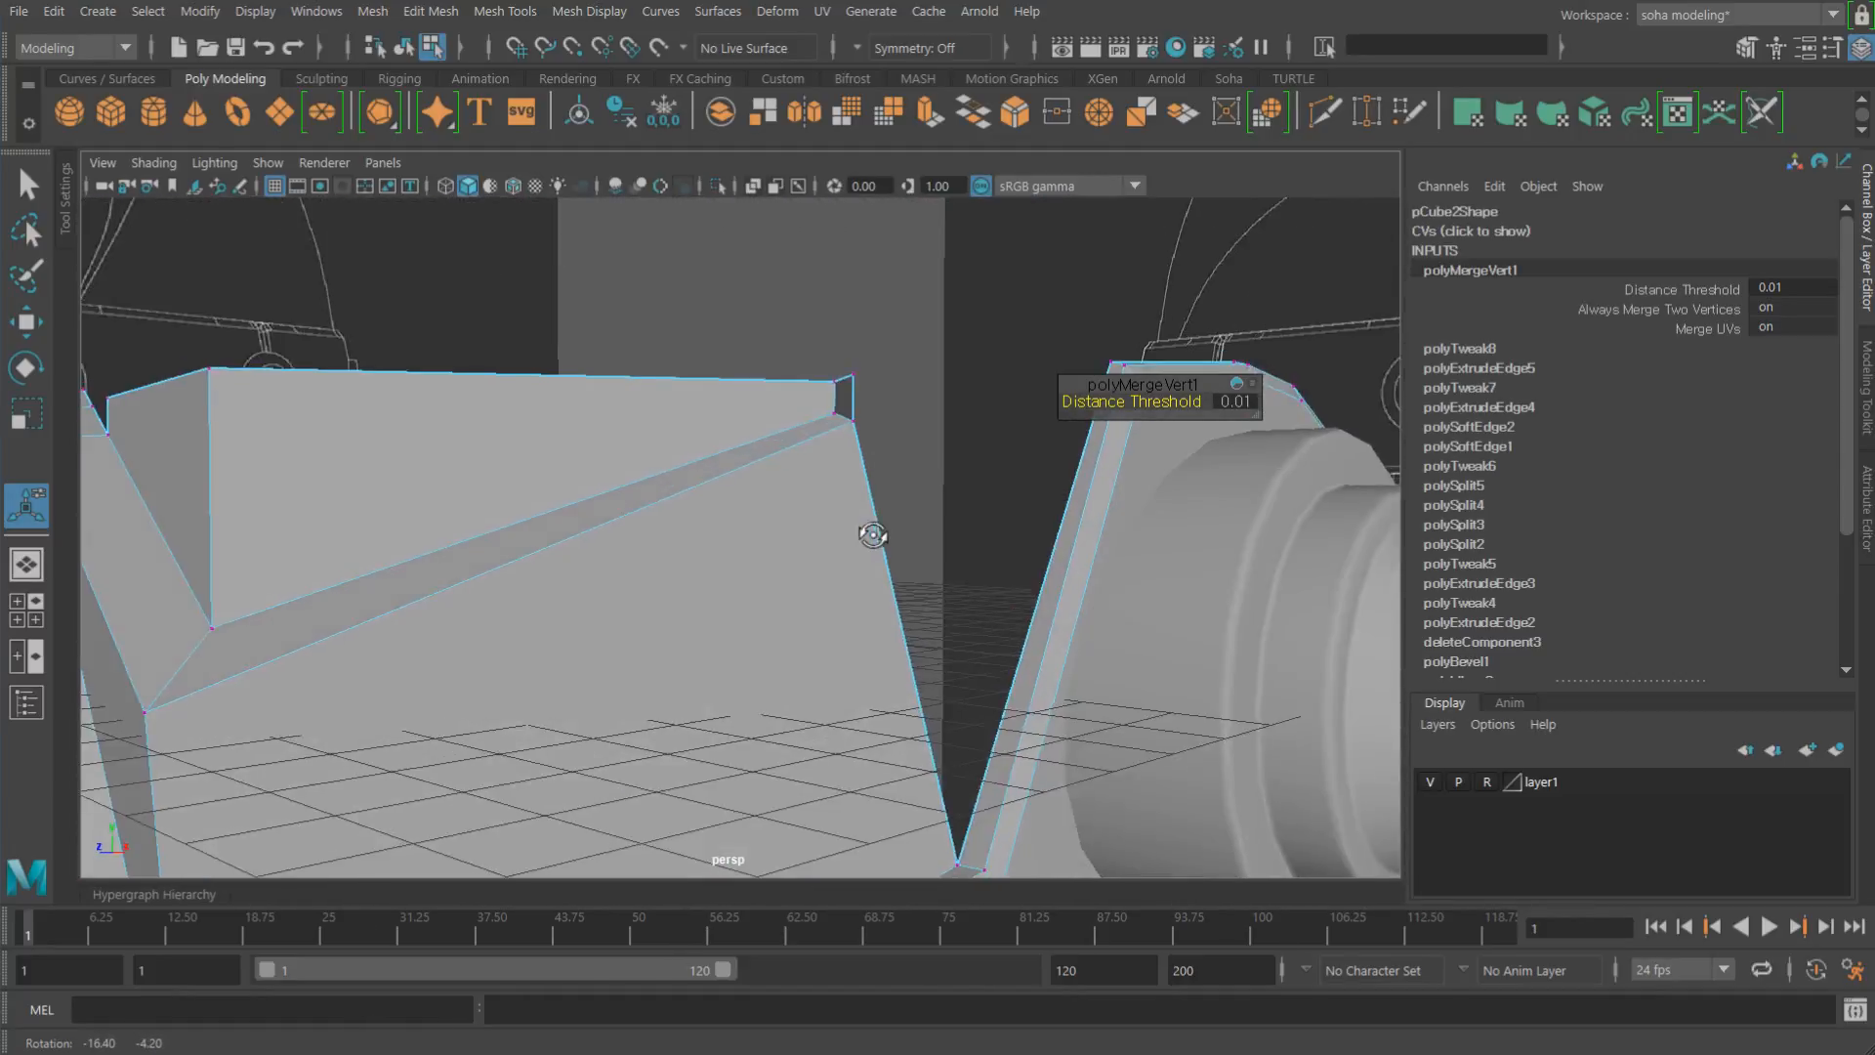
{"action": "middle_click_drag", "start_coordinate": [871, 531], "coordinate": [852, 497], "text": "alt"}
{"action": "left_click_drag", "start_coordinate": [851, 498], "coordinate": [856, 475], "text": "alt"}
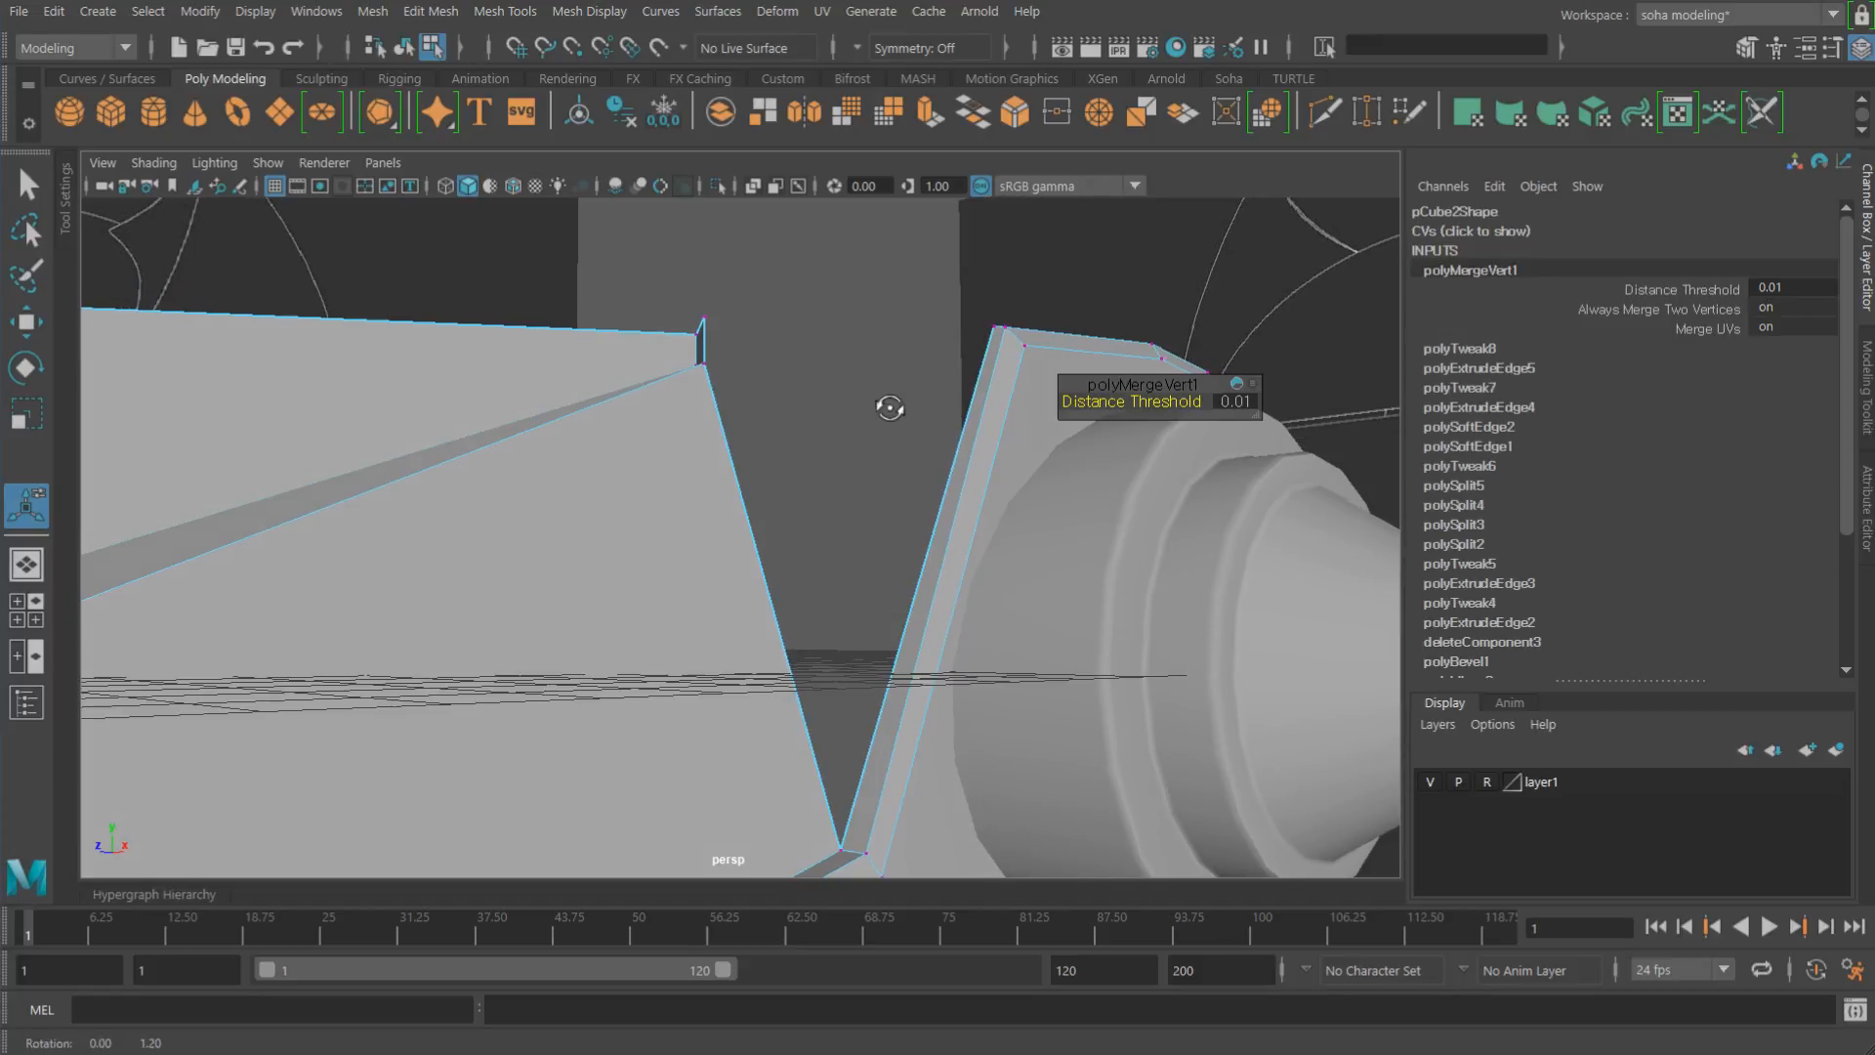
{"action": "key", "text": "alt+a"}
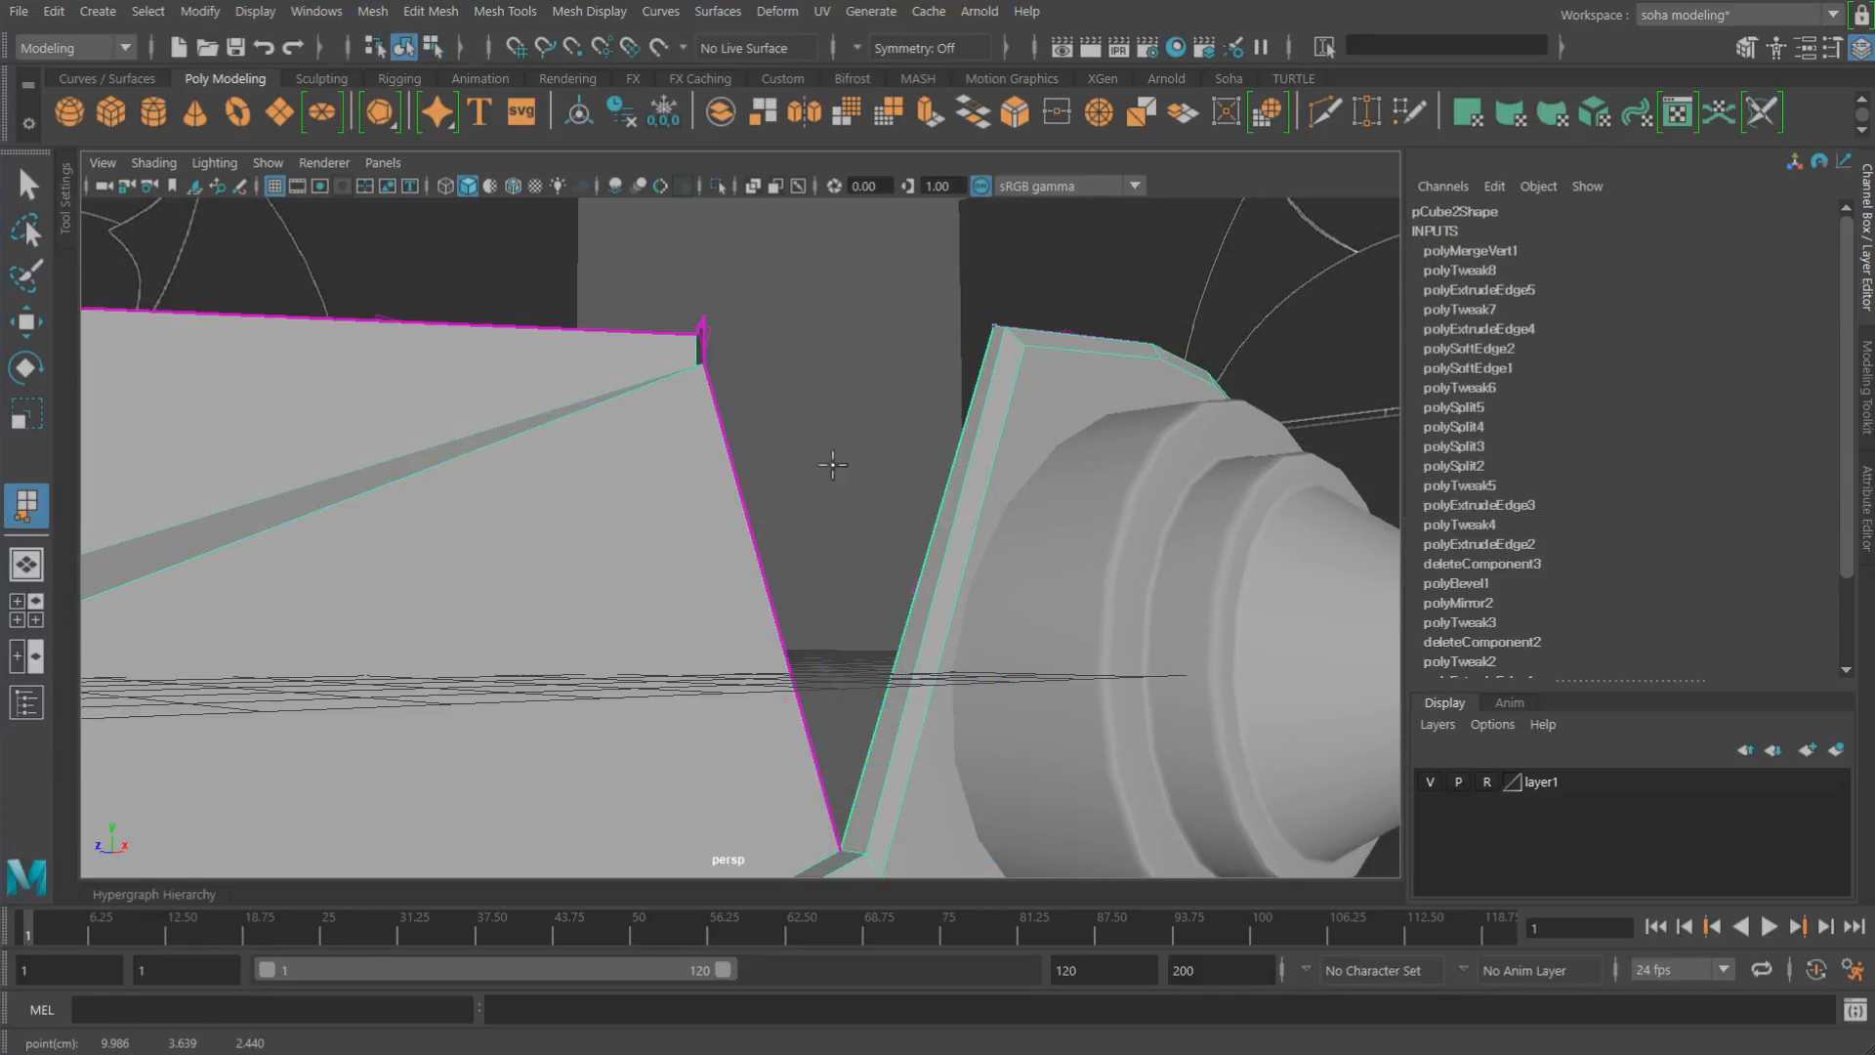
{"action": "left_click_drag", "start_coordinate": [832, 465], "coordinate": [772, 403], "text": "alt"}
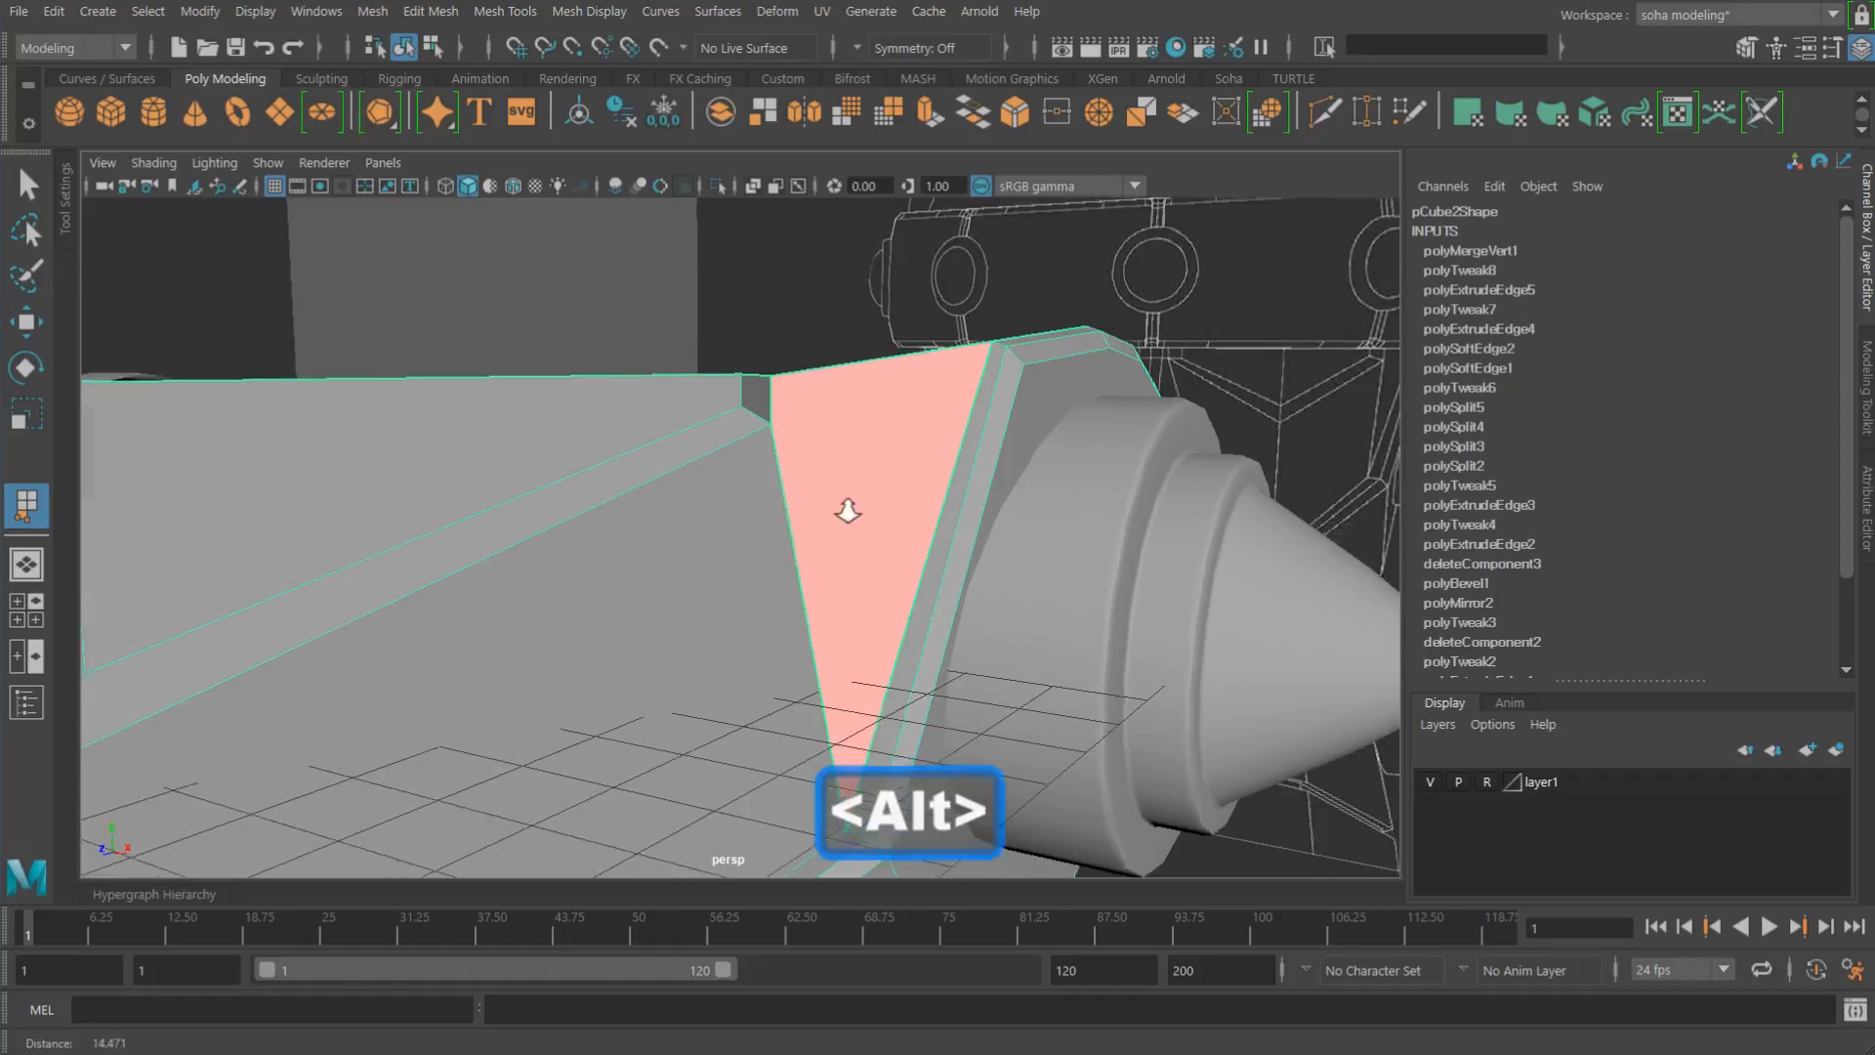
{"action": "left_click_drag", "start_coordinate": [846, 511], "coordinate": [737, 461], "text": "alt"}
{"action": "key", "text": "w"}
{"action": "mouse_move", "coordinate": [856, 473]}
{"action": "left_mouse_down", "text": "alt"}
{"action": "mouse_move", "coordinate": [636, 577]}
{"action": "mouse_move", "coordinate": [841, 569]}
{"action": "mouse_move", "coordinate": [863, 537]}
{"action": "mouse_move", "coordinate": [837, 473]}
{"action": "mouse_move", "coordinate": [703, 489]}
{"action": "mouse_move", "coordinate": [768, 476]}
{"action": "mouse_move", "coordinate": [770, 526]}
{"action": "mouse_move", "coordinate": [1071, 573]}
{"action": "mouse_move", "coordinate": [823, 518]}
{"action": "mouse_move", "coordinate": [837, 491]}
{"action": "left_mouse_up", "text": "alt"}
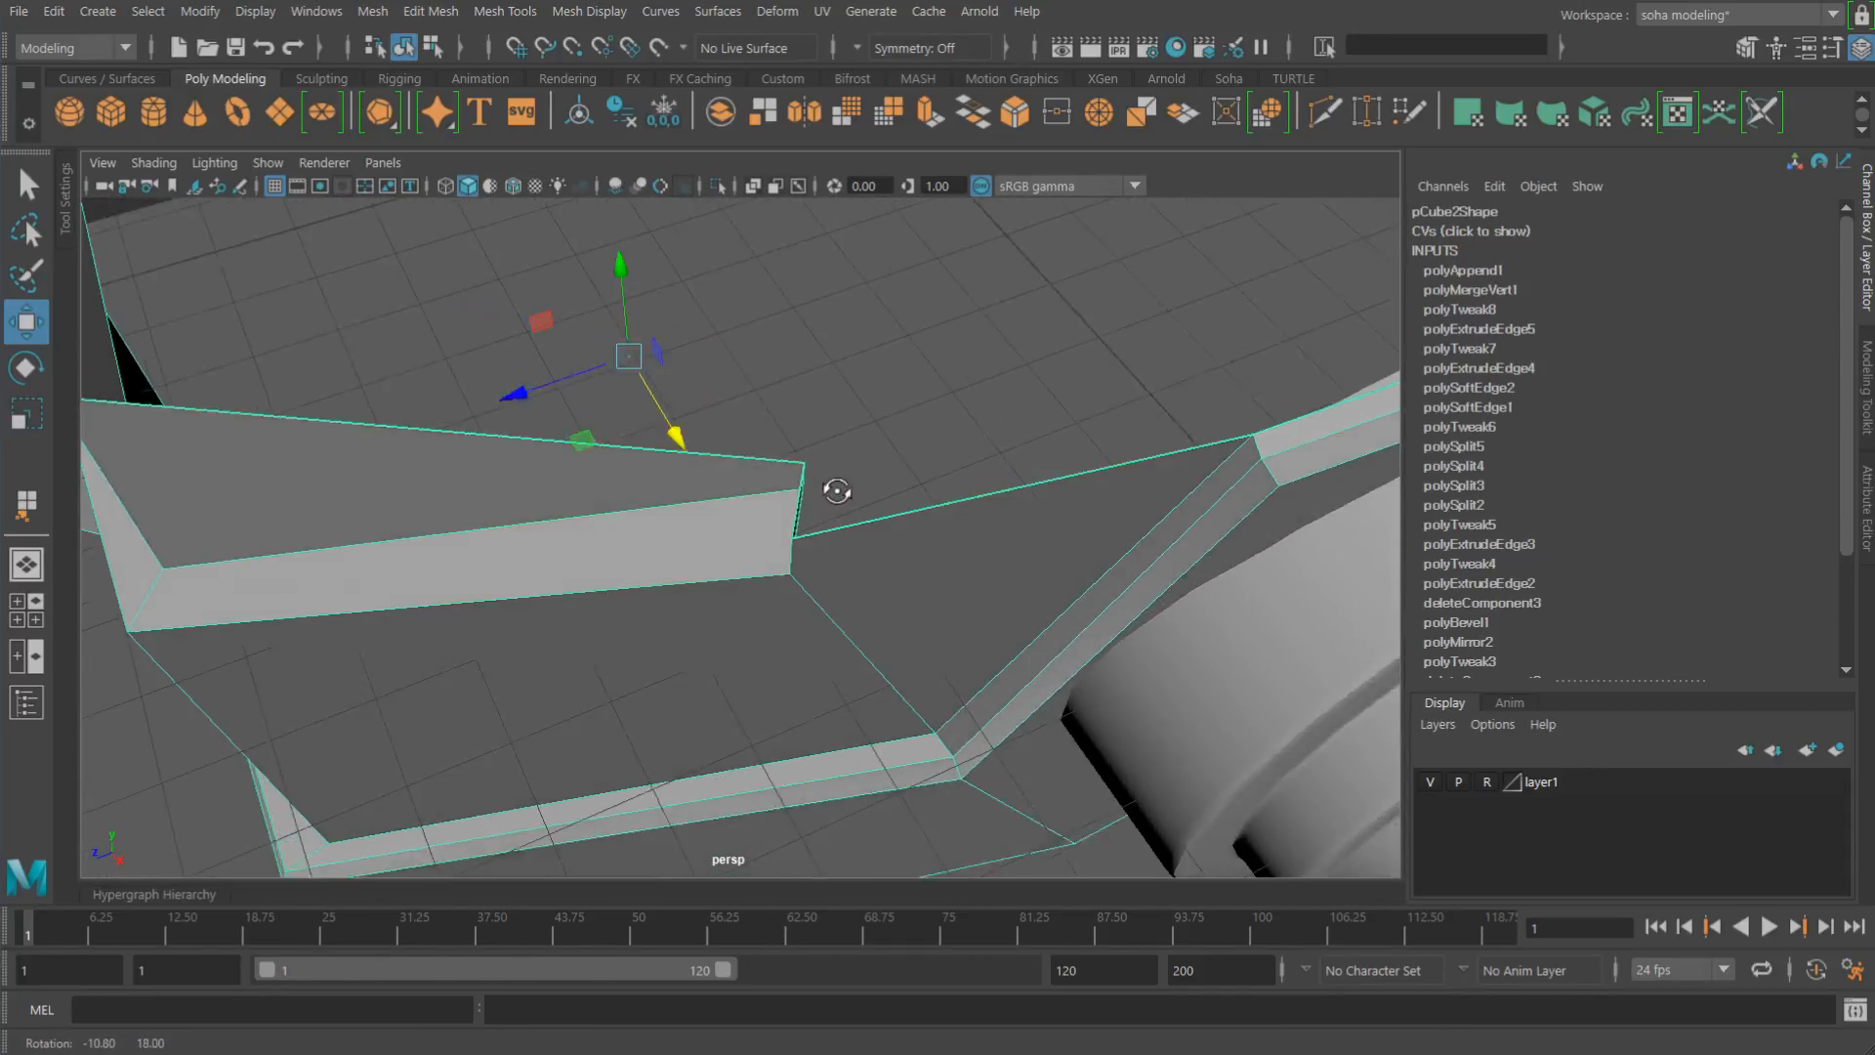
Step: Snap the two offset vertices at the face plate's upper outer corner along the Z axis to the lower corner vertex
{"action": "right_click_drag", "start_coordinate": [837, 490], "coordinate": [917, 493], "text": "alt"}
{"action": "key", "text": "alt+1"}
{"action": "left_click_drag", "start_coordinate": [823, 461], "coordinate": [922, 421], "text": "alt"}
{"action": "left_click_drag", "start_coordinate": [922, 421], "coordinate": [809, 438], "text": "alt"}
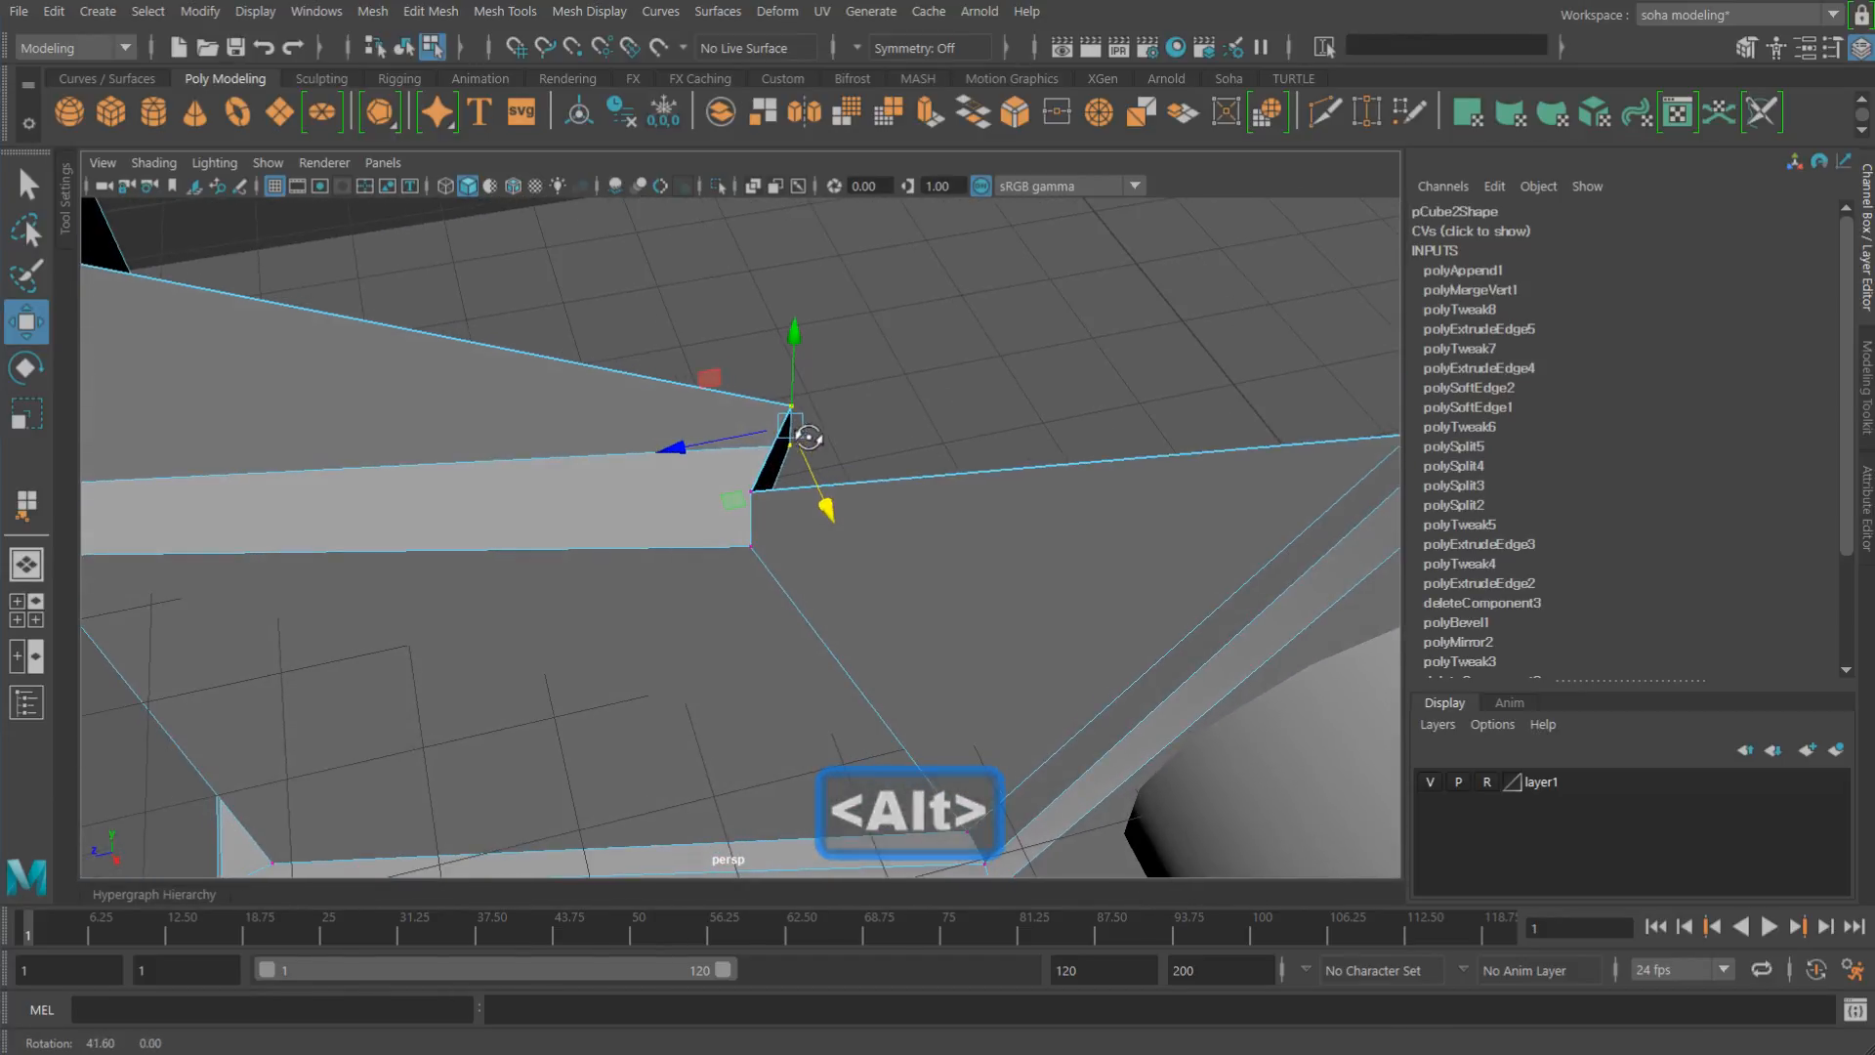
{"action": "left_click_drag", "start_coordinate": [759, 500], "coordinate": [903, 451], "text": "alt"}
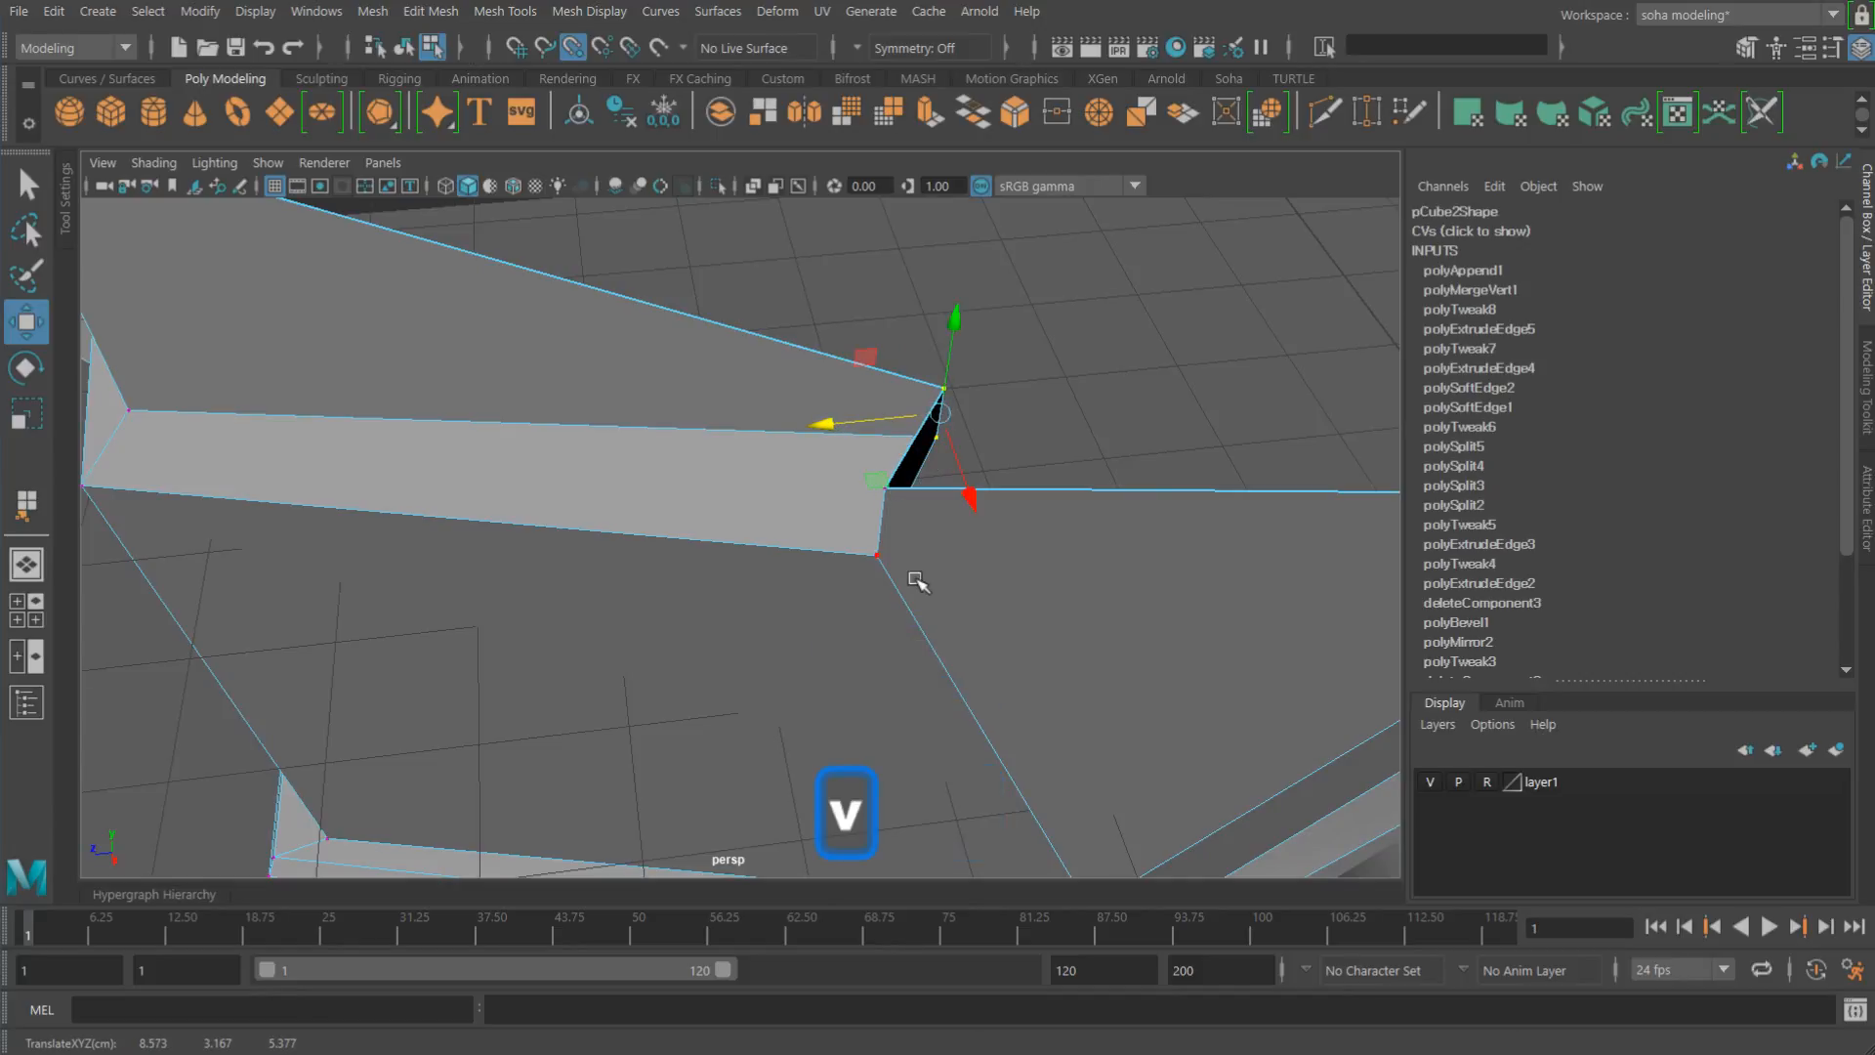
{"action": "middle_click_drag", "start_coordinate": [892, 505], "coordinate": [891, 505]}
{"action": "left_click_drag", "start_coordinate": [892, 505], "coordinate": [793, 500], "text": "alt"}
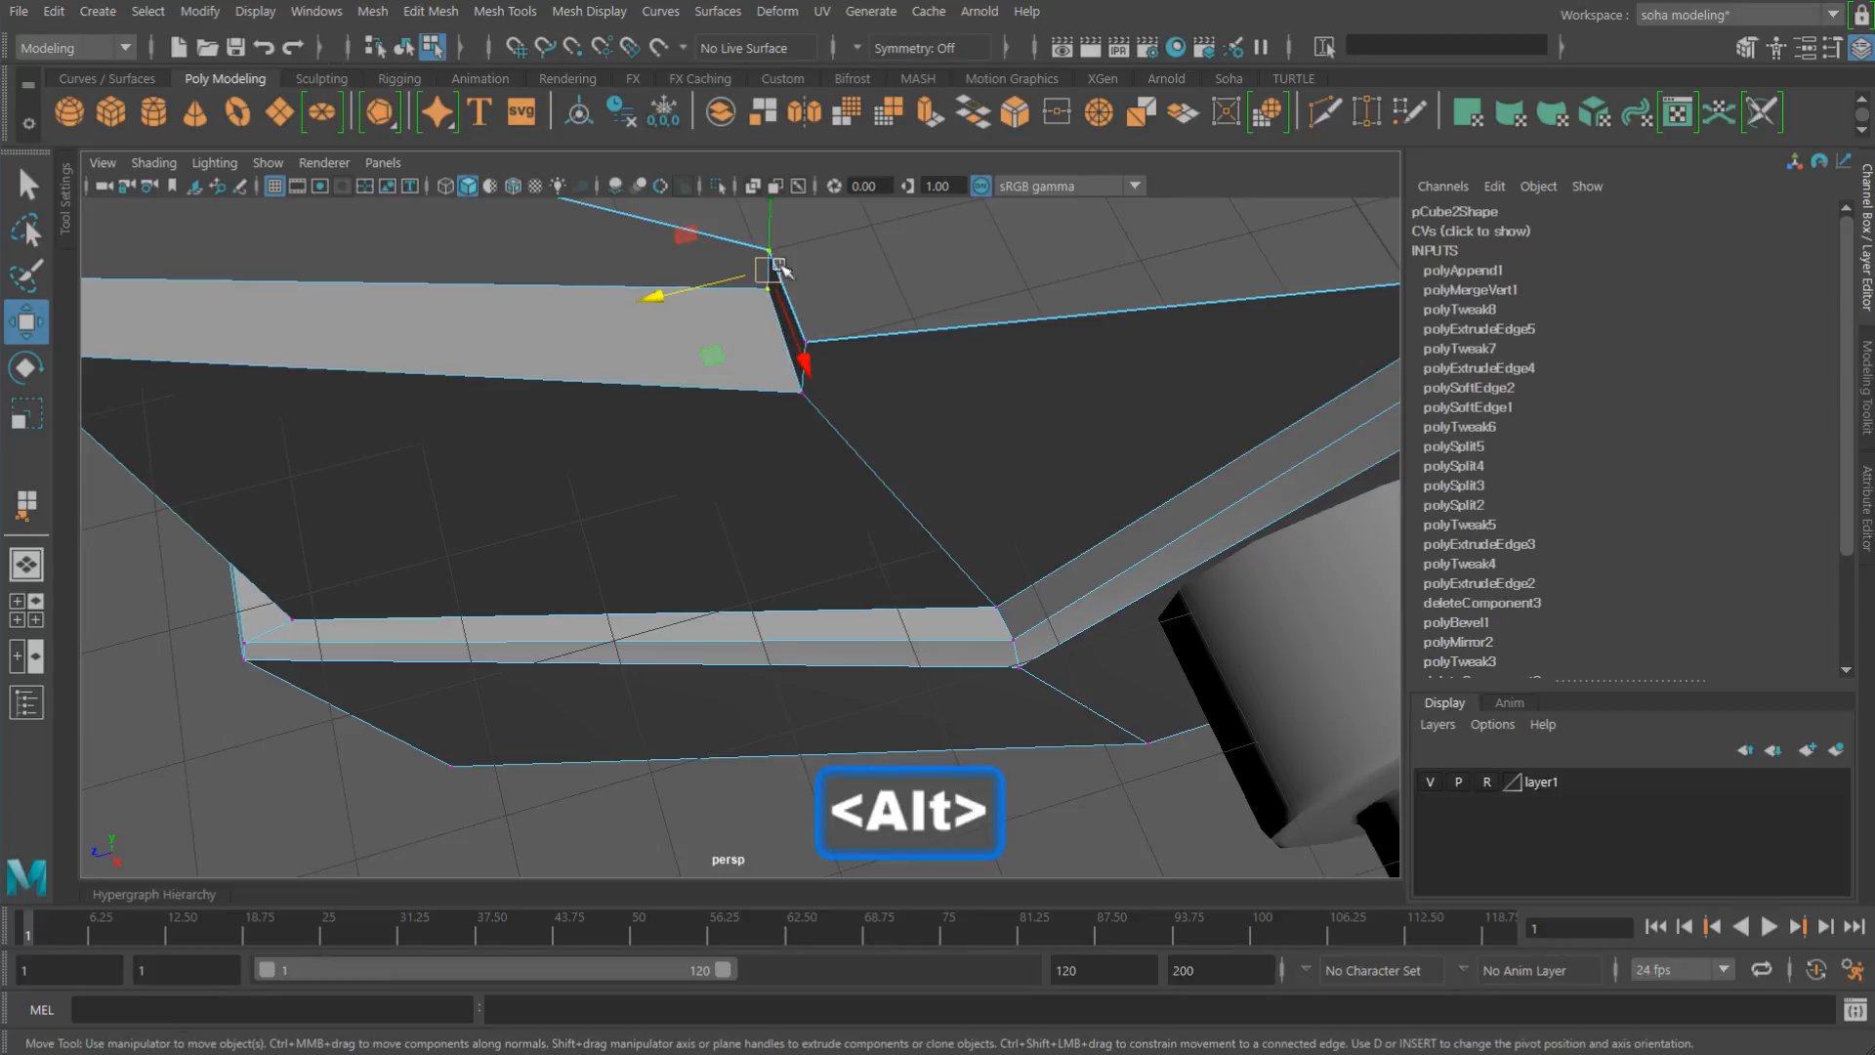
{"action": "left_click_drag", "start_coordinate": [780, 266], "coordinate": [835, 516], "text": "alt"}
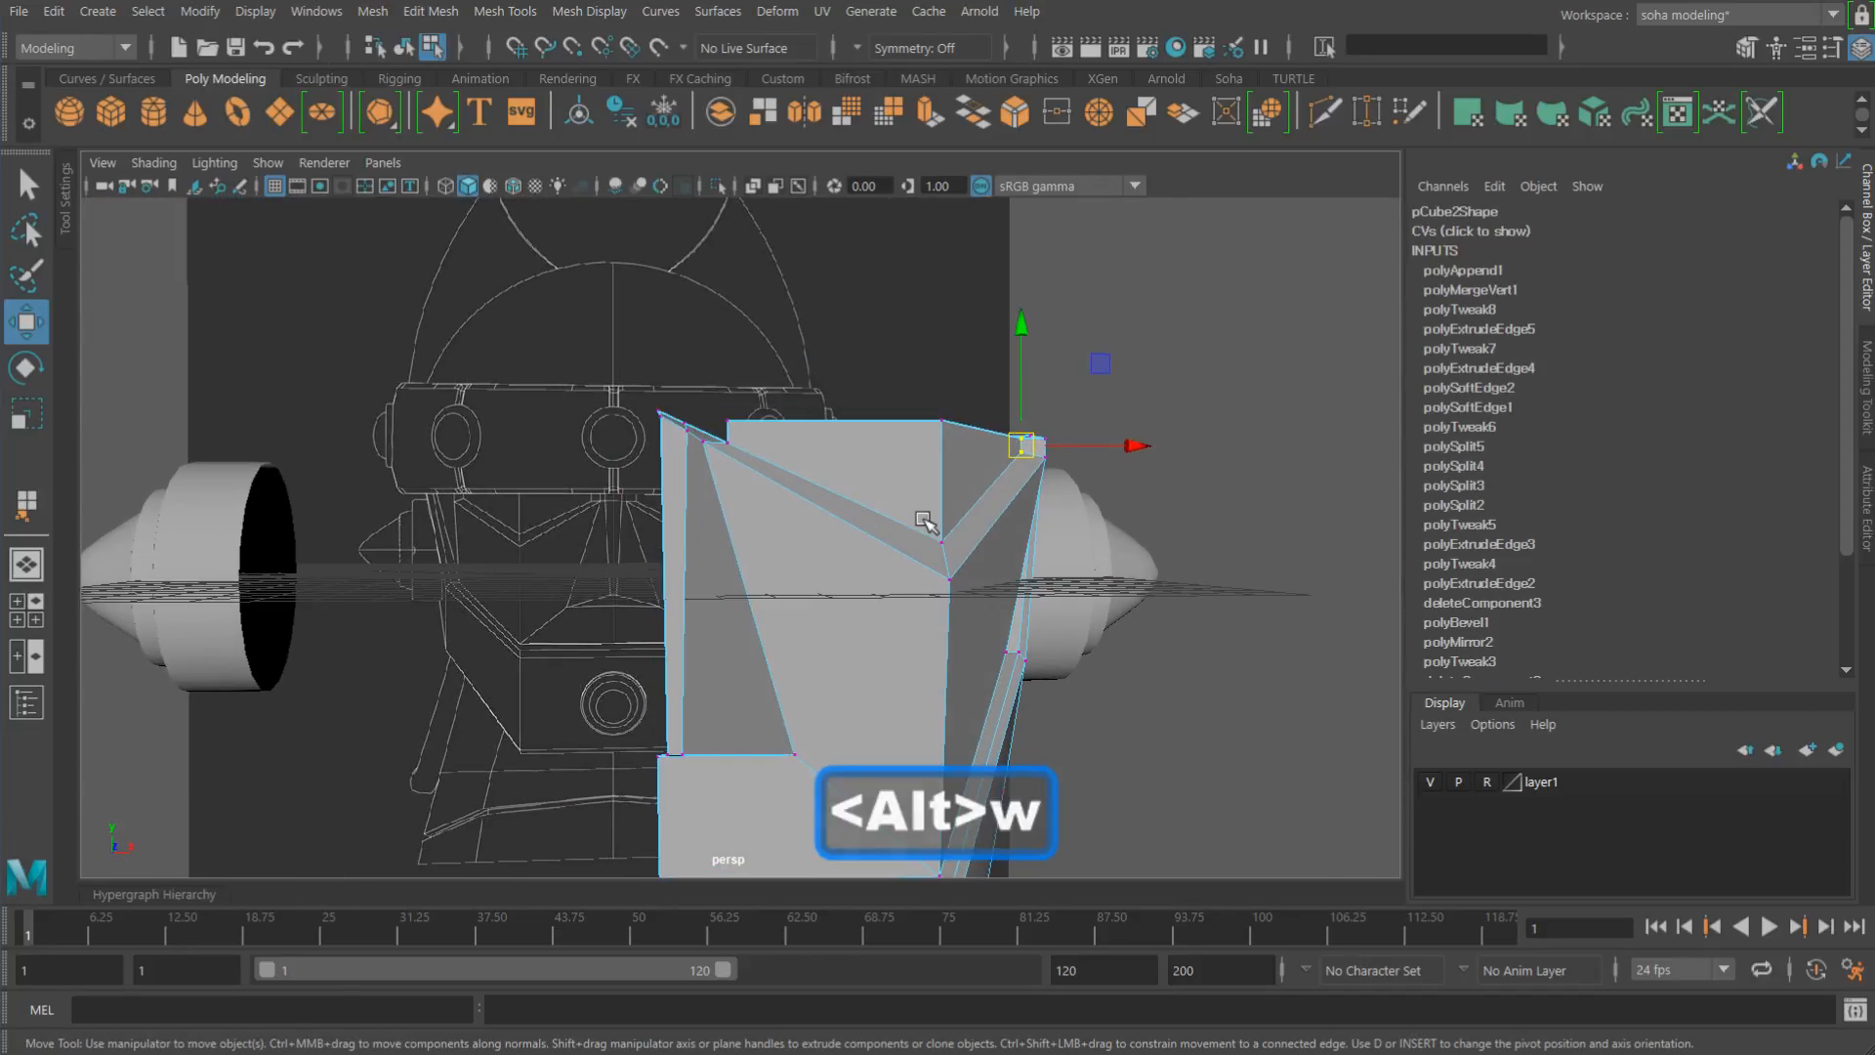
Step: Compare the top faces of the nose ridge with the side reference drawing in shaded and wireframe display
{"action": "key", "text": "alt+grave"}
{"action": "left_click_drag", "start_coordinate": [762, 464], "coordinate": [586, 468], "text": "alt"}
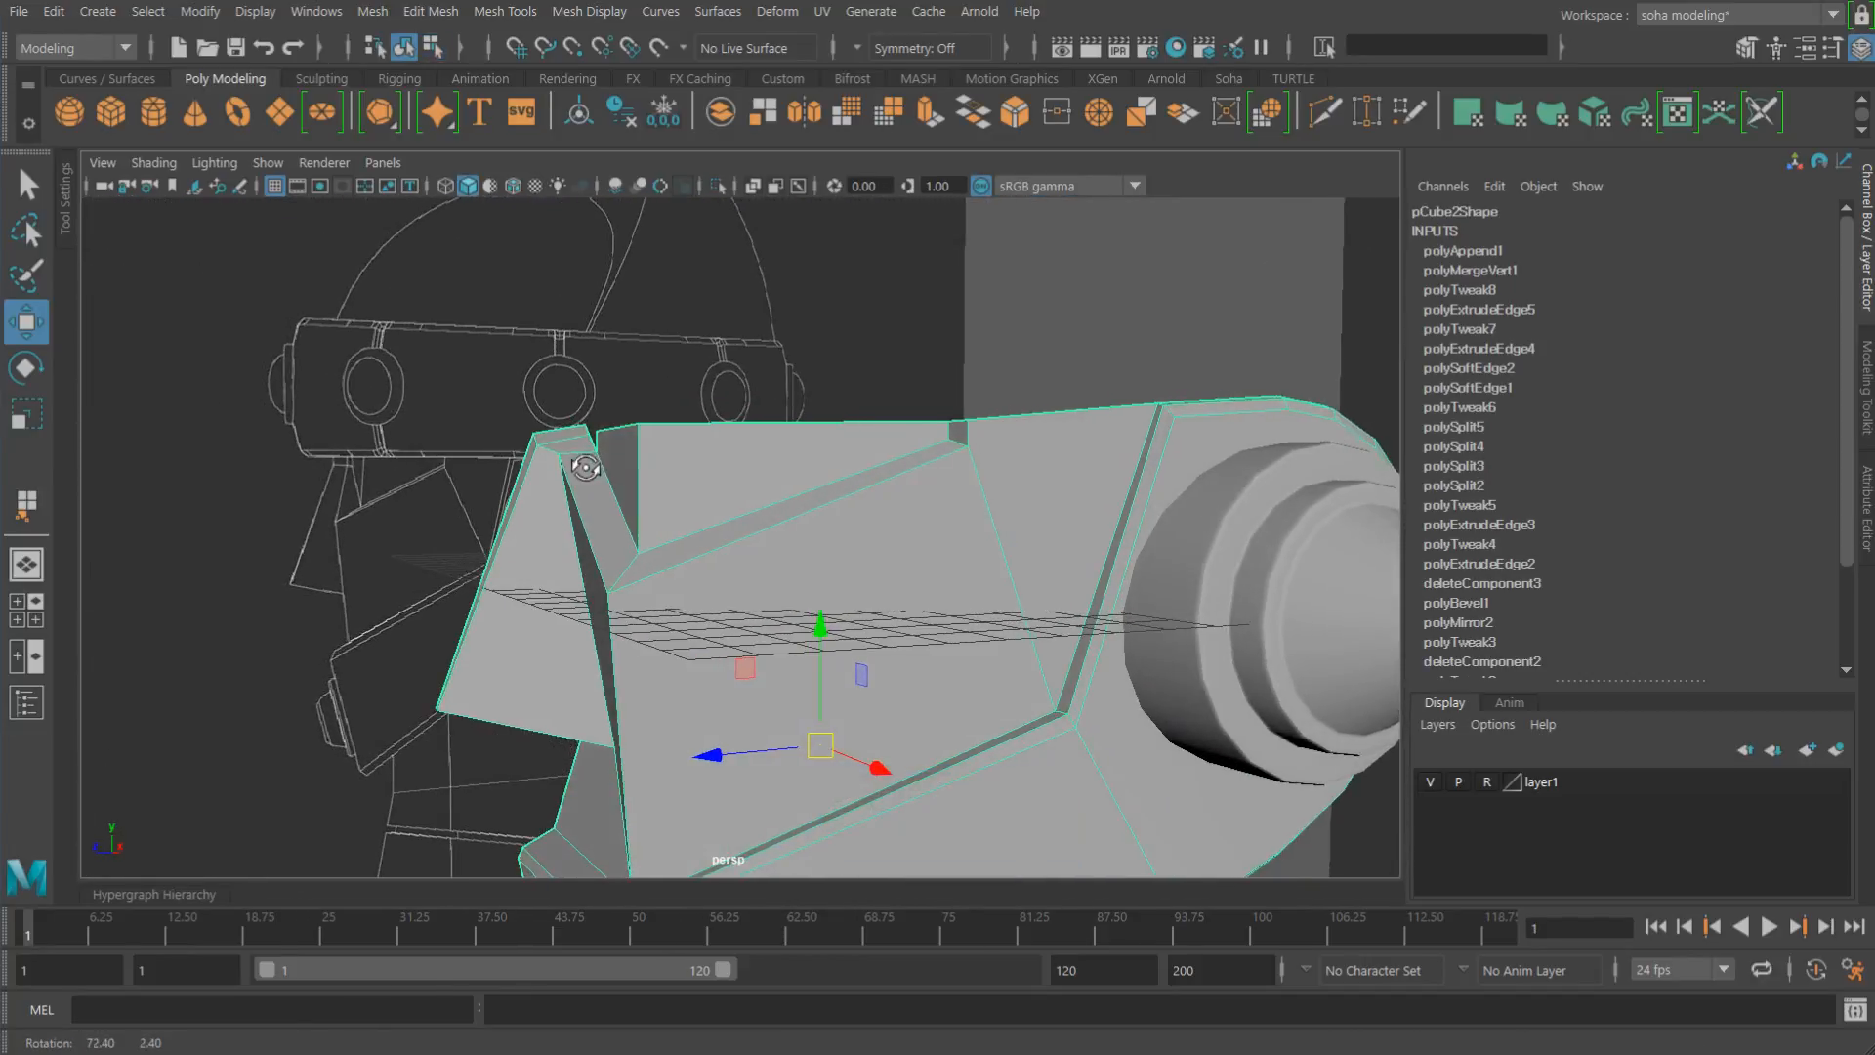
{"action": "middle_click_drag", "start_coordinate": [674, 455], "coordinate": [869, 478], "text": "alt"}
{"action": "scroll", "coordinate": [880, 489], "scroll_direction": "up", "scroll_amount": 3}
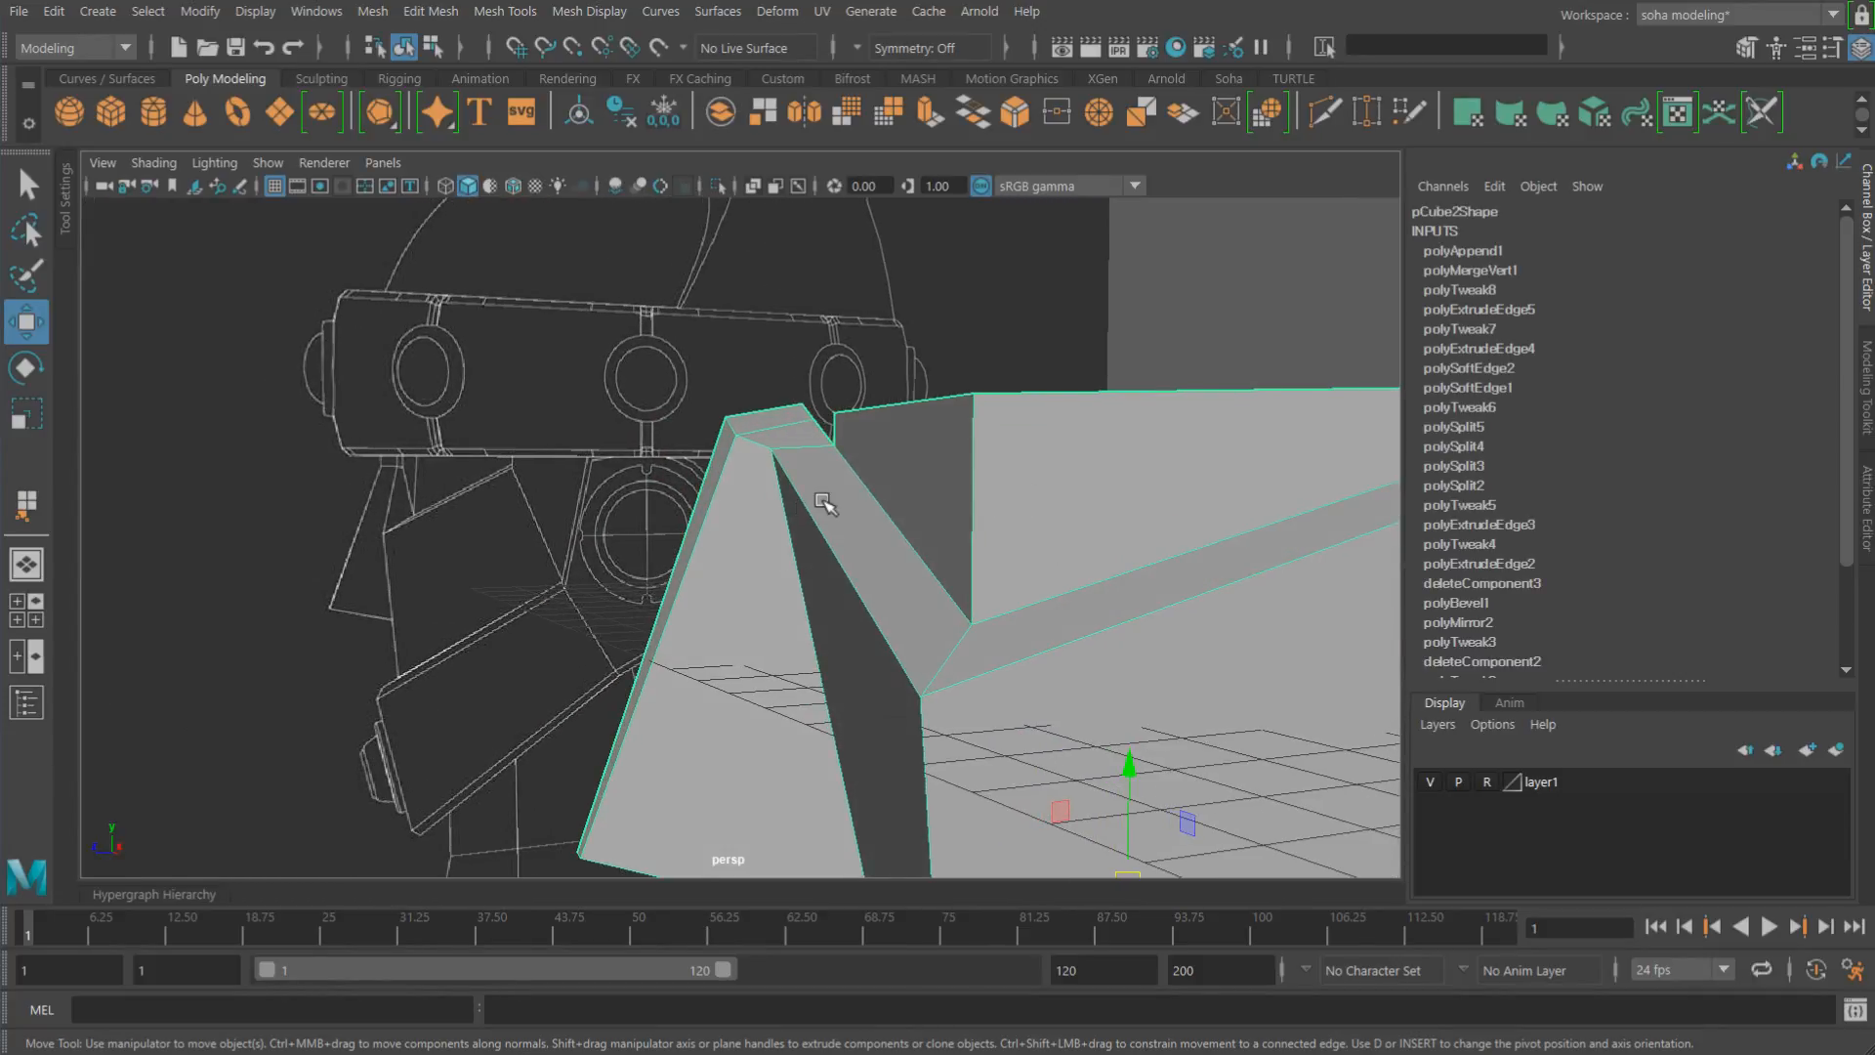
{"action": "key", "text": "shift+4"}
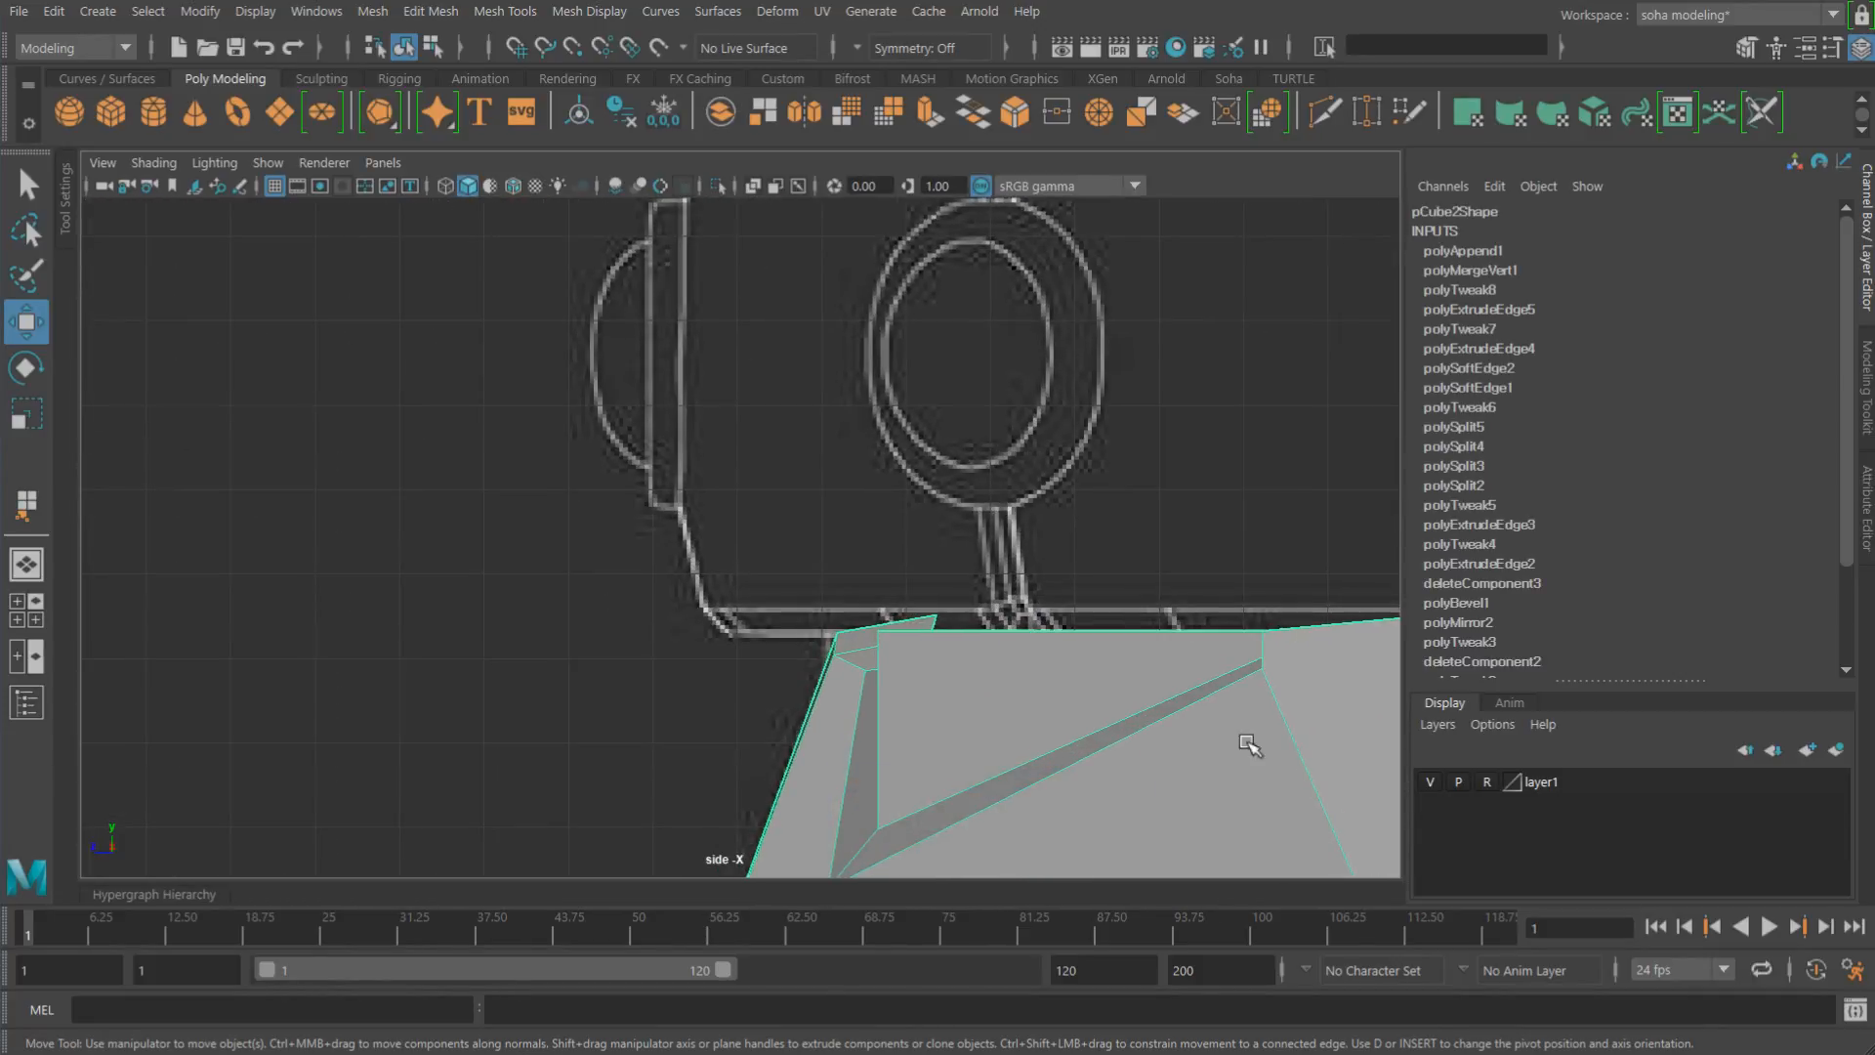
{"action": "middle_click_drag", "start_coordinate": [909, 643], "coordinate": [829, 478], "text": "alt"}
{"action": "right_click_drag", "start_coordinate": [830, 477], "coordinate": [1093, 606], "text": "alt"}
{"action": "key", "text": "4"}
{"action": "right_click_drag", "start_coordinate": [938, 577], "coordinate": [1216, 674], "text": "alt"}
{"action": "middle_click_drag", "start_coordinate": [912, 528], "coordinate": [863, 540], "text": "alt"}
{"action": "right_click_drag", "start_coordinate": [864, 540], "coordinate": [926, 508], "text": "alt"}
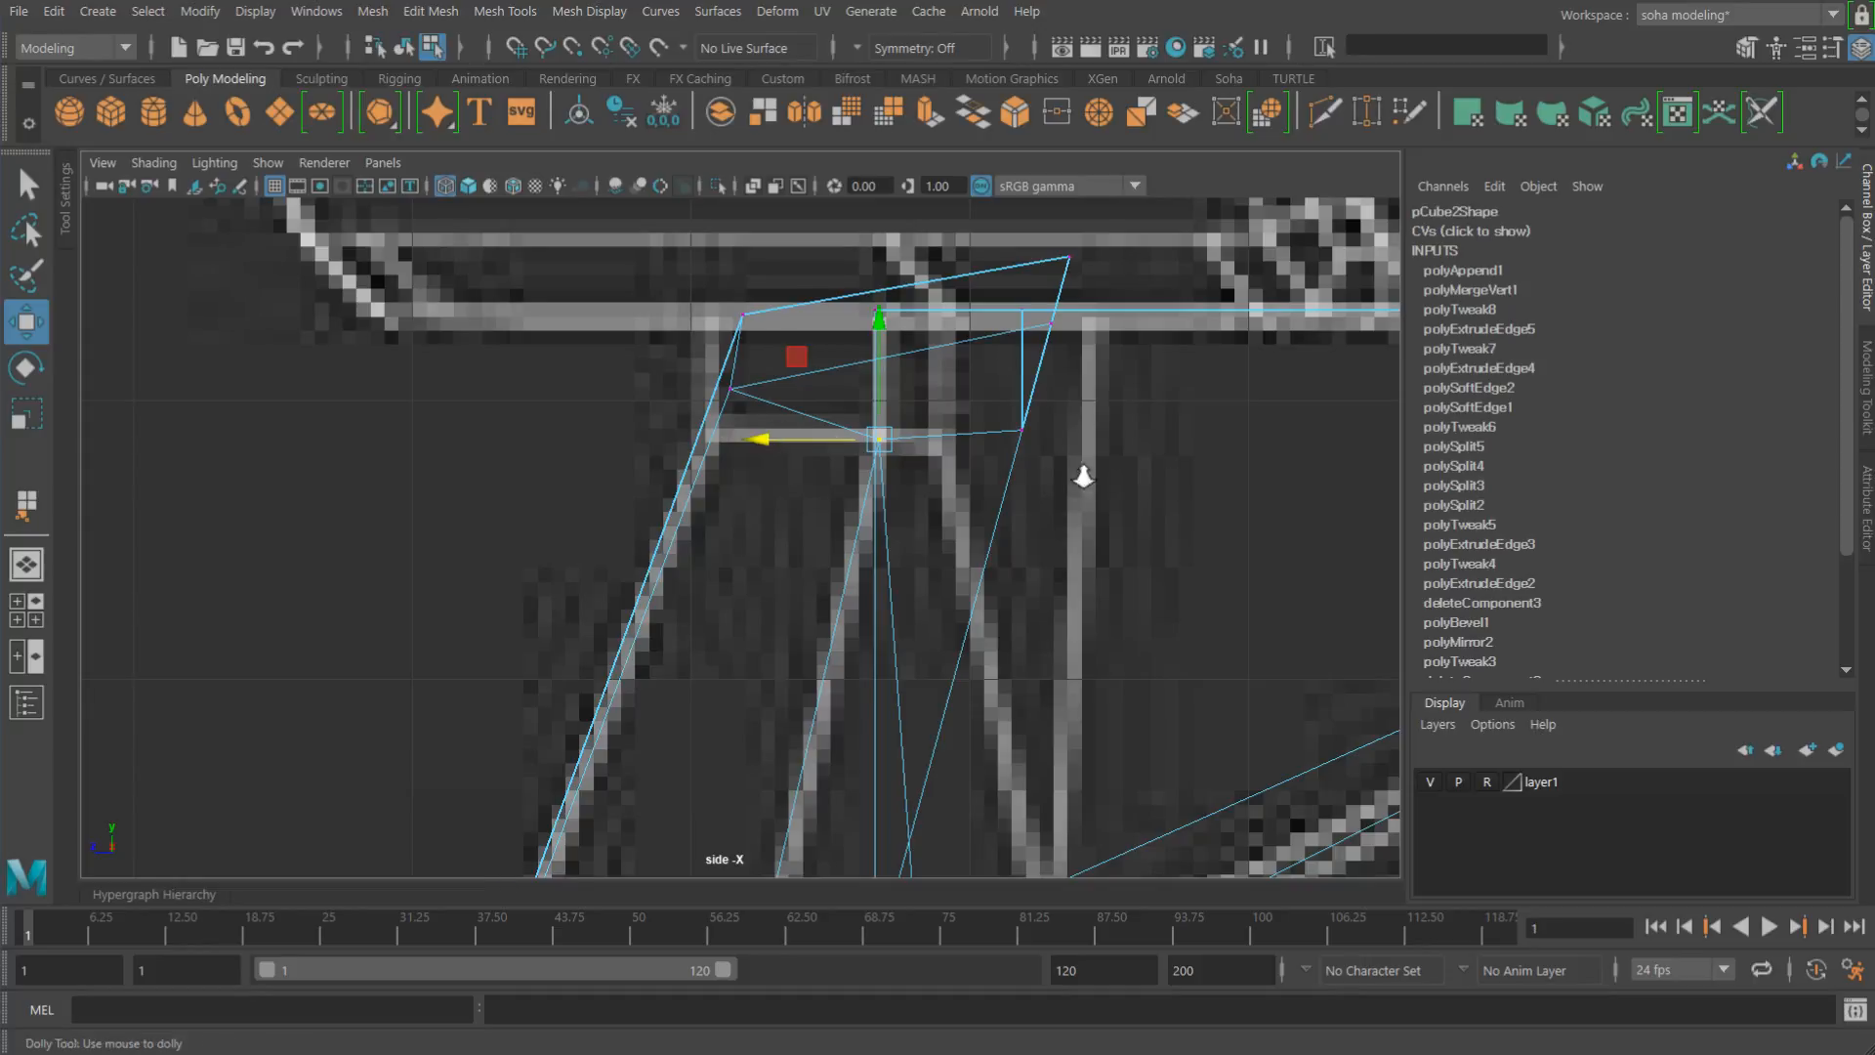
{"action": "right_click_drag", "start_coordinate": [1083, 476], "coordinate": [929, 482], "text": "alt"}
{"action": "key", "text": "5"}
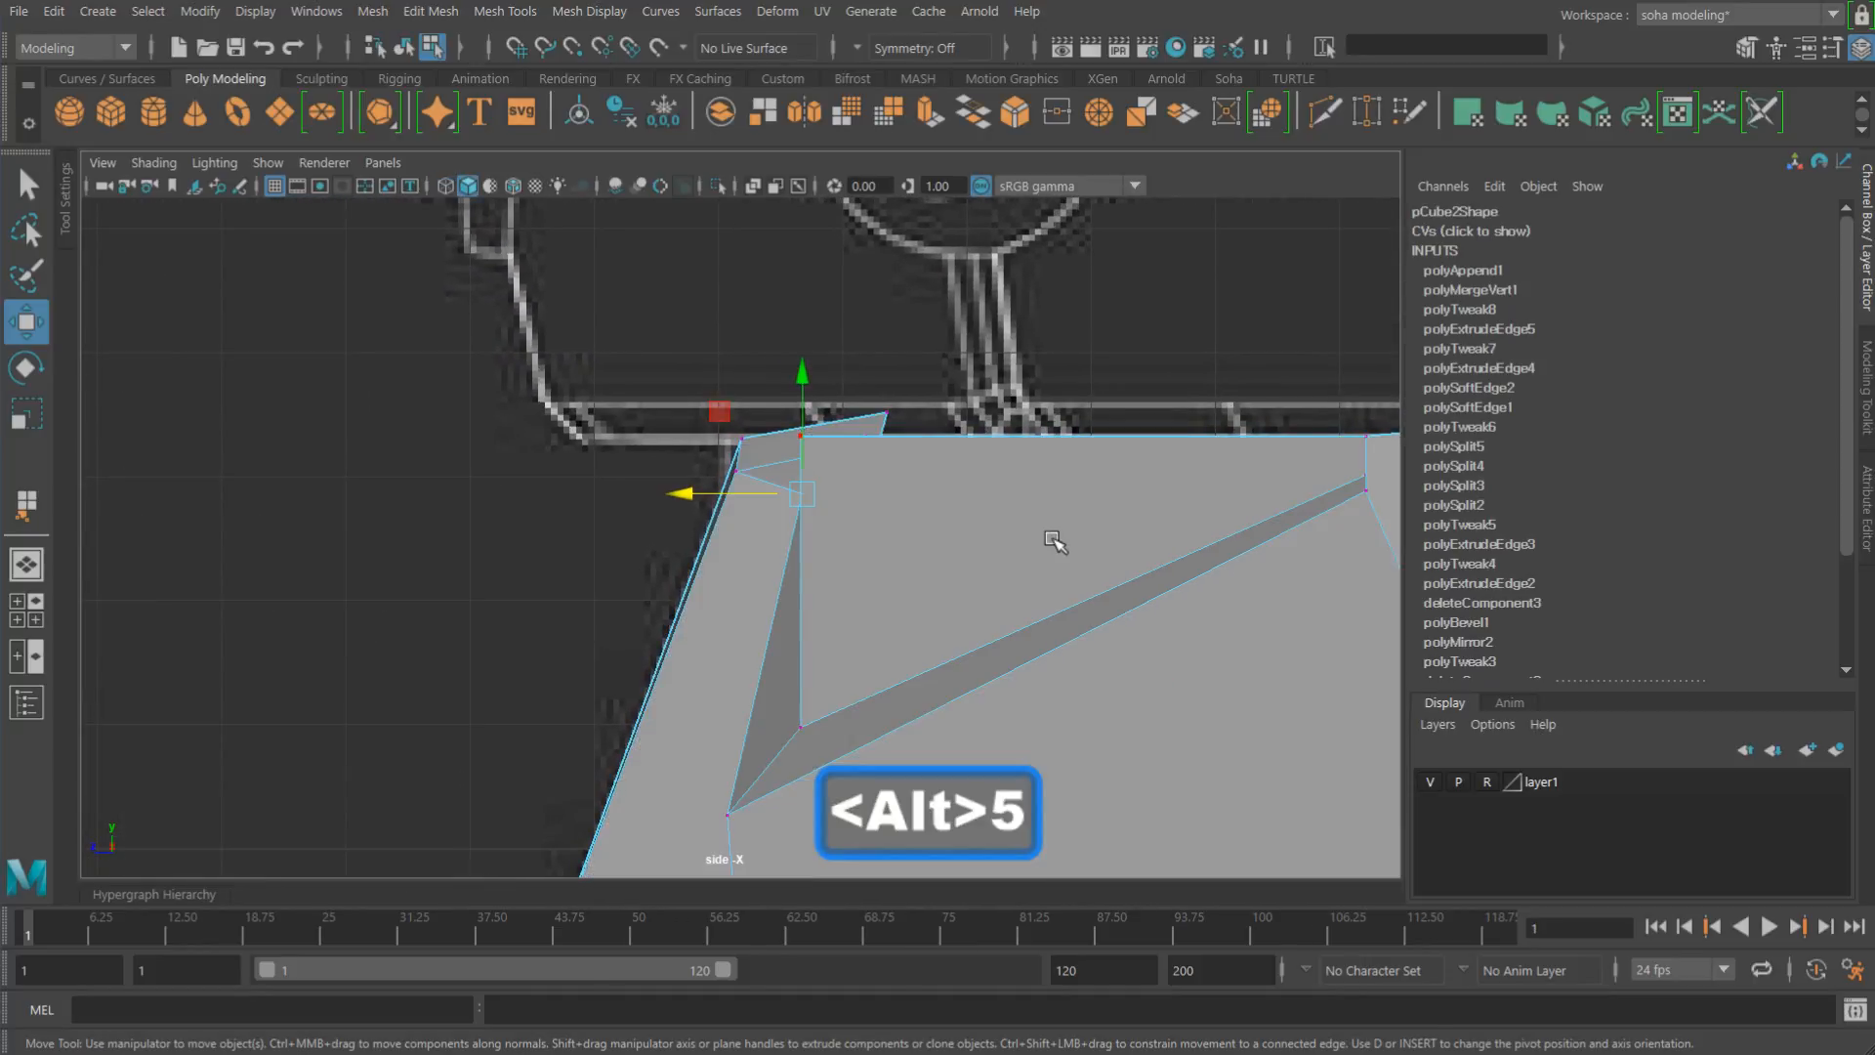
Step: Delete the two small faces capping the top of the nose ridge
{"action": "key", "text": "alt+shift+q"}
{"action": "left_click_drag", "start_coordinate": [1017, 536], "coordinate": [972, 512], "text": "alt"}
{"action": "middle_click_drag", "start_coordinate": [972, 512], "coordinate": [963, 575], "text": "alt"}
{"action": "right_click_drag", "start_coordinate": [963, 576], "coordinate": [1240, 634], "text": "alt"}
{"action": "mouse_move", "coordinate": [841, 511]}
{"action": "left_mouse_down", "text": "alt"}
{"action": "mouse_move", "coordinate": [788, 508]}
{"action": "mouse_move", "coordinate": [842, 497]}
{"action": "mouse_move", "coordinate": [835, 461]}
{"action": "mouse_move", "coordinate": [763, 464]}
{"action": "mouse_move", "coordinate": [837, 508]}
{"action": "mouse_move", "coordinate": [841, 491]}
{"action": "left_mouse_up", "text": "alt"}
{"action": "key", "text": "w"}
{"action": "key", "text": "alt+3"}
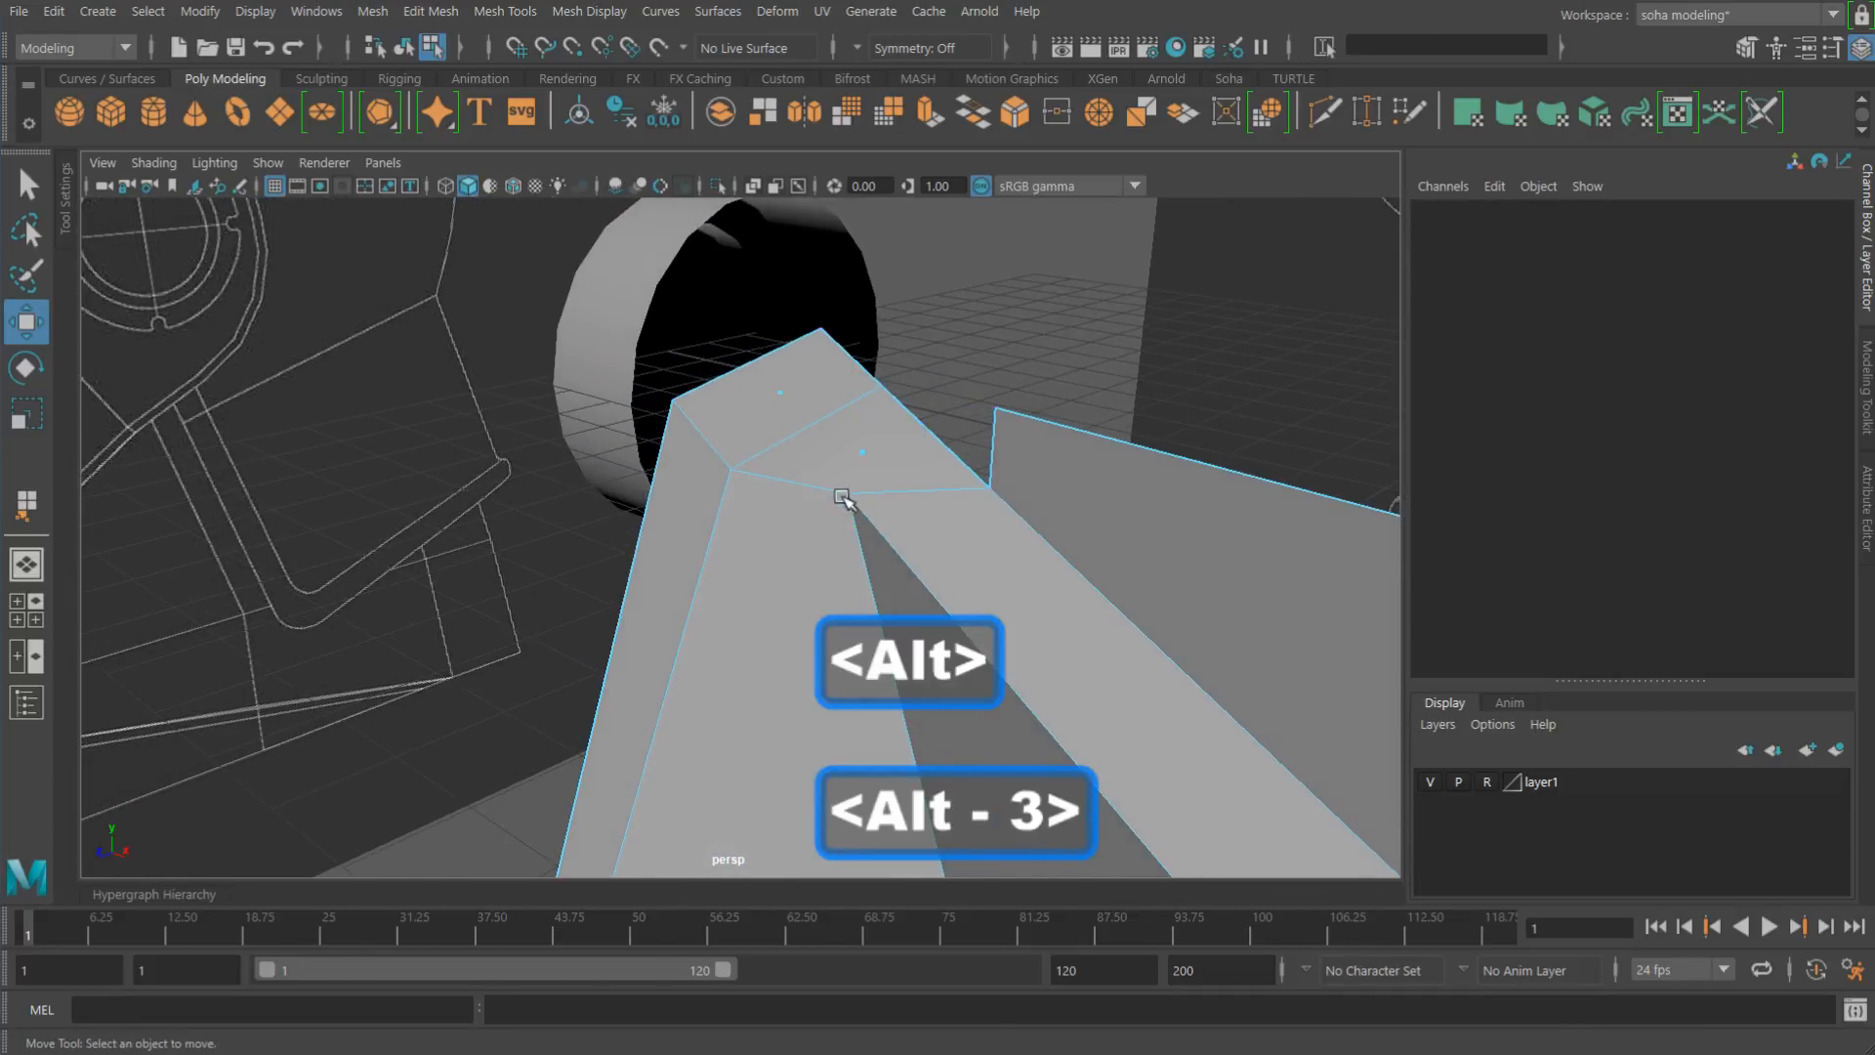
{"action": "left_click", "coordinate": [856, 459]}
{"action": "key", "text": "ctrl+grave"}
{"action": "left_click", "coordinate": [786, 392]}
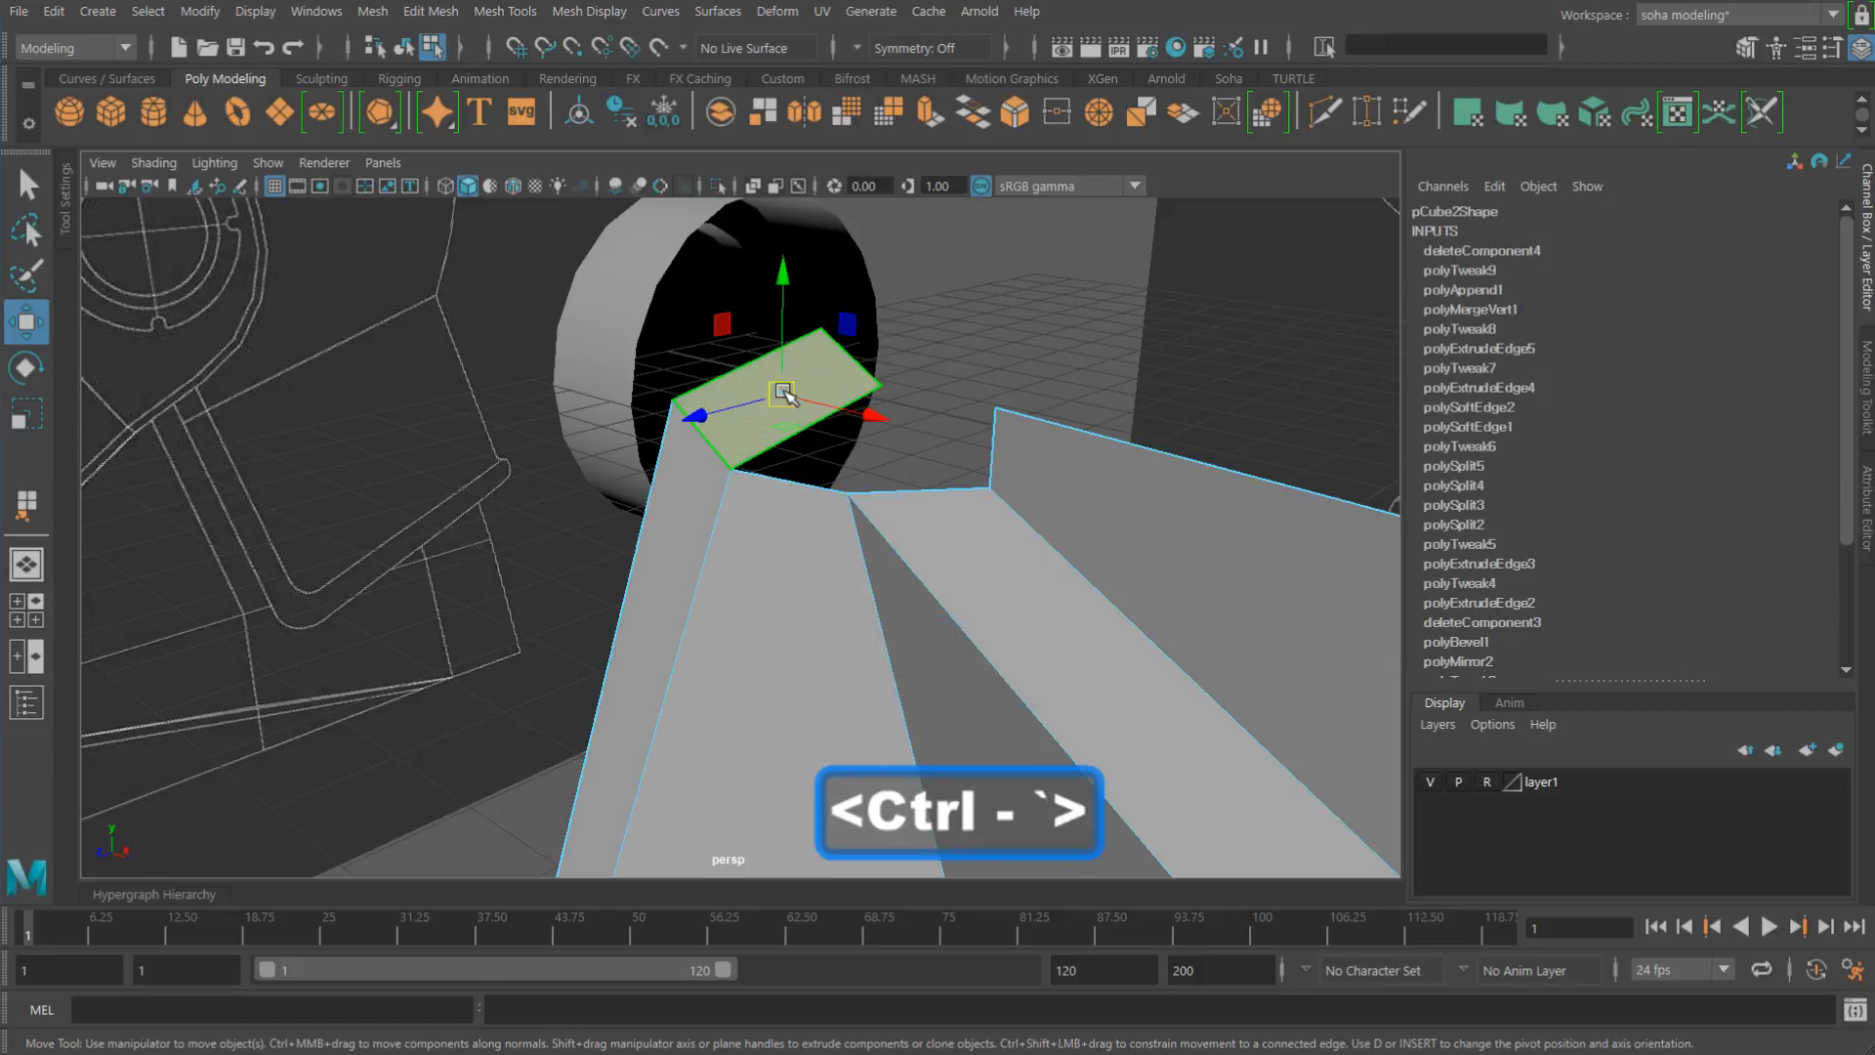
{"action": "key", "text": "ctrl+grave"}
Step: Raise the nose ridge's second top vertex vertically to the height of the centre-line top vertex at the visor's lower line
{"action": "left_click_drag", "start_coordinate": [1016, 514], "coordinate": [949, 482], "text": "alt"}
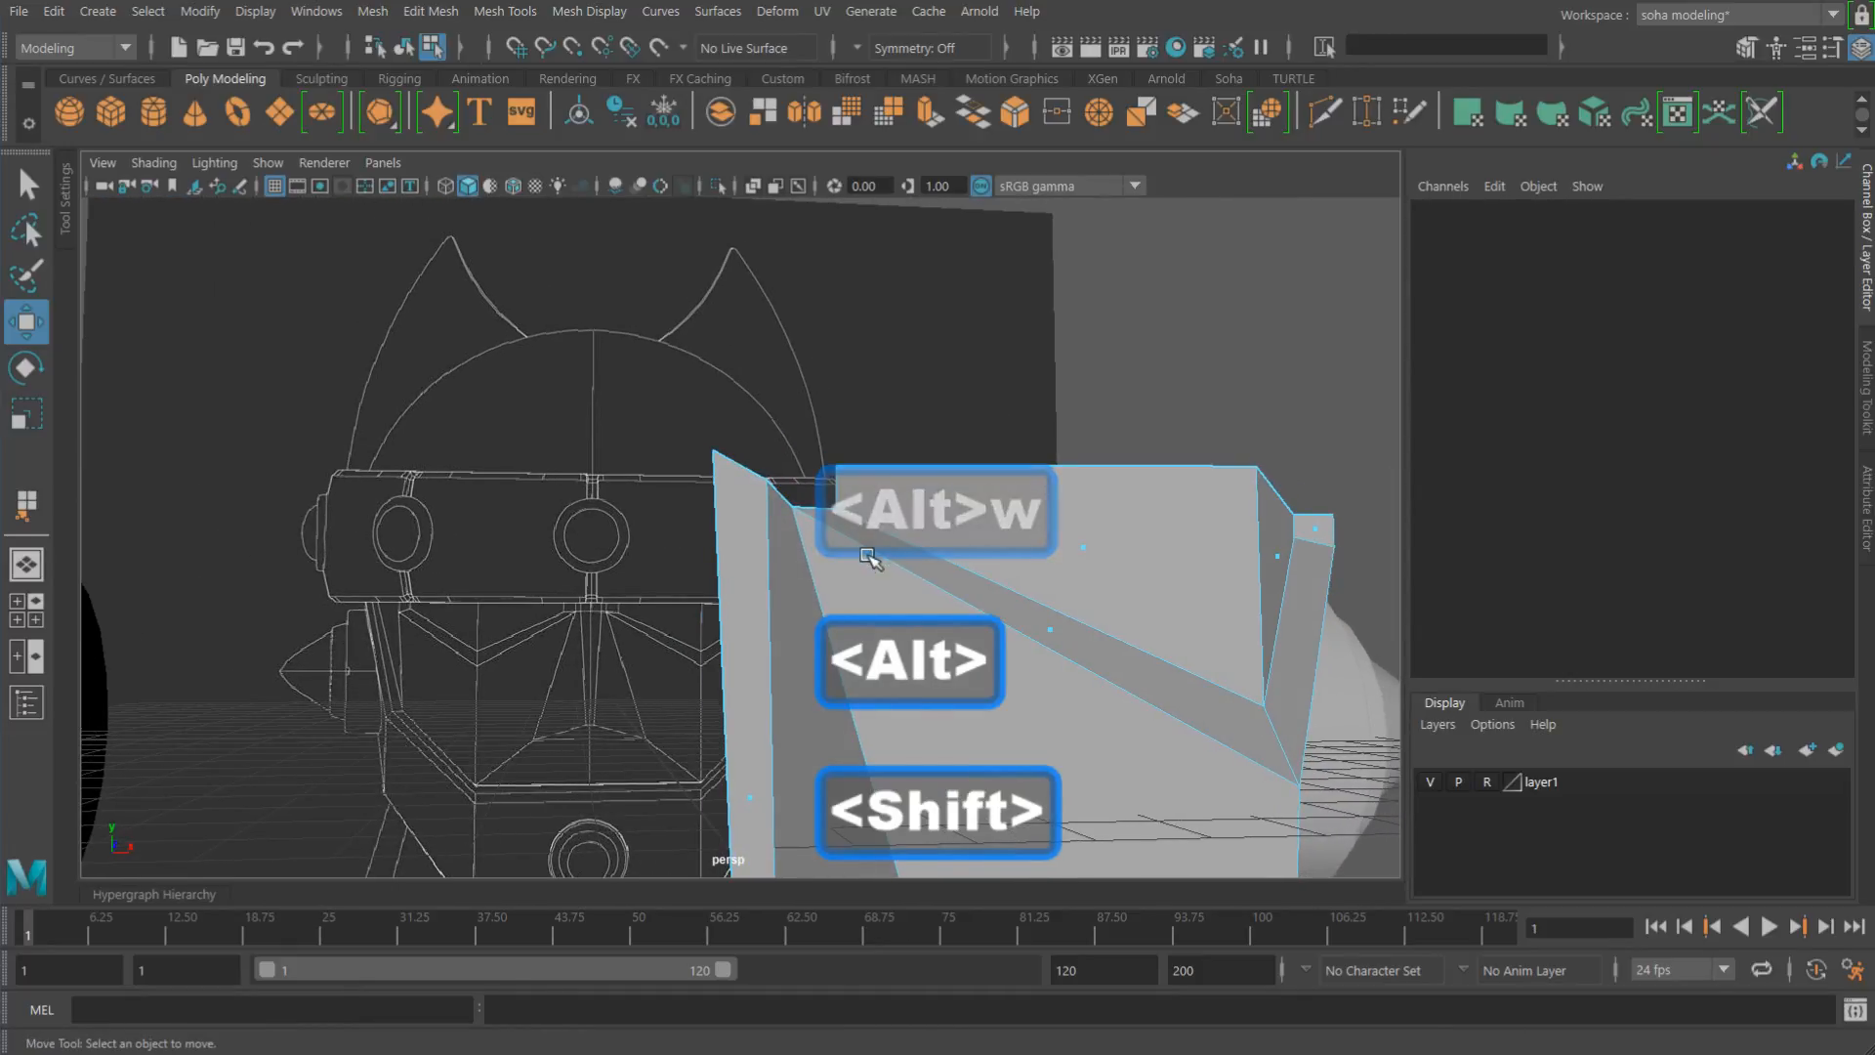
{"action": "left_click_drag", "start_coordinate": [807, 525], "coordinate": [869, 565], "text": "alt"}
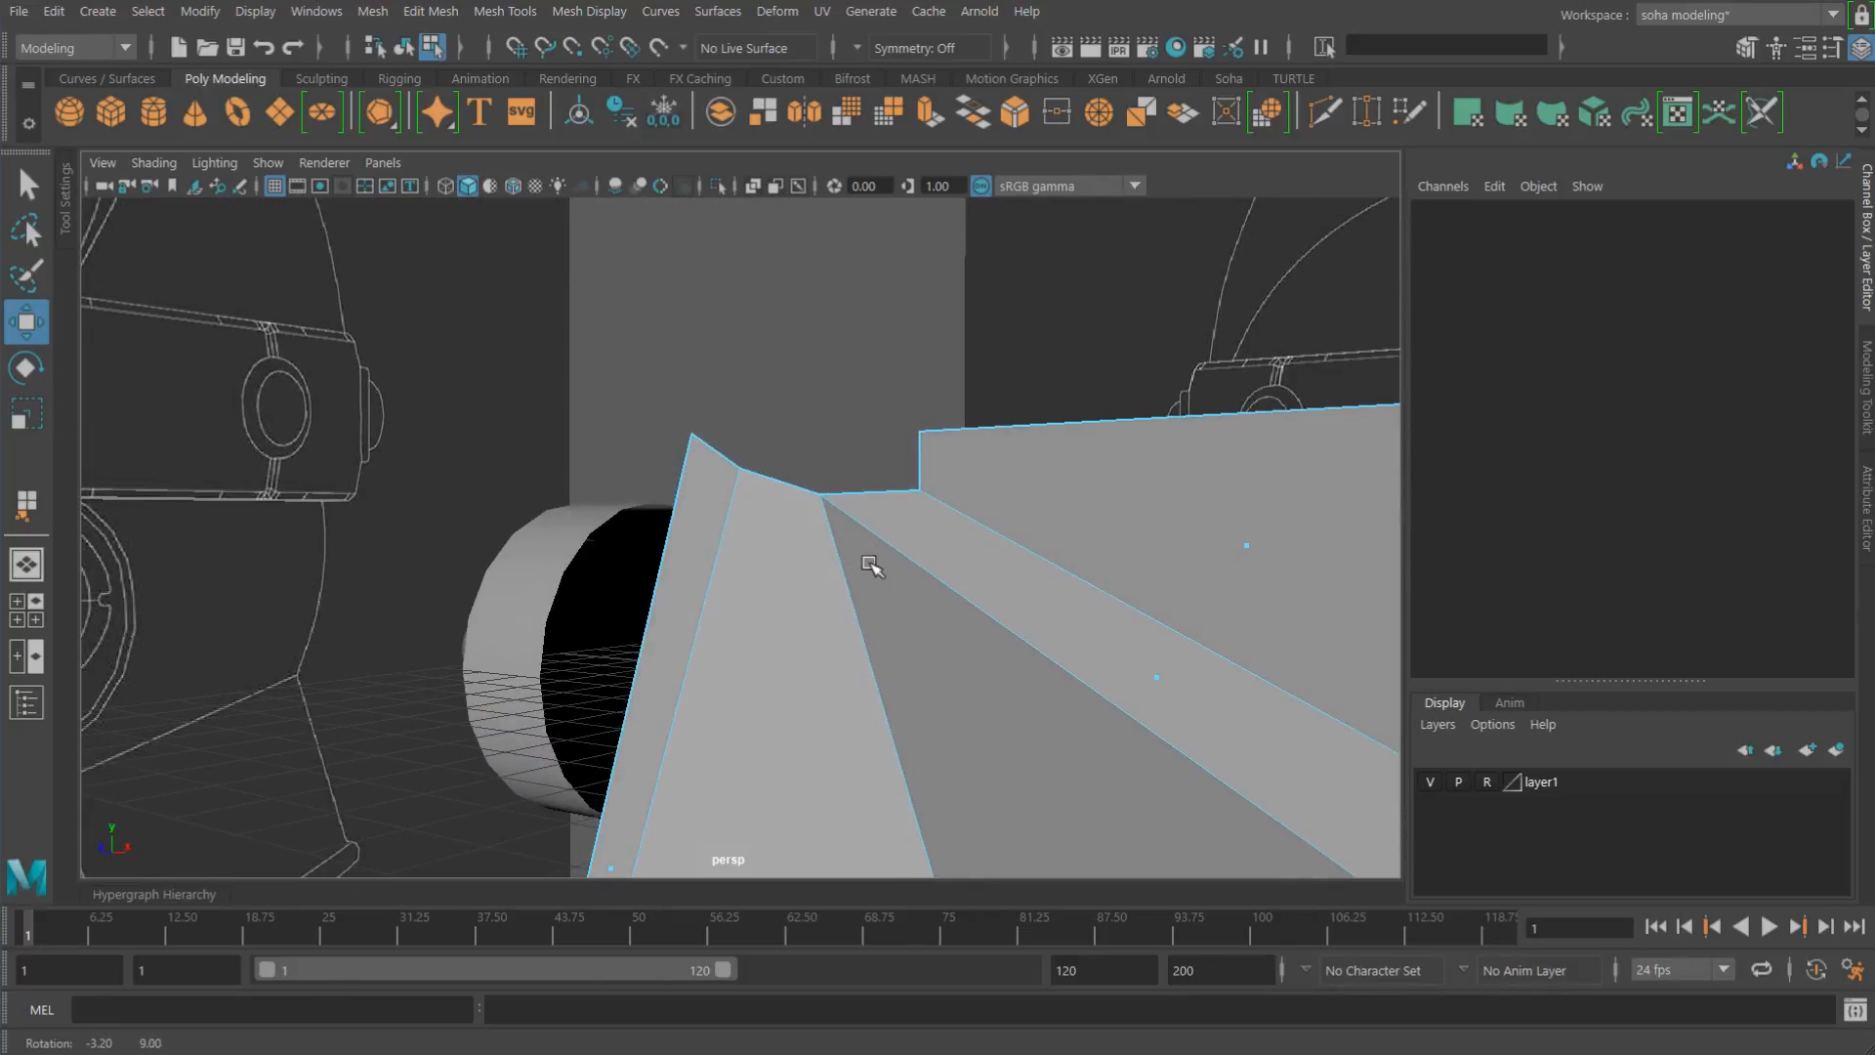
{"action": "key", "text": "shift+3"}
{"action": "right_click_drag", "start_coordinate": [909, 548], "coordinate": [628, 528], "text": "alt"}
{"action": "middle_click_drag", "start_coordinate": [391, 498], "coordinate": [820, 507], "text": "alt"}
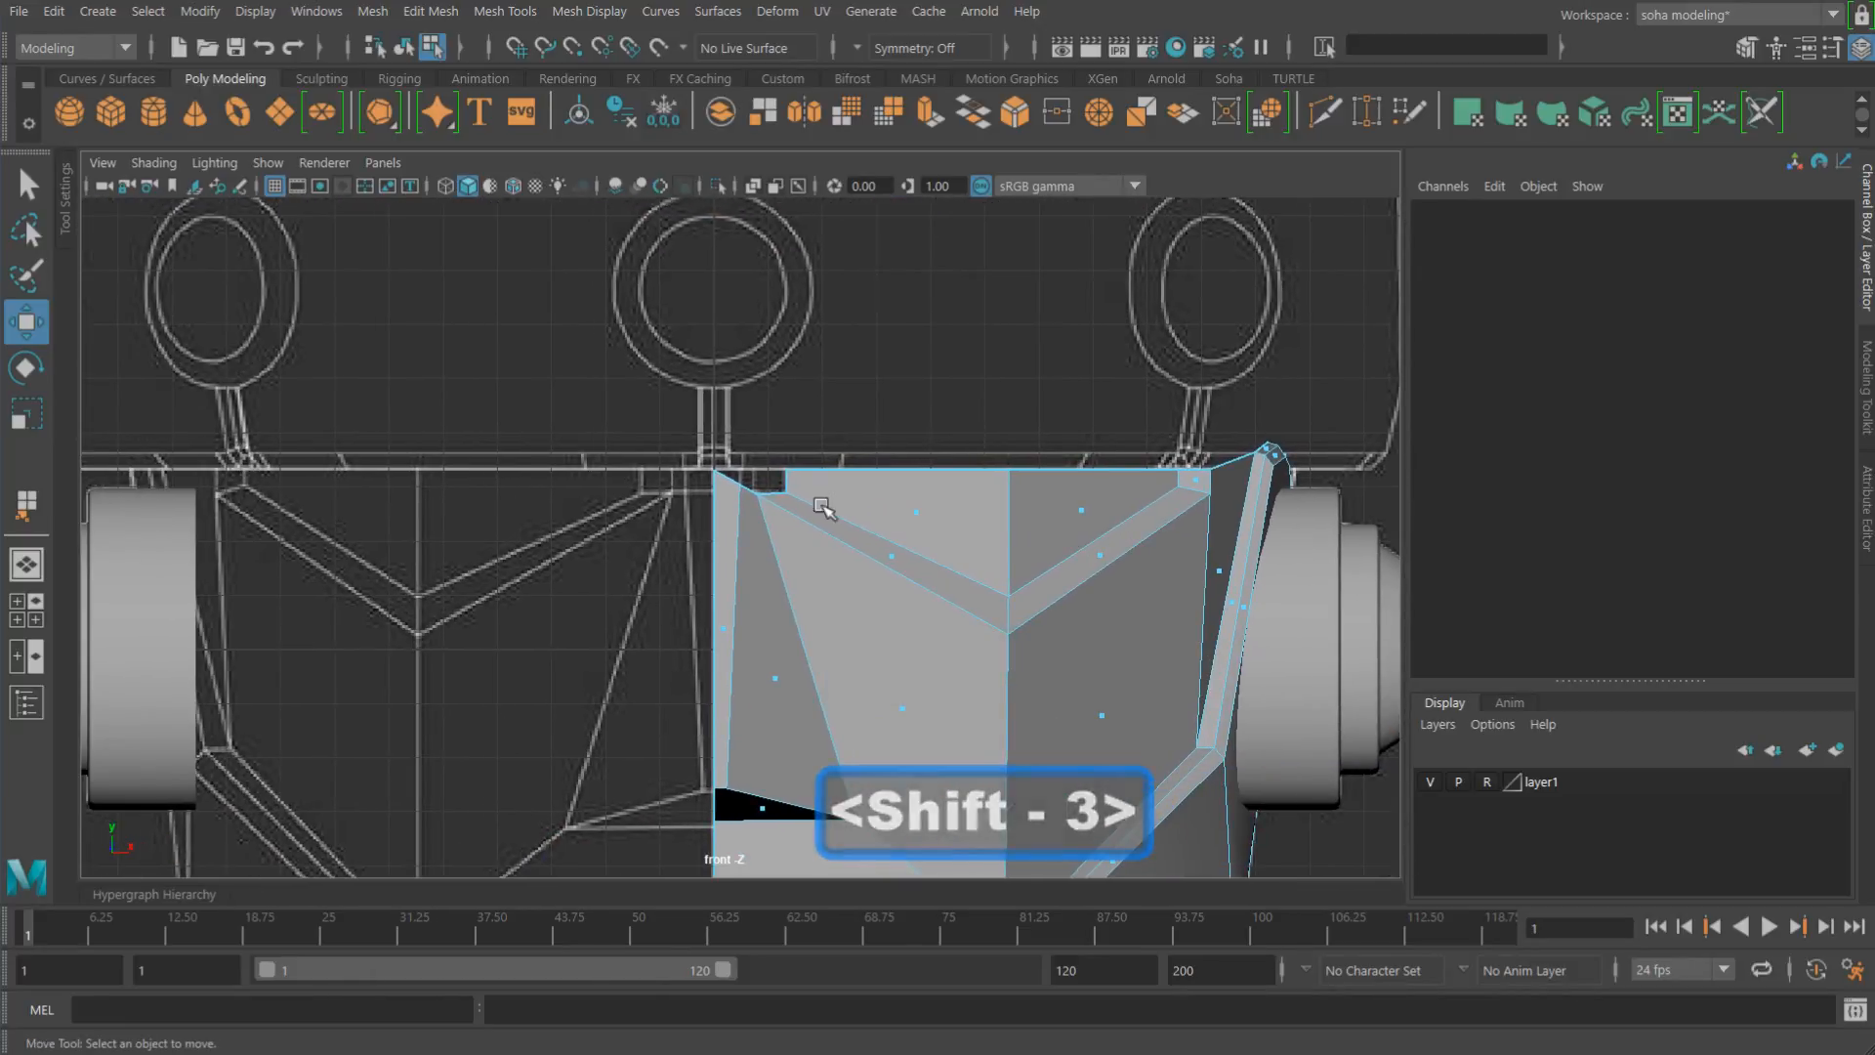
{"action": "right_click_drag", "start_coordinate": [820, 507], "coordinate": [1079, 602], "text": "alt"}
{"action": "middle_click_drag", "start_coordinate": [772, 467], "coordinate": [740, 521], "text": "alt"}
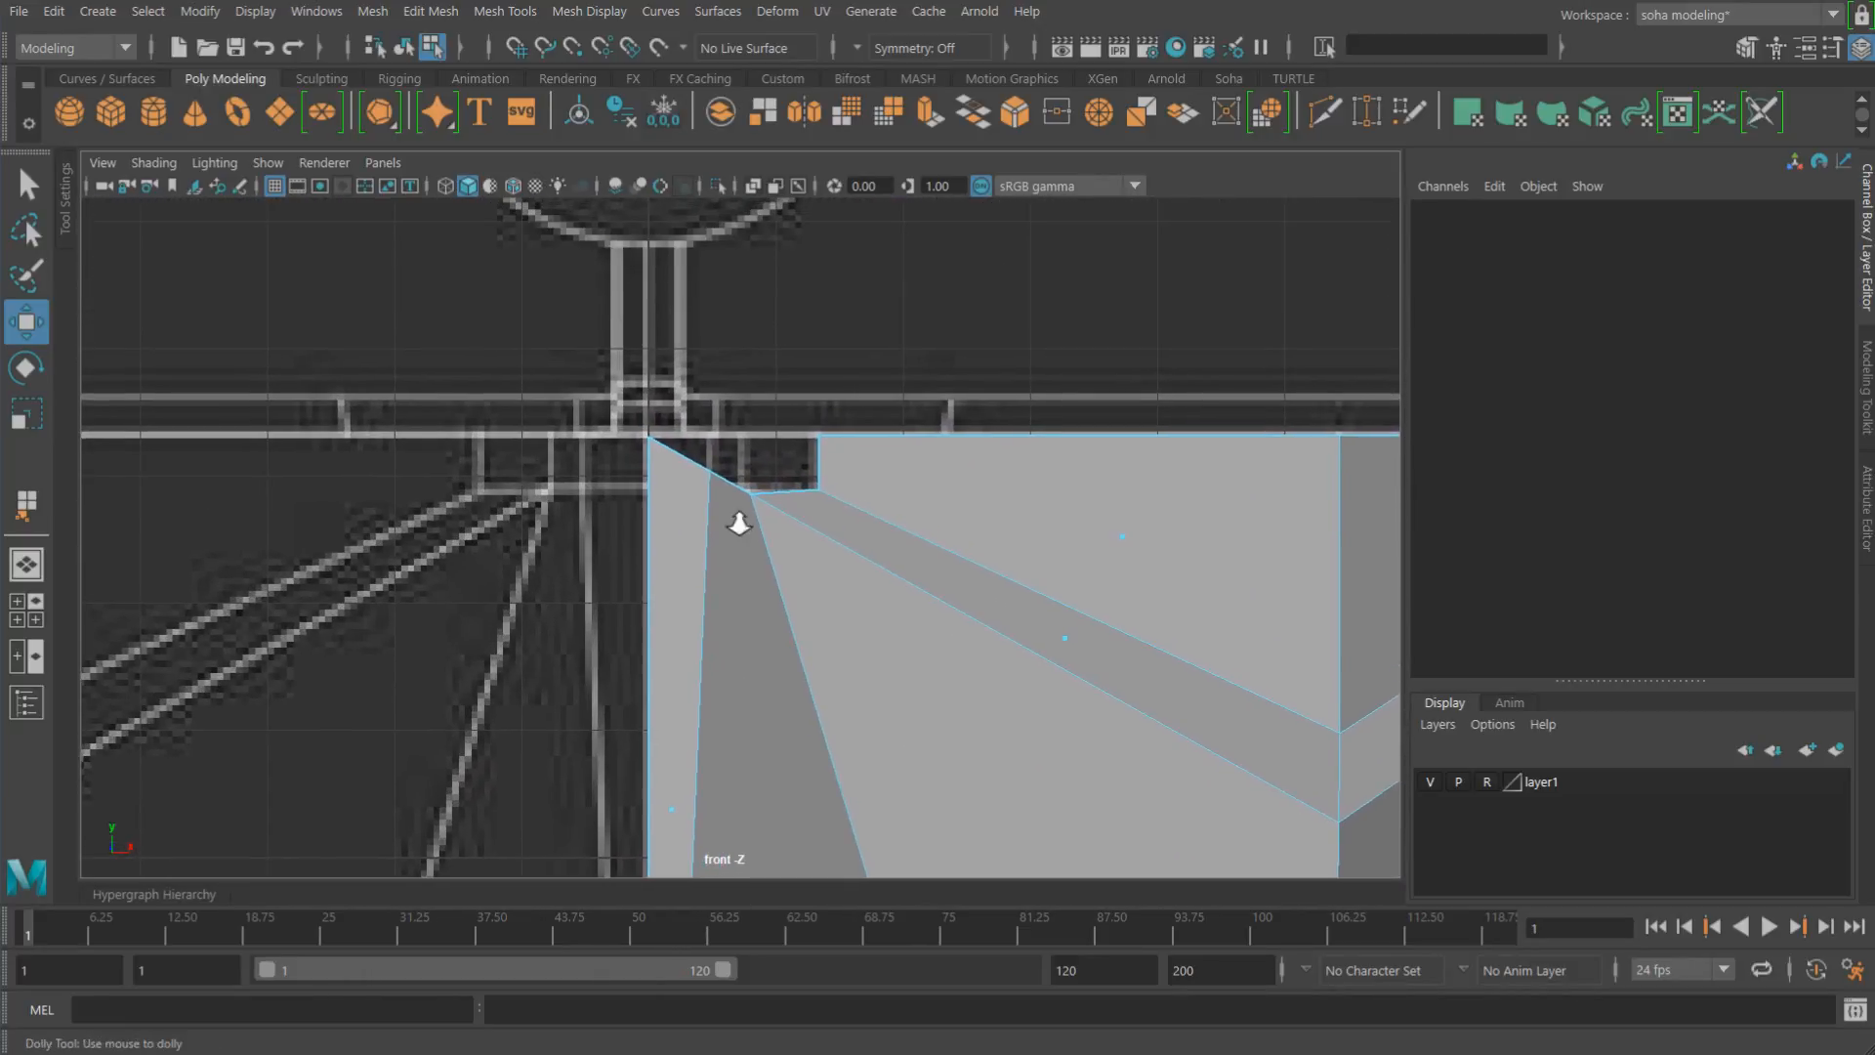
{"action": "right_click_drag", "start_coordinate": [739, 520], "coordinate": [1010, 629], "text": "alt"}
{"action": "middle_click_drag", "start_coordinate": [779, 494], "coordinate": [783, 574], "text": "alt"}
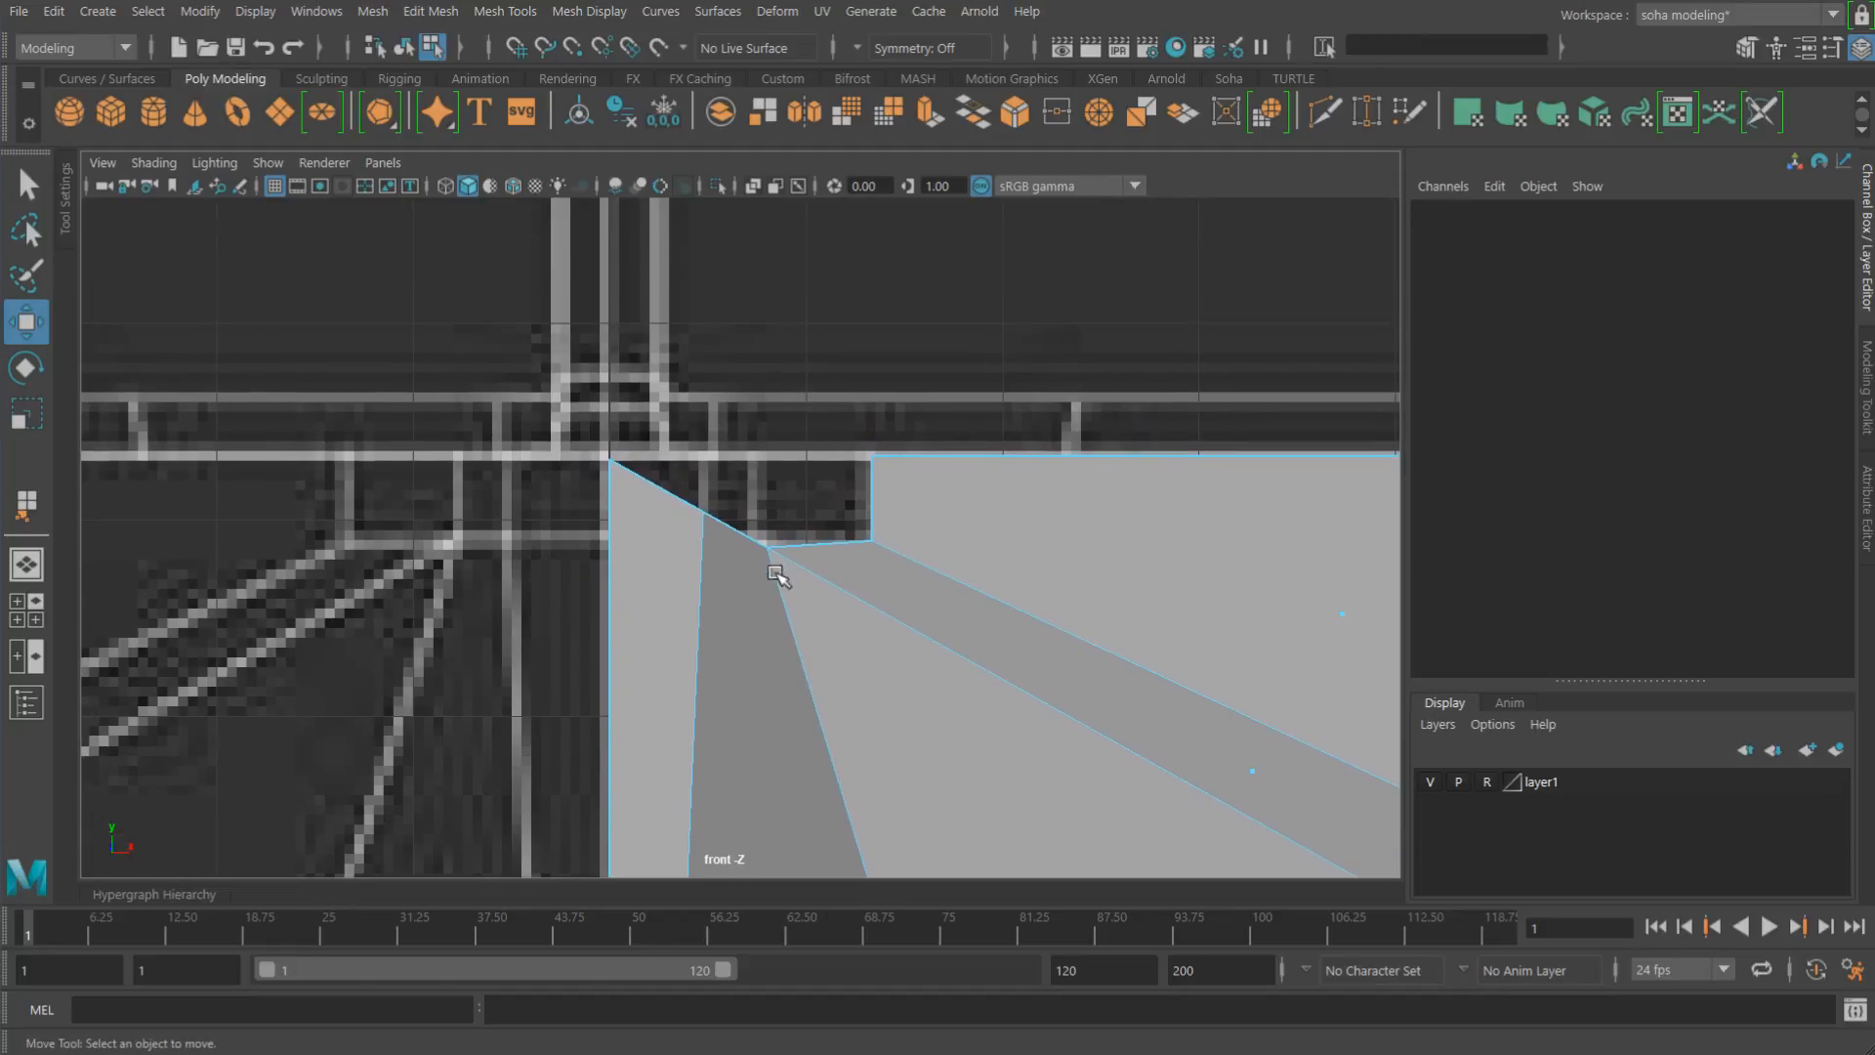
{"action": "right_click_drag", "start_coordinate": [783, 574], "coordinate": [950, 614], "text": "alt"}
{"action": "key", "text": "alt+1"}
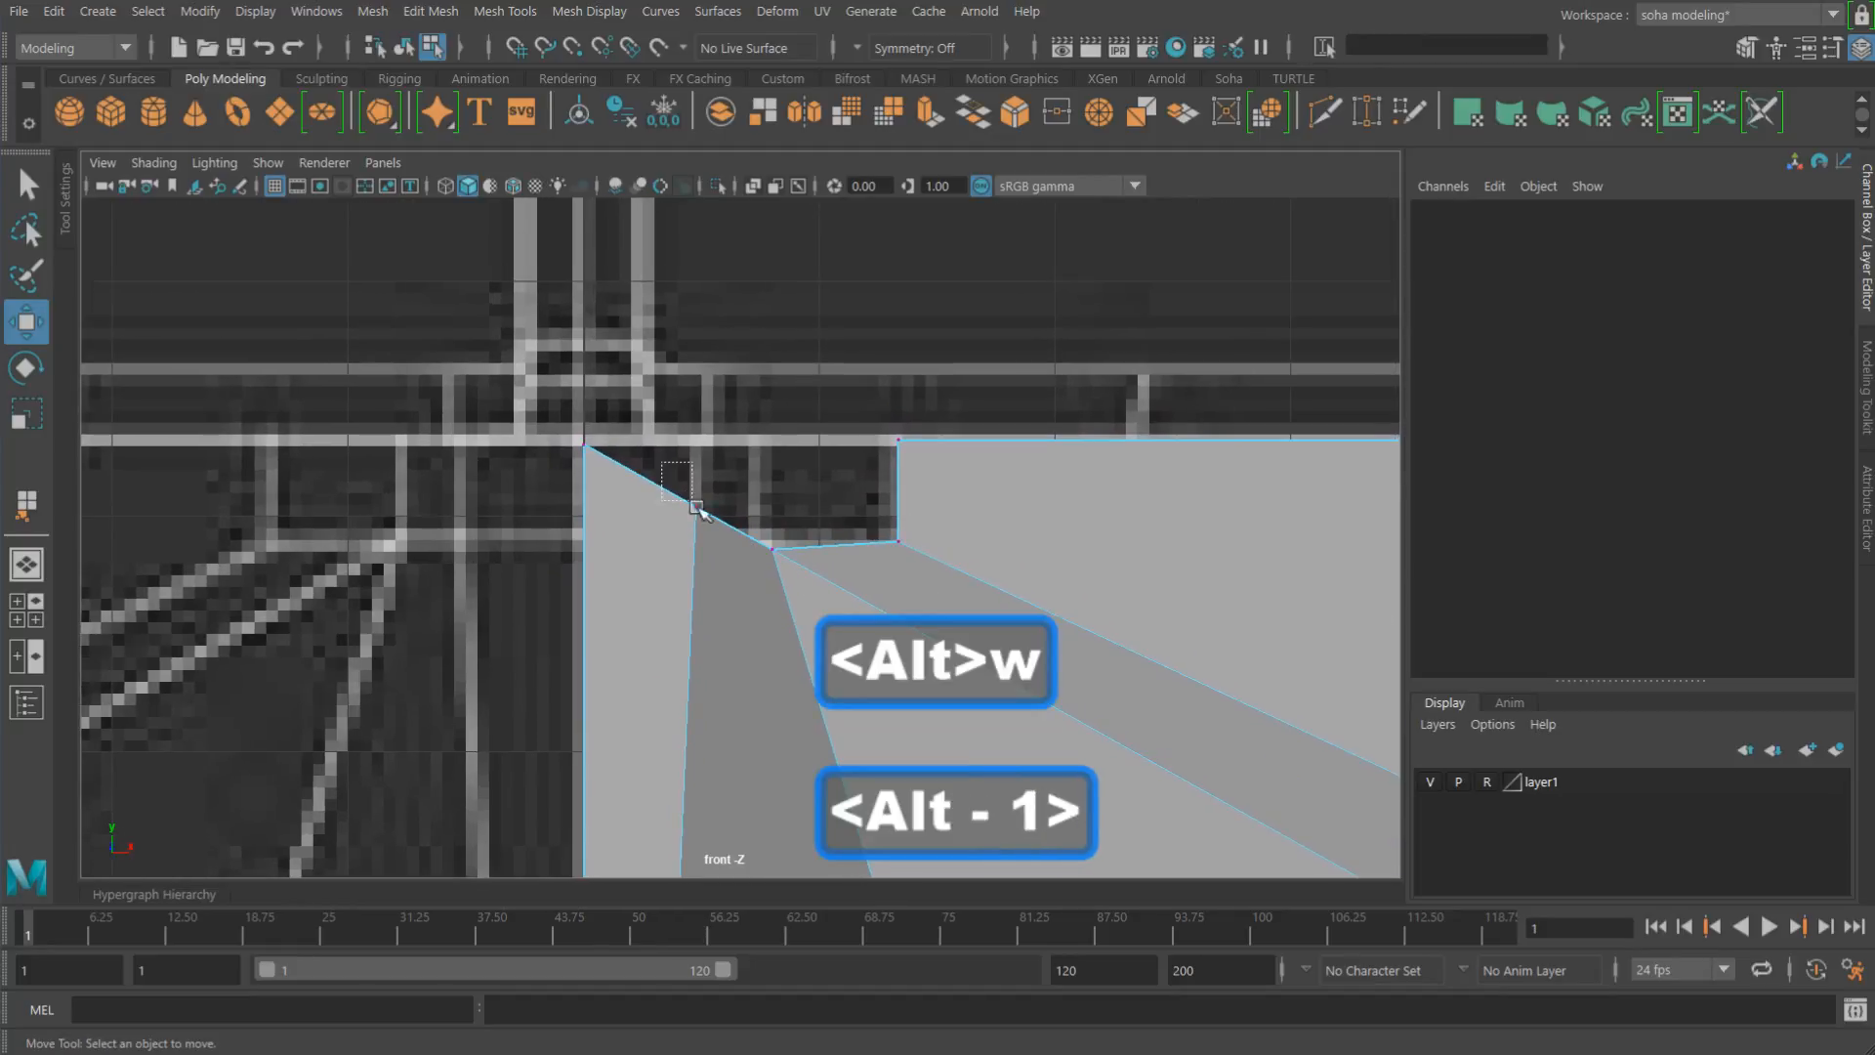
{"action": "left_click", "coordinate": [699, 504]}
{"action": "left_click_drag", "start_coordinate": [702, 433], "coordinate": [701, 393]}
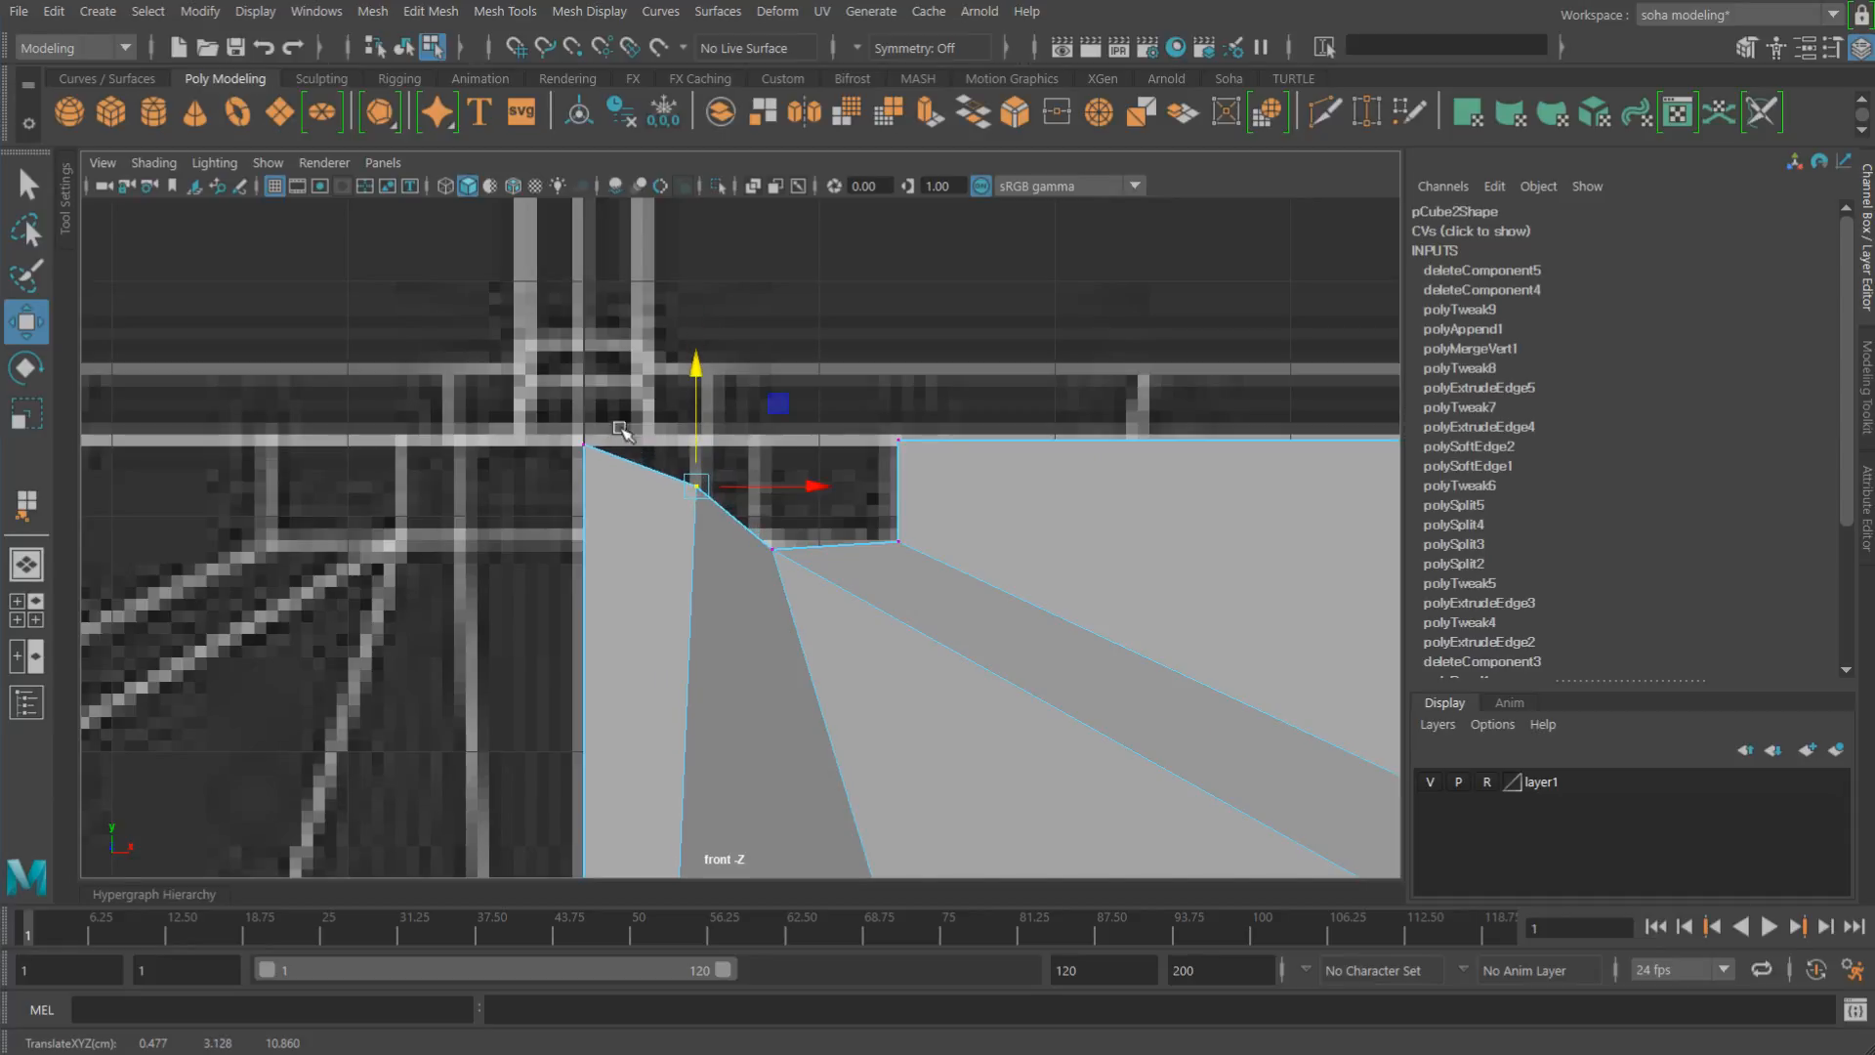
{"action": "middle_click_drag", "start_coordinate": [593, 474], "coordinate": [593, 459]}
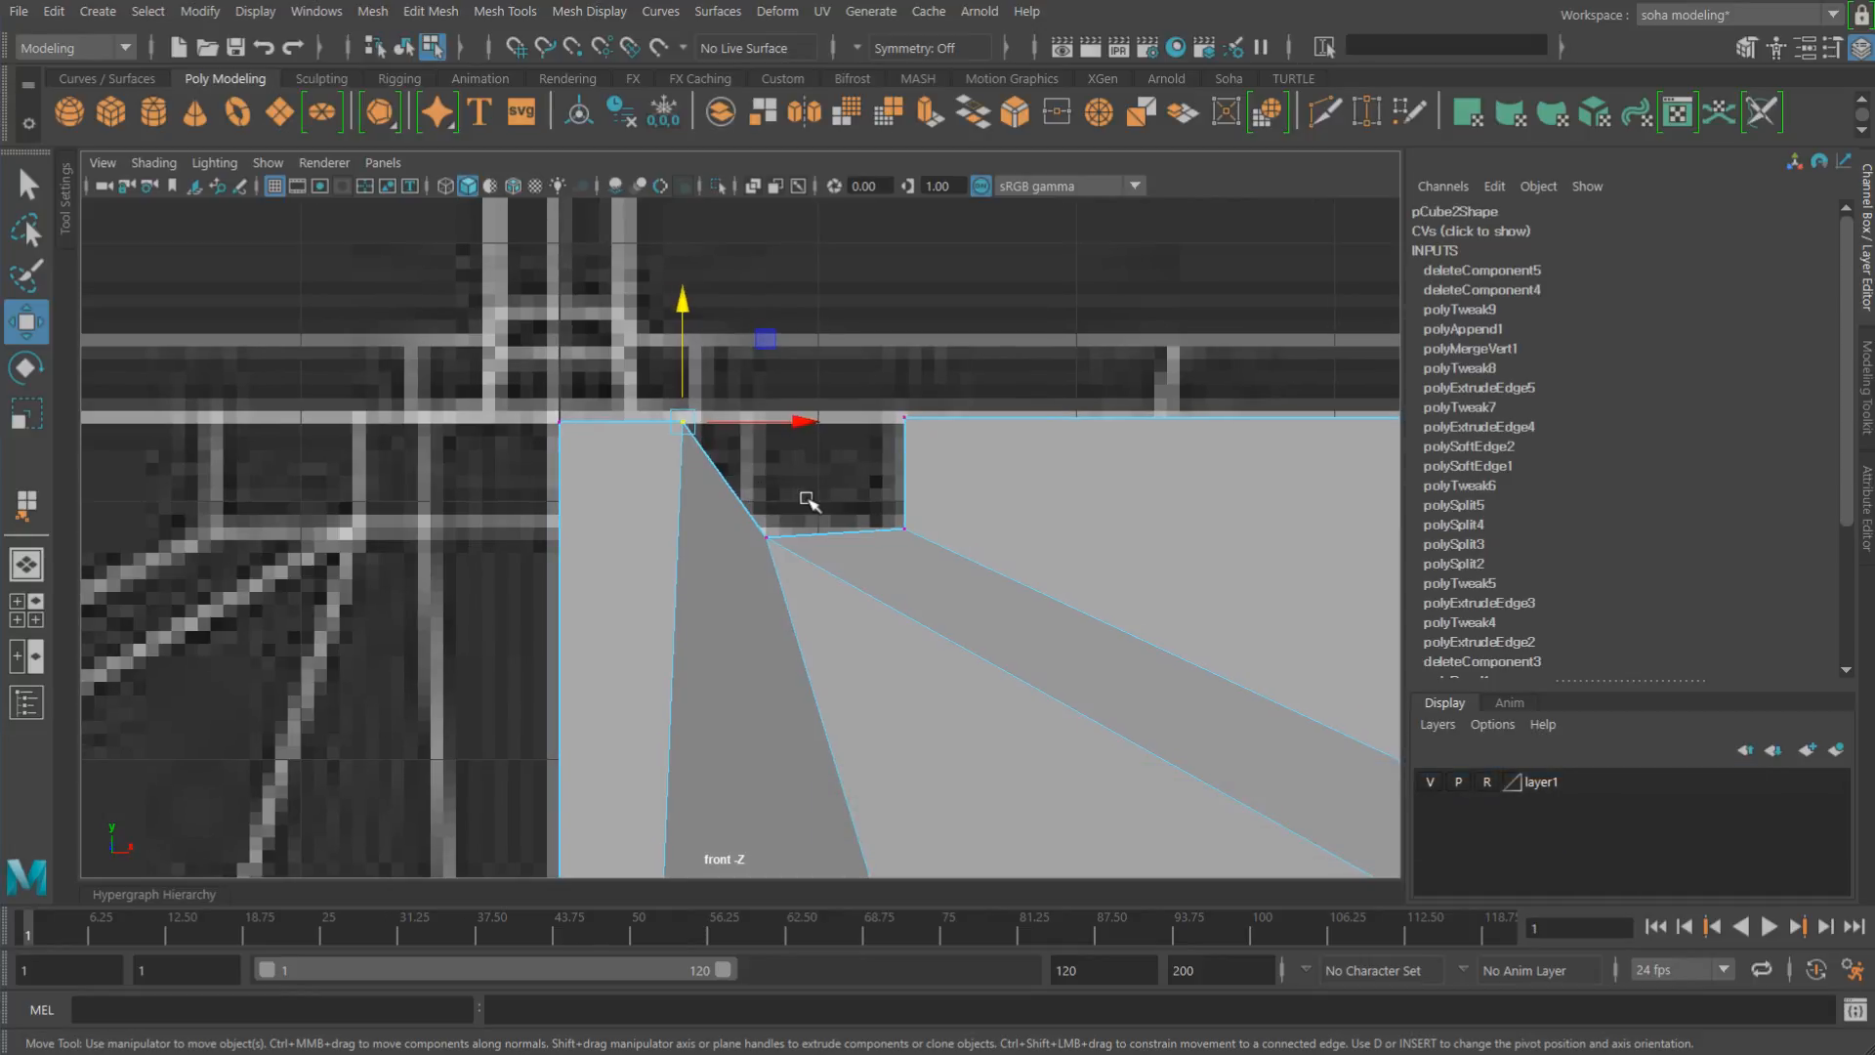
Step: Snap the vertex where the ridge meets the brow groove vertically to the height of the neighbouring lower notch corner
{"action": "key", "text": "alt+shift+q"}
{"action": "left_click_drag", "start_coordinate": [808, 500], "coordinate": [906, 533], "text": "alt"}
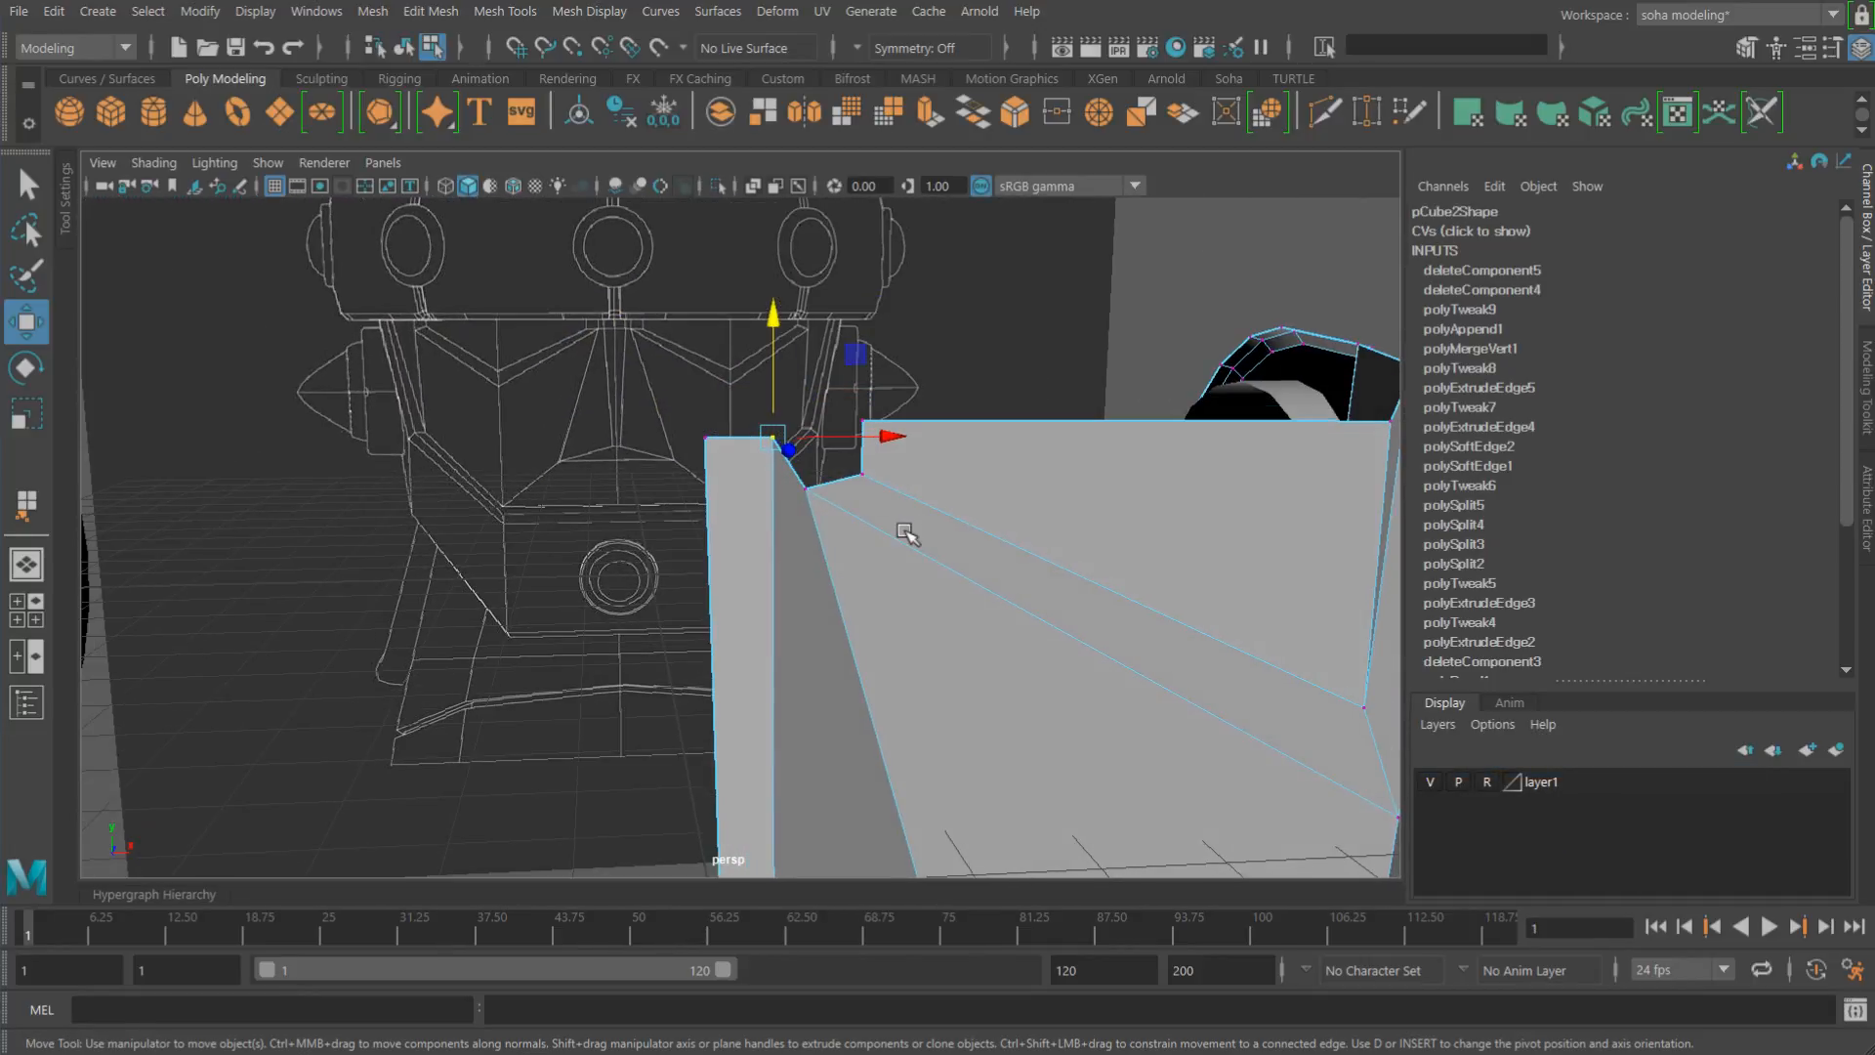
{"action": "key", "text": "shift+3"}
{"action": "mouse_move", "coordinate": [939, 544]}
{"action": "middle_mouse_down", "text": "alt"}
{"action": "mouse_move", "coordinate": [1105, 494]}
{"action": "mouse_move", "coordinate": [913, 544]}
{"action": "middle_mouse_up", "text": "alt"}
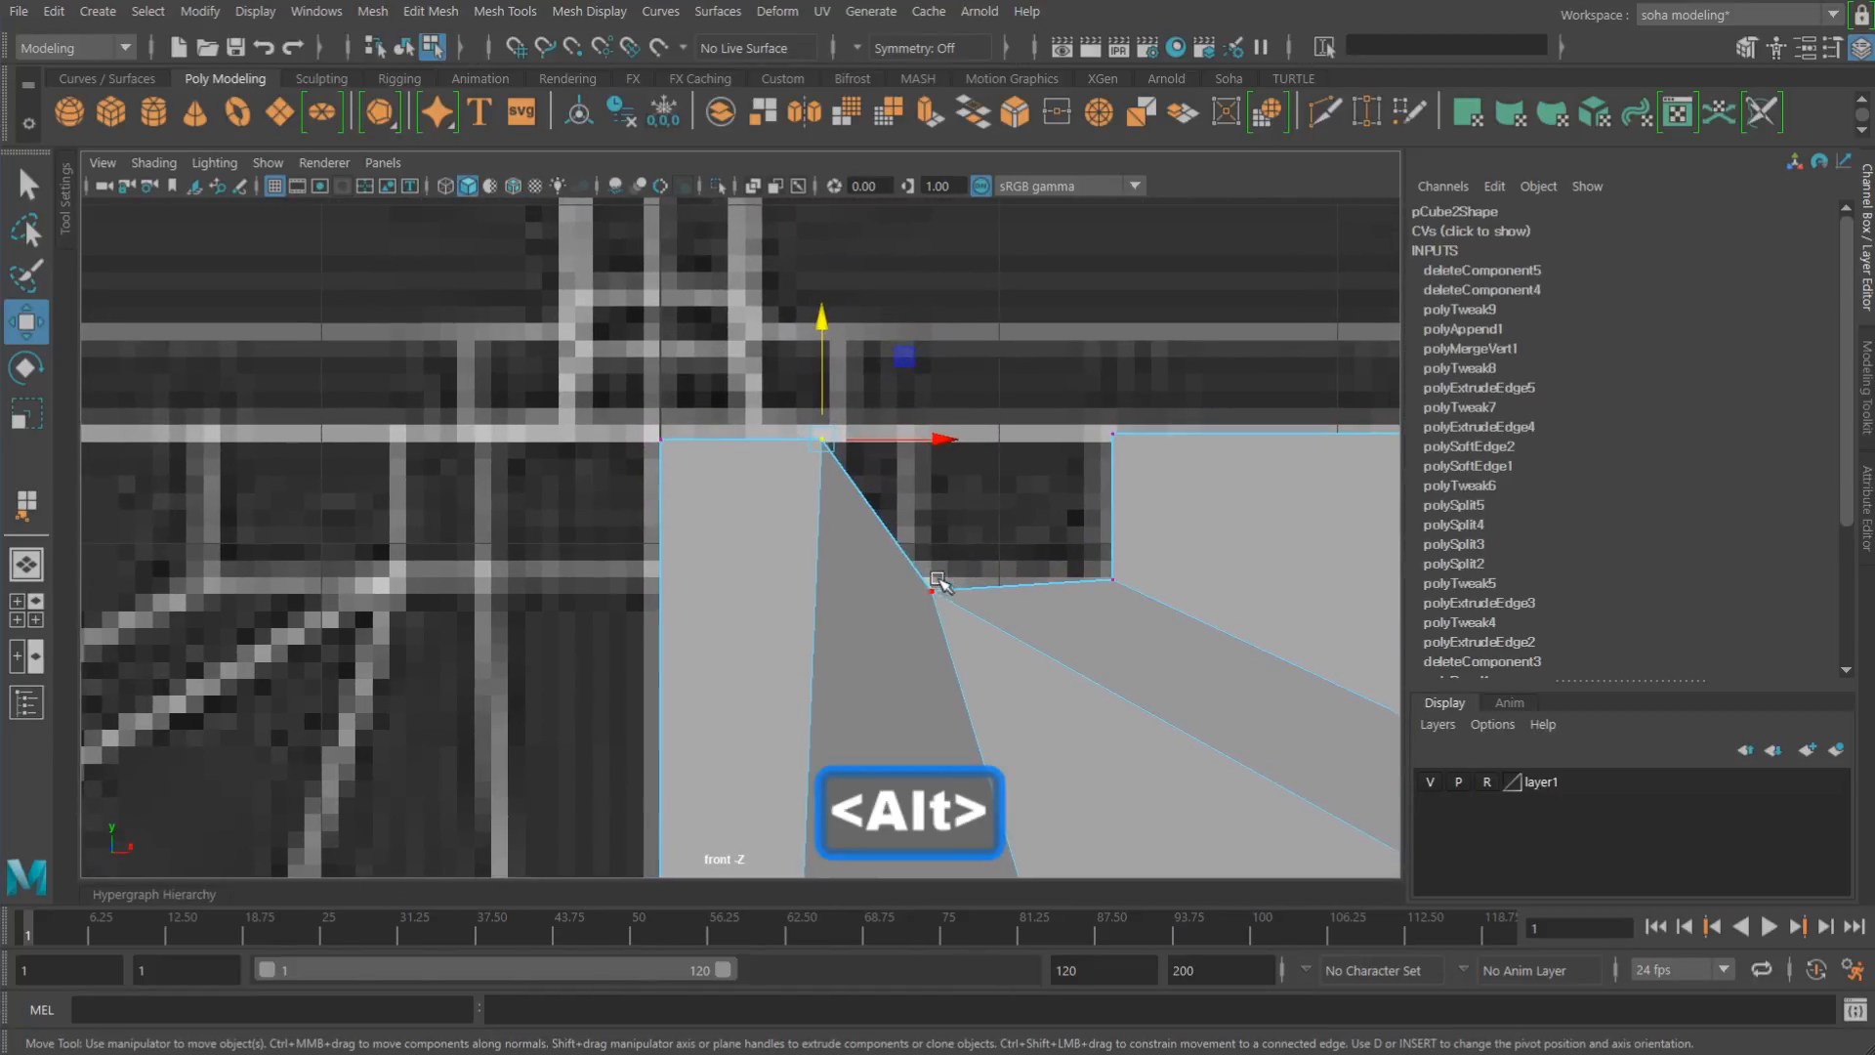
{"action": "key", "text": "4"}
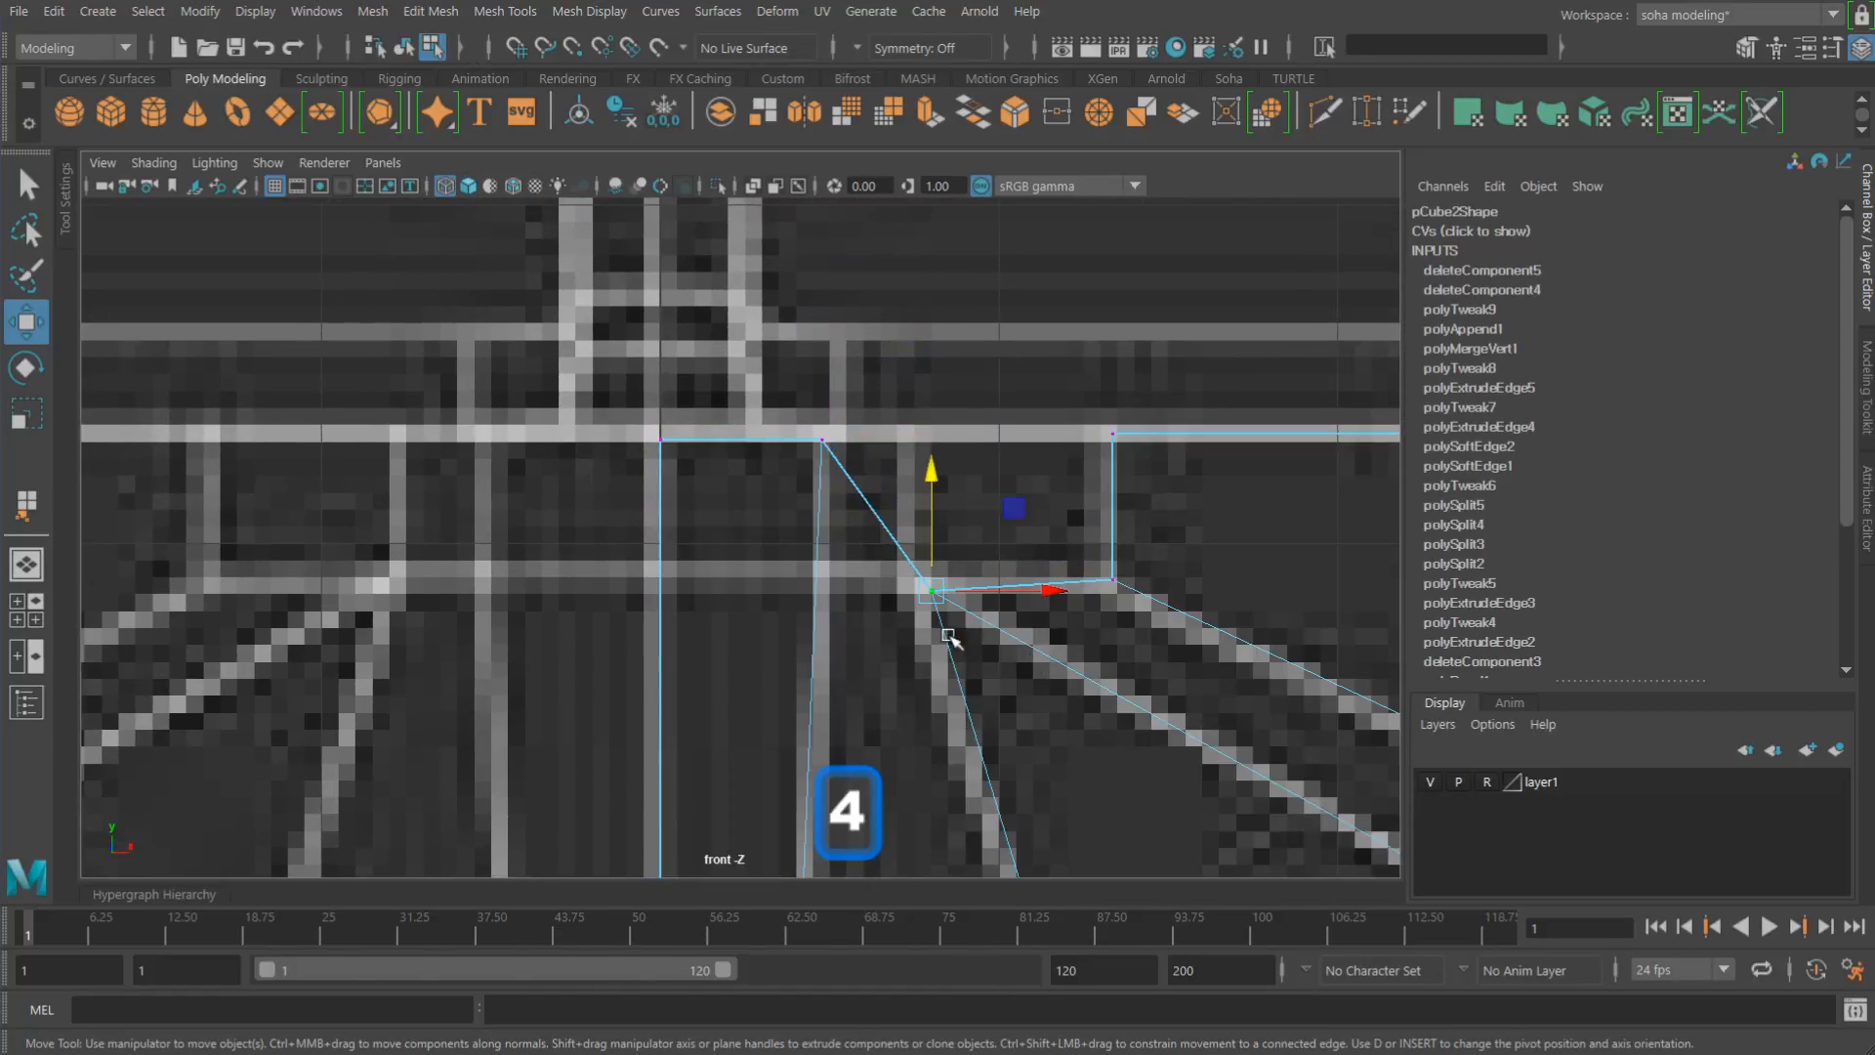
{"action": "middle_click_drag", "start_coordinate": [1022, 563], "coordinate": [811, 519], "text": "alt"}
{"action": "scroll", "coordinate": [807, 527], "scroll_direction": "up", "scroll_amount": 3}
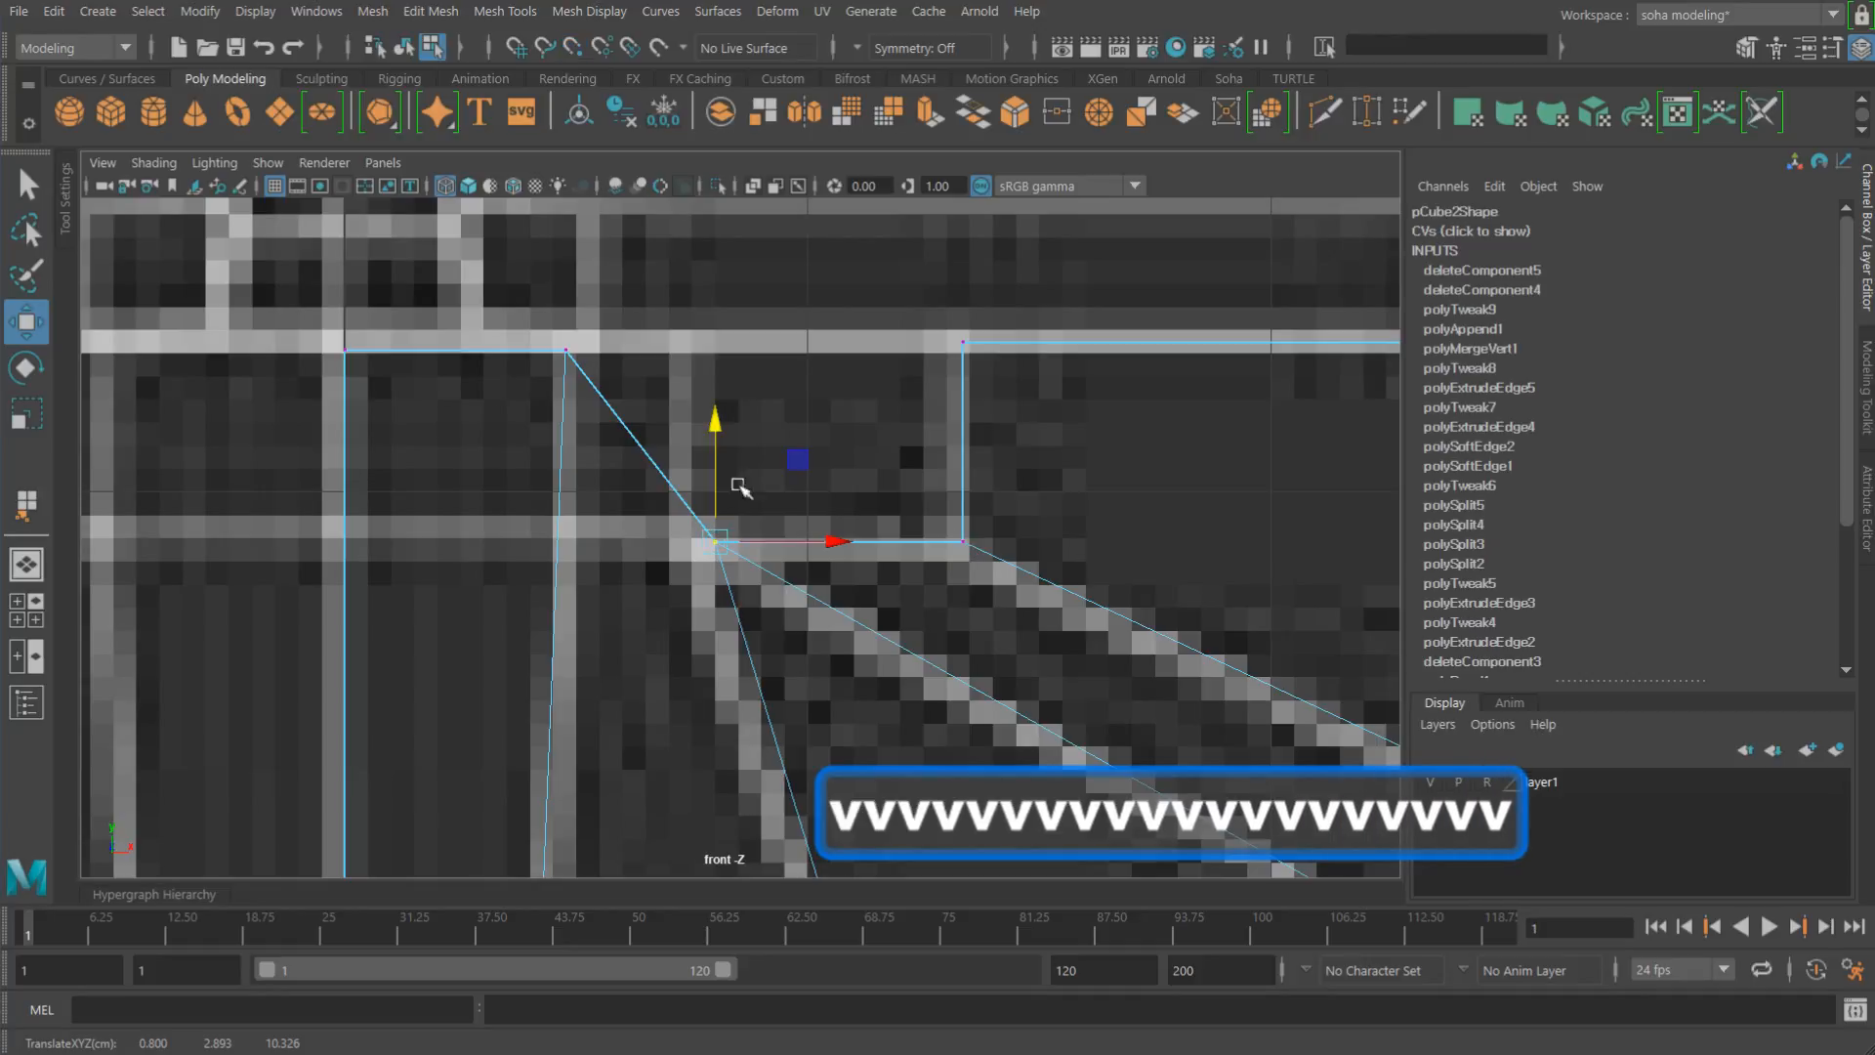
{"action": "scroll", "coordinate": [739, 486], "scroll_direction": "down", "scroll_amount": 7}
Step: Examine the open notch beside the nose ridge in shaded perspective from several angles
{"action": "key", "text": "alt+shift+q"}
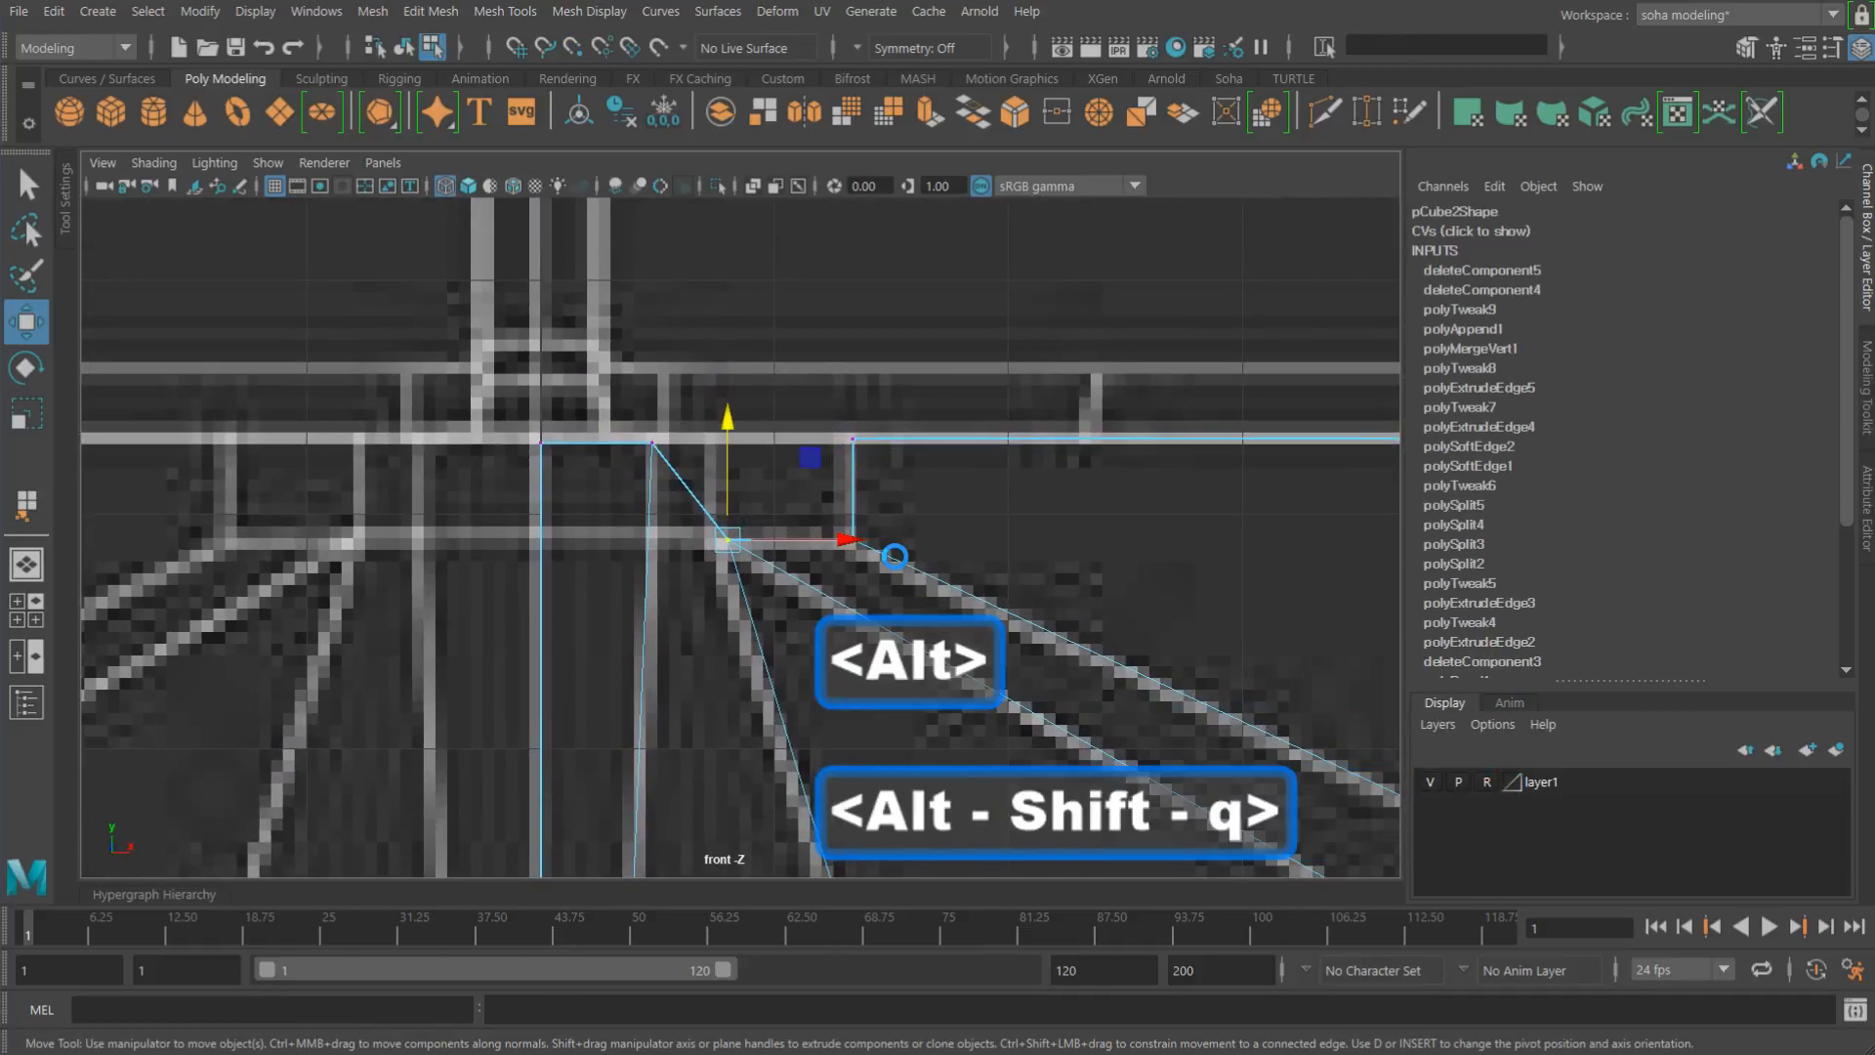
{"action": "left_click_drag", "start_coordinate": [894, 557], "coordinate": [720, 561], "text": "alt"}
{"action": "scroll", "coordinate": [847, 569], "scroll_direction": "up", "scroll_amount": 2}
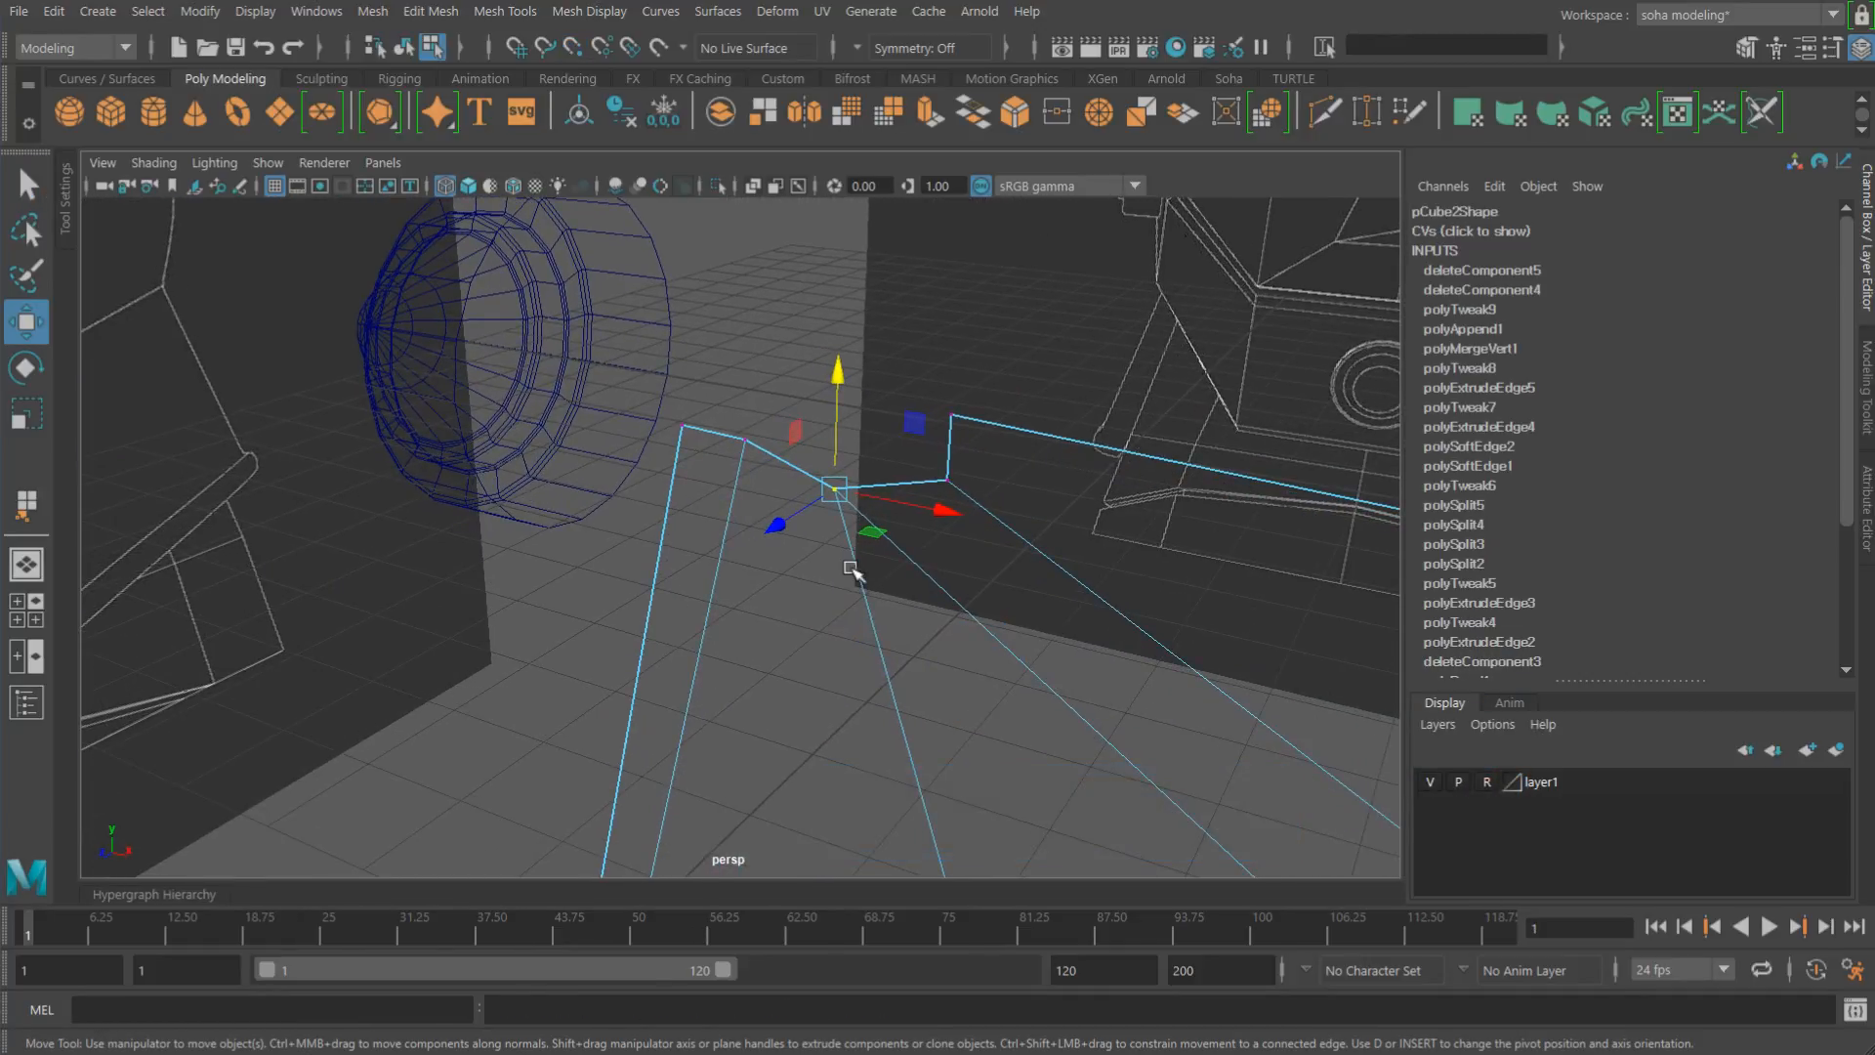
{"action": "key", "text": "5"}
{"action": "mouse_move", "coordinate": [830, 547]}
{"action": "left_mouse_down", "text": "alt"}
{"action": "mouse_move", "coordinate": [733, 503]}
{"action": "mouse_move", "coordinate": [876, 503]}
{"action": "mouse_move", "coordinate": [888, 531]}
{"action": "mouse_move", "coordinate": [942, 527]}
{"action": "mouse_move", "coordinate": [921, 481]}
{"action": "left_mouse_up", "text": "alt"}
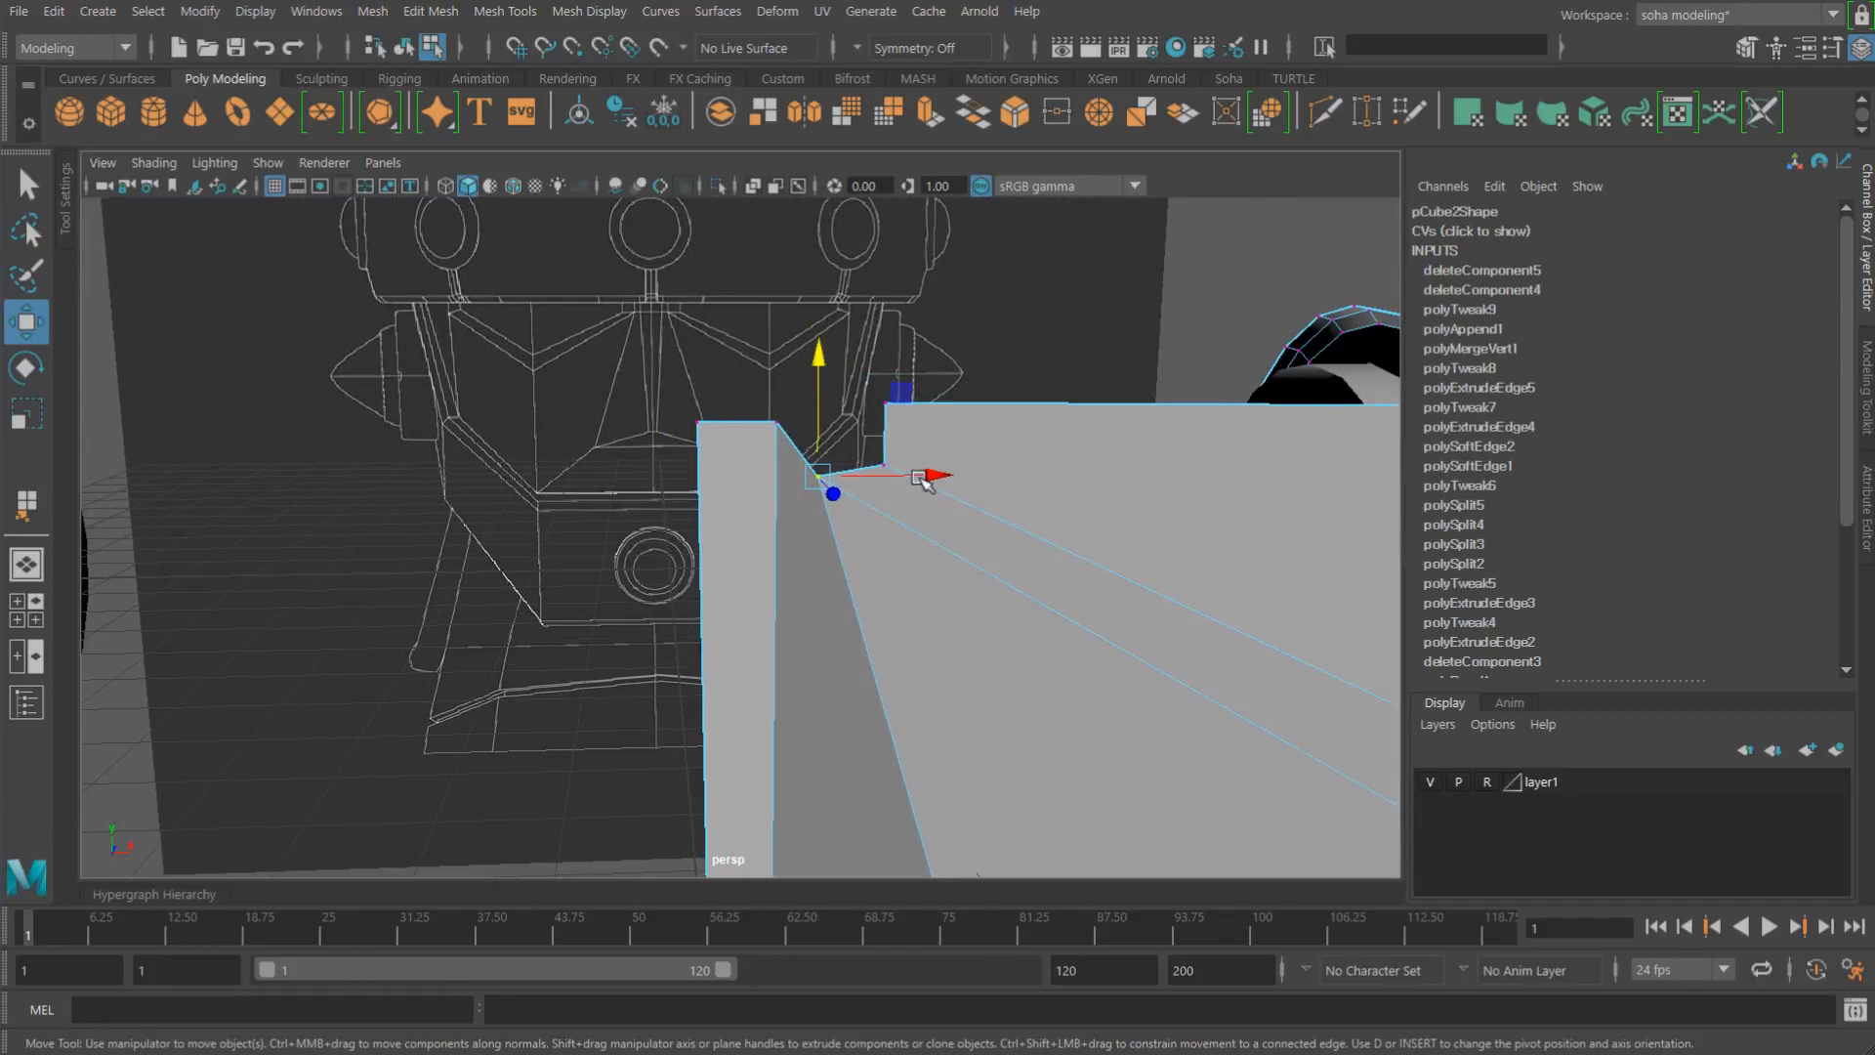
{"action": "middle_click_drag", "start_coordinate": [921, 481], "coordinate": [902, 556], "text": "alt"}
{"action": "right_click_drag", "start_coordinate": [901, 557], "coordinate": [945, 586], "text": "alt"}
{"action": "left_click_drag", "start_coordinate": [918, 554], "coordinate": [913, 542], "text": "alt"}
{"action": "middle_click_drag", "start_coordinate": [912, 542], "coordinate": [883, 574], "text": "alt"}
{"action": "right_click_drag", "start_coordinate": [883, 573], "coordinate": [925, 582], "text": "alt"}
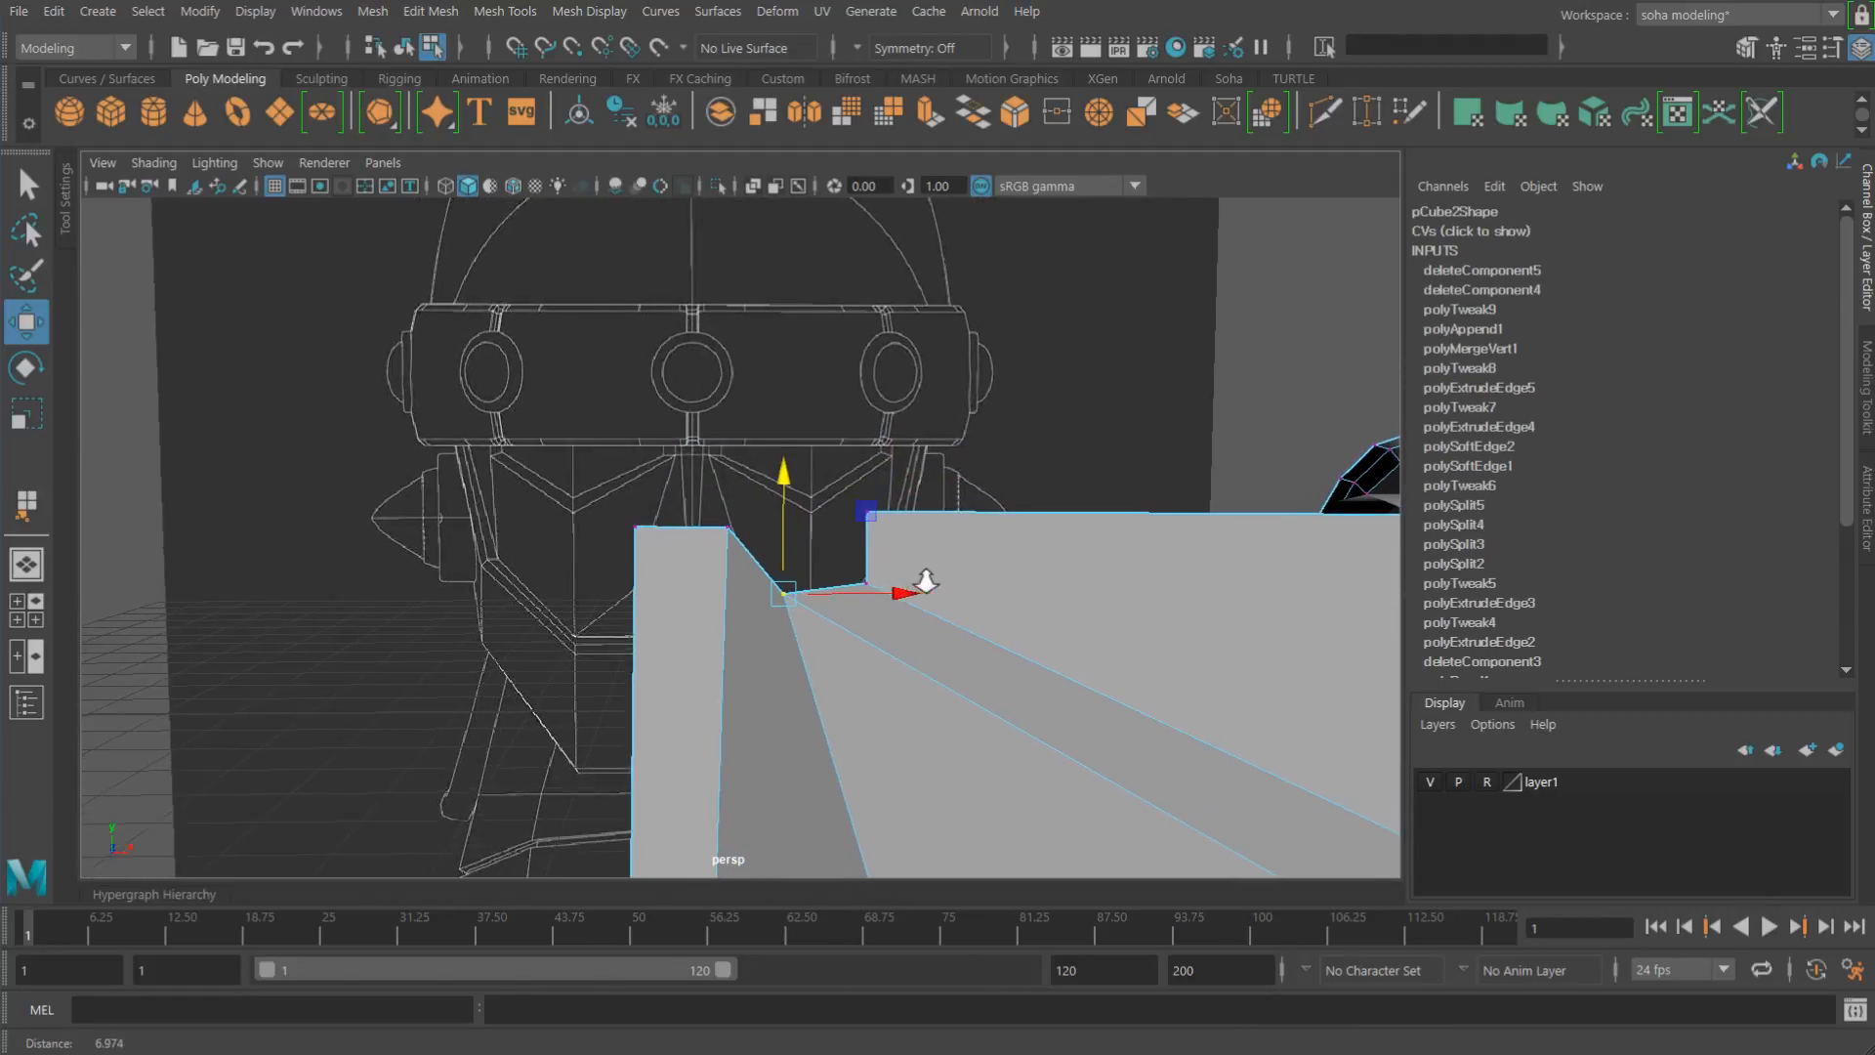
{"action": "left_click_drag", "start_coordinate": [871, 584], "coordinate": [865, 623], "text": "alt"}
{"action": "right_click_drag", "start_coordinate": [865, 623], "coordinate": [956, 626], "text": "alt"}
Step: Extrude the notch's lower edge vertically upward, snapping it to the height of the ridge's top vertex
{"action": "key", "text": "alt+2"}
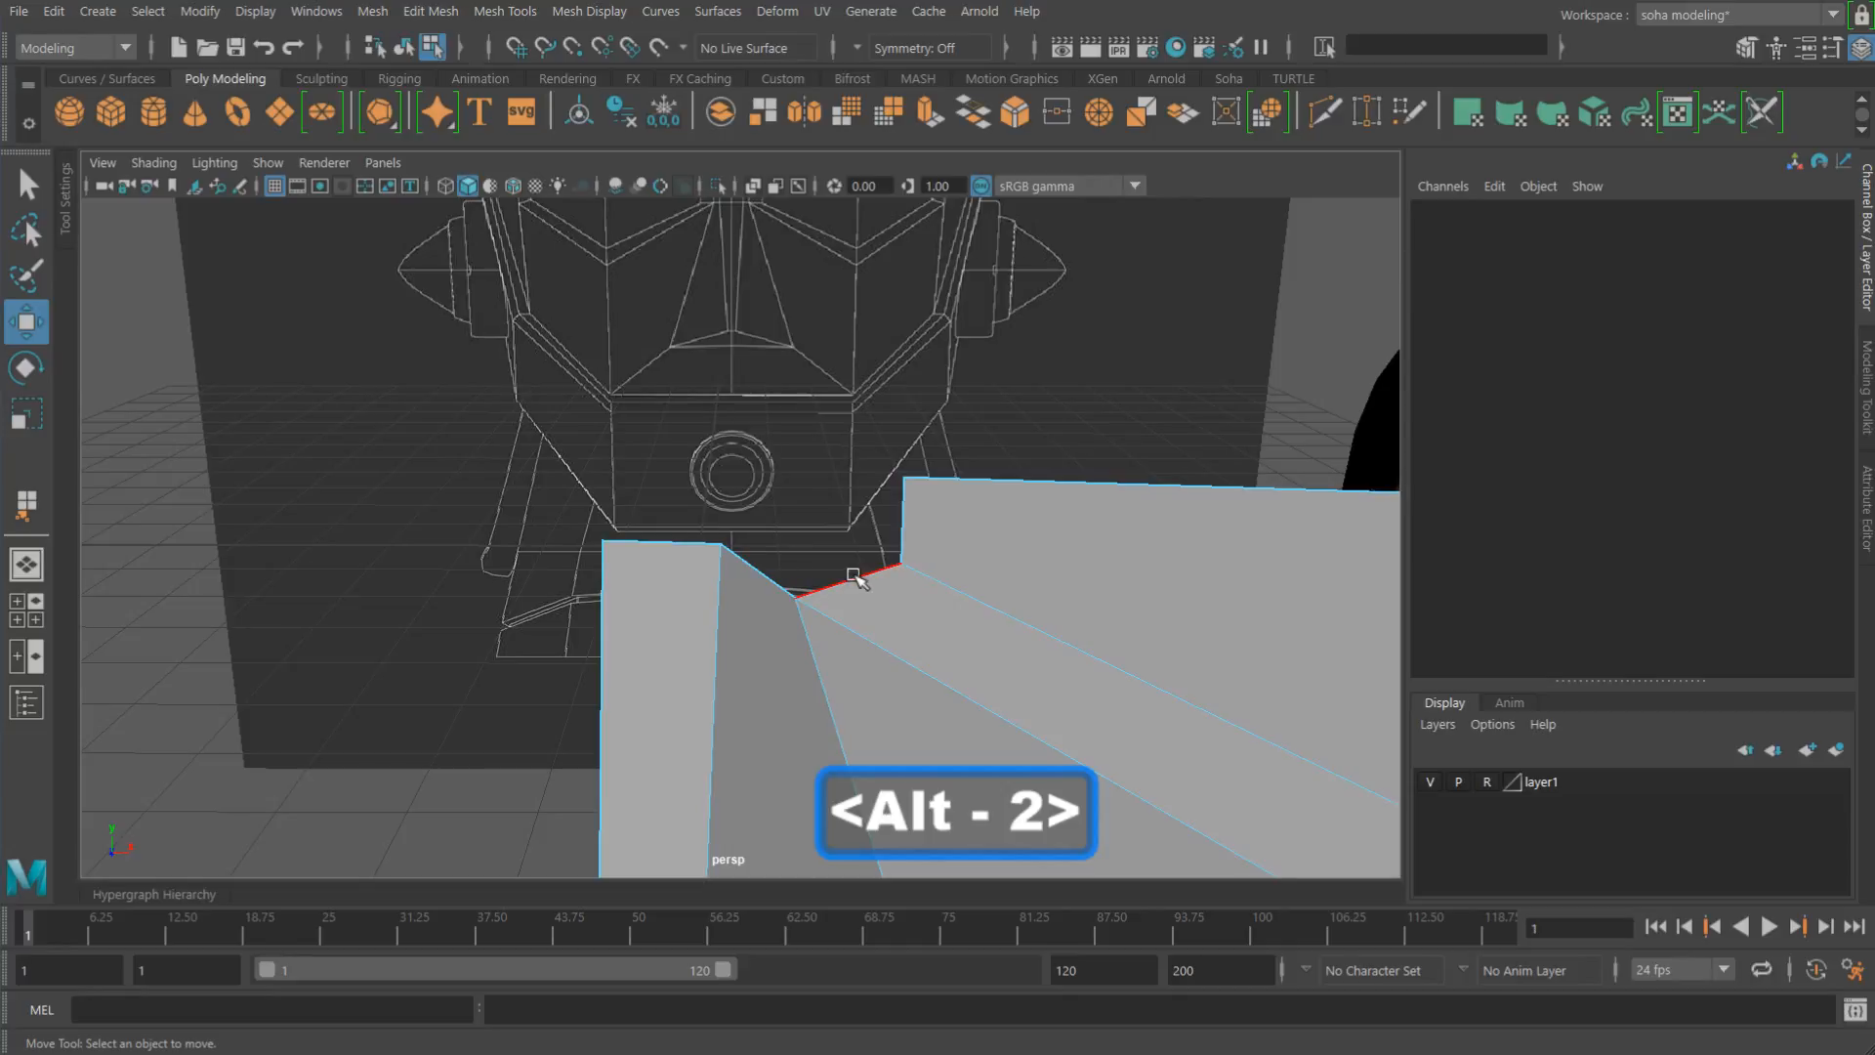
{"action": "left_click", "coordinate": [857, 576]}
{"action": "mouse_move", "coordinate": [857, 576]}
{"action": "left_mouse_down", "text": "alt"}
{"action": "mouse_move", "coordinate": [824, 532]}
{"action": "mouse_move", "coordinate": [758, 541]}
{"action": "mouse_move", "coordinate": [883, 577]}
{"action": "left_mouse_up", "text": "alt"}
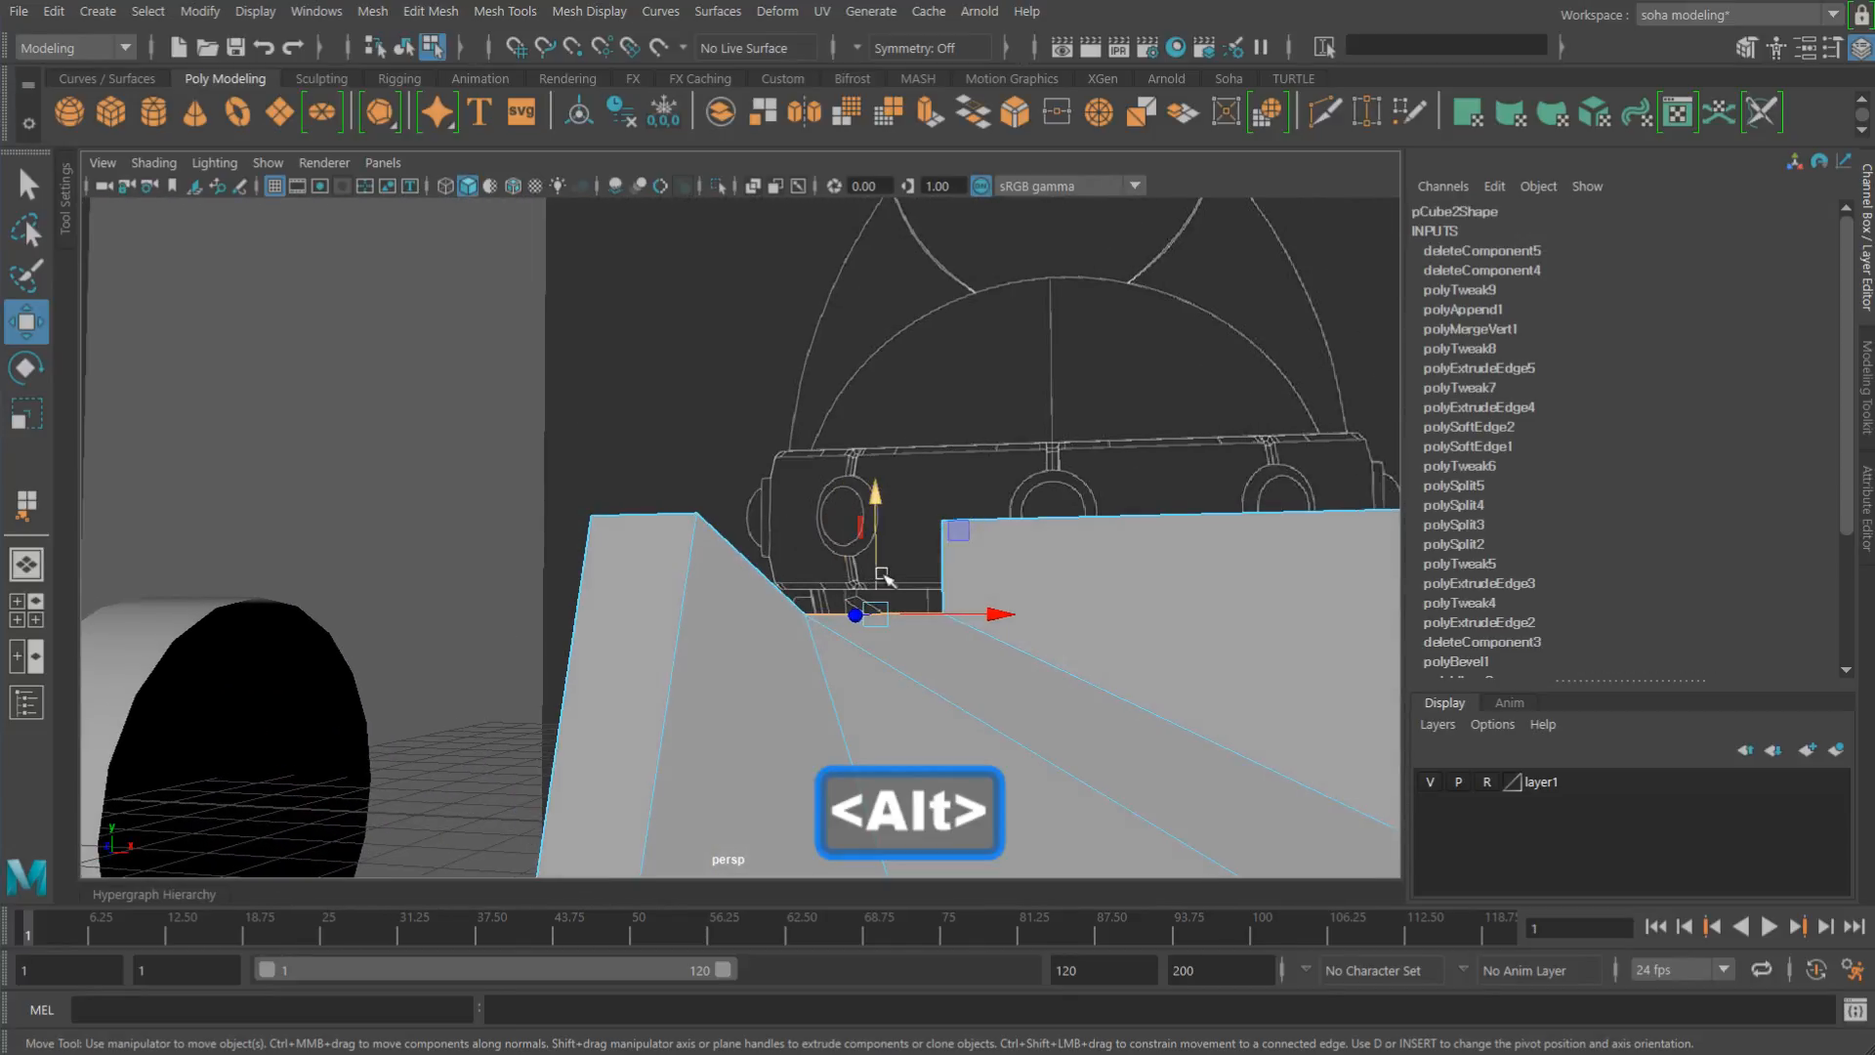
{"action": "key", "text": "alt+w"}
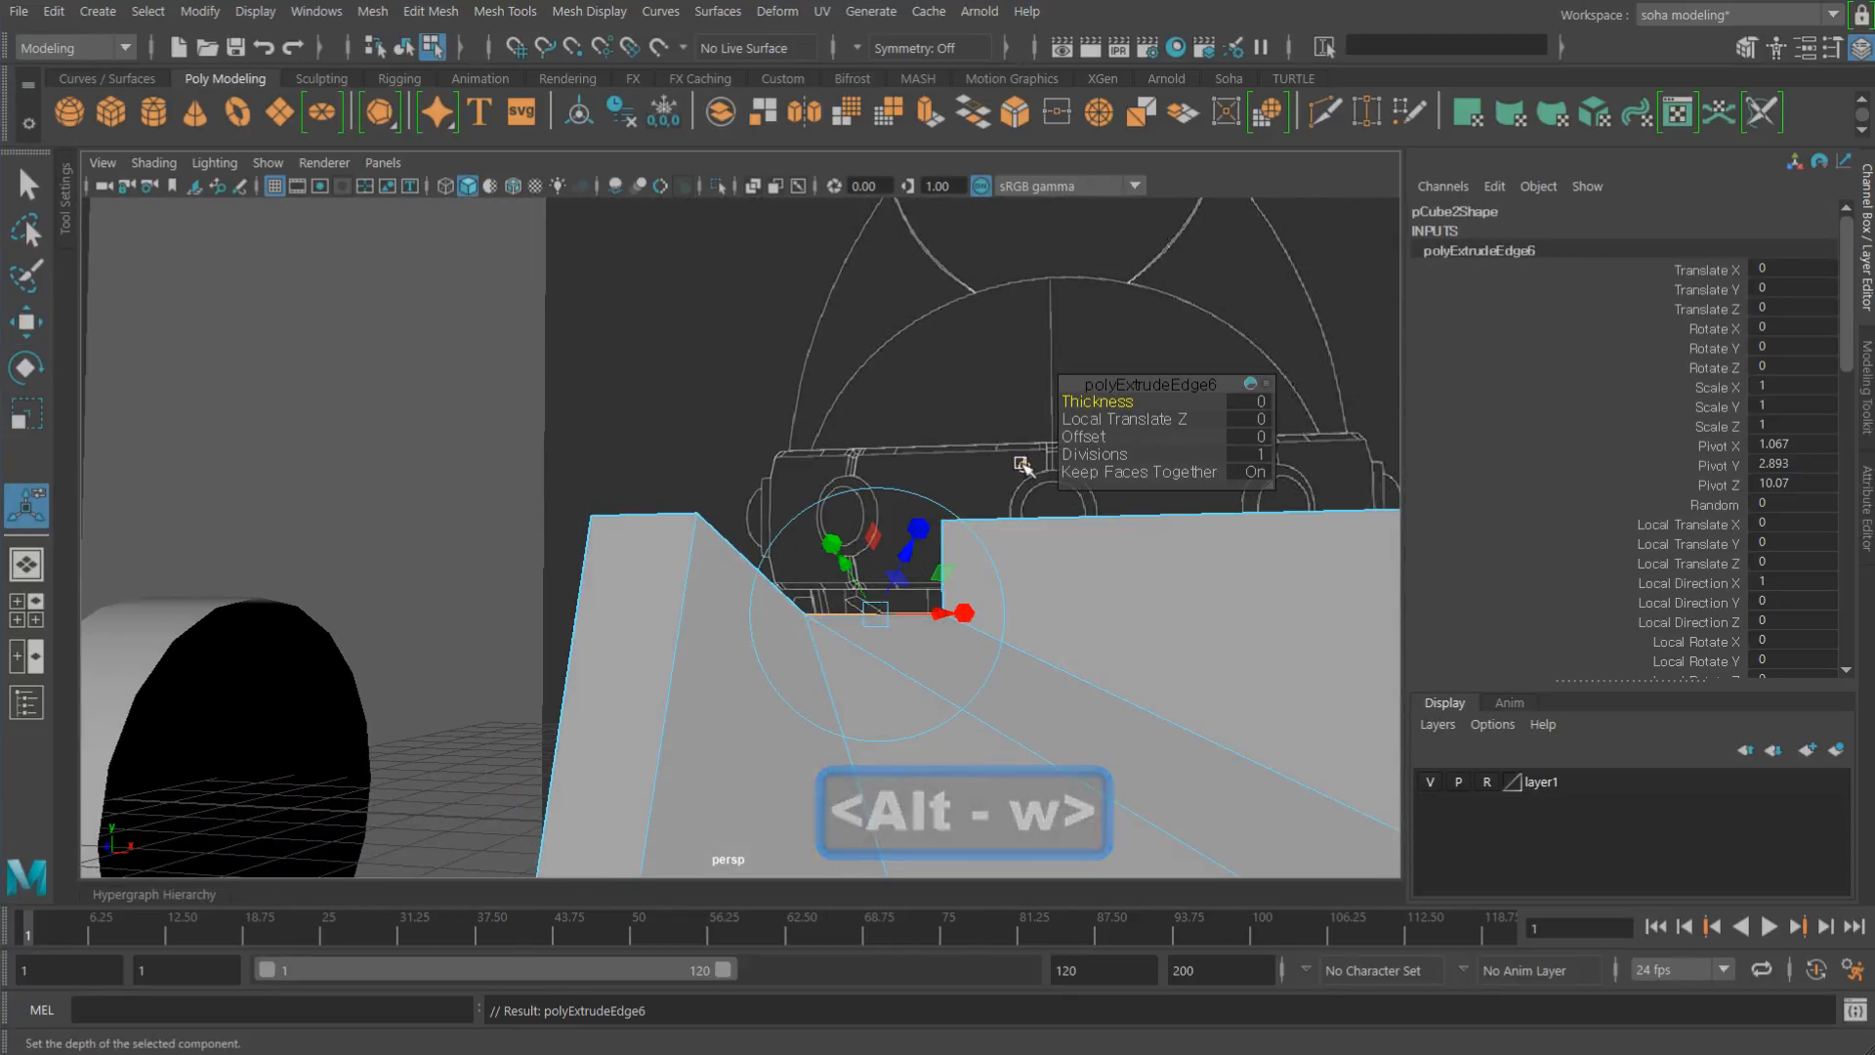
{"action": "left_click_drag", "start_coordinate": [1022, 464], "coordinate": [1030, 464], "text": "alt"}
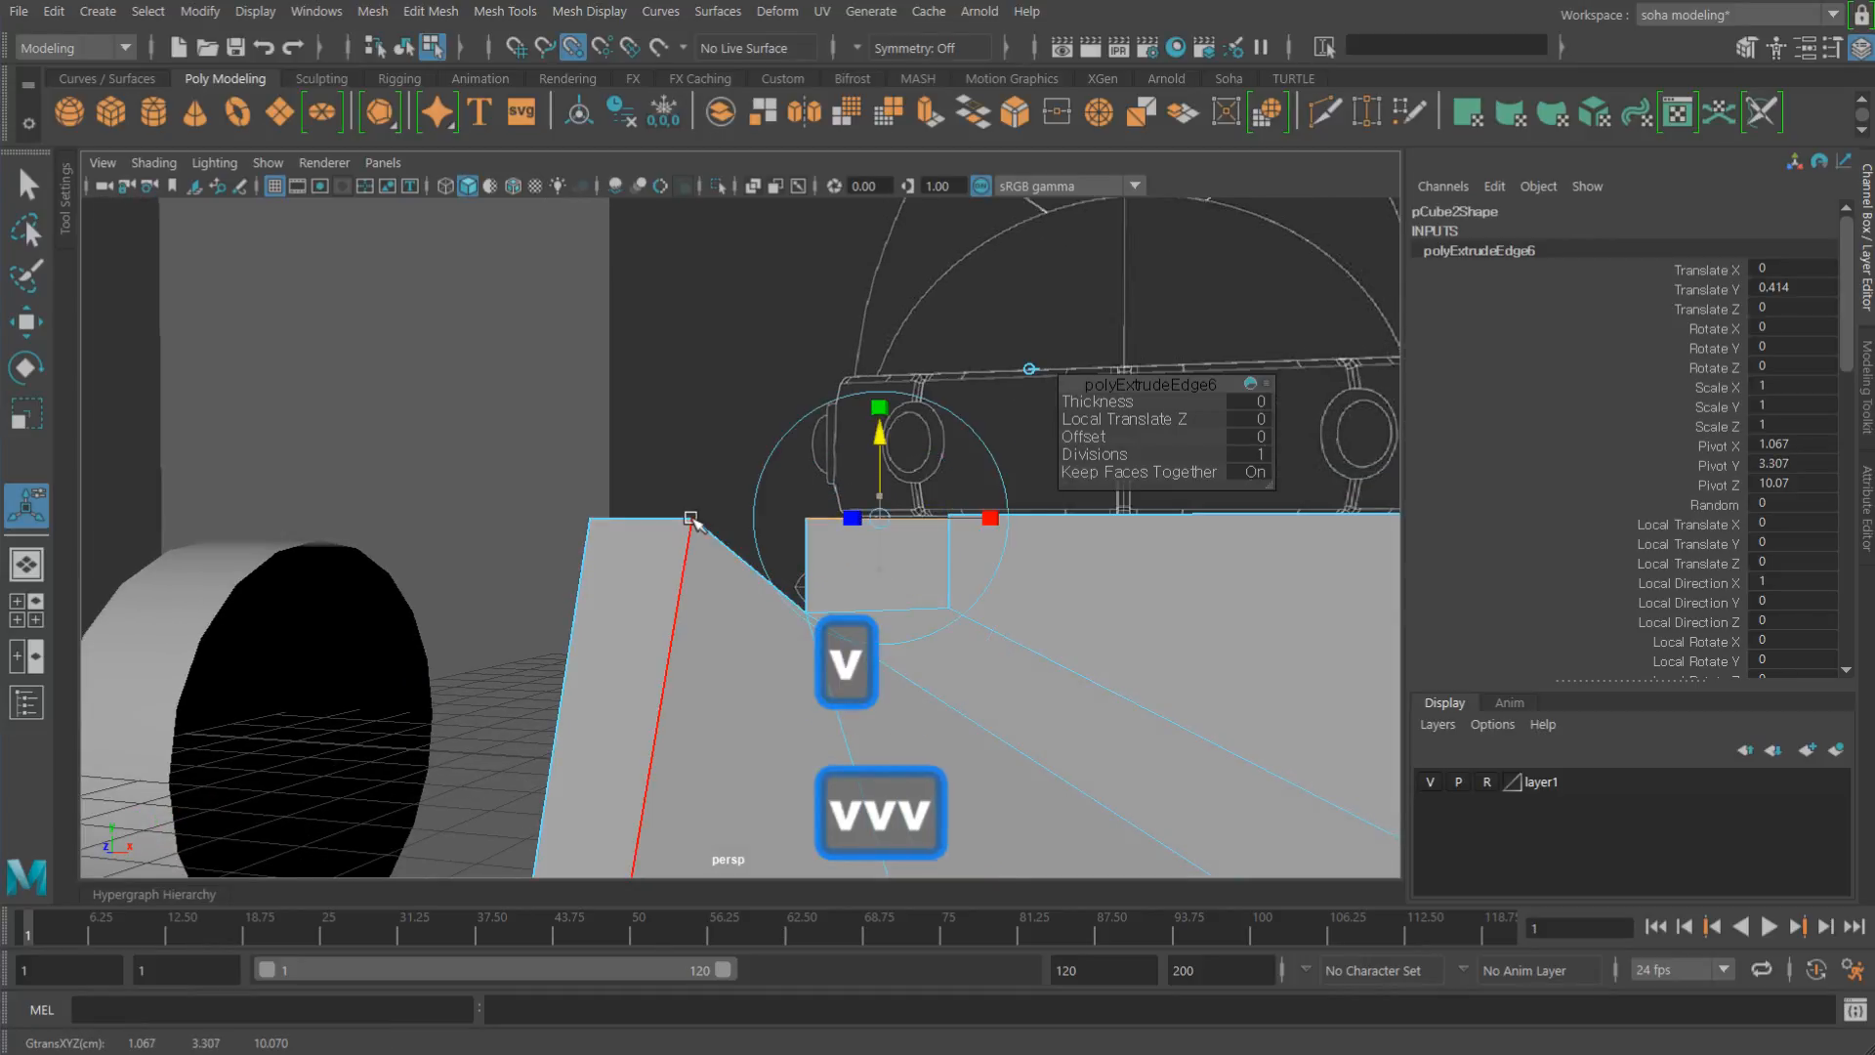
Step: Merge the overlapping vertices at the extruded face's upper corner beside the face plate with a distance threshold of 0.01
{"action": "left_click_drag", "start_coordinate": [700, 518], "coordinate": [842, 508], "text": "alt"}
{"action": "key", "text": "alt+1"}
{"action": "left_click_drag", "start_coordinate": [655, 406], "coordinate": [652, 401]}
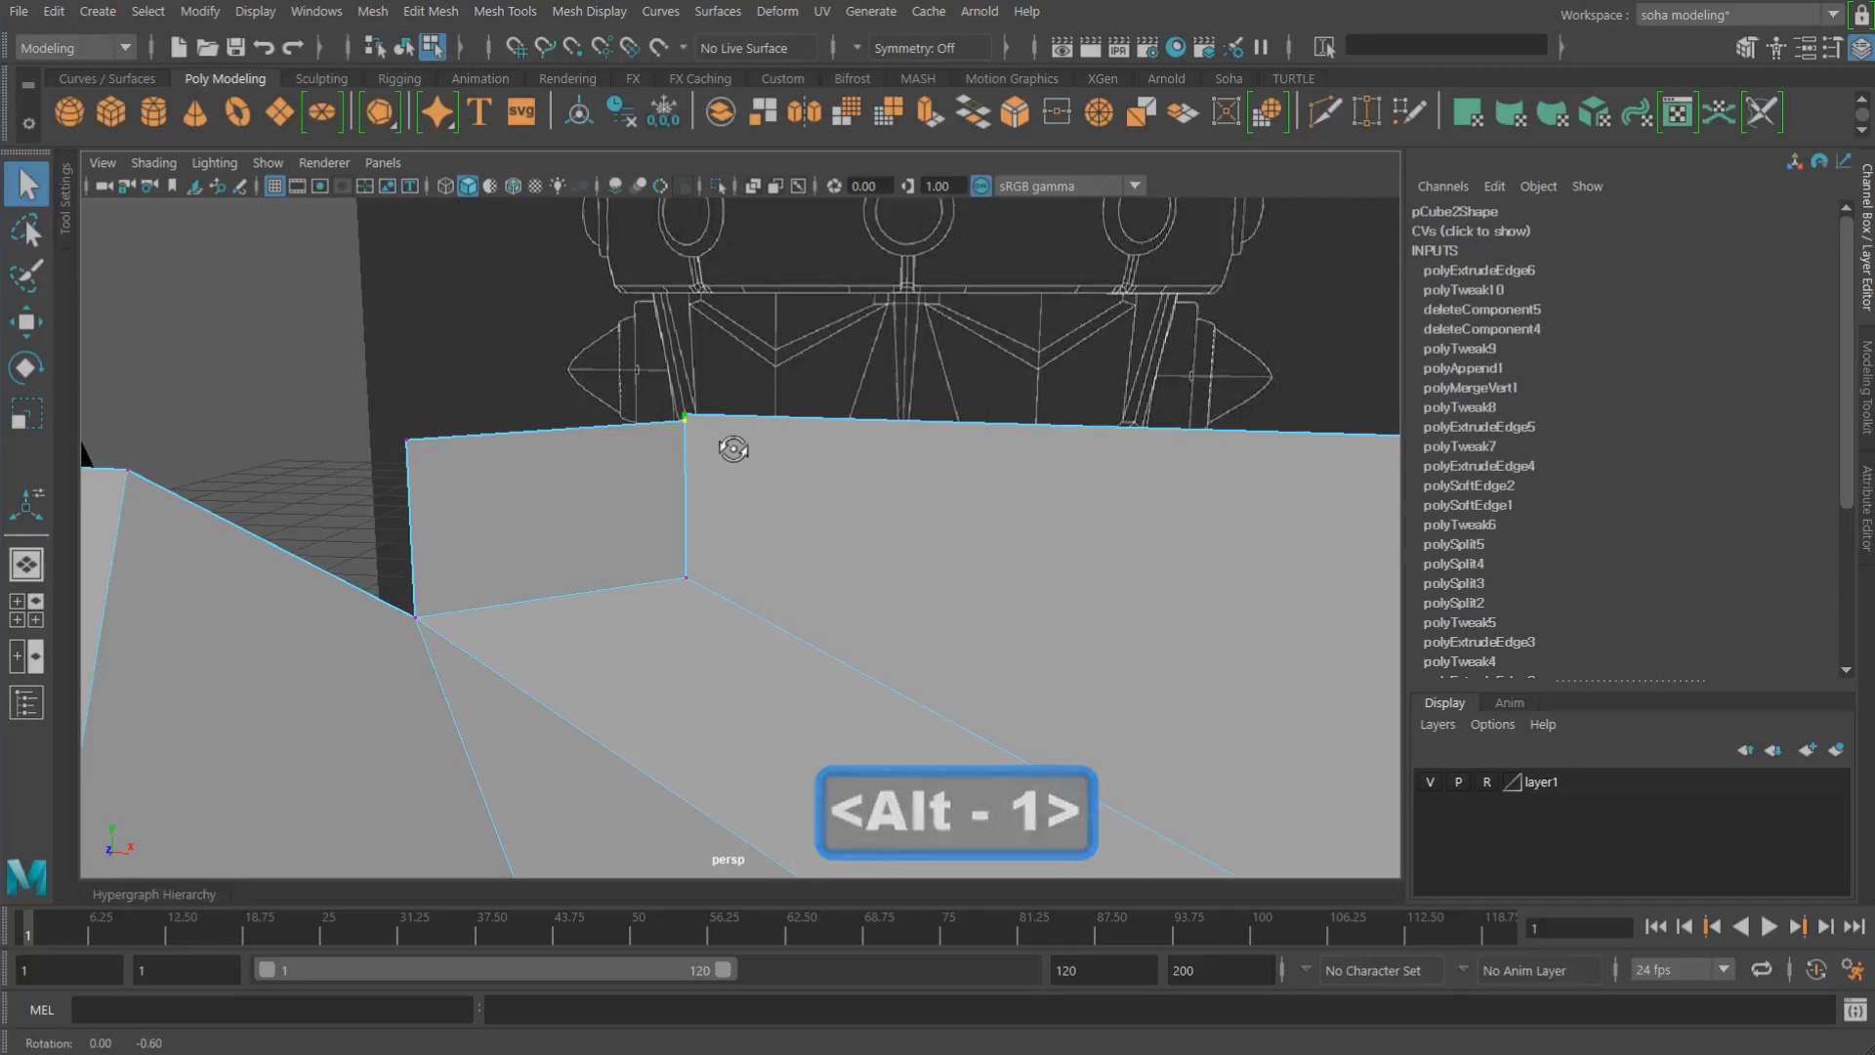
{"action": "left_click_drag", "start_coordinate": [809, 490], "coordinate": [743, 473], "text": "alt"}
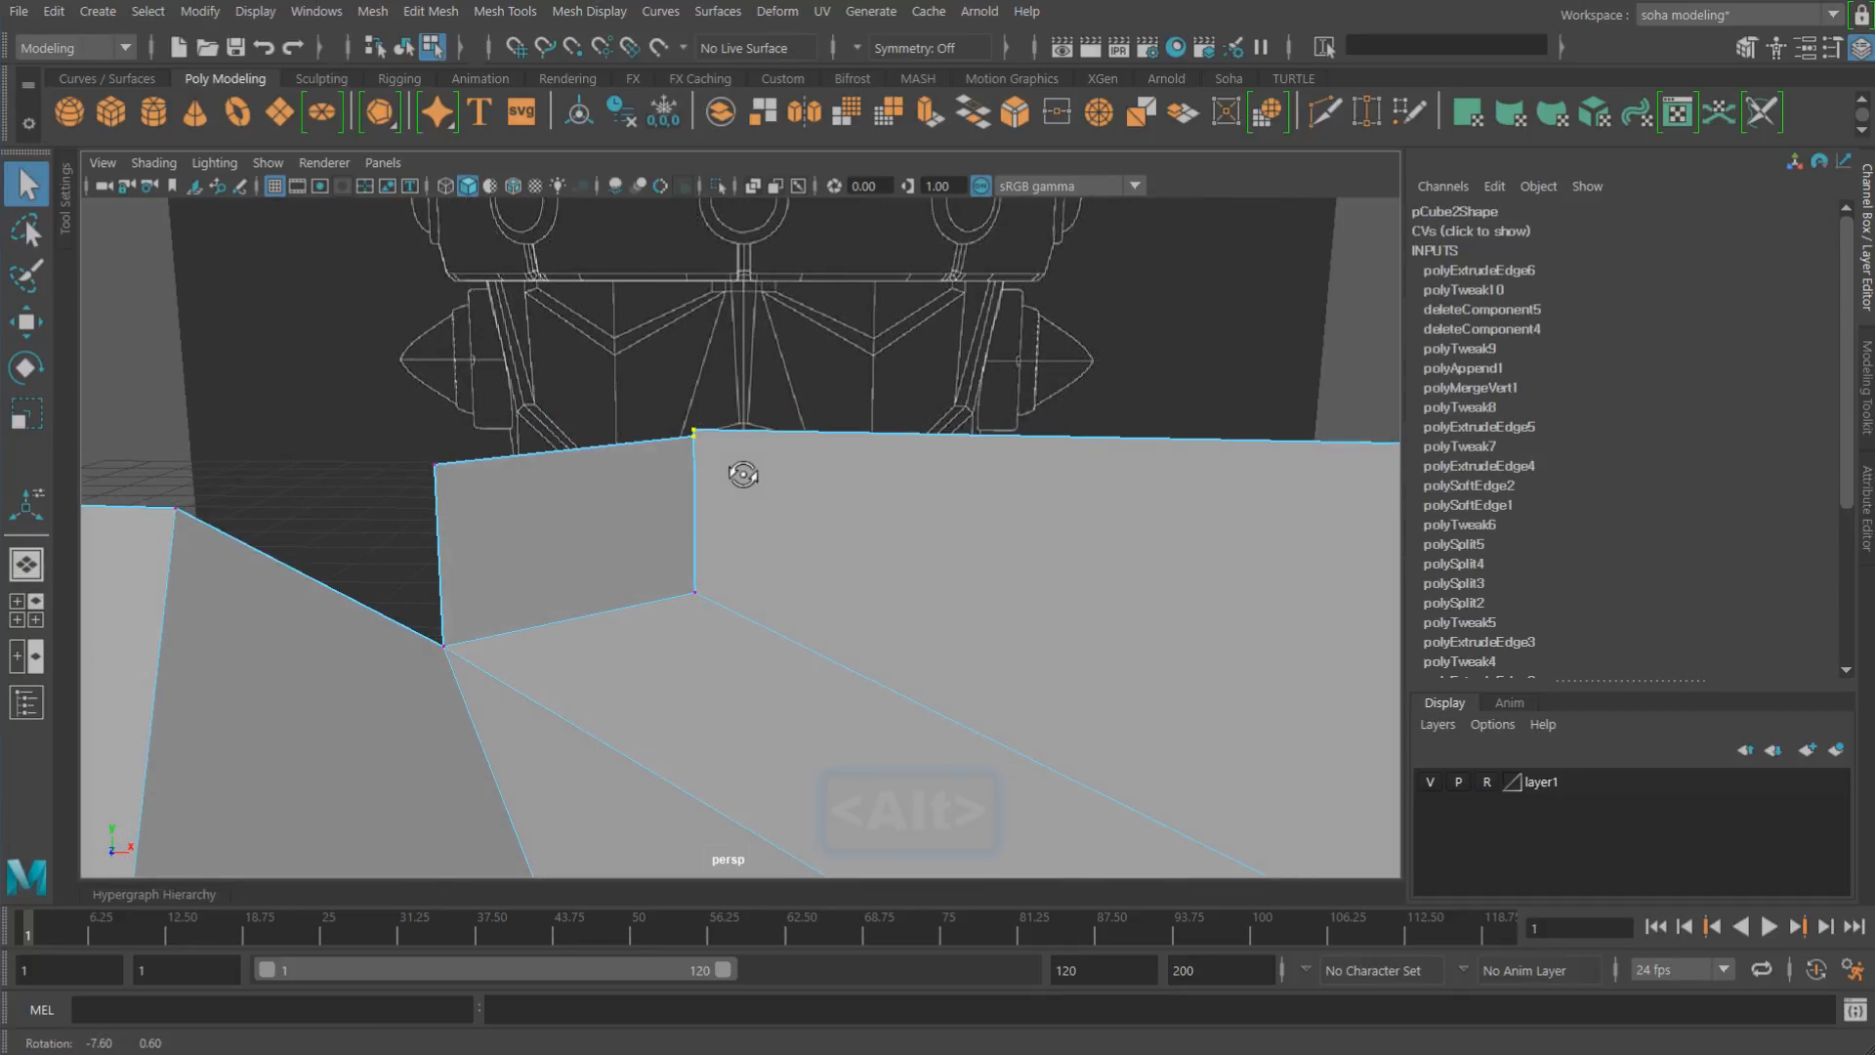
{"action": "key", "text": "ctrl+q"}
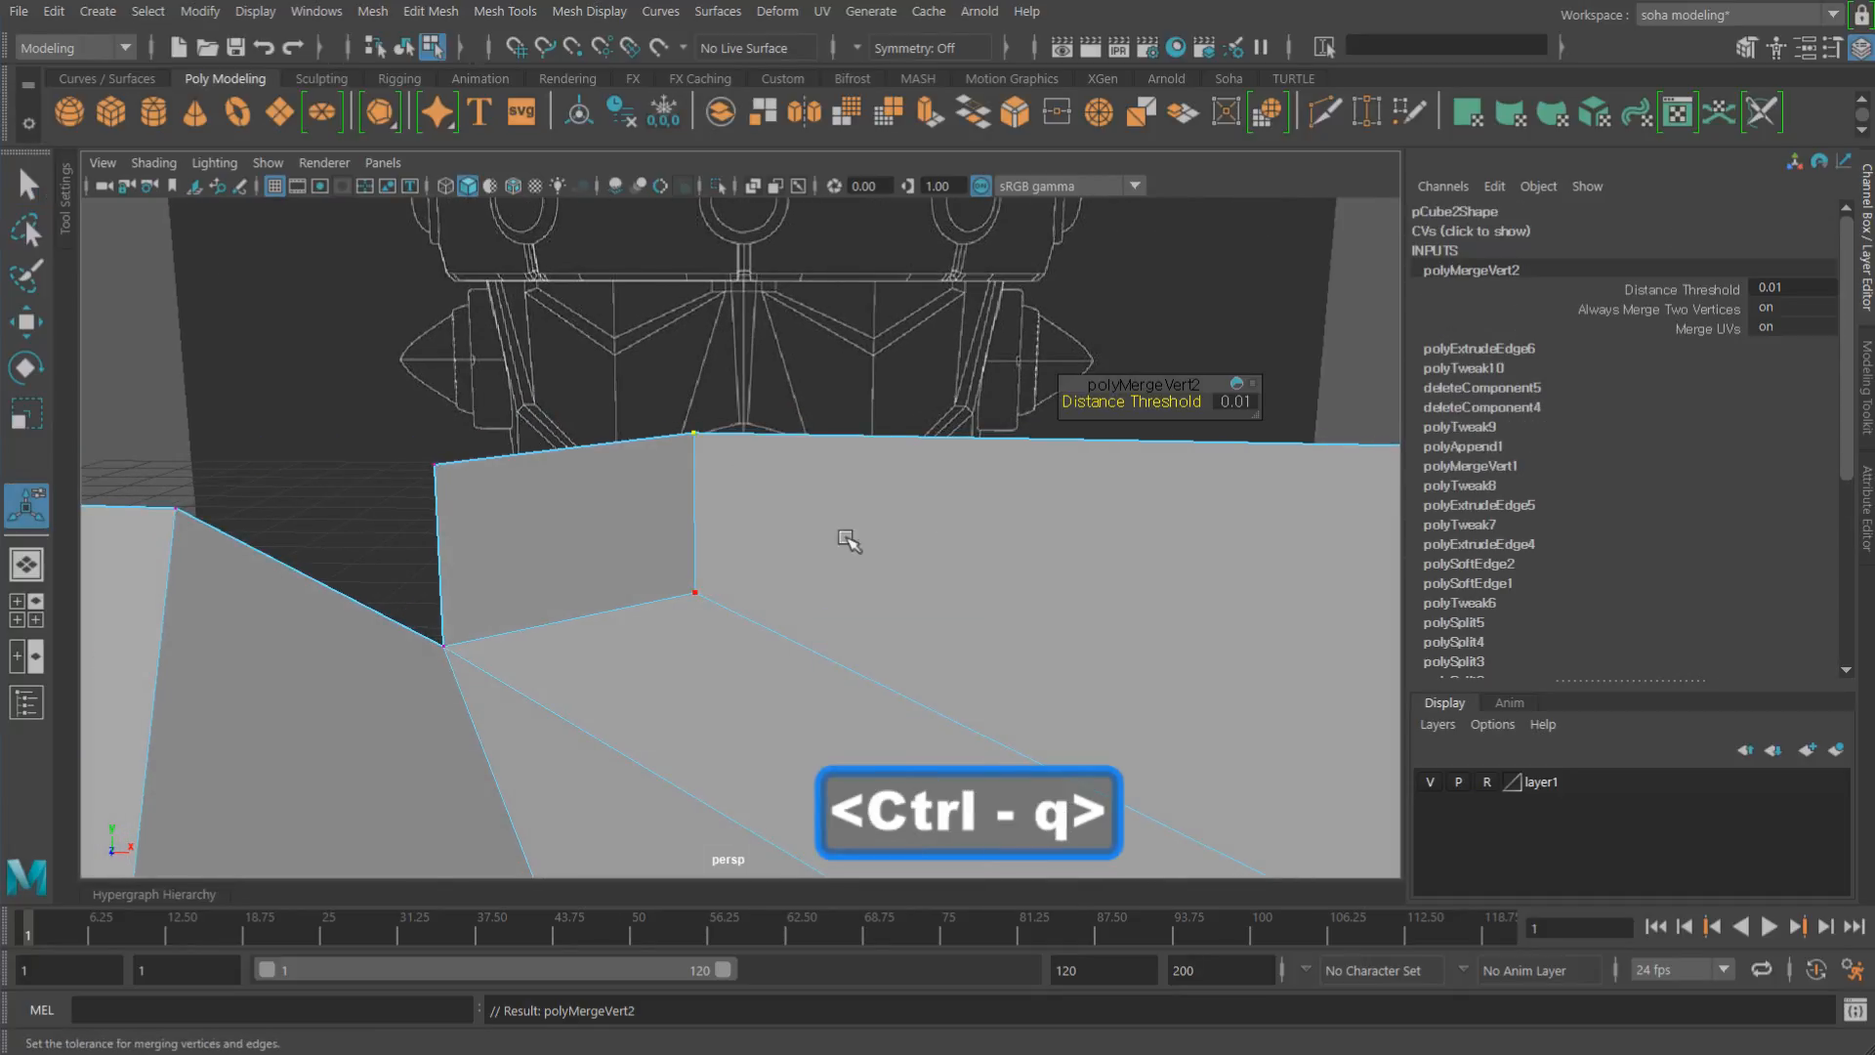
Step: Fill the triangular gap between the nose ridge's top vertex and the extruded notch face with an appended polygon
{"action": "left_click_drag", "start_coordinate": [850, 537], "coordinate": [615, 394], "text": "alt"}
{"action": "middle_click_drag", "start_coordinate": [615, 393], "coordinate": [699, 461], "text": "alt"}
{"action": "right_click_drag", "start_coordinate": [699, 461], "coordinate": [963, 577], "text": "alt"}
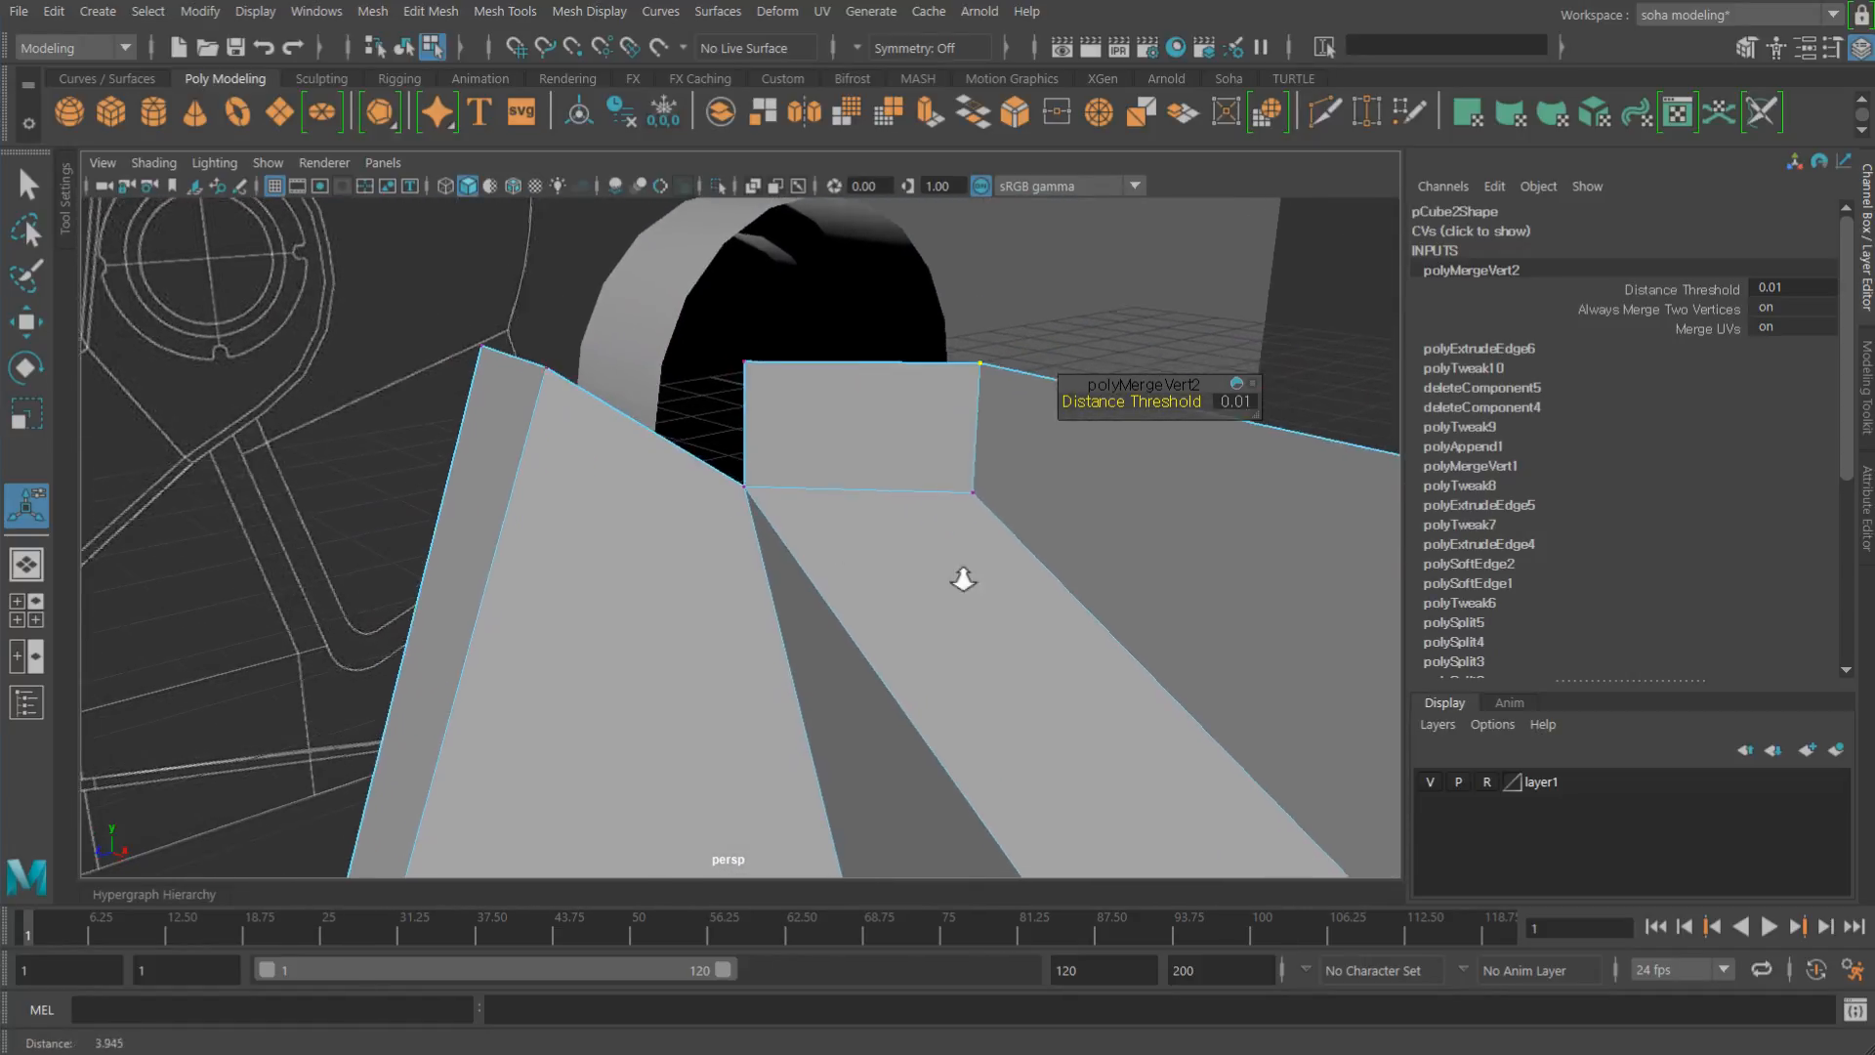
{"action": "left_click_drag", "start_coordinate": [963, 578], "coordinate": [753, 447], "text": "alt"}
{"action": "key", "text": "alt+a"}
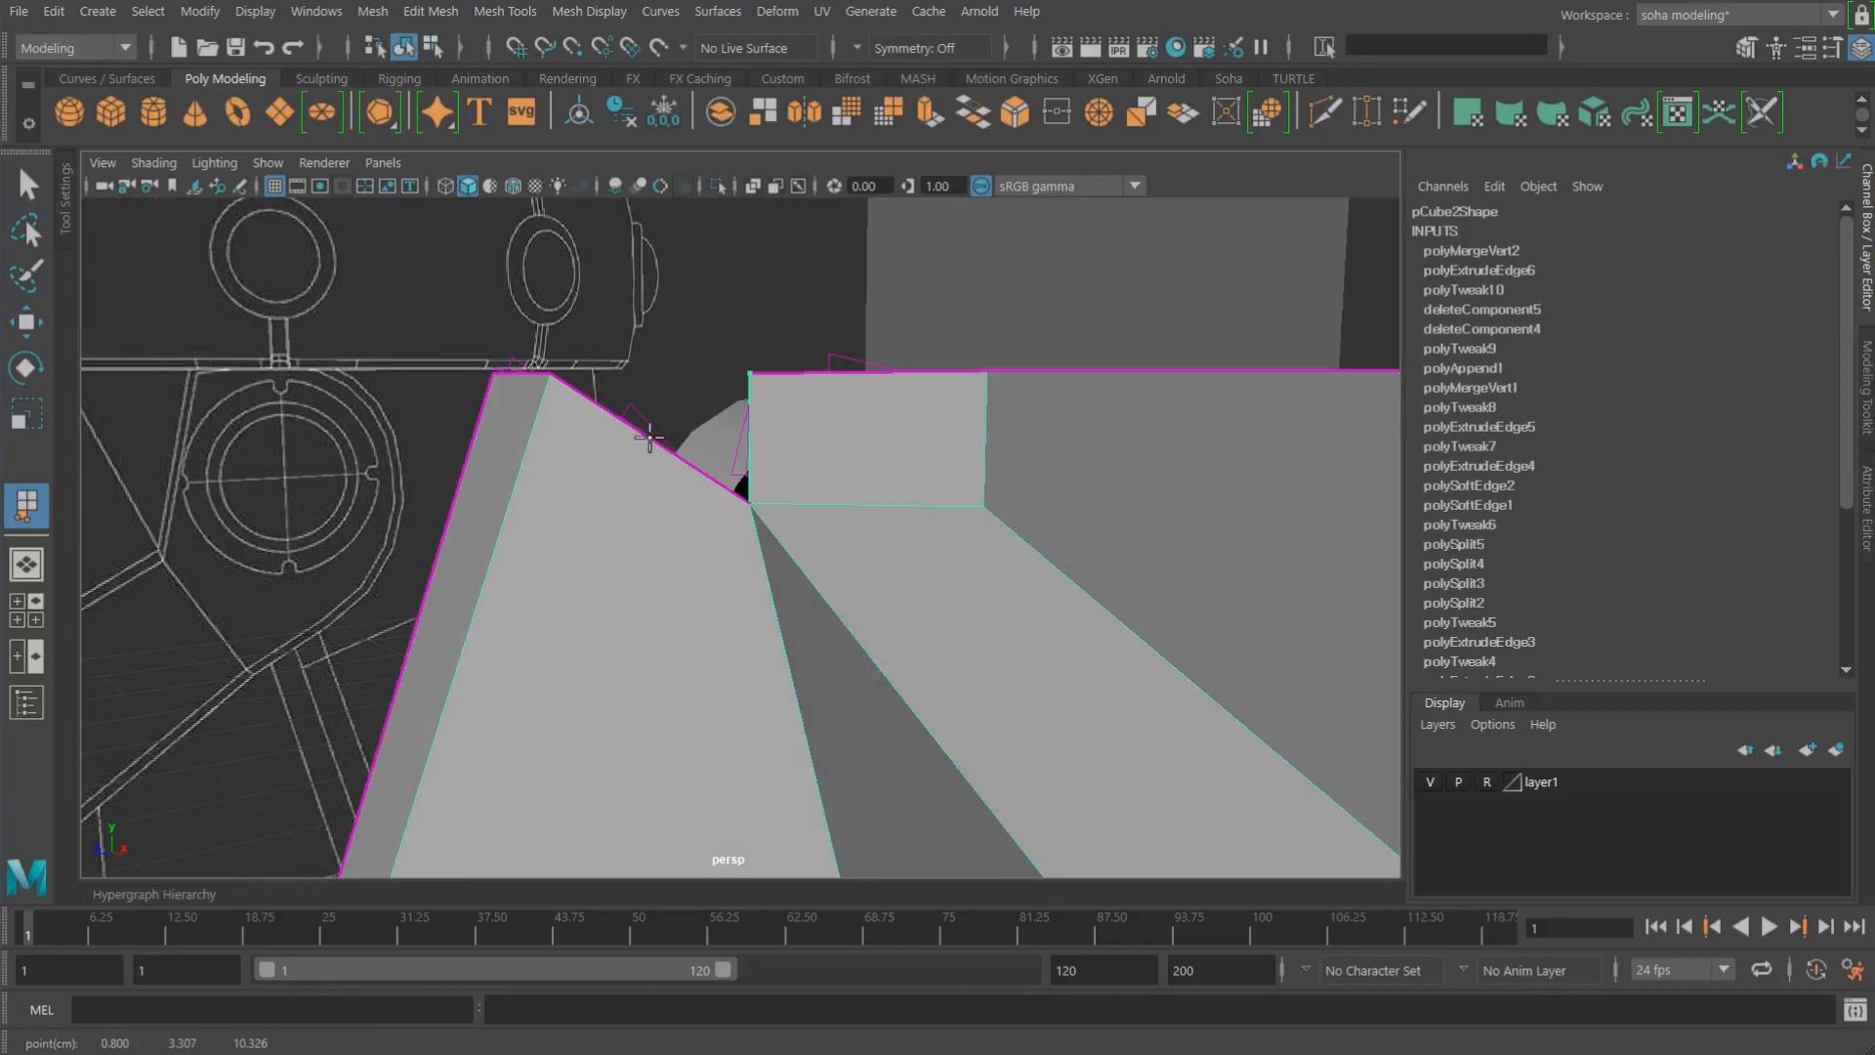
{"action": "left_click", "coordinate": [633, 426]}
{"action": "key", "text": "w"}
Step: Cut a new edge from the notch's lower corner across the nose ridge faces to the centre-line edge
{"action": "left_click_drag", "start_coordinate": [824, 495], "coordinate": [860, 479], "text": "alt"}
{"action": "key", "text": "alt+s"}
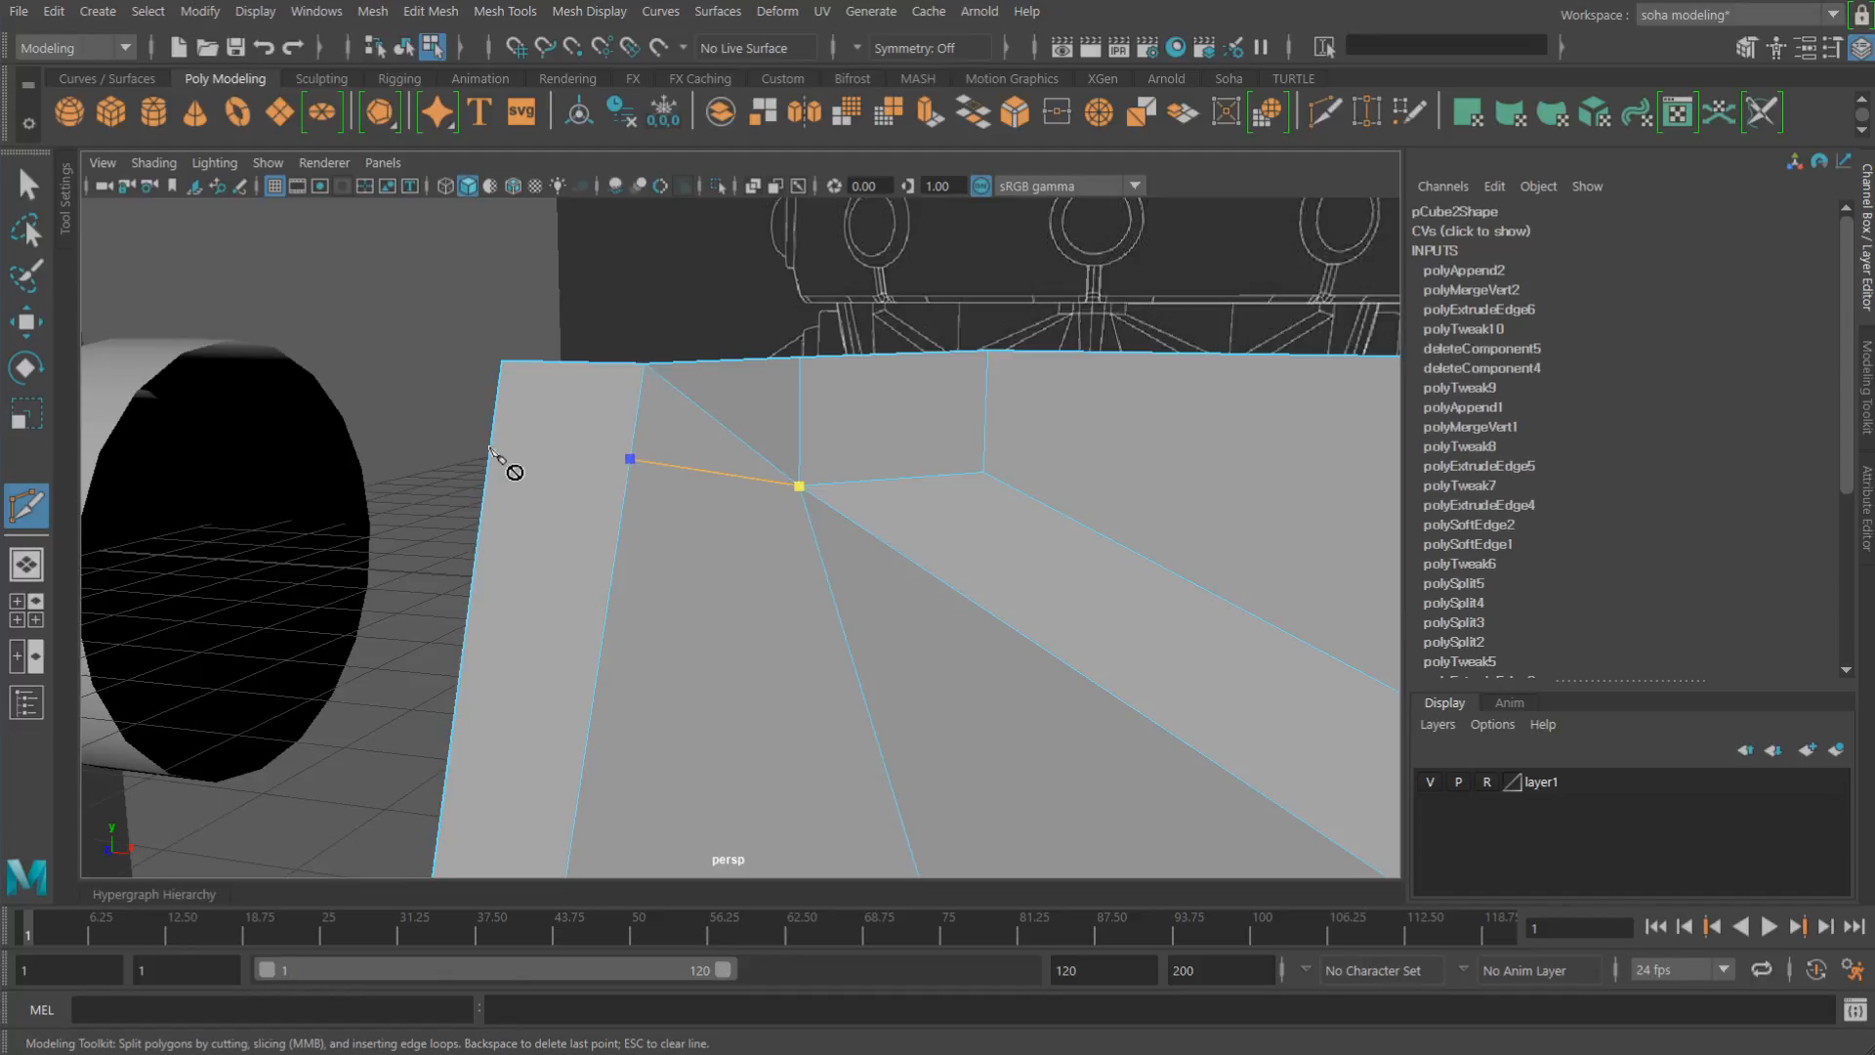
{"action": "left_click_drag", "start_coordinate": [566, 481], "coordinate": [602, 515], "text": "alt"}
{"action": "key", "text": "Return"}
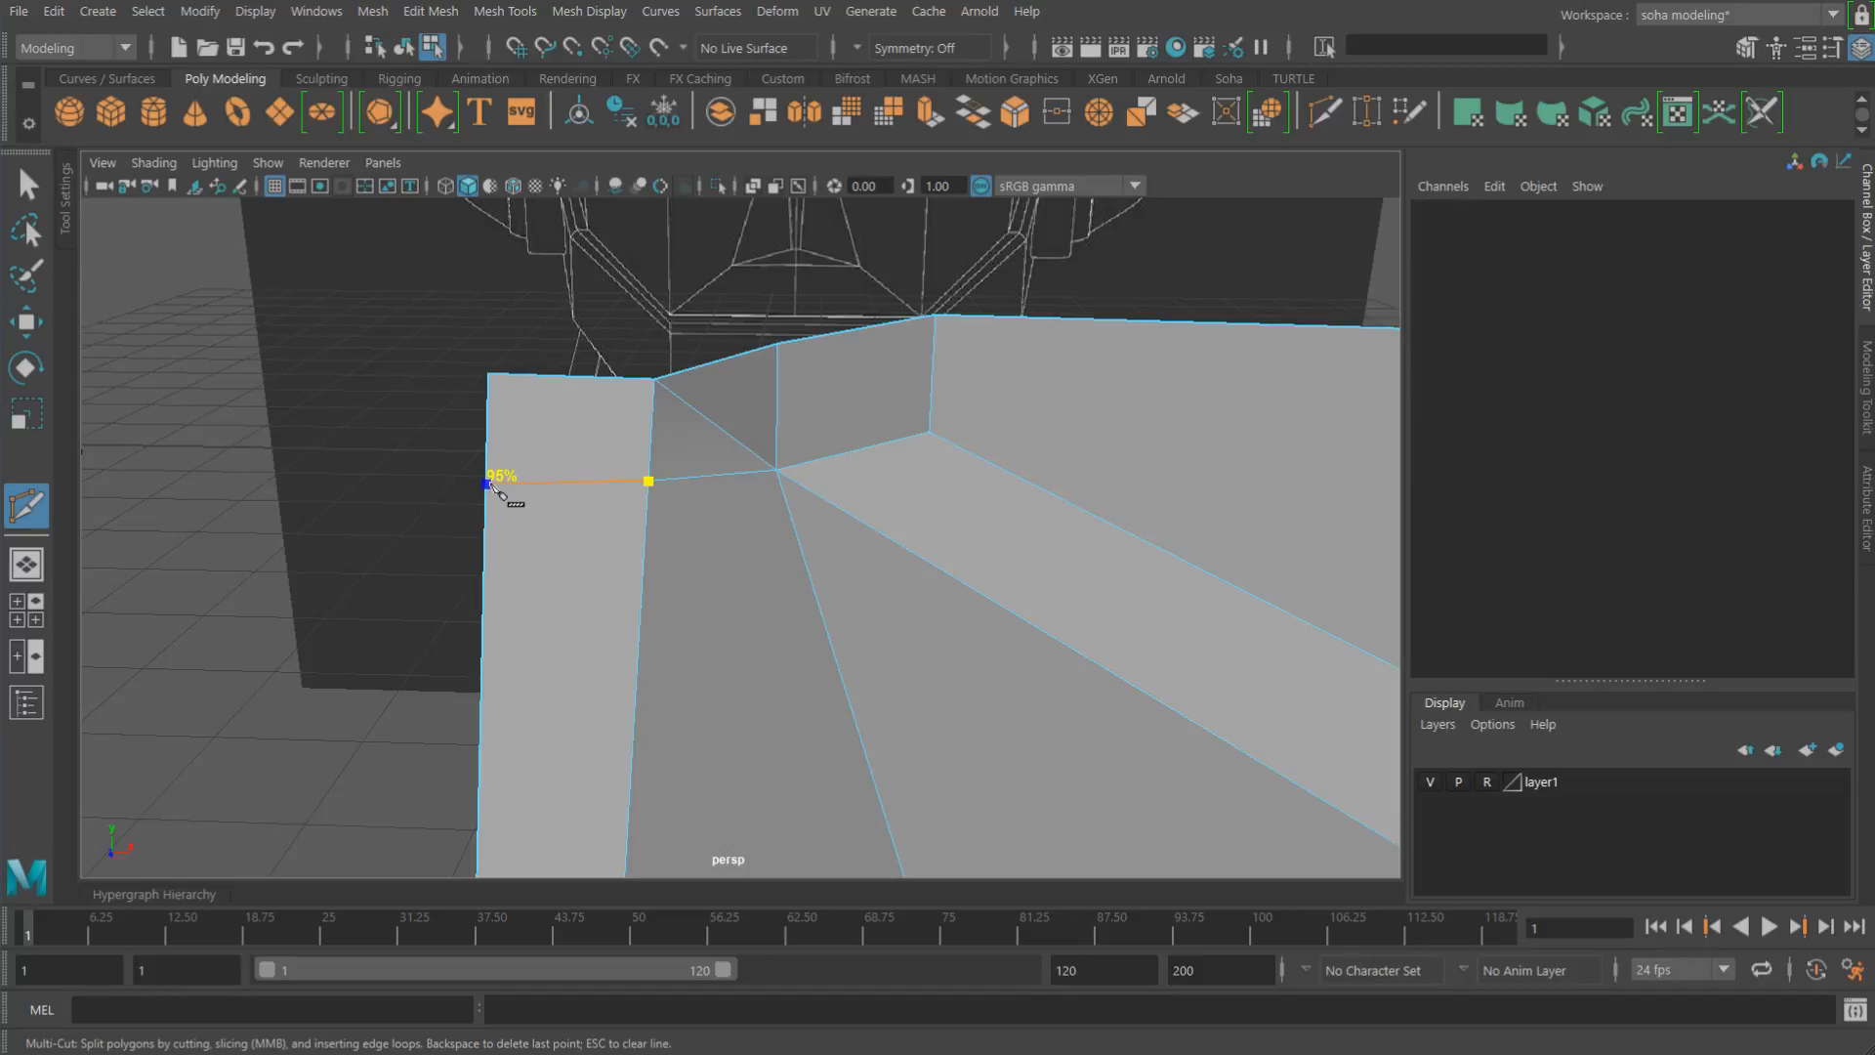
{"action": "left_click_drag", "start_coordinate": [831, 535], "coordinate": [676, 532], "text": "alt"}
{"action": "key", "text": "w"}
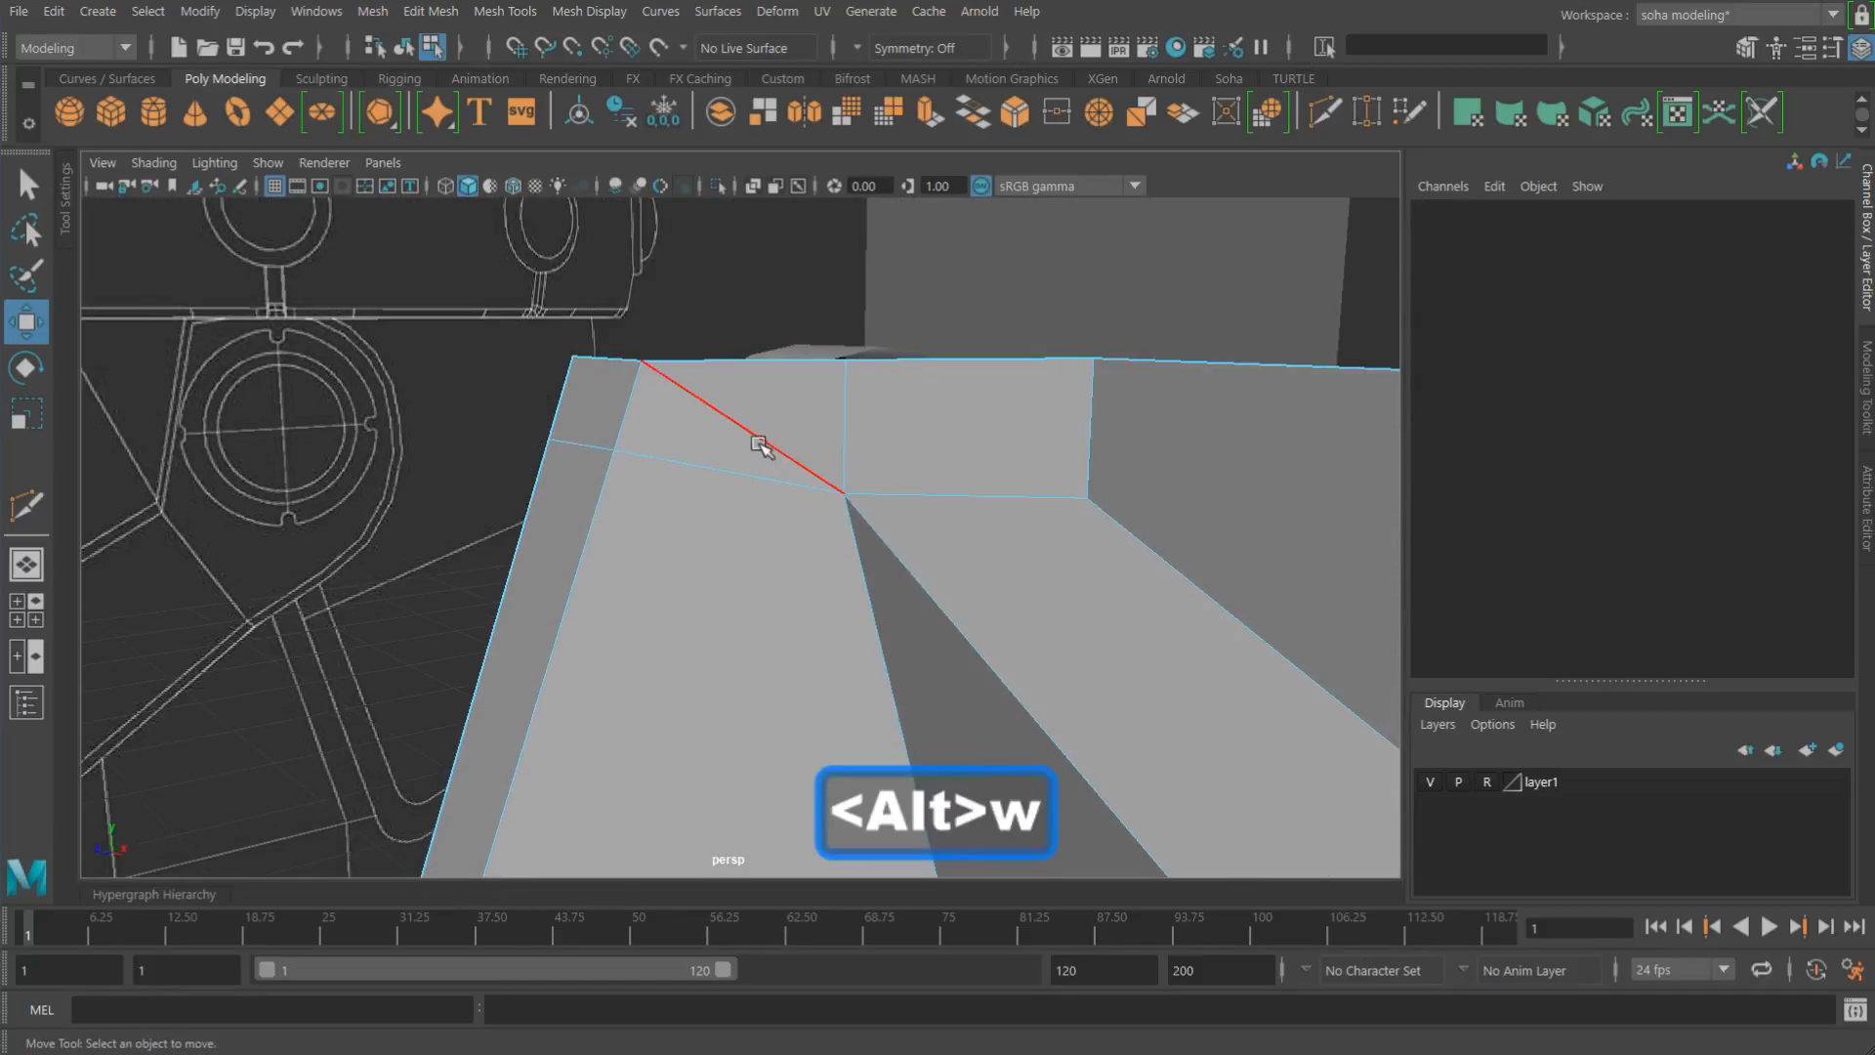
Step: Delete the diagonal edge between the ridge's top vertex and the notch's lower corner, and return to object selection
{"action": "key", "text": "alt+2"}
{"action": "left_click", "coordinate": [736, 421]}
{"action": "key", "text": "alt+q"}
{"action": "left_click_drag", "start_coordinate": [816, 496], "coordinate": [820, 578], "text": "alt"}
{"action": "key", "text": "alt+grave"}
{"action": "scroll", "coordinate": [745, 519], "scroll_direction": "down", "scroll_amount": 5}
{"action": "left_click", "coordinate": [1075, 540]}
{"action": "left_click", "coordinate": [783, 551]}
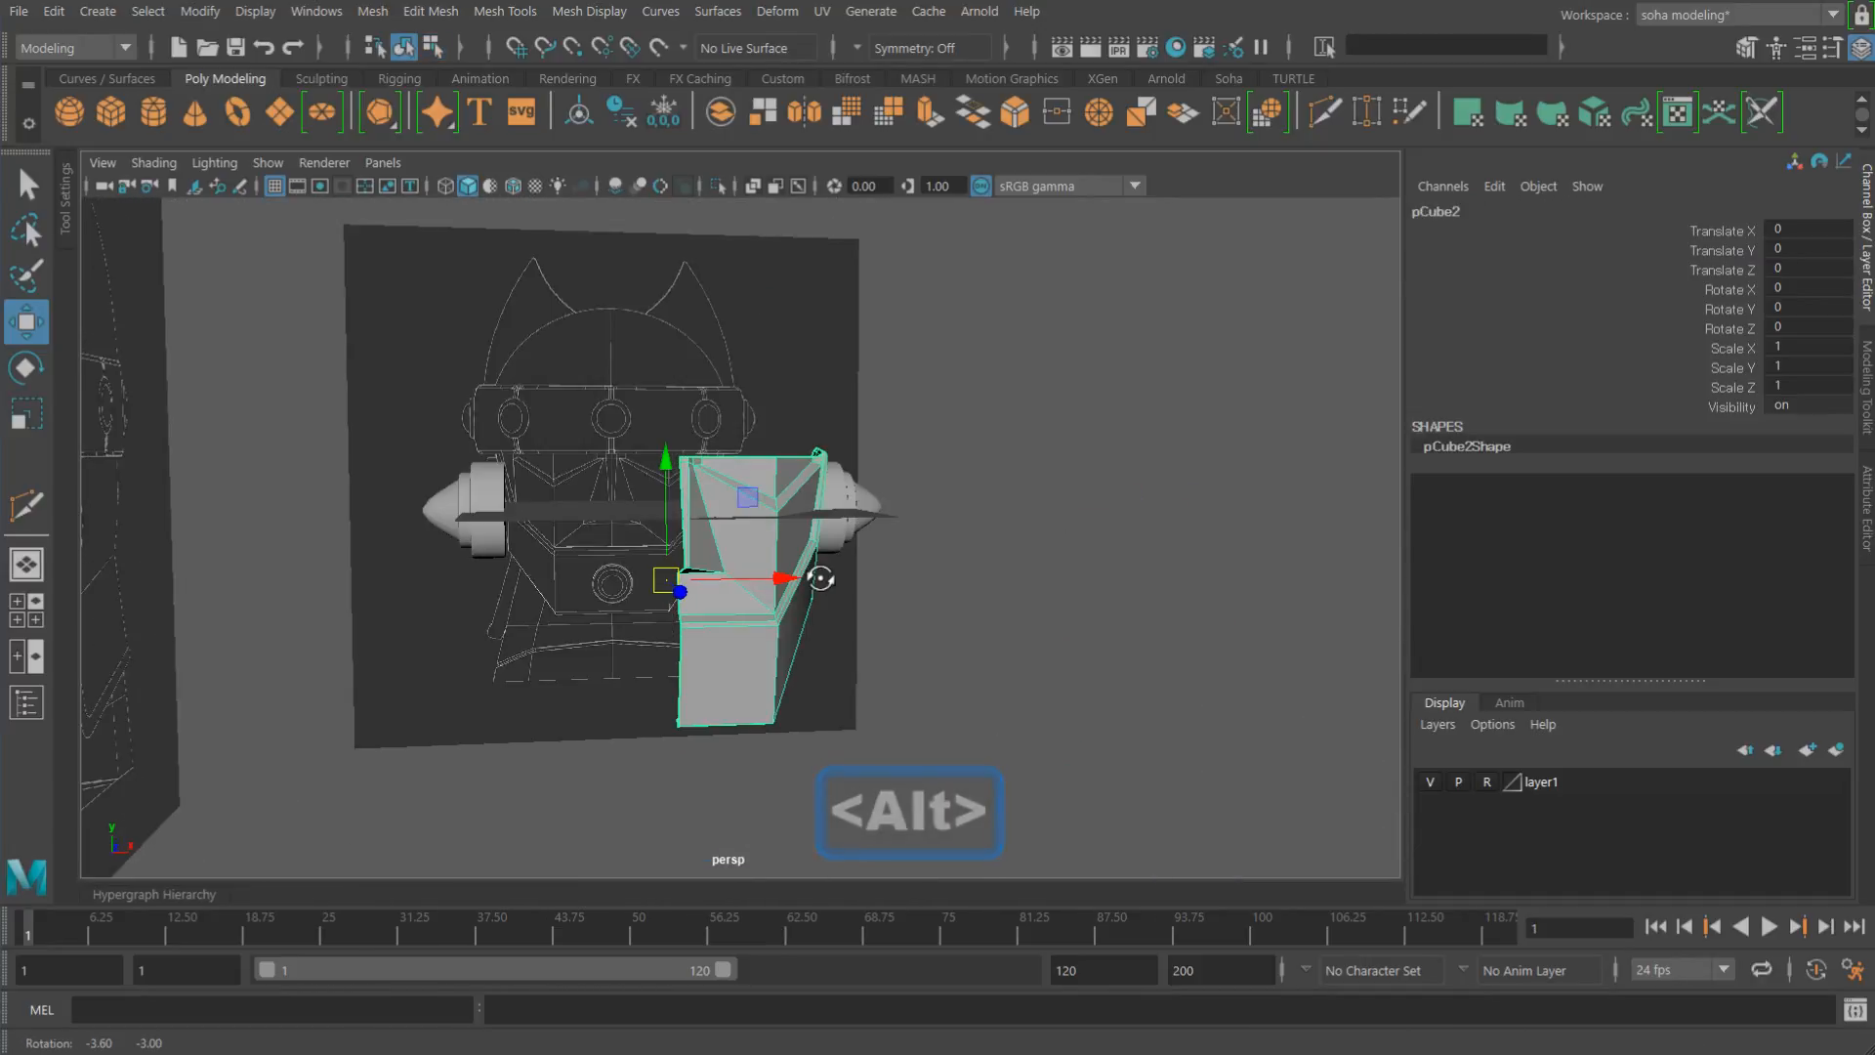
Step: Try to mirror the half face mesh across the world X axis with merged border vertices
{"action": "key", "text": "shift+3"}
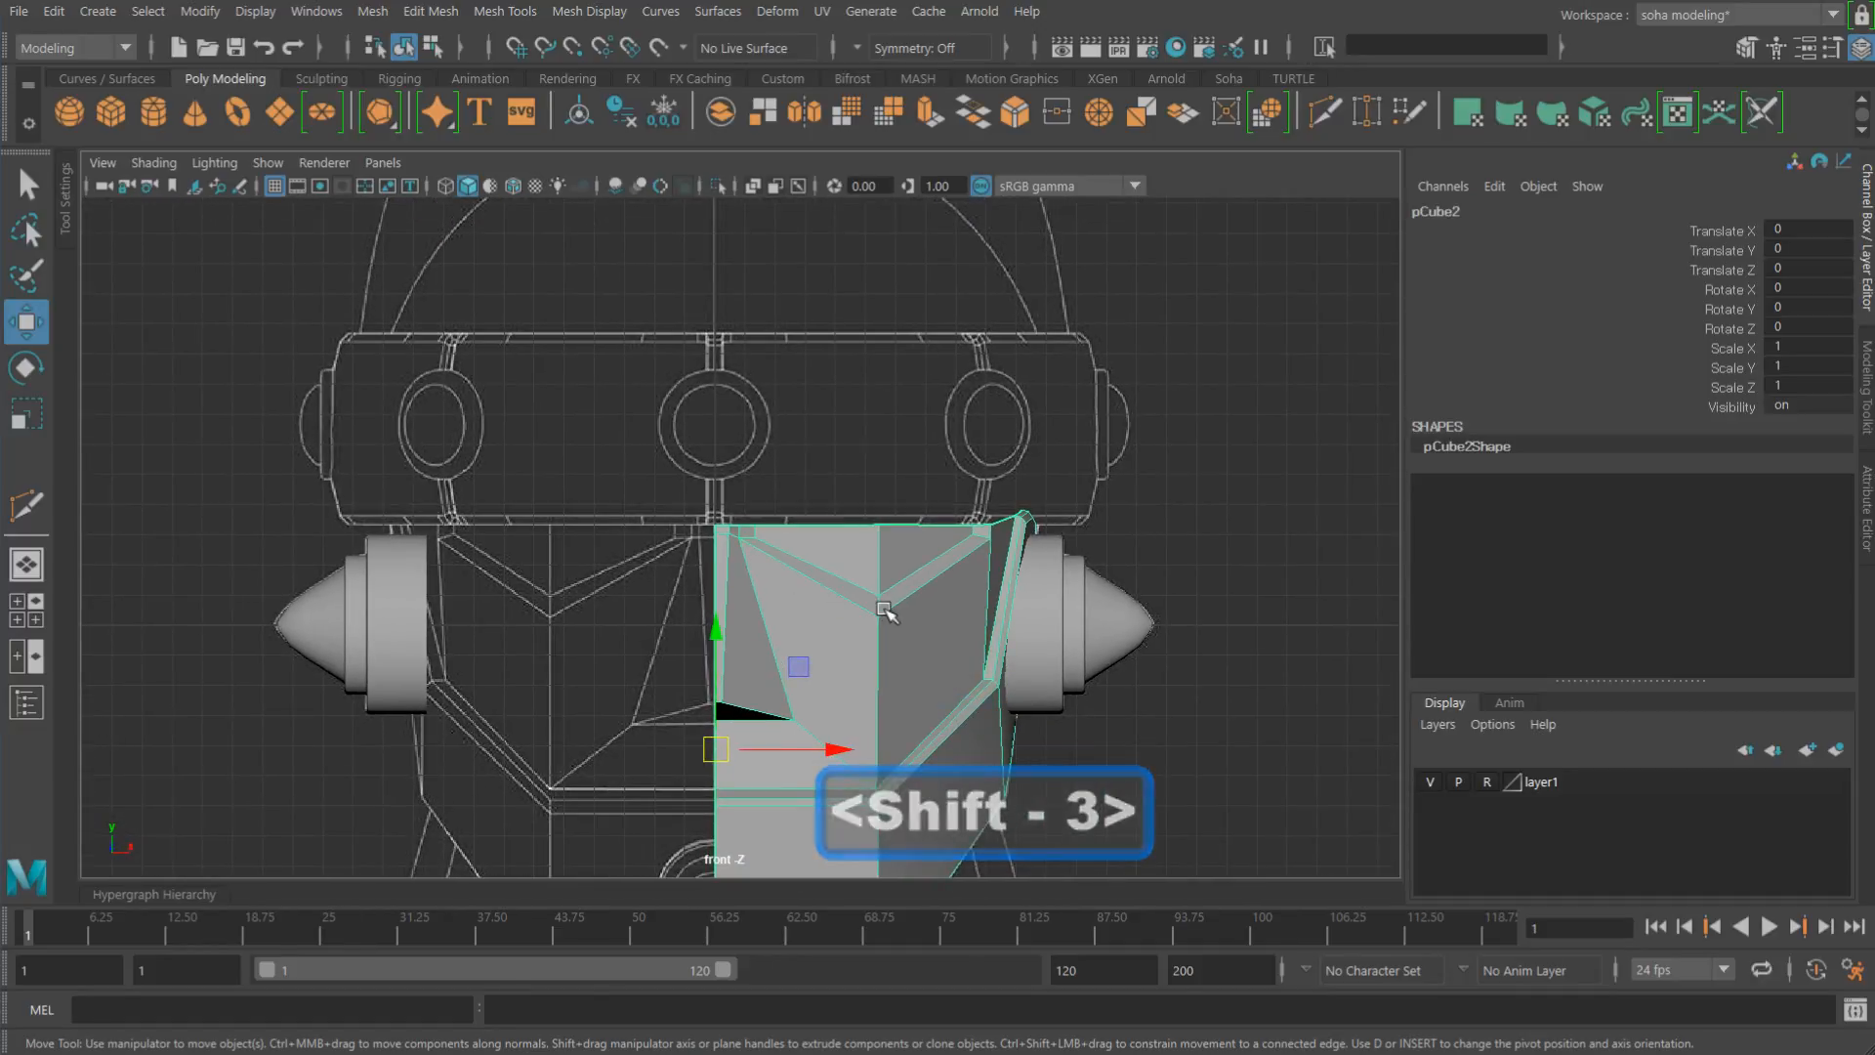
{"action": "middle_click_drag", "start_coordinate": [884, 610], "coordinate": [867, 404], "text": "alt"}
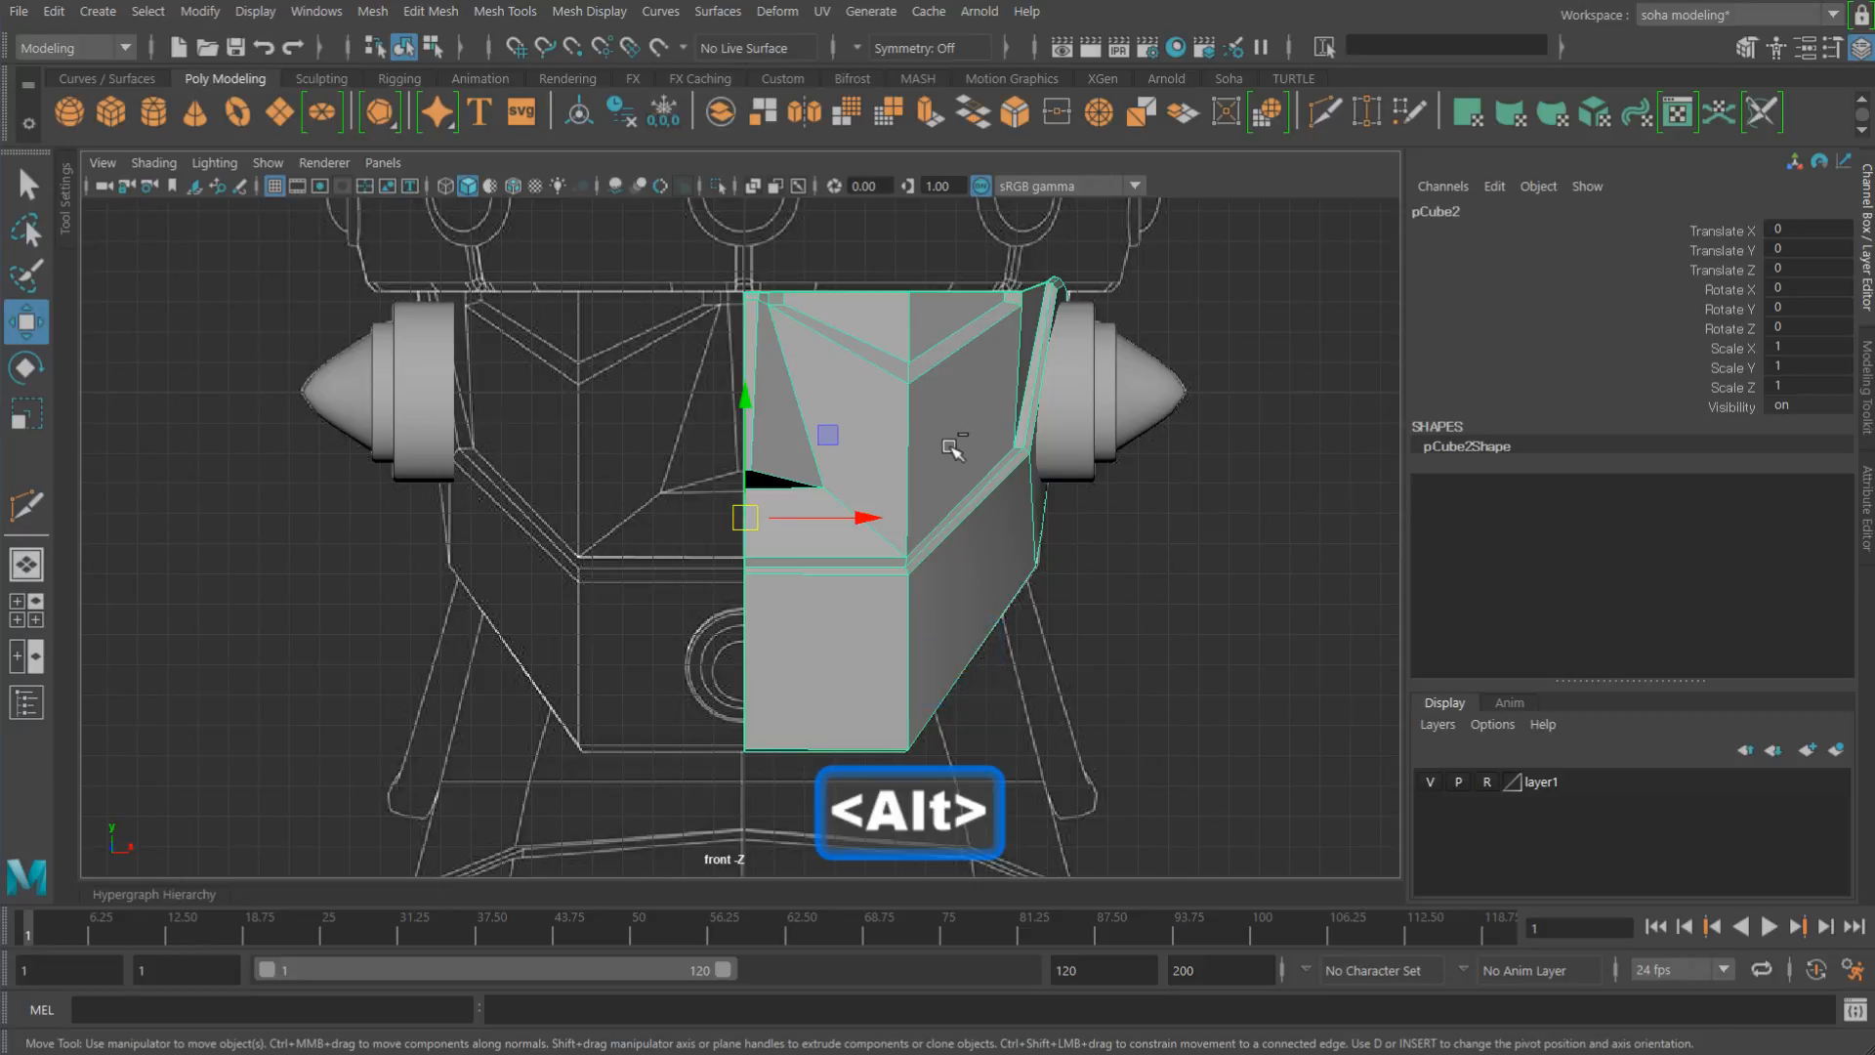
{"action": "key", "text": "ctrl+e"}
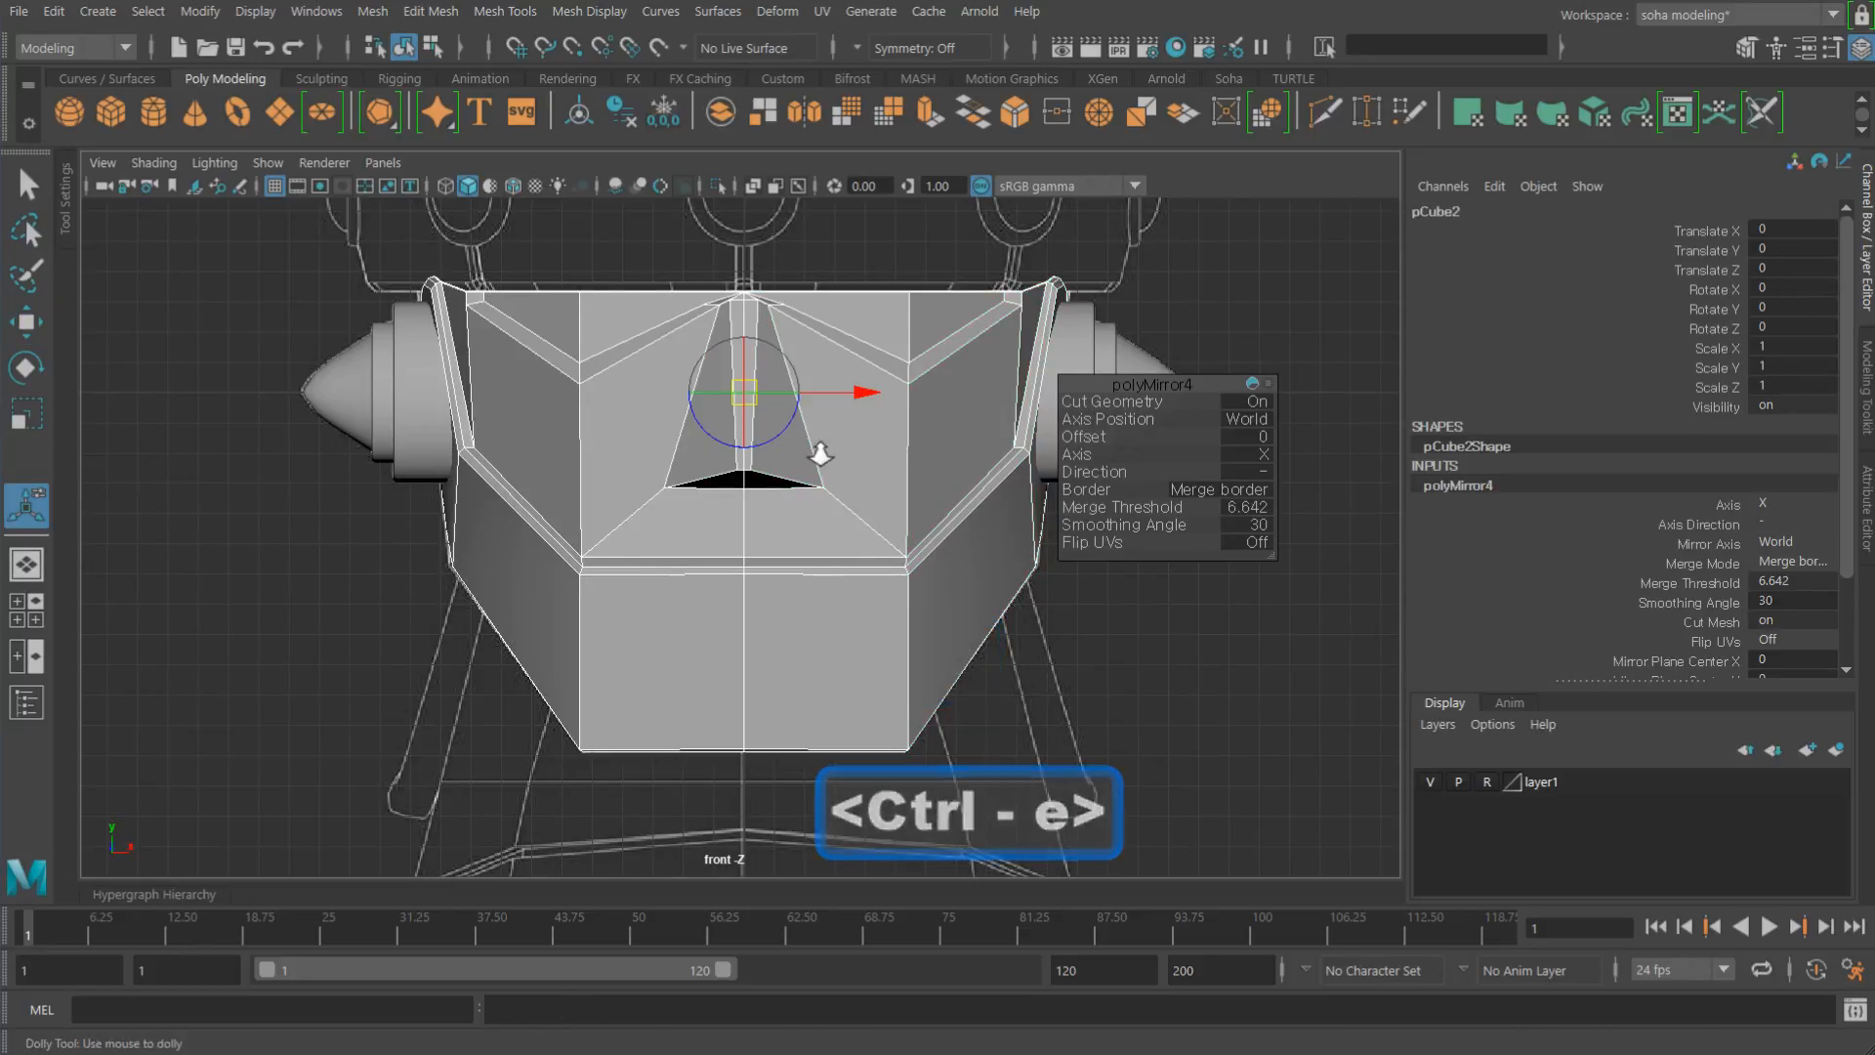
Step: Inspect the top of the mirrored nose ridge for unwanted vertex merging along the centre line
{"action": "right_click_drag", "start_coordinate": [820, 455], "coordinate": [846, 457], "text": "alt"}
{"action": "middle_click_drag", "start_coordinate": [907, 461], "coordinate": [839, 756], "text": "alt"}
{"action": "key", "text": "alt+grave"}
{"action": "key", "text": "alt+grave"}
{"action": "left_click", "coordinate": [1128, 641]}
{"action": "right_click_drag", "start_coordinate": [842, 758], "coordinate": [1348, 804], "text": "alt"}
{"action": "middle_click_drag", "start_coordinate": [805, 557], "coordinate": [796, 525], "text": "alt"}
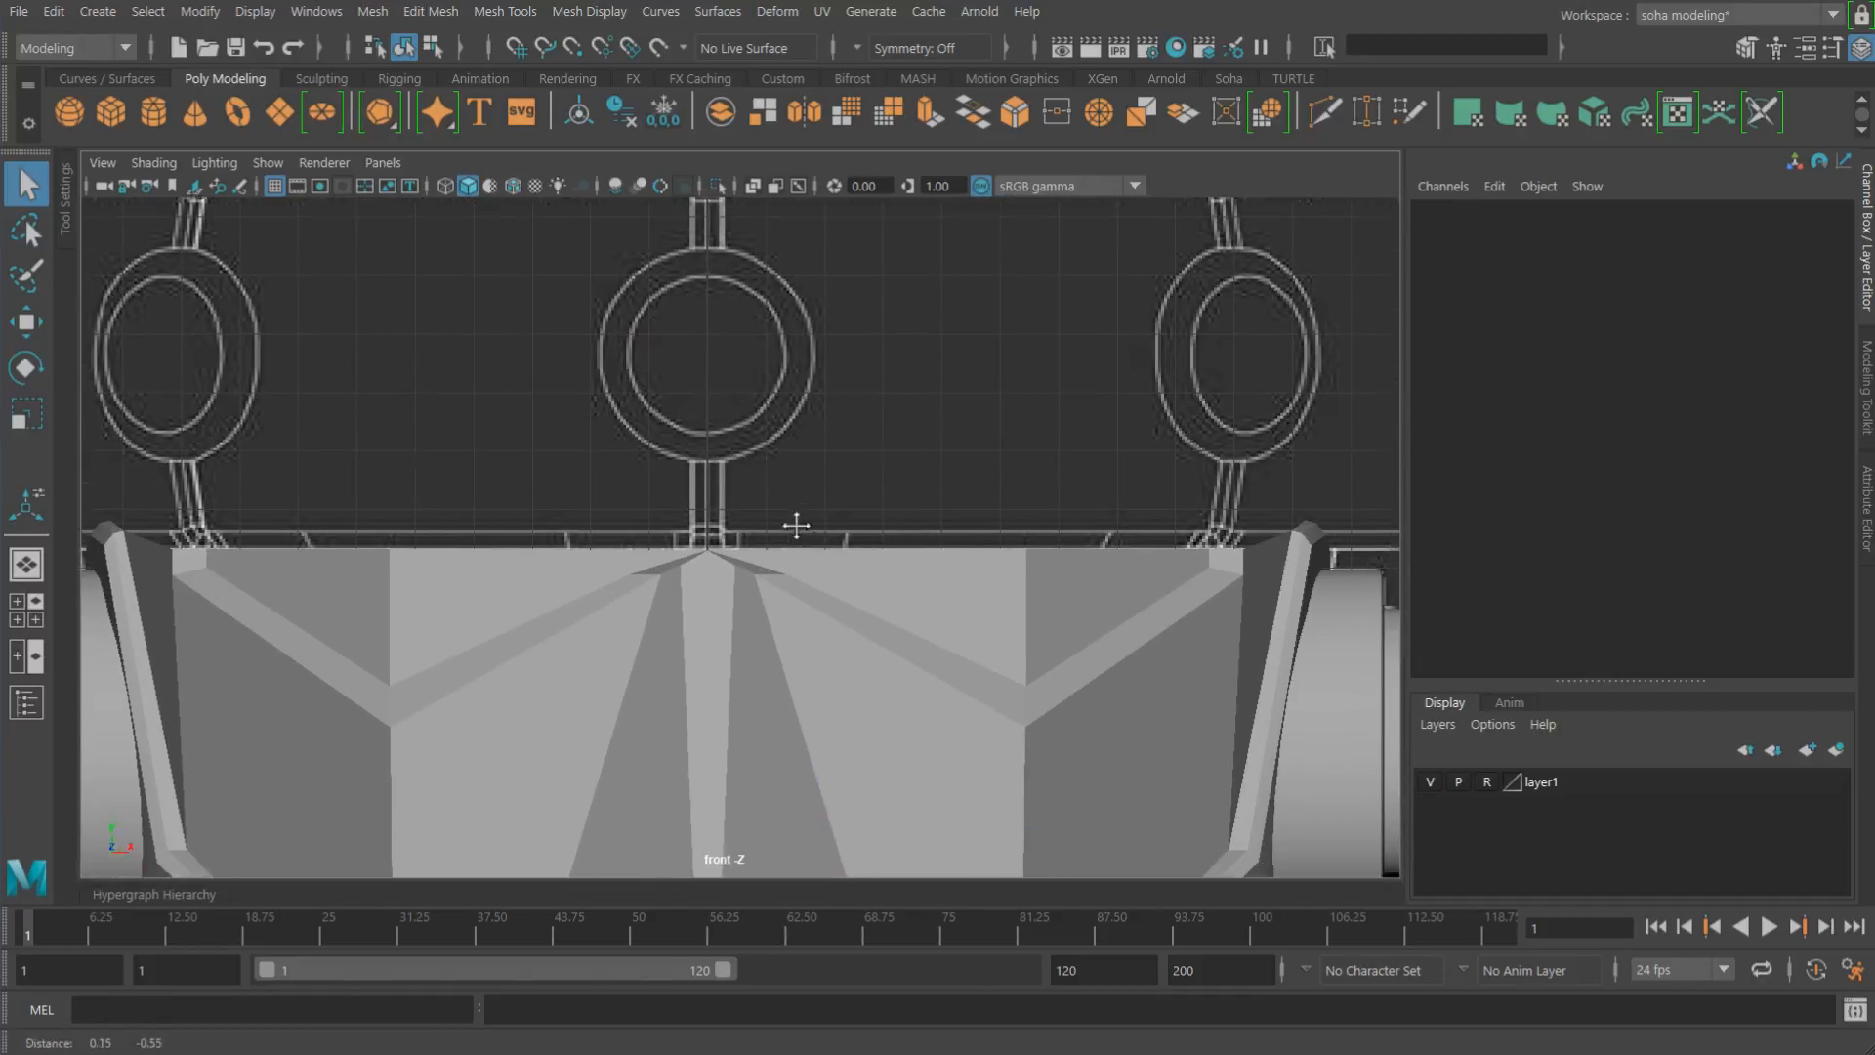
{"action": "right_click_drag", "start_coordinate": [796, 526], "coordinate": [875, 578], "text": "alt"}
{"action": "left_click", "coordinate": [672, 488]}
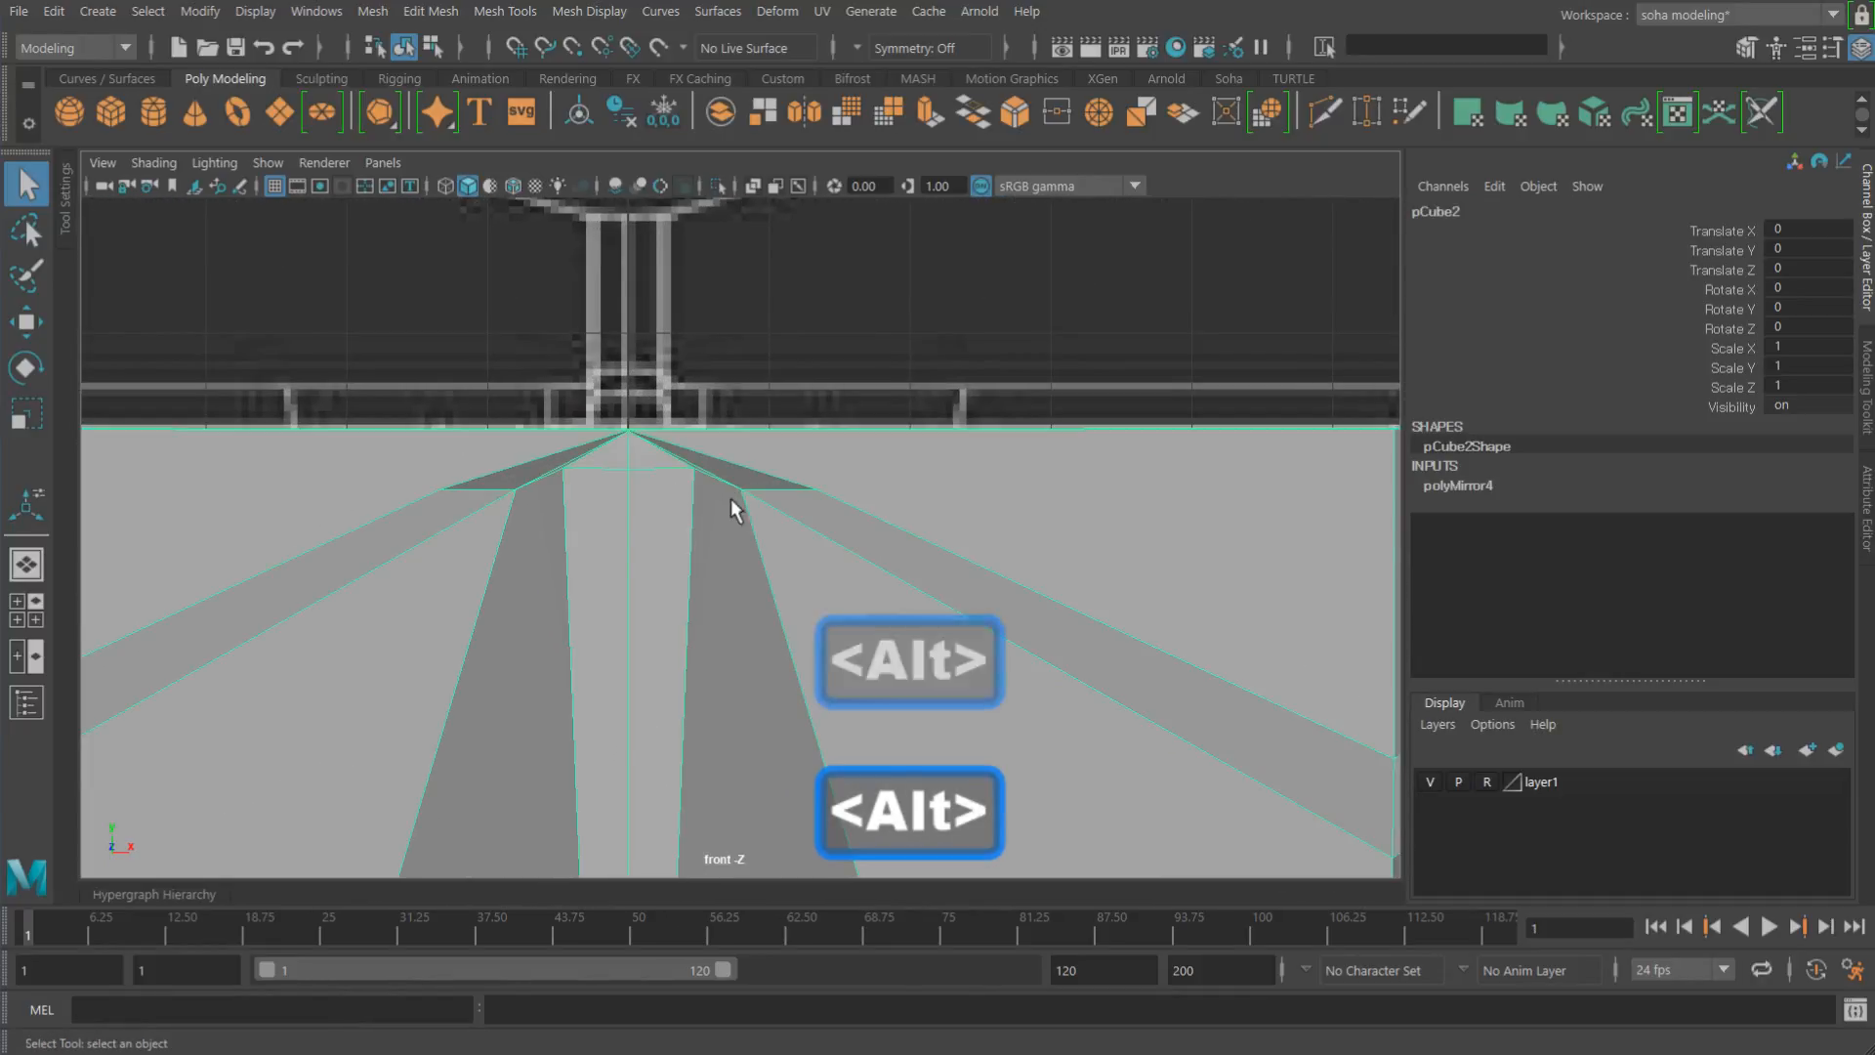
Step: Undo the mirror of the half face mesh
{"action": "key", "text": "alt+z"}
{"action": "key", "text": "alt+z"}
{"action": "key", "text": "alt+z"}
{"action": "key", "text": "alt+z"}
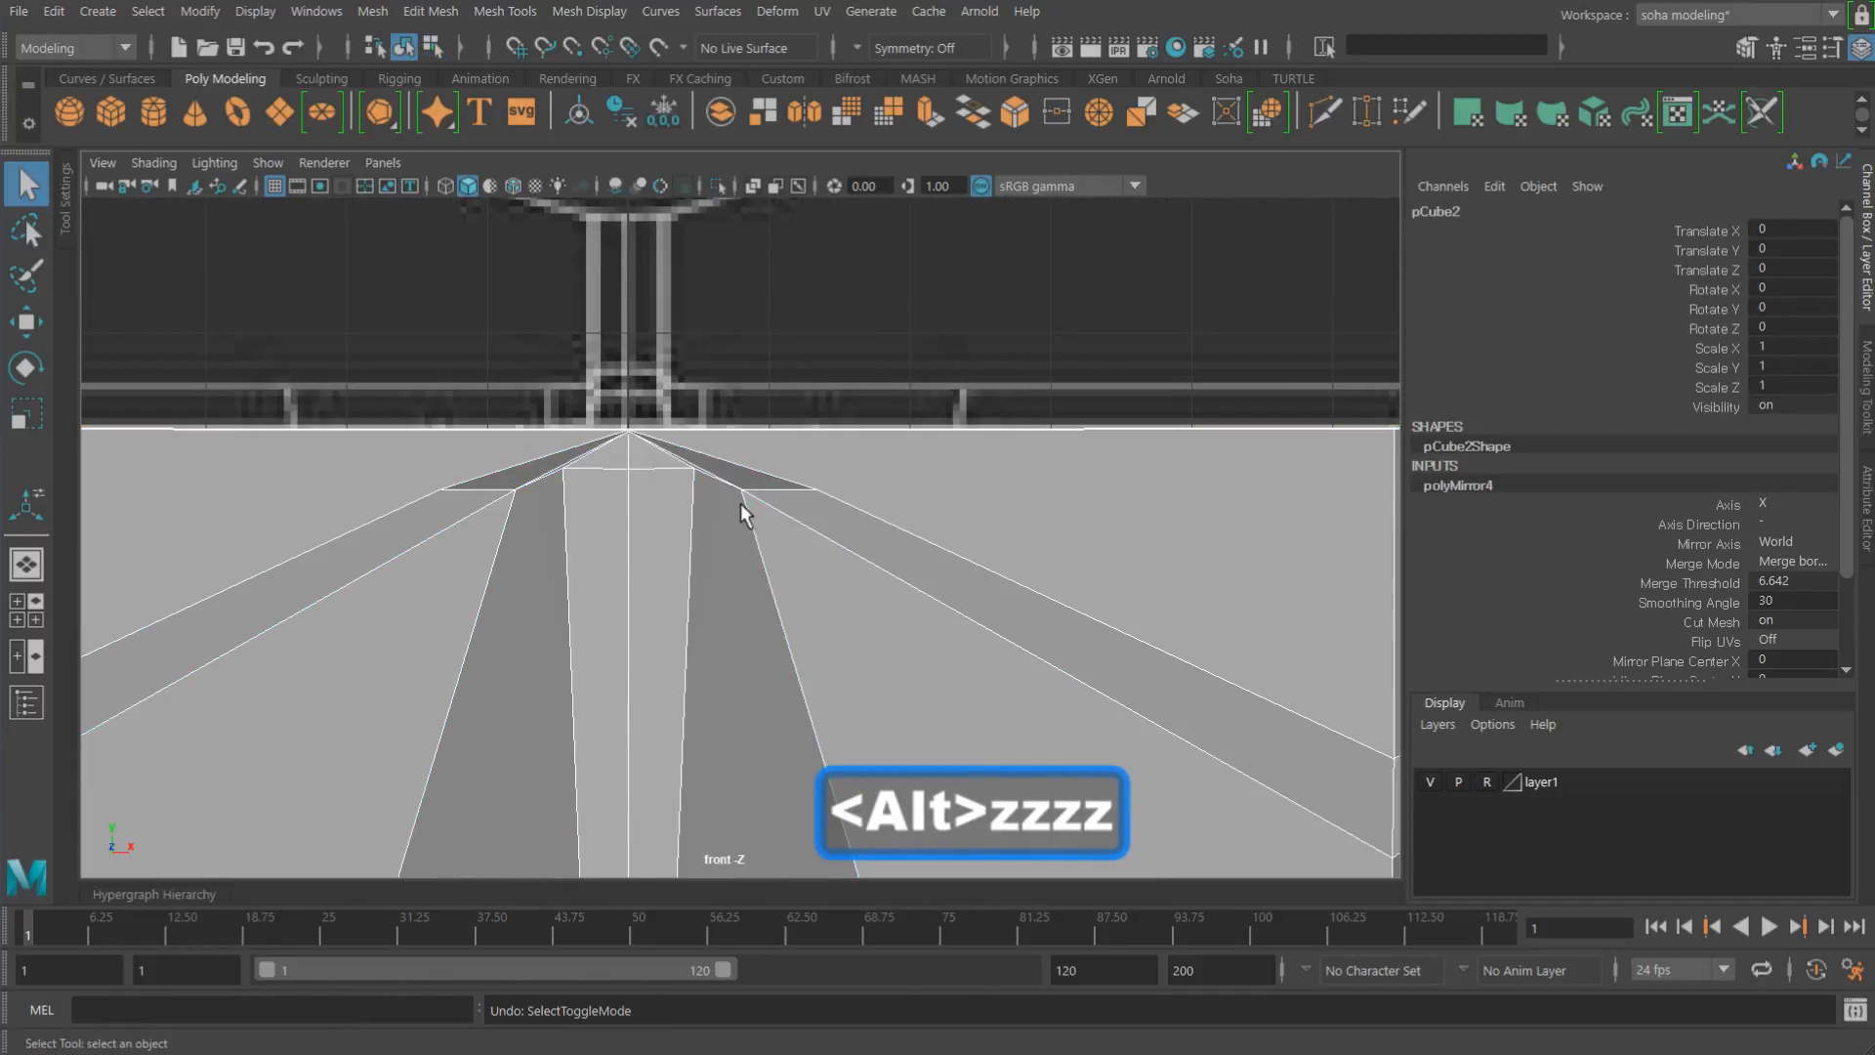
{"action": "key", "text": "alt+z"}
{"action": "right_click_drag", "start_coordinate": [584, 408], "coordinate": [566, 467], "text": "alt"}
{"action": "middle_click_drag", "start_coordinate": [566, 469], "coordinate": [595, 353], "text": "alt"}
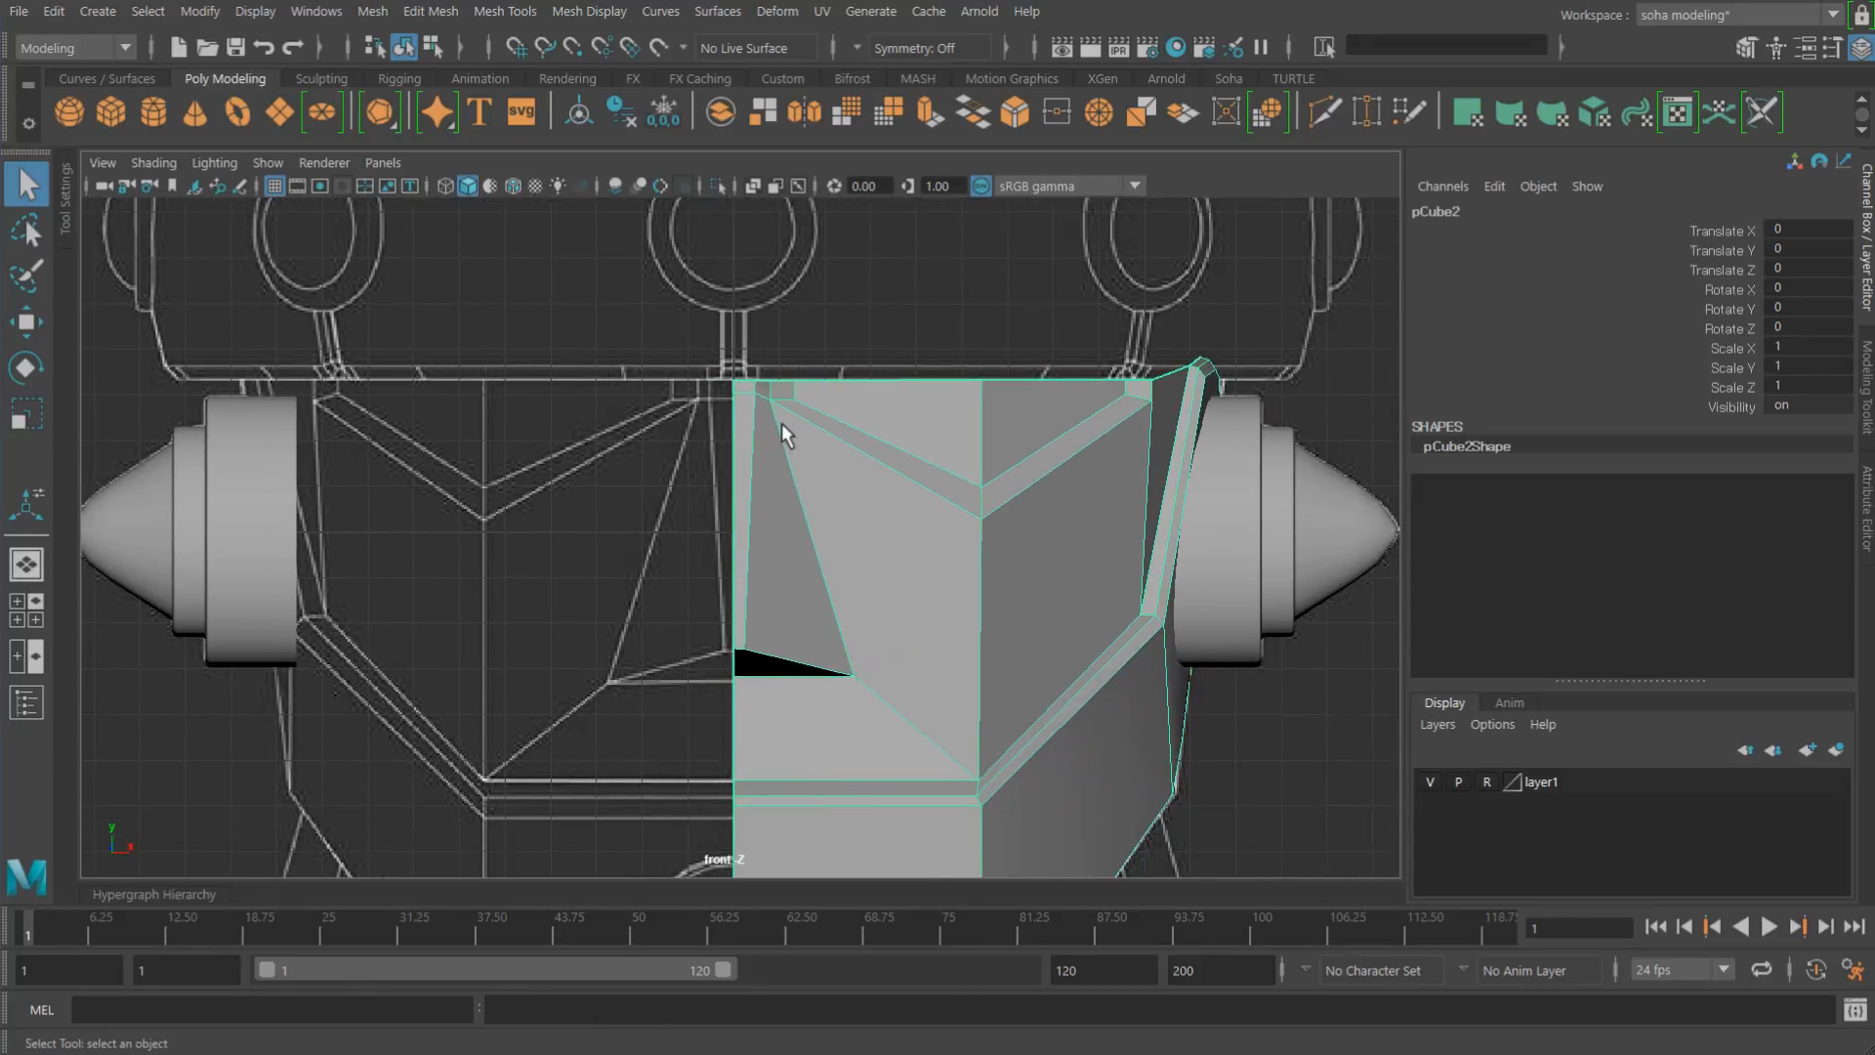
Step: Review the Mirror options for axis, border and merge threshold, and close them without applying
{"action": "key", "text": "w"}
{"action": "middle_click_drag", "start_coordinate": [774, 525], "coordinate": [770, 510], "text": "alt"}
{"action": "right_click_drag", "start_coordinate": [771, 513], "coordinate": [888, 553], "text": "alt"}
{"action": "middle_click_drag", "start_coordinate": [887, 553], "coordinate": [809, 452], "text": "alt"}
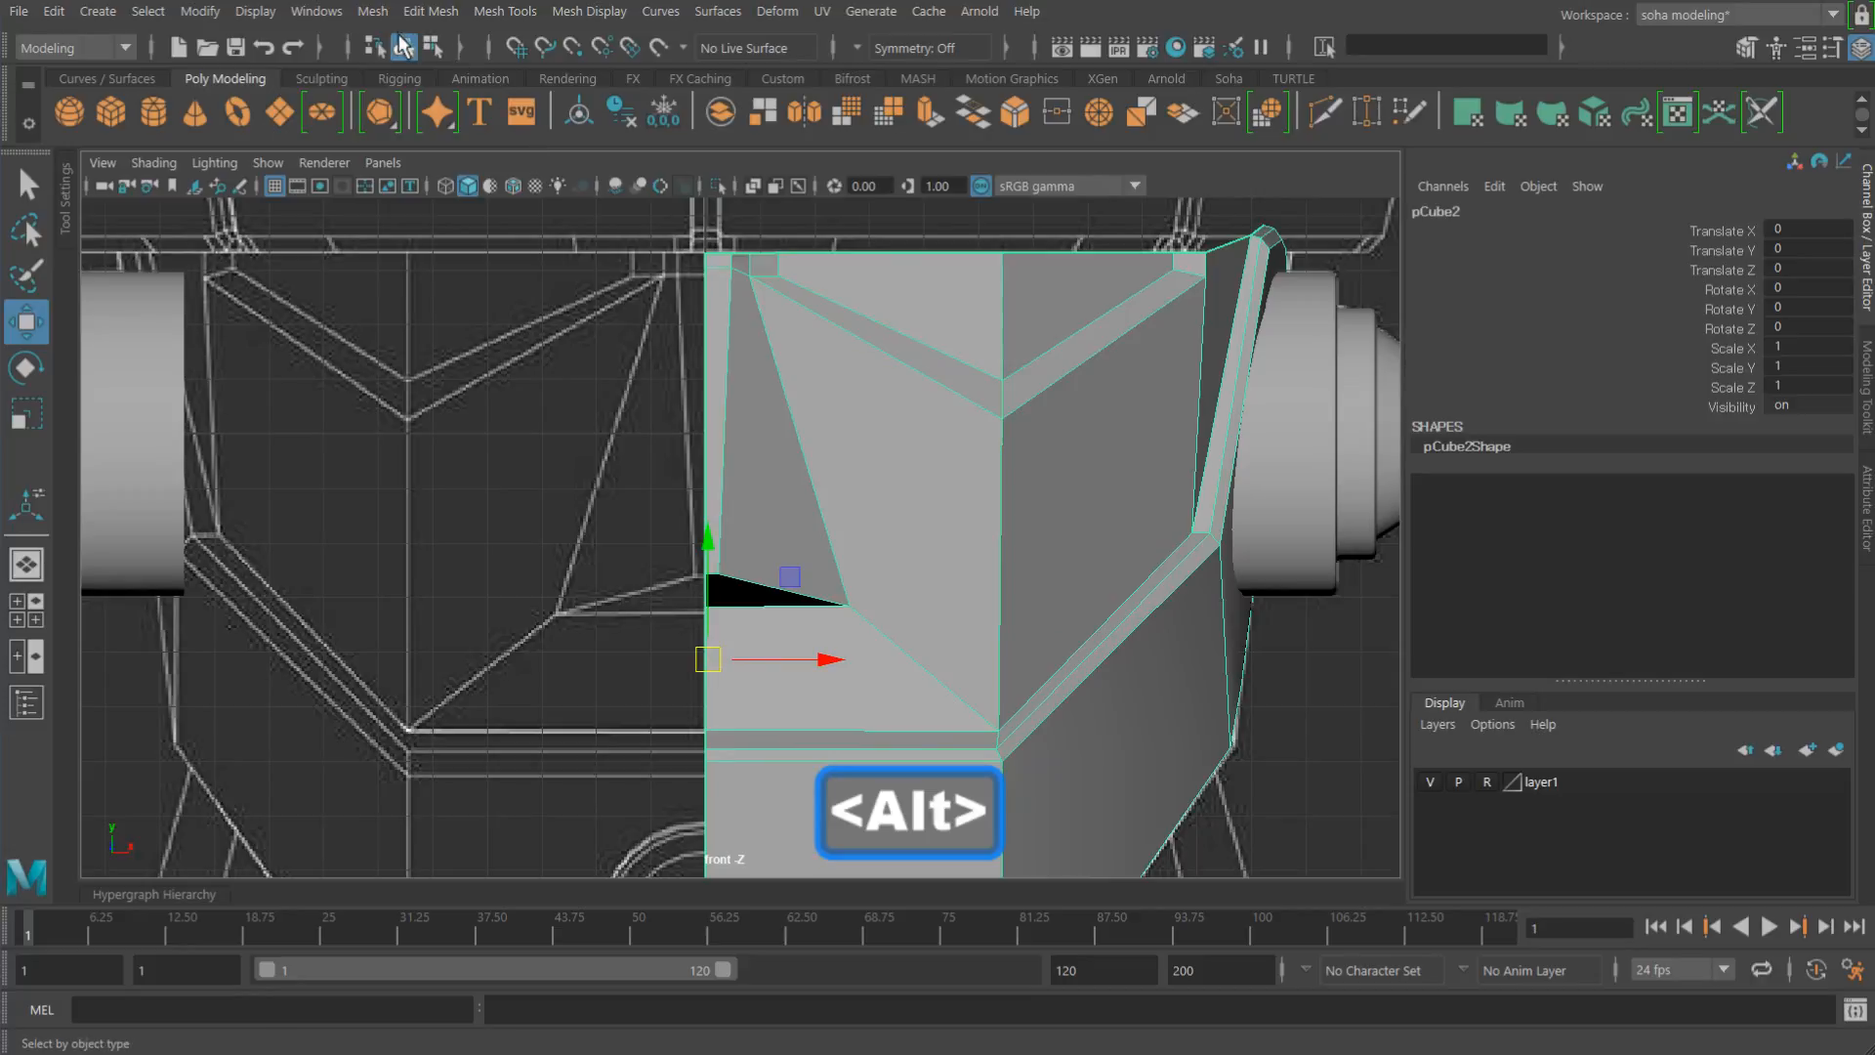
{"action": "left_click", "coordinate": [372, 11]}
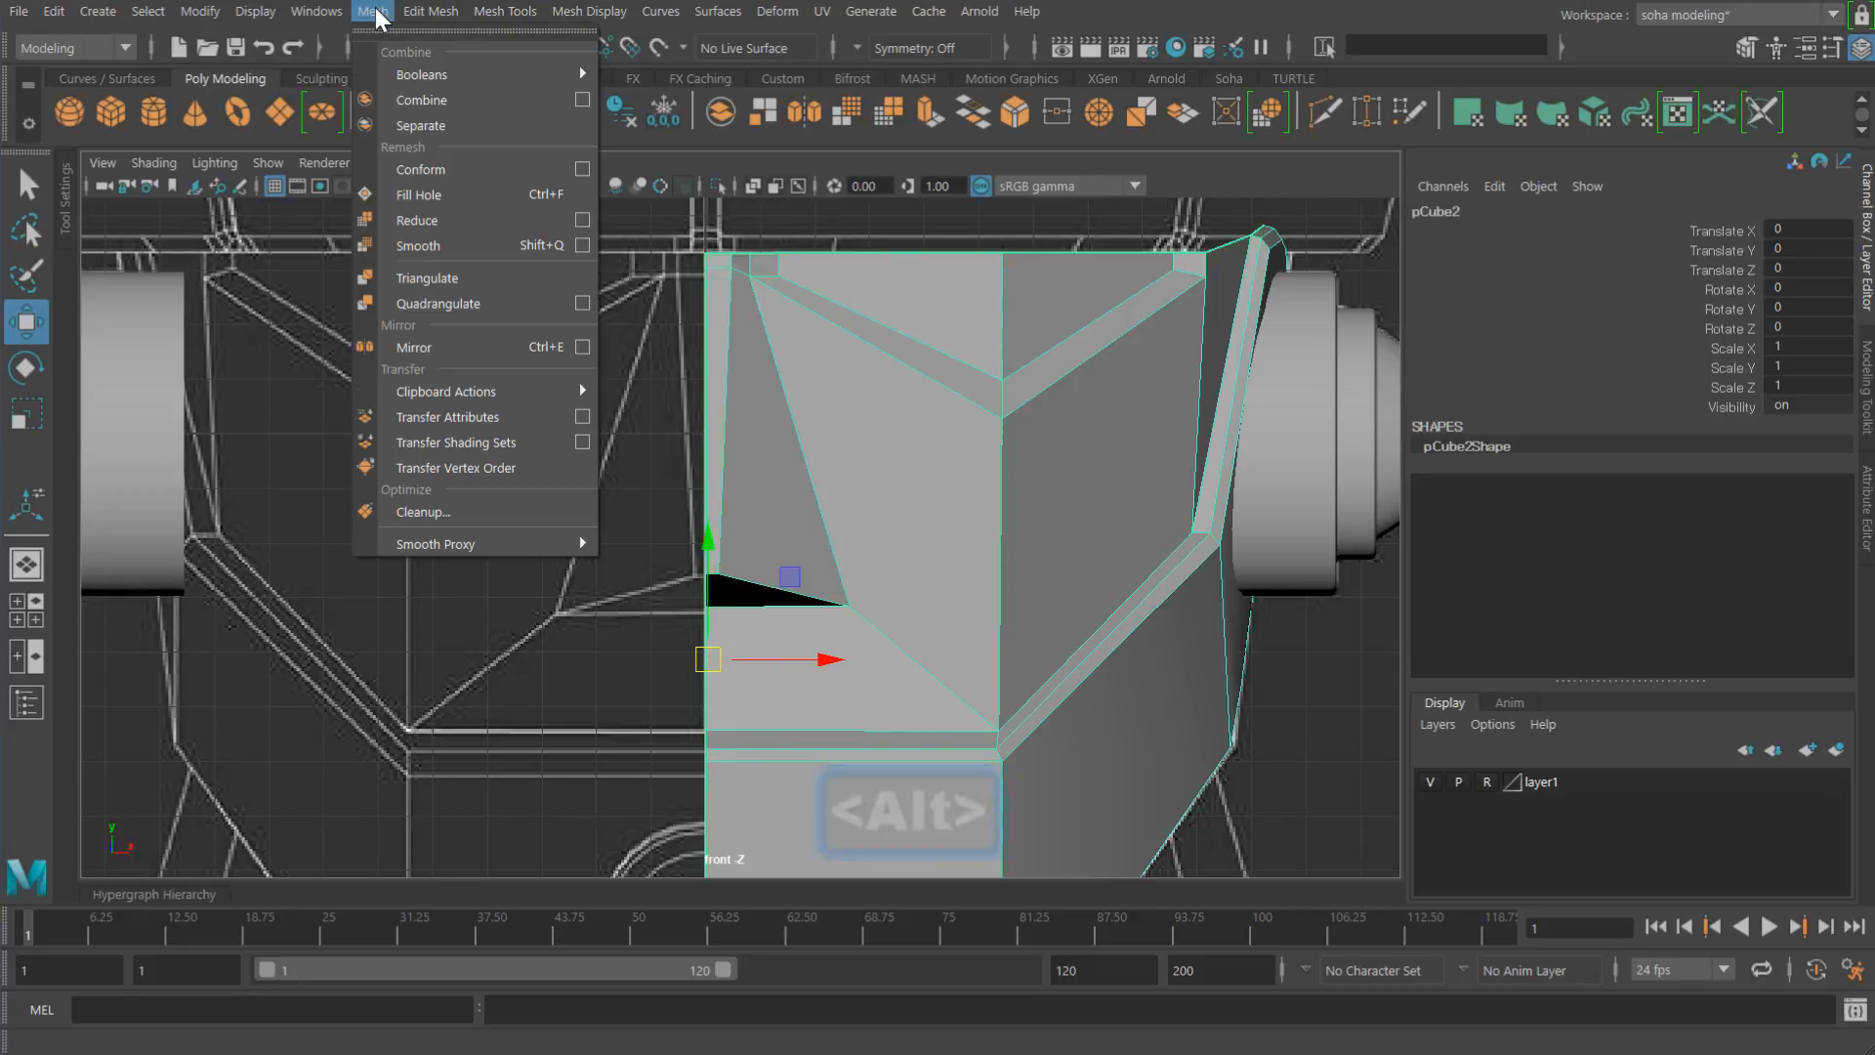
{"action": "left_click", "coordinate": [582, 348]}
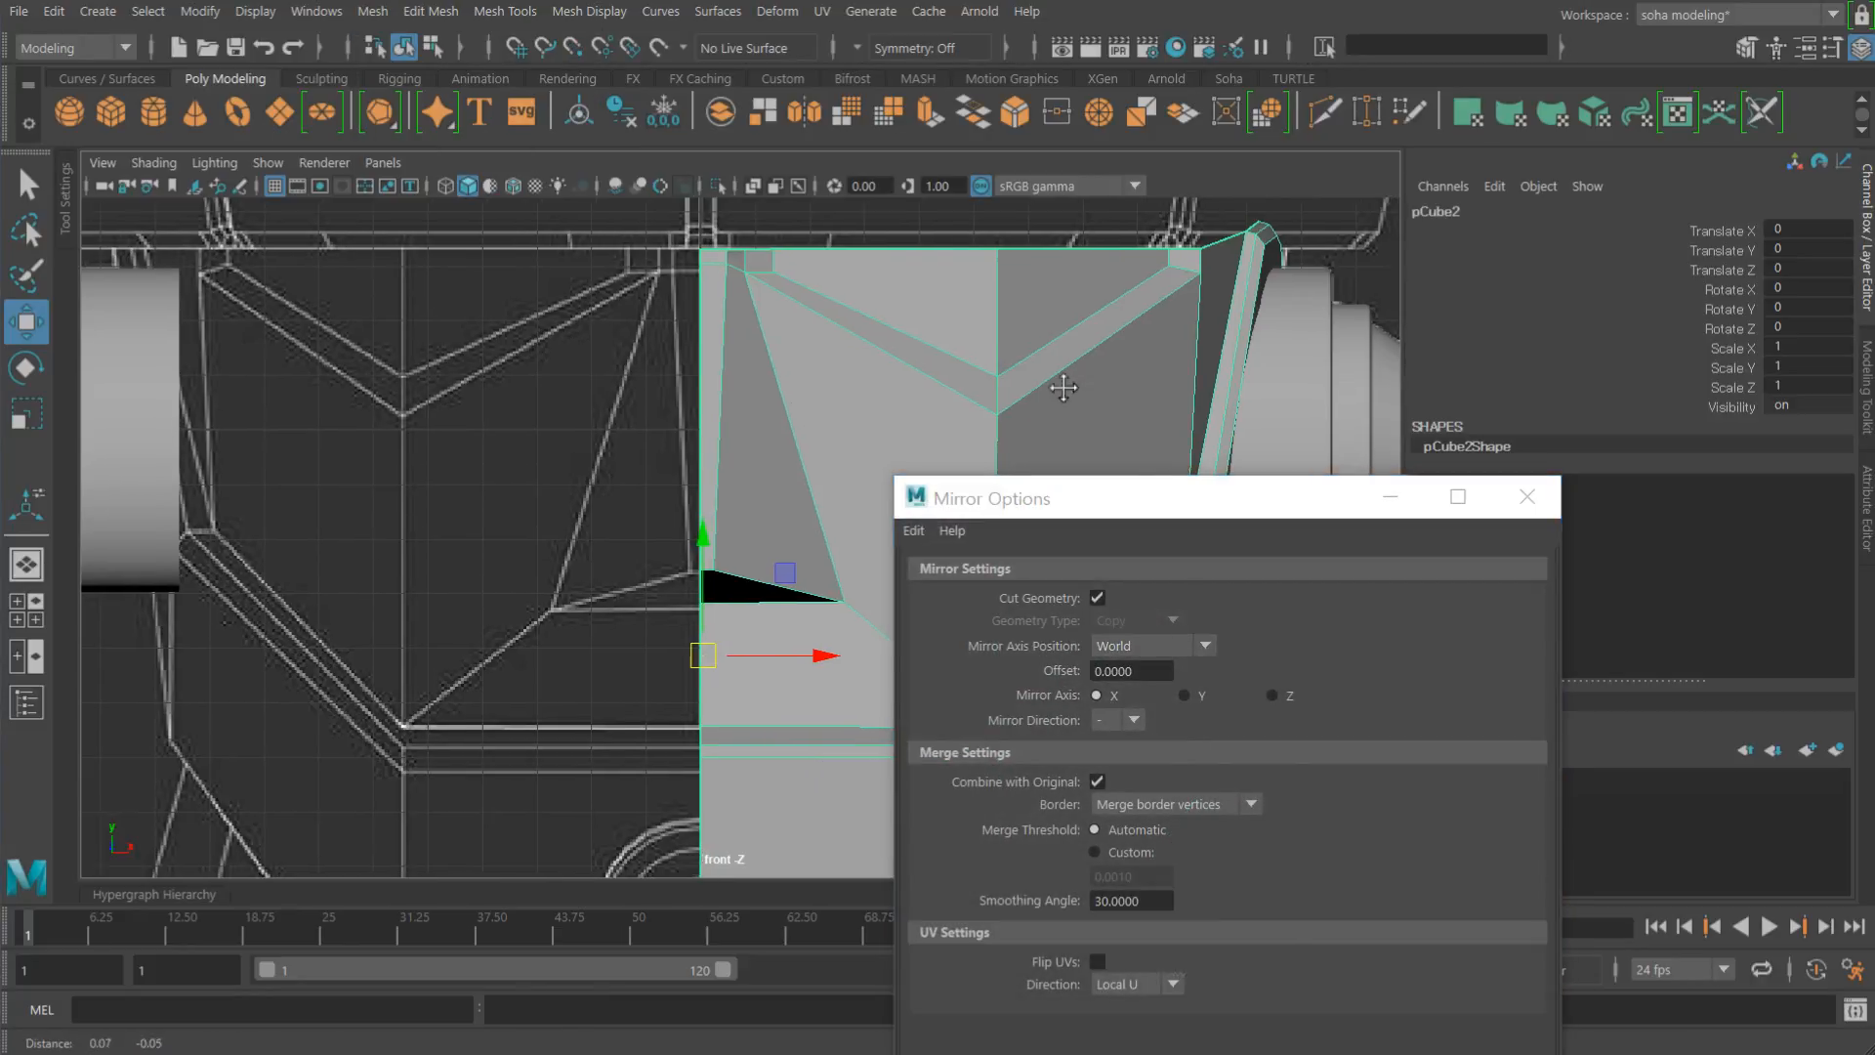
{"action": "middle_click_drag", "start_coordinate": [1075, 397], "coordinate": [1036, 363], "text": "alt"}
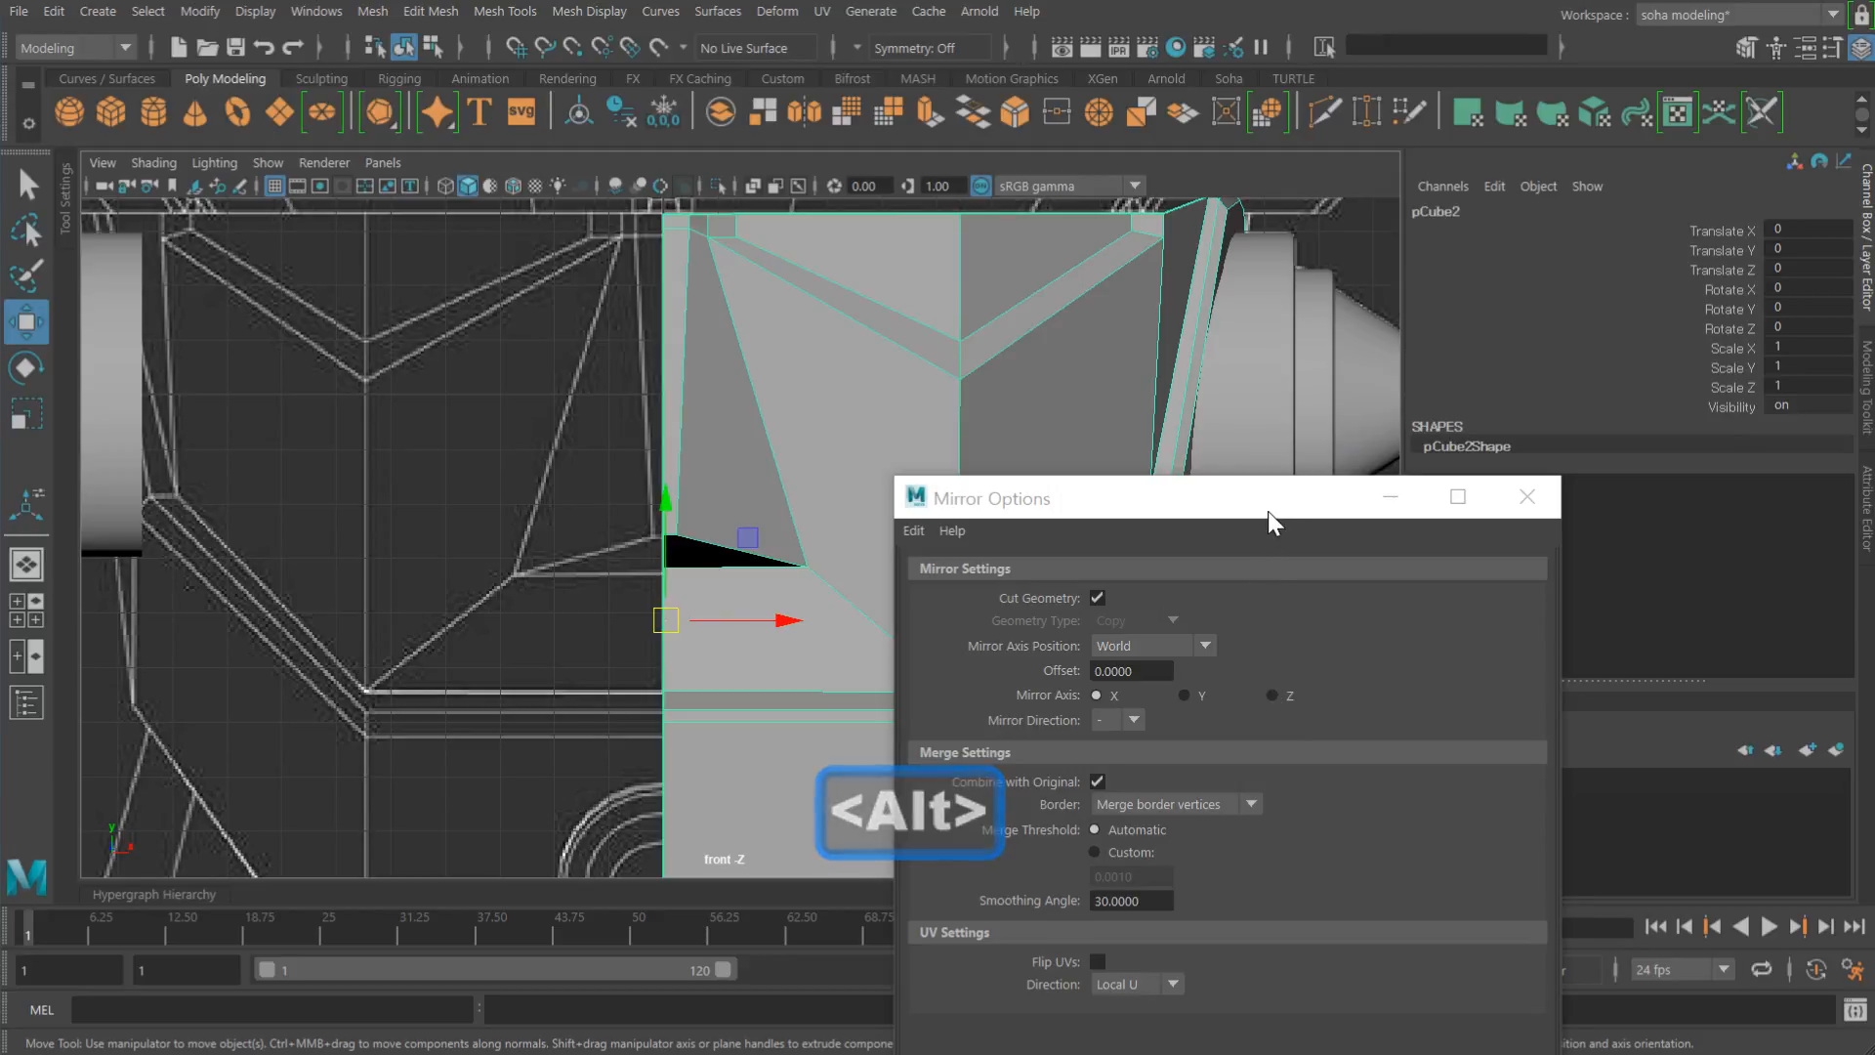
{"action": "left_click_drag", "start_coordinate": [1268, 512], "coordinate": [1197, 322]}
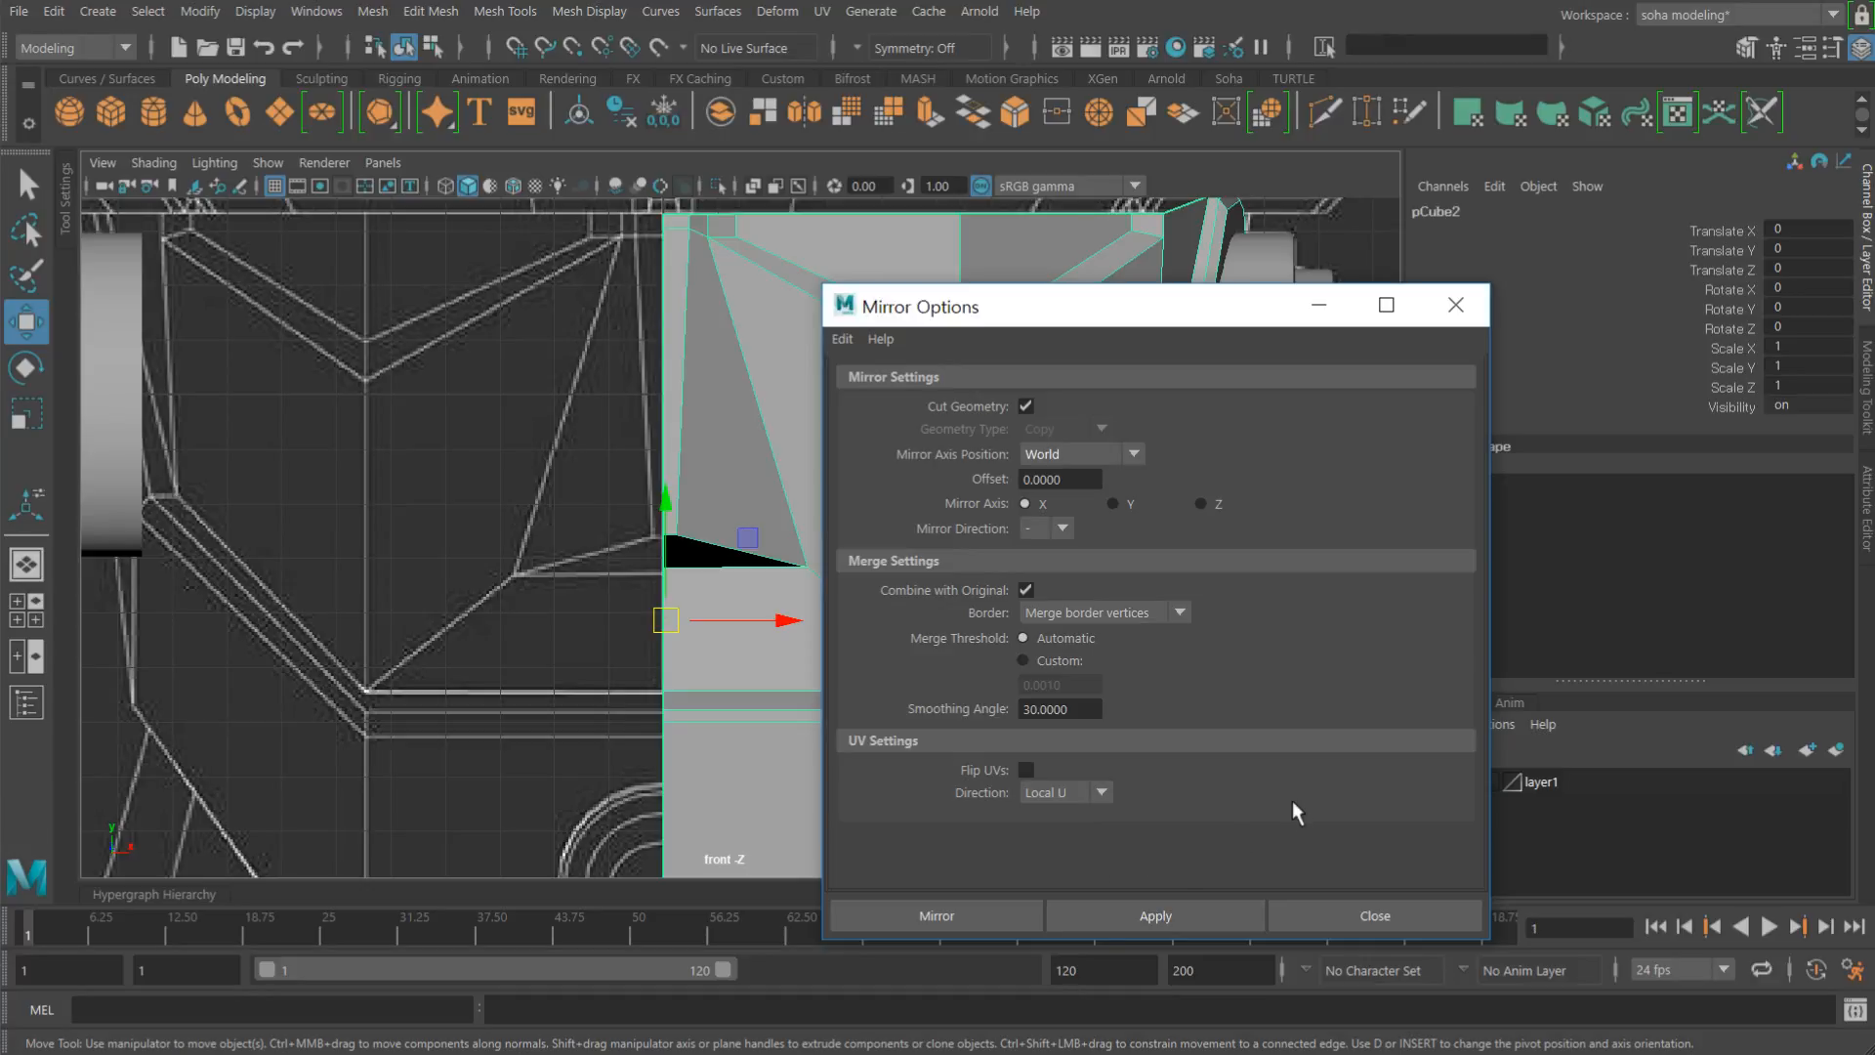
{"action": "left_click", "coordinate": [1393, 915]}
Step: Try mirroring the half face mesh once more with the same settings, and undo it
{"action": "right_click_drag", "start_coordinate": [996, 586], "coordinate": [801, 518], "text": "alt"}
{"action": "key", "text": "ctrl+e"}
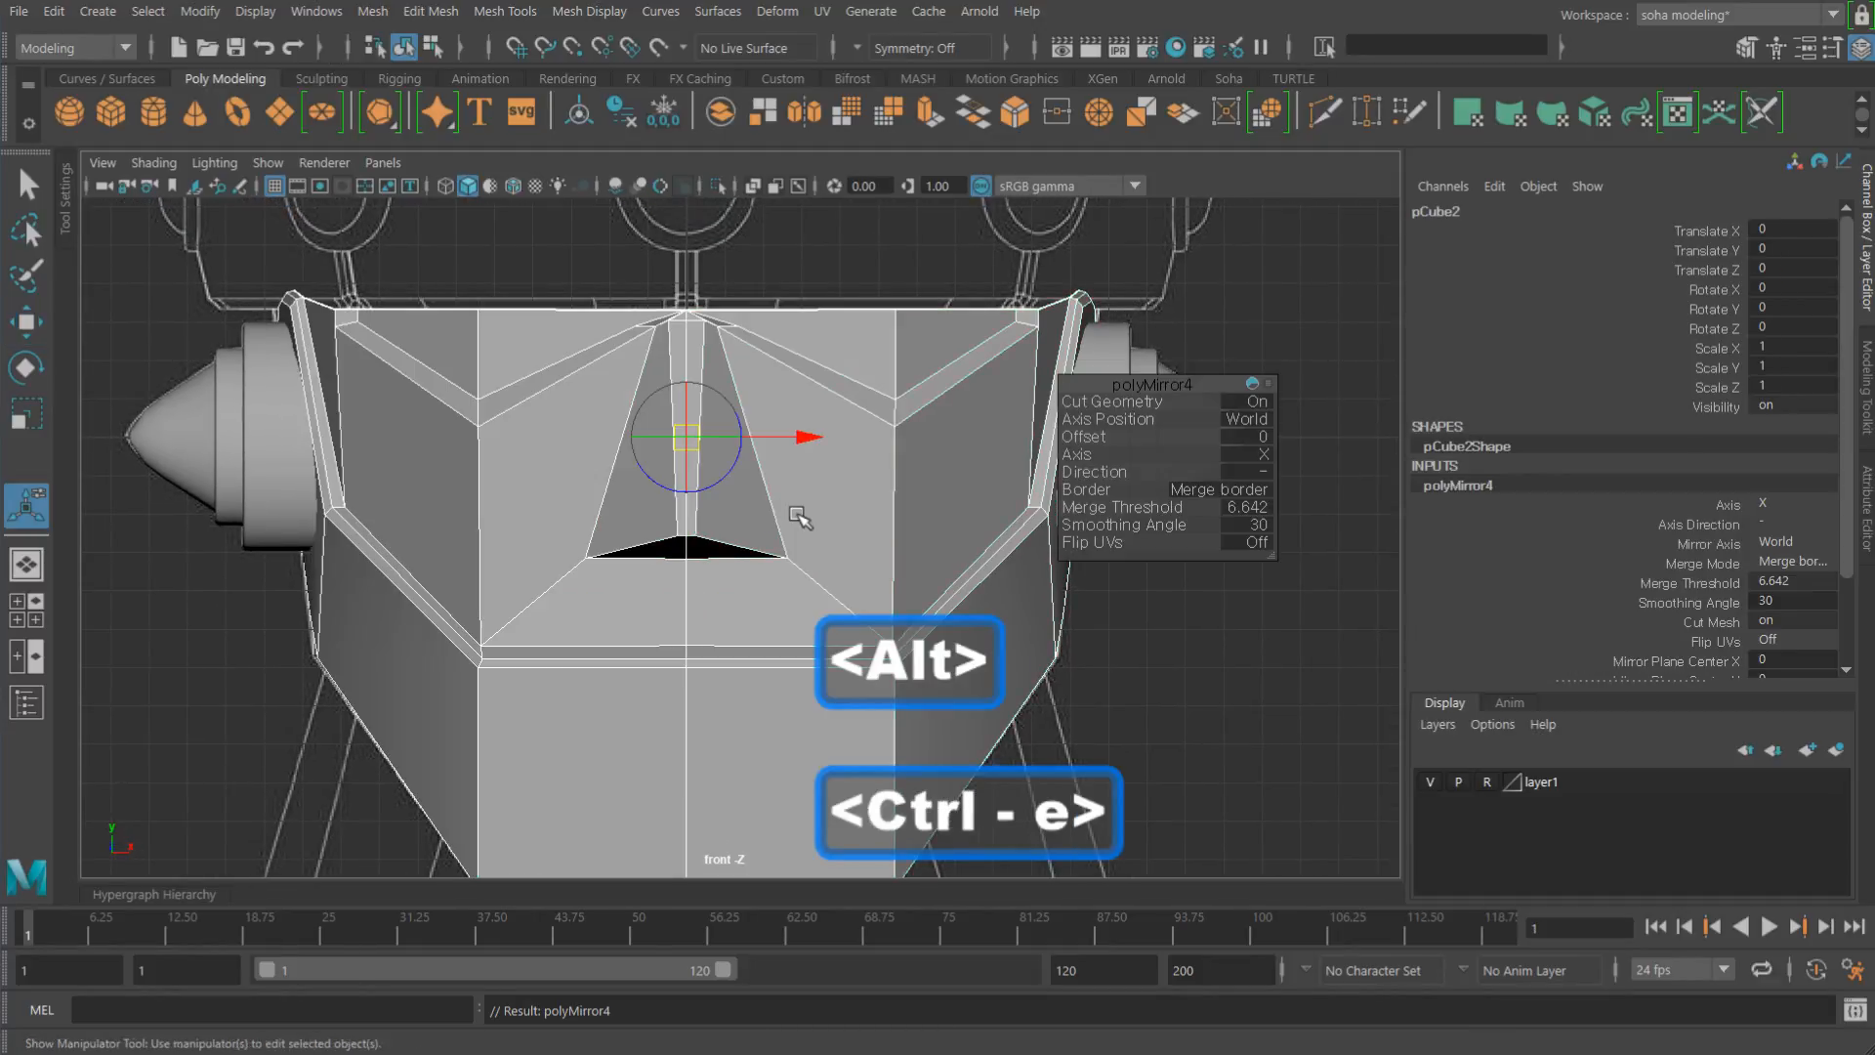
{"action": "key", "text": "z"}
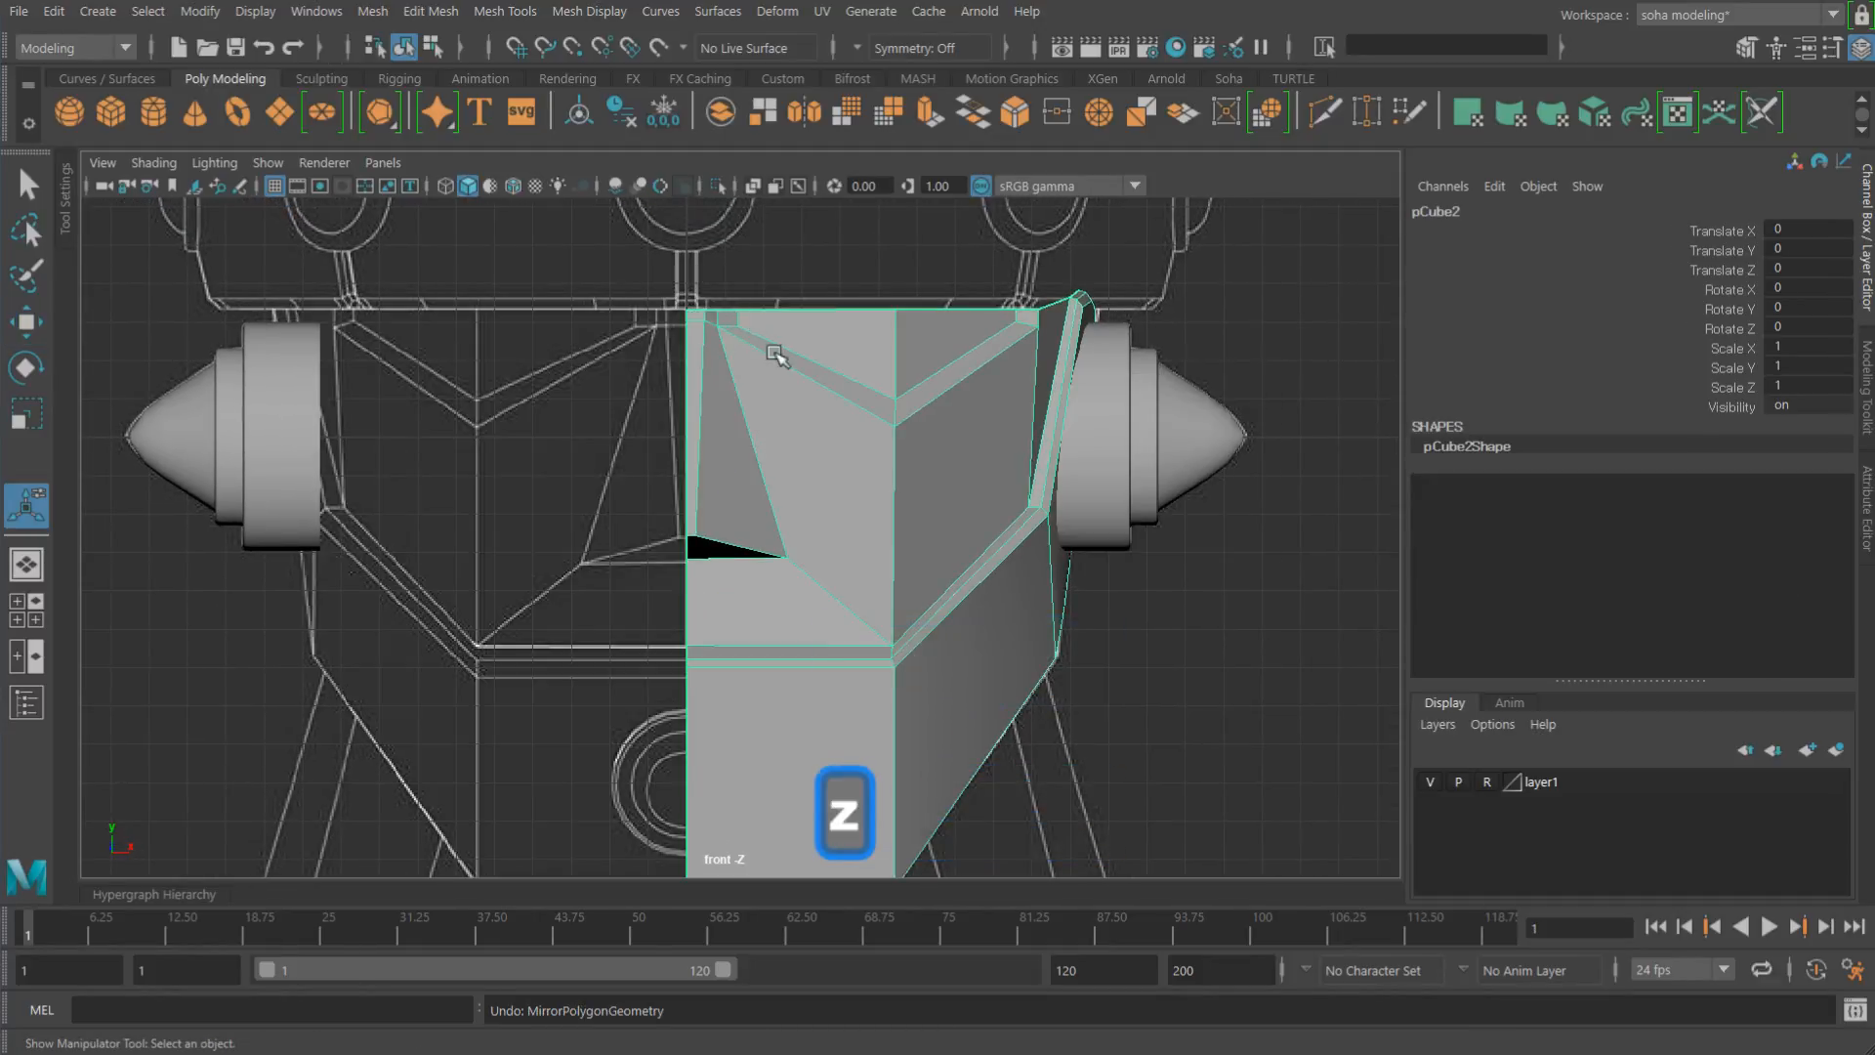
Step: Duplicate the half face mesh and set the copy's Scale X to -1
{"action": "key", "text": "alt+w"}
{"action": "right_click_drag", "start_coordinate": [824, 419], "coordinate": [1004, 536], "text": "alt"}
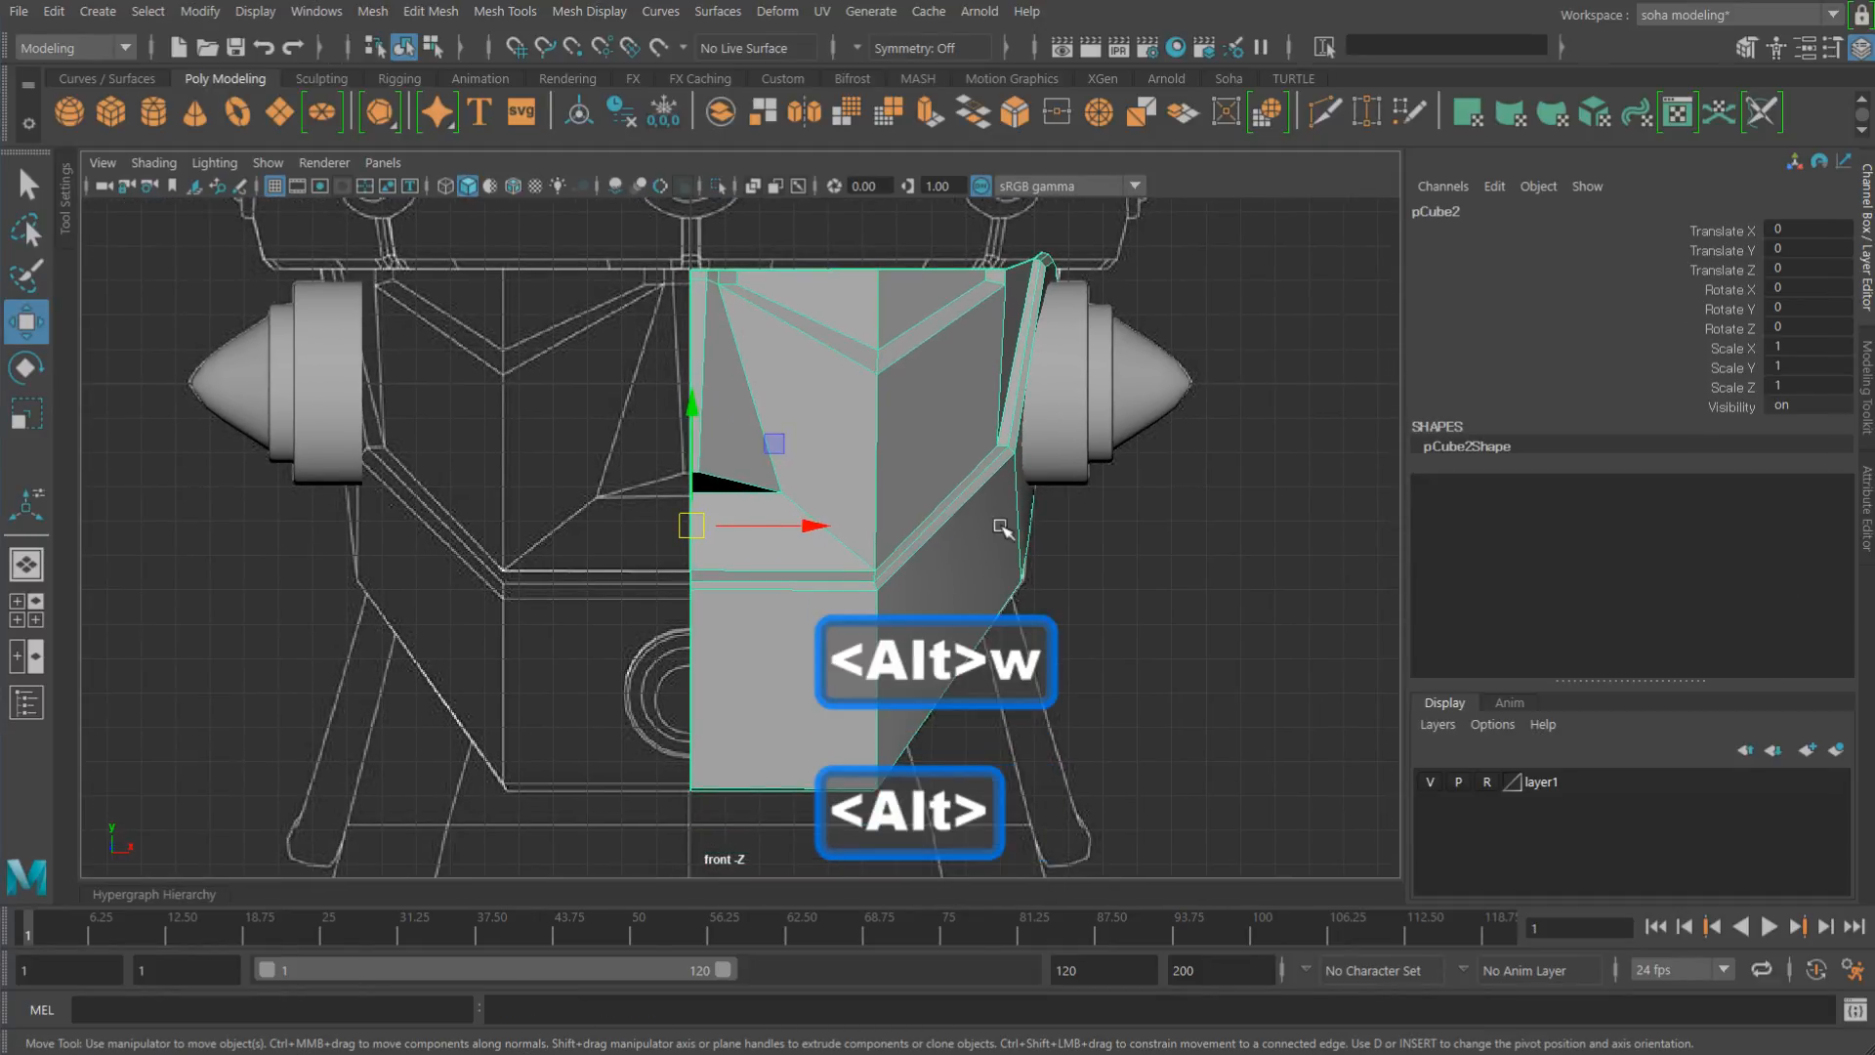
{"action": "key", "text": "ctrl+d"}
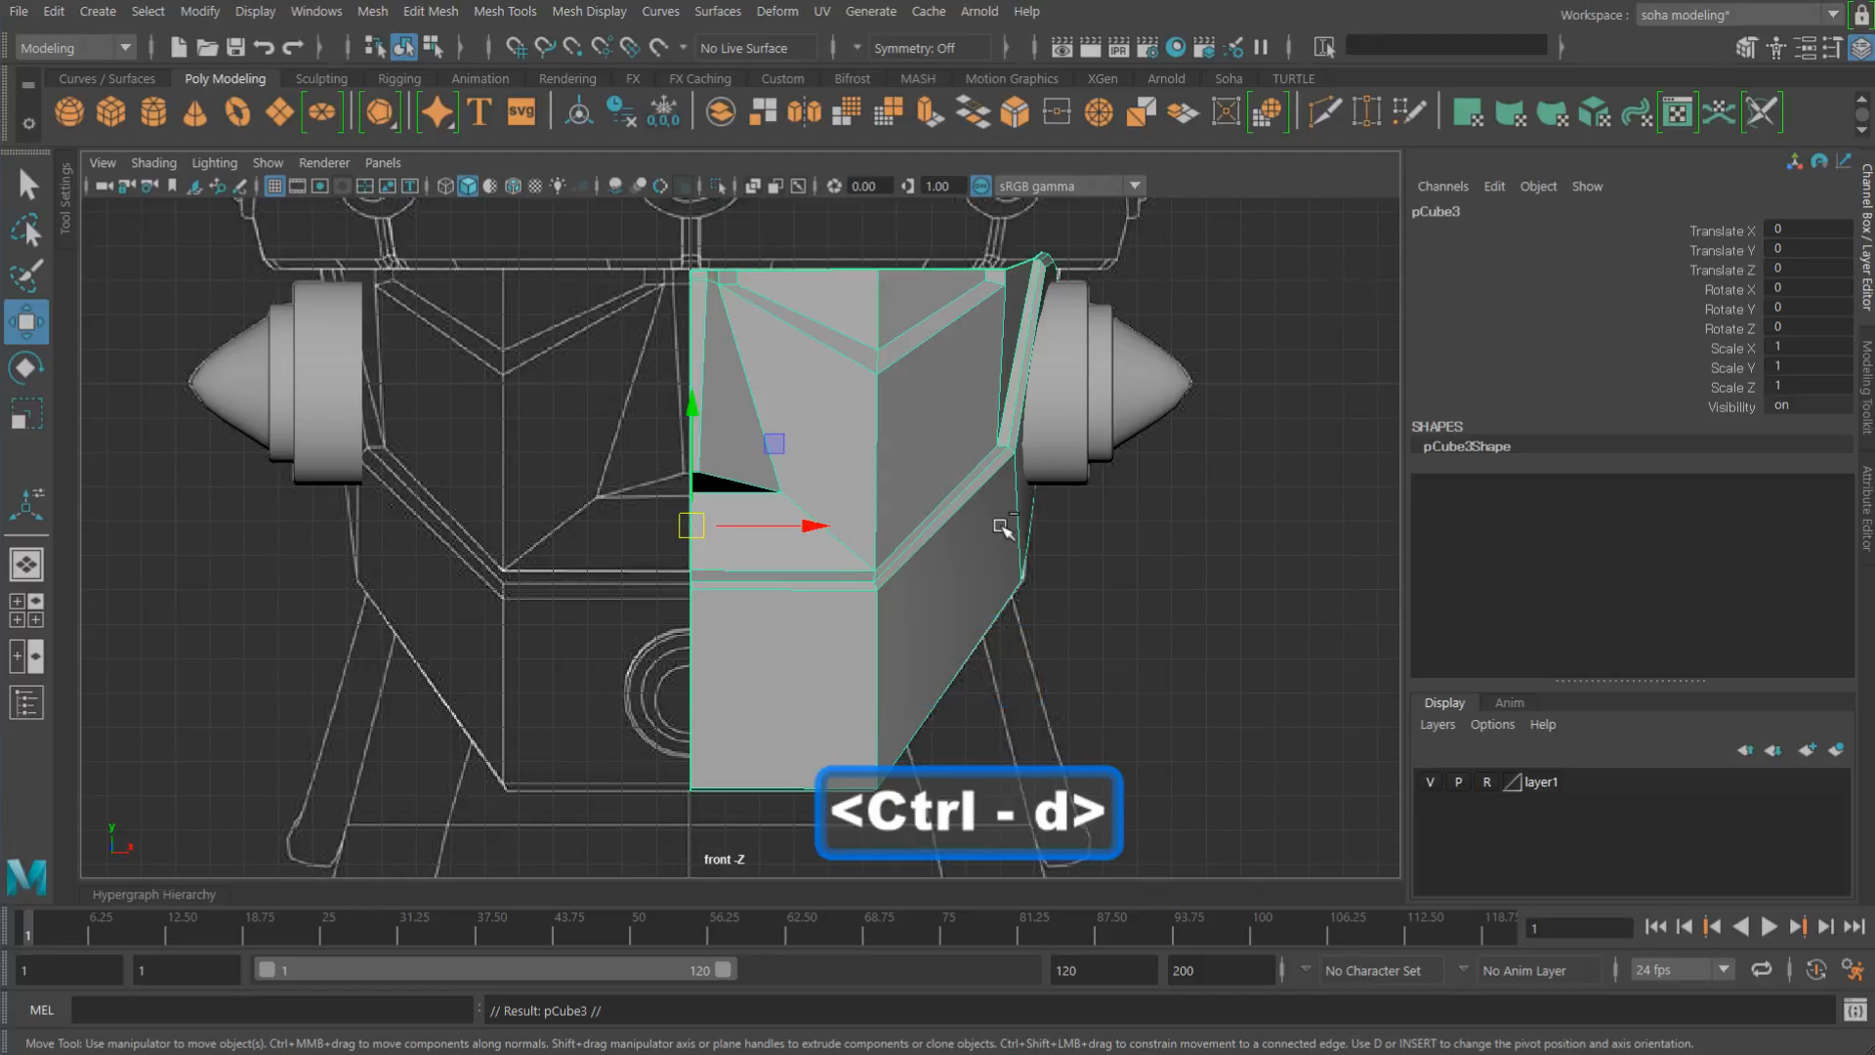
{"action": "left_click", "coordinate": [1820, 352]}
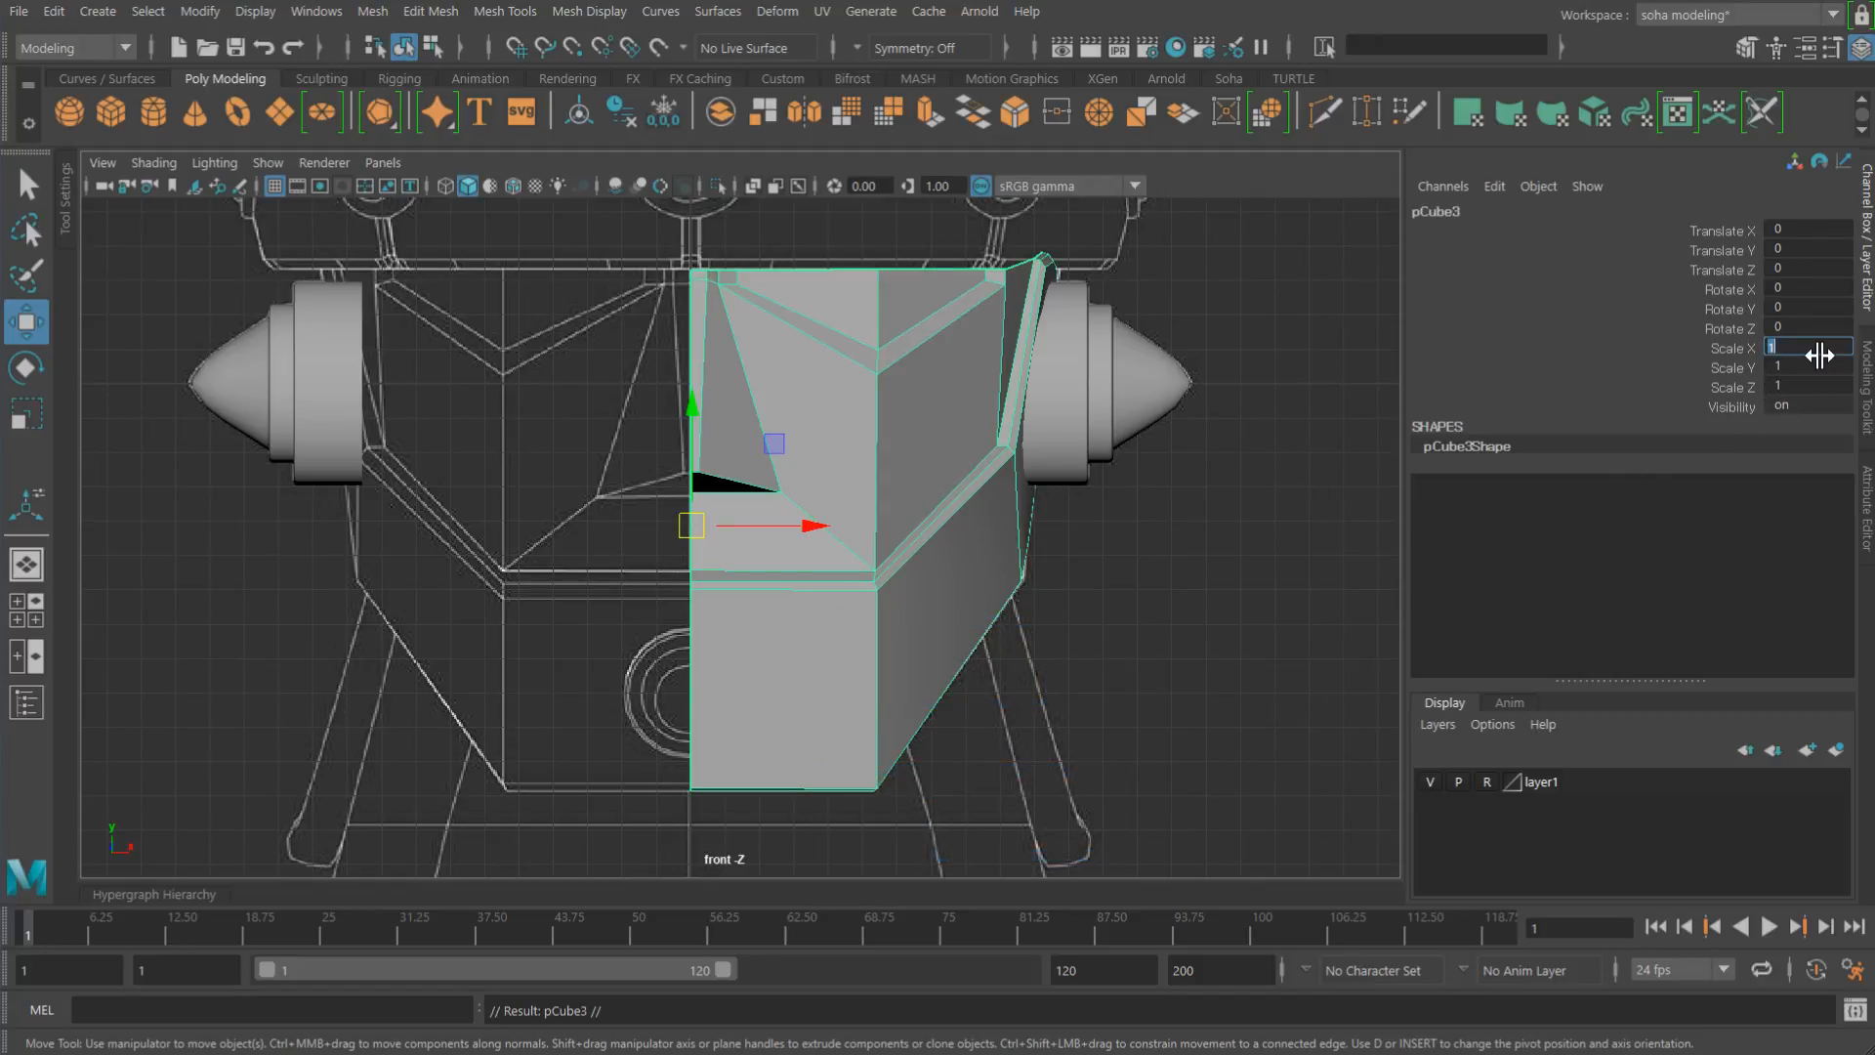
{"action": "key", "text": "Return"}
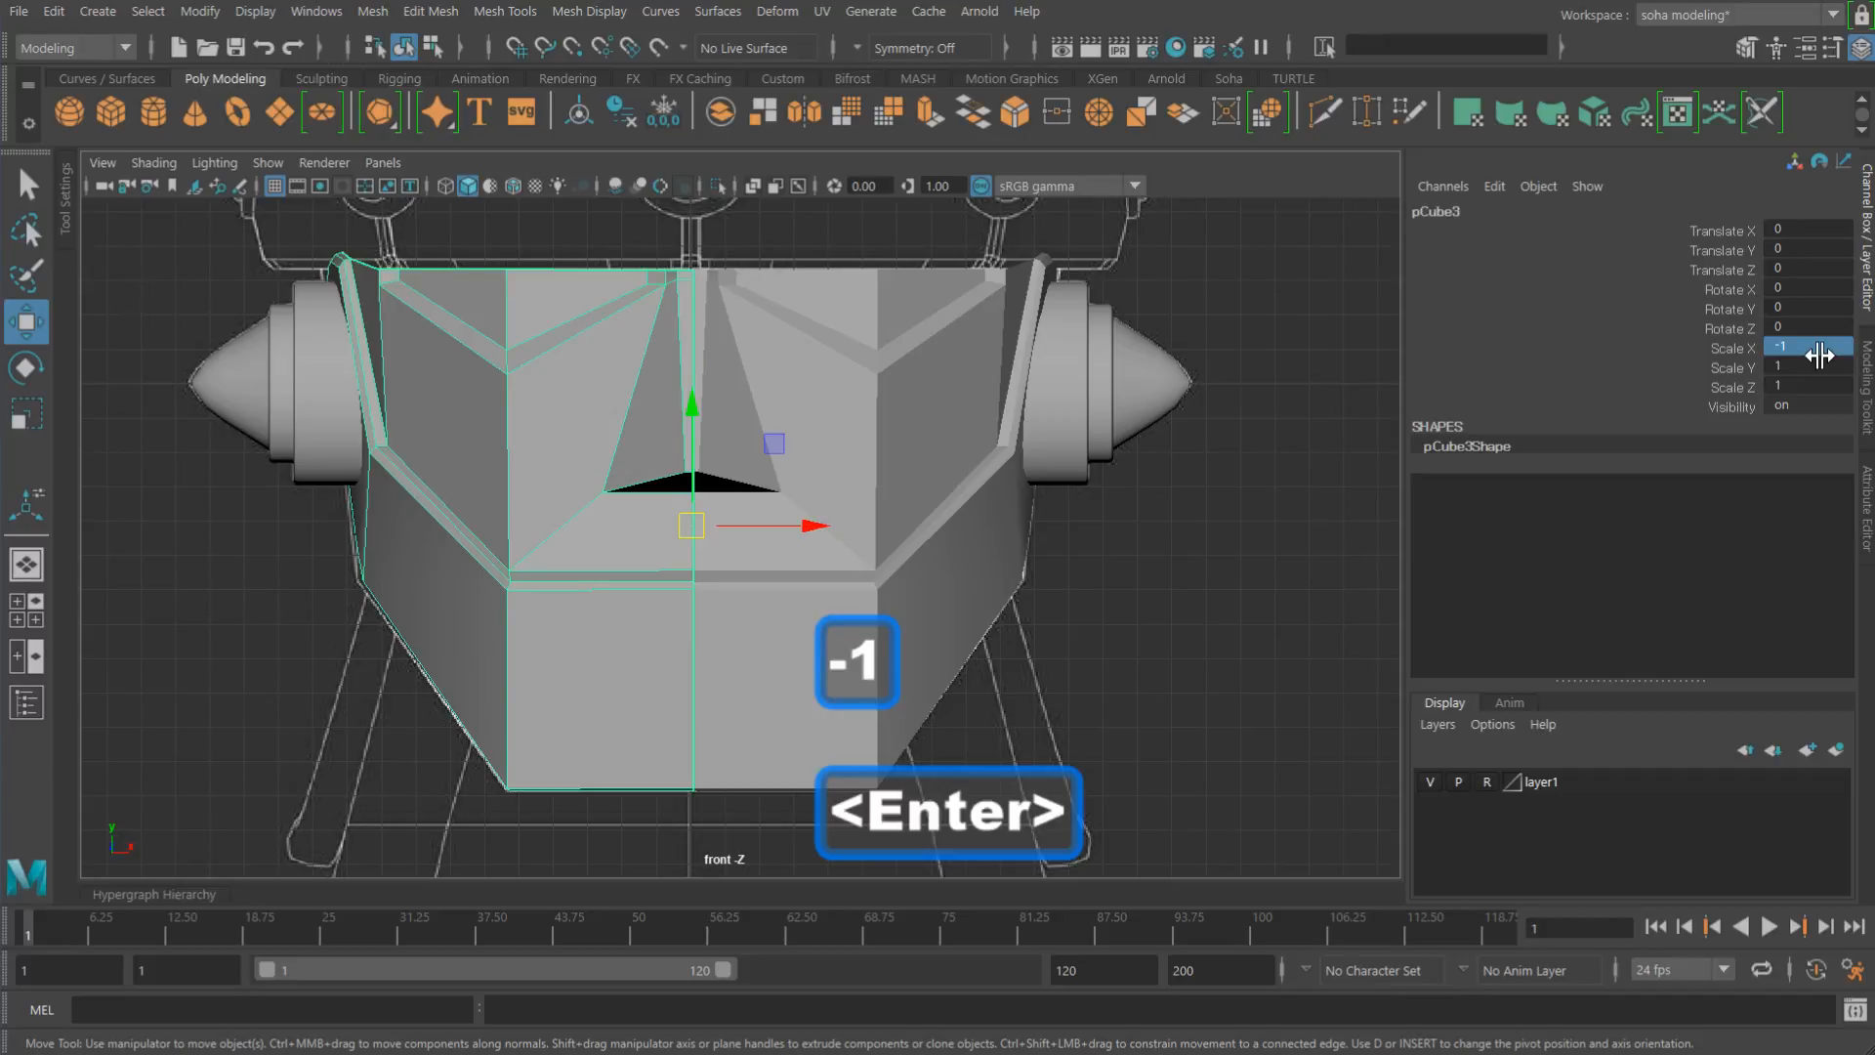
Step: Examine the centre seam between the two face halves up close, both shaded and in wireframe
{"action": "right_click_drag", "start_coordinate": [816, 449], "coordinate": [779, 443], "text": "alt"}
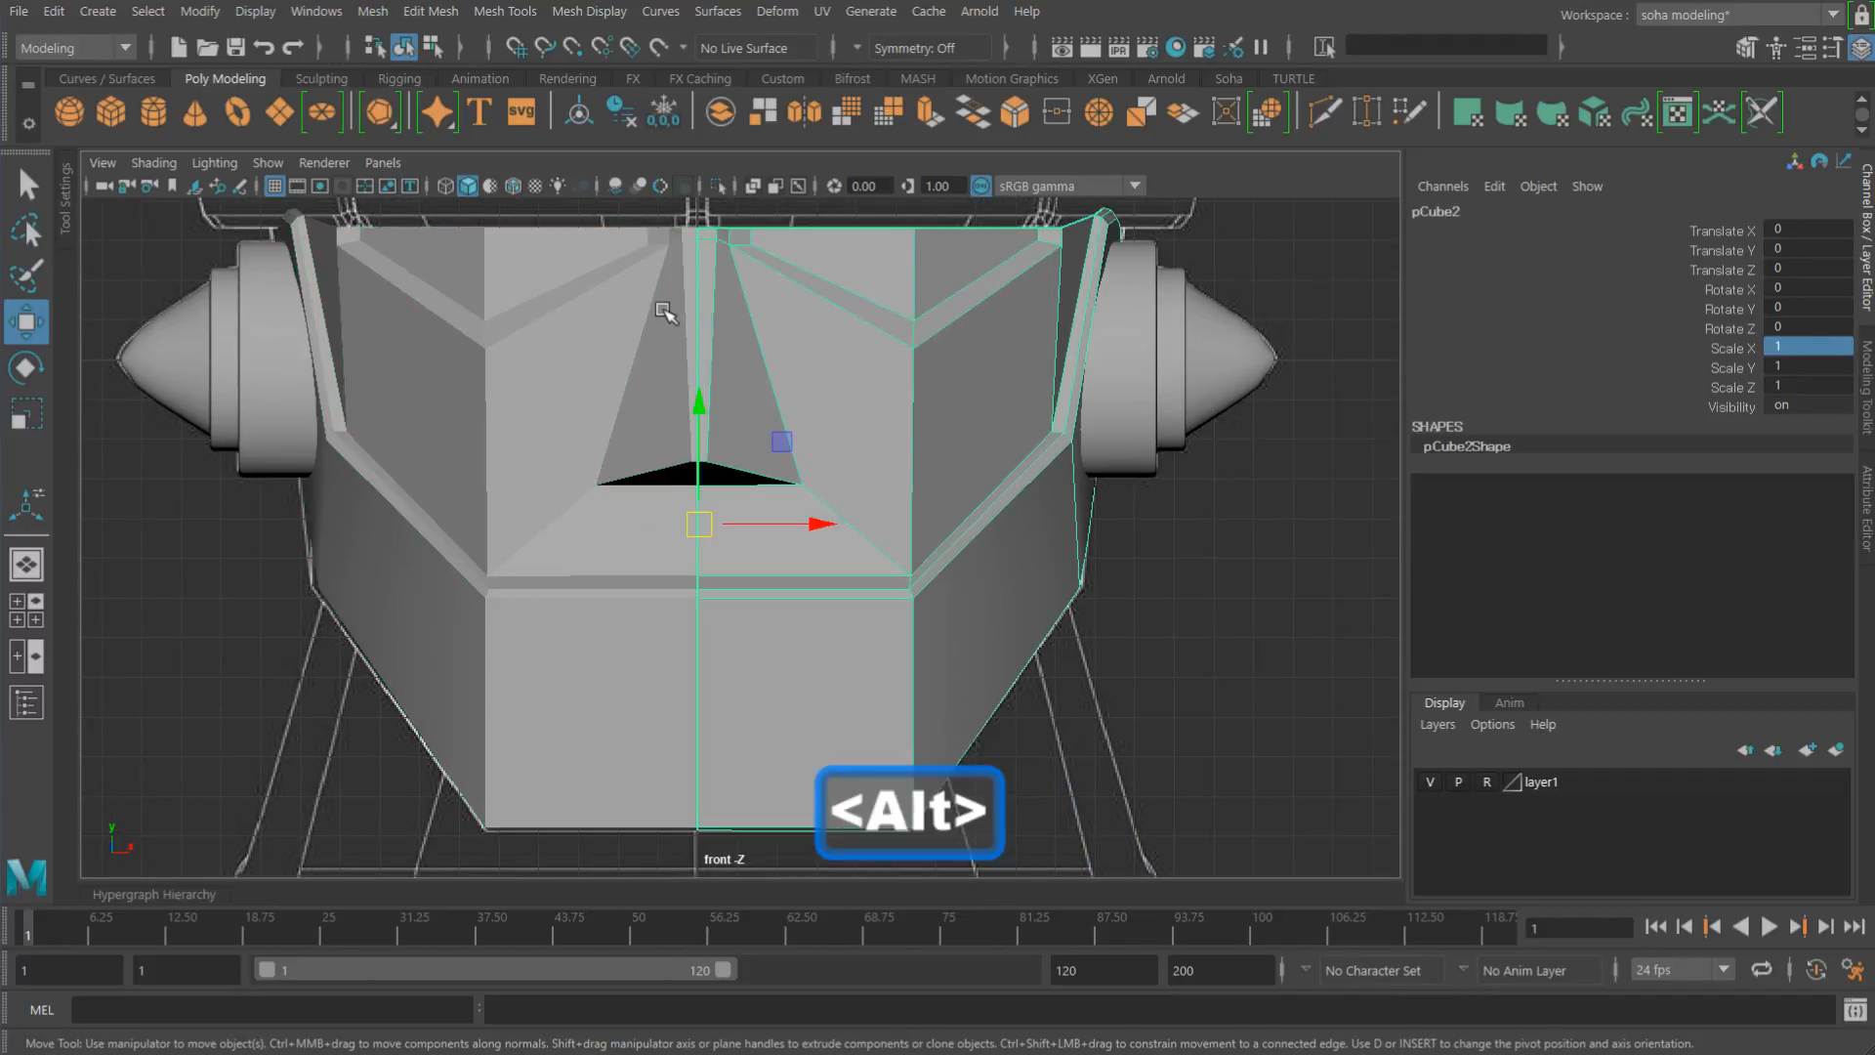
{"action": "left_click", "coordinate": [850, 409], "text": "shift"}
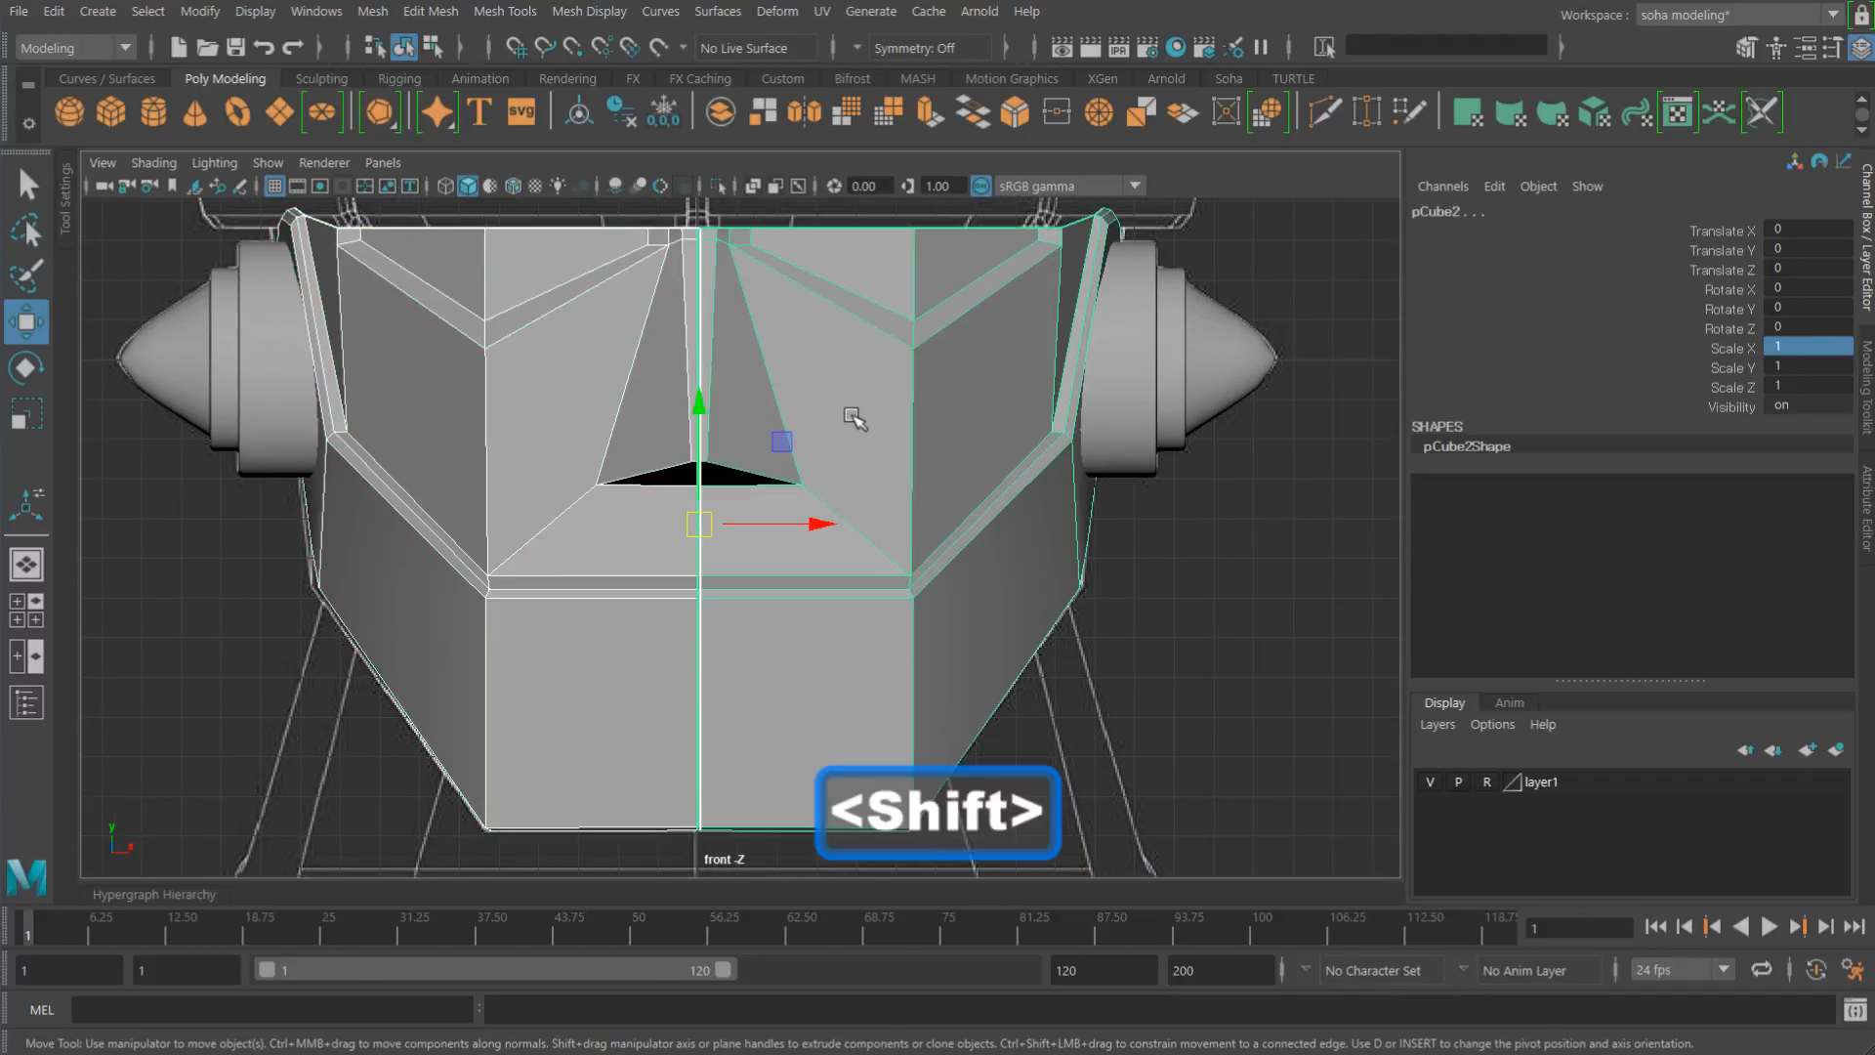
{"action": "middle_click_drag", "start_coordinate": [855, 418], "coordinate": [900, 377], "text": "alt"}
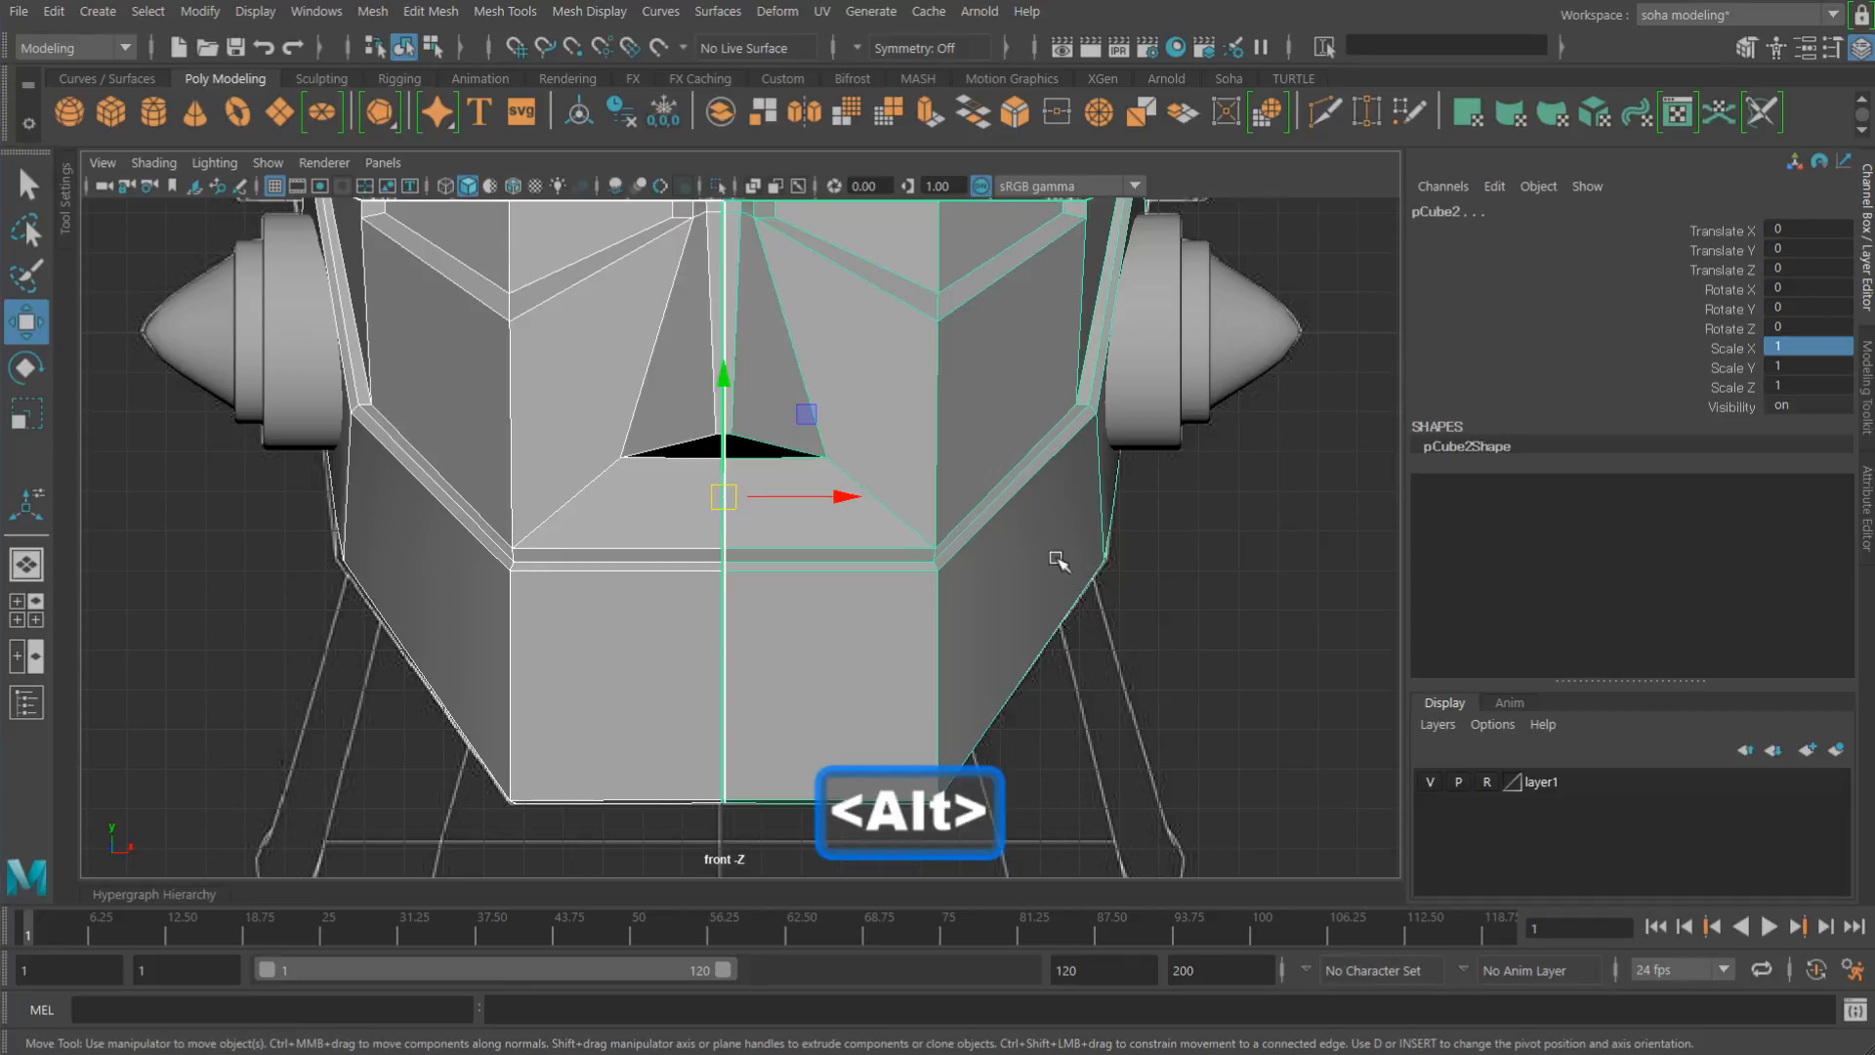
{"action": "middle_click_drag", "start_coordinate": [726, 361], "coordinate": [720, 657], "text": "alt"}
{"action": "scroll", "coordinate": [648, 574], "scroll_direction": "up", "scroll_amount": 10}
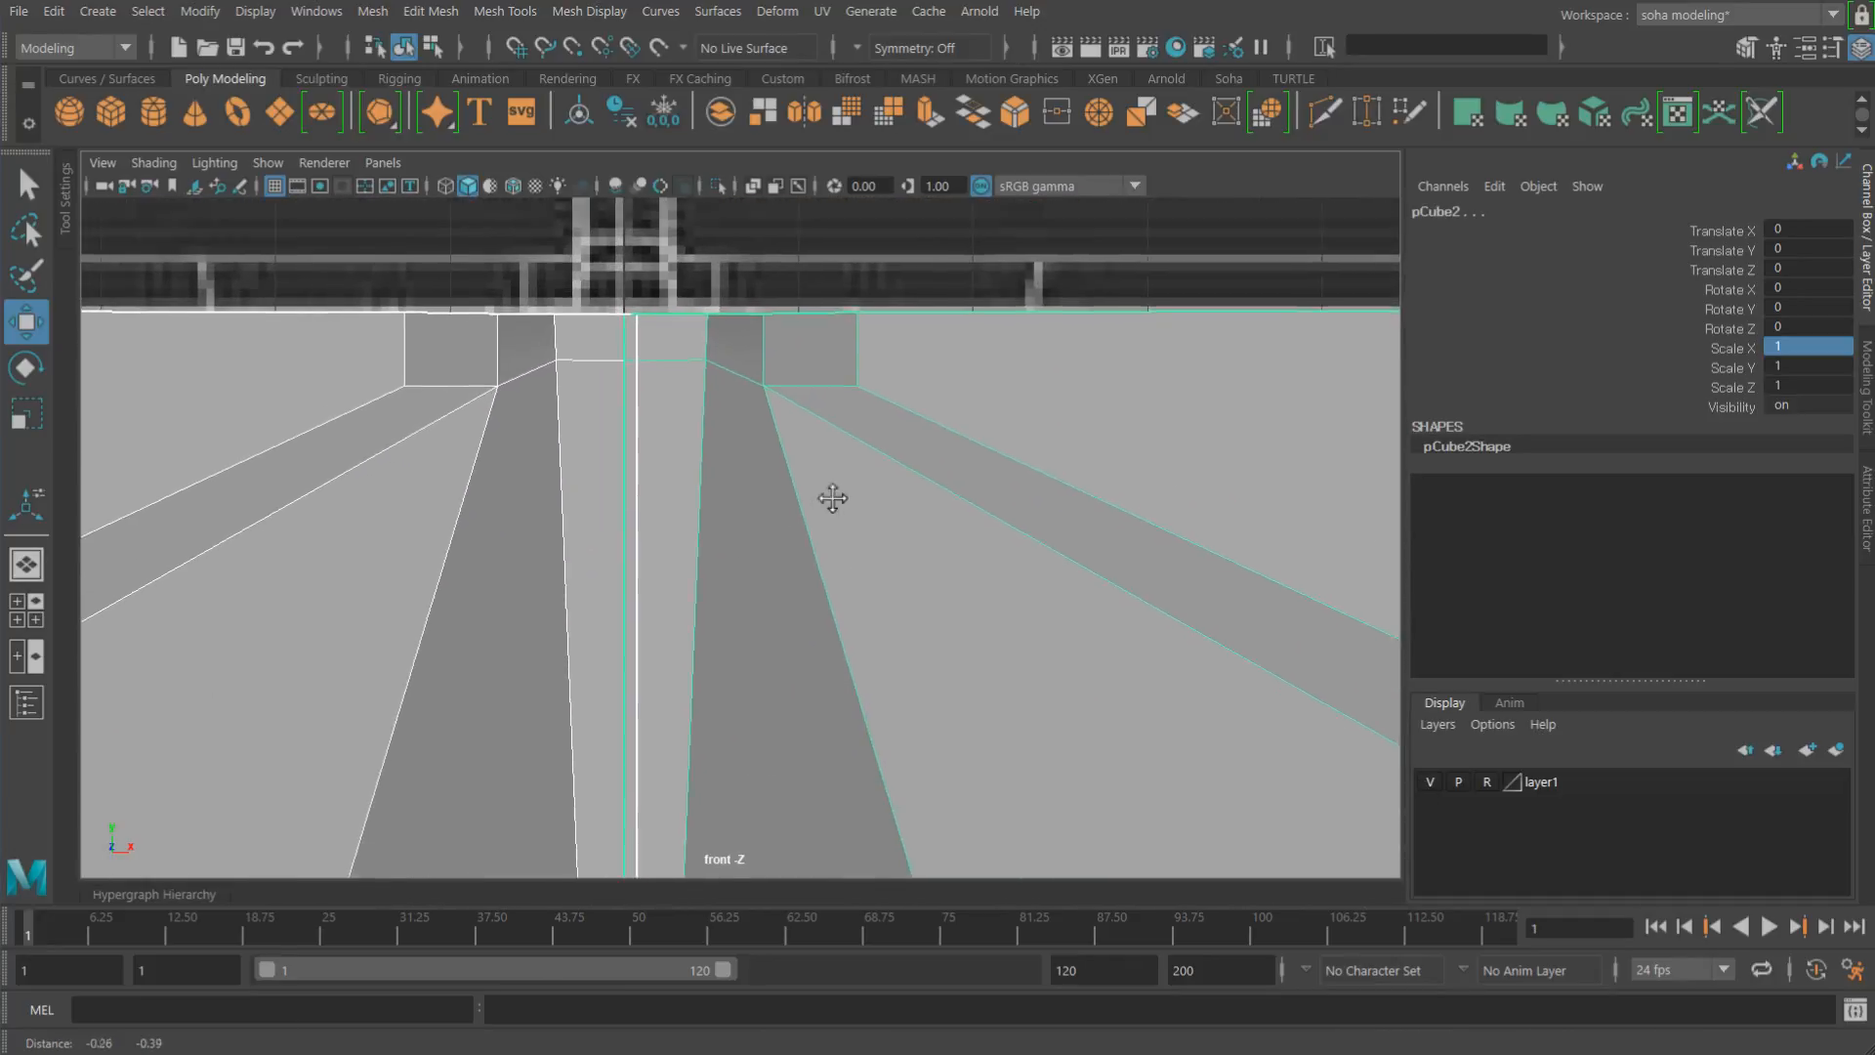
{"action": "scroll", "coordinate": [795, 489], "scroll_direction": "down", "scroll_amount": 5}
{"action": "key", "text": "4"}
{"action": "scroll", "coordinate": [684, 489], "scroll_direction": "up", "scroll_amount": 3}
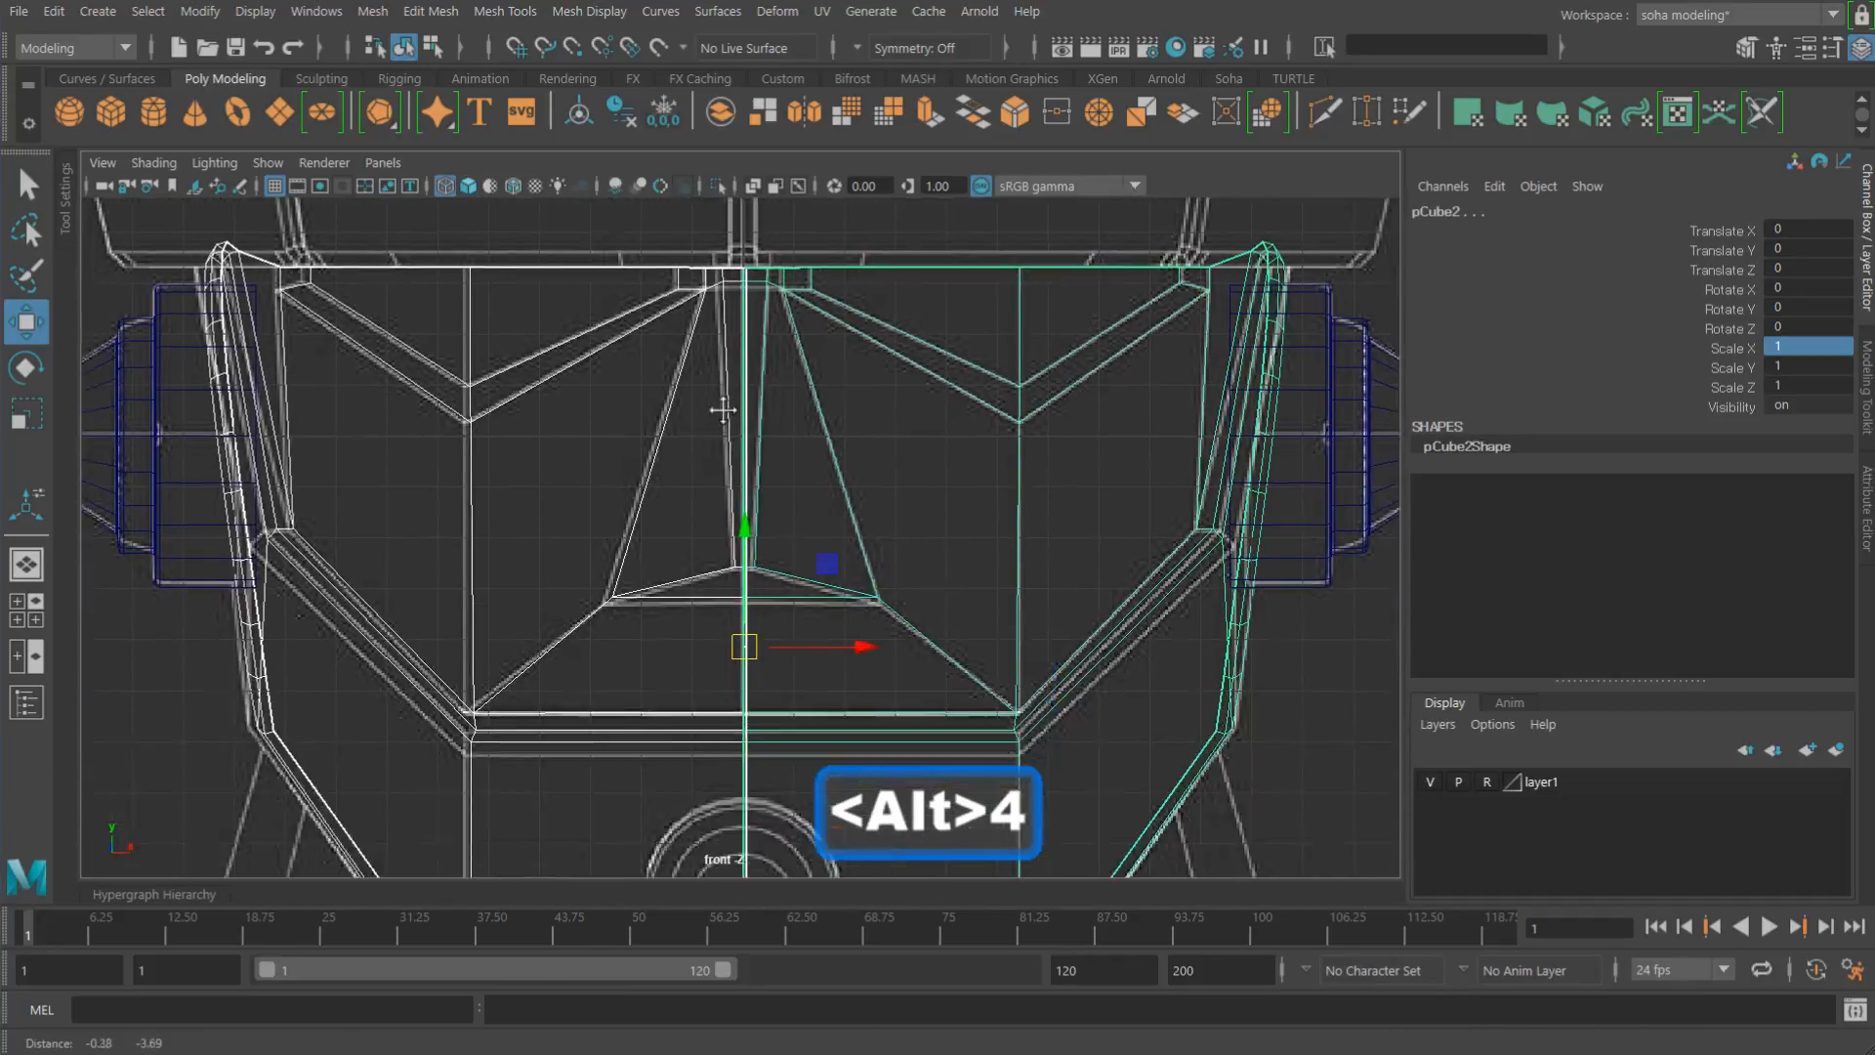
Step: Delete the mirrored copy of the half face mesh
{"action": "left_click", "coordinate": [508, 436]}
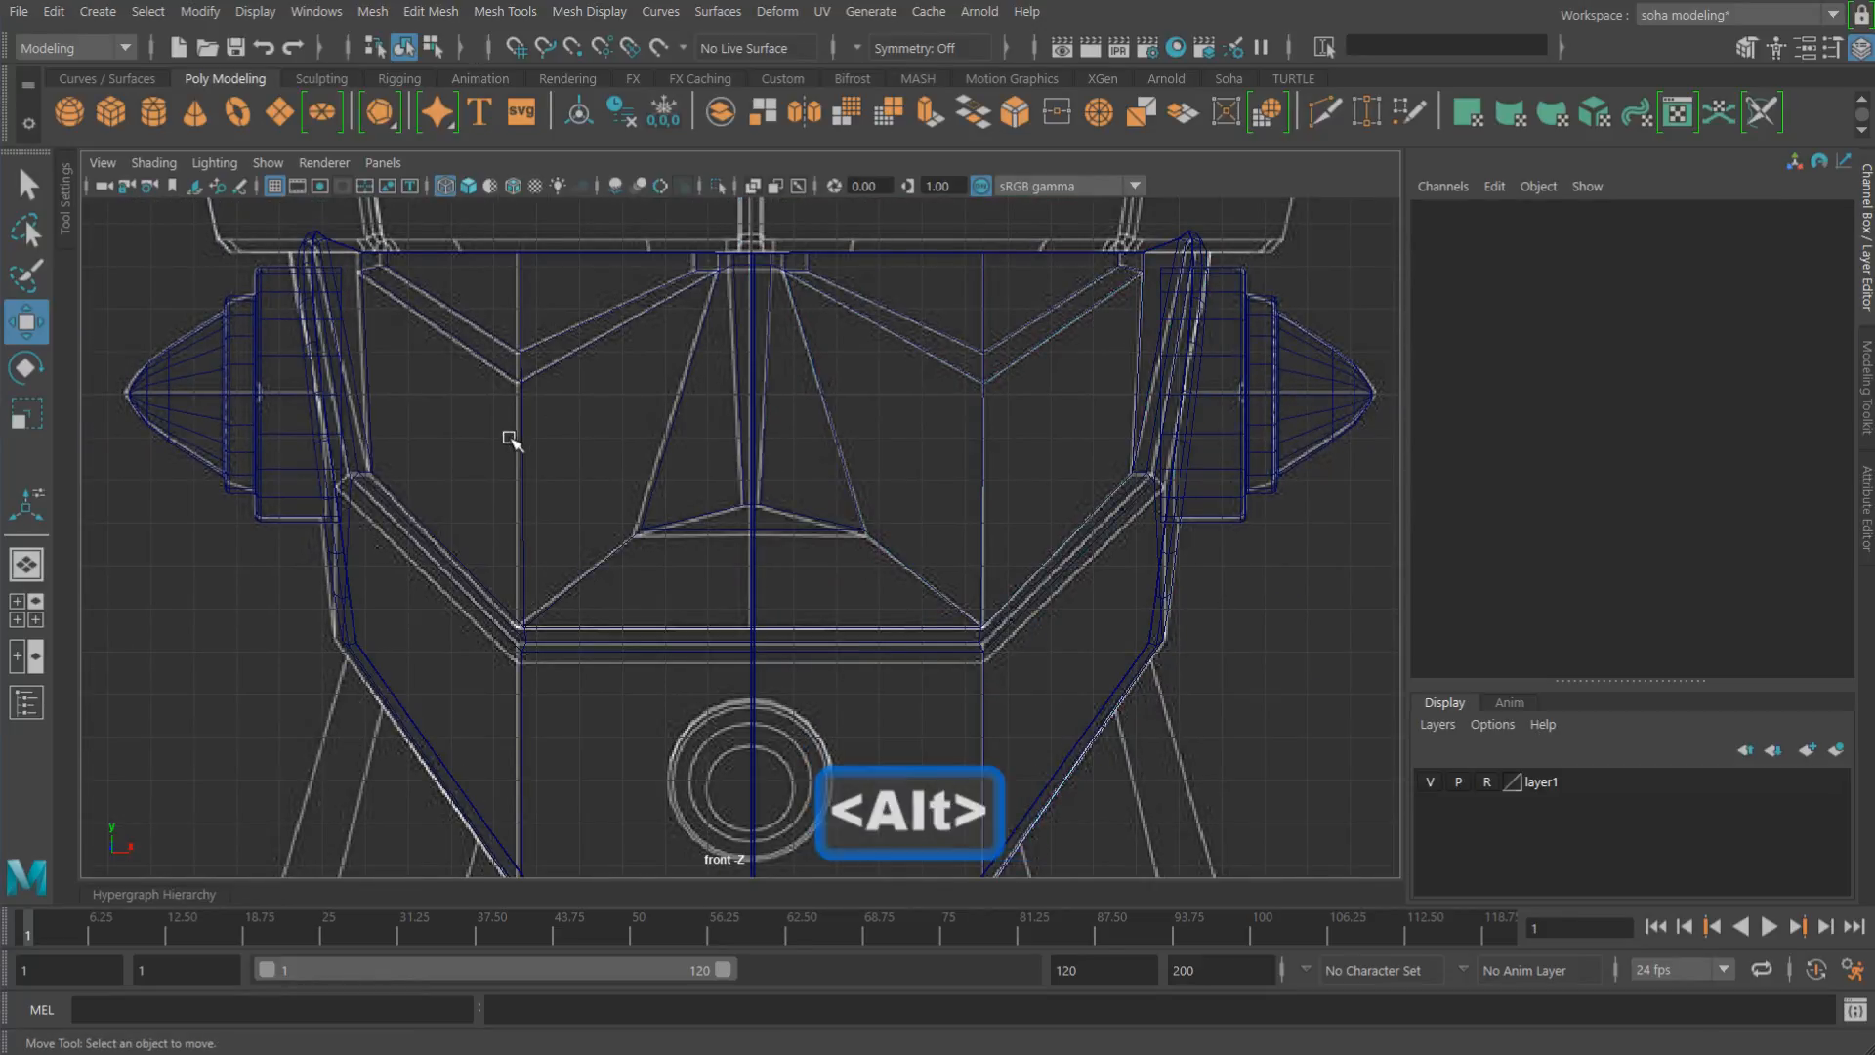
{"action": "left_click", "coordinate": [567, 505]}
{"action": "key", "text": "Delete"}
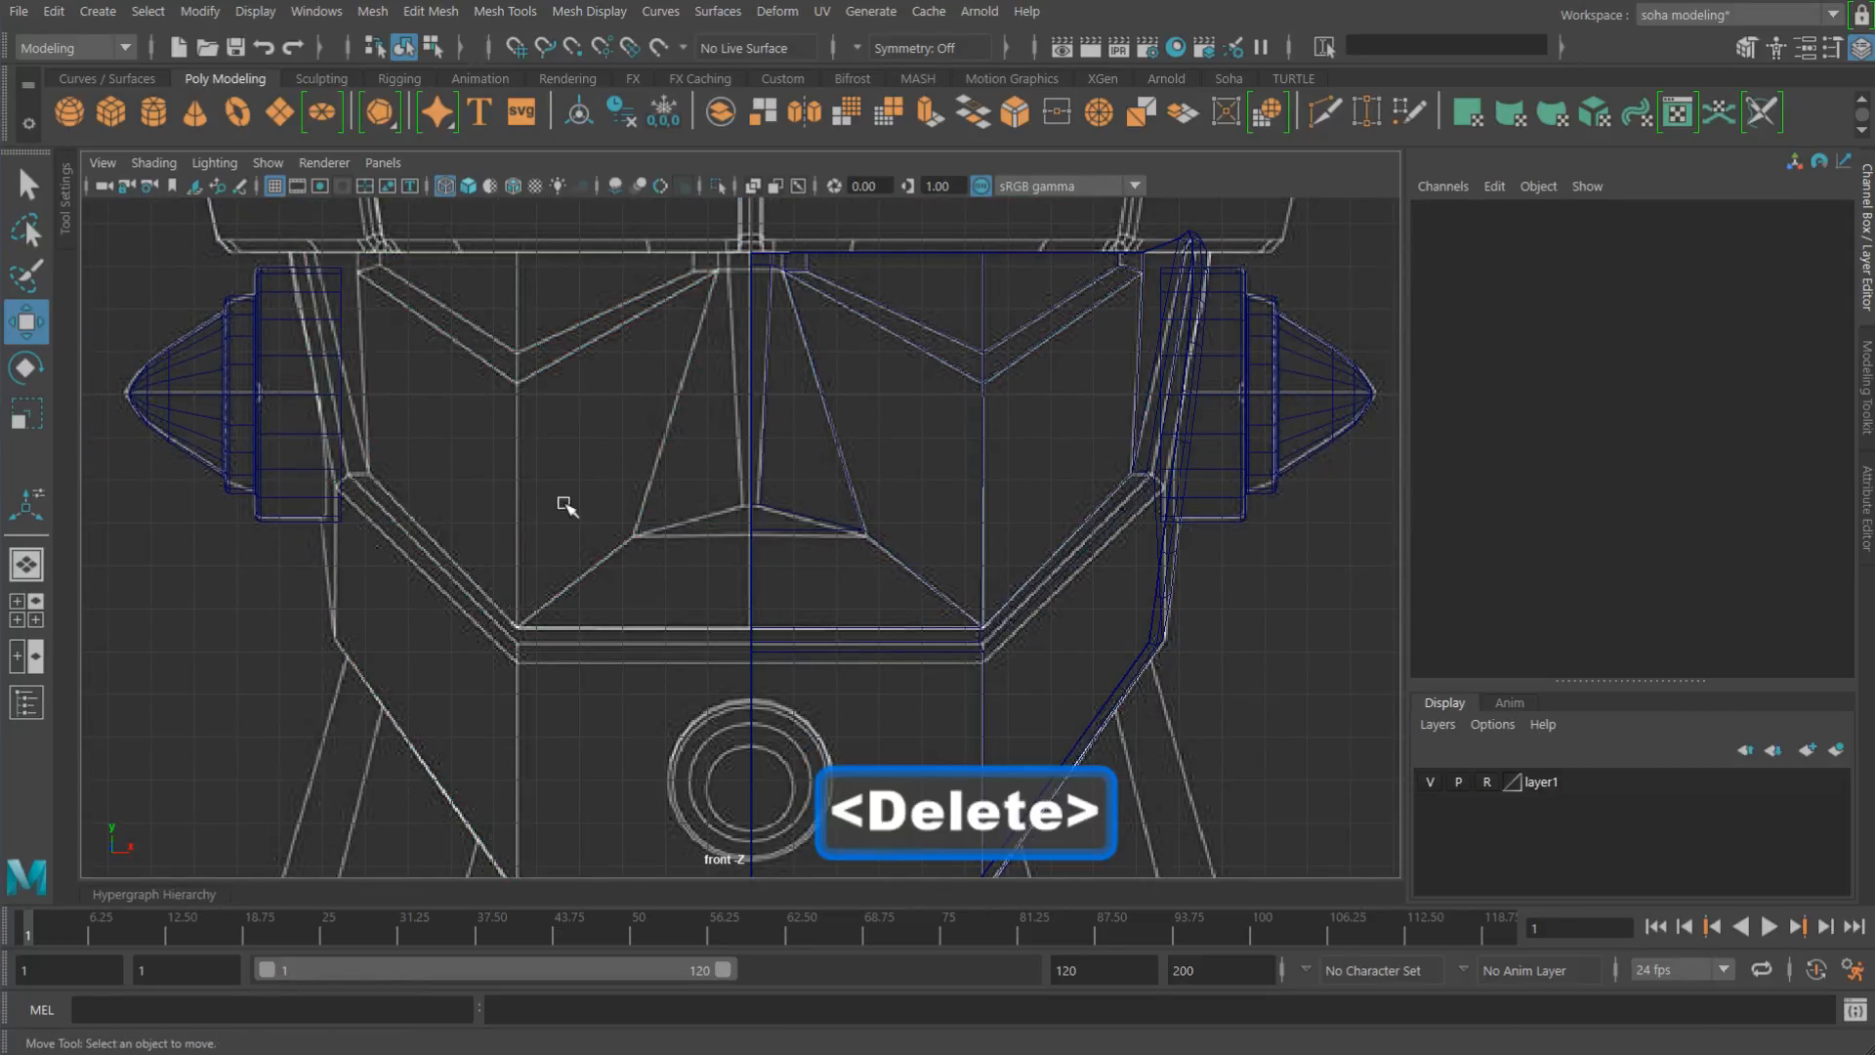
Step: Select all vertices along the half face's centre edge and snap them to the grid's centre line along X
{"action": "left_click", "coordinate": [860, 645]}
{"action": "middle_click_drag", "start_coordinate": [878, 615], "coordinate": [806, 543], "text": "alt"}
{"action": "scroll", "coordinate": [796, 498], "scroll_direction": "down", "scroll_amount": 1}
{"action": "key", "text": "alt+1"}
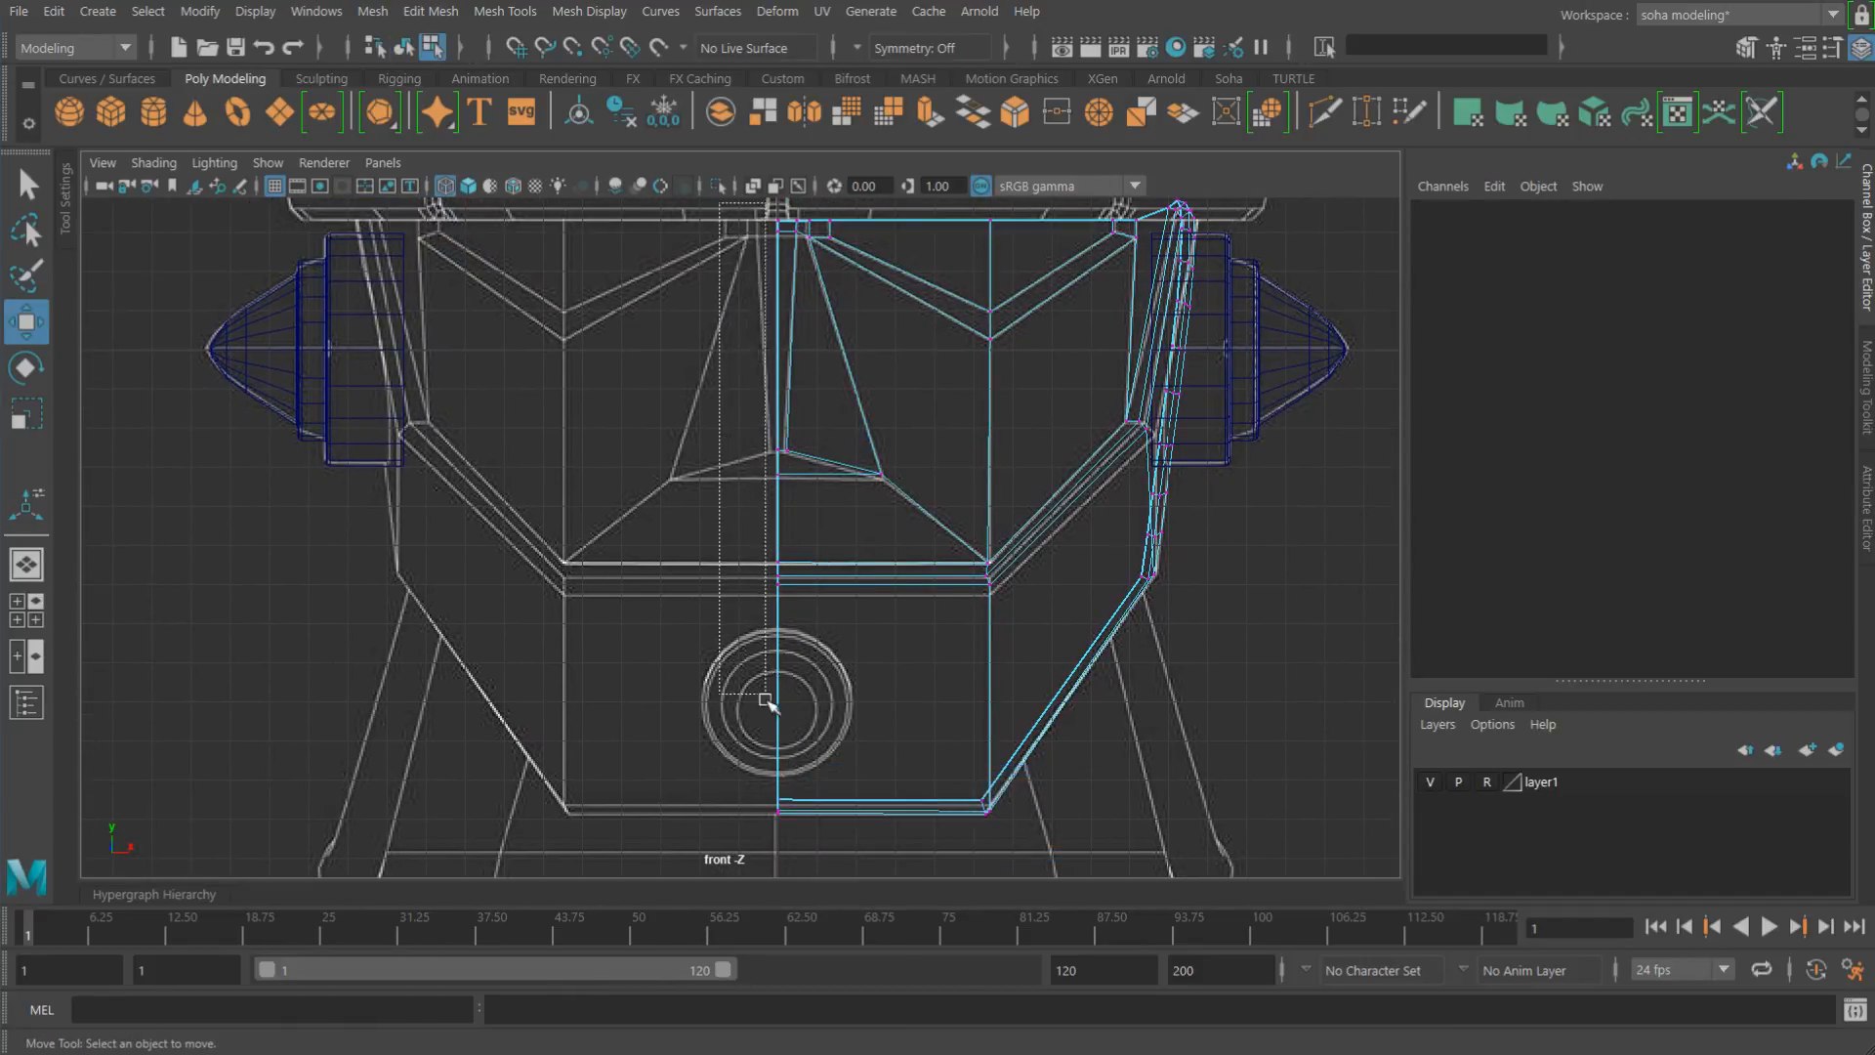
{"action": "left_click_drag", "start_coordinate": [781, 857], "coordinate": [782, 859]}
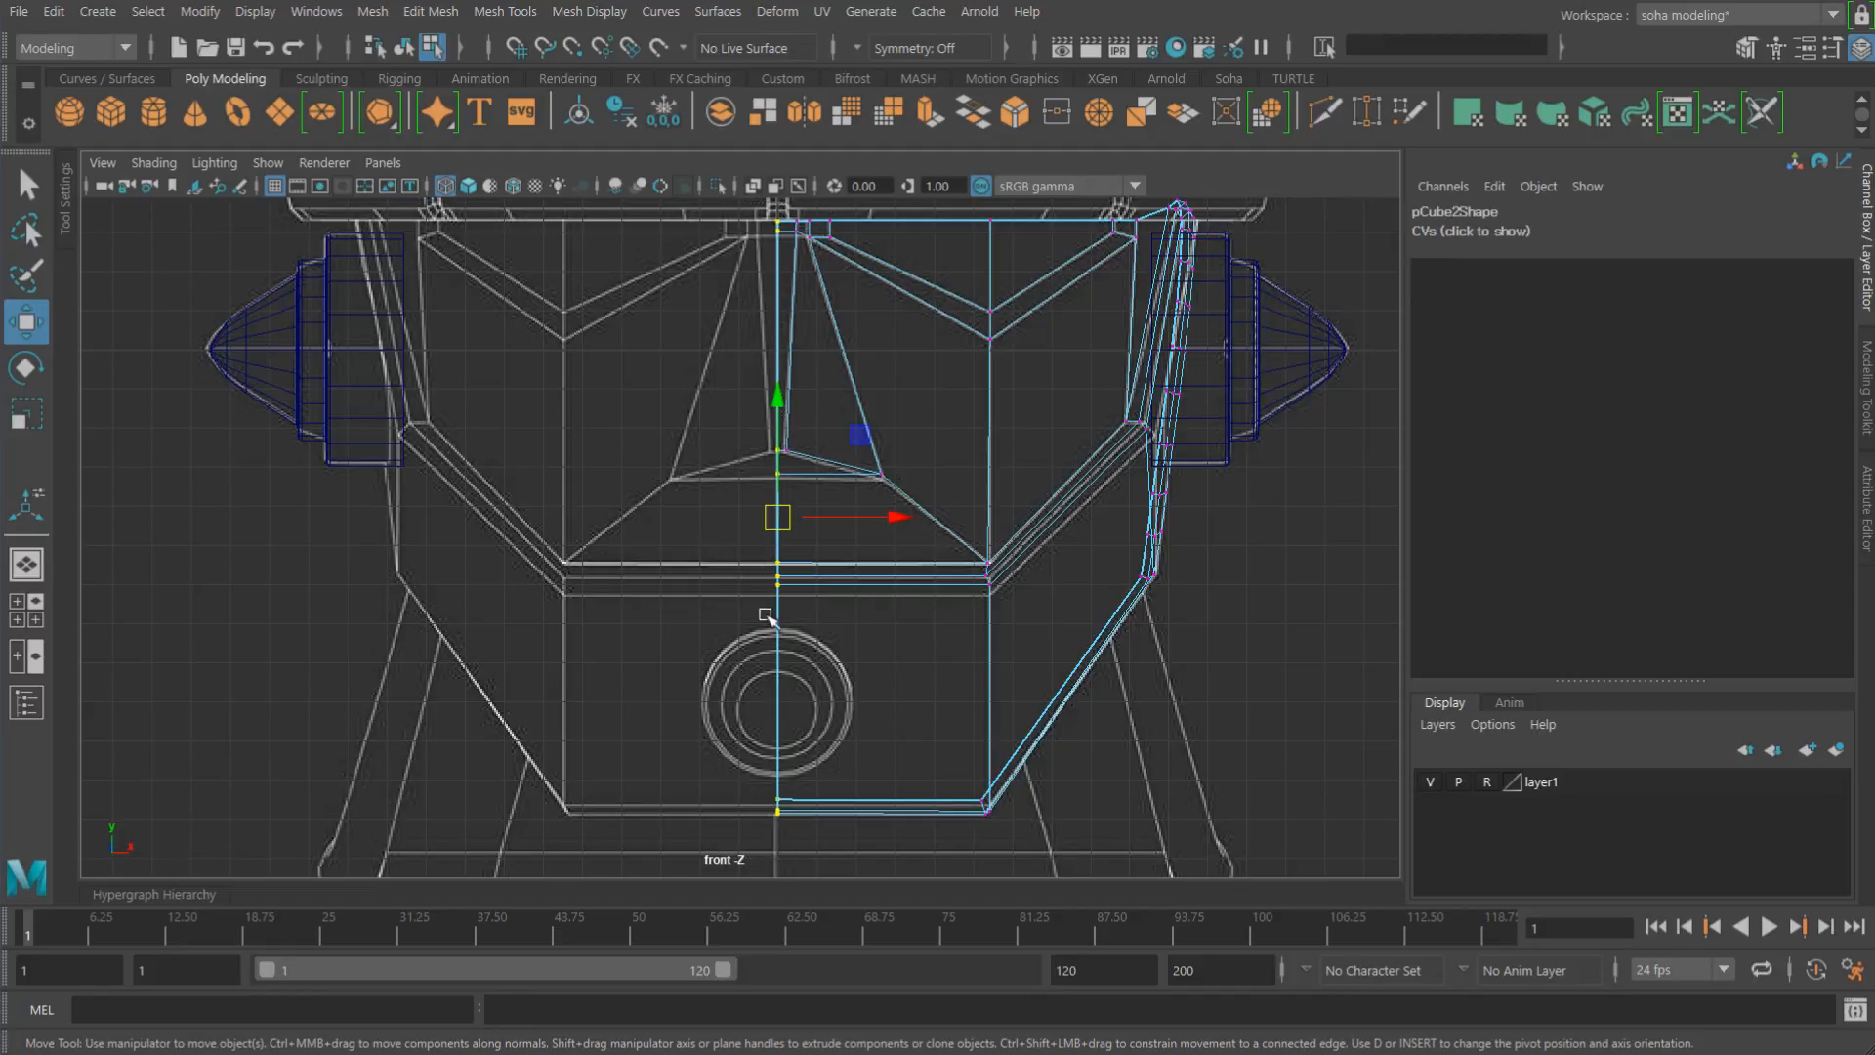
{"action": "scroll", "coordinate": [819, 535], "scroll_direction": "up", "scroll_amount": 4}
{"action": "middle_click_drag", "start_coordinate": [848, 359], "coordinate": [762, 449], "text": "alt"}
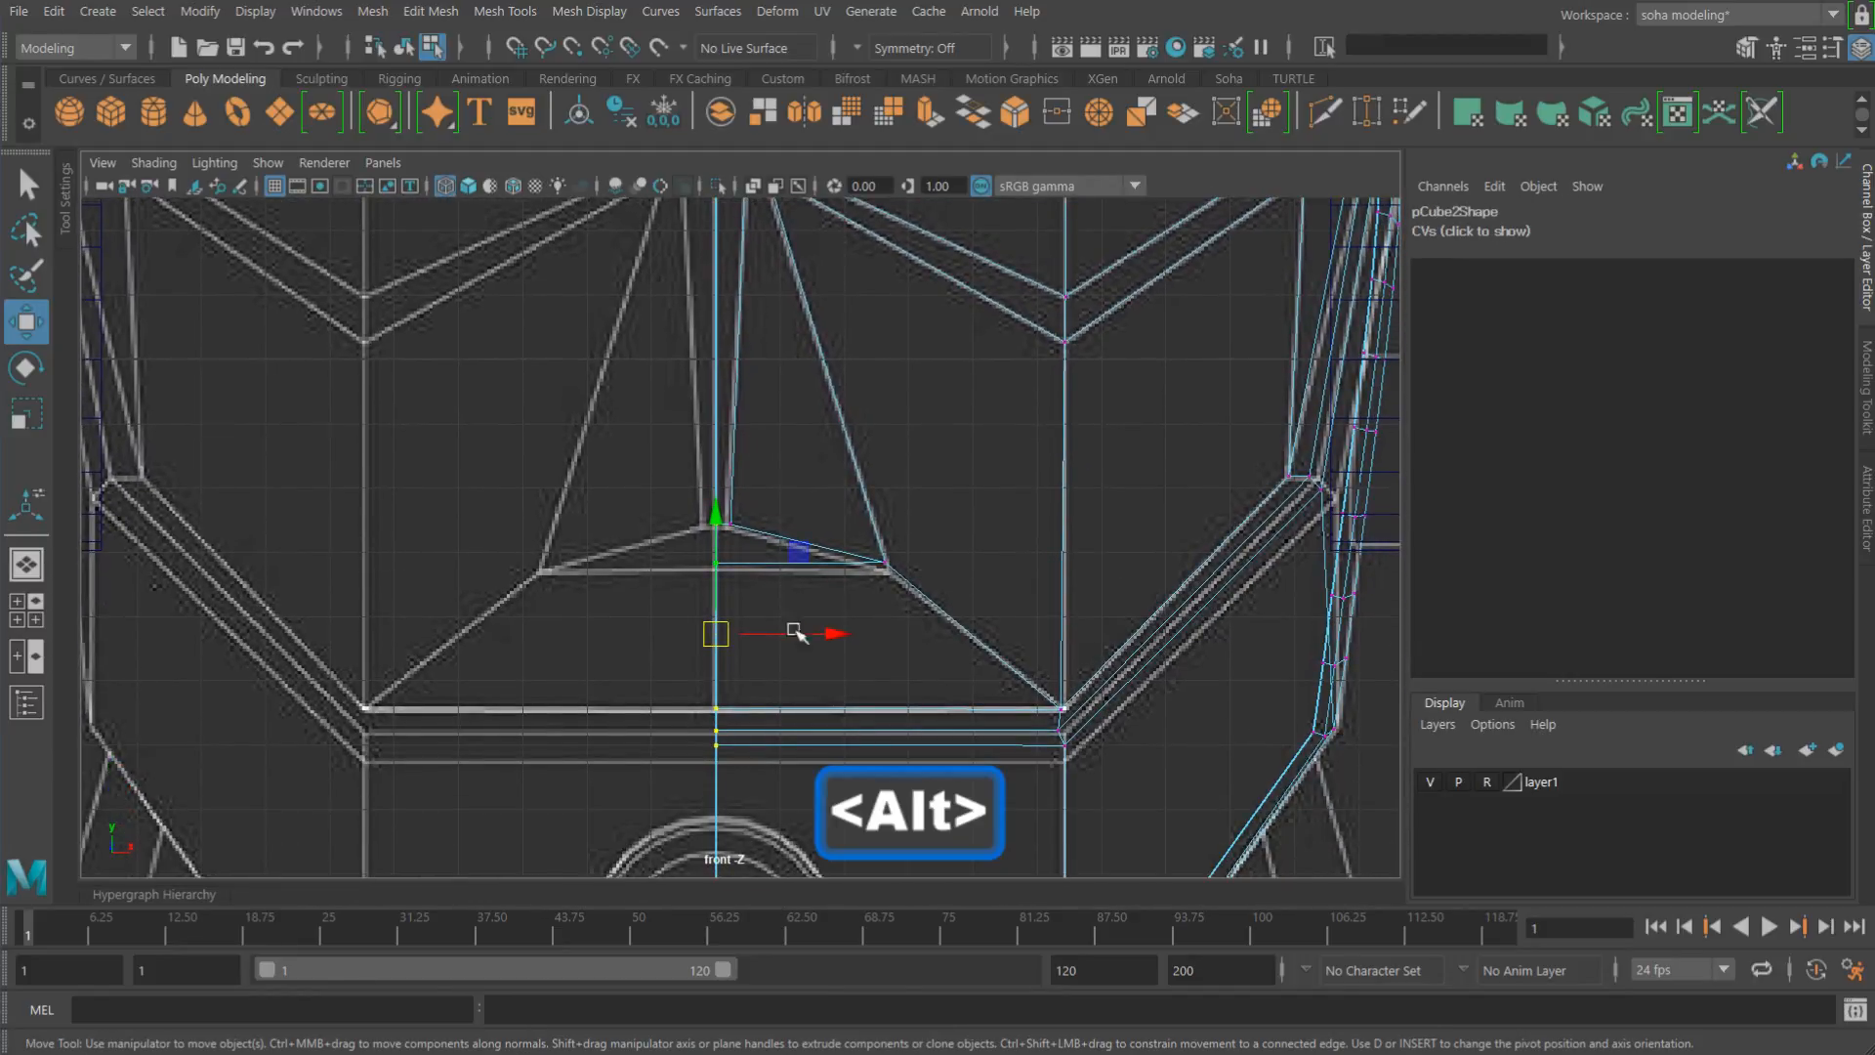
{"action": "key", "text": "x"}
{"action": "left_click_drag", "start_coordinate": [816, 633], "coordinate": [690, 635]}
{"action": "right_click_drag", "start_coordinate": [1042, 591], "coordinate": [586, 562], "text": "alt"}
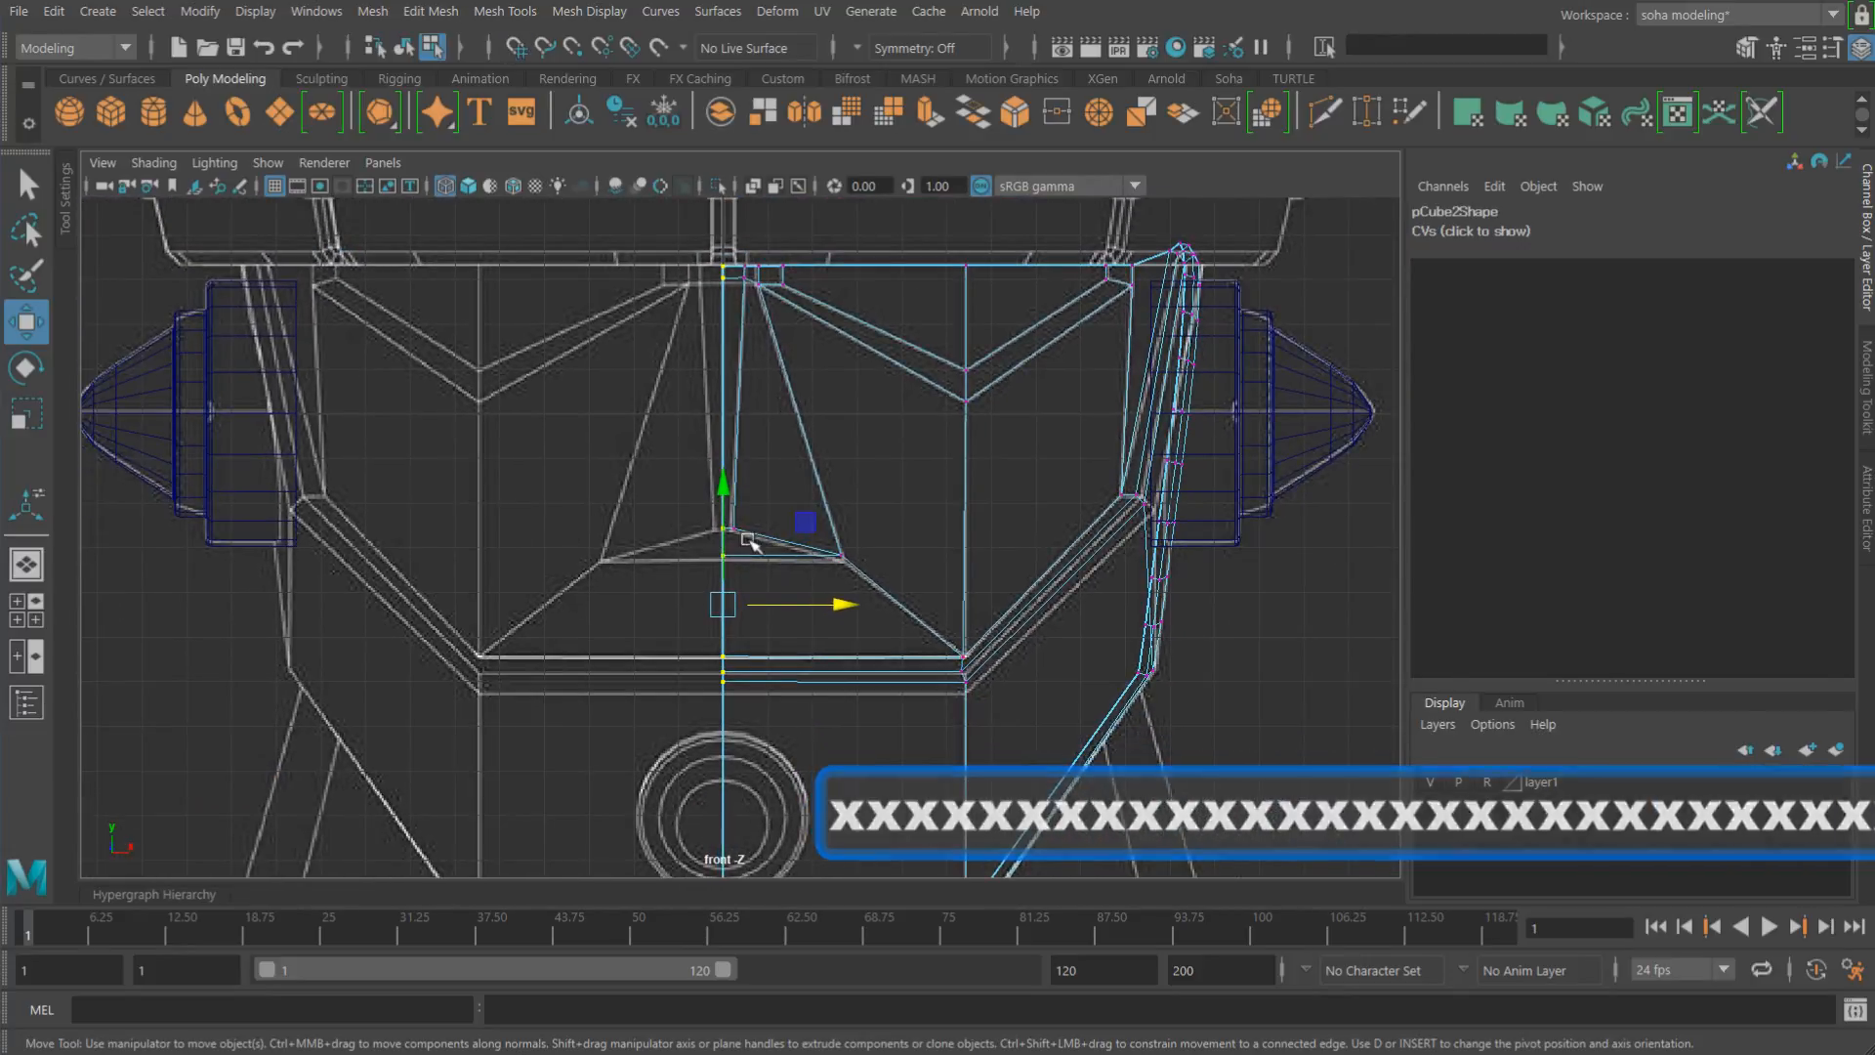
Step: Return to object mode, duplicate the half face mesh and set the copy's Scale X to -1
{"action": "key", "text": "alt+grave"}
{"action": "middle_click_drag", "start_coordinate": [839, 559], "coordinate": [833, 467], "text": "alt"}
{"action": "right_click_drag", "start_coordinate": [833, 467], "coordinate": [682, 436], "text": "alt"}
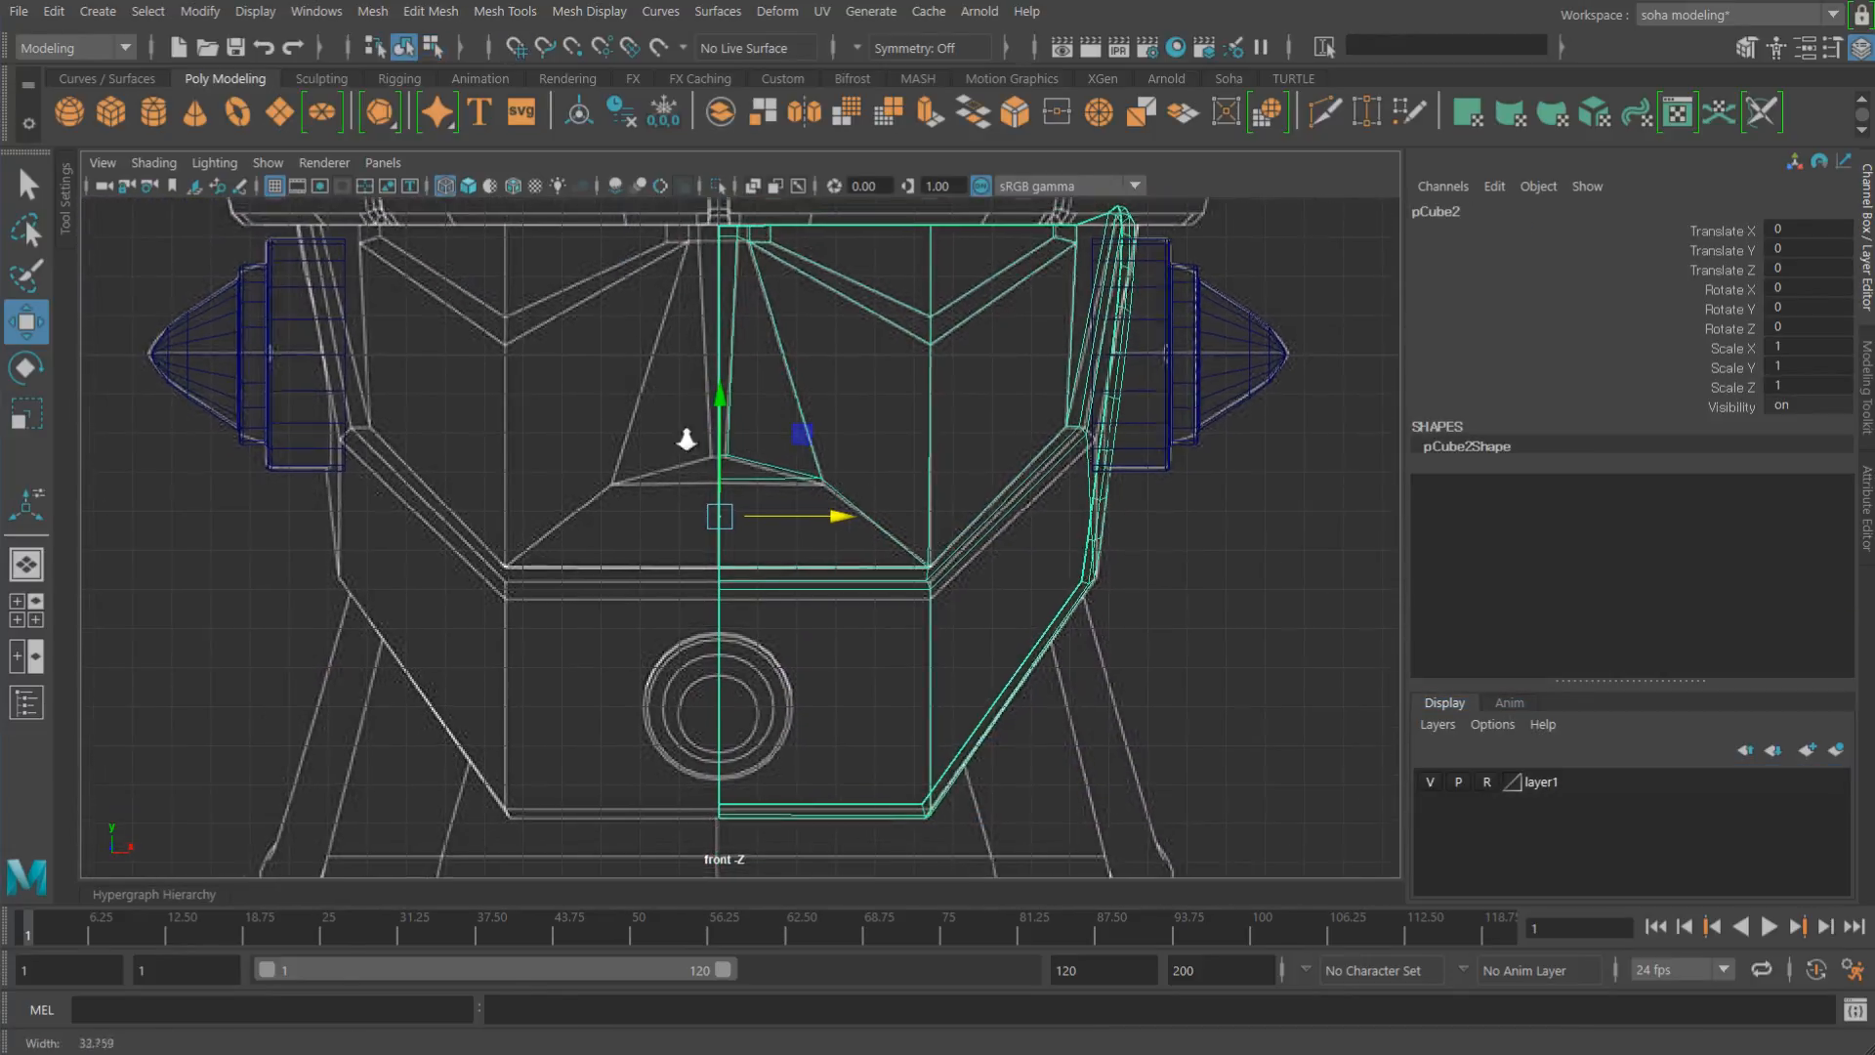
{"action": "right_click_drag", "start_coordinate": [923, 424], "coordinate": [927, 424], "text": "alt"}
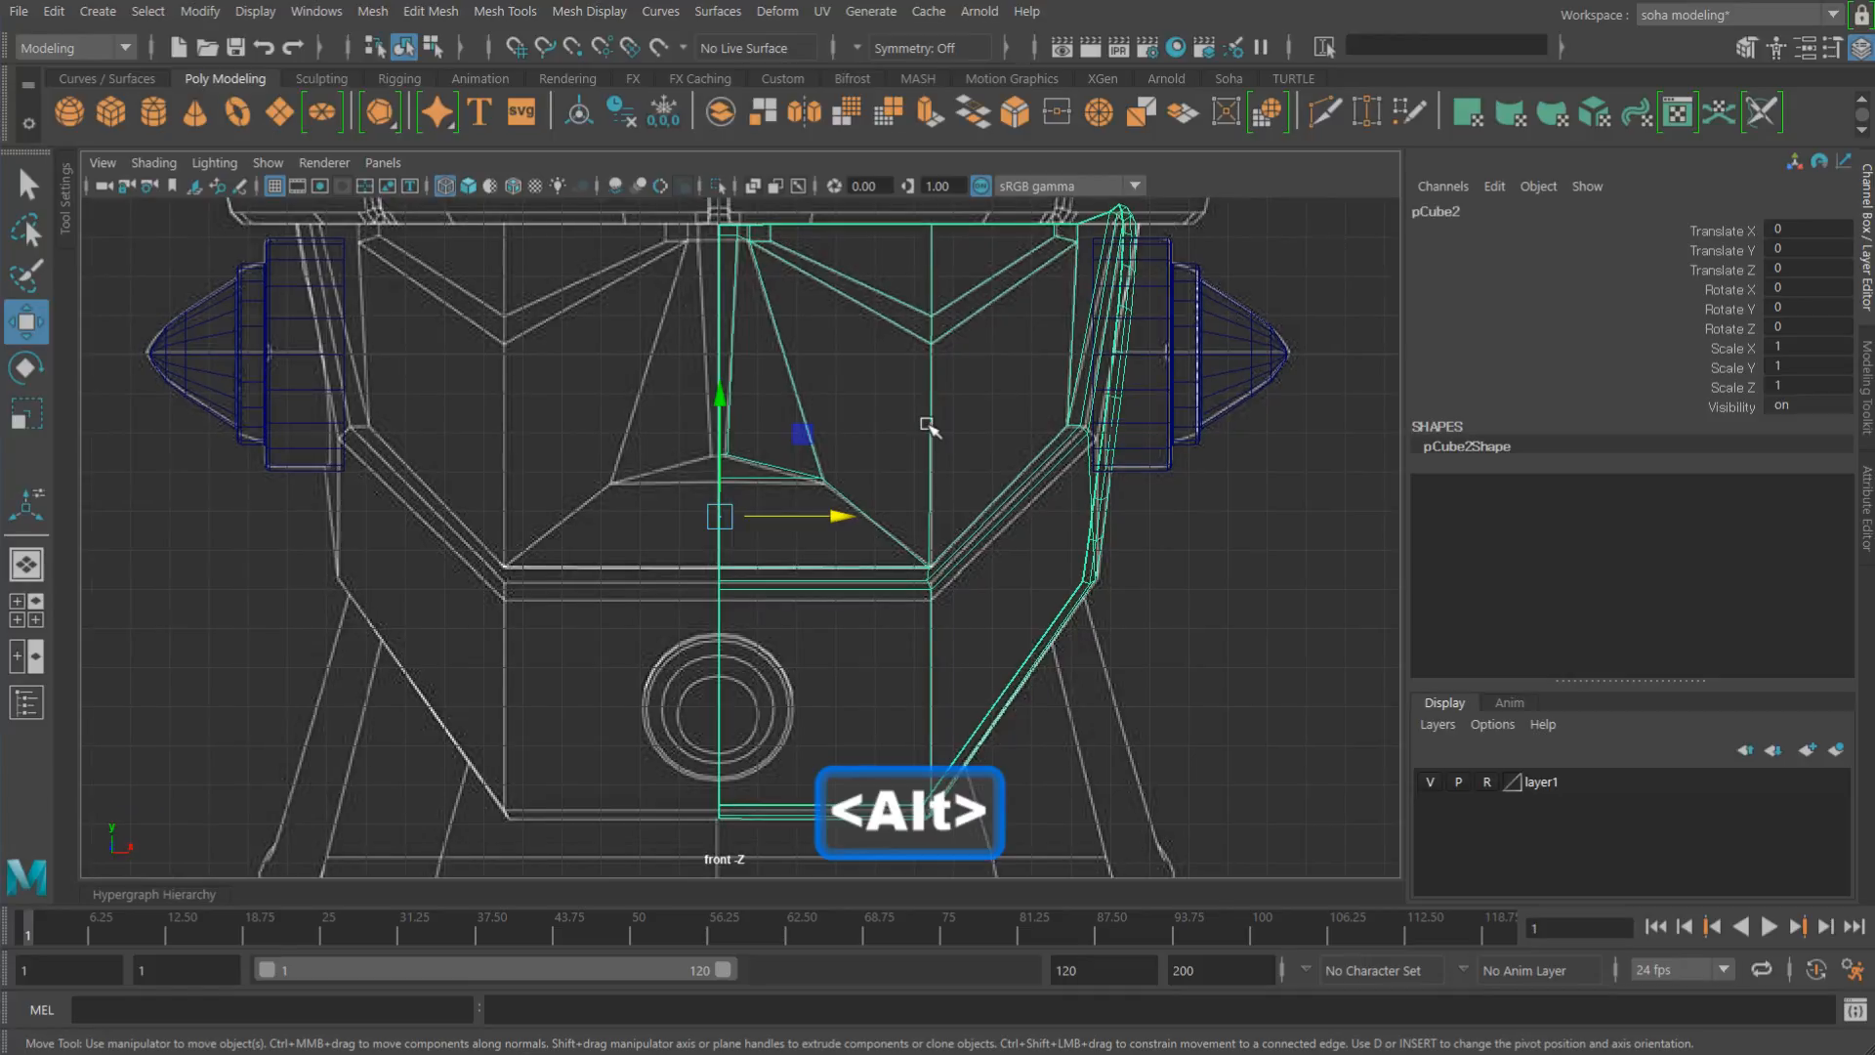
{"action": "key", "text": "ctrl+d"}
{"action": "left_click", "coordinate": [1809, 349]}
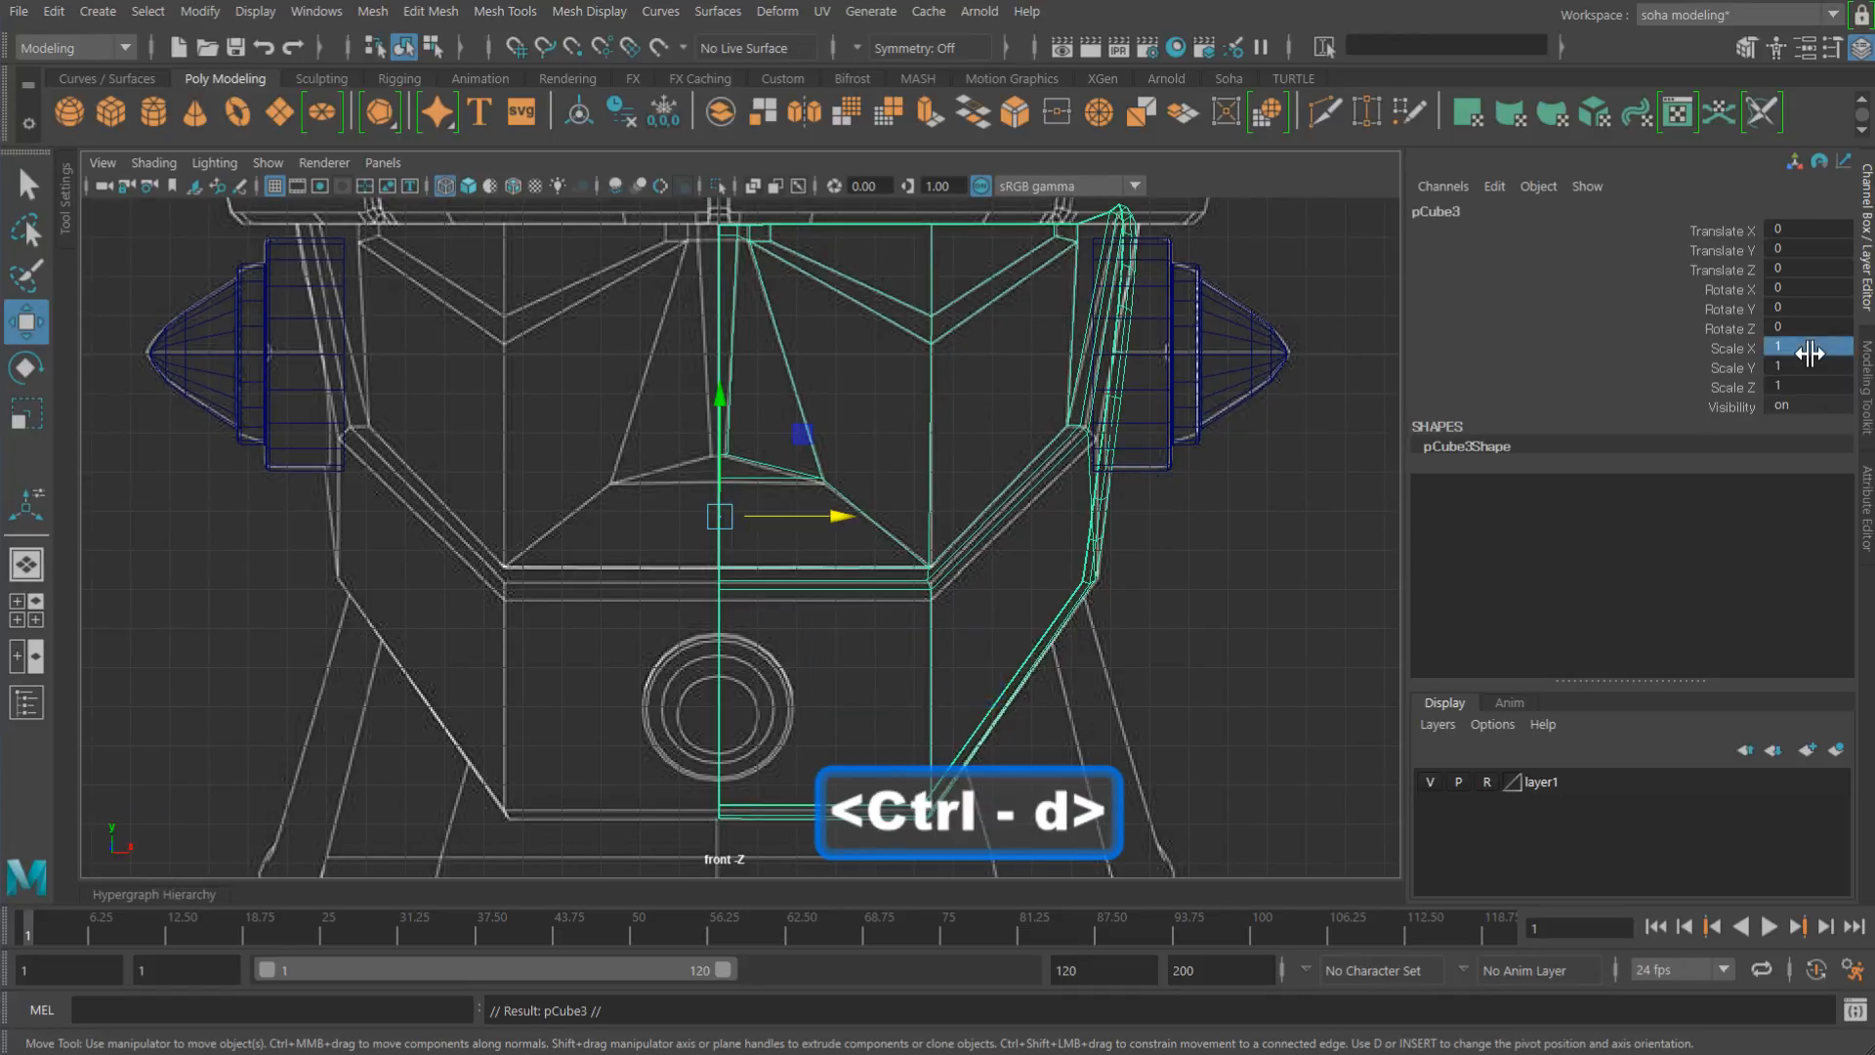
{"action": "type", "text": "-"}
{"action": "key", "text": "Return"}
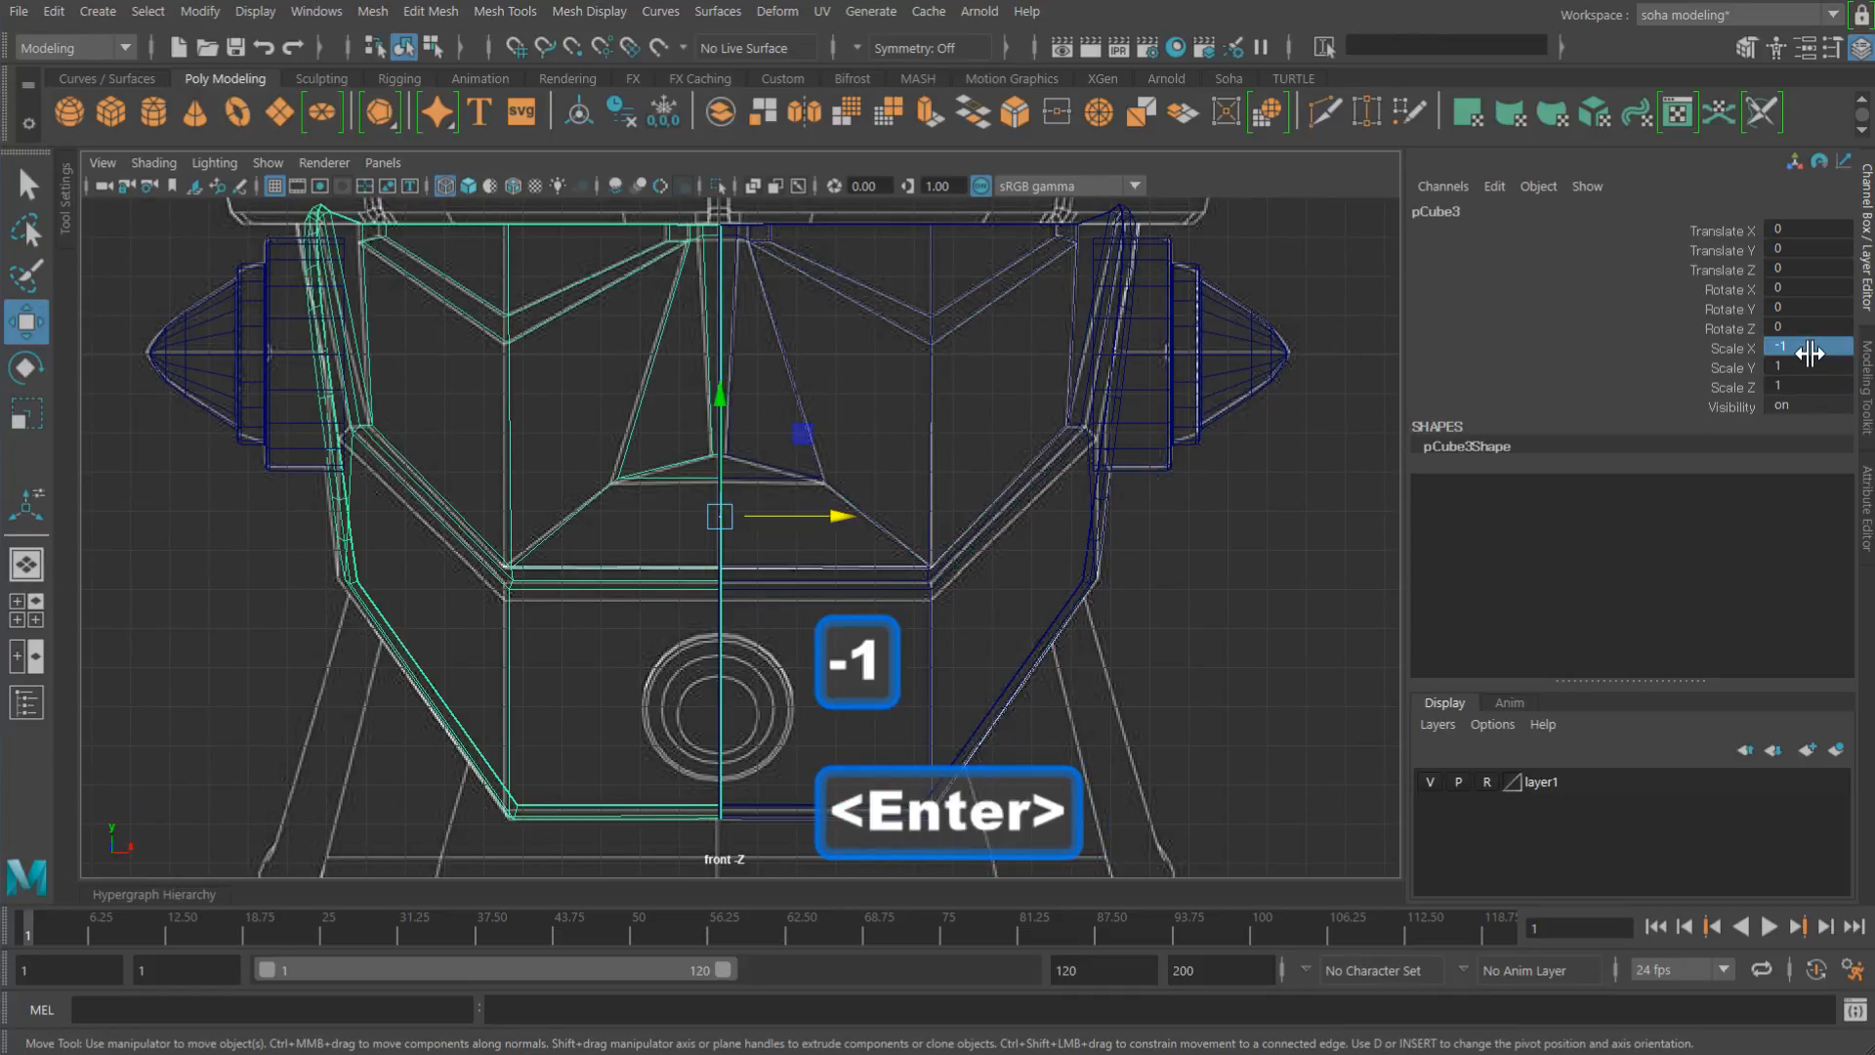
Step: Combine the two face halves into one mesh and select the vertices along the centre seam
{"action": "left_click", "coordinate": [808, 596], "text": "shift"}
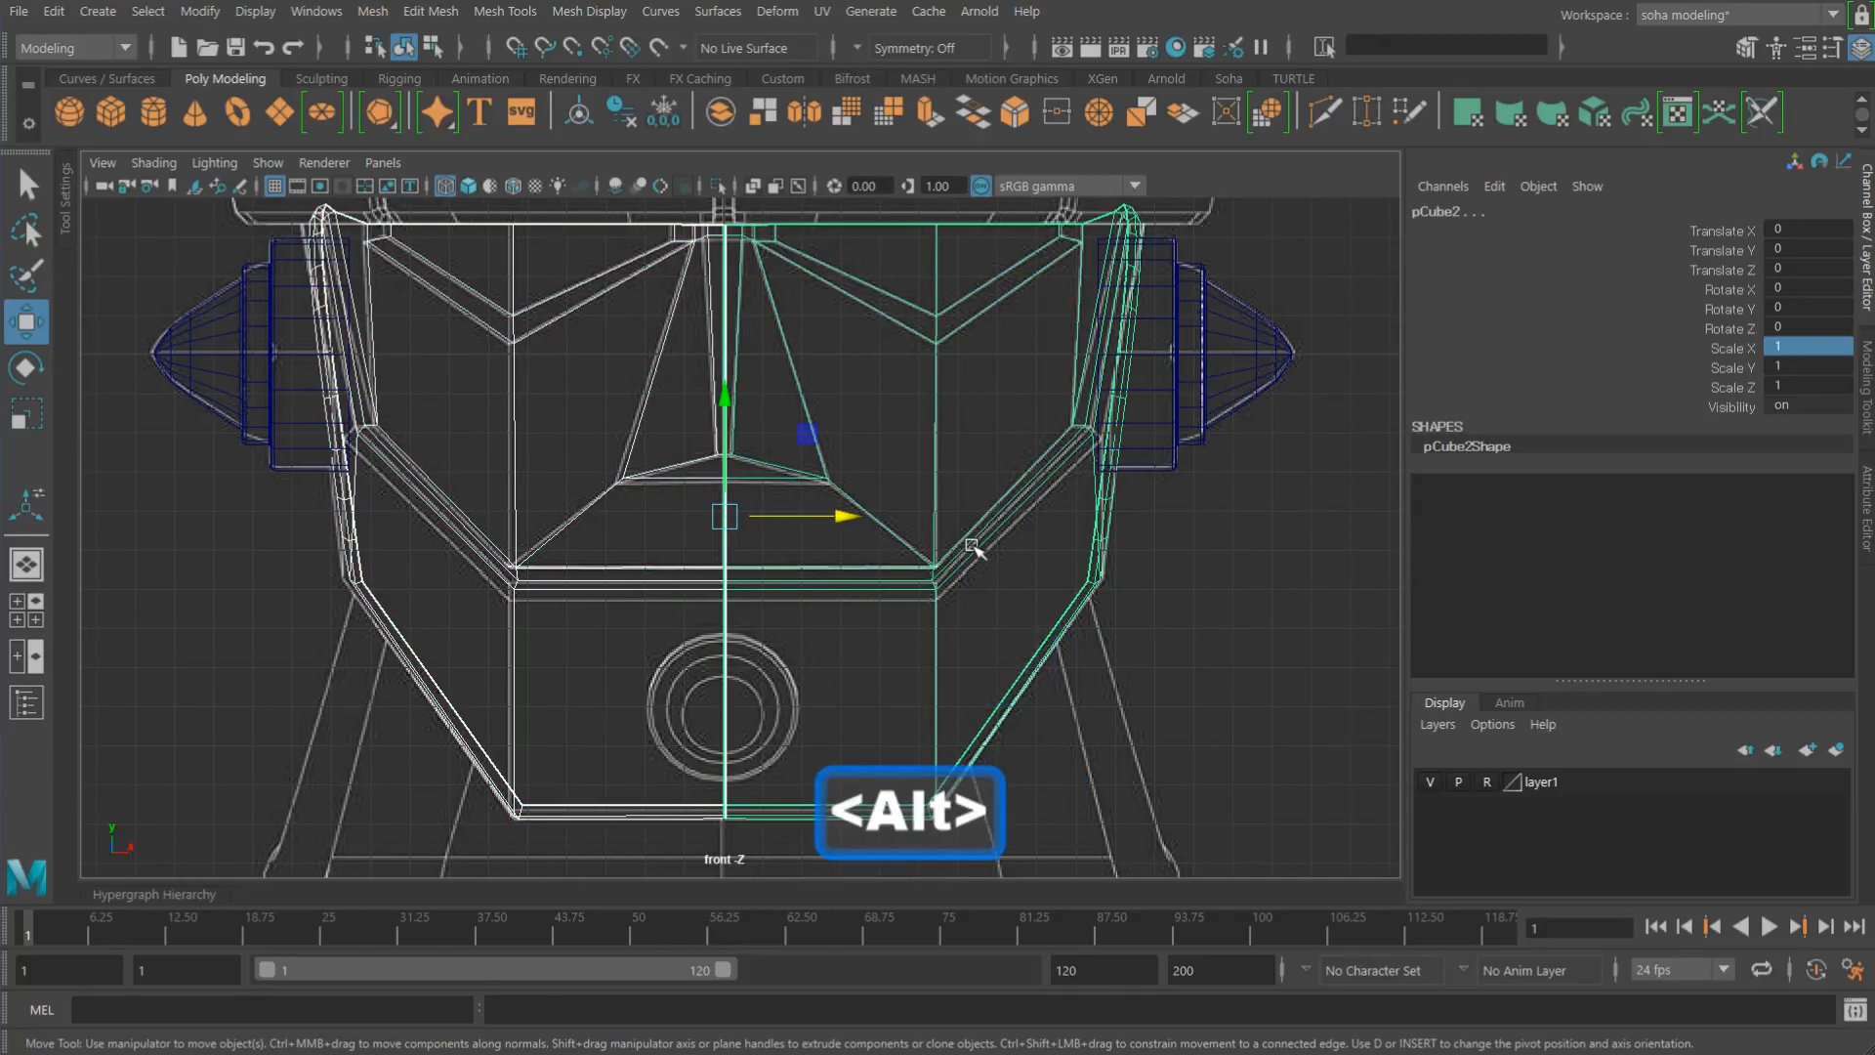
{"action": "key", "text": "shift+a"}
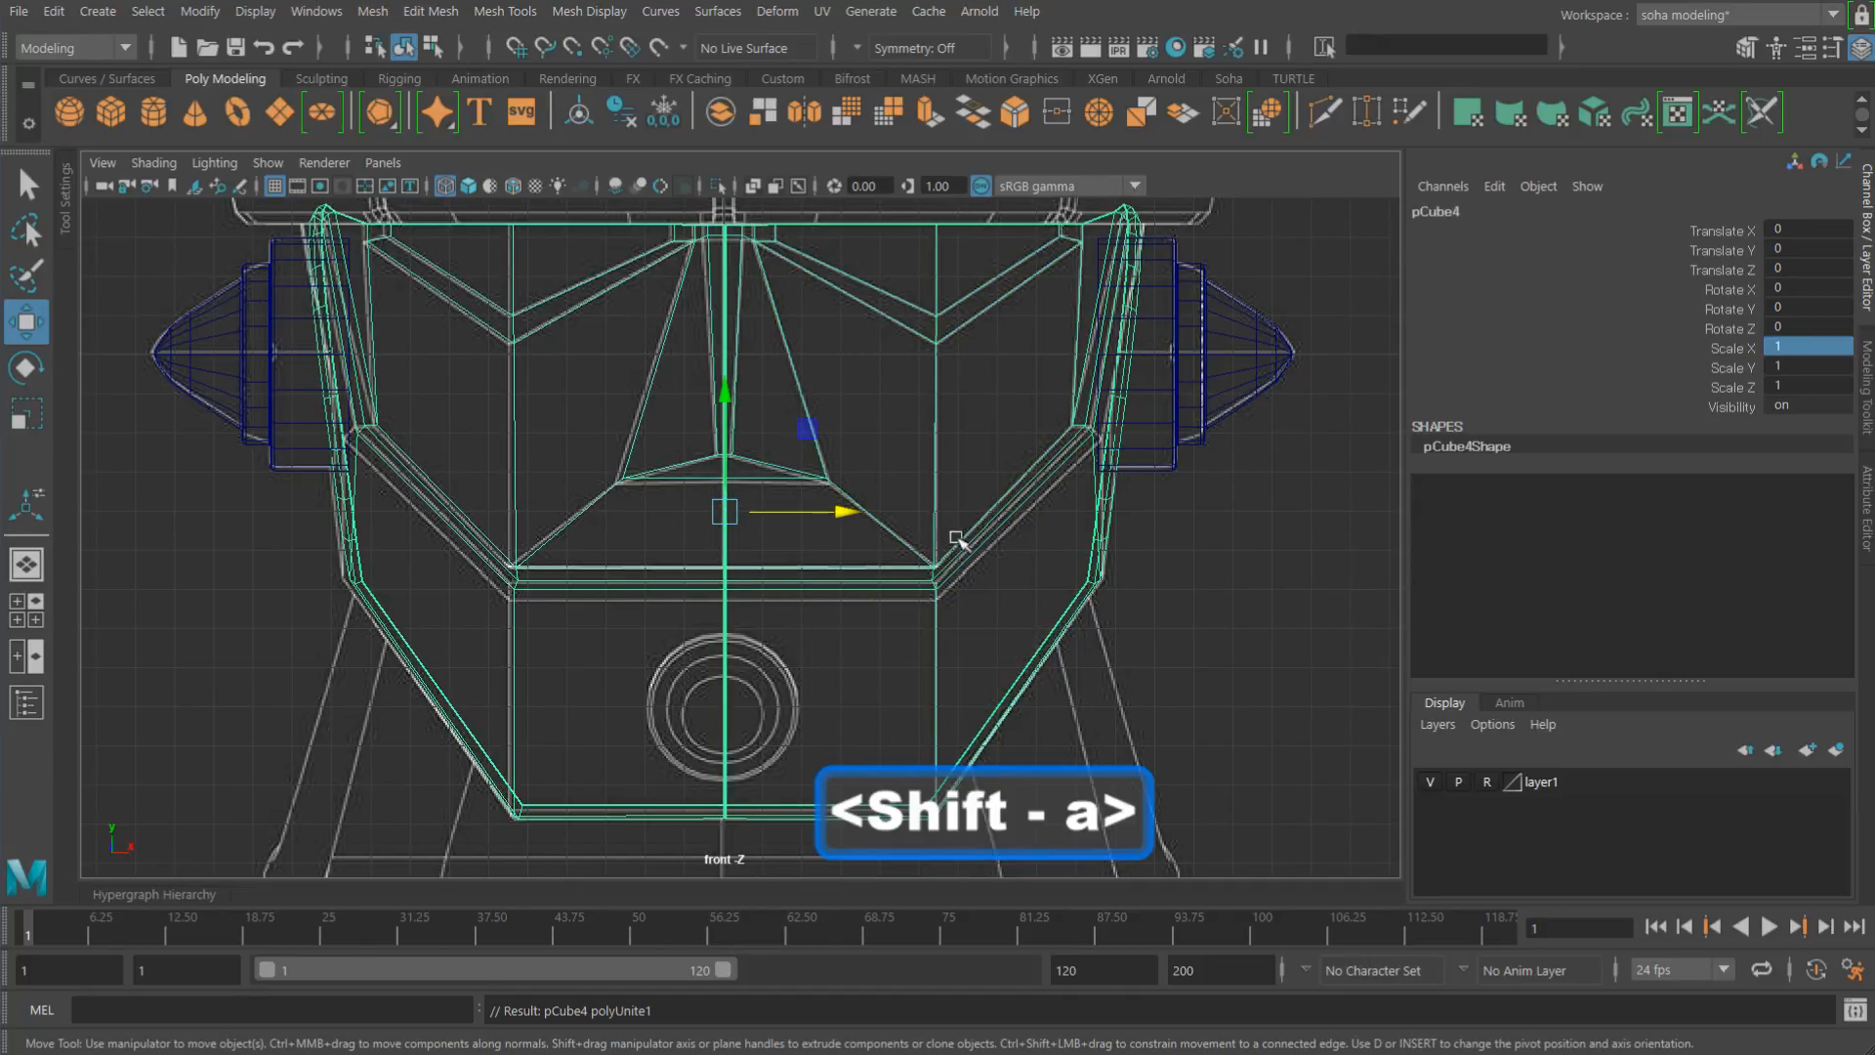
{"action": "middle_click_drag", "start_coordinate": [926, 520], "coordinate": [926, 512], "text": "alt"}
{"action": "key", "text": "alt+1"}
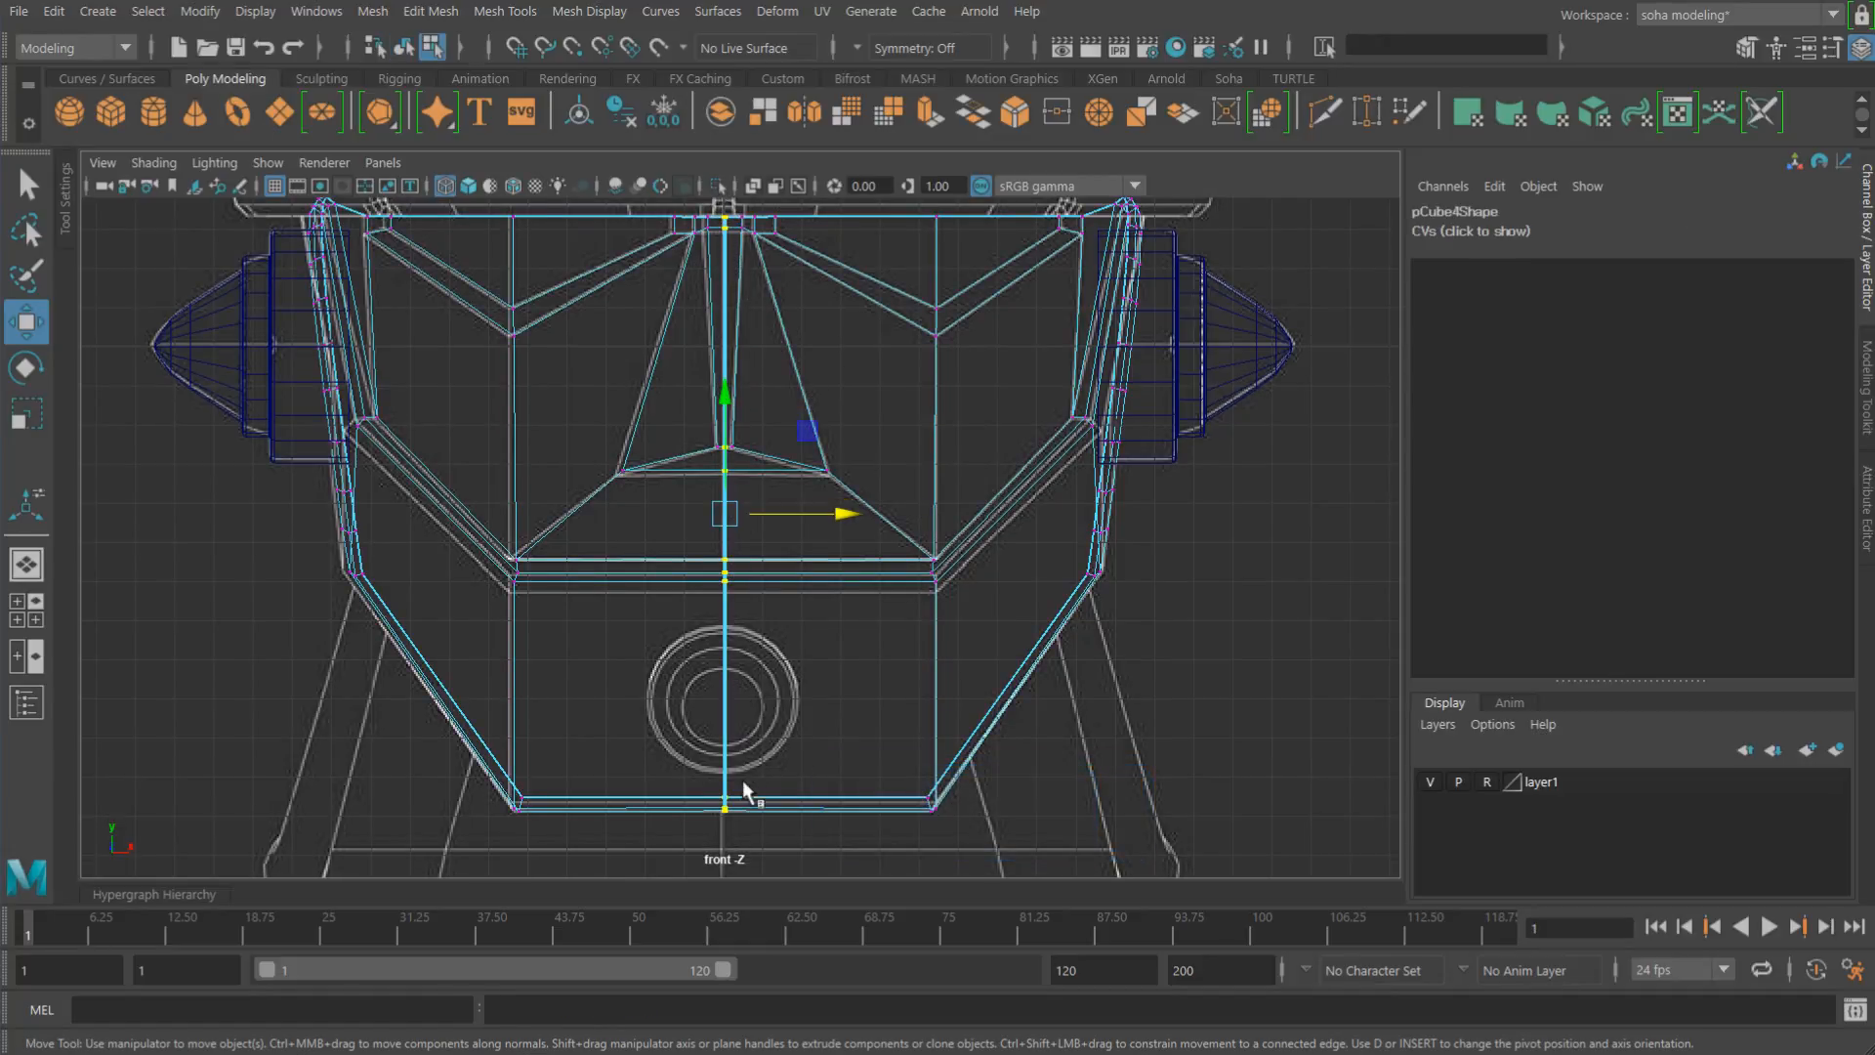
{"action": "left_click", "coordinate": [735, 842]}
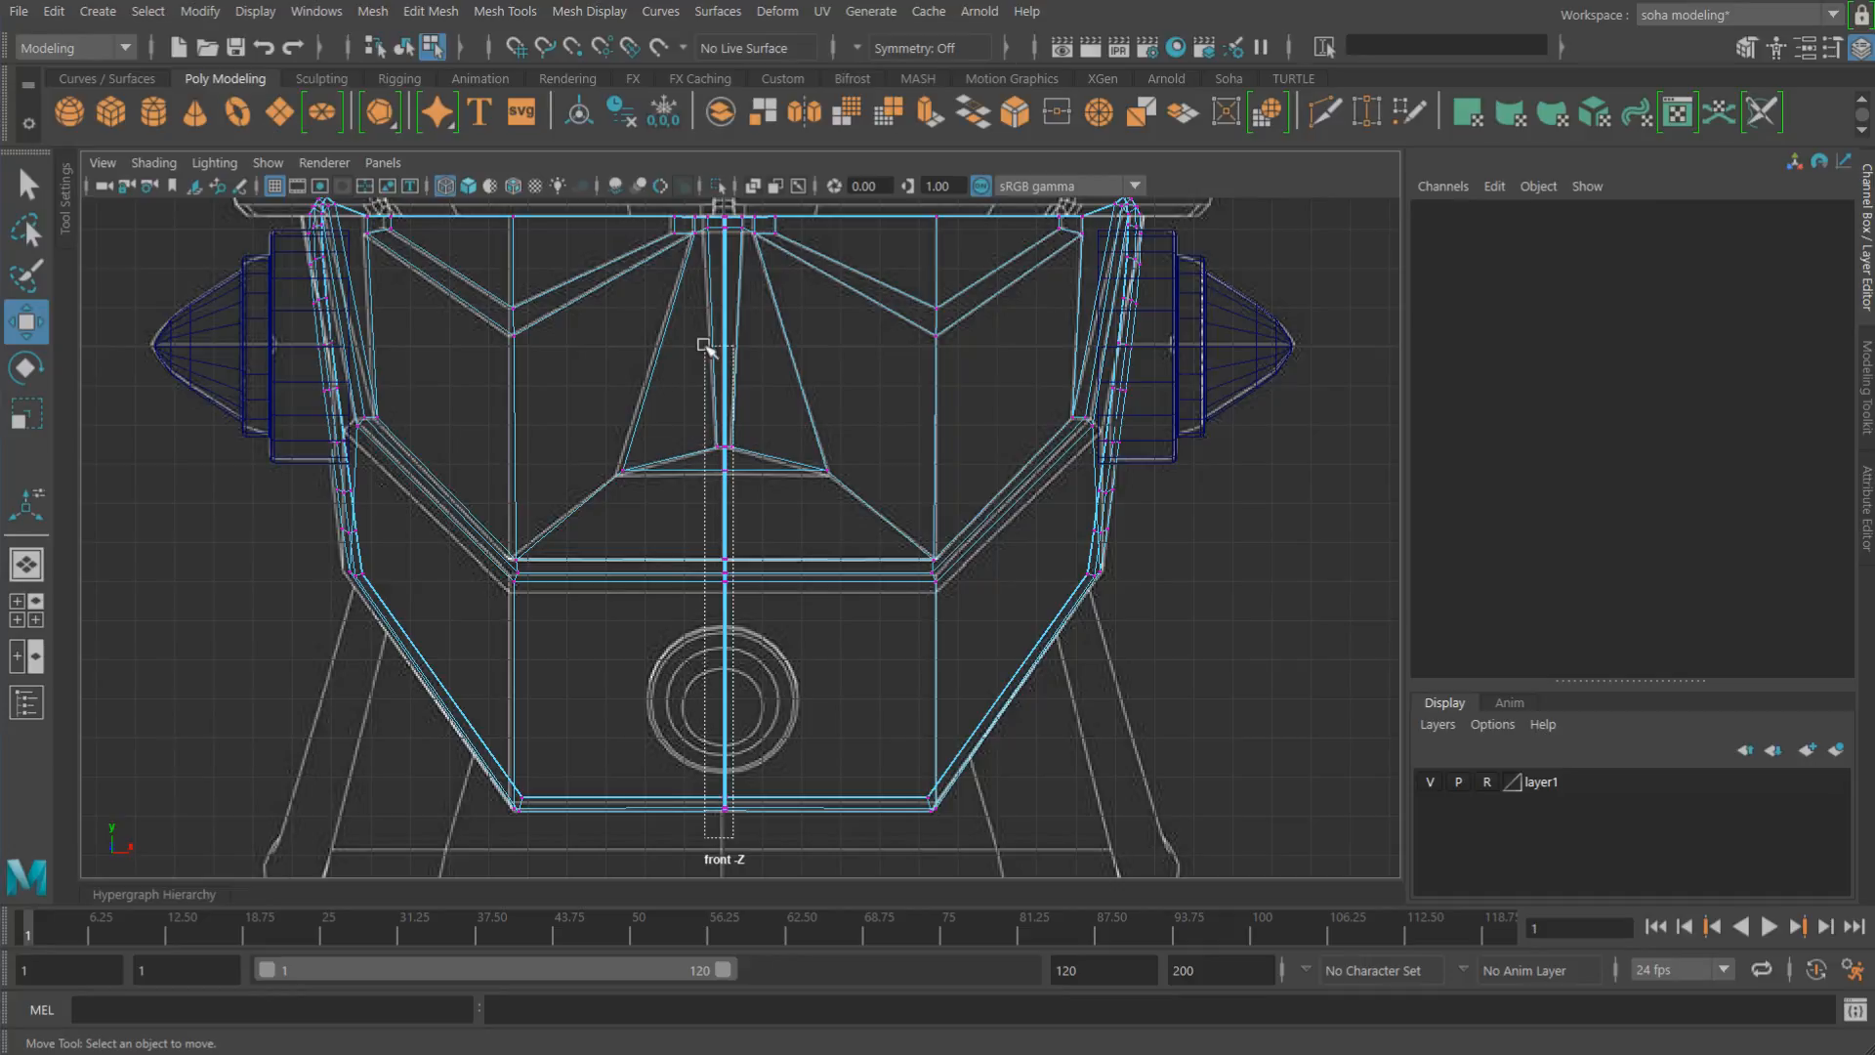
{"action": "left_click_drag", "start_coordinate": [724, 202], "coordinate": [728, 208]}
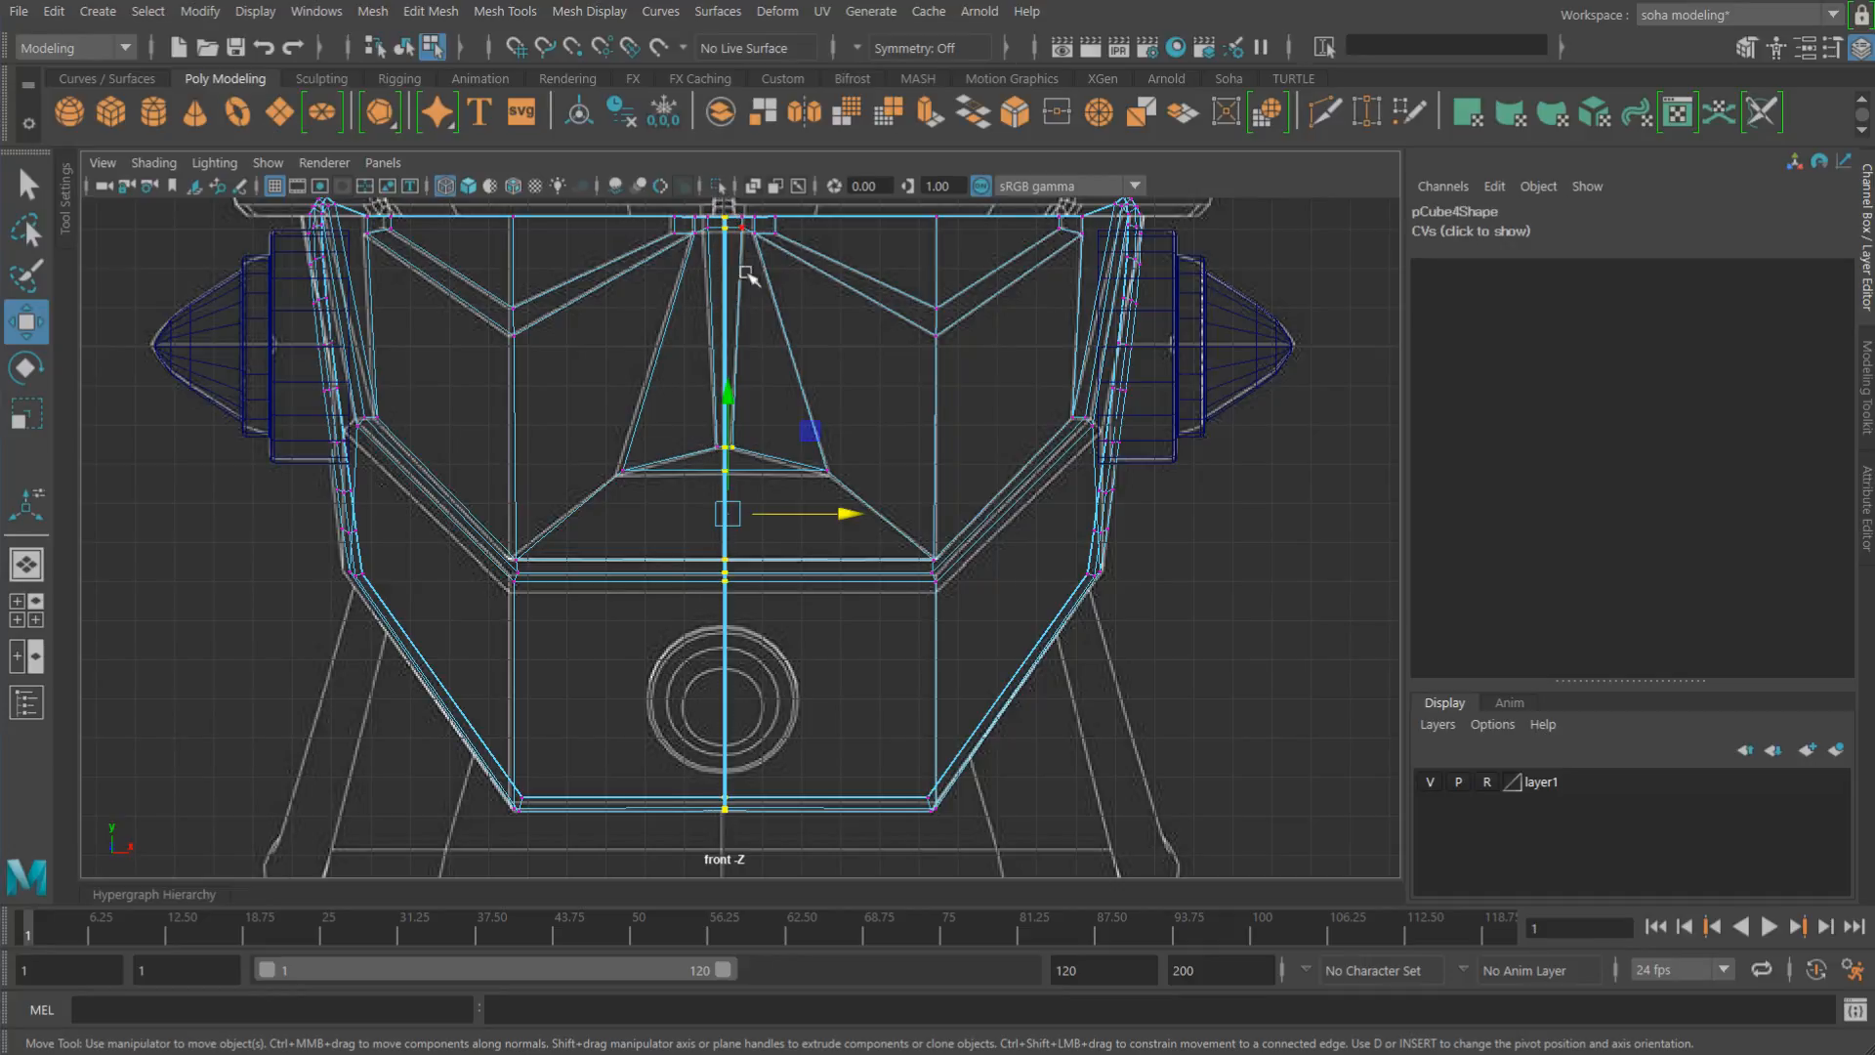
{"action": "scroll", "coordinate": [1269, 632], "scroll_direction": "up", "scroll_amount": 8}
{"action": "middle_click_drag", "start_coordinate": [850, 509], "coordinate": [907, 1051], "text": "alt"}
{"action": "mouse_move", "coordinate": [877, 563]}
{"action": "middle_mouse_down", "text": "alt"}
{"action": "mouse_move", "coordinate": [888, 853]}
{"action": "mouse_move", "coordinate": [913, 572]}
{"action": "middle_mouse_up", "text": "alt"}
{"action": "right_click_drag", "start_coordinate": [980, 536], "coordinate": [875, 635], "text": "alt"}
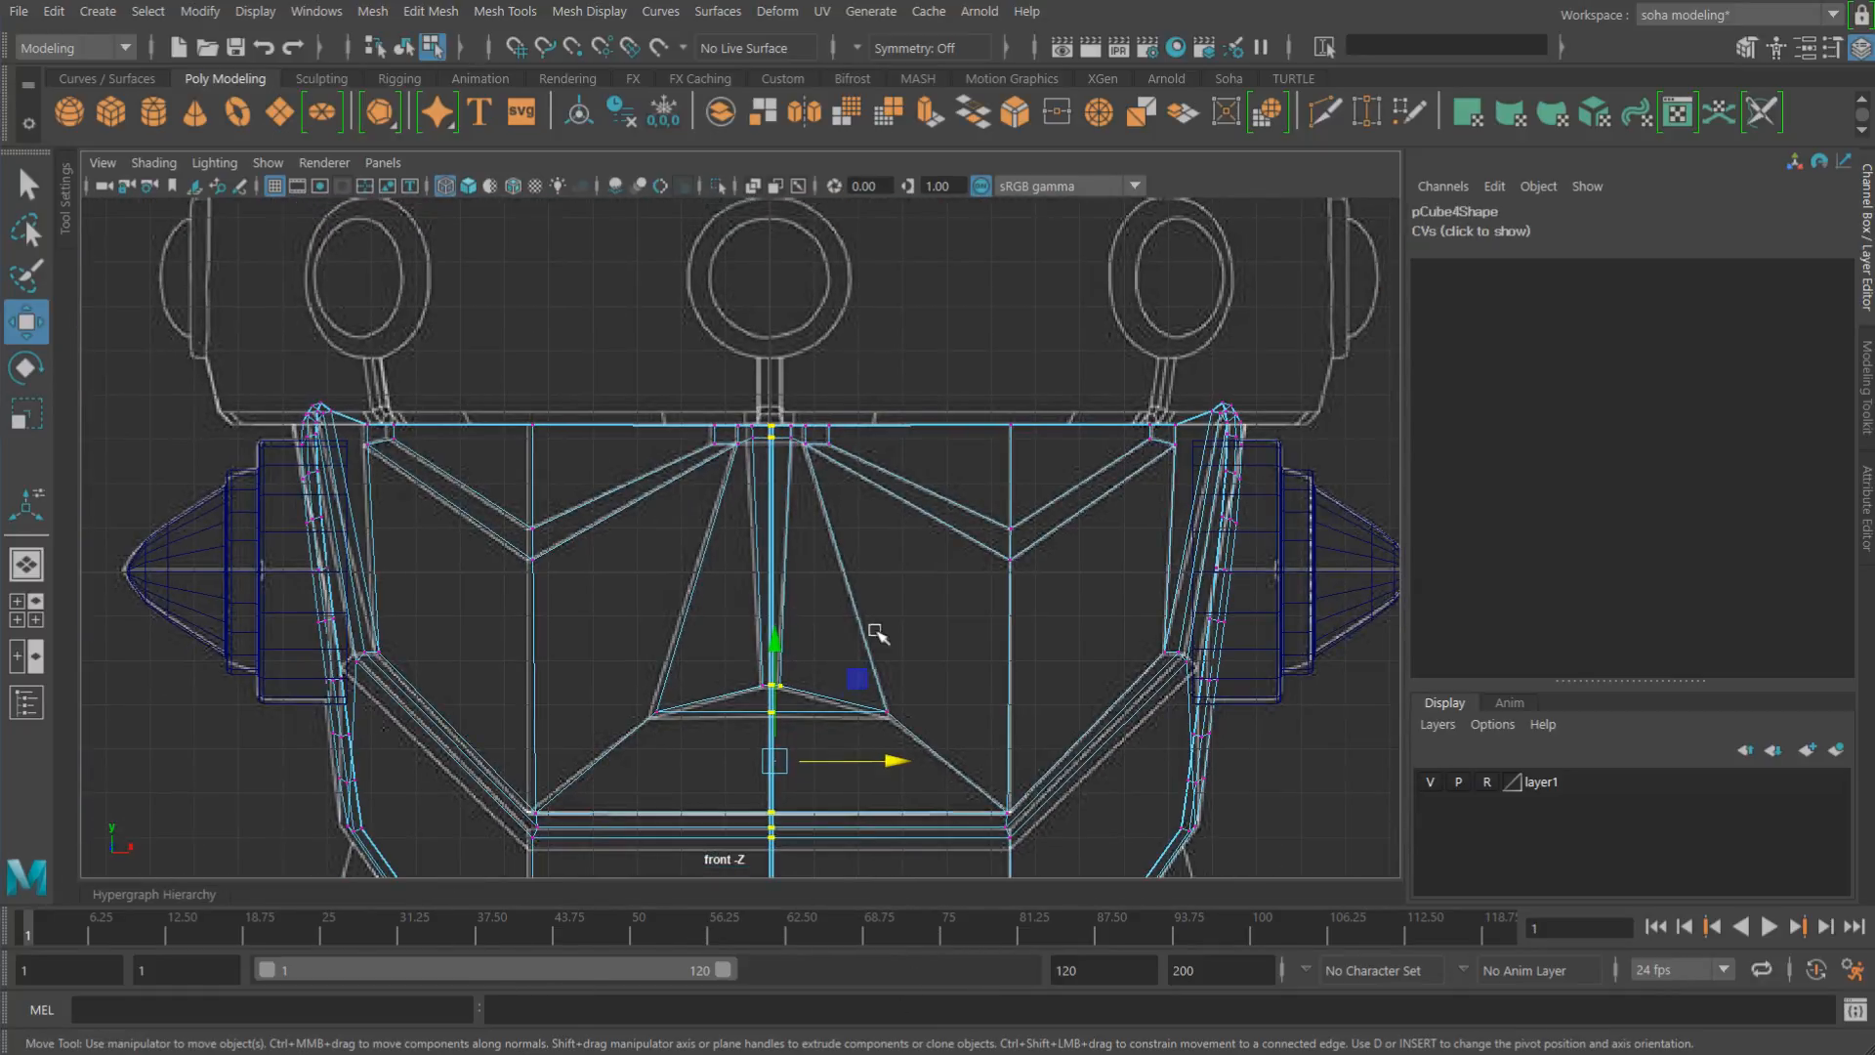
{"action": "middle_click_drag", "start_coordinate": [875, 636], "coordinate": [894, 450], "text": "alt"}
Step: Undo the seam selection and the combine, and delete the mirrored half
{"action": "key", "text": "z"}
{"action": "key", "text": "z"}
{"action": "key", "text": "z"}
{"action": "key", "text": "z"}
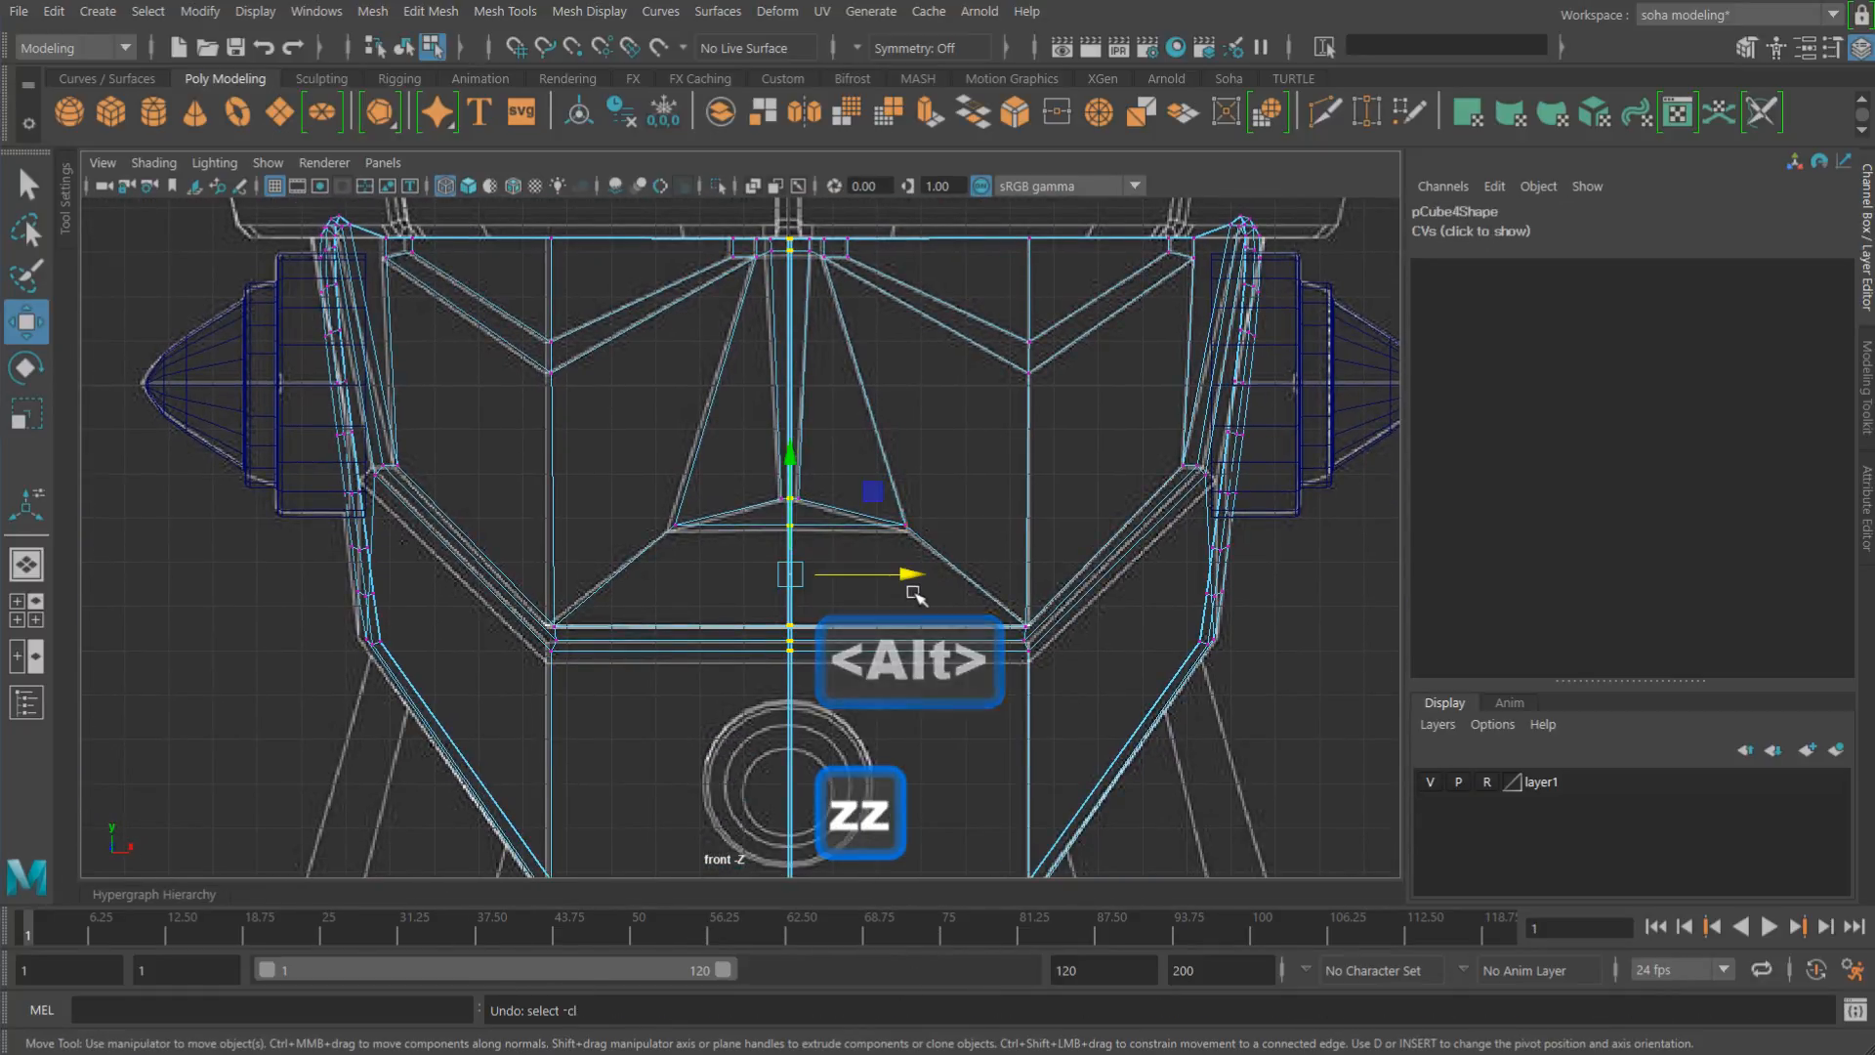
{"action": "key", "text": "z"}
{"action": "left_click", "coordinate": [618, 625]}
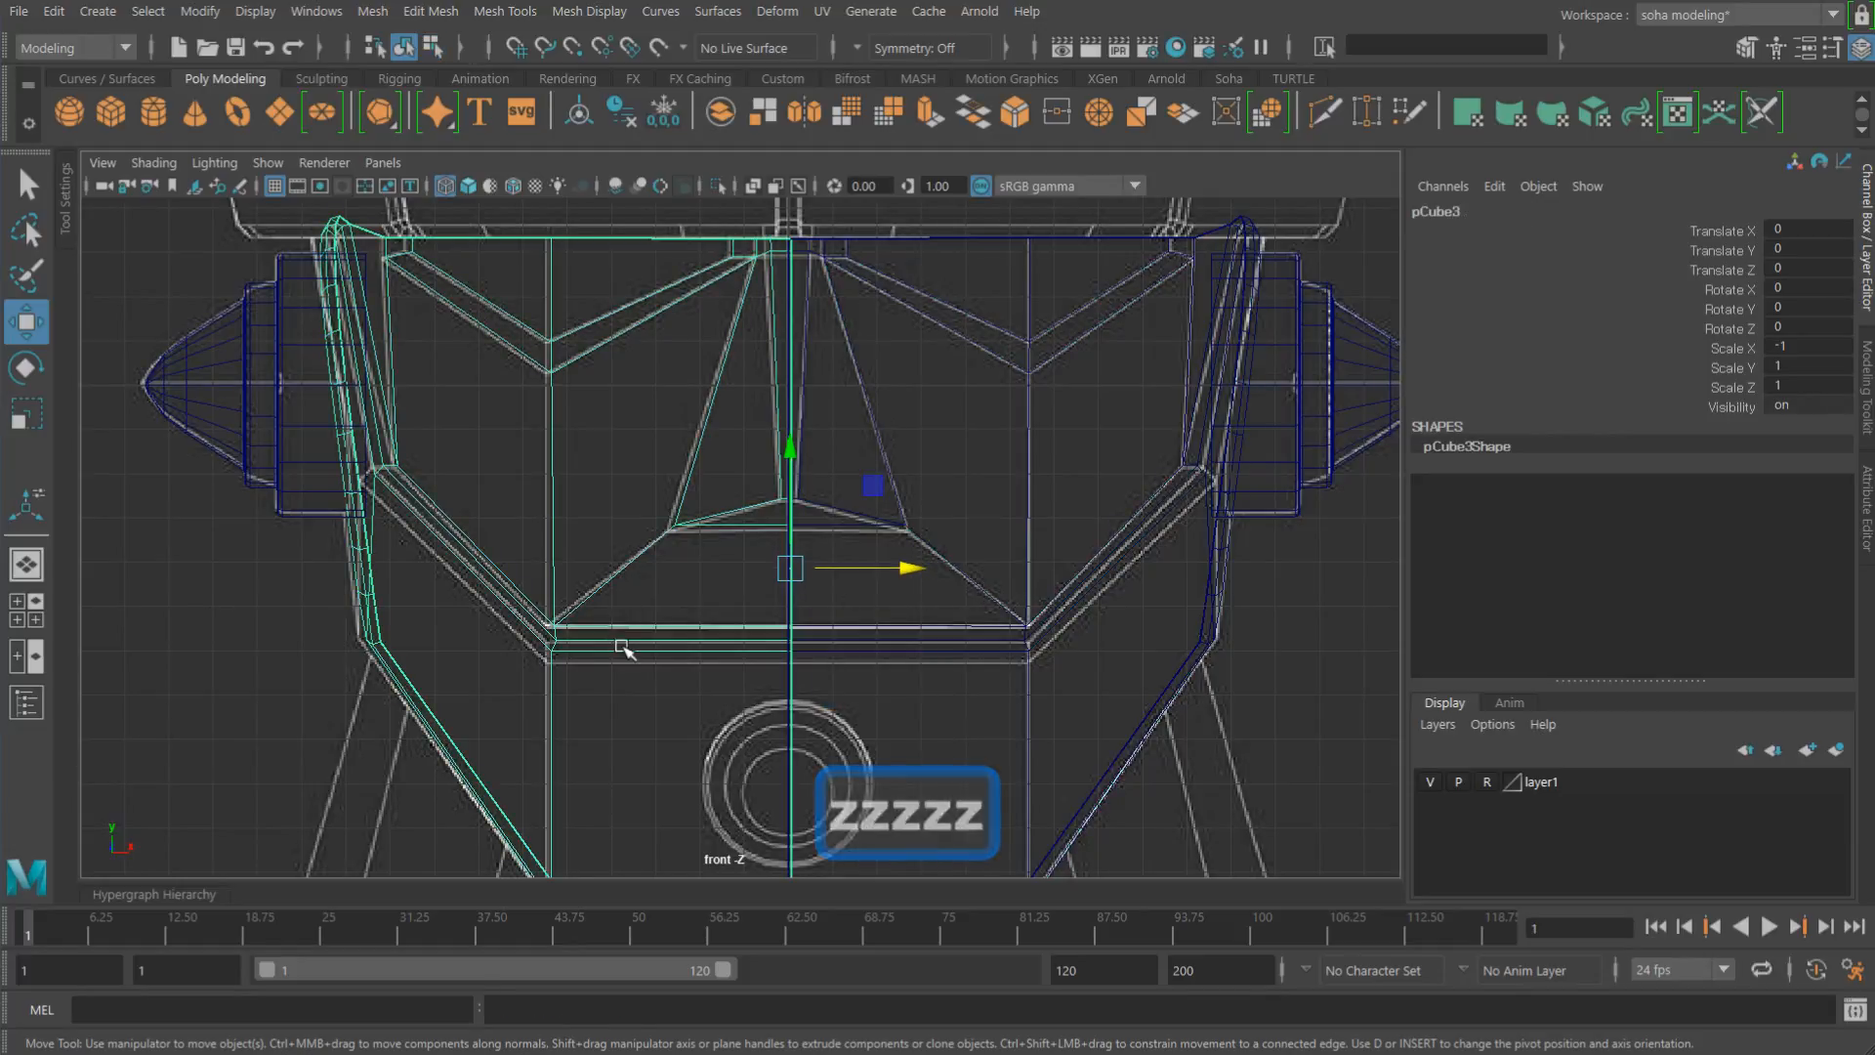
{"action": "key", "text": "Delete"}
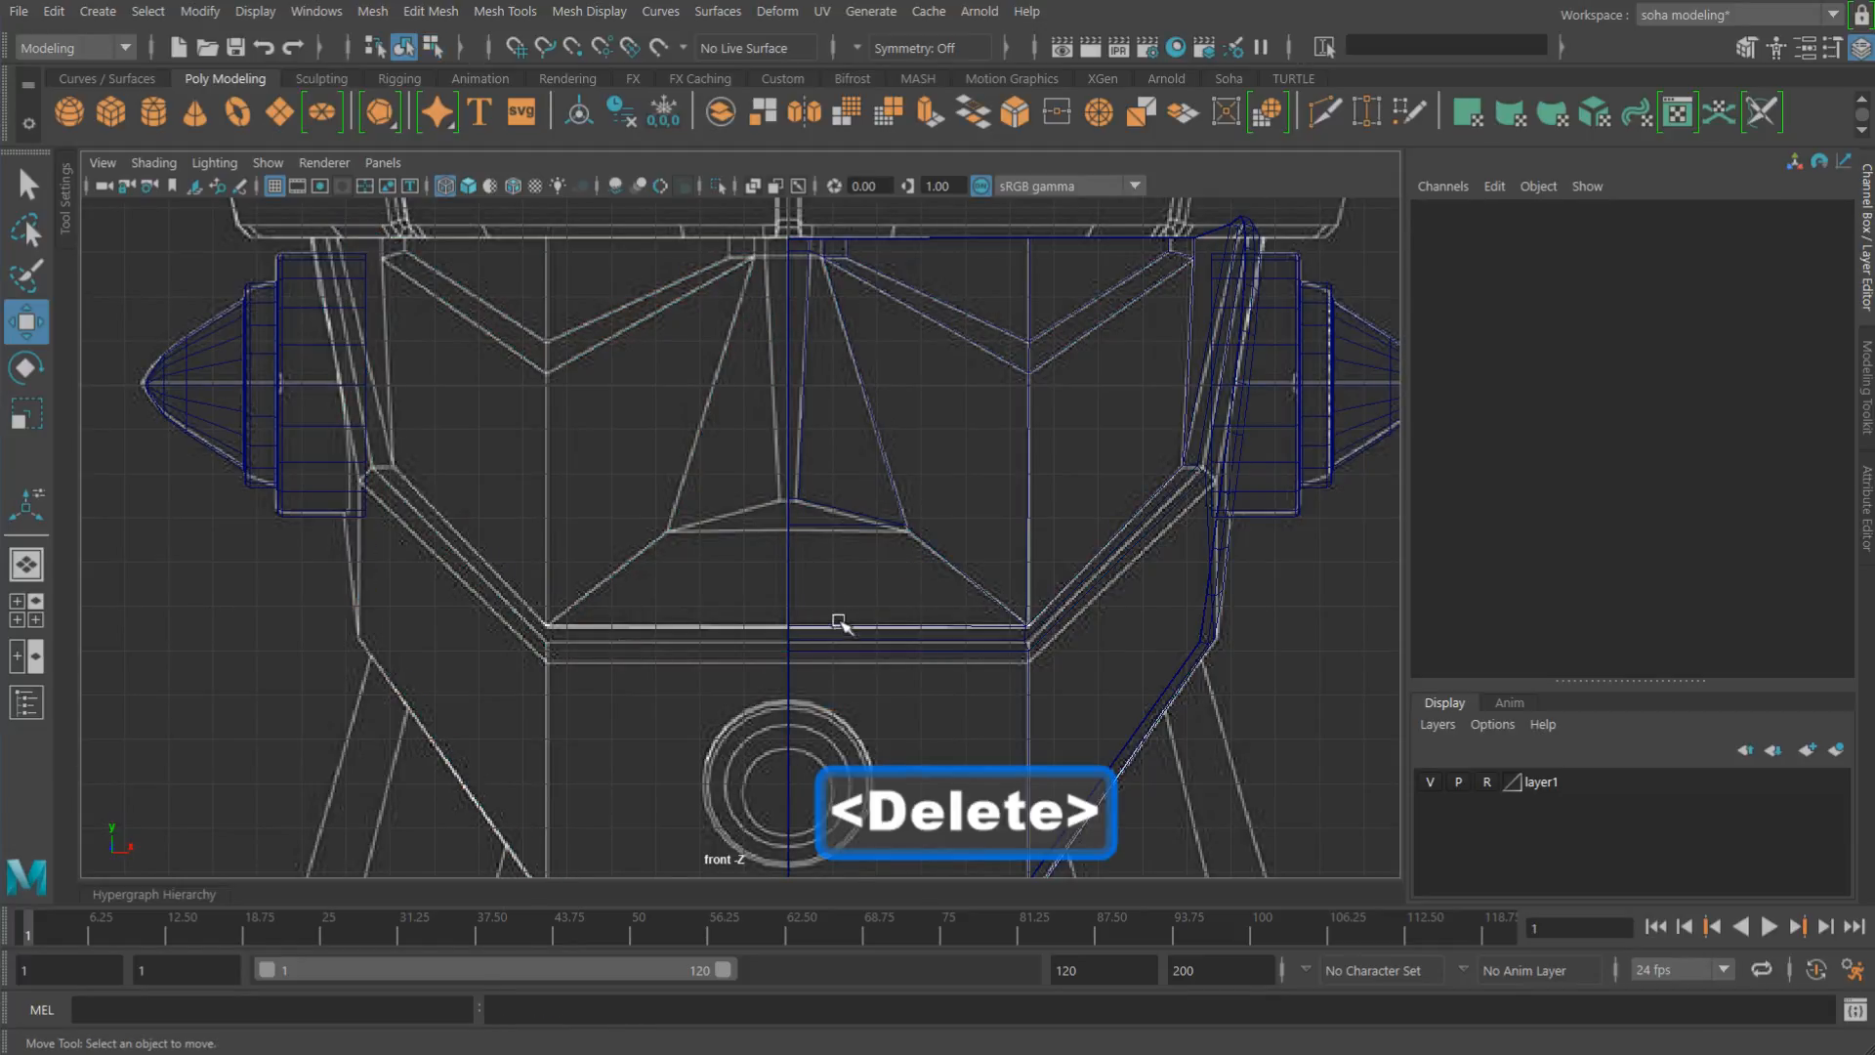
Step: Snap the remaining half face mesh's pivot along X to the grid's centre line at X 0
{"action": "left_click", "coordinate": [837, 625]}
{"action": "scroll", "coordinate": [879, 674], "scroll_direction": "up", "scroll_amount": 10}
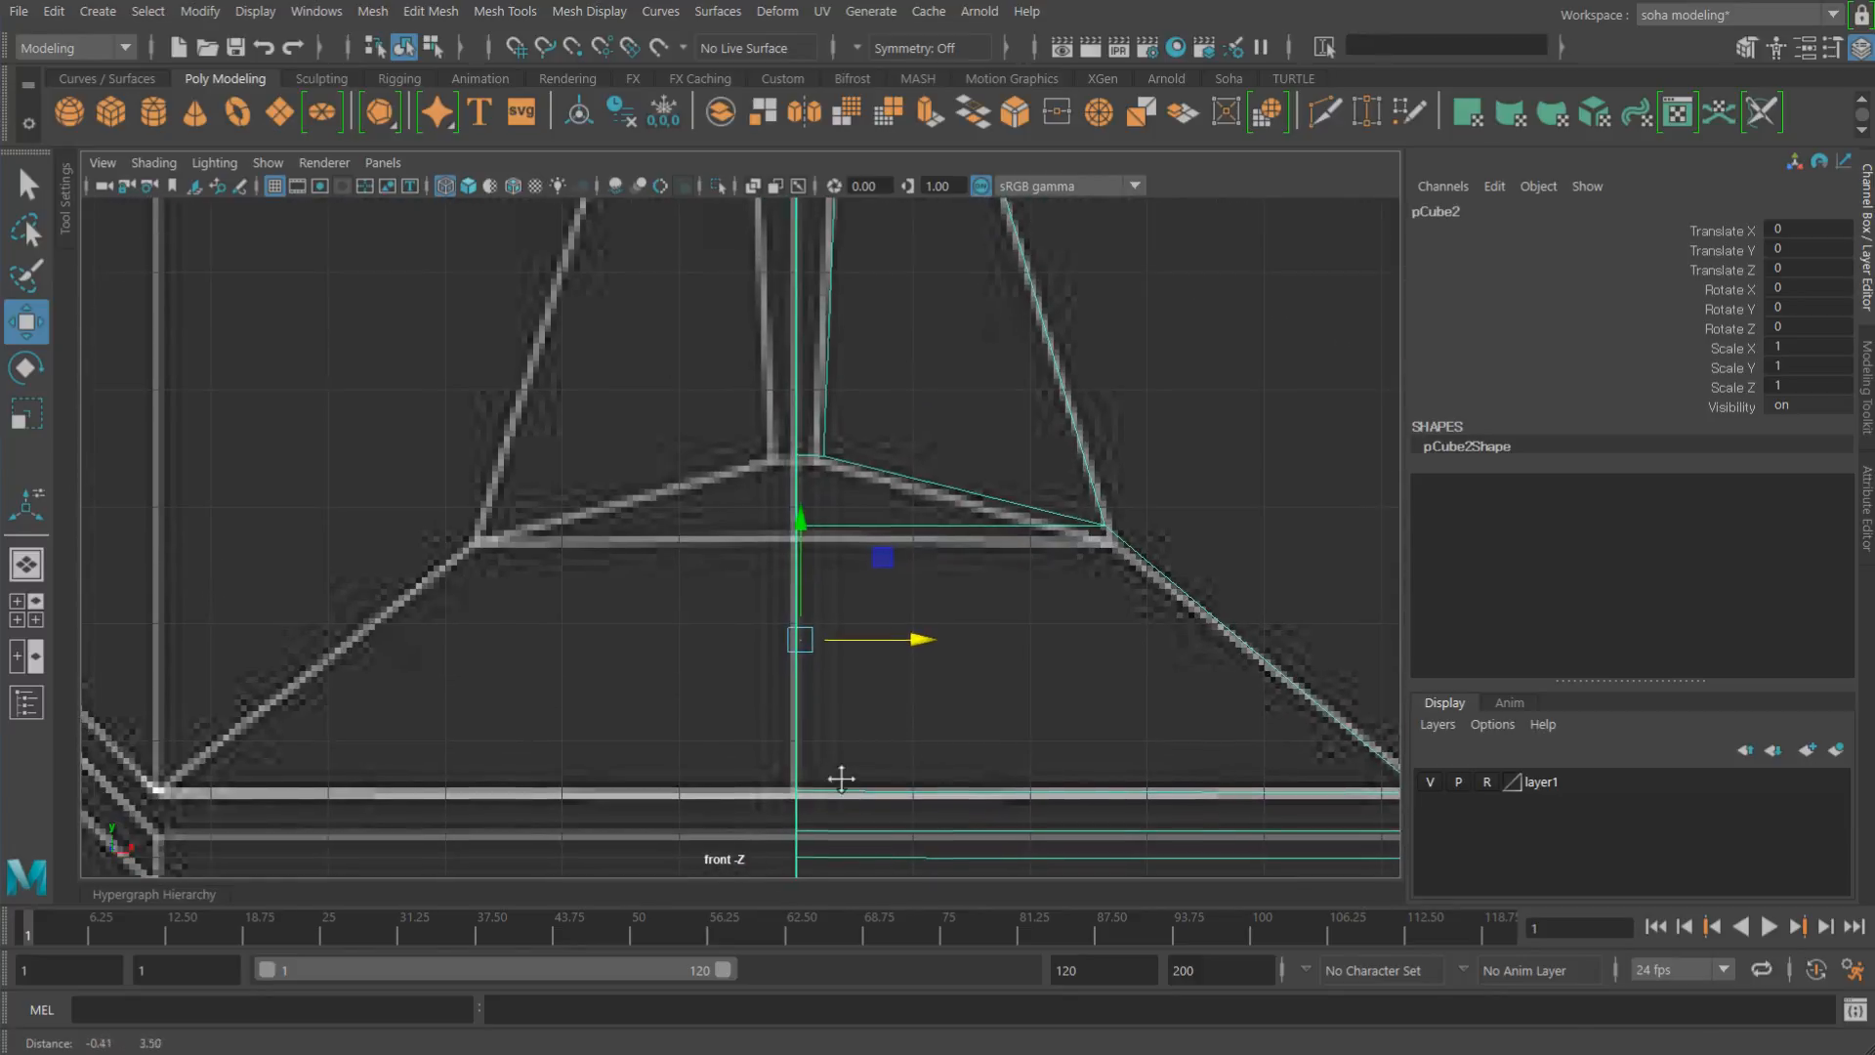
{"action": "scroll", "coordinate": [1381, 795], "scroll_direction": "up", "scroll_amount": 10}
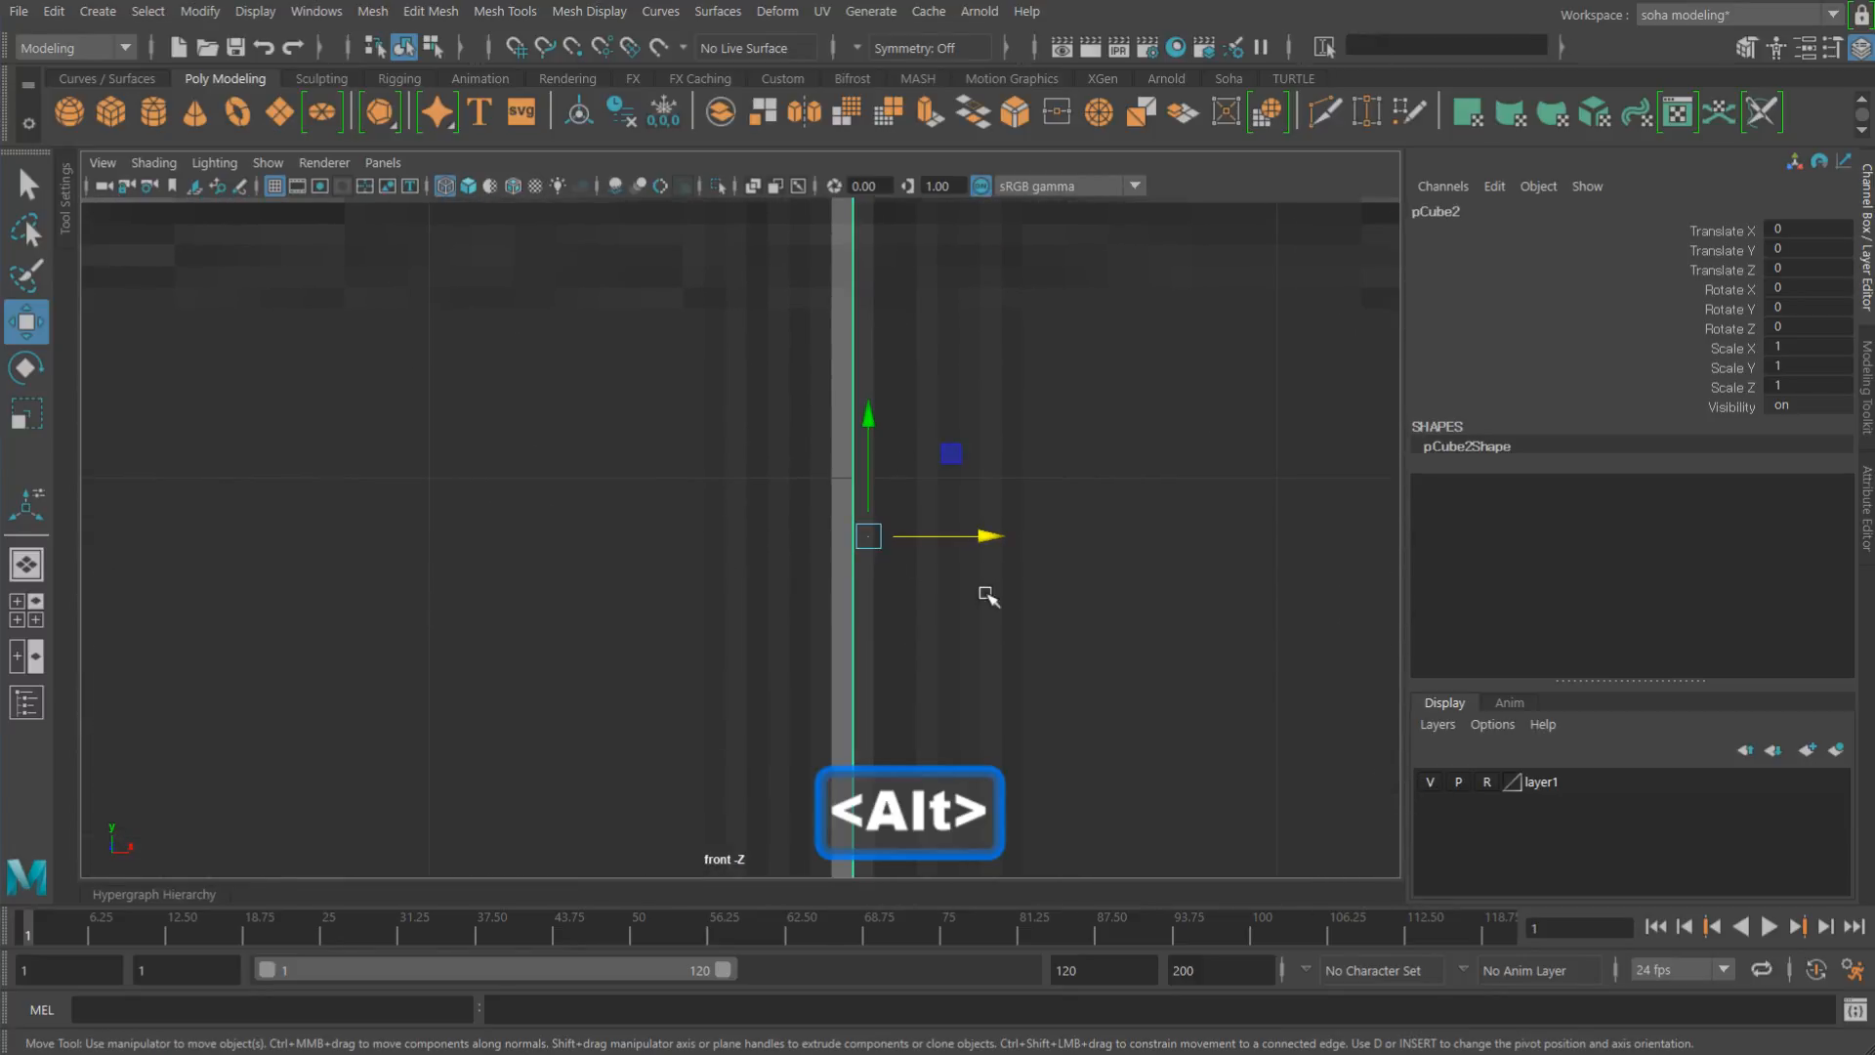
{"action": "right_click_drag", "start_coordinate": [988, 596], "coordinate": [970, 557], "text": "alt"}
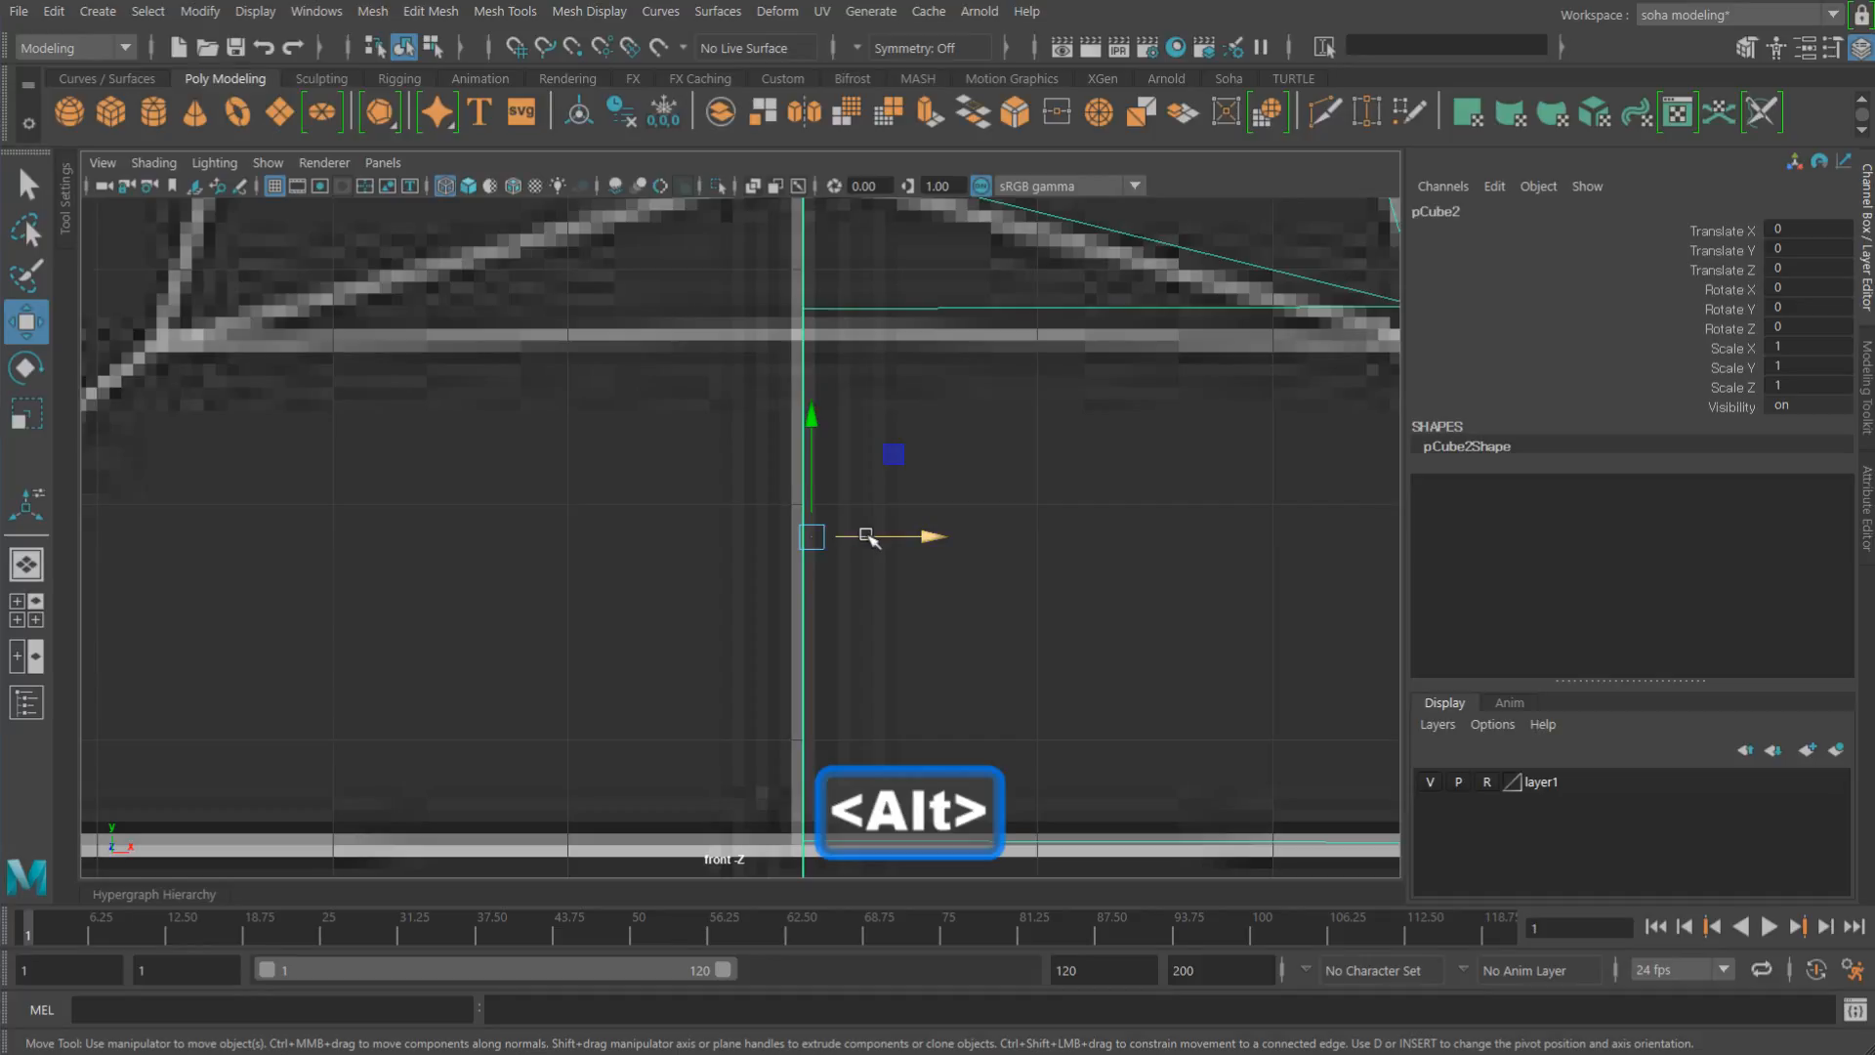
{"action": "key", "text": "d"}
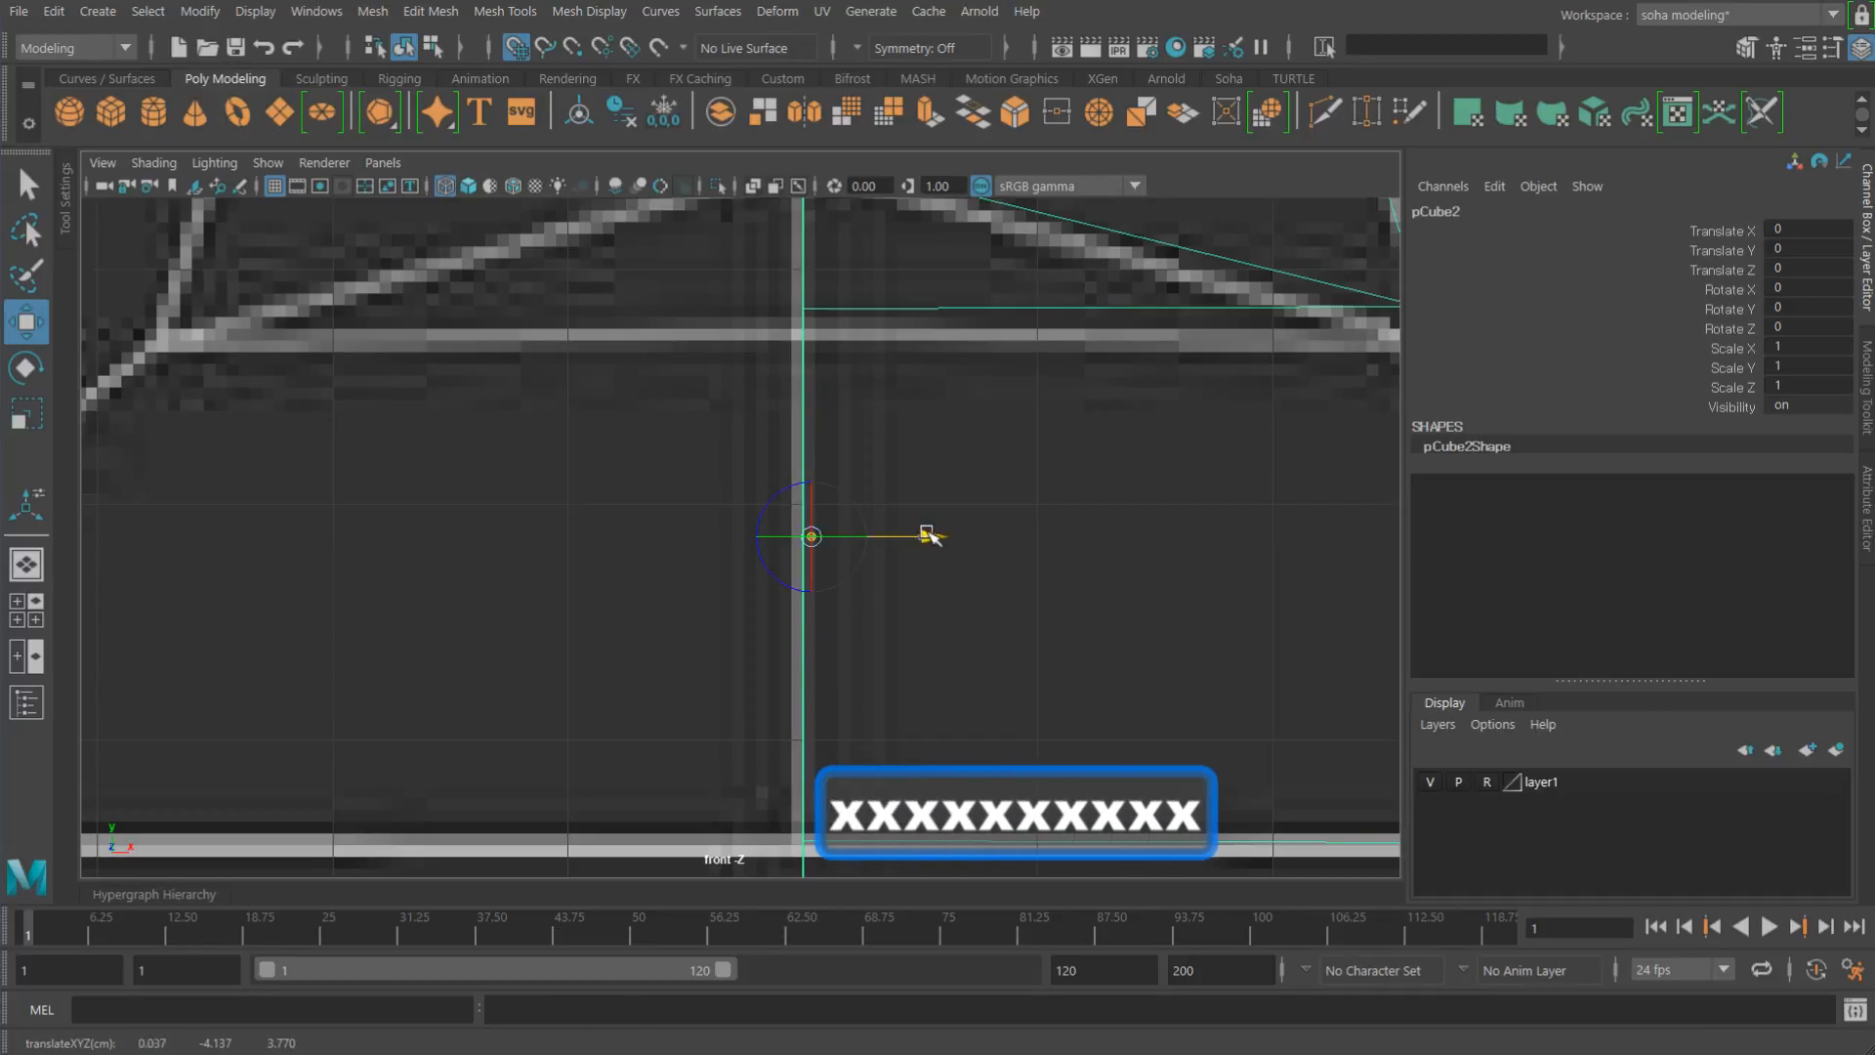
{"action": "left_click_drag", "start_coordinate": [930, 536], "coordinate": [850, 534]}
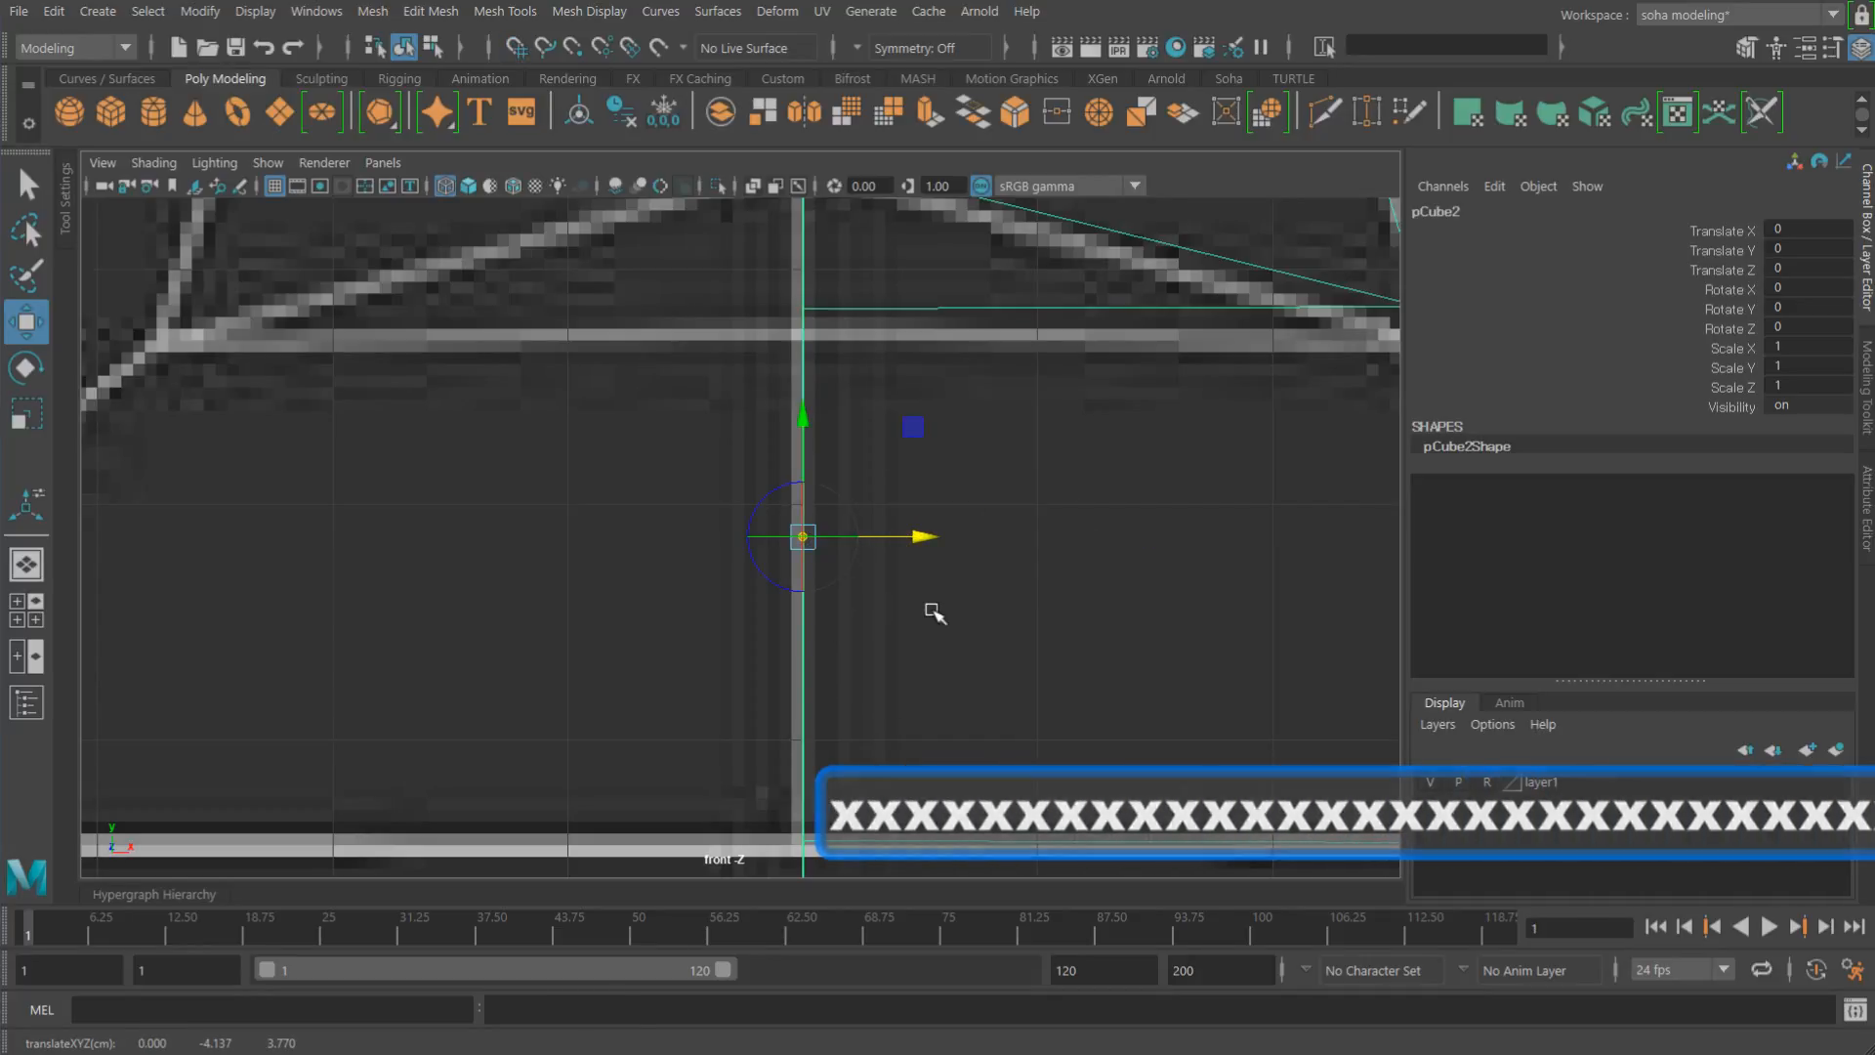
{"action": "key", "text": "d"}
{"action": "scroll", "coordinate": [611, 494], "scroll_direction": "down", "scroll_amount": 5}
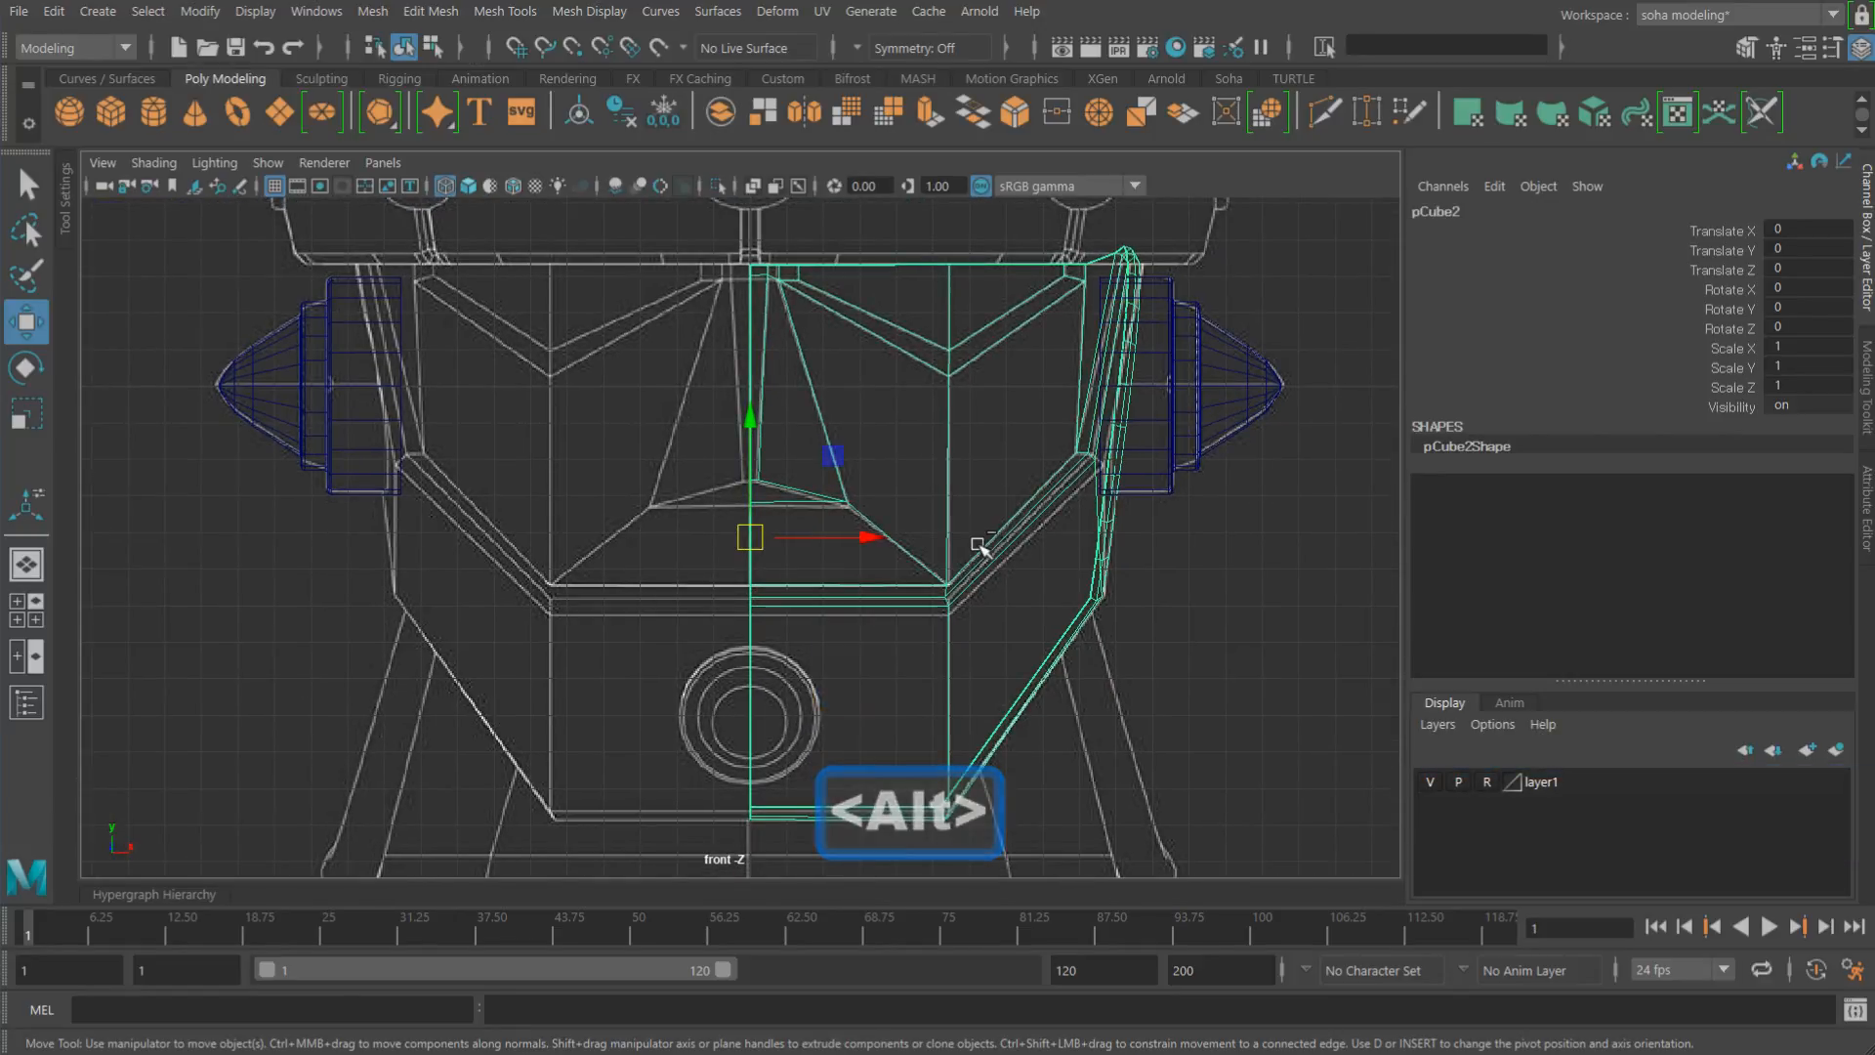
Step: Duplicate the re-pivoted half face mesh and mirror the copy with a Scale X of -1
{"action": "key", "text": "ctrl+d"}
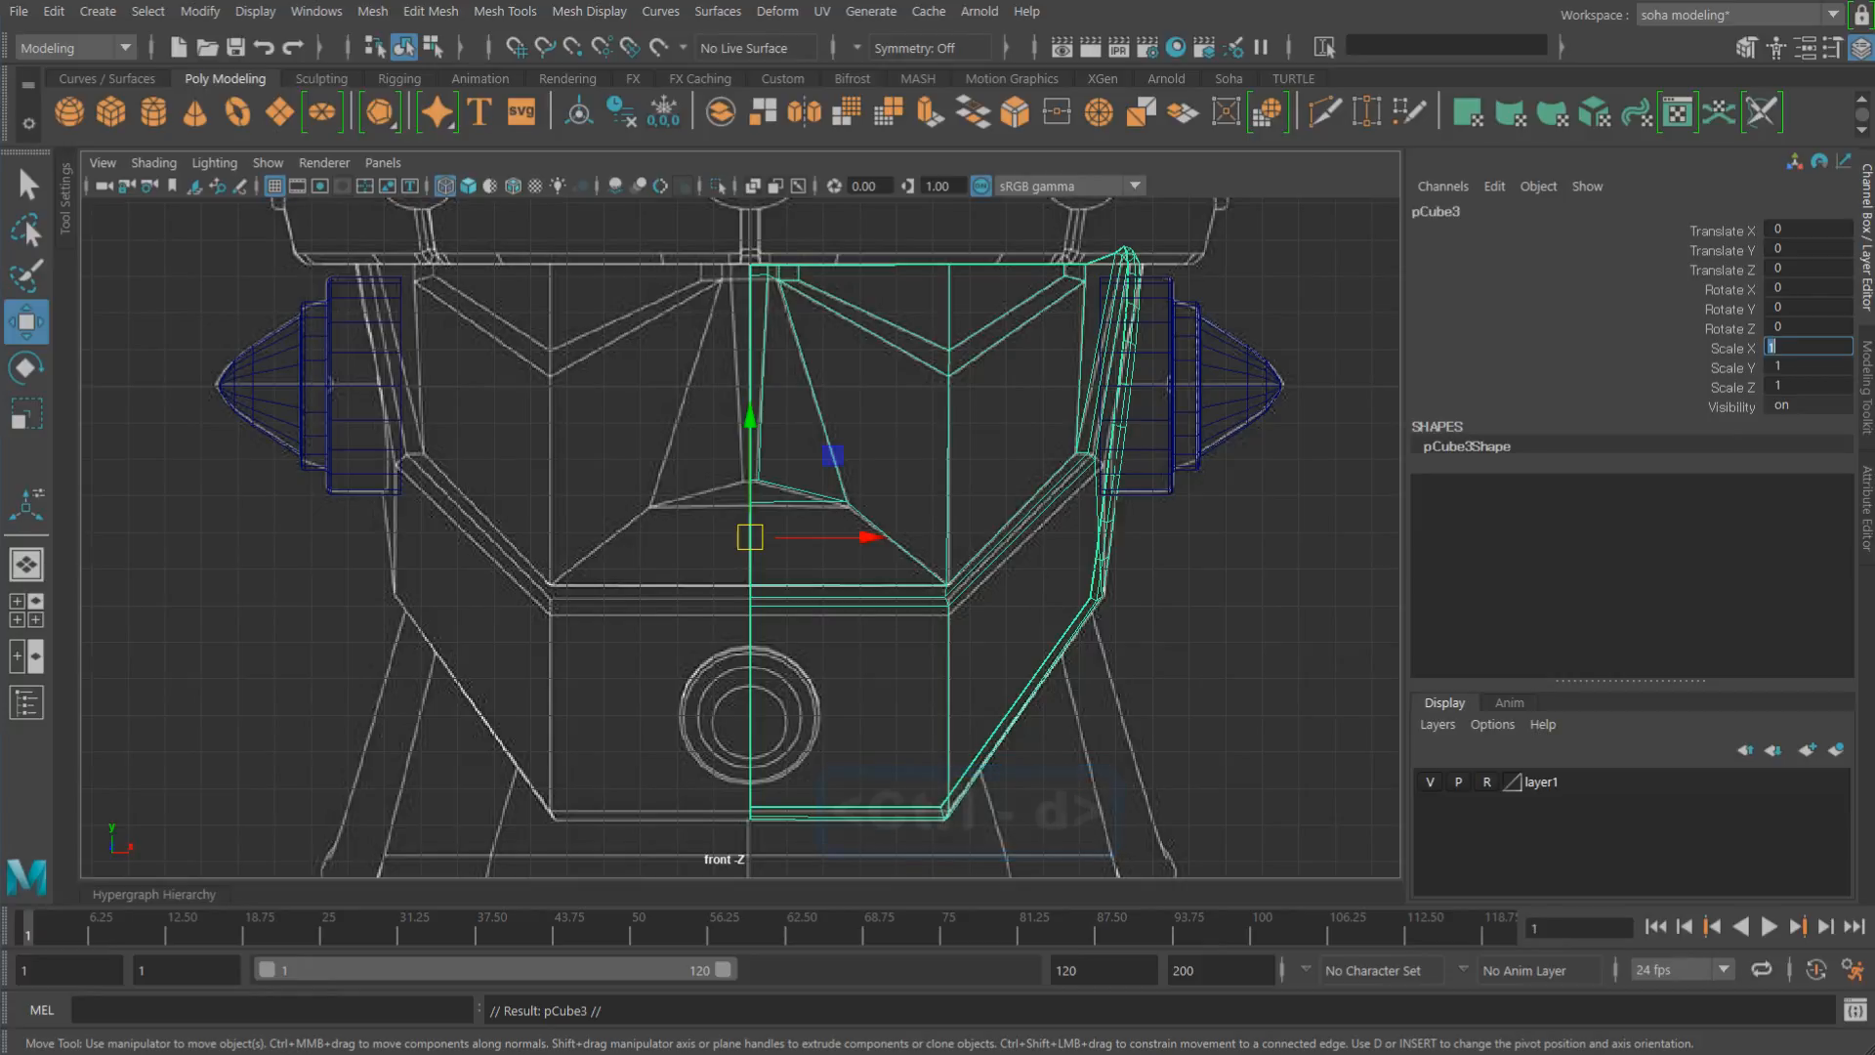
{"action": "type", "text": "-1"}
{"action": "key", "text": "Return"}
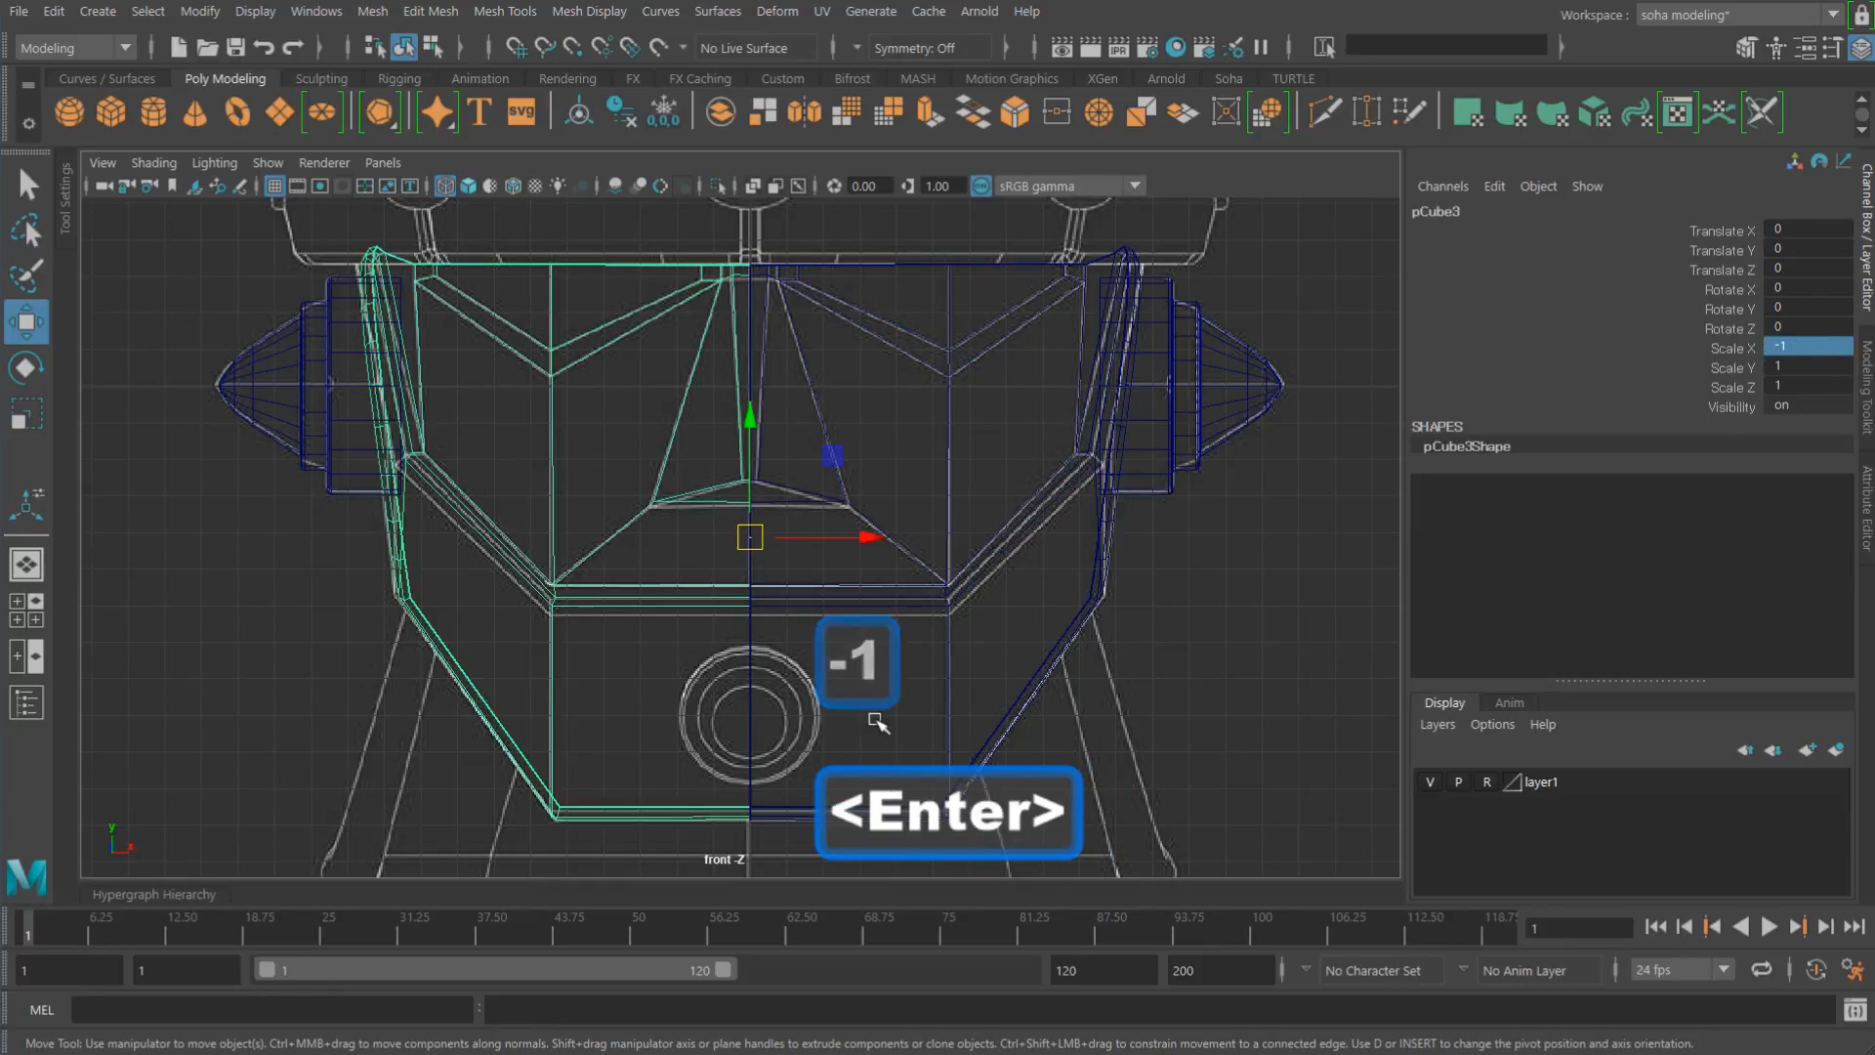
Step: Combine the original face half and its mirrored copy into a single mesh
{"action": "left_click", "coordinate": [769, 817], "text": "shift"}
{"action": "right_click_drag", "start_coordinate": [807, 809], "coordinate": [811, 599], "text": "alt"}
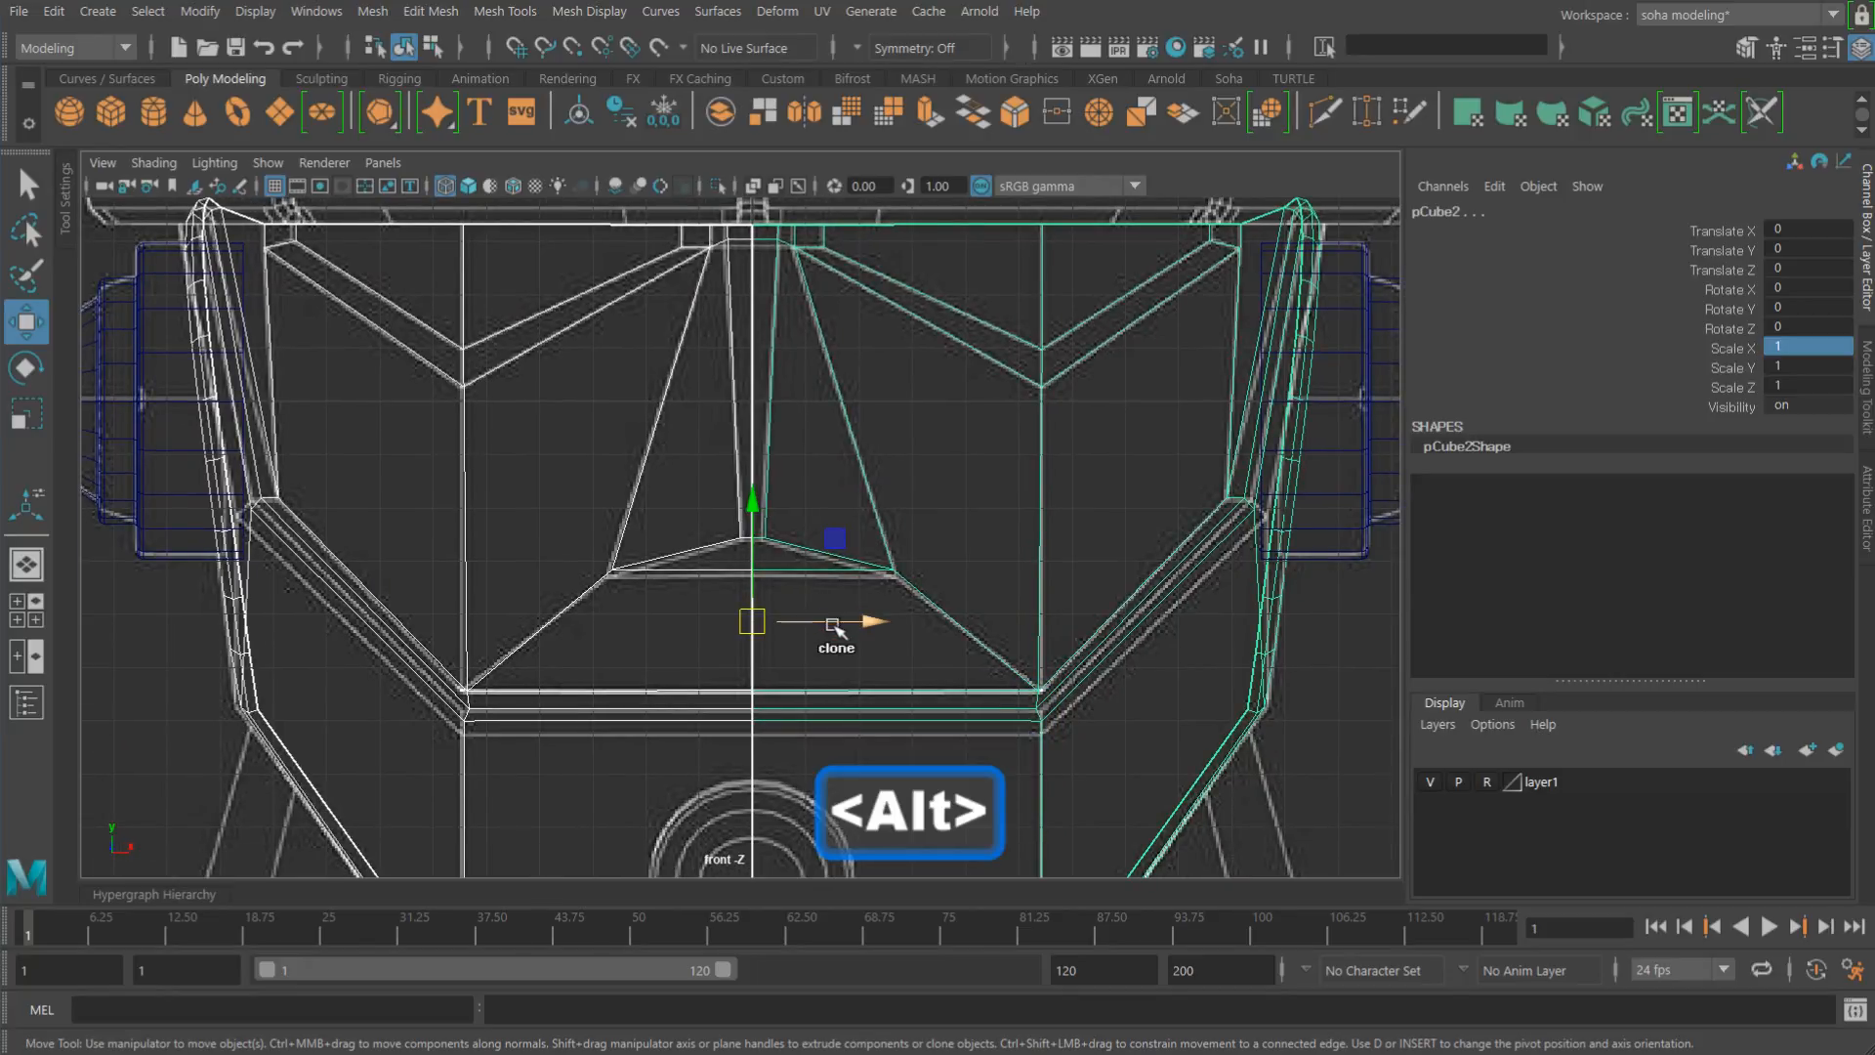
{"action": "key", "text": "shift+a"}
Step: Merge the vertices along the combined face mesh's vertical centre seam with a distance threshold of 0.01
{"action": "mouse_move", "coordinate": [816, 590]}
{"action": "middle_mouse_down", "text": "alt"}
{"action": "mouse_move", "coordinate": [831, 435]}
{"action": "mouse_move", "coordinate": [831, 557]}
{"action": "middle_mouse_up", "text": "alt"}
{"action": "right_click_drag", "start_coordinate": [833, 559], "coordinate": [672, 502], "text": "alt"}
{"action": "middle_click_drag", "start_coordinate": [811, 427], "coordinate": [815, 473], "text": "alt"}
{"action": "right_click_drag", "start_coordinate": [837, 424], "coordinate": [821, 376], "text": "alt"}
{"action": "key", "text": "alt+1"}
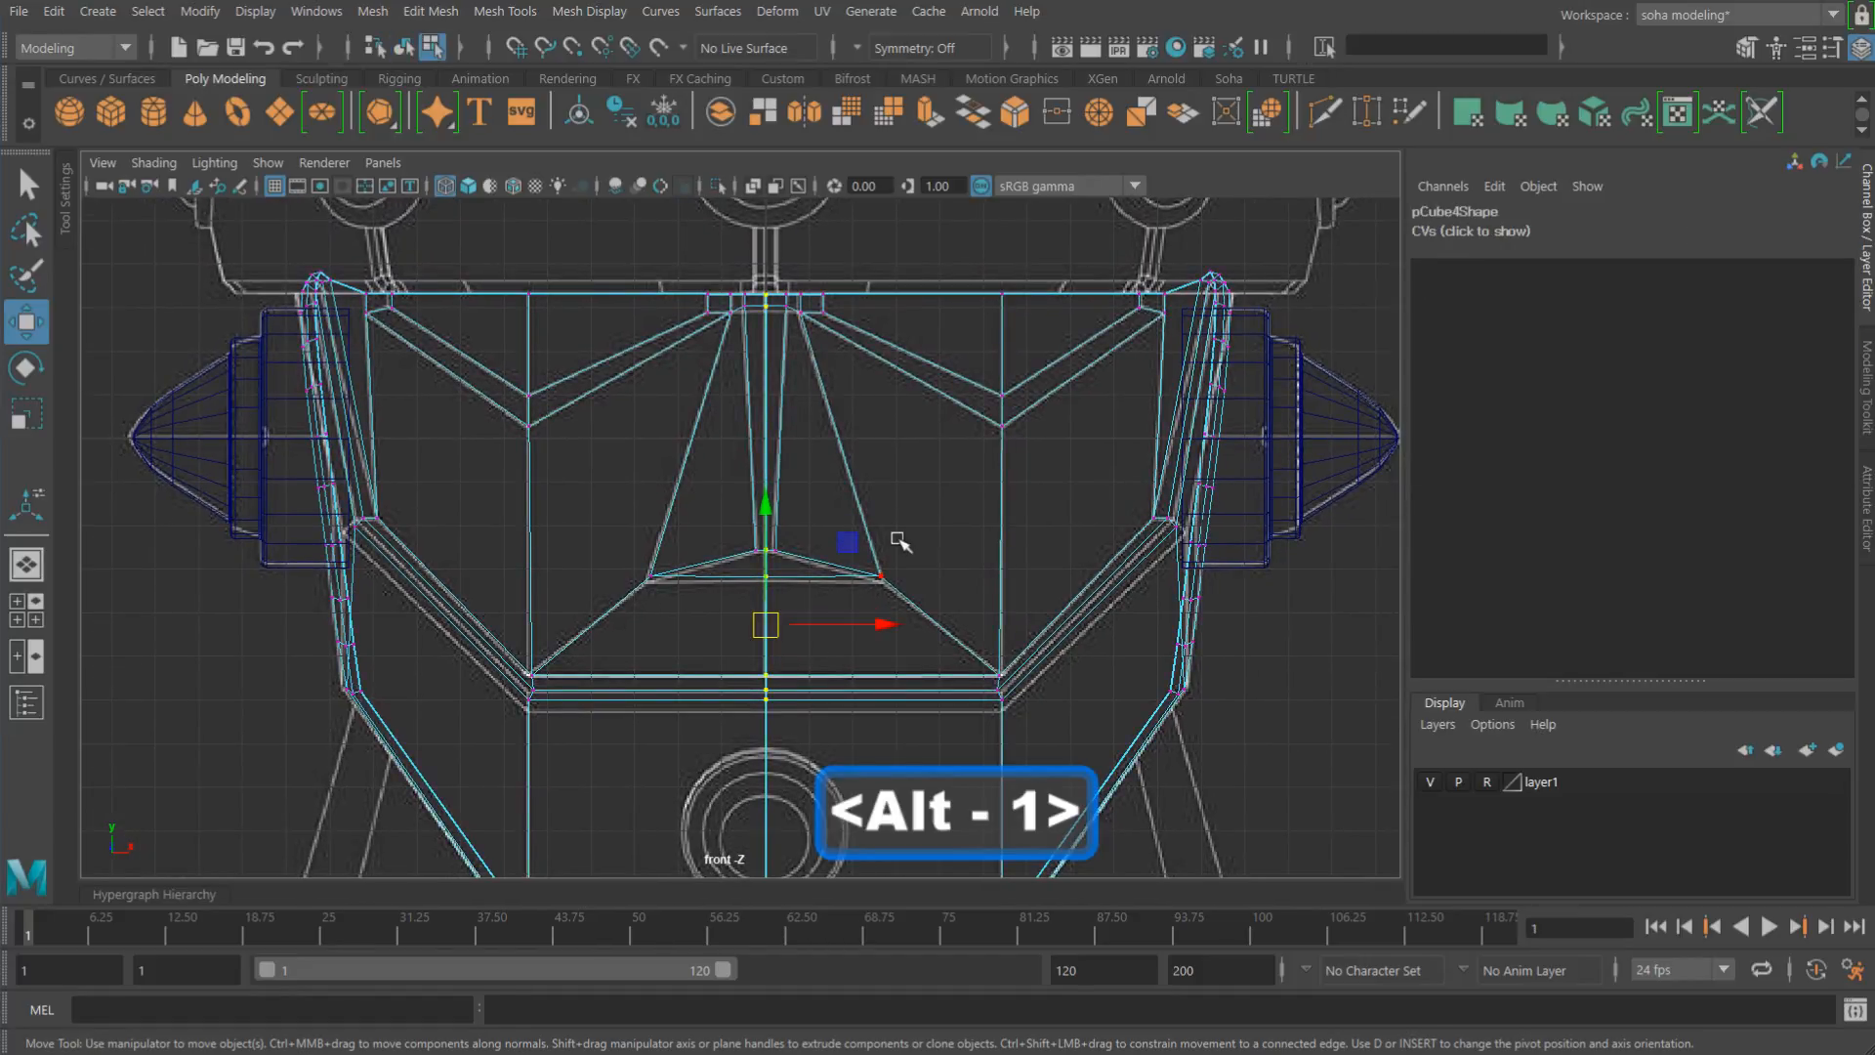
{"action": "middle_click_drag", "start_coordinate": [898, 530], "coordinate": [912, 450], "text": "alt"}
{"action": "right_click_drag", "start_coordinate": [912, 451], "coordinate": [852, 392], "text": "alt"}
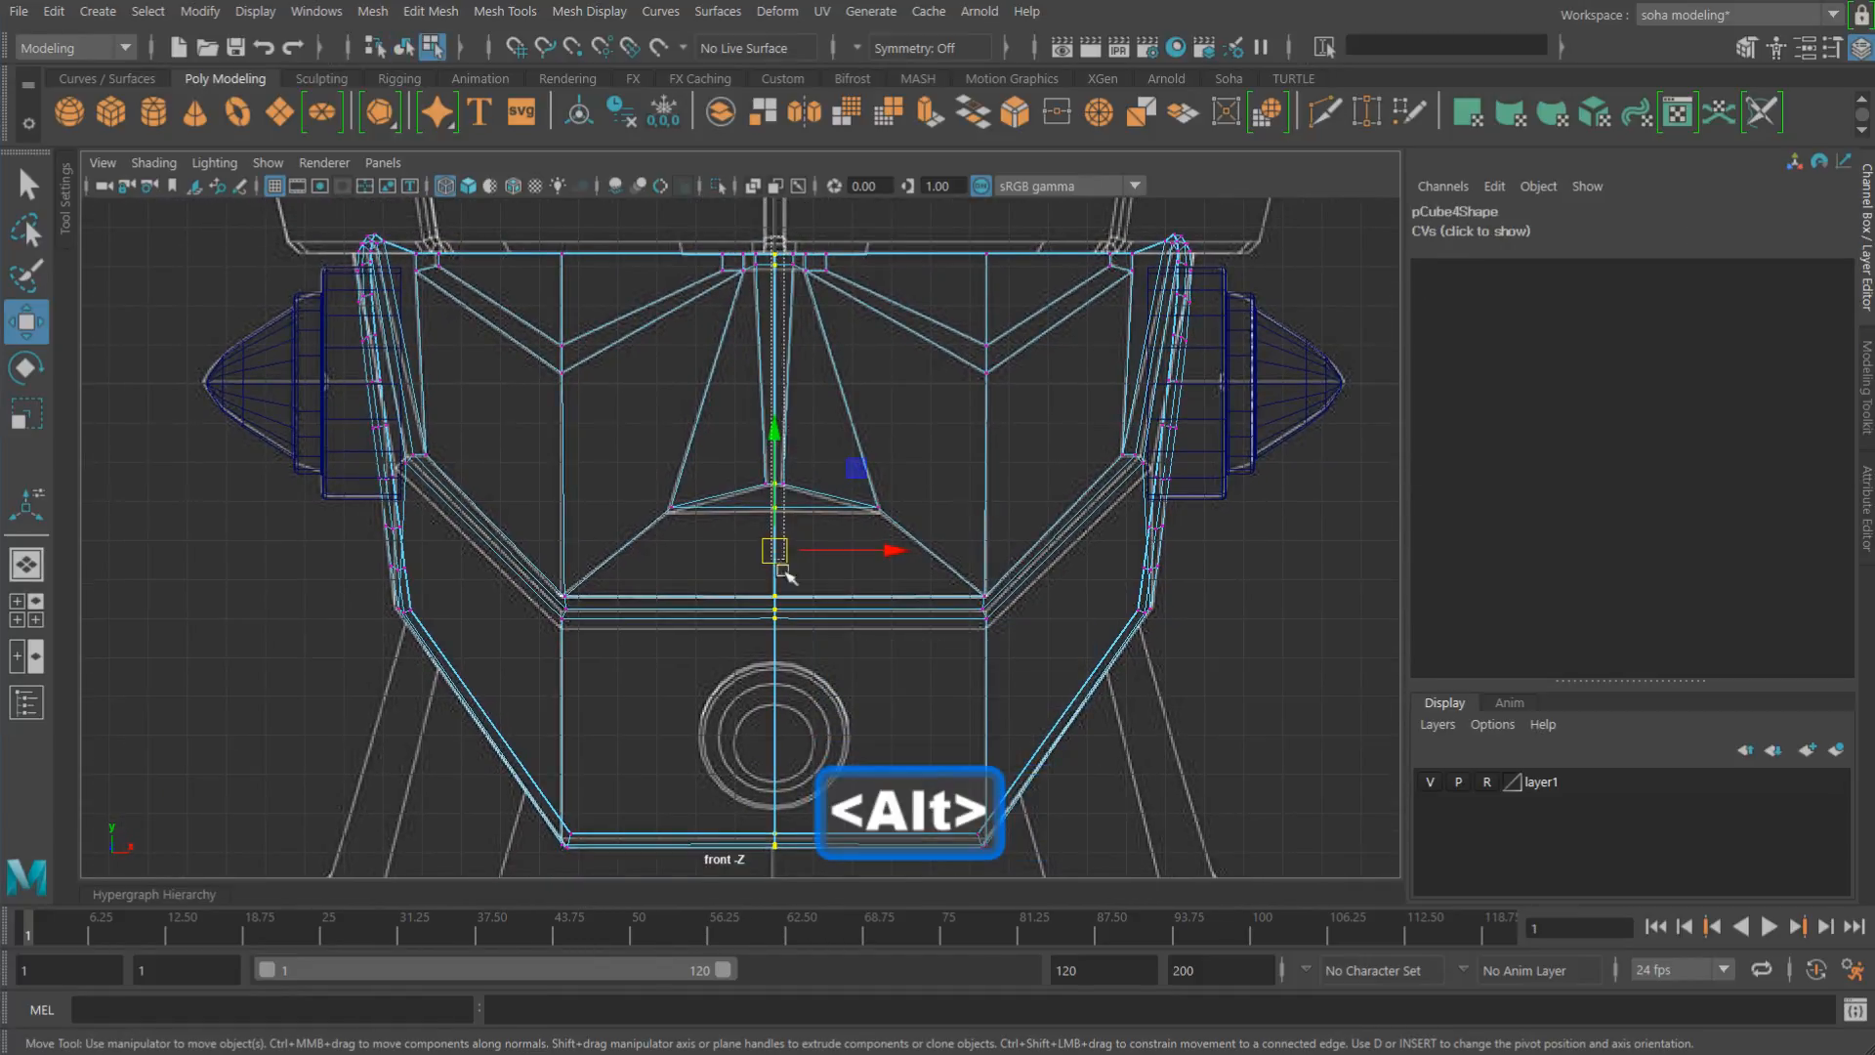
{"action": "left_click_drag", "start_coordinate": [785, 571], "coordinate": [790, 873]}
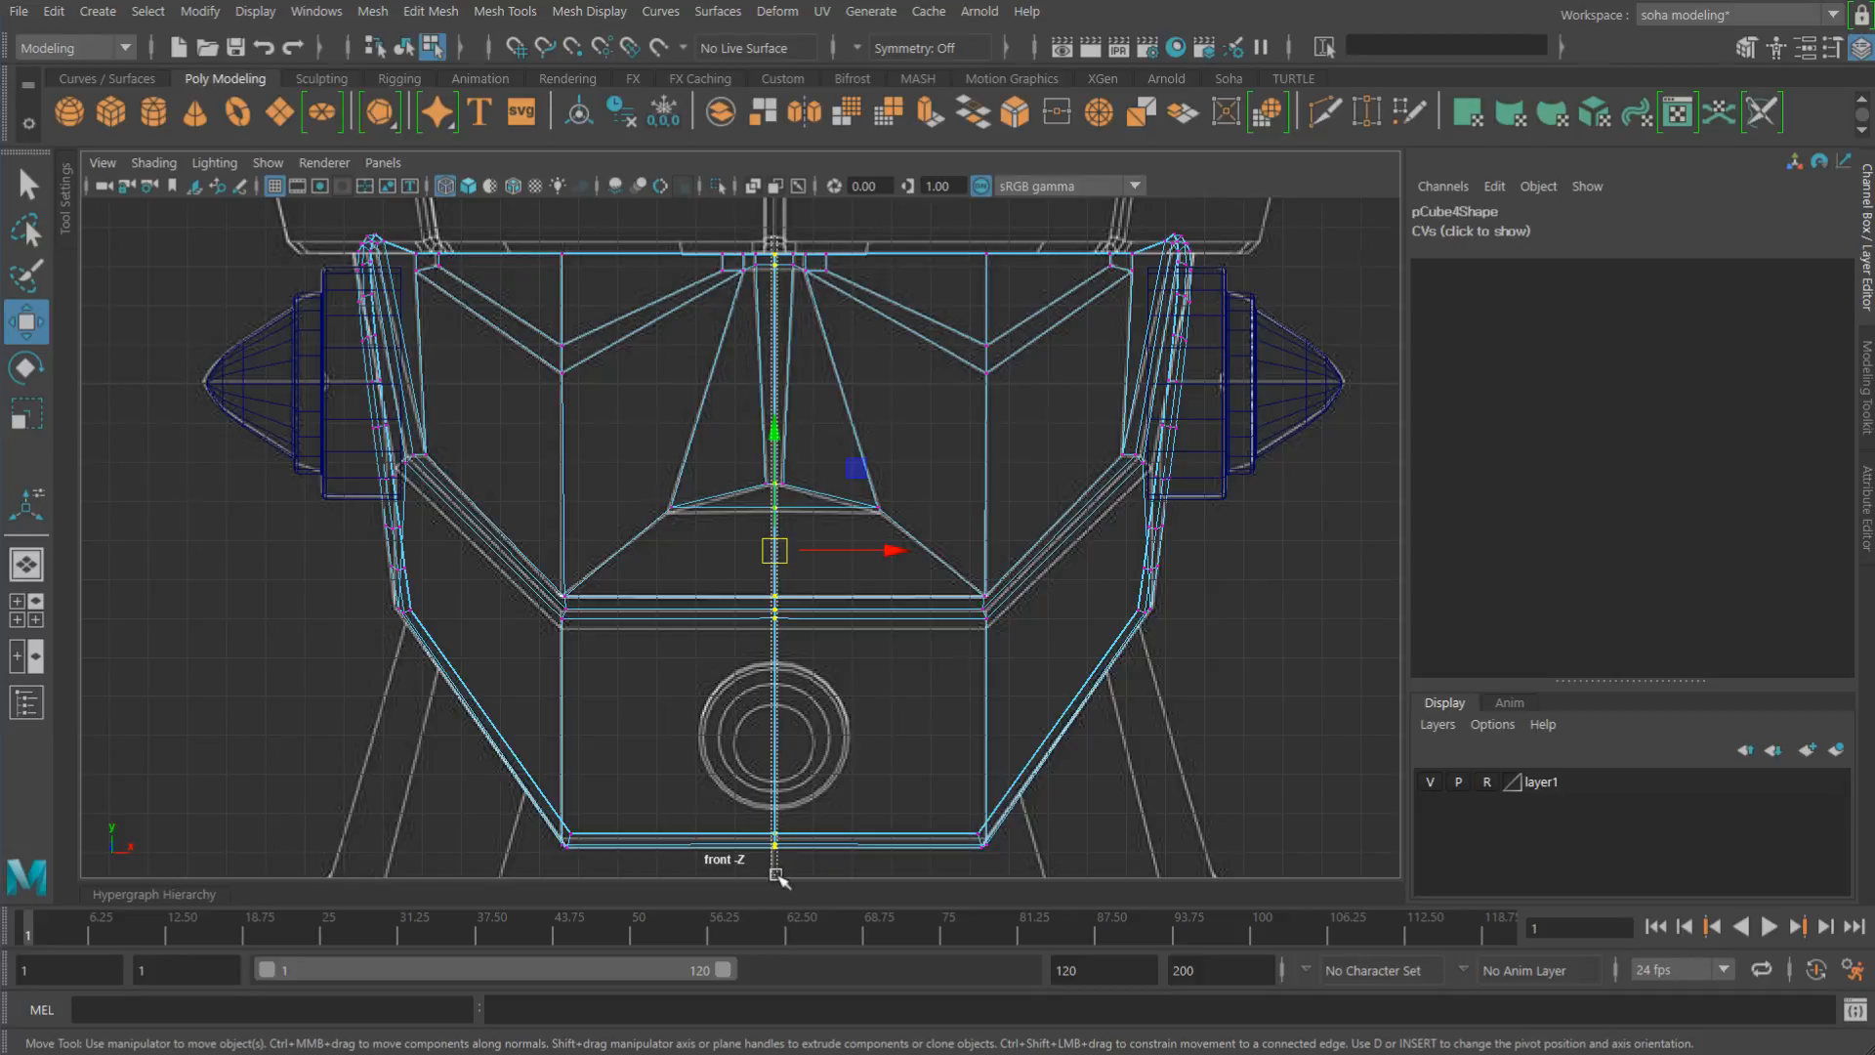
{"action": "right_click_drag", "start_coordinate": [789, 796], "coordinate": [1123, 742], "text": "alt"}
{"action": "right_click_drag", "start_coordinate": [1068, 649], "coordinate": [908, 565], "text": "alt"}
{"action": "right_click_drag", "start_coordinate": [817, 452], "coordinate": [1454, 615], "text": "alt"}
{"action": "middle_click_drag", "start_coordinate": [929, 427], "coordinate": [821, 882], "text": "alt"}
{"action": "right_click_drag", "start_coordinate": [816, 411], "coordinate": [781, 440], "text": "alt"}
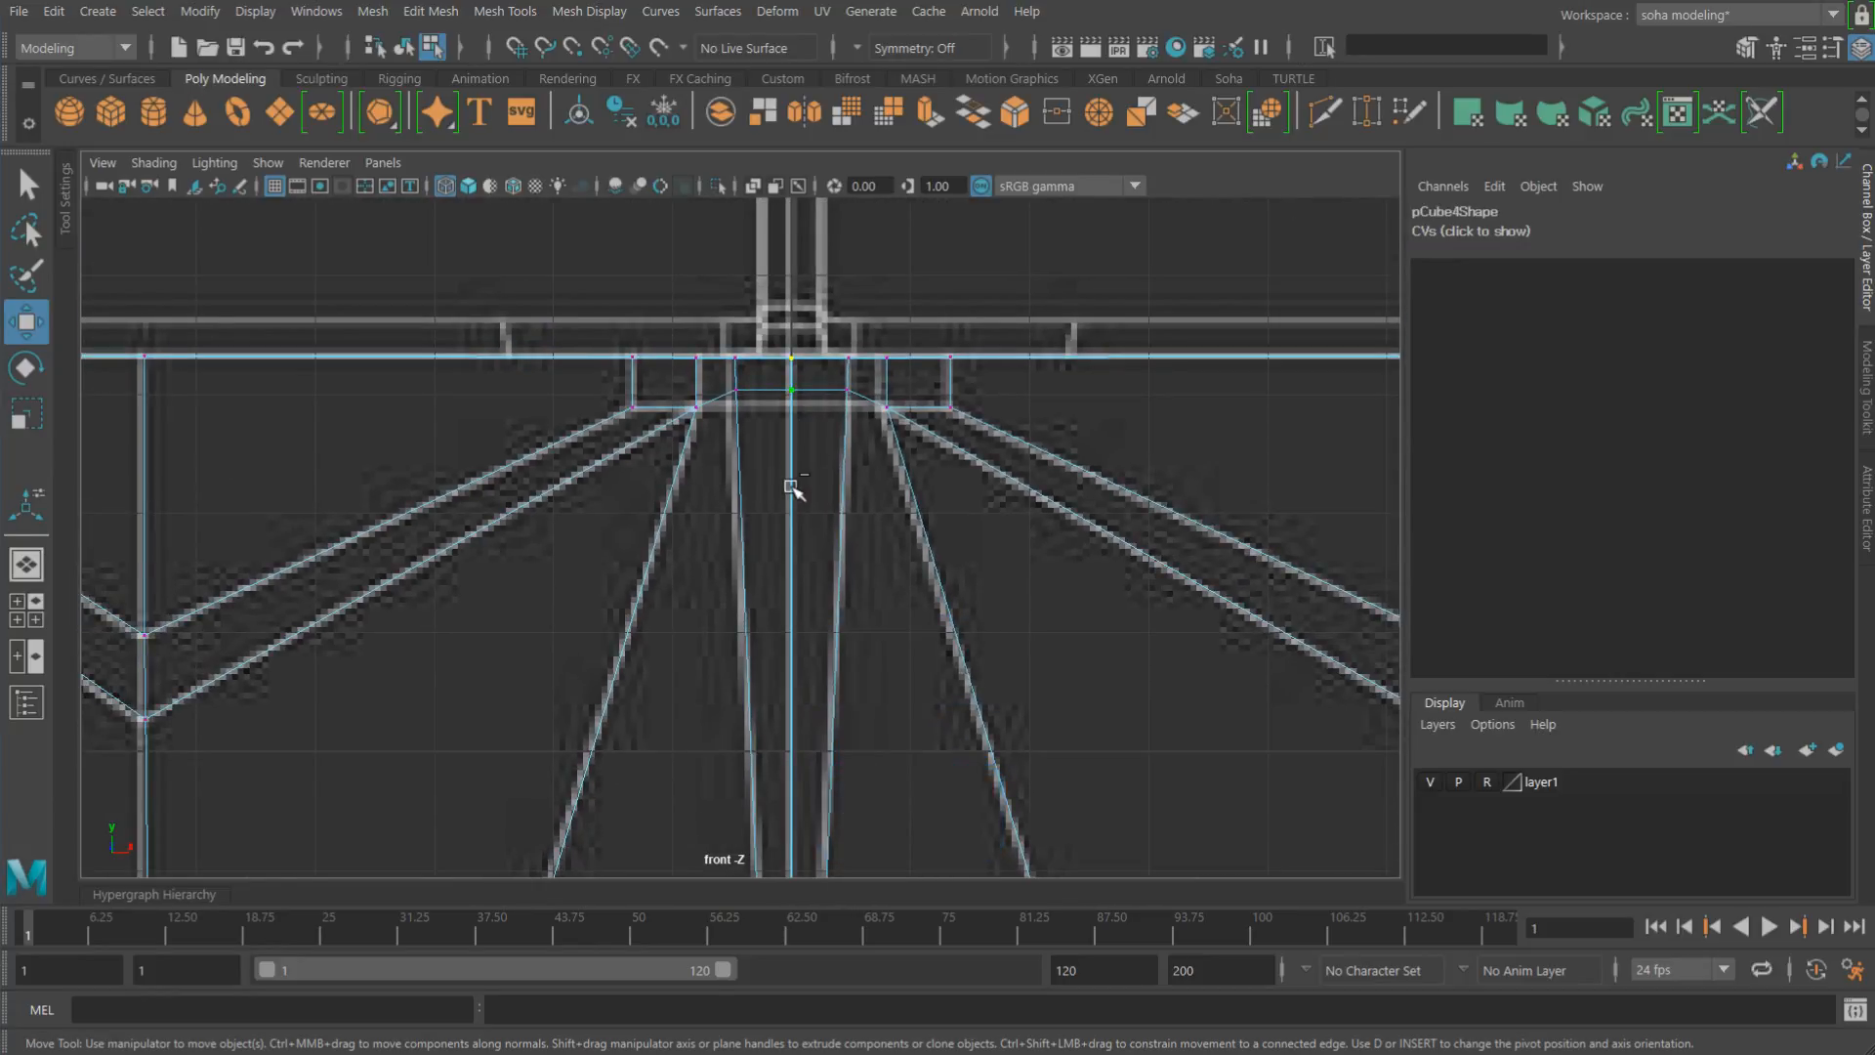
{"action": "key", "text": "ctrl+q"}
{"action": "scroll", "coordinate": [824, 508], "scroll_direction": "down", "scroll_amount": 5}
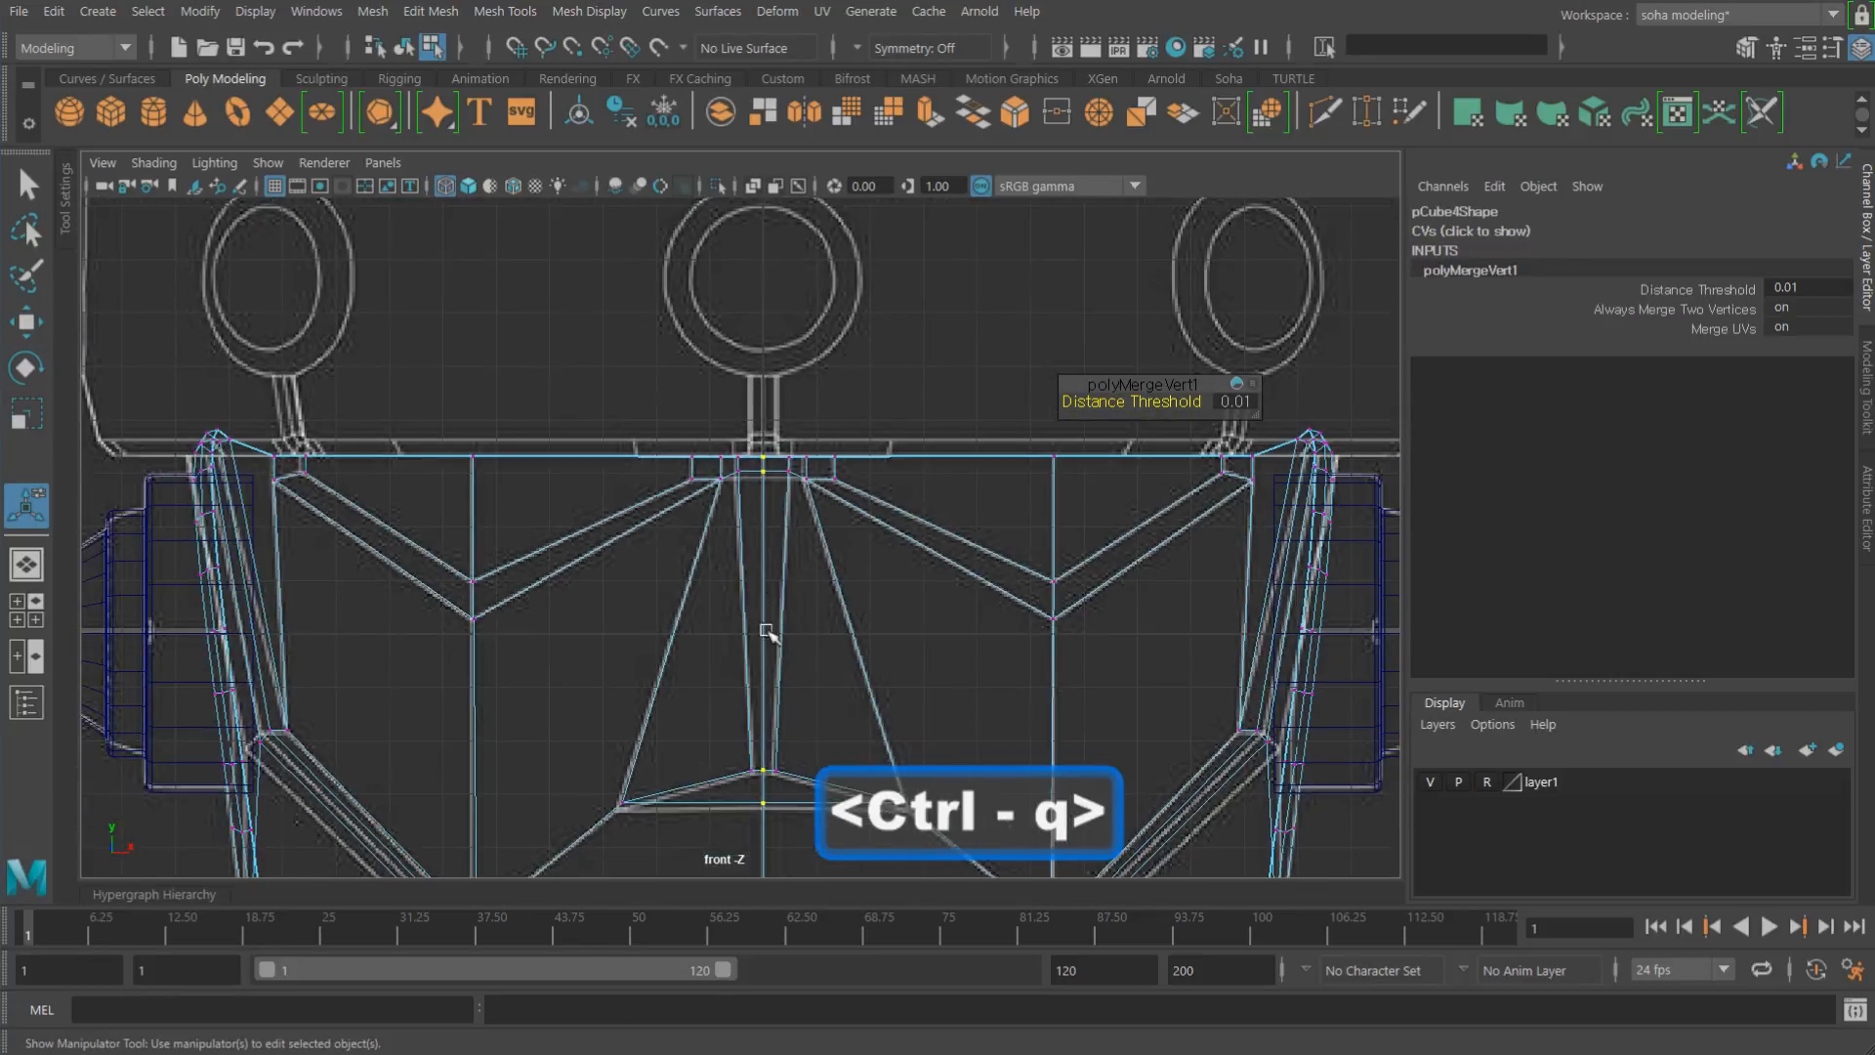
{"action": "right_click_drag", "start_coordinate": [818, 382], "coordinate": [848, 392], "text": "alt"}
{"action": "key", "text": "alt+grave"}
{"action": "middle_click_drag", "start_coordinate": [1019, 549], "coordinate": [1006, 518], "text": "alt"}
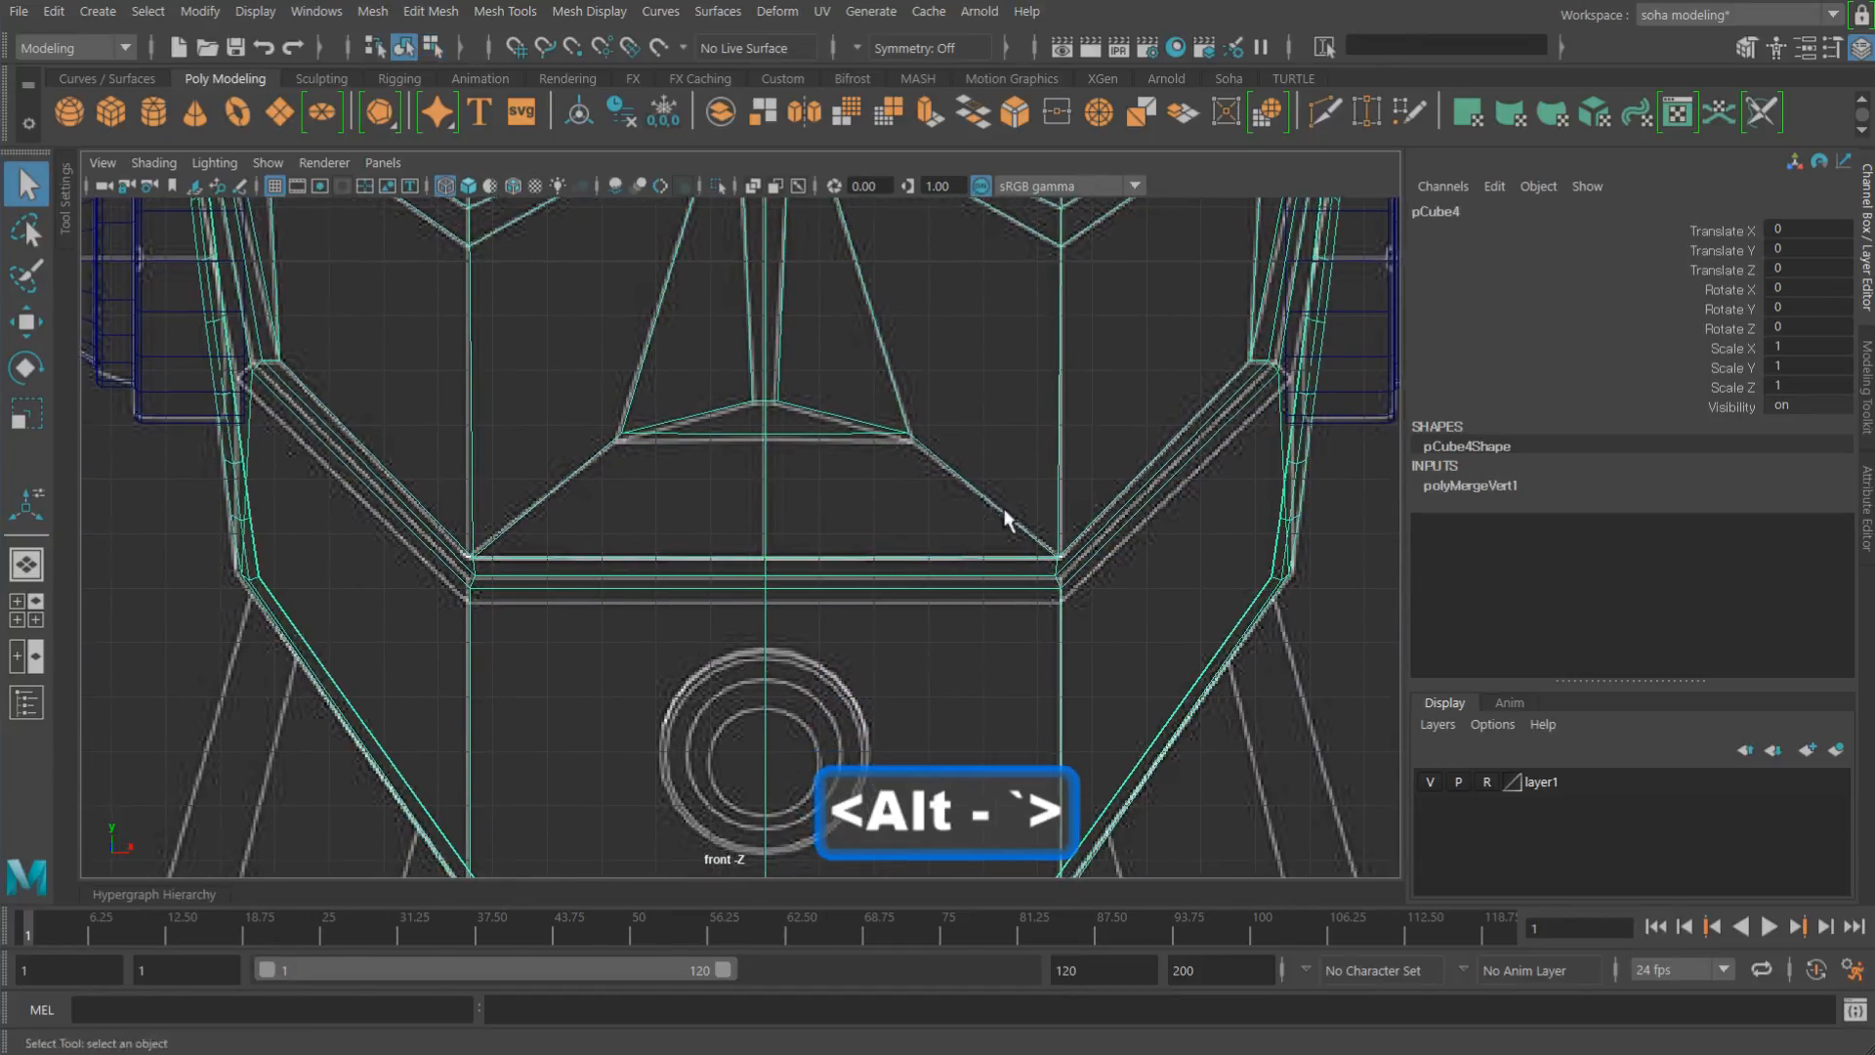
Step: Show the front view shaded and examine the complete face mesh against the head reference
{"action": "right_click_drag", "start_coordinate": [1005, 518], "coordinate": [891, 488], "text": "alt"}
{"action": "key", "text": "5"}
{"action": "scroll", "coordinate": [888, 486], "scroll_direction": "down", "scroll_amount": 4}
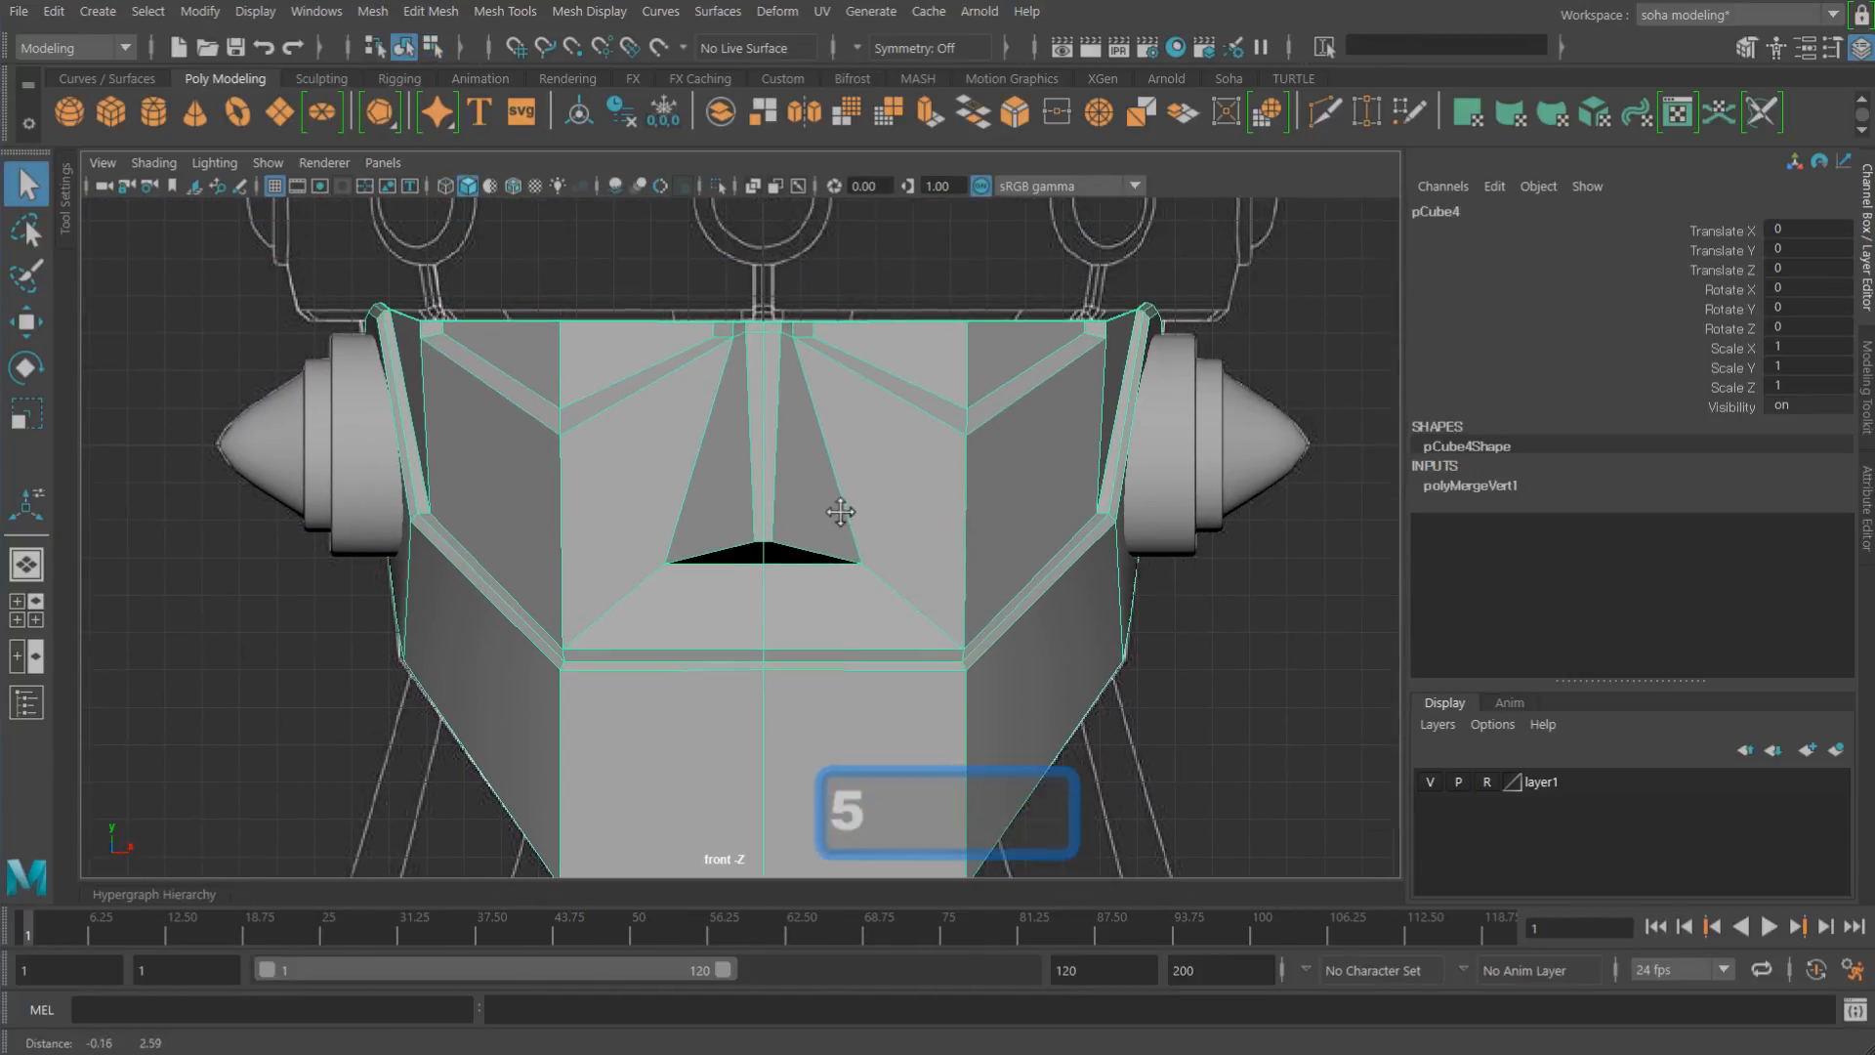
{"action": "left_click", "coordinate": [1259, 632]}
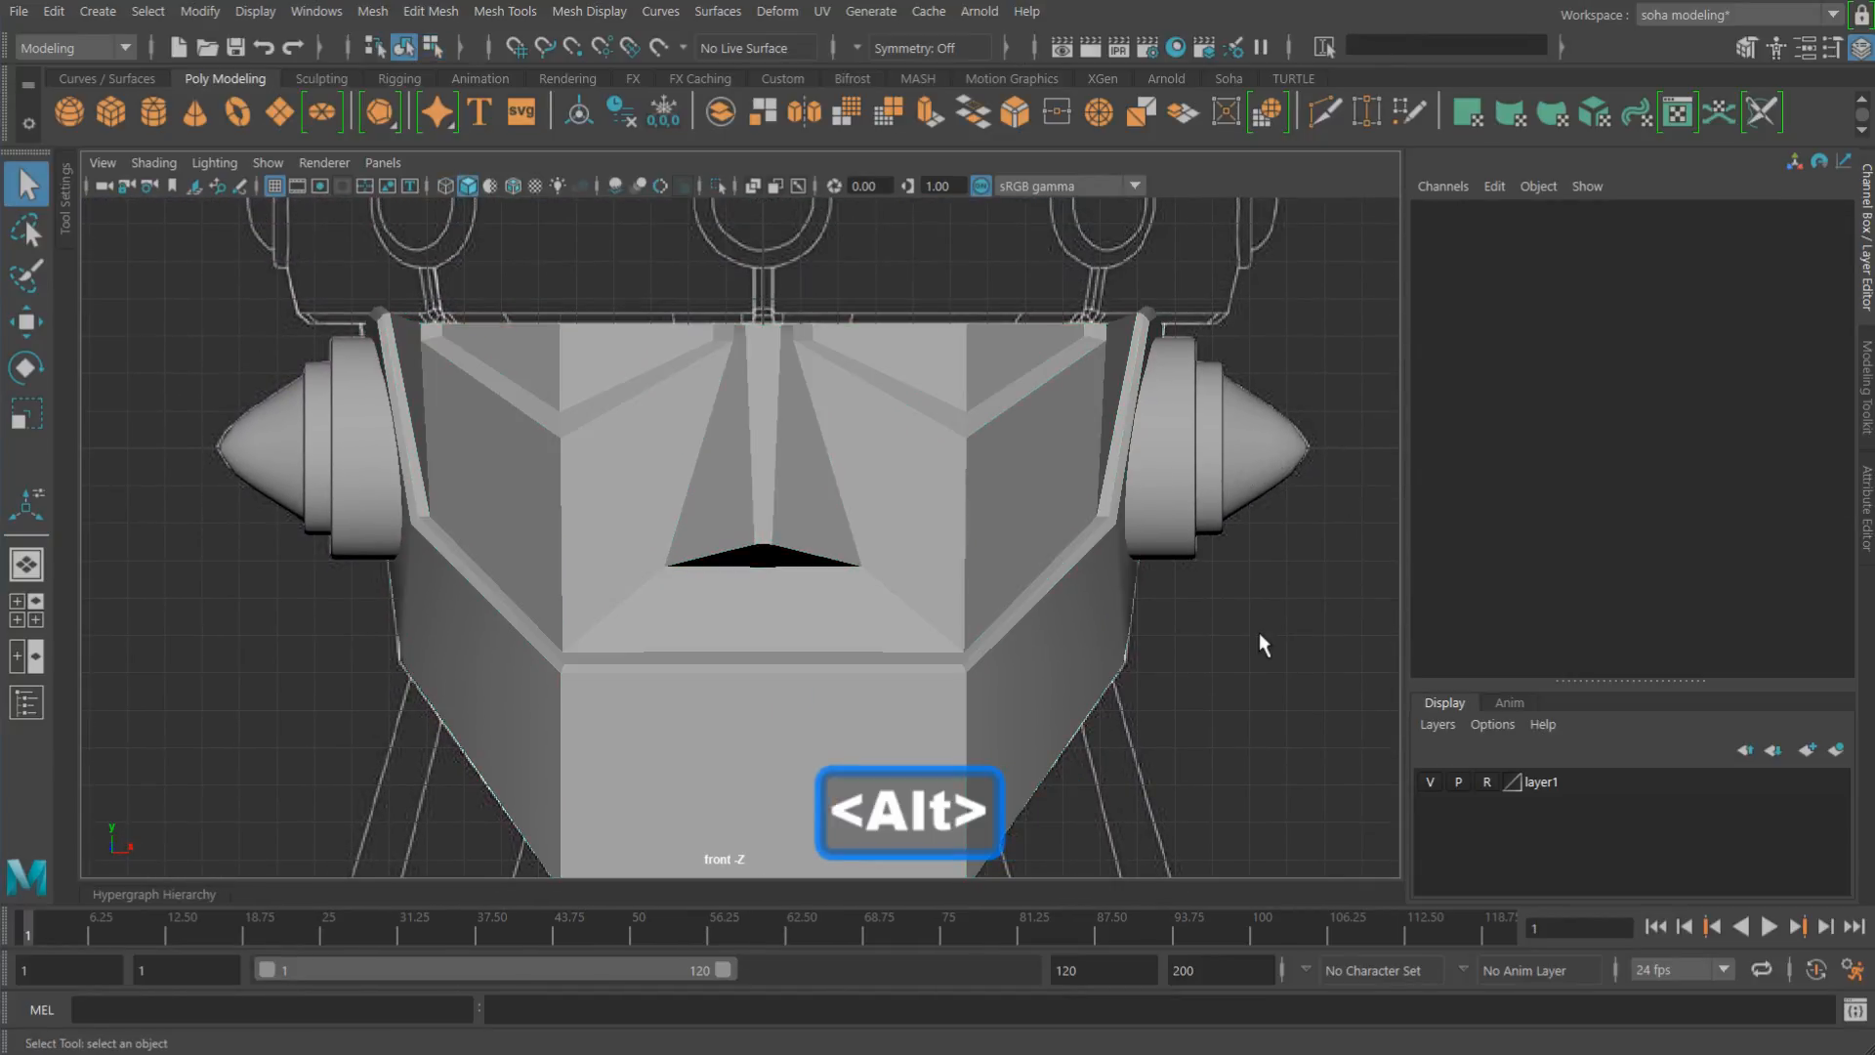
{"action": "left_click", "coordinate": [959, 568]}
{"action": "right_click_drag", "start_coordinate": [1178, 649], "coordinate": [862, 619], "text": "alt"}
{"action": "mouse_move", "coordinate": [862, 619]}
{"action": "middle_mouse_down", "text": "alt"}
{"action": "mouse_move", "coordinate": [837, 481]}
{"action": "mouse_move", "coordinate": [883, 628]}
{"action": "middle_mouse_up", "text": "alt"}
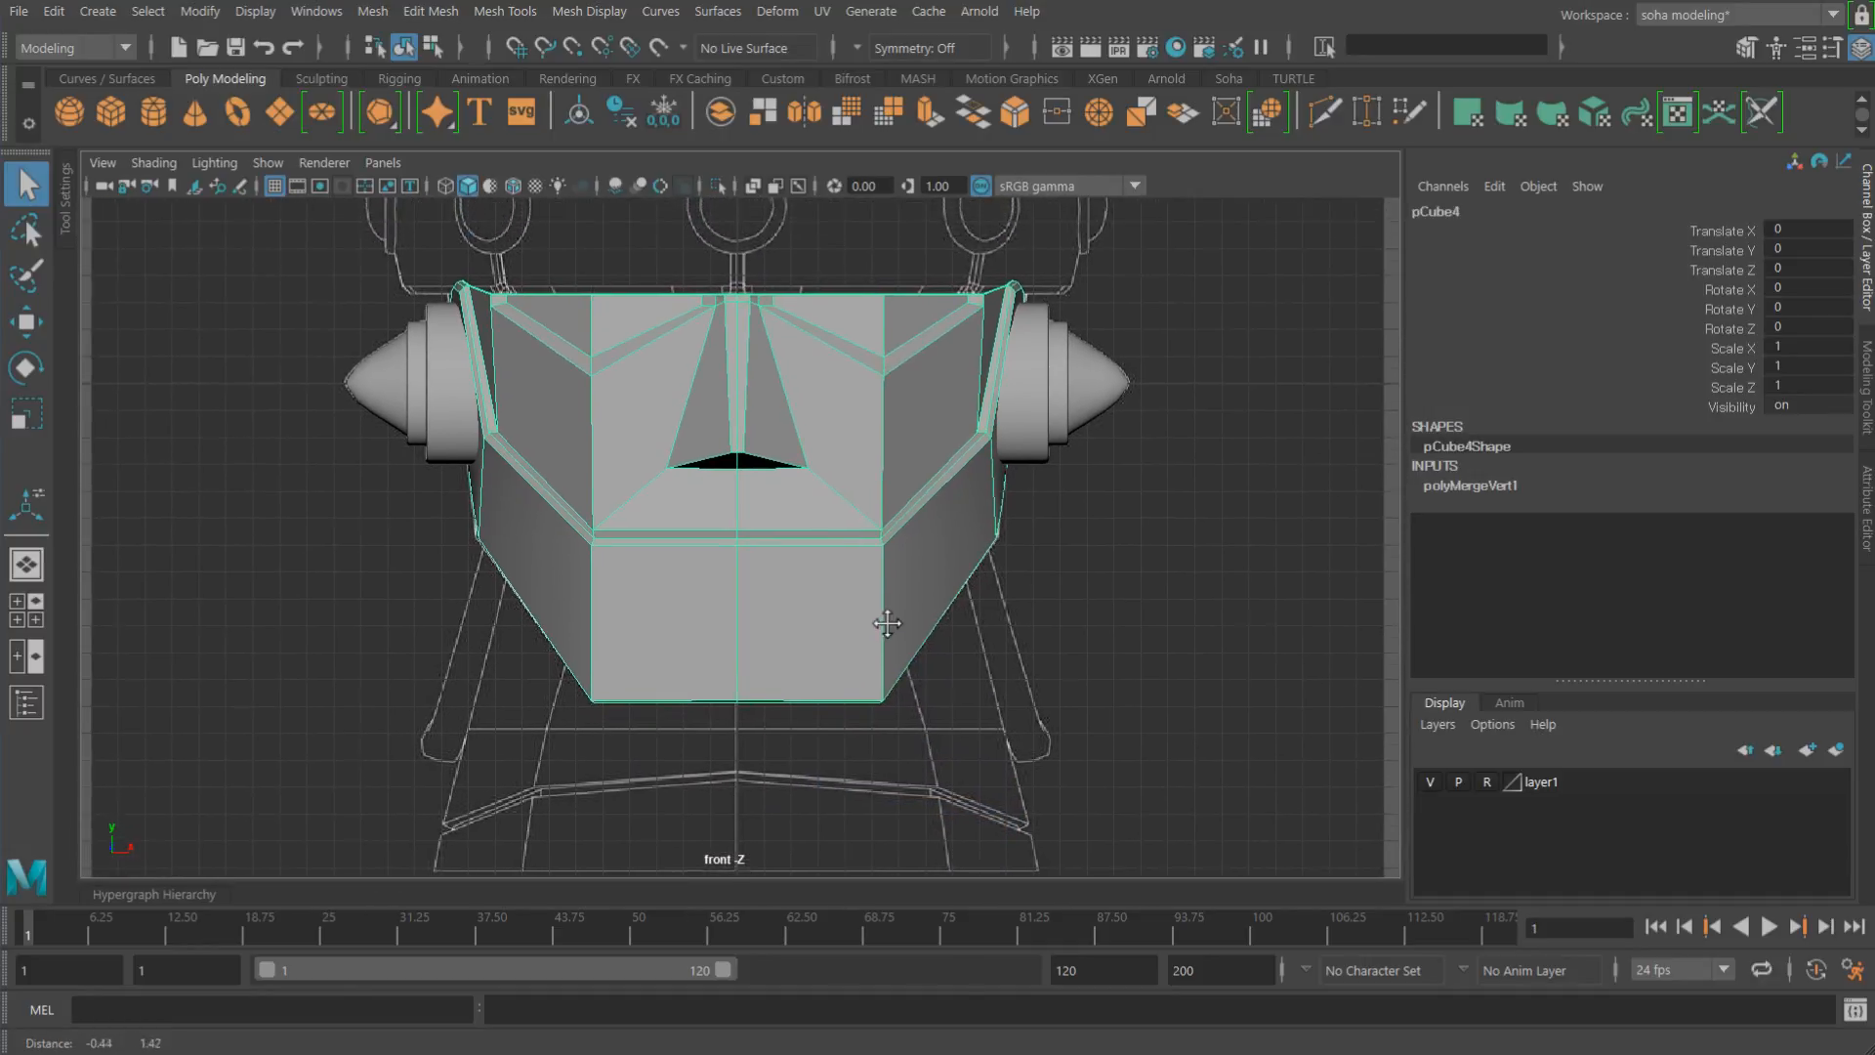
{"action": "right_click_drag", "start_coordinate": [810, 651], "coordinate": [804, 652], "text": "alt"}
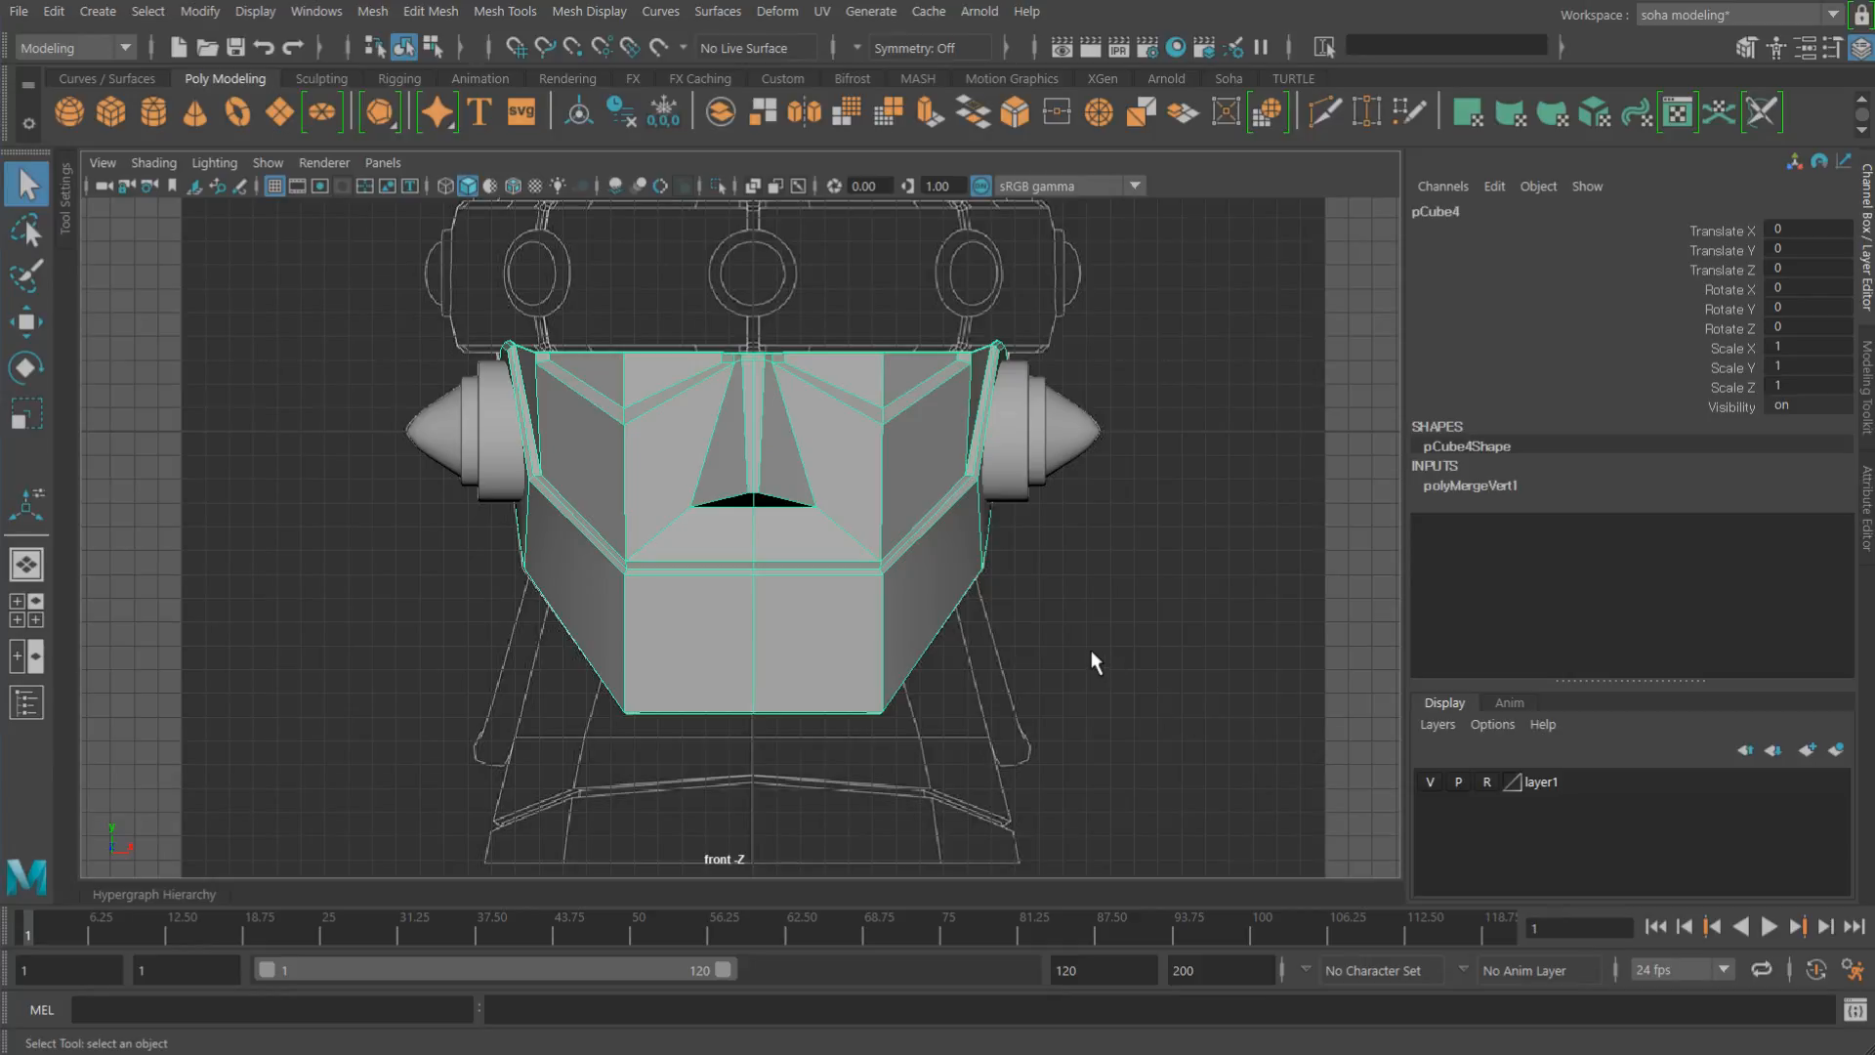
Step: Save the scene as a new version named modeling_a03.mb
{"action": "key", "text": "ctrl+shift+s"}
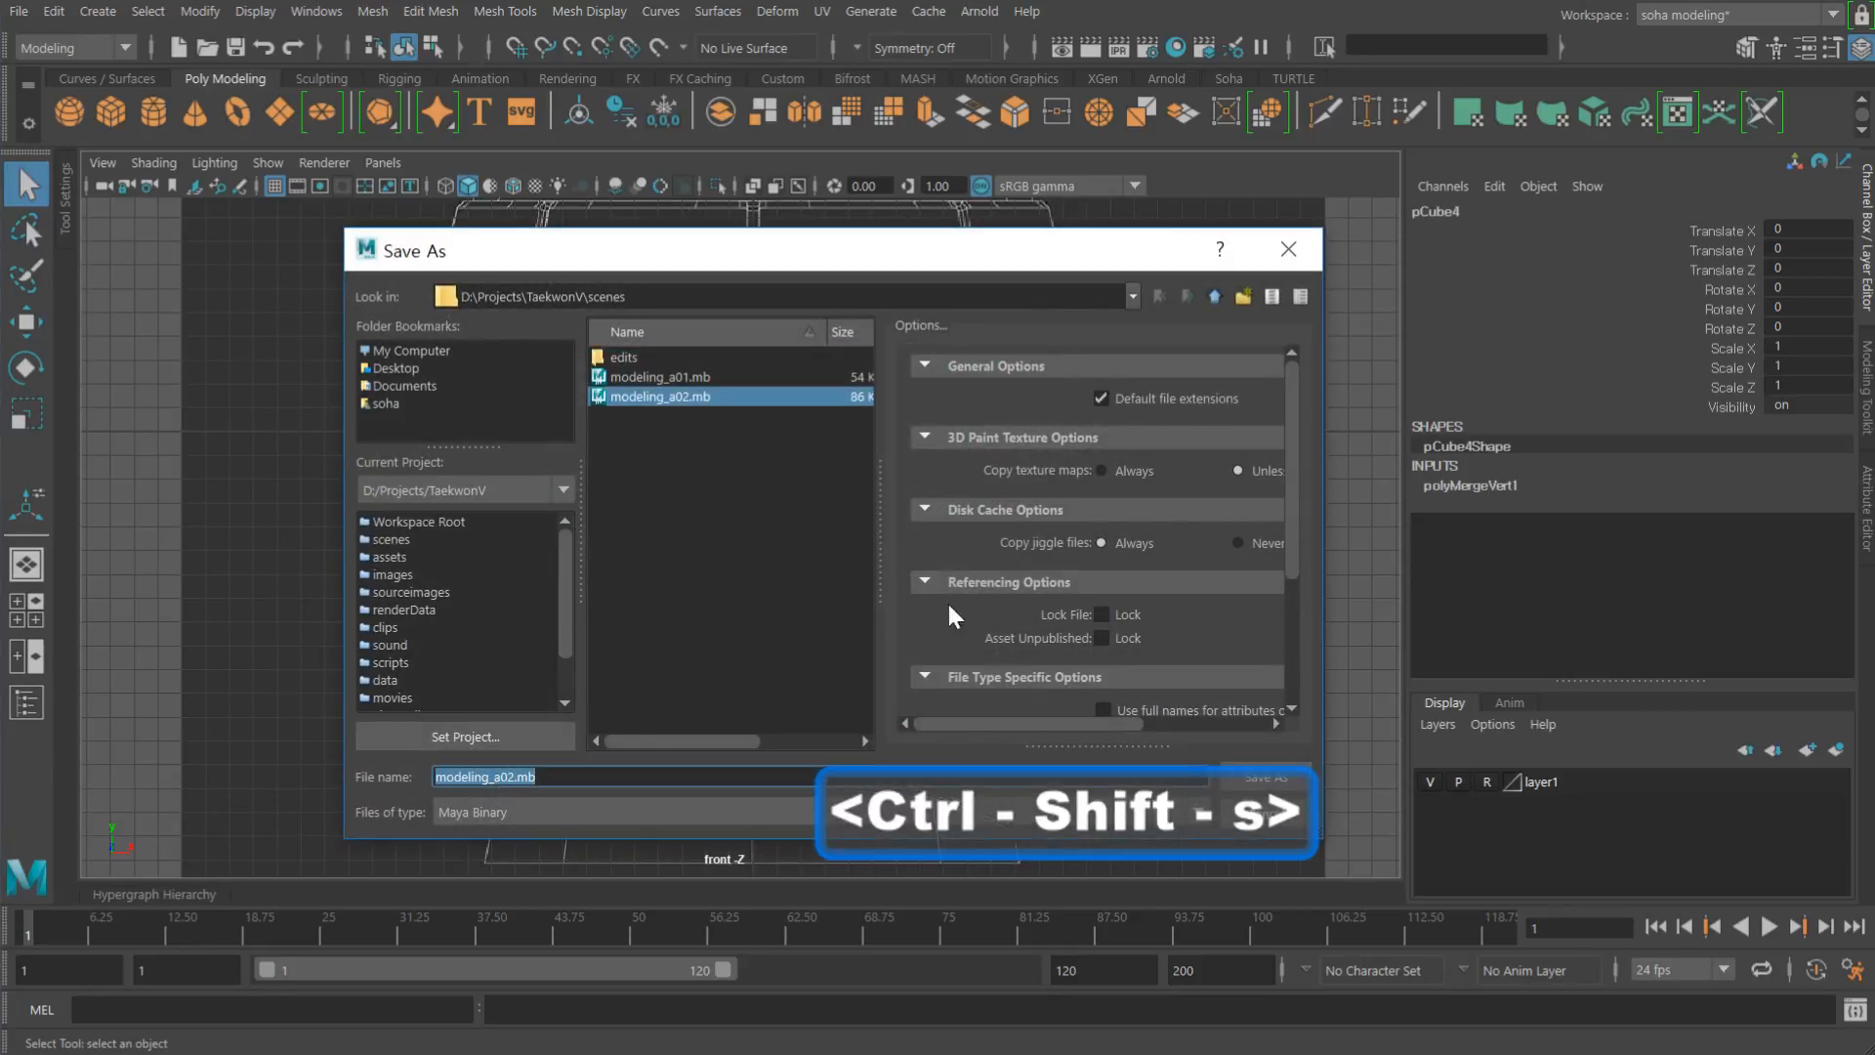
{"action": "left_click", "coordinate": [515, 778]}
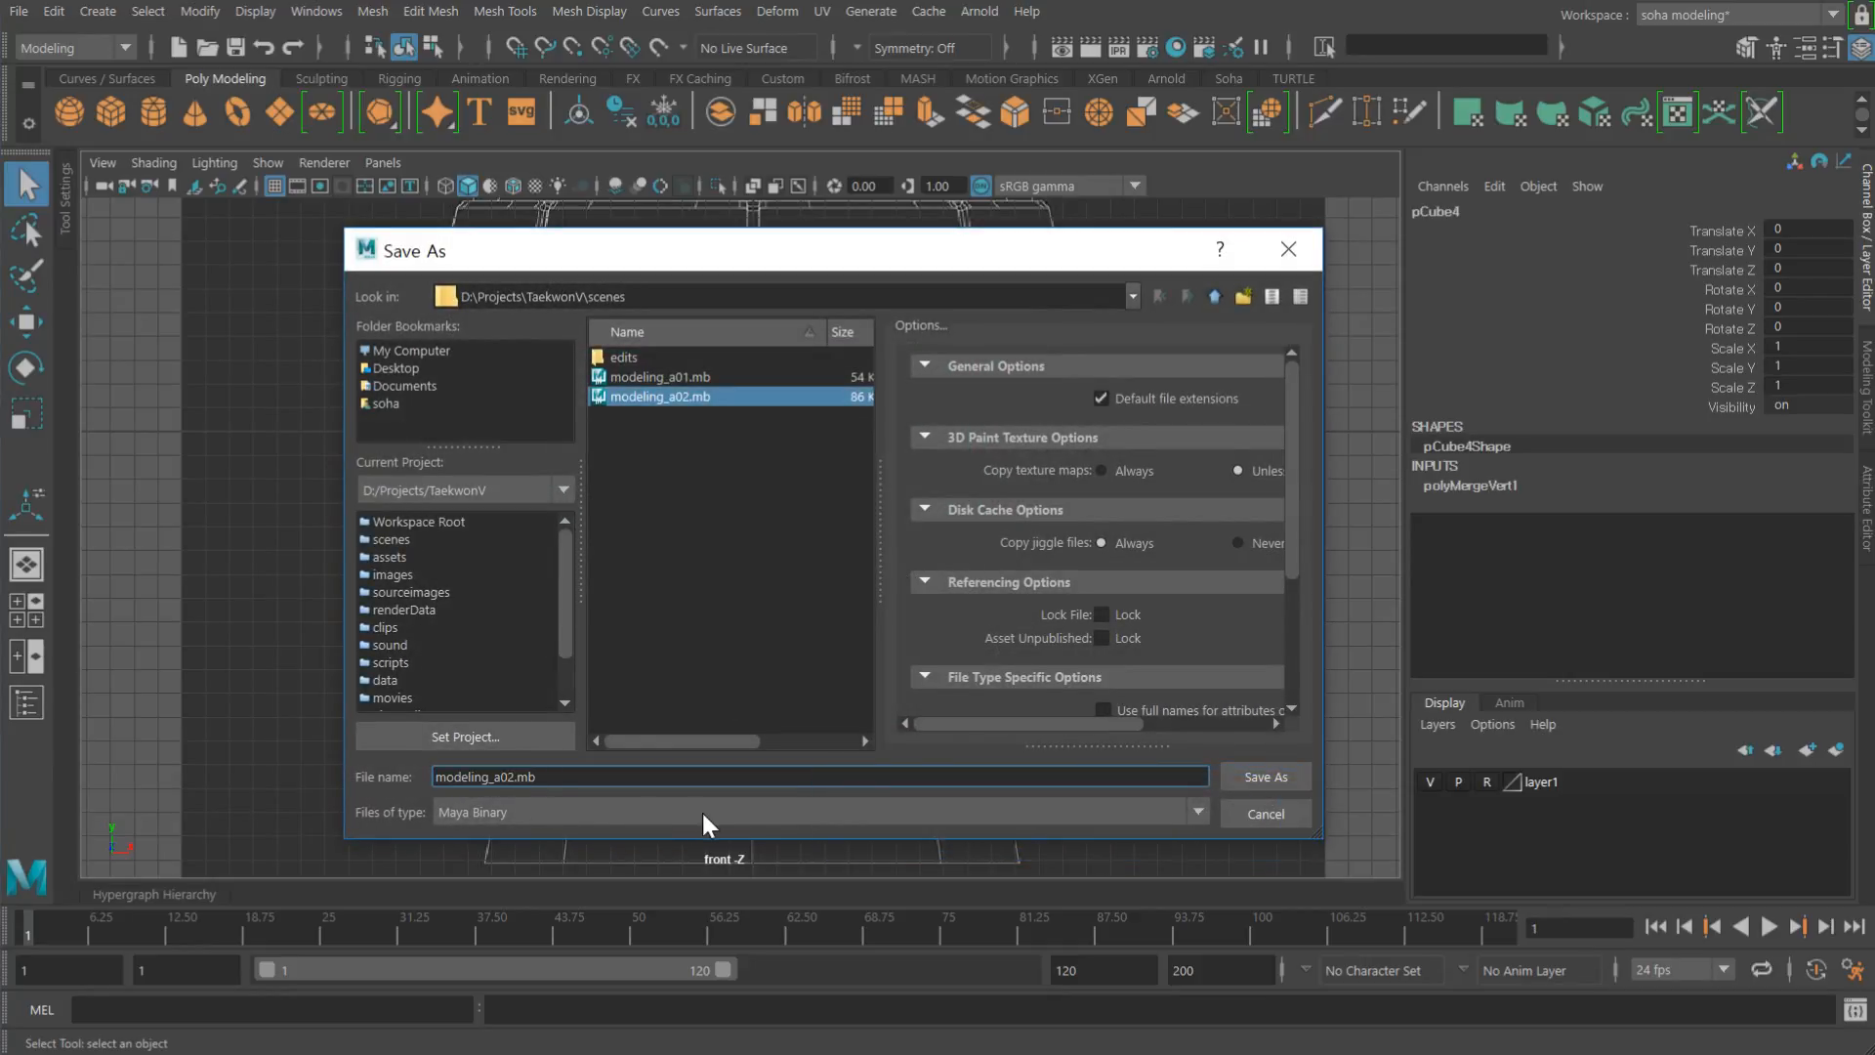
{"action": "key", "text": "Delete"}
{"action": "type", "text": "3"}
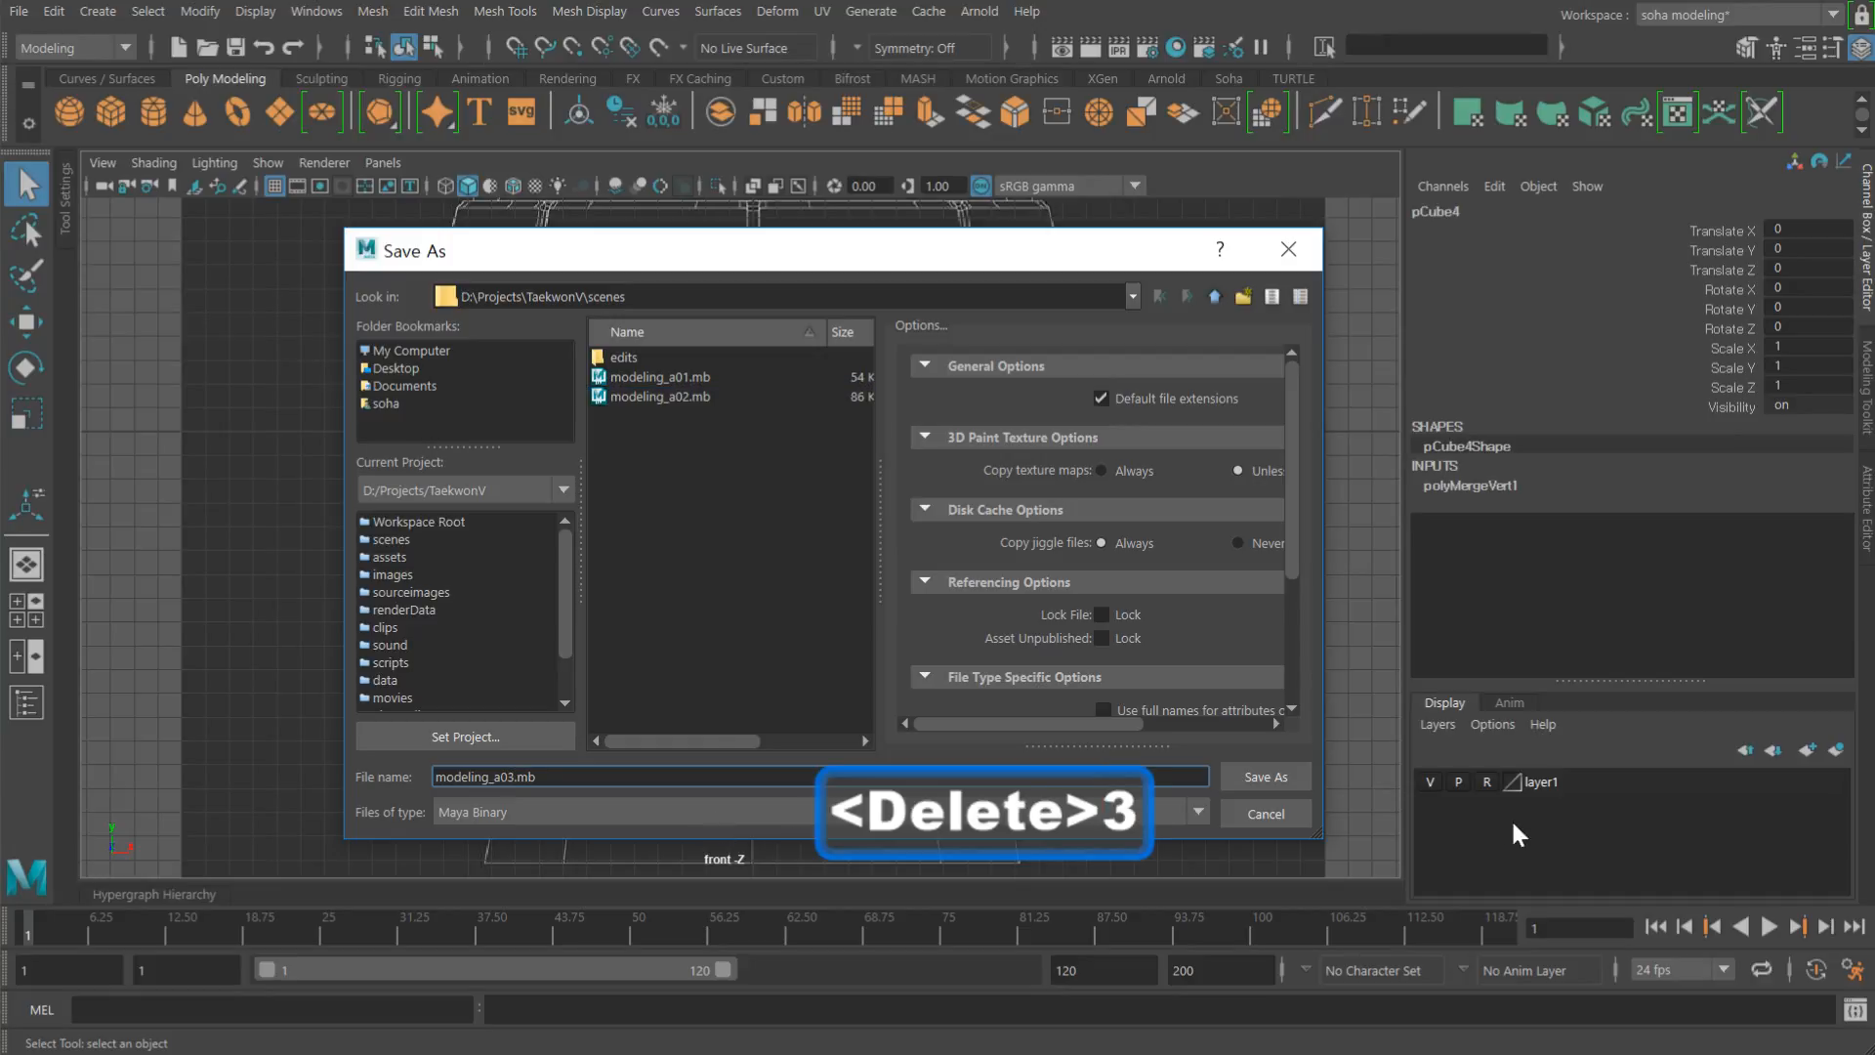
{"action": "left_click", "coordinate": [1266, 777]}
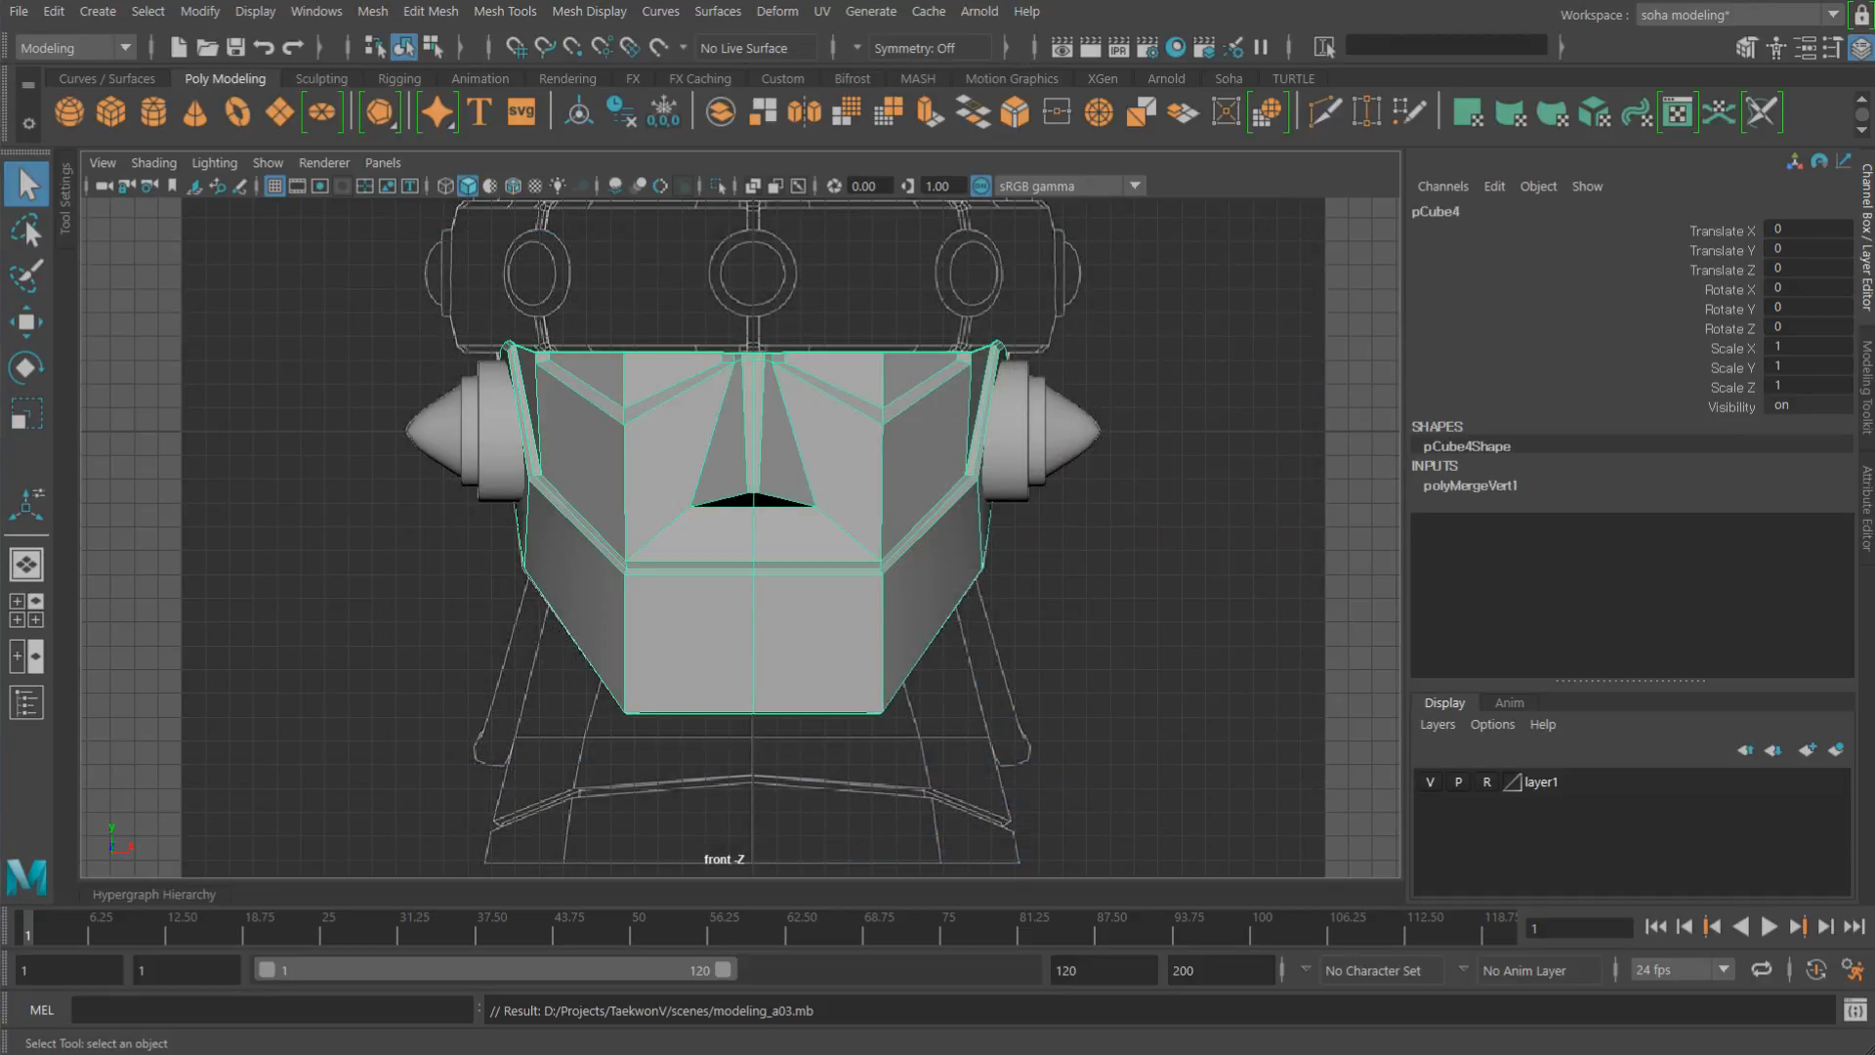
Step: Delete all faces of the face mesh on the -X side of the centre line, and return to object mode
{"action": "key", "text": "w"}
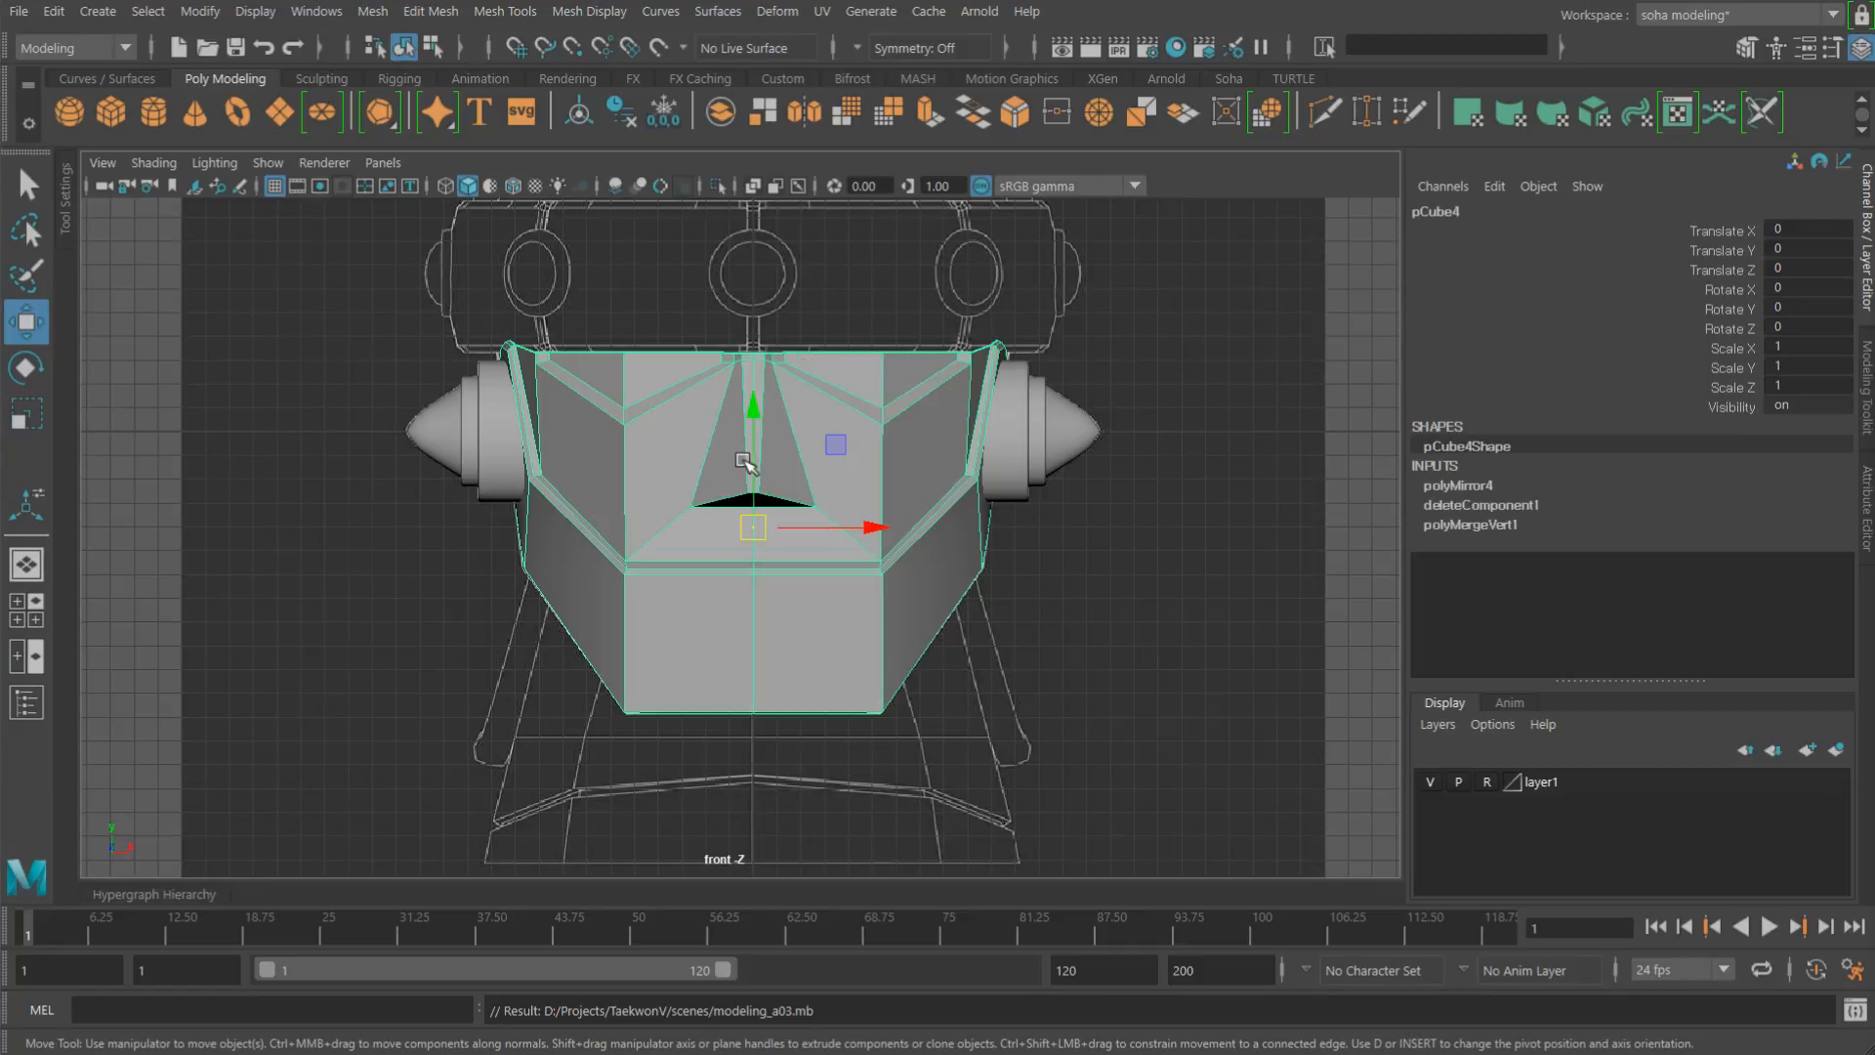
{"action": "key", "text": "alt+3"}
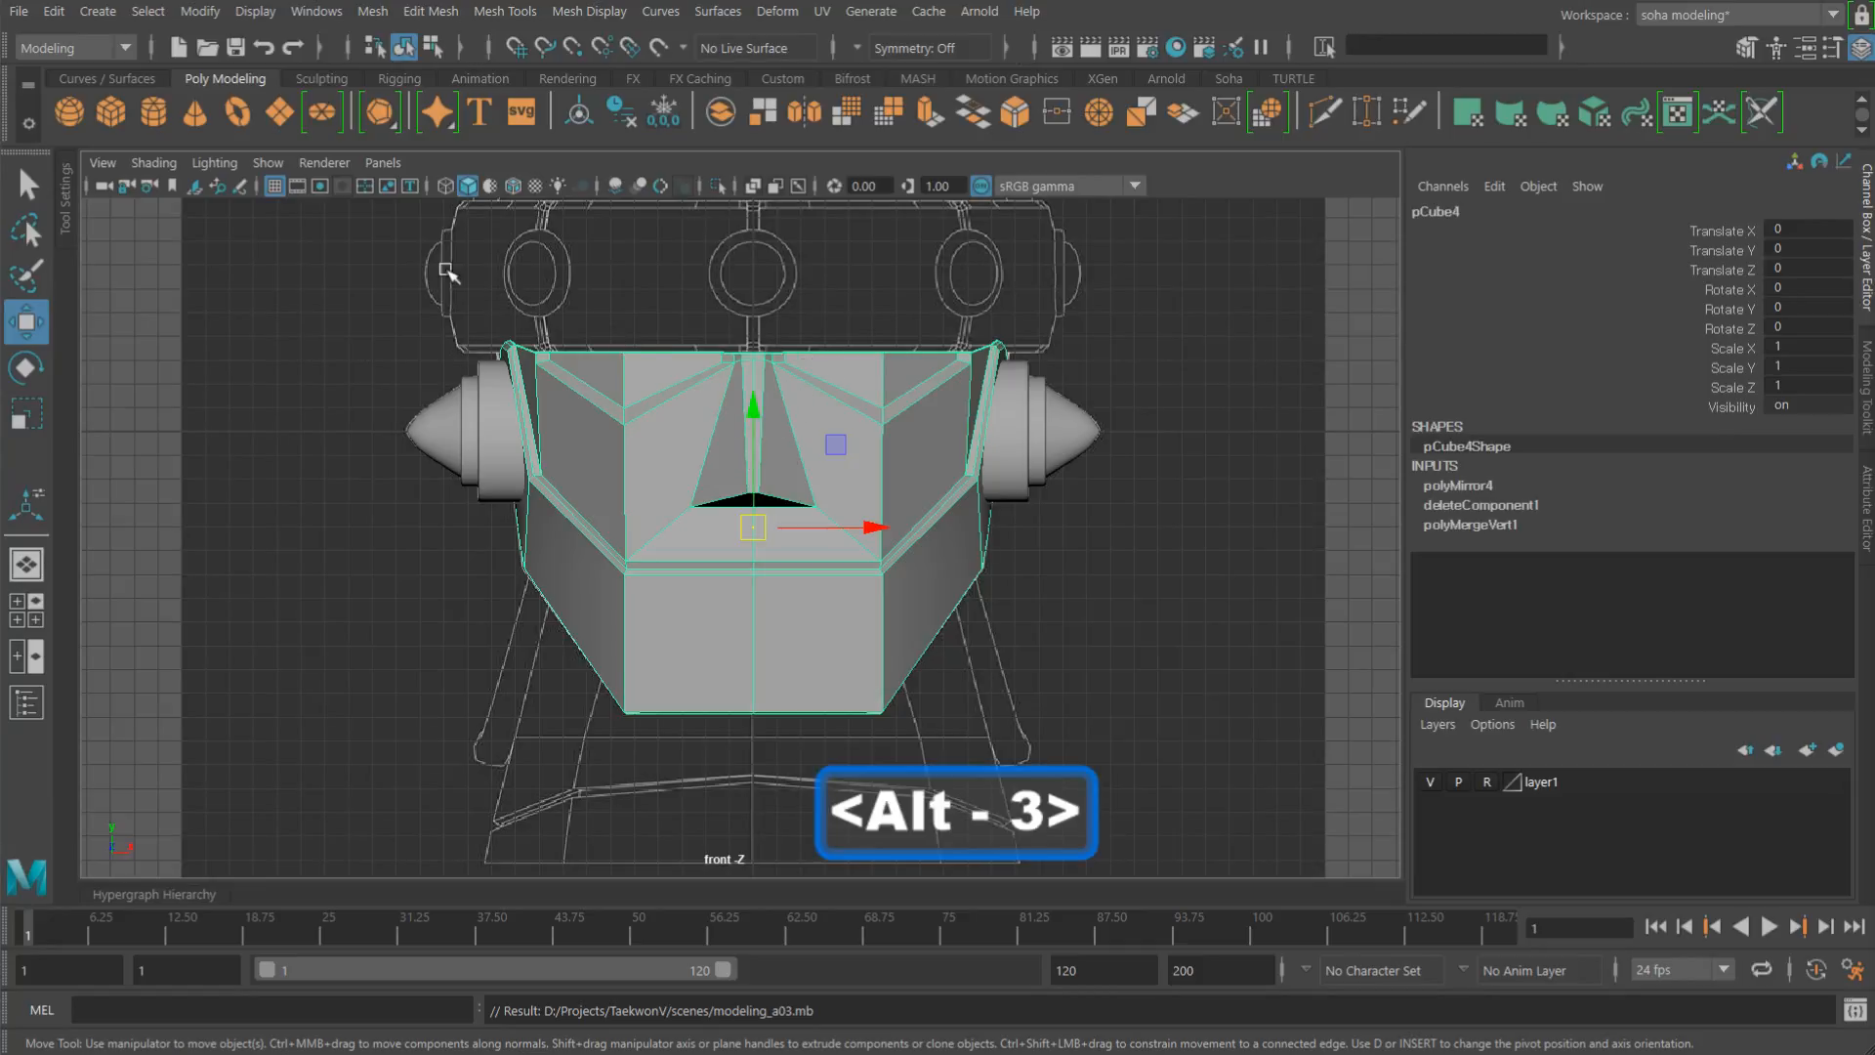
{"action": "key", "text": "alt+3"}
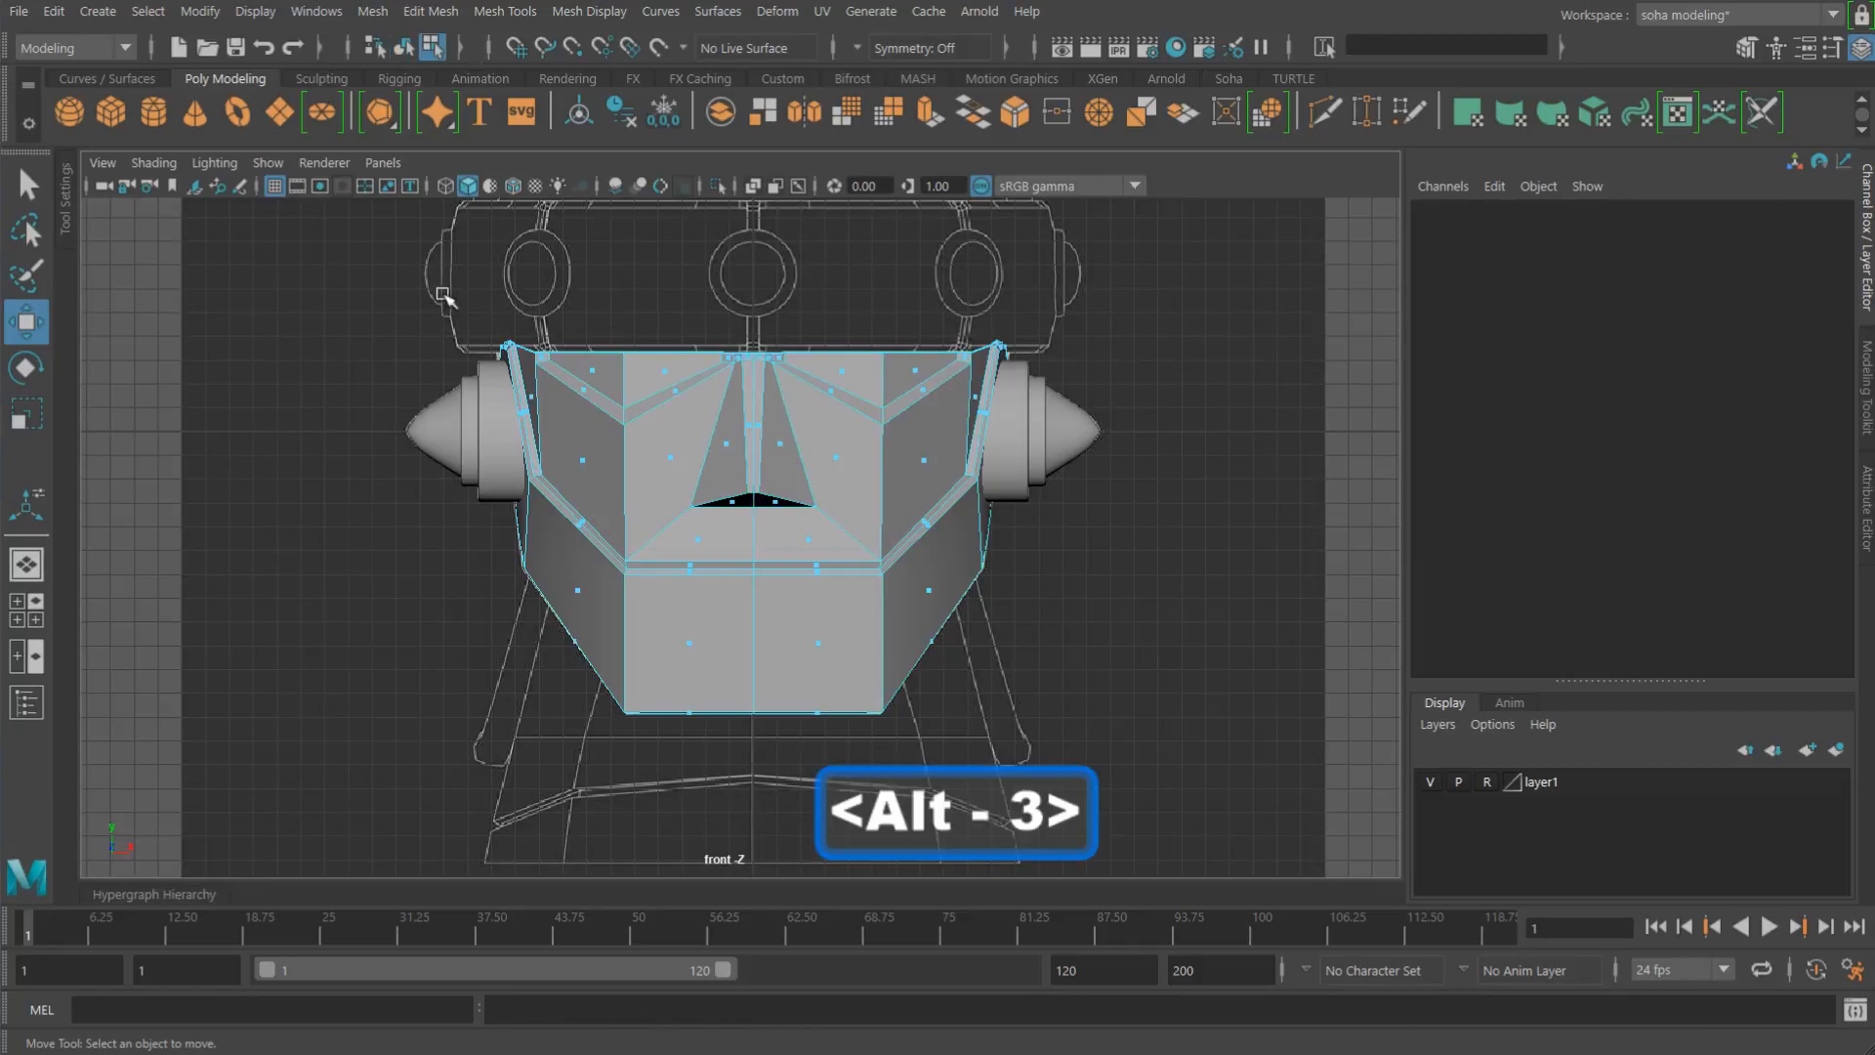
{"action": "left_click_drag", "start_coordinate": [418, 254], "coordinate": [753, 787]}
{"action": "key", "text": "ctrl+grave"}
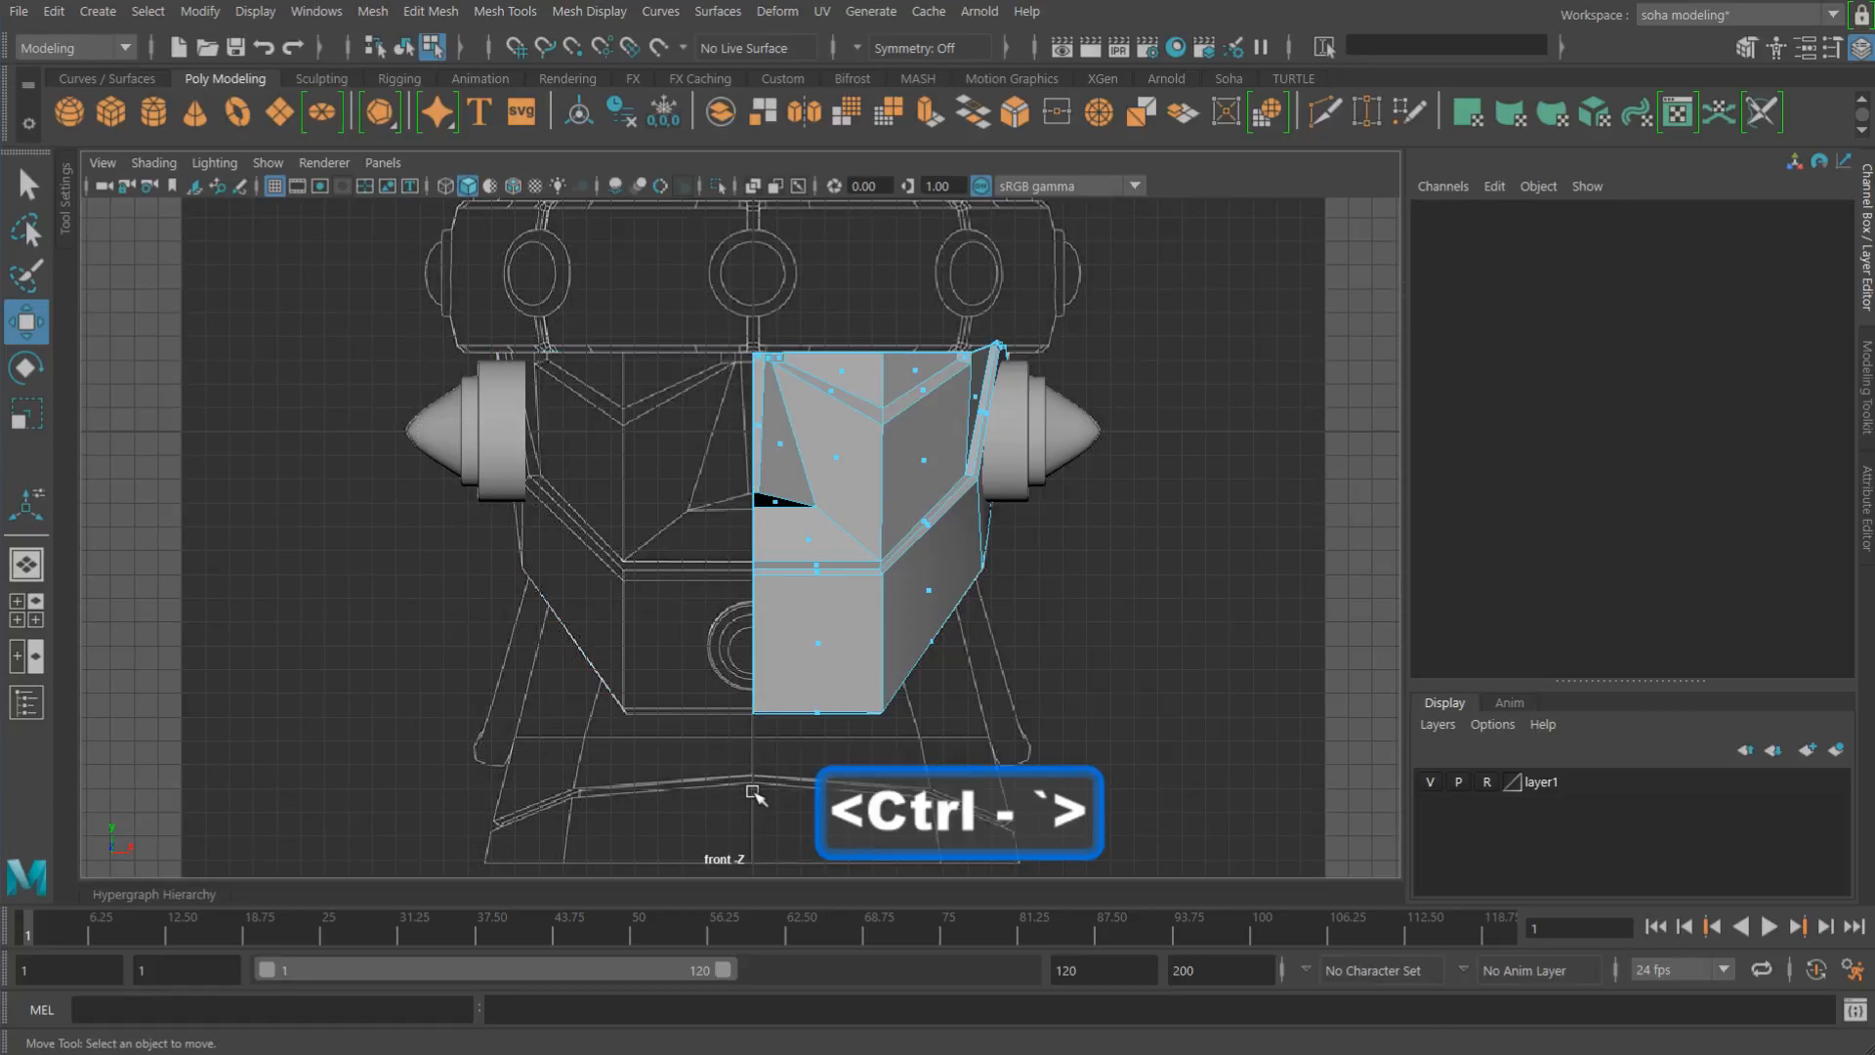
{"action": "key", "text": "alt+grave"}
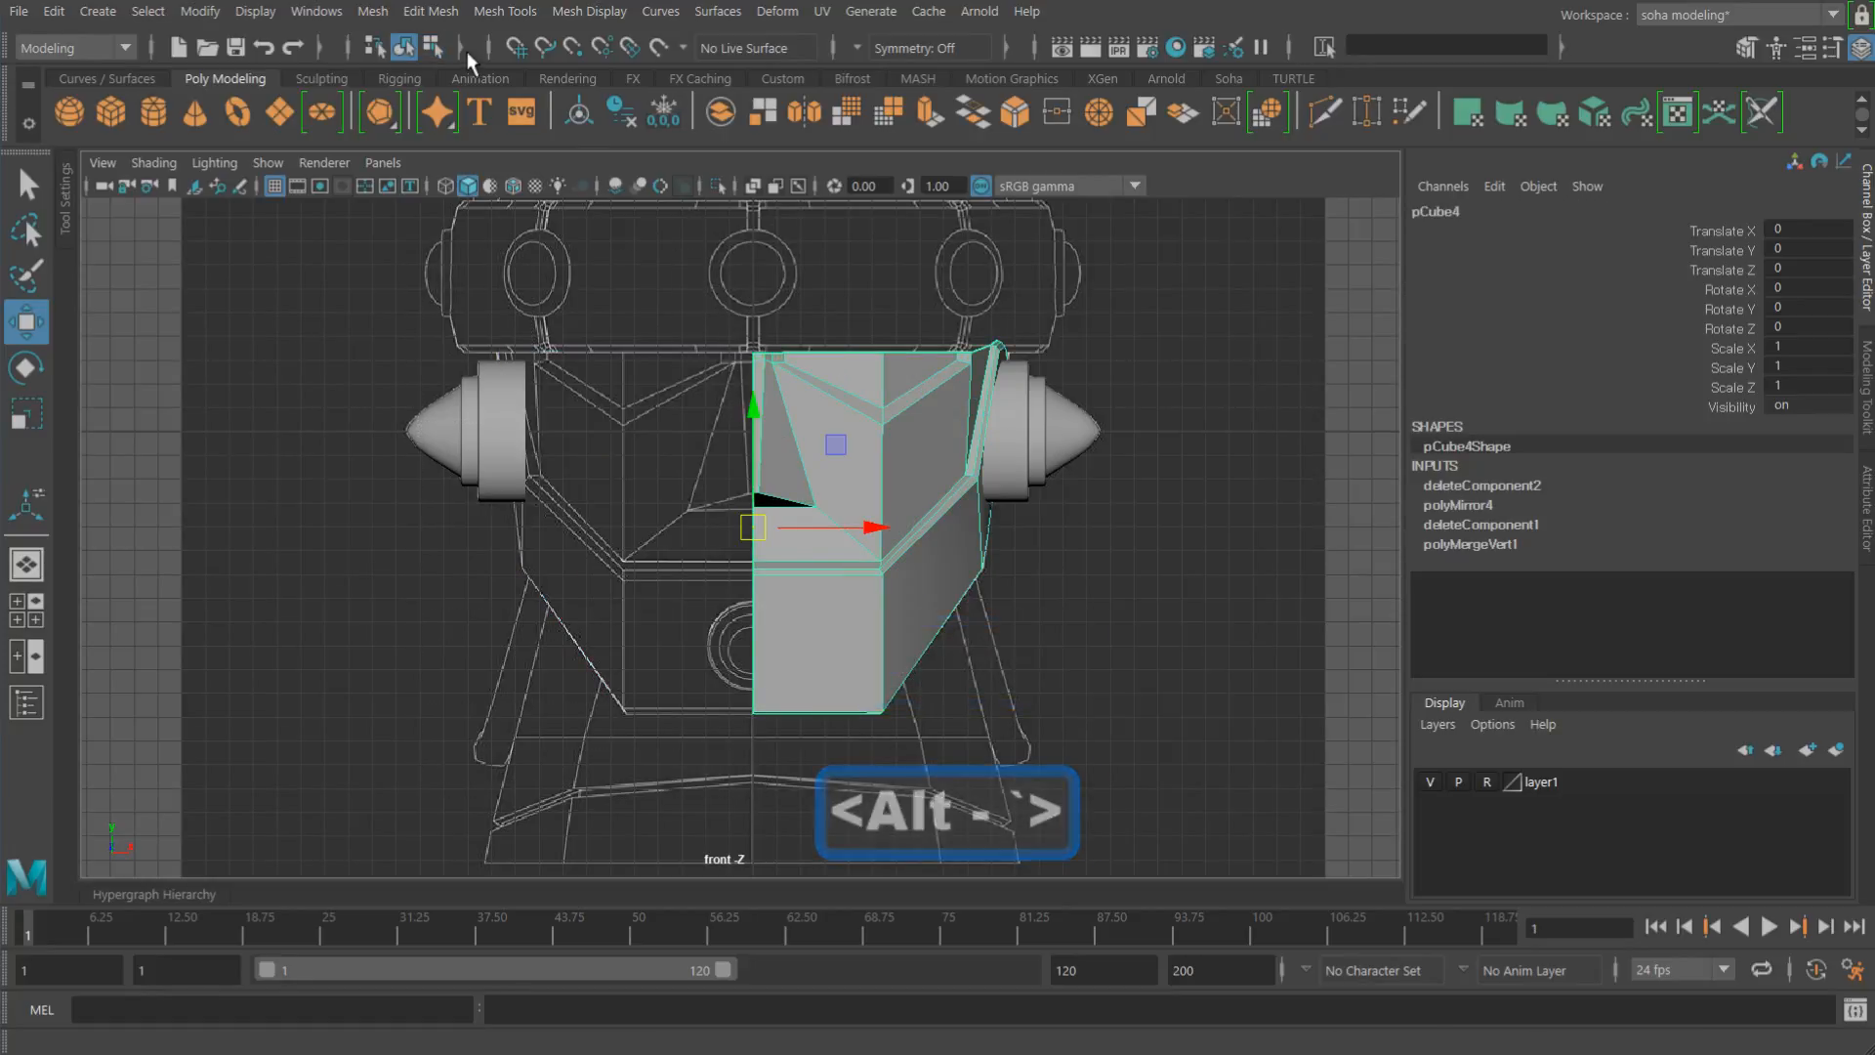
Step: Try mirroring the half face across the world X axis with the merge threshold set to Automatic, and undo it
{"action": "left_click", "coordinate": [372, 11]}
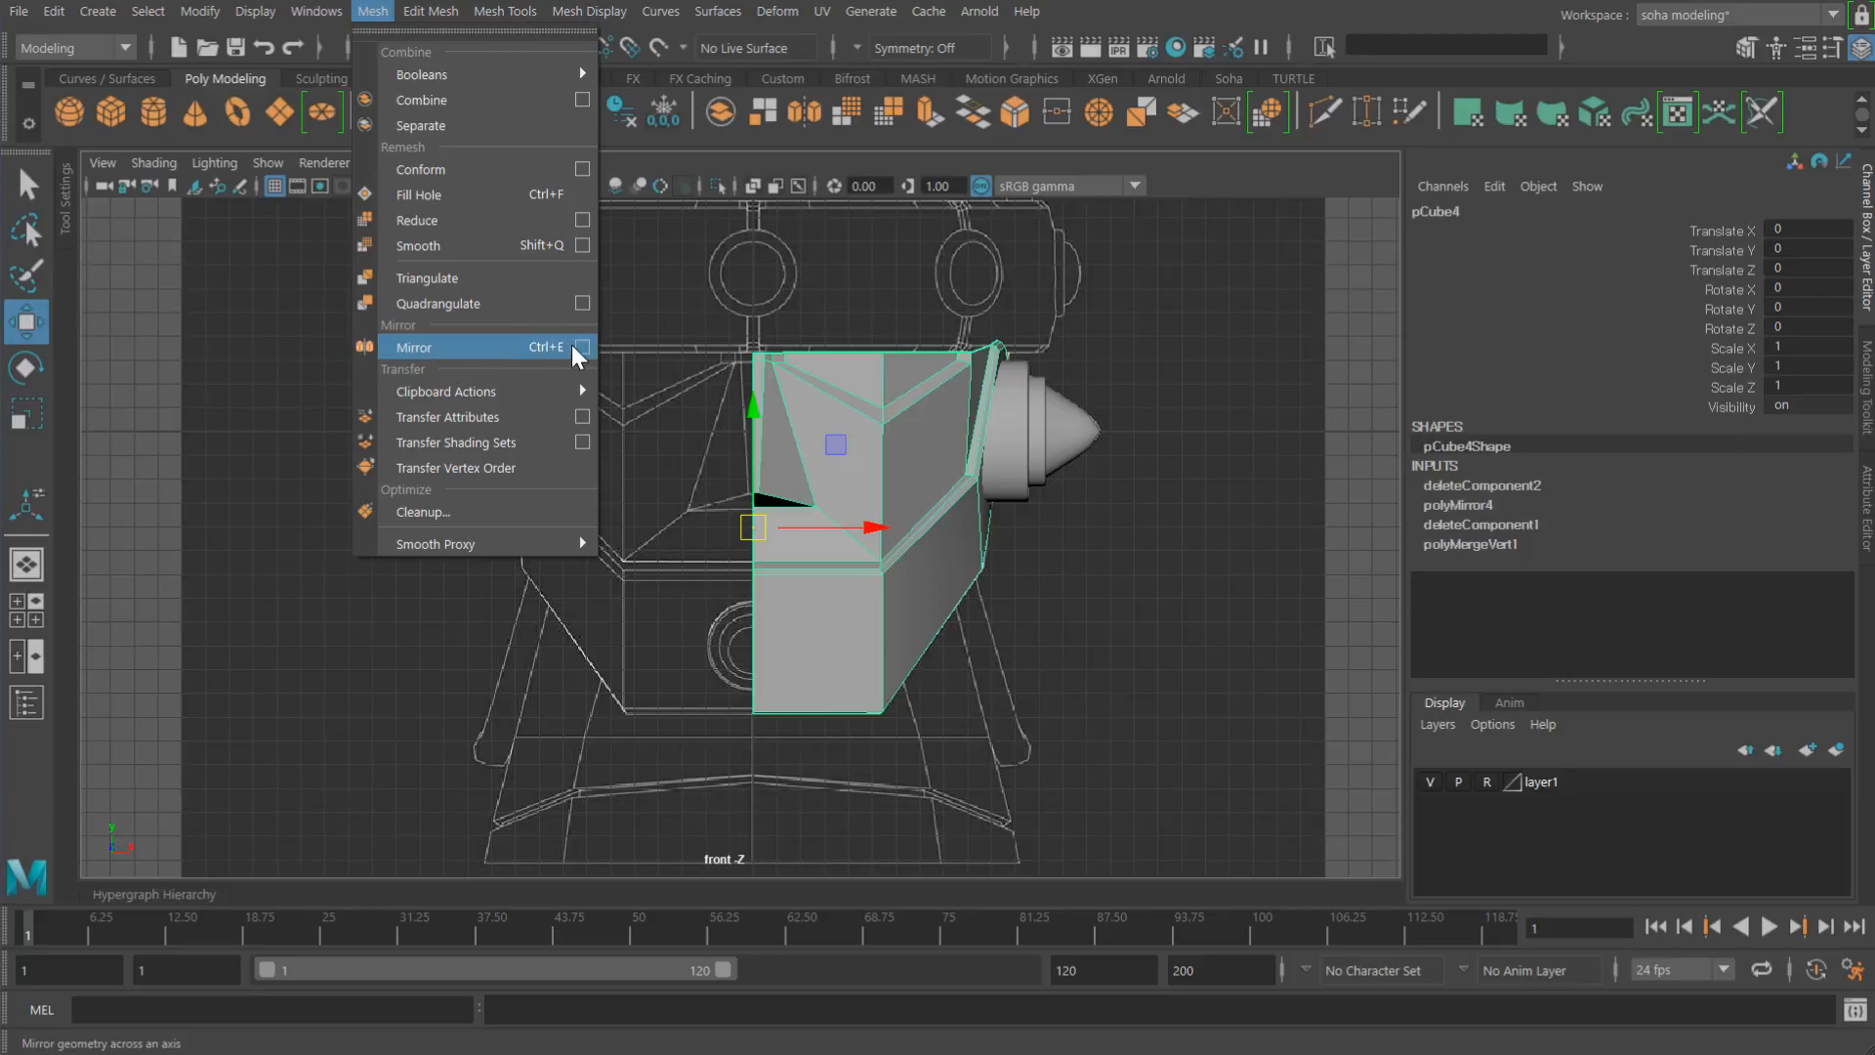
{"action": "left_click", "coordinate": [582, 347]}
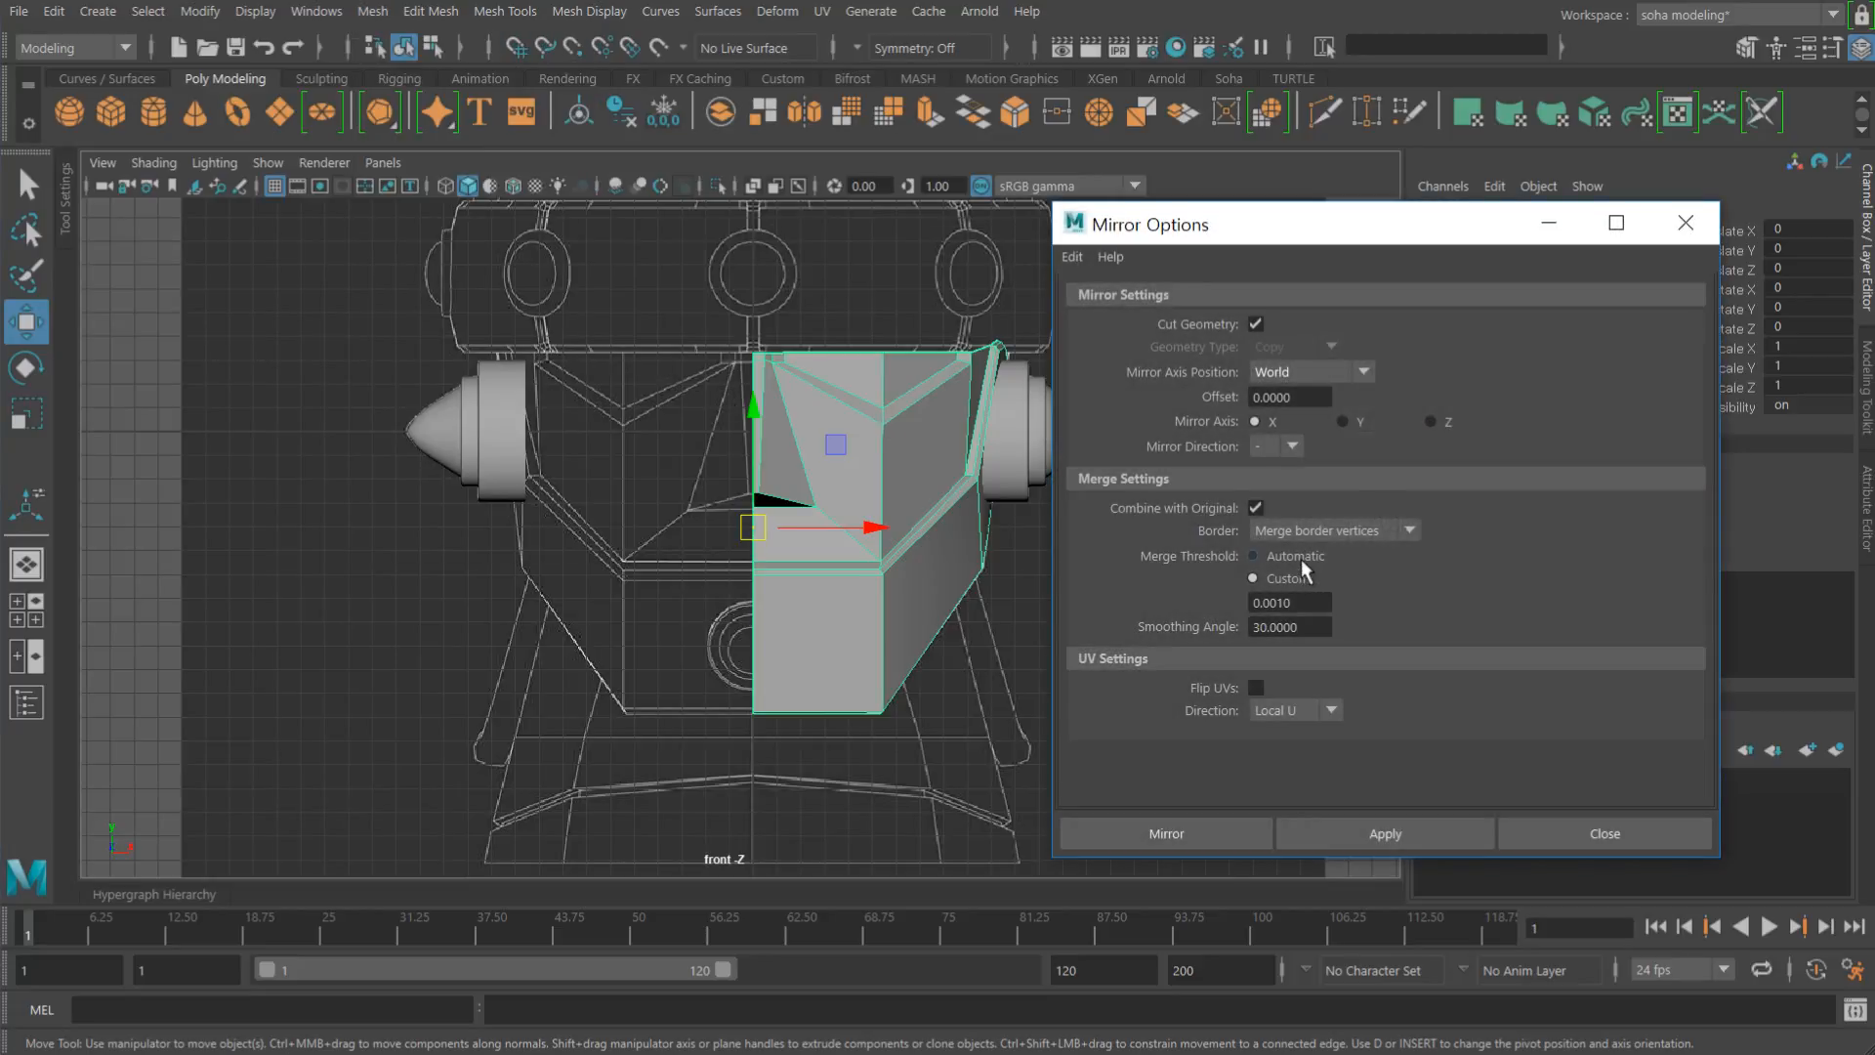
{"action": "left_click", "coordinate": [1319, 558]}
{"action": "left_click", "coordinate": [1074, 257]}
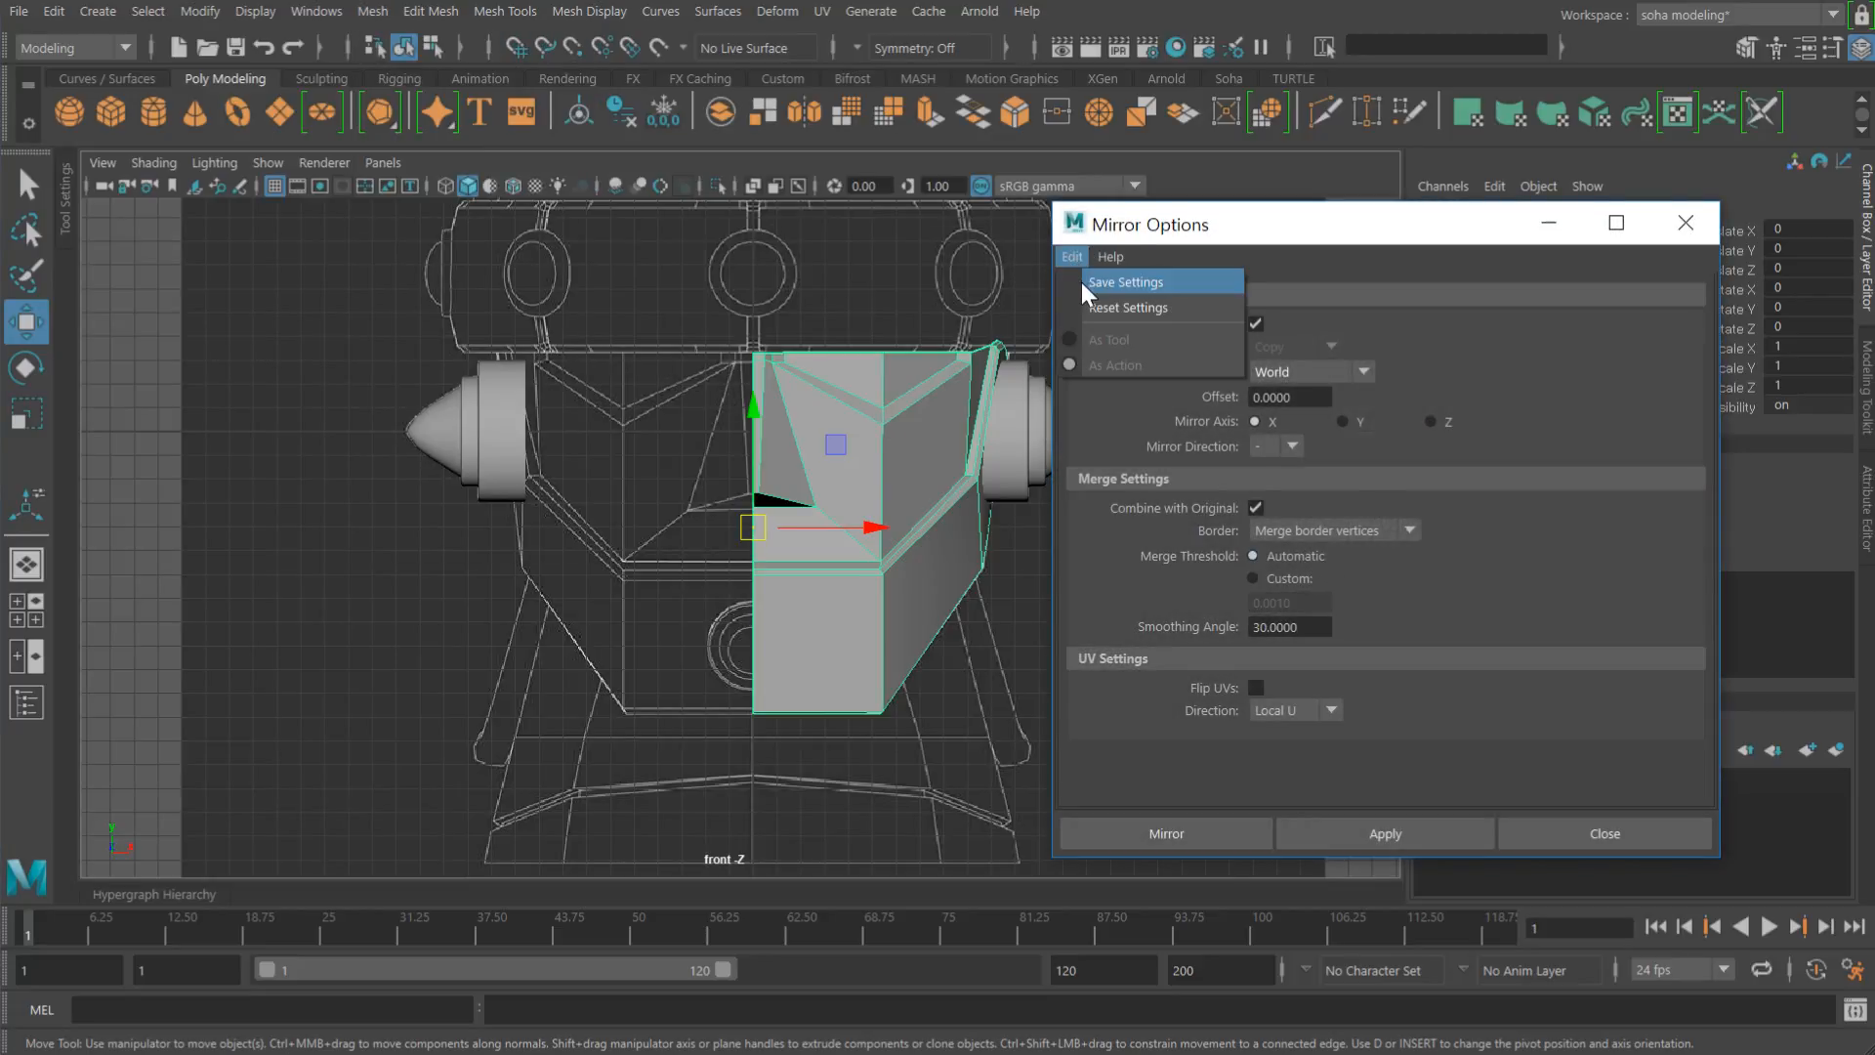
{"action": "left_click", "coordinate": [1099, 313]}
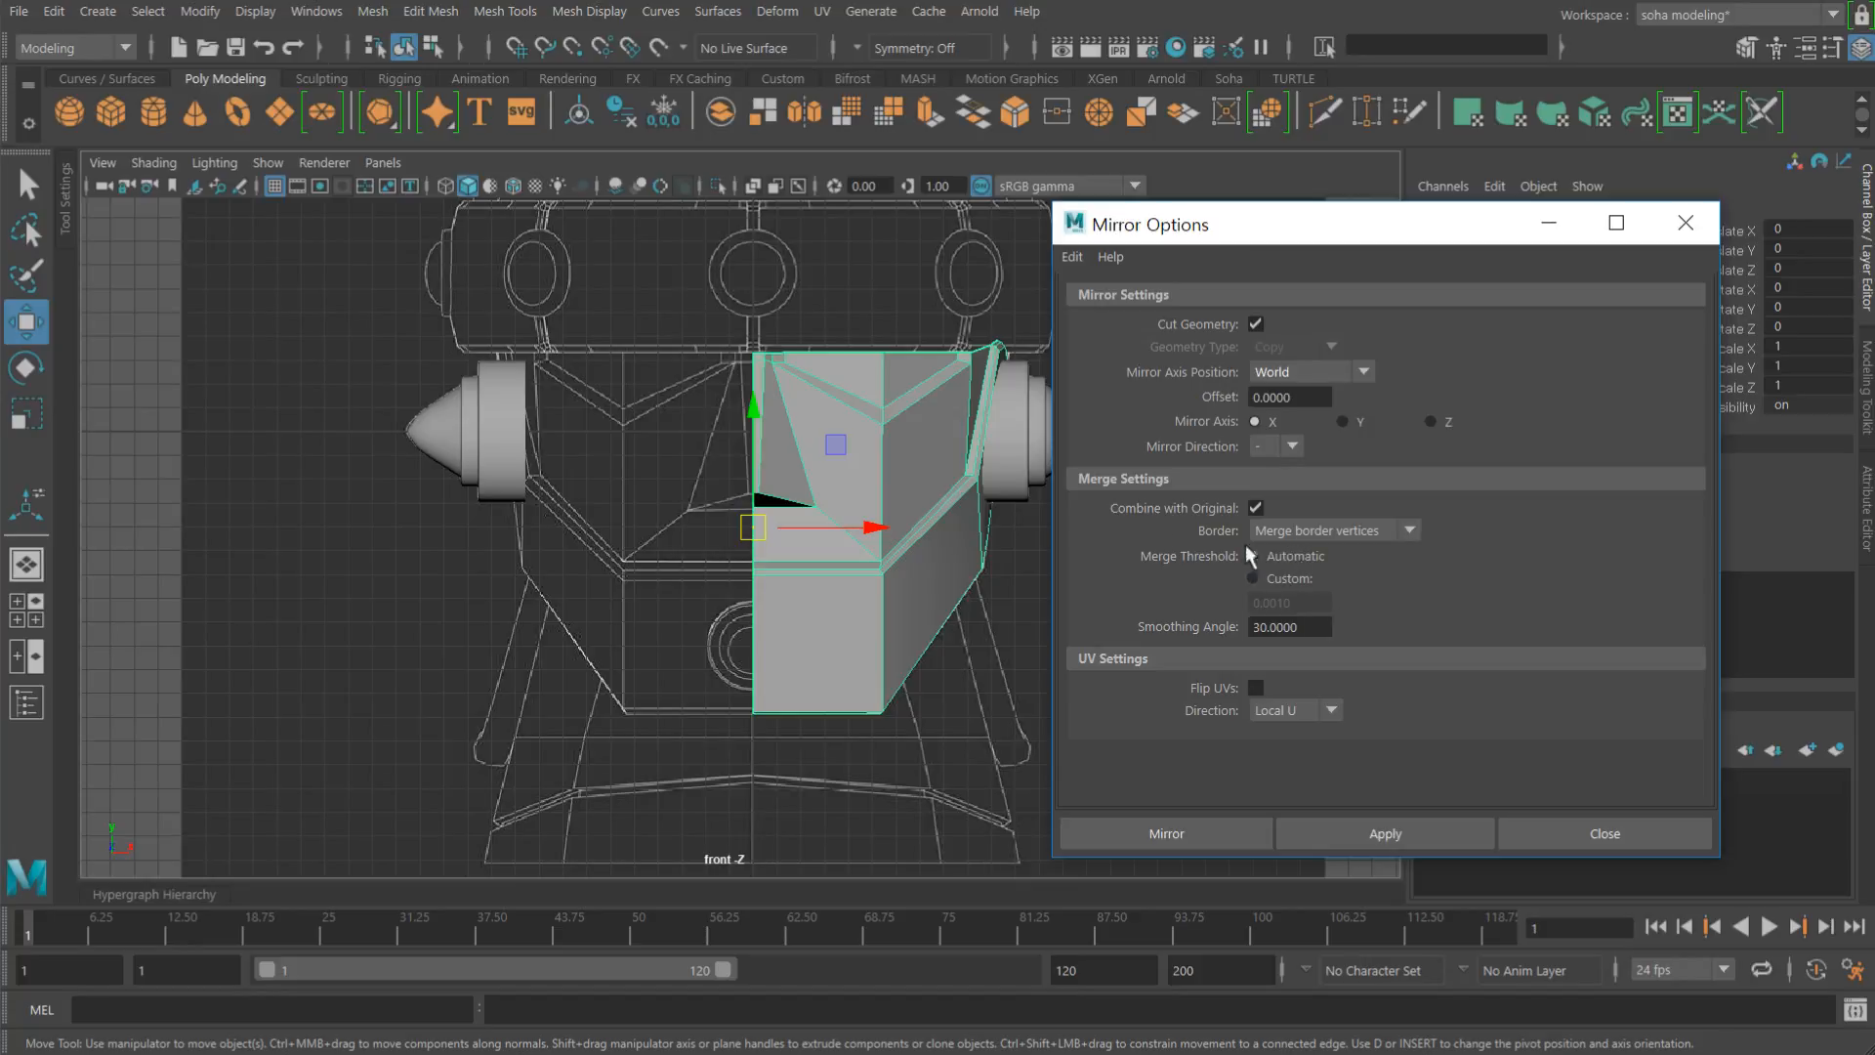
{"action": "left_click", "coordinate": [1338, 832]}
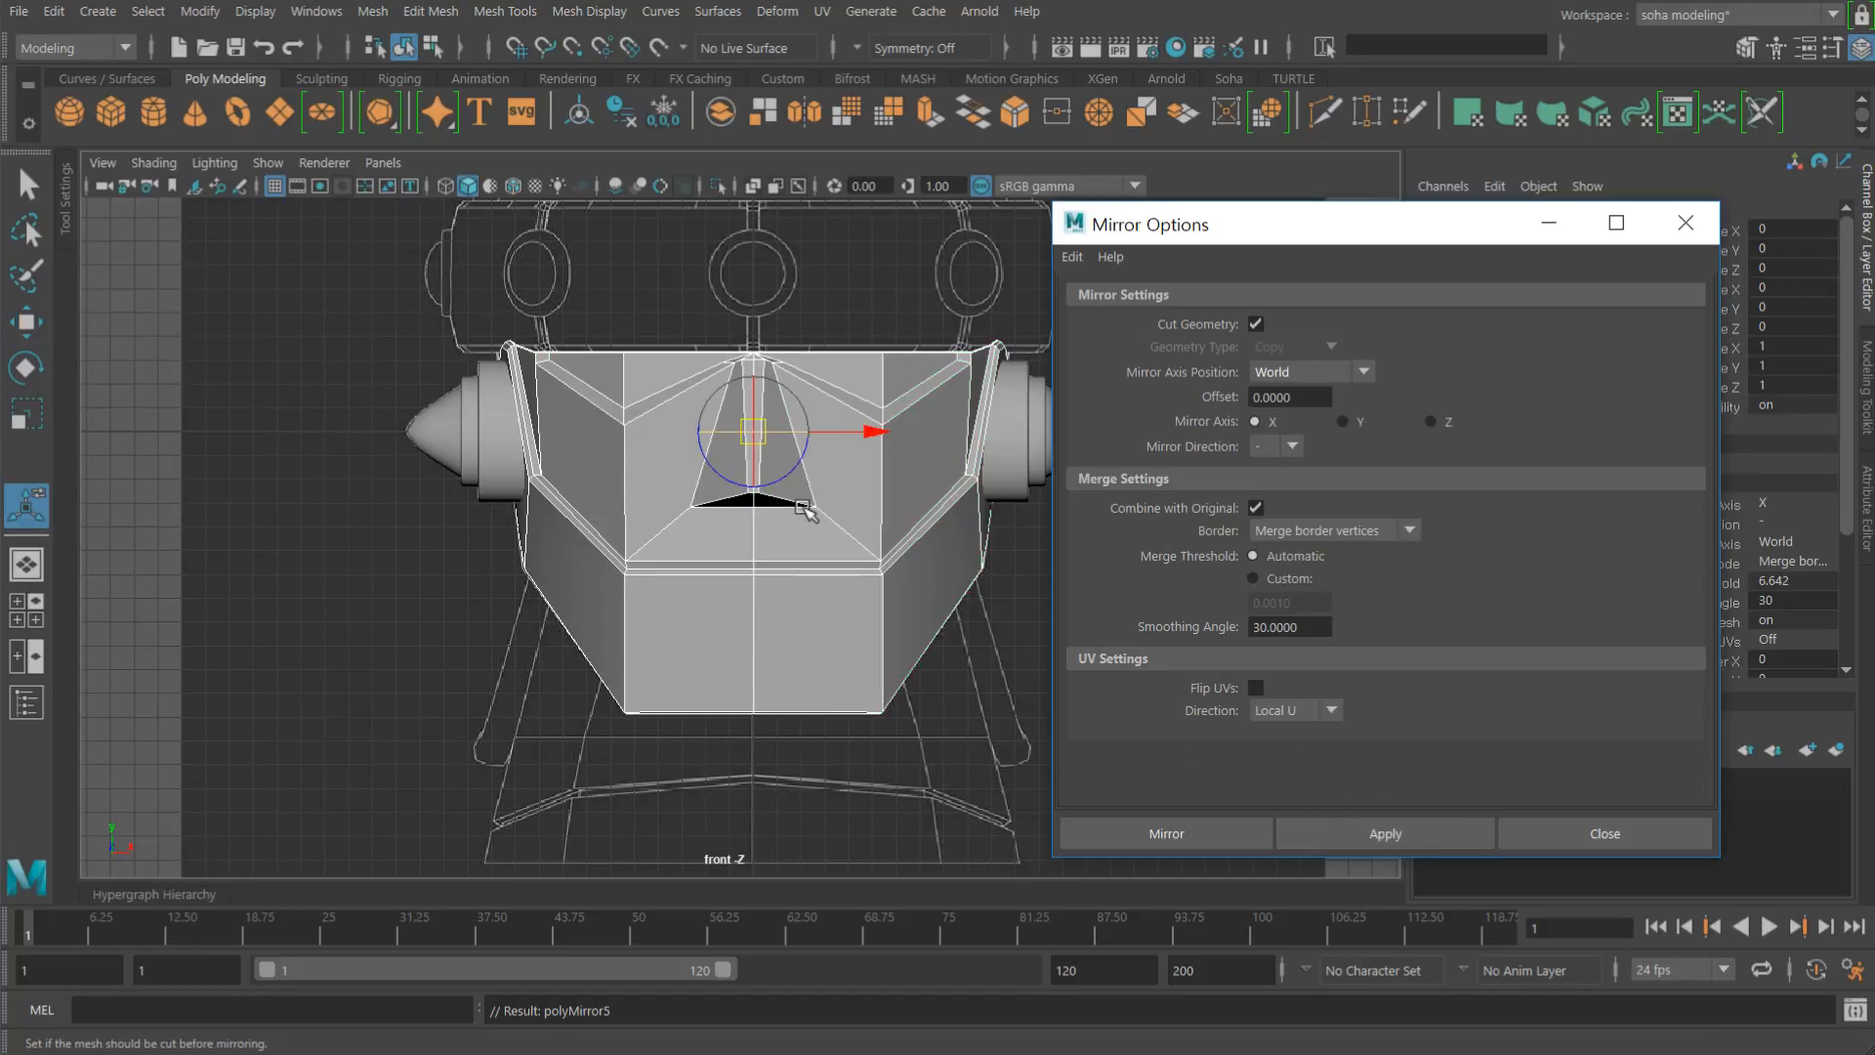
{"action": "scroll", "coordinate": [809, 449], "scroll_direction": "up", "scroll_amount": 6}
{"action": "key", "text": "alt"}
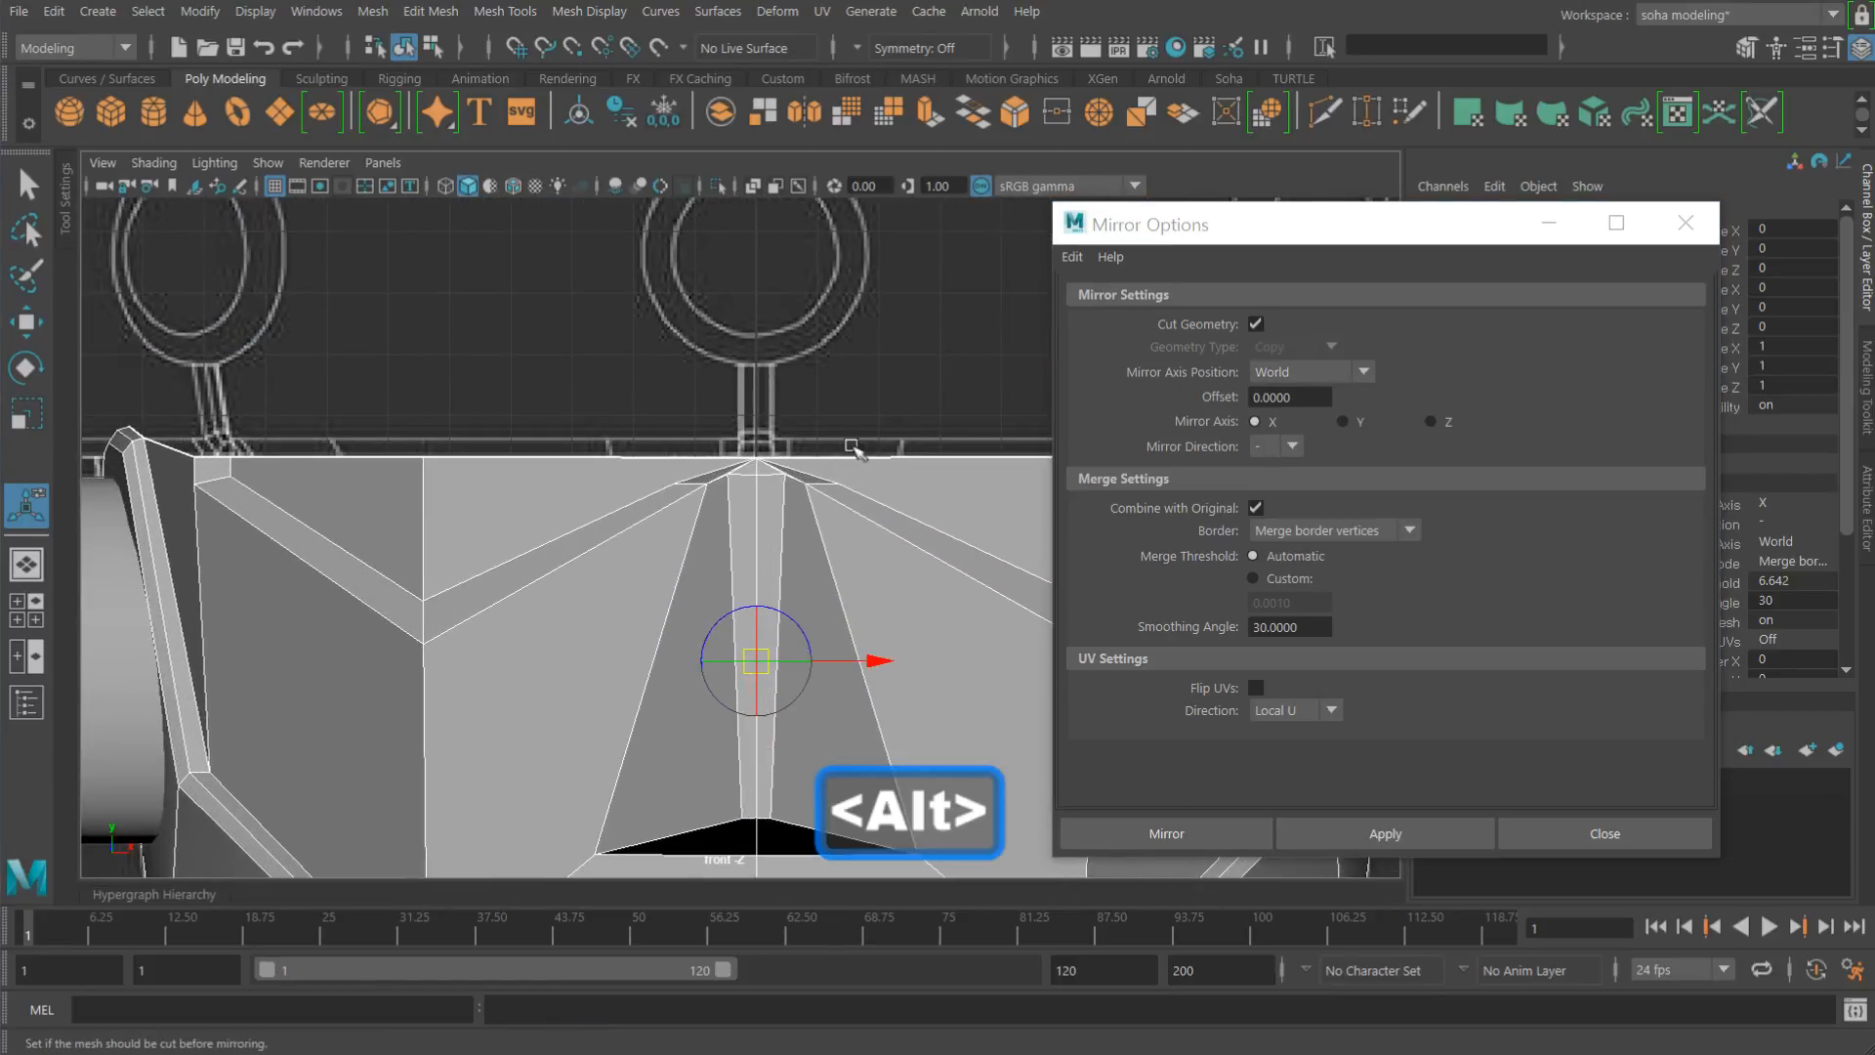
{"action": "middle_click_drag", "start_coordinate": [831, 523], "coordinate": [807, 399], "text": "alt"}
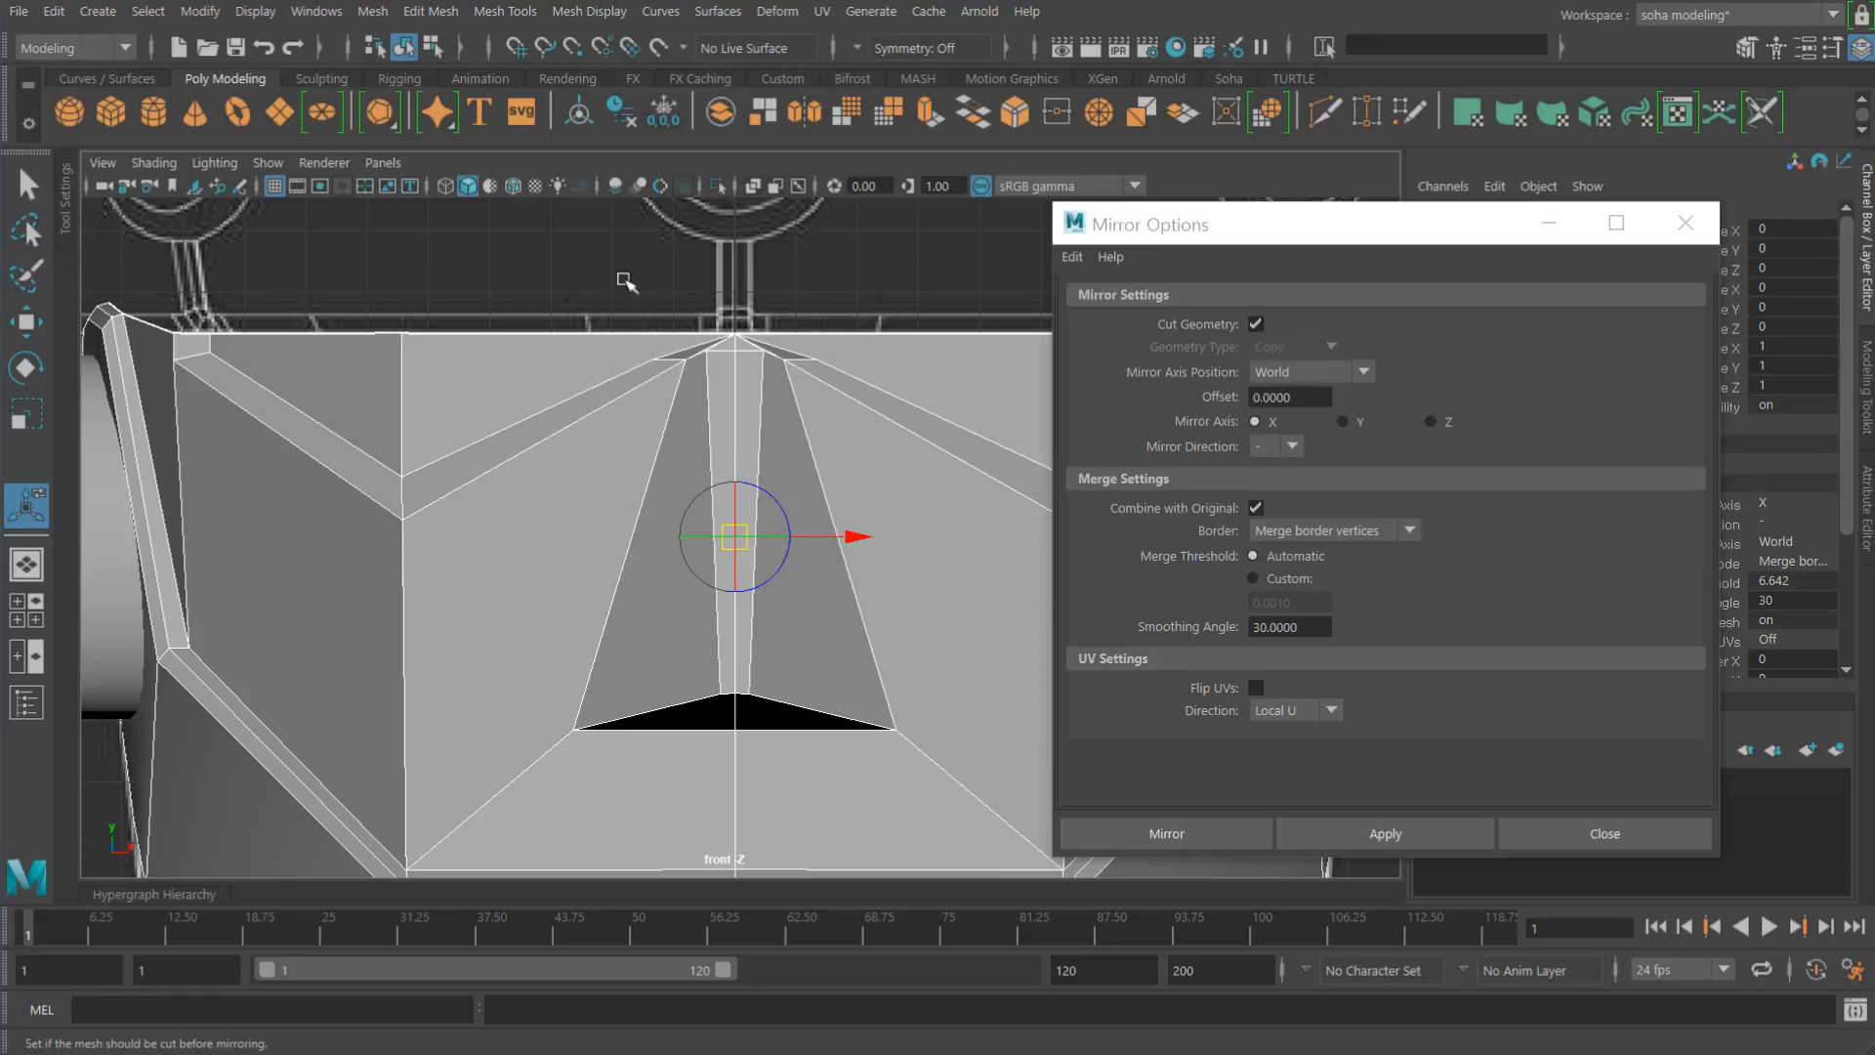
{"action": "key", "text": "z"}
{"action": "key", "text": "z"}
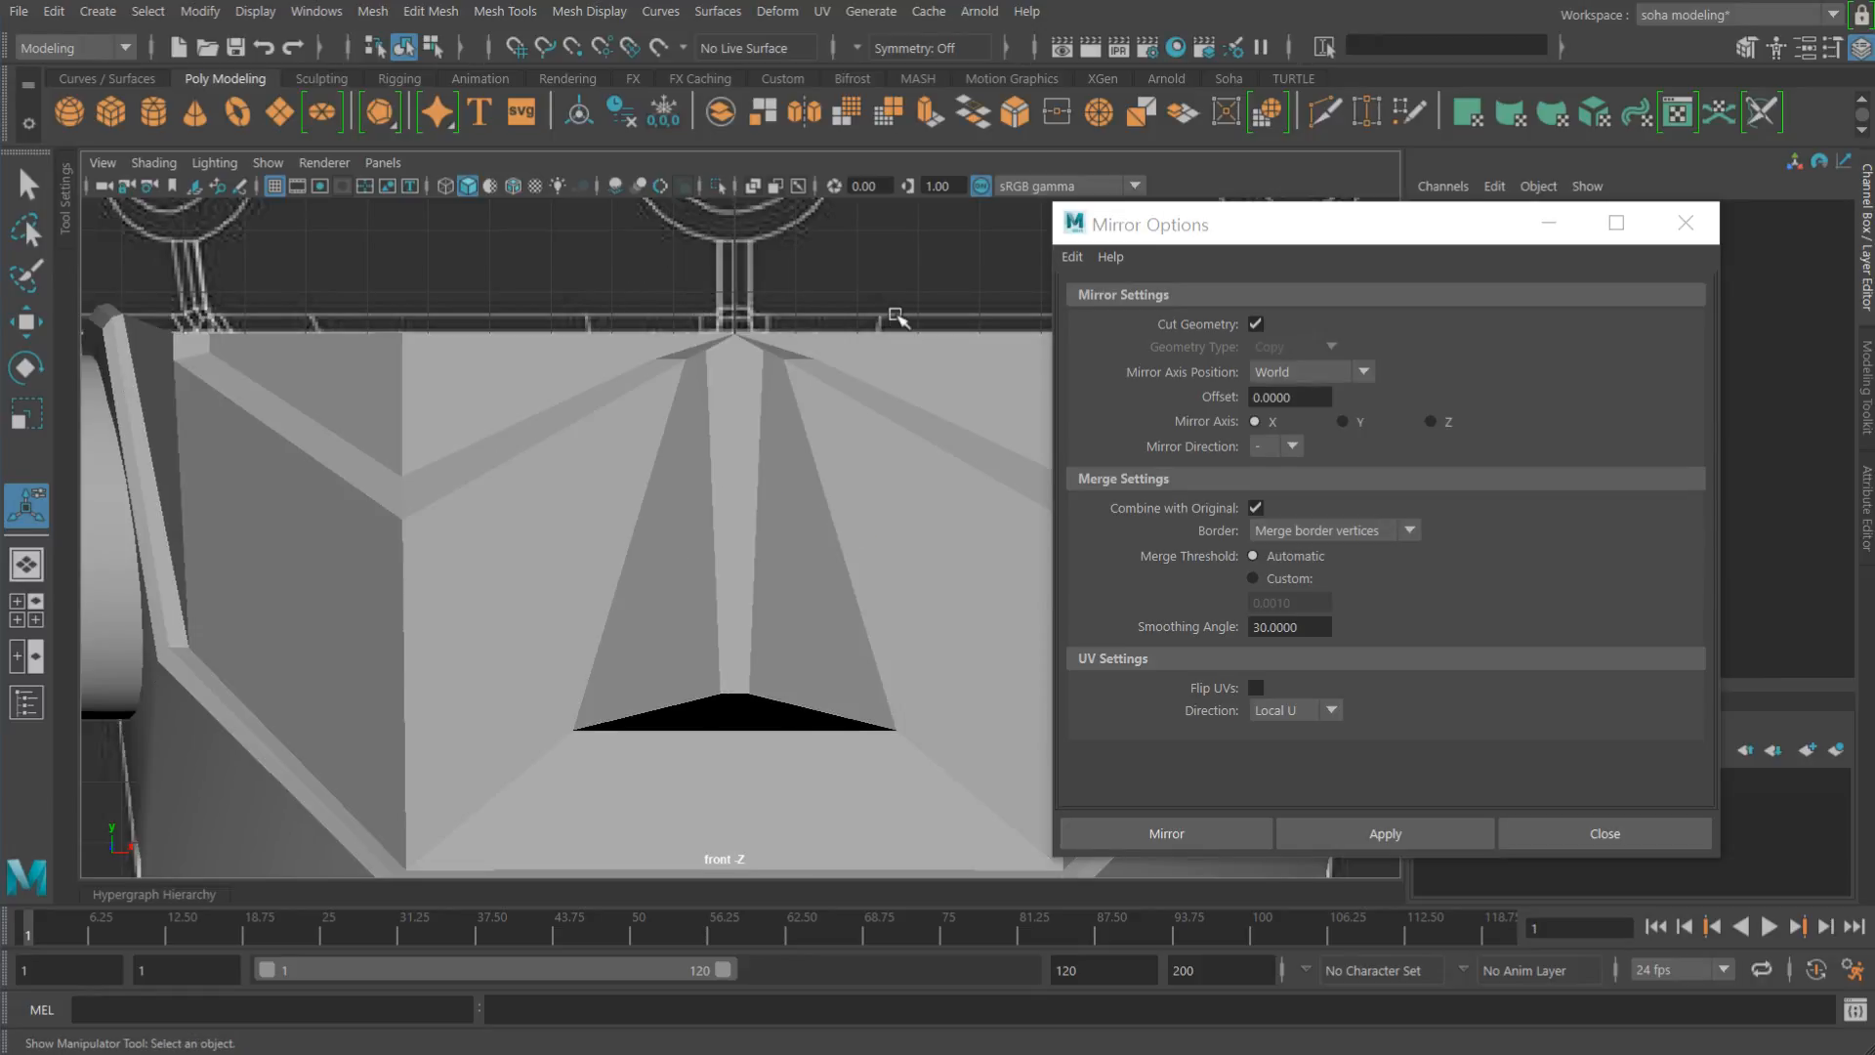
Step: Mirror the half face across world X in the negative direction, merging border vertices with a custom threshold of 0.001
{"action": "left_click", "coordinate": [1298, 582]}
{"action": "left_click_drag", "start_coordinate": [1291, 603], "coordinate": [1275, 602]}
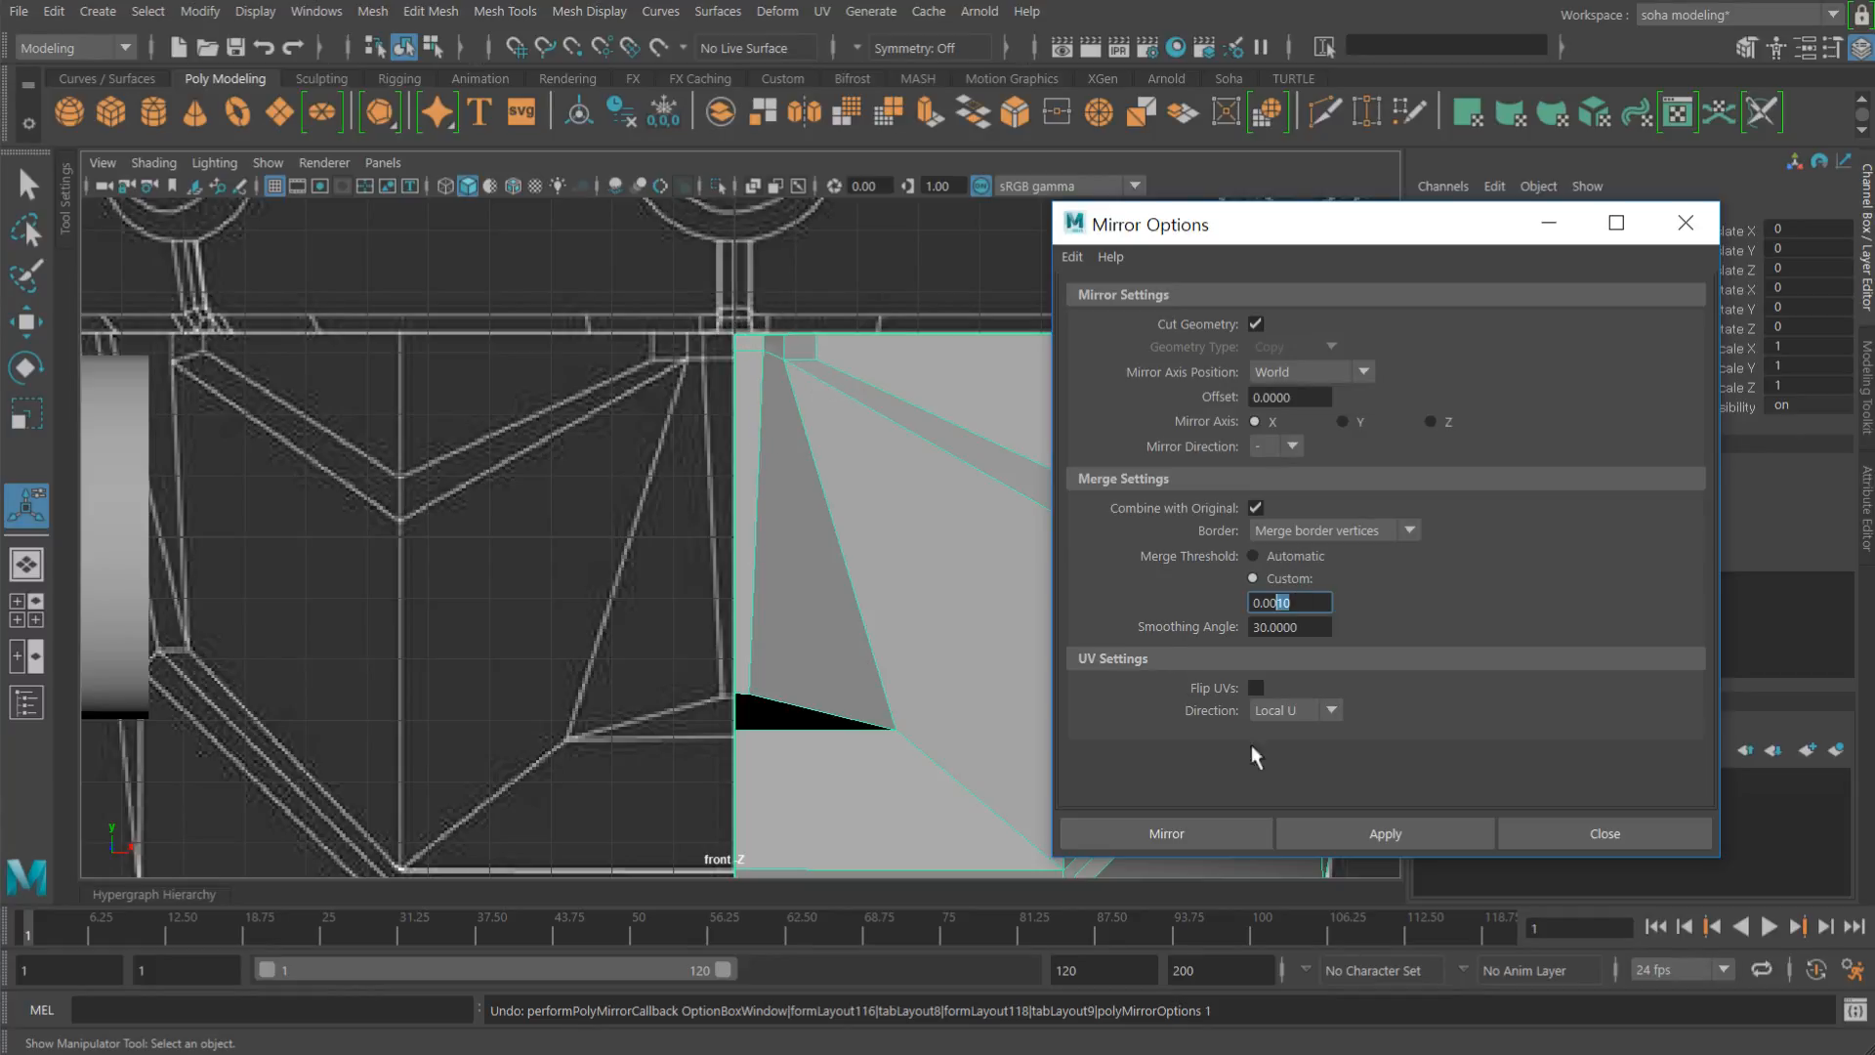
{"action": "left_click", "coordinate": [1390, 827]}
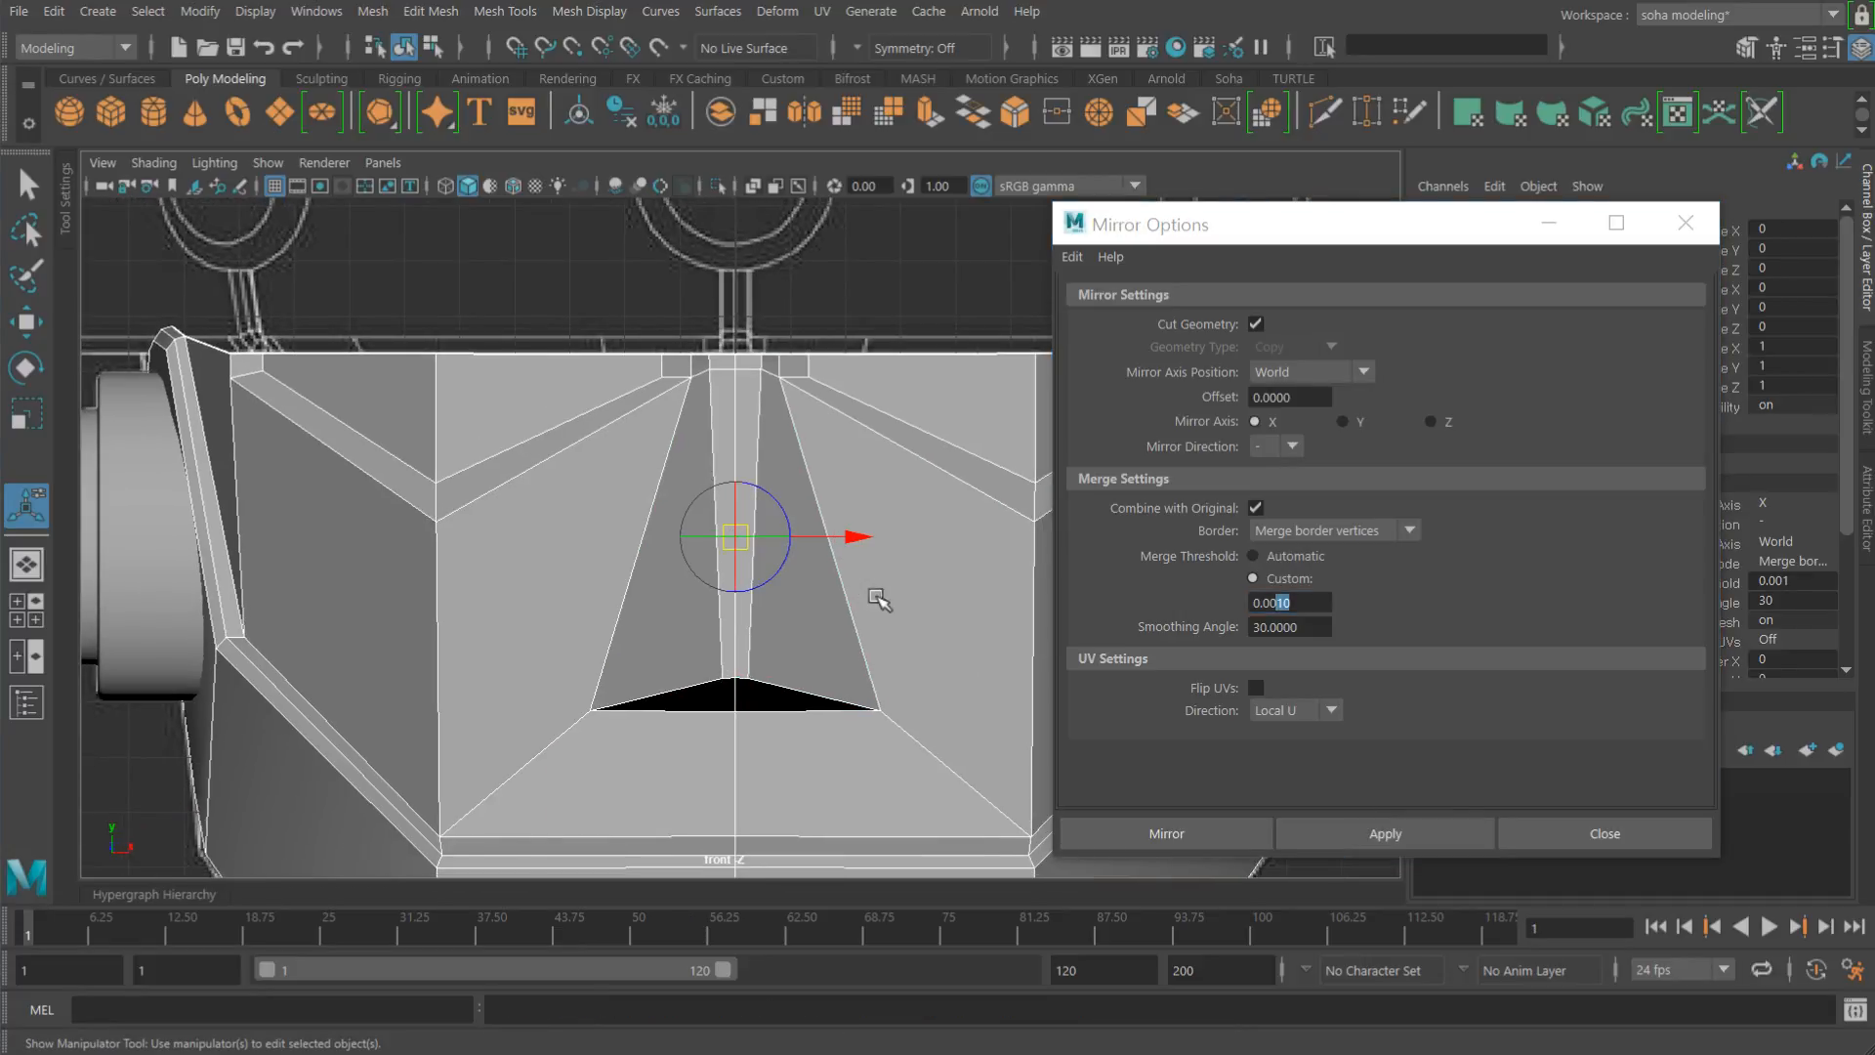
{"action": "scroll", "coordinate": [879, 598], "scroll_direction": "down", "scroll_amount": 2}
{"action": "scroll", "coordinate": [829, 378], "scroll_direction": "up", "scroll_amount": 1}
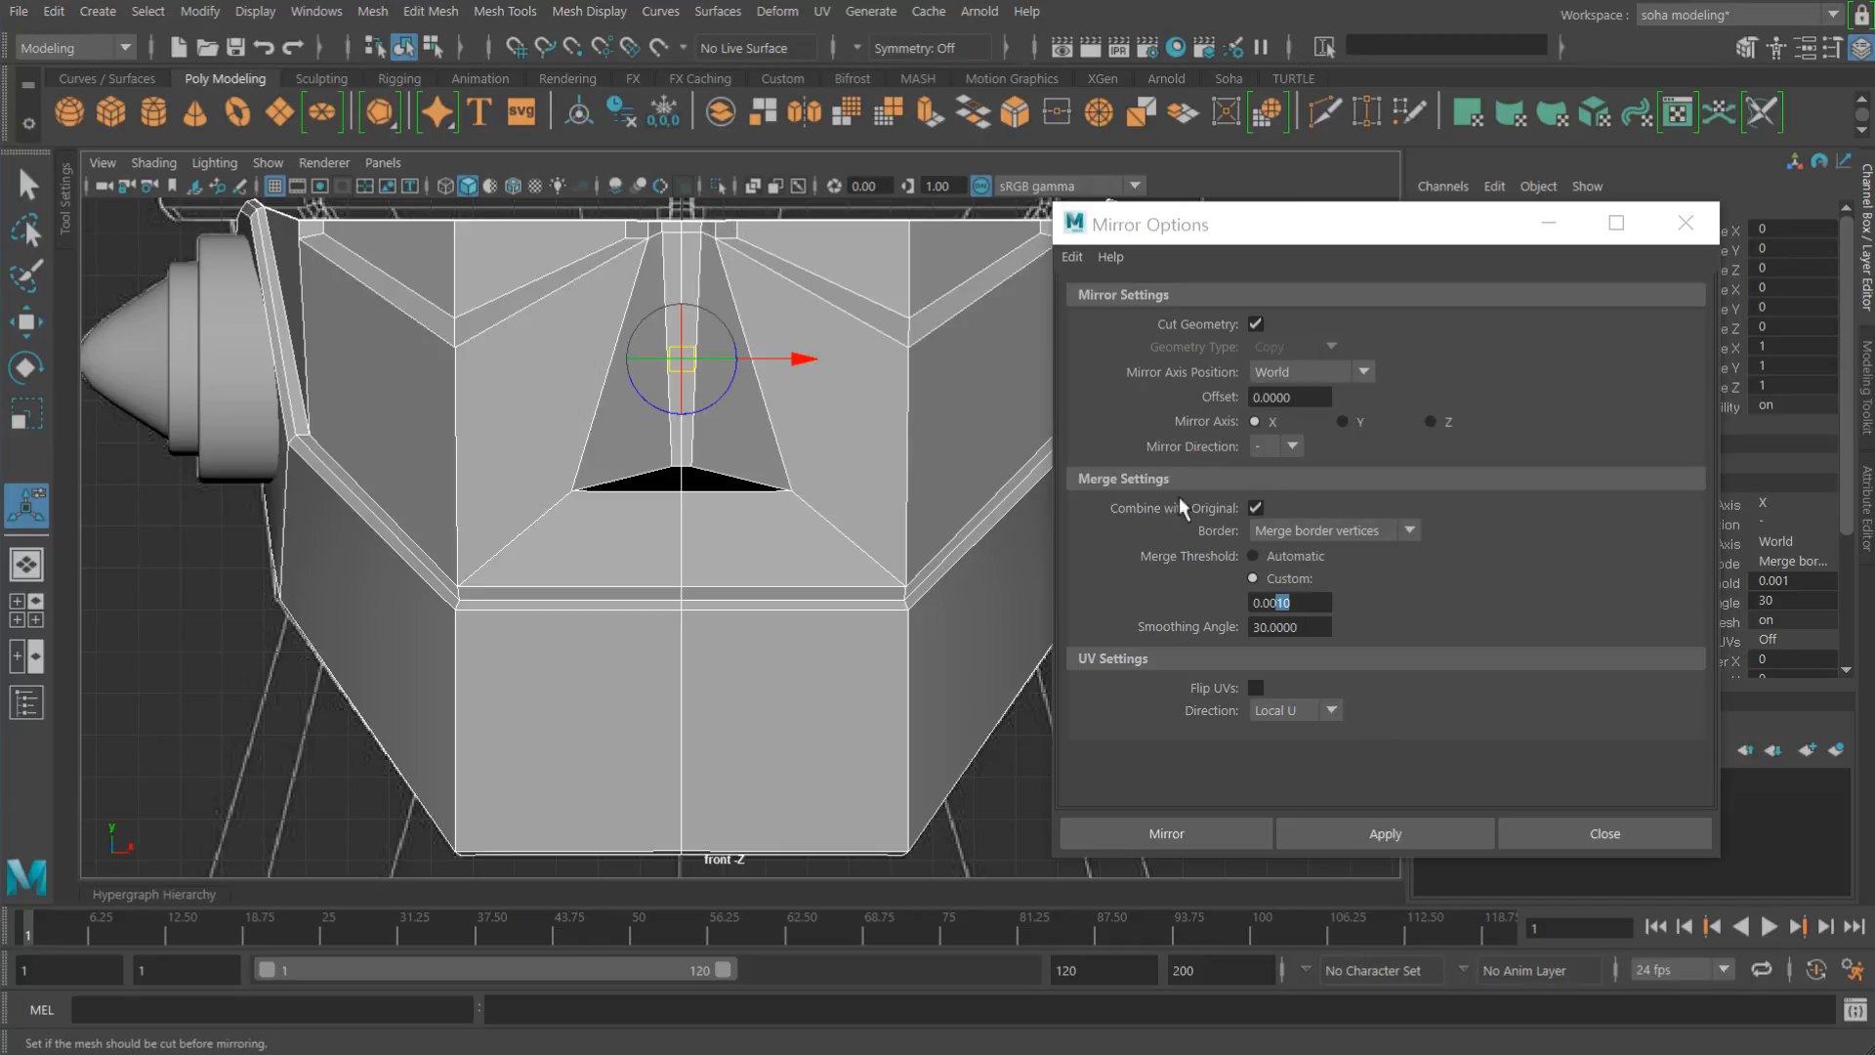
{"action": "left_click", "coordinate": [1579, 823]}
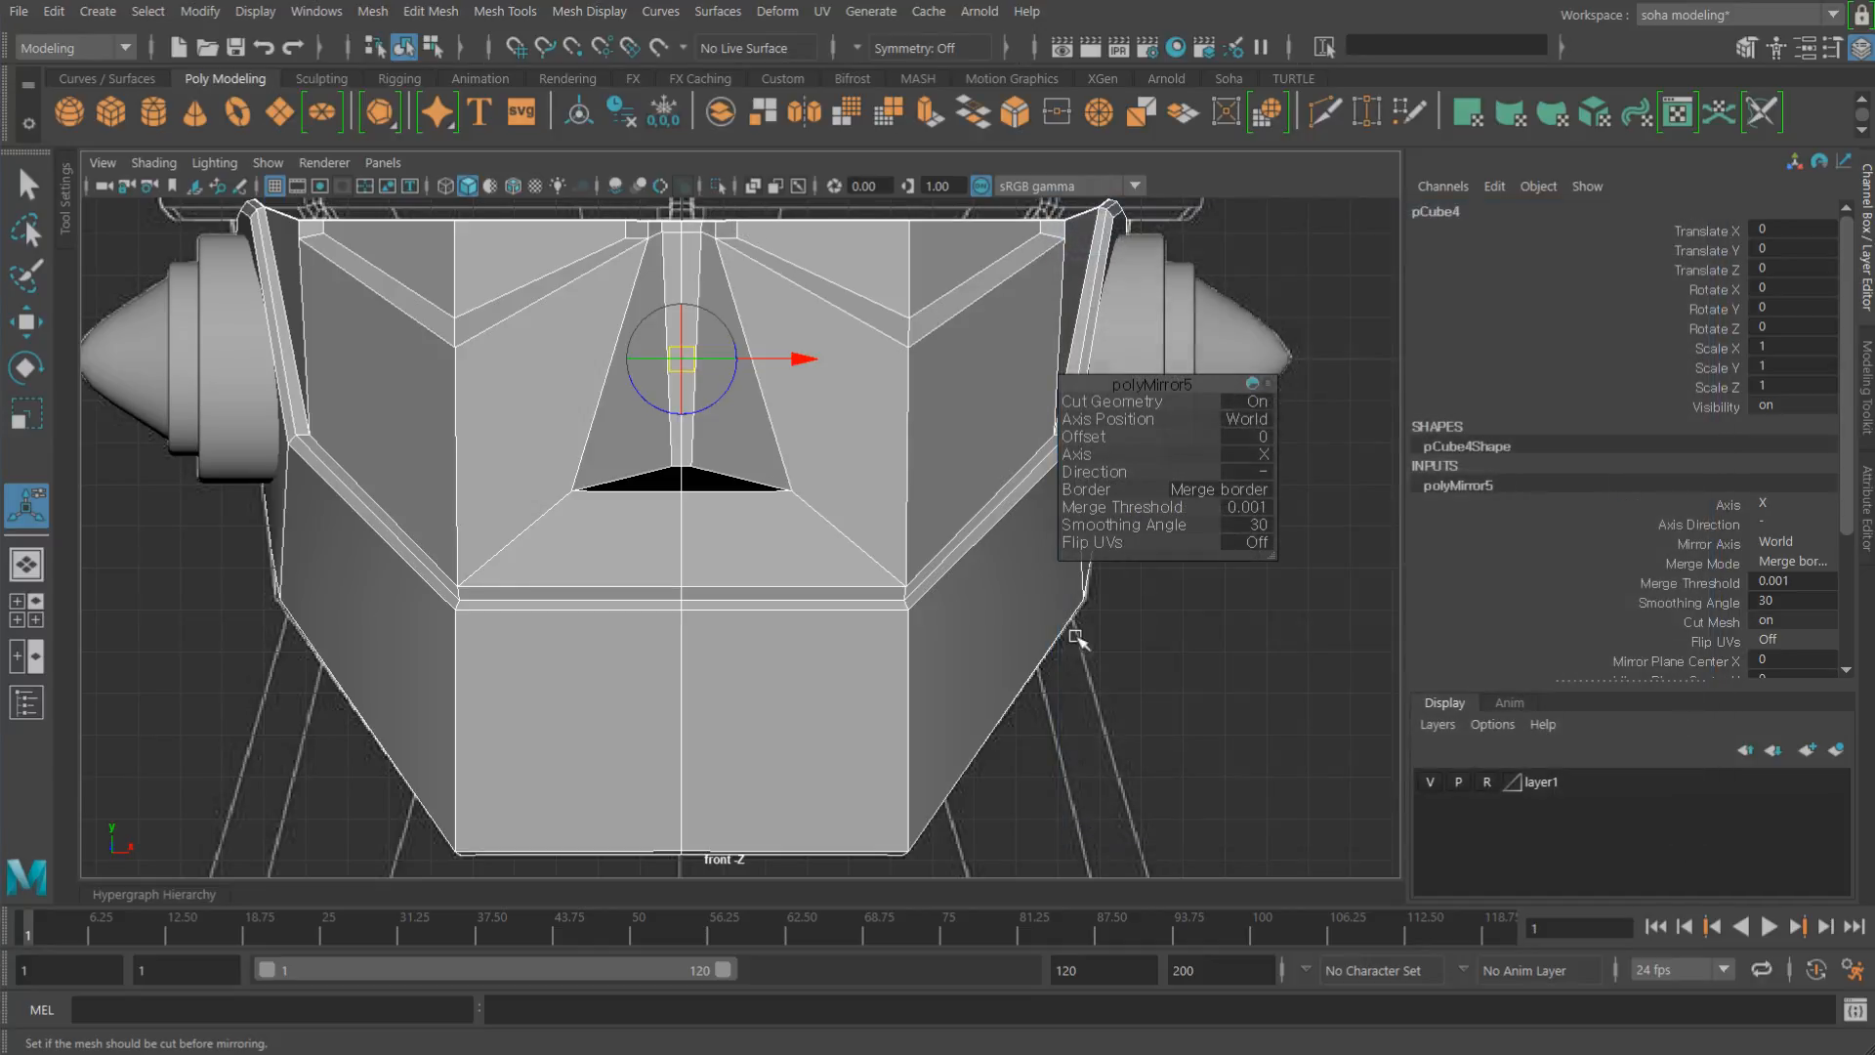
{"action": "key", "text": "w"}
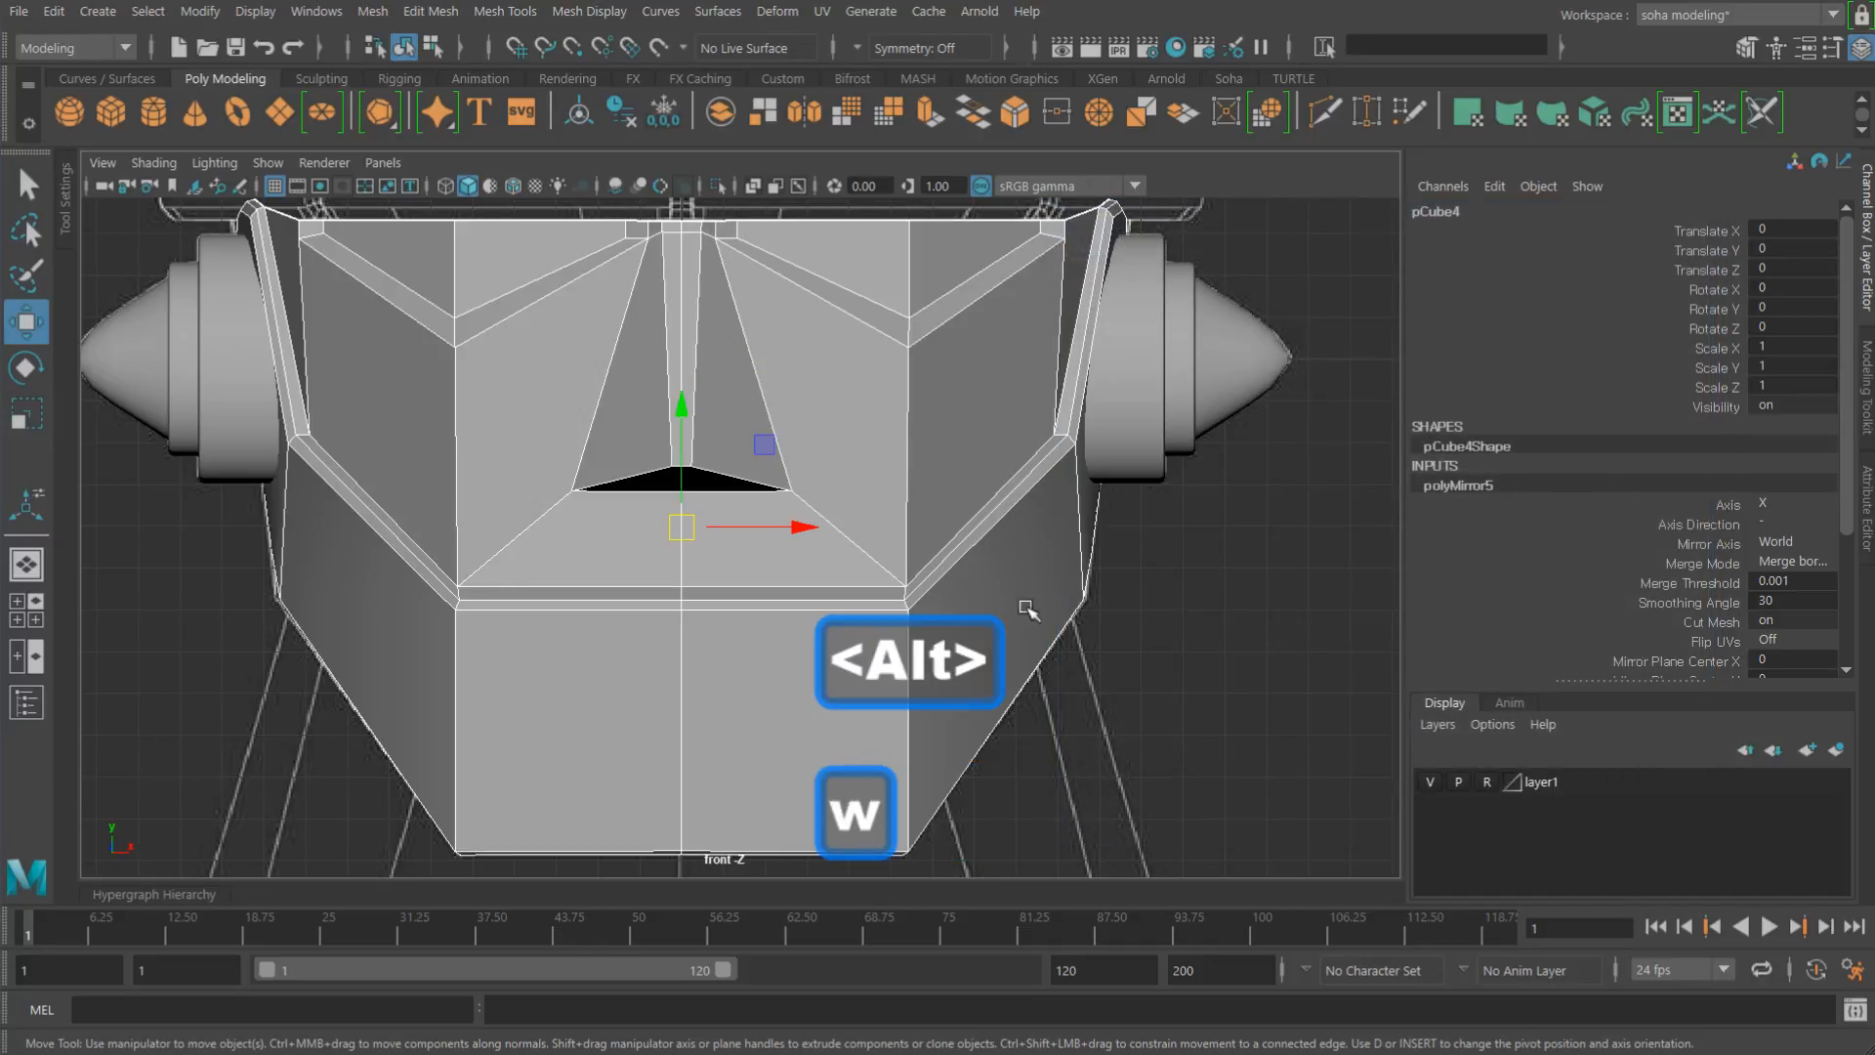
Step: Switch to the side view and compare the mirrored face's profile with the reference drawing
{"action": "right_click_drag", "start_coordinate": [1026, 596], "coordinate": [940, 577], "text": "alt"}
{"action": "left_click", "coordinate": [938, 552]}
{"action": "scroll", "coordinate": [996, 619], "scroll_direction": "down", "scroll_amount": 3}
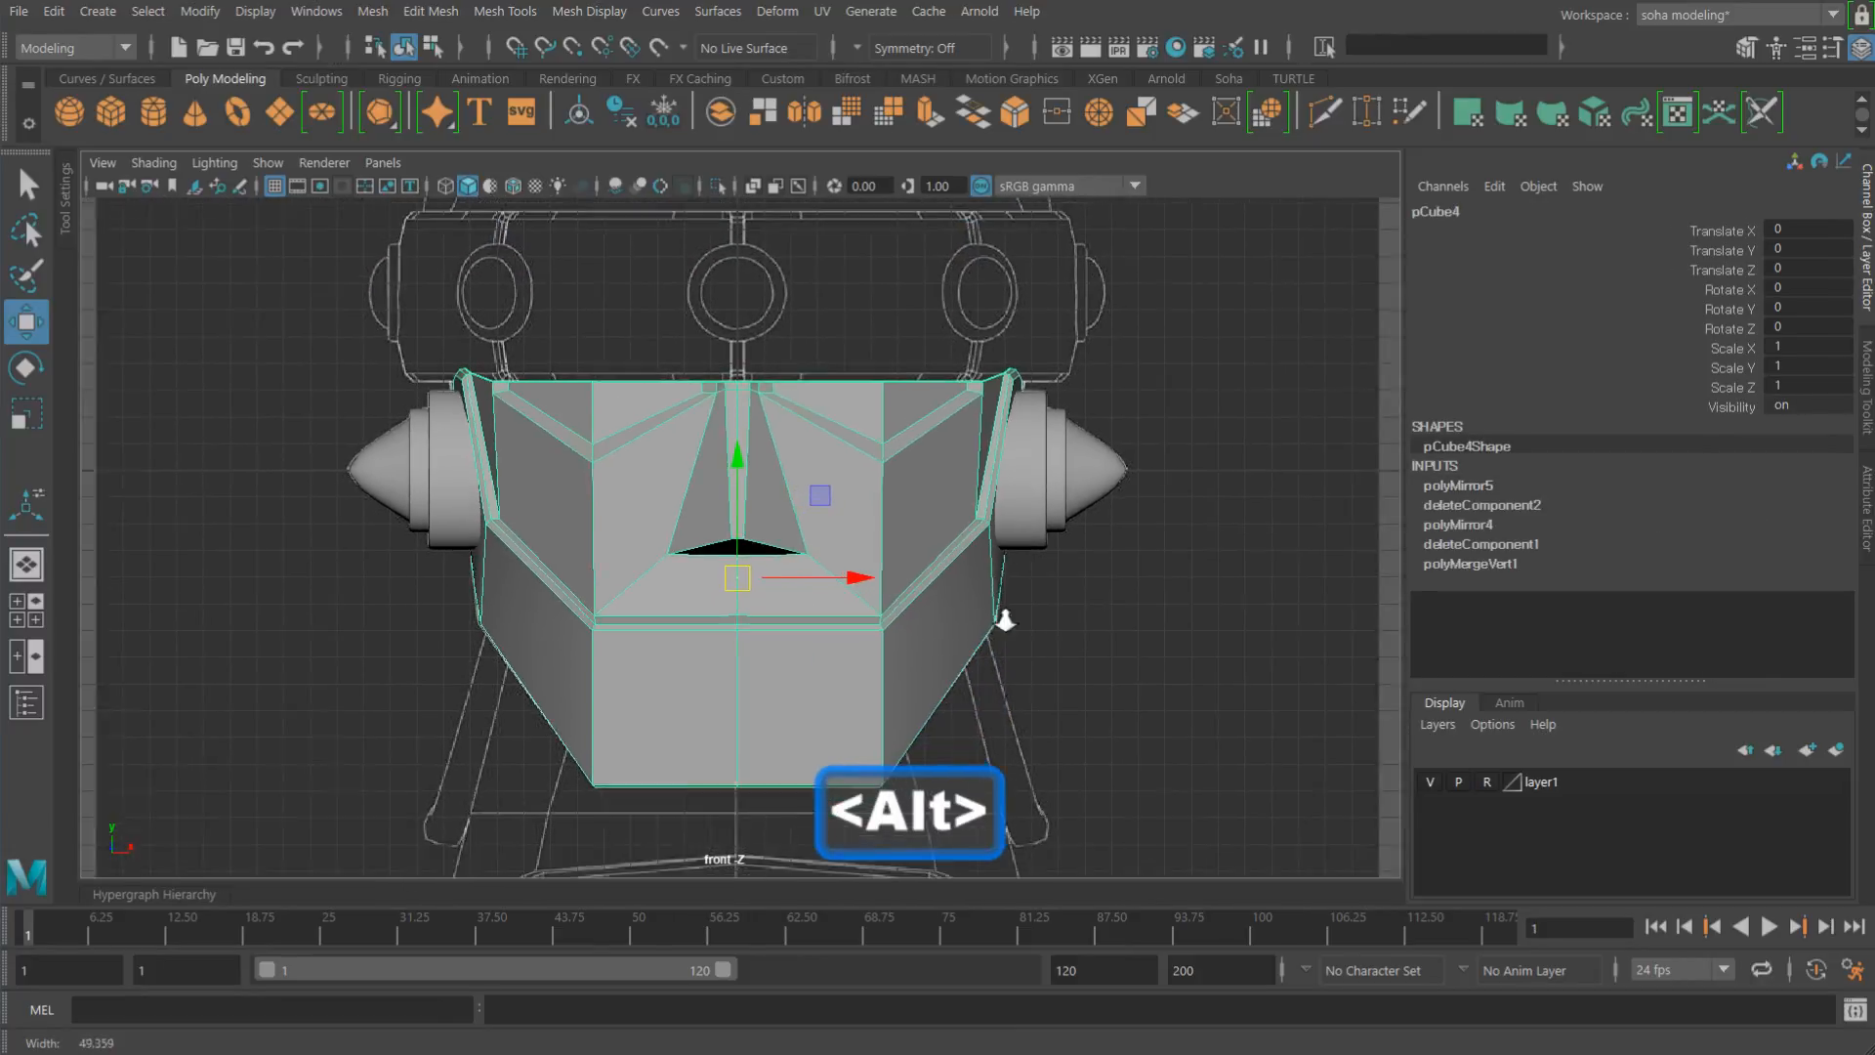
{"action": "key", "text": "shift+4"}
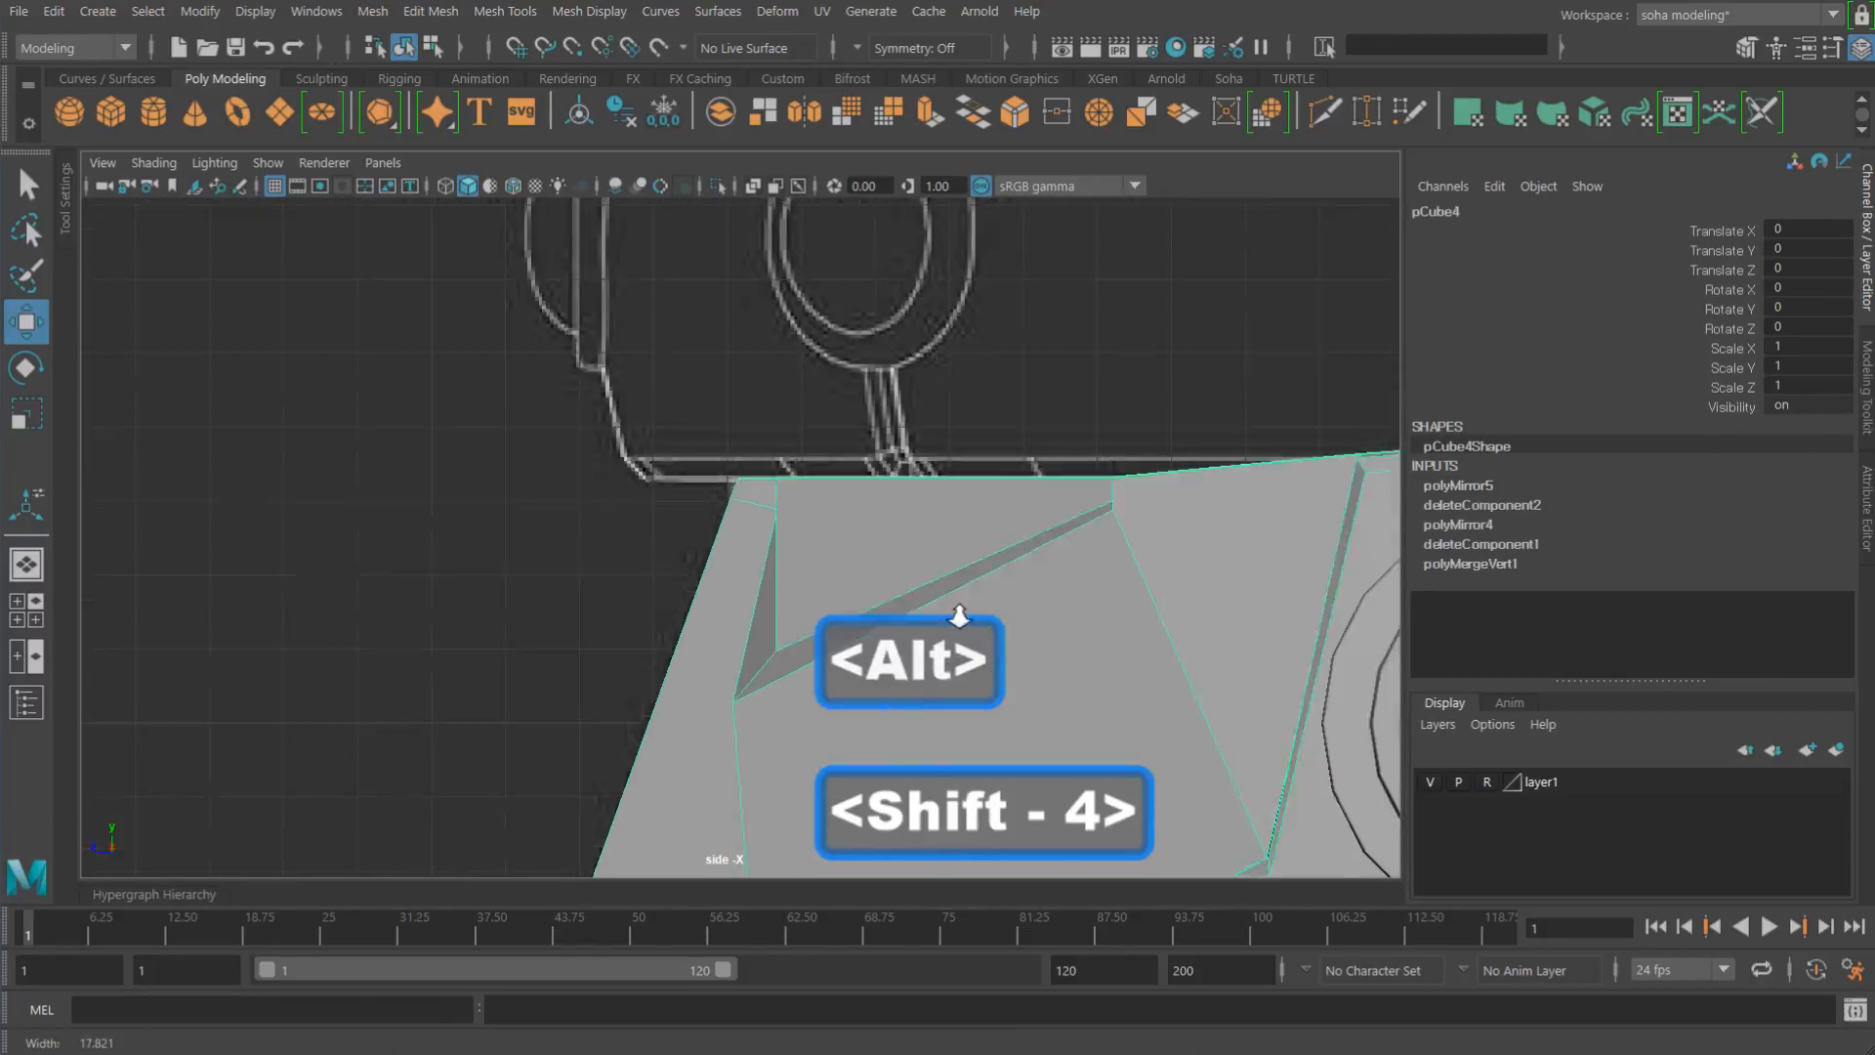
{"action": "middle_click_drag", "start_coordinate": [962, 645], "coordinate": [975, 407], "text": "alt"}
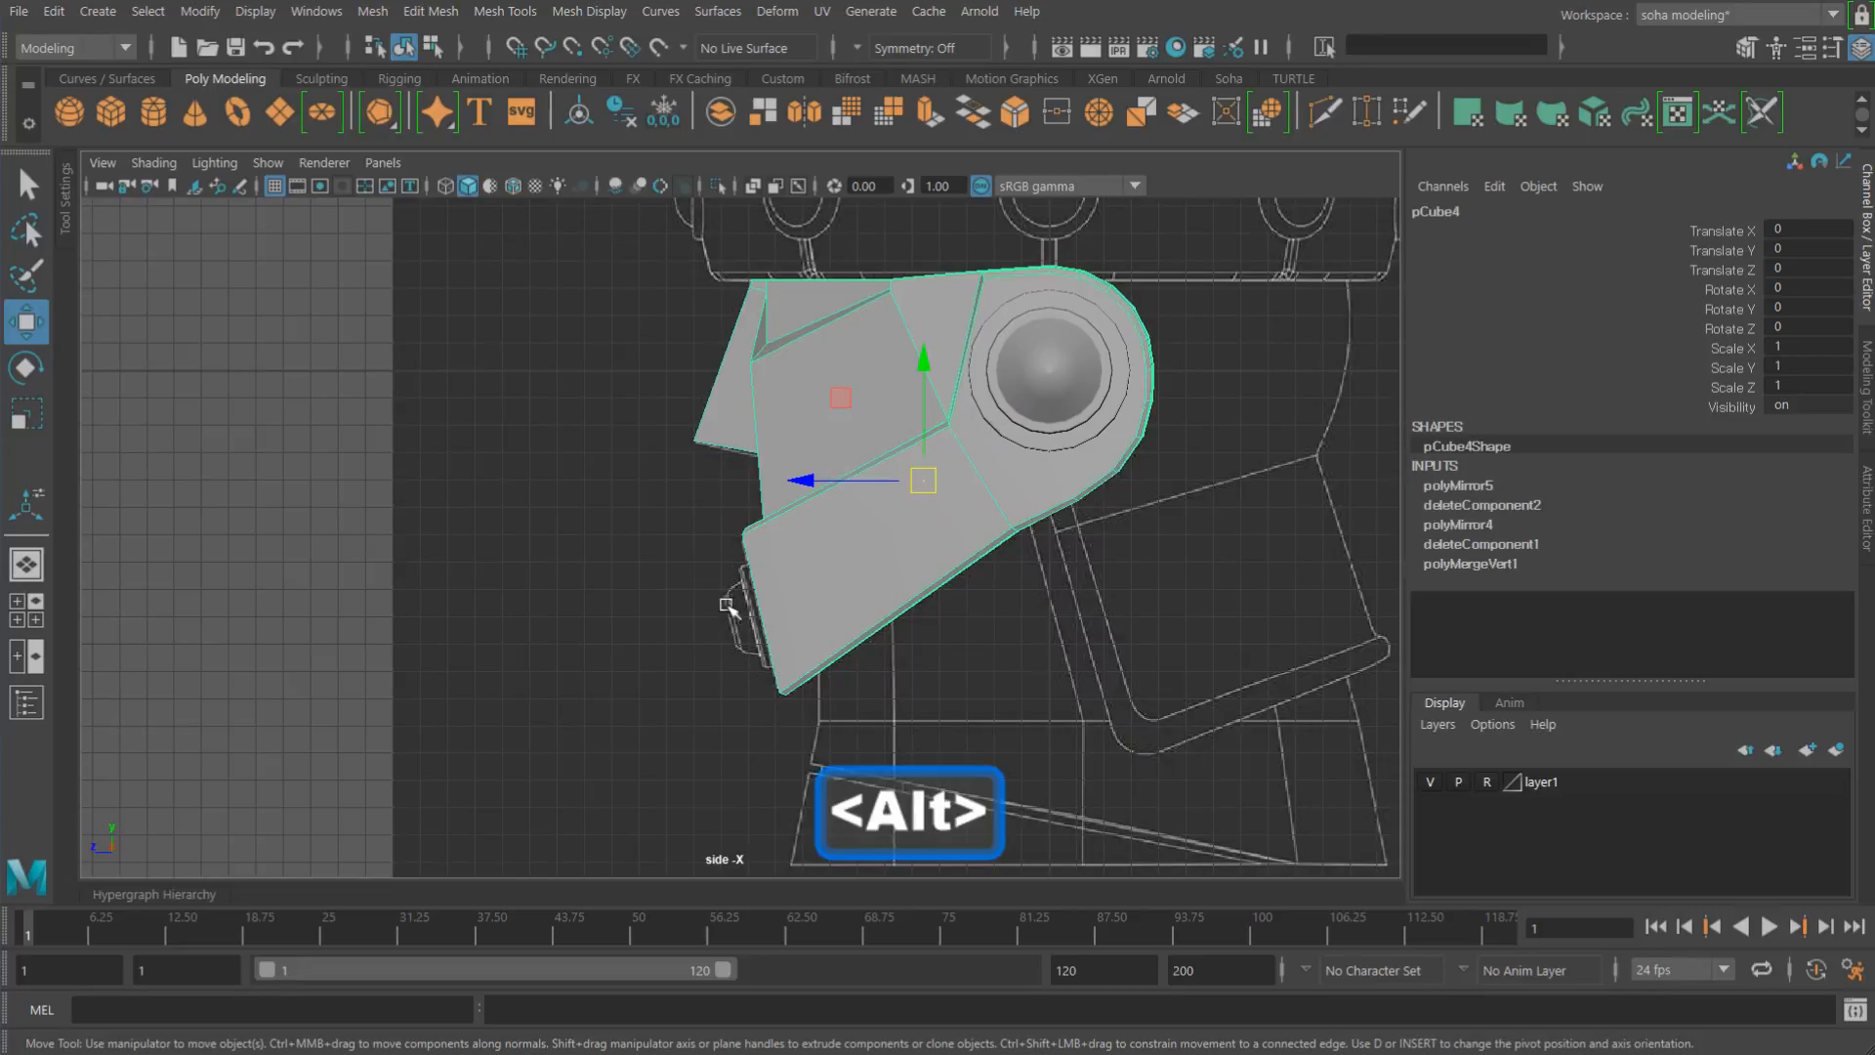
Step: Create a polygon cylinder for the round chin detail, working in the wireframe side view
{"action": "right_click_drag", "start_coordinate": [770, 621], "coordinate": [1193, 720], "text": "alt"}
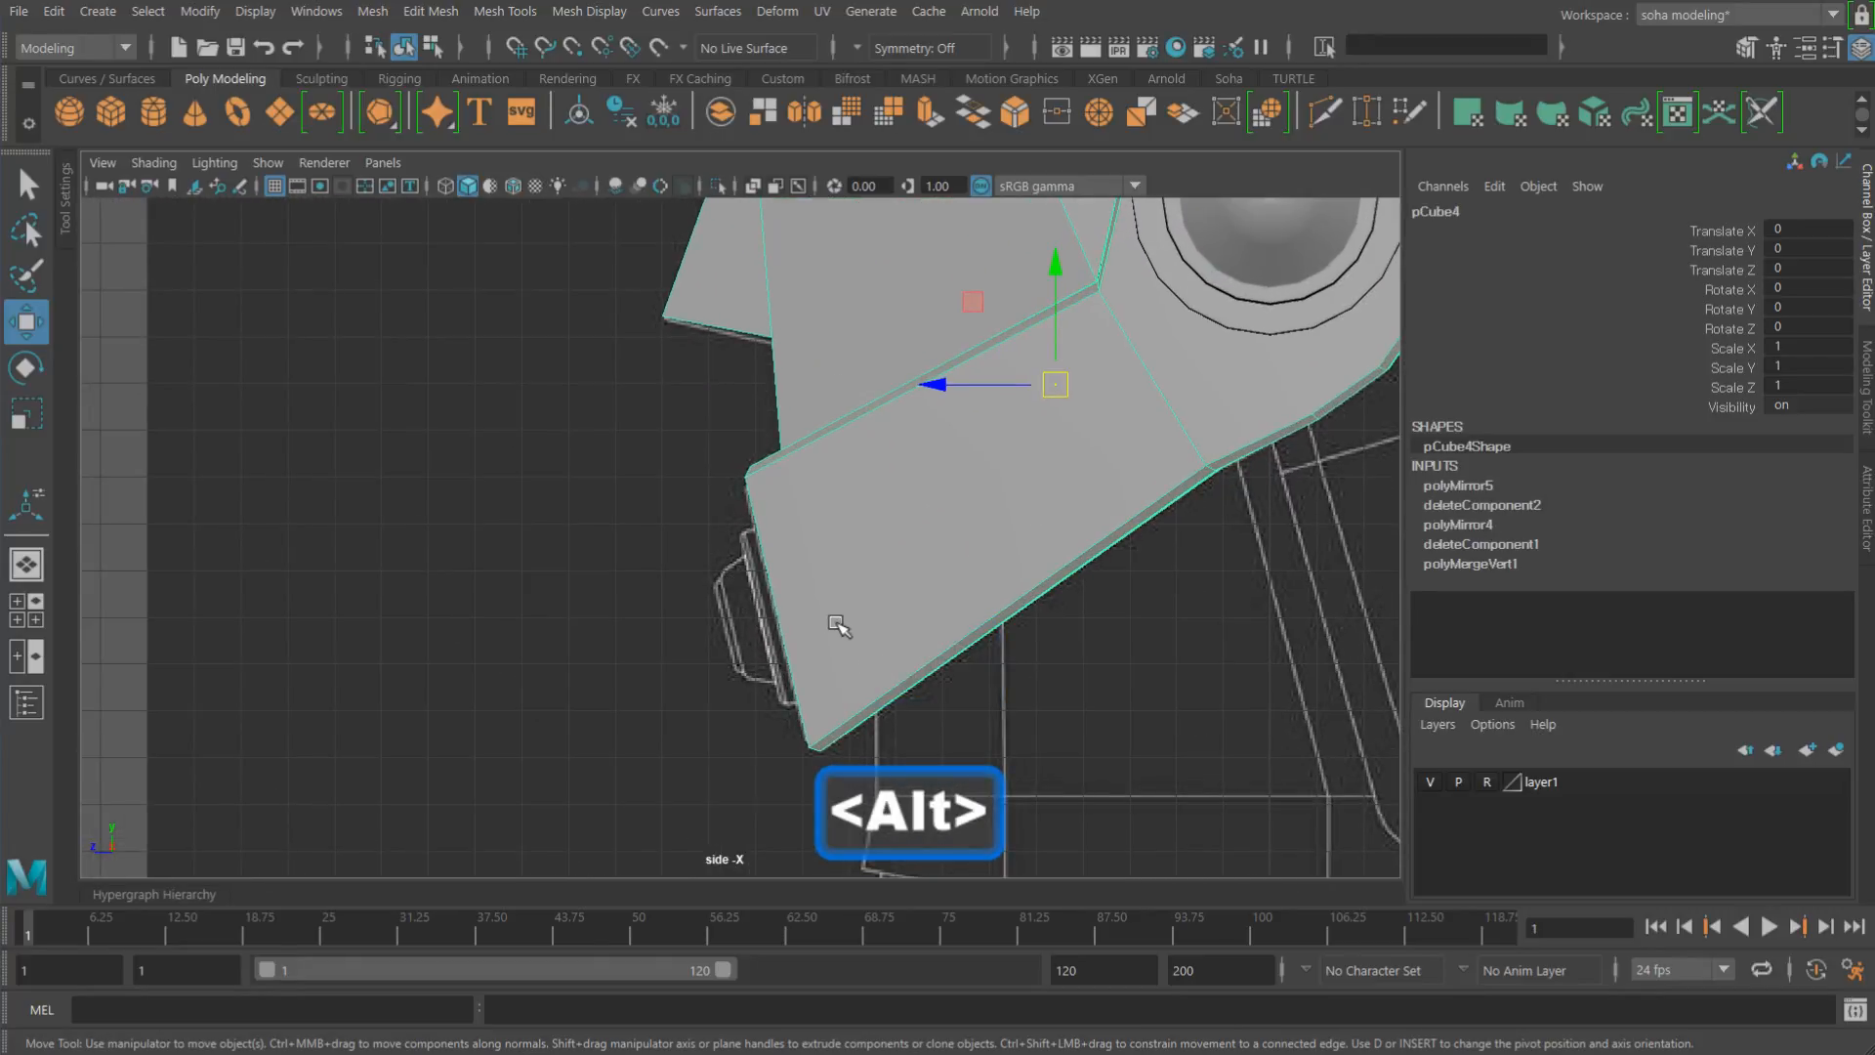
{"action": "key", "text": "alt+4"}
{"action": "middle_click_drag", "start_coordinate": [850, 649], "coordinate": [787, 499], "text": "alt"}
{"action": "left_click", "coordinate": [690, 553]}
{"action": "right_click_drag", "start_coordinate": [642, 530], "coordinate": [517, 536], "text": "shift"}
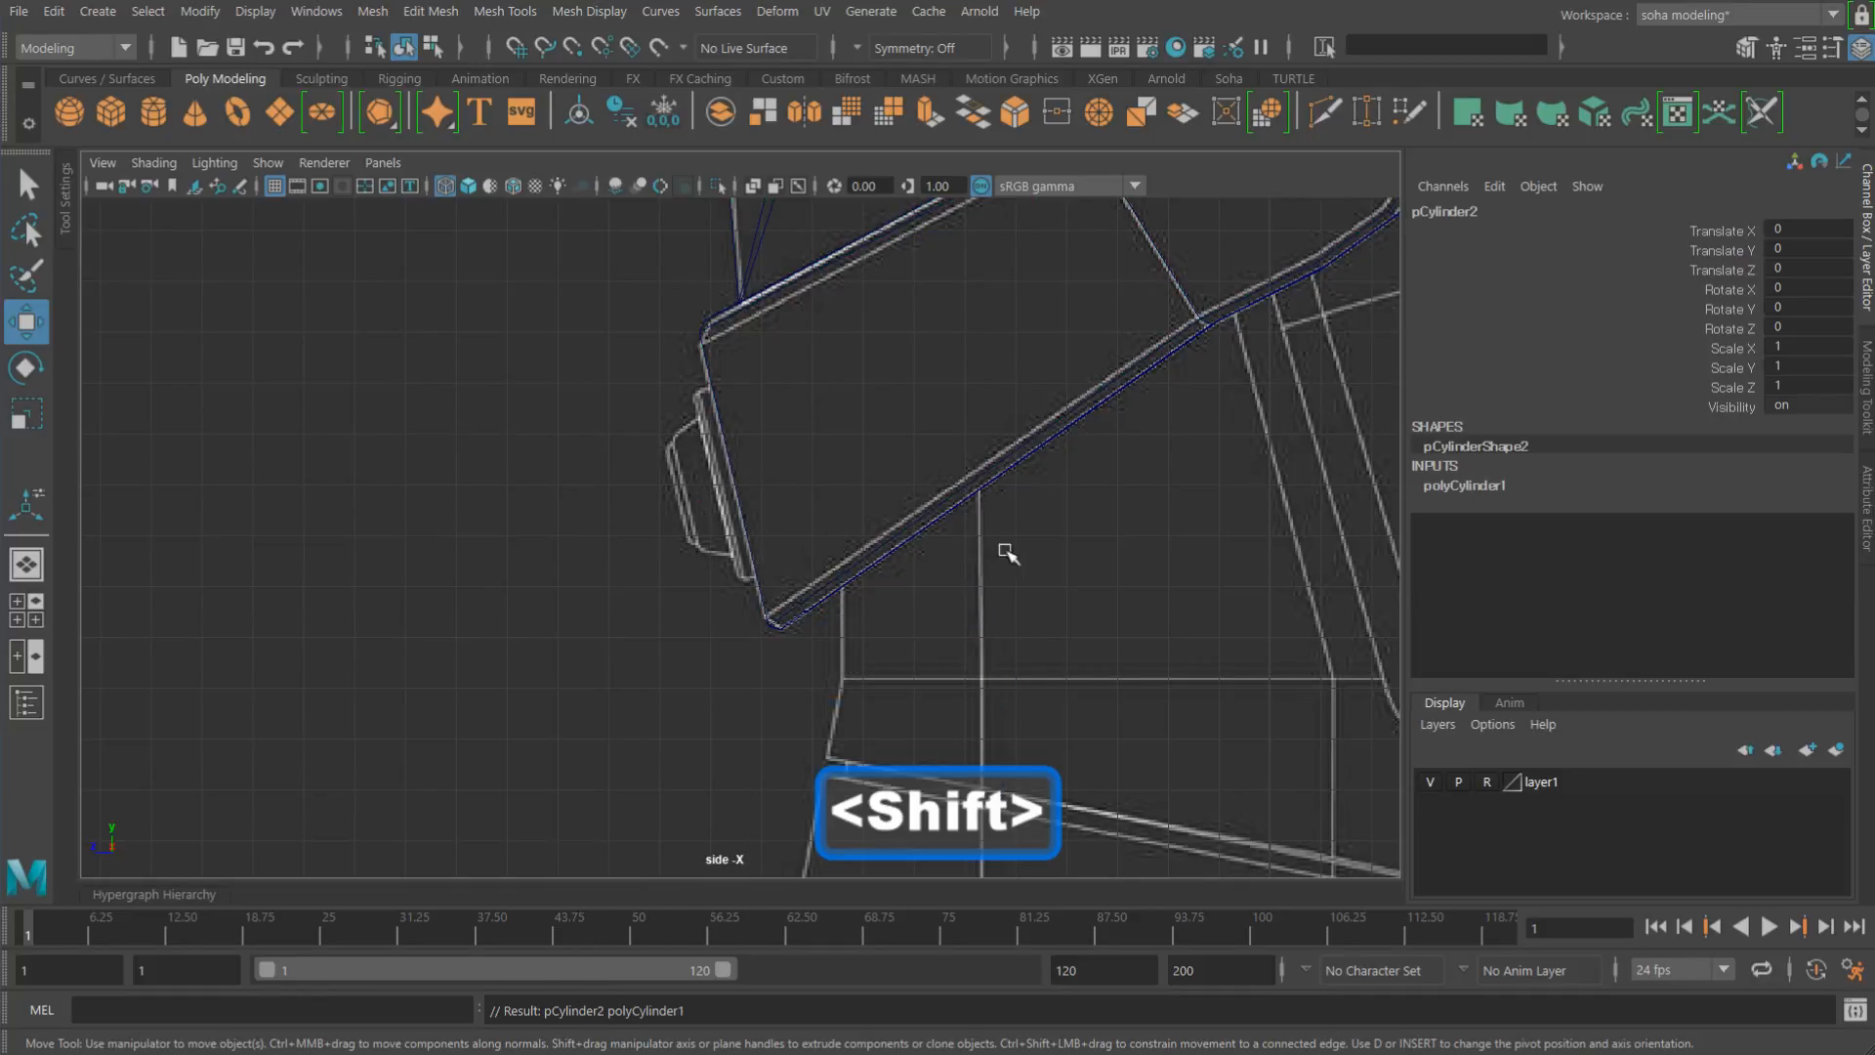
Step: Move the cylinder onto the chin's round detail in the side reference, at about Y -8.9 and Z 11.4
{"action": "scroll", "coordinate": [554, 458], "scroll_direction": "down", "scroll_amount": 5}
{"action": "middle_click_drag", "start_coordinate": [1006, 414], "coordinate": [1011, 438], "text": "alt"}
{"action": "key", "text": "w"}
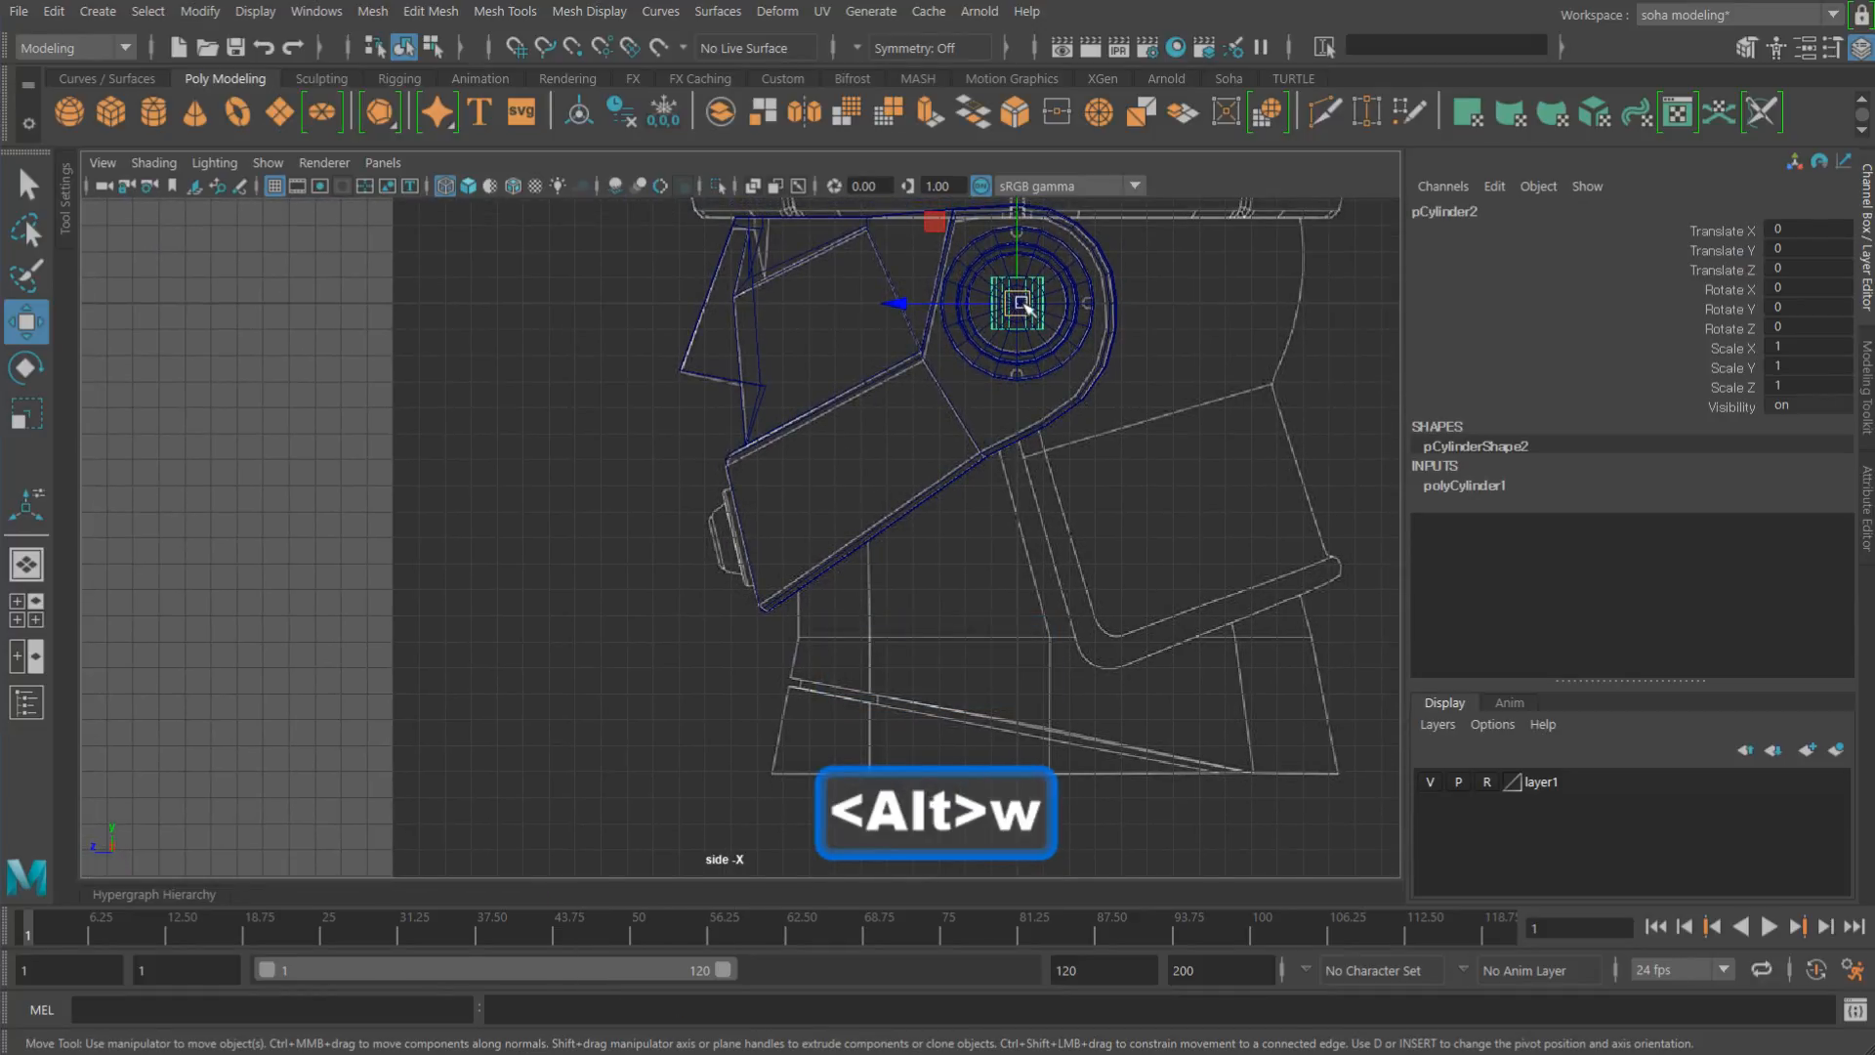
{"action": "left_click_drag", "start_coordinate": [1020, 305], "coordinate": [723, 538]}
{"action": "scroll", "coordinate": [723, 532], "scroll_direction": "up", "scroll_amount": 5}
{"action": "middle_click_drag", "start_coordinate": [714, 486], "coordinate": [889, 516], "text": "alt"}
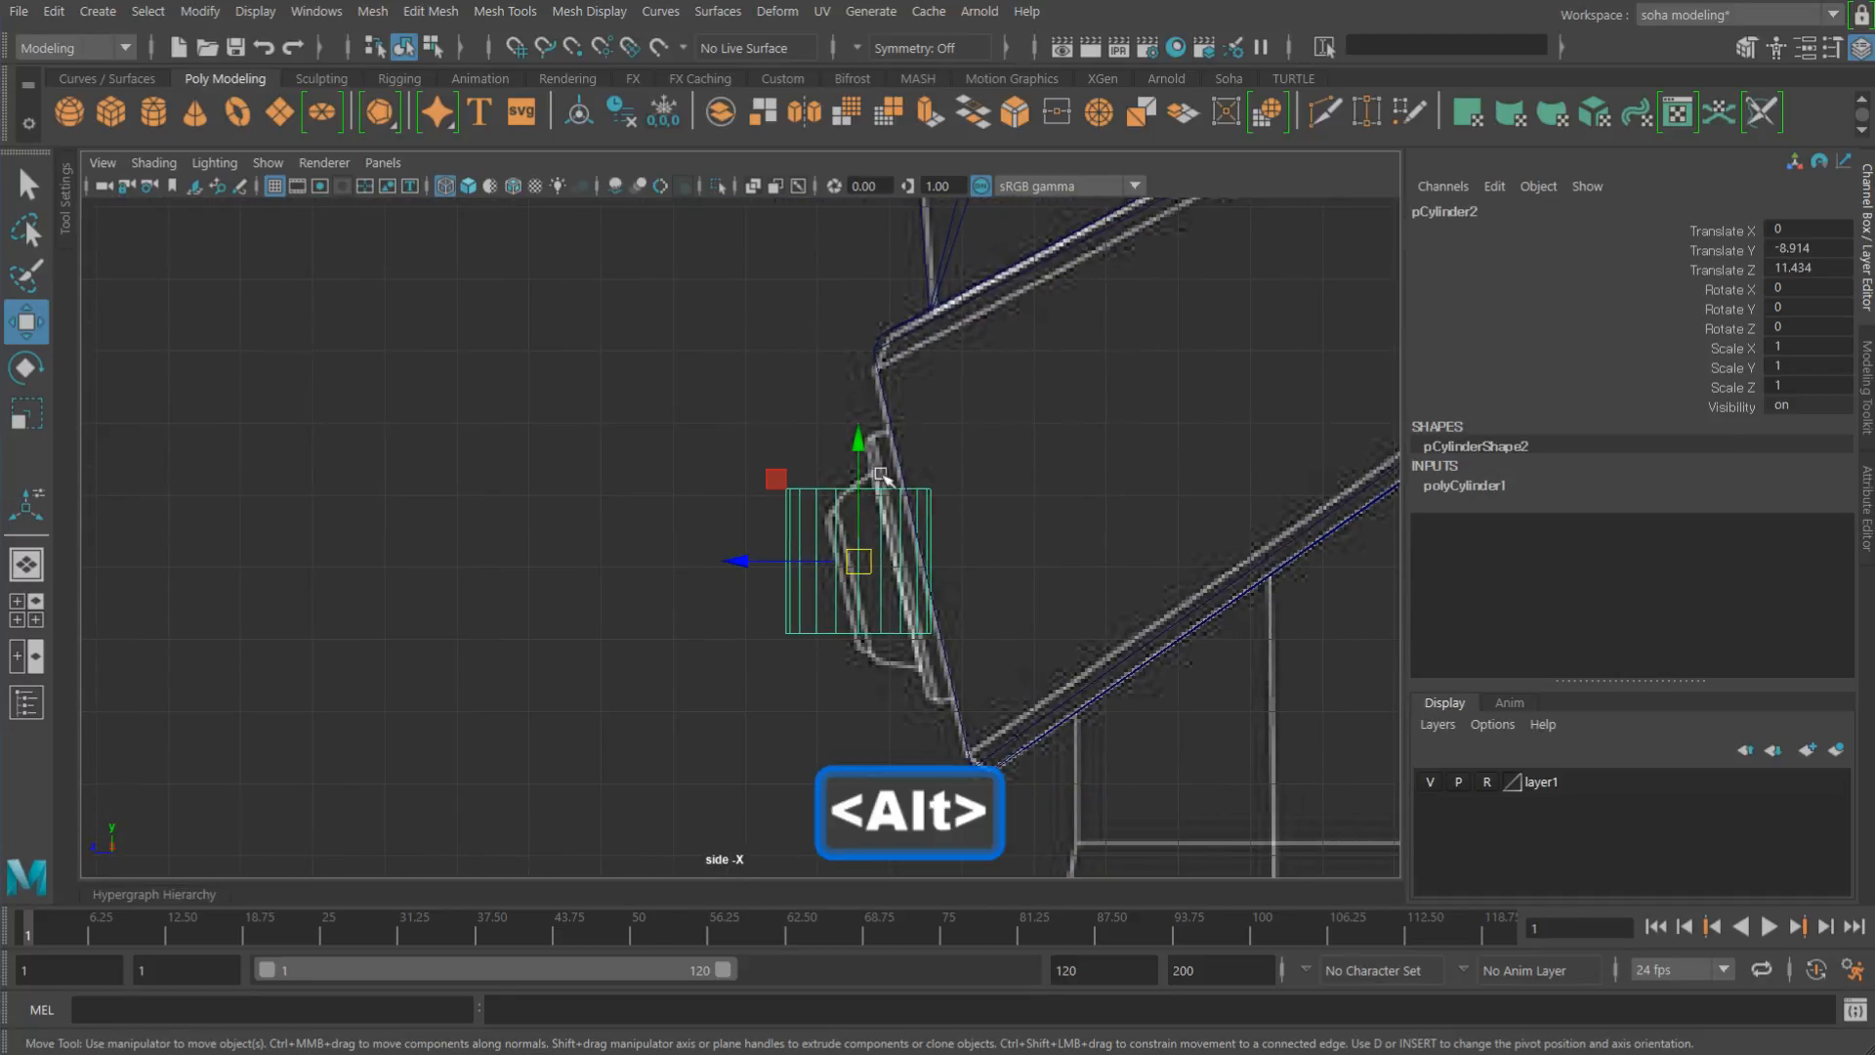
Step: Rotate the cylinder to about 102.7° in X to match the chin's slant, and shift it to Y -8.968, Z 10.634
{"action": "key", "text": "e"}
{"action": "left_click_drag", "start_coordinate": [828, 454], "coordinate": [914, 565]}
{"action": "key", "text": "w"}
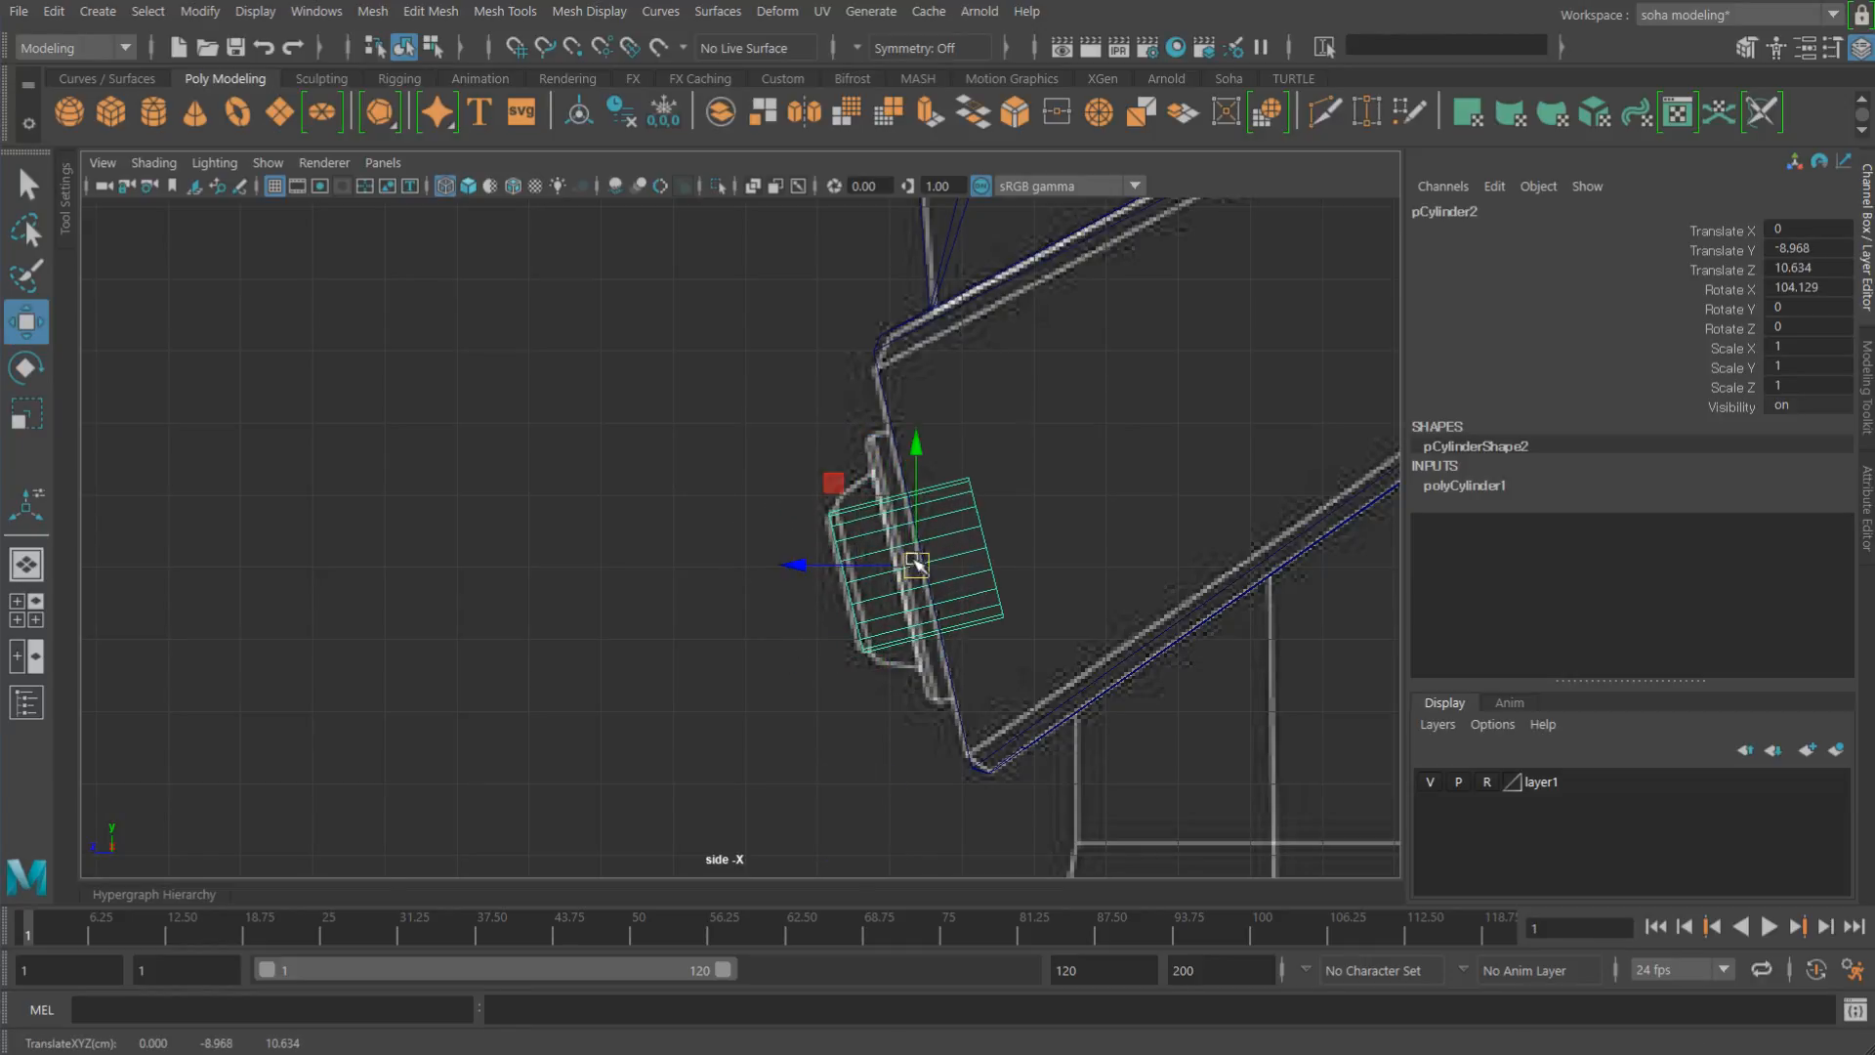
{"action": "scroll", "coordinate": [914, 564], "scroll_direction": "up", "scroll_amount": 4}
{"action": "right_click_drag", "start_coordinate": [952, 536], "coordinate": [956, 534], "text": "alt"}
{"action": "key", "text": "e"}
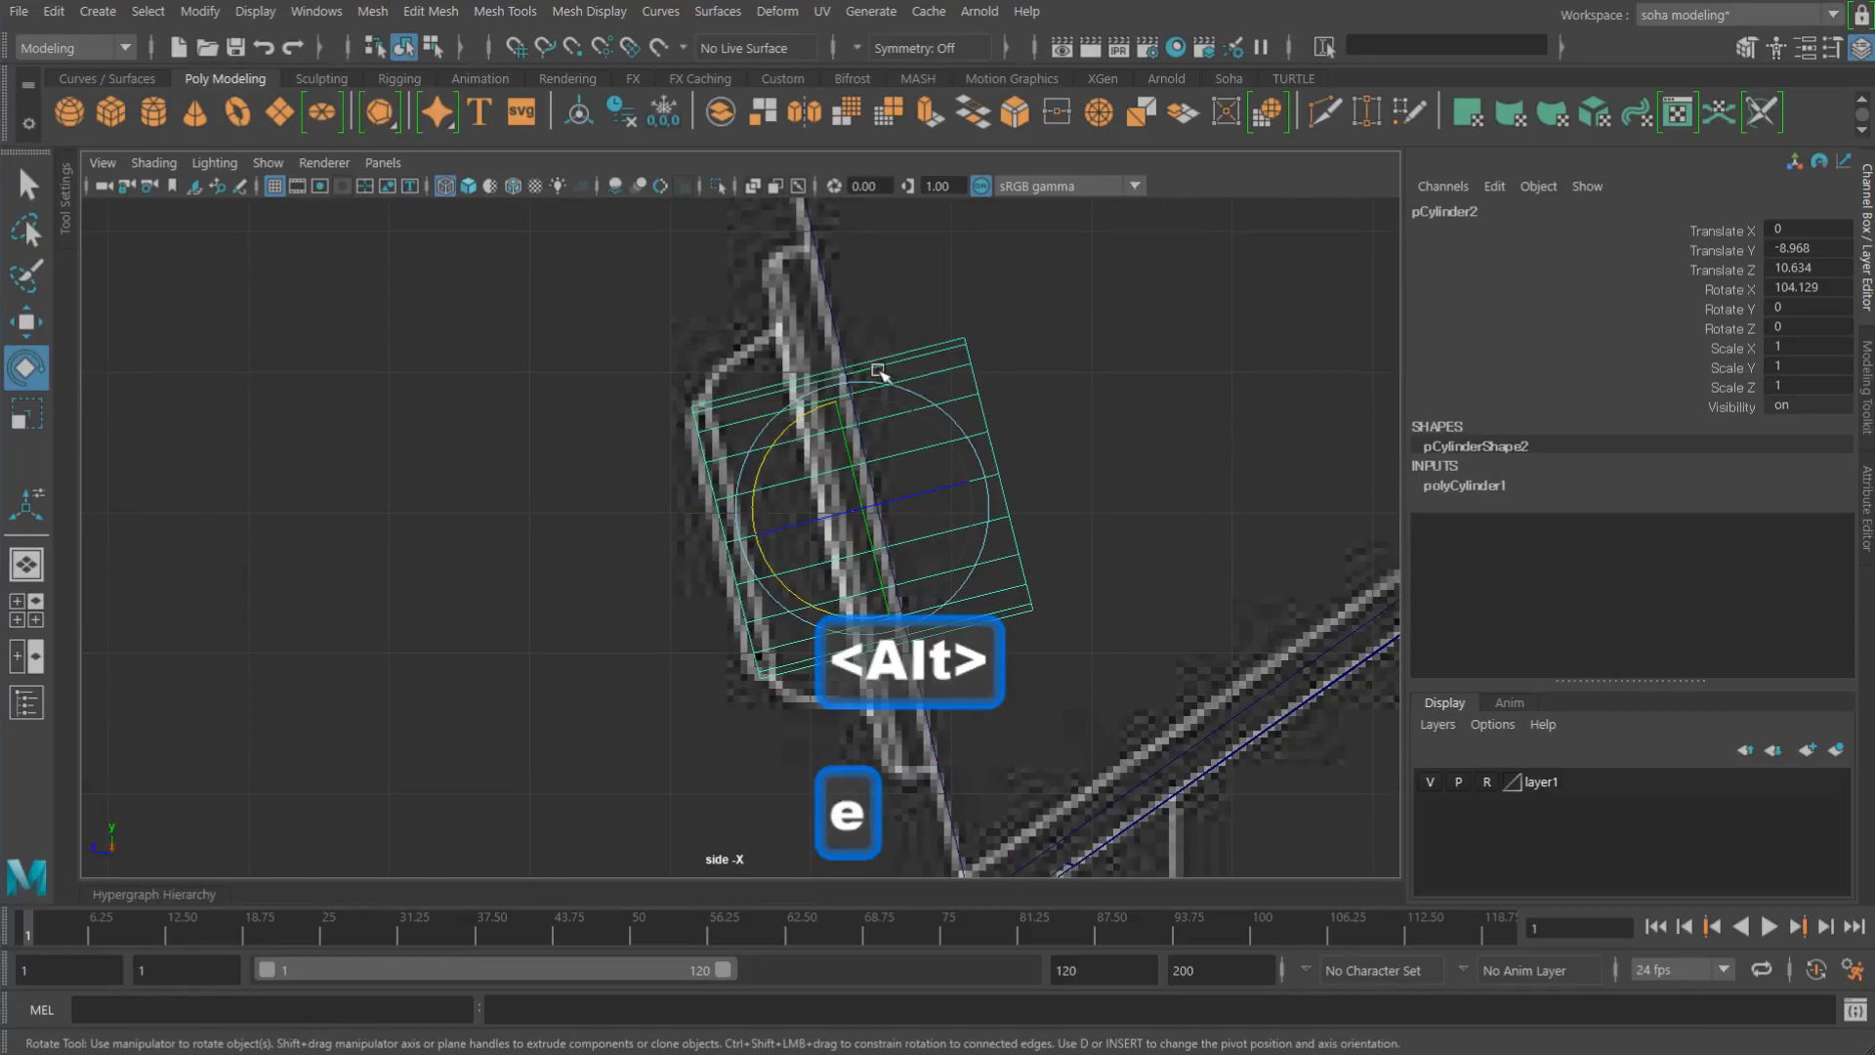
{"action": "left_click_drag", "start_coordinate": [872, 380], "coordinate": [877, 385]}
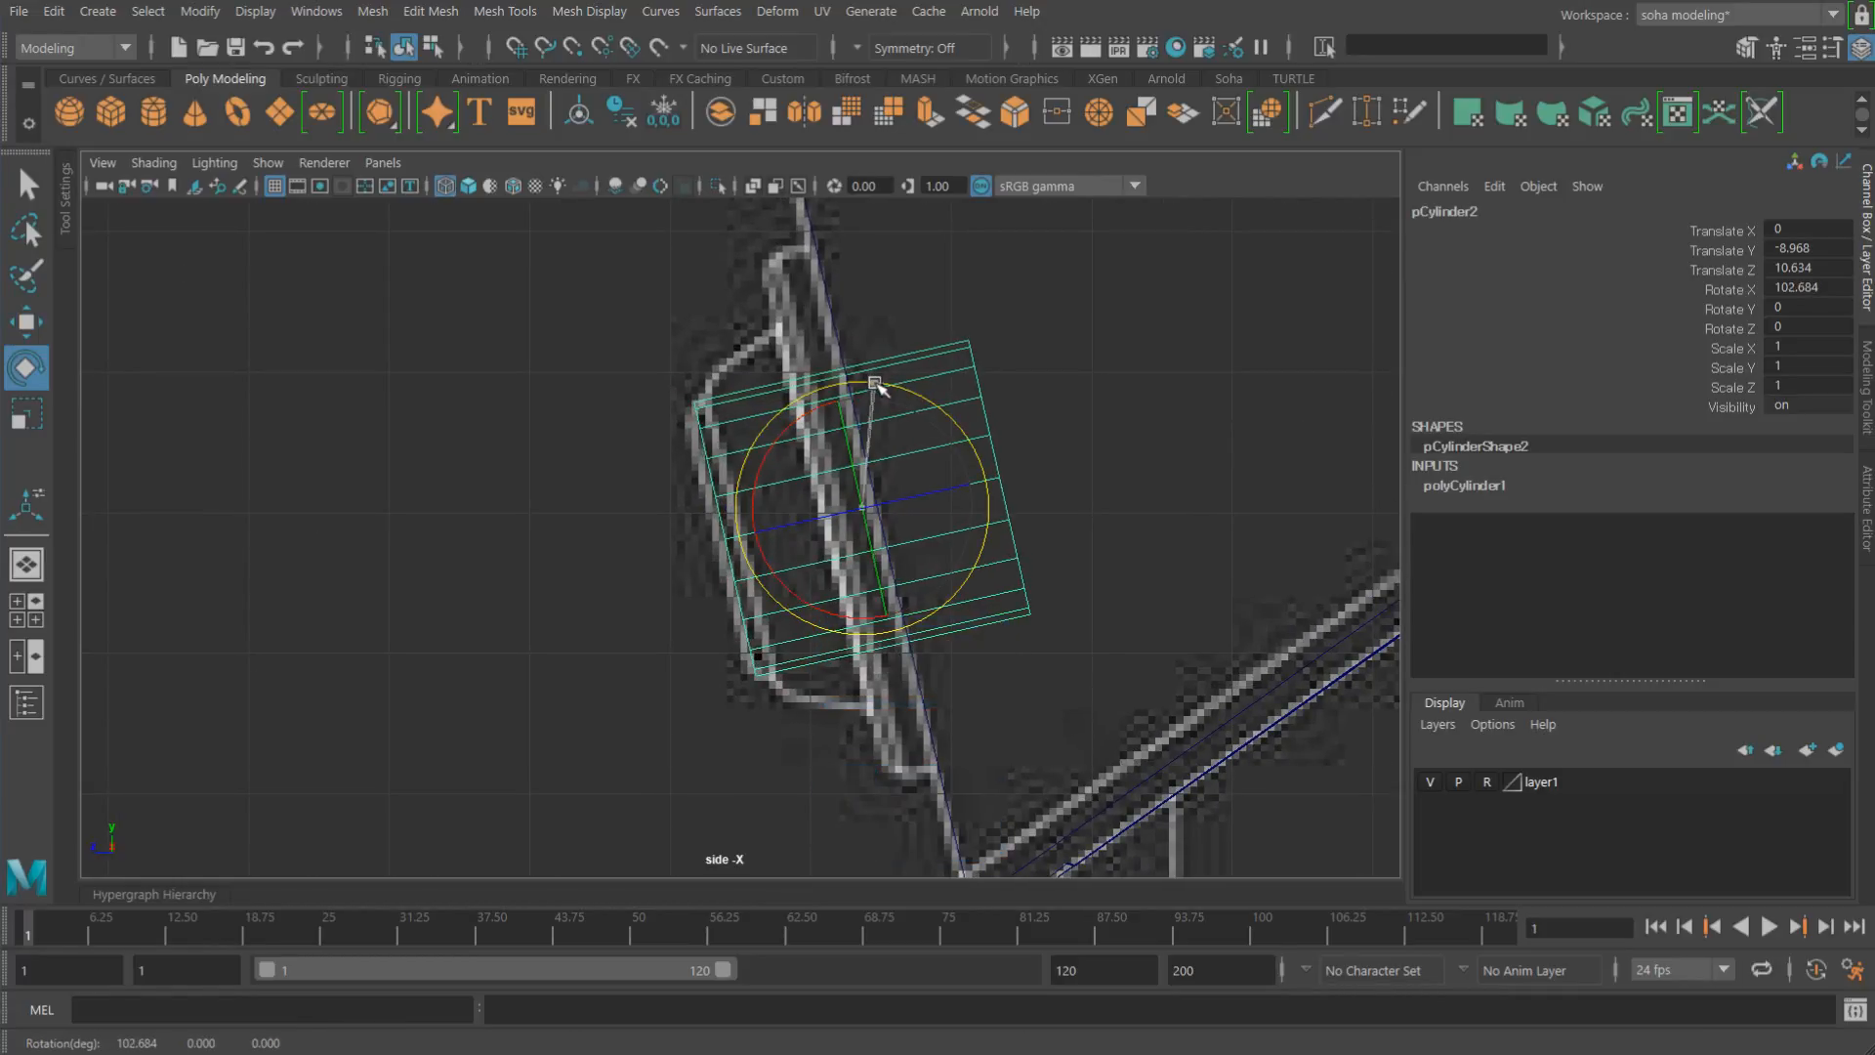
Step: Scale the cylinder uniformly to about 1.936, and flatten it to about 0.329 in Y to match the base disc's thickness
{"action": "key", "text": "r"}
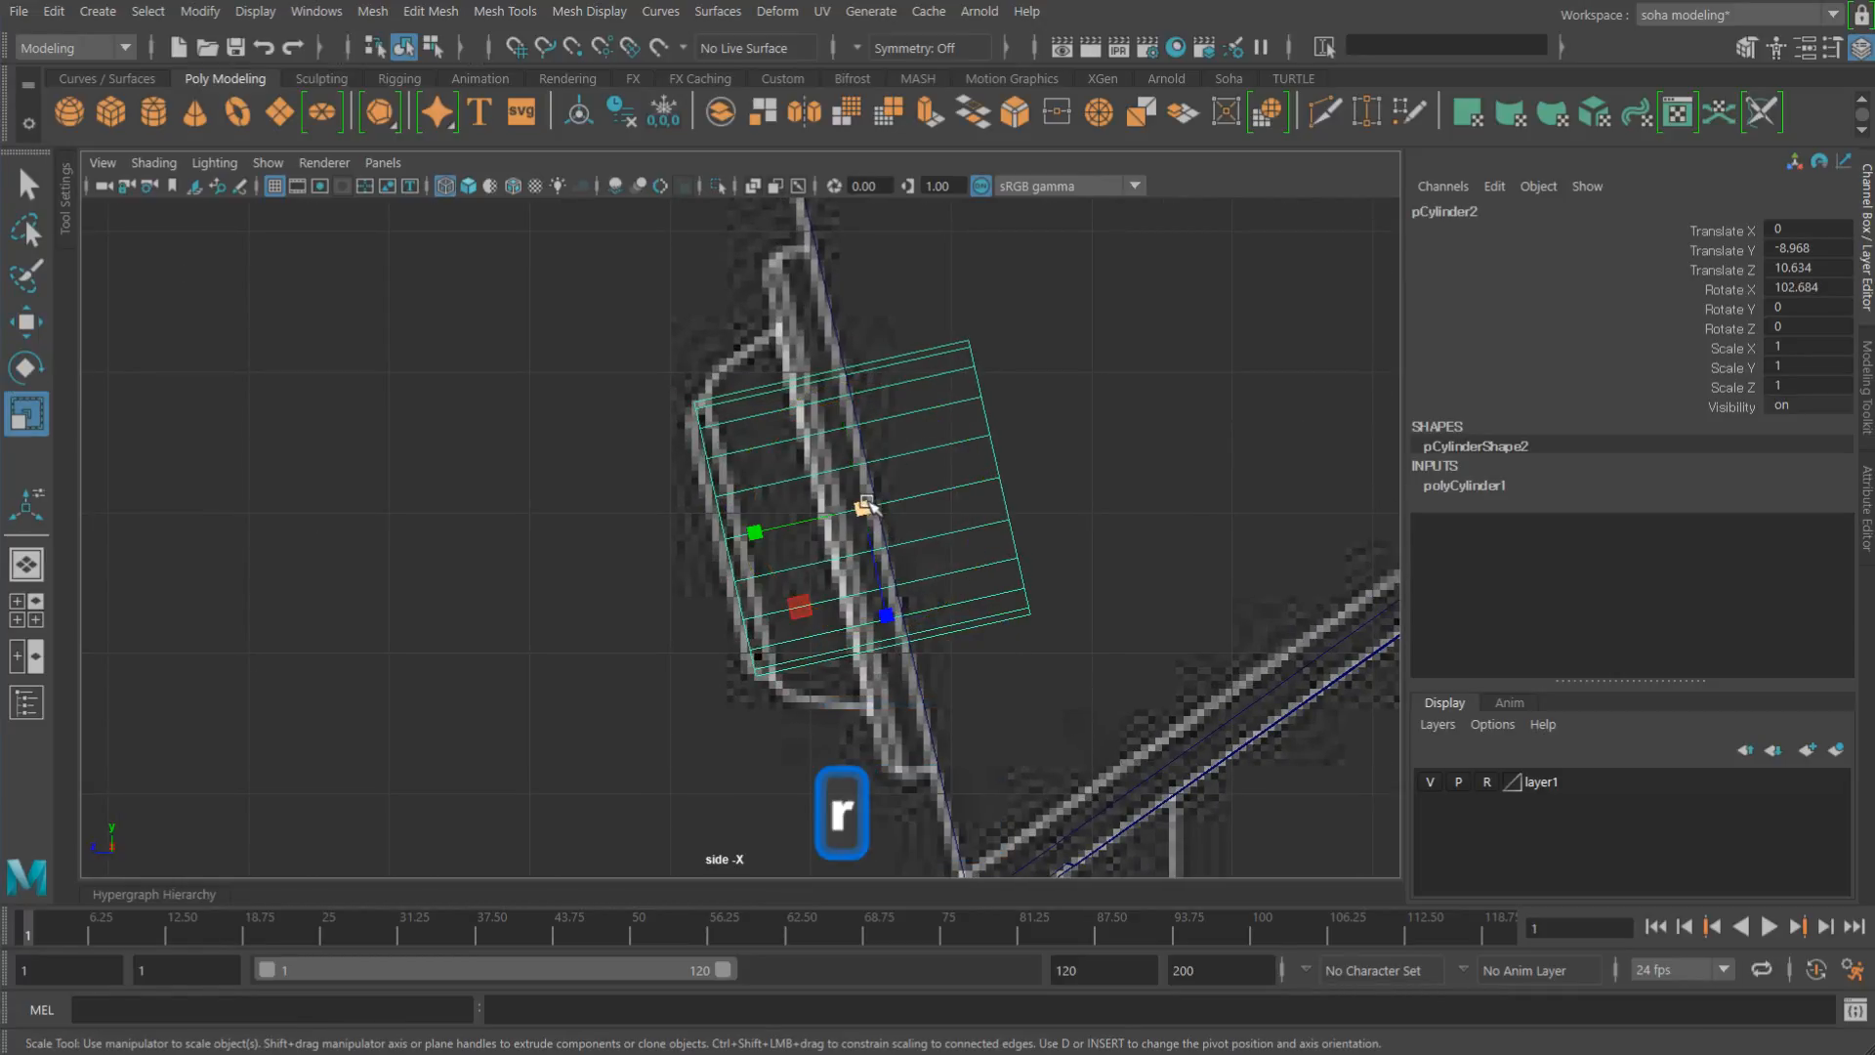
{"action": "left_click_drag", "start_coordinate": [867, 504], "coordinate": [1131, 623]}
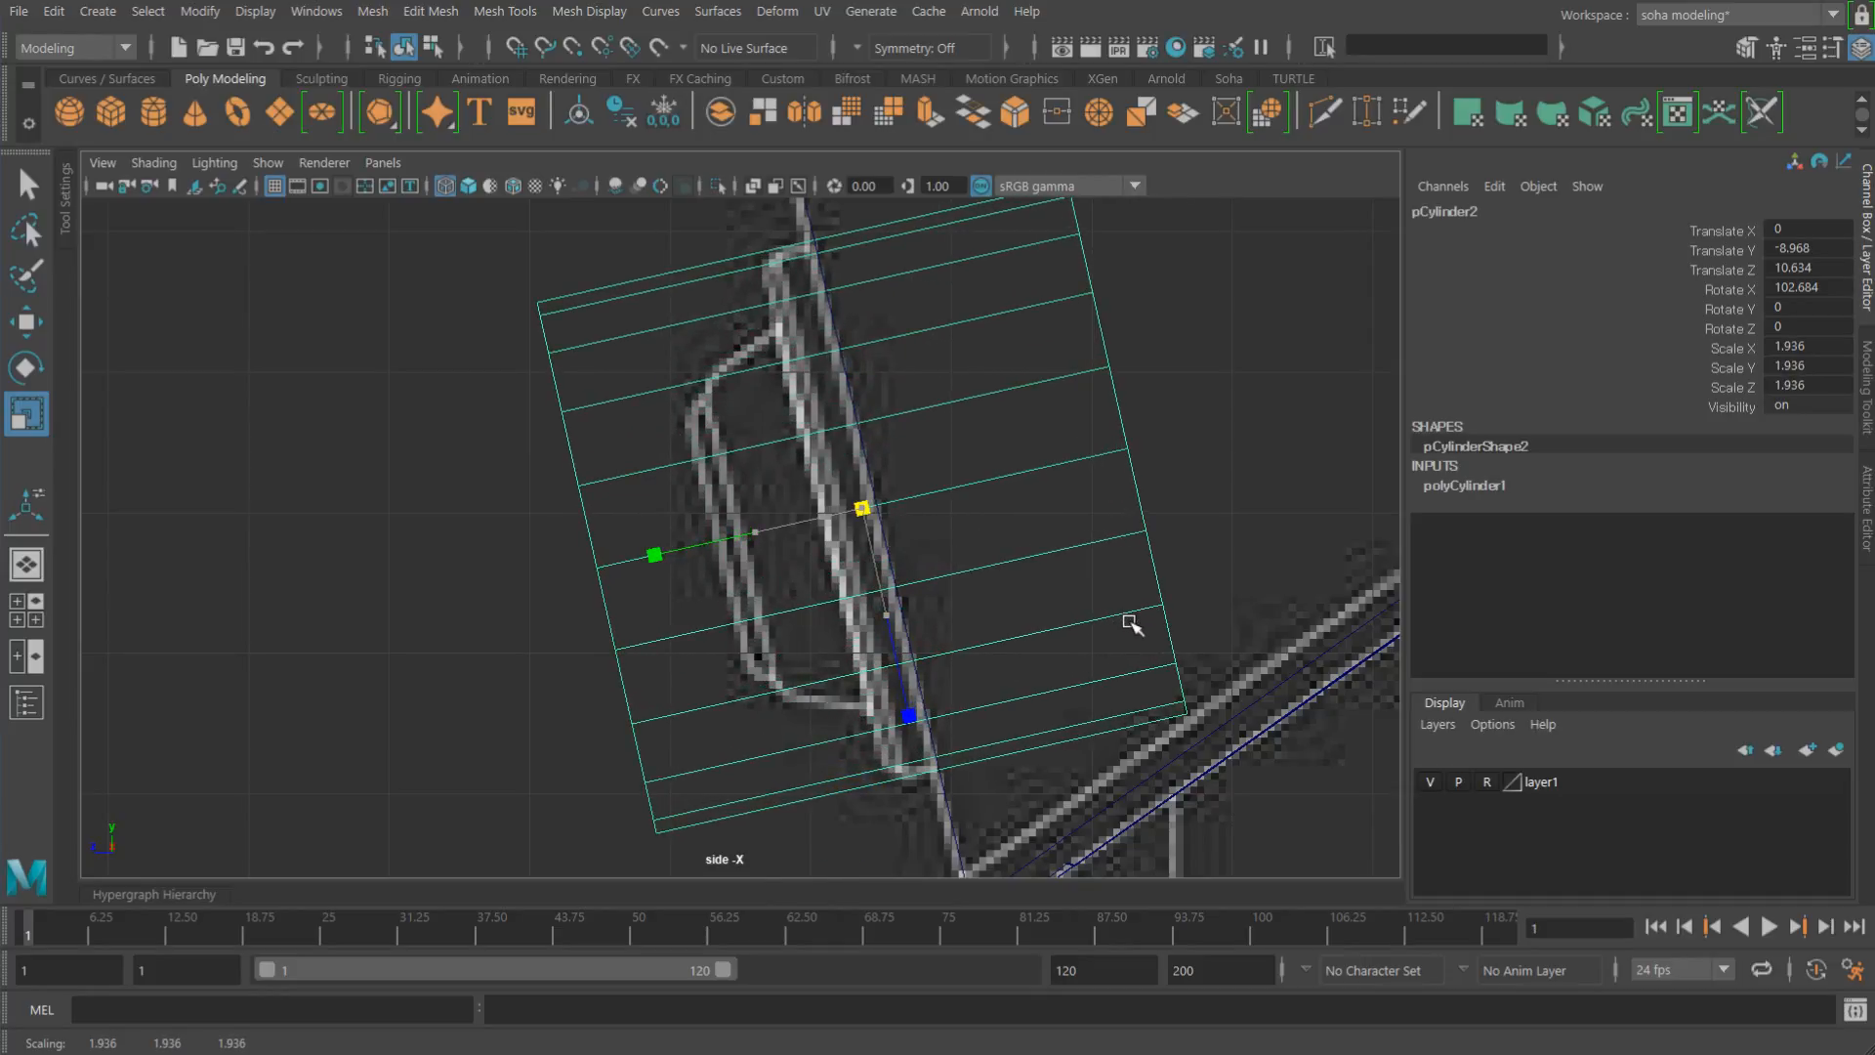
{"action": "right_click_drag", "start_coordinate": [1131, 623], "coordinate": [1005, 523], "text": "alt"}
{"action": "left_click_drag", "start_coordinate": [716, 542], "coordinate": [801, 534]}
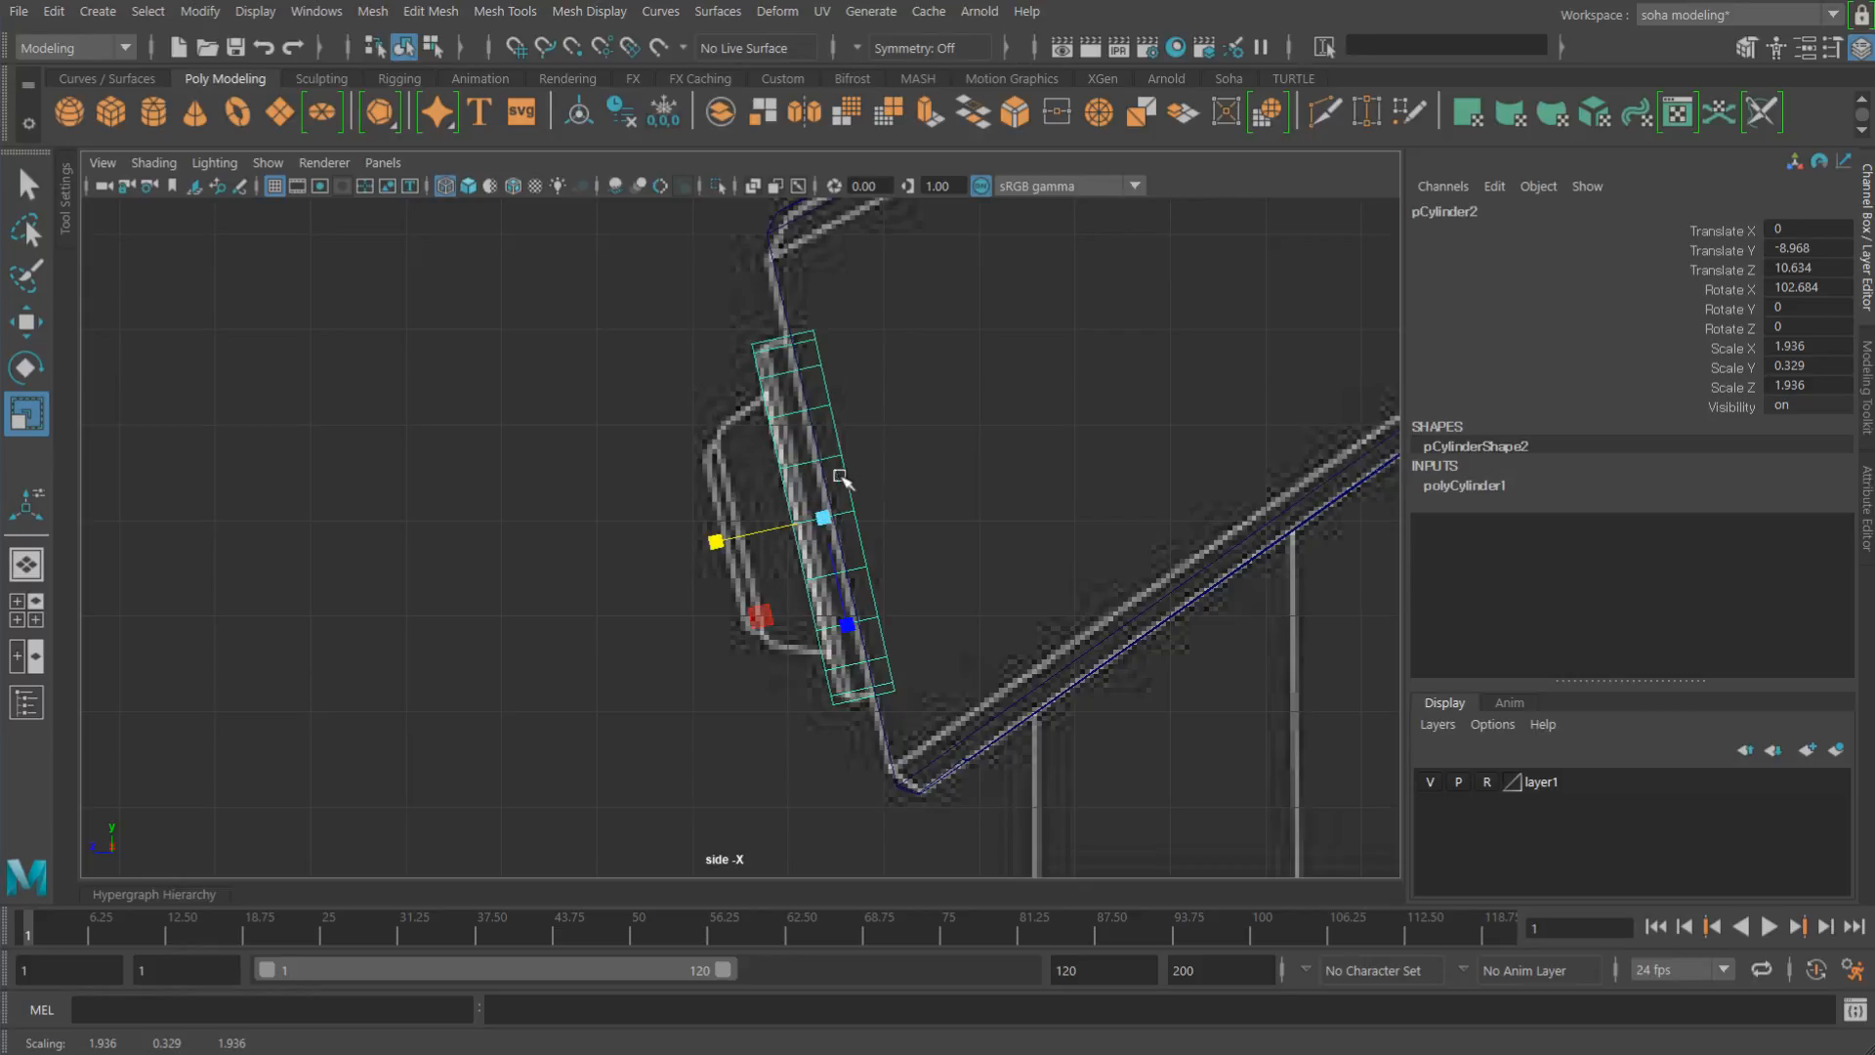
Step: Compare the disc's outline and placement with the reference drawings in the front and side views, in wireframe and shaded display
{"action": "right_click_drag", "start_coordinate": [825, 452], "coordinate": [1185, 574], "text": "alt"}
{"action": "key", "text": "shift+3"}
{"action": "middle_click_drag", "start_coordinate": [829, 598], "coordinate": [837, 379], "text": "alt"}
{"action": "right_click_drag", "start_coordinate": [837, 391], "coordinate": [837, 489], "text": "alt"}
{"action": "middle_click_drag", "start_coordinate": [854, 511], "coordinate": [859, 523], "text": "alt"}
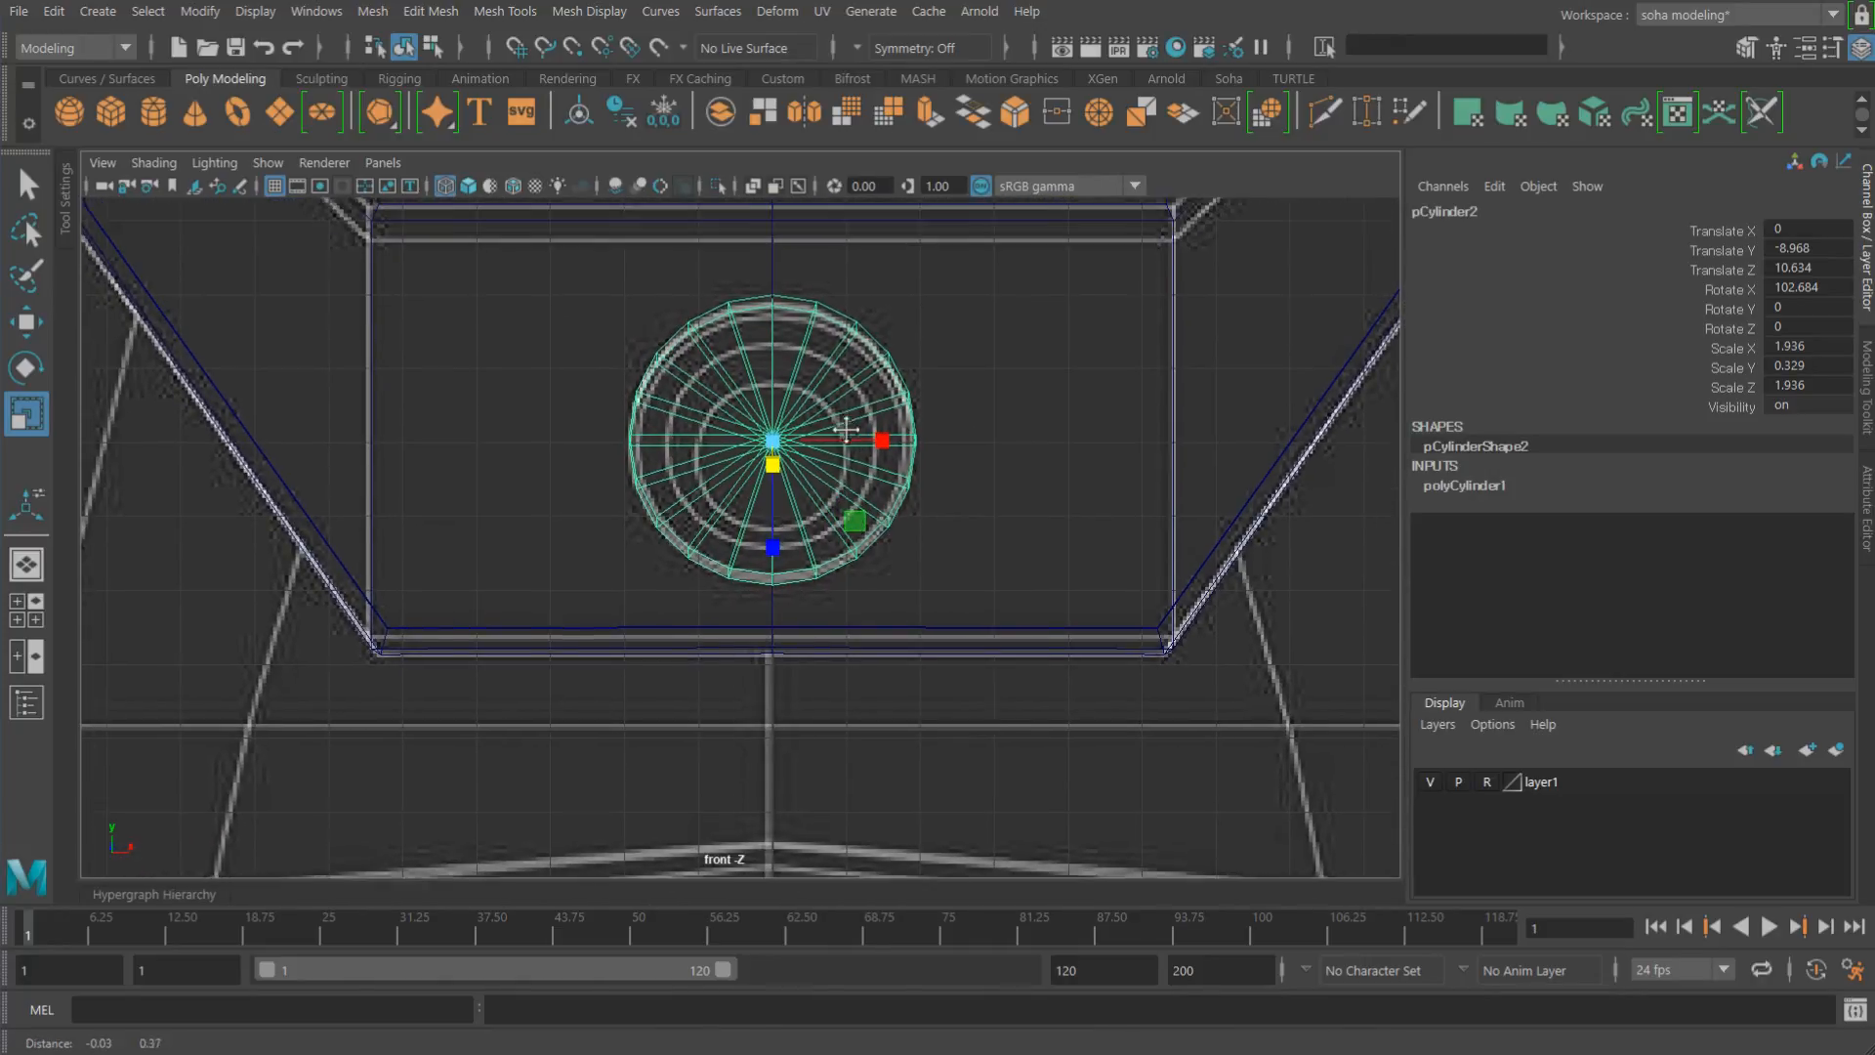
{"action": "right_click_drag", "start_coordinate": [859, 524], "coordinate": [1238, 567], "text": "alt"}
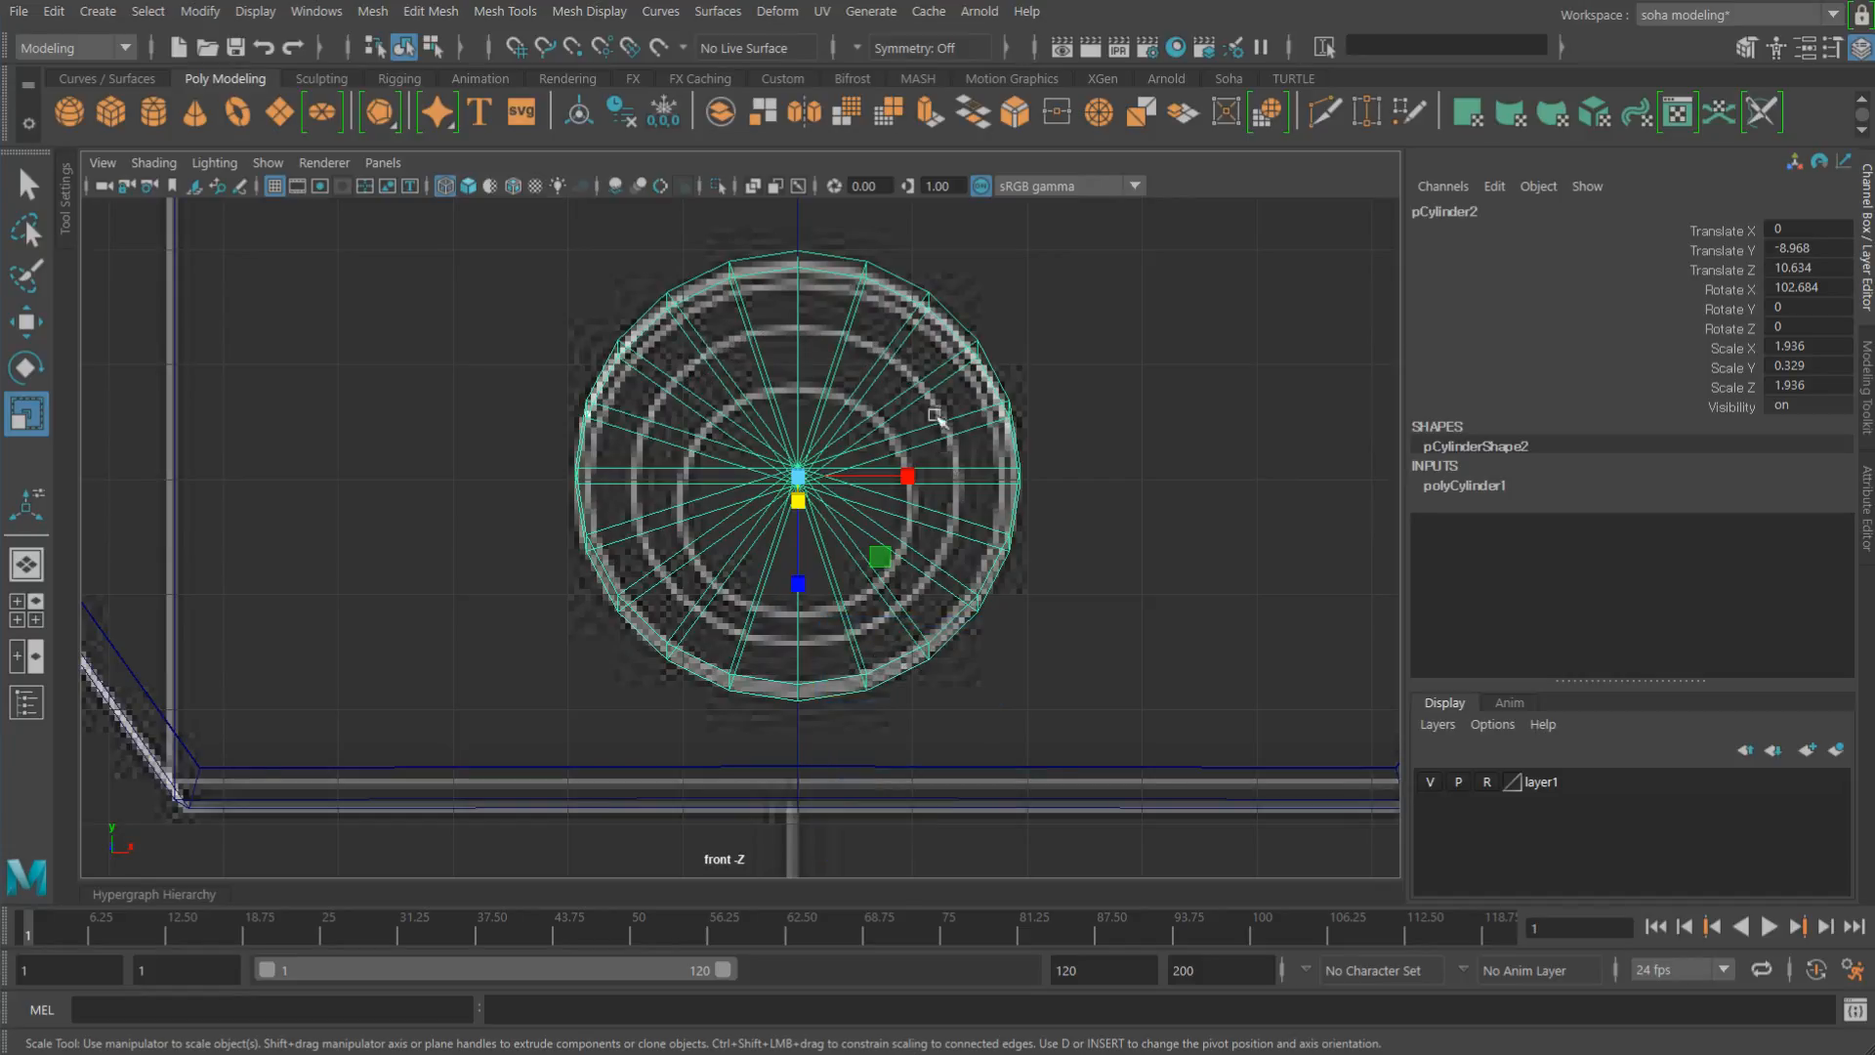
{"action": "right_click_drag", "start_coordinate": [903, 442], "coordinate": [913, 447], "text": "alt"}
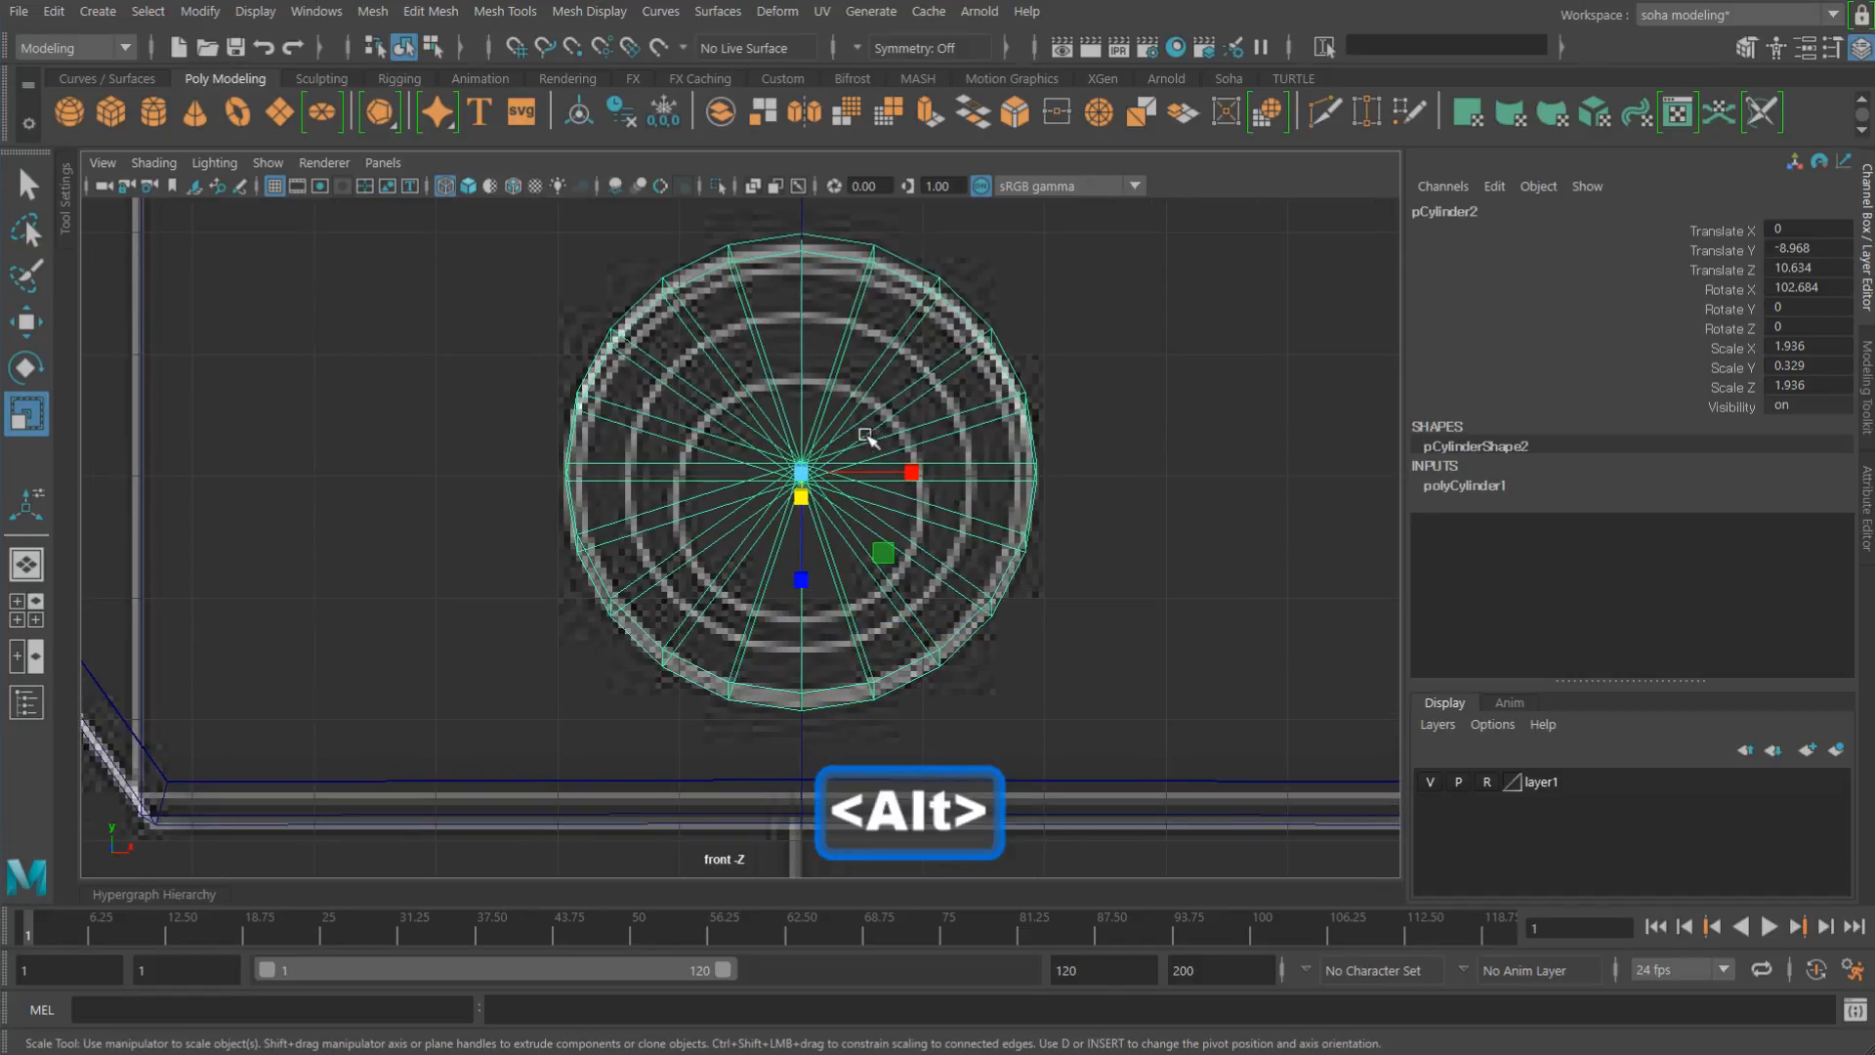
{"action": "key", "text": "5"}
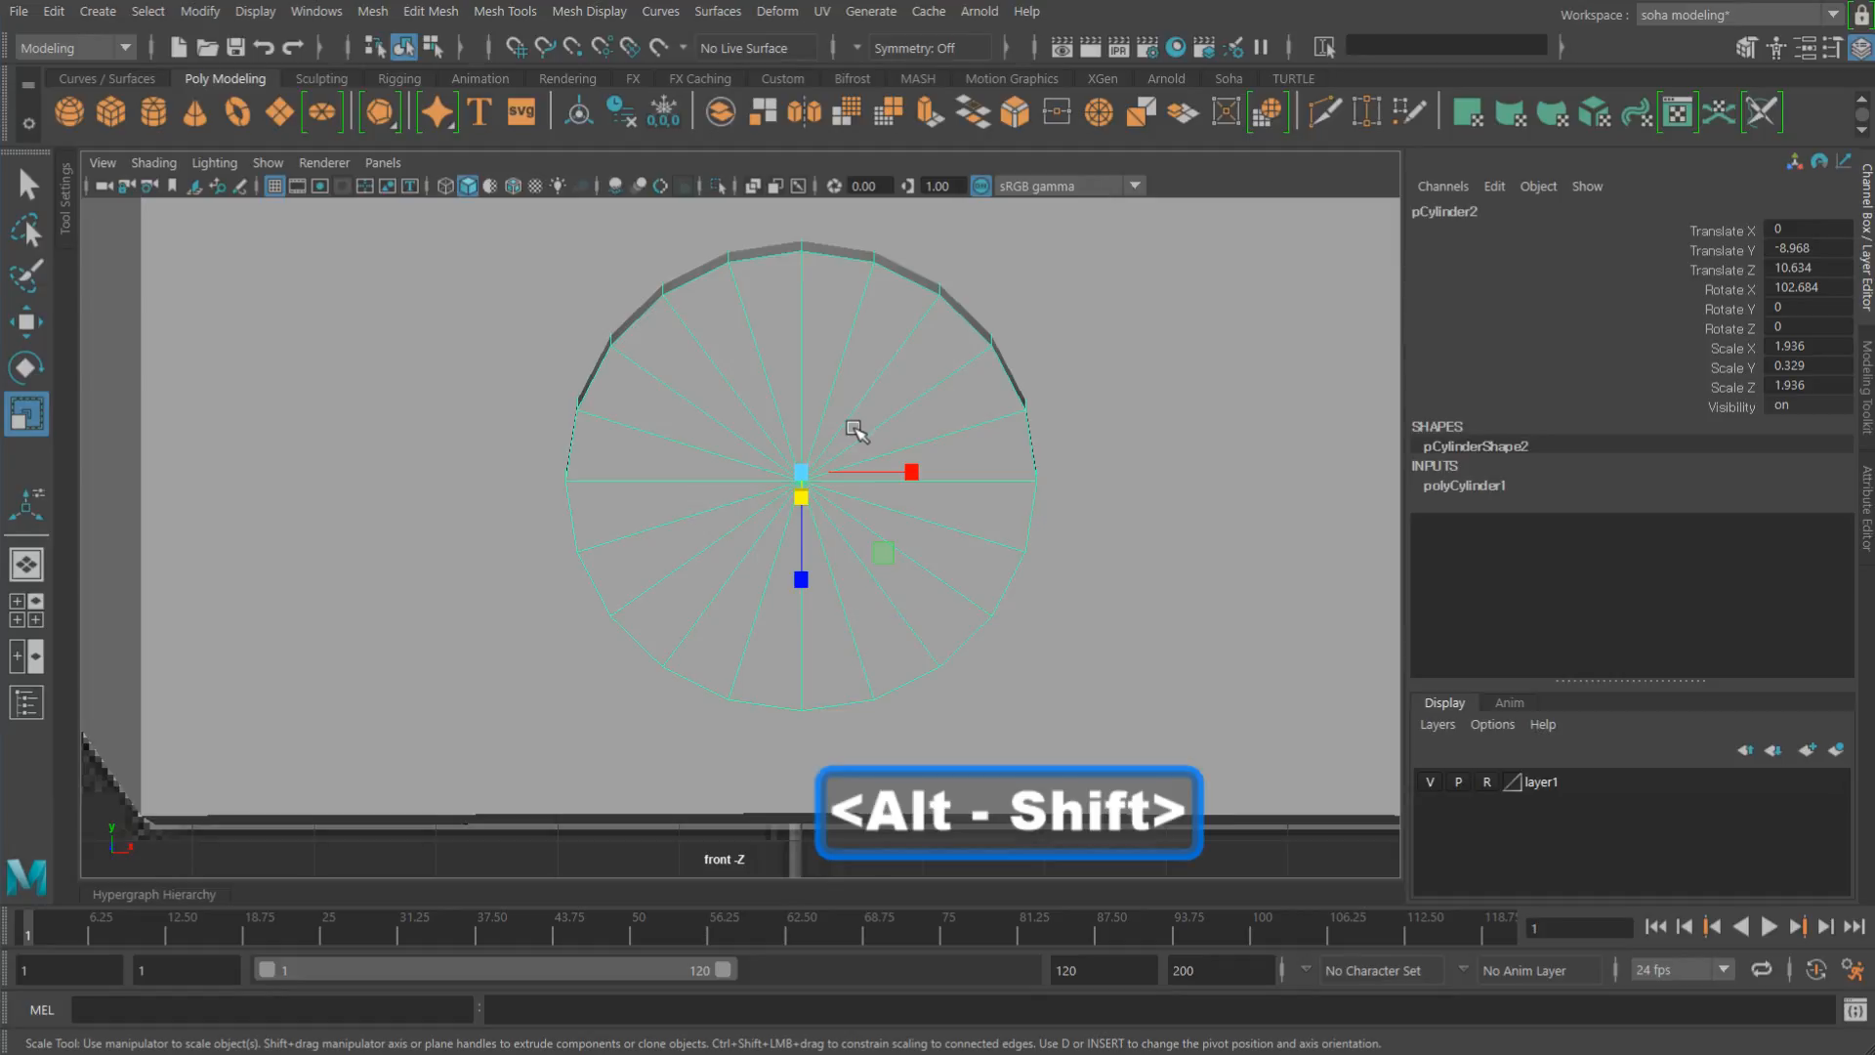
{"action": "key", "text": "shift+4"}
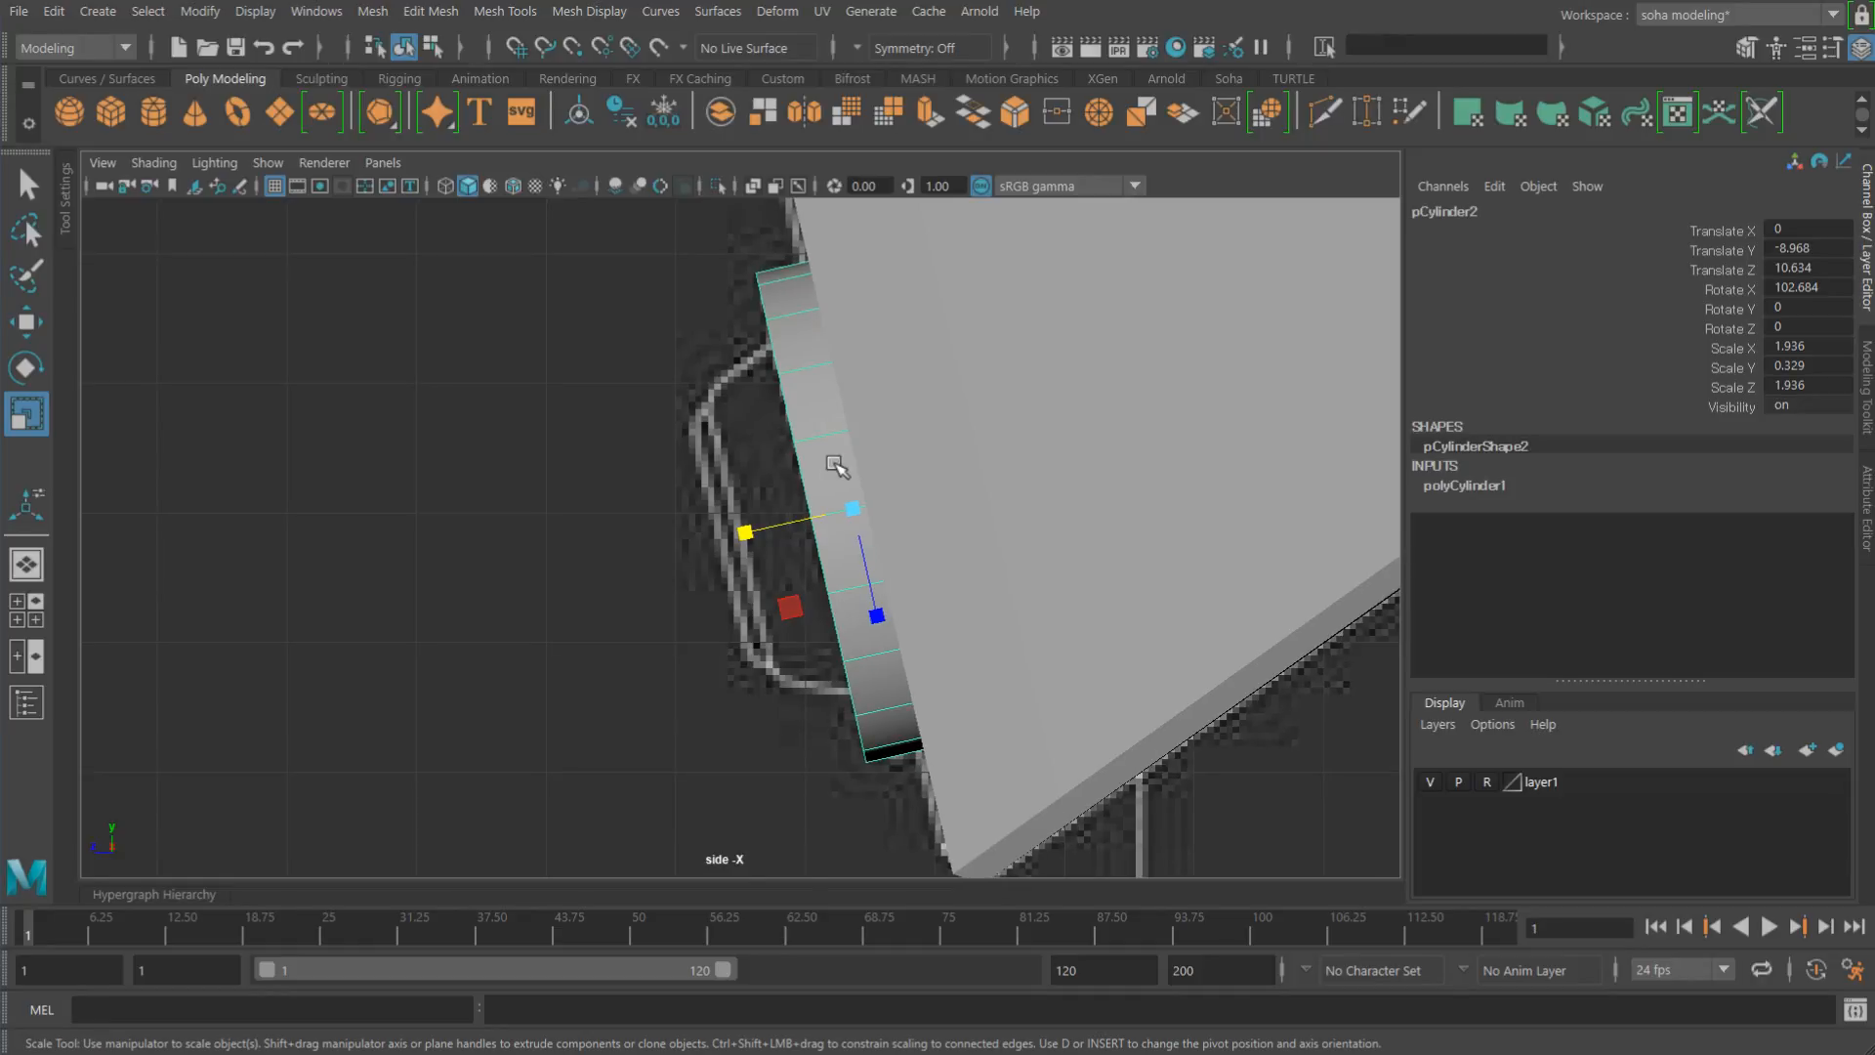
{"action": "key", "text": "alt"}
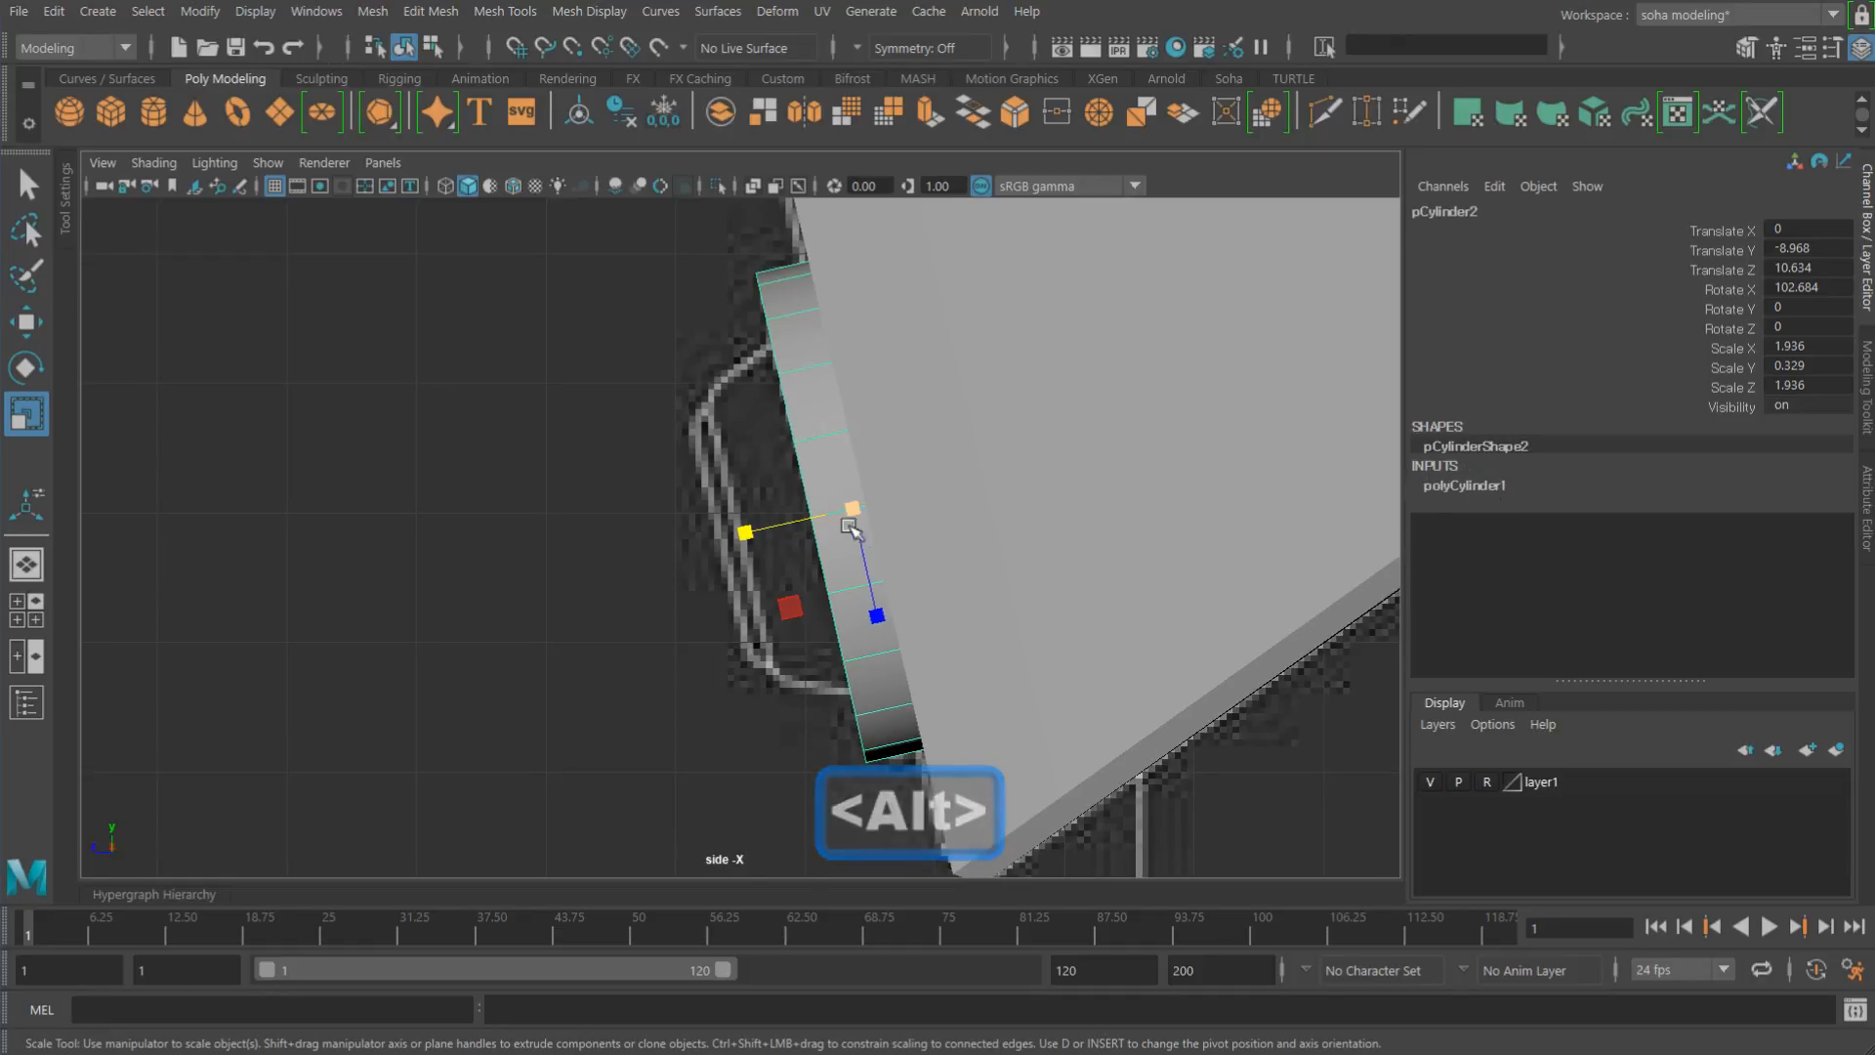
Step: Set the chin cylinder's cap subdivisions to 2
{"action": "key", "text": "alt+shift+q"}
{"action": "middle_click_drag", "start_coordinate": [767, 583], "coordinate": [768, 447], "text": "alt"}
{"action": "right_click_drag", "start_coordinate": [781, 459], "coordinate": [1415, 669], "text": "alt"}
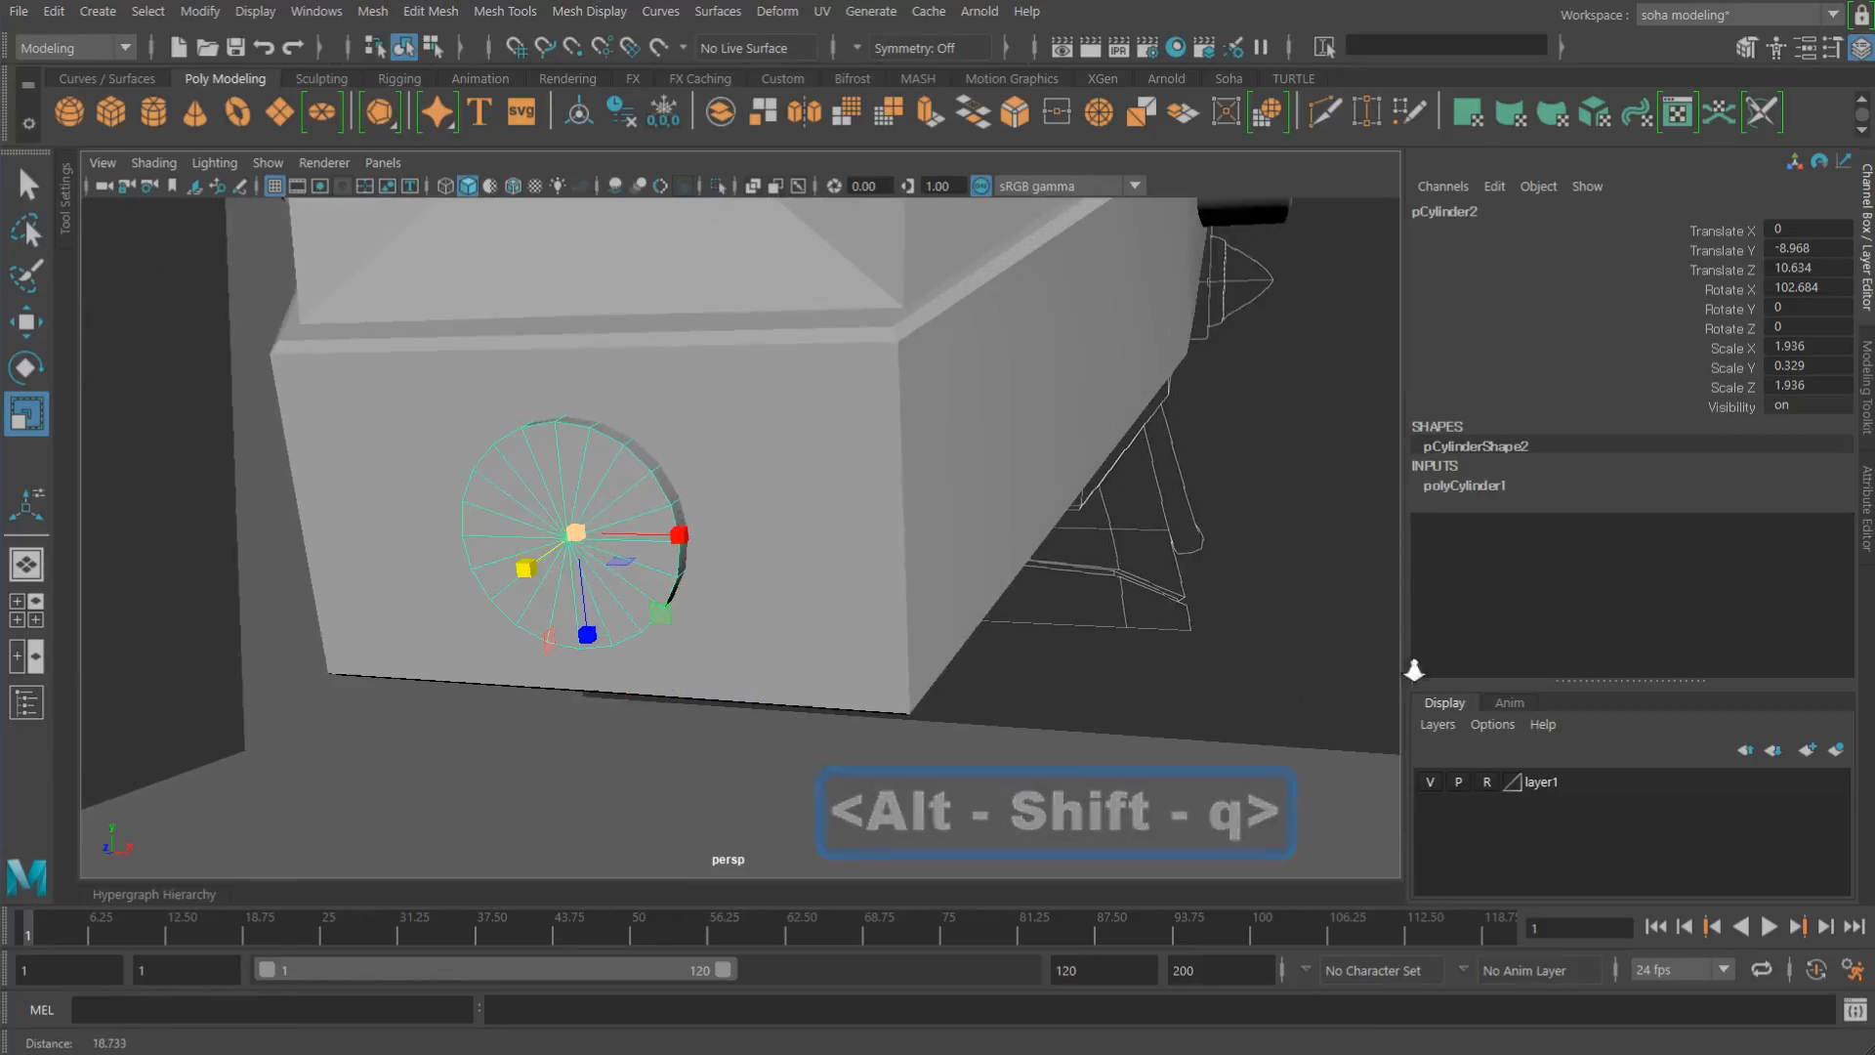
{"action": "right_click_drag", "start_coordinate": [1017, 533], "coordinate": [1206, 547], "text": "alt"}
{"action": "middle_click_drag", "start_coordinate": [1003, 520], "coordinate": [1089, 517], "text": "alt"}
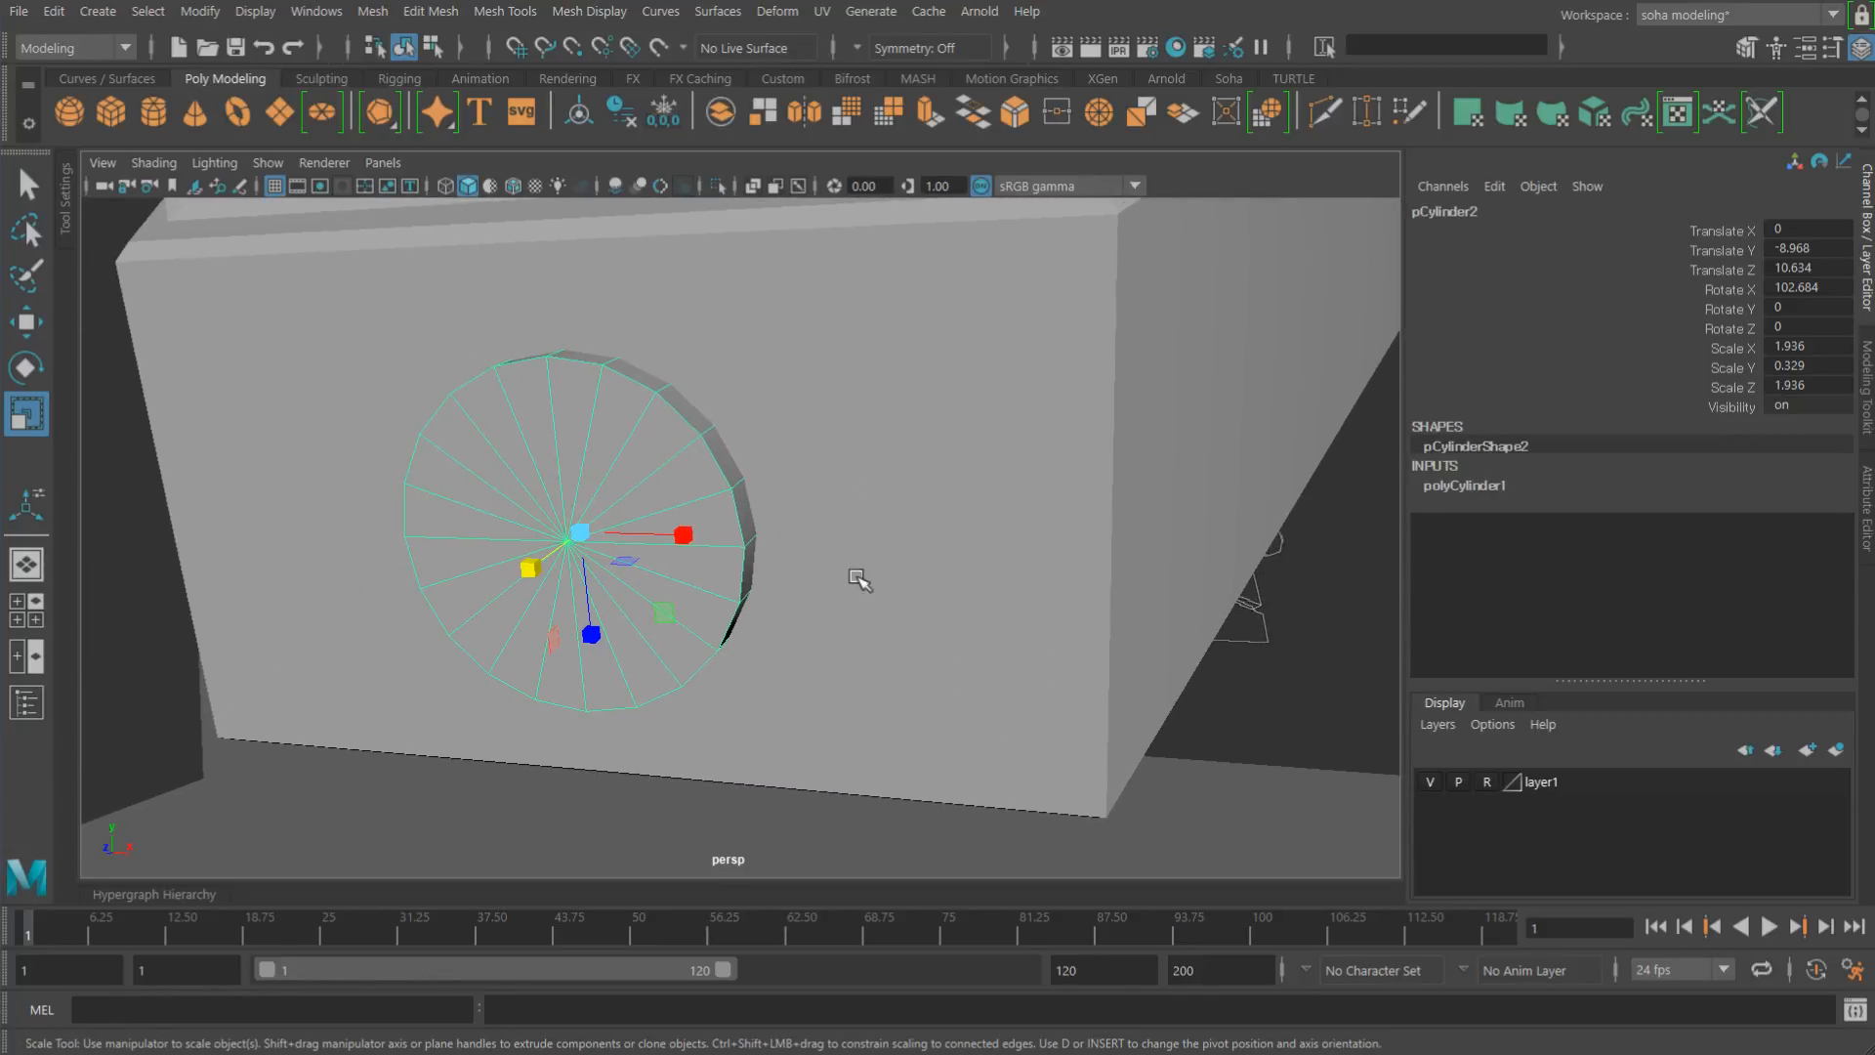
{"action": "left_click", "coordinate": [1492, 482]}
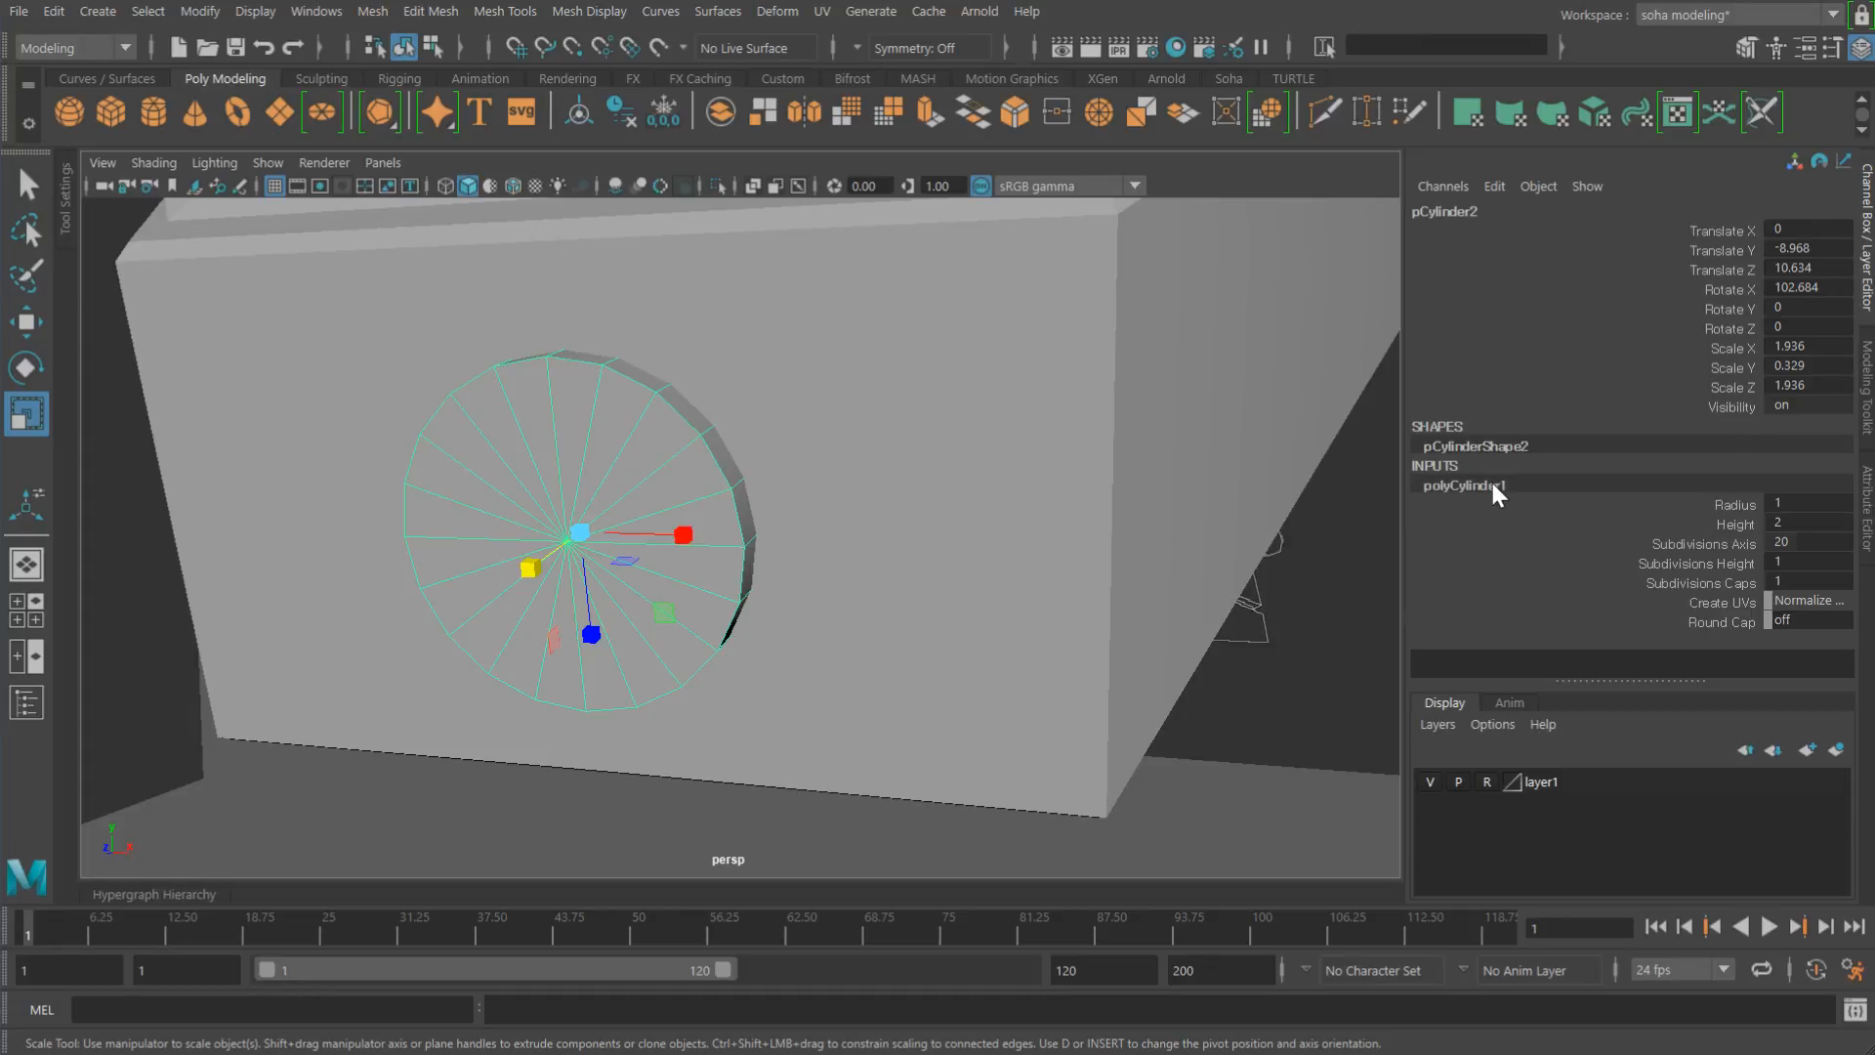
{"action": "left_click", "coordinate": [1841, 583]}
{"action": "type", "text": "2"}
{"action": "key", "text": "Return"}
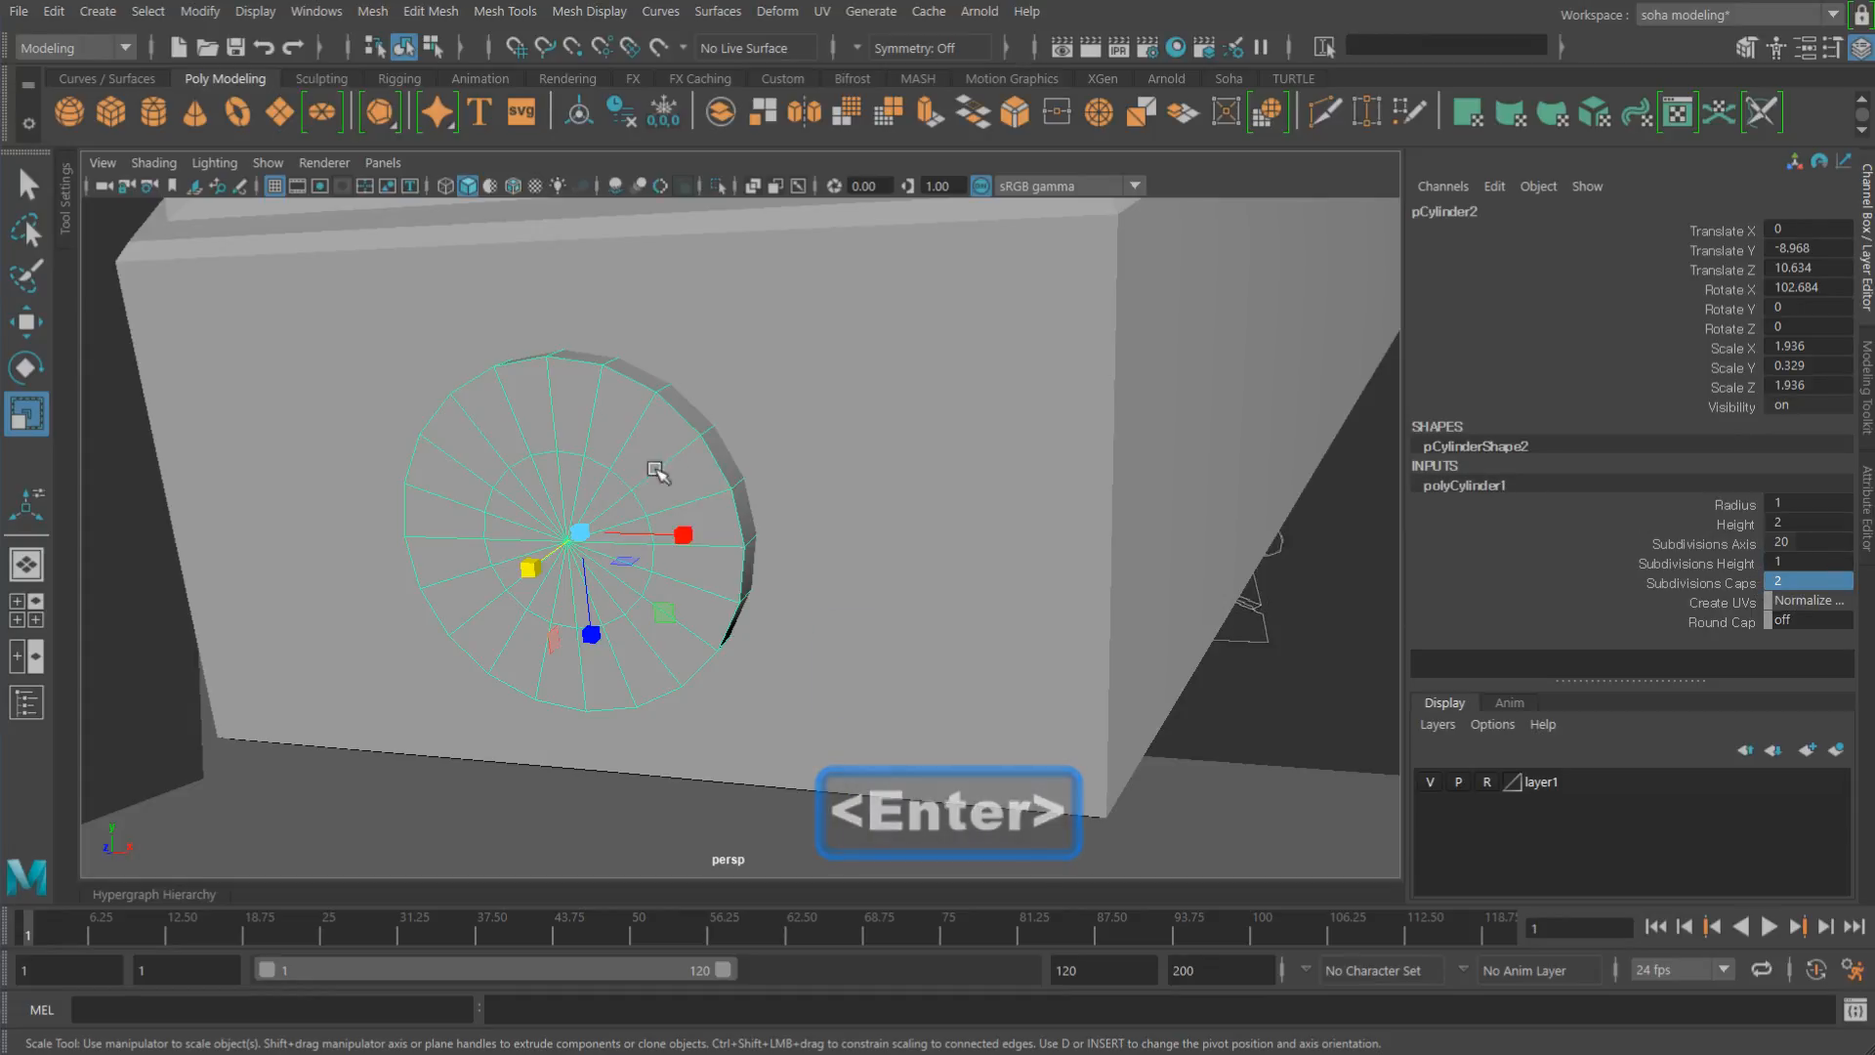
Step: Scale up the inner edge loop on the disc's front cap to match the middle circle of the front reference drawing
{"action": "left_click_drag", "start_coordinate": [649, 479], "coordinate": [616, 511], "text": "alt"}
{"action": "right_click_drag", "start_coordinate": [543, 457], "coordinate": [578, 498], "text": "alt"}
{"action": "key", "text": "alt+2"}
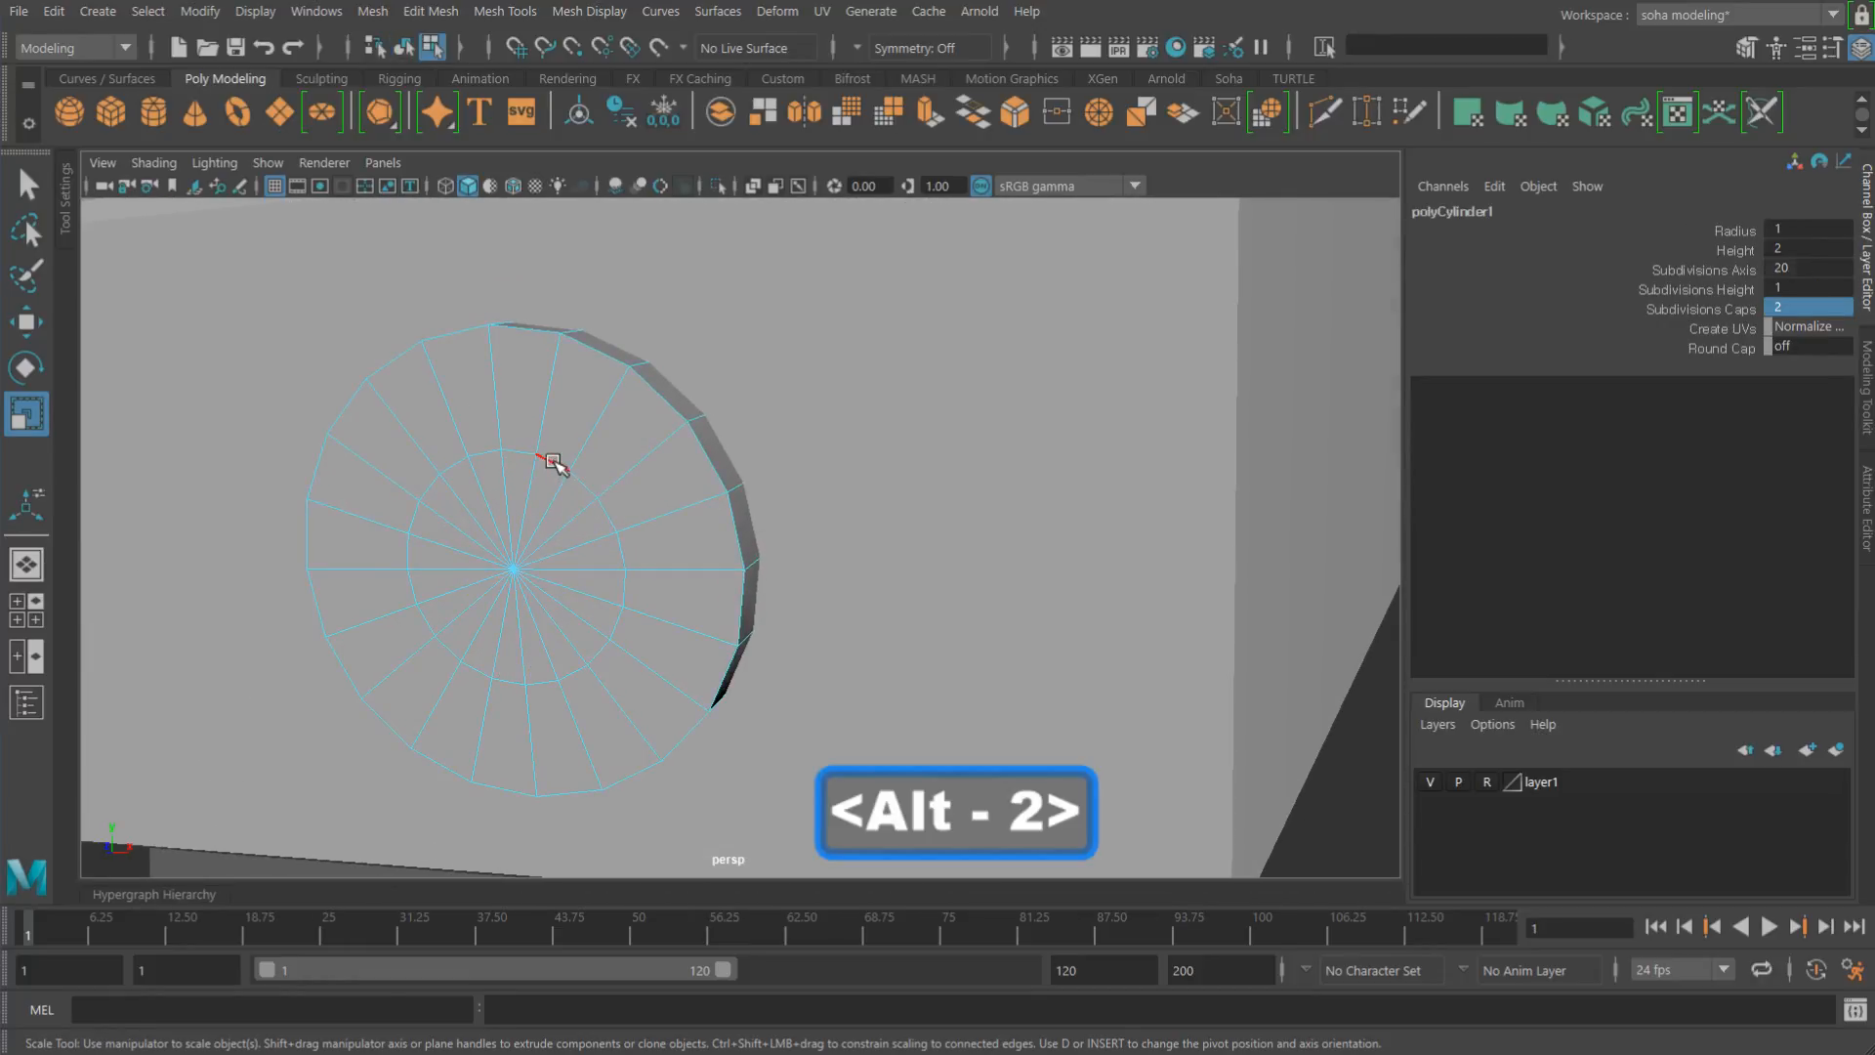
{"action": "double_click", "coordinate": [553, 461]}
{"action": "key", "text": "shift+3"}
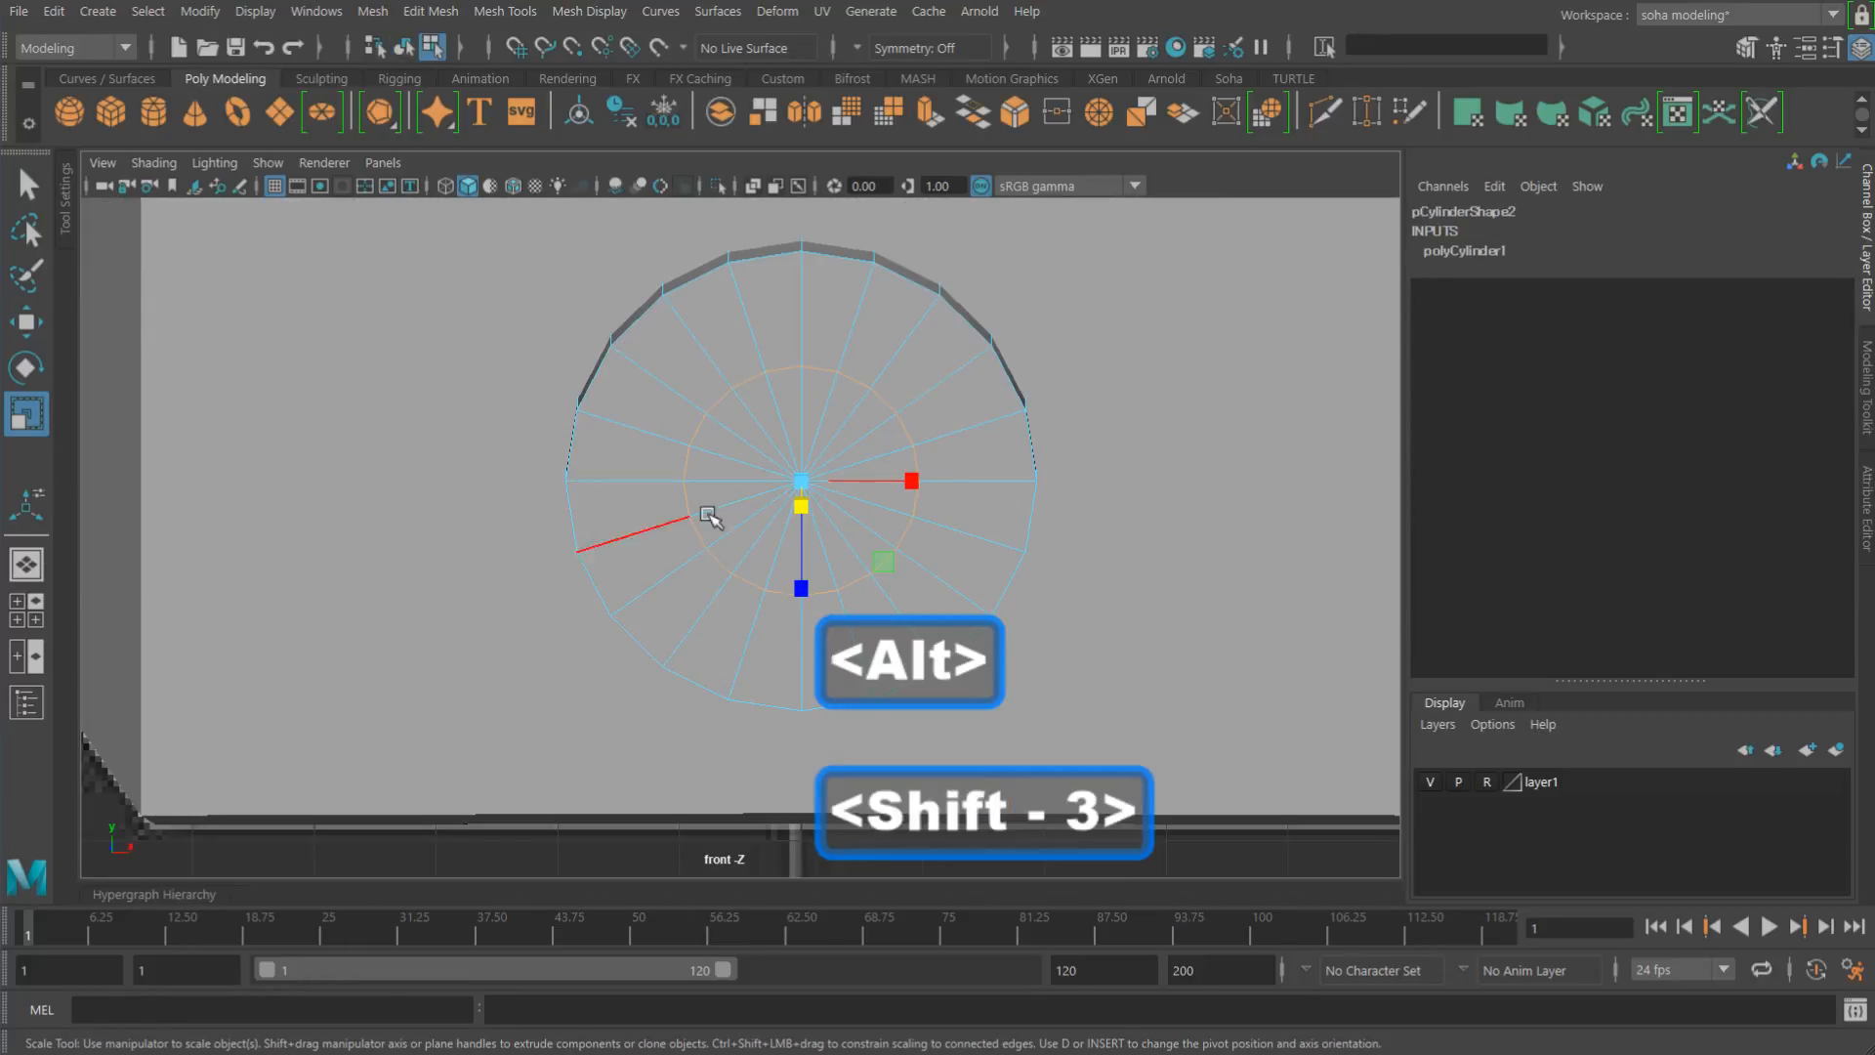
{"action": "mouse_move", "coordinate": [796, 506]}
{"action": "right_mouse_down", "text": "alt"}
{"action": "mouse_move", "coordinate": [893, 539]}
{"action": "mouse_move", "coordinate": [837, 519]}
{"action": "mouse_move", "coordinate": [879, 535]}
{"action": "right_mouse_up", "text": "alt"}
{"action": "key", "text": "4"}
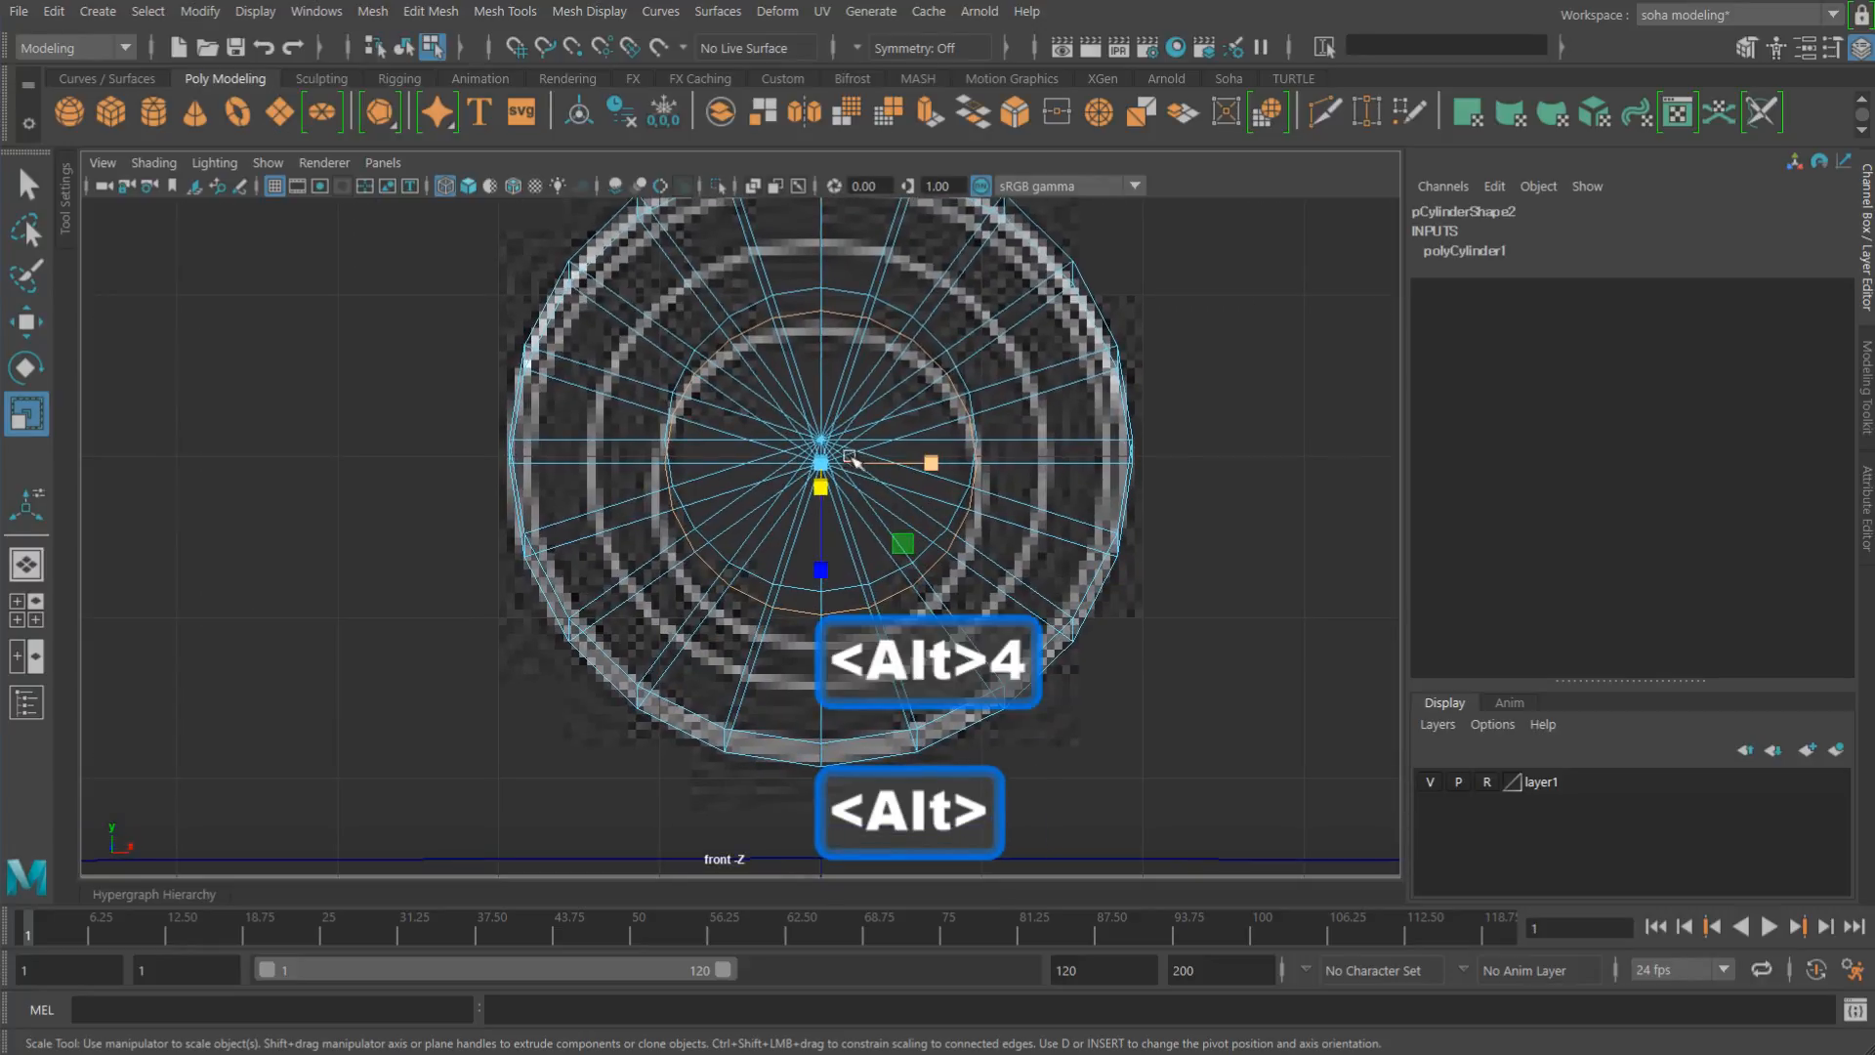
{"action": "left_click_drag", "start_coordinate": [852, 460], "coordinate": [922, 470]}
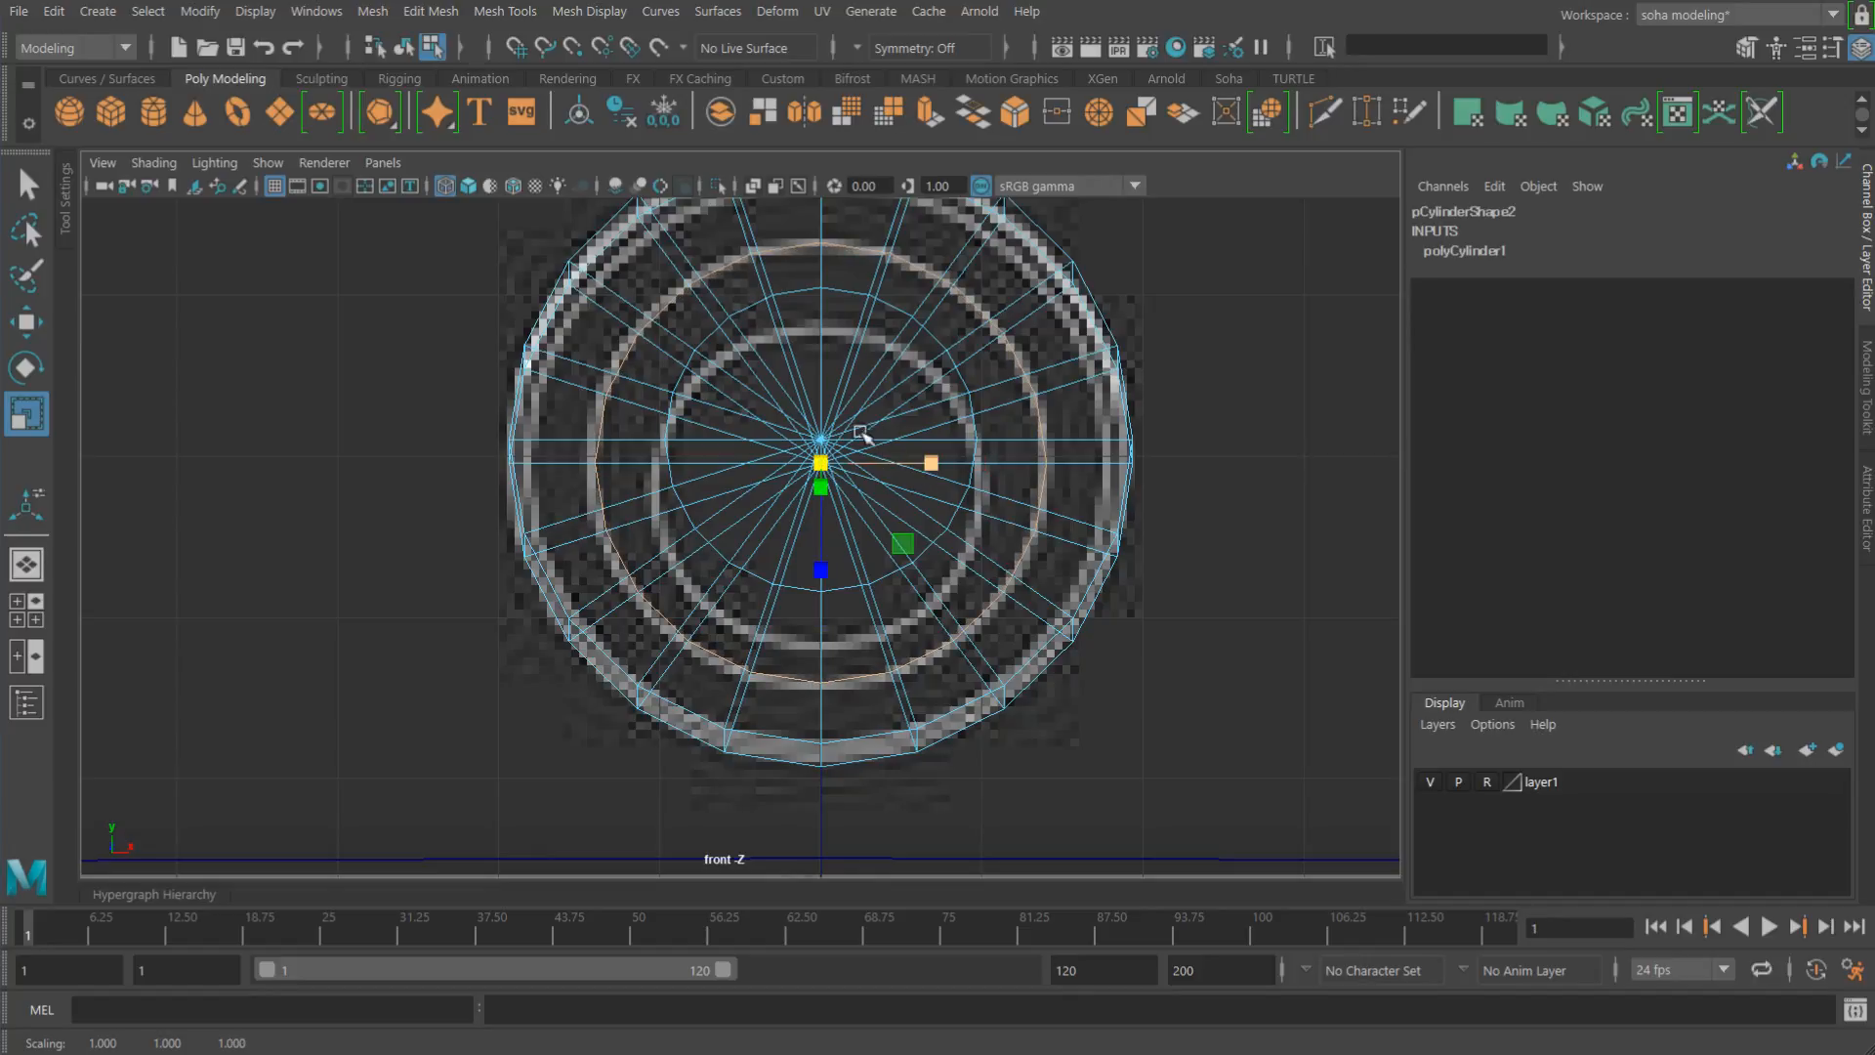
Step: Extrude the cap faces inside the enlarged loop outward, with a local Z translation of about 0.774, to the side reference's outer edge
{"action": "key", "text": "5"}
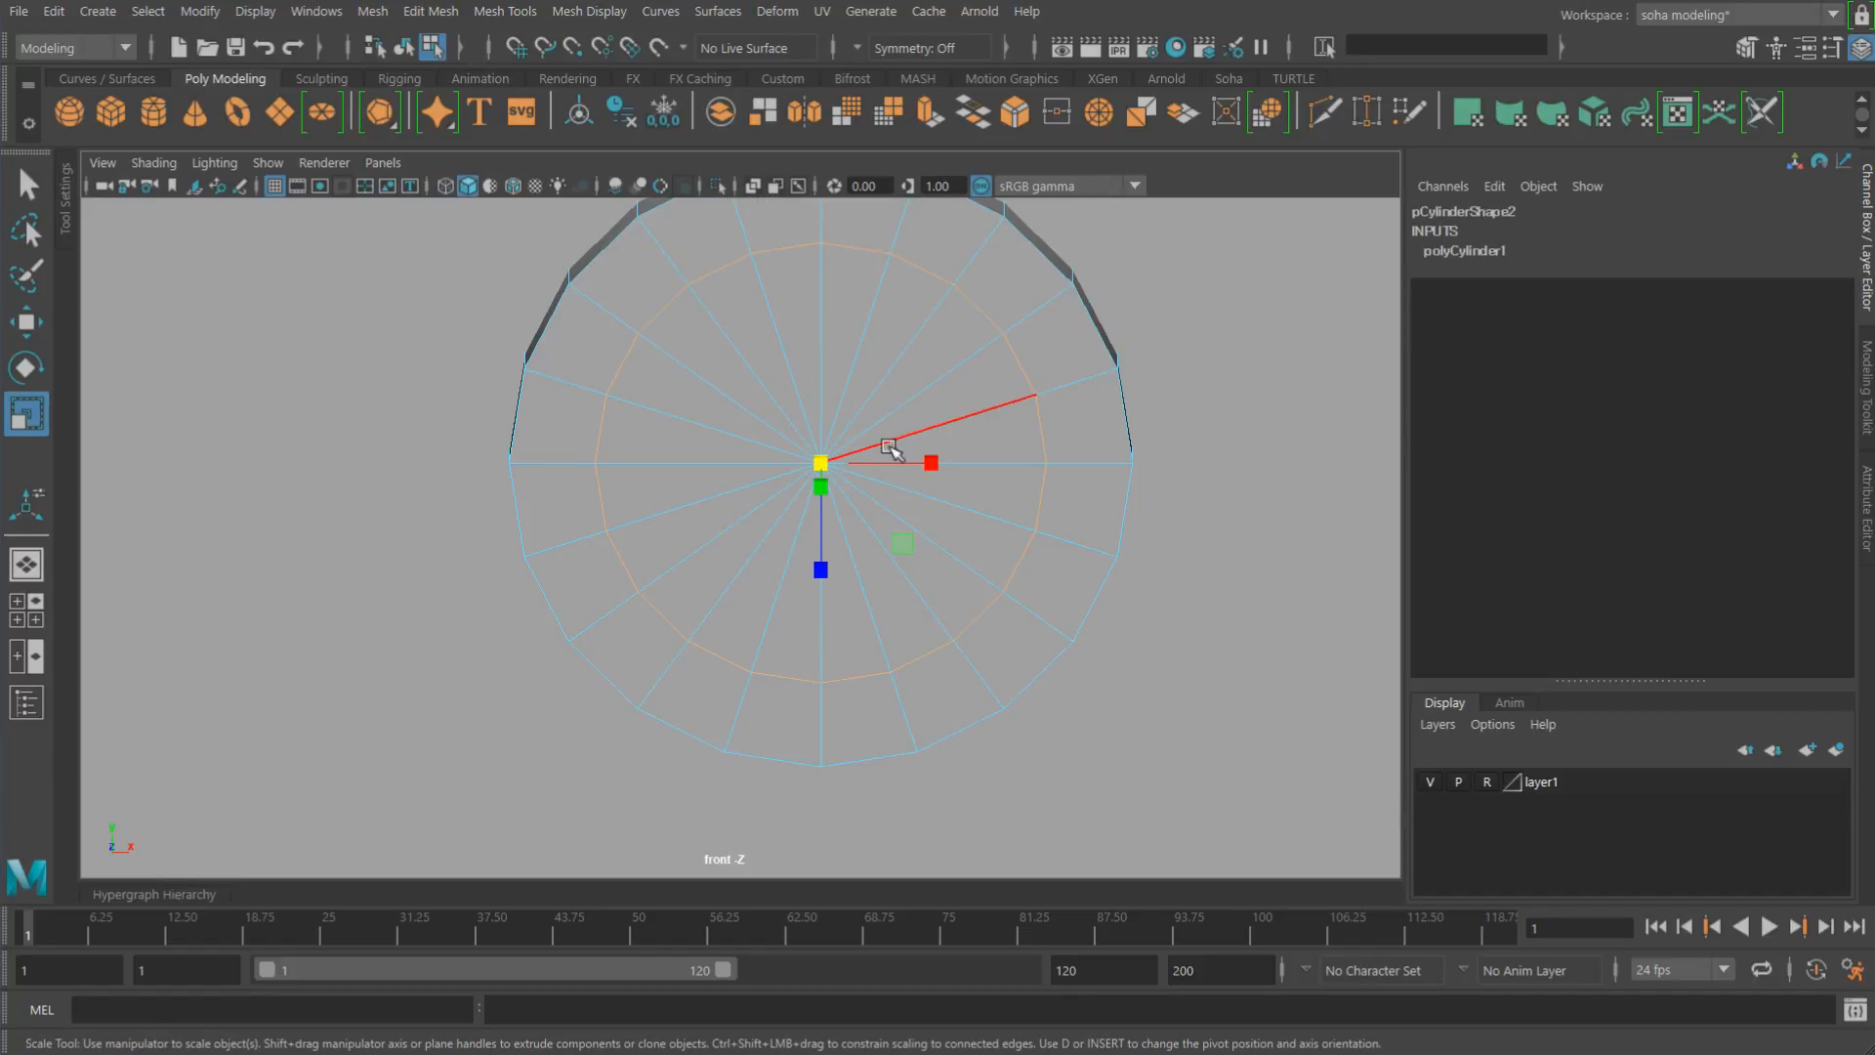
{"action": "key", "text": "alt+shift+q"}
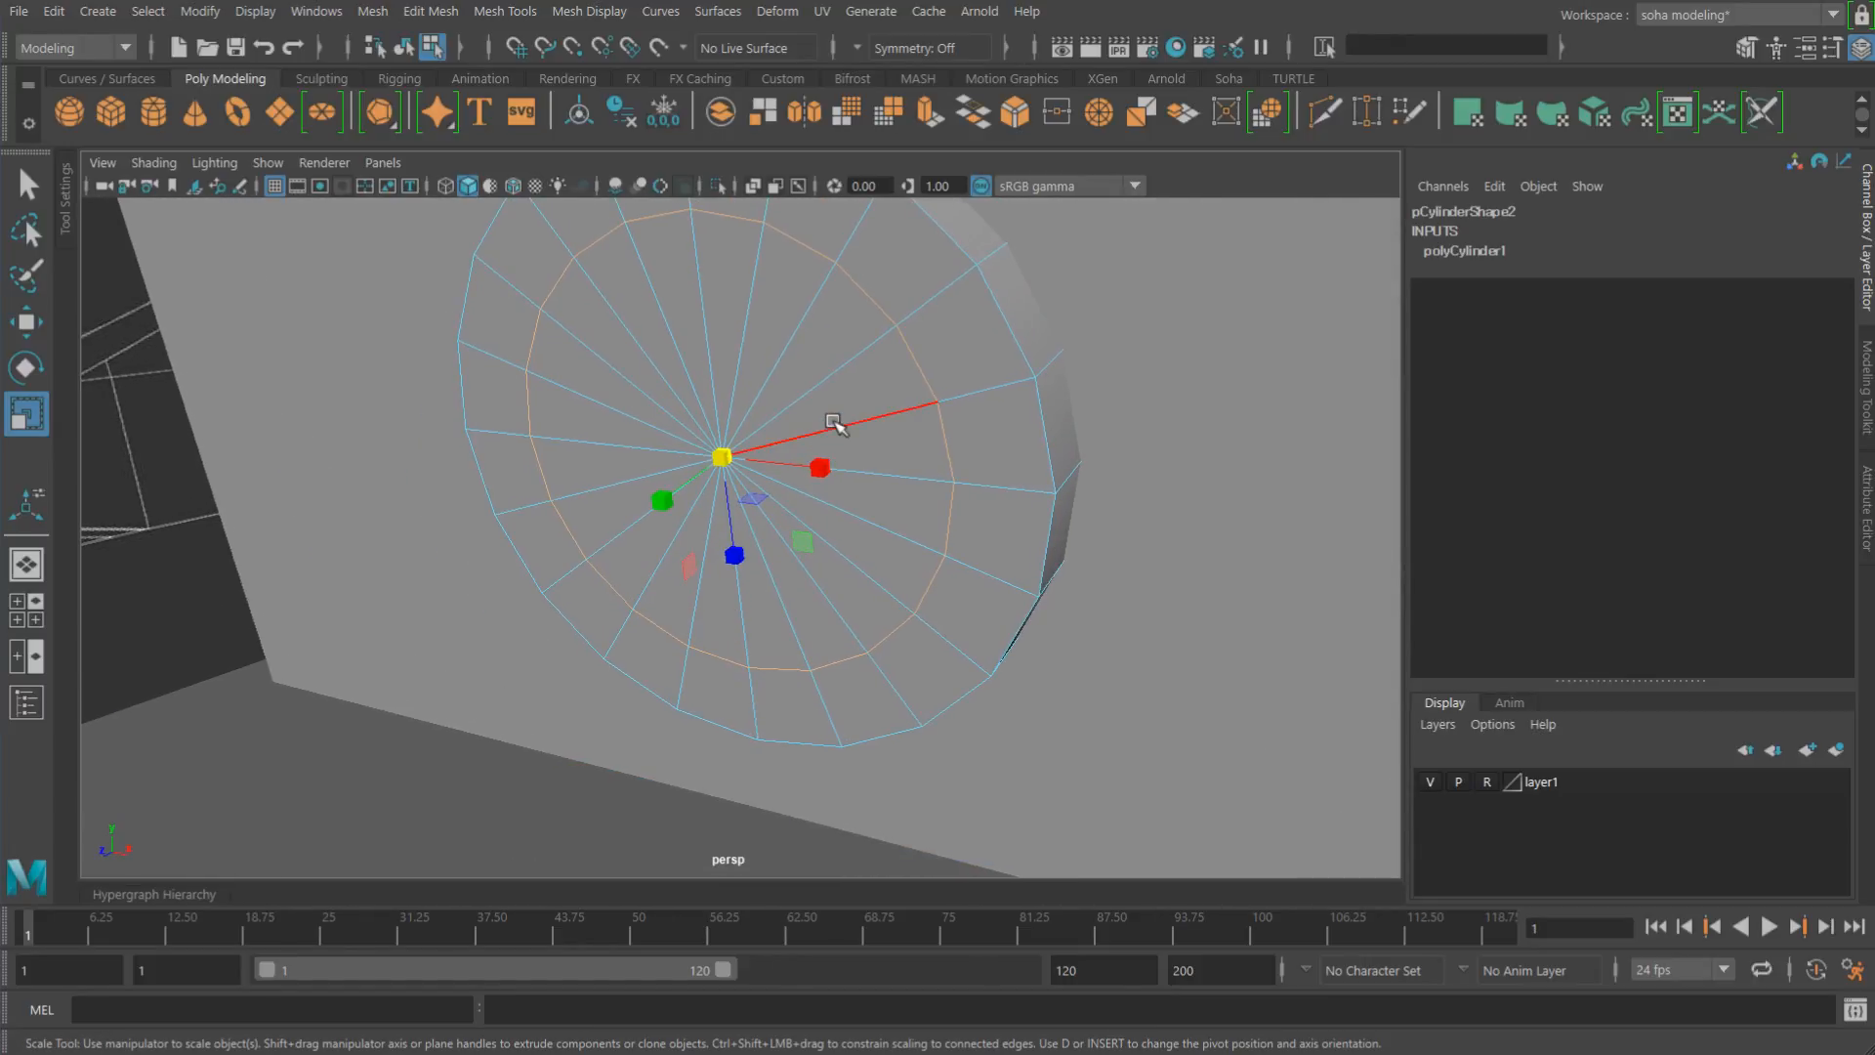
{"action": "right_click_drag", "start_coordinate": [835, 422], "coordinate": [865, 466], "text": "alt"}
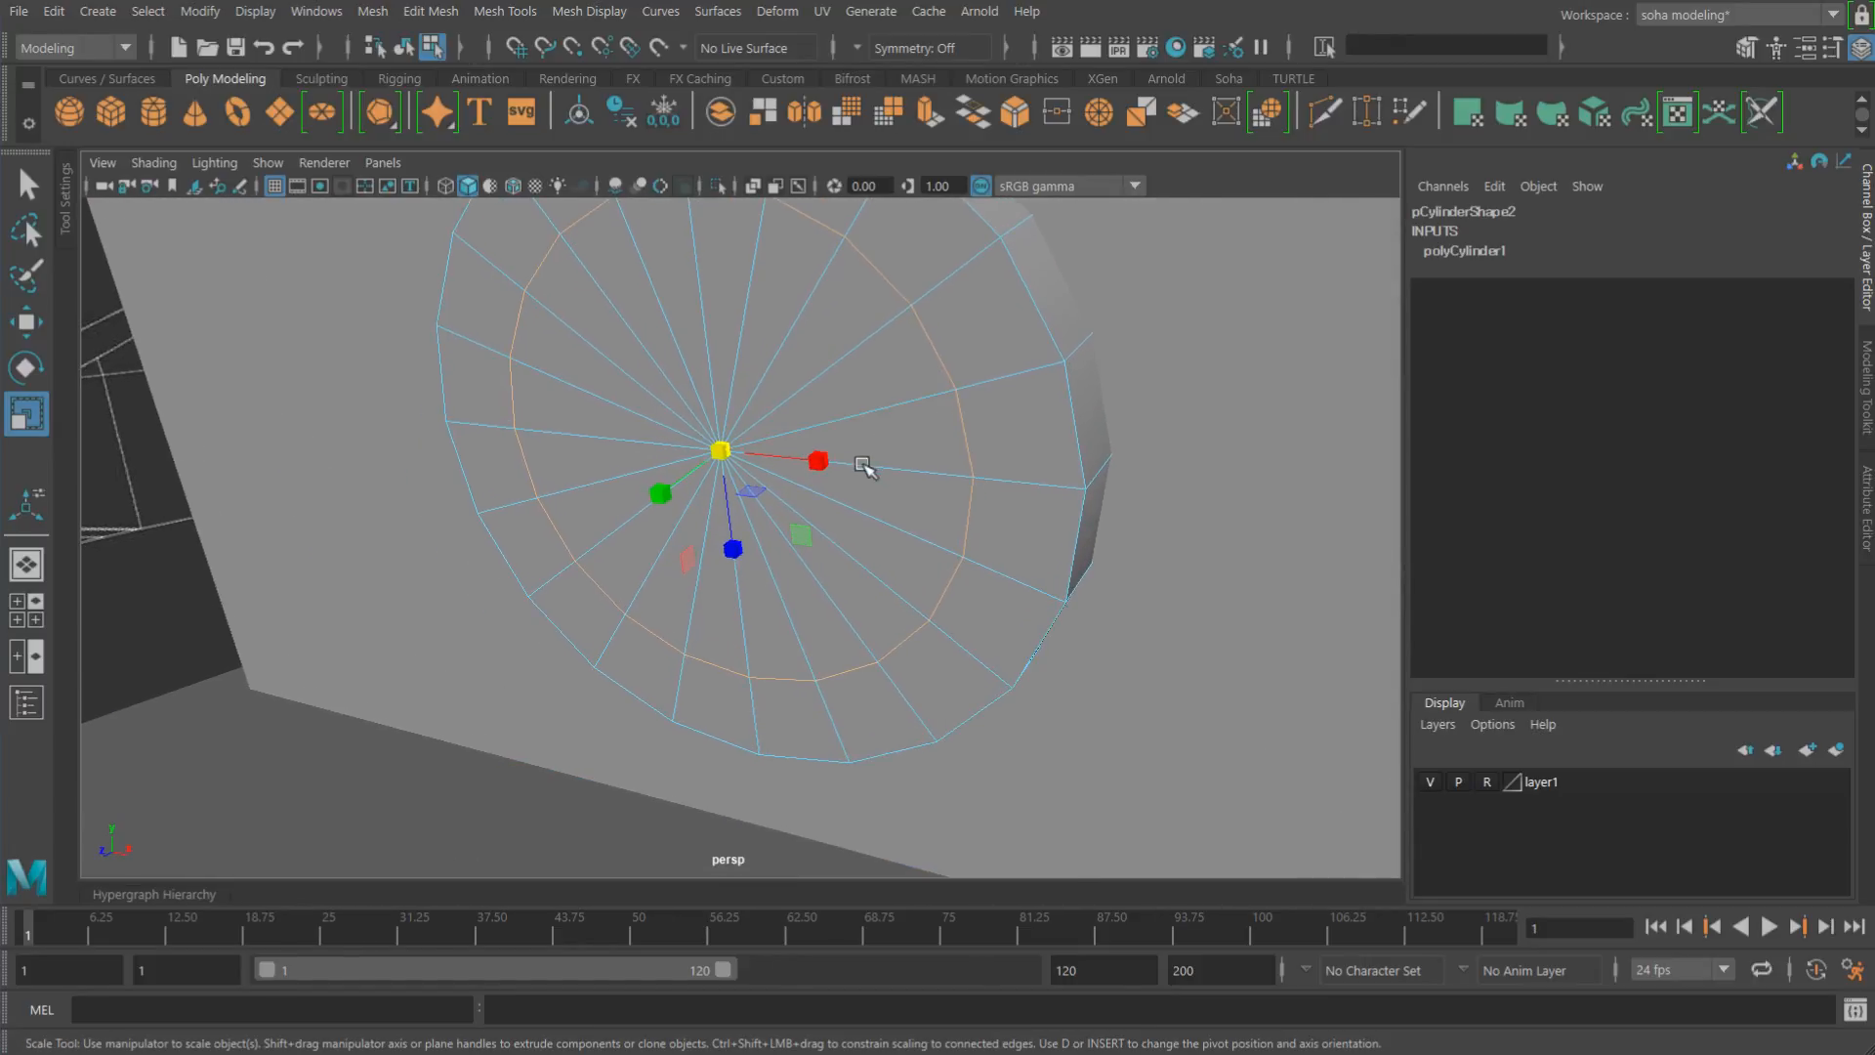
{"action": "left_click", "coordinate": [720, 452]}
{"action": "key", "text": "ctrl+3"}
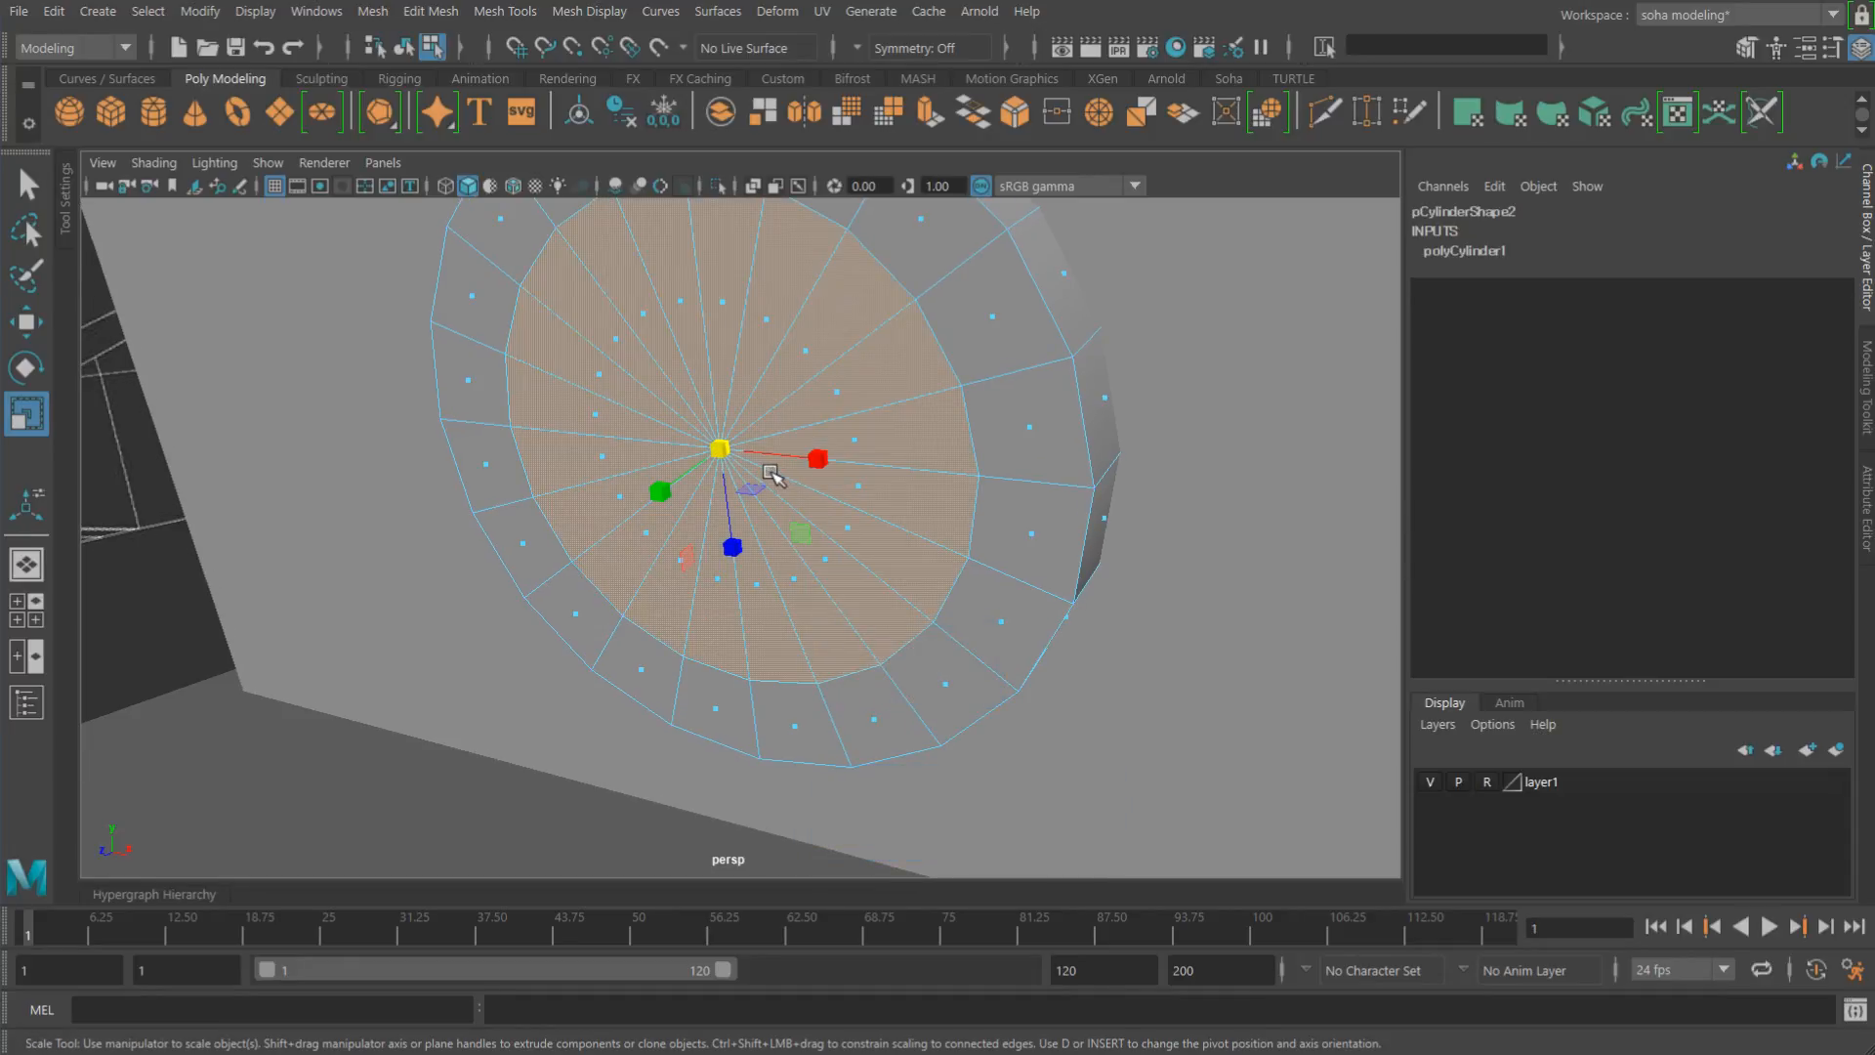
{"action": "key", "text": "alt+w"}
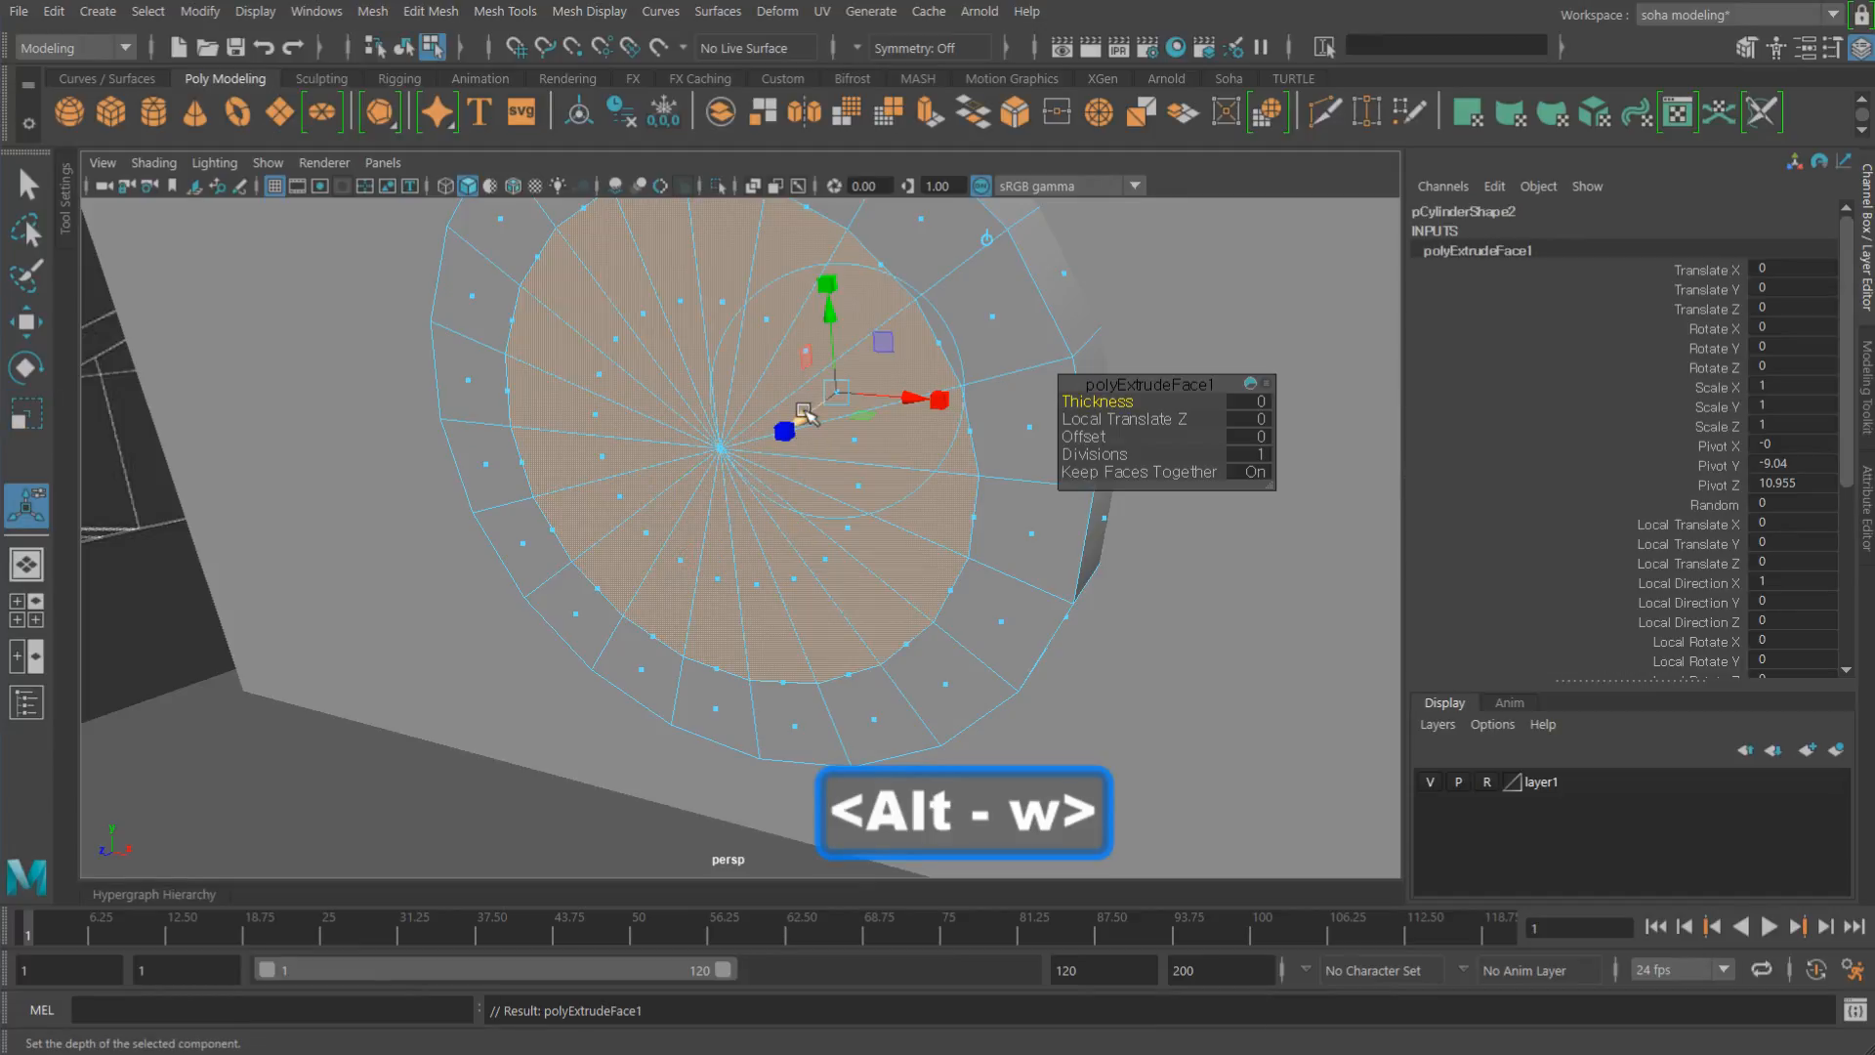
{"action": "left_click_drag", "start_coordinate": [807, 414], "coordinate": [778, 439]}
{"action": "key", "text": "shift+4"}
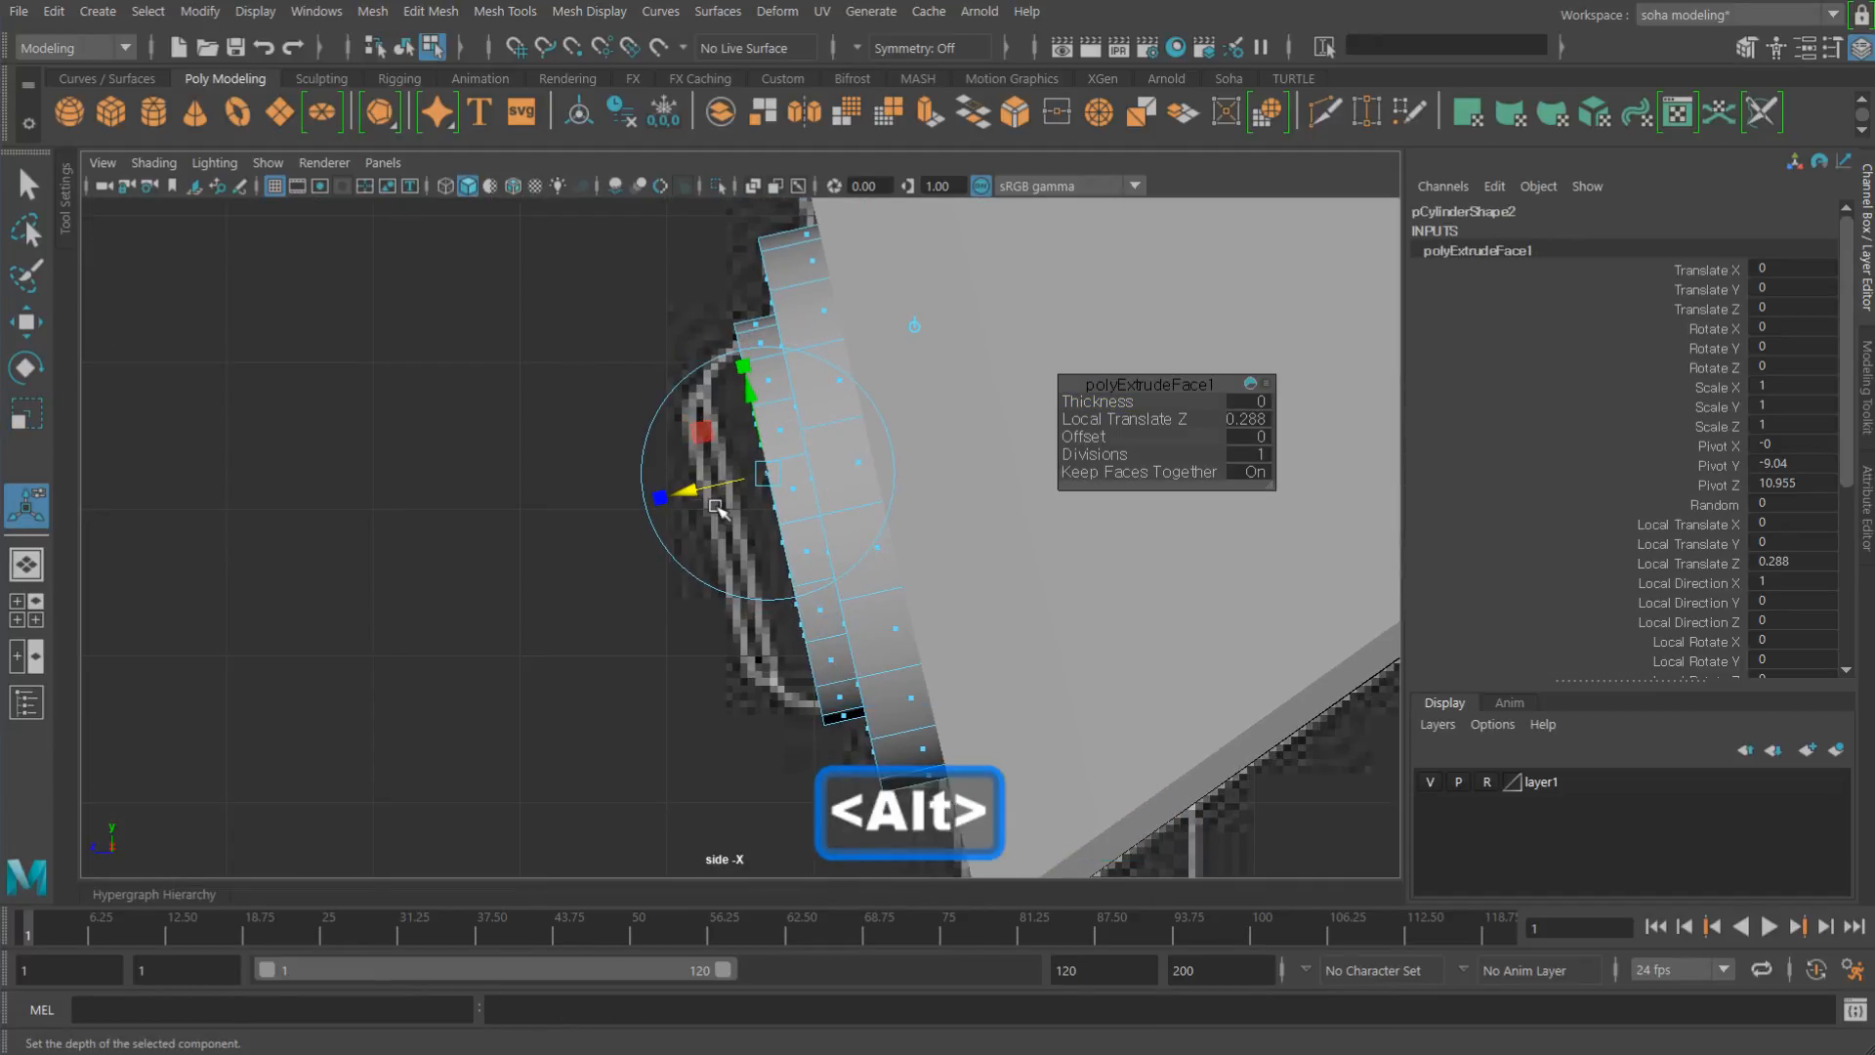
{"action": "key", "text": "4"}
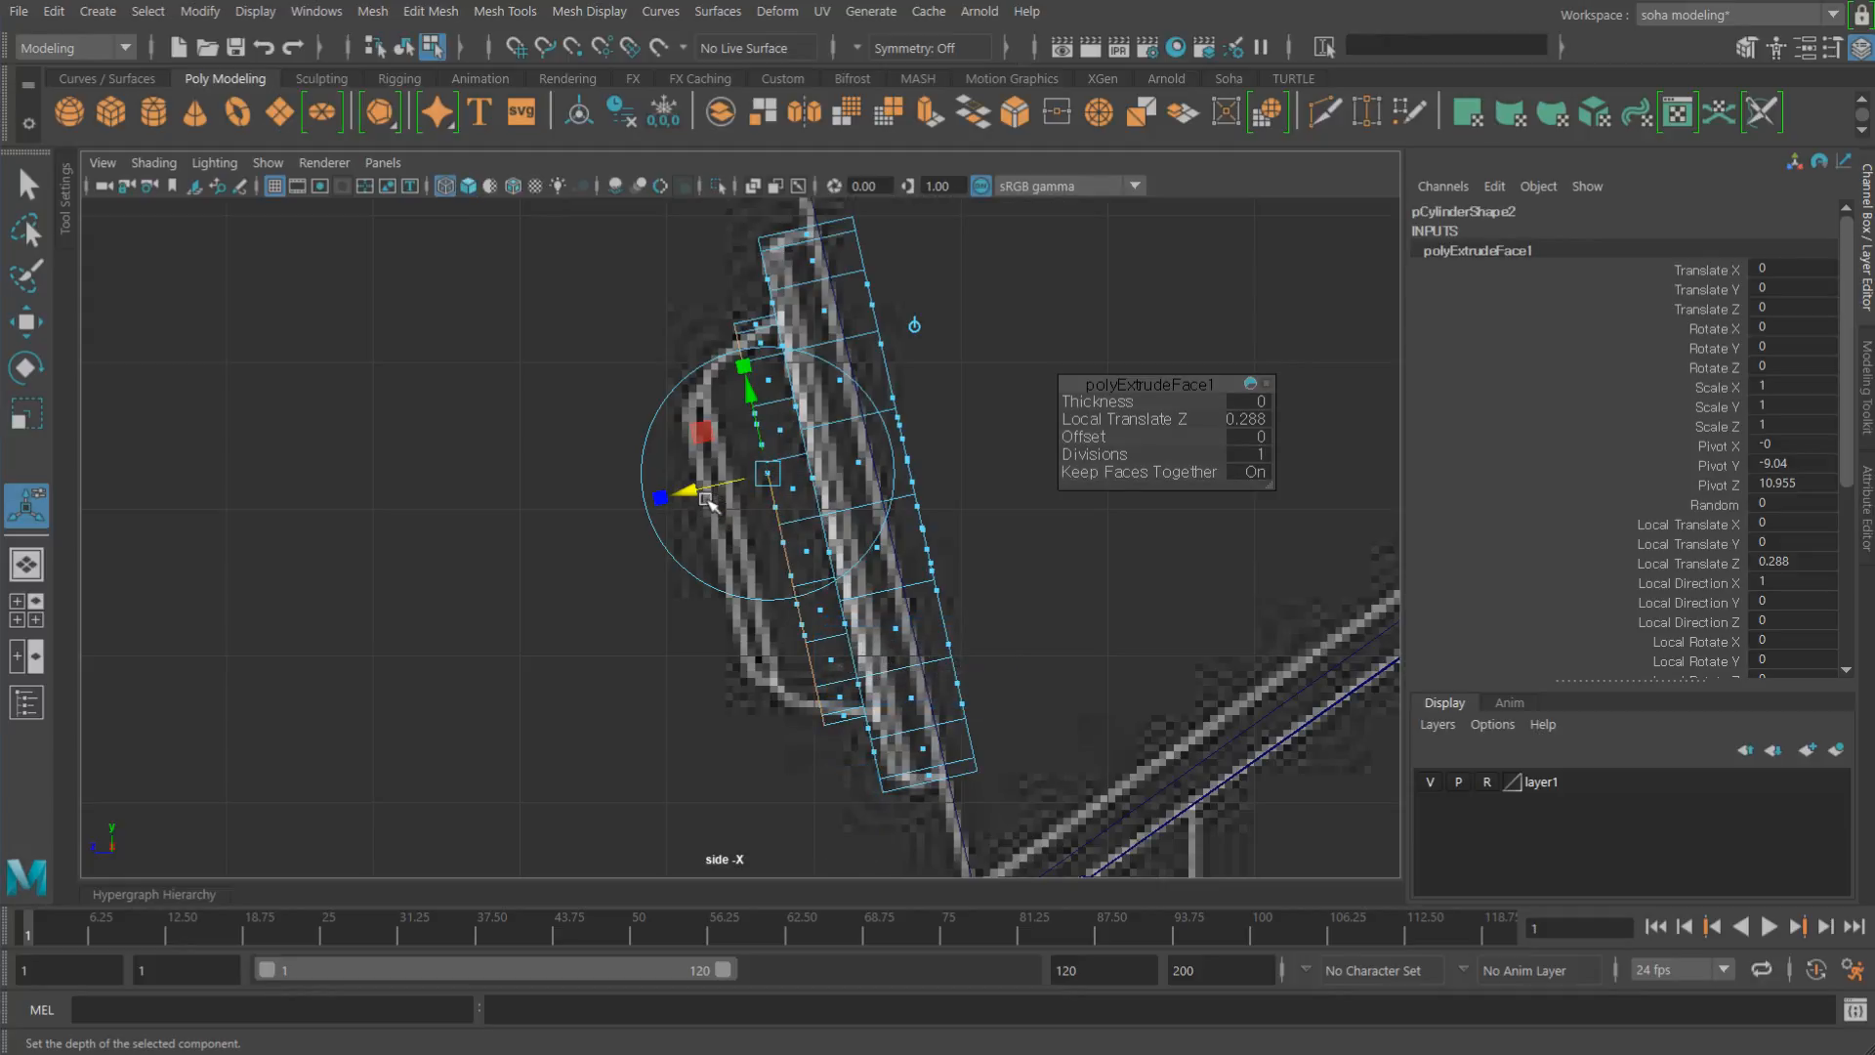
{"action": "left_click_drag", "start_coordinate": [701, 490], "coordinate": [635, 508]}
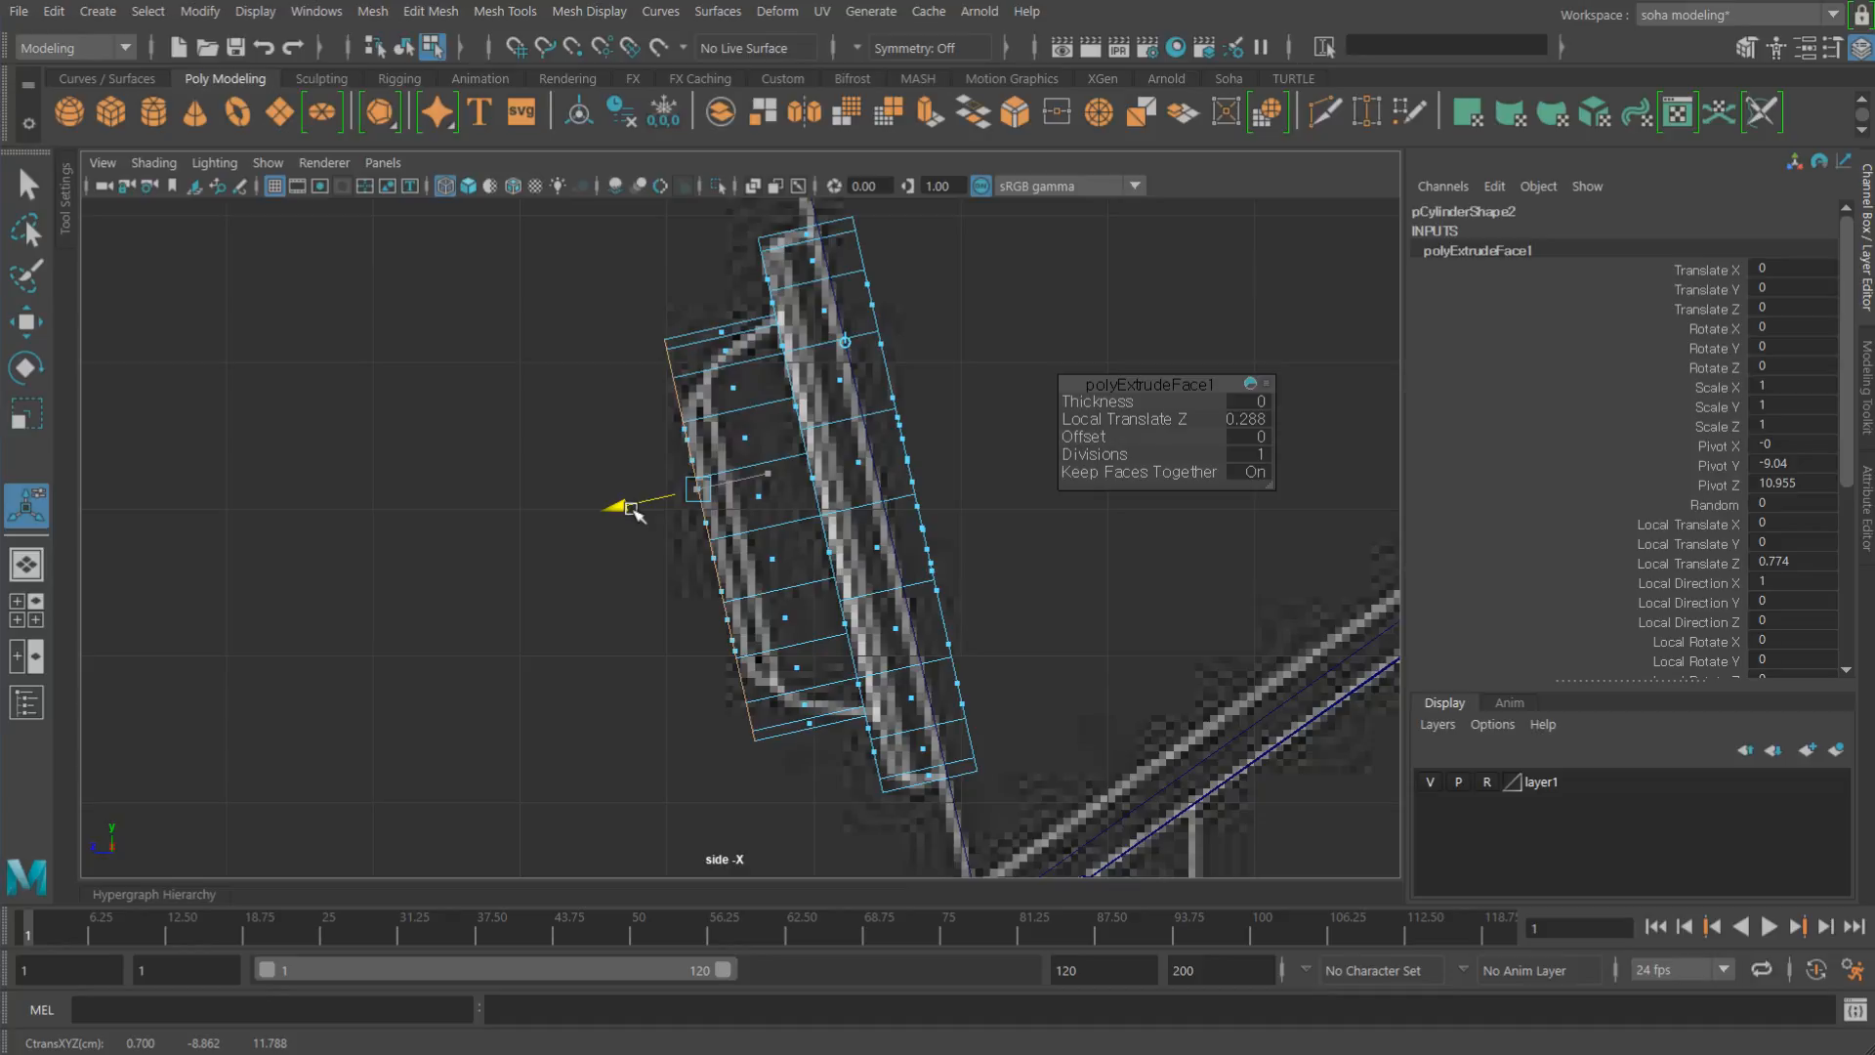
{"action": "left_click_drag", "start_coordinate": [630, 508], "coordinate": [630, 508]}
Step: Insert an edge loop around the extruded part's side wall near its front face, following the side reference
{"action": "right_click_drag", "start_coordinate": [796, 528], "coordinate": [807, 449], "text": "alt"}
{"action": "middle_click_drag", "start_coordinate": [807, 449], "coordinate": [835, 428], "text": "alt"}
{"action": "mouse_move", "coordinate": [835, 428]}
{"action": "right_mouse_down", "text": "alt"}
{"action": "mouse_move", "coordinate": [903, 461]}
{"action": "mouse_move", "coordinate": [818, 452]}
{"action": "mouse_move", "coordinate": [837, 459]}
{"action": "right_mouse_up", "text": "alt"}
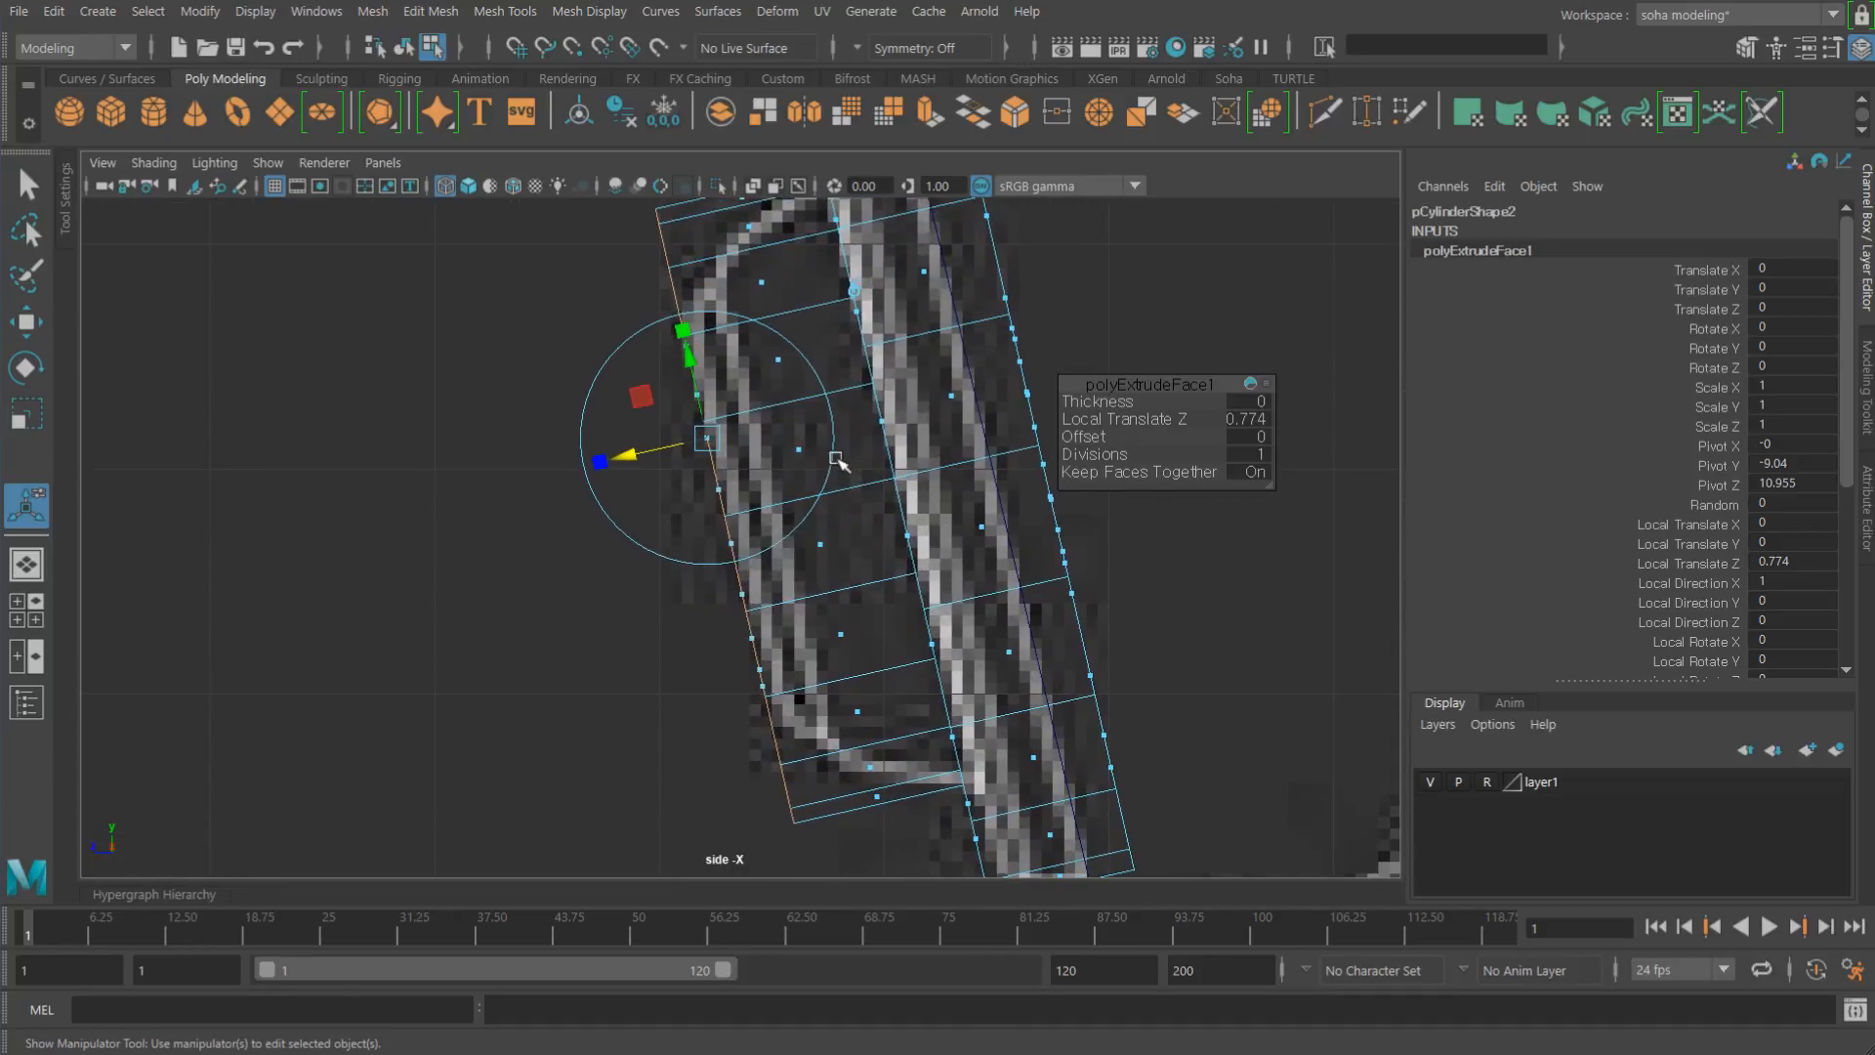
{"action": "key", "text": "alt+e"}
{"action": "left_click", "coordinate": [759, 415]}
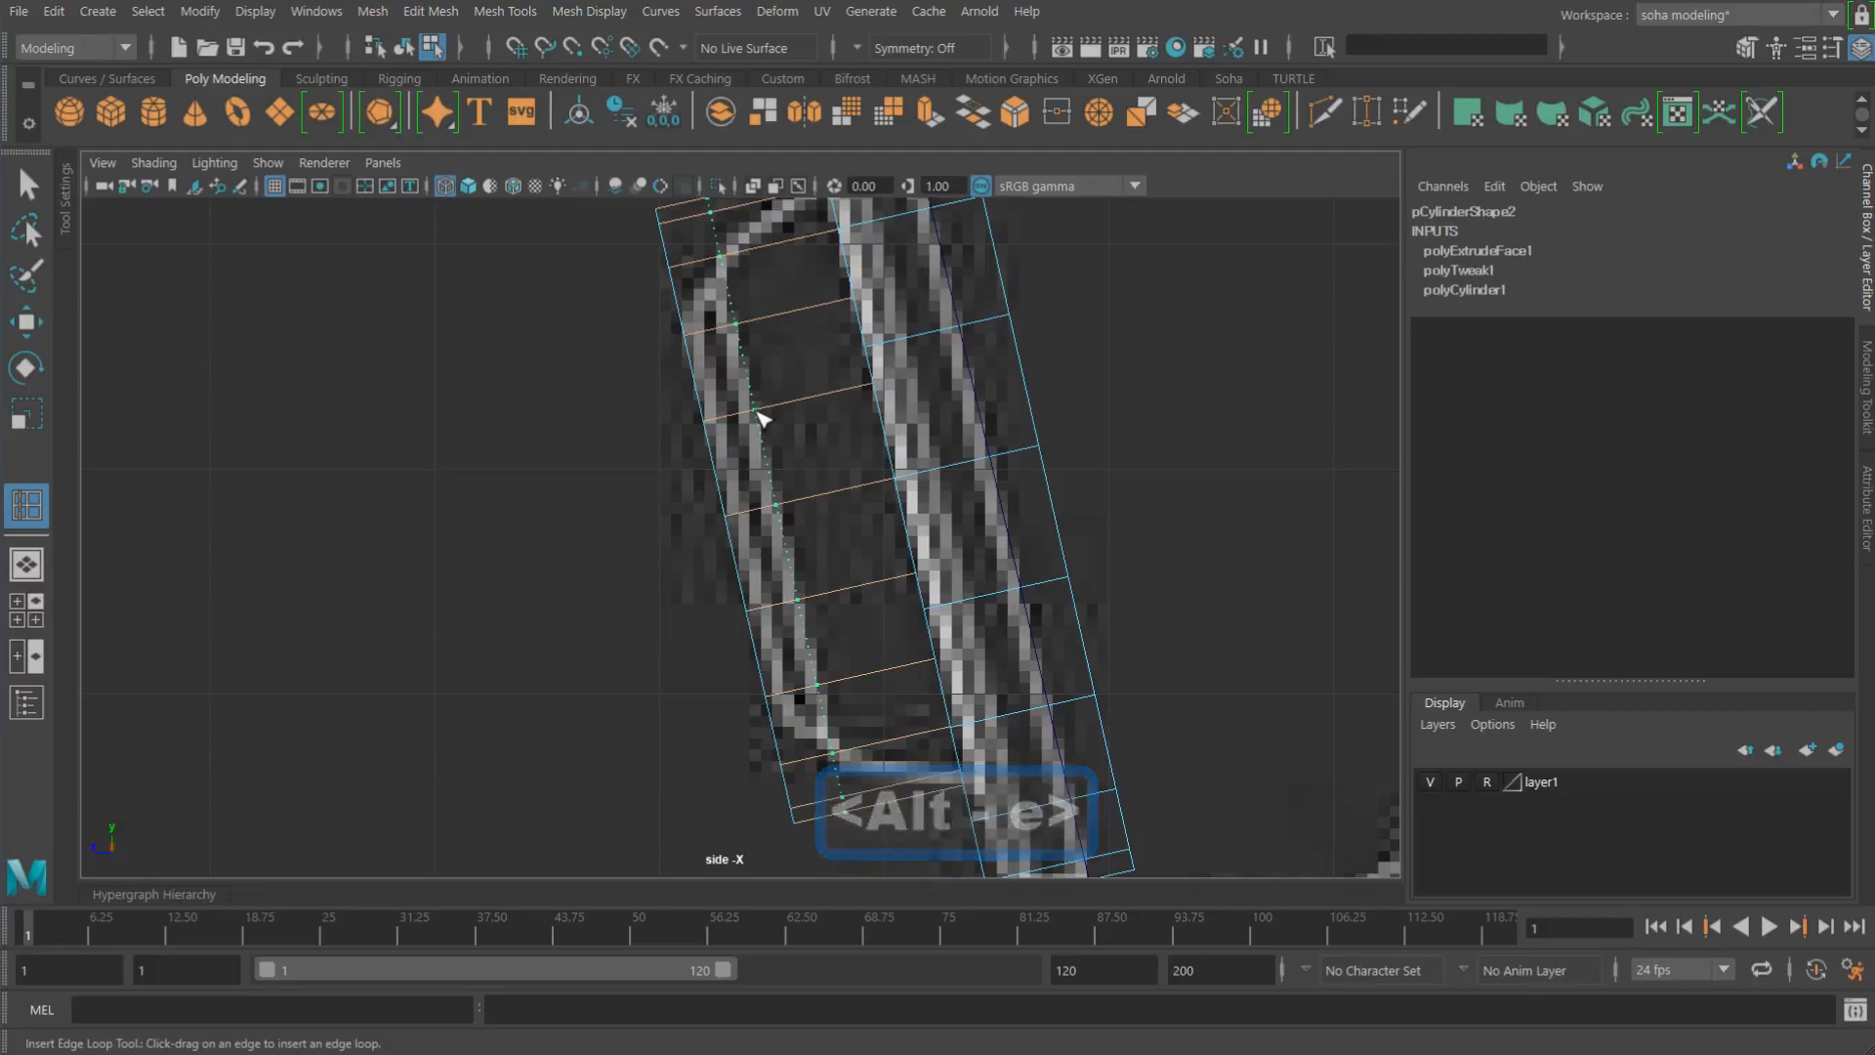
{"action": "left_click_drag", "start_coordinate": [757, 411], "coordinate": [757, 411]}
{"action": "right_click_drag", "start_coordinate": [836, 438], "coordinate": [1011, 476], "text": "alt"}
{"action": "key", "text": "w"}
{"action": "middle_click_drag", "start_coordinate": [798, 456], "coordinate": [821, 435], "text": "alt"}
{"action": "key", "text": "alt+shift+q"}
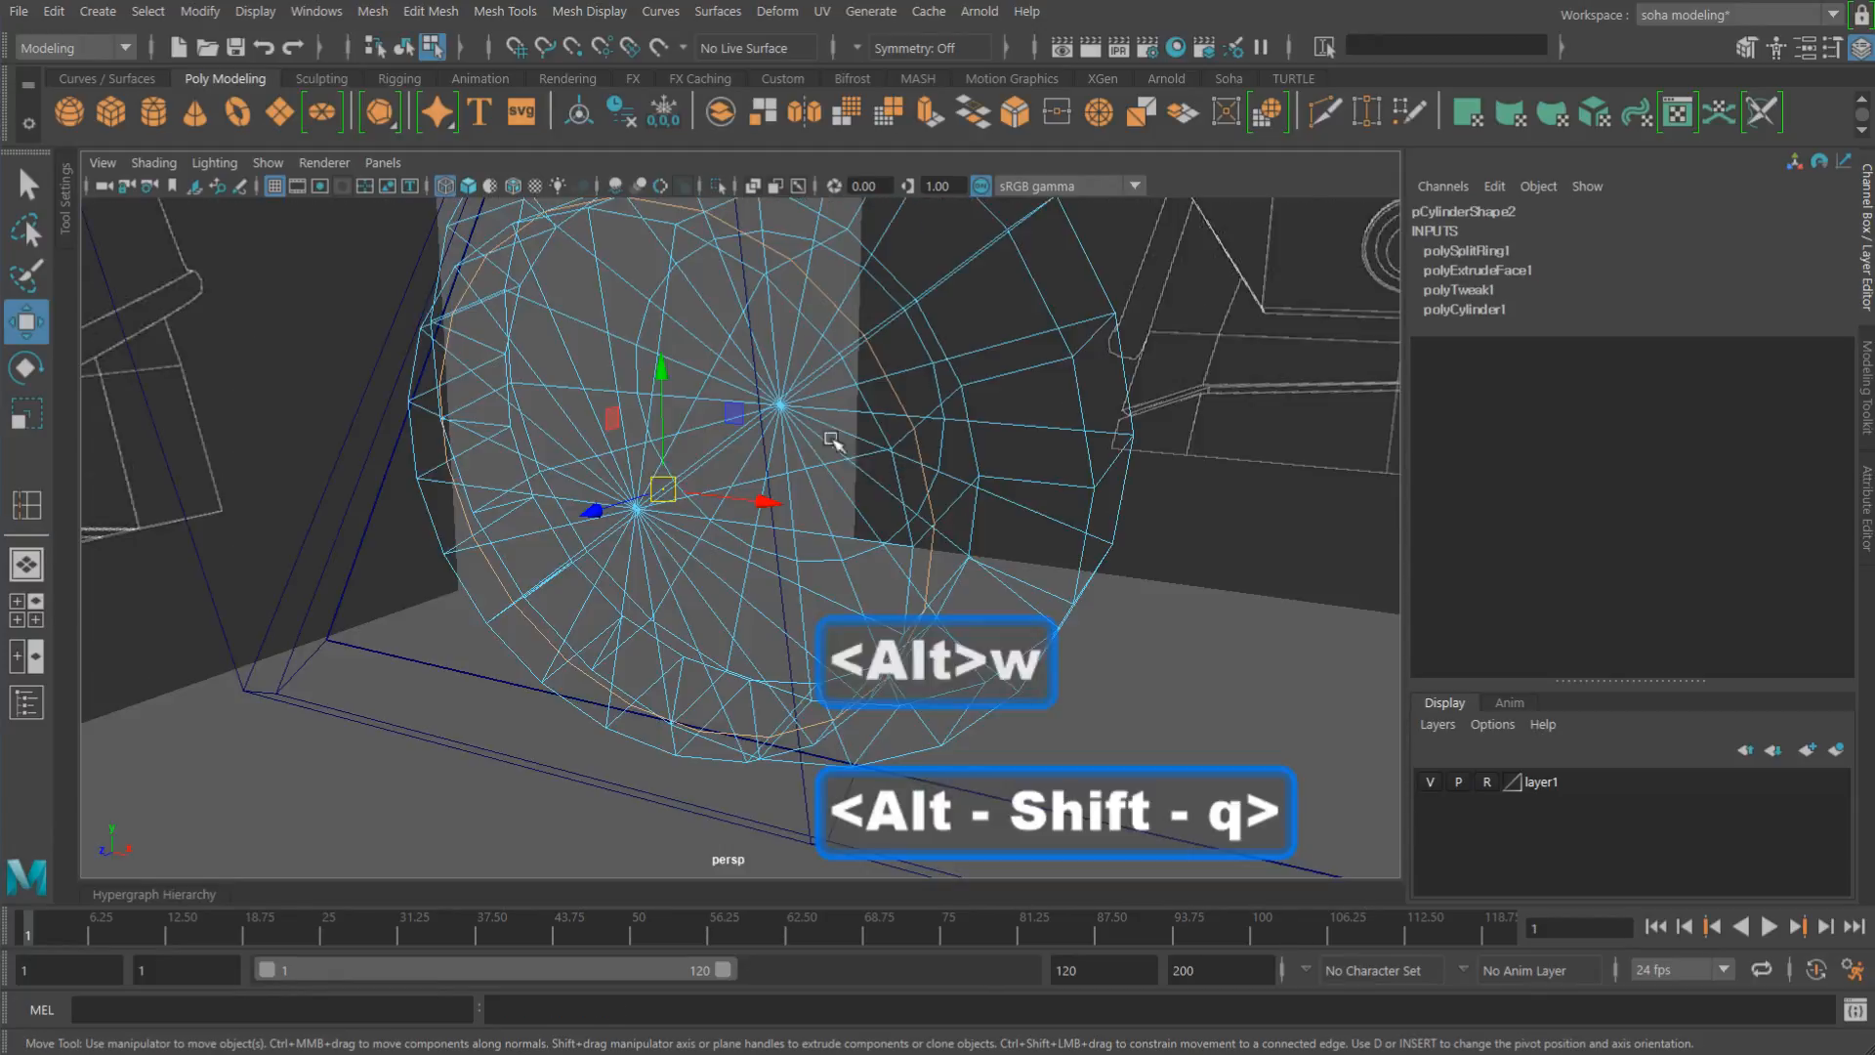
Step: Scale down the front cap's rim edge loop so its profile matches the front edge in the side reference
{"action": "mouse_move", "coordinate": [831, 439]}
{"action": "left_mouse_down", "text": "alt"}
{"action": "mouse_move", "coordinate": [770, 478]}
{"action": "mouse_move", "coordinate": [922, 469]}
{"action": "mouse_move", "coordinate": [960, 363]}
{"action": "mouse_move", "coordinate": [923, 344]}
{"action": "left_mouse_up", "text": "alt"}
{"action": "key", "text": "5"}
{"action": "left_click", "coordinate": [920, 341]}
{"action": "left_click", "coordinate": [824, 504]}
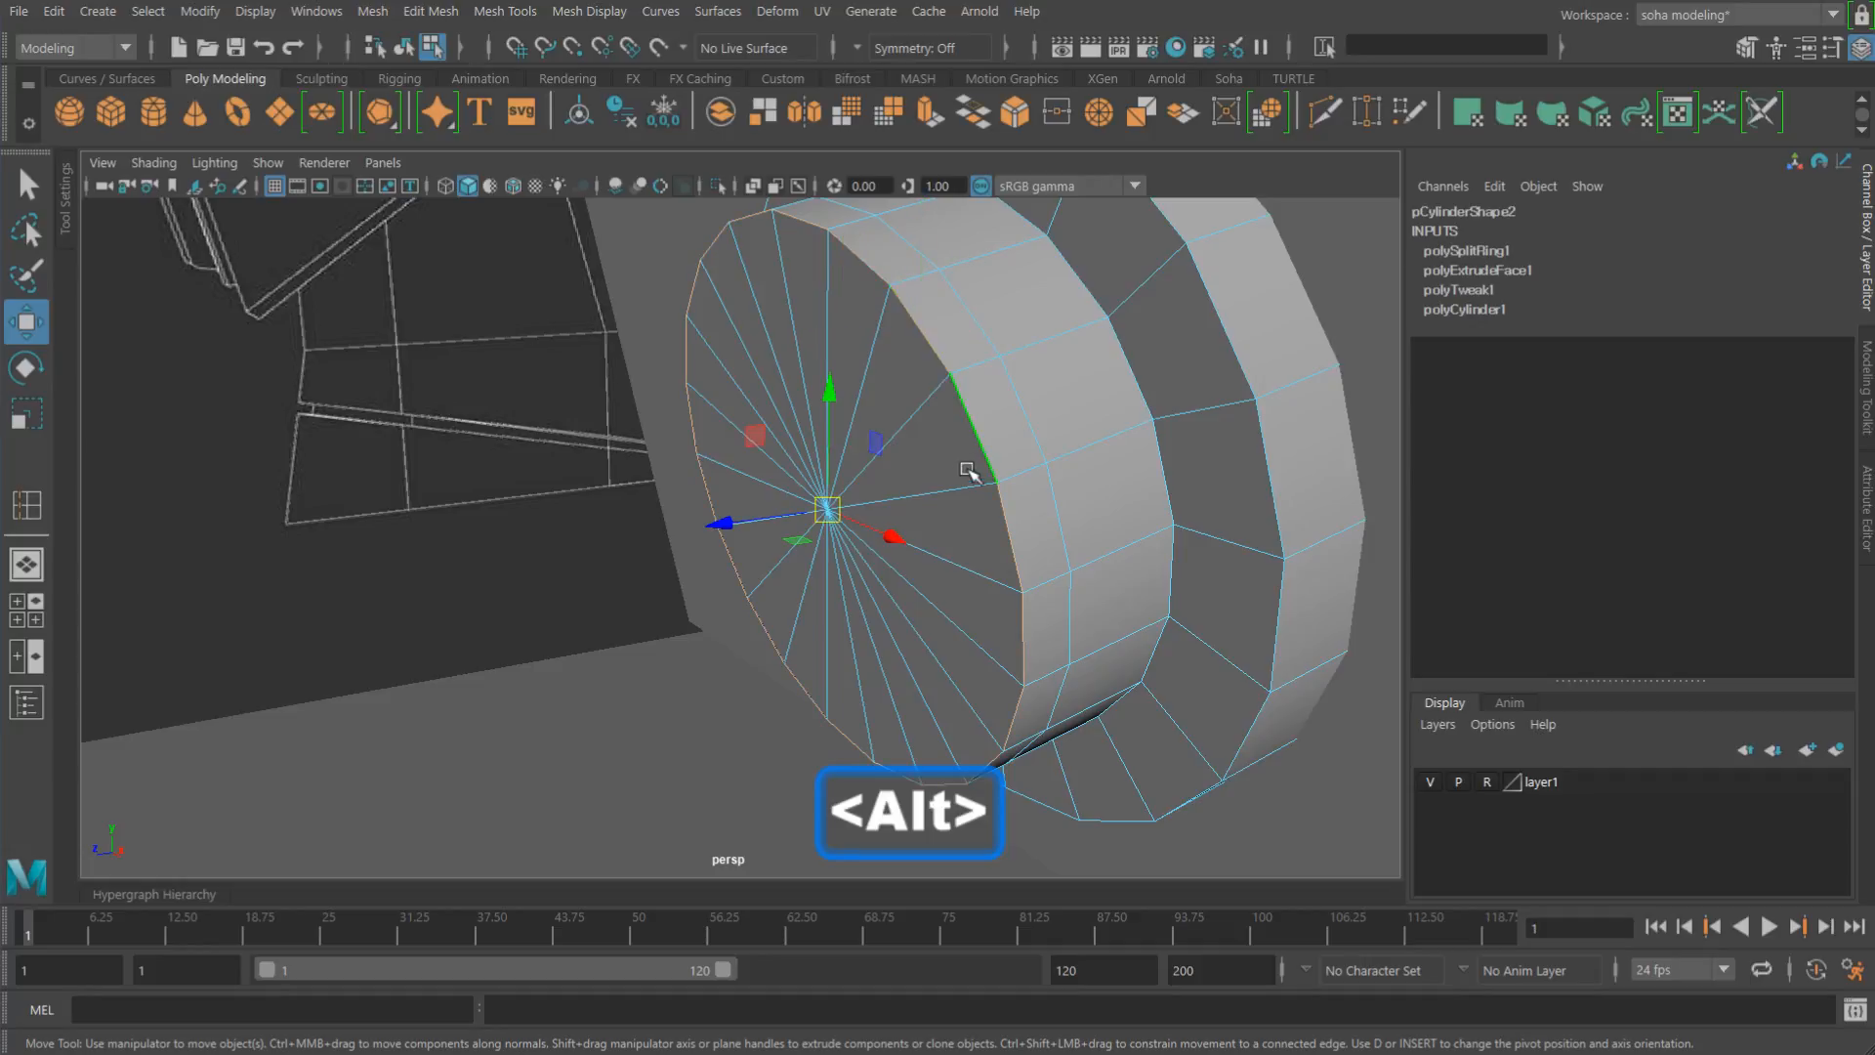
{"action": "key", "text": "r"}
{"action": "left_click_drag", "start_coordinate": [823, 504], "coordinate": [799, 505]}
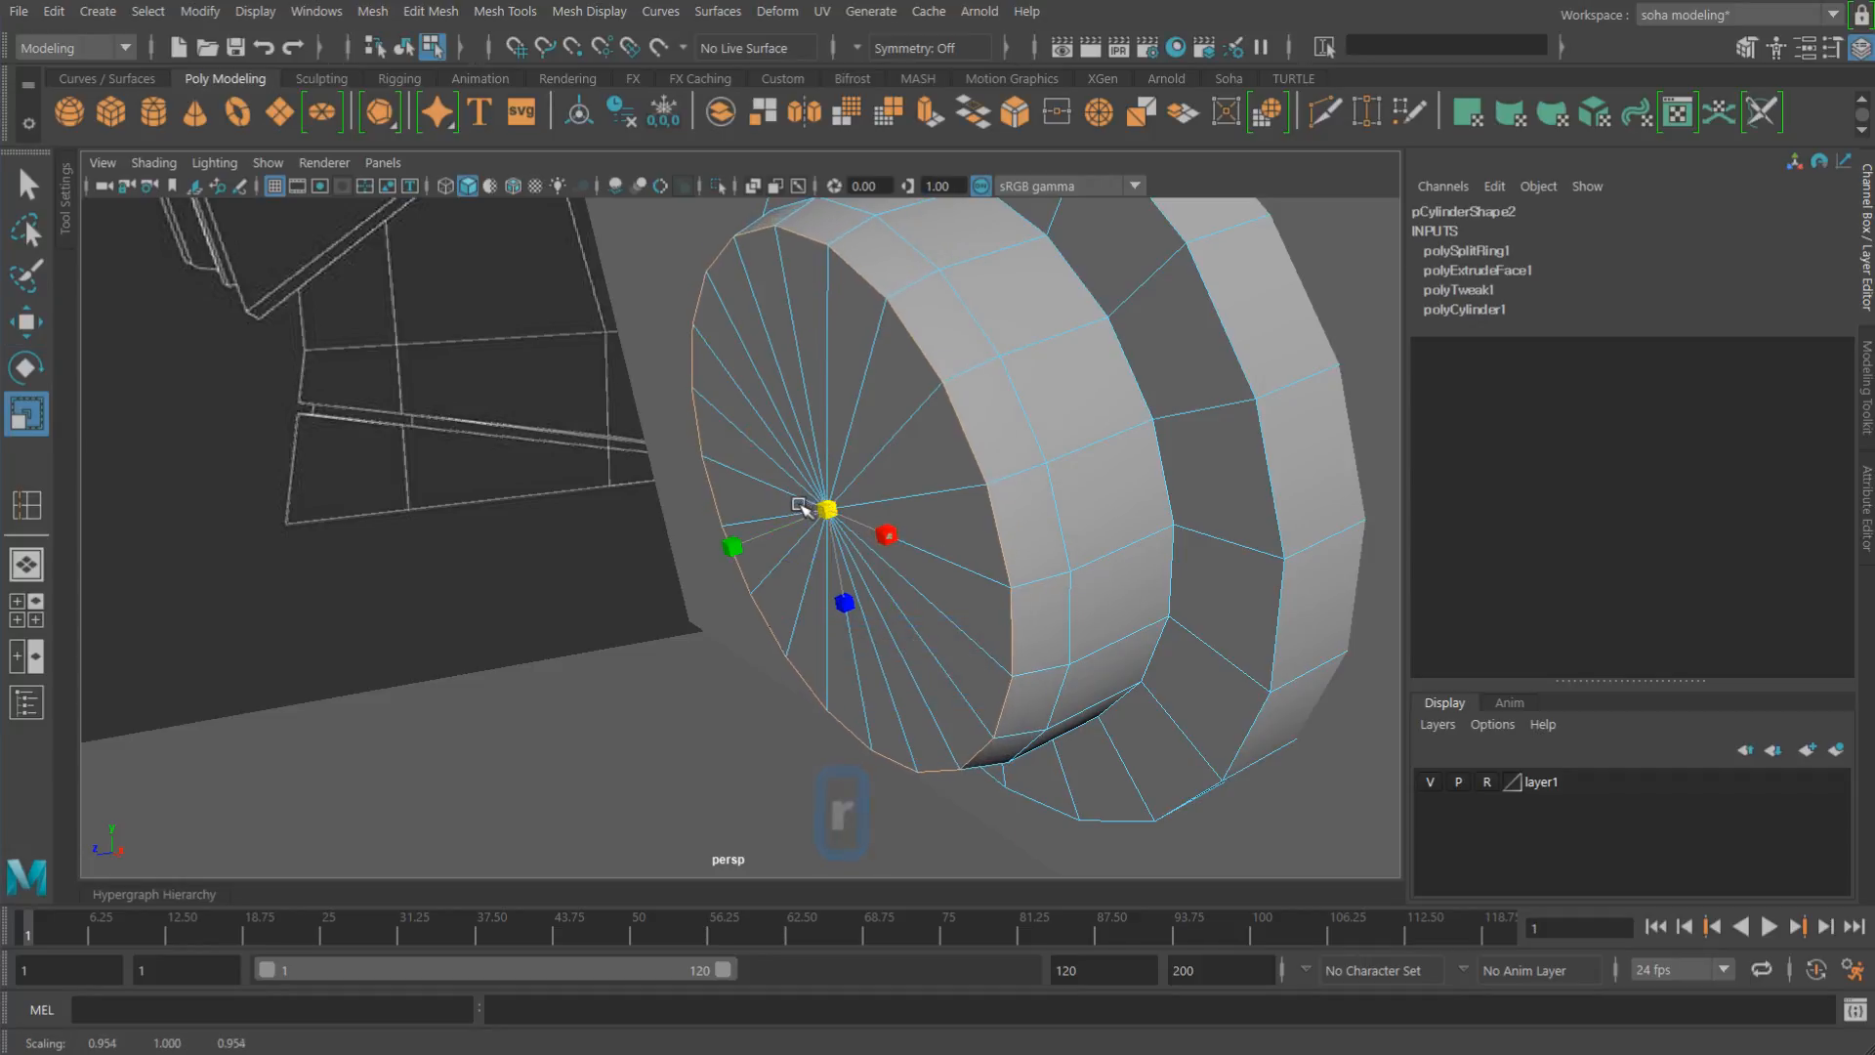
{"action": "key", "text": "shift+4"}
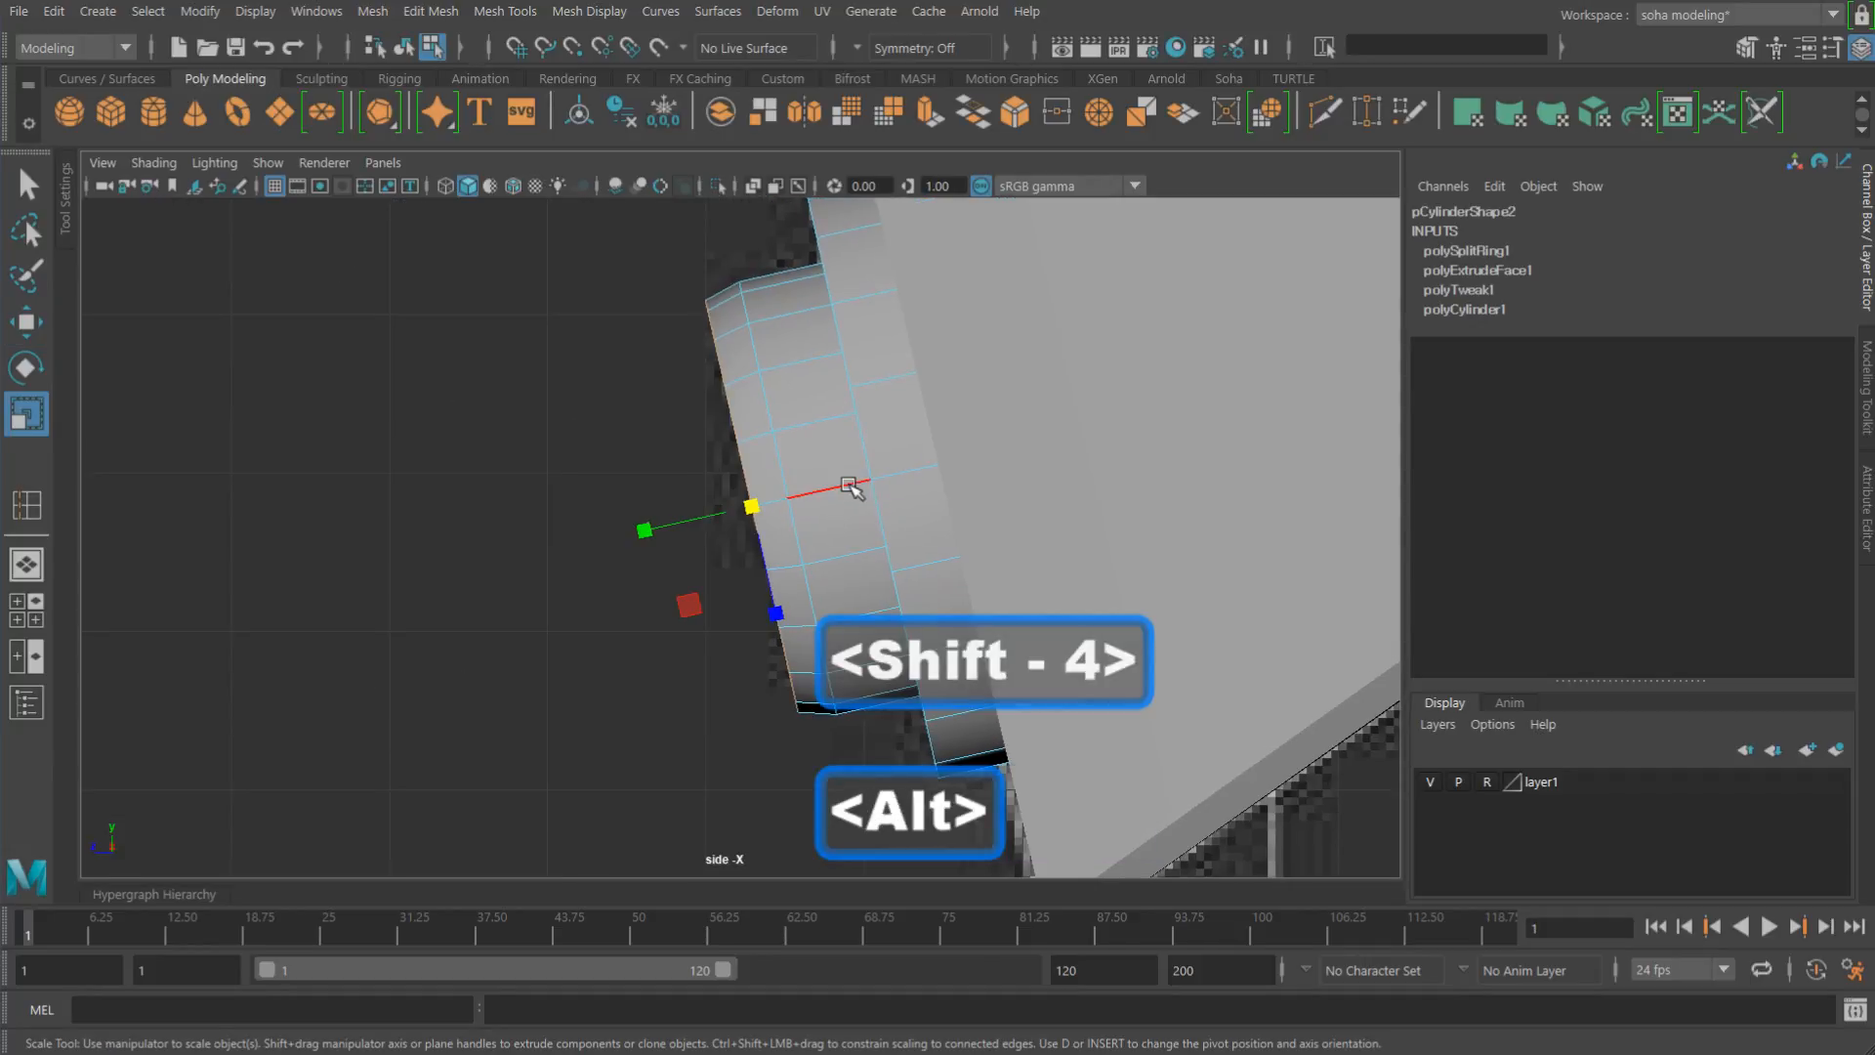
{"action": "key", "text": "alt+4"}
{"action": "right_click_drag", "start_coordinate": [879, 506], "coordinate": [939, 514], "text": "alt"}
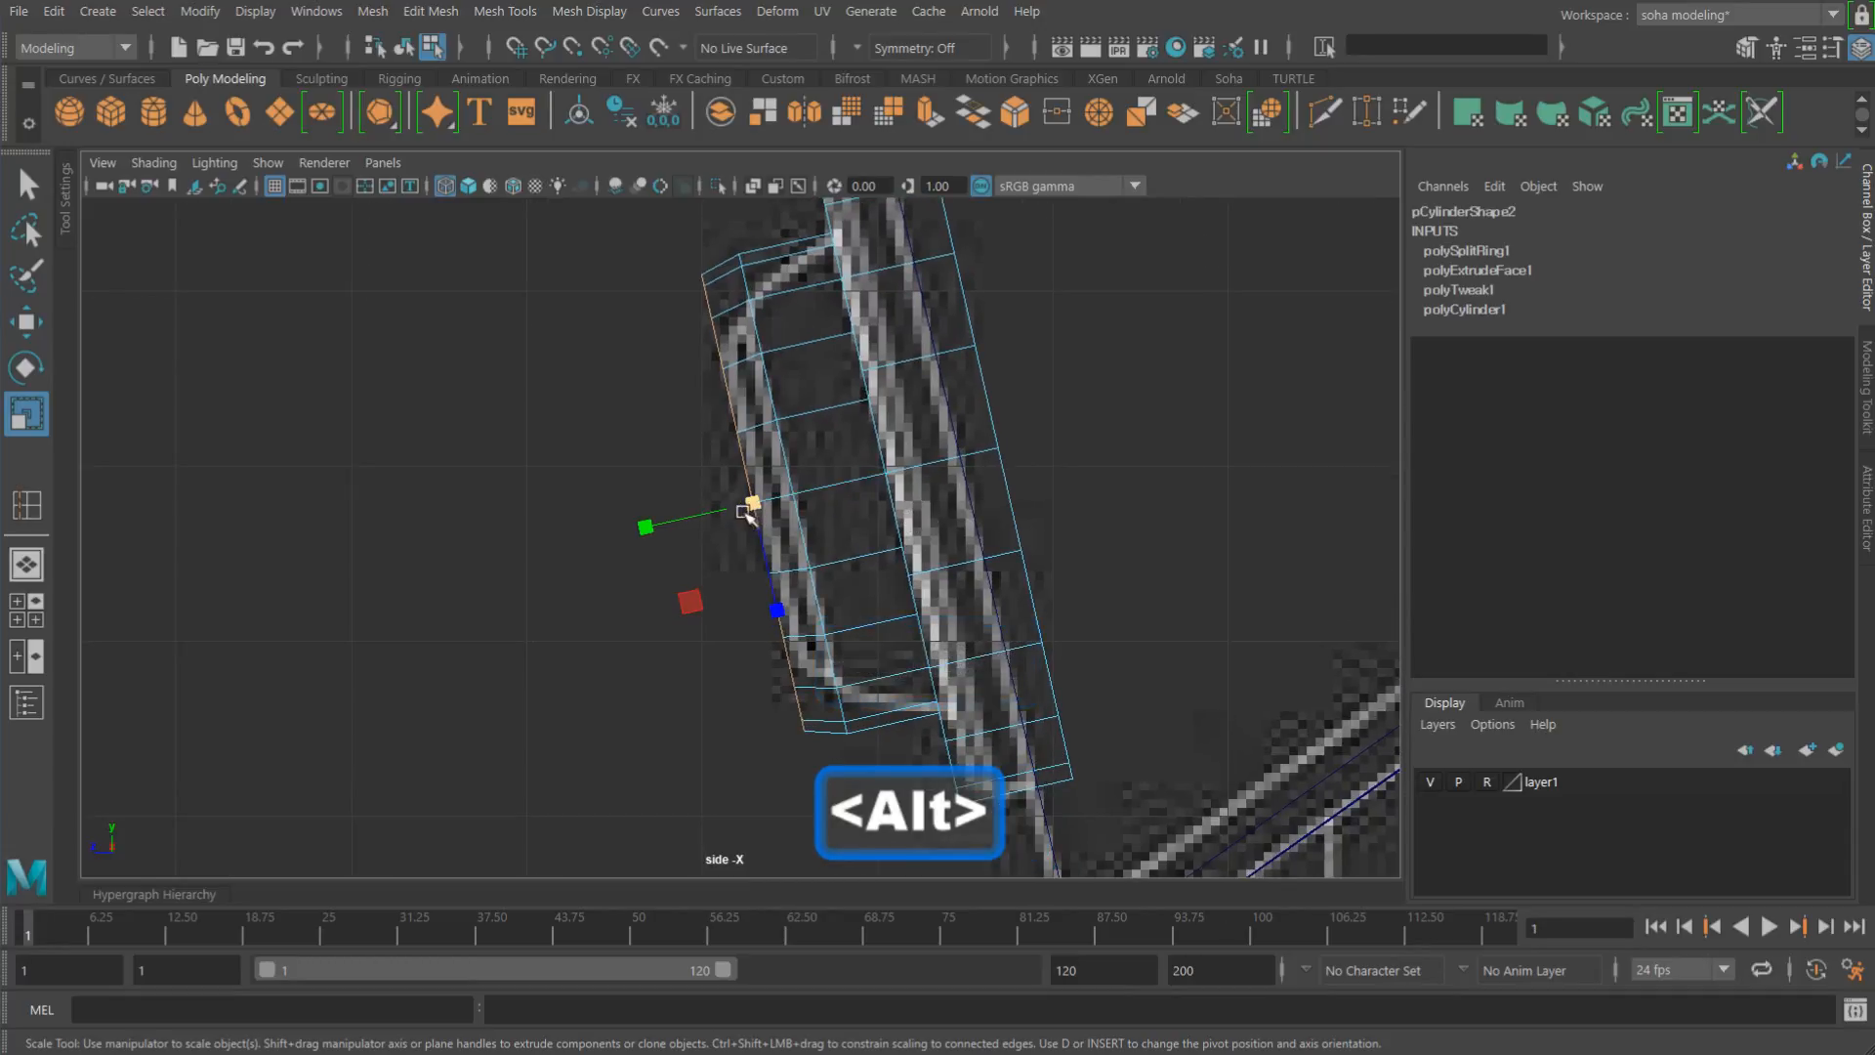
{"action": "left_click_drag", "start_coordinate": [754, 503], "coordinate": [718, 516]}
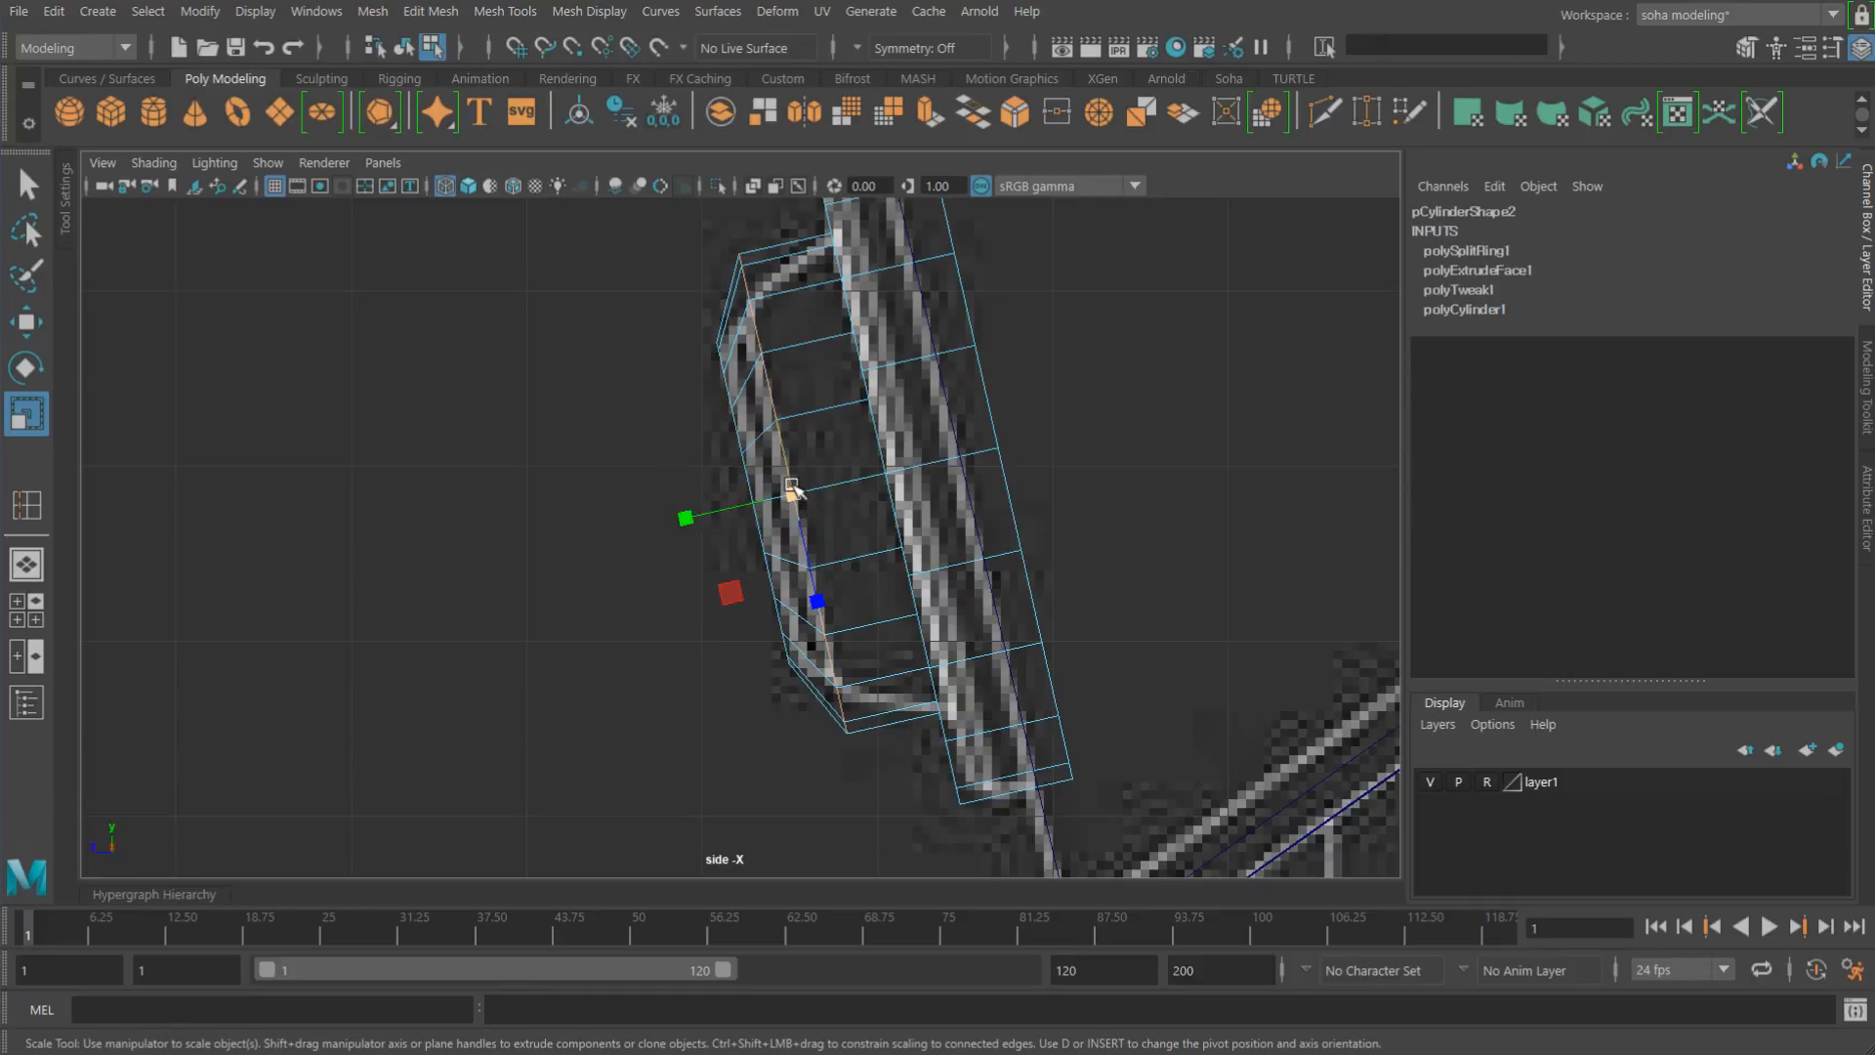
Step: Scale down the inserted edge loop on the extruded side wall to match the corner line of the side reference
{"action": "left_click_drag", "start_coordinate": [792, 488], "coordinate": [775, 486]}
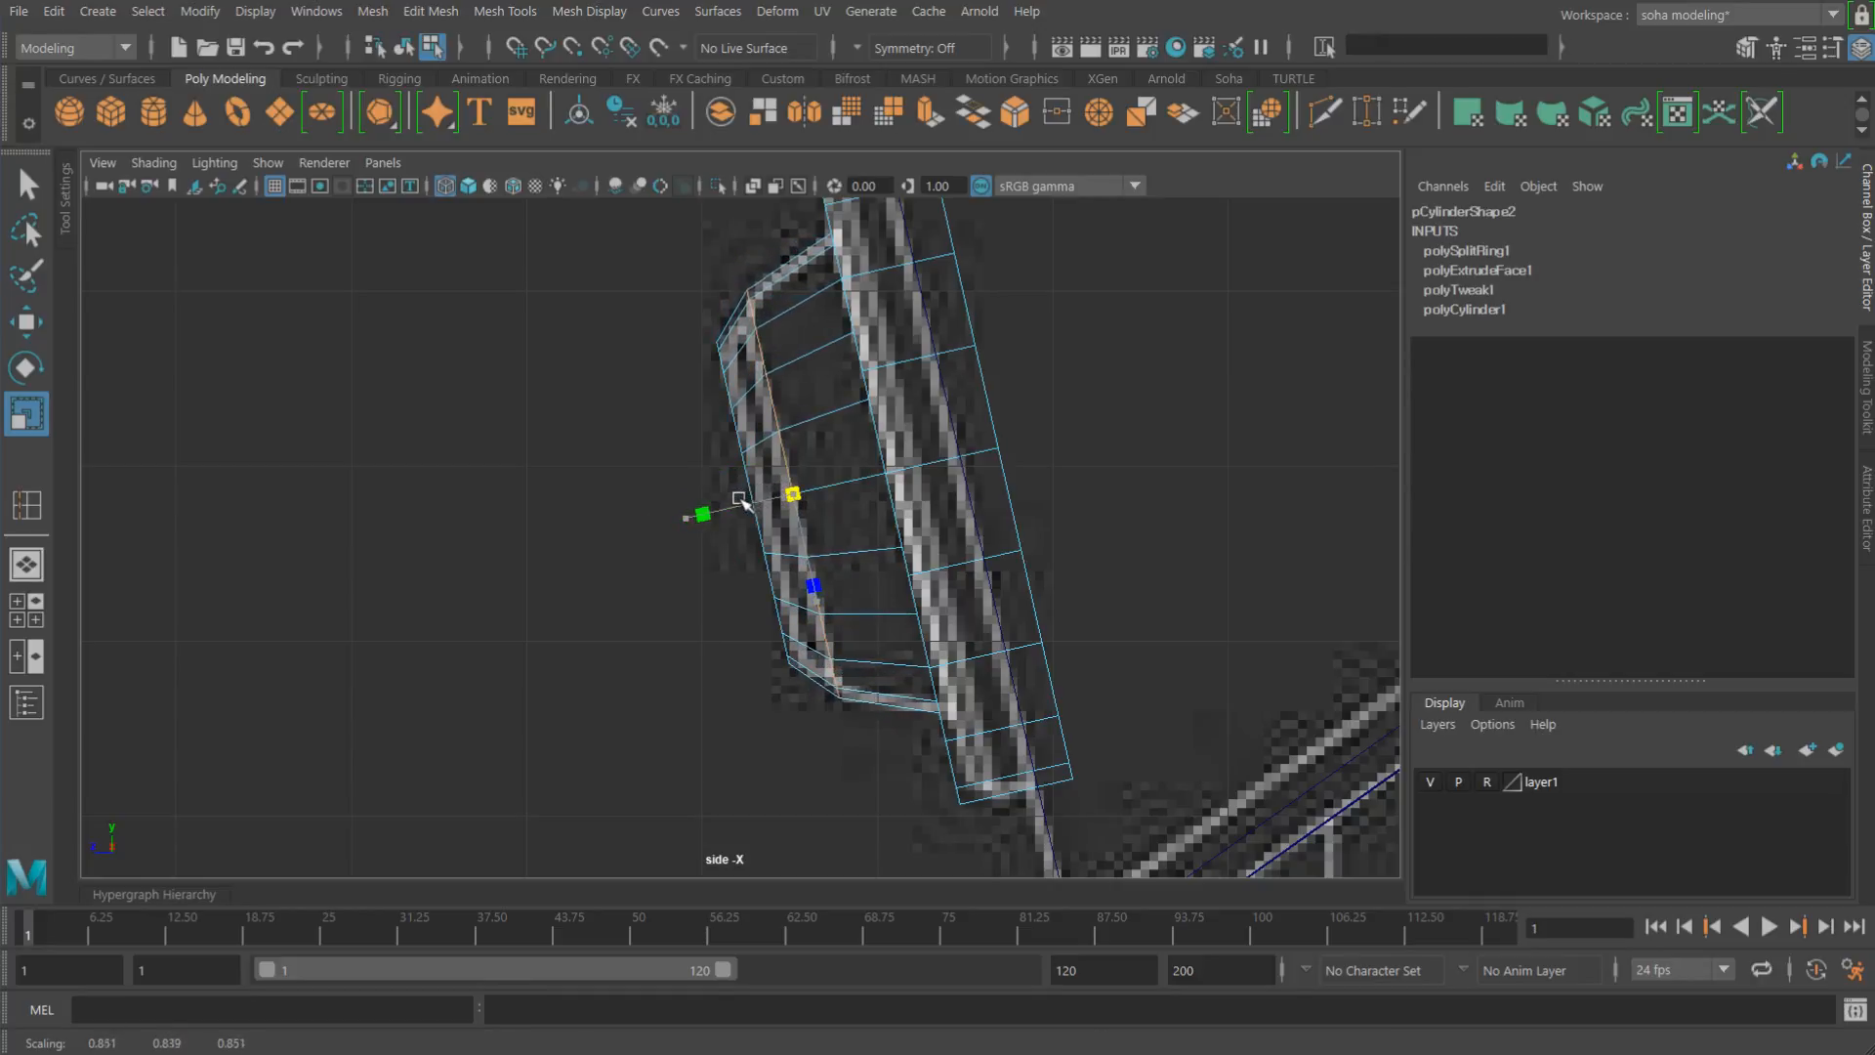
{"action": "left_click_drag", "start_coordinate": [736, 500], "coordinate": [737, 499]}
{"action": "scroll", "coordinate": [888, 488], "scroll_direction": "down", "scroll_amount": 4}
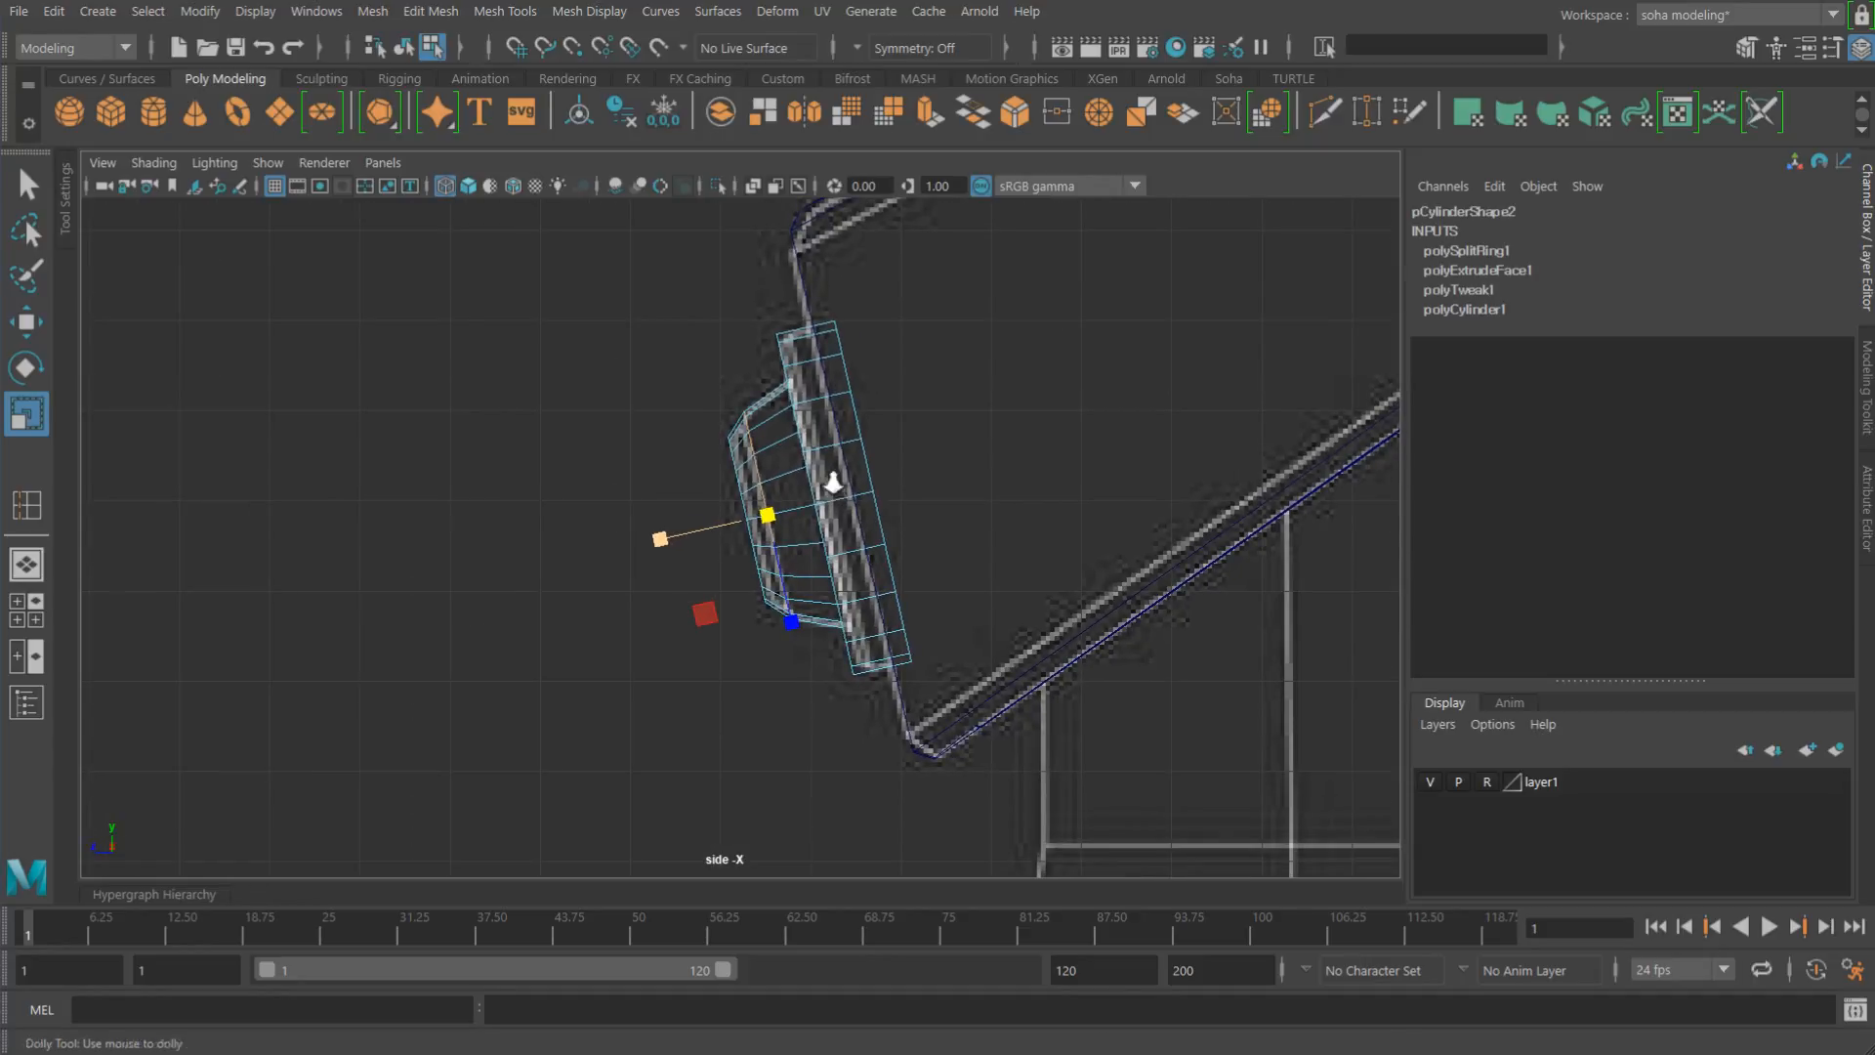
{"action": "scroll", "coordinate": [811, 465], "scroll_direction": "up", "scroll_amount": 2}
{"action": "scroll", "coordinate": [795, 460], "scroll_direction": "up", "scroll_amount": 5}
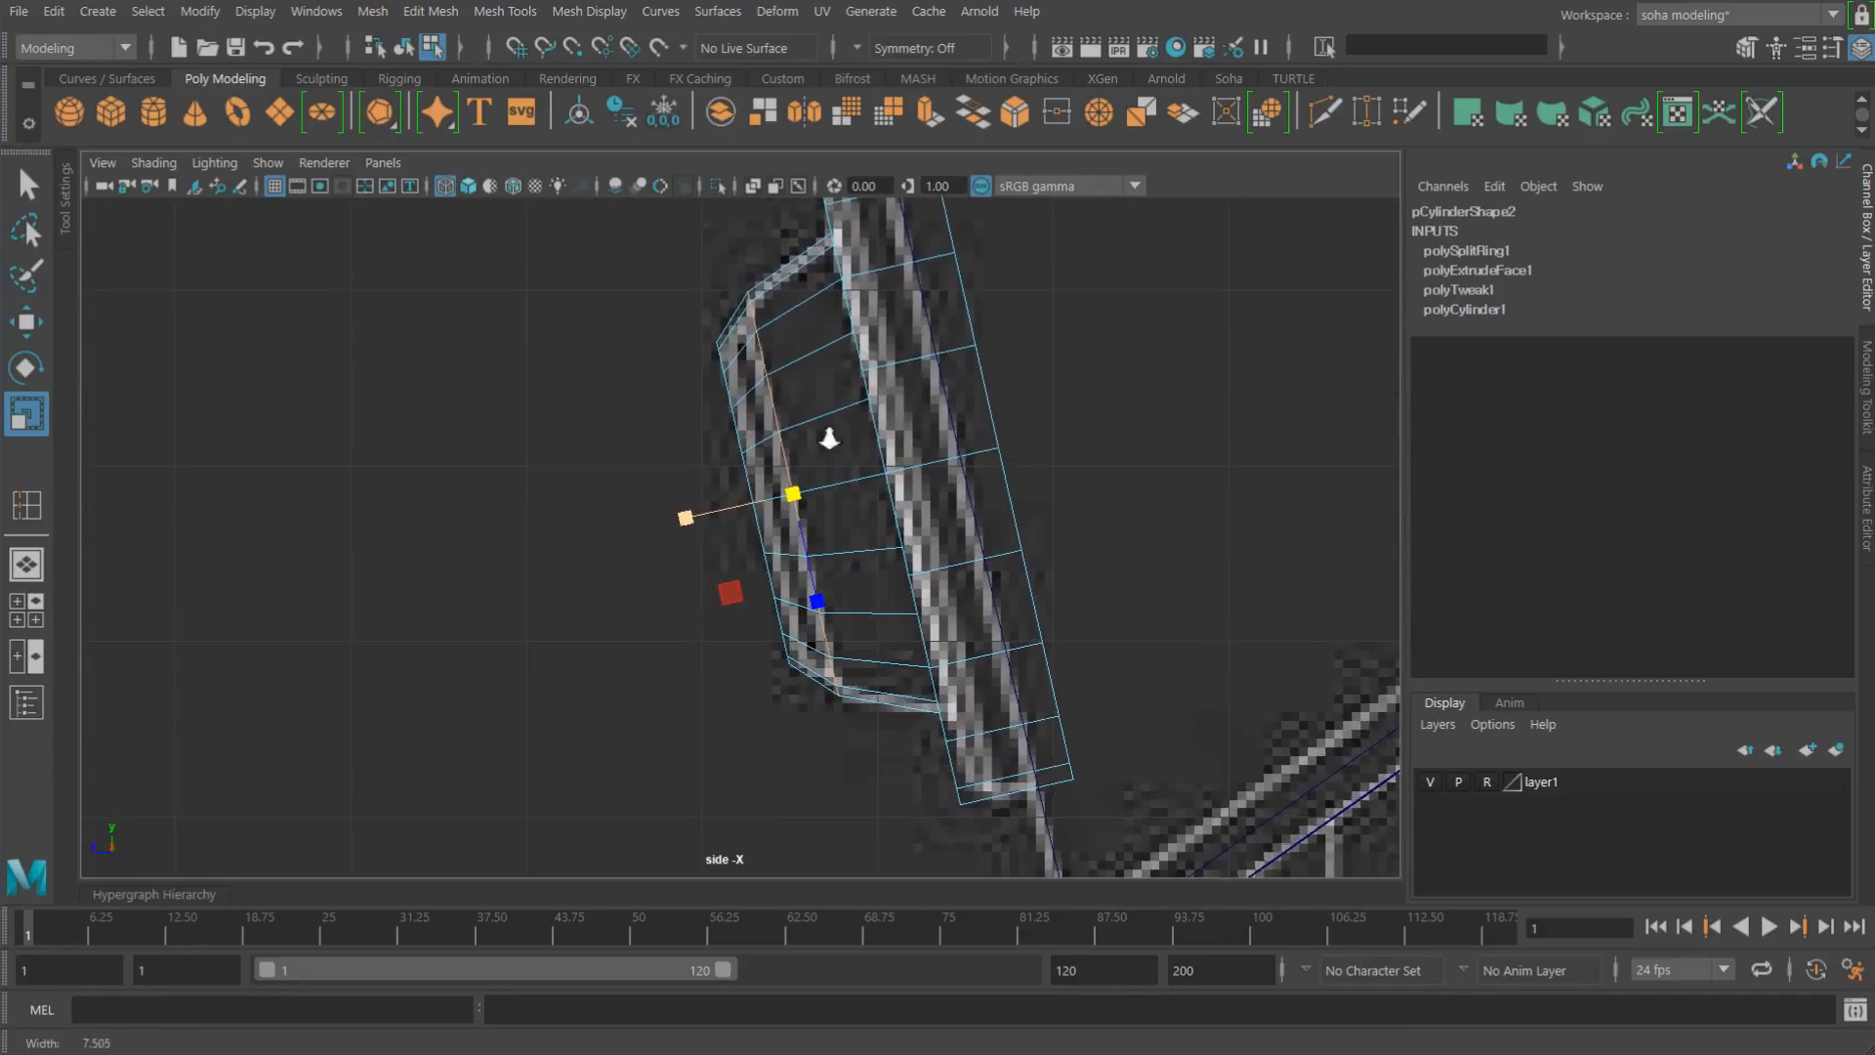
Step: Examine the shaped chin piece against the face in perspective, in both shaded and wireframe display
{"action": "key", "text": "alt+shift+q"}
{"action": "mouse_move", "coordinate": [896, 459]}
{"action": "left_mouse_down", "text": "alt"}
{"action": "mouse_move", "coordinate": [1017, 531]}
{"action": "mouse_move", "coordinate": [892, 507]}
{"action": "mouse_move", "coordinate": [1096, 502]}
{"action": "mouse_move", "coordinate": [1101, 485]}
{"action": "mouse_move", "coordinate": [1009, 444]}
{"action": "mouse_move", "coordinate": [1111, 553]}
{"action": "mouse_move", "coordinate": [913, 473]}
{"action": "mouse_move", "coordinate": [1042, 469]}
{"action": "mouse_move", "coordinate": [925, 438]}
{"action": "mouse_move", "coordinate": [1185, 469]}
{"action": "mouse_move", "coordinate": [975, 443]}
{"action": "mouse_move", "coordinate": [1065, 484]}
{"action": "left_mouse_up", "text": "alt"}
{"action": "key", "text": "5"}
{"action": "right_click_drag", "start_coordinate": [1064, 483], "coordinate": [1215, 595], "text": "alt"}
{"action": "middle_click_drag", "start_coordinate": [1214, 595], "coordinate": [922, 565], "text": "alt"}
{"action": "left_click_drag", "start_coordinate": [923, 566], "coordinate": [925, 518], "text": "alt"}
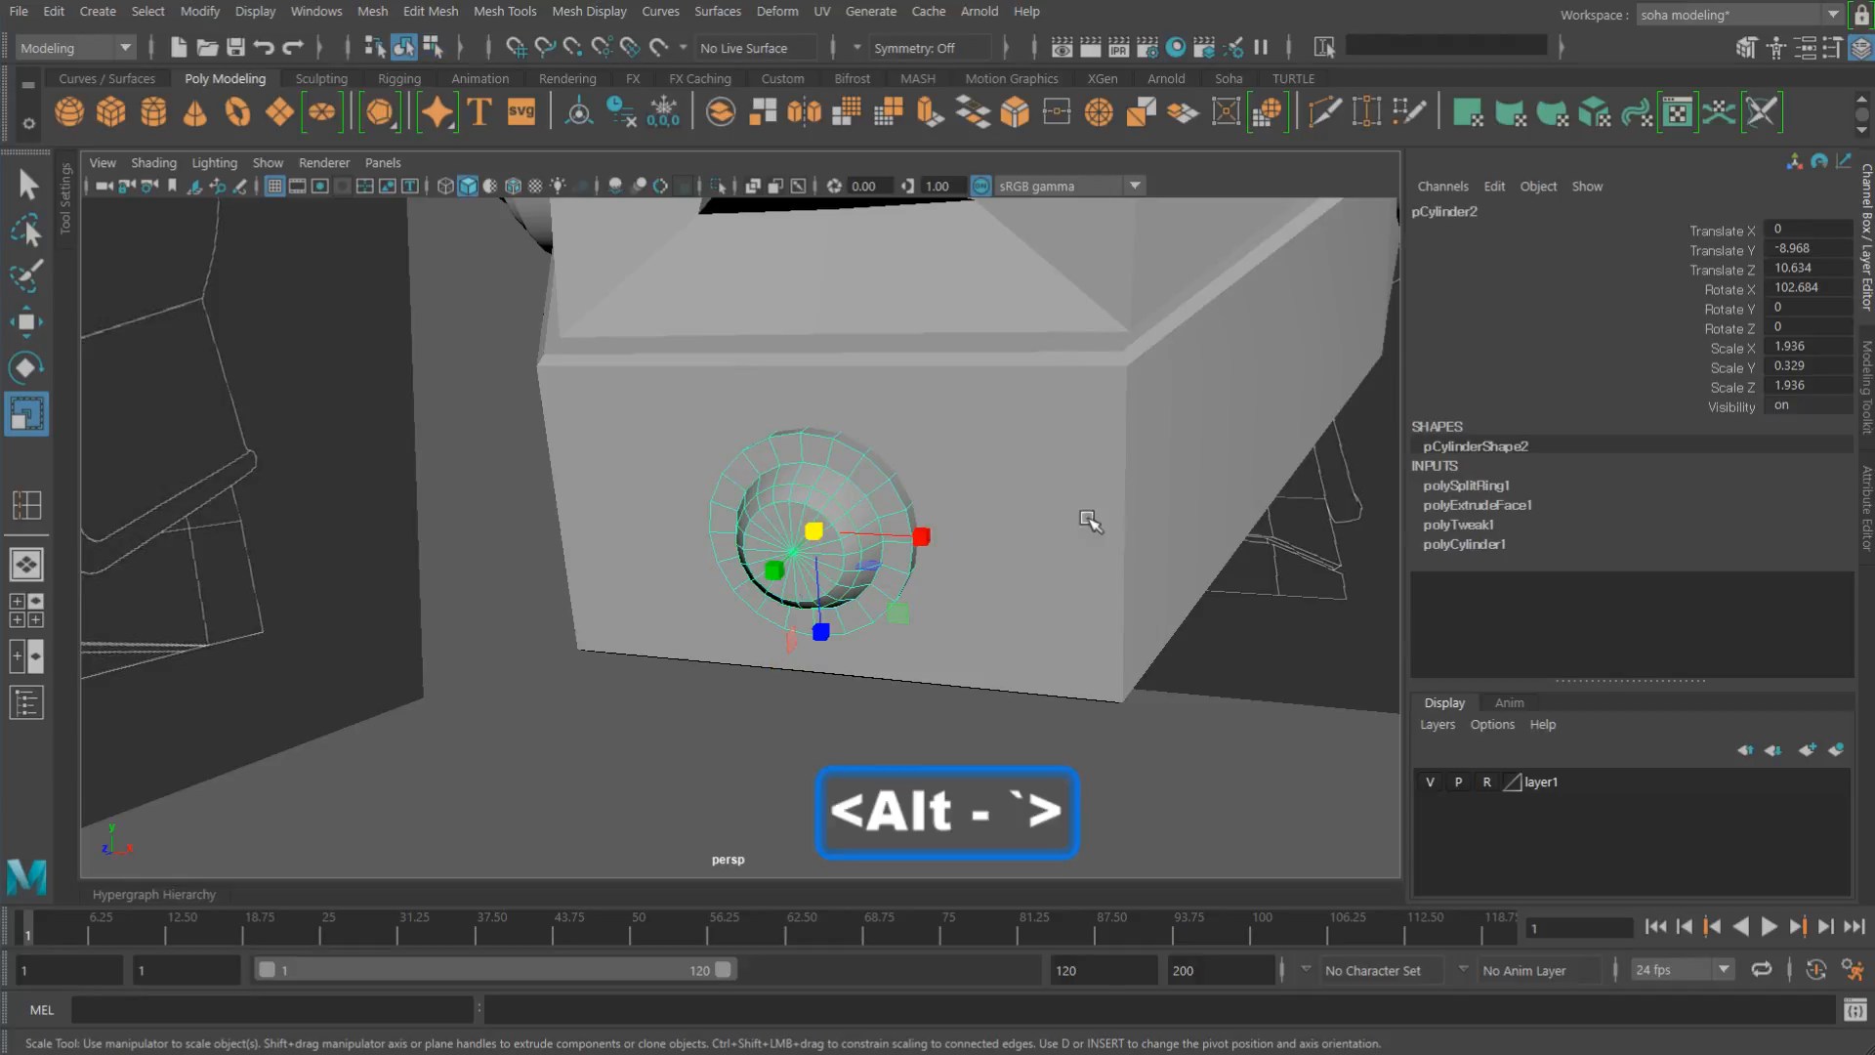
{"action": "left_click_drag", "start_coordinate": [1088, 523], "coordinate": [950, 524], "text": "alt"}
{"action": "key", "text": "4"}
{"action": "right_click_drag", "start_coordinate": [951, 524], "coordinate": [970, 566], "text": "alt"}
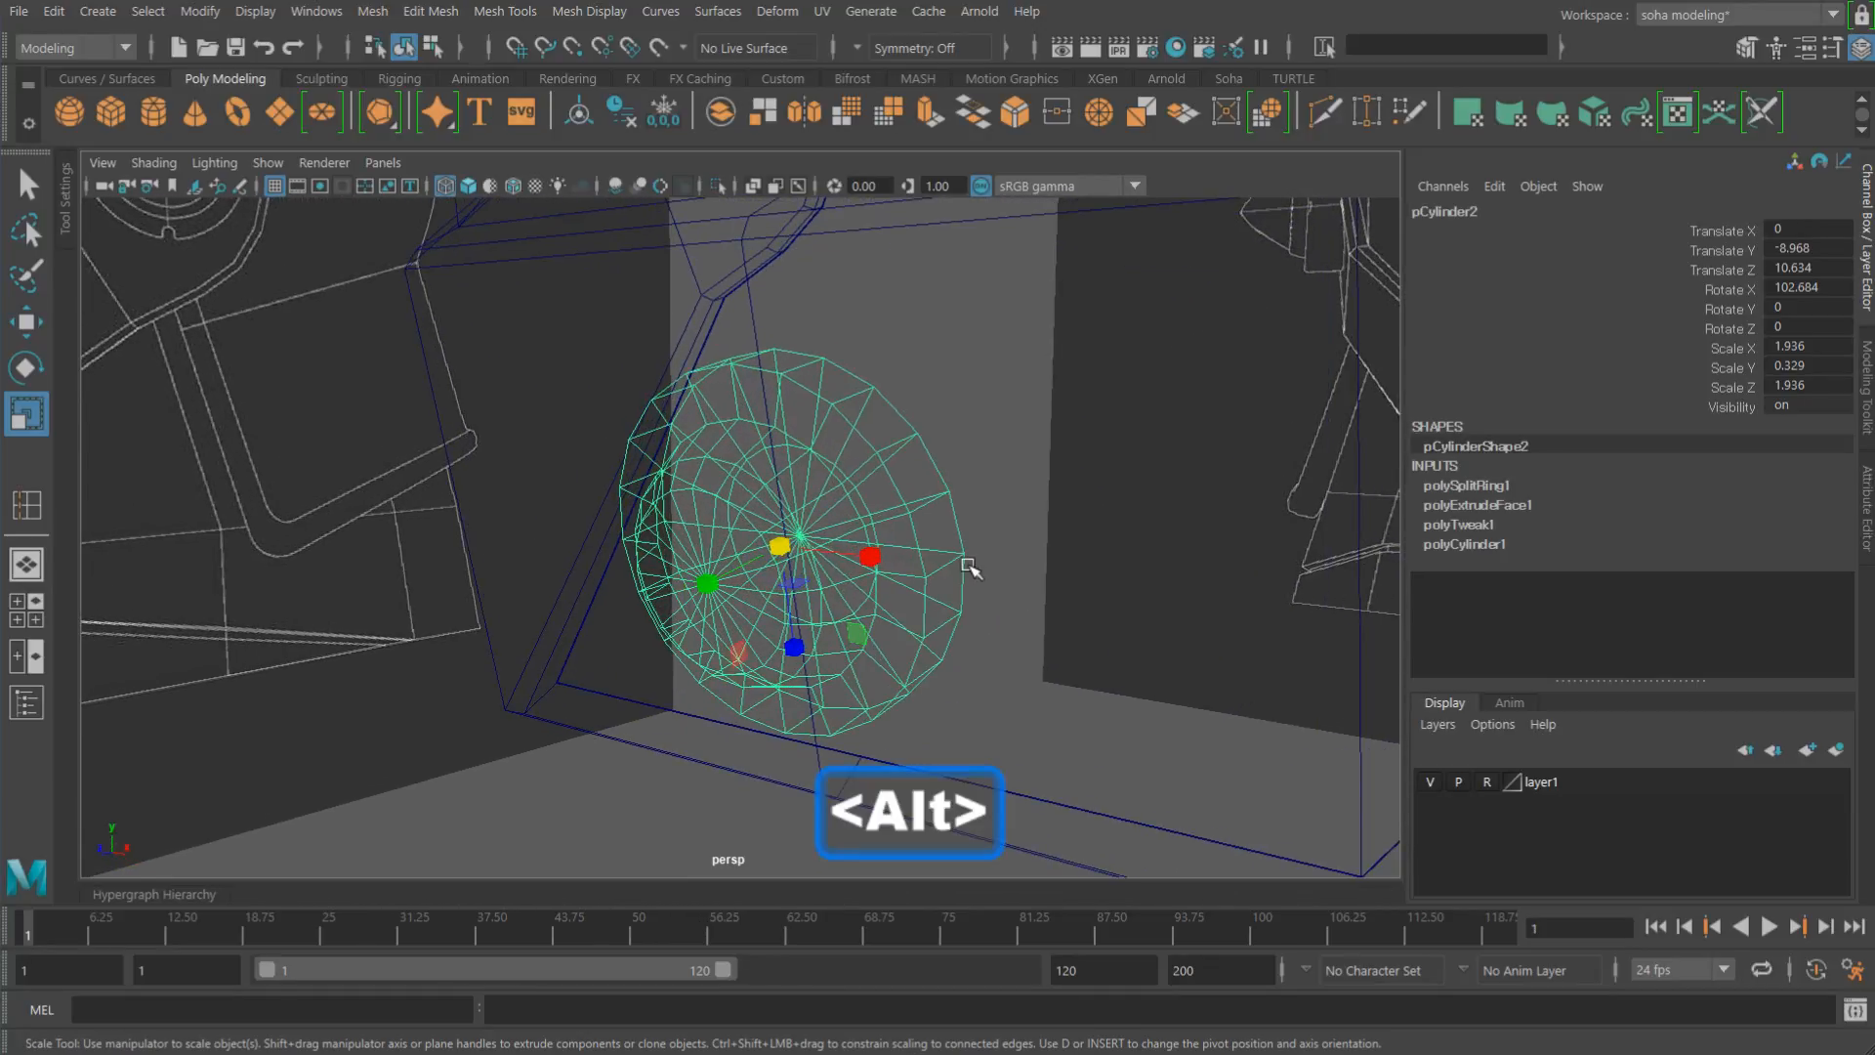
Step: Select the edge loop around the disc's outer front rim on the shaded chin piece
{"action": "key", "text": "5"}
{"action": "left_click_drag", "start_coordinate": [883, 502], "coordinate": [895, 544], "text": "alt"}
{"action": "right_click_drag", "start_coordinate": [896, 544], "coordinate": [876, 534], "text": "alt"}
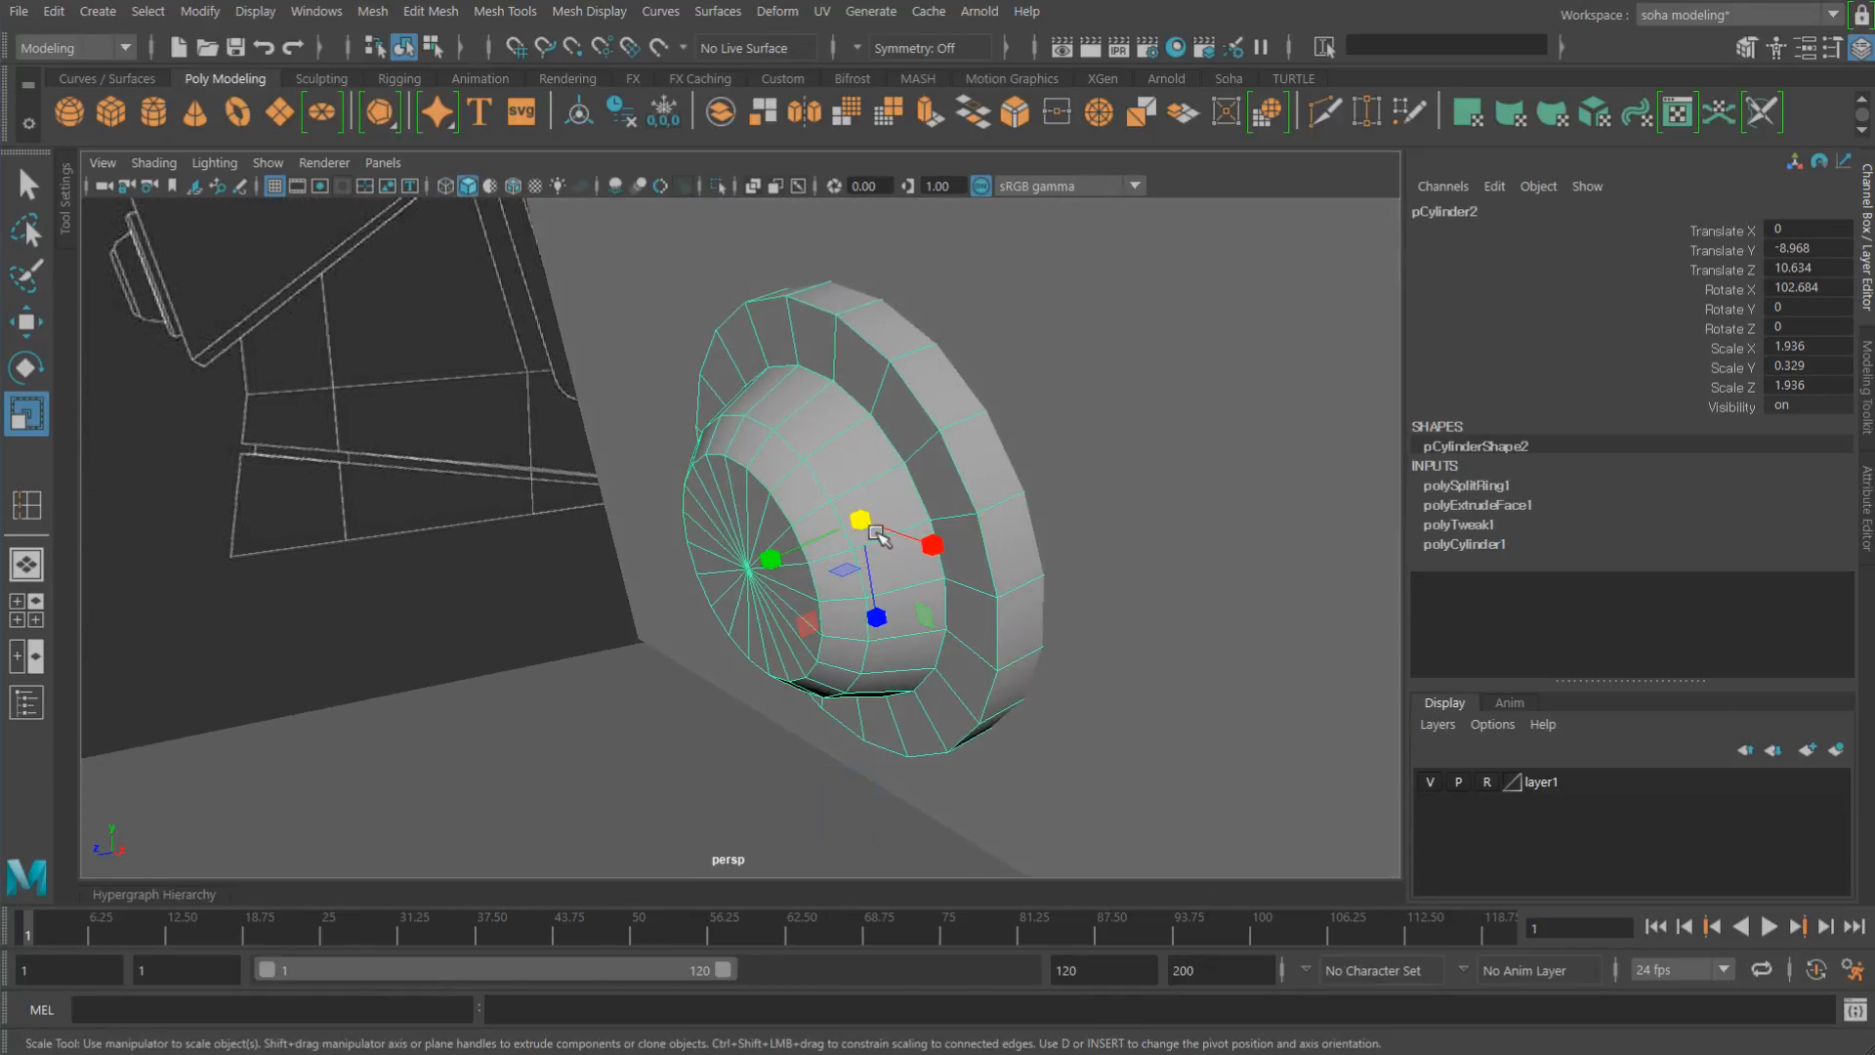
{"action": "left_click_drag", "start_coordinate": [876, 535], "coordinate": [917, 523], "text": "alt"}
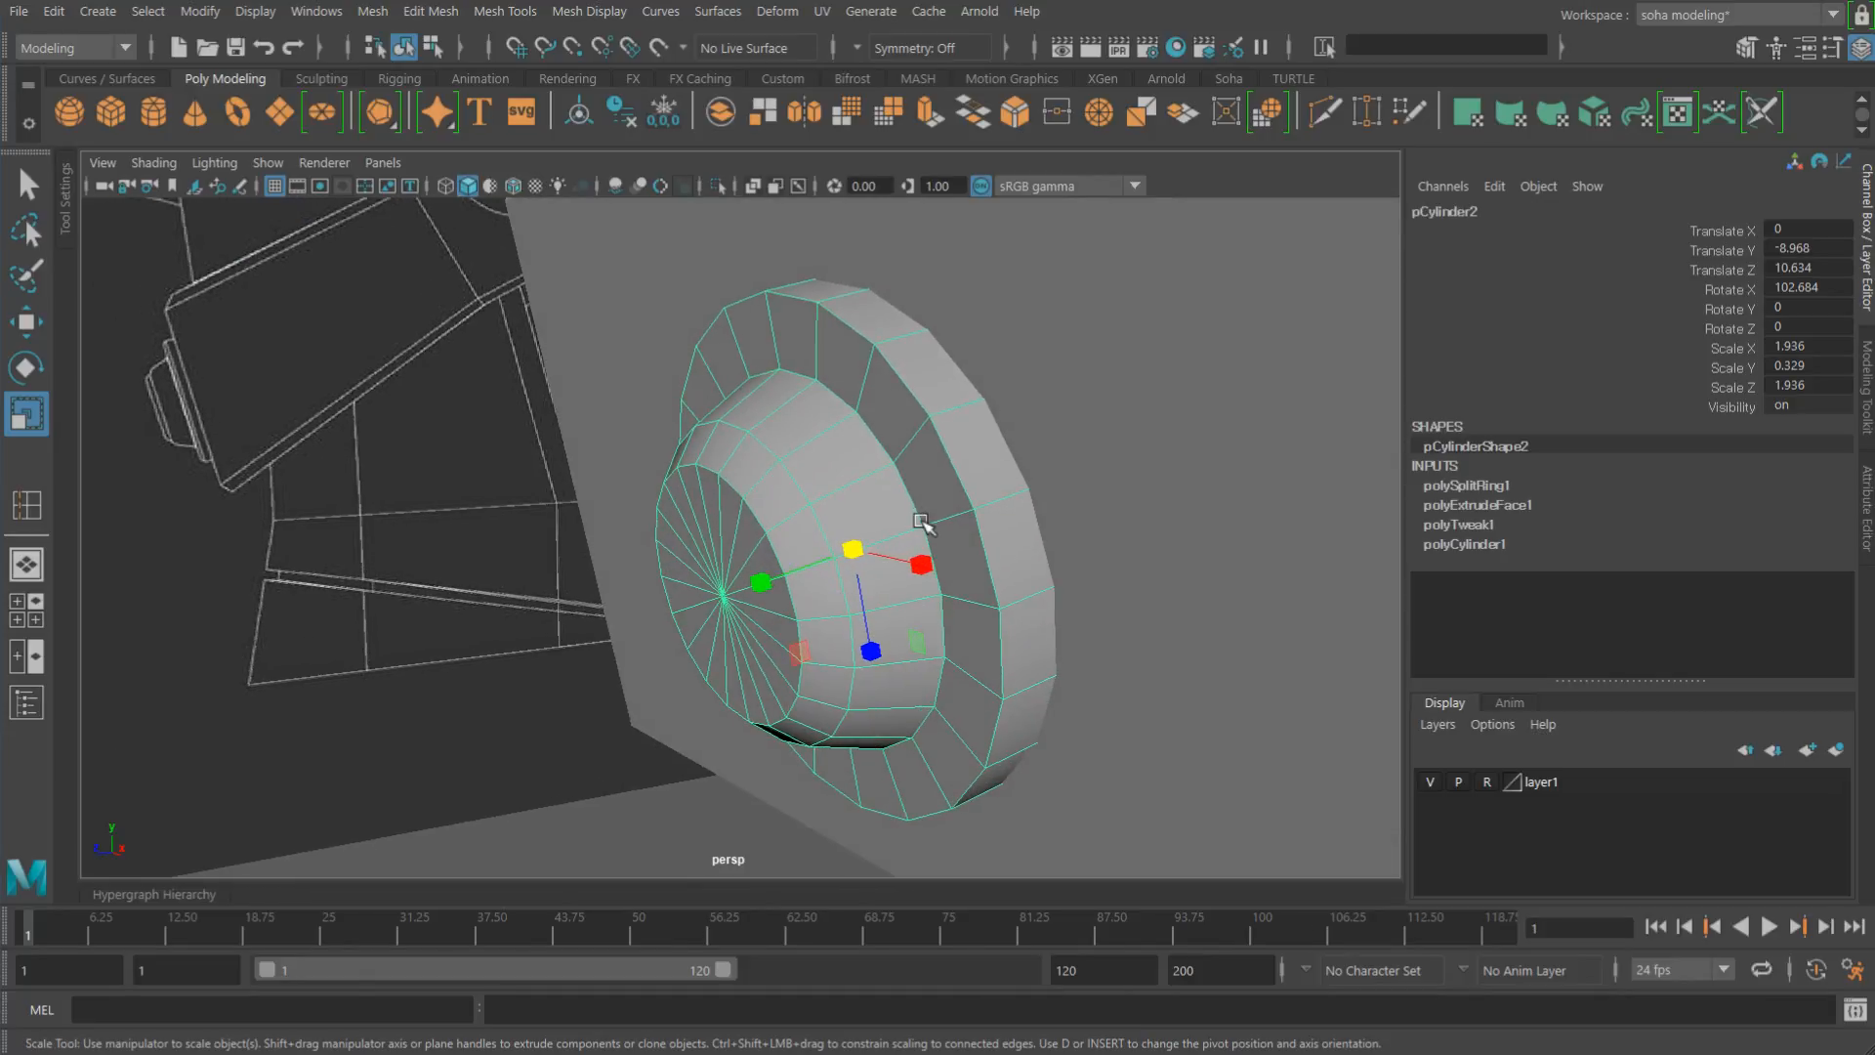
{"action": "key", "text": "alt+2"}
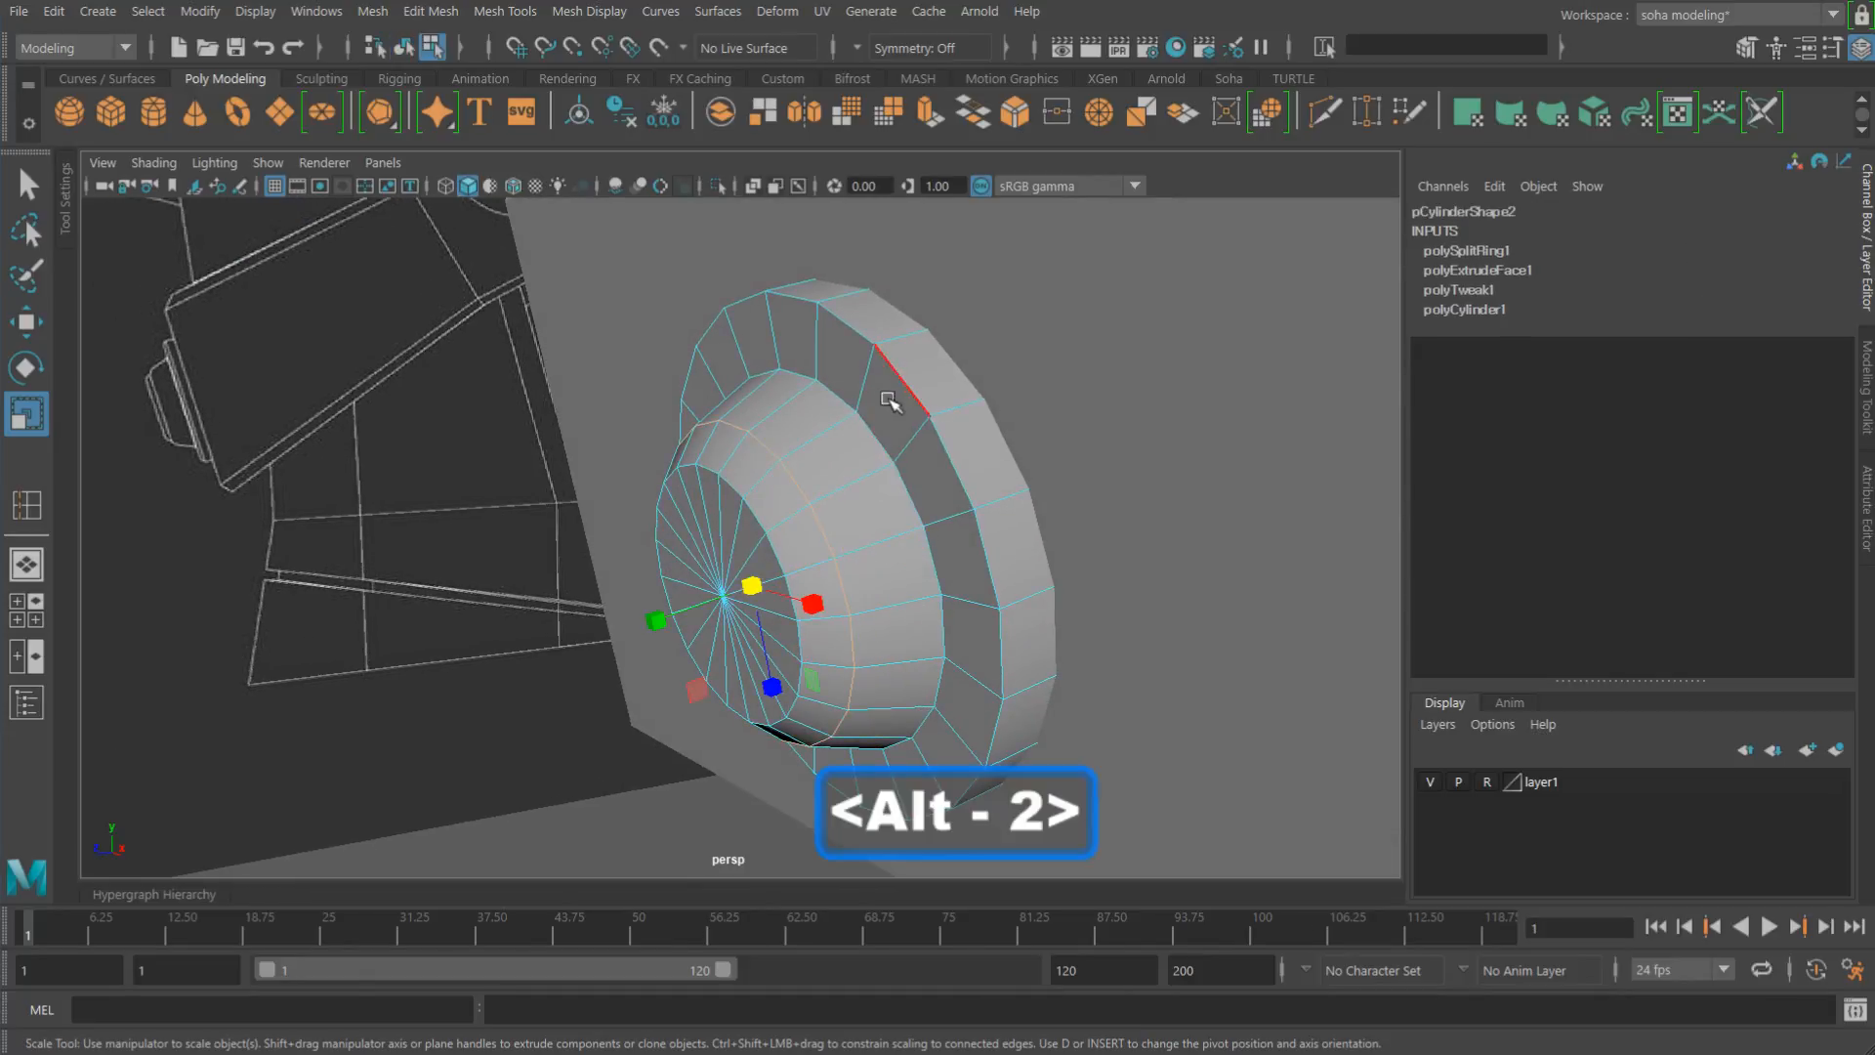
{"action": "double_click", "coordinate": [883, 362]}
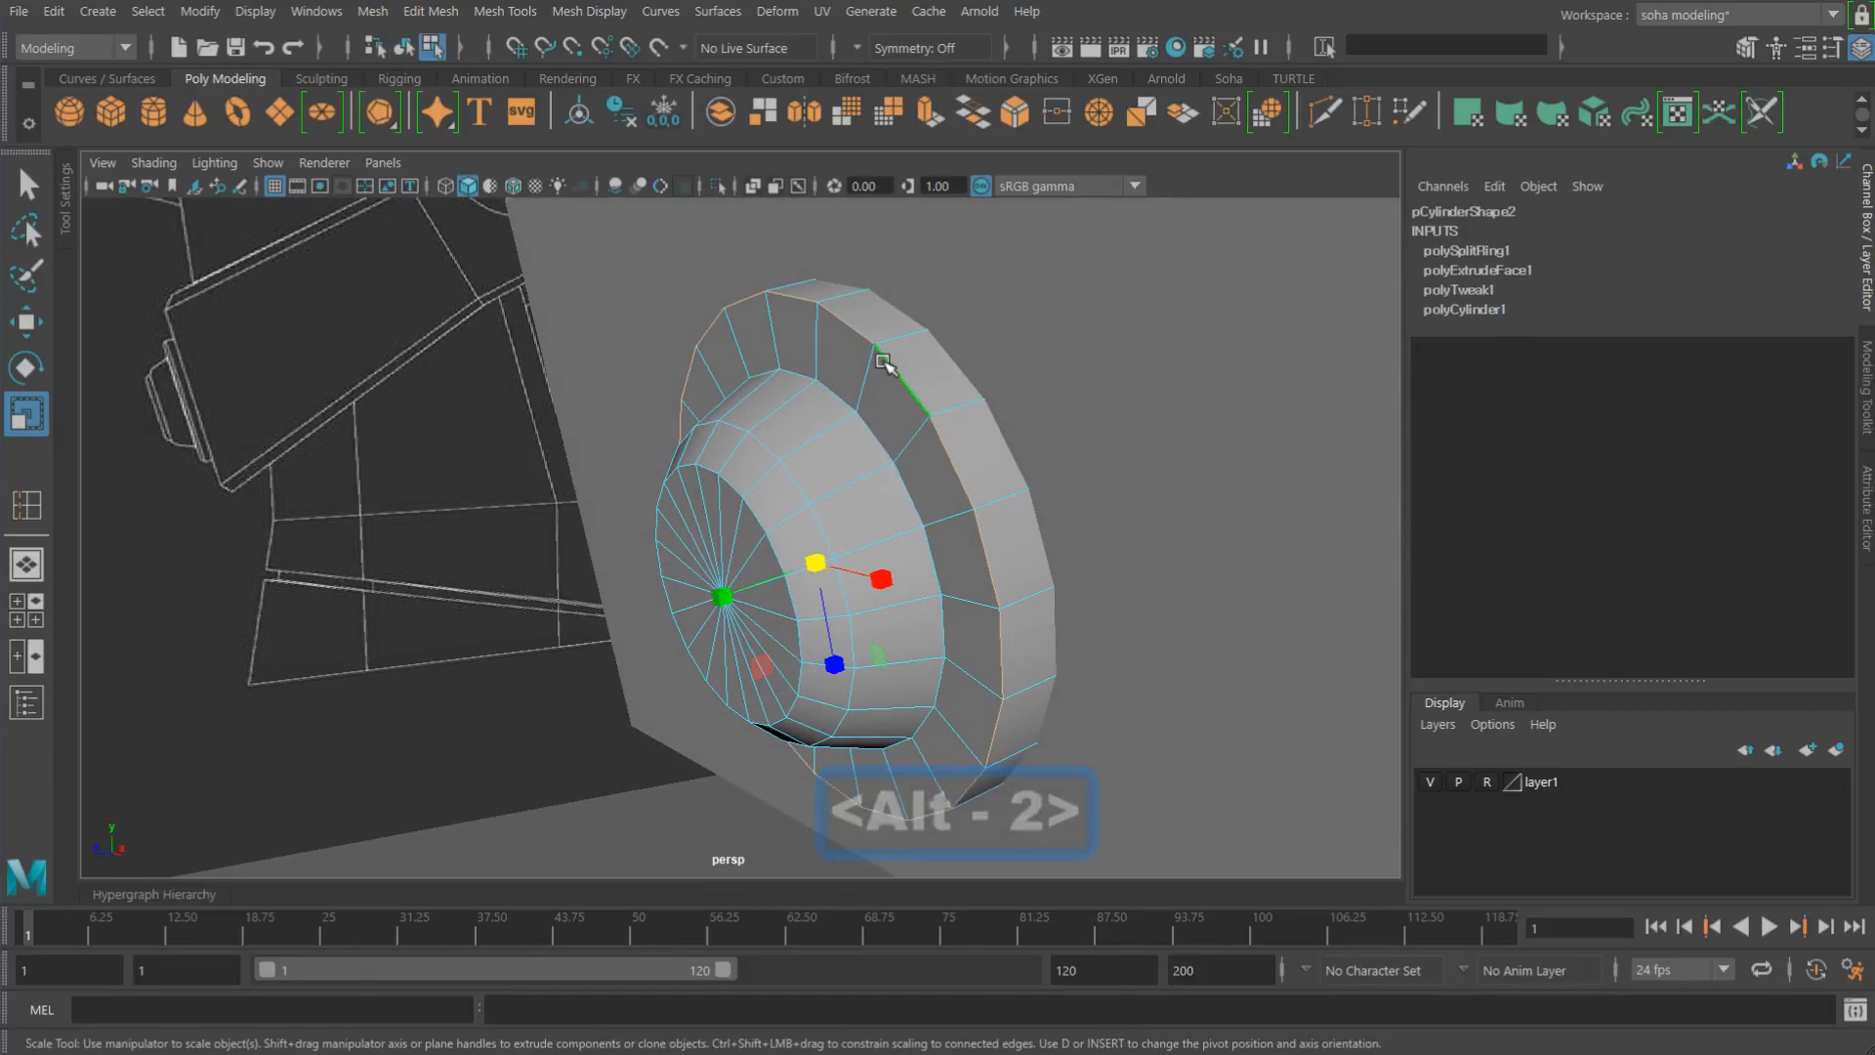
{"action": "double_click", "coordinate": [762, 520]}
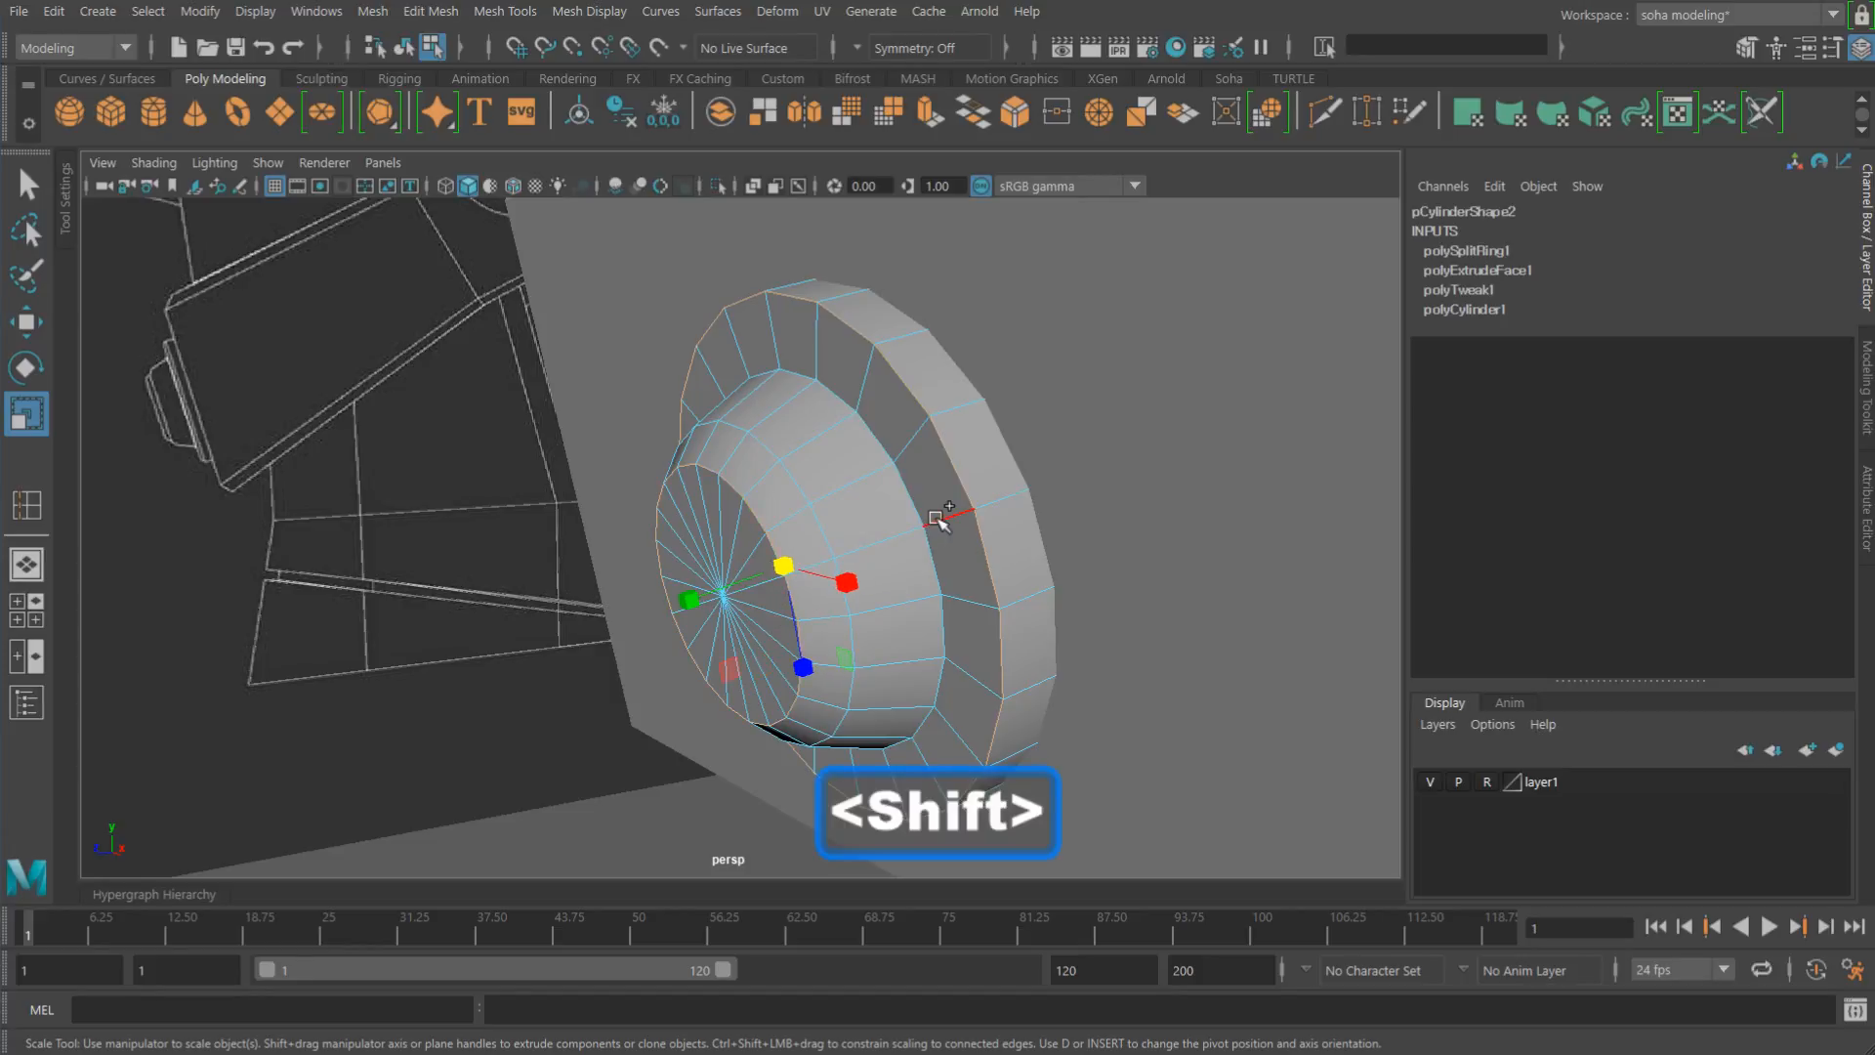
{"action": "key", "text": "shift+b"}
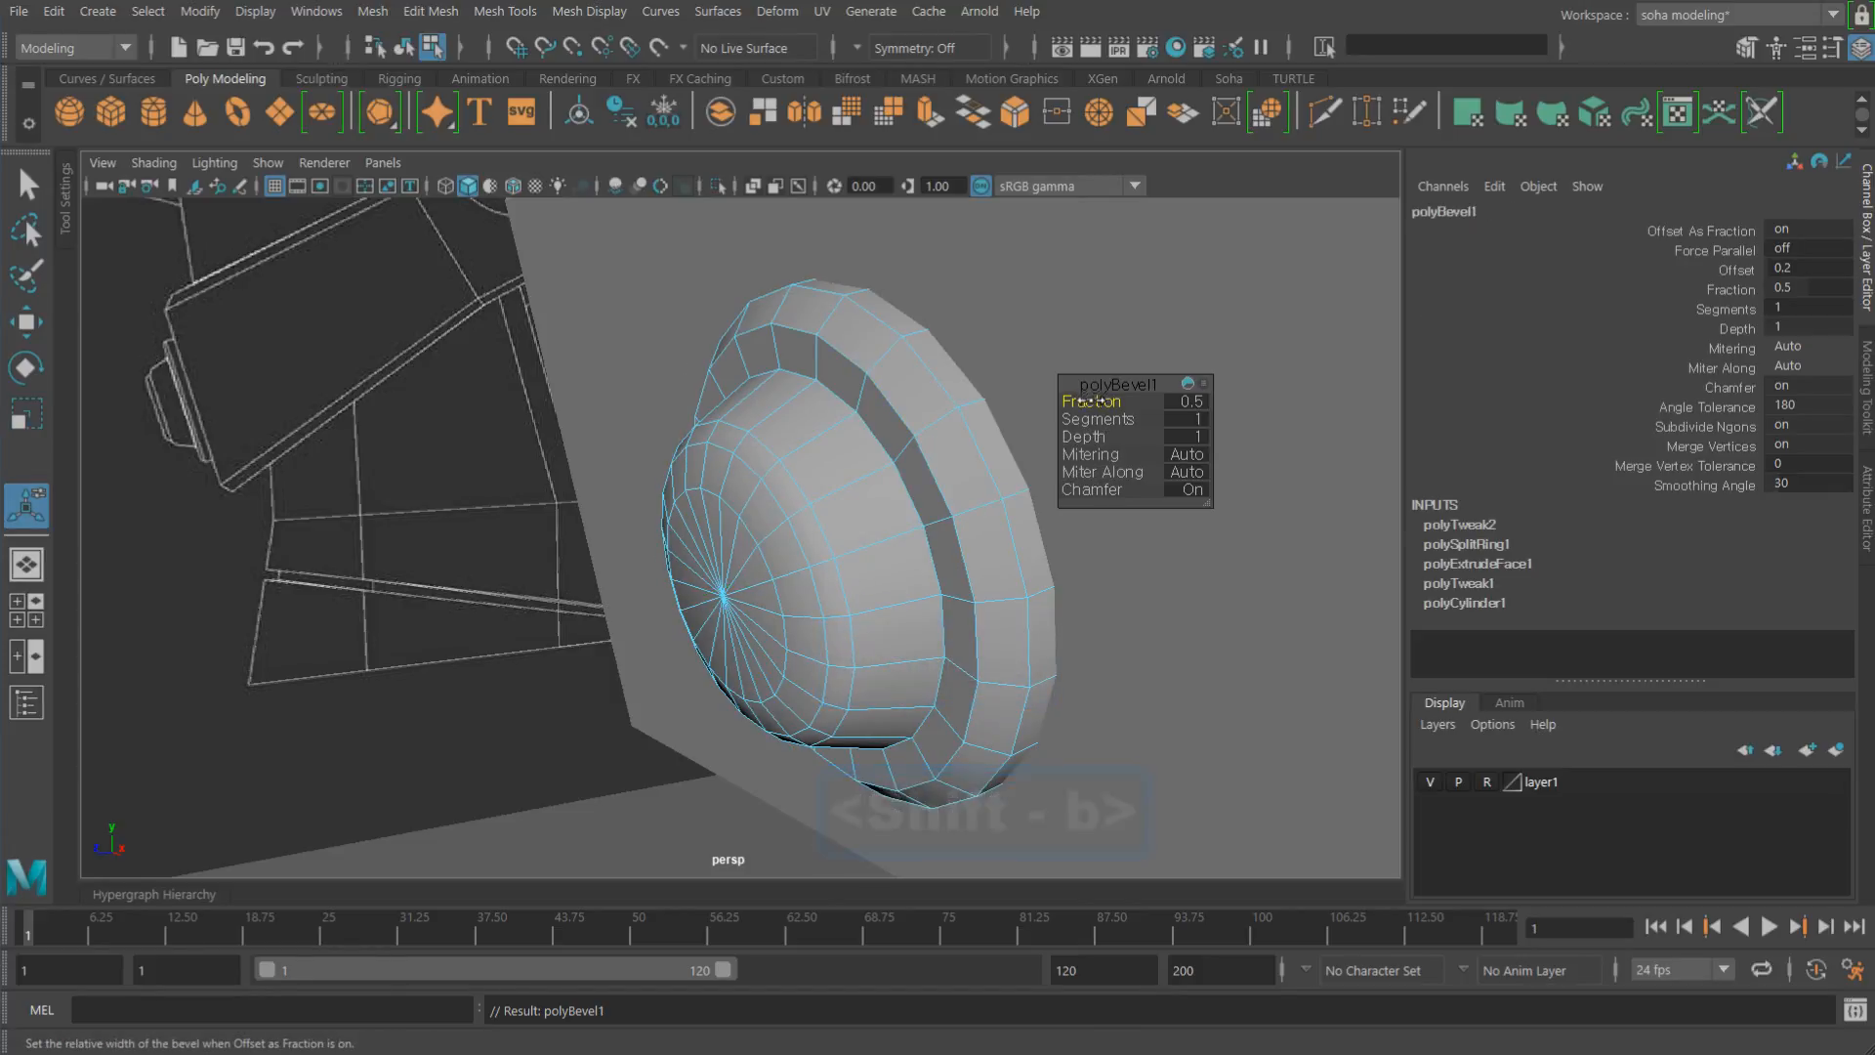
{"action": "left_click_drag", "start_coordinate": [1086, 401], "coordinate": [1052, 403]}
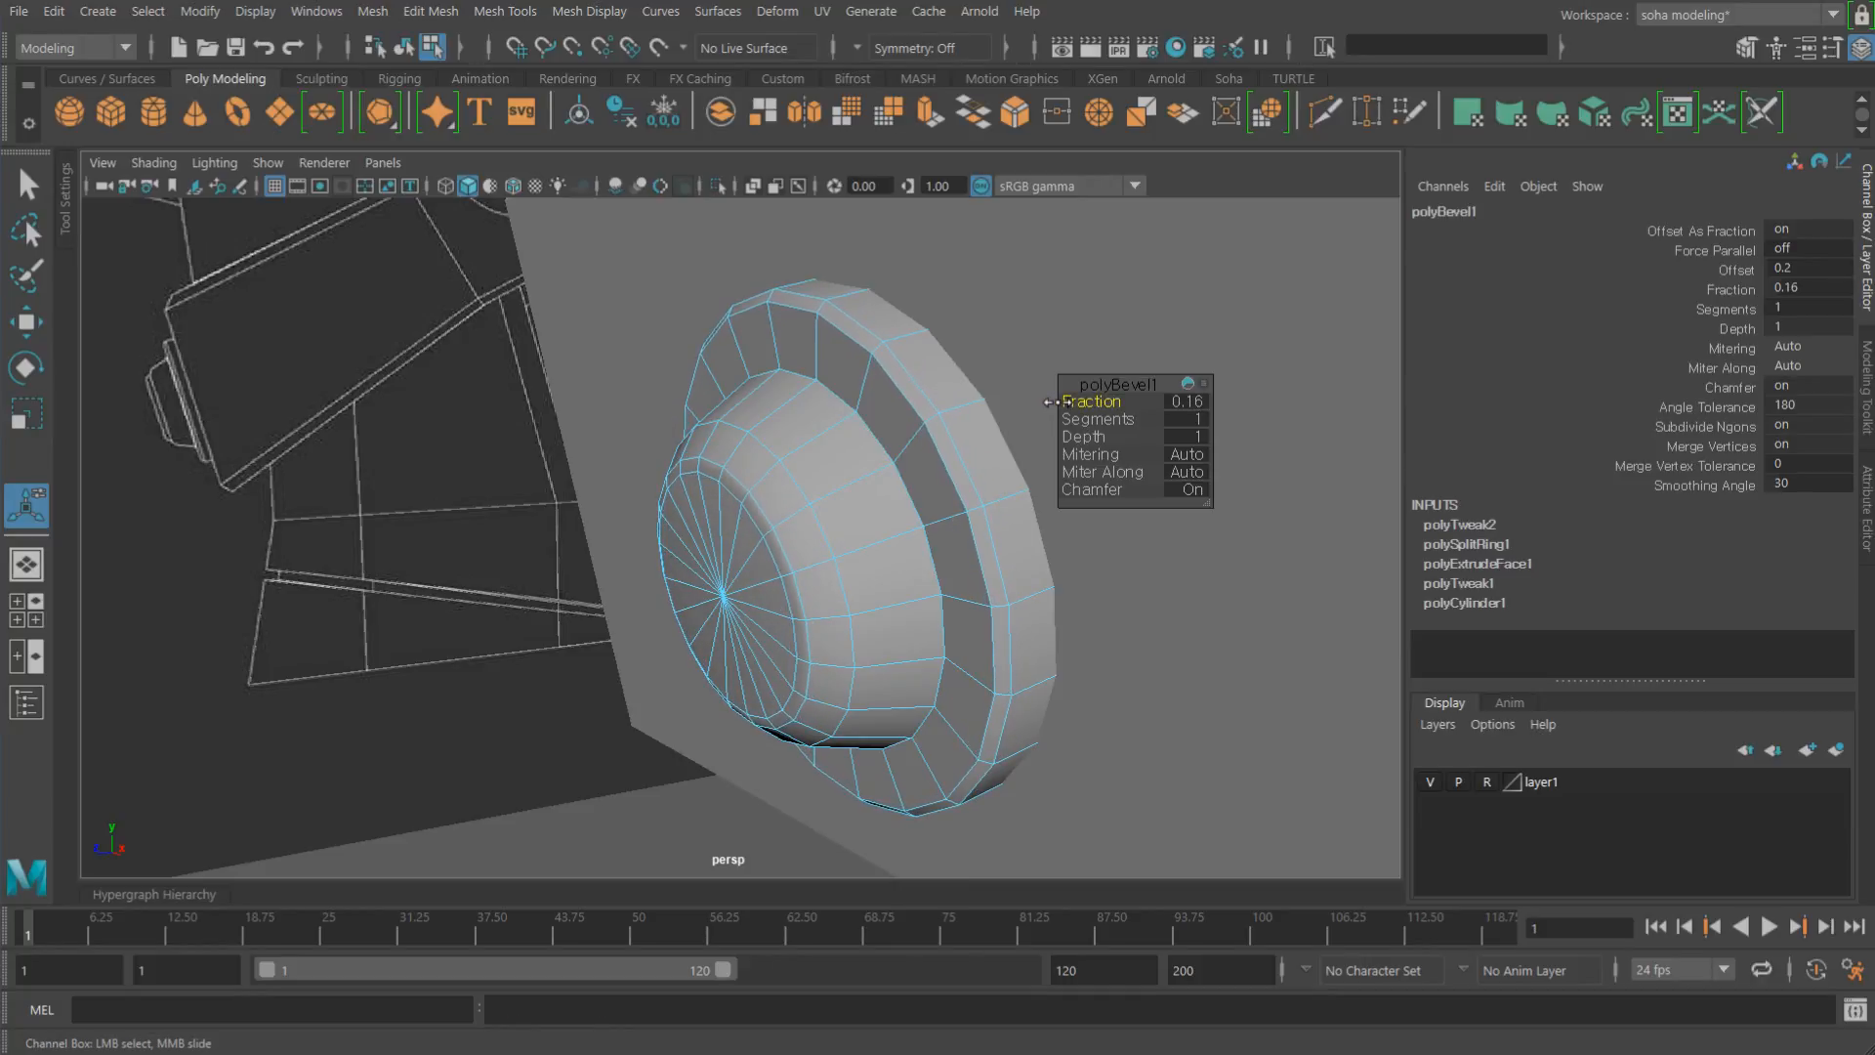
{"action": "key", "text": "ctrl"}
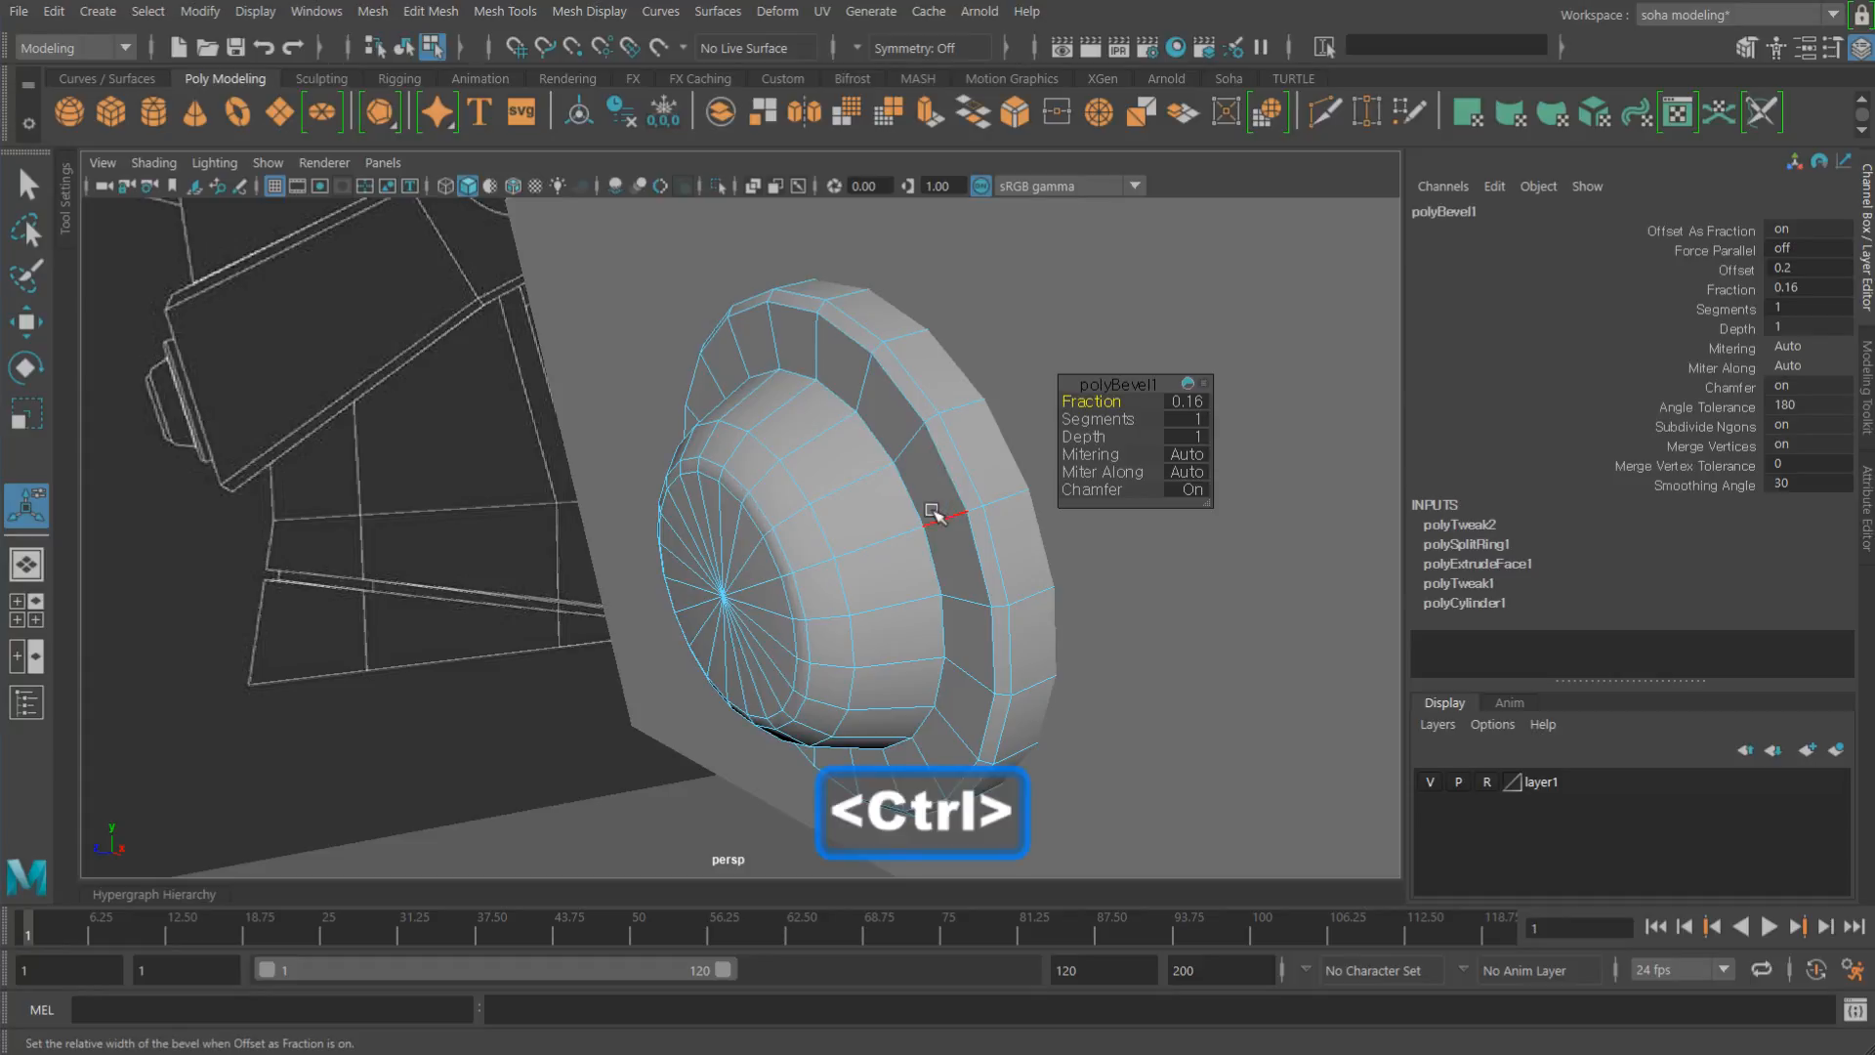
{"action": "key", "text": "ctrl+z"}
{"action": "key", "text": "ctrl+z"}
{"action": "key", "text": "ctrl+z"}
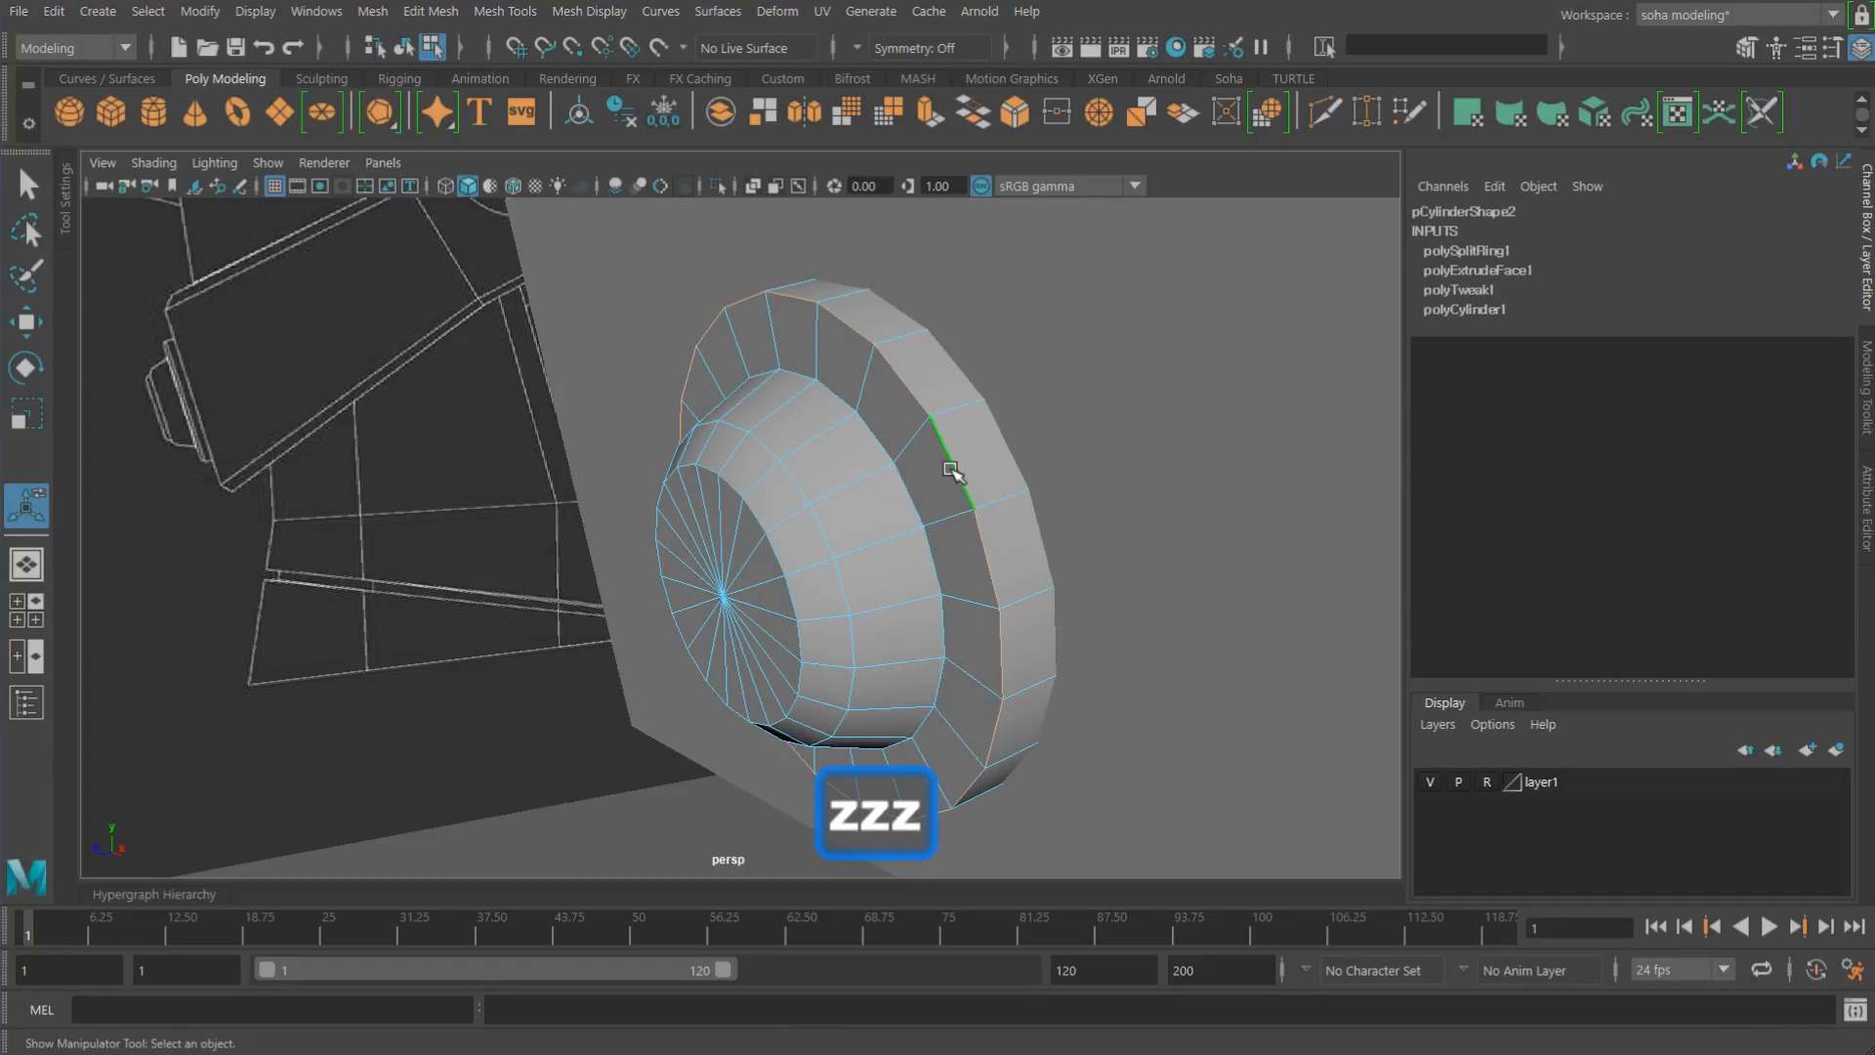
Step: Bevel the disc's outer front rim with a fraction of 0.14 and 2 segments
{"action": "key", "text": "shift+b"}
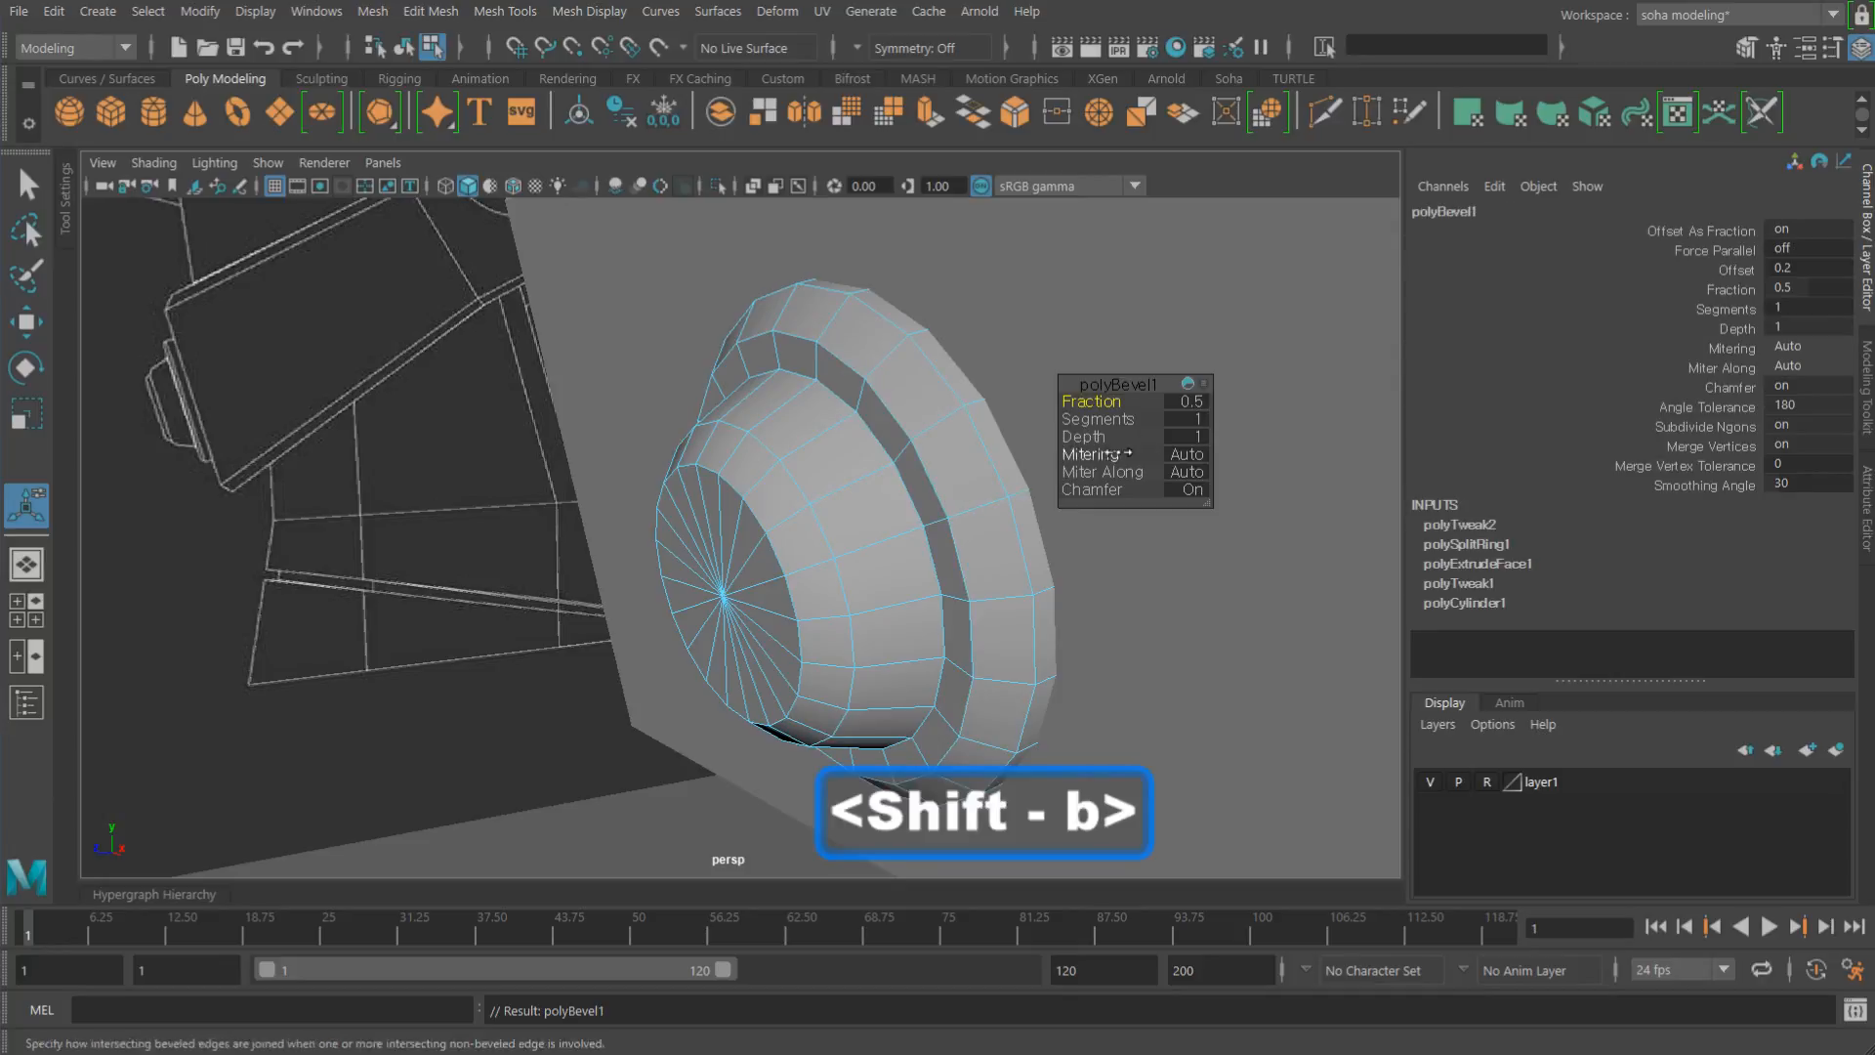
{"action": "left_click_drag", "start_coordinate": [1087, 402], "coordinate": [1061, 406]}
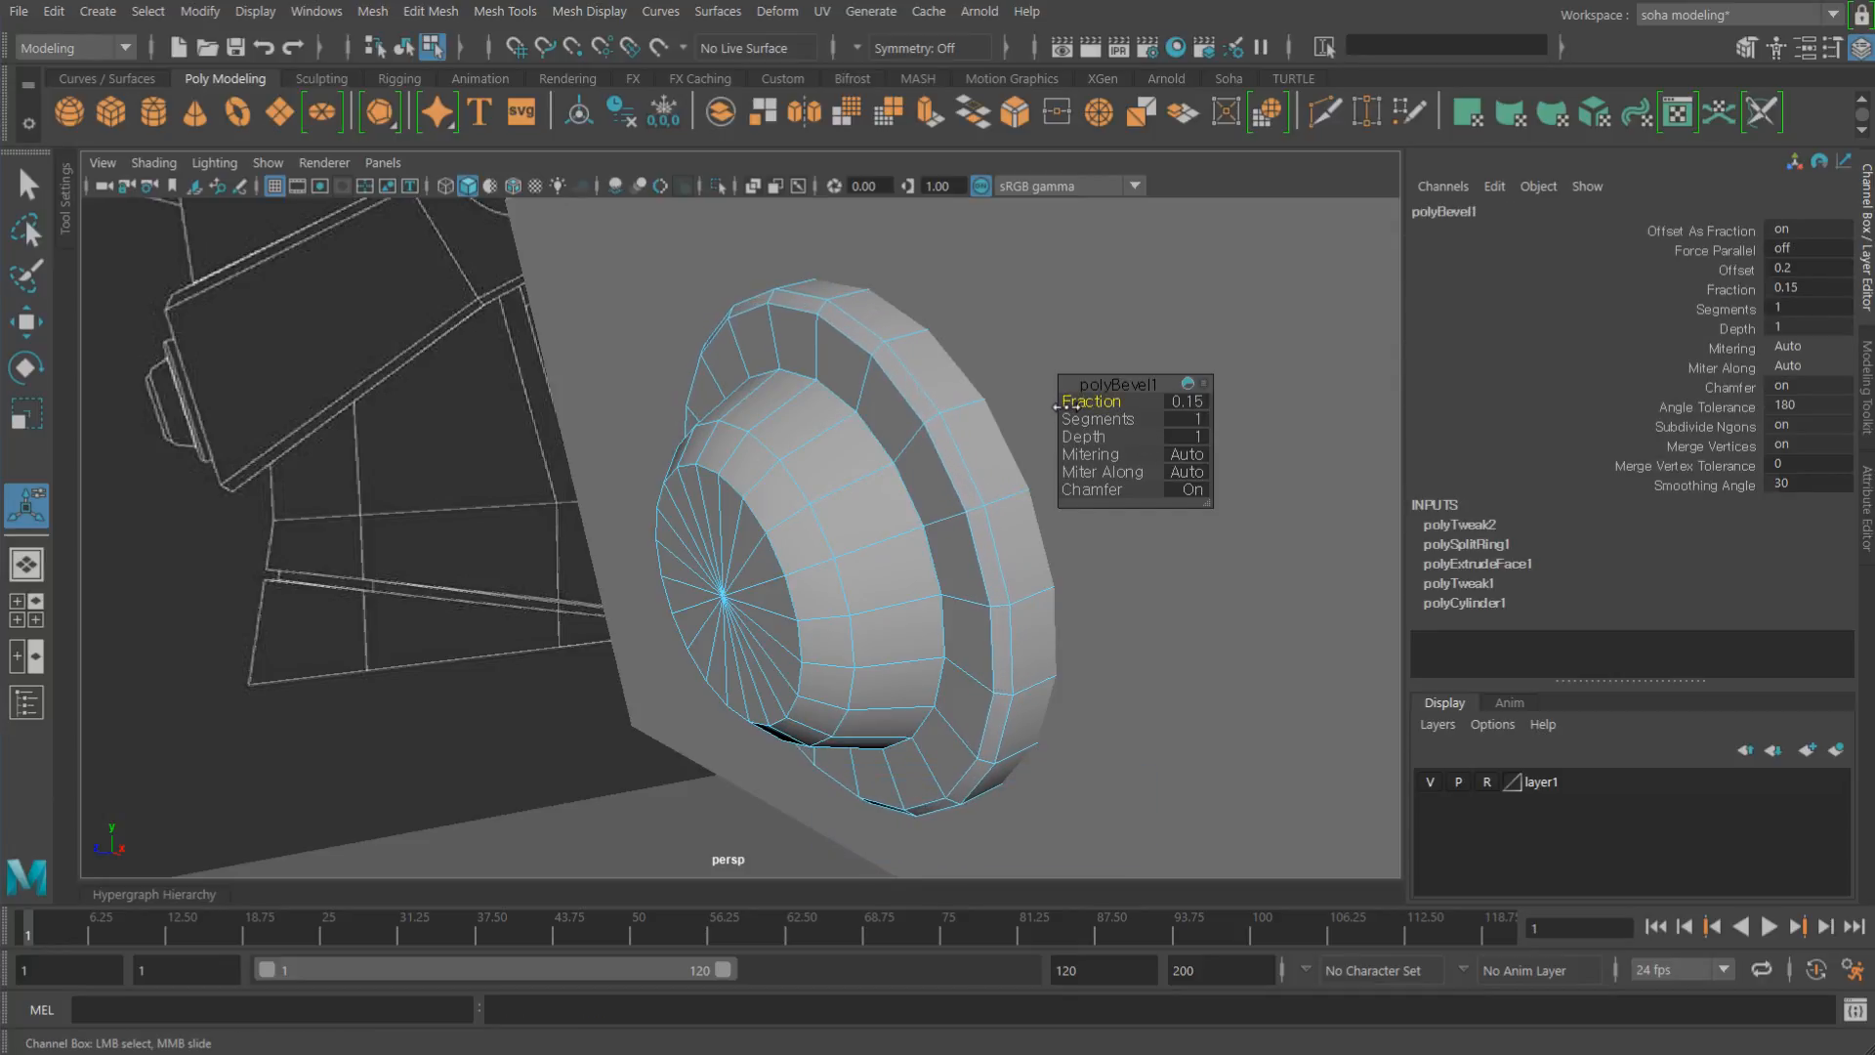
{"action": "key", "text": "ctrl"}
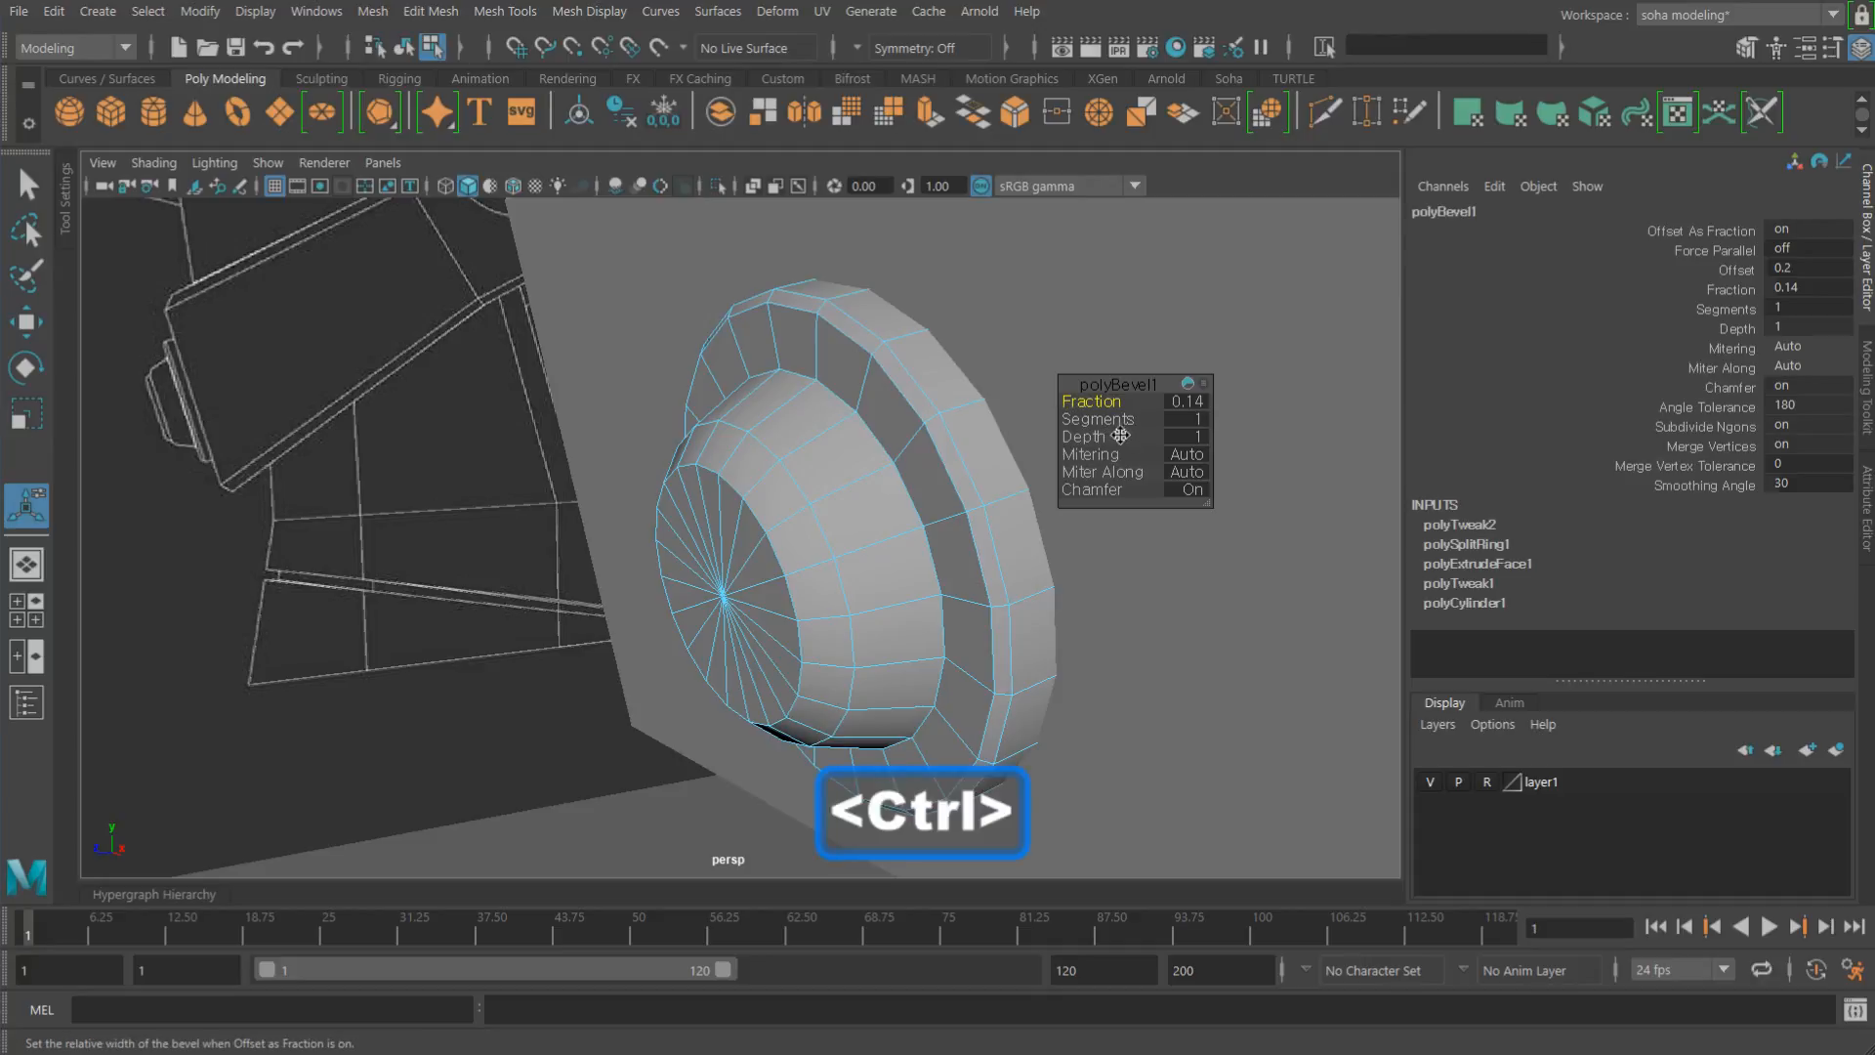
{"action": "left_click_drag", "start_coordinate": [1112, 423], "coordinate": [1116, 423]}
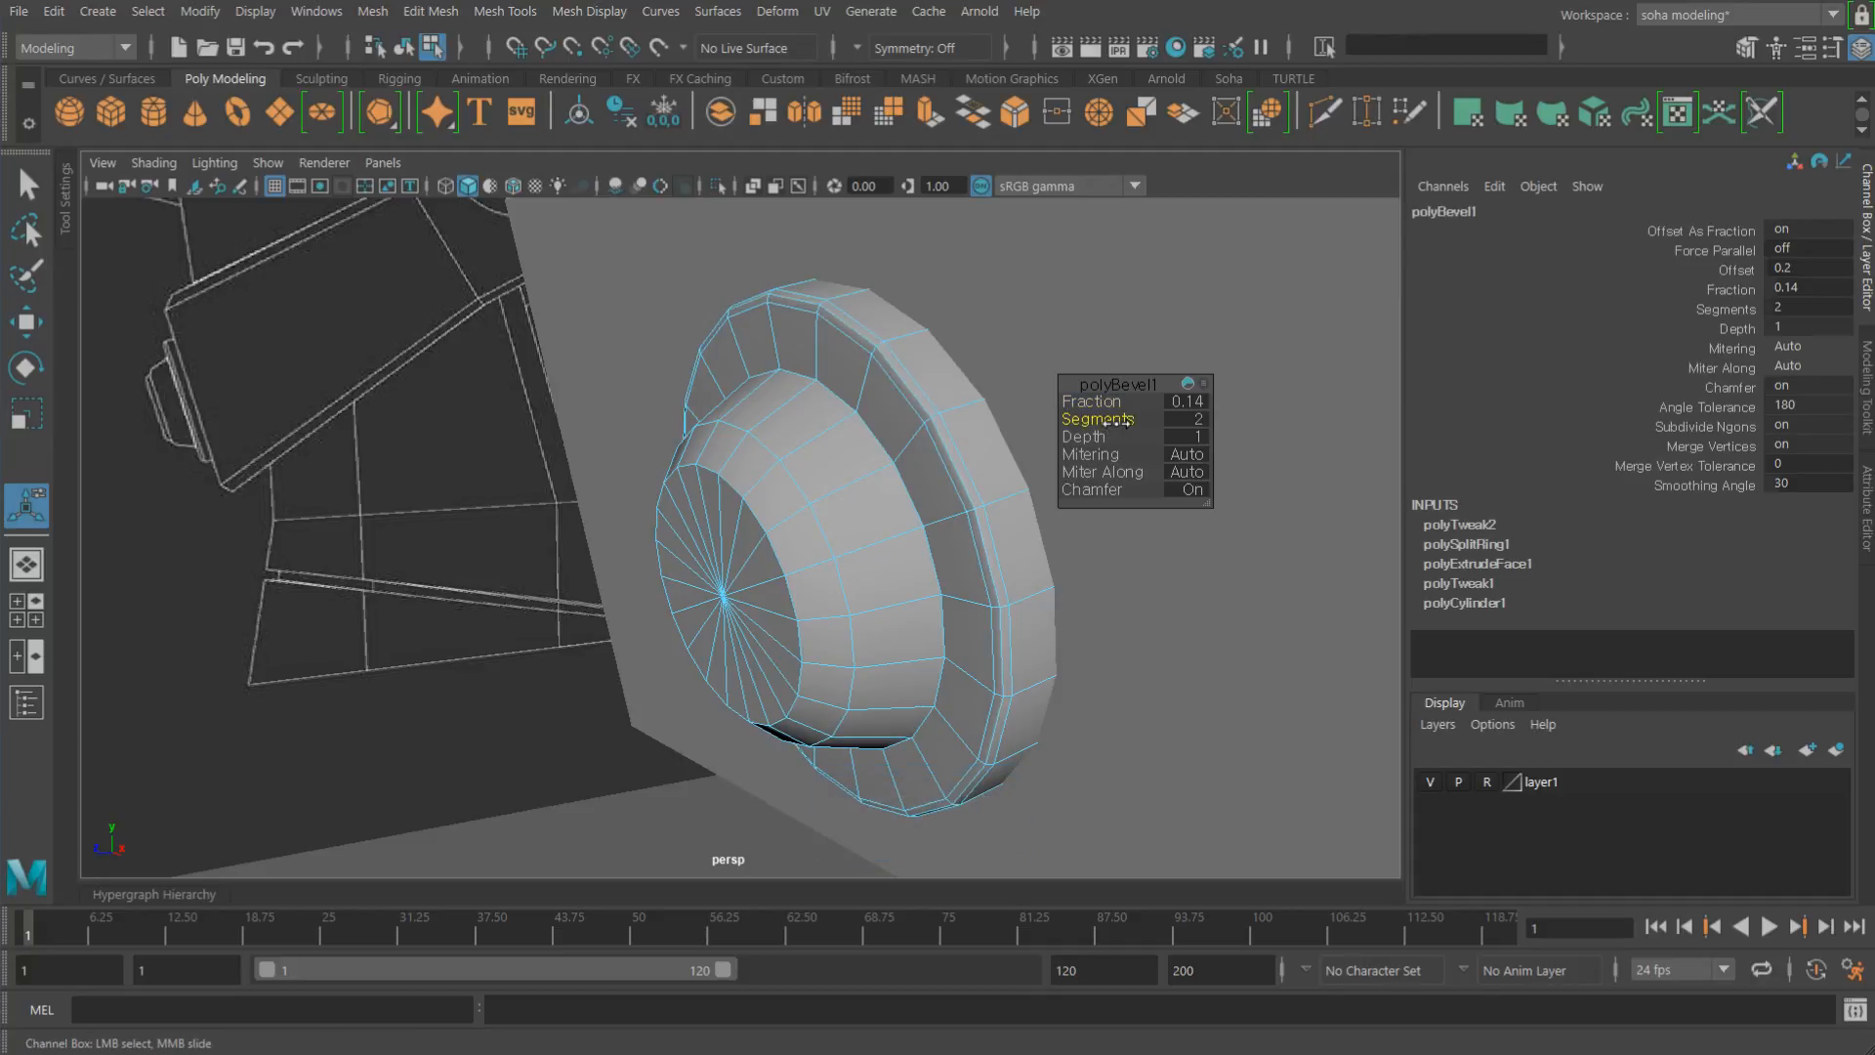
{"action": "right_click_drag", "start_coordinate": [912, 506], "coordinate": [916, 511], "text": "alt"}
{"action": "left_click_drag", "start_coordinate": [917, 511], "coordinate": [817, 526], "text": "alt"}
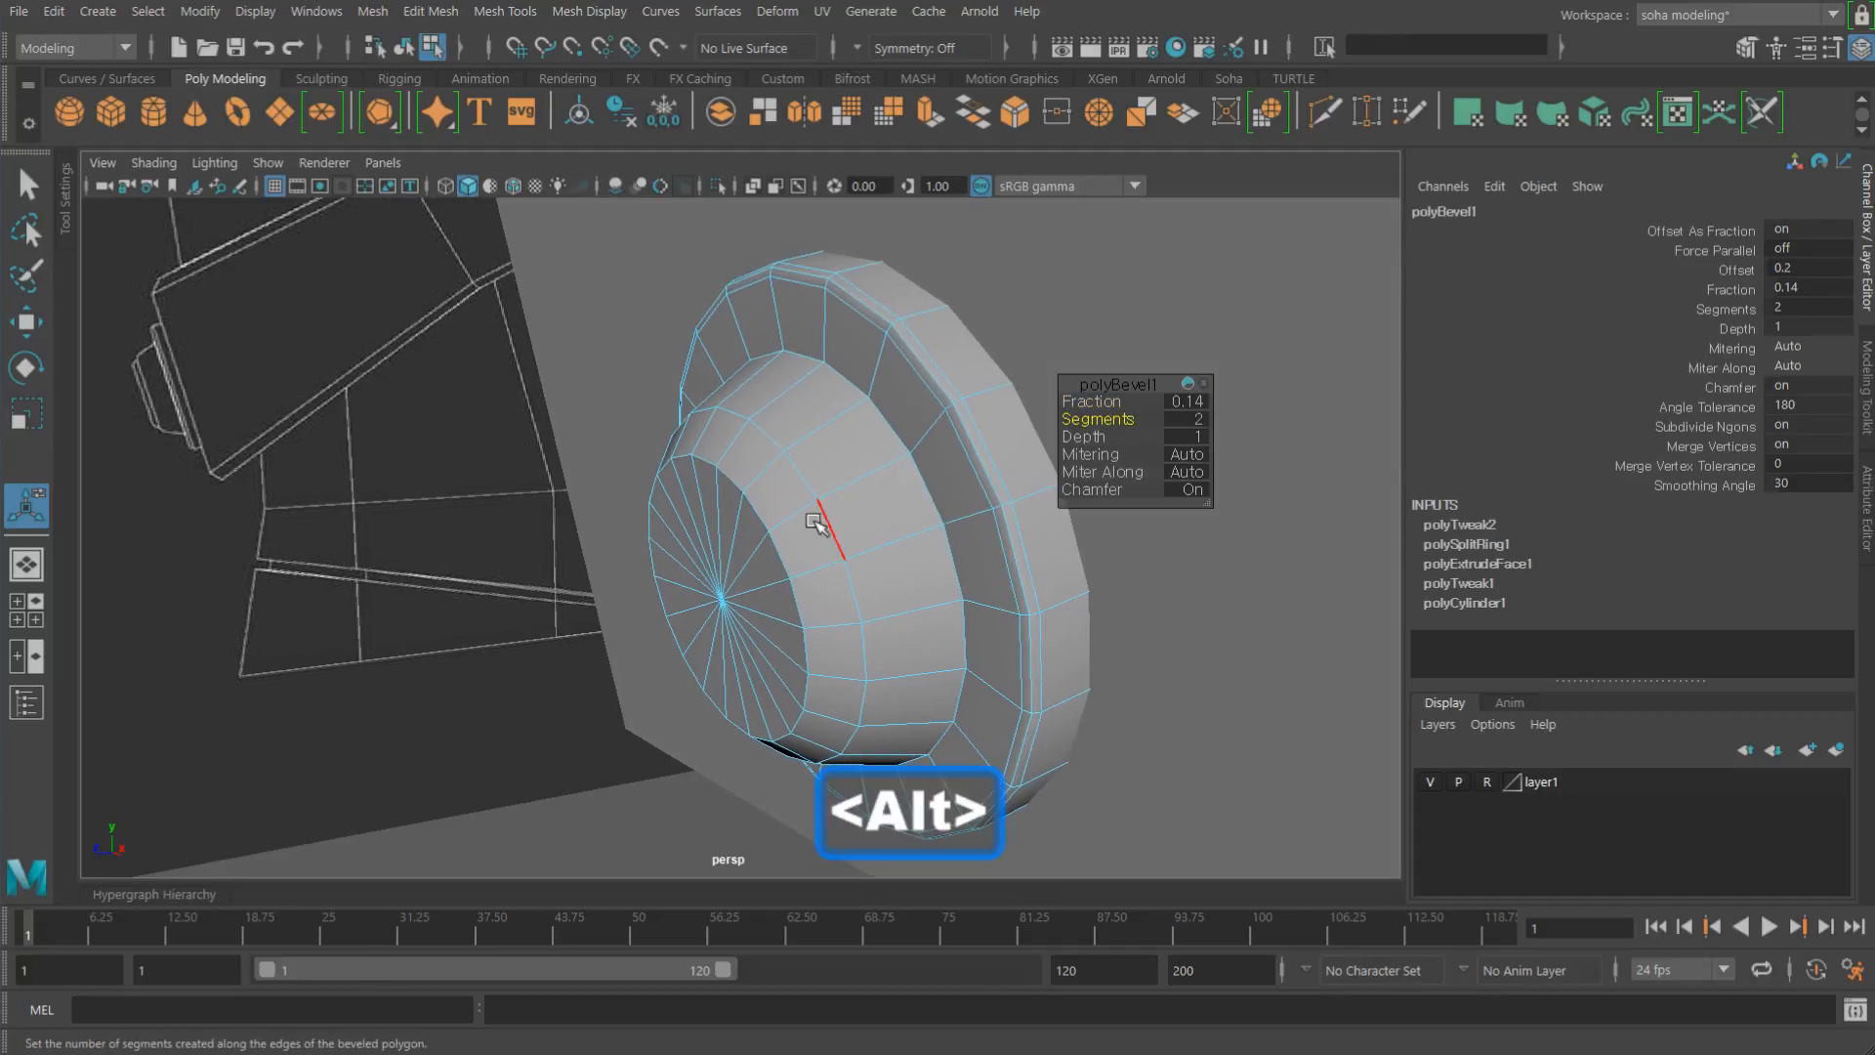
Step: Bevel the front cap's rim loop with a fraction of 0.17 and increase the bevel's segments
{"action": "double_click", "coordinate": [754, 512]}
{"action": "key", "text": "shift+b"}
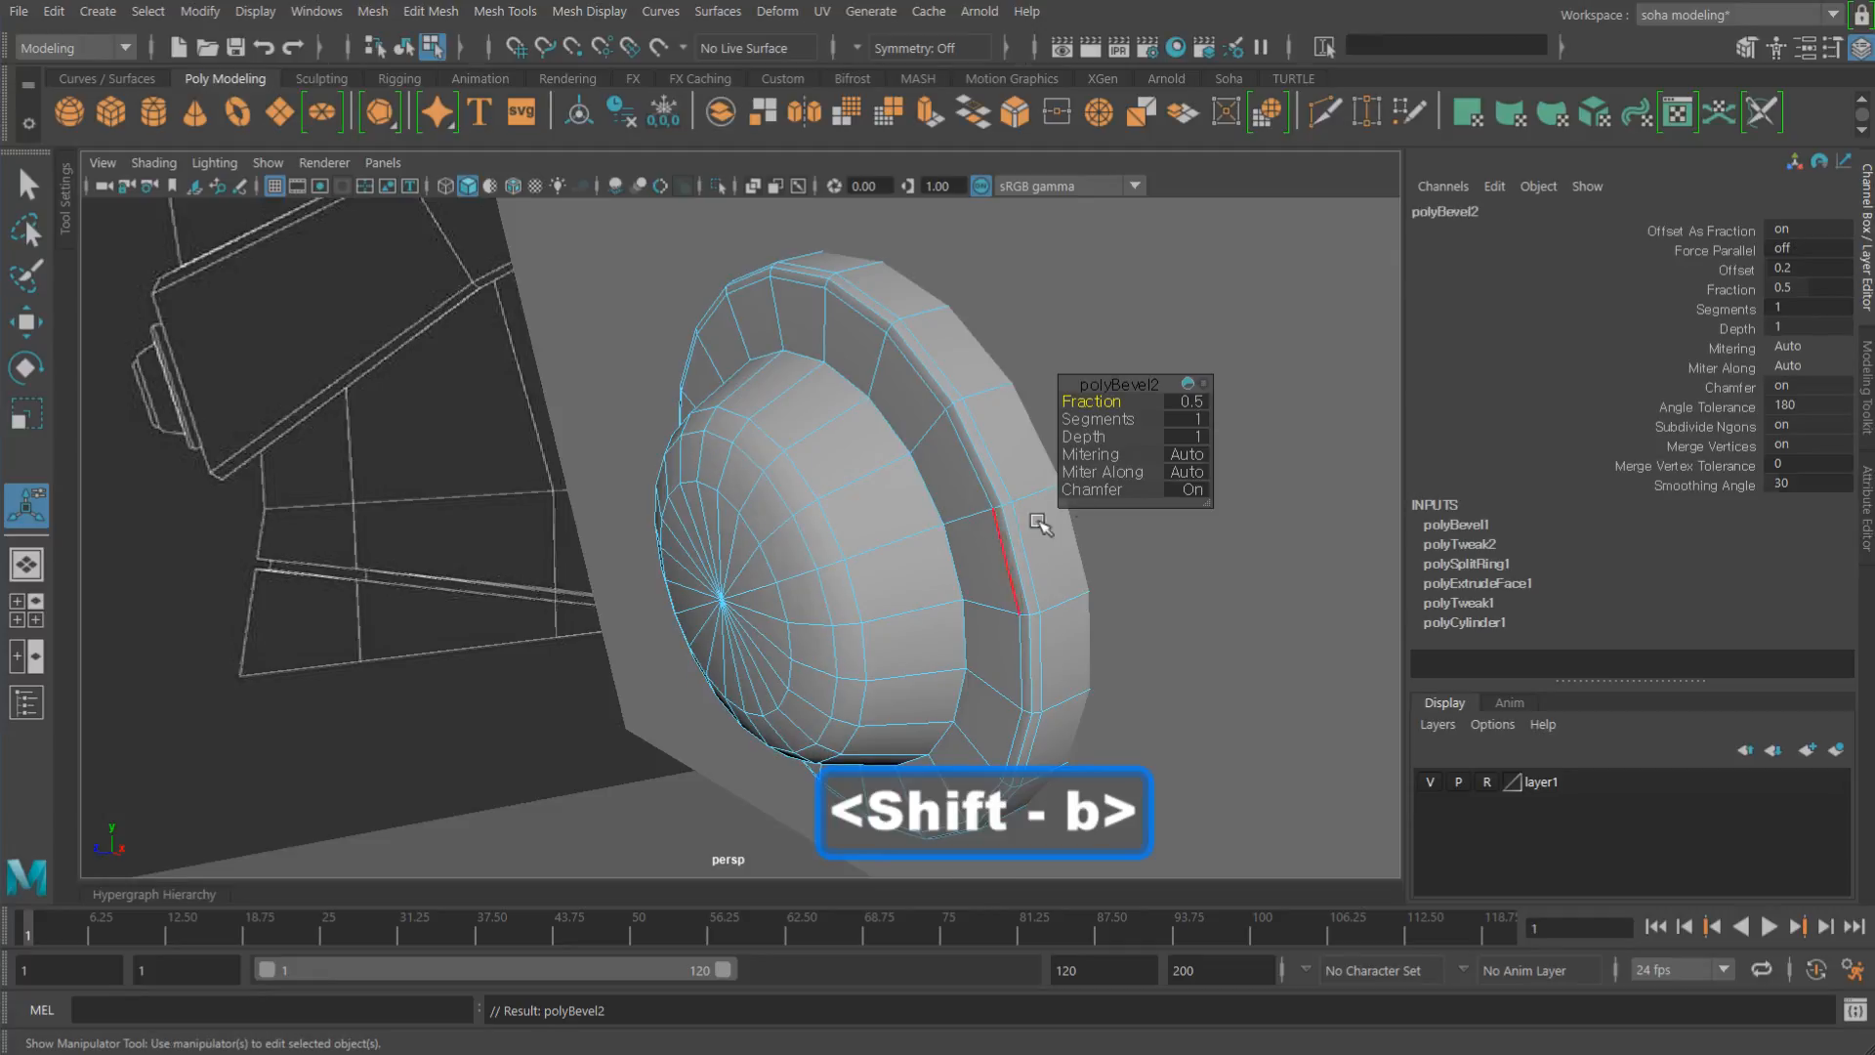
{"action": "left_click_drag", "start_coordinate": [1083, 401], "coordinate": [1073, 399]}
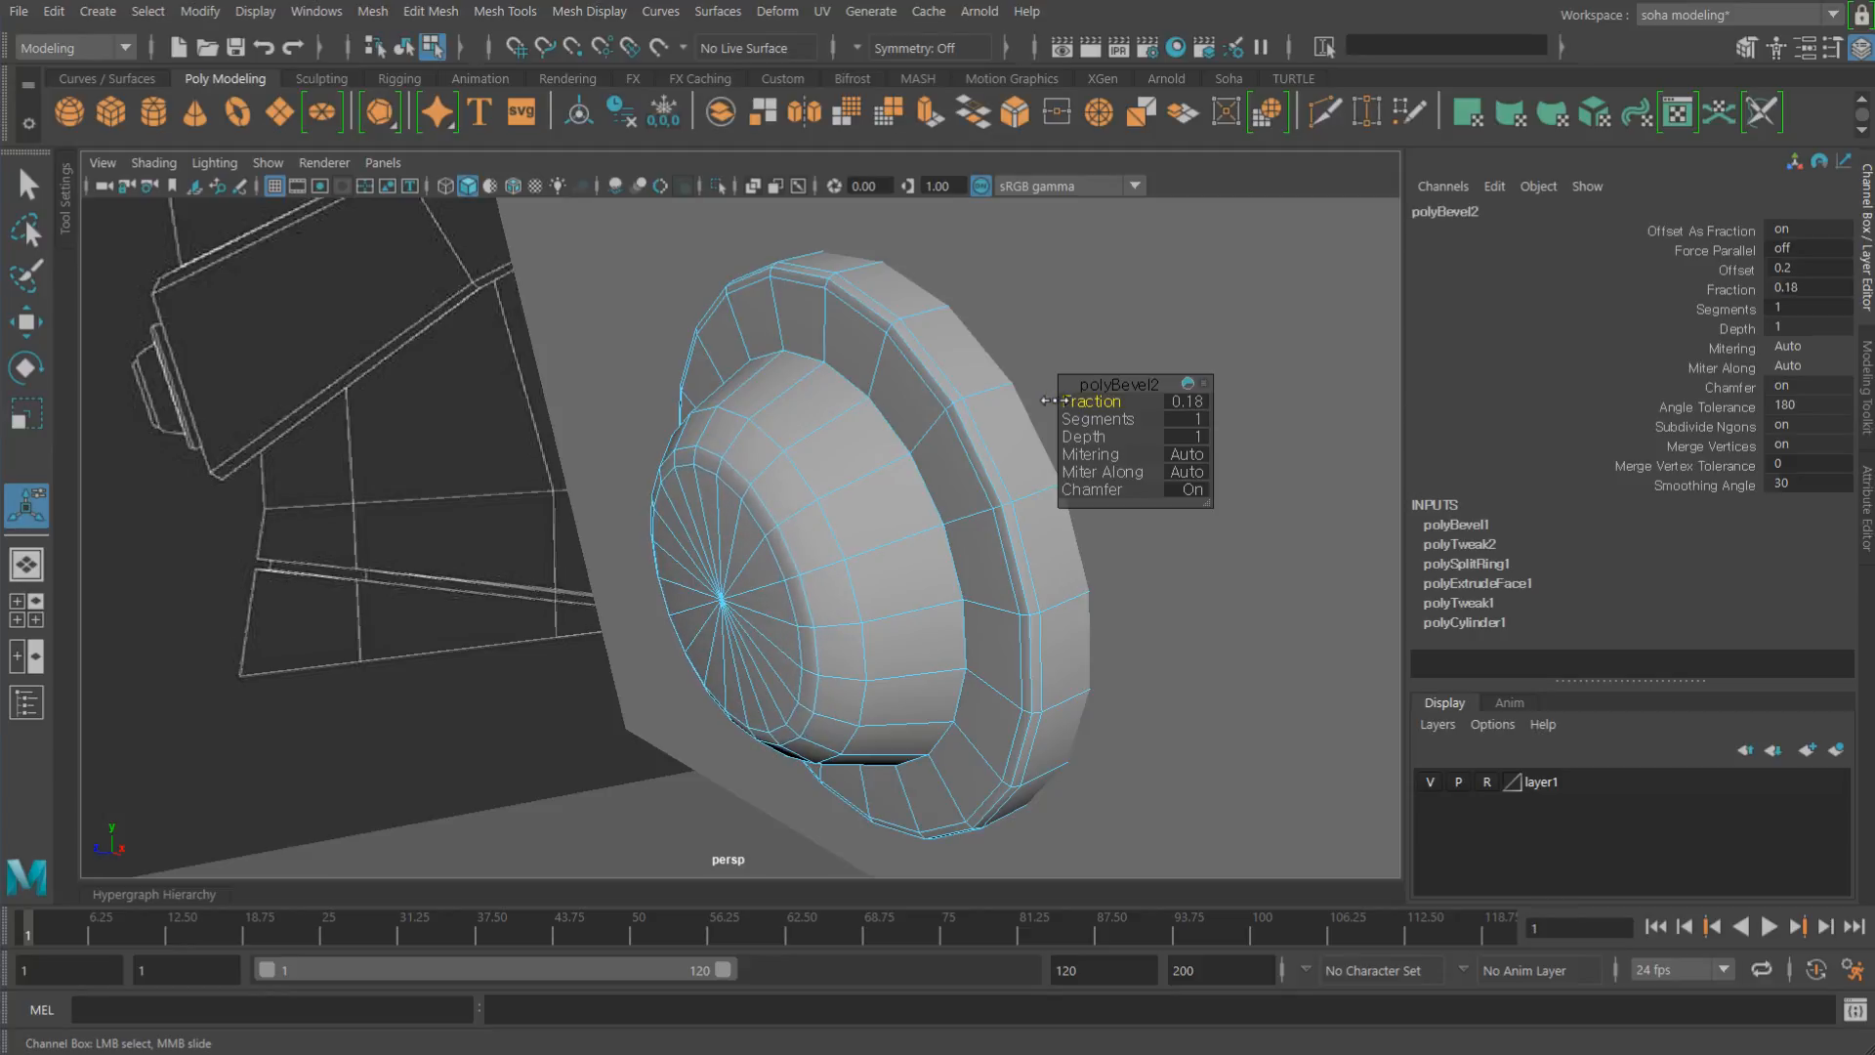
{"action": "key", "text": "ctrl"}
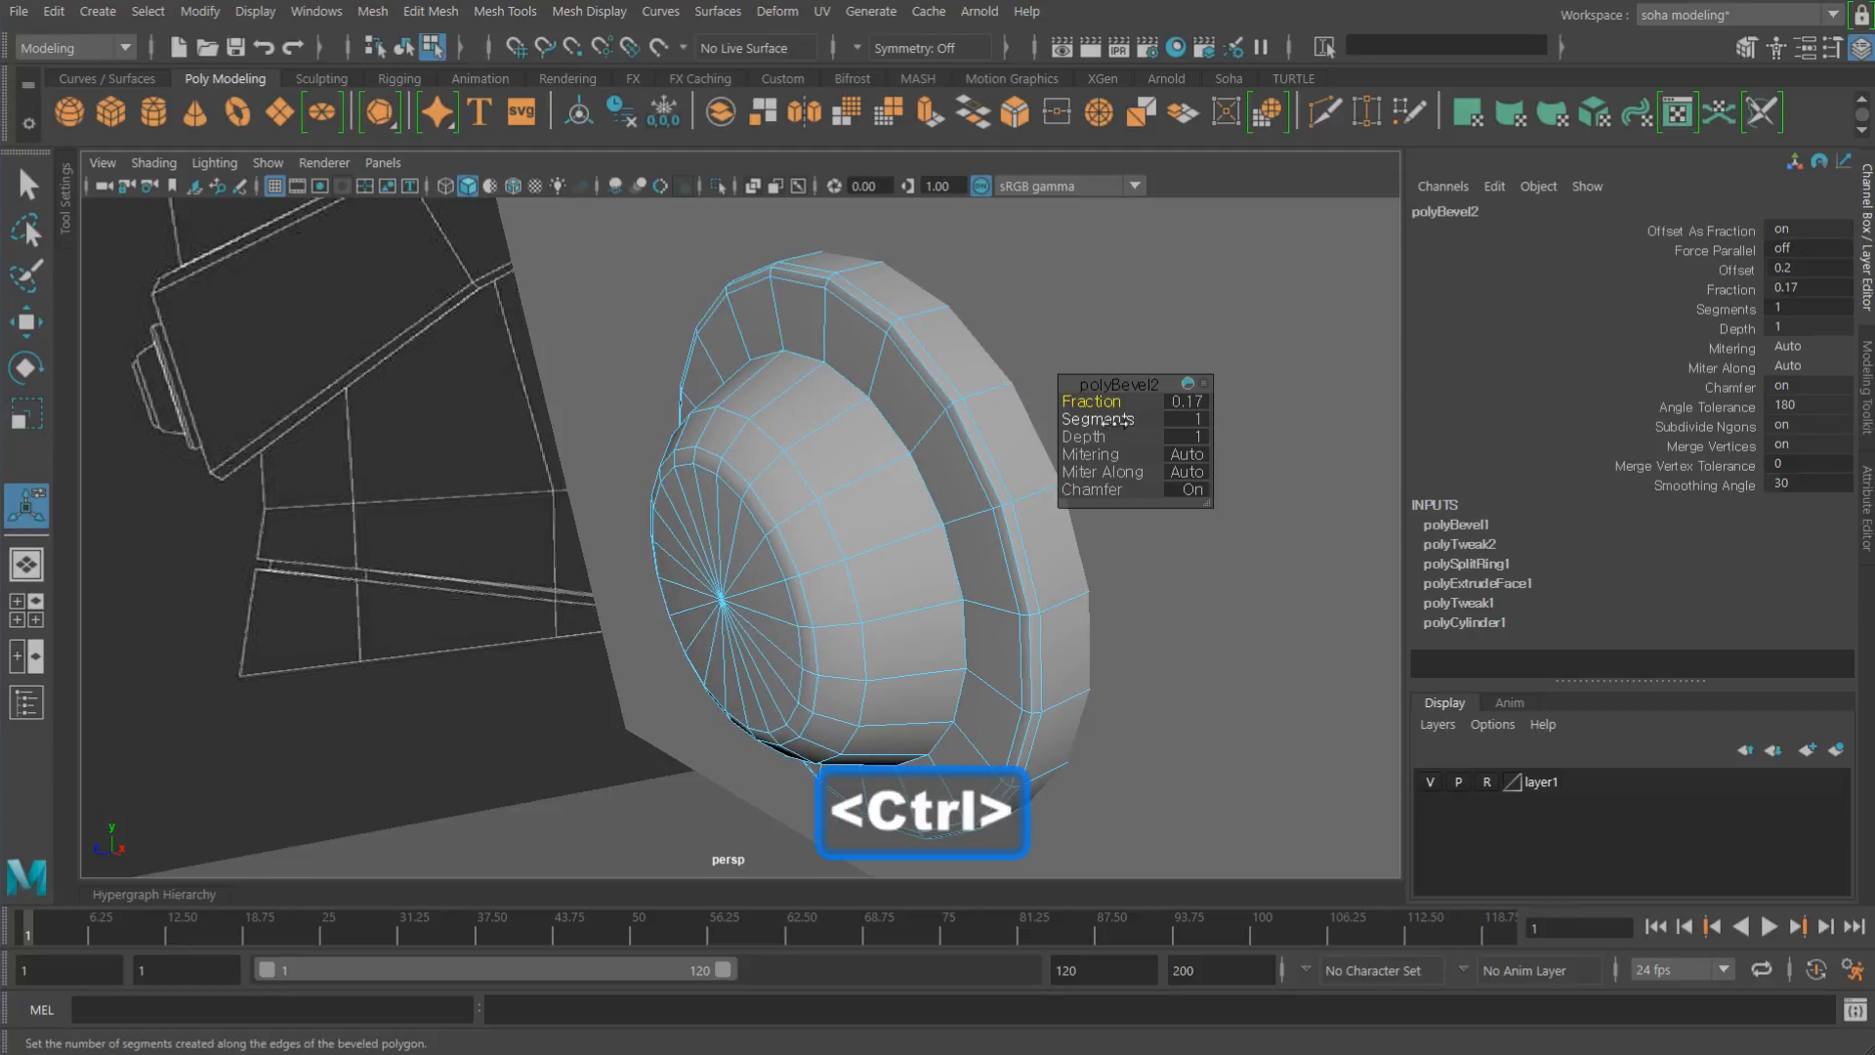
{"action": "left_click_drag", "start_coordinate": [1117, 422], "coordinate": [1125, 422], "text": "ctrl"}
Step: Bevel the edge loop where the raised part meets the disc, with a fraction of 0.08
{"action": "mouse_move", "coordinate": [891, 486]}
{"action": "left_mouse_down", "text": "alt"}
{"action": "mouse_move", "coordinate": [855, 479]}
{"action": "mouse_move", "coordinate": [912, 473]}
{"action": "mouse_move", "coordinate": [867, 469]}
{"action": "left_mouse_up", "text": "alt"}
{"action": "right_click_drag", "start_coordinate": [866, 469], "coordinate": [879, 507], "text": "alt"}
{"action": "double_click", "coordinate": [853, 447]}
{"action": "key", "text": "shift+b"}
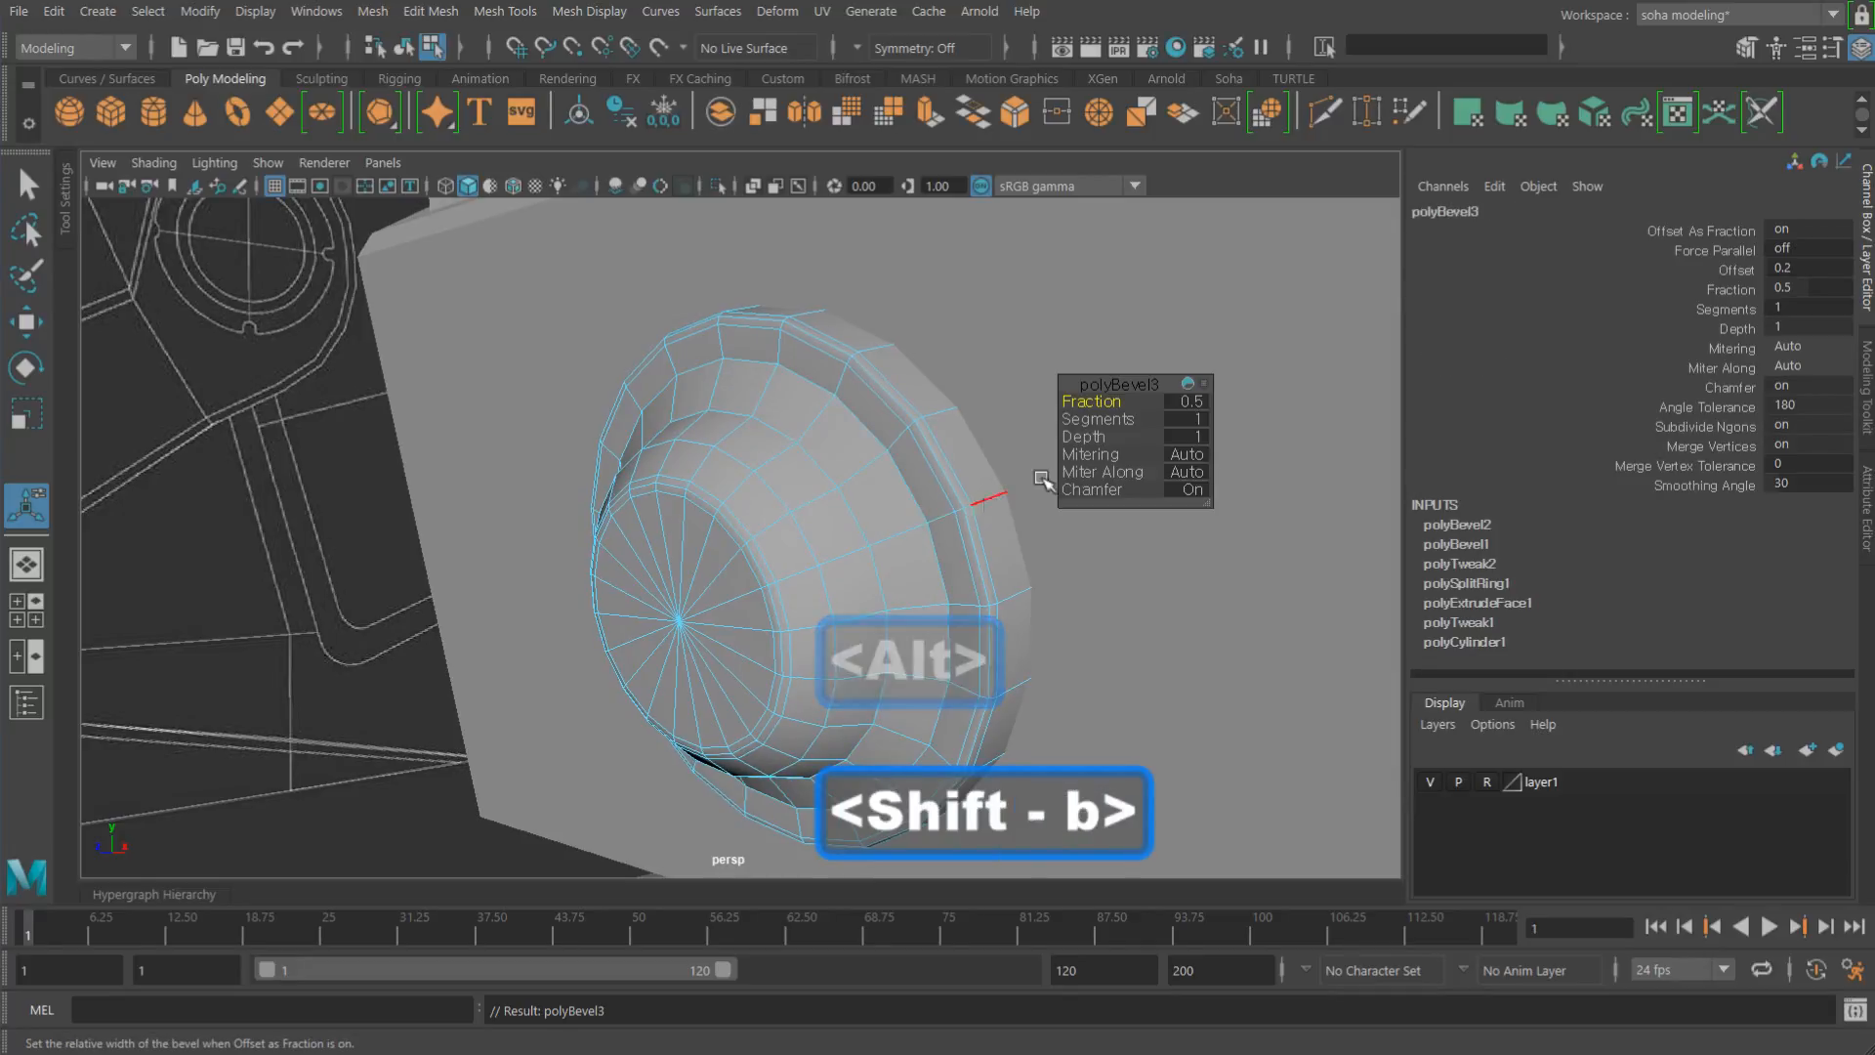
{"action": "left_click_drag", "start_coordinate": [1066, 400], "coordinate": [1048, 402]}
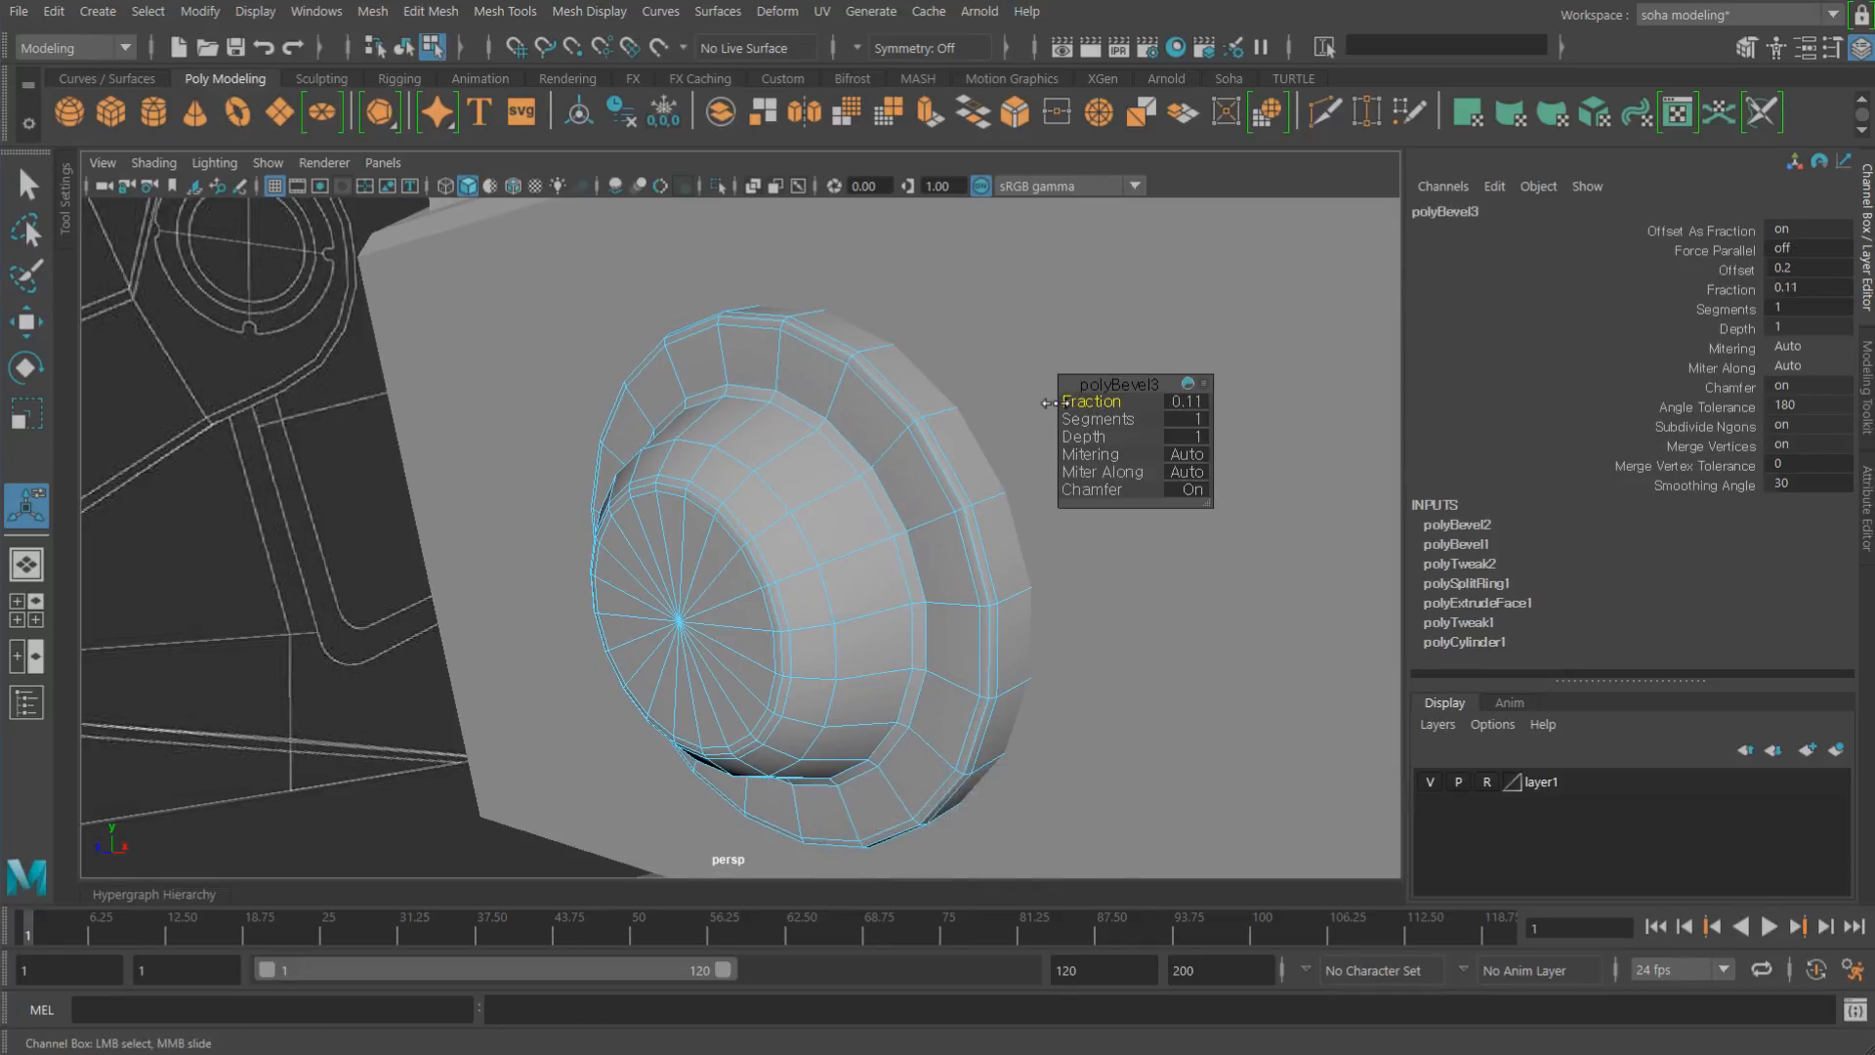
{"action": "key", "text": "ctrl"}
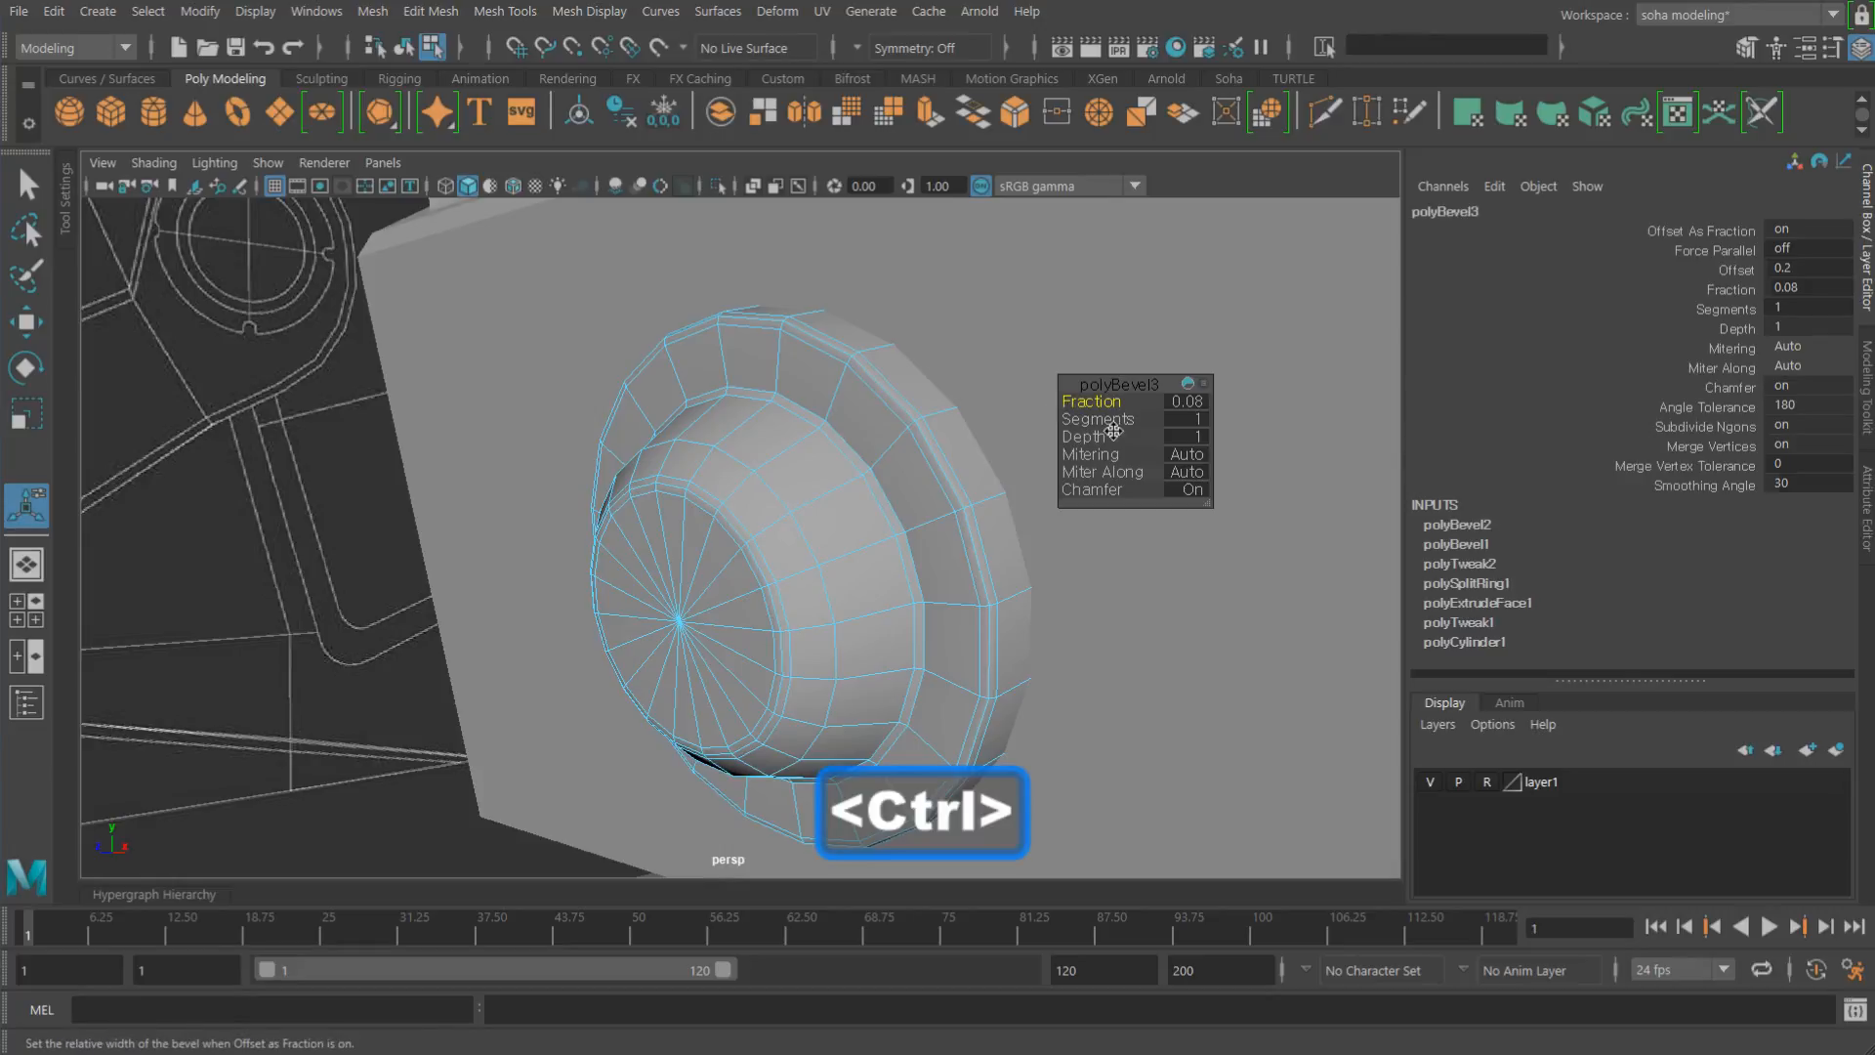
{"action": "left_click_drag", "start_coordinate": [1098, 419], "coordinate": [945, 528]}
Step: Return to object mode and preview the chin piece with mesh smoothing on, deselected, against the face
{"action": "key", "text": "alt+grave"}
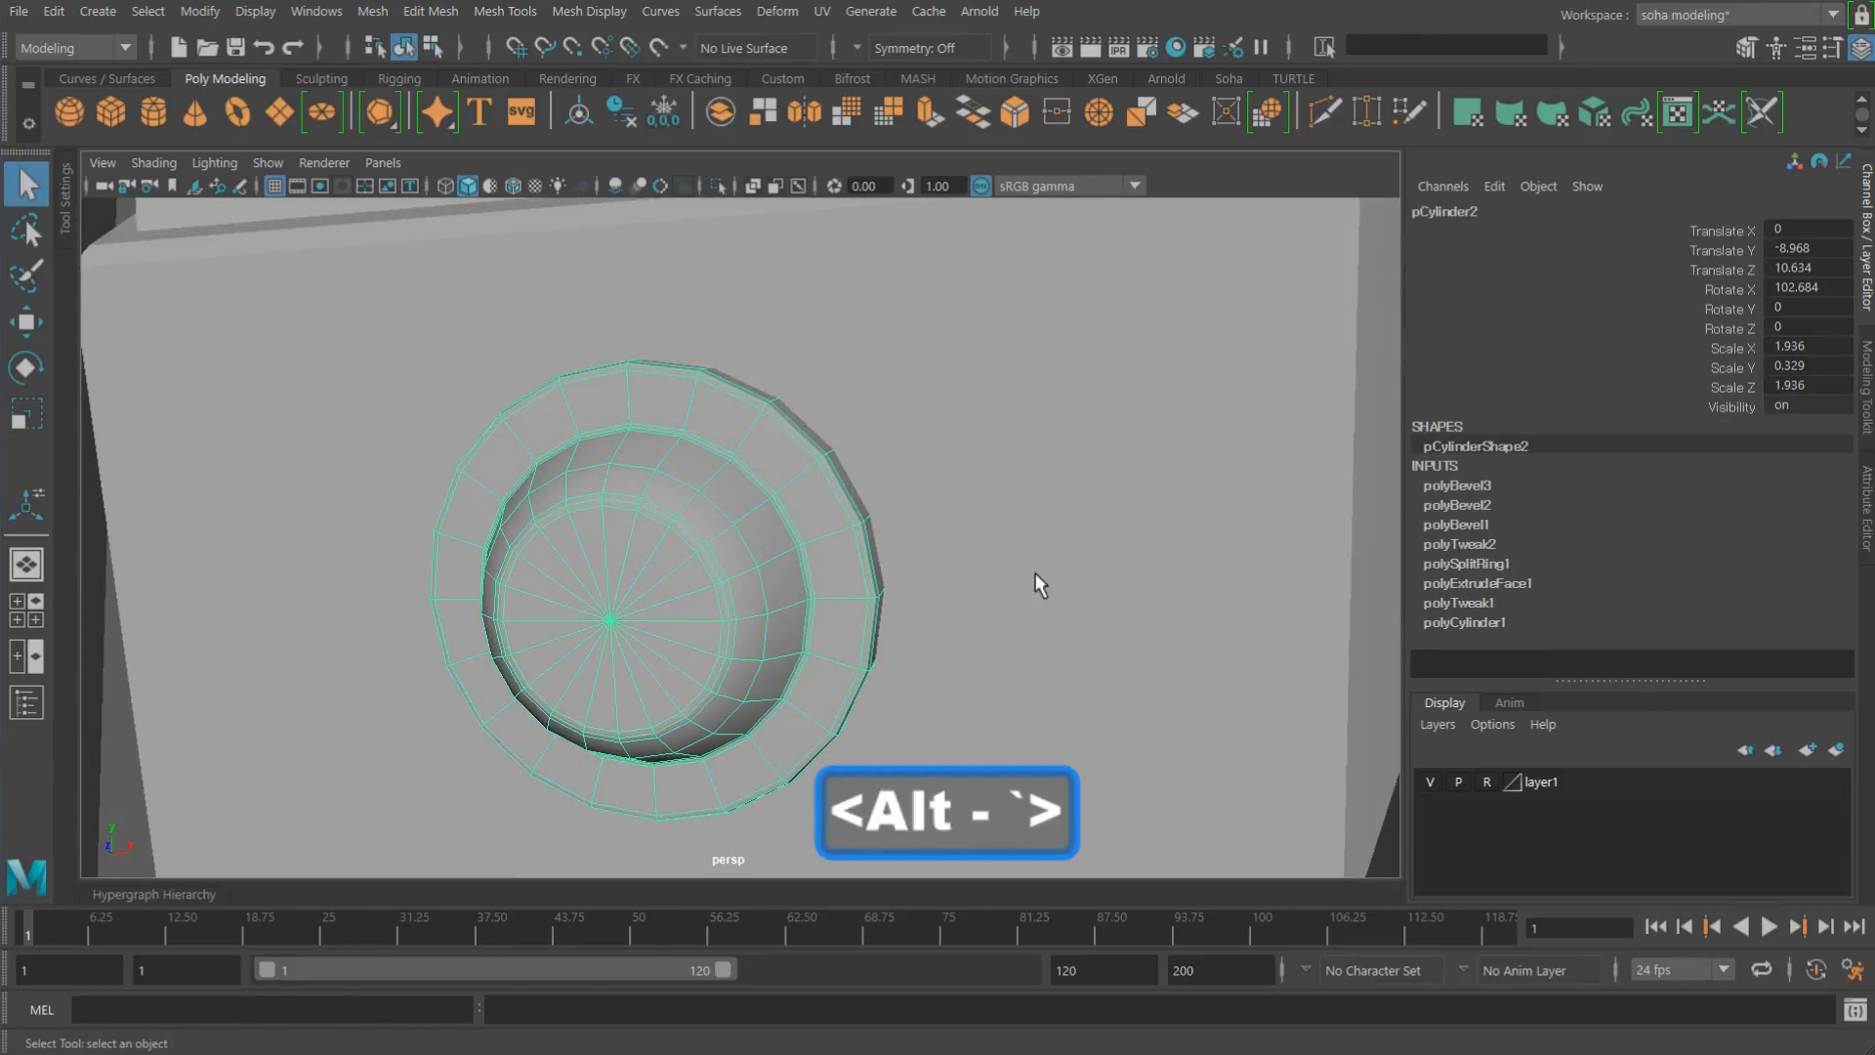
{"action": "scroll", "coordinate": [830, 540], "scroll_direction": "down", "scroll_amount": 6}
{"action": "key", "text": "3"}
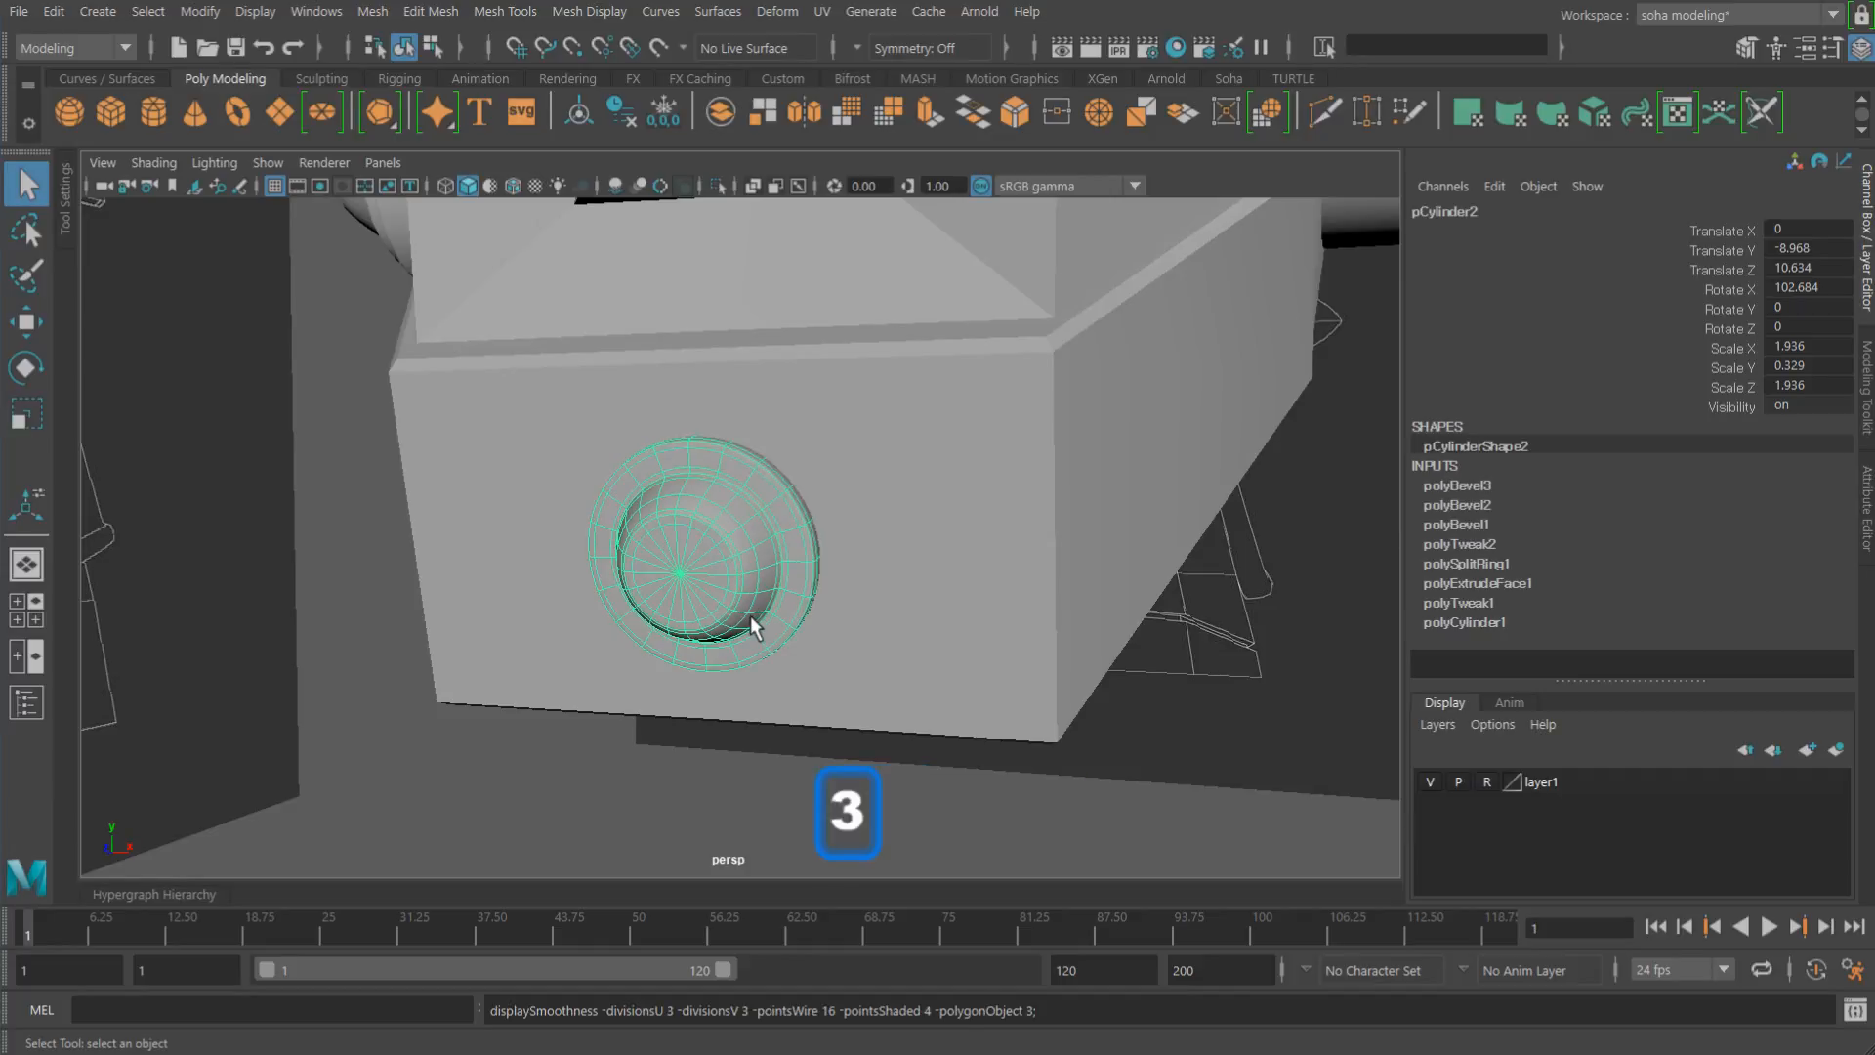
{"action": "left_click", "coordinate": [713, 776]}
{"action": "left_click_drag", "start_coordinate": [713, 777], "coordinate": [759, 536], "text": "alt"}
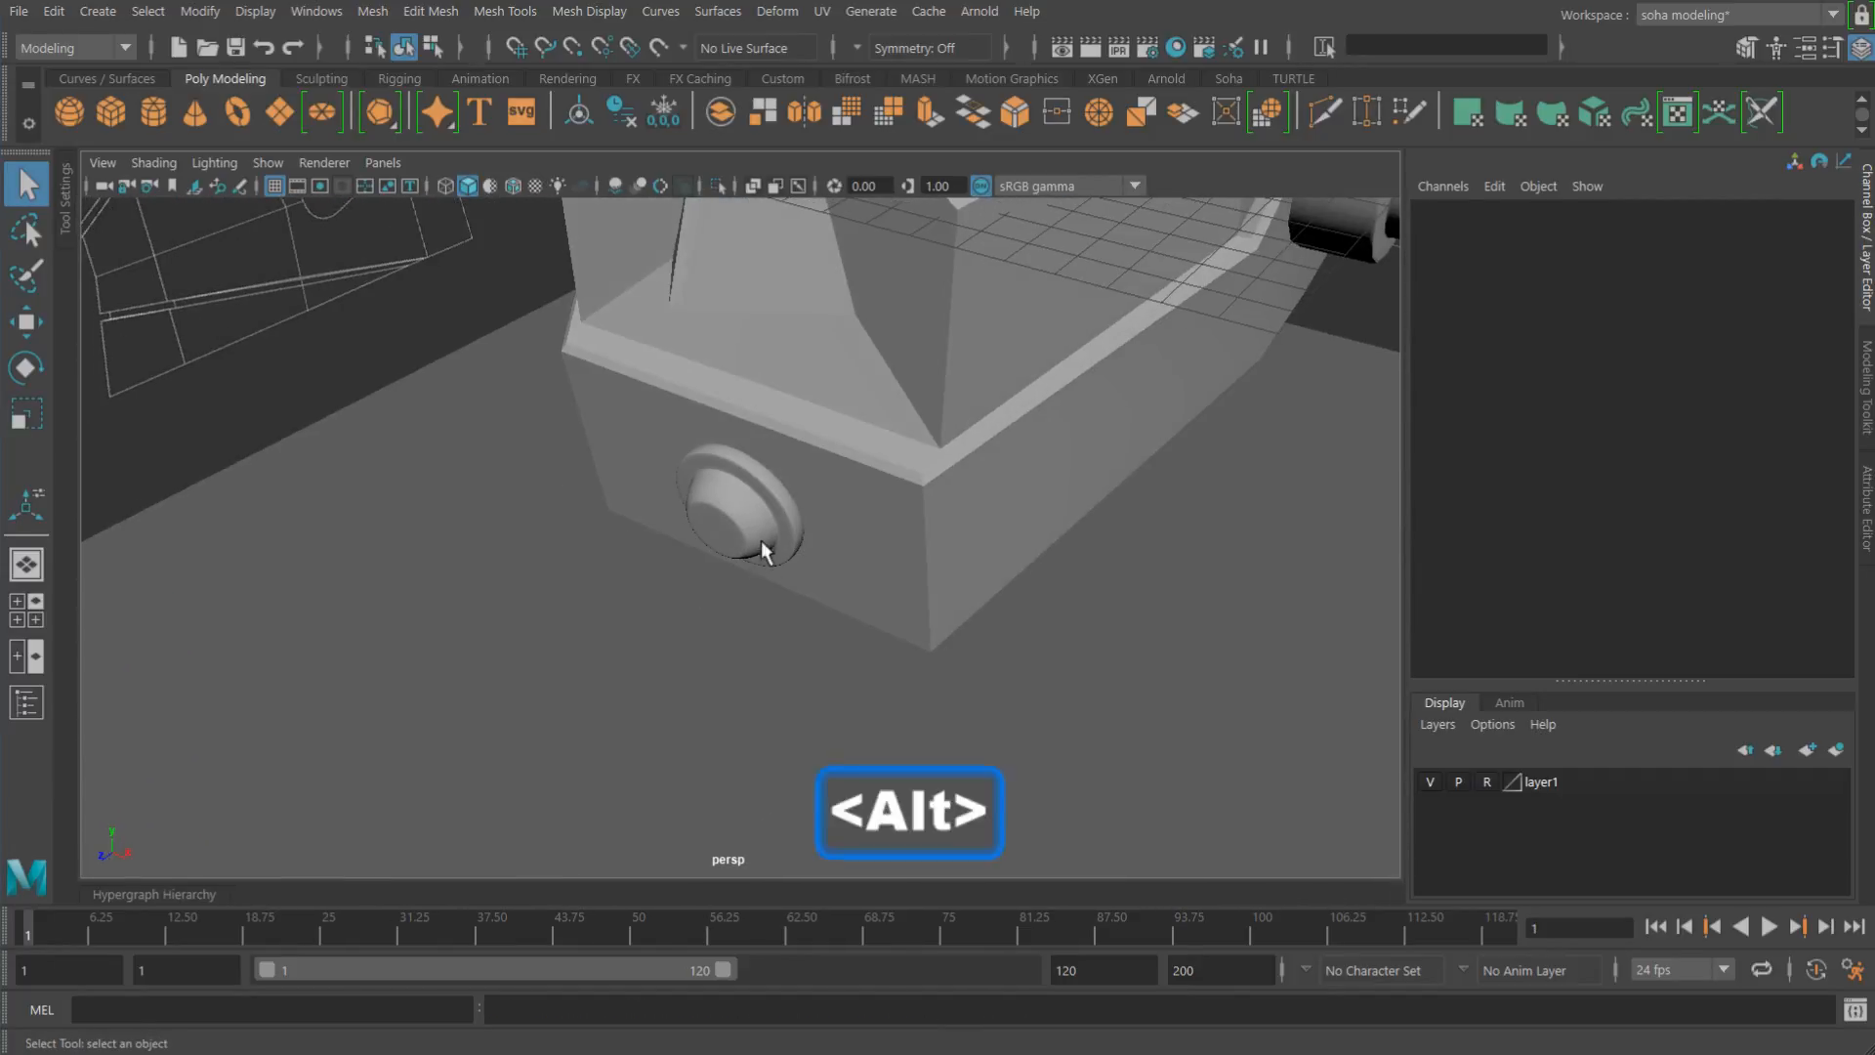
Step: Turn off the chin piece's smooth preview and view the whole head from the front
{"action": "left_click", "coordinate": [760, 536]}
{"action": "right_click_drag", "start_coordinate": [772, 563], "coordinate": [1118, 599], "text": "alt"}
{"action": "key", "text": "alt+1"}
{"action": "scroll", "coordinate": [884, 530], "scroll_direction": "down", "scroll_amount": 6}
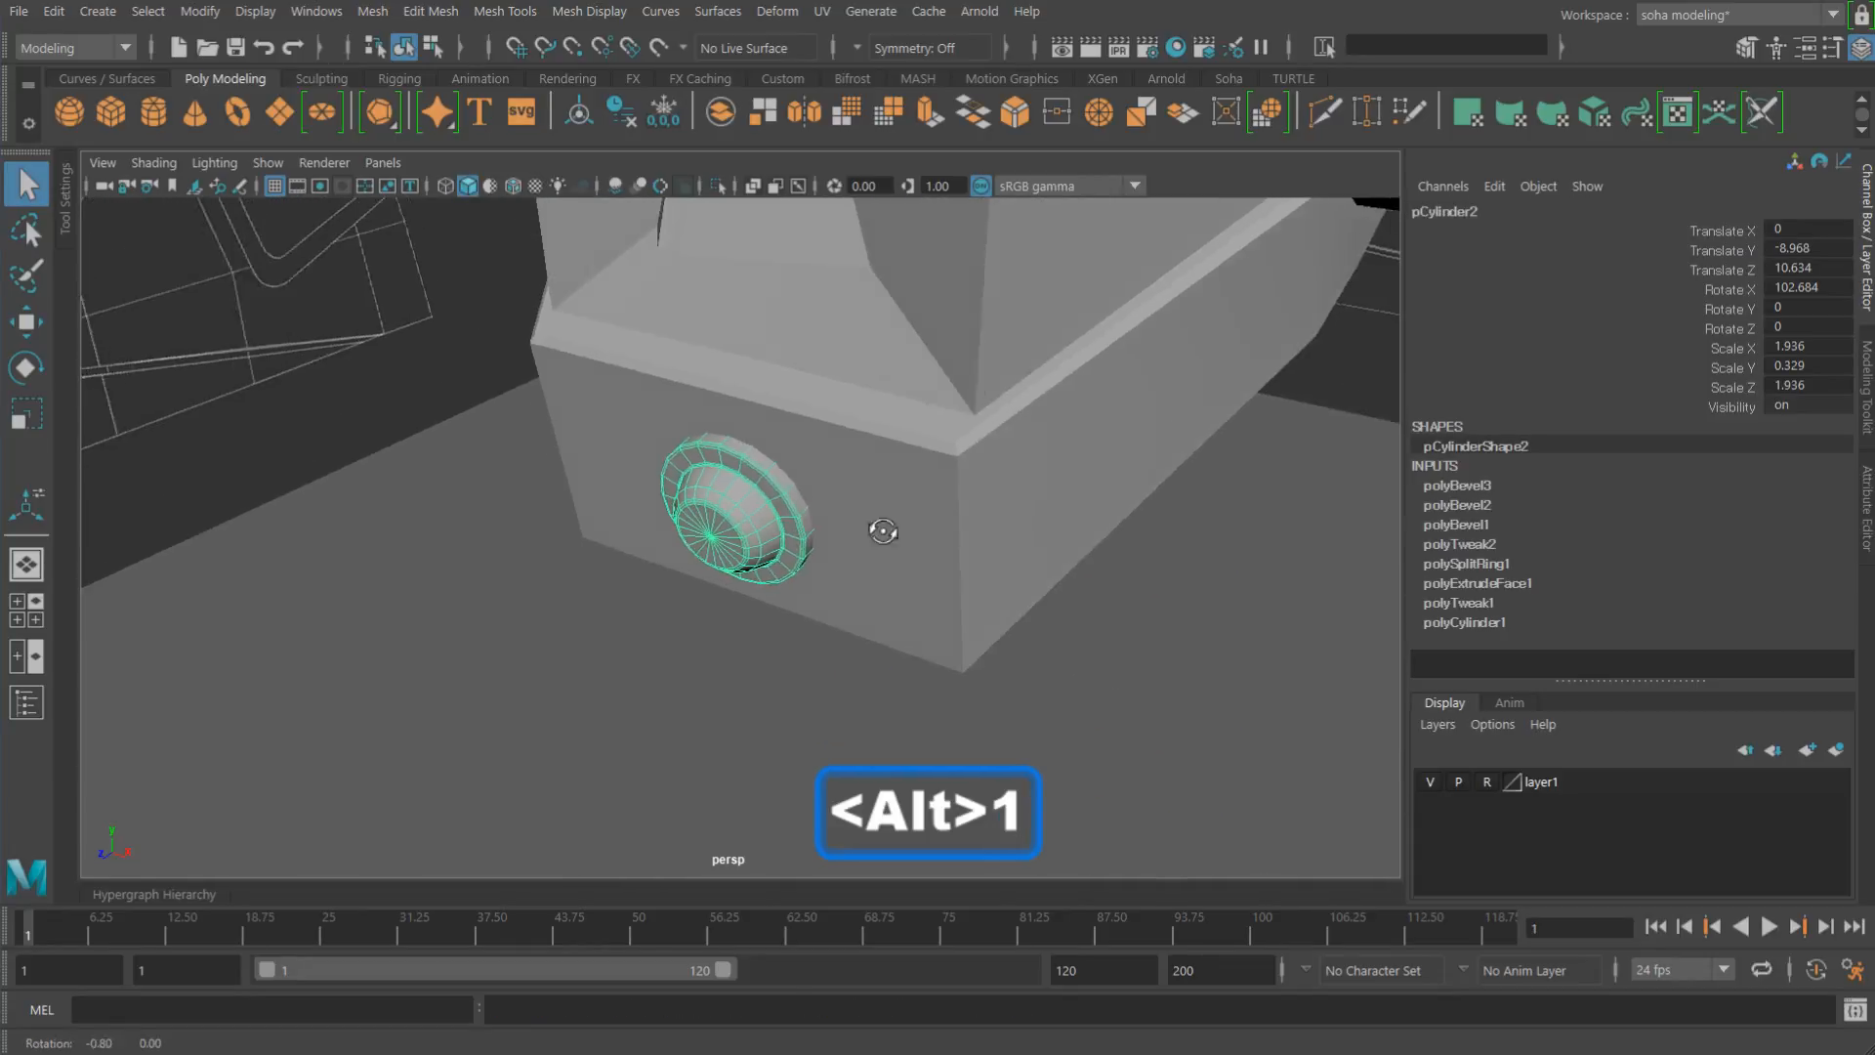
{"action": "left_click_drag", "start_coordinate": [1111, 524], "coordinate": [971, 620], "text": "alt"}
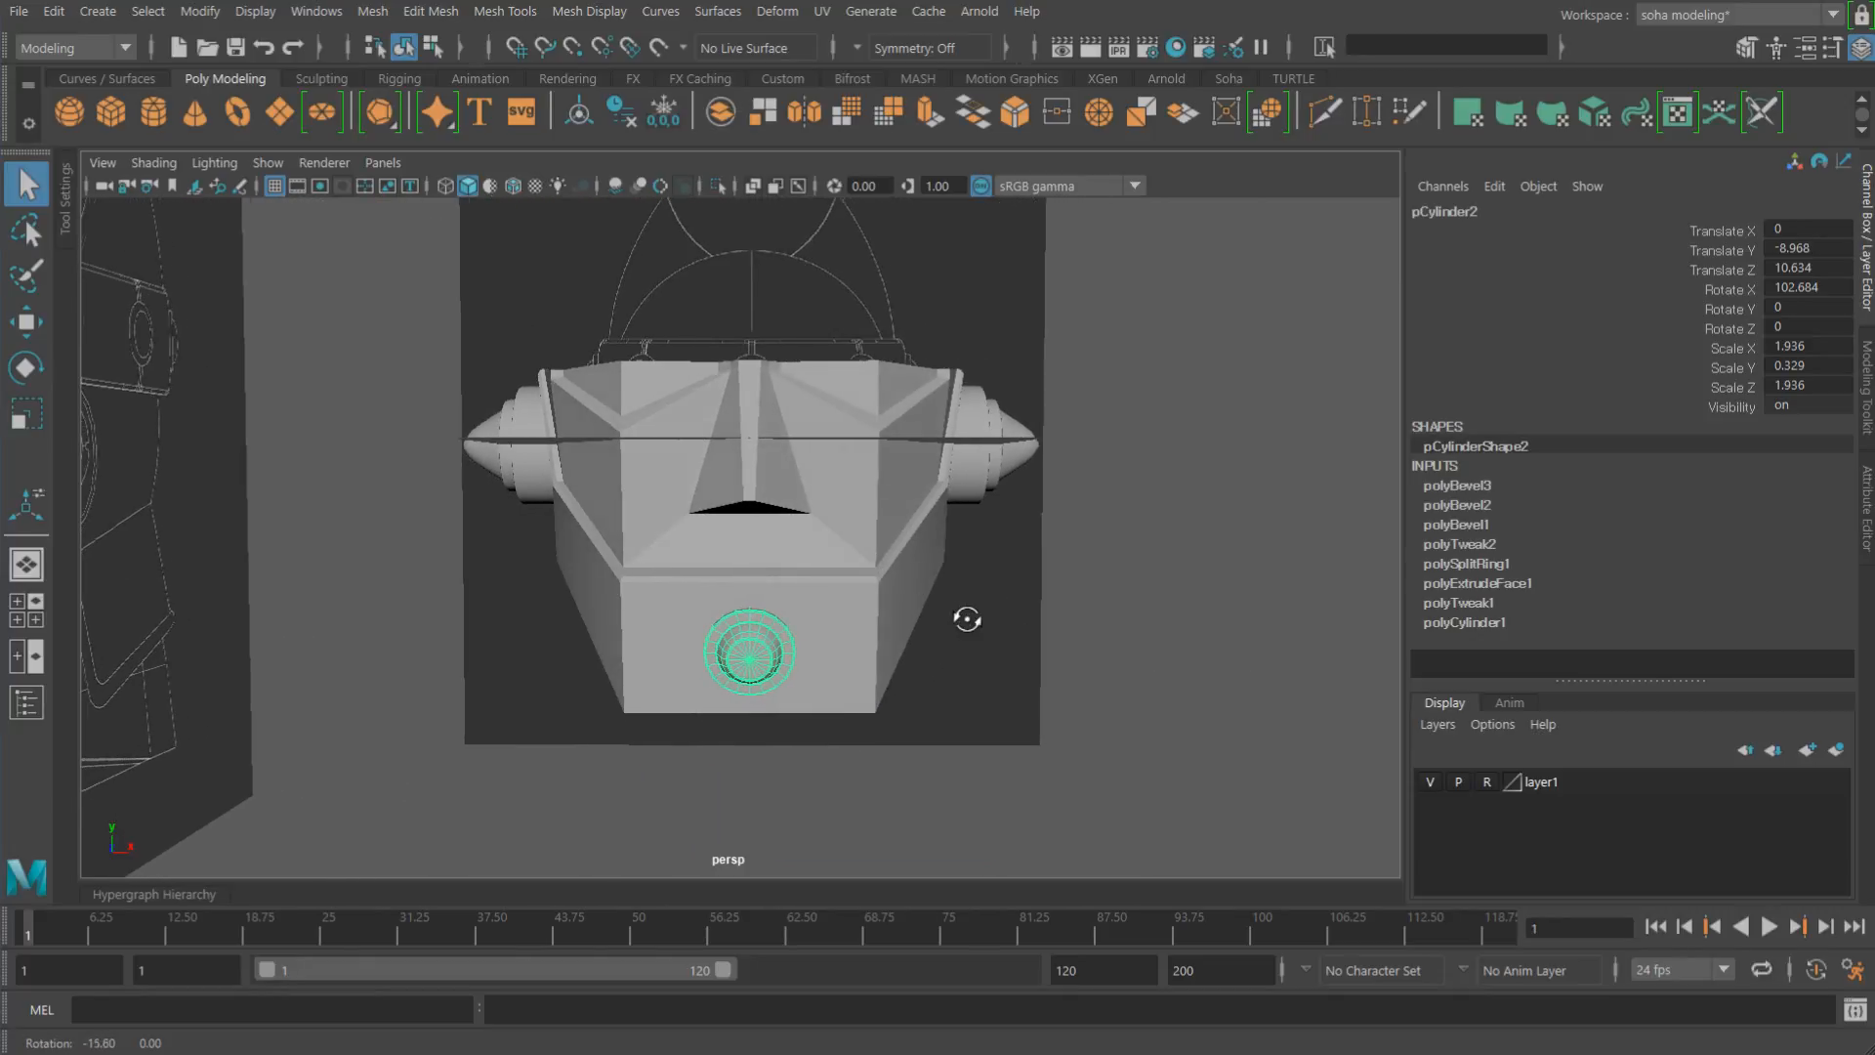
Step: Save the scene with the beveled chin piece in place on the robot head
{"action": "key", "text": "ctrl+s"}
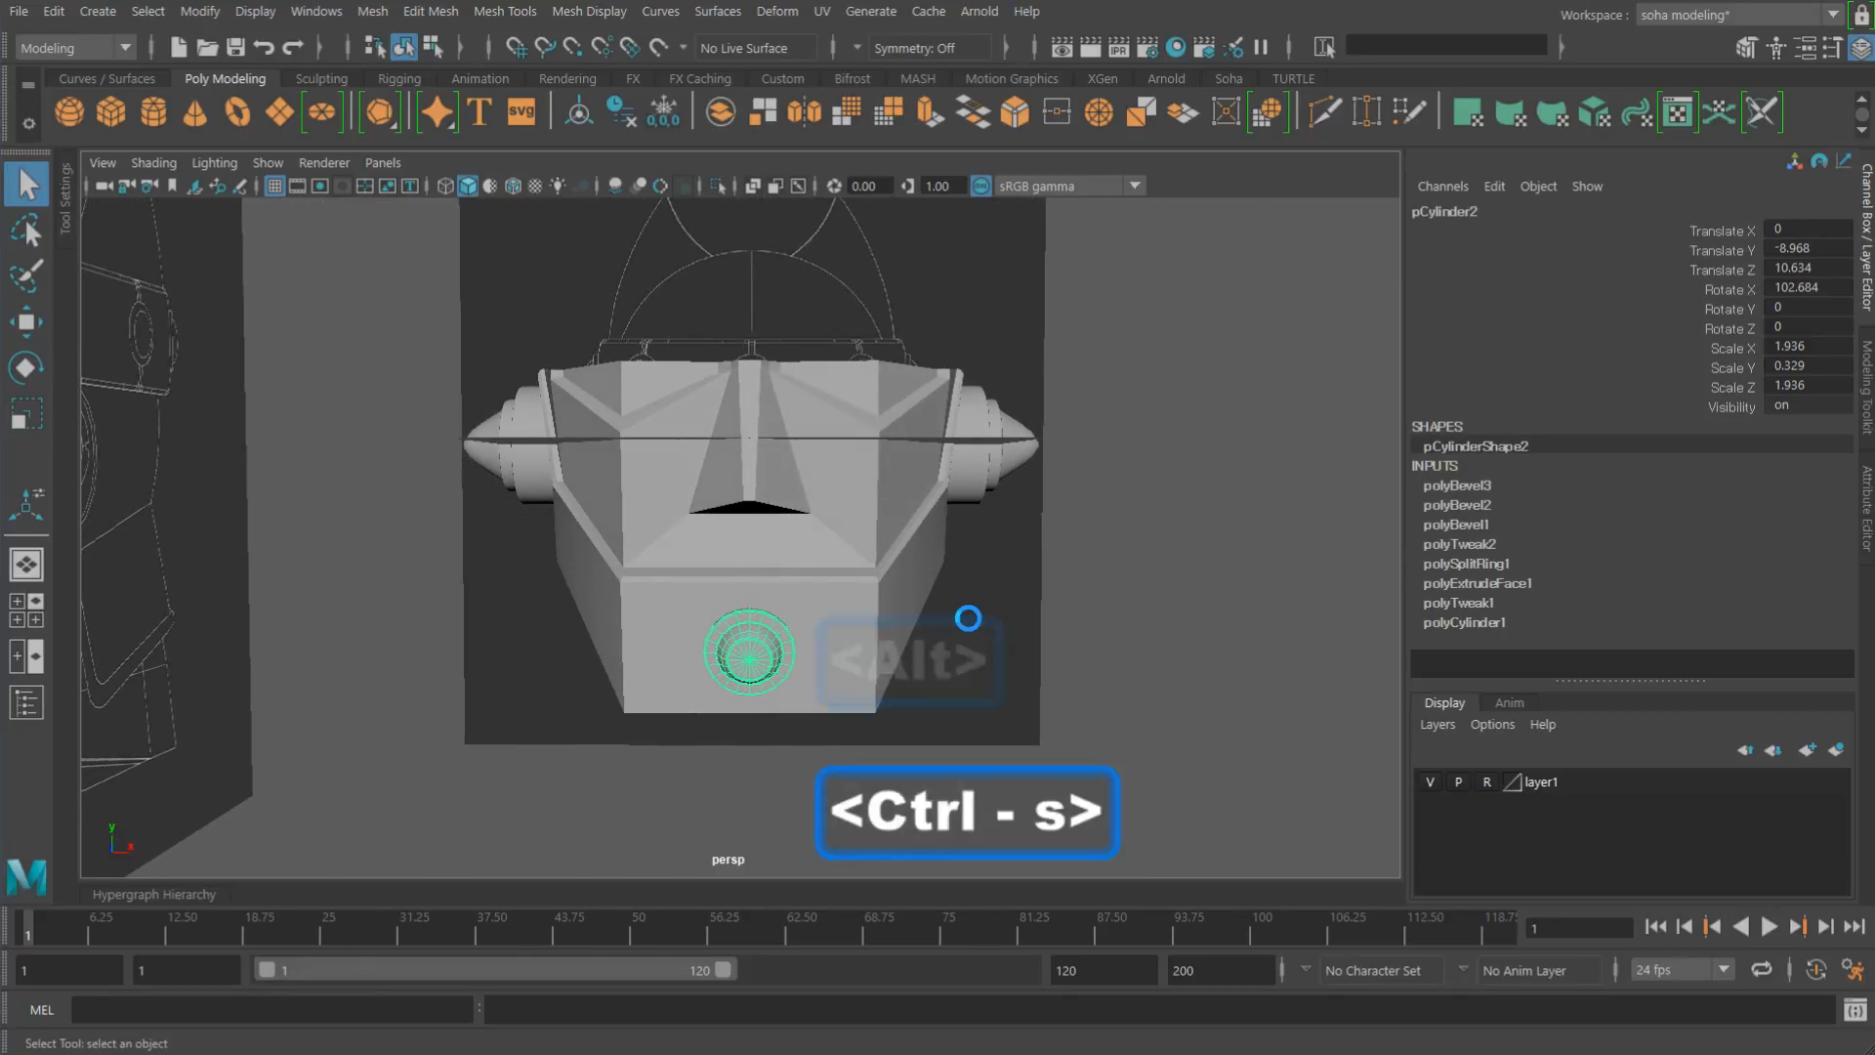
{"action": "left_click_drag", "start_coordinate": [1079, 620], "coordinate": [1109, 619], "text": "alt"}
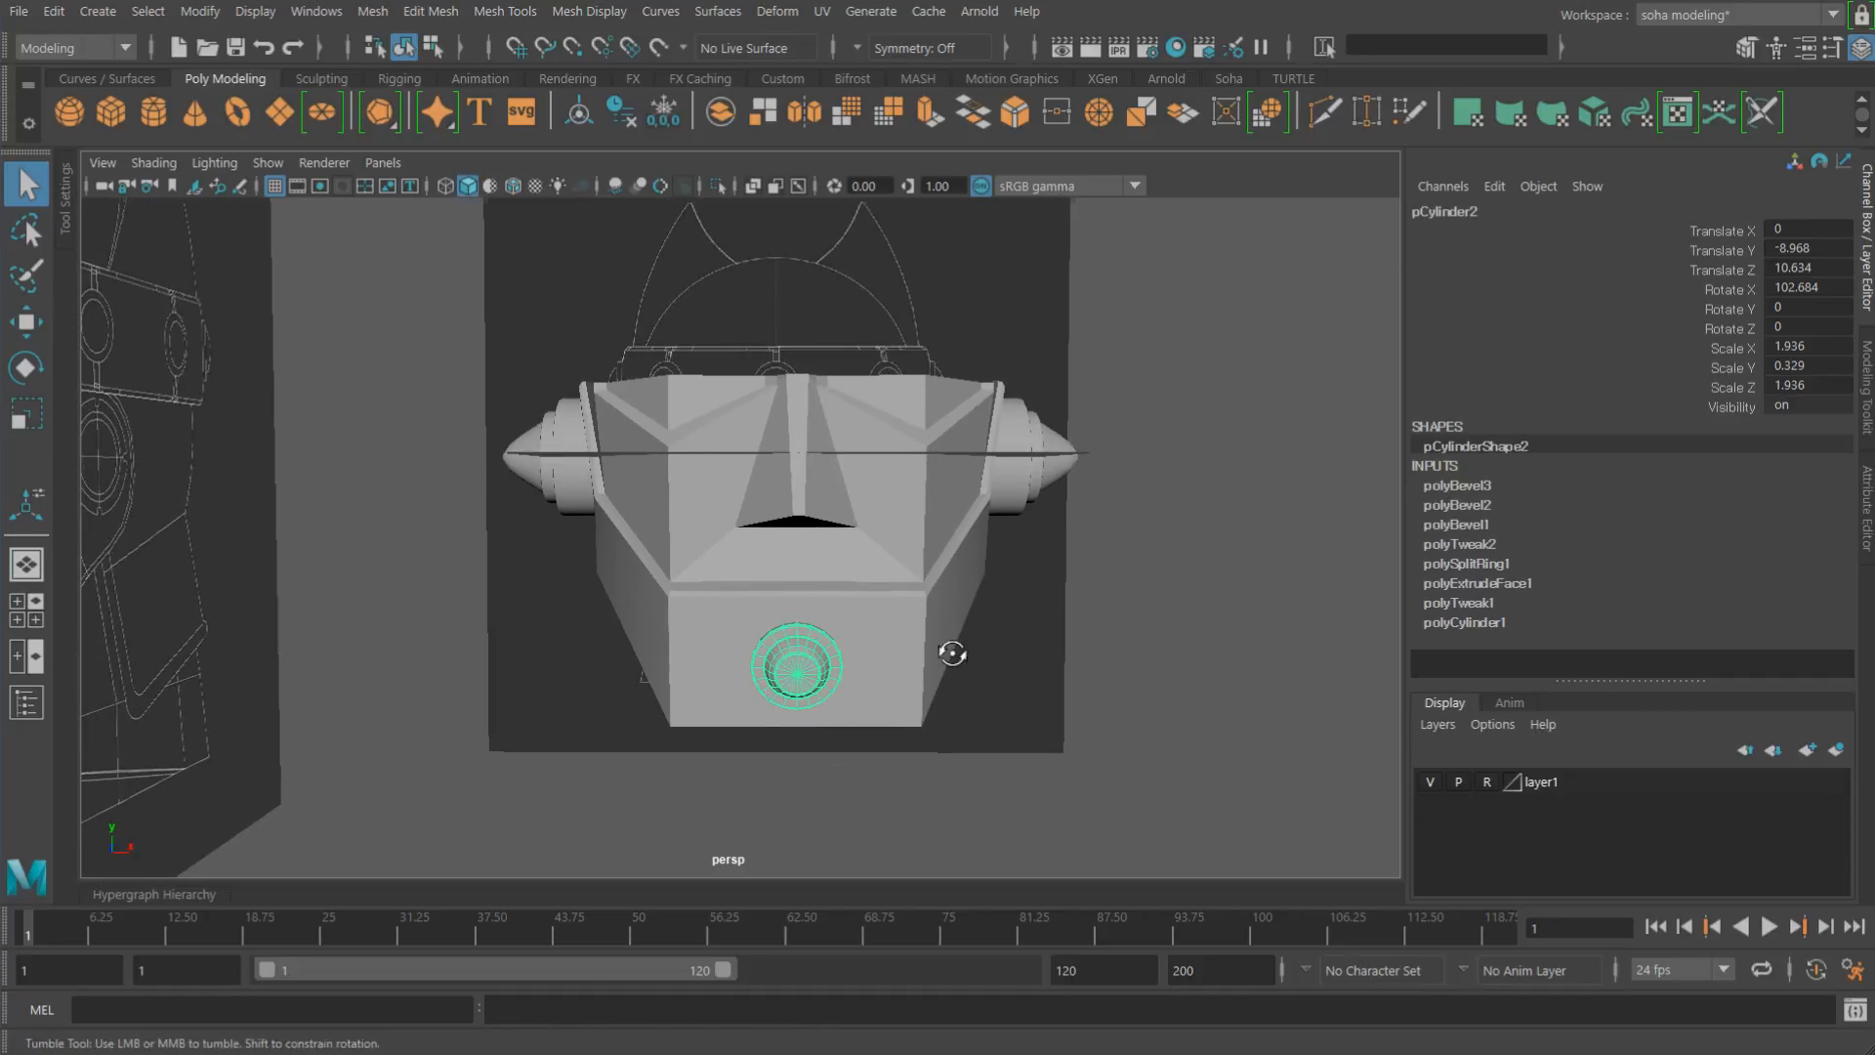
{"action": "left_click_drag", "start_coordinate": [955, 657], "coordinate": [947, 654], "text": "alt"}
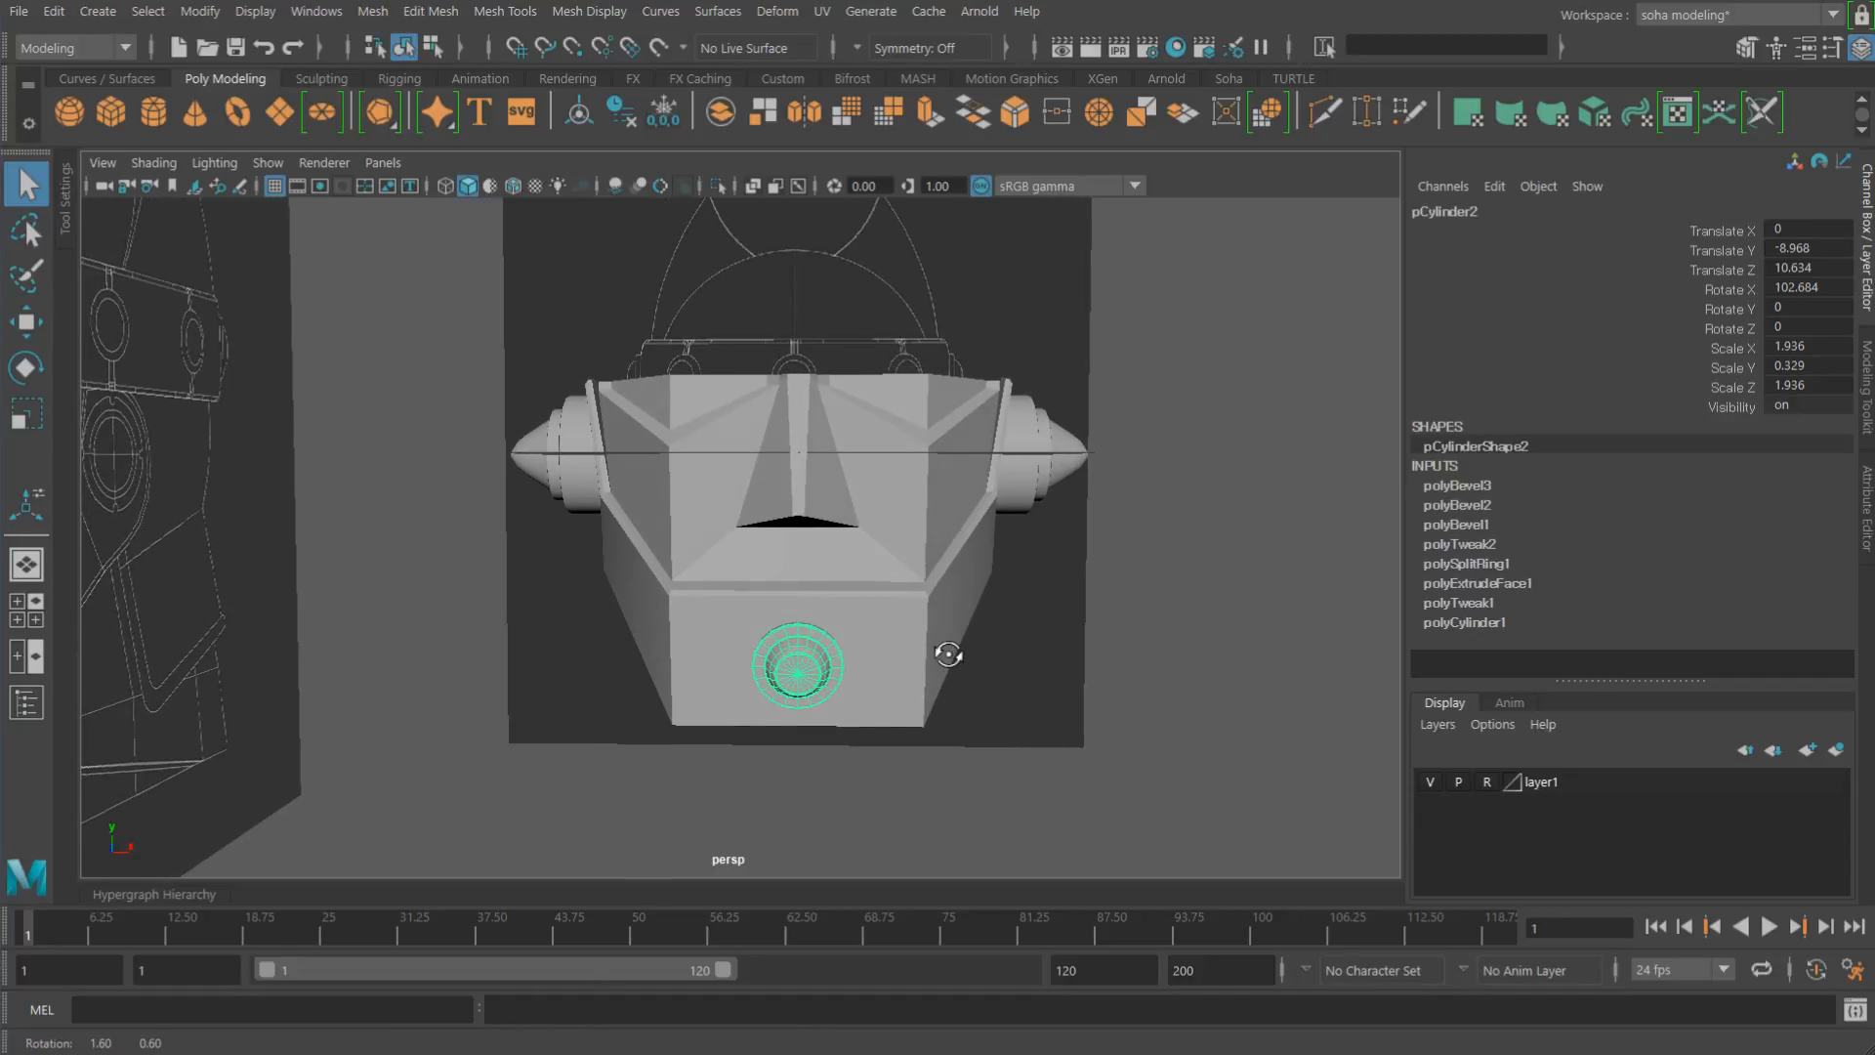
{"action": "key", "text": "alt"}
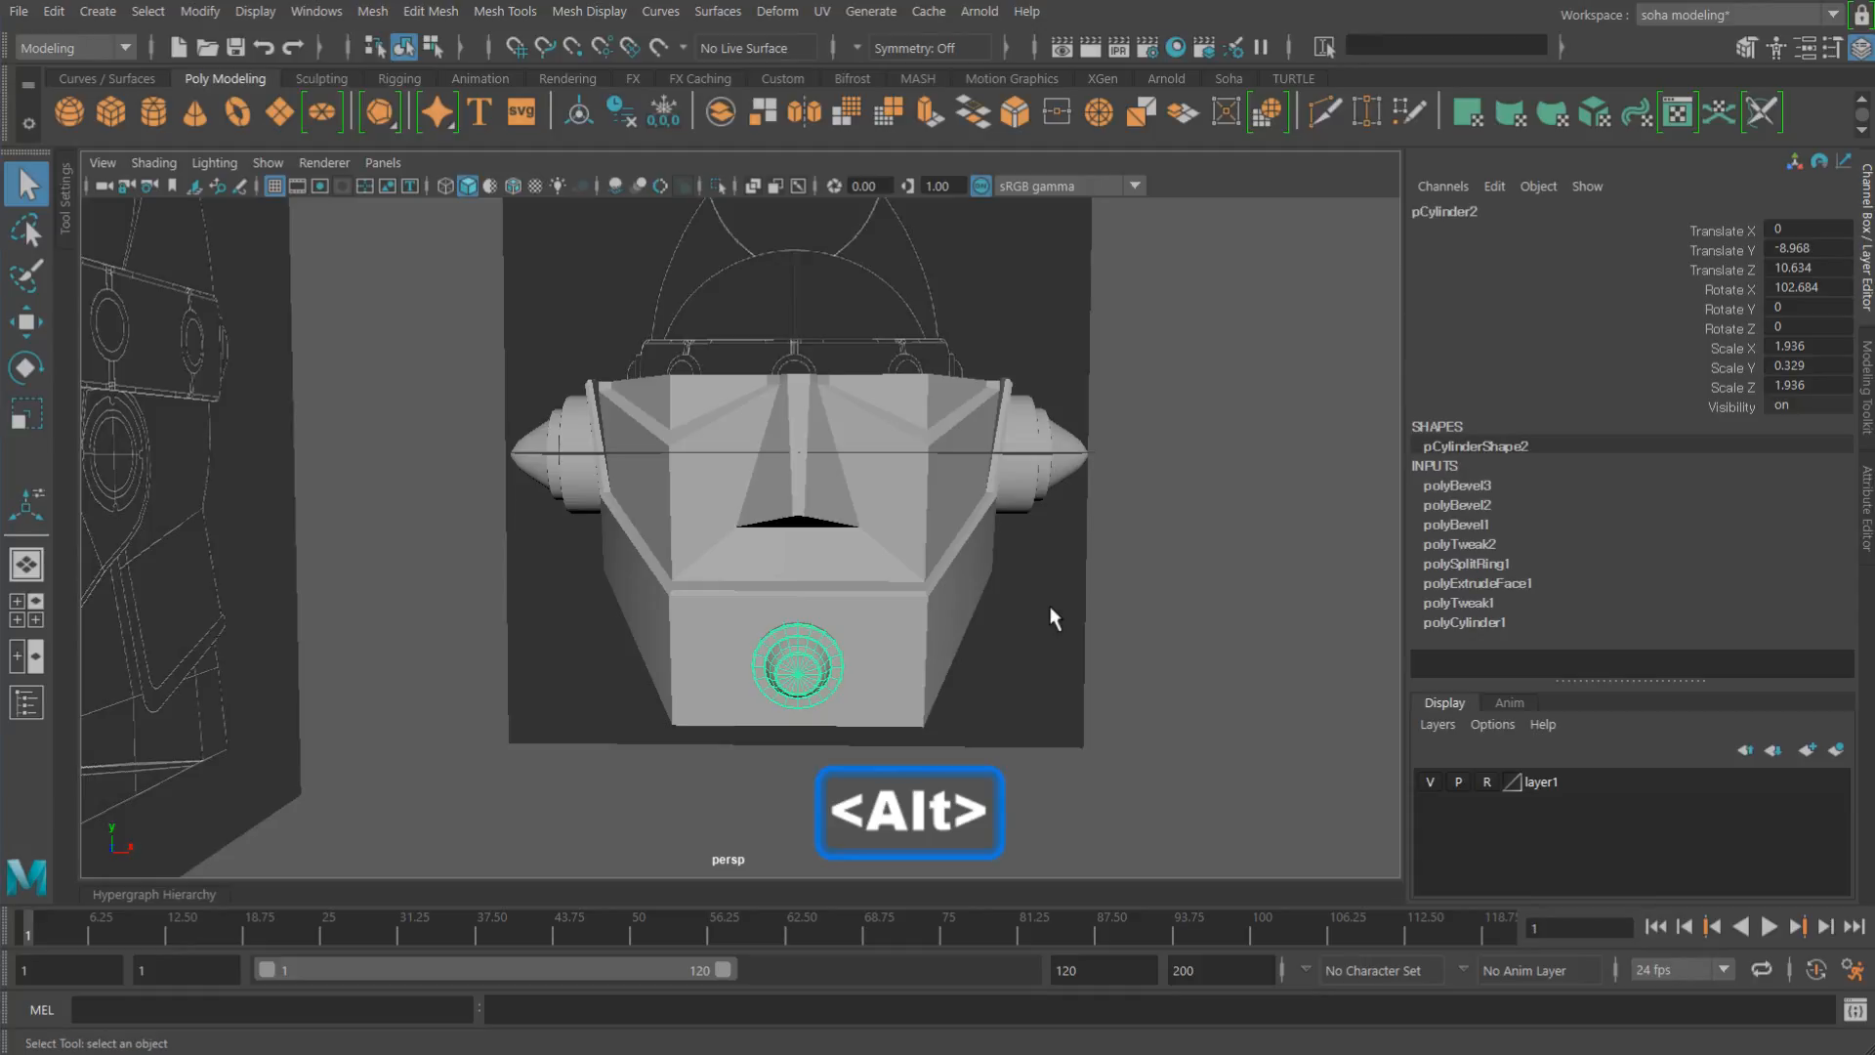
Step: Deselect the chin piece in the orthographic front view and start adding a polygon primitive at the headband reference above the face
{"action": "key", "text": "shift+3"}
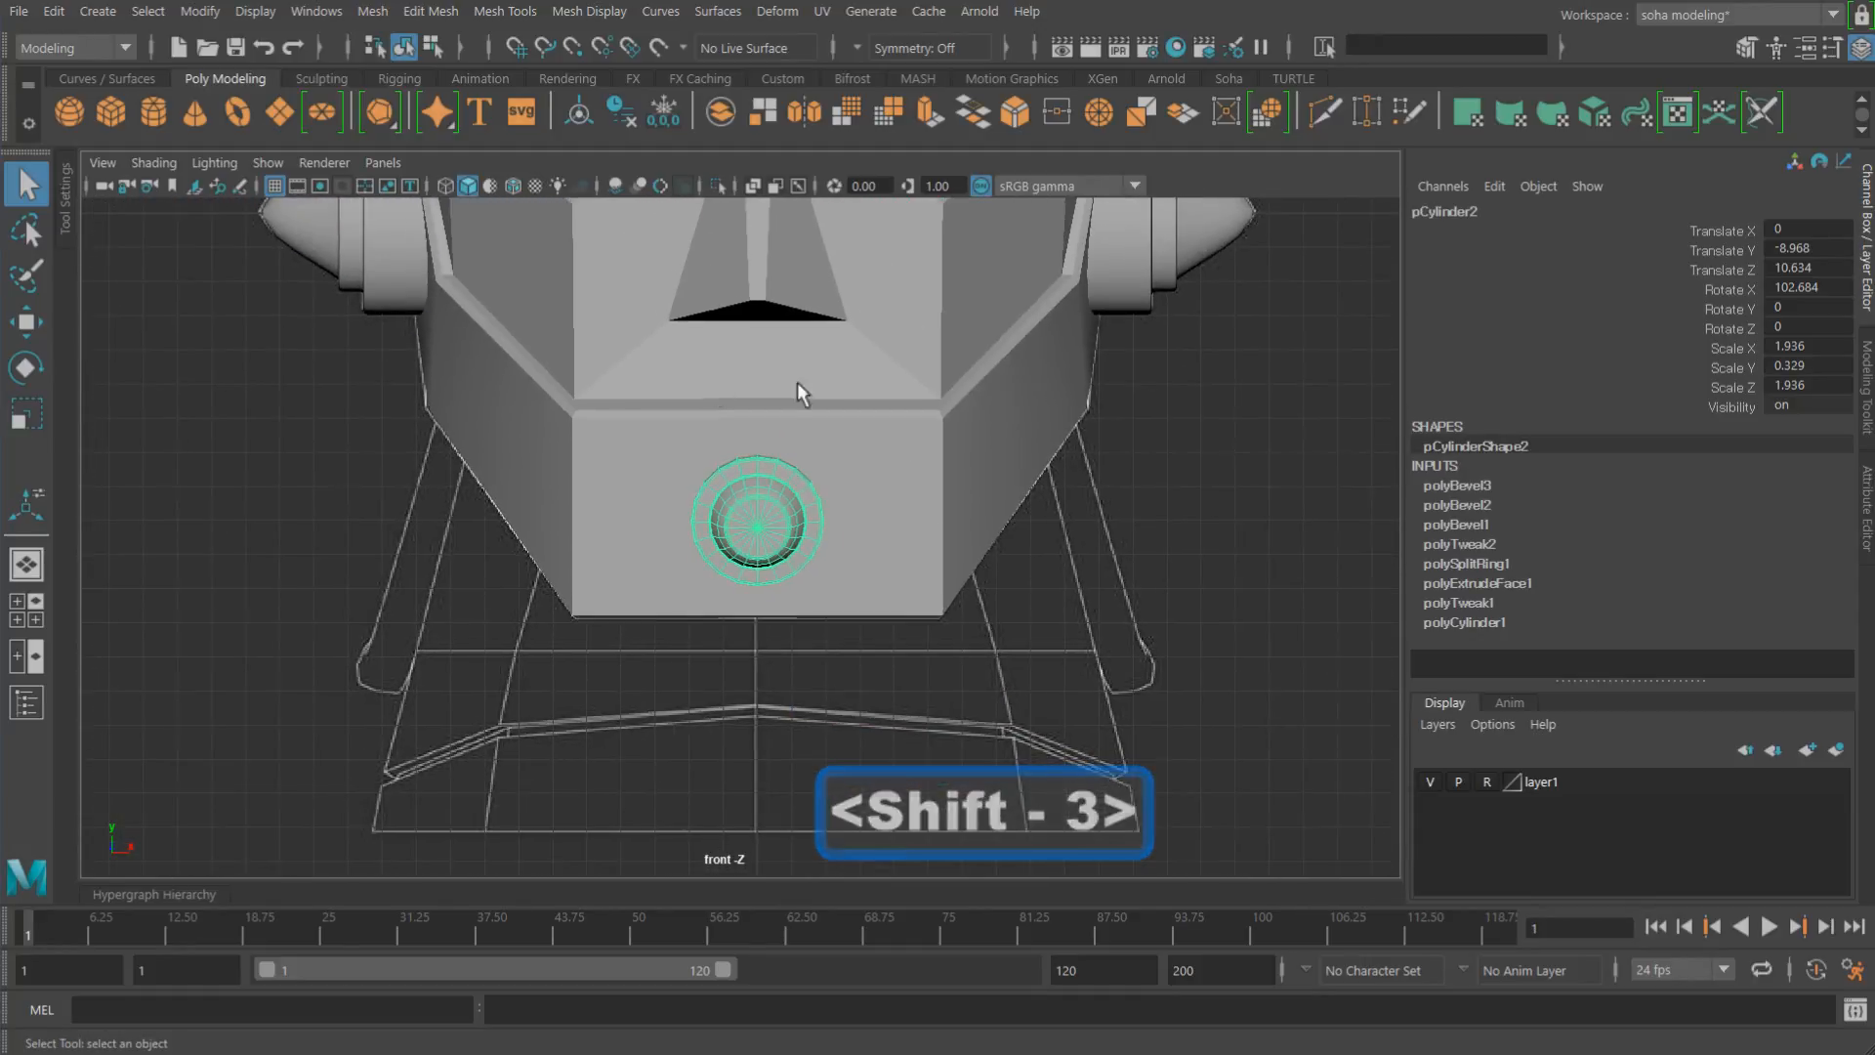
{"action": "middle_click_drag", "start_coordinate": [1065, 354], "coordinate": [1148, 581], "text": "alt"}
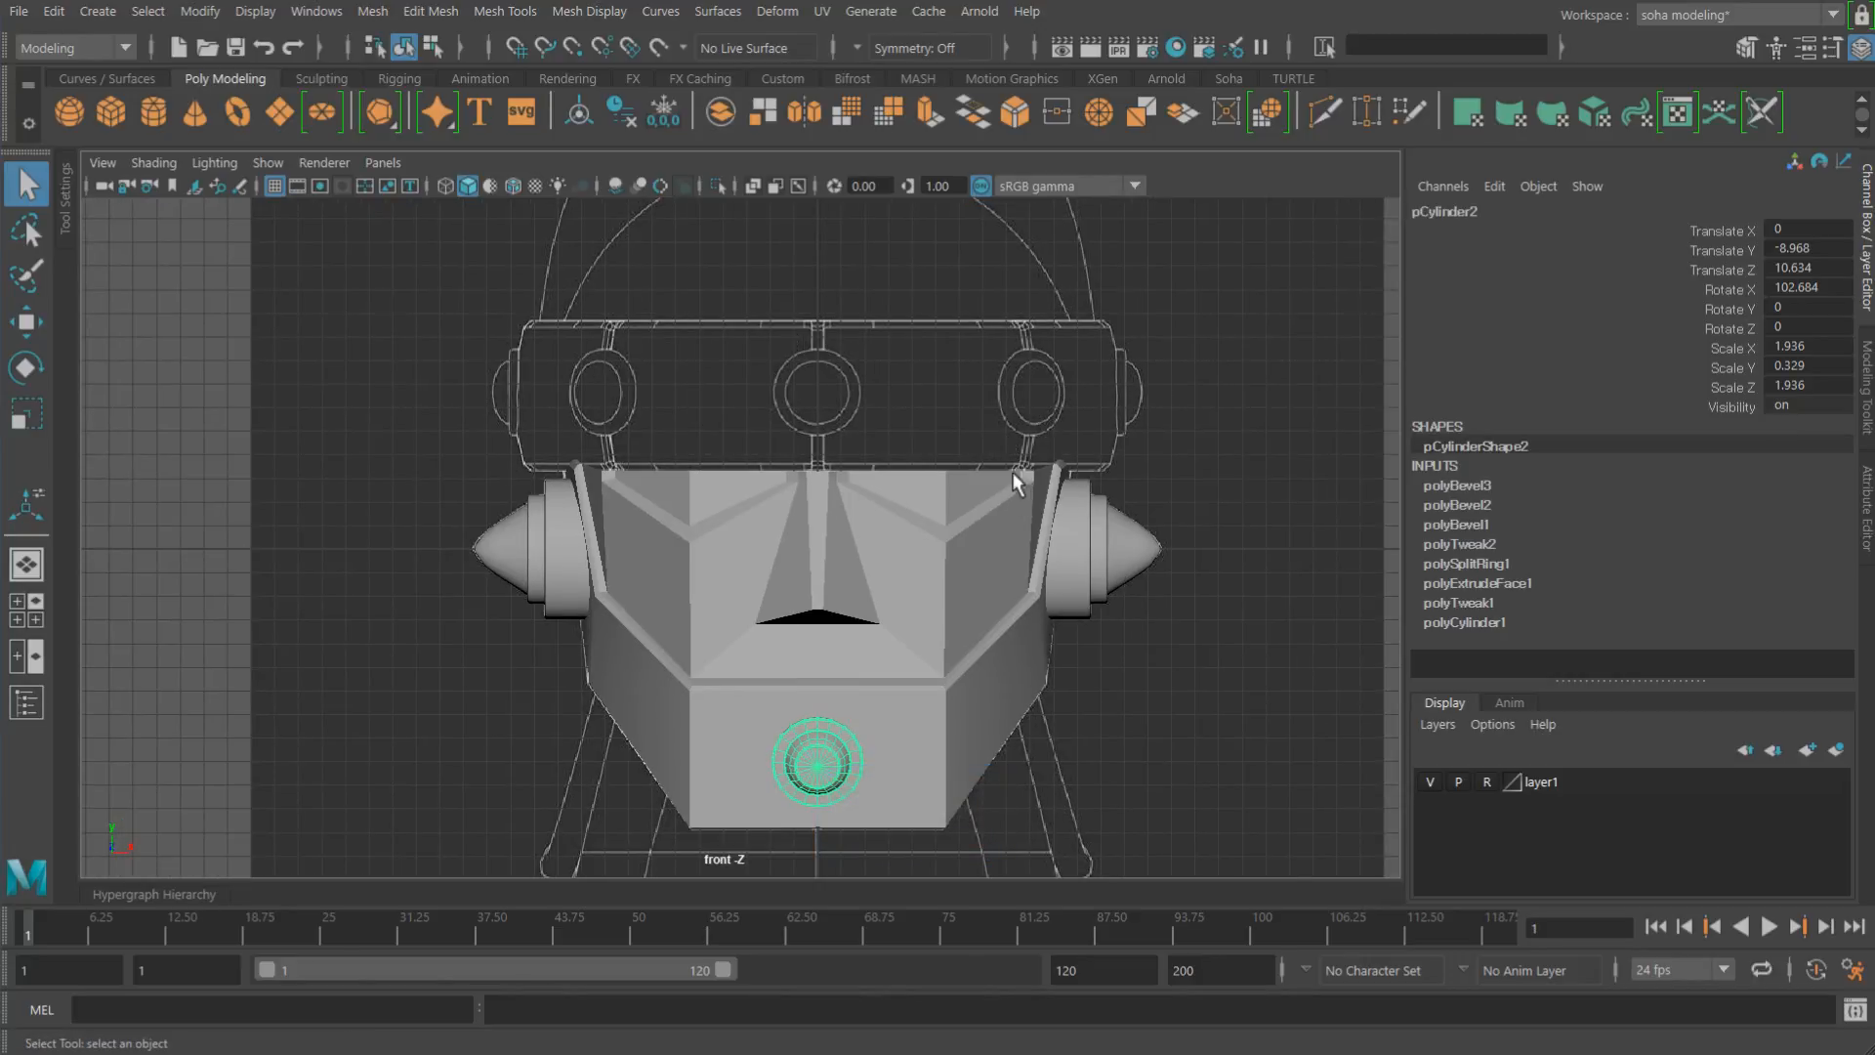
{"action": "left_click", "coordinate": [926, 394]}
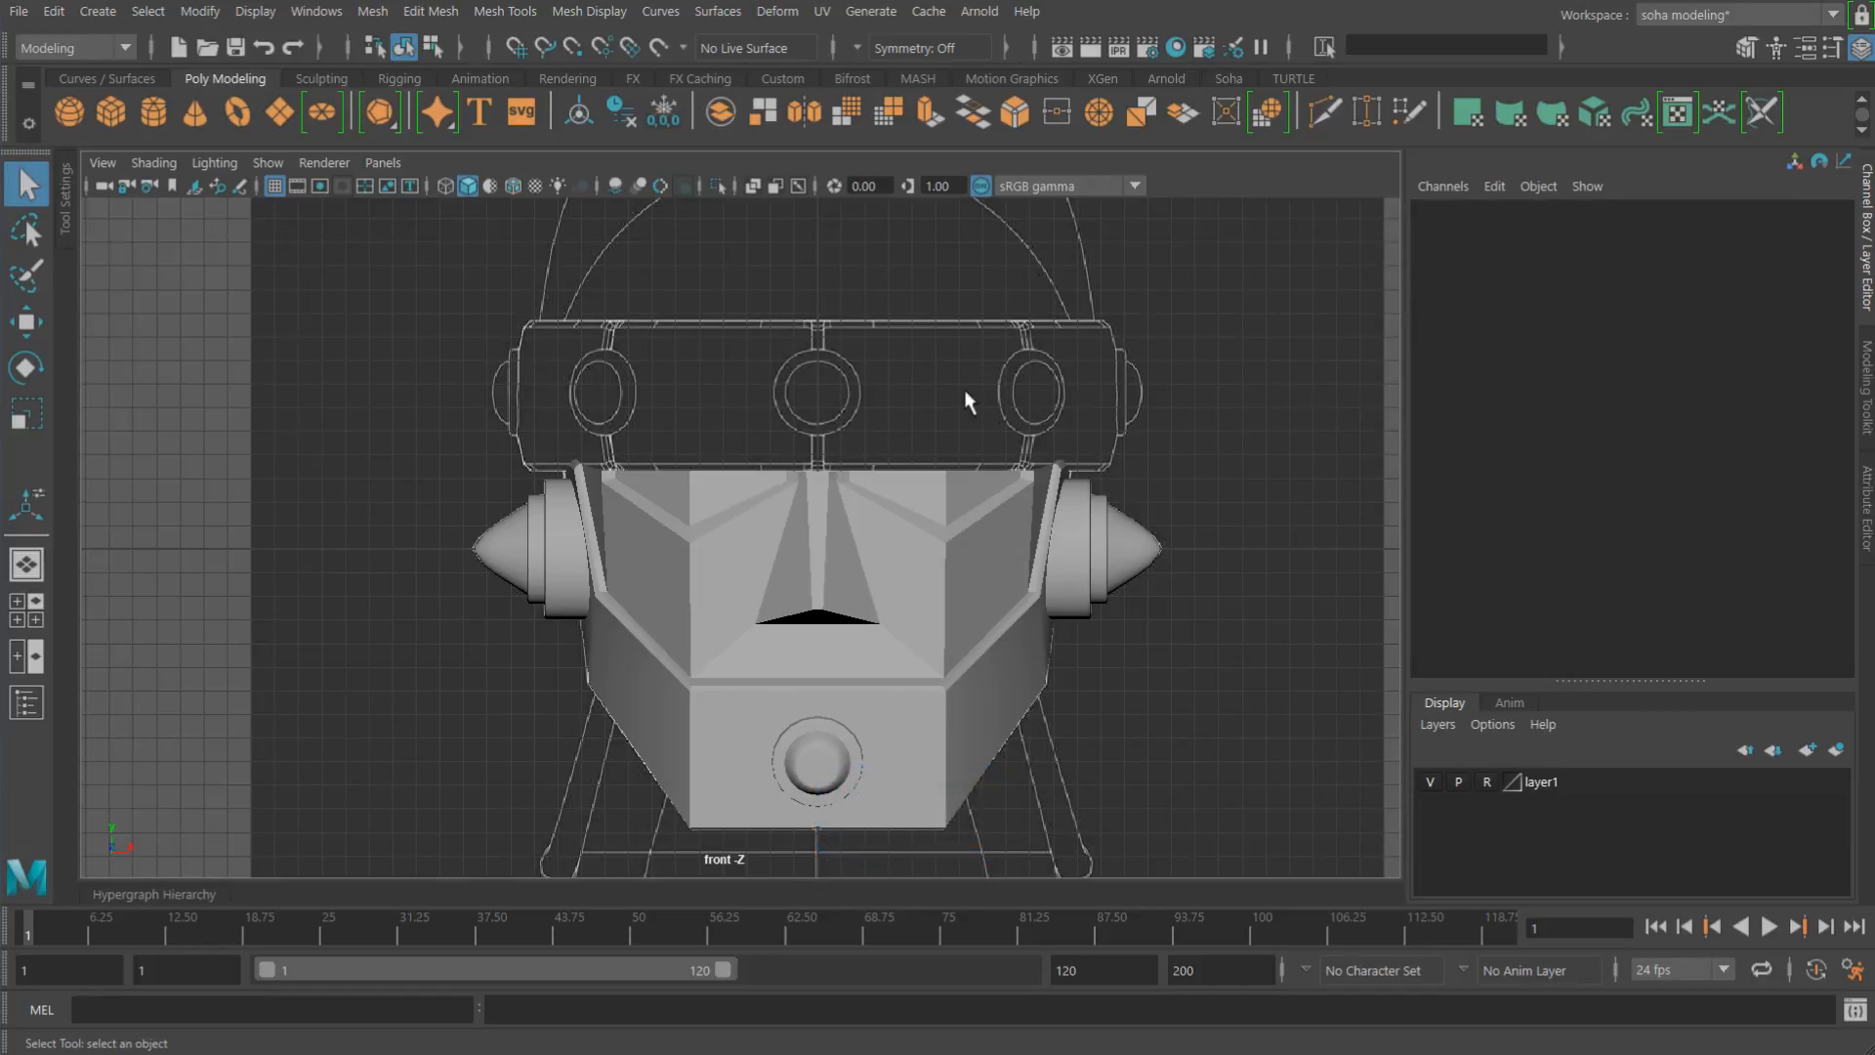
{"action": "right_click", "coordinate": [890, 406], "text": "shift"}
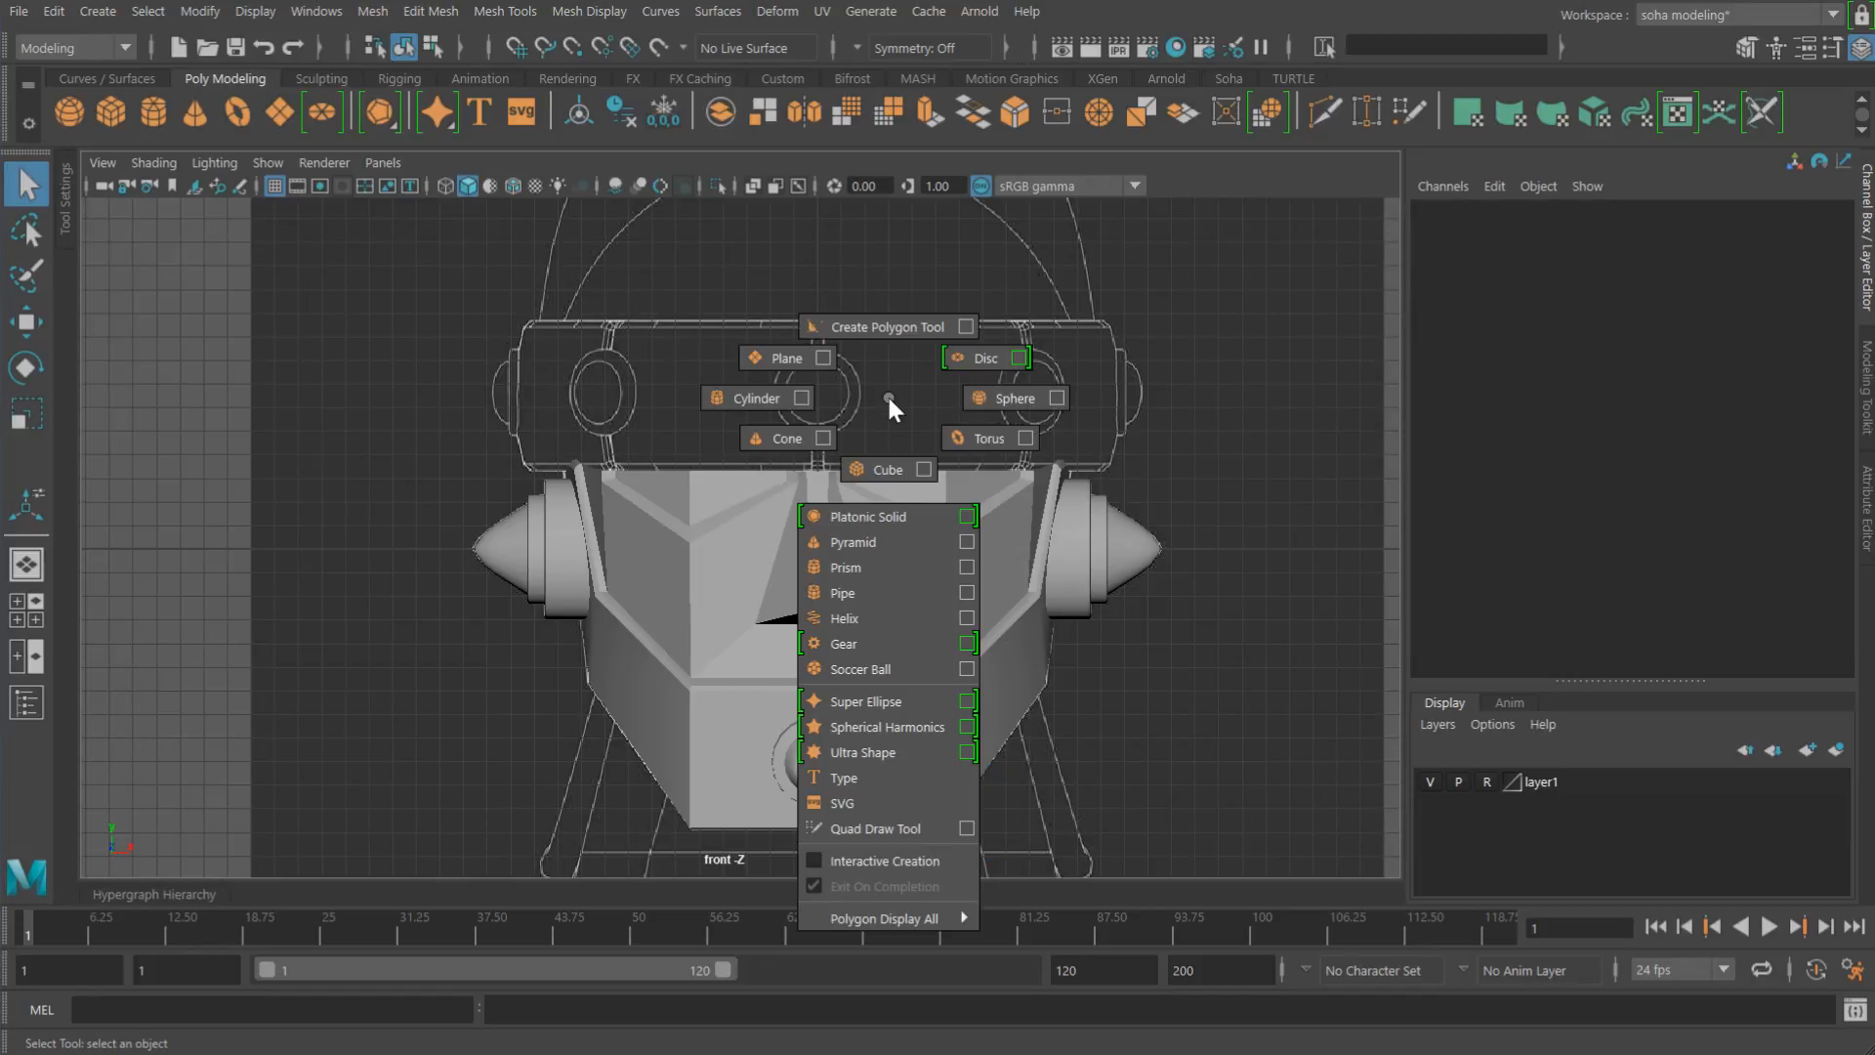
Step: Create a polygon cylinder and move it straight up onto the headband in the reference, to Translate Y 6.548
{"action": "left_click", "coordinate": [760, 404]}
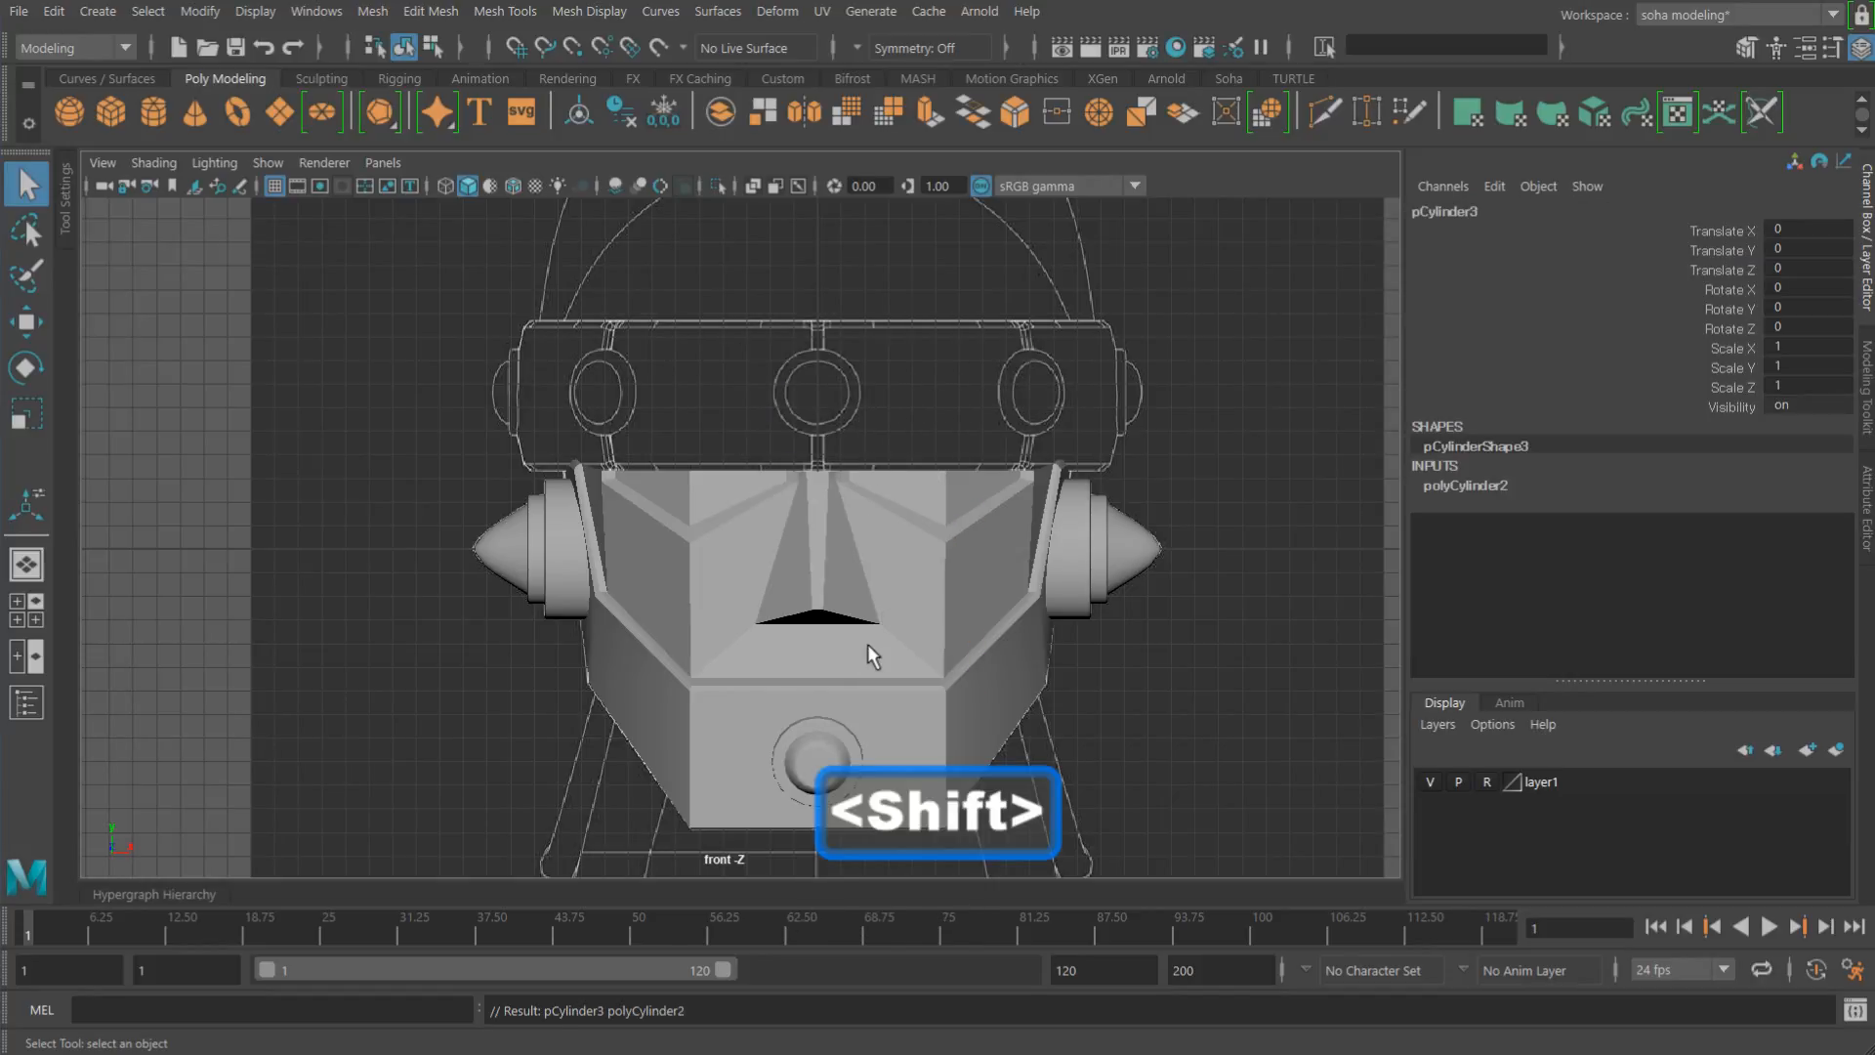
{"action": "key", "text": "4"}
{"action": "key", "text": "e"}
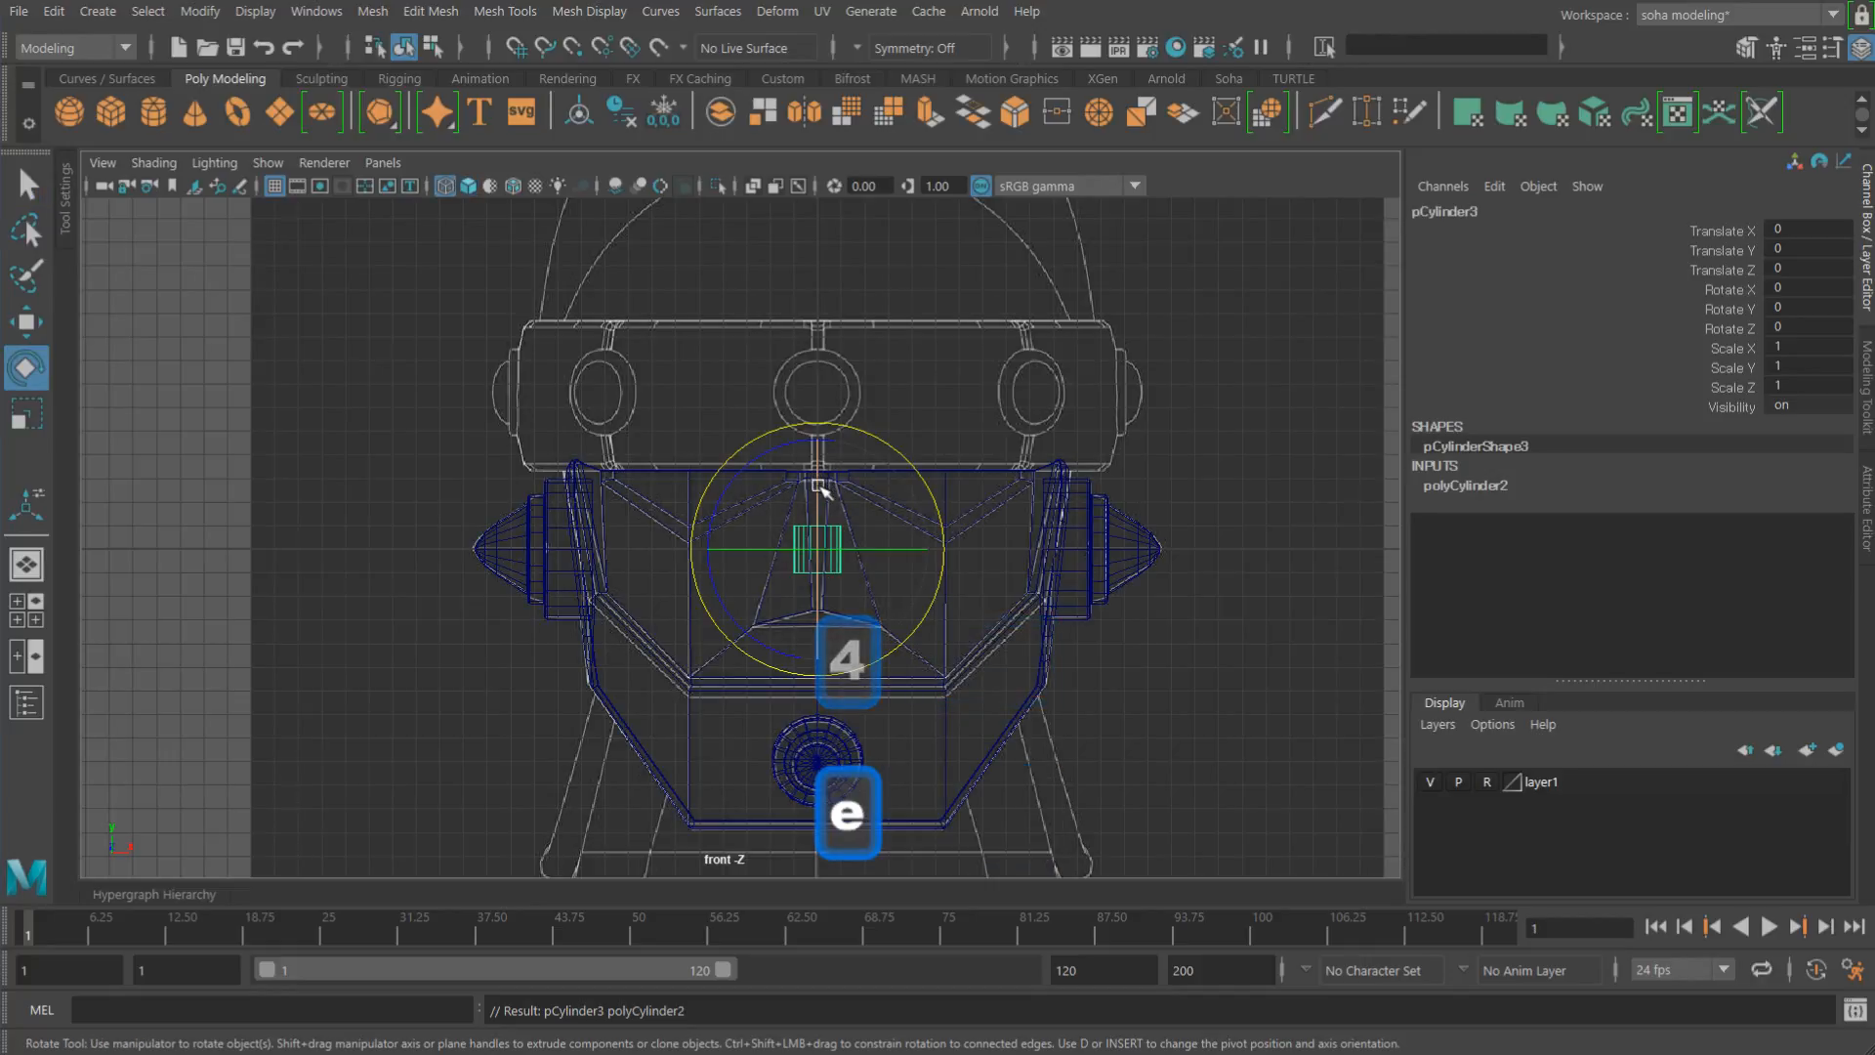
{"action": "key", "text": "w"}
{"action": "left_click_drag", "start_coordinate": [820, 484], "coordinate": [835, 308]}
Step: Scale the cylinder uniformly to 3.25 so its height roughly matches the reference headband
{"action": "middle_click_drag", "start_coordinate": [911, 392], "coordinate": [918, 407], "text": "alt"}
{"action": "right_click_drag", "start_coordinate": [919, 407], "coordinate": [1031, 430], "text": "alt"}
{"action": "key", "text": "r"}
{"action": "left_click_drag", "start_coordinate": [842, 386], "coordinate": [952, 393]}
Step: Lower the cylinder to Translate Y 6.516 and reduce its Scale Y to 3.193 to fit the headband's edges
{"action": "right_click_drag", "start_coordinate": [870, 392], "coordinate": [952, 354], "text": "alt"}
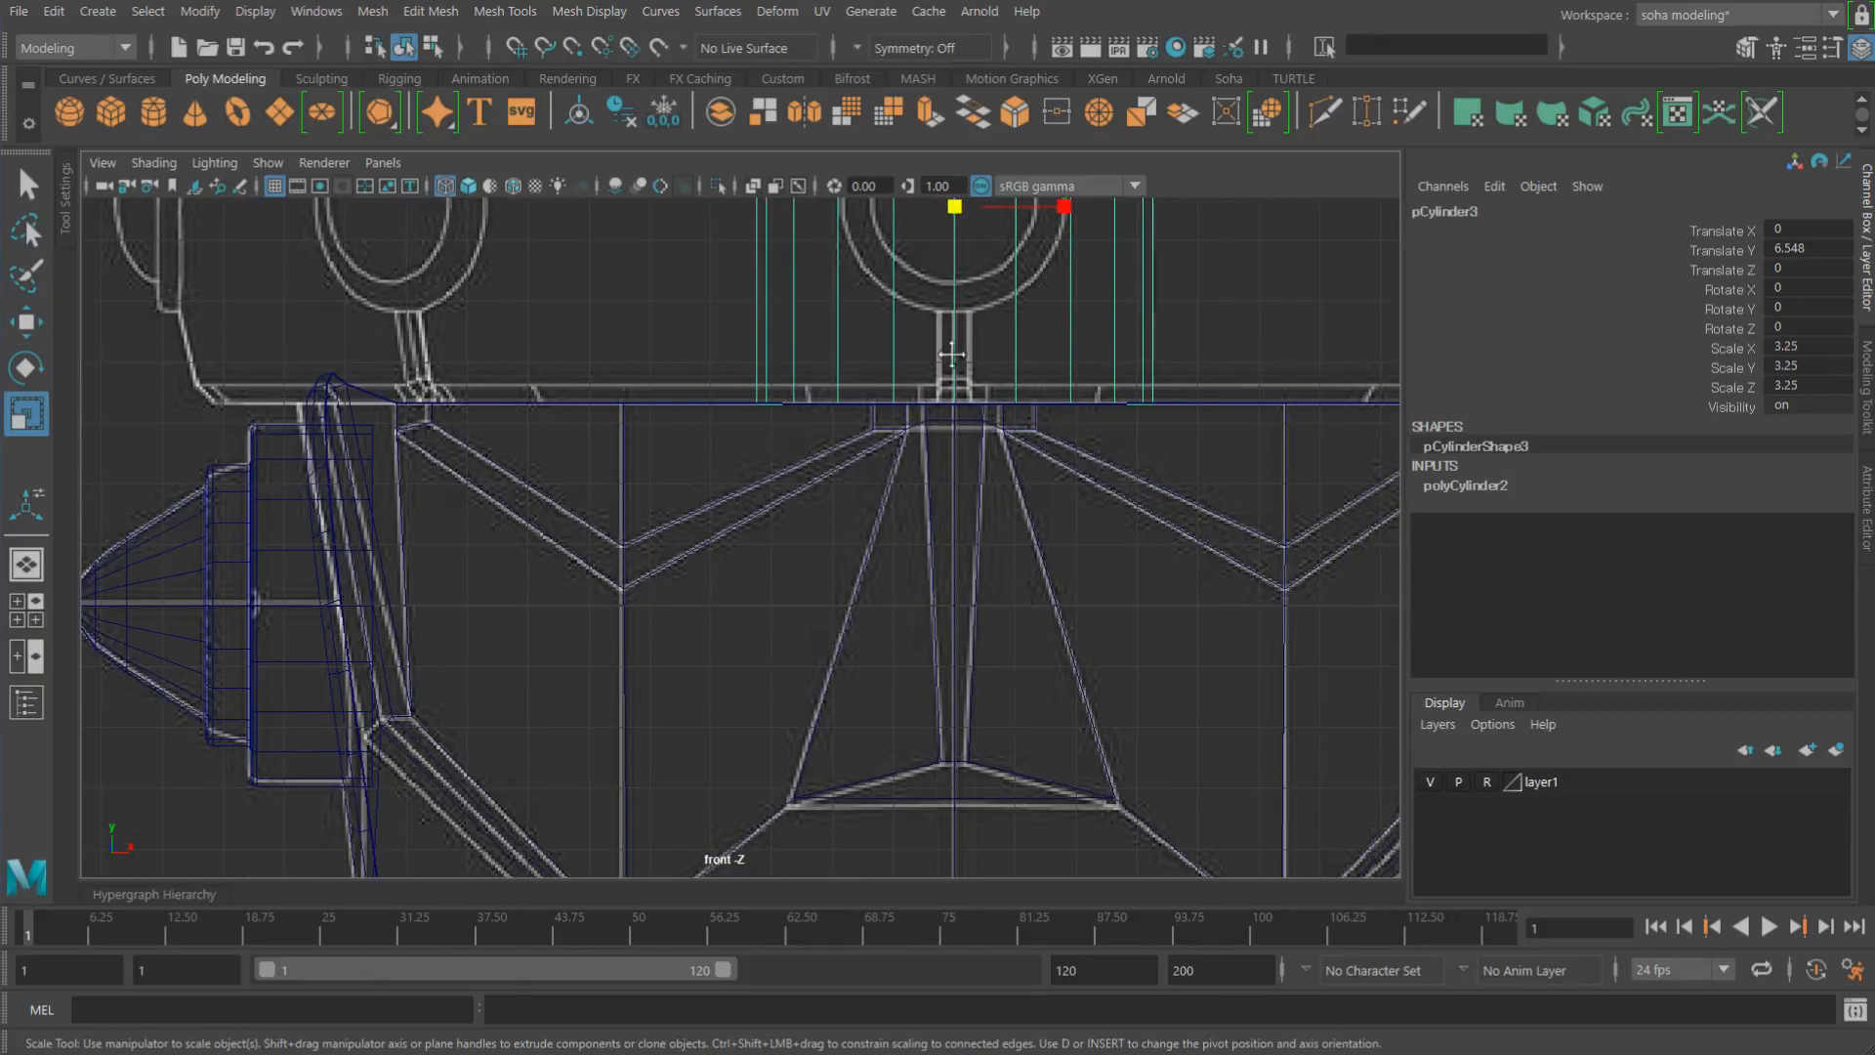
{"action": "middle_click_drag", "start_coordinate": [953, 353], "coordinate": [824, 655], "text": "alt"}
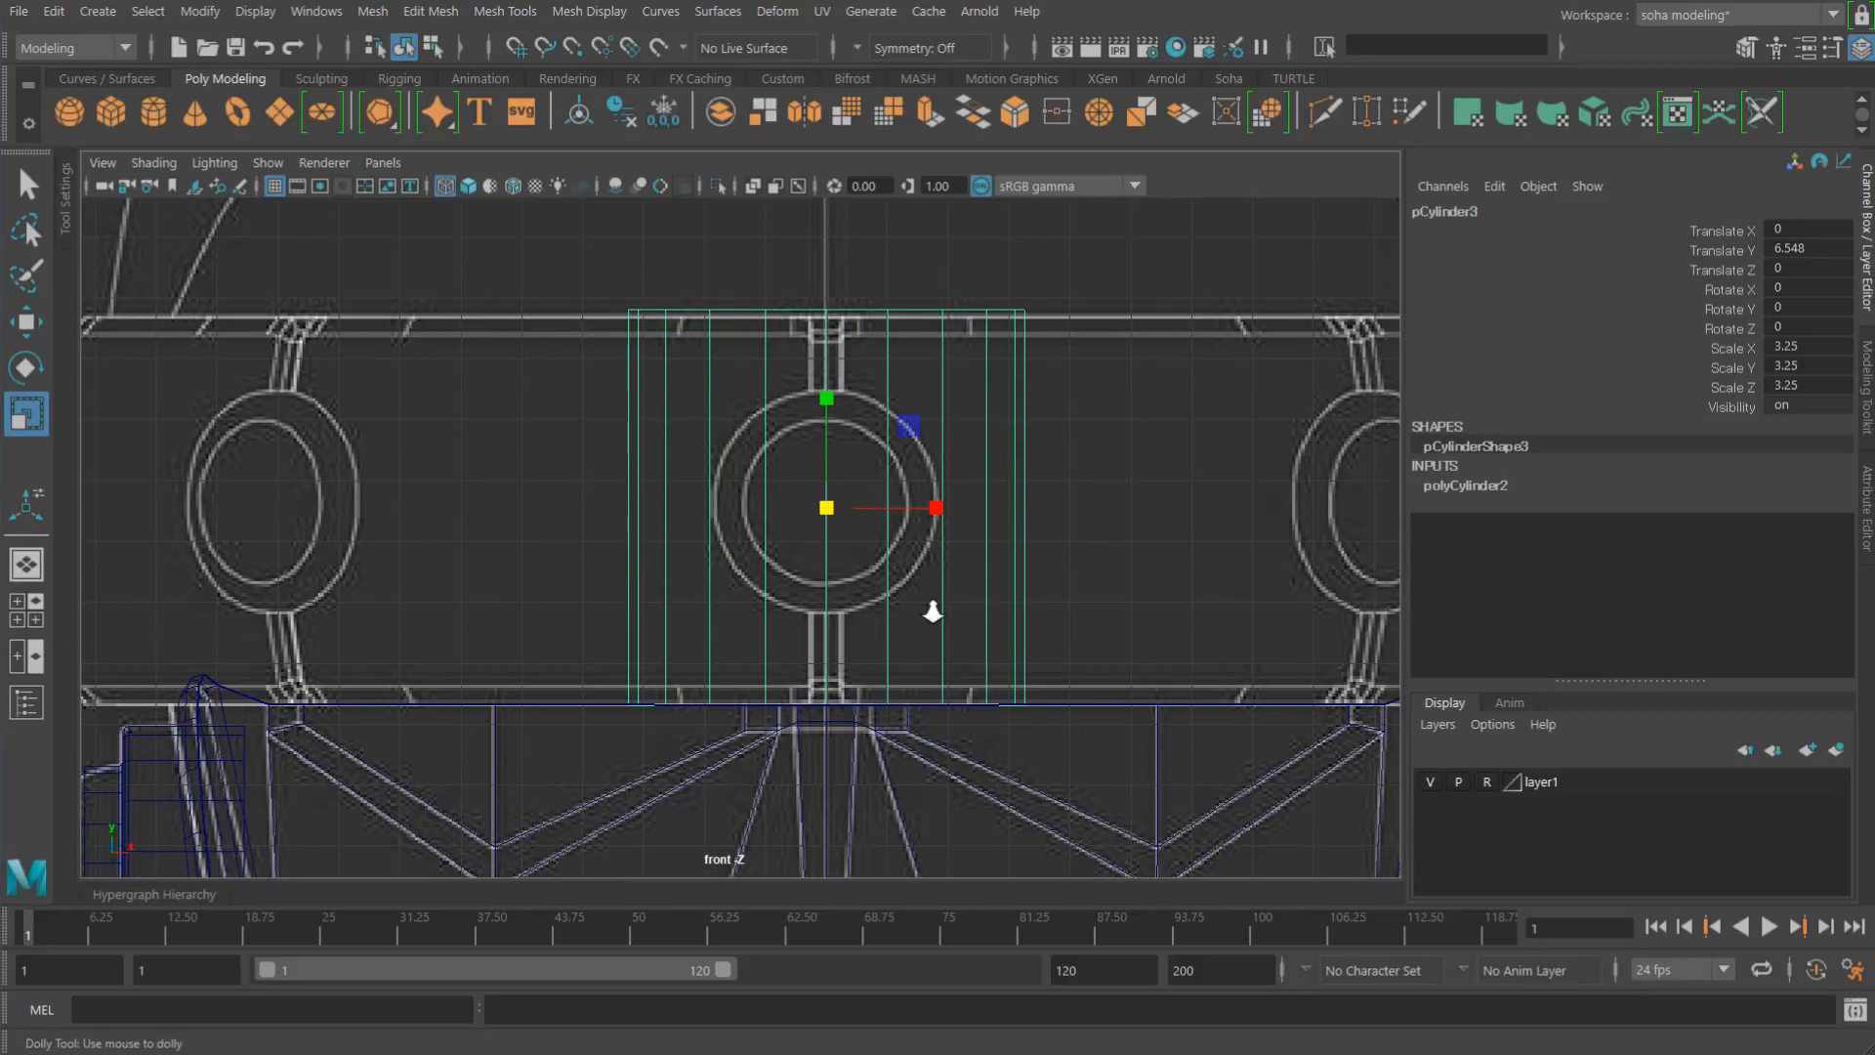
{"action": "right_click_drag", "start_coordinate": [934, 612], "coordinate": [929, 612], "text": "alt"}
{"action": "key", "text": "w"}
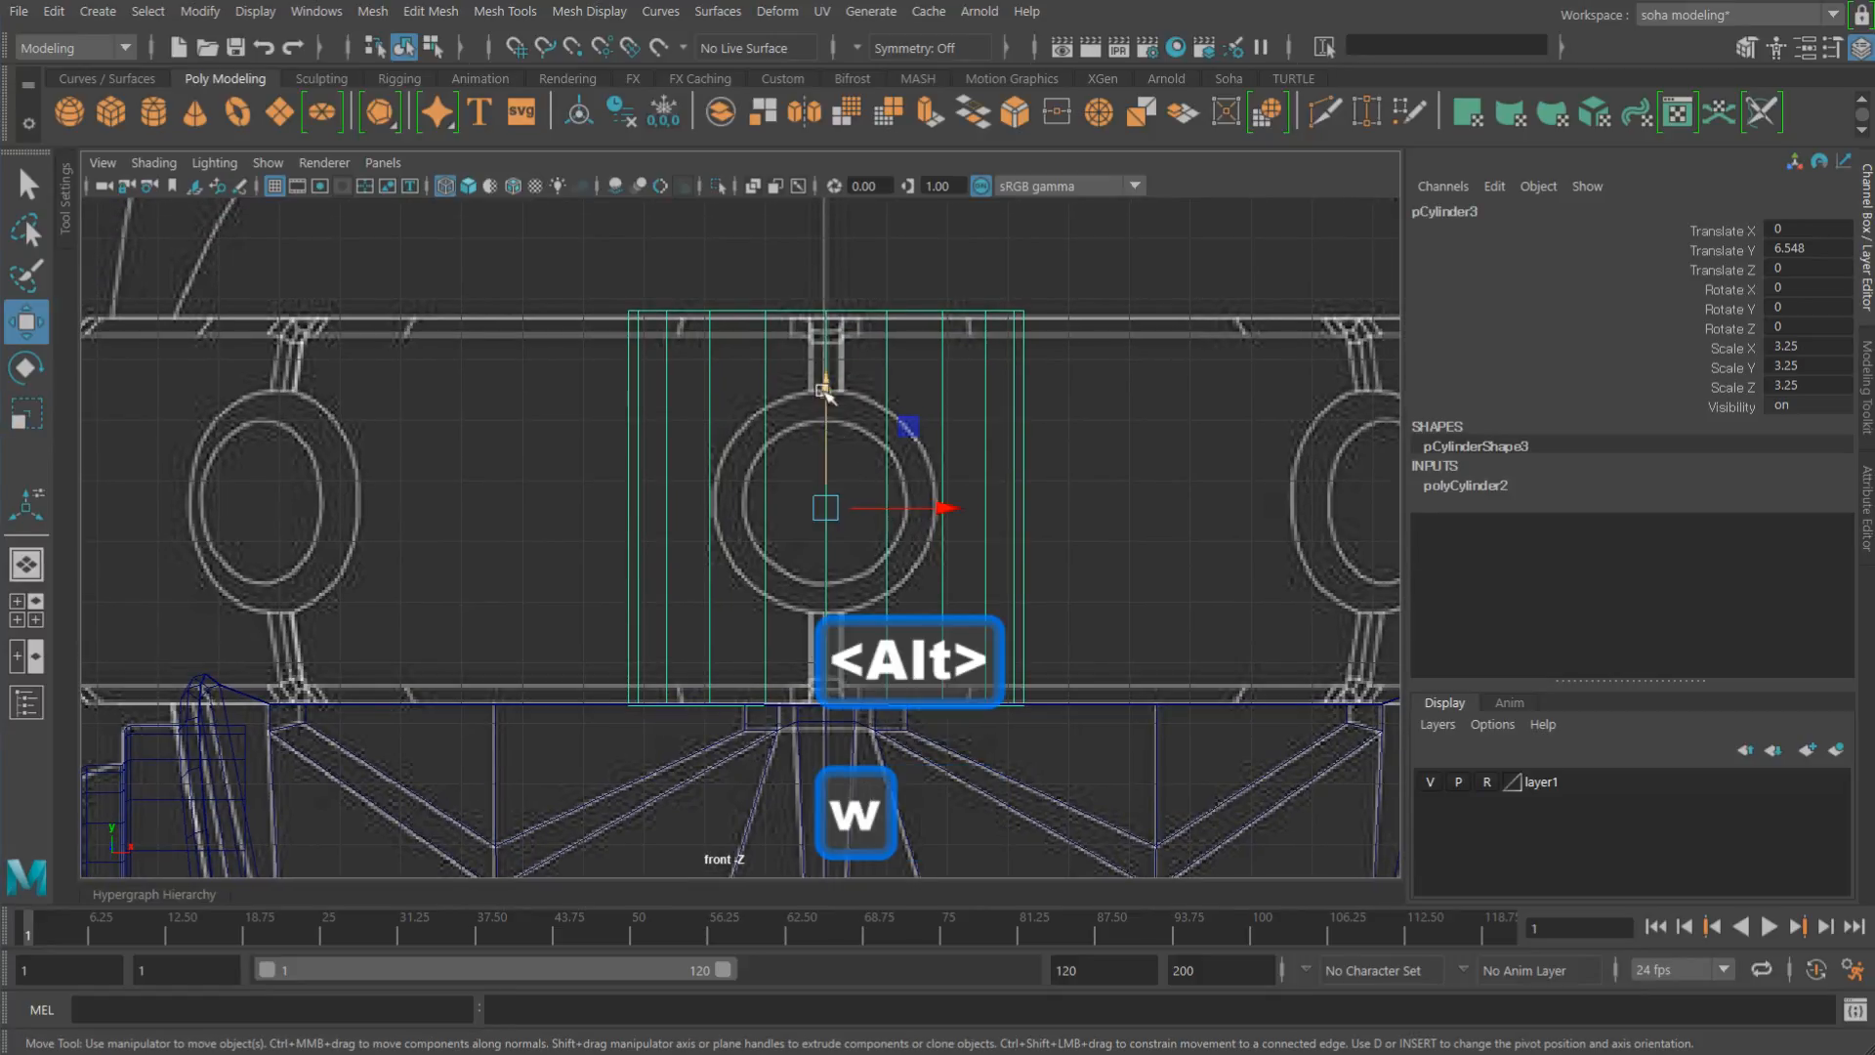
{"action": "left_click_drag", "start_coordinate": [826, 386], "coordinate": [826, 389]}
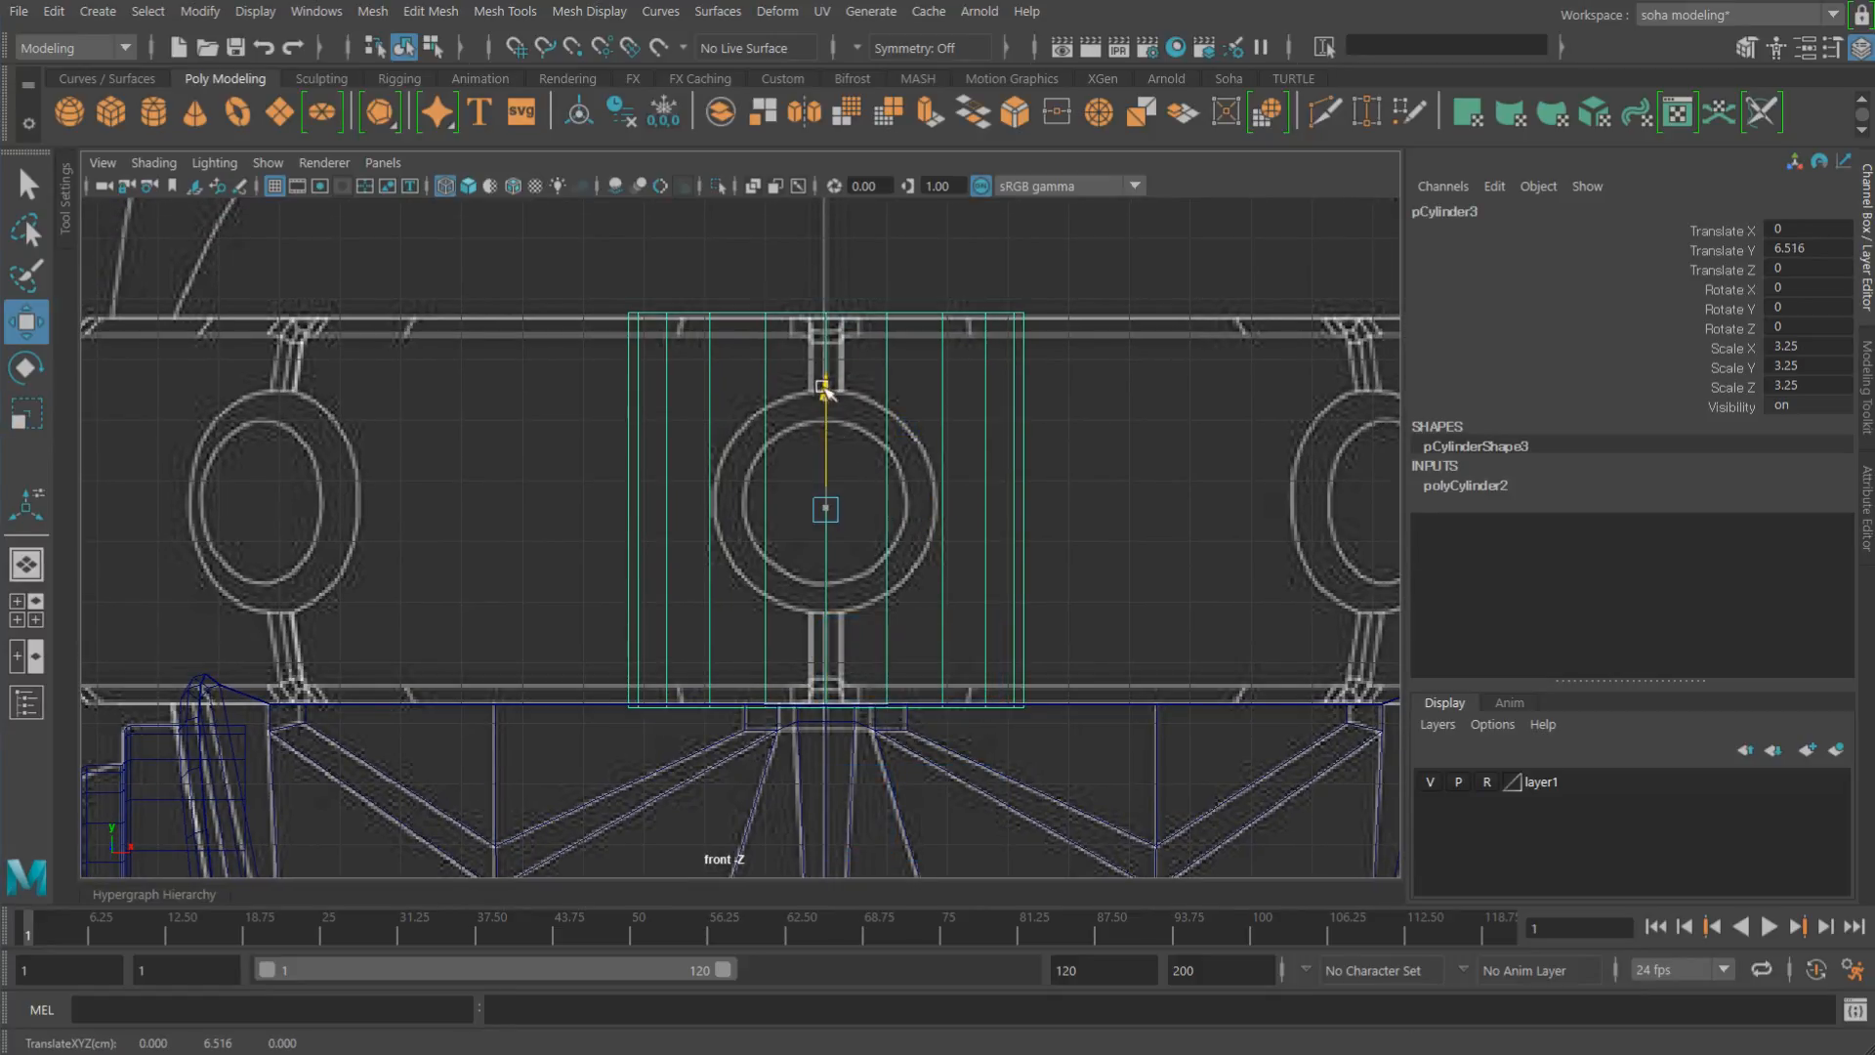
{"action": "key", "text": "r"}
{"action": "left_click_drag", "start_coordinate": [826, 391], "coordinate": [829, 396]}
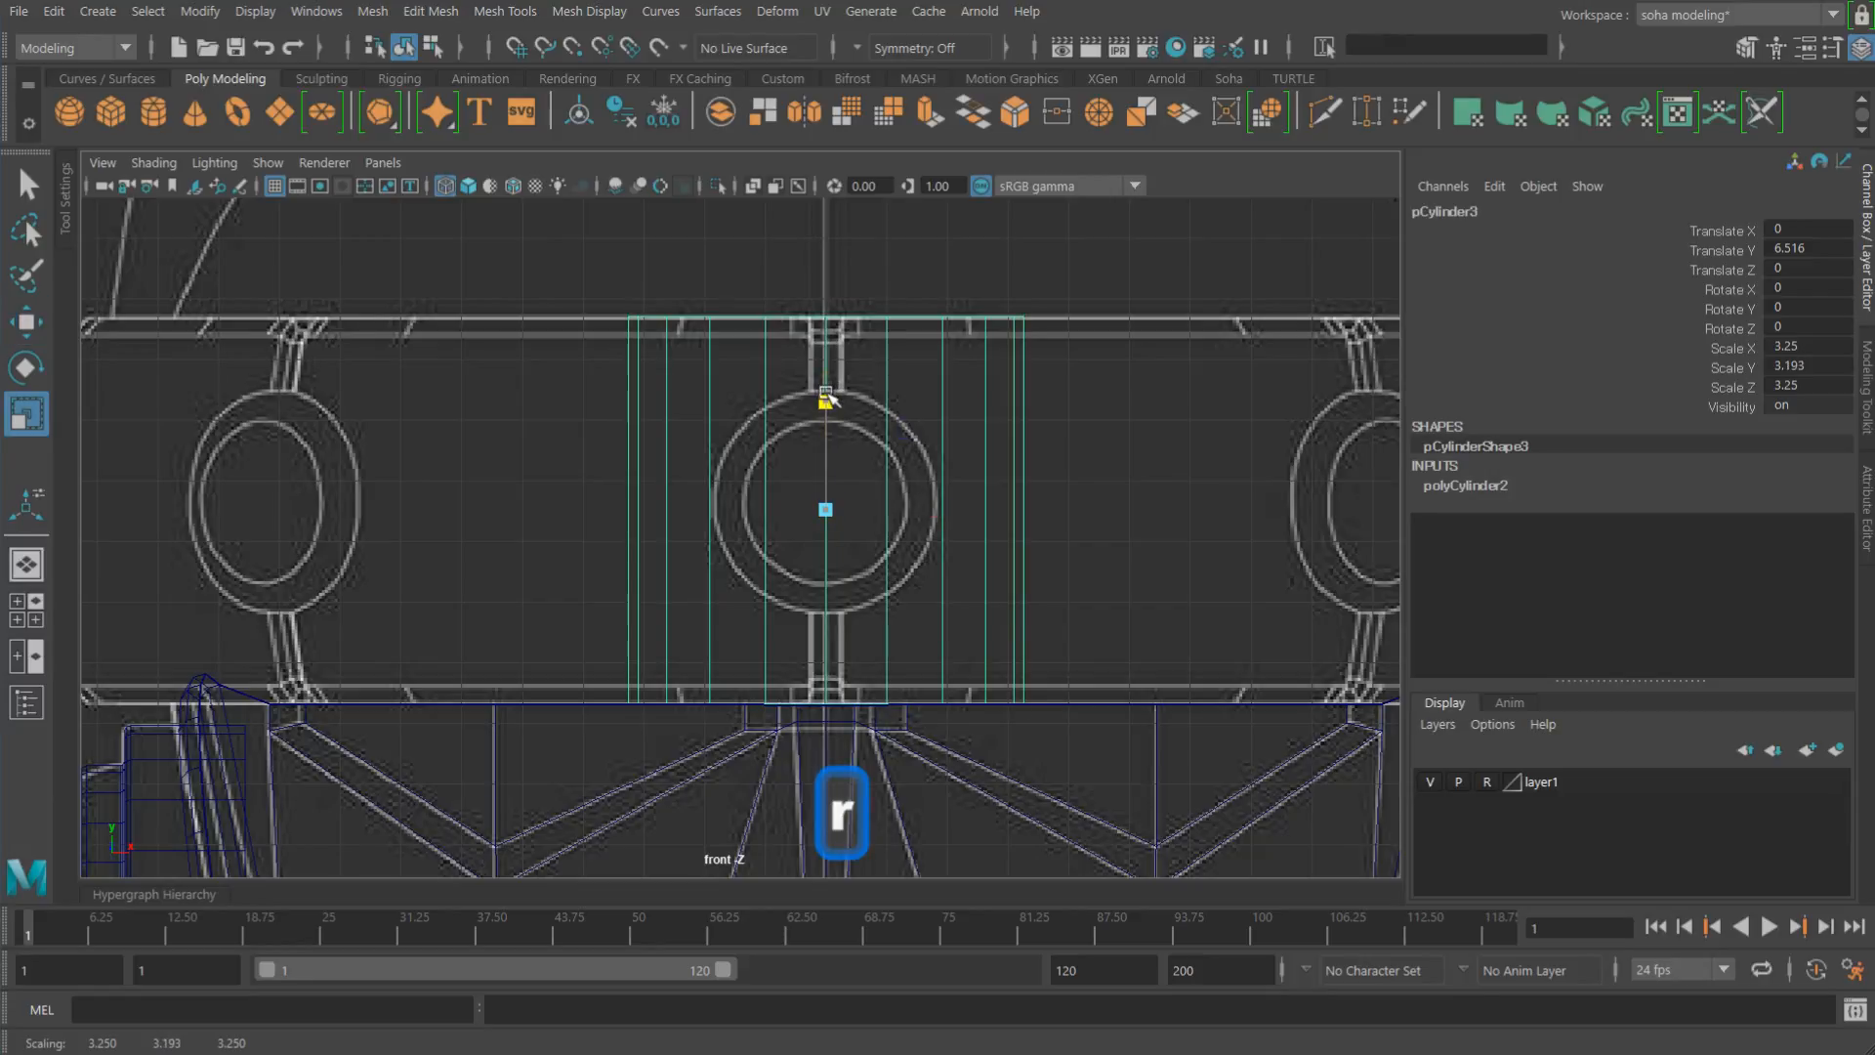
{"action": "right_click_drag", "start_coordinate": [983, 417], "coordinate": [615, 452], "text": "alt"}
{"action": "right_click_drag", "start_coordinate": [996, 483], "coordinate": [878, 498], "text": "alt"}
{"action": "middle_click_drag", "start_coordinate": [876, 507], "coordinate": [876, 472], "text": "alt"}
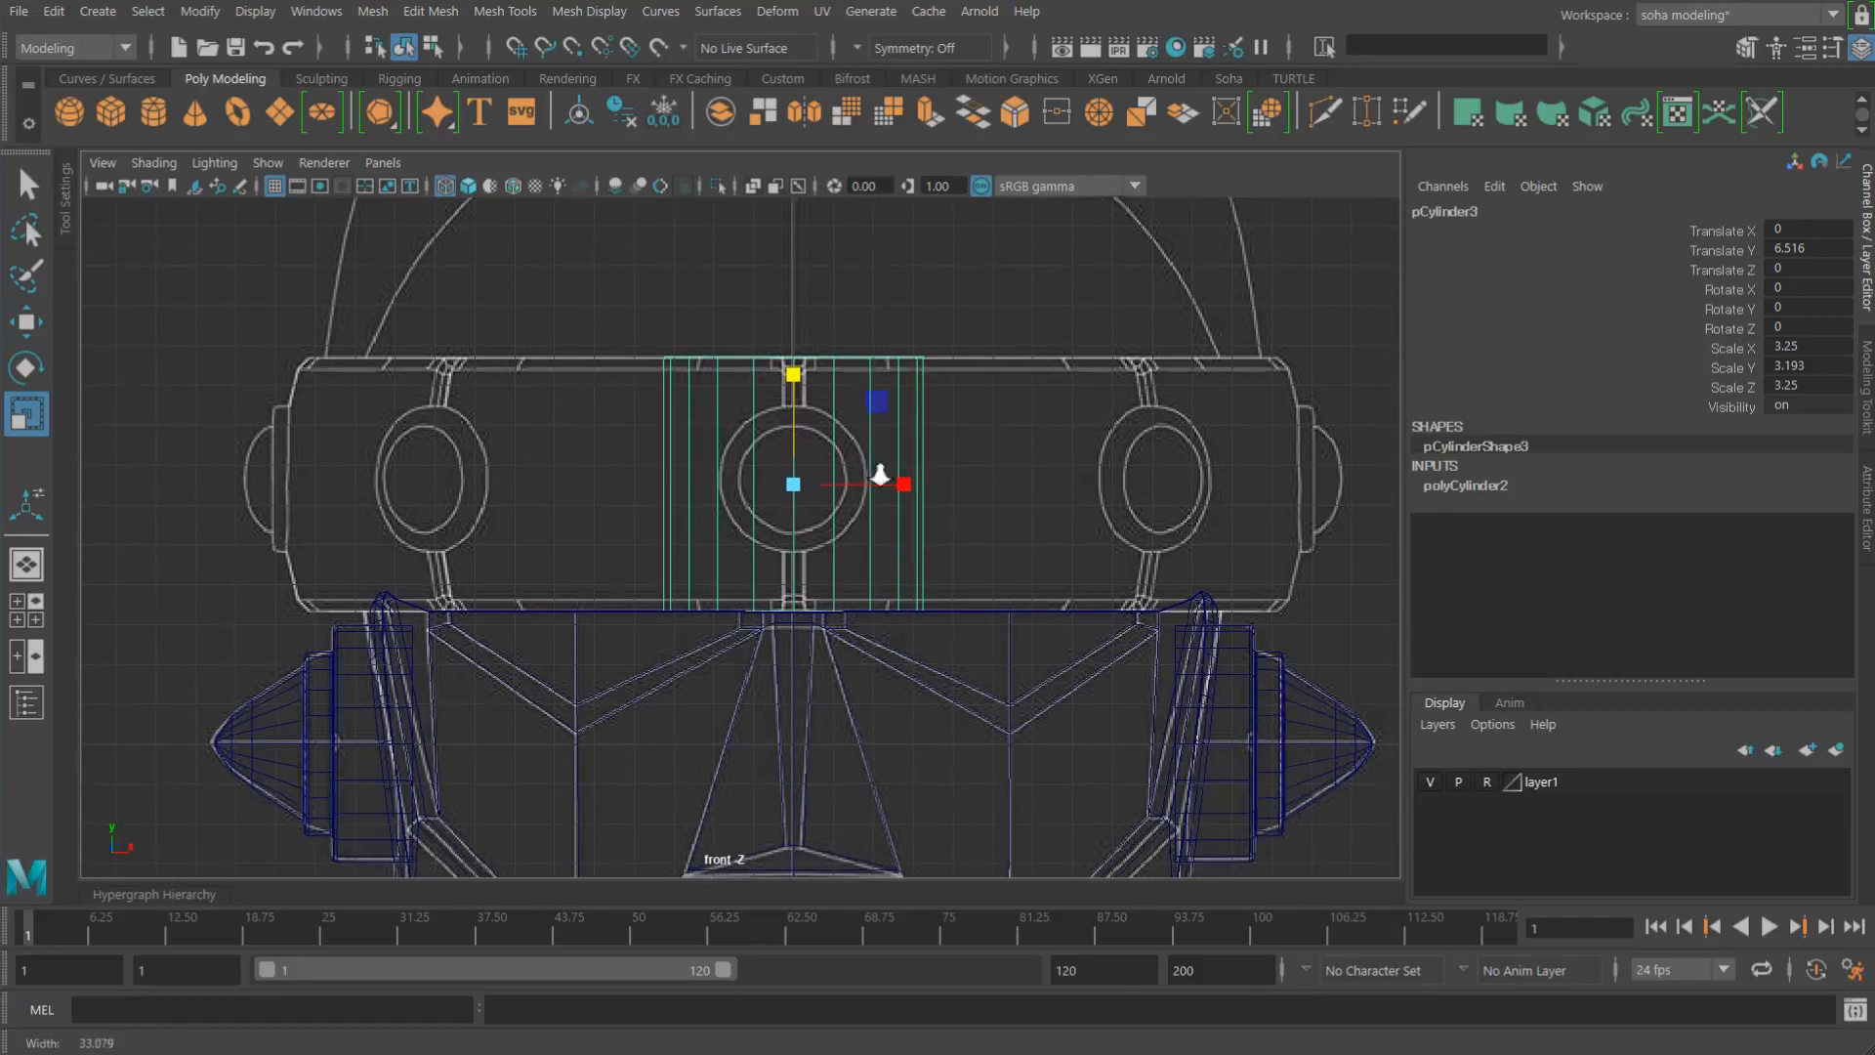
{"action": "right_click_drag", "start_coordinate": [876, 472], "coordinate": [946, 488], "text": "alt"}
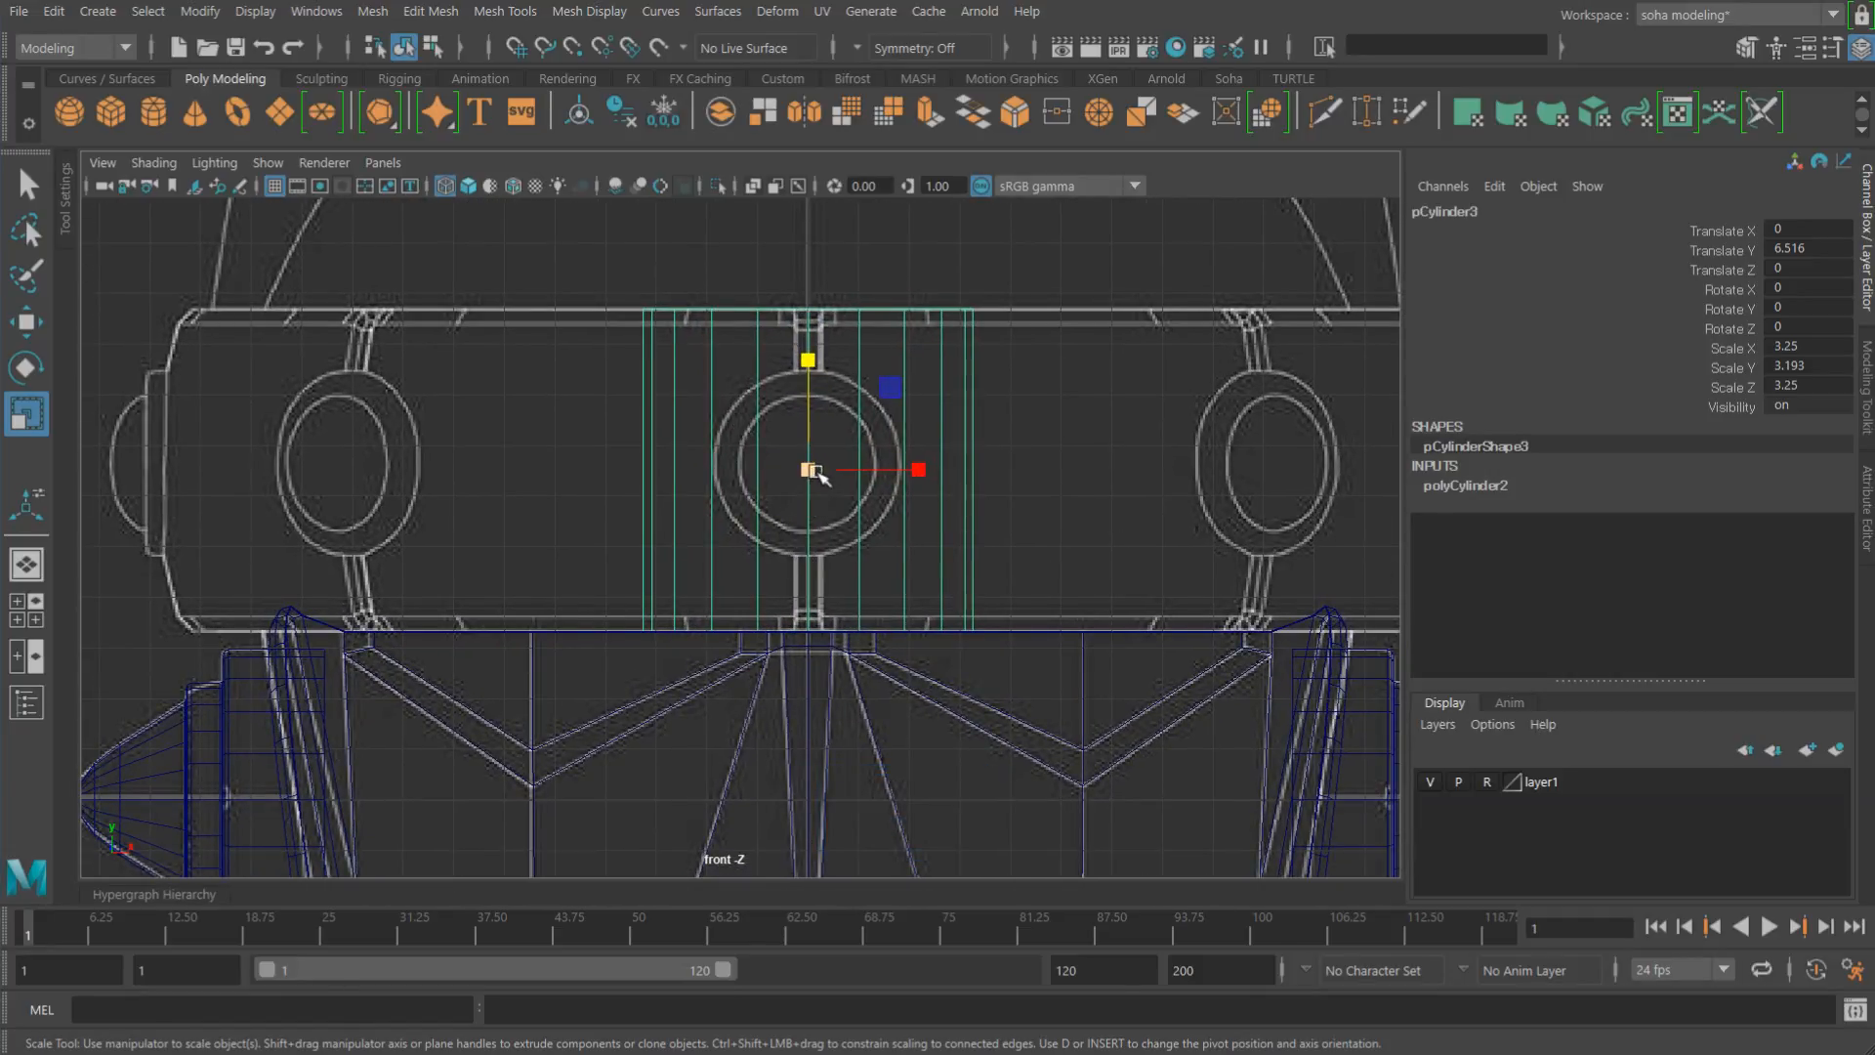
{"action": "key", "text": "alt"}
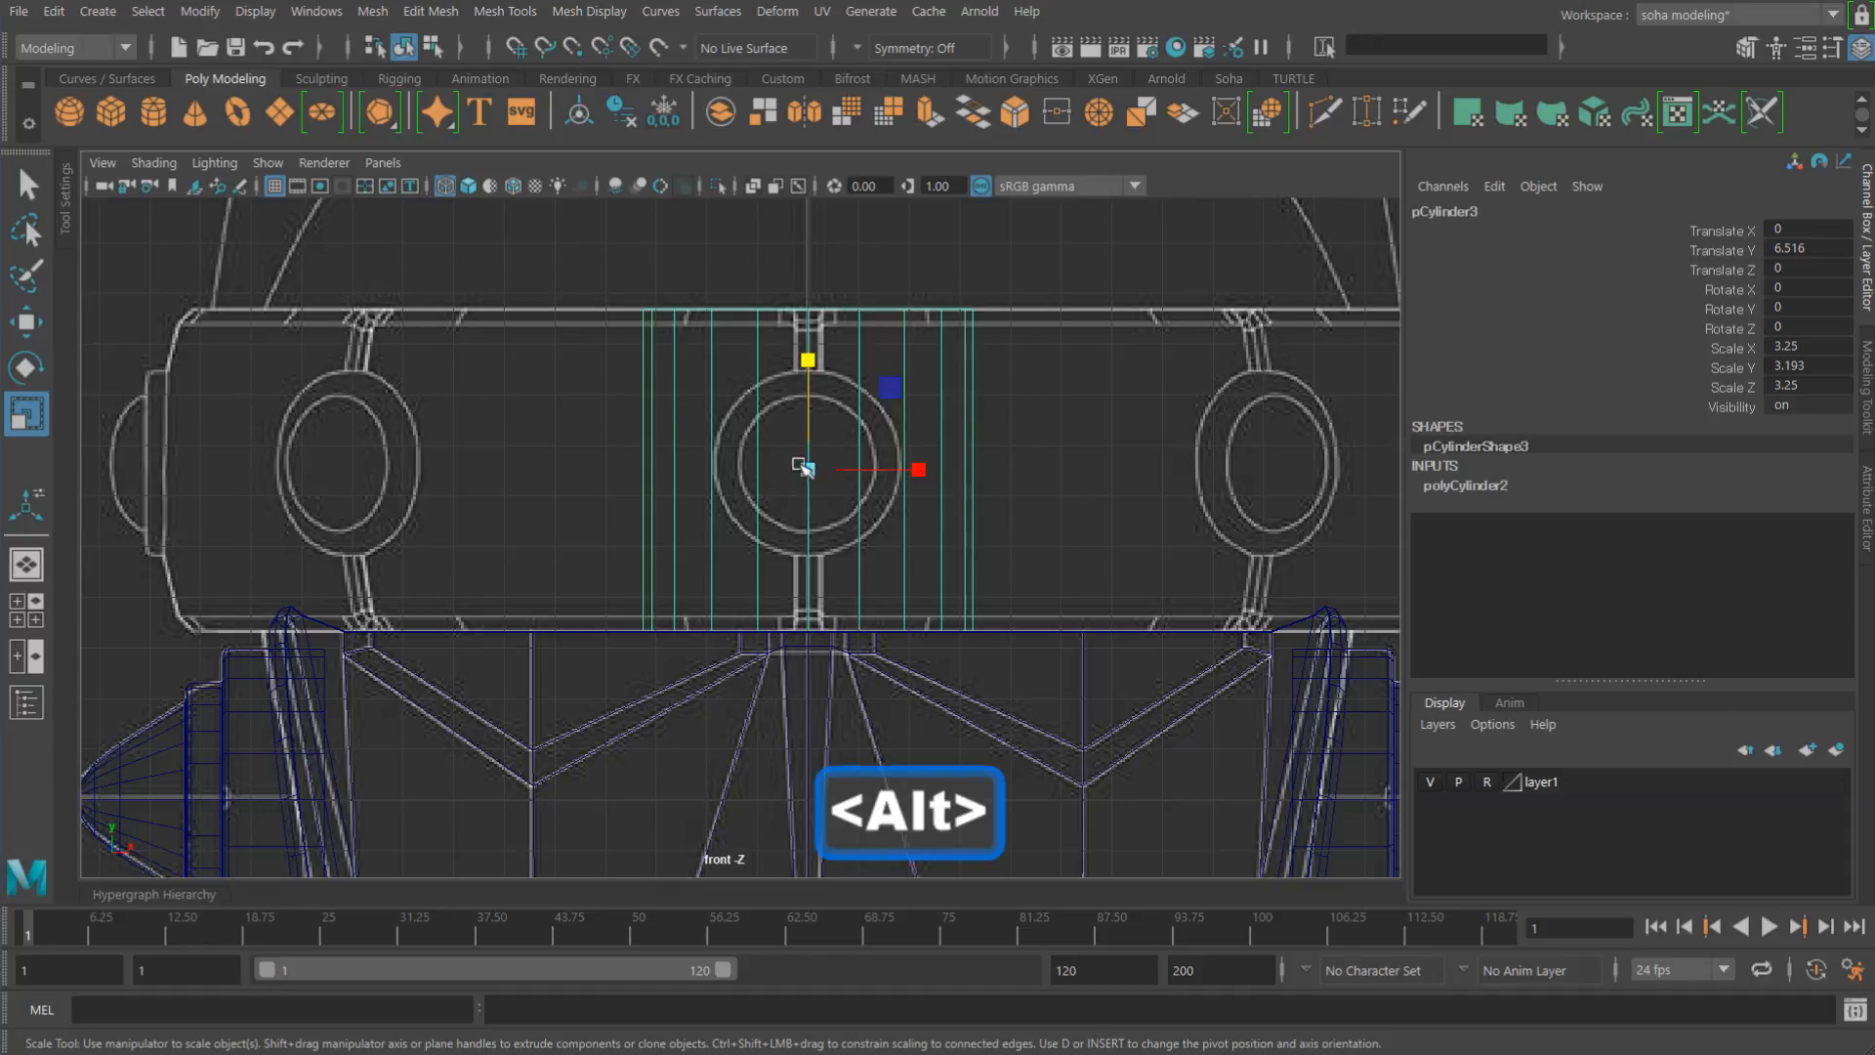
{"action": "left_click_drag", "start_coordinate": [807, 467], "coordinate": [838, 465]}
{"action": "key", "text": "z"}
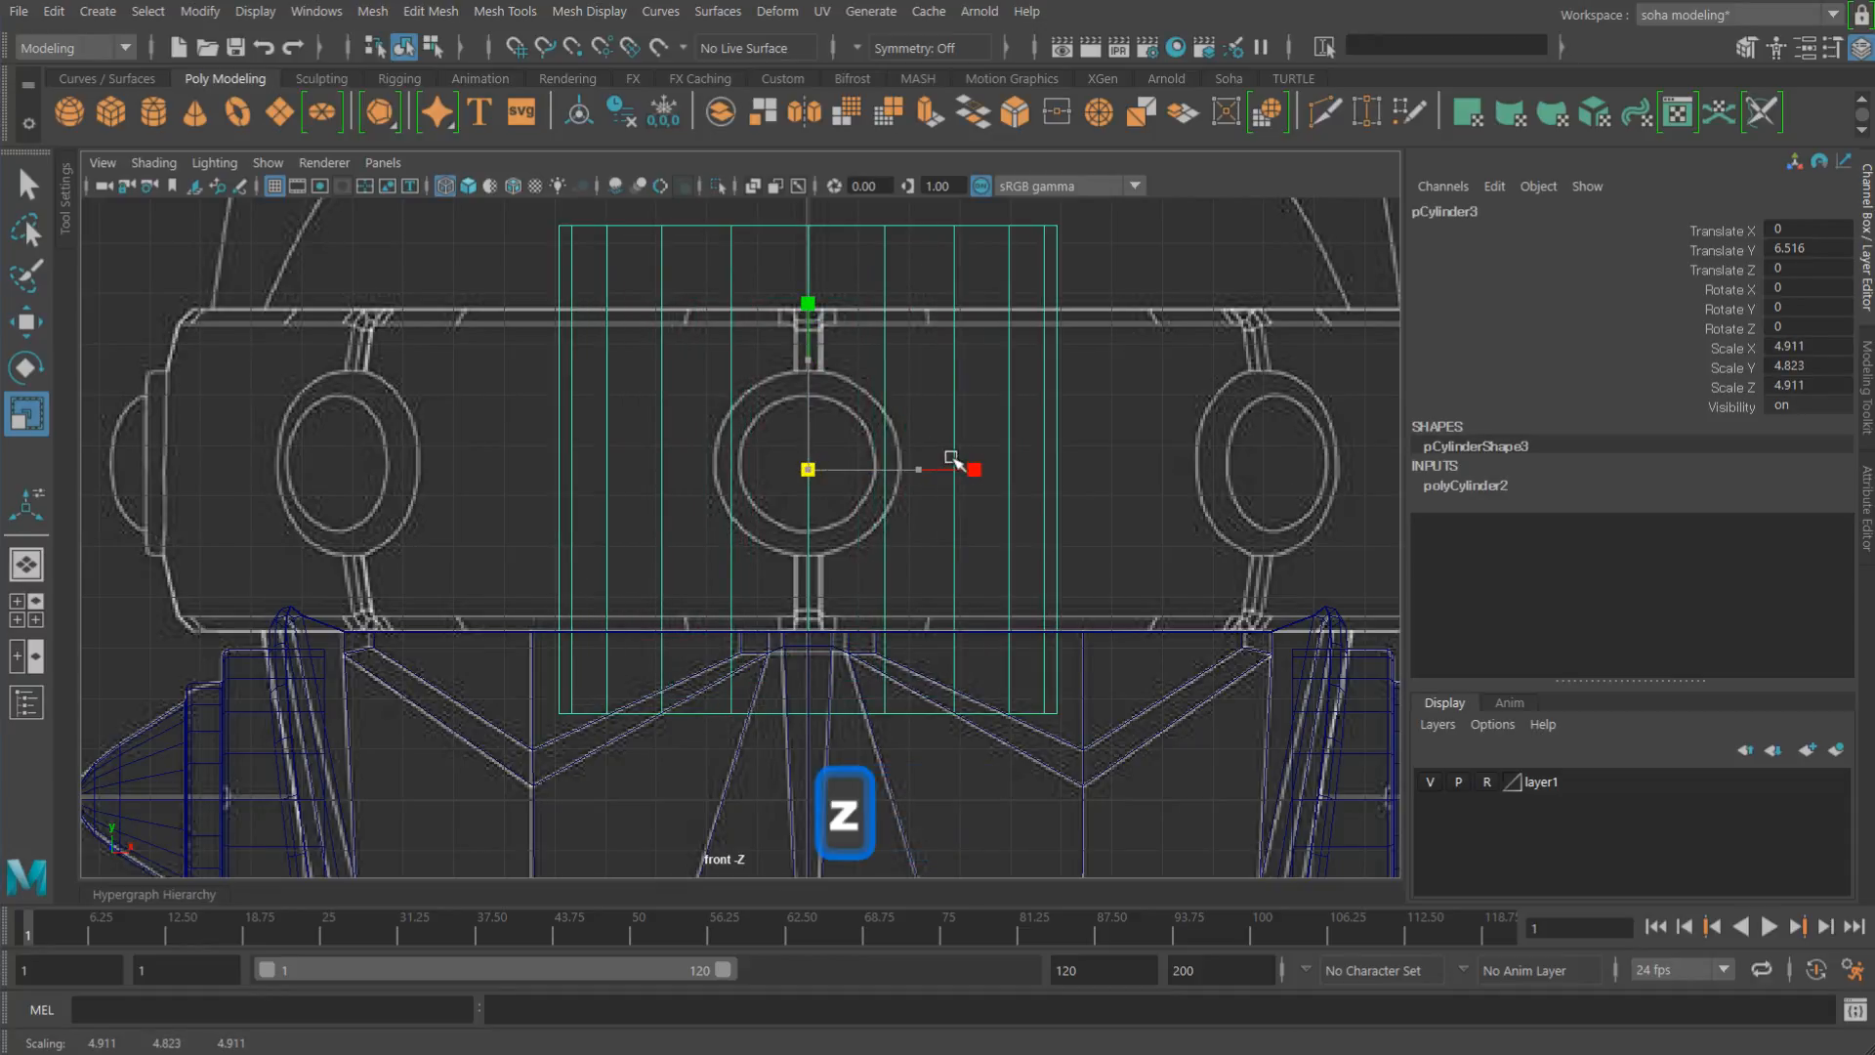
{"action": "key", "text": "z"}
{"action": "key", "text": "z"}
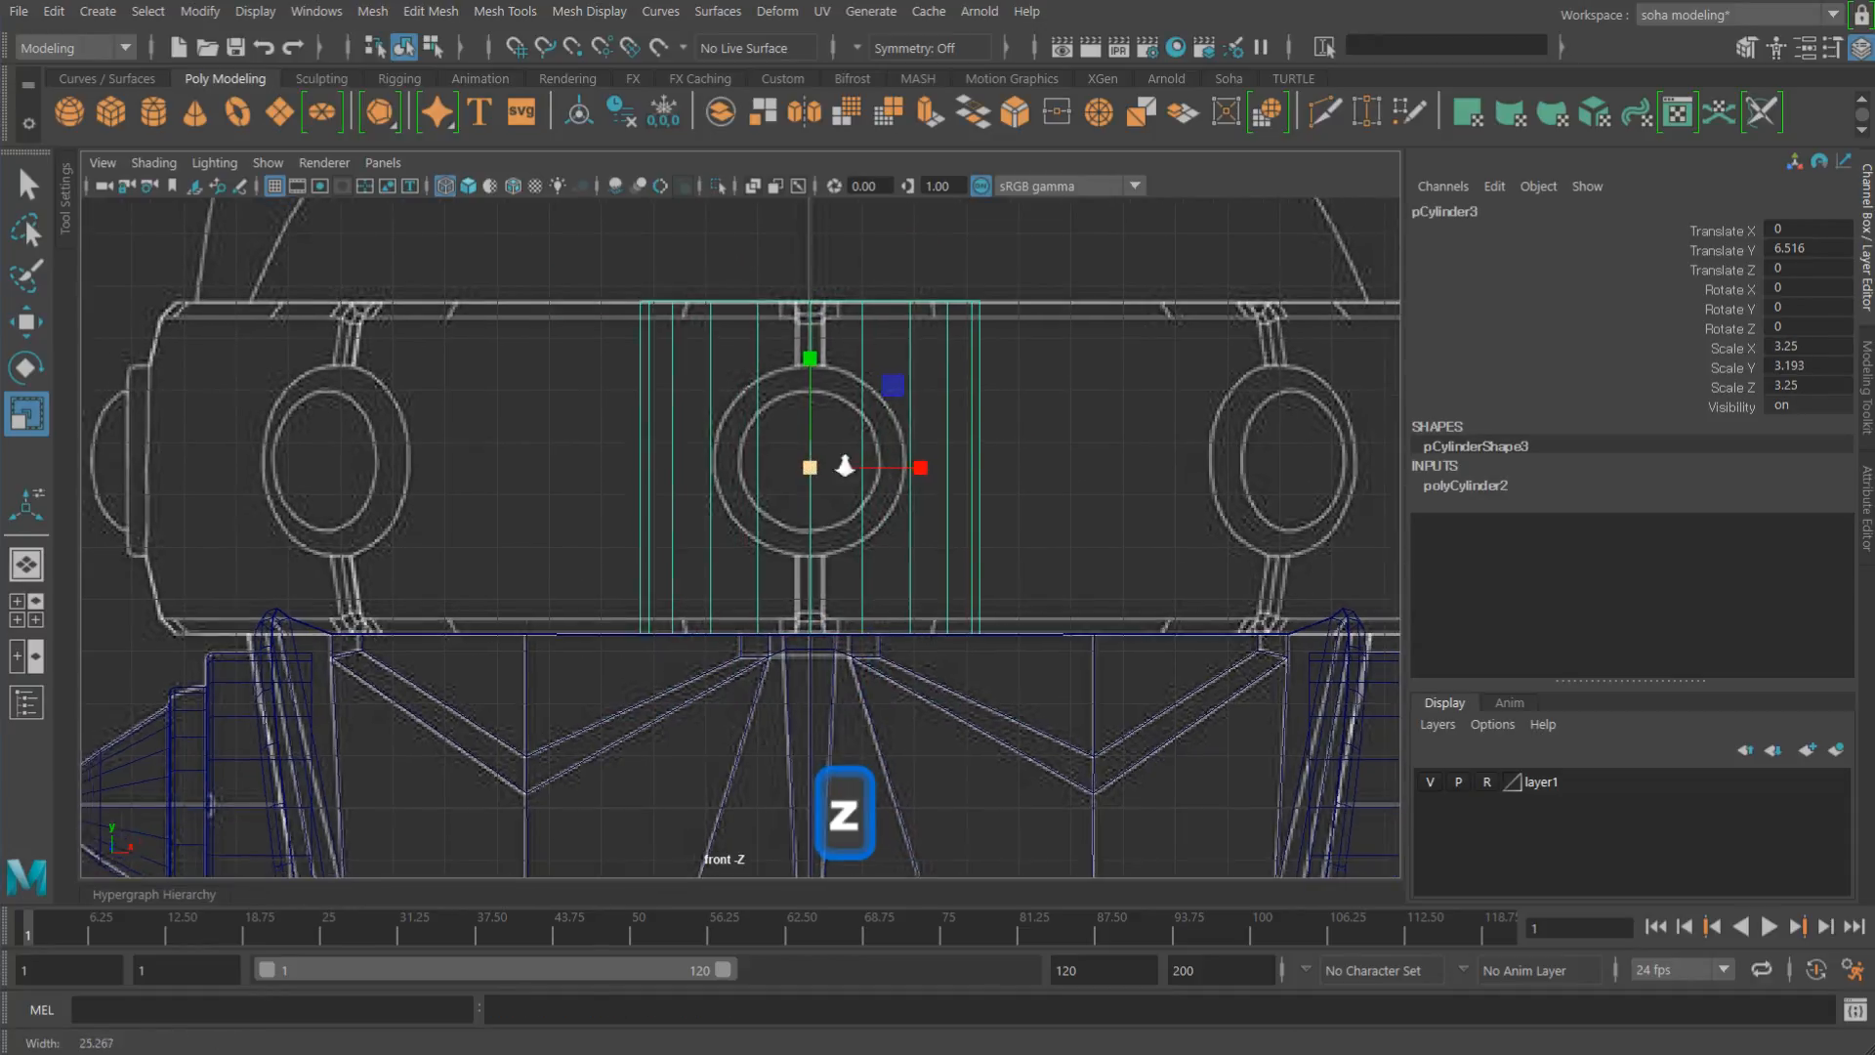
Step: Widen the cylinder to the headband's width by scaling only X and Z to 12.669
{"action": "key", "text": "alt"}
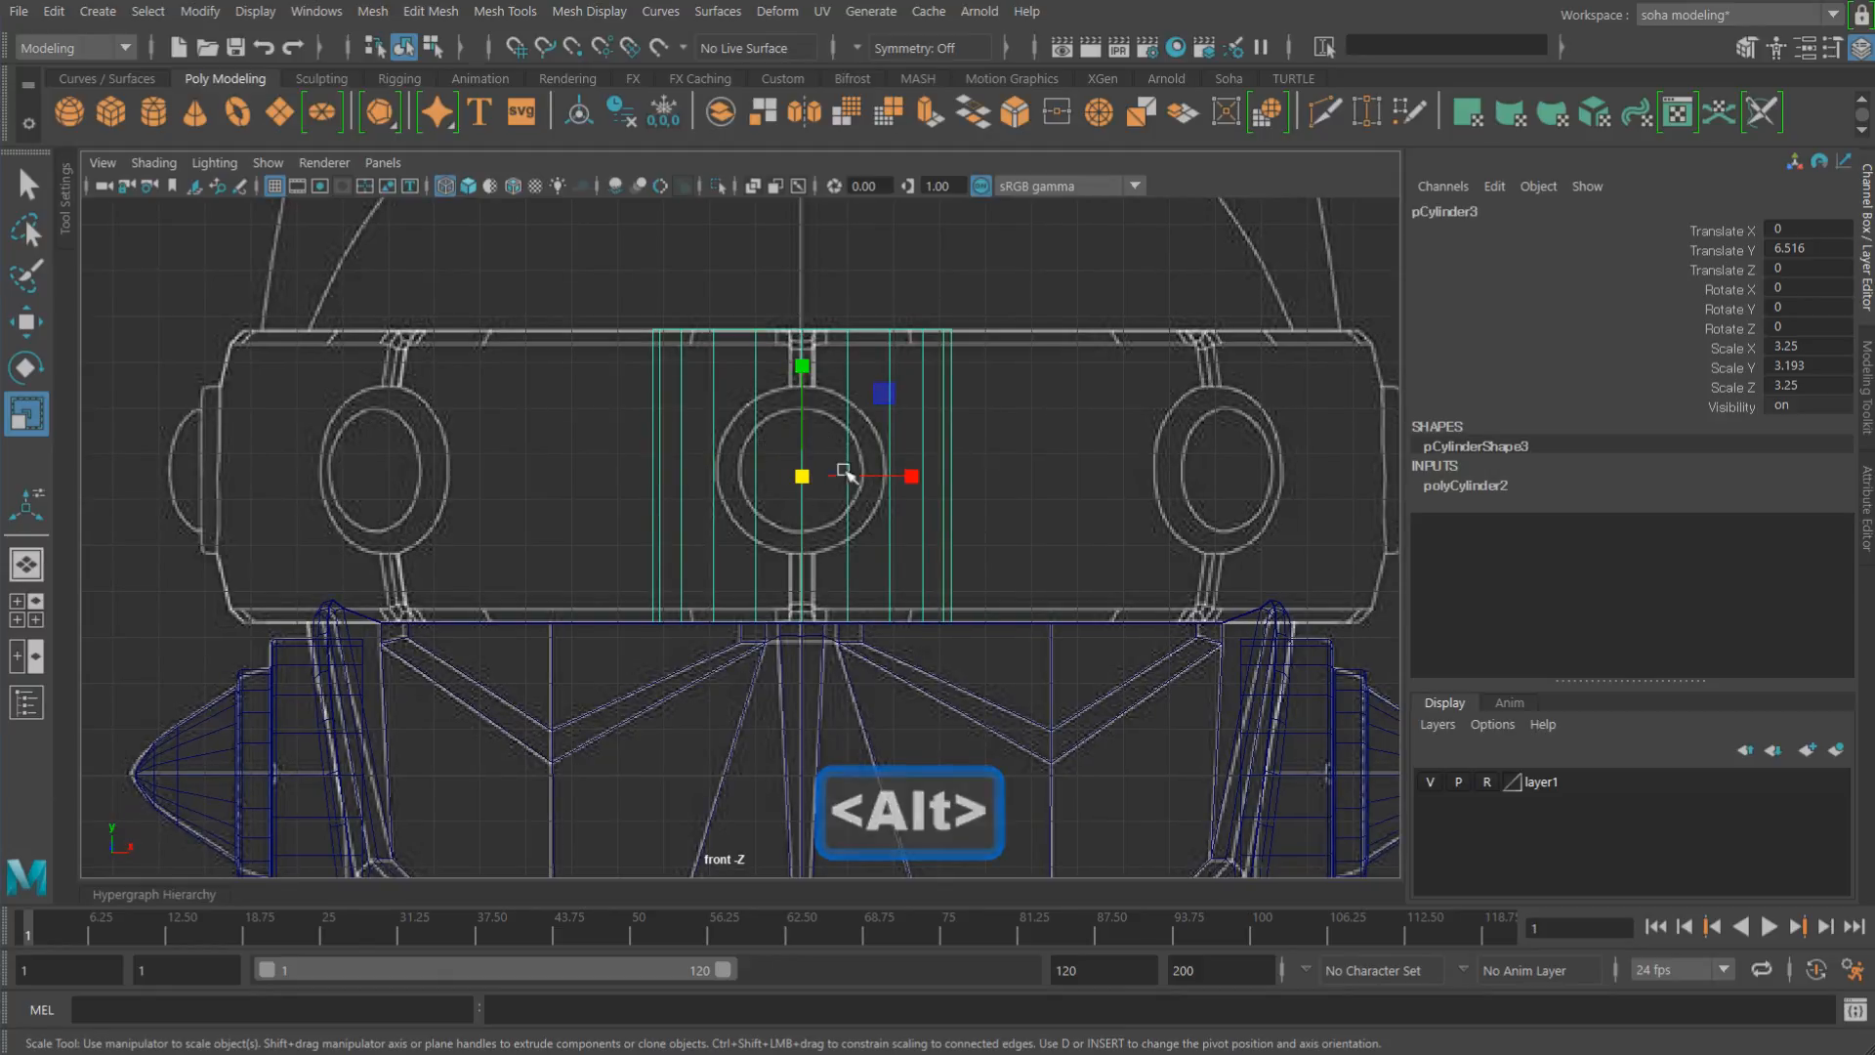
{"action": "scroll", "coordinate": [845, 508], "scroll_direction": "up", "scroll_amount": 1}
{"action": "key", "text": "alt"}
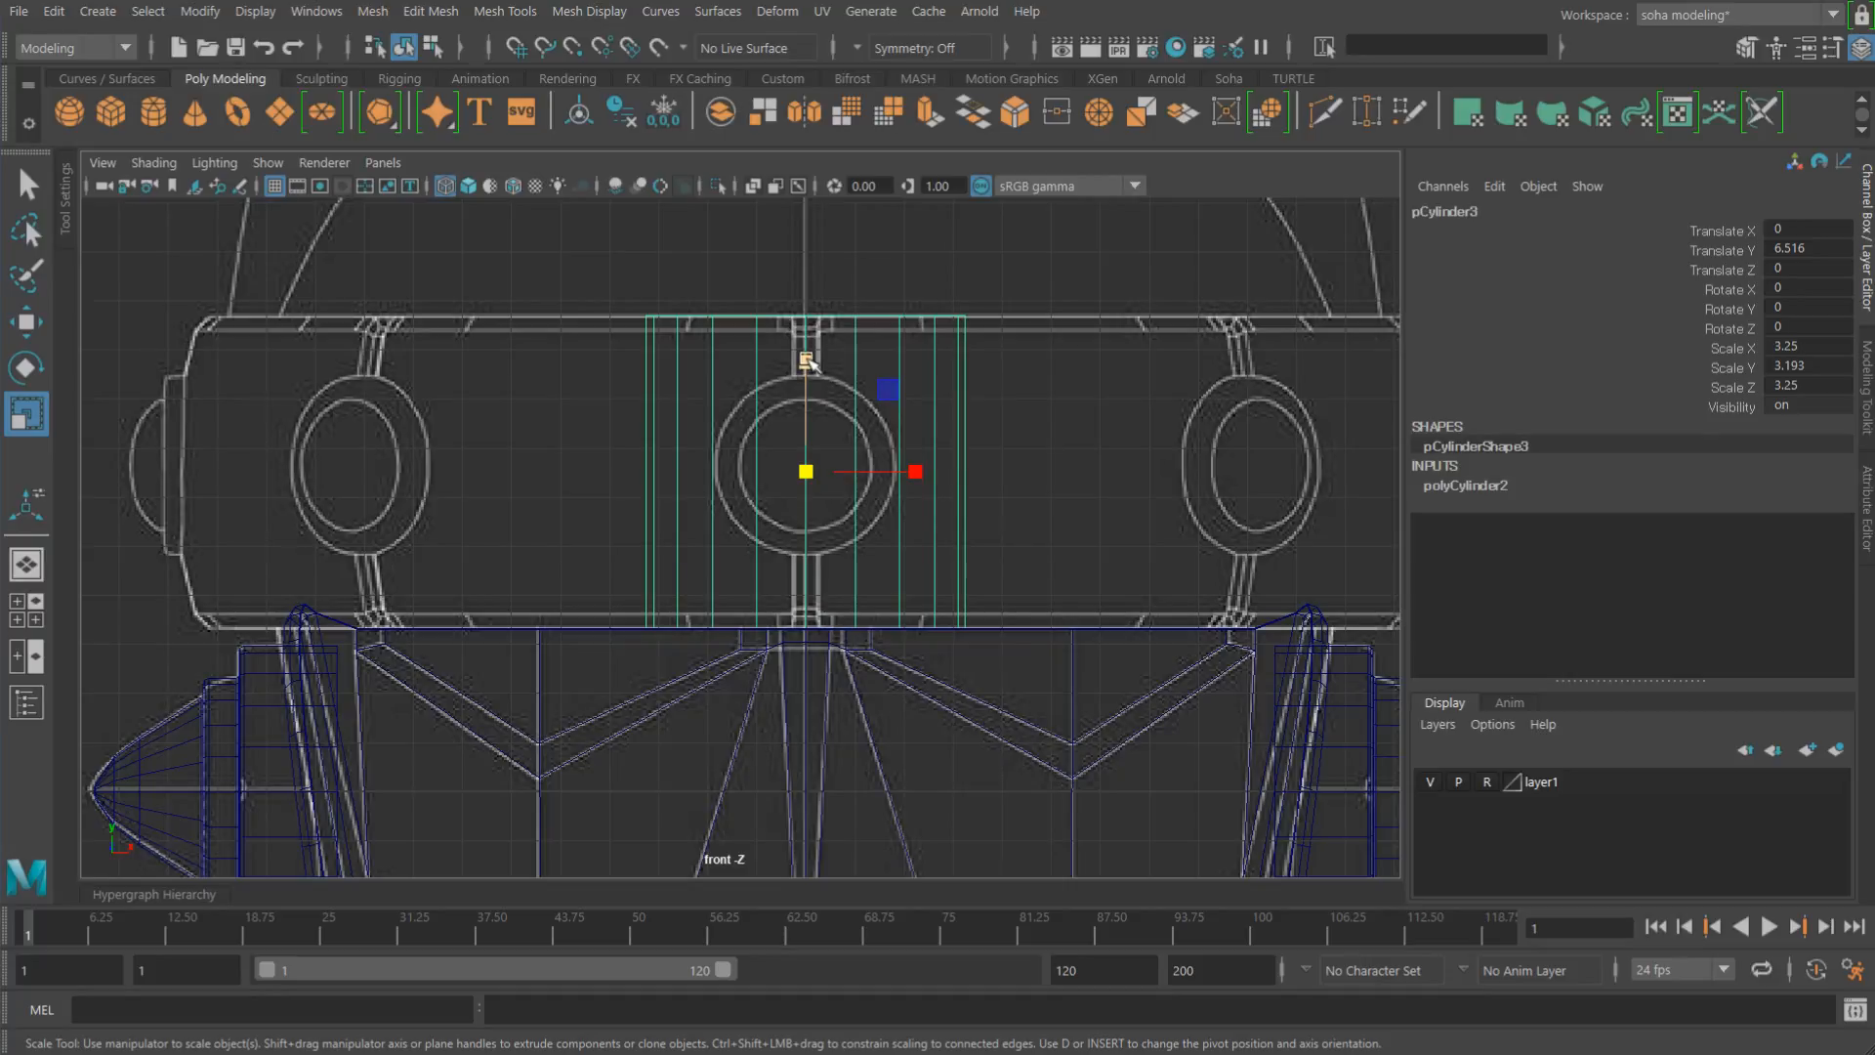
{"action": "left_click_drag", "start_coordinate": [808, 362], "coordinate": [835, 44], "text": "ctrl"}
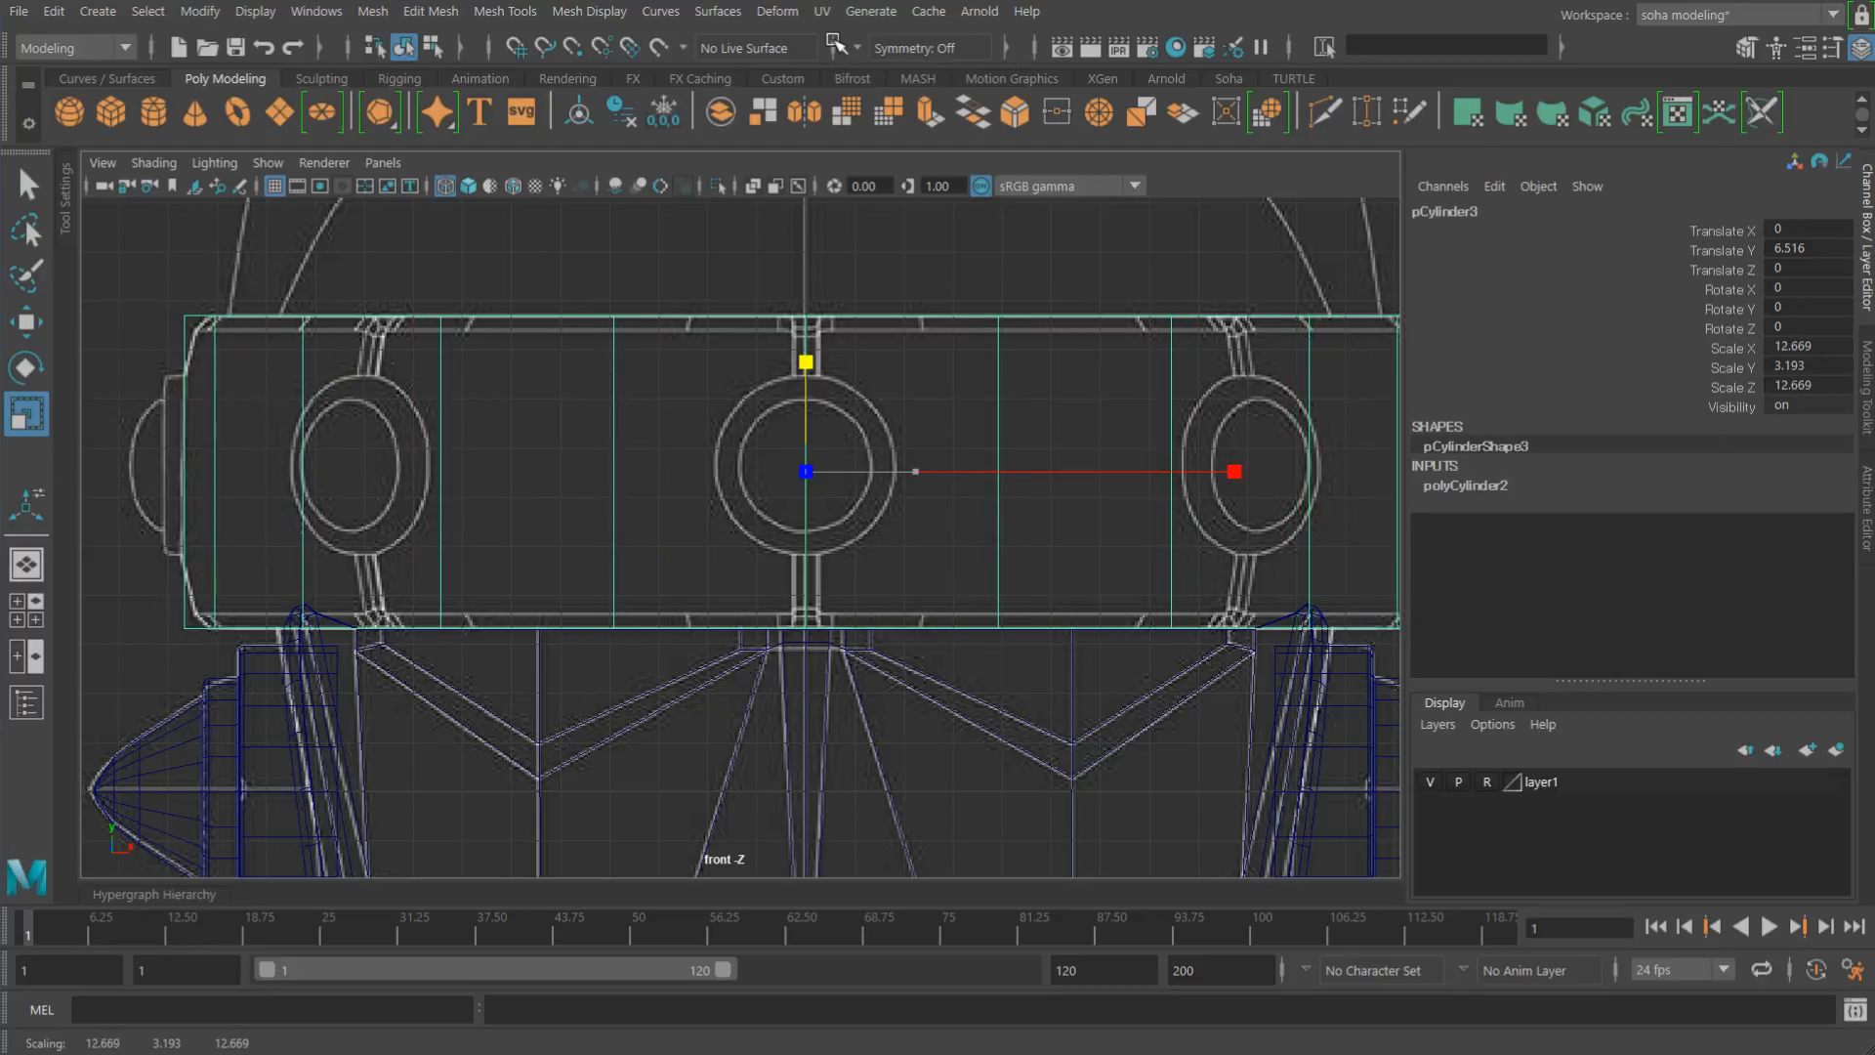
Step: Examine the cylinder's fit against the headband and the face mesh in the side, top and front views
{"action": "scroll", "coordinate": [804, 489], "scroll_direction": "down", "scroll_amount": 5}
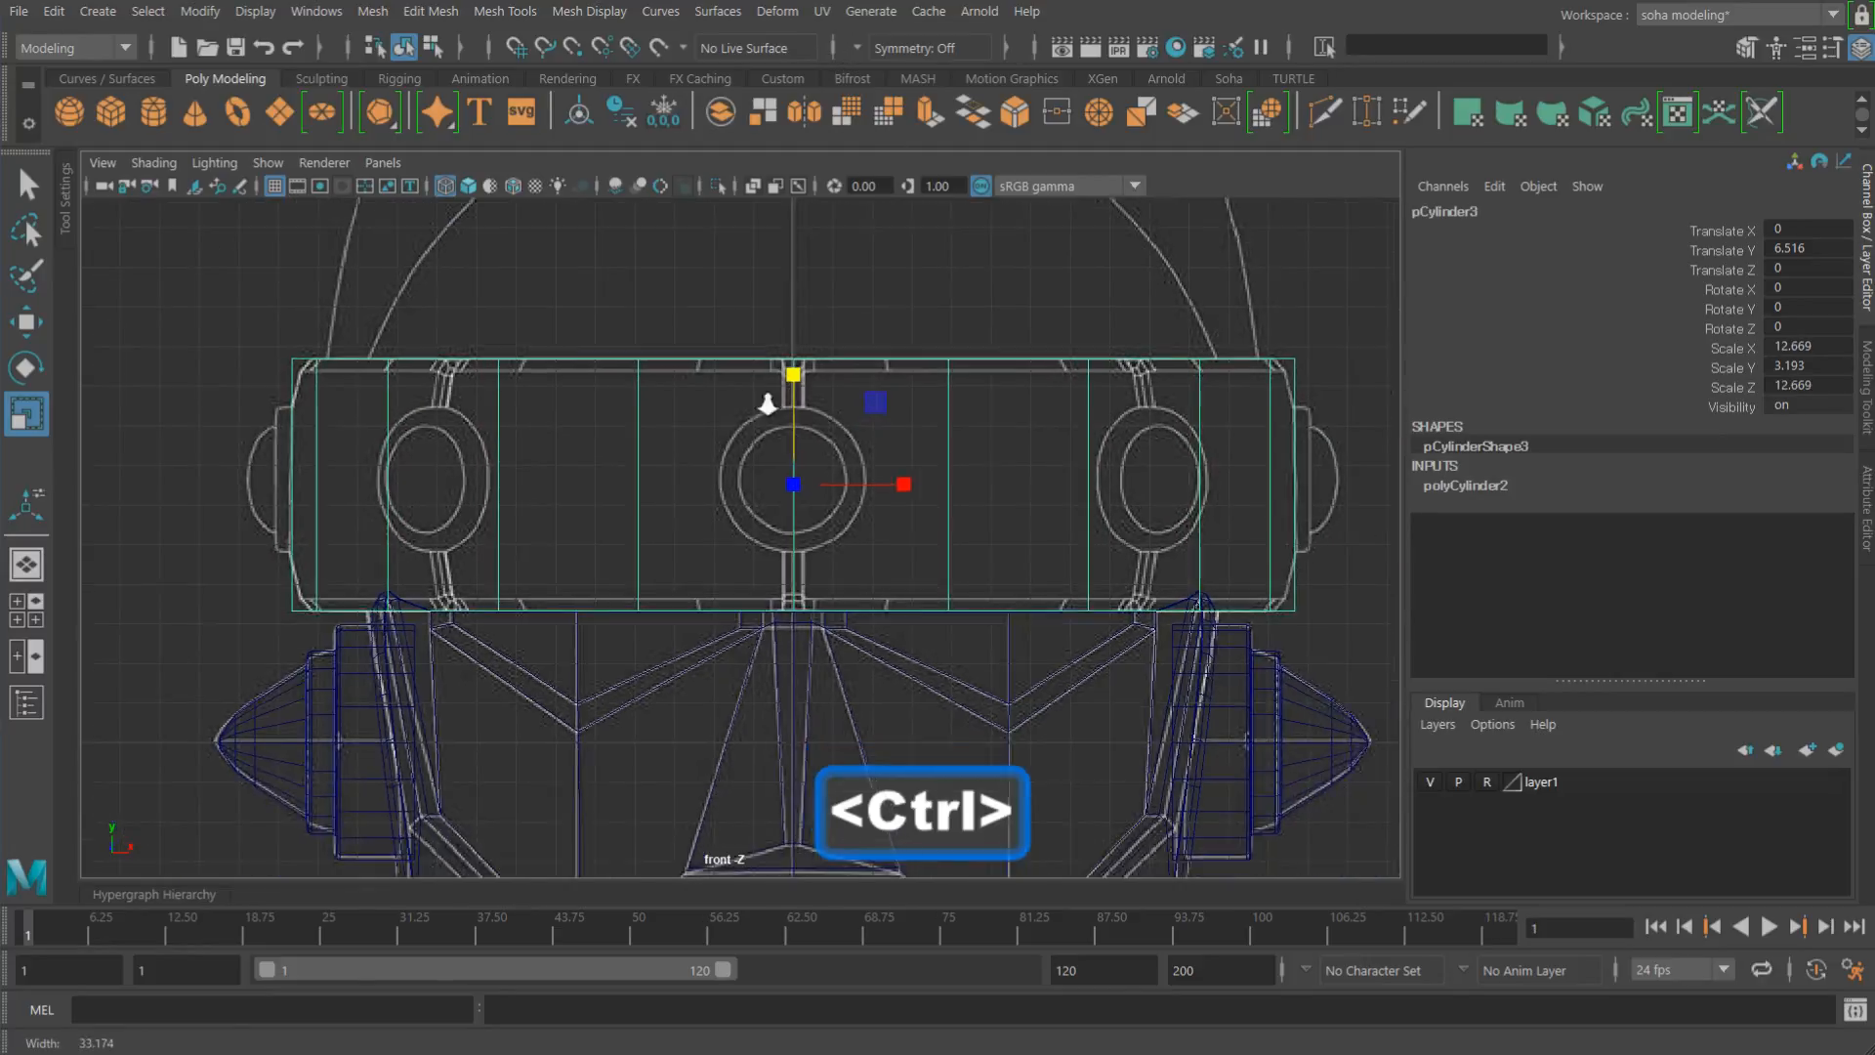
{"action": "middle_click_drag", "start_coordinate": [799, 488], "coordinate": [964, 450], "text": "alt"}
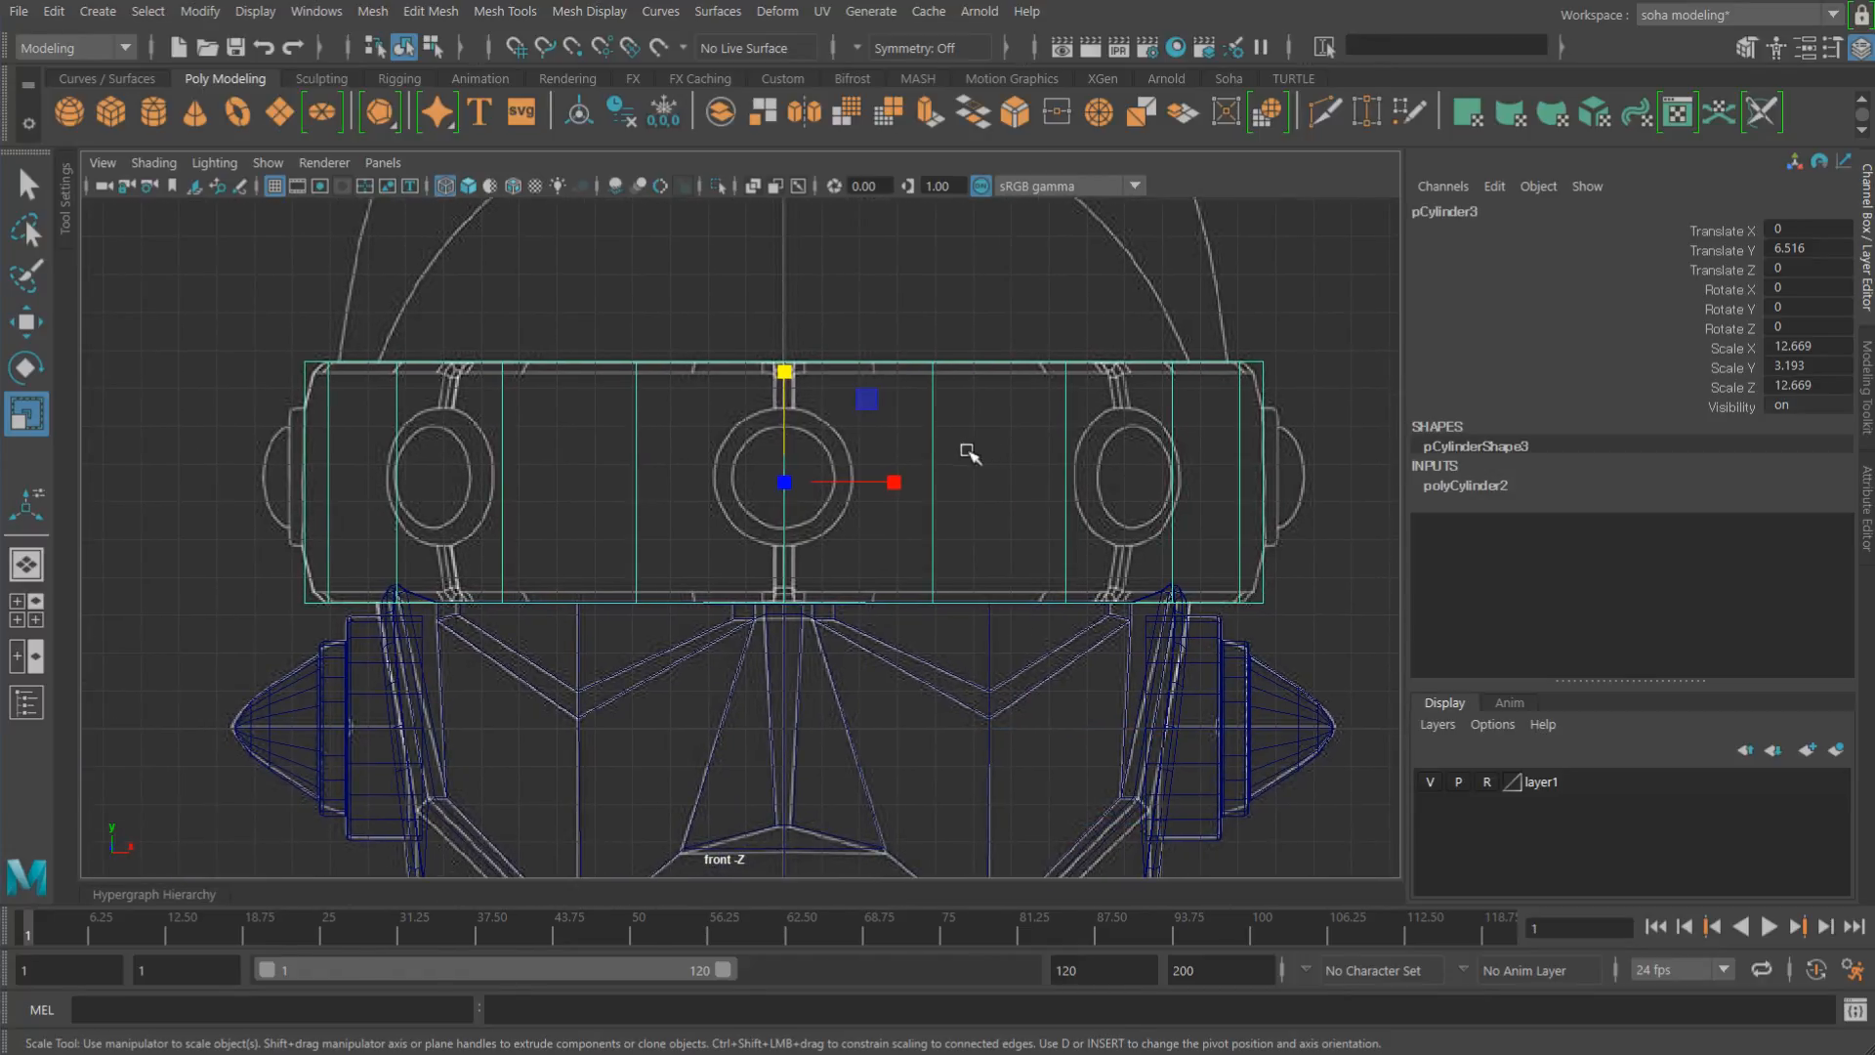
{"action": "key", "text": "shift+4"}
{"action": "right_click_drag", "start_coordinate": [1097, 464], "coordinate": [518, 389], "text": "alt"}
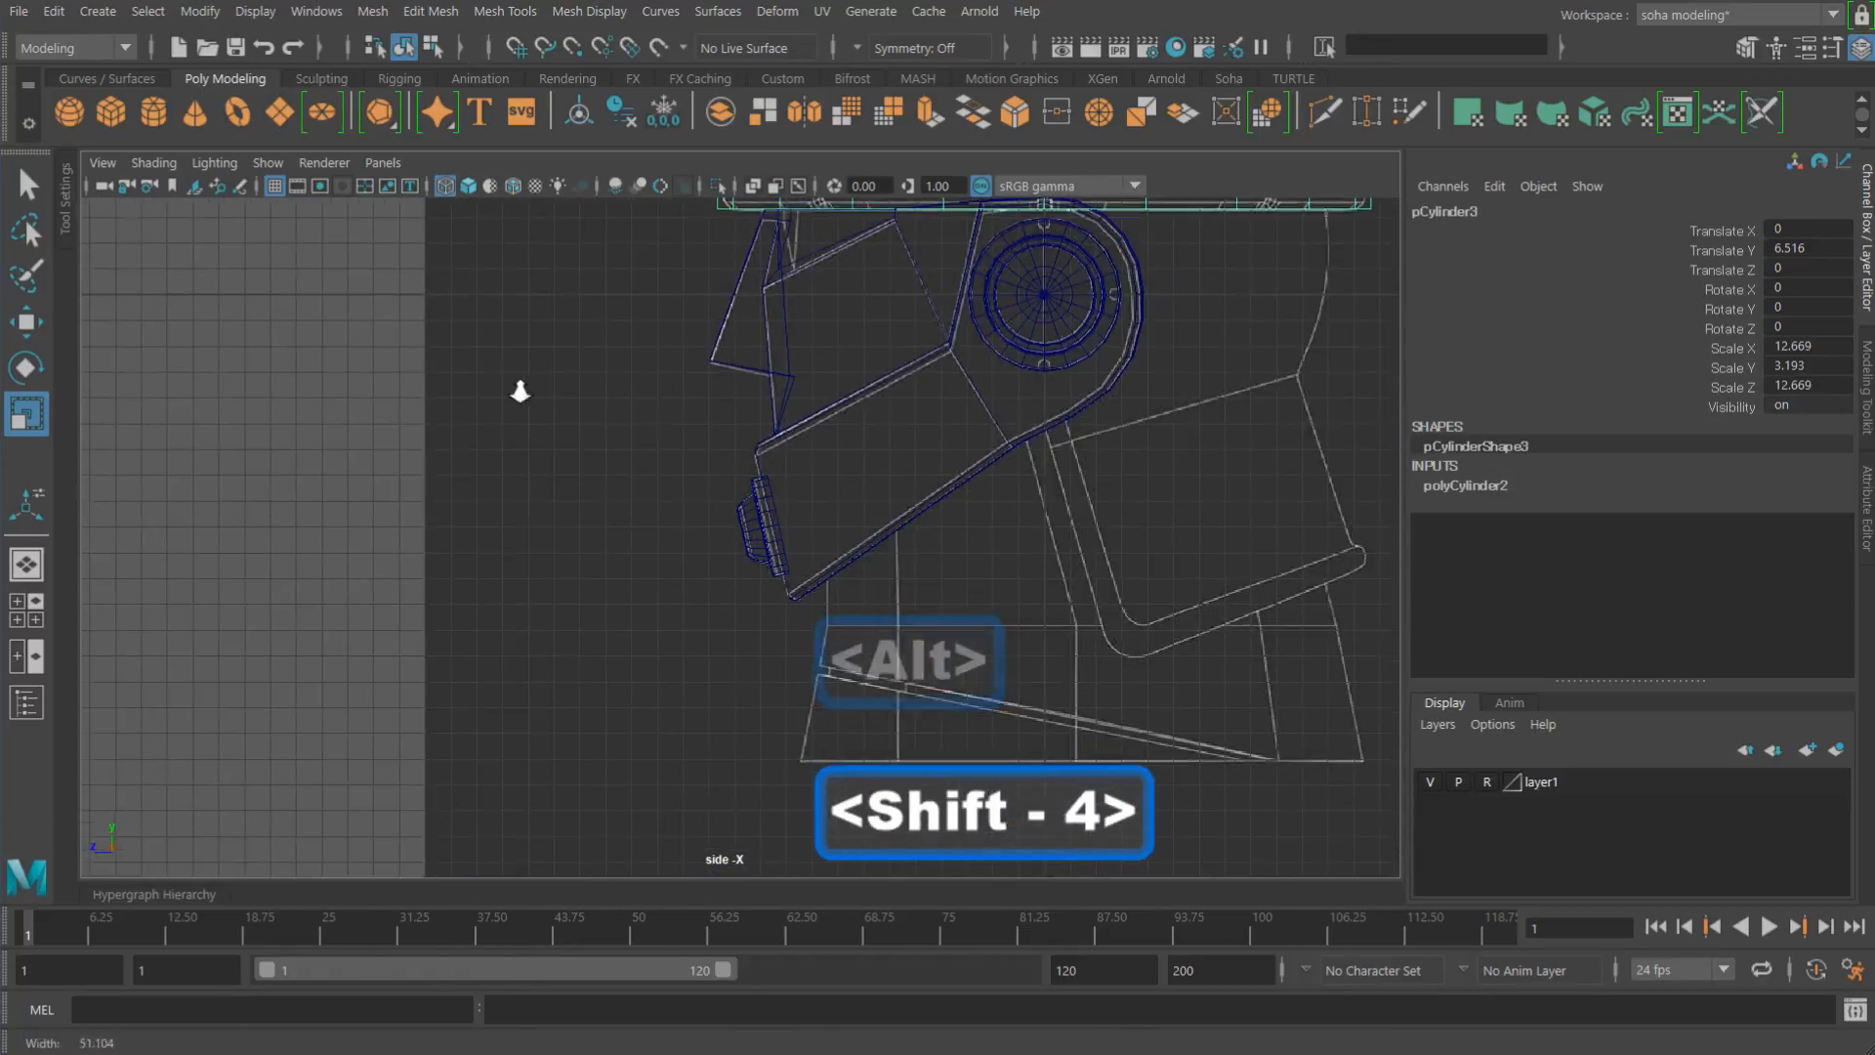
{"action": "middle_click_drag", "start_coordinate": [1007, 415], "coordinate": [968, 740], "text": "alt"}
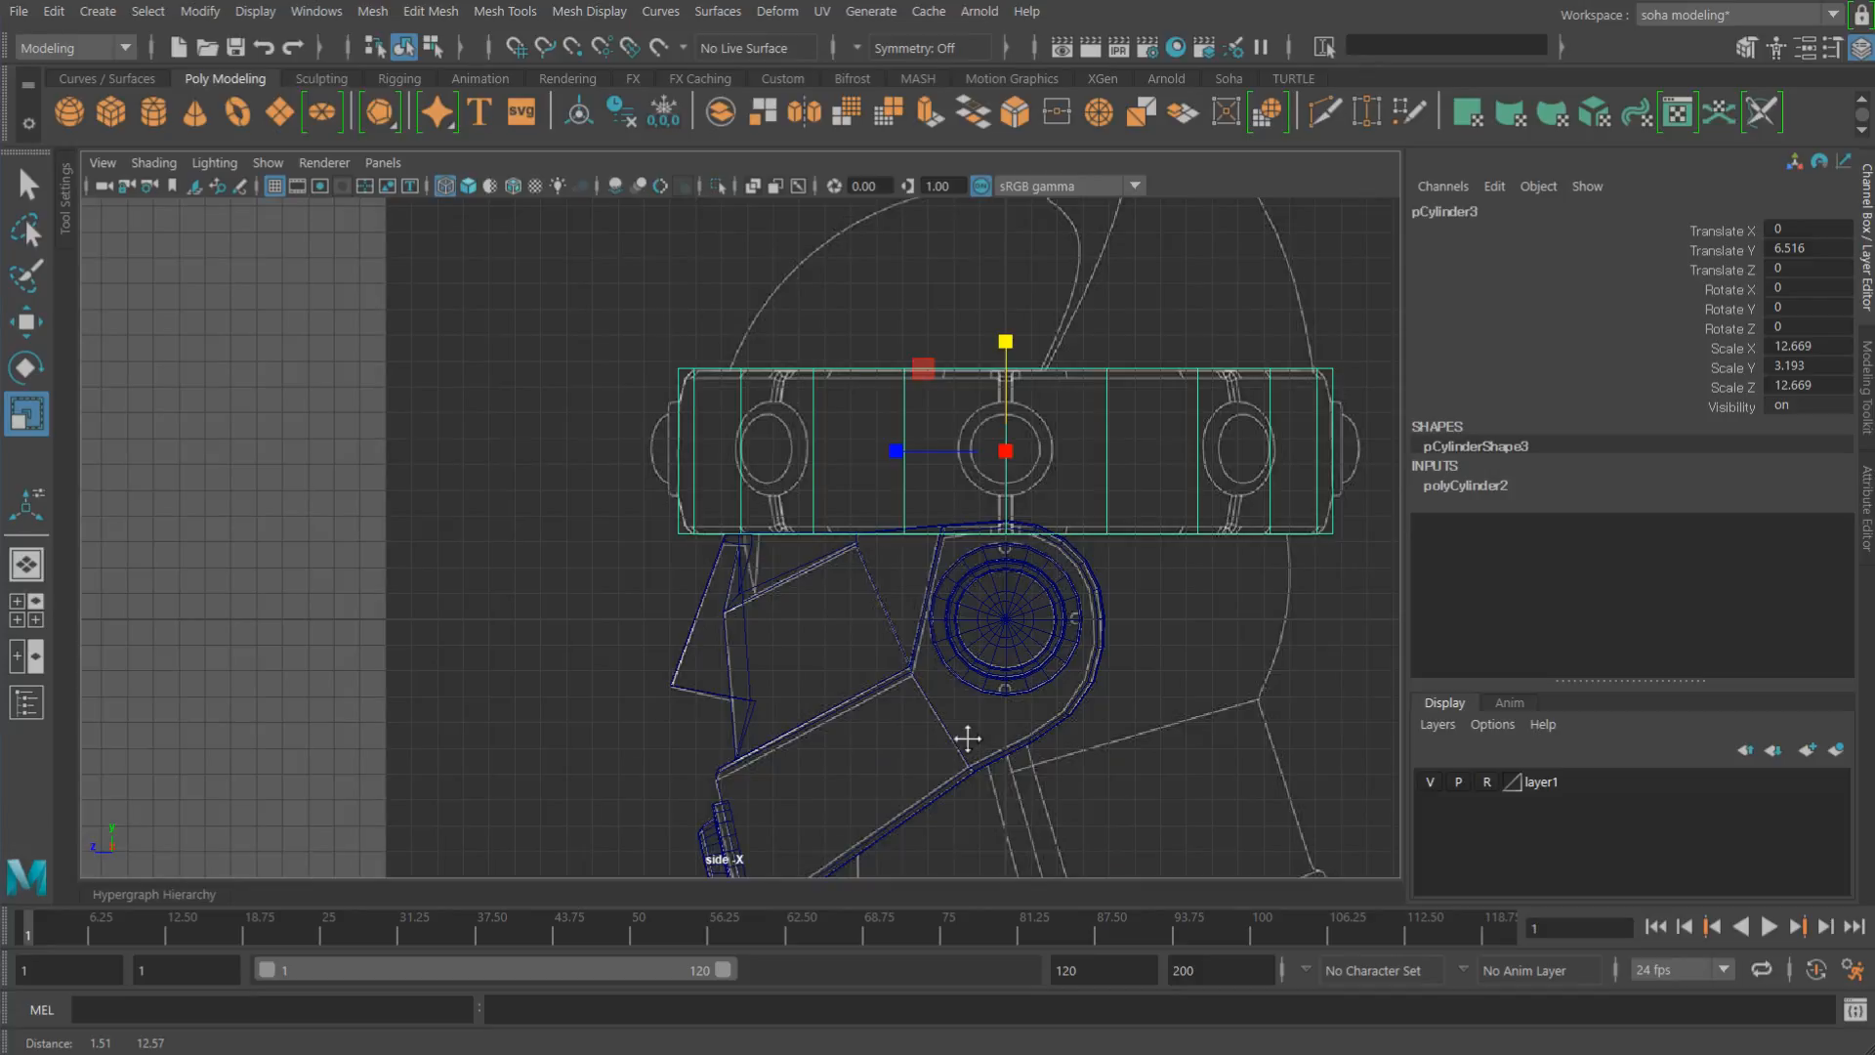
{"action": "scroll", "coordinate": [1005, 636], "scroll_direction": "up", "scroll_amount": 5}
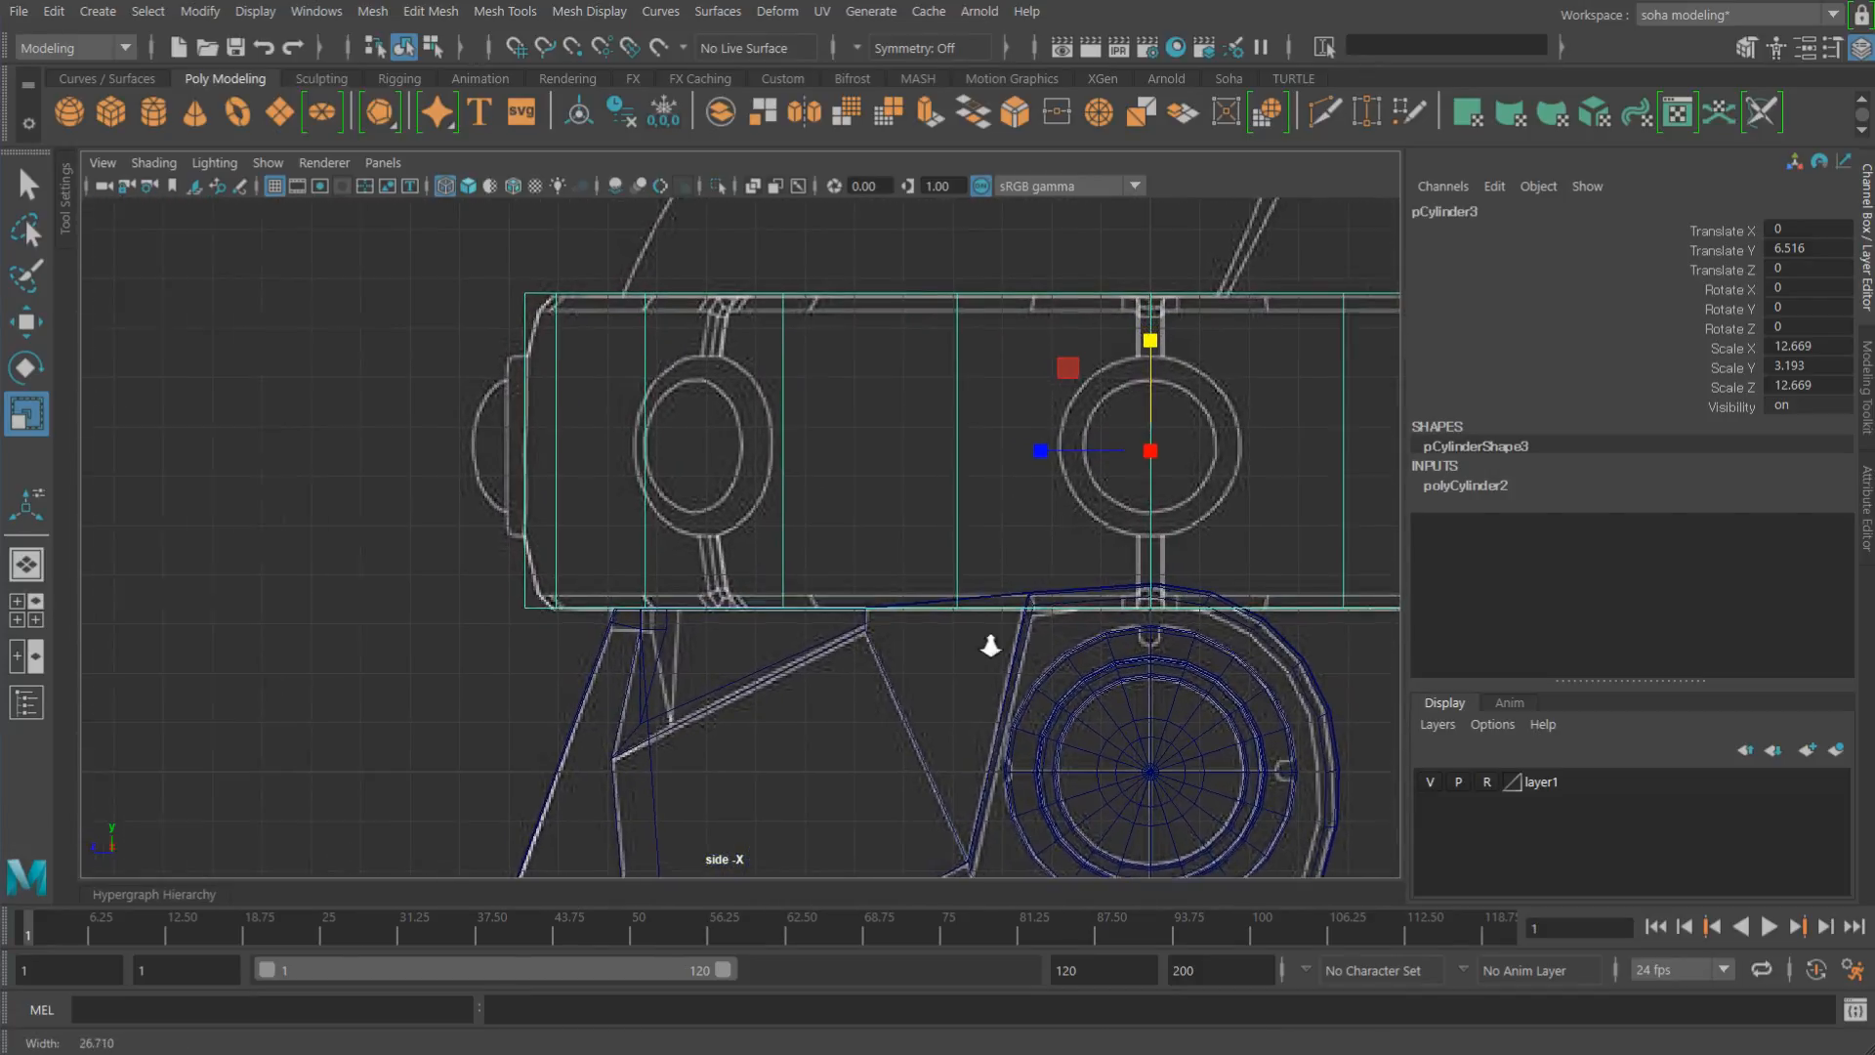
{"action": "scroll", "coordinate": [967, 630], "scroll_direction": "down", "scroll_amount": 1}
{"action": "key", "text": "shift+2"}
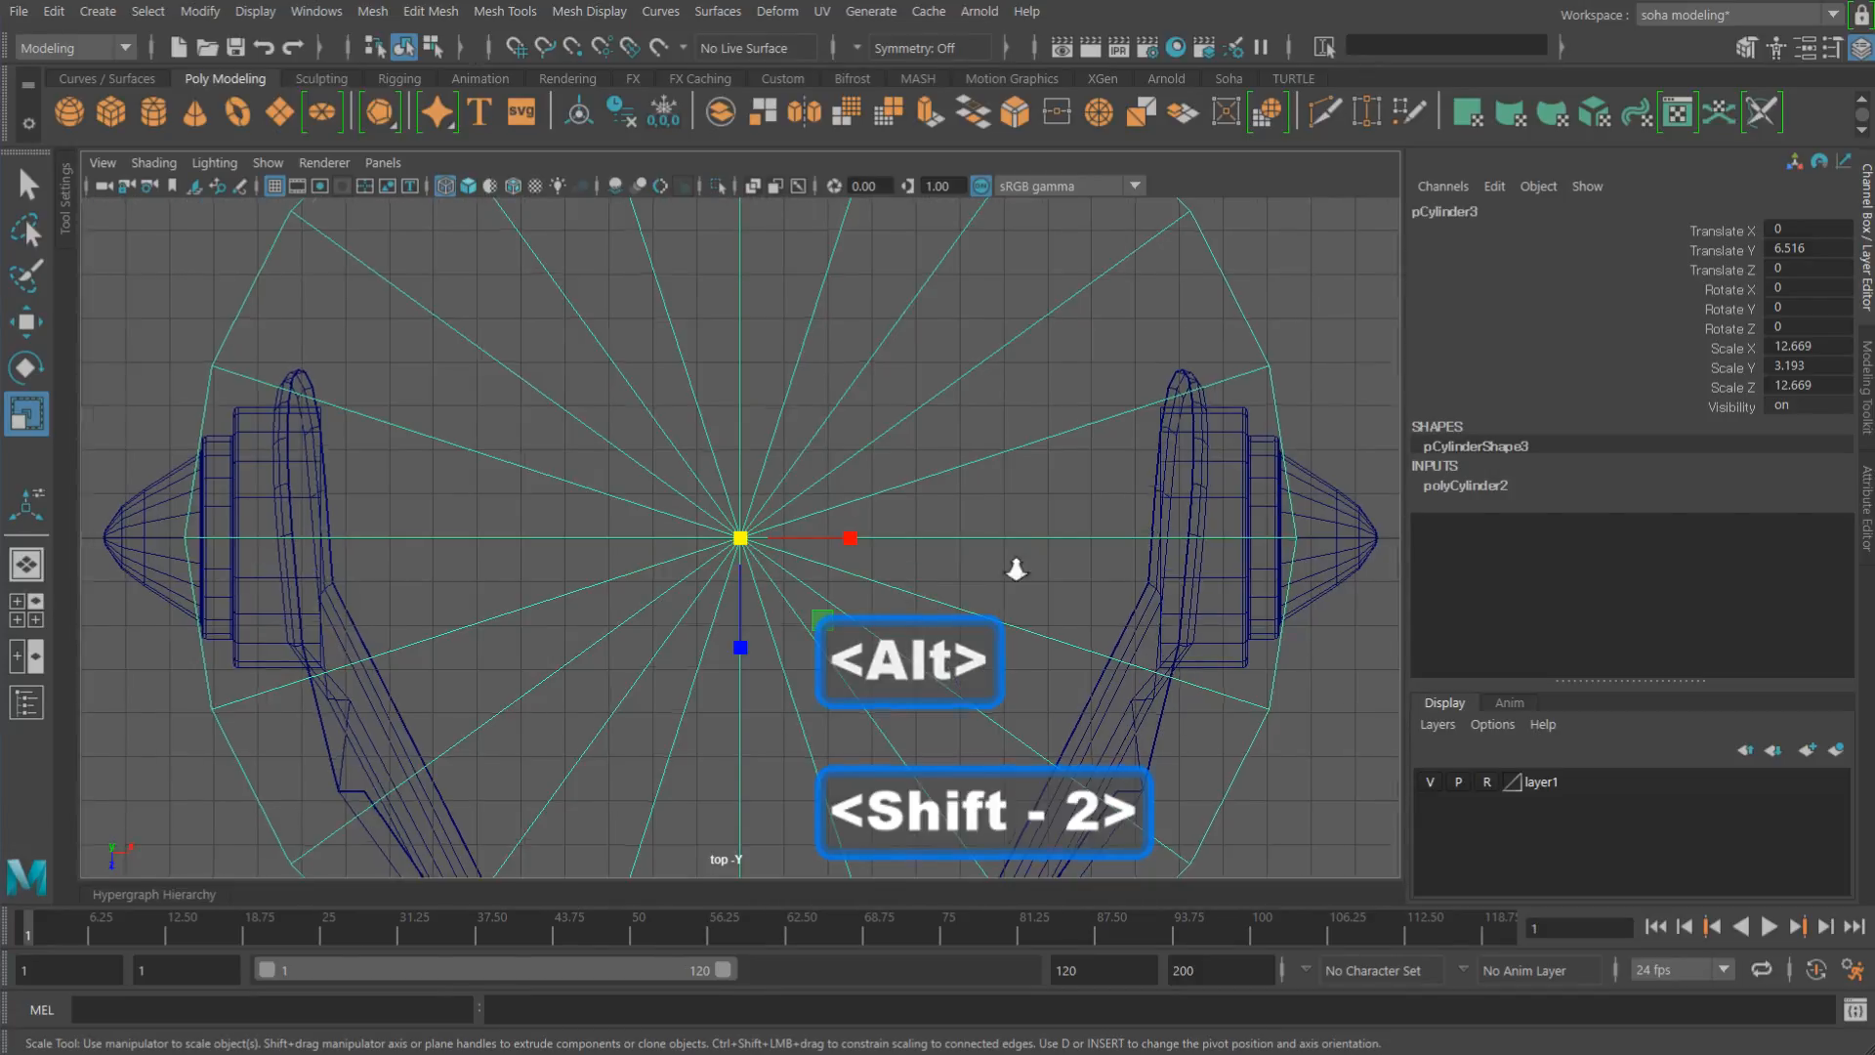
{"action": "right_click_drag", "start_coordinate": [1016, 570], "coordinate": [827, 567], "text": "alt"}
{"action": "middle_click_drag", "start_coordinate": [807, 560], "coordinate": [816, 340], "text": "alt"}
{"action": "right_click_drag", "start_coordinate": [909, 415], "coordinate": [854, 416], "text": "alt"}
{"action": "middle_click_drag", "start_coordinate": [889, 438], "coordinate": [926, 531], "text": "alt"}
{"action": "right_click_drag", "start_coordinate": [959, 531], "coordinate": [874, 522], "text": "alt"}
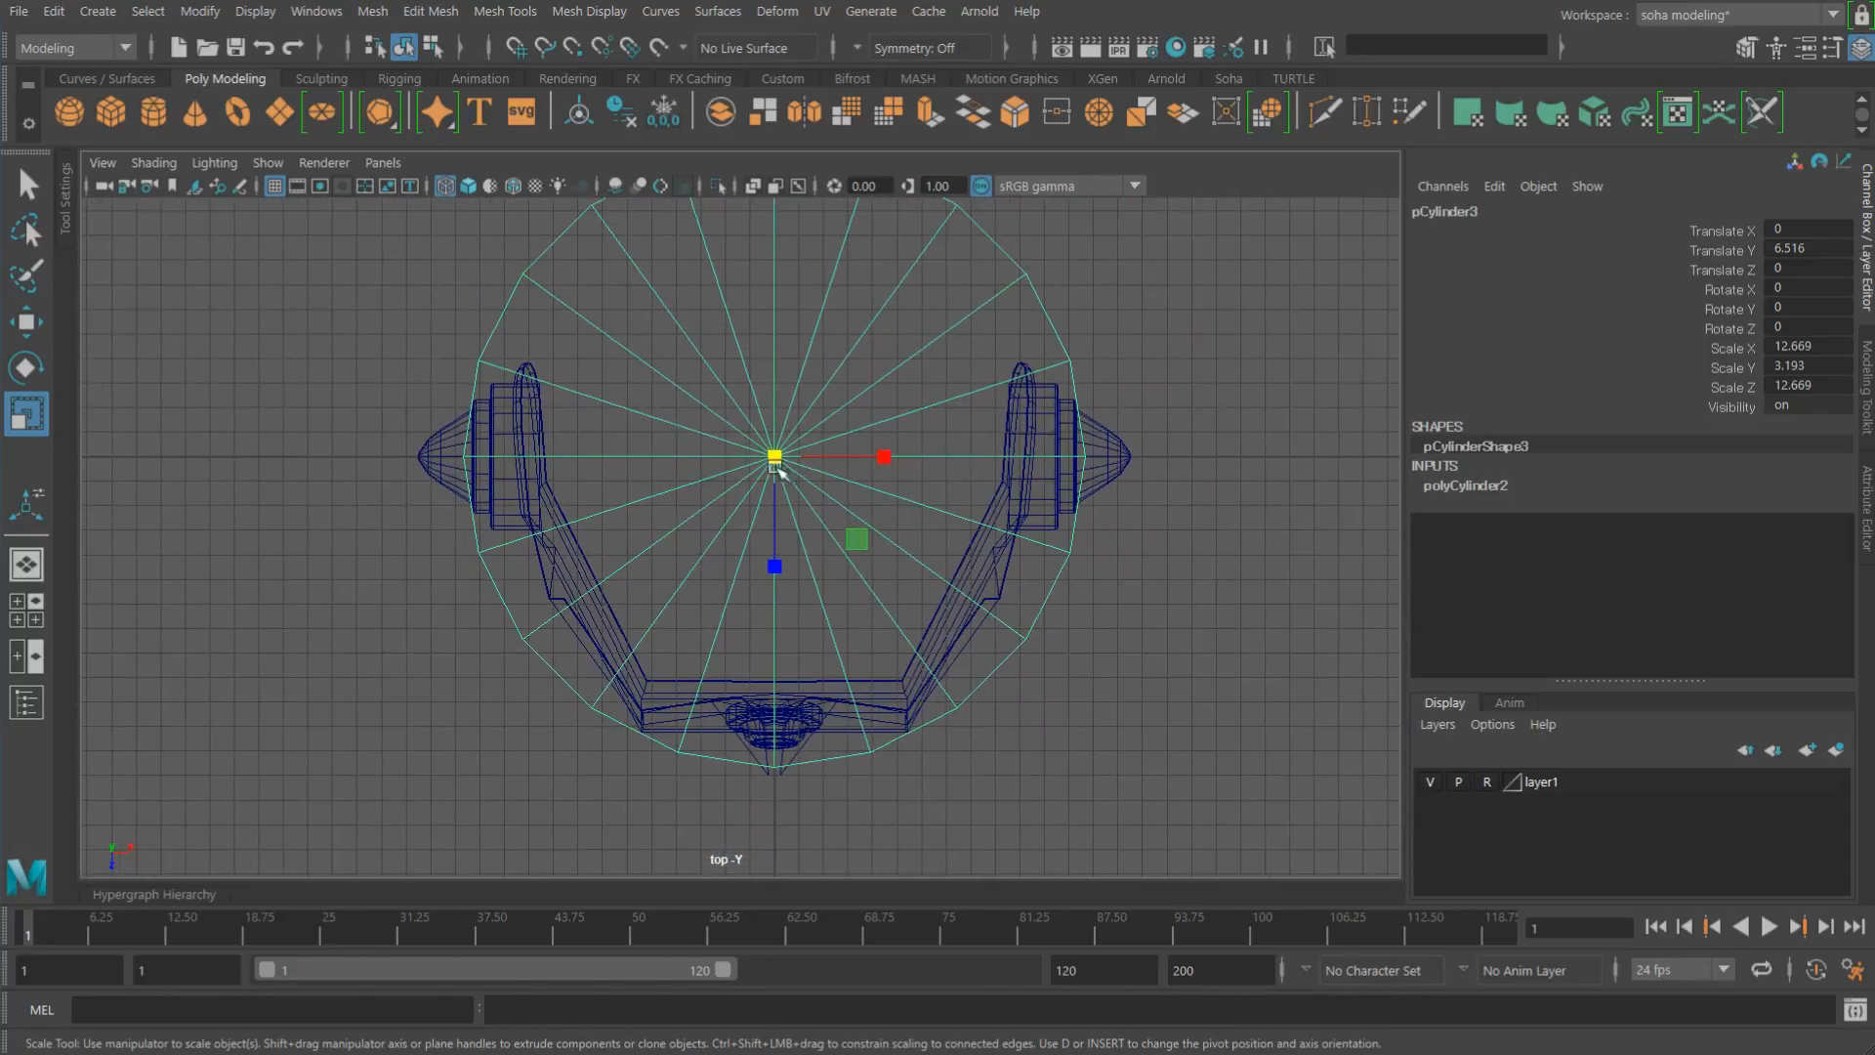
{"action": "middle_click_drag", "start_coordinate": [867, 378], "coordinate": [850, 418], "text": "alt"}
{"action": "right_click_drag", "start_coordinate": [850, 418], "coordinate": [942, 508], "text": "alt"}
{"action": "key", "text": "shift+3"}
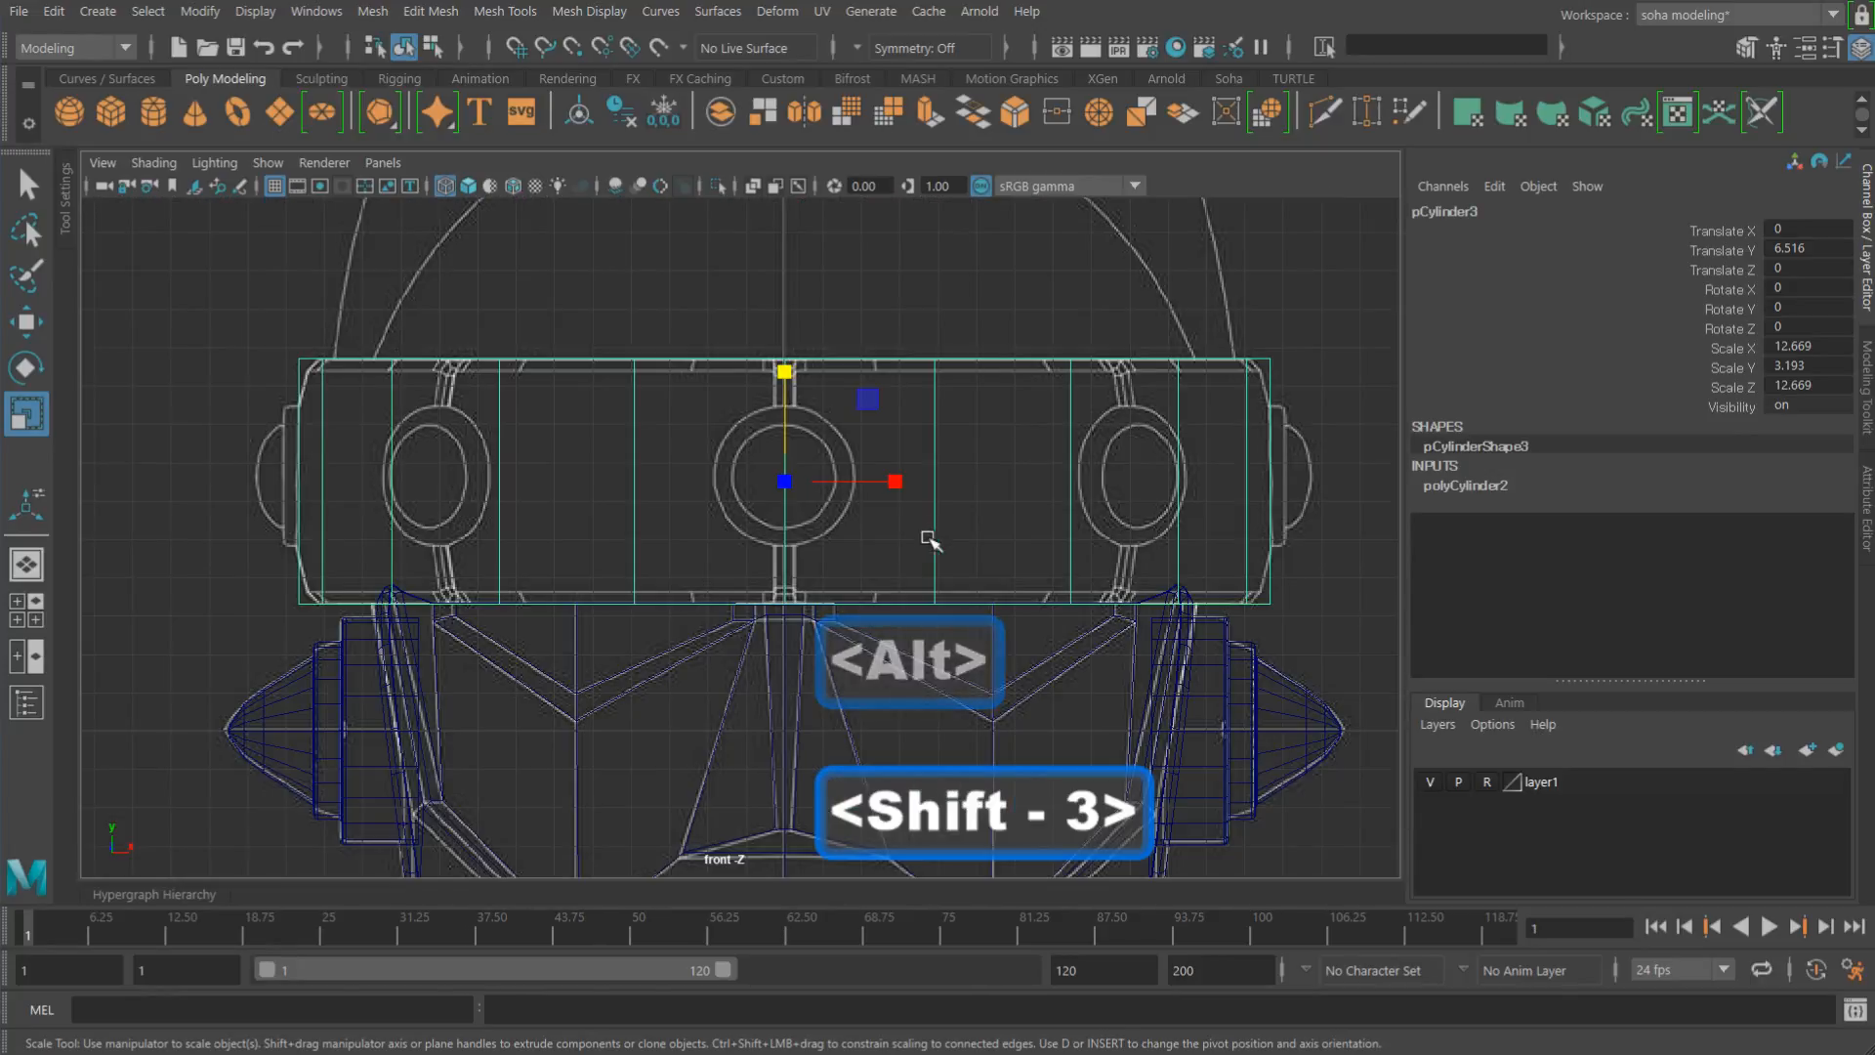
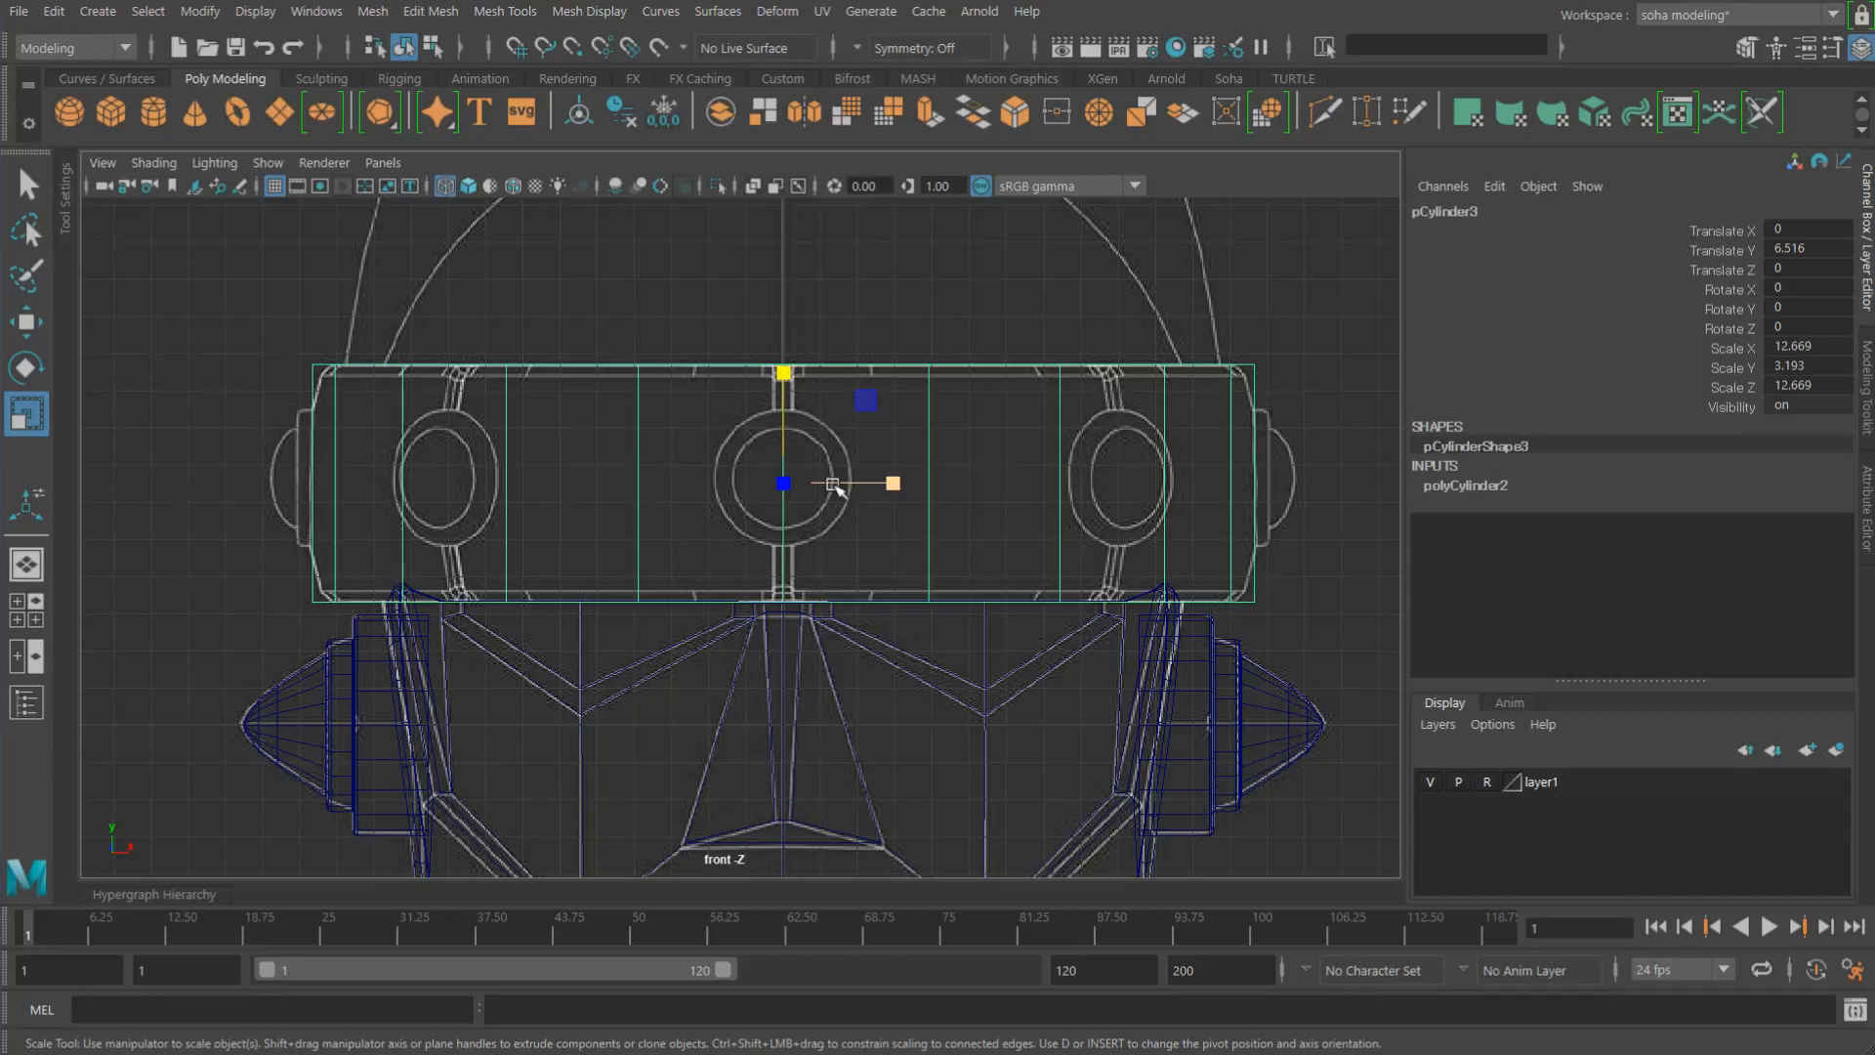
Step: Set the cylinder's Subdivisions Axis to 24 while viewing it from the top
{"action": "key", "text": "shift+2"}
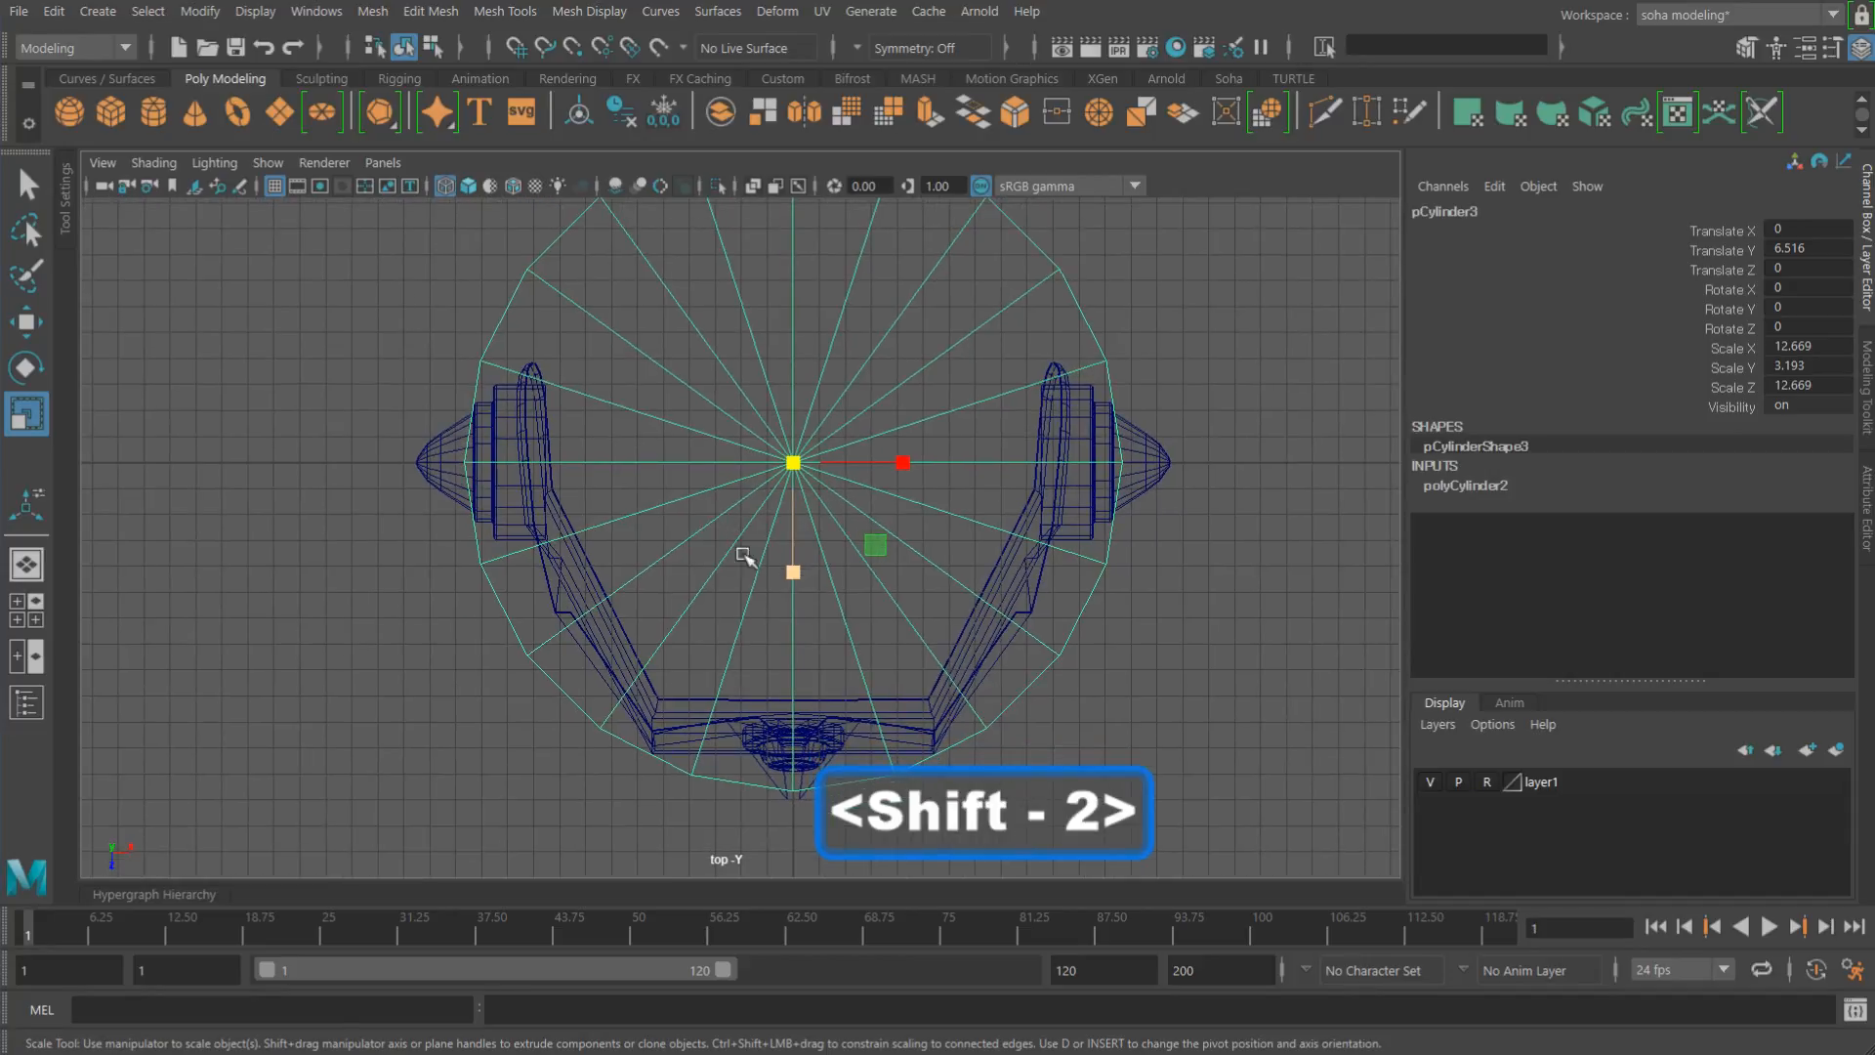
{"action": "middle_click_drag", "start_coordinate": [754, 561], "coordinate": [745, 524], "text": "alt"}
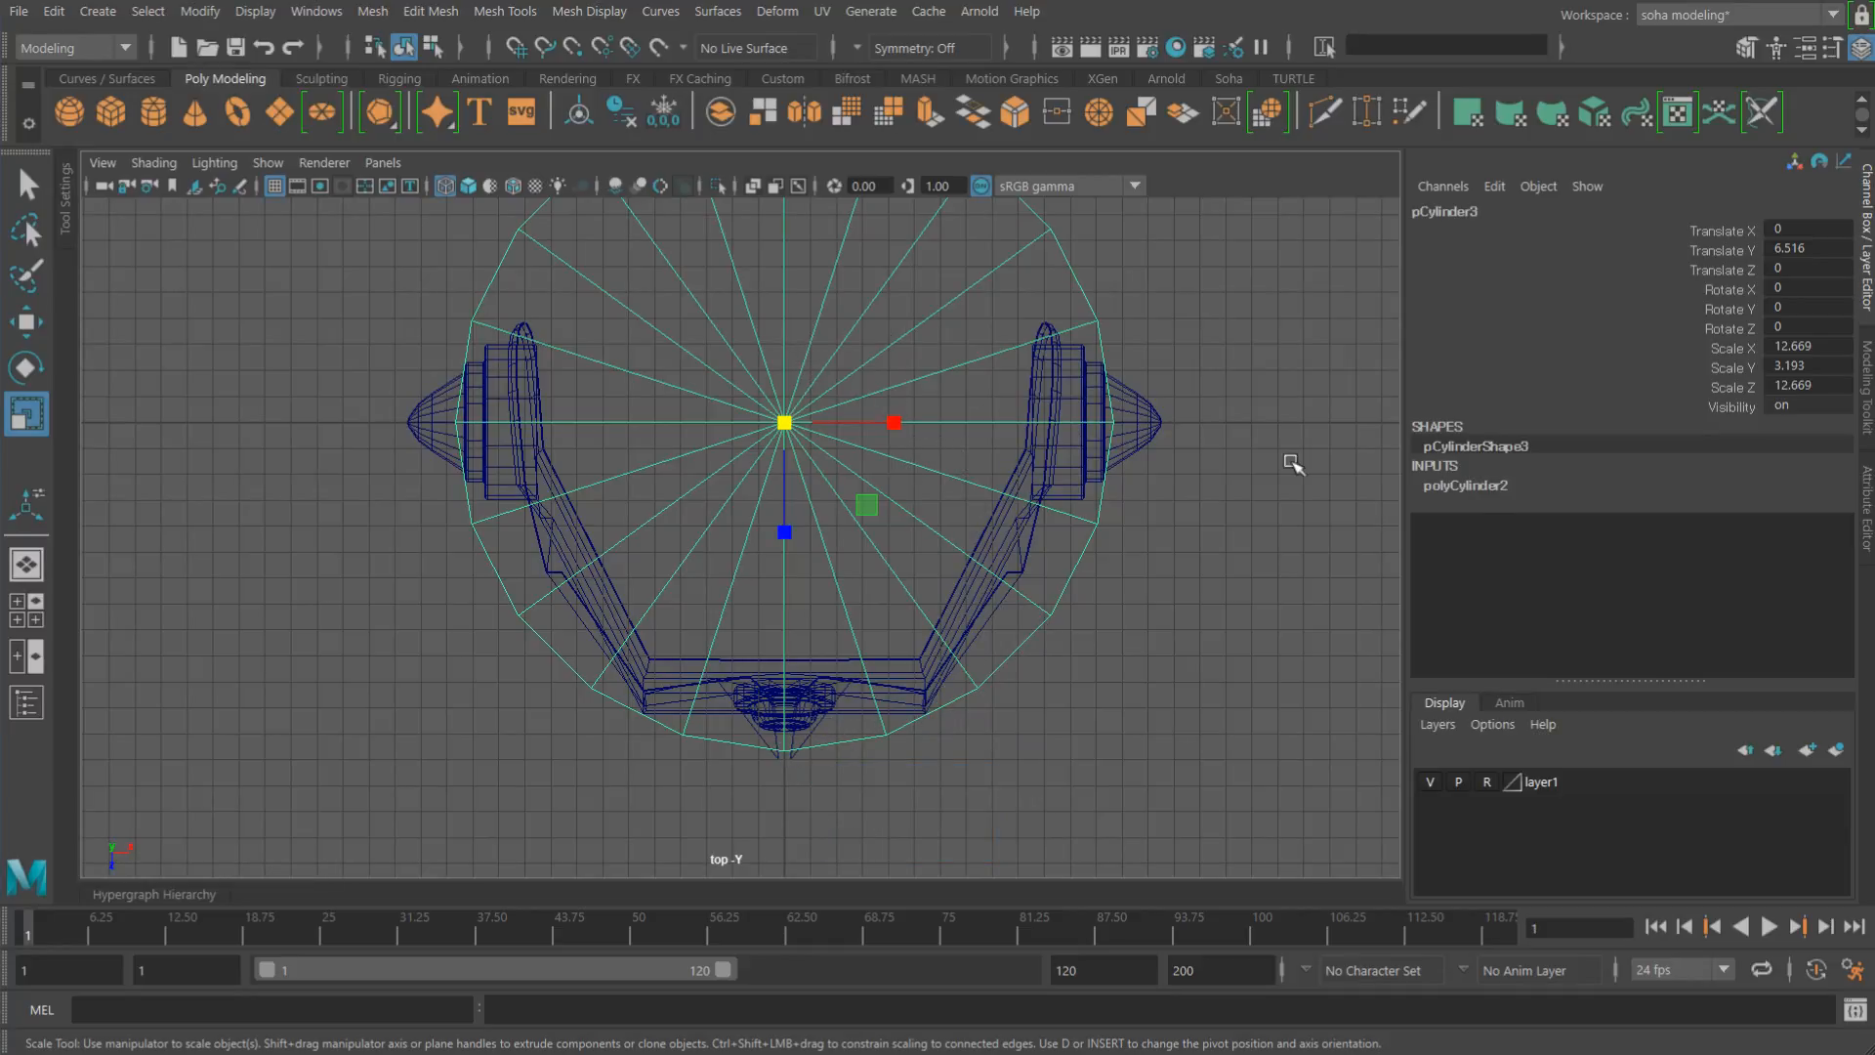
{"action": "left_click", "coordinate": [1478, 488]}
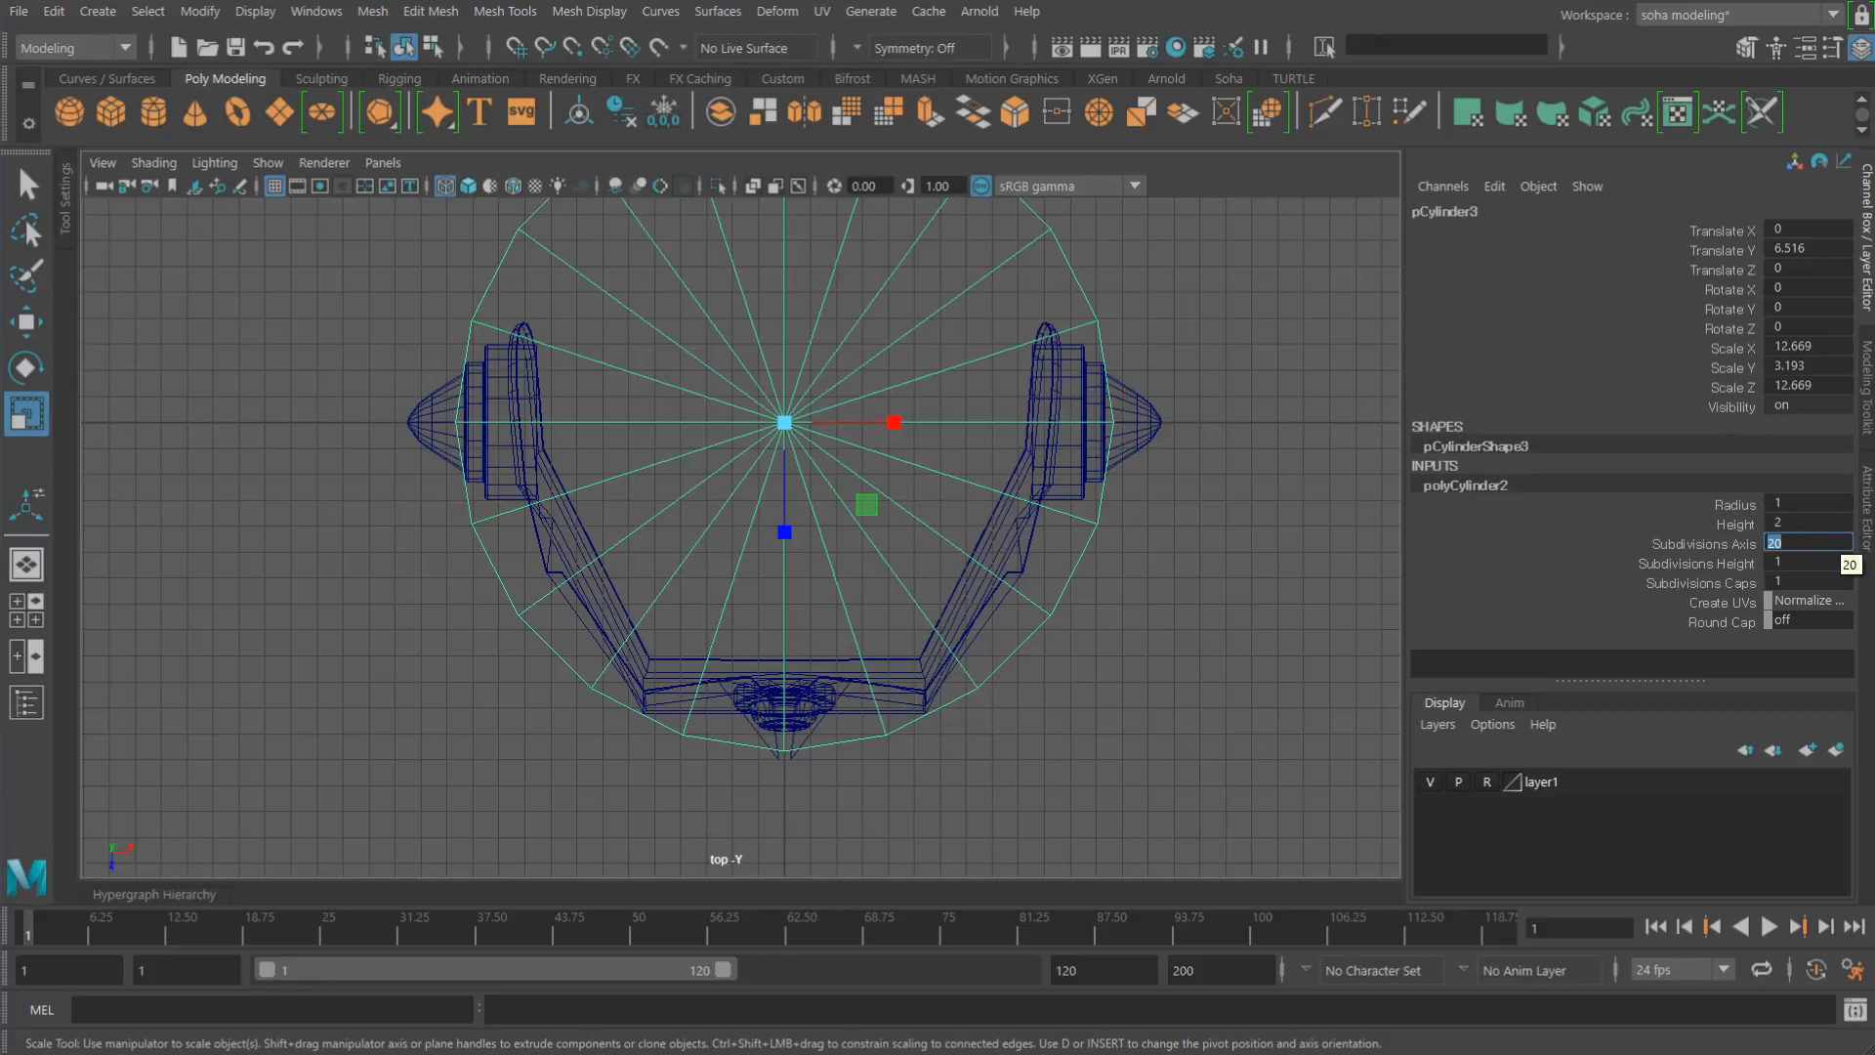
{"action": "type", "text": "24"}
{"action": "key", "text": "Return"}
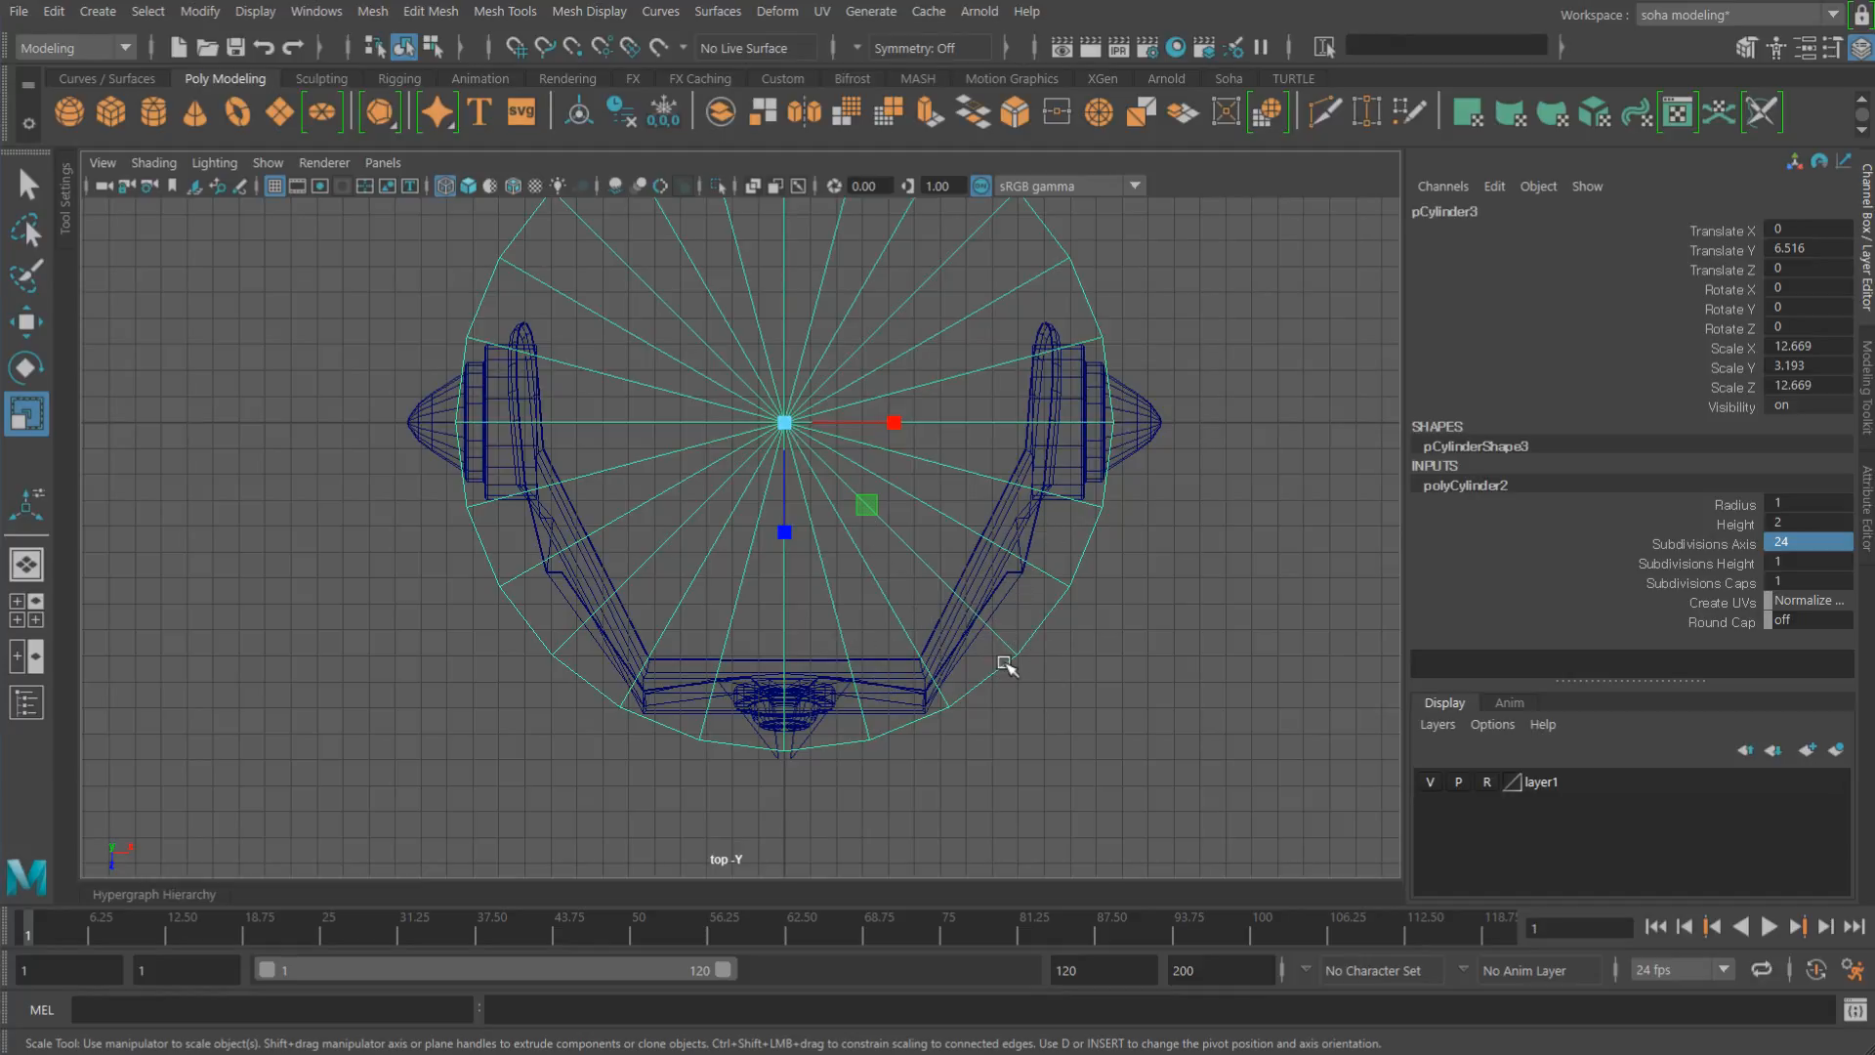
Step: Examine the cylinder's new subdivisions against the face mesh and the headband reference in the top, perspective and front views
{"action": "scroll", "coordinate": [767, 718], "scroll_direction": "up", "scroll_amount": 5}
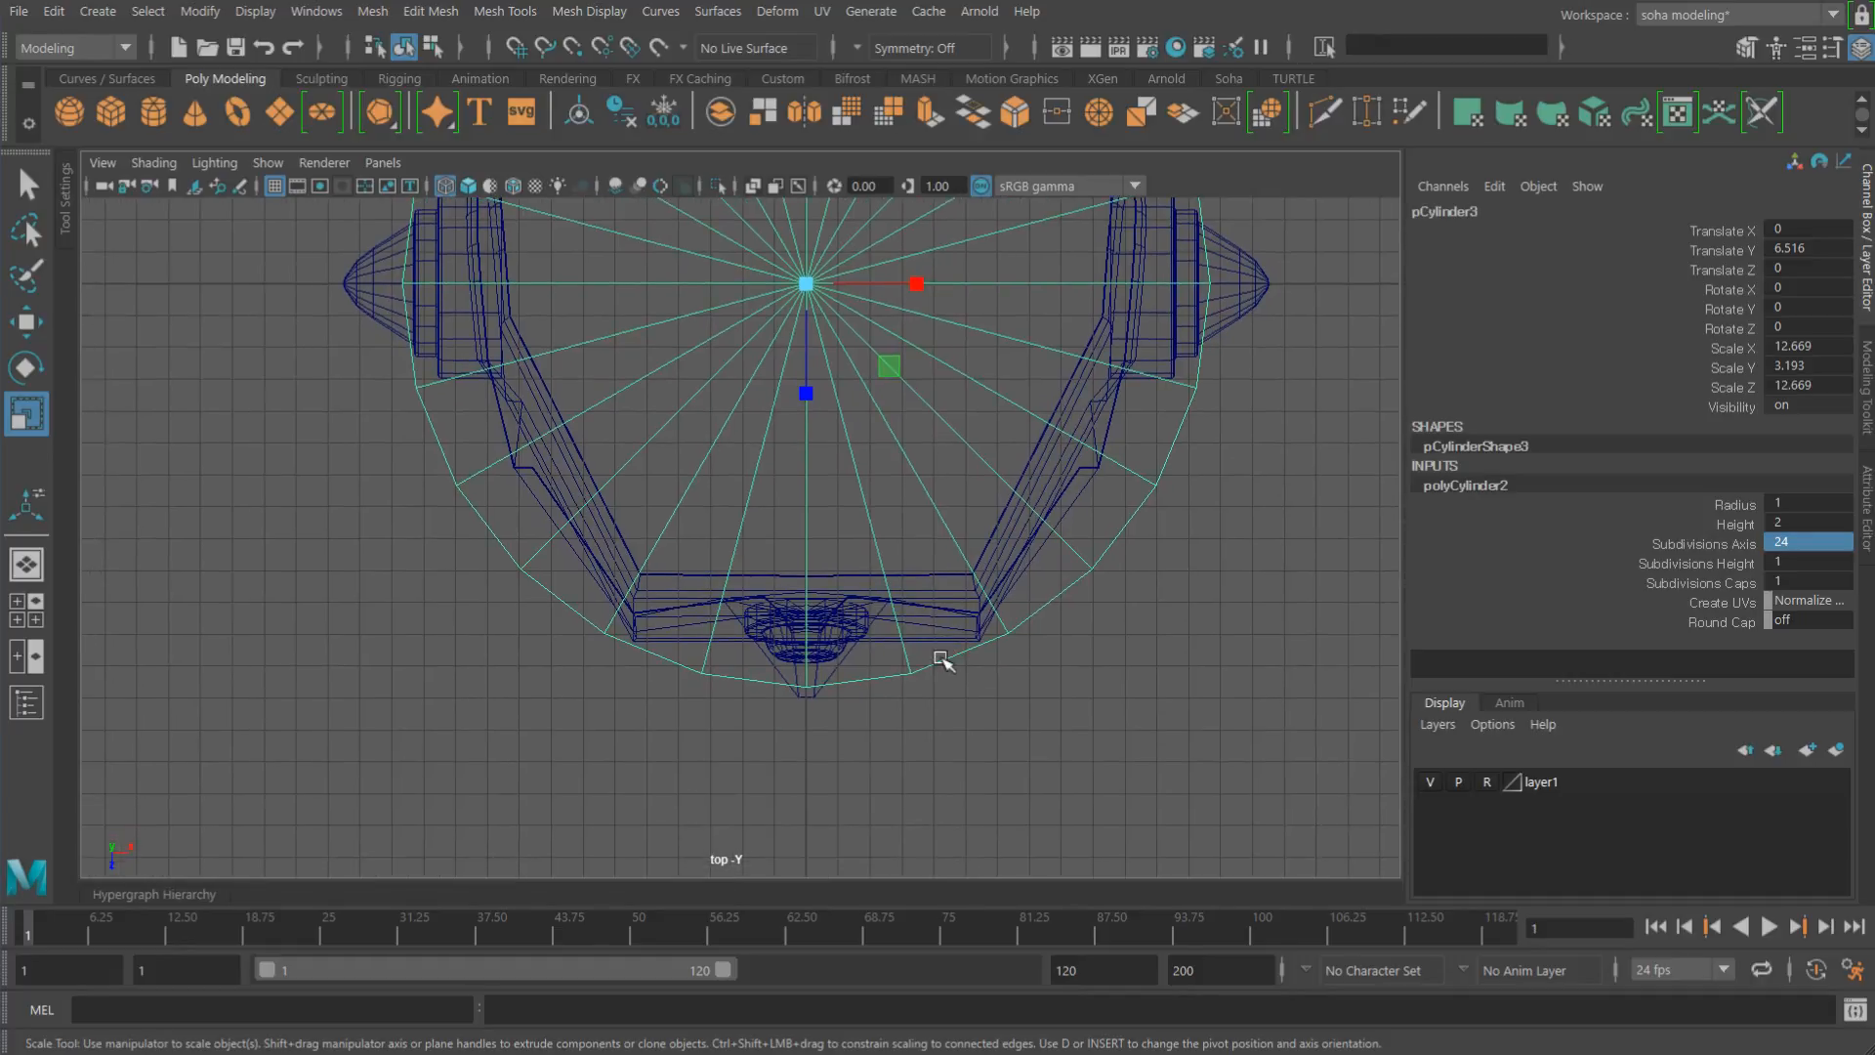
{"action": "scroll", "coordinate": [1080, 720], "scroll_direction": "down", "scroll_amount": 5}
{"action": "middle_click_drag", "start_coordinate": [844, 588], "coordinate": [929, 758], "text": "alt"}
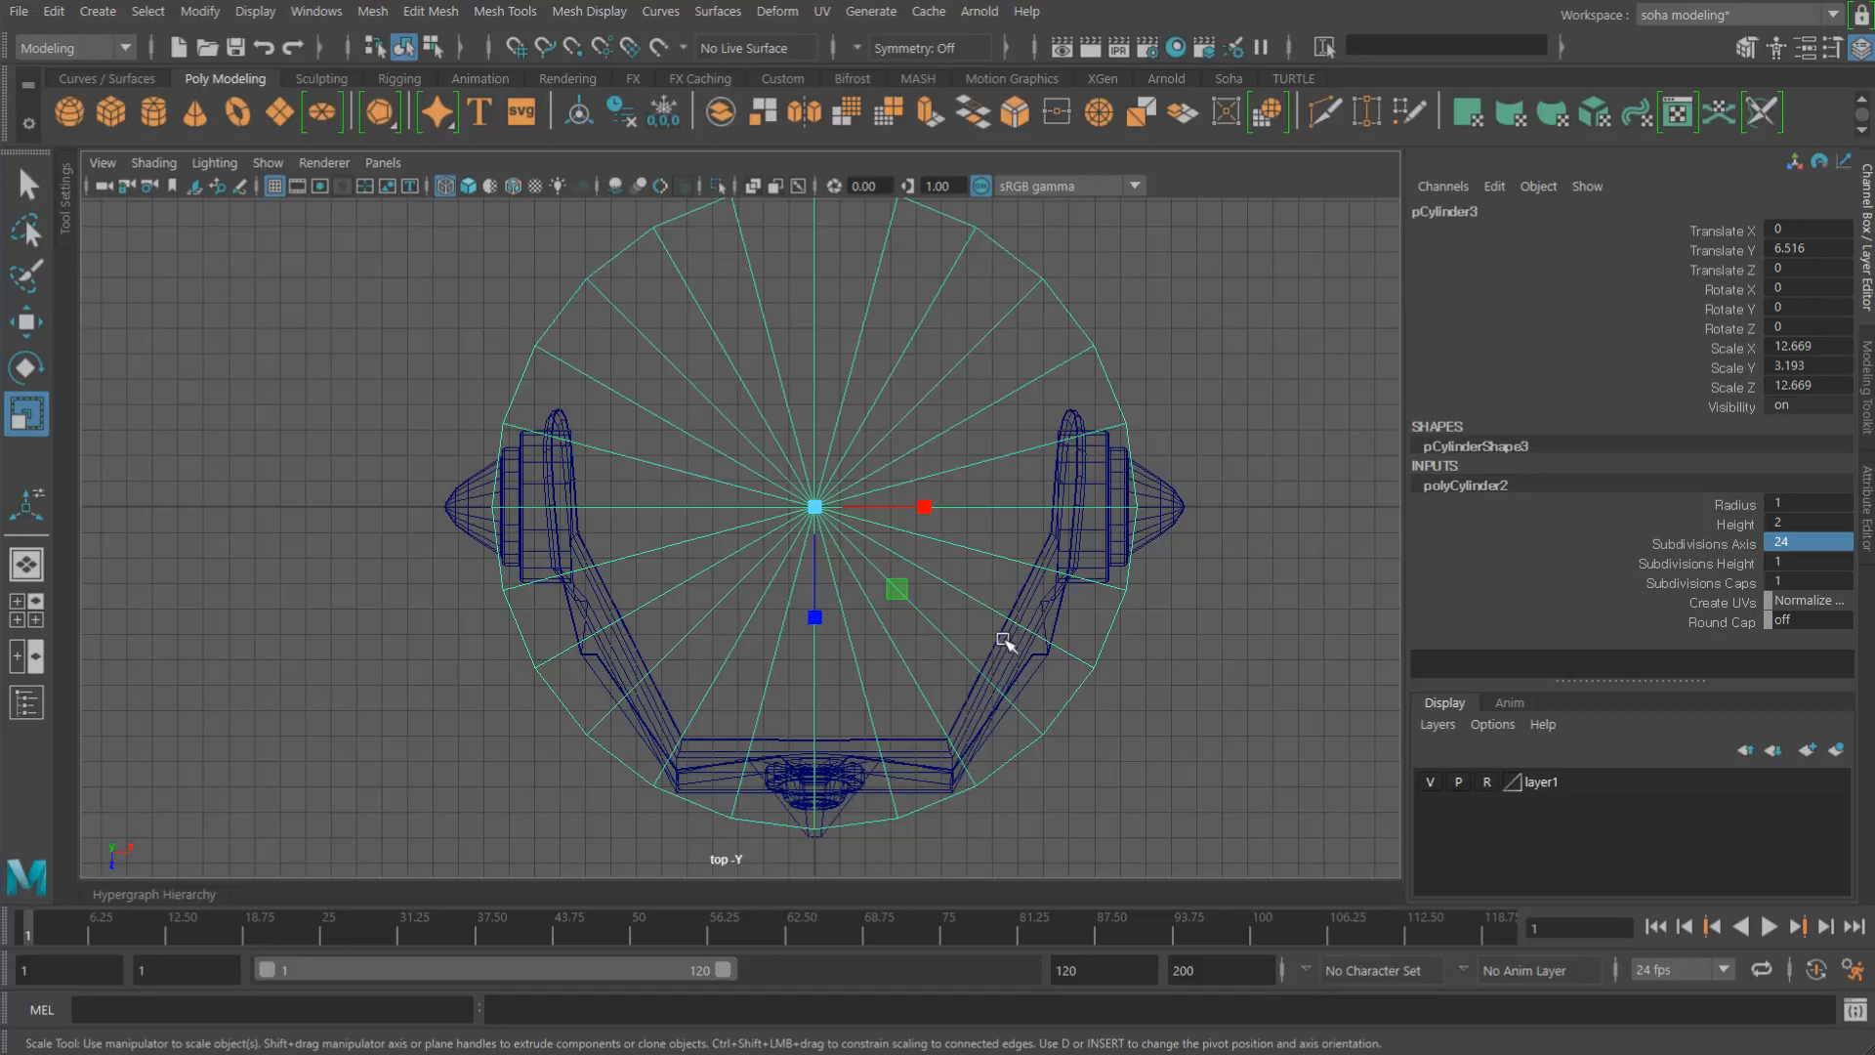
{"action": "middle_click_drag", "start_coordinate": [929, 678], "coordinate": [937, 518], "text": "alt"}
{"action": "right_click_drag", "start_coordinate": [938, 519], "coordinate": [1067, 524], "text": "alt"}
{"action": "middle_click_drag", "start_coordinate": [1068, 524], "coordinate": [1054, 703], "text": "alt"}
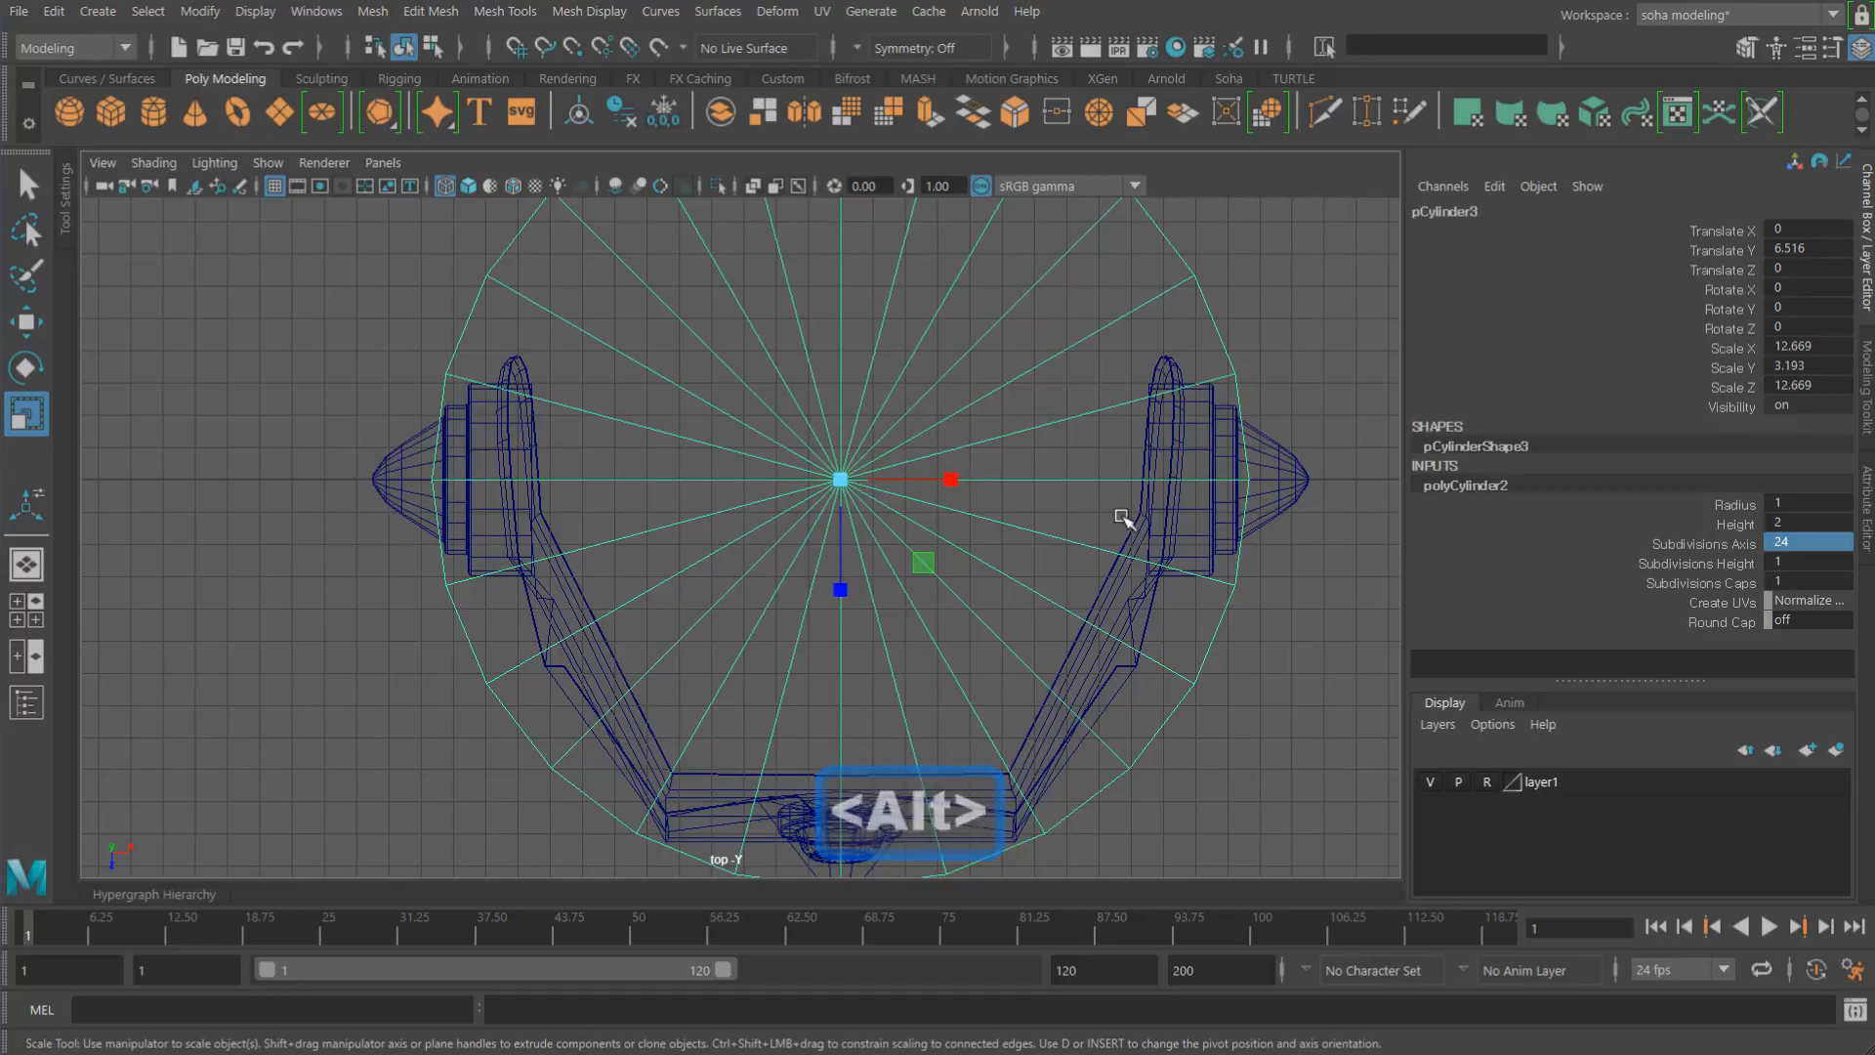
{"action": "middle_click_drag", "start_coordinate": [1038, 684], "coordinate": [1055, 614], "text": "alt"}
{"action": "right_click_drag", "start_coordinate": [1055, 613], "coordinate": [837, 382], "text": "alt"}
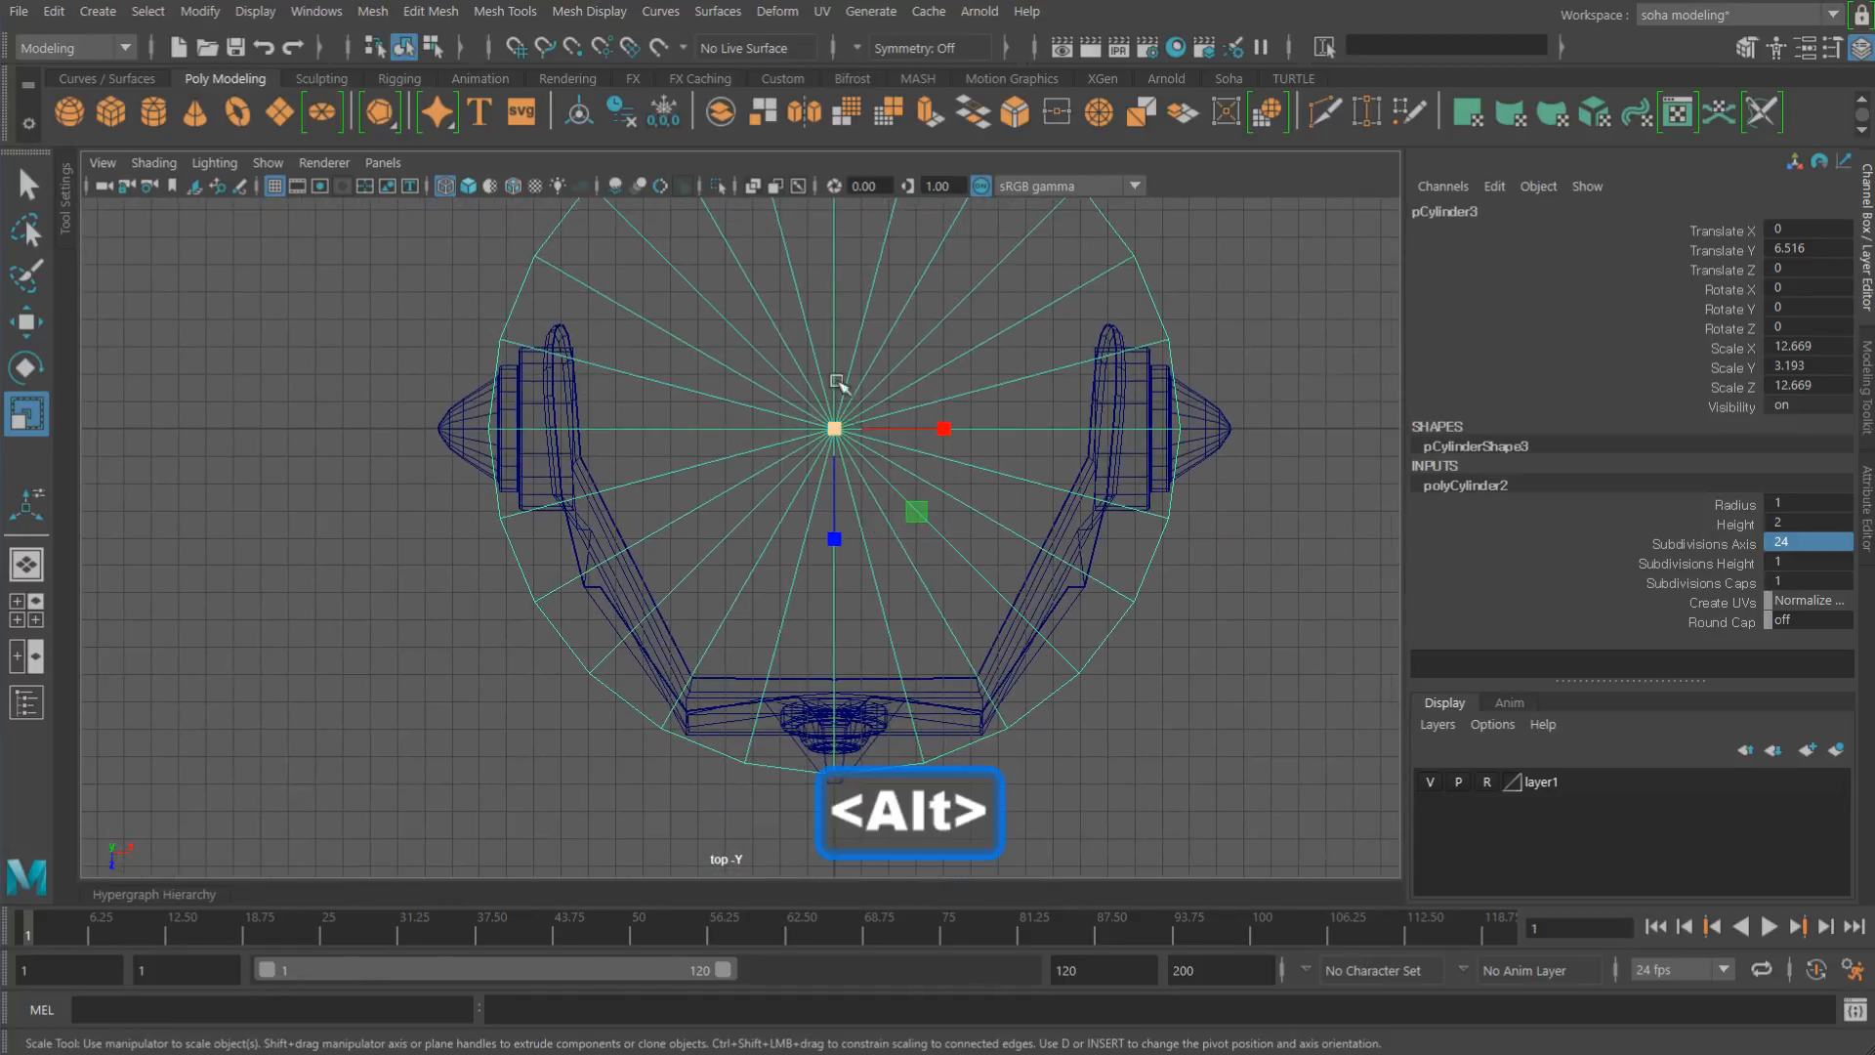
{"action": "key", "text": "alt+shift+q"}
{"action": "left_click_drag", "start_coordinate": [1034, 582], "coordinate": [895, 570], "text": "alt"}
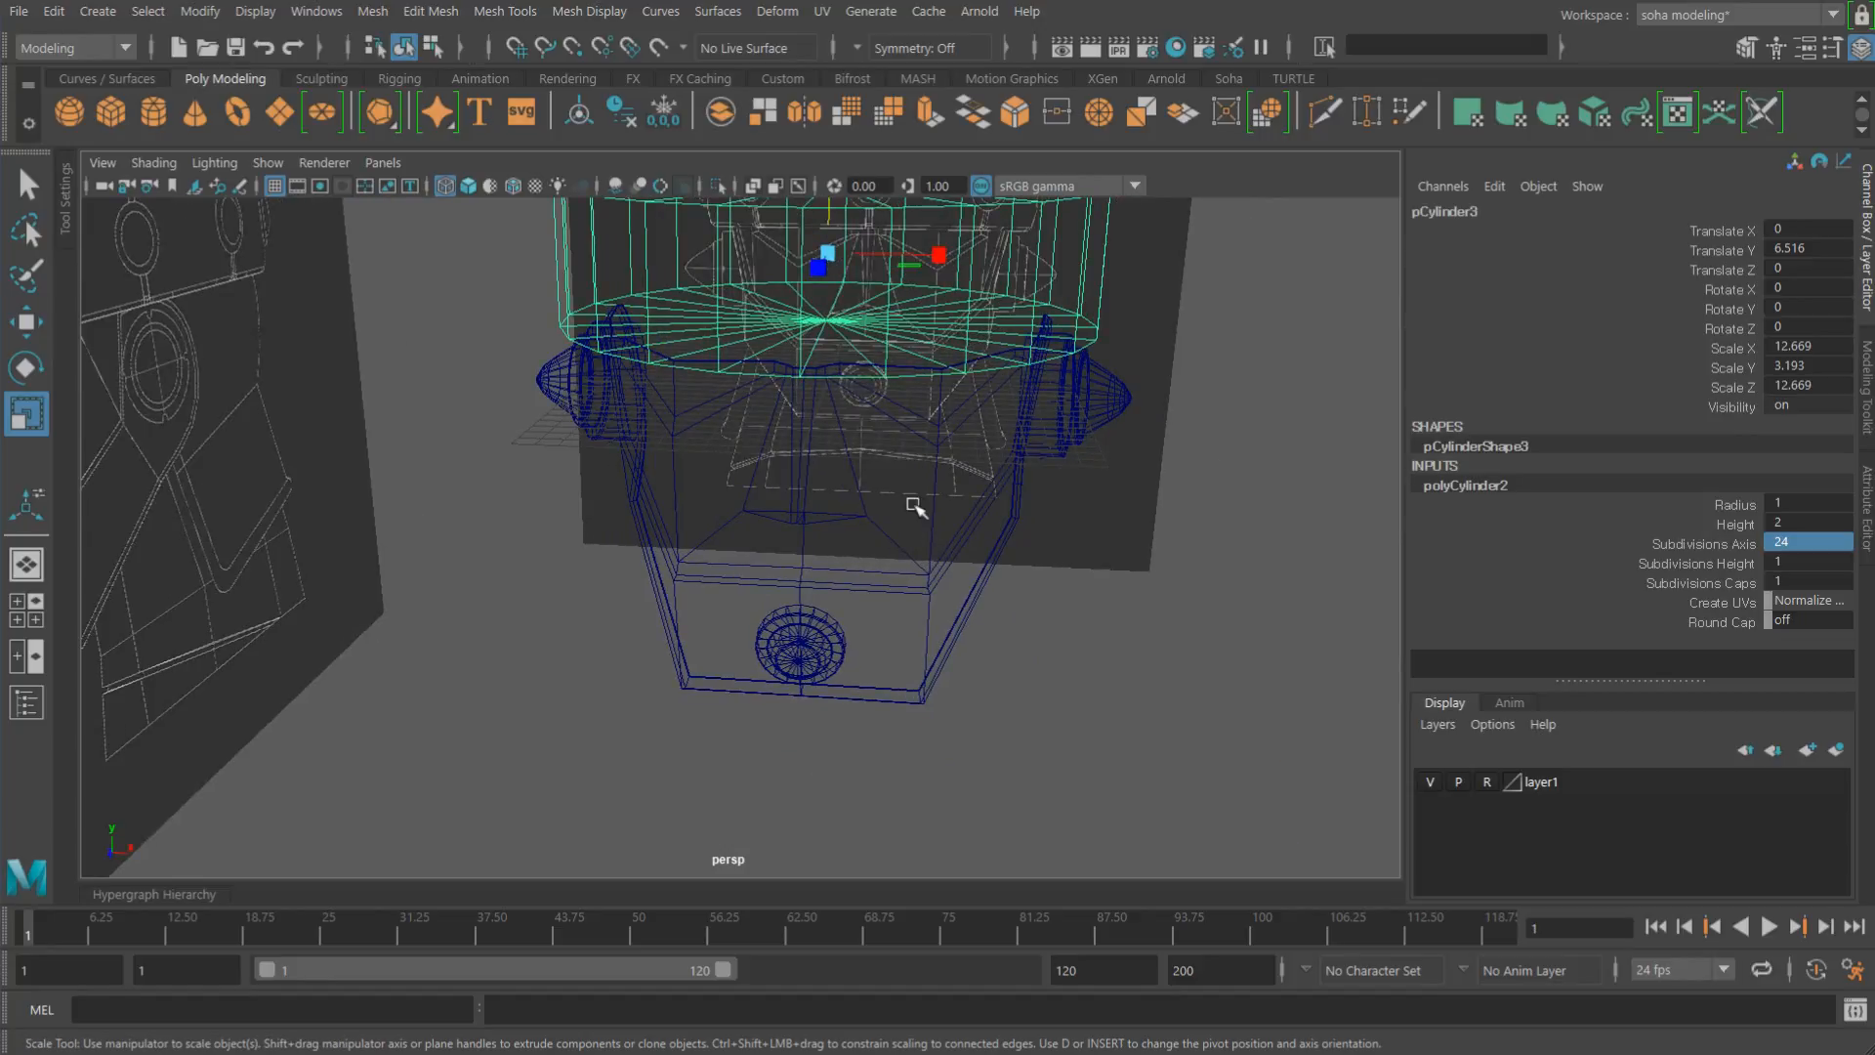
{"action": "key", "text": "shift+3"}
{"action": "middle_click_drag", "start_coordinate": [903, 477], "coordinate": [913, 519], "text": "alt"}
{"action": "right_click_drag", "start_coordinate": [913, 519], "coordinate": [928, 500], "text": "alt"}
{"action": "key", "text": "alt"}
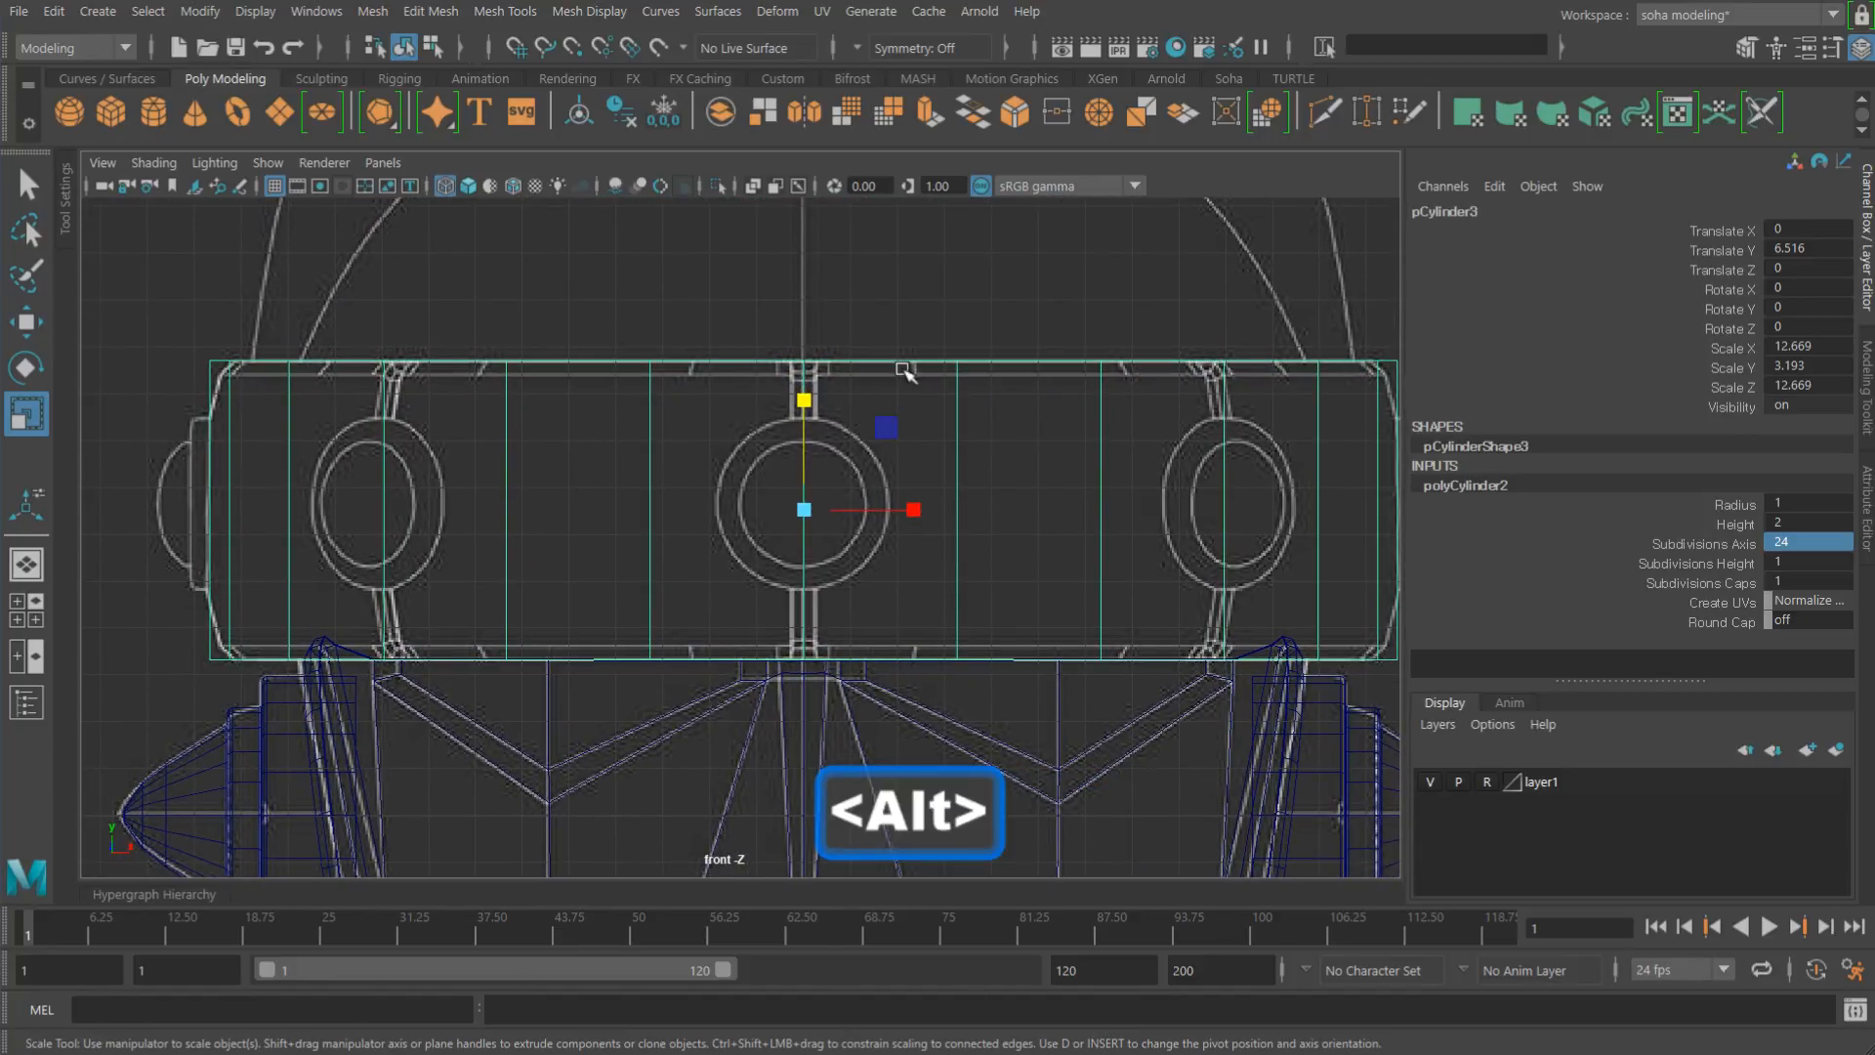
{"action": "middle_click_drag", "start_coordinate": [950, 411], "coordinate": [920, 467], "text": "alt"}
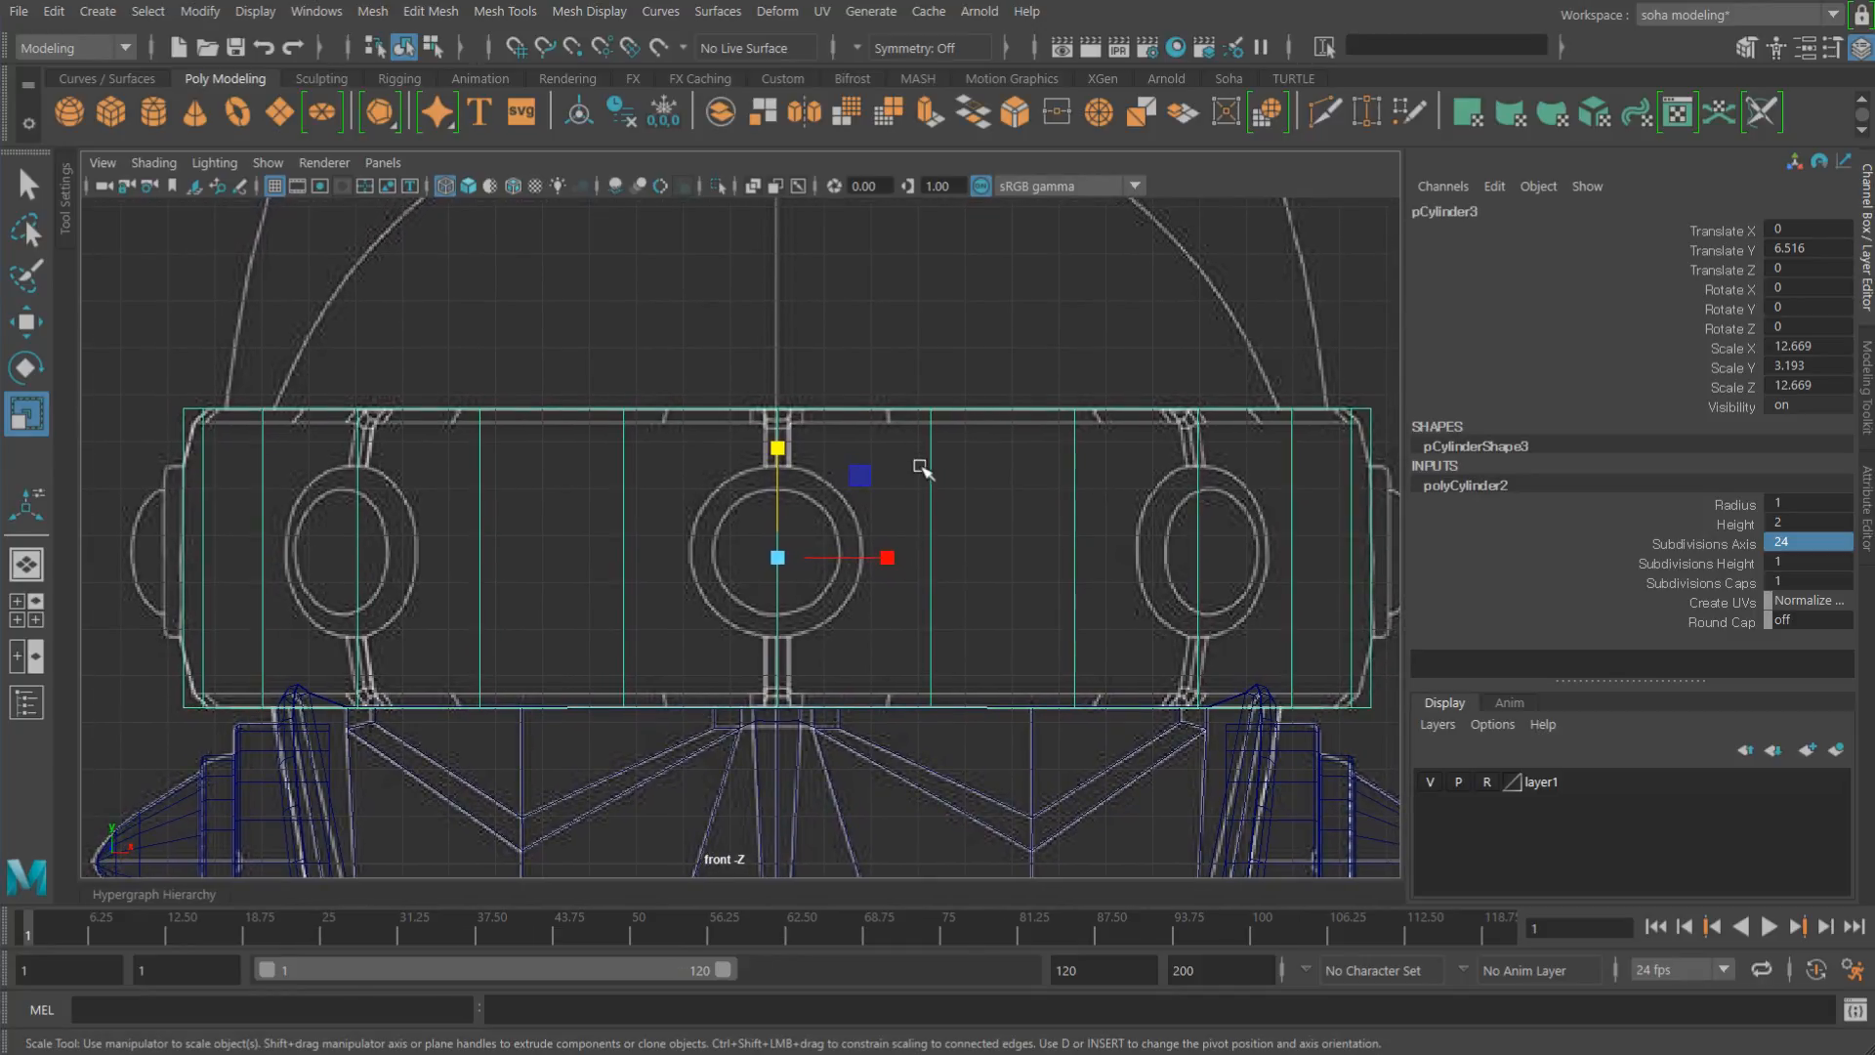
Step: Select the cylinder's upper and lower rim edge loops and bevel them with a Fraction of 0.12
{"action": "key", "text": "alt+shift+q"}
{"action": "left_click_drag", "start_coordinate": [921, 469], "coordinate": [857, 616], "text": "alt"}
{"action": "right_click_drag", "start_coordinate": [857, 615], "coordinate": [938, 545], "text": "alt"}
{"action": "key", "text": "alt+2"}
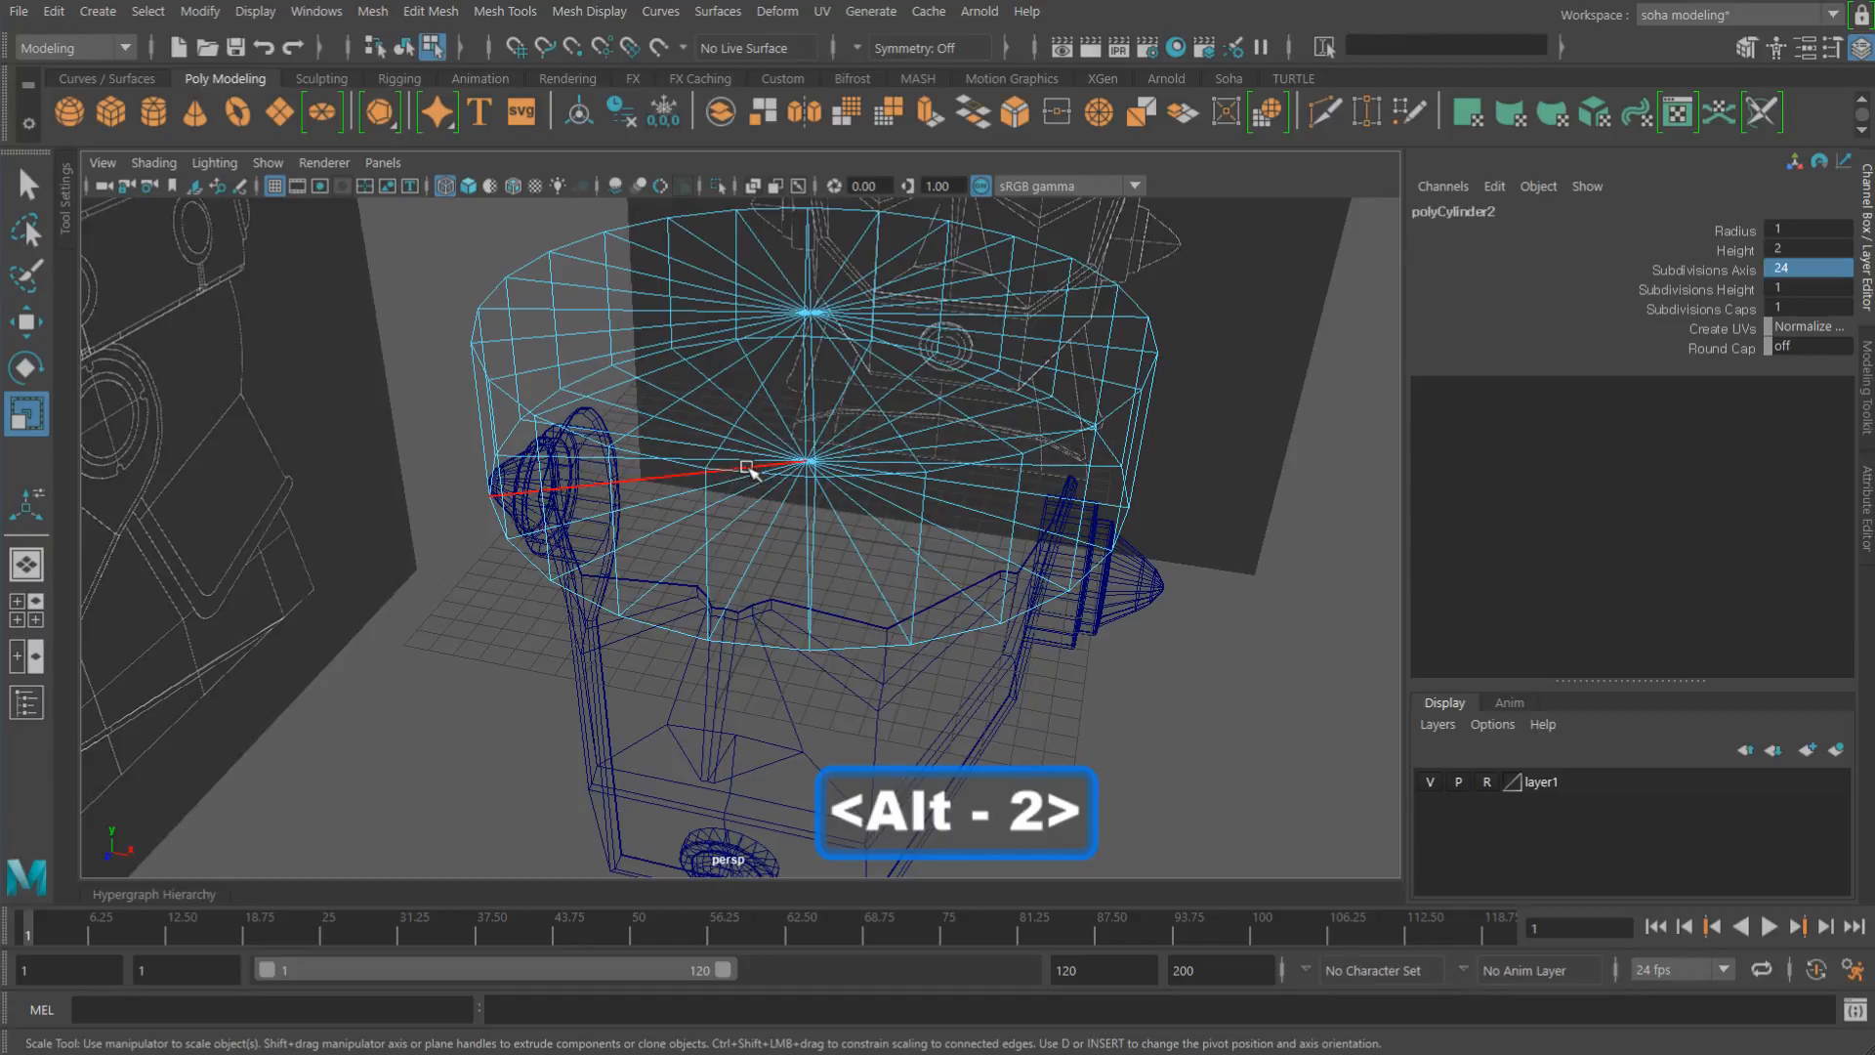
{"action": "key", "text": "5"}
{"action": "left_click", "coordinate": [768, 478]}
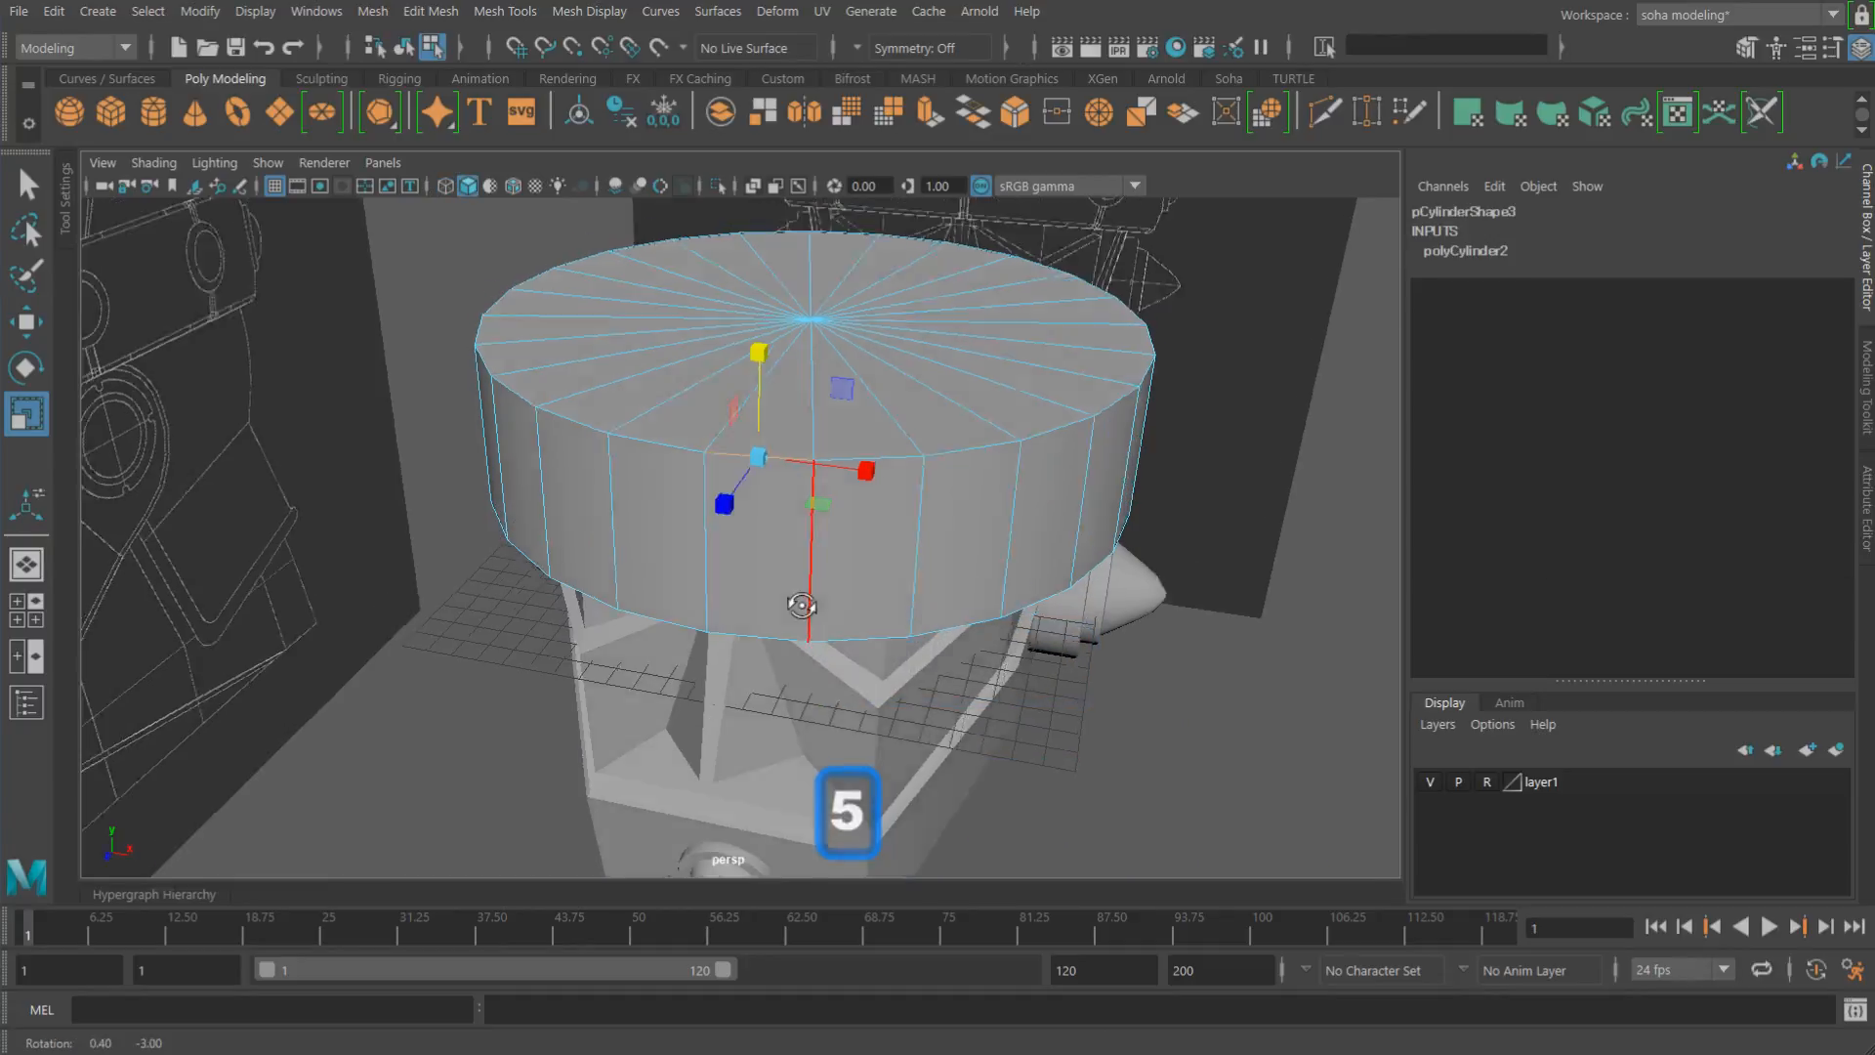
{"action": "left_click_drag", "start_coordinate": [769, 479], "coordinate": [845, 572], "text": "alt"}
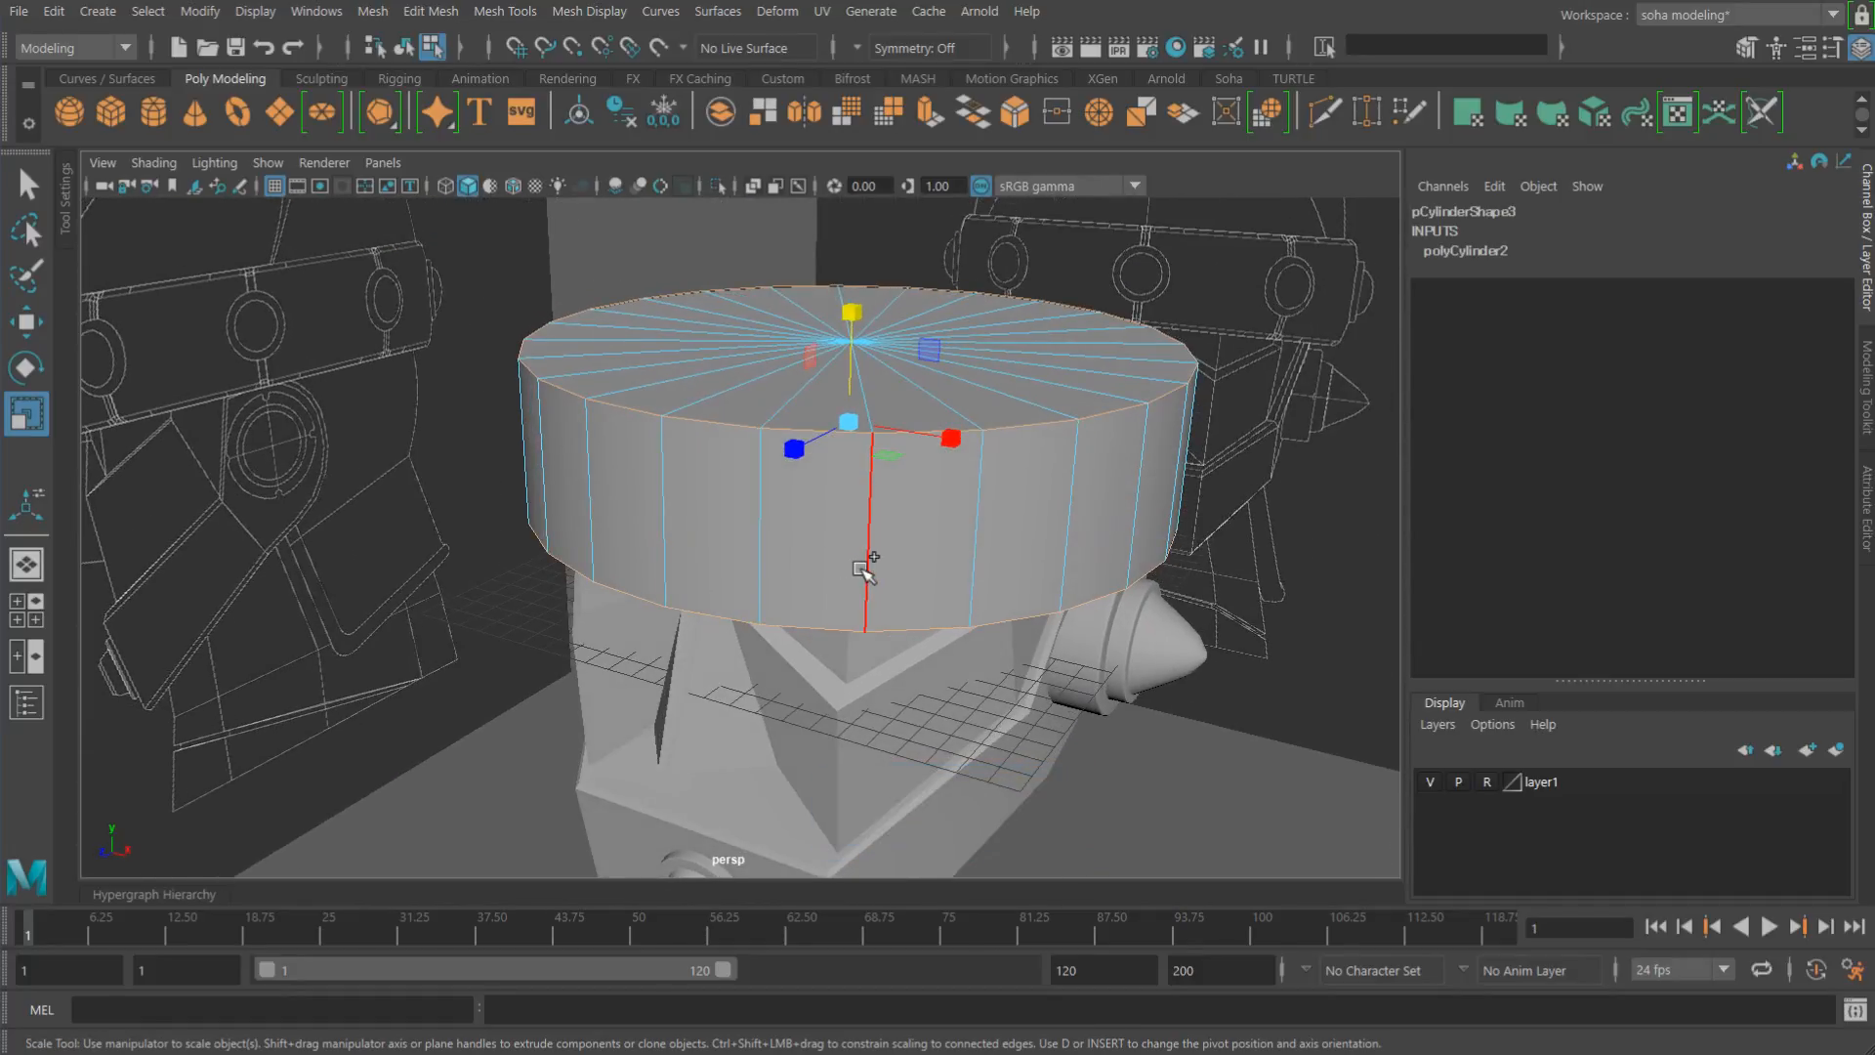
{"action": "key", "text": "shift+b"}
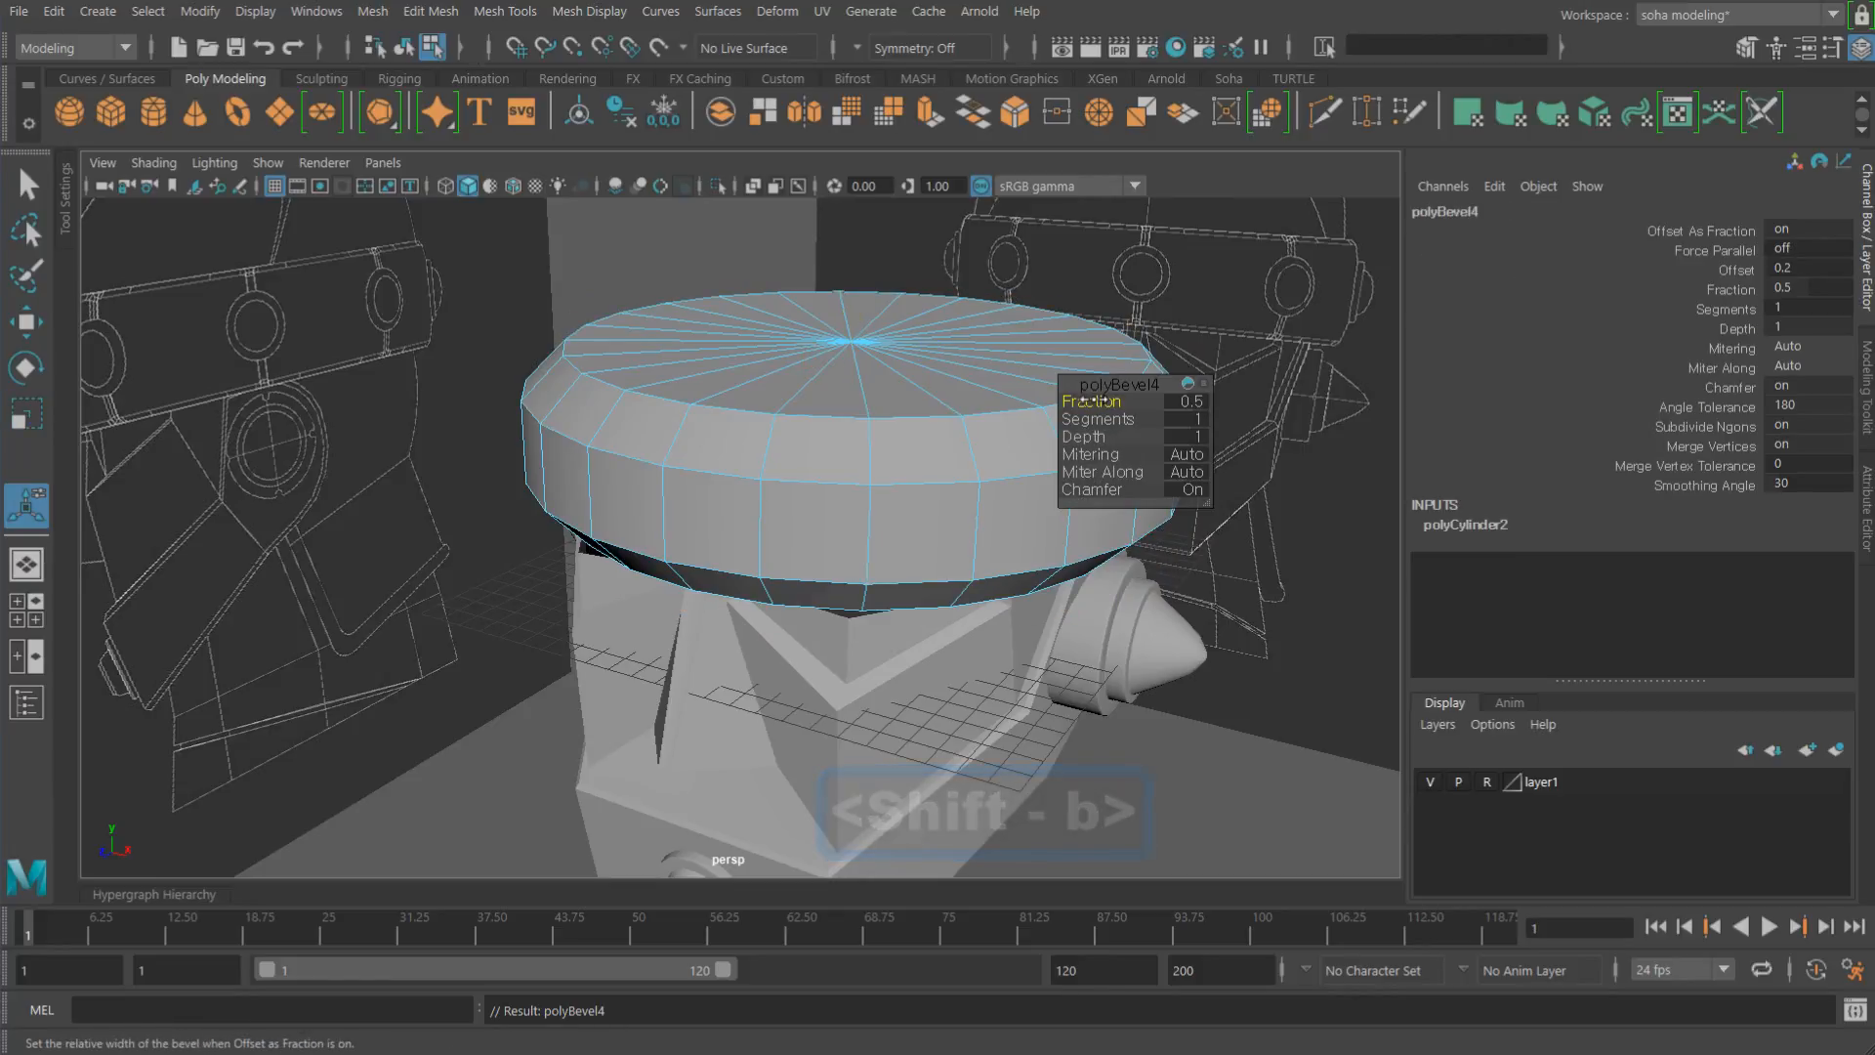
{"action": "left_click_drag", "start_coordinate": [1102, 401], "coordinate": [1045, 402]}
Step: Compare the beveled rims with the headband reference in the wireframe side view
{"action": "key", "text": "ctrl"}
{"action": "key", "text": "shift+4"}
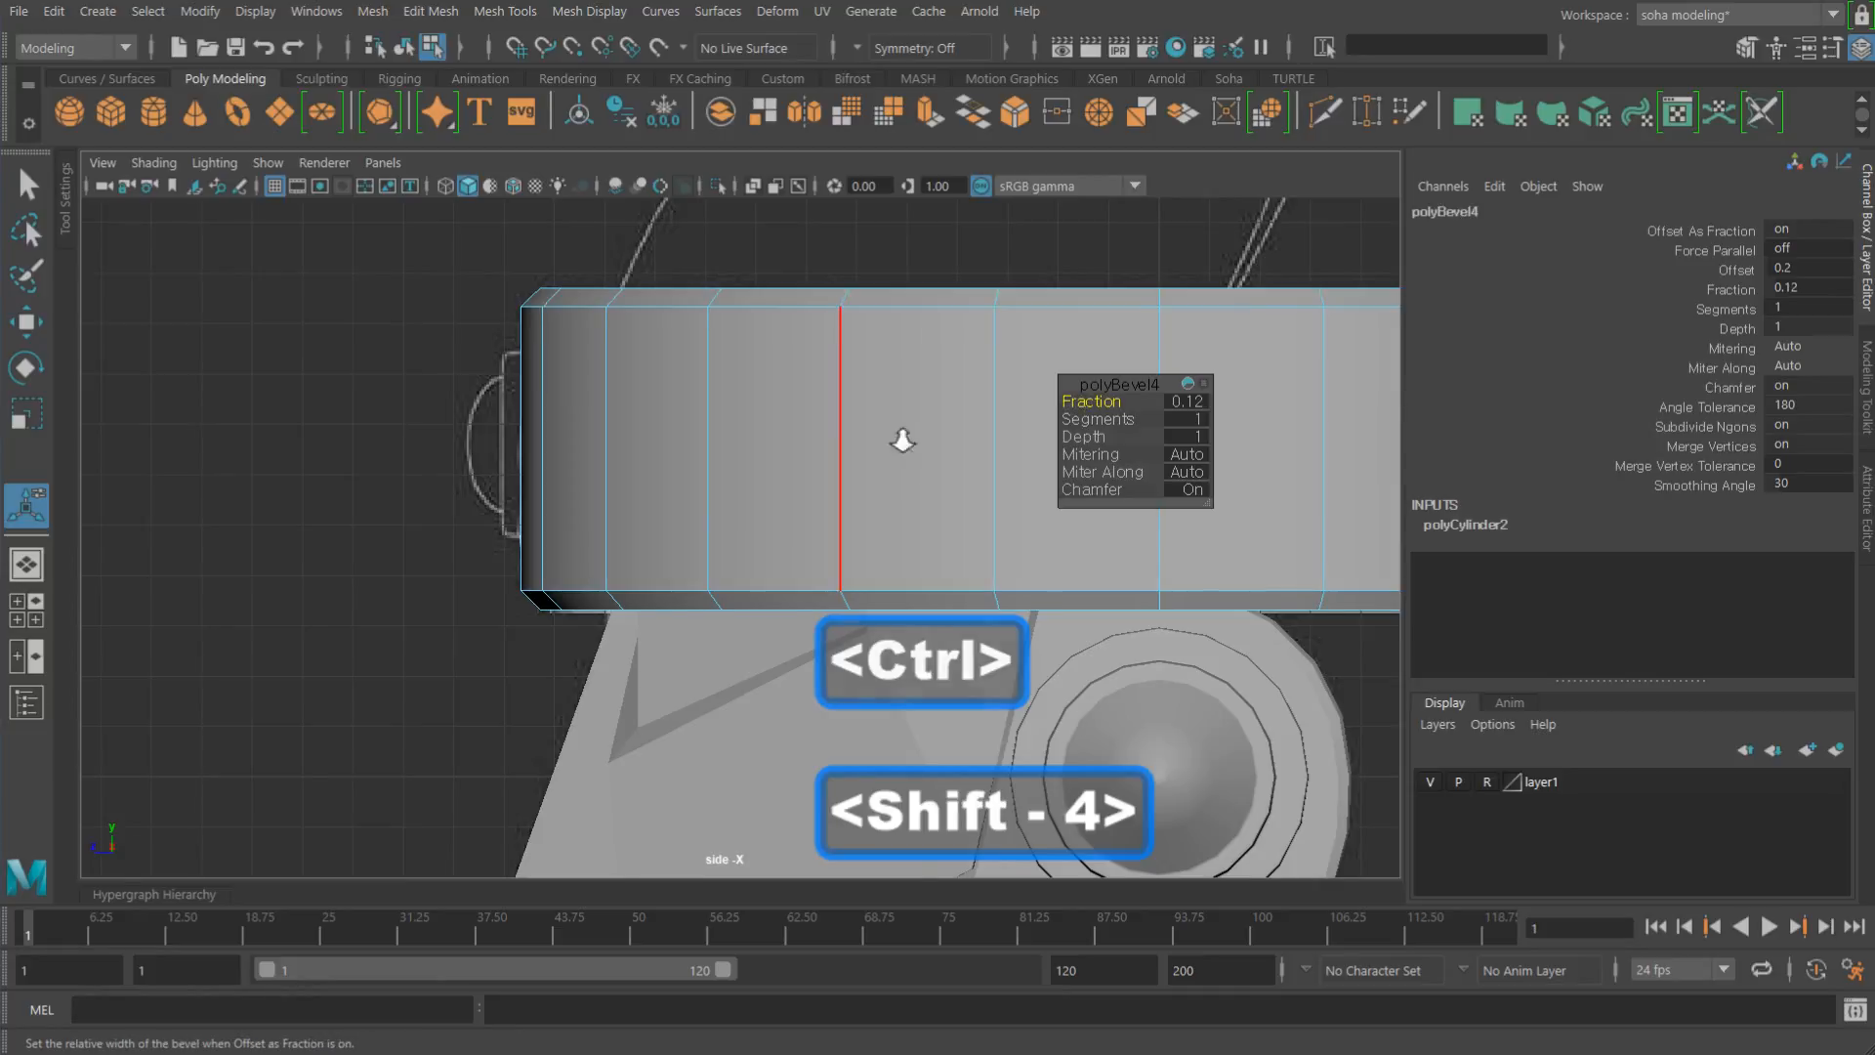
{"action": "key", "text": "alt+4"}
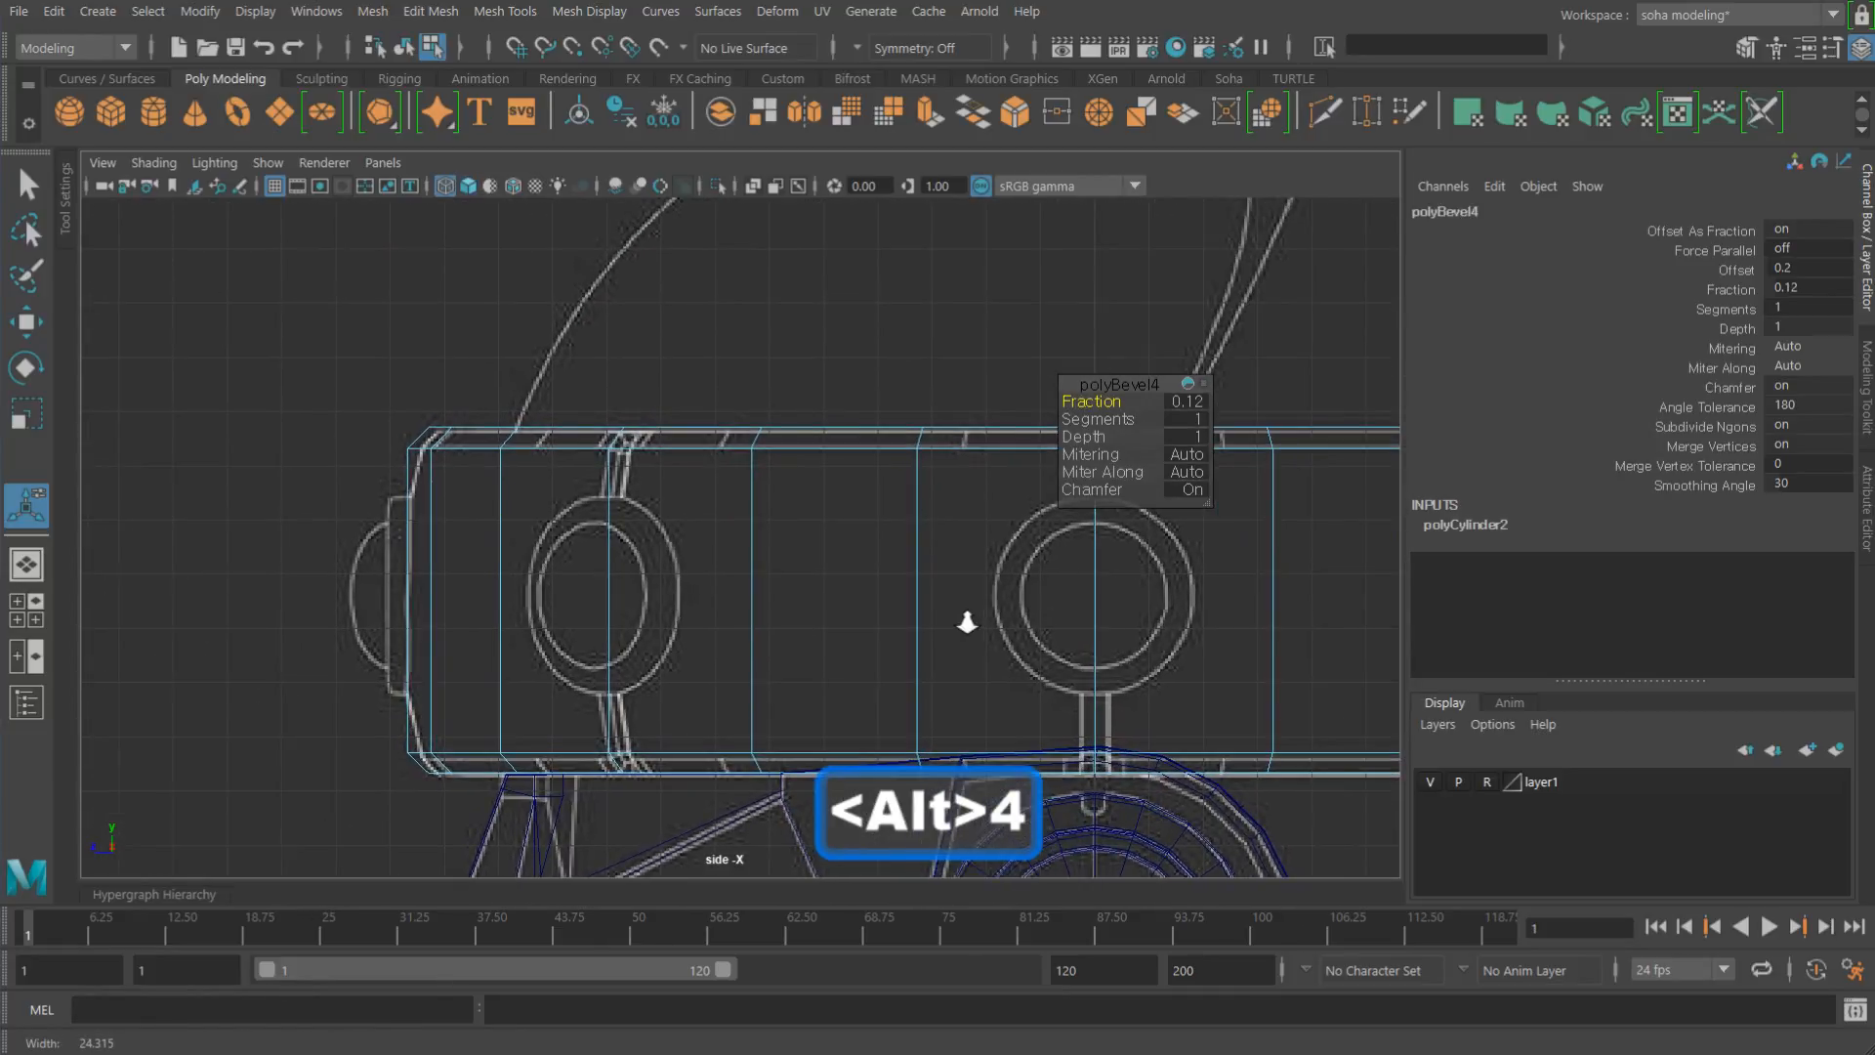
{"action": "right_click_drag", "start_coordinate": [967, 622], "coordinate": [964, 625], "text": "alt"}
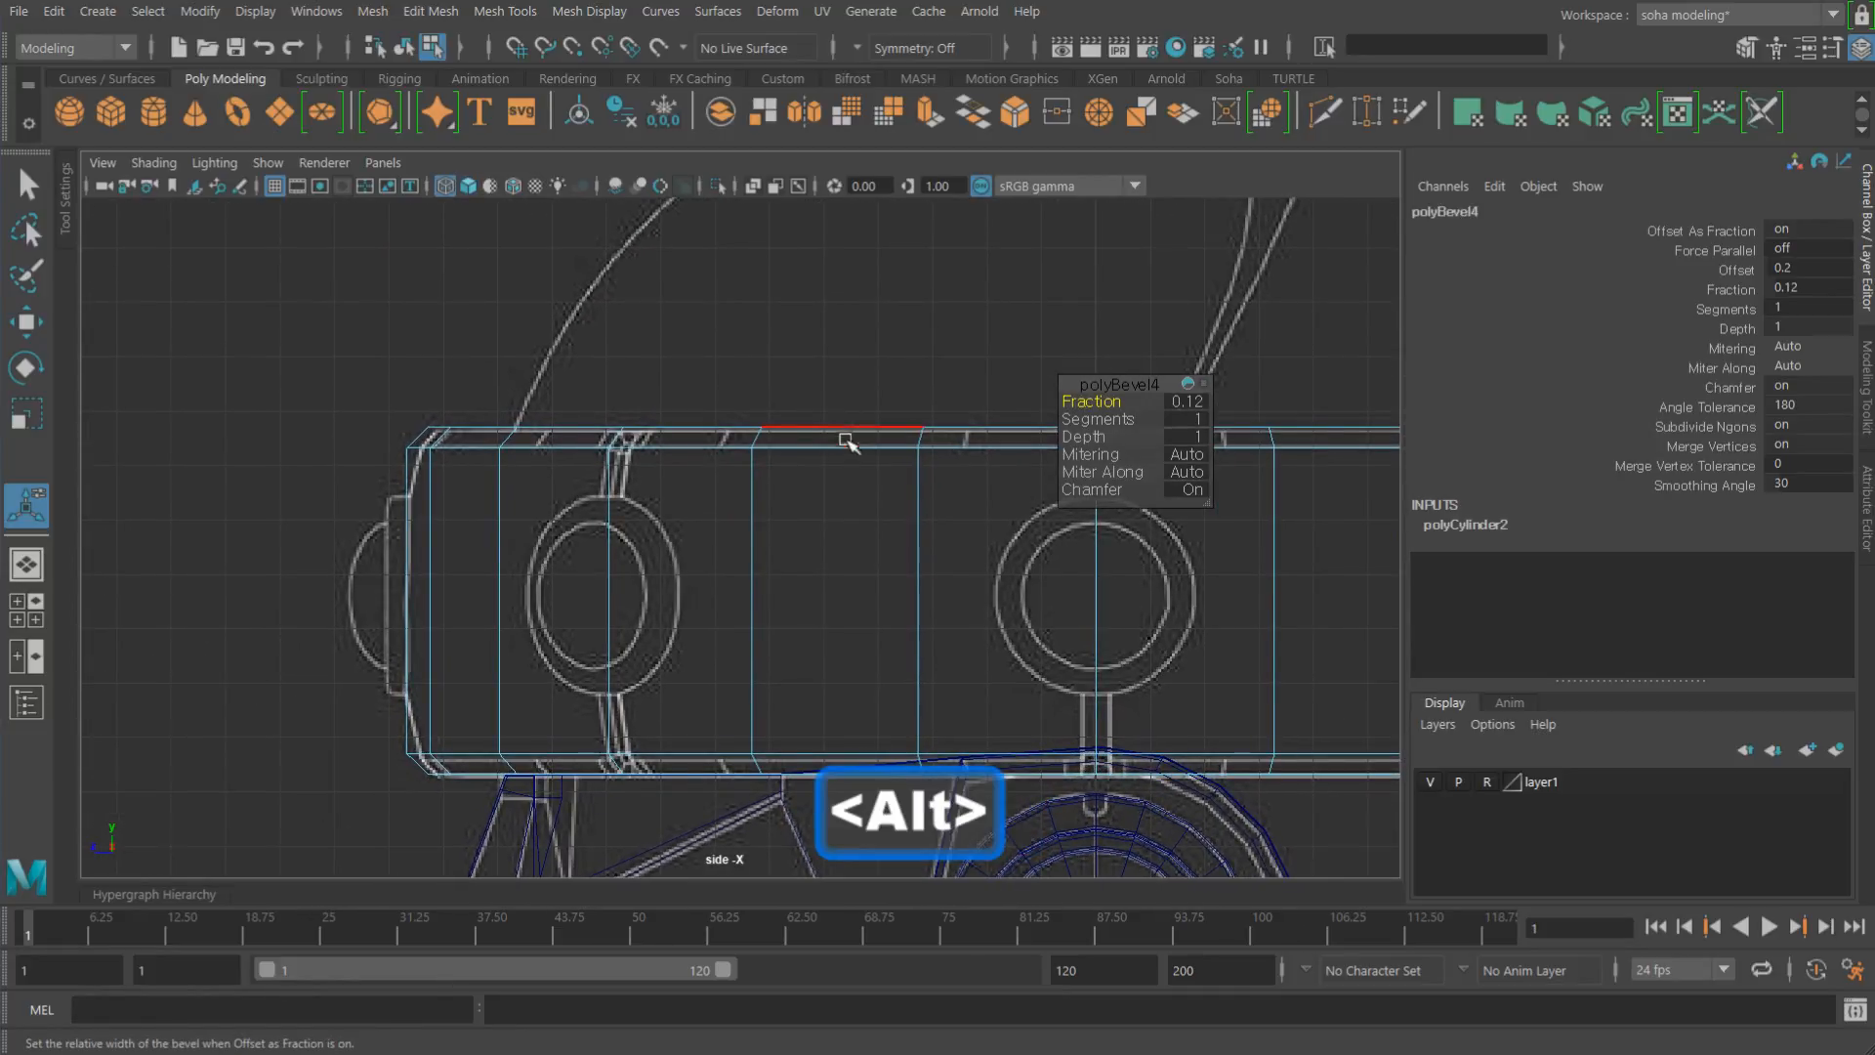
{"action": "left_click_drag", "start_coordinate": [1090, 402], "coordinate": [1104, 400]}
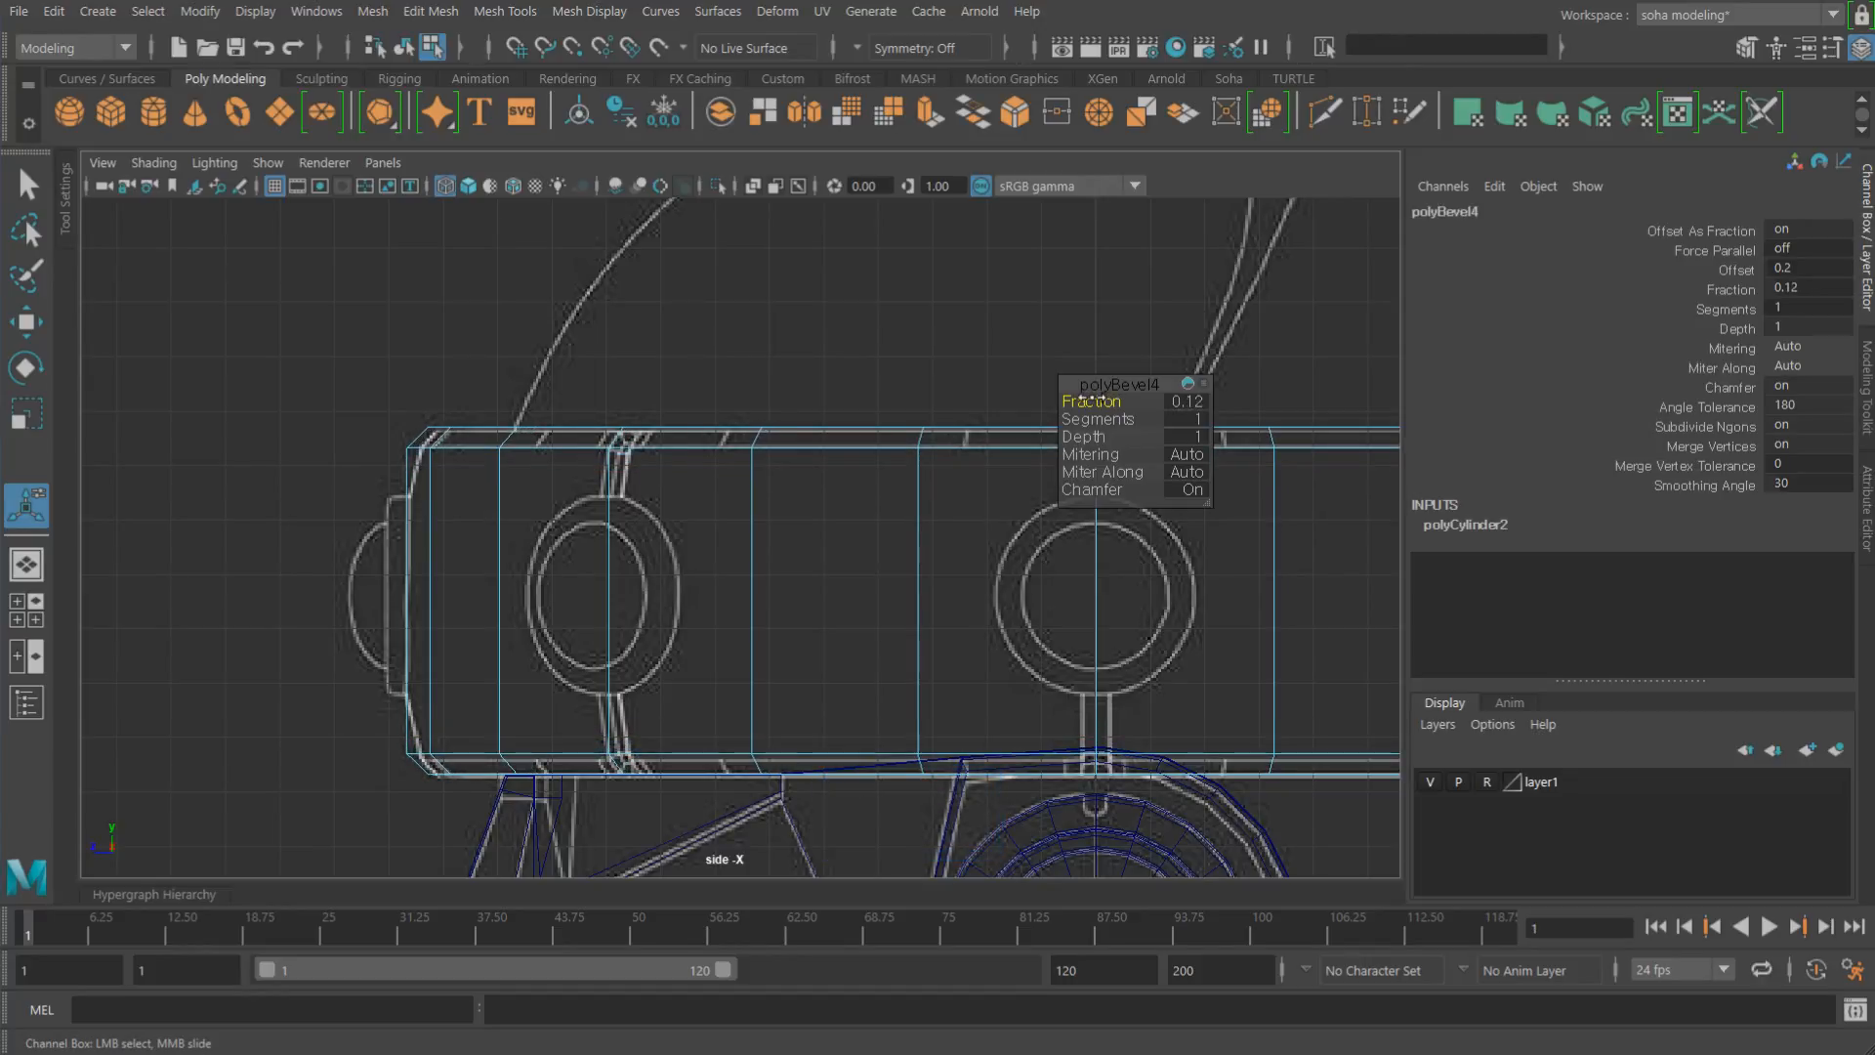
{"action": "right_click_drag", "start_coordinate": [934, 550], "coordinate": [765, 548], "text": "alt"}
{"action": "middle_click_drag", "start_coordinate": [788, 549], "coordinate": [788, 545], "text": "alt"}
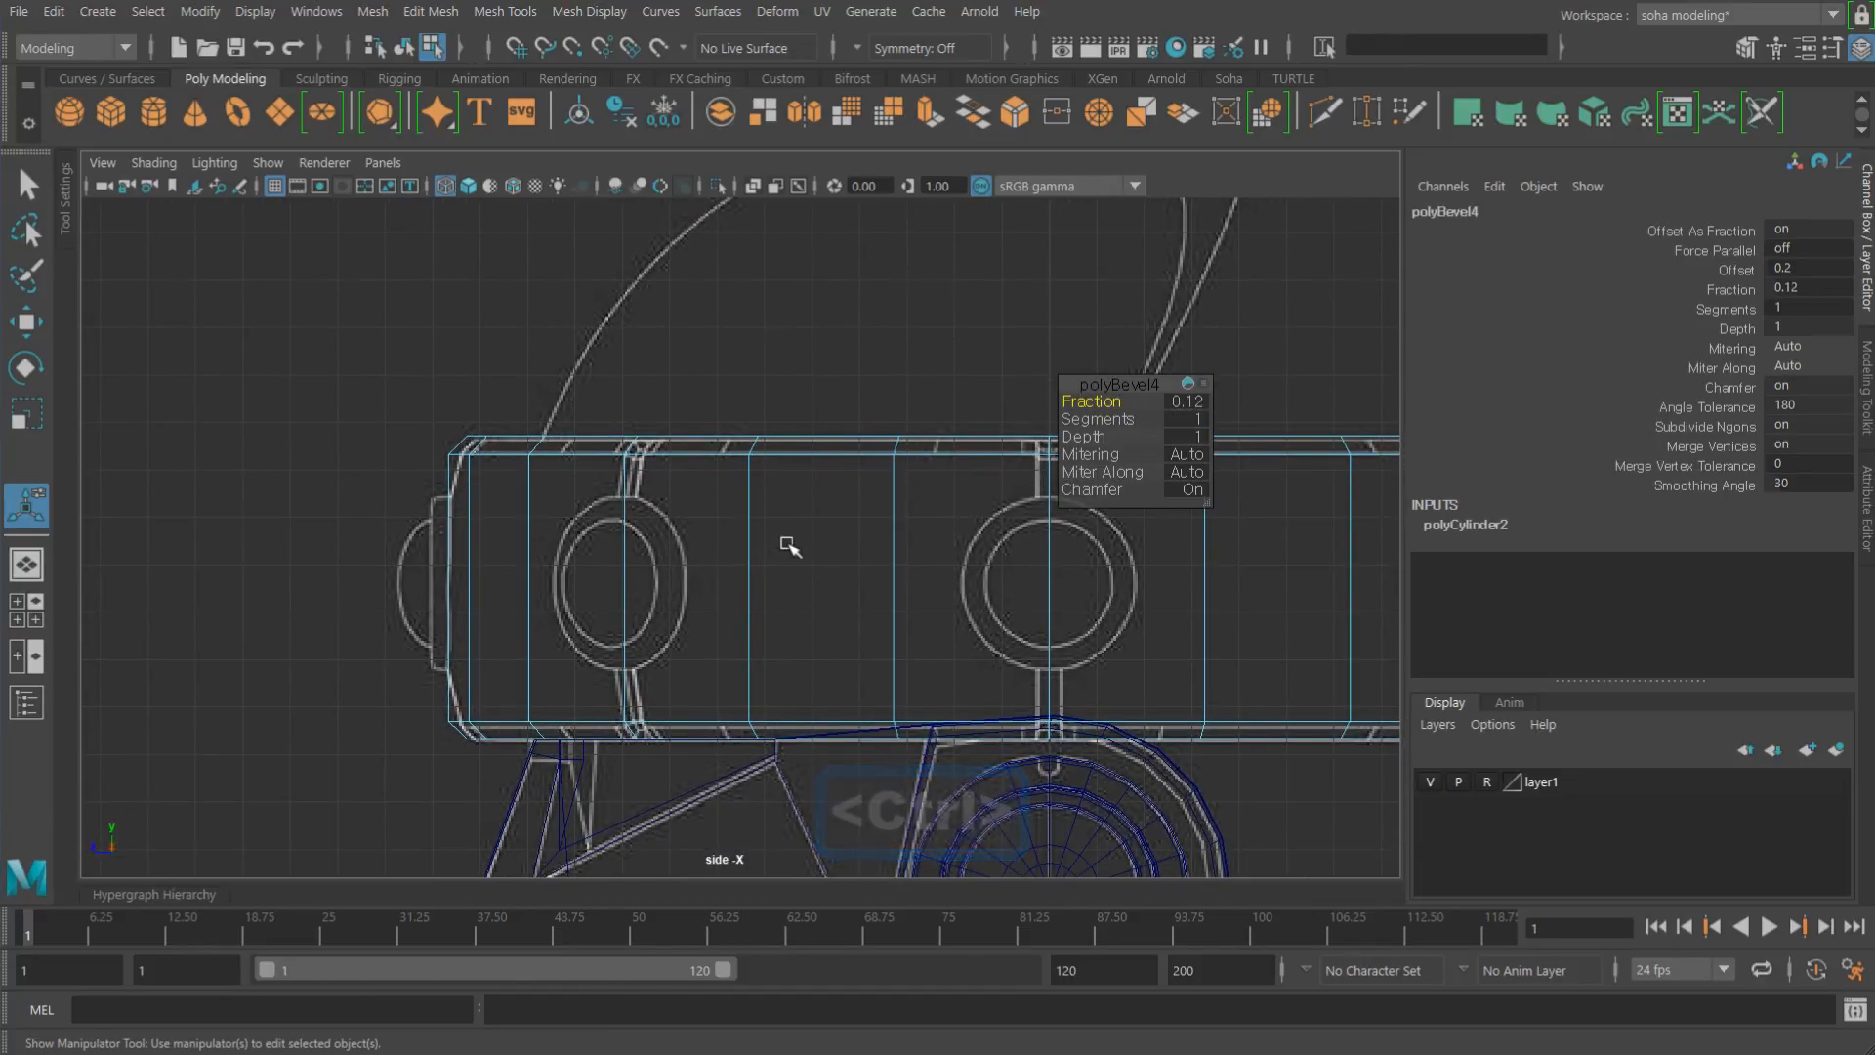
Step: Return to object selection and examine the beveled headband in the perspective and front views
{"action": "key", "text": "alt+shift+q"}
{"action": "mouse_move", "coordinate": [899, 653]}
{"action": "left_mouse_down", "text": "alt"}
{"action": "mouse_move", "coordinate": [879, 674]}
{"action": "mouse_move", "coordinate": [936, 580]}
{"action": "mouse_move", "coordinate": [859, 556]}
{"action": "mouse_move", "coordinate": [859, 649]}
{"action": "mouse_move", "coordinate": [883, 431]}
{"action": "mouse_move", "coordinate": [859, 473]}
{"action": "mouse_move", "coordinate": [883, 473]}
{"action": "mouse_move", "coordinate": [874, 488]}
{"action": "left_mouse_up", "text": "alt"}
{"action": "key", "text": "alt+grave"}
{"action": "key", "text": "5"}
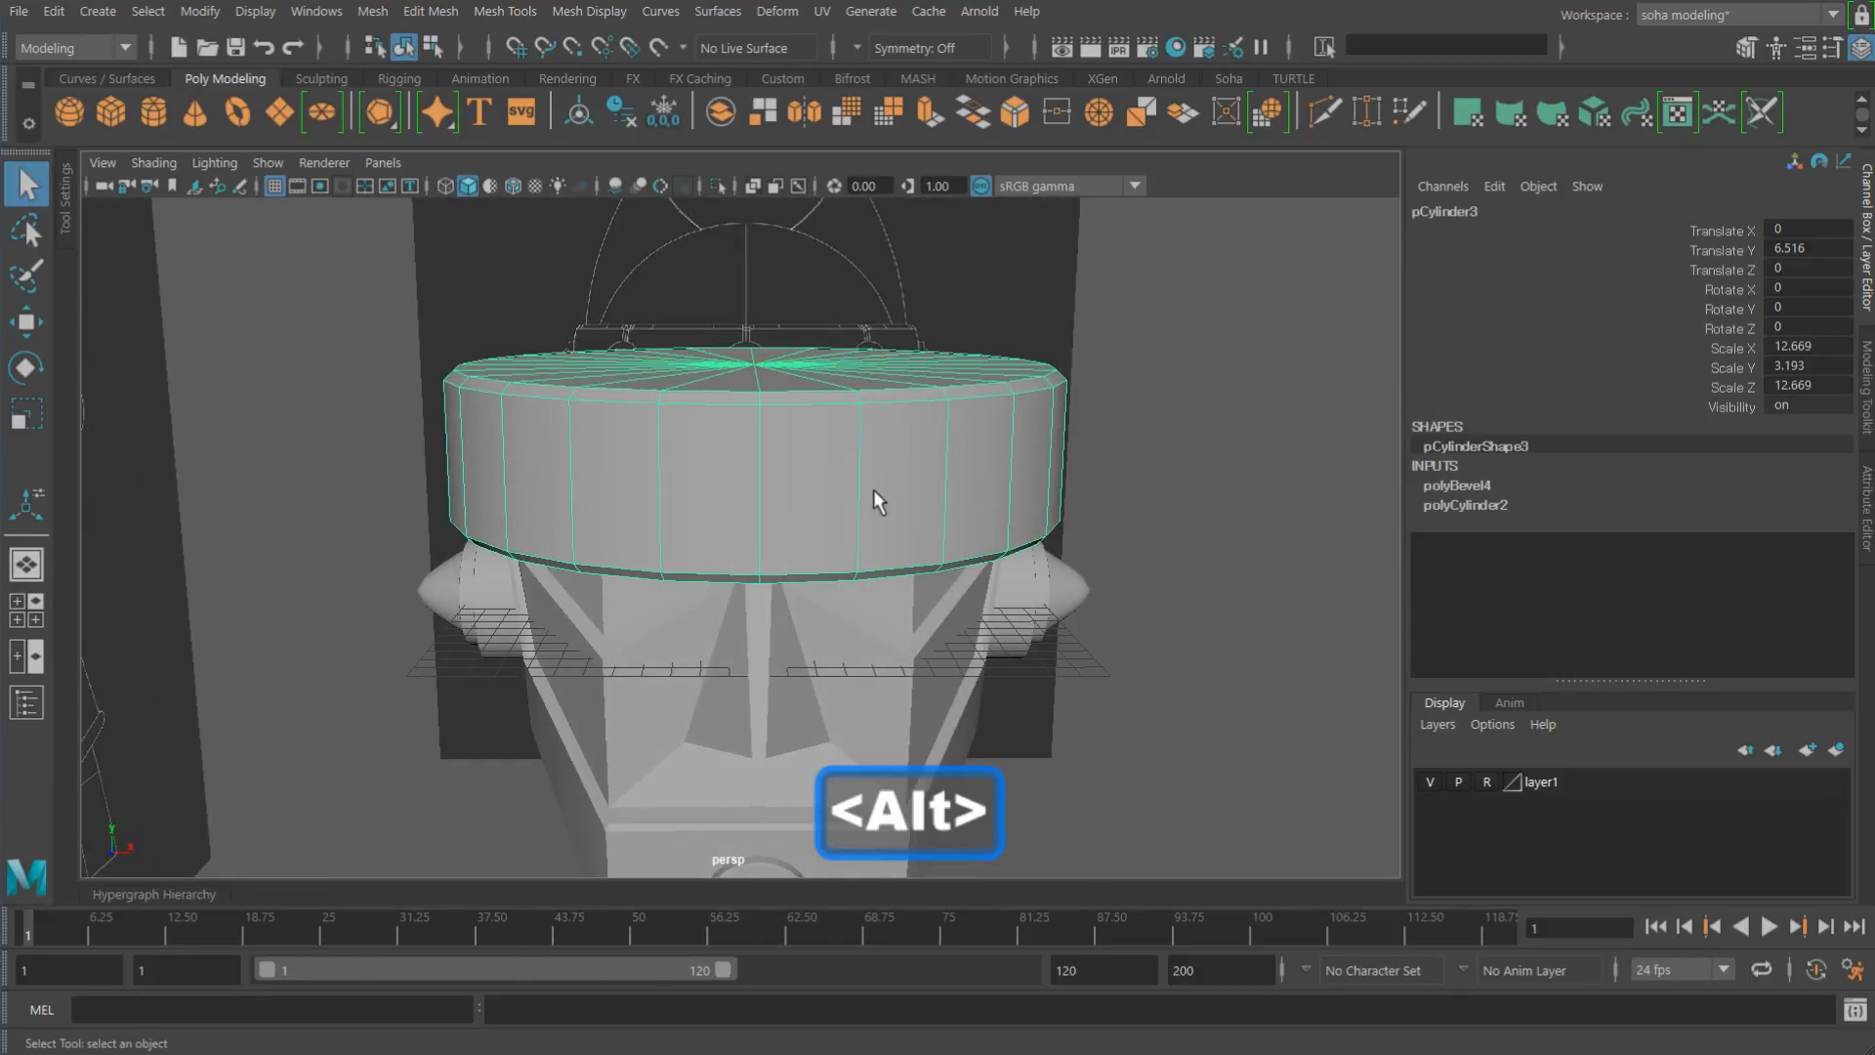
{"action": "key", "text": "shift+3"}
{"action": "right_click_drag", "start_coordinate": [873, 490], "coordinate": [824, 537], "text": "alt"}
{"action": "middle_click_drag", "start_coordinate": [824, 538], "coordinate": [821, 435], "text": "alt"}
{"action": "right_click_drag", "start_coordinate": [842, 418], "coordinate": [851, 414], "text": "alt"}
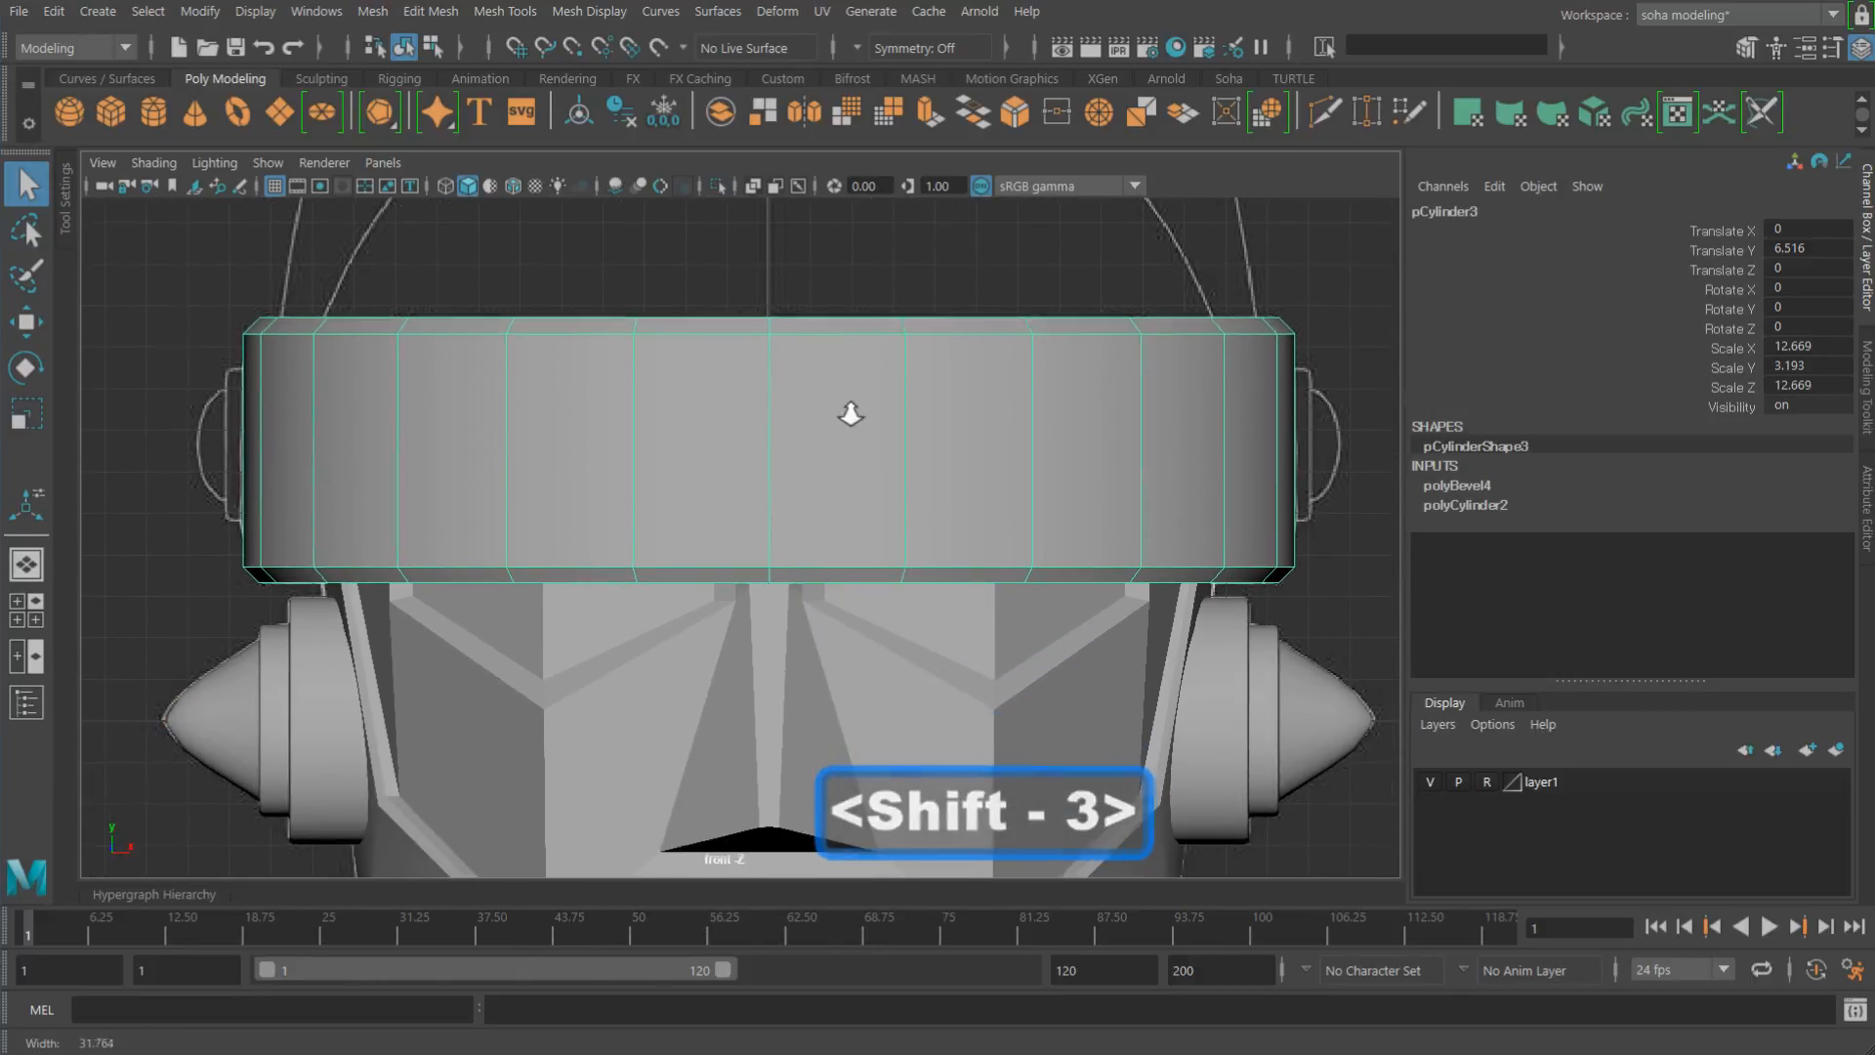
{"action": "key", "text": "4"}
{"action": "scroll", "coordinate": [904, 553], "scroll_direction": "up", "scroll_amount": 3}
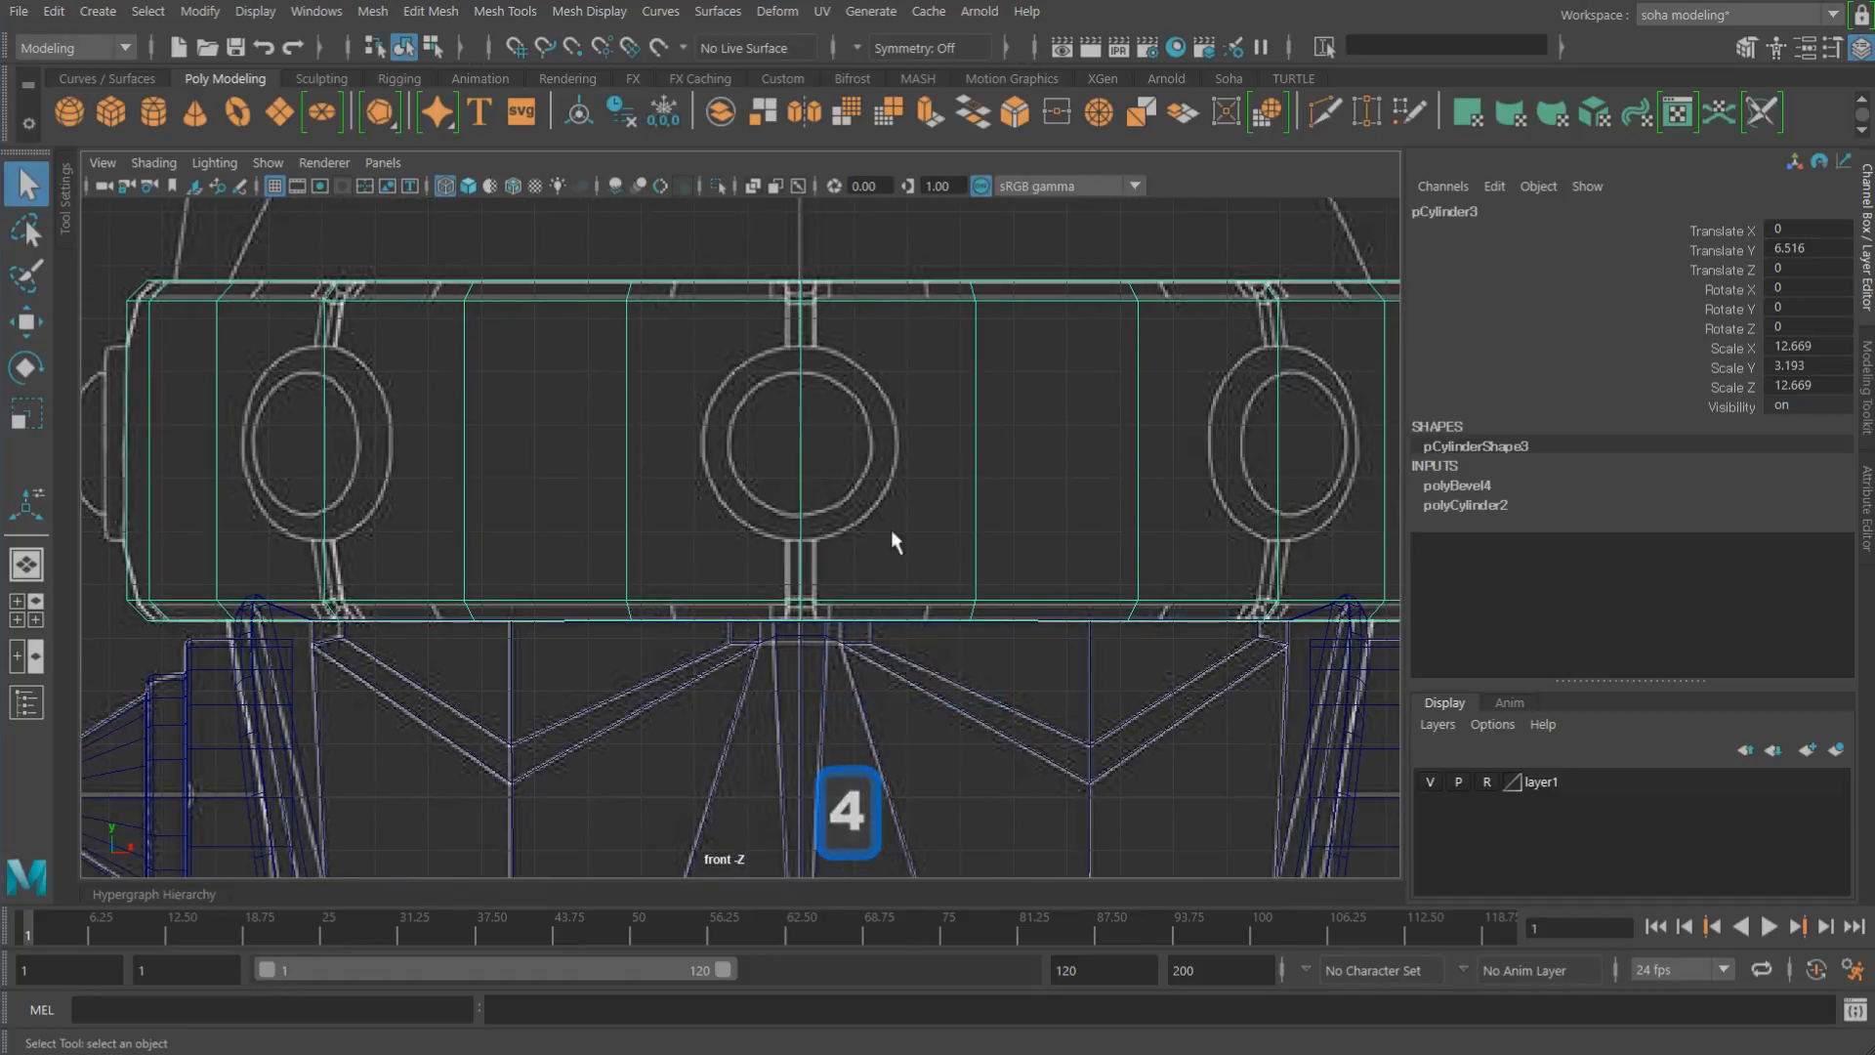
{"action": "key", "text": "alt"}
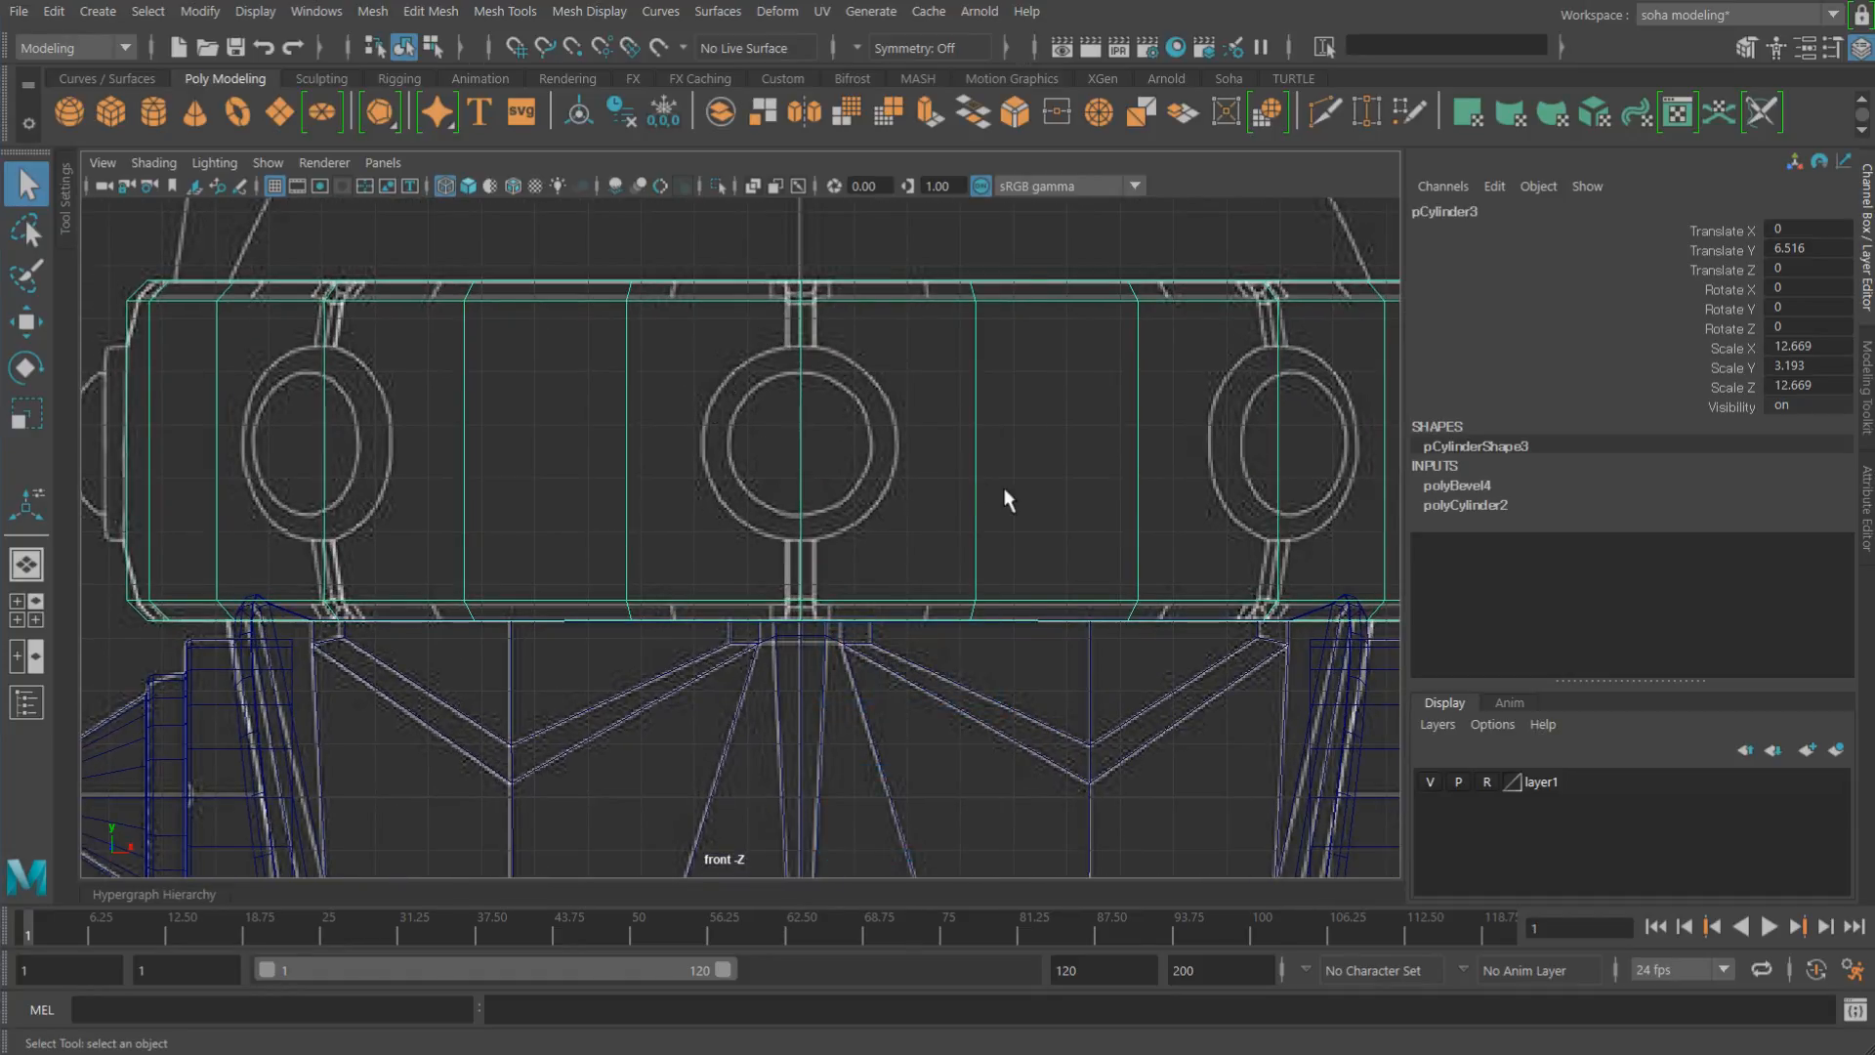
Step: Create a new polygon cylinder and raise it to Translate Y 6.397, over the headband's central circle in the front view
{"action": "left_click", "coordinate": [904, 426]}
{"action": "right_click", "coordinate": [899, 419], "text": "shift"}
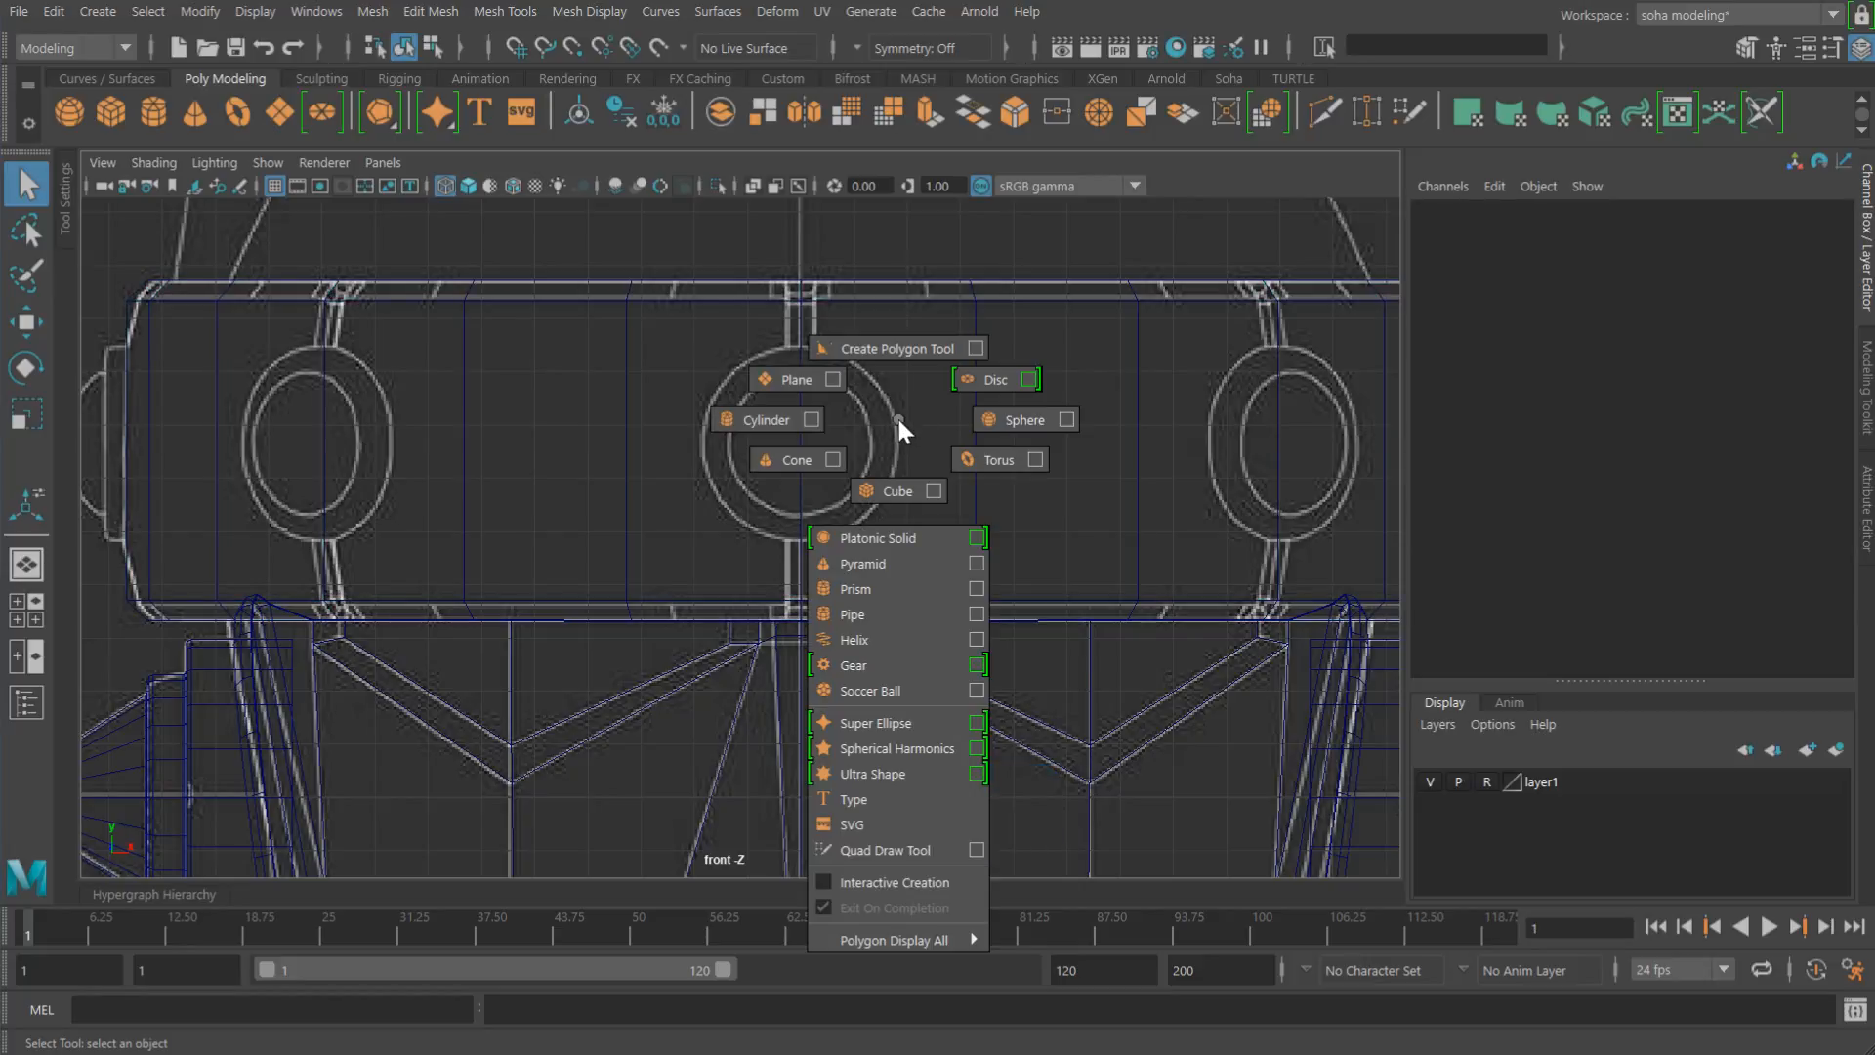
{"action": "right_click_drag", "start_coordinate": [899, 421], "coordinate": [754, 422], "text": "shift"}
{"action": "right_click_drag", "start_coordinate": [882, 463], "coordinate": [836, 728], "text": "alt"}
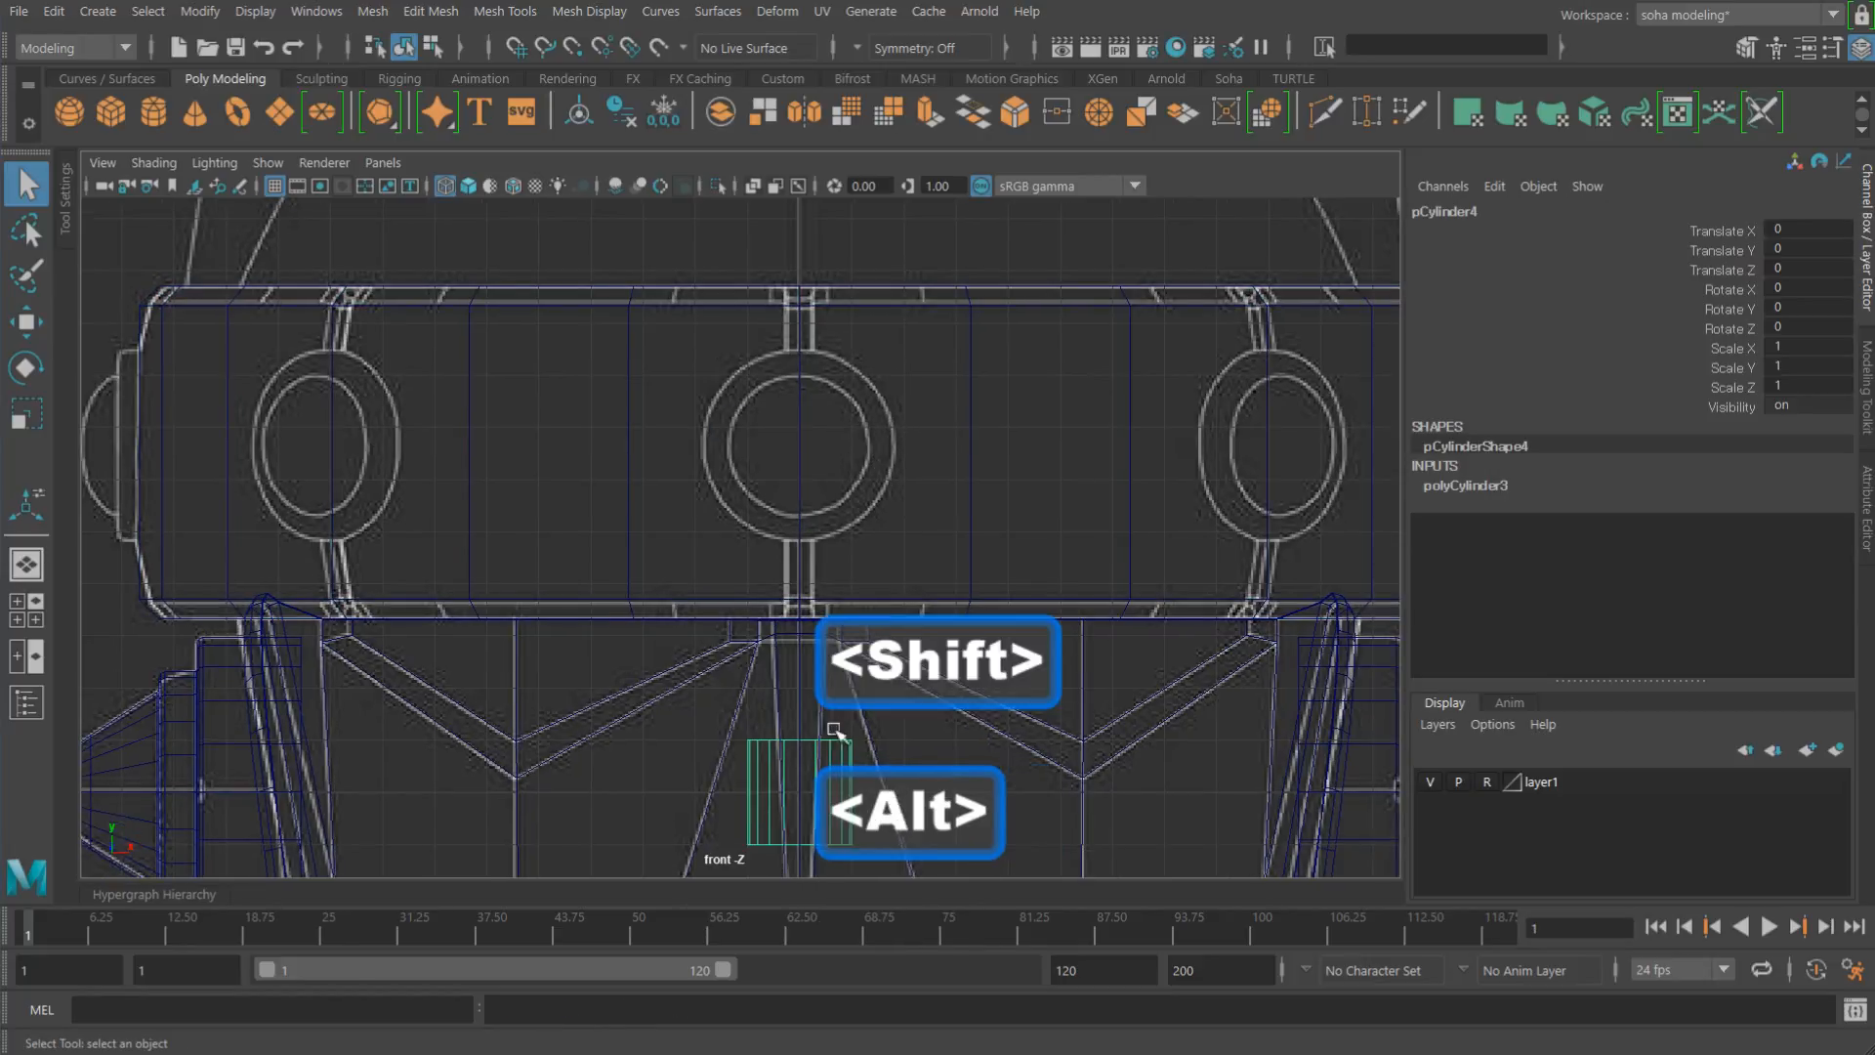
{"action": "key", "text": "w"}
{"action": "left_click_drag", "start_coordinate": [797, 652], "coordinate": [806, 341]}
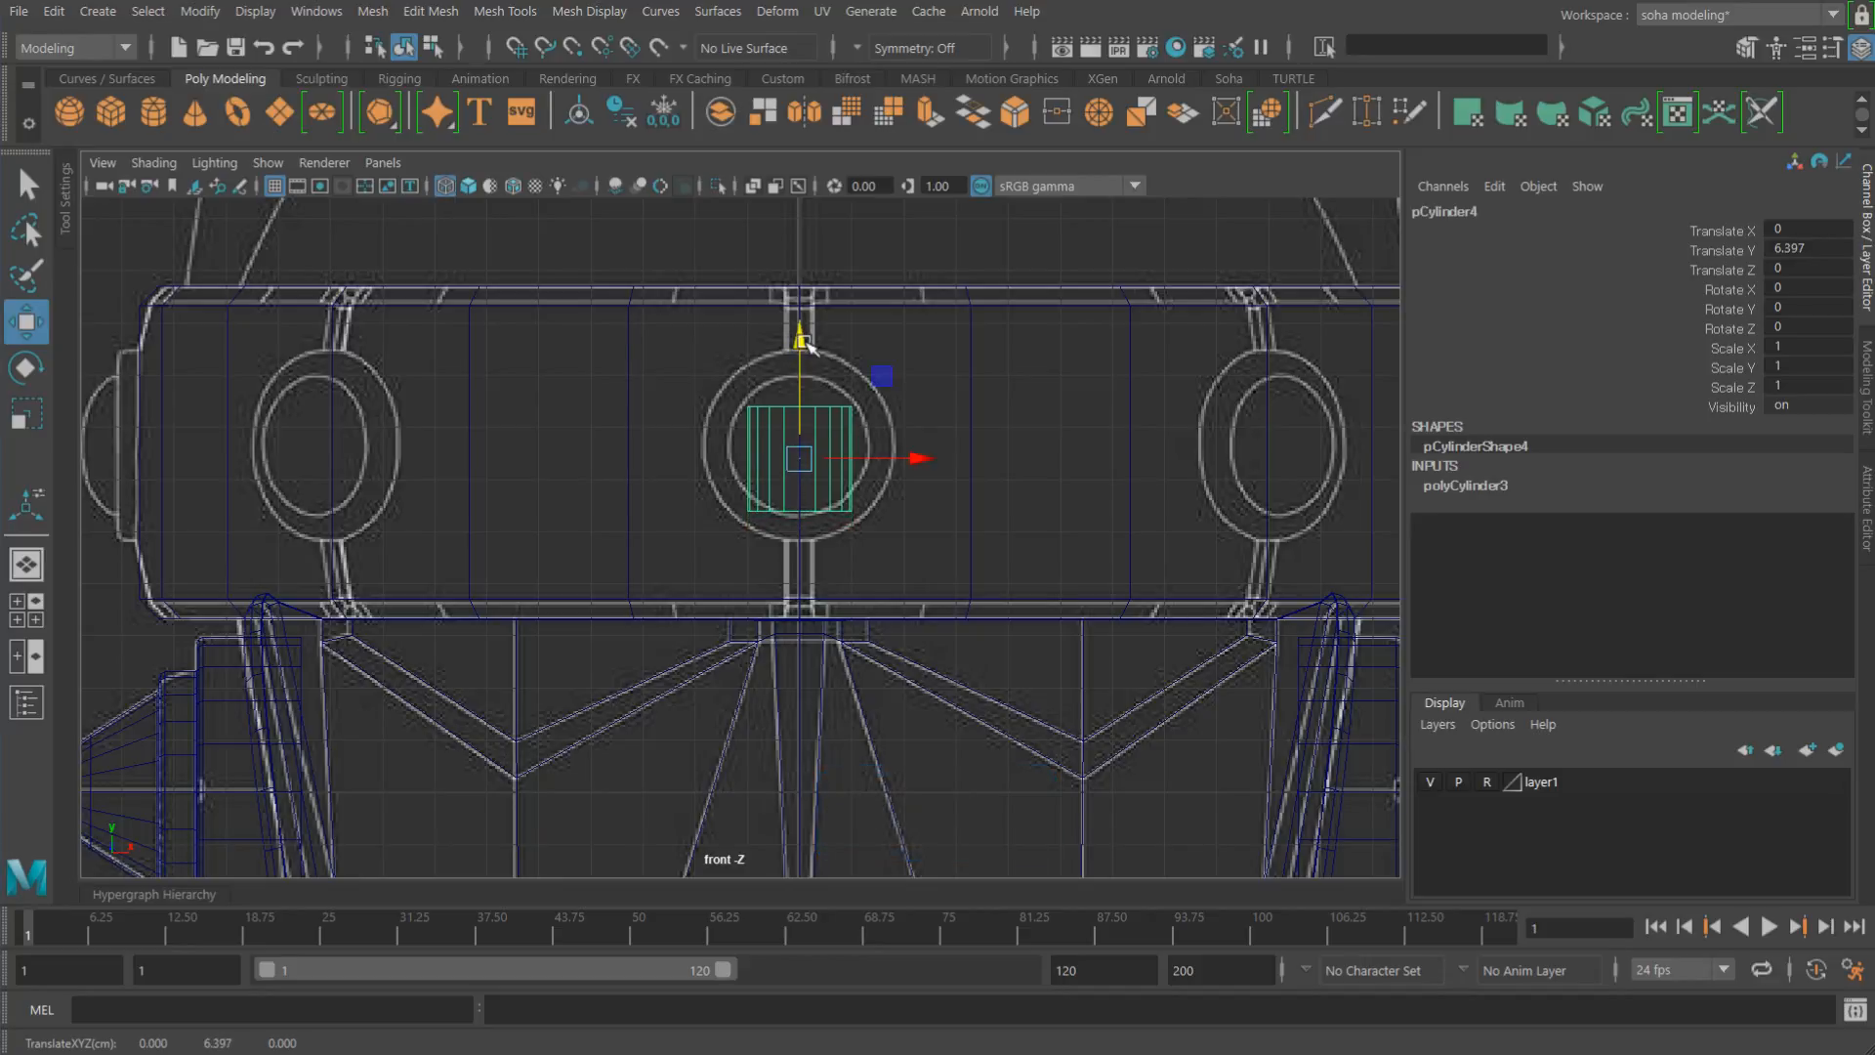
{"action": "right_click_drag", "start_coordinate": [805, 342], "coordinate": [955, 431], "text": "alt"}
Step: Rotate the new cylinder 90 degrees in X and center it on the reference circle at Translate Y 6.631
{"action": "key", "text": "e"}
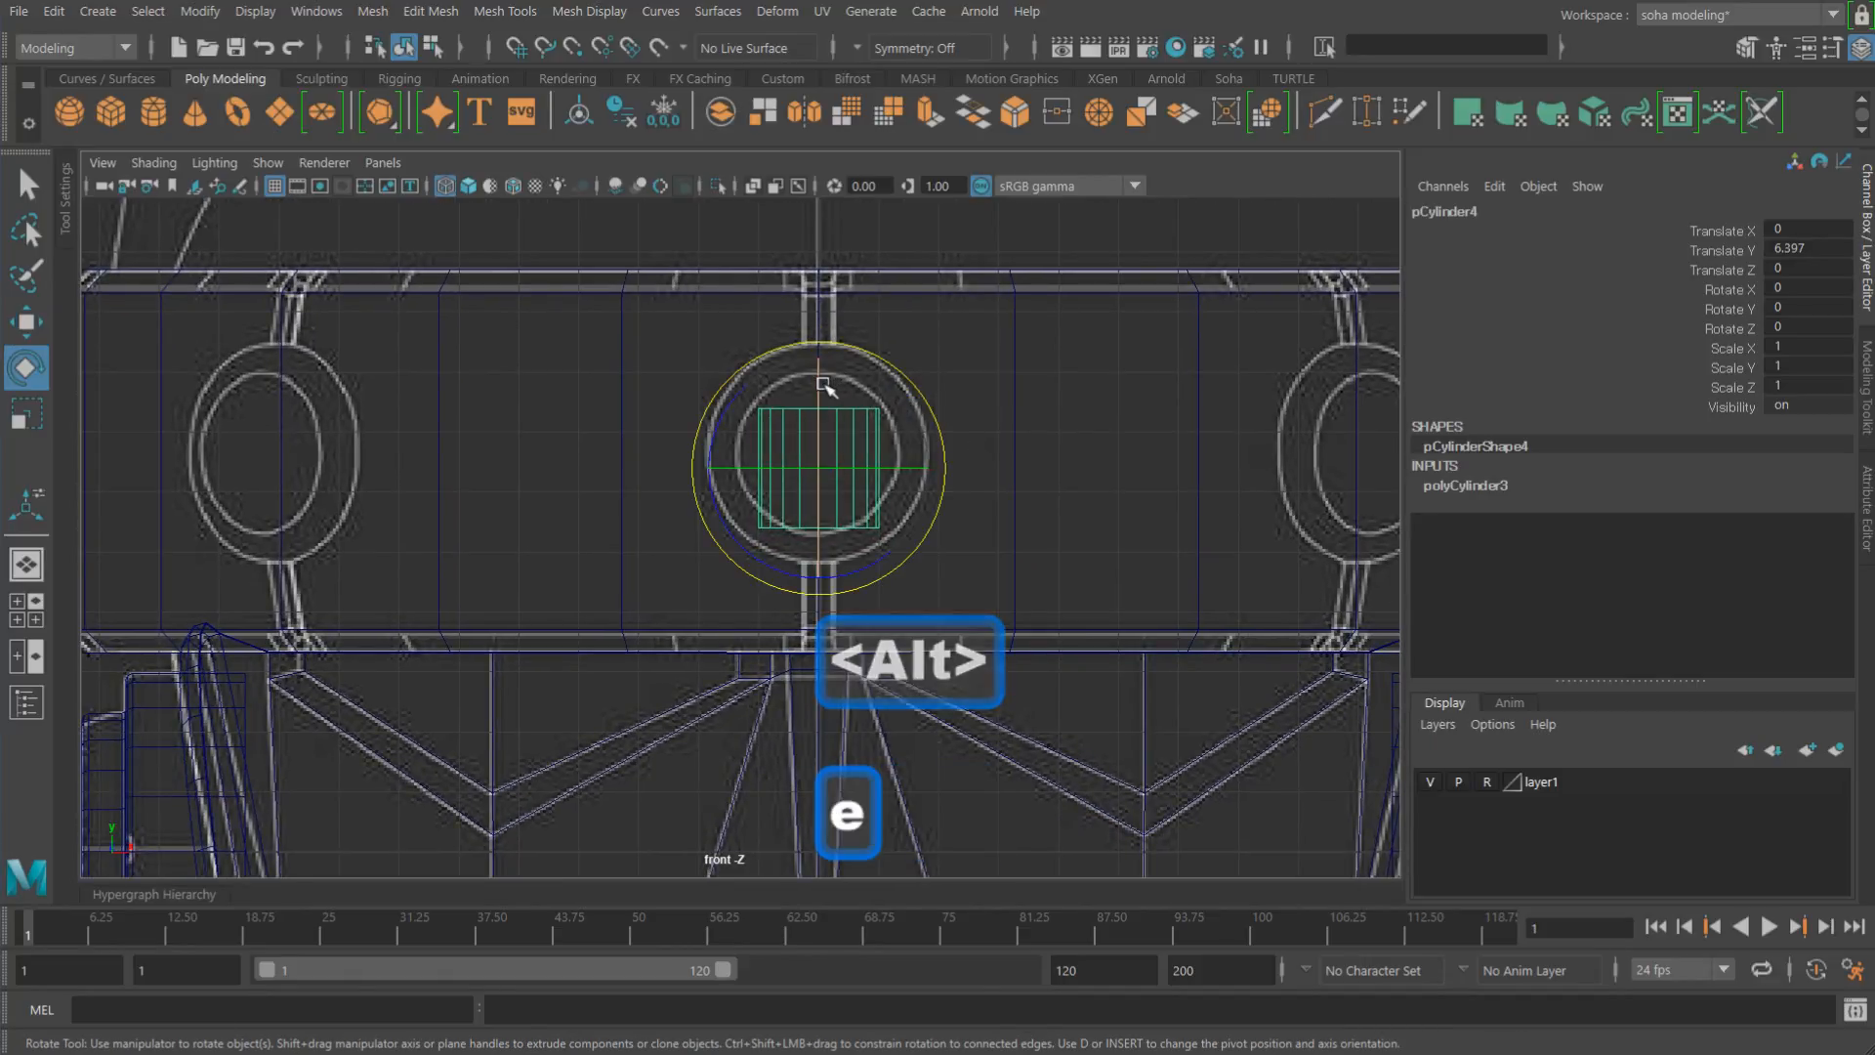
{"action": "key", "text": "j"}
{"action": "left_click_drag", "start_coordinate": [823, 386], "coordinate": [824, 489]}
{"action": "right_click_drag", "start_coordinate": [833, 473], "coordinate": [896, 412], "text": "alt"}
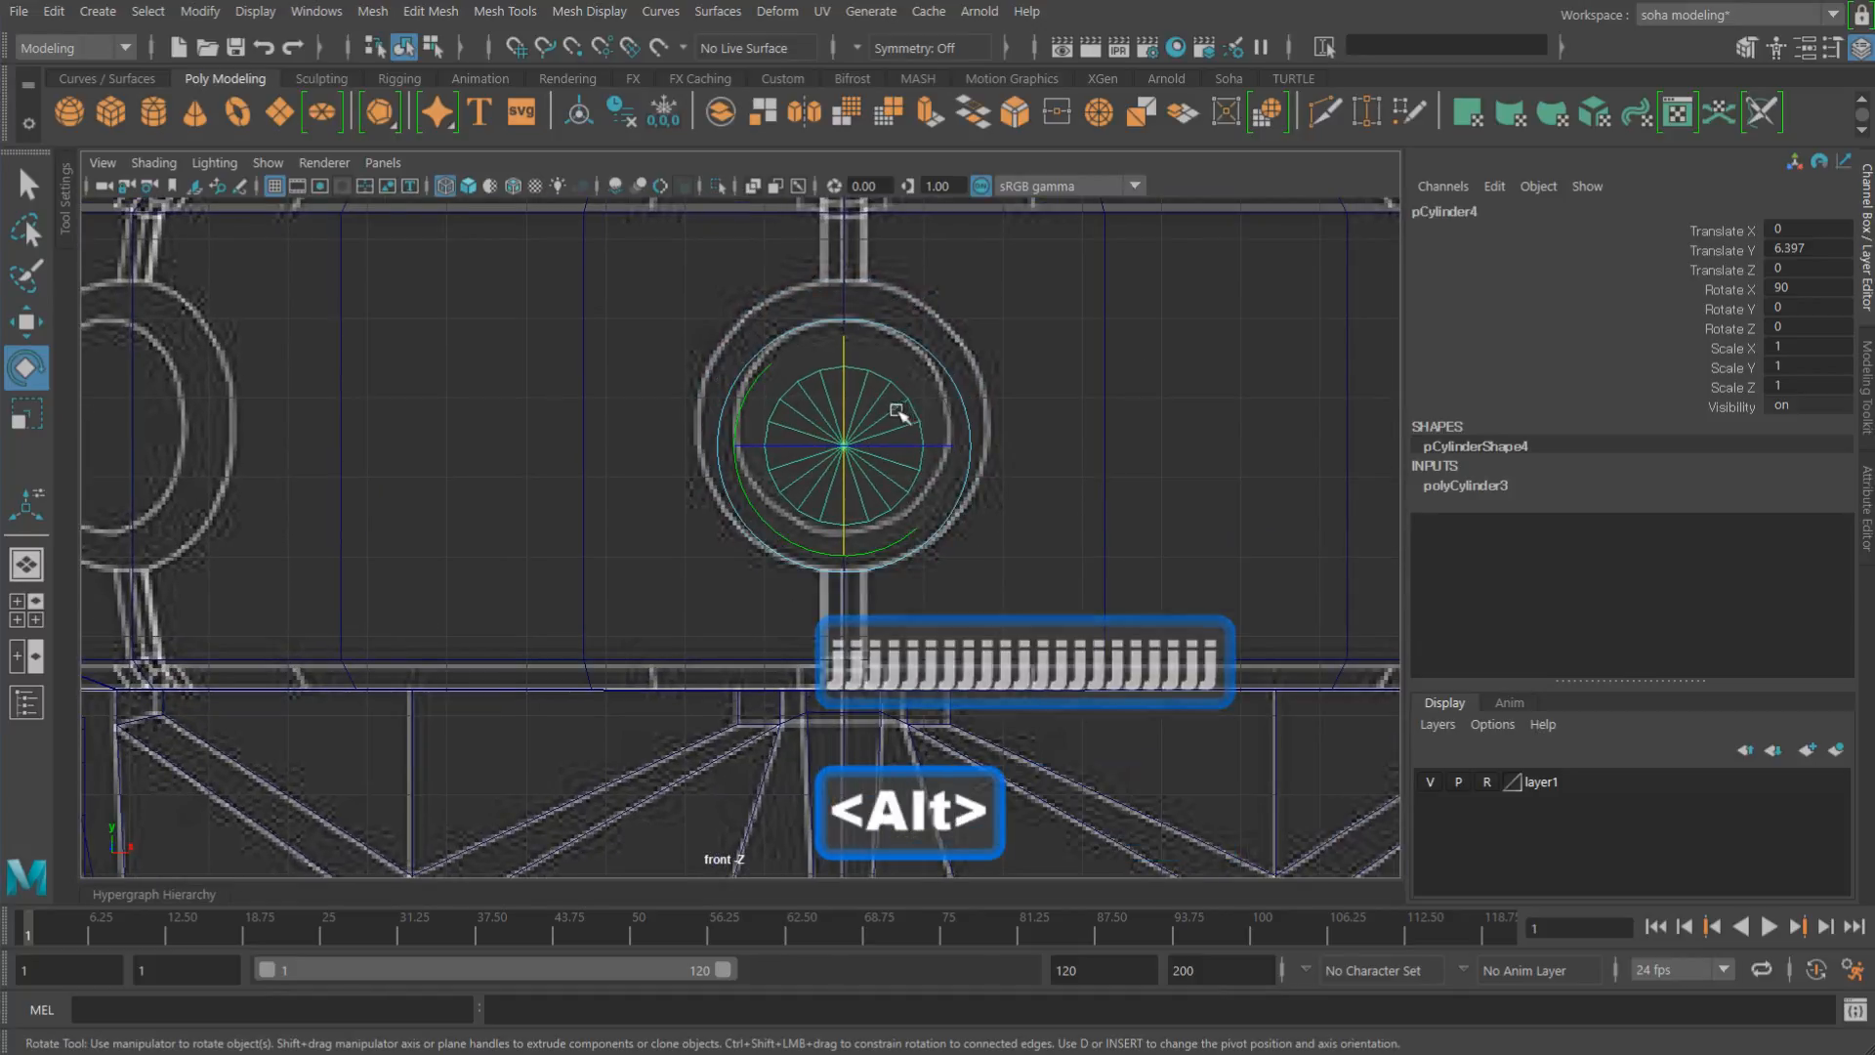
{"action": "key", "text": "w"}
{"action": "left_click_drag", "start_coordinate": [843, 337], "coordinate": [842, 318]}
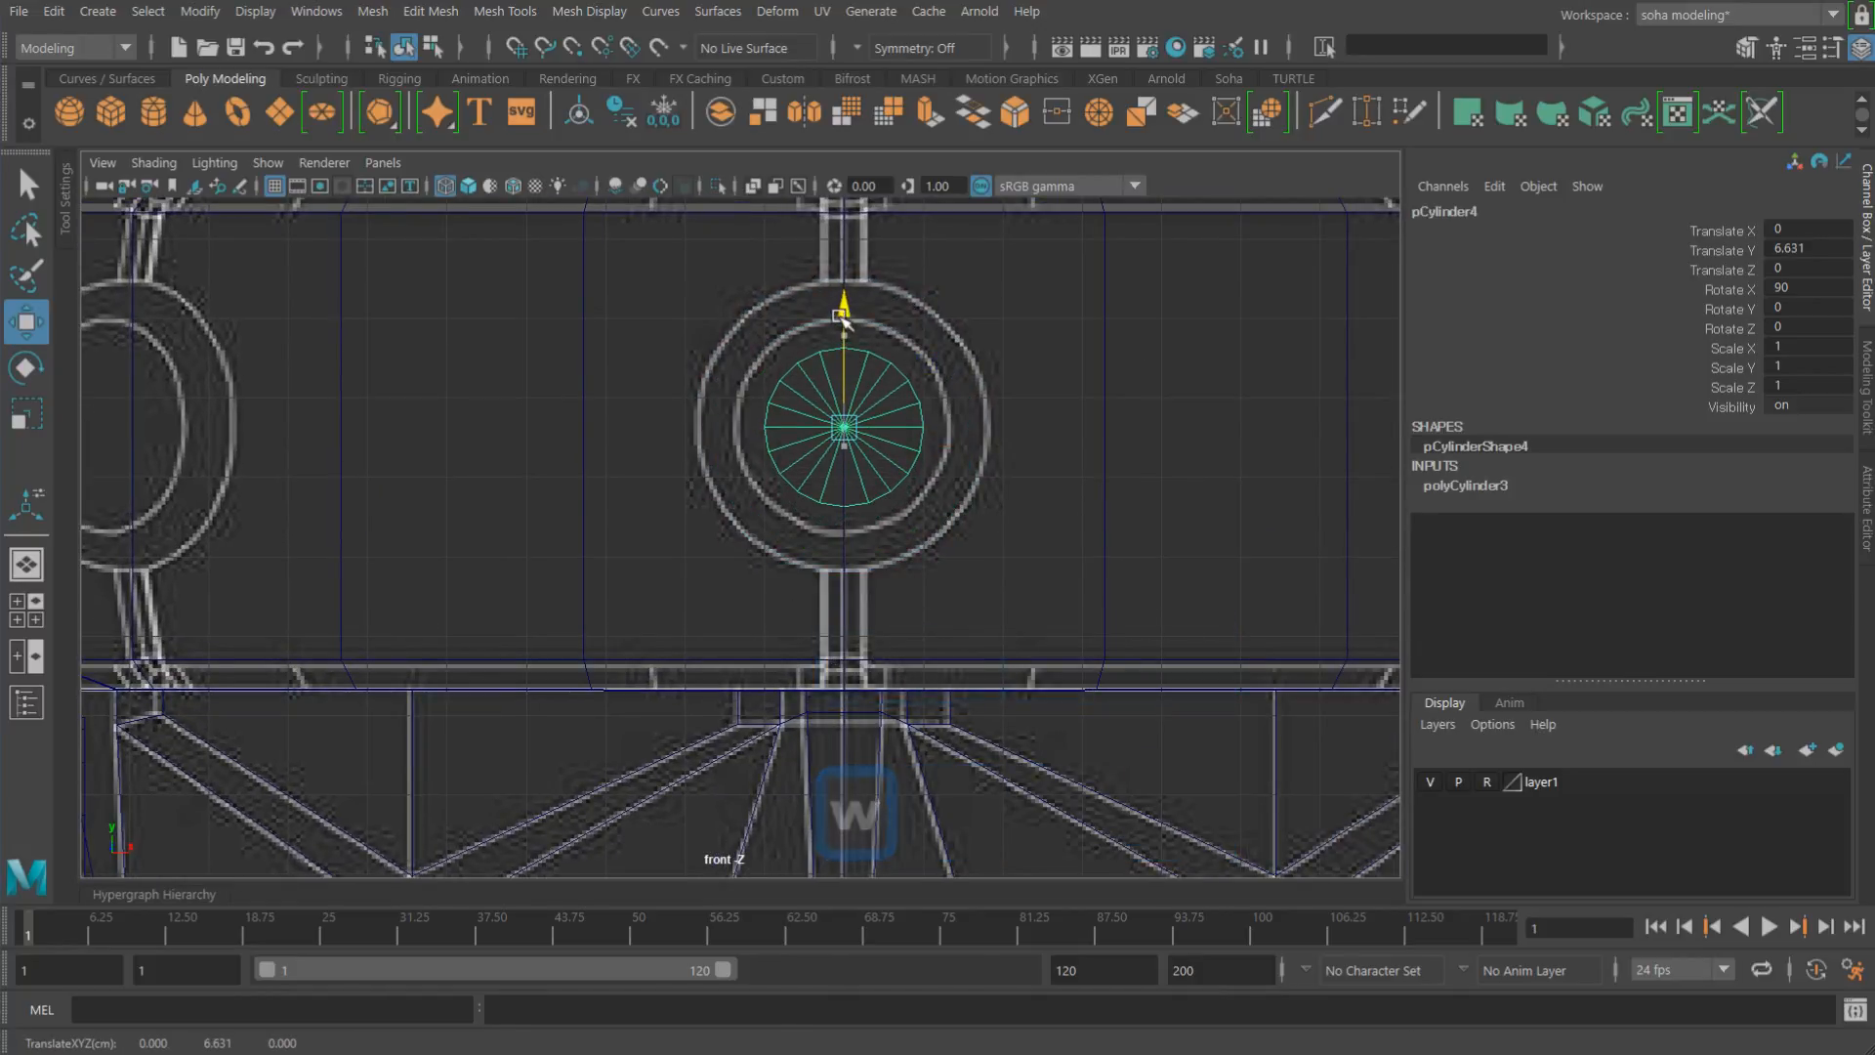
Step: Scale the small cylinder uniformly to 1.839 so it matches the outer reference circle
{"action": "key", "text": "r"}
{"action": "left_click_drag", "start_coordinate": [844, 427], "coordinate": [957, 426]}
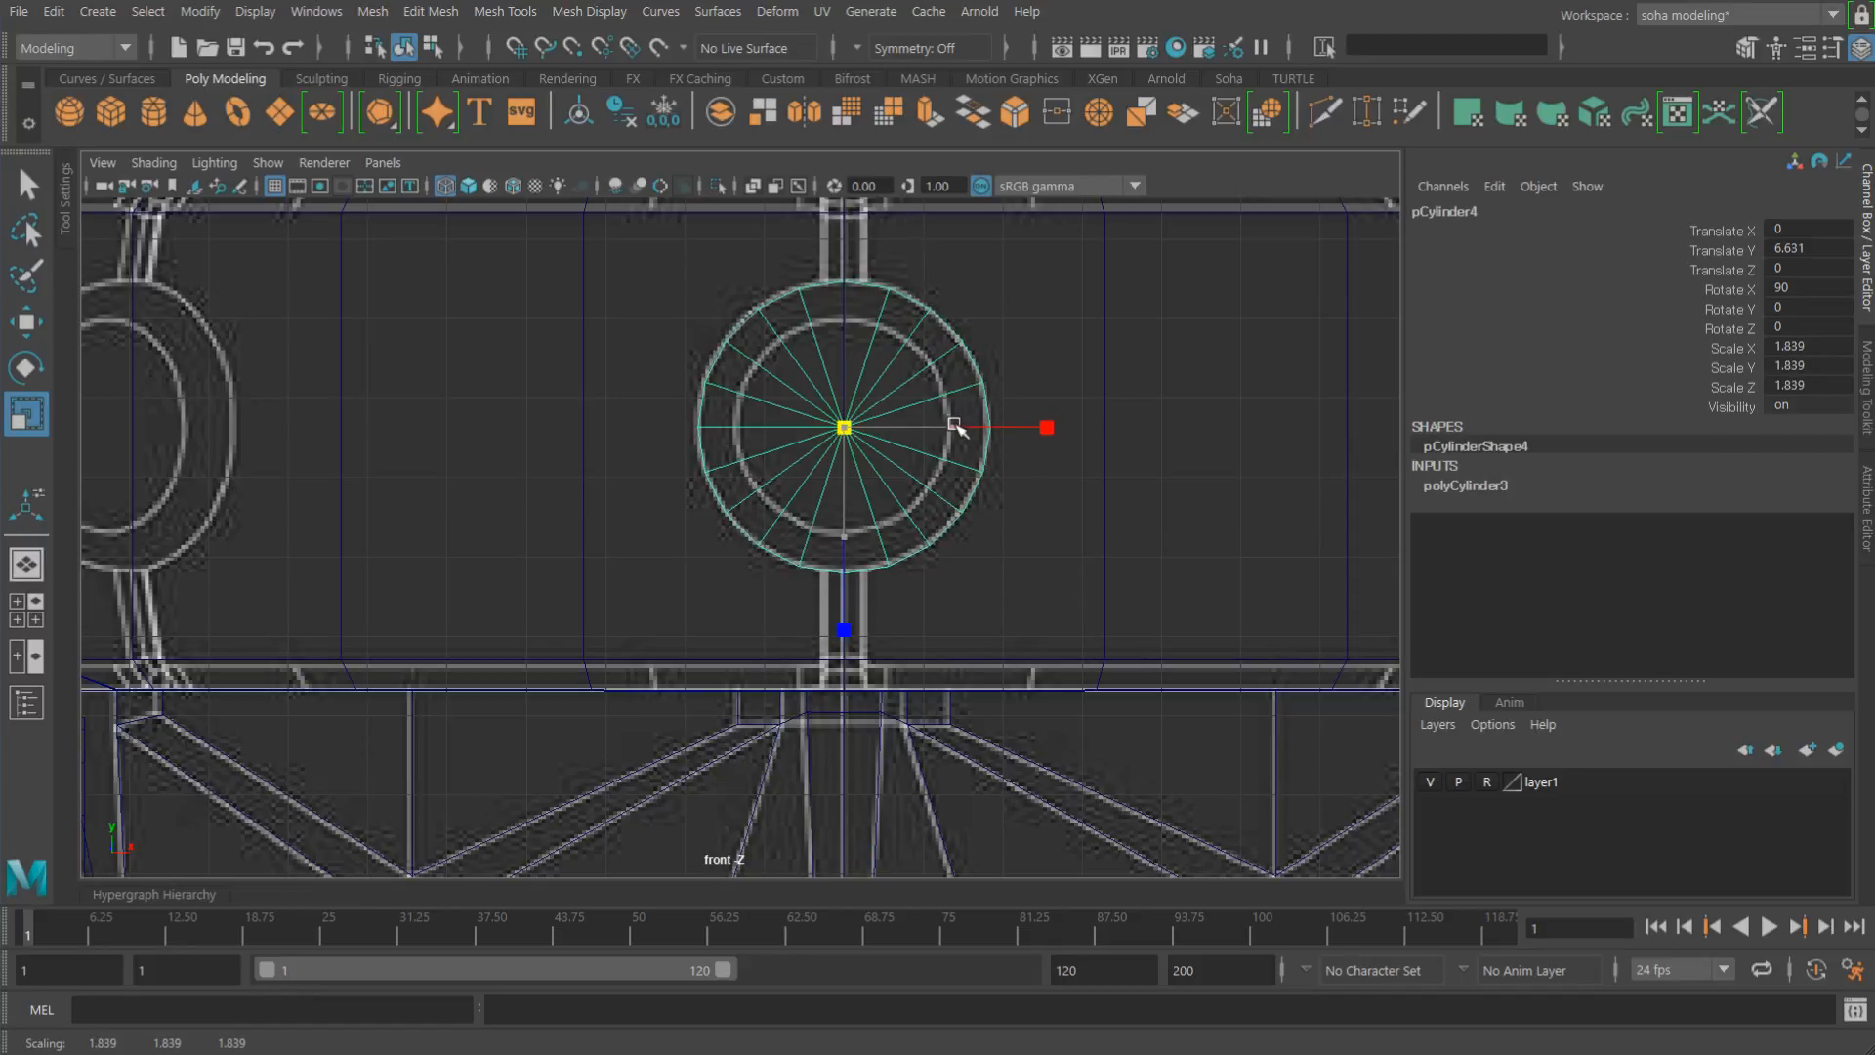
{"action": "right_click_drag", "start_coordinate": [1045, 420], "coordinate": [998, 417], "text": "alt"}
{"action": "middle_click_drag", "start_coordinate": [879, 415], "coordinate": [817, 454], "text": "alt"}
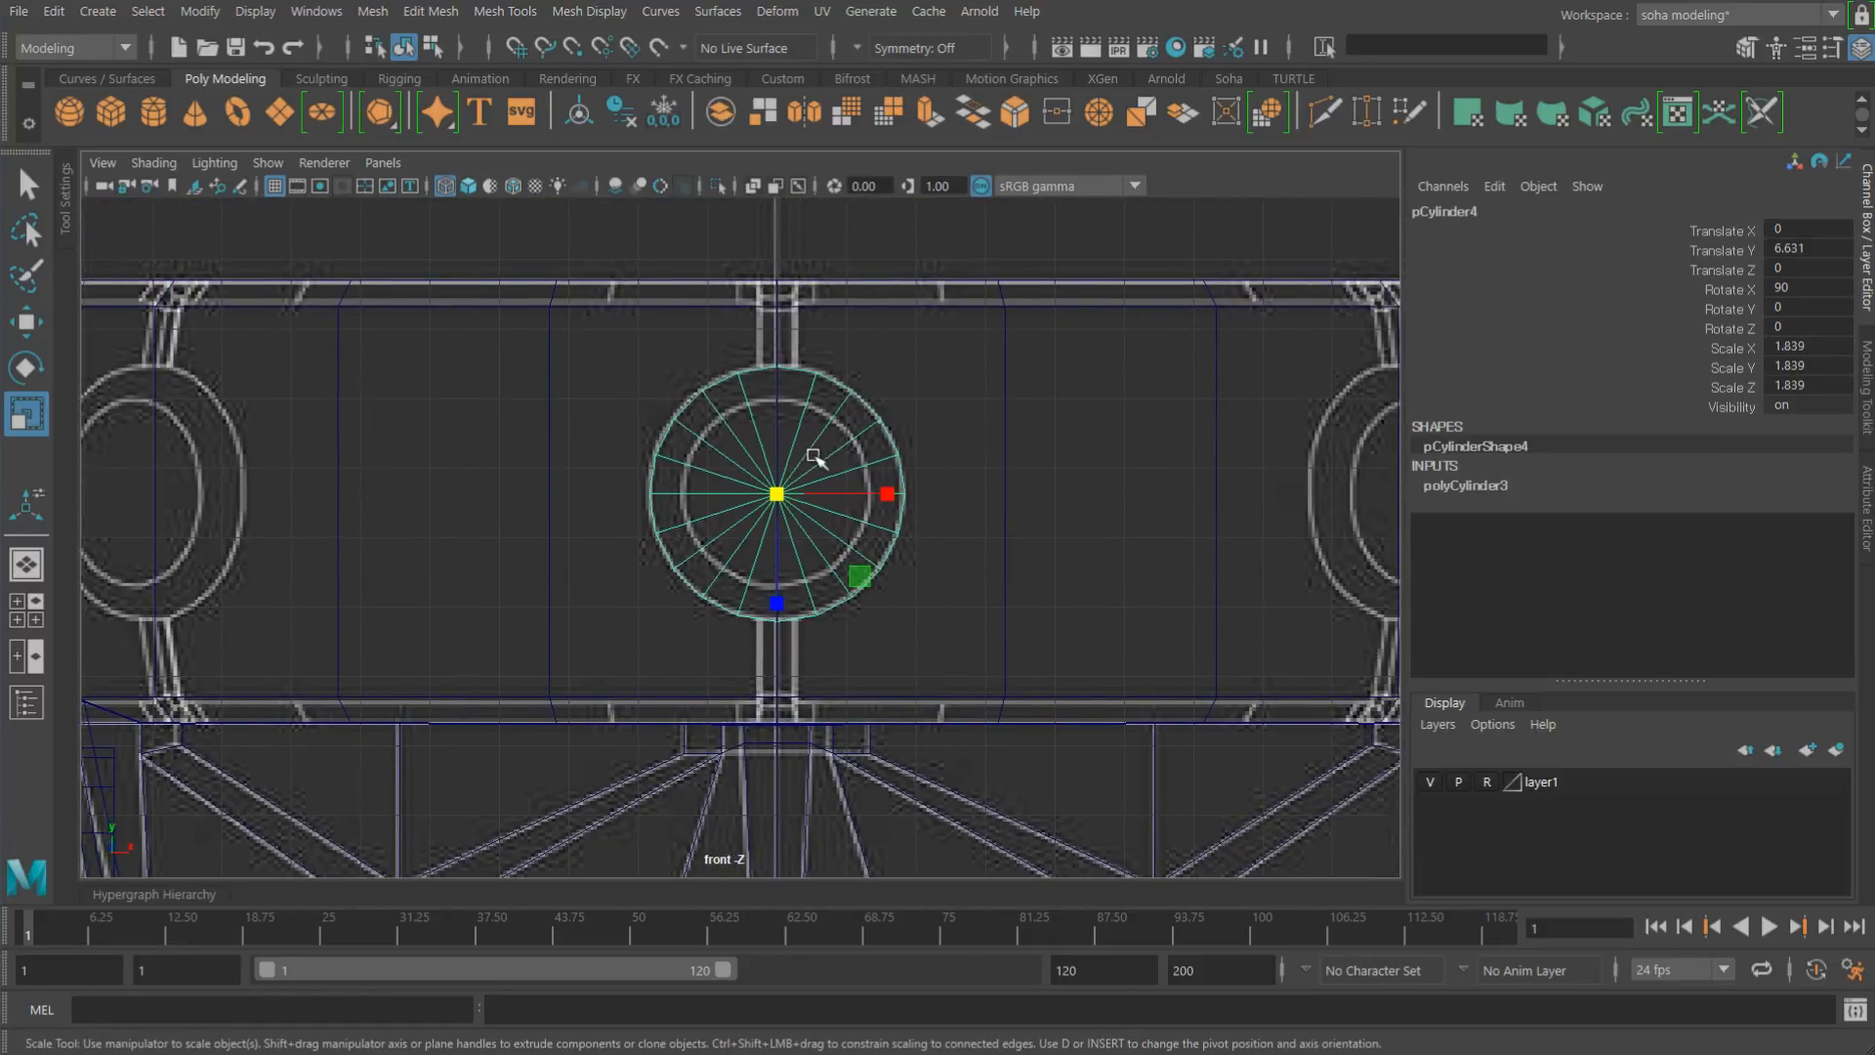
{"action": "right_click_drag", "start_coordinate": [817, 454], "coordinate": [907, 451], "text": "alt"}
Step: Move the small cylinder forward in the side view to Translate Z 12.993, at the headband's front face
{"action": "key", "text": "shift+4"}
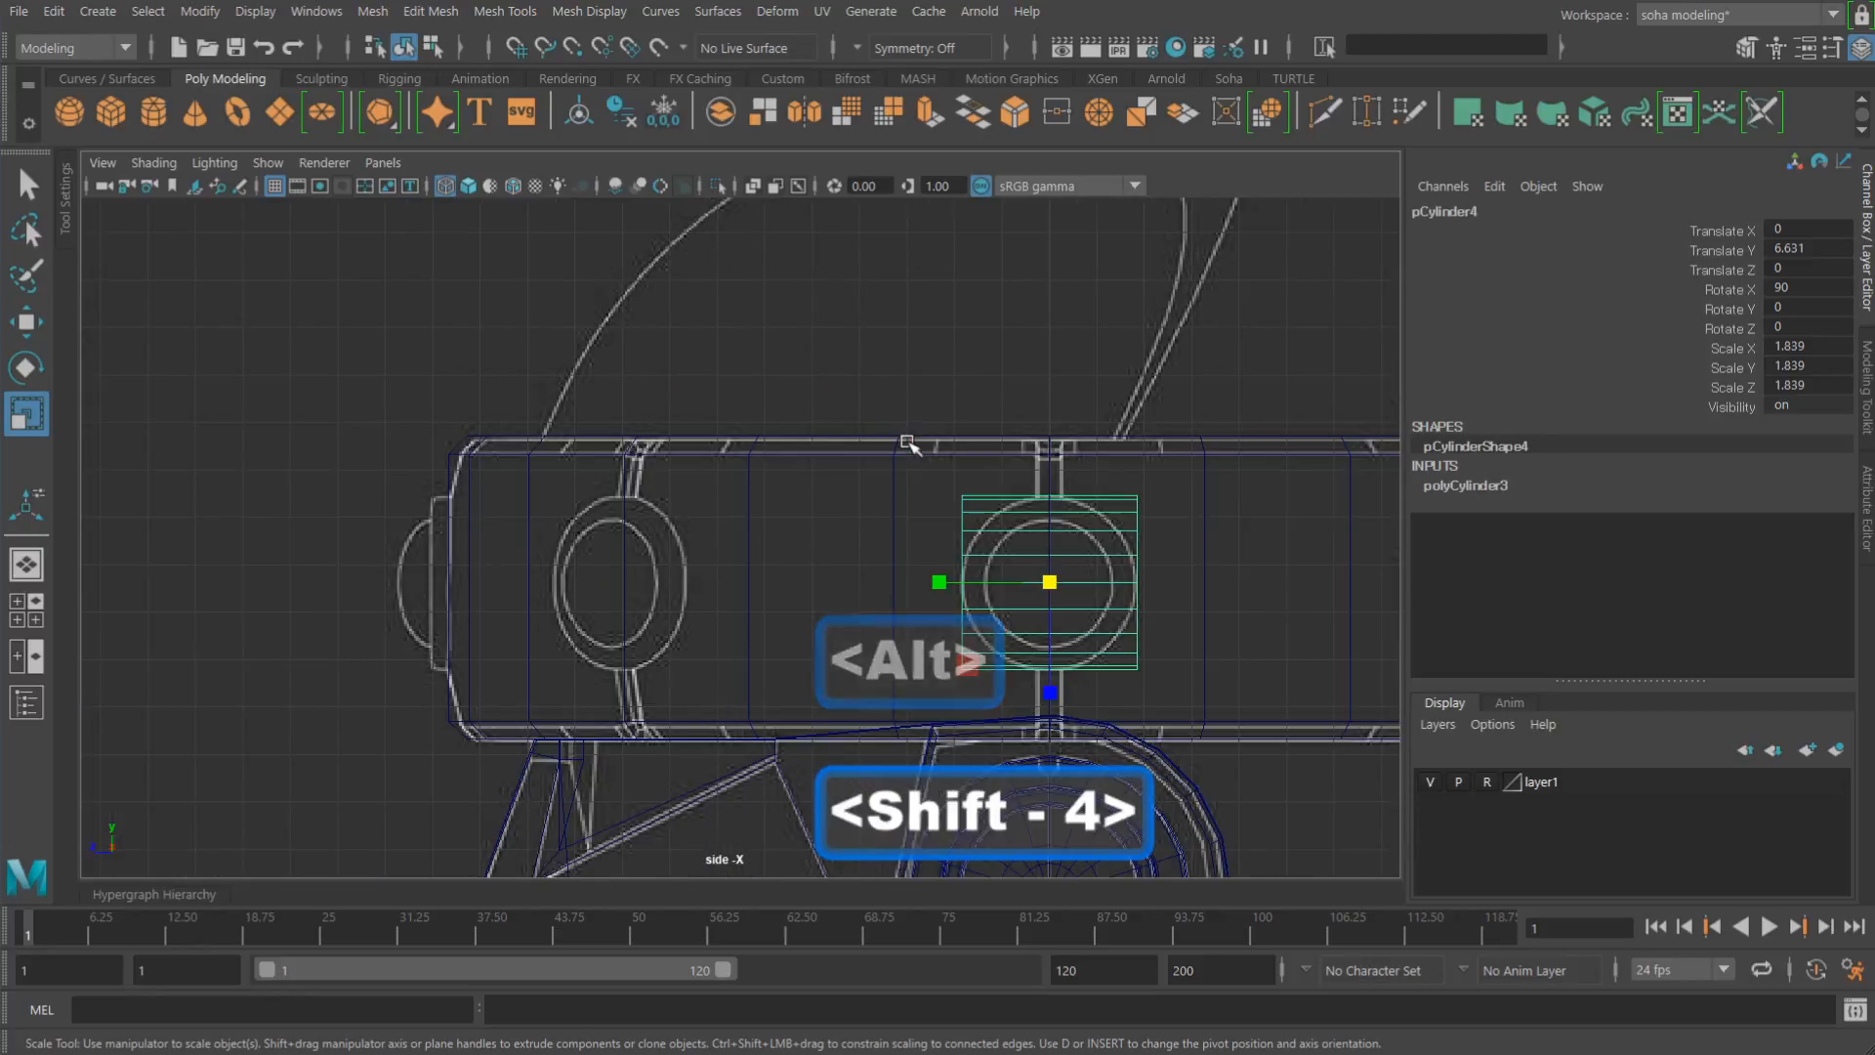
{"action": "right_click_drag", "start_coordinate": [1029, 536], "coordinate": [1014, 549], "text": "alt"}
{"action": "key", "text": "w"}
{"action": "left_click_drag", "start_coordinate": [923, 583], "coordinate": [390, 583]}
{"action": "right_click_drag", "start_coordinate": [363, 499], "coordinate": [767, 581], "text": "alt"}
{"action": "middle_click_drag", "start_coordinate": [318, 453], "coordinate": [657, 410], "text": "alt"}
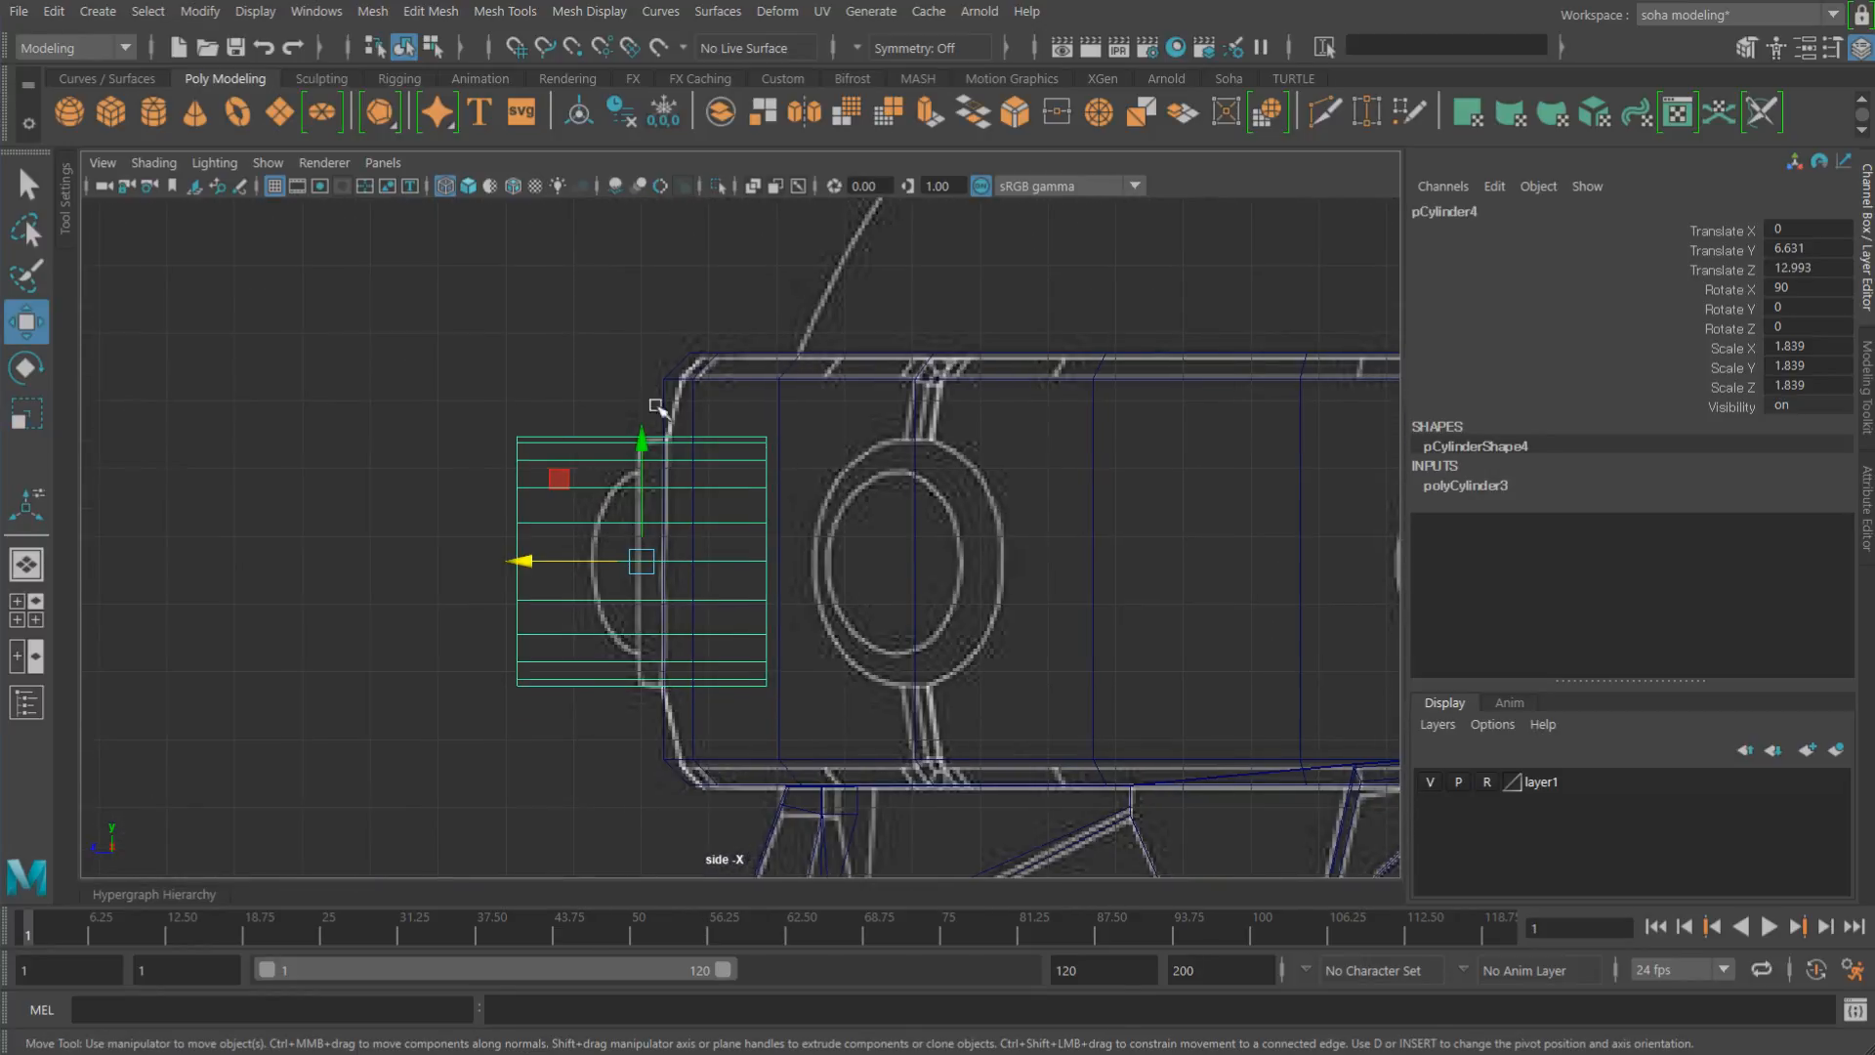
{"action": "right_click_drag", "start_coordinate": [566, 402], "coordinate": [665, 388], "text": "alt"}
Step: Flatten the small cylinder along its axis to Scale Y 0.395
{"action": "key", "text": "r"}
{"action": "left_click_drag", "start_coordinate": [515, 566], "coordinate": [594, 579]}
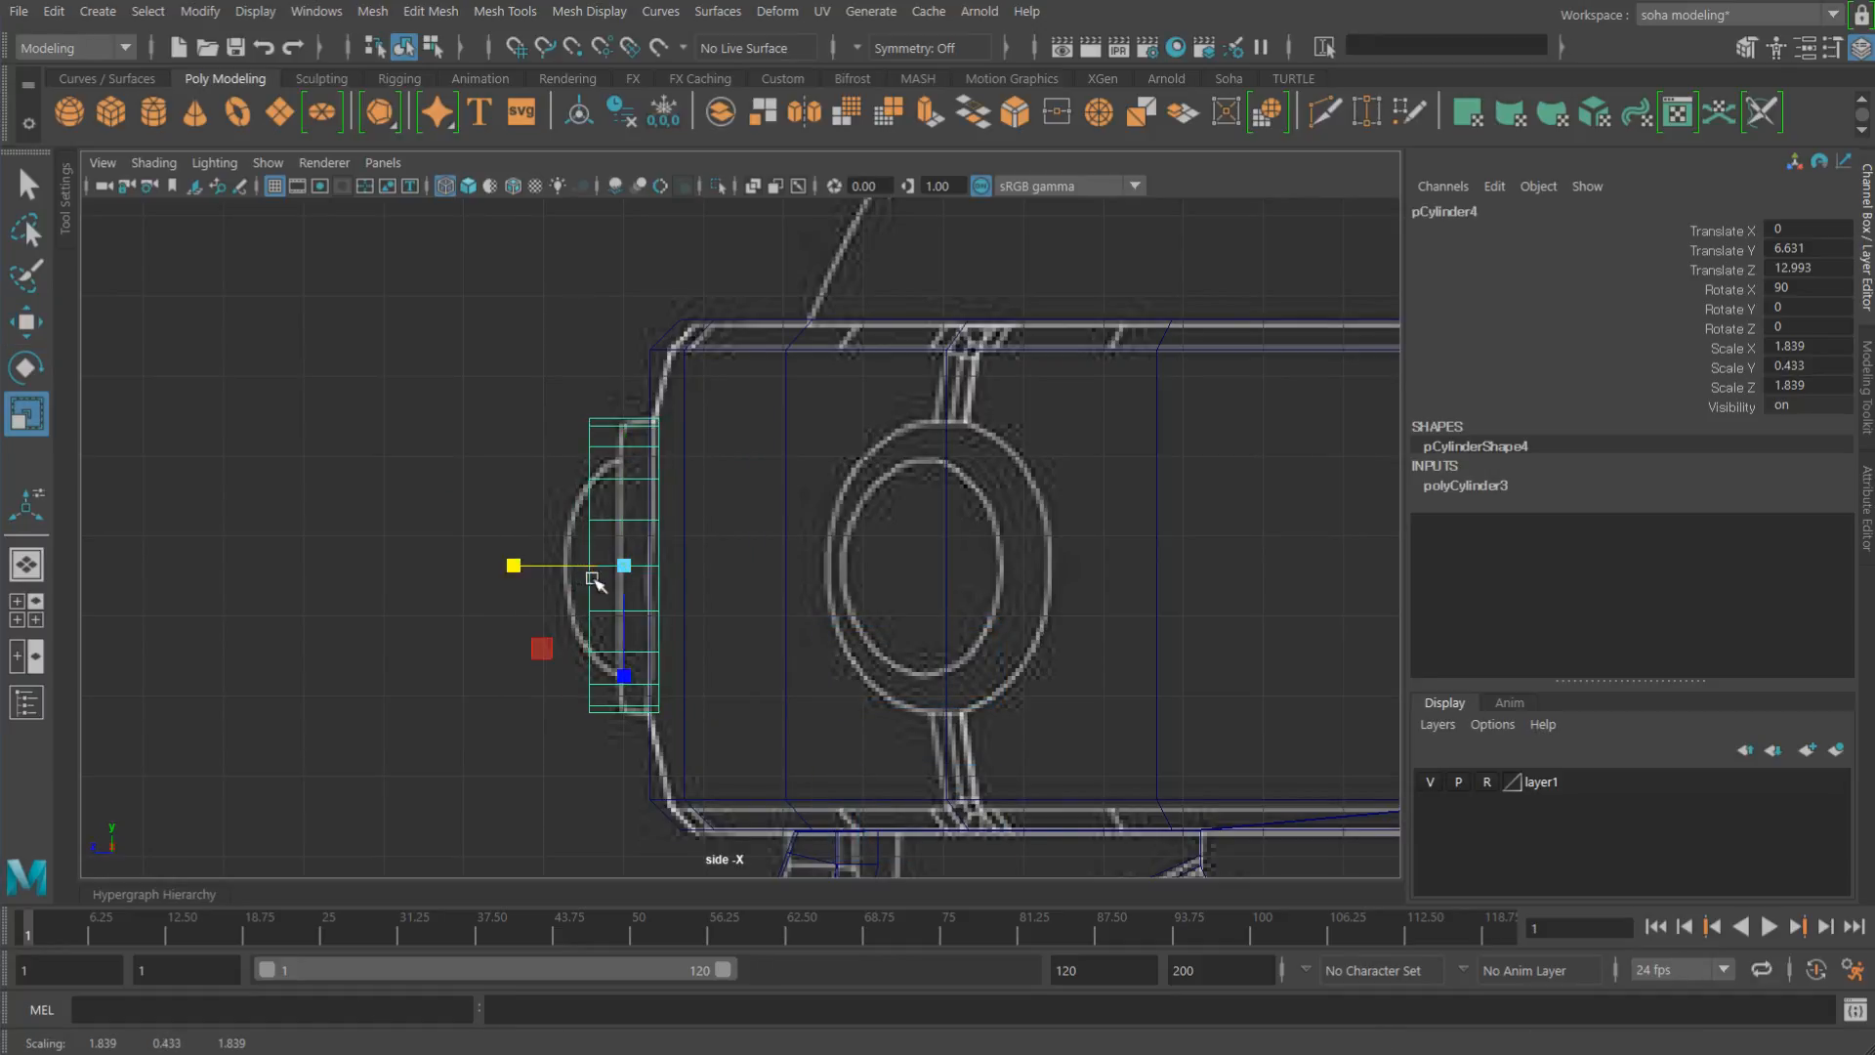
{"action": "middle_click_drag", "start_coordinate": [599, 578], "coordinate": [670, 532], "text": "alt"}
{"action": "right_click_drag", "start_coordinate": [696, 534], "coordinate": [782, 517], "text": "alt"}
{"action": "middle_click_drag", "start_coordinate": [674, 471], "coordinate": [698, 507], "text": "alt"}
{"action": "right_click_drag", "start_coordinate": [698, 507], "coordinate": [816, 532], "text": "alt"}
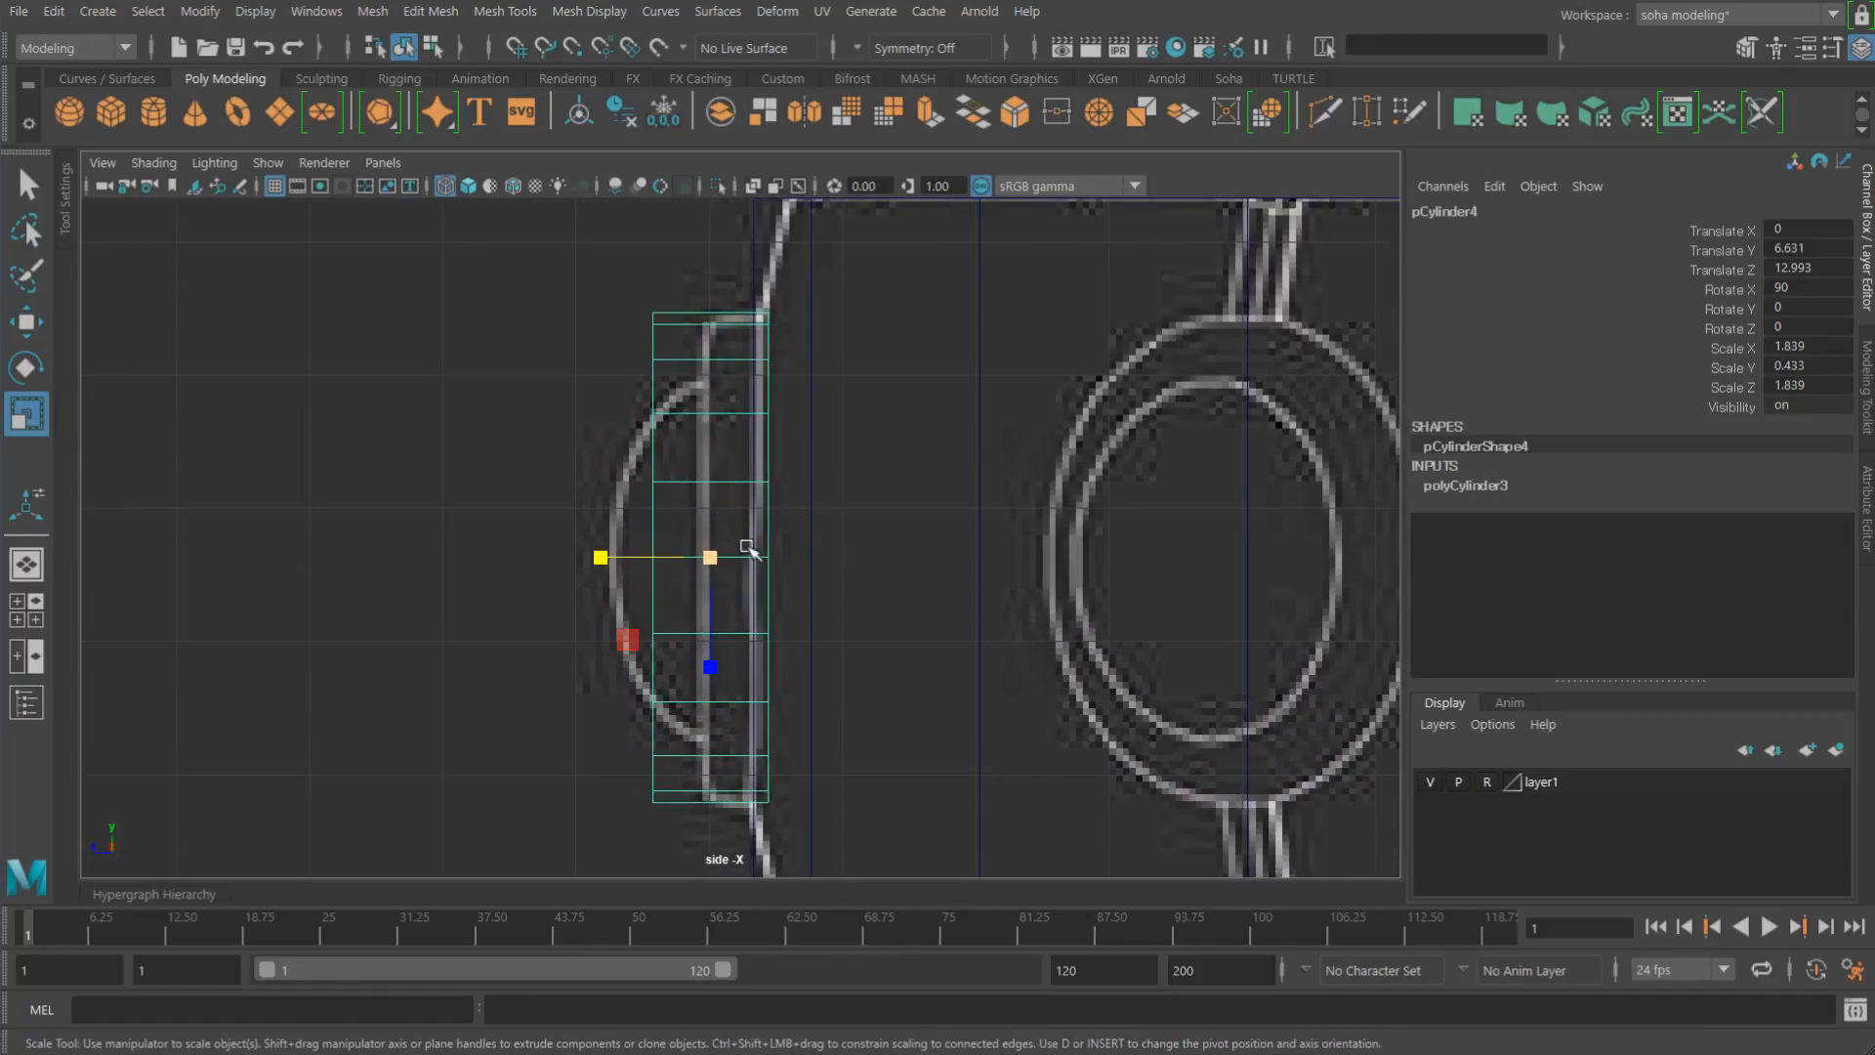
{"action": "left_click_drag", "start_coordinate": [600, 556], "coordinate": [610, 557]}
Step: Move the disc's outer cap vertices along Z onto the front edge of the reference's circular plate
{"action": "key", "text": "alt+1"}
{"action": "left_click_drag", "start_coordinate": [586, 234], "coordinate": [718, 861]}
{"action": "left_click_drag", "start_coordinate": [552, 559], "coordinate": [558, 557]}
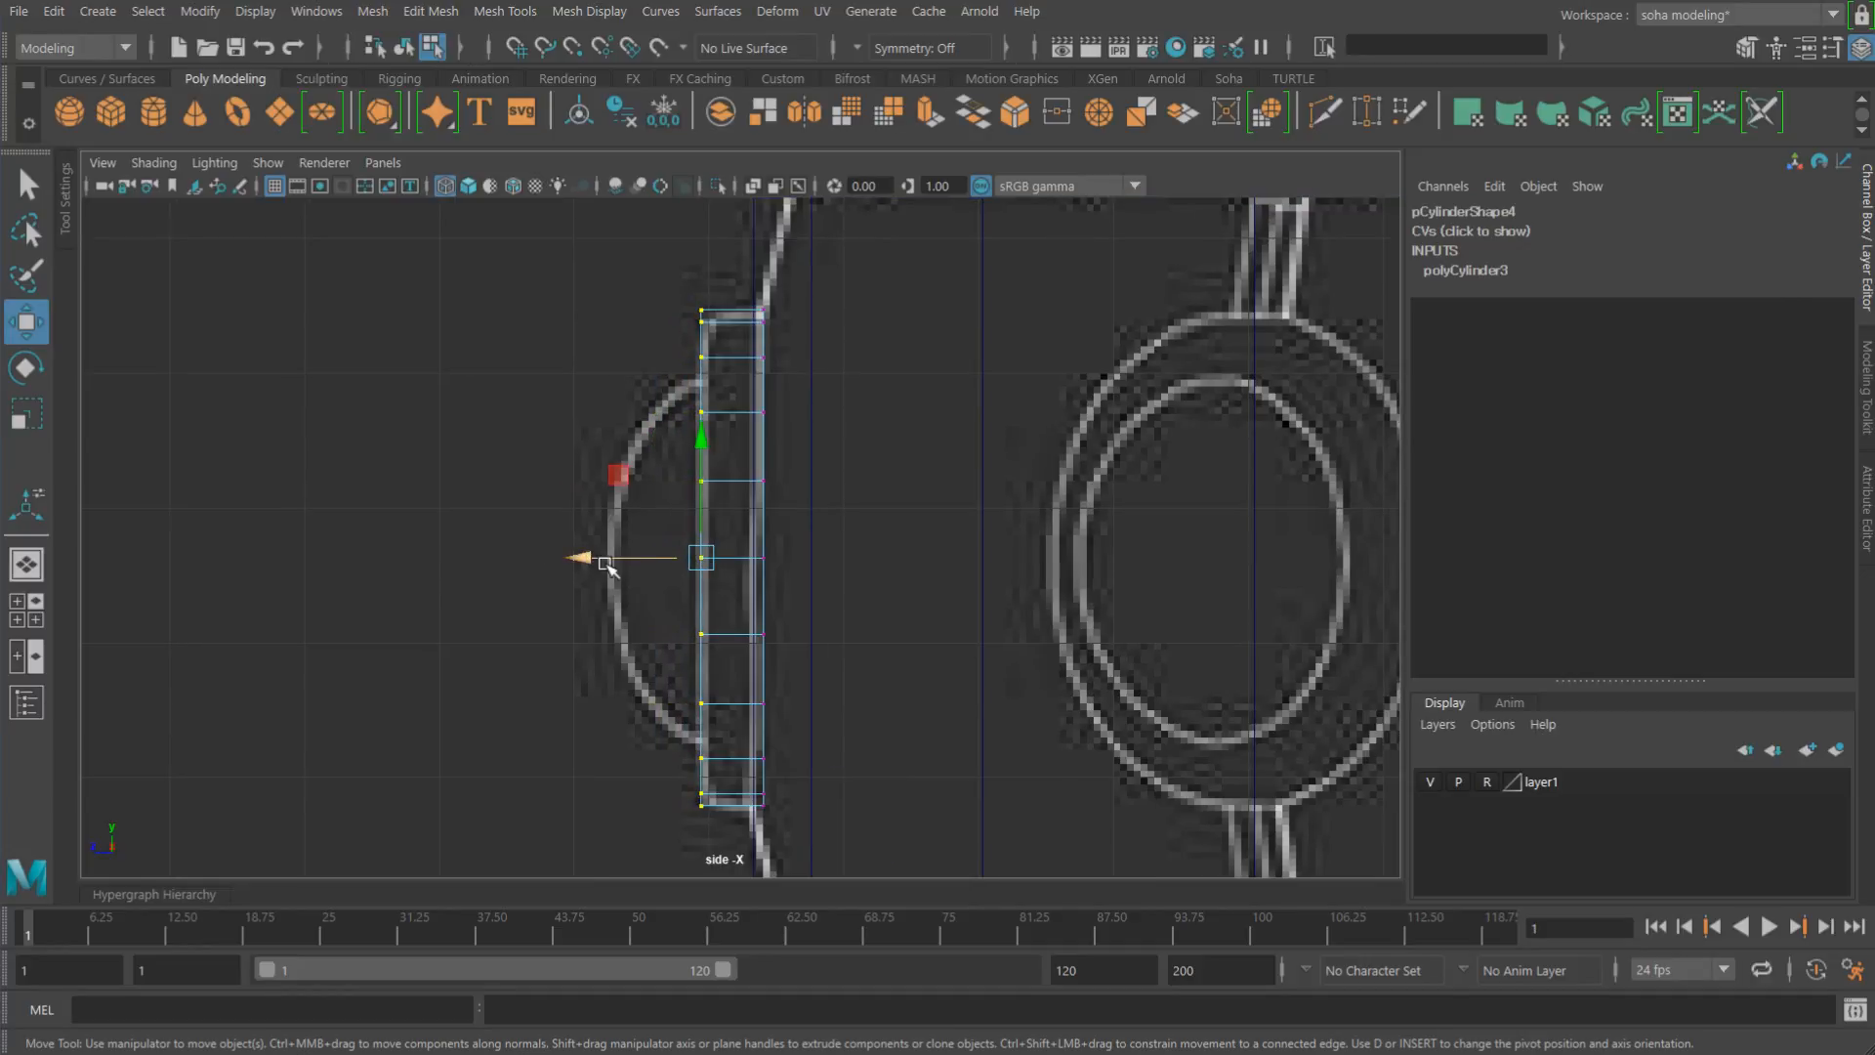
{"action": "key", "text": "alt+grave"}
Step: Select the disc's front cap faces, extrude them and scale the extrusion inward to form an inner circle
{"action": "key", "text": "alt+shift+q"}
{"action": "mouse_move", "coordinate": [828, 529]}
{"action": "left_mouse_down", "text": "alt"}
{"action": "mouse_move", "coordinate": [695, 530]}
{"action": "mouse_move", "coordinate": [892, 473]}
{"action": "mouse_move", "coordinate": [850, 489]}
{"action": "left_mouse_up", "text": "alt"}
{"action": "key", "text": "5"}
{"action": "left_click_drag", "start_coordinate": [737, 485], "coordinate": [791, 483], "text": "alt"}
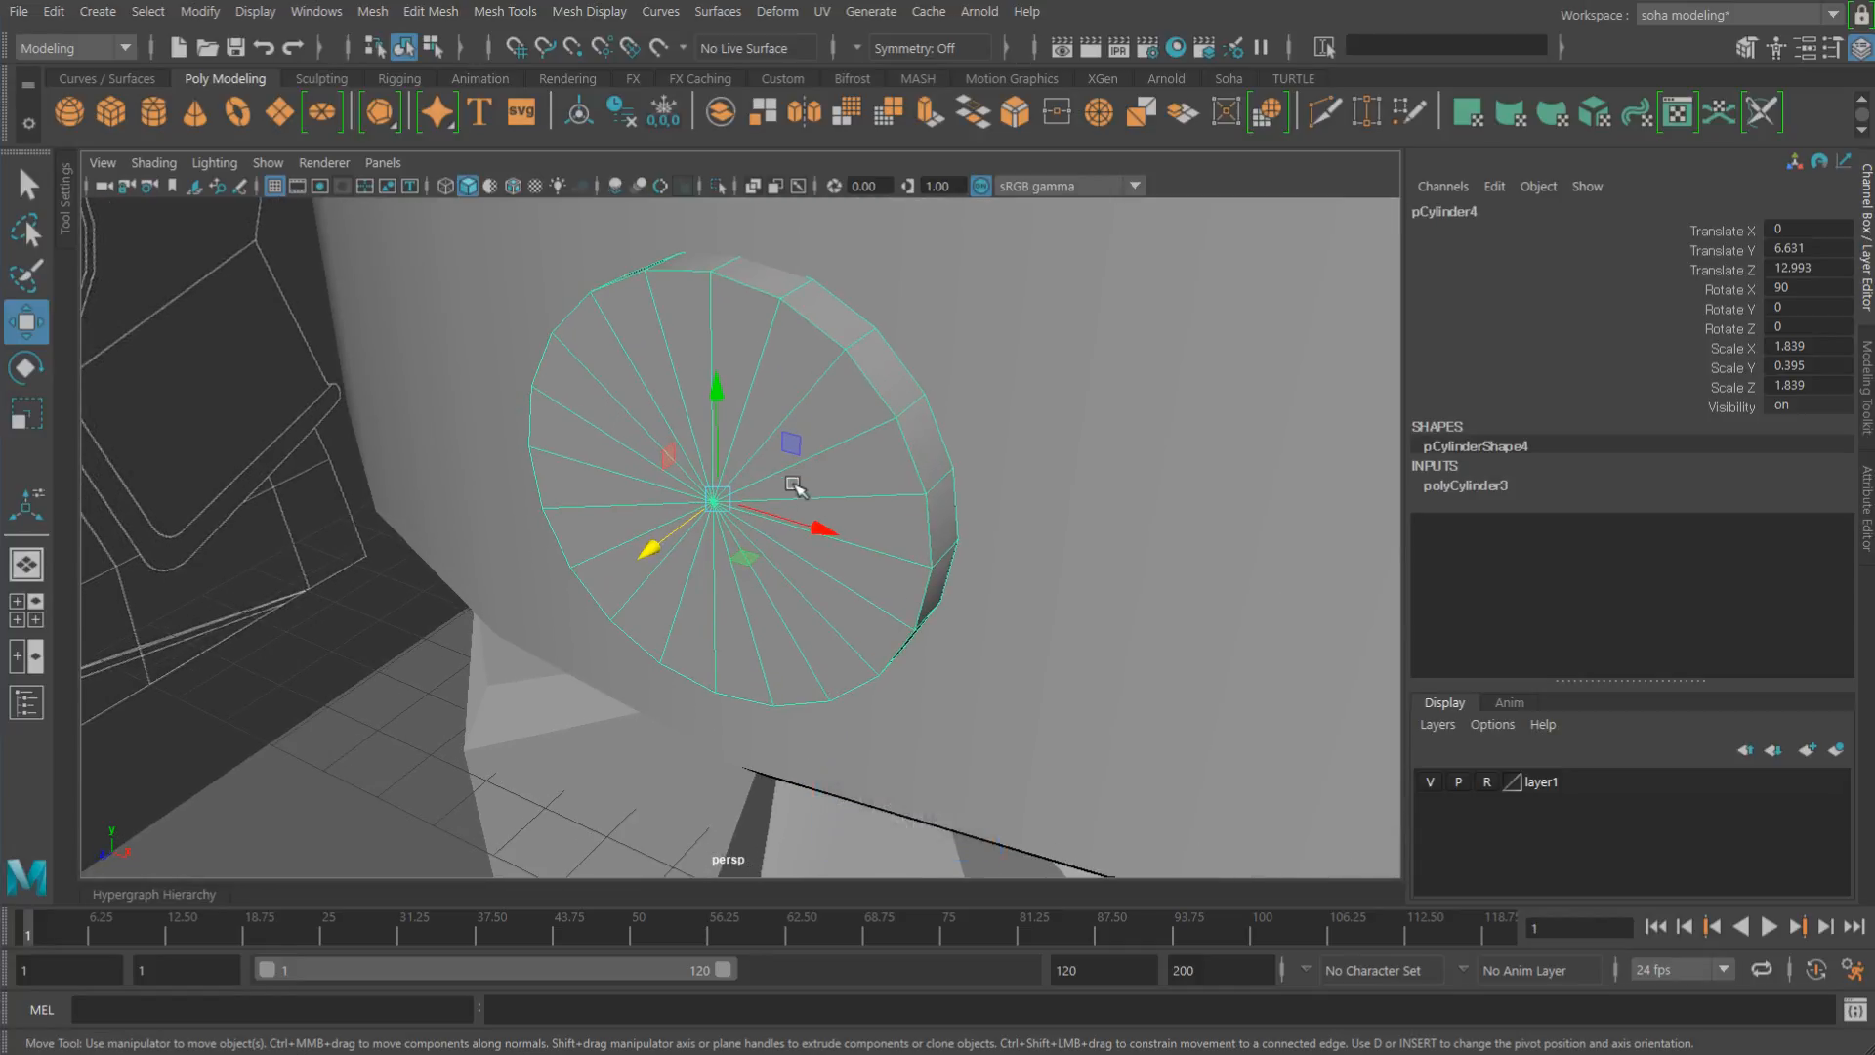
{"action": "key", "text": "alt+1"}
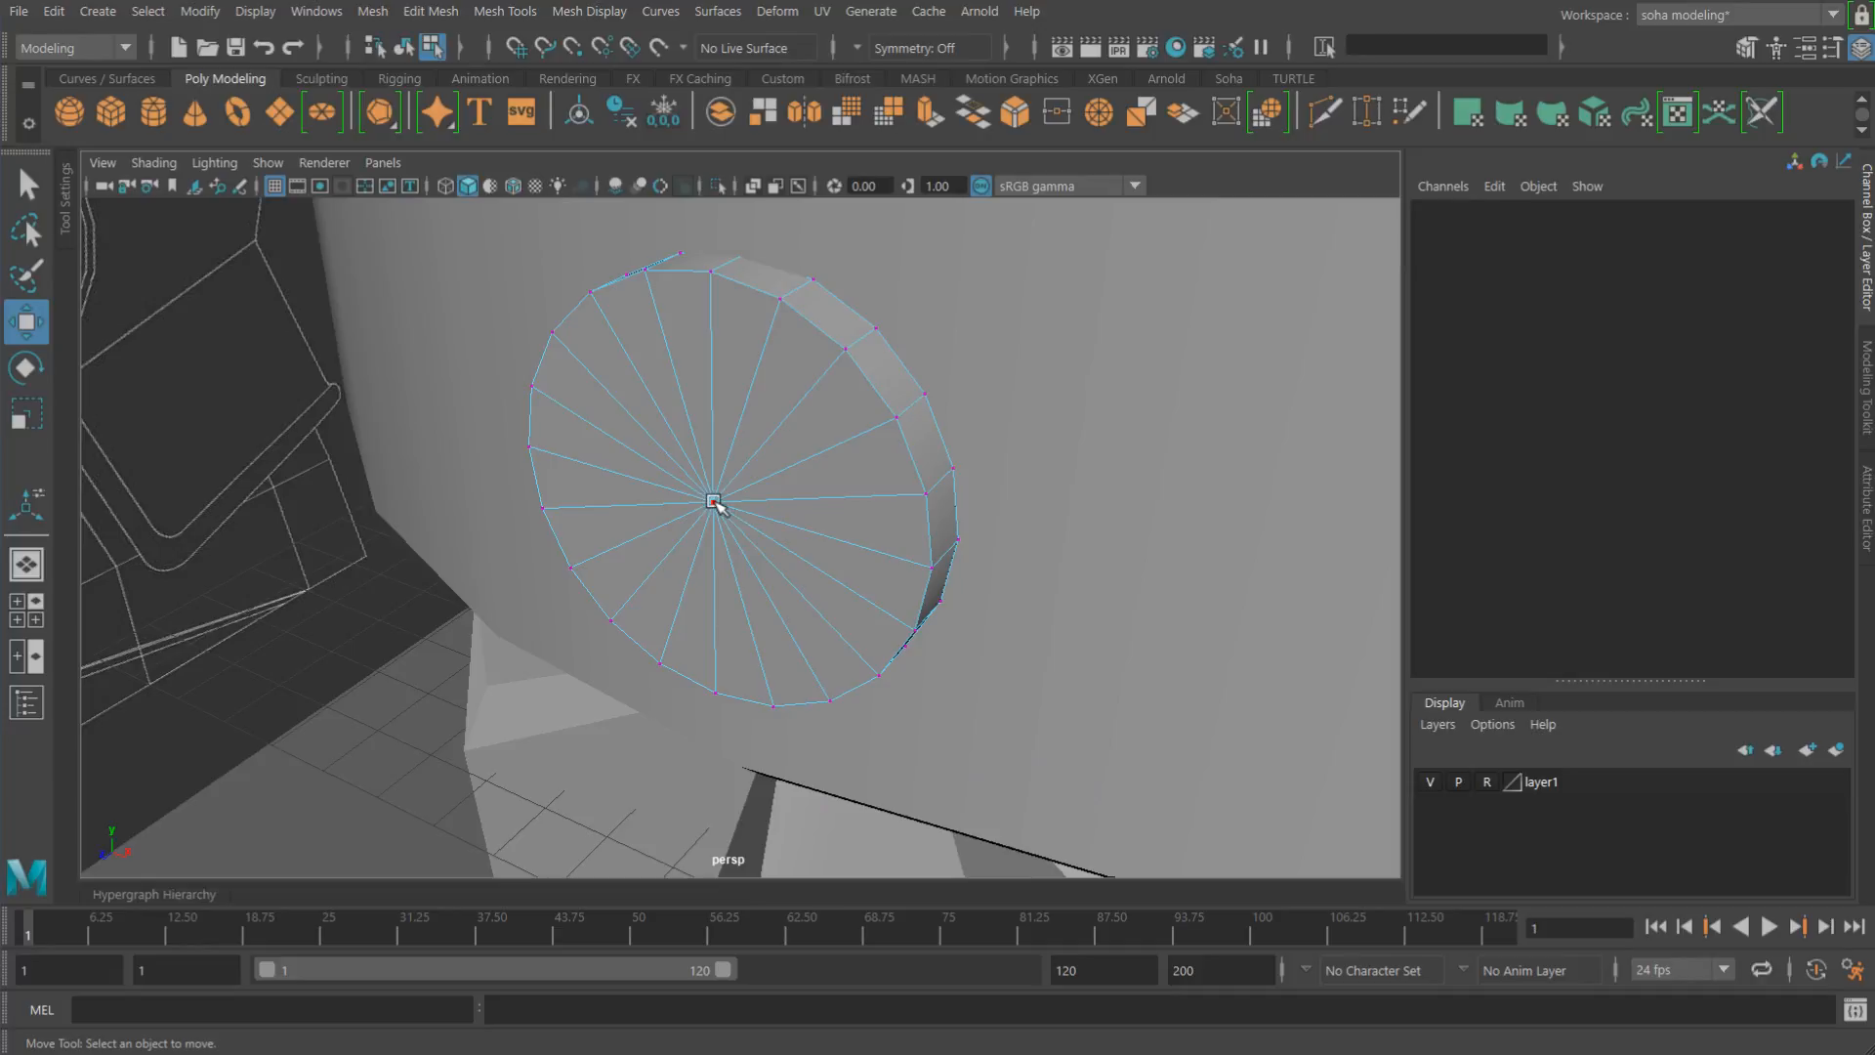
{"action": "left_click", "coordinate": [714, 502]}
{"action": "key", "text": "ctrl+3"}
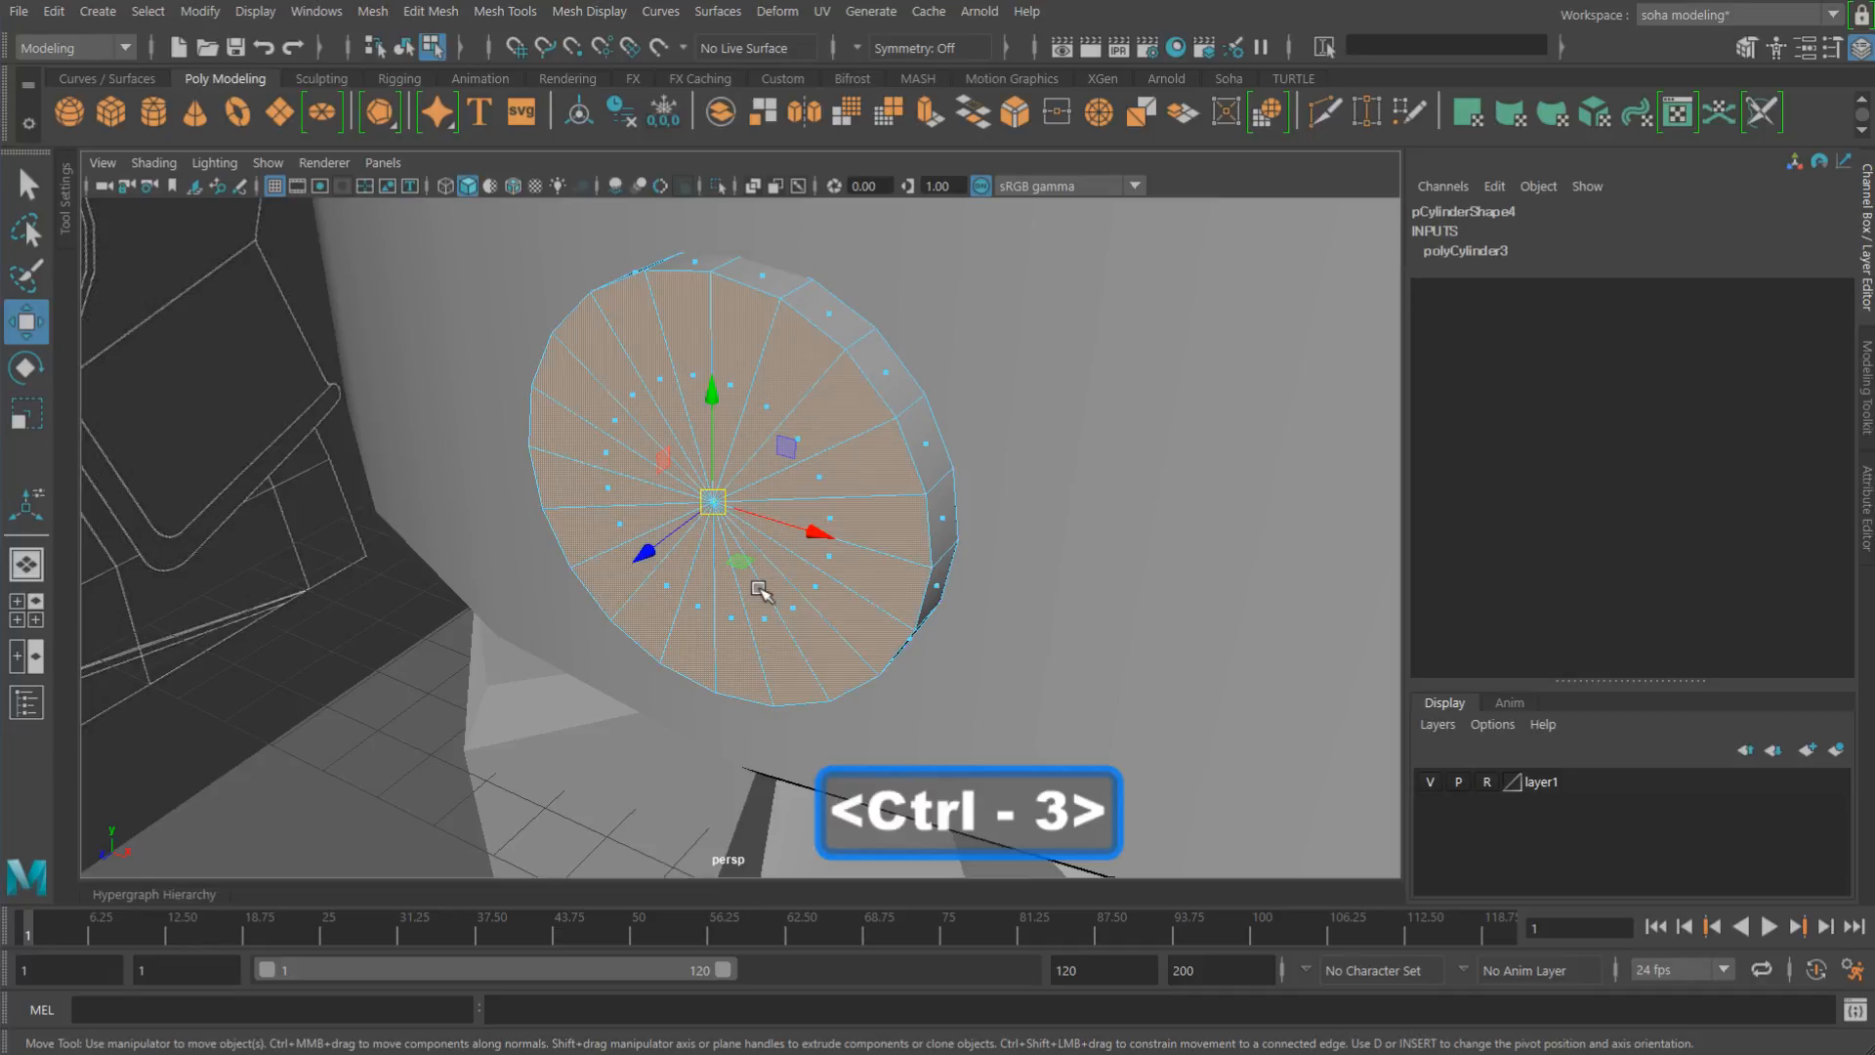
{"action": "scroll", "coordinate": [760, 545], "scroll_direction": "up", "scroll_amount": 1}
{"action": "key", "text": "alt+w"}
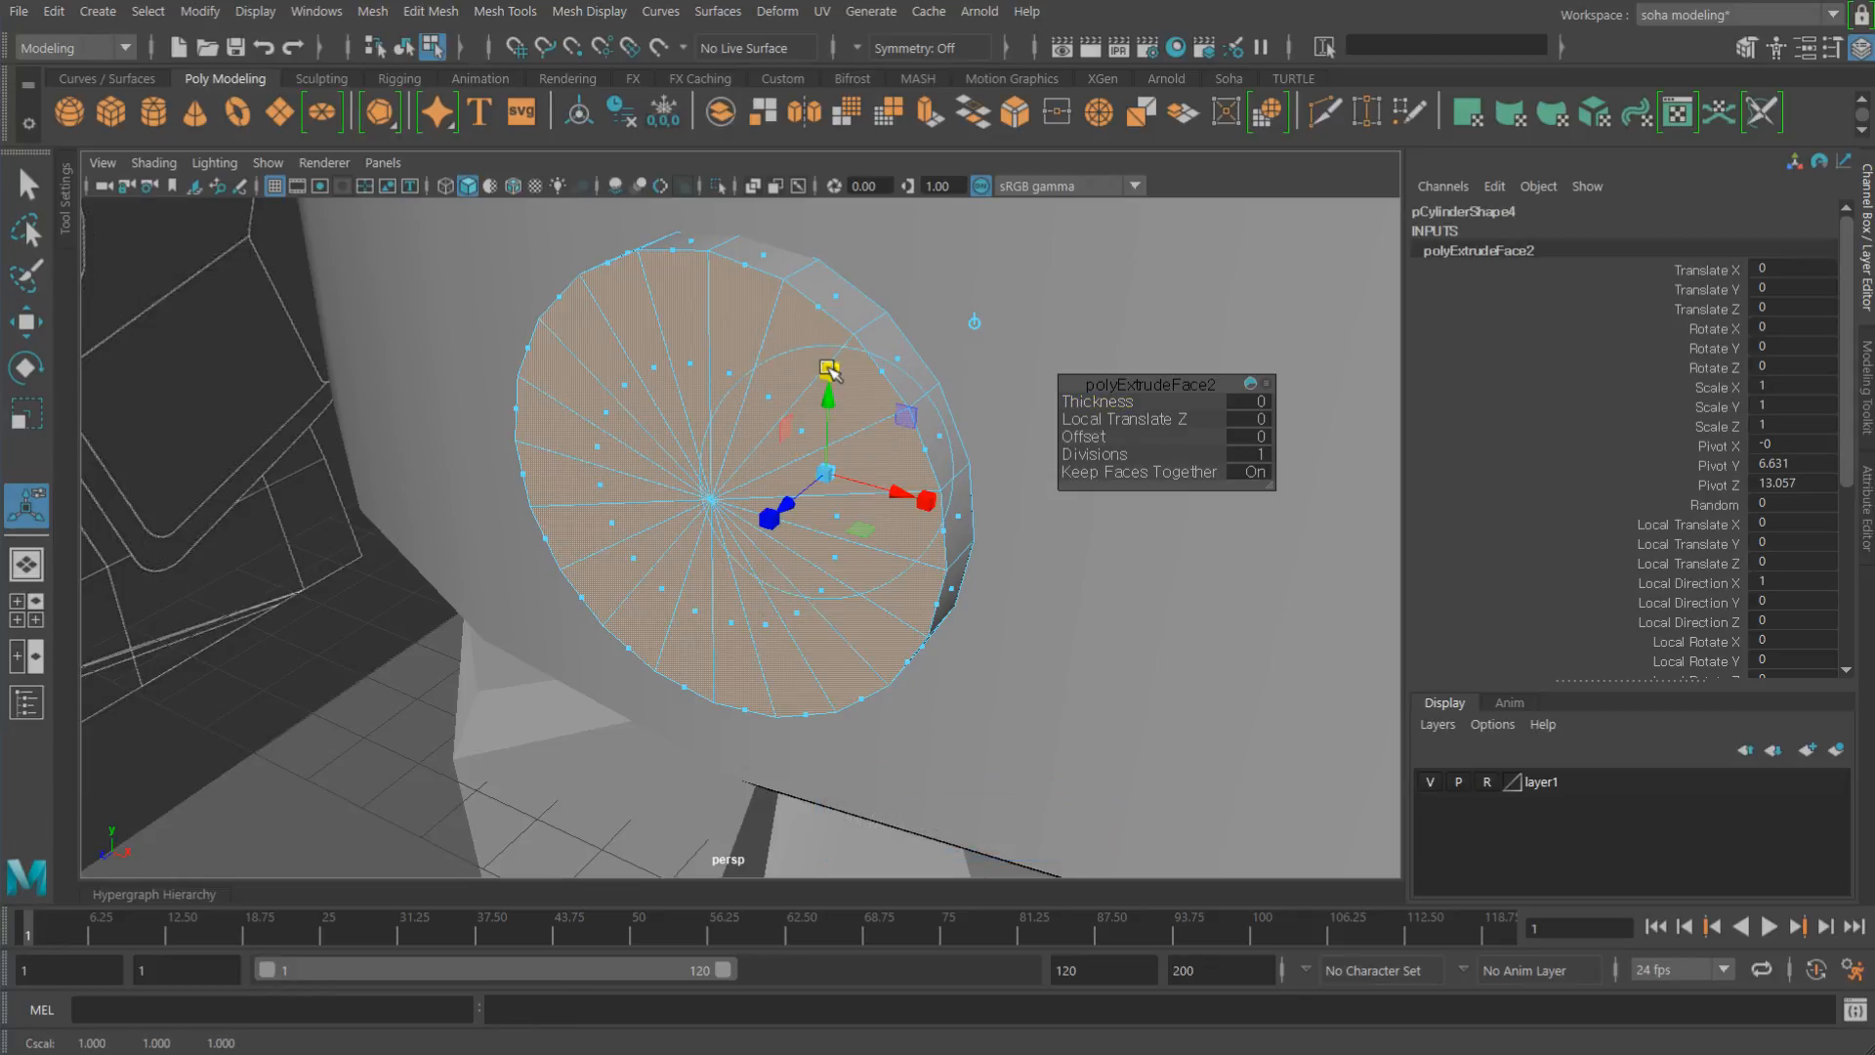
{"action": "left_click_drag", "start_coordinate": [825, 471], "coordinate": [806, 472]}
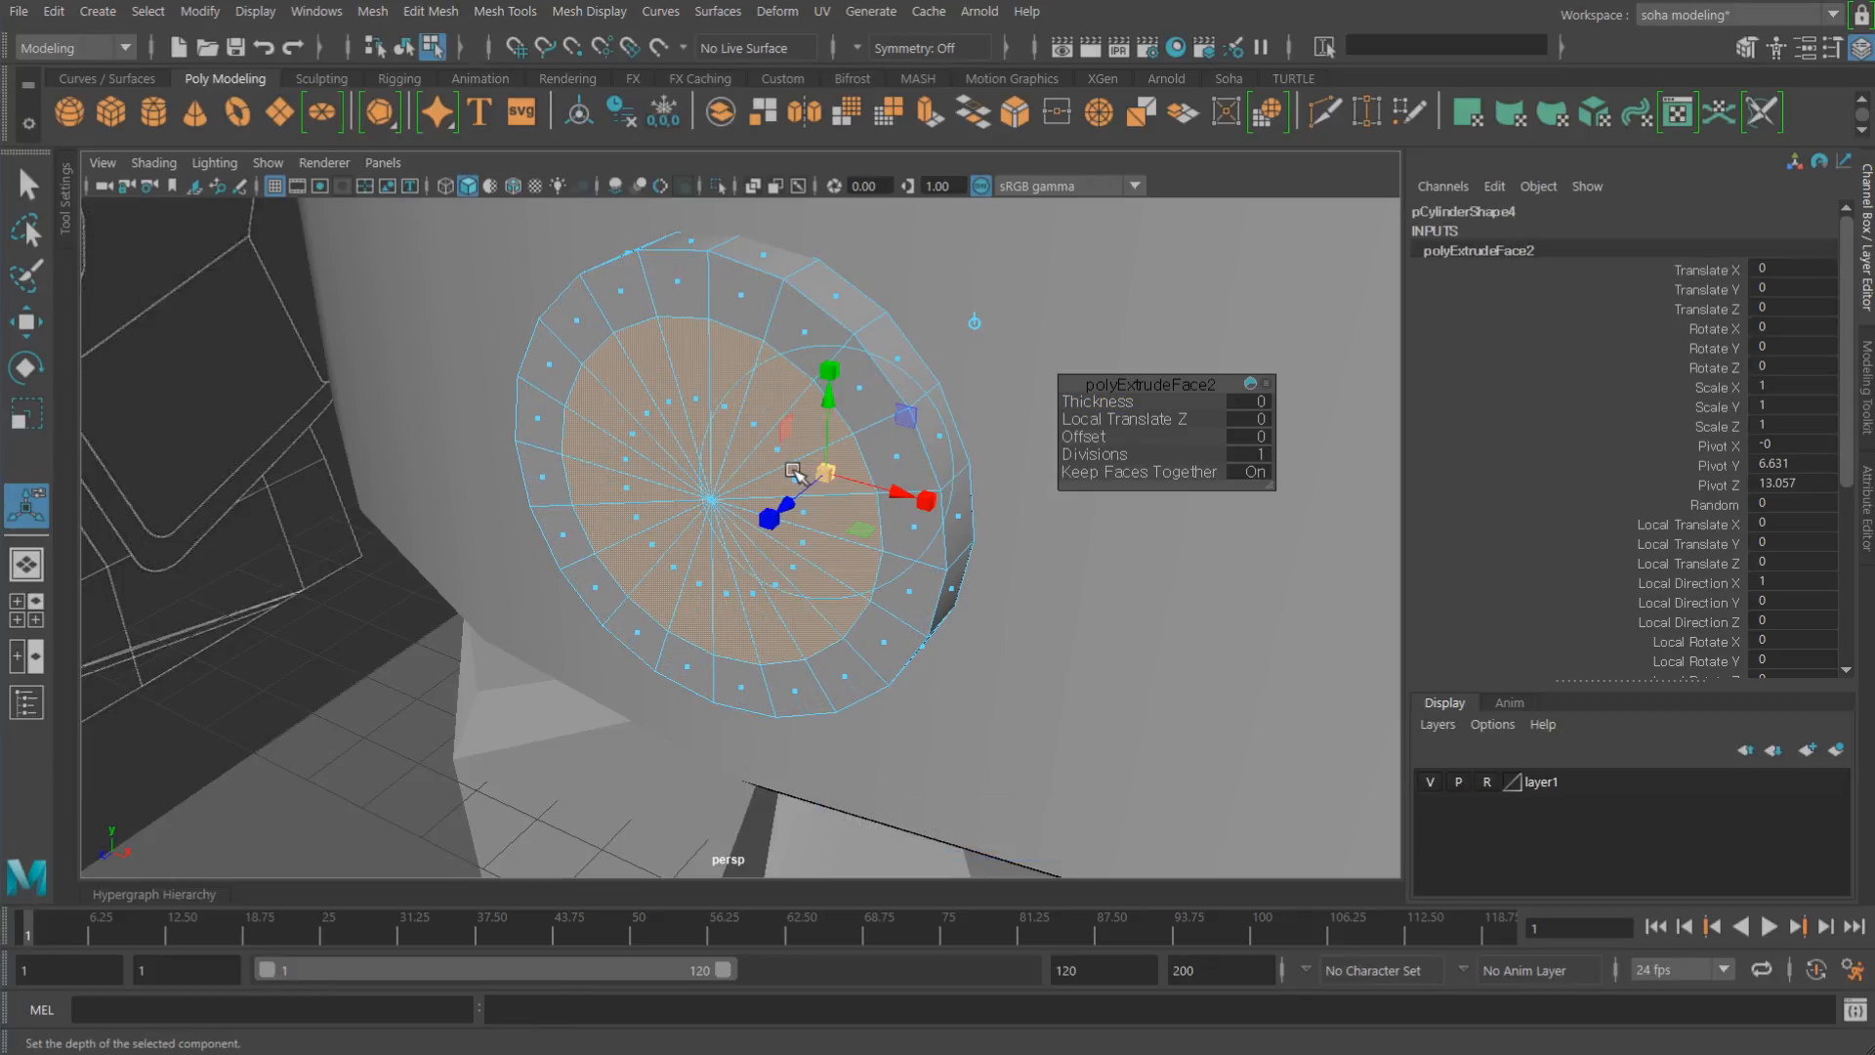
Step: Check the inset circle against the inner reference circle in the wireframe front view and in perspective
{"action": "key", "text": "shift+3"}
{"action": "scroll", "coordinate": [837, 482], "scroll_direction": "up", "scroll_amount": 2}
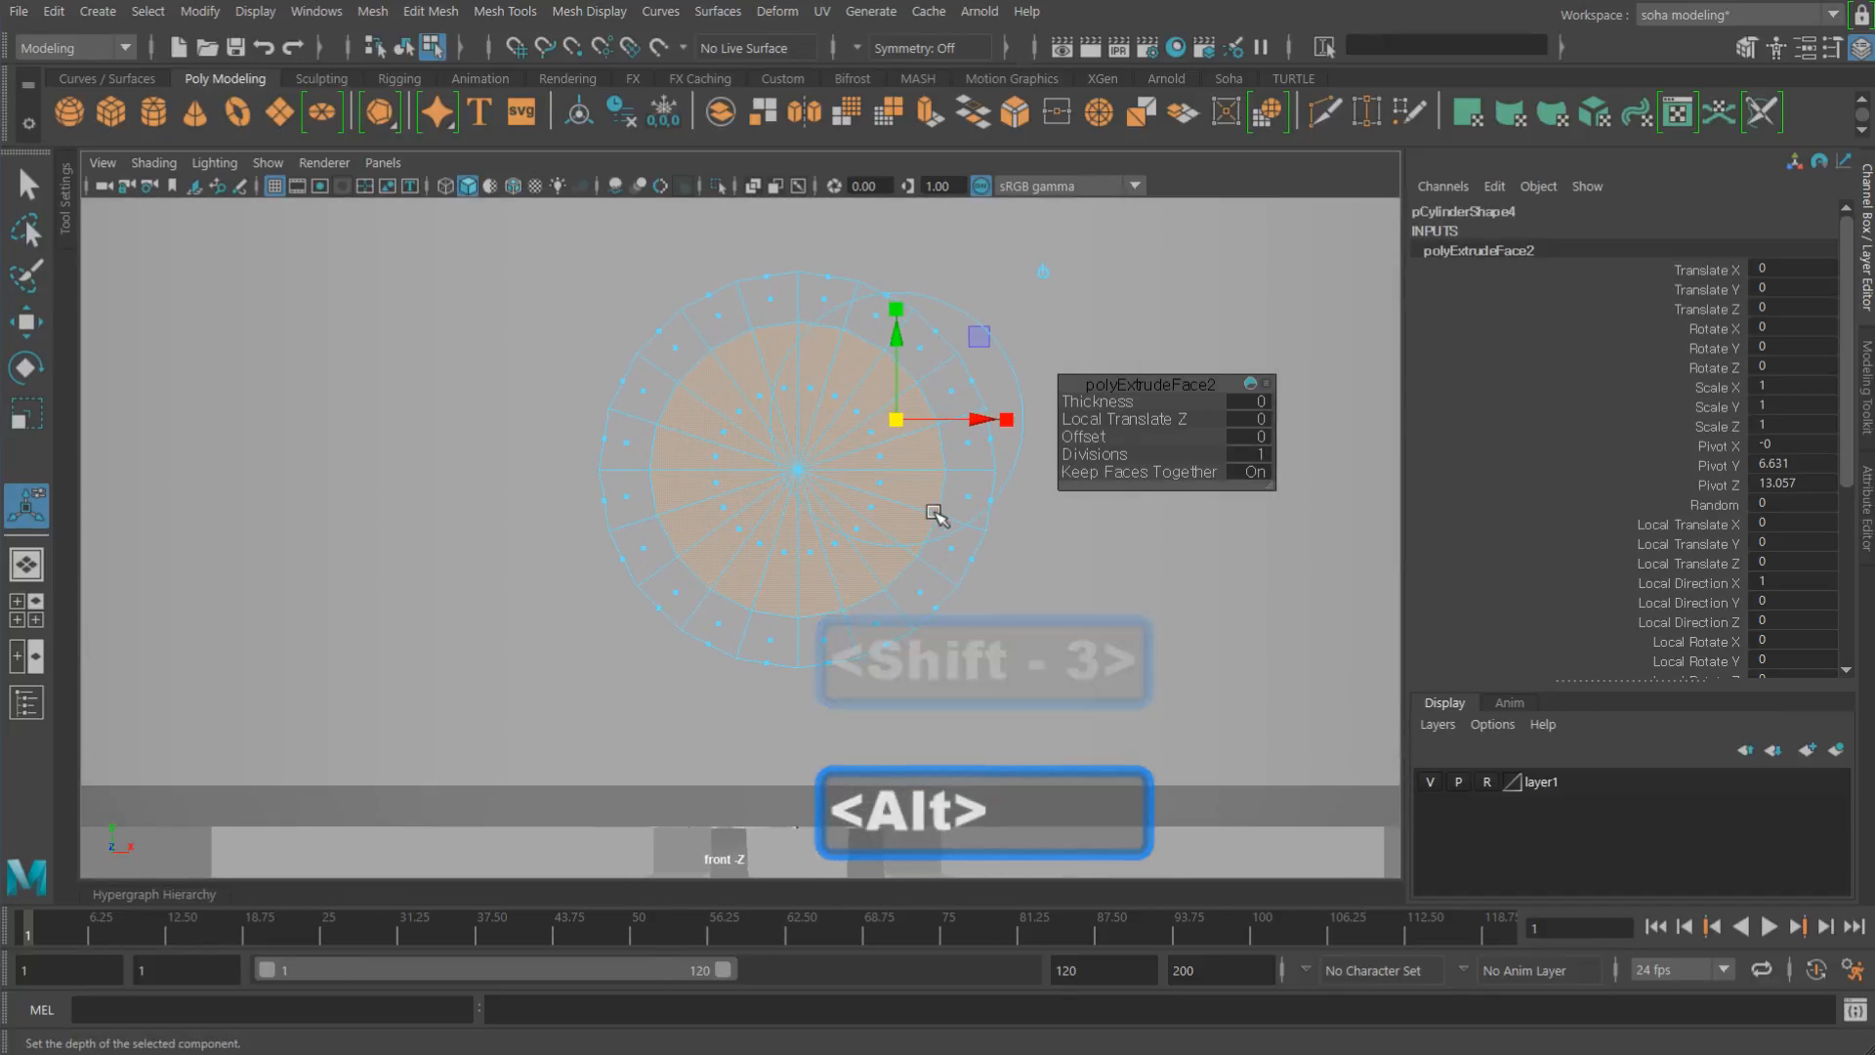
{"action": "key", "text": "4"}
{"action": "middle_click_drag", "start_coordinate": [815, 499], "coordinate": [707, 540], "text": "alt"}
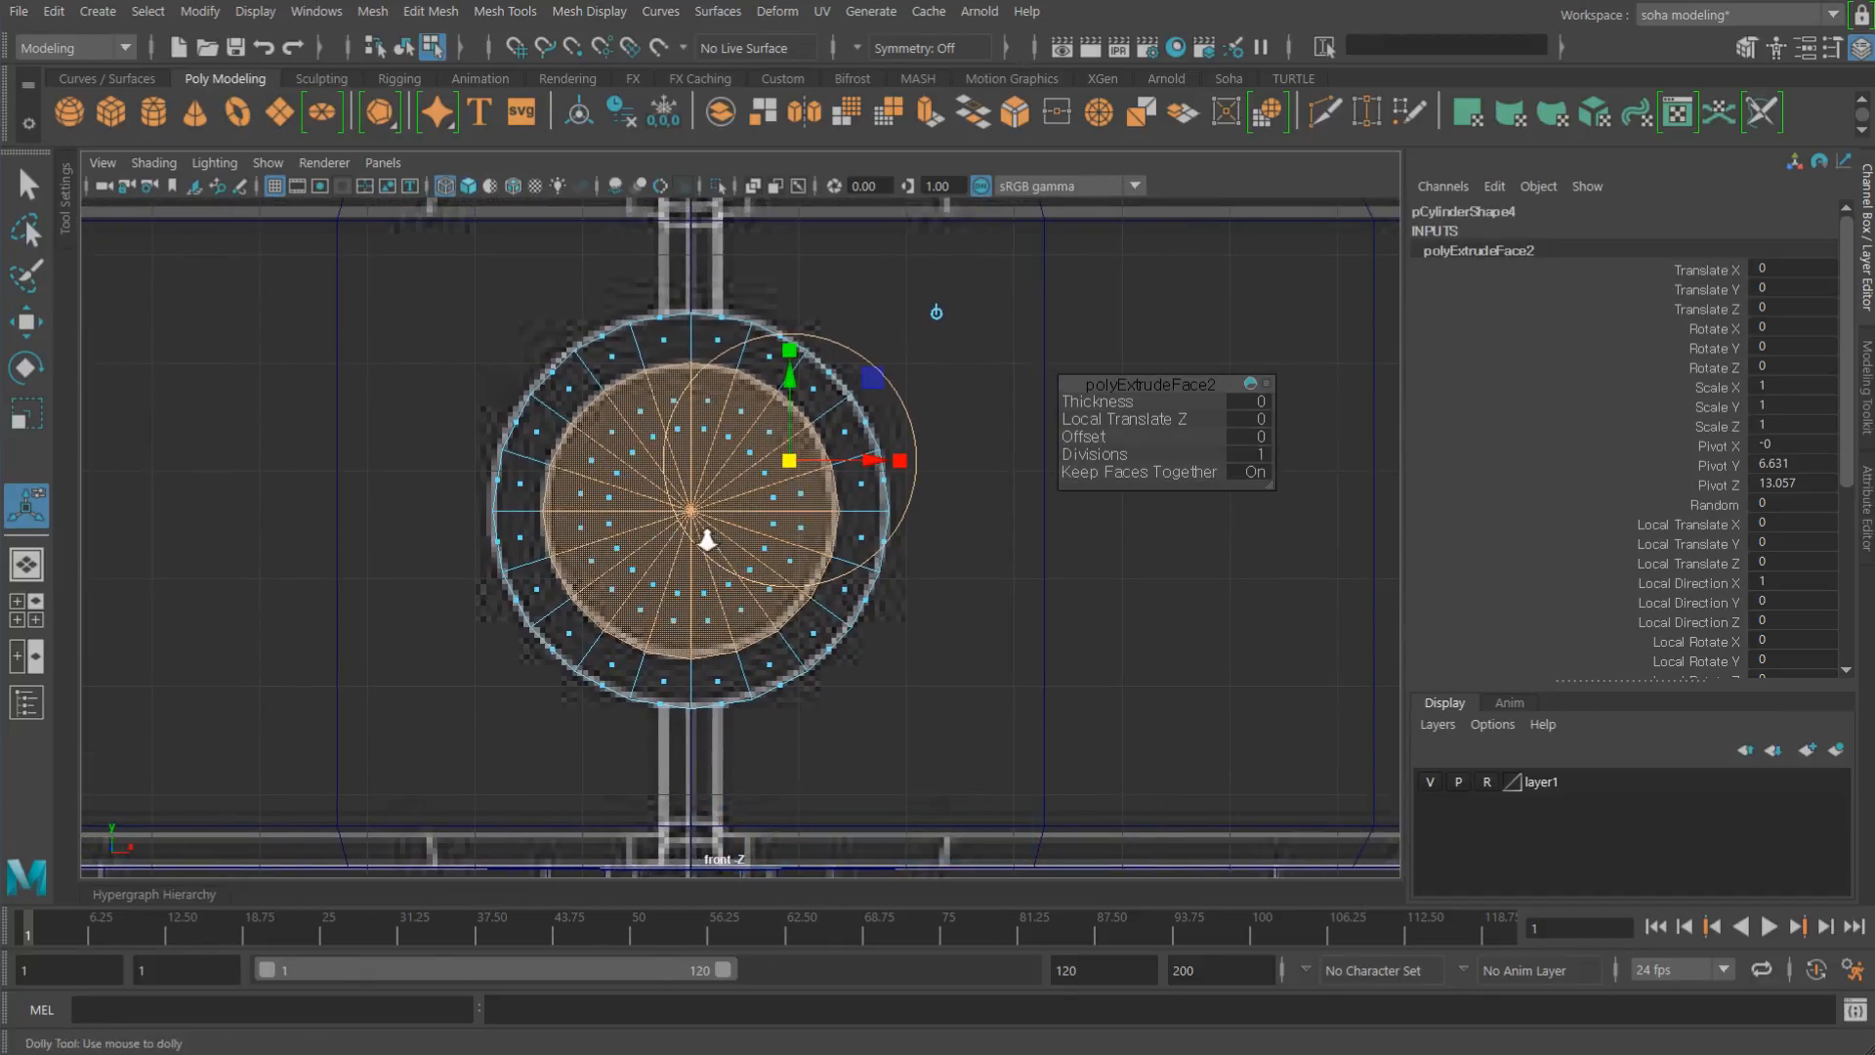
{"action": "scroll", "coordinate": [707, 540], "scroll_direction": "up", "scroll_amount": 2}
{"action": "scroll", "coordinate": [713, 508], "scroll_direction": "up", "scroll_amount": 2}
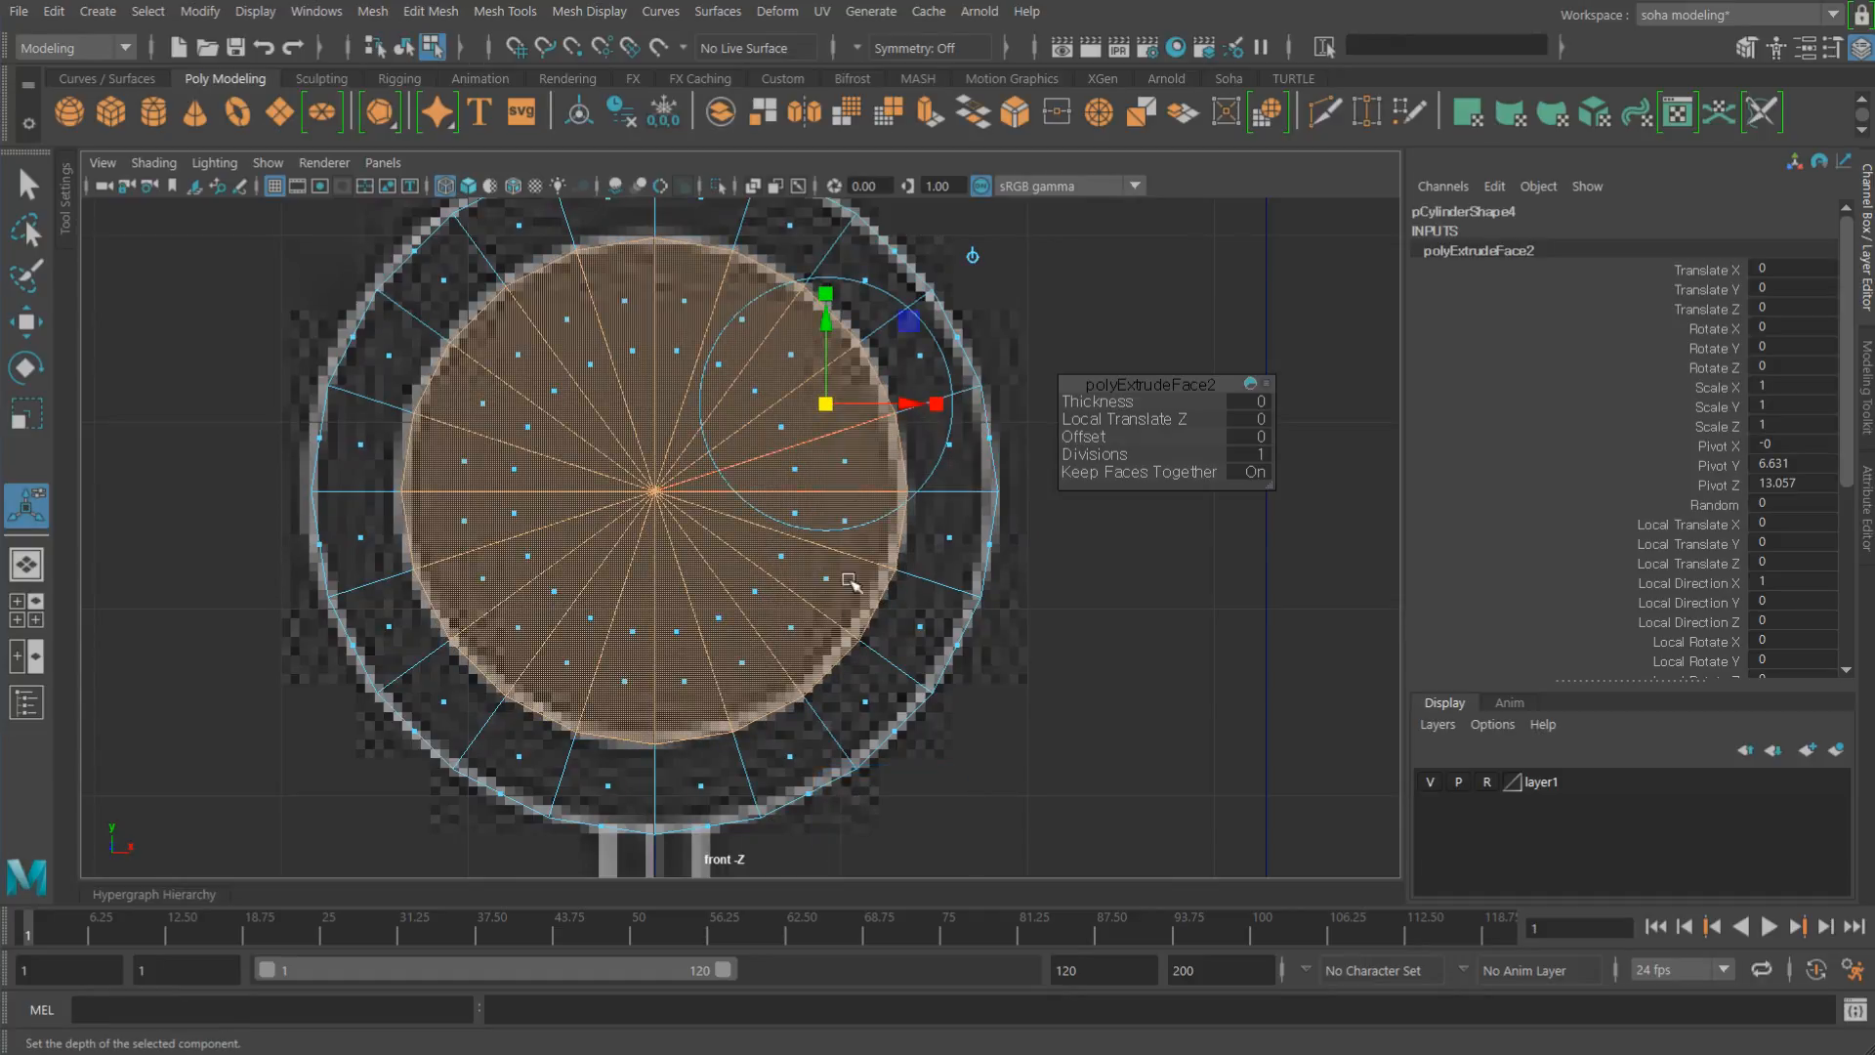
{"action": "scroll", "coordinate": [856, 626], "scroll_direction": "down", "scroll_amount": 1}
{"action": "key", "text": "alt+shift+q"}
{"action": "left_click_drag", "start_coordinate": [865, 629], "coordinate": [825, 587], "text": "alt"}
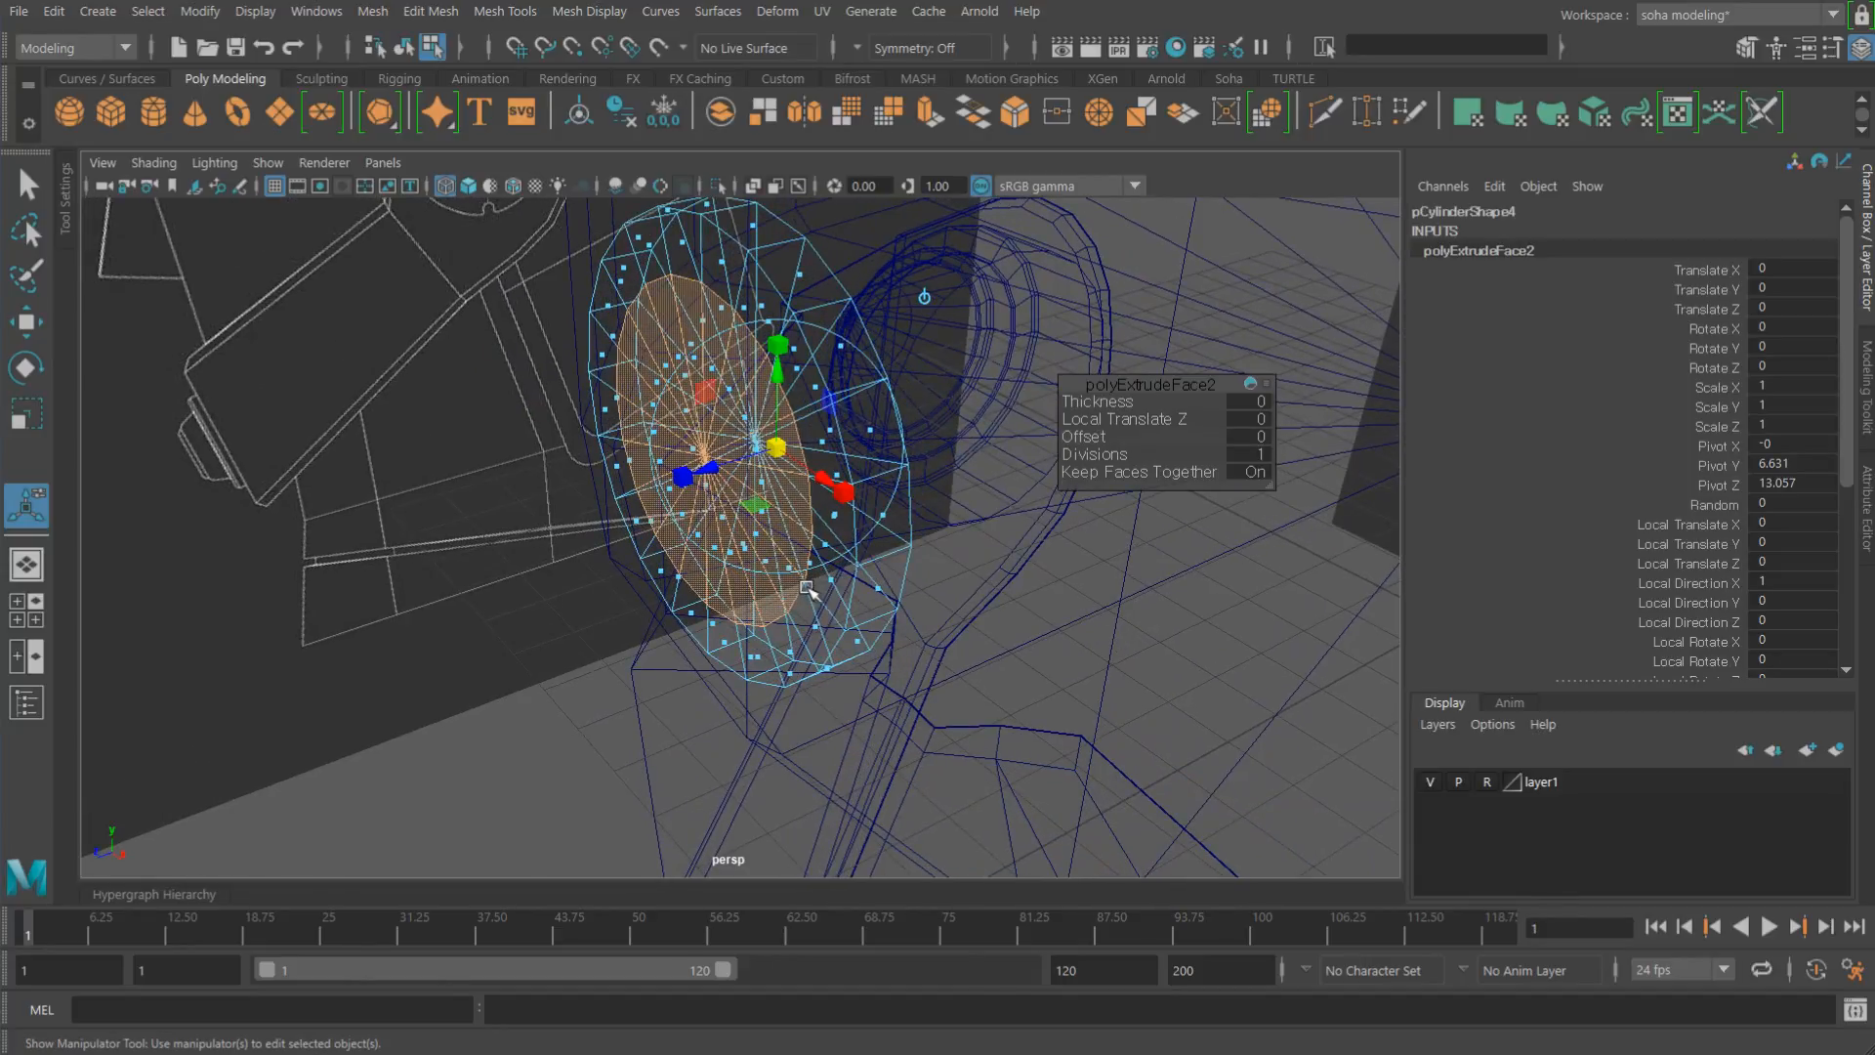
Step: Extrude the disc's inner circle faces forward to the front of the reference dome, with Local Translate Z 0.679
{"action": "key", "text": "5"}
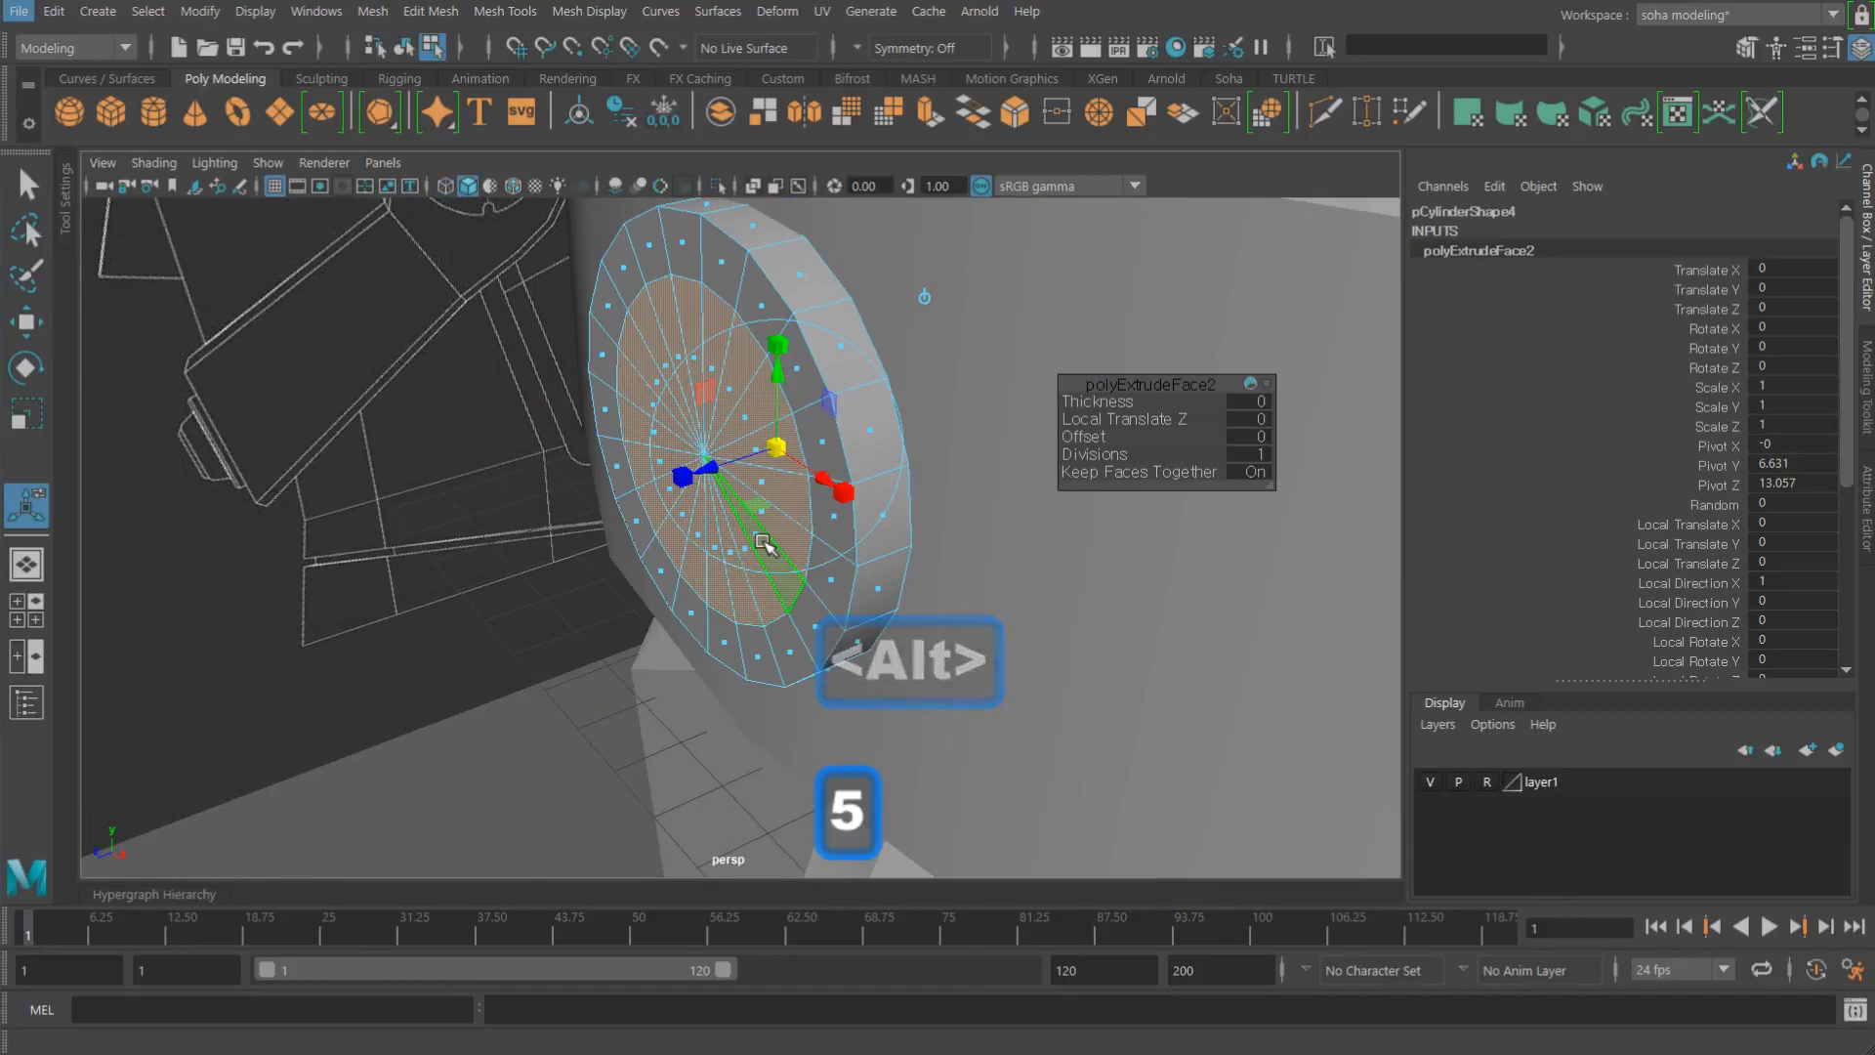
{"action": "key", "text": "alt+w"}
{"action": "left_click_drag", "start_coordinate": [710, 475], "coordinate": [621, 500]}
{"action": "key", "text": "shift+4"}
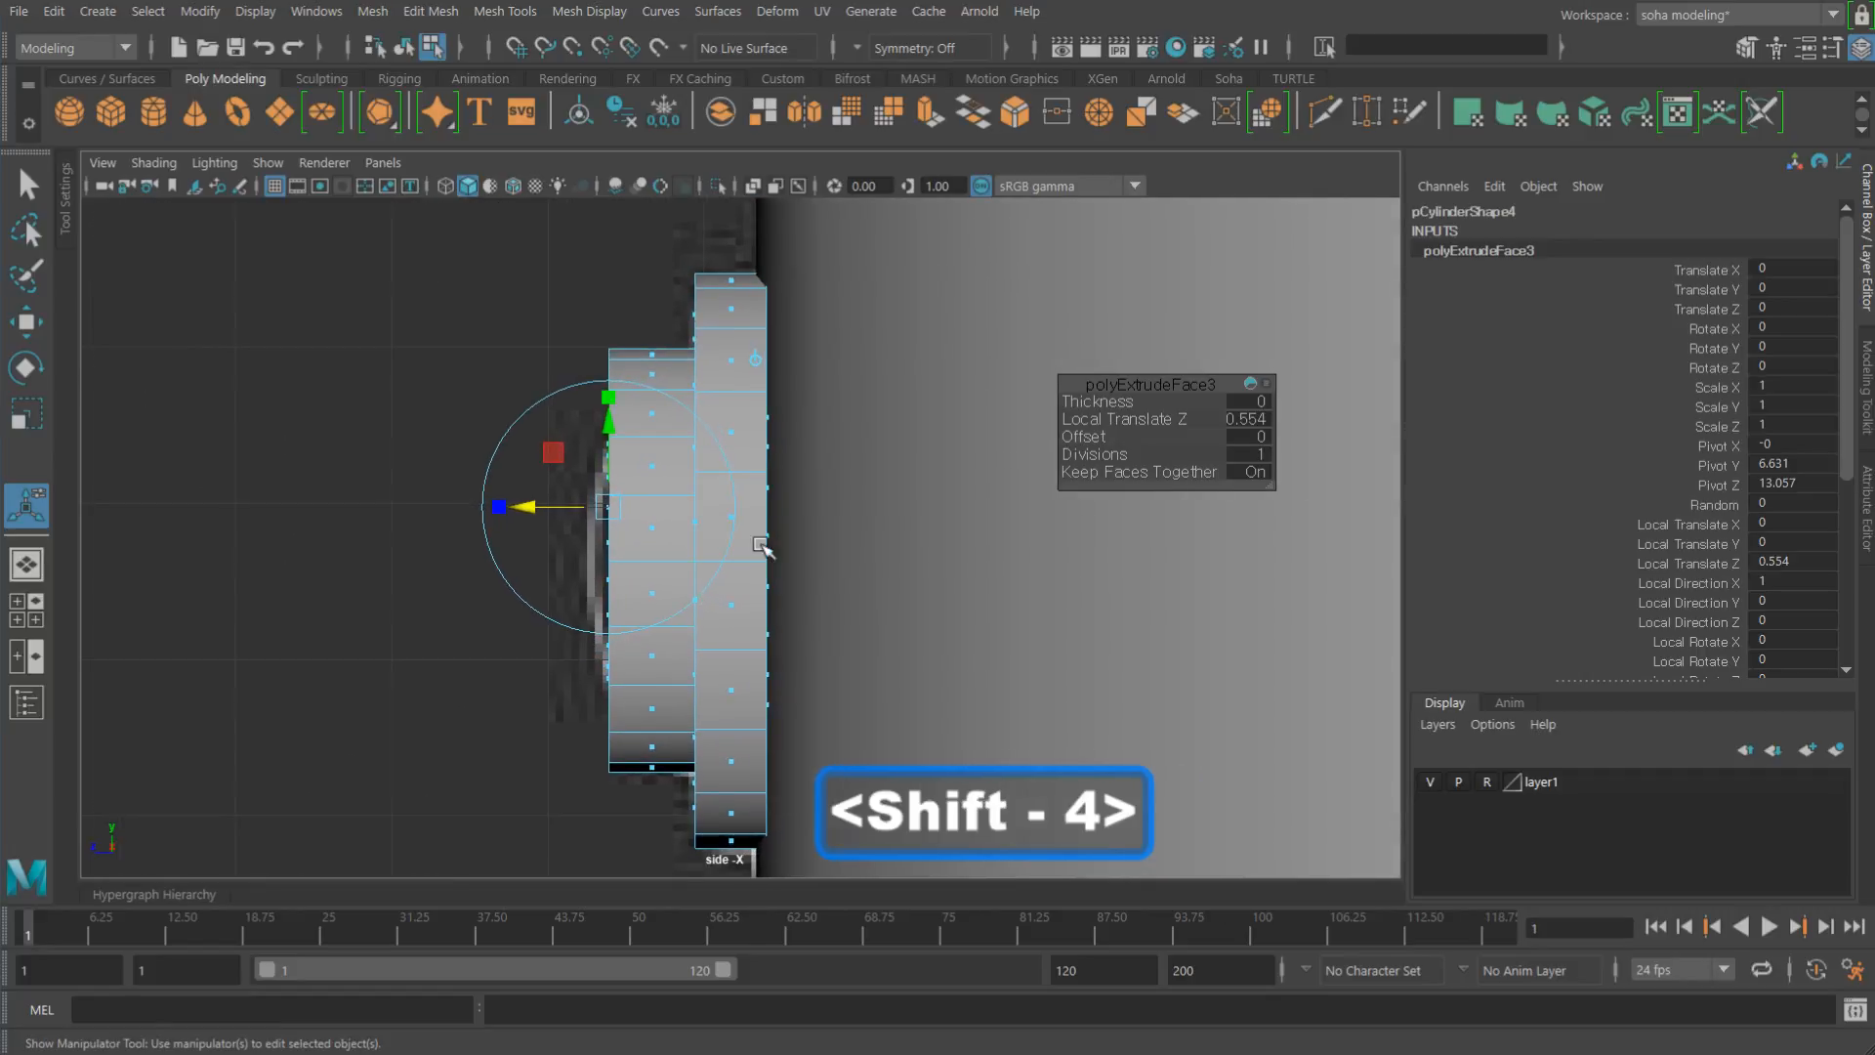
{"action": "key", "text": "alt+4"}
{"action": "middle_click_drag", "start_coordinate": [700, 539], "coordinate": [764, 518], "text": "alt"}
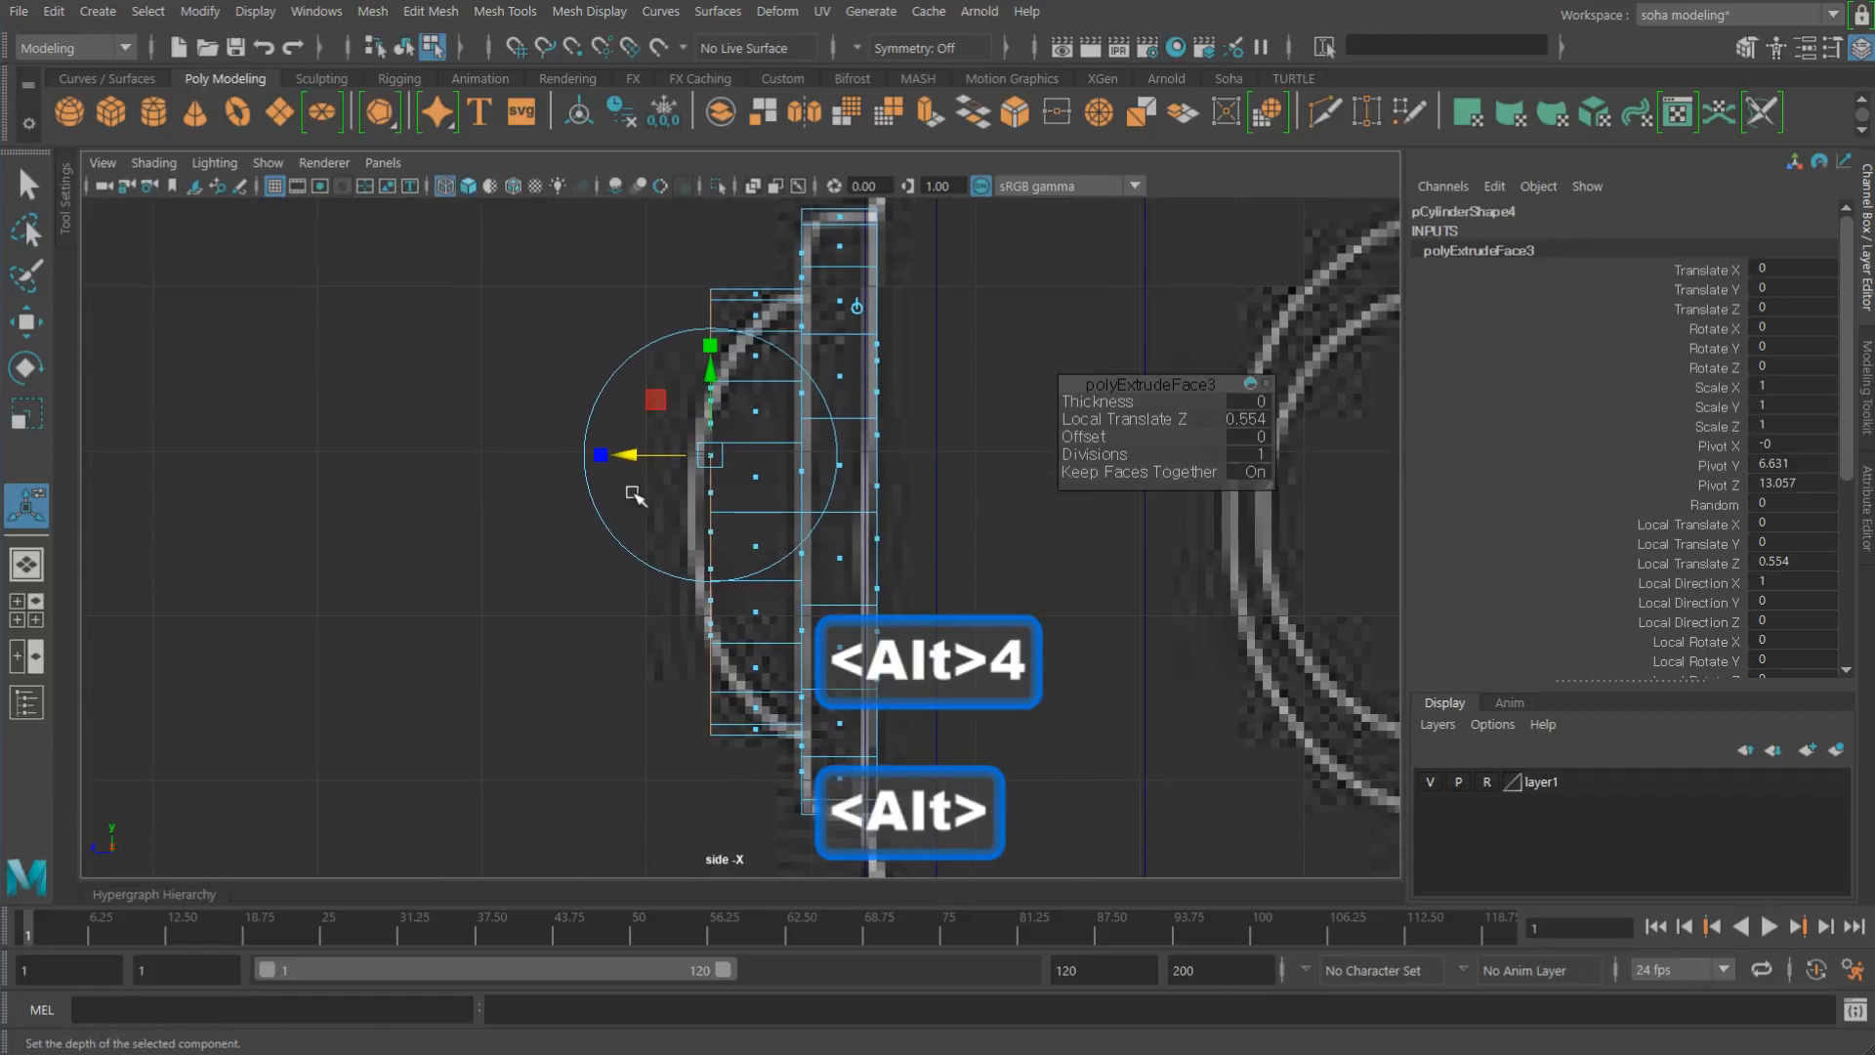
{"action": "left_click_drag", "start_coordinate": [629, 453], "coordinate": [608, 450]}
{"action": "middle_click_drag", "start_coordinate": [674, 460], "coordinate": [742, 465], "text": "alt"}
{"action": "right_click_drag", "start_coordinate": [849, 508], "coordinate": [957, 514], "text": "alt"}
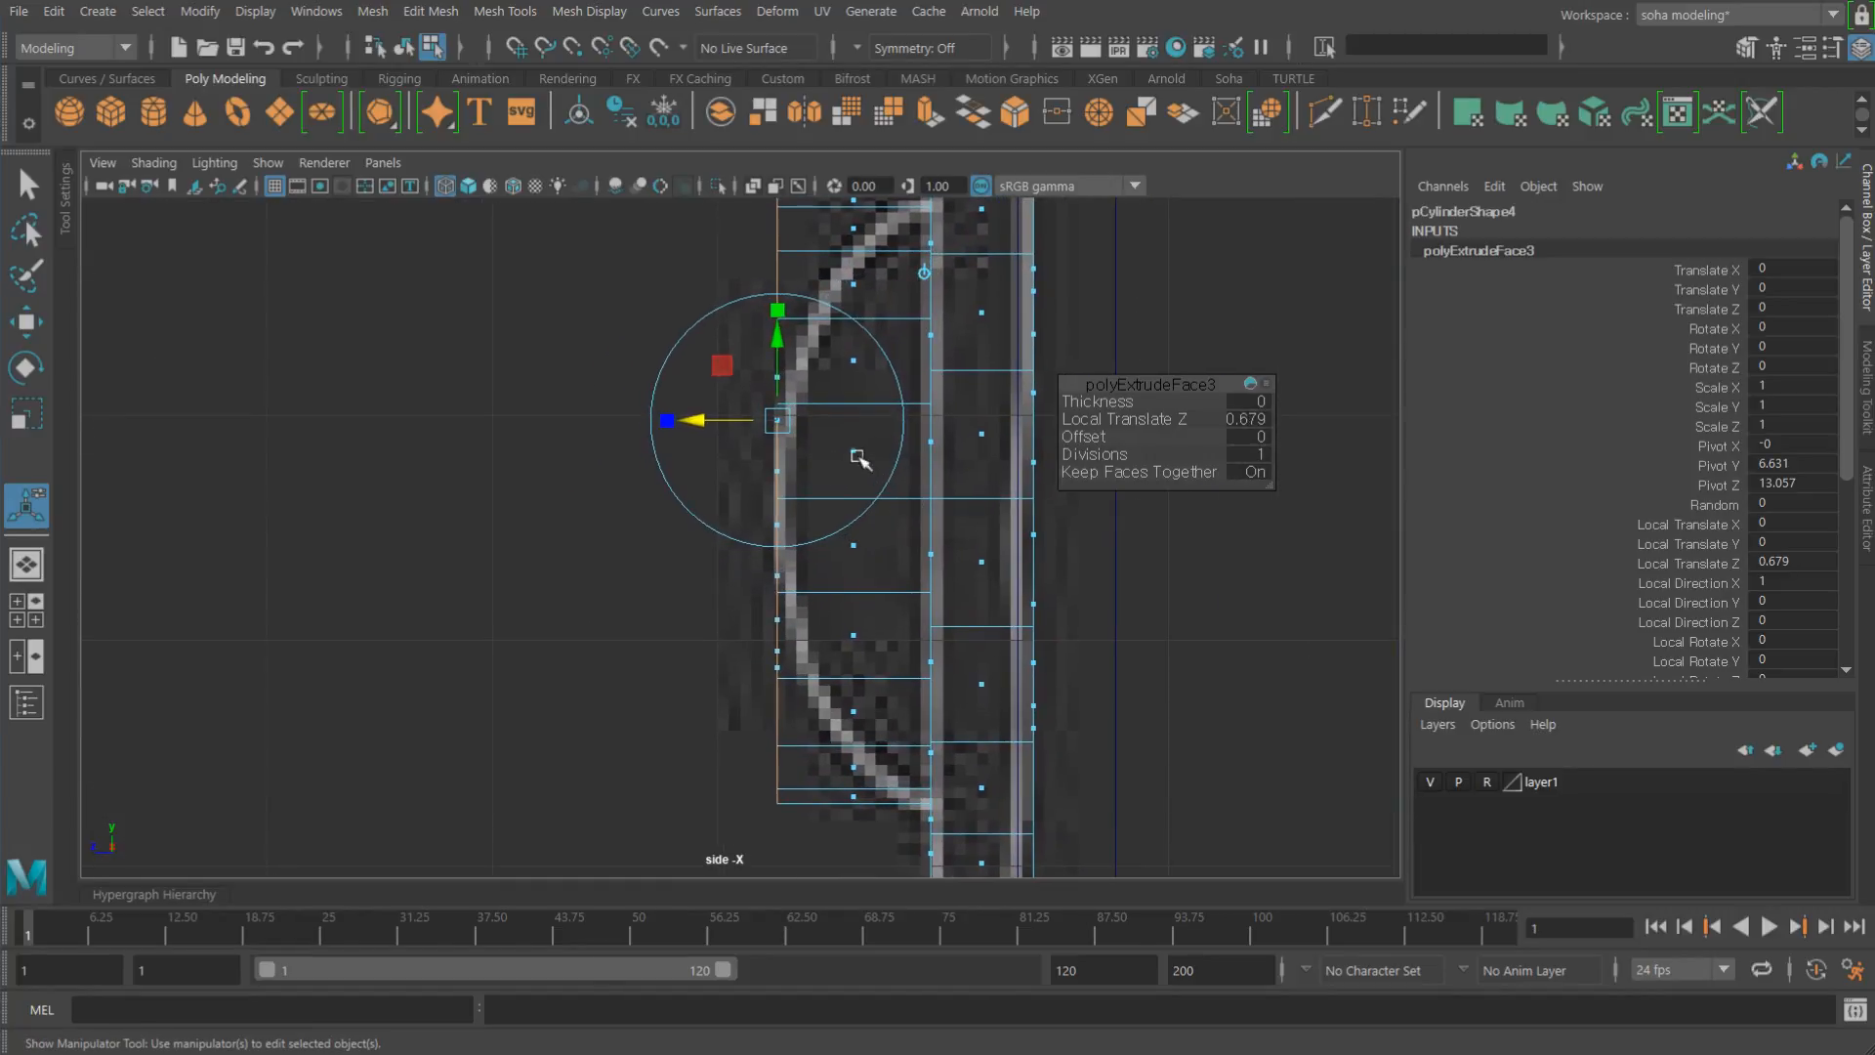
{"action": "middle_click_drag", "start_coordinate": [858, 451], "coordinate": [844, 509], "text": "alt"}
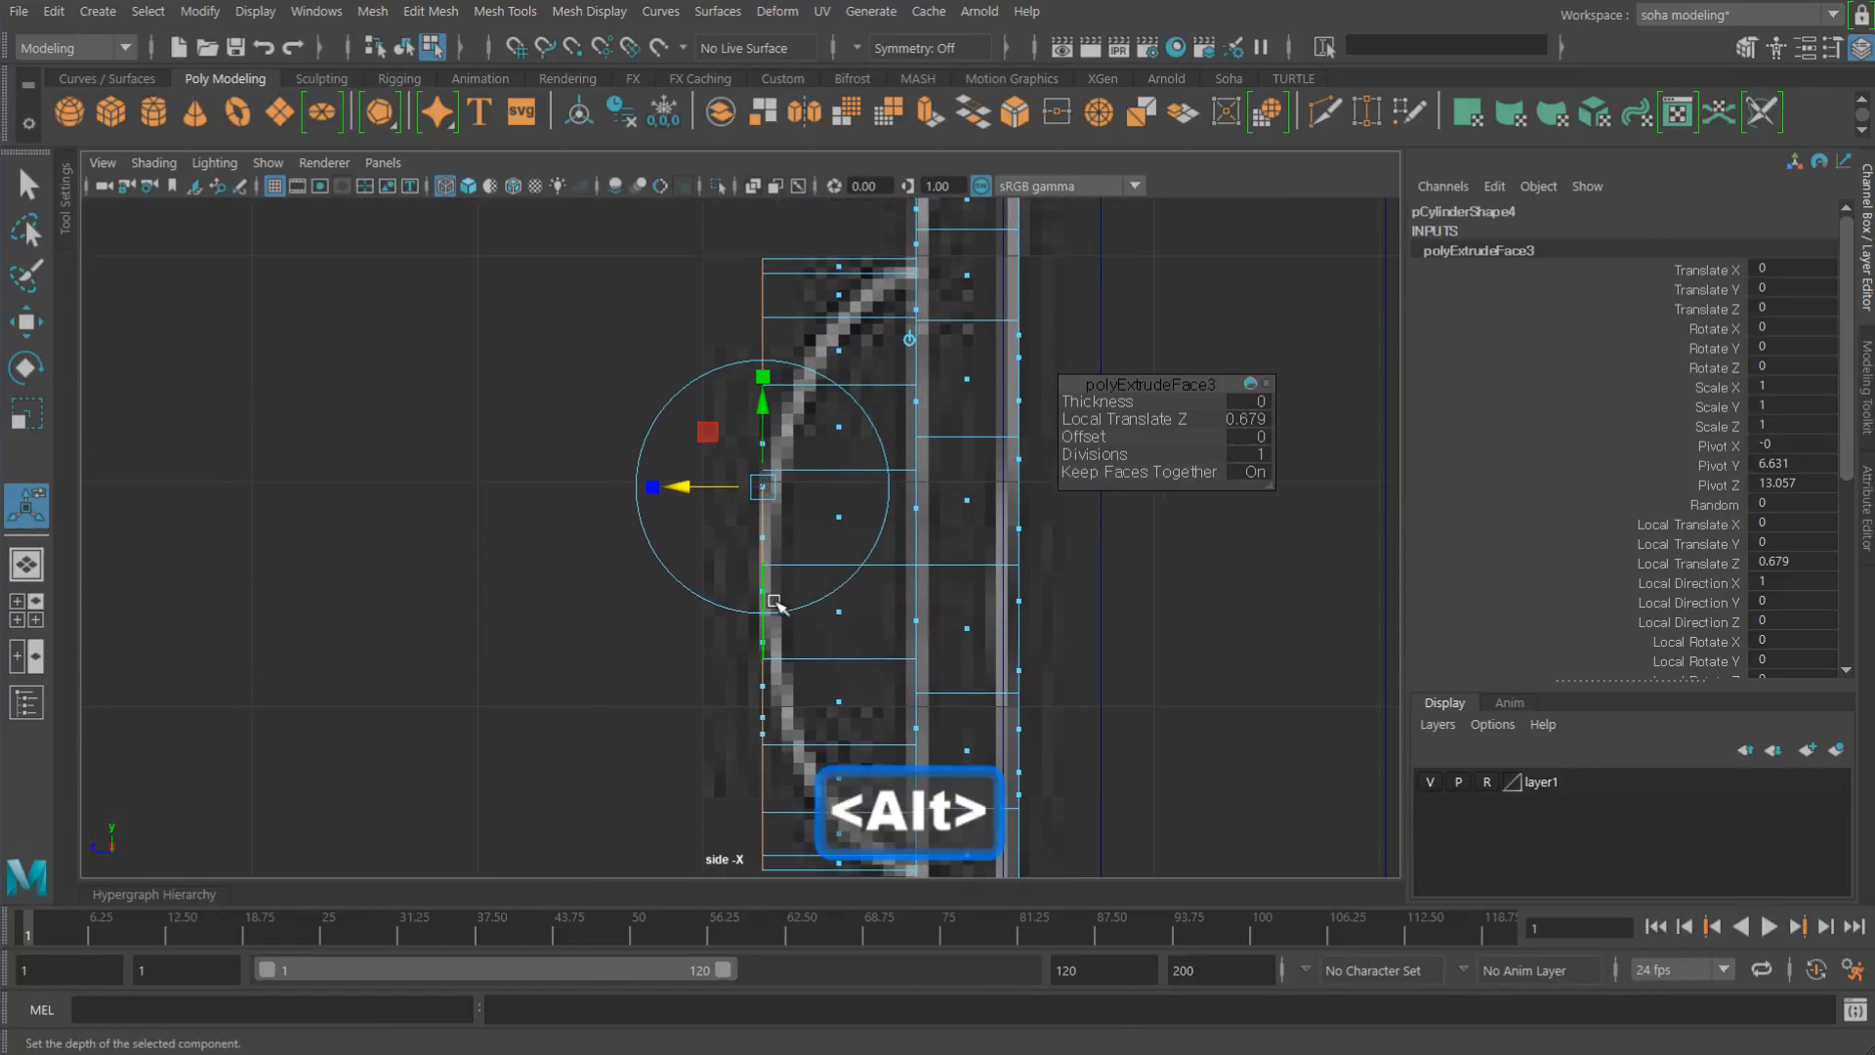
Step: Scale the extruded front cap inward to the dome outline in the side view
{"action": "key", "text": "r"}
{"action": "left_click_drag", "start_coordinate": [765, 563], "coordinate": [517, 616]}
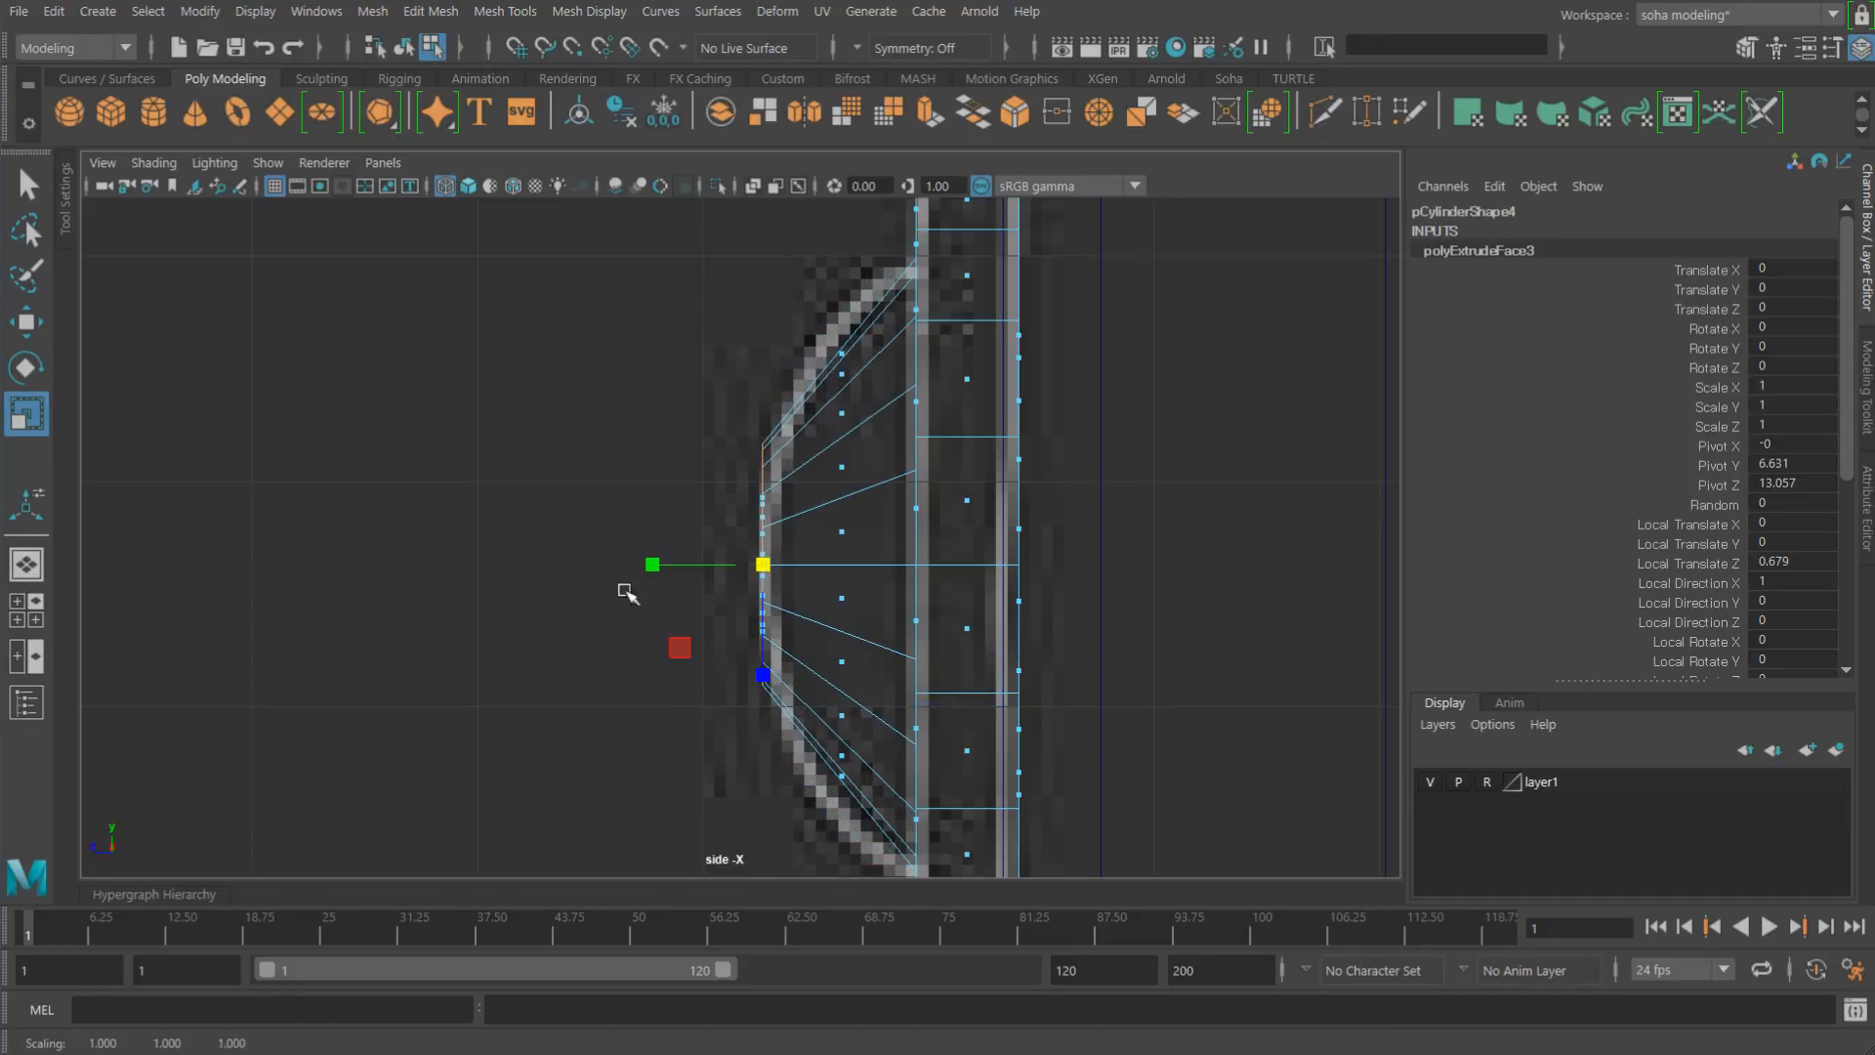
{"action": "scroll", "coordinate": [817, 532], "scroll_direction": "up", "scroll_amount": 2}
Step: Insert an edge loop midway along the tapered extrusion and scale it outward onto the reference dome curve
{"action": "key", "text": "alt+e"}
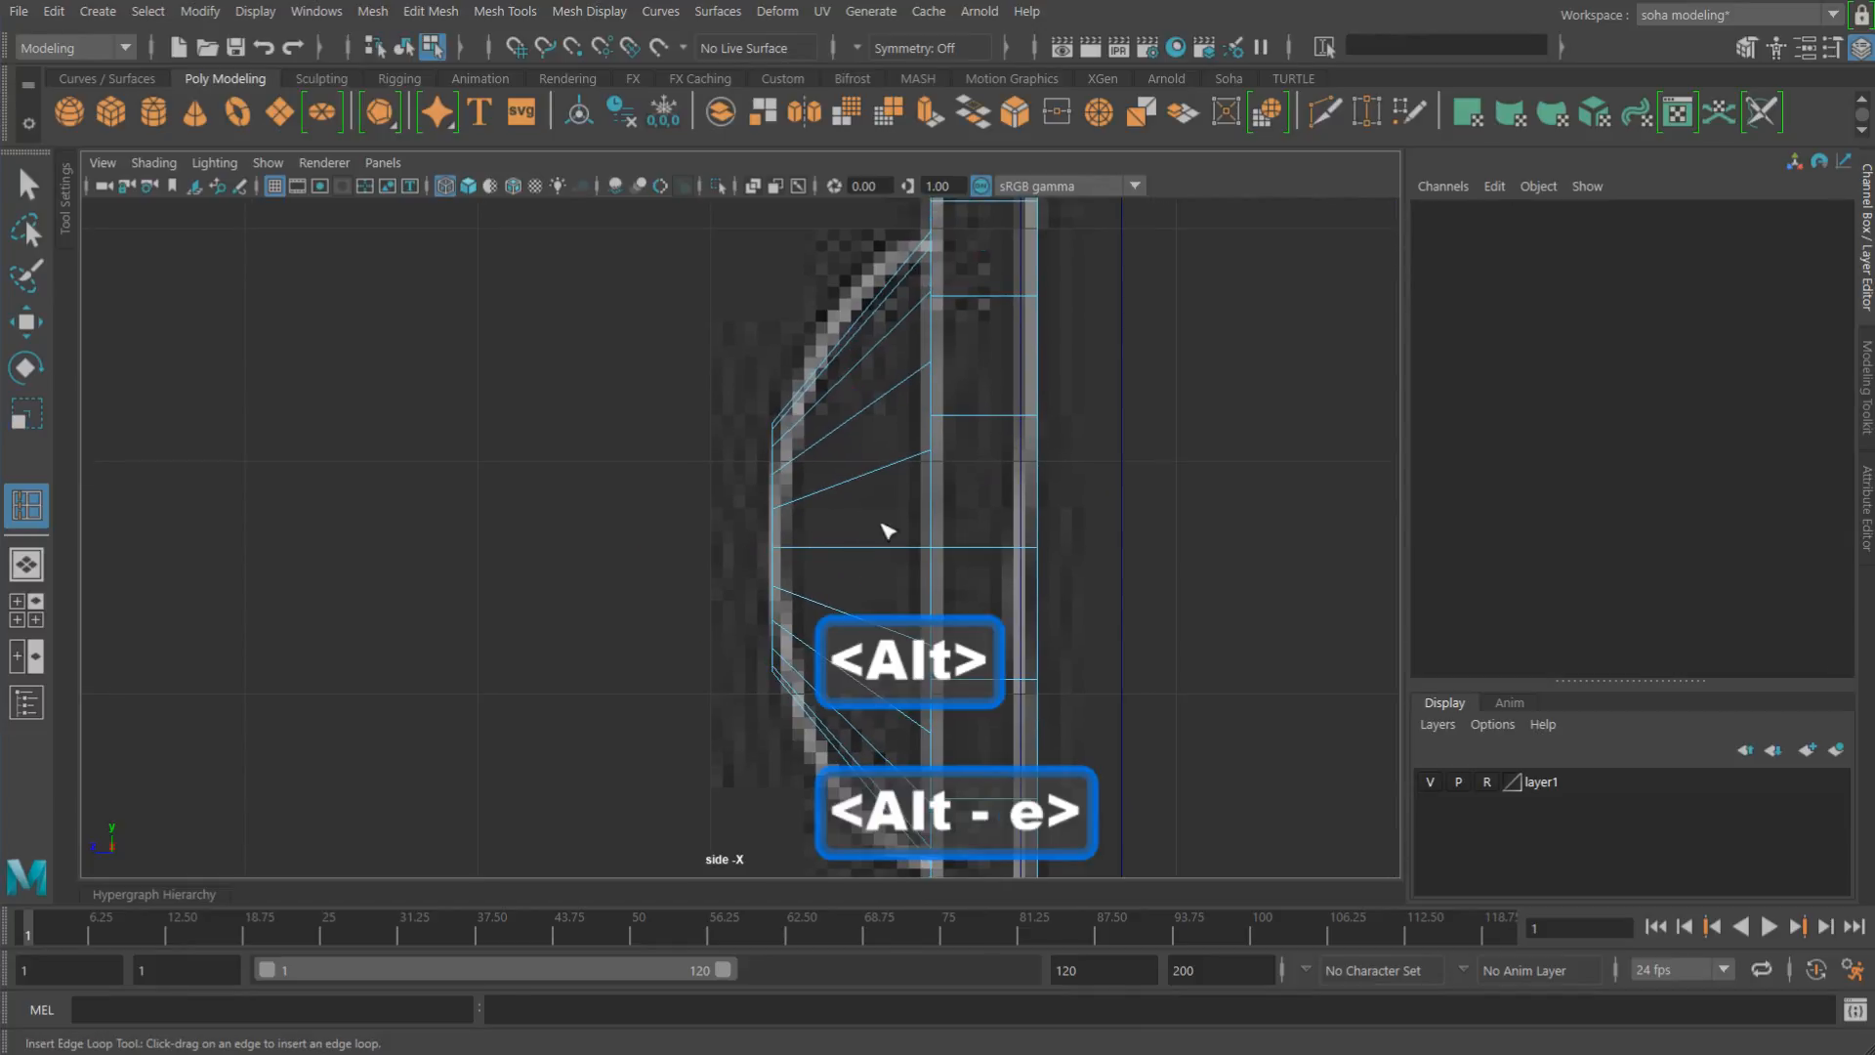
{"action": "left_click", "coordinate": [858, 480]}
{"action": "key", "text": "r"}
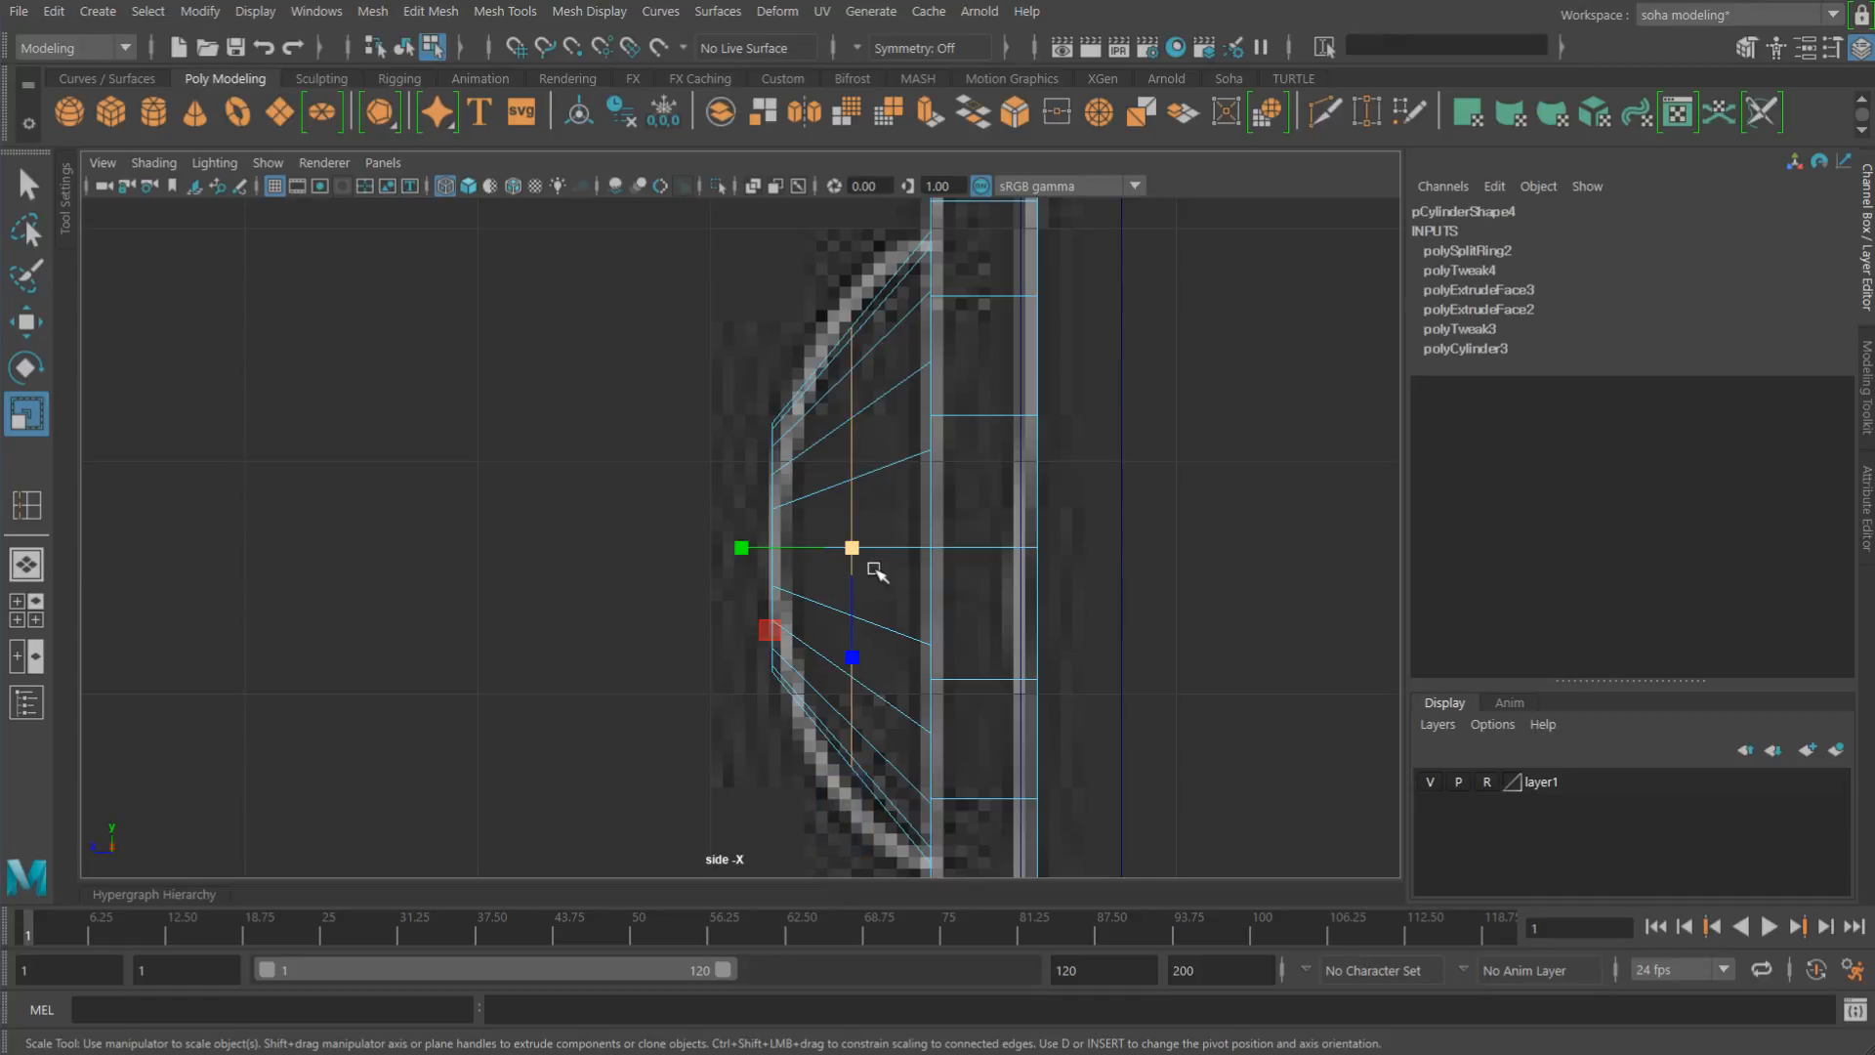
{"action": "left_click_drag", "start_coordinate": [851, 547], "coordinate": [899, 548]}
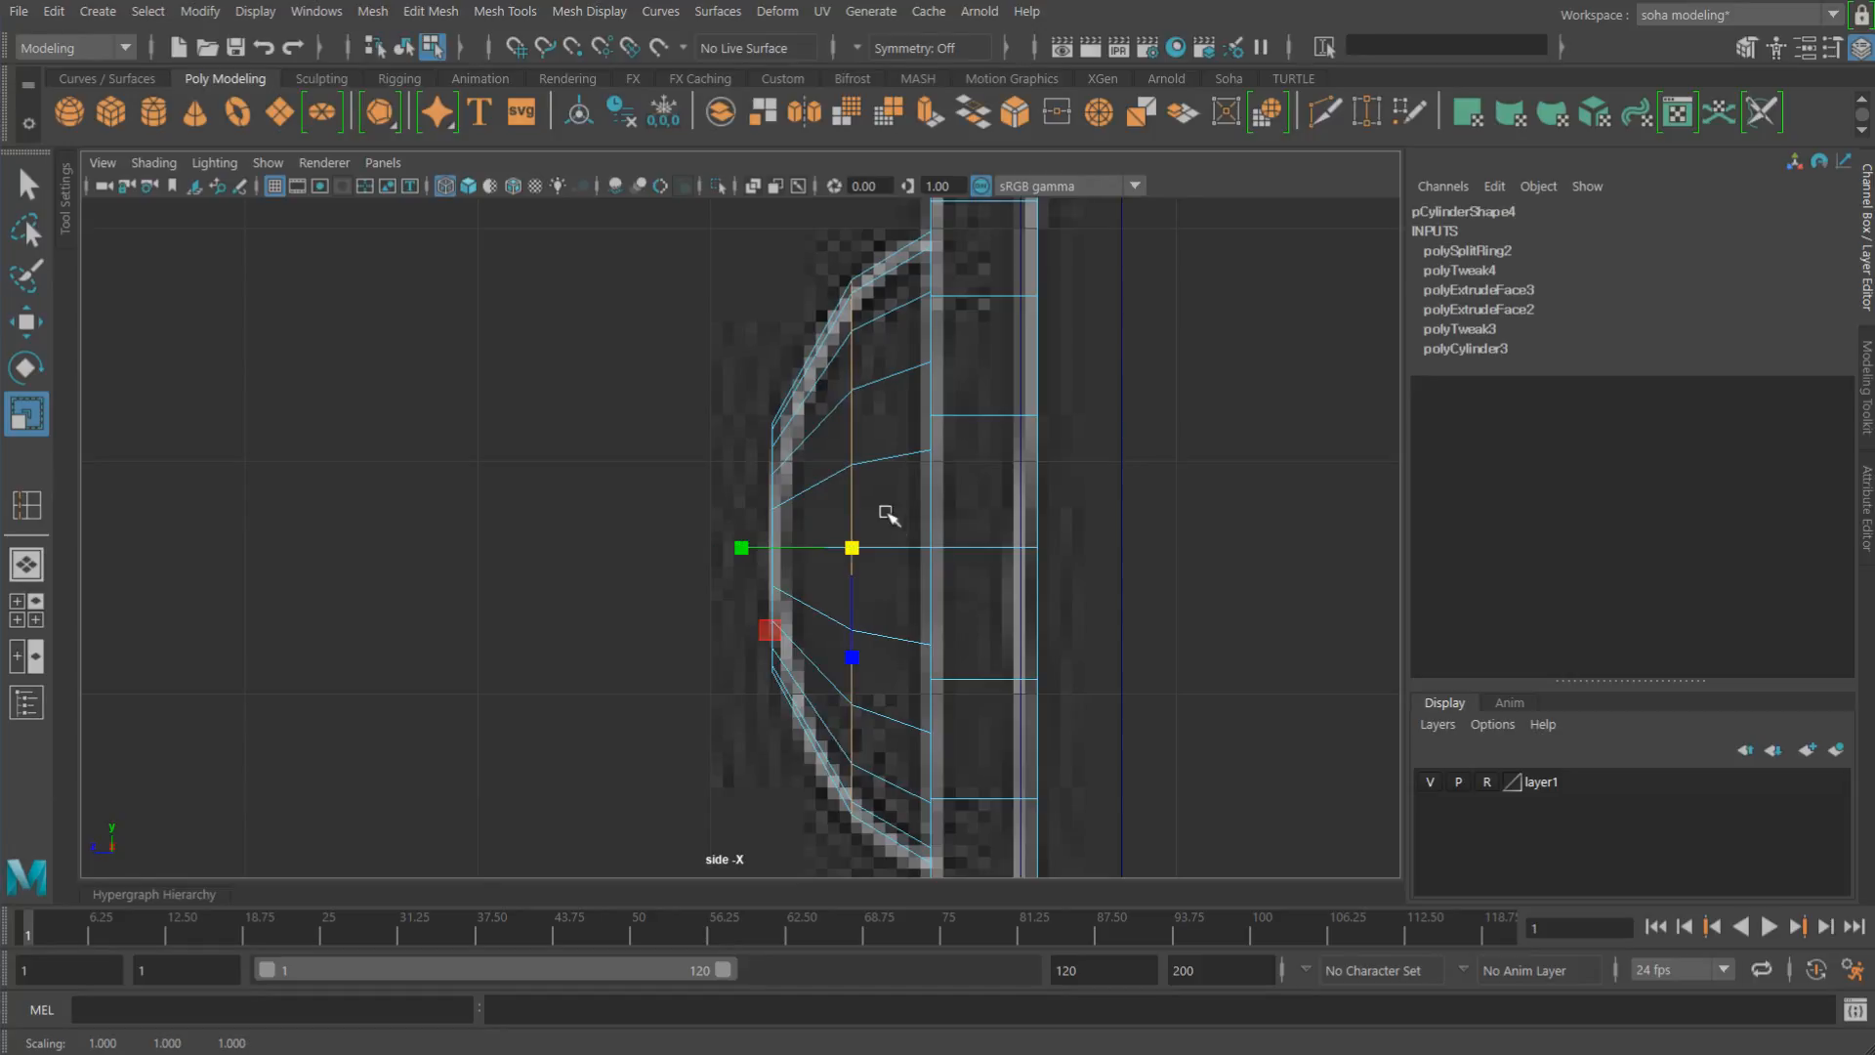
{"action": "scroll", "coordinate": [889, 515], "scroll_direction": "up", "scroll_amount": 2}
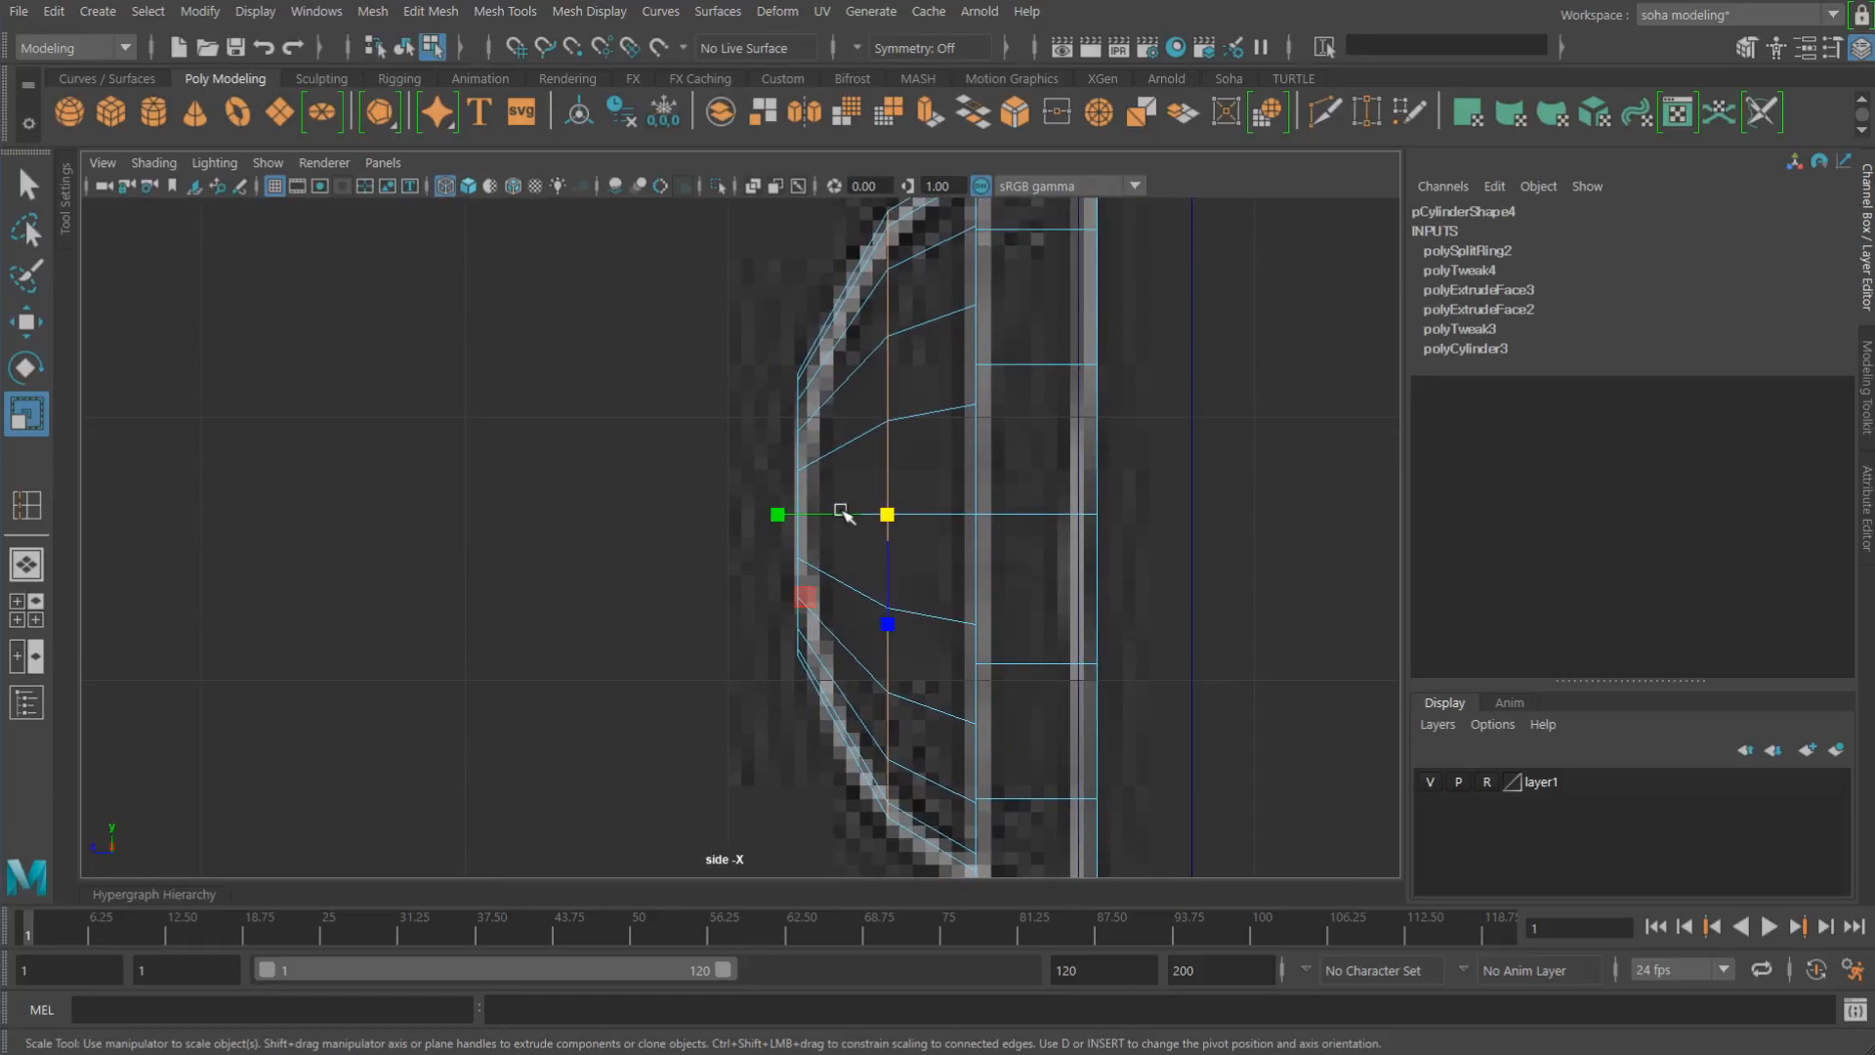
Step: Insert an edge loop between the front cap and the middle loop, scaling it outward to follow the dome outline
{"action": "key", "text": "alt+e"}
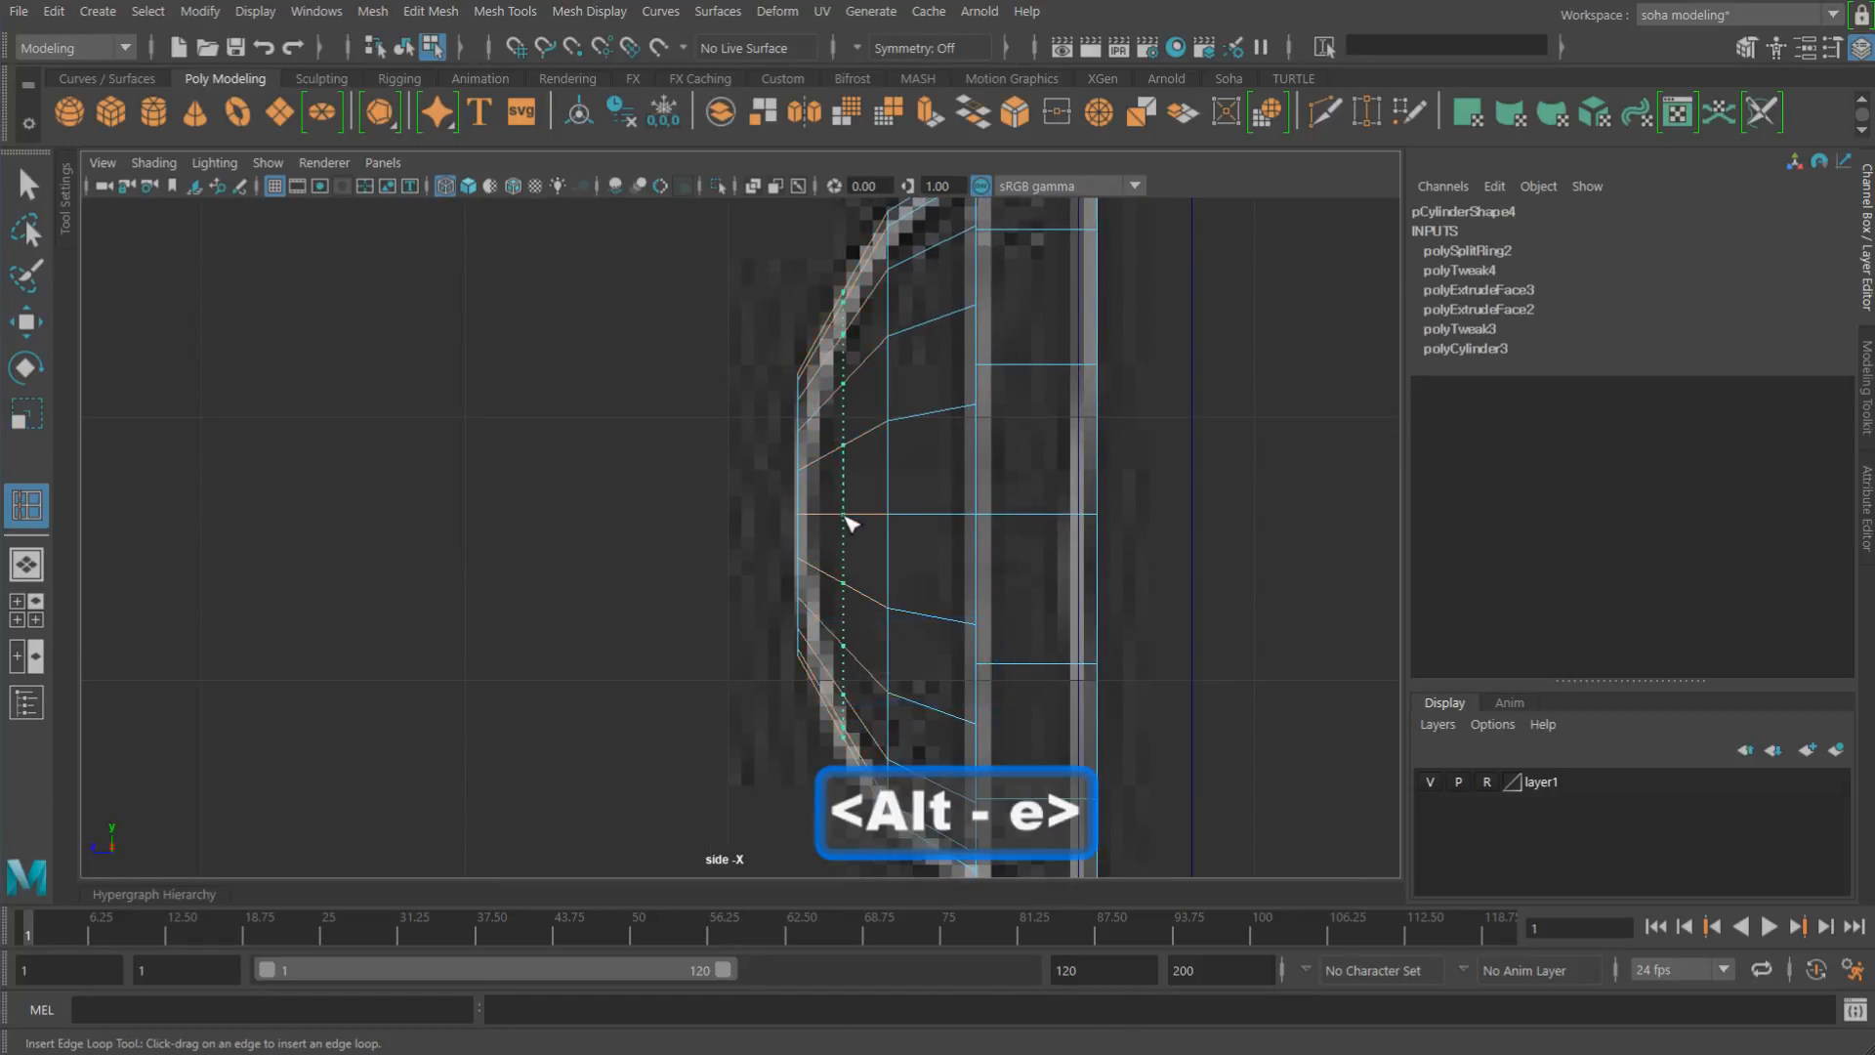
{"action": "left_click", "coordinate": [846, 522]}
{"action": "key", "text": "r"}
{"action": "left_click_drag", "start_coordinate": [844, 514], "coordinate": [847, 516]}
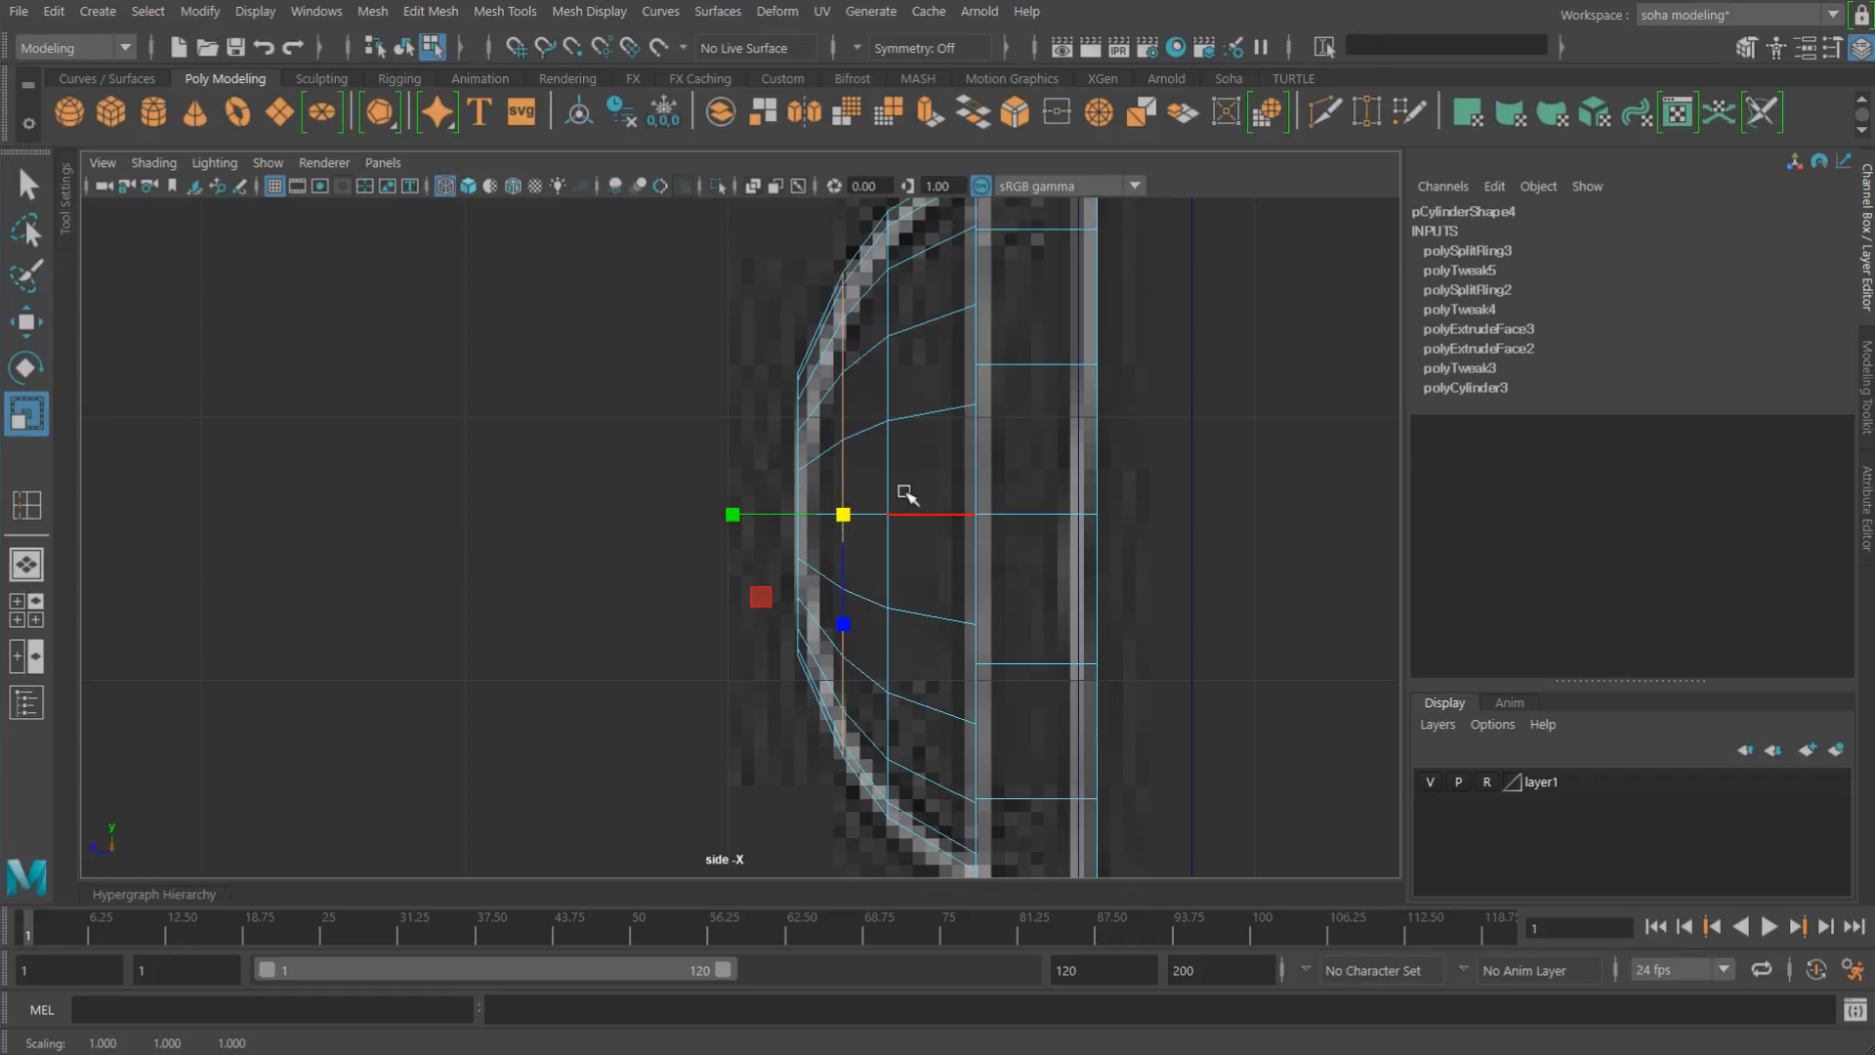
{"action": "scroll", "coordinate": [883, 498], "scroll_direction": "down", "scroll_amount": 4}
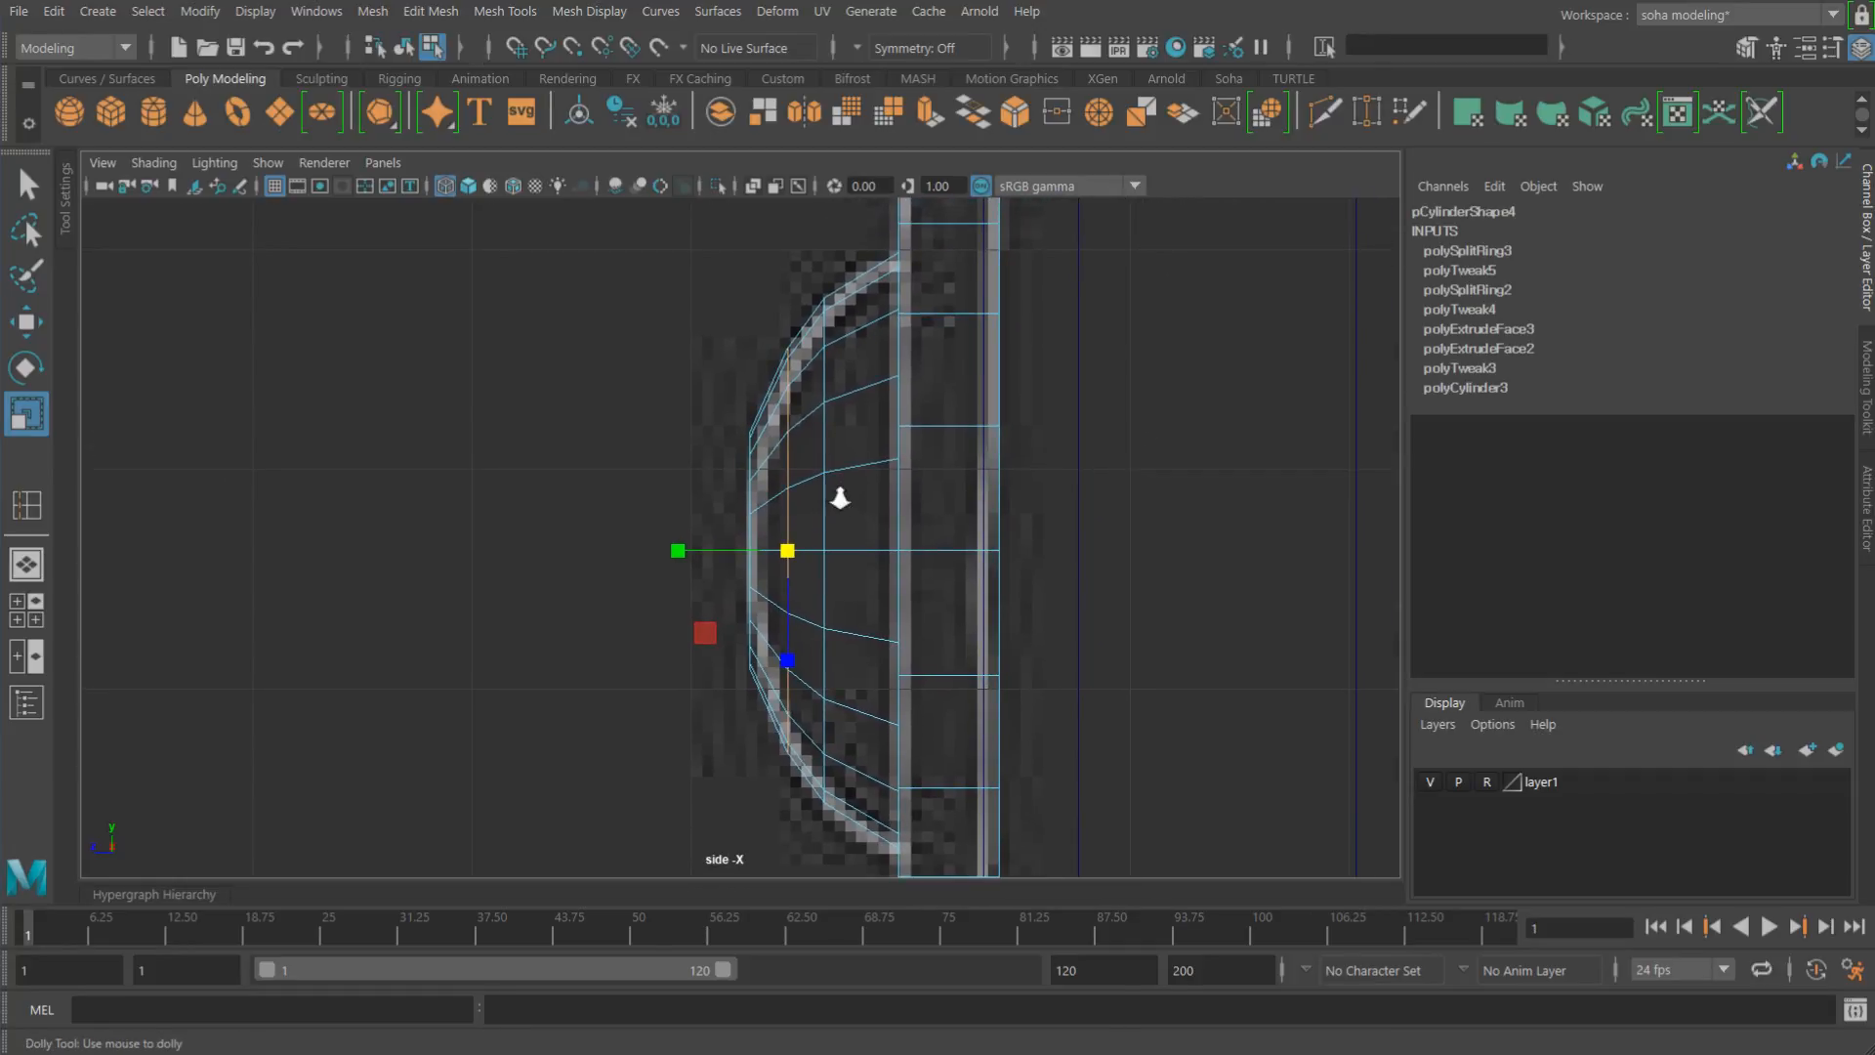
Step: Insert an edge loop between the middle loop and the dome's base and scale it outward to match the reference
{"action": "scroll", "coordinate": [840, 499], "scroll_direction": "up", "scroll_amount": 2}
{"action": "middle_click_drag", "start_coordinate": [871, 489], "coordinate": [829, 537], "text": "alt"}
{"action": "key", "text": "alt+e"}
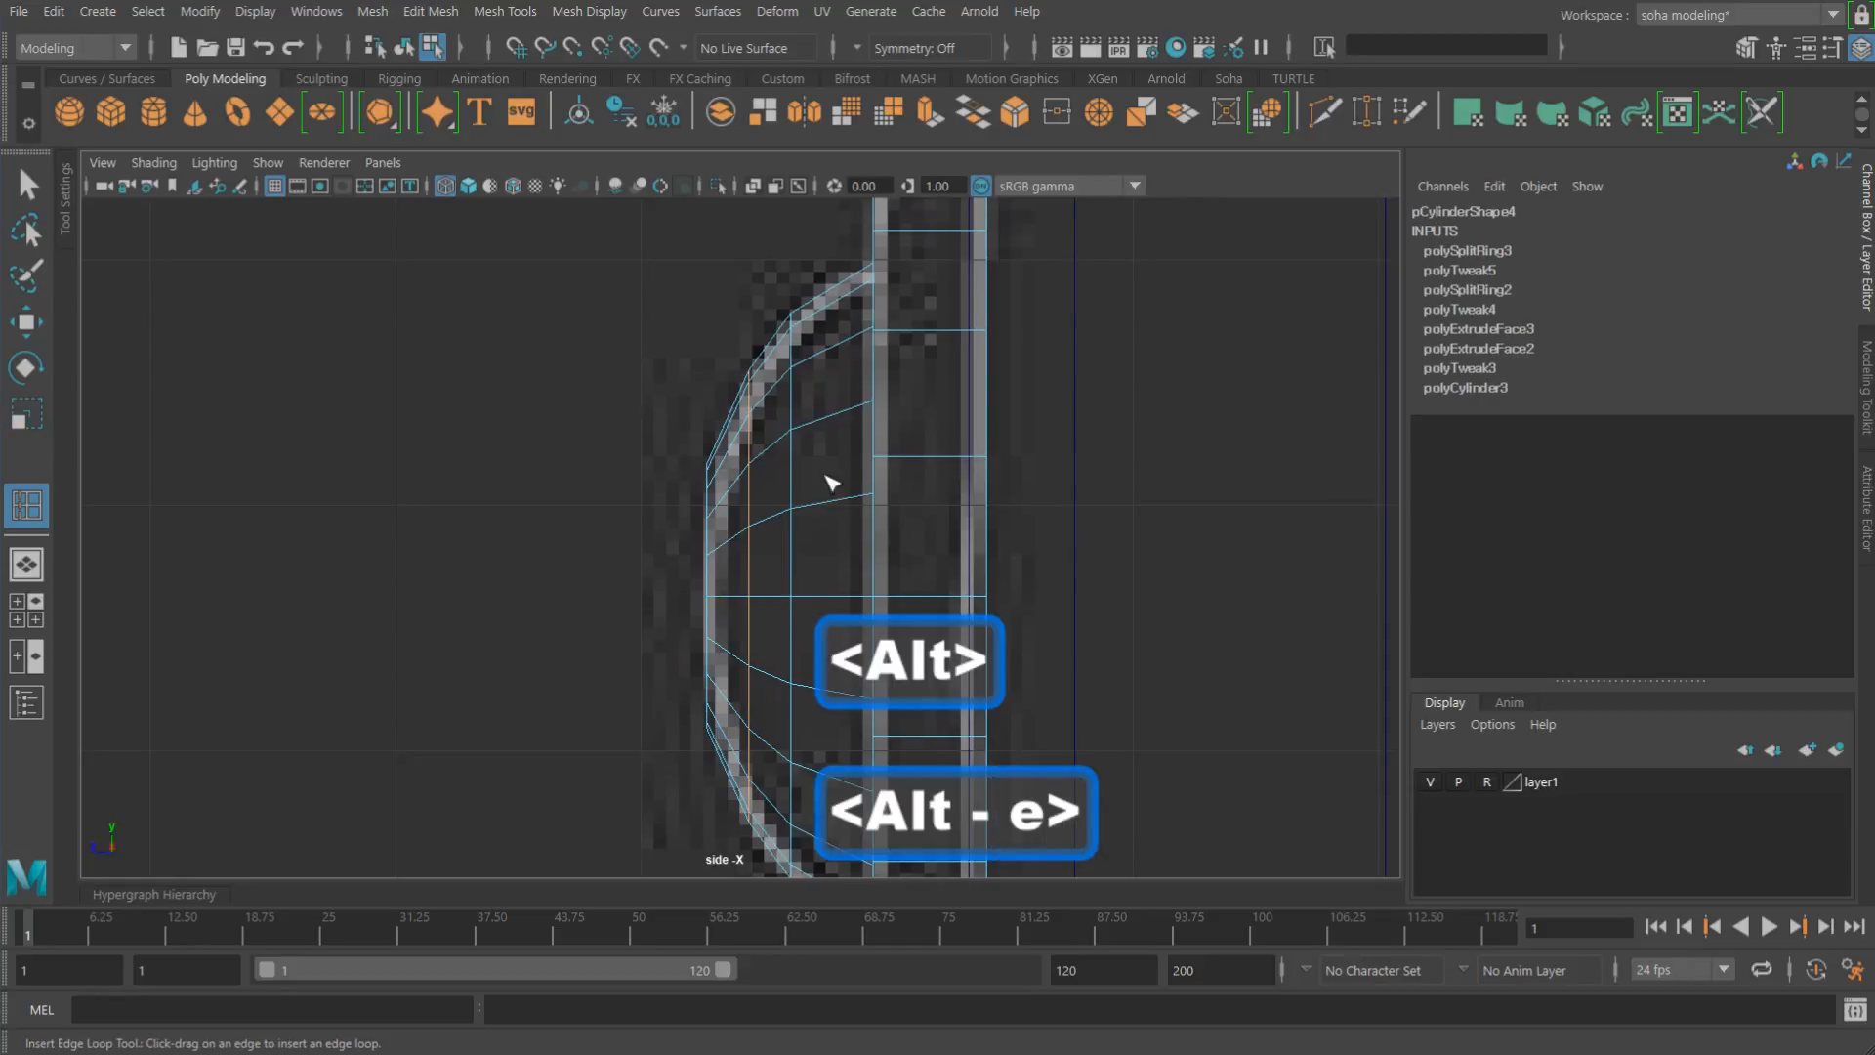
{"action": "left_click", "coordinate": [838, 500]}
{"action": "key", "text": "w"}
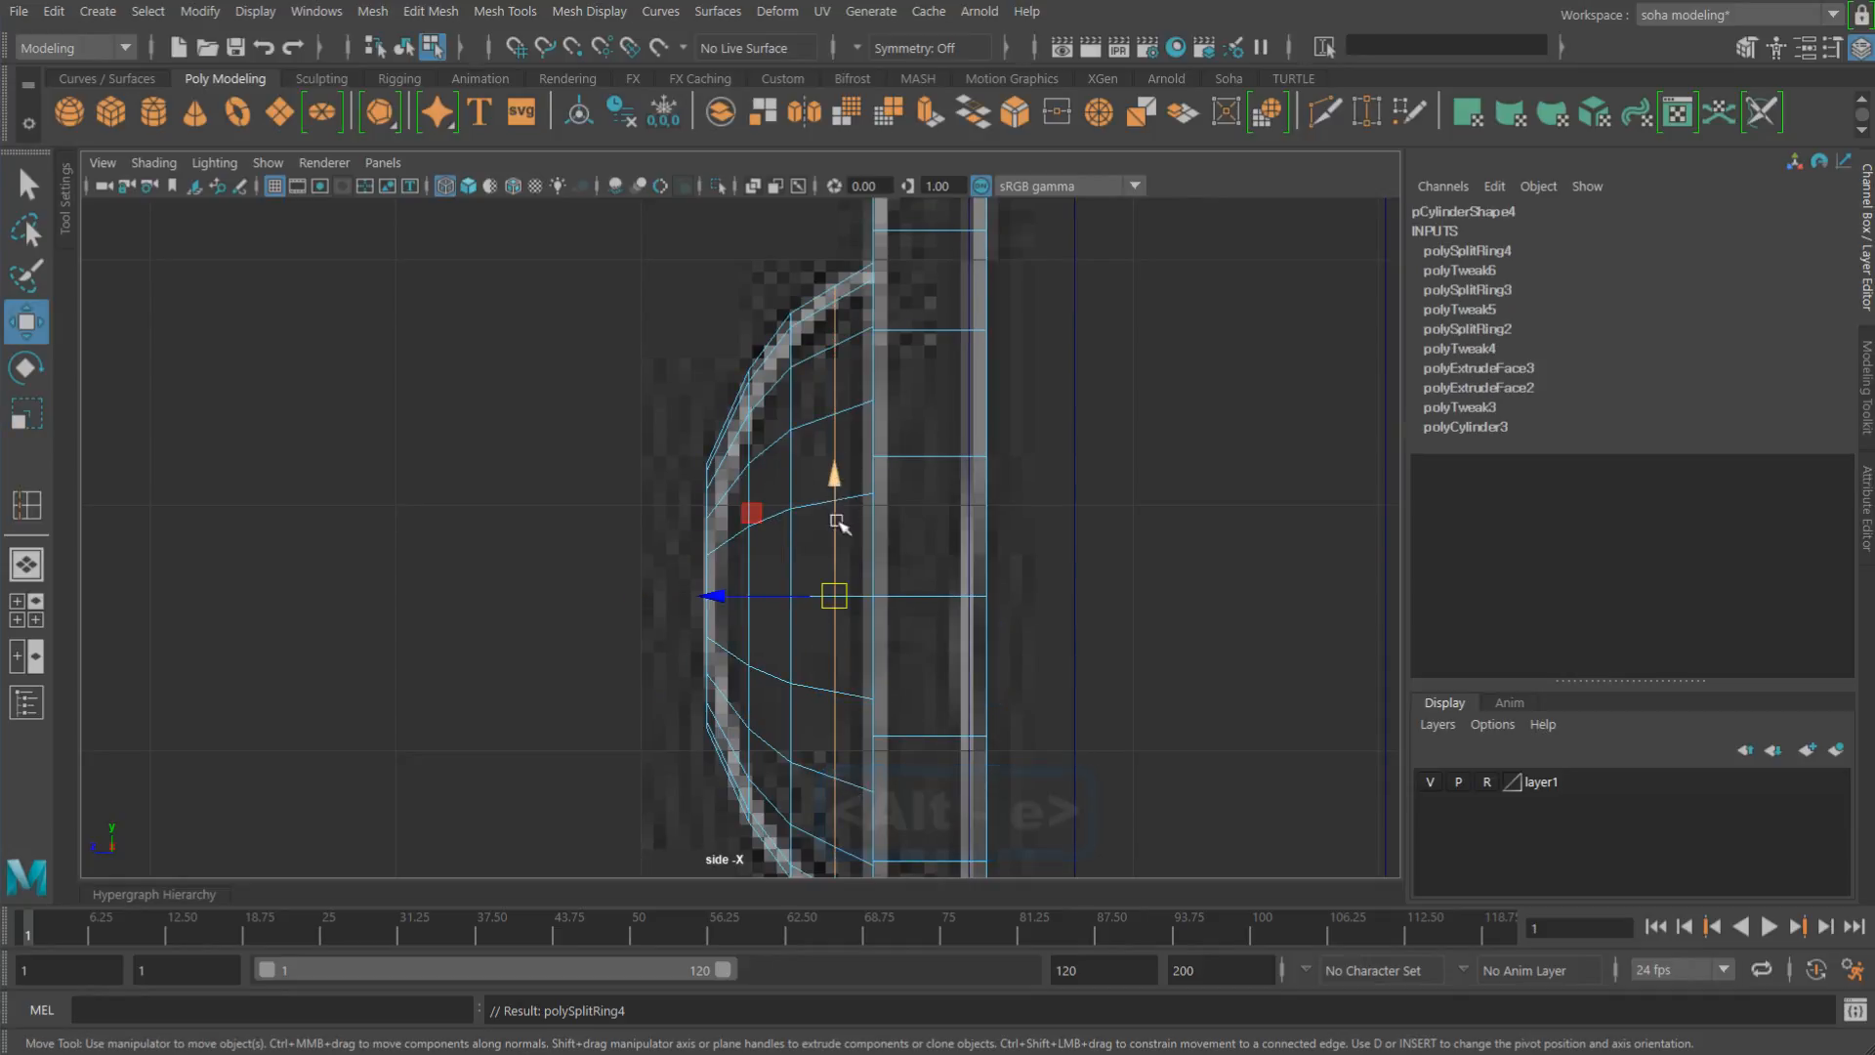
{"action": "key", "text": "r"}
{"action": "left_click_drag", "start_coordinate": [835, 596], "coordinate": [844, 599]}
{"action": "scroll", "coordinate": [879, 528], "scroll_direction": "down", "scroll_amount": 4}
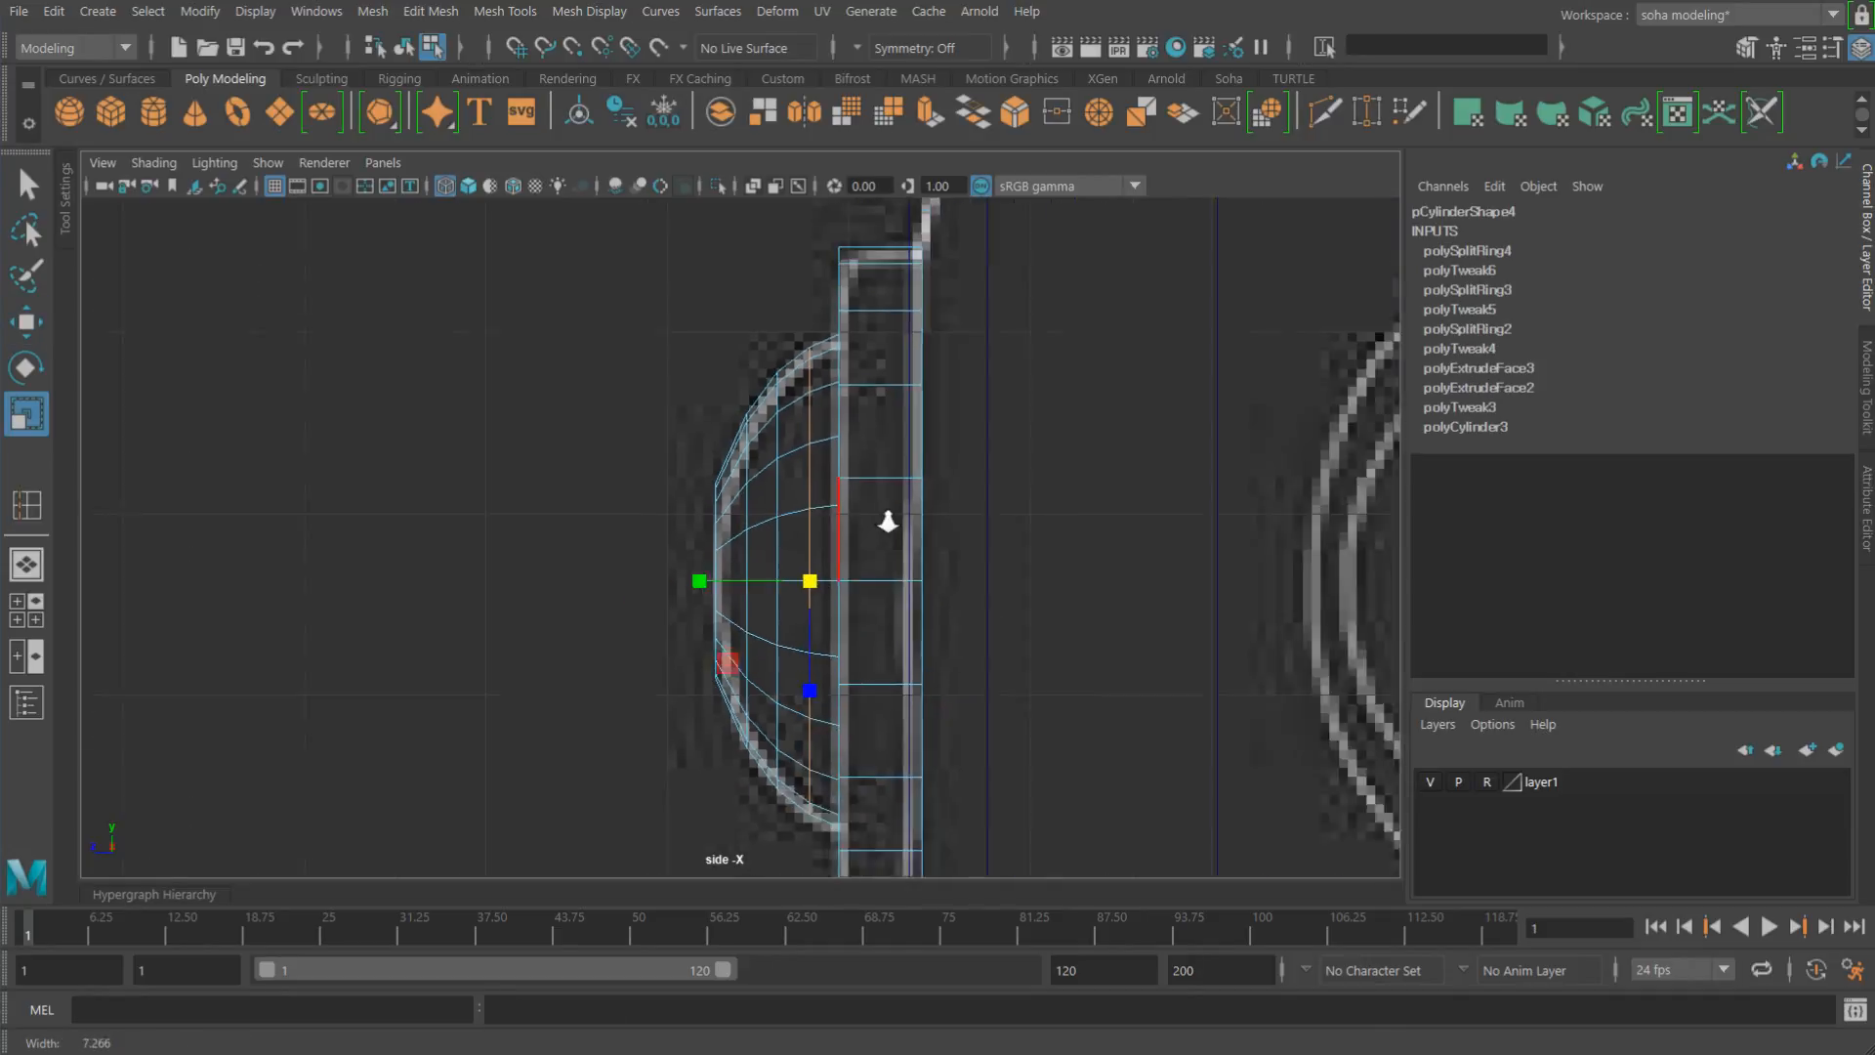
{"action": "scroll", "coordinate": [586, 500], "scroll_direction": "up", "scroll_amount": 5}
Step: Select the front cap's rim edge loop, move it slightly back along Z and scale it to round the dome's tip
{"action": "scroll", "coordinate": [768, 543], "scroll_direction": "up", "scroll_amount": 3}
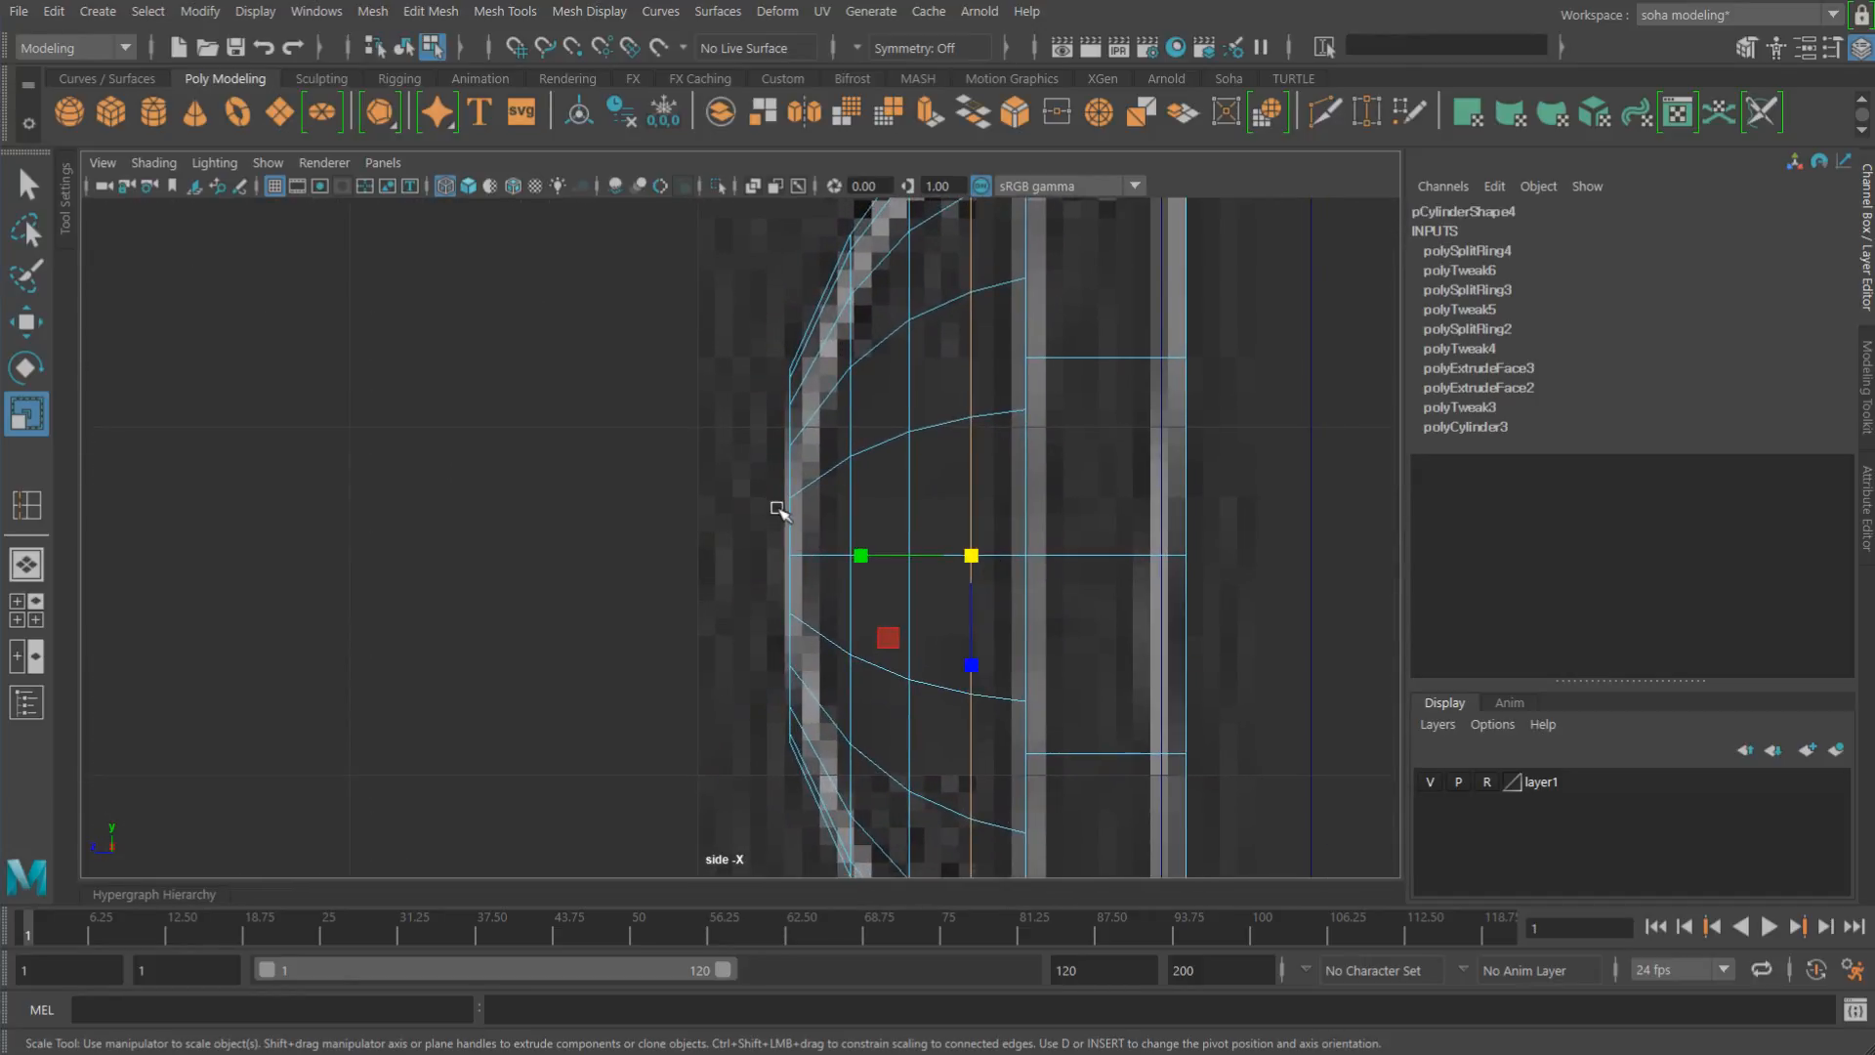
{"action": "key", "text": "alt+shift+q"}
{"action": "left_click_drag", "start_coordinate": [794, 505], "coordinate": [723, 557], "text": "alt"}
{"action": "key", "text": "5"}
{"action": "scroll", "coordinate": [928, 590], "scroll_direction": "up", "scroll_amount": 5}
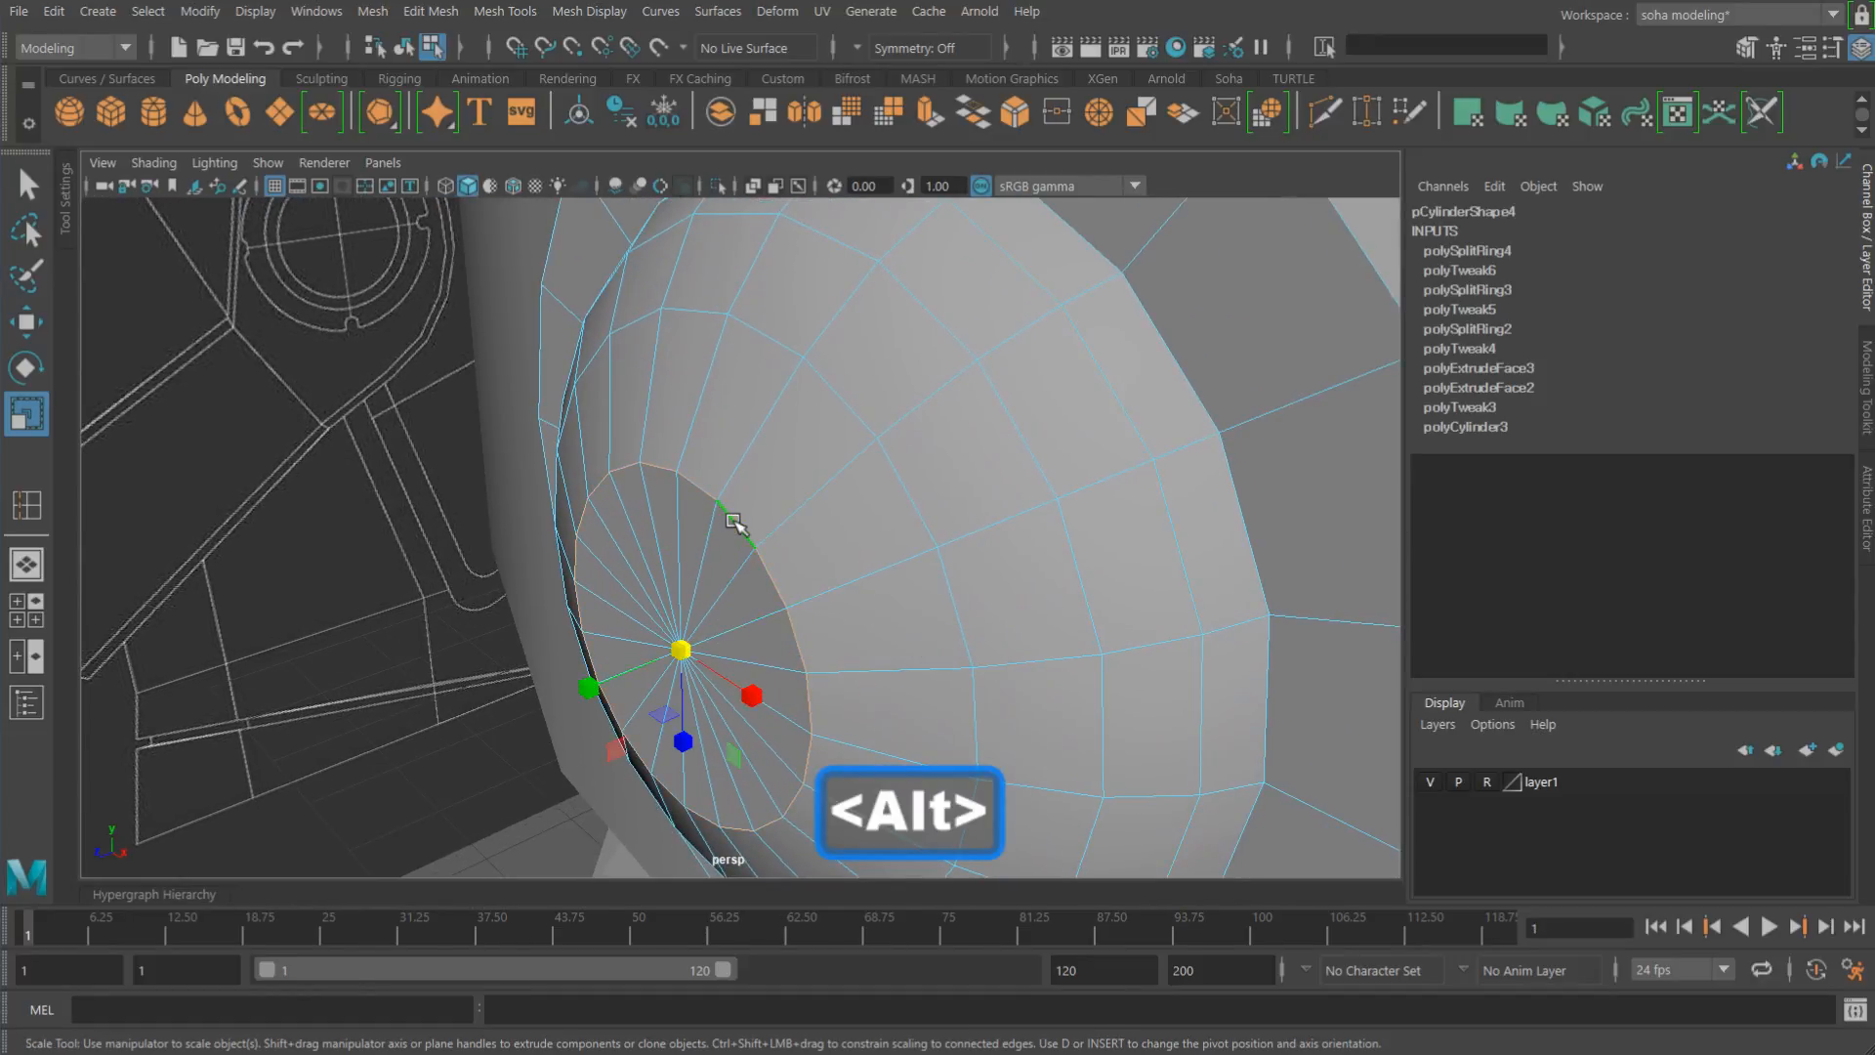
{"action": "key", "text": "w"}
{"action": "left_click_drag", "start_coordinate": [588, 683], "coordinate": [598, 674]}
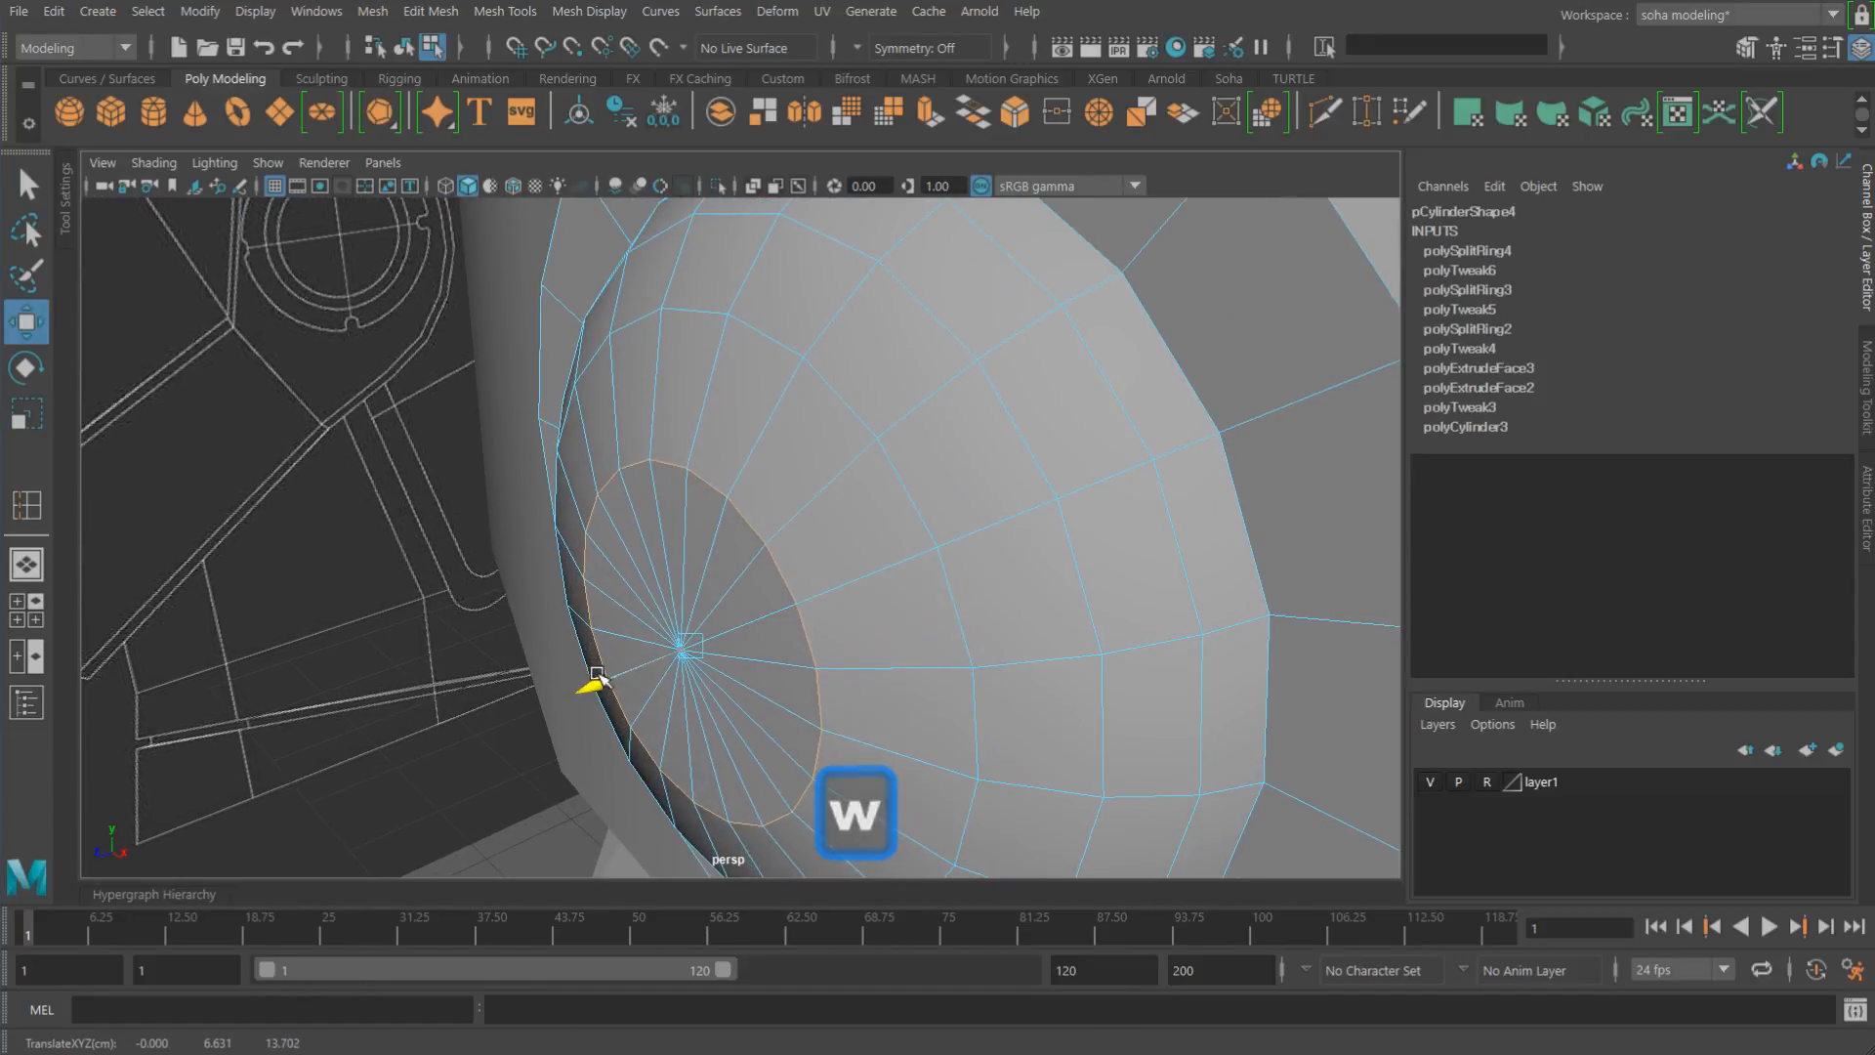
{"action": "key", "text": "r"}
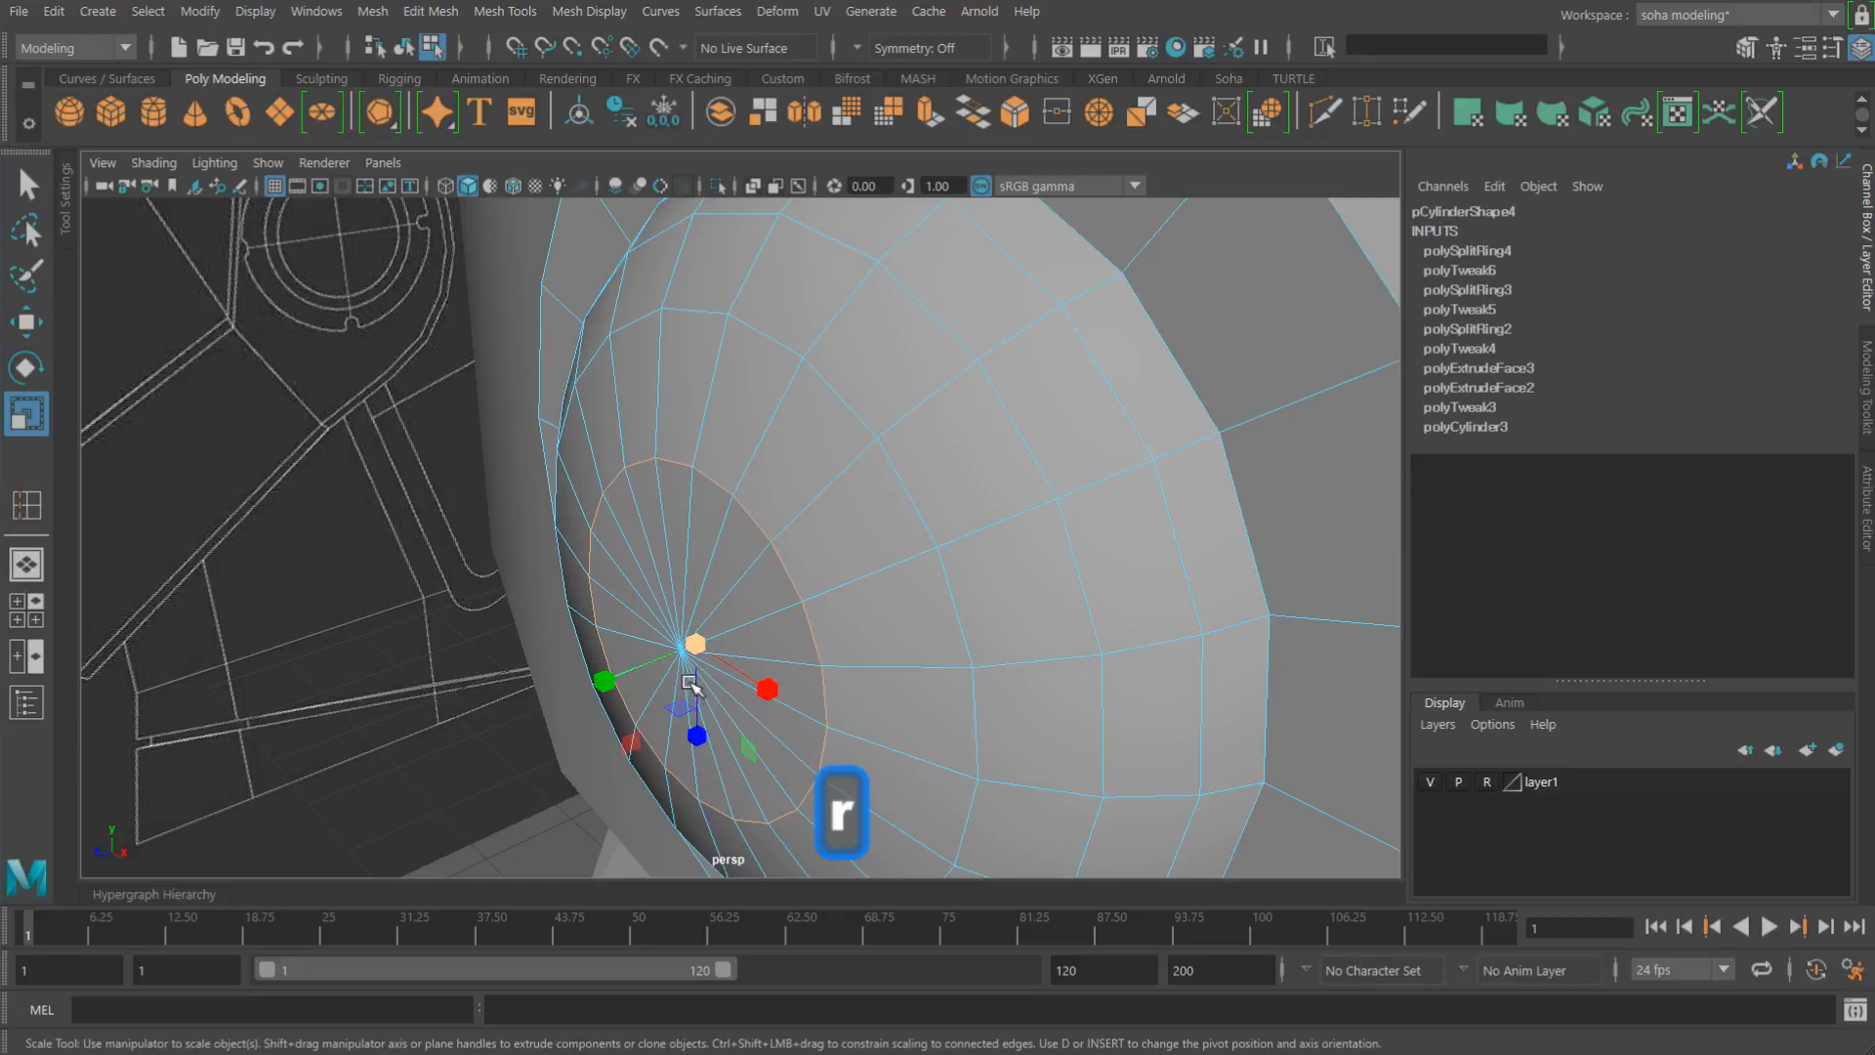
{"action": "left_click_drag", "start_coordinate": [695, 645], "coordinate": [607, 637]}
Step: Refine the scale of the dome's two foremost edge loops to even out its curvature
{"action": "key", "text": "f"}
{"action": "left_click_drag", "start_coordinate": [814, 619], "coordinate": [980, 461], "text": "alt"}
{"action": "key", "text": "w"}
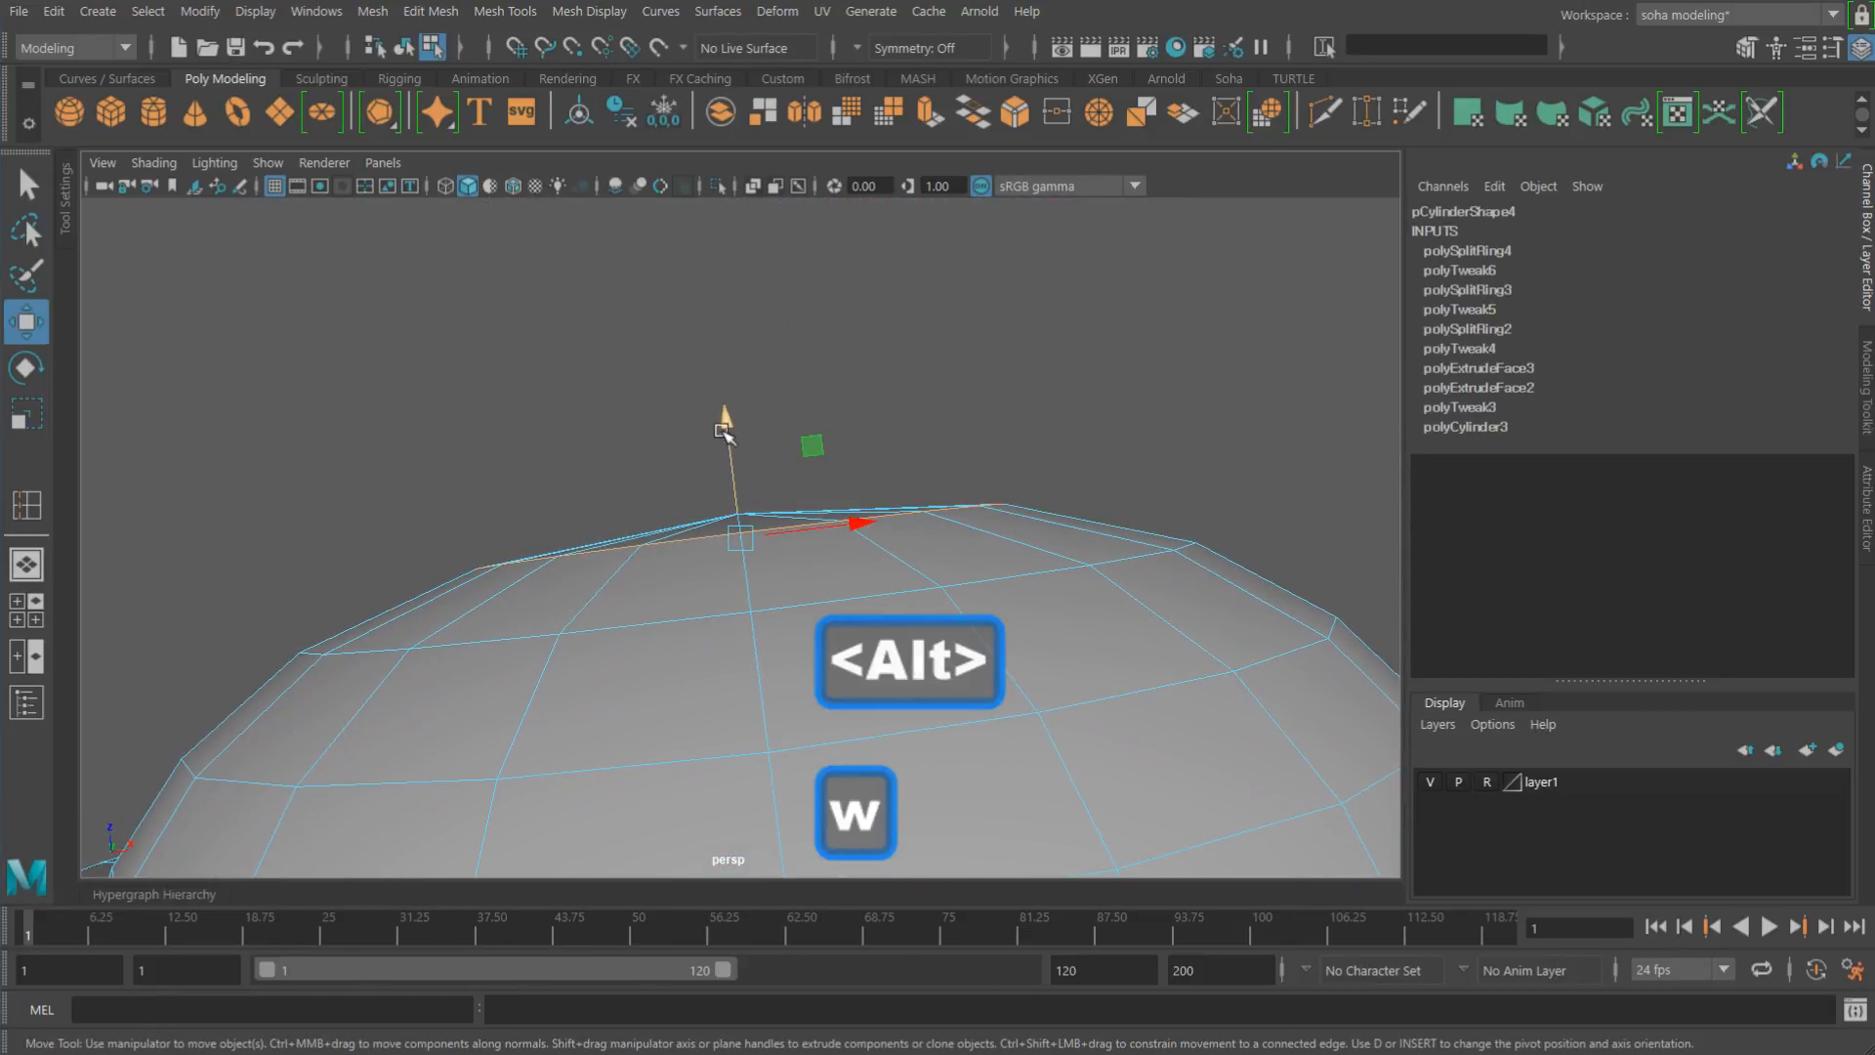
{"action": "left_click_drag", "start_coordinate": [724, 430], "coordinate": [693, 661], "text": "alt"}
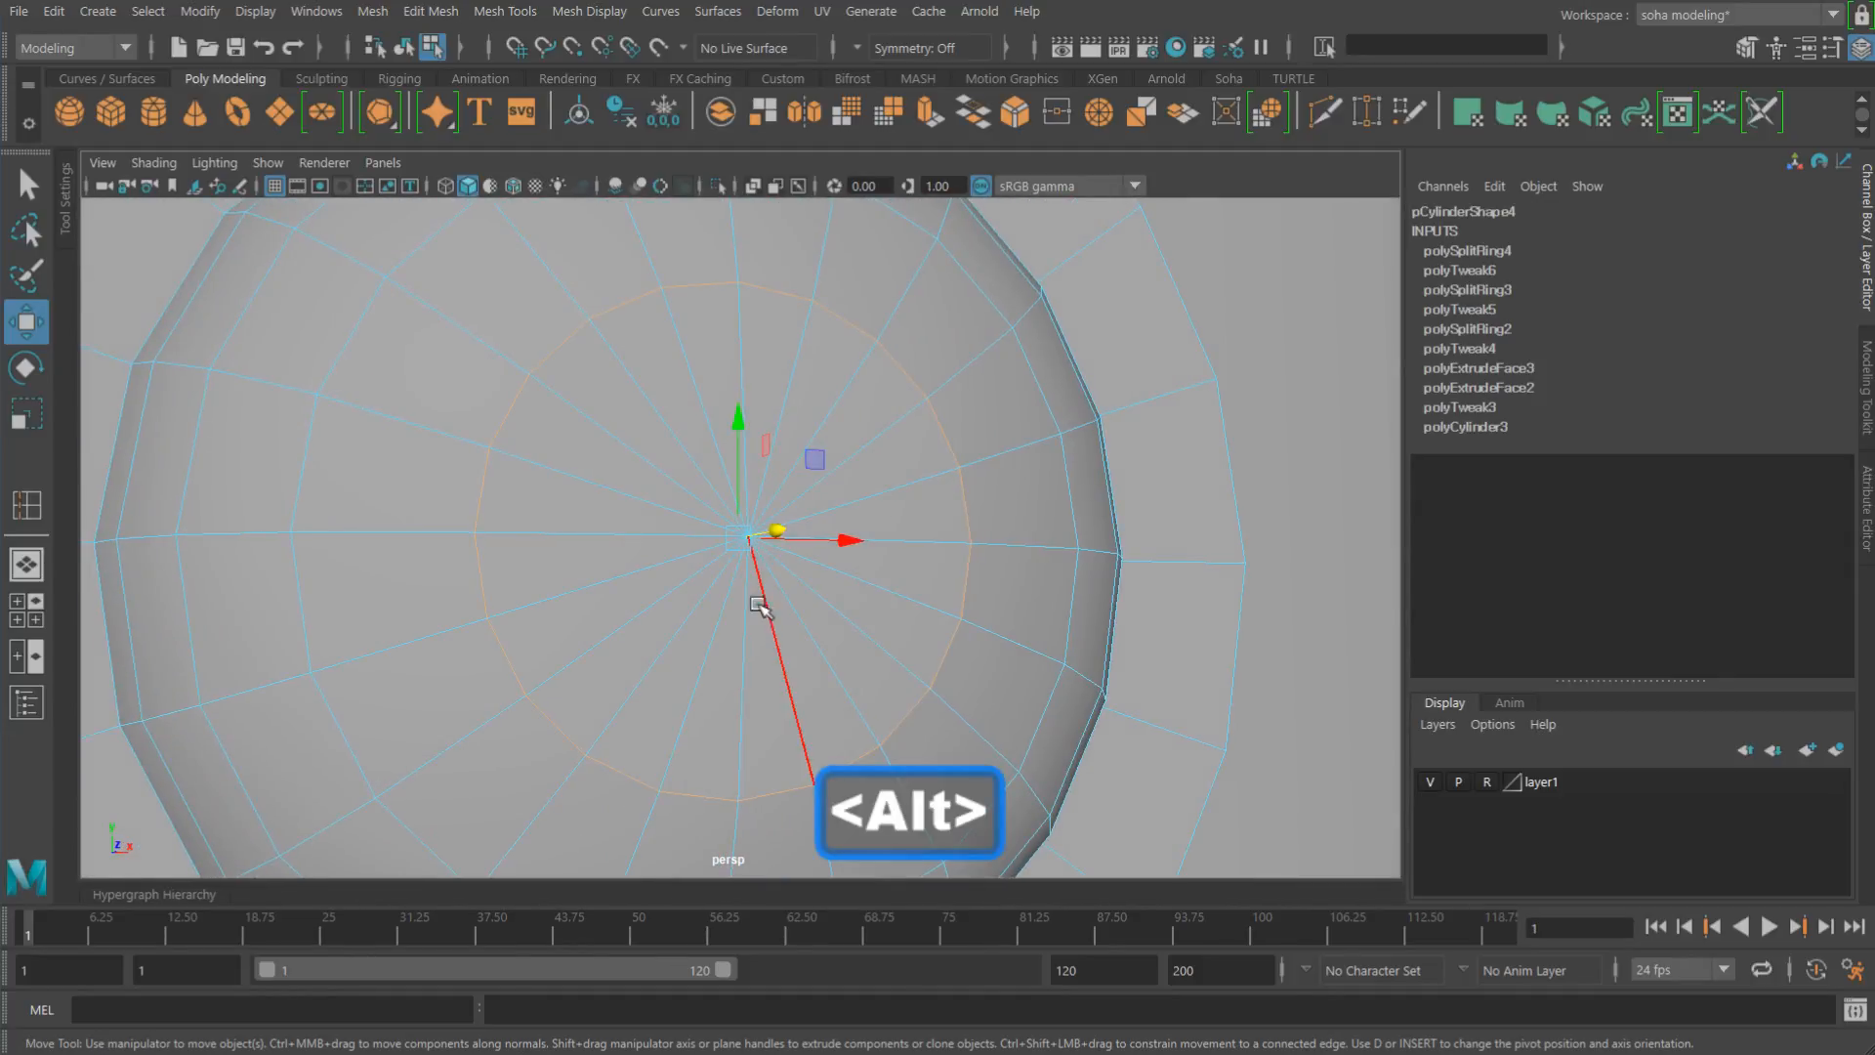
{"action": "key", "text": "r"}
{"action": "left_click_drag", "start_coordinate": [745, 544], "coordinate": [557, 326]}
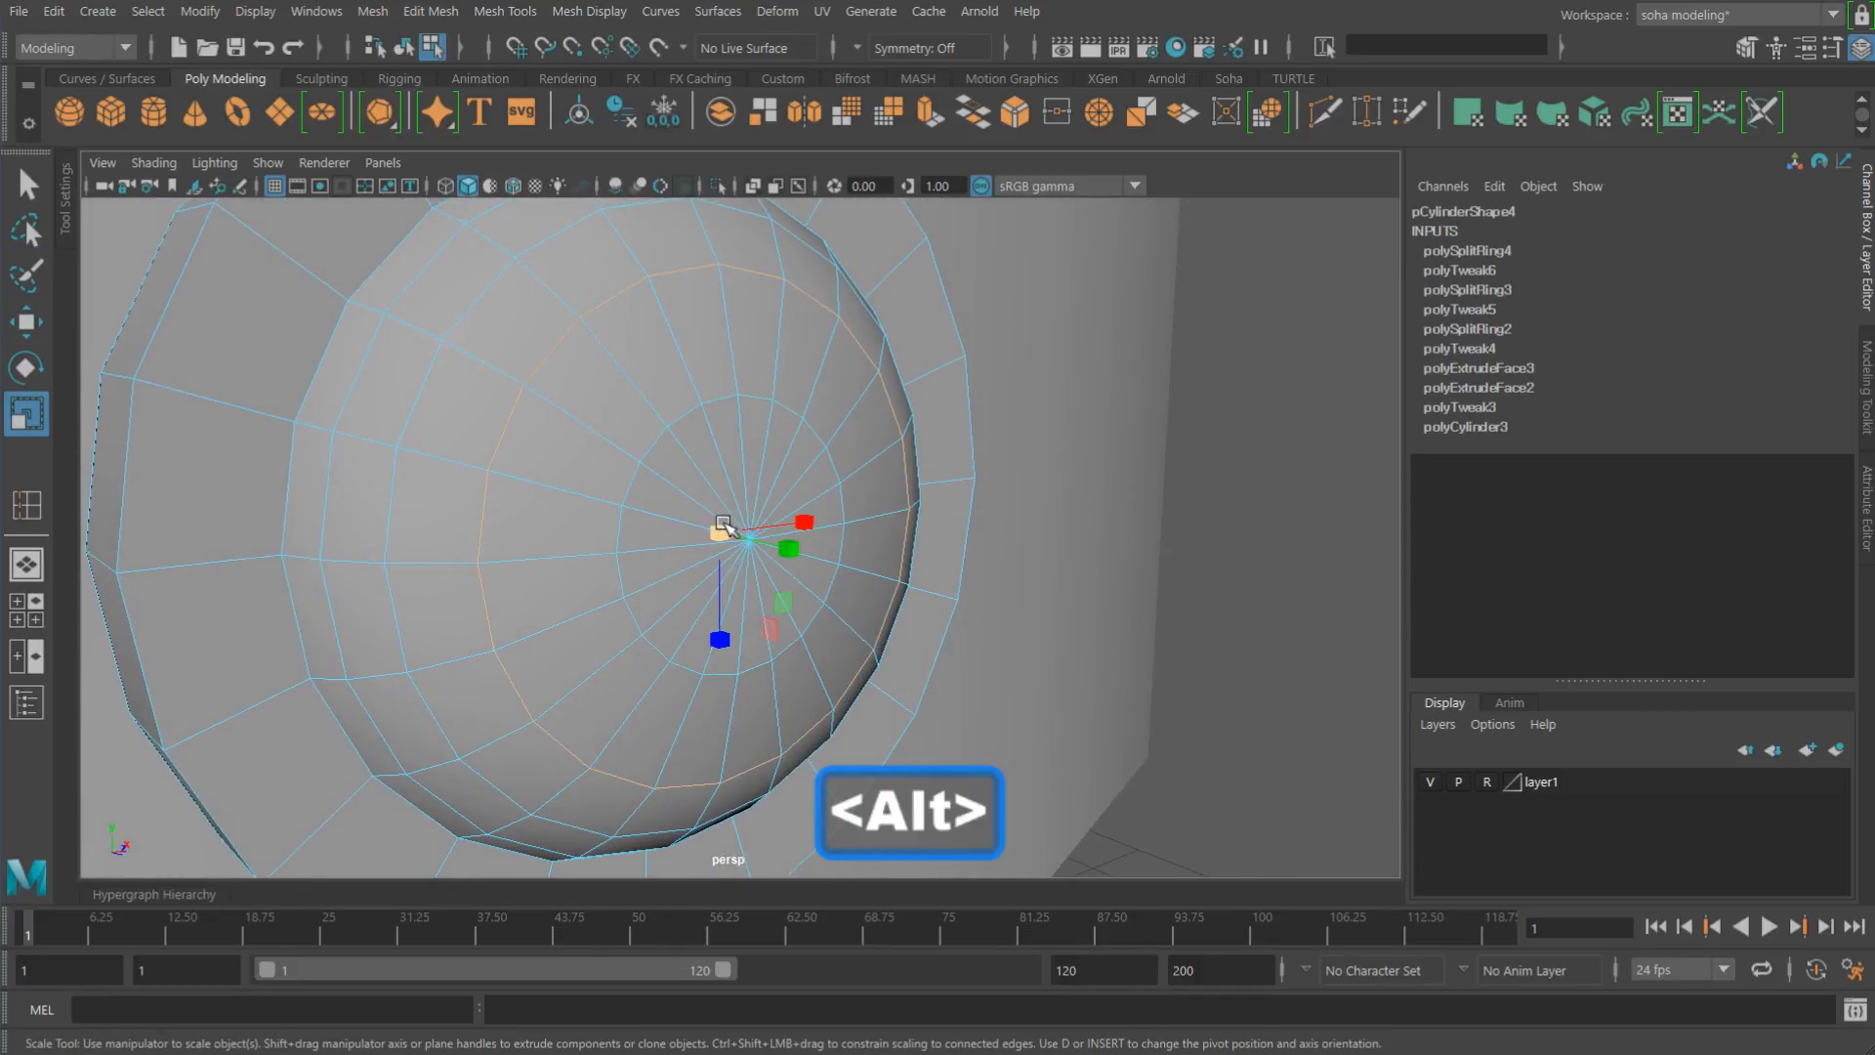
{"action": "left_click_drag", "start_coordinate": [718, 528], "coordinate": [714, 528]}
{"action": "right_click_drag", "start_coordinate": [805, 523], "coordinate": [678, 507], "text": "alt"}
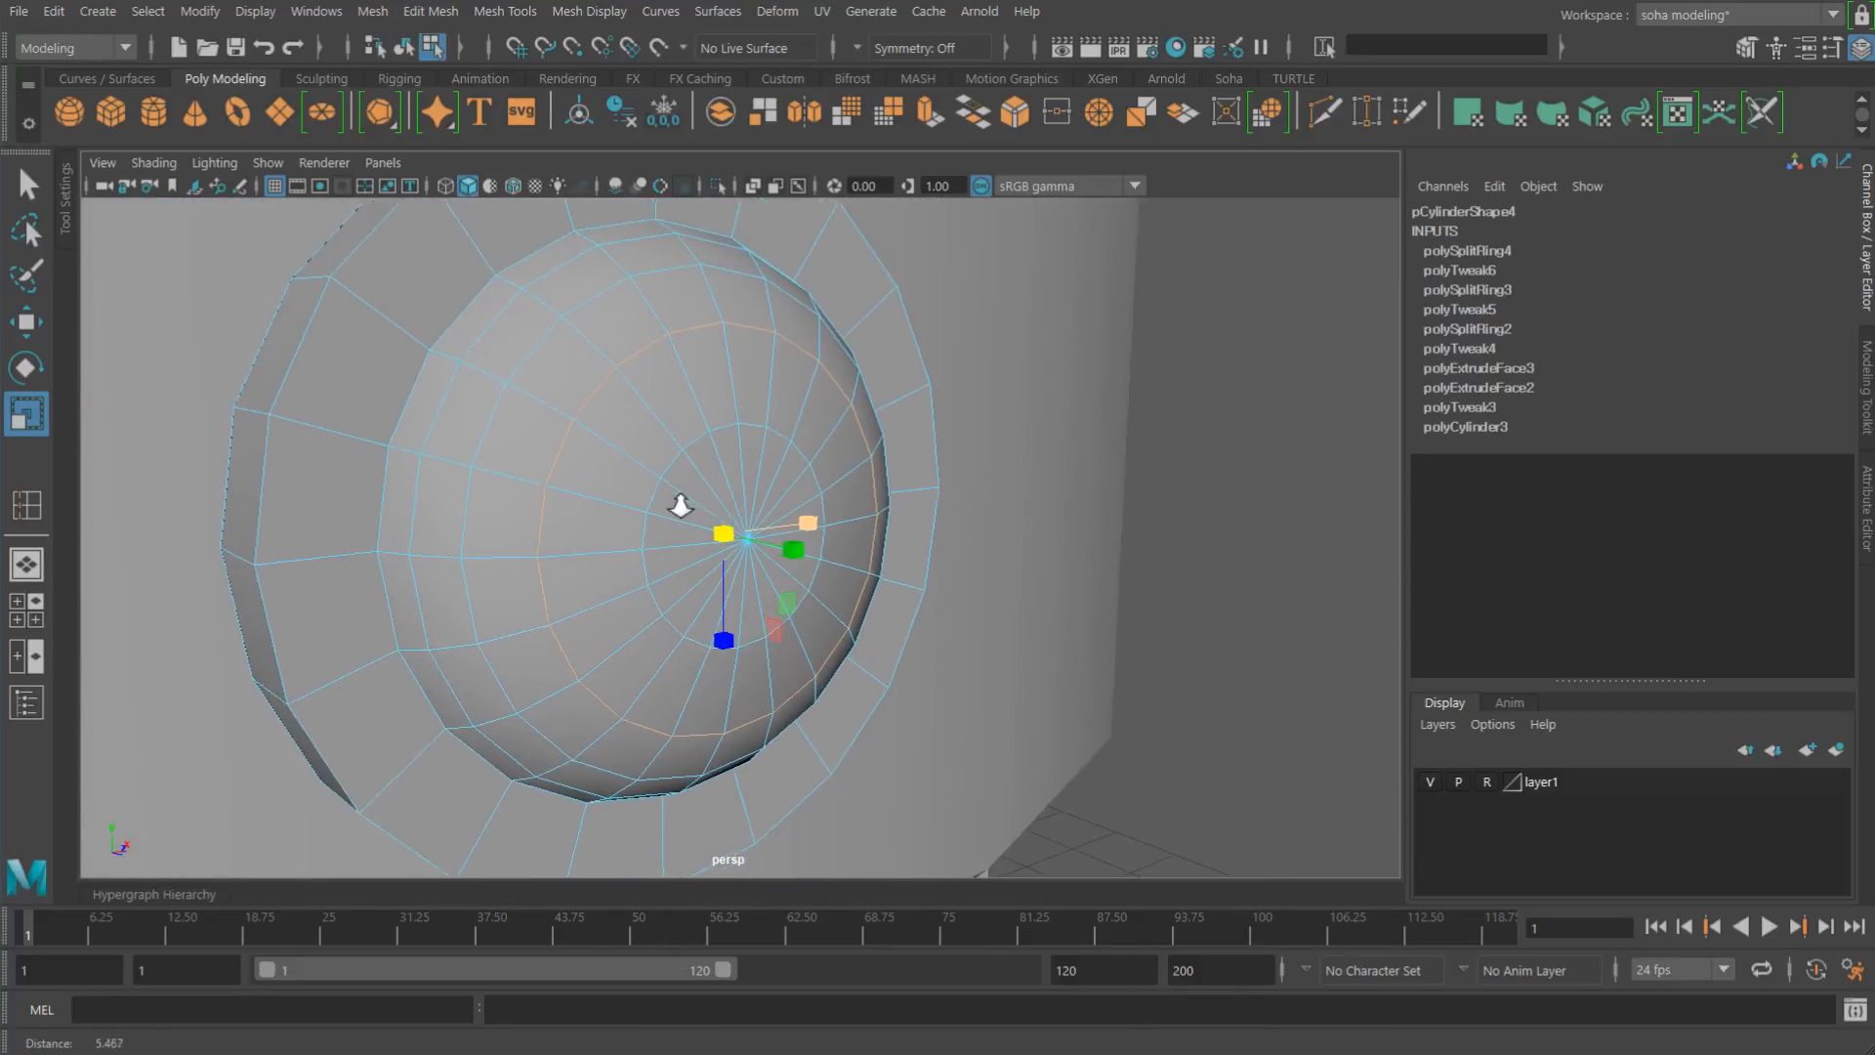
Step: Select the edge loop around the dome's front cap and soften its edges
{"action": "key", "text": "alt+grave"}
{"action": "left_click_drag", "start_coordinate": [682, 507], "coordinate": [641, 594], "text": "alt"}
{"action": "left_click", "coordinate": [1218, 530]}
{"action": "left_click", "coordinate": [690, 534]}
{"action": "left_click_drag", "start_coordinate": [699, 540], "coordinate": [699, 483], "text": "alt"}
{"action": "right_click_drag", "start_coordinate": [699, 483], "coordinate": [791, 494], "text": "alt"}
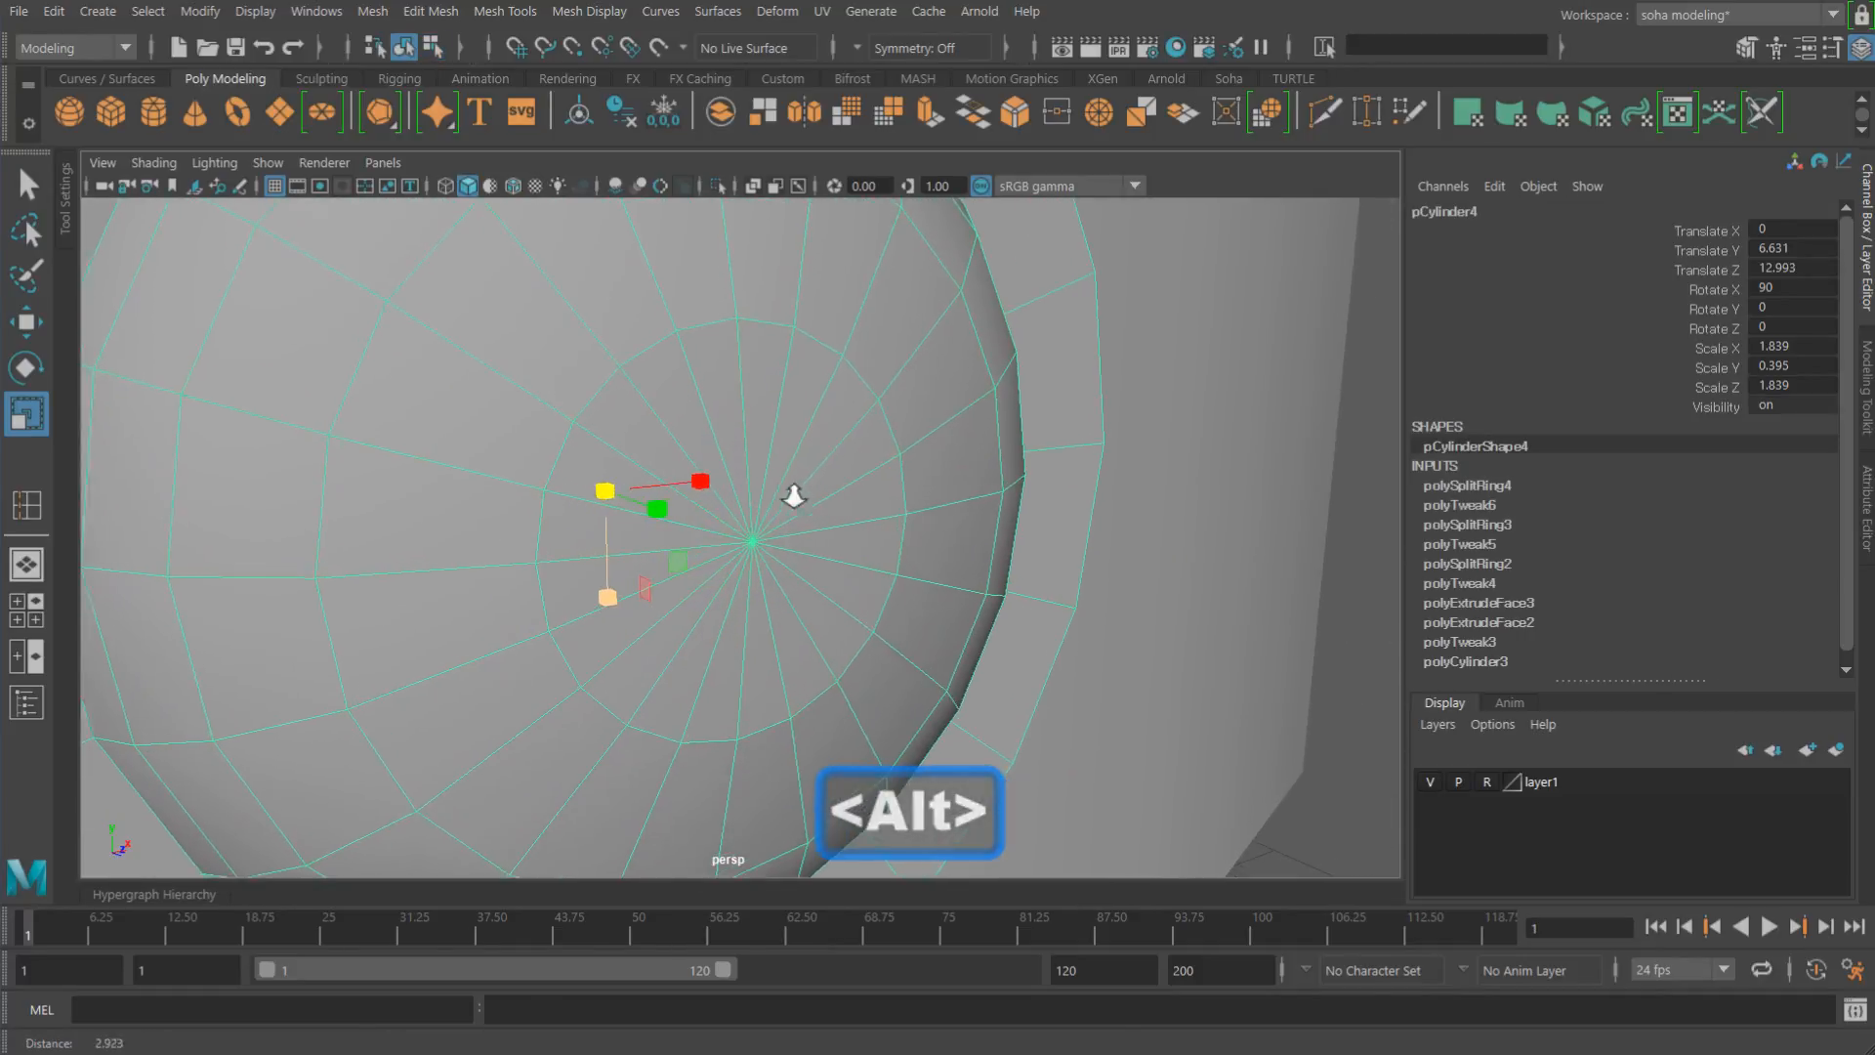
{"action": "key", "text": "alt+2"}
{"action": "left_click_drag", "start_coordinate": [665, 432], "coordinate": [592, 455], "text": "alt"}
{"action": "left_click_drag", "start_coordinate": [833, 511], "coordinate": [845, 490], "text": "alt"}
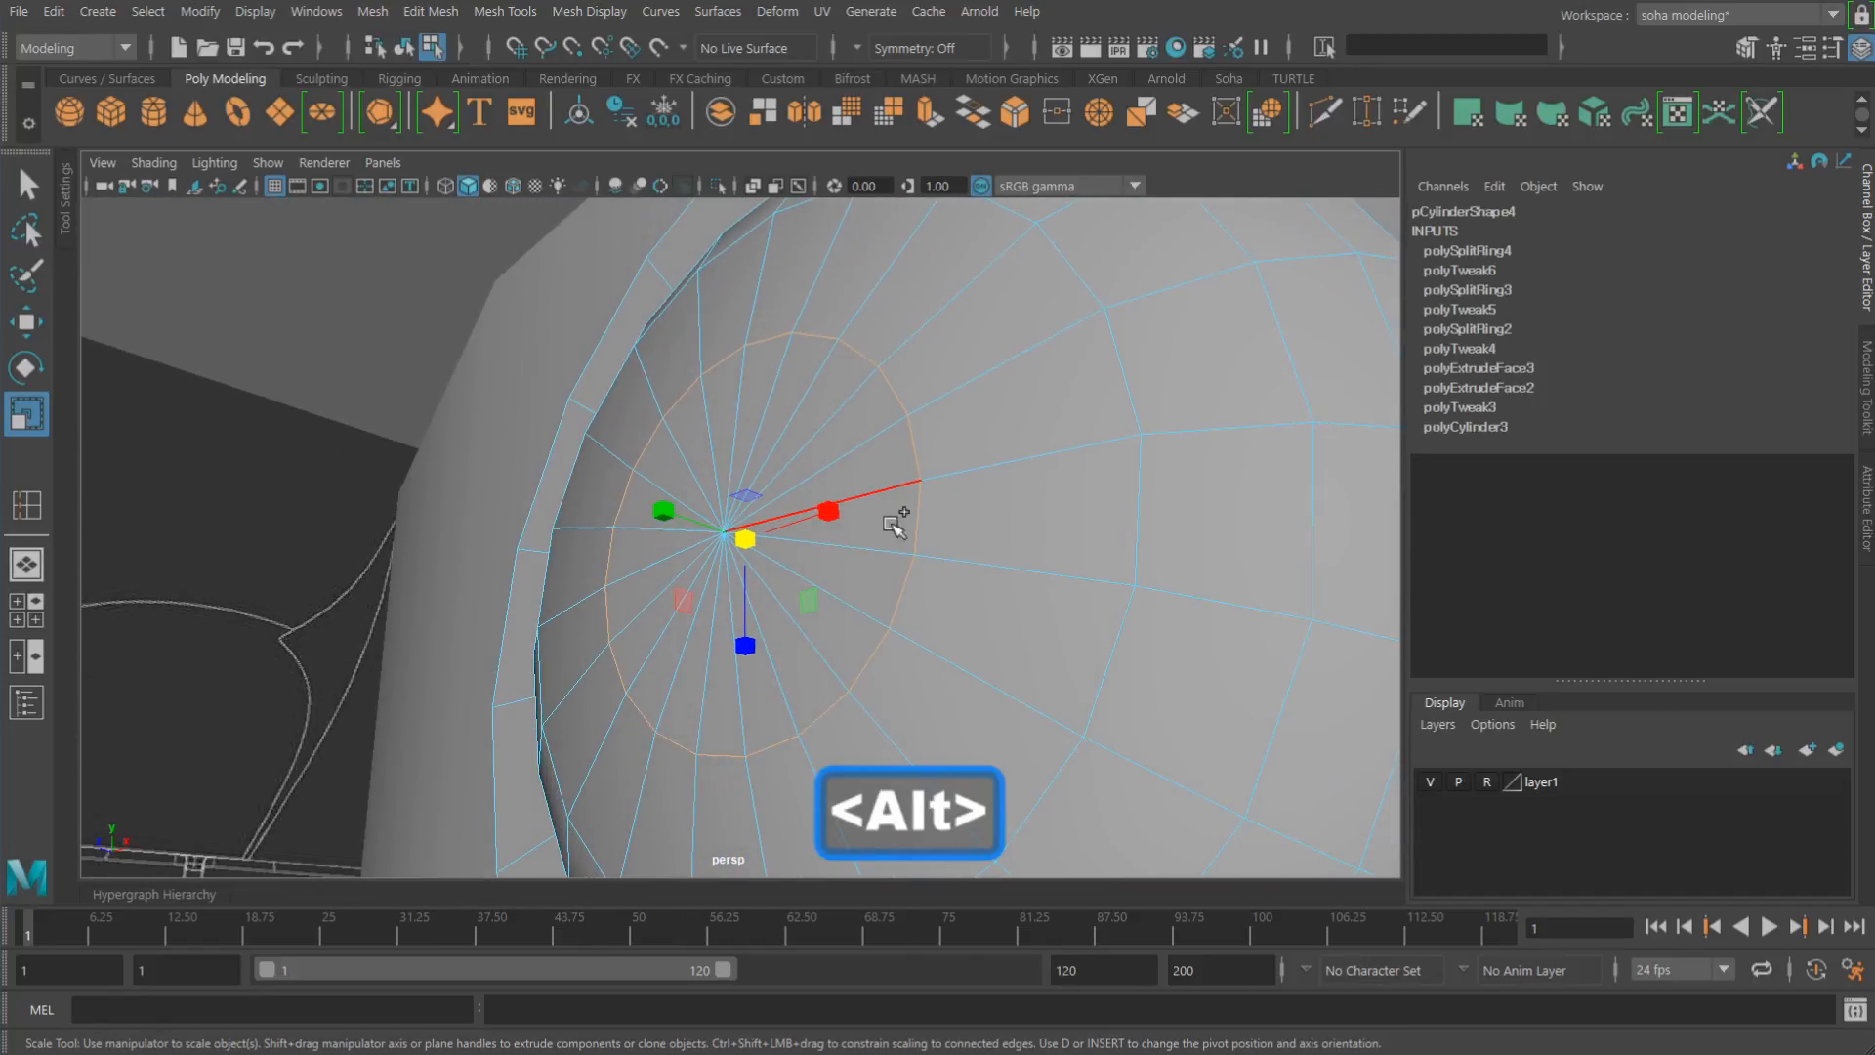
{"action": "left_click_drag", "start_coordinate": [1009, 578], "coordinate": [658, 531], "text": "alt"}
{"action": "key", "text": "shift+alt+s"}
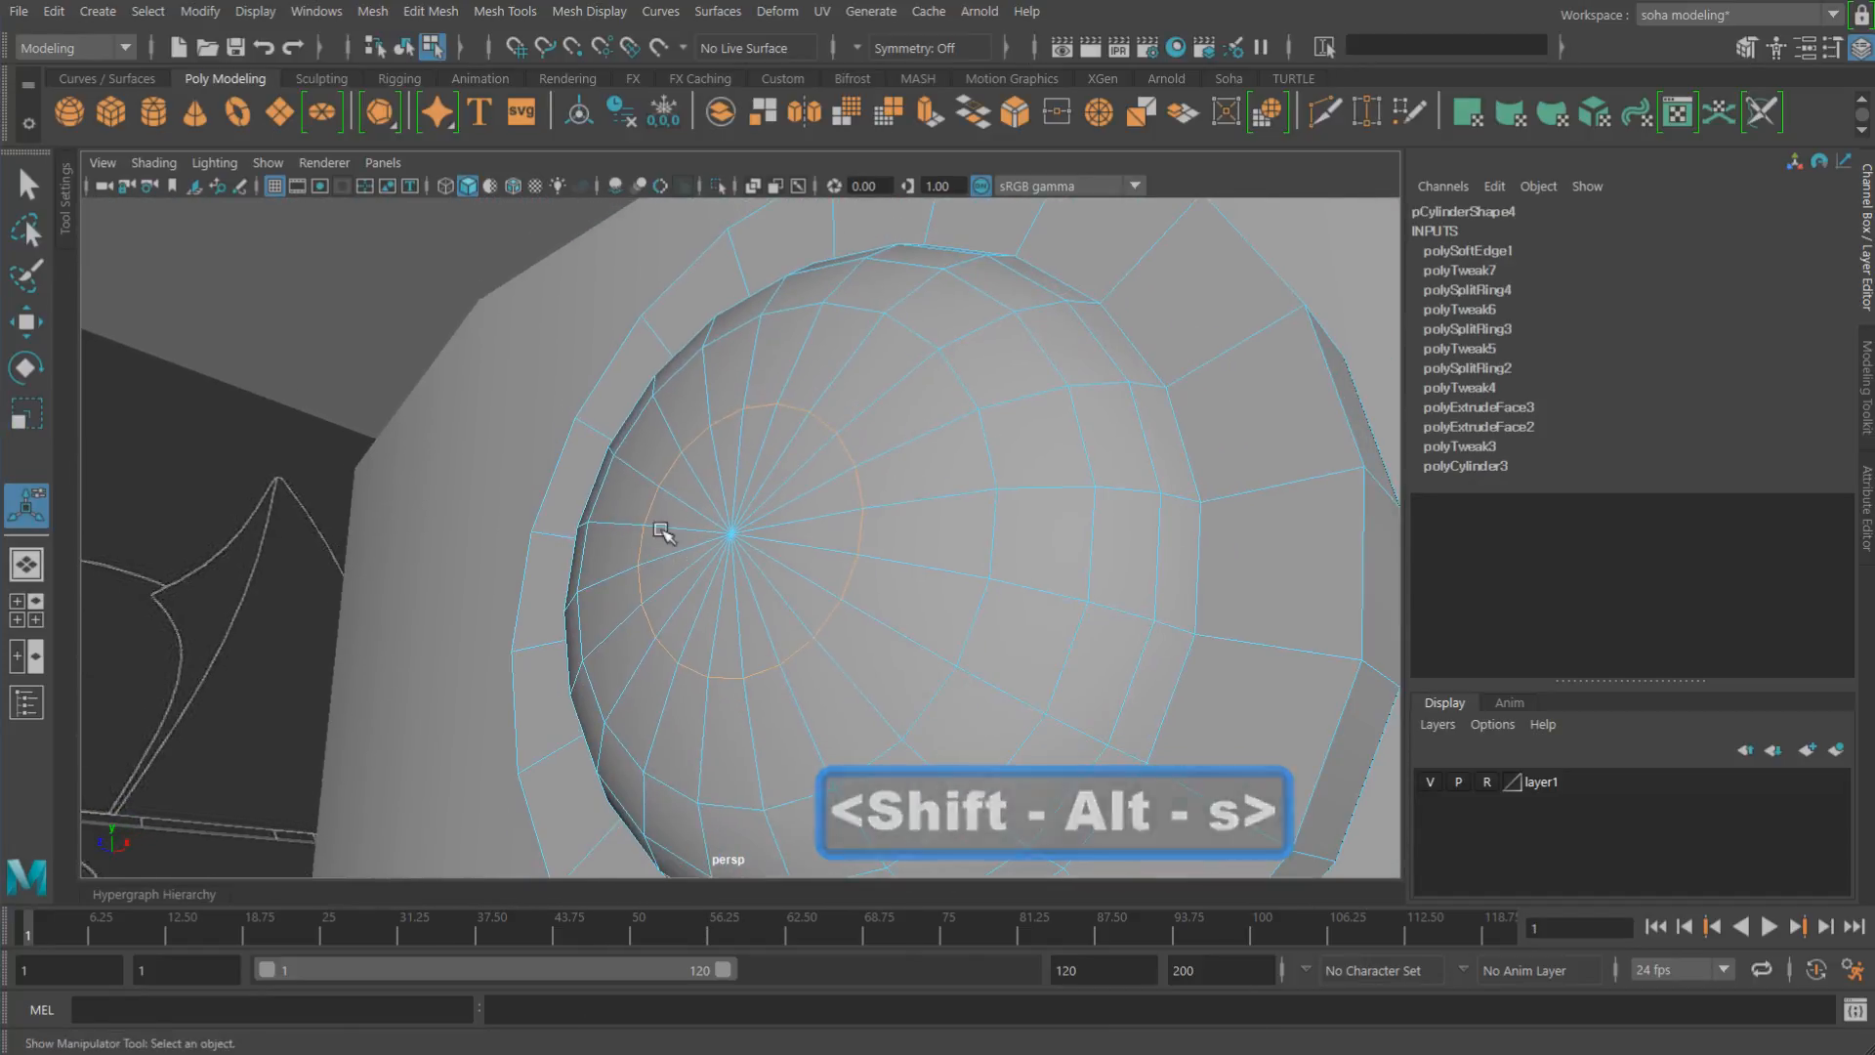
Step: Inspect the domed disc as a whole object with smooth preview, then restore its unsmoothed display
{"action": "key", "text": "alt+grave"}
{"action": "left_click", "coordinate": [449, 230]}
{"action": "mouse_move", "coordinate": [934, 546]}
{"action": "left_mouse_down", "text": "alt"}
{"action": "mouse_move", "coordinate": [940, 596]}
{"action": "mouse_move", "coordinate": [996, 606]}
{"action": "mouse_move", "coordinate": [731, 630]}
{"action": "mouse_move", "coordinate": [843, 633]}
{"action": "mouse_move", "coordinate": [909, 529]}
{"action": "left_mouse_up", "text": "alt"}
{"action": "left_click", "coordinate": [865, 562]}
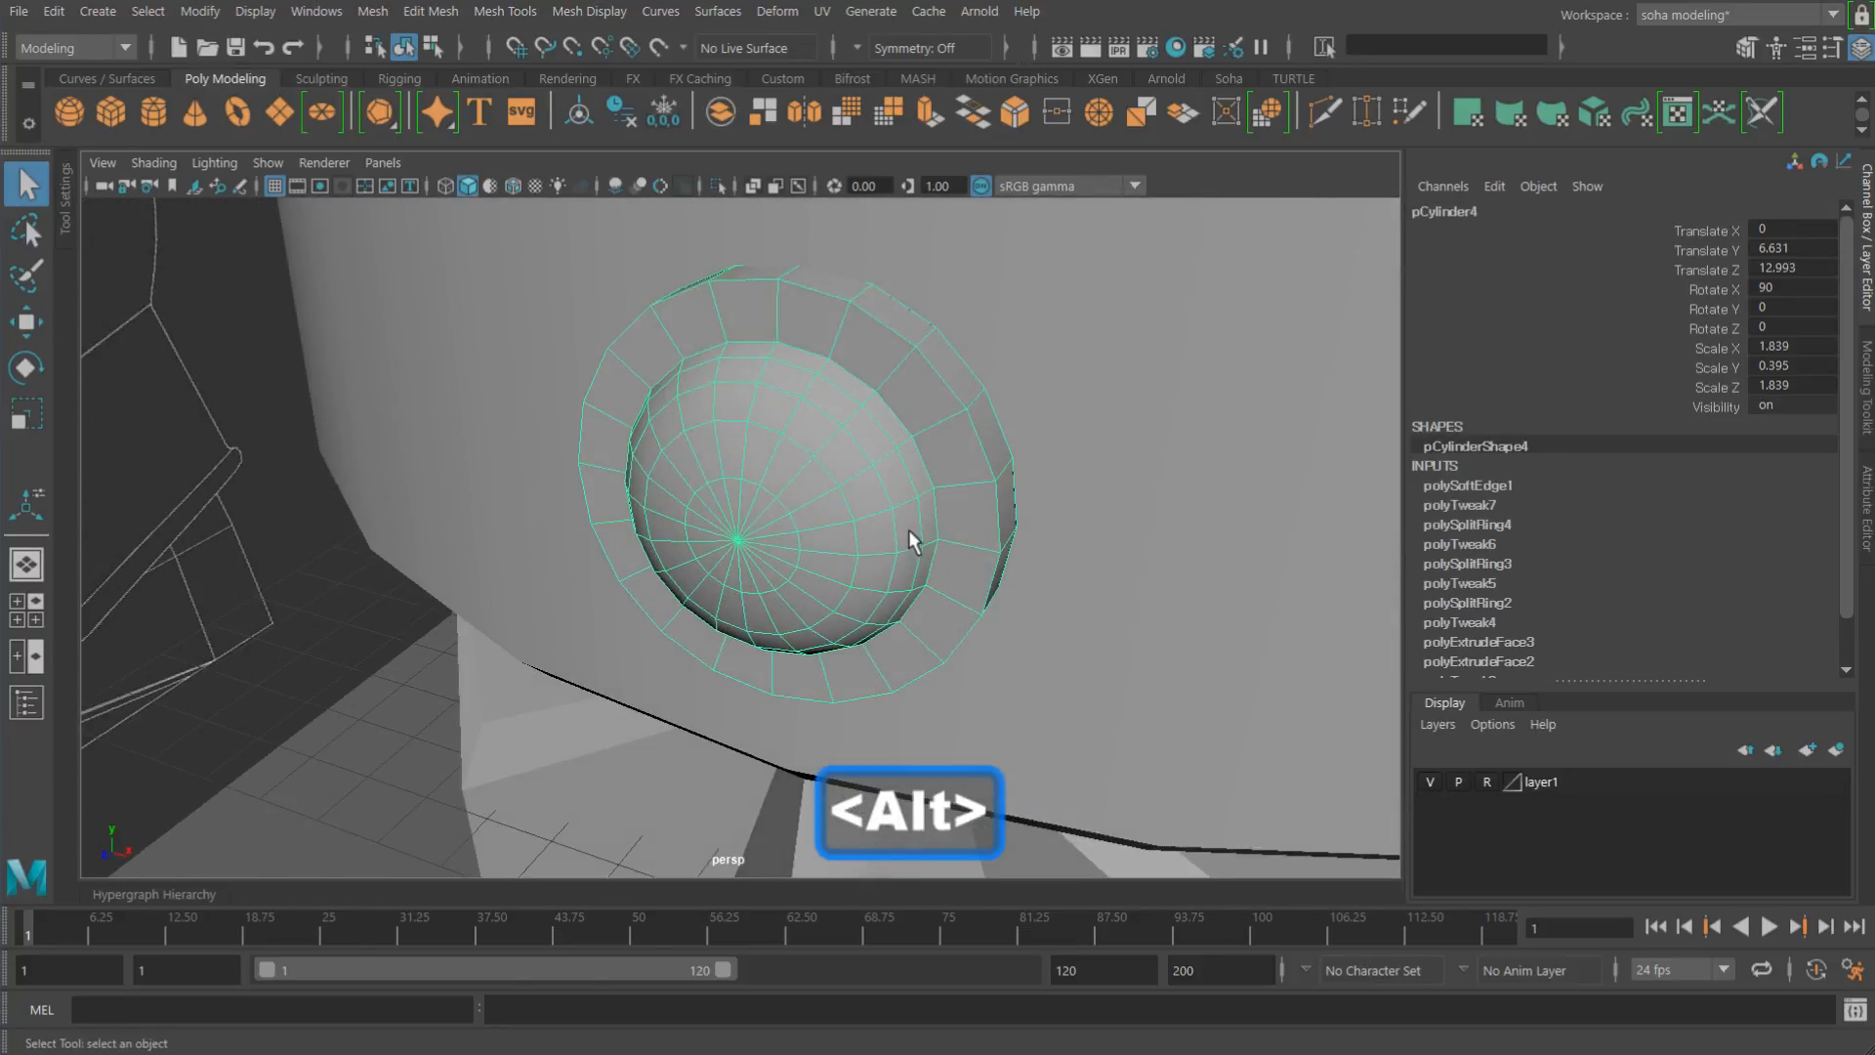
{"action": "right_click_drag", "start_coordinate": [909, 529], "coordinate": [1013, 583], "text": "alt"}
{"action": "left_click_drag", "start_coordinate": [1016, 591], "coordinate": [794, 357], "text": "alt"}
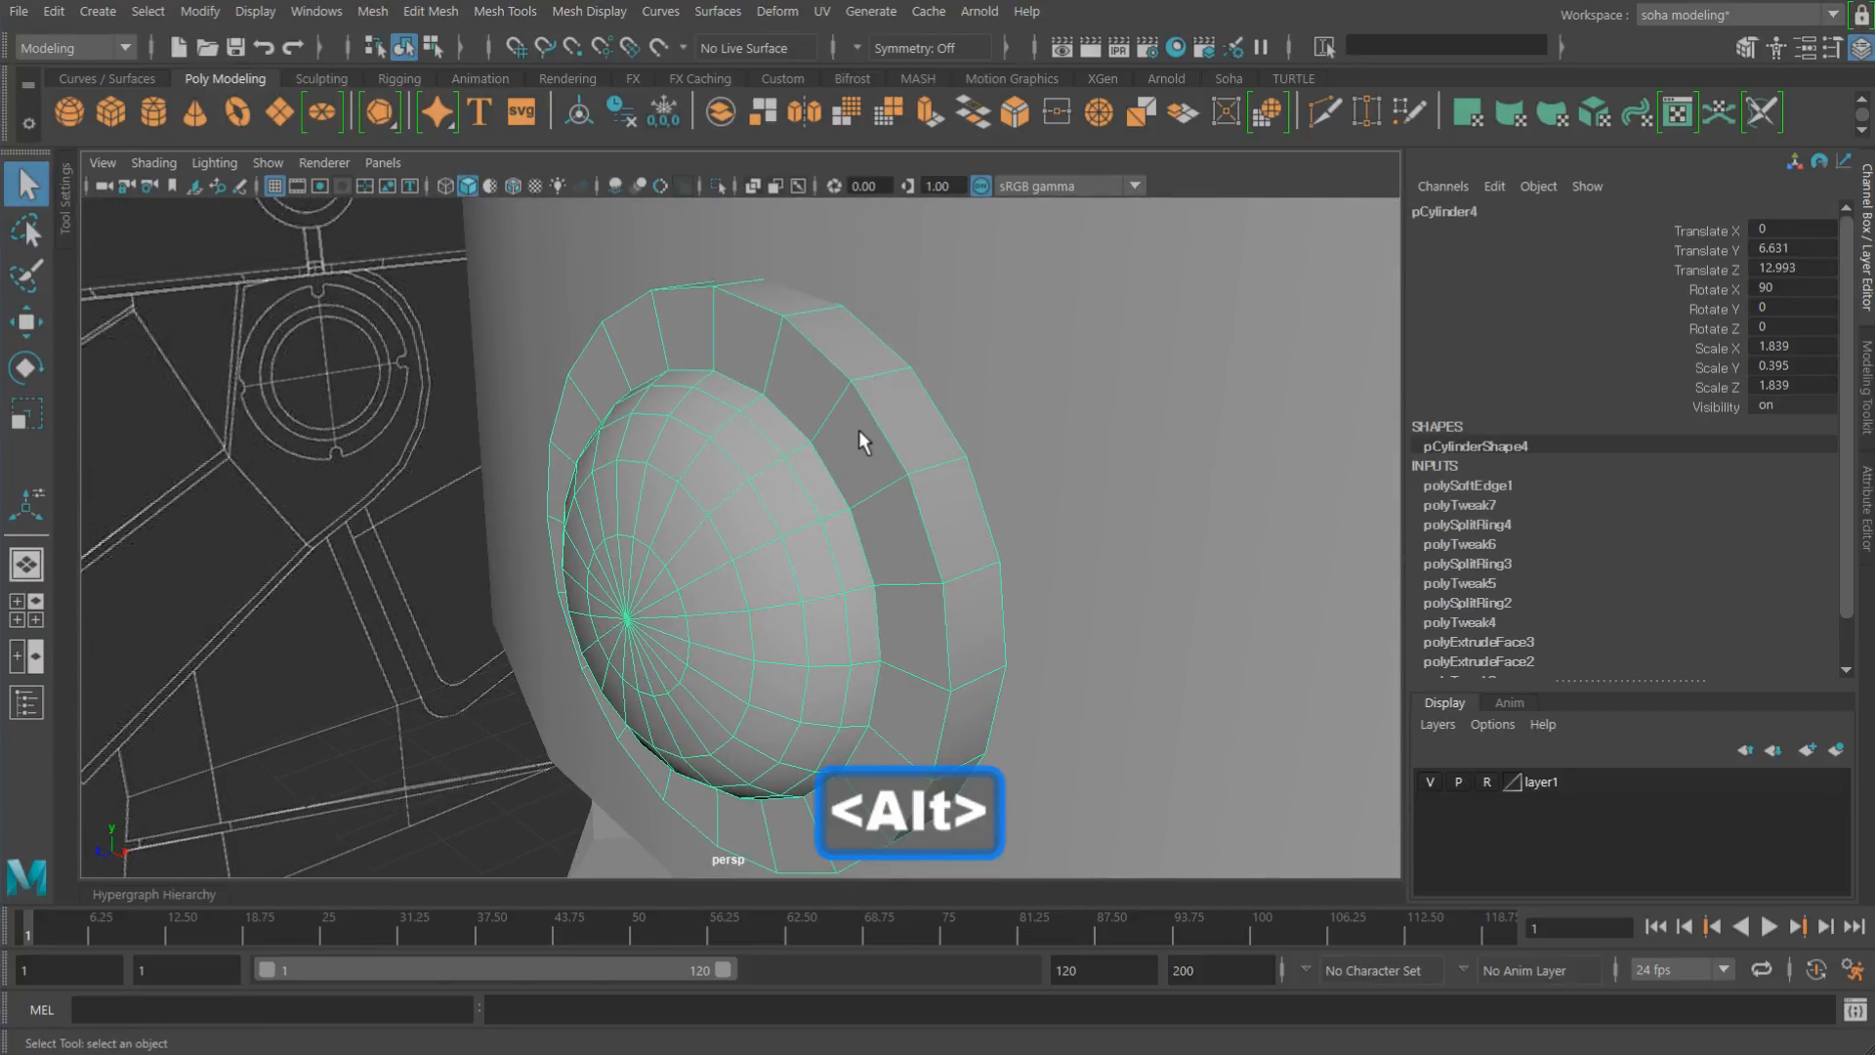
{"action": "left_click_drag", "start_coordinate": [858, 430], "coordinate": [862, 455], "text": "alt"}
{"action": "key", "text": "alt+3"}
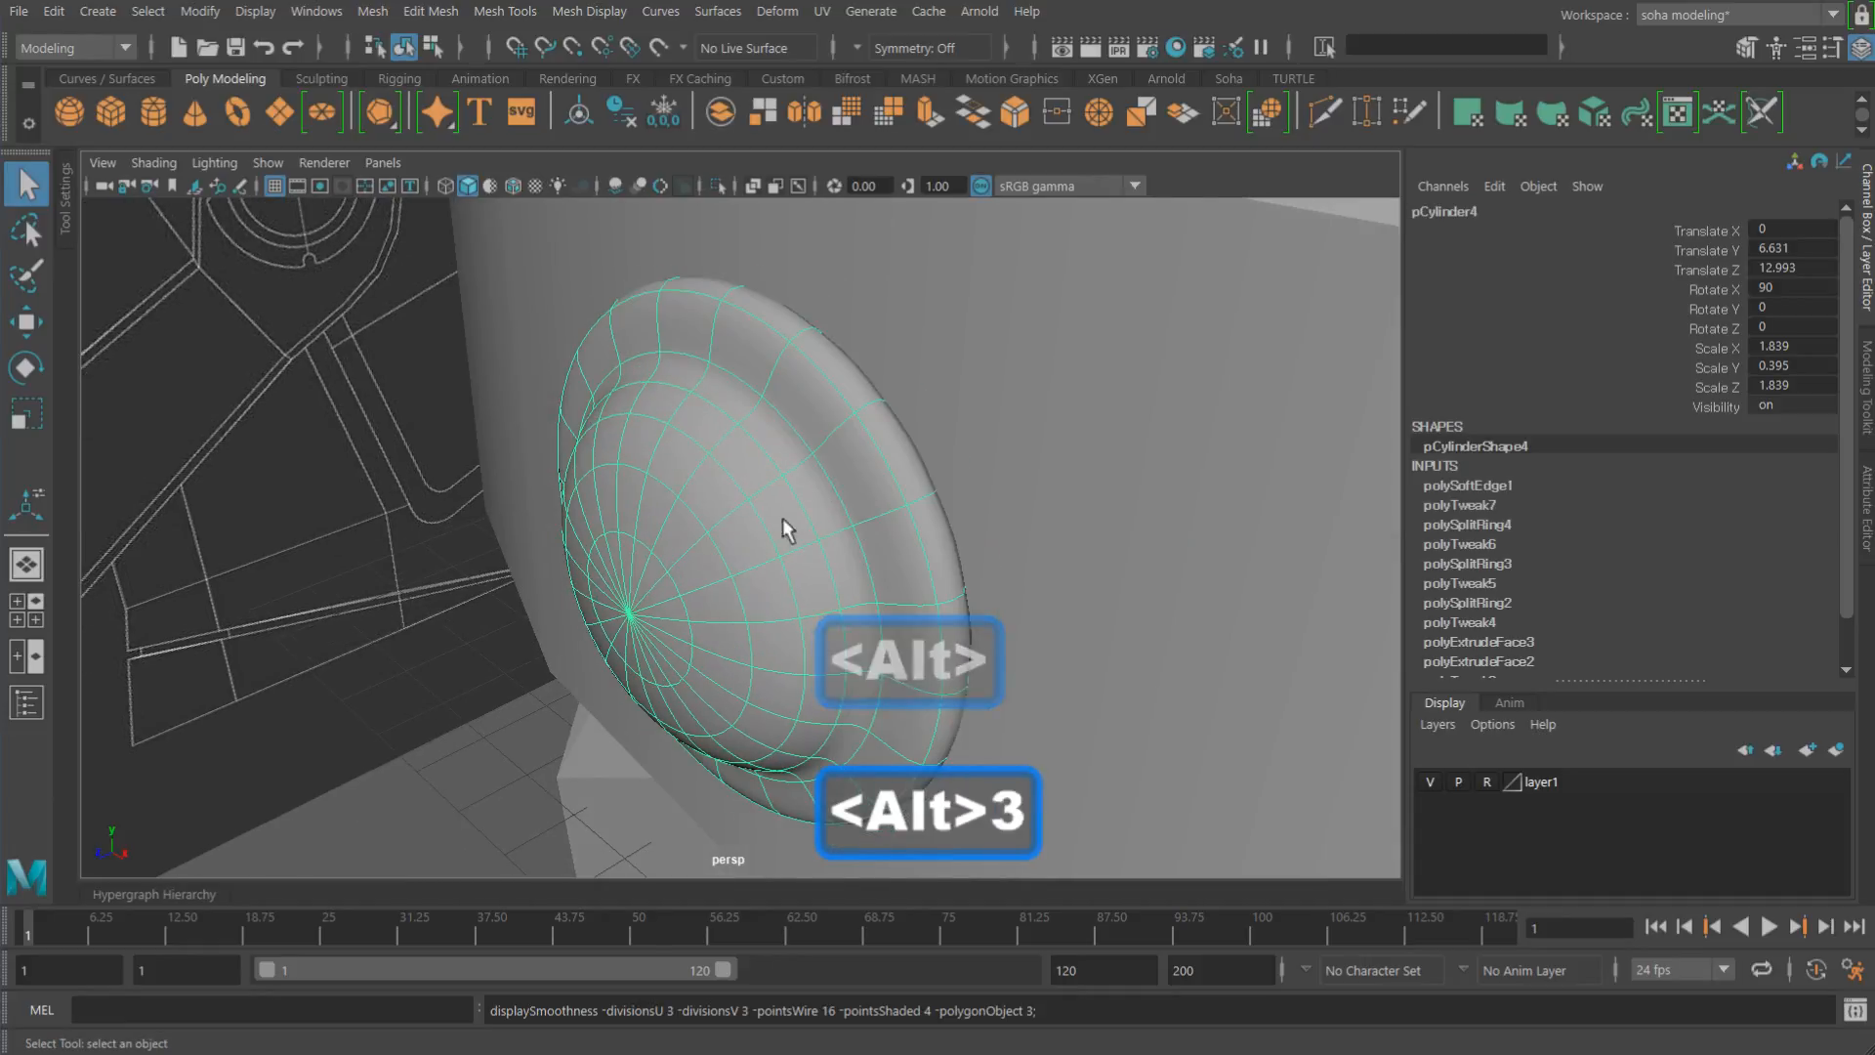
{"action": "left_click_drag", "start_coordinate": [782, 518], "coordinate": [1013, 431], "text": "alt"}
{"action": "key", "text": "1"}
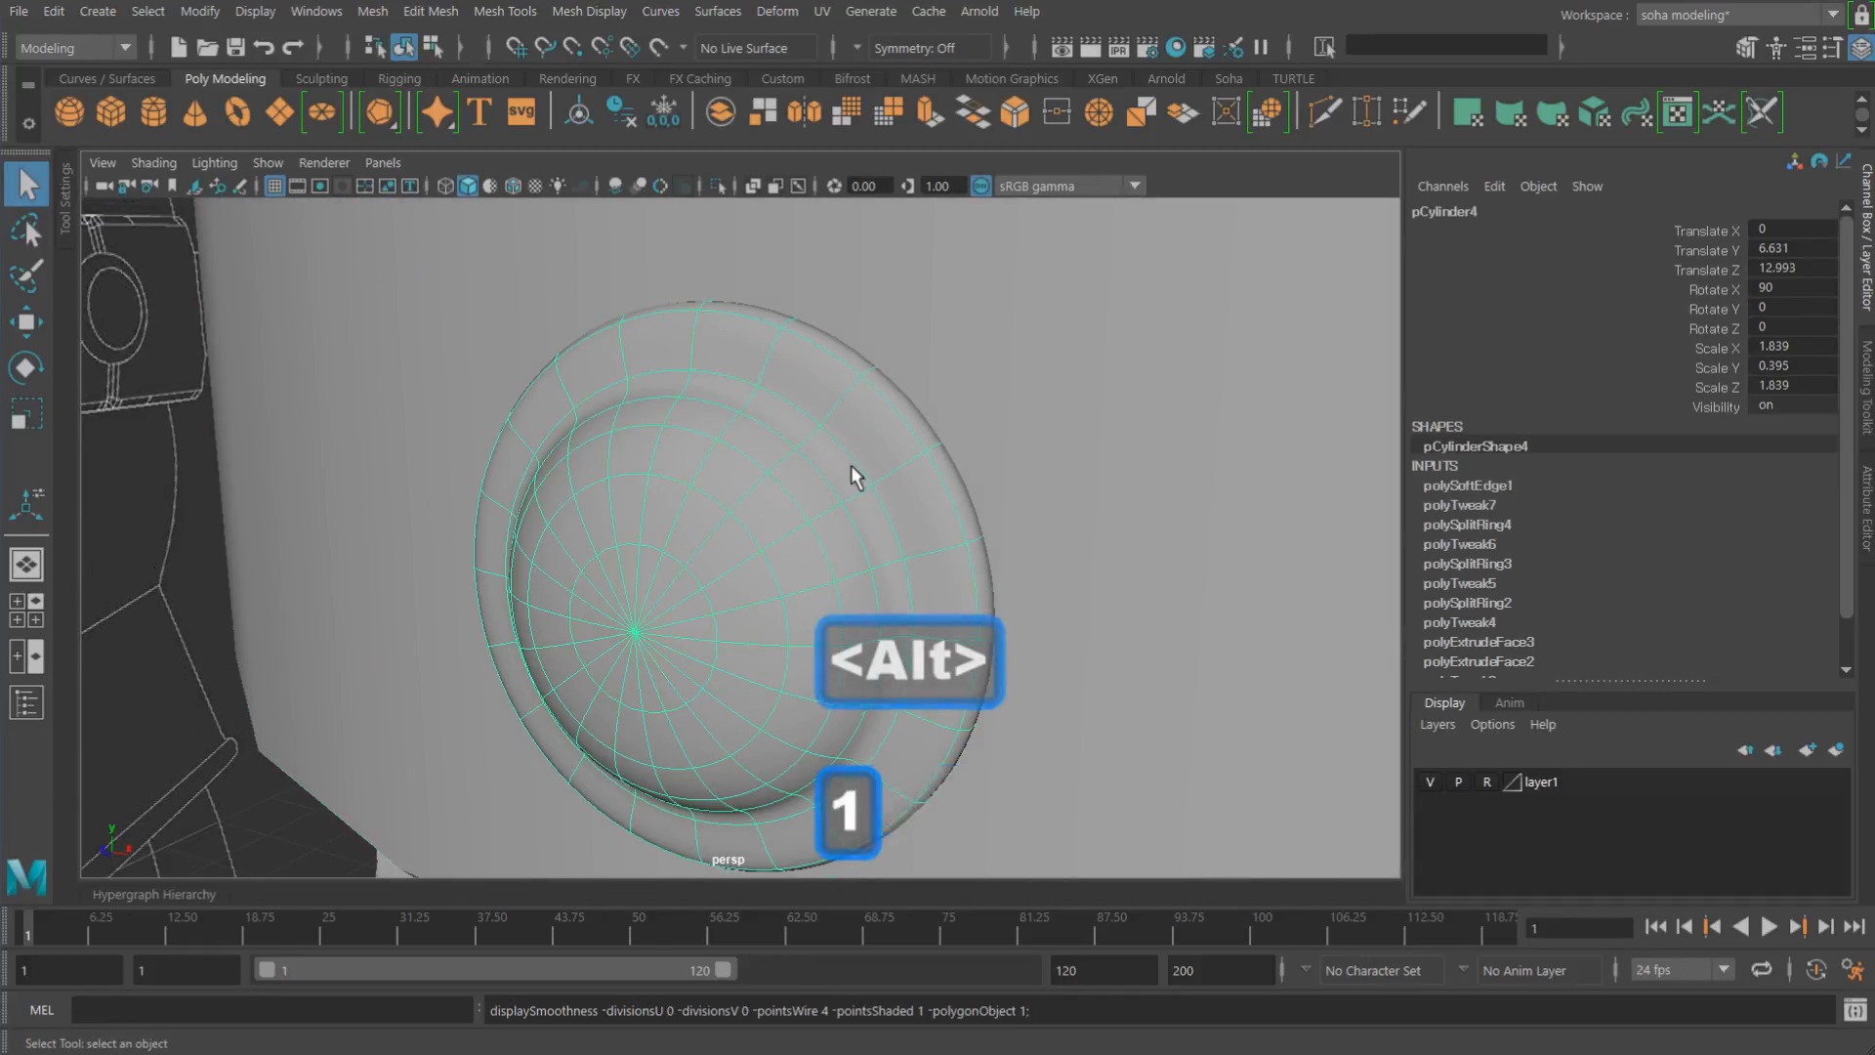
{"action": "left_click_drag", "start_coordinate": [852, 467], "coordinate": [873, 513], "text": "alt"}
Step: Select the domed disc's back cap faces and move them back along Z to about 12.37, into the headband
{"action": "key", "text": "alt+1"}
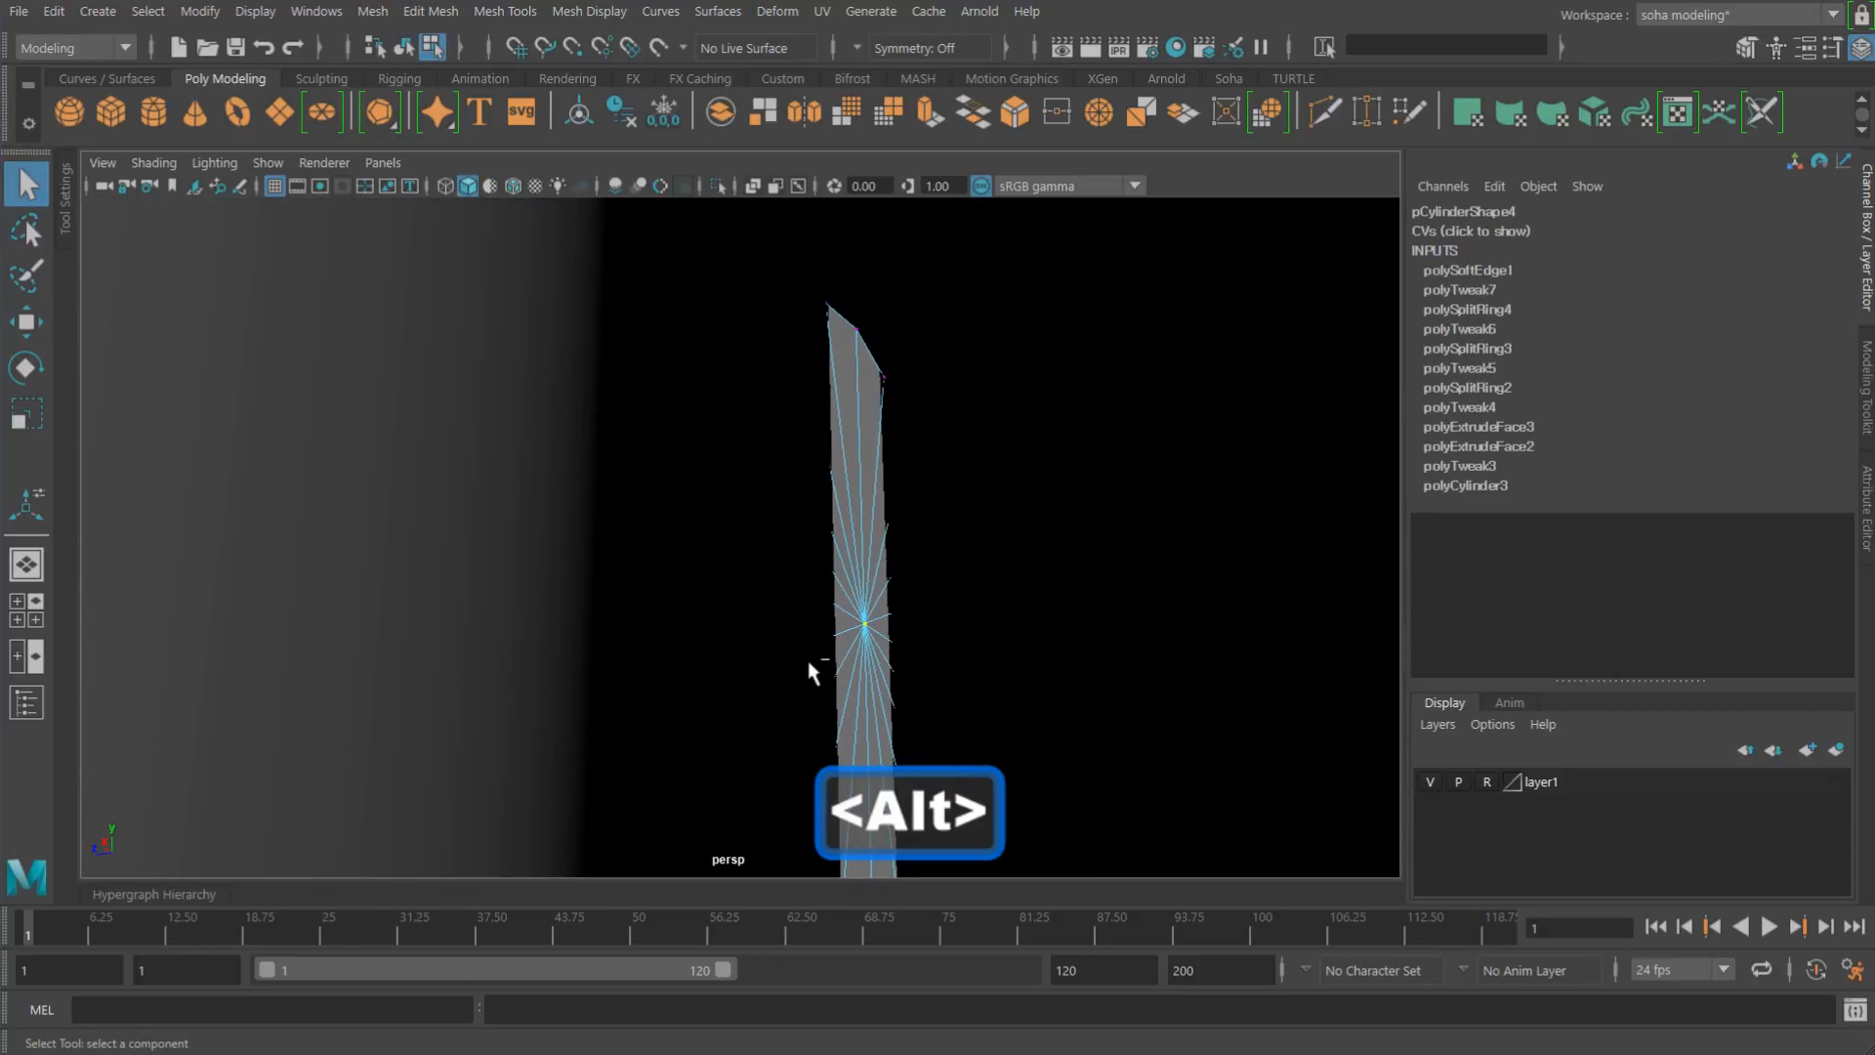
{"action": "key", "text": "ctrl+3"}
{"action": "mouse_move", "coordinate": [907, 699]}
{"action": "left_mouse_down", "text": "alt"}
{"action": "mouse_move", "coordinate": [876, 715]}
{"action": "mouse_move", "coordinate": [769, 700]}
{"action": "left_mouse_up", "text": "alt"}
{"action": "key", "text": "4"}
{"action": "key", "text": "shift+4"}
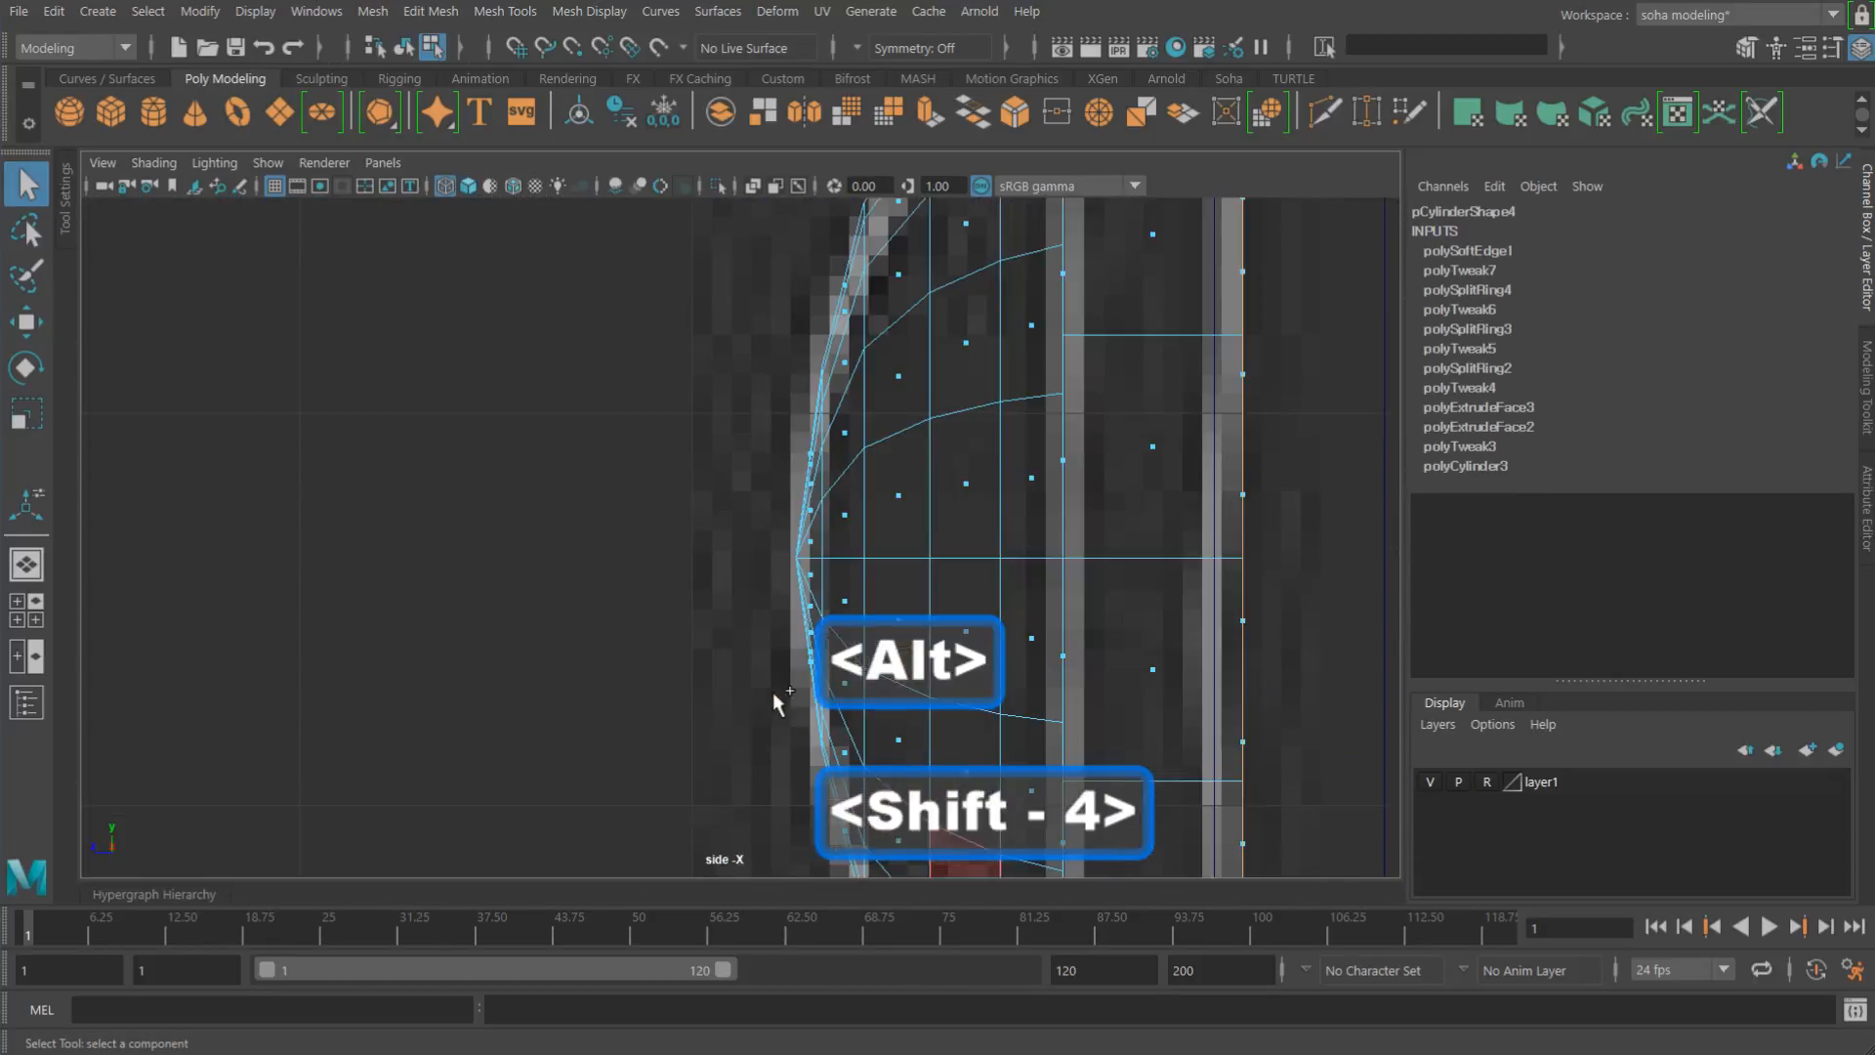
{"action": "scroll", "coordinate": [837, 578], "scroll_direction": "down", "scroll_amount": 13}
{"action": "scroll", "coordinate": [943, 565], "scroll_direction": "up", "scroll_amount": 5}
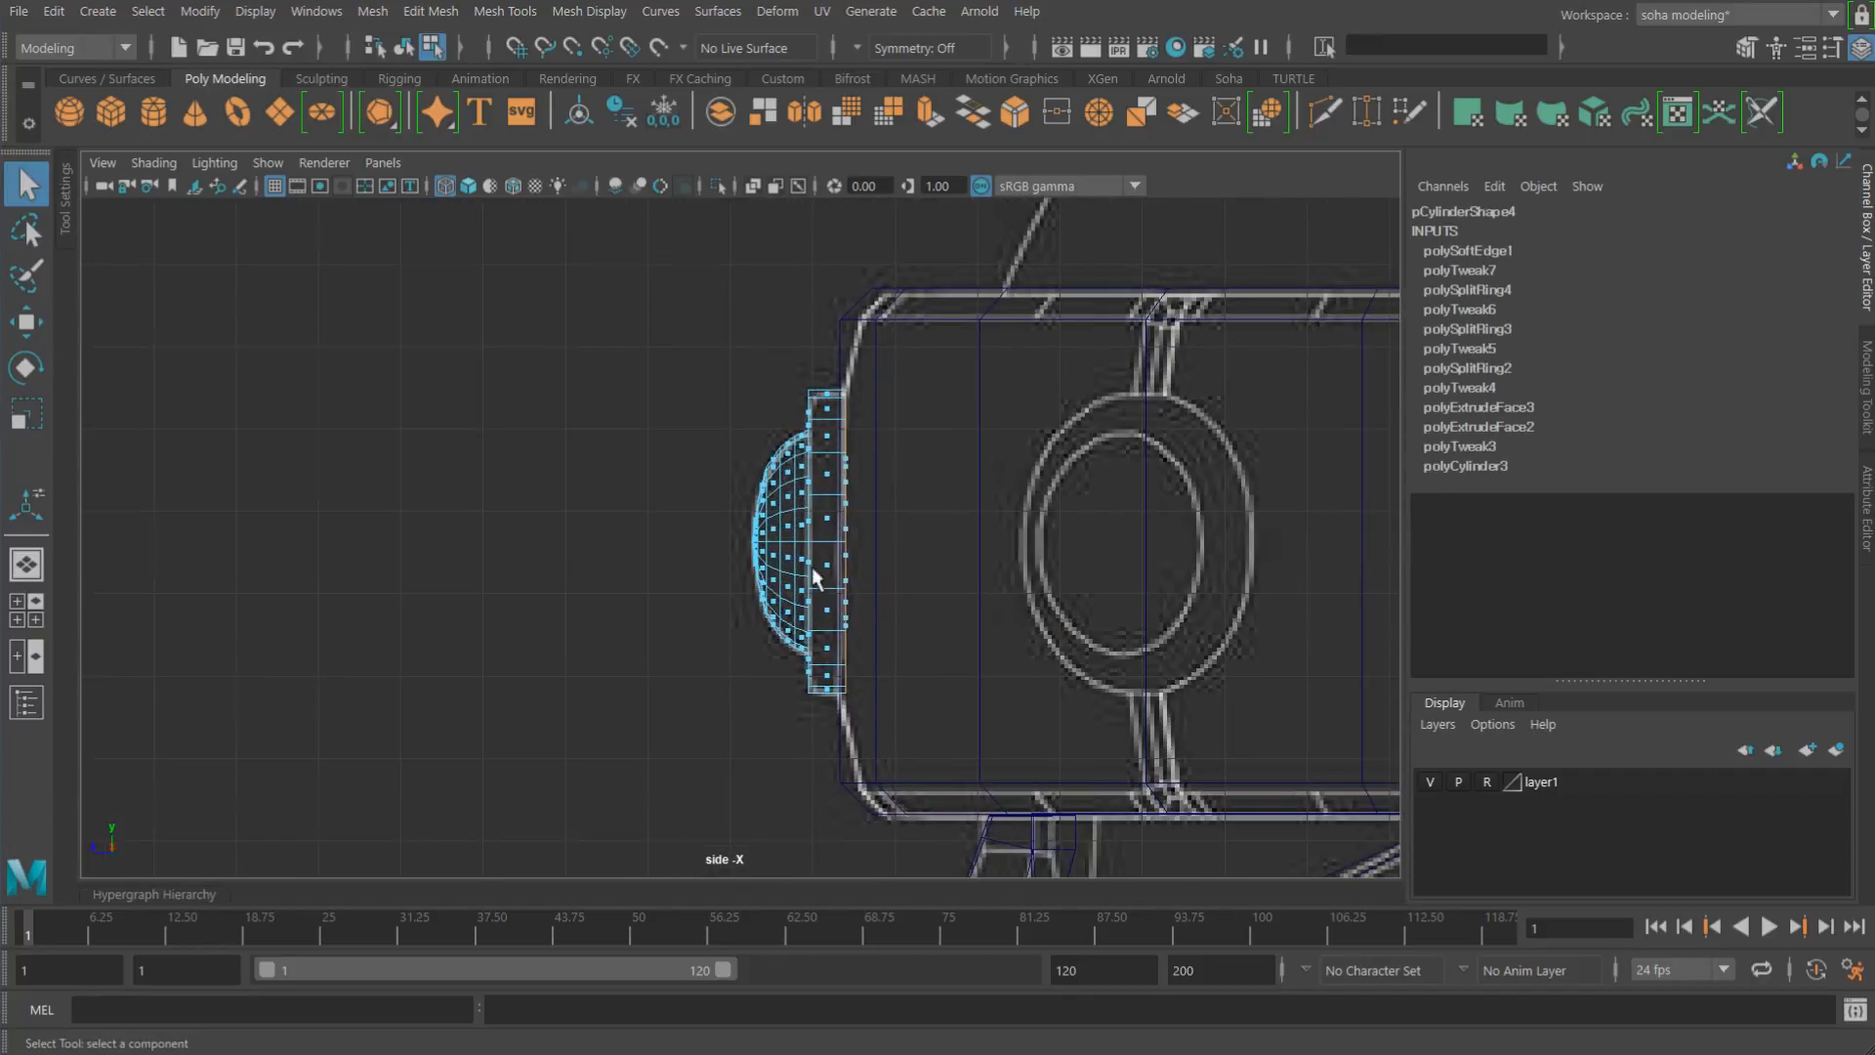
{"action": "key", "text": "w"}
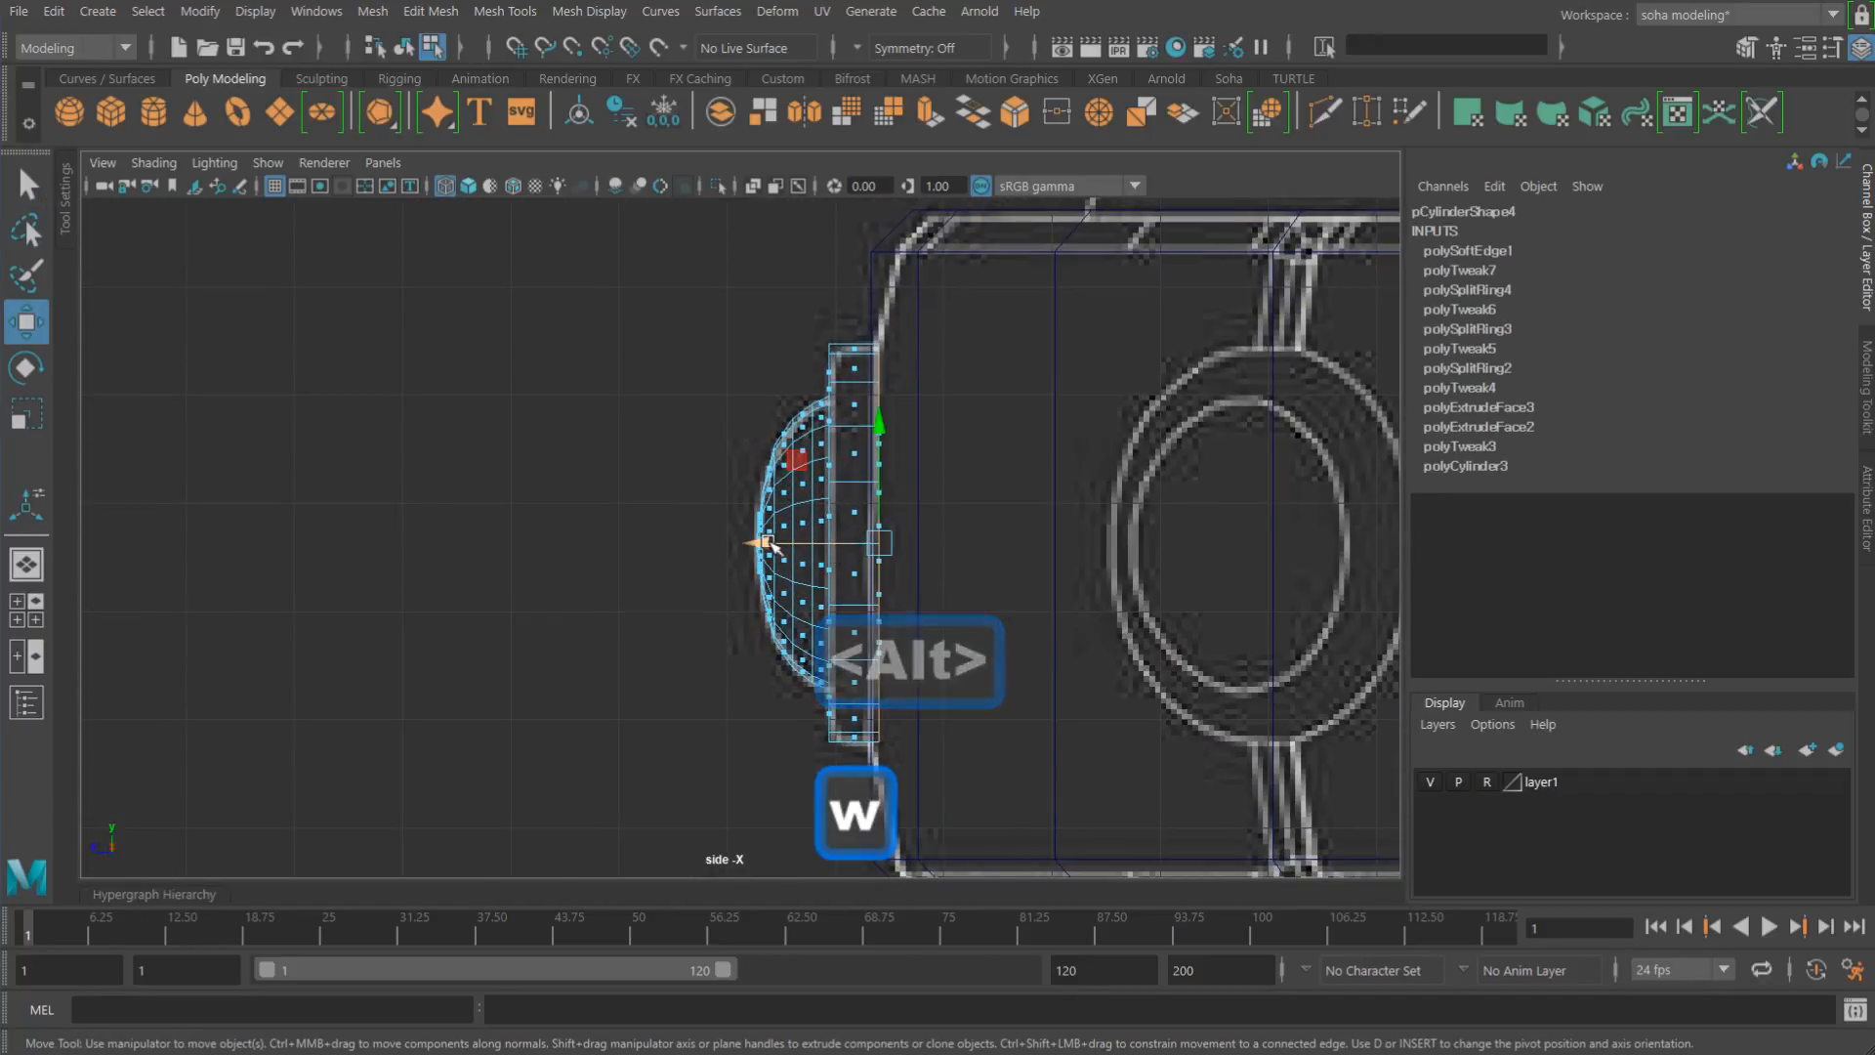
{"action": "left_click_drag", "start_coordinate": [775, 544], "coordinate": [787, 547]}
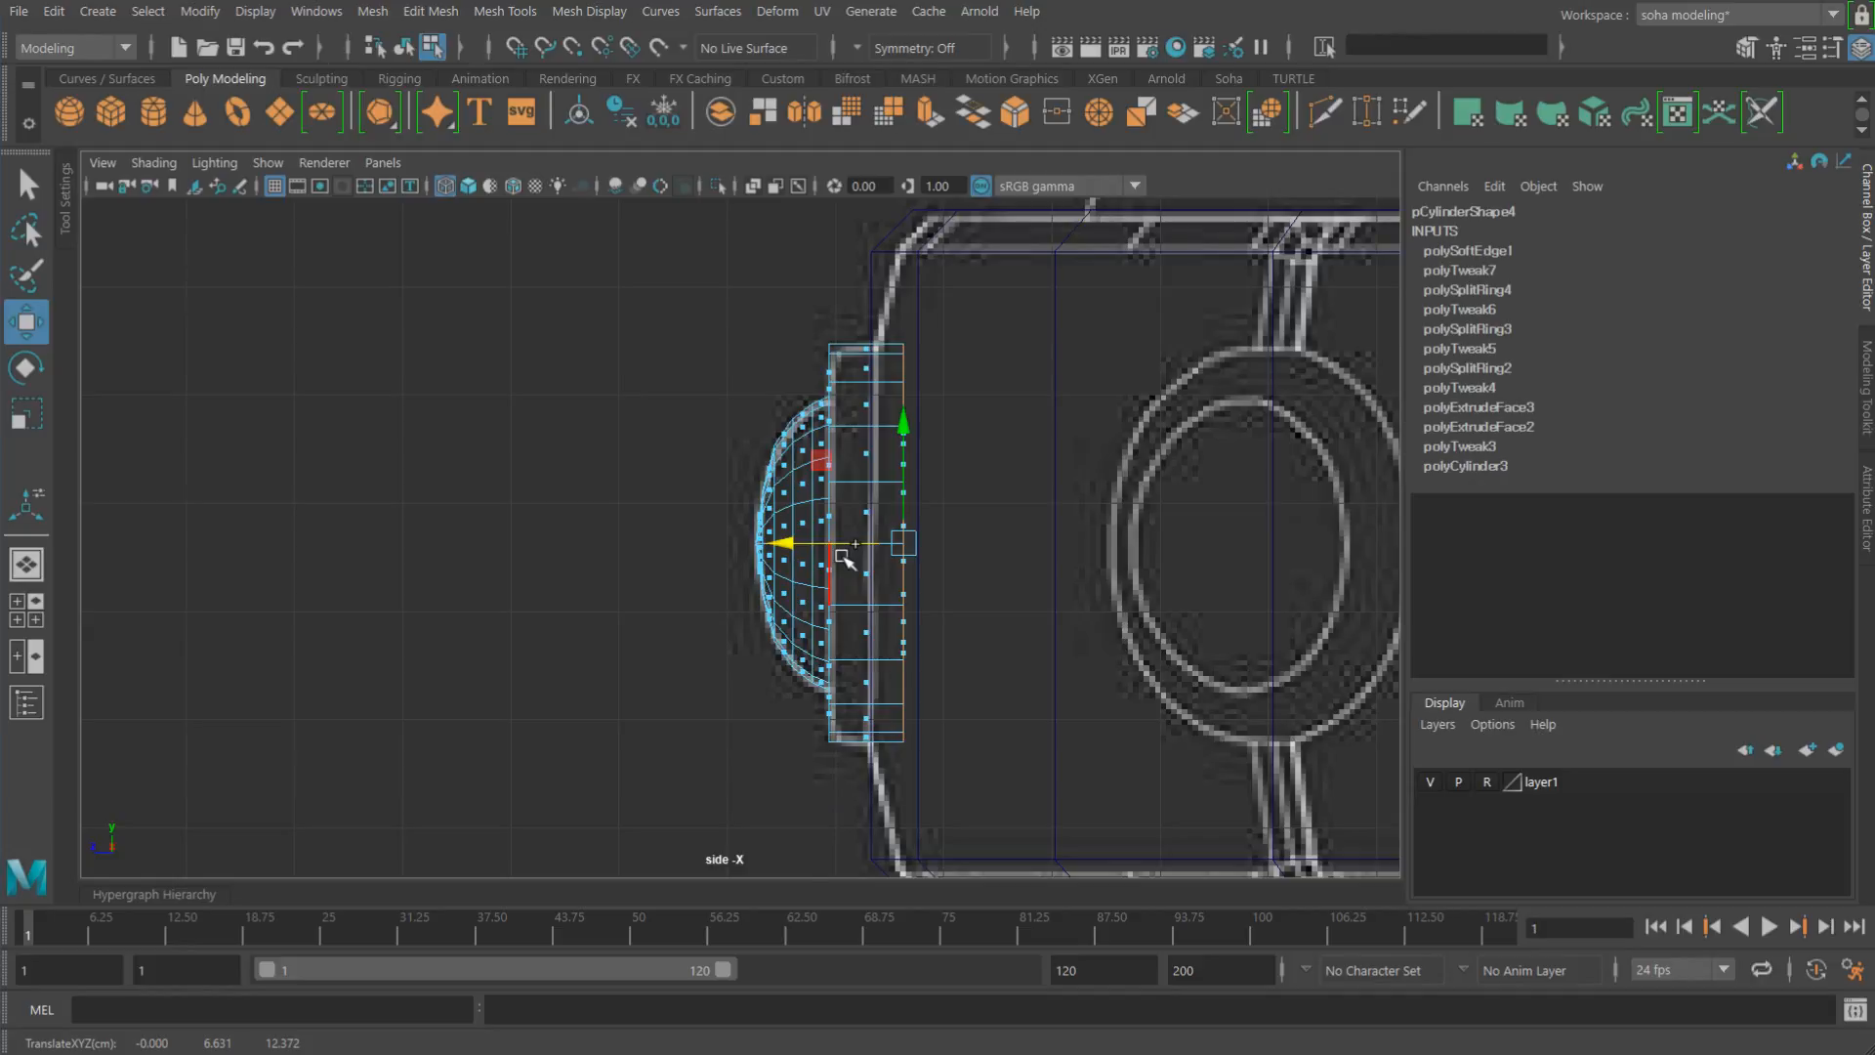
Step: Delete the disc's back cap faces that lie inside the headband
{"action": "key", "text": "alt+shift+q"}
{"action": "mouse_move", "coordinate": [942, 603]}
{"action": "left_mouse_down", "text": "alt"}
{"action": "mouse_move", "coordinate": [835, 649]}
{"action": "mouse_move", "coordinate": [1011, 555]}
{"action": "left_mouse_up", "text": "alt"}
{"action": "key", "text": "5"}
{"action": "right_click_drag", "start_coordinate": [1088, 556], "coordinate": [787, 511], "text": "alt"}
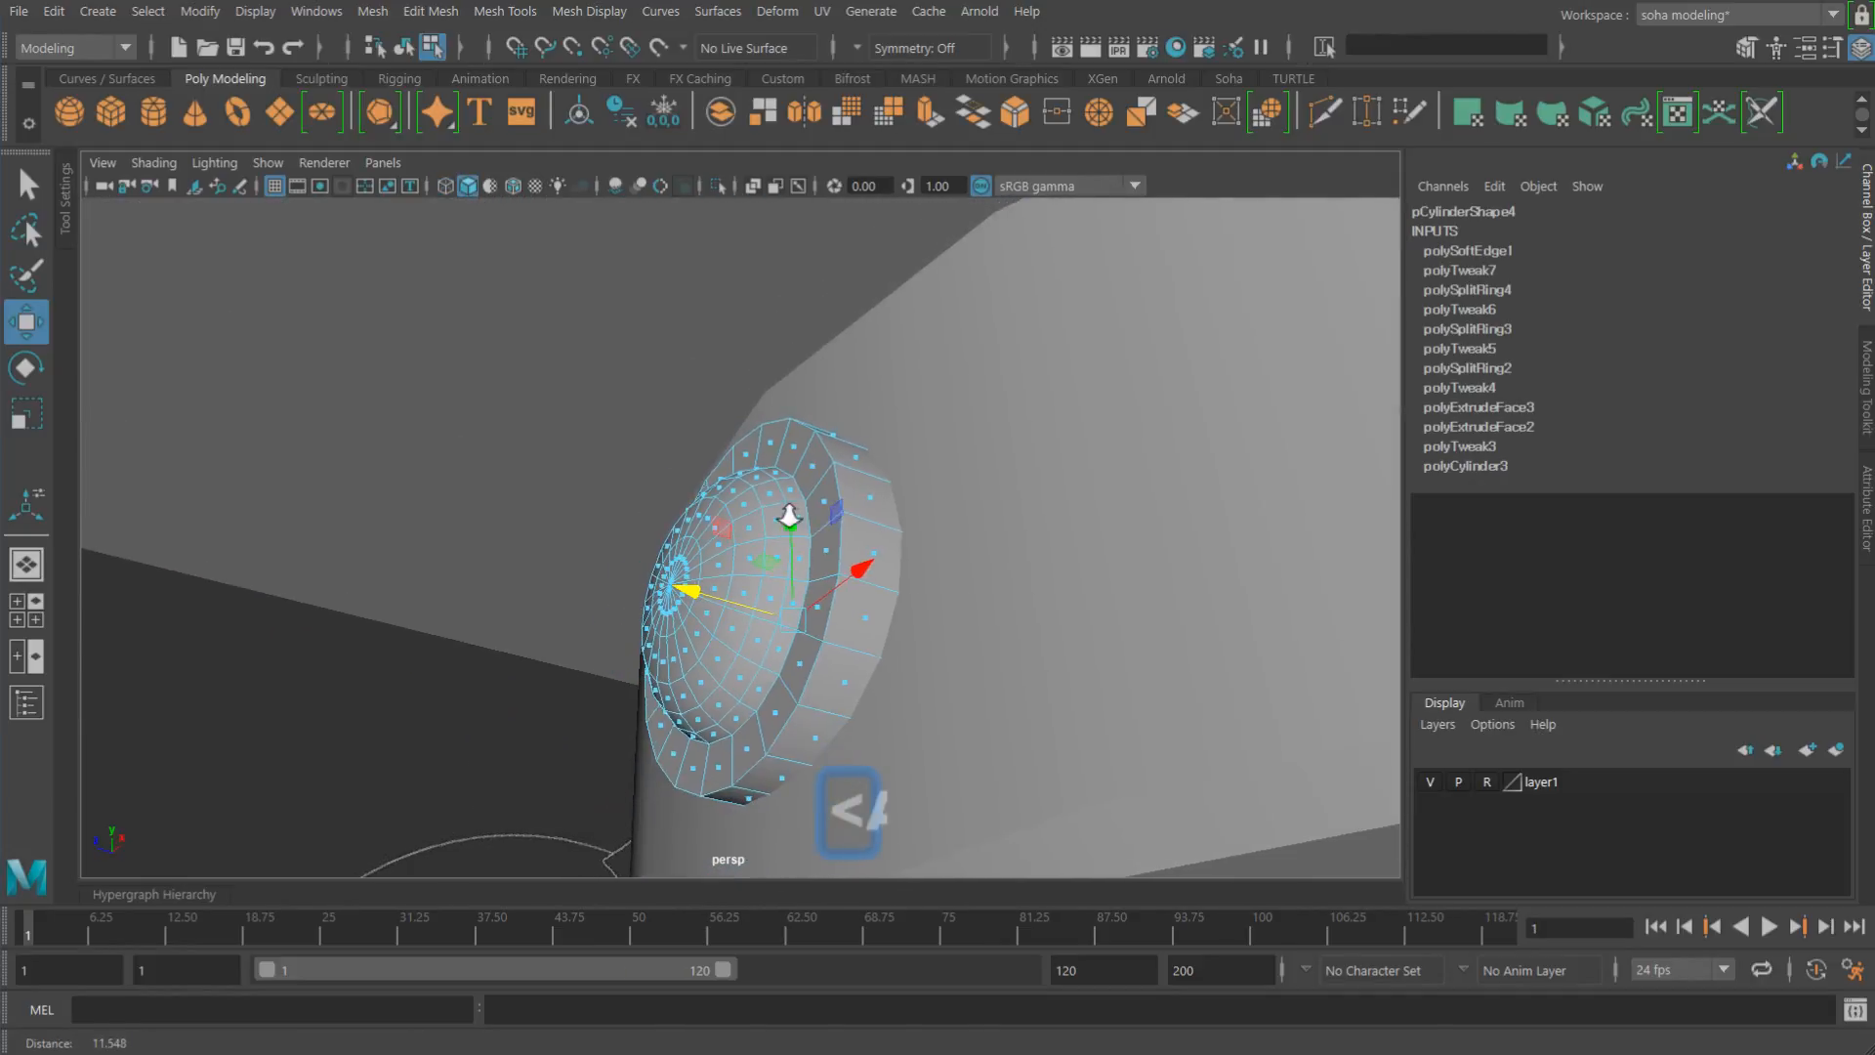
{"action": "left_click_drag", "start_coordinate": [788, 511], "coordinate": [732, 533], "text": "alt"}
{"action": "left_click_drag", "start_coordinate": [697, 596], "coordinate": [615, 661]}
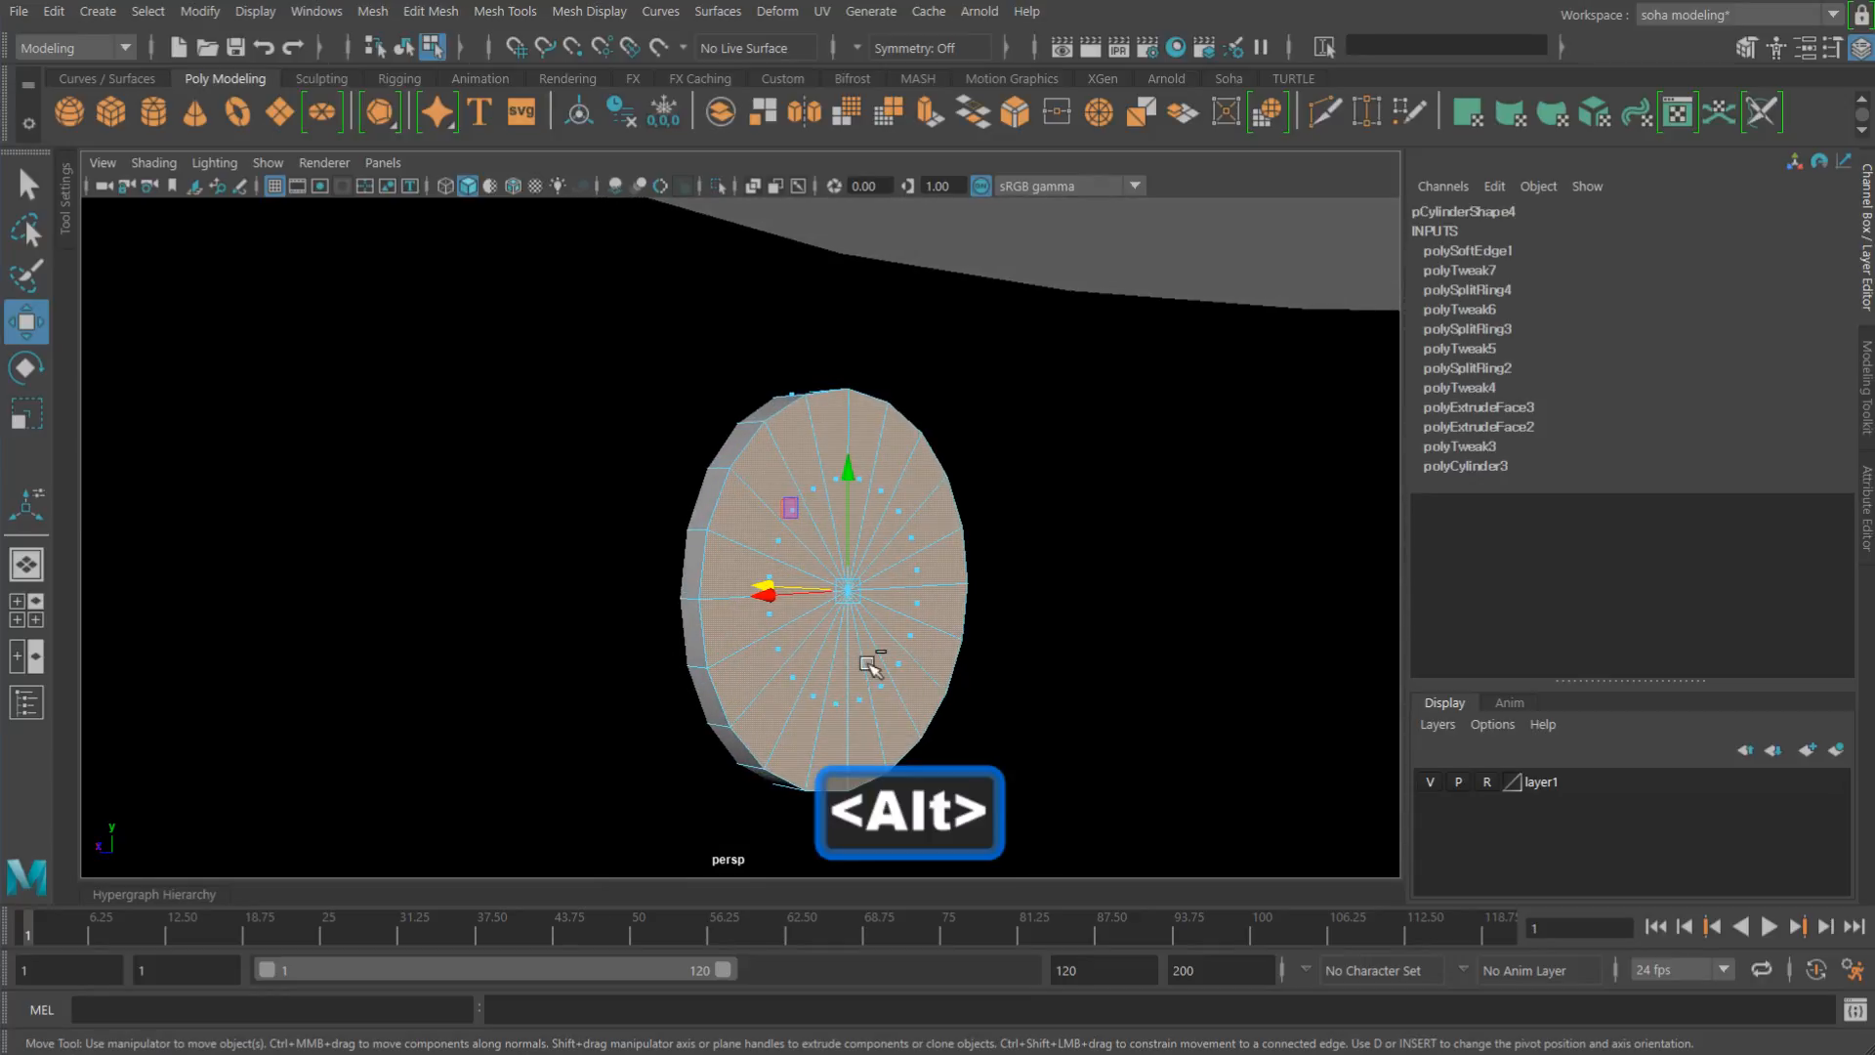
{"action": "key", "text": "ctrl+grave"}
{"action": "left_click_drag", "start_coordinate": [740, 649], "coordinate": [865, 621], "text": "alt"}
{"action": "scroll", "coordinate": [879, 592], "scroll_direction": "up", "scroll_amount": 5}
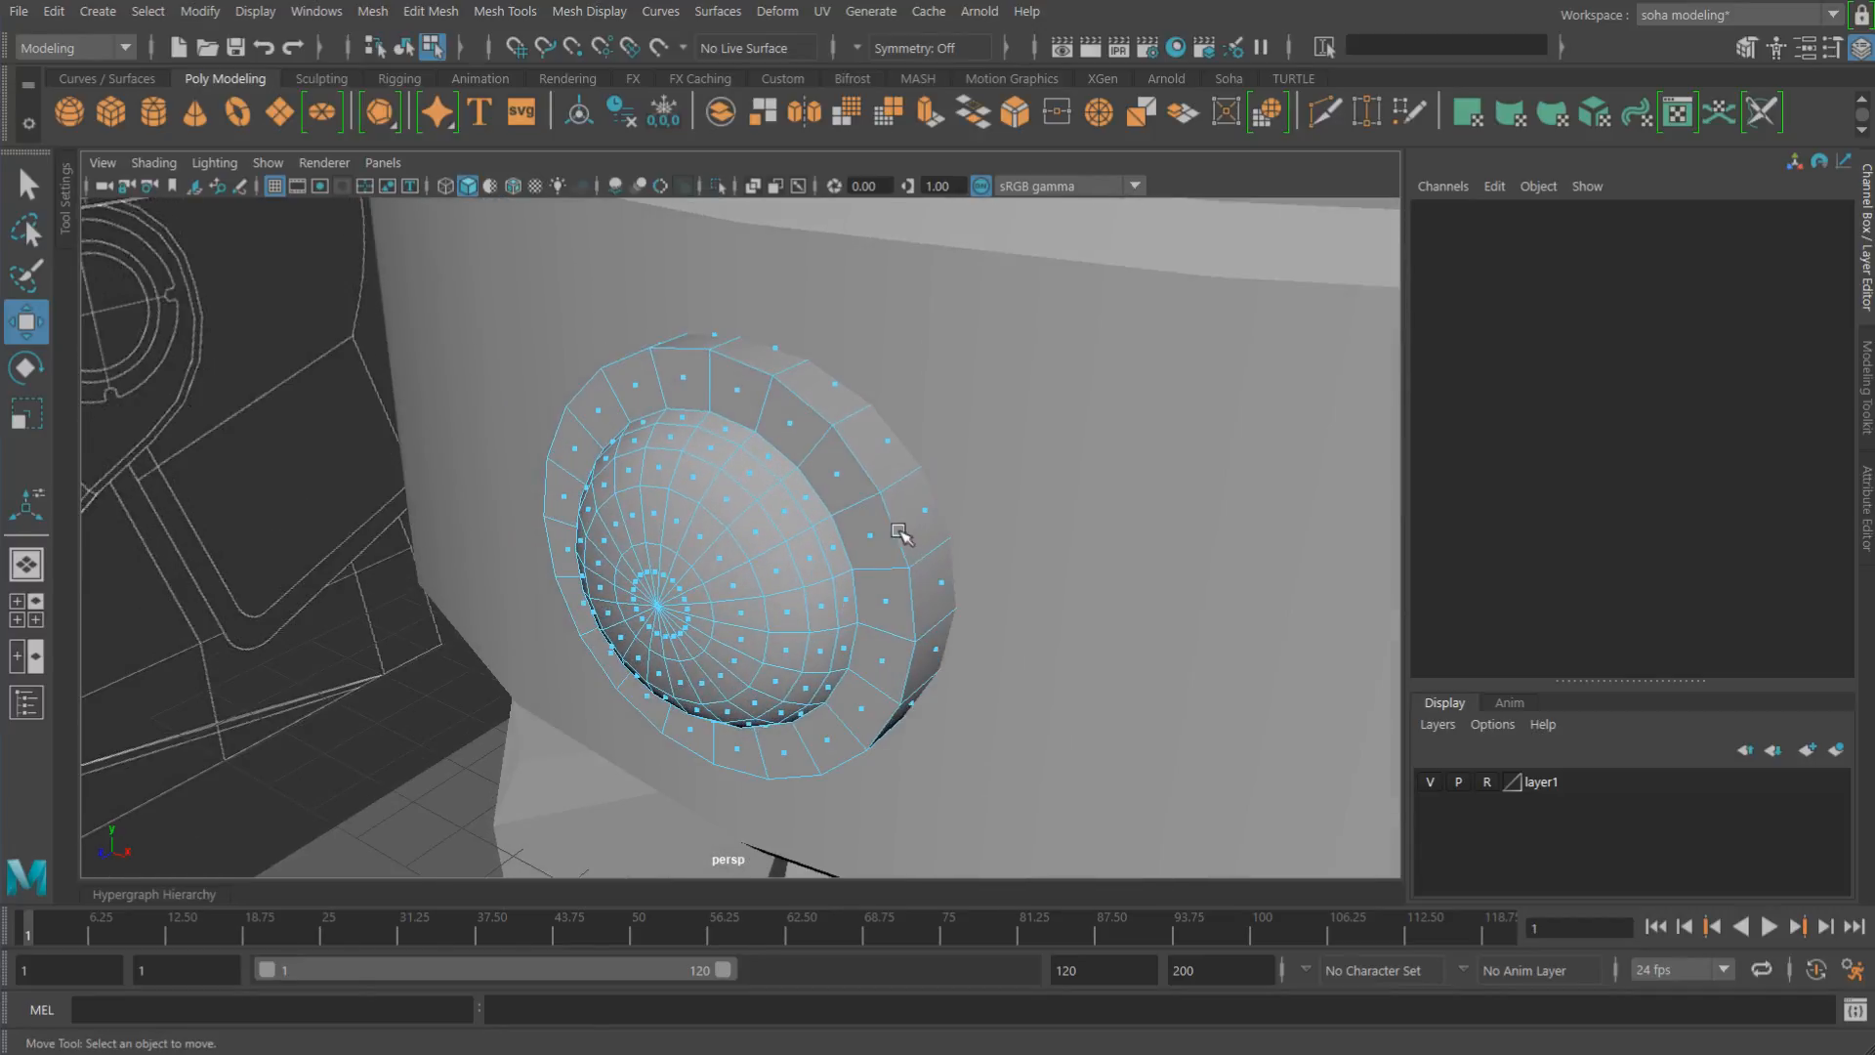
Step: Bevel the disc's outer front rim edge loop with a fraction of 0.13 and 2 segments
{"action": "key", "text": "alt"}
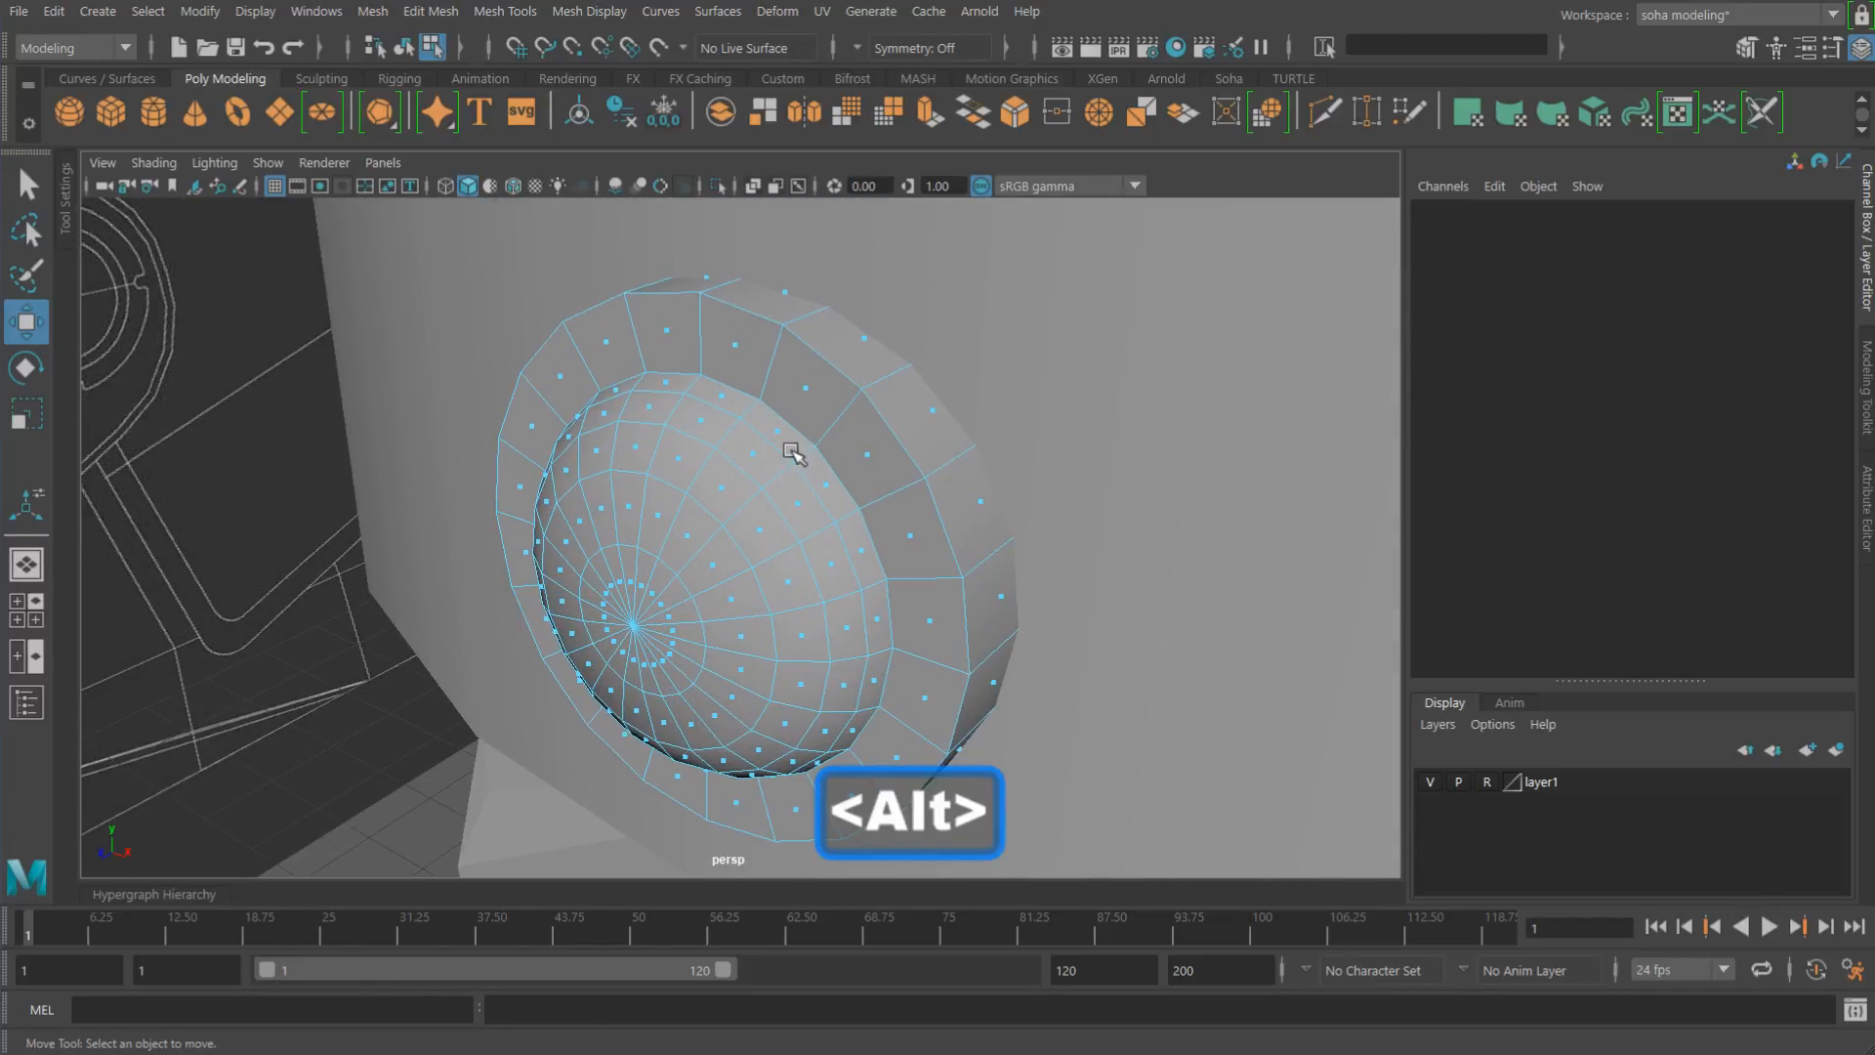
{"action": "key", "text": "alt+2"}
{"action": "left_click", "coordinate": [825, 368]}
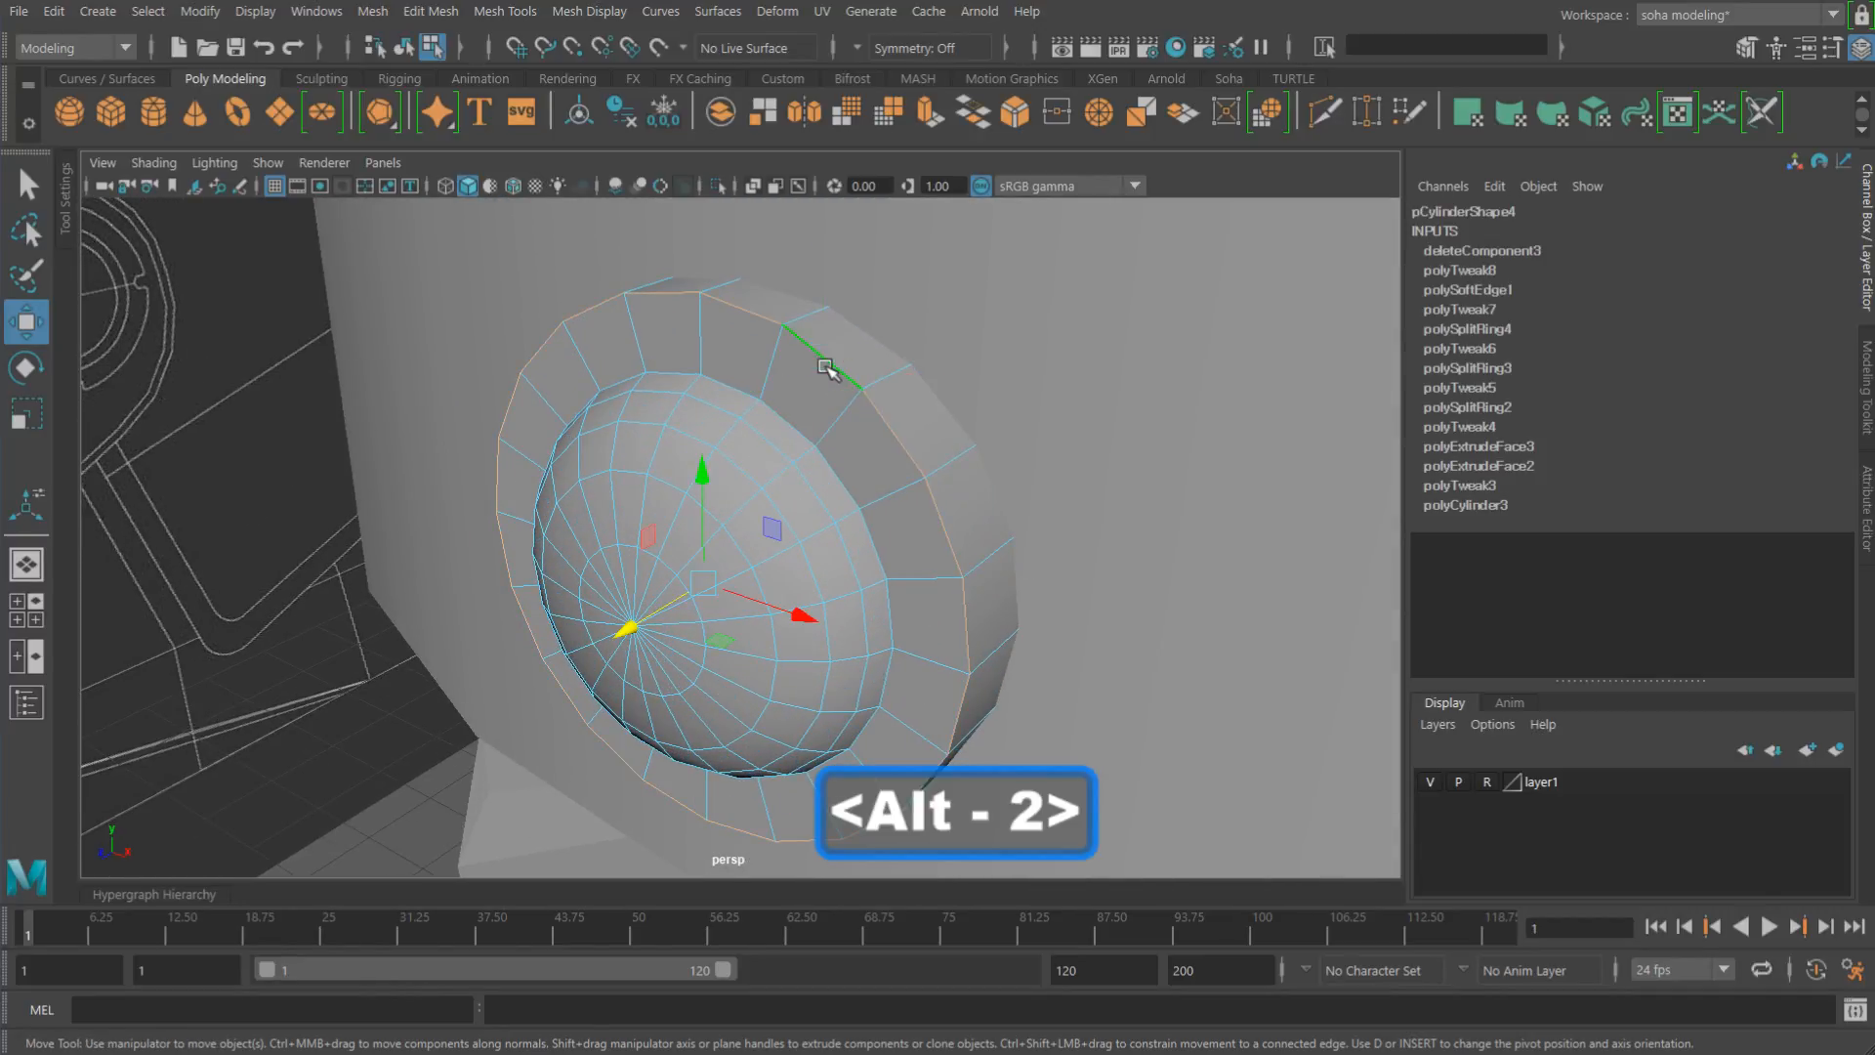
{"action": "left_click_drag", "start_coordinate": [825, 368], "coordinate": [889, 476], "text": "alt"}
{"action": "double_click", "coordinate": [889, 475]}
{"action": "key", "text": "shift+b"}
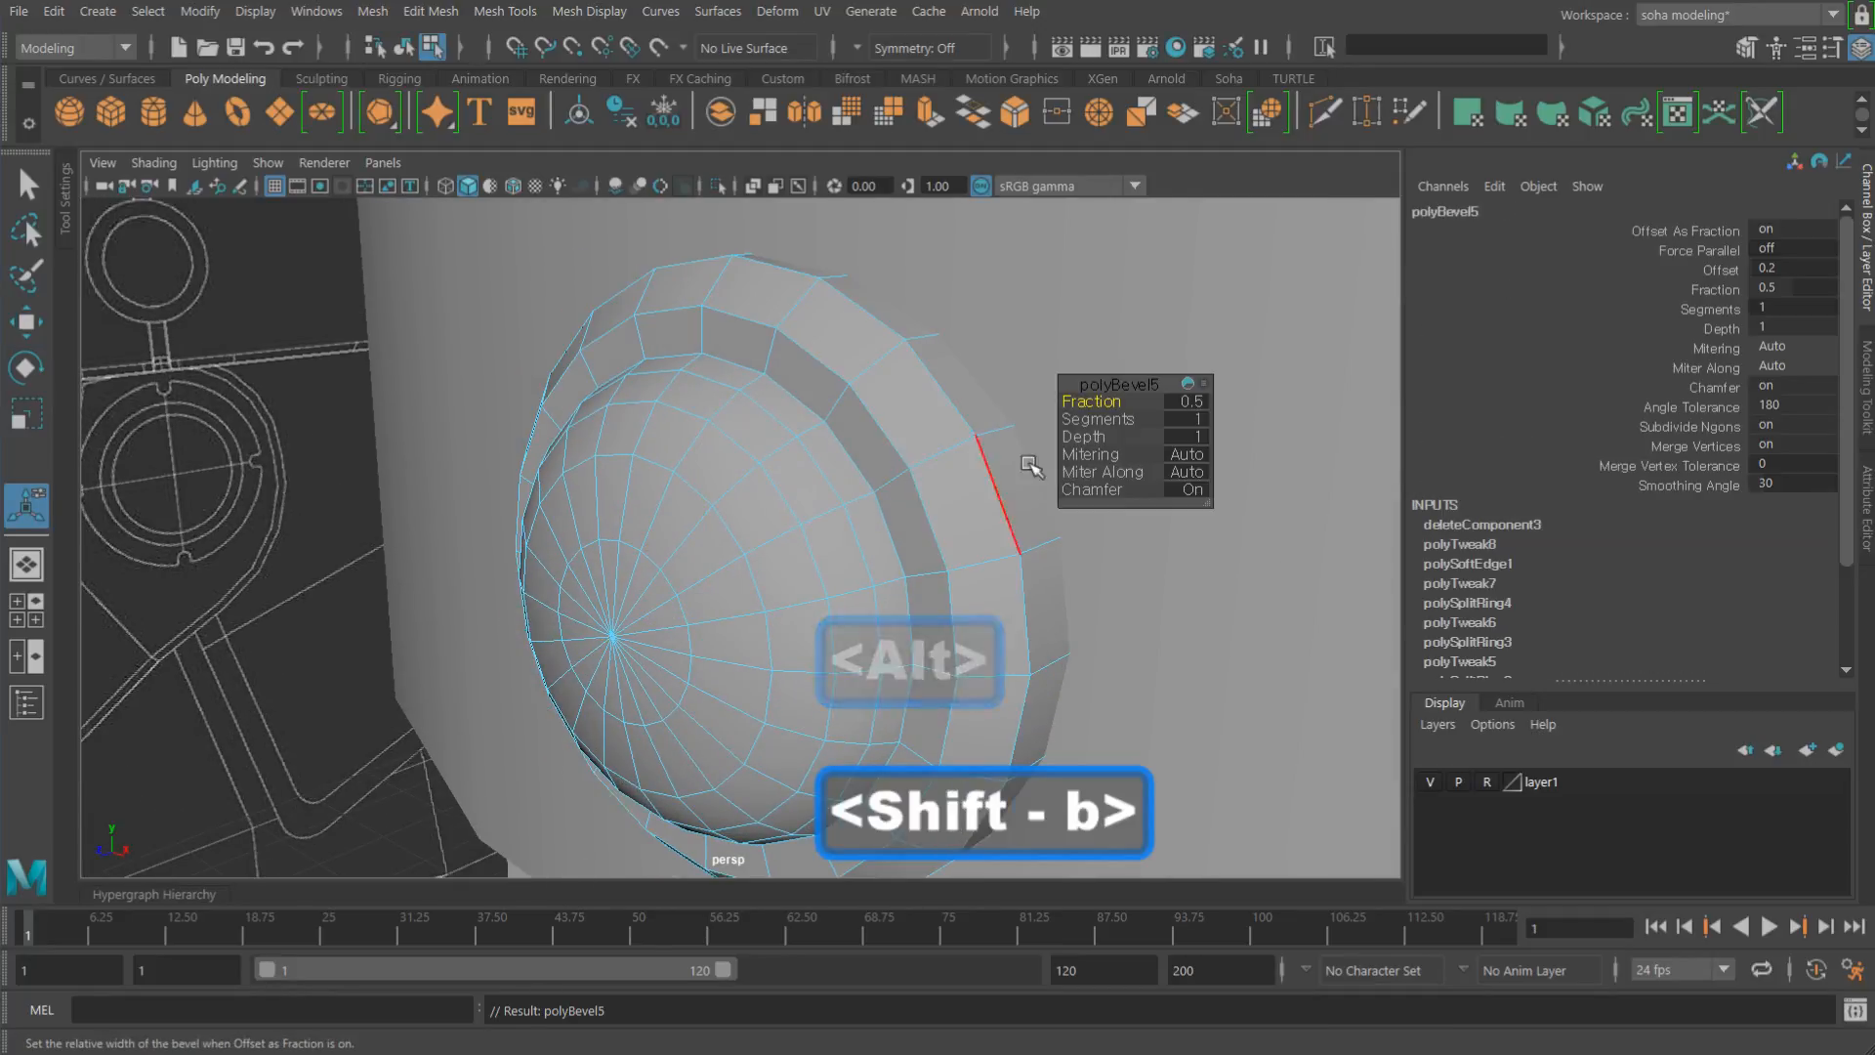
{"action": "left_click_drag", "start_coordinate": [1092, 400], "coordinate": [1052, 400]}
{"action": "key", "text": "ctrl"}
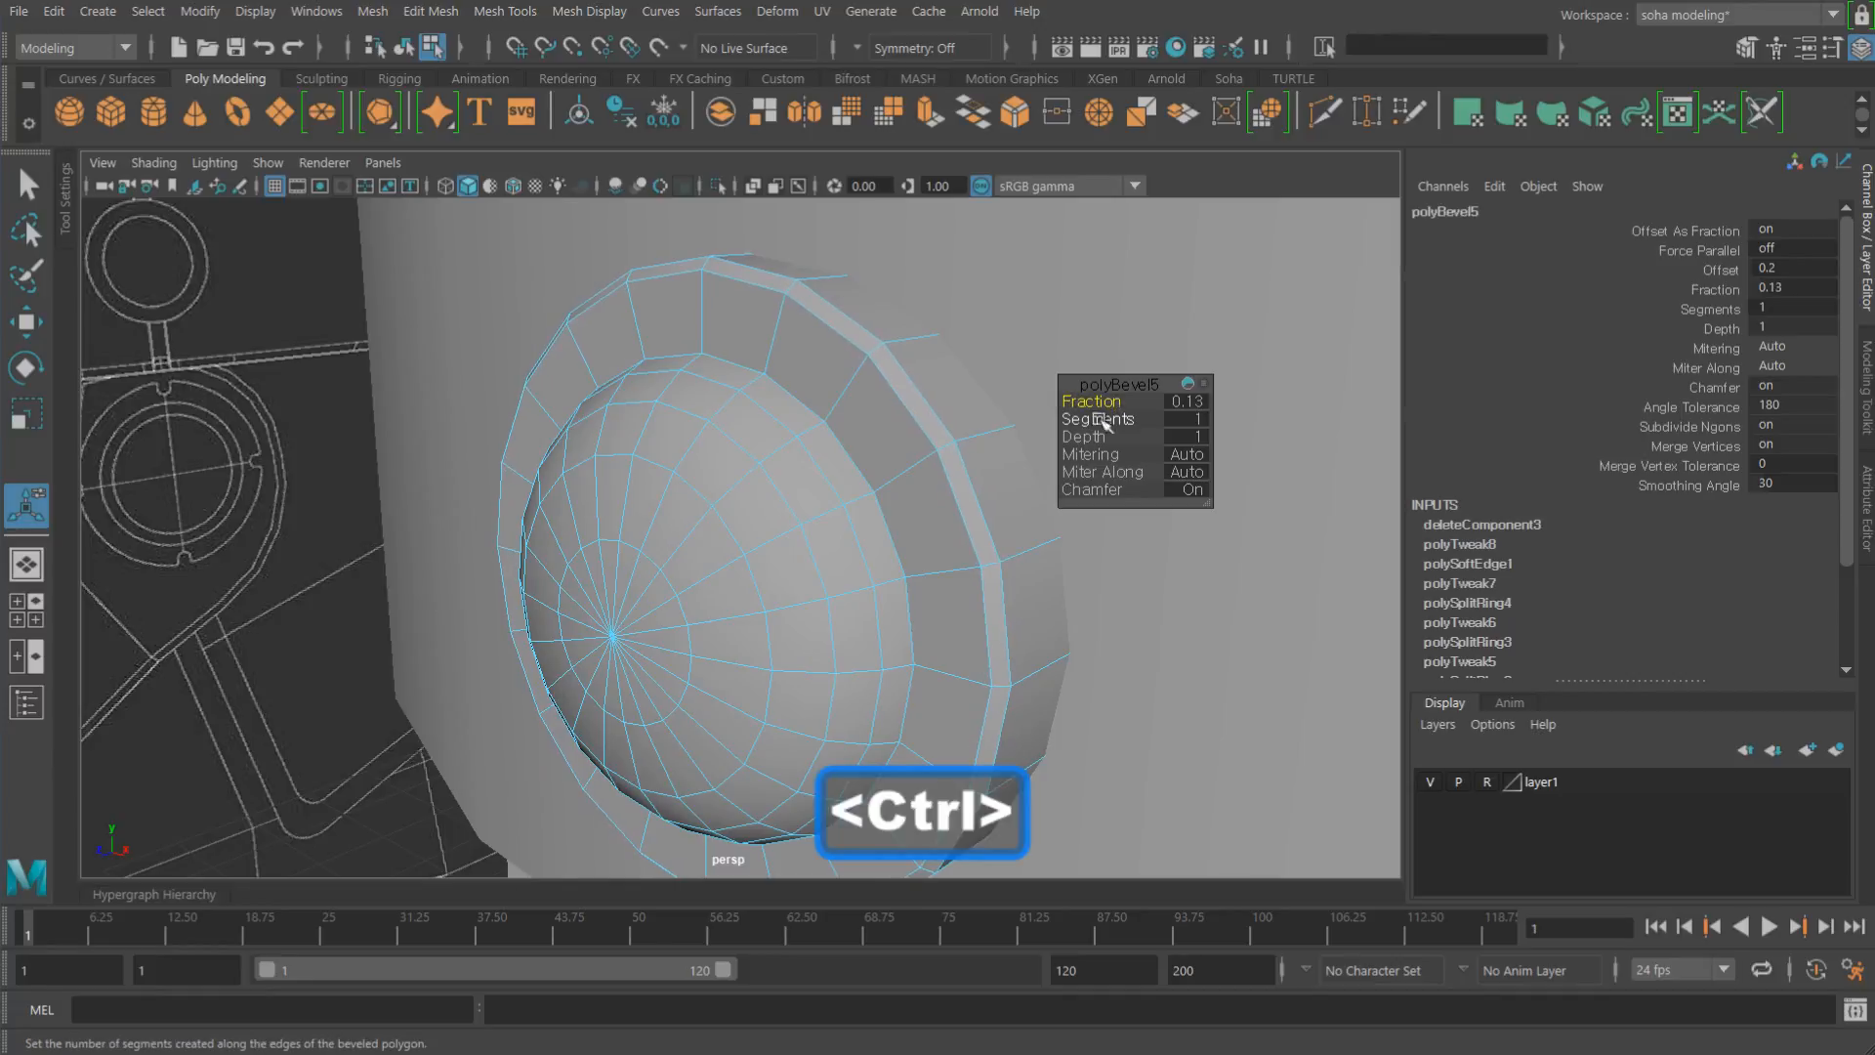
{"action": "left_click_drag", "start_coordinate": [980, 440], "coordinate": [967, 477], "text": "alt"}
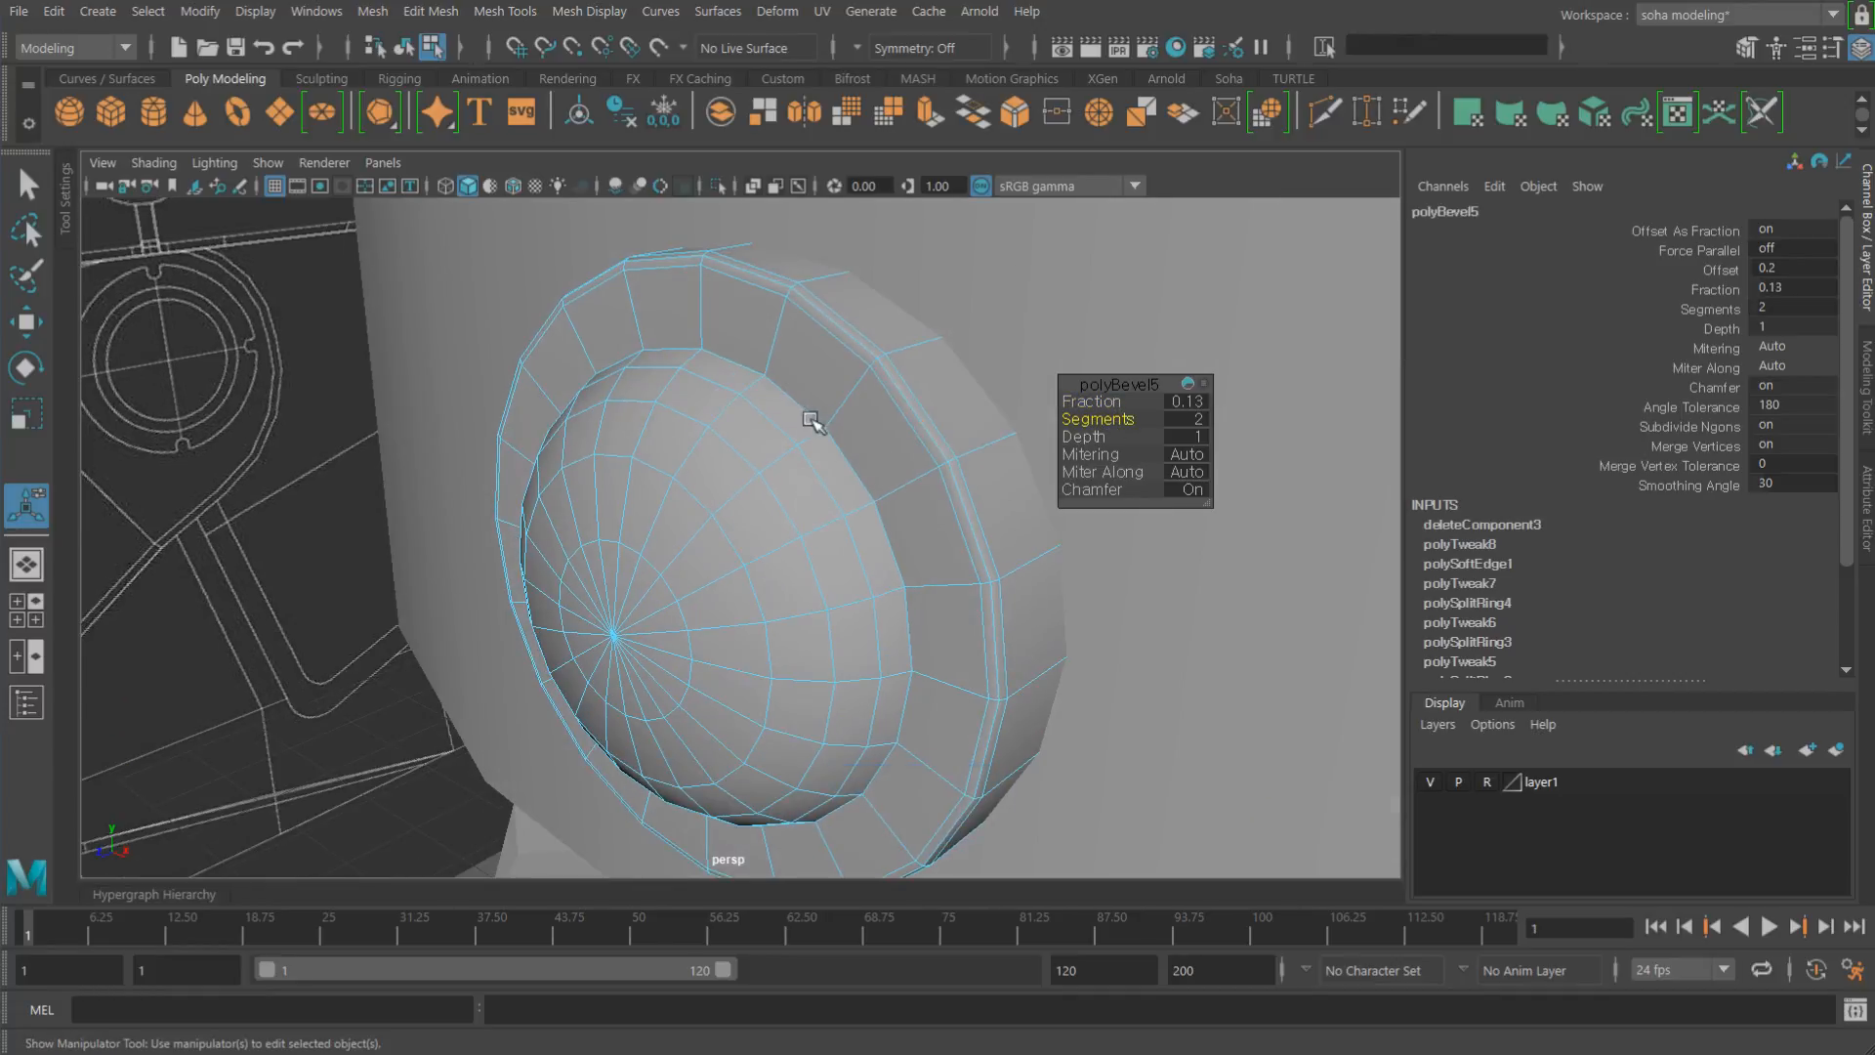
Step: Bevel the edge loop where the dome meets the flat ring with a fraction of 0.17 and 2 segments
{"action": "double_click", "coordinate": [796, 402]}
{"action": "left_click_drag", "start_coordinate": [842, 472], "coordinate": [871, 469], "text": "alt"}
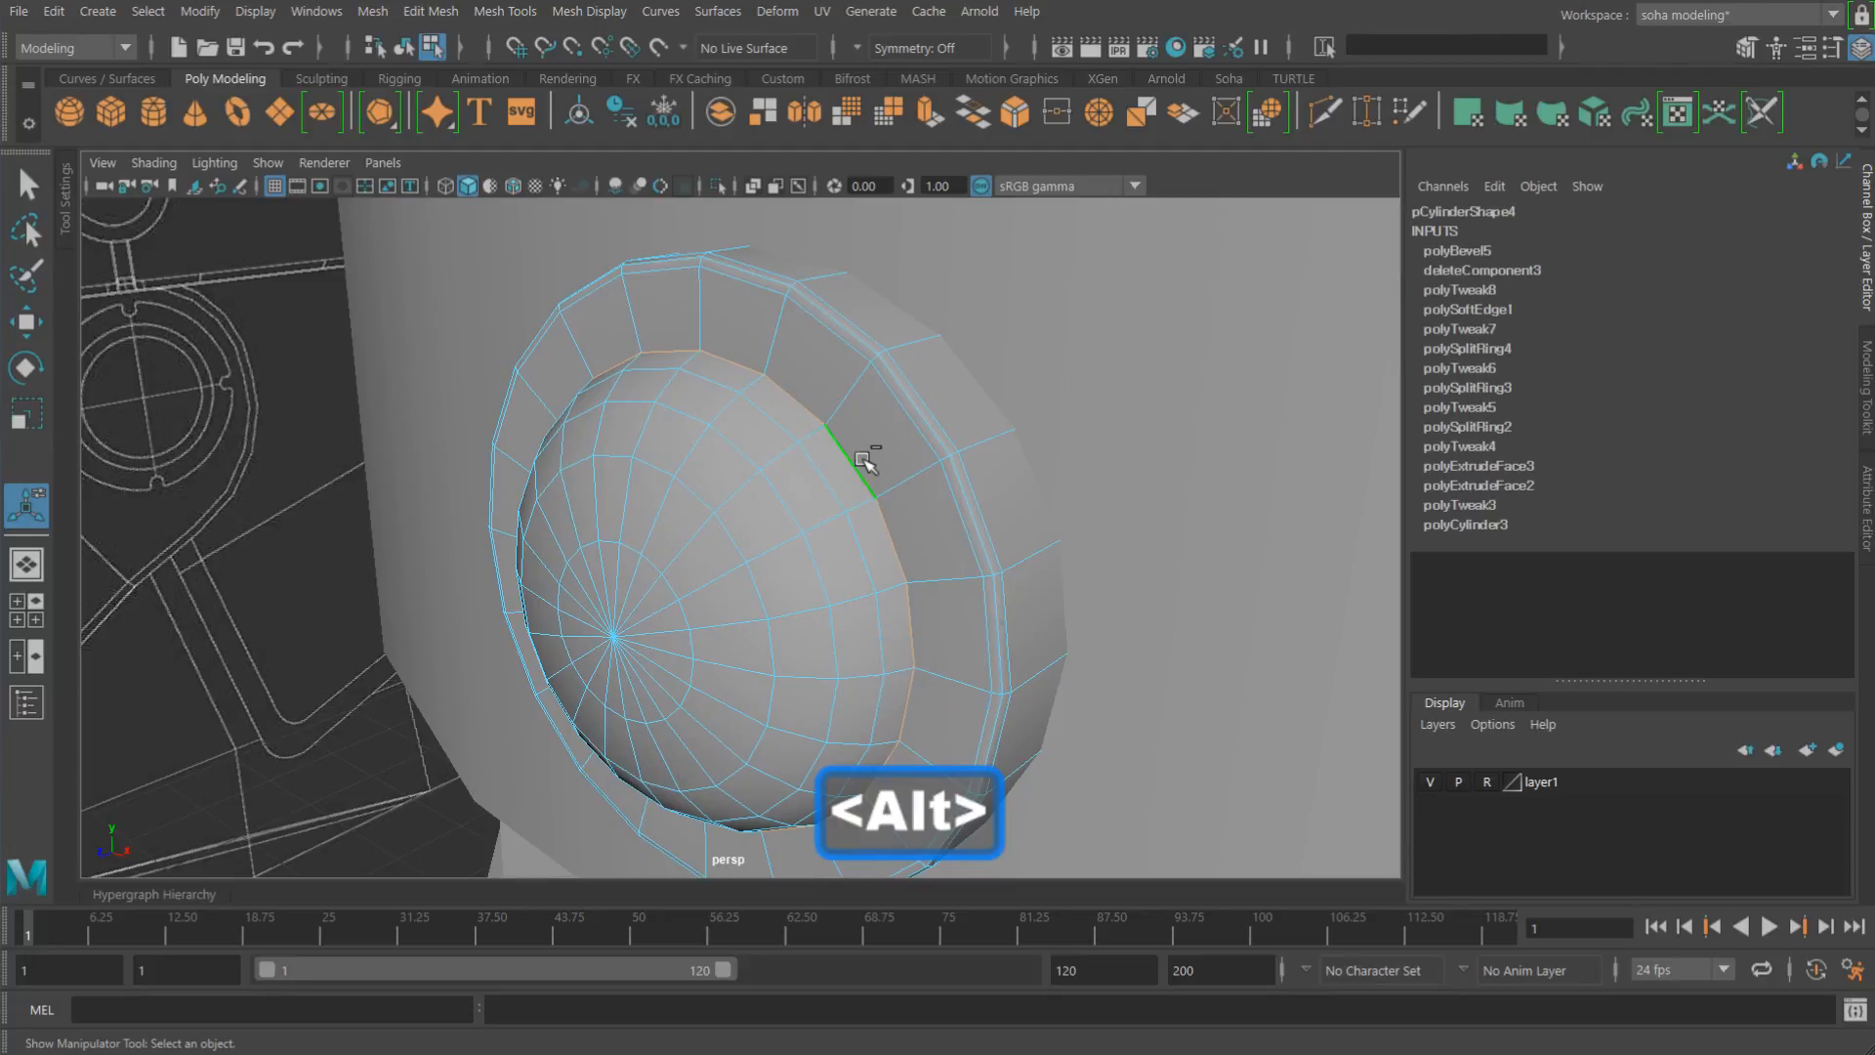
{"action": "key", "text": "shift+b"}
{"action": "left_click_drag", "start_coordinate": [1099, 401], "coordinate": [1059, 401]}
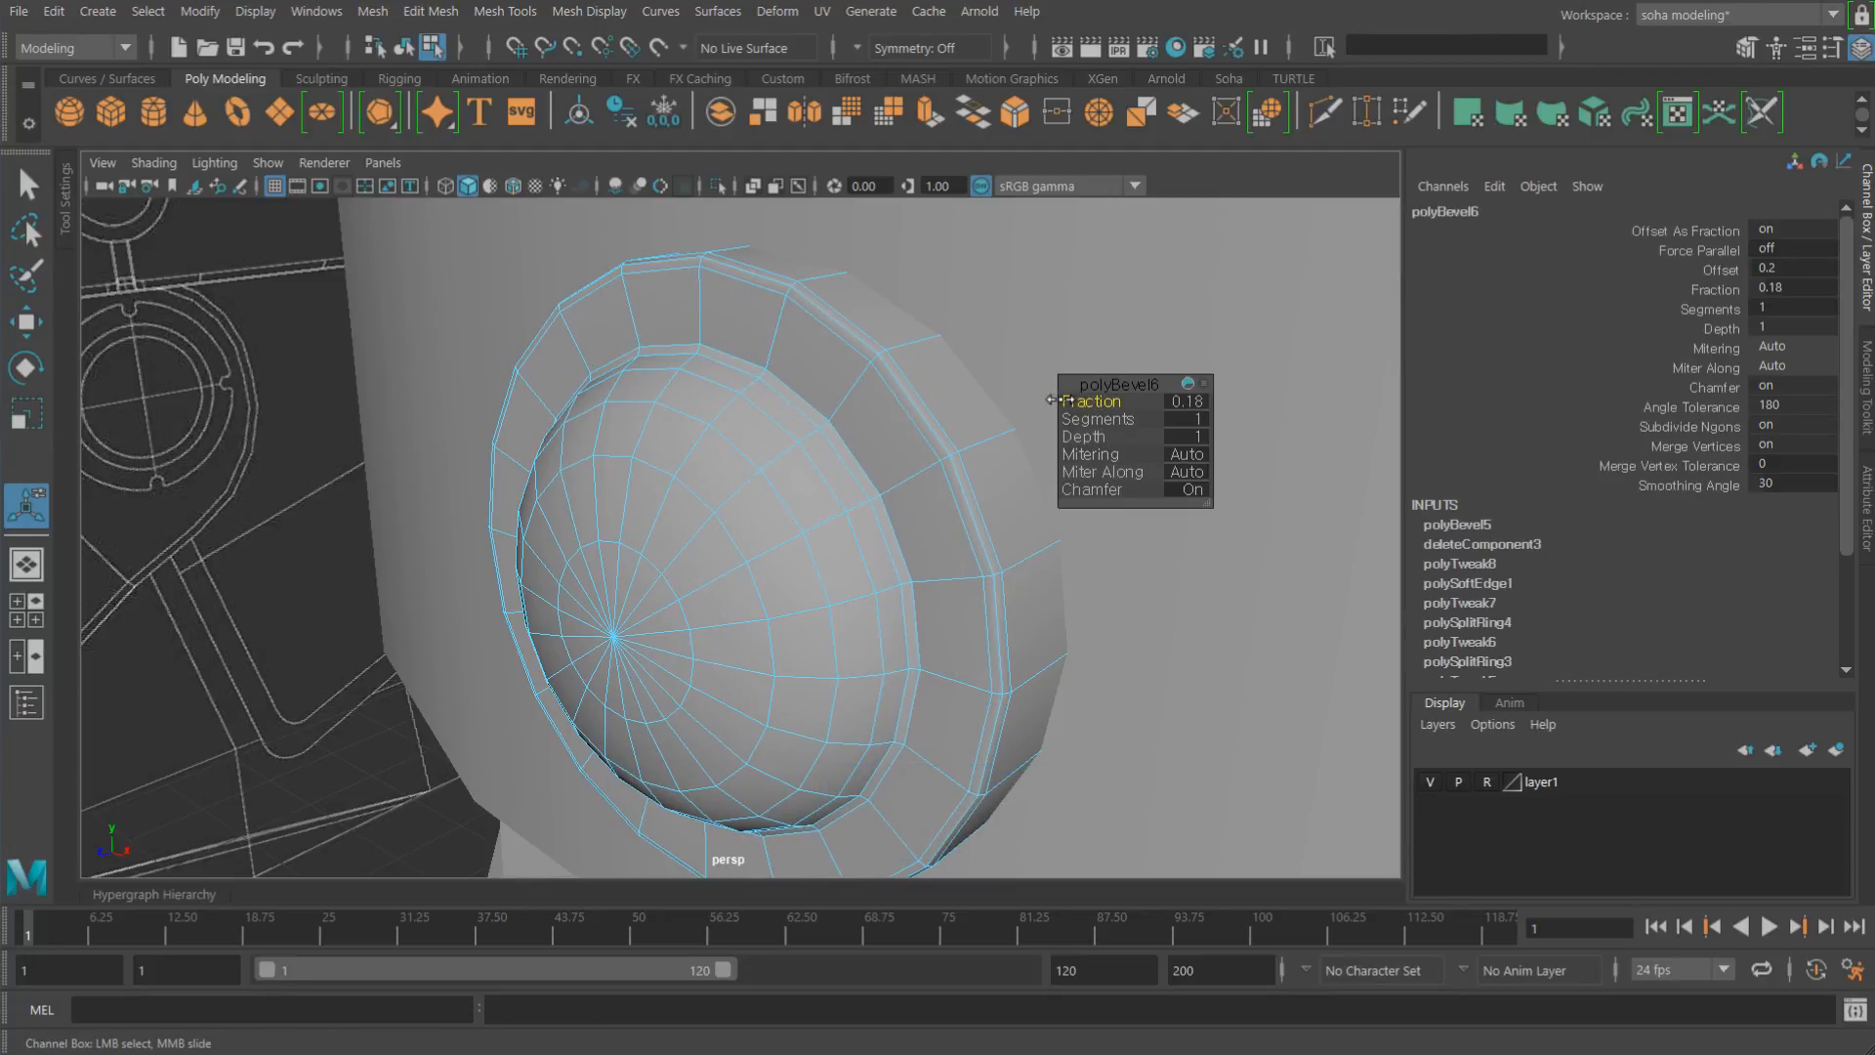
{"action": "key", "text": "ctrl"}
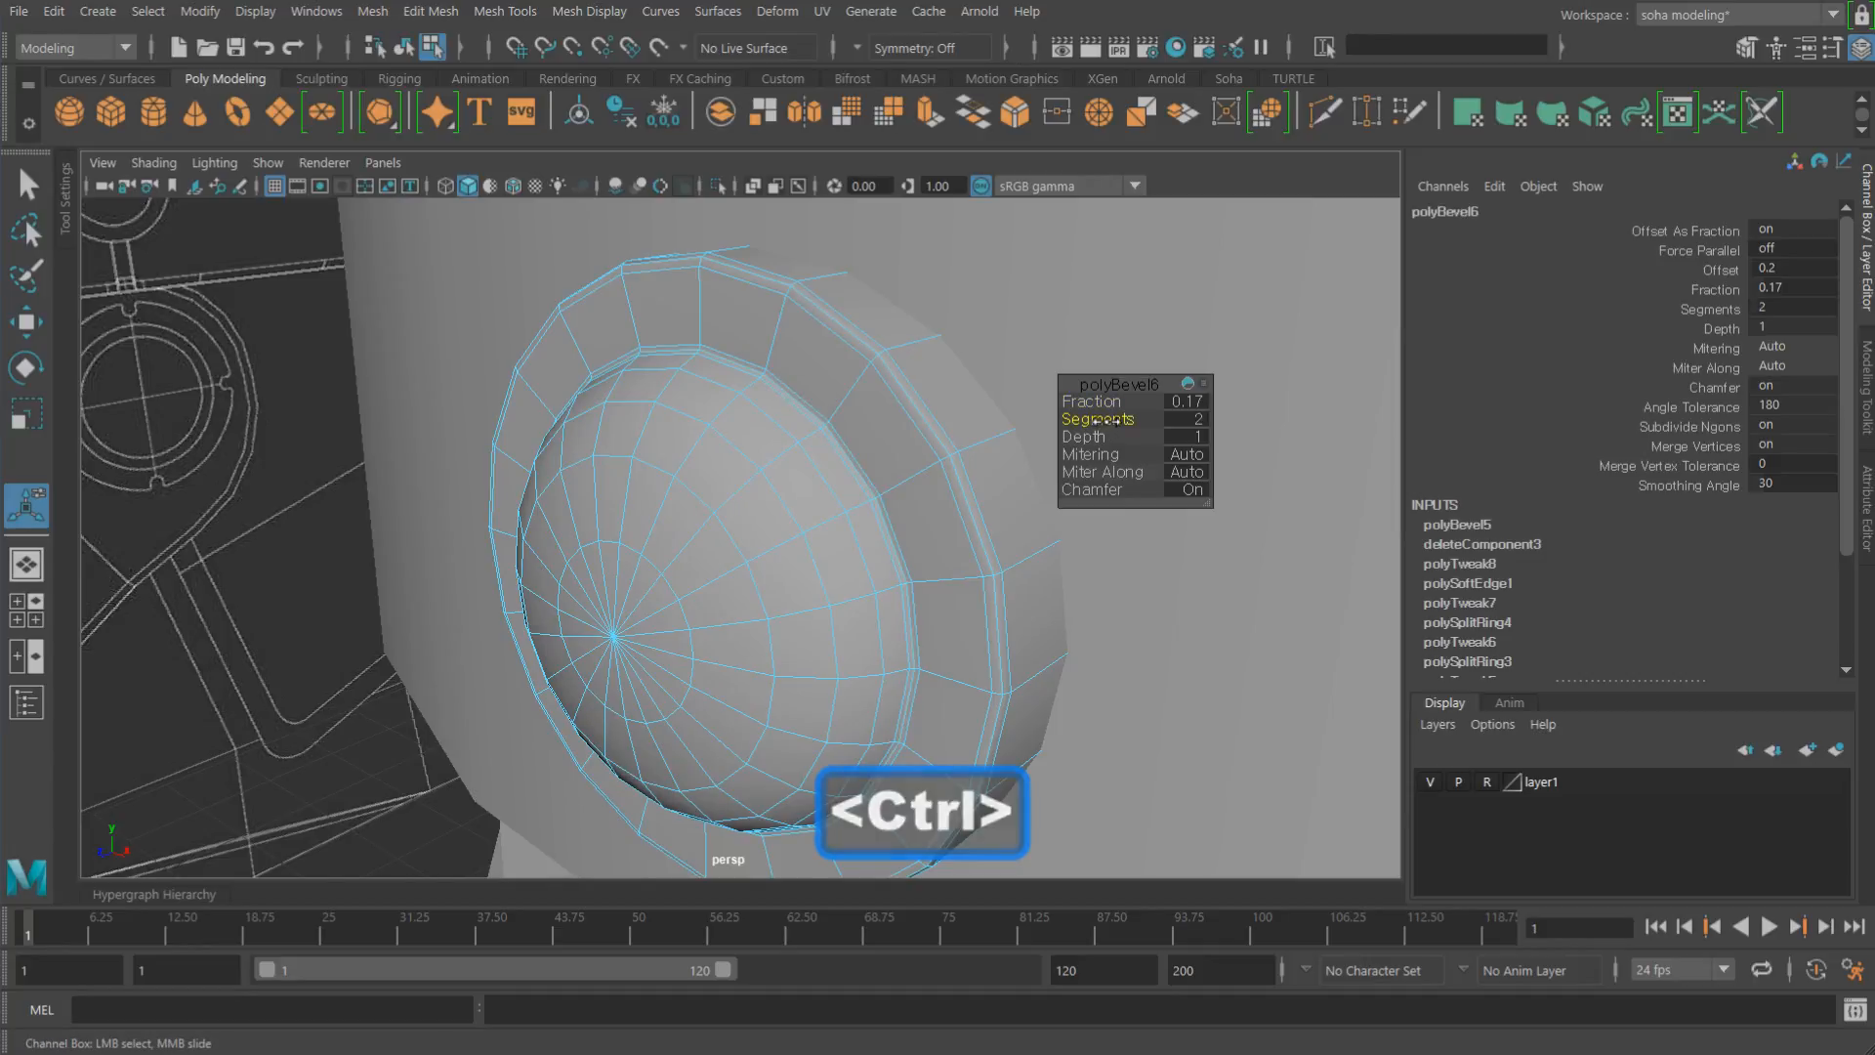
{"action": "left_click_drag", "start_coordinate": [922, 515], "coordinate": [849, 512], "text": "alt"}
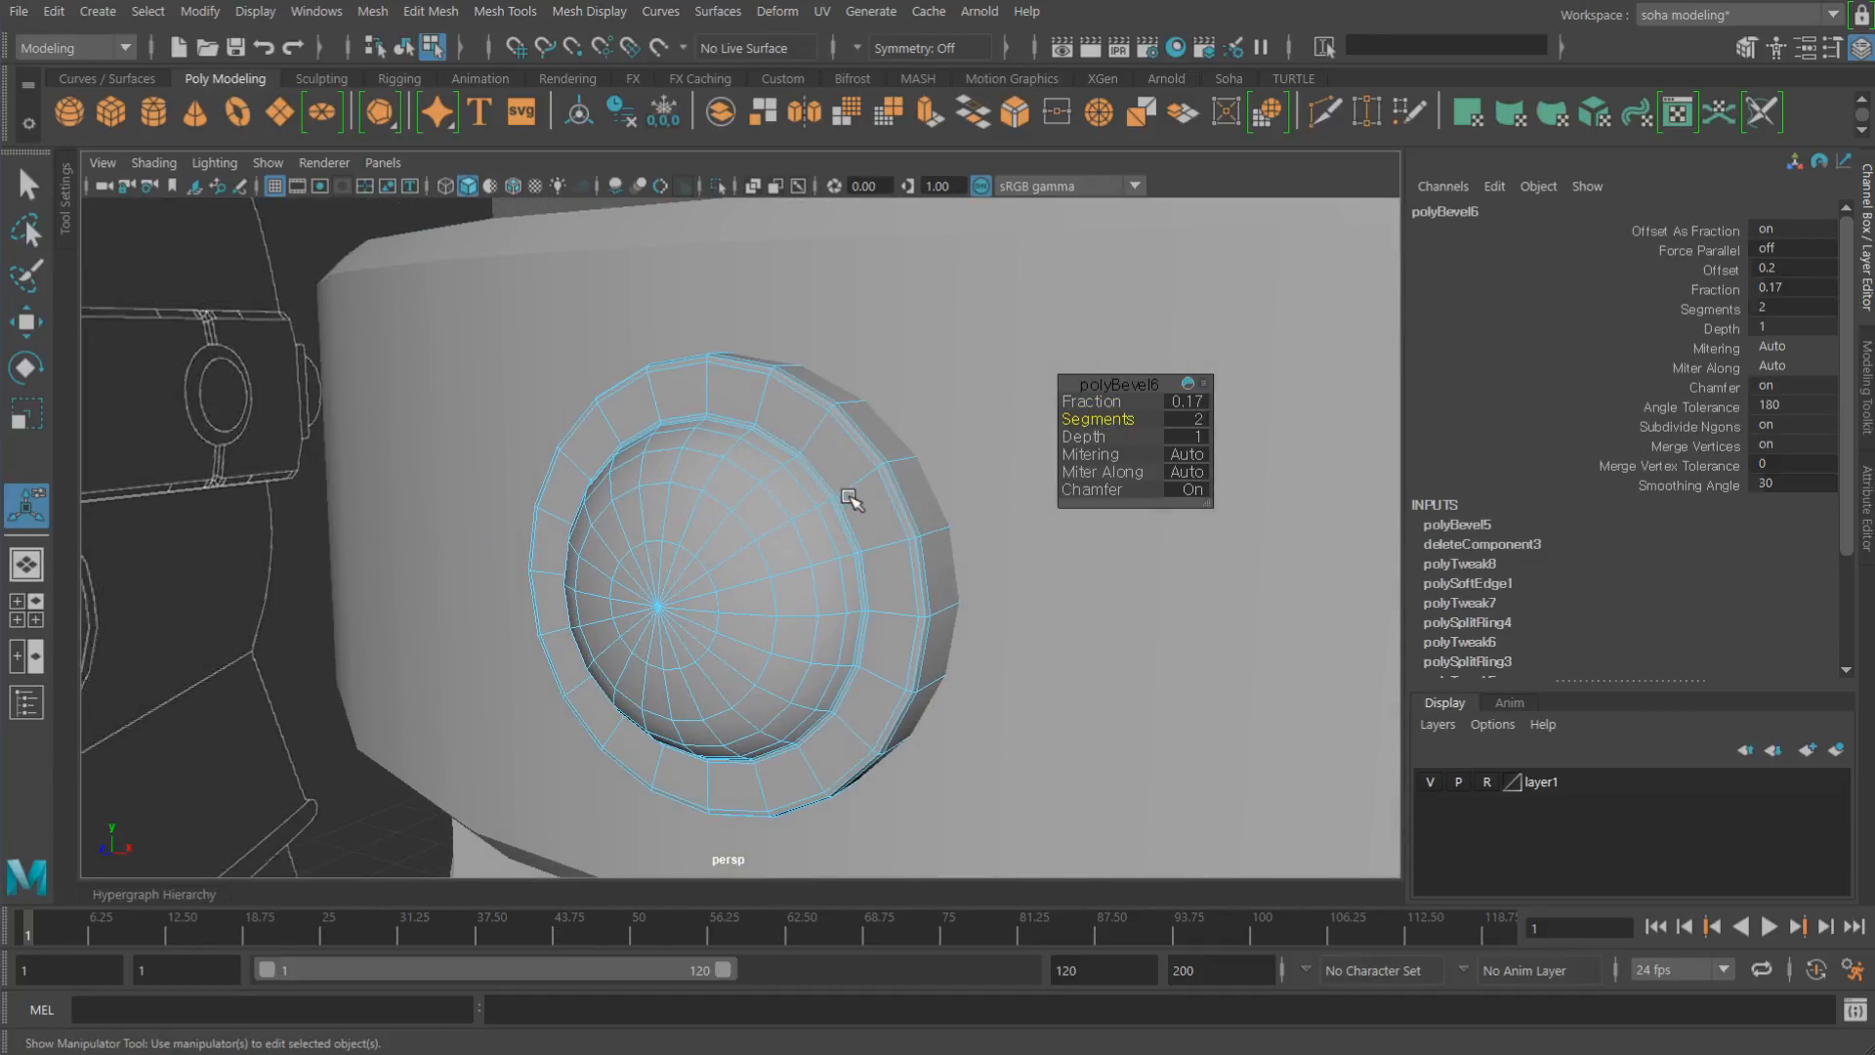
Step: Examine the bevelled disc on the headband as a whole object in smooth preview from several angles
{"action": "key", "text": "alt+grave"}
{"action": "right_click_drag", "start_coordinate": [992, 518], "coordinate": [800, 501], "text": "alt"}
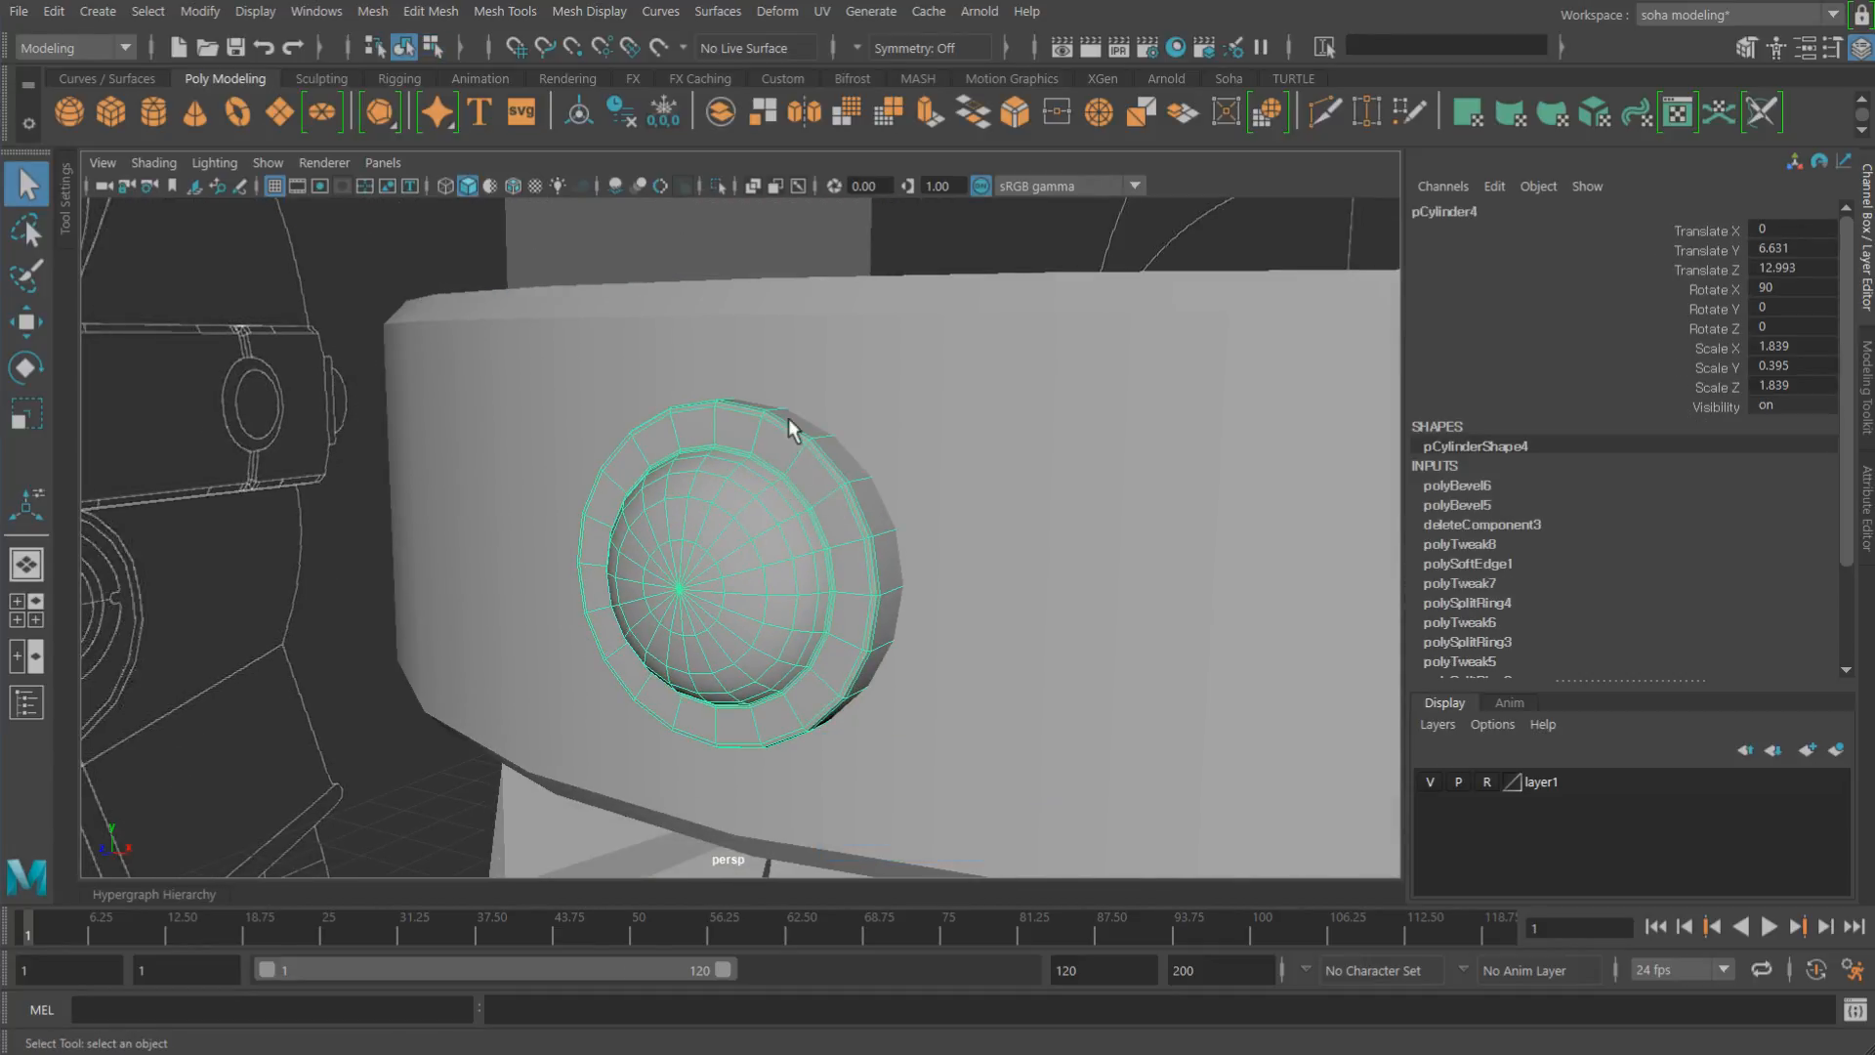
{"action": "key", "text": "3"}
{"action": "left_click", "coordinate": [724, 238]}
{"action": "left_click_drag", "start_coordinate": [724, 238], "coordinate": [754, 474], "text": "alt"}
{"action": "left_click", "coordinate": [754, 474]}
{"action": "left_click_drag", "start_coordinate": [657, 410], "coordinate": [639, 276], "text": "alt"}
{"action": "left_click", "coordinate": [643, 274]}
{"action": "right_click_drag", "start_coordinate": [947, 455], "coordinate": [701, 531], "text": "alt"}
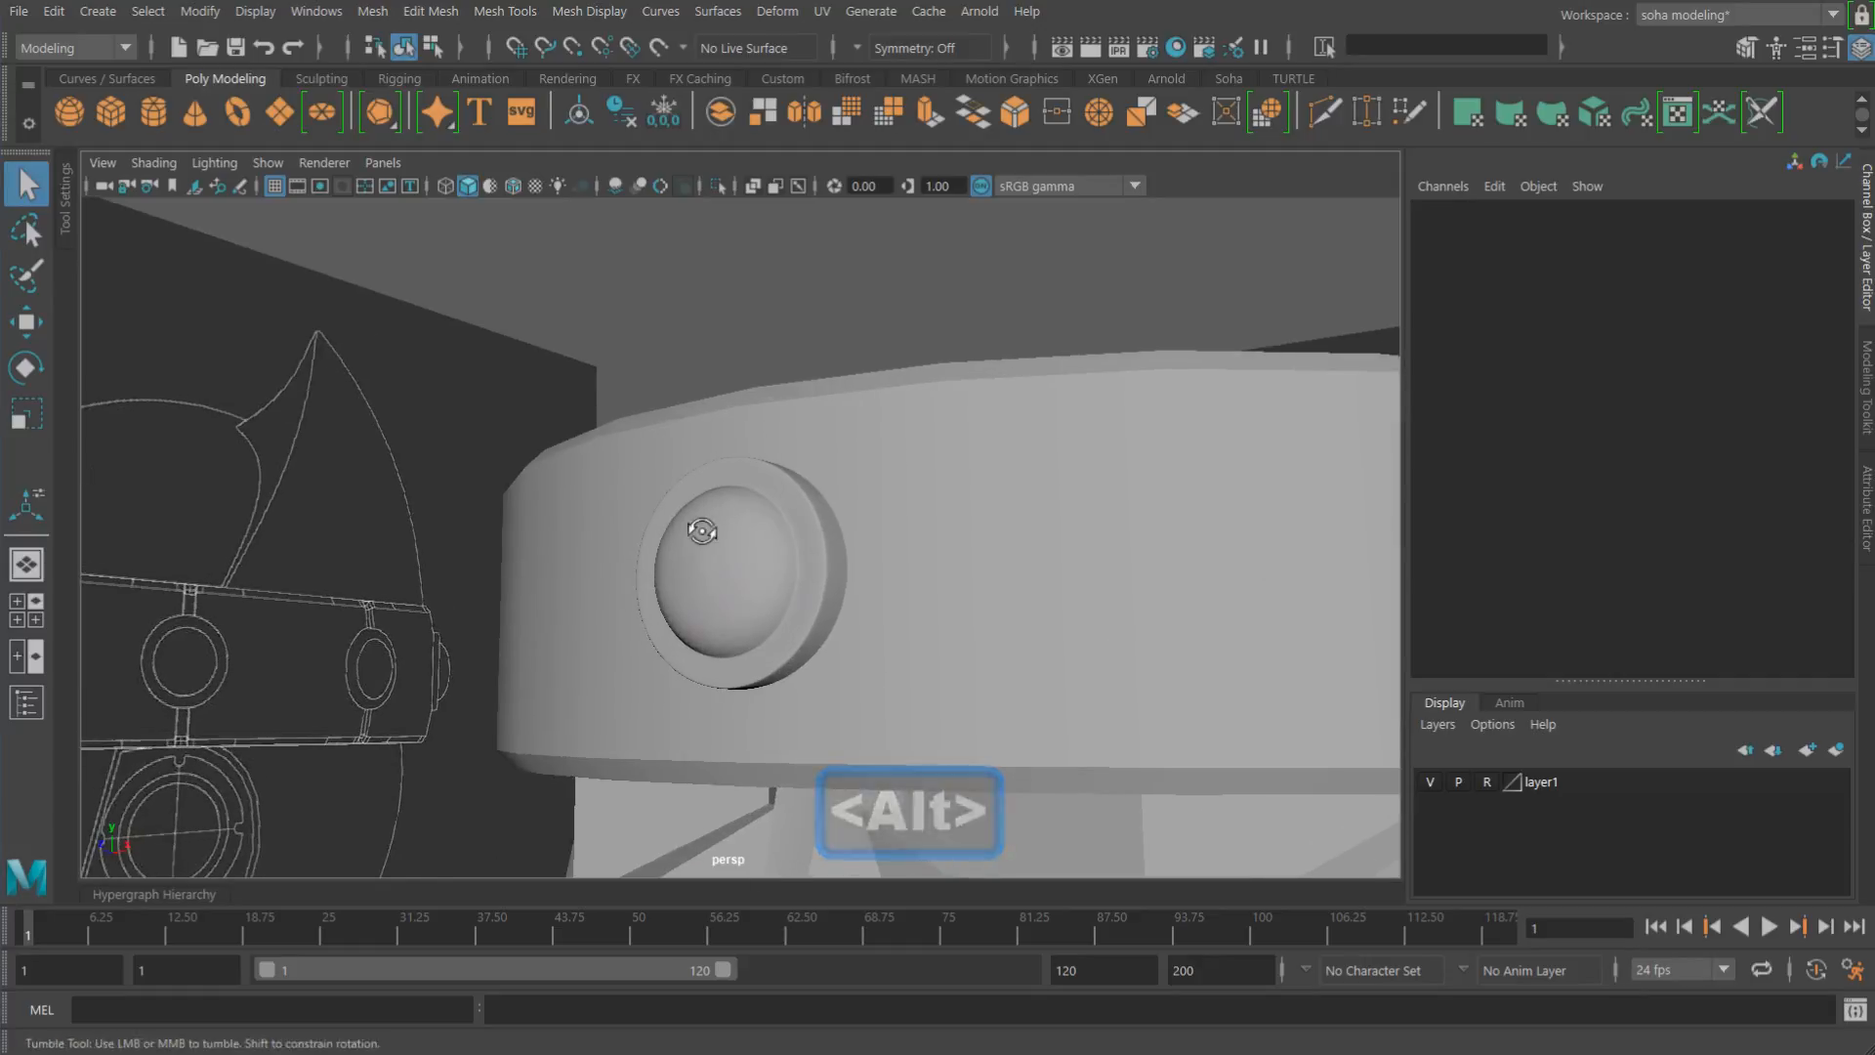
{"action": "left_click_drag", "start_coordinate": [701, 530], "coordinate": [718, 572], "text": "alt"}
Step: Select the domed disc and show it in wireframe in the top view together with the whole head
{"action": "left_click", "coordinate": [784, 558]}
{"action": "key", "text": "shift+2"}
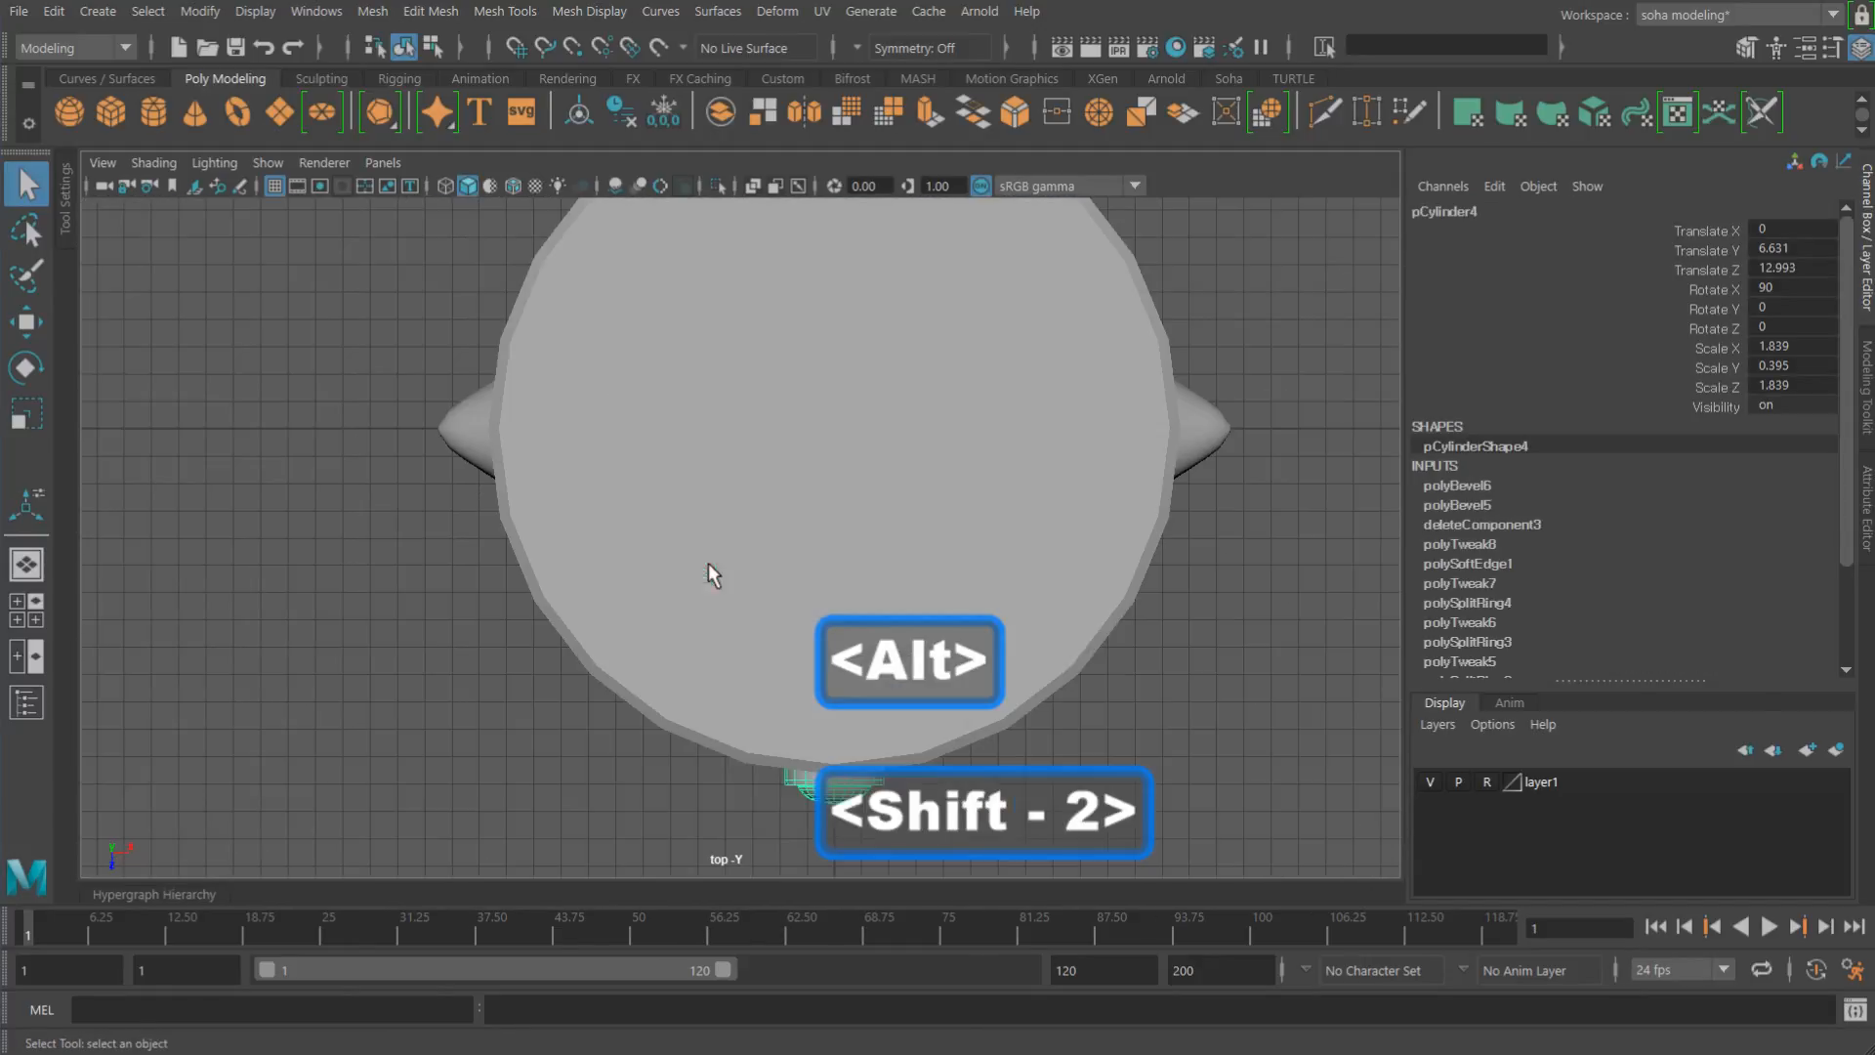
{"action": "mouse_move", "coordinate": [983, 565]}
{"action": "right_mouse_down", "text": "alt"}
{"action": "mouse_move", "coordinate": [837, 557]}
{"action": "mouse_move", "coordinate": [883, 555]}
{"action": "right_mouse_up", "text": "alt"}
{"action": "key", "text": "4"}
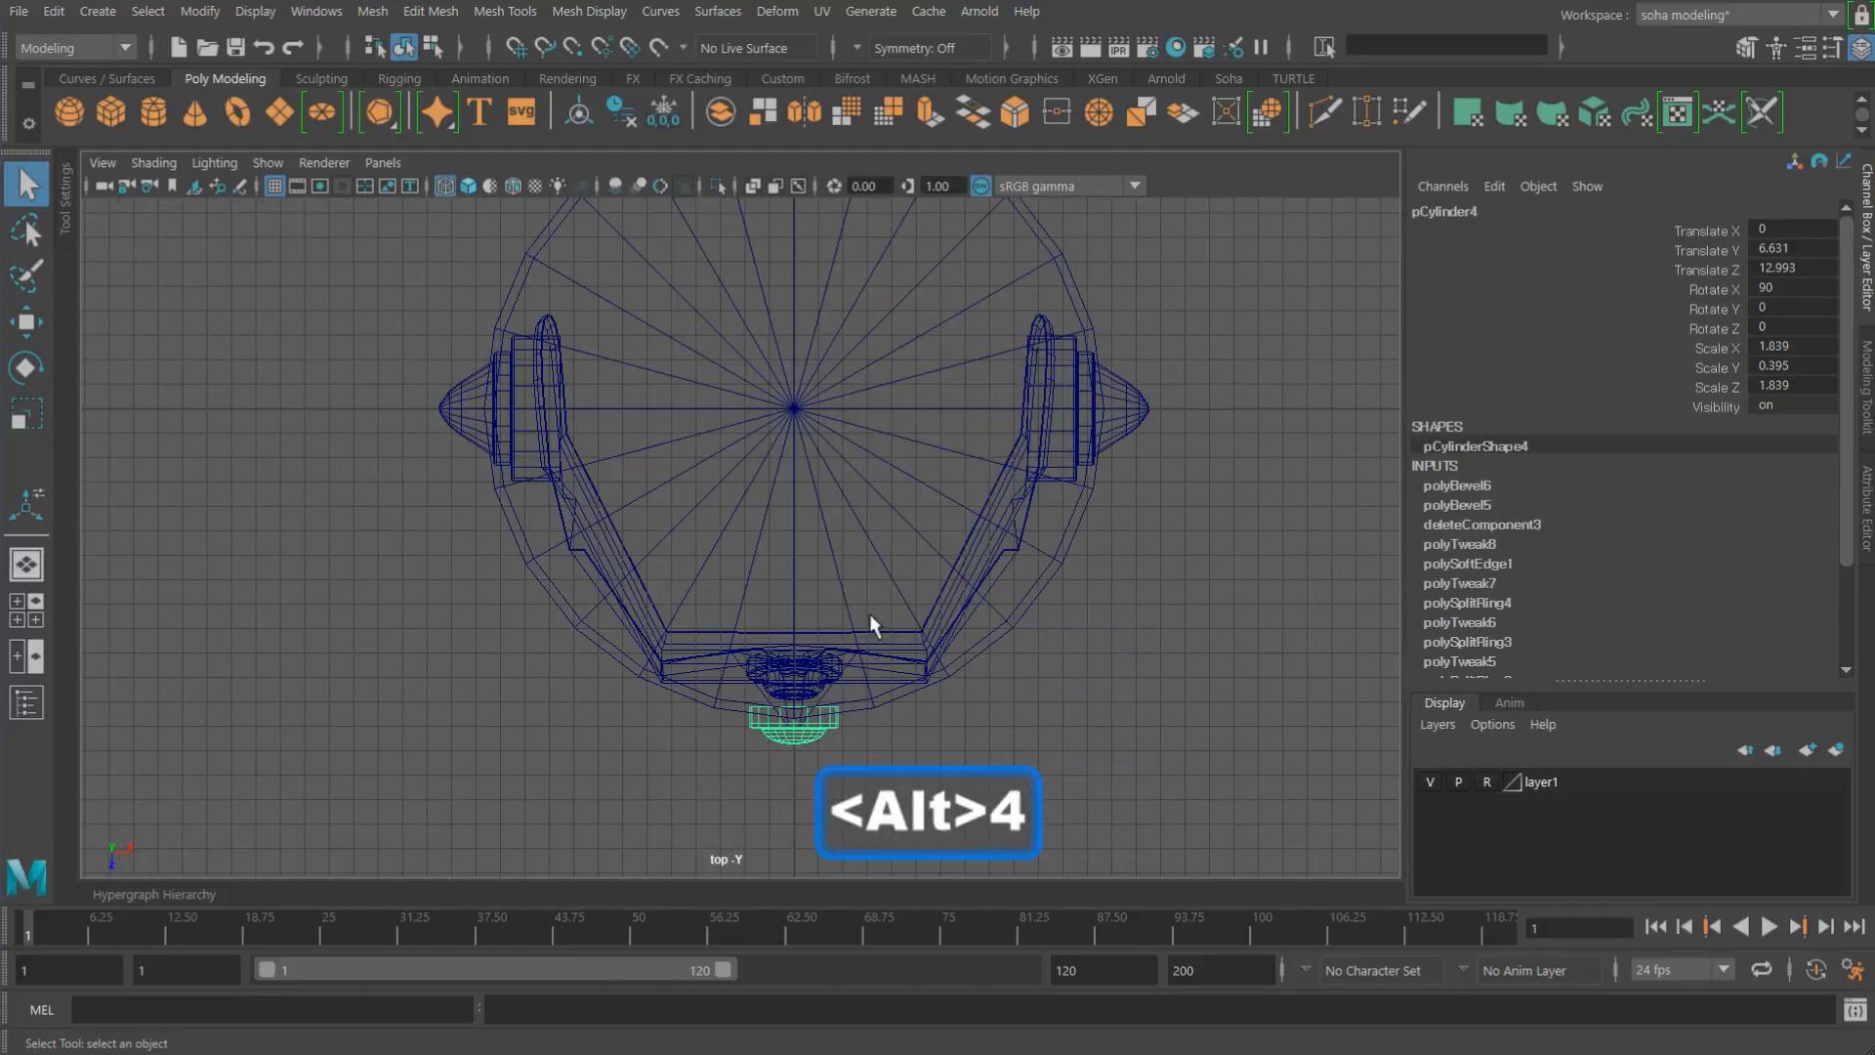
{"action": "right_click_drag", "start_coordinate": [1110, 357], "coordinate": [817, 276], "text": "alt"}
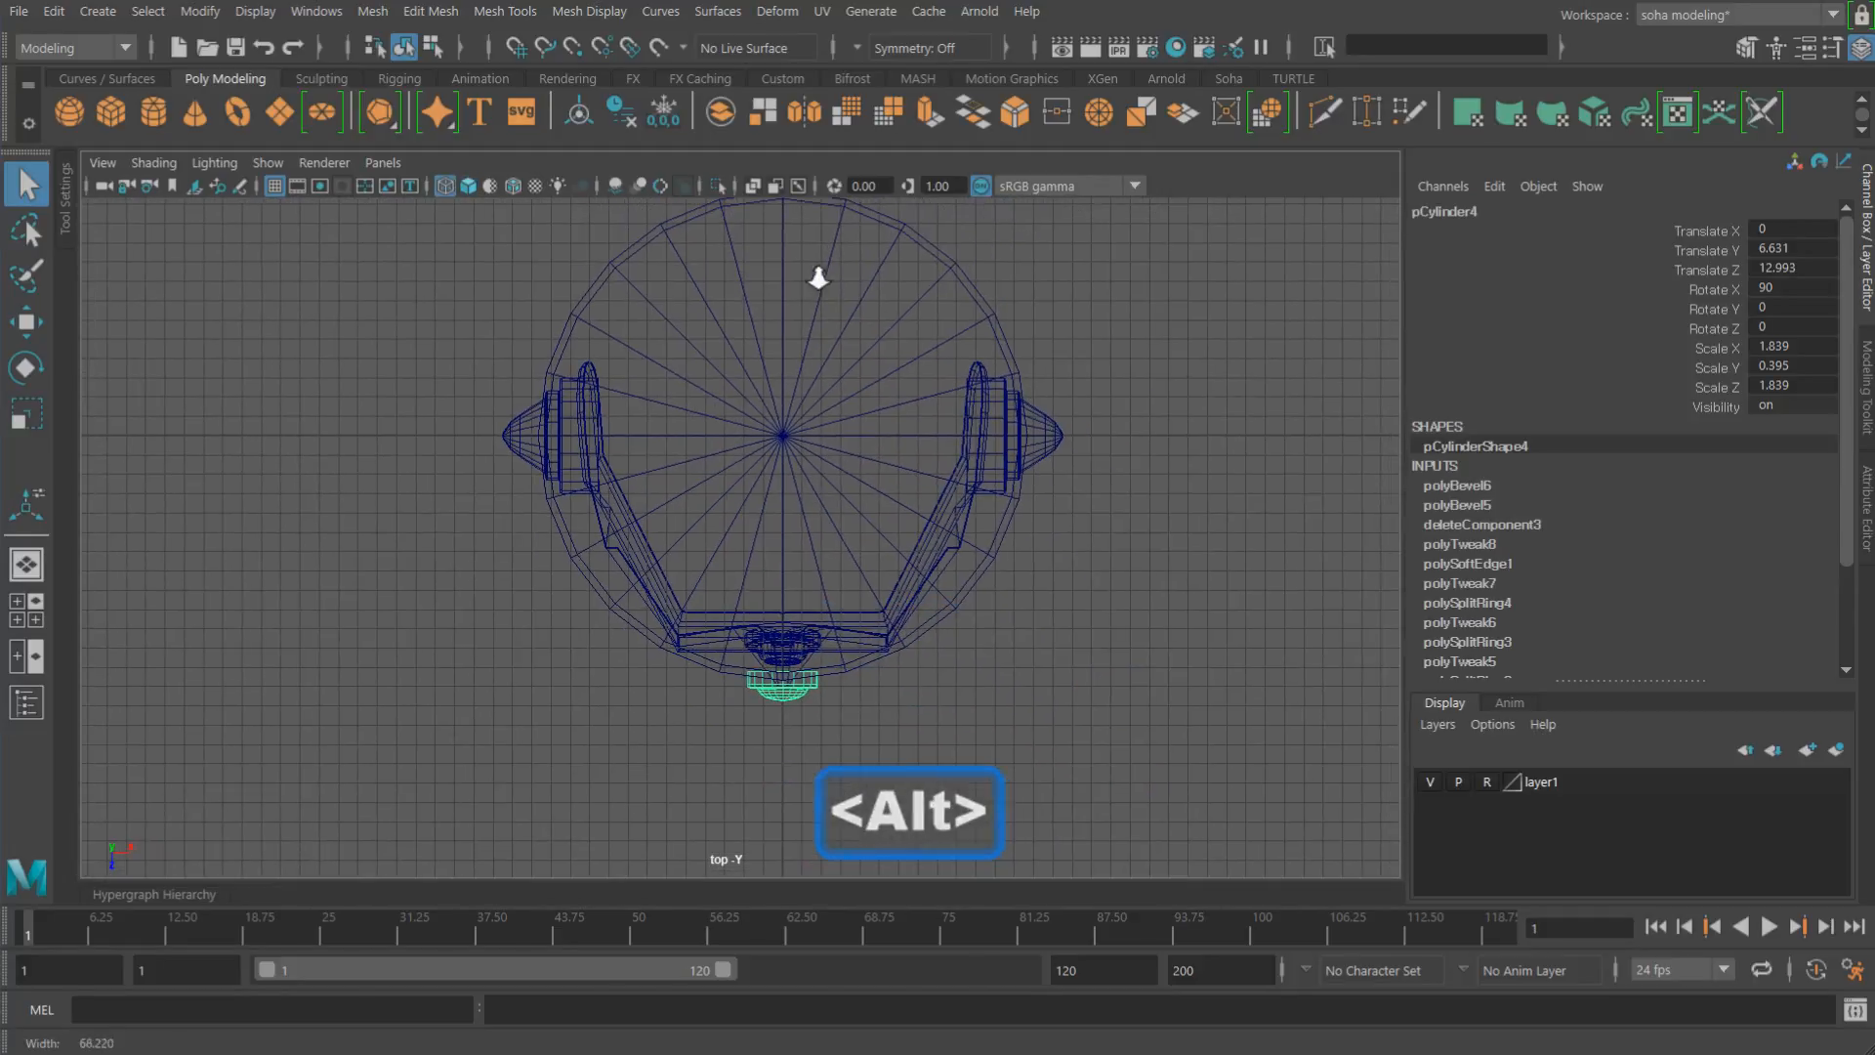
{"action": "middle_click_drag", "start_coordinate": [817, 277], "coordinate": [829, 358], "text": "alt"}
{"action": "middle_click_drag", "start_coordinate": [916, 515], "coordinate": [919, 515], "text": "alt"}
{"action": "middle_click_drag", "start_coordinate": [848, 690], "coordinate": [814, 696], "text": "alt"}
Step: Move the disc's pivot along Z and snap it to the grid centre in the middle of the head
{"action": "key", "text": "w"}
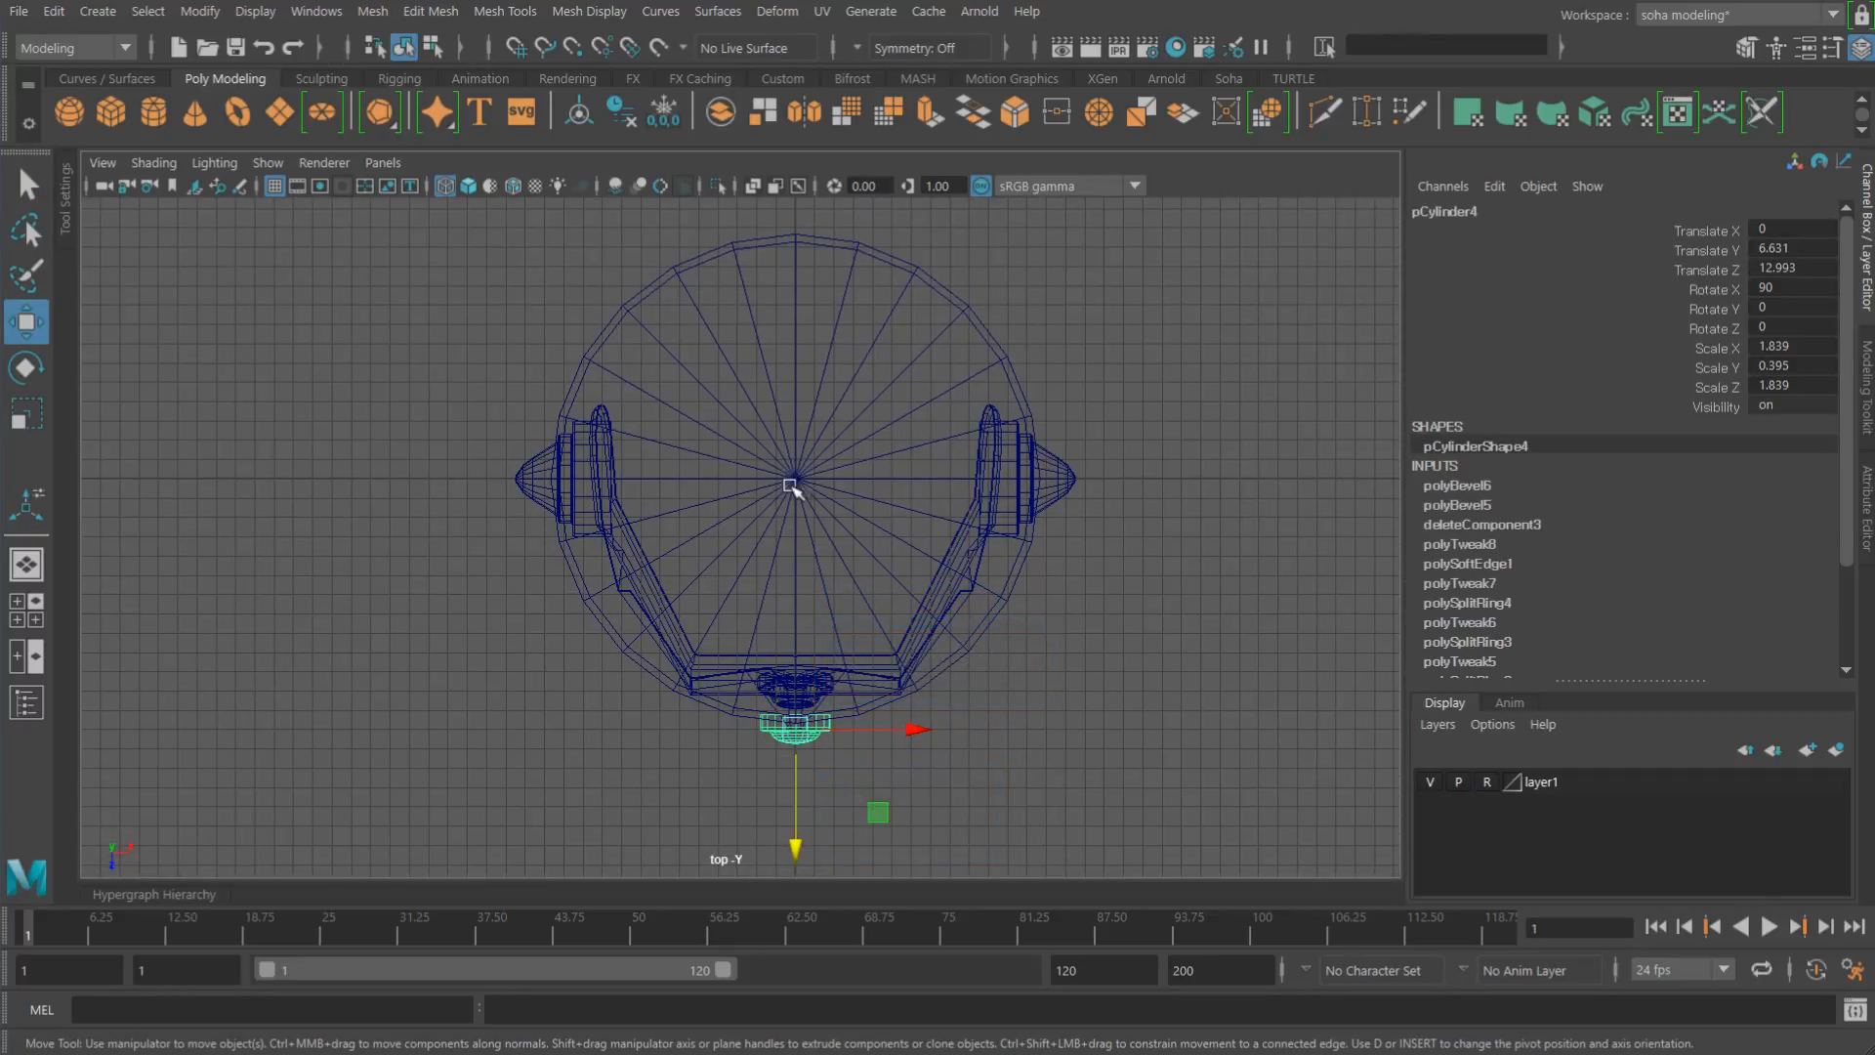
{"action": "middle_click_drag", "start_coordinate": [825, 700], "coordinate": [829, 644], "text": "alt"}
{"action": "right_click_drag", "start_coordinate": [828, 644], "coordinate": [871, 709], "text": "alt"}
{"action": "key", "text": "d"}
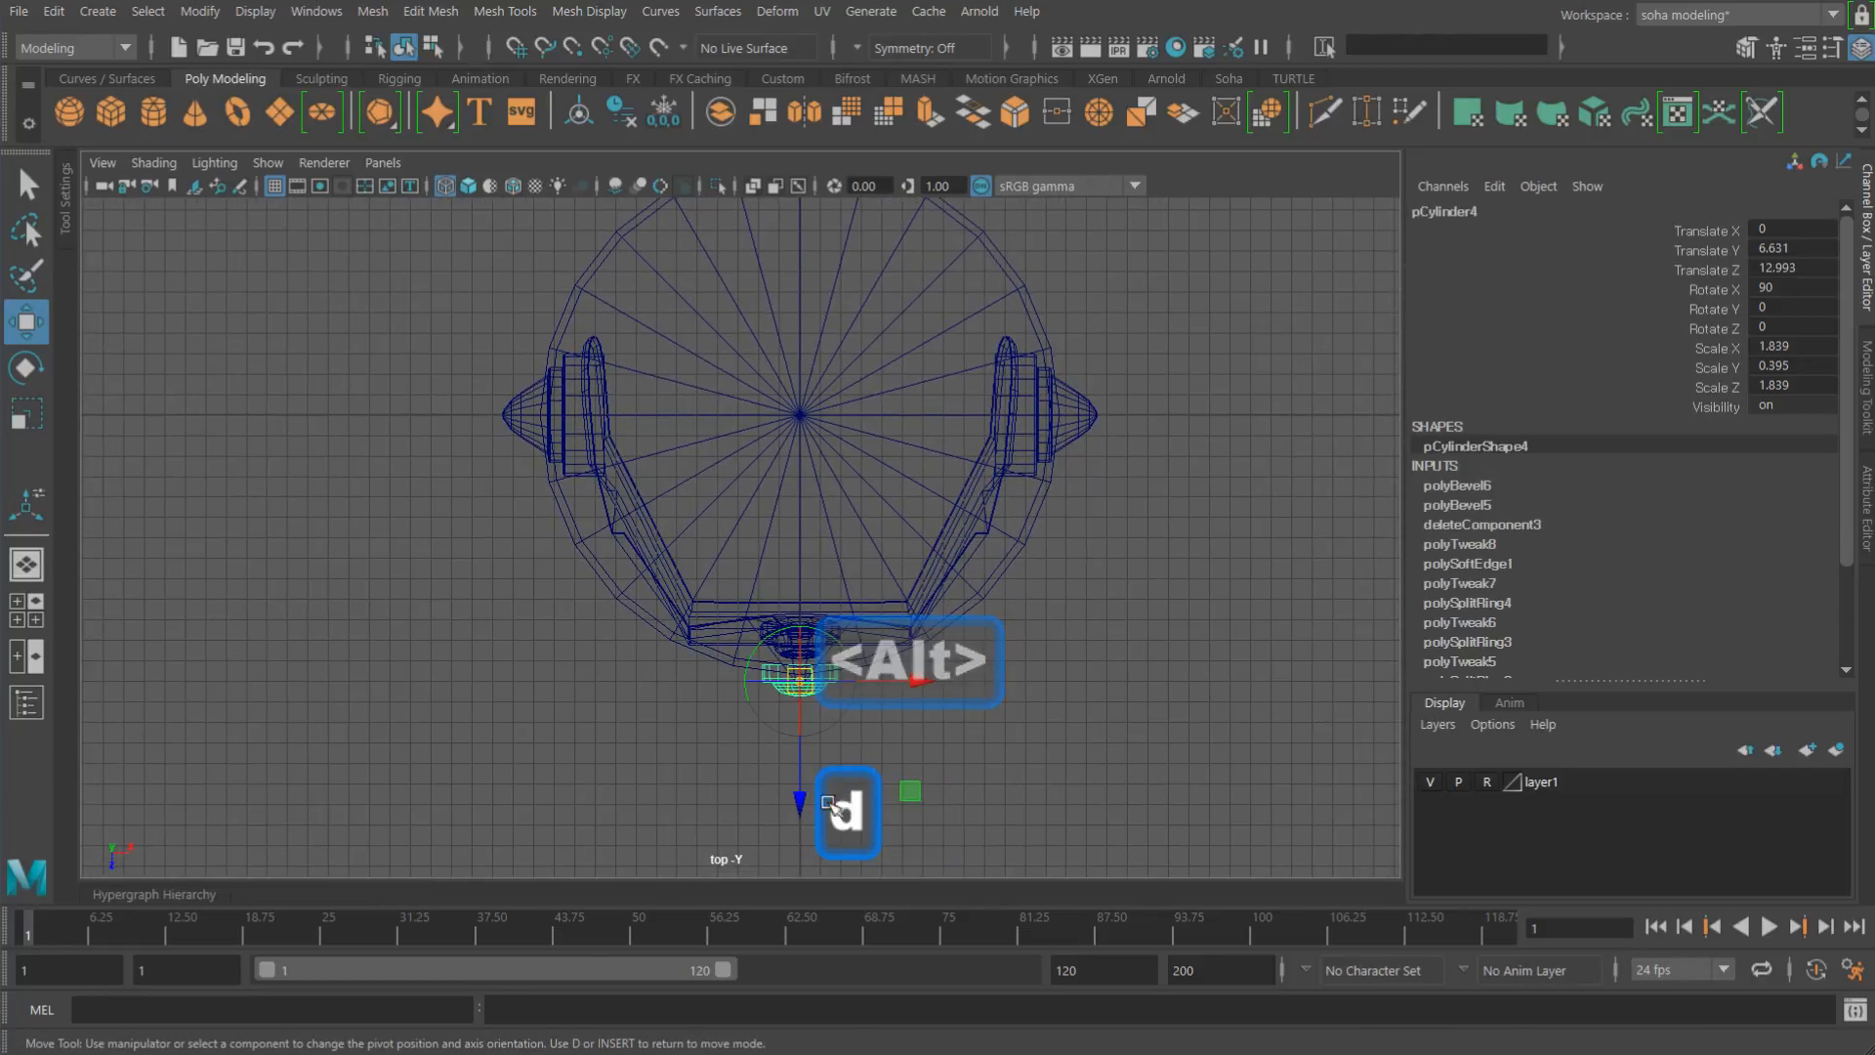
{"action": "left_click_drag", "start_coordinate": [800, 800], "coordinate": [794, 430]}
{"action": "key", "text": "x"}
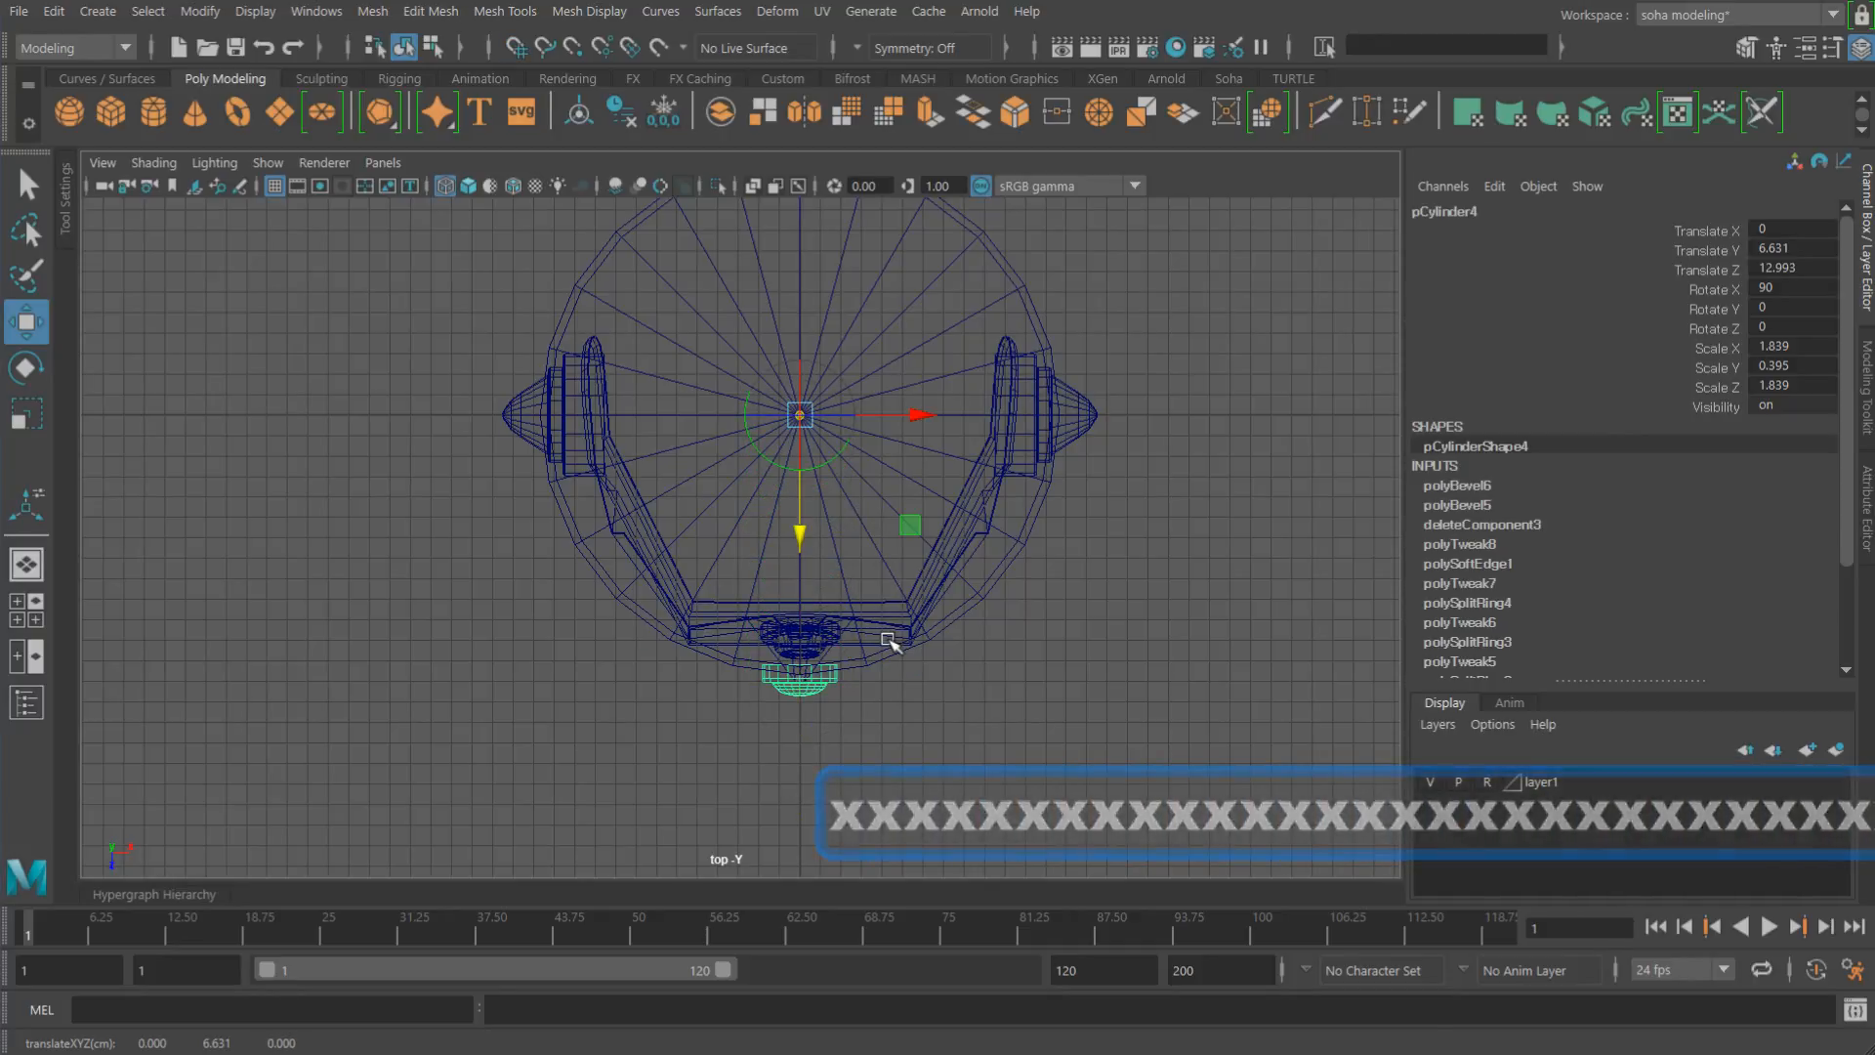
{"action": "key", "text": "d"}
{"action": "middle_click_drag", "start_coordinate": [889, 638], "coordinate": [897, 649], "text": "alt"}
{"action": "right_click_drag", "start_coordinate": [957, 597], "coordinate": [969, 591], "text": "alt"}
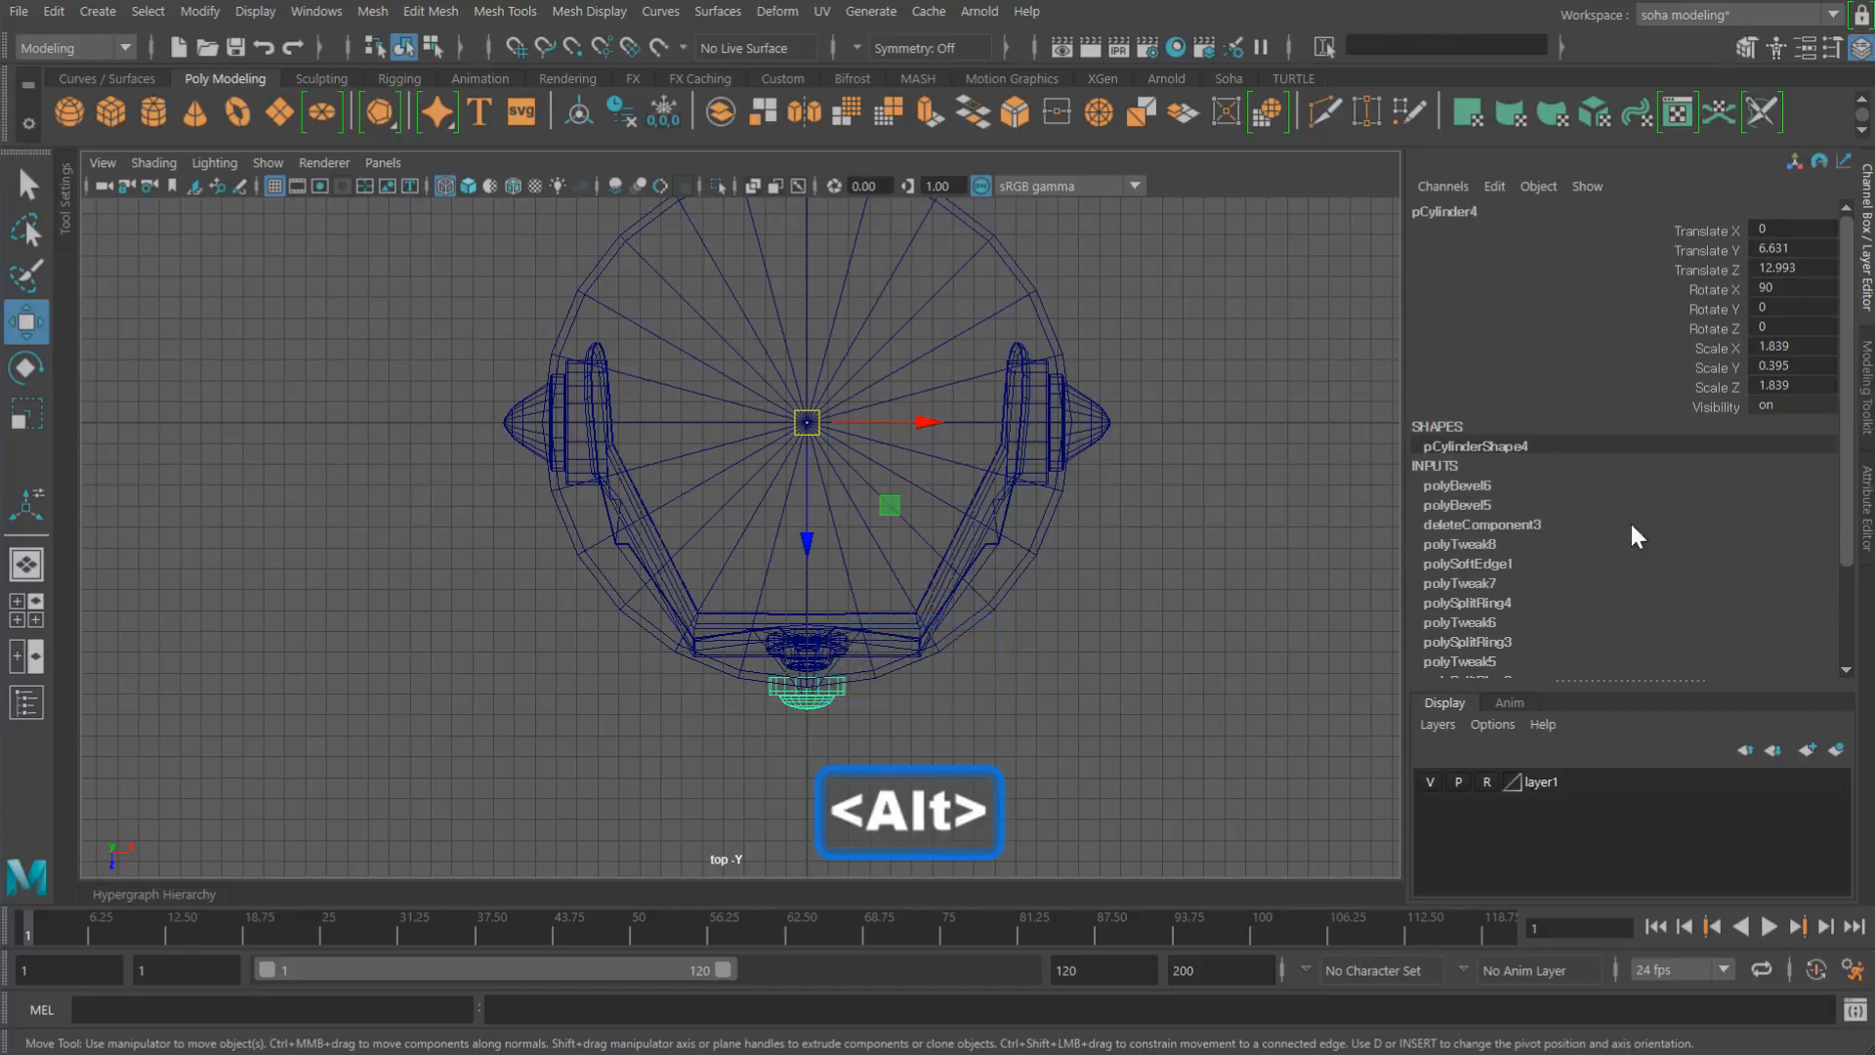
Step: Delete the disc's construction history and freeze its transformations
{"action": "key", "text": "alt+d"}
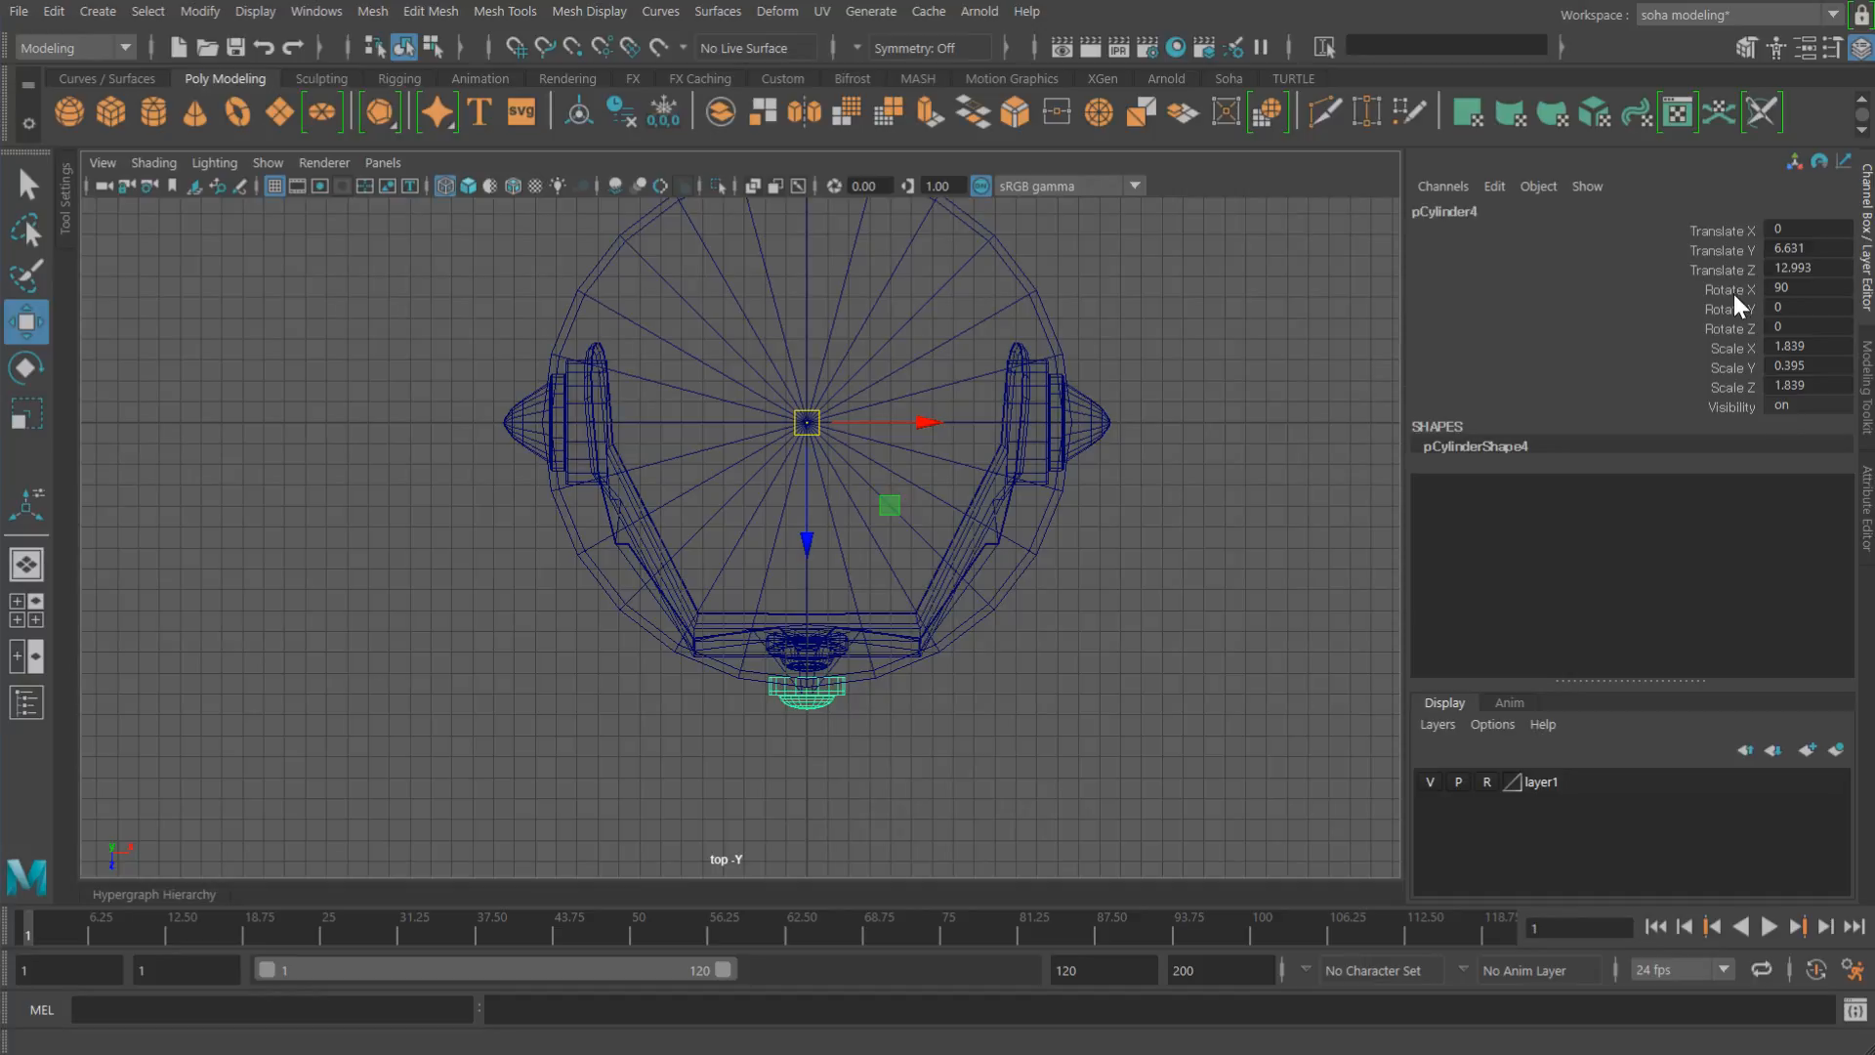
{"action": "key", "text": "shift+1"}
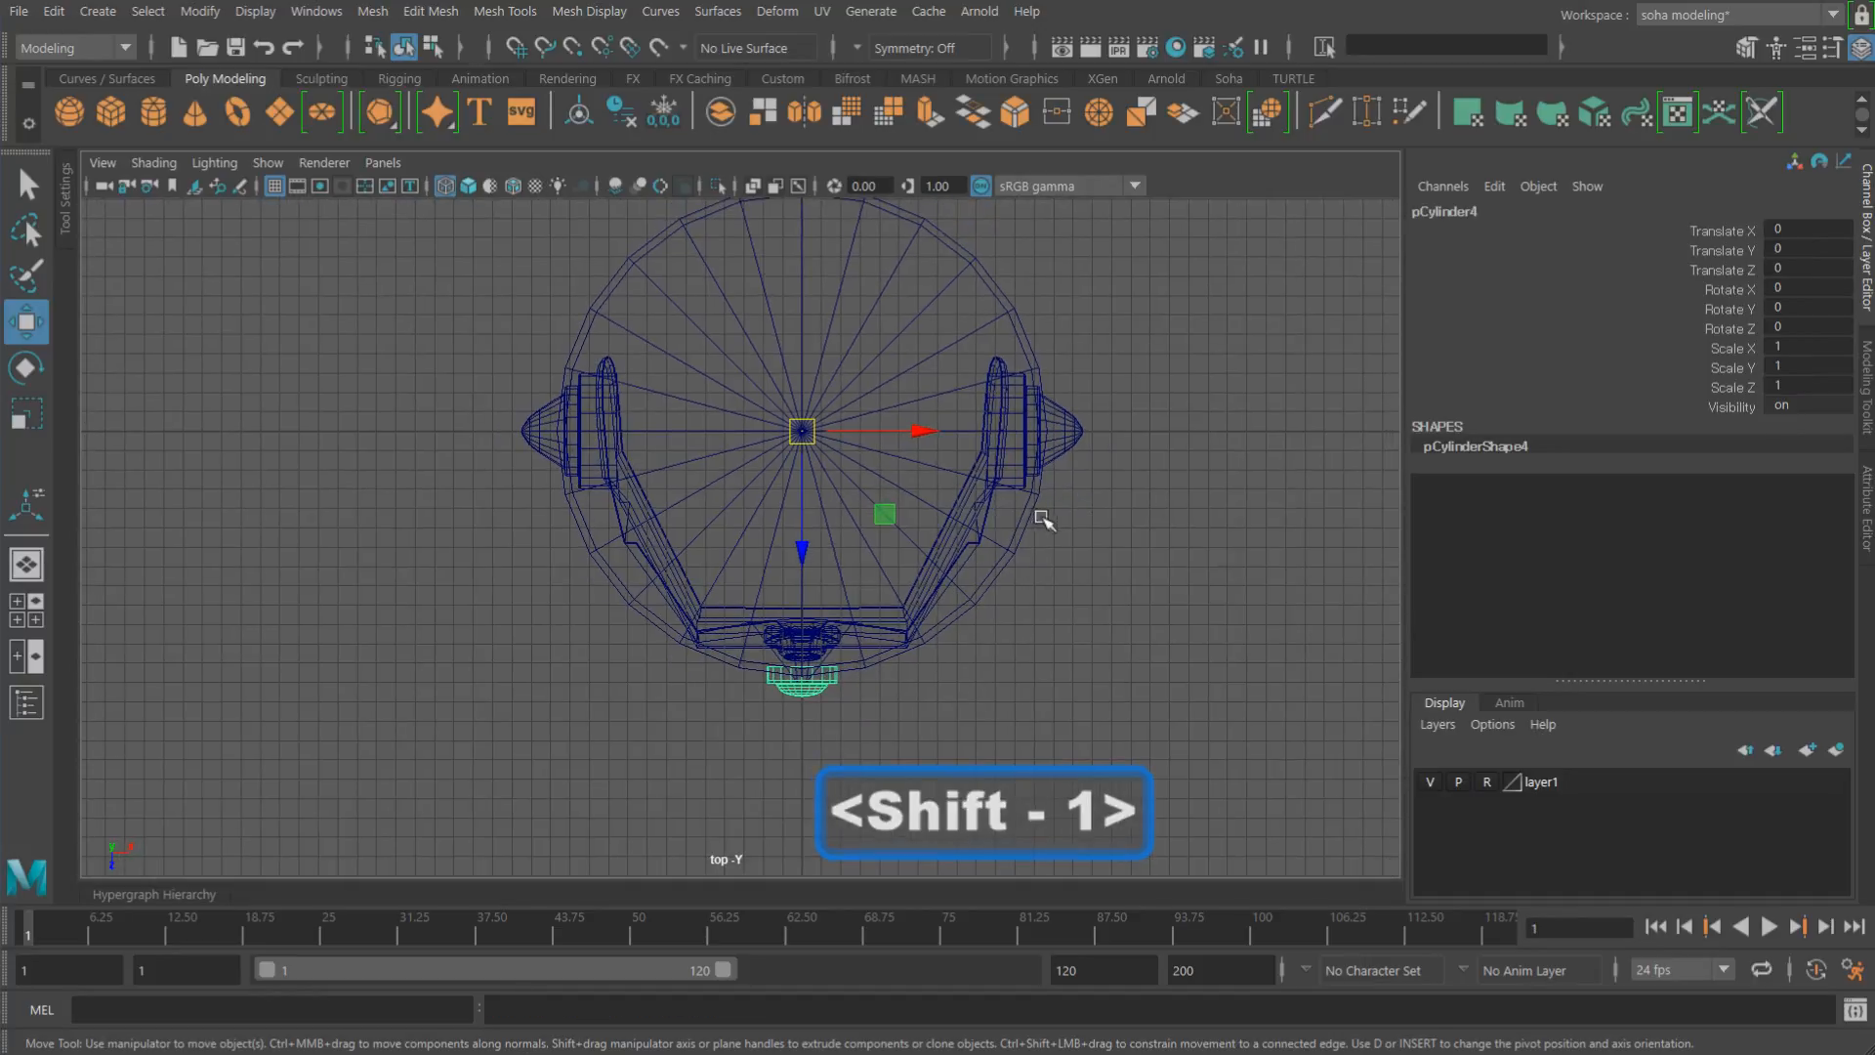
{"action": "middle_click_drag", "start_coordinate": [1043, 519], "coordinate": [1029, 501], "text": "alt"}
{"action": "right_click_drag", "start_coordinate": [1029, 501], "coordinate": [1059, 498], "text": "alt"}
{"action": "middle_click_drag", "start_coordinate": [961, 439], "coordinate": [926, 511], "text": "alt"}
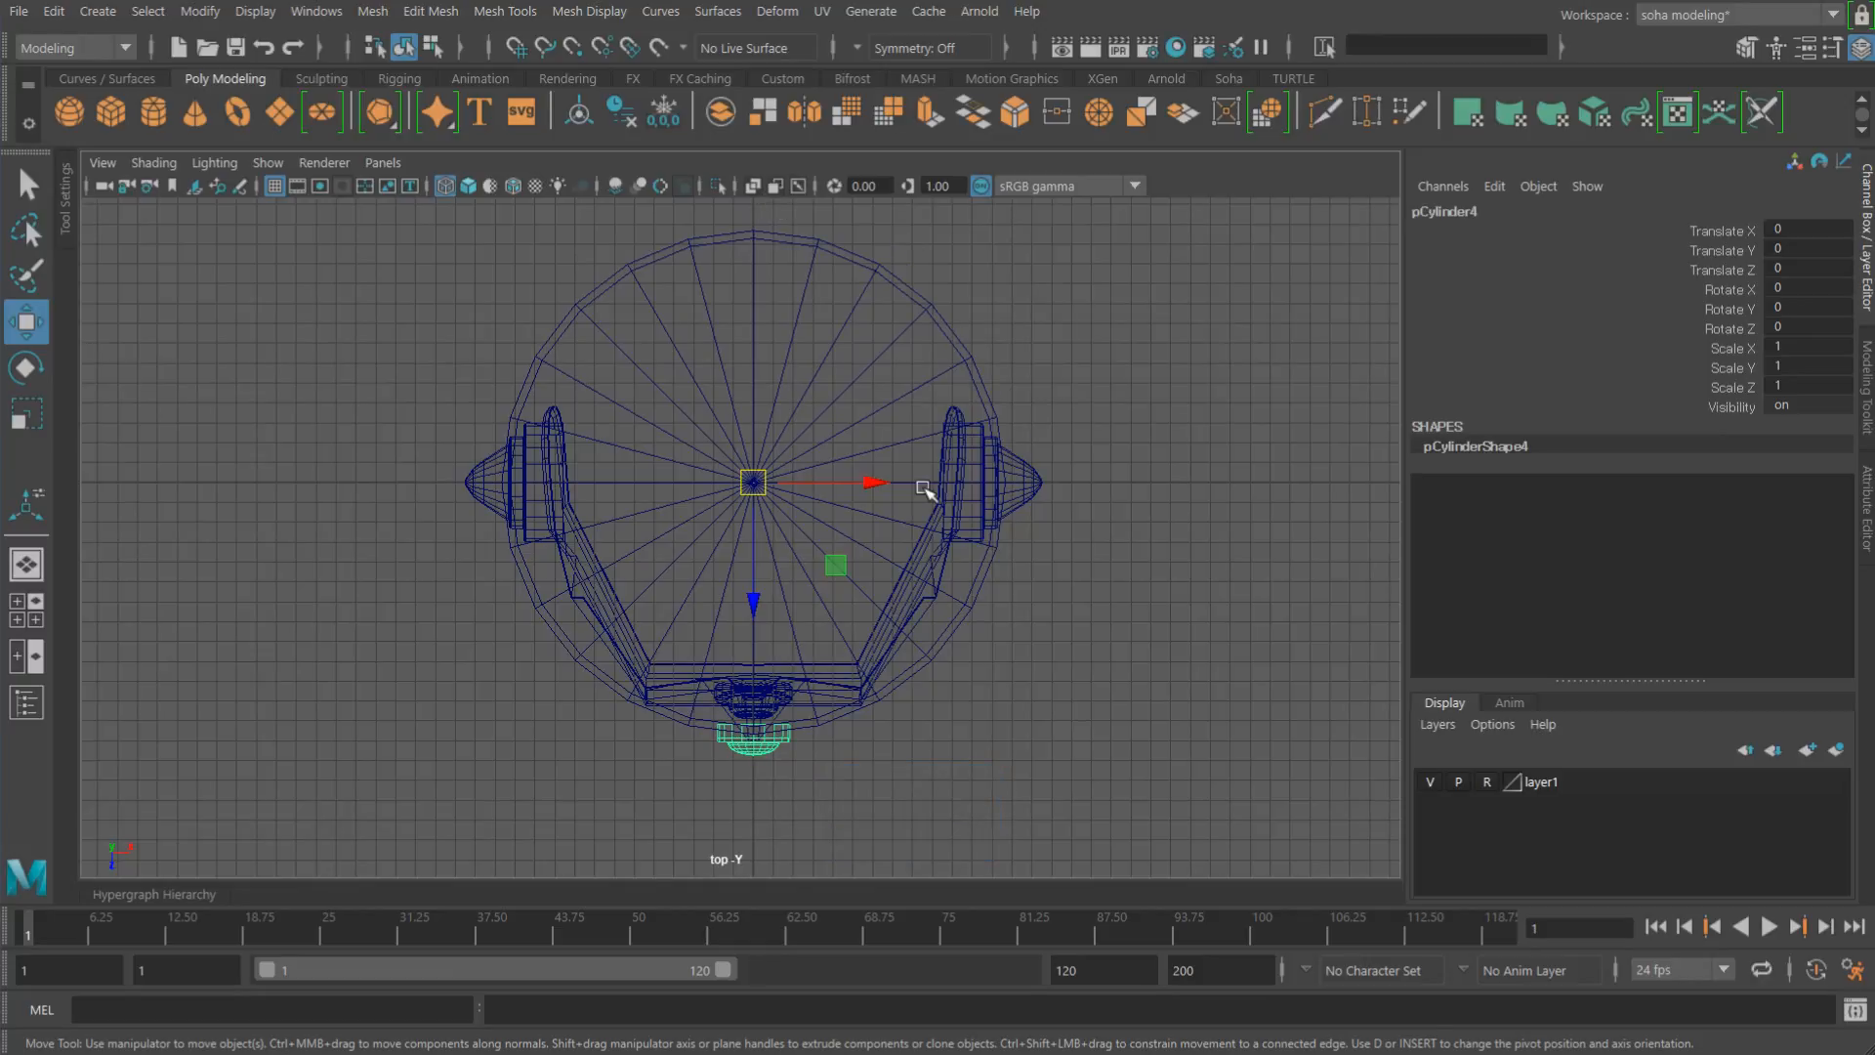
Step: Open the Duplicate Special options for the domed disc and reset the settings to their defaults
{"action": "key", "text": "ctrl+shift+d"}
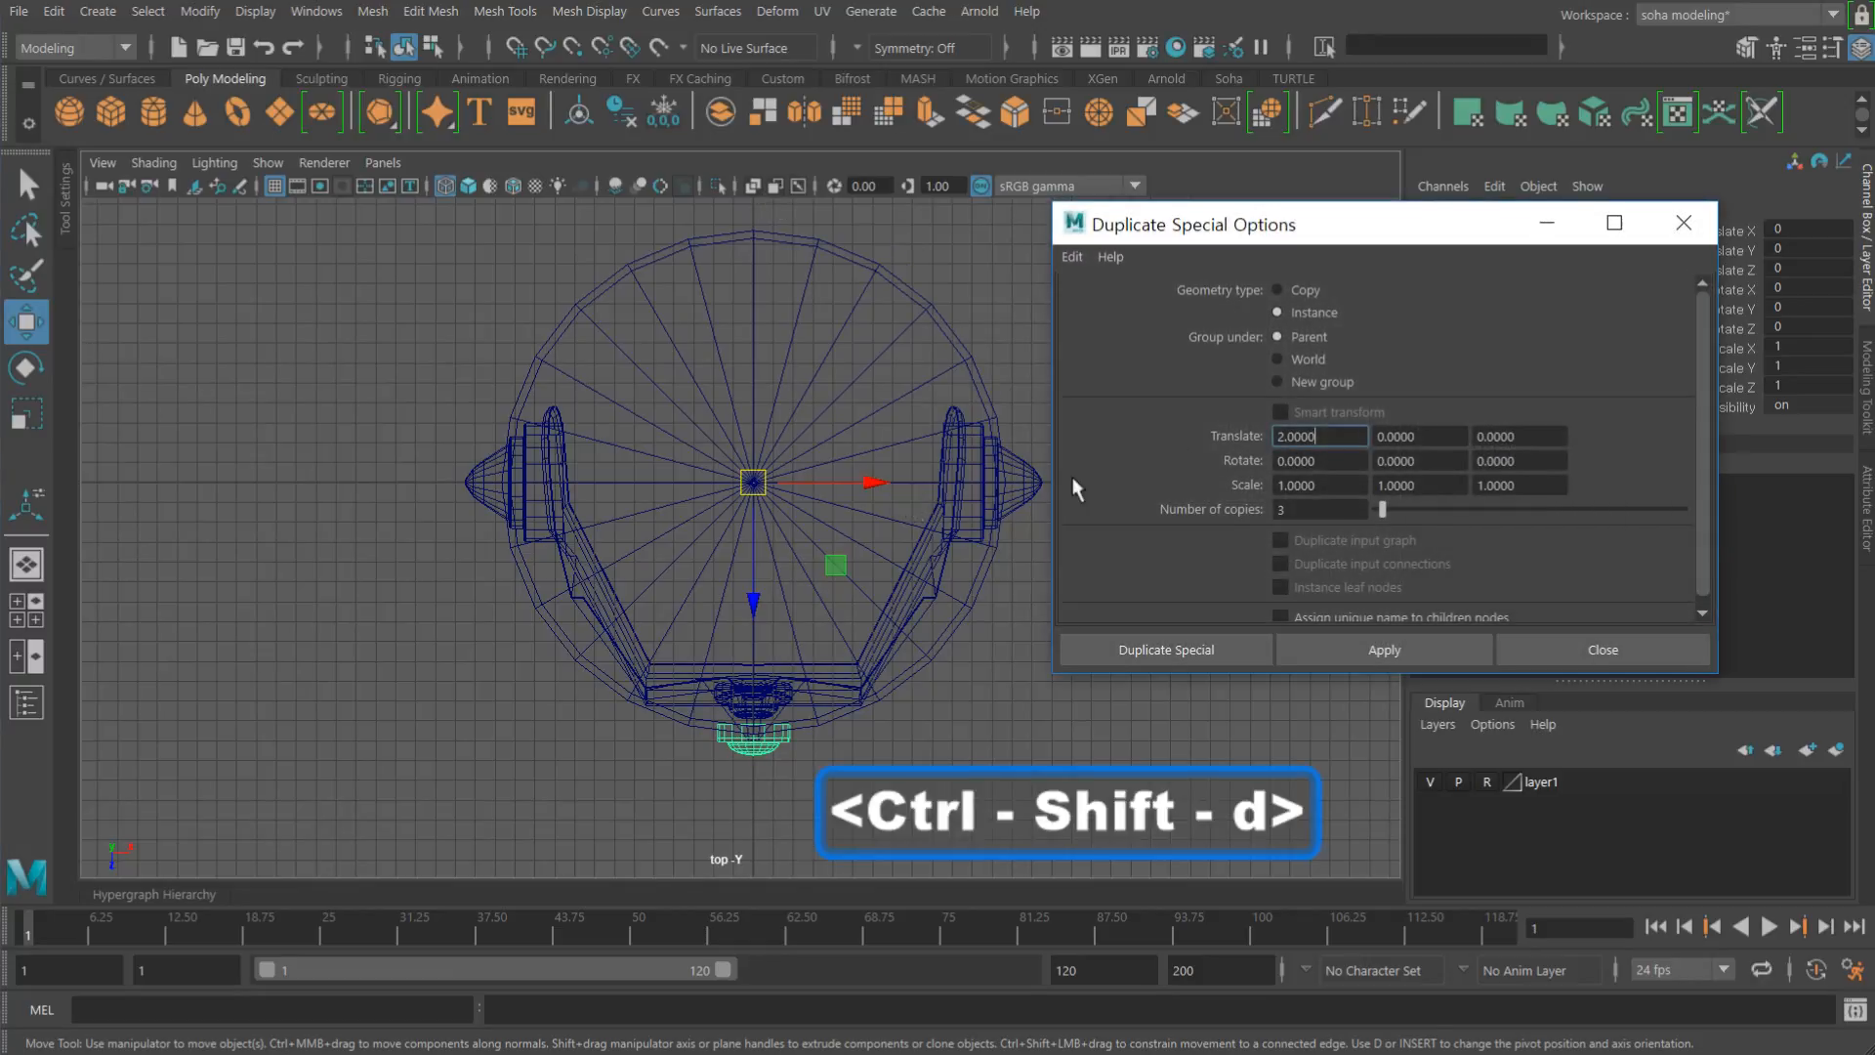
{"action": "left_click_drag", "start_coordinate": [1226, 230], "coordinate": [1190, 283]}
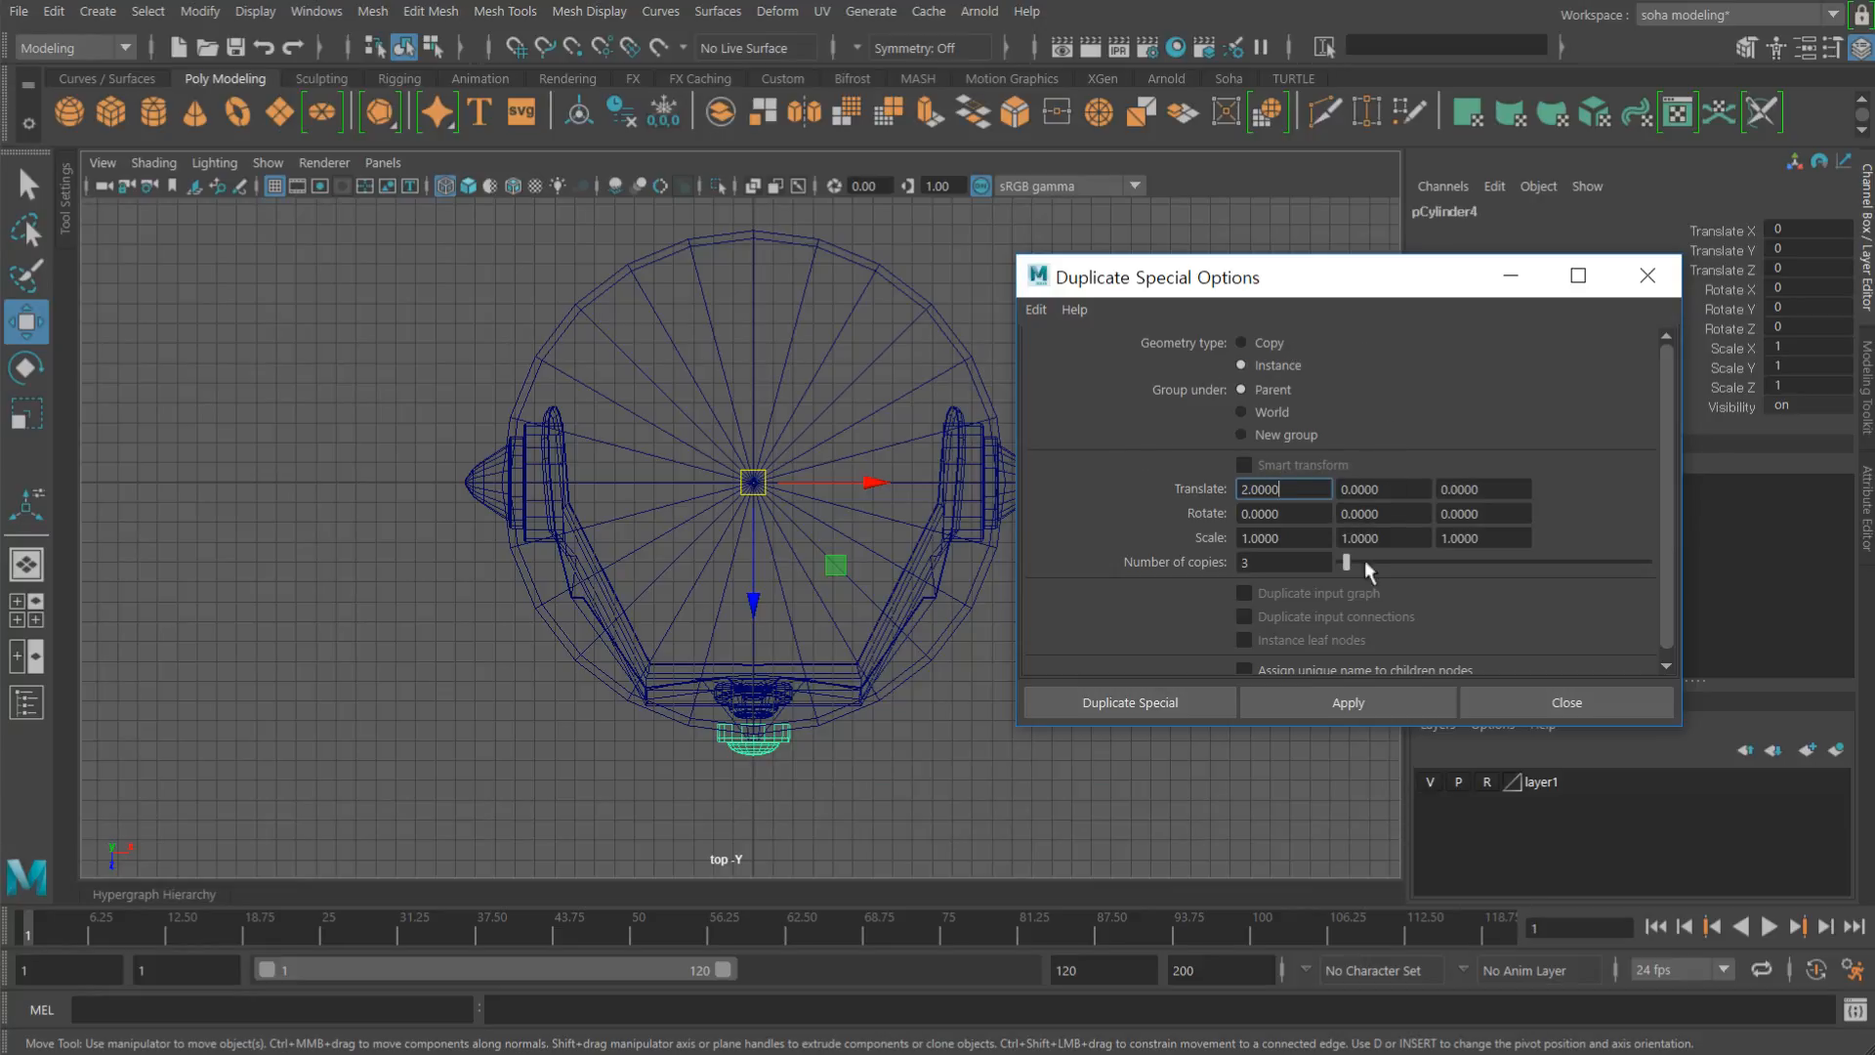
{"action": "left_click", "coordinate": [1035, 309]}
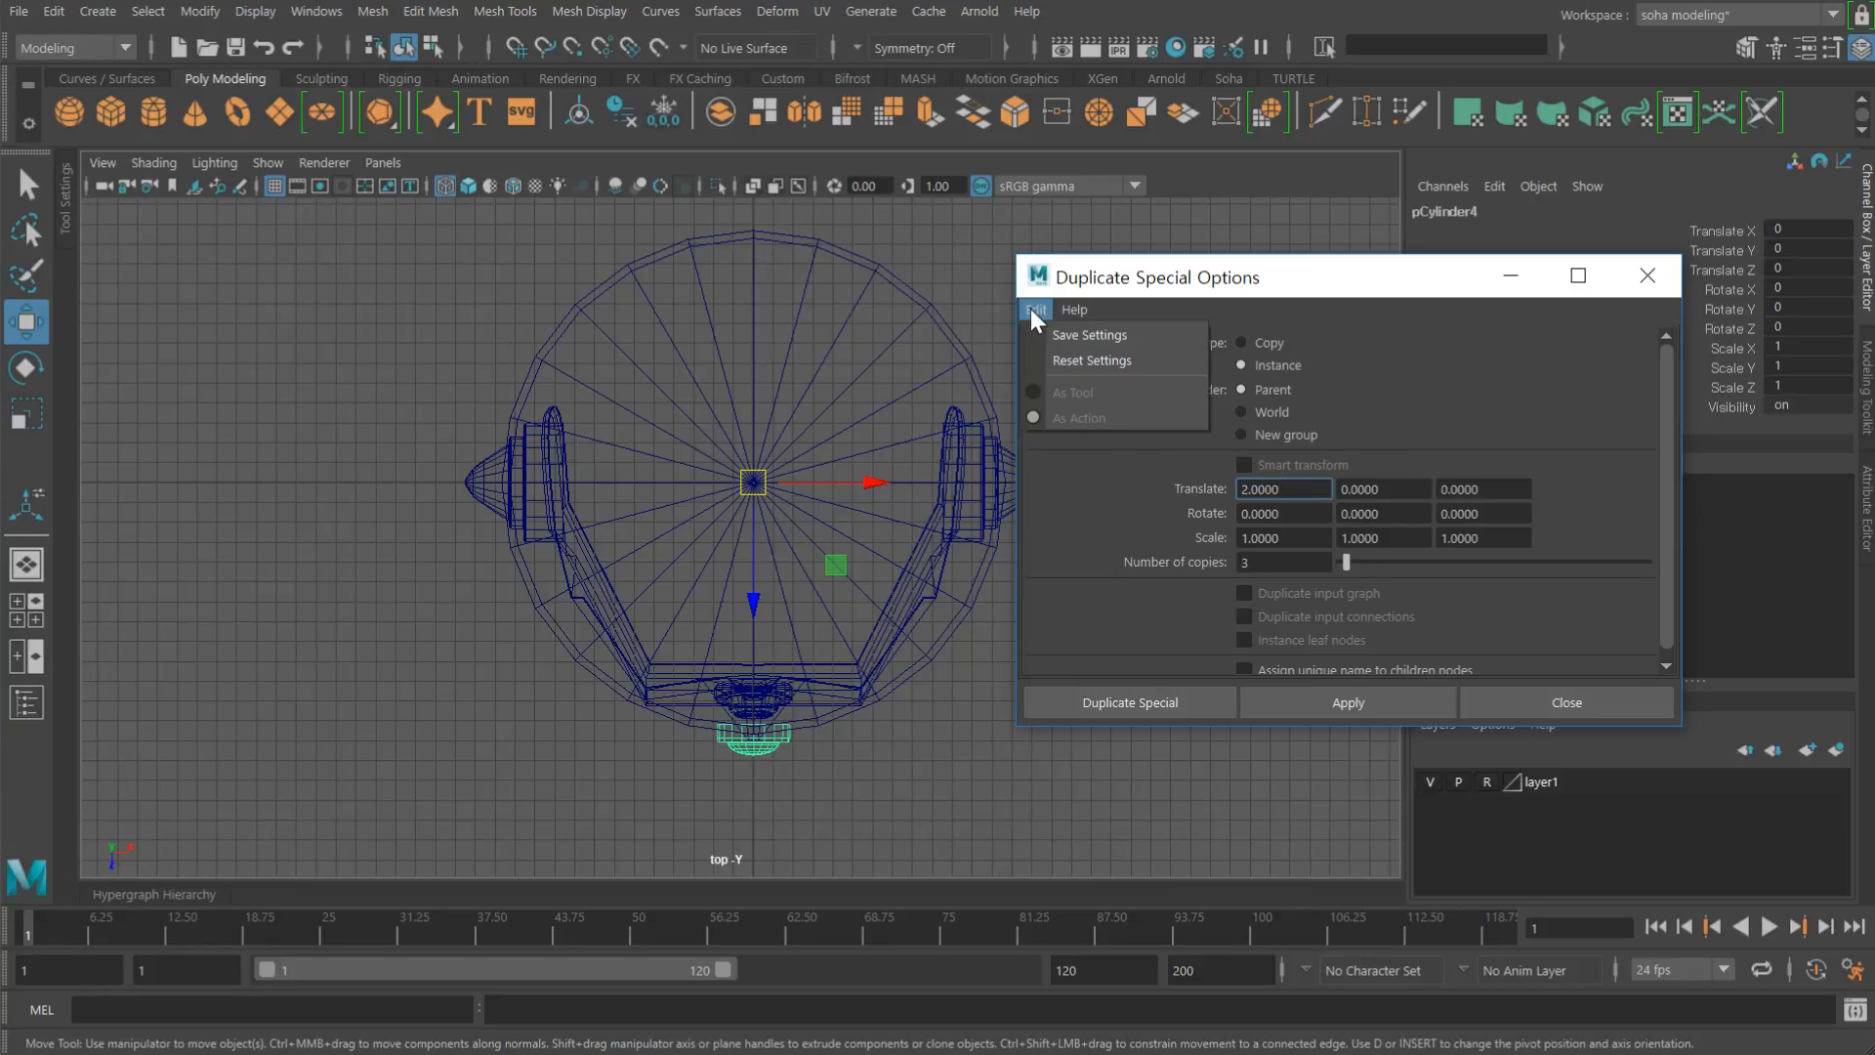
{"action": "left_click", "coordinate": [1111, 359]}
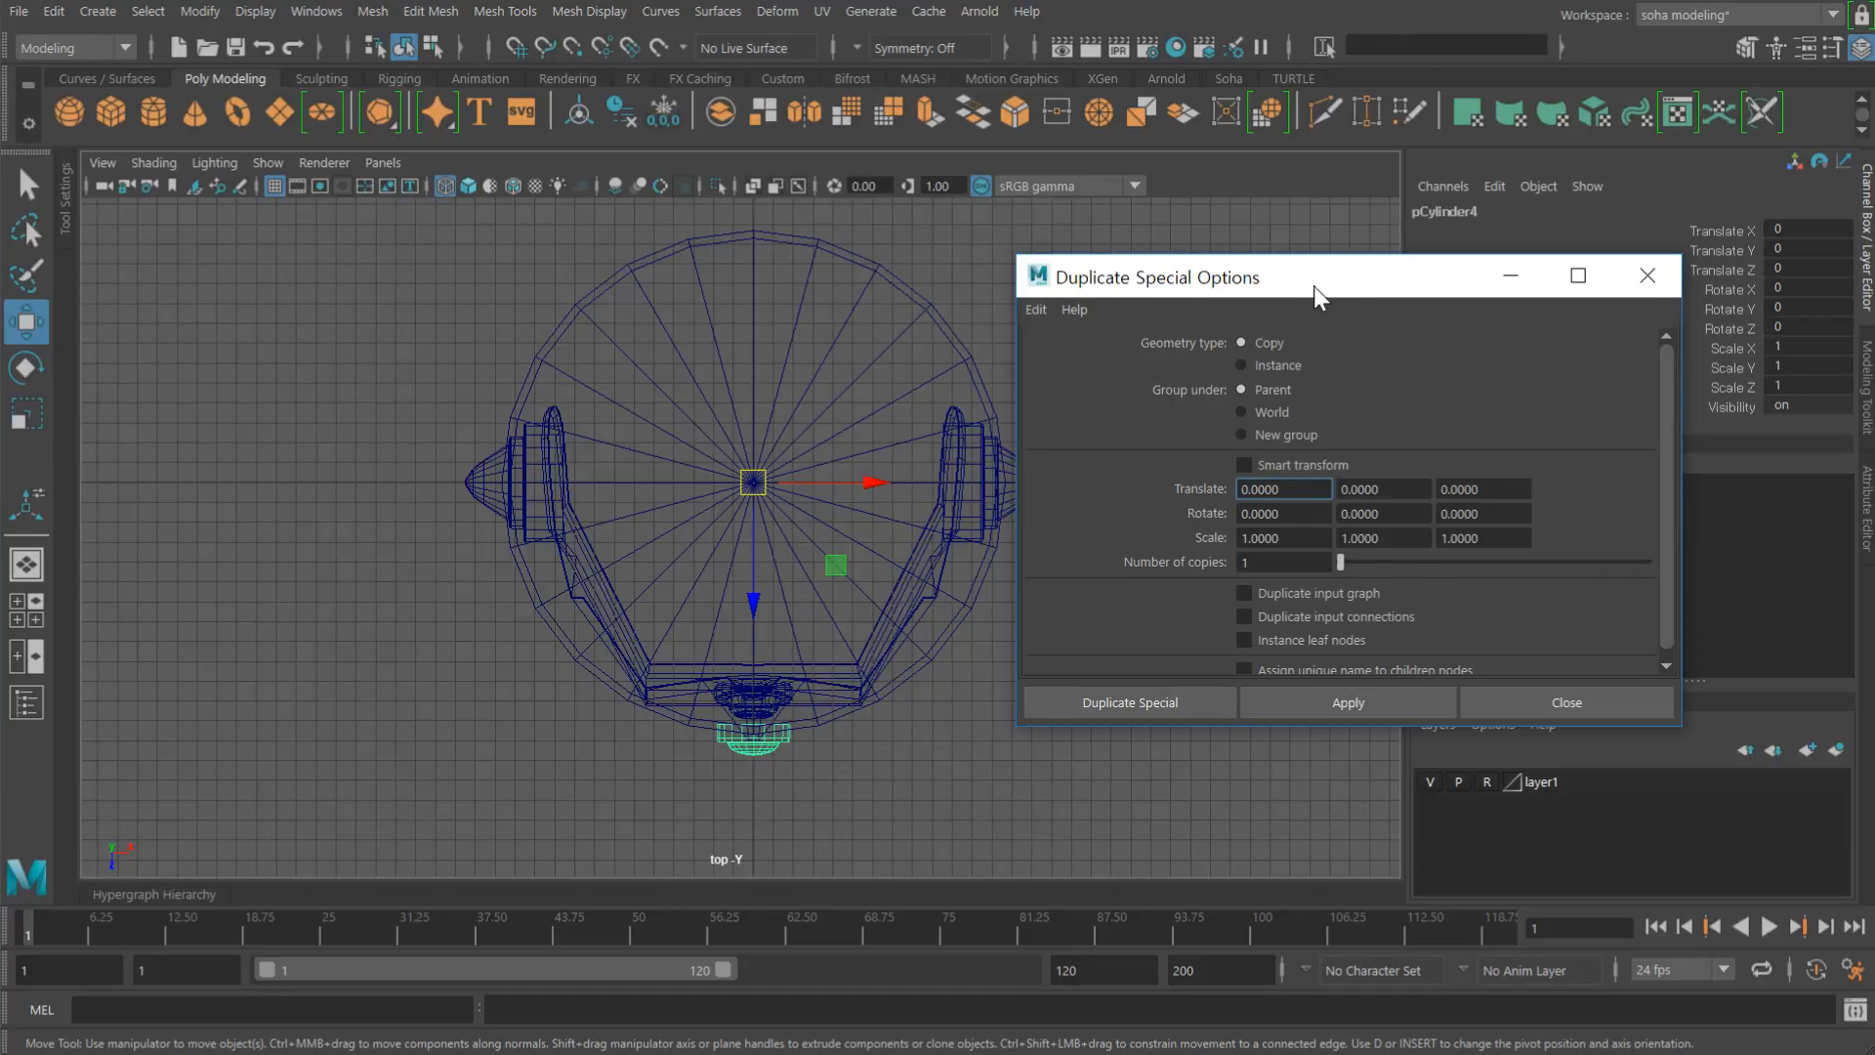
{"action": "left_click_drag", "start_coordinate": [1315, 285], "coordinate": [1291, 255]}
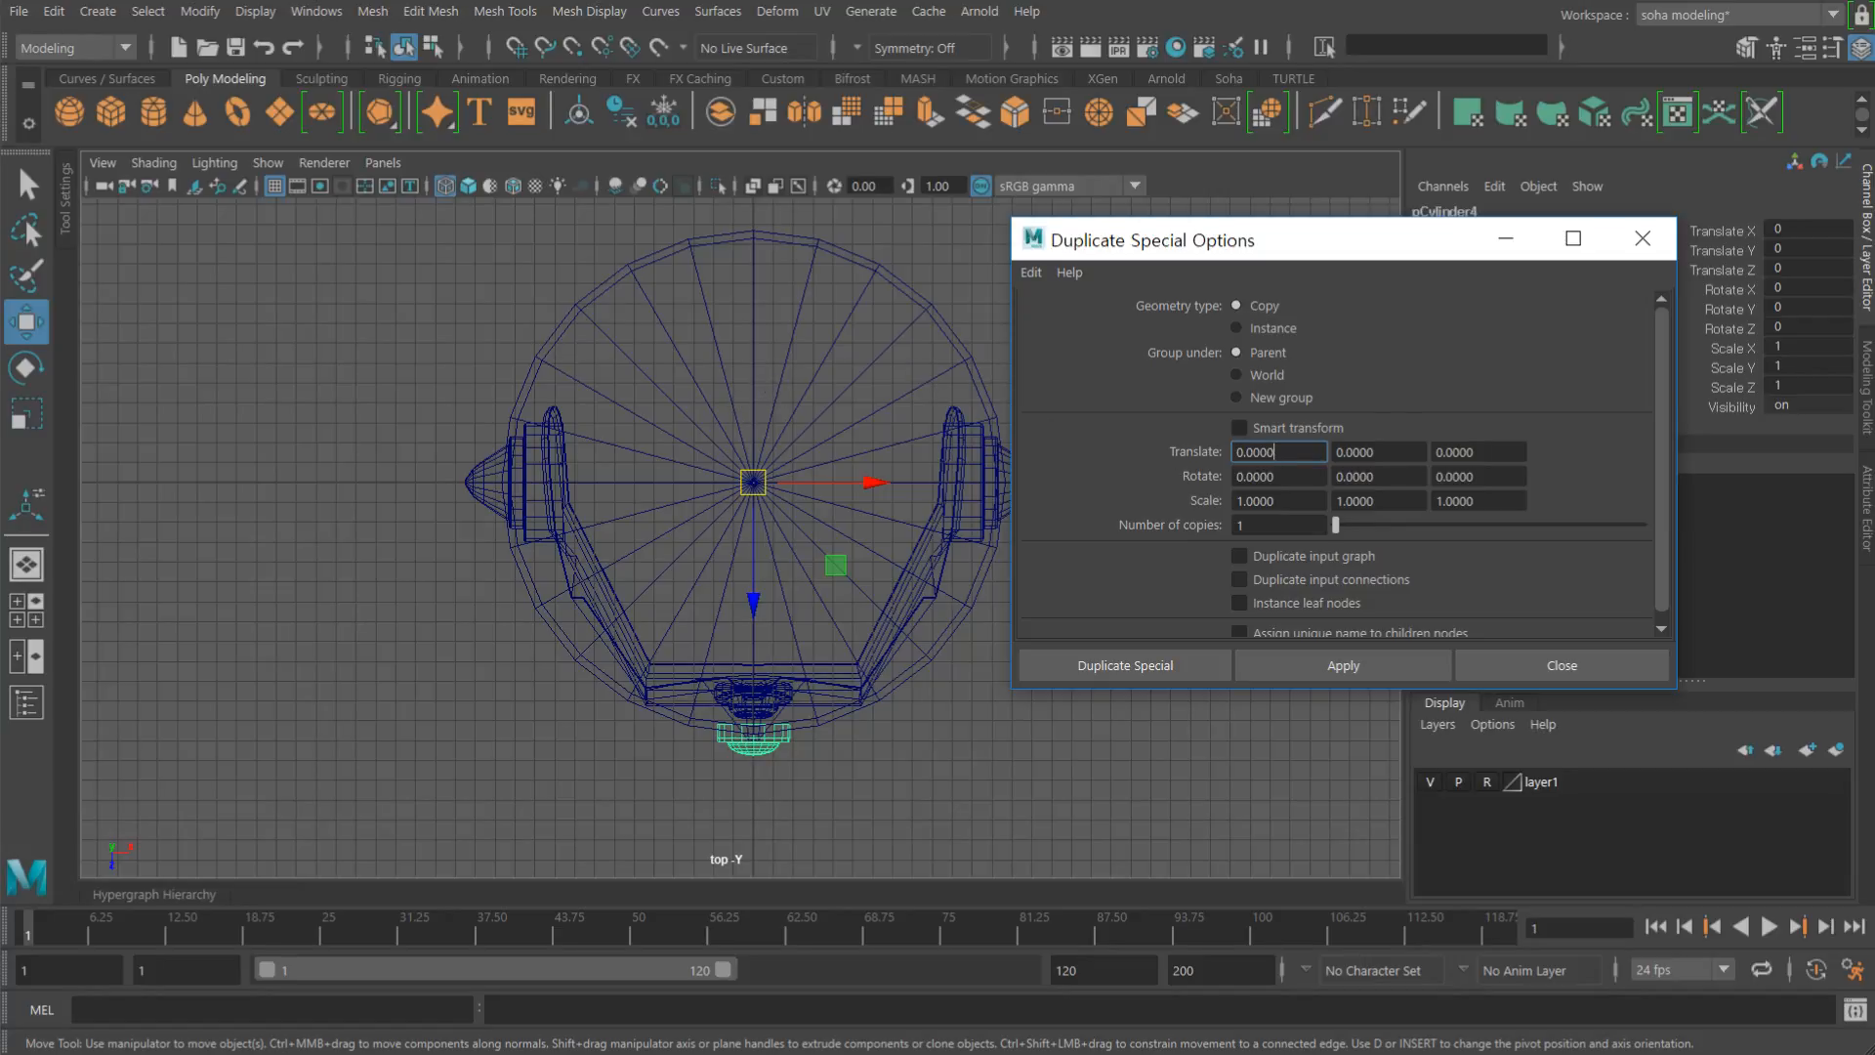
Step: Duplicate the domed disc around the headband with 7 copies, each rotated 45 degrees in Y
{"action": "left_click_drag", "start_coordinate": [1391, 477], "coordinate": [1299, 475]}
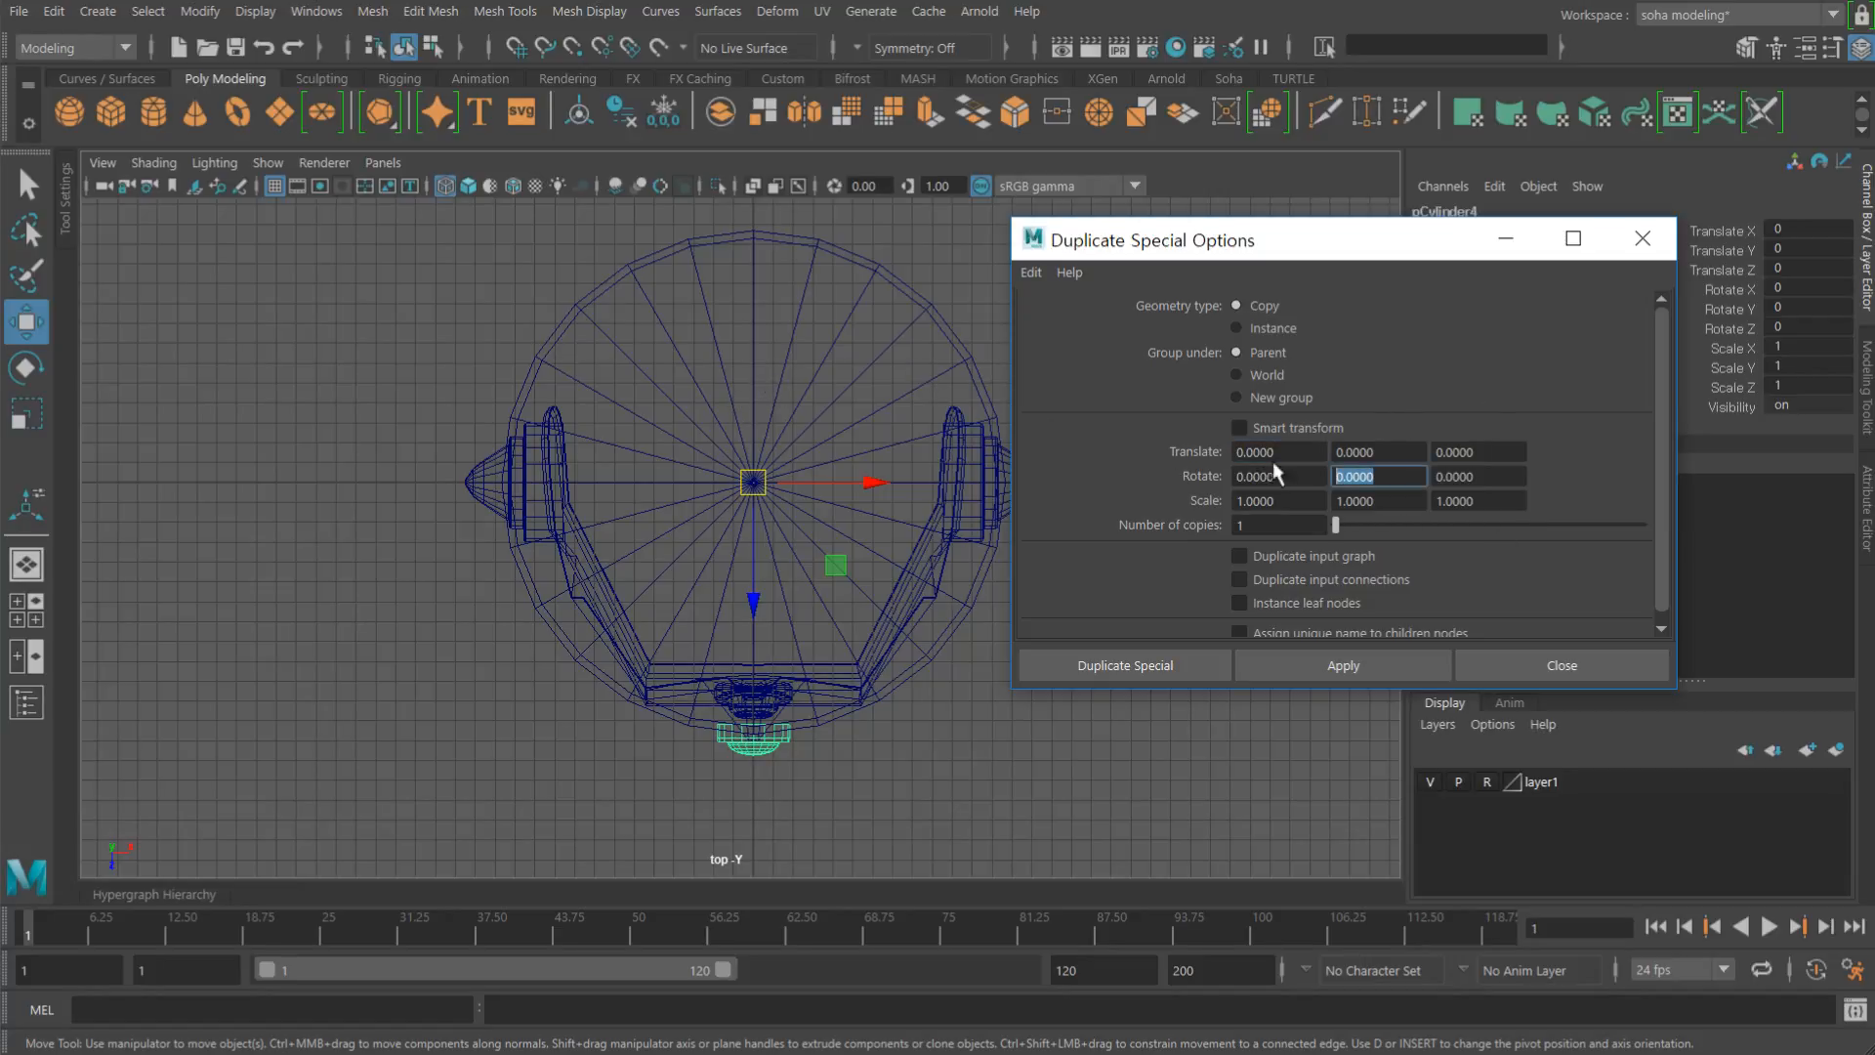
{"action": "type", "text": "45"}
{"action": "left_click", "coordinate": [1279, 526]}
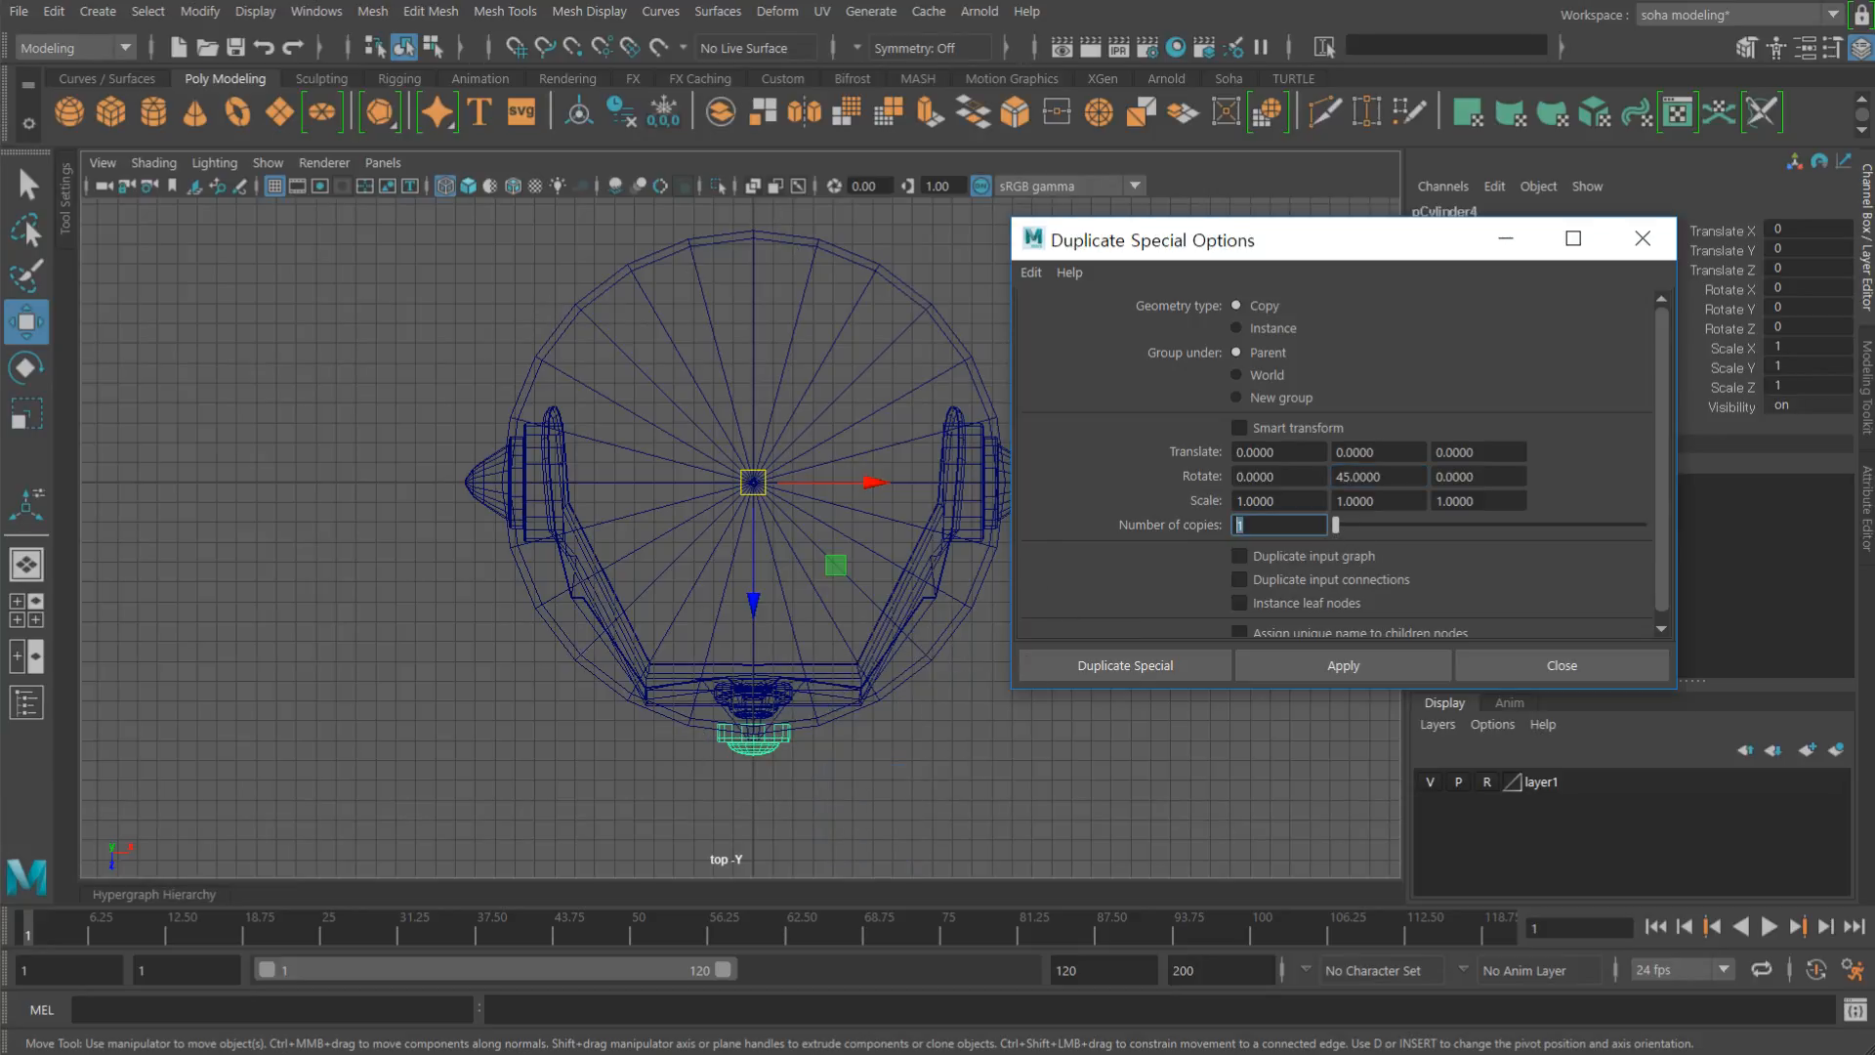
{"action": "type", "text": "7"}
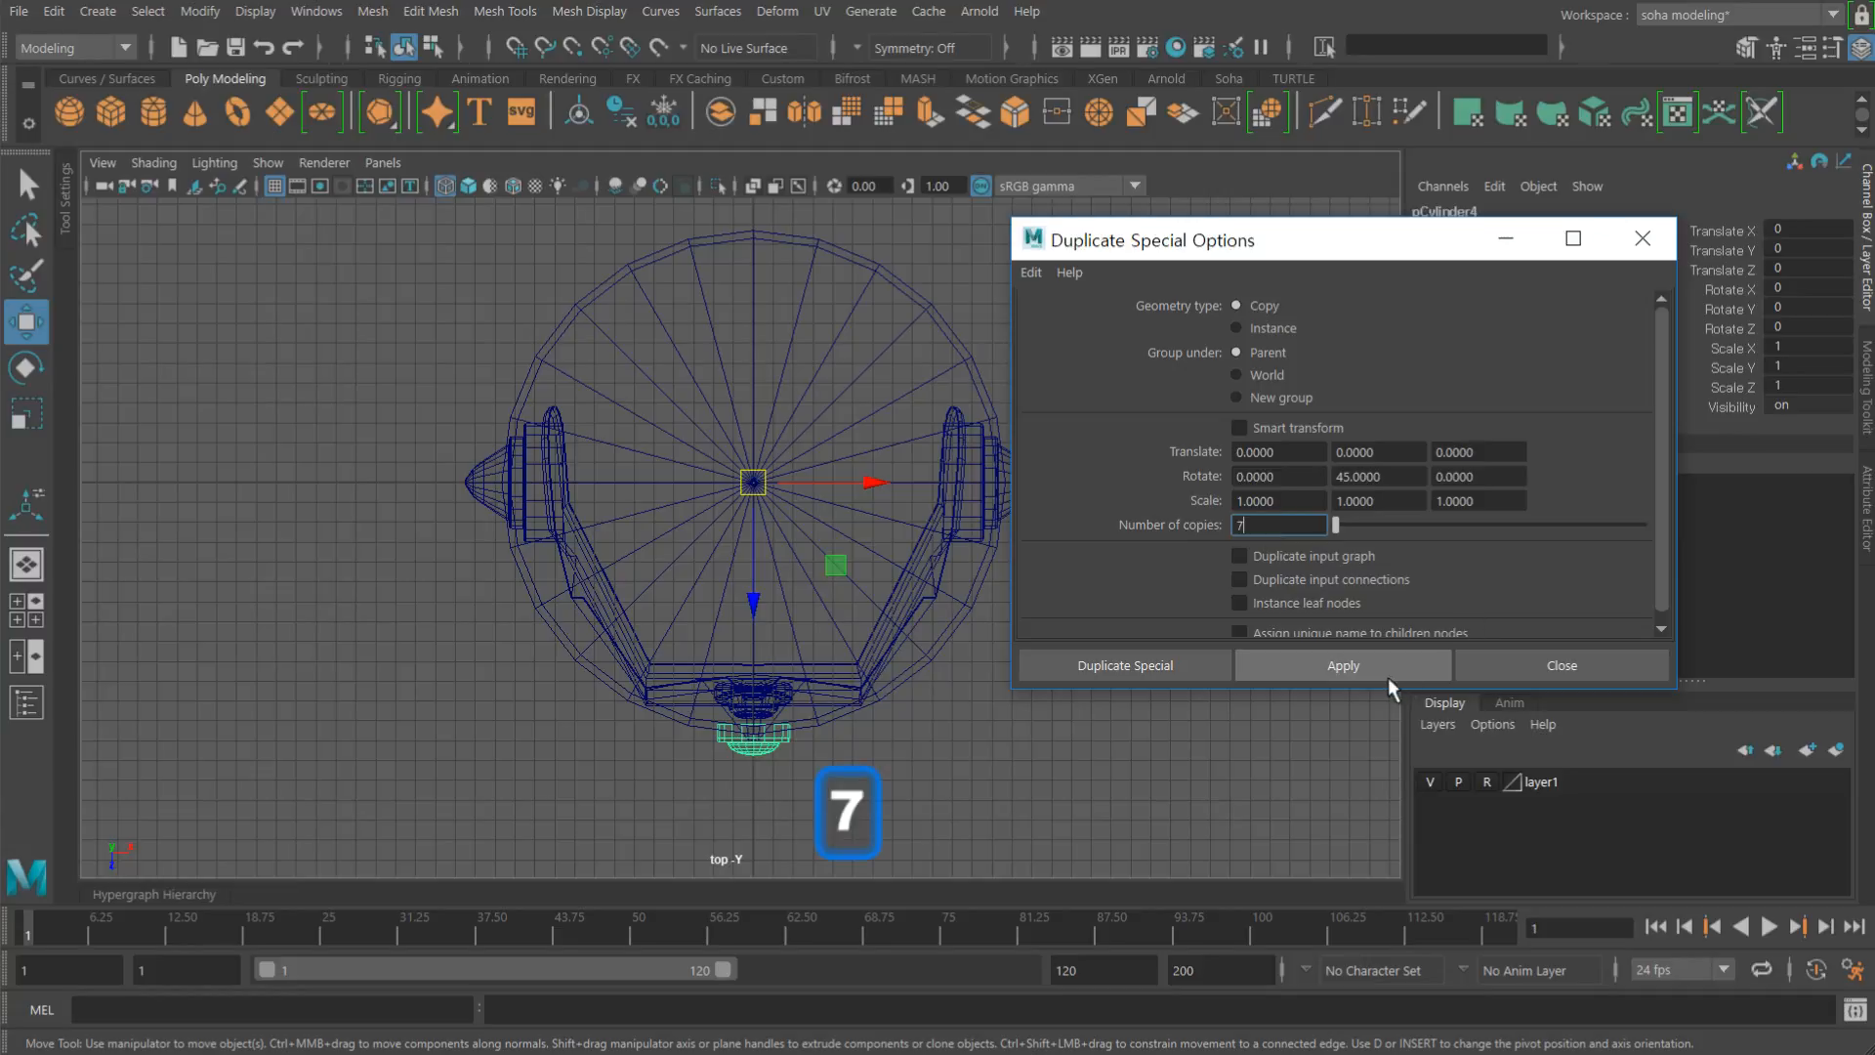
{"action": "left_click", "coordinate": [1270, 672]}
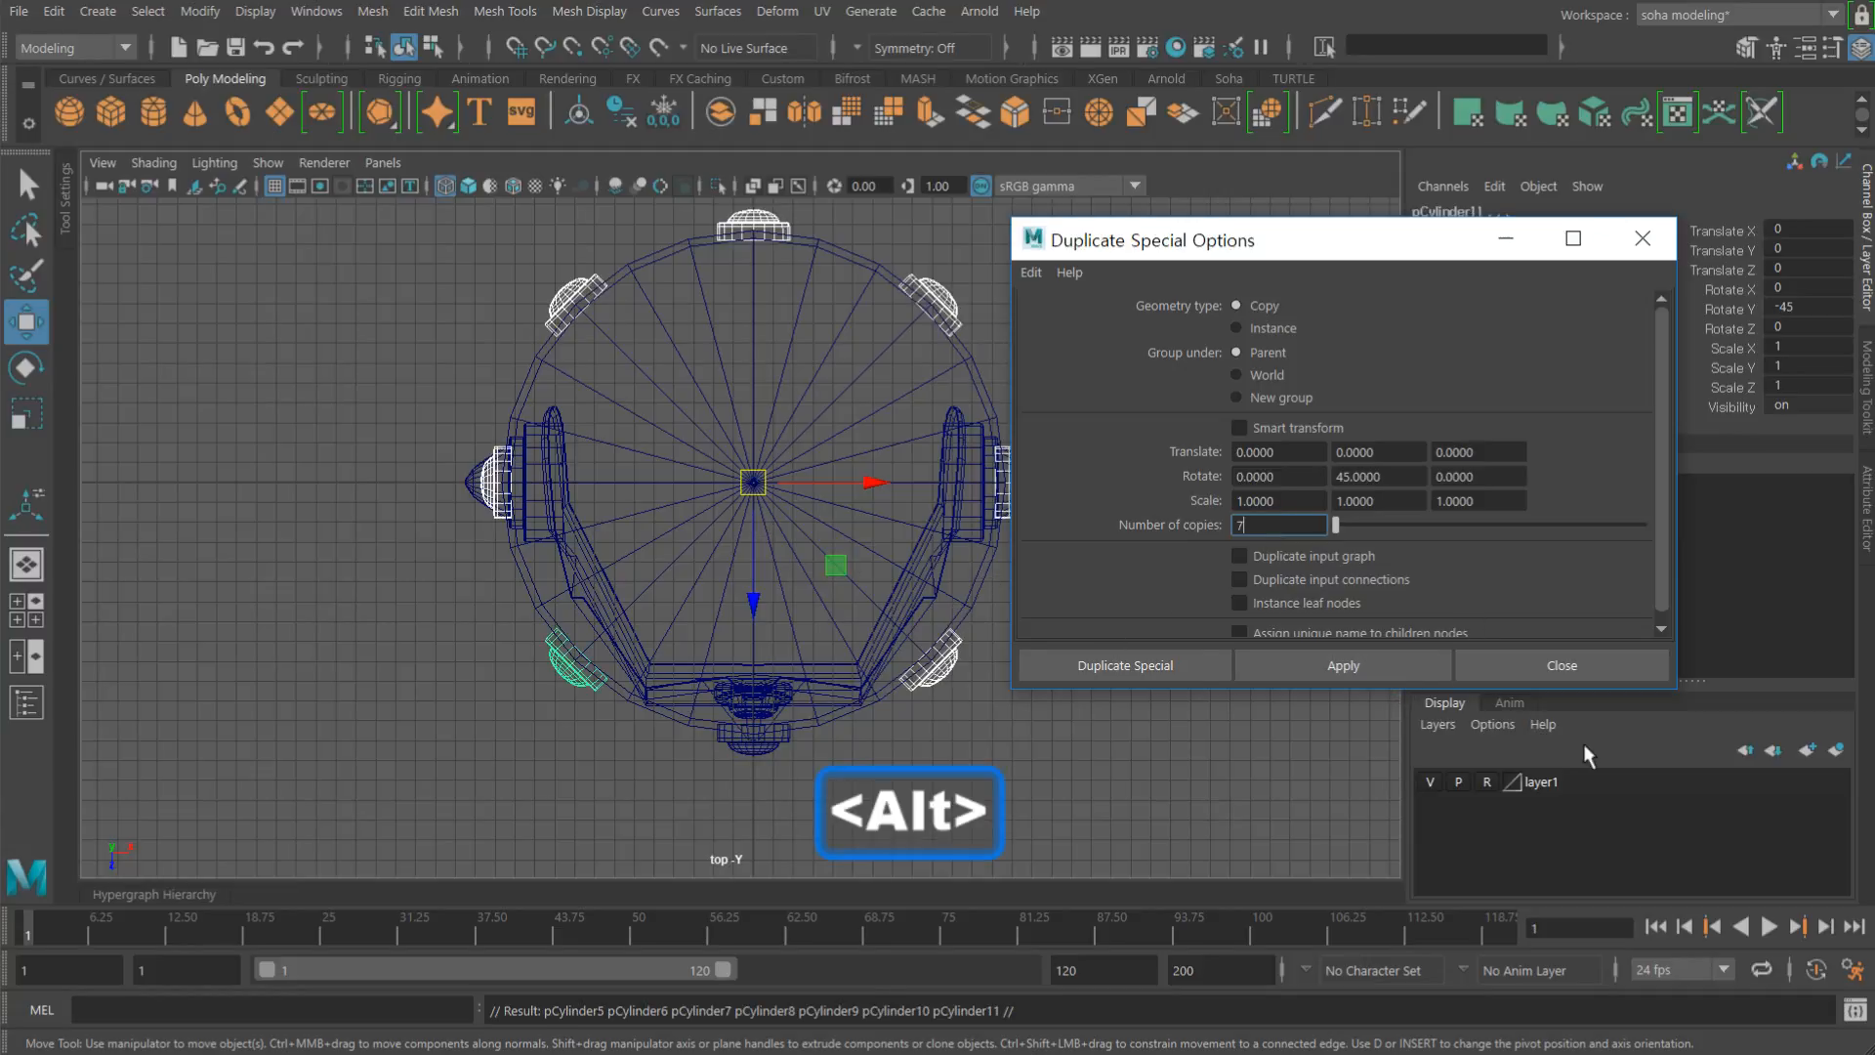
{"action": "left_click", "coordinate": [1562, 665]}
Step: Examine the ring of duplicated discs around the headband in the shaded perspective view and compare it with the reference planes
{"action": "right_click_drag", "start_coordinate": [938, 610], "coordinate": [960, 621], "text": "alt"}
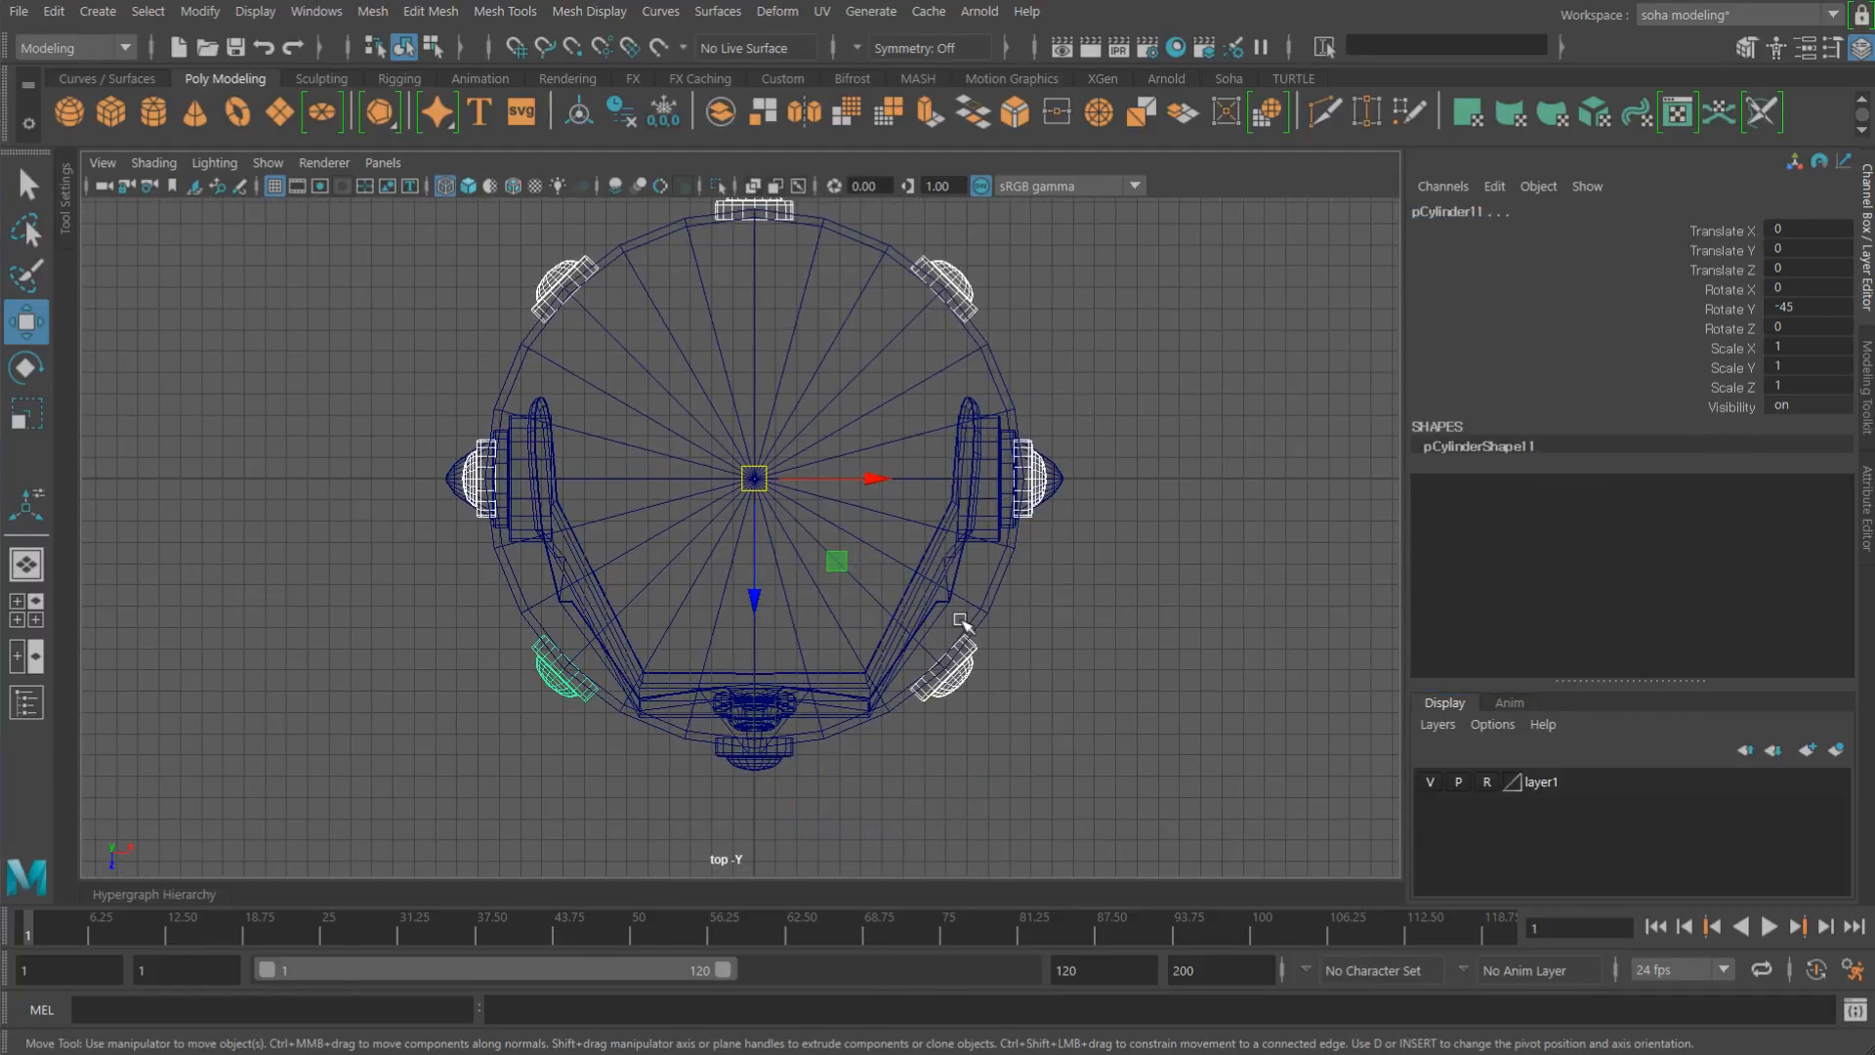
{"action": "key", "text": "alt+shift+q"}
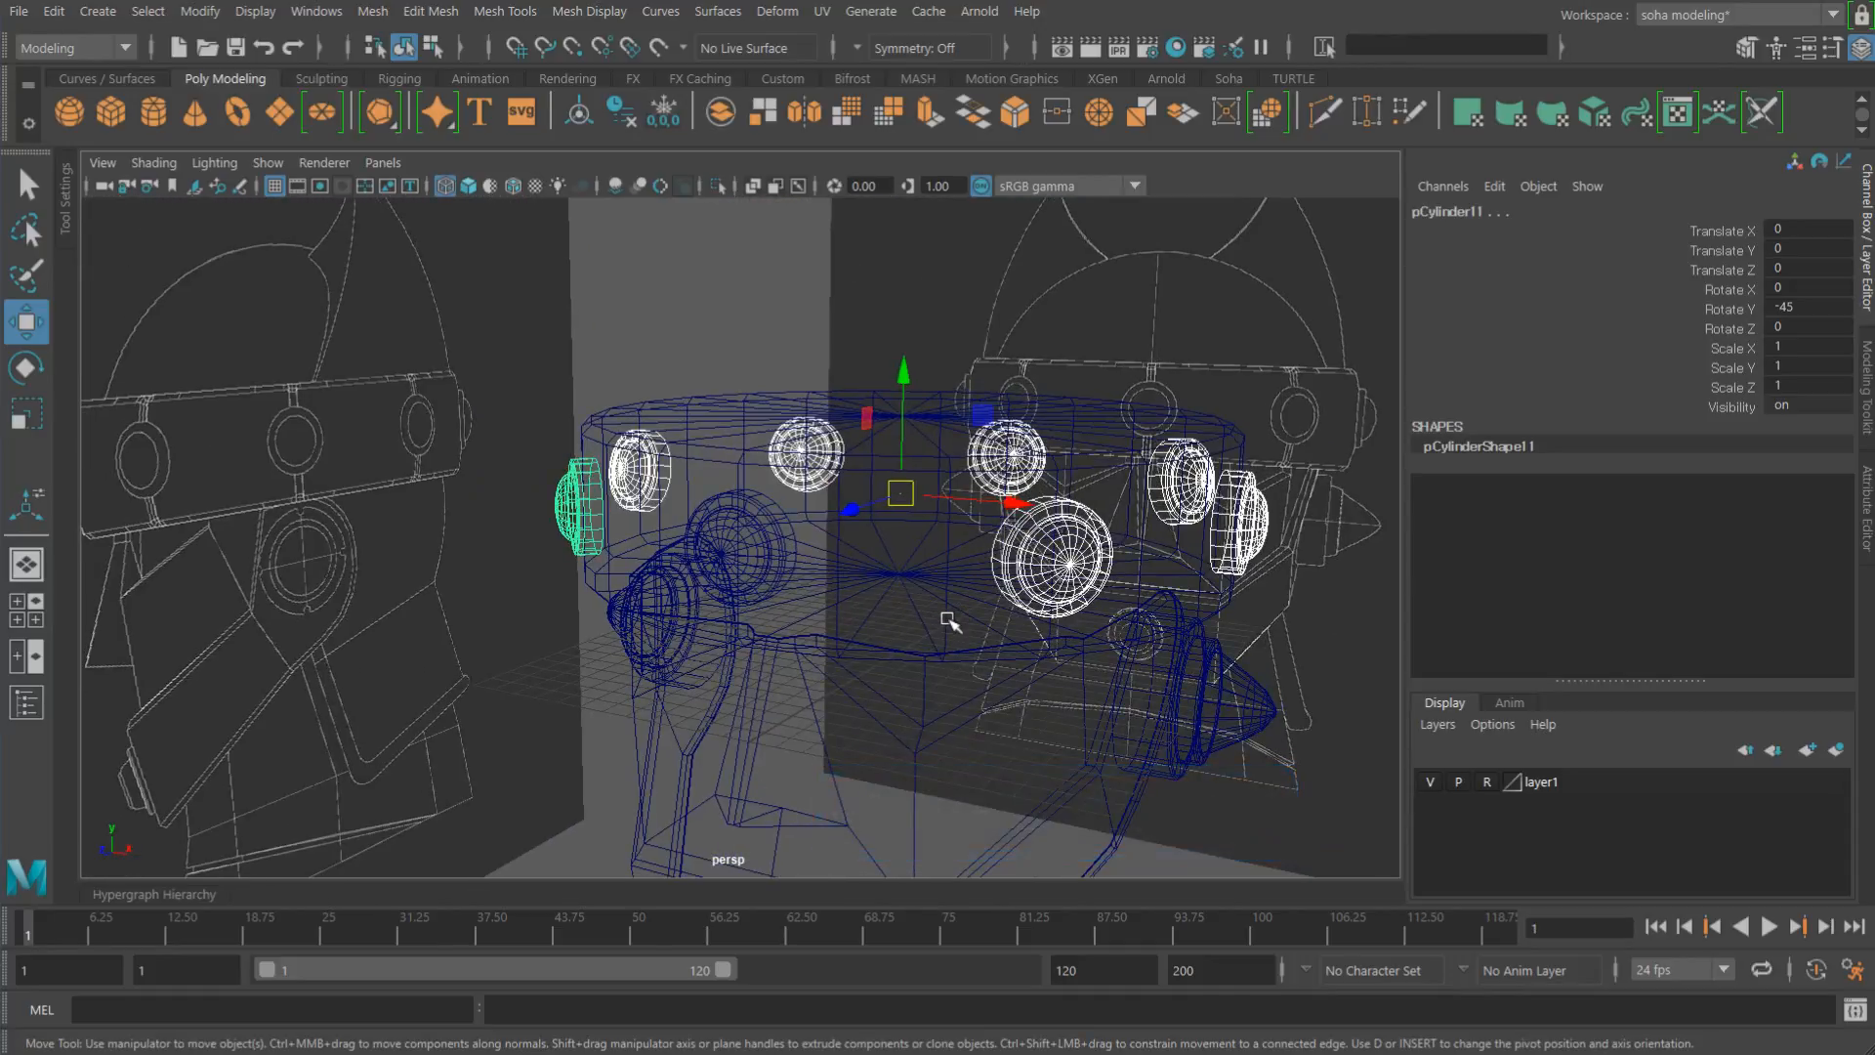
{"action": "key", "text": "5"}
{"action": "mouse_move", "coordinate": [991, 630]}
{"action": "left_mouse_down", "text": "alt"}
{"action": "mouse_move", "coordinate": [1088, 590]}
{"action": "mouse_move", "coordinate": [1038, 511]}
{"action": "mouse_move", "coordinate": [940, 646]}
{"action": "mouse_move", "coordinate": [858, 580]}
{"action": "mouse_move", "coordinate": [875, 473]}
{"action": "mouse_move", "coordinate": [895, 620]}
{"action": "left_mouse_up", "text": "alt"}
{"action": "left_click", "coordinate": [858, 580]}
{"action": "middle_click_drag", "start_coordinate": [896, 619], "coordinate": [937, 518], "text": "alt"}
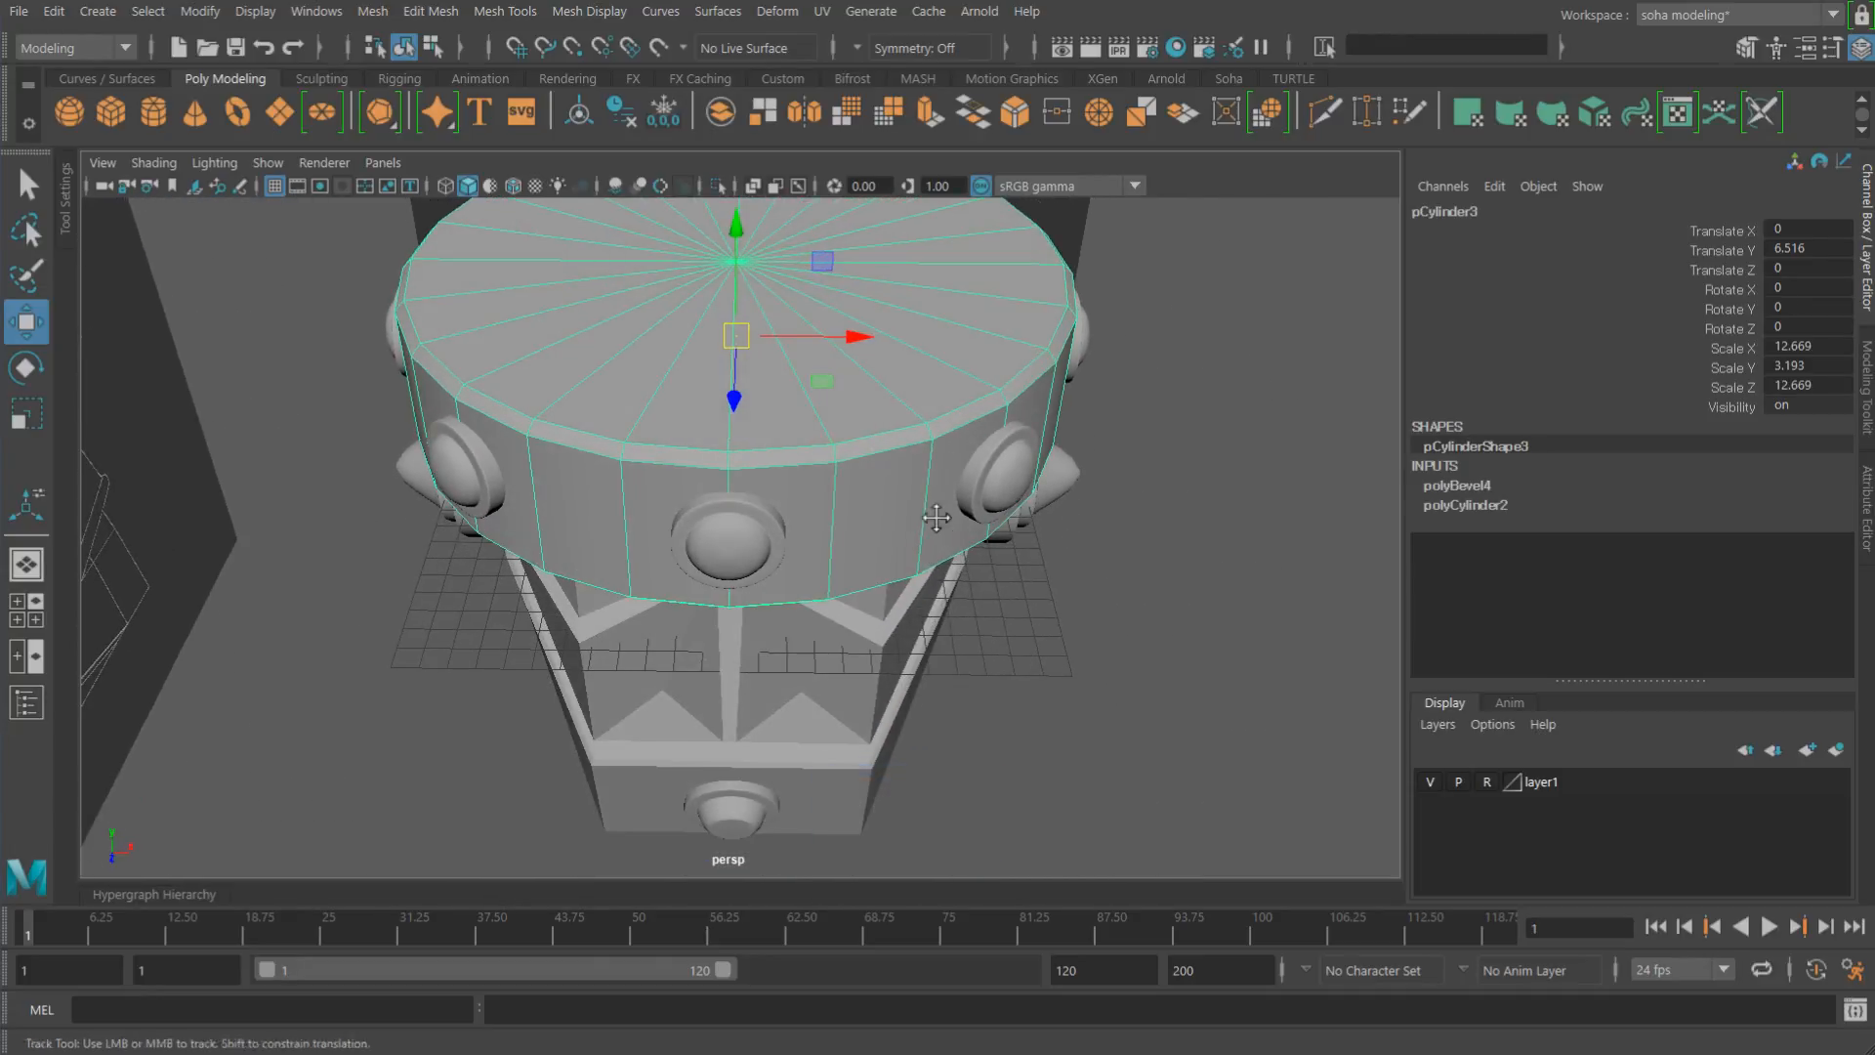
{"action": "left_click_drag", "start_coordinate": [937, 518], "coordinate": [987, 575], "text": "alt"}
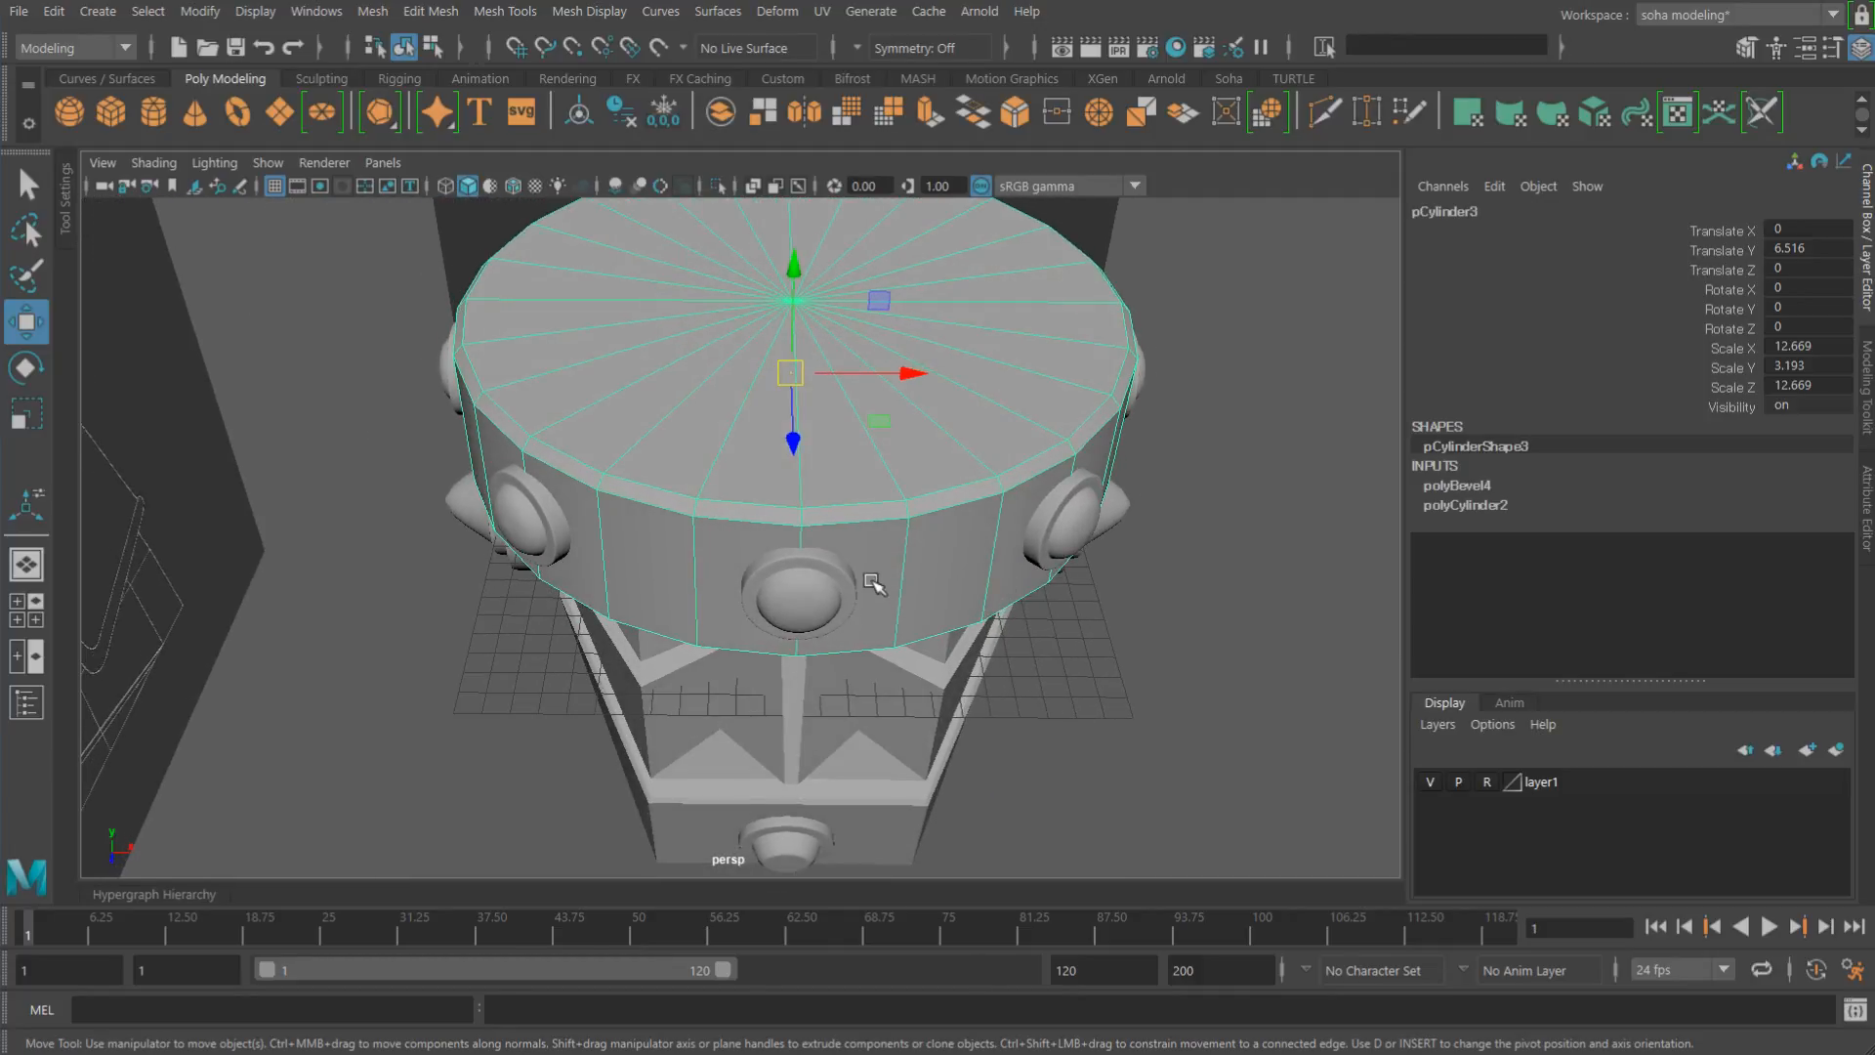
{"action": "left_click_drag", "start_coordinate": [872, 585], "coordinate": [882, 571], "text": "alt"}
{"action": "right_click_drag", "start_coordinate": [846, 523], "coordinate": [628, 455], "text": "alt"}
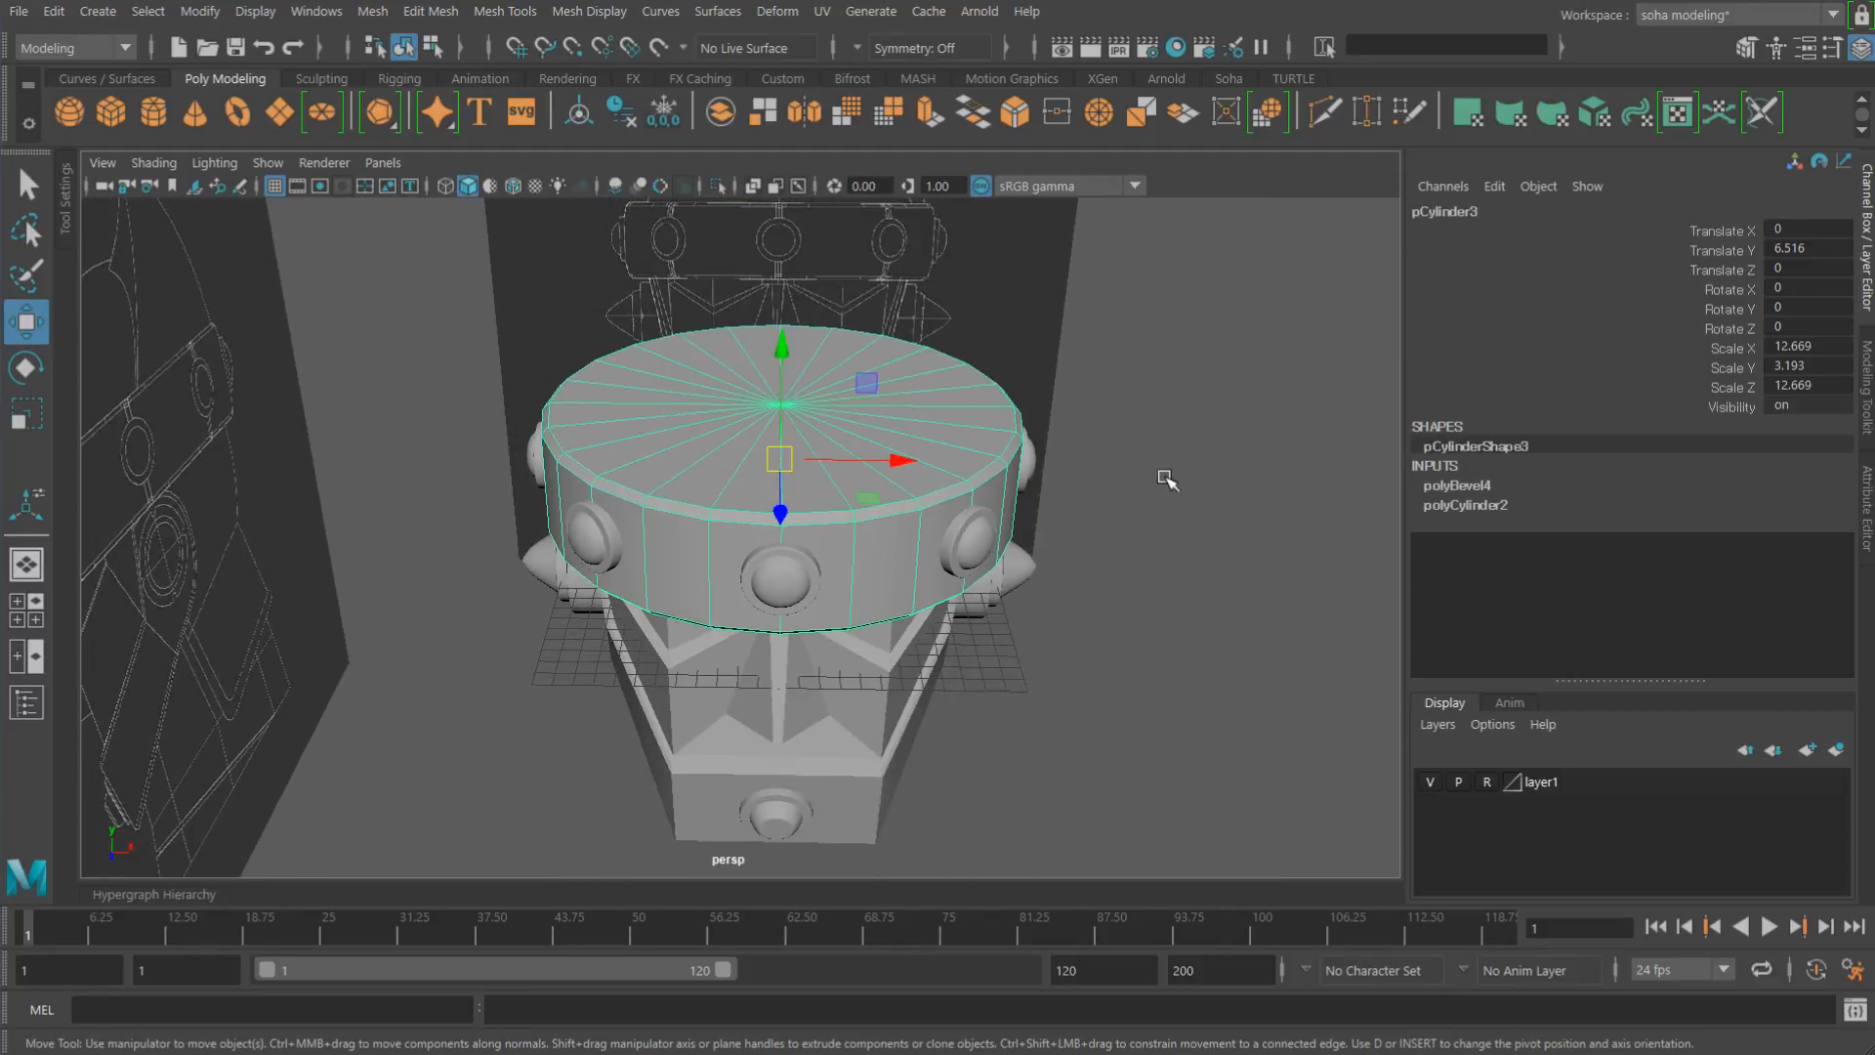
{"action": "left_click", "coordinate": [1170, 479]}
{"action": "middle_click_drag", "start_coordinate": [930, 348], "coordinate": [923, 413], "text": "alt"}
{"action": "mouse_move", "coordinate": [831, 416]}
{"action": "left_mouse_down", "text": "alt"}
{"action": "mouse_move", "coordinate": [824, 431]}
{"action": "mouse_move", "coordinate": [837, 401]}
{"action": "left_mouse_up", "text": "alt"}
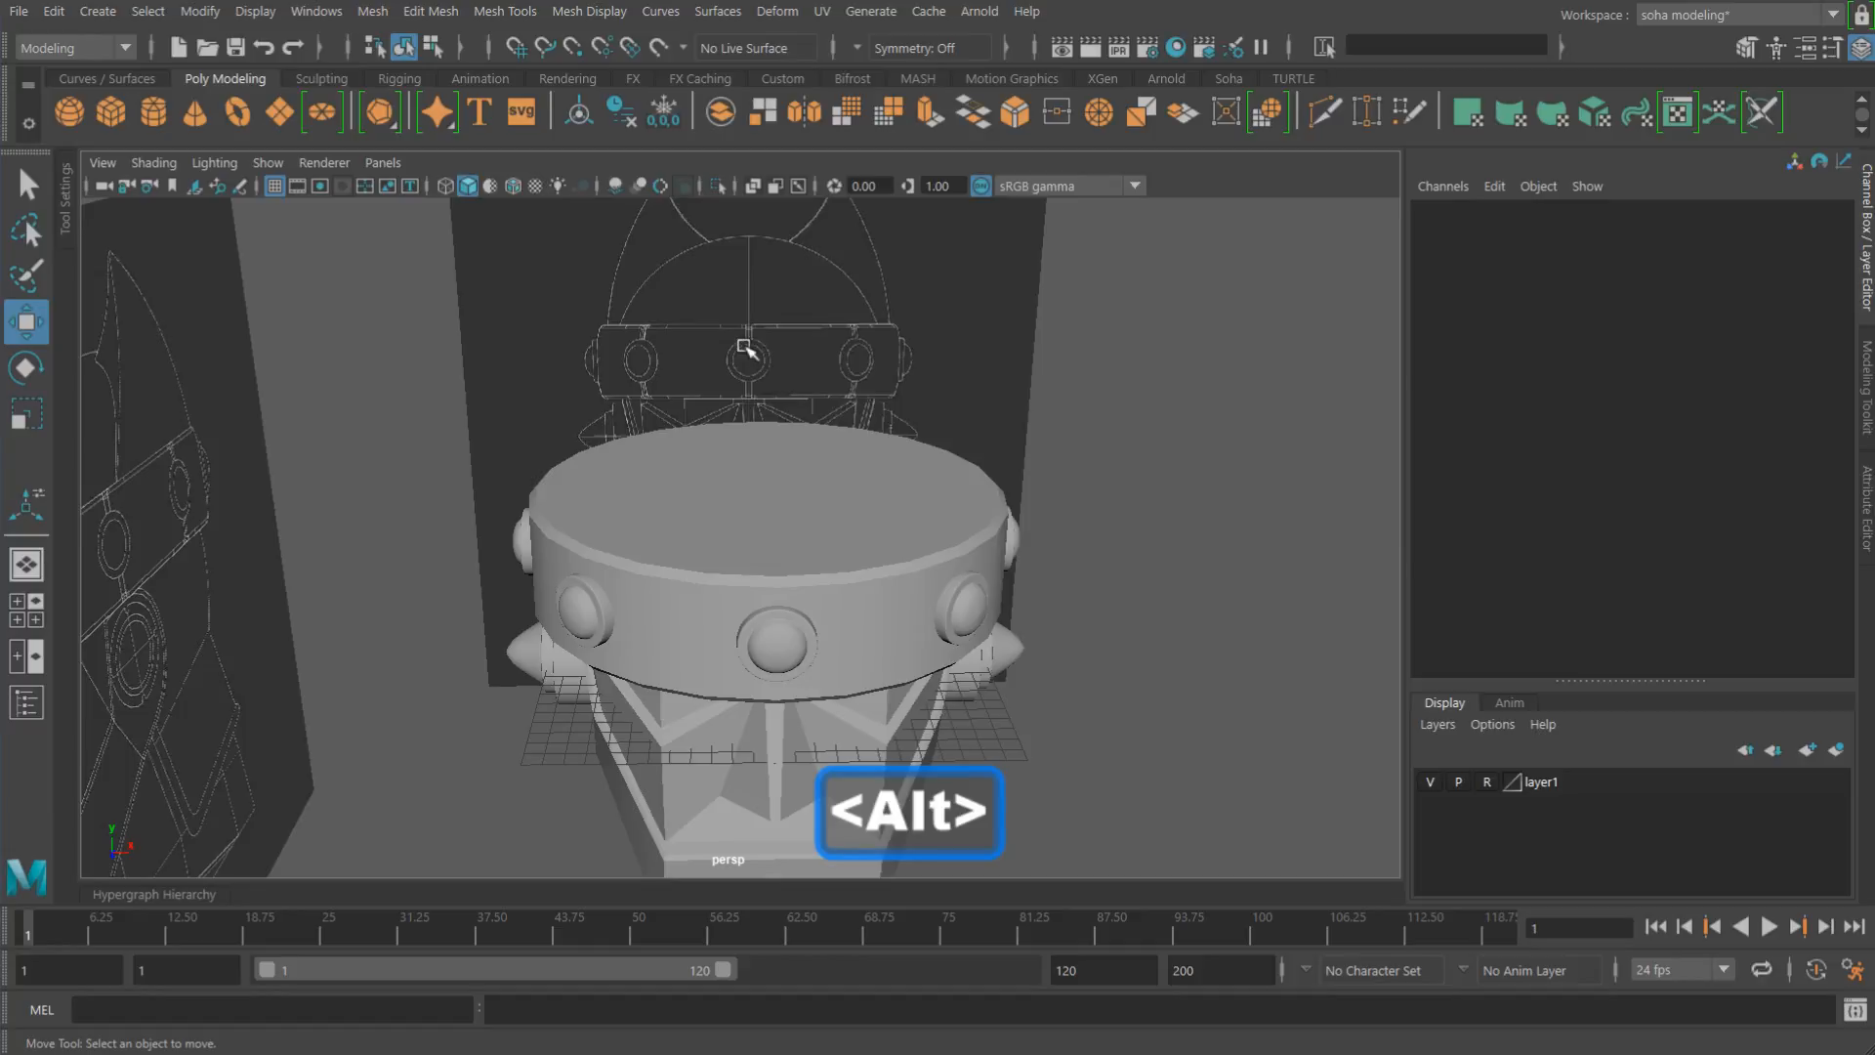
{"action": "left_click_drag", "start_coordinate": [841, 390], "coordinate": [789, 601], "text": "alt"}
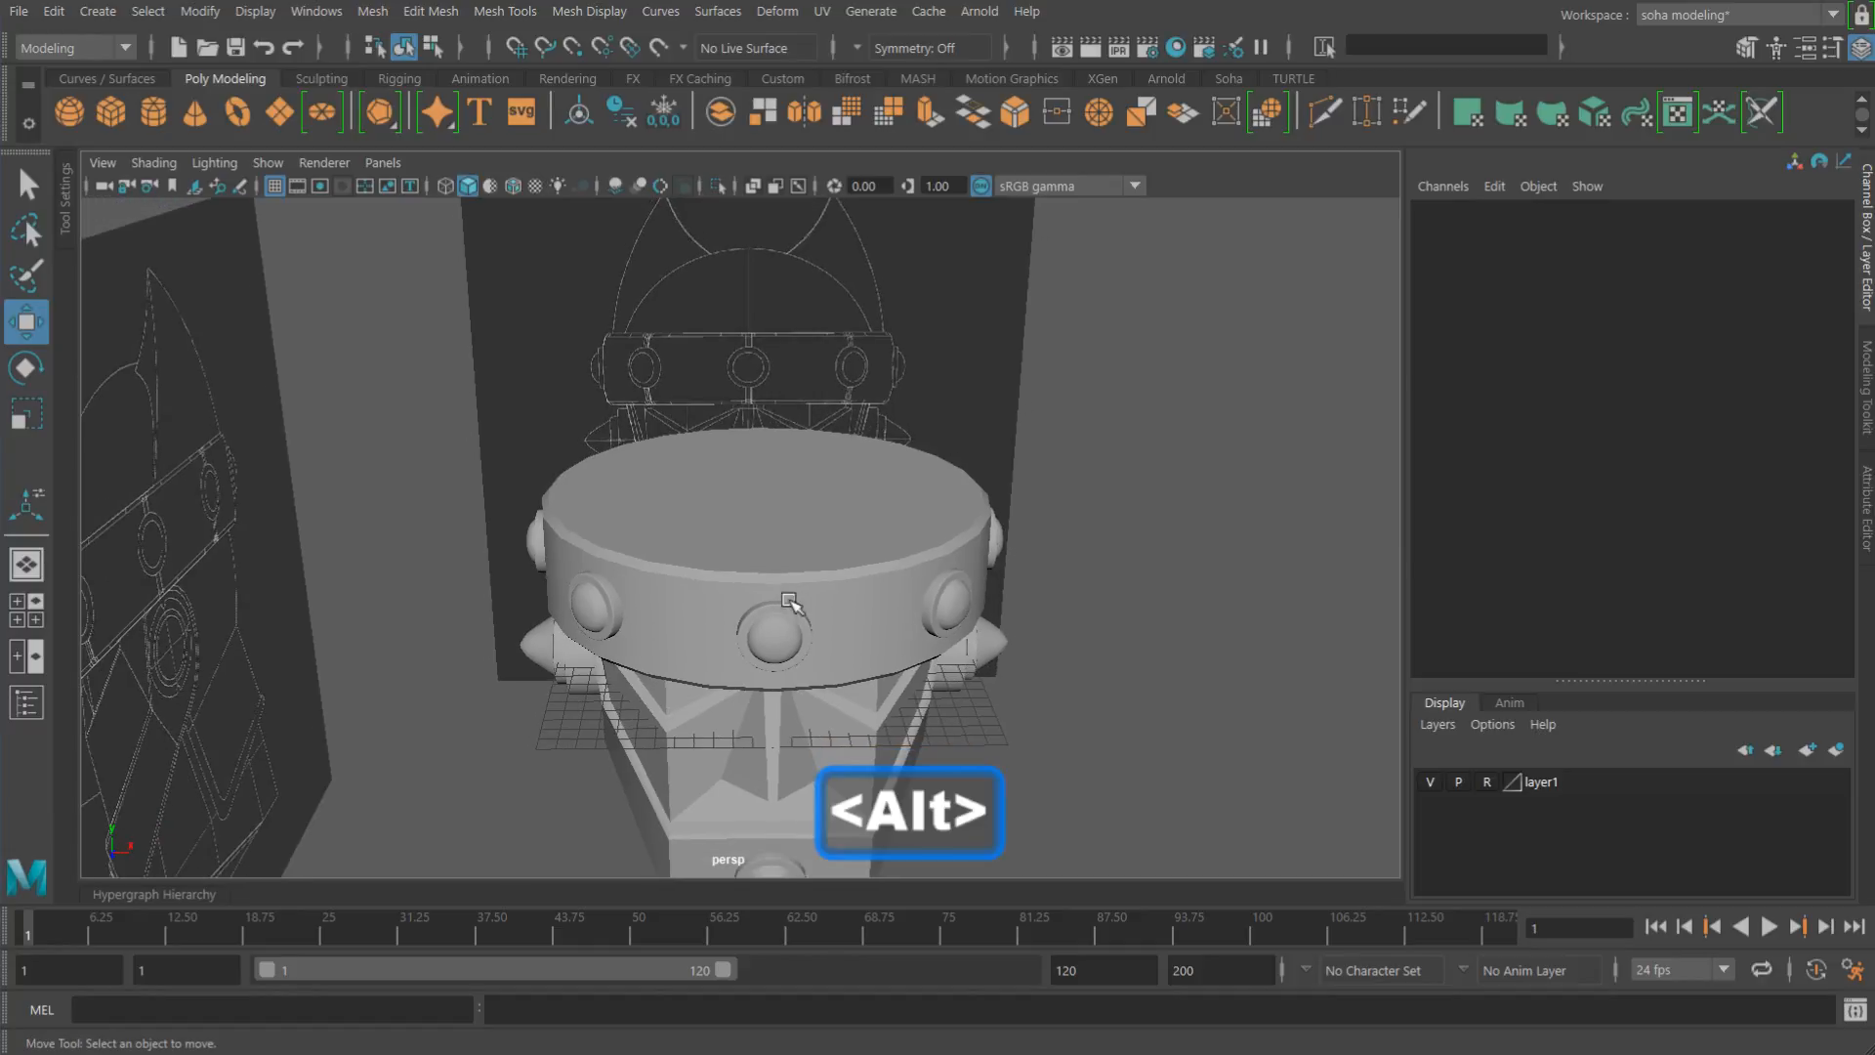
Step: Compare the selected headband and its discs with the front reference in wireframe, and save the scene
{"action": "left_click", "coordinate": [792, 594]}
{"action": "key", "text": "shift+3"}
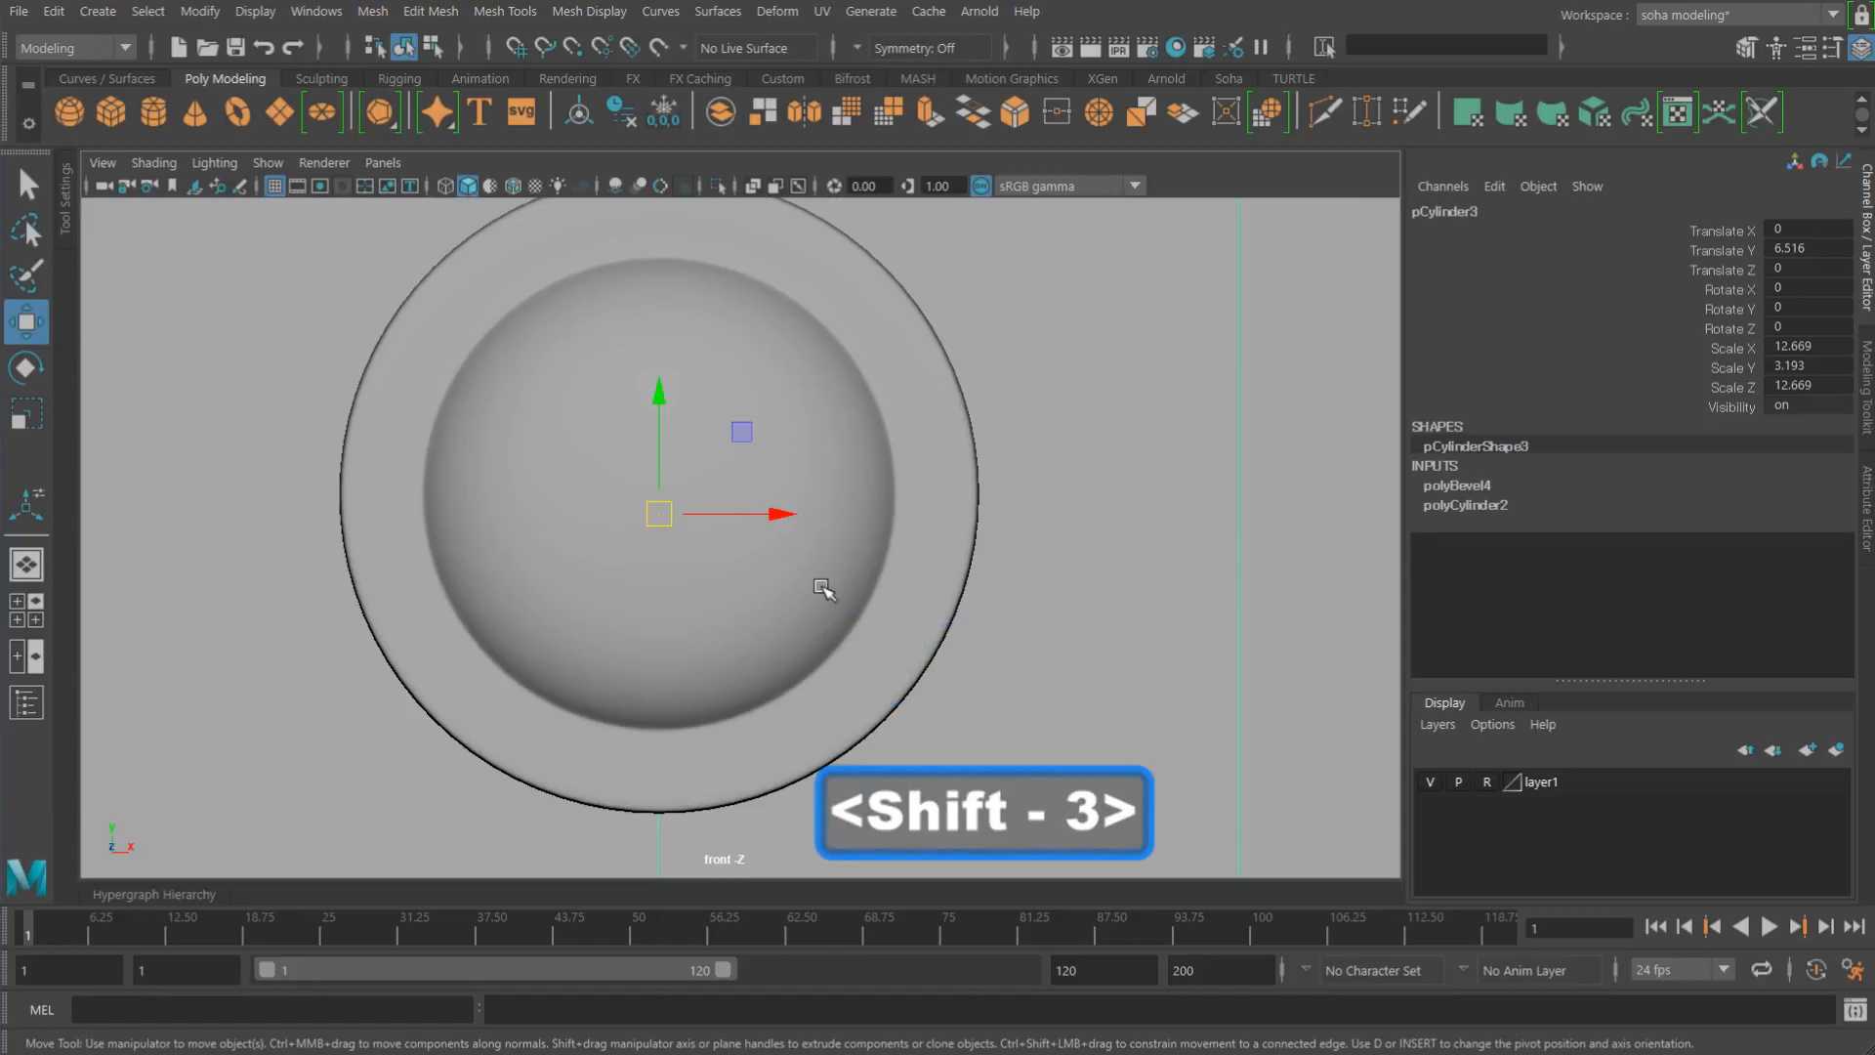
{"action": "right_click_drag", "start_coordinate": [825, 590], "coordinate": [858, 392], "text": "alt"}
{"action": "middle_click_drag", "start_coordinate": [857, 392], "coordinate": [875, 406], "text": "alt"}
{"action": "right_click_drag", "start_coordinate": [875, 407], "coordinate": [935, 434], "text": "alt"}
{"action": "key", "text": "4"}
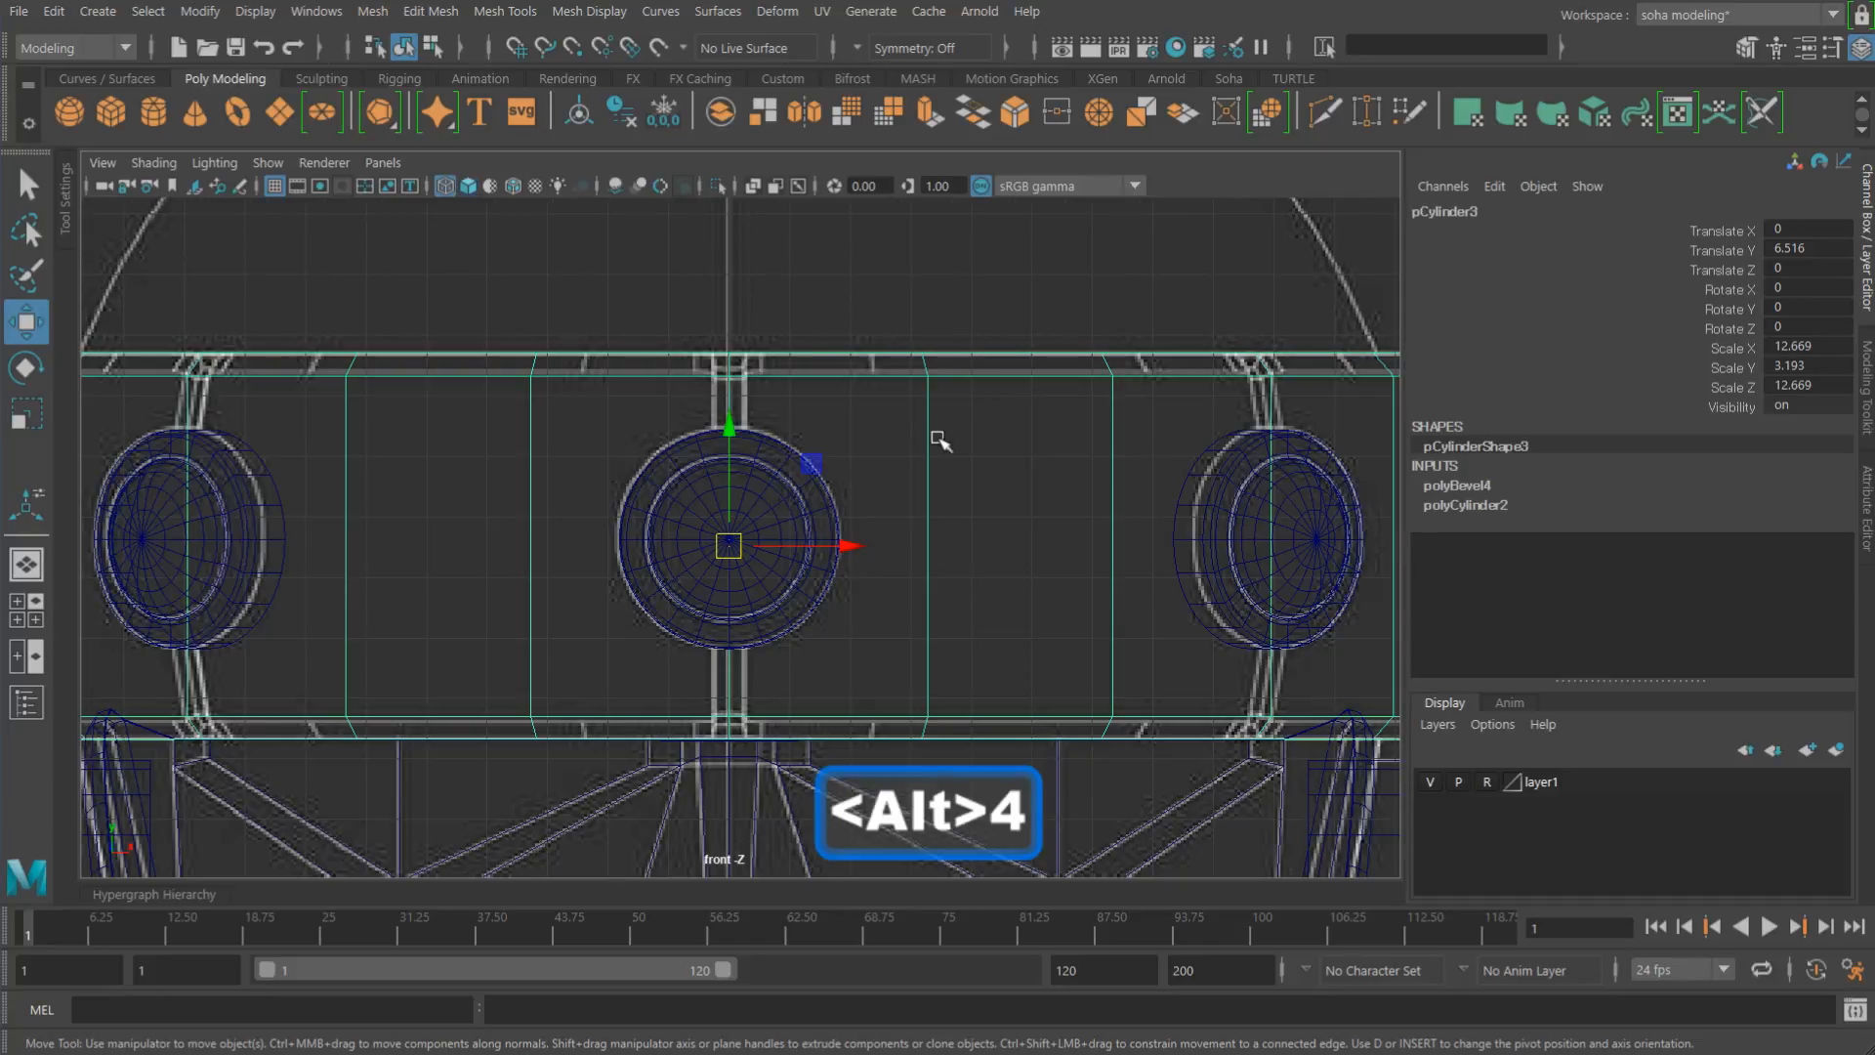
{"action": "middle_click_drag", "start_coordinate": [921, 410], "coordinate": [952, 470], "text": "alt"}
{"action": "right_click_drag", "start_coordinate": [952, 471], "coordinate": [759, 417], "text": "alt"}
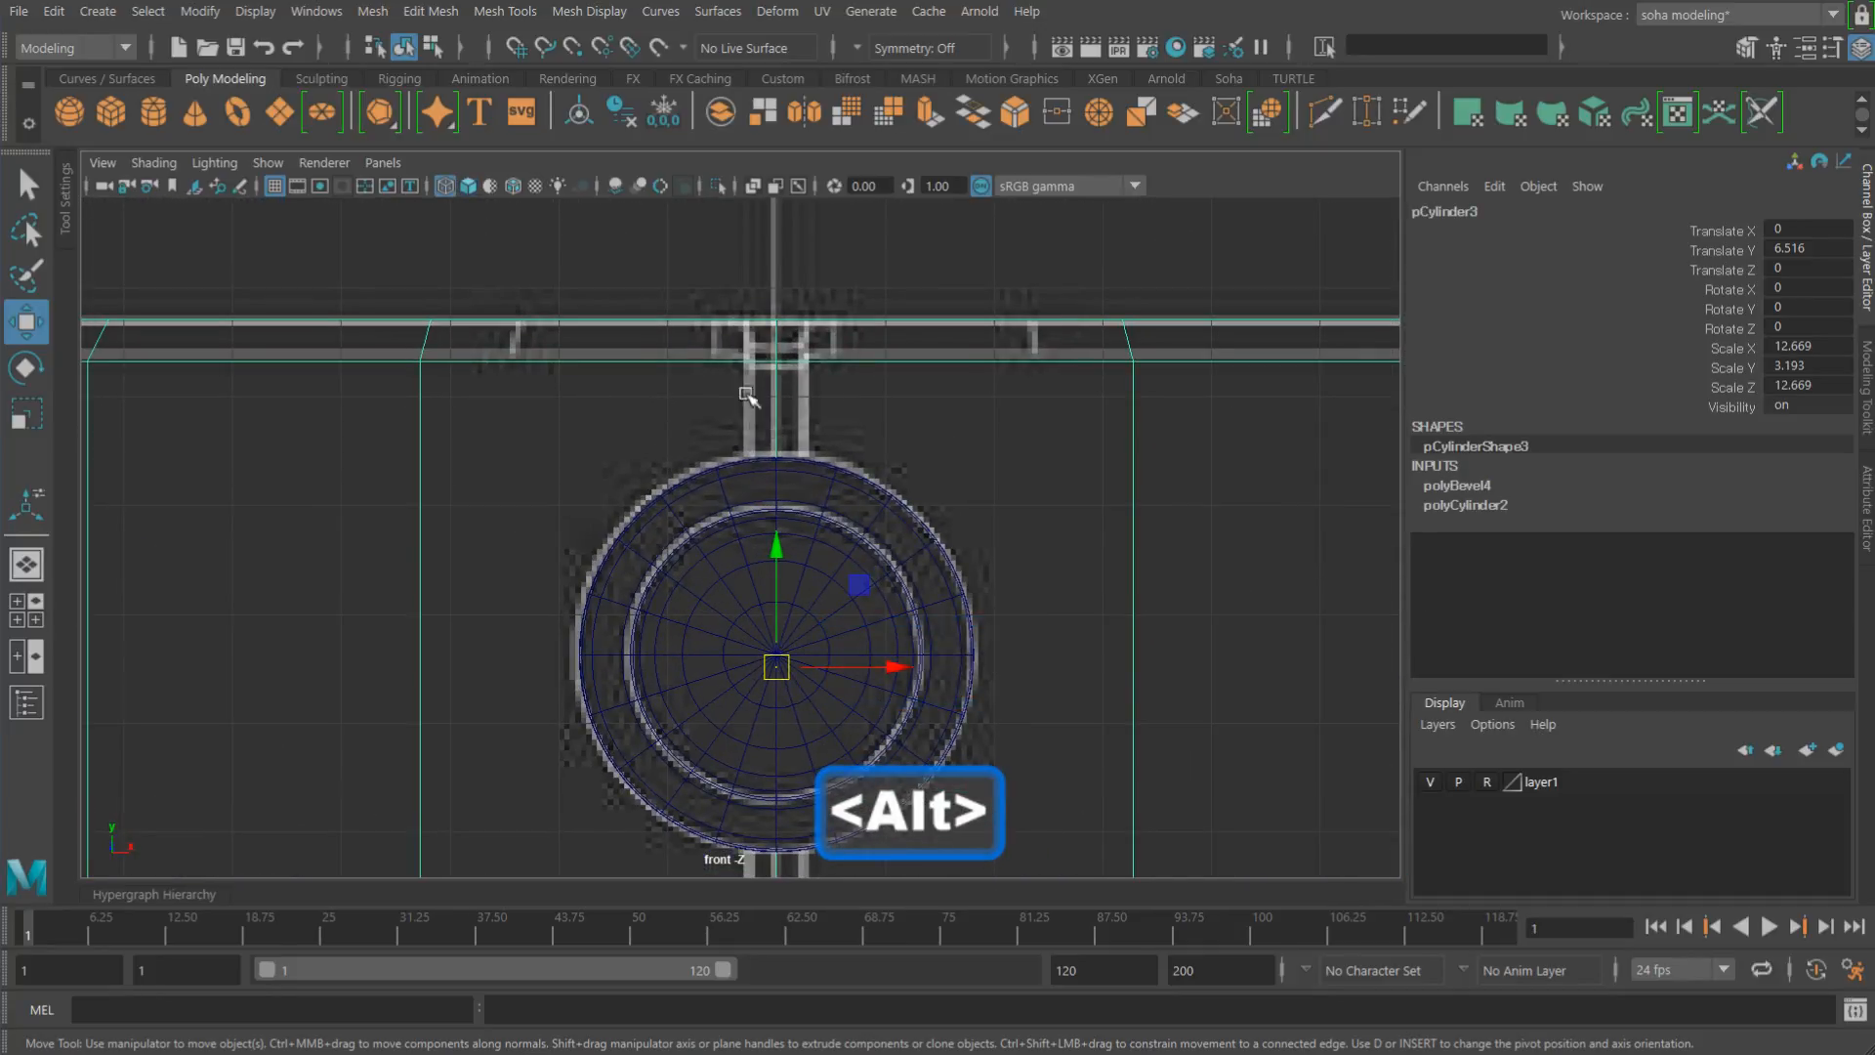
{"action": "middle_click_drag", "start_coordinate": [863, 422], "coordinate": [900, 416], "text": "alt"}
{"action": "right_click_drag", "start_coordinate": [1058, 483], "coordinate": [887, 481], "text": "alt"}
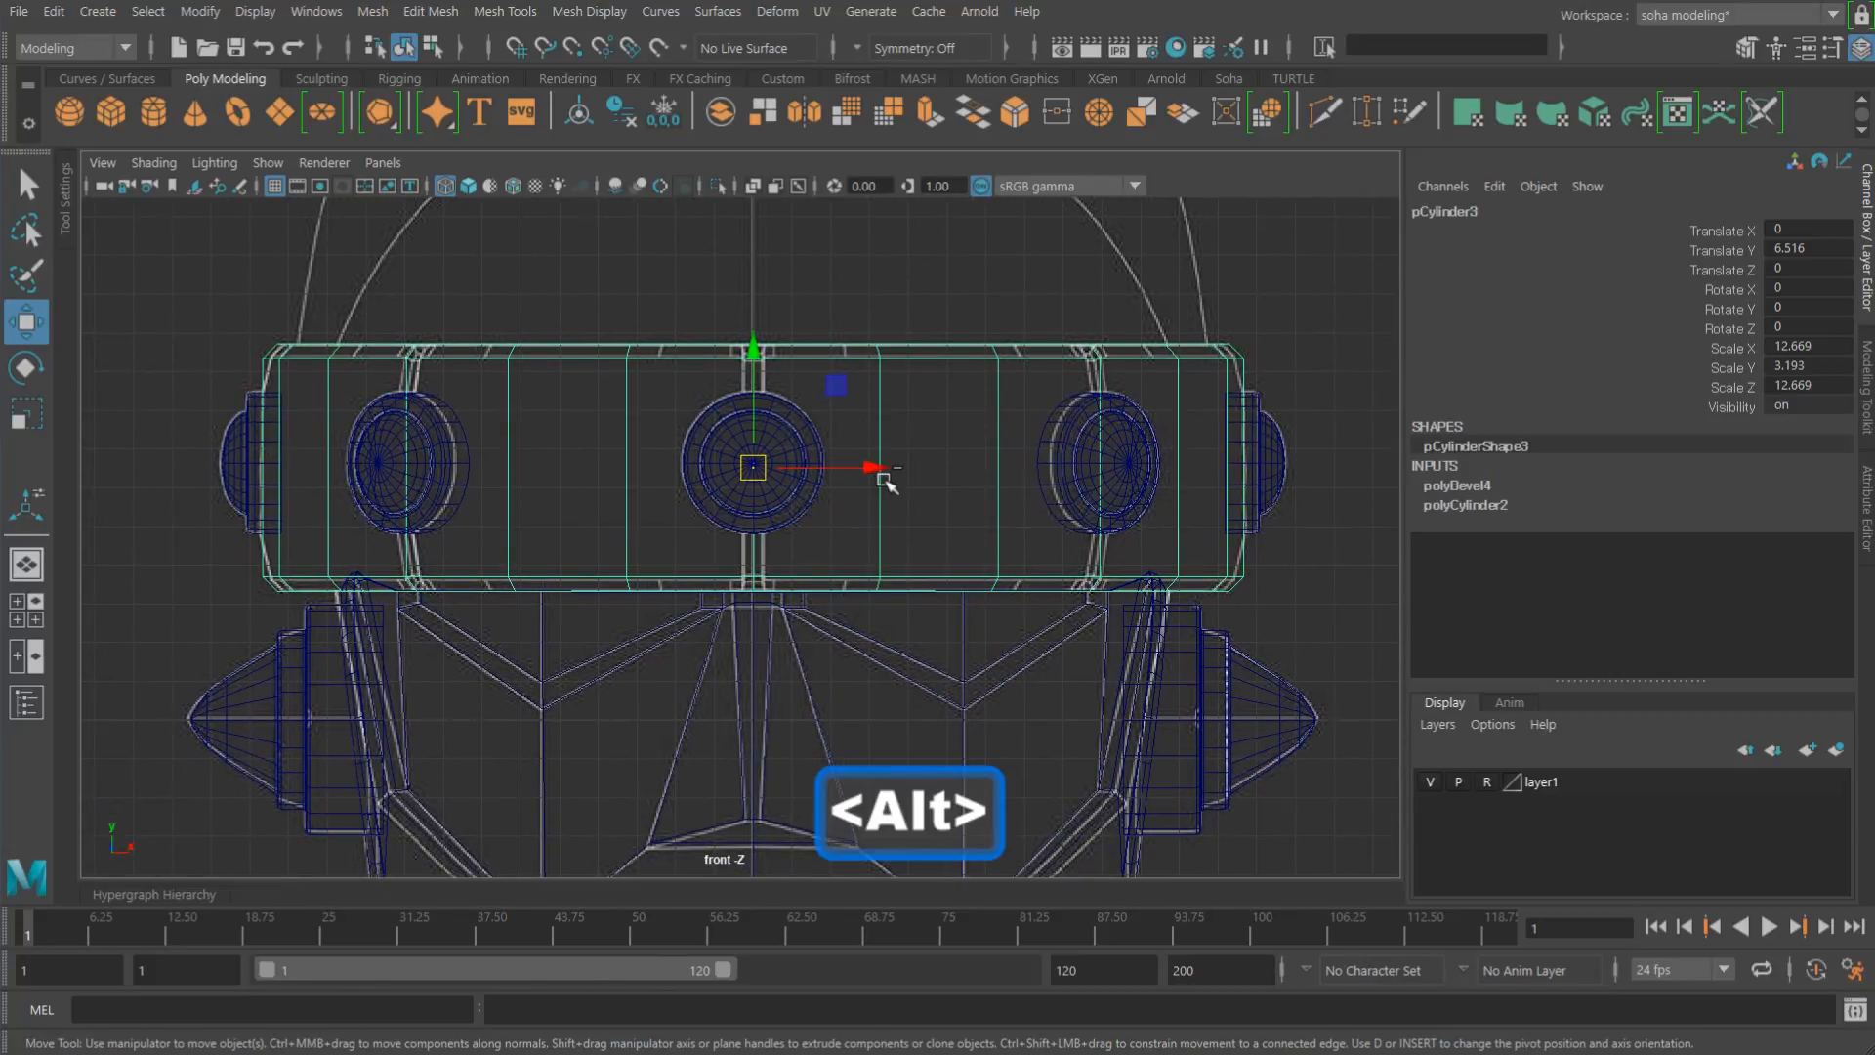
{"action": "key", "text": "ctrl+s"}
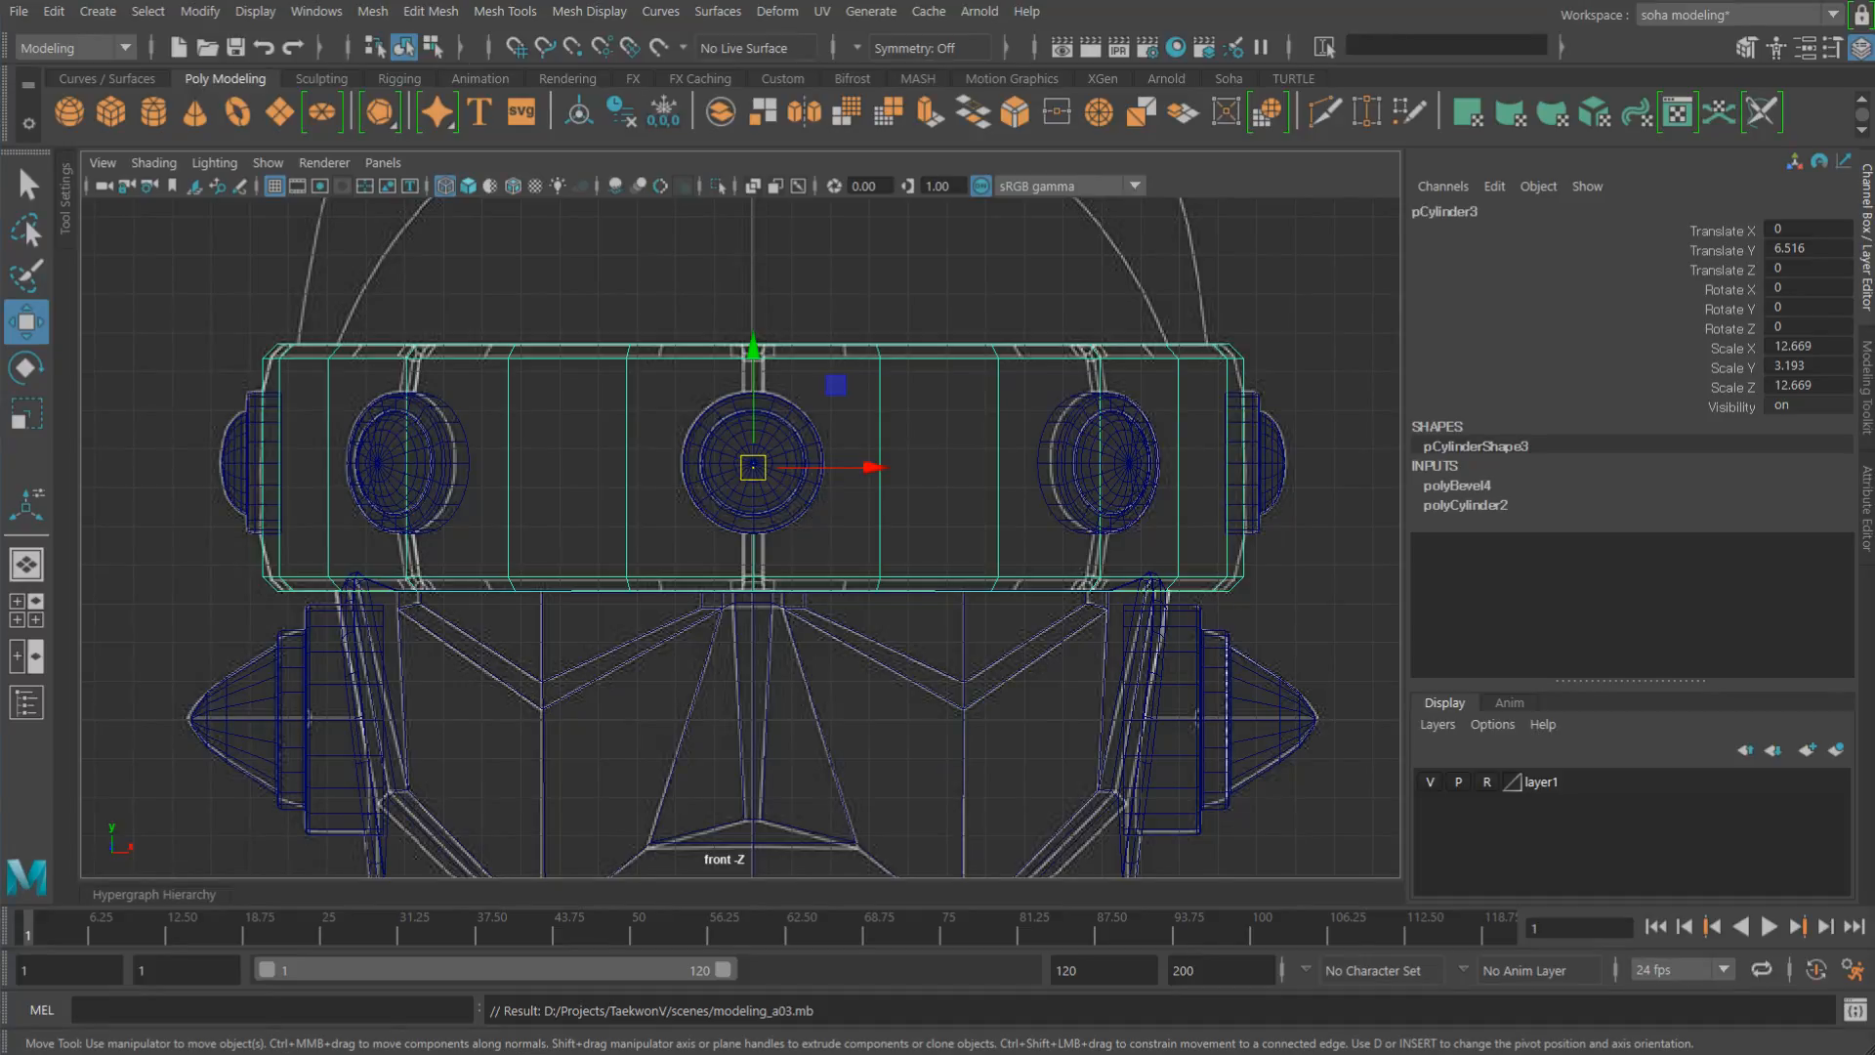
Step: Examine how the headband's vertical edges line up with the discs, in front and perspective views, both shaded and in wireframe
{"action": "right_click_drag", "start_coordinate": [877, 515], "coordinate": [1249, 573], "text": "alt"}
{"action": "middle_click_drag", "start_coordinate": [920, 463], "coordinate": [921, 564], "text": "alt"}
{"action": "key", "text": "alt+5"}
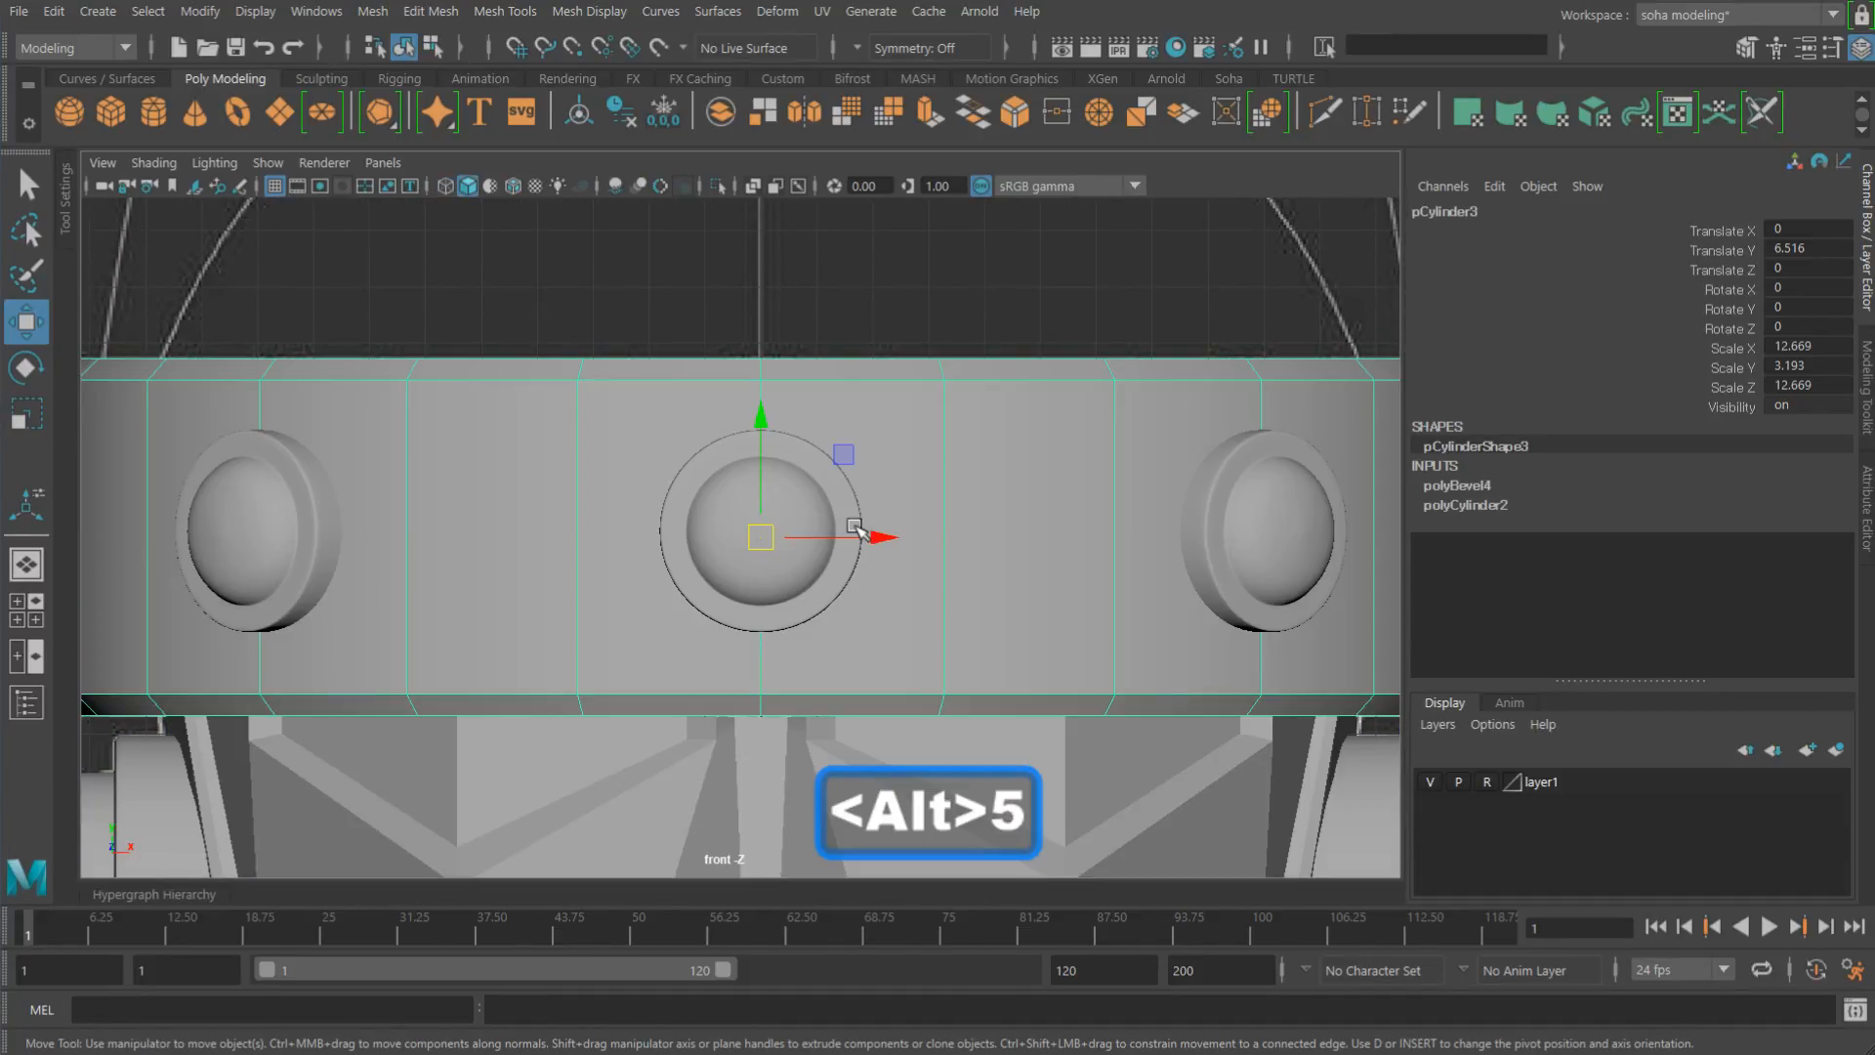
{"action": "key", "text": "4"}
{"action": "middle_click_drag", "start_coordinate": [846, 431], "coordinate": [848, 472], "text": "alt"}
{"action": "key", "text": "alt+shift+q"}
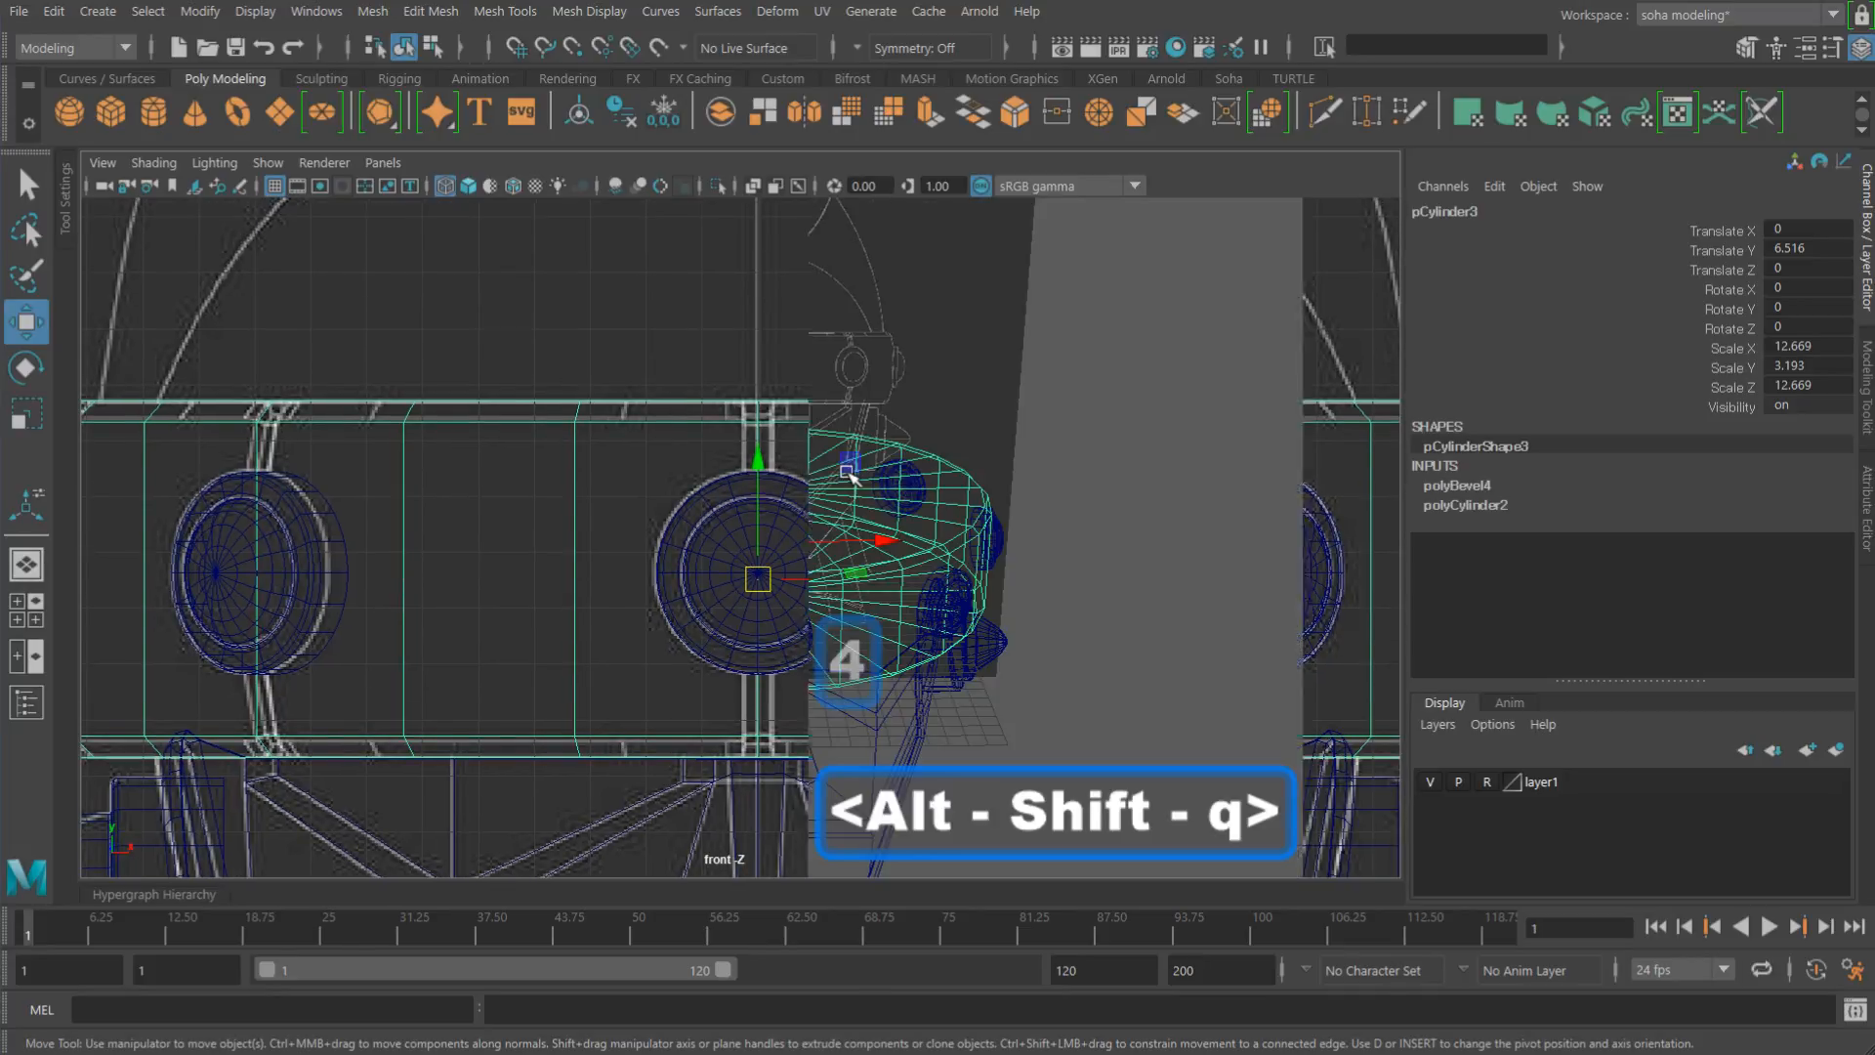
{"action": "left_click_drag", "start_coordinate": [852, 474], "coordinate": [881, 558], "text": "alt"}
{"action": "right_click_drag", "start_coordinate": [881, 558], "coordinate": [1280, 684], "text": "alt"}
{"action": "left_click_drag", "start_coordinate": [976, 635], "coordinate": [929, 655], "text": "alt"}
{"action": "middle_click_drag", "start_coordinate": [929, 655], "coordinate": [882, 610], "text": "alt"}
{"action": "left_click_drag", "start_coordinate": [816, 671], "coordinate": [766, 648], "text": "alt"}
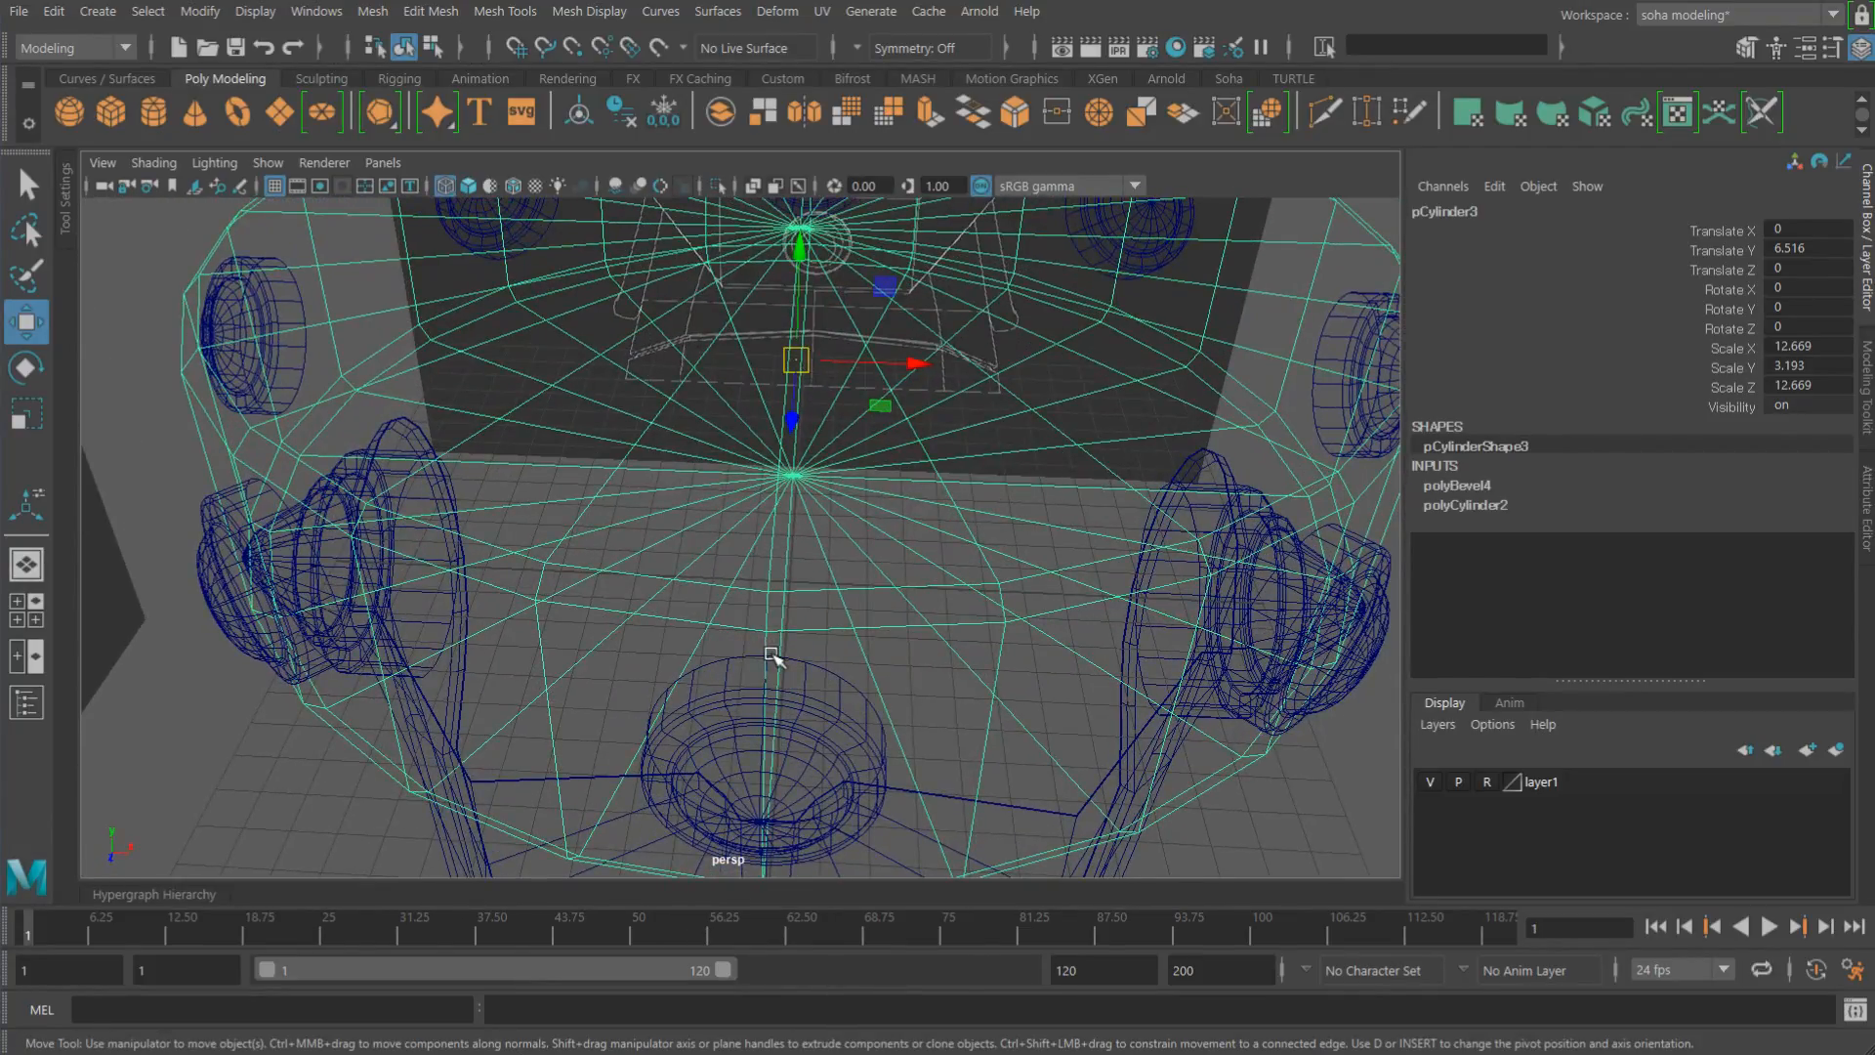
{"action": "key", "text": "5"}
{"action": "left_click_drag", "start_coordinate": [803, 670], "coordinate": [804, 642], "text": "alt"}
{"action": "right_click_drag", "start_coordinate": [976, 683], "coordinate": [778, 641], "text": "alt"}
{"action": "mouse_move", "coordinate": [846, 643]}
{"action": "left_mouse_down", "text": "alt"}
{"action": "mouse_move", "coordinate": [774, 655]}
{"action": "mouse_move", "coordinate": [842, 663]}
{"action": "left_mouse_up", "text": "alt"}
{"action": "mouse_move", "coordinate": [842, 662]}
{"action": "right_mouse_down", "text": "alt"}
{"action": "mouse_move", "coordinate": [971, 691]}
{"action": "mouse_move", "coordinate": [855, 664]}
{"action": "right_mouse_up", "text": "alt"}
{"action": "left_click_drag", "start_coordinate": [854, 667], "coordinate": [771, 708], "text": "alt"}
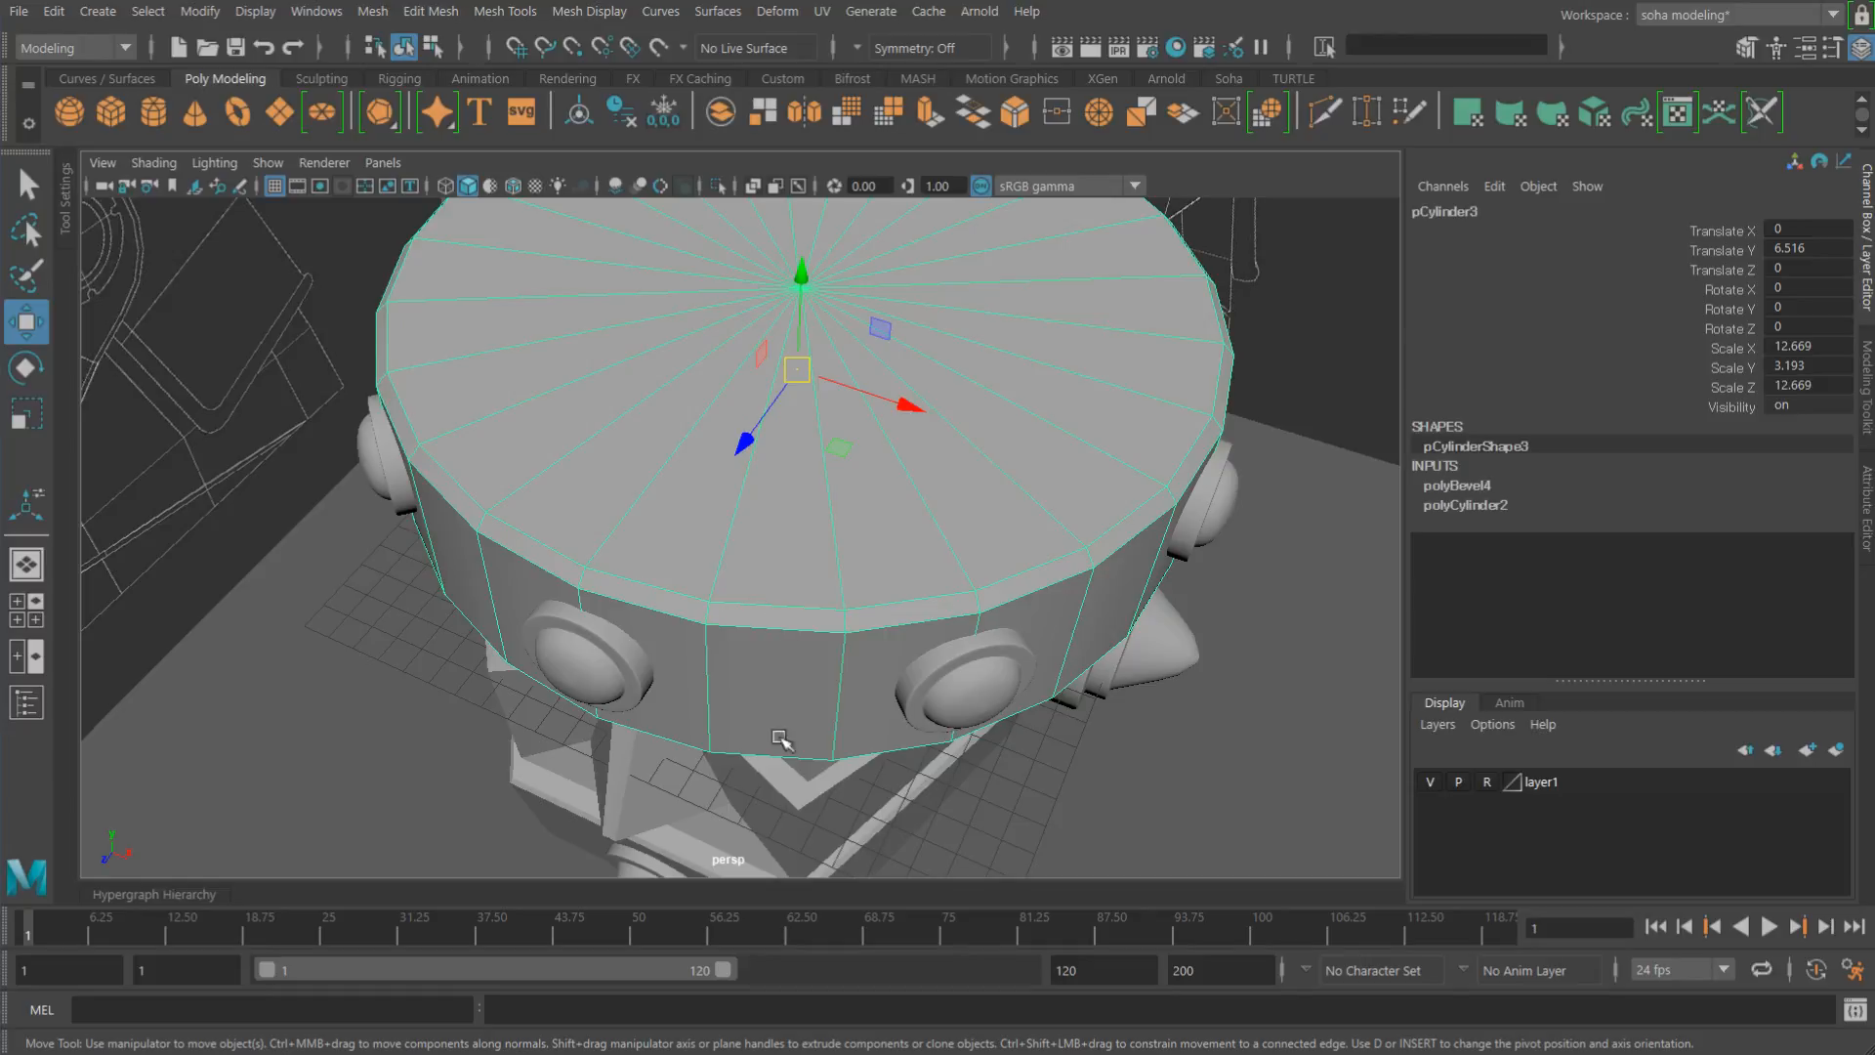
{"action": "mouse_move", "coordinate": [801, 694]}
{"action": "left_mouse_down", "text": "alt"}
{"action": "mouse_move", "coordinate": [854, 636]}
{"action": "mouse_move", "coordinate": [807, 672]}
{"action": "left_mouse_up", "text": "alt"}
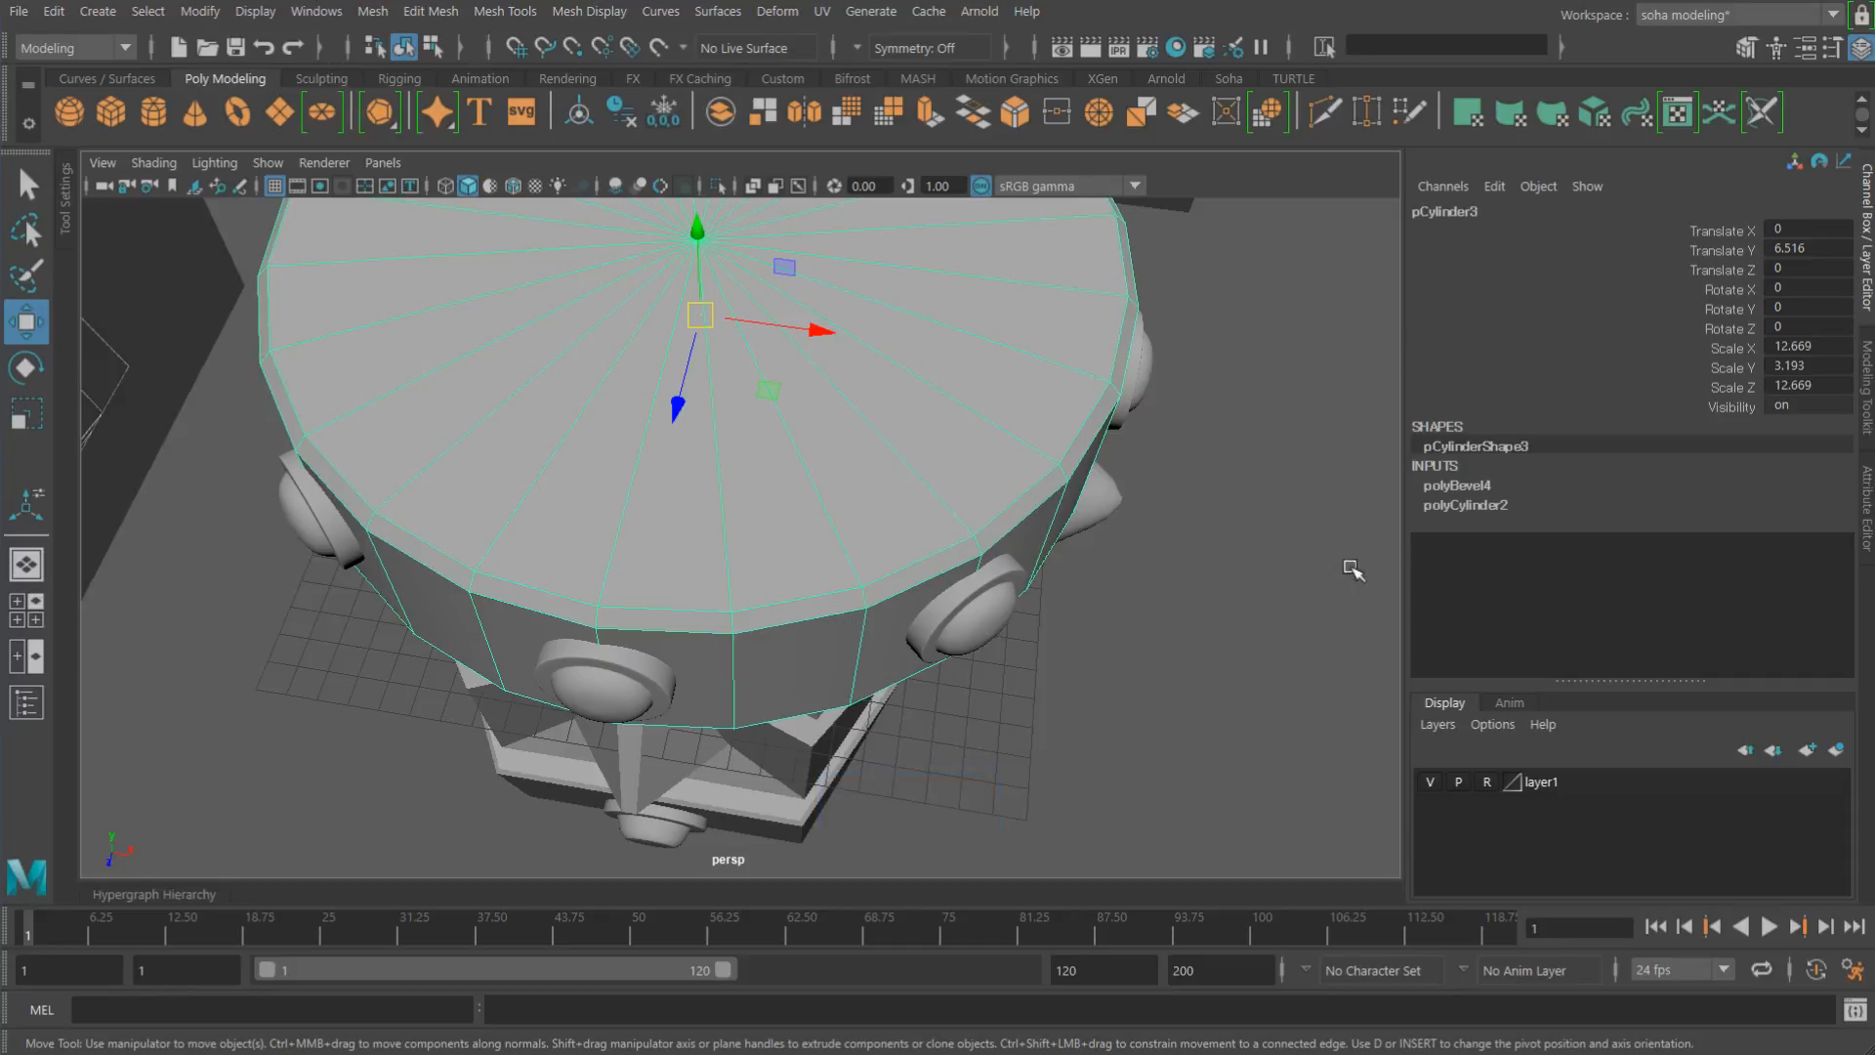
Step: Check the headband cylinder's subdivision settings in its construction history, and delete the headband
{"action": "left_click", "coordinate": [1468, 505]}
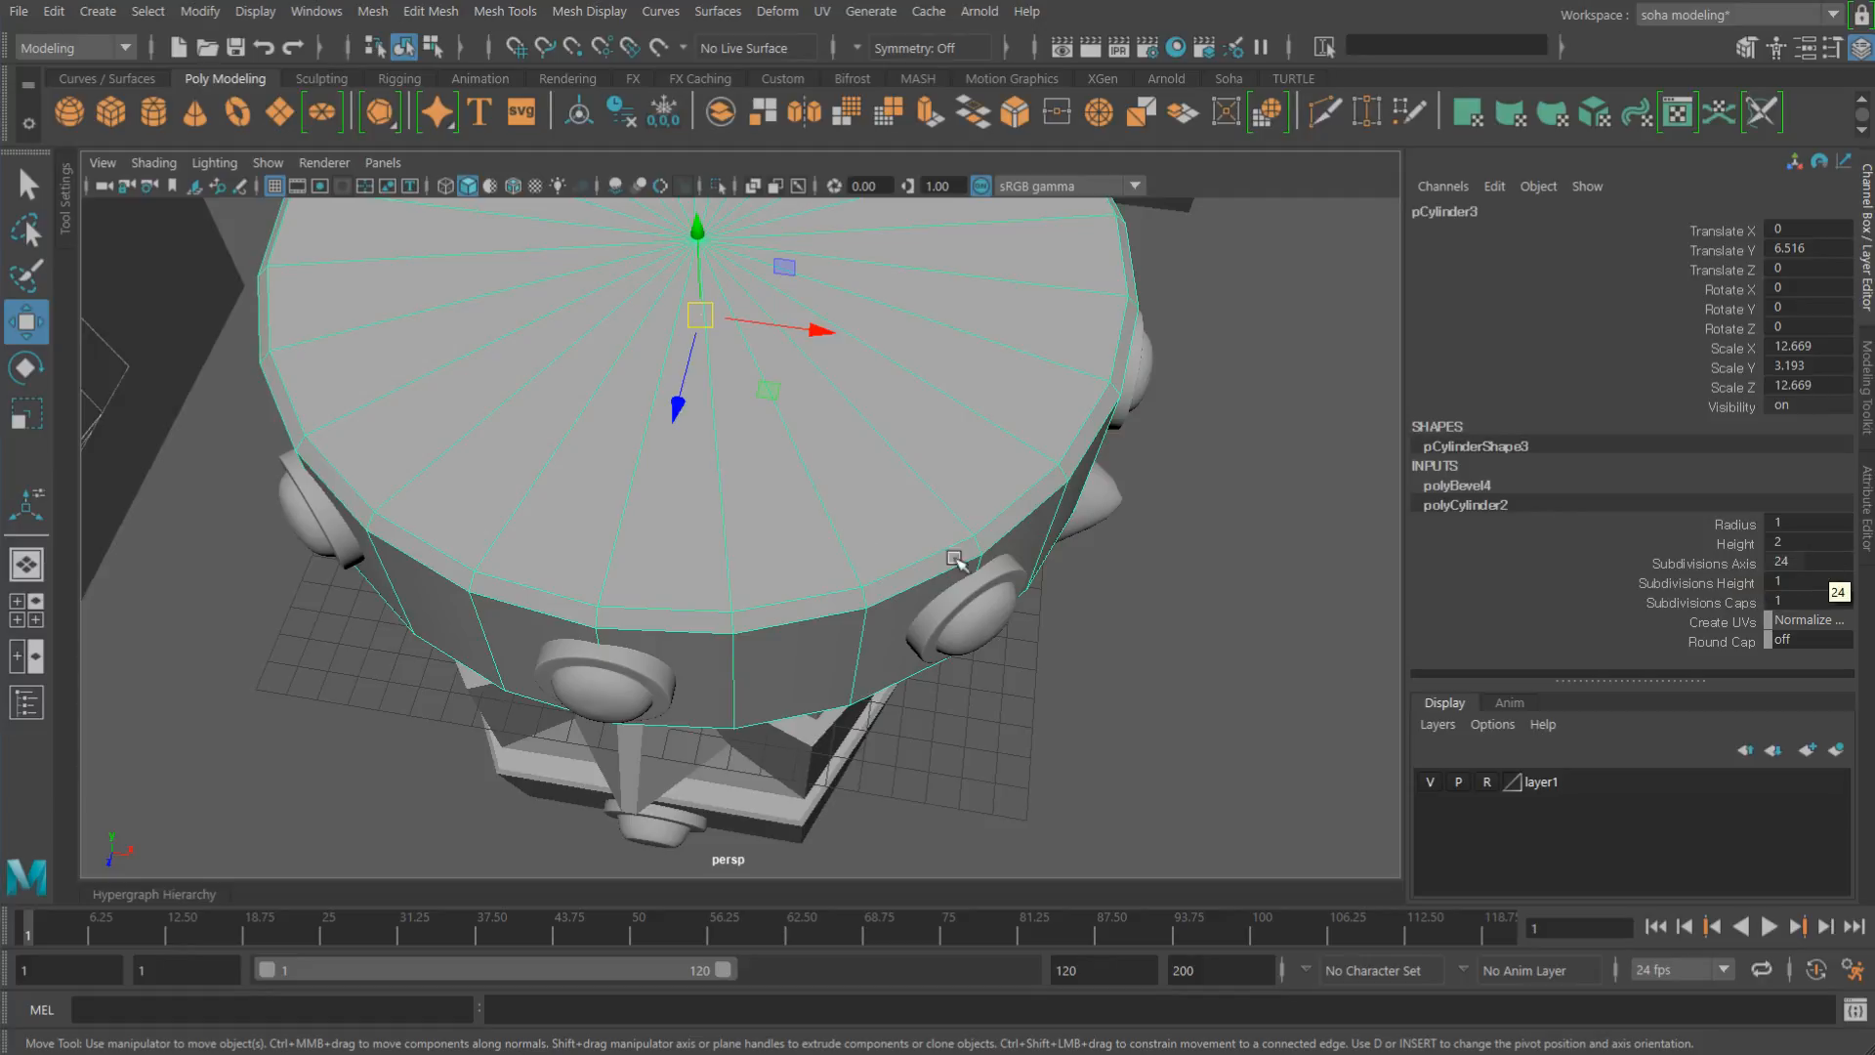
{"action": "left_click_drag", "start_coordinate": [955, 558], "coordinate": [976, 493], "text": "alt"}
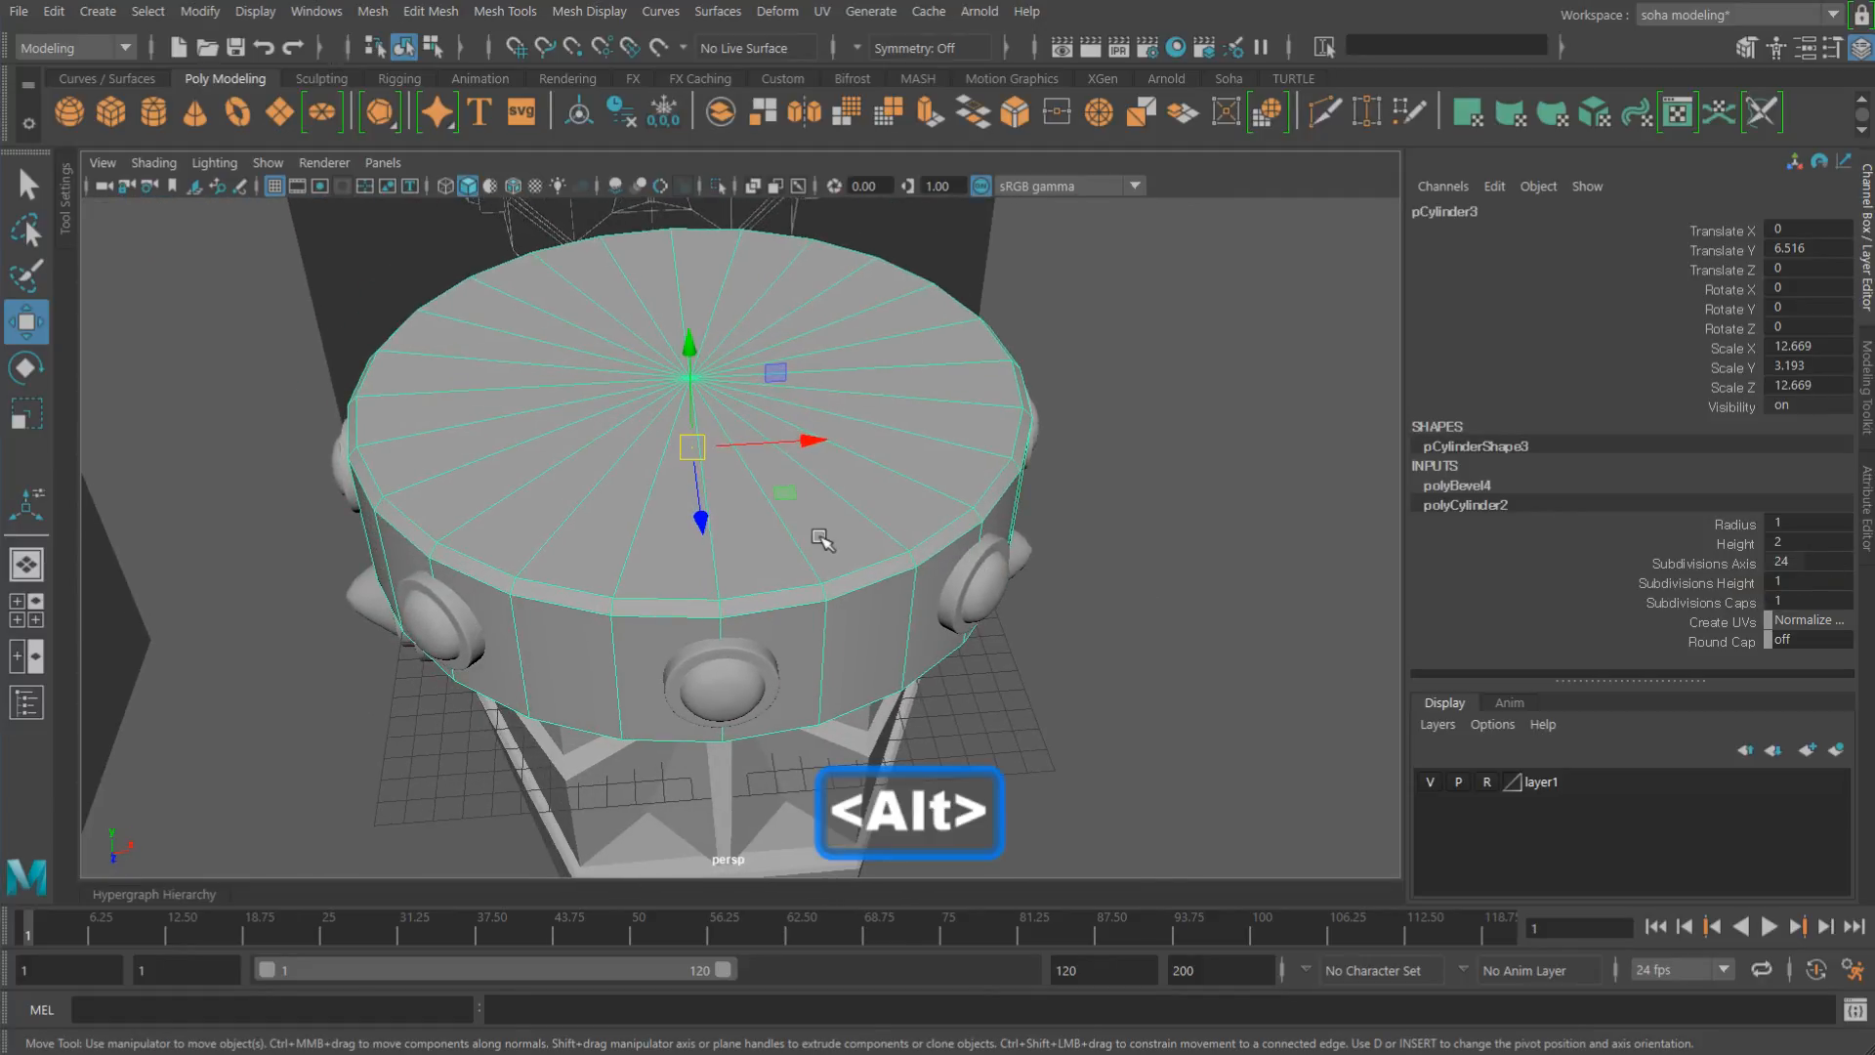
{"action": "key", "text": "Delete"}
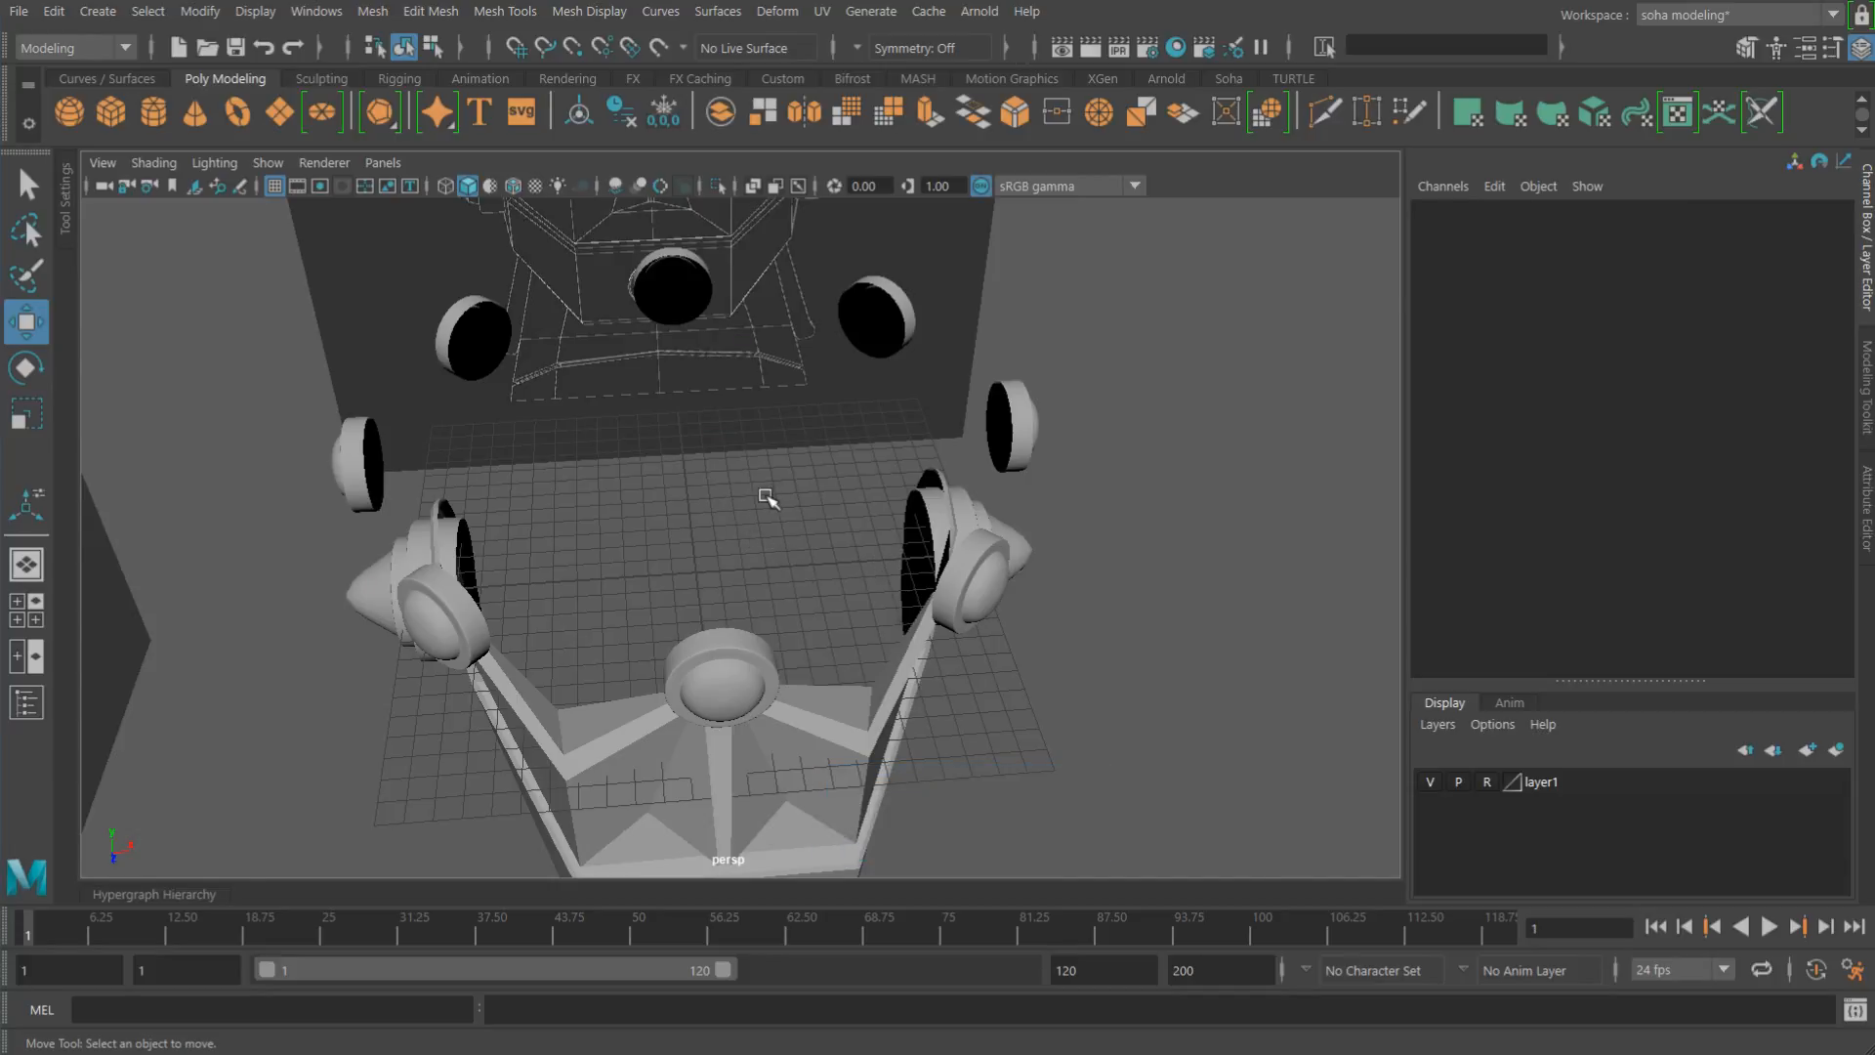
Step: Create a new polygon cylinder in the front view and move it up to the headband's height on the reference
{"action": "key", "text": "shift+3"}
{"action": "right_click_drag", "start_coordinate": [956, 544], "coordinate": [866, 527], "text": "alt"}
{"action": "right_click", "coordinate": [874, 496], "text": "shift"}
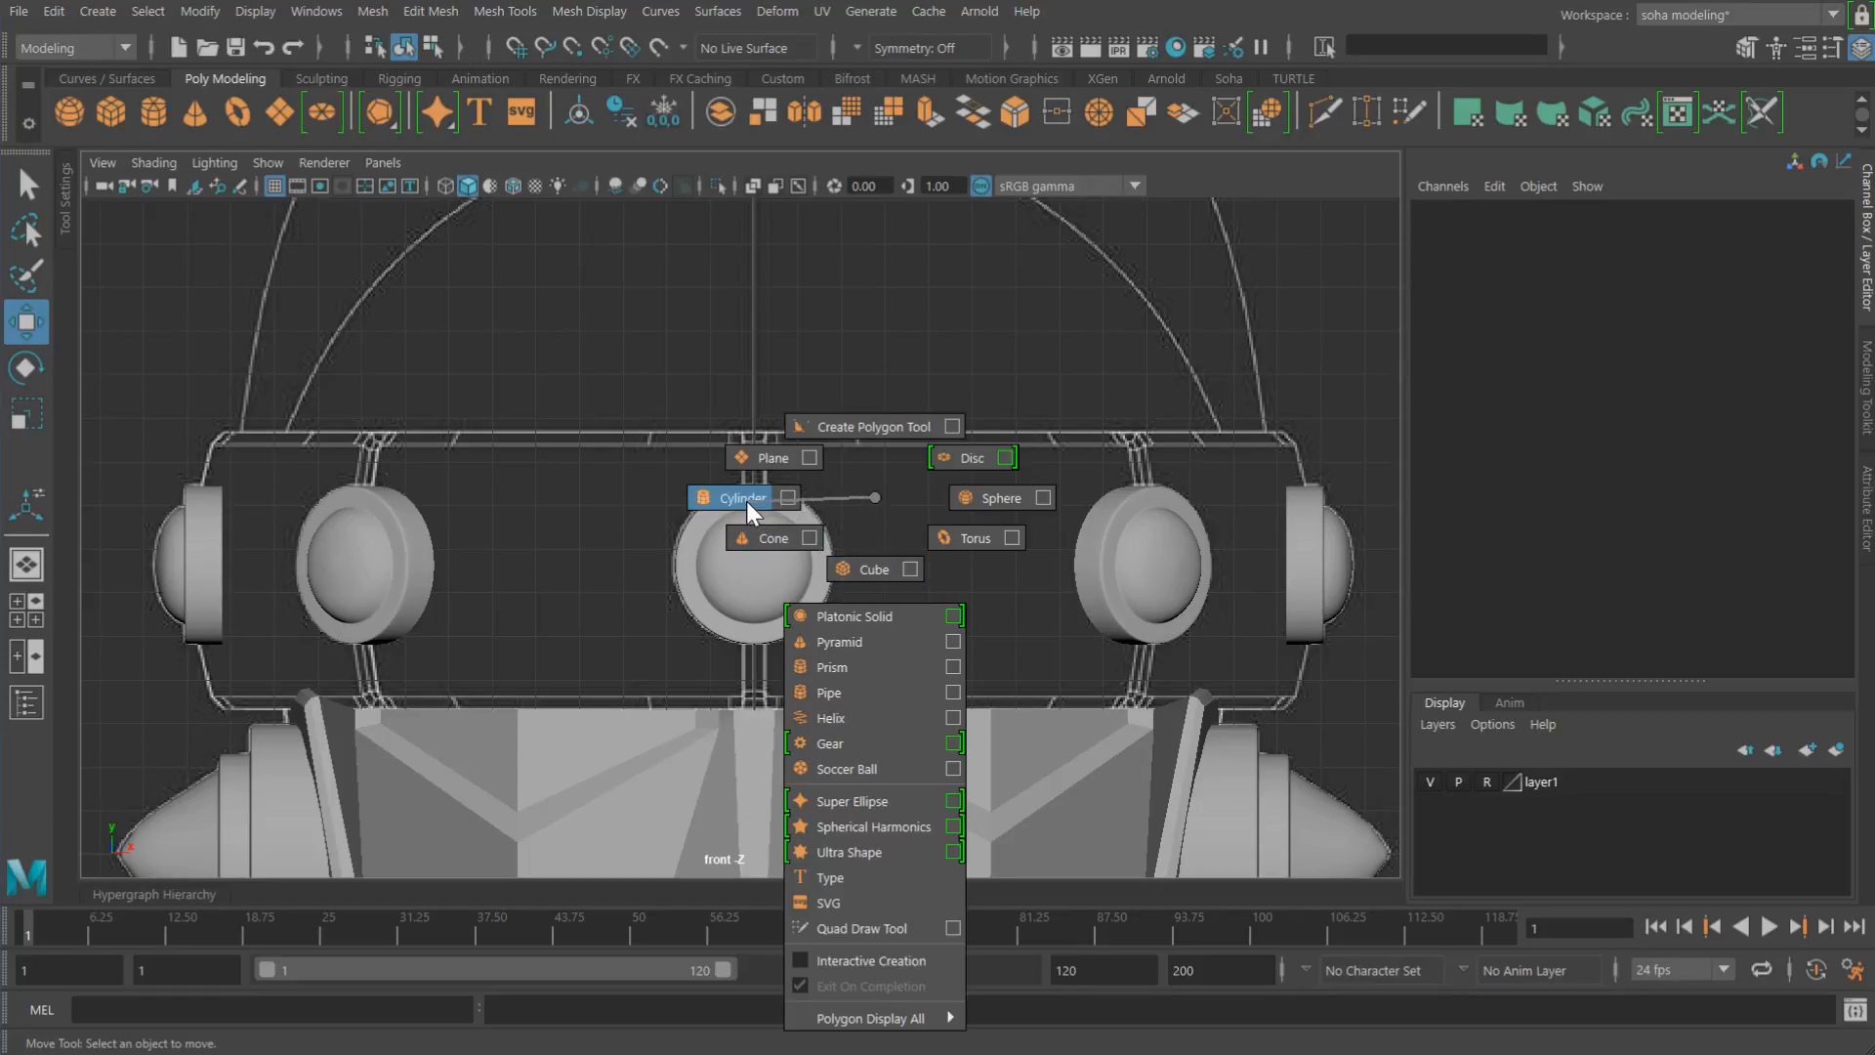
{"action": "right_click_drag", "start_coordinate": [875, 498], "coordinate": [794, 520], "text": "shift"}
{"action": "left_click_drag", "start_coordinate": [754, 753], "coordinate": [721, 237]}
Step: Fit the cylinder to the reference headband's top and bottom edges, with Scale Y about 3.161 and Translate Y about 6.491
{"action": "key", "text": "4"}
{"action": "key", "text": "r"}
{"action": "right_click_drag", "start_coordinate": [864, 552], "coordinate": [1060, 586], "text": "alt"}
{"action": "middle_click_drag", "start_coordinate": [883, 534], "coordinate": [883, 490], "text": "alt"}
{"action": "right_click_drag", "start_coordinate": [883, 497], "coordinate": [842, 507], "text": "alt"}
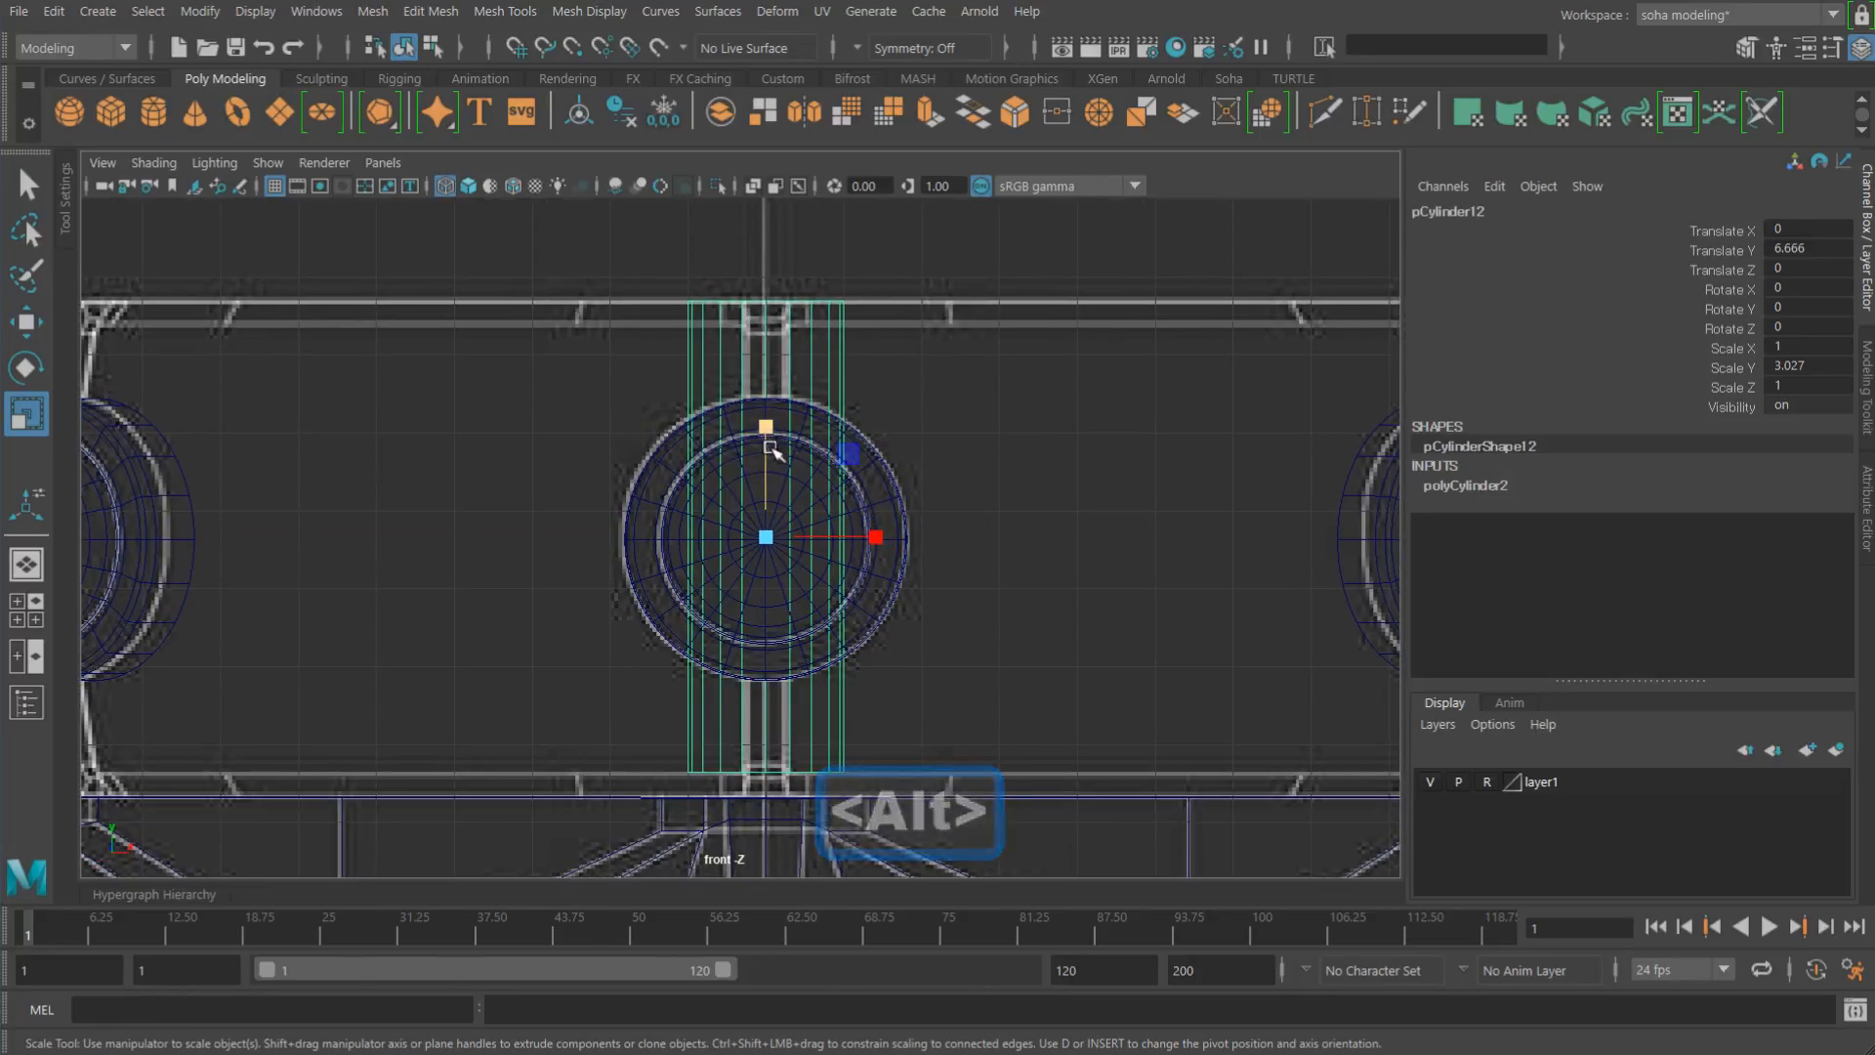
{"action": "key", "text": "w"}
{"action": "mouse_move", "coordinate": [769, 428]}
{"action": "left_mouse_down"}
{"action": "mouse_move", "coordinate": [770, 452]}
{"action": "mouse_move", "coordinate": [772, 432]}
{"action": "left_mouse_up"}
{"action": "key", "text": "r"}
{"action": "key", "text": "w"}
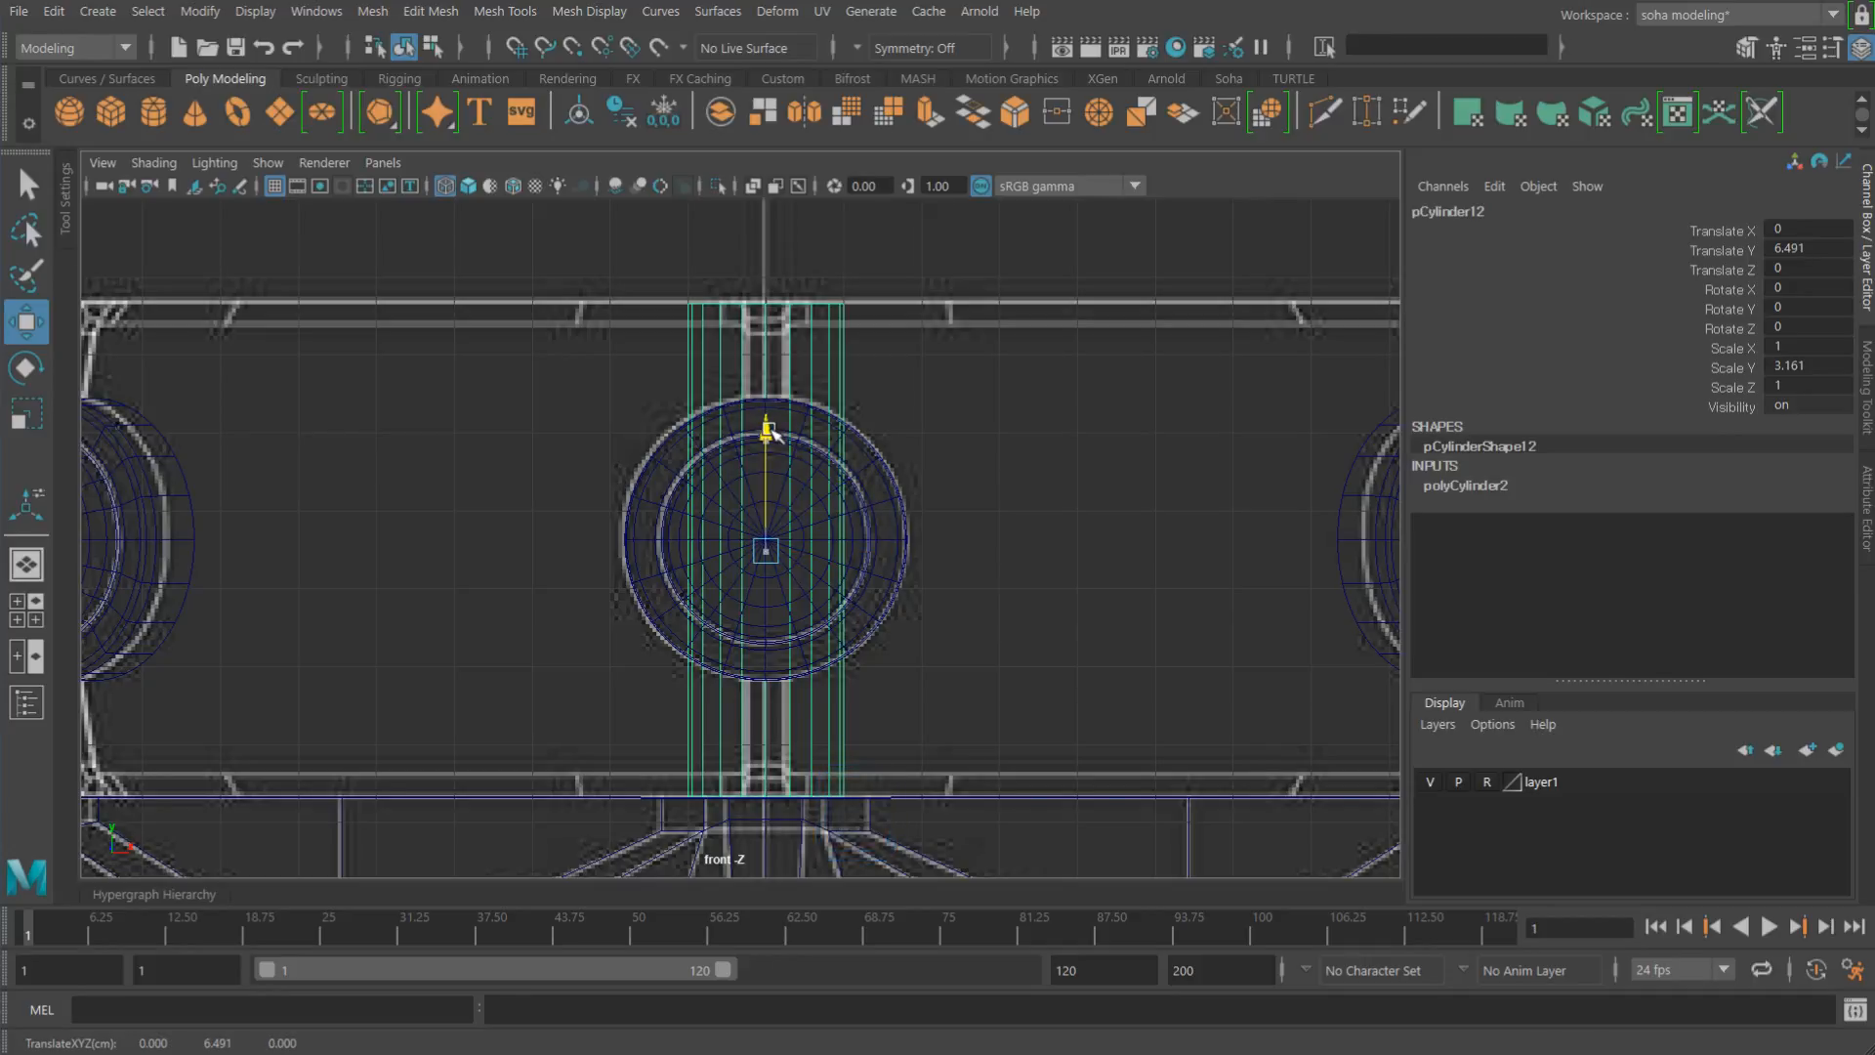
Step: Widen the cylinder equally in X and Z to a scale of about 12.698 to match the reference headband's width
{"action": "right_click_drag", "start_coordinate": [943, 571], "coordinate": [840, 547], "text": "alt"}
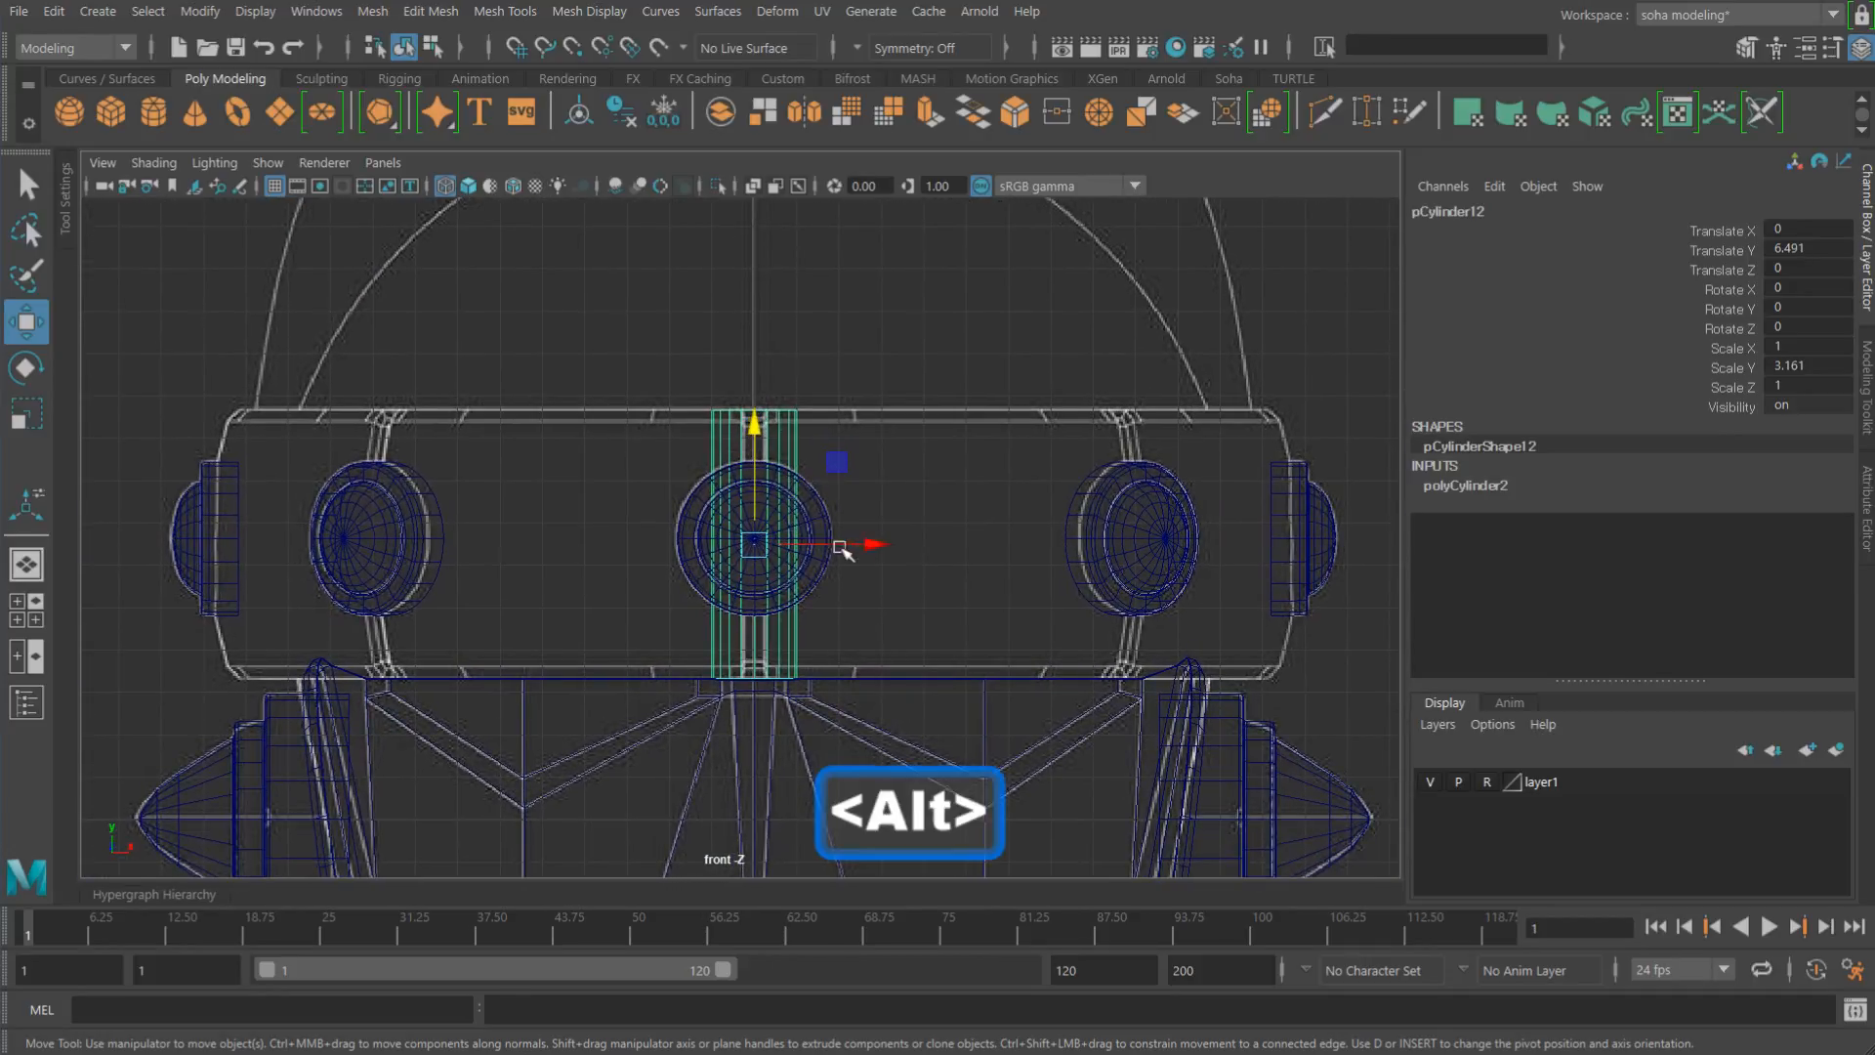
{"action": "key", "text": "r"}
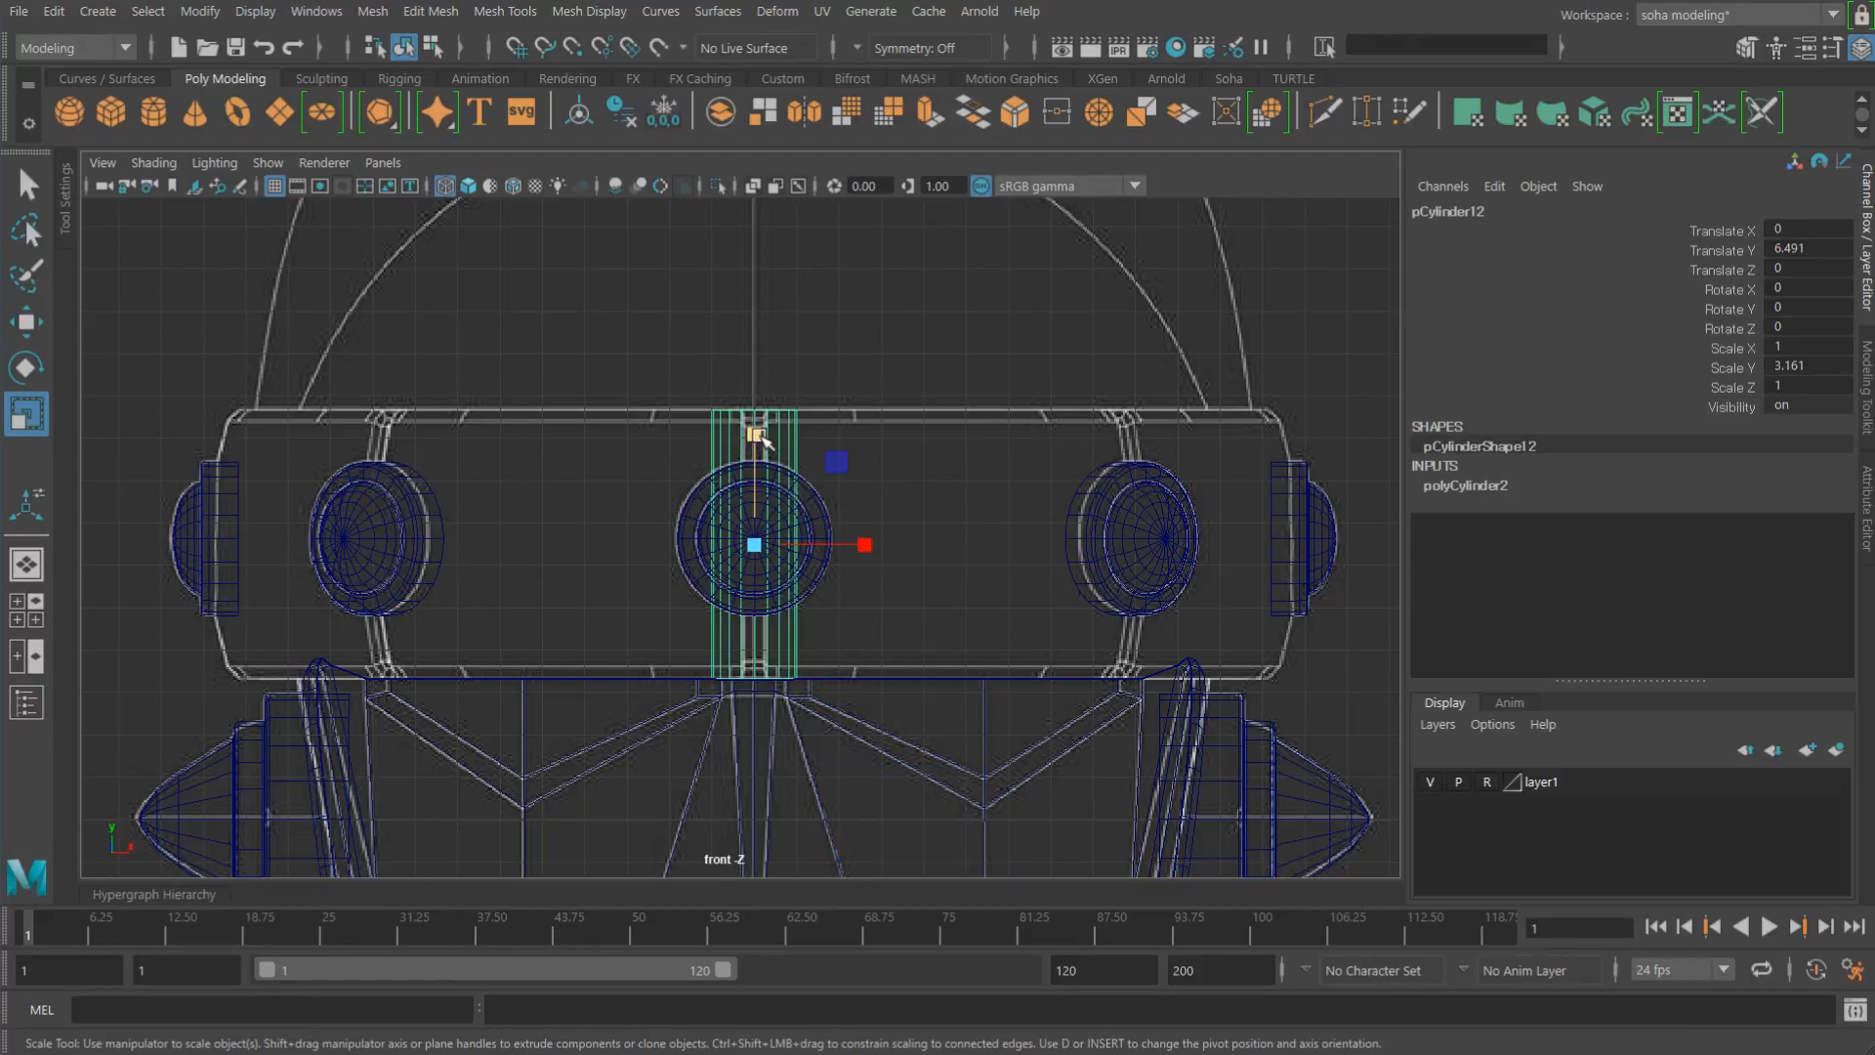
{"action": "left_click_drag", "start_coordinate": [758, 436], "coordinate": [768, 159], "text": "ctrl"}
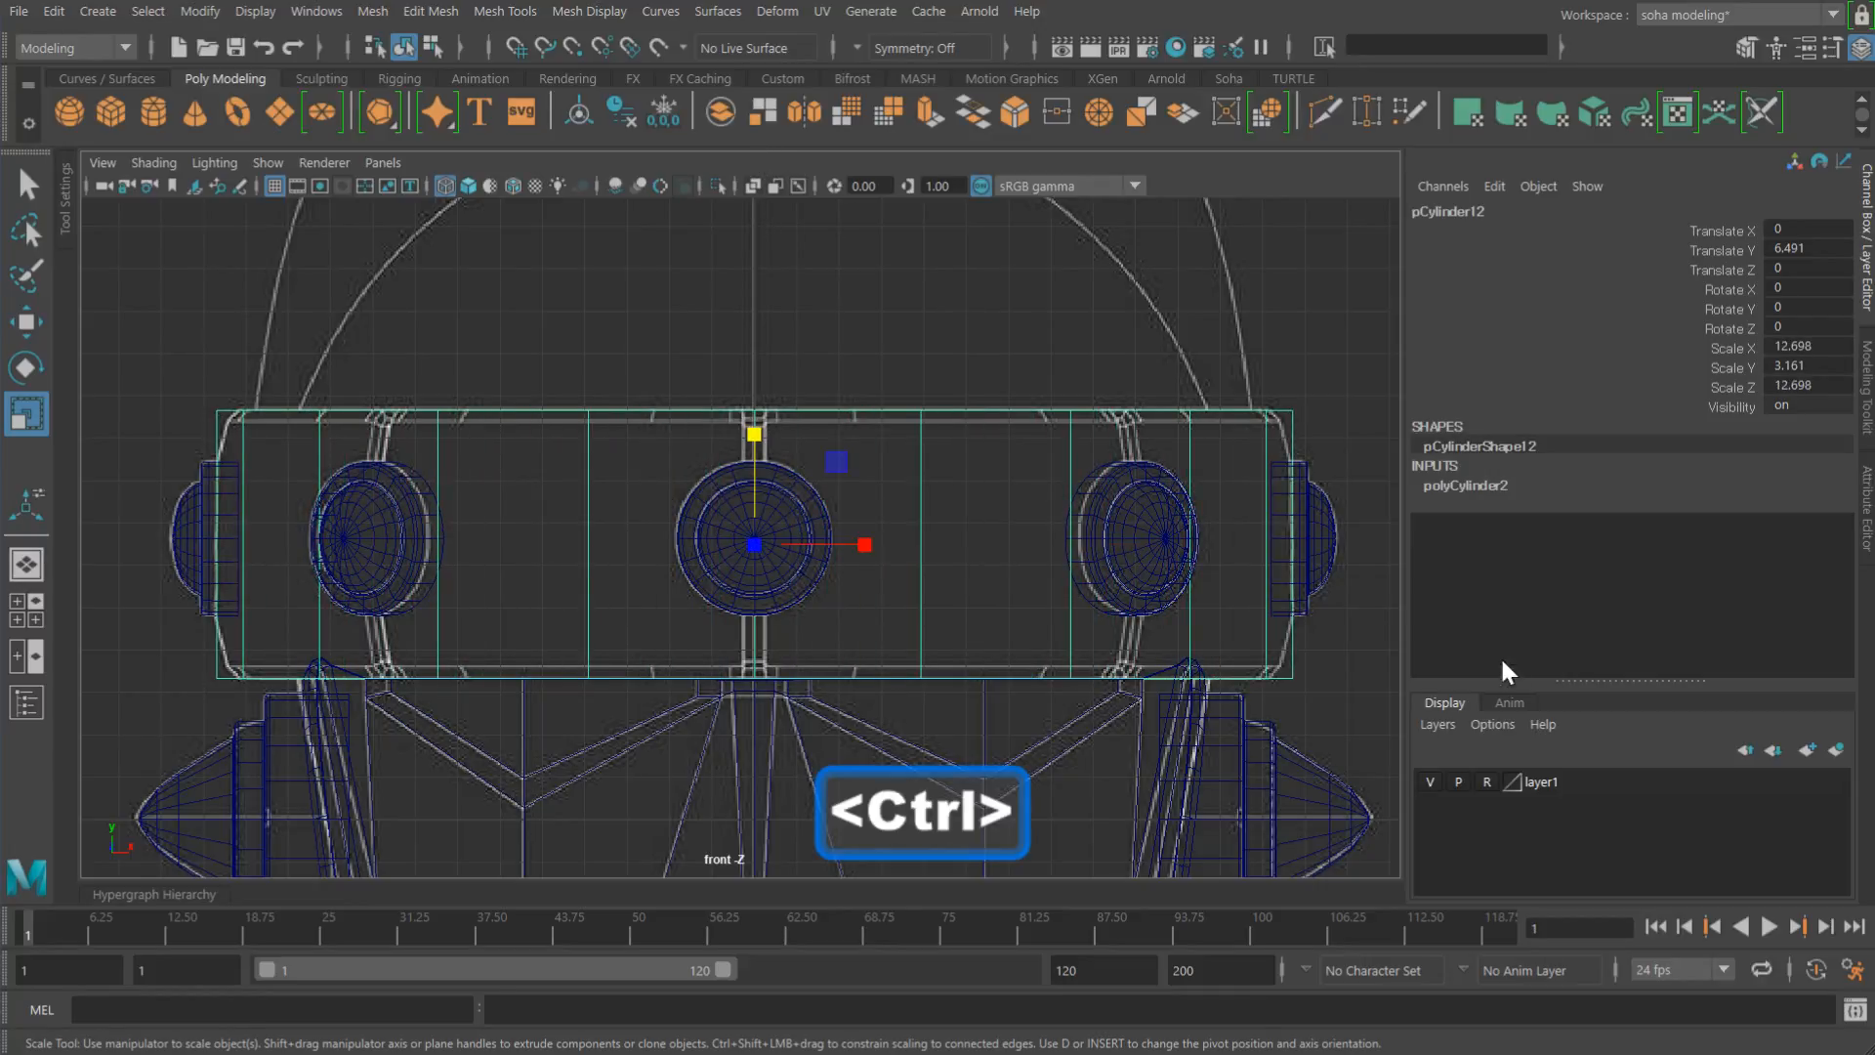
Step: Set the headband cylinder's Subdivisions Axis to 48 in its construction history
{"action": "left_click", "coordinate": [1455, 485]}
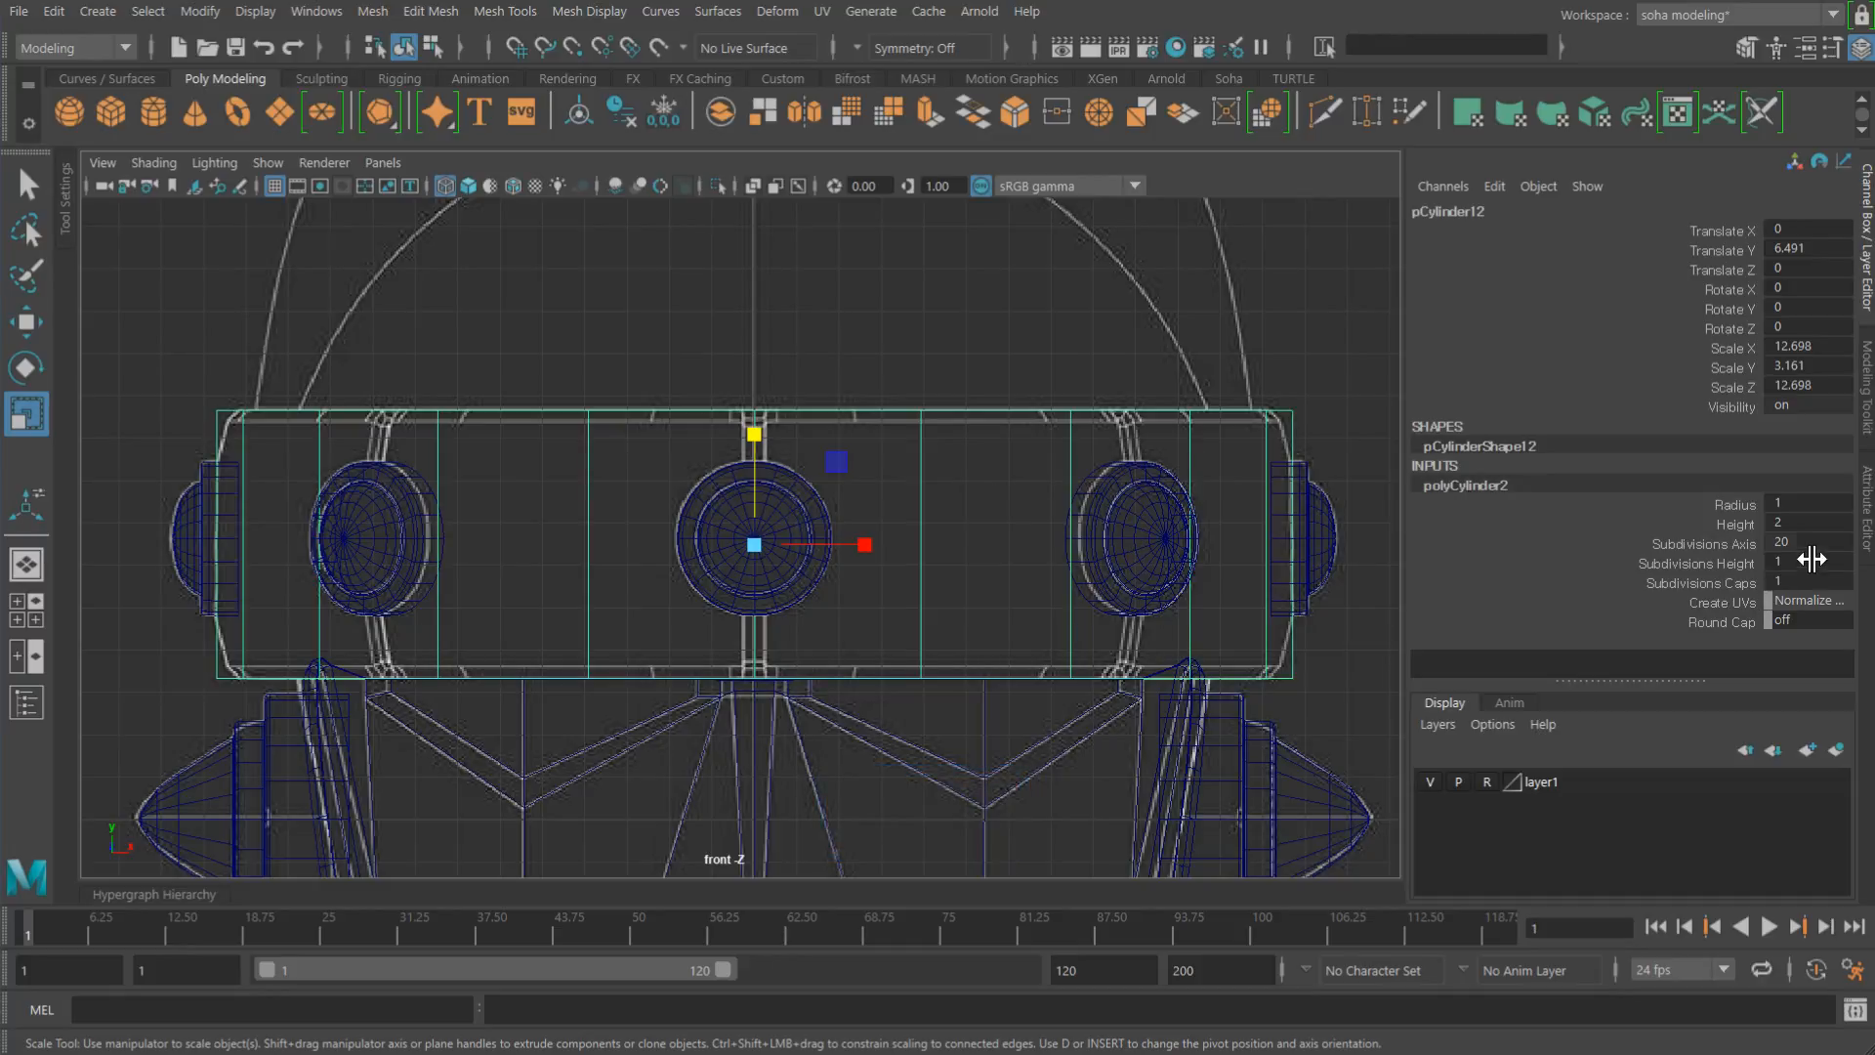
{"action": "type", "text": "48"}
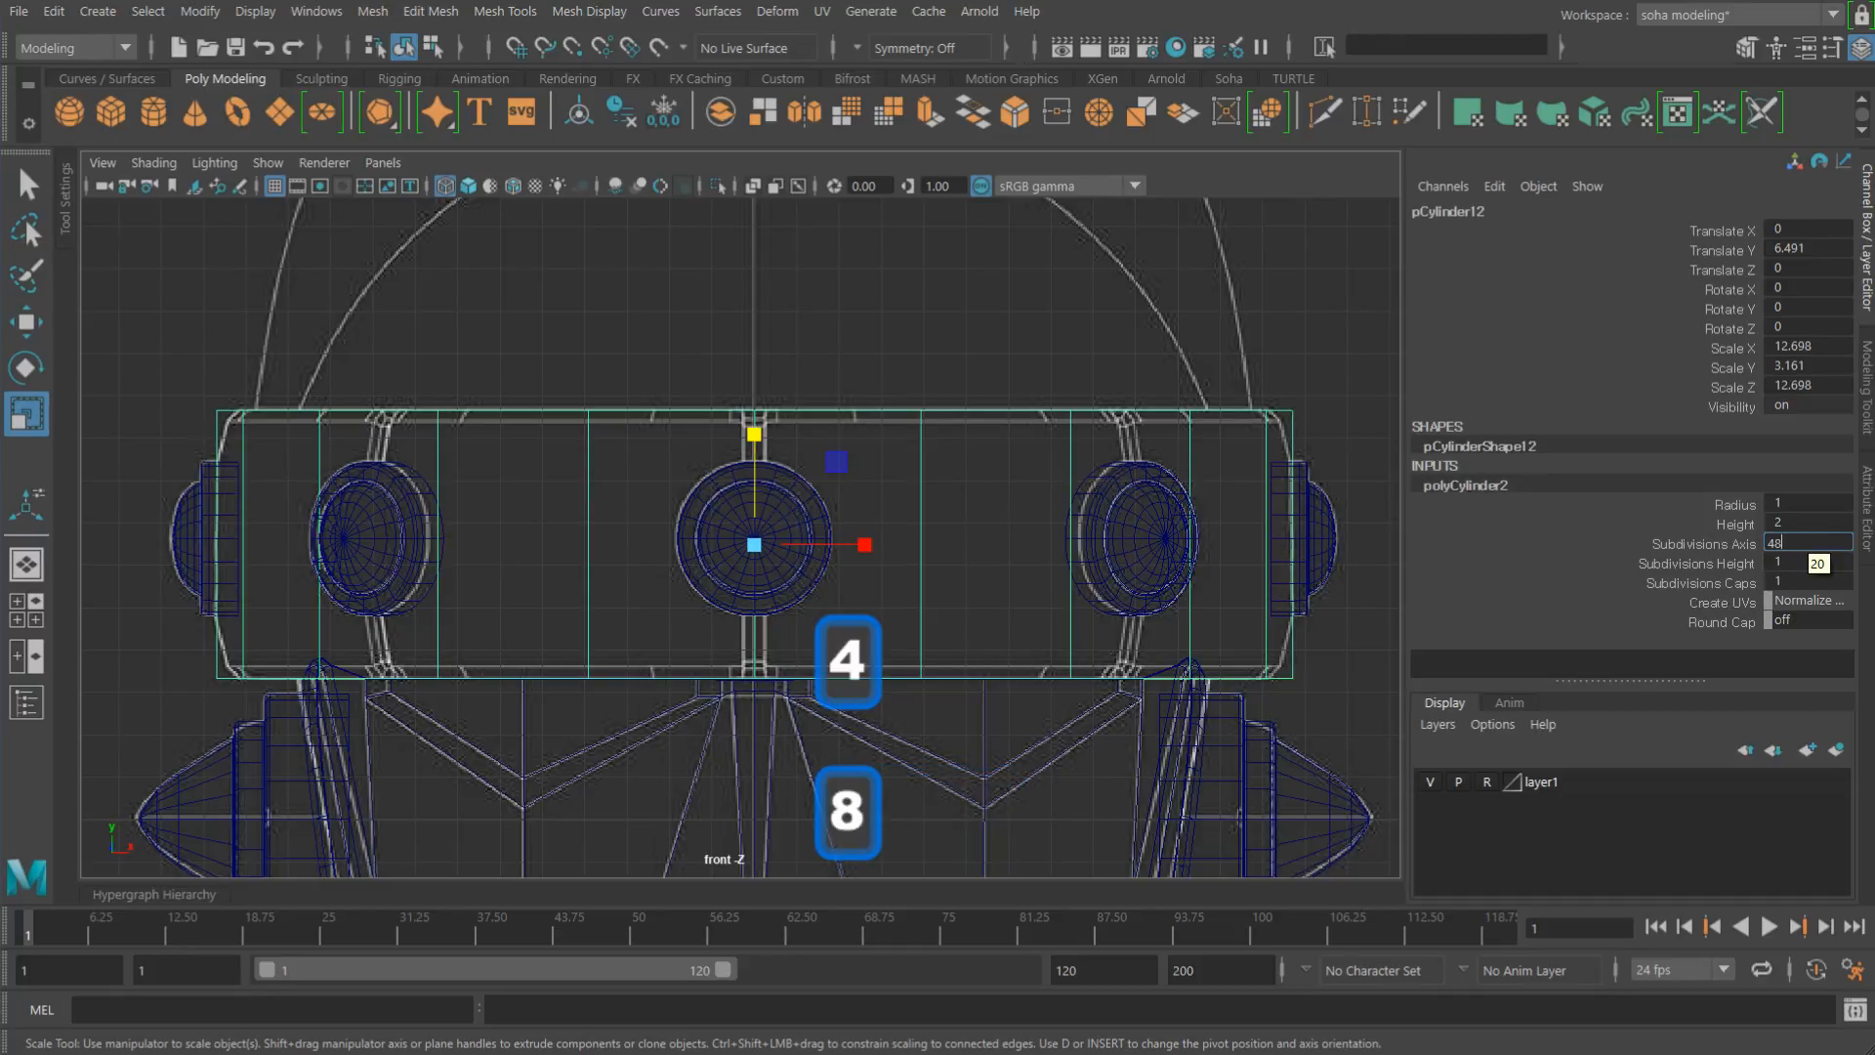
{"action": "key", "text": "Return"}
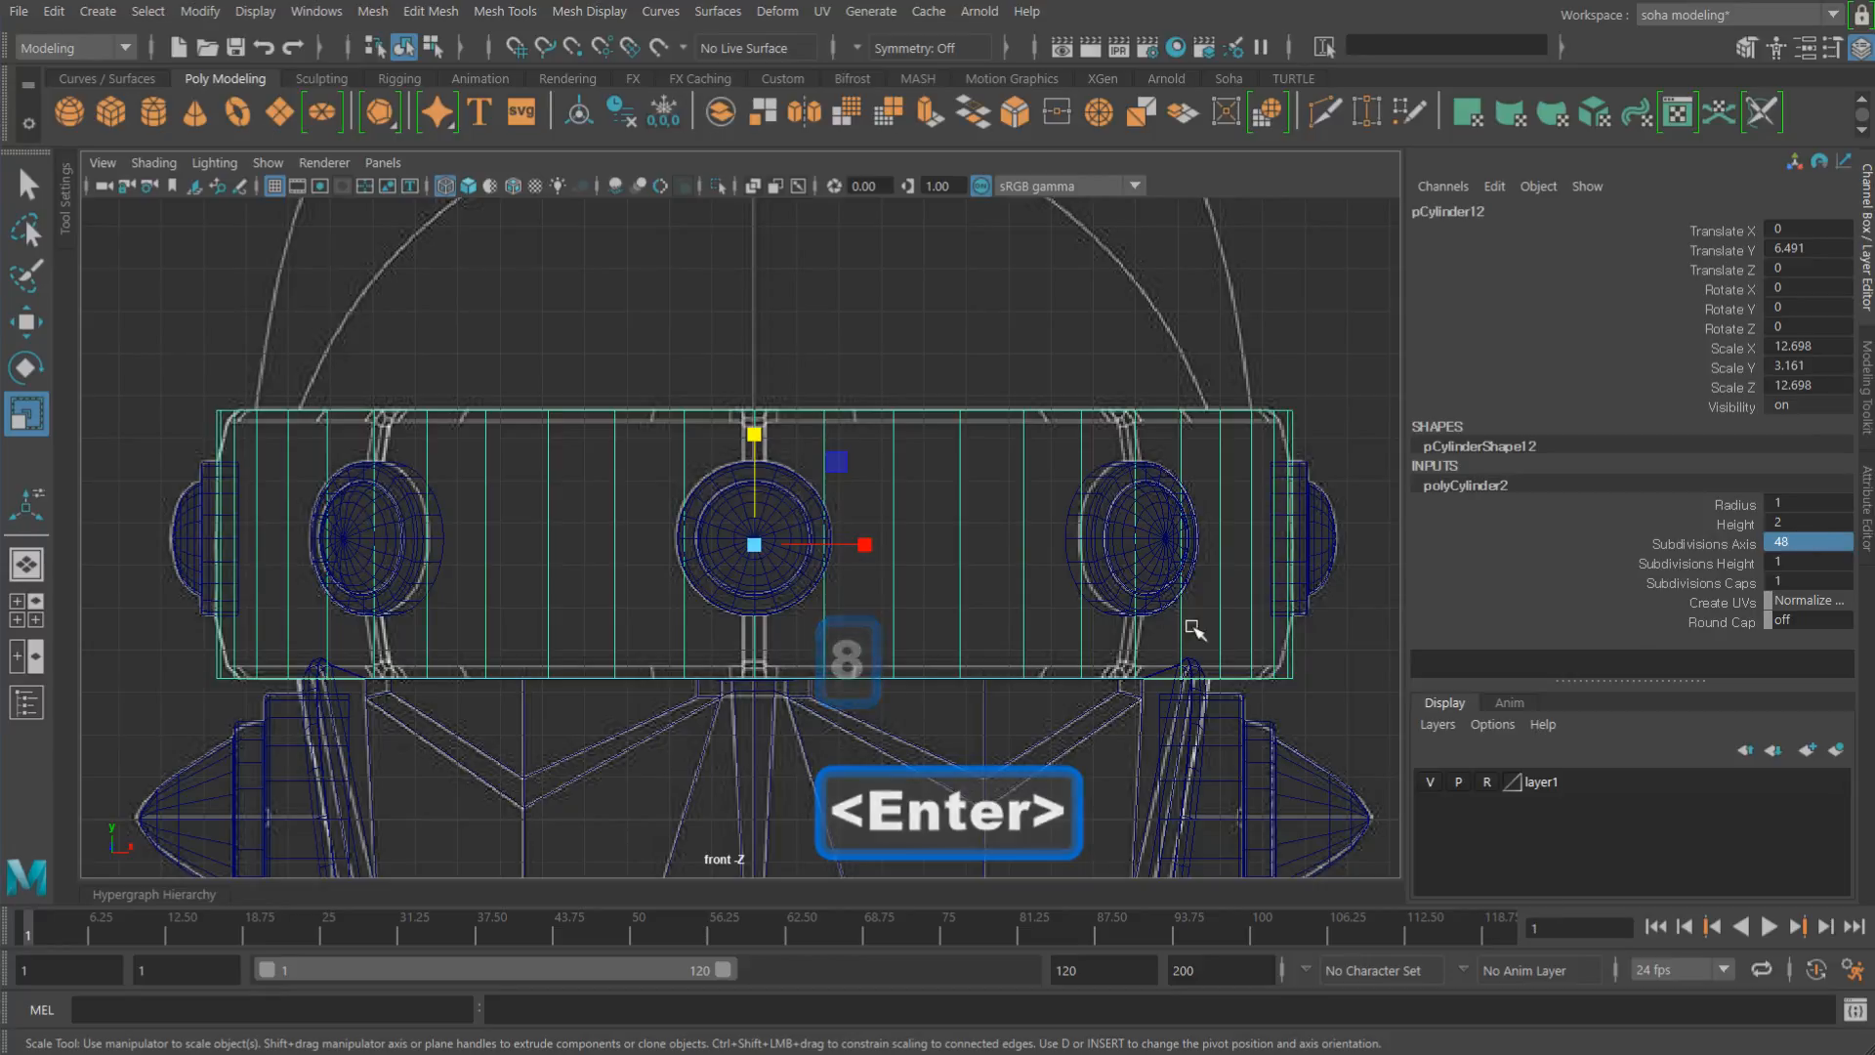
Step: Examine how the cylinder's subdivisions line up with the domed details in the shaded perspective view
{"action": "scroll", "coordinate": [908, 510], "scroll_direction": "up", "scroll_amount": 1}
{"action": "key", "text": "alt+shift"}
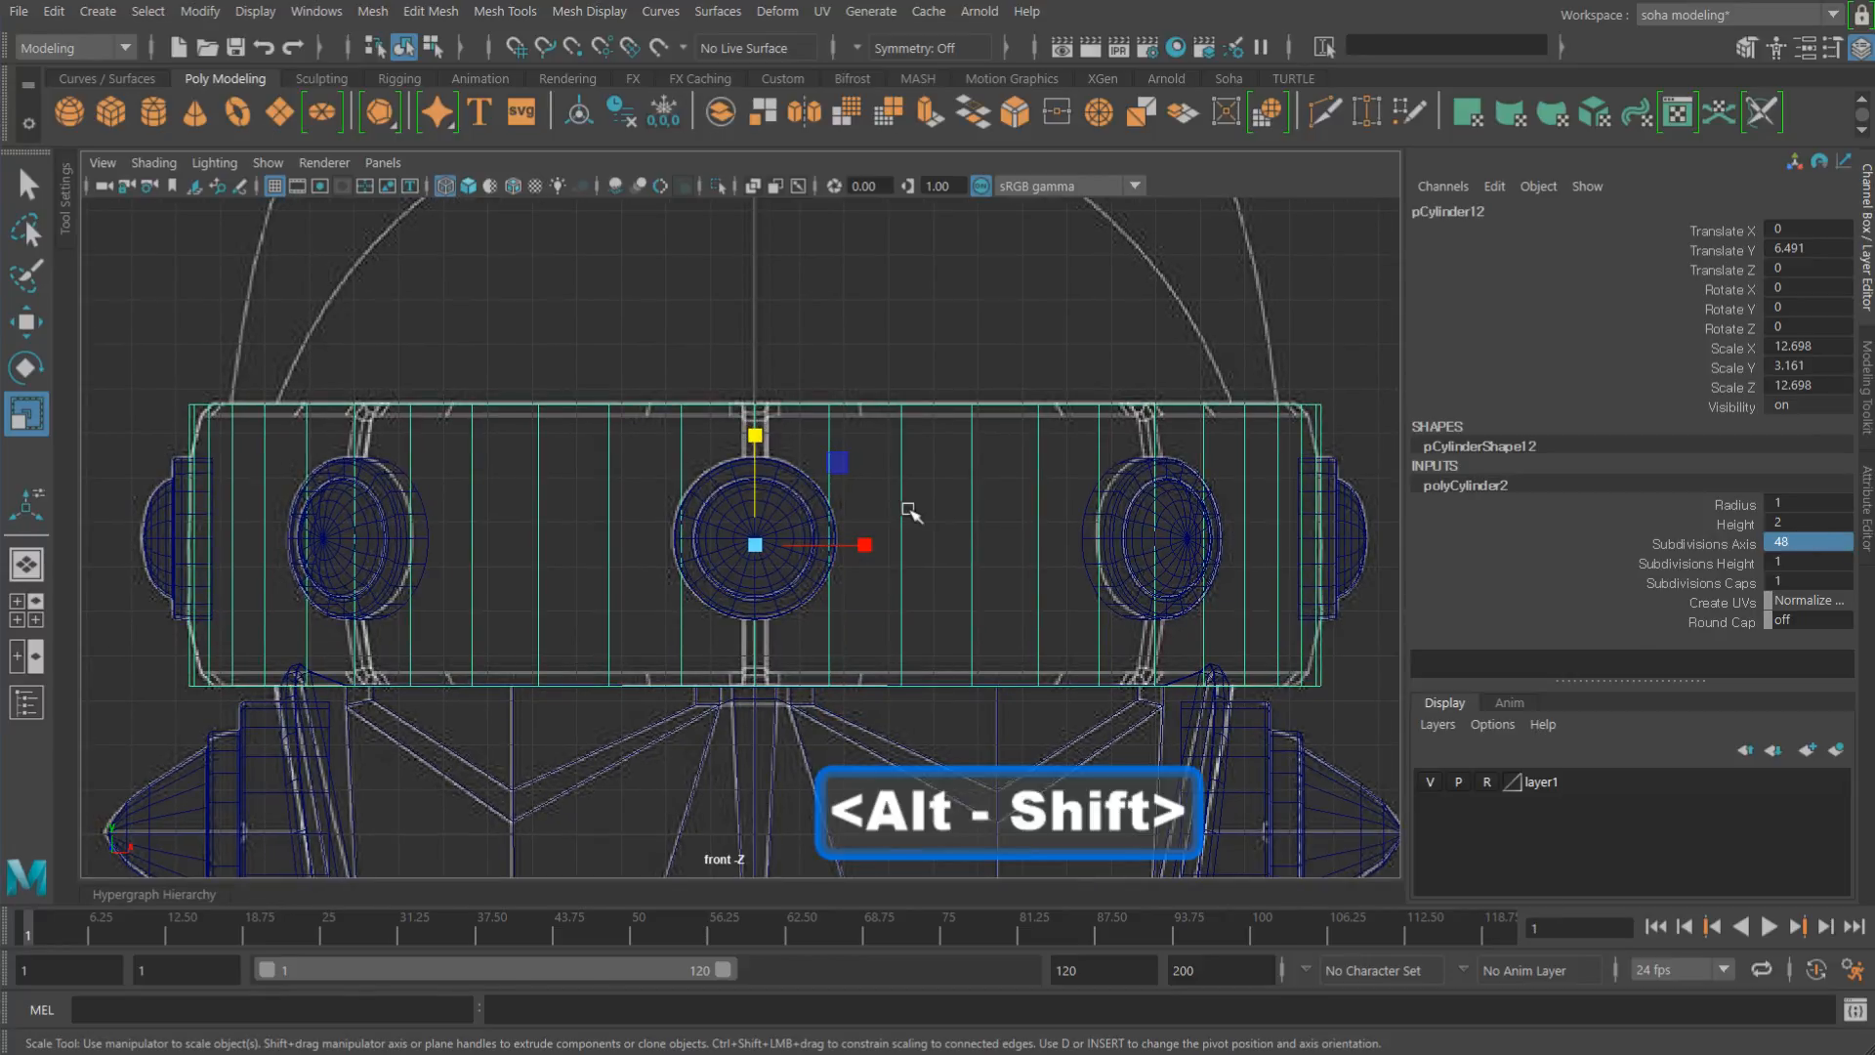
{"action": "key", "text": "5"}
{"action": "key", "text": "alt+shift+q"}
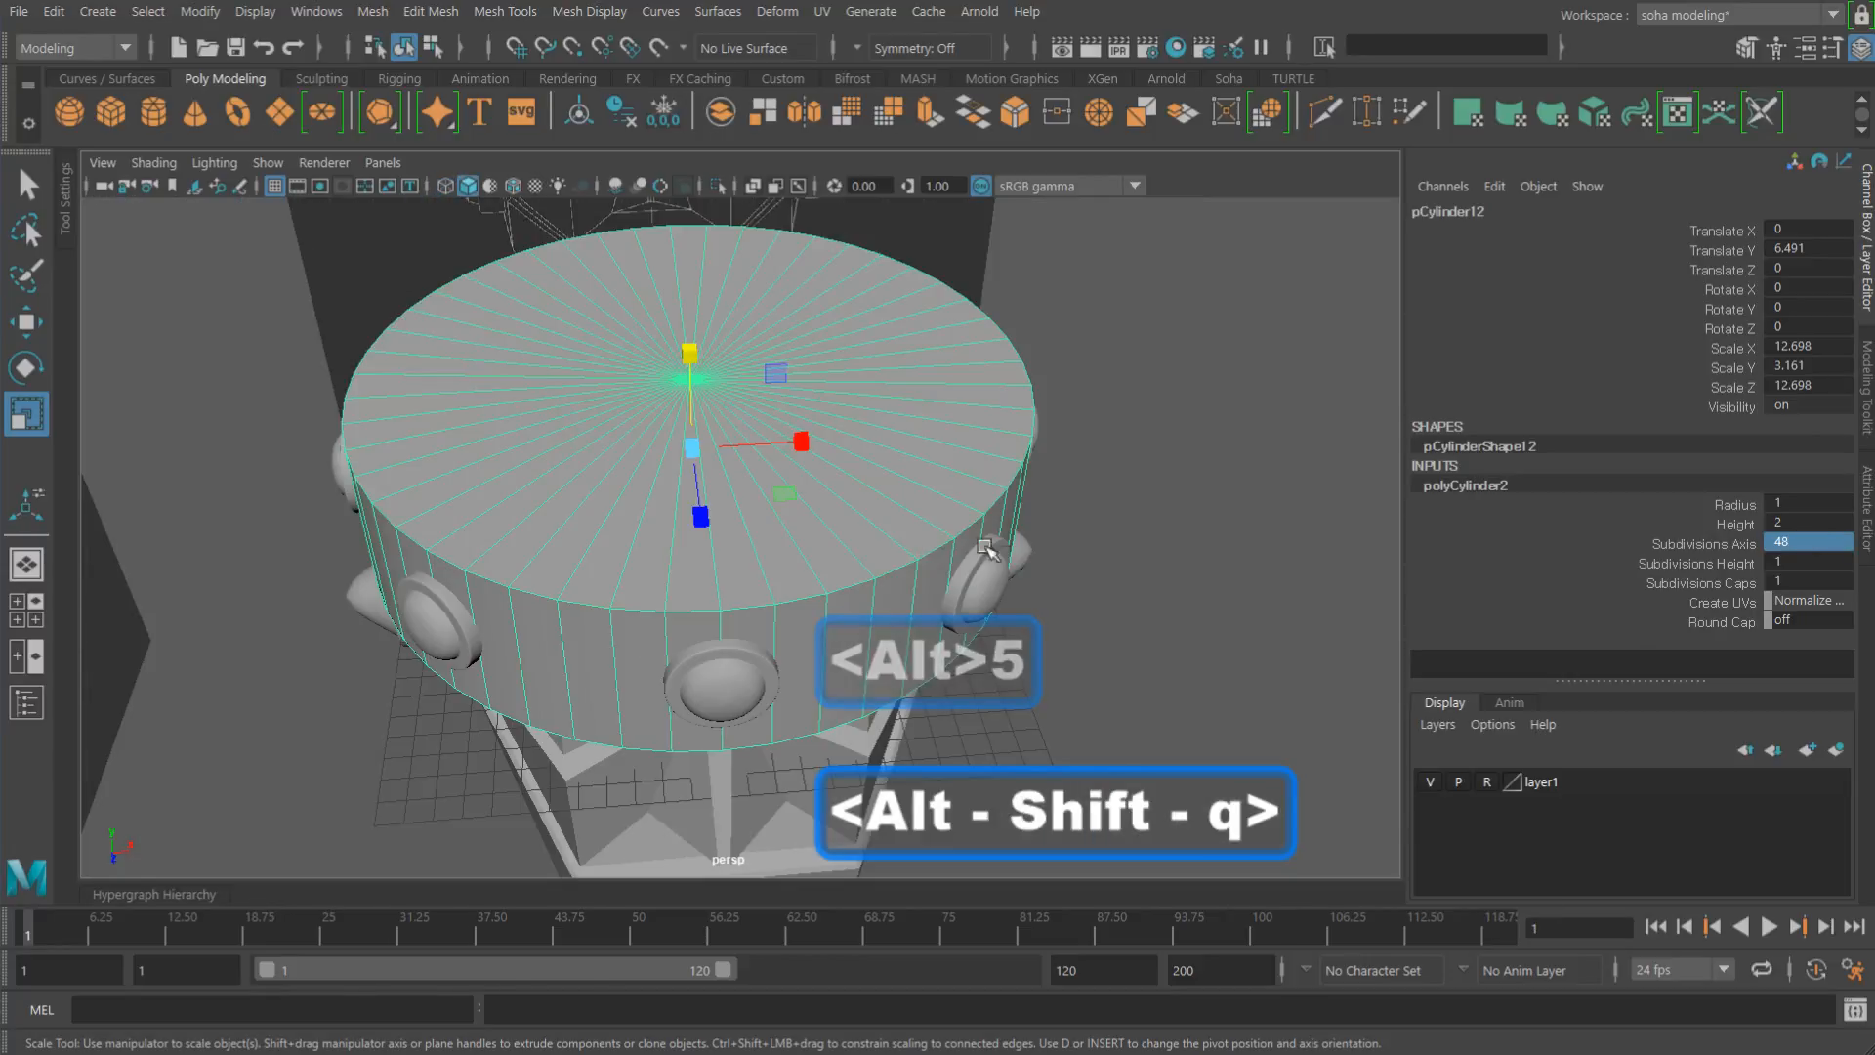
{"action": "left_click_drag", "start_coordinate": [989, 553], "coordinate": [893, 553], "text": "alt"}
{"action": "middle_click_drag", "start_coordinate": [958, 670], "coordinate": [865, 664], "text": "alt"}
{"action": "right_click_drag", "start_coordinate": [865, 664], "coordinate": [936, 670], "text": "alt"}
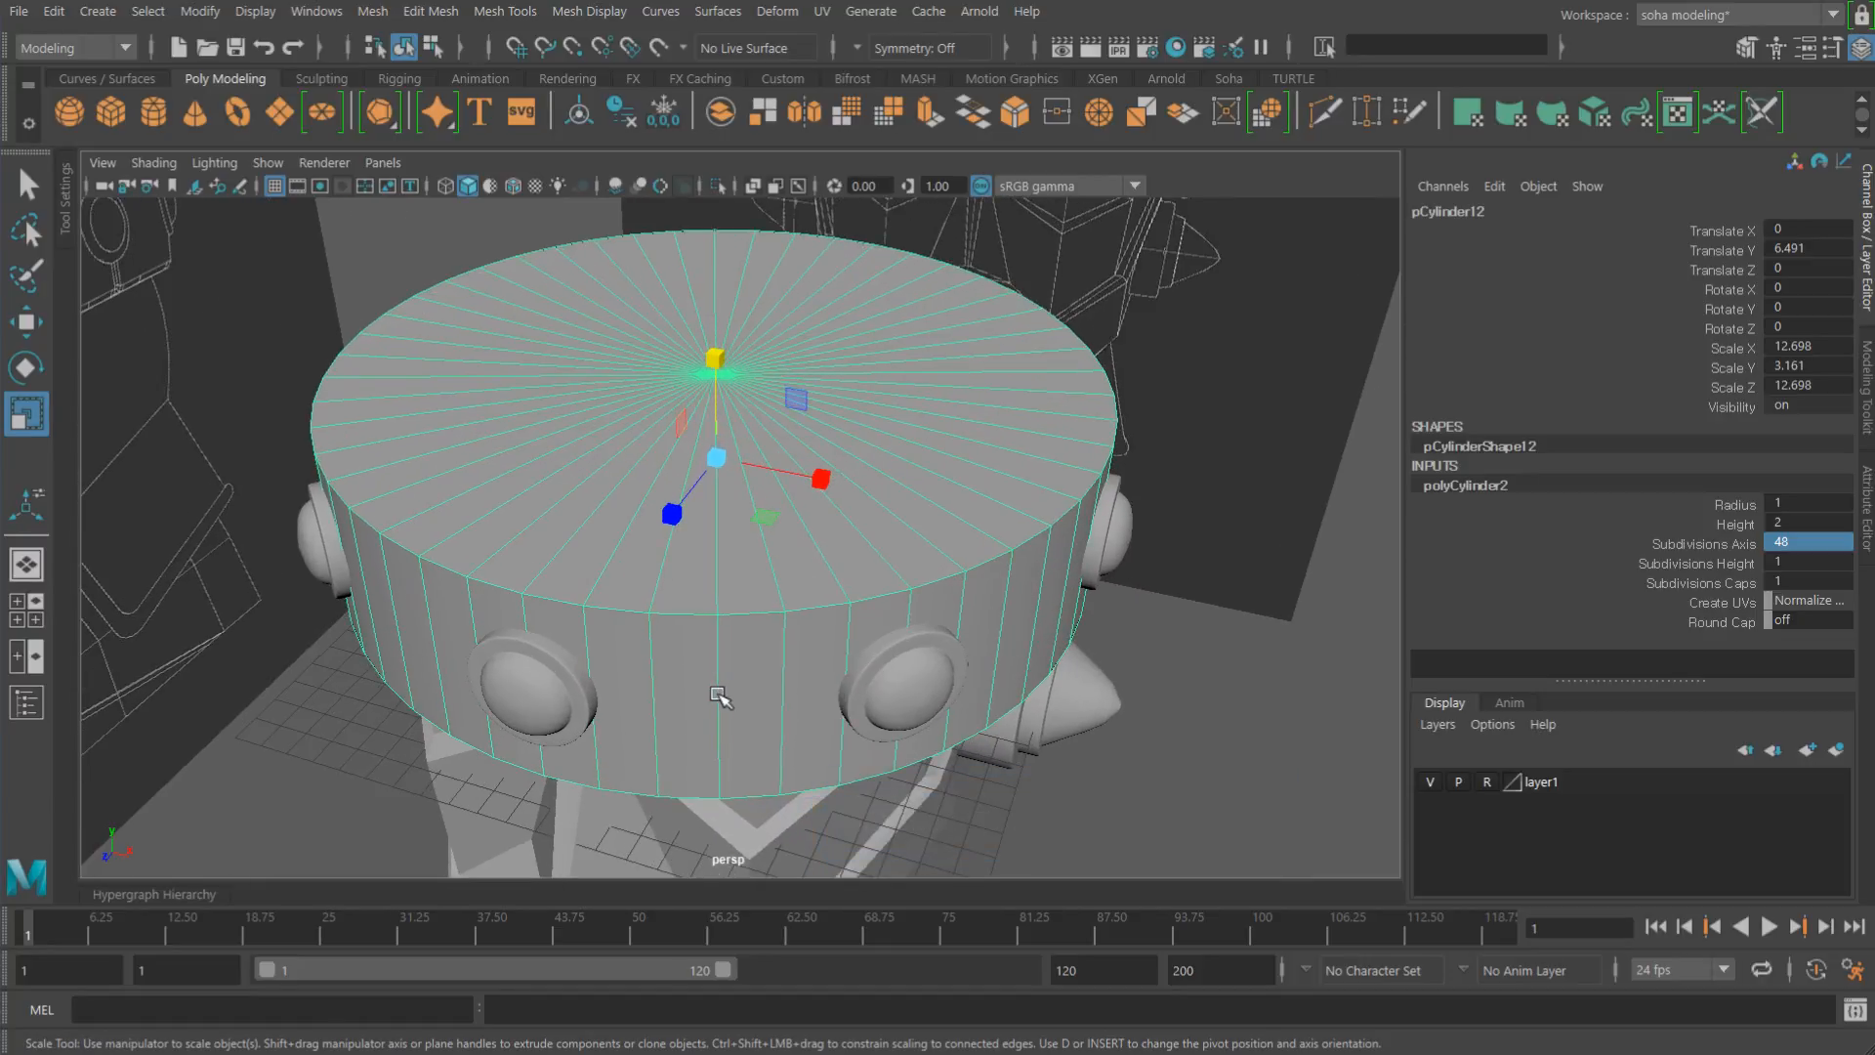
{"action": "left_click_drag", "start_coordinate": [716, 716], "coordinate": [762, 699], "text": "alt"}
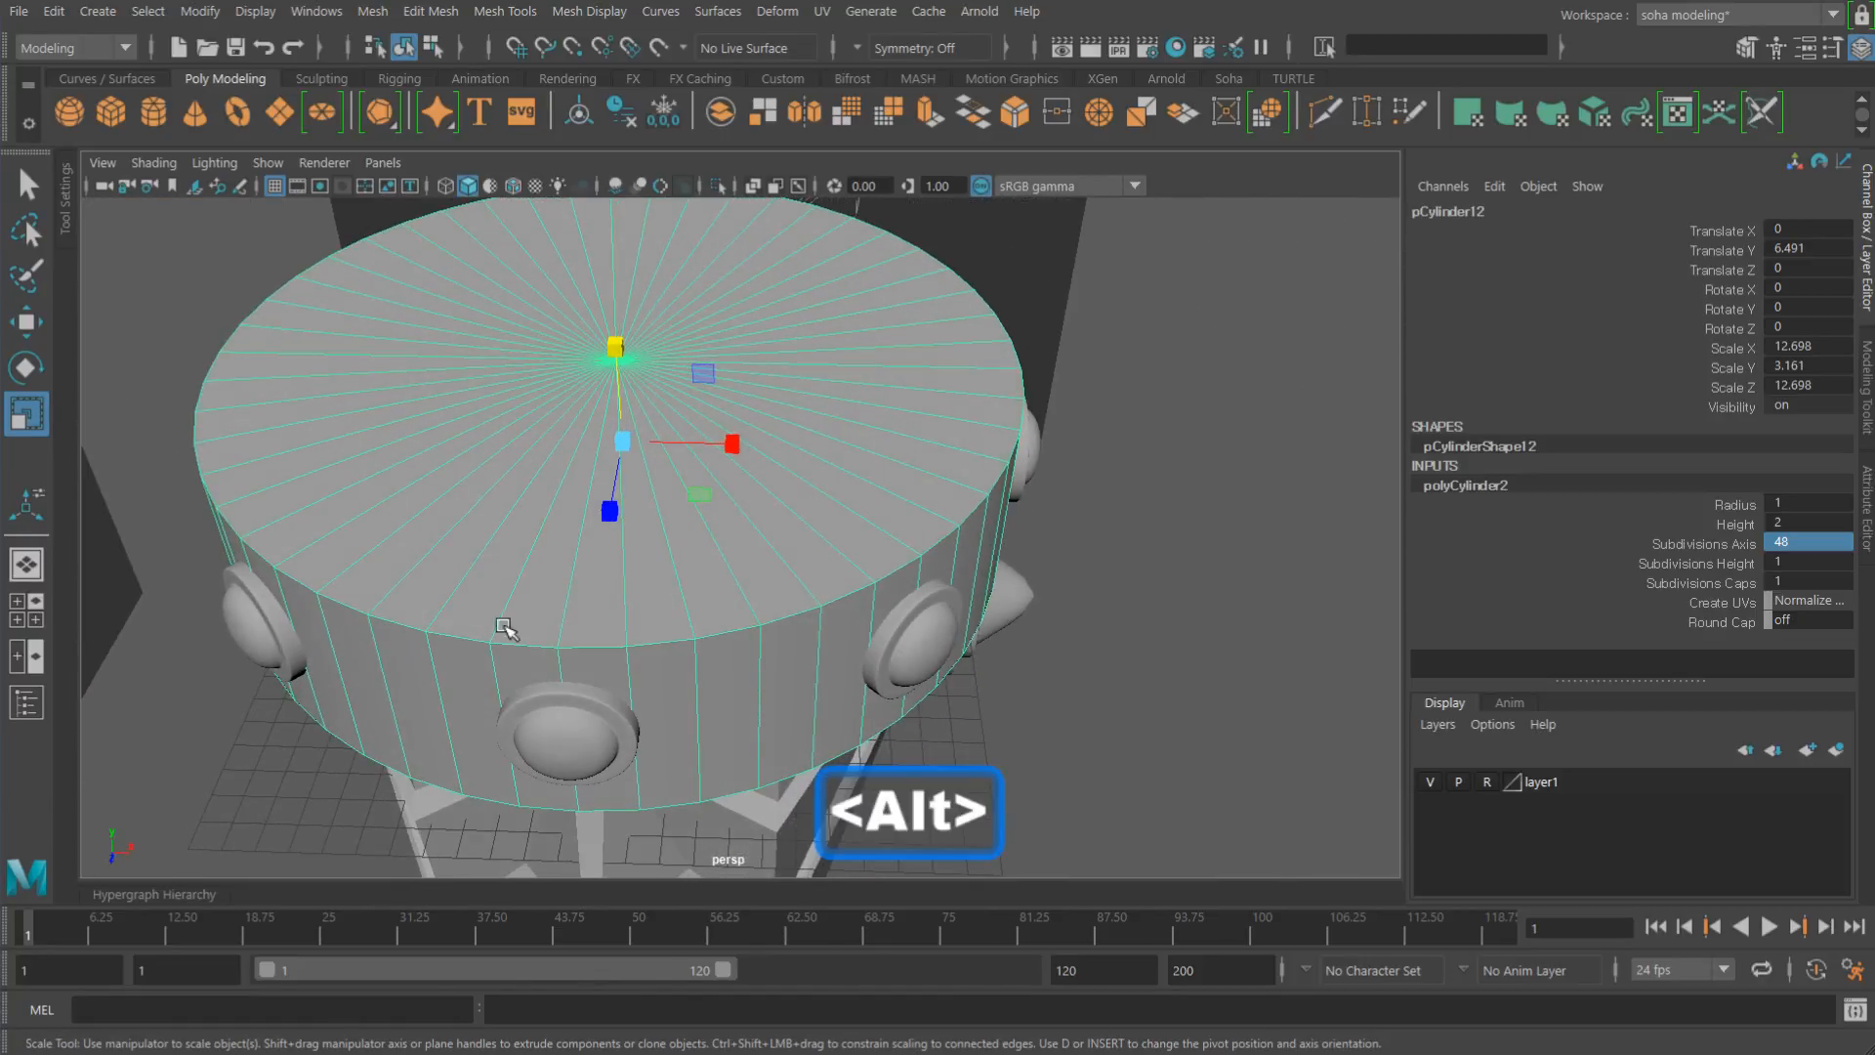
{"action": "left_click_drag", "start_coordinate": [924, 642], "coordinate": [988, 670], "text": "alt"}
{"action": "middle_click_drag", "start_coordinate": [987, 670], "coordinate": [1107, 668], "text": "alt"}
{"action": "right_click_drag", "start_coordinate": [1106, 667], "coordinate": [900, 628], "text": "alt"}
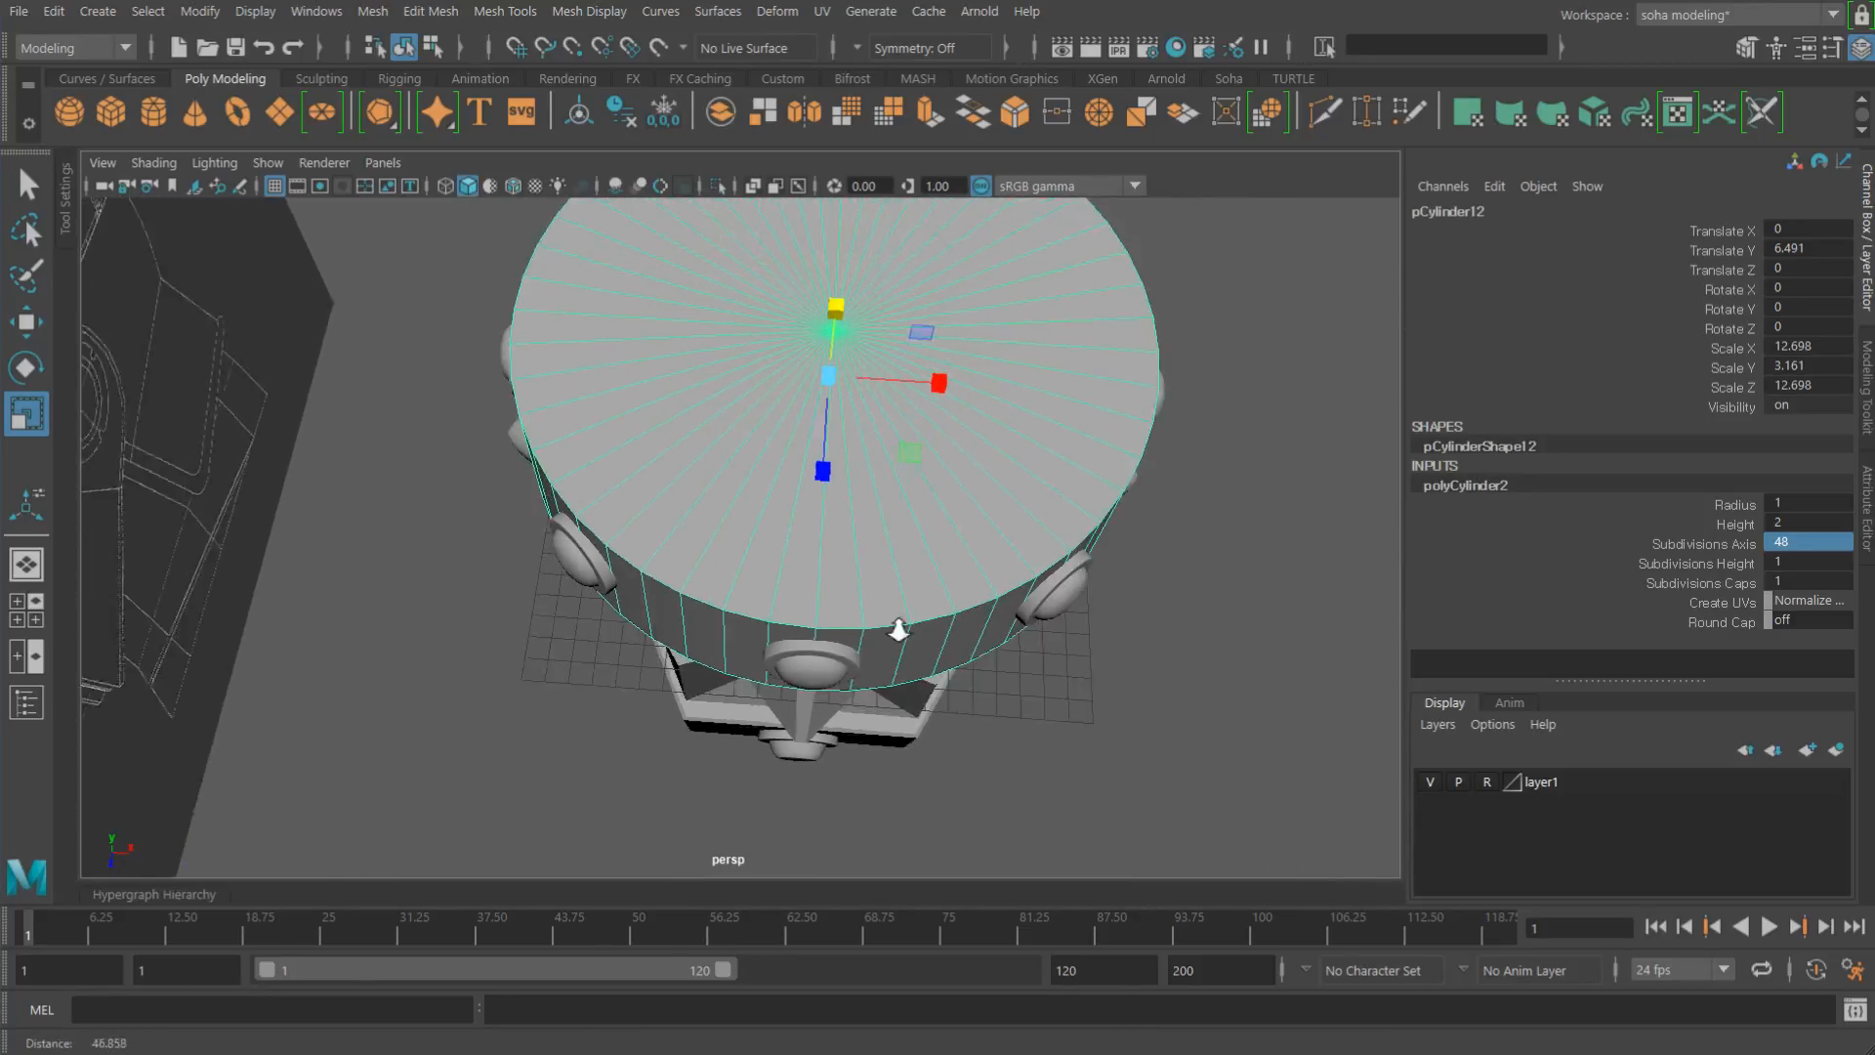
{"action": "left_click_drag", "start_coordinate": [899, 628], "coordinate": [848, 545], "text": "alt"}
{"action": "right_click_drag", "start_coordinate": [848, 545], "coordinate": [1017, 649], "text": "alt"}
{"action": "middle_click_drag", "start_coordinate": [1017, 649], "coordinate": [921, 603], "text": "alt"}
Step: Try to bevel the cylinder's top and bottom rim edges
{"action": "key", "text": "alt+2"}
{"action": "left_click", "coordinate": [811, 556]}
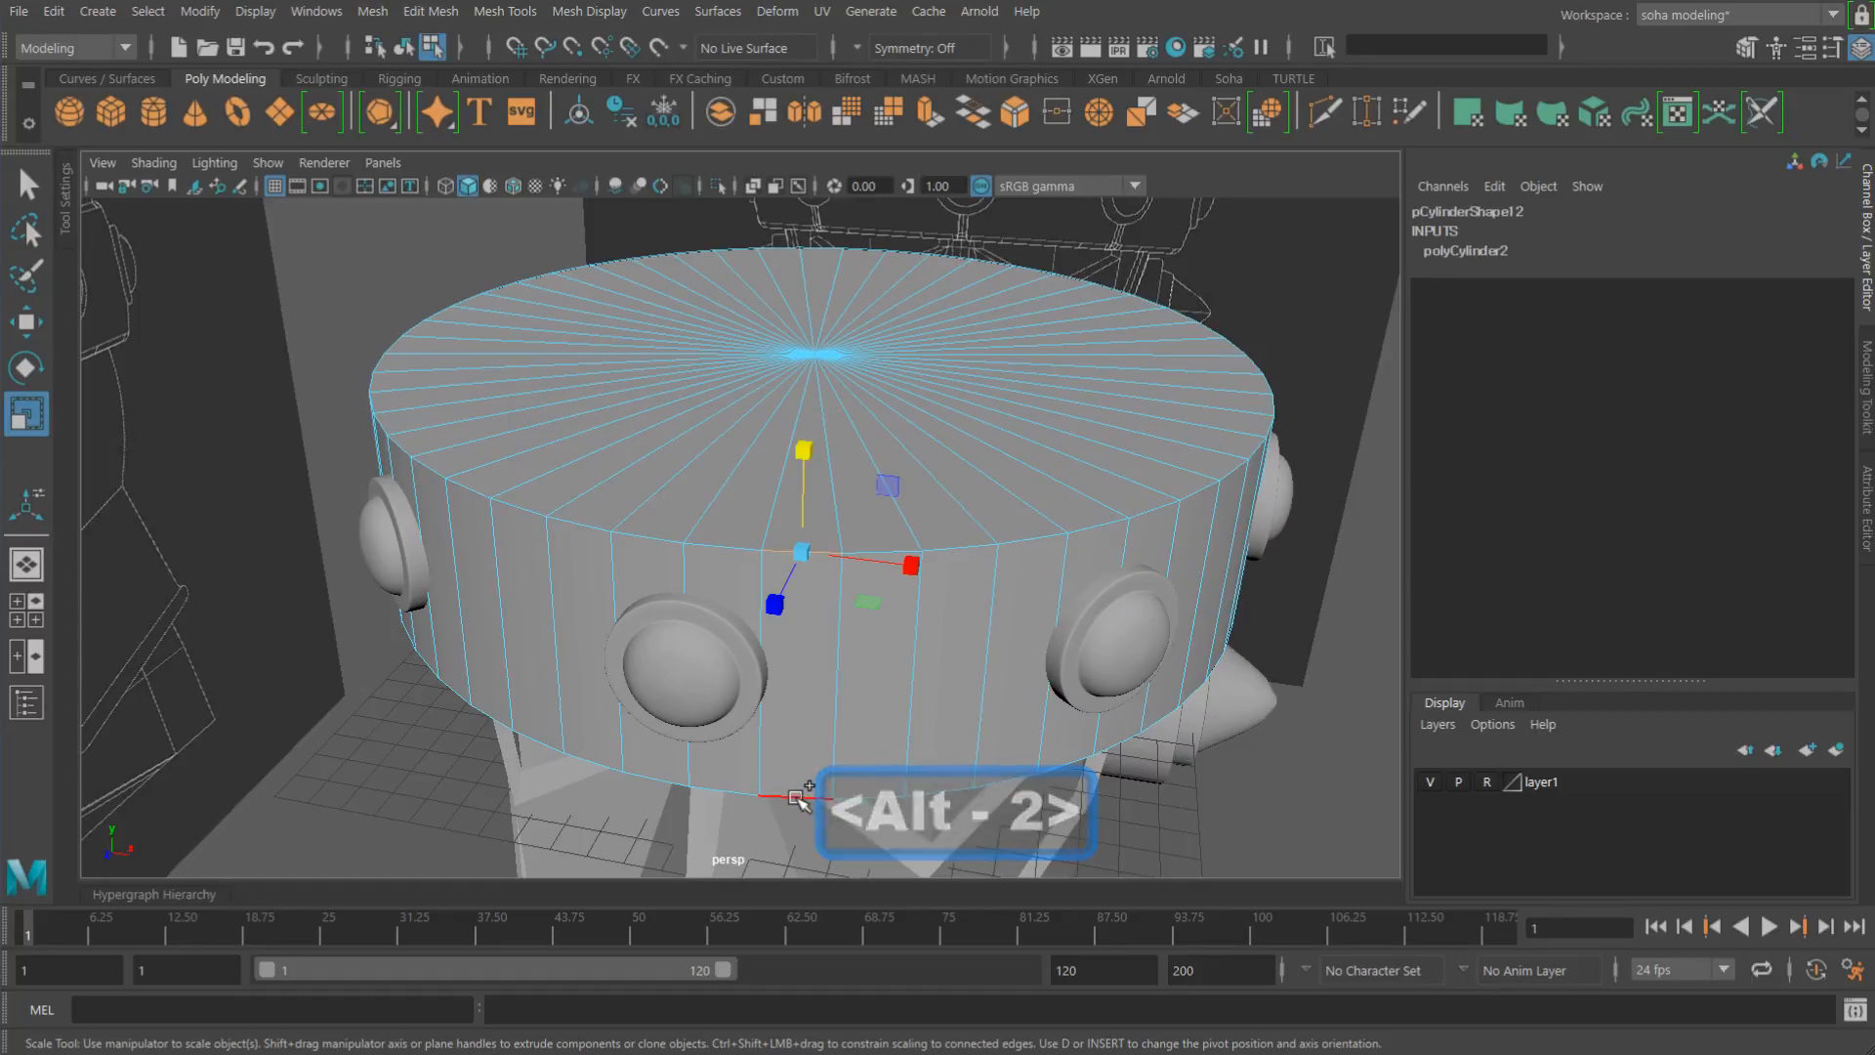
{"action": "middle_click_drag", "start_coordinate": [897, 748], "coordinate": [821, 687], "text": "alt"}
{"action": "right_click_drag", "start_coordinate": [917, 713], "coordinate": [841, 649], "text": "alt"}
{"action": "key", "text": "shift+b"}
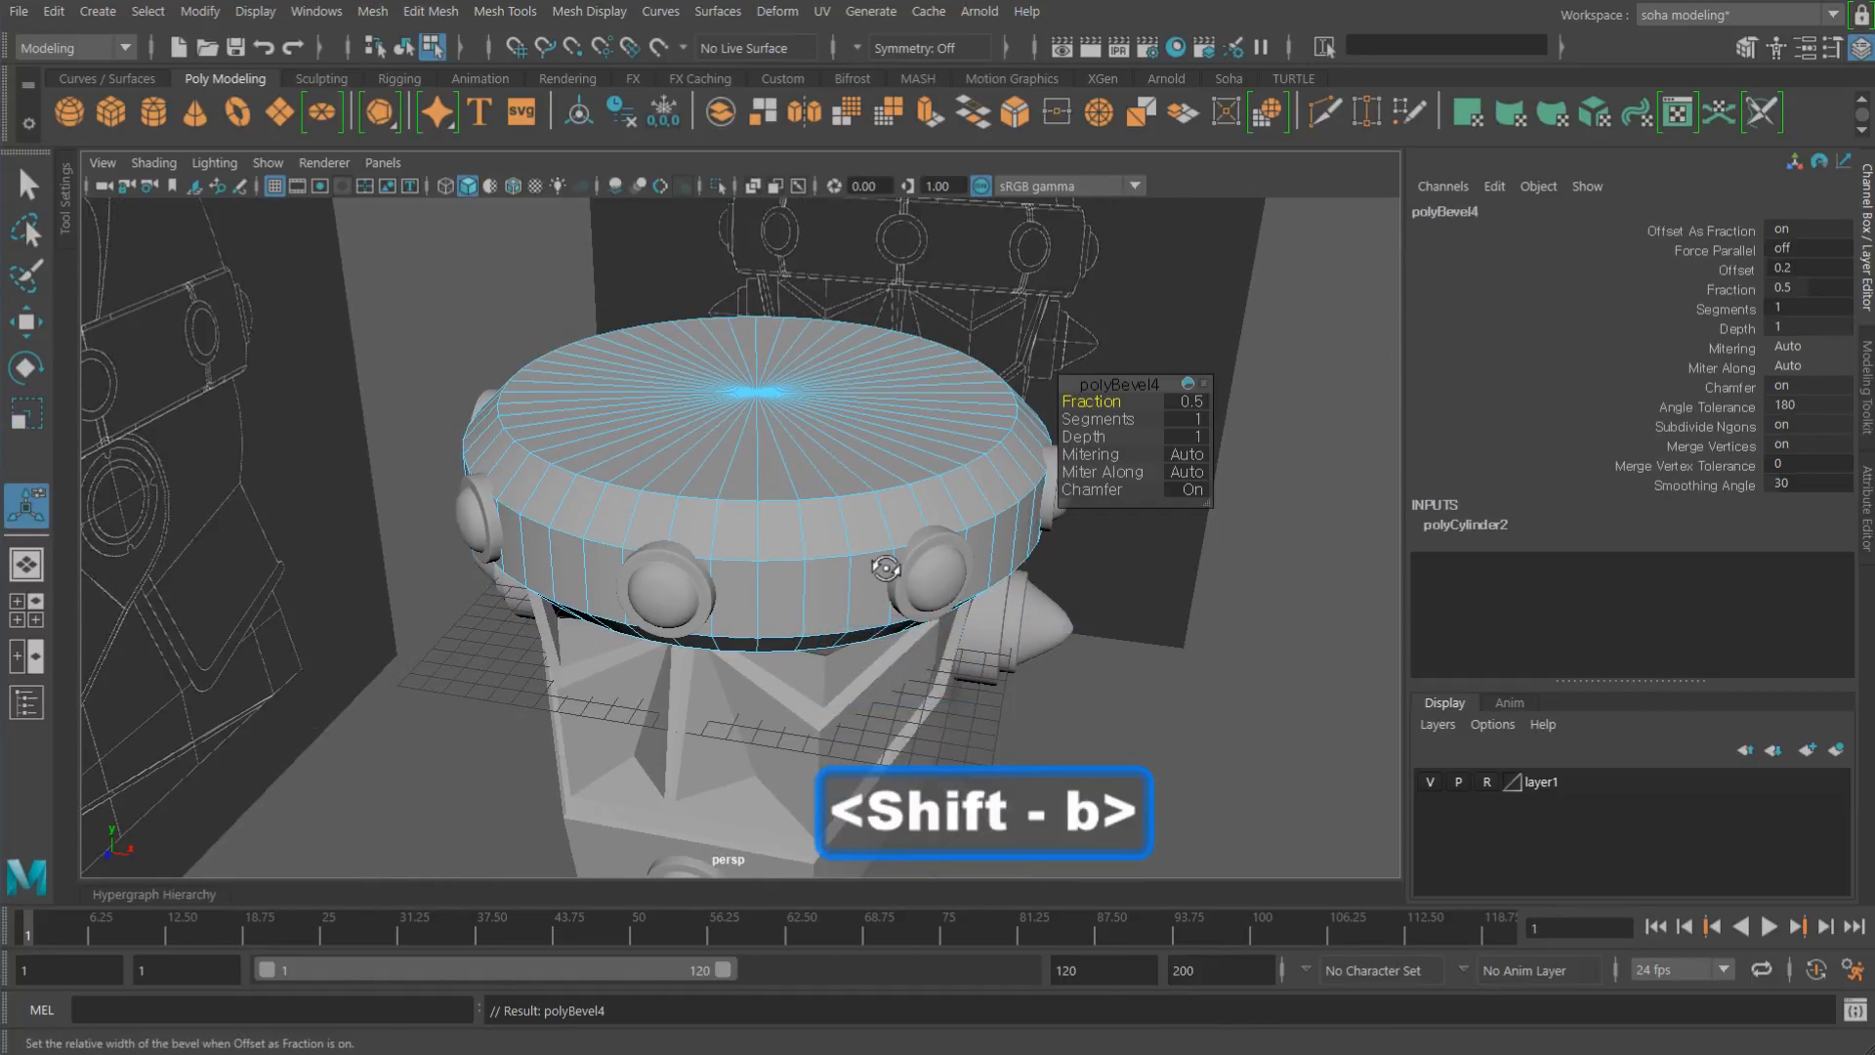
{"action": "left_click_drag", "start_coordinate": [886, 568], "coordinate": [888, 578], "text": "alt"}
Step: Compare the rim bevel with the side-view reference in wireframe and reduce its Fraction to 0.1
{"action": "key", "text": "shift+4"}
{"action": "right_click_drag", "start_coordinate": [925, 578], "coordinate": [830, 552], "text": "alt"}
{"action": "middle_click_drag", "start_coordinate": [1038, 592], "coordinate": [745, 604], "text": "alt"}
{"action": "right_click_drag", "start_coordinate": [1024, 625], "coordinate": [1063, 637], "text": "alt"}
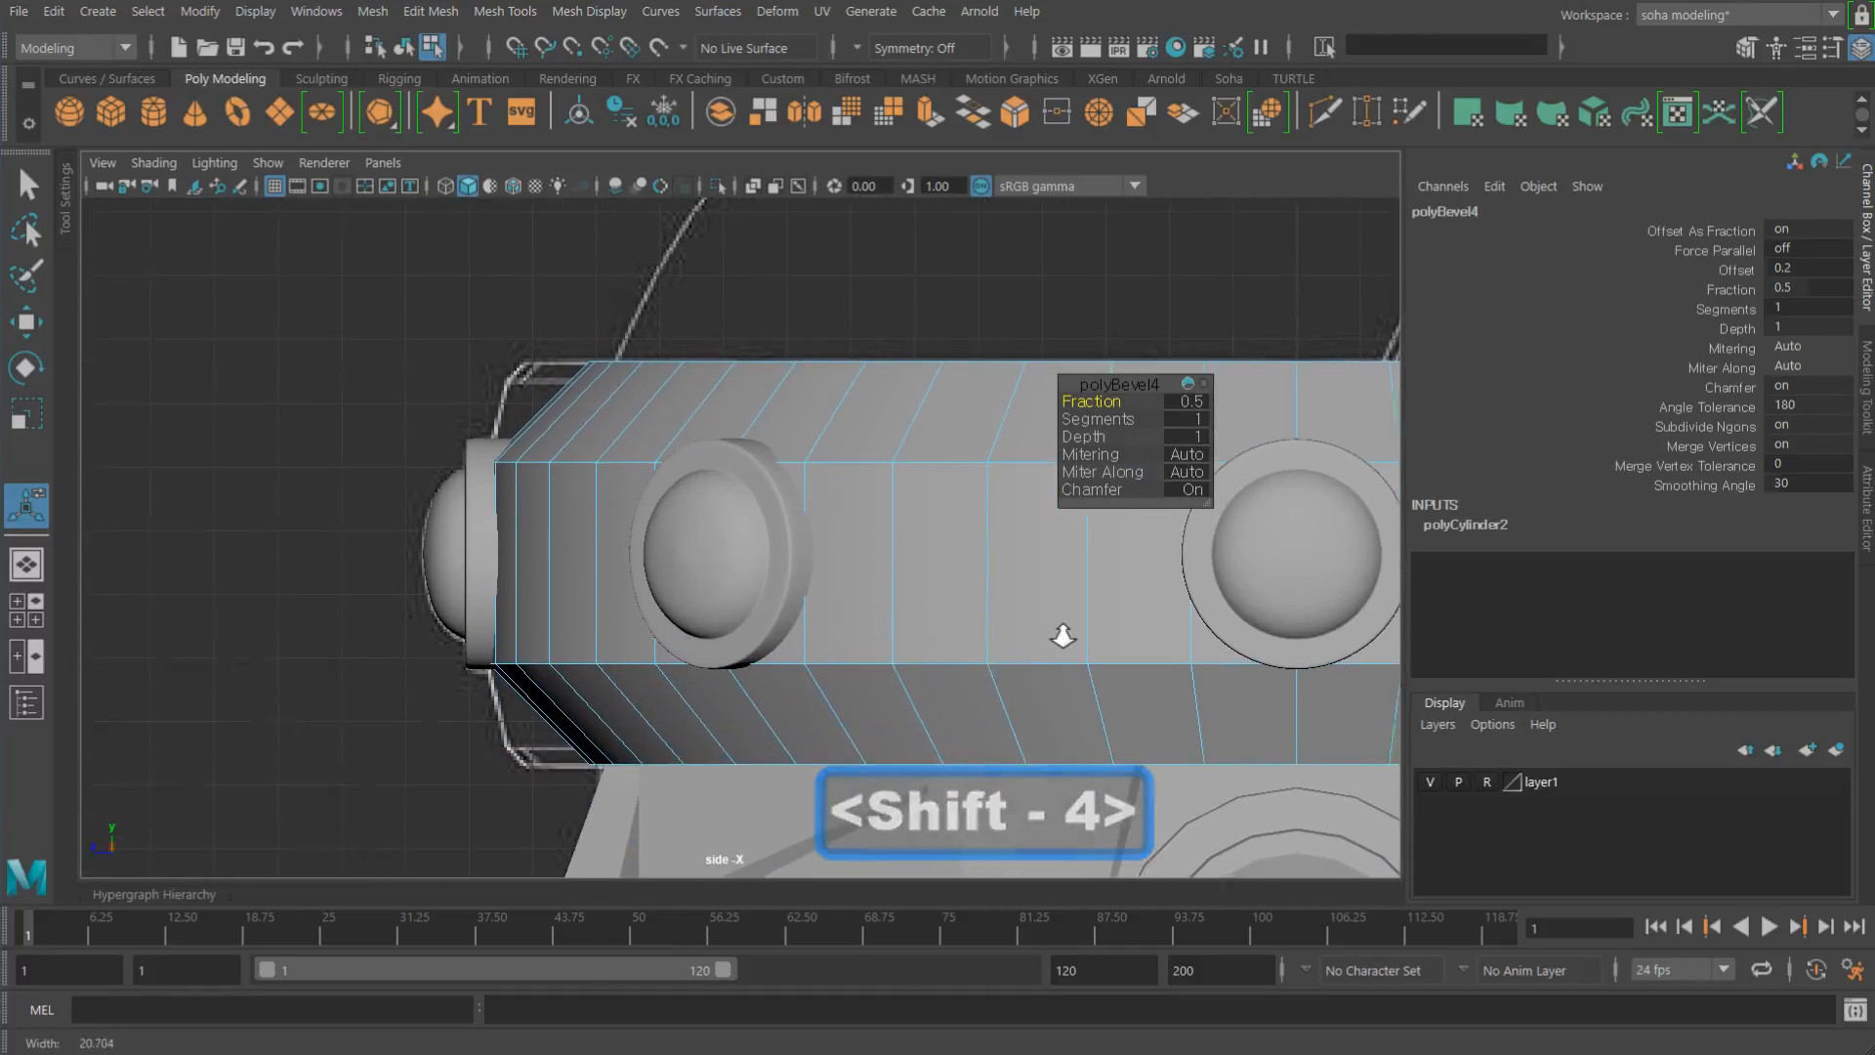
{"action": "key", "text": "alt+4"}
{"action": "right_click_drag", "start_coordinate": [883, 557], "coordinate": [779, 533], "text": "alt"}
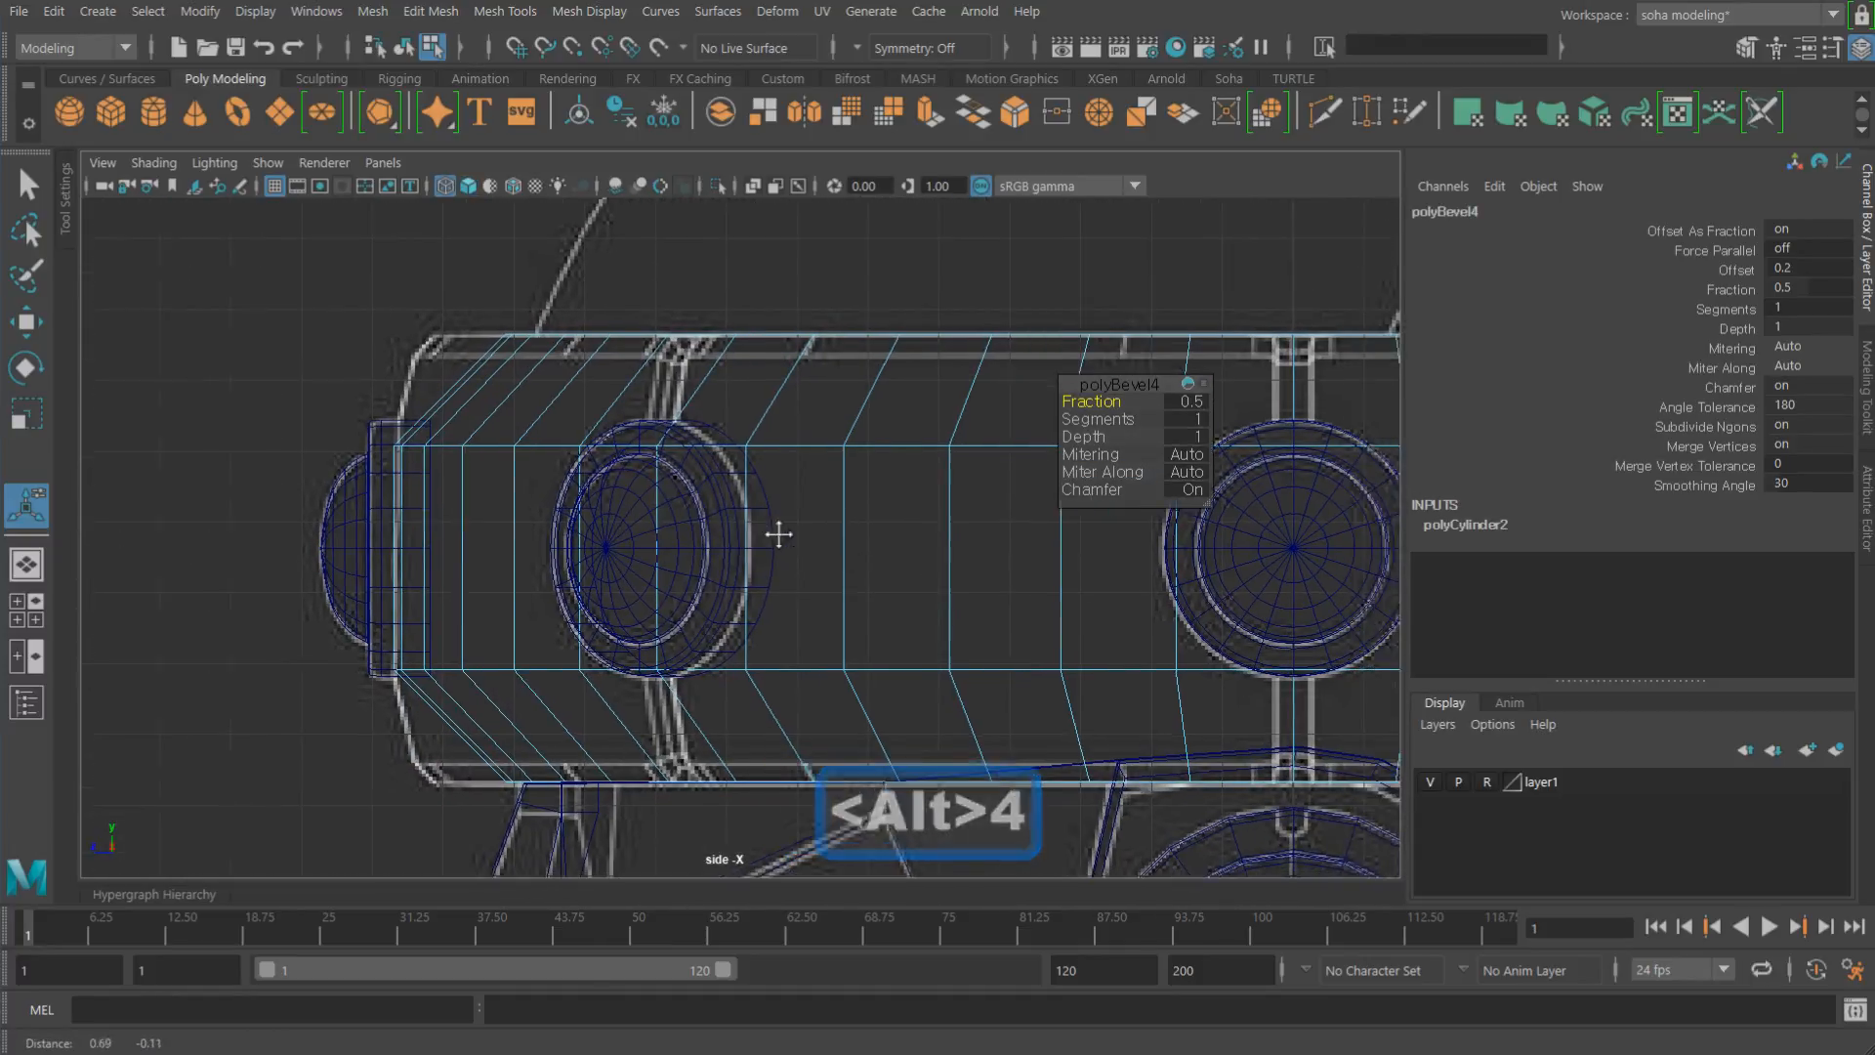
{"action": "middle_click_drag", "start_coordinate": [778, 534], "coordinate": [684, 522], "text": "alt"}
{"action": "left_click_drag", "start_coordinate": [1102, 401], "coordinate": [1050, 415]}
{"action": "key", "text": "ctrl"}
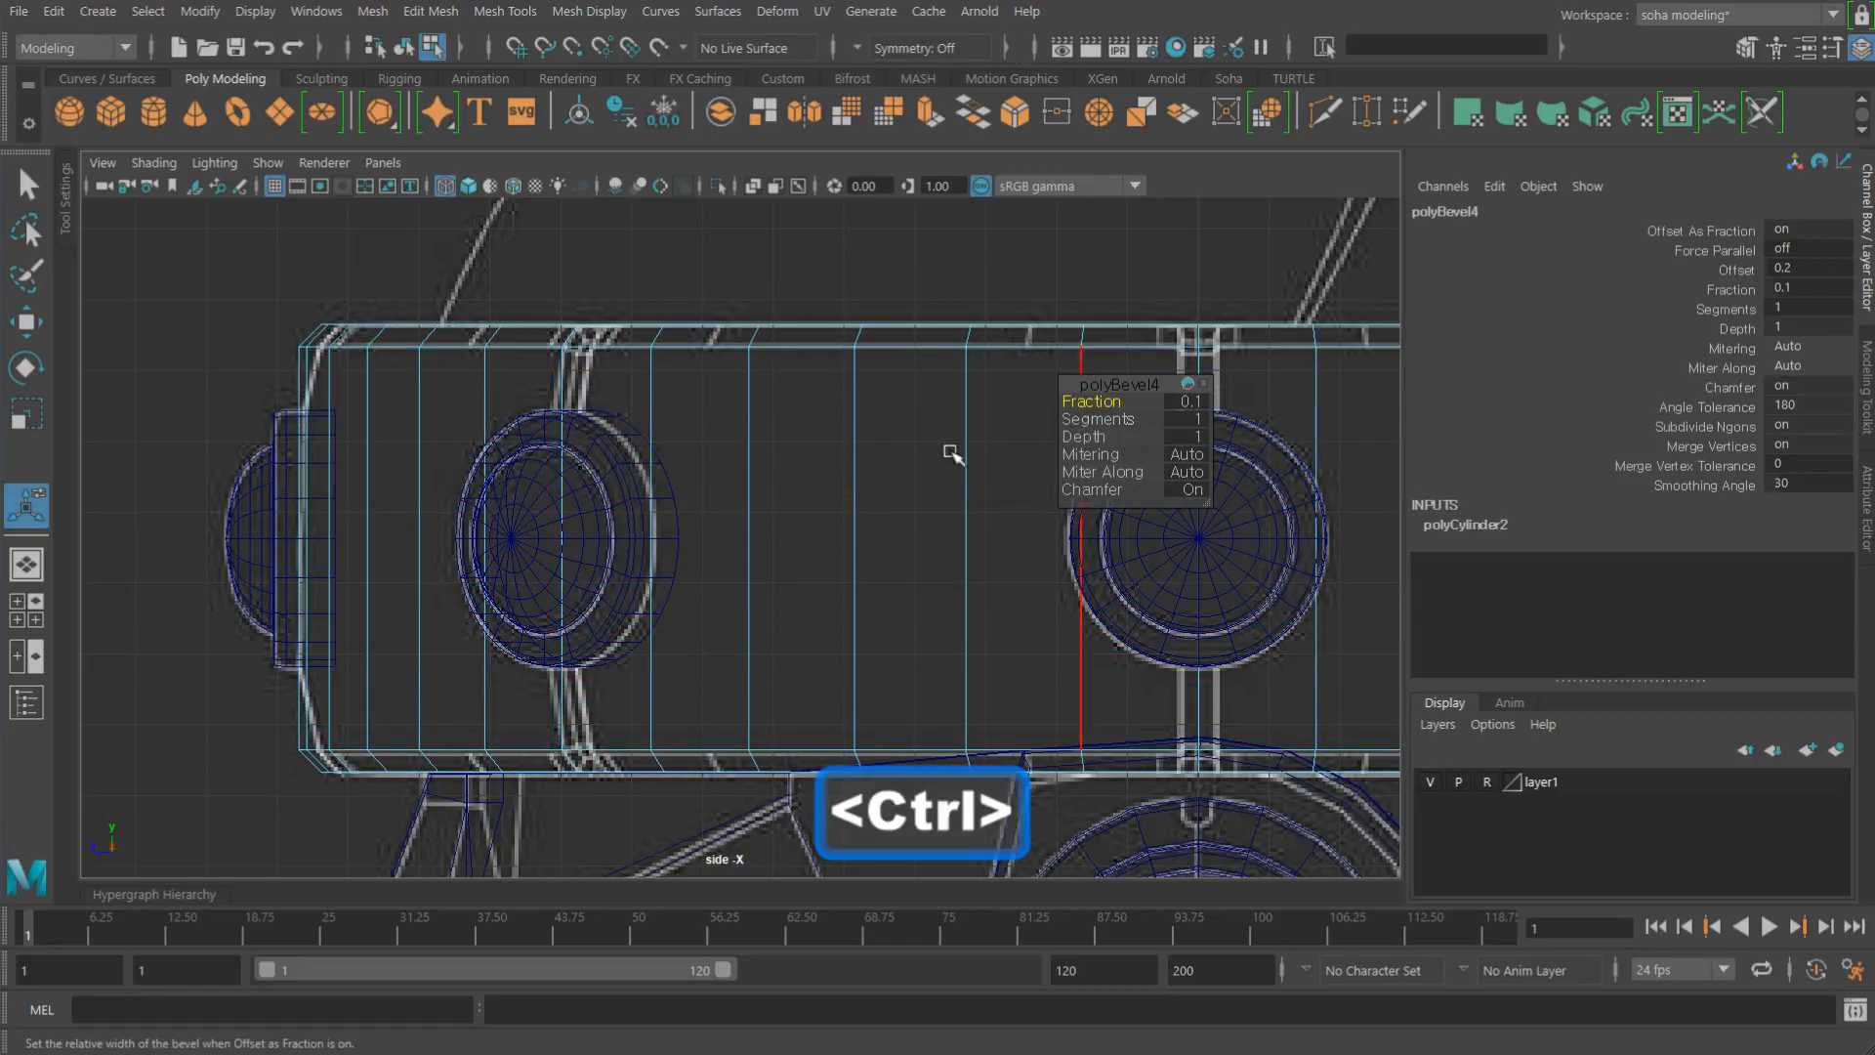
{"action": "middle_click_drag", "start_coordinate": [792, 511], "coordinate": [864, 551], "text": "alt"}
{"action": "key", "text": "alt"}
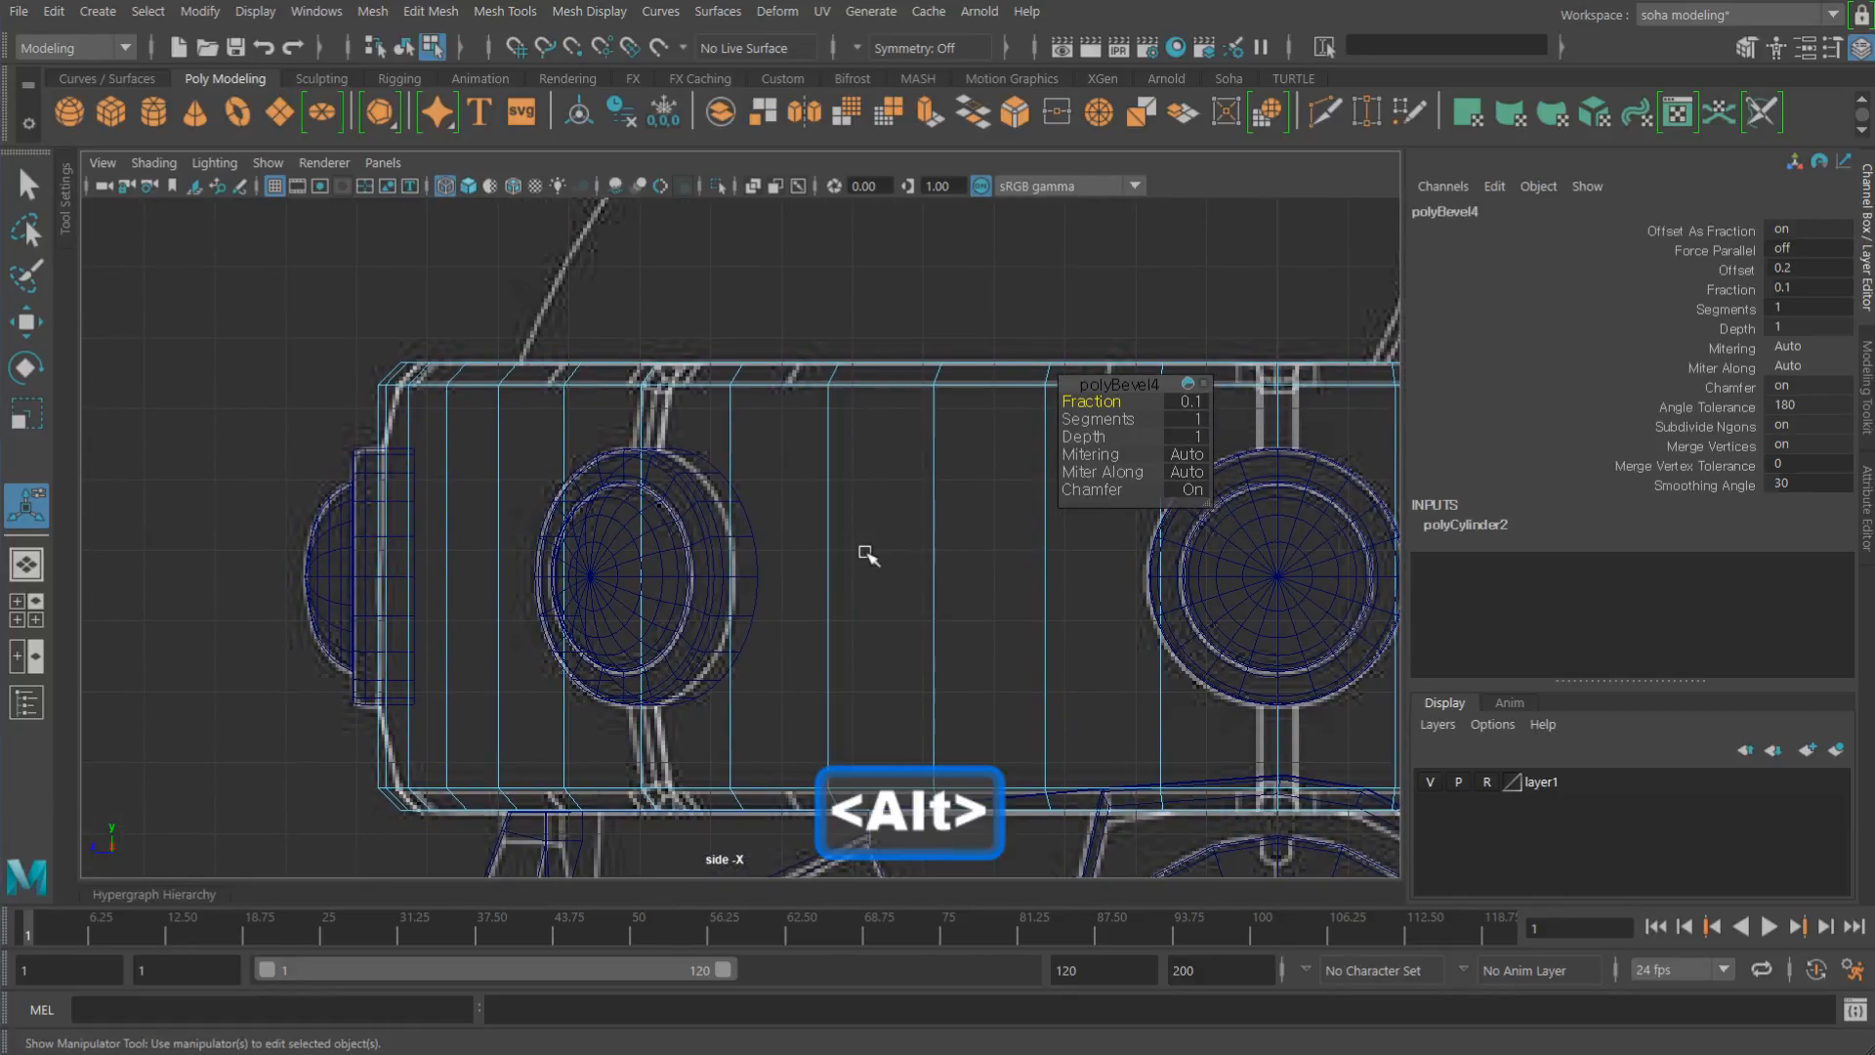
Step: Undo the fraction change and the bevel on the cylinder's rims
{"action": "key", "text": "z"}
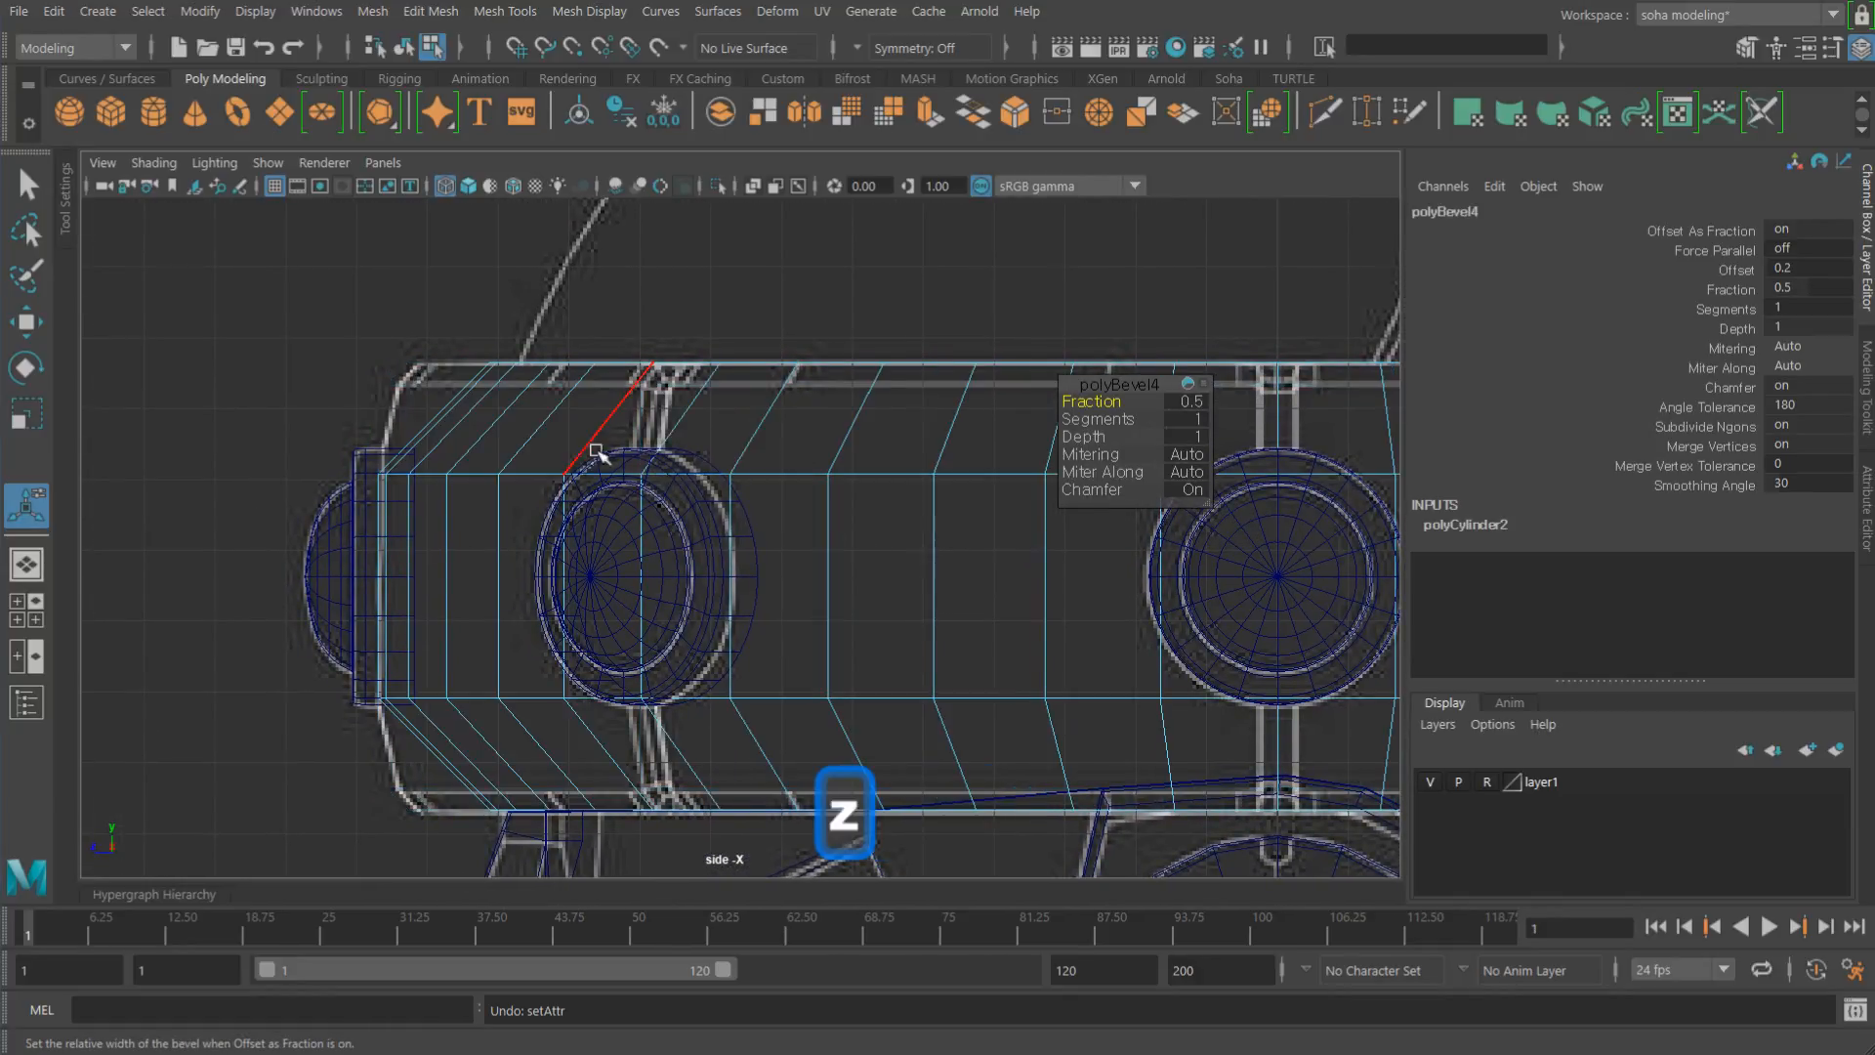
{"action": "key", "text": "z"}
{"action": "middle_click_drag", "start_coordinate": [556, 450], "coordinate": [642, 438], "text": "alt"}
{"action": "key", "text": "w"}
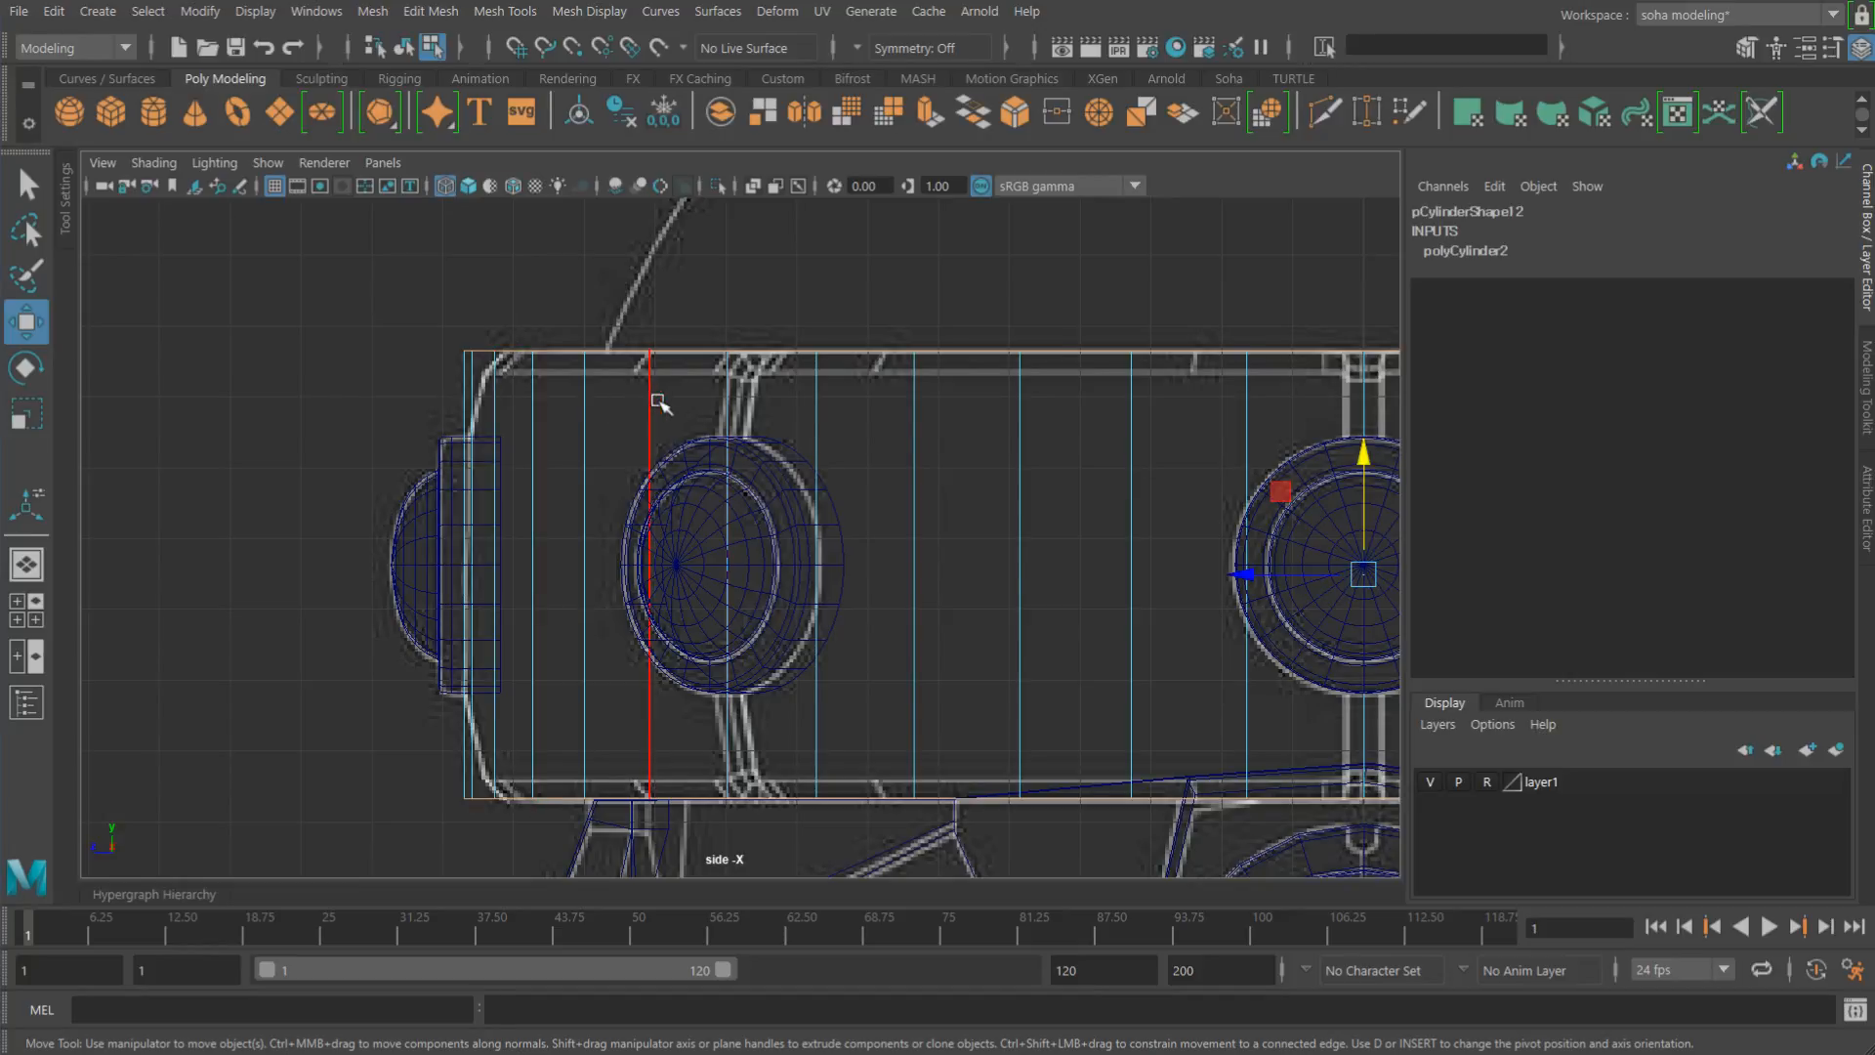
Step: Insert two horizontal edge loops around the band, one at mid-height and one near the domes' upper edge
{"action": "middle_click_drag", "start_coordinate": [700, 465], "coordinate": [809, 498], "text": "alt"}
{"action": "scroll", "coordinate": [807, 498], "scroll_direction": "up", "scroll_amount": 1}
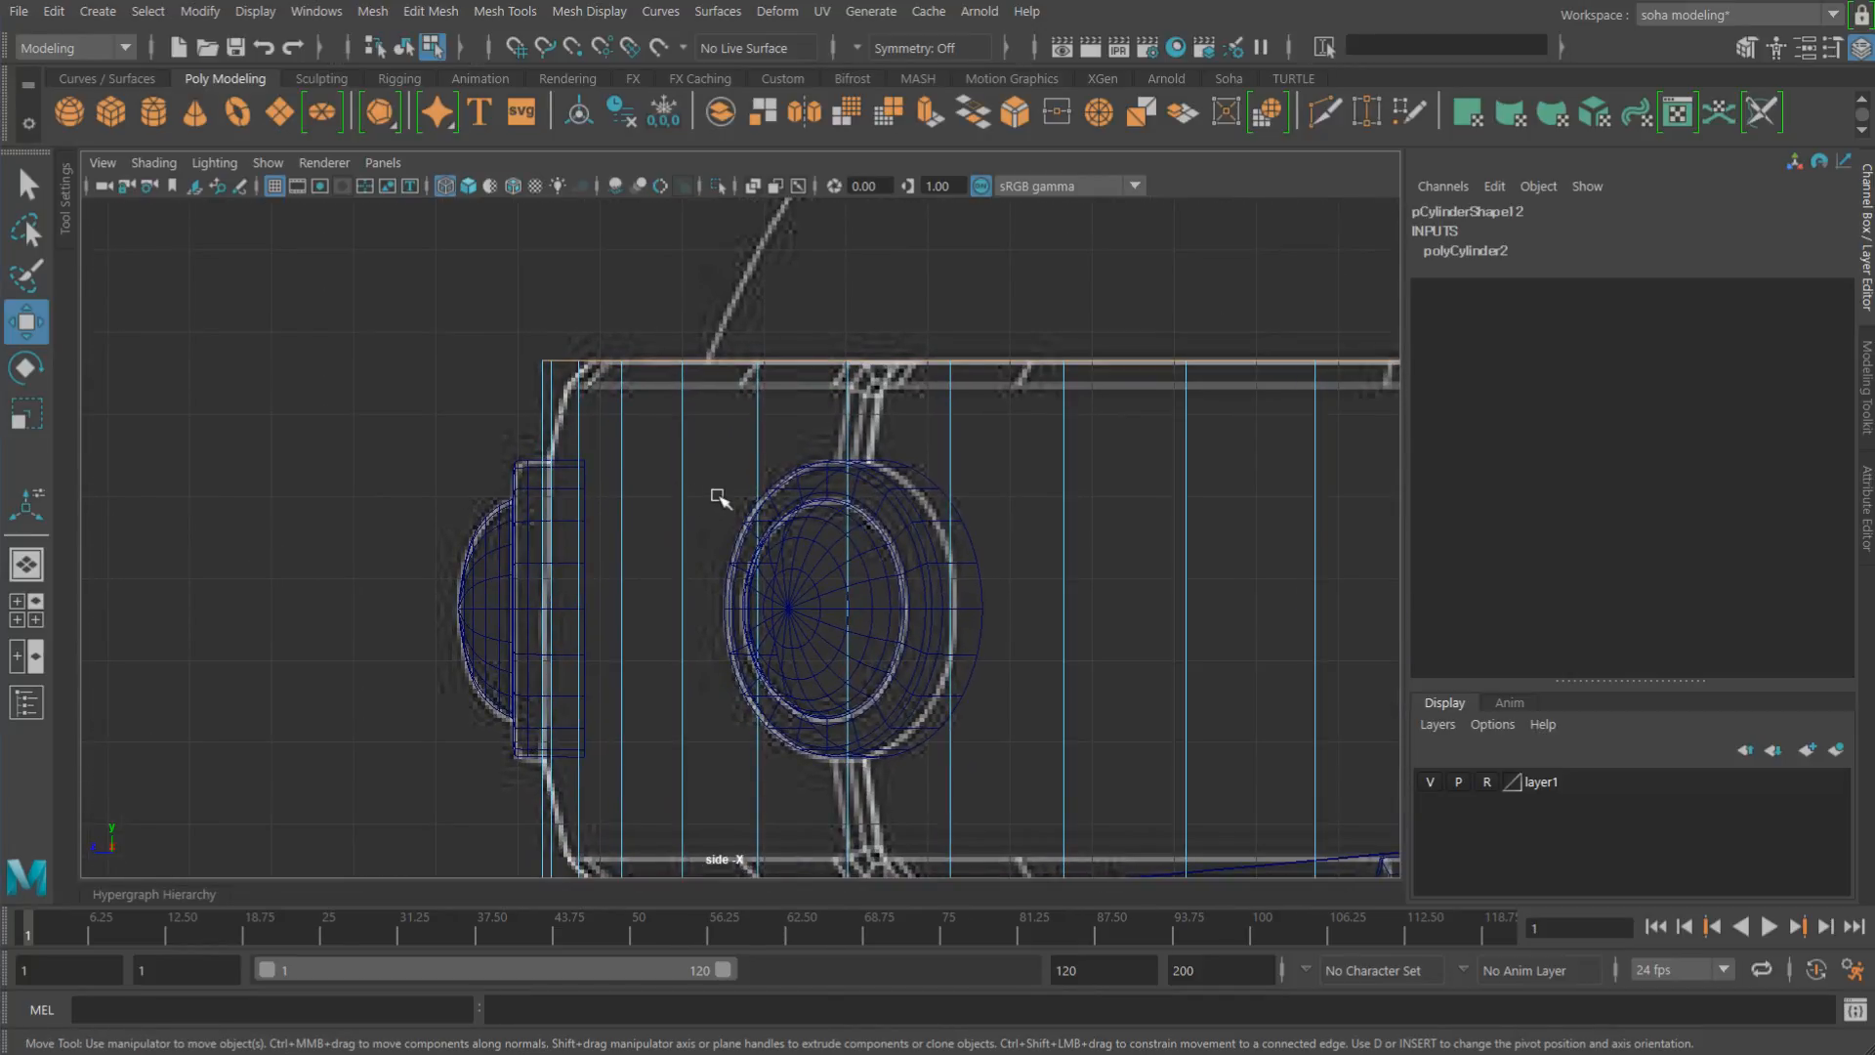
{"action": "middle_click_drag", "start_coordinate": [586, 596], "coordinate": [591, 529], "text": "alt"}
{"action": "key", "text": "alt+e"}
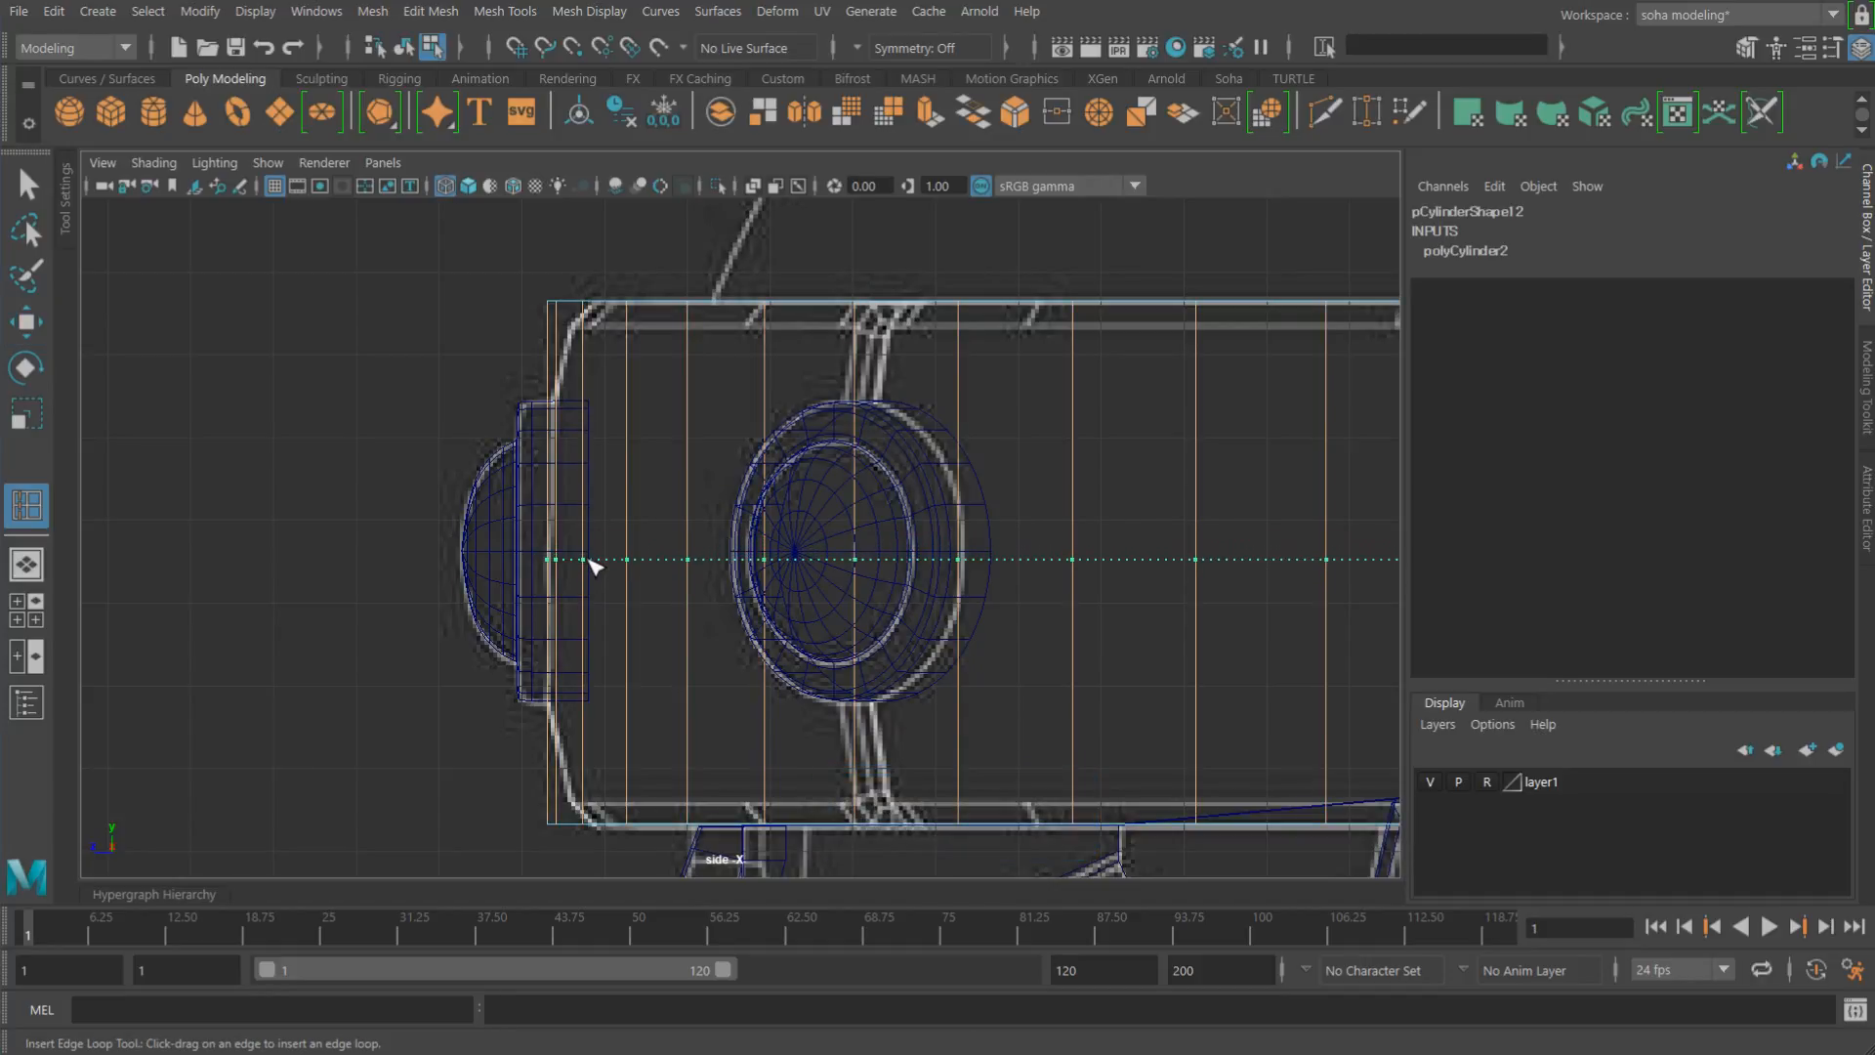
{"action": "left_click", "coordinate": [589, 559]}
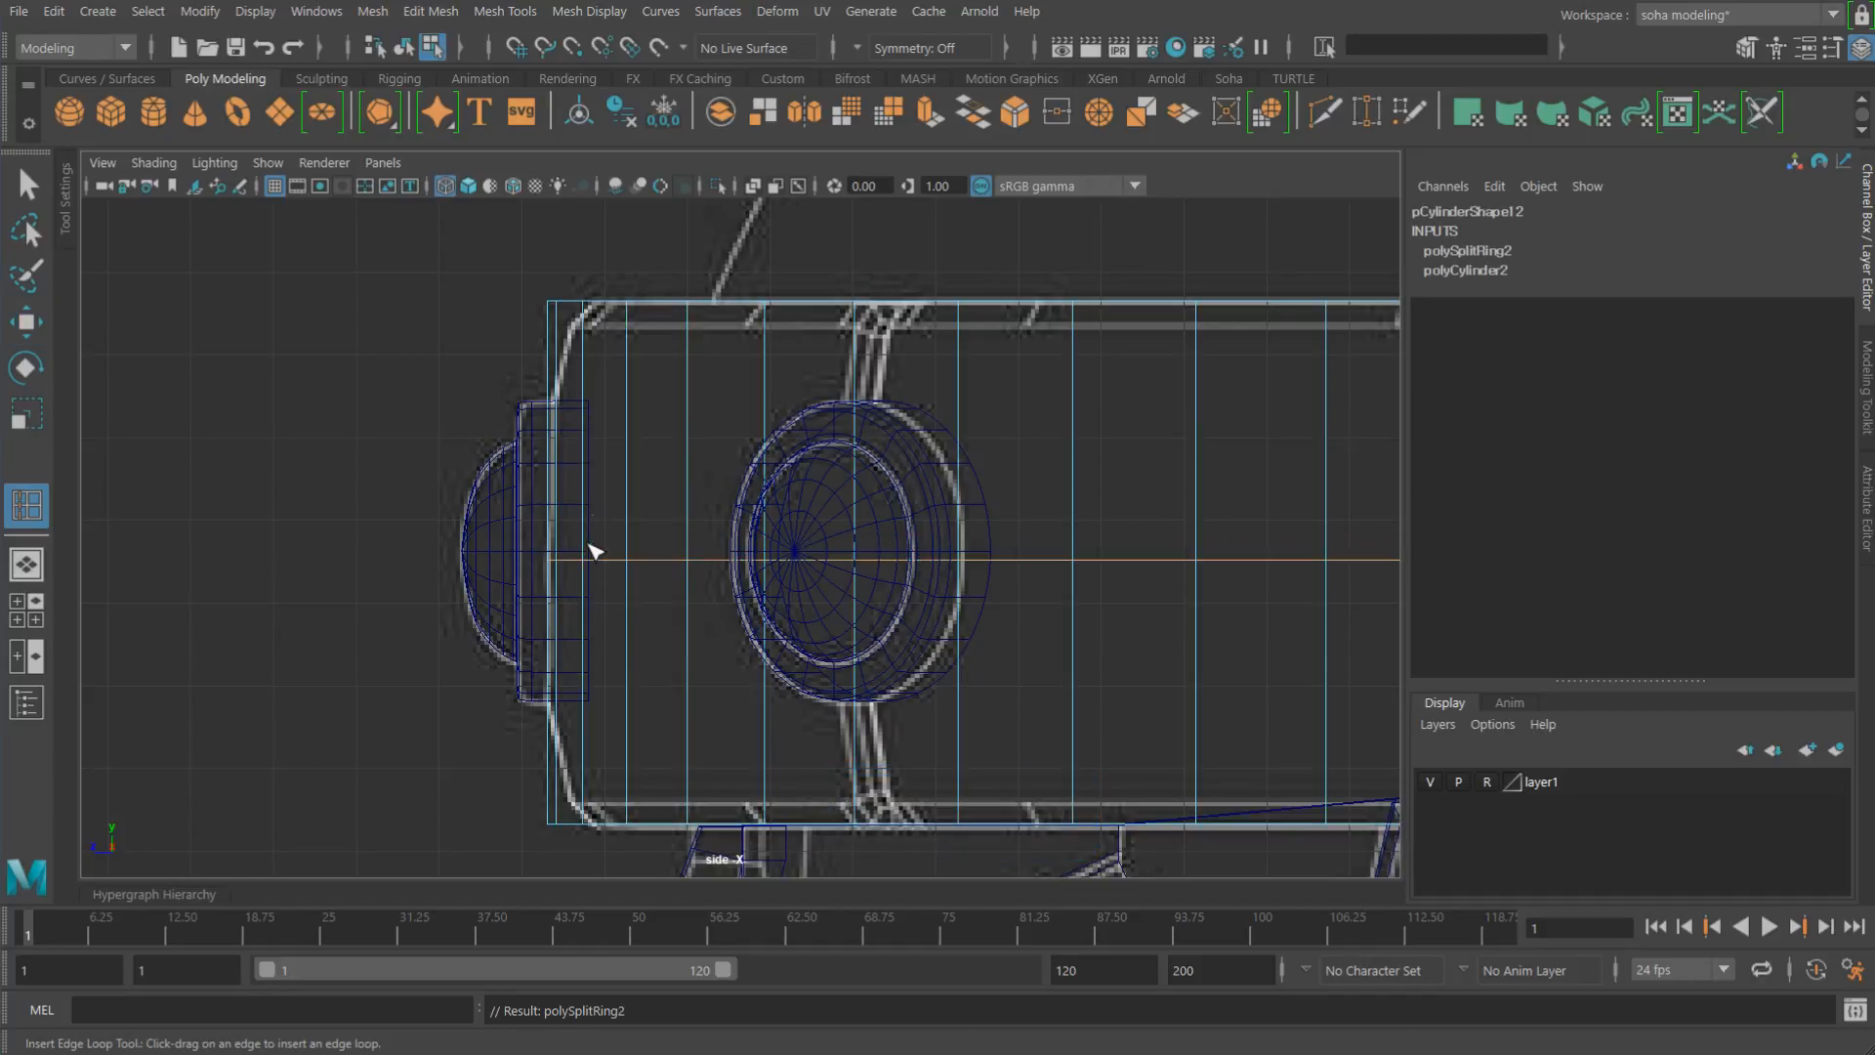
{"action": "left_click", "coordinate": [589, 426]}
{"action": "middle_click_drag", "start_coordinate": [688, 386], "coordinate": [640, 430], "text": "alt"}
{"action": "key", "text": "alt+w"}
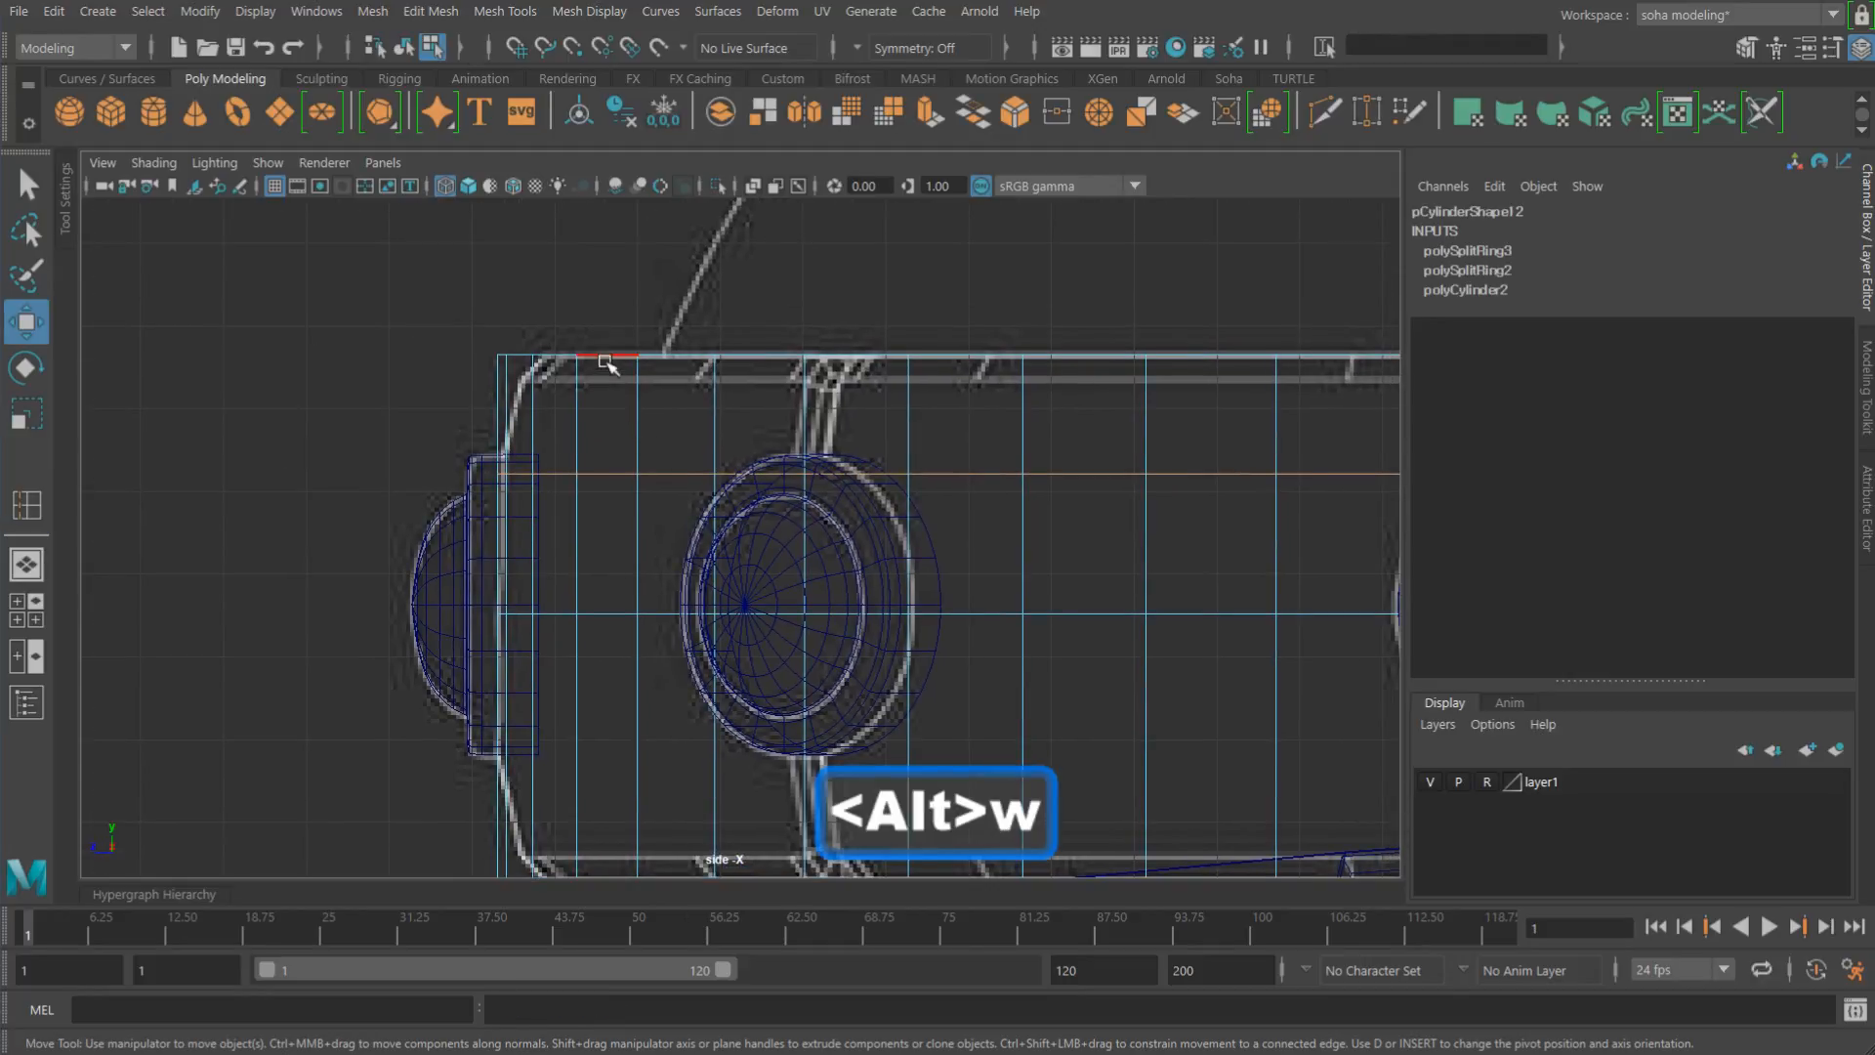
Step: Scale the band's top rim loop inward to match the tapered reference outline in the side view
{"action": "key", "text": "r"}
{"action": "middle_click_drag", "start_coordinate": [1026, 390], "coordinate": [734, 404], "text": "alt"}
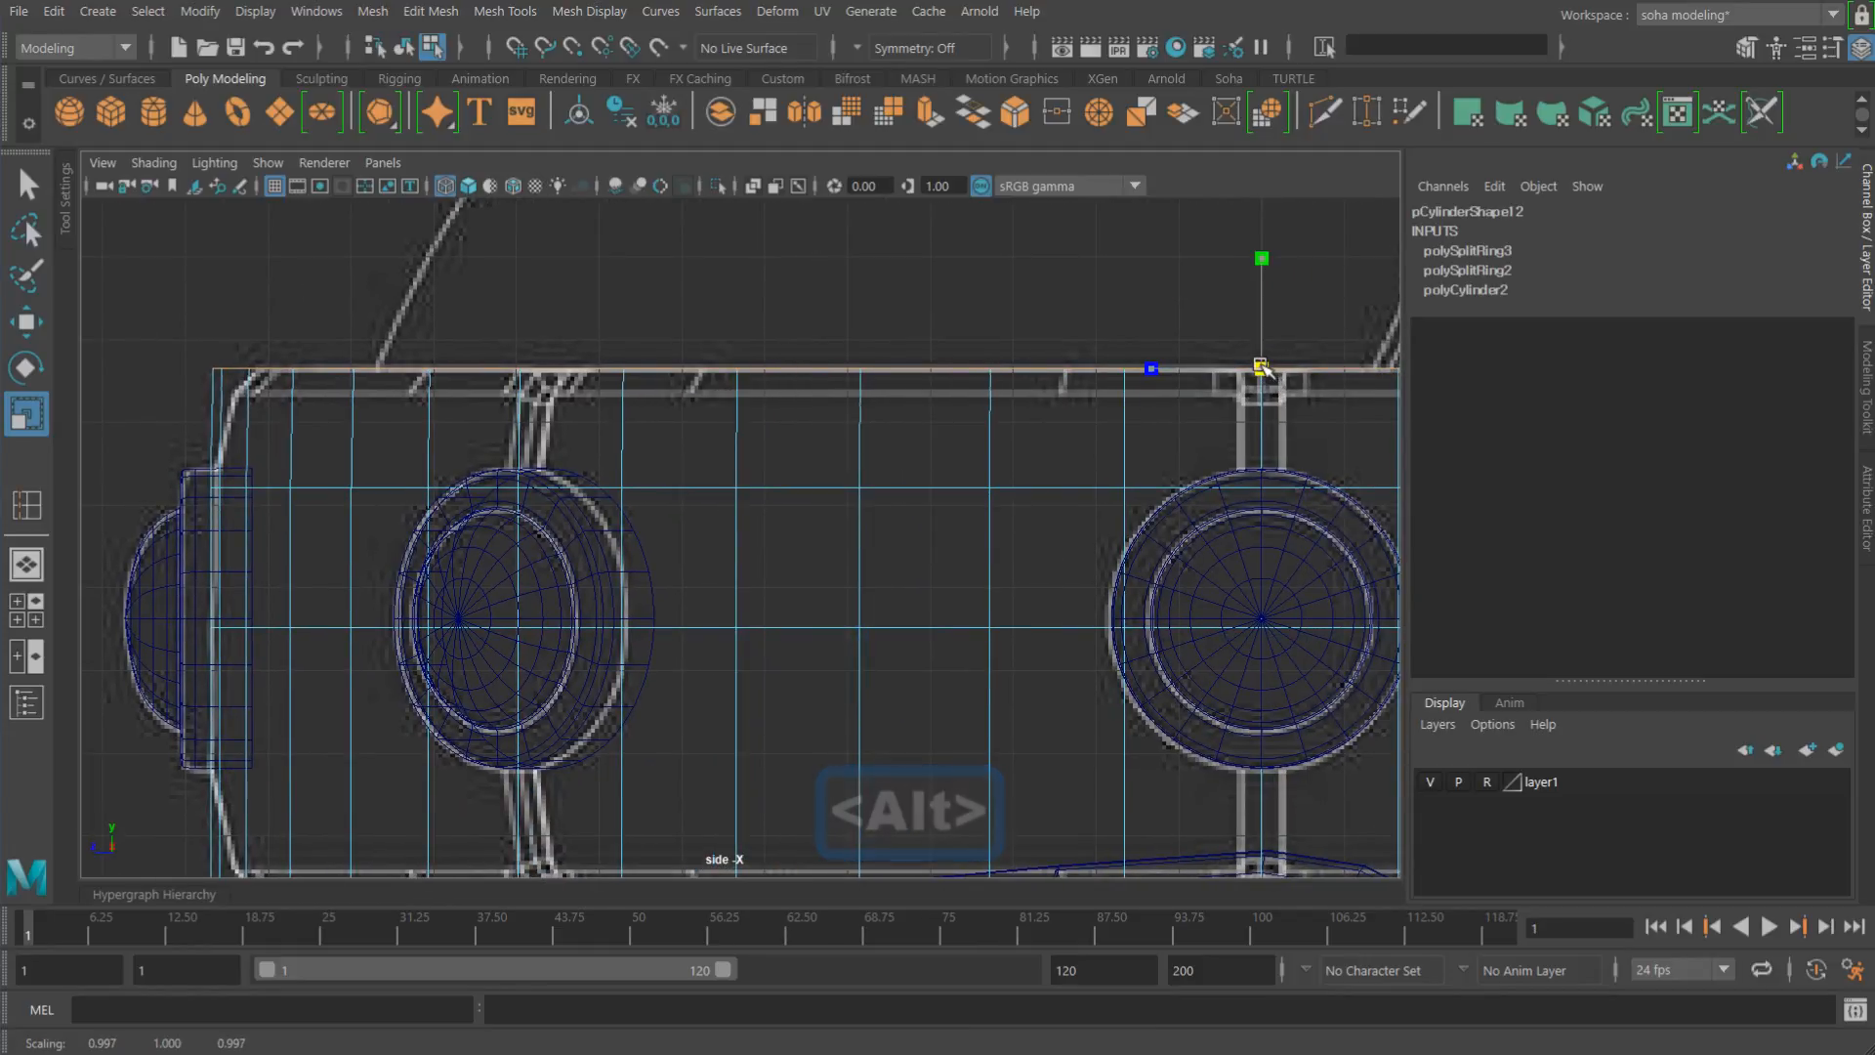
{"action": "left_click_drag", "start_coordinate": [1266, 369], "coordinate": [1240, 364]}
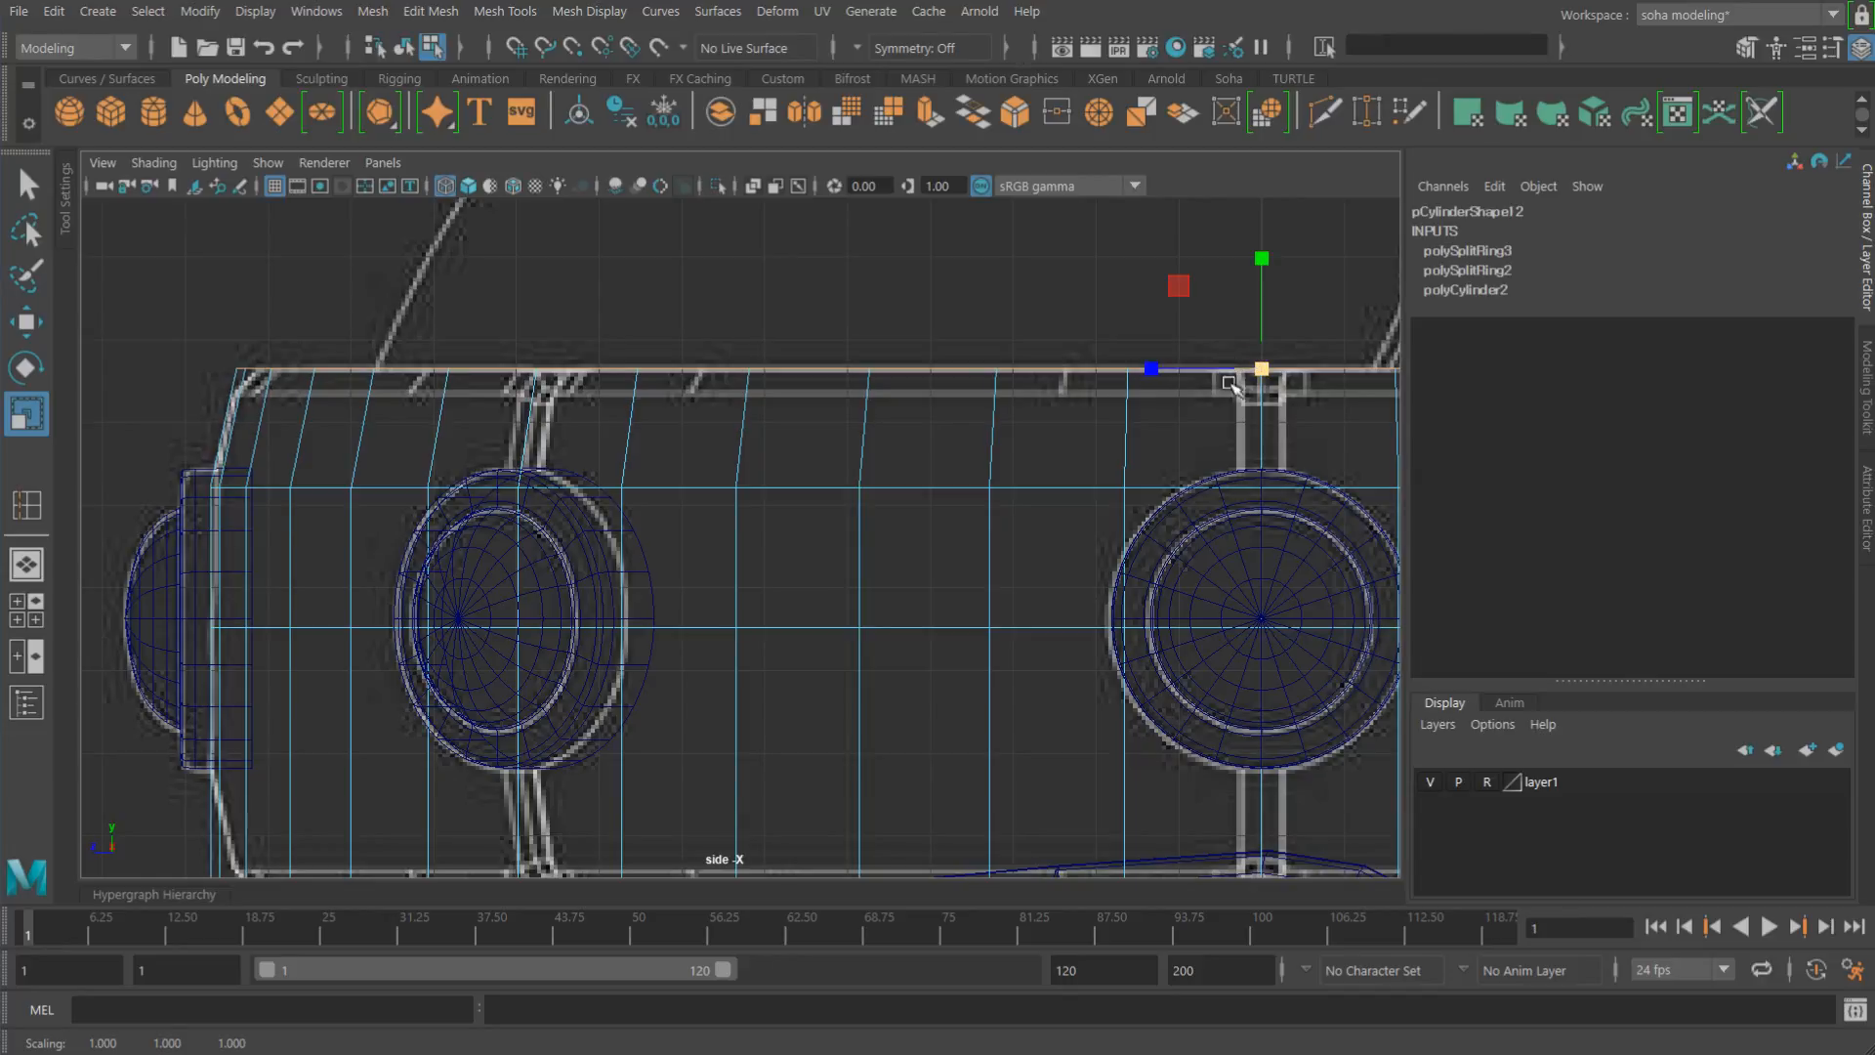
Step: Insert an edge loop at the domes' lower edge and scale the bottom rim inward to about 0.973 in X and Z
{"action": "middle_click_drag", "start_coordinate": [1230, 383], "coordinate": [996, 430], "text": "alt"}
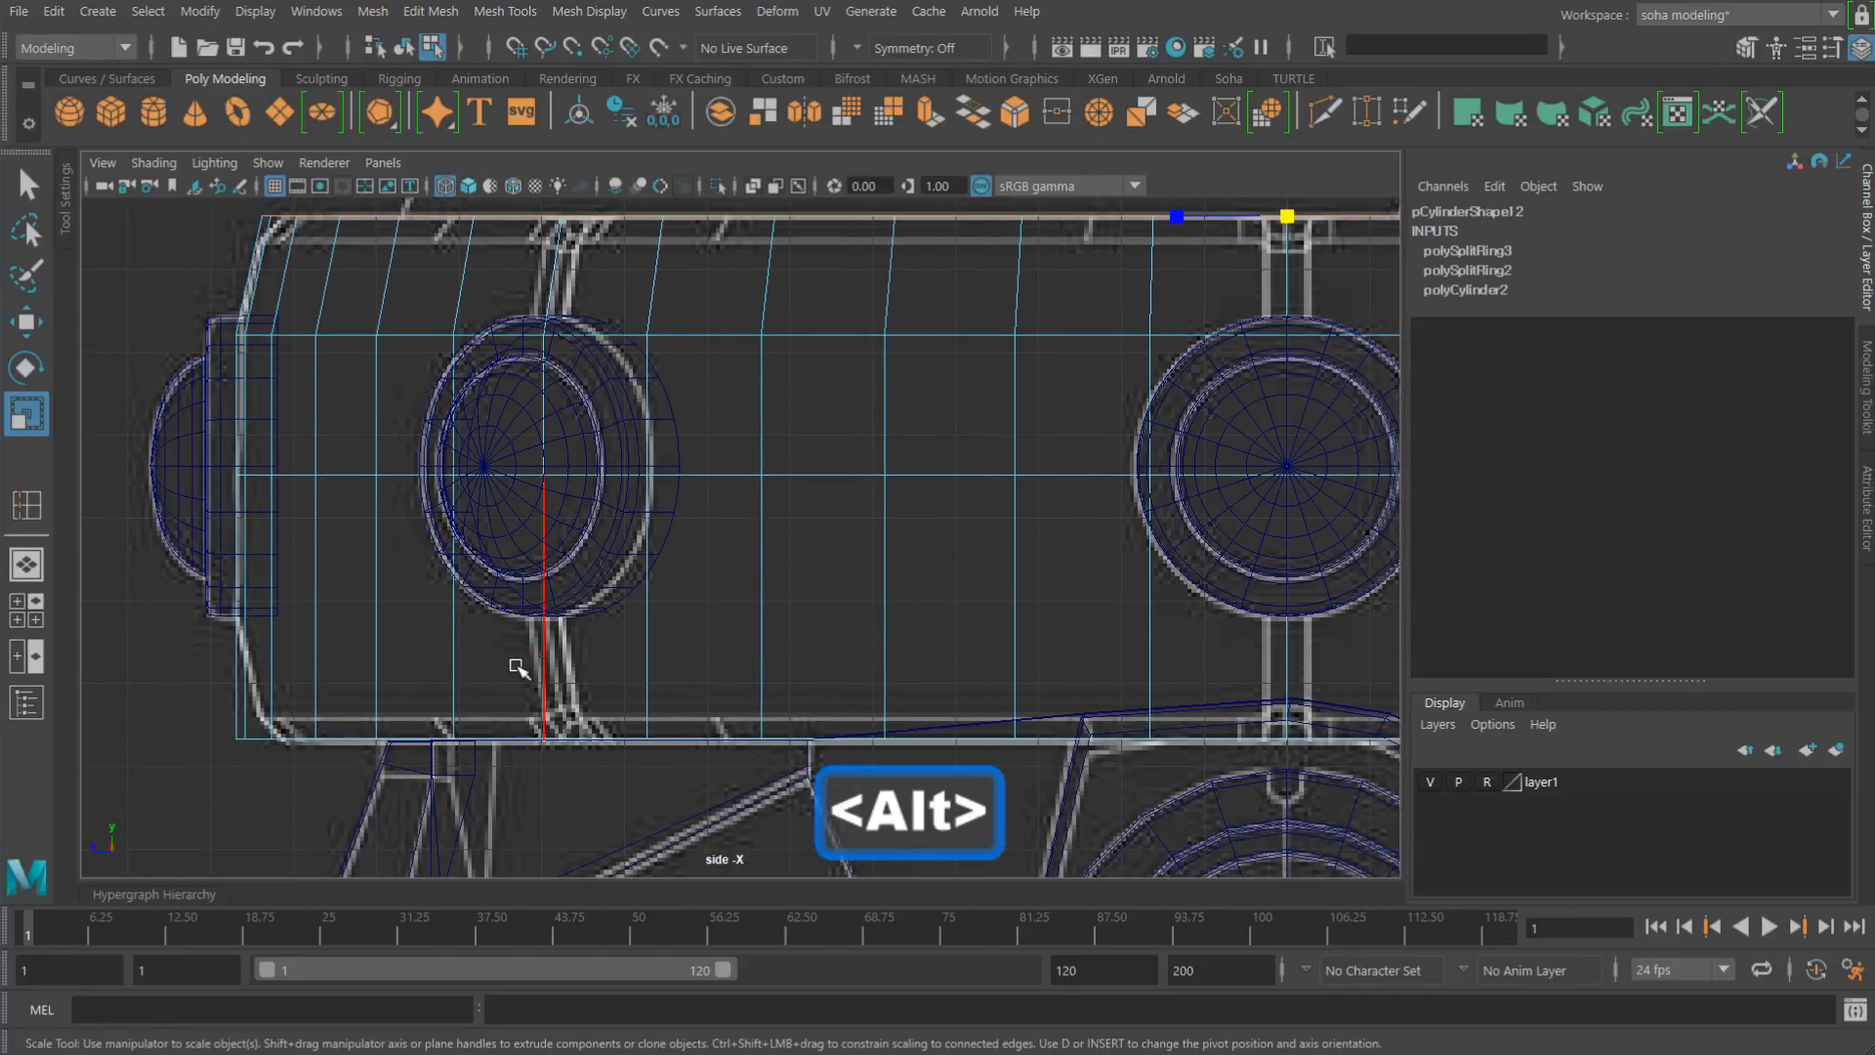
{"action": "key", "text": "alt+e"}
{"action": "left_click", "coordinate": [238, 620]}
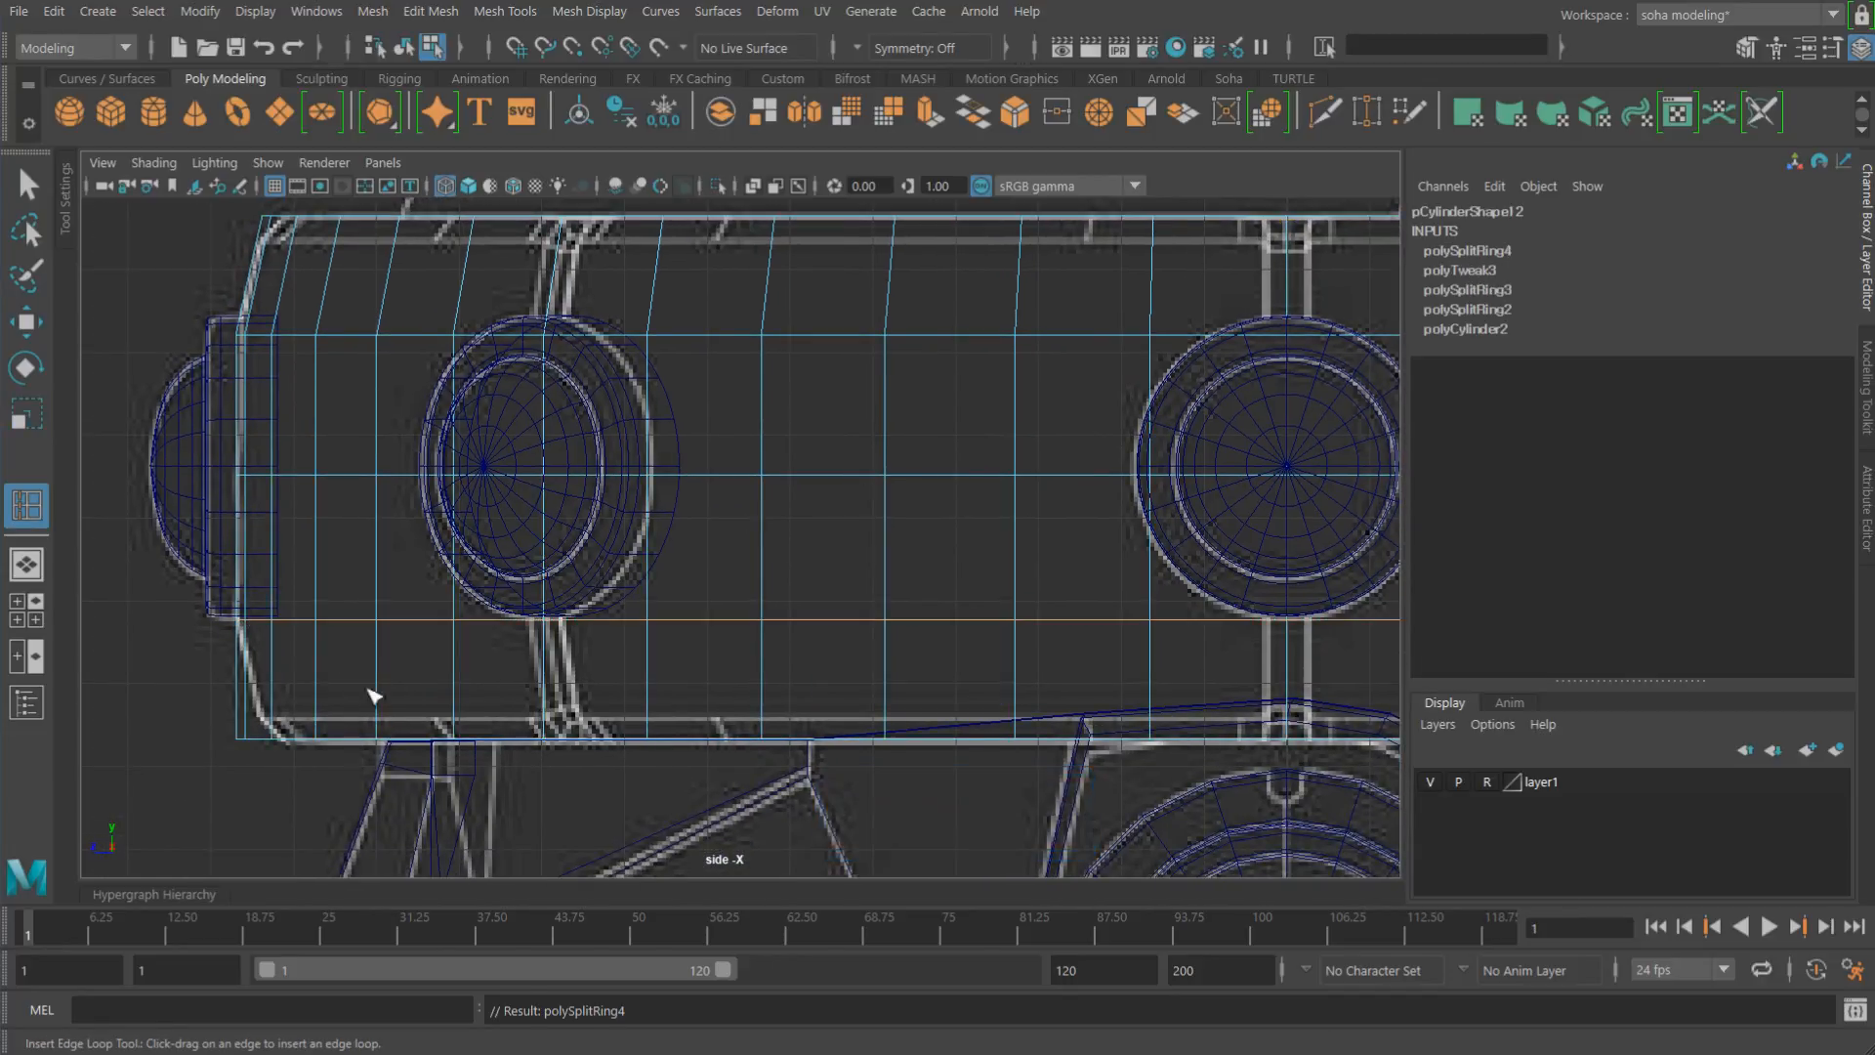
{"action": "key", "text": "w"}
{"action": "middle_click_drag", "start_coordinate": [256, 742], "coordinate": [305, 740]}
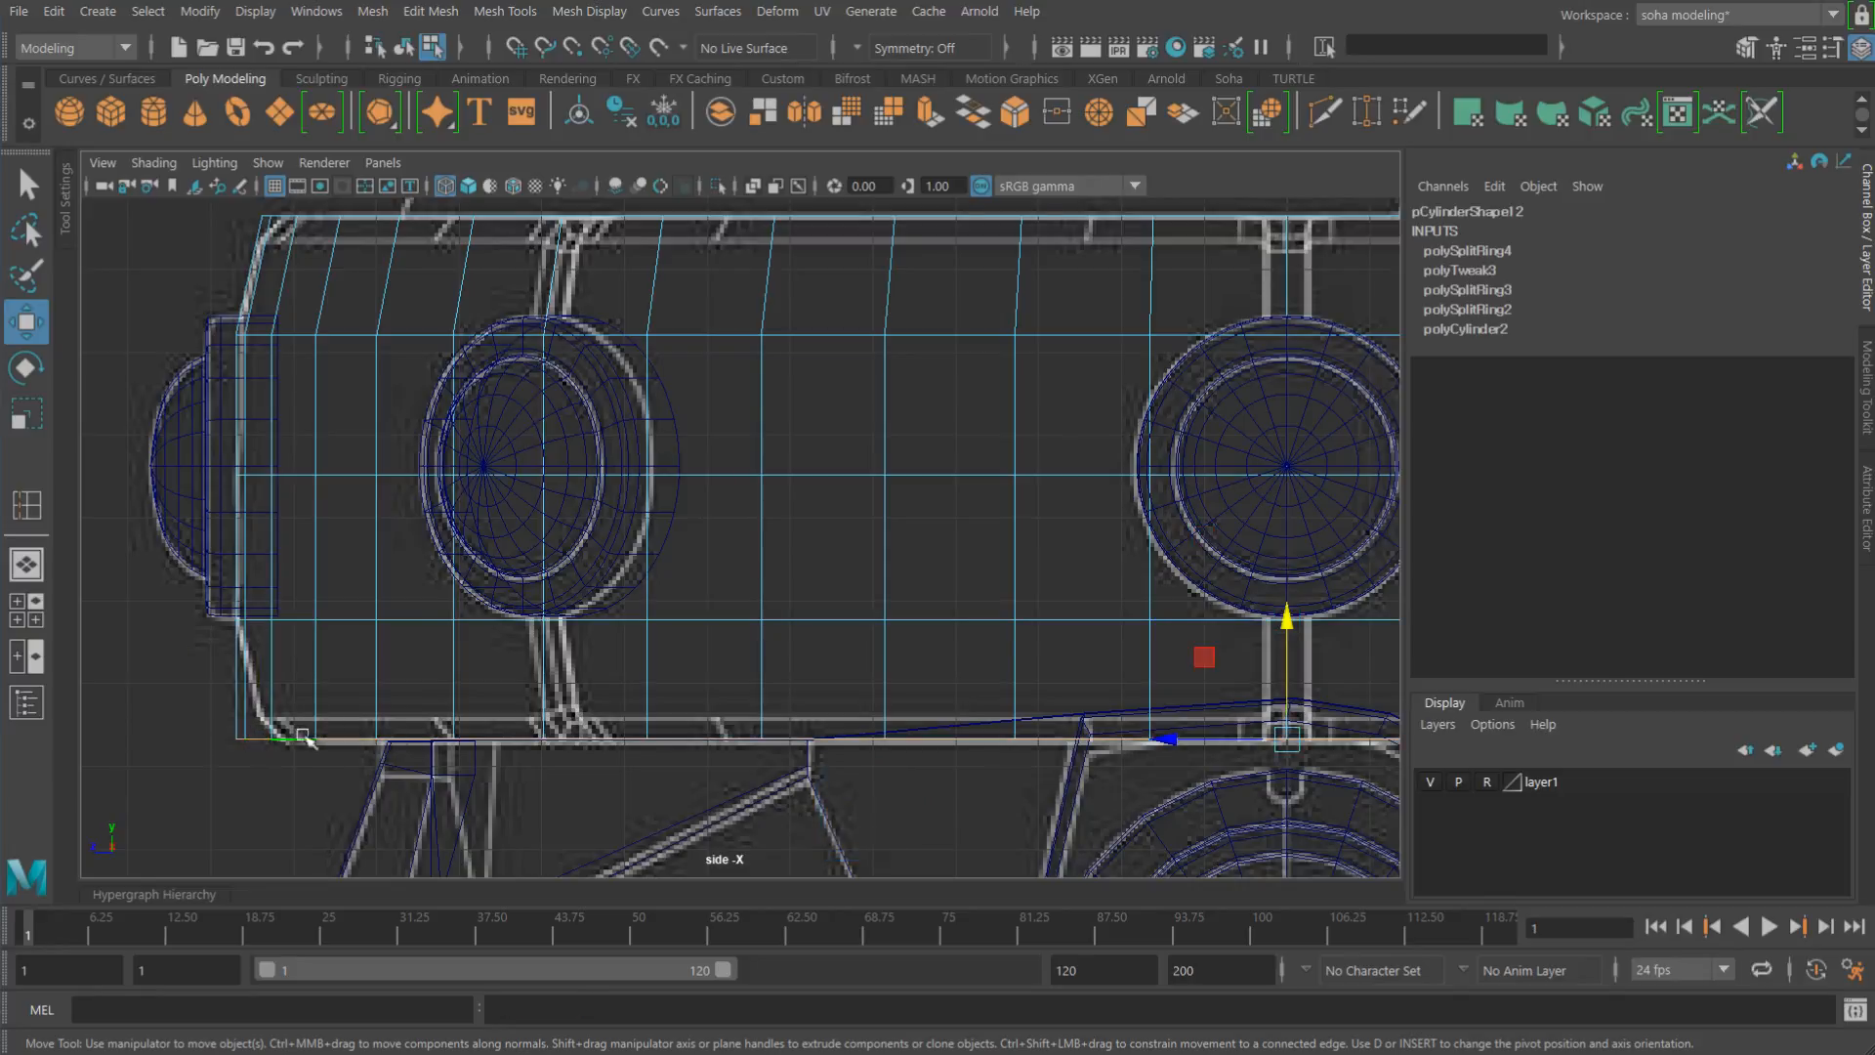
{"action": "key", "text": "r"}
{"action": "middle_click_drag", "start_coordinate": [1280, 744], "coordinate": [1278, 747]}
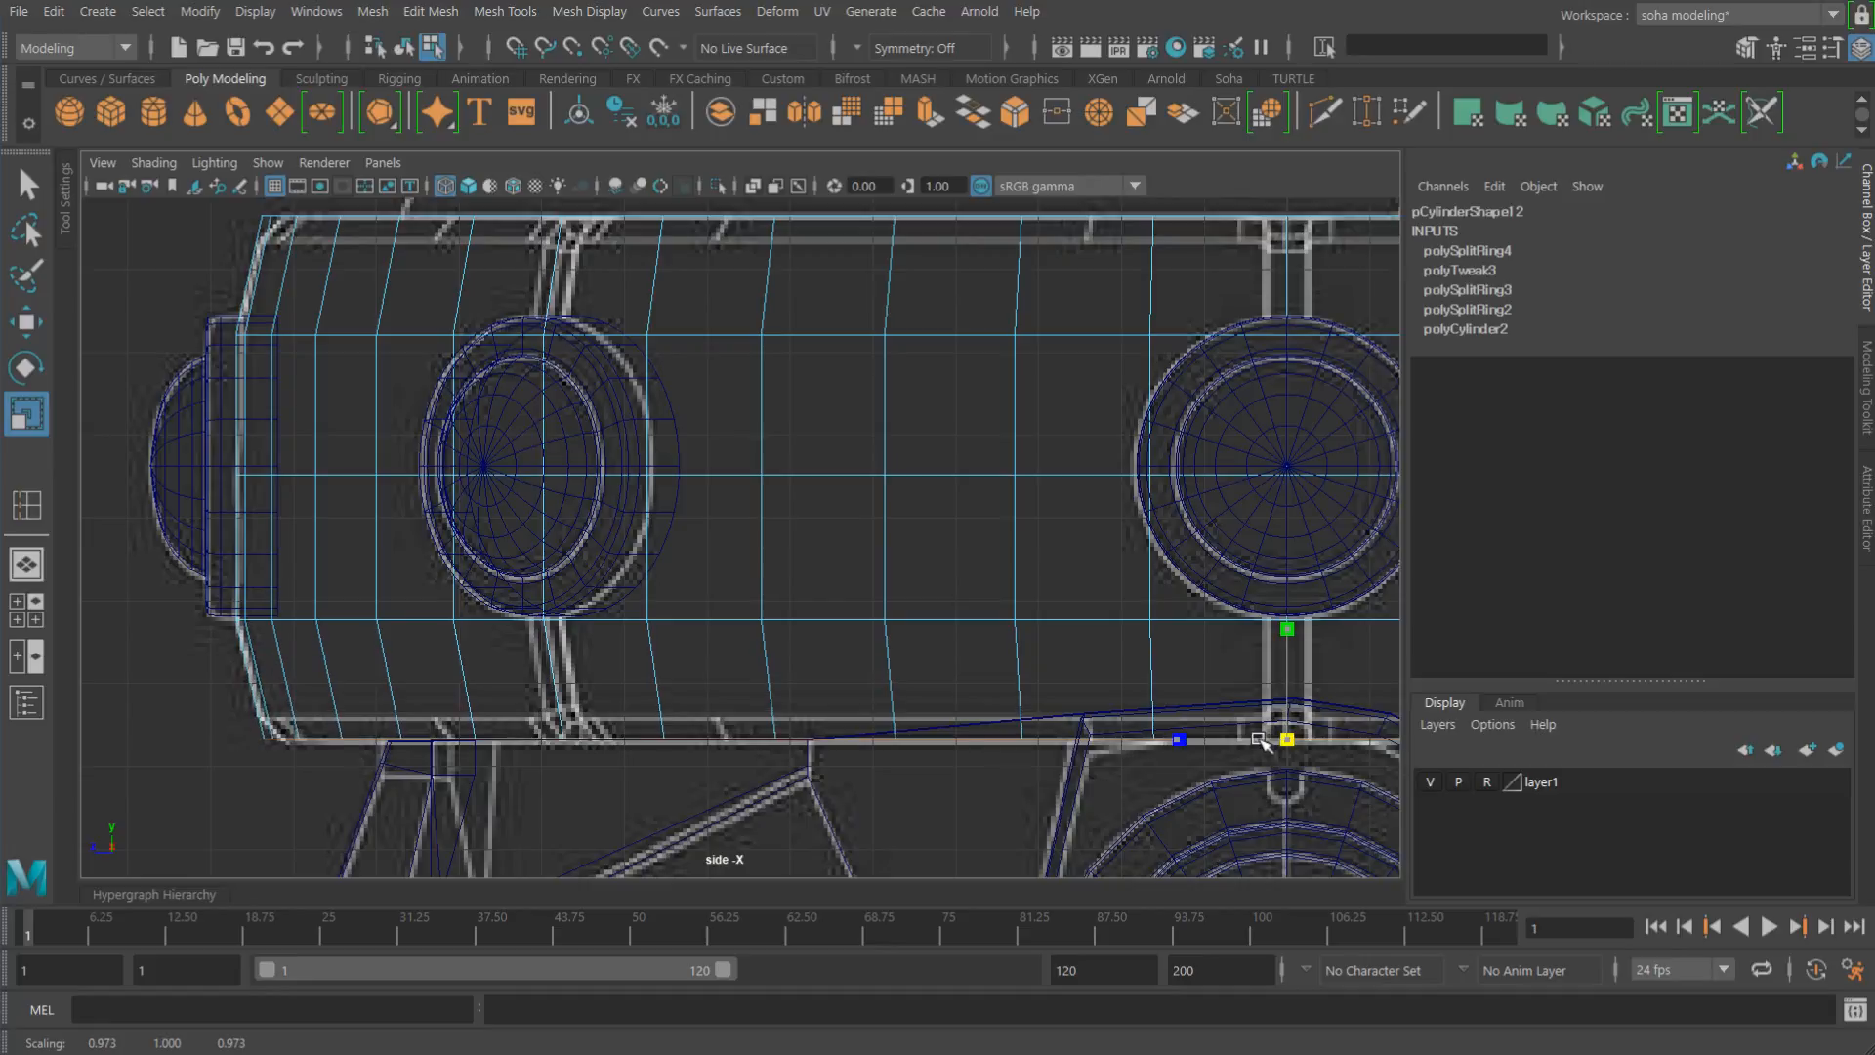
Step: Scale the band's mid-height edge loop outward to about 1.005 in X and Z for a slight bulge
{"action": "double_click", "coordinate": [726, 475]}
{"action": "key", "text": "r"}
{"action": "left_click_drag", "start_coordinate": [1287, 470], "coordinate": [1294, 468]}
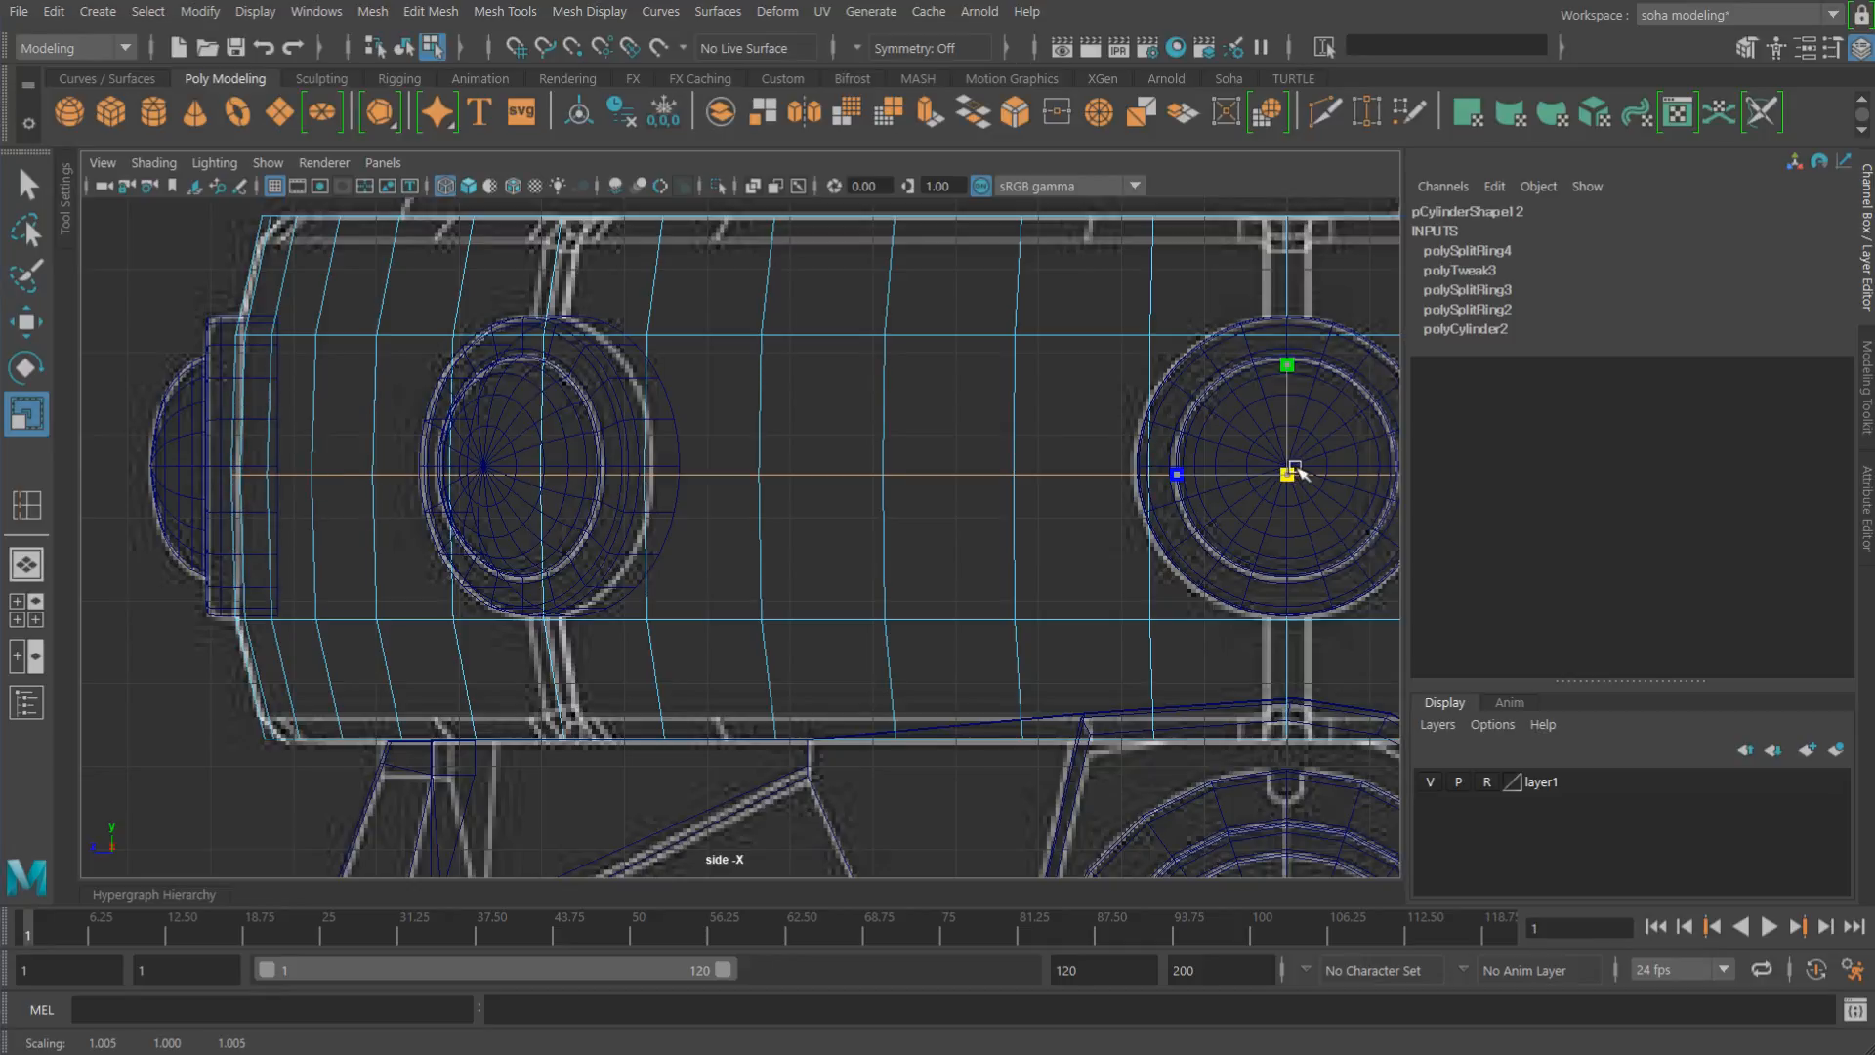
{"action": "right_click_drag", "start_coordinate": [997, 445], "coordinate": [888, 401], "text": "alt"}
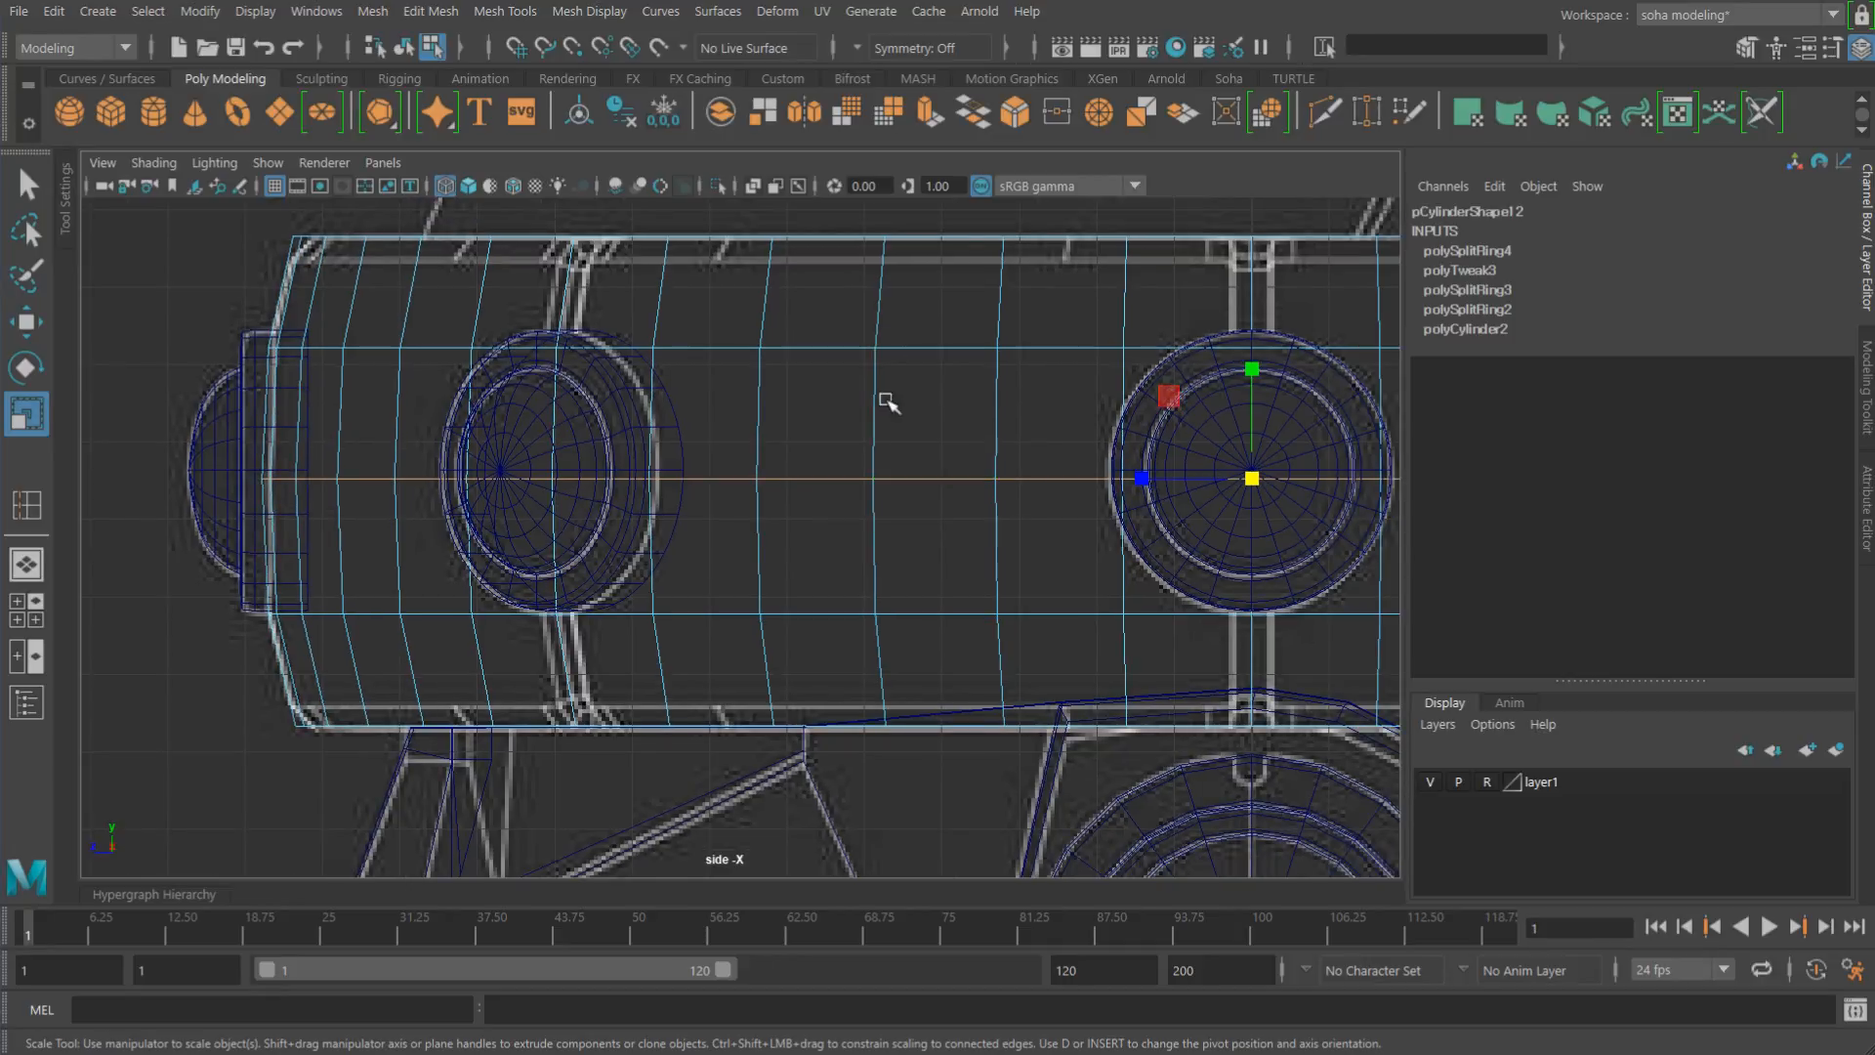
{"action": "key", "text": "alt+grave"}
Step: Bevel the band's top and bottom rim loops with a Fraction of 0.2 to match the reference corners
{"action": "key", "text": "alt+2"}
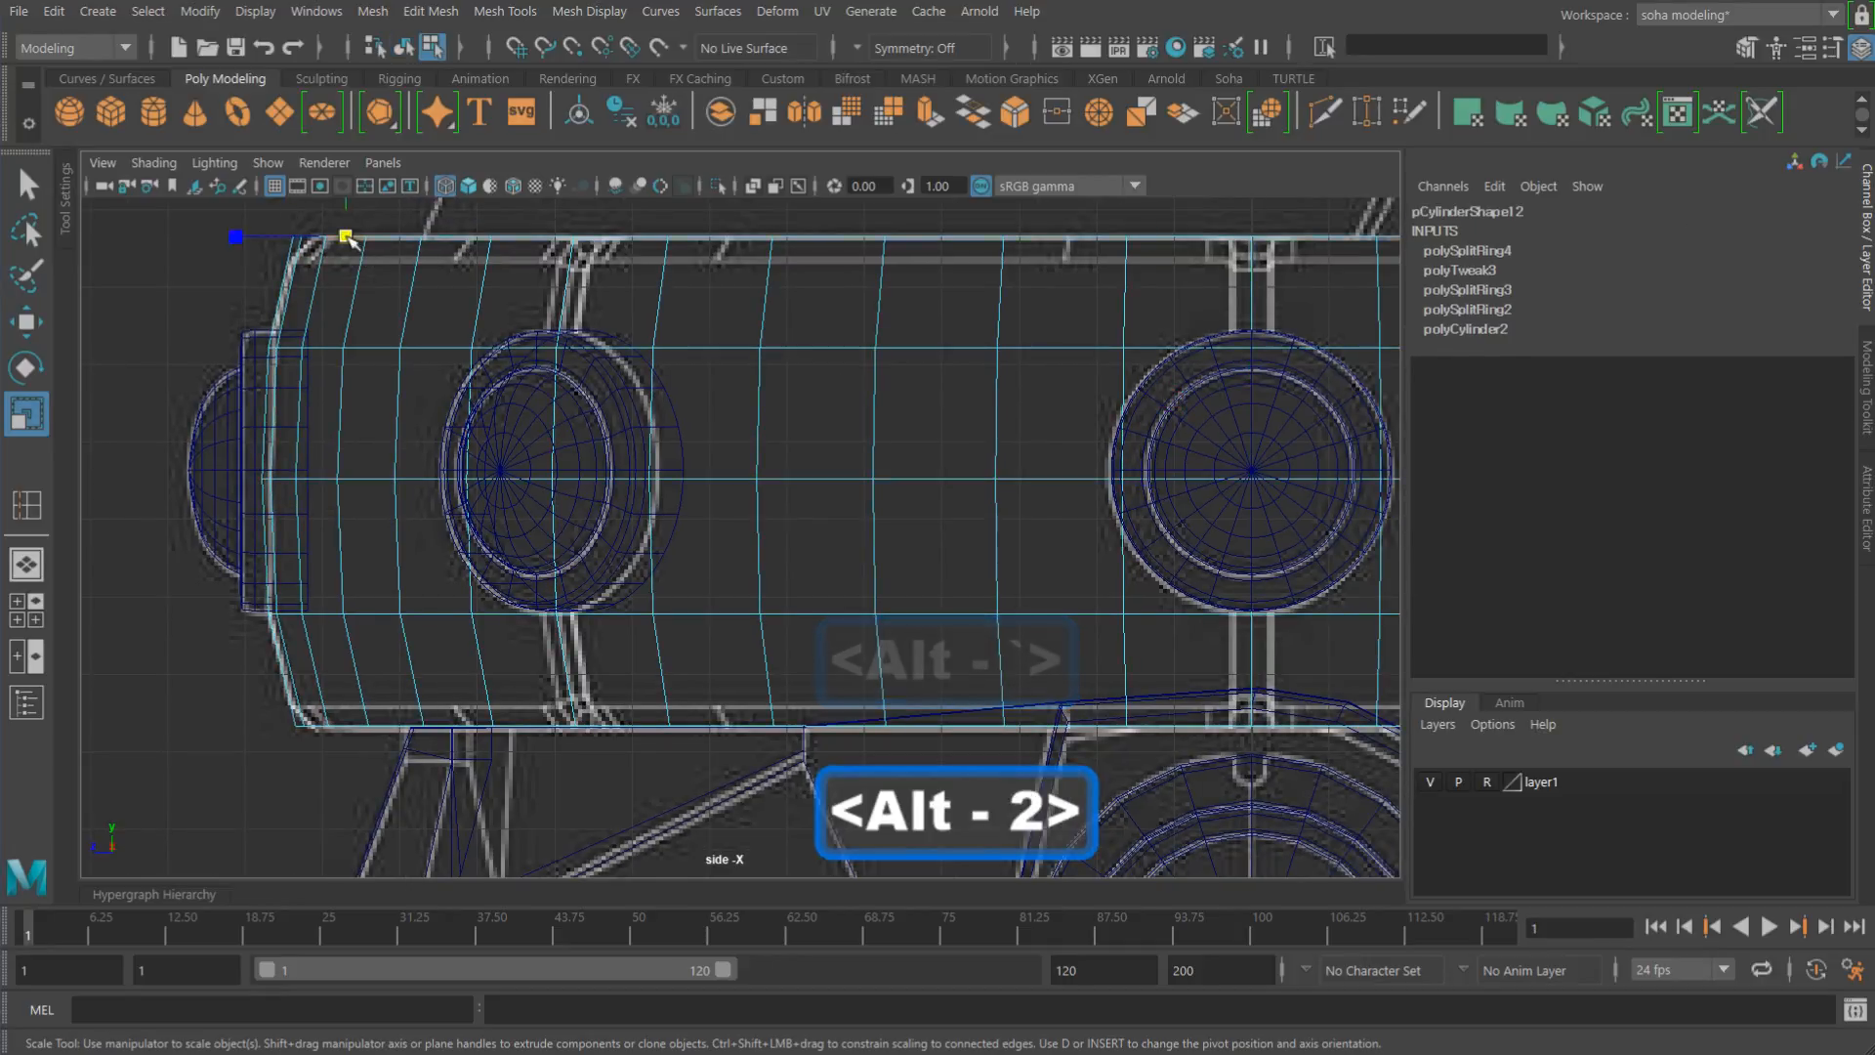
{"action": "double_click", "coordinate": [347, 239]}
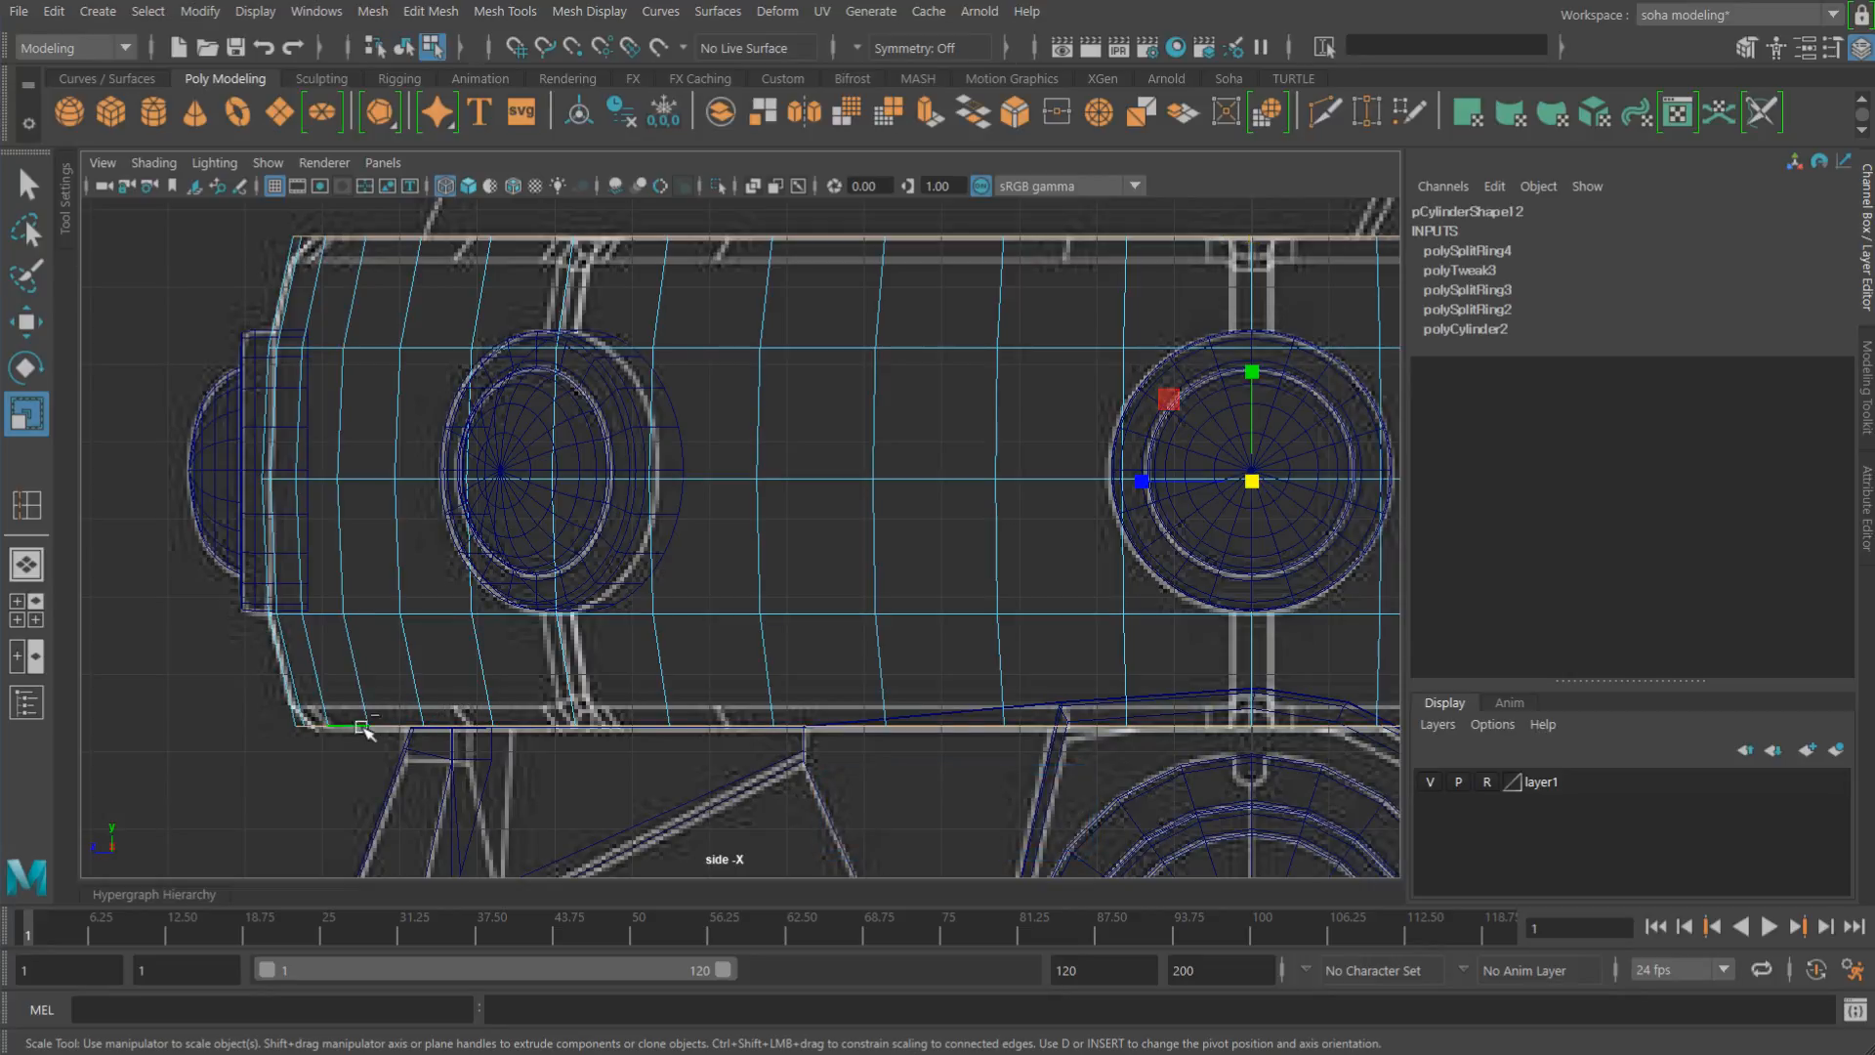
{"action": "key", "text": "shift"}
{"action": "key", "text": "shift+b"}
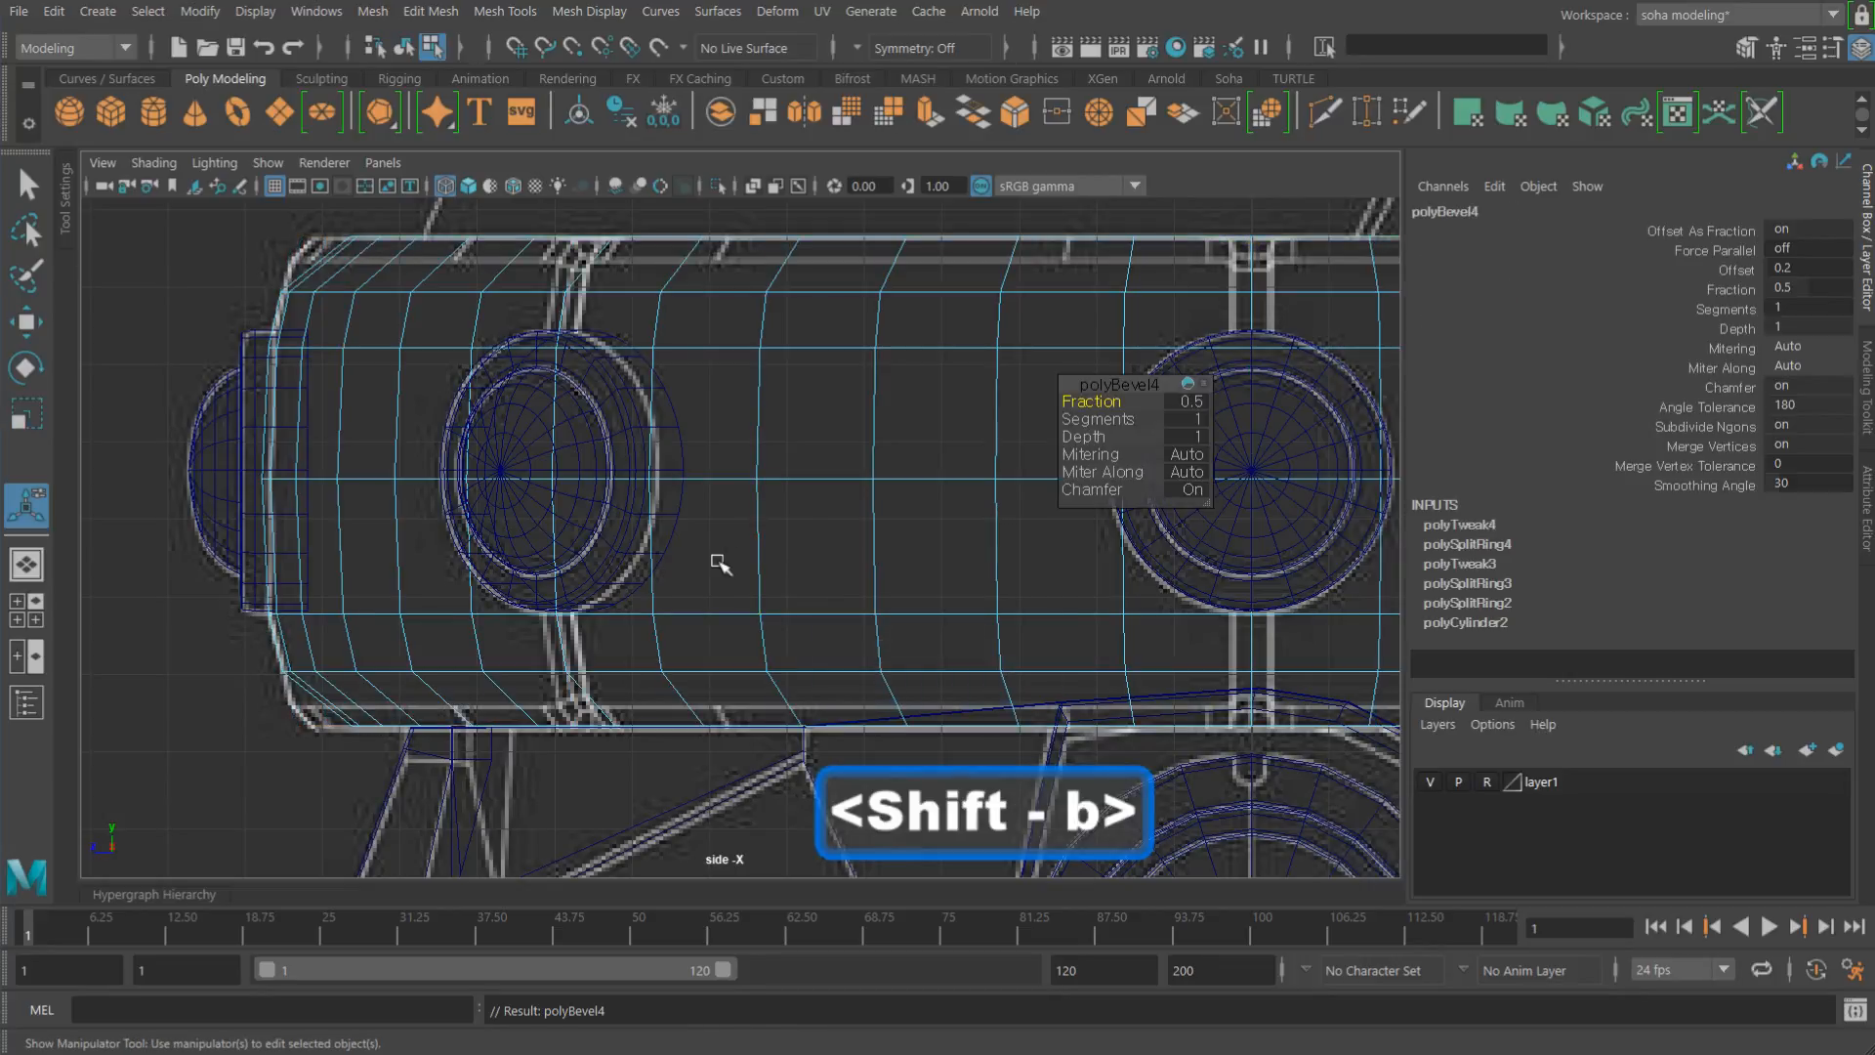
{"action": "left_click_drag", "start_coordinate": [1091, 401], "coordinate": [1063, 401]}
{"action": "key", "text": "ctrl"}
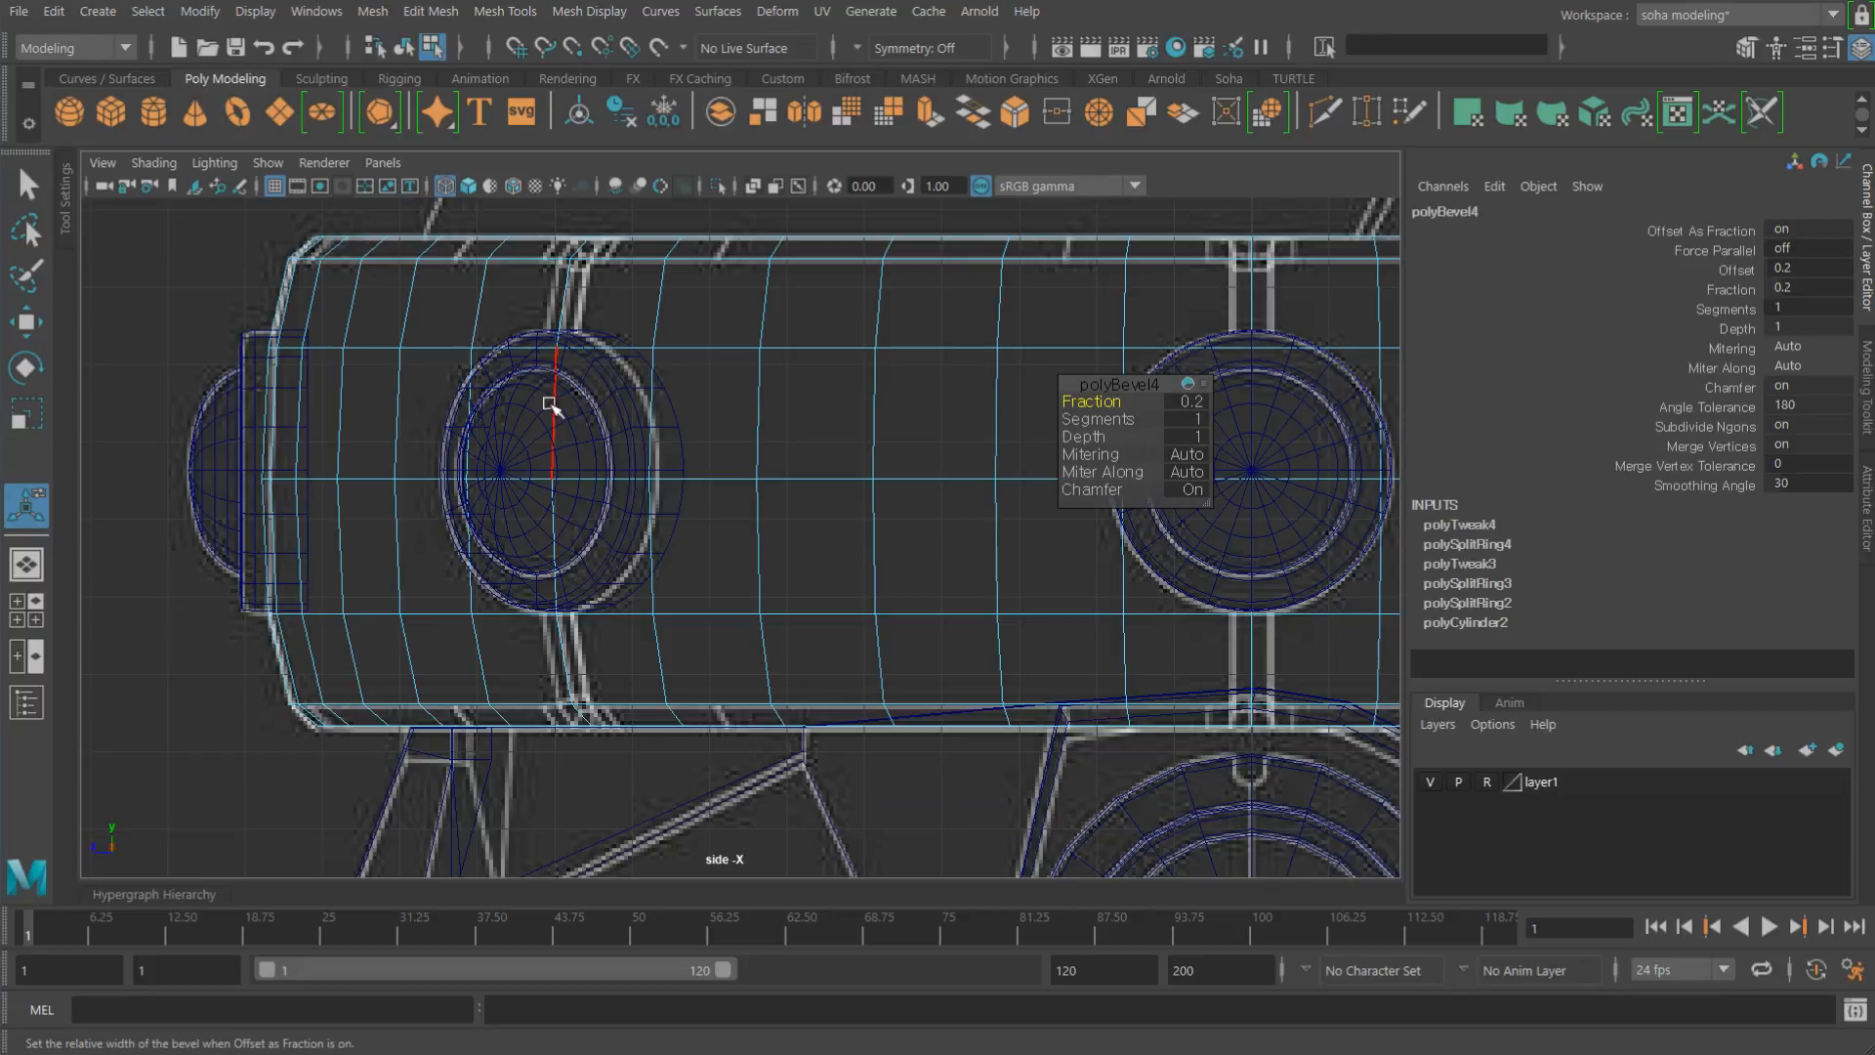
Step: Return to object mode and check the beveled band shaded in the perspective view
{"action": "right_click_drag", "start_coordinate": [521, 355], "coordinate": [419, 348], "text": "alt"}
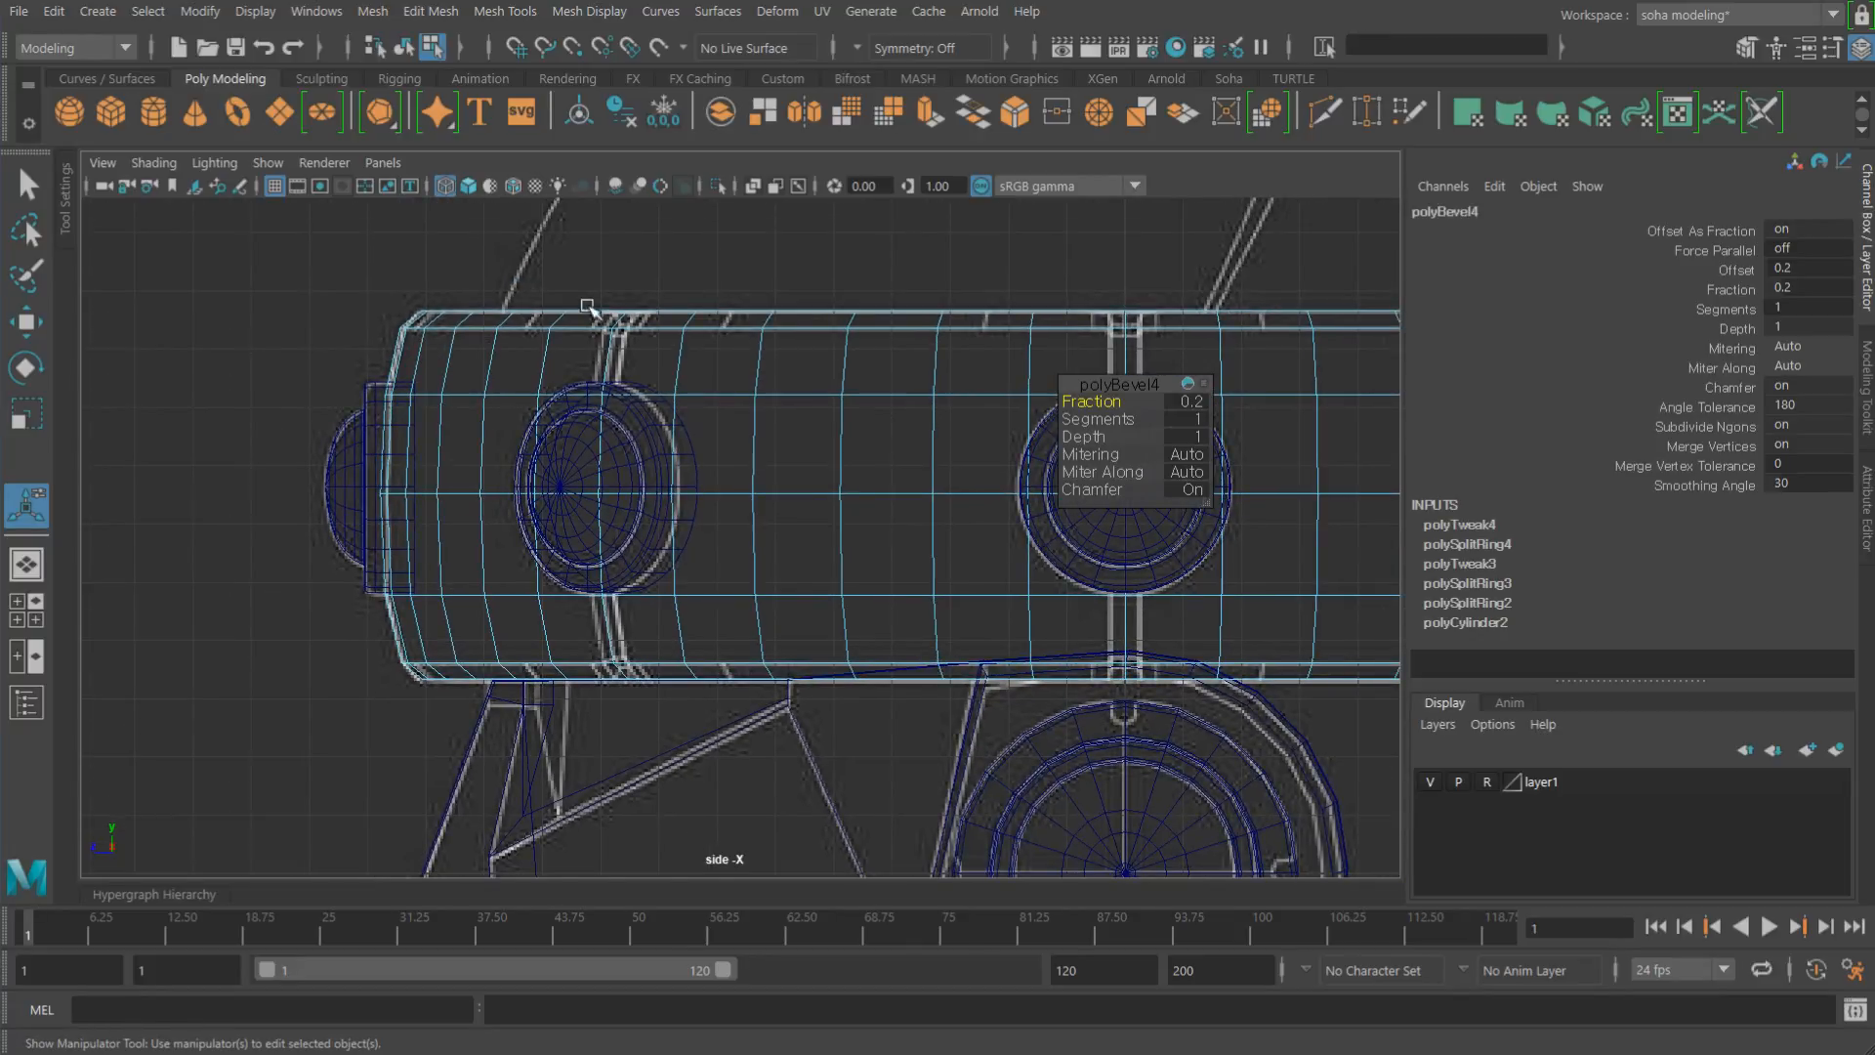
{"action": "key", "text": "alt+grave"}
{"action": "key", "text": "alt+shift+q"}
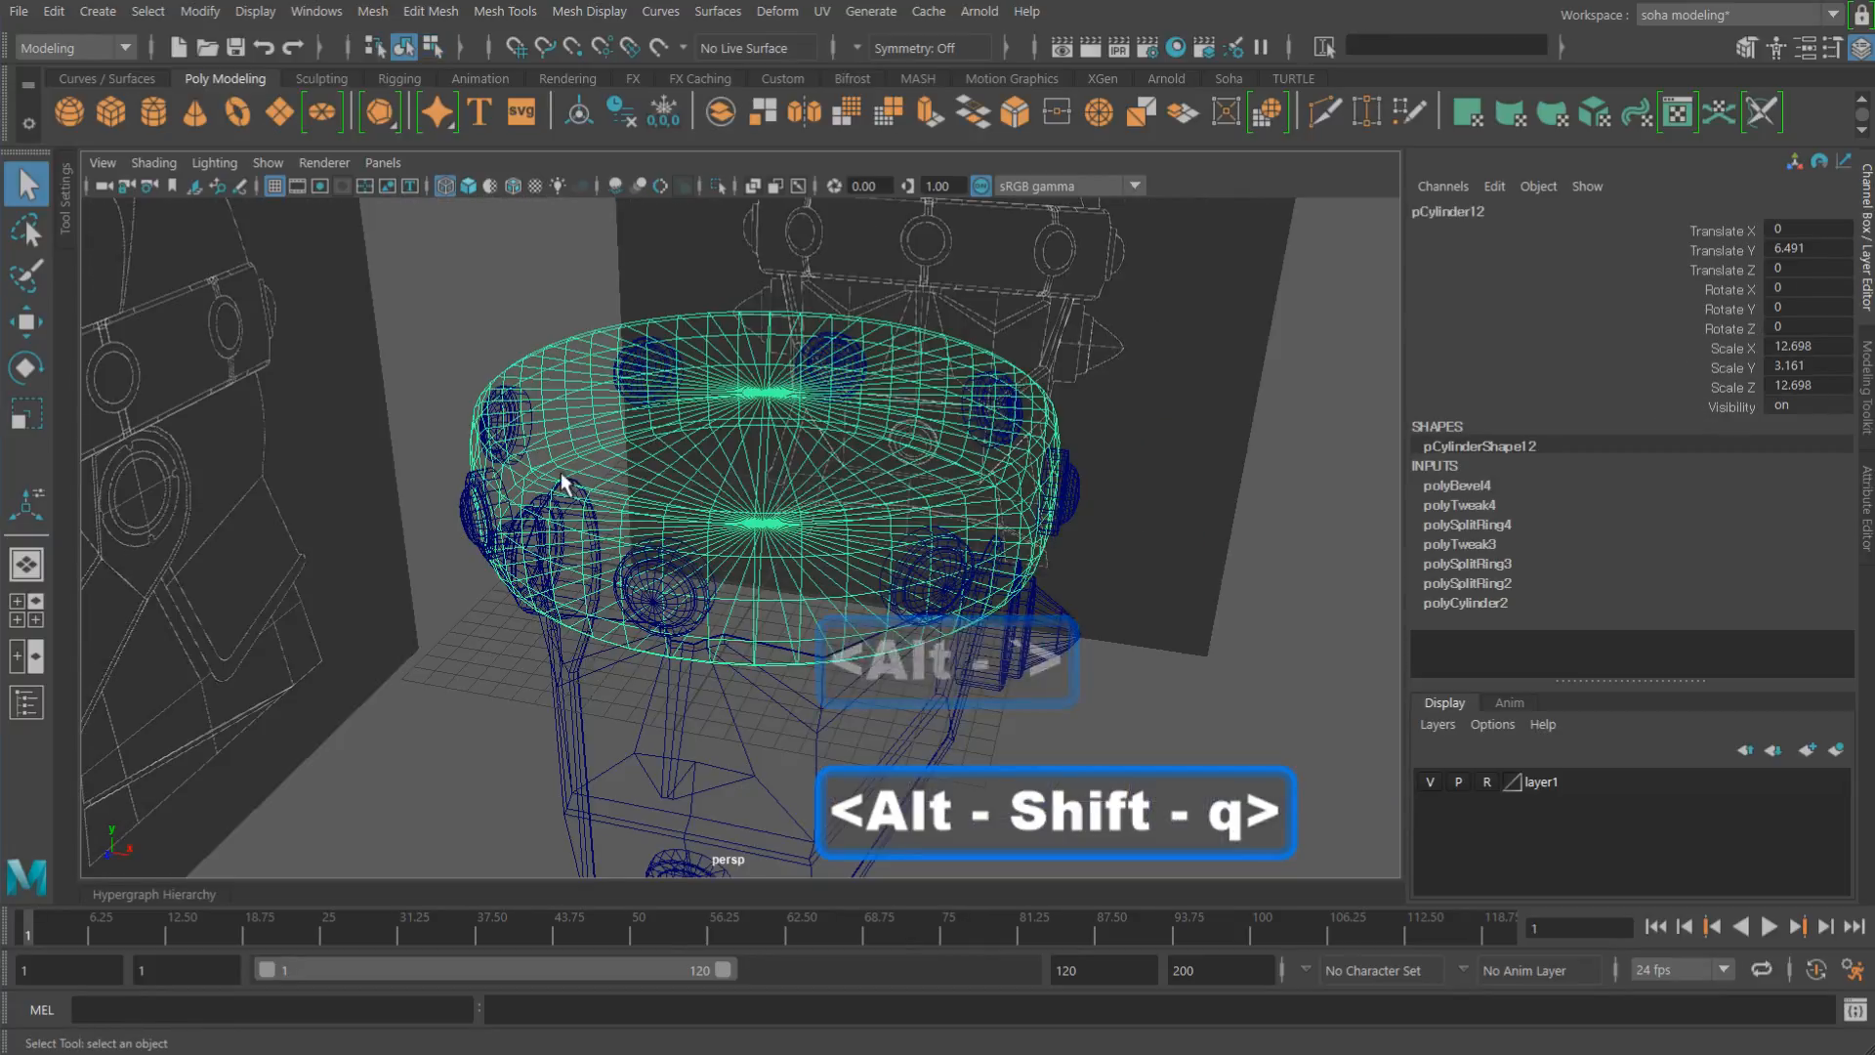
{"action": "scroll", "coordinate": [561, 472], "scroll_direction": "up", "scroll_amount": 4}
{"action": "key", "text": "5"}
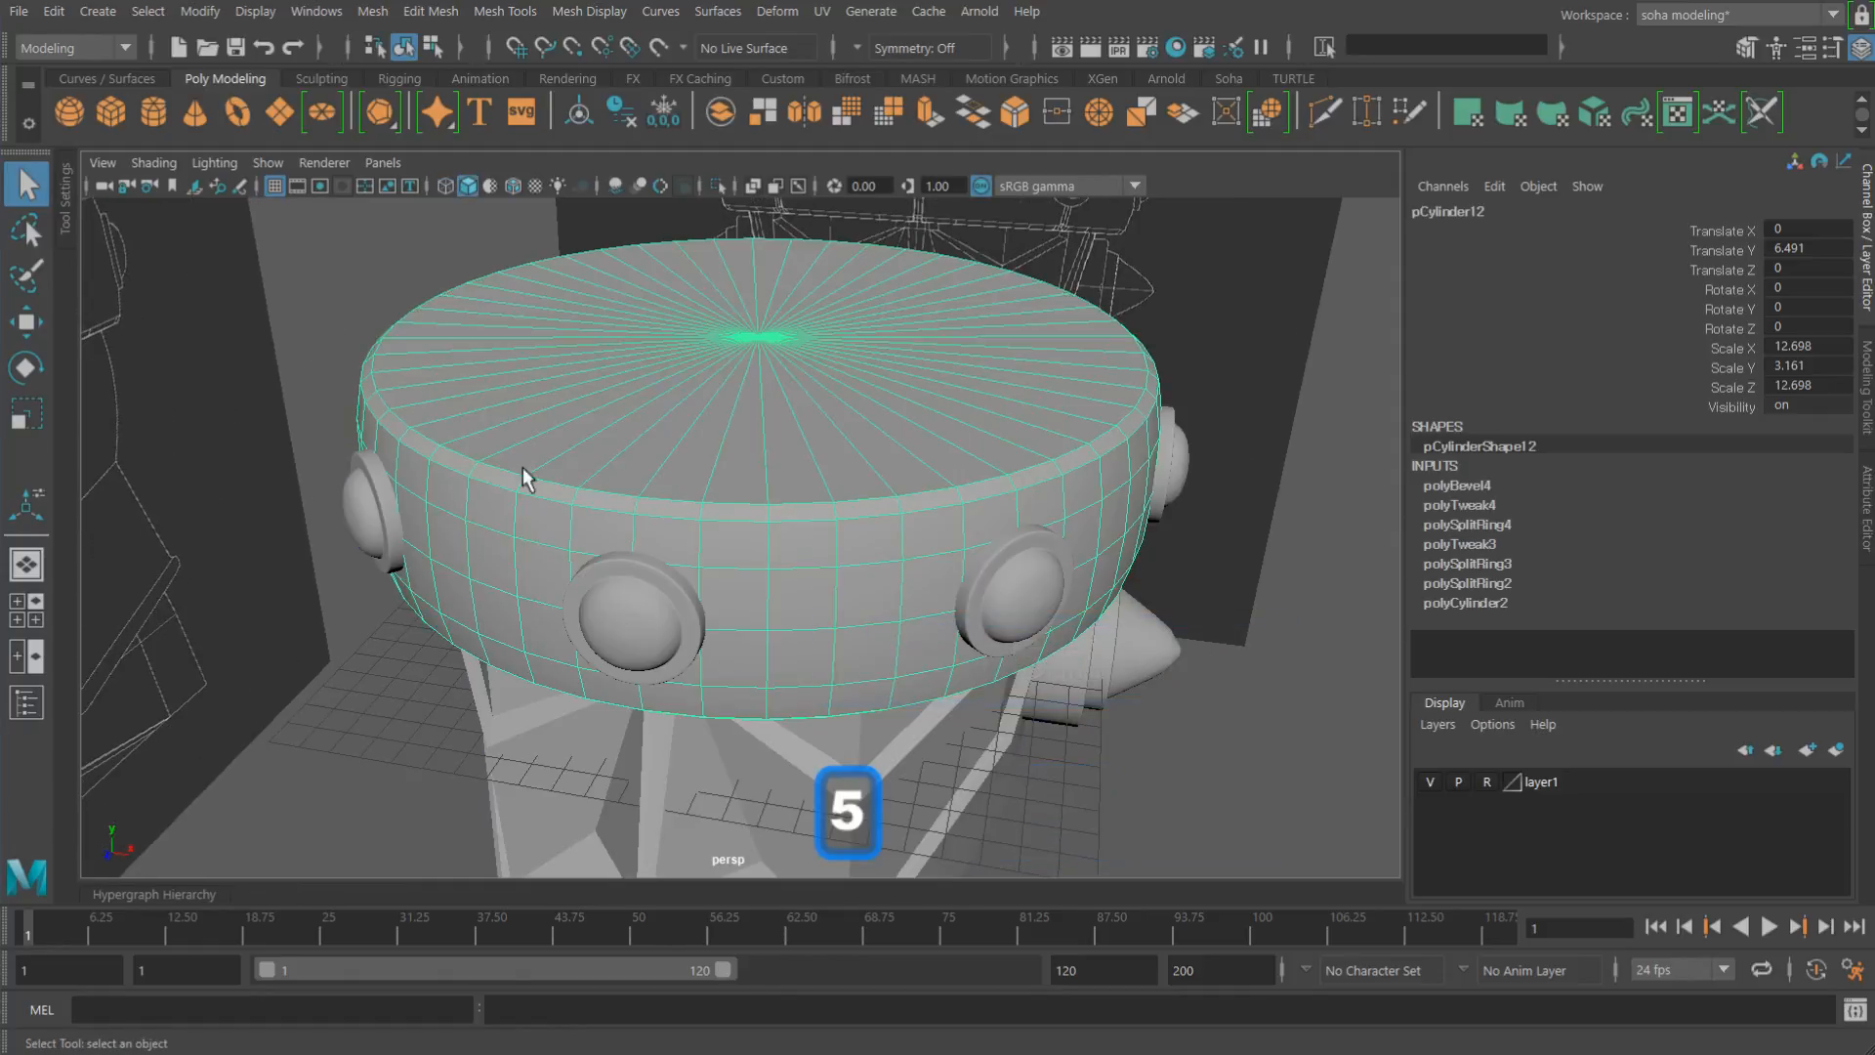
Step: Examine the deselected beveled headband around the front dome and reselect it
{"action": "left_click", "coordinate": [347, 262]}
{"action": "left_click_drag", "start_coordinate": [659, 527], "coordinate": [718, 533], "text": "alt"}
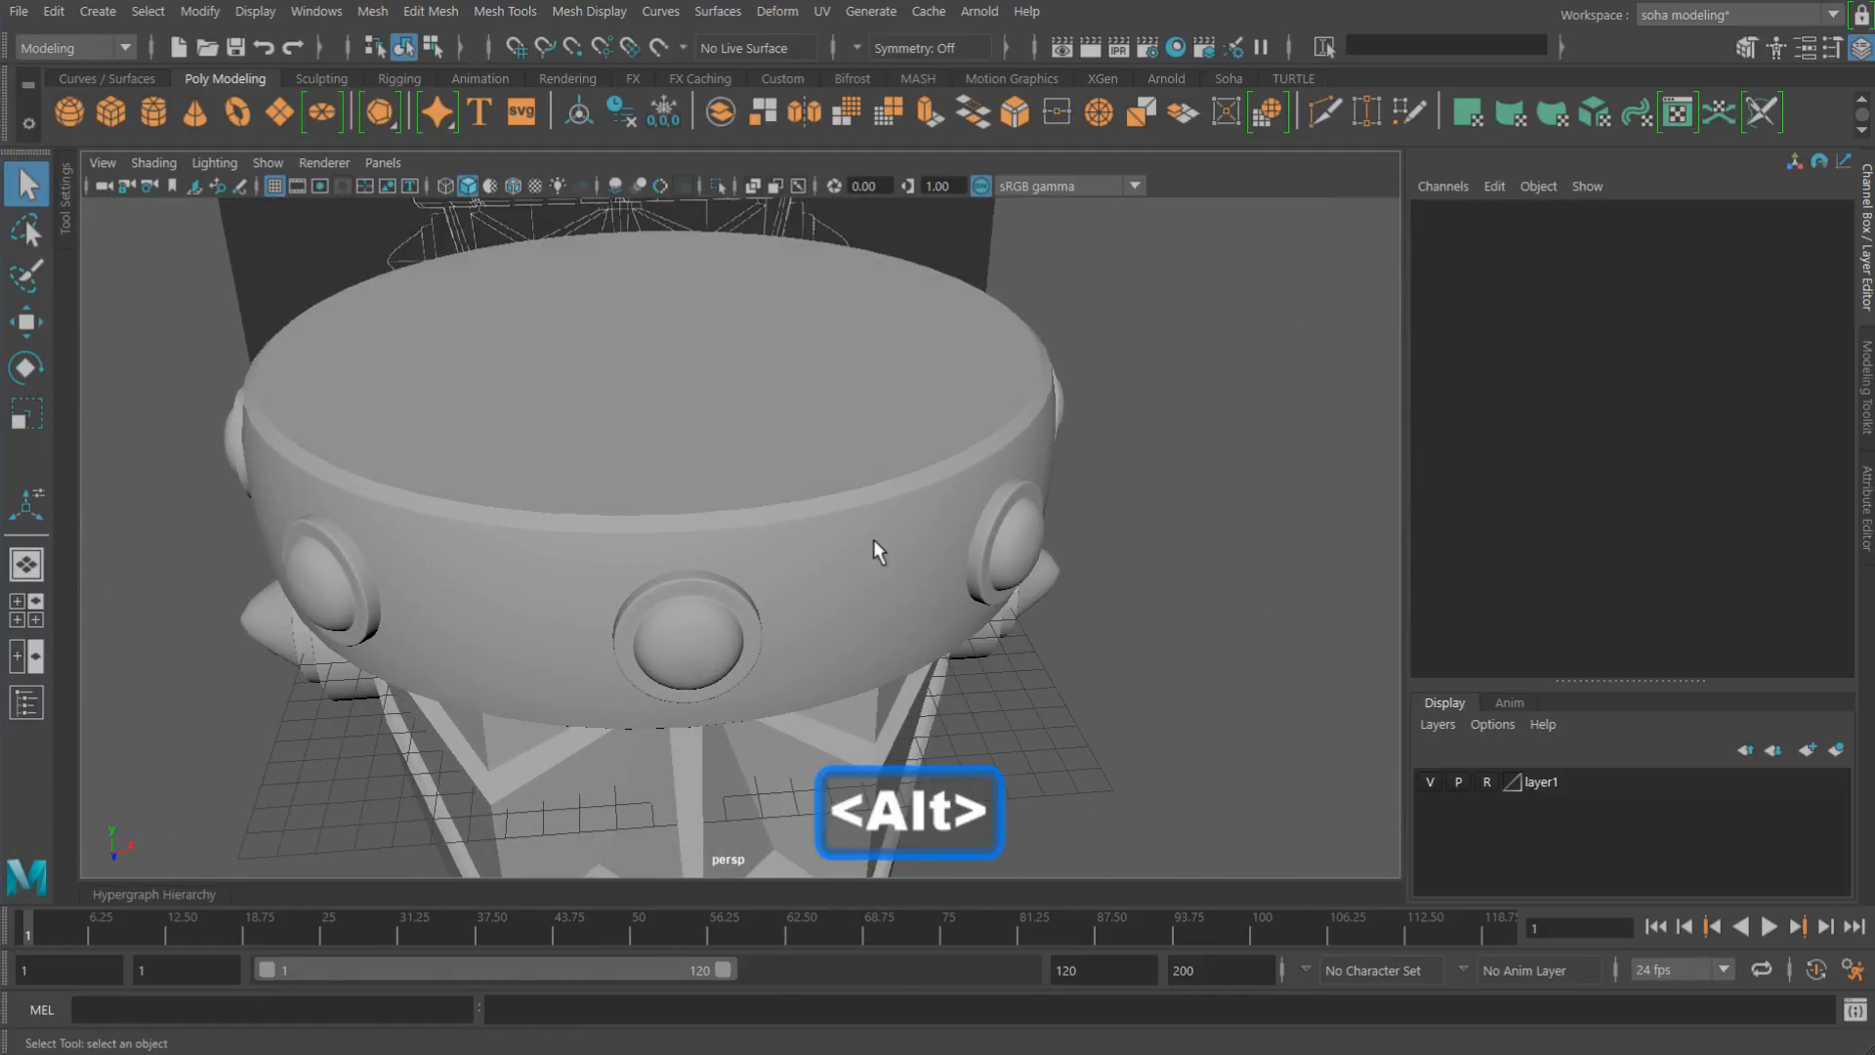
{"action": "left_click", "coordinate": [875, 545]}
{"action": "left_click_drag", "start_coordinate": [875, 545], "coordinate": [904, 477], "text": "alt"}
{"action": "left_click_drag", "start_coordinate": [821, 587], "coordinate": [799, 547], "text": "alt"}
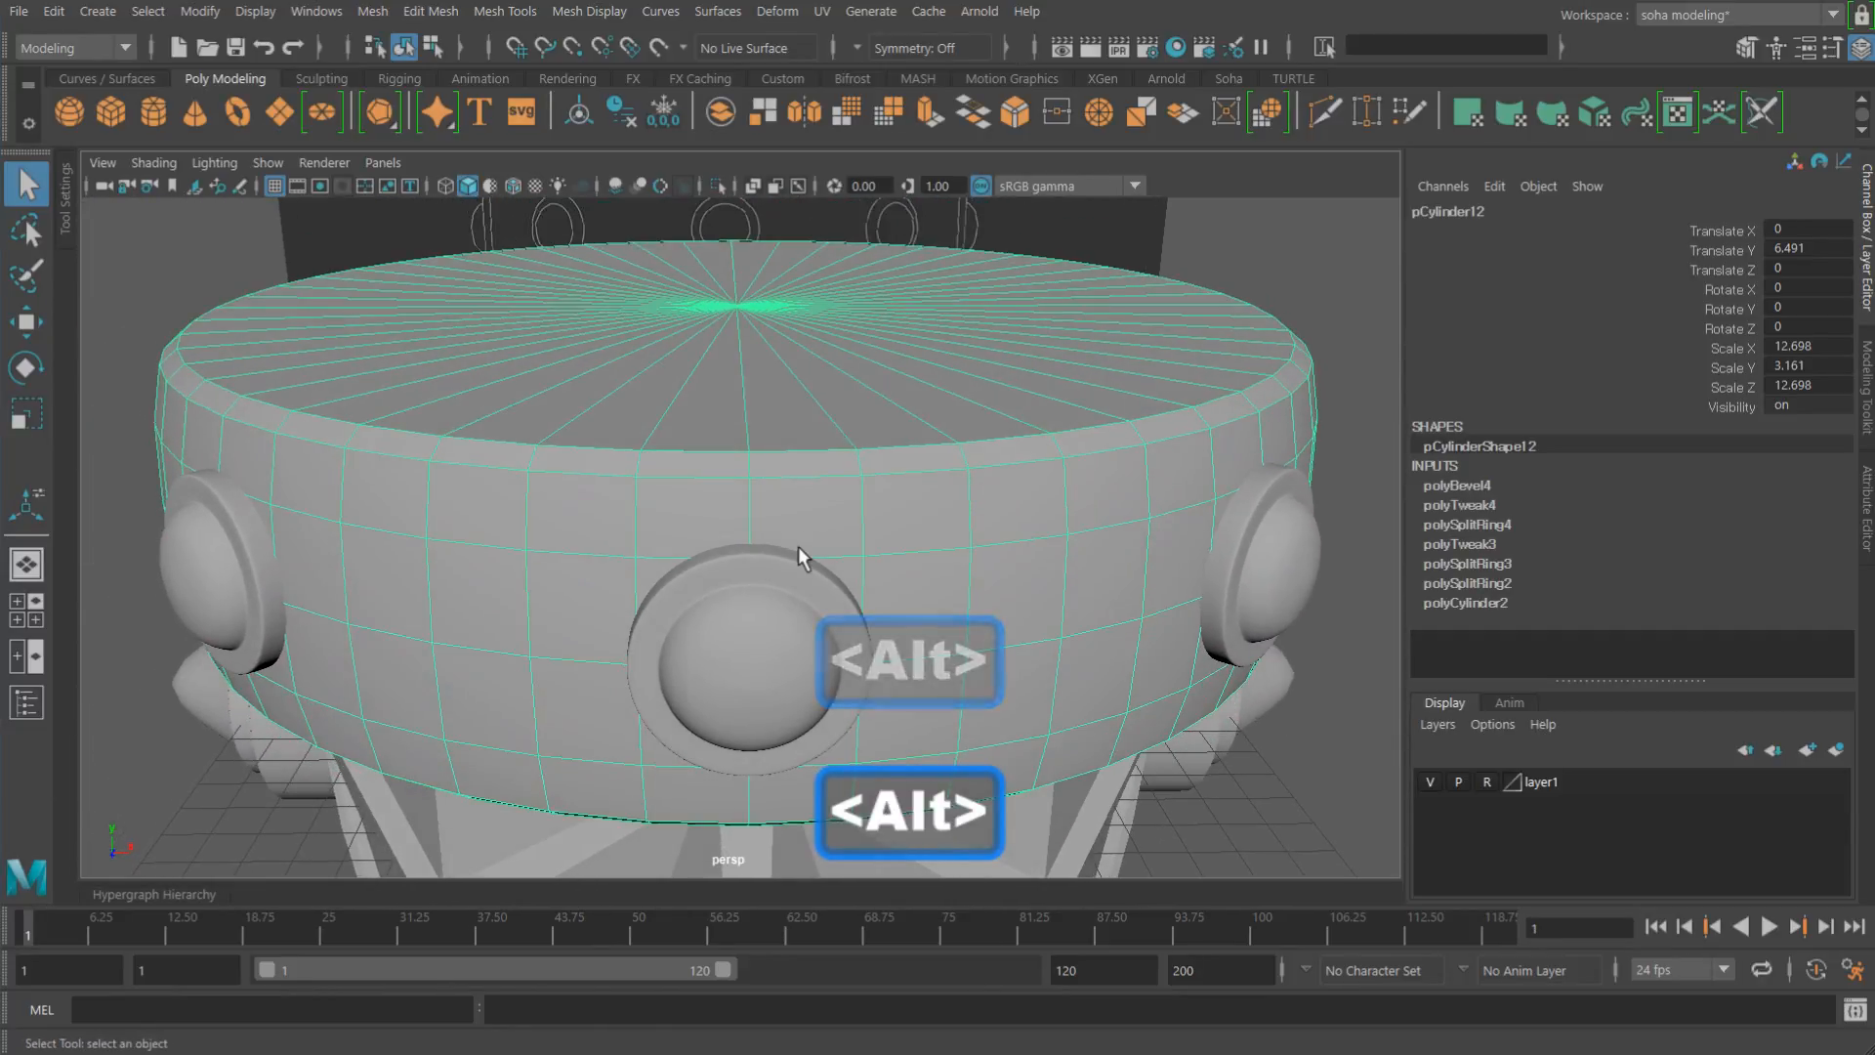
Step: Insert two vertical edge loops beside the headband's front centre line, matching the reference's narrow strip above the middle dome
{"action": "key", "text": "shift+3"}
{"action": "right_click_drag", "start_coordinate": [870, 502], "coordinate": [951, 484], "text": "alt"}
{"action": "key", "text": "4"}
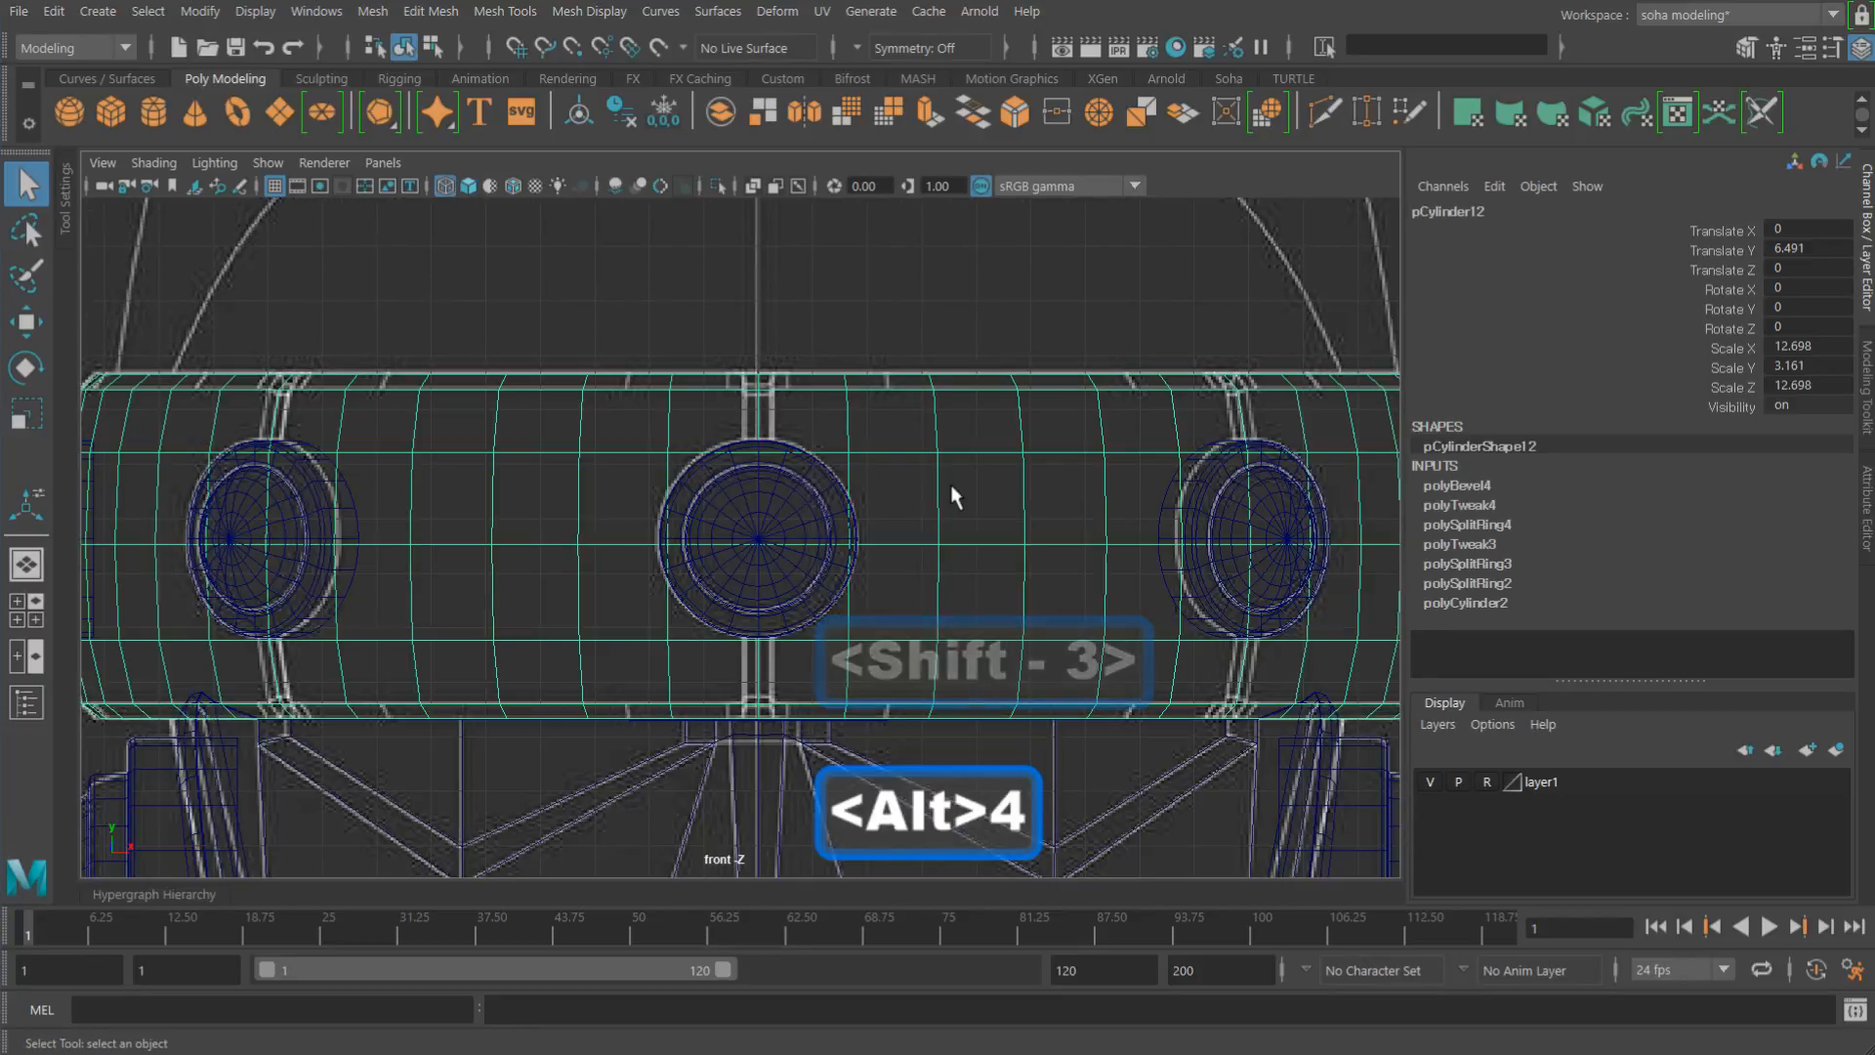
{"action": "mouse_move", "coordinate": [793, 400]}
{"action": "right_mouse_down", "text": "alt"}
{"action": "mouse_move", "coordinate": [825, 327]}
{"action": "mouse_move", "coordinate": [950, 353]}
{"action": "right_mouse_up", "text": "alt"}
{"action": "middle_click_drag", "start_coordinate": [951, 353], "coordinate": [824, 448], "text": "alt"}
{"action": "right_click_drag", "start_coordinate": [824, 448], "coordinate": [900, 460], "text": "alt"}
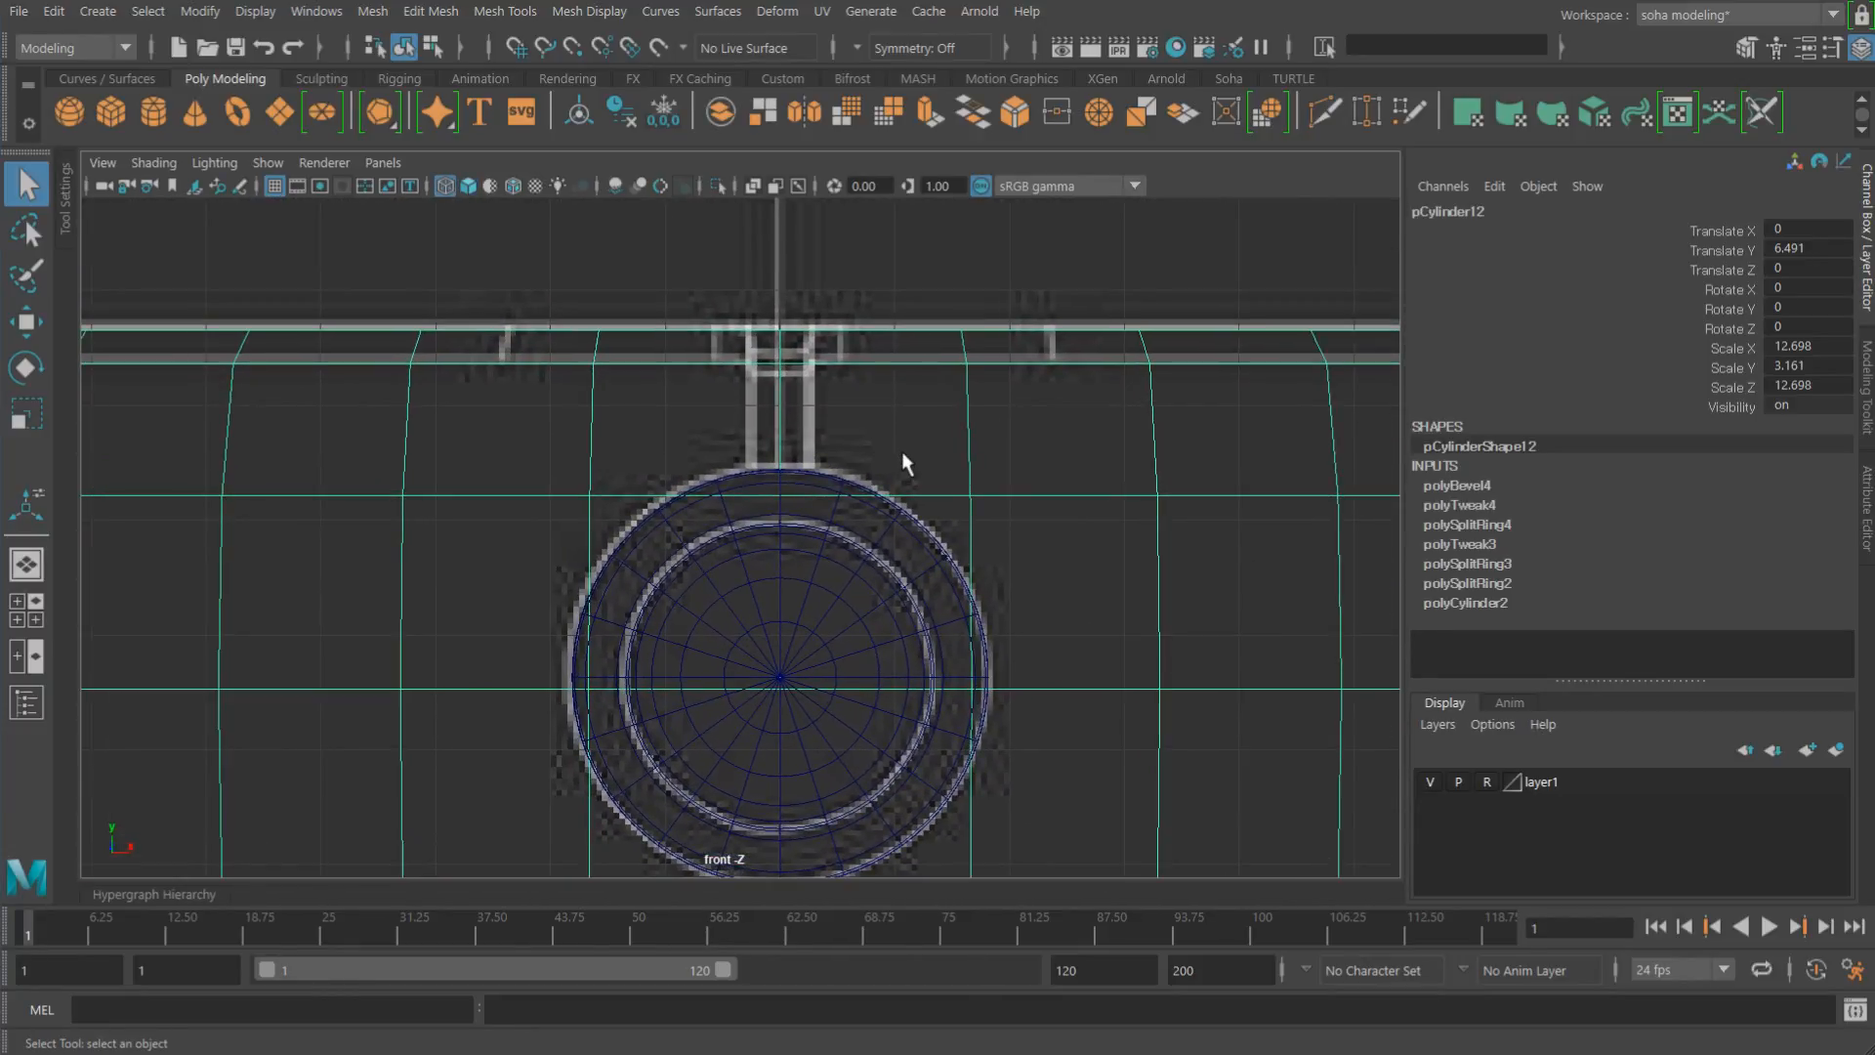
{"action": "key", "text": "alt+e"}
{"action": "left_click", "coordinate": [809, 365]}
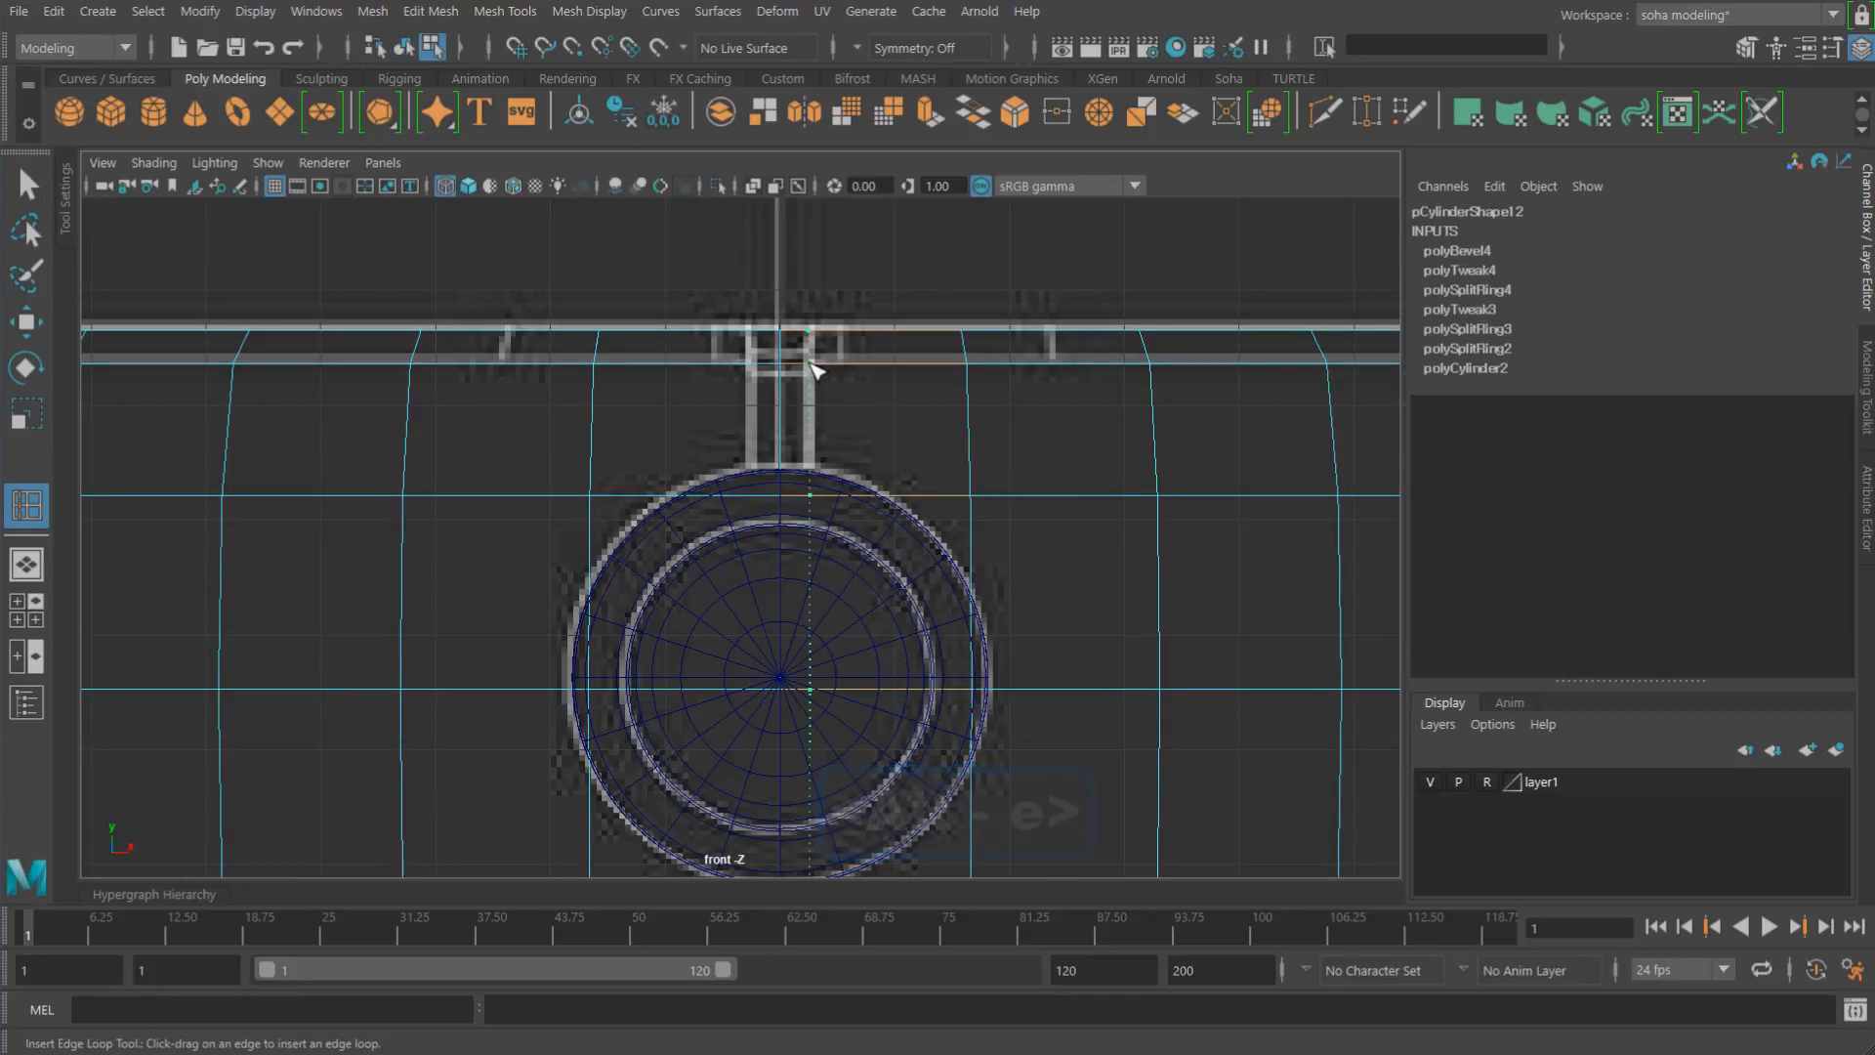
{"action": "left_click", "coordinate": [757, 367]}
{"action": "right_click_drag", "start_coordinate": [757, 367], "coordinate": [679, 355], "text": "alt"}
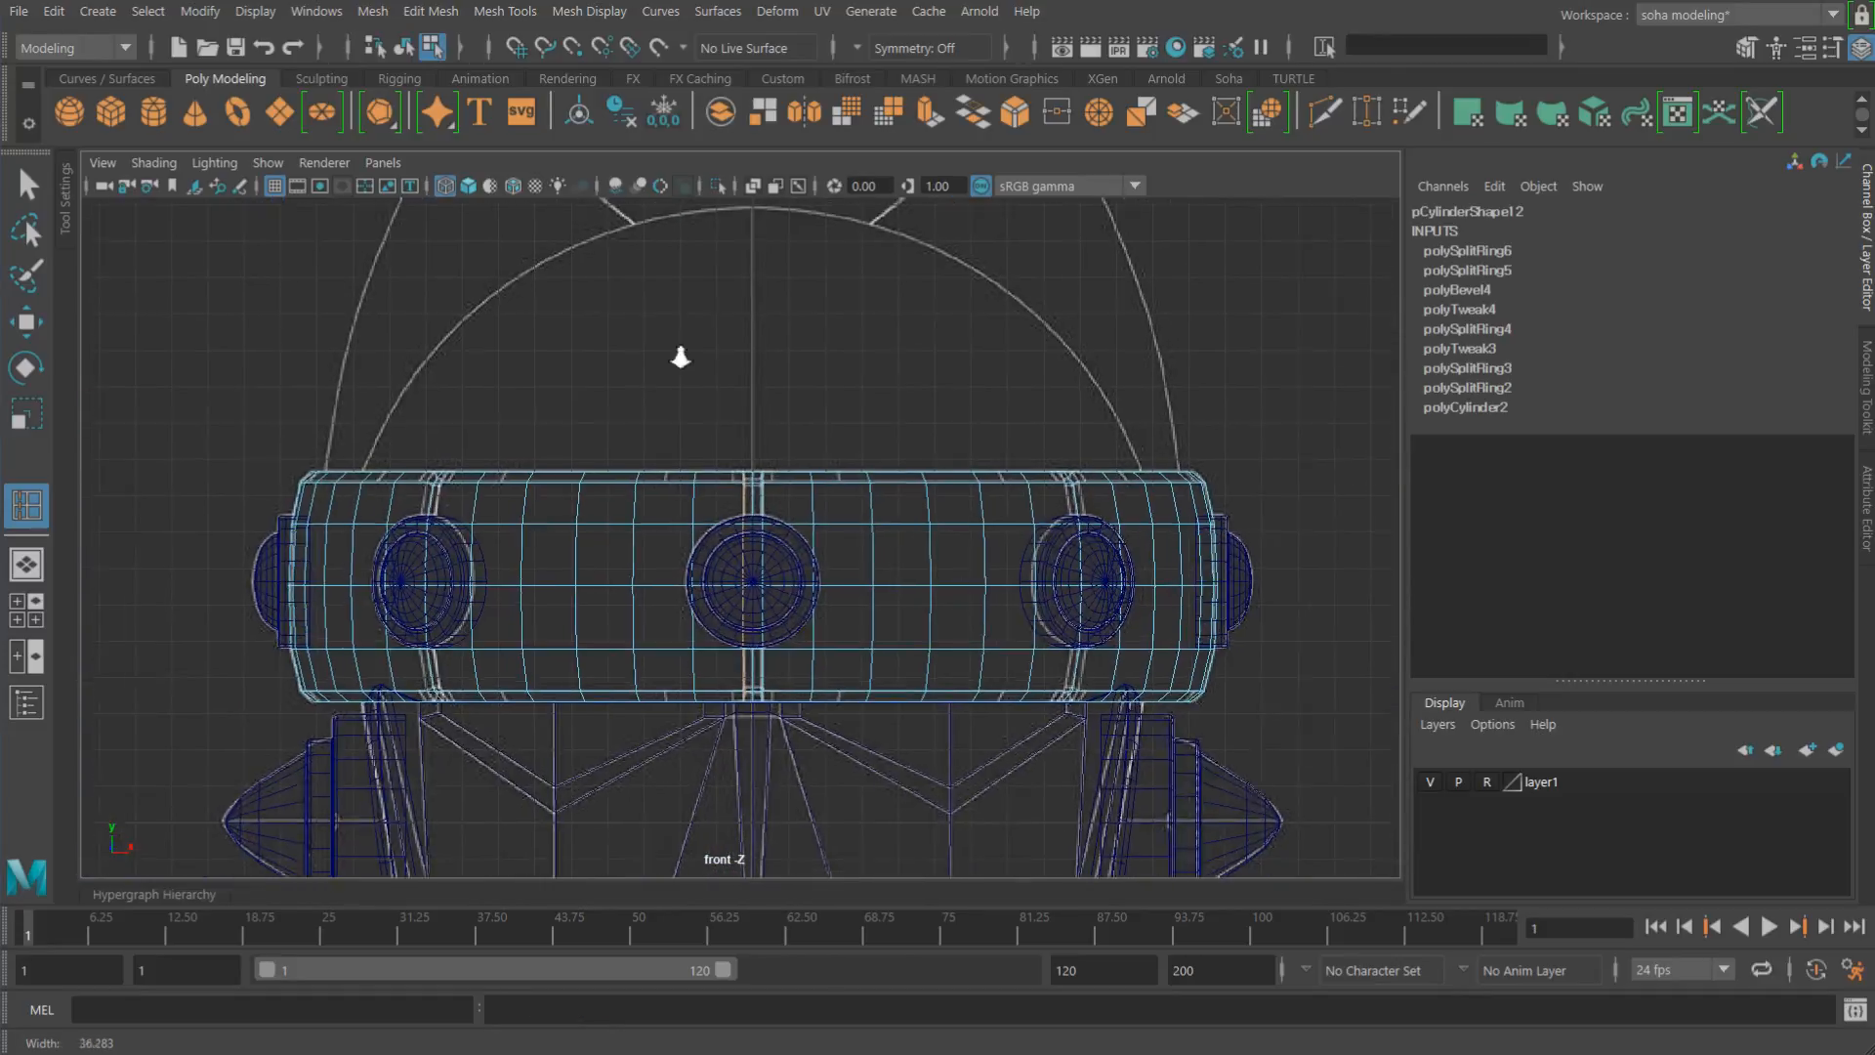
{"action": "key", "text": "alt+w"}
{"action": "right_click_drag", "start_coordinate": [842, 419], "coordinate": [954, 536], "text": "alt"}
{"action": "key", "text": "alt+grave"}
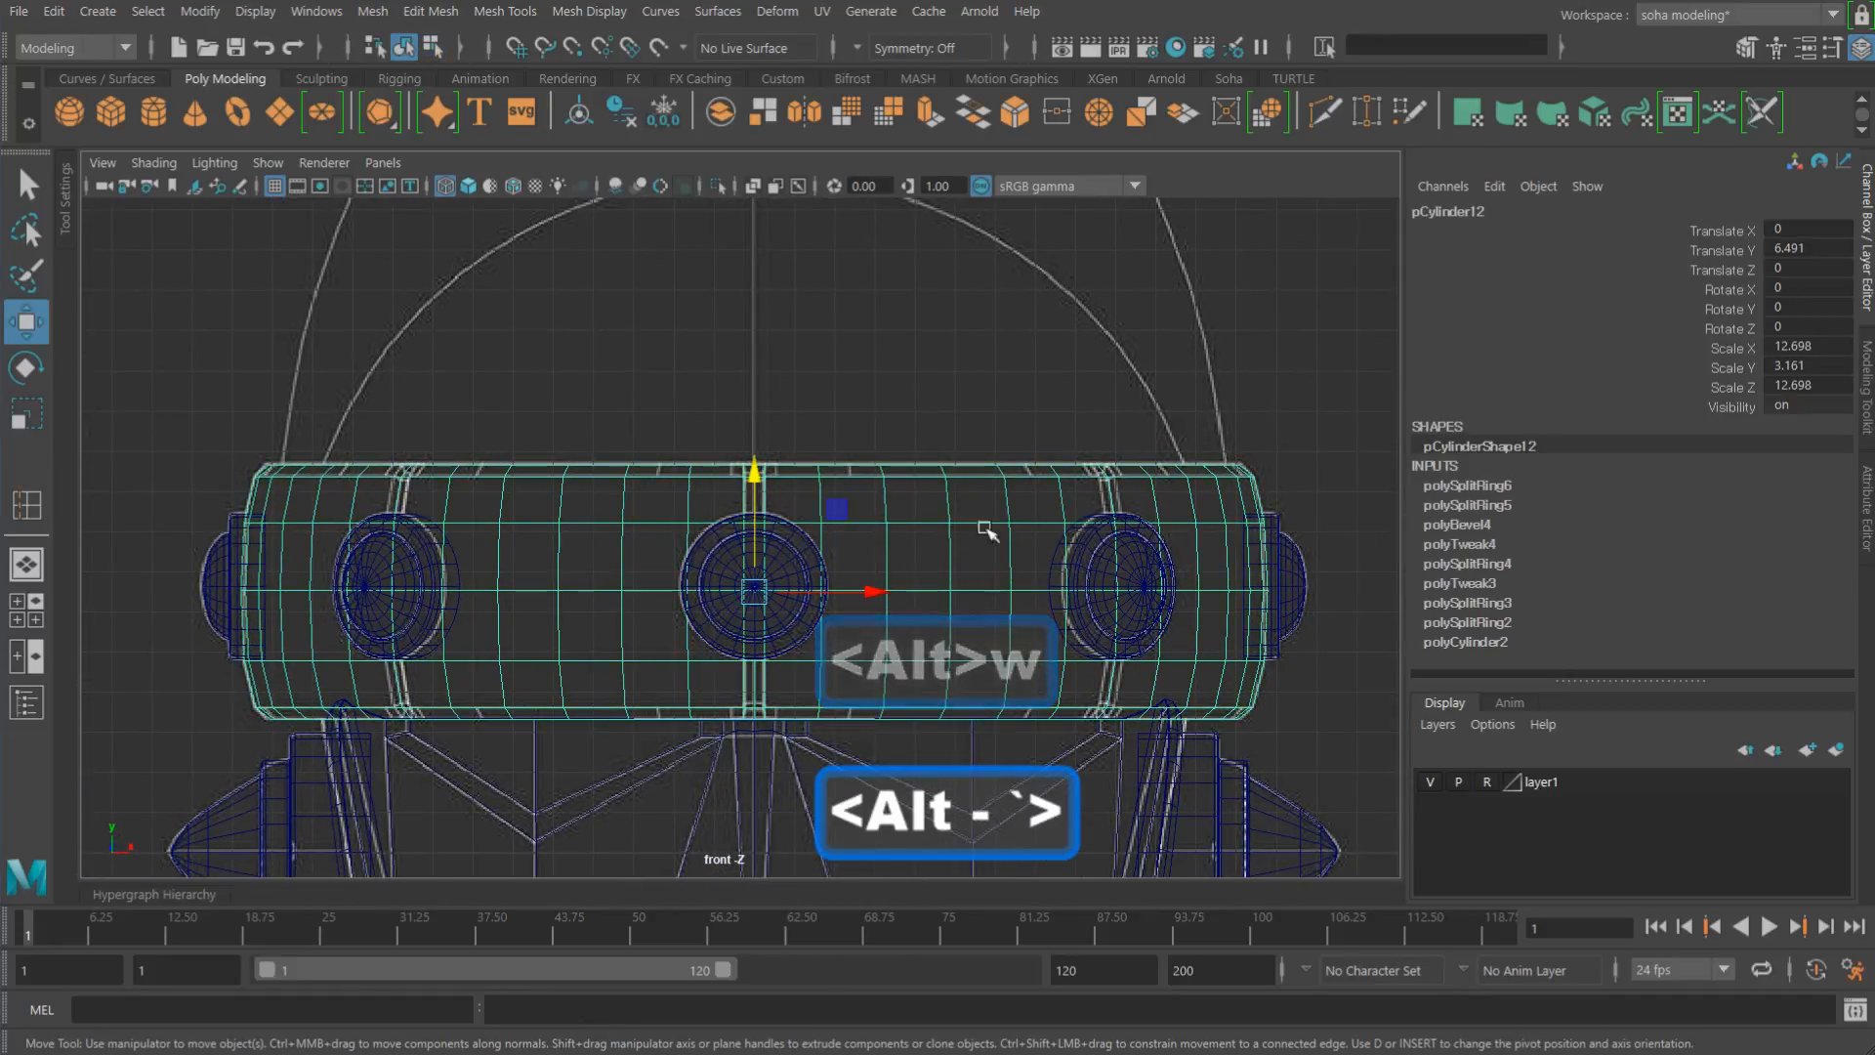
Step: Examine the headband's front edge loops and top cap shaded in the perspective view
{"action": "key", "text": "alt+shift+q"}
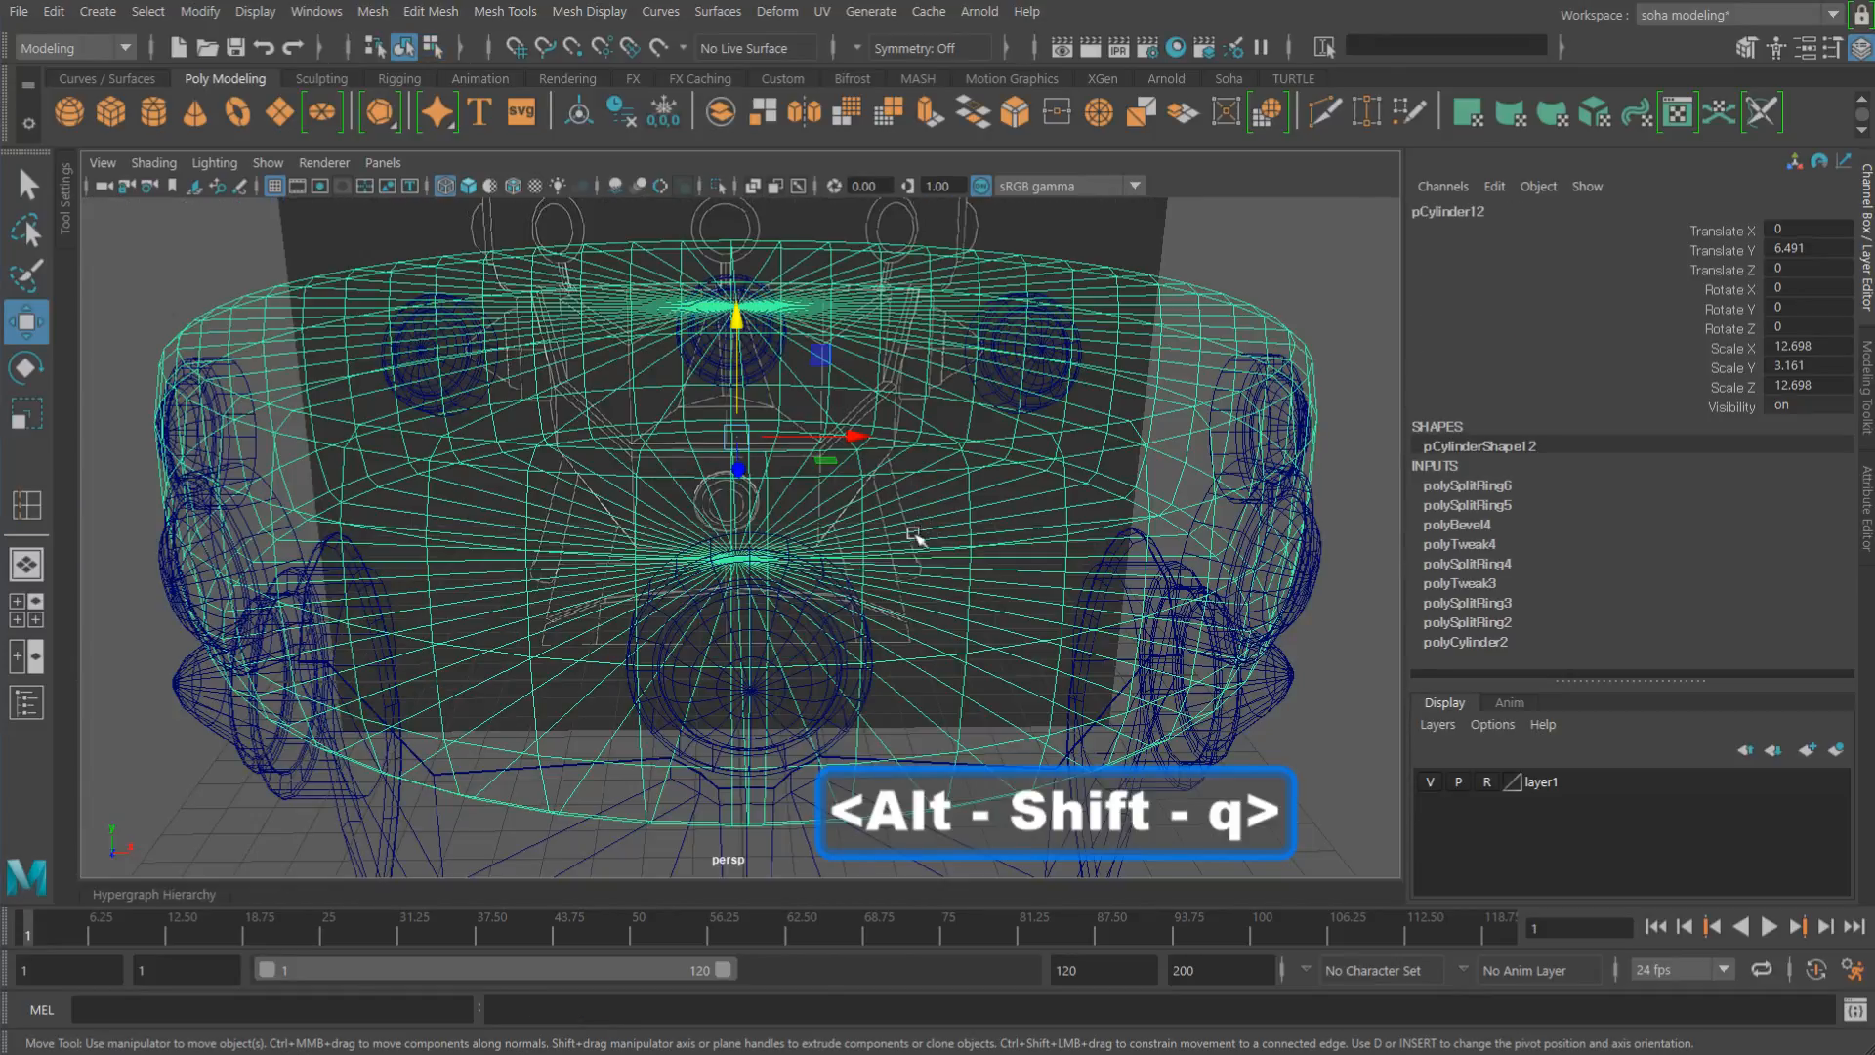
{"action": "left_click_drag", "start_coordinate": [912, 532], "coordinate": [865, 584], "text": "alt"}
{"action": "key", "text": "5"}
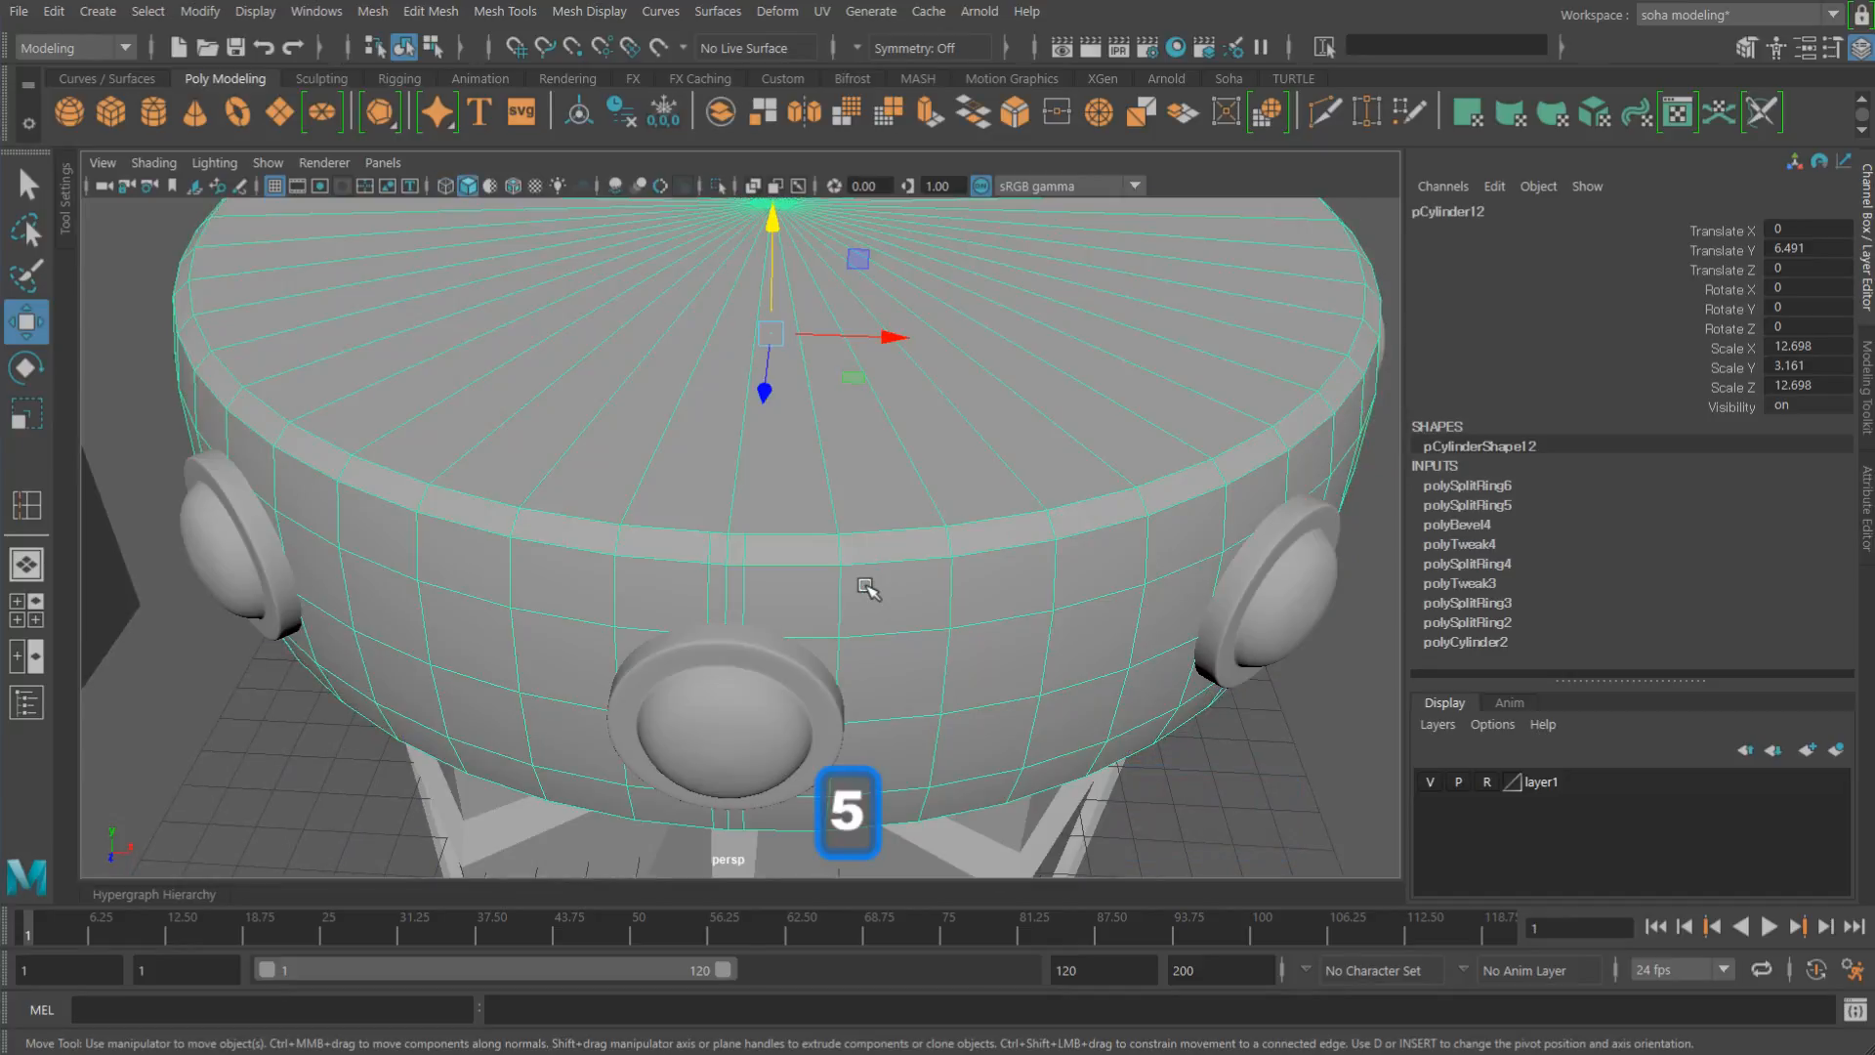
{"action": "left_click_drag", "start_coordinate": [779, 678], "coordinate": [720, 572], "text": "alt"}
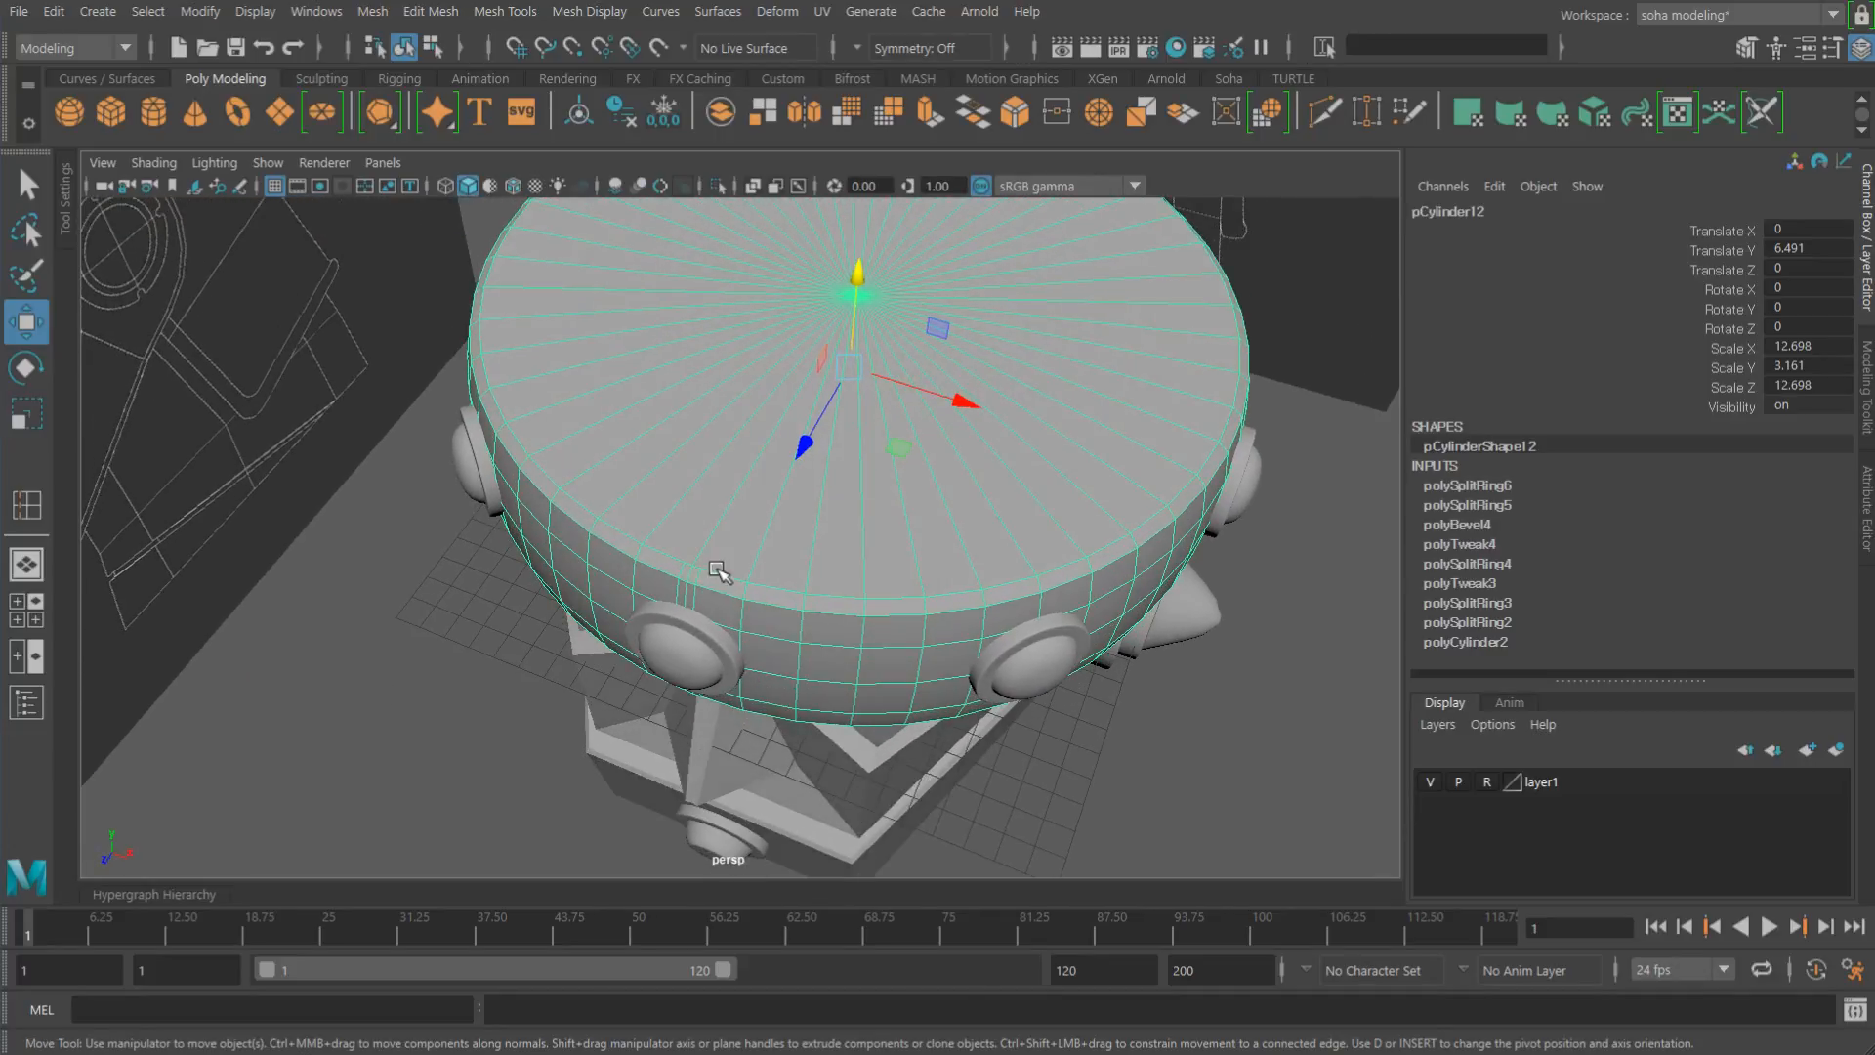
{"action": "right_click_drag", "start_coordinate": [720, 572], "coordinate": [766, 524], "text": "alt"}
{"action": "left_click_drag", "start_coordinate": [766, 524], "coordinate": [1029, 457], "text": "alt"}
{"action": "left_click_drag", "start_coordinate": [731, 518], "coordinate": [863, 469], "text": "alt"}
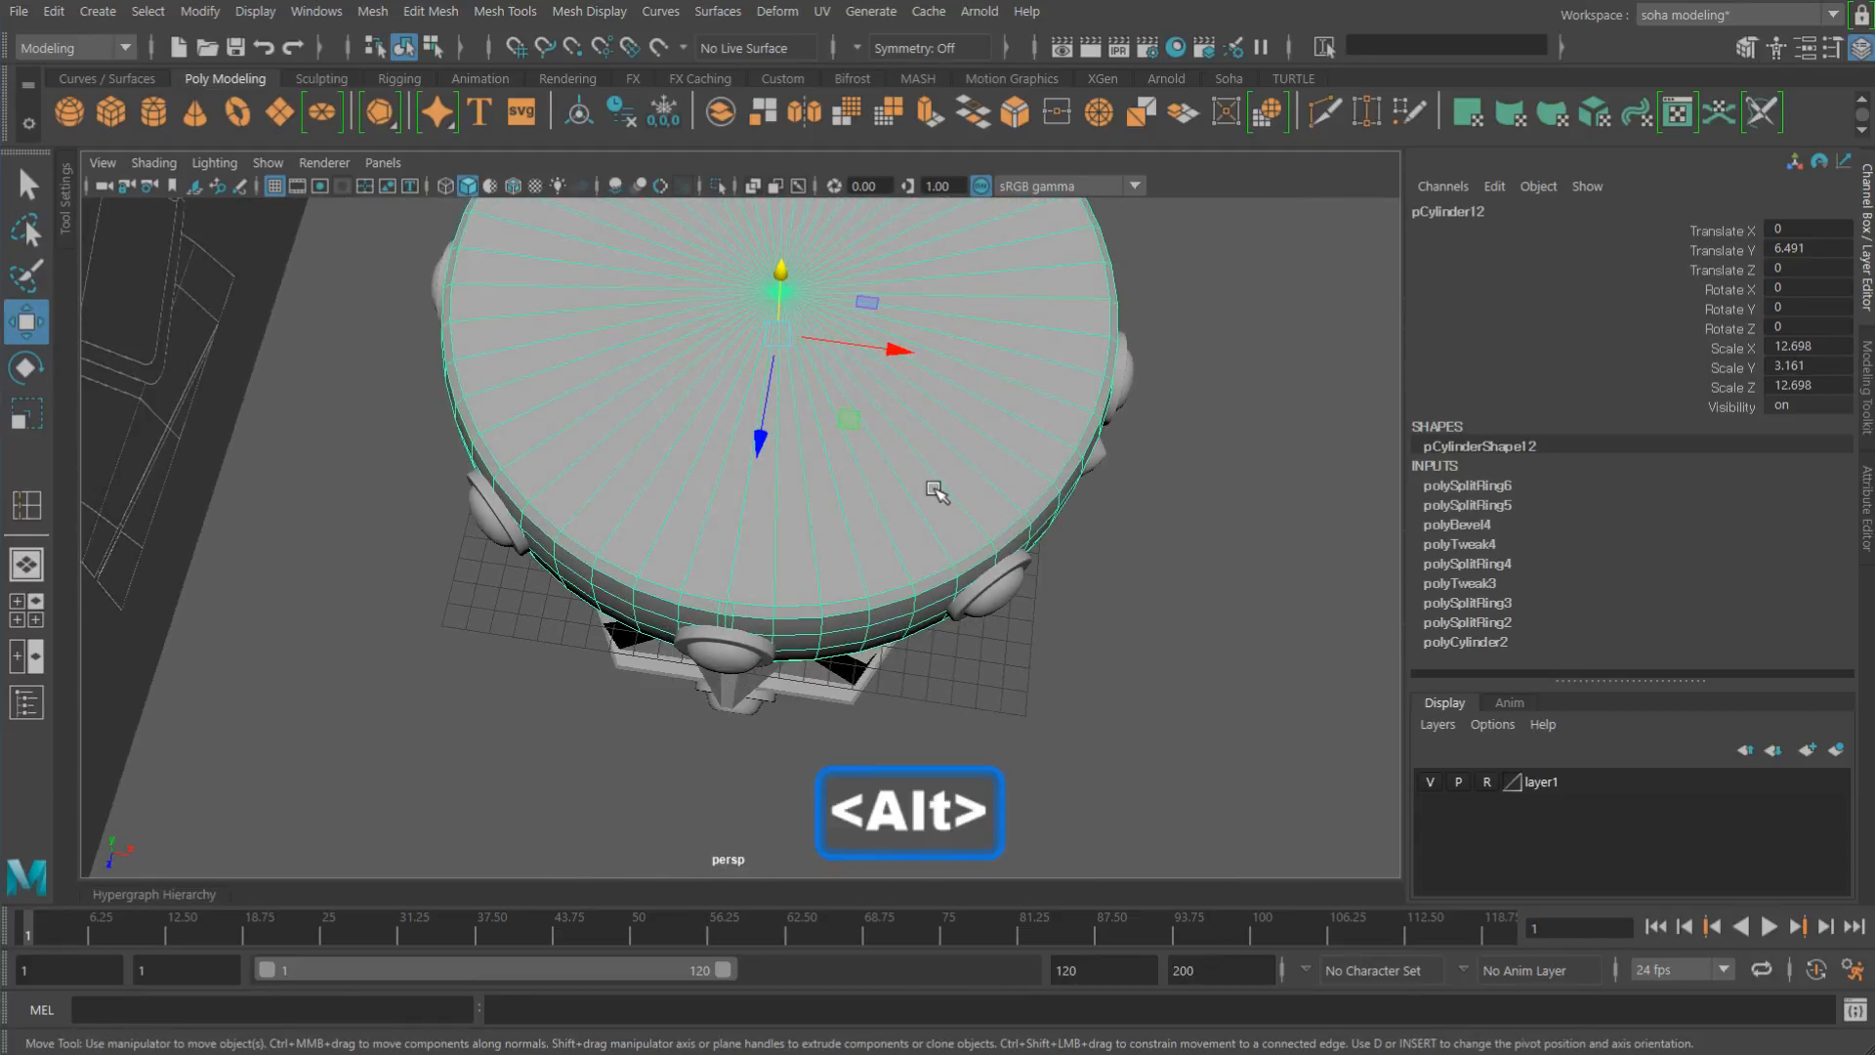
Step: Delete all top and bottom cap faces inside the headband and return to object mode
{"action": "key", "text": "alt+3"}
{"action": "right_click_drag", "start_coordinate": [1026, 449], "coordinate": [777, 377], "text": "alt"}
{"action": "left_click_drag", "start_coordinate": [777, 377], "coordinate": [769, 372], "text": "alt"}
{"action": "key", "text": "shift+2"}
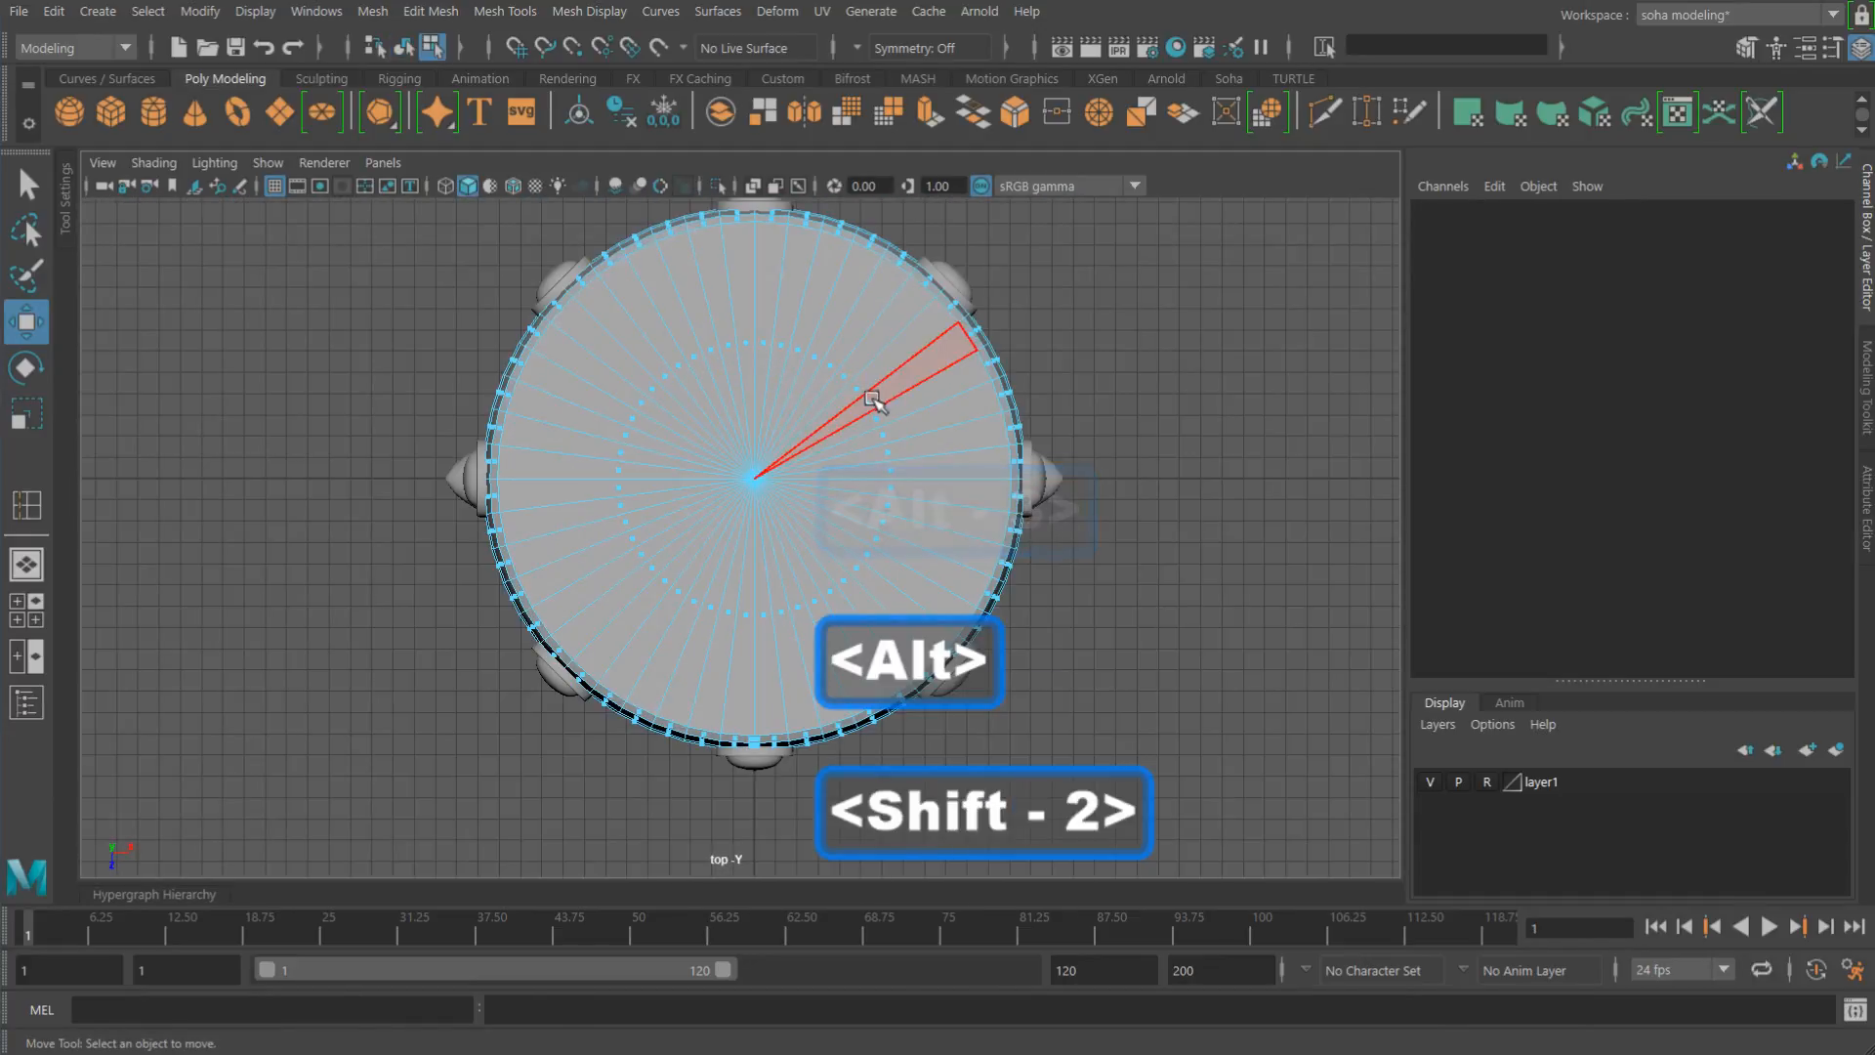
{"action": "key", "text": "4"}
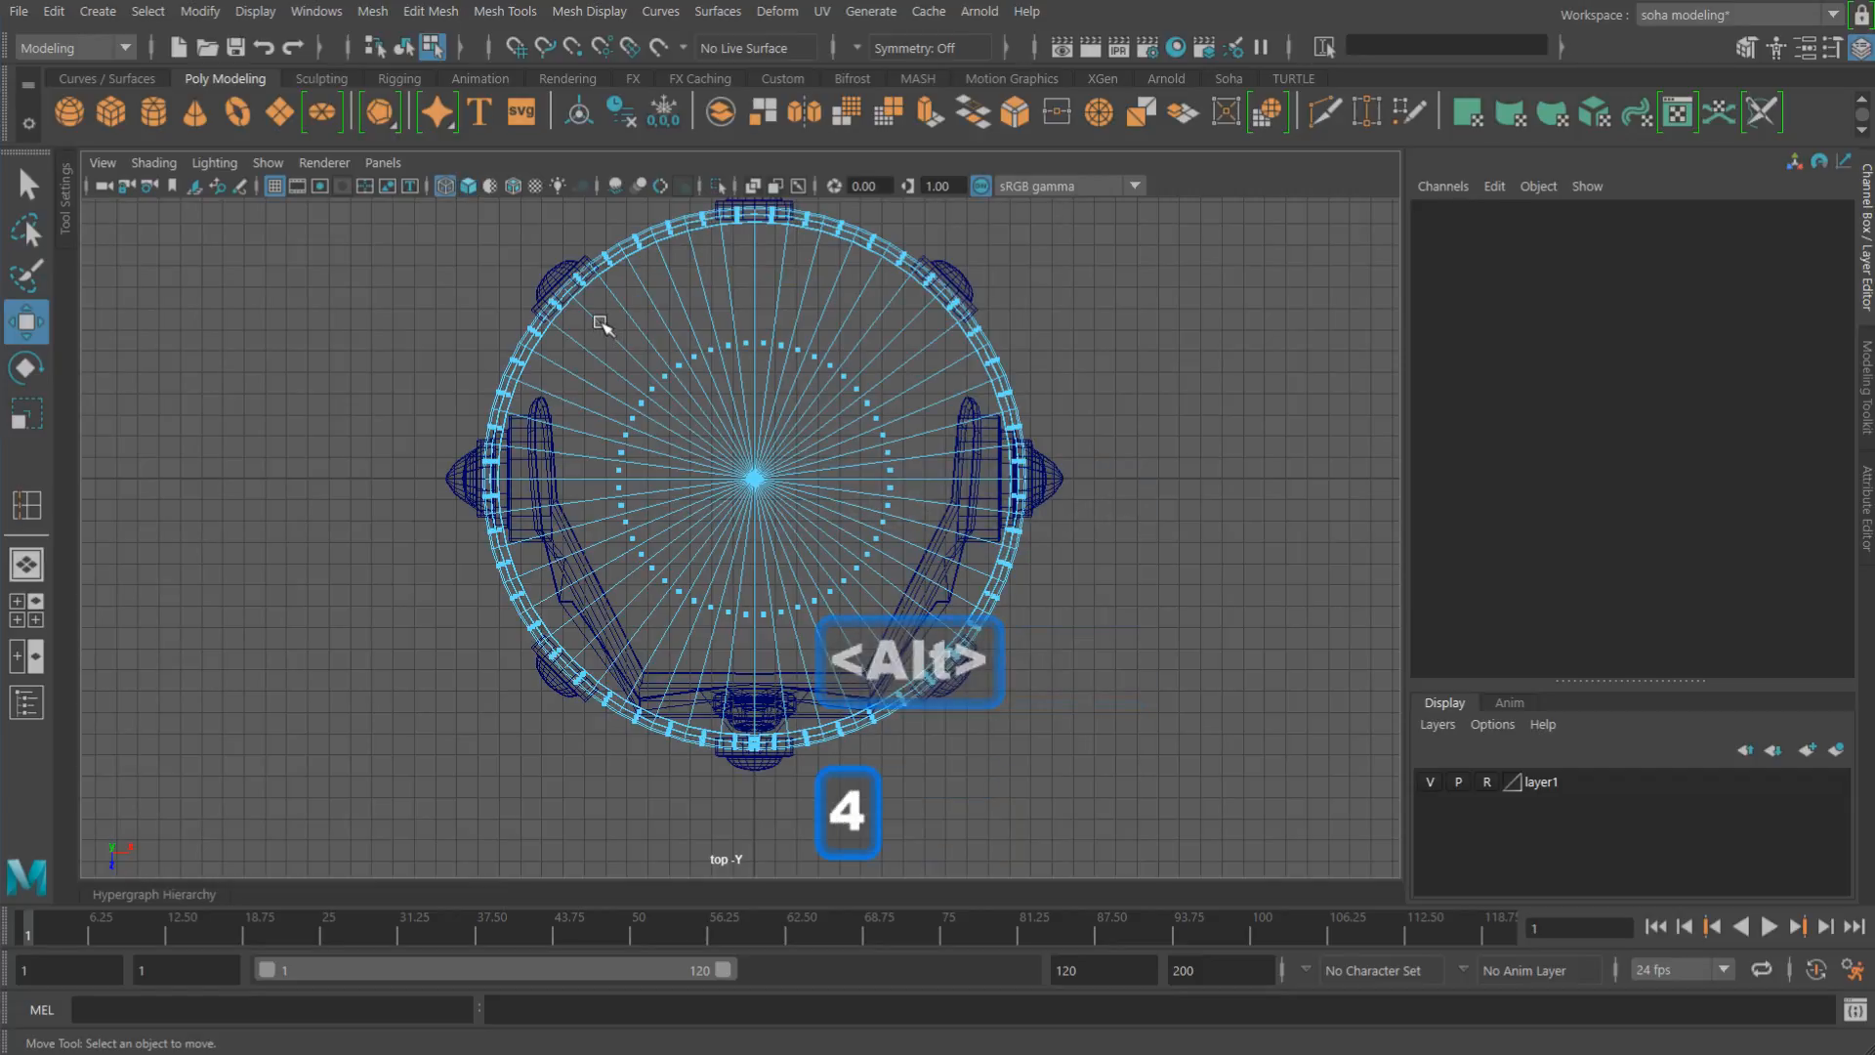
{"action": "left_click_drag", "start_coordinate": [908, 630], "coordinate": [912, 635]}
{"action": "key", "text": "ctrl+grave"}
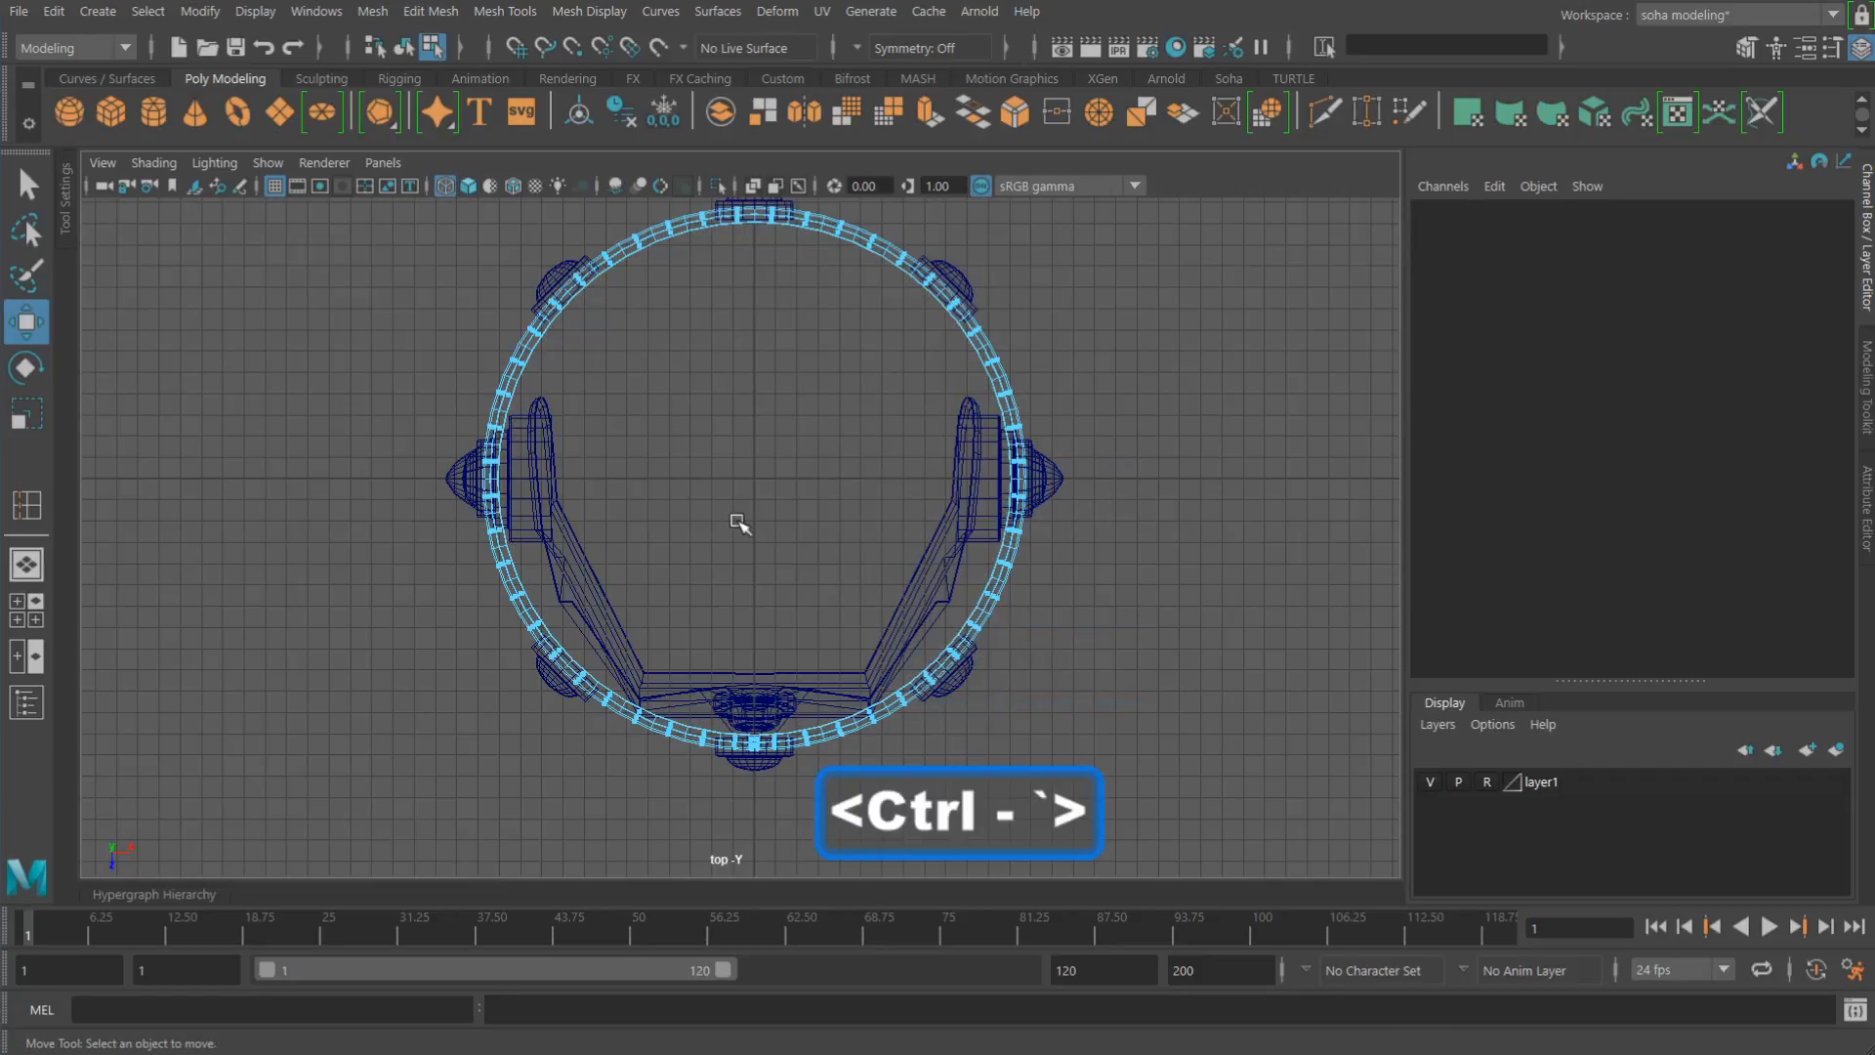
{"action": "key", "text": "alt+grave"}
{"action": "scroll", "coordinate": [781, 533], "scroll_direction": "up", "scroll_amount": 2}
{"action": "key", "text": "alt+shift"}
{"action": "key", "text": "5"}
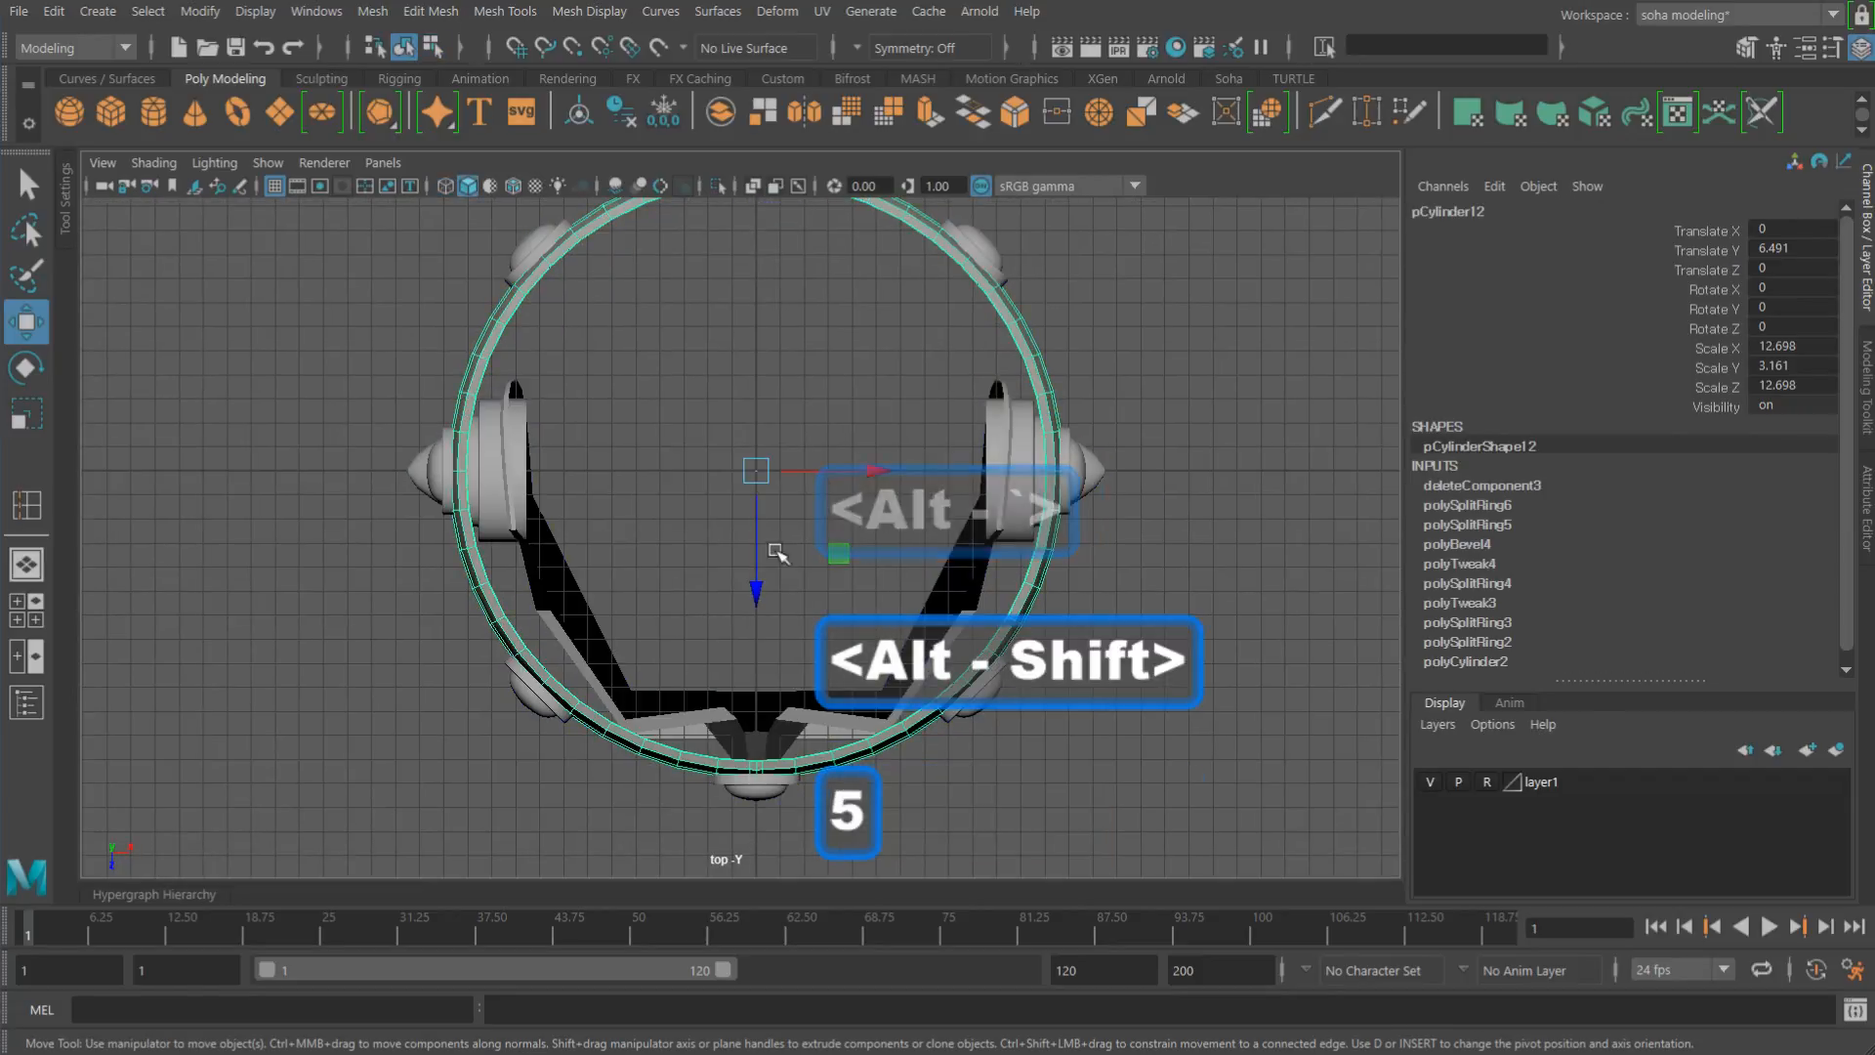
Step: Select the border edge loop of the headband's top opening and extrude it
{"action": "key", "text": "alt+shift+q"}
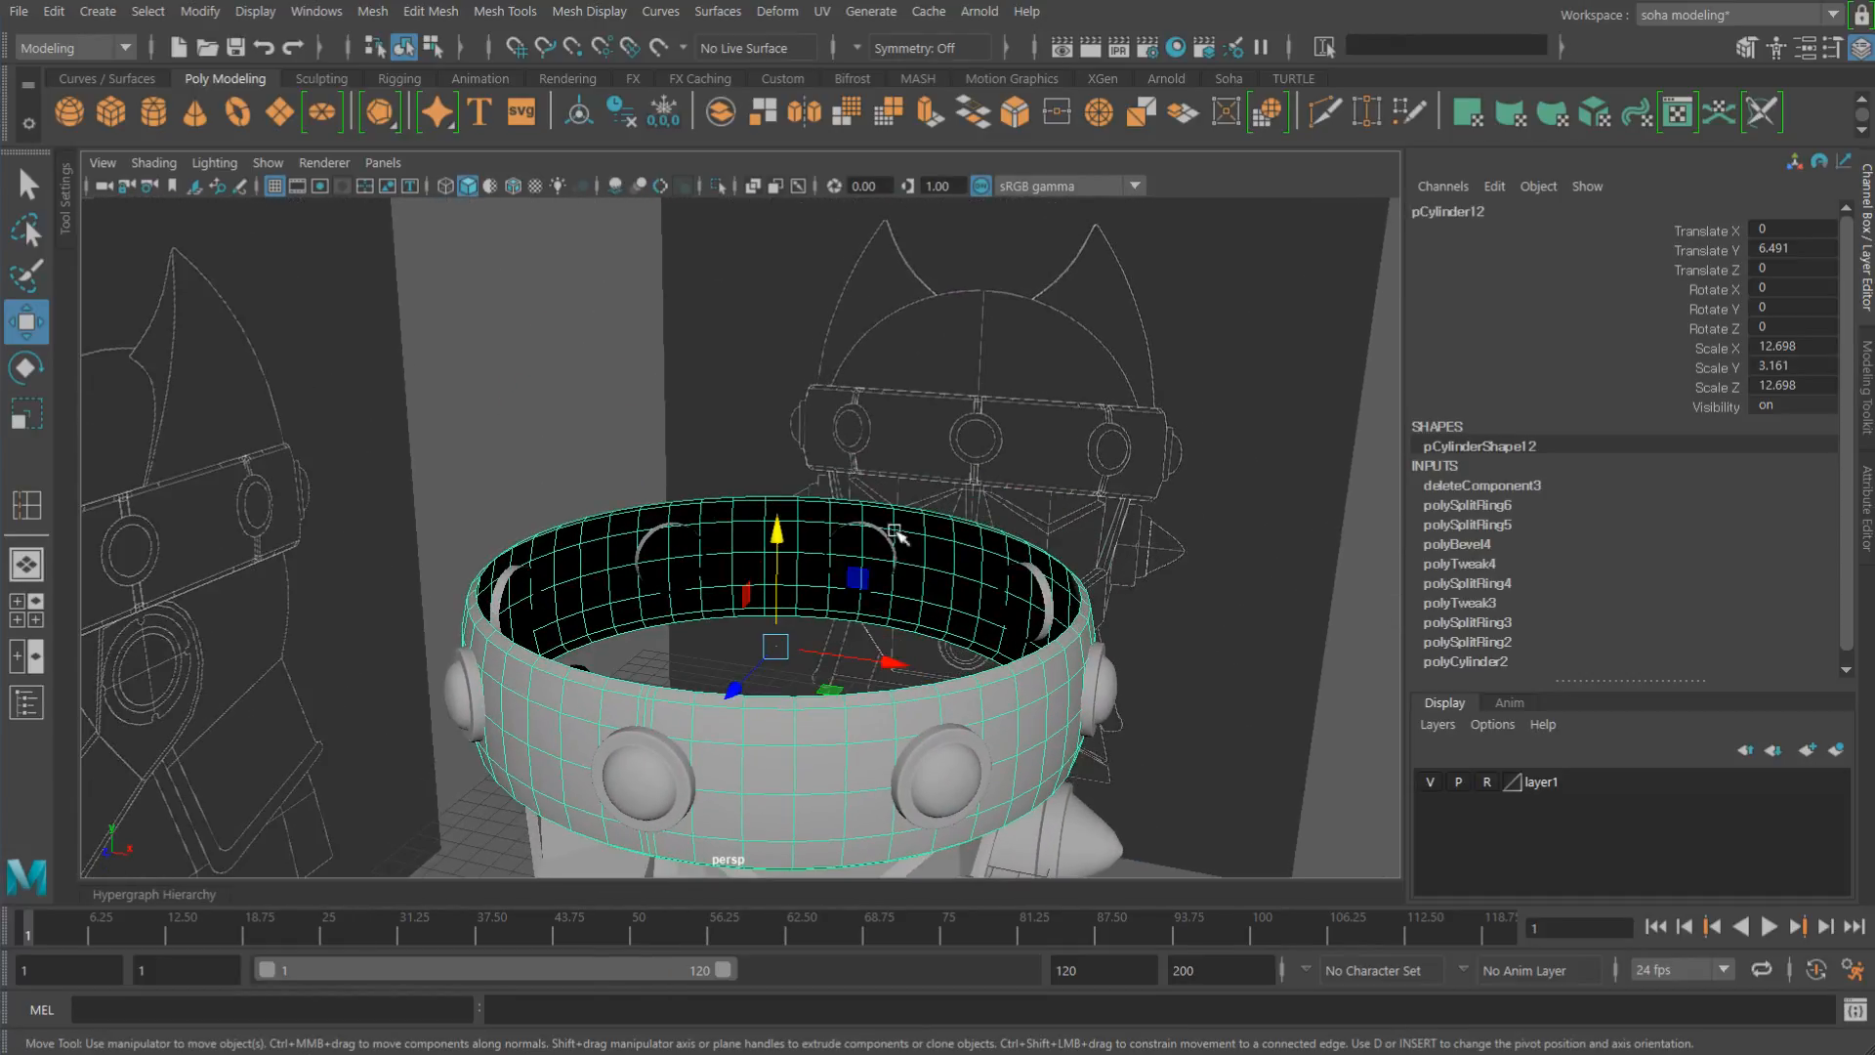
{"action": "left_click_drag", "start_coordinate": [860, 578], "coordinate": [766, 620], "text": "alt"}
{"action": "middle_click_drag", "start_coordinate": [765, 619], "coordinate": [795, 529], "text": "alt"}
{"action": "right_click_drag", "start_coordinate": [796, 529], "coordinate": [690, 647], "text": "alt"}
{"action": "middle_click_drag", "start_coordinate": [690, 646], "coordinate": [757, 495], "text": "alt"}
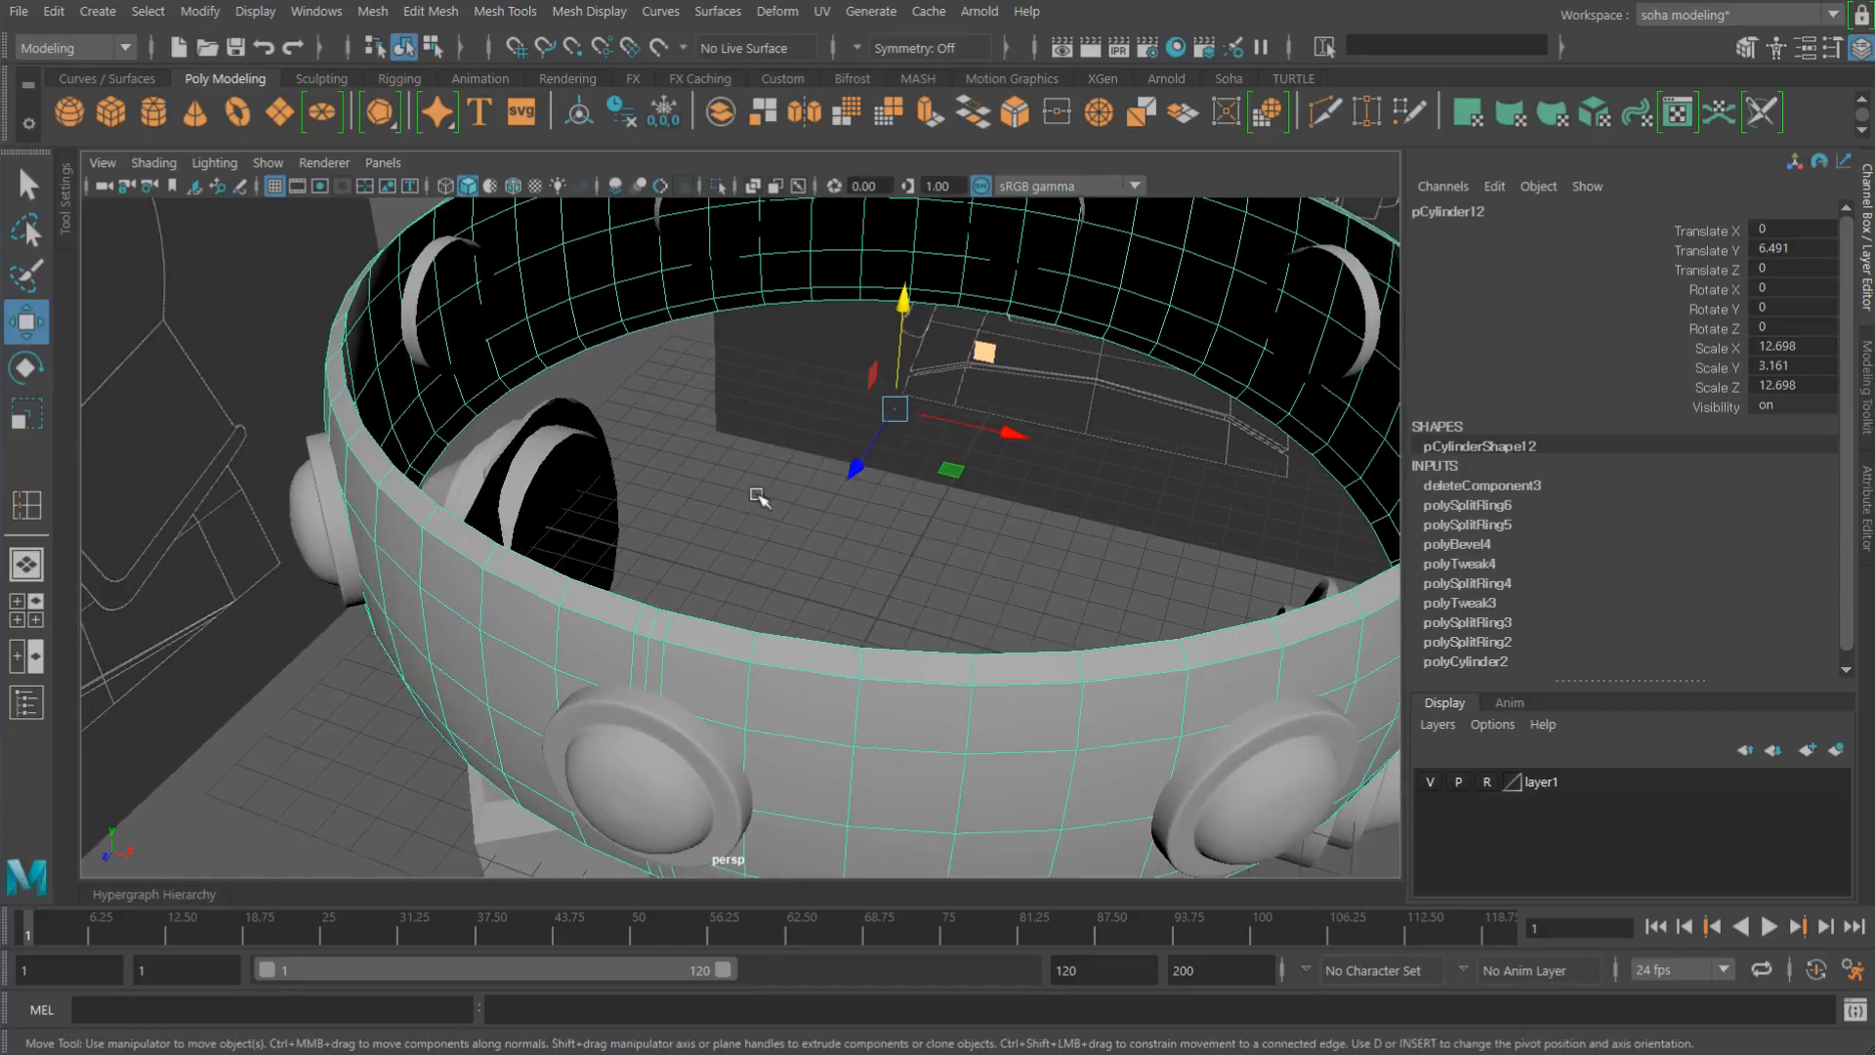
{"action": "key", "text": "alt+2"}
{"action": "left_click_drag", "start_coordinate": [758, 497], "coordinate": [807, 536], "text": "alt"}
{"action": "double_click", "coordinate": [625, 587]}
{"action": "key", "text": "alt+w"}
{"action": "middle_click_drag", "start_coordinate": [1033, 452], "coordinate": [959, 582], "text": "alt"}
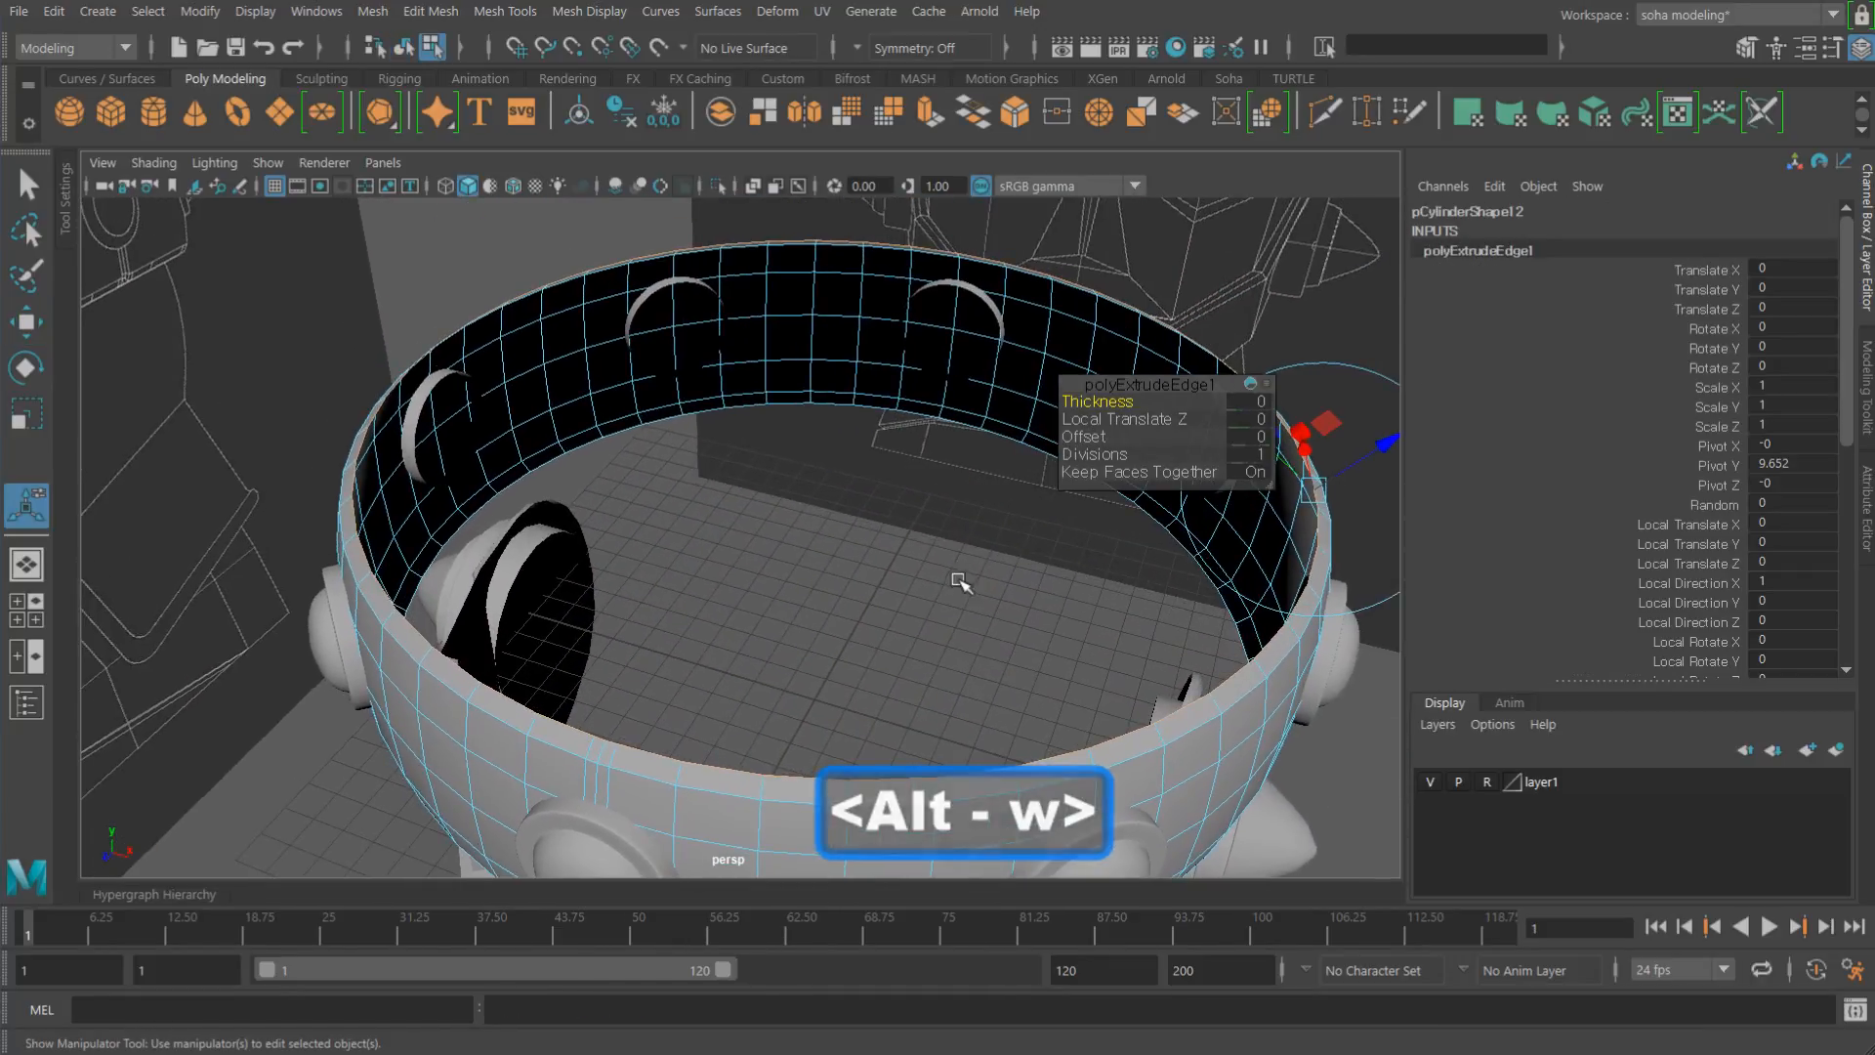
{"action": "middle_click_drag", "start_coordinate": [1110, 565], "coordinate": [919, 467], "text": "alt"}
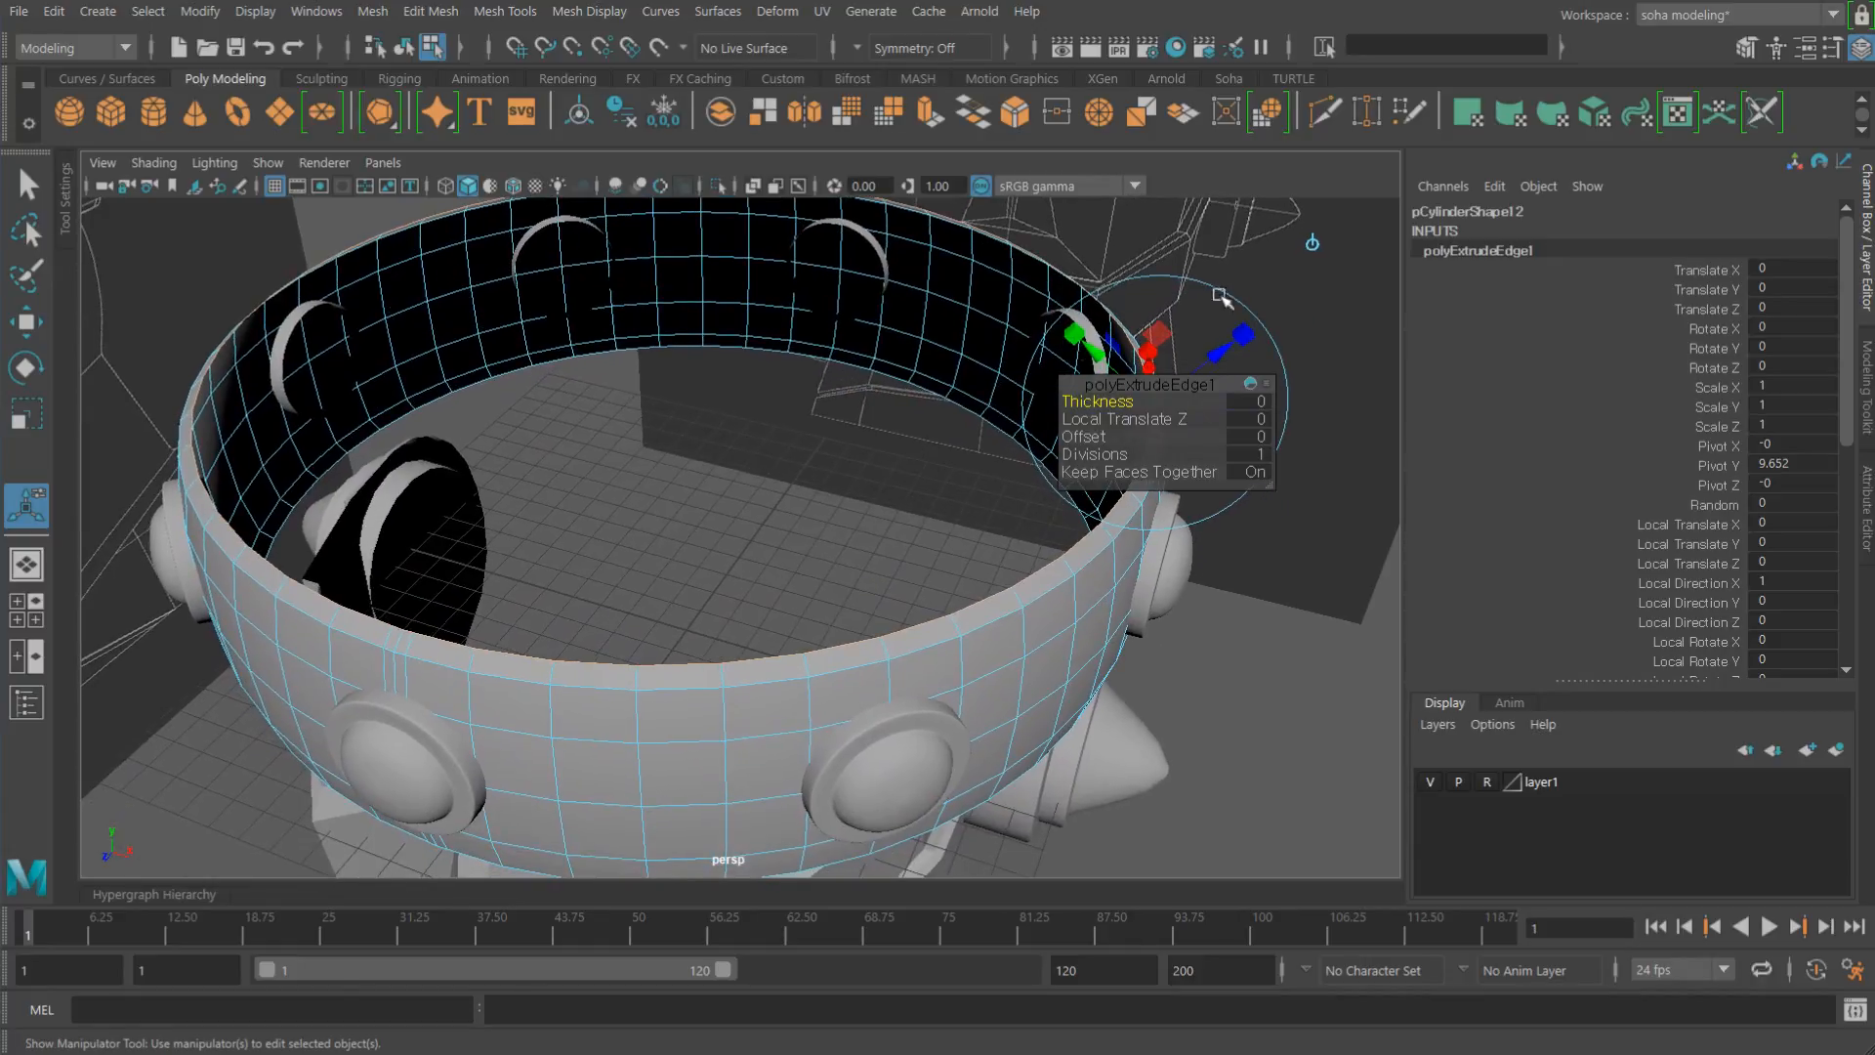
Step: Switch the extrusion to world axes, scale the extruded top edge uniformly inward to 0.933, and return to object mode
{"action": "left_click", "coordinate": [1311, 244]}
{"action": "left_click", "coordinate": [681, 256]}
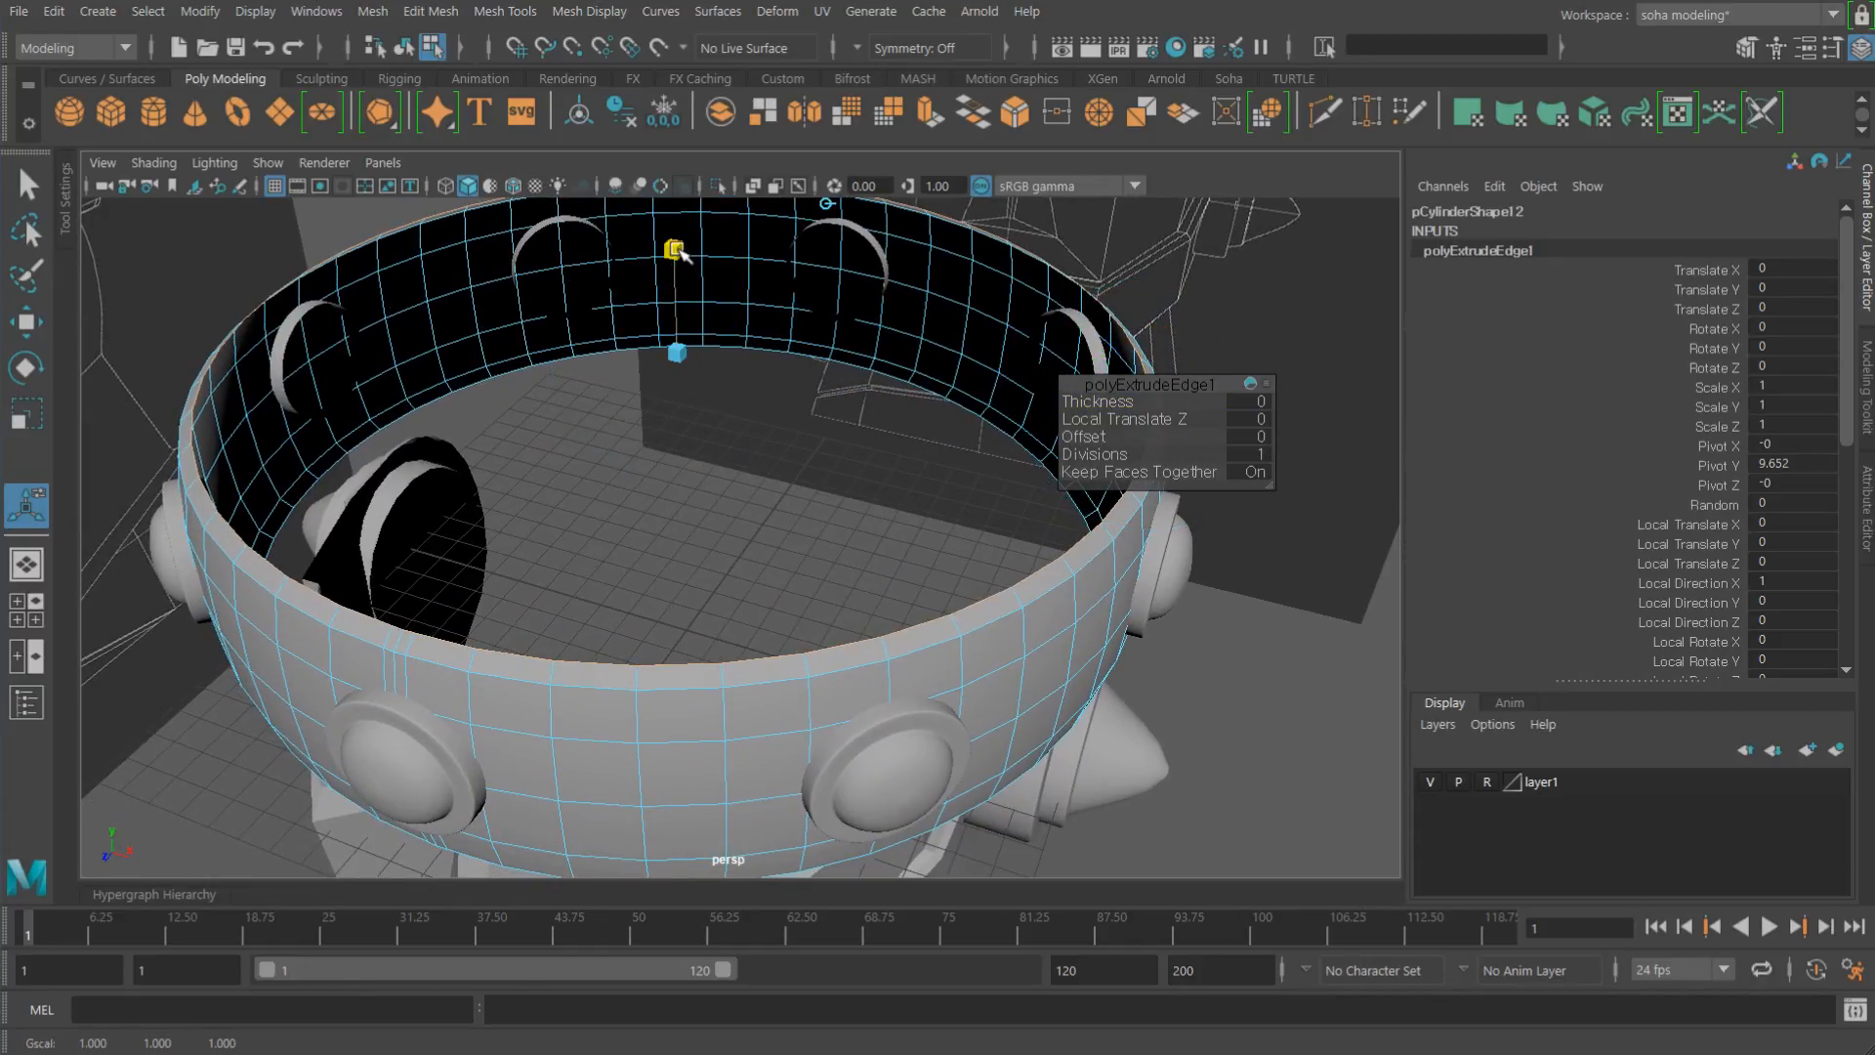
{"action": "left_click_drag", "start_coordinate": [686, 356], "coordinate": [680, 352]}
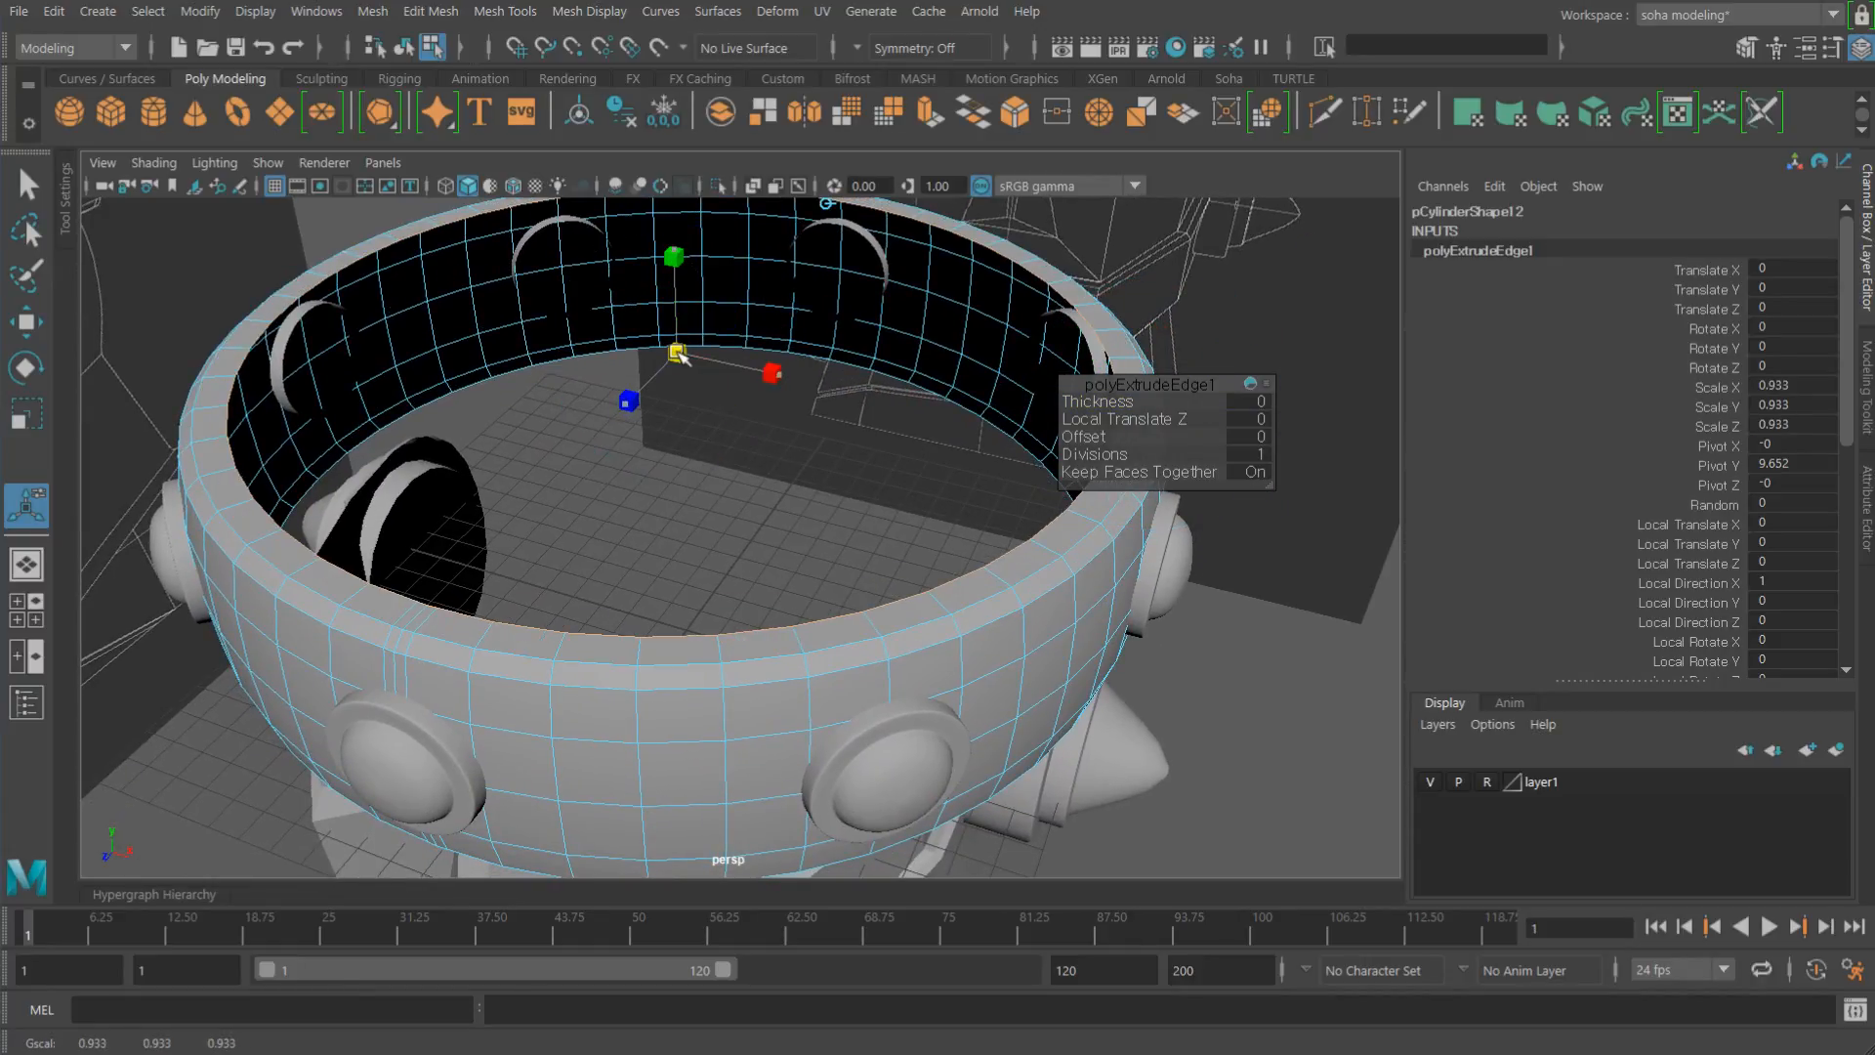
{"action": "left_click_drag", "start_coordinate": [632, 423], "coordinate": [720, 393], "text": "alt"}
{"action": "middle_click_drag", "start_coordinate": [720, 394], "coordinate": [766, 415], "text": "alt"}
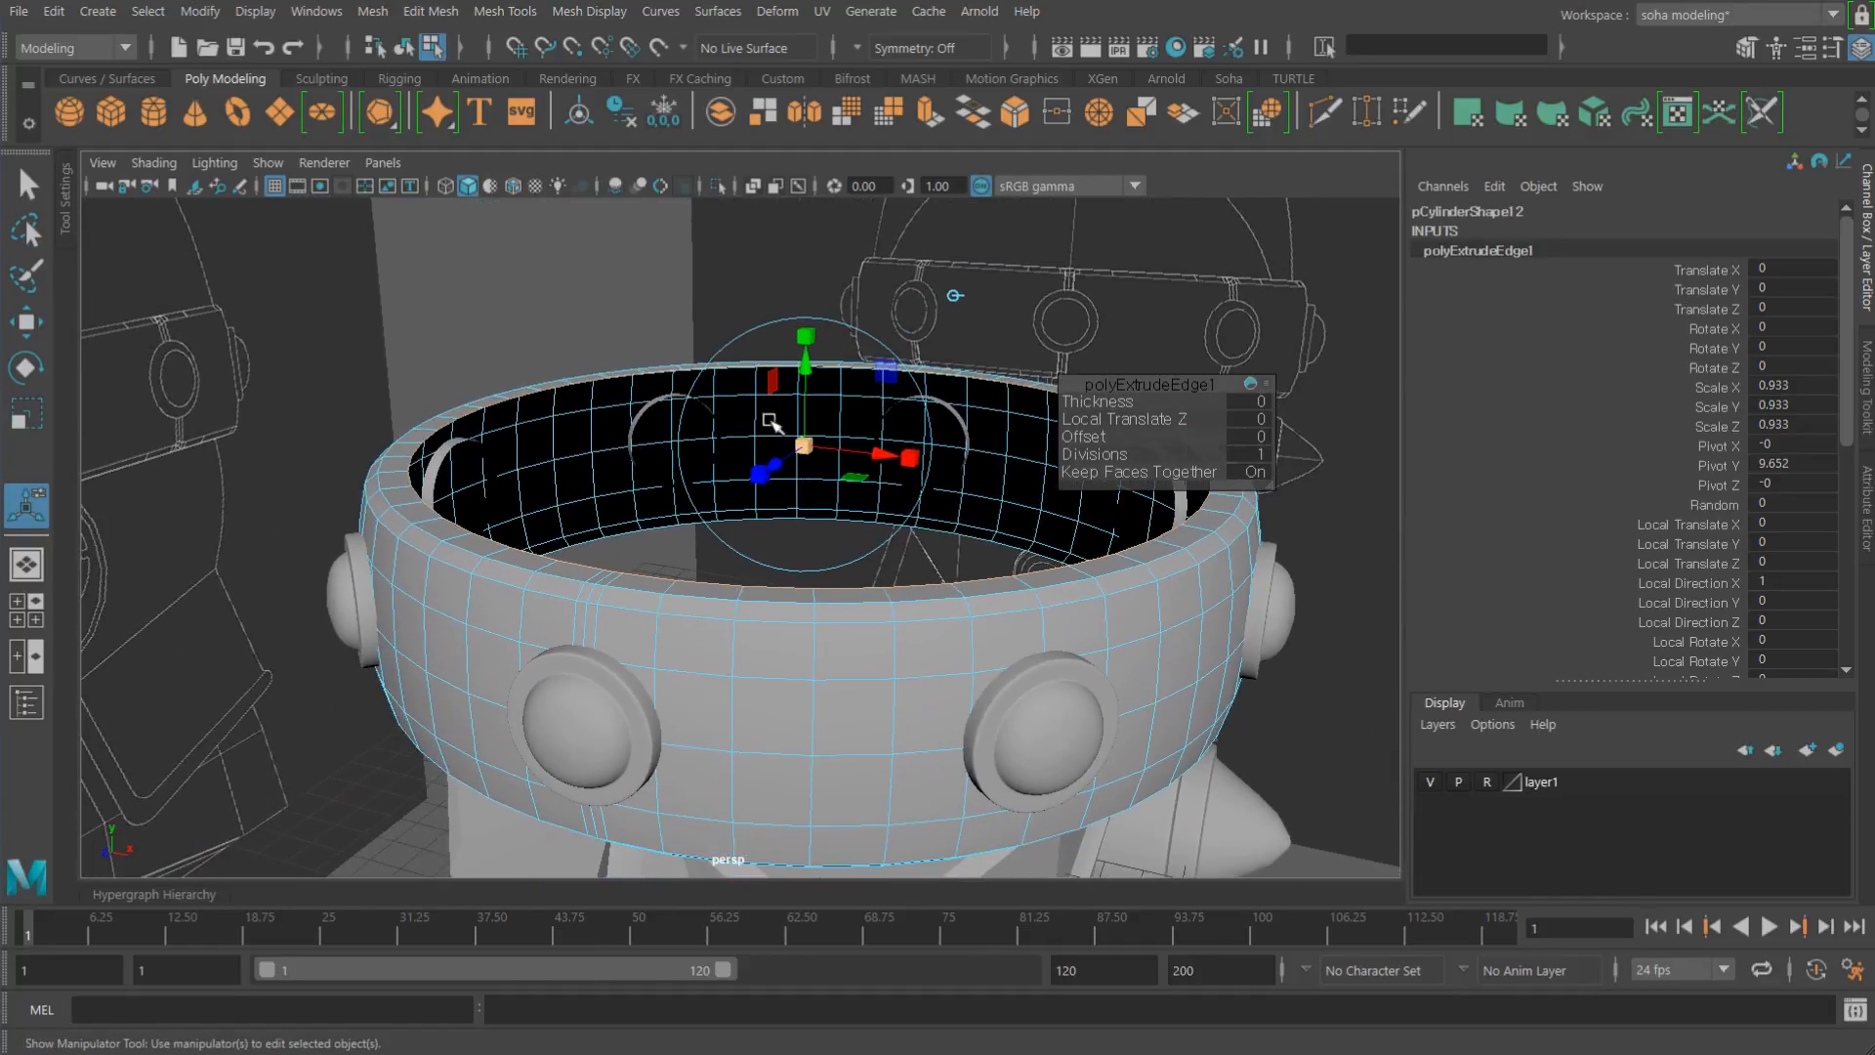
{"action": "key", "text": "alt+grave"}
{"action": "right_click_drag", "start_coordinate": [935, 444], "coordinate": [787, 327], "text": "alt"}
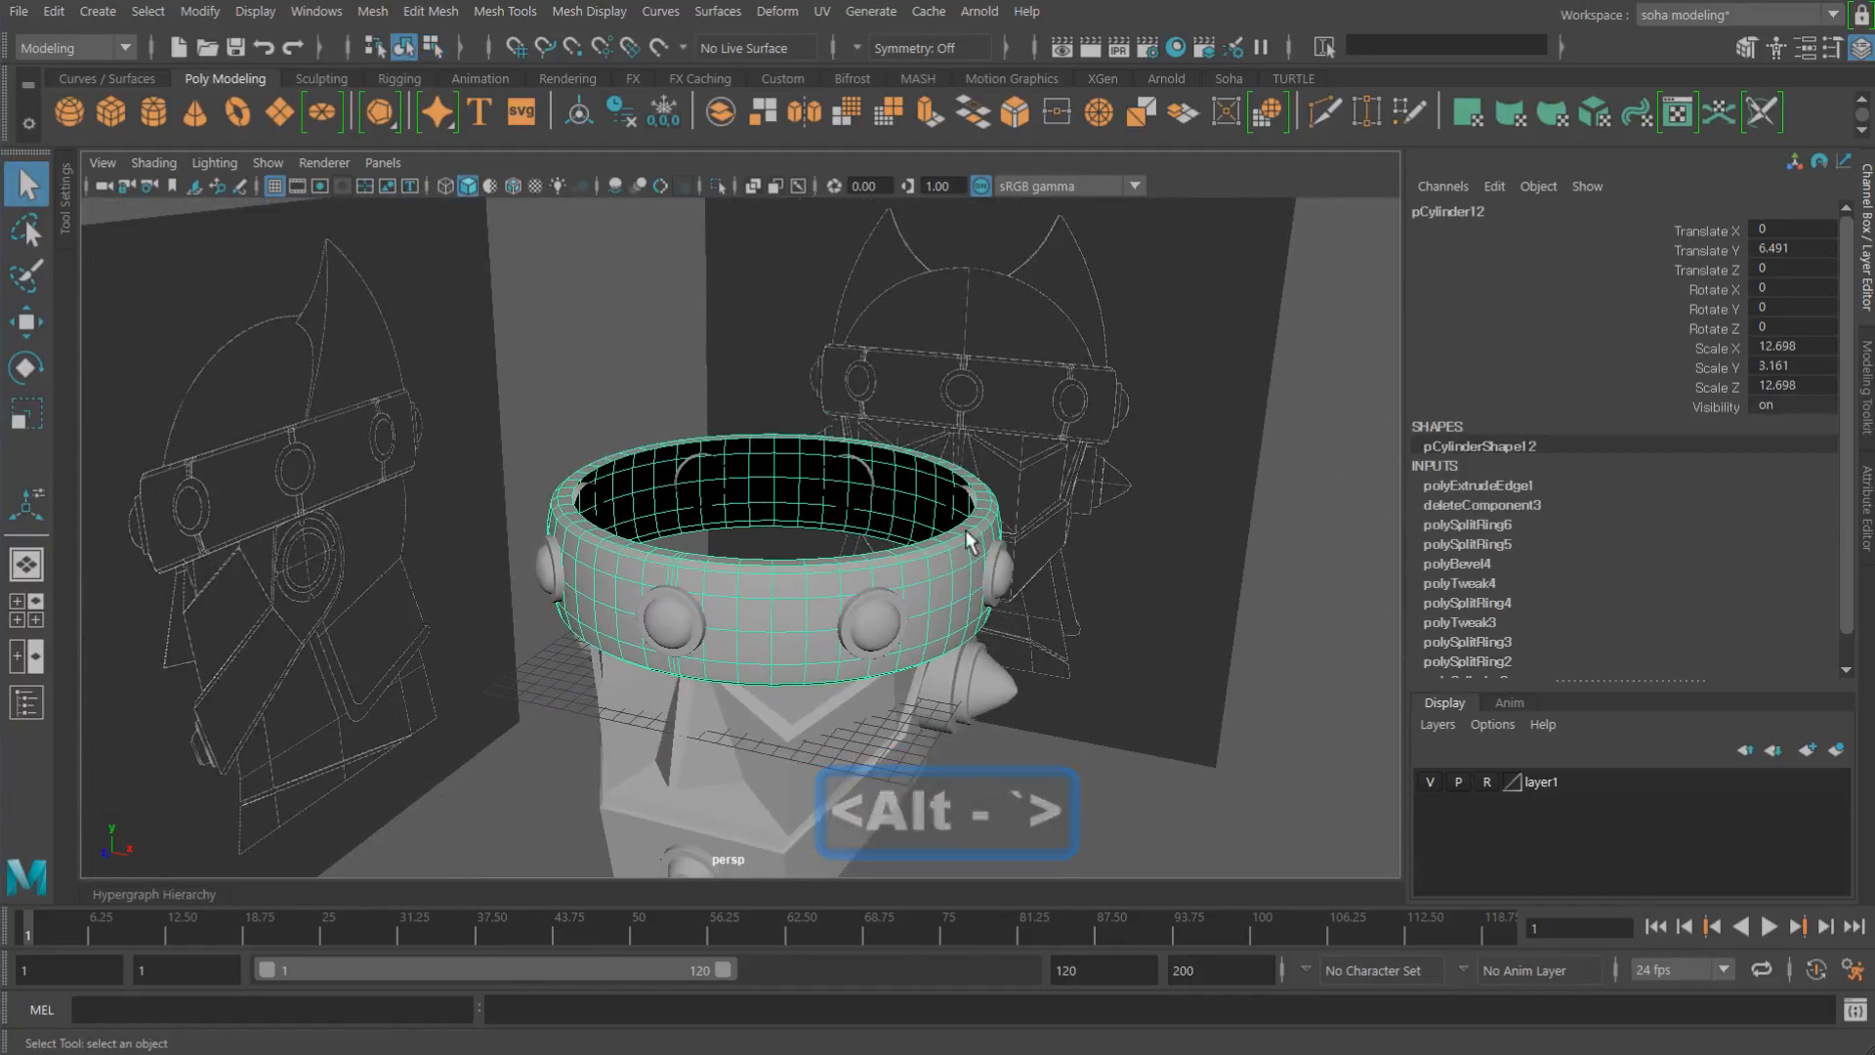
Step: Insert an edge loop around the extruded top rim faces, slightly nearer their outer edge, and return to object mode
{"action": "left_click_drag", "start_coordinate": [721, 459], "coordinate": [751, 516], "text": "alt"}
{"action": "right_click_drag", "start_coordinate": [750, 515], "coordinate": [994, 627], "text": "alt"}
{"action": "middle_click_drag", "start_coordinate": [725, 607], "coordinate": [805, 478], "text": "alt"}
{"action": "right_click_drag", "start_coordinate": [804, 477], "coordinate": [742, 536], "text": "alt"}
{"action": "key", "text": "alt+e"}
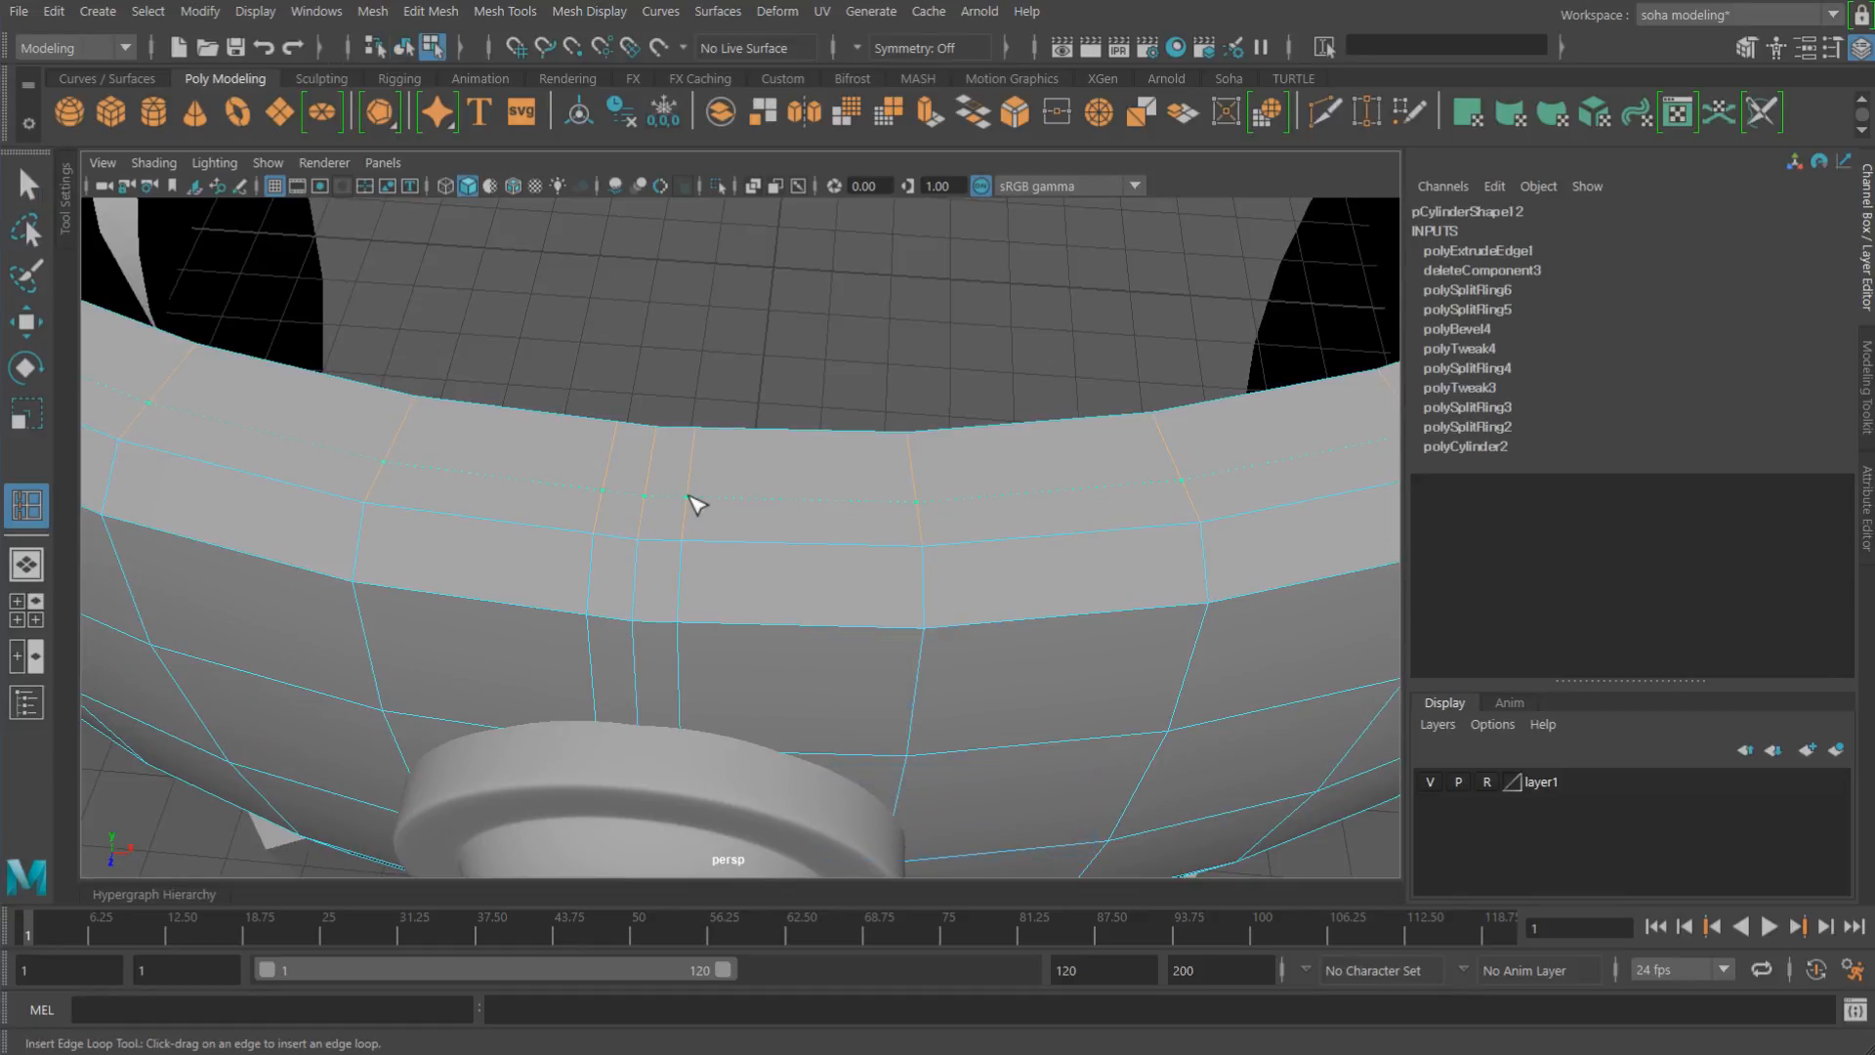
{"action": "left_click", "coordinate": [695, 502]}
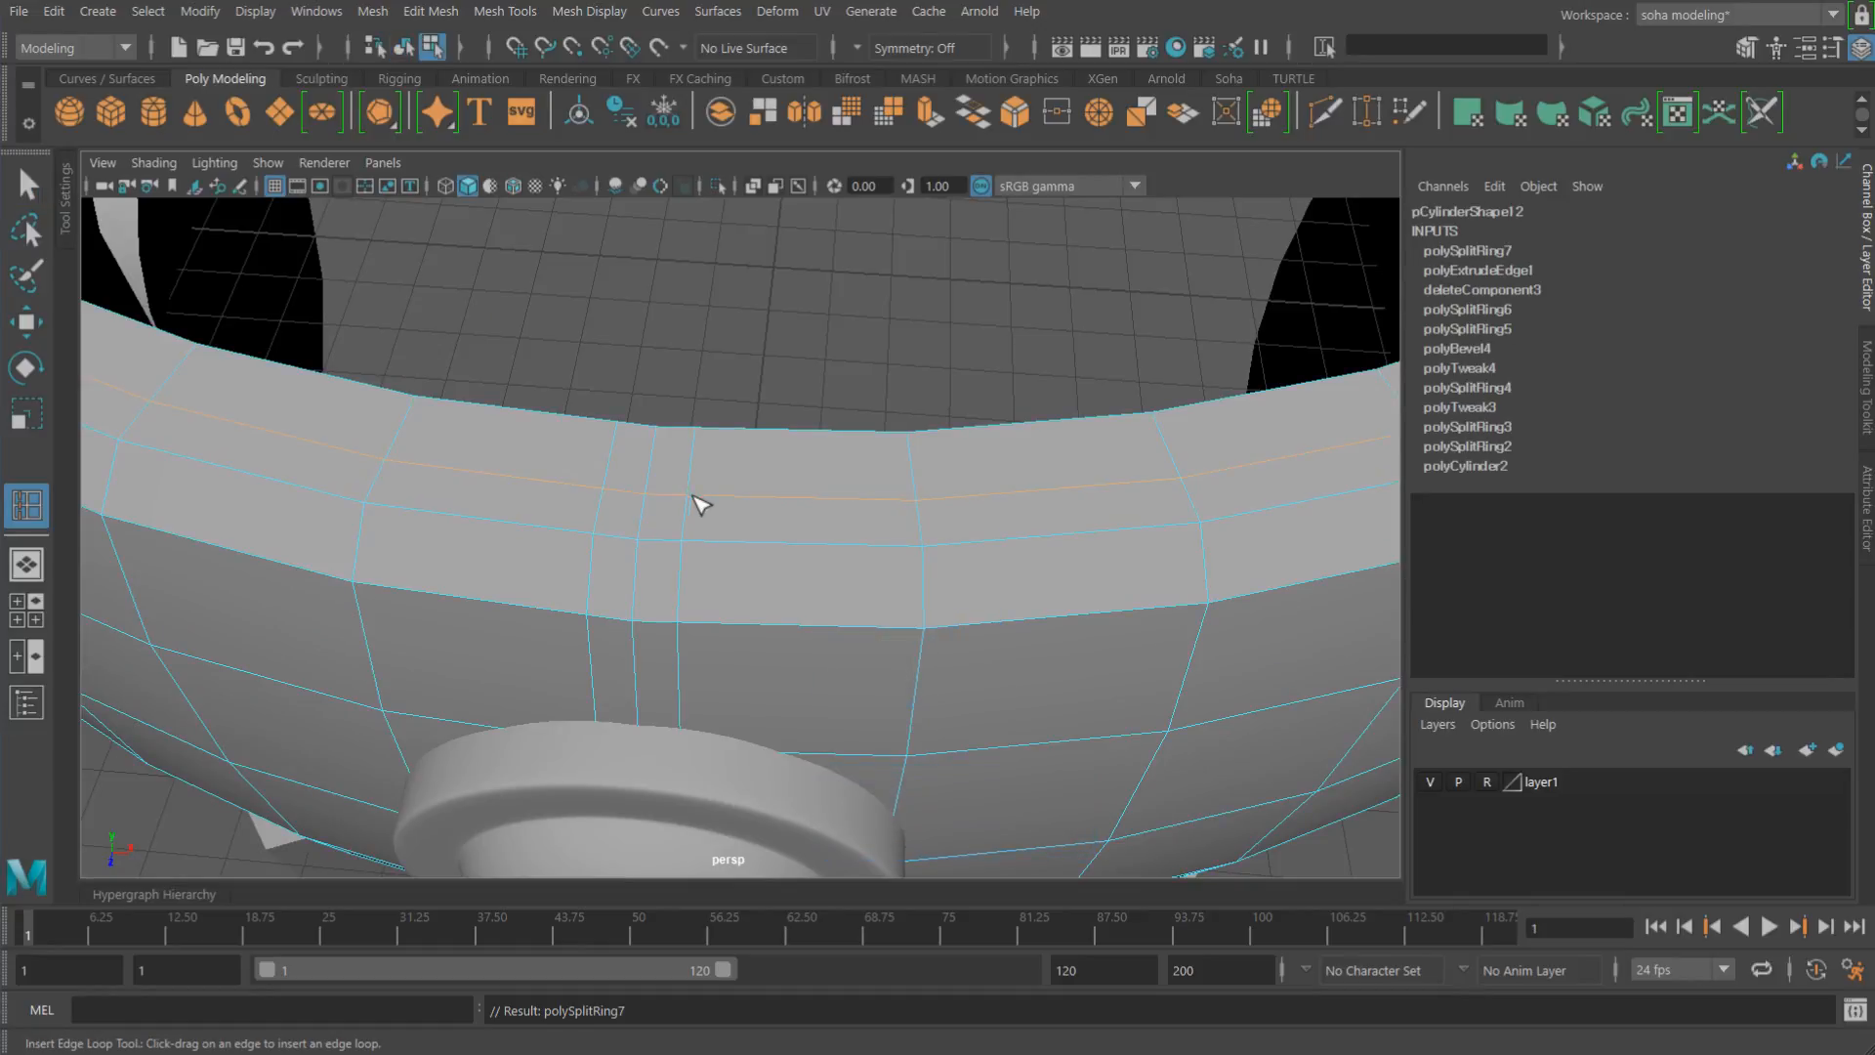
{"action": "right_click_drag", "start_coordinate": [695, 507], "coordinate": [573, 514], "text": "alt"}
{"action": "left_click_drag", "start_coordinate": [573, 515], "coordinate": [736, 557], "text": "alt"}
{"action": "key", "text": "w"}
{"action": "left_click_drag", "start_coordinate": [751, 631], "coordinate": [745, 588], "text": "alt"}
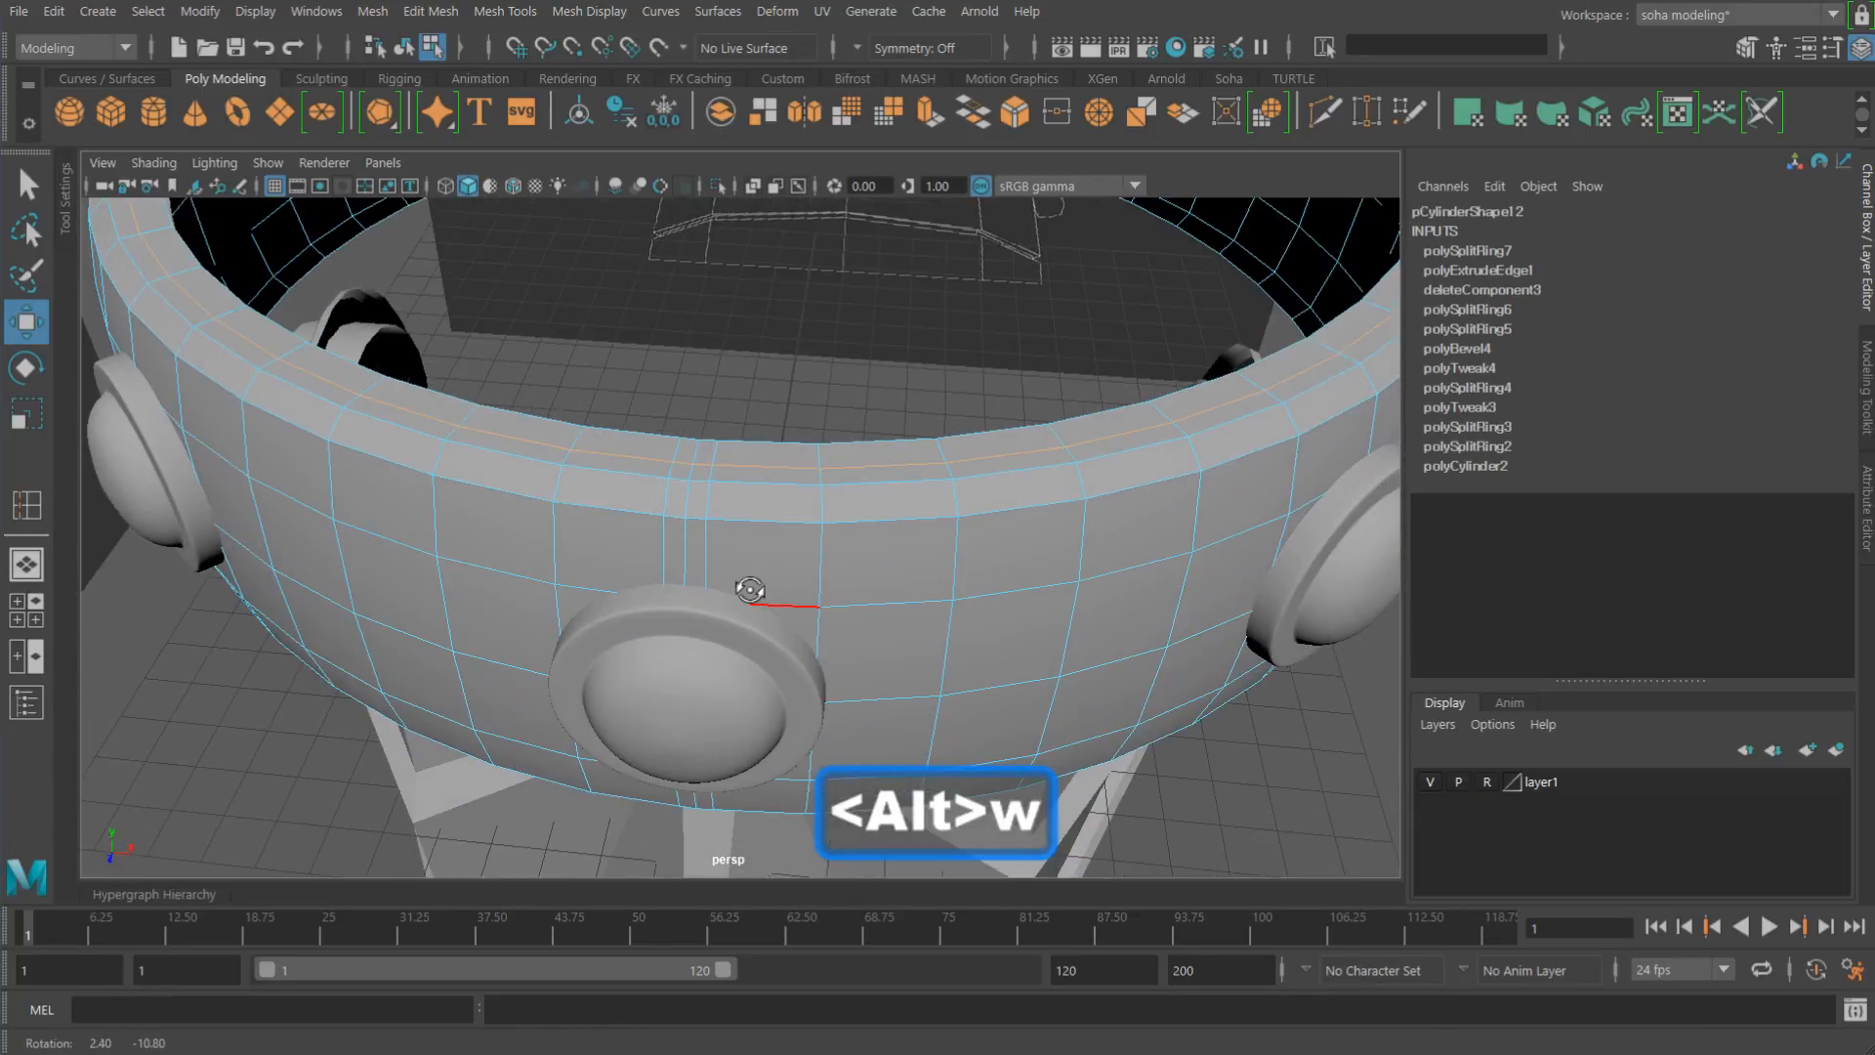
{"action": "key", "text": "alt+grave"}
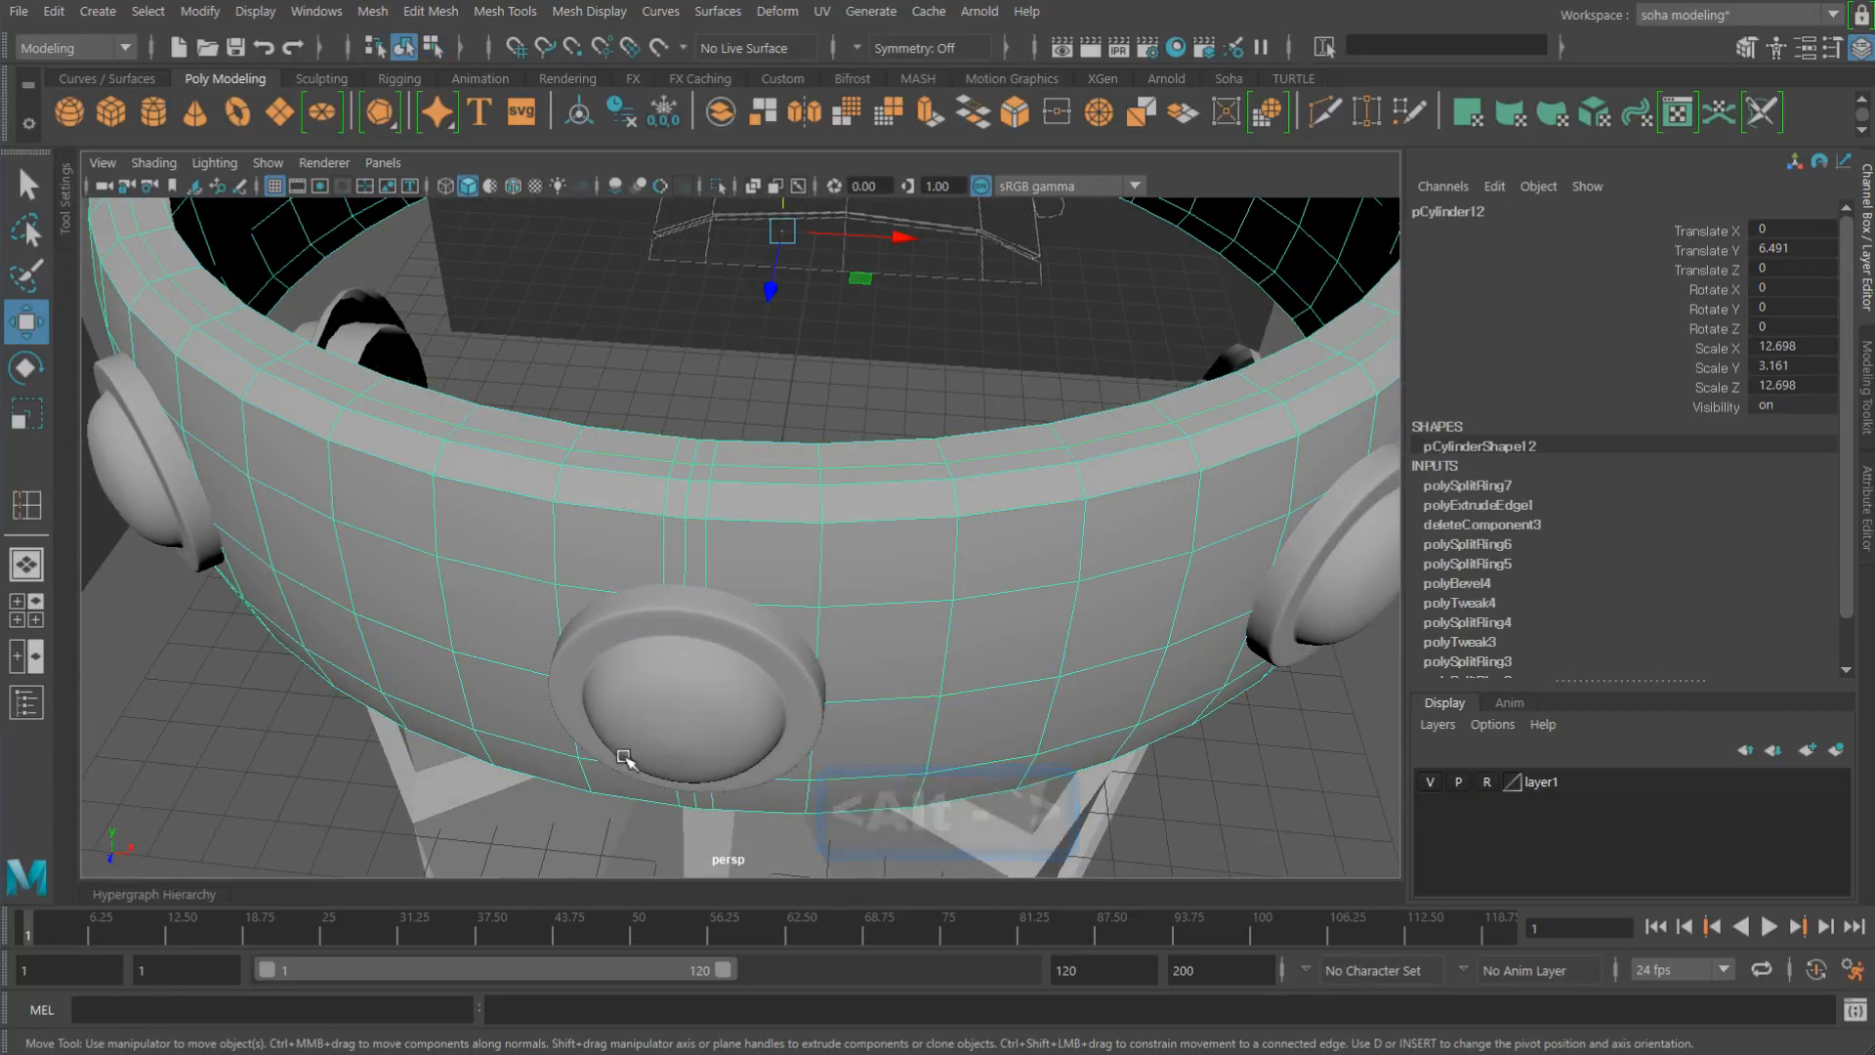
Step: Isolate the headband in the perspective view and examine its front topology up close
{"action": "mouse_move", "coordinate": [735, 650]}
{"action": "left_mouse_down", "text": "alt"}
{"action": "mouse_move", "coordinate": [749, 578]}
{"action": "mouse_move", "coordinate": [715, 622]}
{"action": "left_mouse_up", "text": "alt"}
{"action": "left_click_drag", "start_coordinate": [778, 423], "coordinate": [899, 444], "text": "alt"}
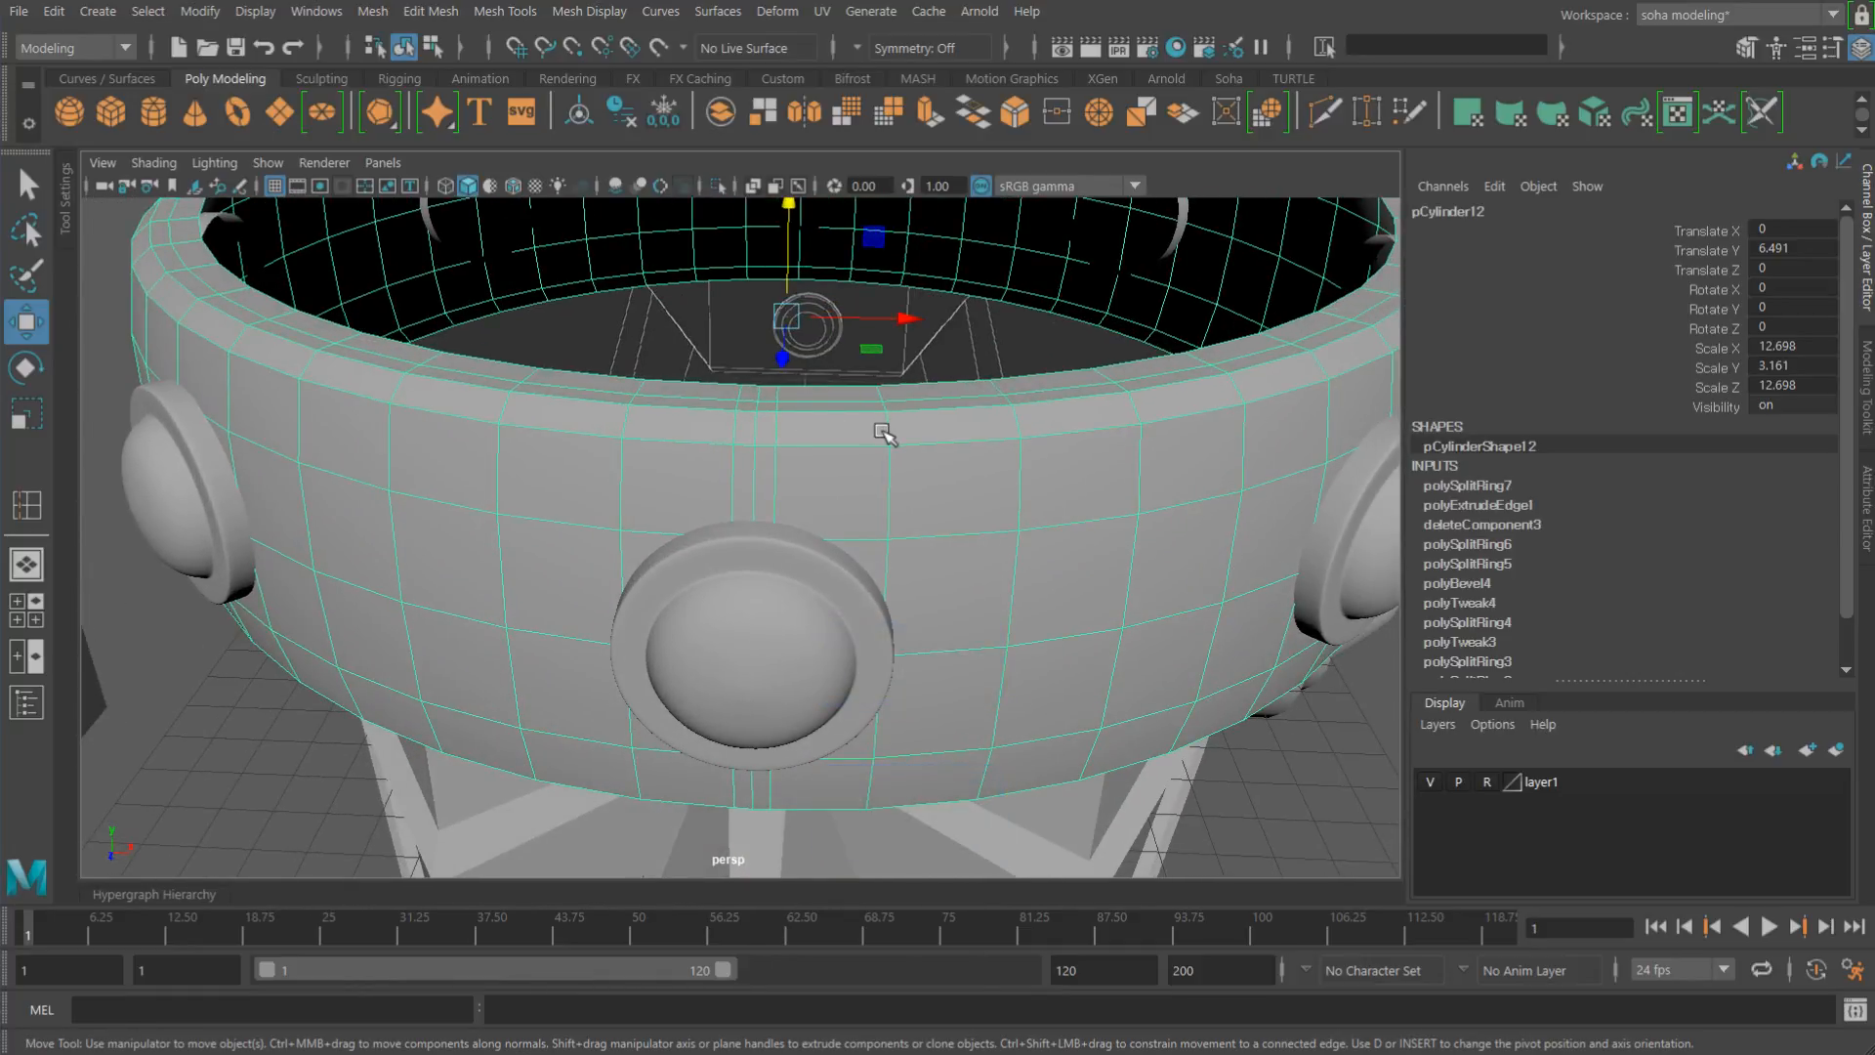
{"action": "key", "text": "shift+alt+a"}
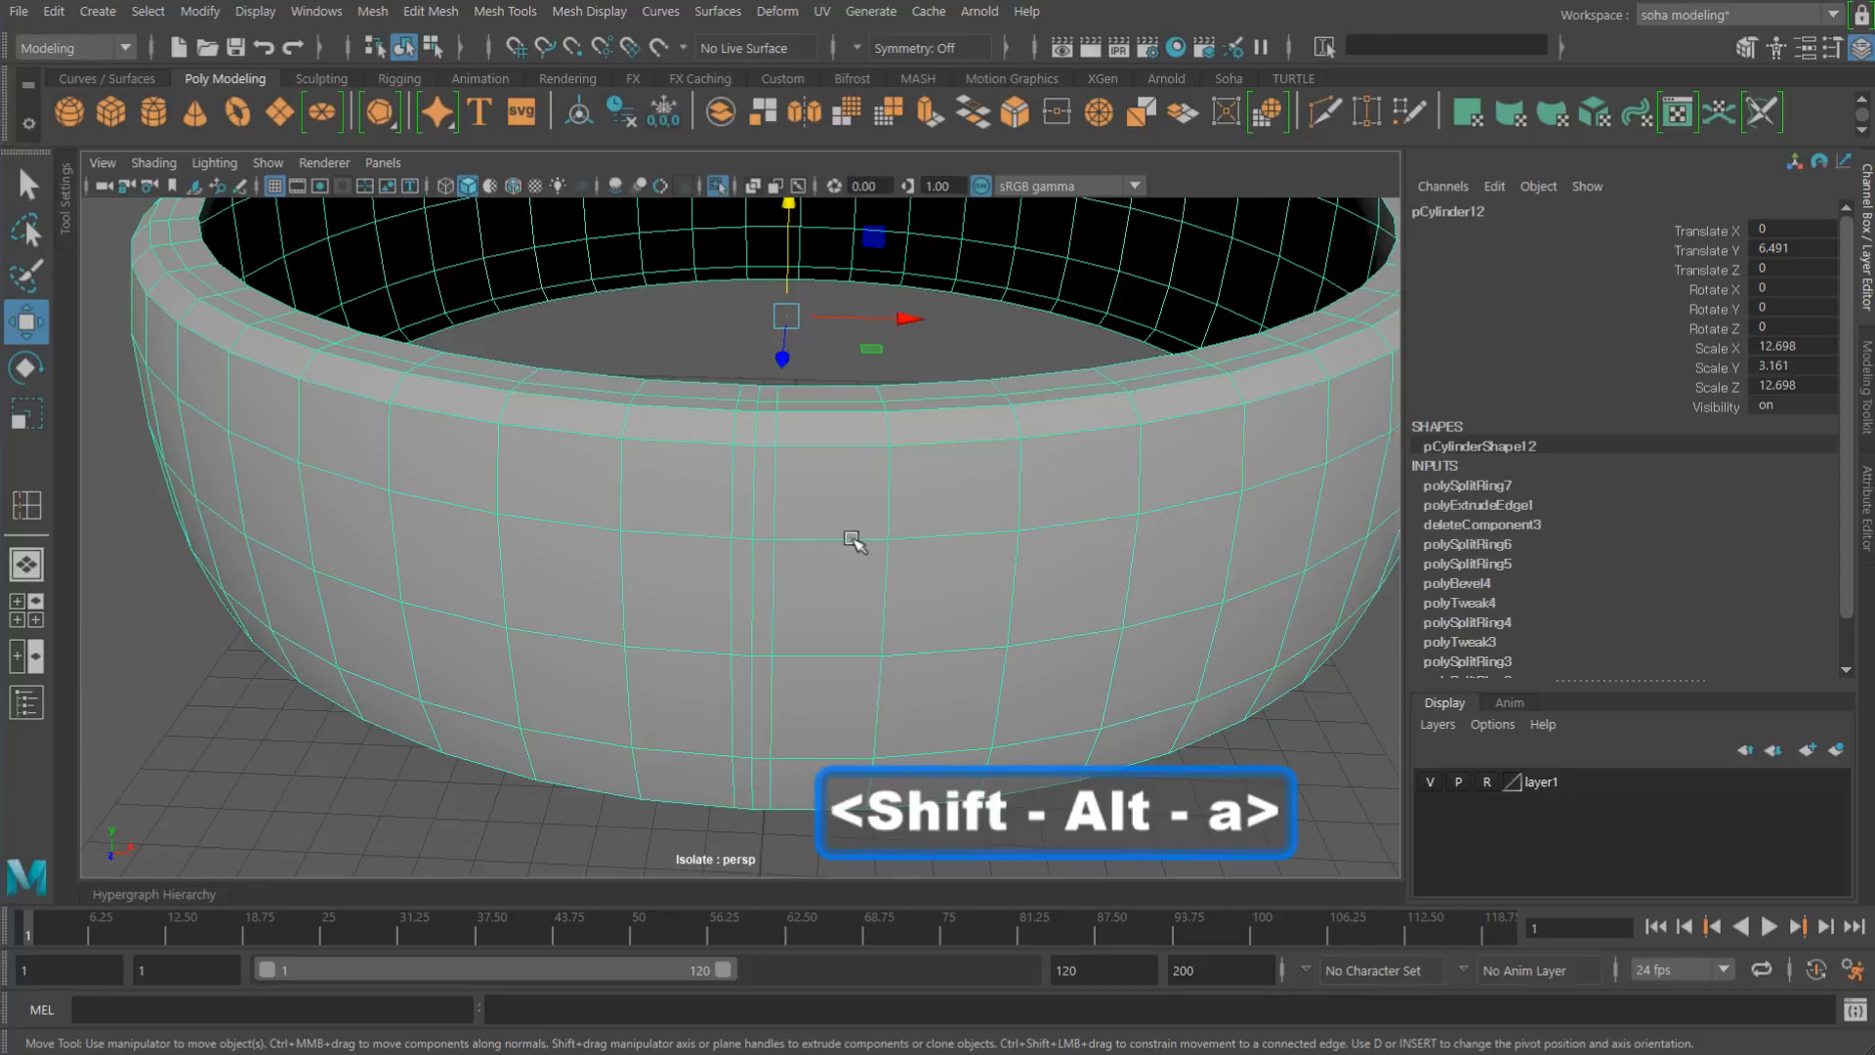
{"action": "mouse_move", "coordinate": [853, 537]}
{"action": "left_mouse_down", "text": "alt"}
{"action": "mouse_move", "coordinate": [670, 489]}
{"action": "mouse_move", "coordinate": [753, 502]}
{"action": "mouse_move", "coordinate": [724, 374]}
{"action": "mouse_move", "coordinate": [711, 509]}
{"action": "mouse_move", "coordinate": [846, 555]}
{"action": "left_mouse_up", "text": "alt"}
{"action": "right_click_drag", "start_coordinate": [847, 555], "coordinate": [1041, 610], "text": "alt"}
{"action": "mouse_move", "coordinate": [806, 570]}
{"action": "left_mouse_down", "text": "alt"}
{"action": "mouse_move", "coordinate": [776, 564]}
{"action": "mouse_move", "coordinate": [798, 580]}
{"action": "left_mouse_up", "text": "alt"}
{"action": "scroll", "coordinate": [807, 592], "scroll_direction": "up", "scroll_amount": 3}
{"action": "scroll", "coordinate": [781, 561], "scroll_direction": "up", "scroll_amount": 1}
{"action": "right_click_drag", "start_coordinate": [771, 547], "coordinate": [871, 573], "text": "alt"}
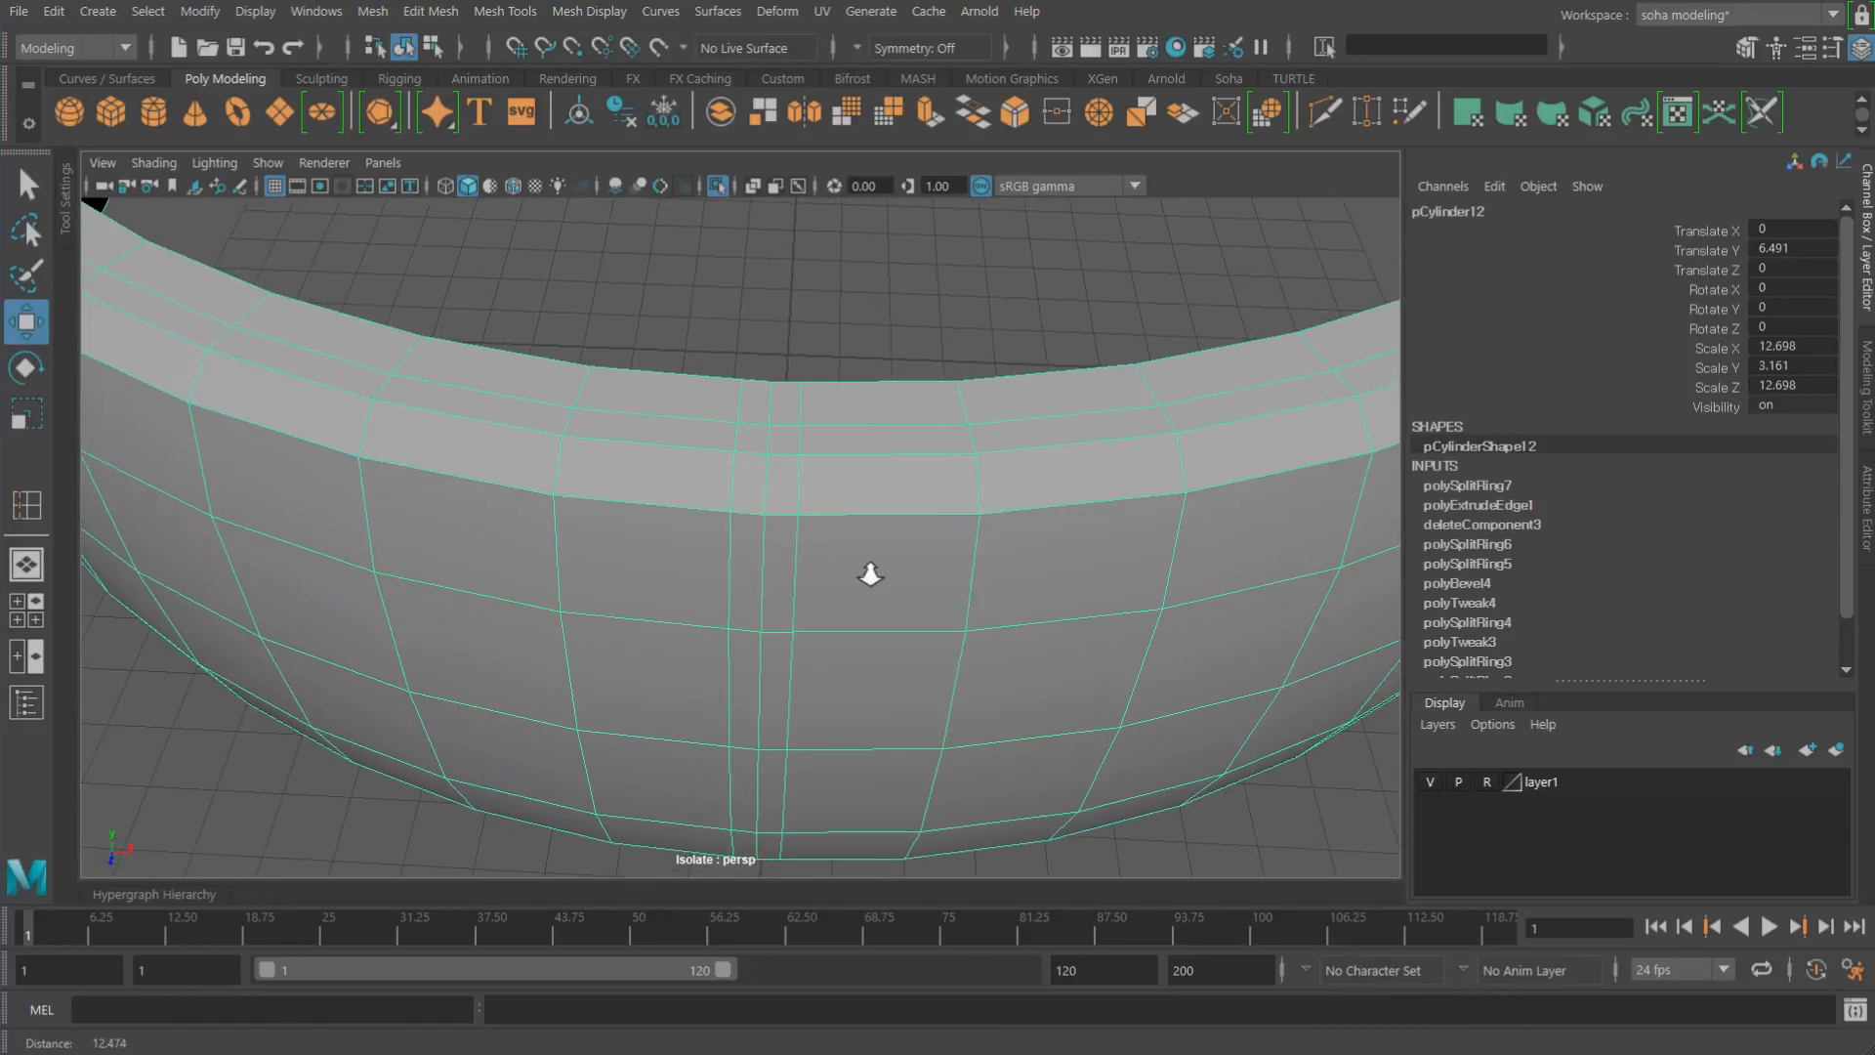
Step: Extrude the border edge loop of the headband's bottom opening and scale it uniformly inward in world axes
{"action": "key", "text": "2"}
{"action": "left_click_drag", "start_coordinate": [767, 718], "coordinate": [748, 494], "text": "alt"}
{"action": "right_click_drag", "start_coordinate": [747, 494], "coordinate": [569, 490], "text": "alt"}
{"action": "left_click_drag", "start_coordinate": [569, 491], "coordinate": [806, 381], "text": "alt"}
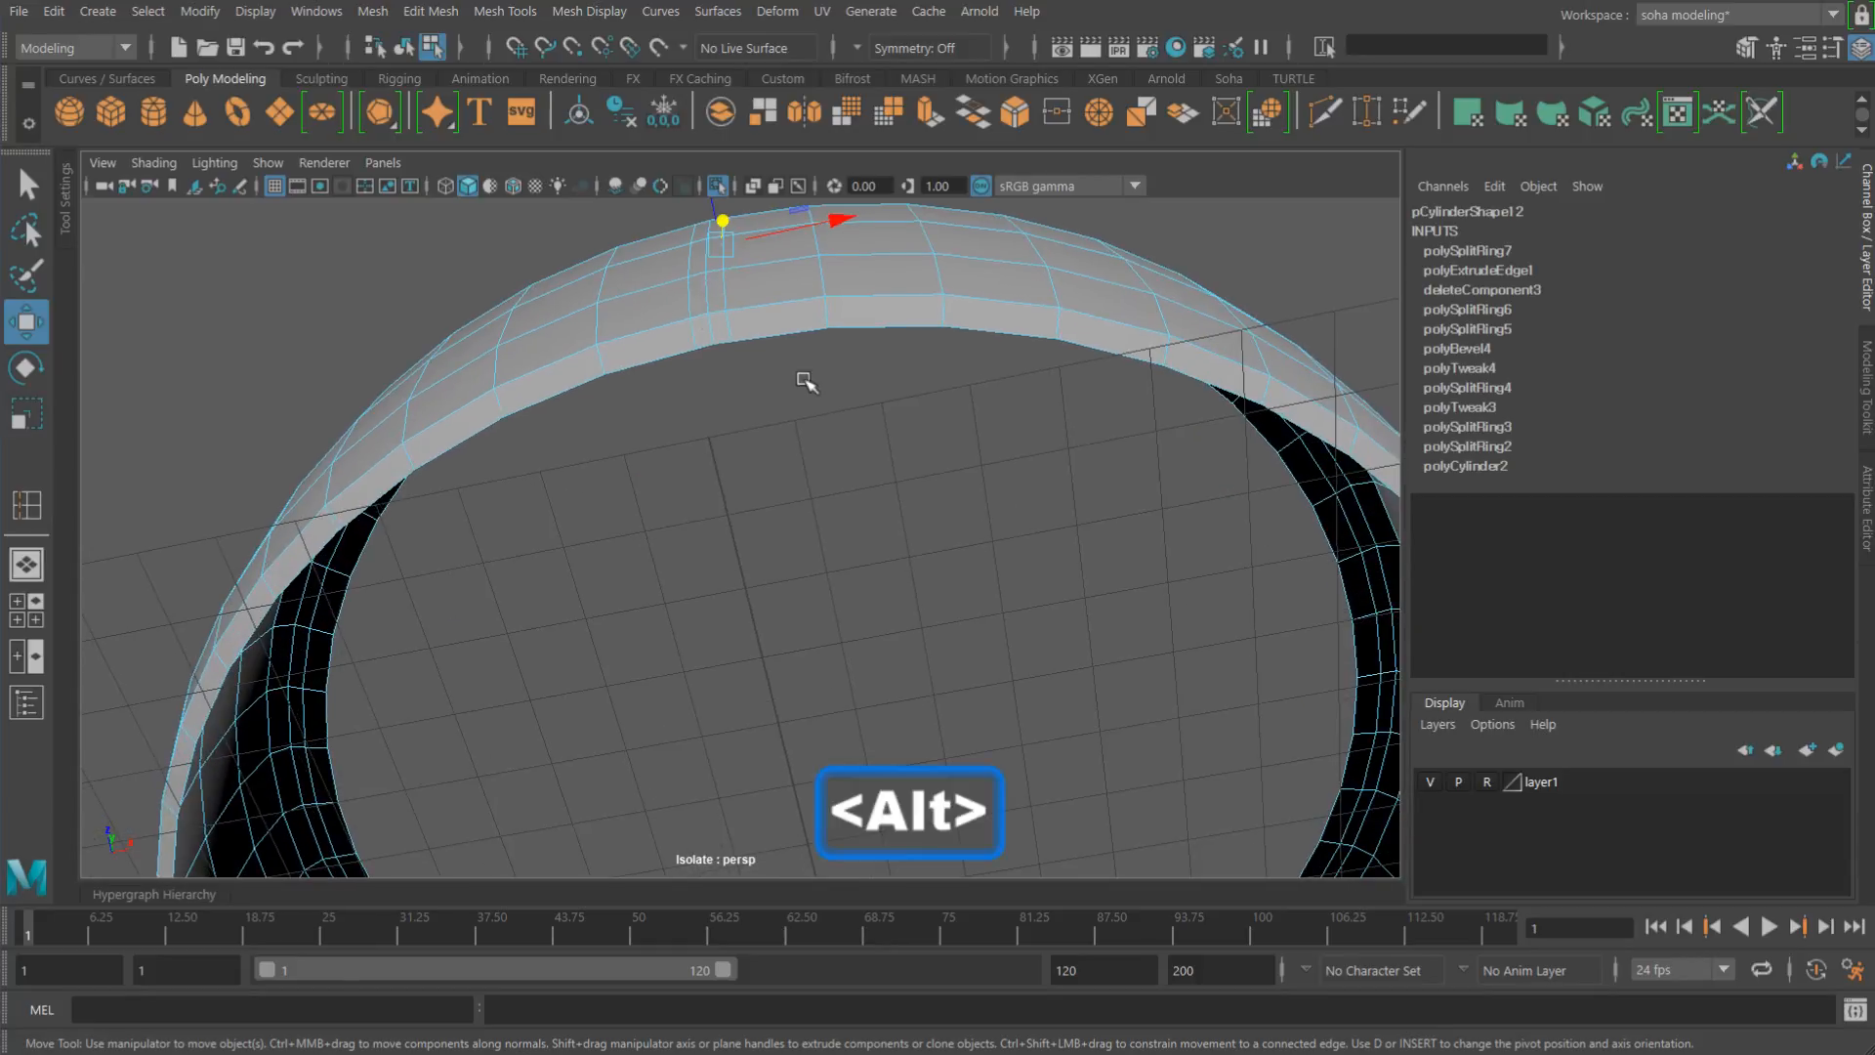
{"action": "right_click_drag", "start_coordinate": [919, 508], "coordinate": [820, 540], "text": "alt"}
{"action": "key", "text": "alt+w"}
{"action": "left_click_drag", "start_coordinate": [821, 540], "coordinate": [805, 618], "text": "alt"}
{"action": "middle_click_drag", "start_coordinate": [963, 597], "coordinate": [756, 467], "text": "alt"}
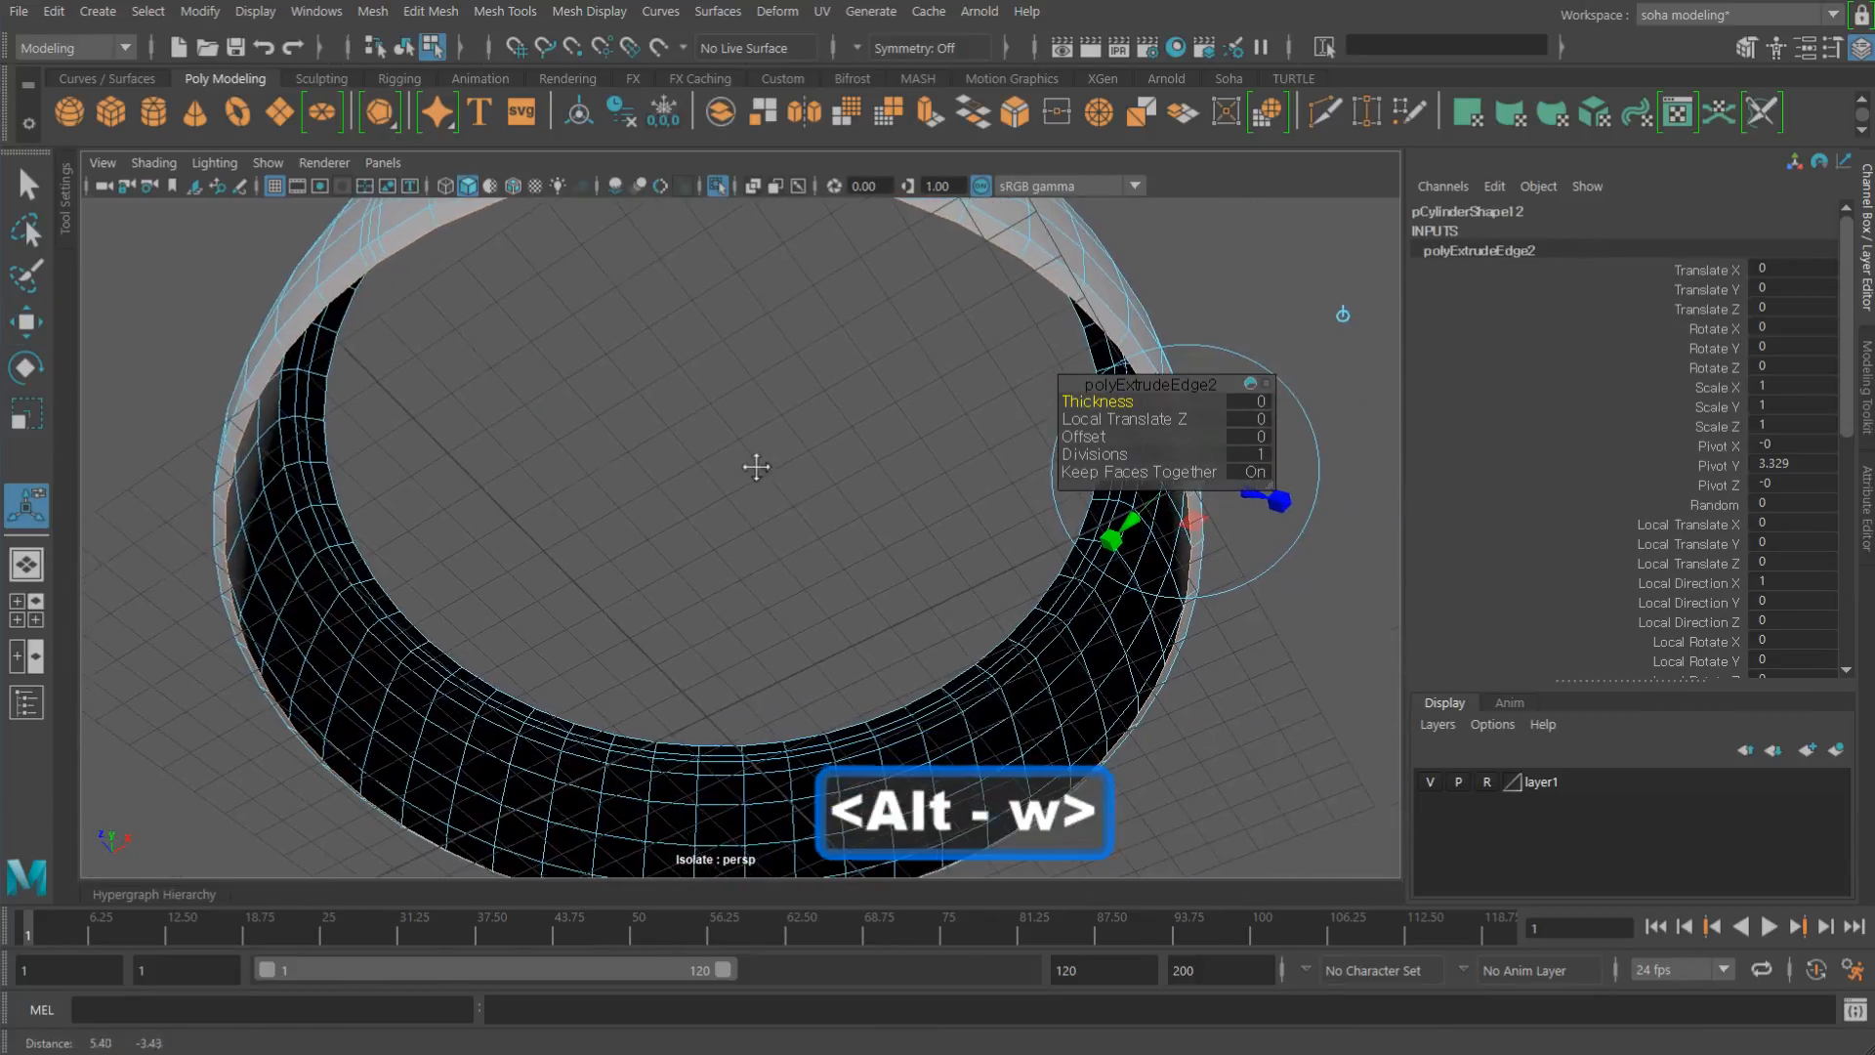
{"action": "left_click", "coordinate": [1344, 314]}
{"action": "left_click_drag", "start_coordinate": [760, 604], "coordinate": [710, 523], "text": "alt"}
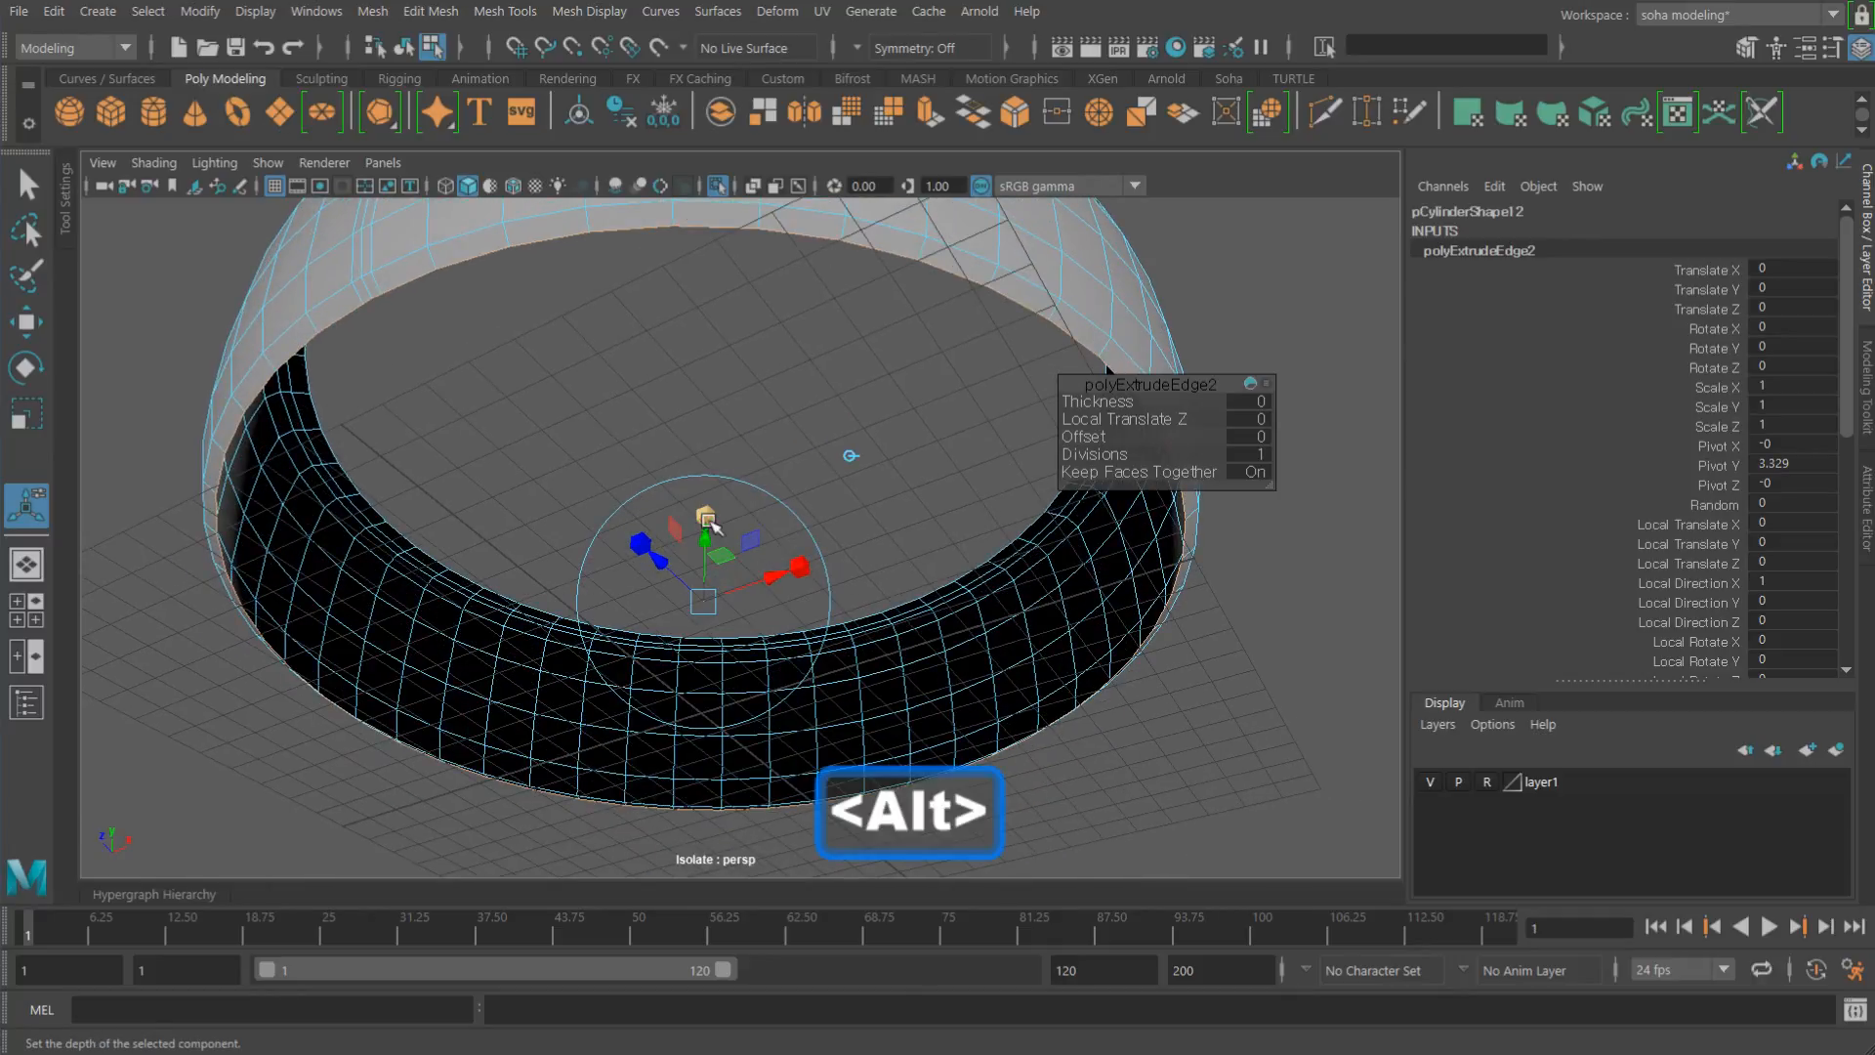
{"action": "left_click_drag", "start_coordinate": [704, 603], "coordinate": [696, 604]}
Step: Insert an edge loop around the middle of the extruded bottom rim faces
{"action": "mouse_move", "coordinate": [686, 419]}
{"action": "left_mouse_down", "text": "alt"}
{"action": "mouse_move", "coordinate": [779, 536]}
{"action": "mouse_move", "coordinate": [808, 456]}
{"action": "mouse_move", "coordinate": [661, 389]}
{"action": "mouse_move", "coordinate": [697, 385]}
{"action": "left_mouse_up", "text": "alt"}
{"action": "scroll", "coordinate": [806, 453], "scroll_direction": "up", "scroll_amount": 5}
{"action": "key", "text": "alt+e"}
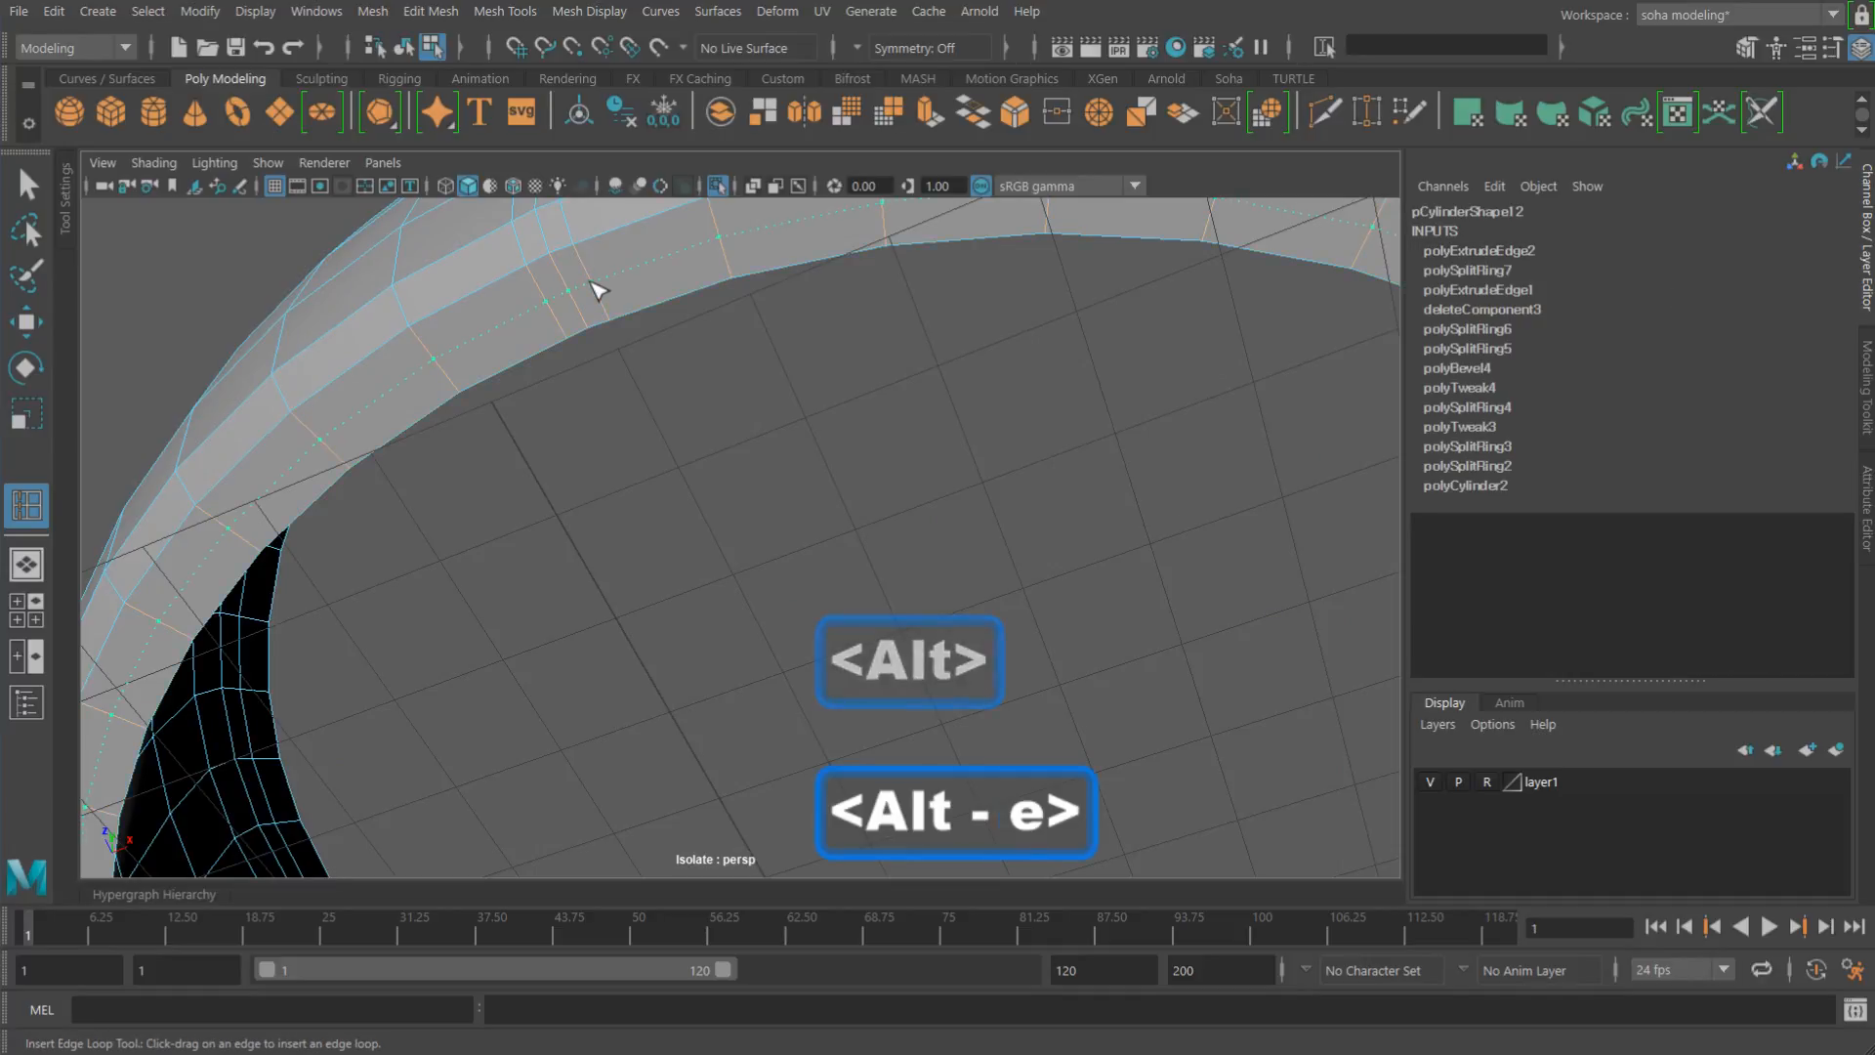
{"action": "left_click", "coordinate": [599, 290]}
{"action": "key", "text": "w"}
{"action": "left_click_drag", "start_coordinate": [888, 327], "coordinate": [778, 420], "text": "alt"}
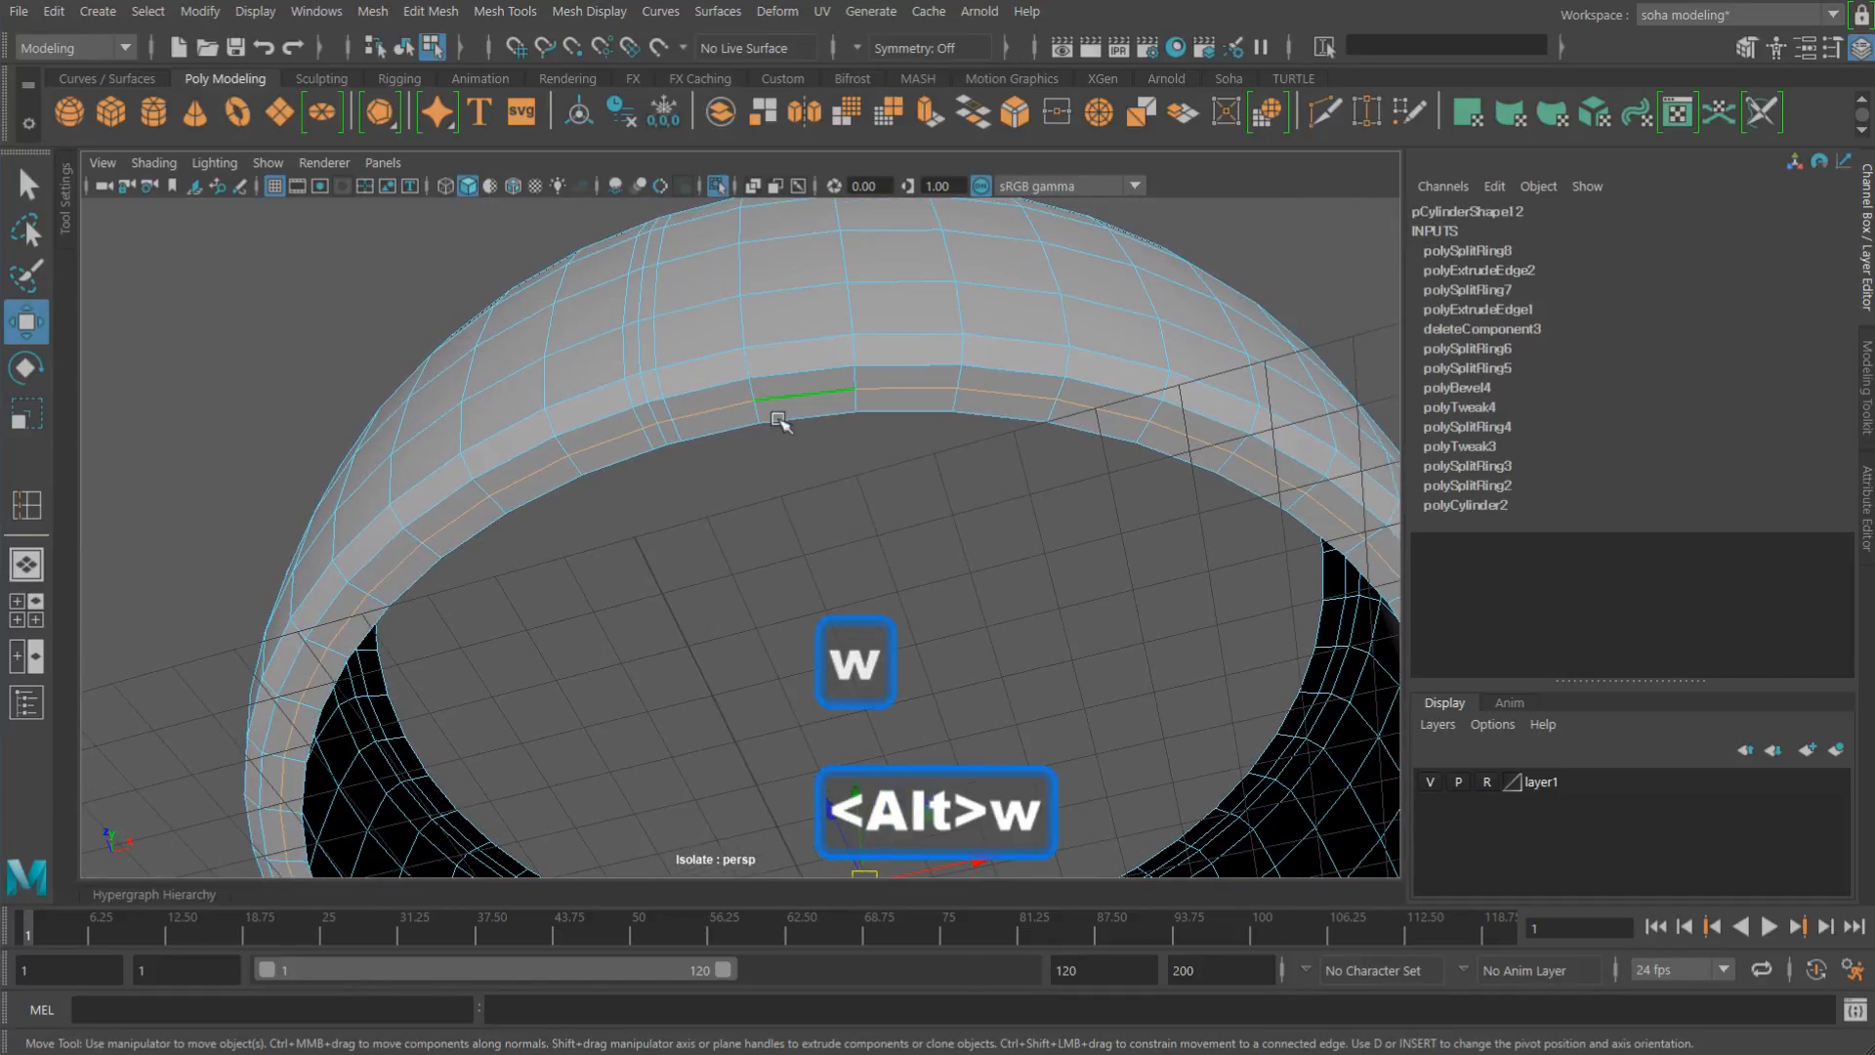
Step: Select the middle vertical edge loop of the headband's front strip, including the rim edges, and convert it to the adjoining faces
{"action": "left_click", "coordinate": [746, 478]}
{"action": "left_click", "coordinate": [656, 414]}
{"action": "left_click_drag", "start_coordinate": [746, 264], "coordinate": [807, 389], "text": "alt"}
{"action": "middle_click_drag", "start_coordinate": [806, 388], "coordinate": [813, 379], "text": "alt"}
{"action": "right_click_drag", "start_coordinate": [733, 435], "coordinate": [830, 489], "text": "alt"}
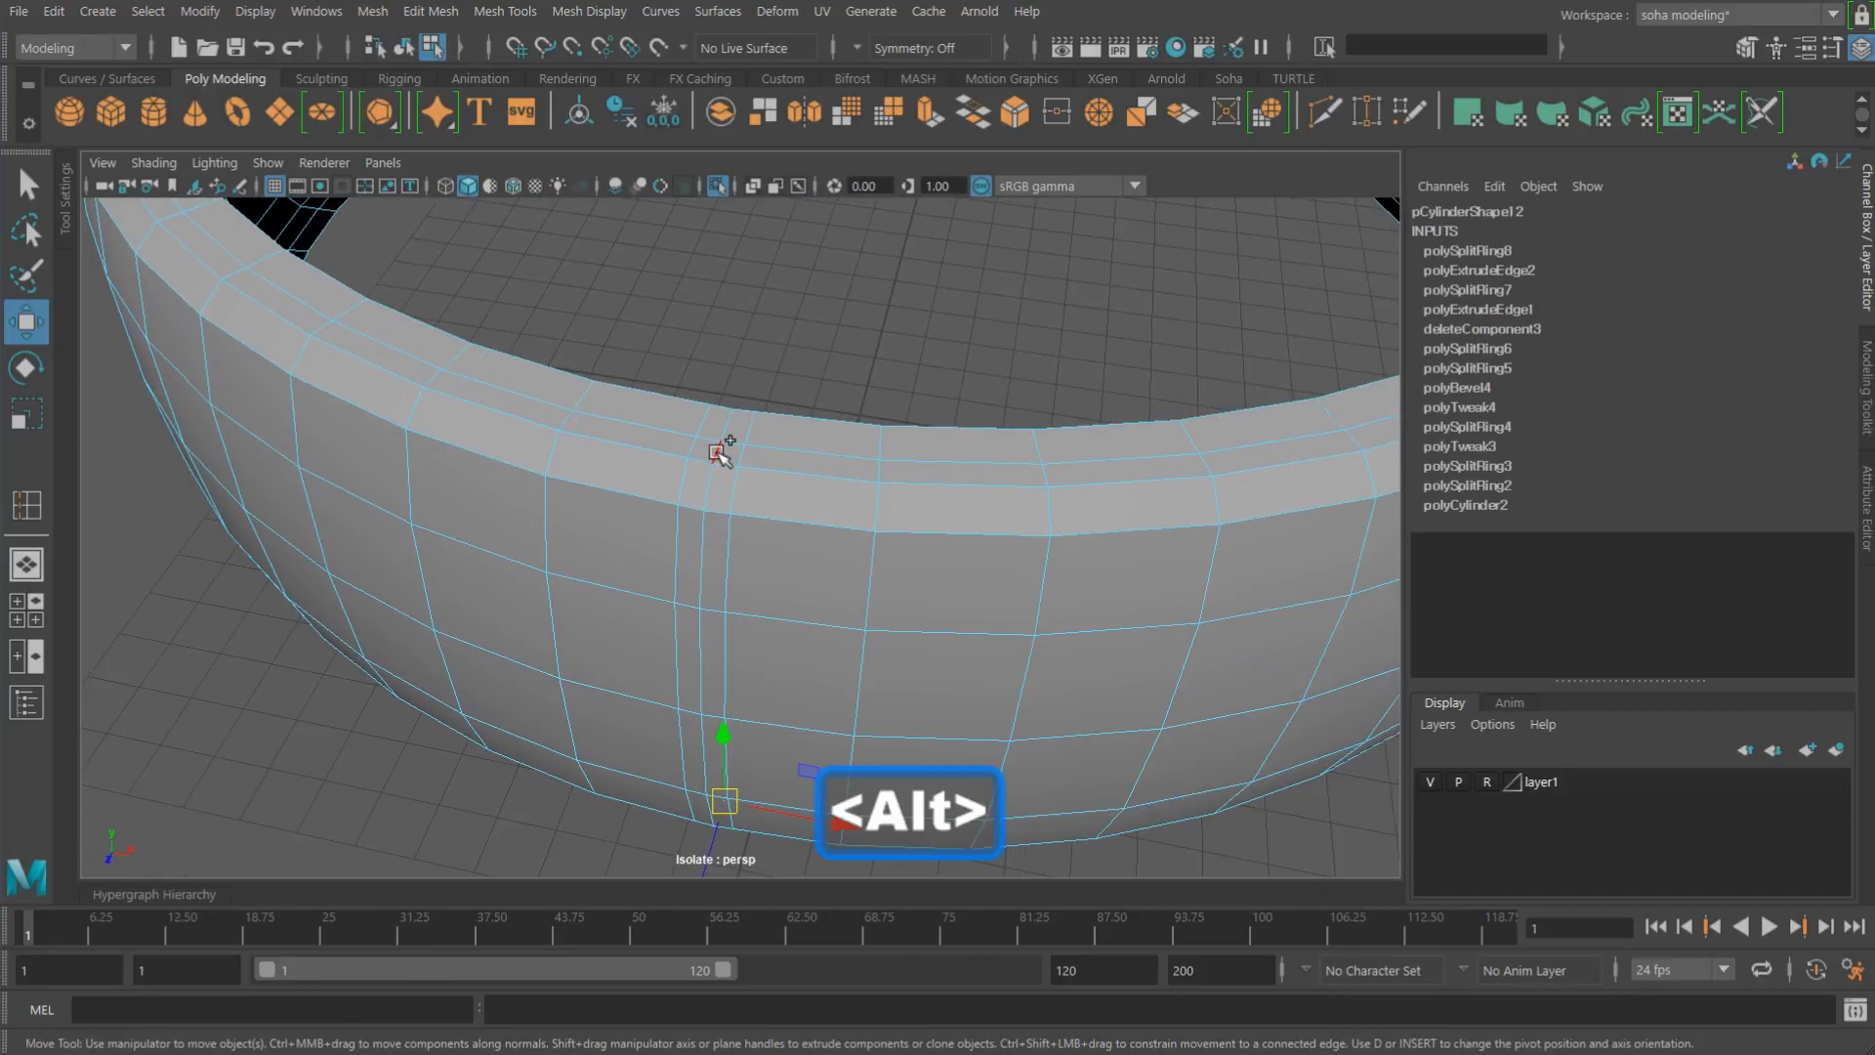
{"action": "left_click_drag", "start_coordinate": [725, 455], "coordinate": [807, 495], "text": "alt+shift"}
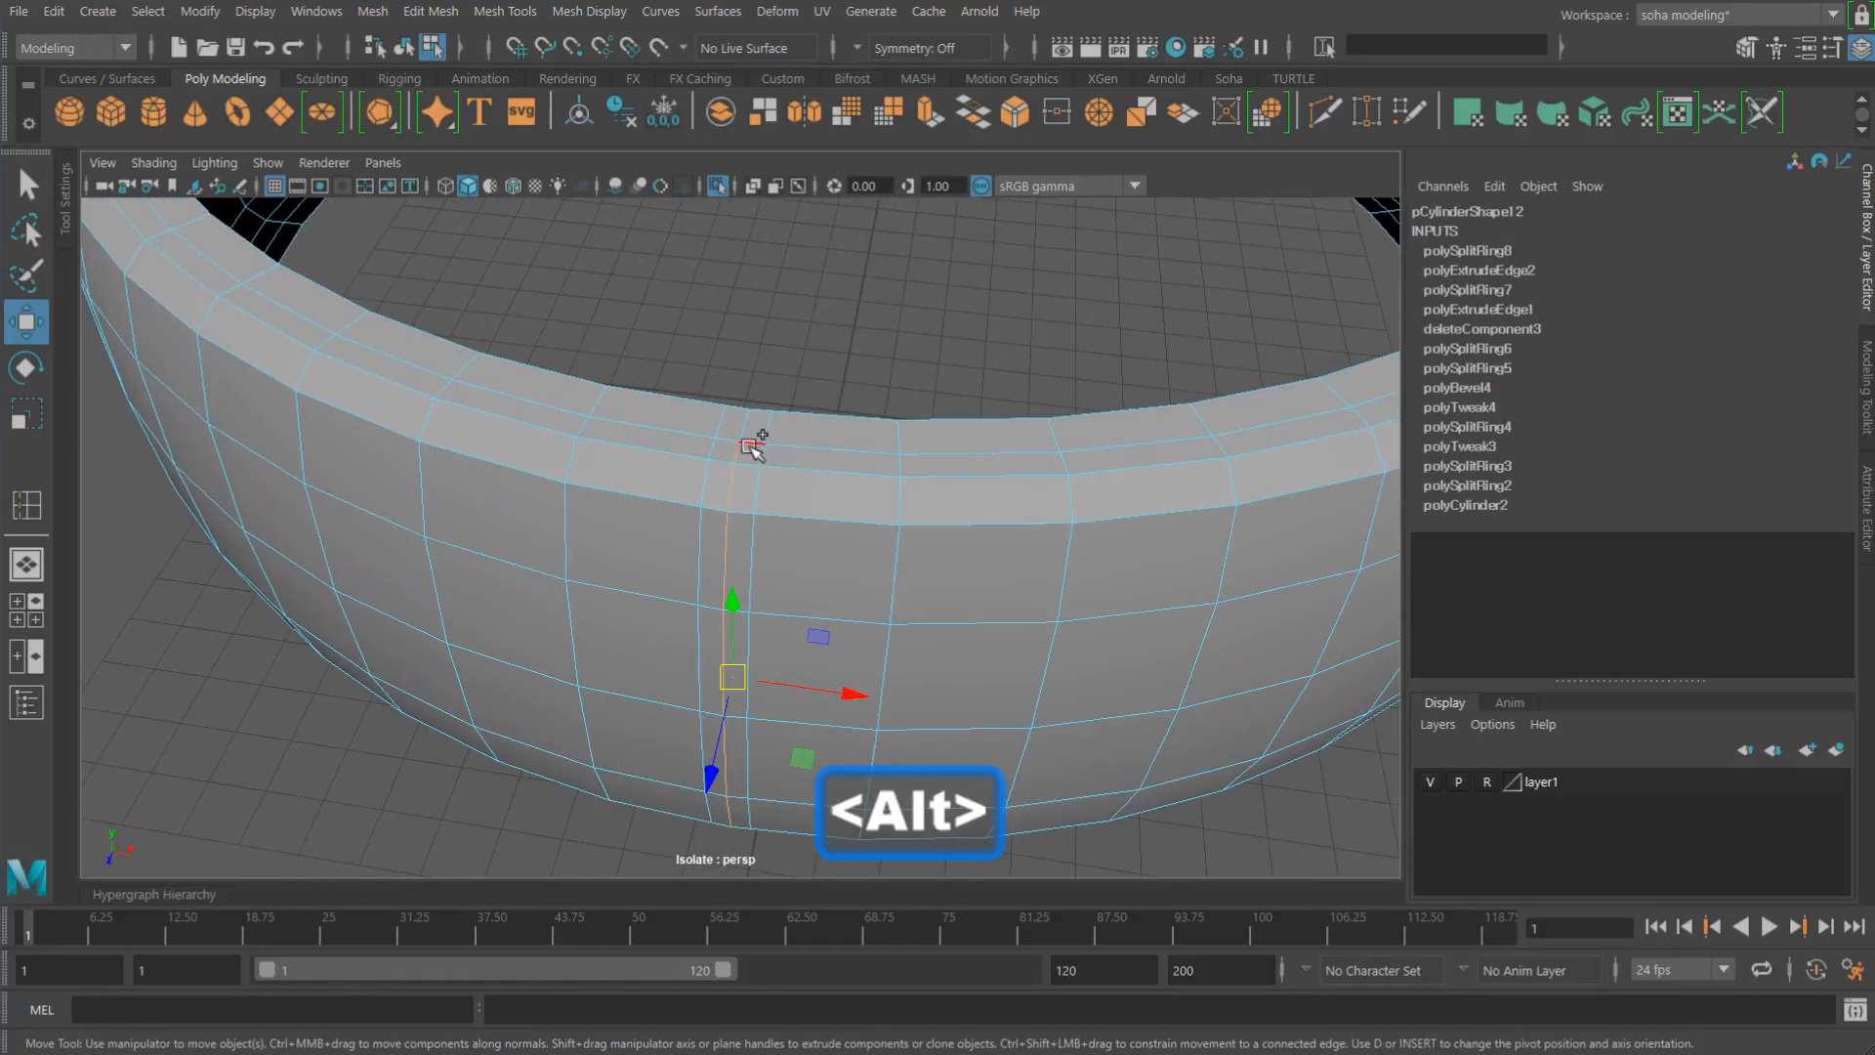
{"action": "left_click_drag", "start_coordinate": [799, 645], "coordinate": [782, 485], "text": "alt+shift"}
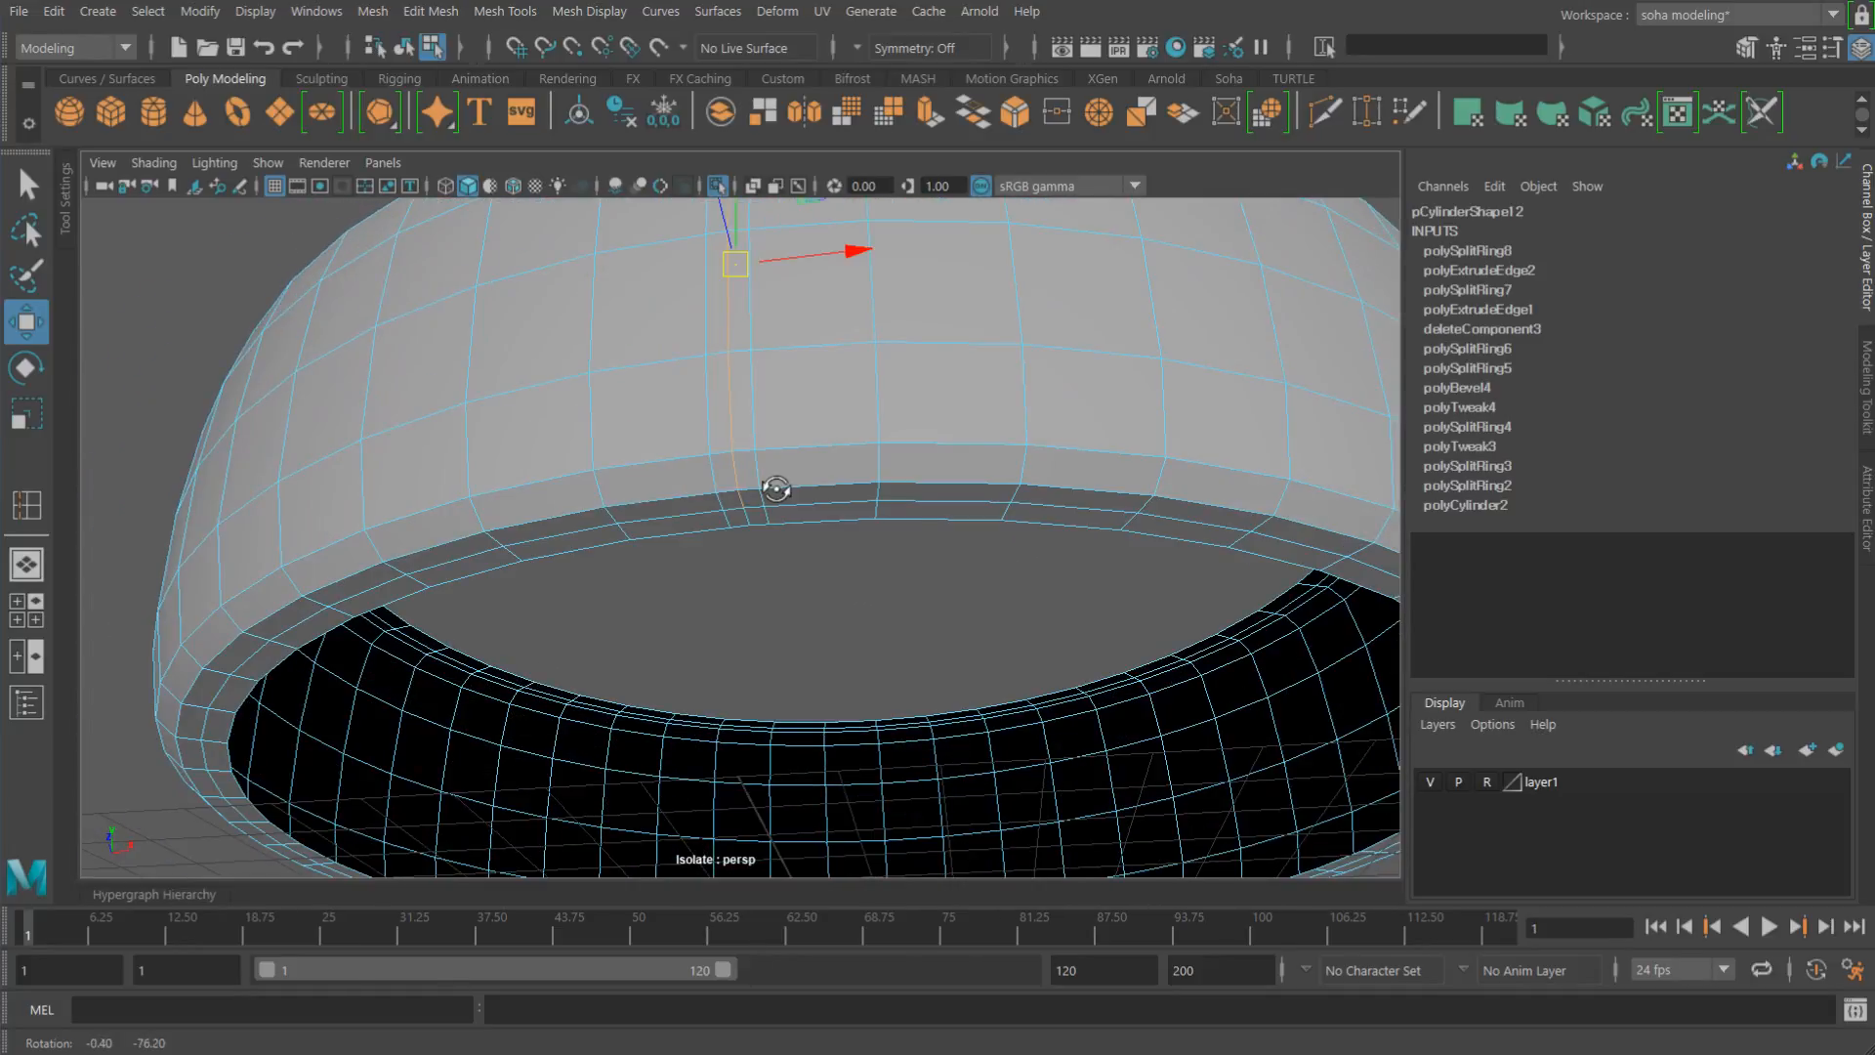
{"action": "key", "text": "ctrl+3"}
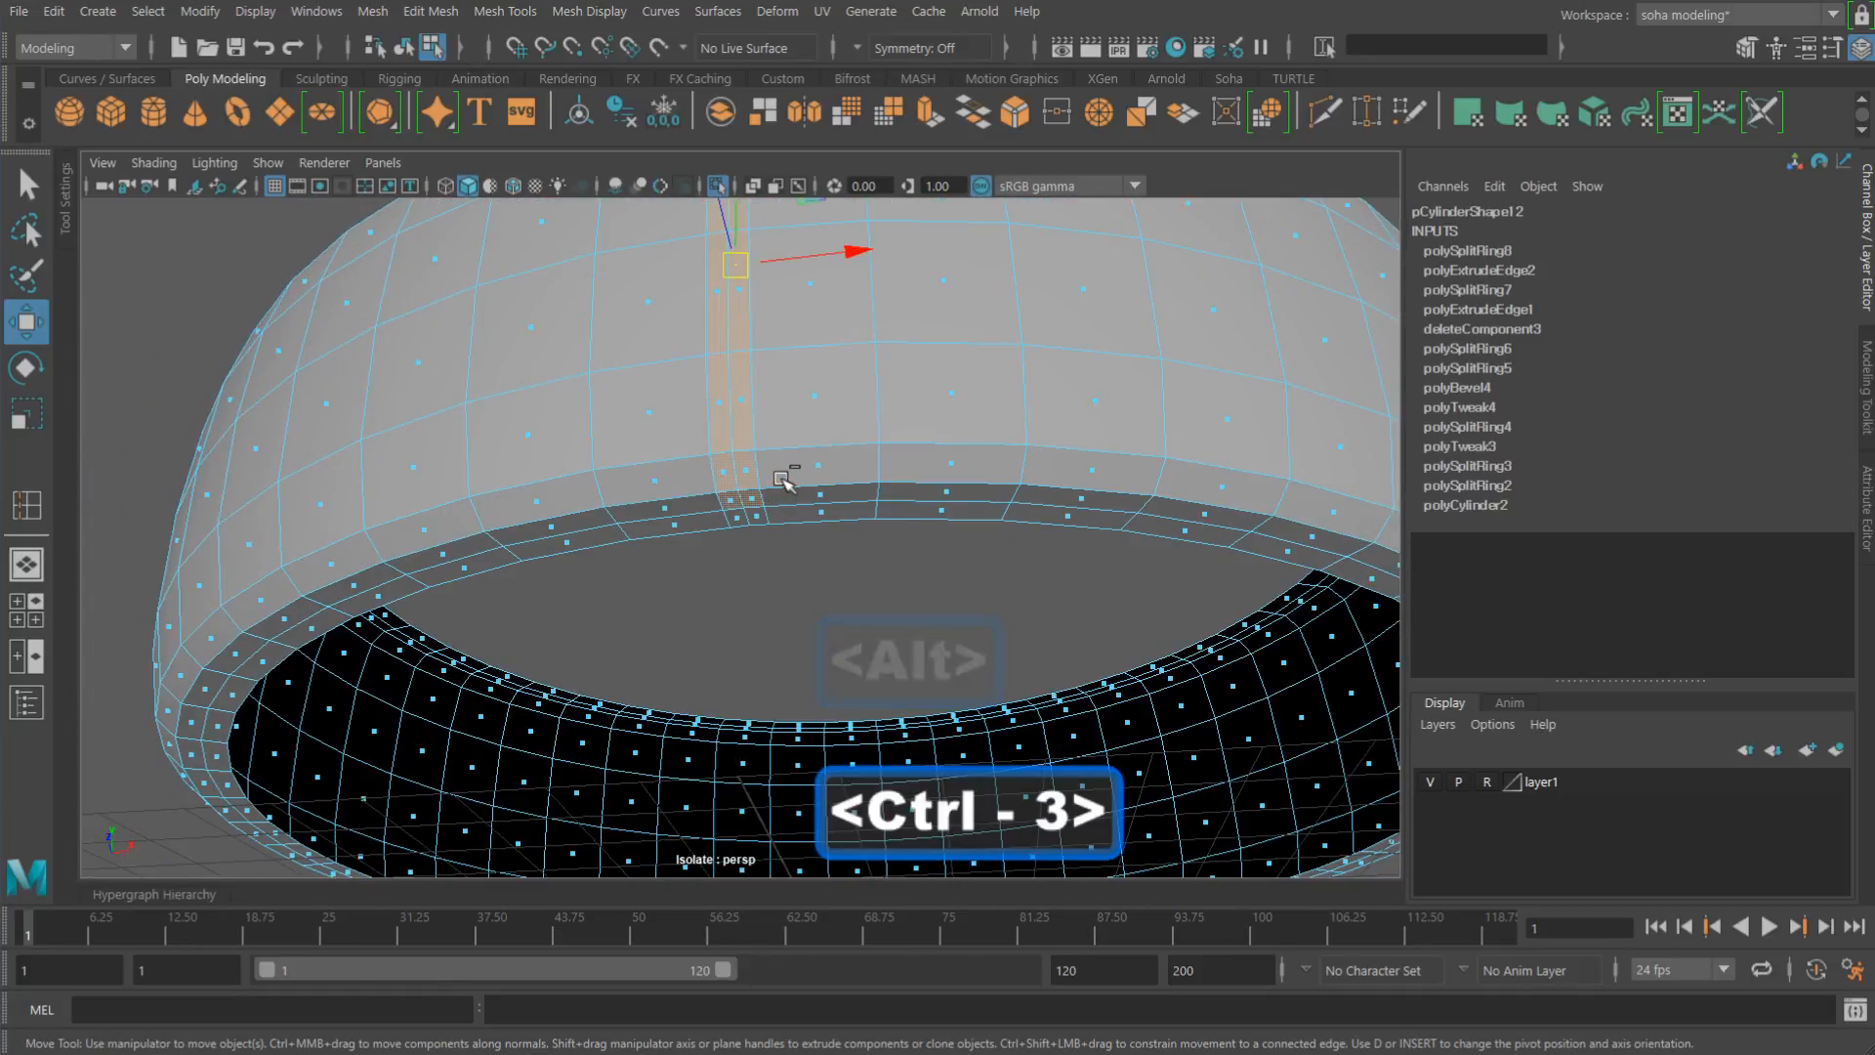
Step: Extrude the front strip faces inward with a Local Translate Z of about -0.241, and return to object mode
{"action": "left_click_drag", "start_coordinate": [783, 444], "coordinate": [833, 587], "text": "alt"}
{"action": "key", "text": "alt+w"}
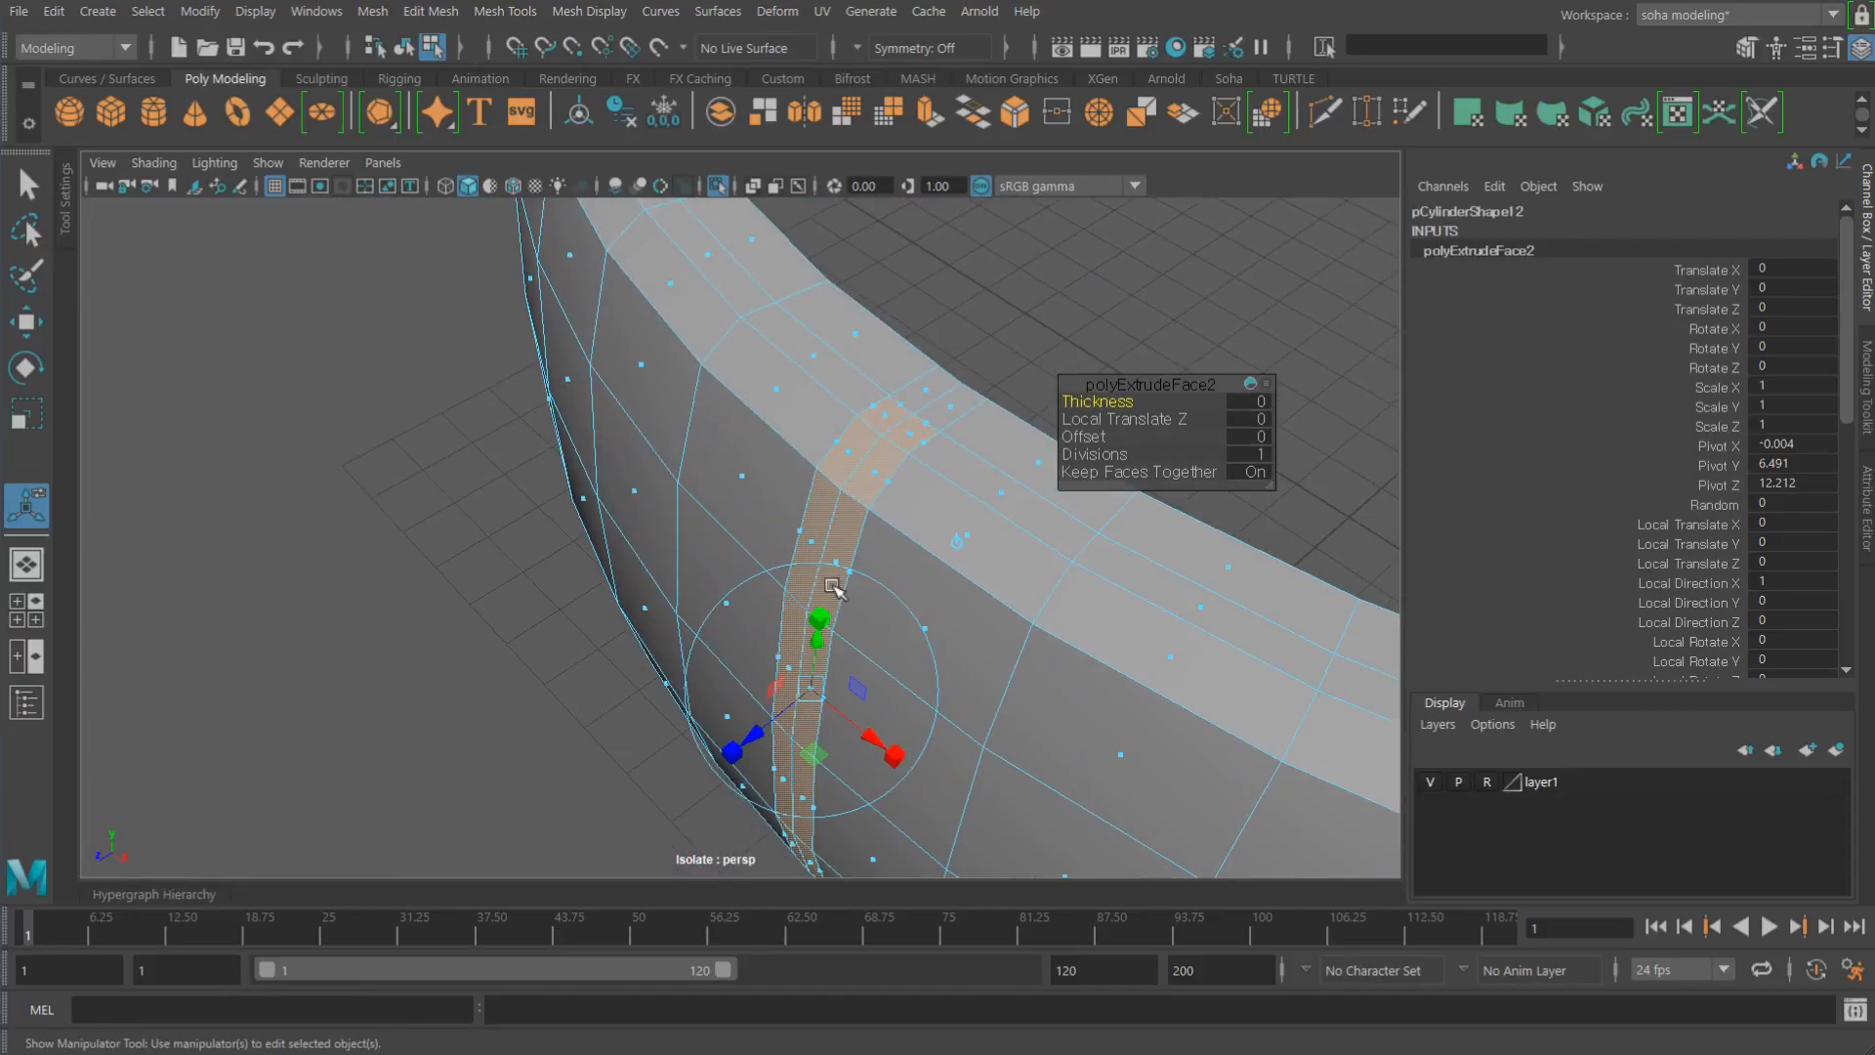
{"action": "left_click_drag", "start_coordinate": [767, 742], "coordinate": [767, 735]}
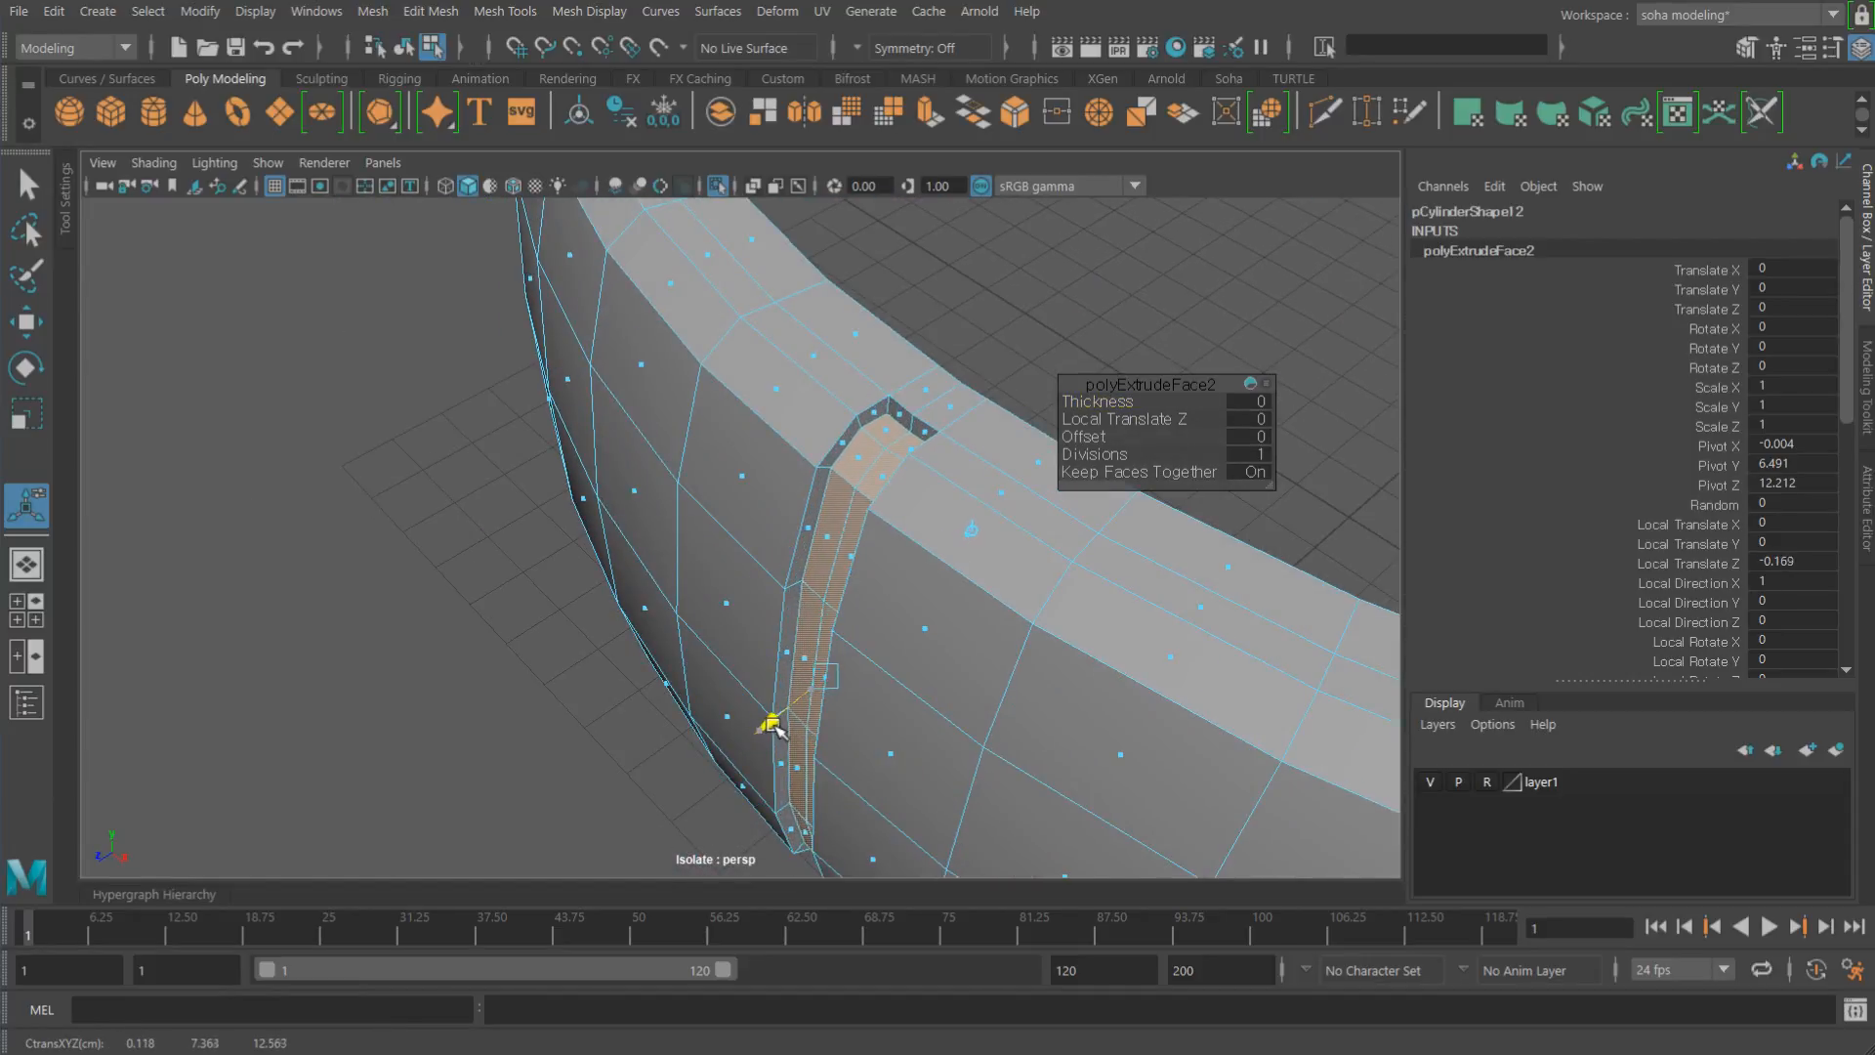
{"action": "left_click_drag", "start_coordinate": [781, 723], "coordinate": [1024, 582], "text": "alt"}
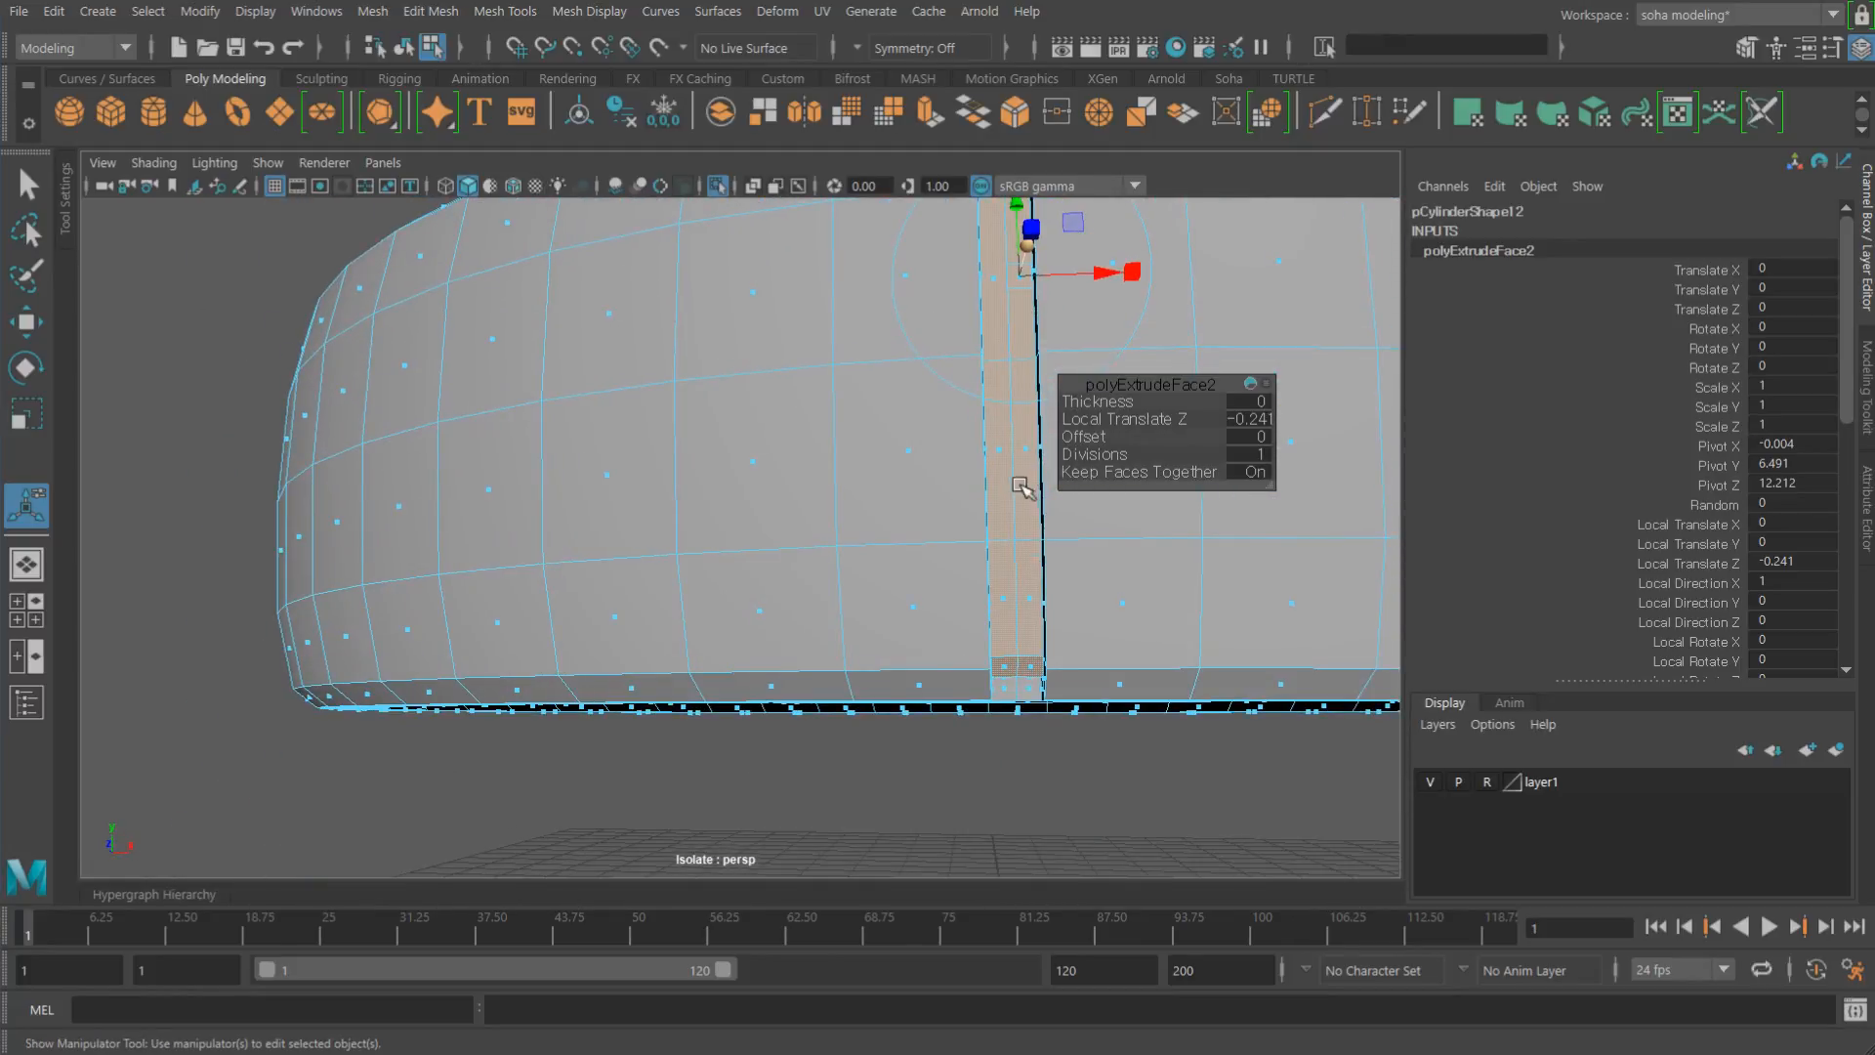
{"action": "left_click_drag", "start_coordinate": [1022, 488], "coordinate": [783, 695], "text": "alt"}
{"action": "key", "text": "alt+grave"}
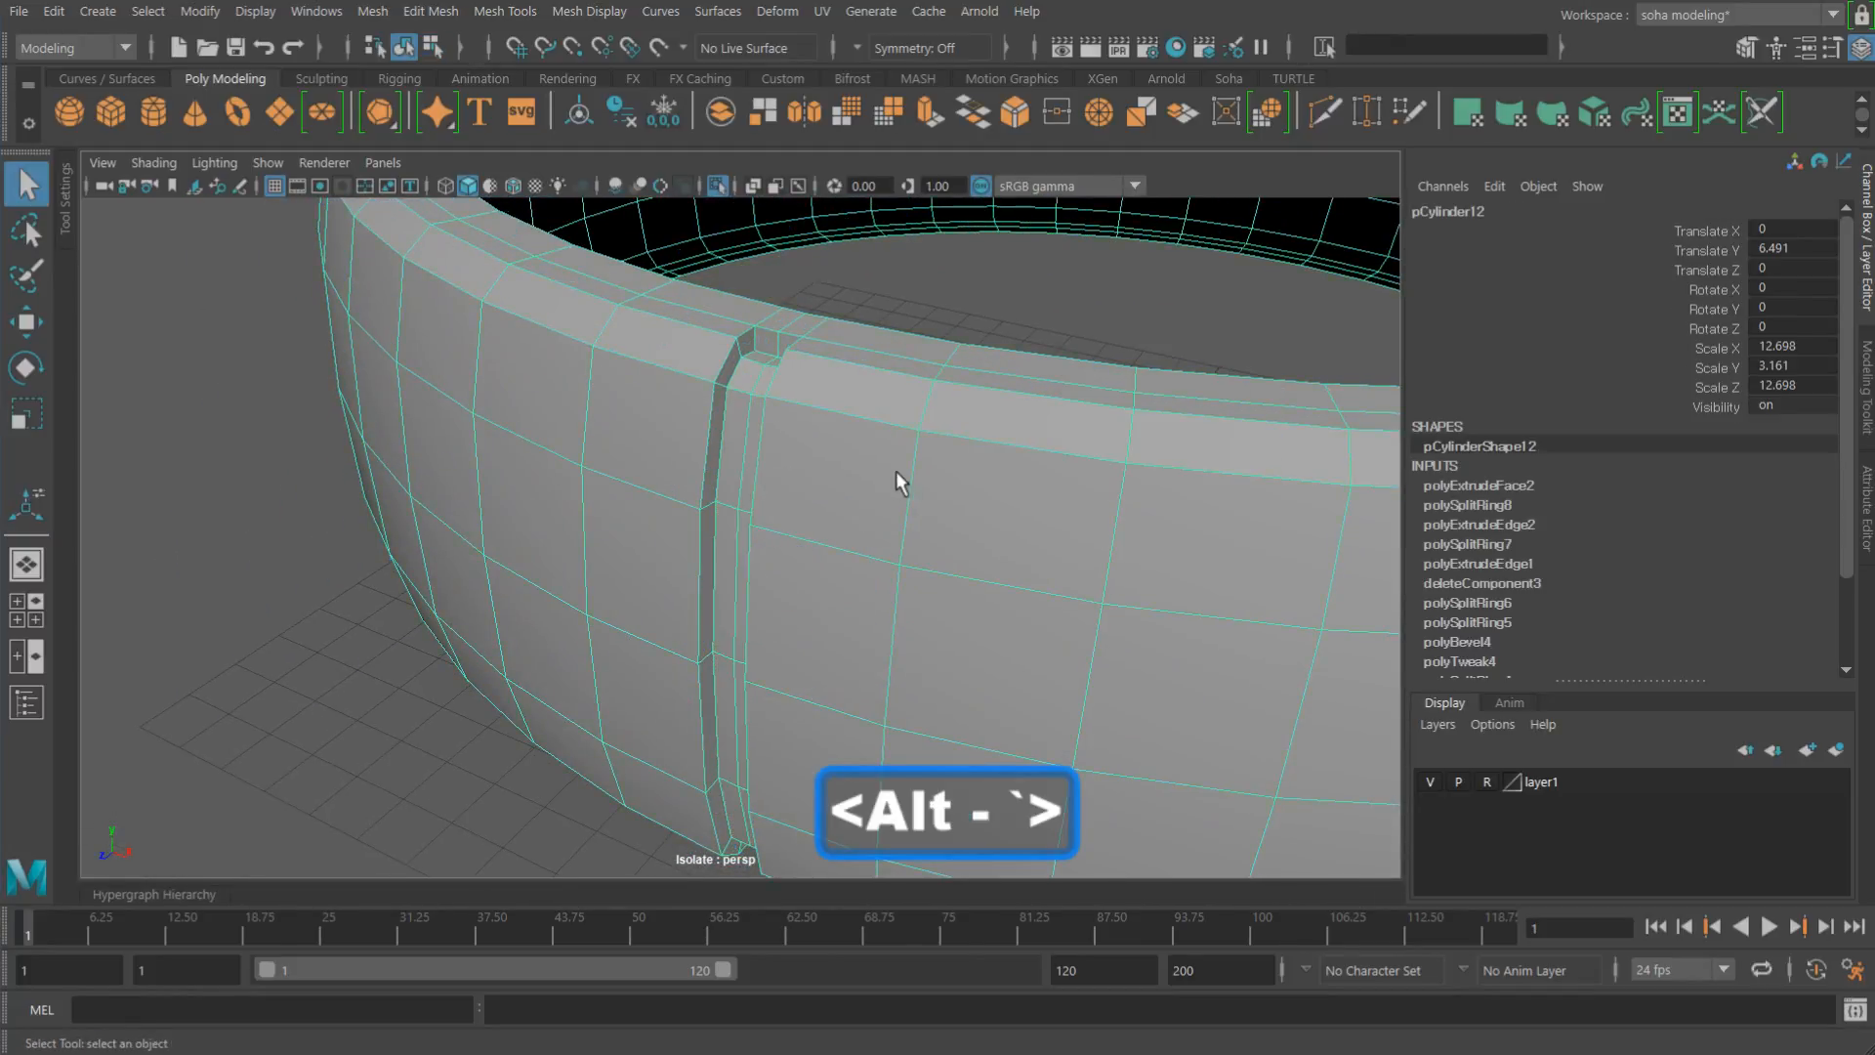
Step: Examine the recessed front groove on the isolated headband from above and from the front
{"action": "scroll", "coordinate": [895, 470], "scroll_direction": "down", "scroll_amount": 3}
{"action": "left_click", "coordinate": [842, 395]}
{"action": "left_click_drag", "start_coordinate": [768, 534], "coordinate": [808, 528], "text": "alt"}
{"action": "right_click_drag", "start_coordinate": [807, 527], "coordinate": [845, 582], "text": "alt"}
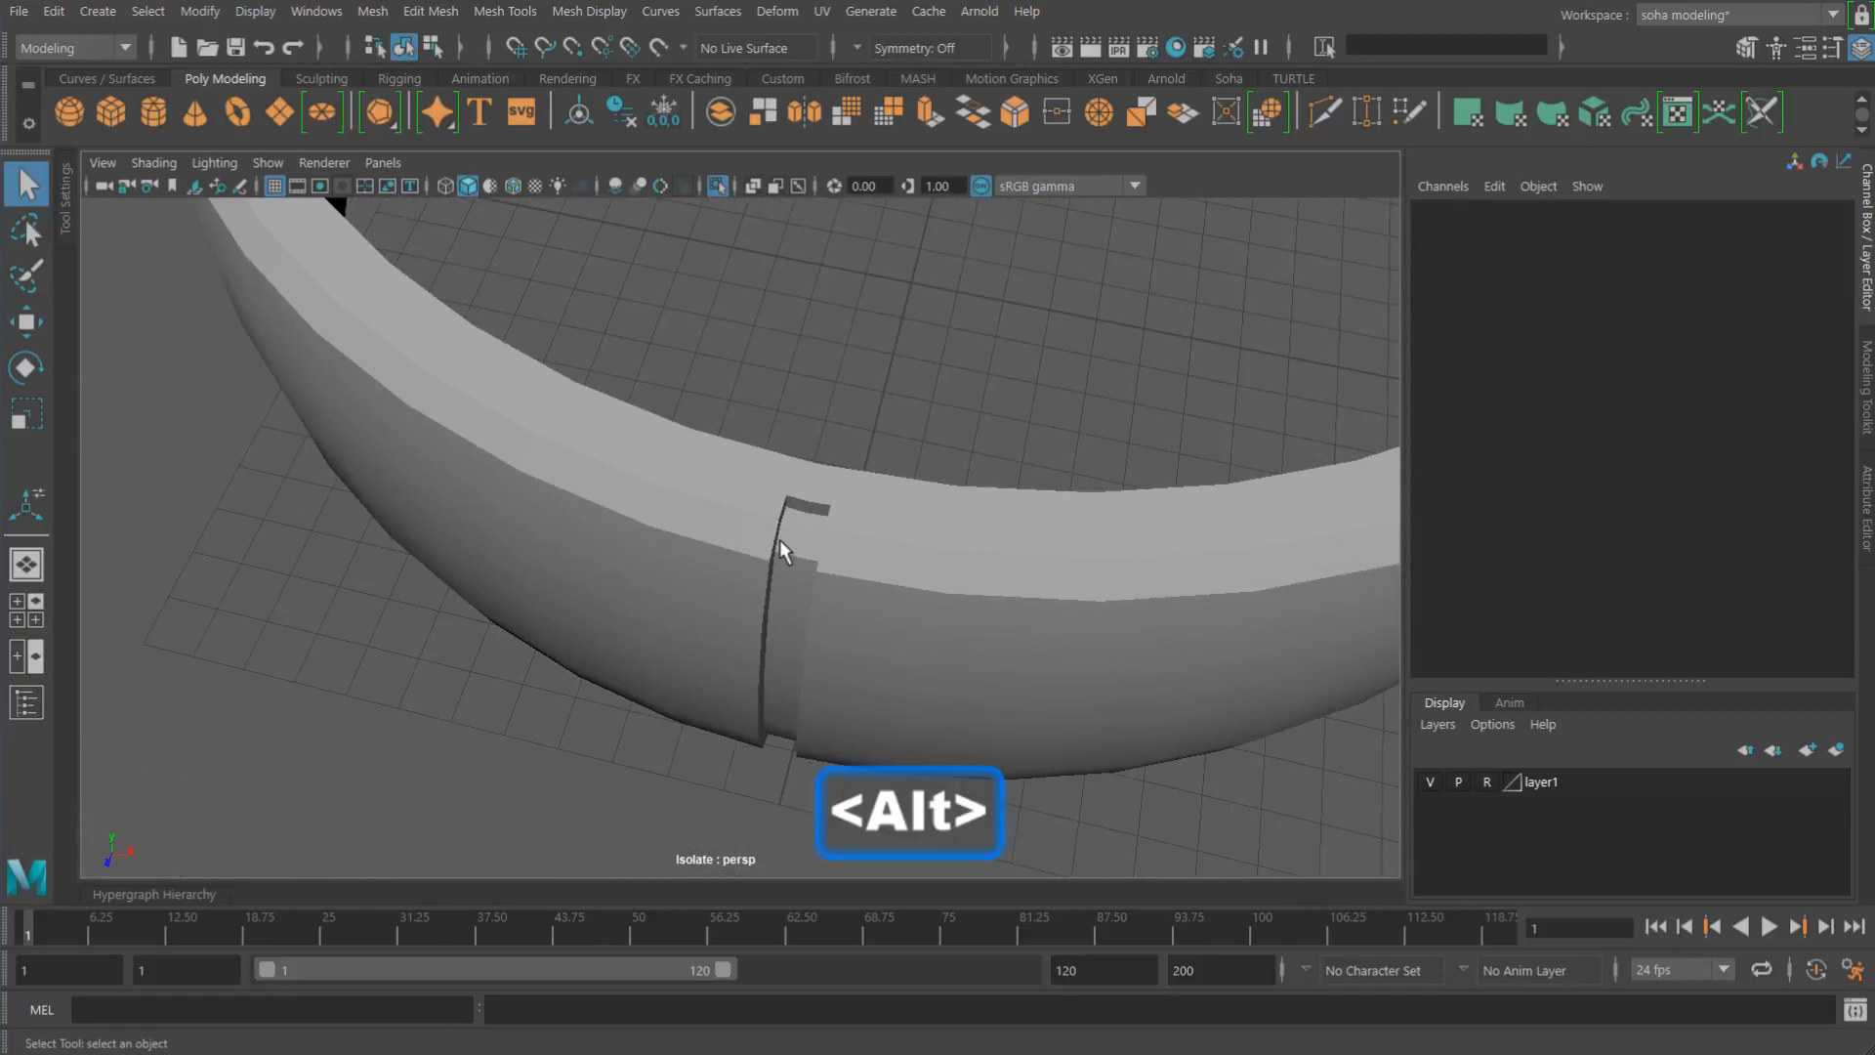
{"action": "left_click", "coordinate": [767, 543]}
{"action": "left_click_drag", "start_coordinate": [767, 543], "coordinate": [779, 422], "text": "alt"}
{"action": "key", "text": "w"}
{"action": "scroll", "coordinate": [777, 420], "scroll_direction": "down", "scroll_amount": 4}
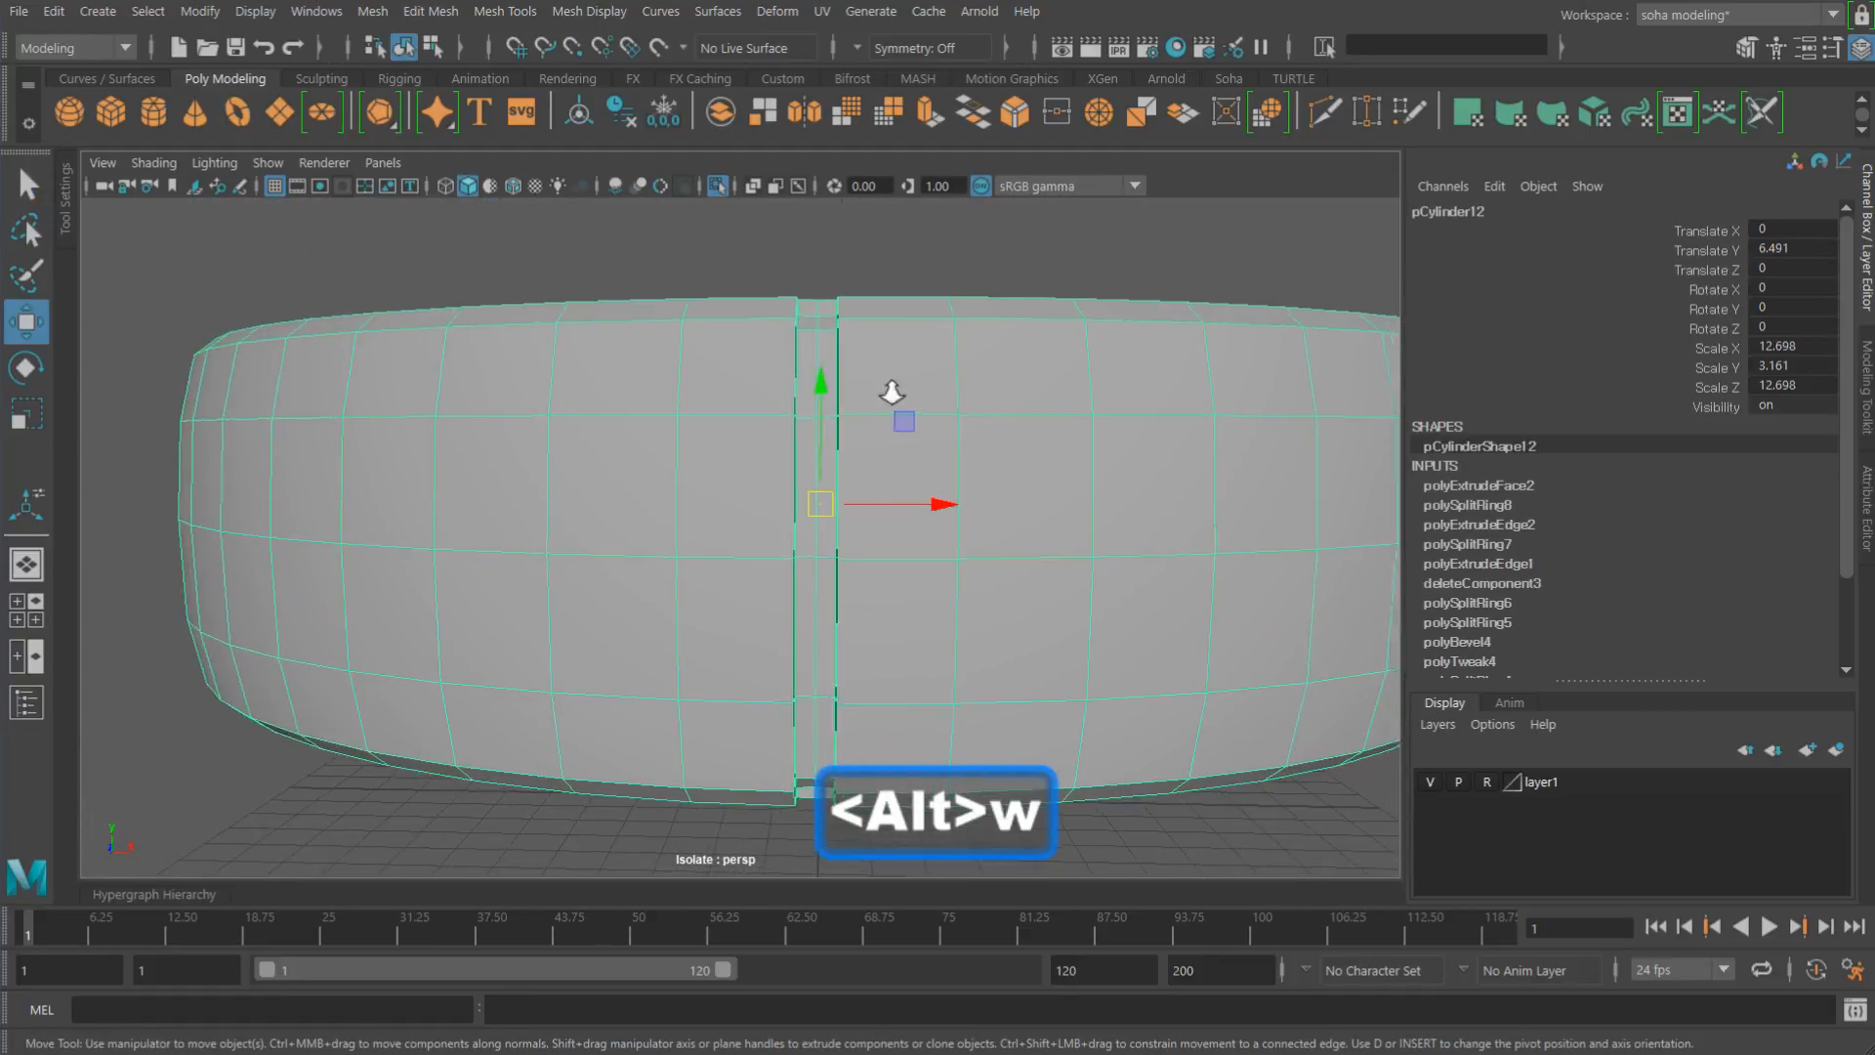
{"action": "key", "text": "alt+grave"}
{"action": "key", "text": "alt+grave"}
{"action": "left_click", "coordinate": [908, 340]}
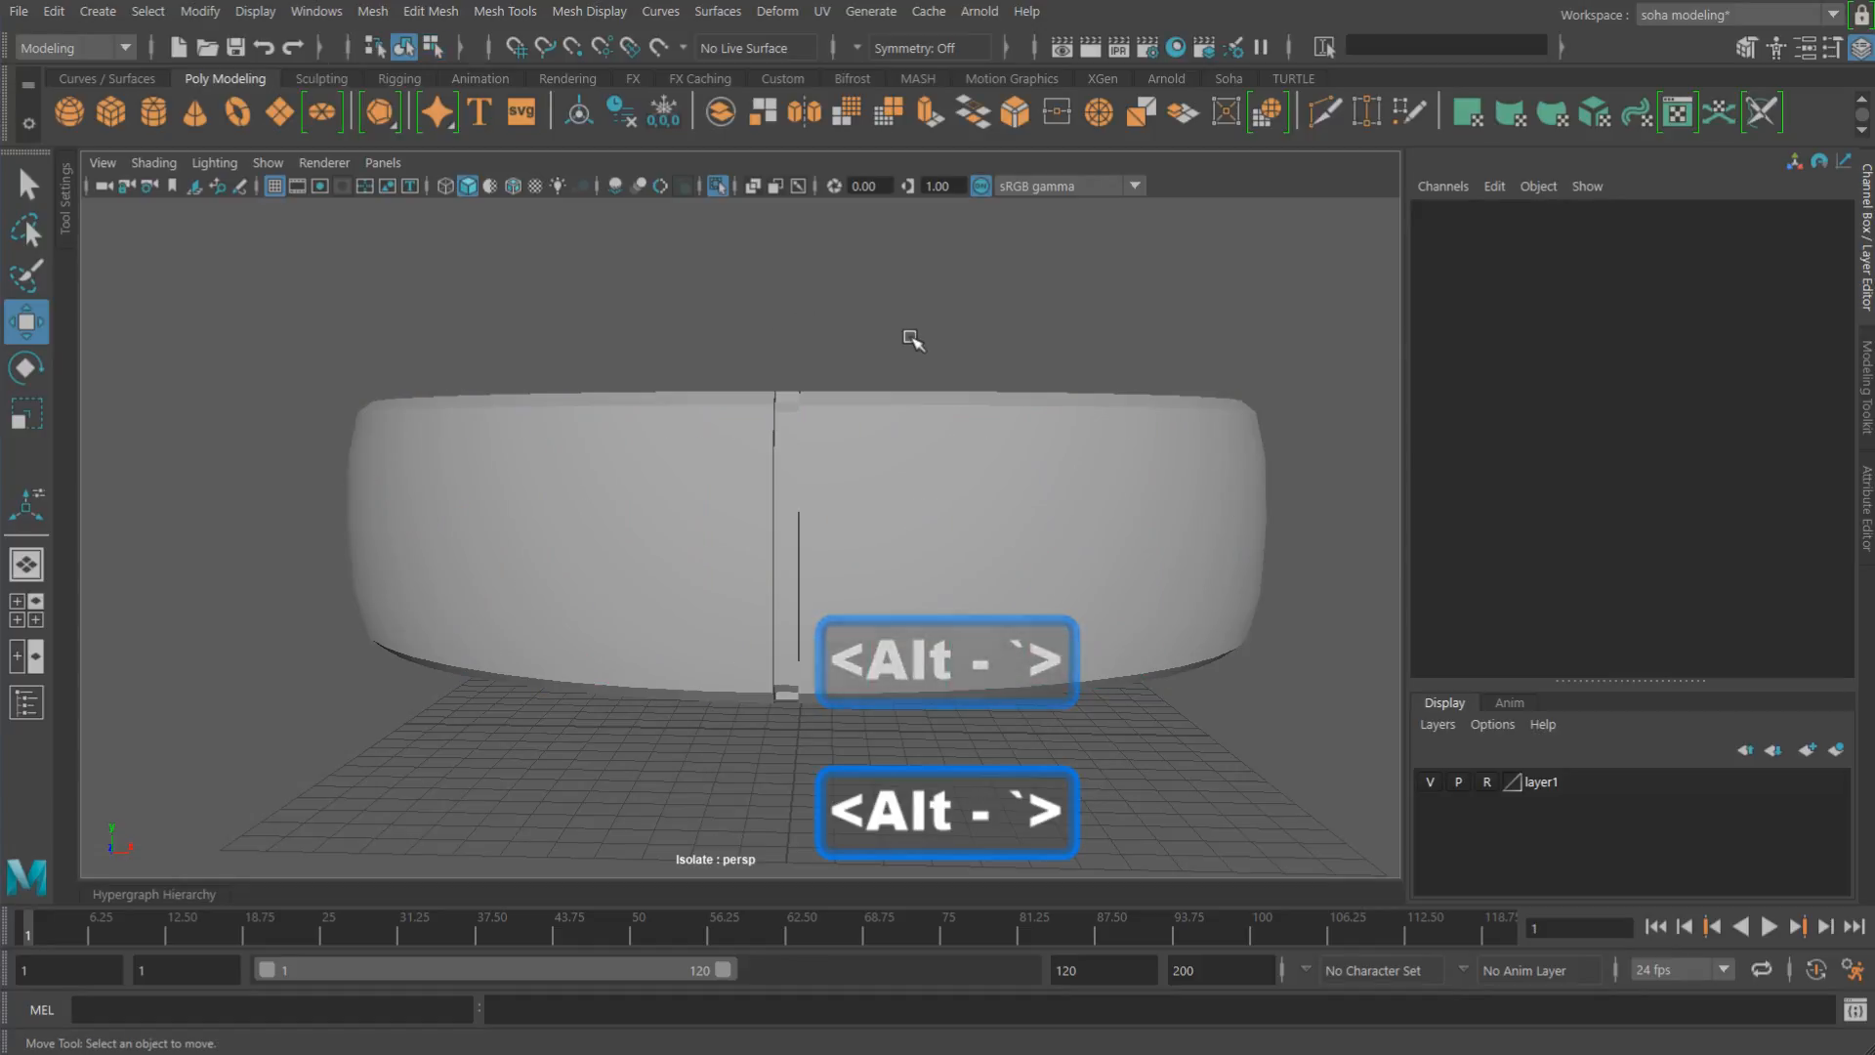
{"action": "left_click", "coordinate": [841, 427]}
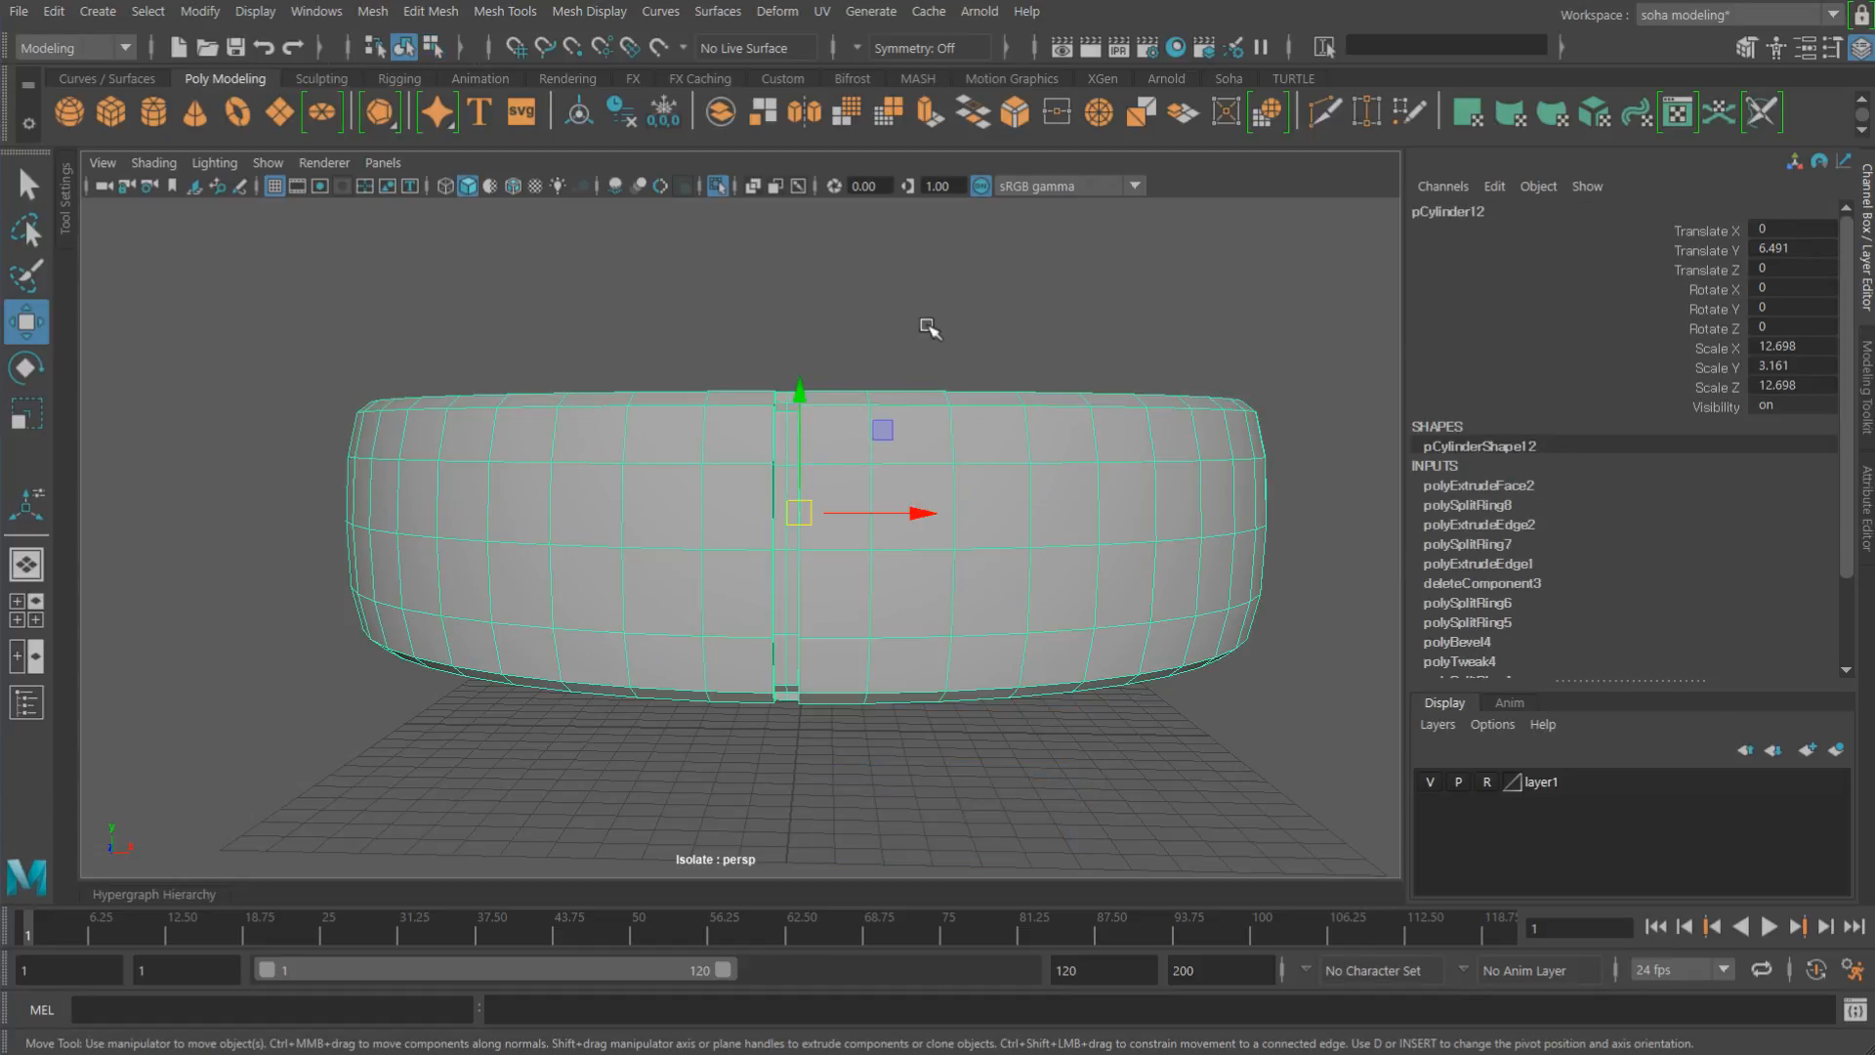
Step: Show the rest of the head and examine how the headband's groove lines up with the front dome
{"action": "key", "text": "alt+shift+a"}
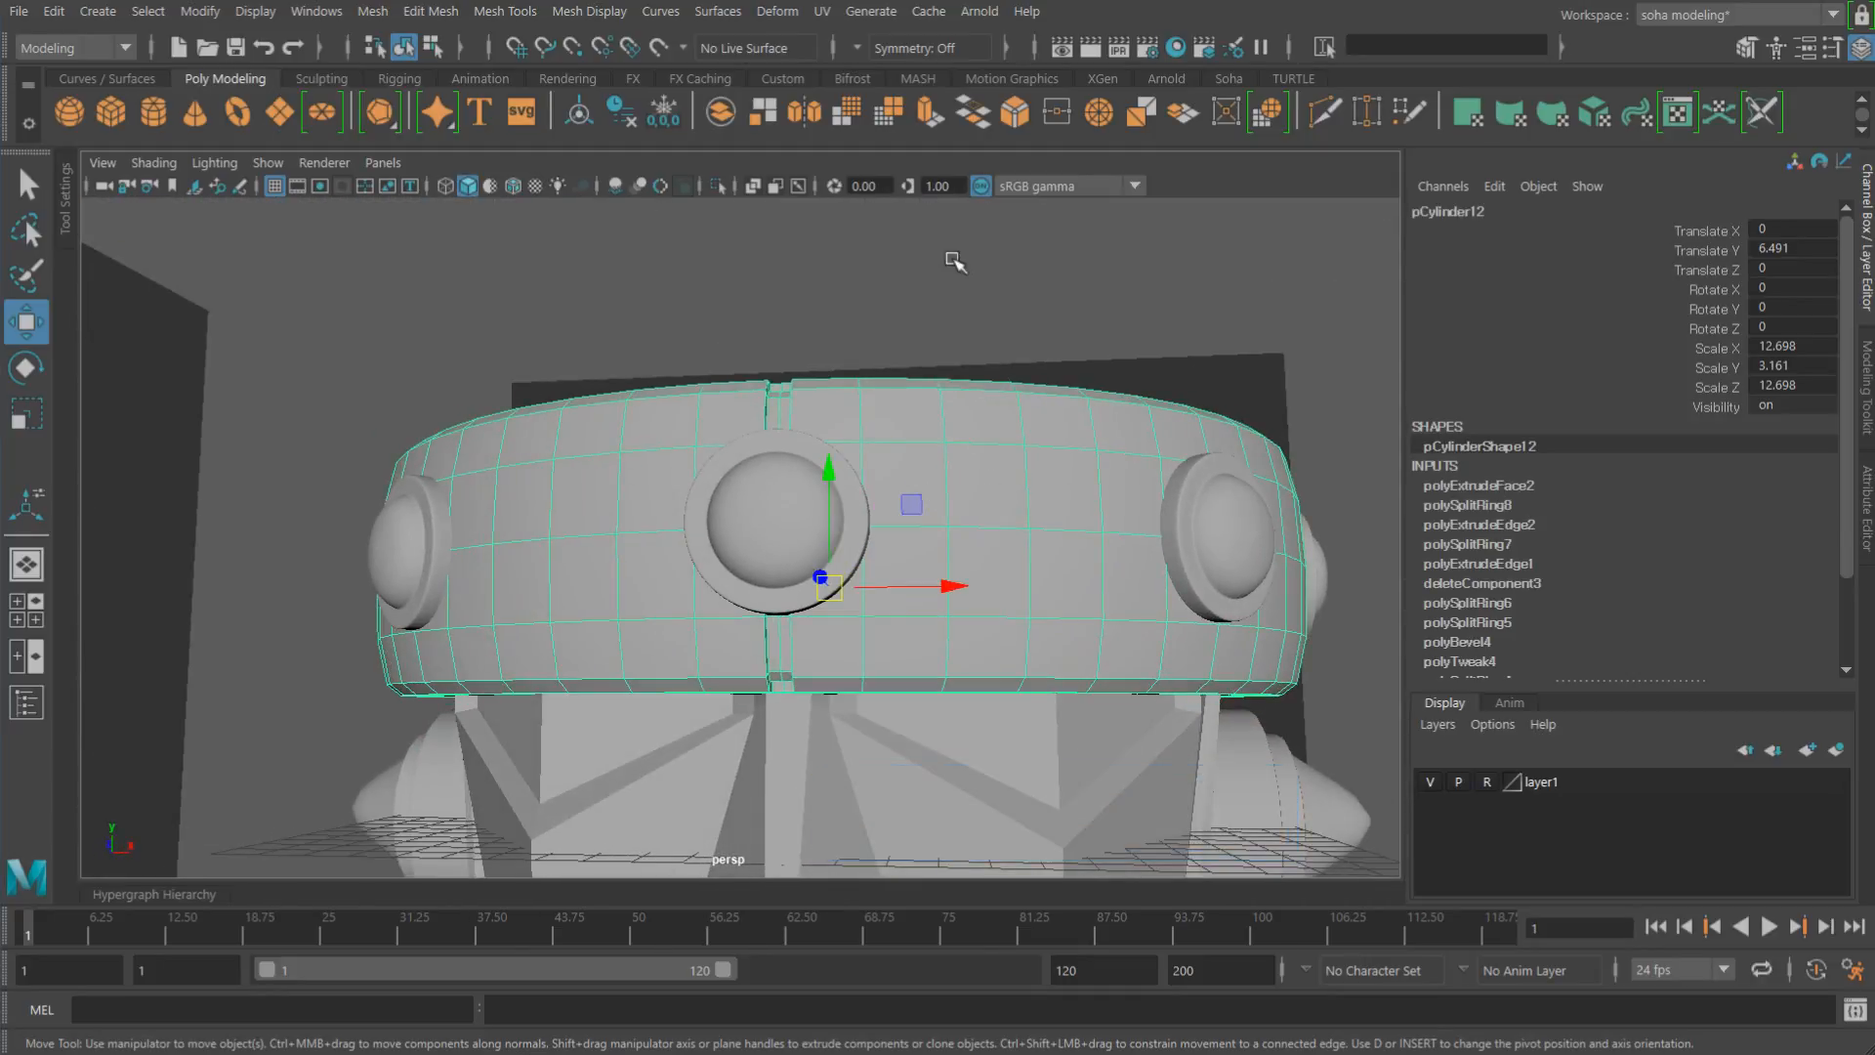
{"action": "left_click", "coordinate": [956, 262]}
{"action": "left_click_drag", "start_coordinate": [850, 457], "coordinate": [925, 482], "text": "alt"}
{"action": "right_click_drag", "start_coordinate": [925, 482], "coordinate": [733, 460], "text": "alt"}
{"action": "left_click_drag", "start_coordinate": [732, 460], "coordinate": [753, 511], "text": "alt"}
{"action": "left_click", "coordinate": [892, 542]}
{"action": "right_click_drag", "start_coordinate": [753, 511], "coordinate": [817, 452], "text": "alt"}
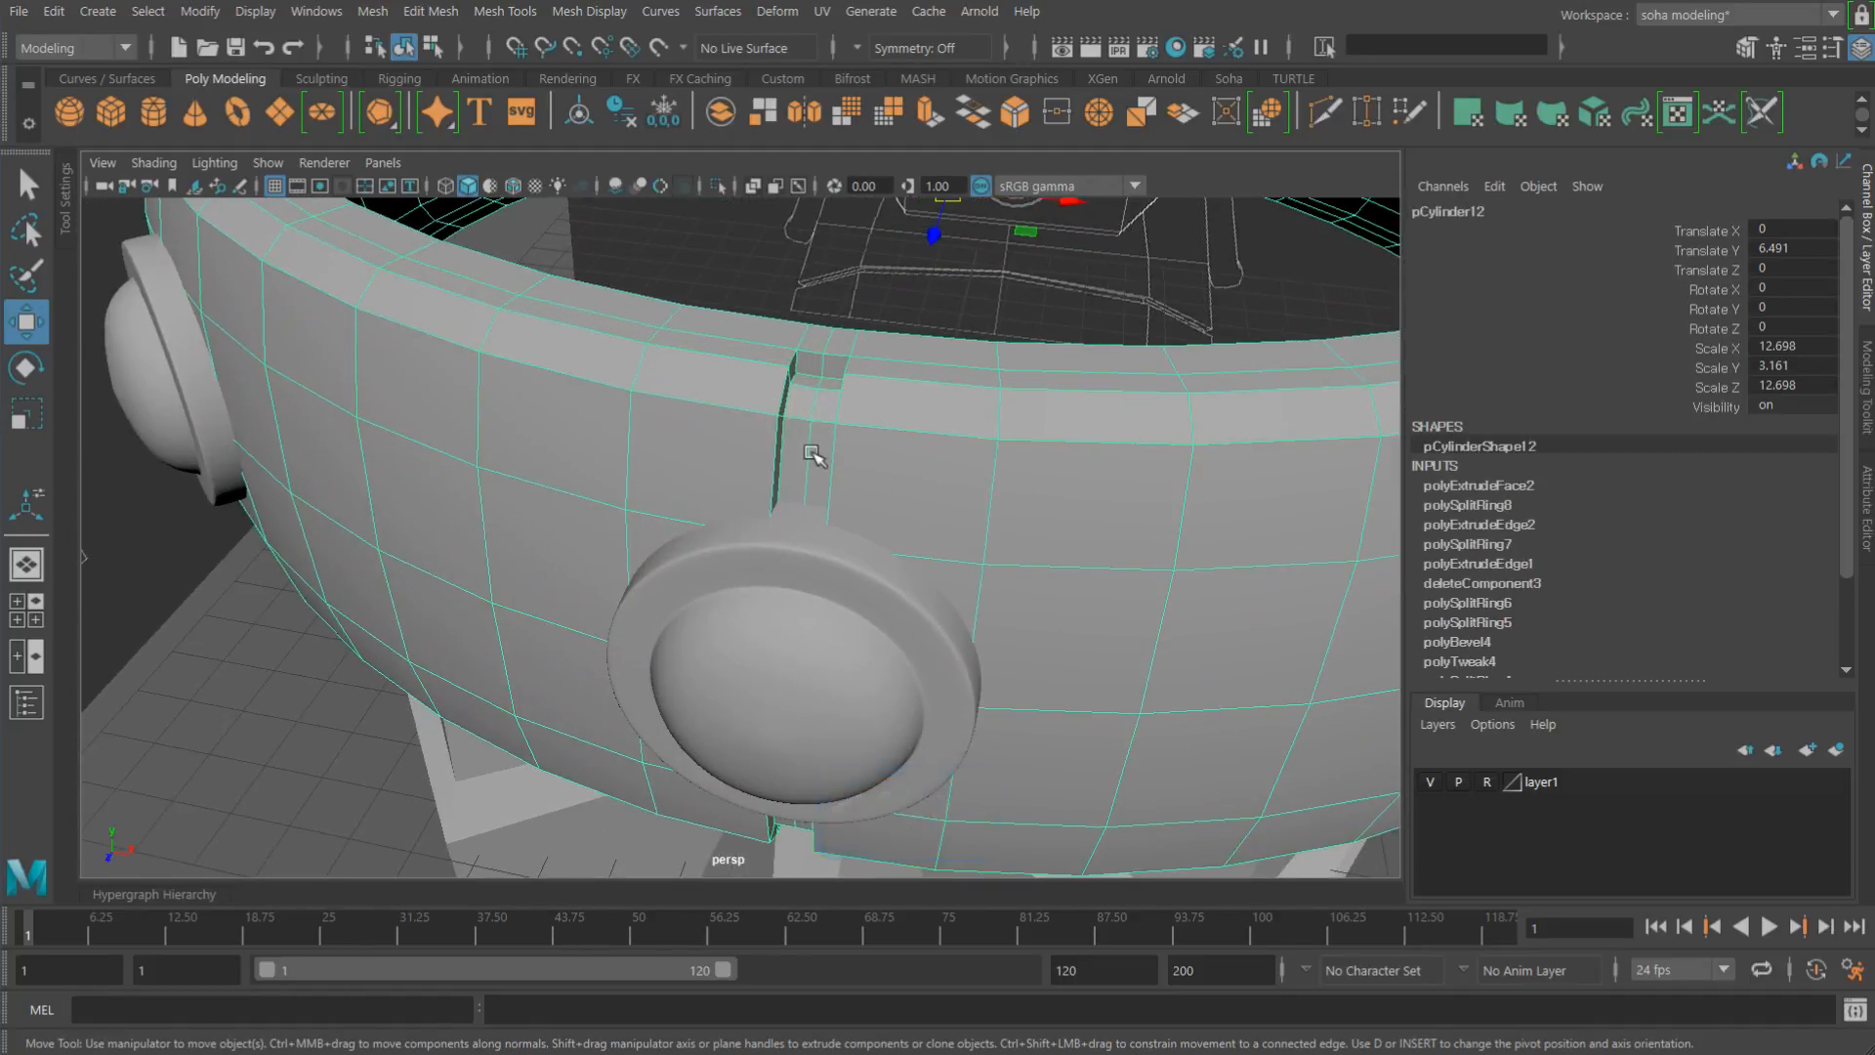
{"action": "left_click_drag", "start_coordinate": [817, 452], "coordinate": [801, 473], "text": "alt"}
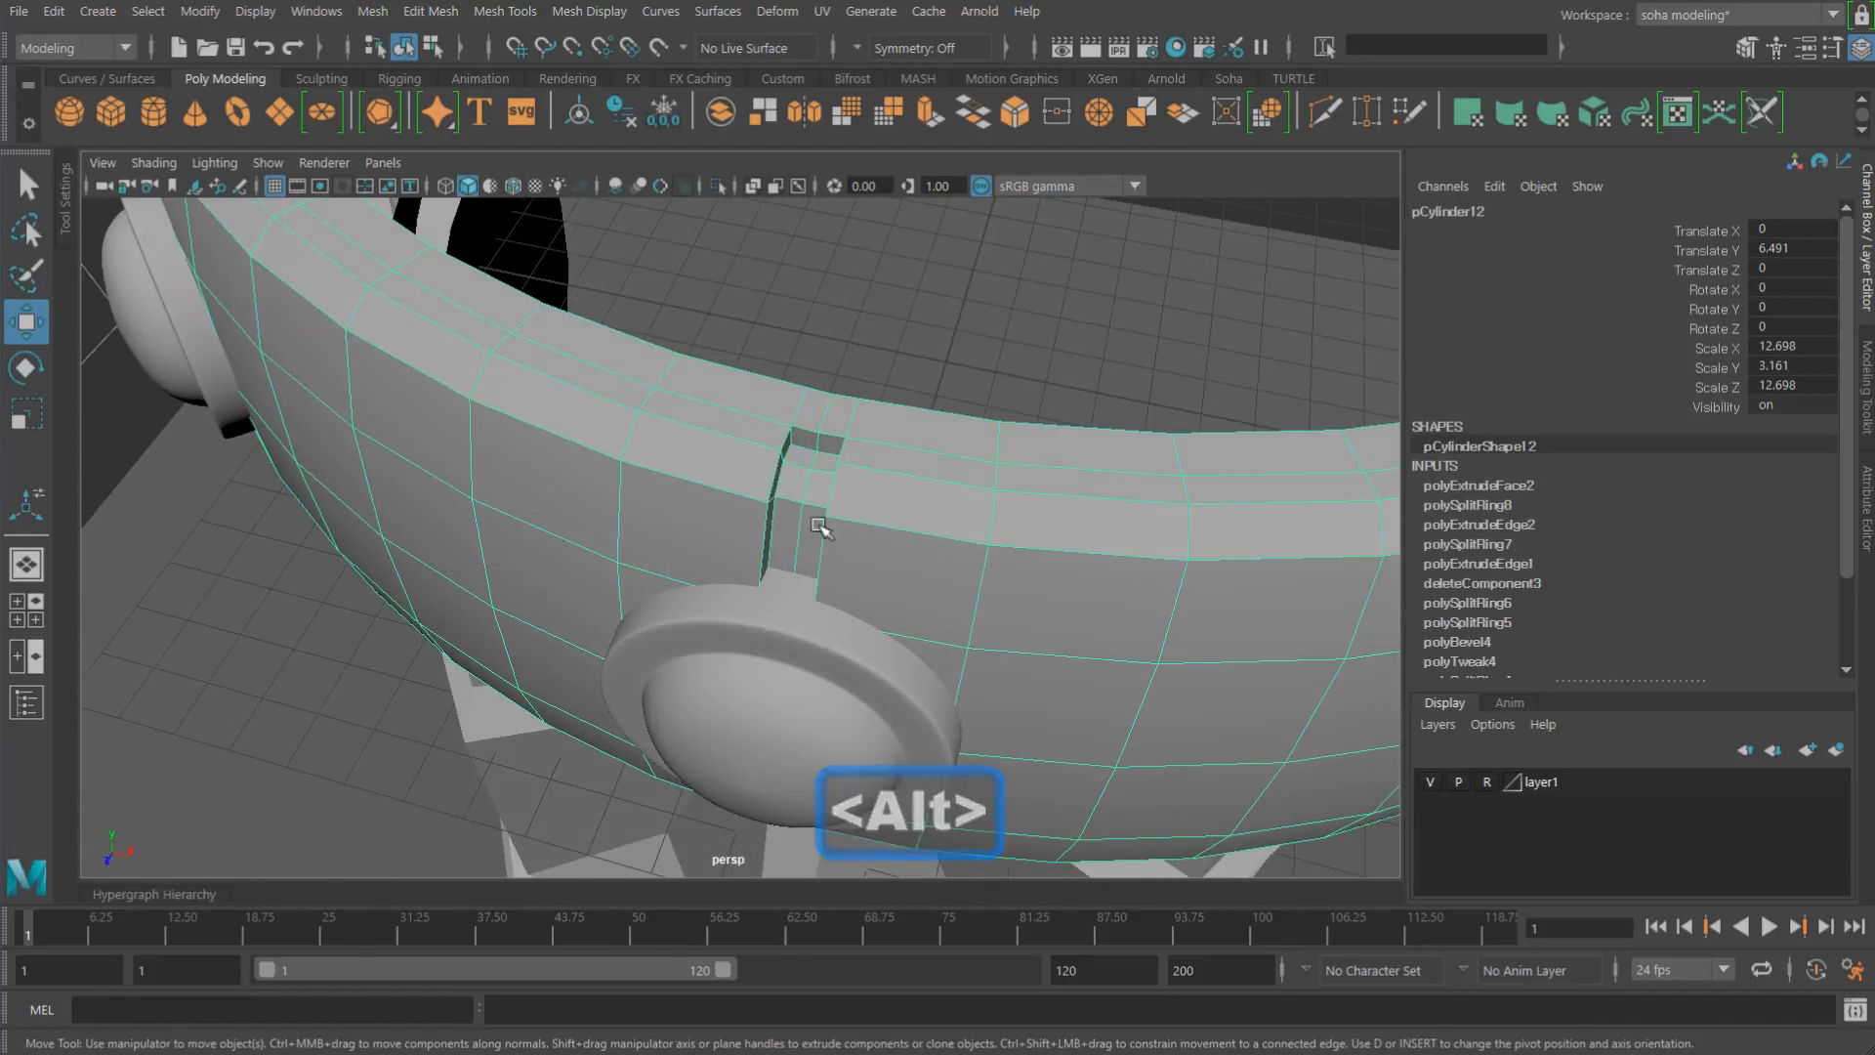
{"action": "right_click_drag", "start_coordinate": [820, 522], "coordinate": [841, 440], "text": "alt"}
Step: Isolate the headband again and bevel the groove's outer border edges with a fraction of 0.5
{"action": "key", "text": "alt+shift+a"}
{"action": "key", "text": "alt+2"}
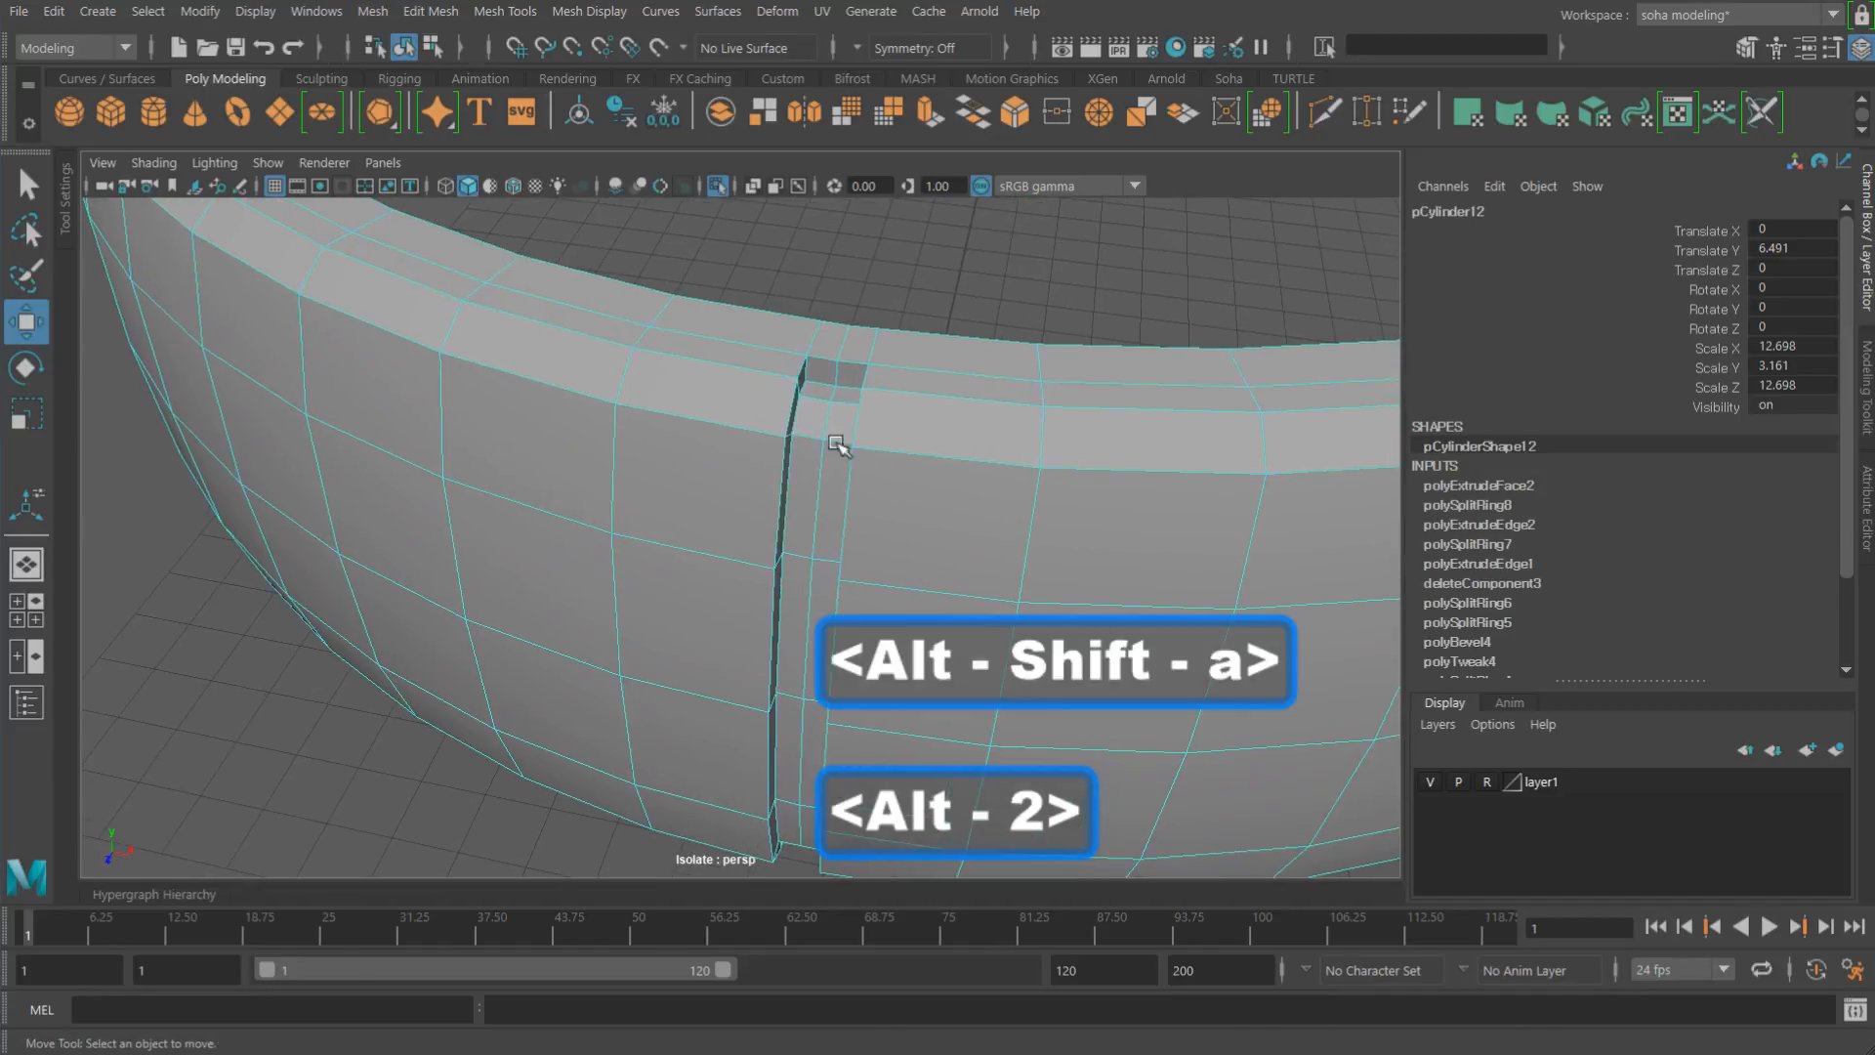
{"action": "left_click_drag", "start_coordinate": [829, 452], "coordinate": [855, 565], "text": "alt"}
{"action": "right_click_drag", "start_coordinate": [855, 565], "coordinate": [1047, 658], "text": "alt"}
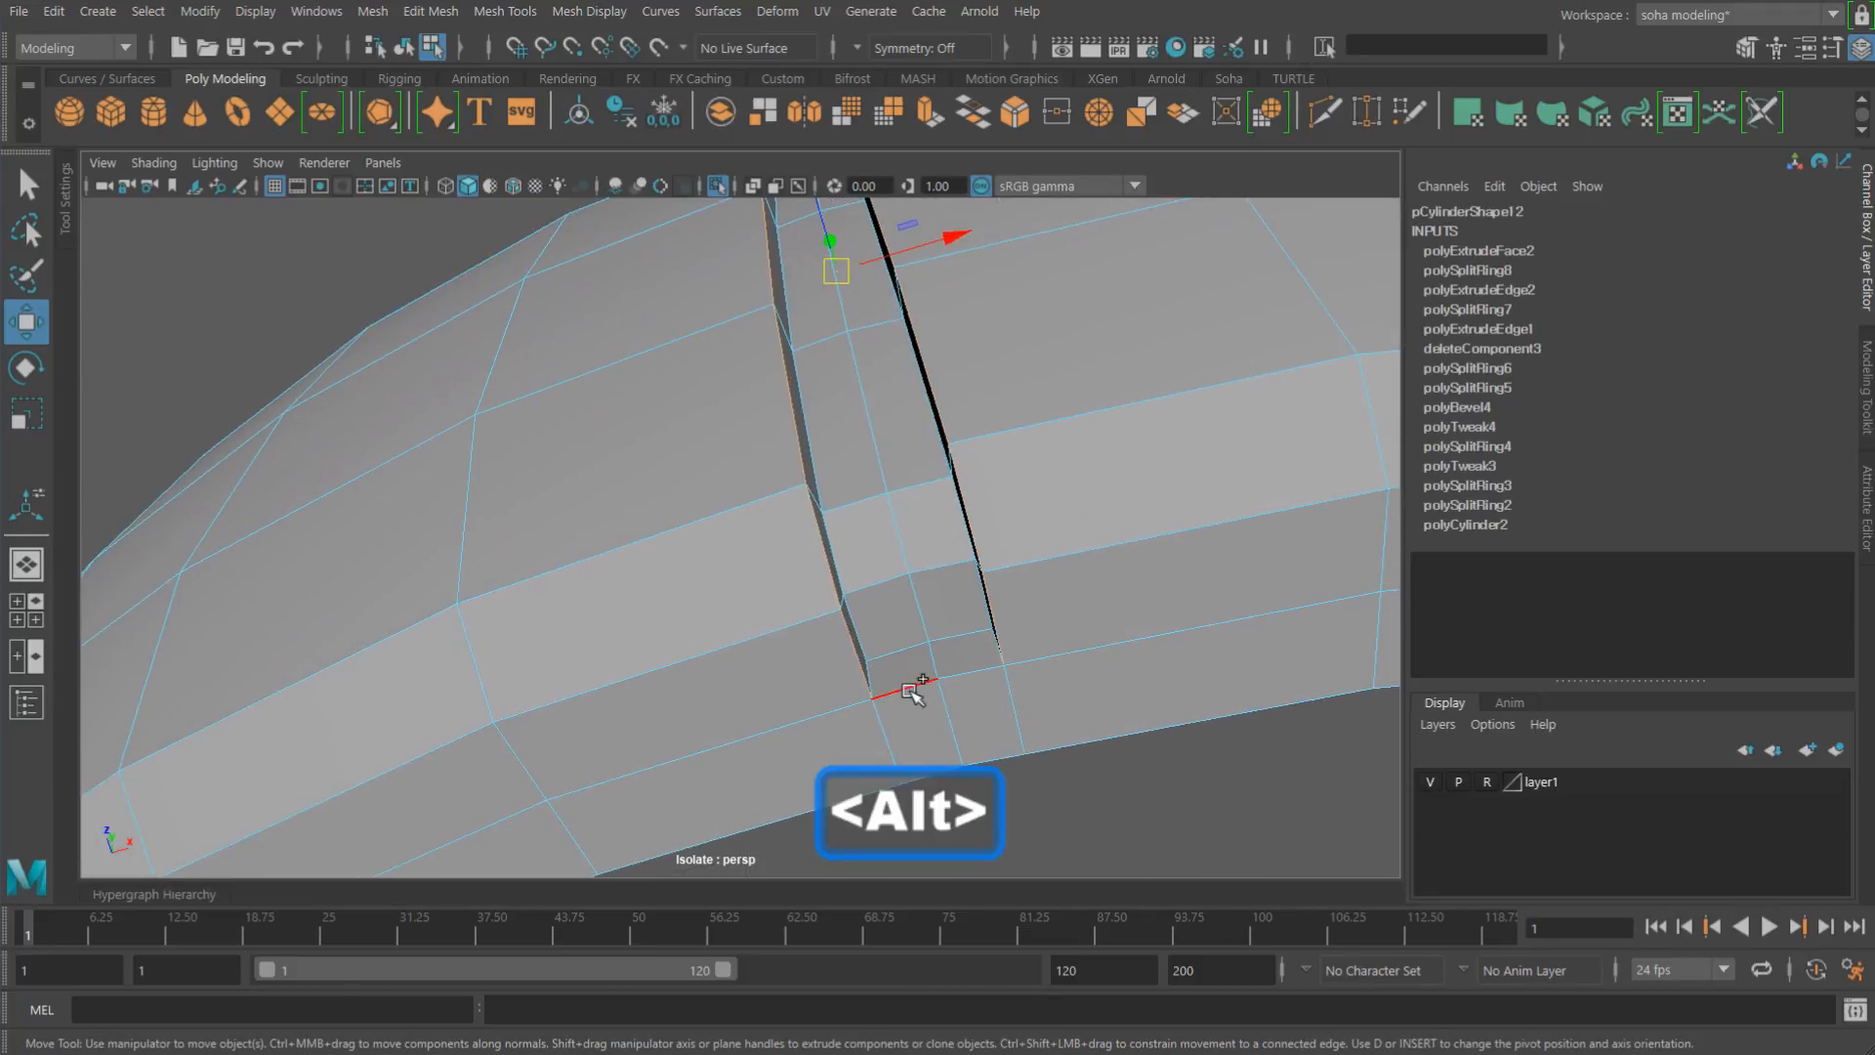
{"action": "left_click_drag", "start_coordinate": [973, 680], "coordinate": [801, 469], "text": "alt+shift"}
{"action": "key", "text": "shift+b"}
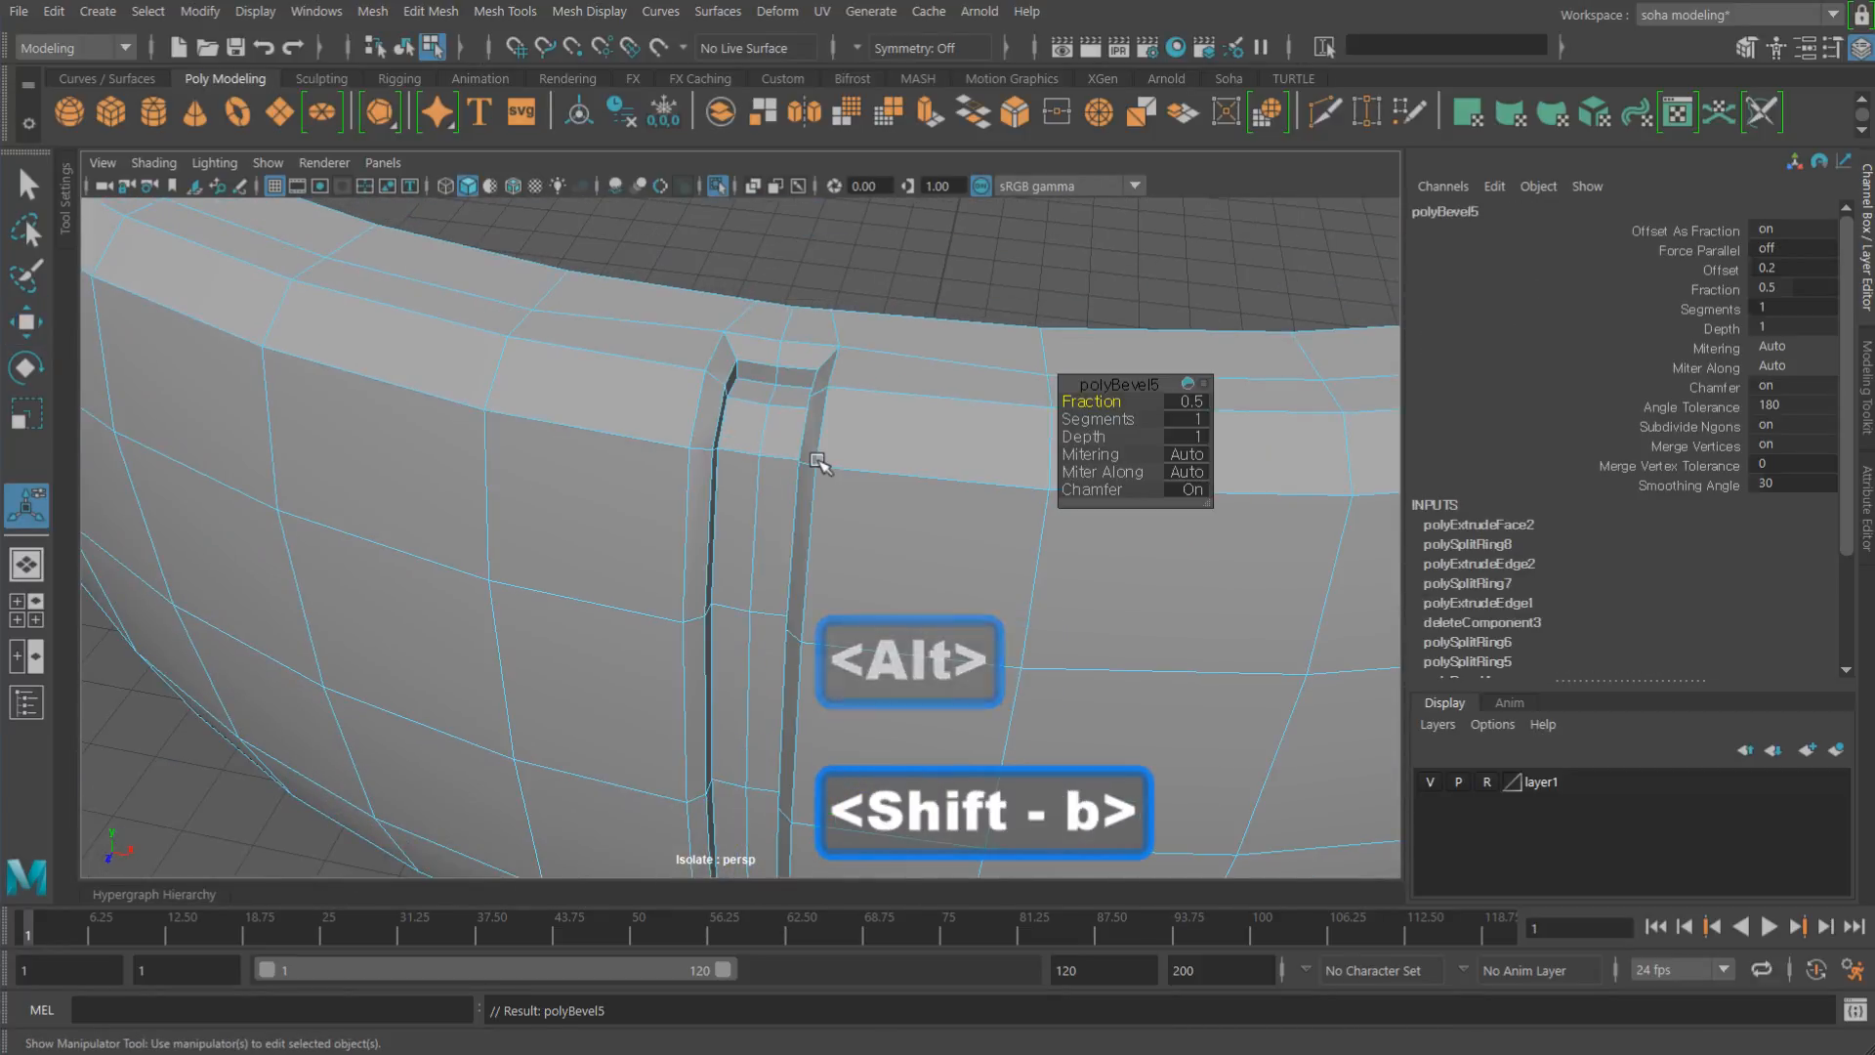
Step: Delete the headband's construction history and freeze its transformations in the top view
{"action": "left_click_drag", "start_coordinate": [958, 481], "coordinate": [1060, 419], "text": "alt"}
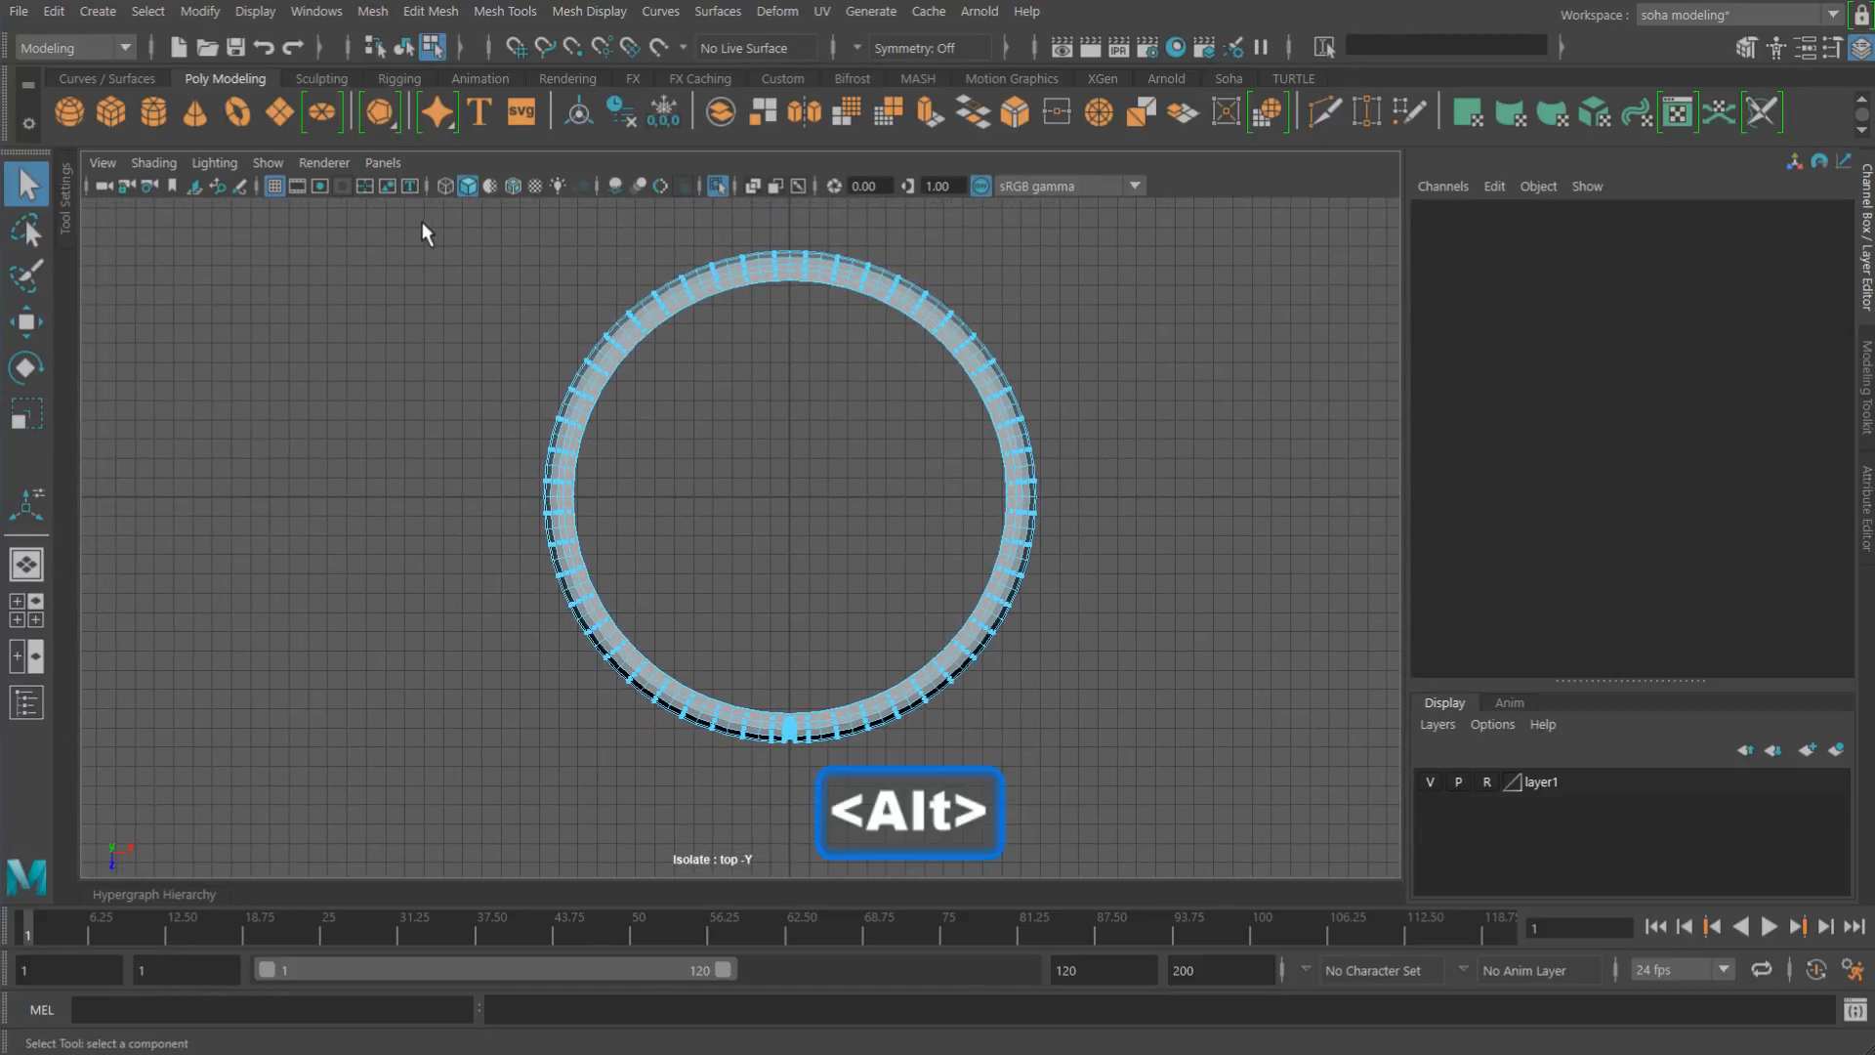
{"action": "left_click_drag", "start_coordinate": [382, 223], "coordinate": [1147, 494]}
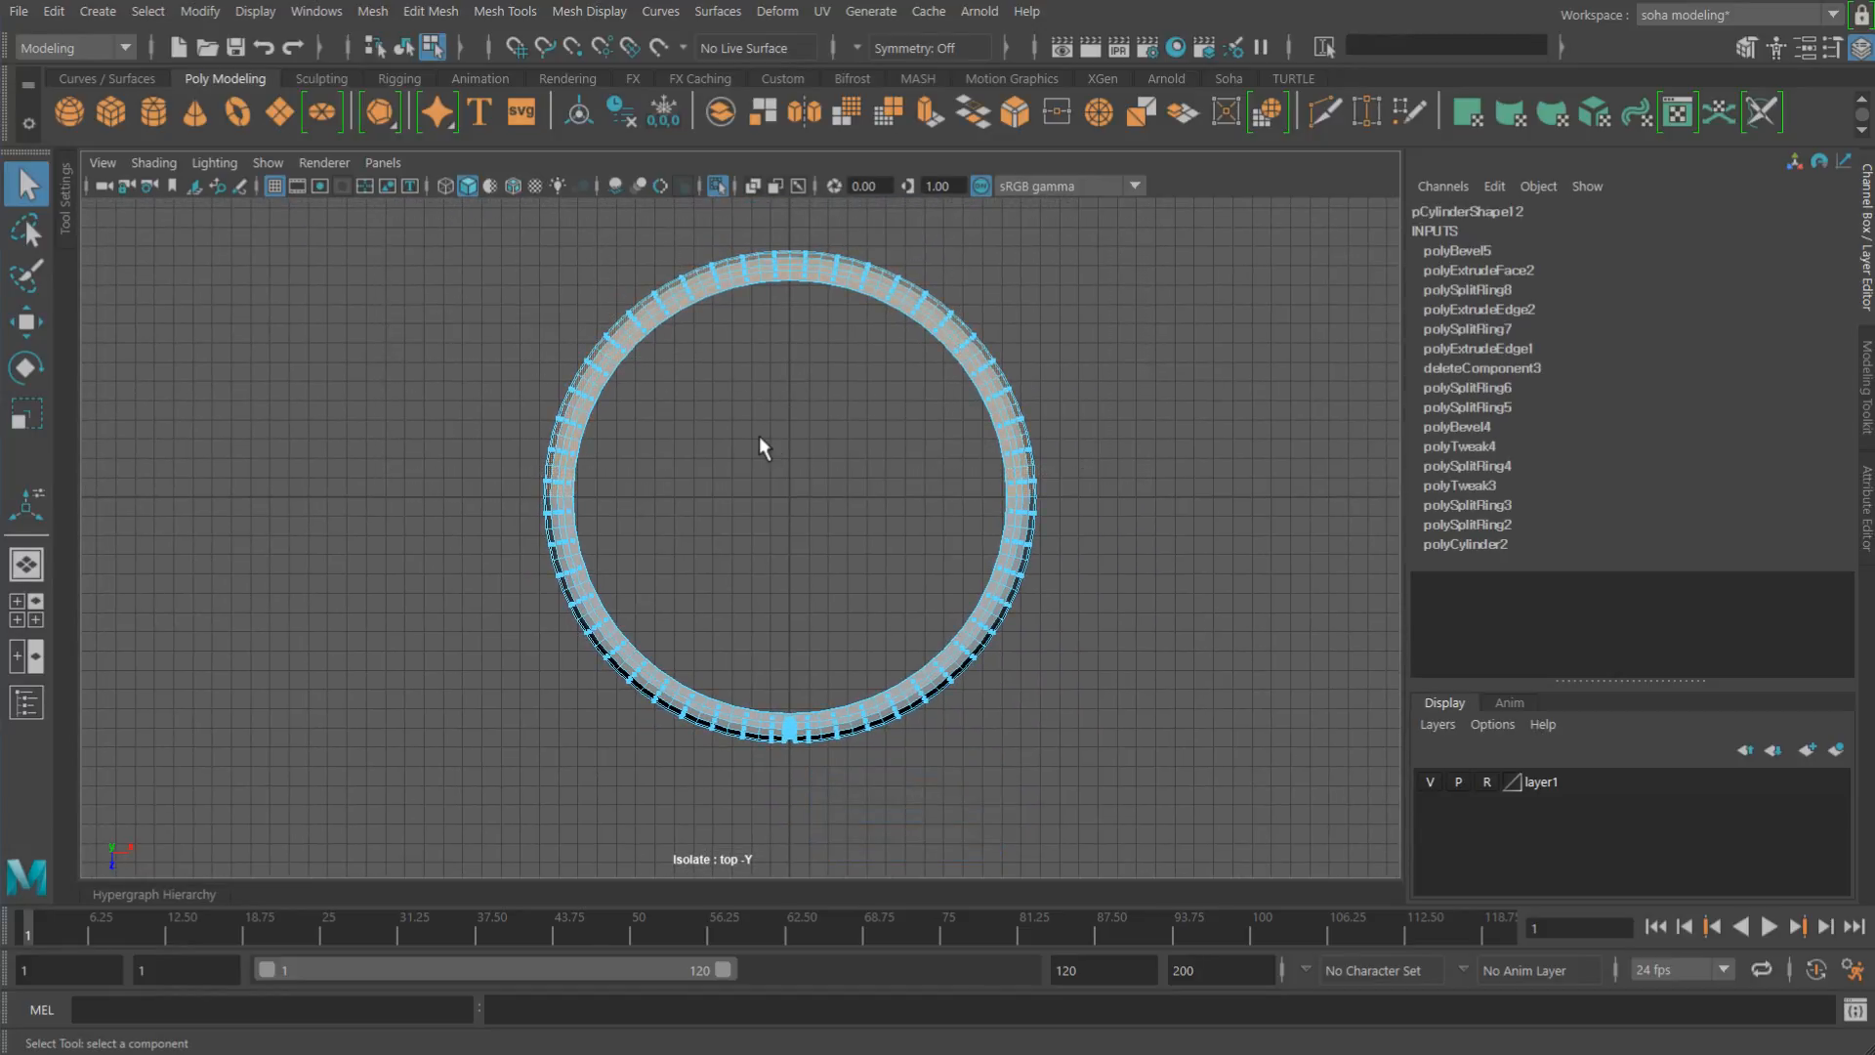
{"action": "key", "text": "alt+grave"}
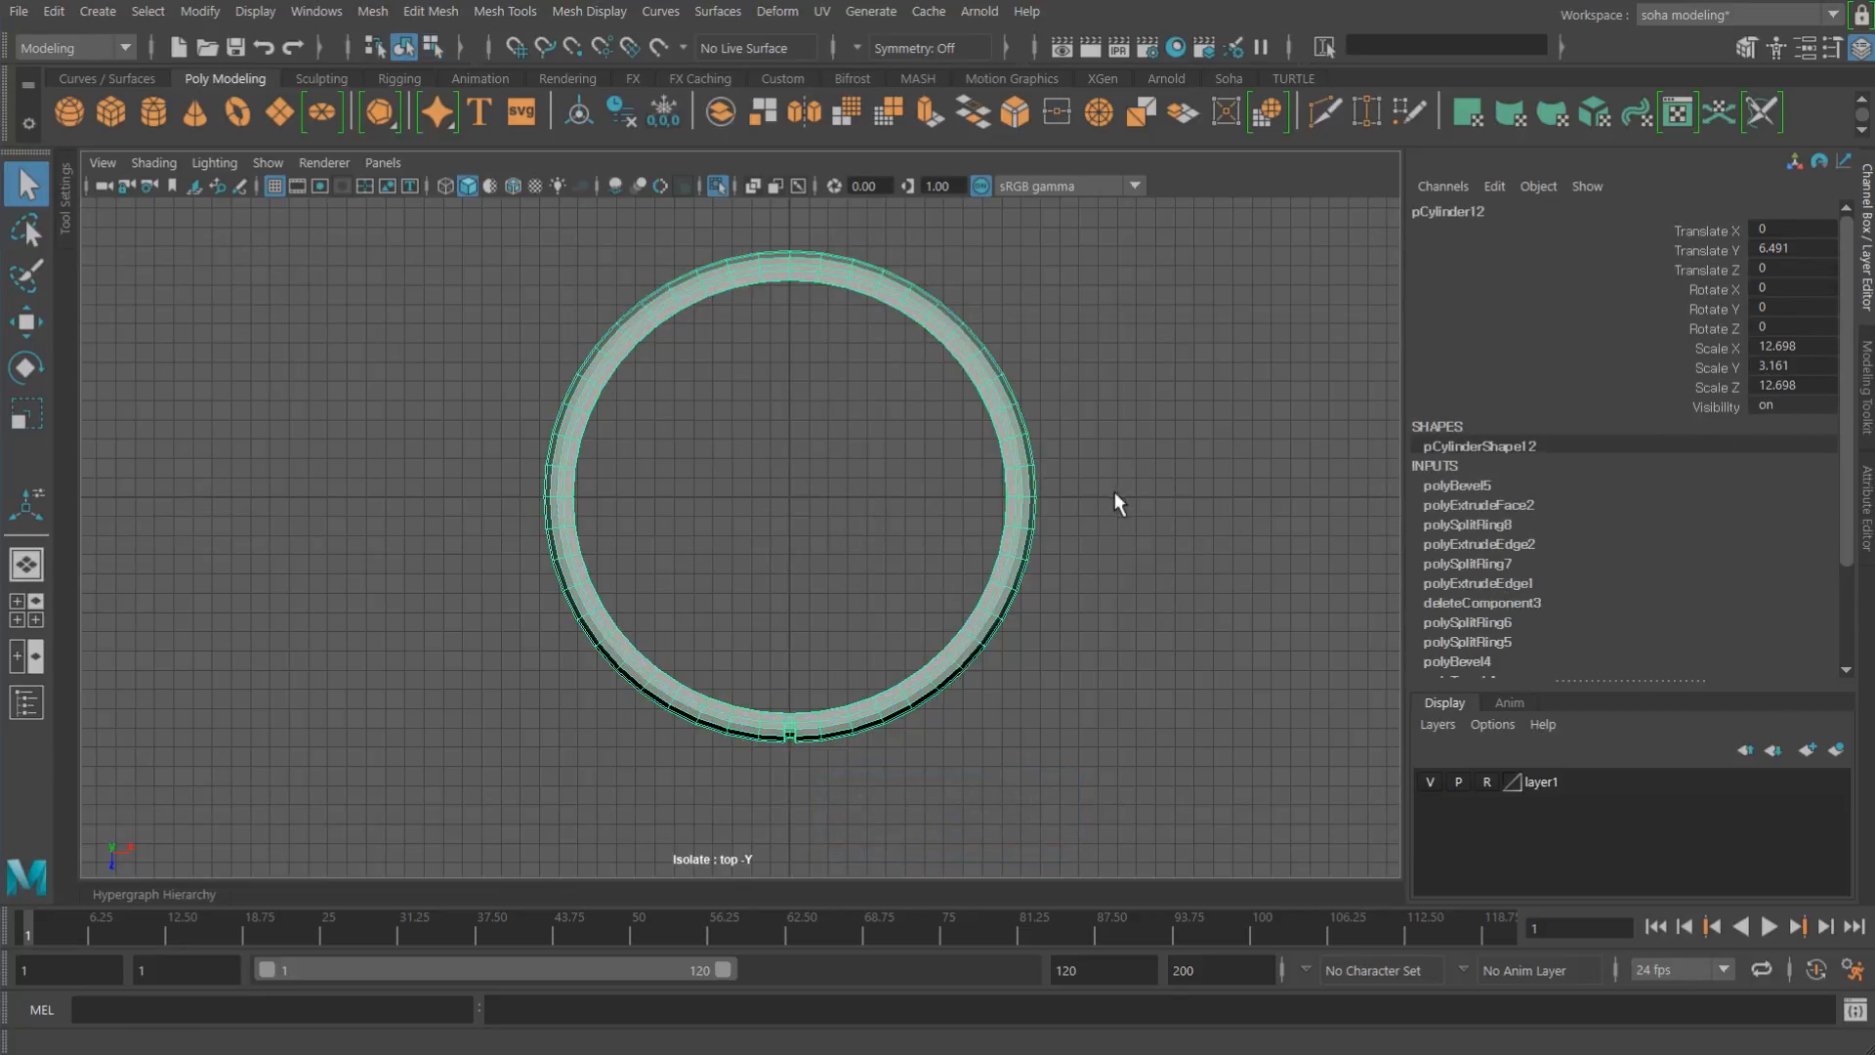
{"action": "key", "text": "alt+d"}
{"action": "key", "text": "shift+1"}
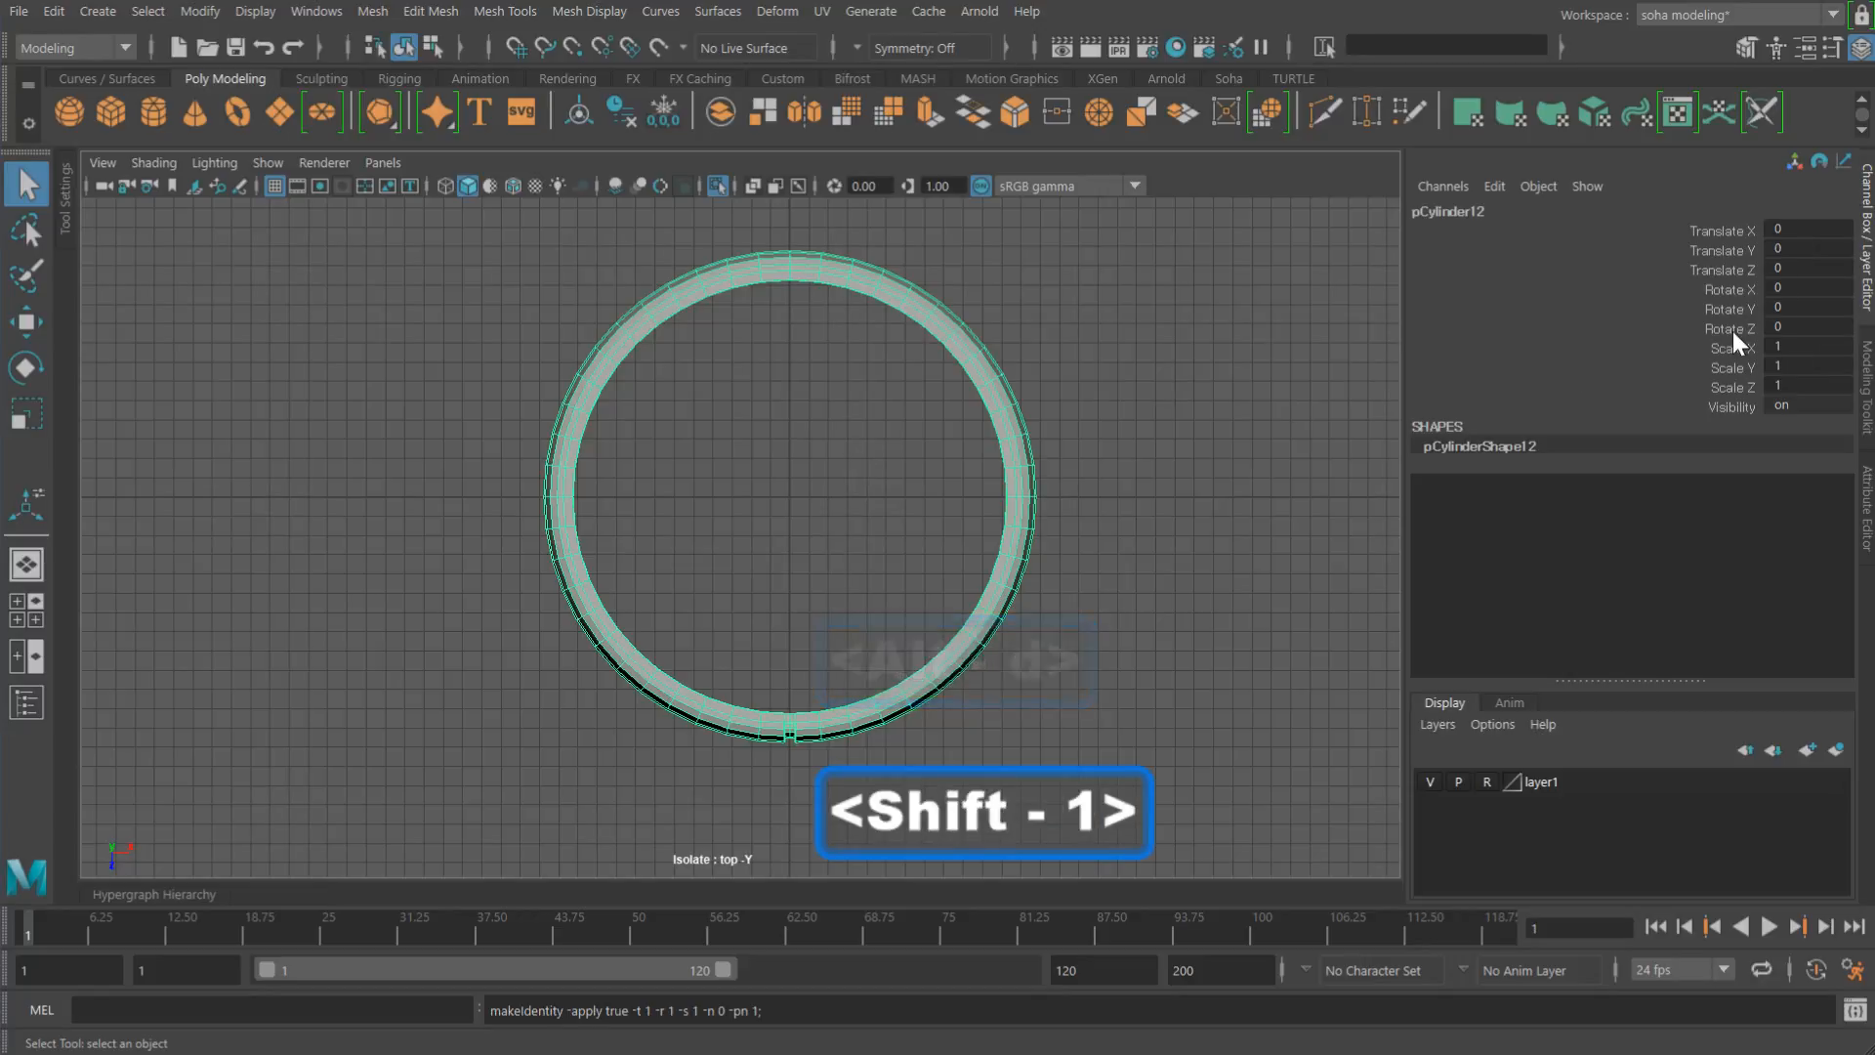
Step: Set the headband's Y rotation to 45 degrees
{"action": "left_click", "coordinate": [1785, 313]}
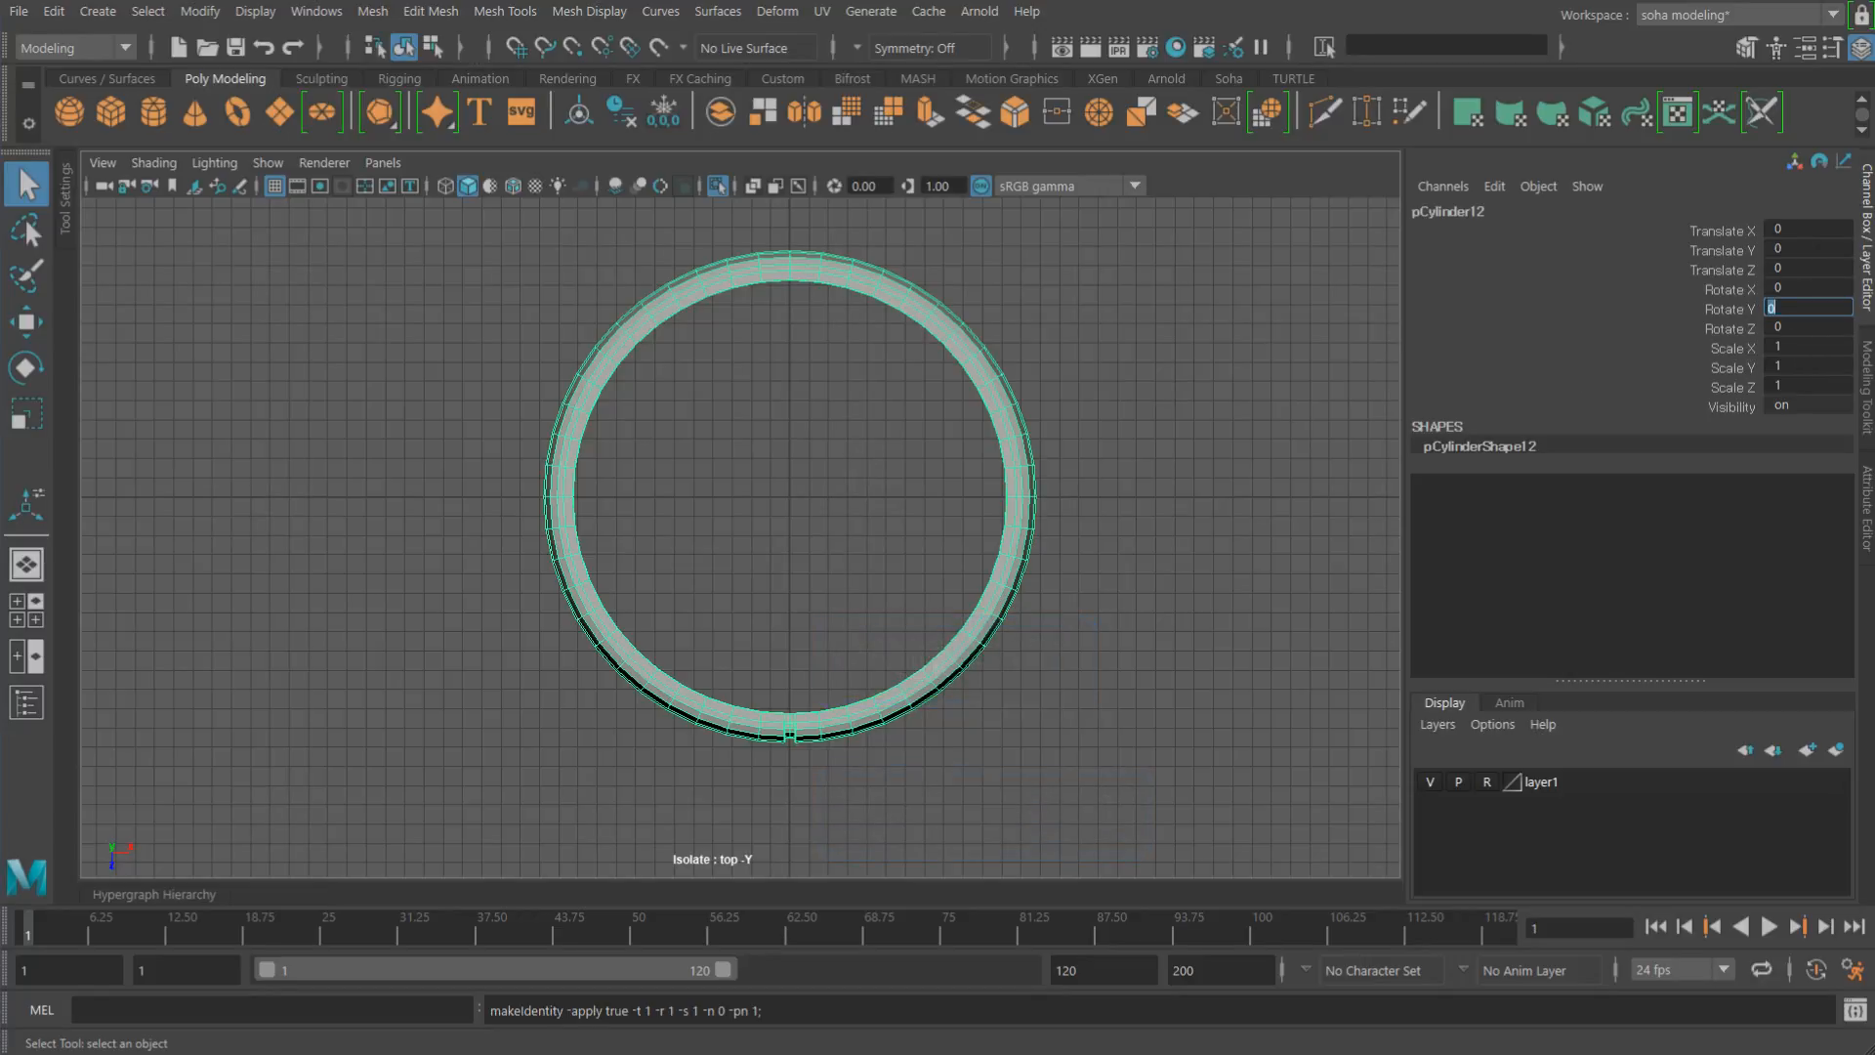
{"action": "type", "text": "45"}
{"action": "key", "text": "Return"}
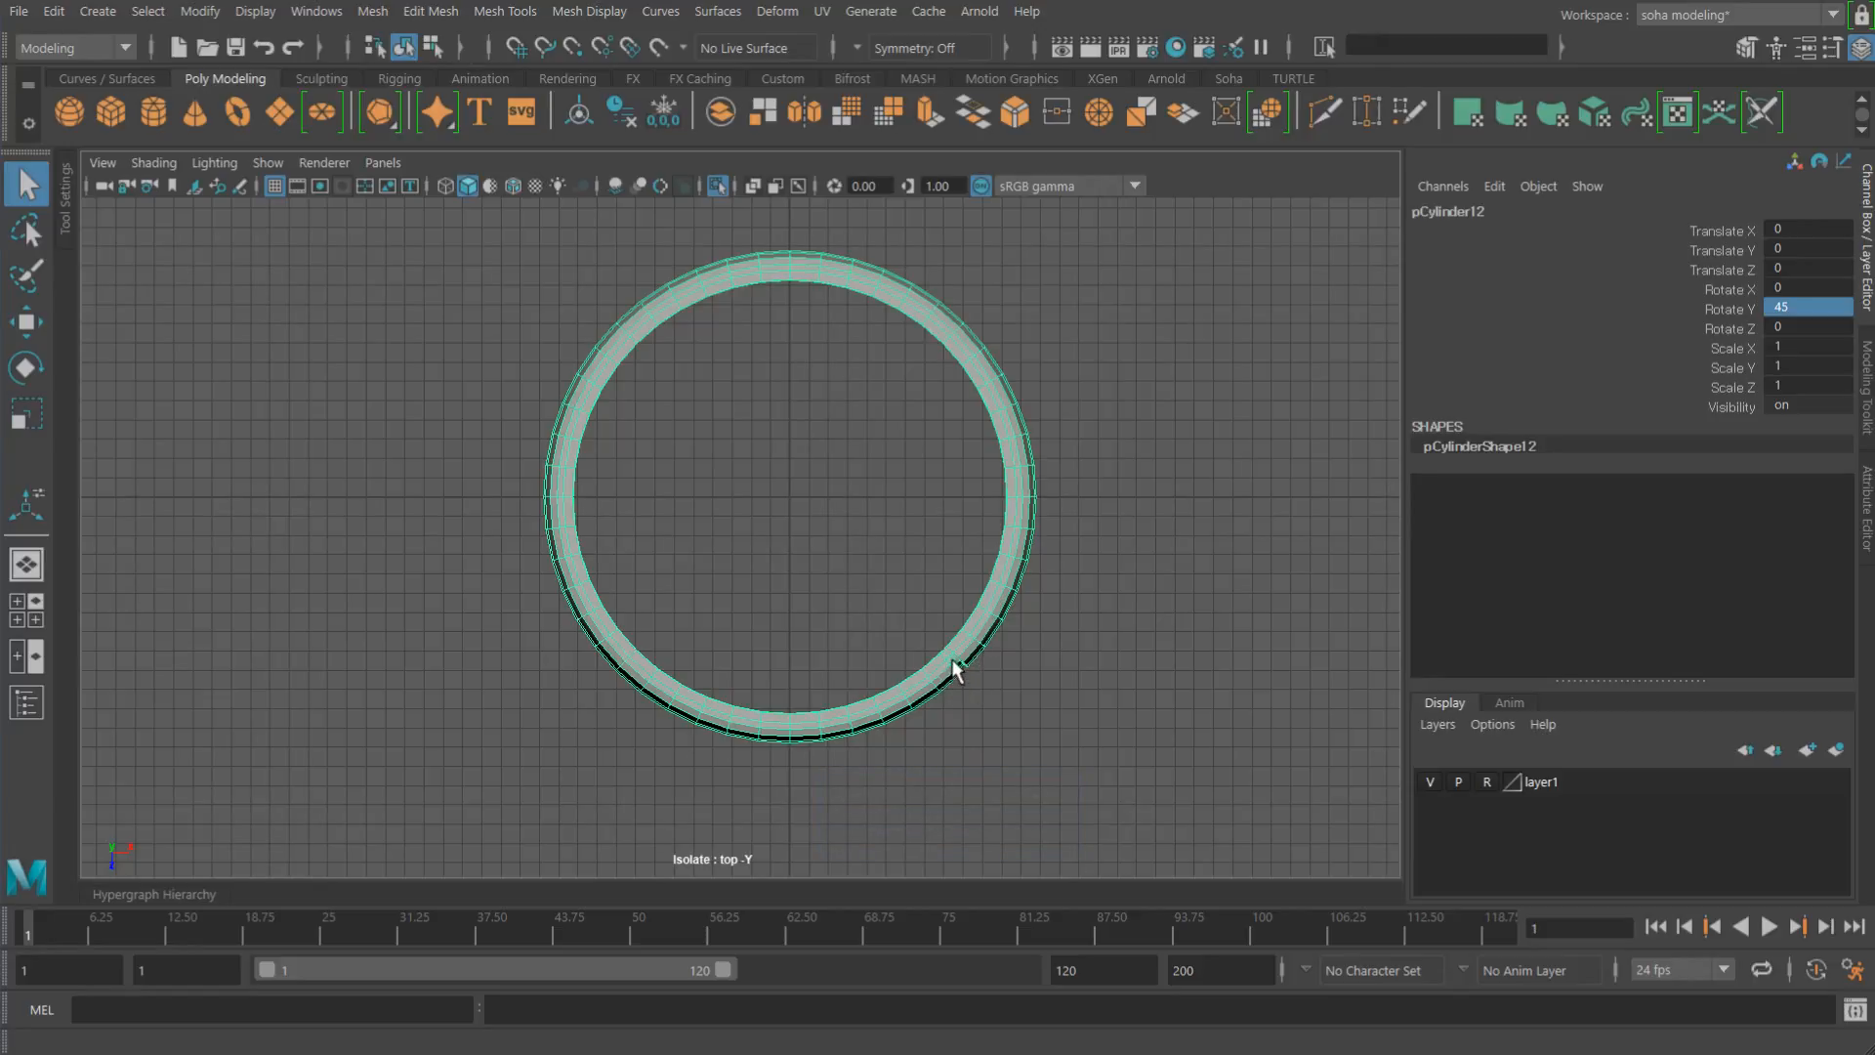
Step: Delete all headband faces except the quarter containing the groove, between positive X and positive Z, and return to object mode
{"action": "scroll", "coordinate": [958, 667], "scroll_direction": "up", "scroll_amount": 3}
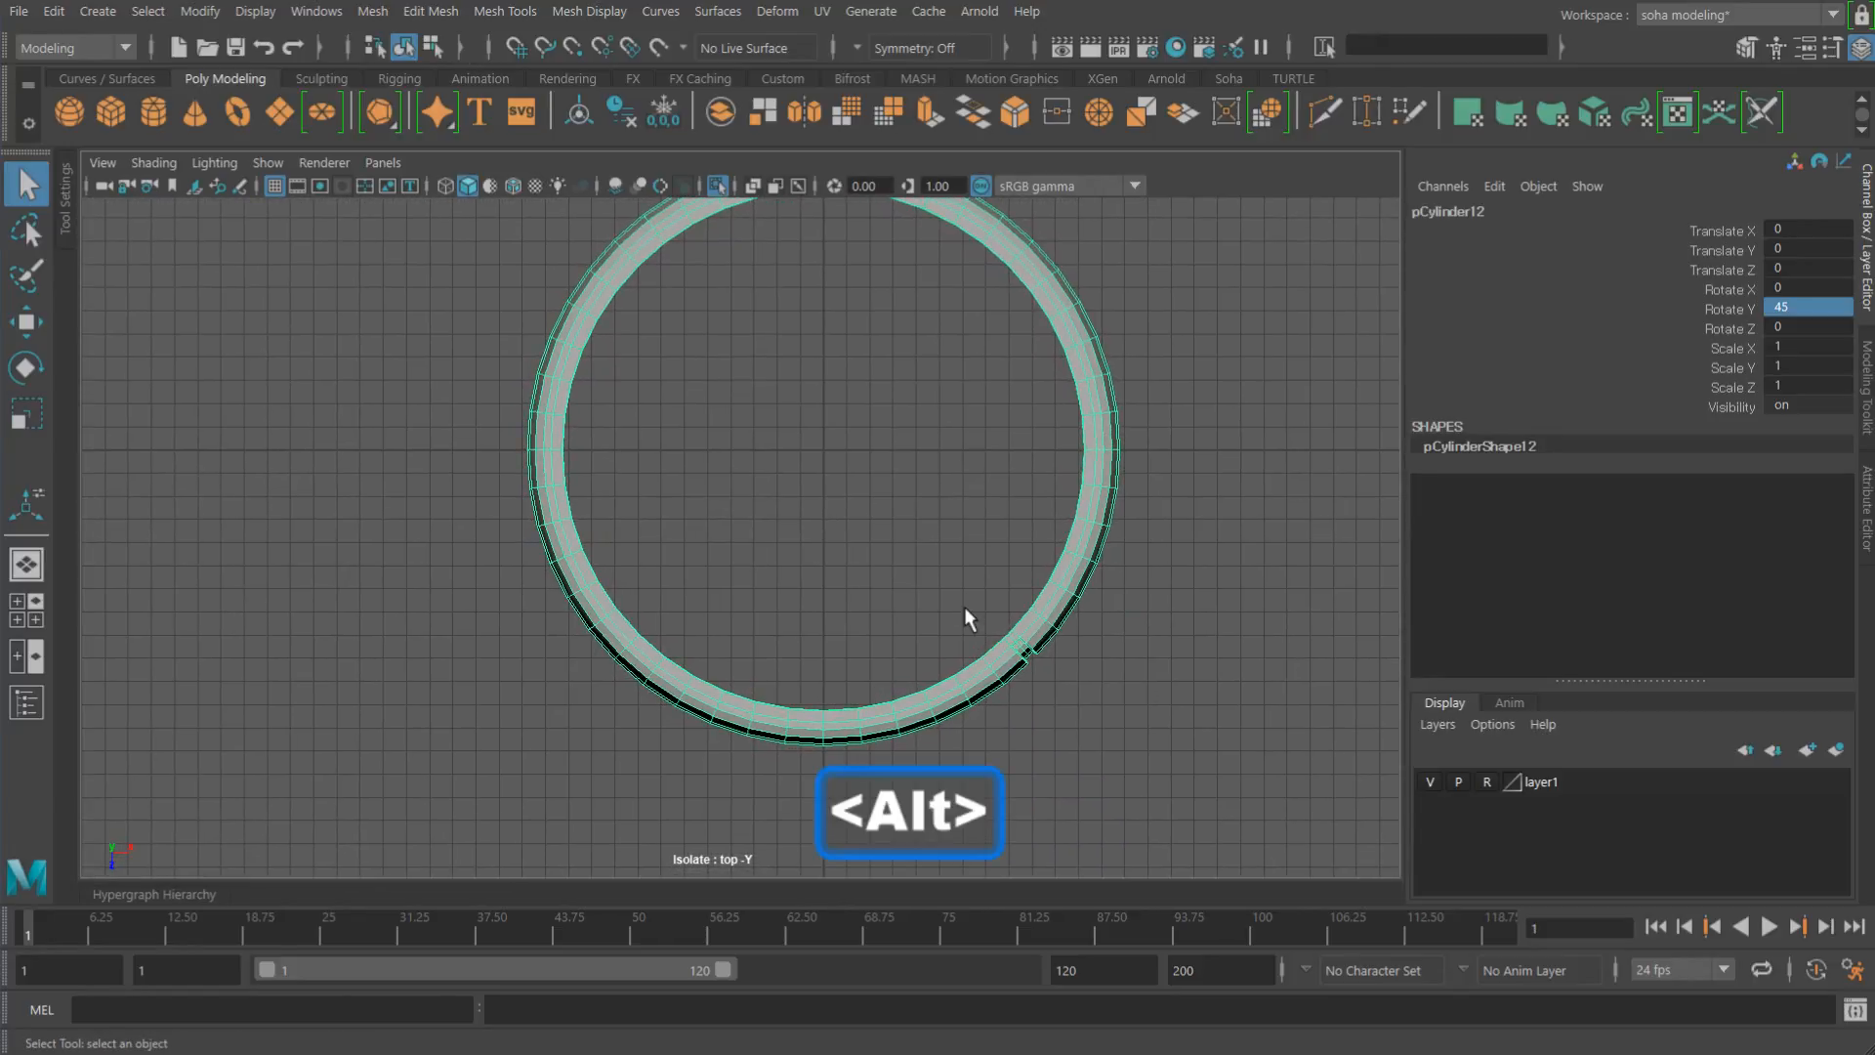
{"action": "right_click_drag", "start_coordinate": [1048, 596], "coordinate": [915, 562], "text": "alt"}
{"action": "key", "text": "alt+3"}
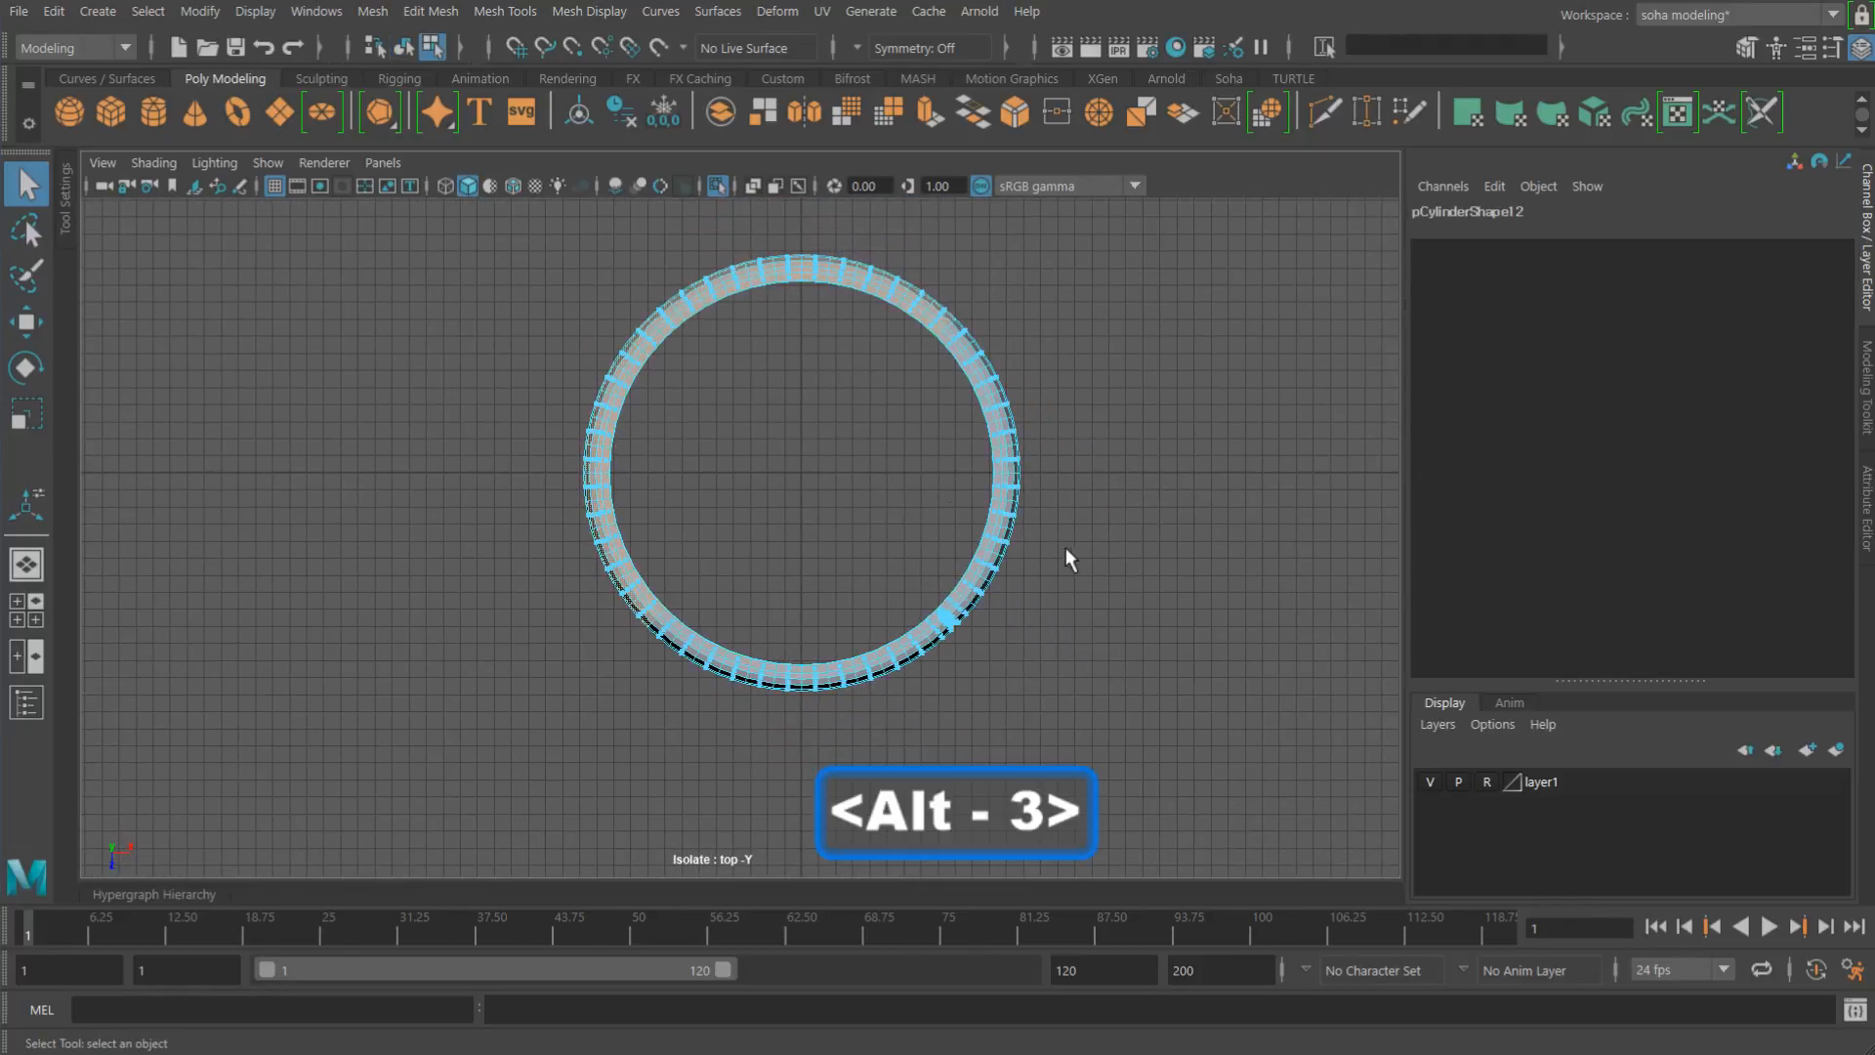
{"action": "left_click_drag", "start_coordinate": [459, 215], "coordinate": [1171, 471]}
{"action": "key", "text": "Delete"}
{"action": "key", "text": "ctrl+grave"}
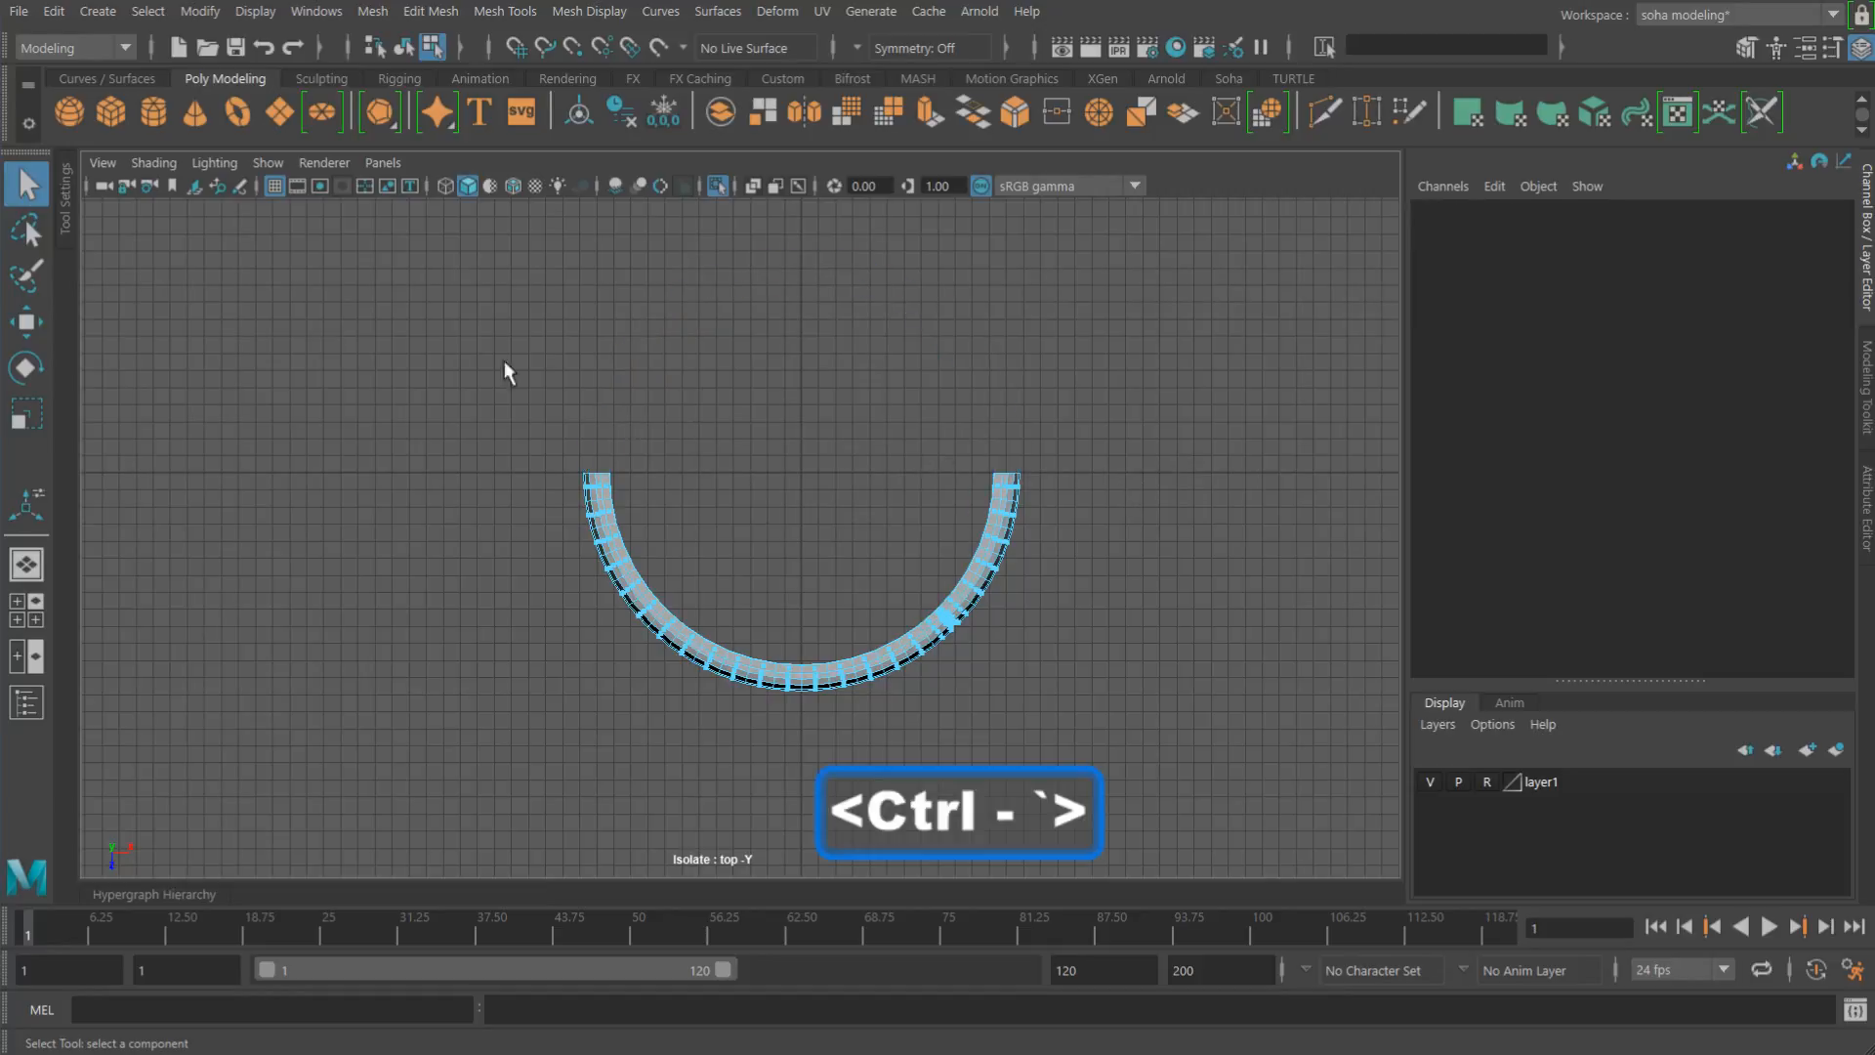
{"action": "left_click_drag", "start_coordinate": [724, 754], "coordinate": [806, 824]}
{"action": "key", "text": "ctrl+grave"}
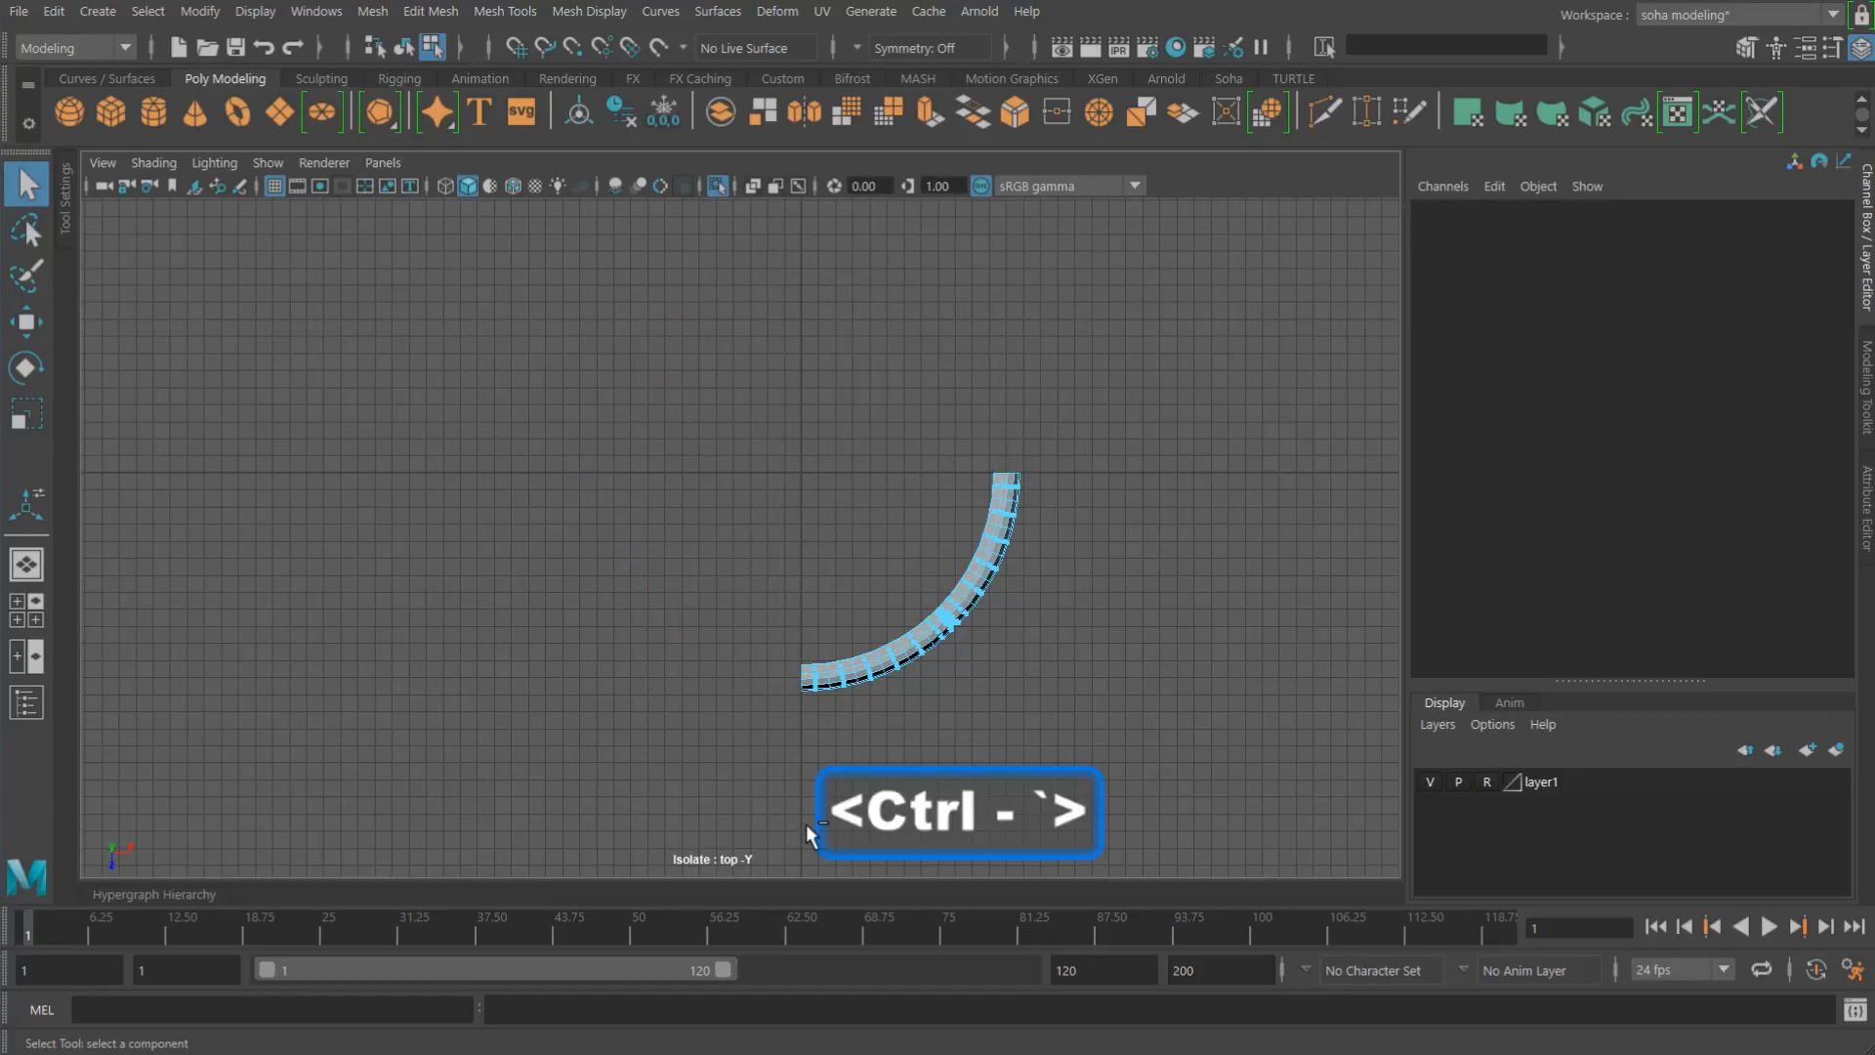
{"action": "scroll", "coordinate": [879, 625], "scroll_direction": "up", "scroll_amount": 5}
{"action": "key", "text": "alt+grave"}
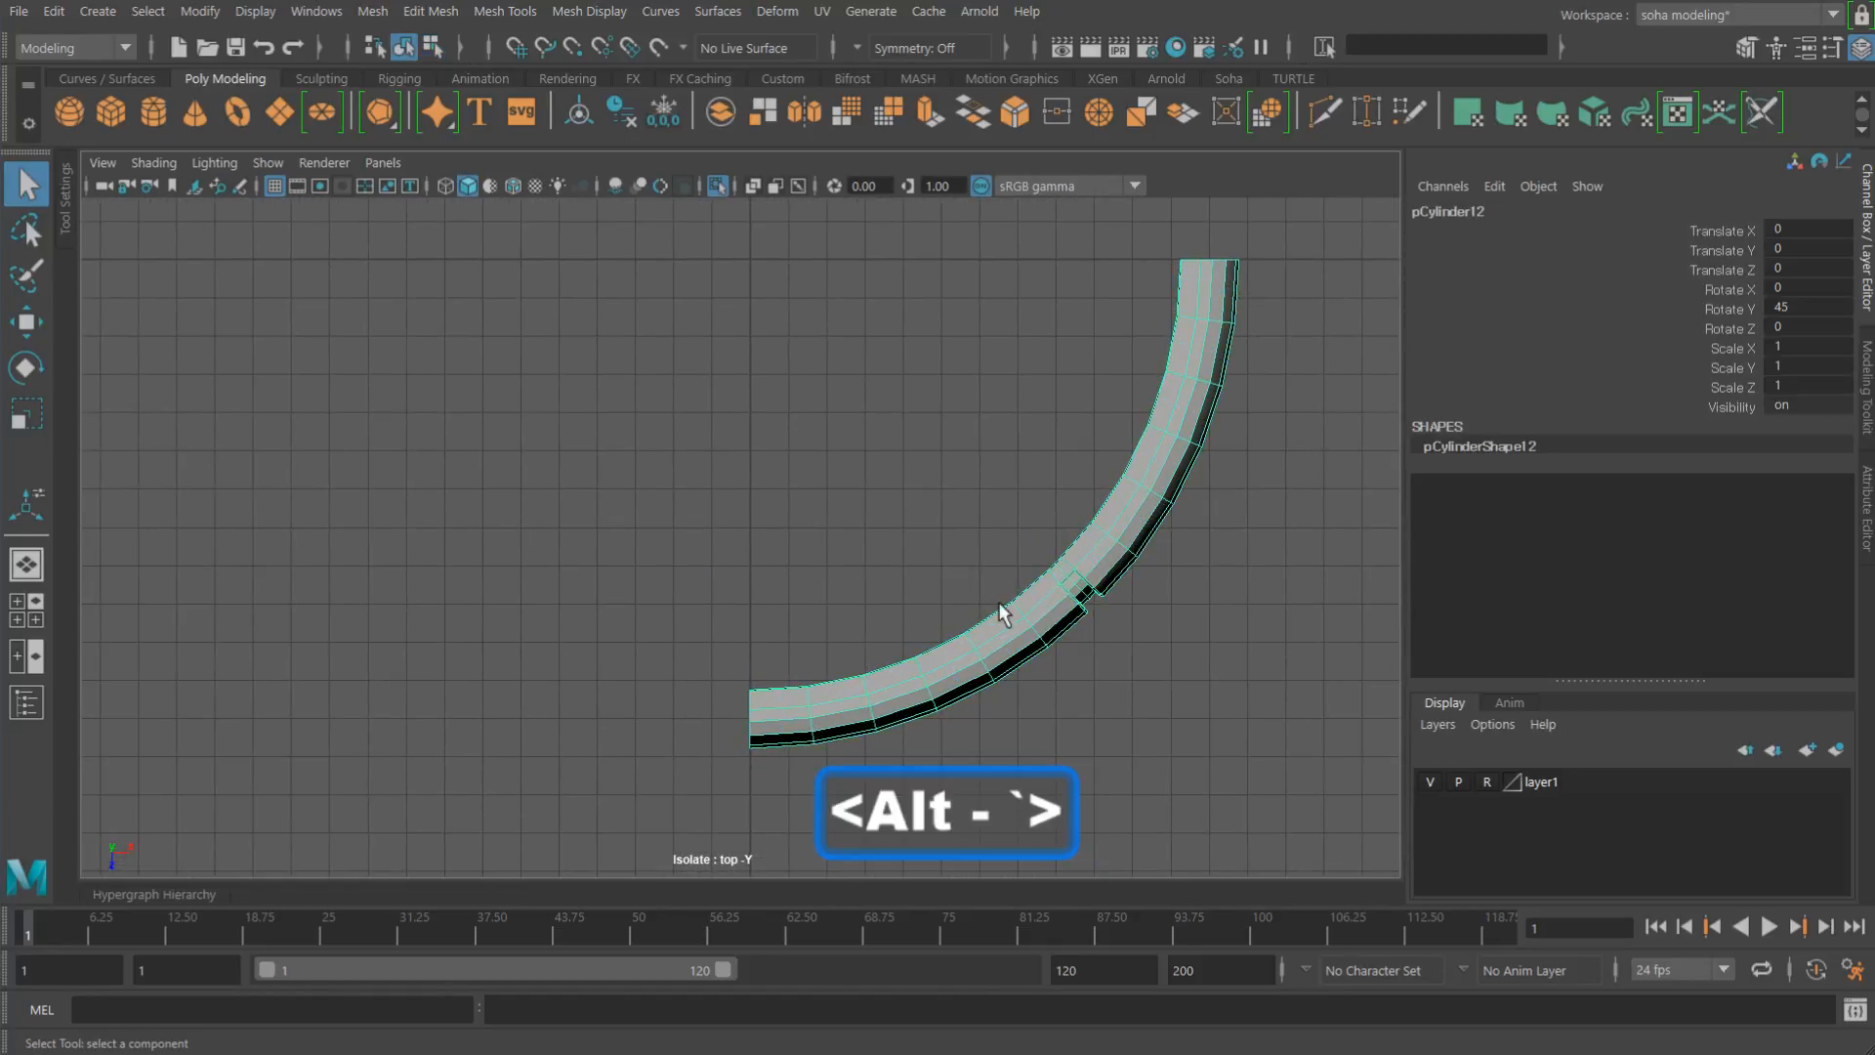
Step: Set the headband quarter's Y rotation to 22.5 degrees
{"action": "middle_click_drag", "start_coordinate": [1058, 676], "coordinate": [1028, 691], "text": "alt"}
{"action": "right_click_drag", "start_coordinate": [1019, 680], "coordinate": [1085, 696], "text": "alt"}
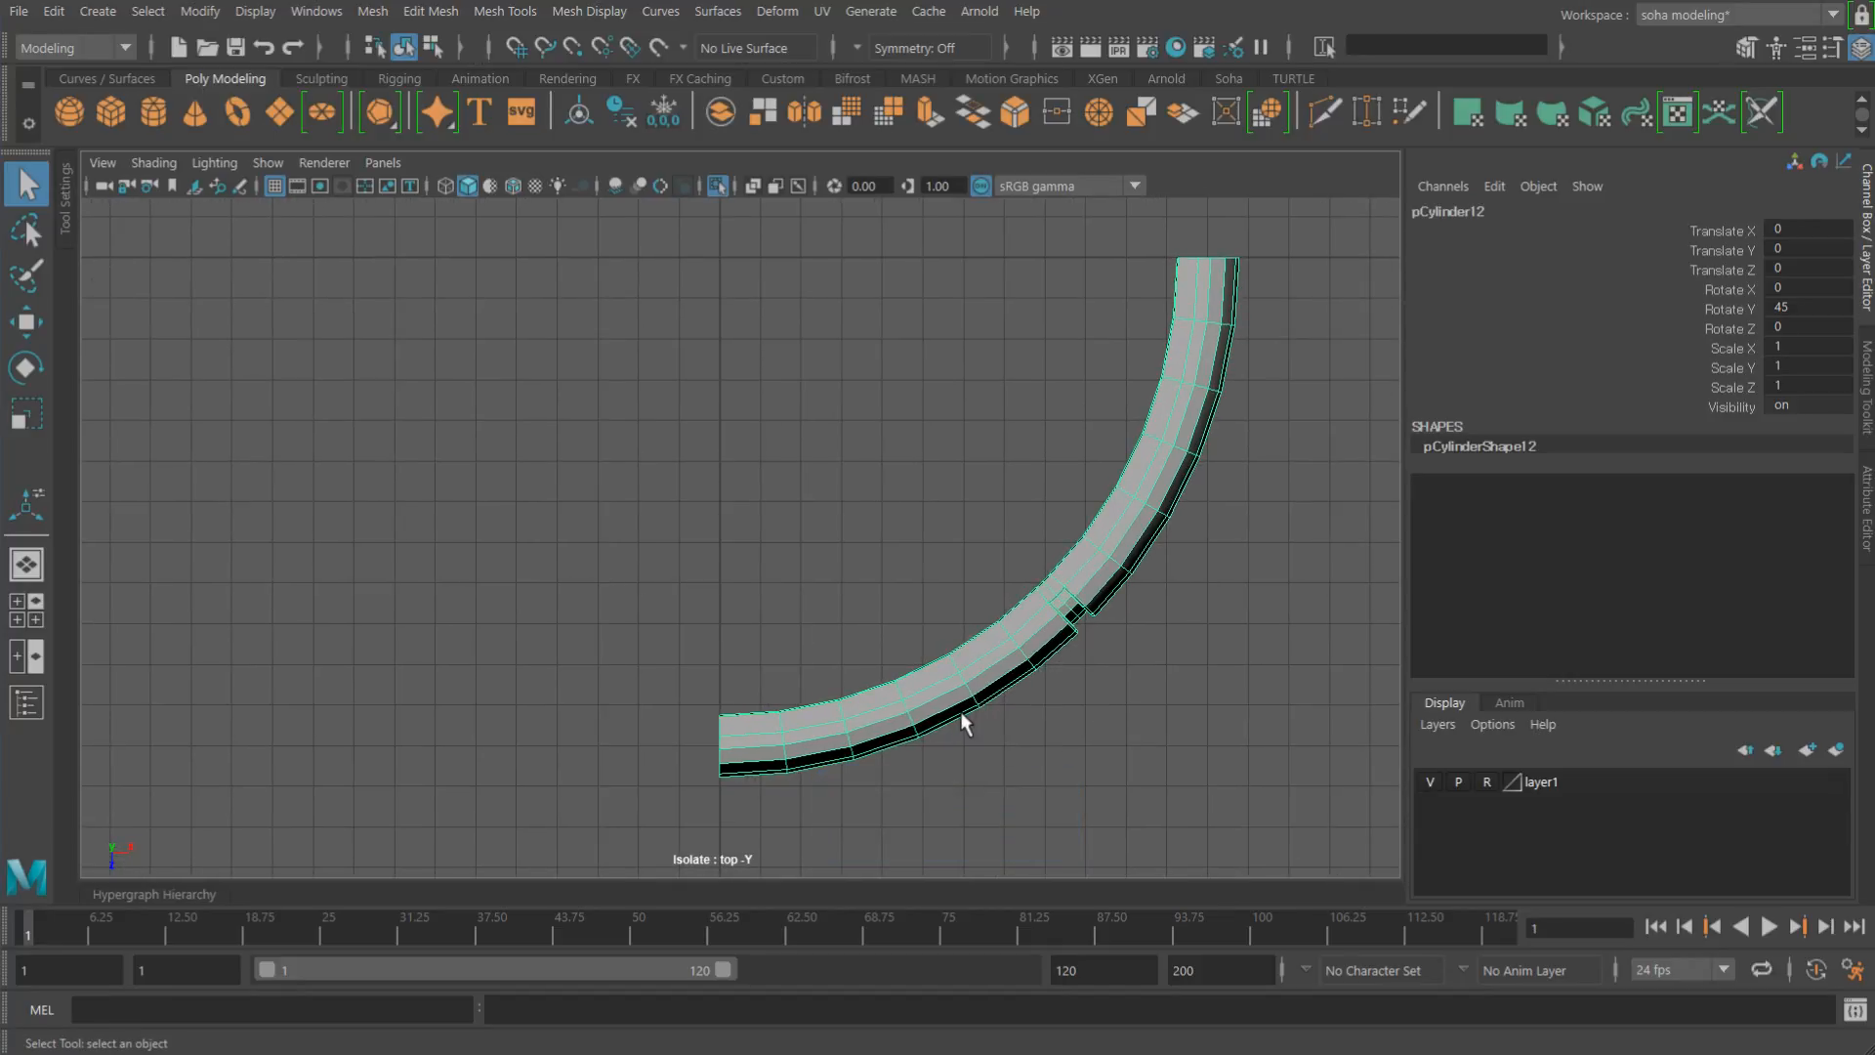
{"action": "right_click_drag", "start_coordinate": [1018, 699], "coordinate": [925, 635], "text": "alt"}
{"action": "middle_click_drag", "start_coordinate": [1016, 585], "coordinate": [1018, 599], "text": "alt"}
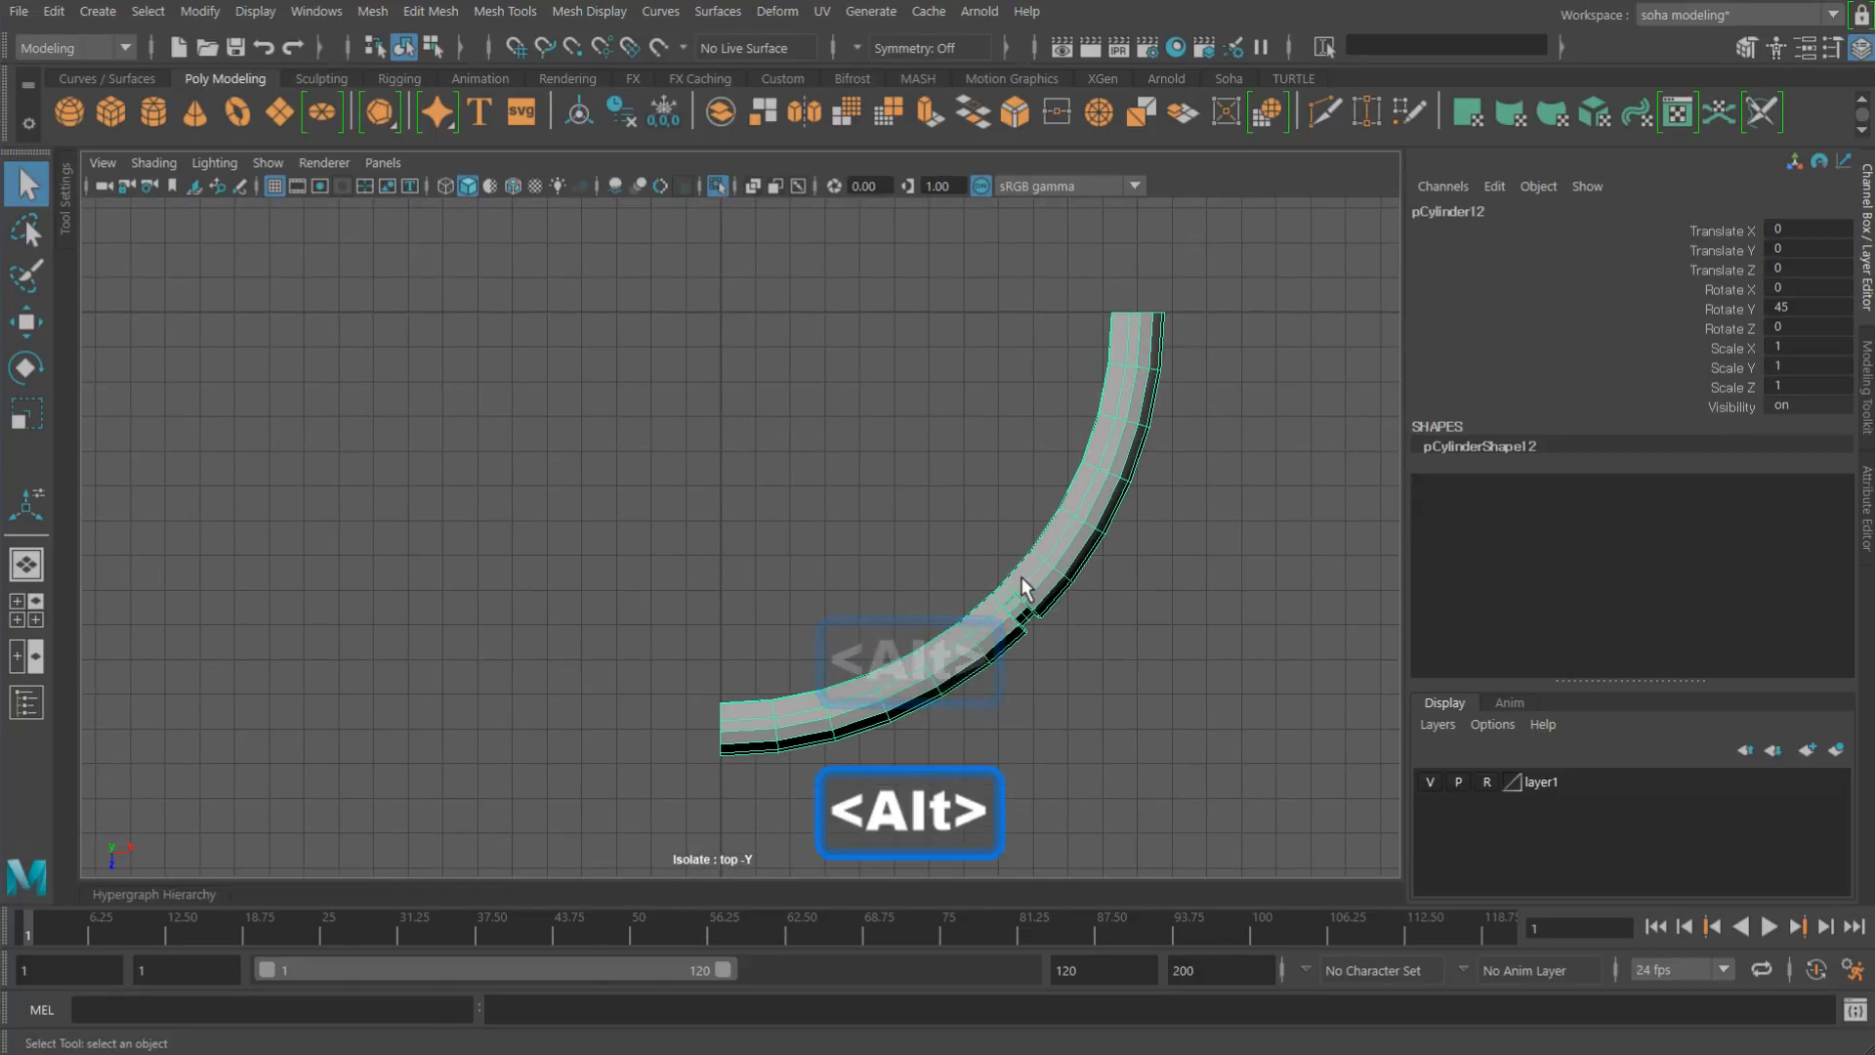
{"action": "key", "text": "w"}
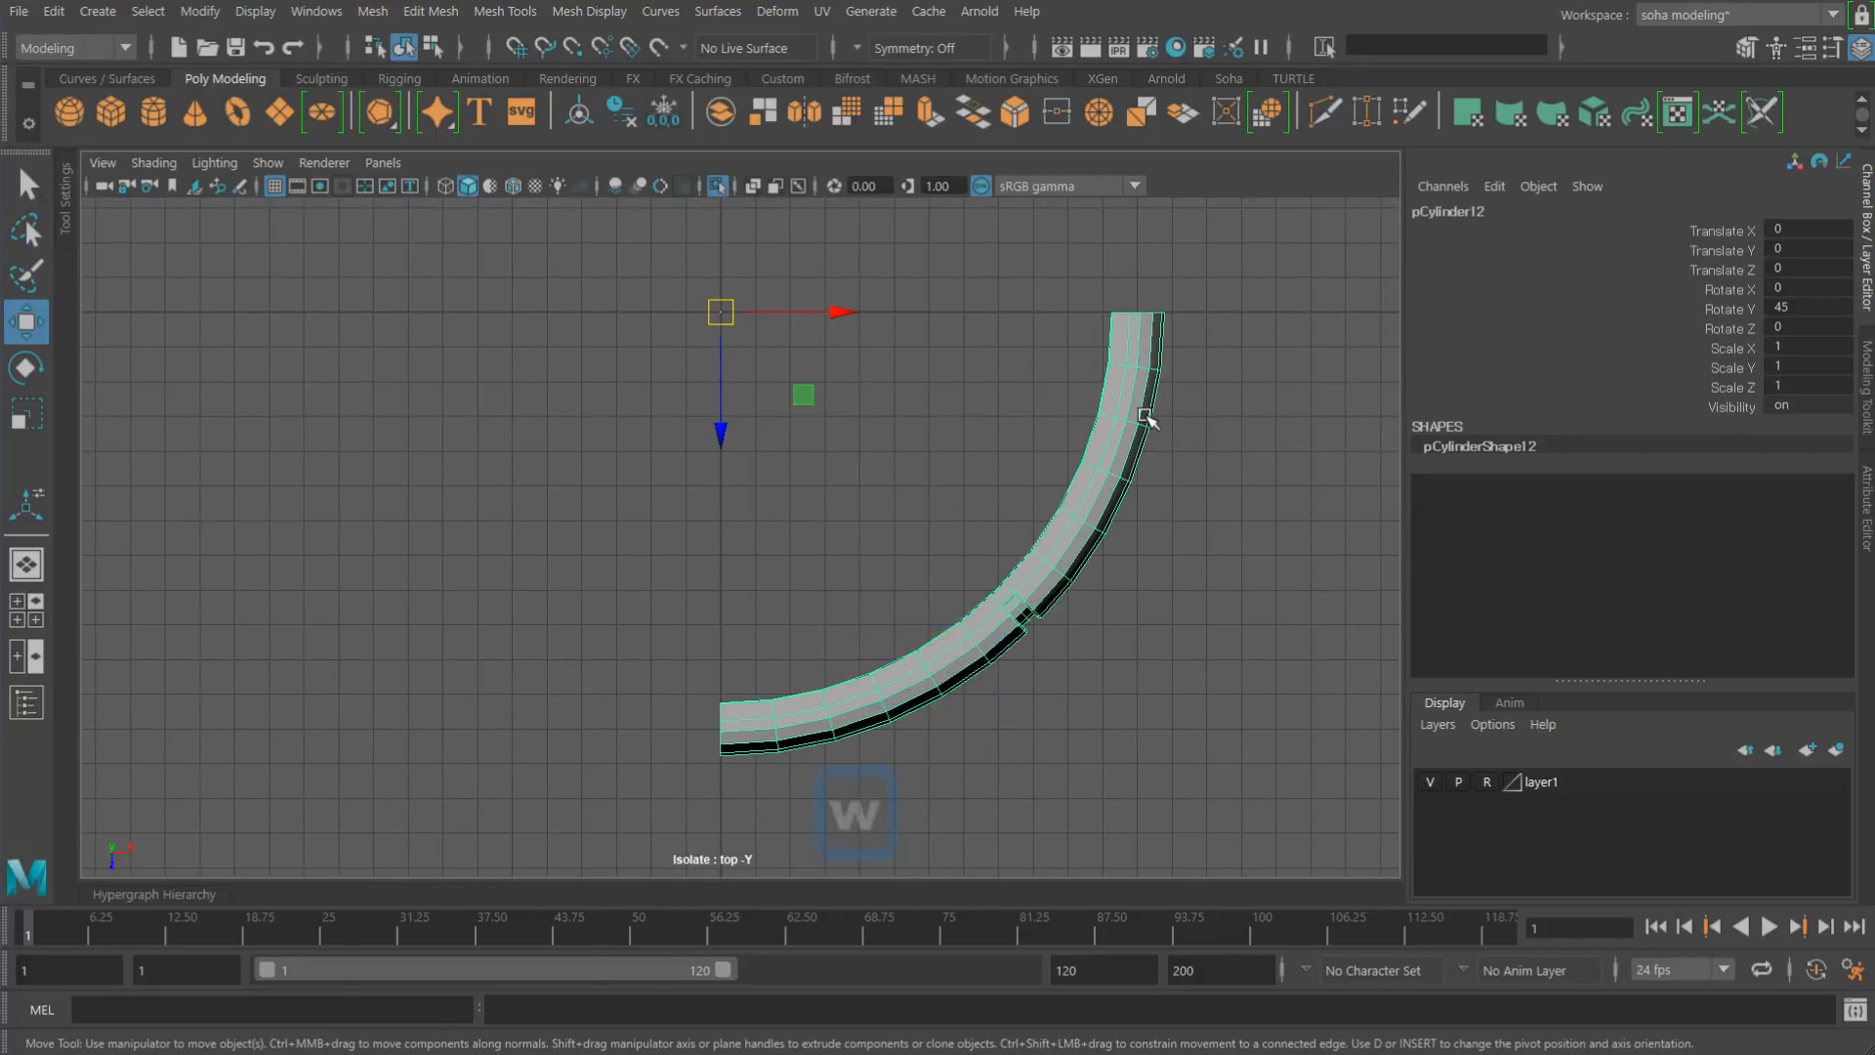
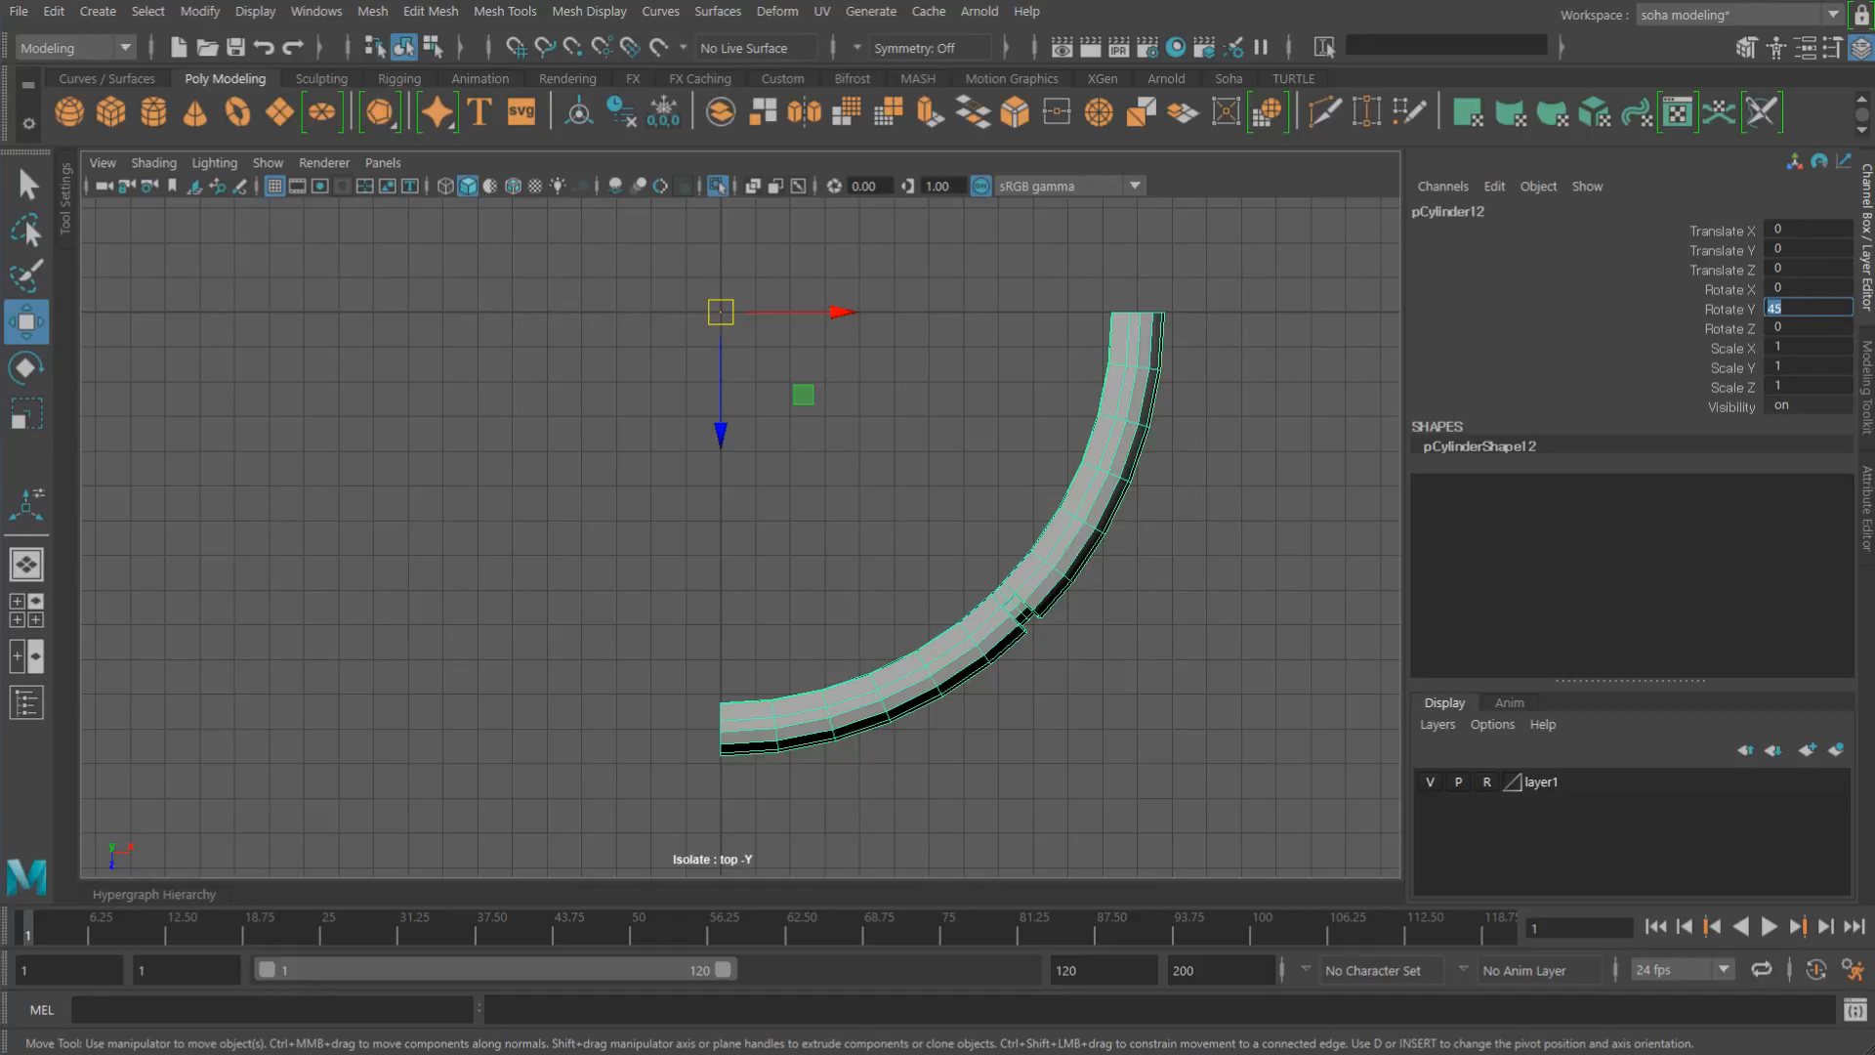
{"action": "key", "text": "BackSpace"}
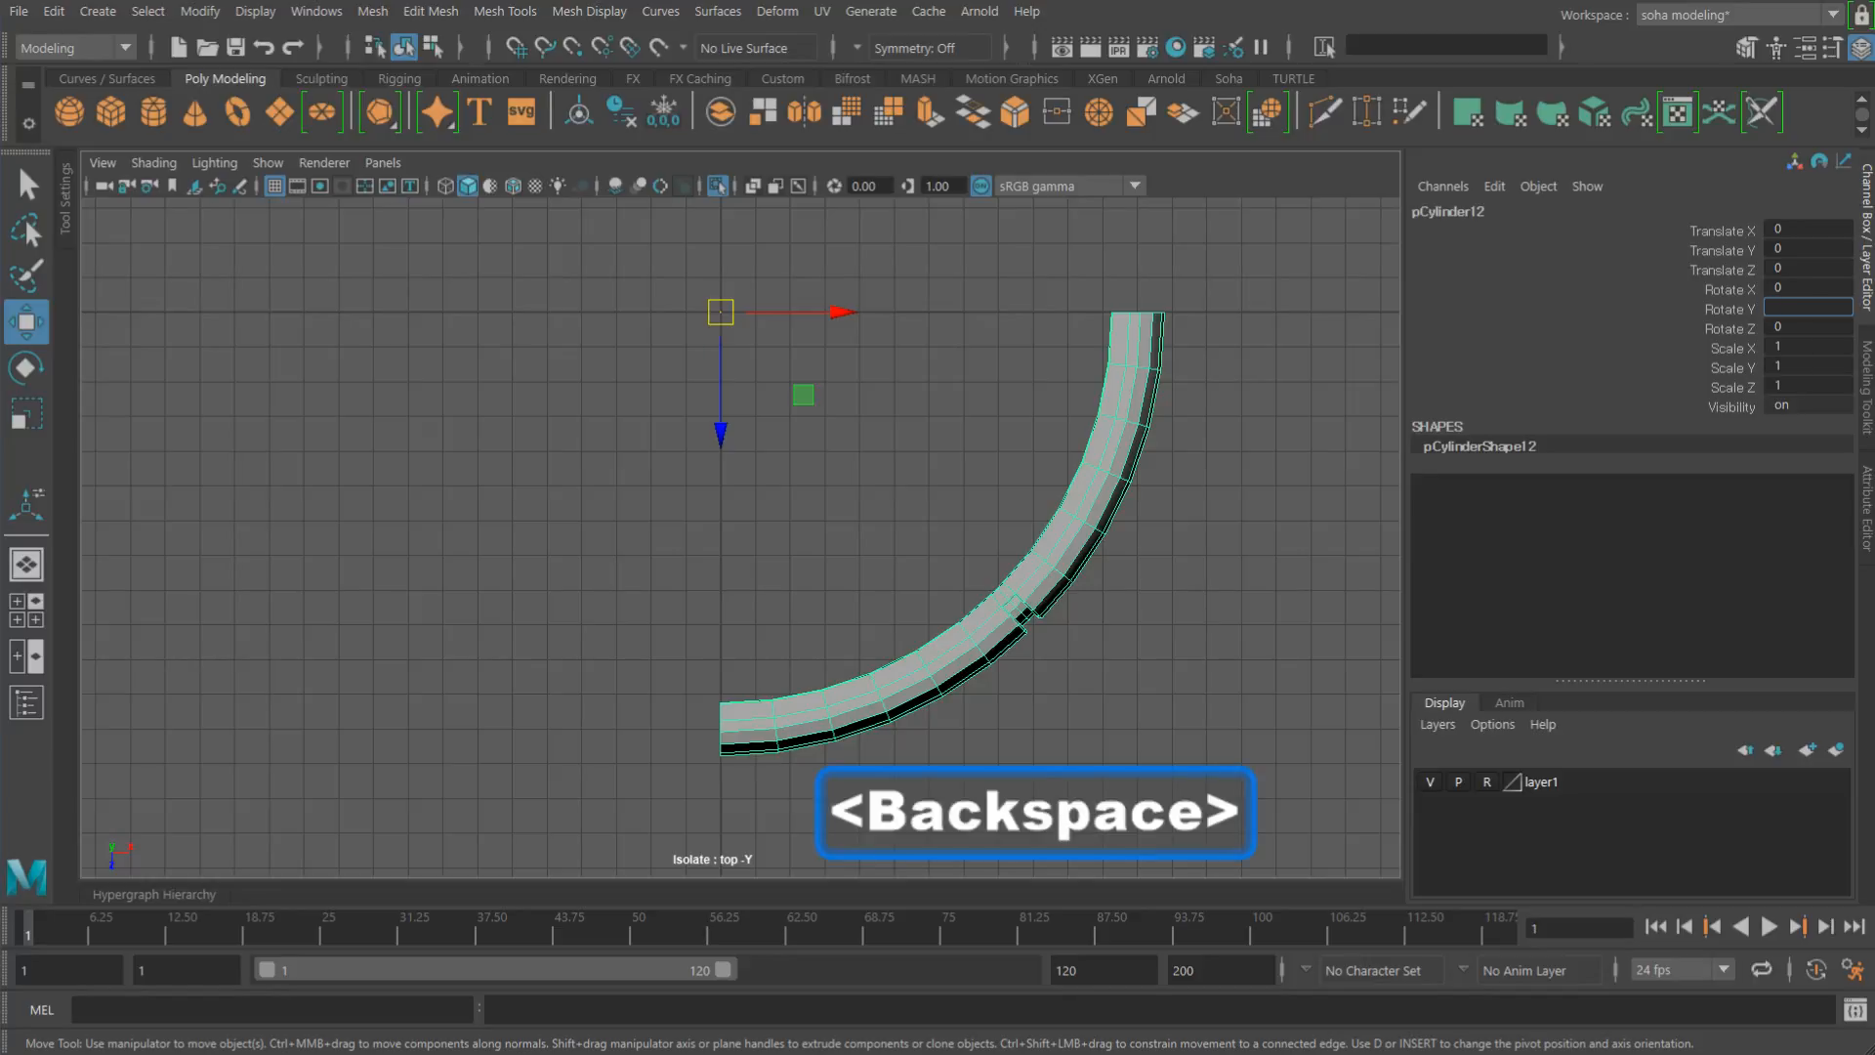
{"action": "type", "text": "22.5"}
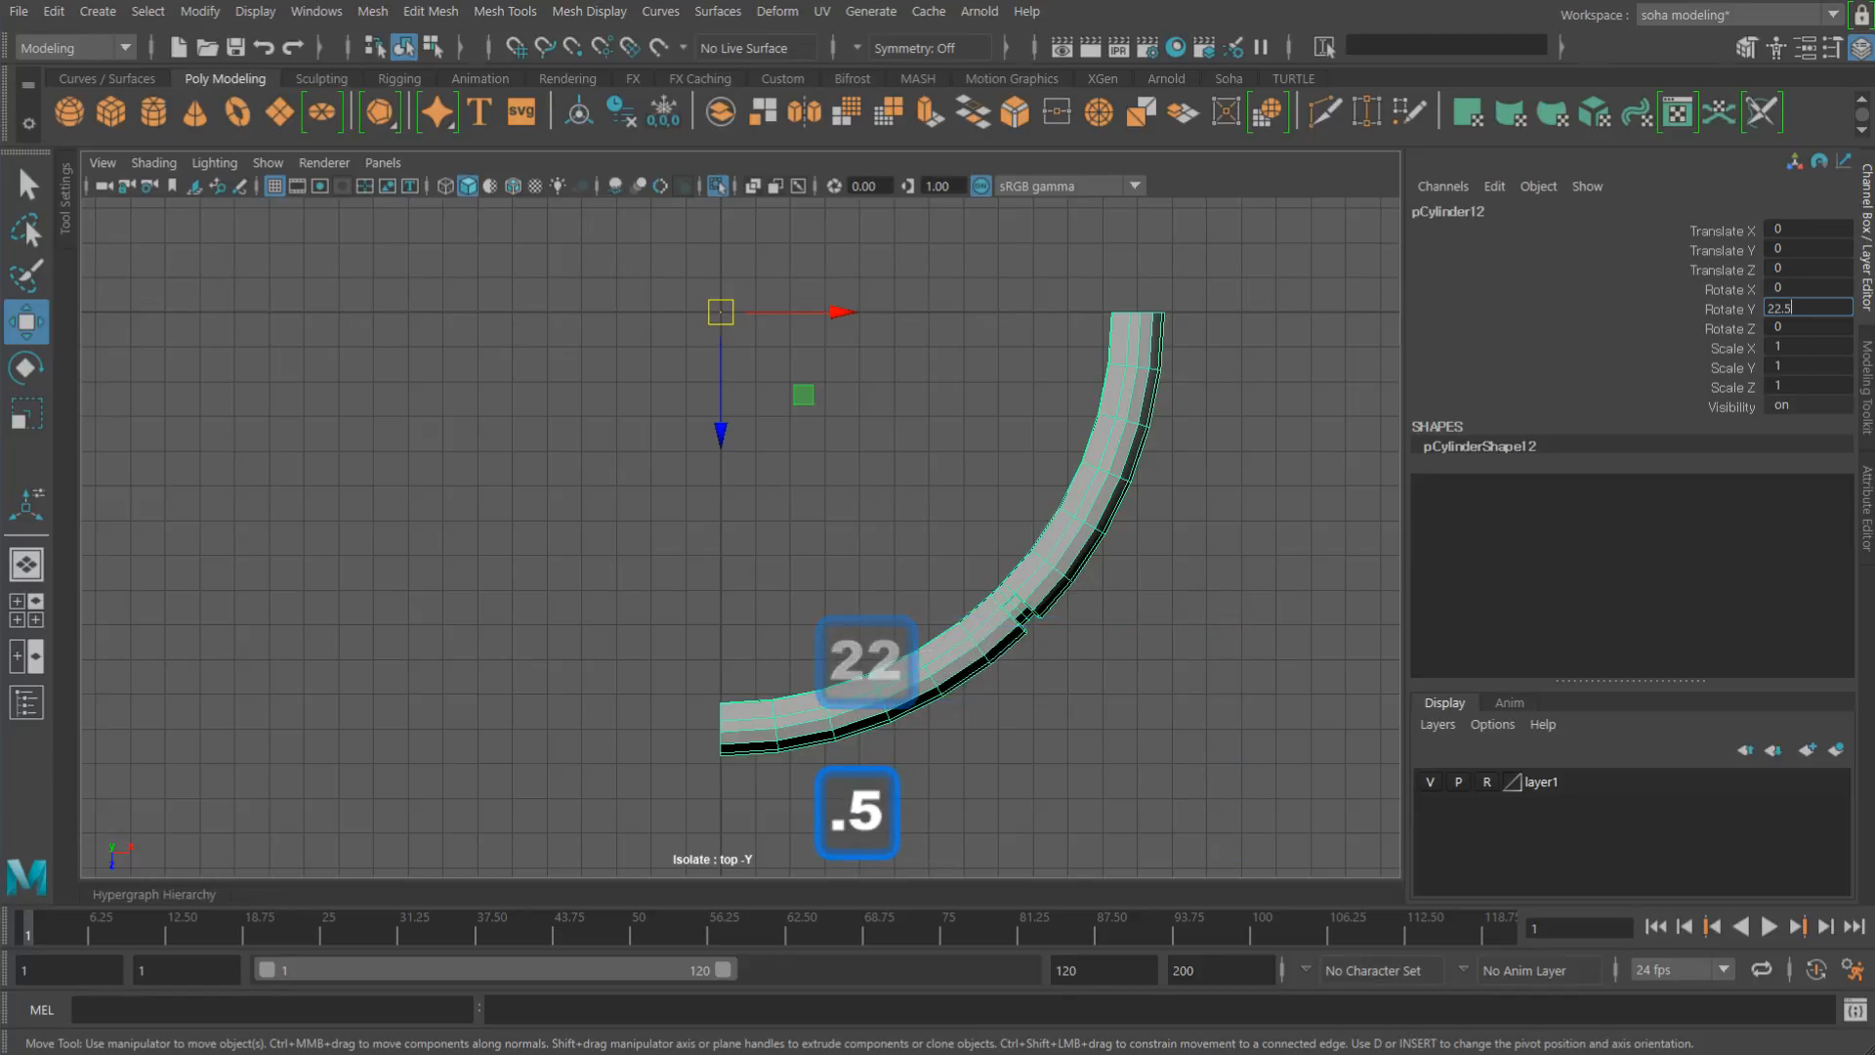
{"action": "key", "text": "Return"}
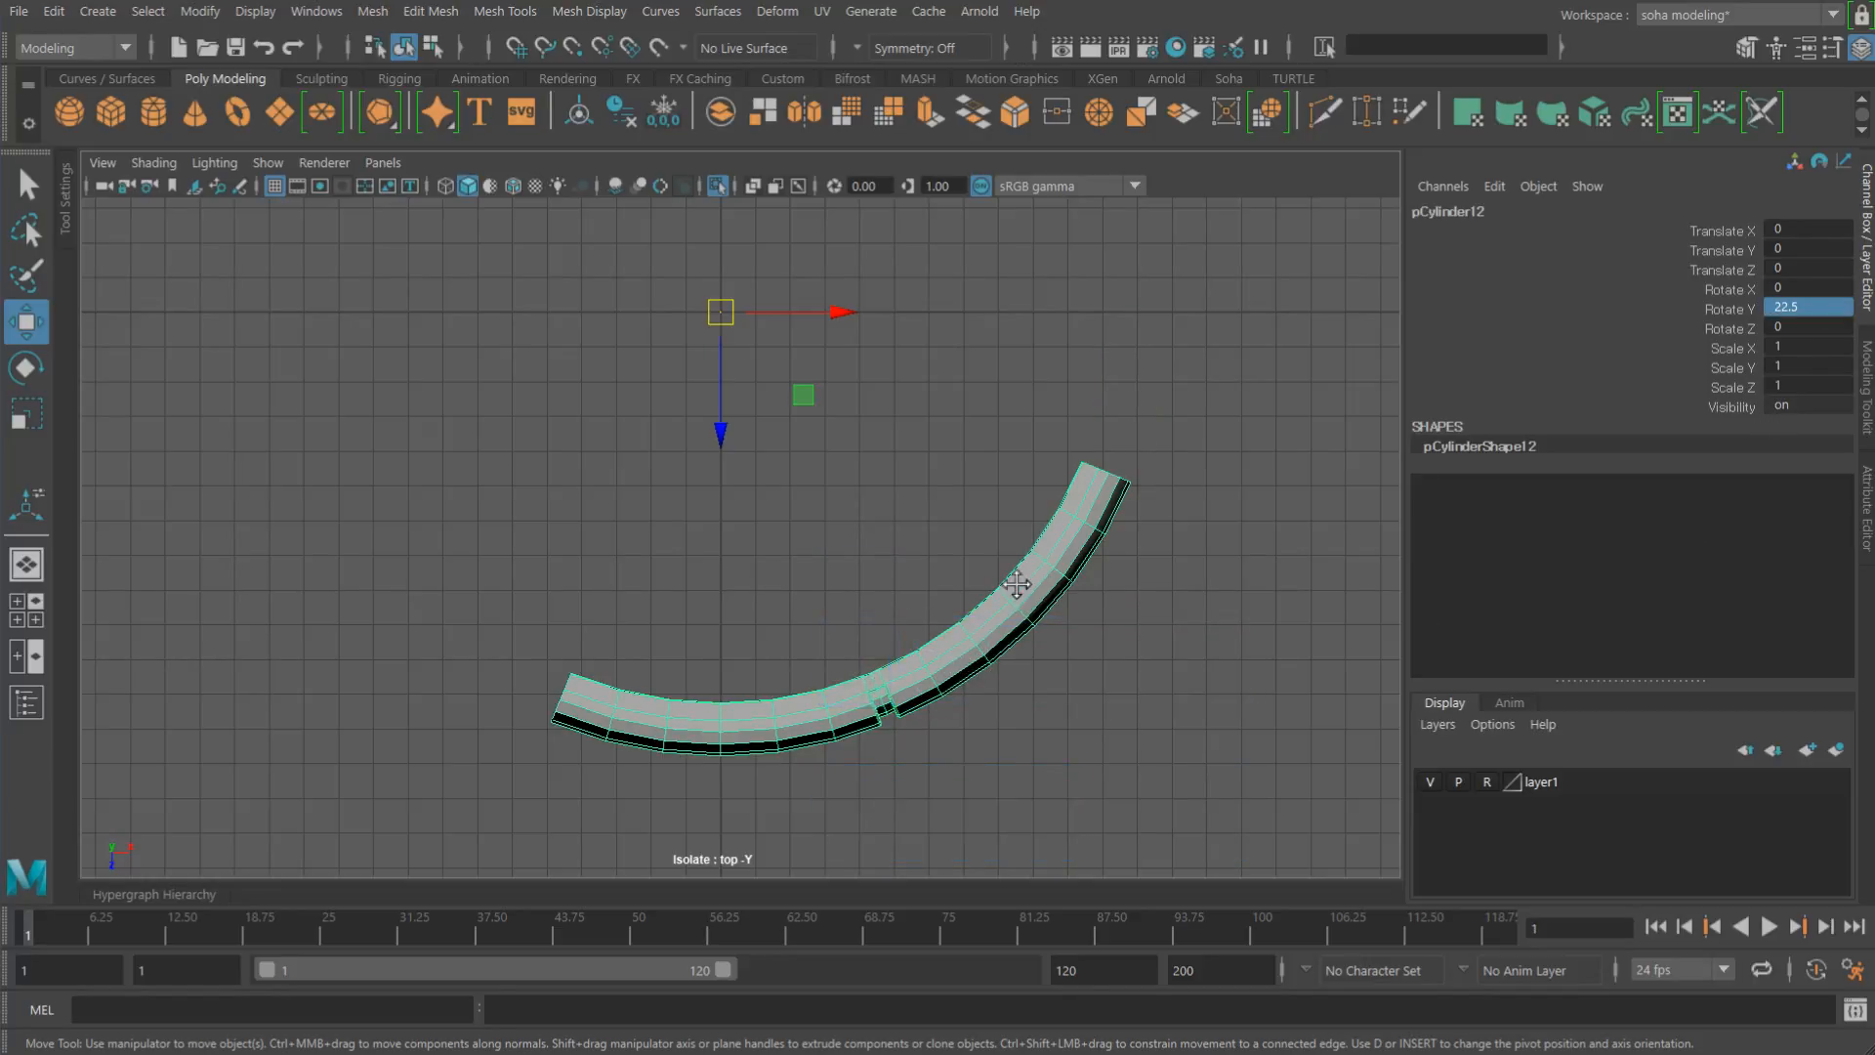
Step: Delete the headband faces on the negative X side of the Z axis and return to object mode
{"action": "middle_click_drag", "start_coordinate": [1022, 586], "coordinate": [1078, 523], "text": "alt"}
{"action": "key", "text": "alt+3"}
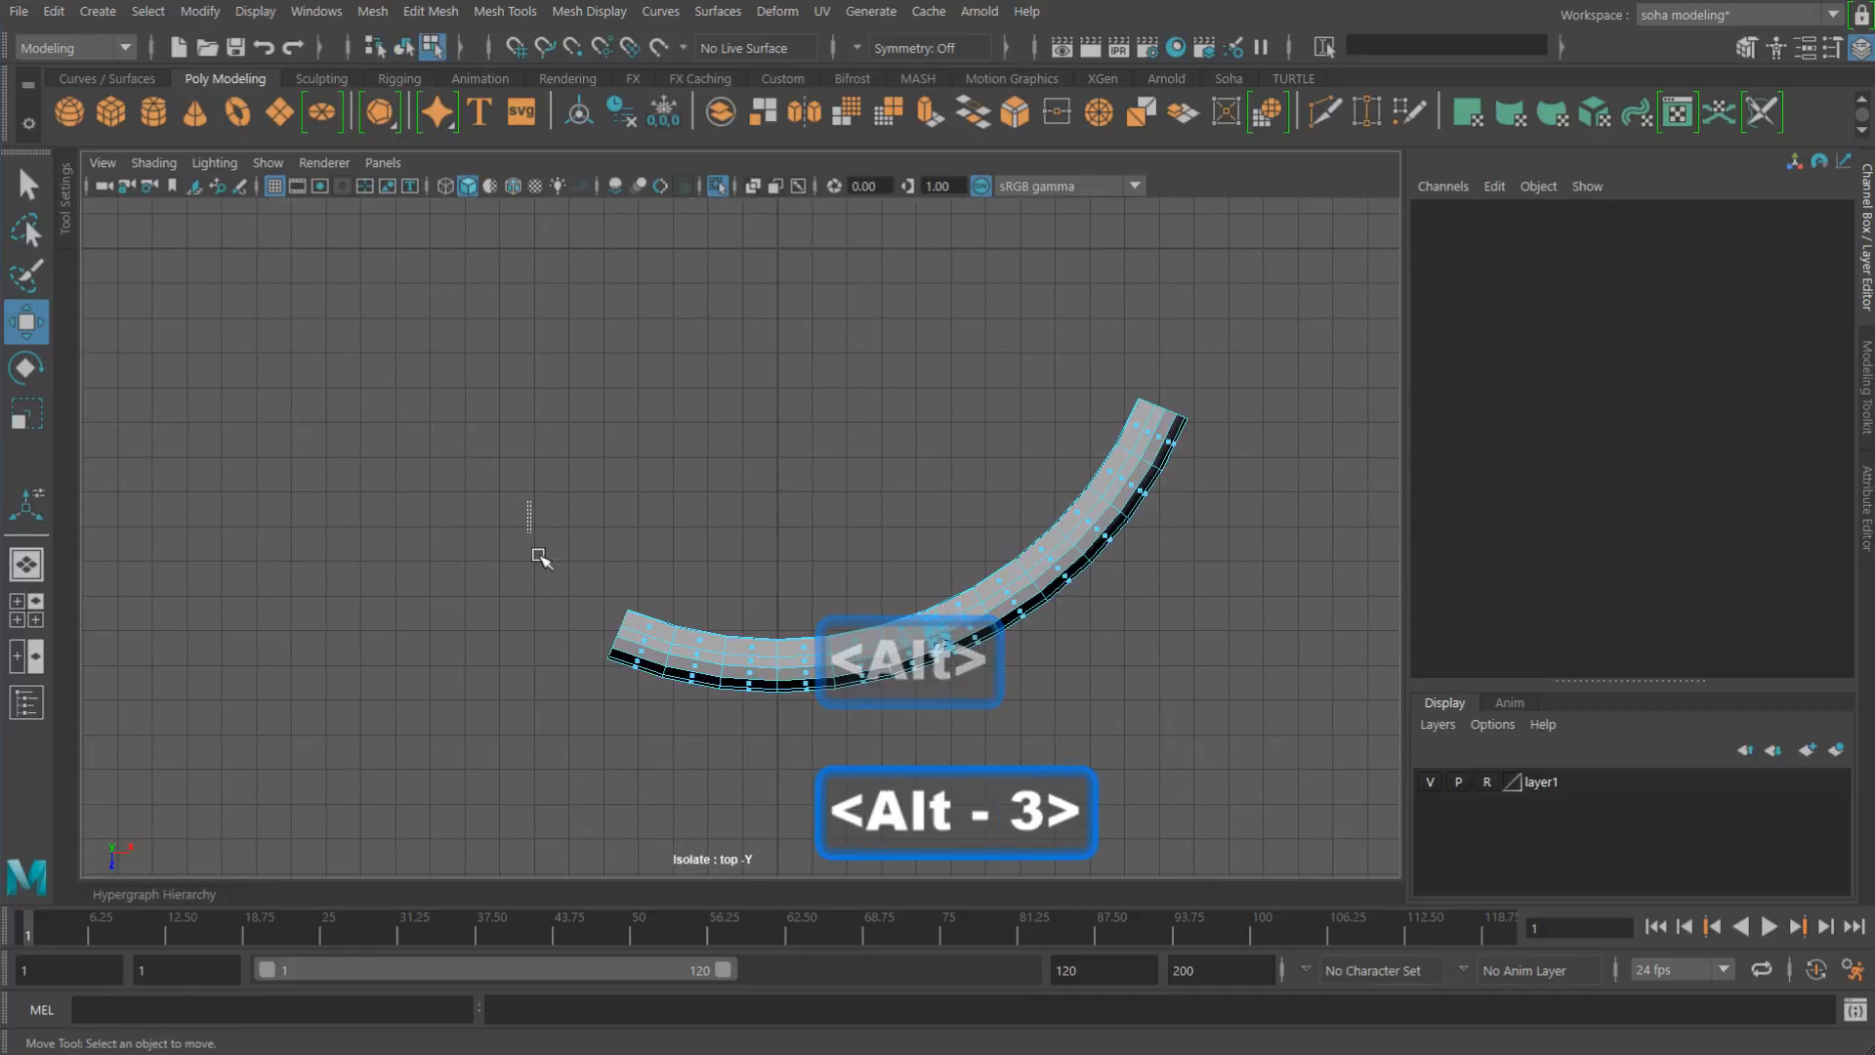
{"action": "left_click_drag", "start_coordinate": [528, 501], "coordinate": [762, 803]}
{"action": "key", "text": "ctrl+grave"}
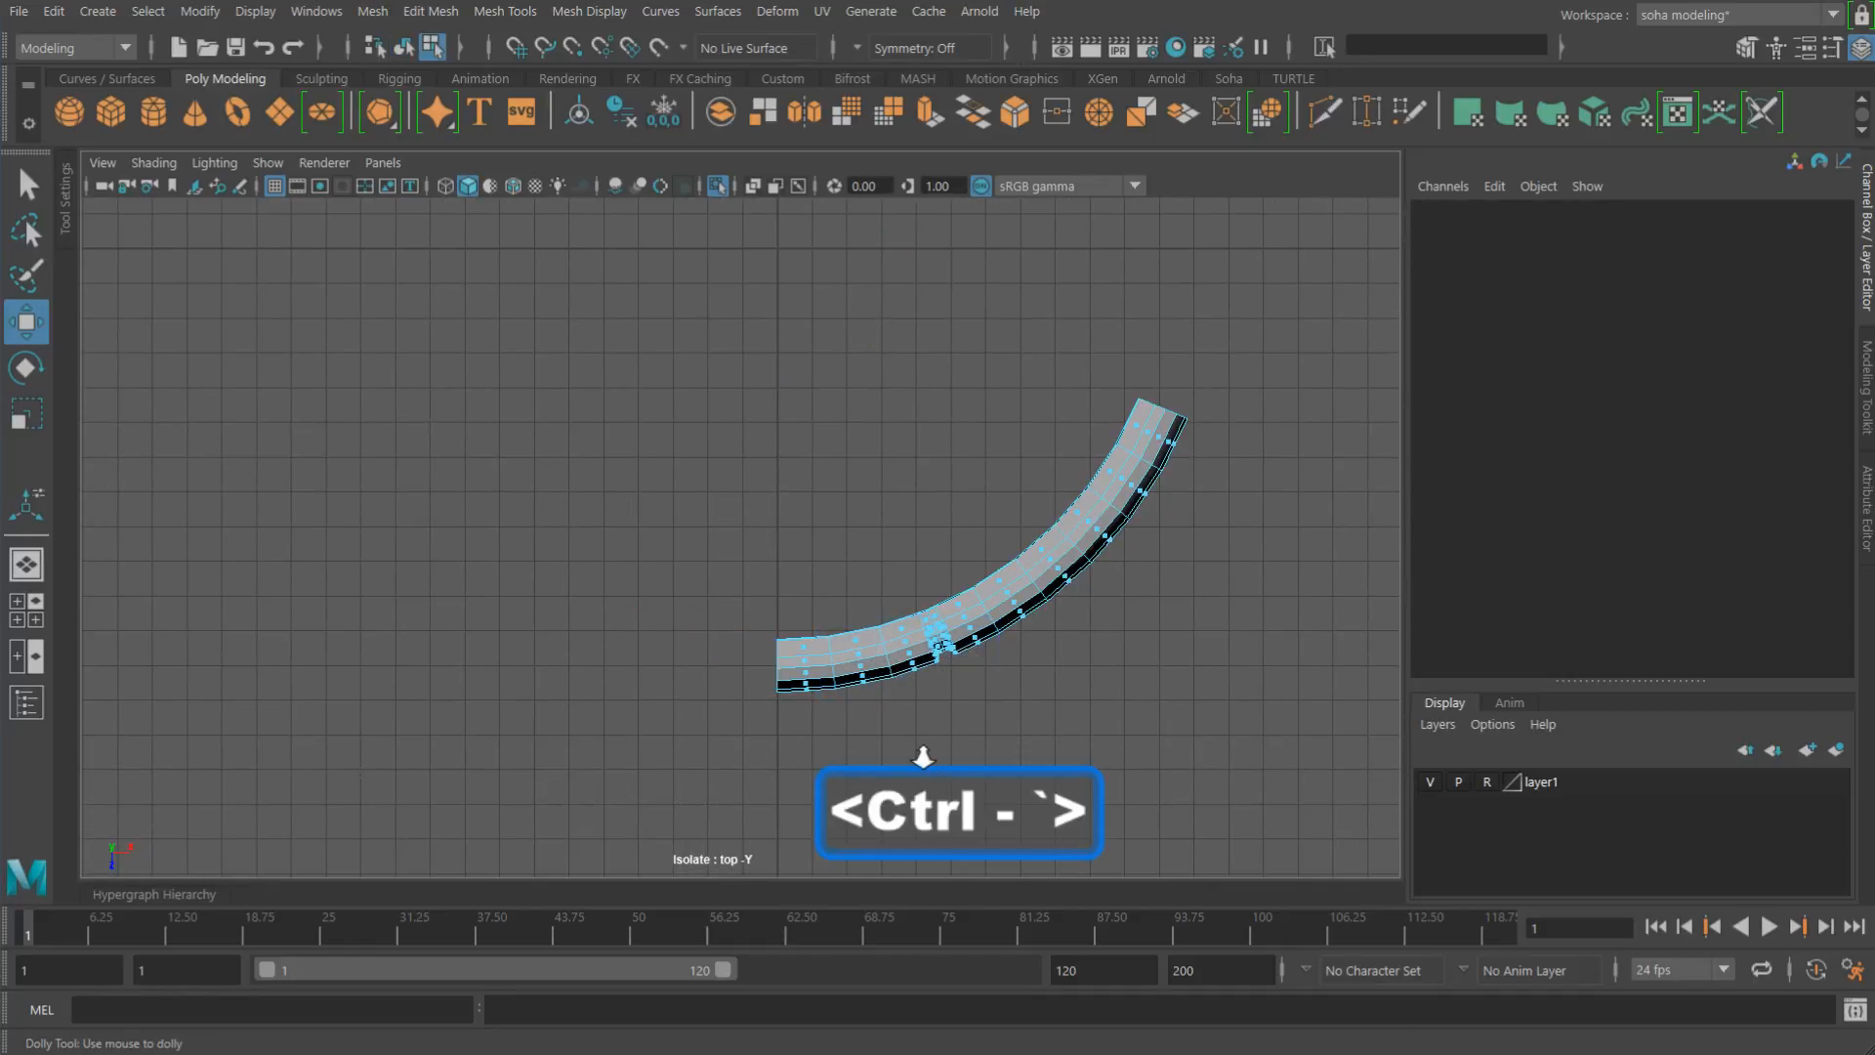
{"action": "key", "text": "alt+grave"}
Step: Delete the two outermost face columns at the headband segment's positive X end and return to object mode
{"action": "middle_click_drag", "start_coordinate": [1102, 679], "coordinate": [912, 678], "text": "alt"}
{"action": "scroll", "coordinate": [889, 740], "scroll_direction": "up", "scroll_amount": 2}
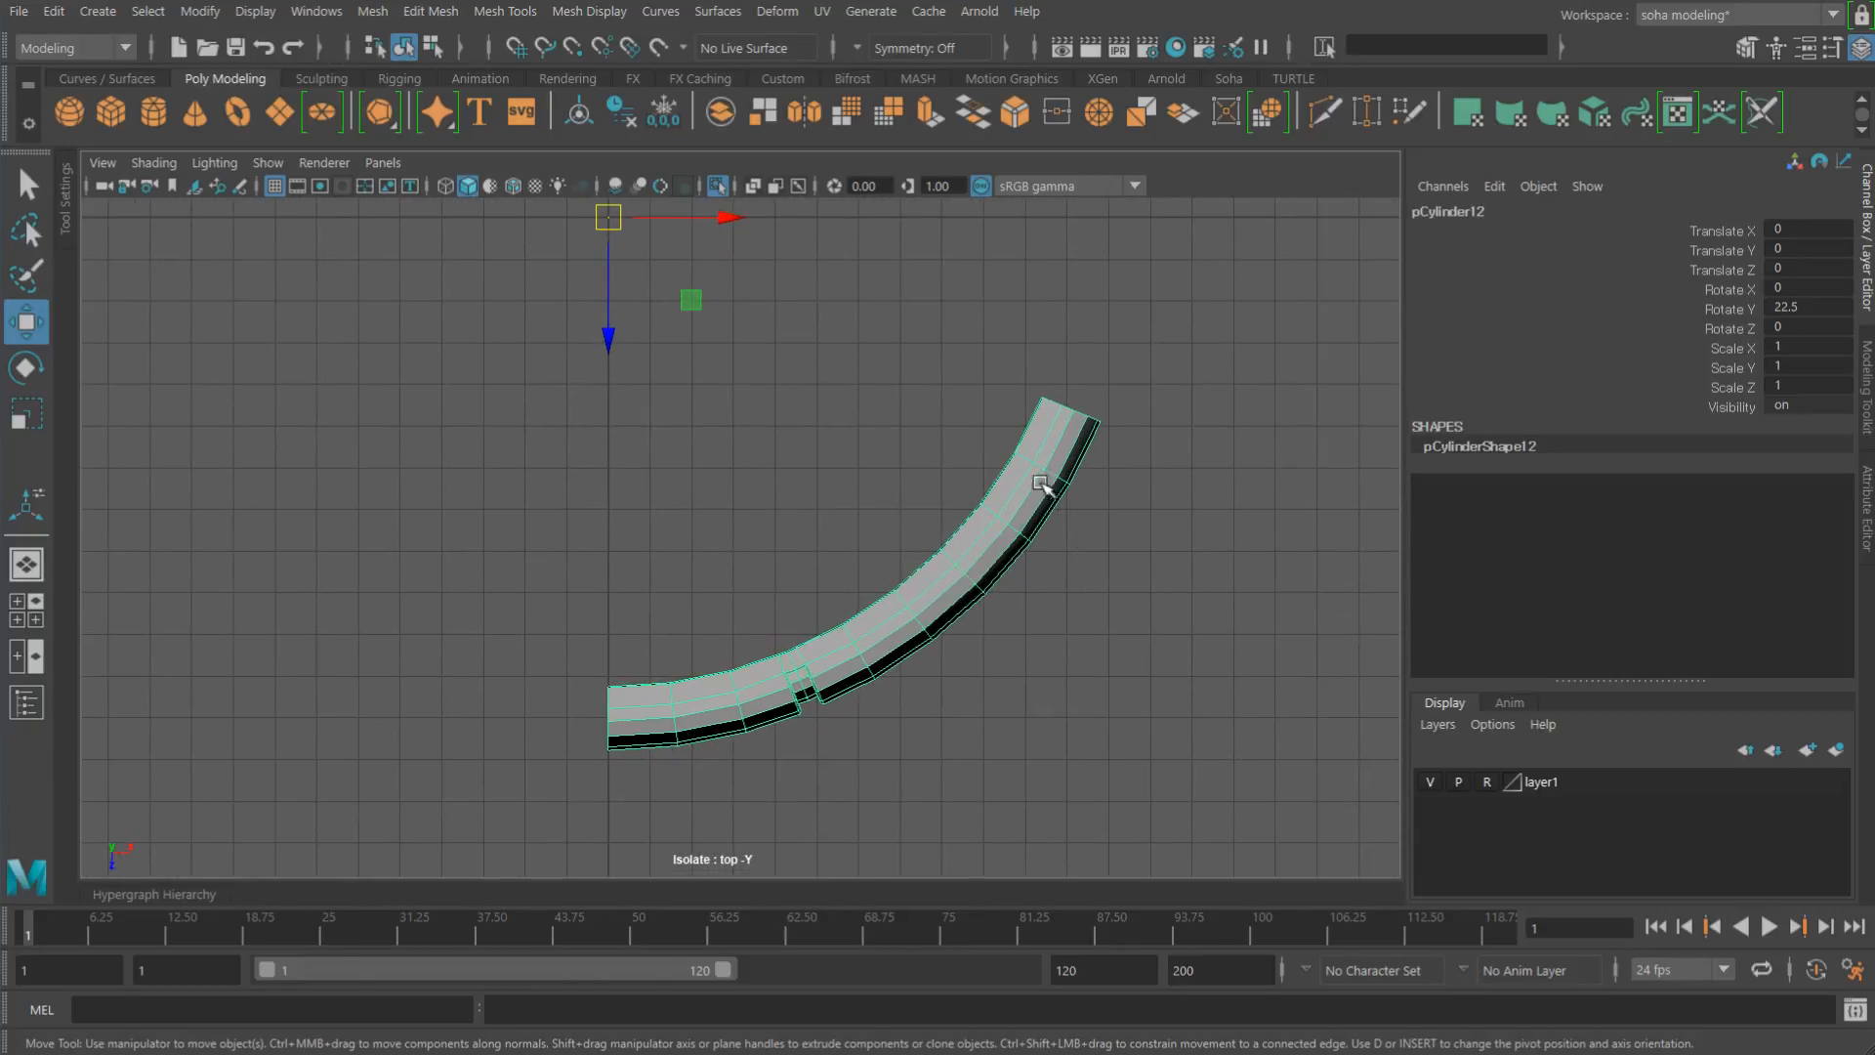
{"action": "key", "text": "alt+3"}
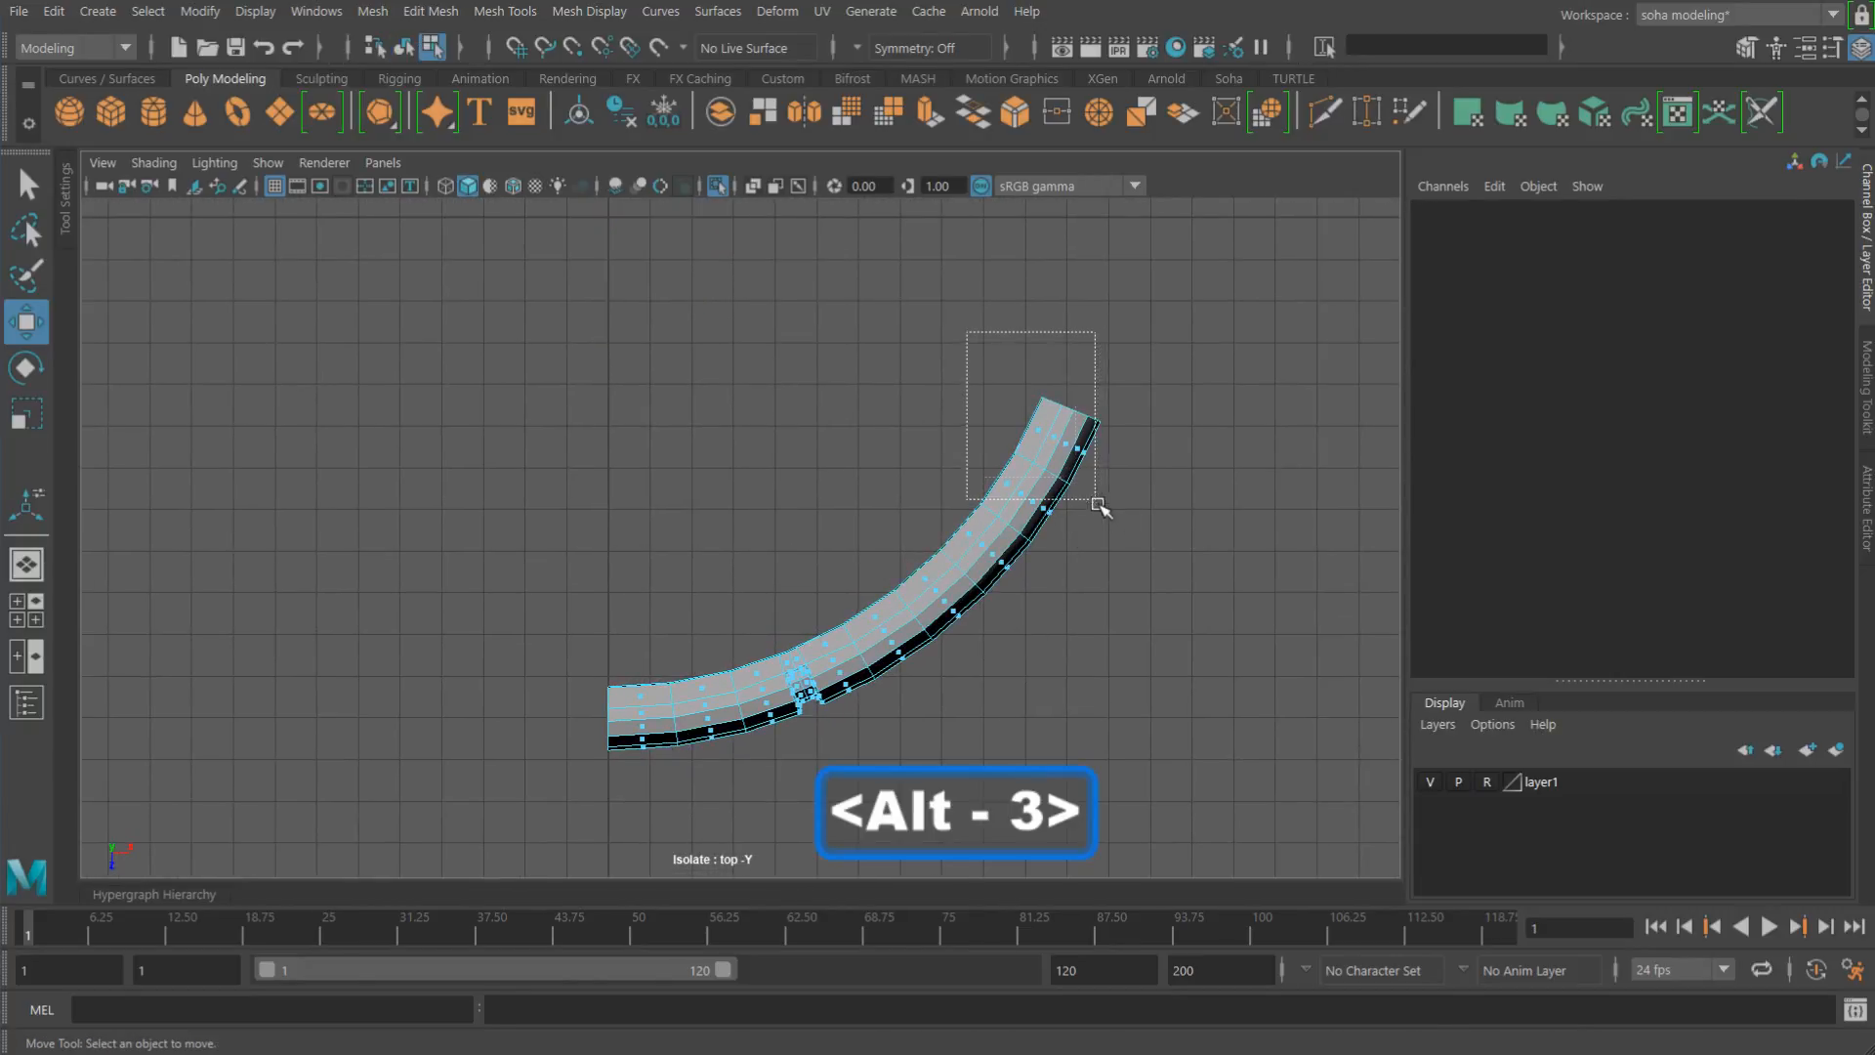
{"action": "left_click_drag", "start_coordinate": [1098, 504], "coordinate": [1126, 524]}
{"action": "key", "text": "ctrl+grave"}
{"action": "scroll", "coordinate": [879, 516], "scroll_direction": "down", "scroll_amount": 2}
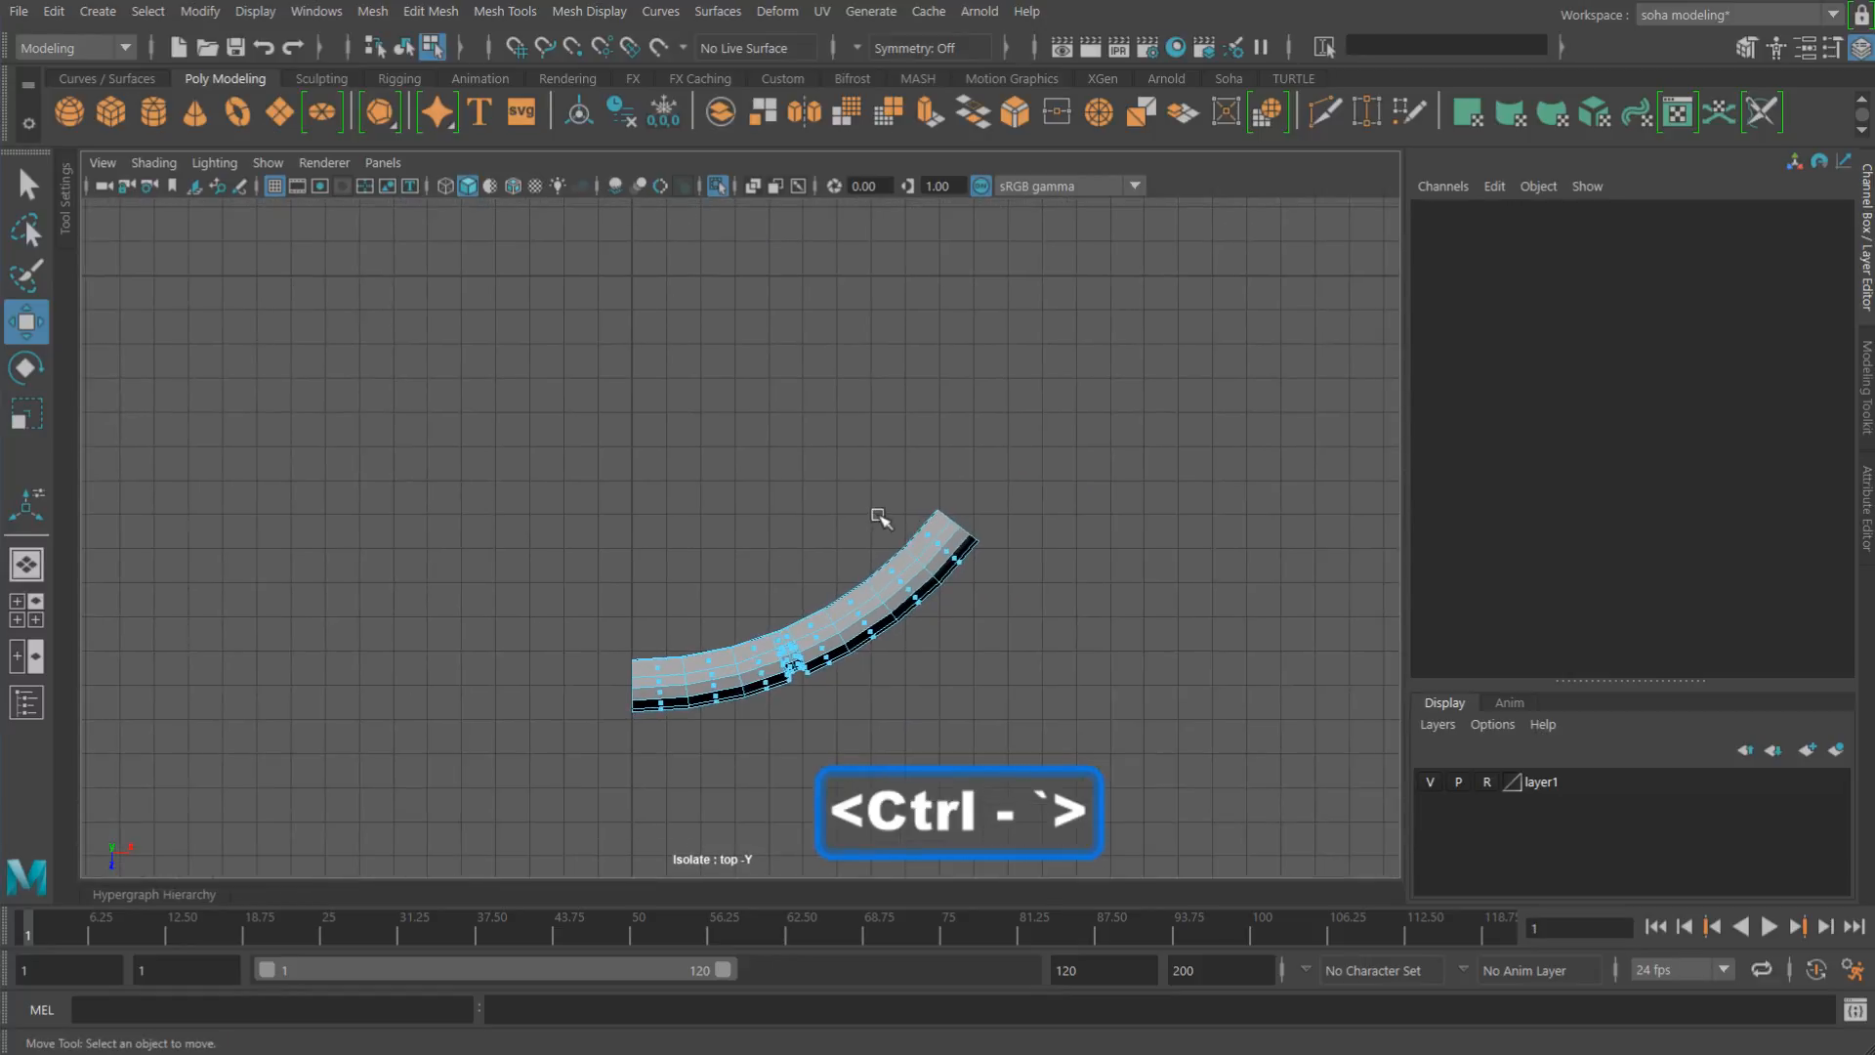
{"action": "middle_click_drag", "start_coordinate": [881, 518], "coordinate": [984, 557], "text": "alt"}
{"action": "key", "text": "alt+grave"}
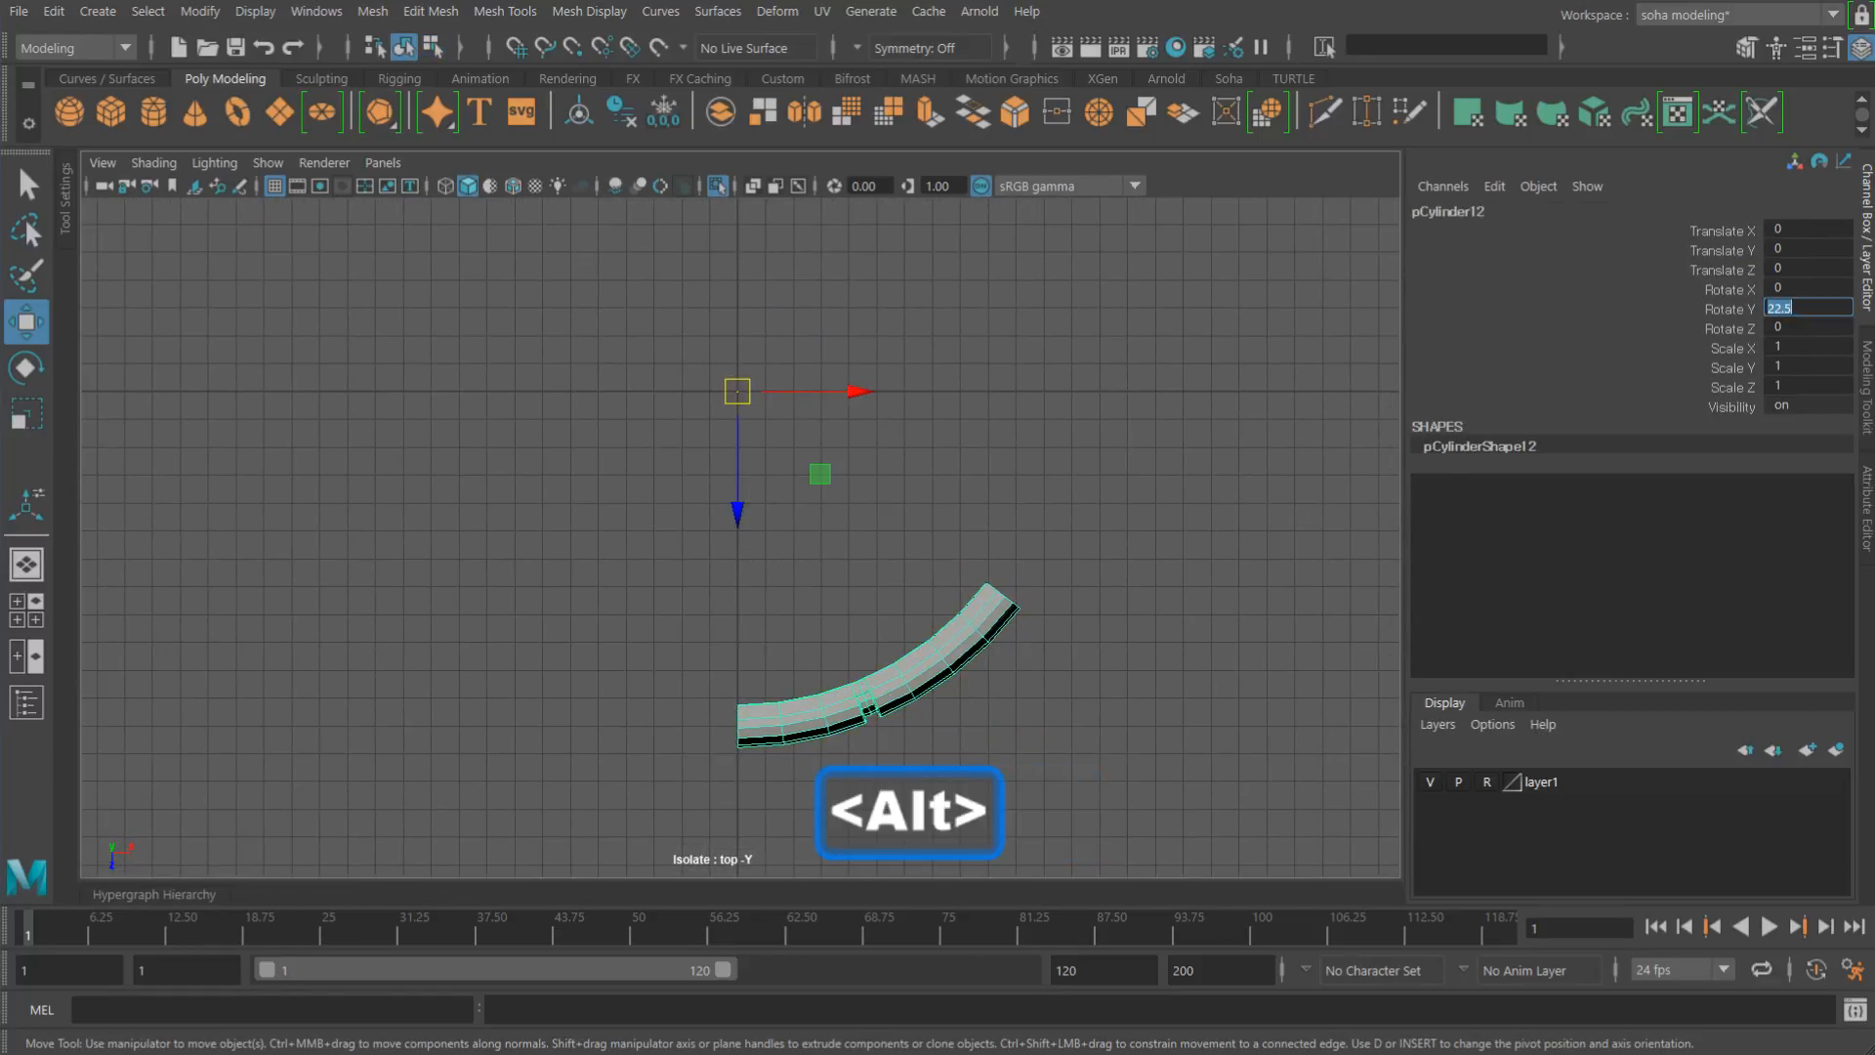
Step: Set the shortened headband segment's Y rotation to 0 to check whether the groove sits midway between its ends
{"action": "type", "text": "0"}
{"action": "key", "text": "Return"}
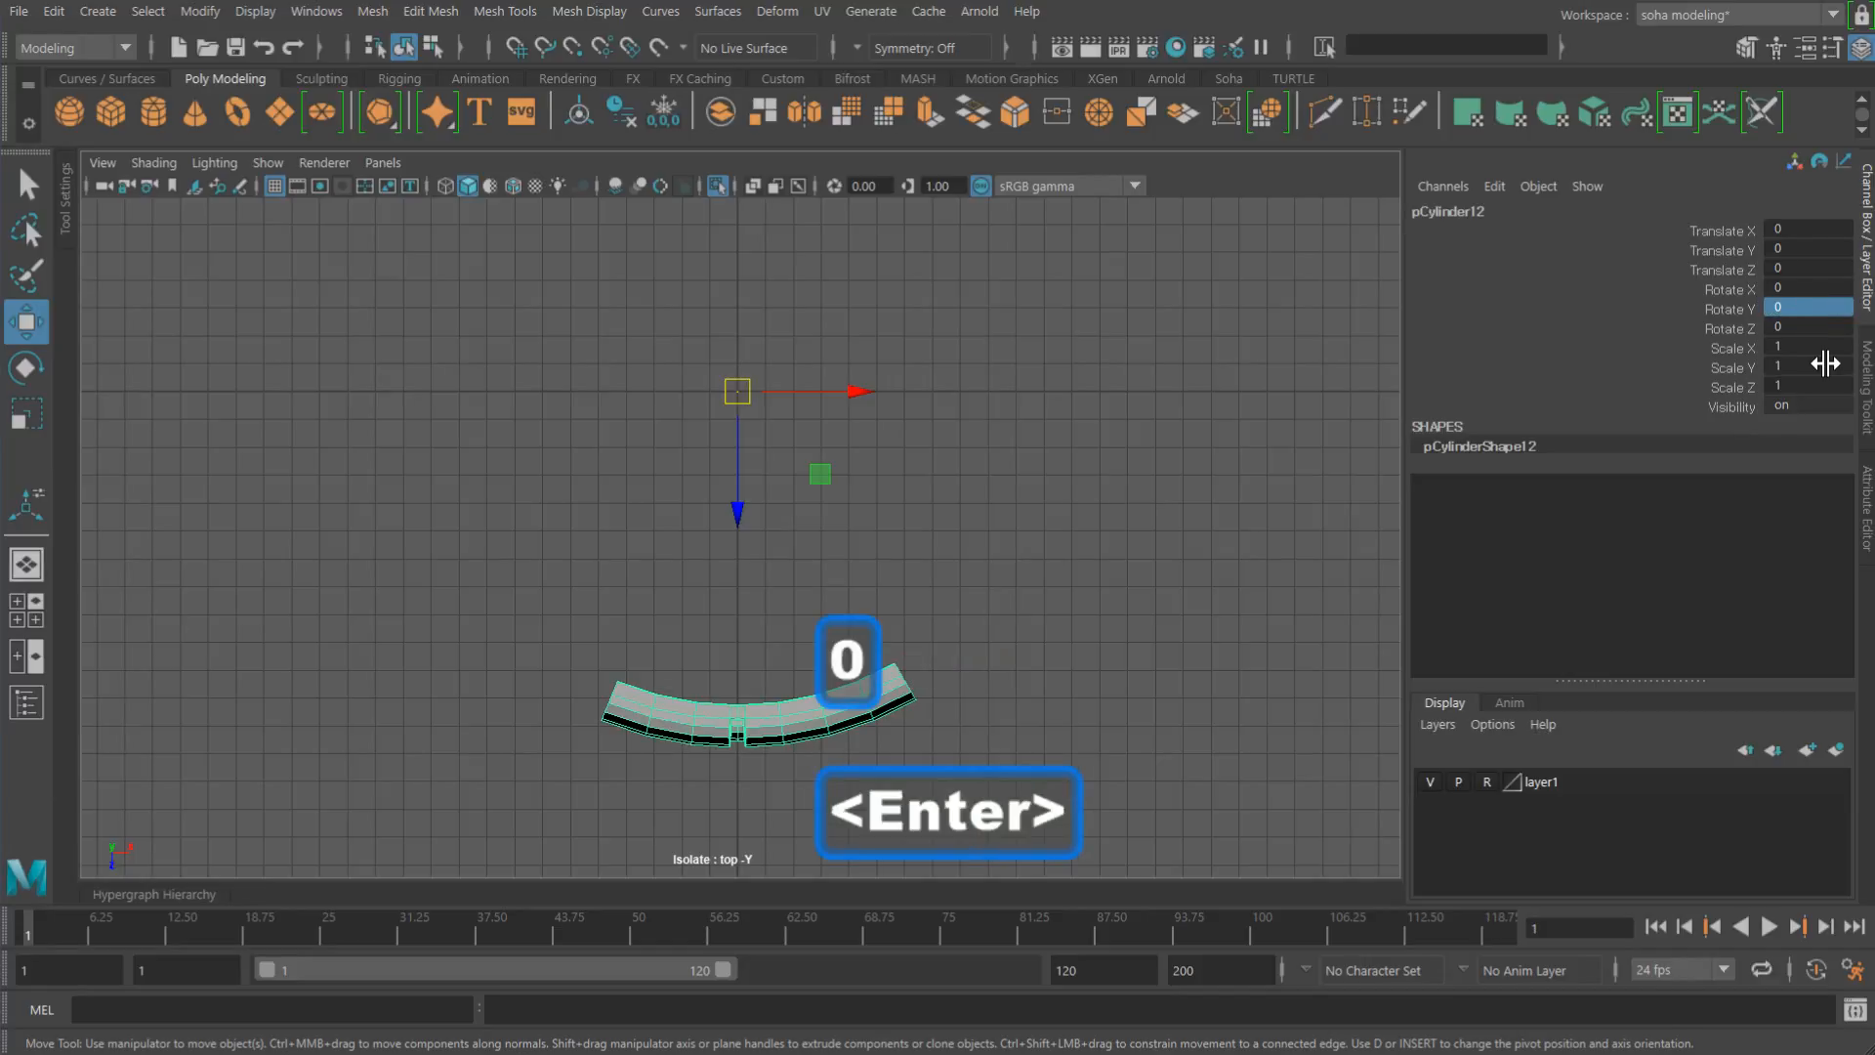
{"action": "middle_click_drag", "start_coordinate": [1005, 619], "coordinate": [1081, 527], "text": "alt"}
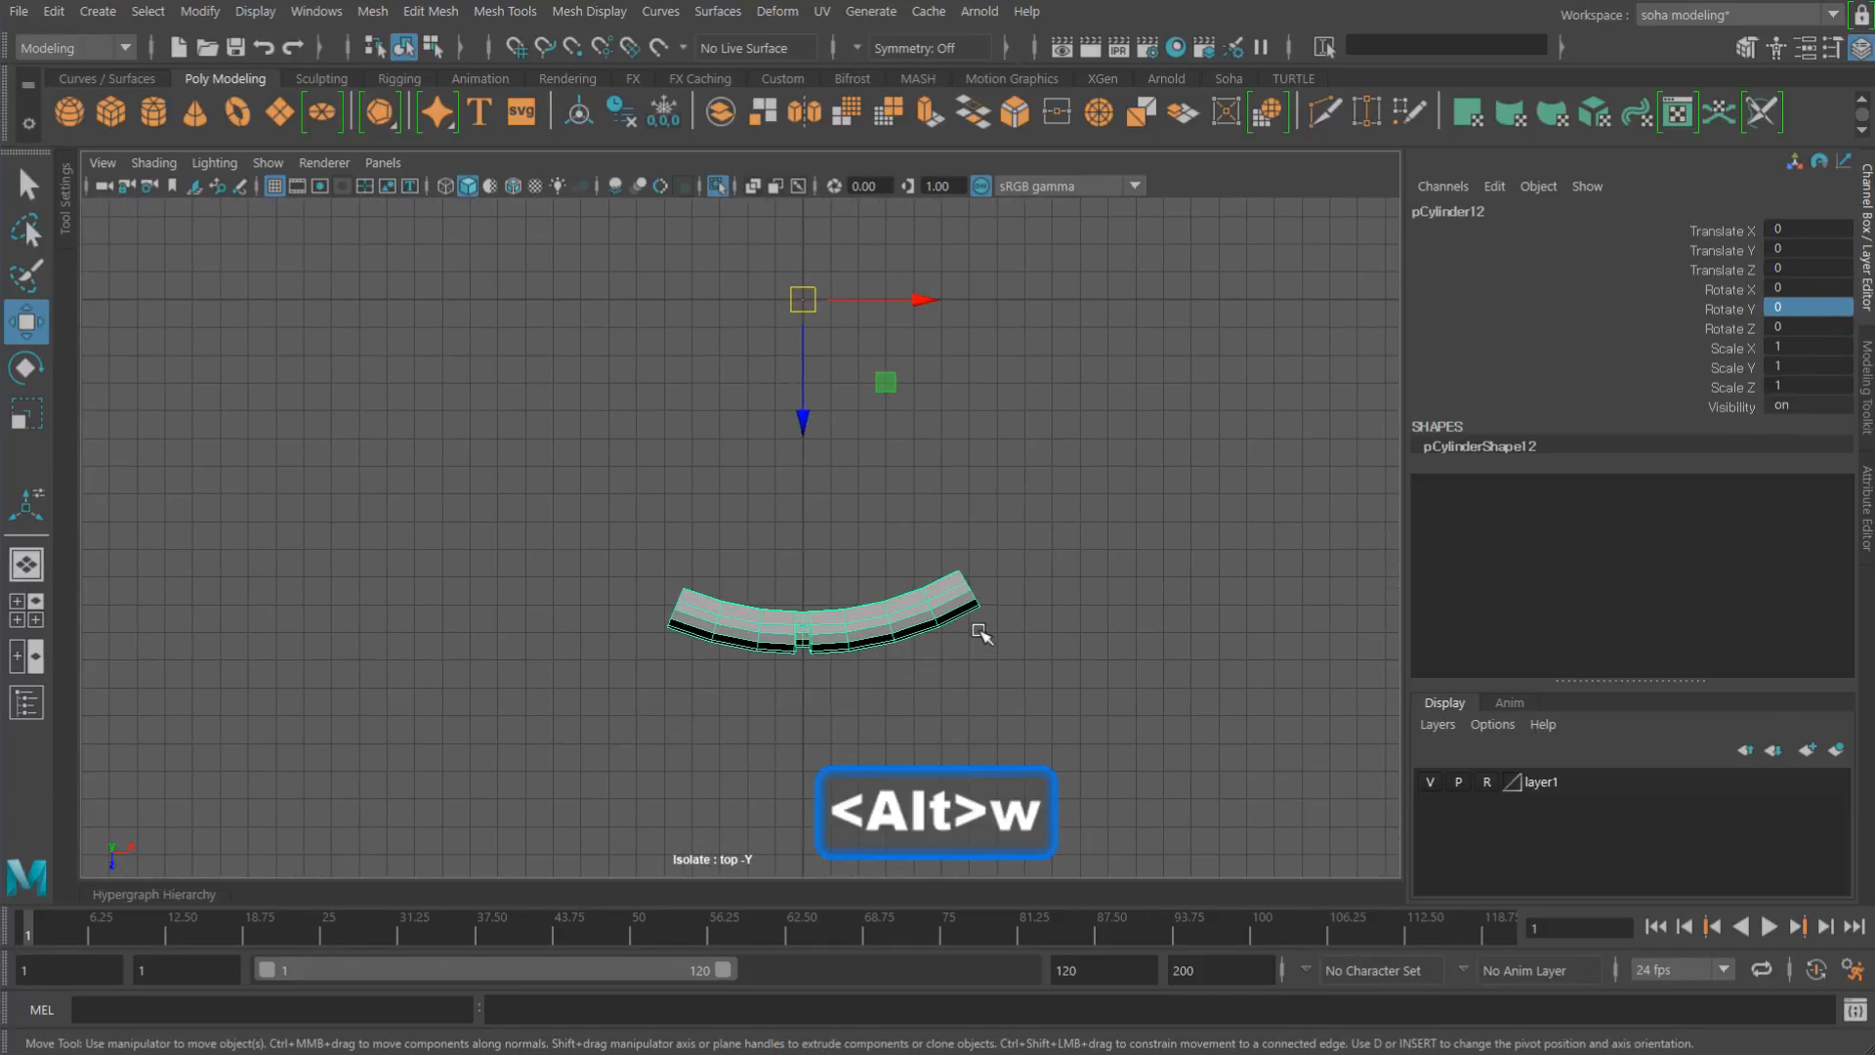
{"action": "middle_click_drag", "start_coordinate": [982, 630], "coordinate": [1012, 698], "text": "alt"}
{"action": "right_click_drag", "start_coordinate": [1012, 698], "coordinate": [858, 686], "text": "alt"}
{"action": "middle_click_drag", "start_coordinate": [857, 687], "coordinate": [854, 720], "text": "alt"}
{"action": "right_click_drag", "start_coordinate": [854, 720], "coordinate": [733, 658], "text": "alt"}
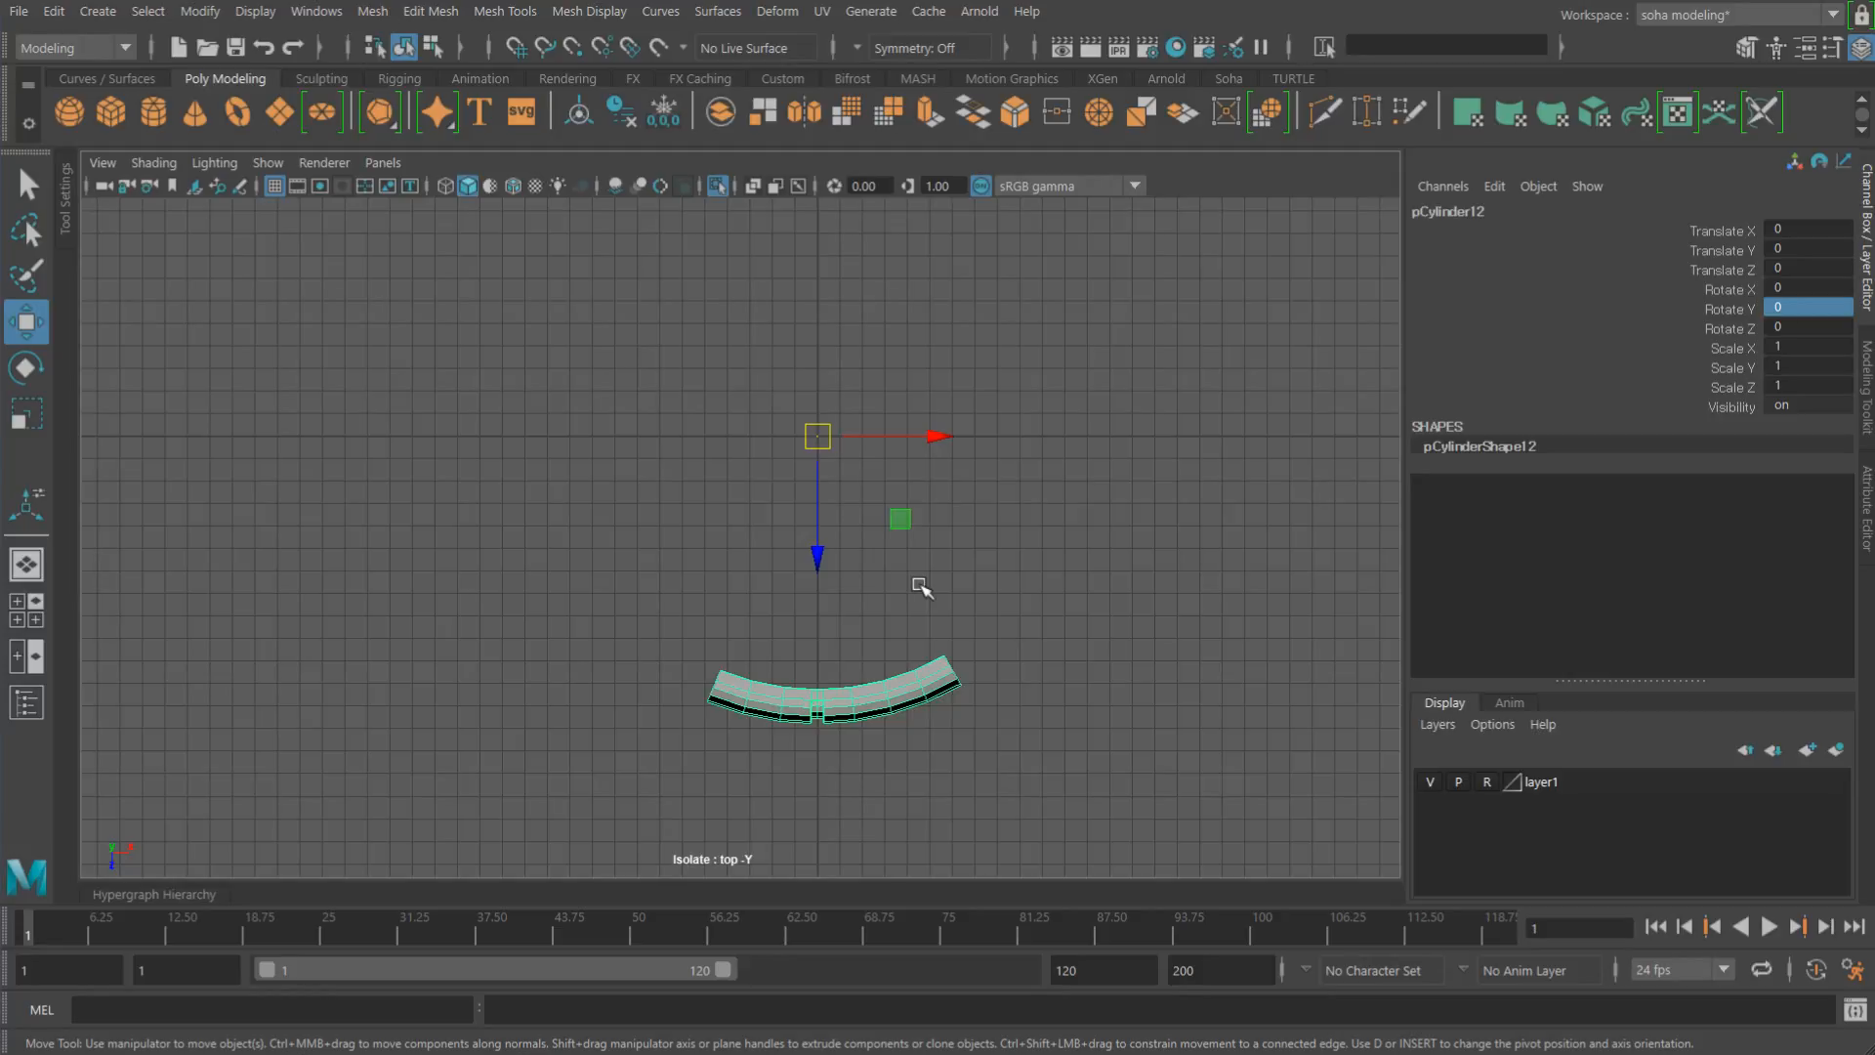
Step: Undo the rotation reset and both face deletions, back to the selected faces on the negative X side
{"action": "key", "text": "z"}
{"action": "key", "text": "z"}
{"action": "key", "text": "z"}
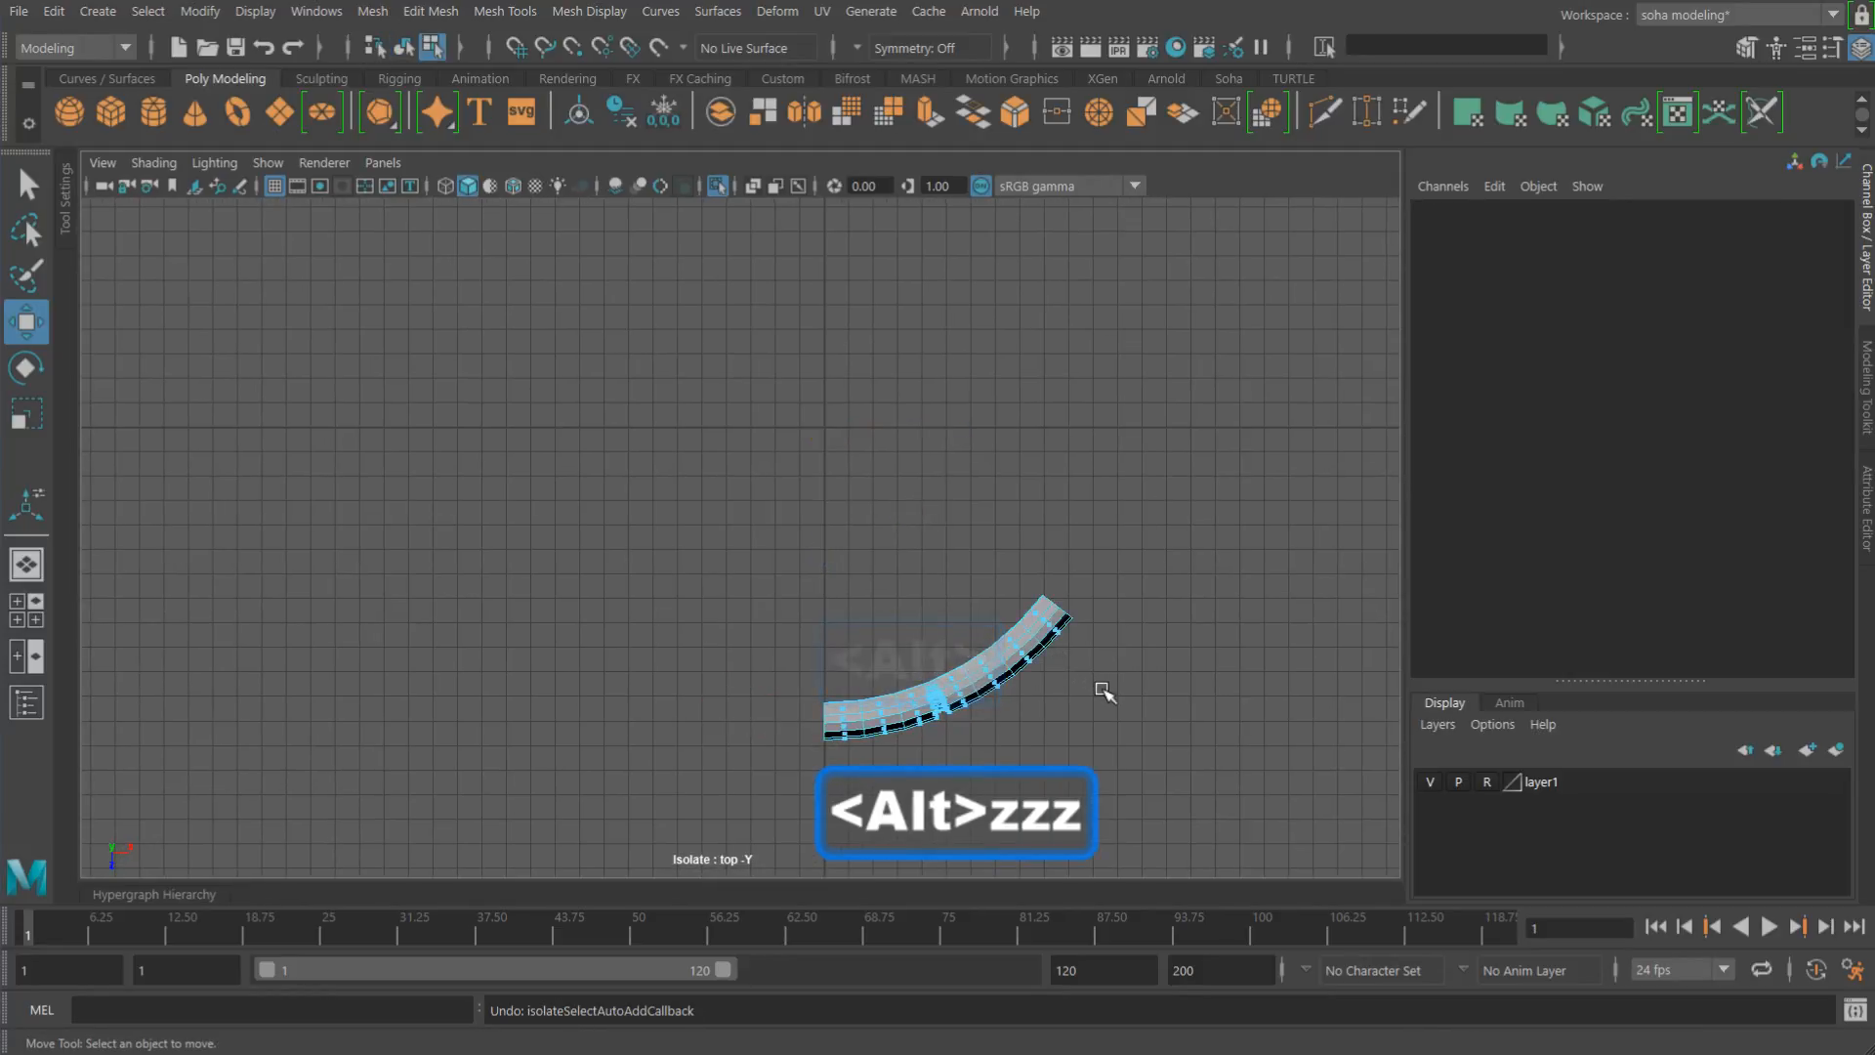
{"action": "key", "text": "z"}
{"action": "key", "text": "z"}
{"action": "key", "text": "z"}
{"action": "key", "text": "z"}
{"action": "key", "text": "z"}
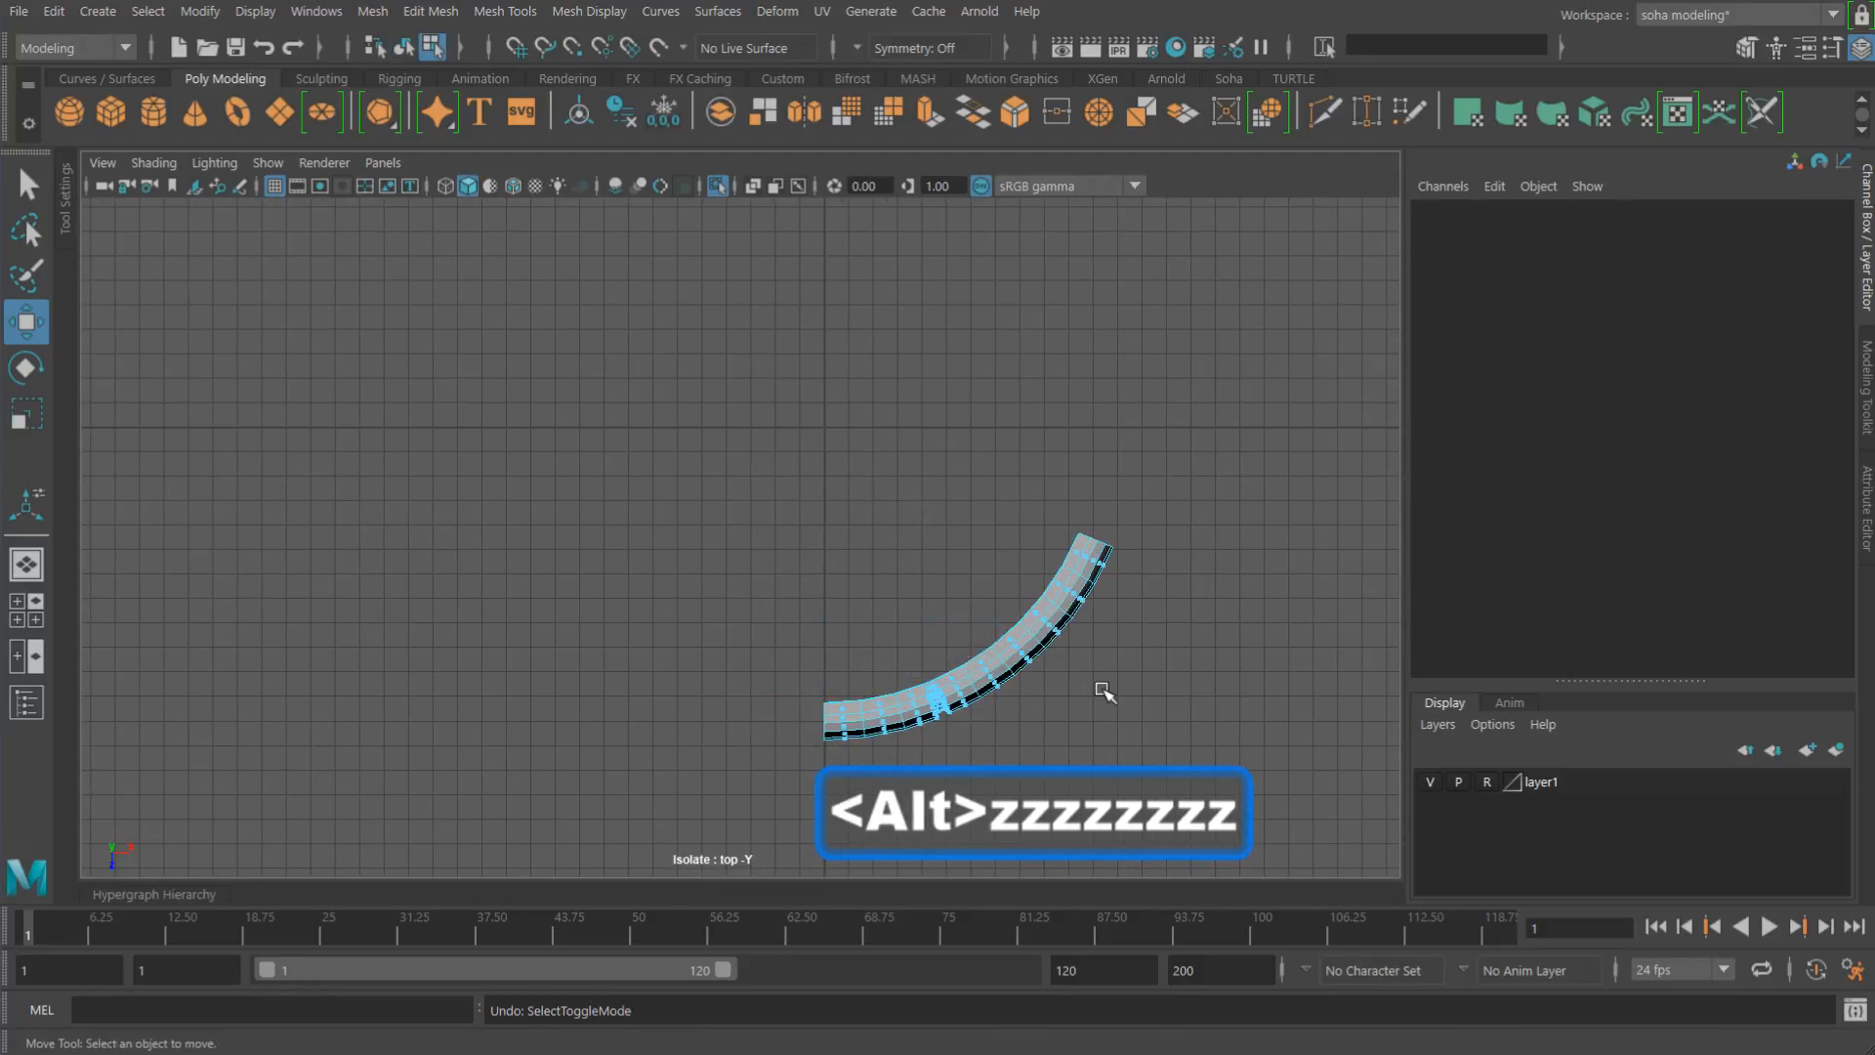
{"action": "key", "text": "z"}
{"action": "key", "text": "z"}
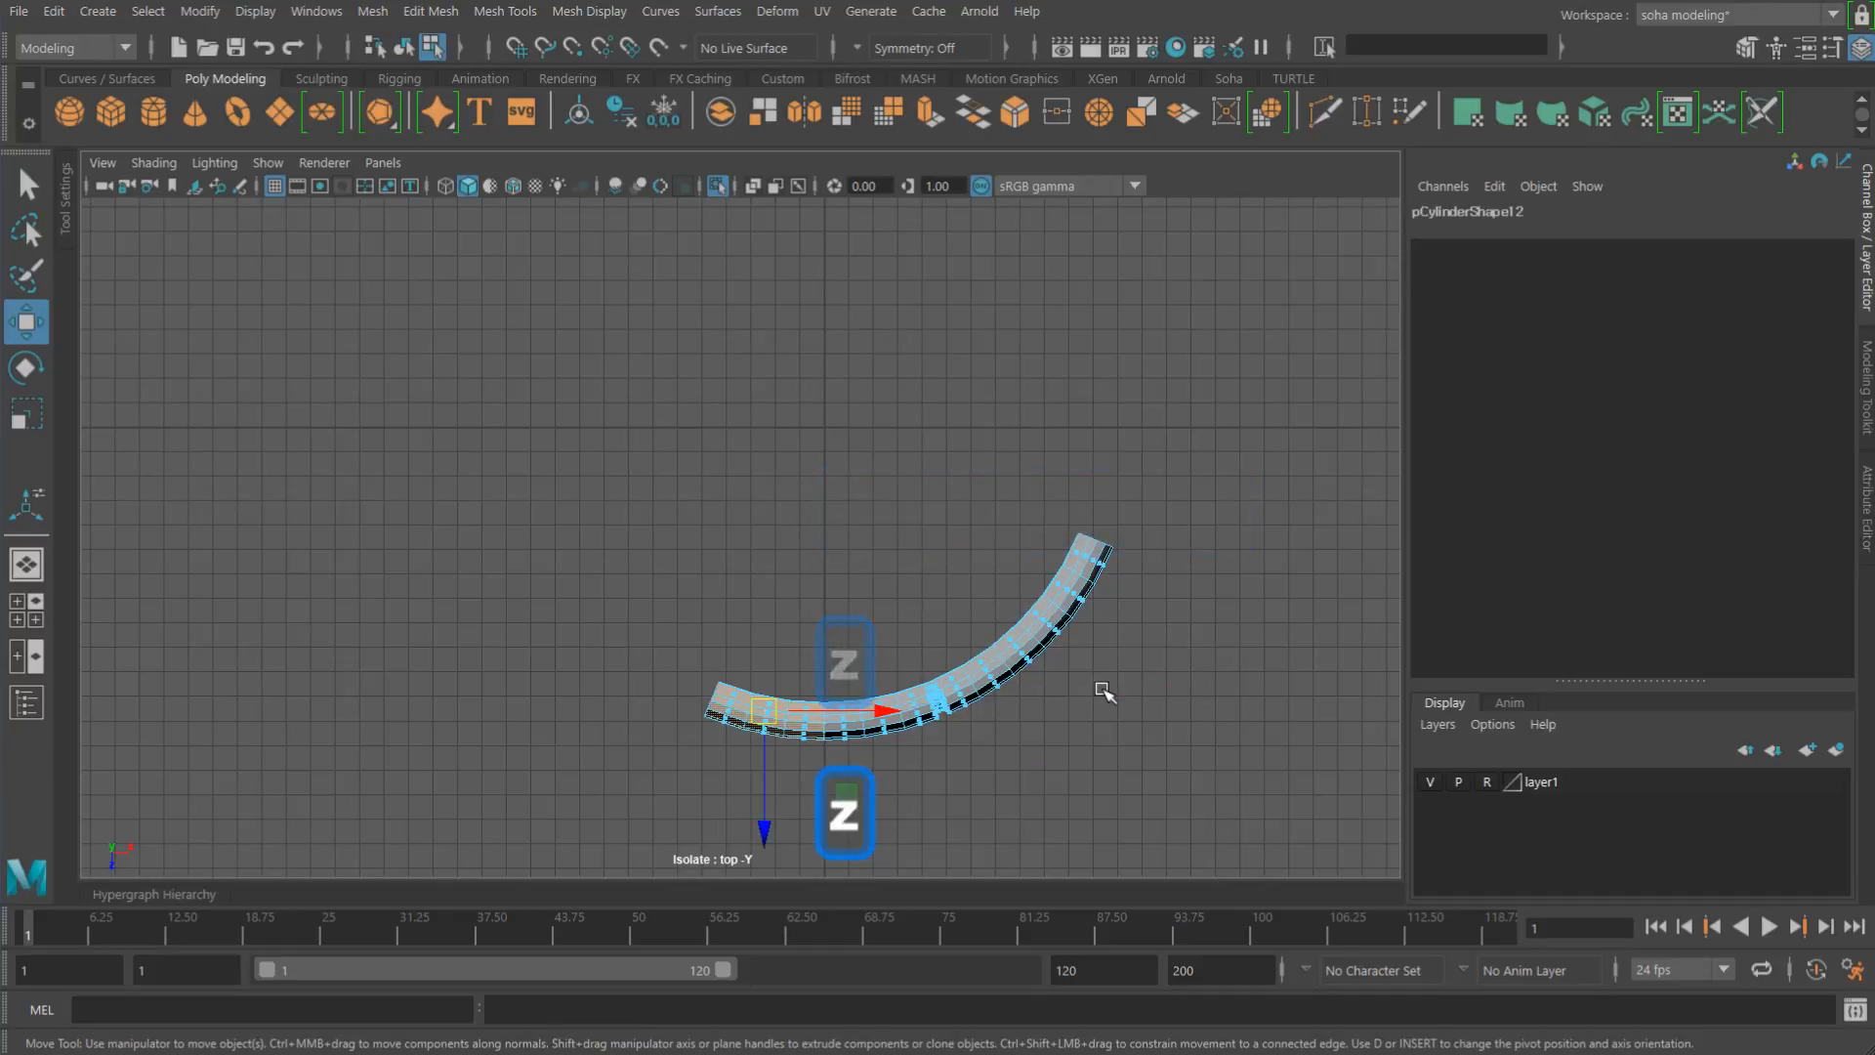
Step: Delete the still selected headband faces on the negative X side of the Z axis again
{"action": "right_click_drag", "start_coordinate": [1005, 691], "coordinate": [1088, 745], "text": "alt"}
{"action": "middle_click_drag", "start_coordinate": [934, 711], "coordinate": [892, 544], "text": "alt"}
{"action": "right_click_drag", "start_coordinate": [891, 545], "coordinate": [1201, 642], "text": "alt"}
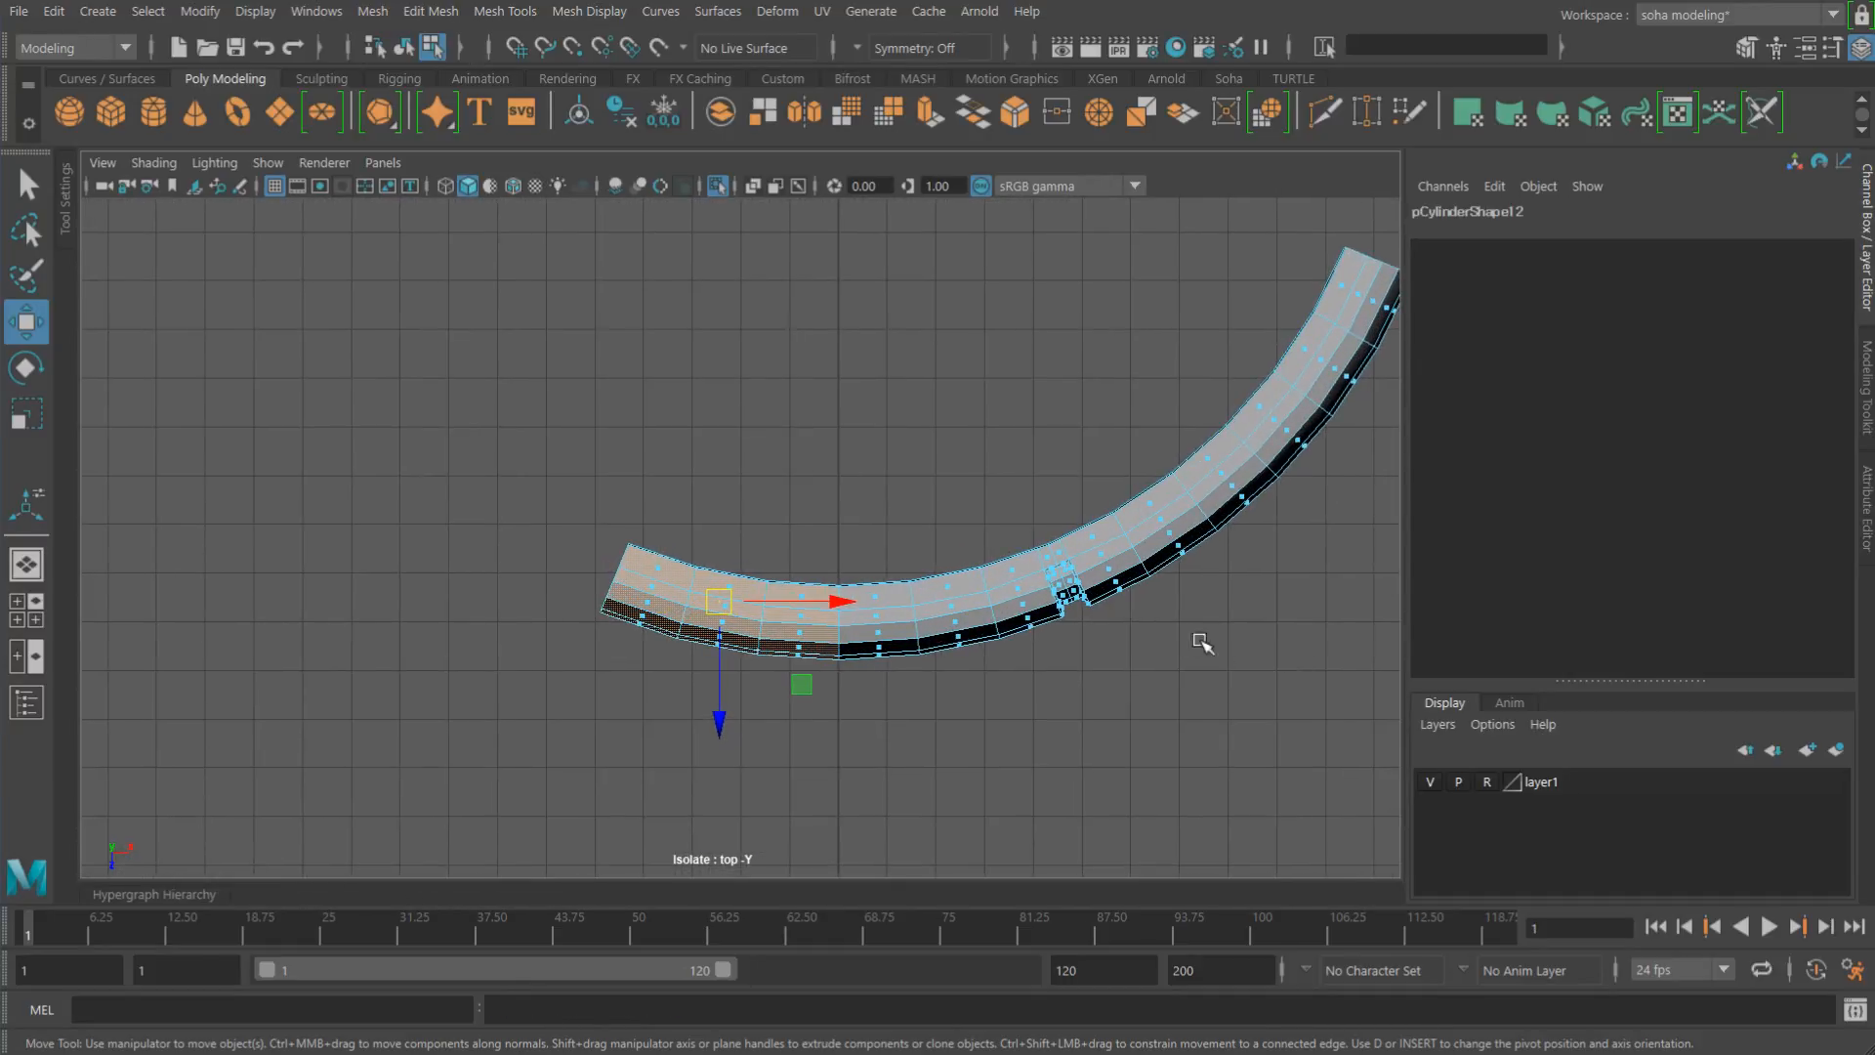
{"action": "middle_click_drag", "start_coordinate": [1193, 635], "coordinate": [1051, 699], "text": "alt"}
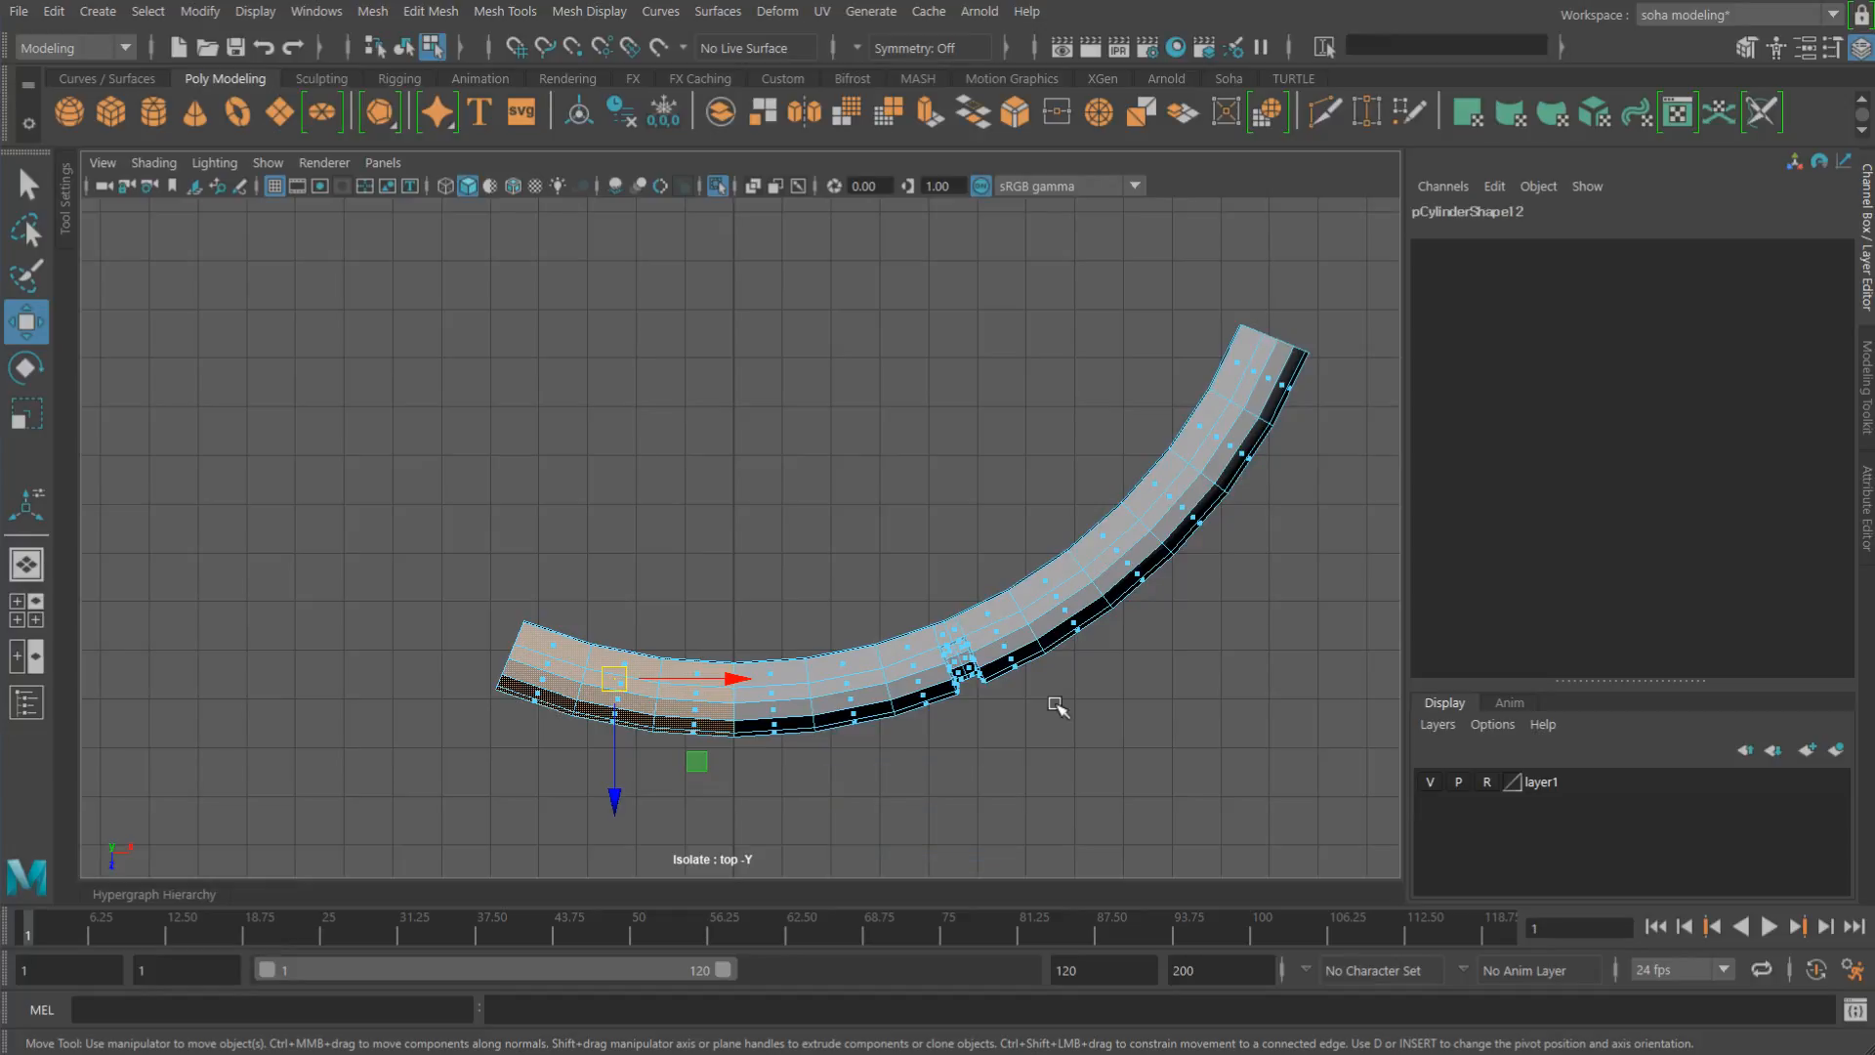
{"action": "key", "text": "Delete"}
{"action": "right_click_drag", "start_coordinate": [1058, 705], "coordinate": [1006, 684], "text": "alt"}
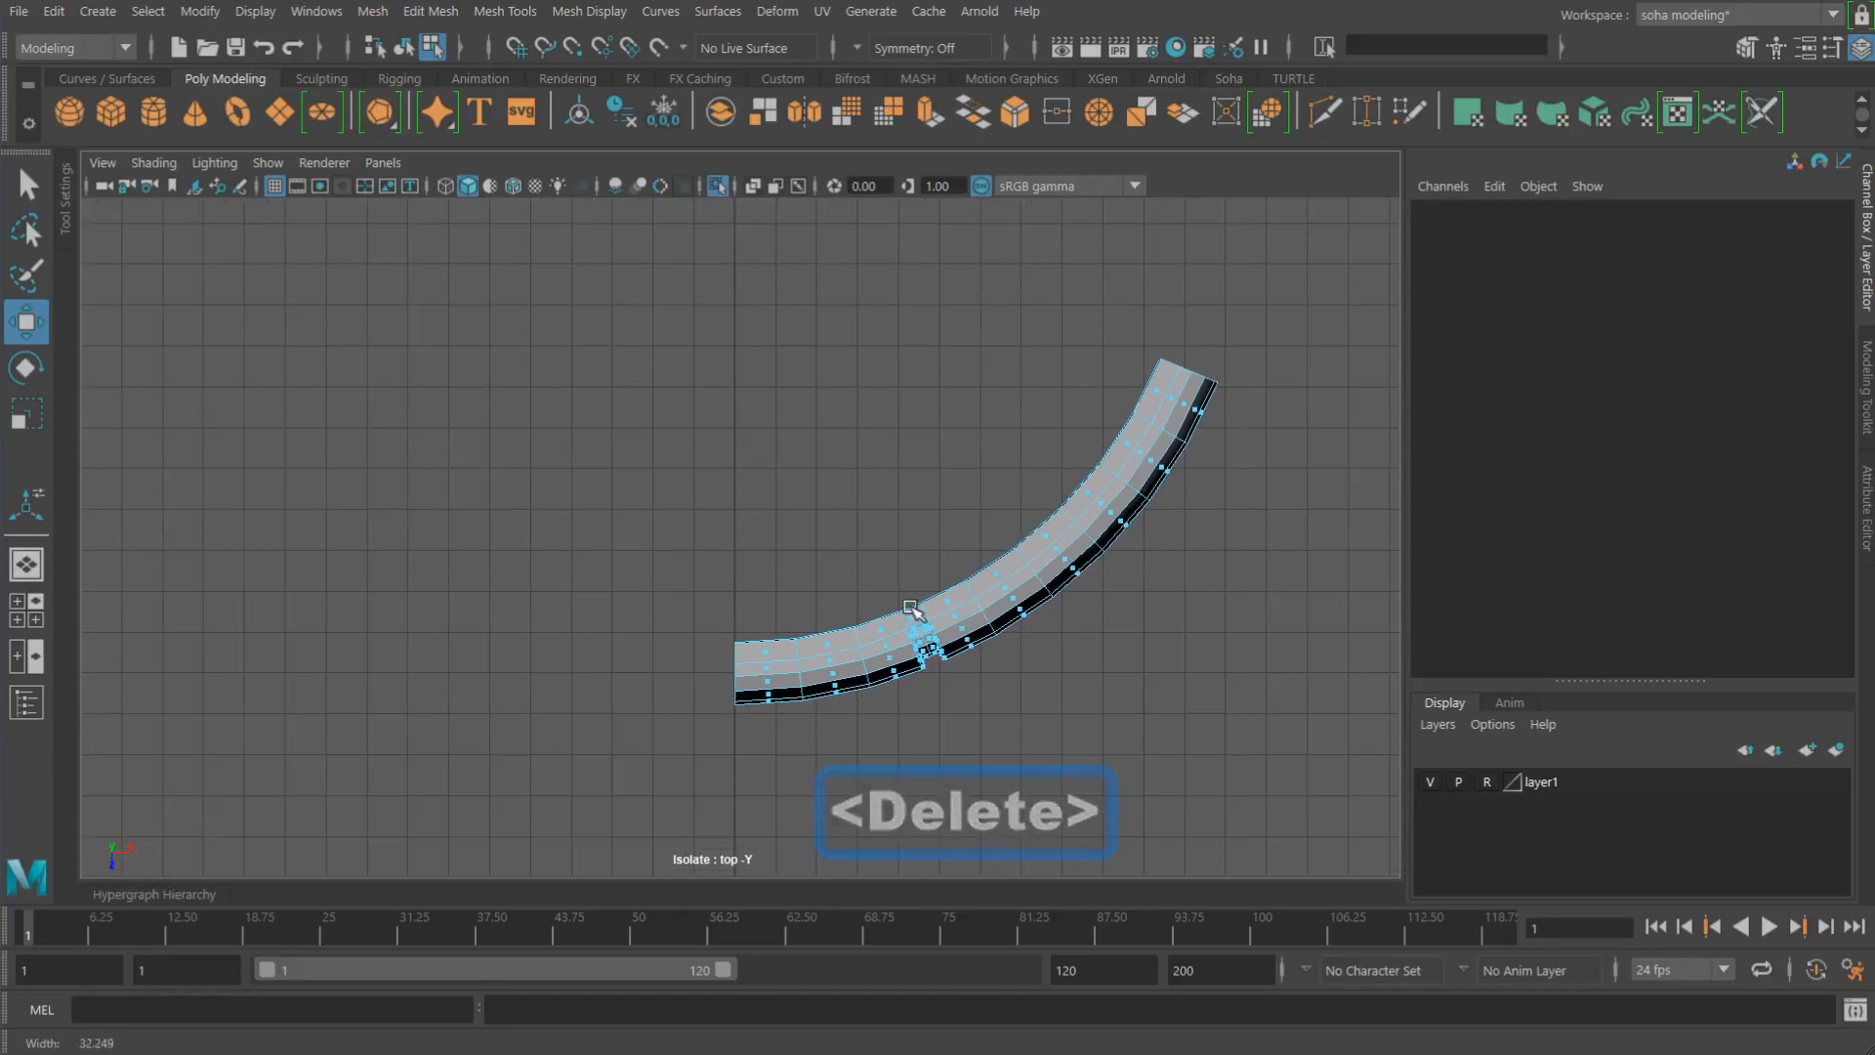
Step: Delete the three outermost face columns at the segment's positive X end and return to object mode
{"action": "middle_click_drag", "start_coordinate": [1006, 684], "coordinate": [821, 707], "text": "alt"}
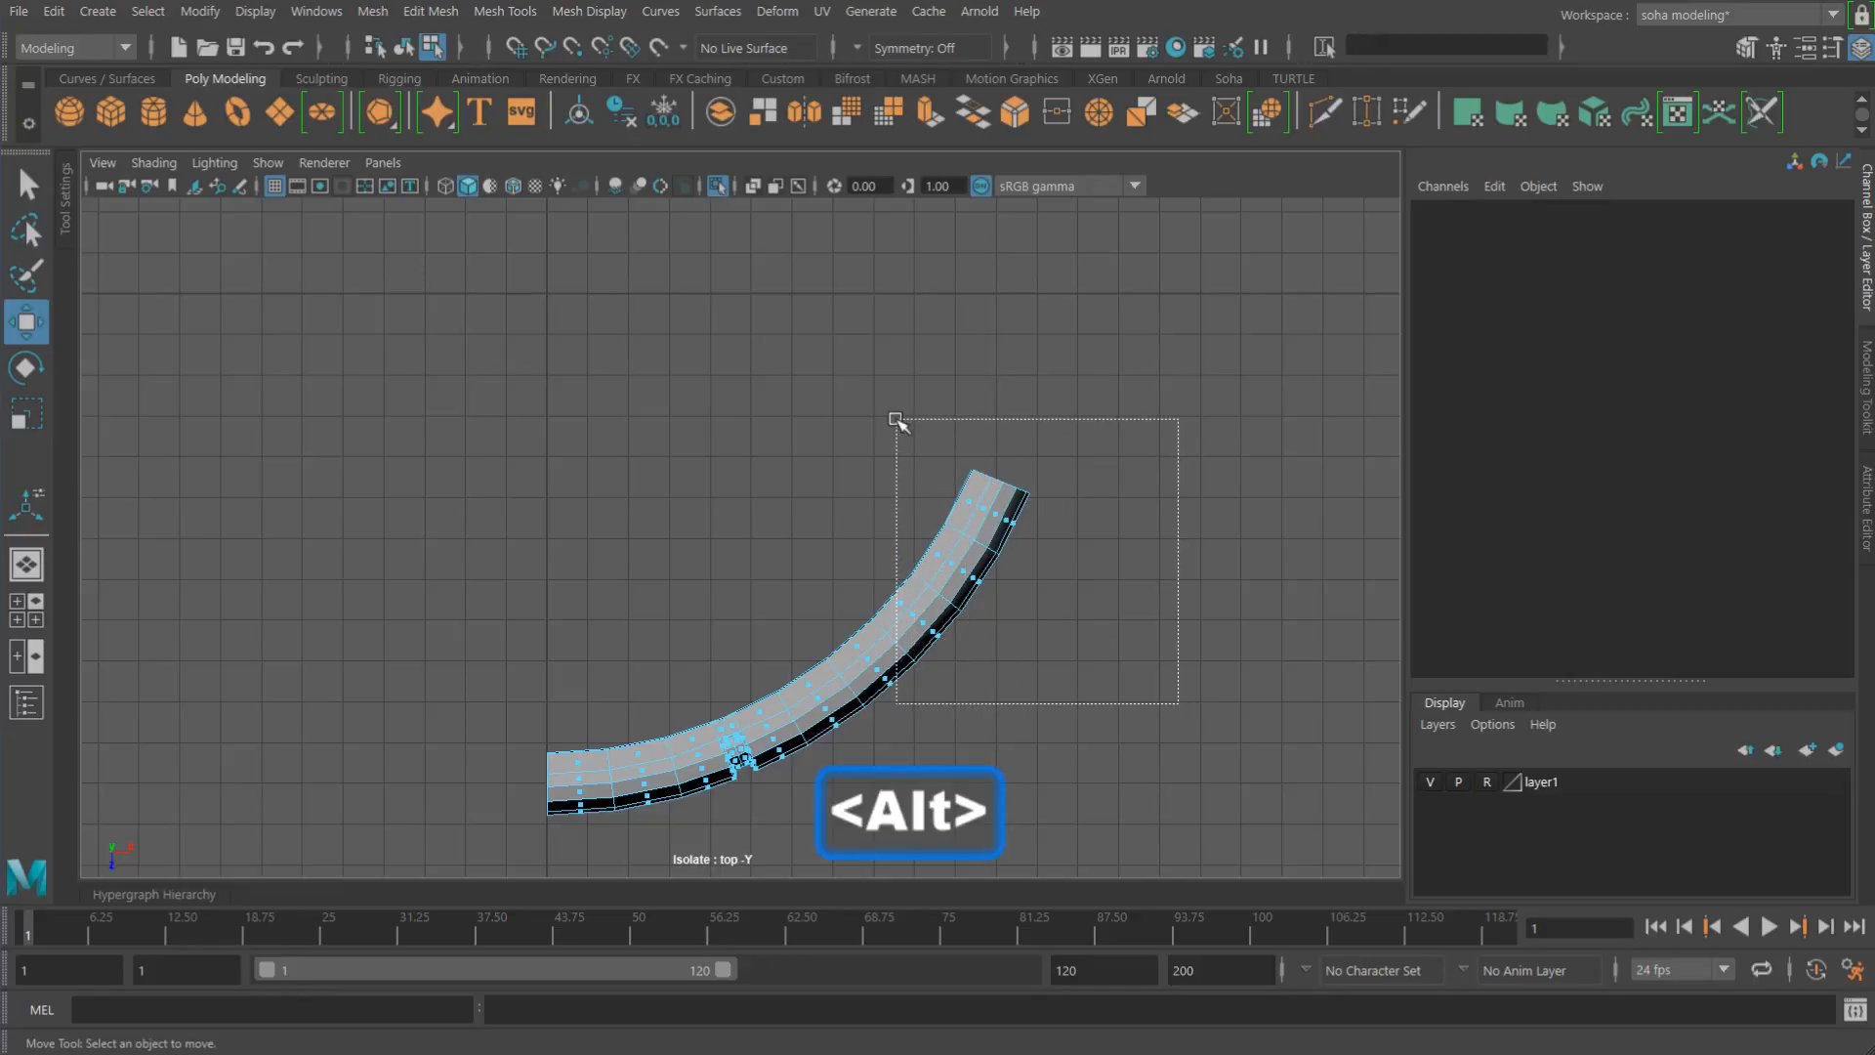
{"action": "left_click_drag", "start_coordinate": [896, 420], "coordinate": [897, 420]}
{"action": "key", "text": "ctrl+grave"}
{"action": "right_click_drag", "start_coordinate": [1201, 635], "coordinate": [932, 616], "text": "alt"}
{"action": "middle_click_drag", "start_coordinate": [933, 615], "coordinate": [1006, 607], "text": "alt"}
{"action": "right_click_drag", "start_coordinate": [1016, 606], "coordinate": [750, 558], "text": "alt"}
{"action": "key", "text": "alt+grave"}
{"action": "middle_click_drag", "start_coordinate": [922, 551], "coordinate": [999, 578], "text": "alt"}
{"action": "right_click_drag", "start_coordinate": [998, 579], "coordinate": [930, 567], "text": "alt"}
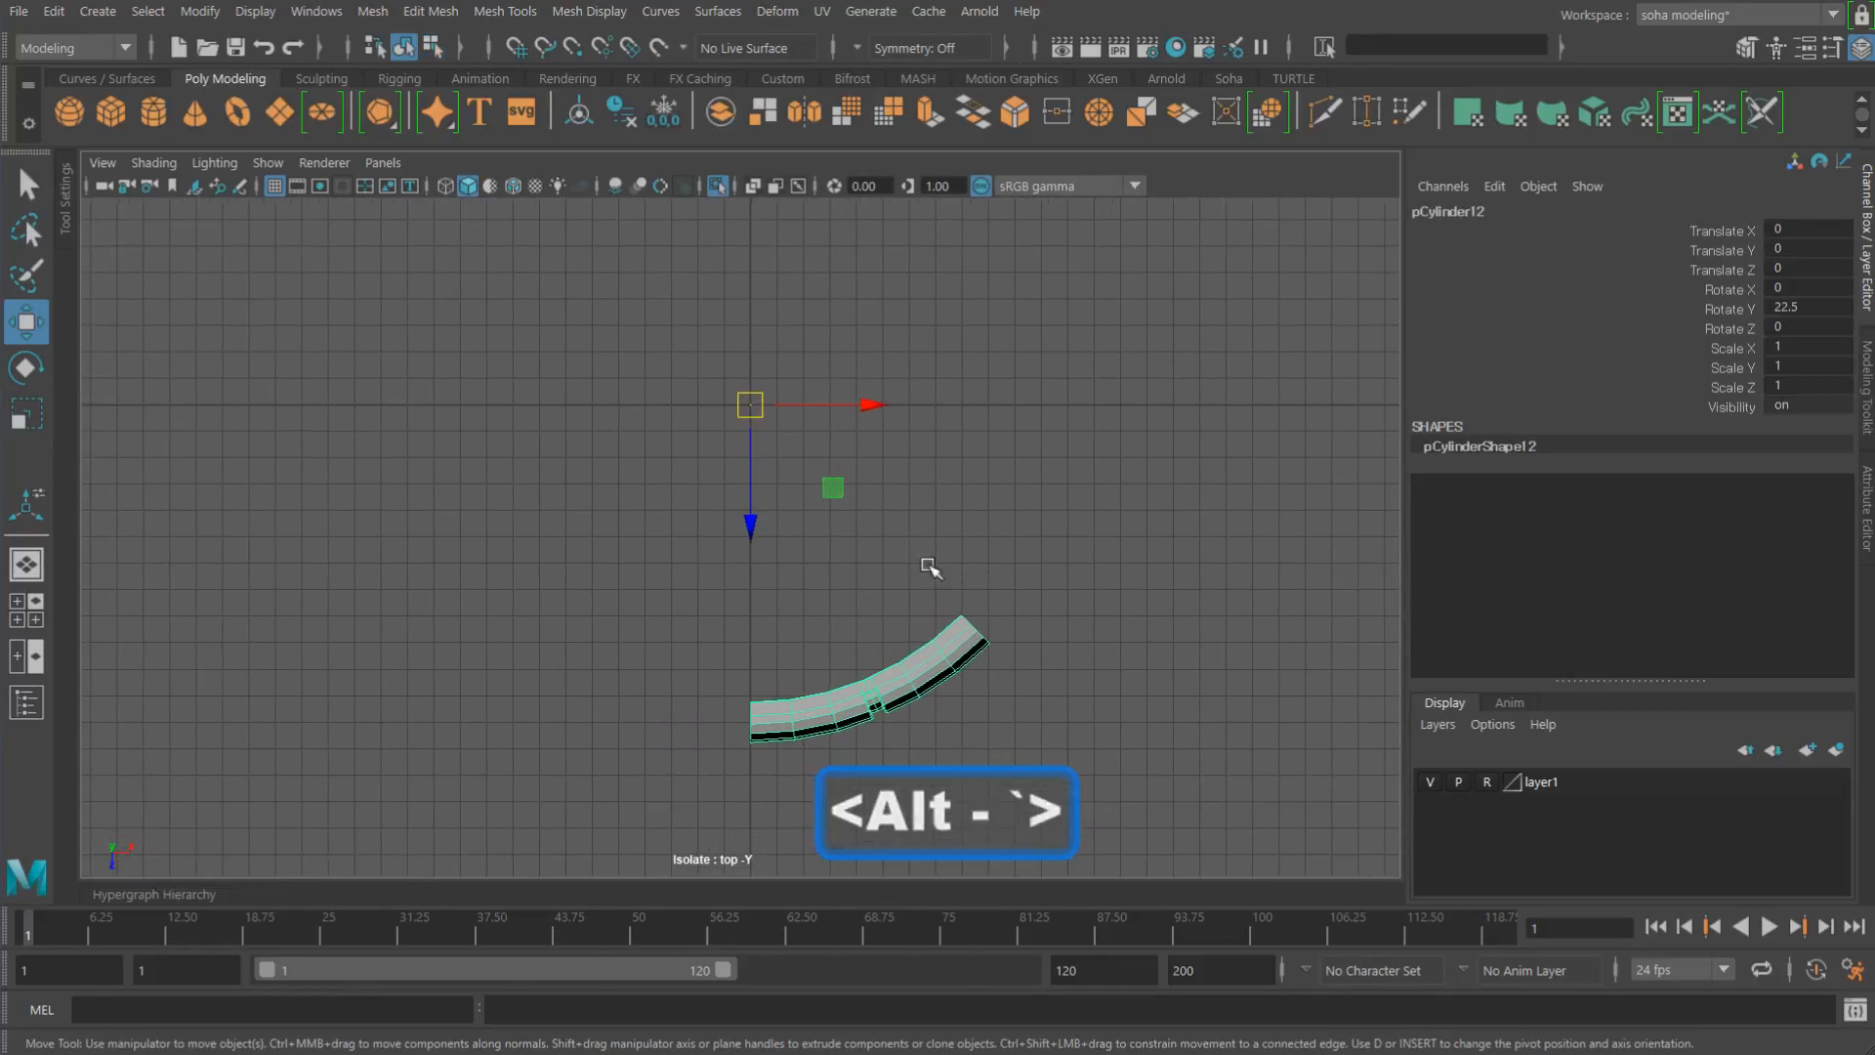
Step: Set the trimmed segment's Y rotation to 0 so its groove is centered on the Z axis
{"action": "middle_click_drag", "start_coordinate": [1088, 600], "coordinate": [1138, 580], "text": "alt"}
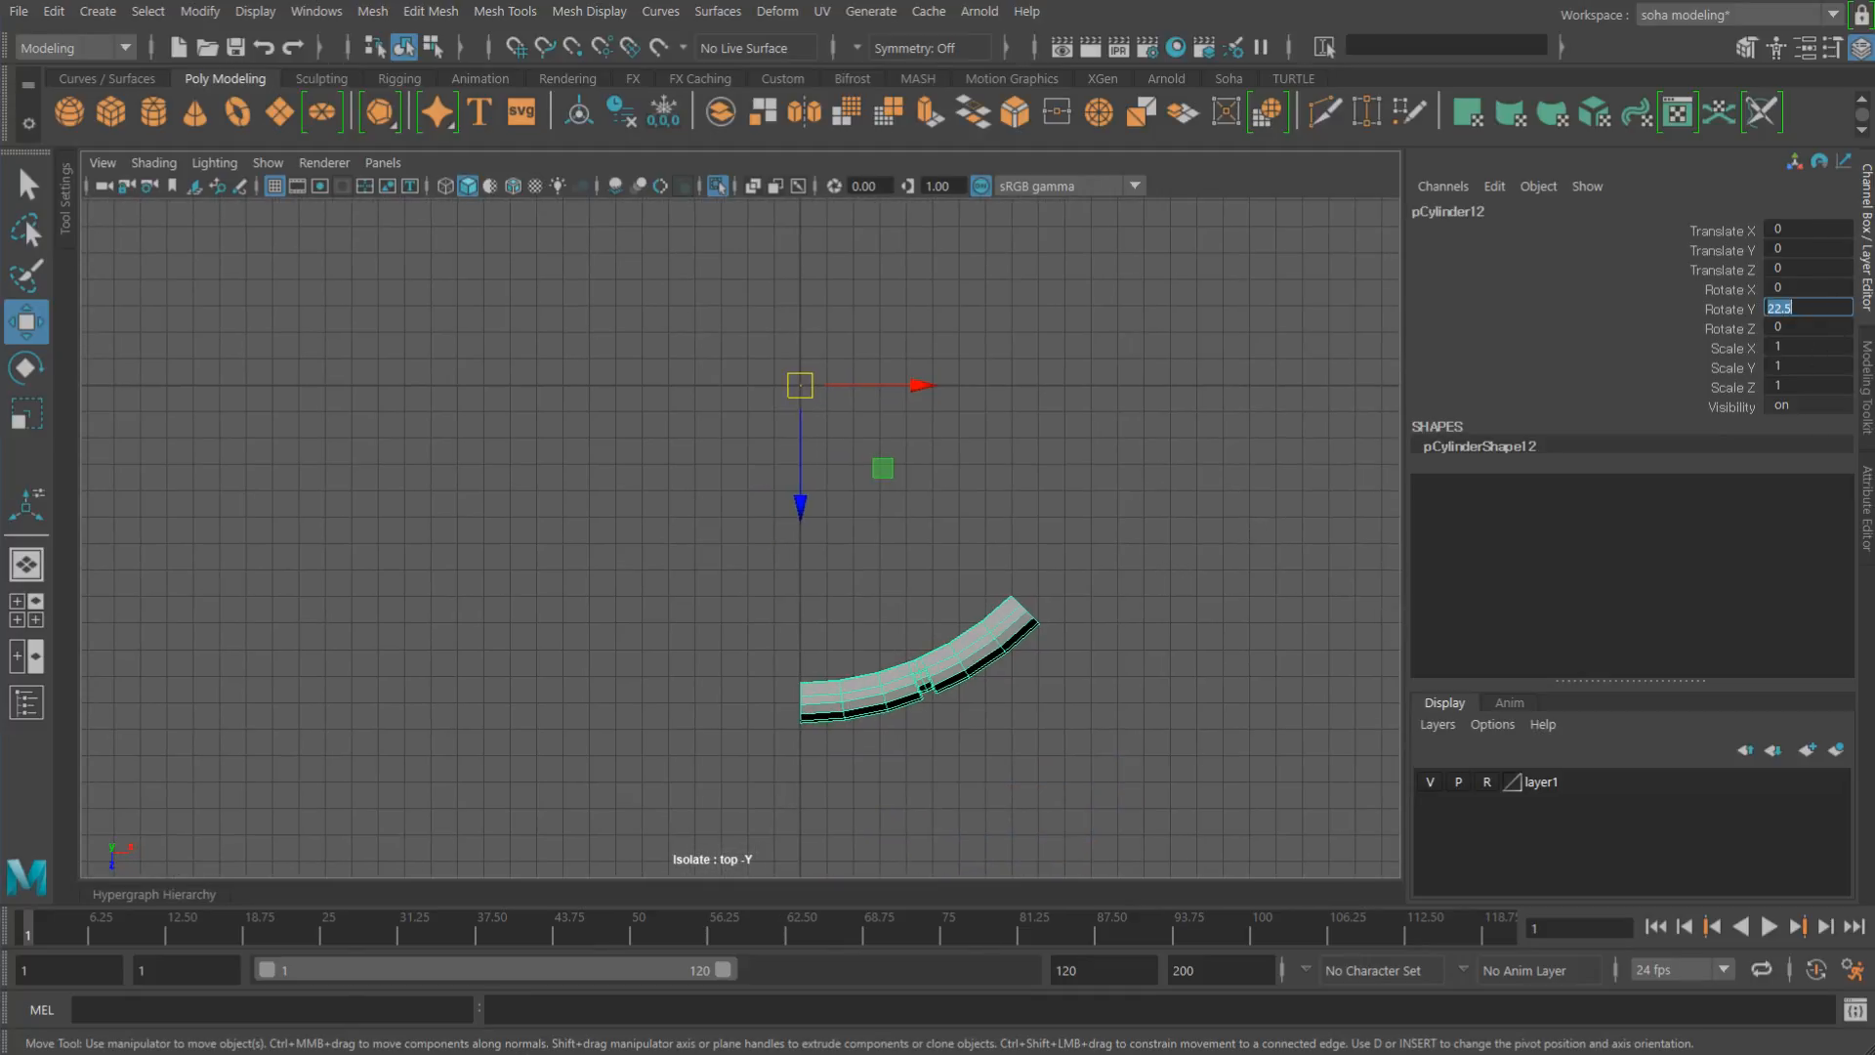
{"action": "type", "text": "0"}
{"action": "key", "text": "Return"}
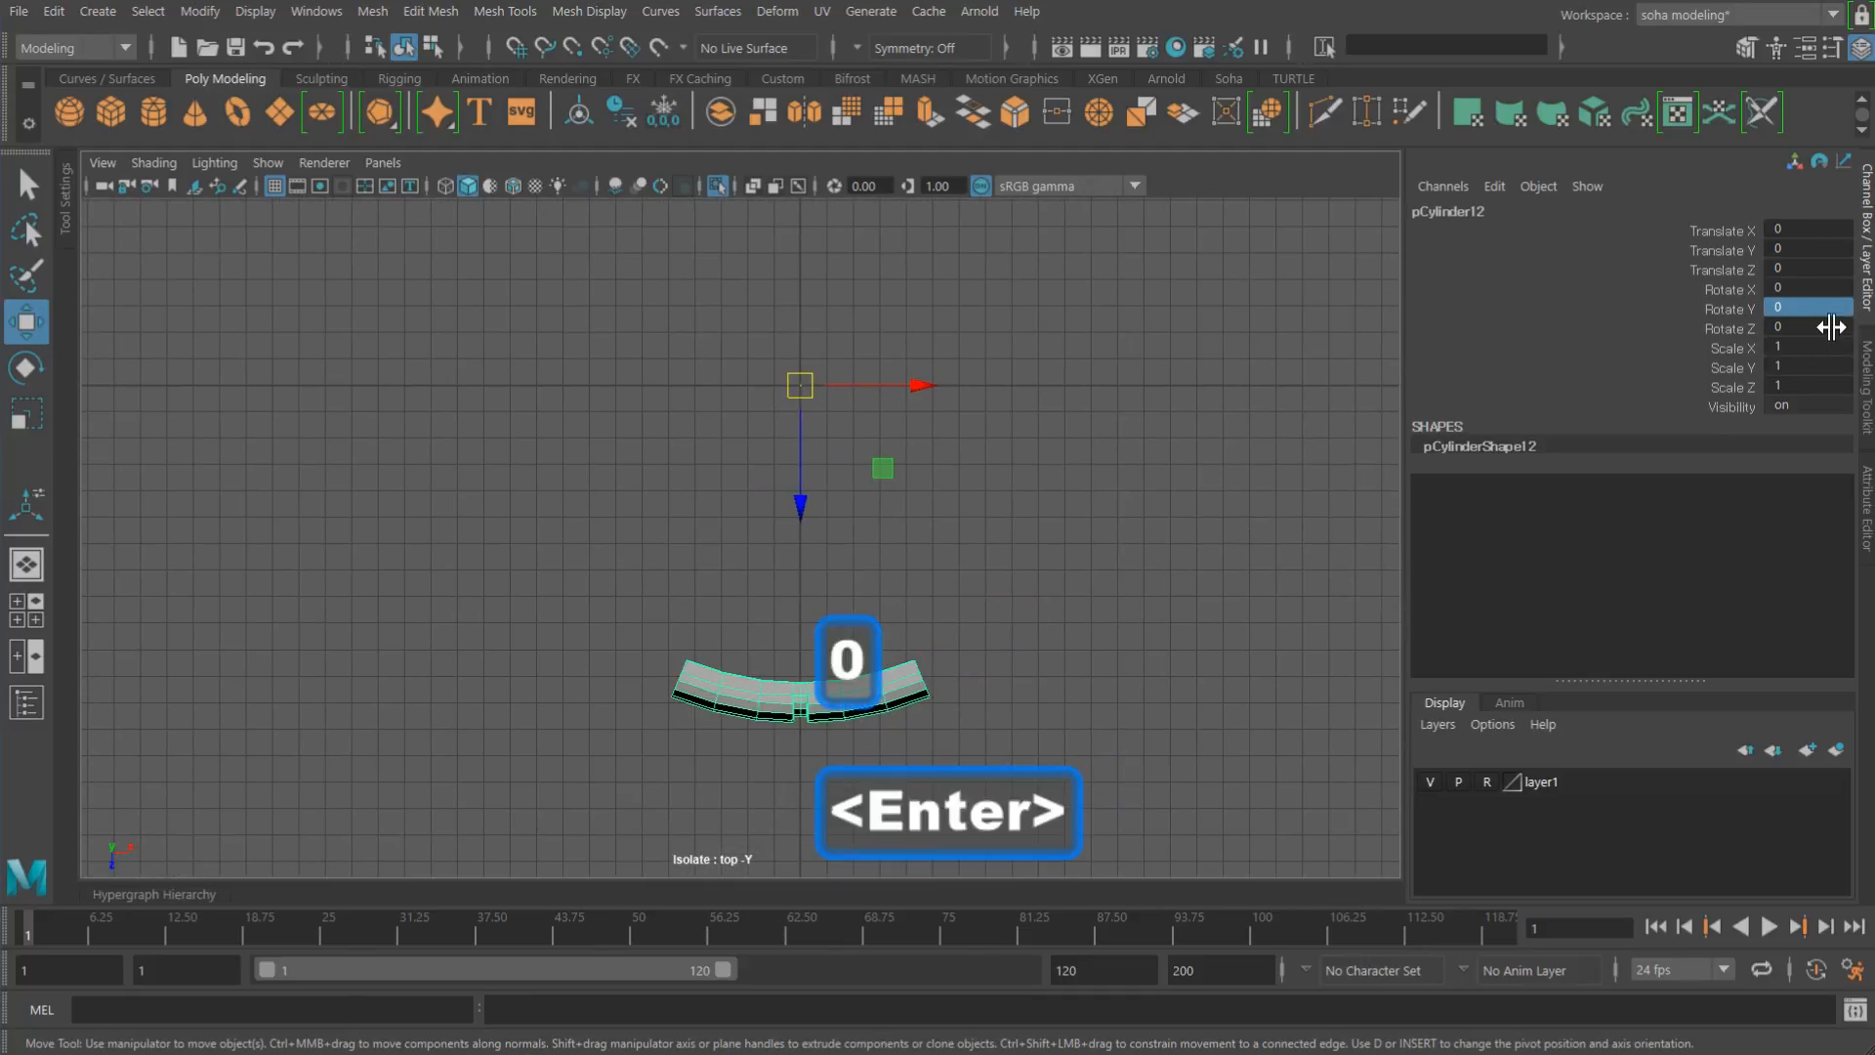
{"action": "middle_click_drag", "start_coordinate": [1026, 430], "coordinate": [1172, 559], "text": "alt"}
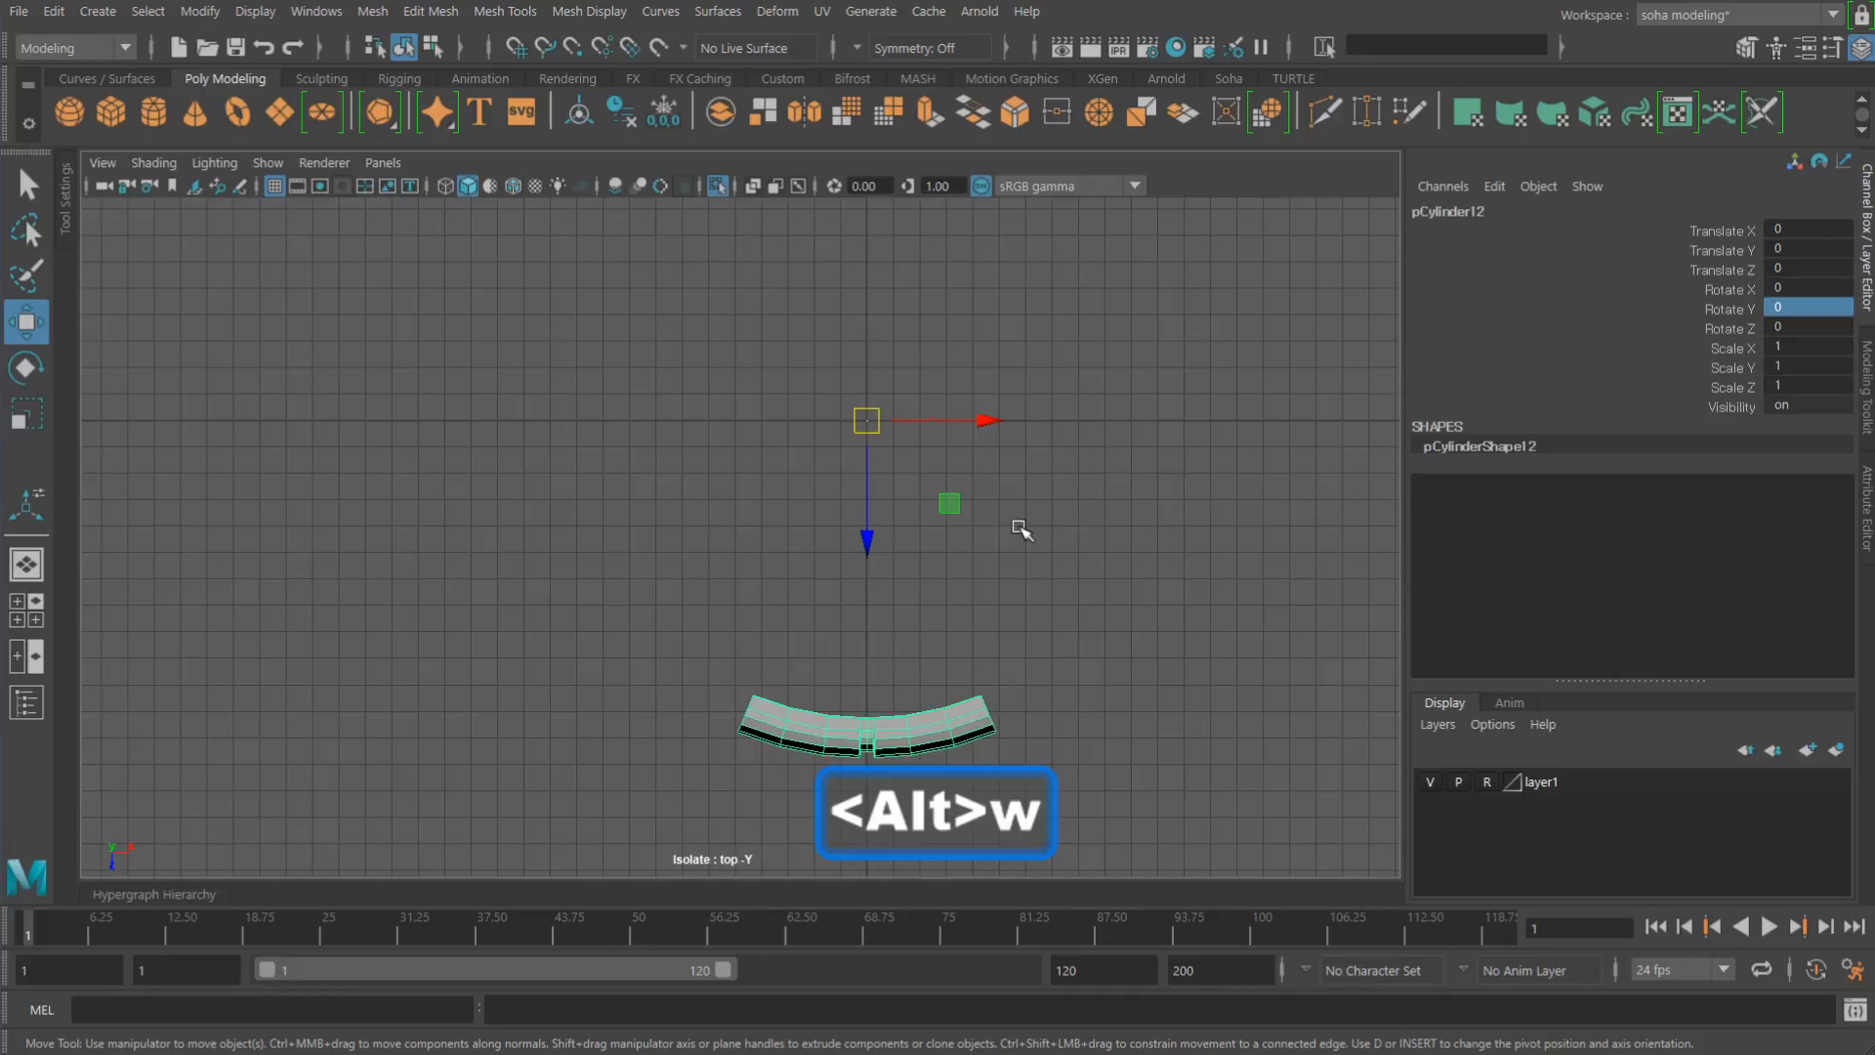
{"action": "middle_click_drag", "start_coordinate": [1020, 529], "coordinate": [1000, 557], "text": "alt"}
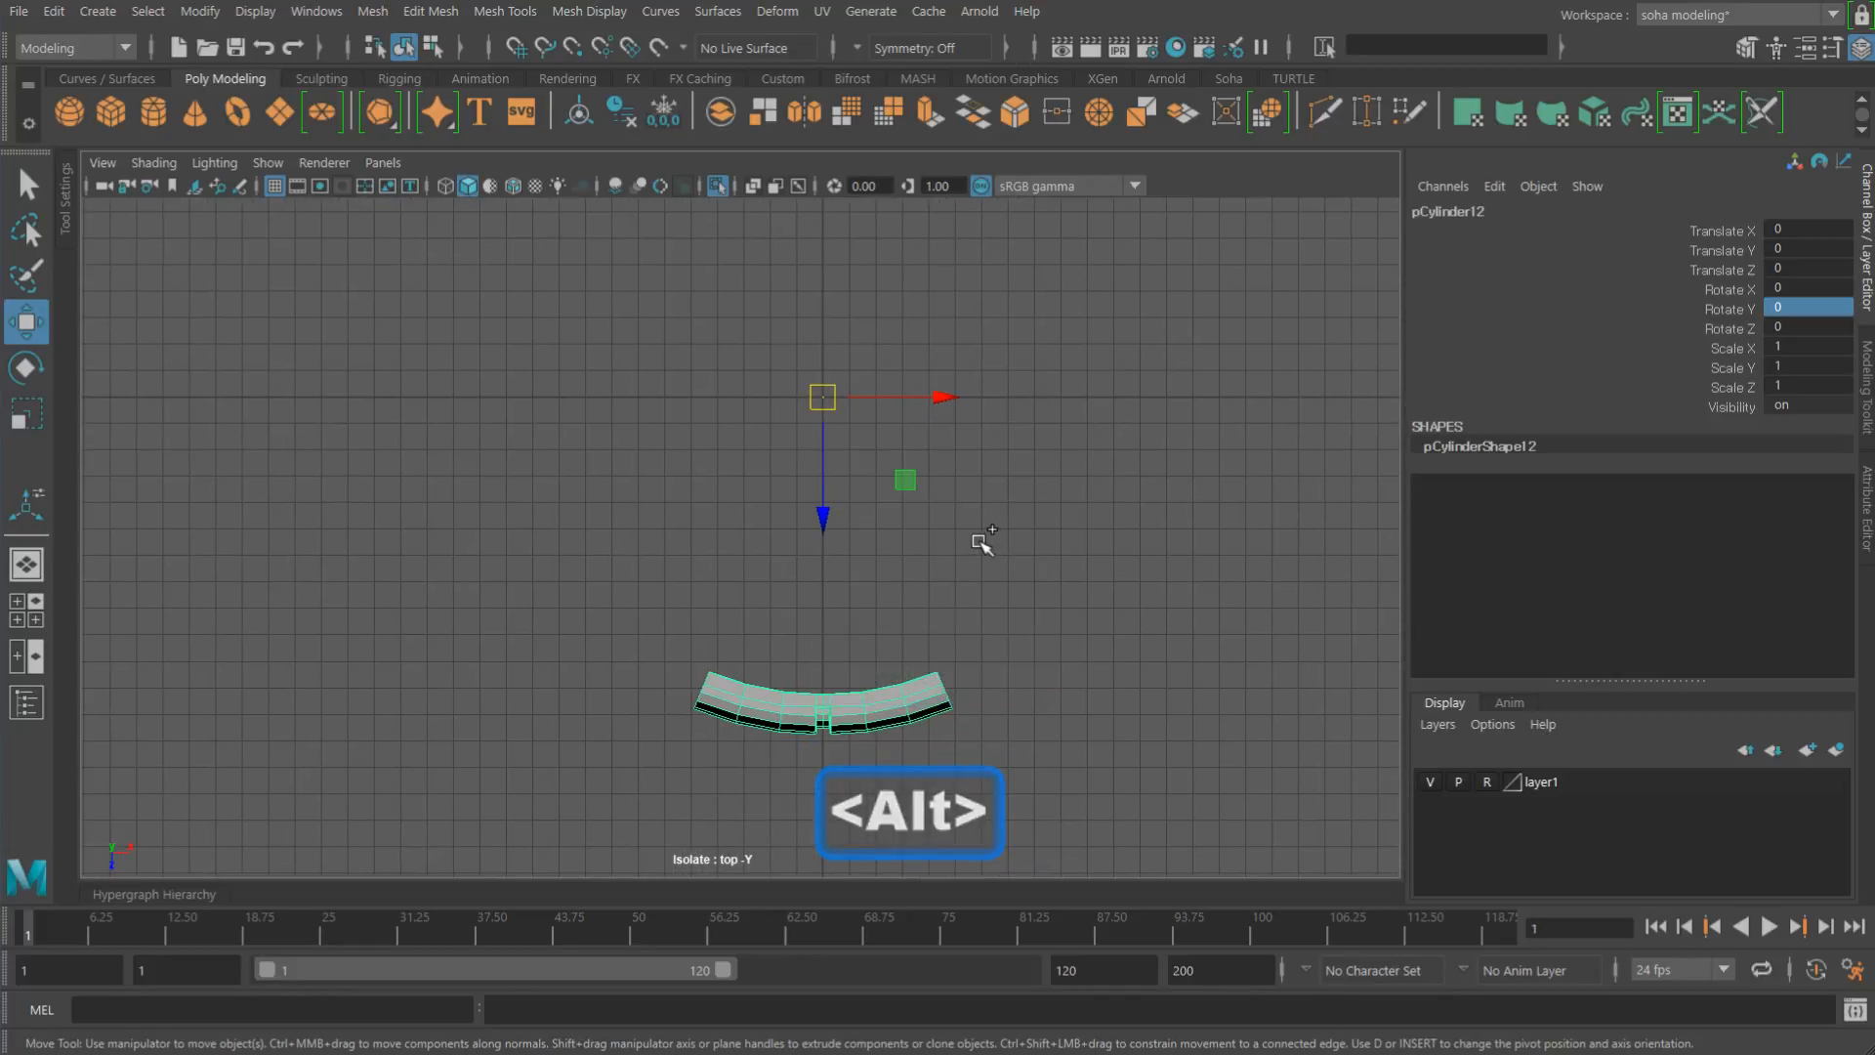
Step: Duplicate the segment with Duplicate Special, making 7 copies rotated 45 degrees about Y to complete the ring
{"action": "key", "text": "ctrl+shift+d"}
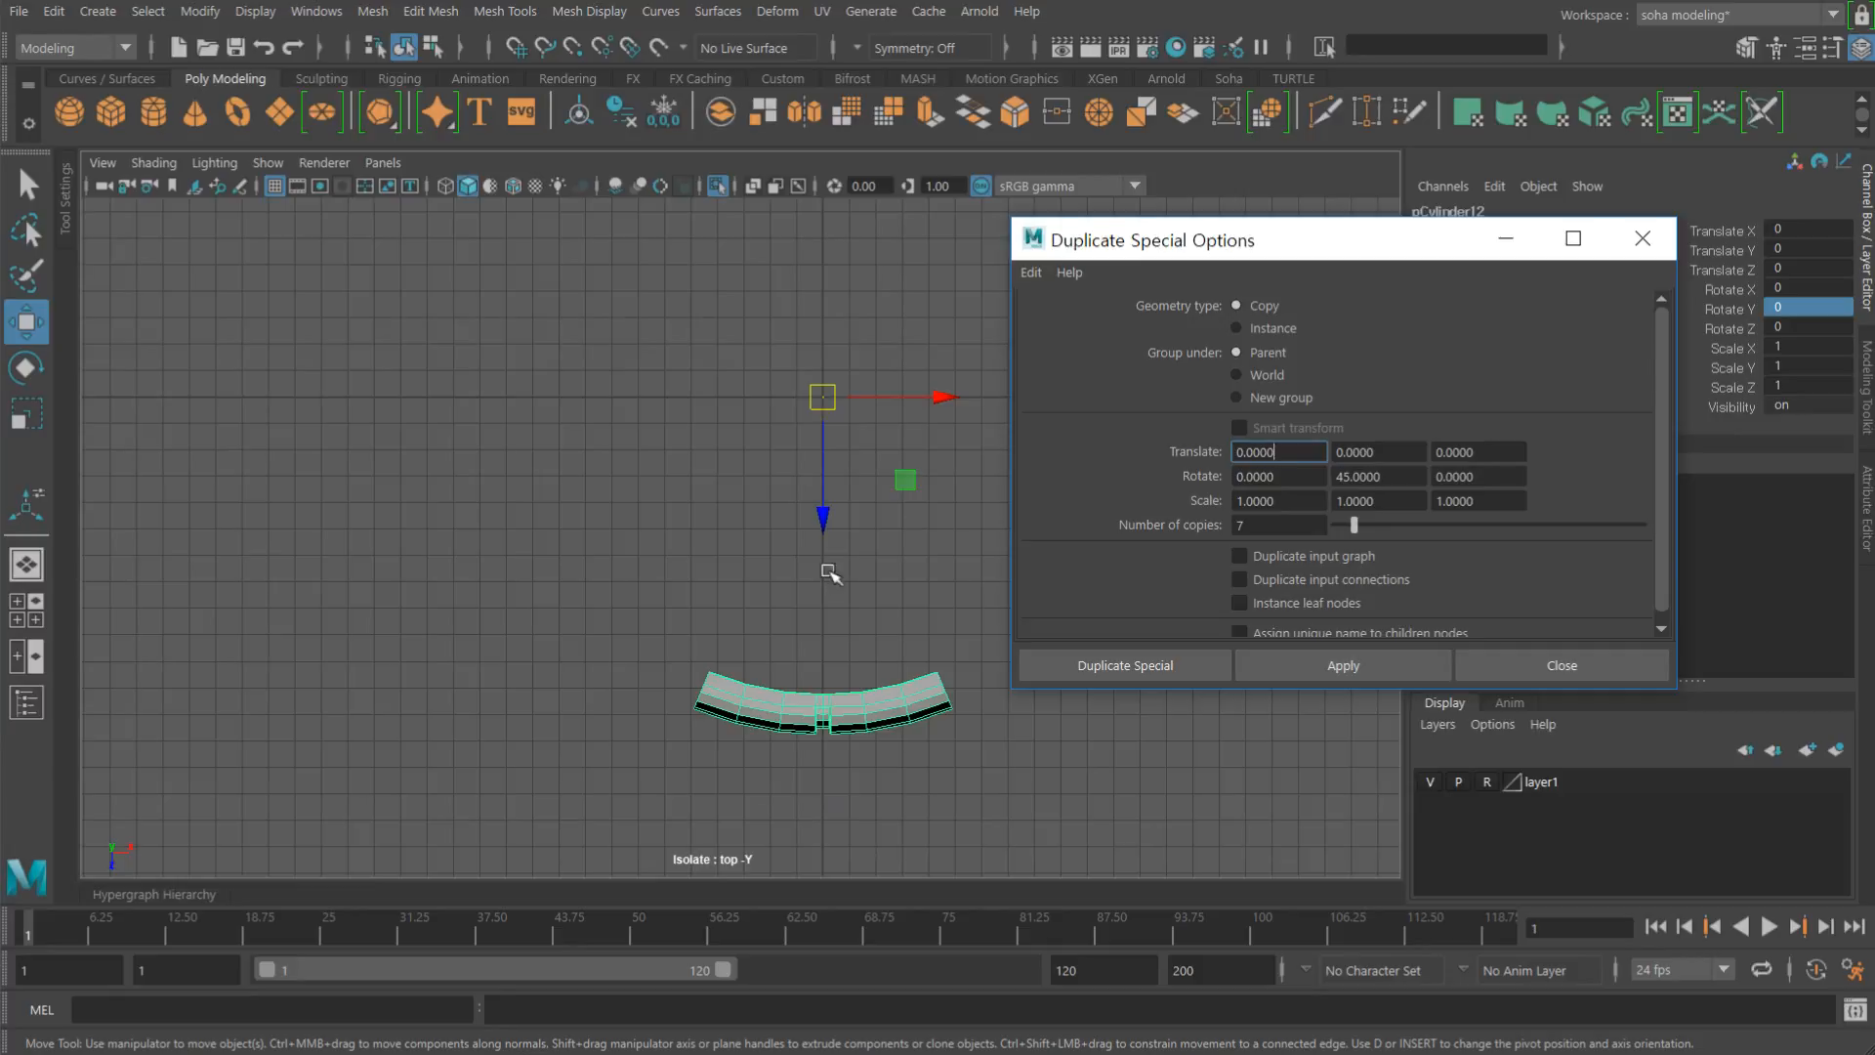
{"action": "middle_click_drag", "start_coordinate": [831, 572], "coordinate": [758, 602], "text": "alt"}
{"action": "left_click", "coordinate": [1343, 665]}
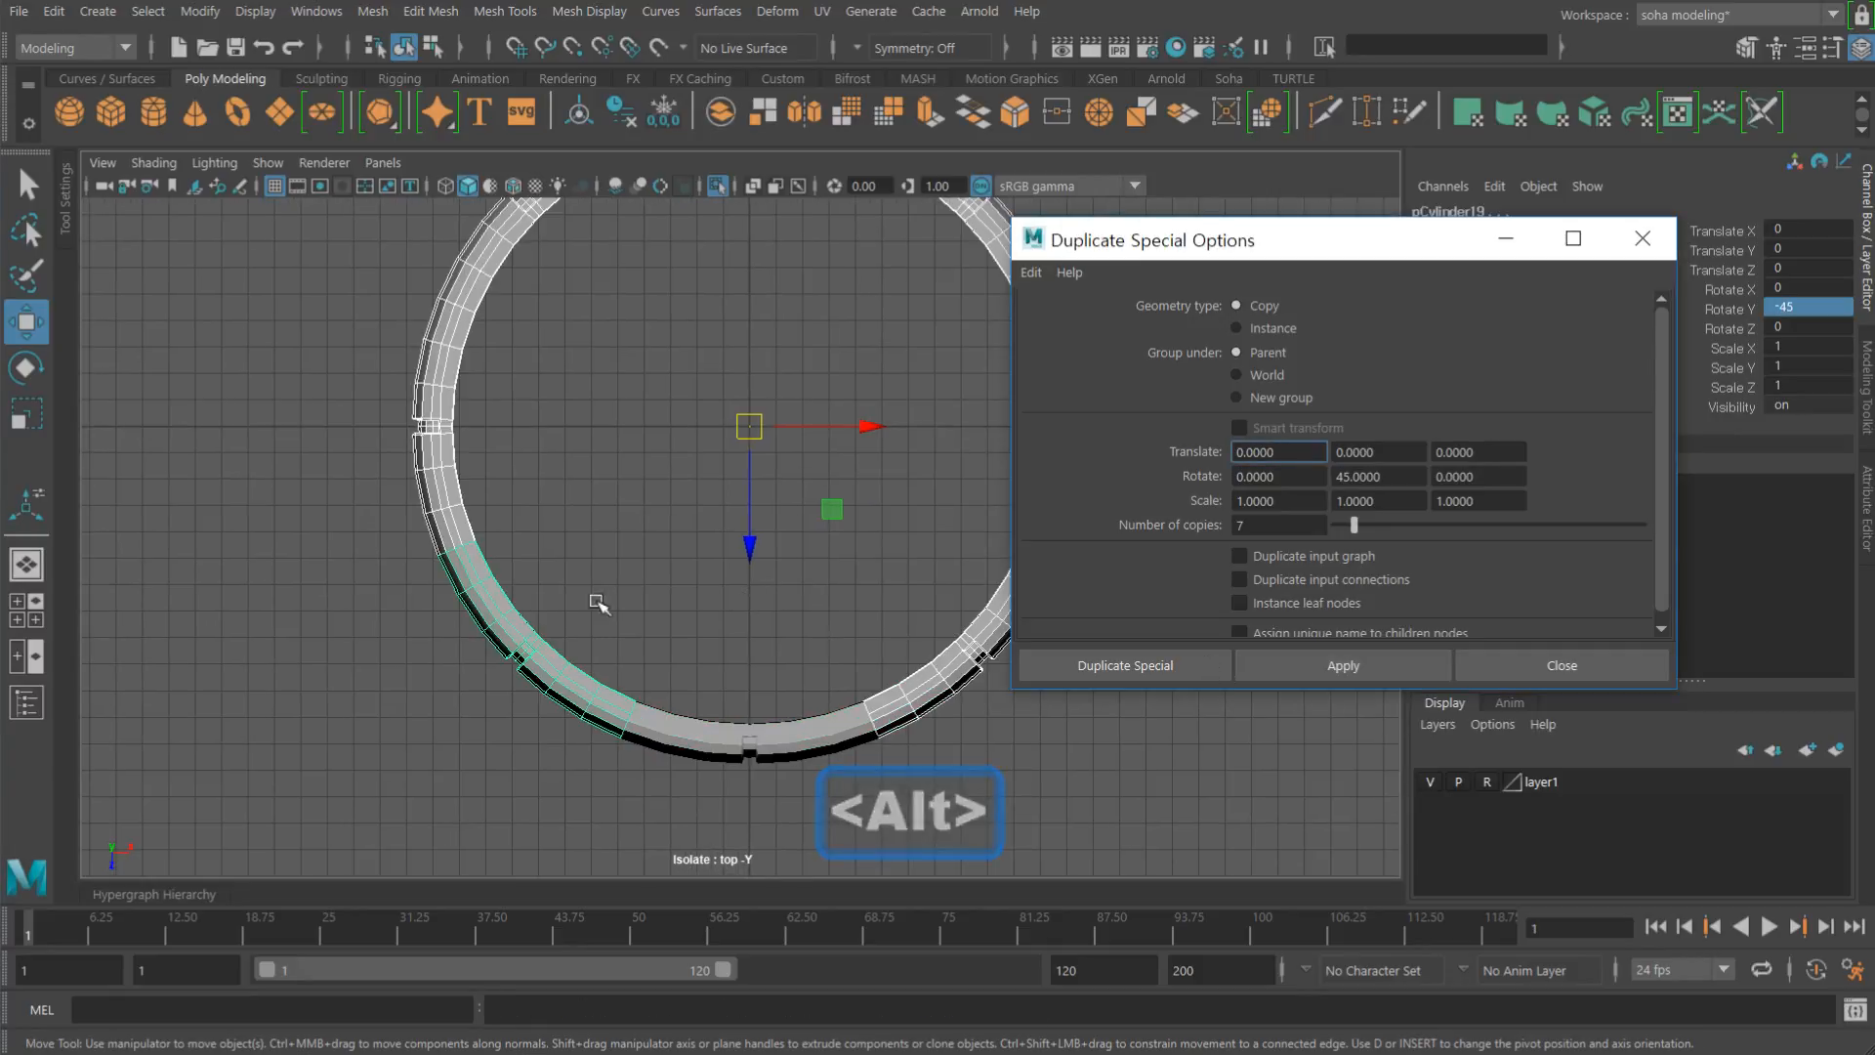
{"action": "middle_click_drag", "start_coordinate": [599, 607], "coordinate": [515, 699], "text": "alt"}
{"action": "middle_click_drag", "start_coordinate": [677, 654], "coordinate": [691, 614], "text": "alt"}
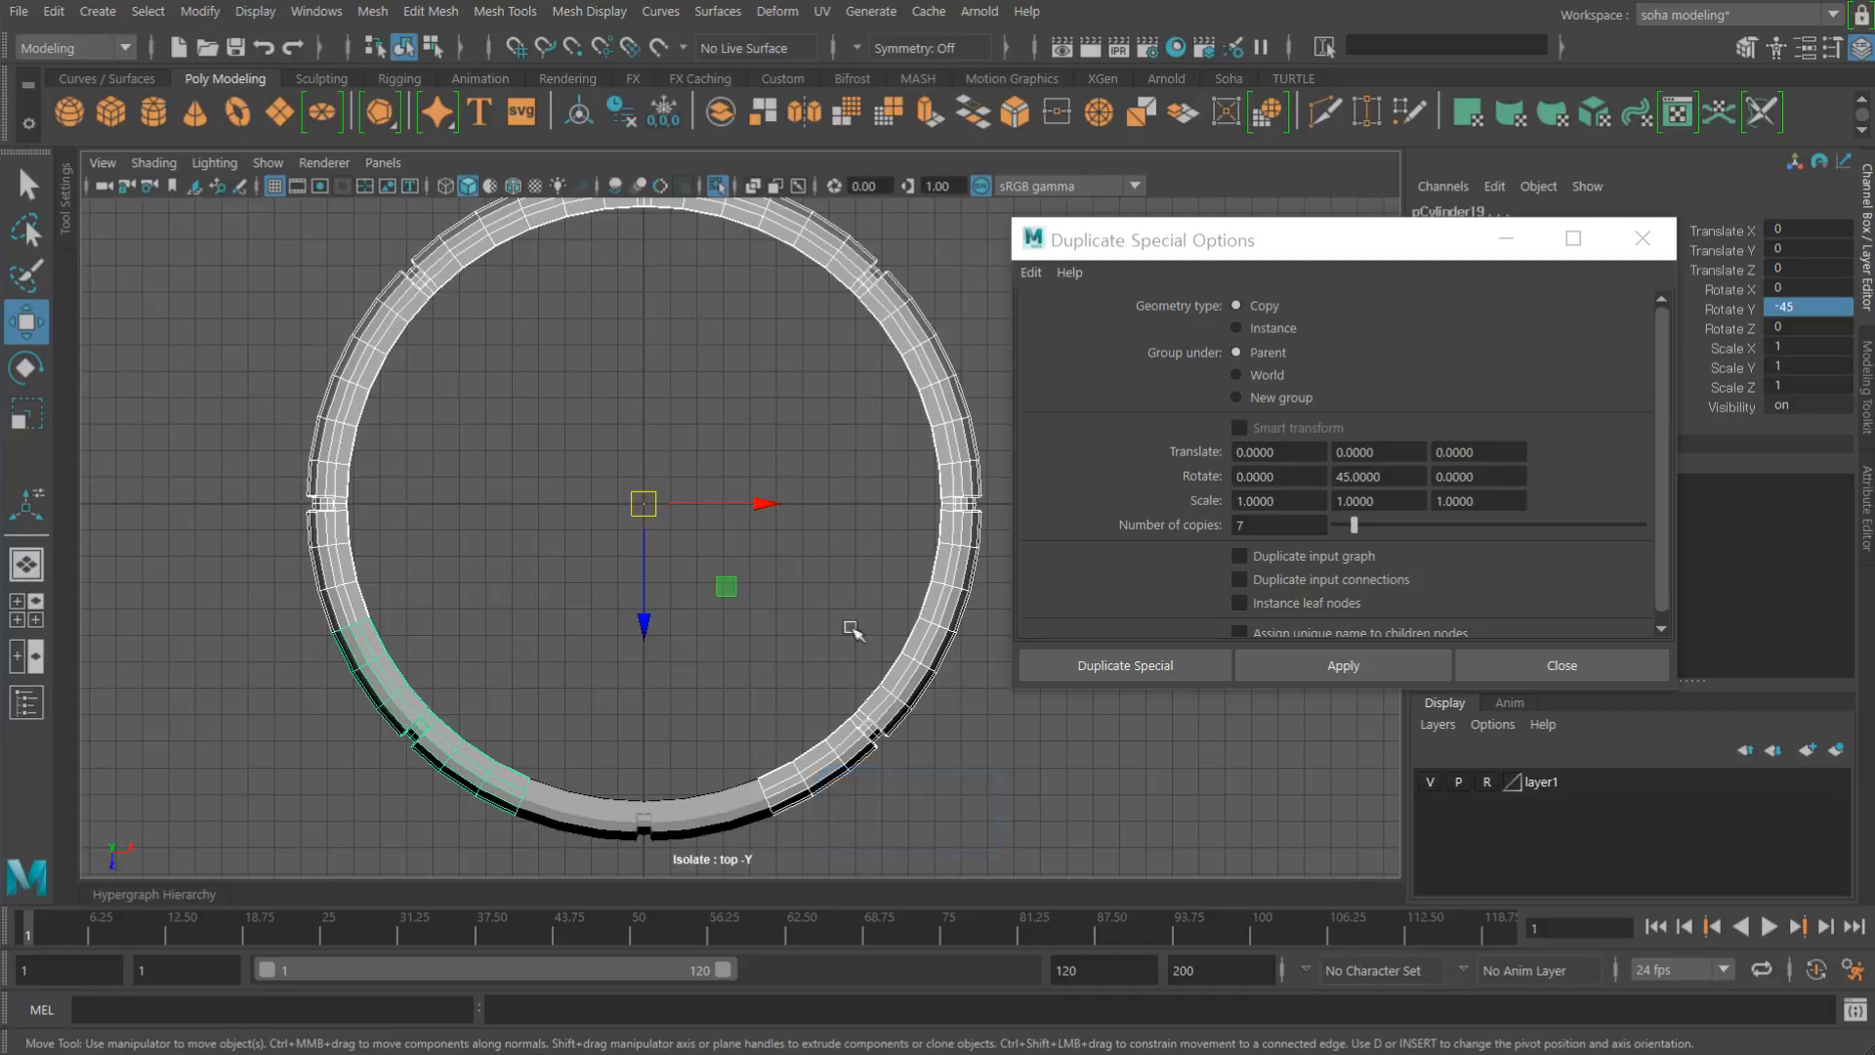
{"action": "left_click", "coordinate": [1544, 665]}
Step: Add the original segment to the selected copies and combine all eight headband segments into one mesh
{"action": "middle_click_drag", "start_coordinate": [1009, 744], "coordinate": [1163, 672], "text": "alt"}
{"action": "left_click", "coordinate": [848, 757], "text": "shift"}
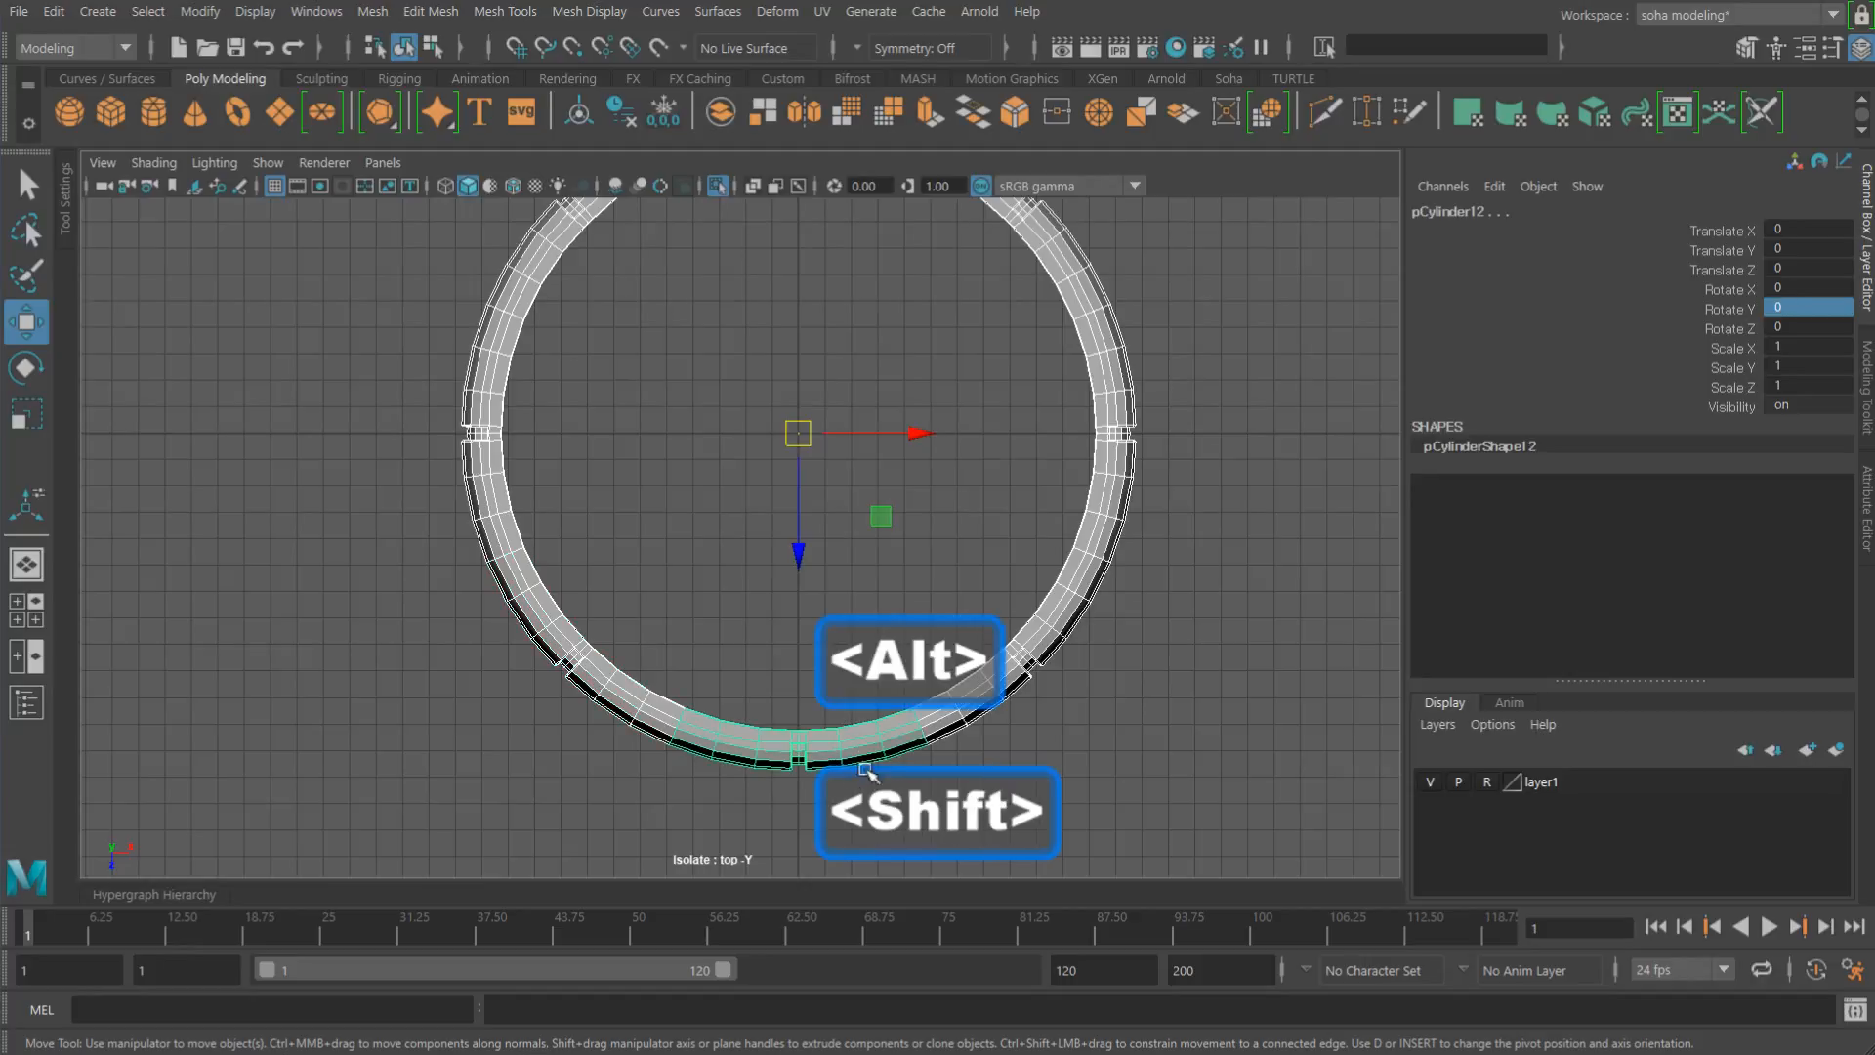
{"action": "middle_click_drag", "start_coordinate": [933, 699], "coordinate": [943, 753], "text": "alt"}
{"action": "right_click_drag", "start_coordinate": [942, 752], "coordinate": [917, 577], "text": "alt"}
{"action": "key", "text": "shift+a"}
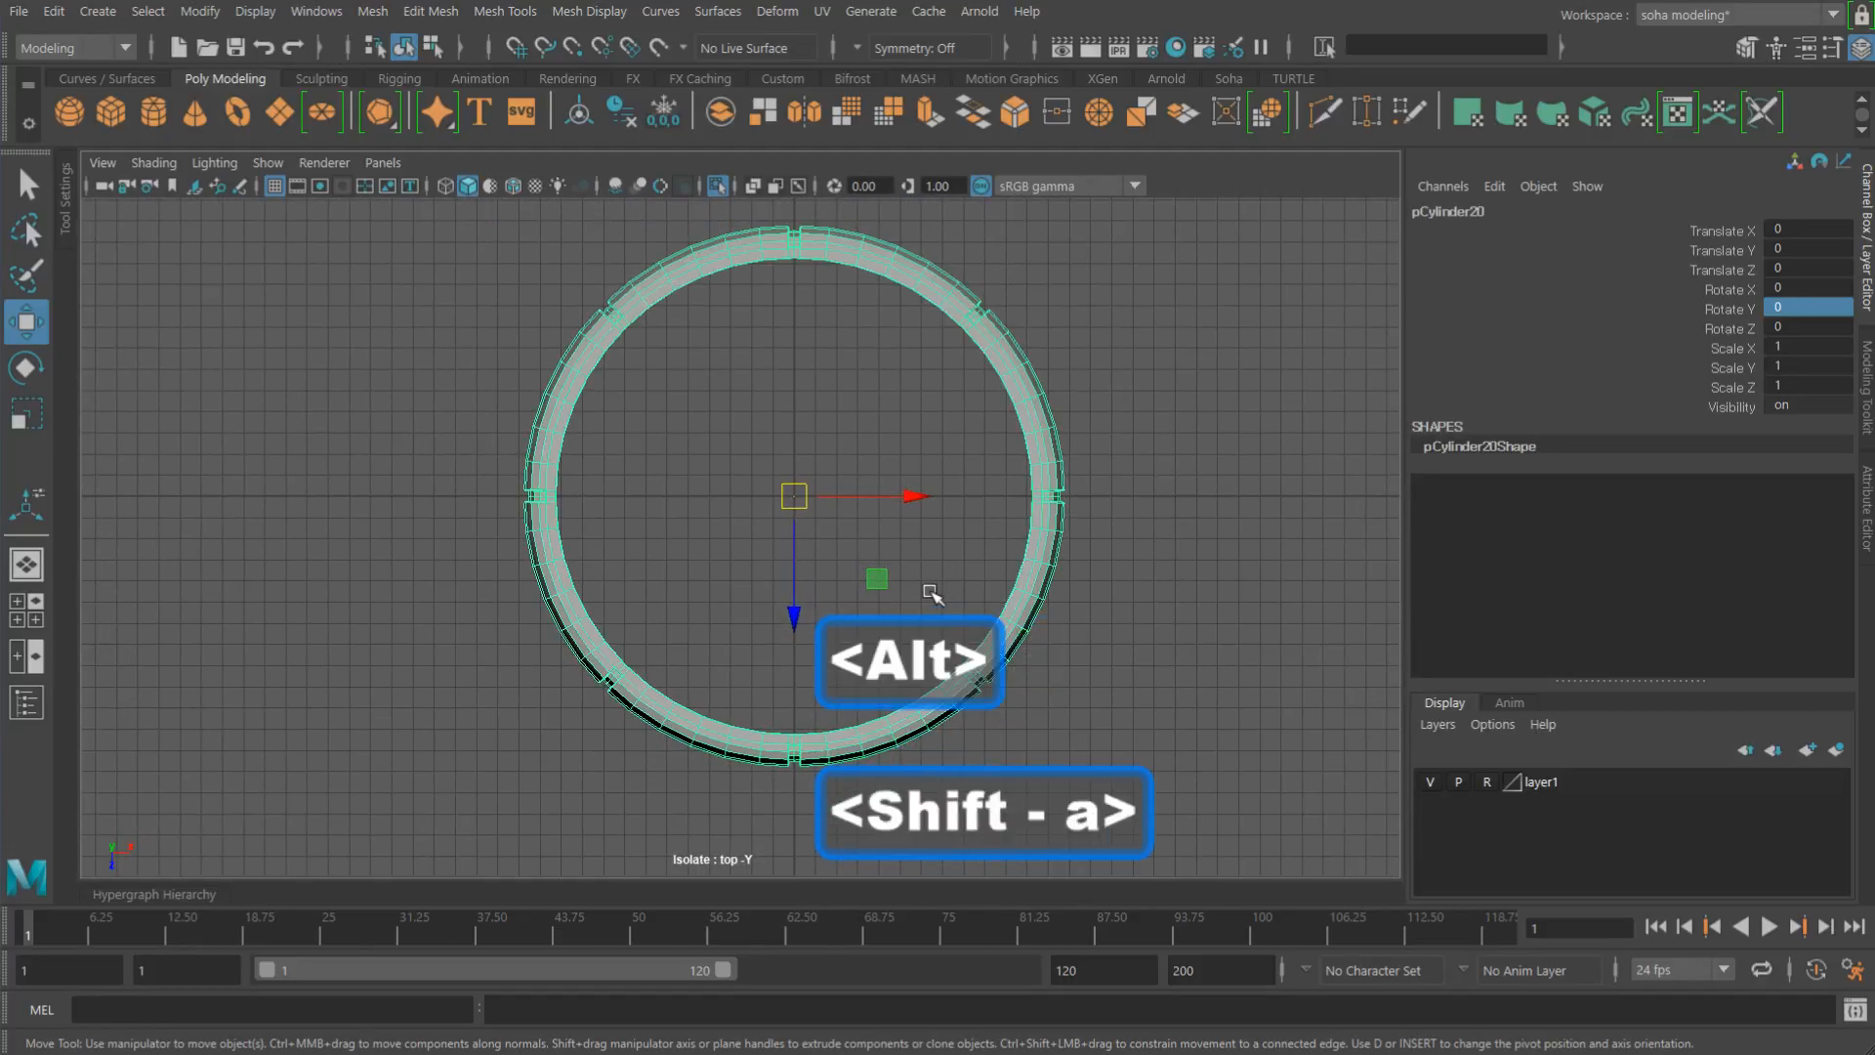
Step: Display the combined headband's border edges to reveal the unmerged seams between segments
{"action": "middle_click_drag", "start_coordinate": [887, 540], "coordinate": [1000, 677], "text": "alt"}
{"action": "right_click_drag", "start_coordinate": [769, 530], "coordinate": [1162, 528], "text": "alt"}
{"action": "middle_click_drag", "start_coordinate": [734, 418], "coordinate": [816, 593], "text": "alt"}
{"action": "right_click_drag", "start_coordinate": [815, 593], "coordinate": [1229, 615], "text": "alt"}
{"action": "middle_click_drag", "start_coordinate": [757, 468], "coordinate": [737, 391], "text": "alt"}
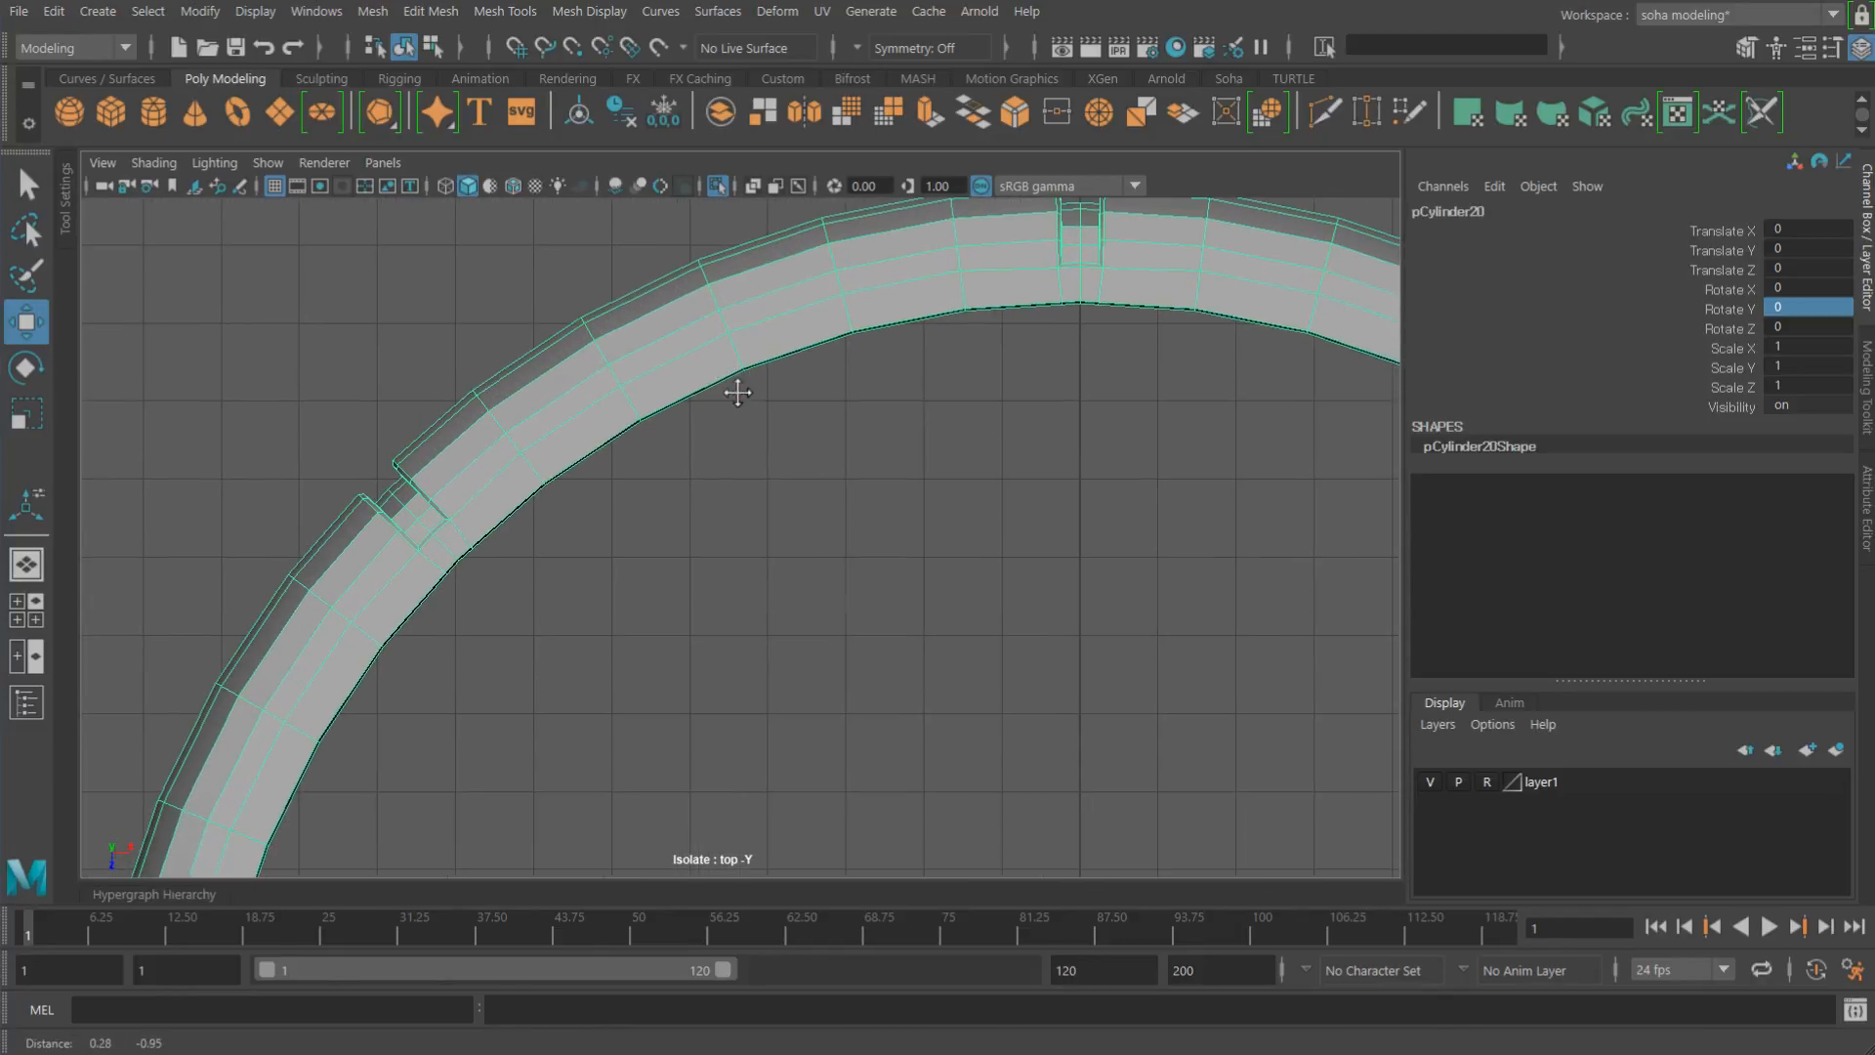
{"action": "key", "text": "shift+alt+e"}
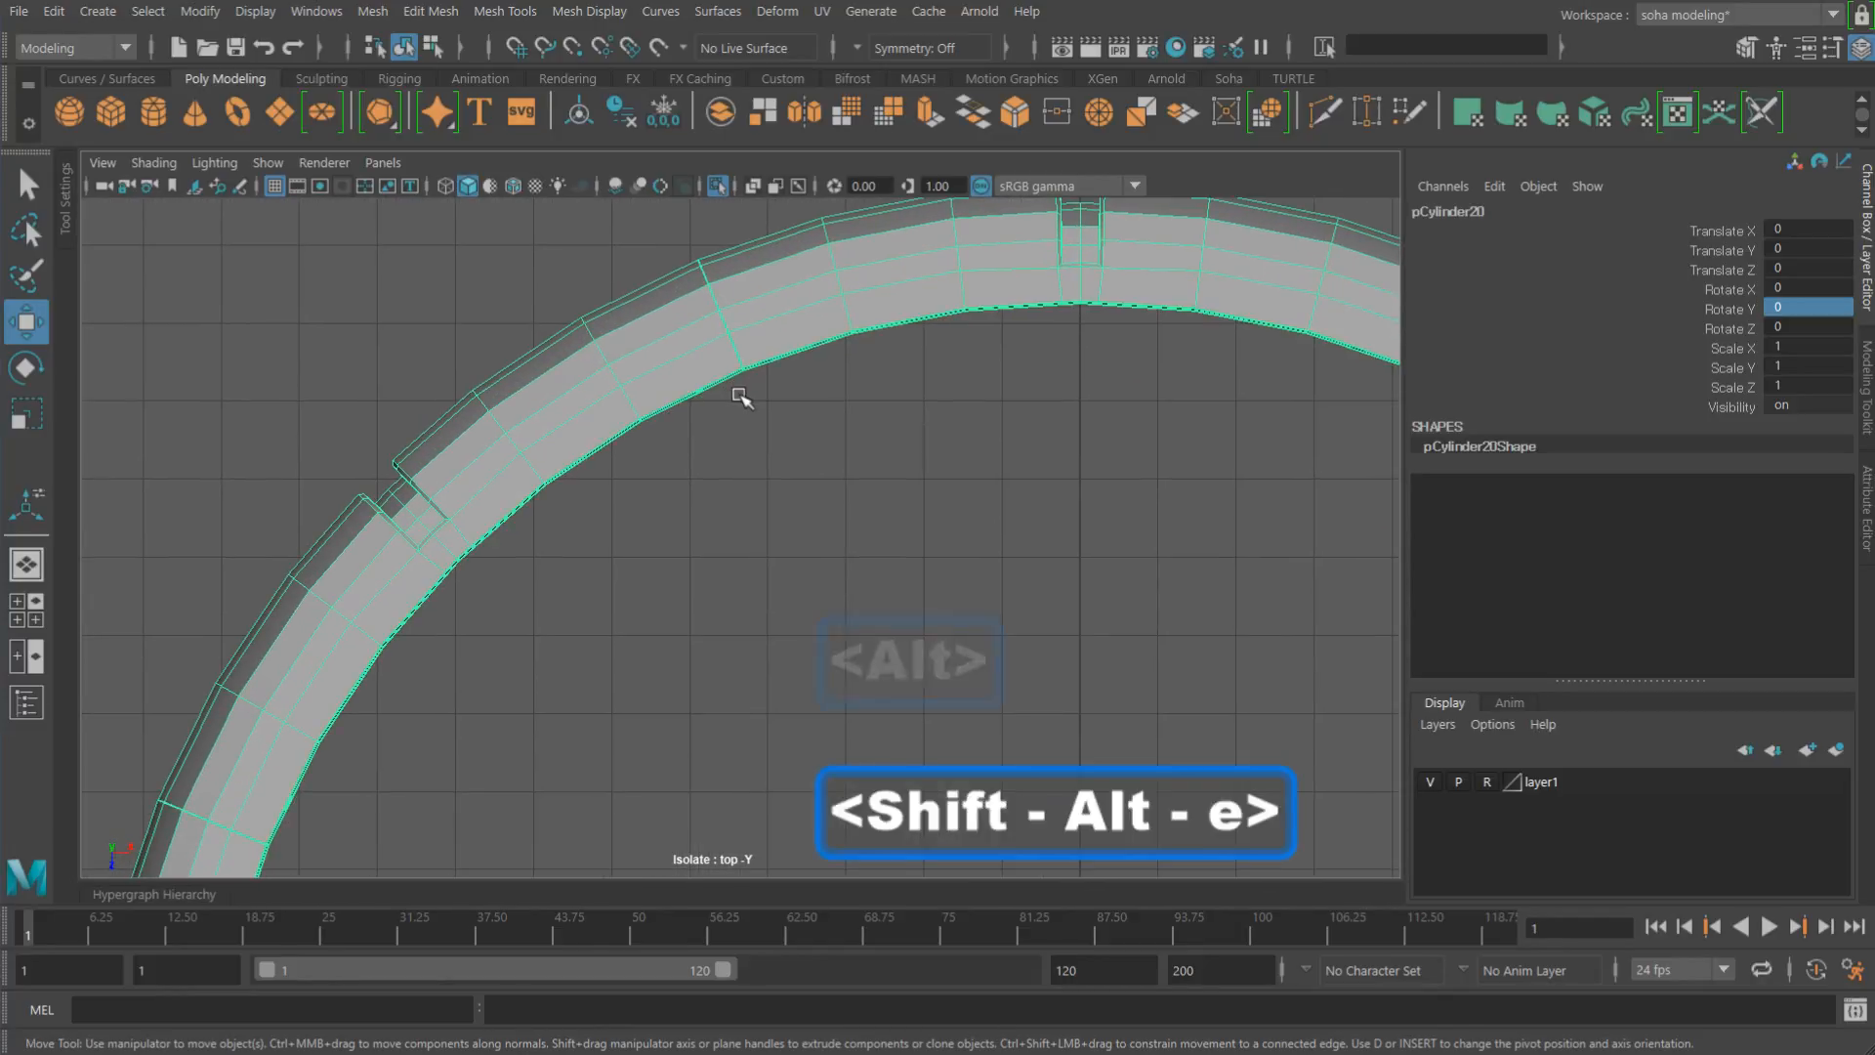
Step: Try merging the combined headband's seam vertices with a 0.01 distance threshold, and undo the merge
{"action": "right_click_drag", "start_coordinate": [951, 399], "coordinate": [846, 402], "text": "alt"}
{"action": "middle_click_drag", "start_coordinate": [854, 392], "coordinate": [785, 284], "text": "alt"}
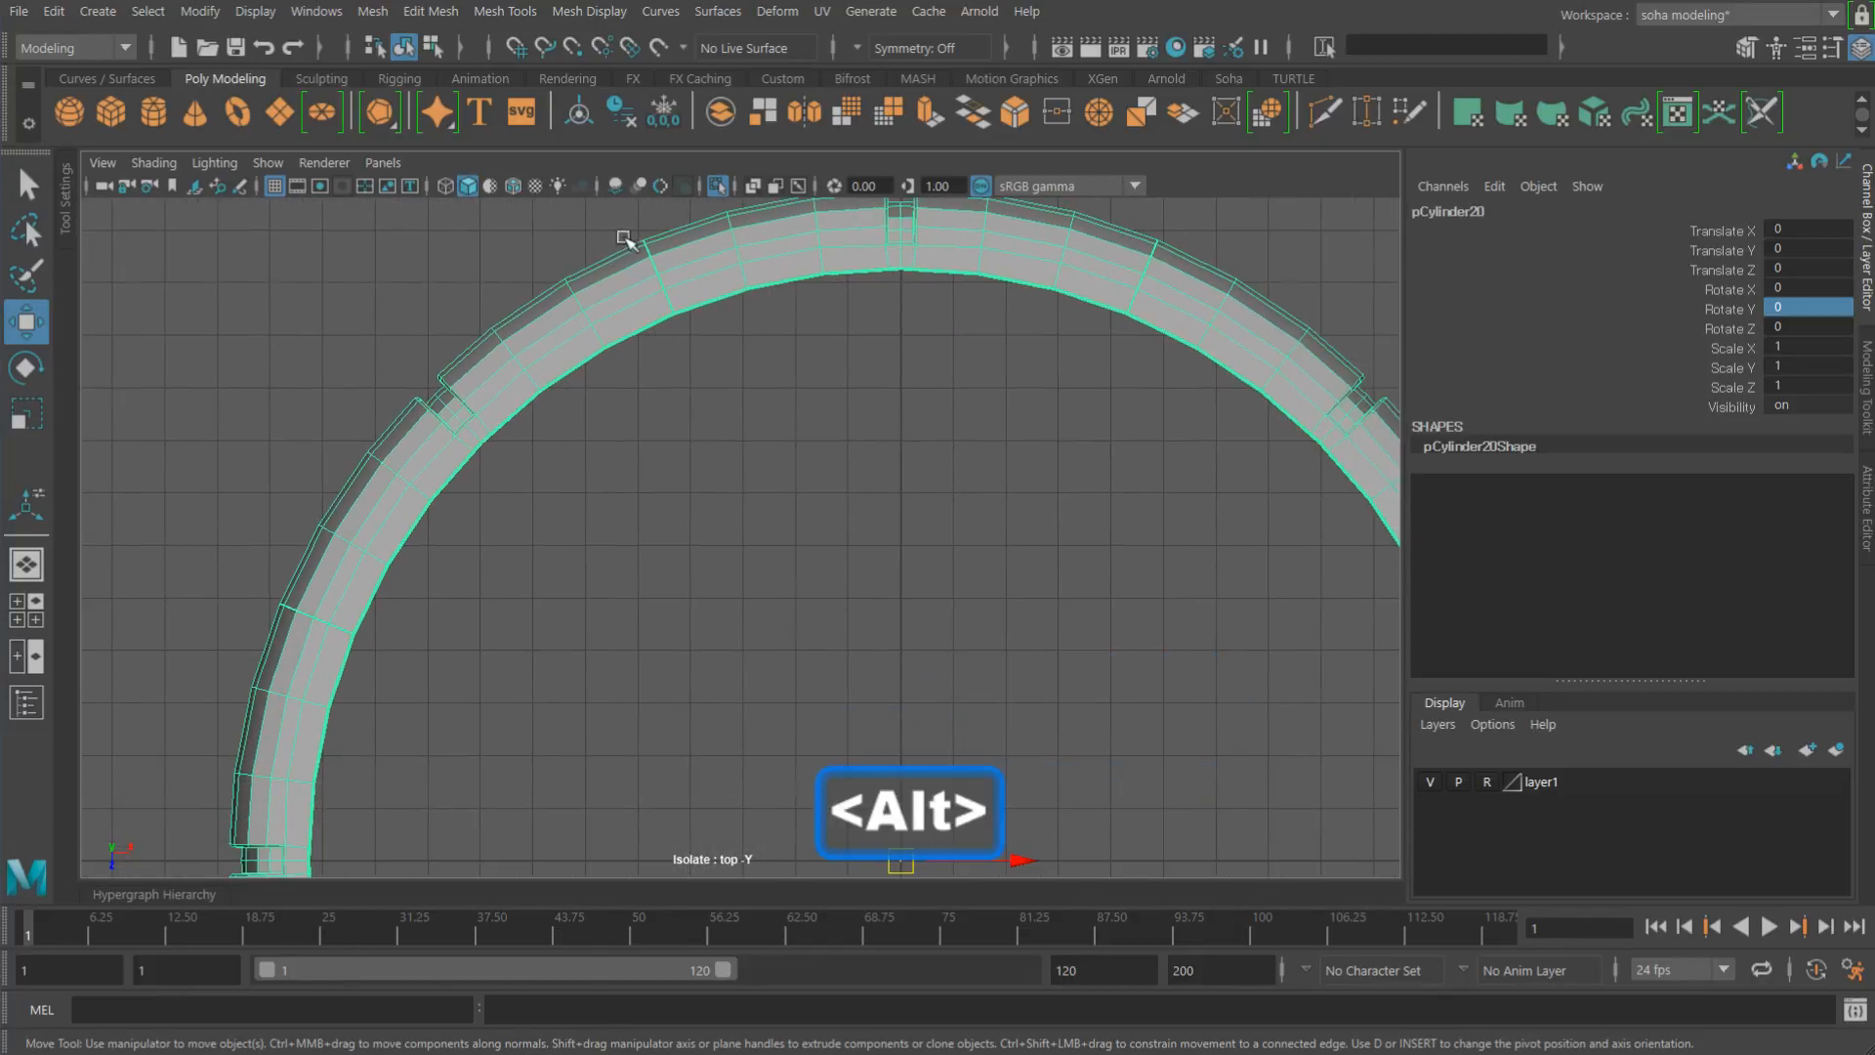
{"action": "right_click_drag", "start_coordinate": [855, 410], "coordinate": [655, 399], "text": "alt"}
{"action": "middle_click_drag", "start_coordinate": [829, 413], "coordinate": [802, 263], "text": "alt"}
{"action": "right_click_drag", "start_coordinate": [957, 371], "coordinate": [809, 358], "text": "alt"}
{"action": "right_click_drag", "start_coordinate": [982, 427], "coordinate": [913, 428], "text": "alt"}
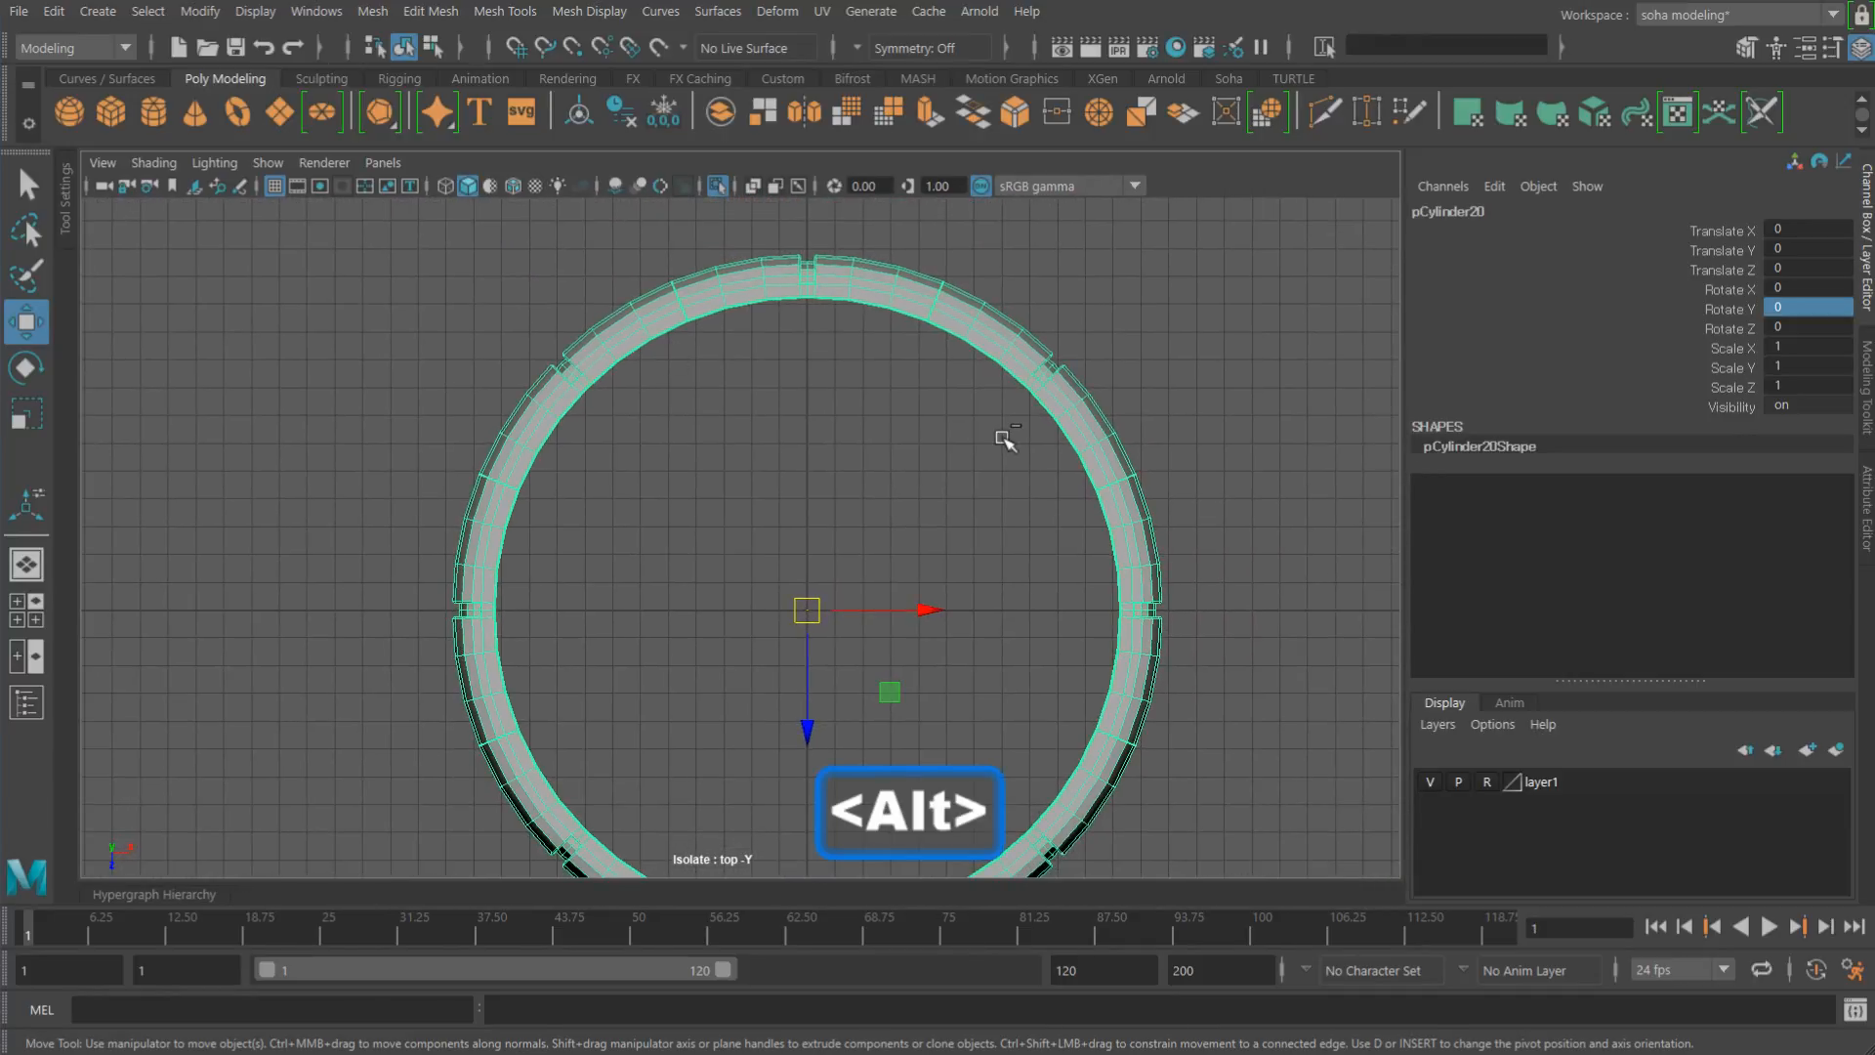
{"action": "key", "text": "ctrl+q"}
{"action": "right_click_drag", "start_coordinate": [753, 390], "coordinate": [1085, 718], "text": "alt"}
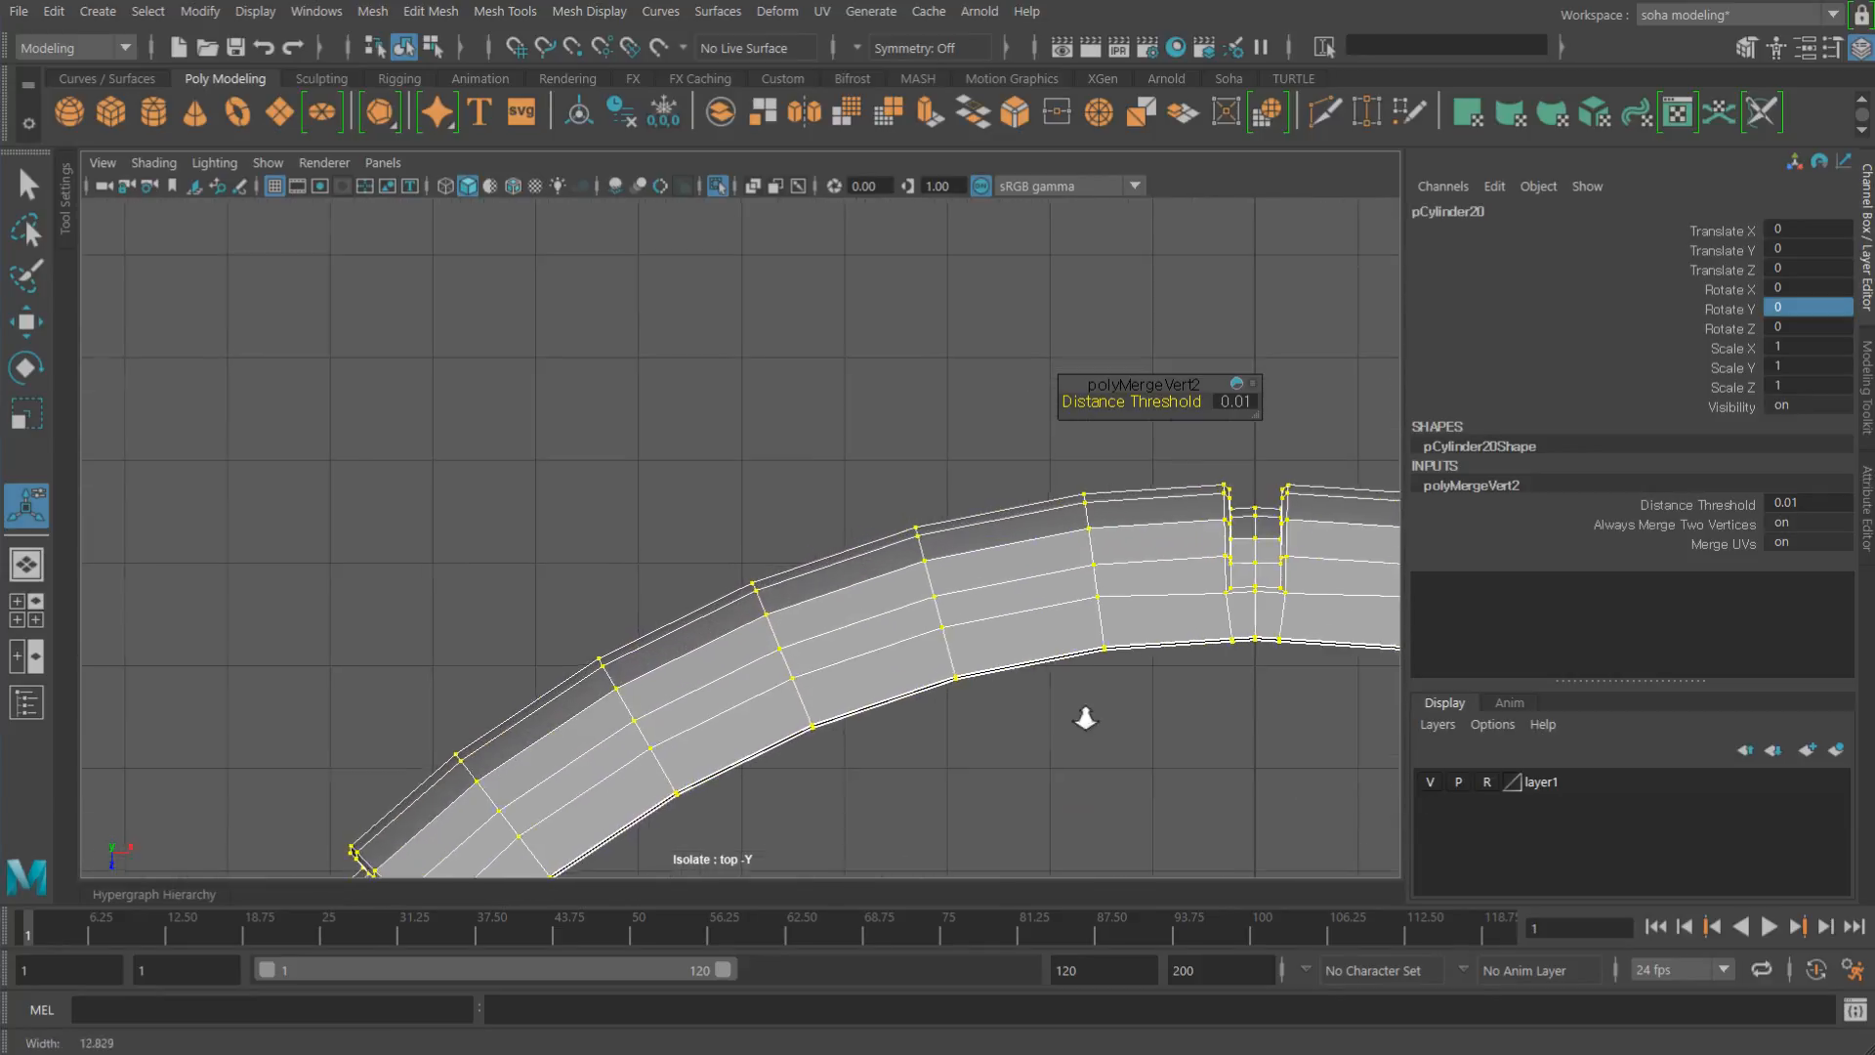
{"action": "middle_click_drag", "start_coordinate": [1085, 718], "coordinate": [865, 389], "text": "alt"}
{"action": "key", "text": "alt+z"}
{"action": "key", "text": "z"}
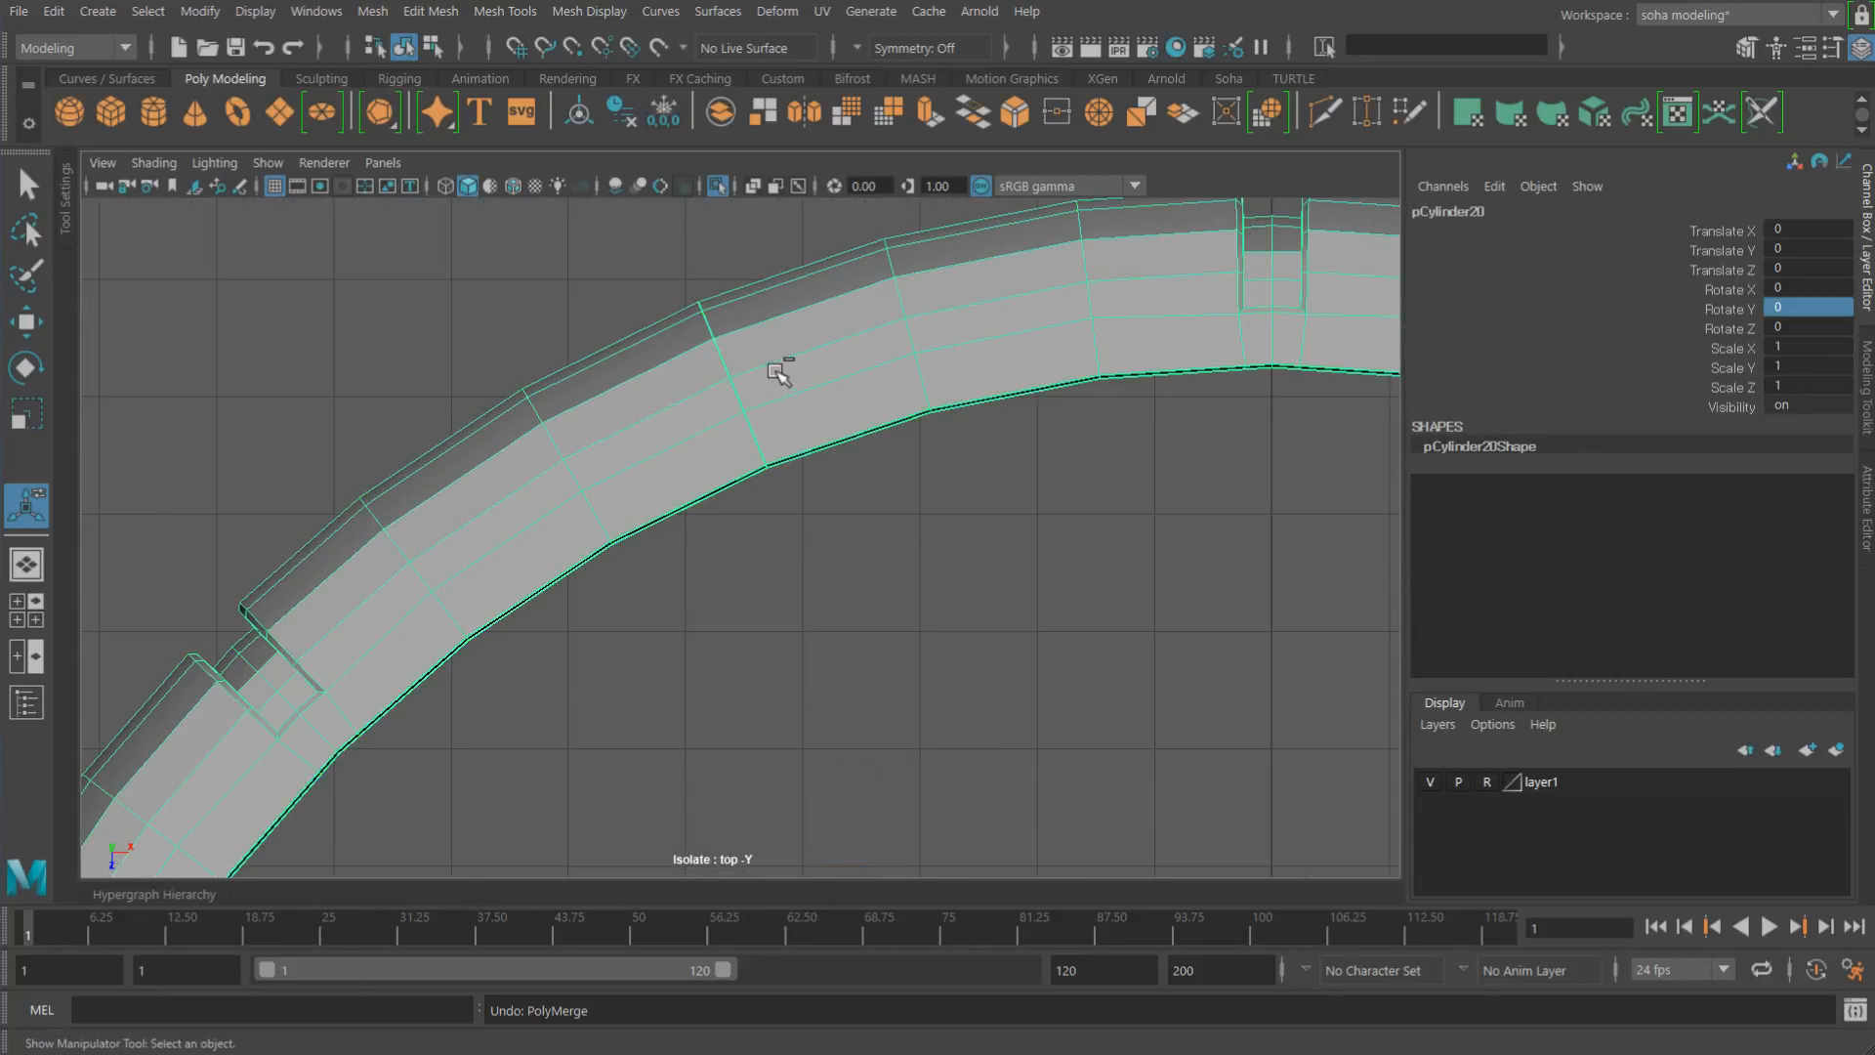
Step: Merge the combined headband's coincident seam vertices with a 0.01 distance threshold and return to object selection
{"action": "key", "text": "ctrl+q"}
{"action": "key", "text": "alt+grave"}
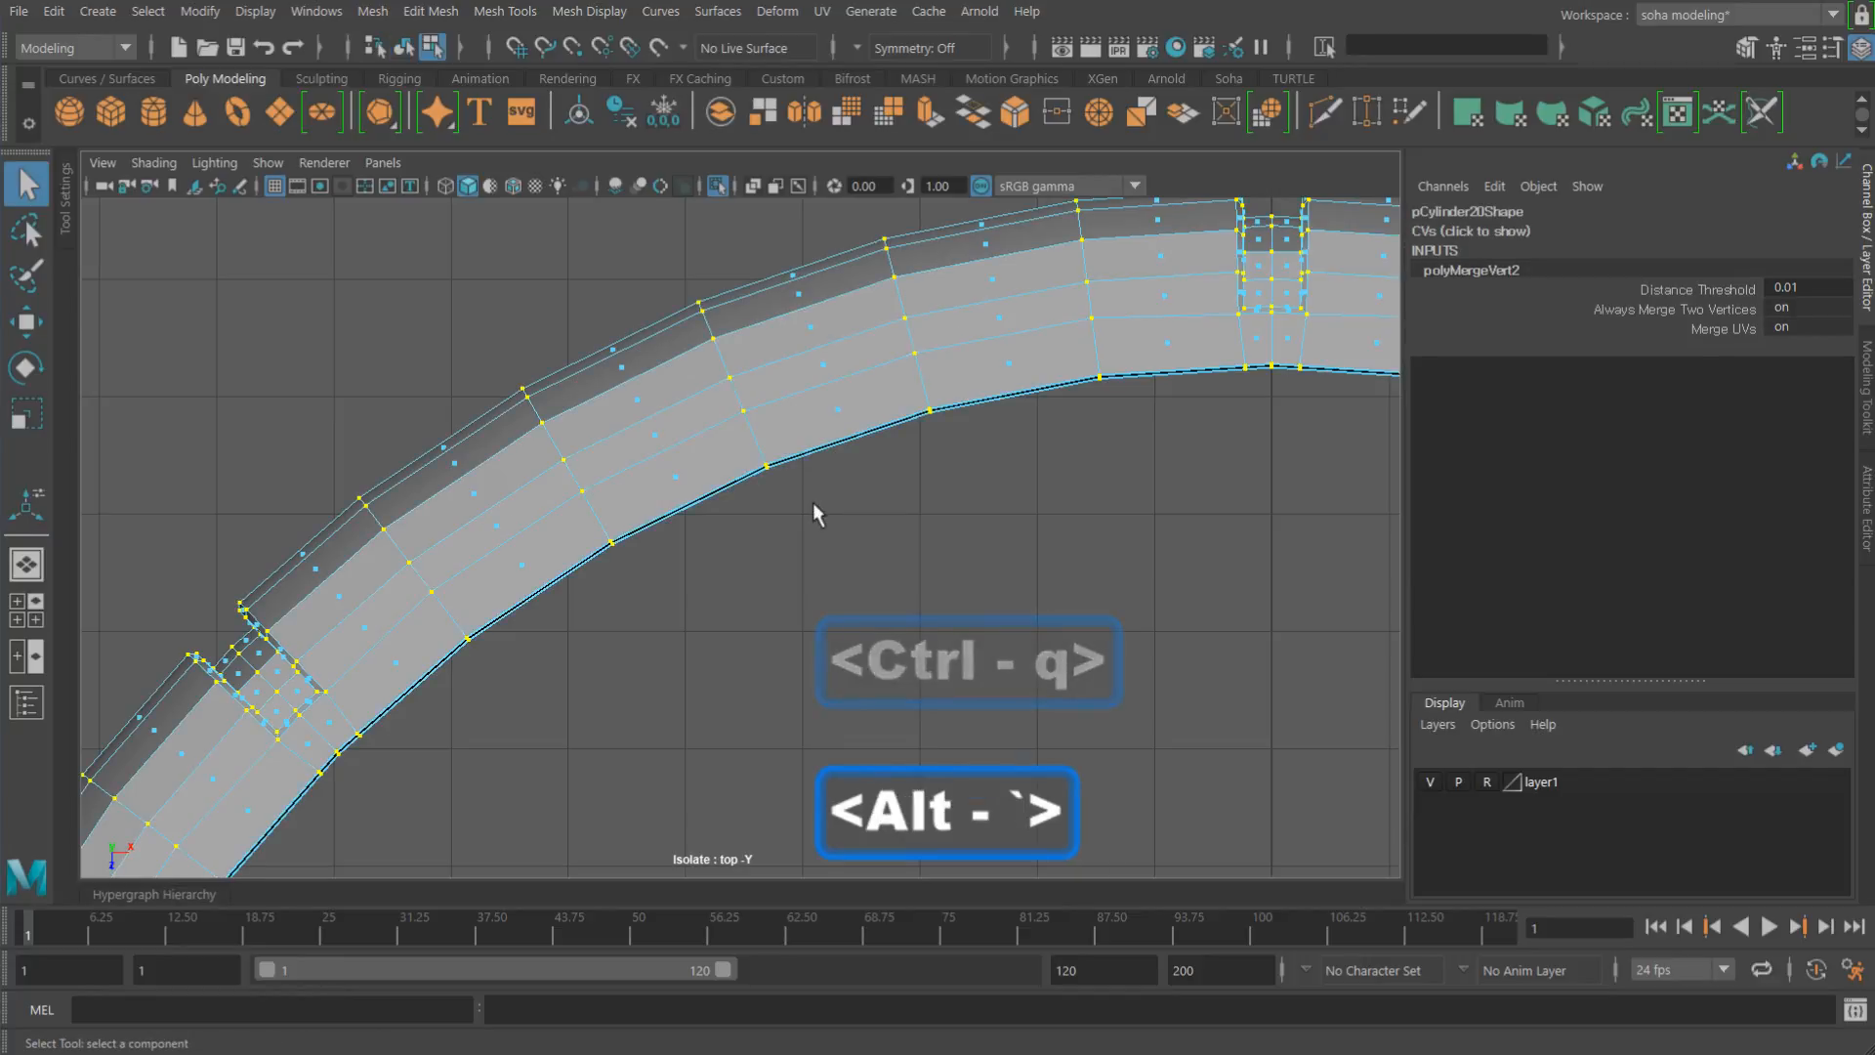
{"action": "scroll", "coordinate": [1094, 512], "scroll_direction": "down", "scroll_amount": 6}
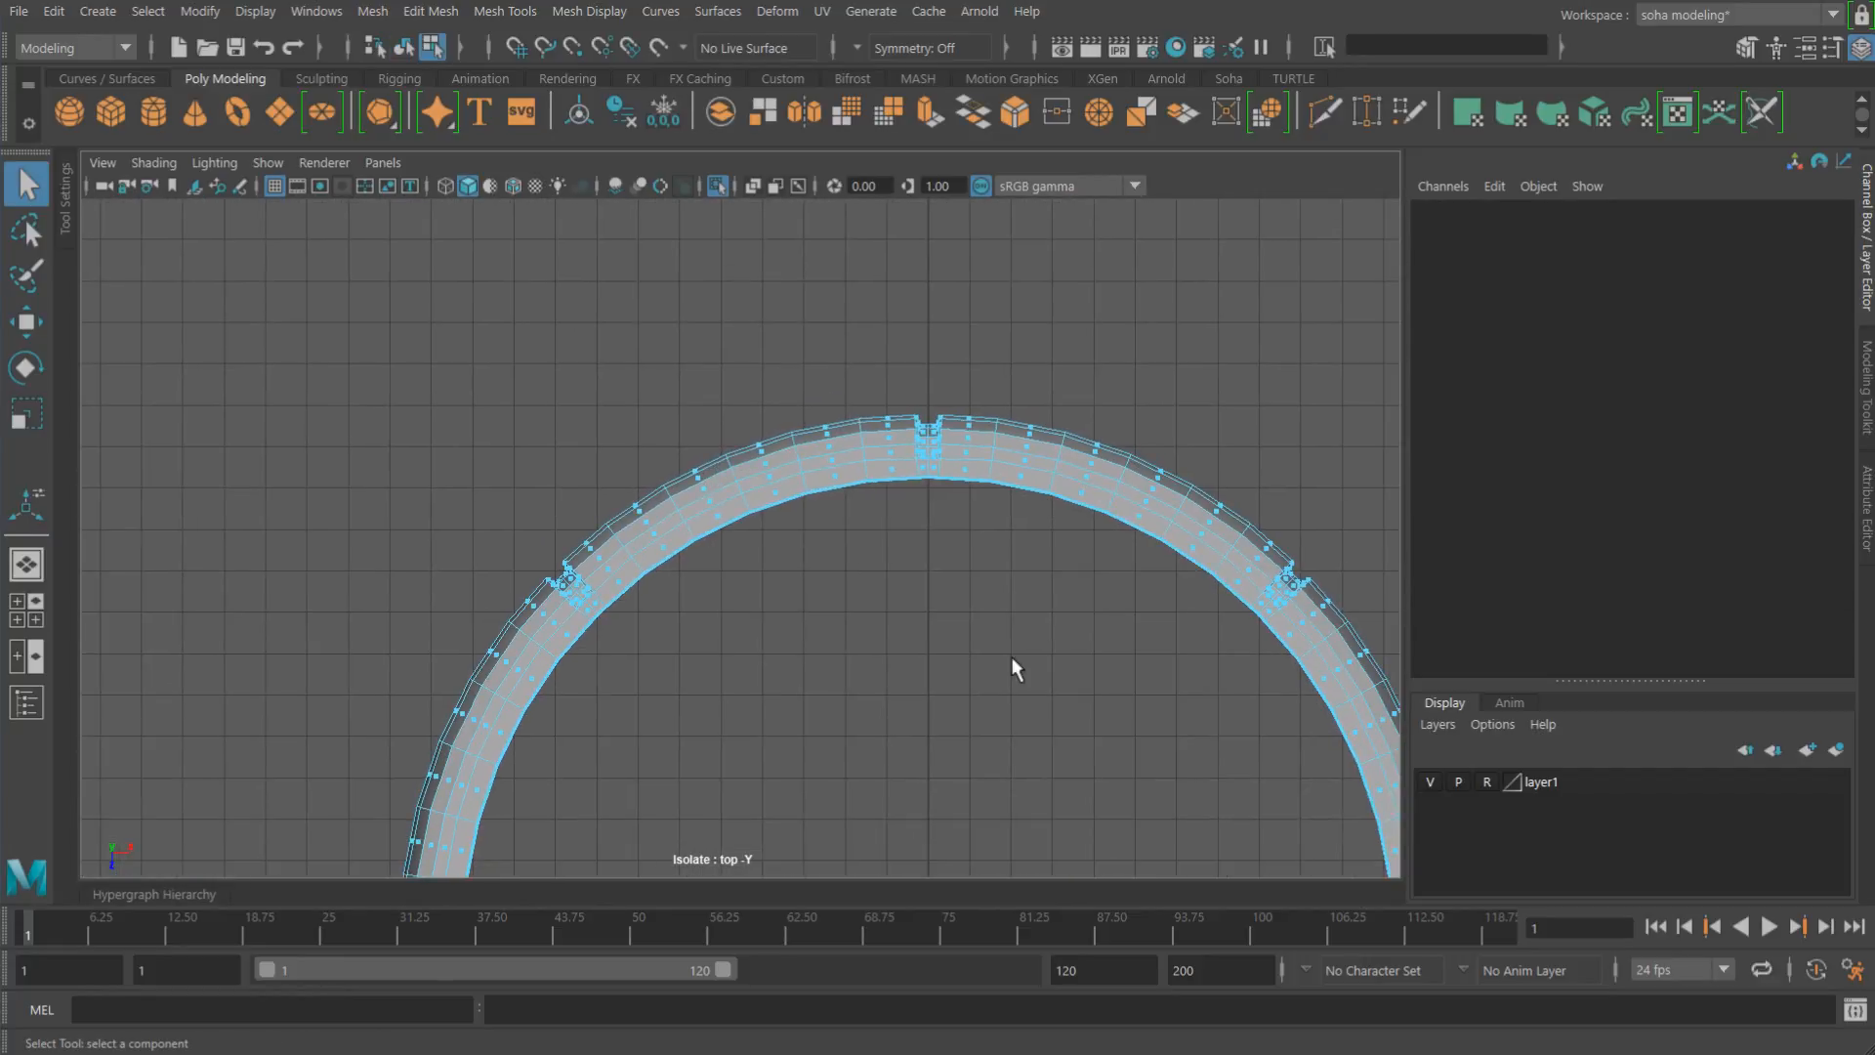
{"action": "middle_click_drag", "start_coordinate": [1061, 675], "coordinate": [997, 426], "text": "alt"}
{"action": "scroll", "coordinate": [870, 343], "scroll_direction": "down", "scroll_amount": 5}
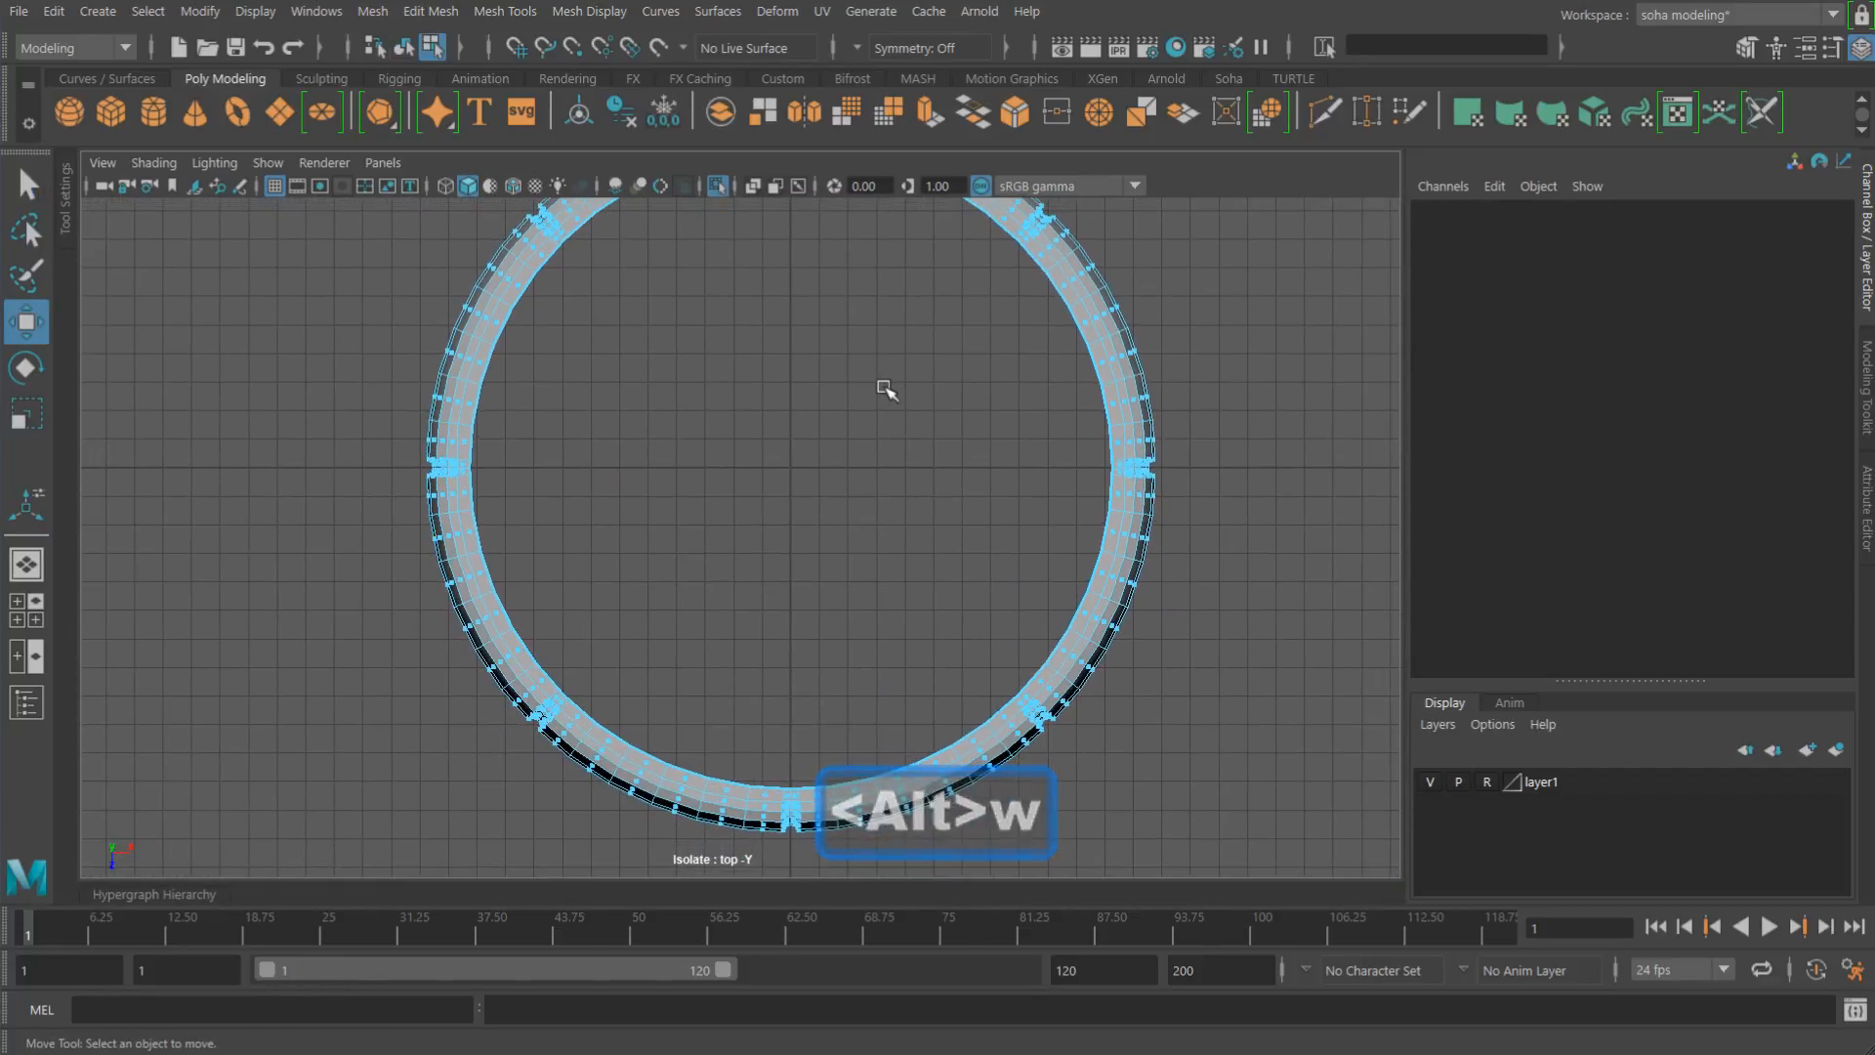
{"action": "key", "text": "alt+grave"}
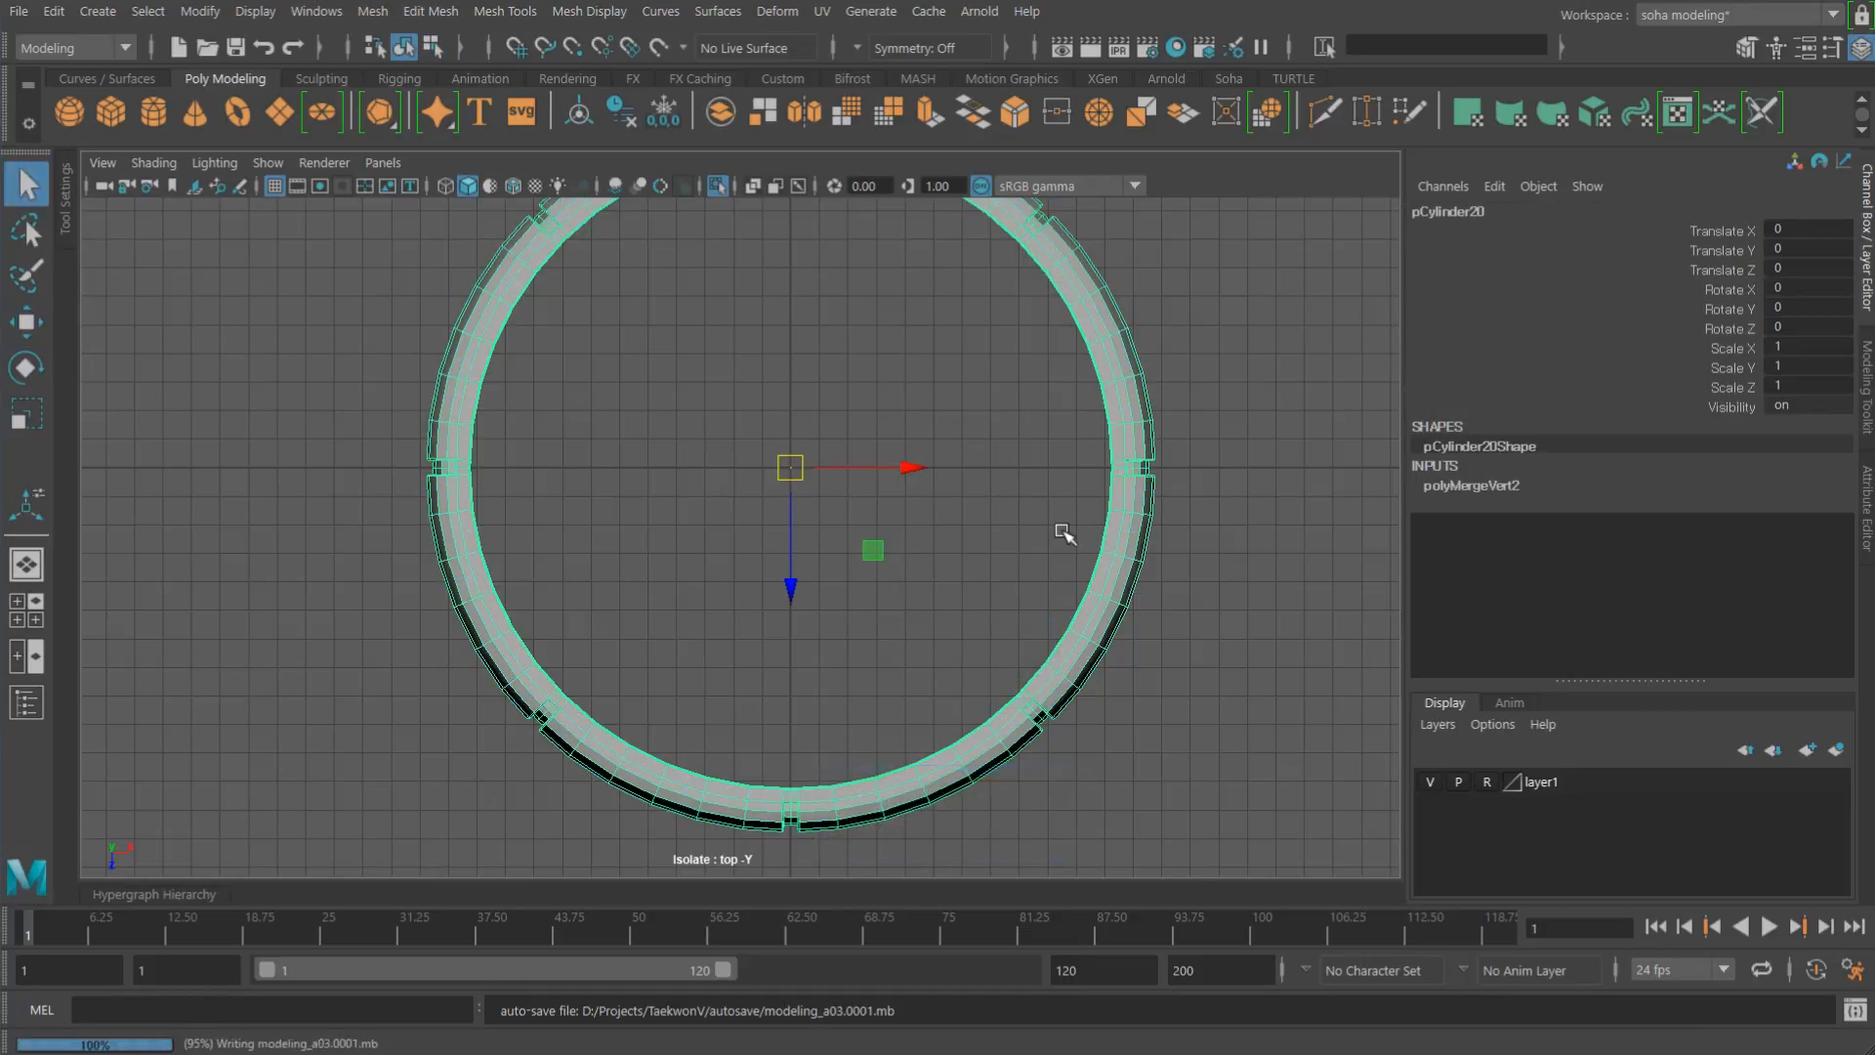
Step: End the headband's isolation to show the whole head and view the headband in perspective
{"action": "key", "text": "shift+alt+a"}
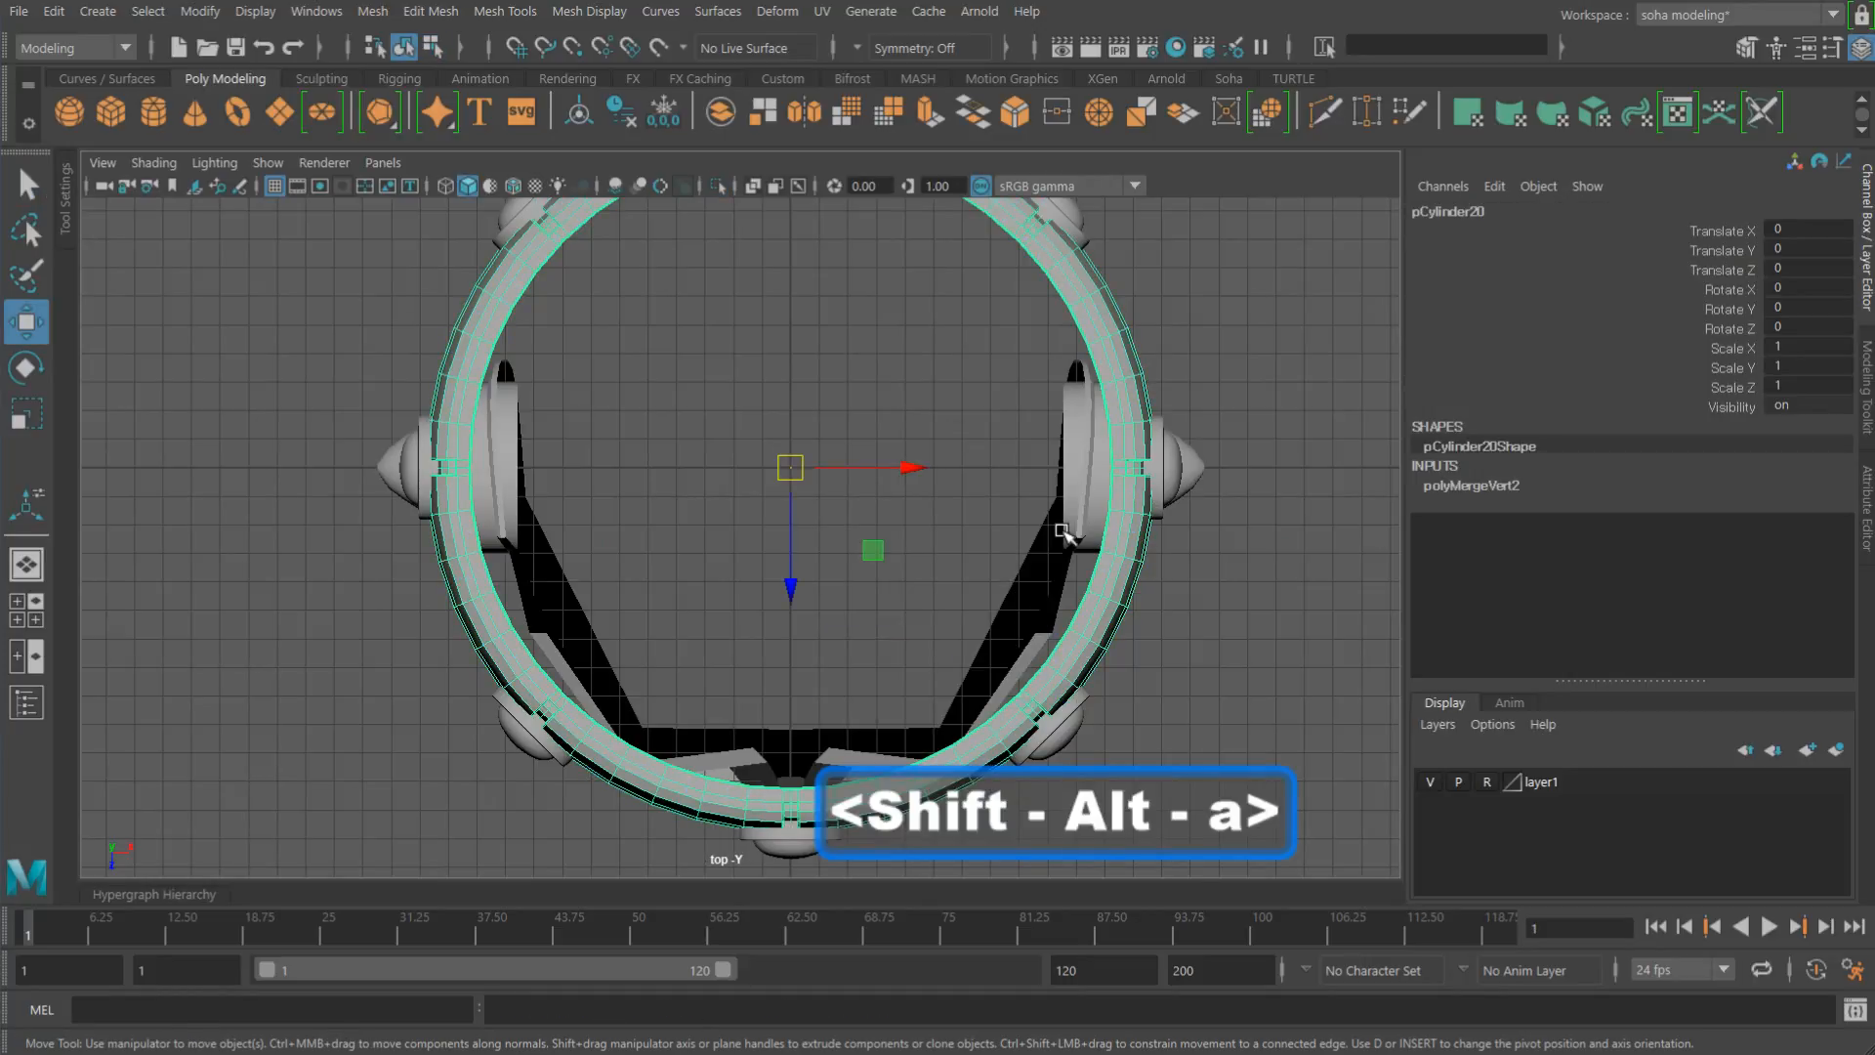
{"action": "key", "text": "shift+alt+q"}
{"action": "left_click", "coordinate": [1296, 555]}
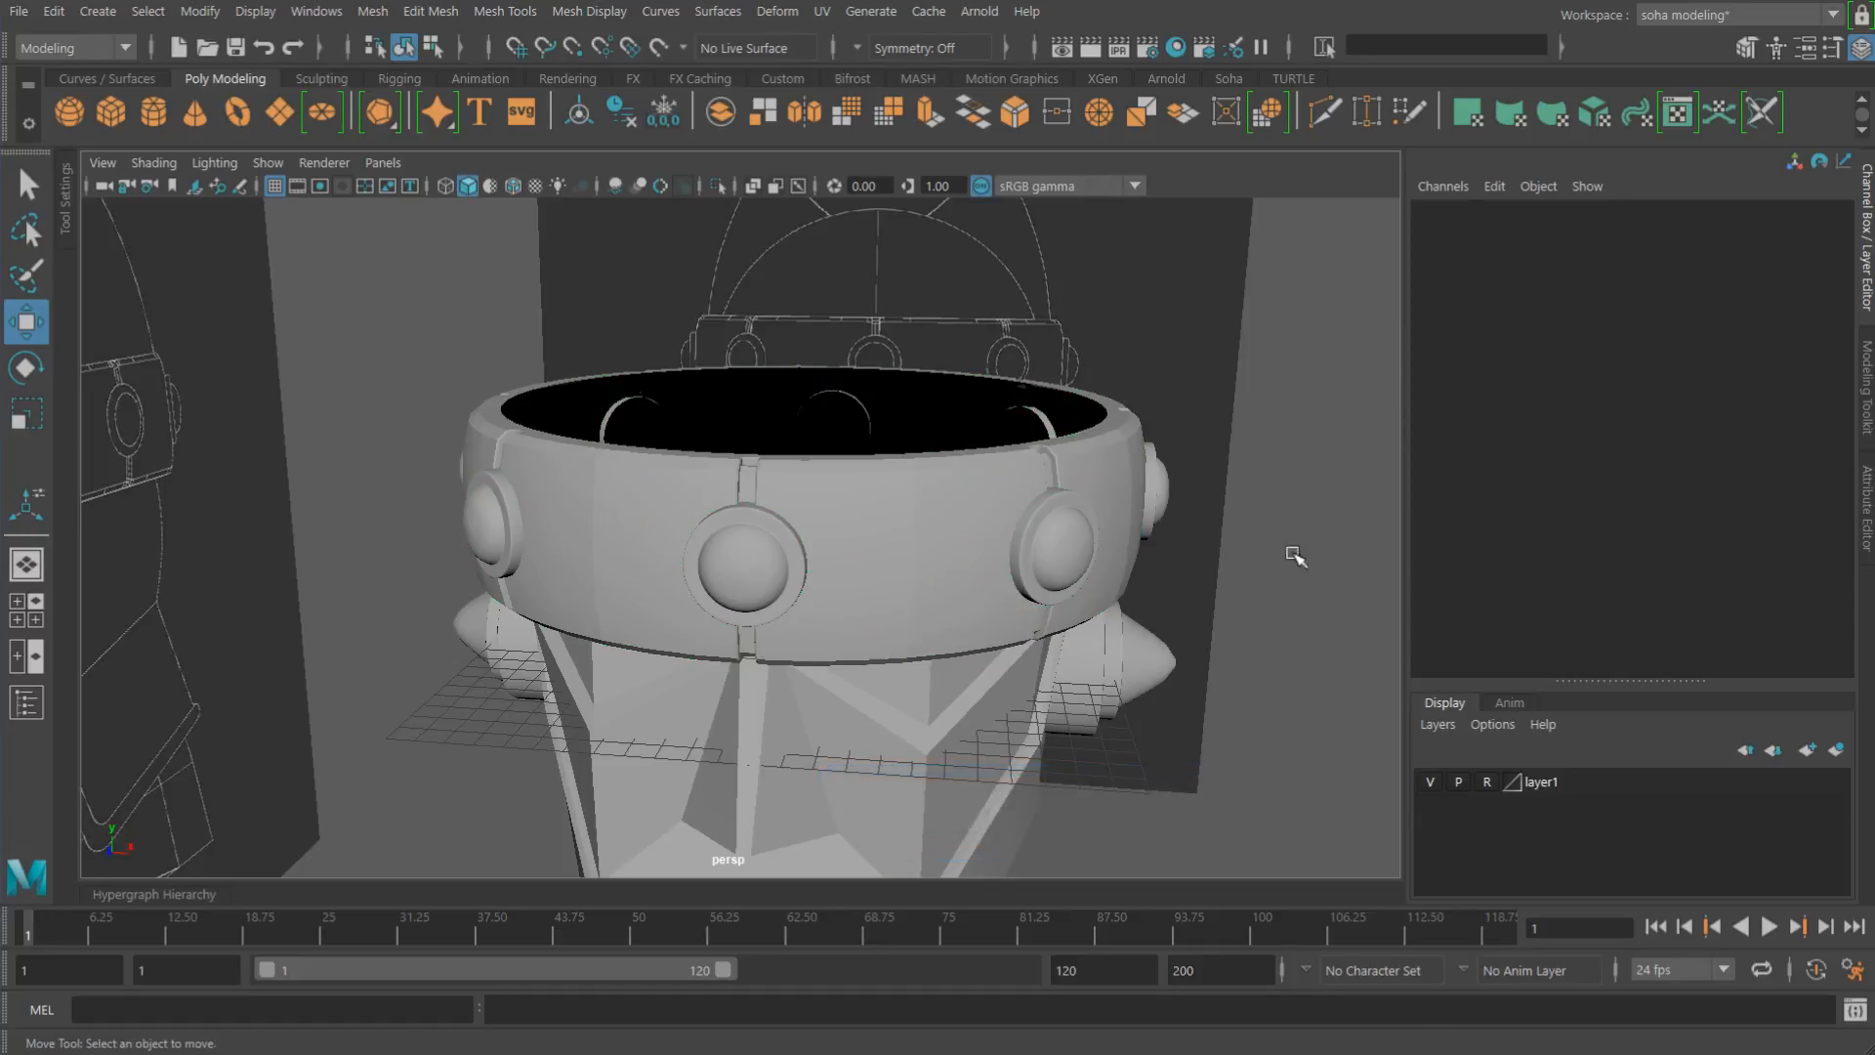
{"action": "left_click_drag", "start_coordinate": [1295, 555], "coordinate": [590, 548], "text": "alt"}
{"action": "left_click", "coordinate": [697, 519]}
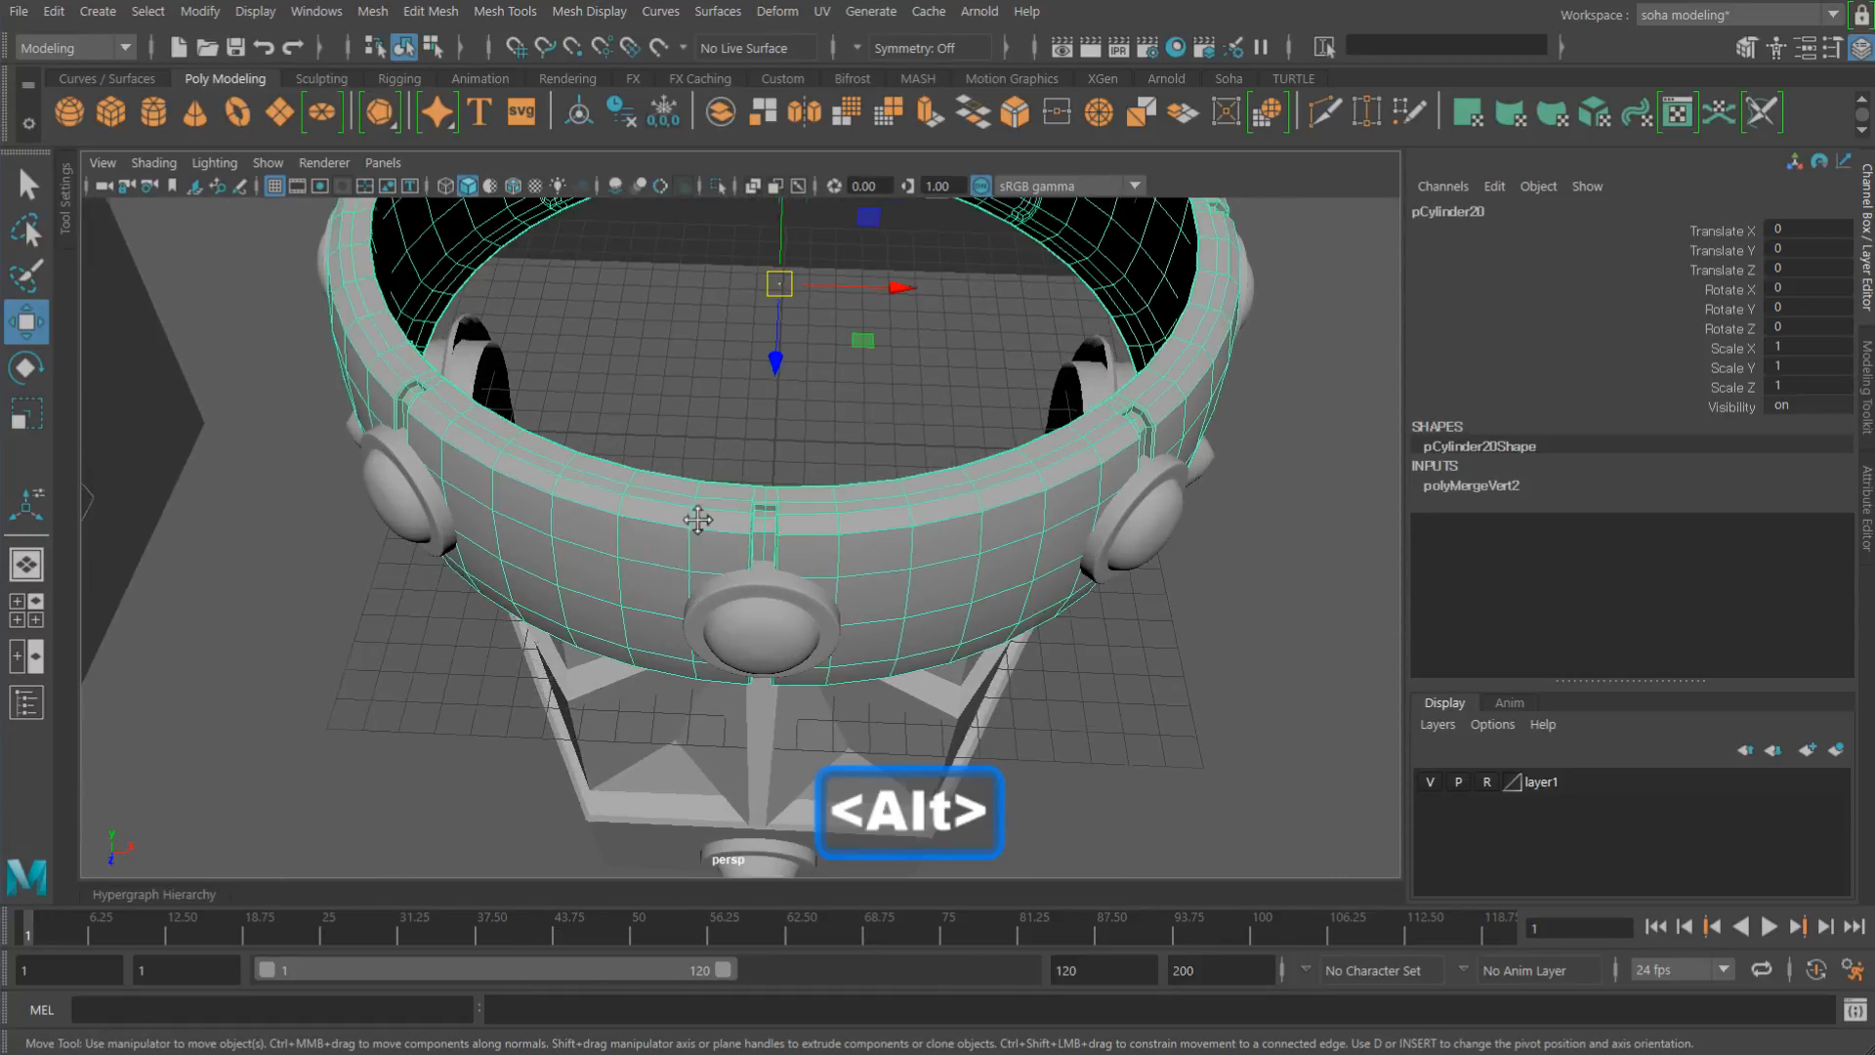
Step: Soften the vertical edge loop at the headband seam beside the front bolt and return to object selection
{"action": "left_click_drag", "start_coordinate": [697, 520], "coordinate": [460, 795], "text": "alt"}
{"action": "left_click", "coordinate": [820, 661]}
{"action": "left_click_drag", "start_coordinate": [820, 661], "coordinate": [762, 565], "text": "alt"}
{"action": "left_click", "coordinate": [750, 550]}
{"action": "key", "text": "alt+2"}
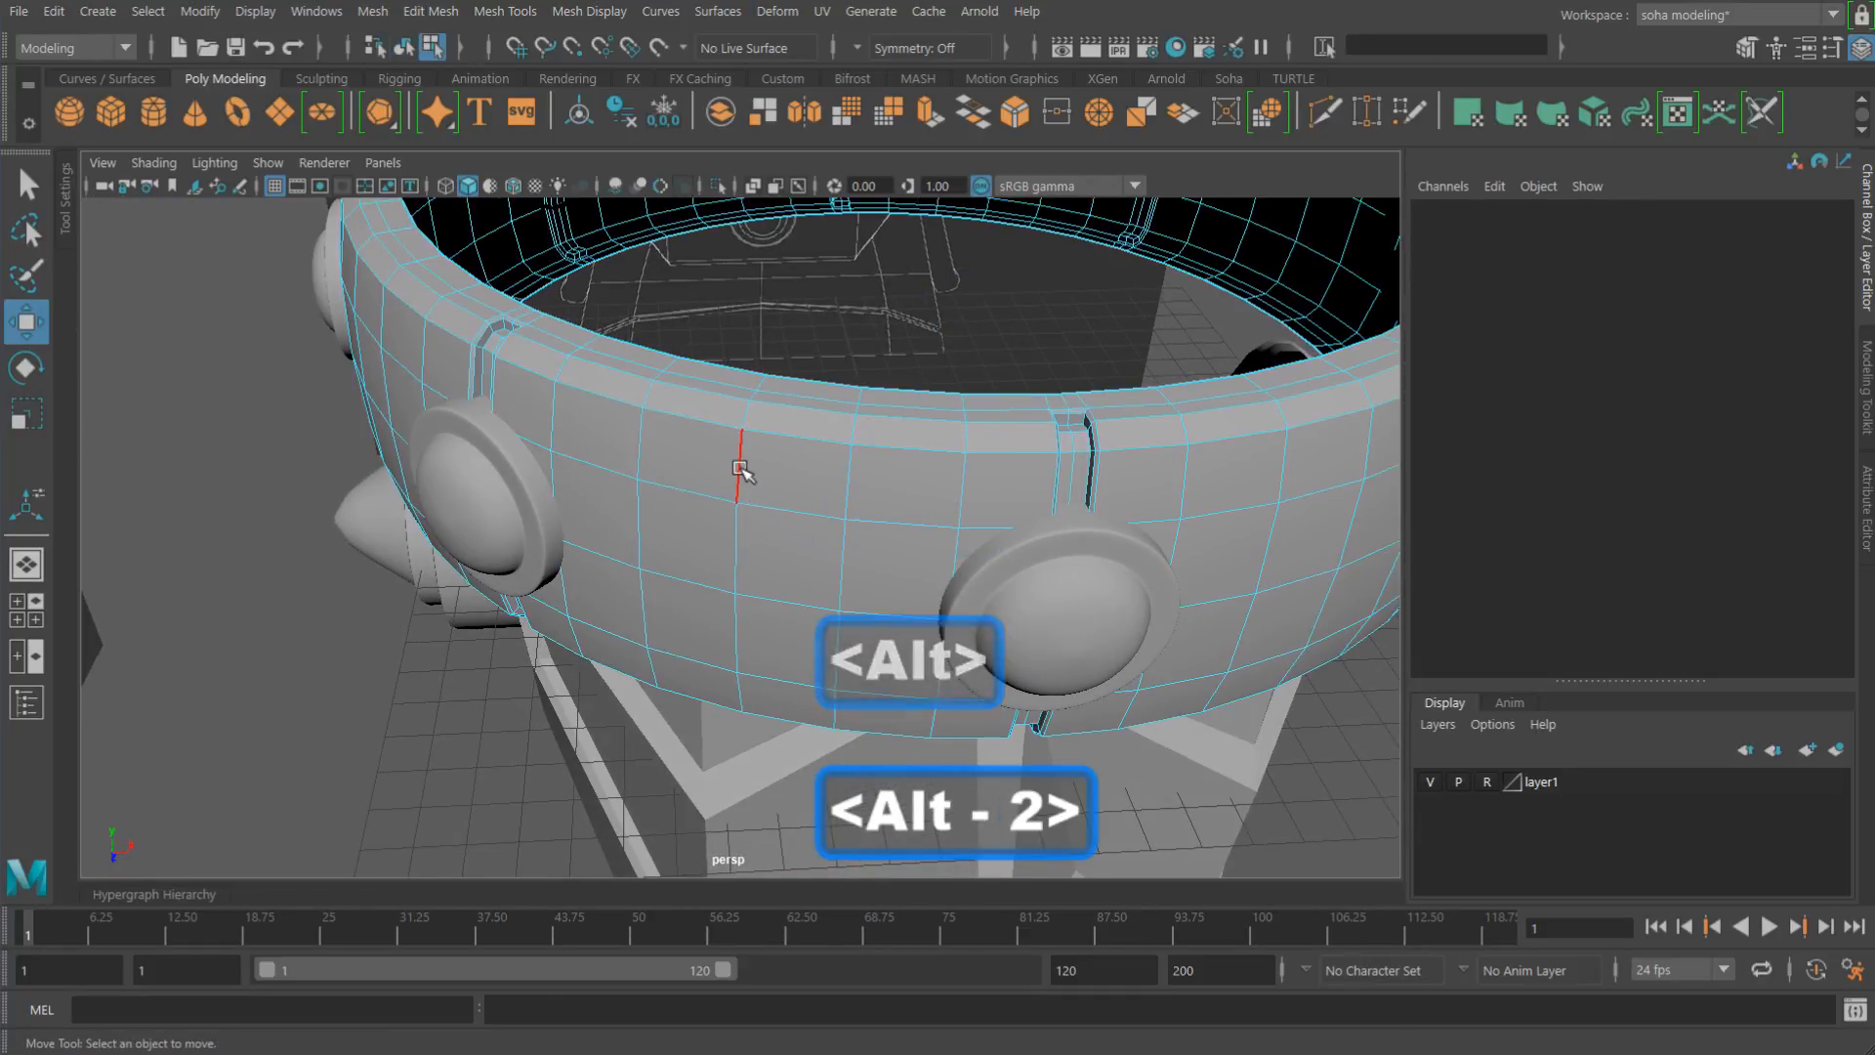
{"action": "double_click", "coordinate": [739, 469]}
{"action": "key", "text": "alt+shift+s"}
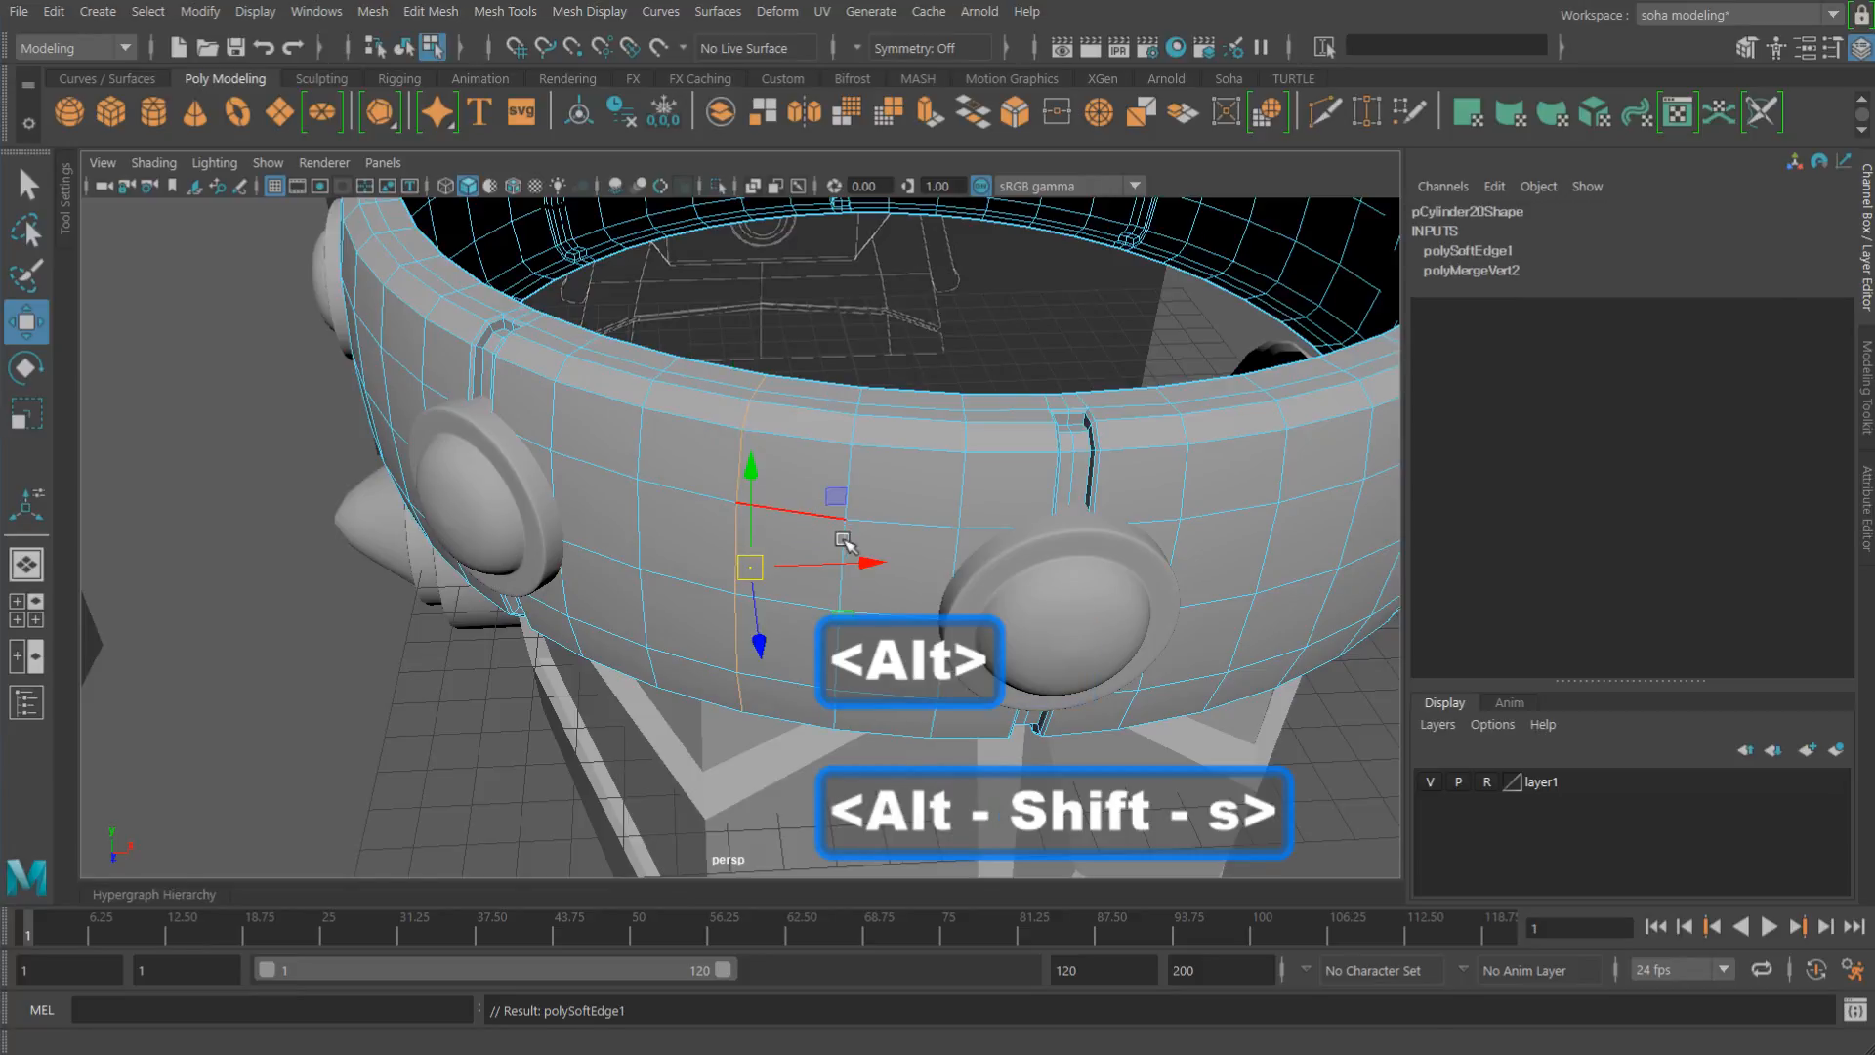
{"action": "key", "text": "alt+grave"}
{"action": "left_click", "coordinate": [444, 775]}
Step: Soften the vertical edge loops at the headband's remaining seams, selecting them together around the ring
{"action": "left_click_drag", "start_coordinate": [768, 705], "coordinate": [1075, 616], "text": "alt"}
{"action": "right_click_drag", "start_coordinate": [1076, 615], "coordinate": [793, 537], "text": "alt"}
{"action": "left_click_drag", "start_coordinate": [835, 553], "coordinate": [820, 566], "text": "alt"}
{"action": "left_click", "coordinate": [820, 565]}
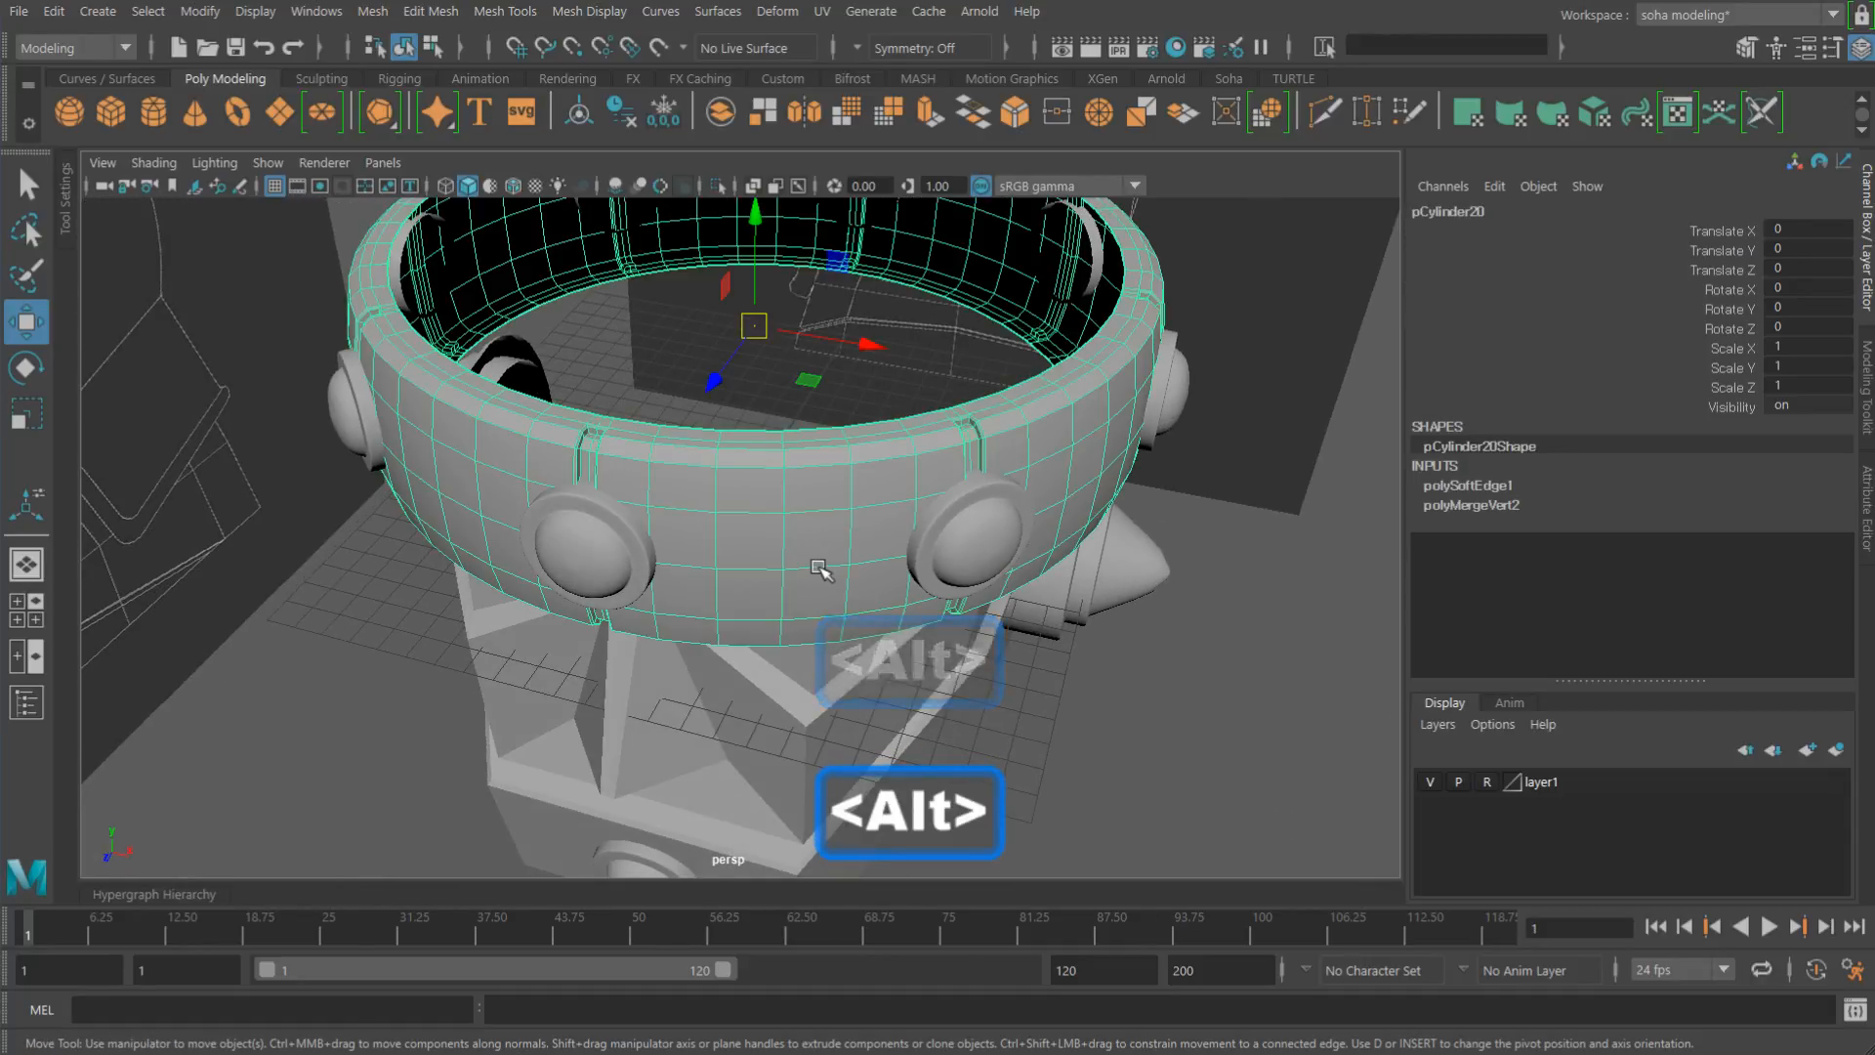
{"action": "left_click_drag", "start_coordinate": [778, 489], "coordinate": [771, 574], "text": "alt"}
{"action": "left_click_drag", "start_coordinate": [927, 595], "coordinate": [899, 521], "text": "alt"}
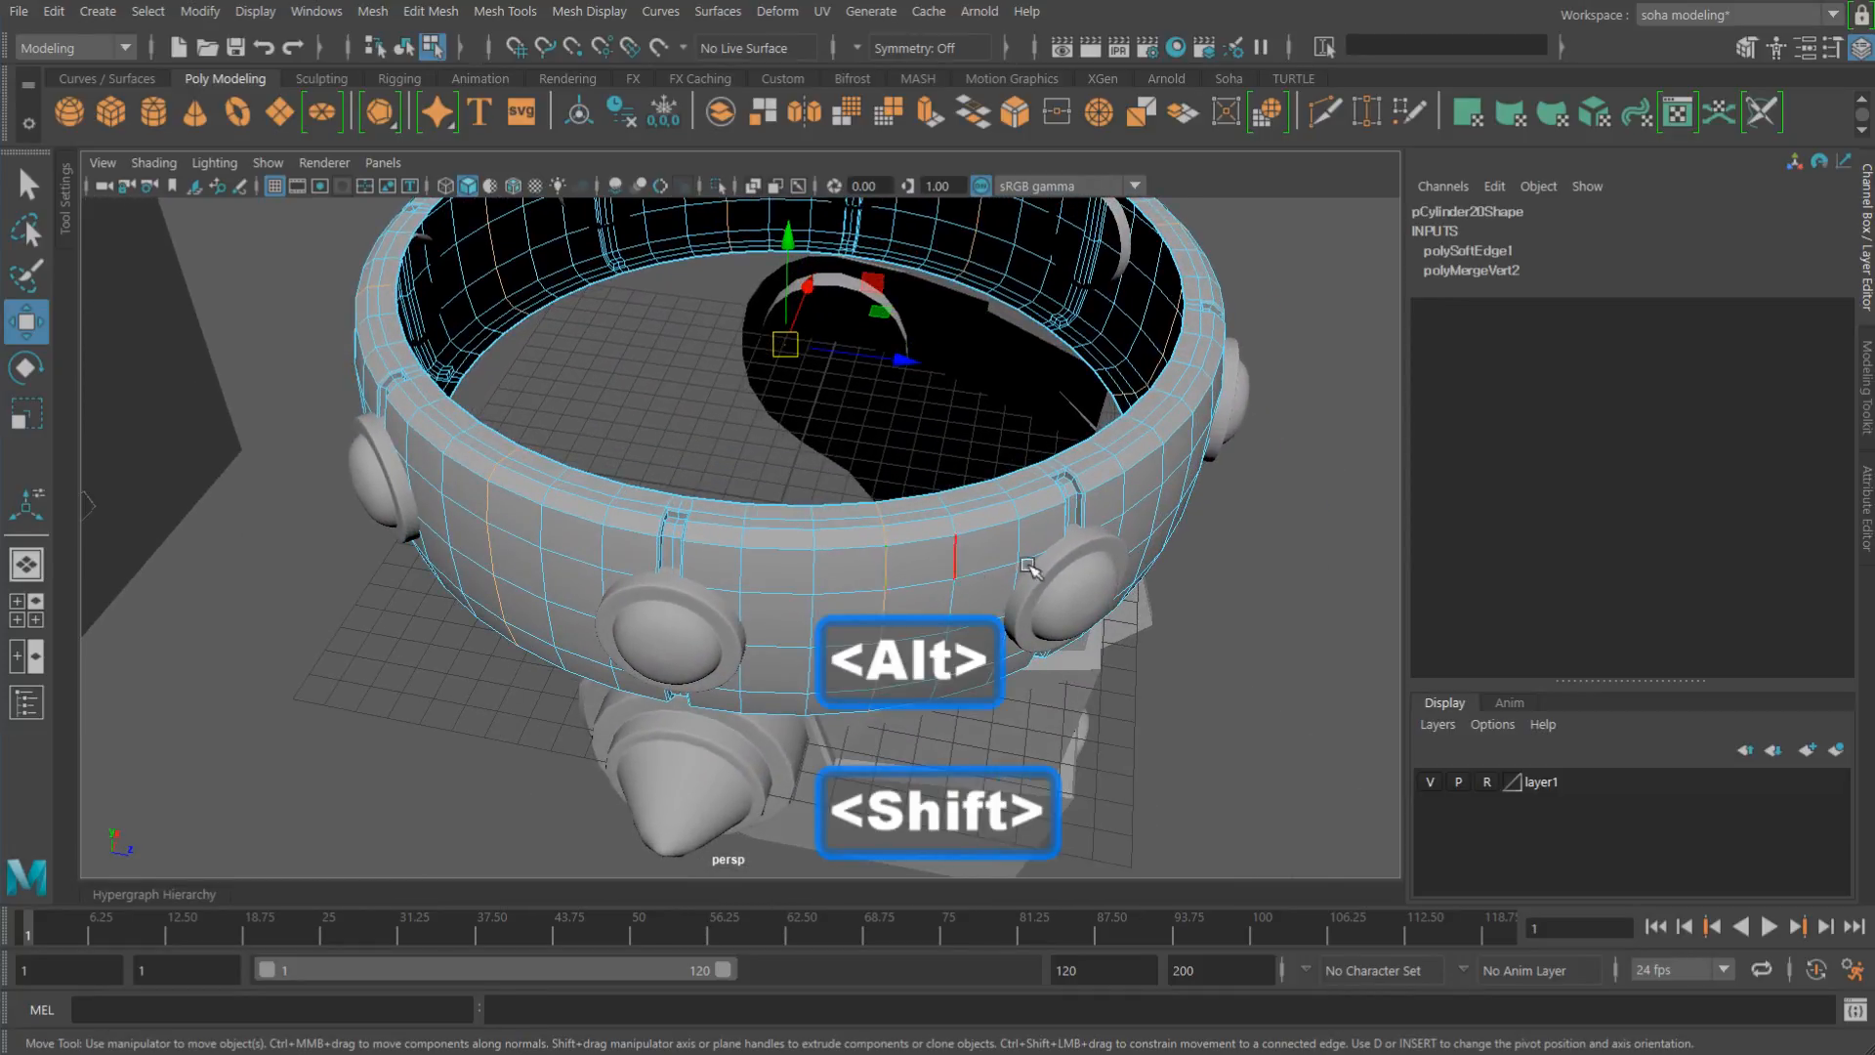
{"action": "left_click_drag", "start_coordinate": [1031, 568], "coordinate": [886, 452], "text": "alt"}
{"action": "key", "text": "alt+shift+s"}
{"action": "key", "text": "alt+grave"}
{"action": "left_click", "coordinate": [1205, 630]}
{"action": "left_click", "coordinate": [882, 448]}
{"action": "left_click", "coordinate": [1092, 465]}
Step: Save the scene under the new file name modeling_a04.mb in the scenes folder
{"action": "left_click_drag", "start_coordinate": [1005, 478], "coordinate": [802, 478], "text": "alt"}
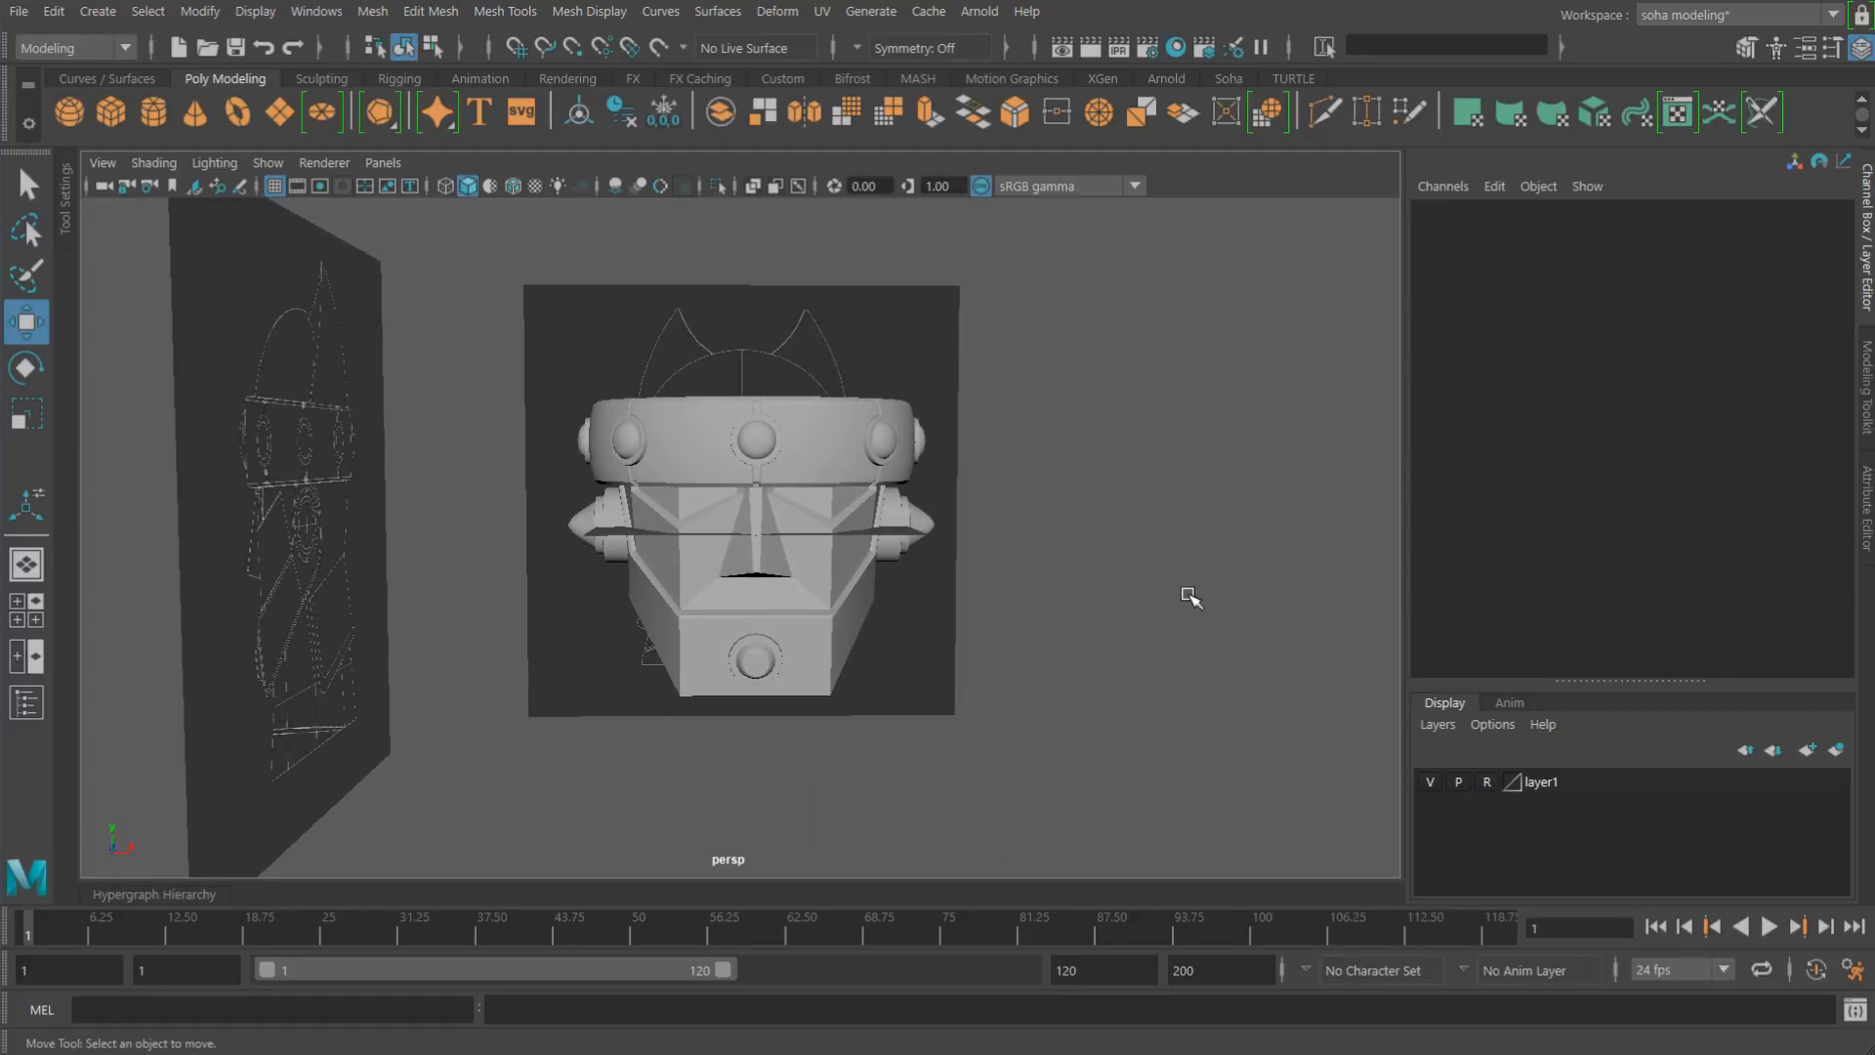
{"action": "key", "text": "ctrl+shift+s"}
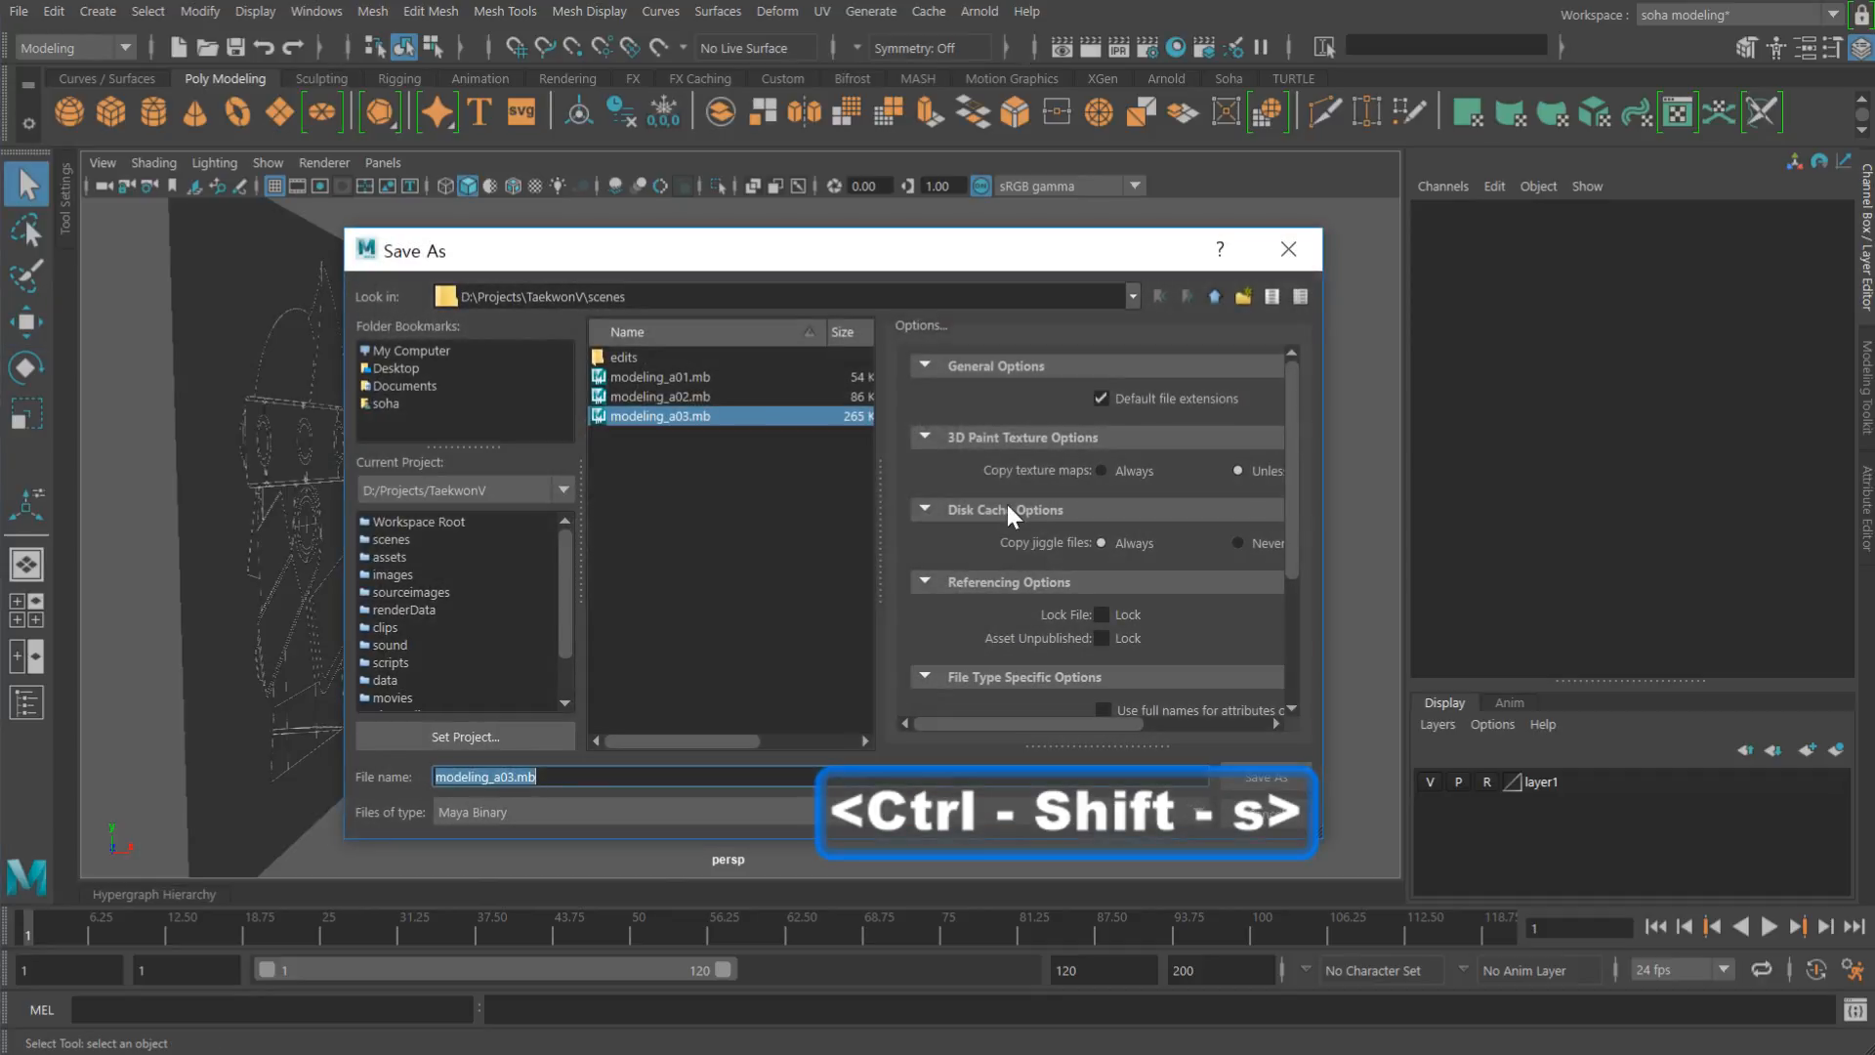
{"action": "left_click", "coordinate": [515, 777]}
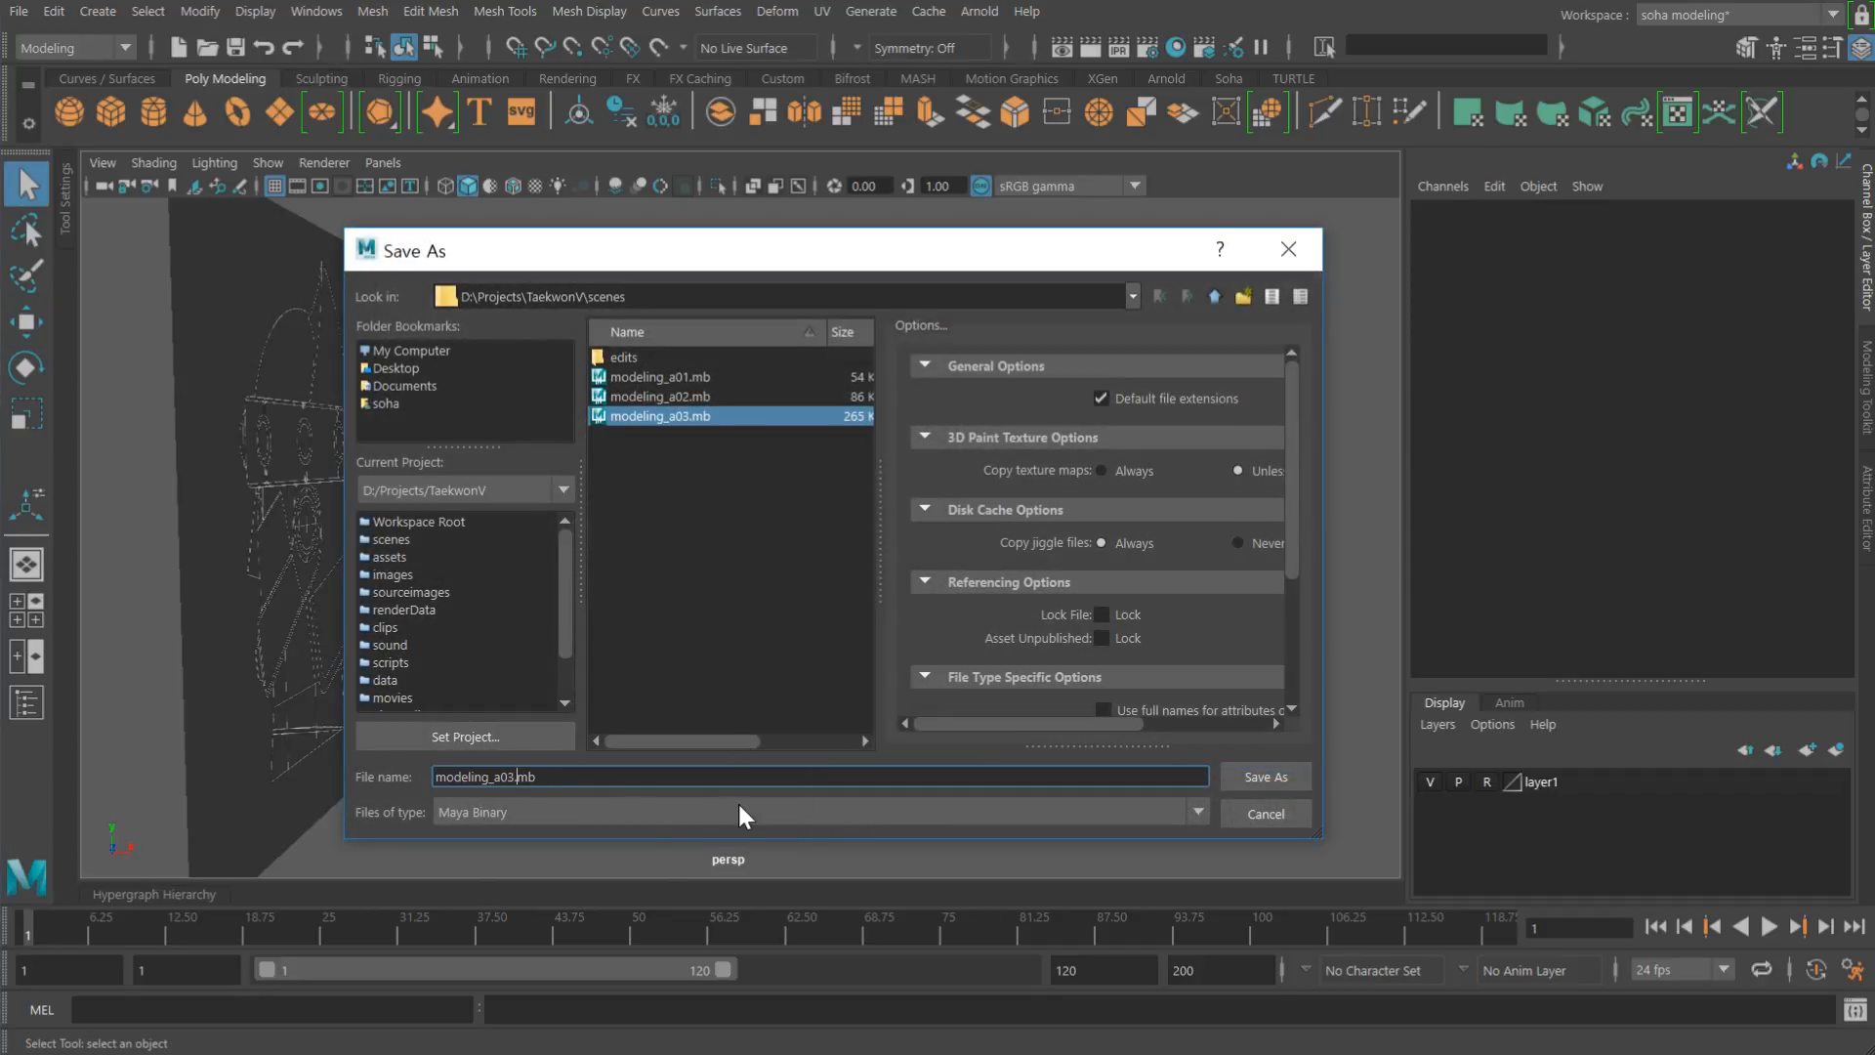
{"action": "key", "text": "Delete"}
{"action": "type", "text": "4"}
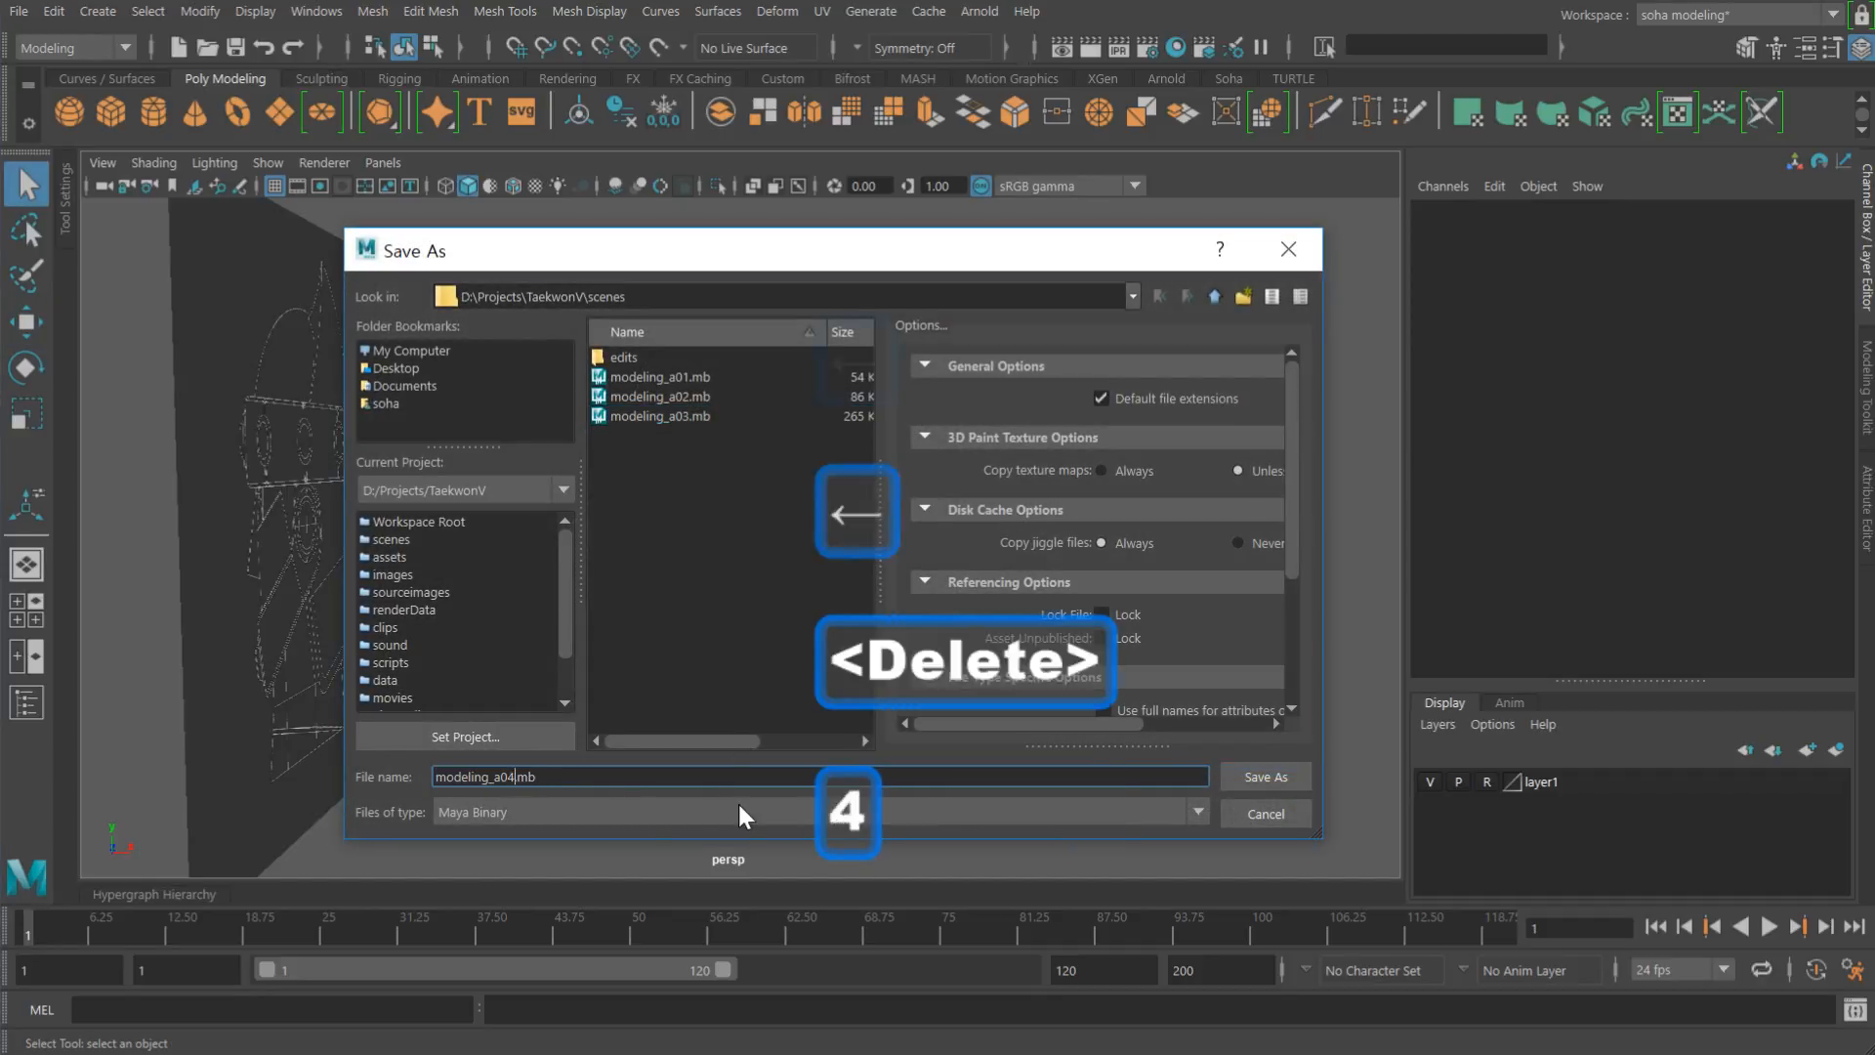
{"action": "left_click", "coordinate": [1268, 778]}
{"action": "key", "text": "w"}
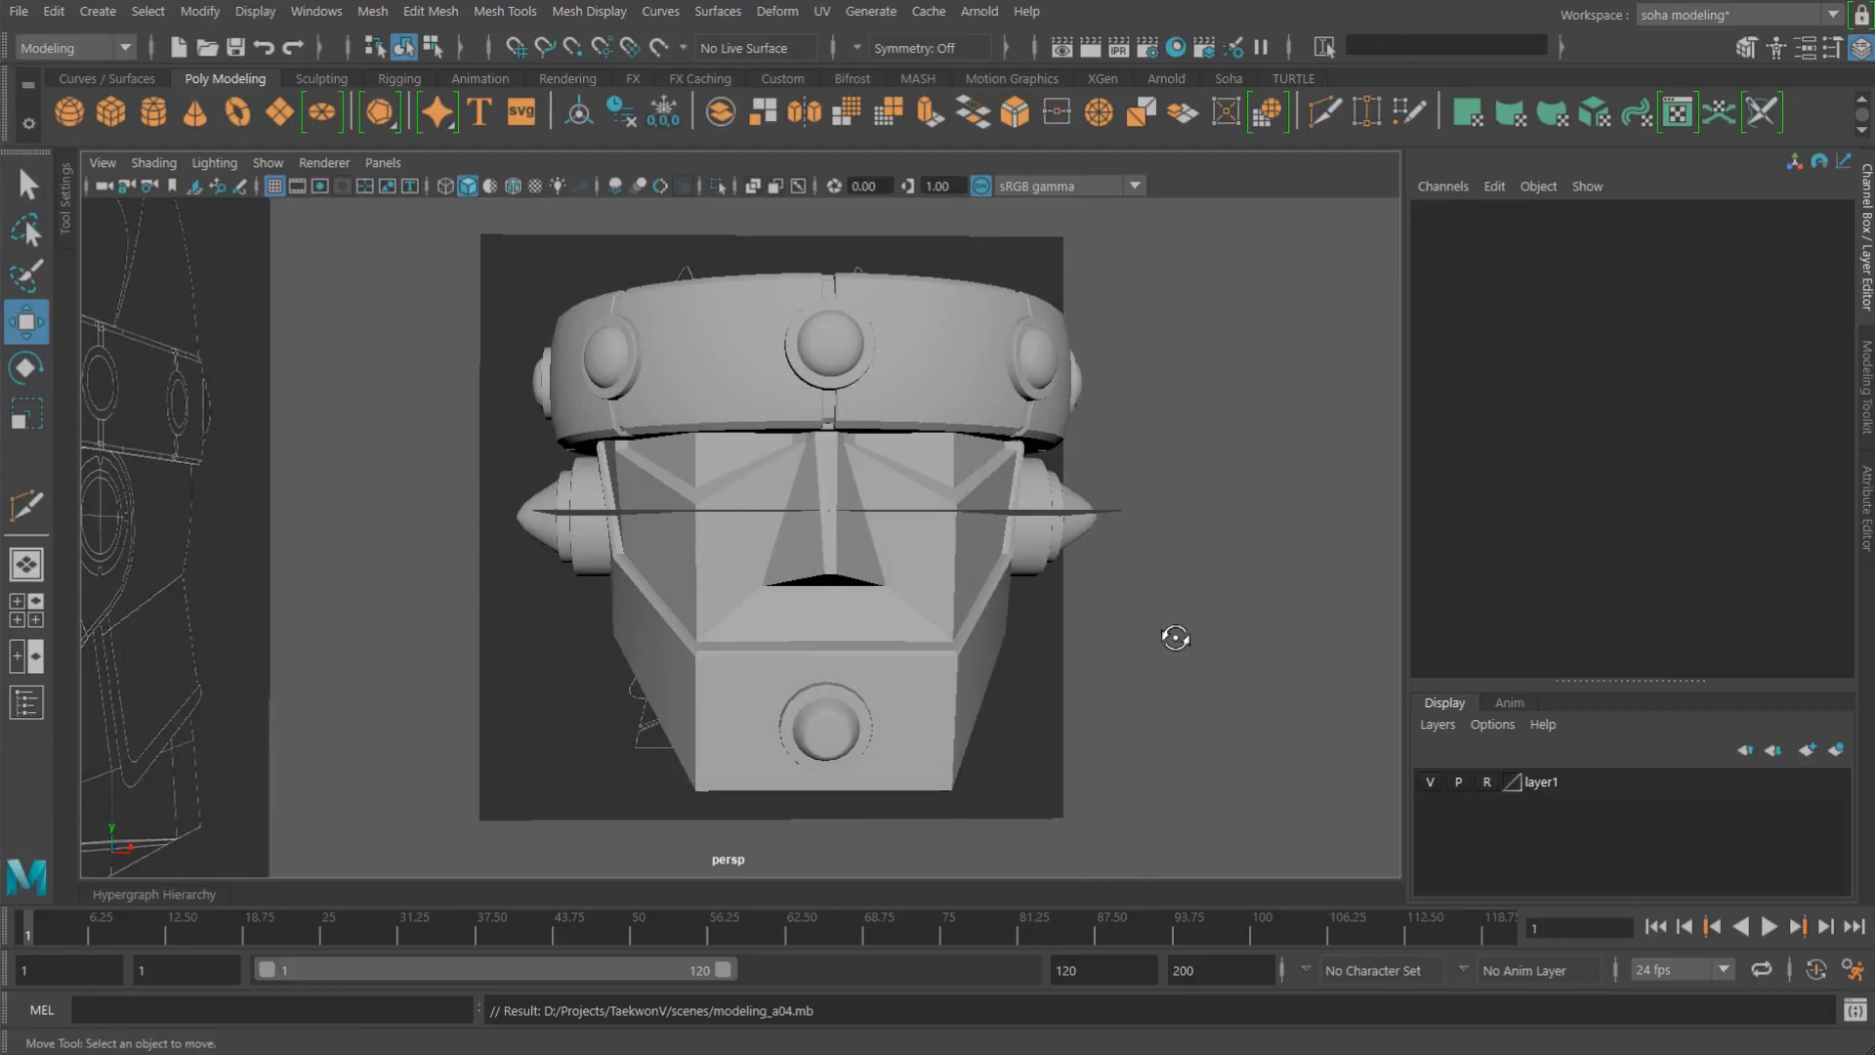
Step: Create a polygon sphere at the origin in the wireframe side view for the helmet dome
{"action": "left_click_drag", "start_coordinate": [1175, 638], "coordinate": [946, 674], "text": "alt"}
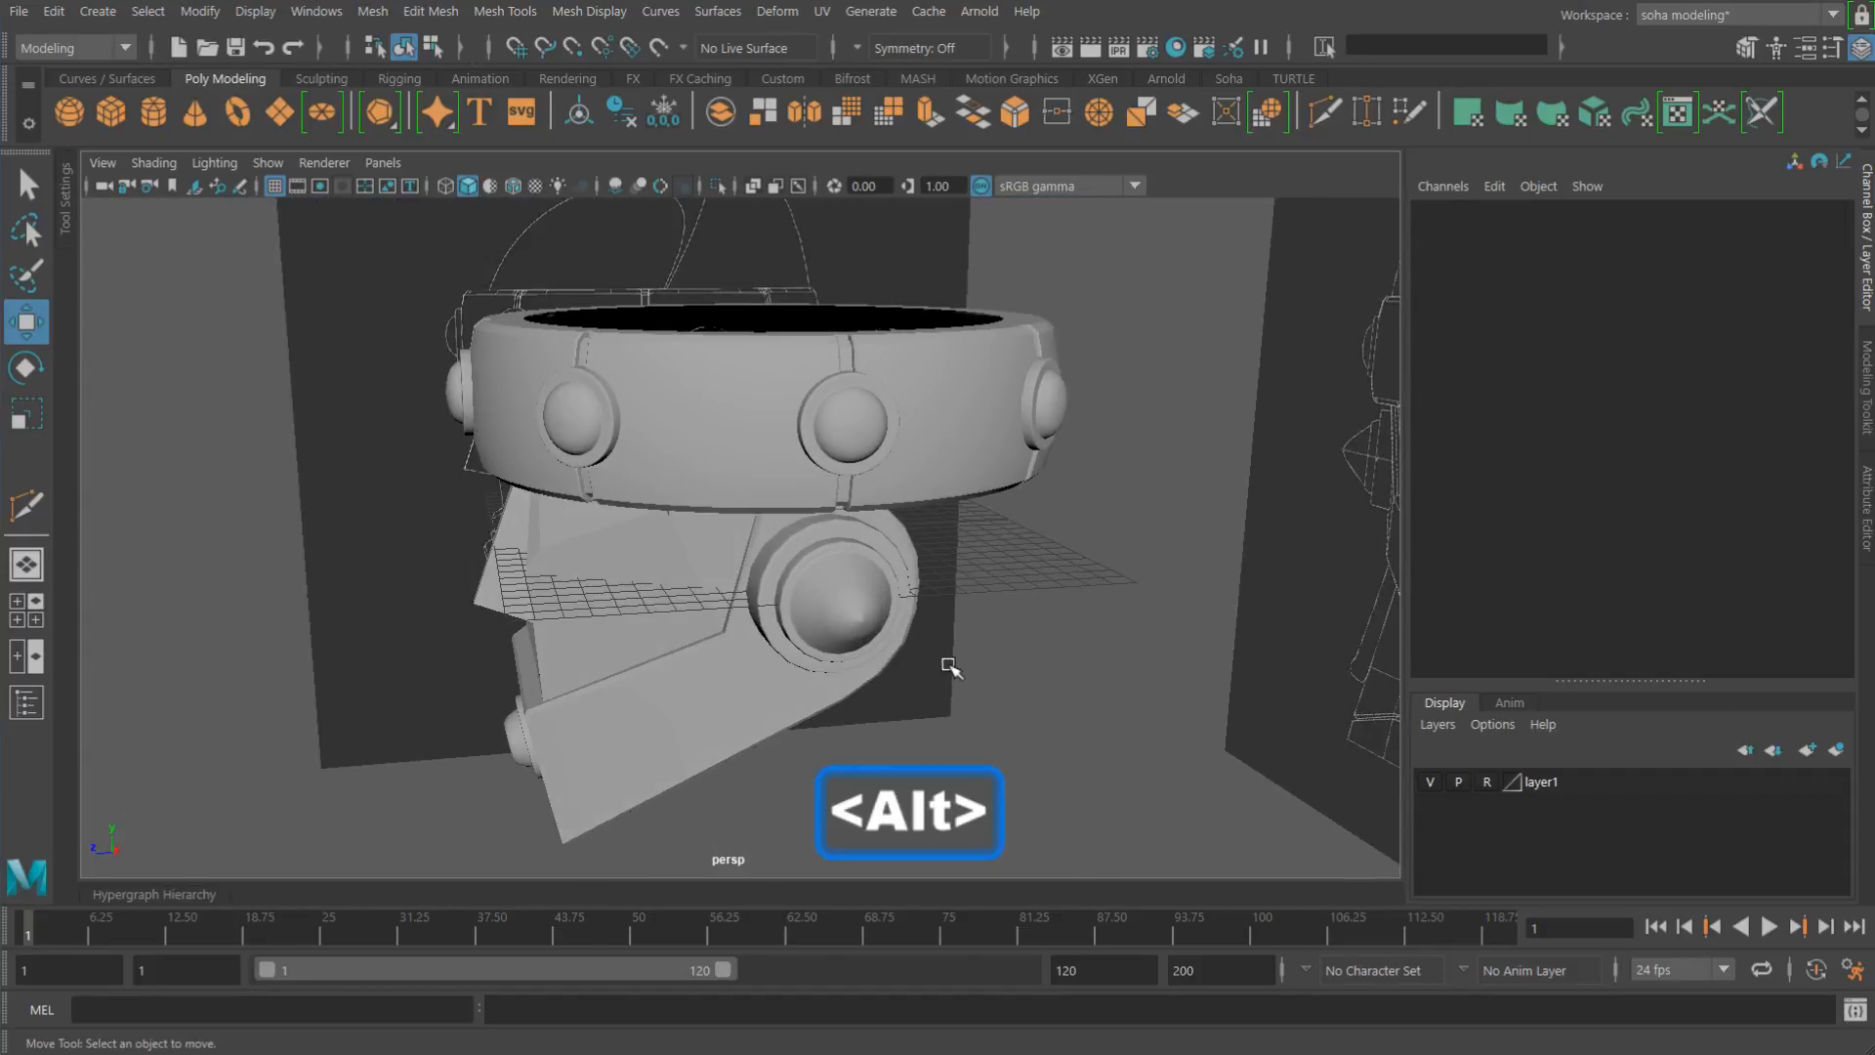
{"action": "key", "text": "shift+4"}
{"action": "right_click_drag", "start_coordinate": [1112, 653], "coordinate": [1055, 599], "text": "alt"}
{"action": "middle_click_drag", "start_coordinate": [1123, 695], "coordinate": [1122, 544], "text": "alt"}
{"action": "right_click_drag", "start_coordinate": [1074, 665], "coordinate": [992, 677], "text": "alt"}
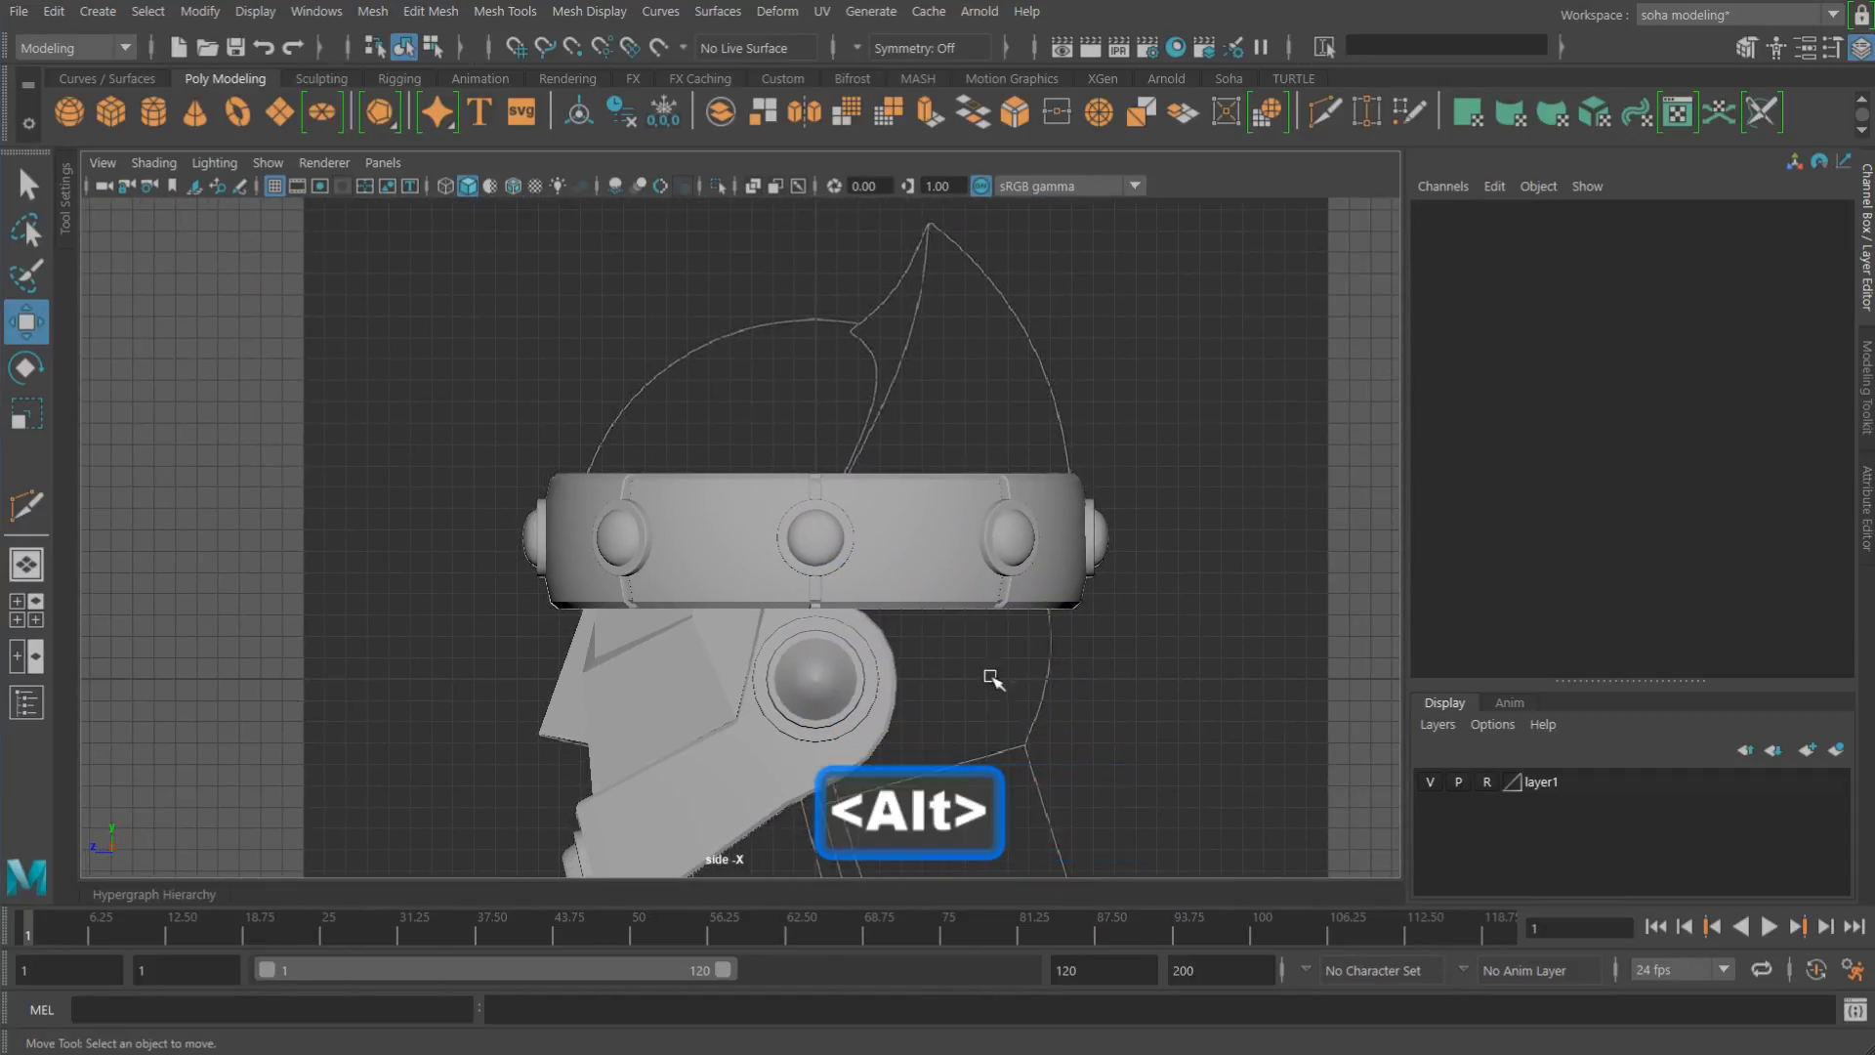
{"action": "key", "text": "4"}
{"action": "middle_click_drag", "start_coordinate": [992, 684], "coordinate": [1017, 635], "text": "alt"}
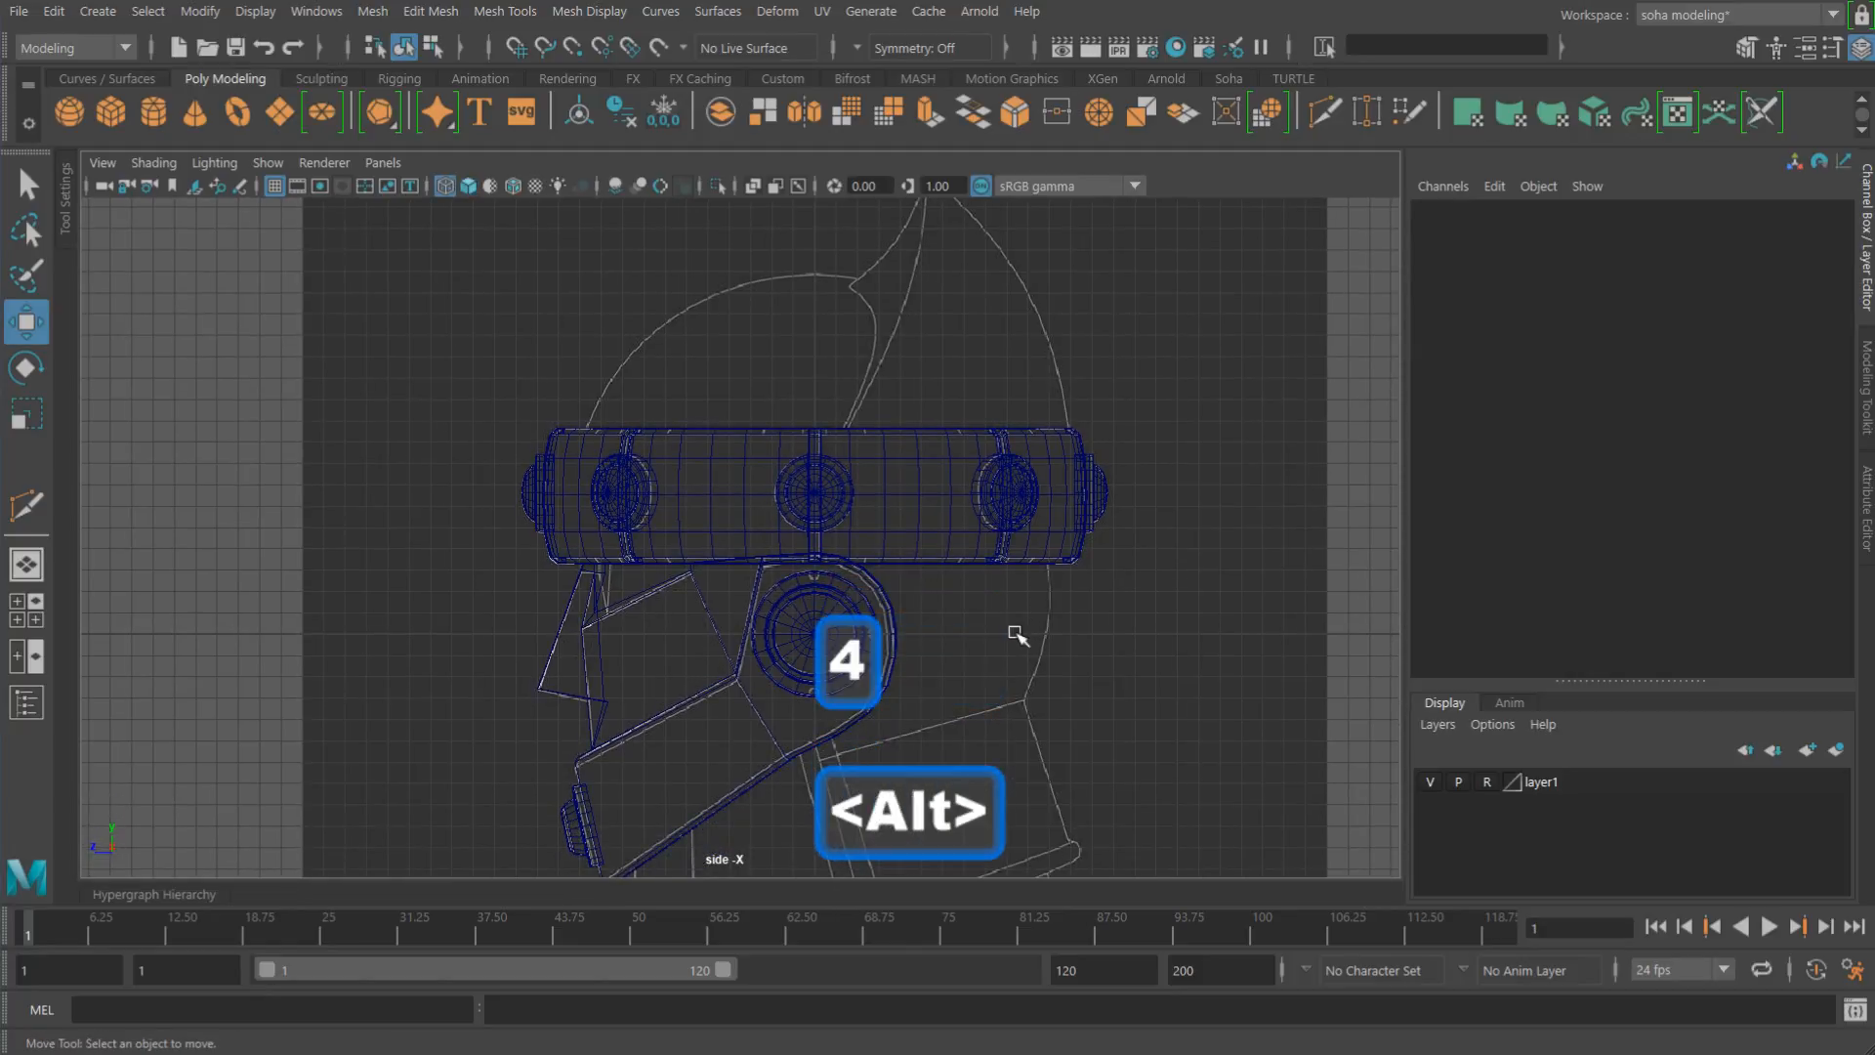
{"action": "right_click_drag", "start_coordinate": [1012, 635], "coordinate": [885, 636], "text": "shift"}
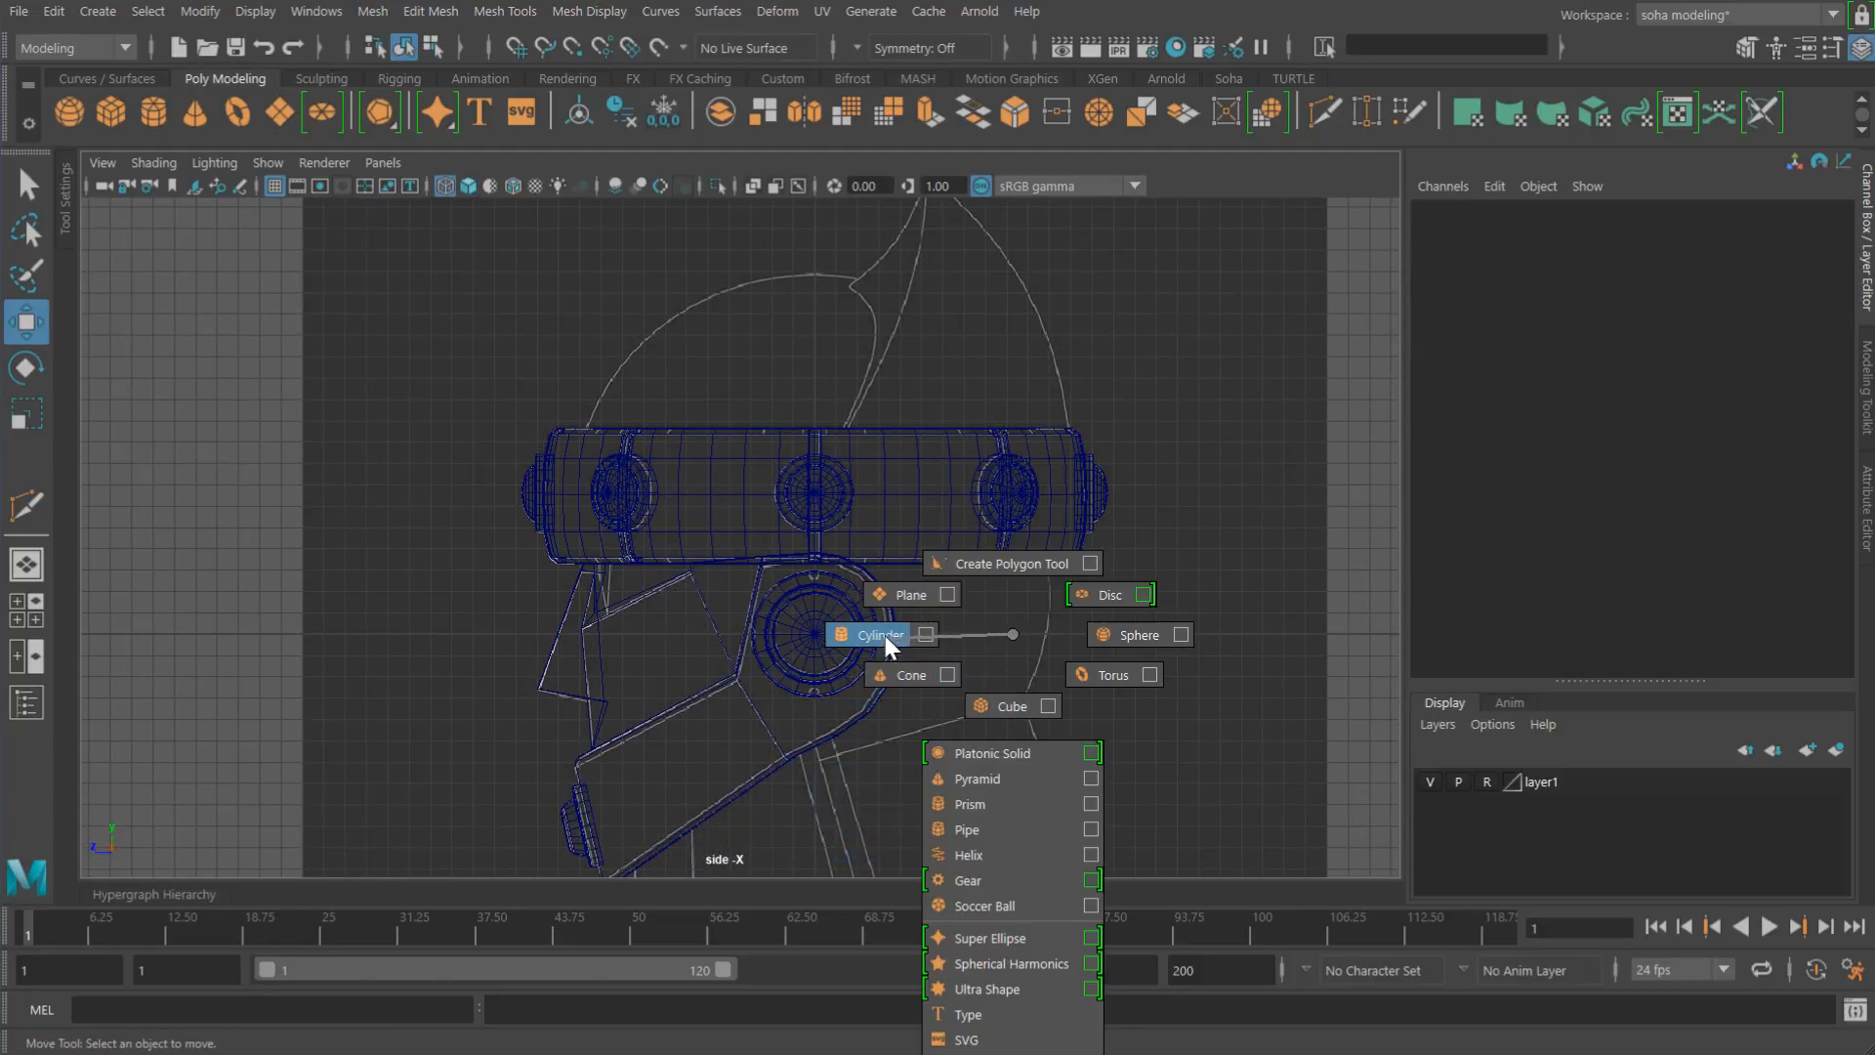
{"action": "right_click_drag", "start_coordinate": [1104, 634], "coordinate": [1105, 631], "text": "shift"}
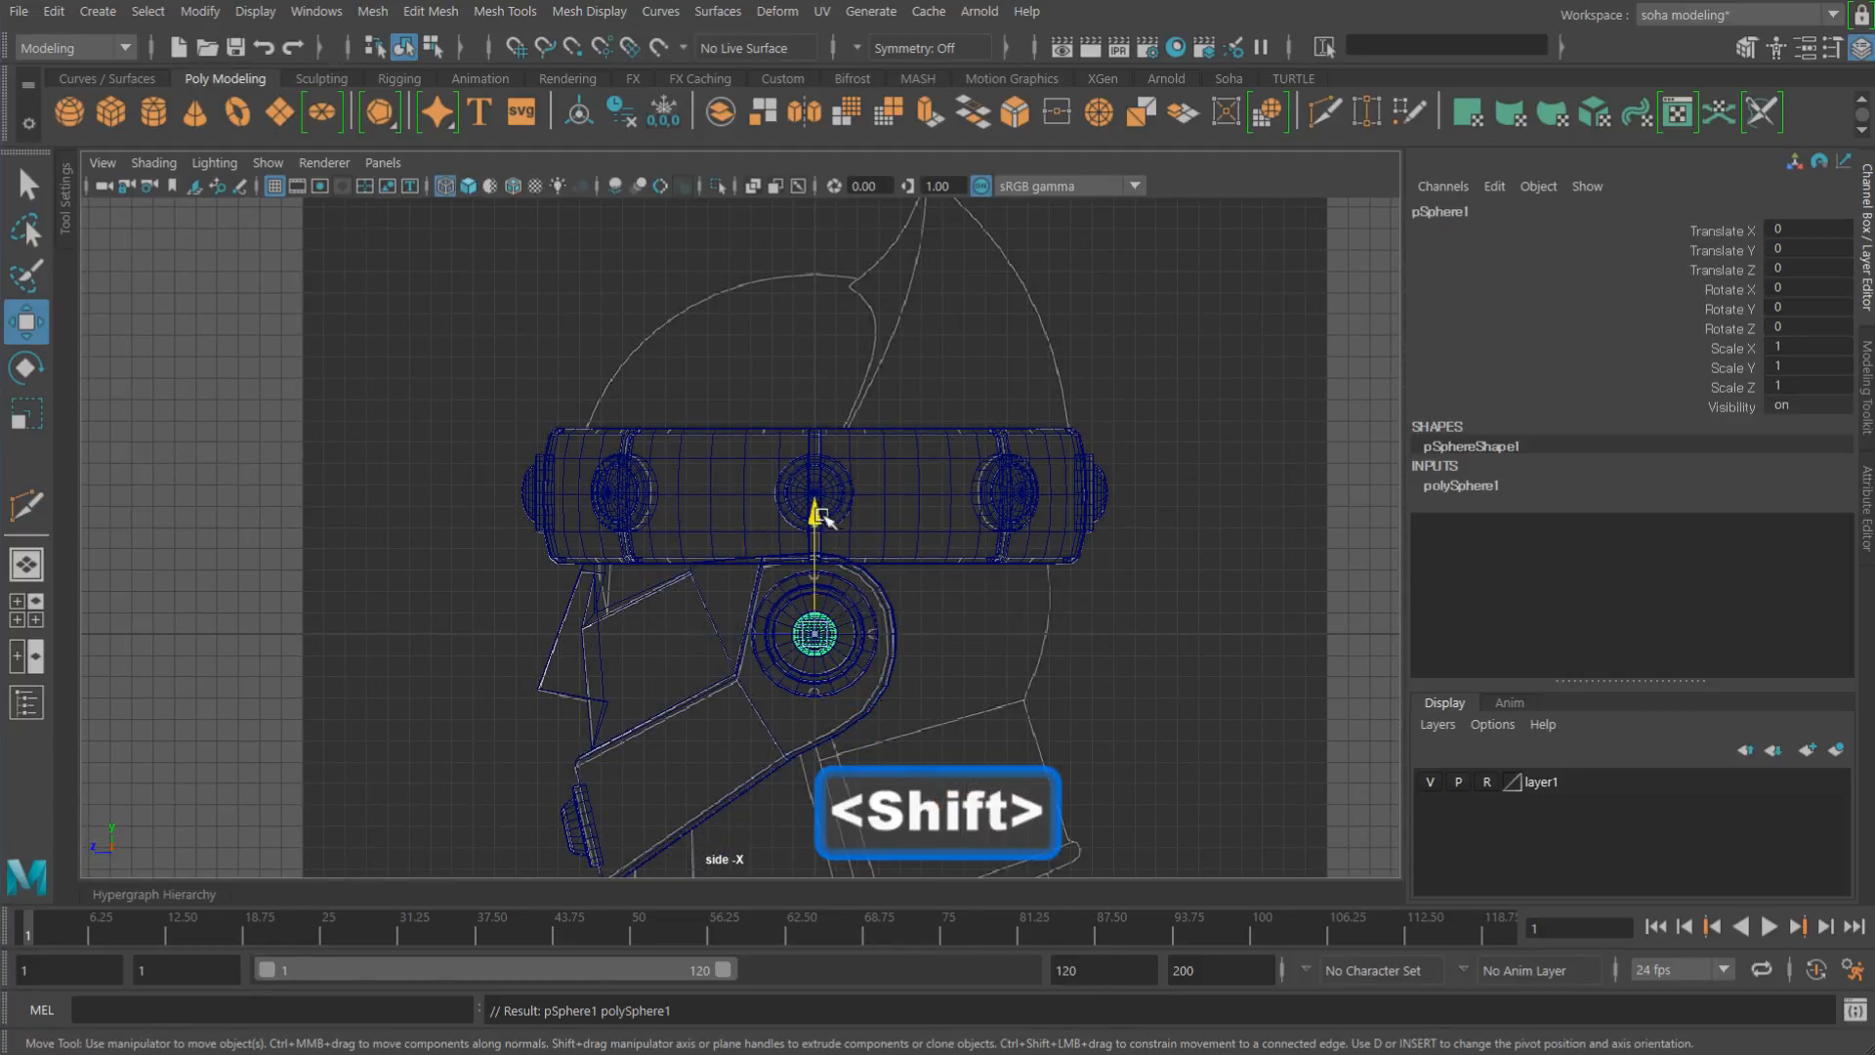
Step: Raise the sphere to Translate Y 6.829 and scale it to 11.029 in X and Z and 10.147 in Y, following the reference dome outline
{"action": "left_click_drag", "start_coordinate": [821, 517], "coordinate": [819, 380]}
{"action": "key", "text": "r"}
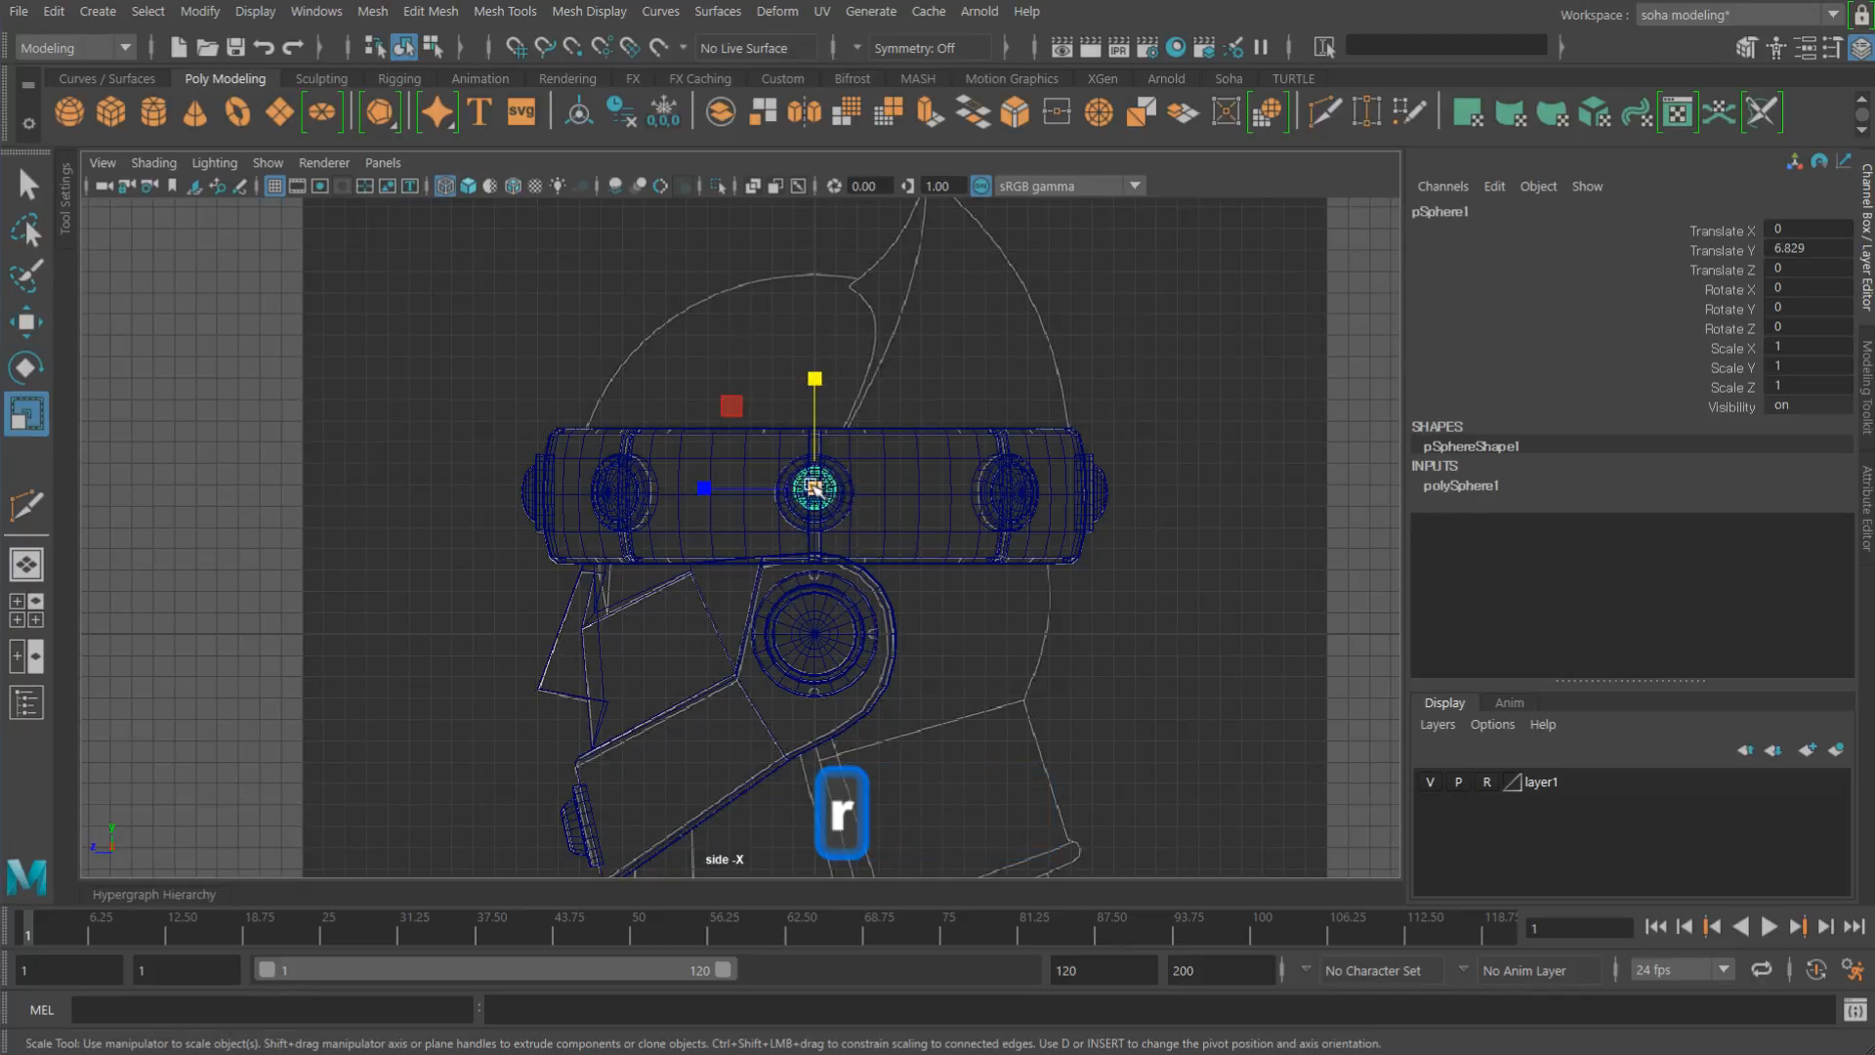
{"action": "left_click_drag", "start_coordinate": [814, 488], "coordinate": [1168, 528]}
{"action": "scroll", "coordinate": [1179, 558], "scroll_direction": "up", "scroll_amount": 3}
{"action": "middle_click_drag", "start_coordinate": [1178, 557], "coordinate": [1166, 716], "text": "alt"}
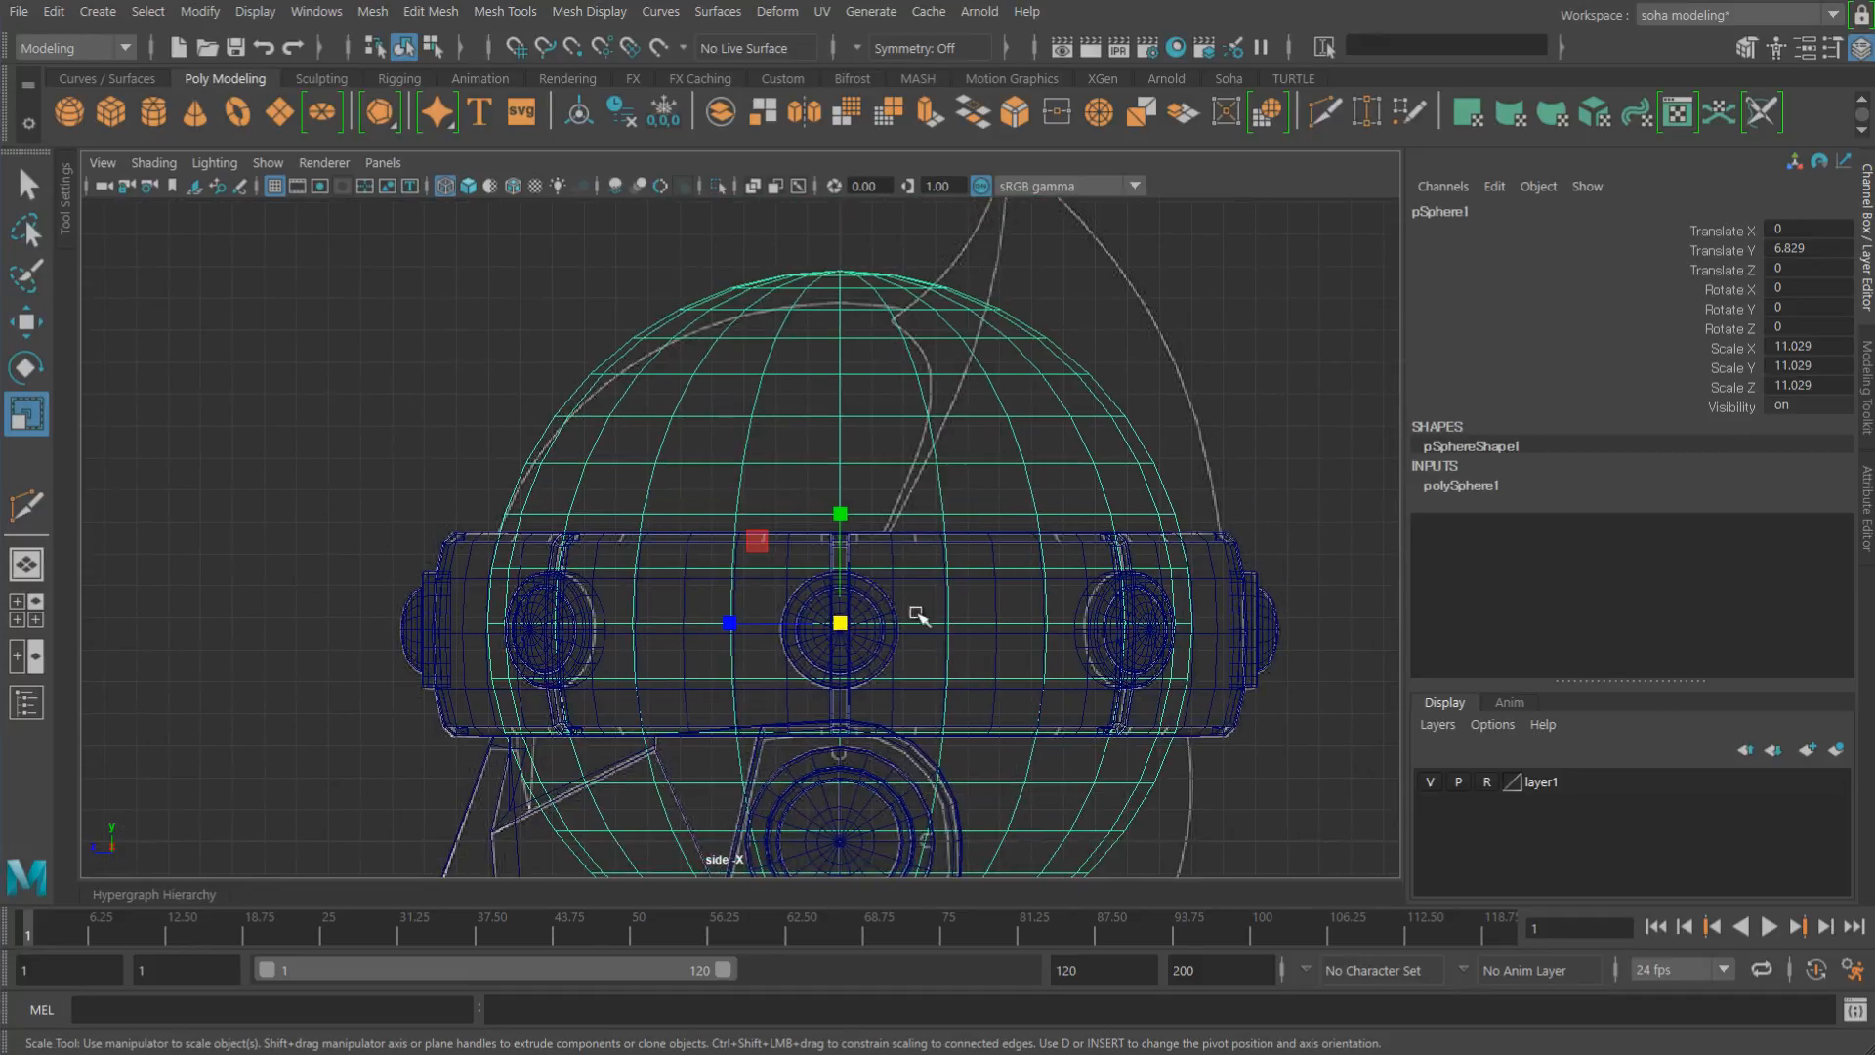
{"action": "left_click_drag", "start_coordinate": [843, 513], "coordinate": [846, 523]}
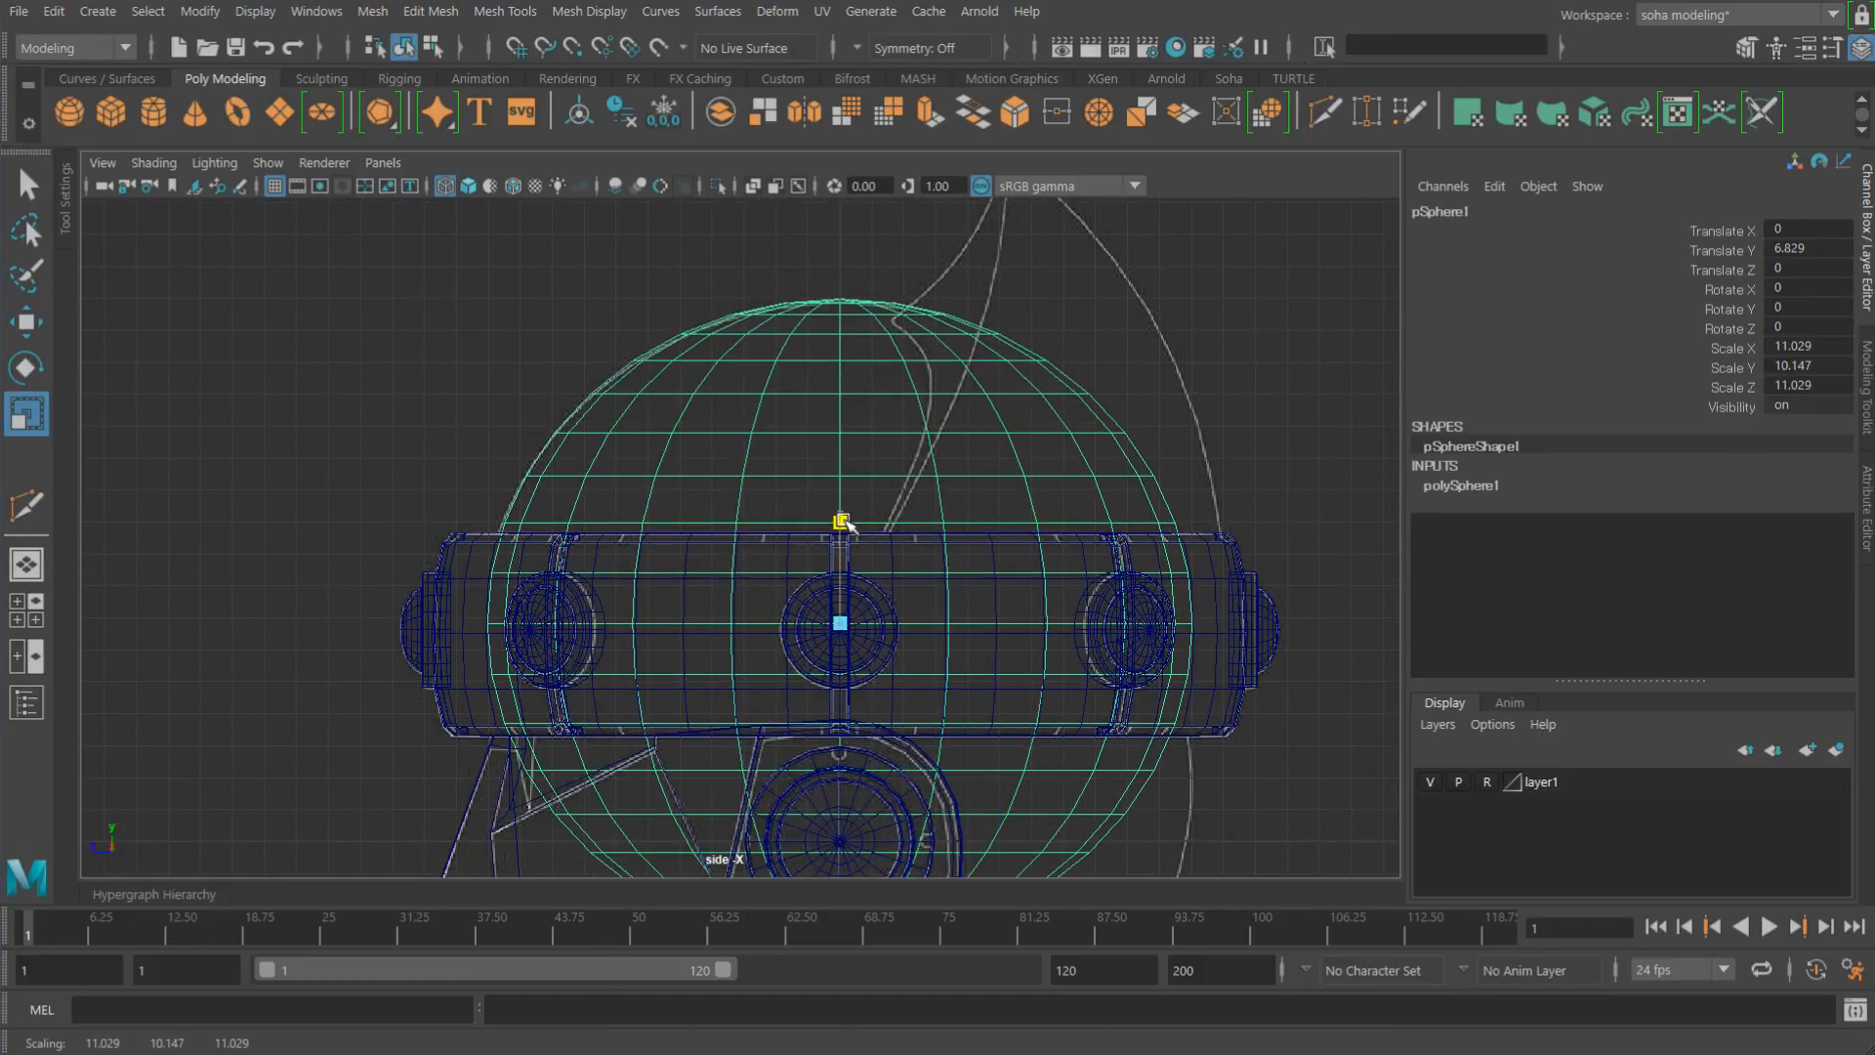
Step: Delete the sphere's lower faces, keeping the dome down to just below the headband's upper edge
{"action": "right_click_drag", "start_coordinate": [1002, 537], "coordinate": [745, 507], "text": "alt"}
{"action": "middle_click_drag", "start_coordinate": [967, 499], "coordinate": [958, 430], "text": "alt"}
{"action": "key", "text": "alt+3"}
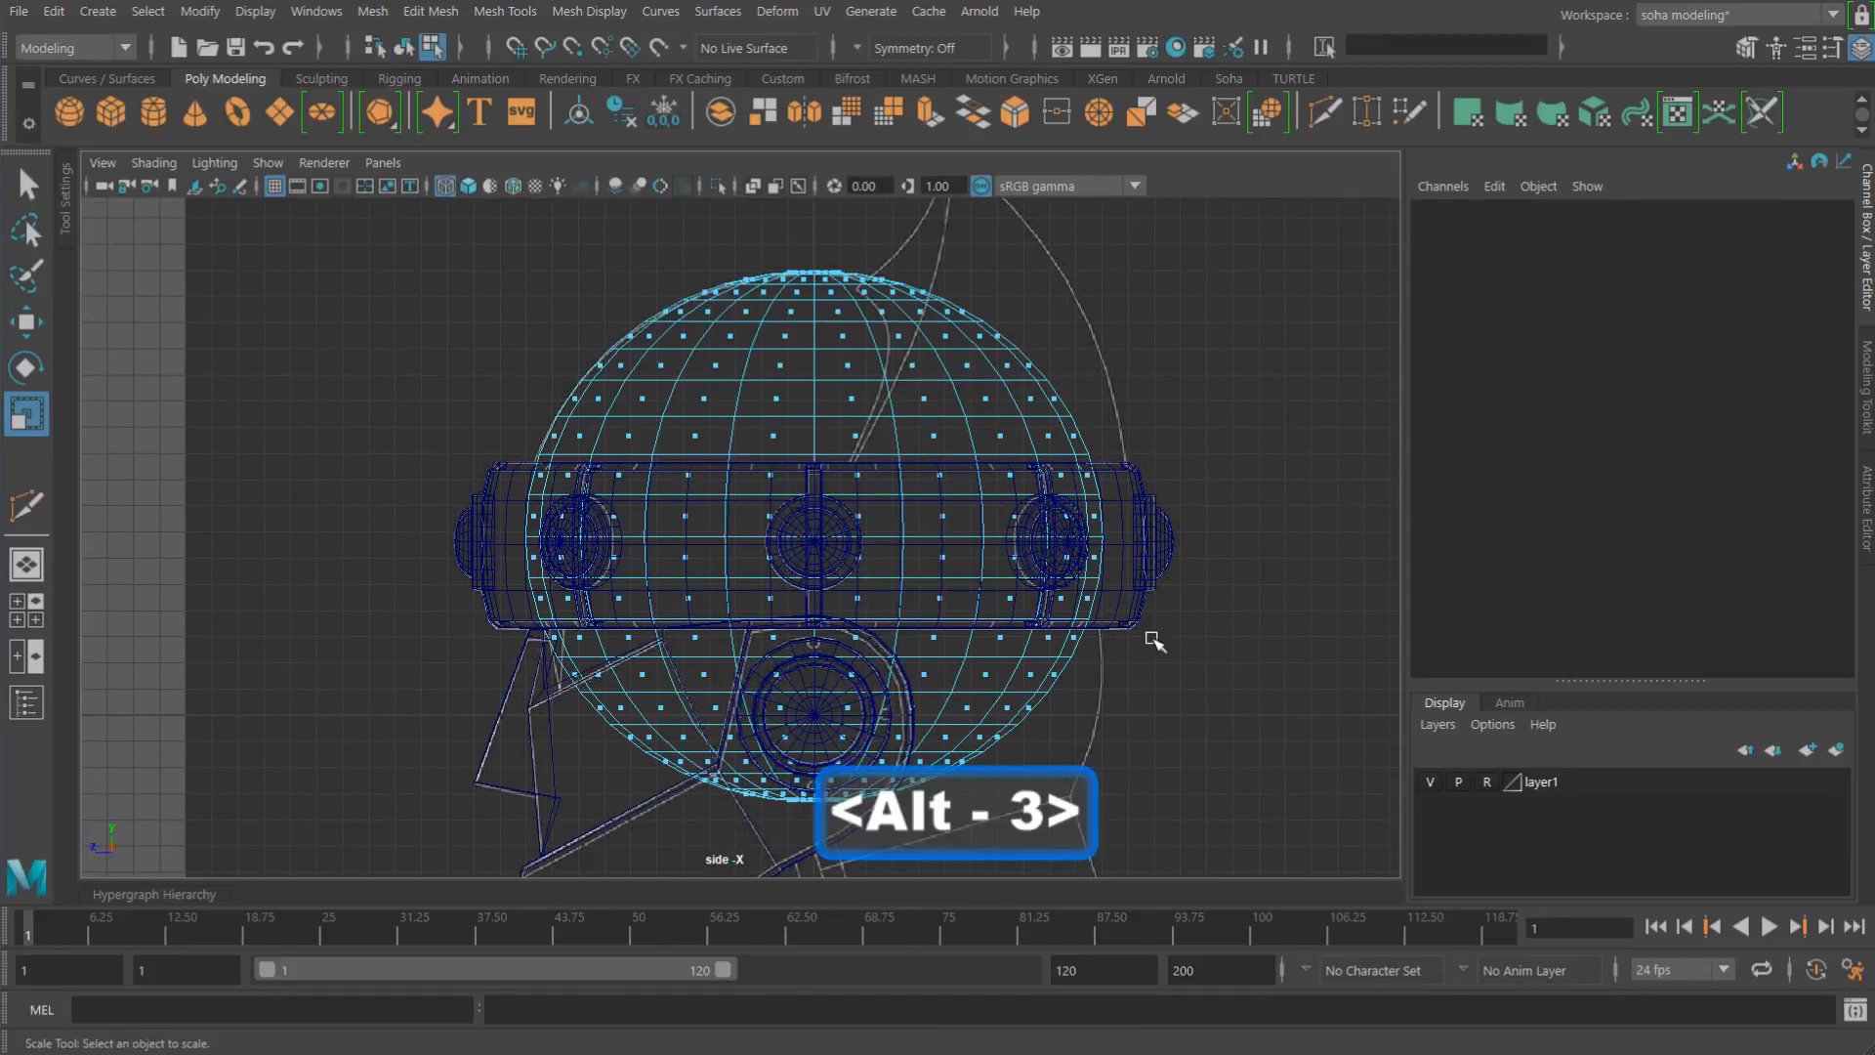
{"action": "left_click_drag", "start_coordinate": [416, 530], "coordinate": [402, 511]}
{"action": "key", "text": "Delete"}
{"action": "key", "text": "ctrl+grave"}
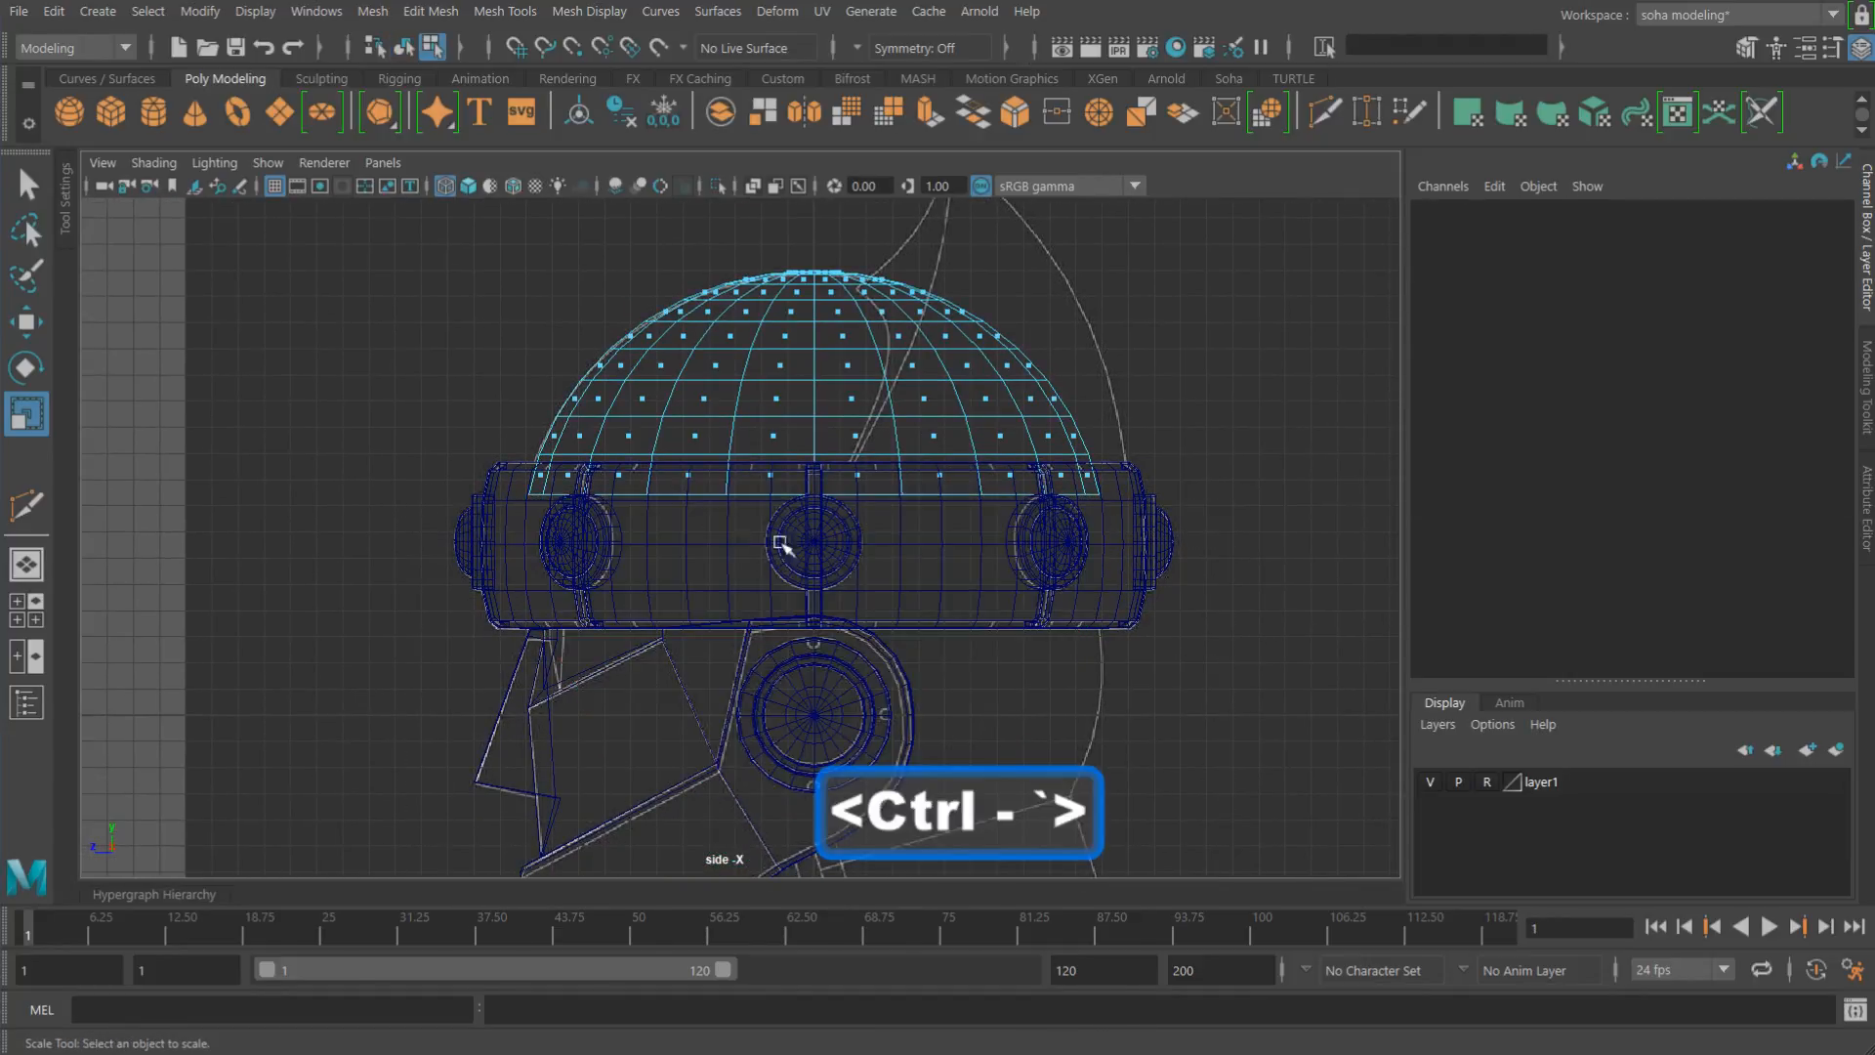
{"action": "key", "text": "alt+grave"}
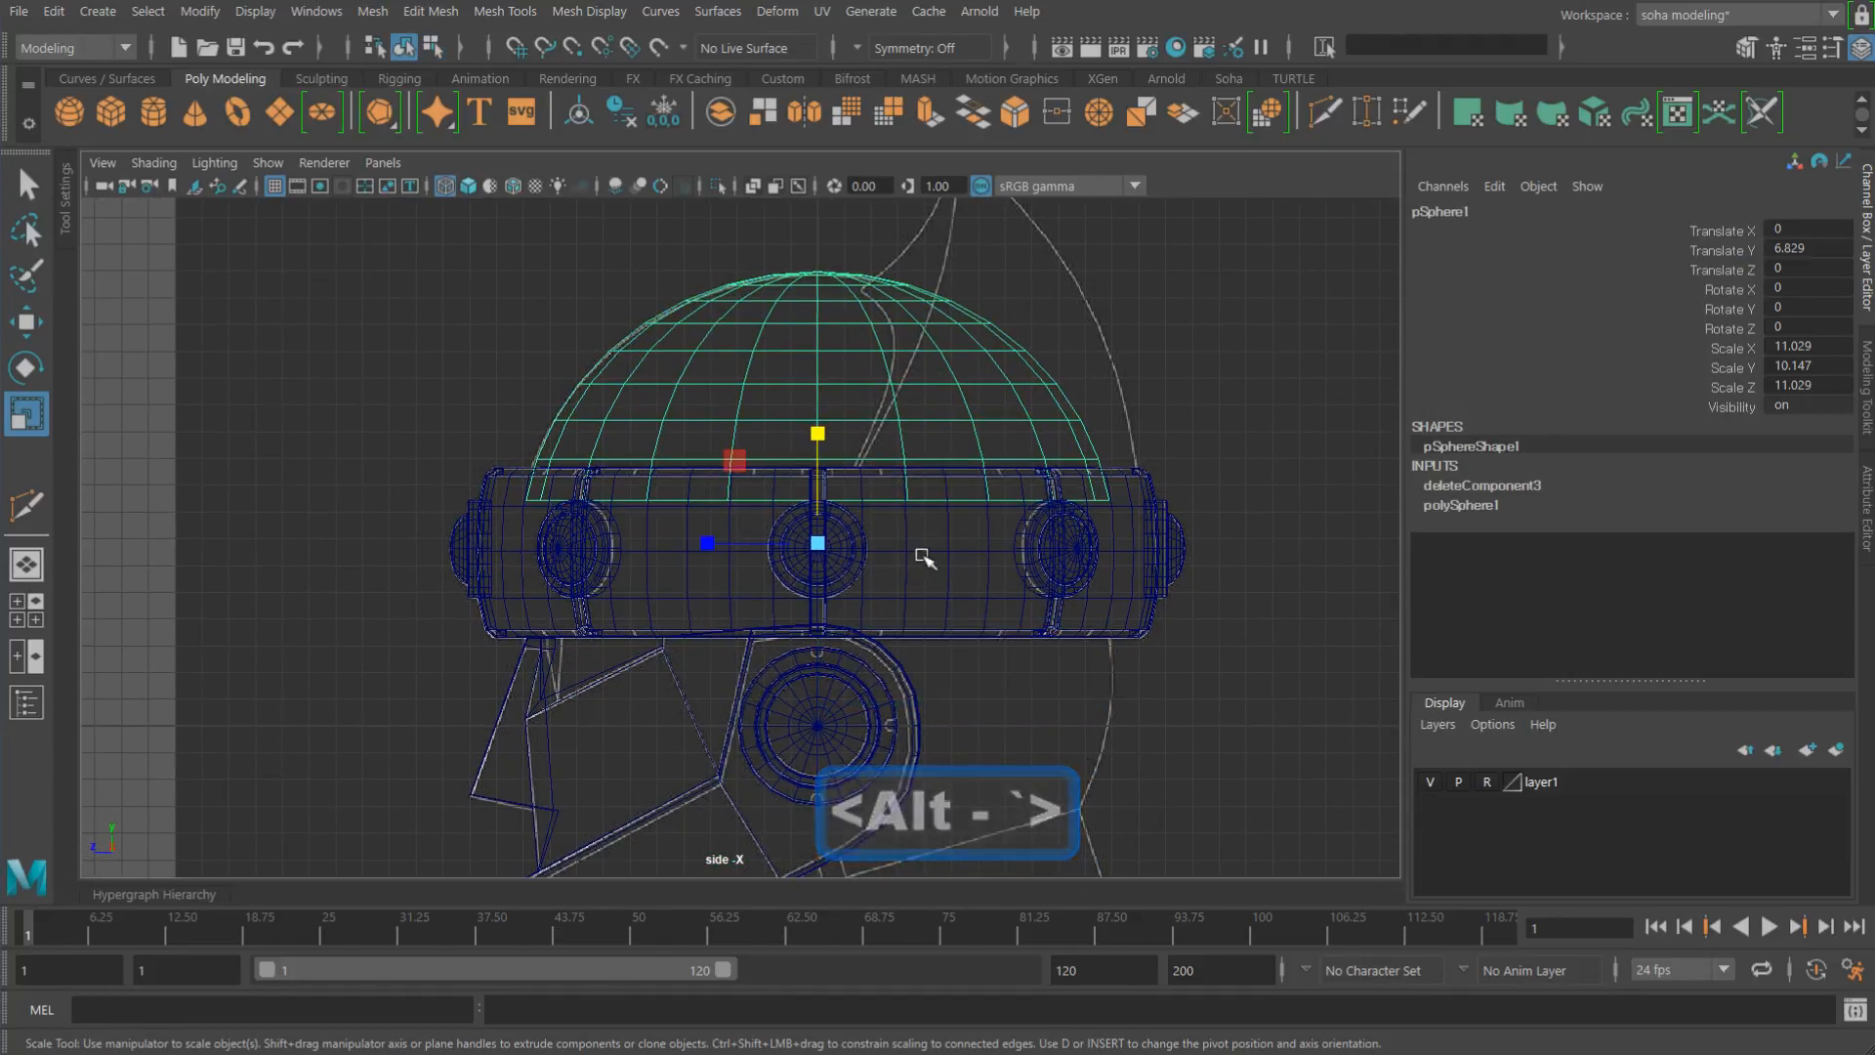
Step: Scale the inner edge loop of the headband's top rim to about 0.951 in X and Z, tucking it under the dome
{"action": "key", "text": "alt+shift+q"}
{"action": "key", "text": "5"}
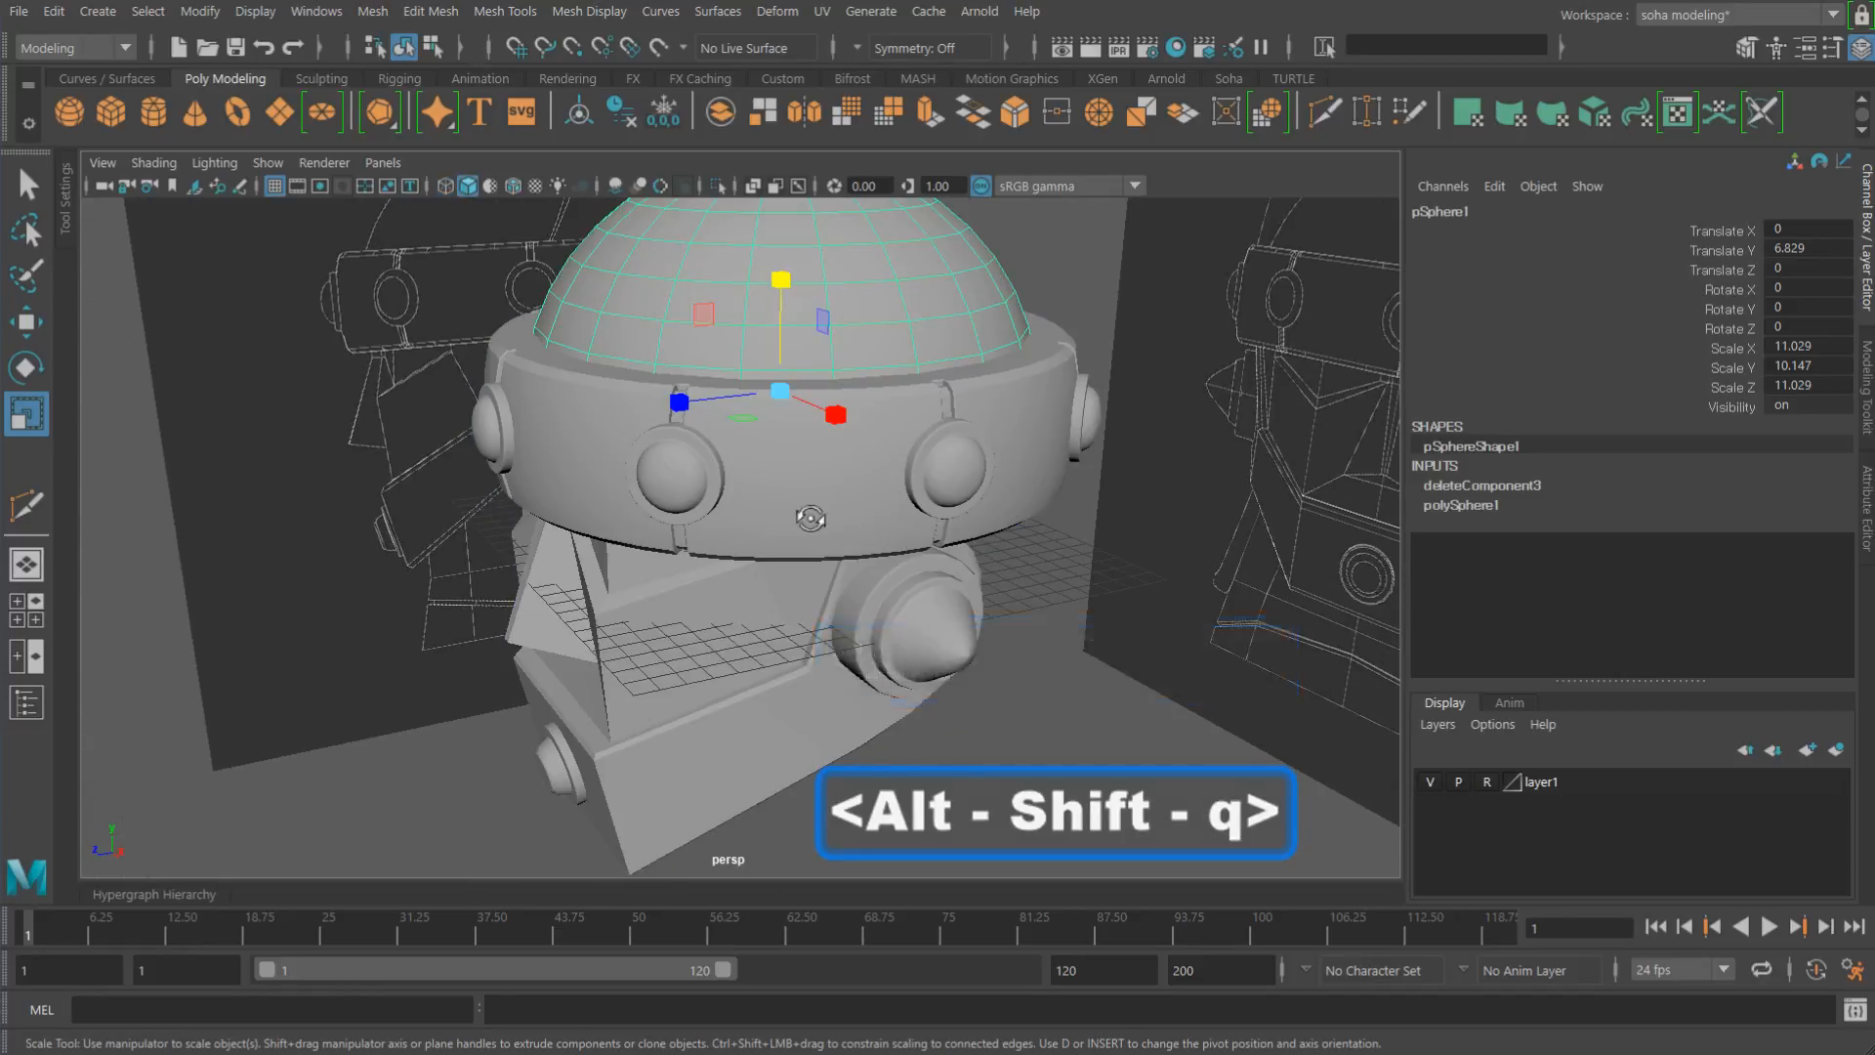
{"action": "mouse_move", "coordinate": [811, 519]}
{"action": "left_mouse_down", "text": "alt"}
{"action": "mouse_move", "coordinate": [782, 558]}
{"action": "mouse_move", "coordinate": [821, 561]}
{"action": "left_mouse_up", "text": "alt"}
{"action": "left_click", "coordinate": [631, 558]}
{"action": "right_click_drag", "start_coordinate": [822, 562], "coordinate": [975, 594], "text": "alt"}
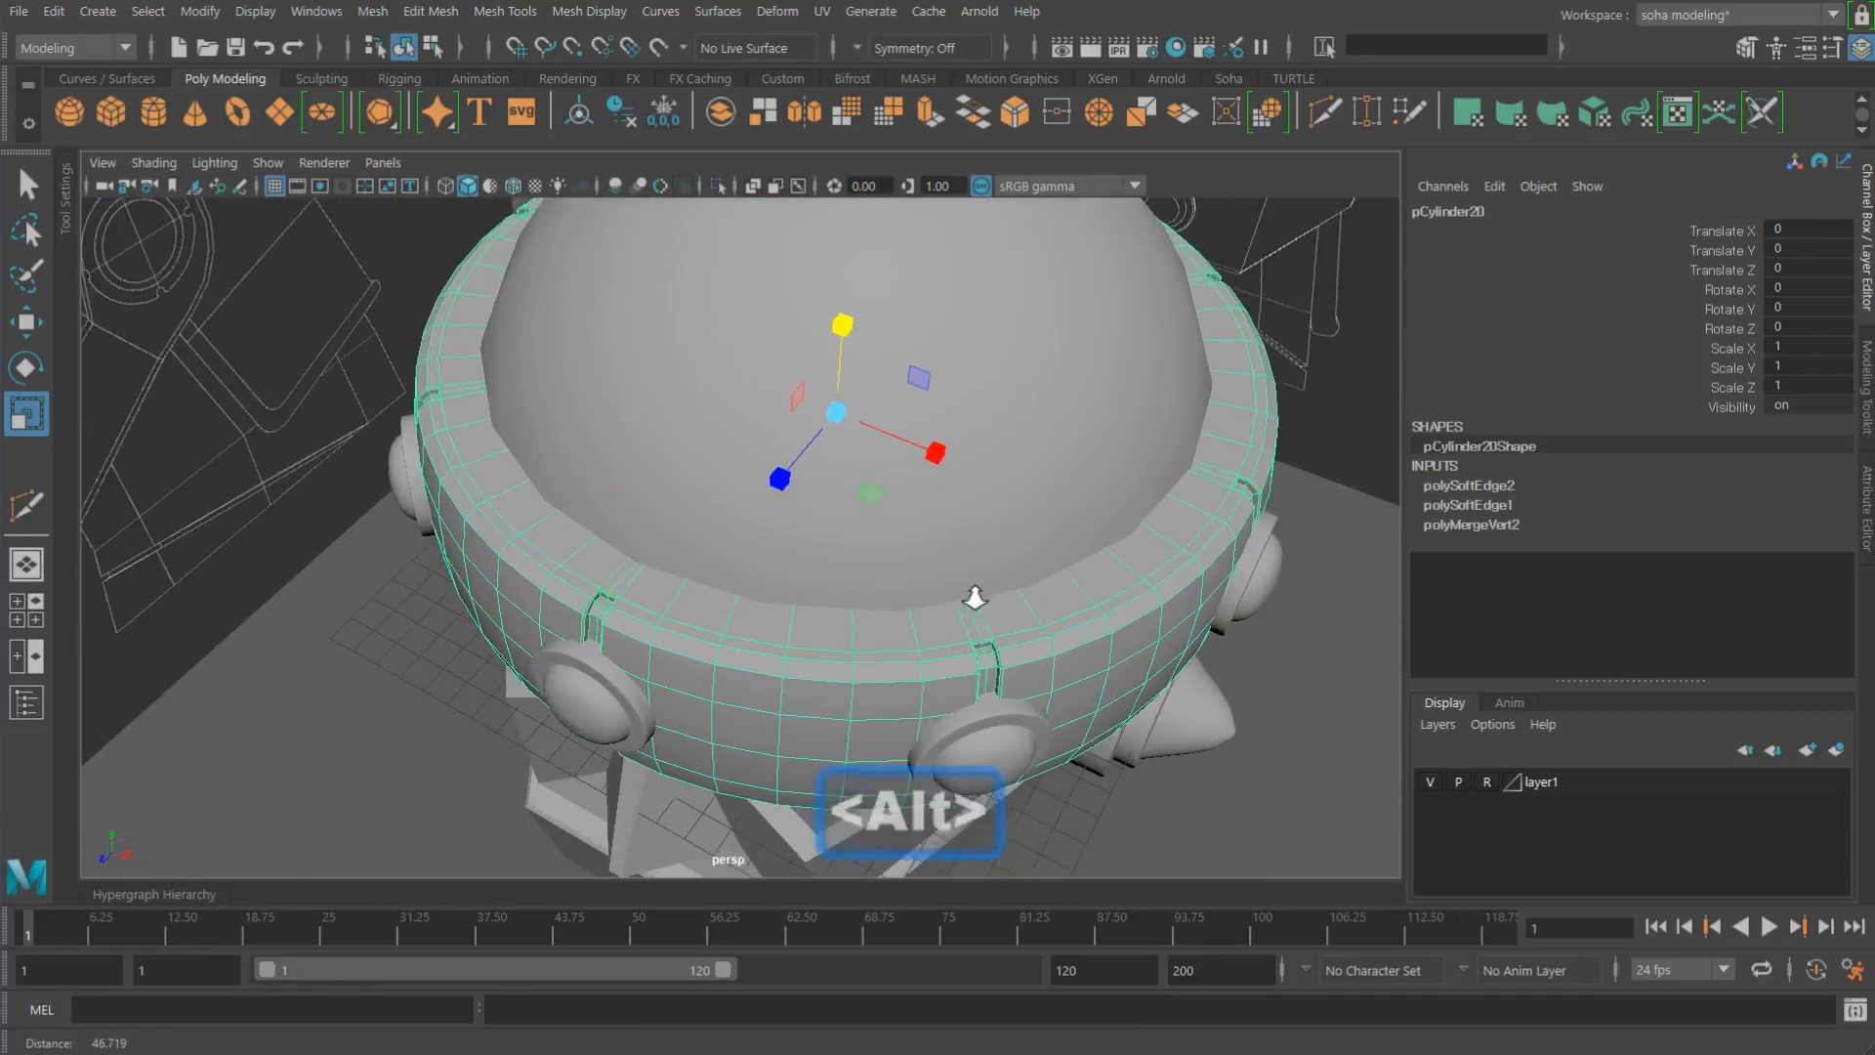
{"action": "left_click_drag", "start_coordinate": [860, 598], "coordinate": [824, 587], "text": "alt"}
{"action": "key", "text": "alt"}
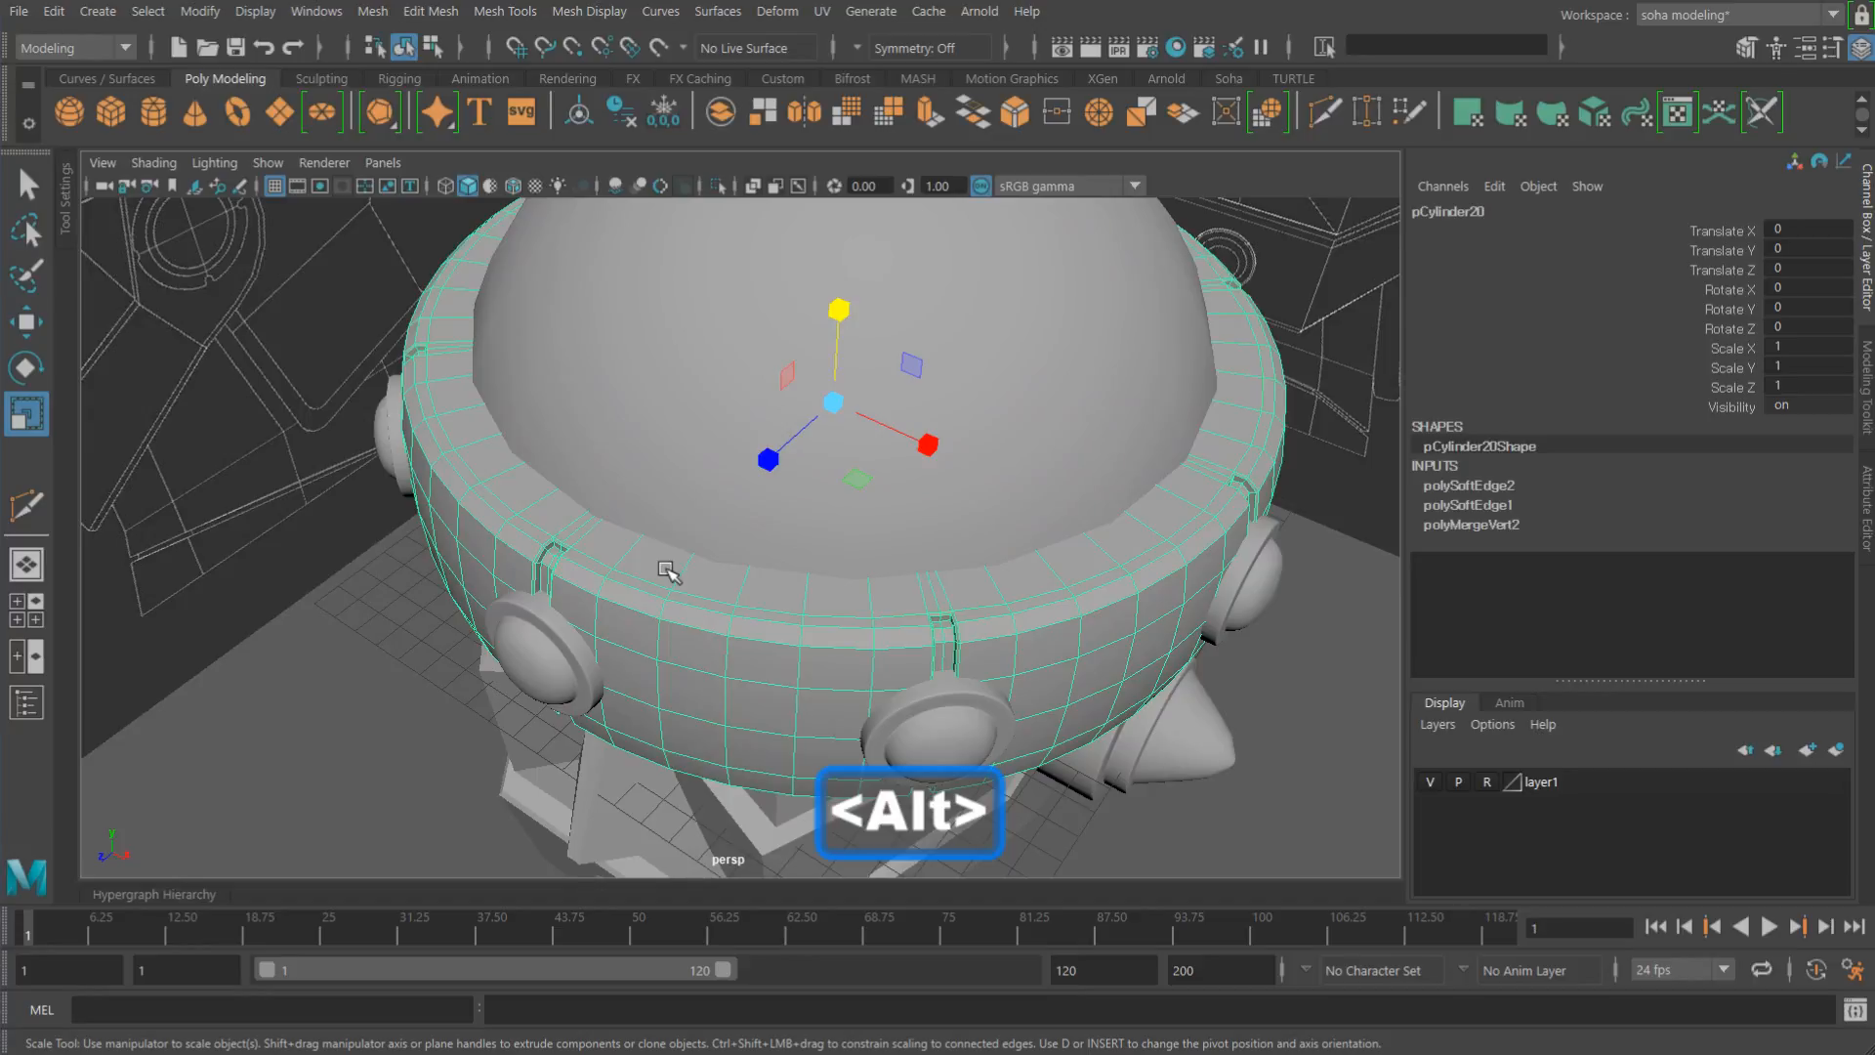
{"action": "key", "text": "4"}
{"action": "key", "text": "alt+2"}
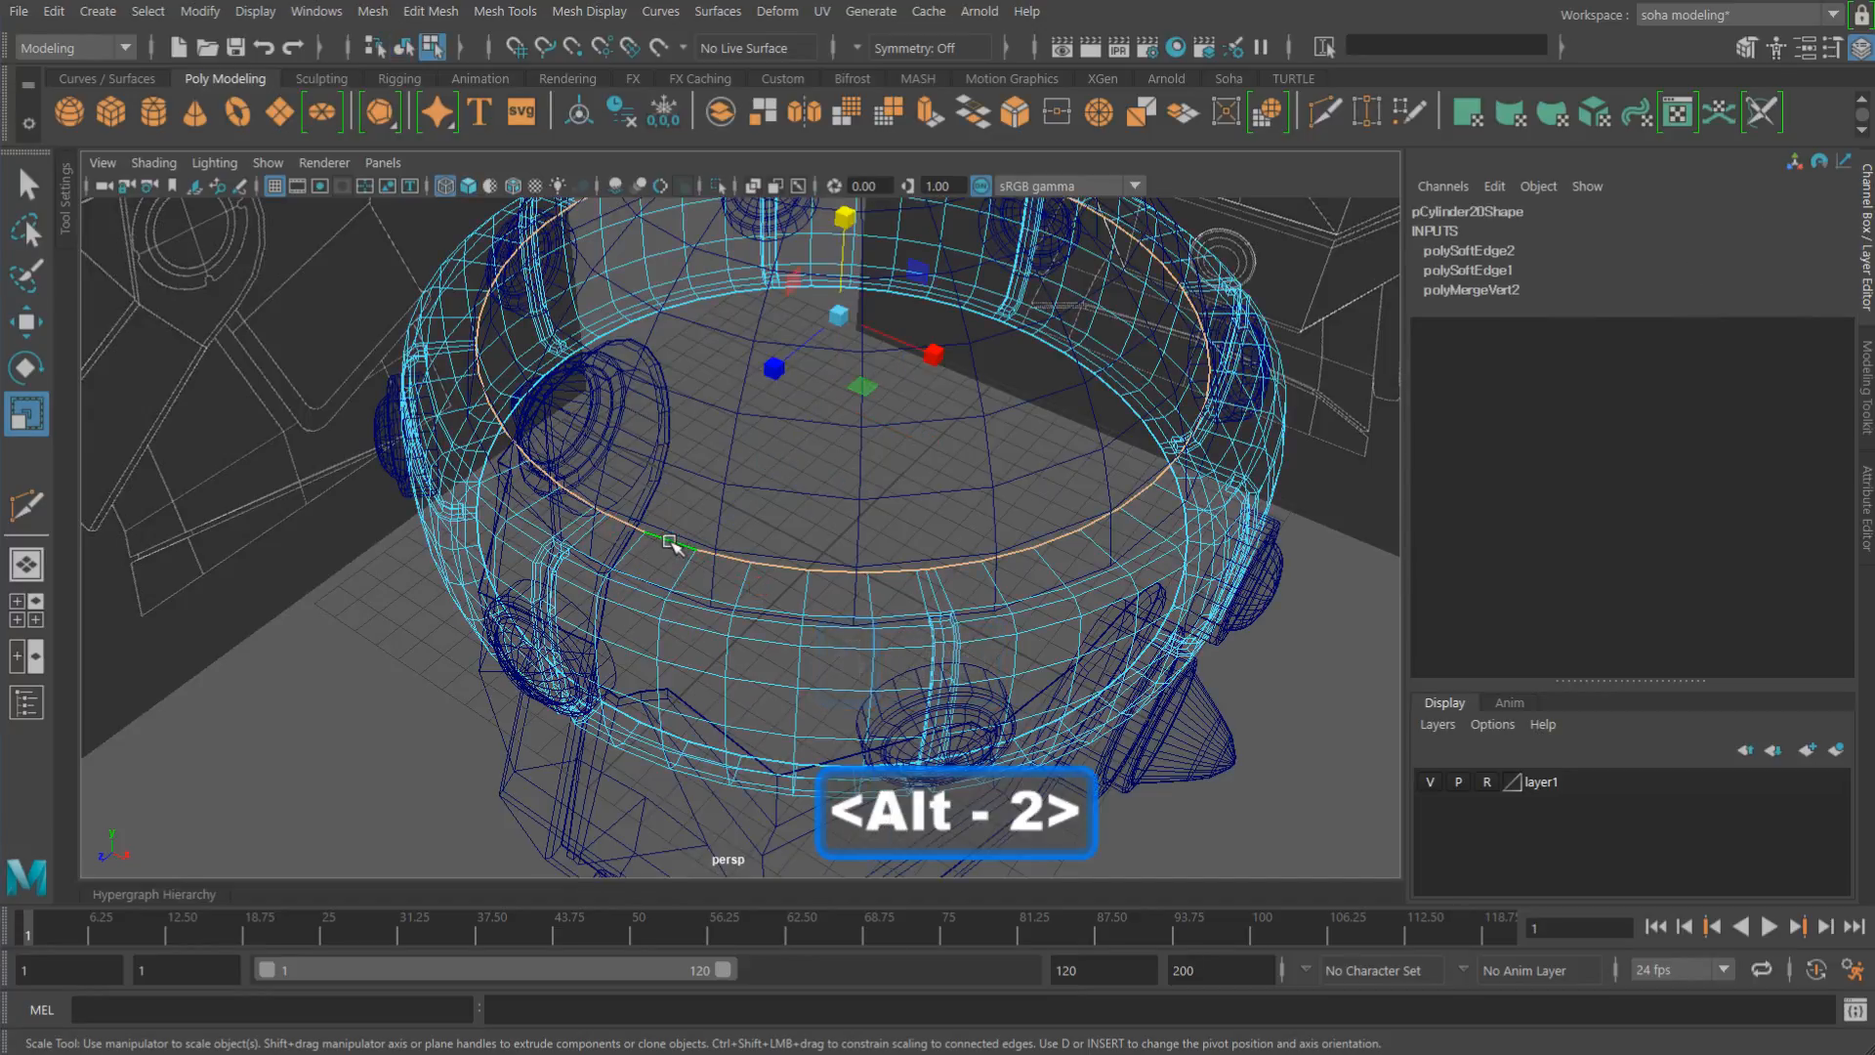
{"action": "left_click_drag", "start_coordinate": [838, 315], "coordinate": [864, 318]}
{"action": "key", "text": "5"}
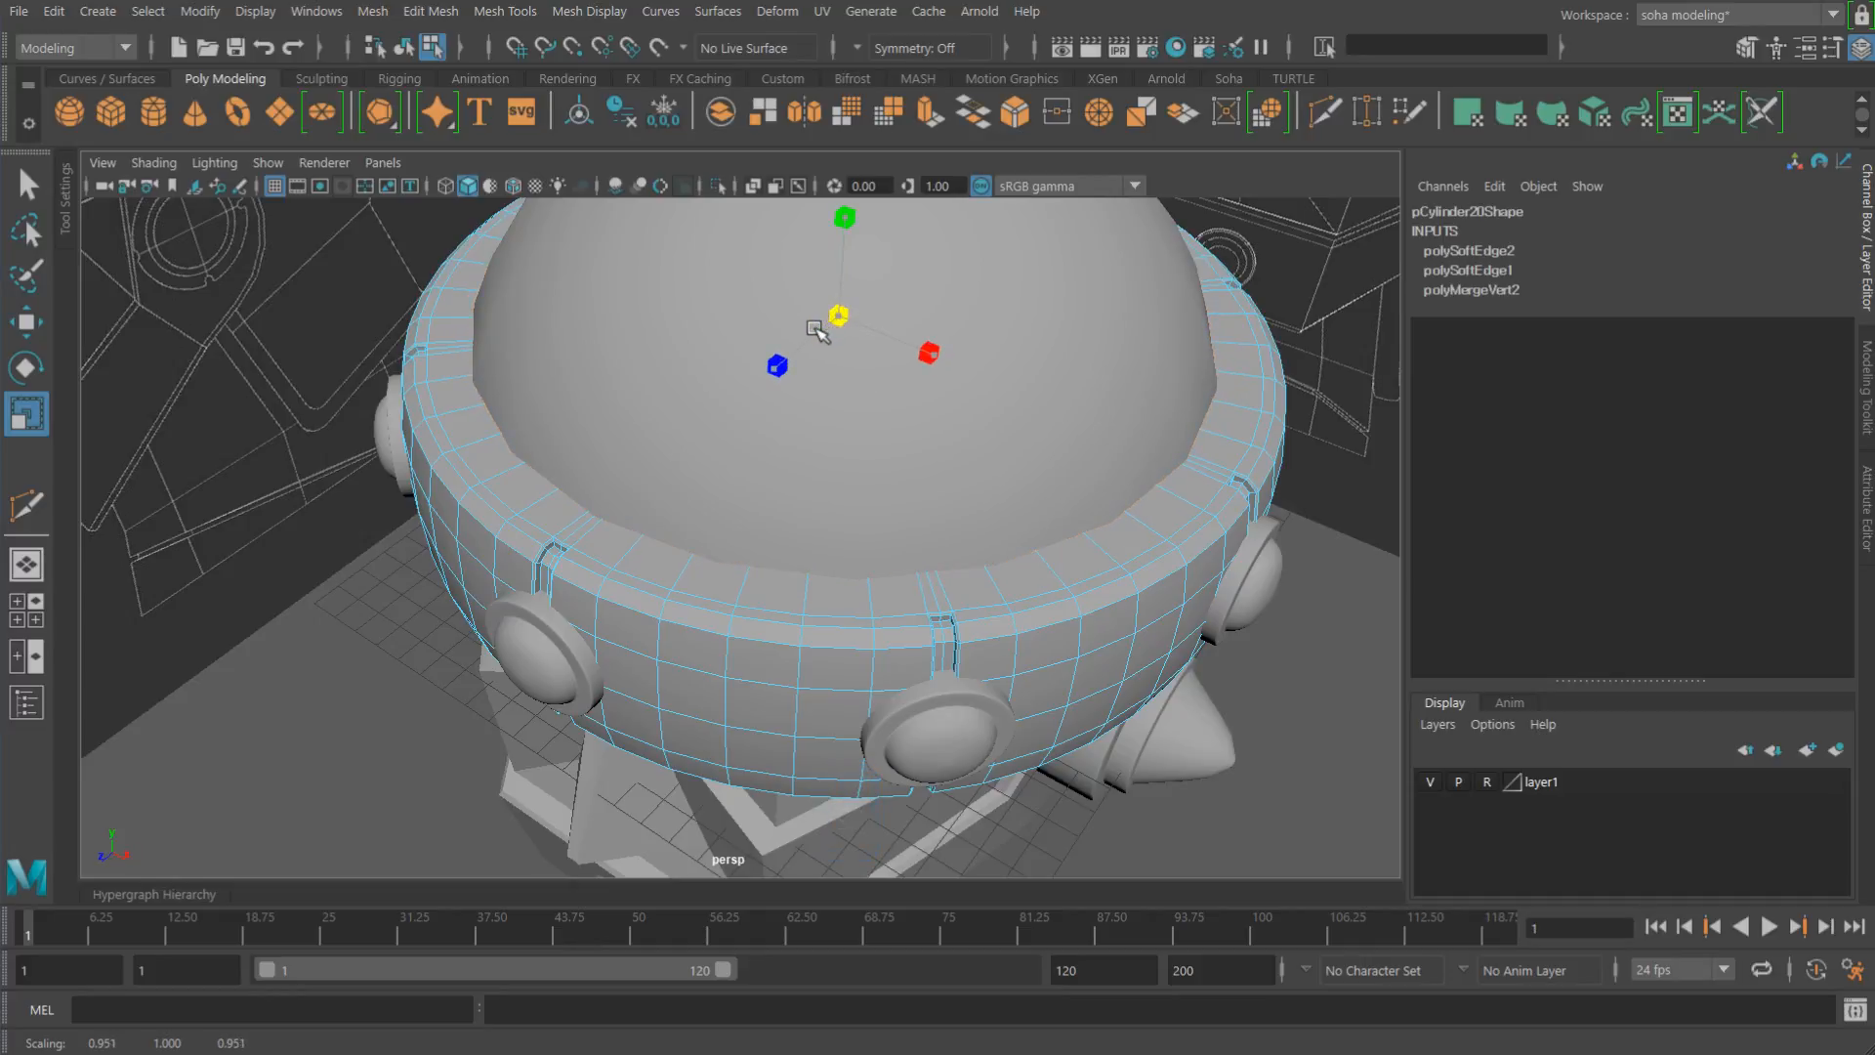
{"action": "left_click_drag", "start_coordinate": [946, 408], "coordinate": [1058, 423], "text": "alt"}
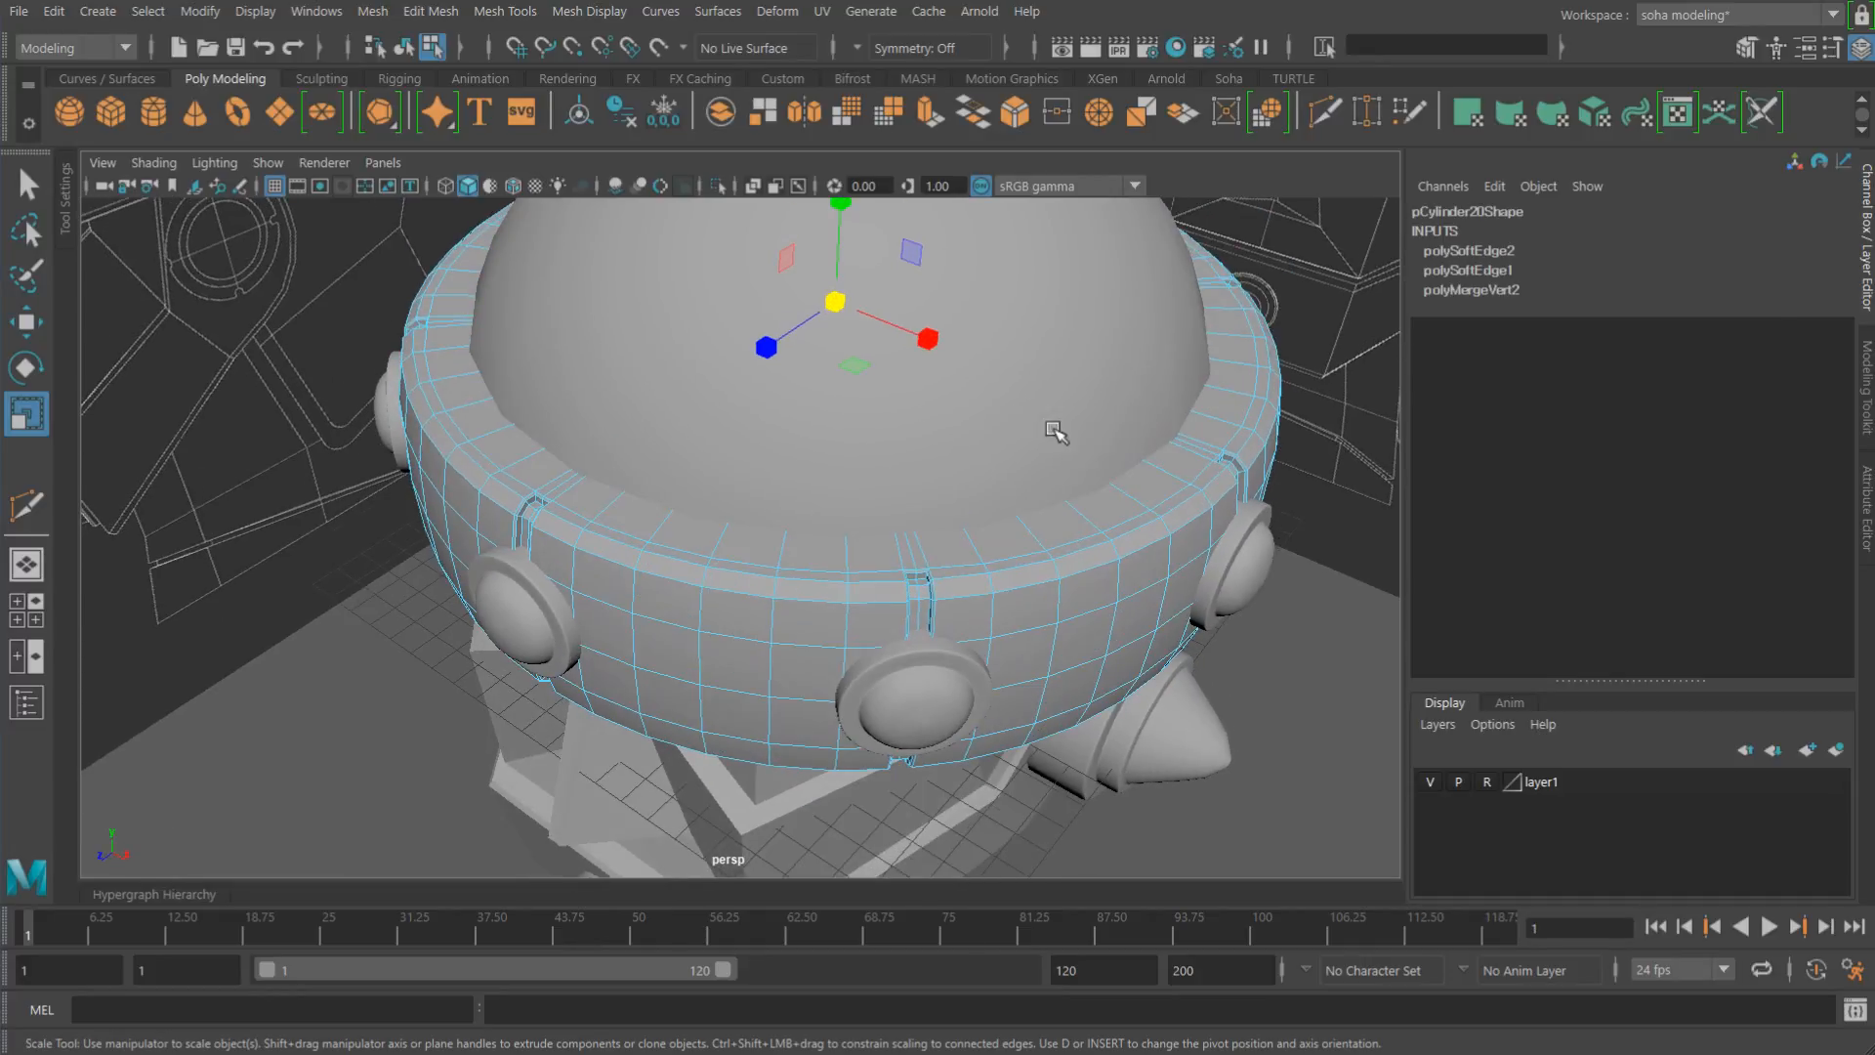
{"action": "key", "text": "alt+grave"}
Step: Examine the dome's fit in the headband from several angles and in the side view against the reference drawing
{"action": "left_click_drag", "start_coordinate": [1172, 420], "coordinate": [866, 420], "text": "alt"}
{"action": "left_click", "coordinate": [1168, 615]}
{"action": "right_click_drag", "start_coordinate": [869, 451], "coordinate": [862, 339], "text": "alt"}
{"action": "left_click", "coordinate": [864, 342]}
{"action": "left_click_drag", "start_coordinate": [1006, 368], "coordinate": [790, 459], "text": "alt"}
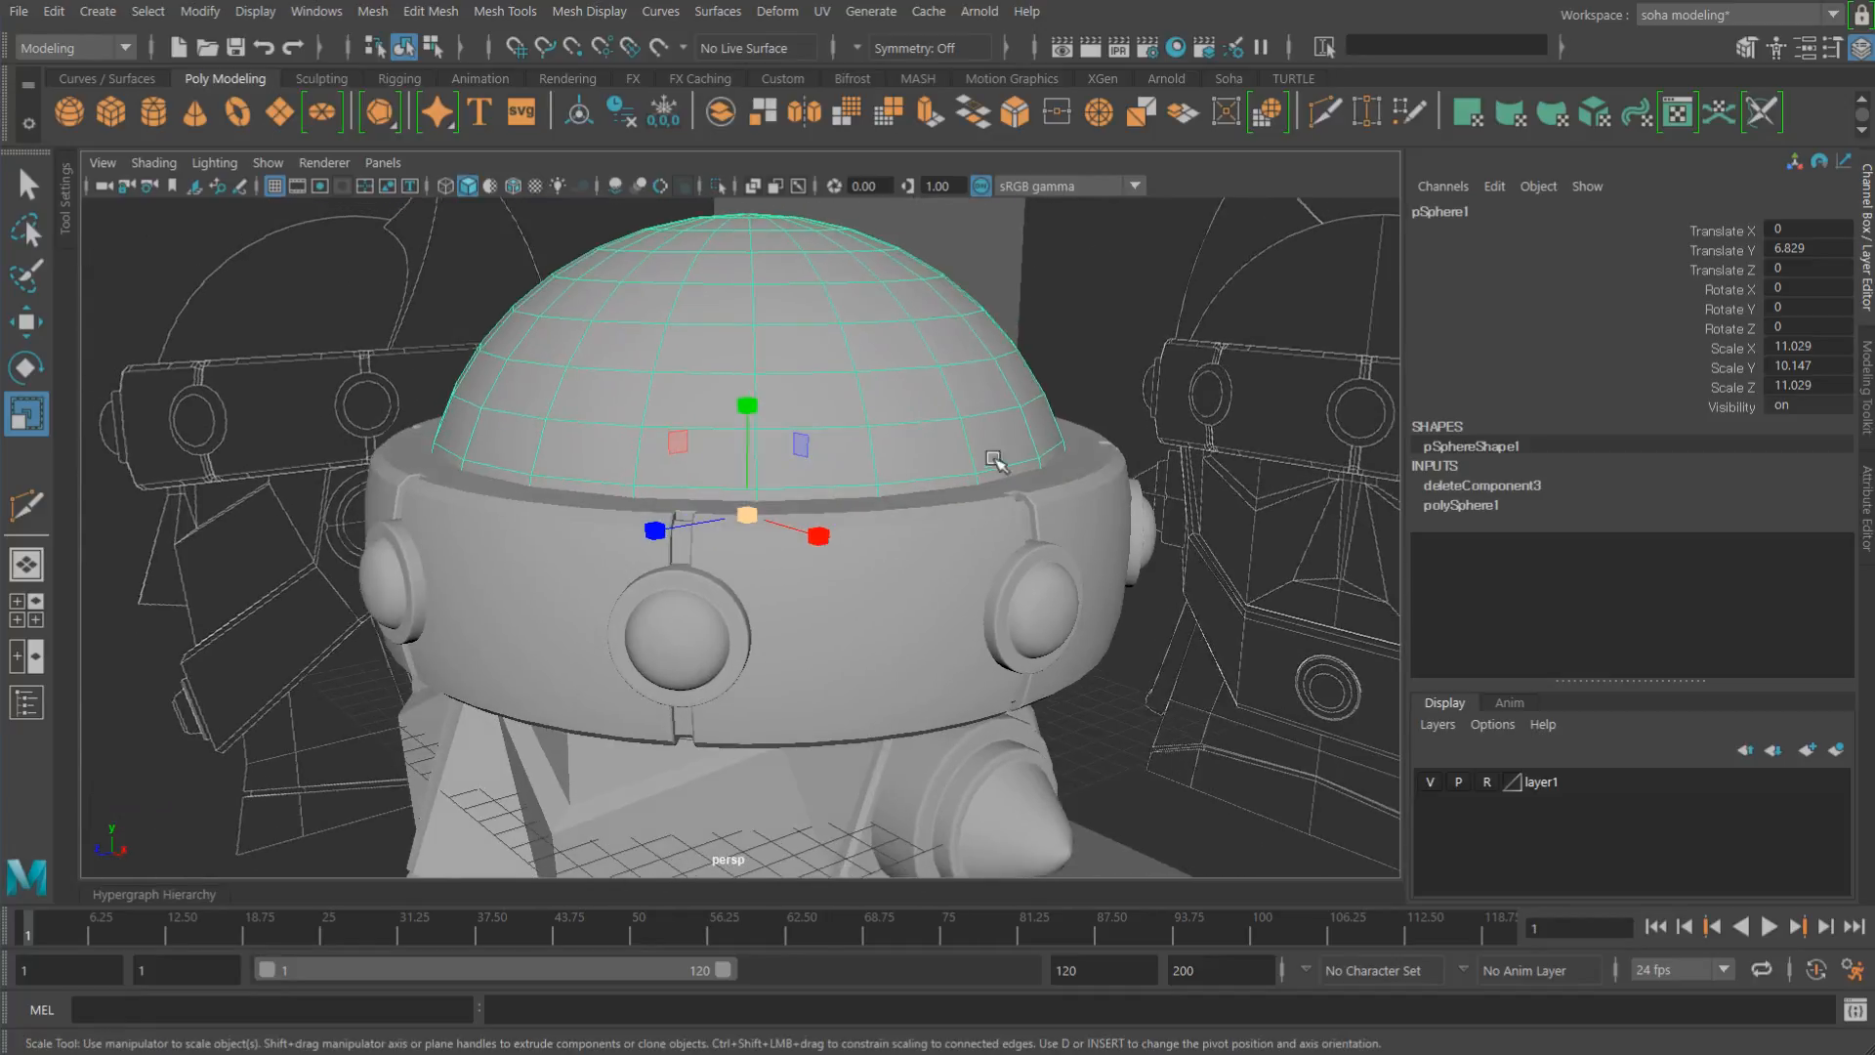
{"action": "right_click_drag", "start_coordinate": [997, 460], "coordinate": [832, 449], "text": "alt"}
{"action": "left_click_drag", "start_coordinate": [858, 460], "coordinate": [873, 442], "text": "alt"}
{"action": "right_click_drag", "start_coordinate": [989, 474], "coordinate": [775, 420], "text": "alt"}
{"action": "left_click_drag", "start_coordinate": [775, 420], "coordinate": [746, 450], "text": "alt"}
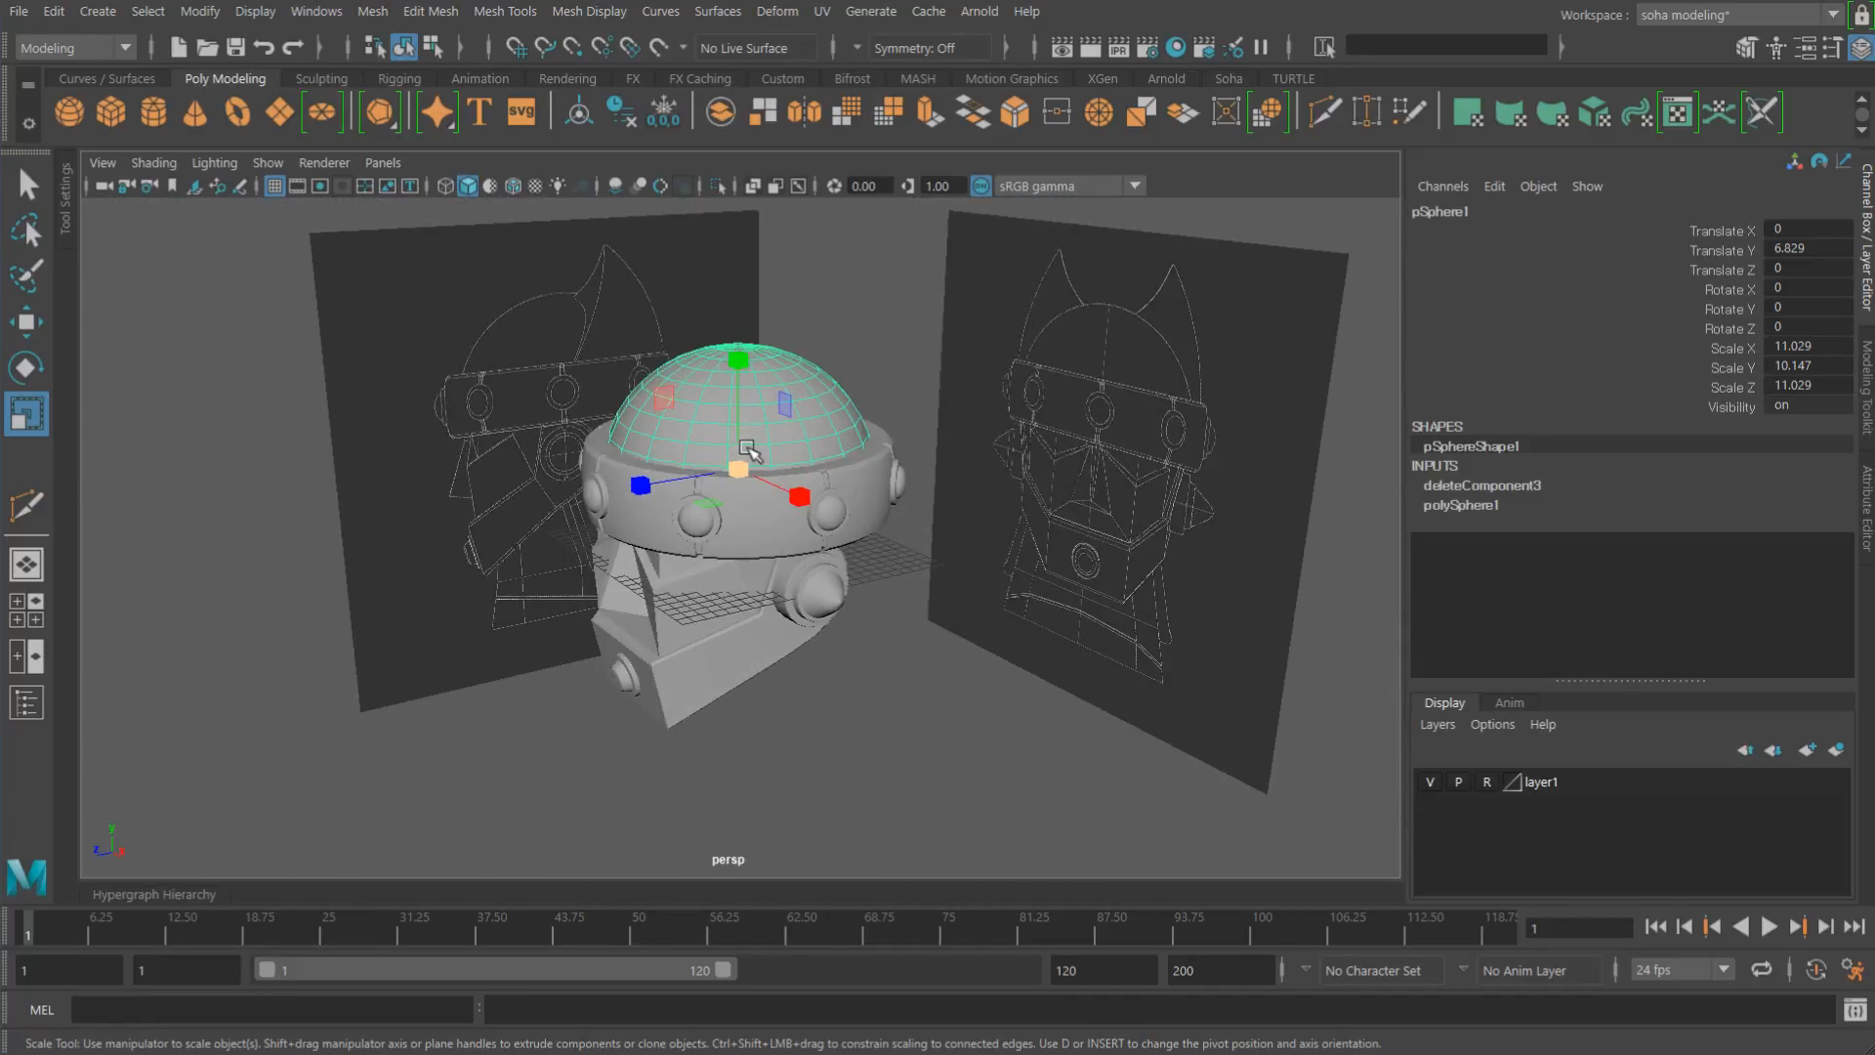
{"action": "right_click_drag", "start_coordinate": [746, 449], "coordinate": [967, 490], "text": "alt"}
{"action": "left_click_drag", "start_coordinate": [965, 492], "coordinate": [930, 476], "text": "alt"}
{"action": "middle_click_drag", "start_coordinate": [929, 472], "coordinate": [944, 507], "text": "alt"}
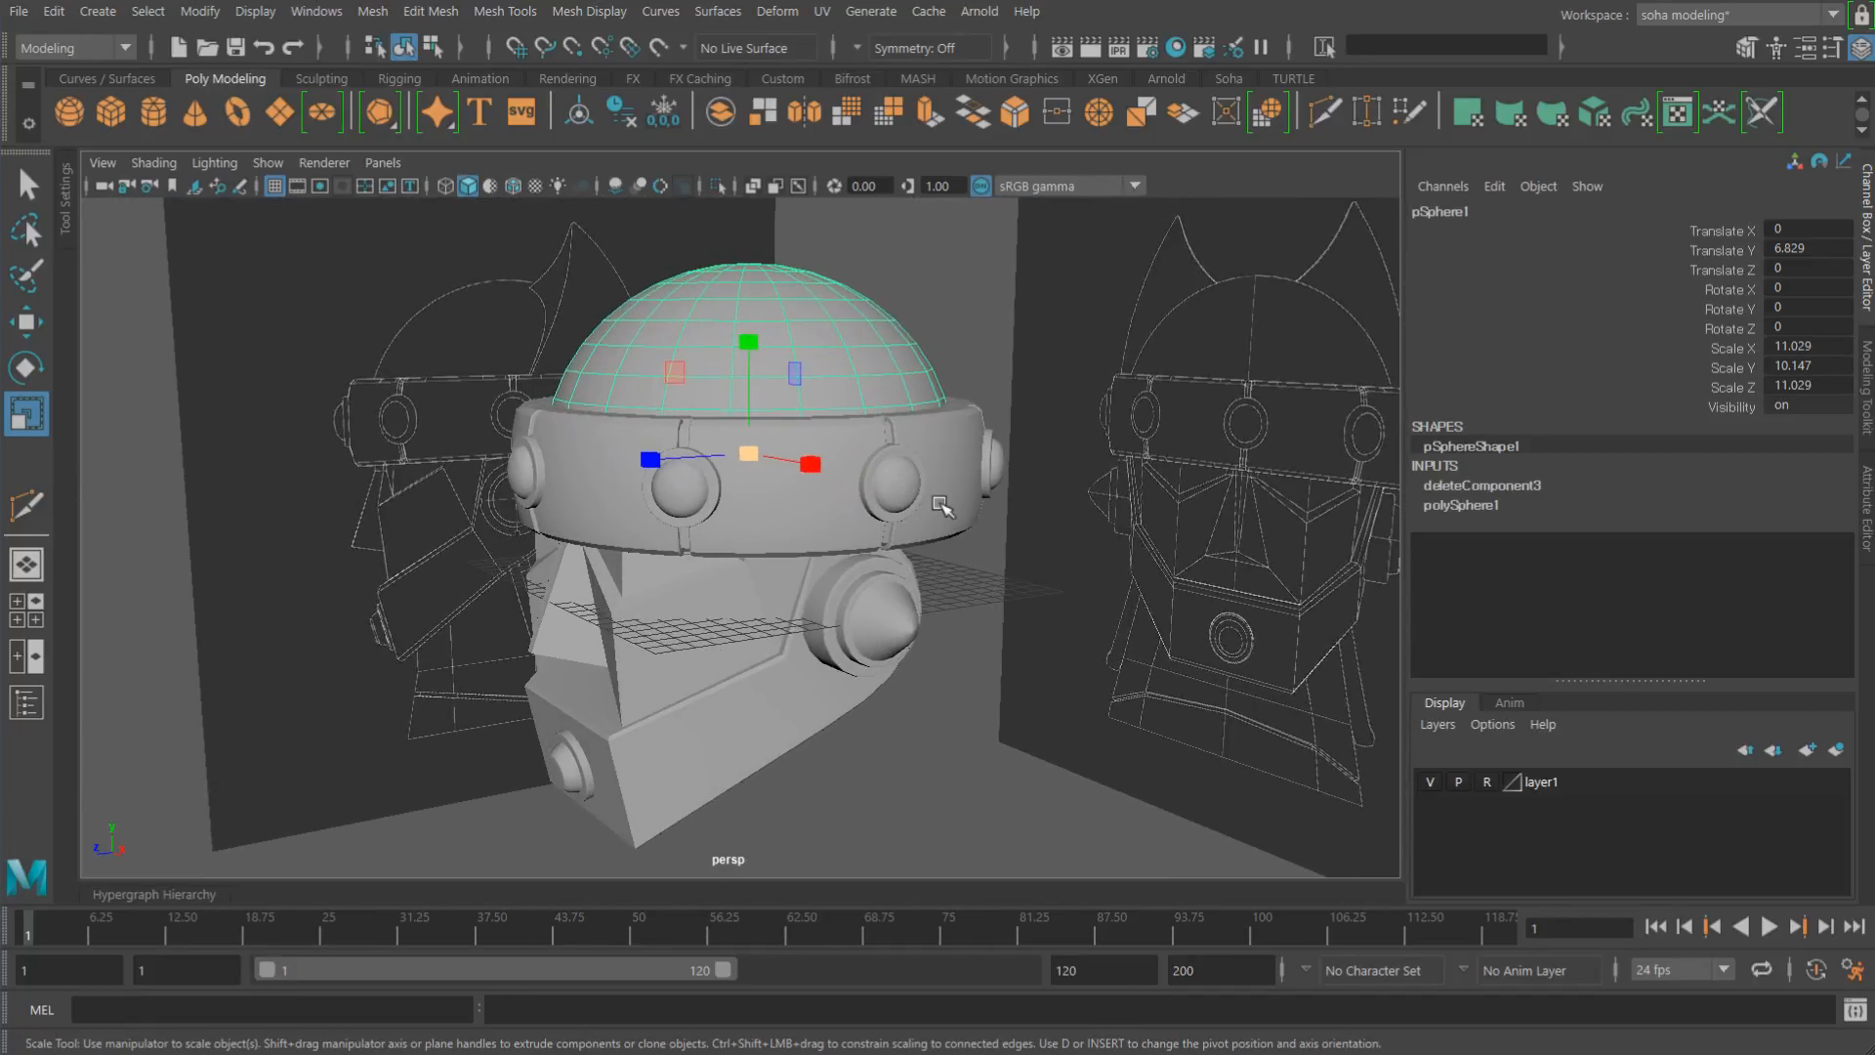
{"action": "left_click_drag", "start_coordinate": [940, 508], "coordinate": [933, 496], "text": "alt"}
{"action": "key", "text": "shift+4"}
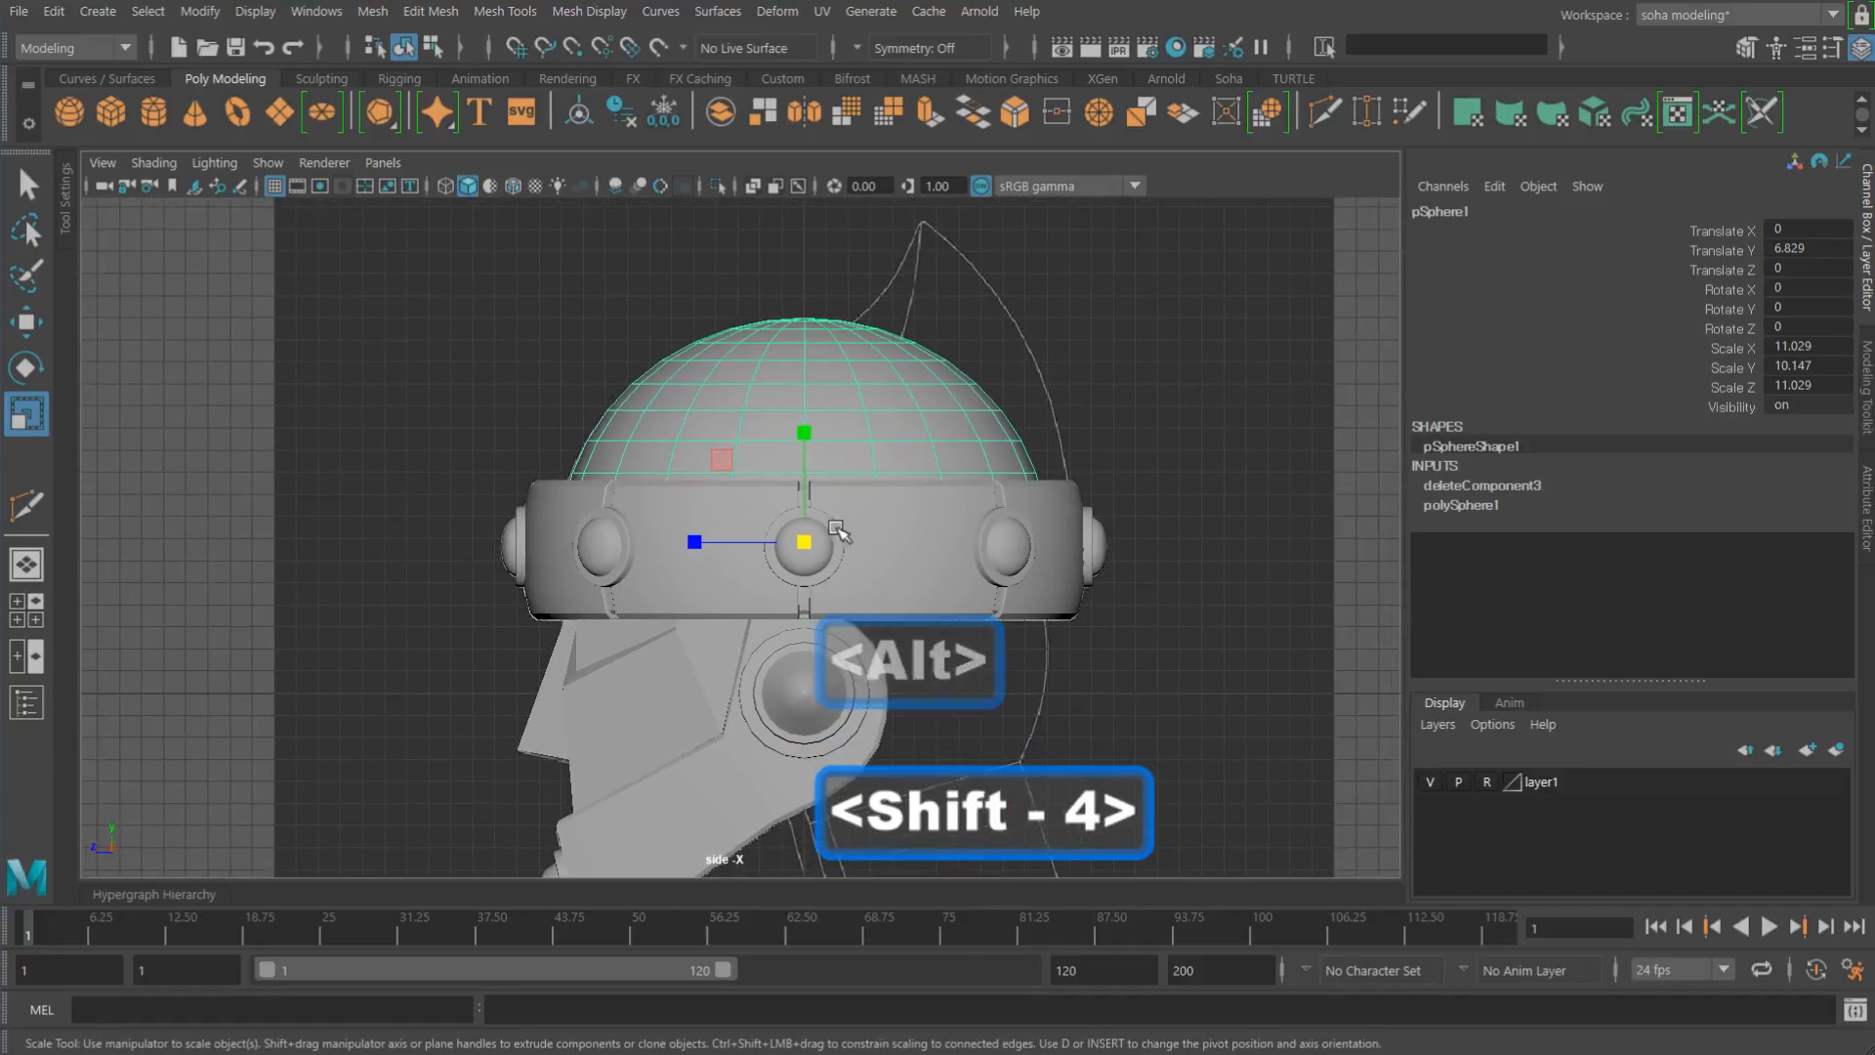
{"action": "right_click_drag", "start_coordinate": [1212, 545], "coordinate": [891, 498], "text": "alt"}
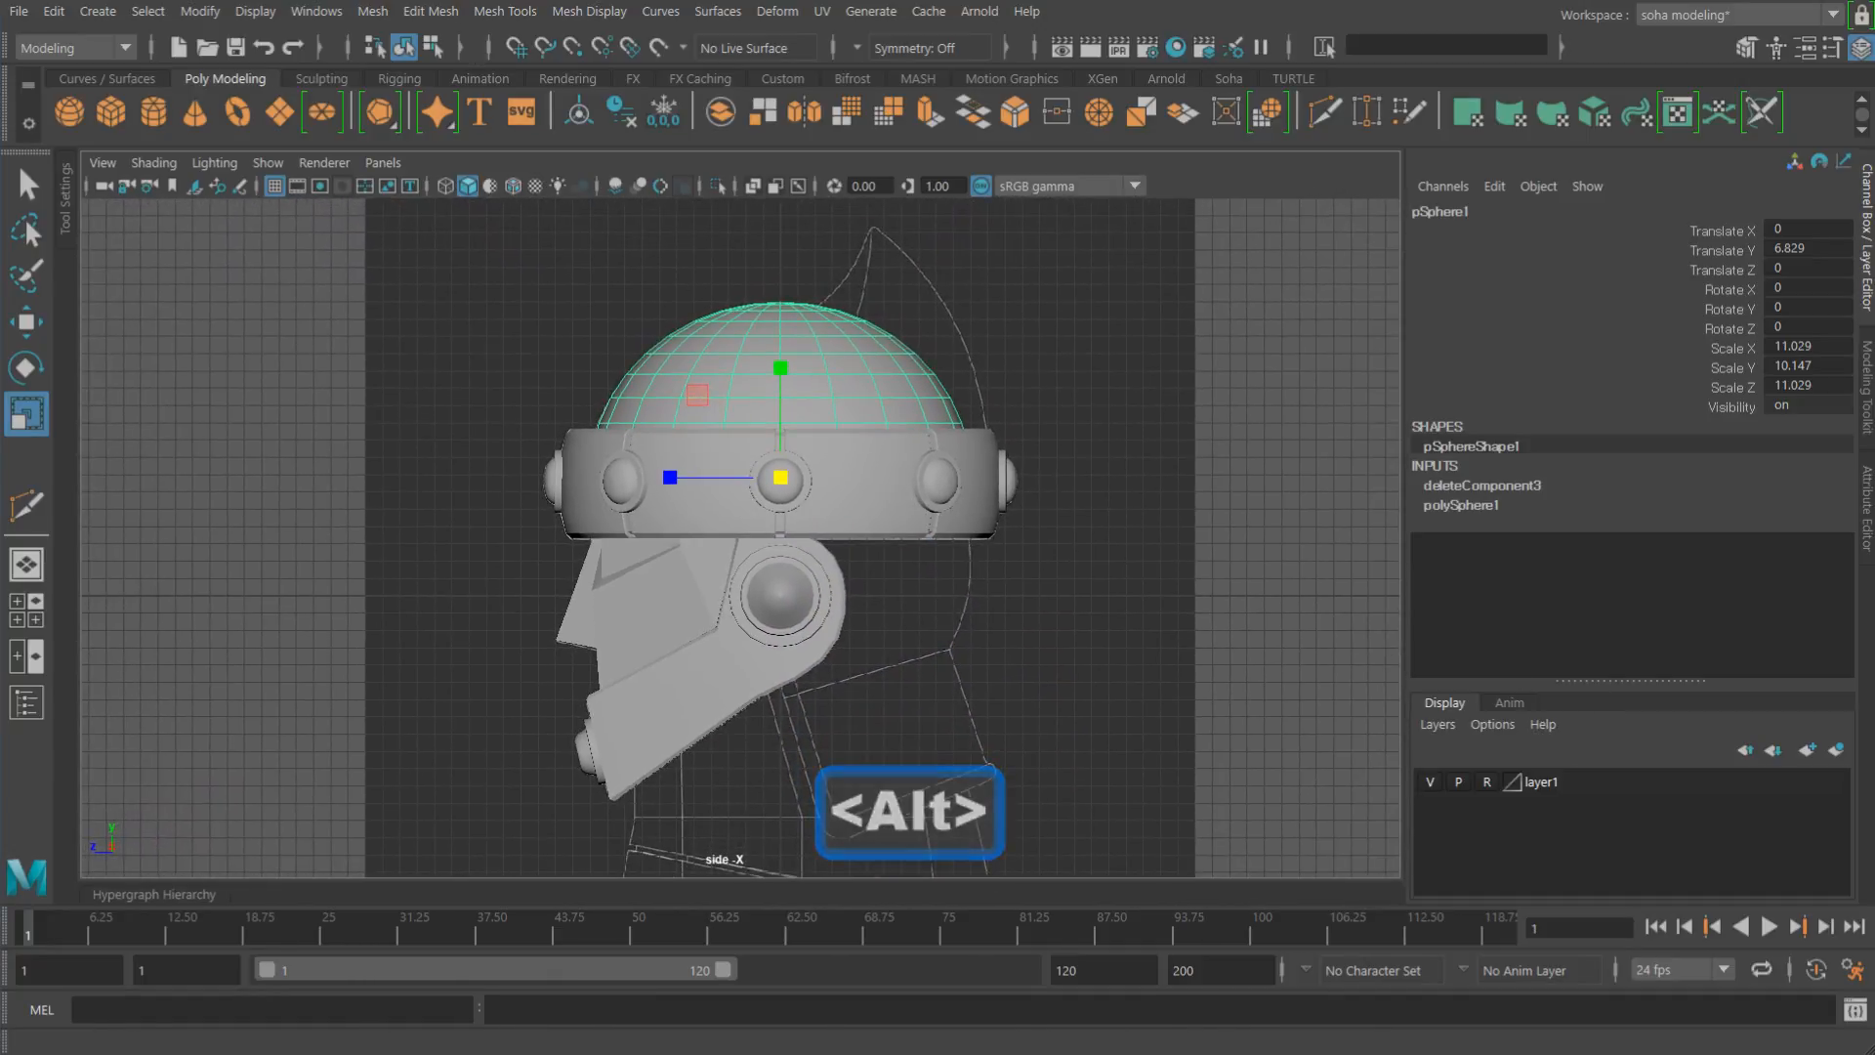
{"action": "key", "text": "q"}
{"action": "left_click", "coordinate": [1055, 661]}
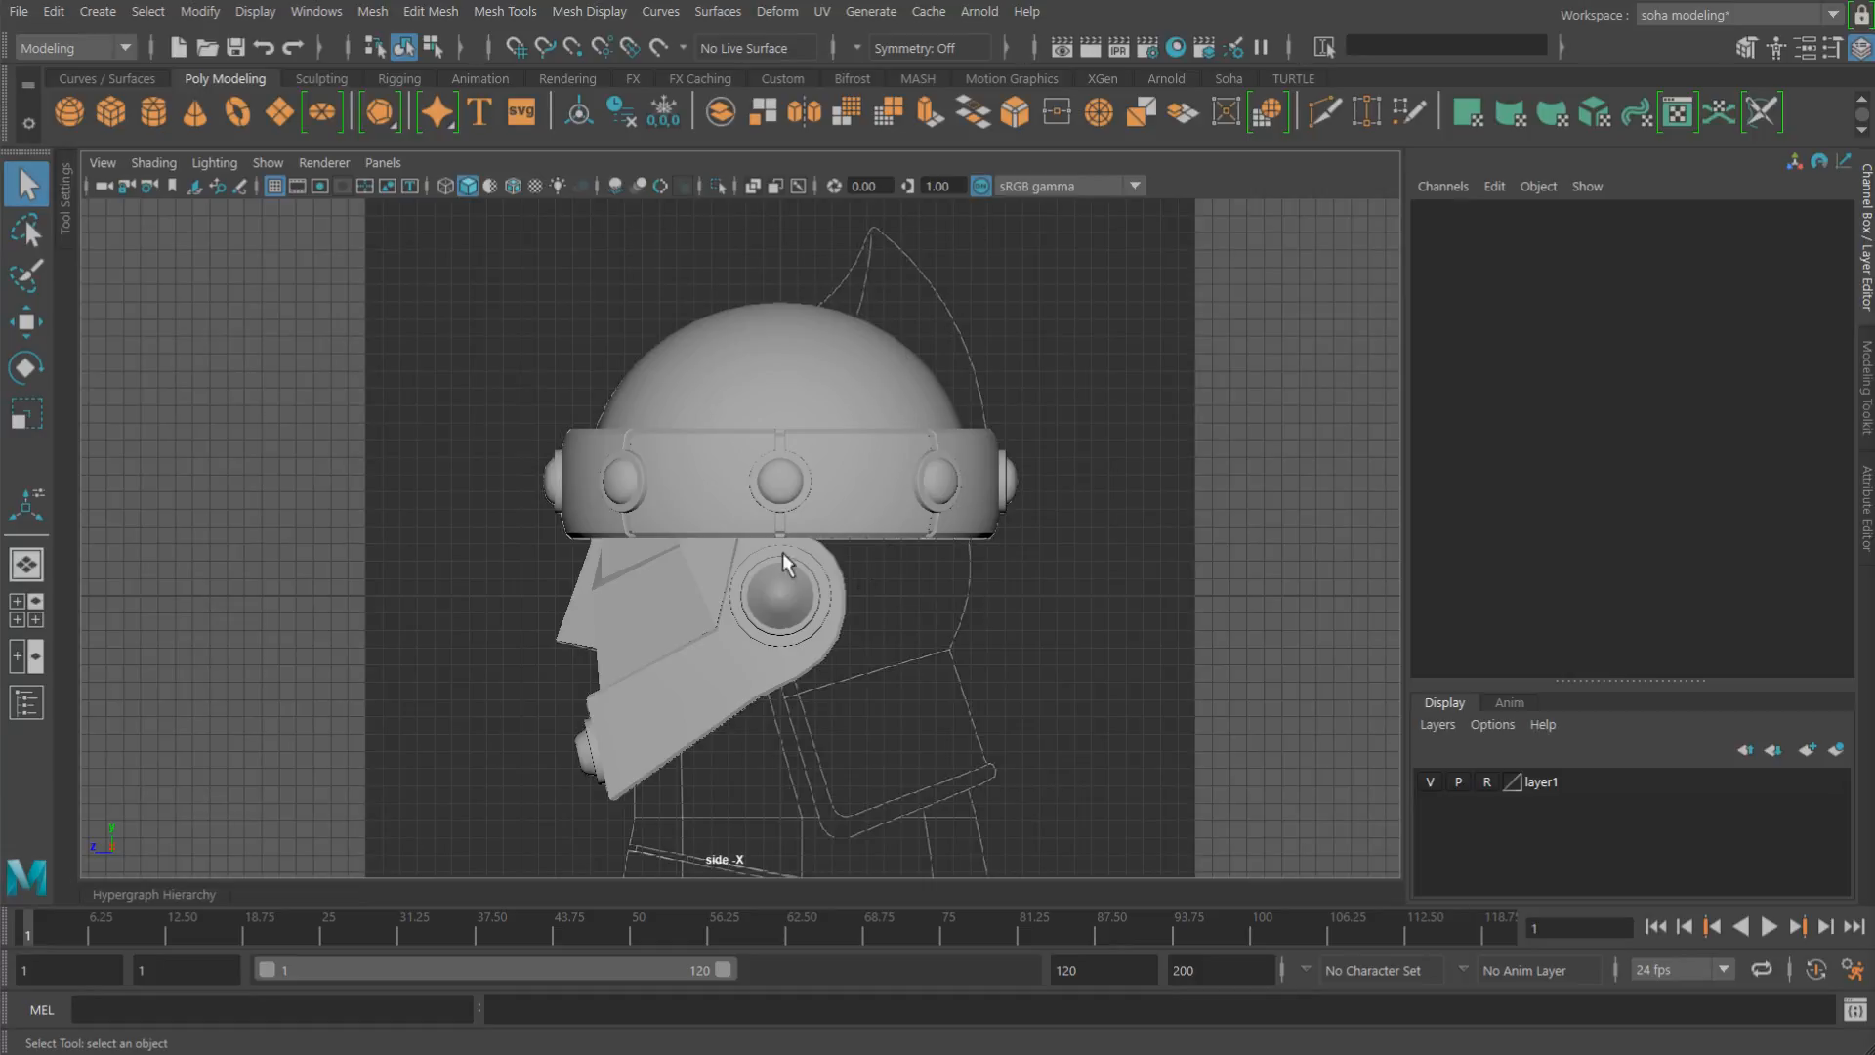
Step: Create a second polygon sphere in the wireframe side view, raise it to Translate Y 6.698 and scale it uniformly to 12.088
{"action": "key", "text": "4"}
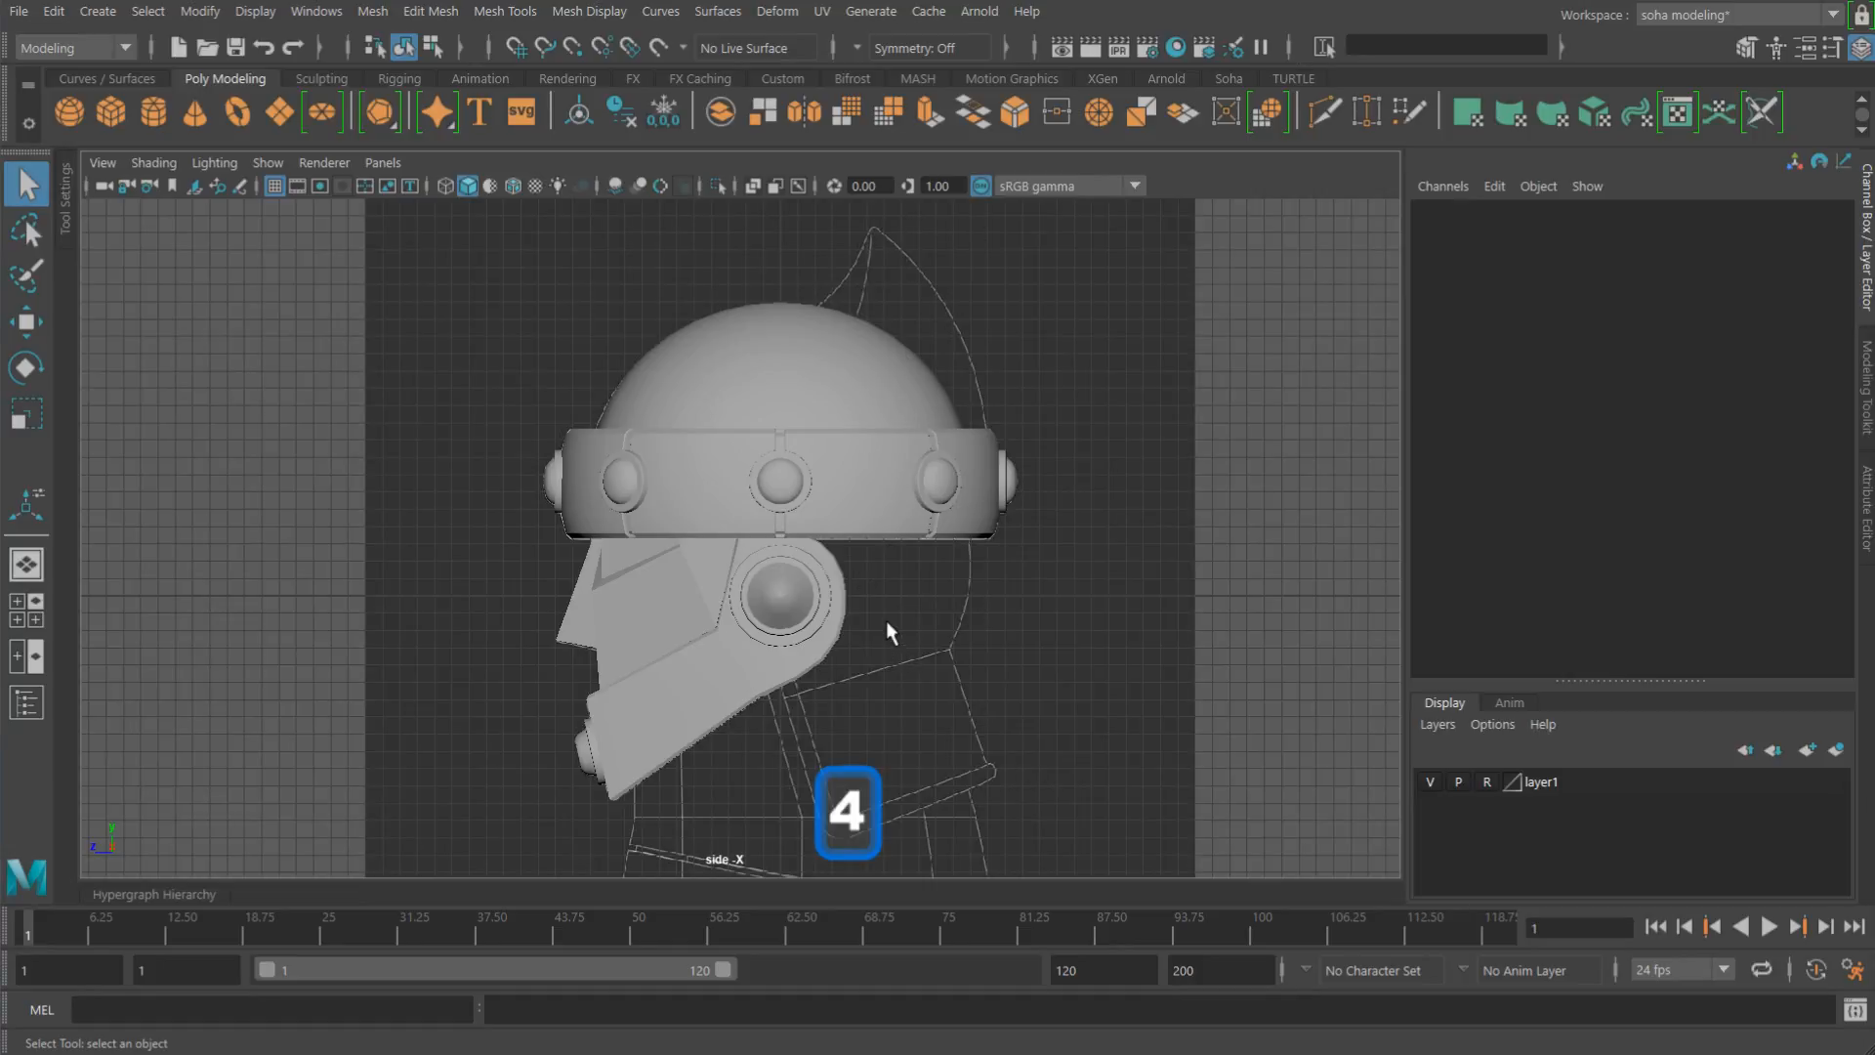
{"action": "scroll", "coordinate": [938, 626], "scroll_direction": "up", "scroll_amount": 2}
{"action": "middle_click_drag", "start_coordinate": [967, 641], "coordinate": [901, 633], "text": "alt"}
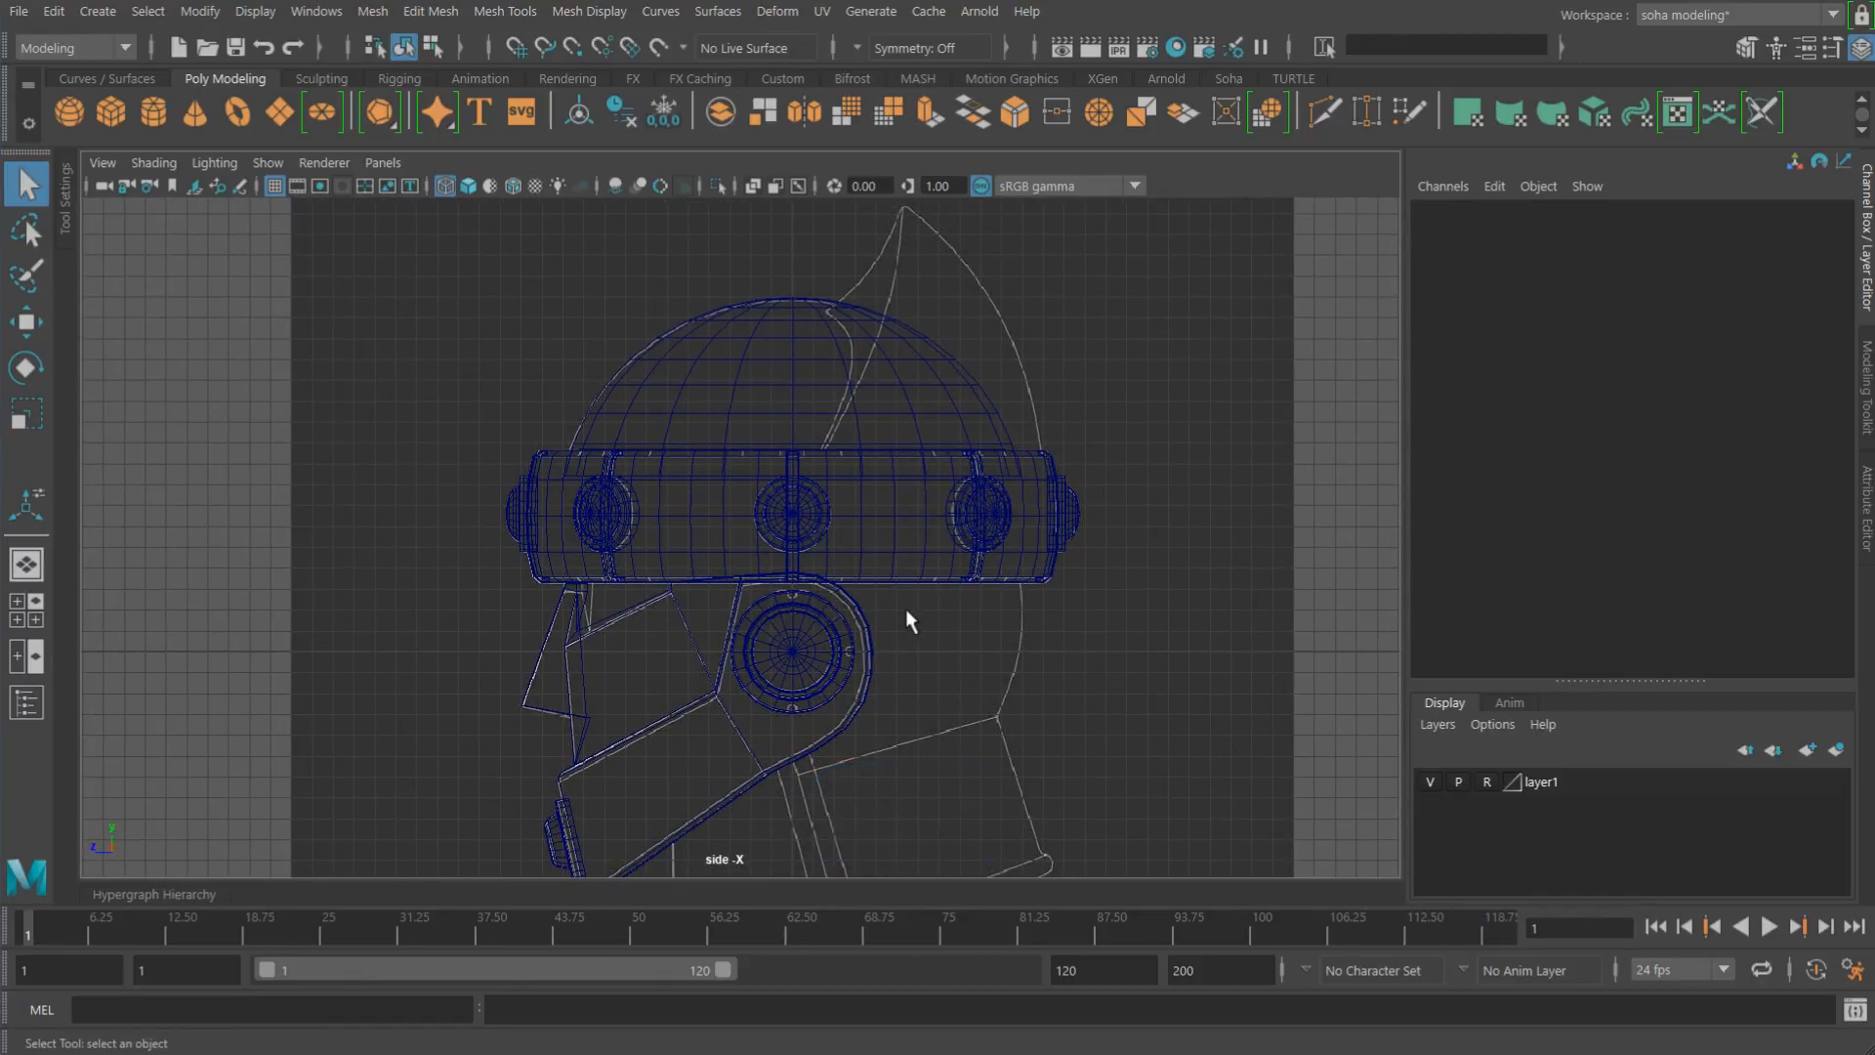
{"action": "right_click_drag", "start_coordinate": [905, 606], "coordinate": [988, 608], "text": "shift"}
{"action": "key", "text": "e"}
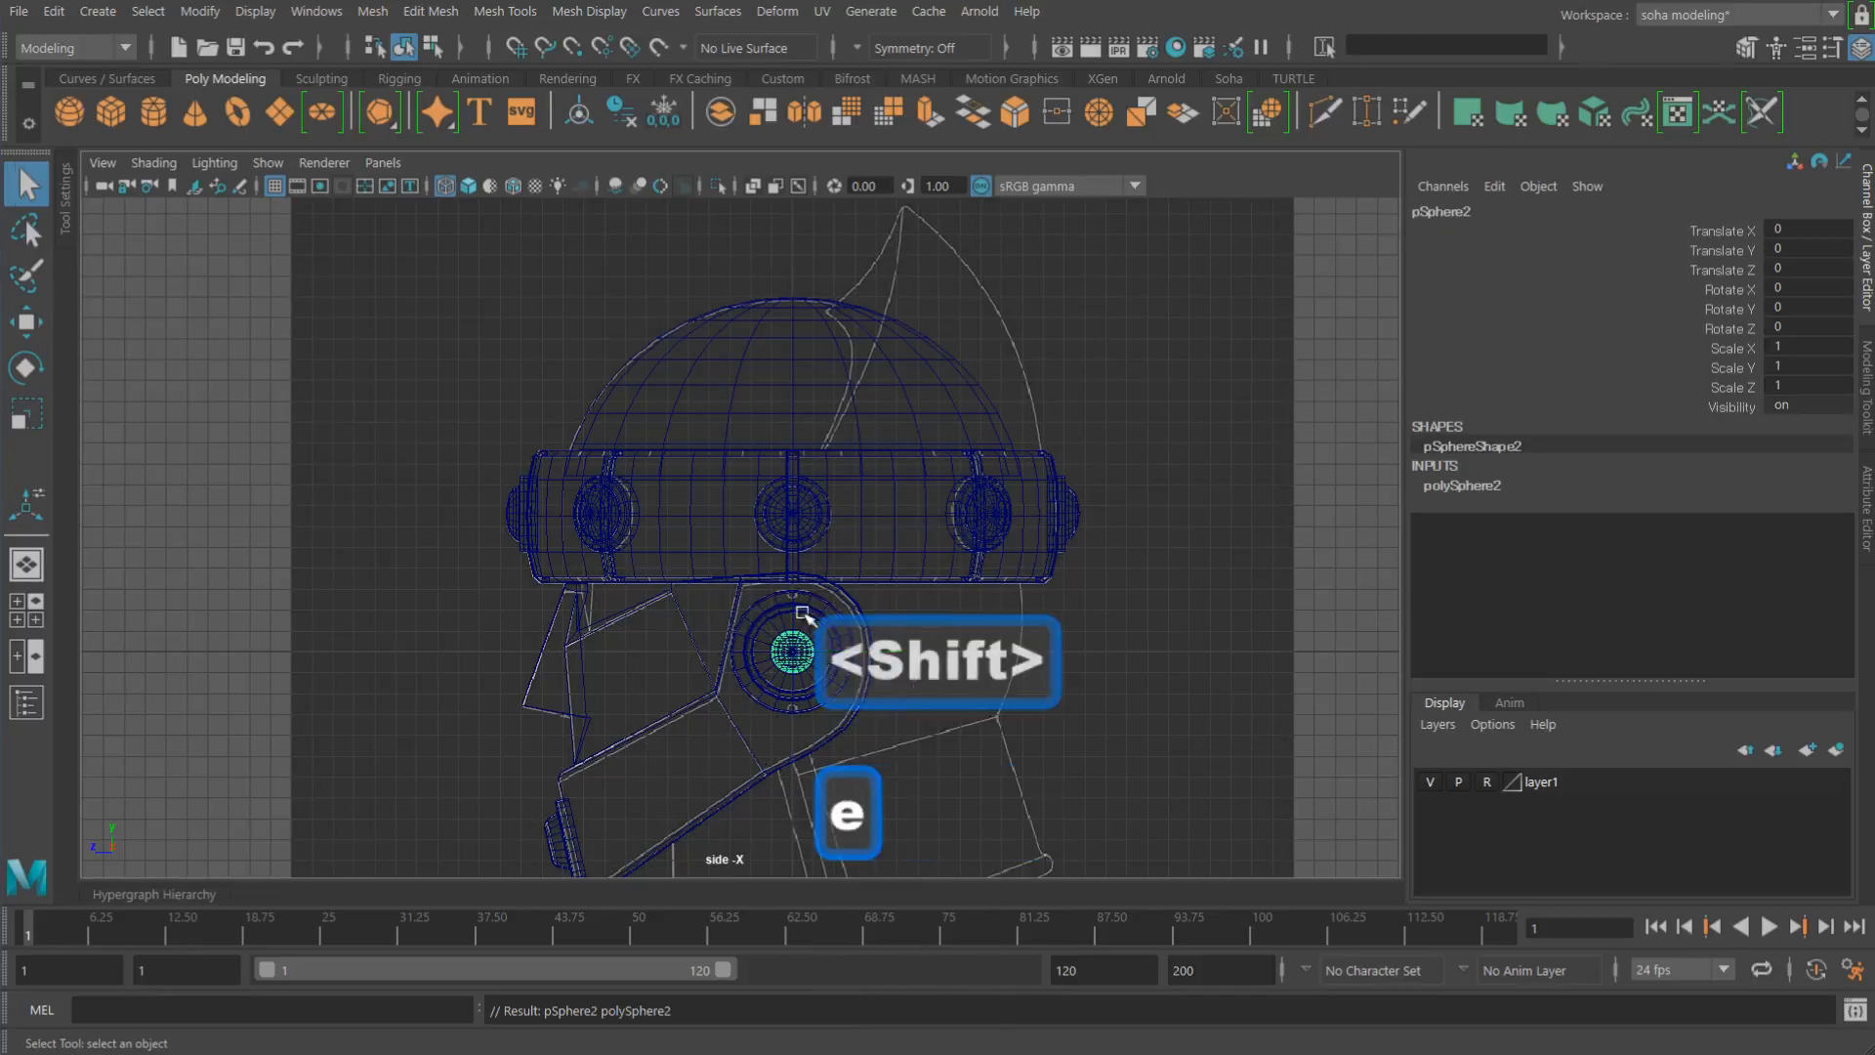
{"action": "key", "text": "w"}
{"action": "left_click_drag", "start_coordinate": [796, 562], "coordinate": [796, 422]}
{"action": "key", "text": "r"}
{"action": "left_click_drag", "start_coordinate": [813, 512], "coordinate": [1192, 616]}
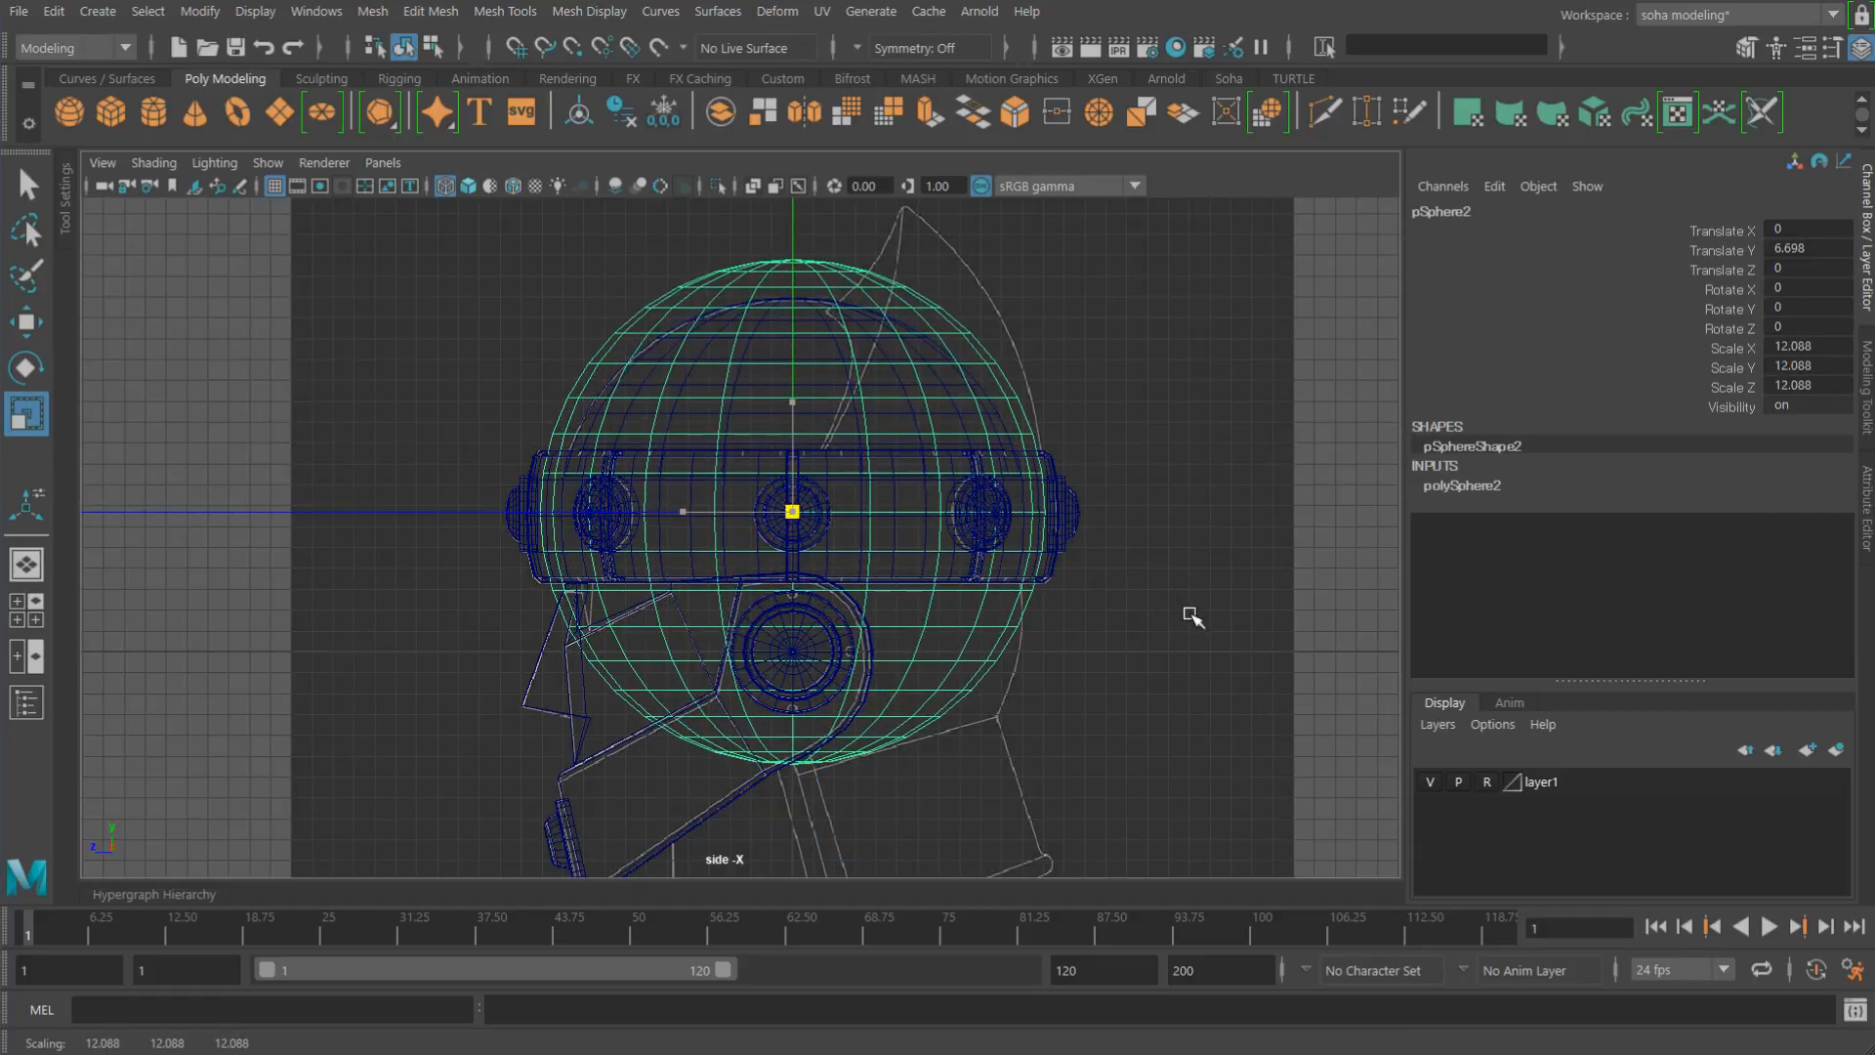
Step: Scale the new sphere to 11.83 in X and Z and 18.366 in Y, matching the horns' outer curves in the front view
{"action": "middle_click_drag", "start_coordinate": [933, 474], "coordinate": [947, 552], "text": "alt"}
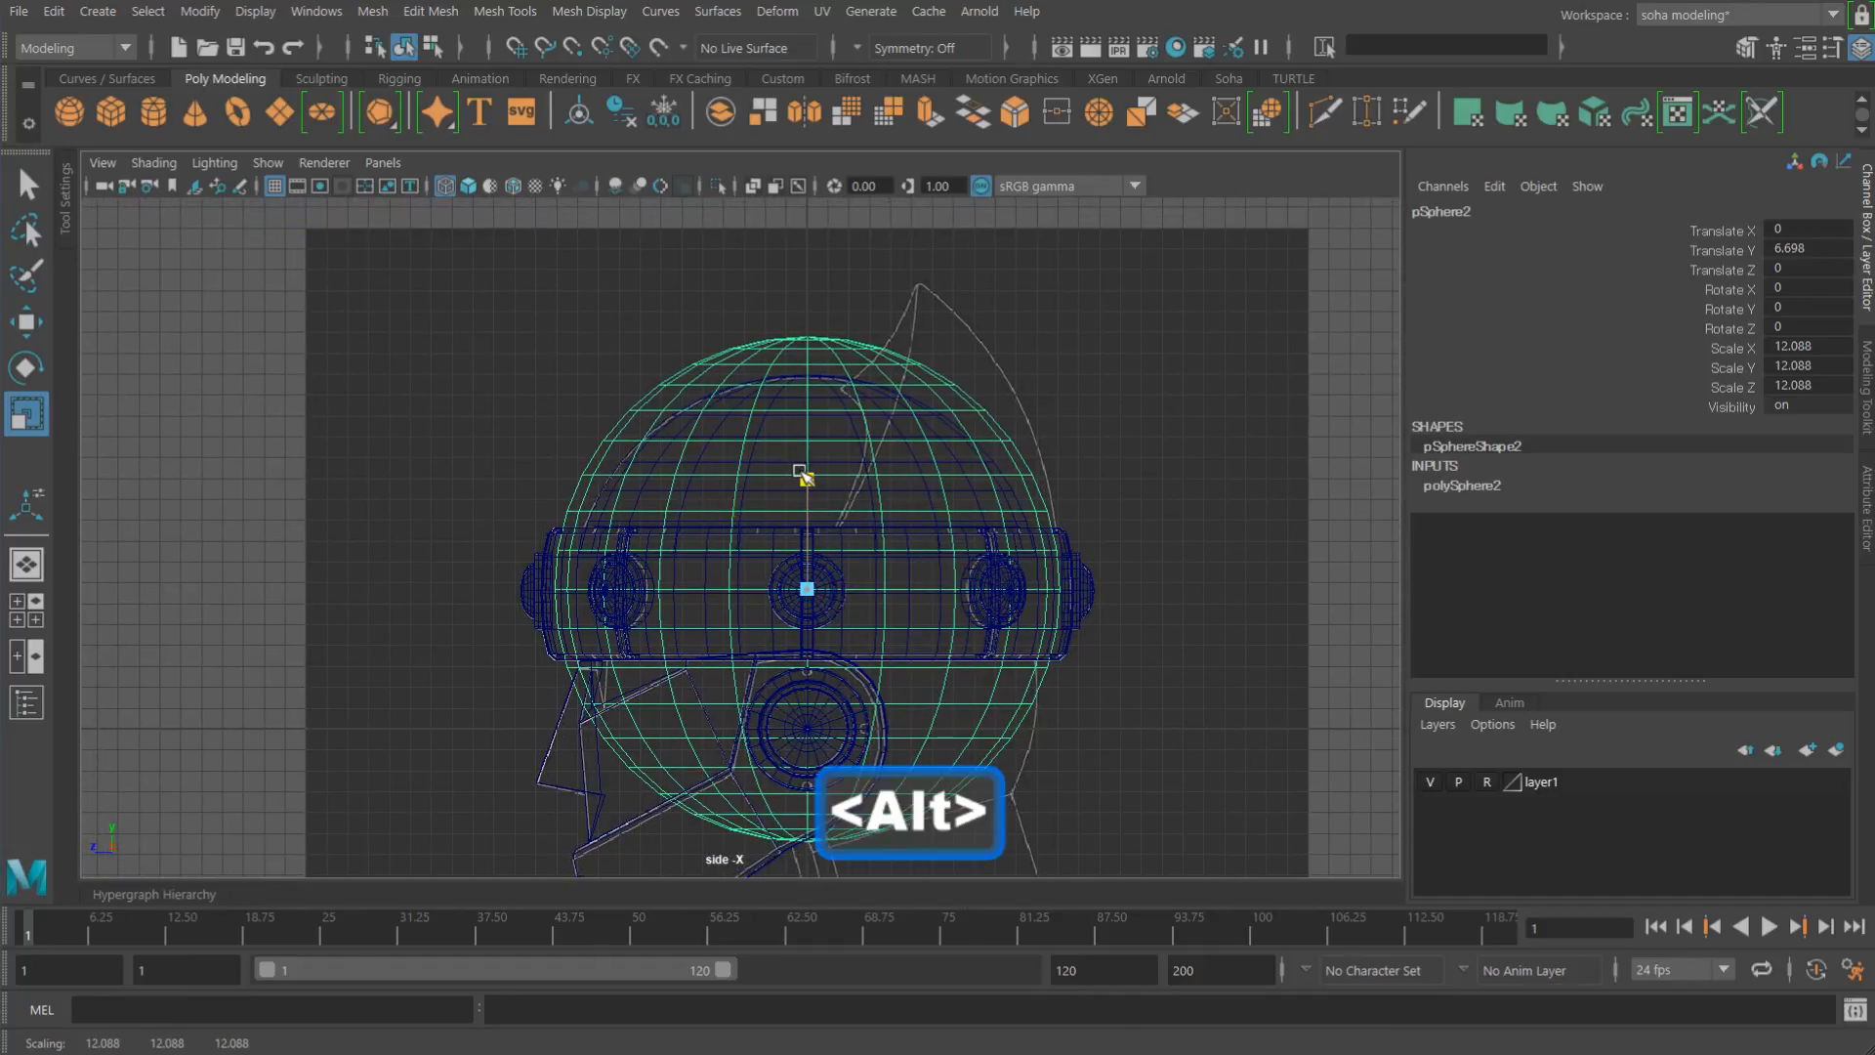
{"action": "left_click_drag", "start_coordinate": [804, 474], "coordinate": [799, 433]}
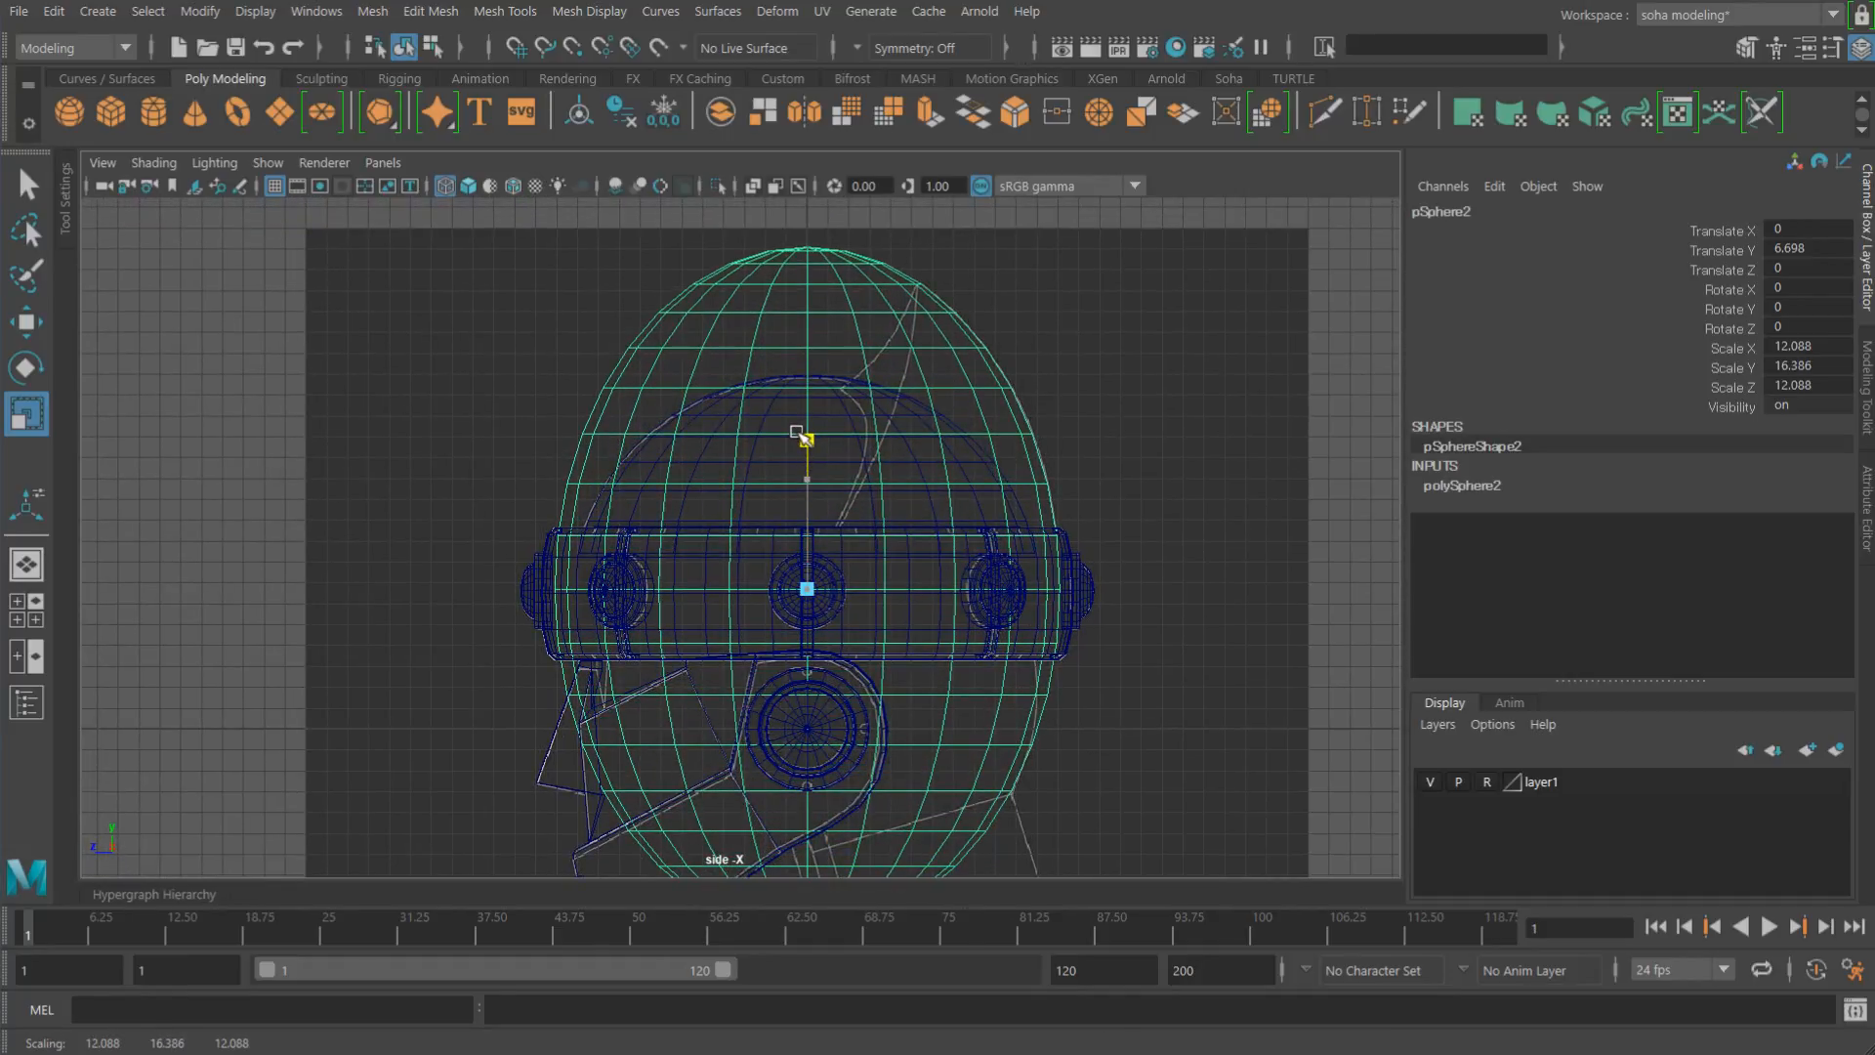
{"action": "key", "text": "shift+3"}
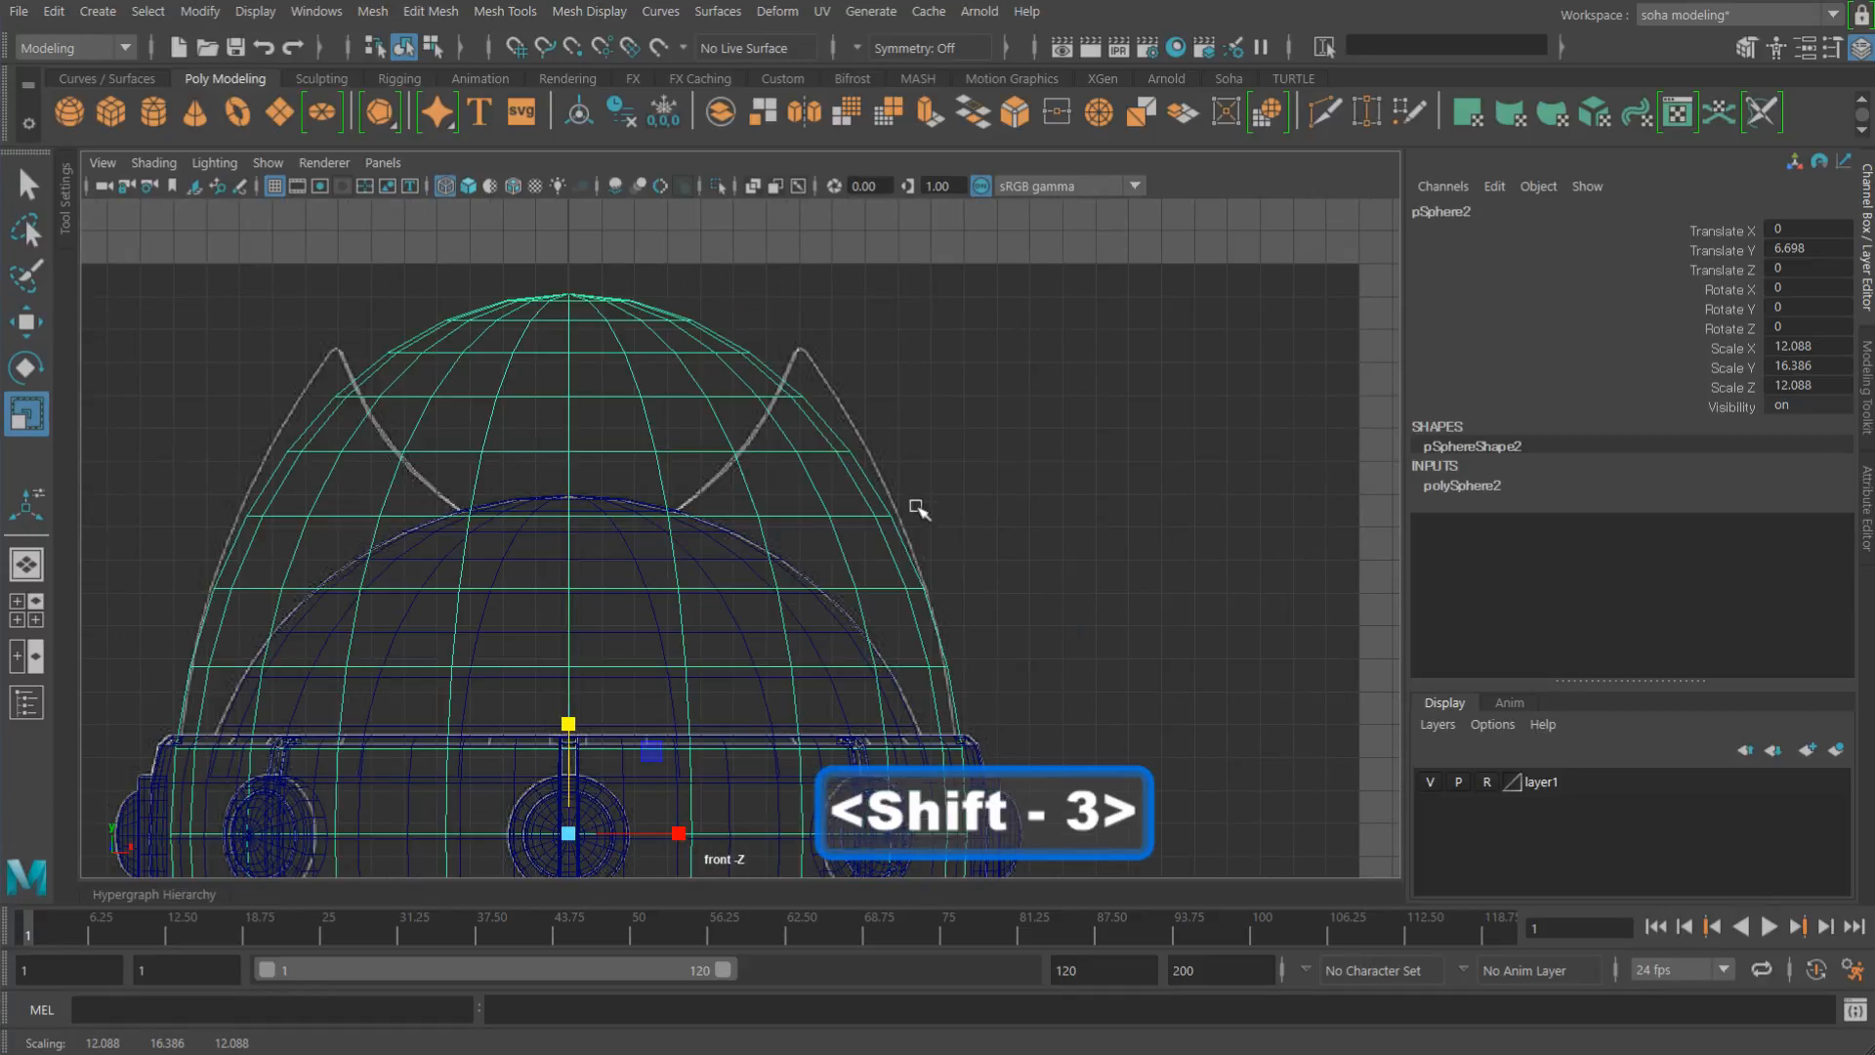
{"action": "middle_click_drag", "start_coordinate": [912, 529], "coordinate": [1013, 434], "text": "alt"}
{"action": "left_click_drag", "start_coordinate": [672, 631], "coordinate": [668, 614]}
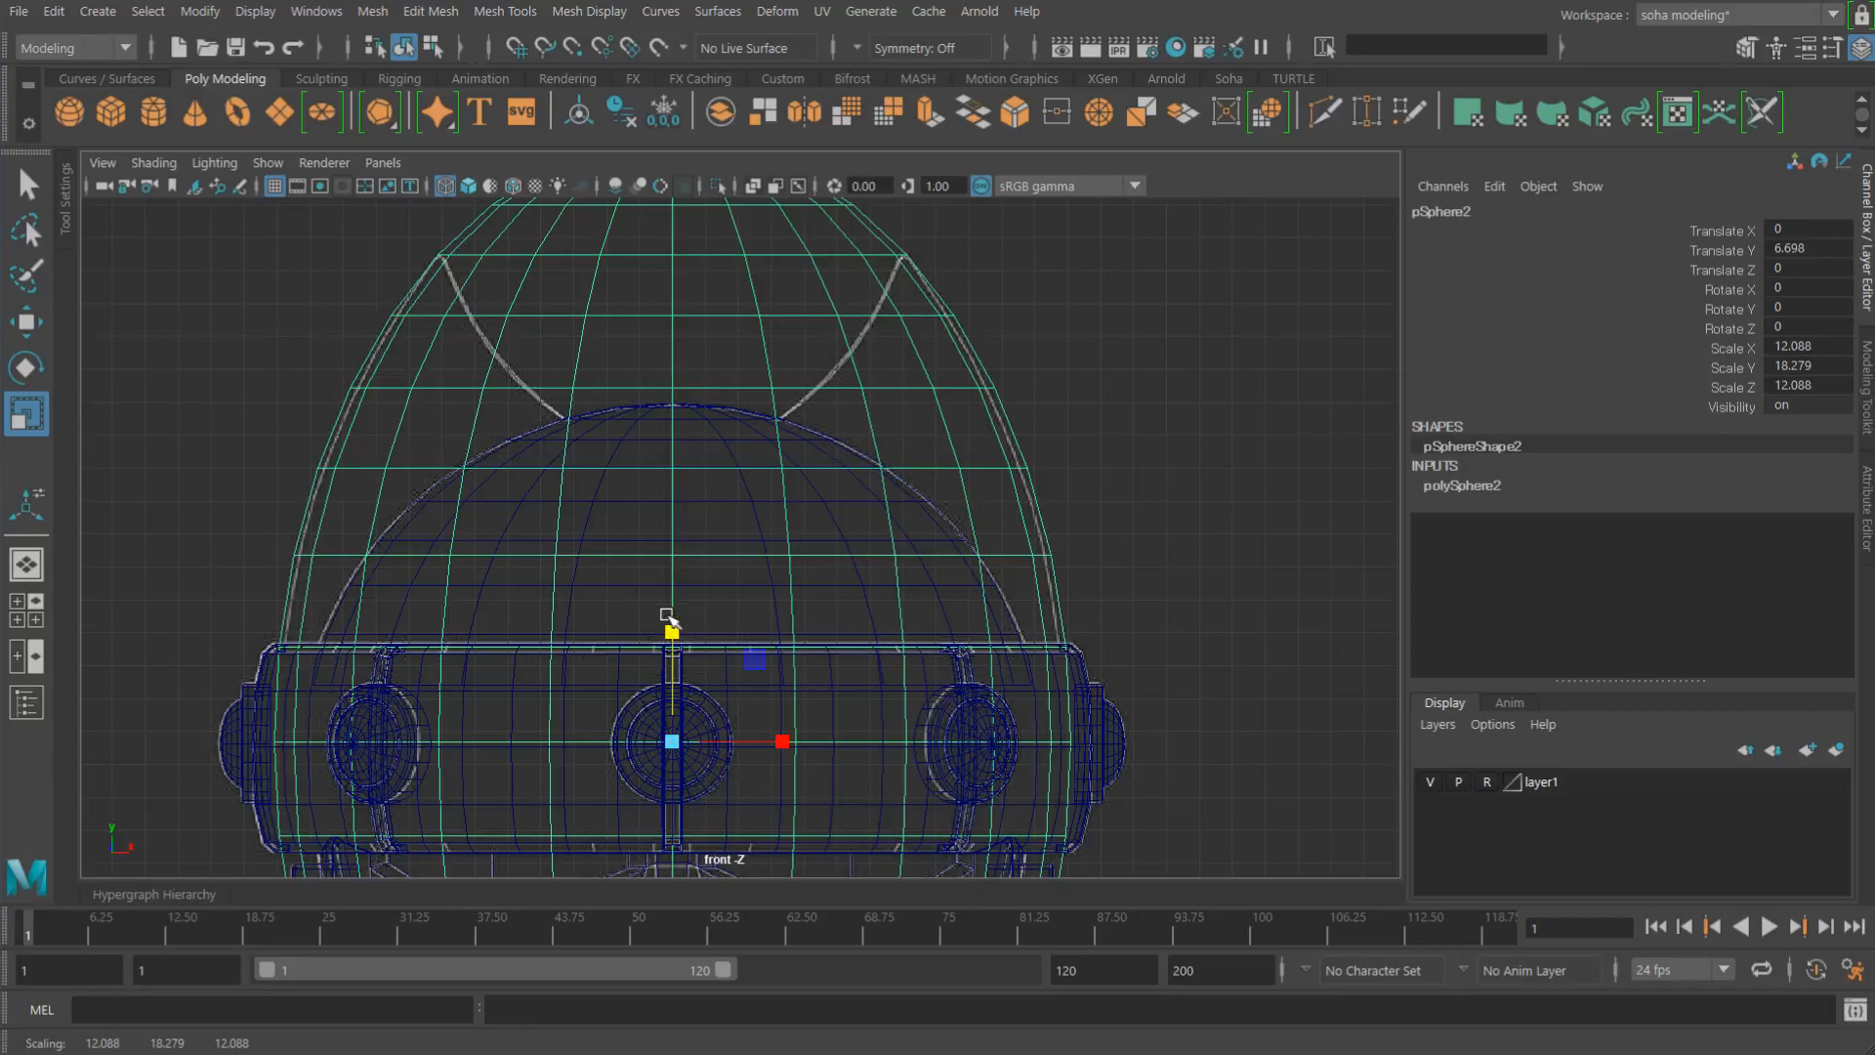
{"action": "left_click_drag", "start_coordinate": [670, 744], "coordinate": [656, 739]}
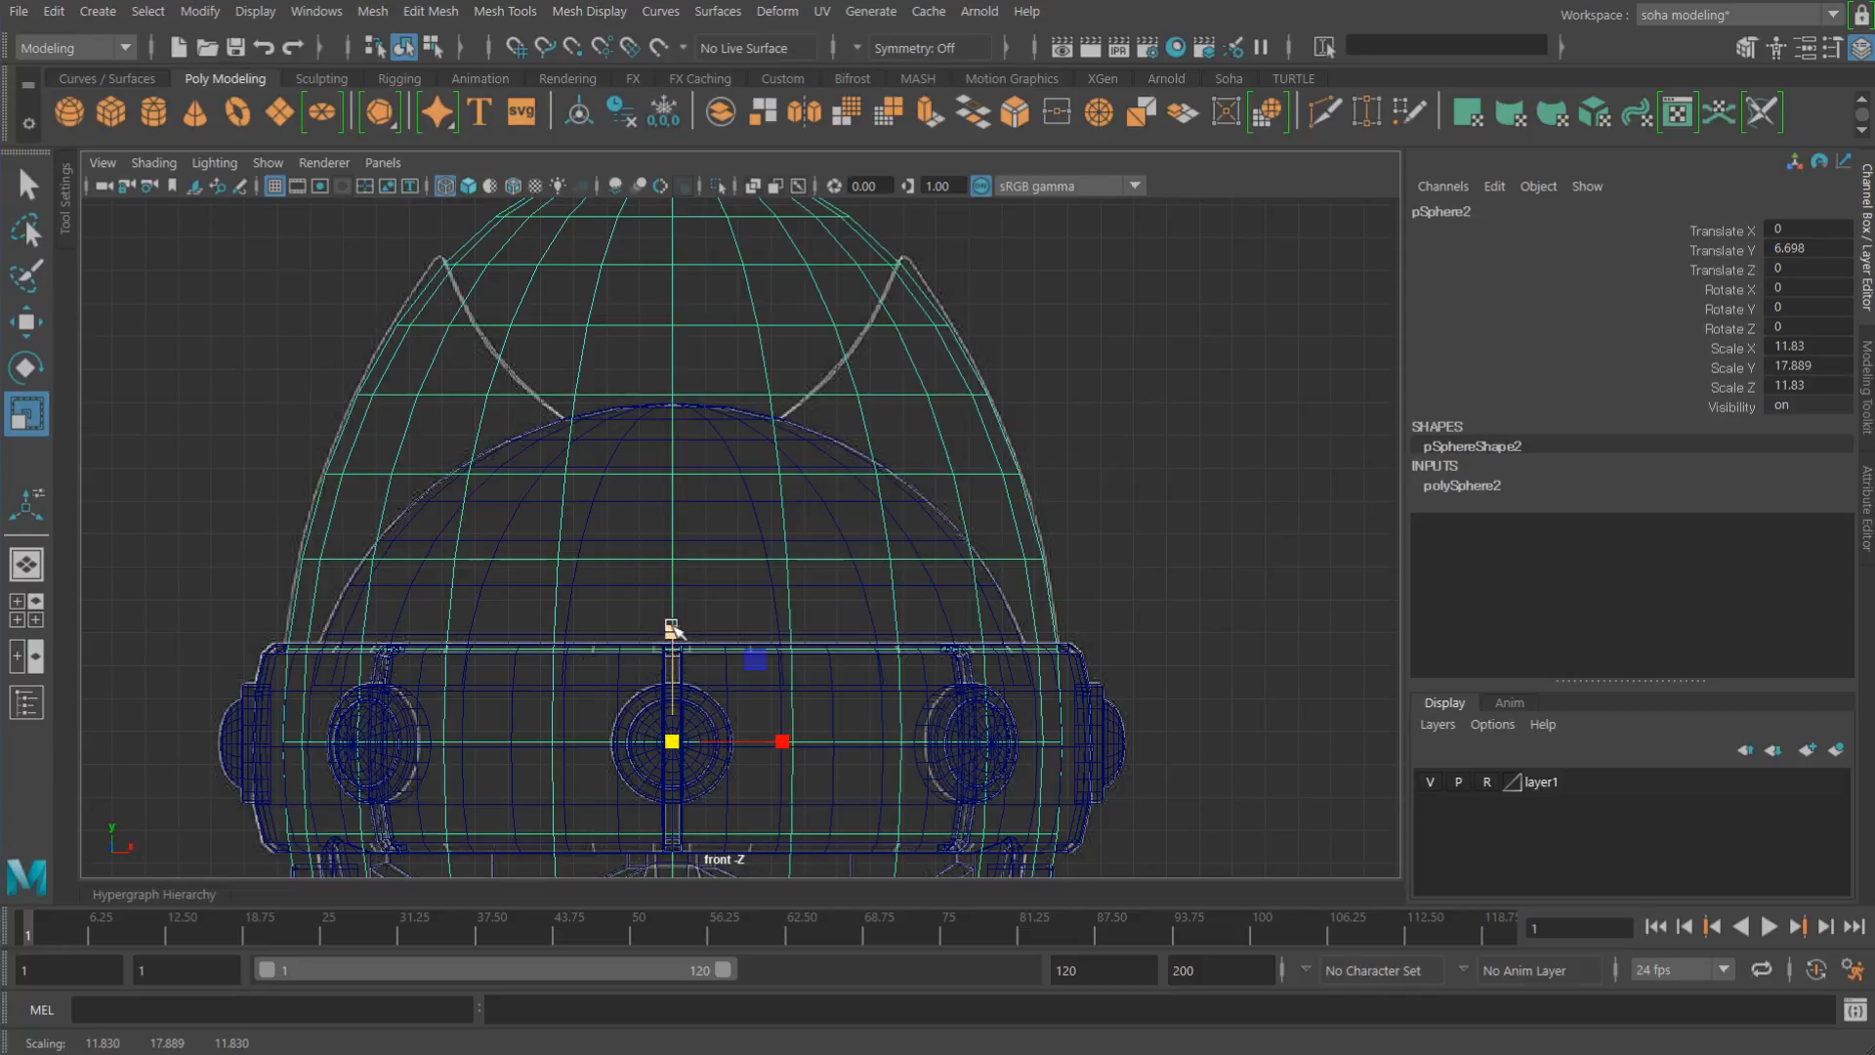
{"action": "left_click_drag", "start_coordinate": [672, 628], "coordinate": [673, 625]}
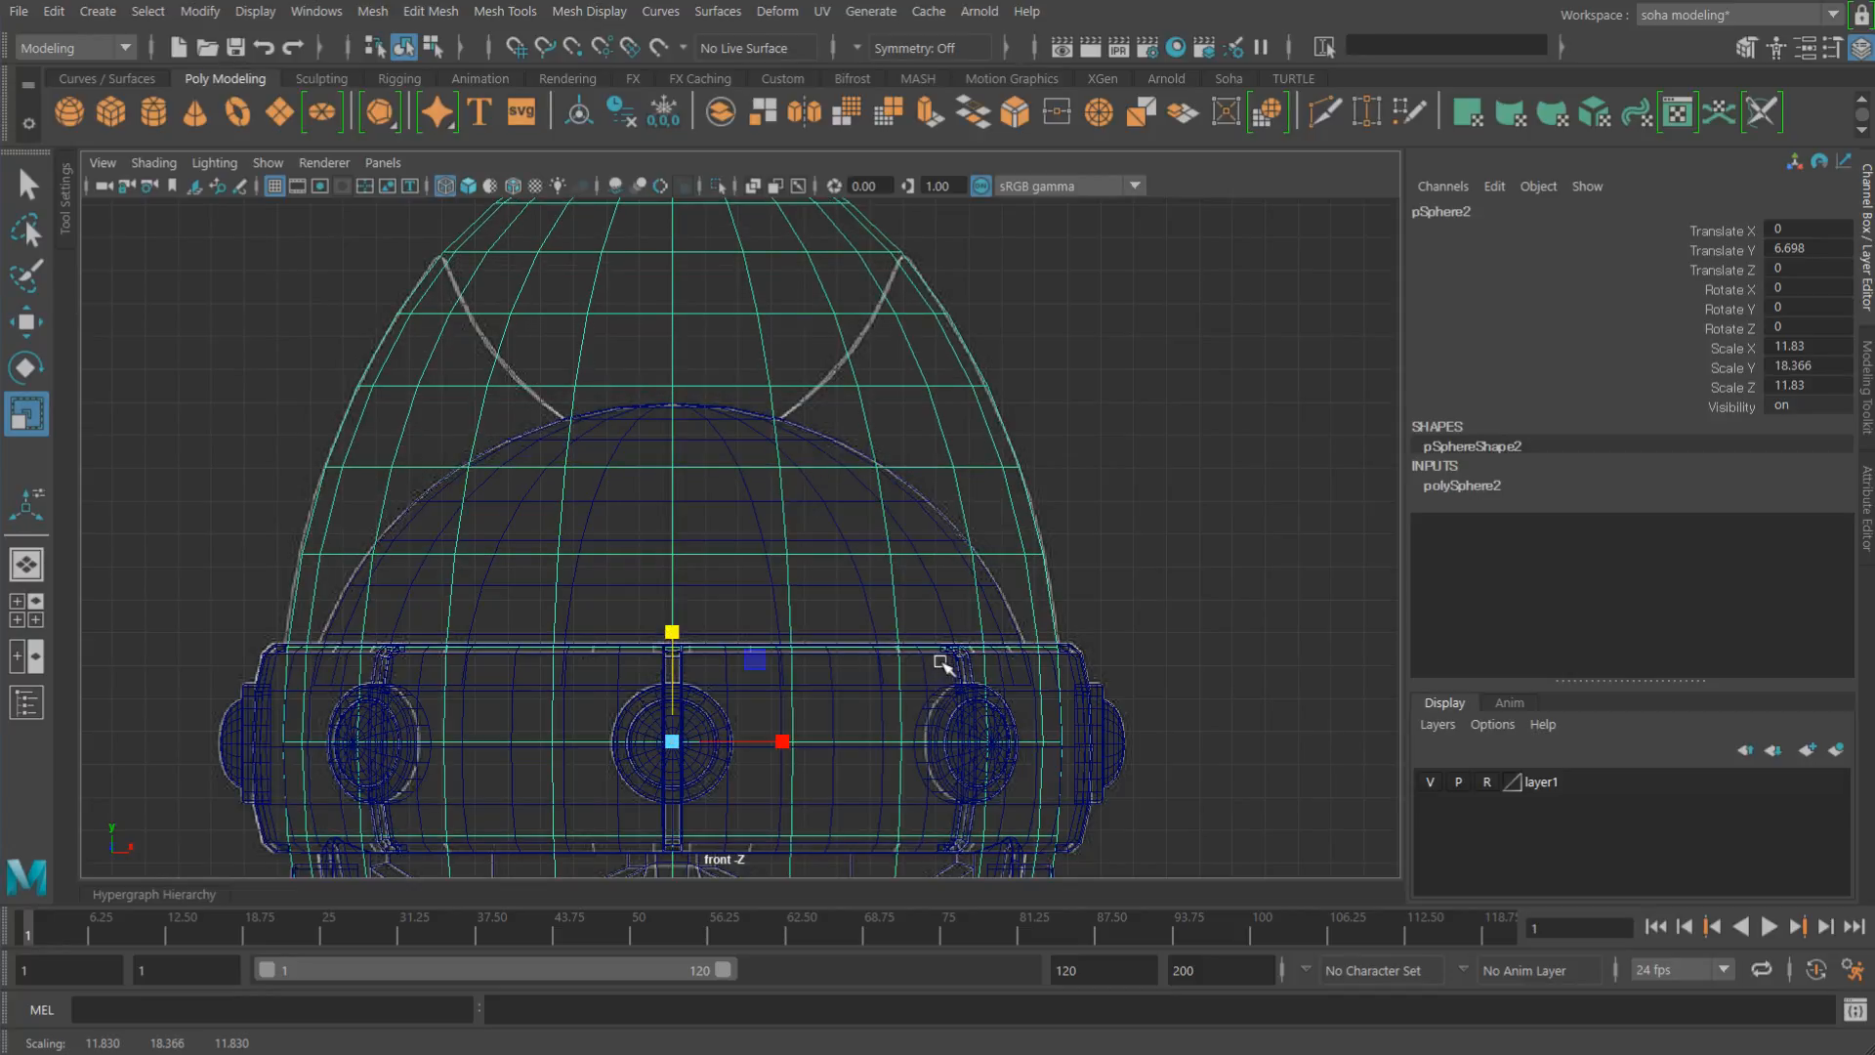
{"action": "middle_click_drag", "start_coordinate": [971, 557], "coordinate": [970, 518], "text": "alt"}
Step: Delete the stretched sphere's lower faces, keeping the part above the headband's mid-height
{"action": "key", "text": "shift+4"}
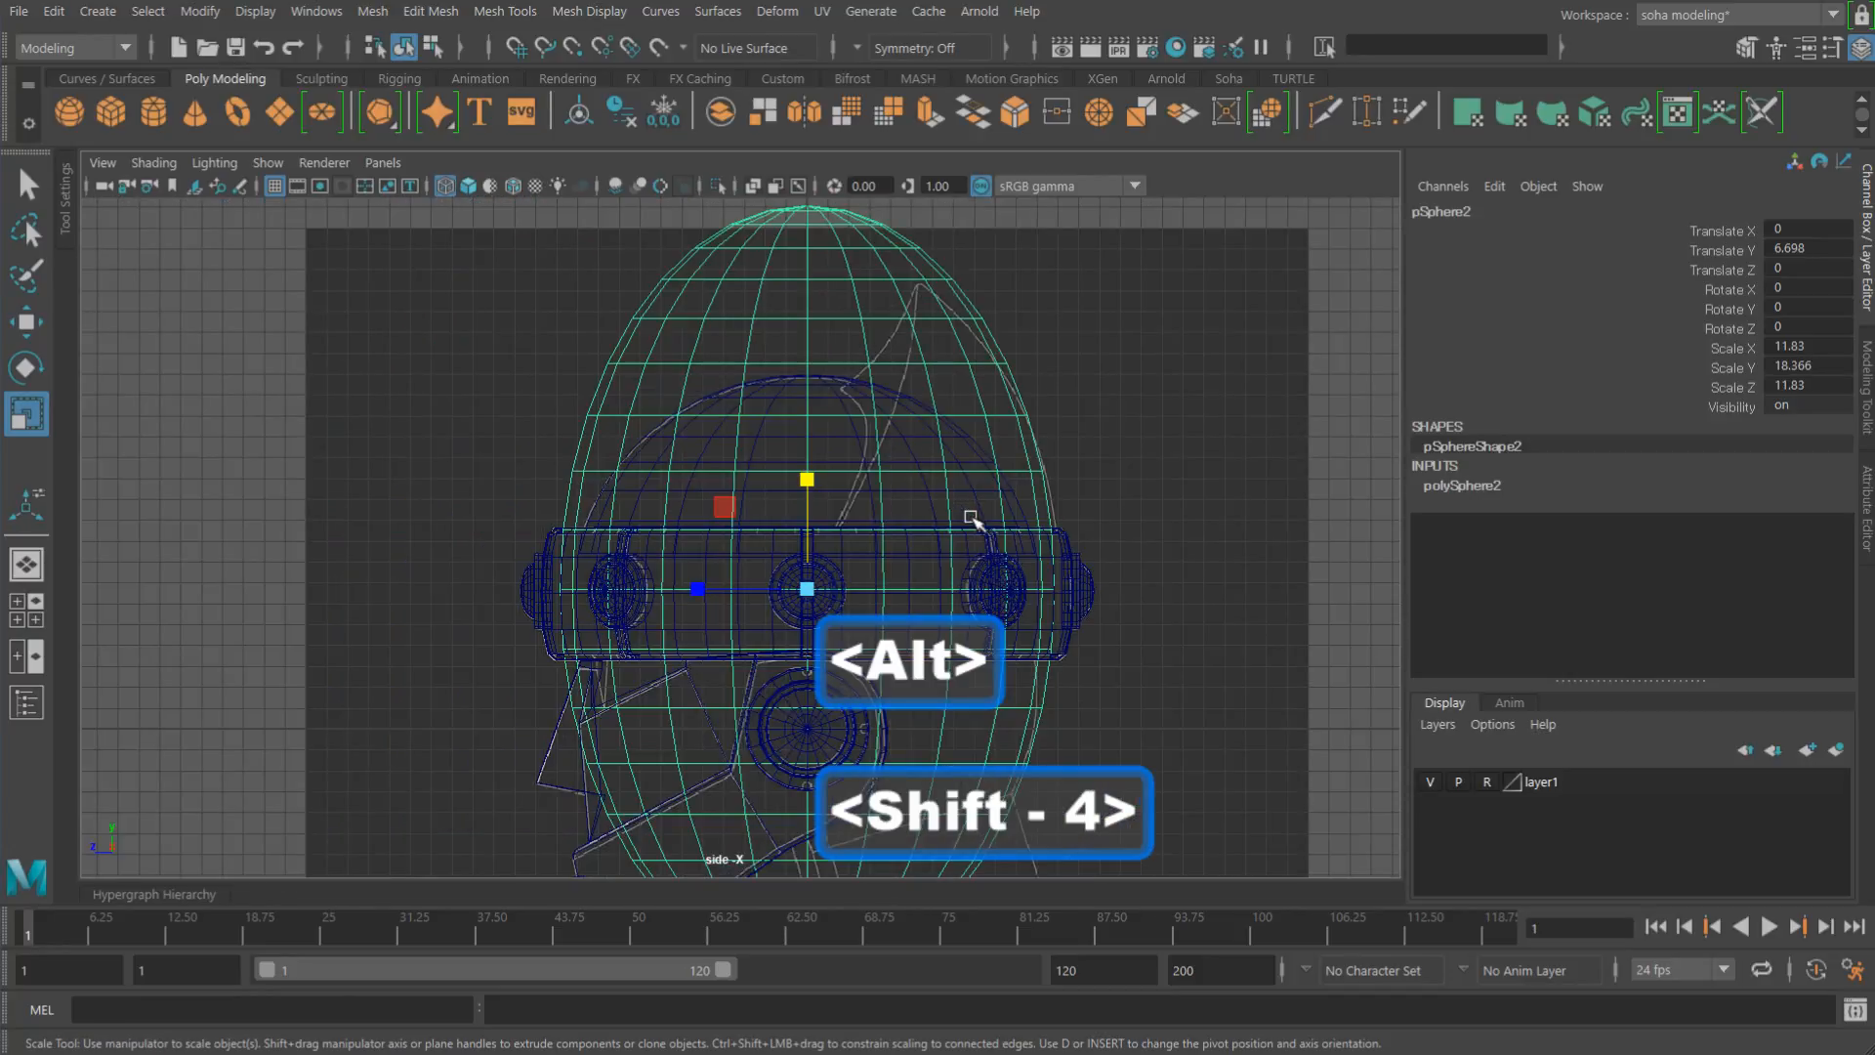
{"action": "right_click_drag", "start_coordinate": [971, 519], "coordinate": [1242, 568], "text": "alt"}
{"action": "middle_click_drag", "start_coordinate": [1143, 528], "coordinate": [1151, 493], "text": "alt"}
{"action": "right_click_drag", "start_coordinate": [1151, 493], "coordinate": [928, 547], "text": "alt"}
{"action": "middle_click_drag", "start_coordinate": [914, 586], "coordinate": [921, 475], "text": "alt"}
{"action": "right_click_drag", "start_coordinate": [1072, 576], "coordinate": [1025, 574], "text": "alt"}
{"action": "key", "text": "alt+3"}
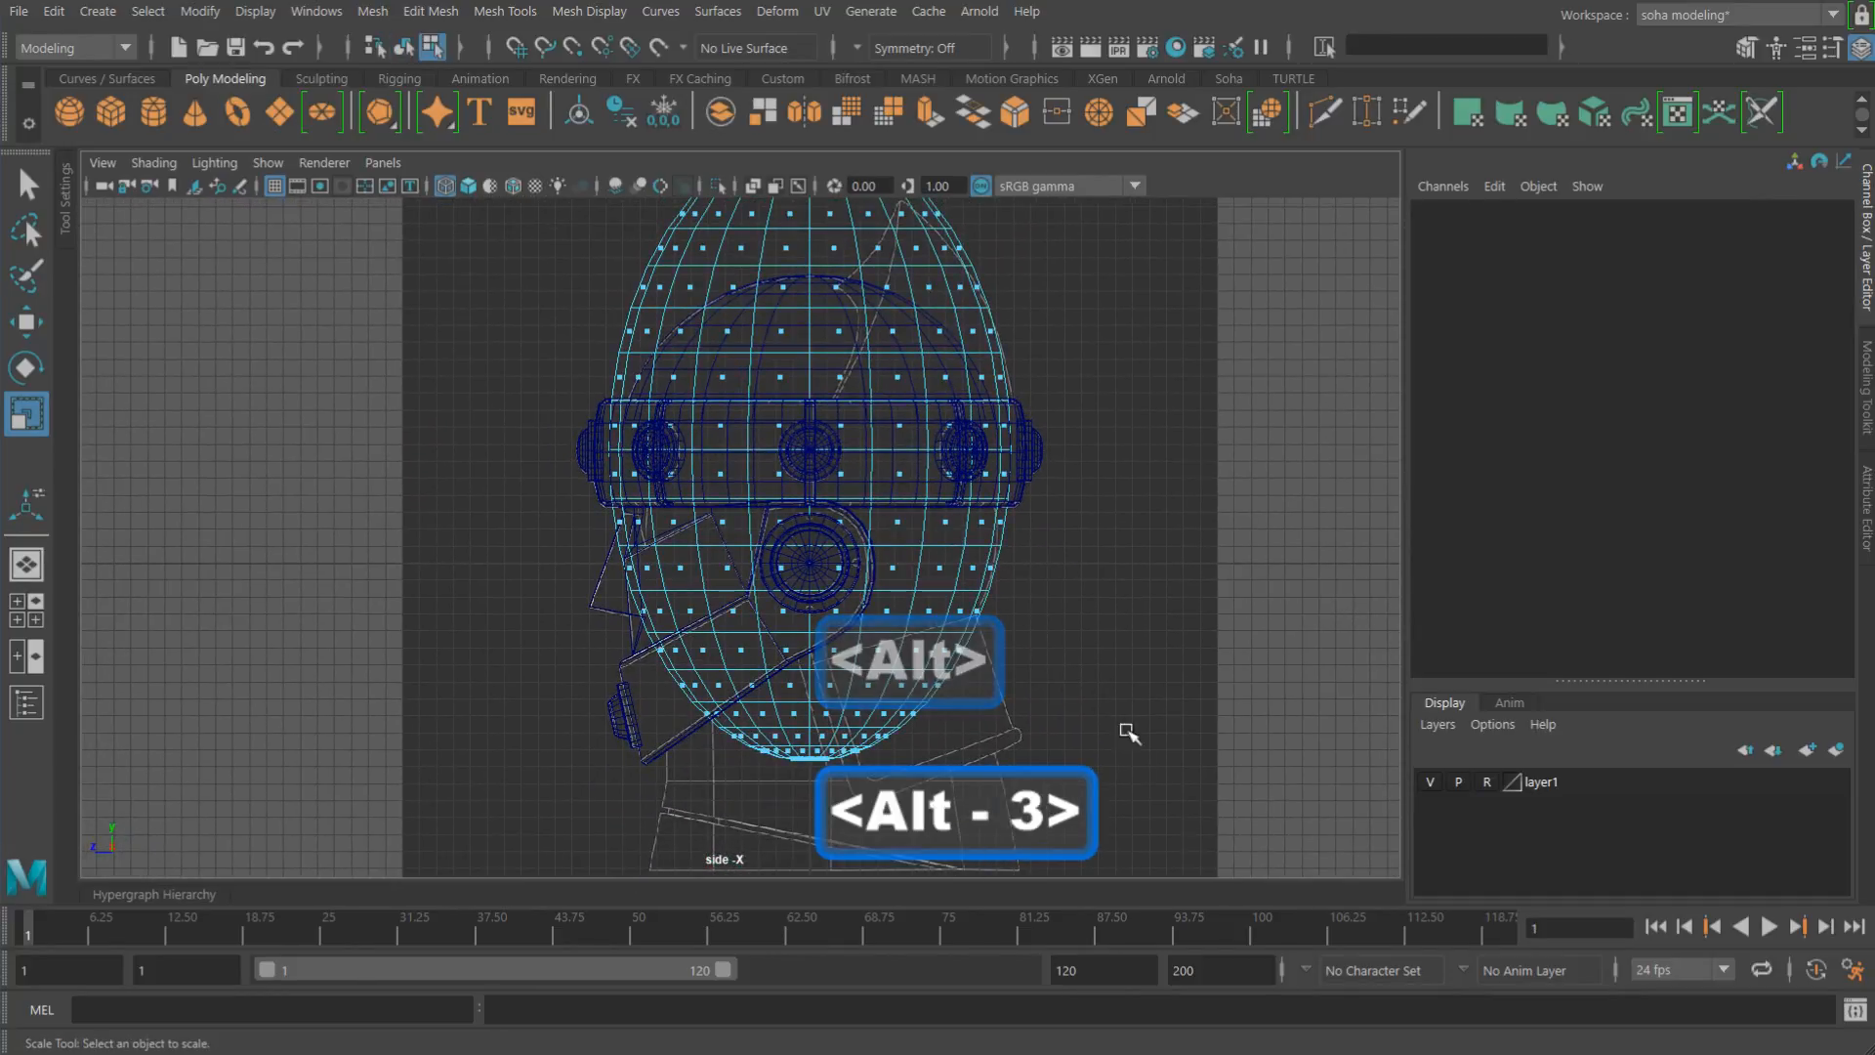
{"action": "left_click_drag", "start_coordinate": [1130, 787], "coordinate": [508, 455]}
{"action": "key", "text": "ctrl+grave"}
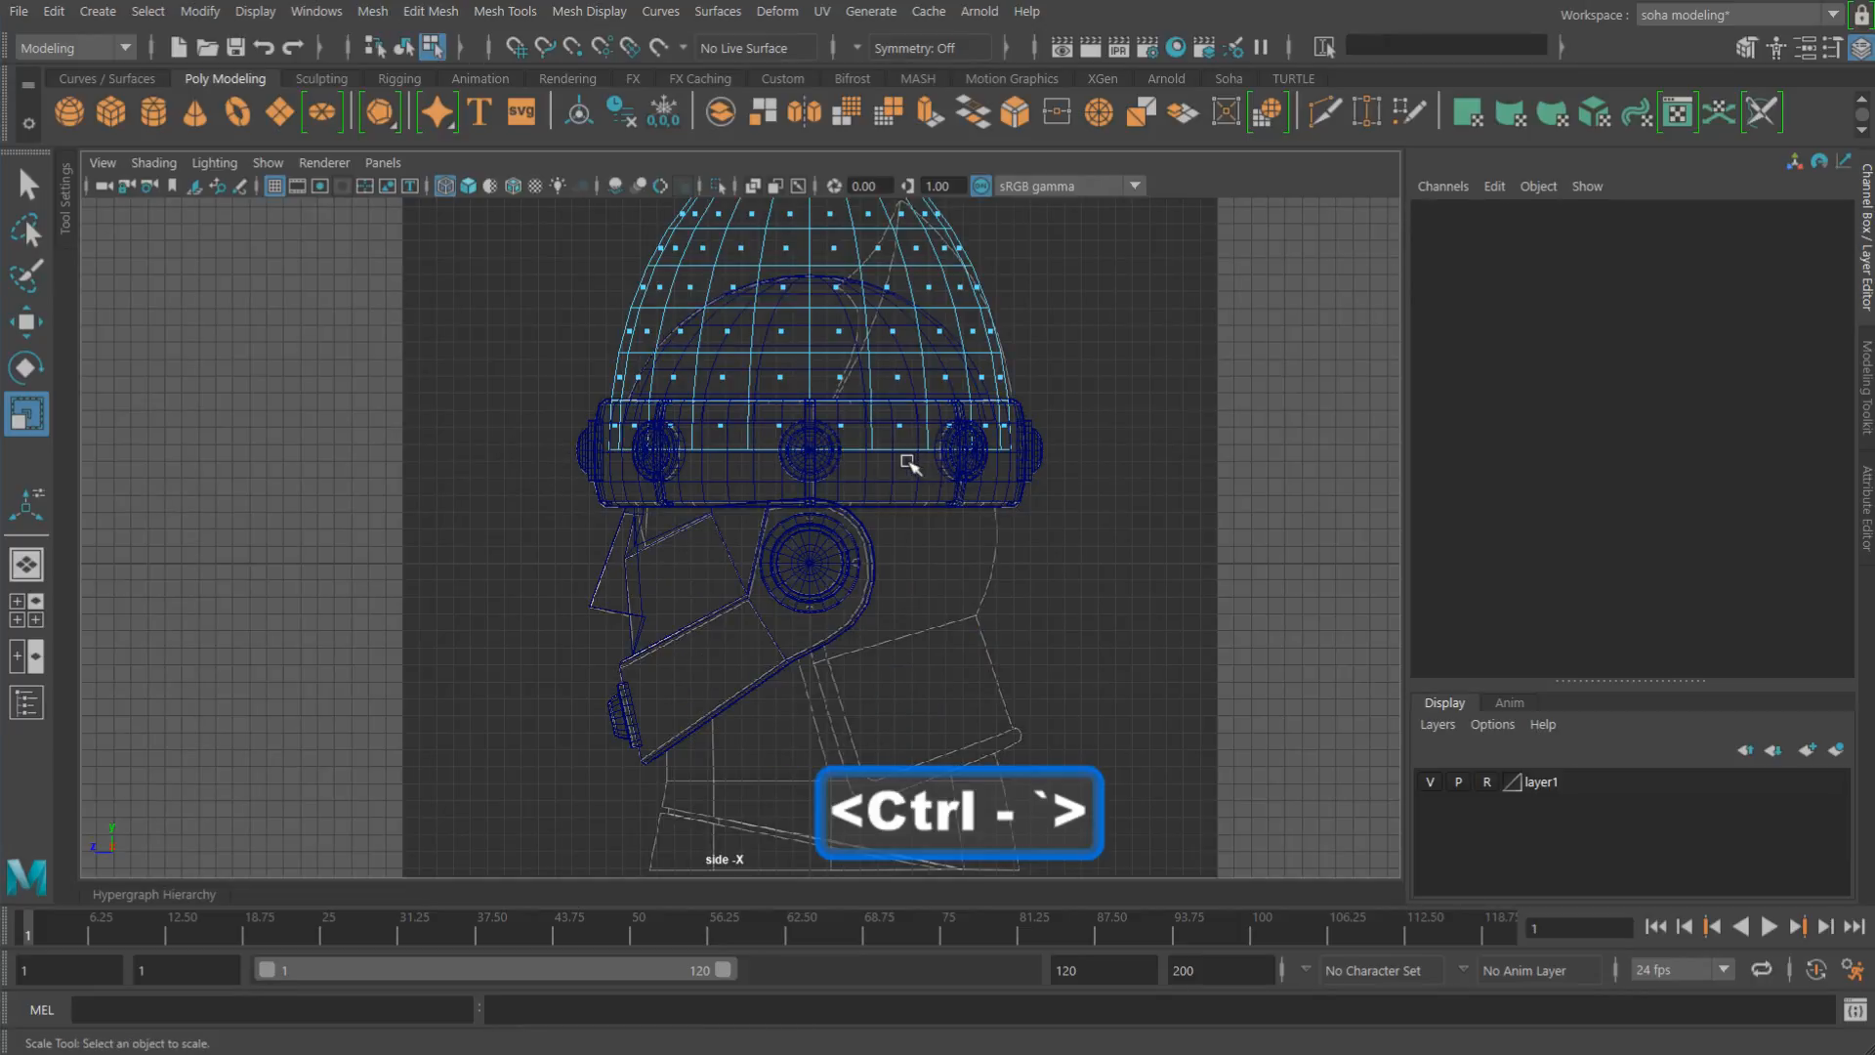
Step: Delete the front half of the stretched sphere's faces, including the leftover face at its top pole
{"action": "middle_click_drag", "start_coordinate": [901, 436], "coordinate": [950, 605], "text": "alt"}
{"action": "left_click_drag", "start_coordinate": [544, 276], "coordinate": [830, 667]}
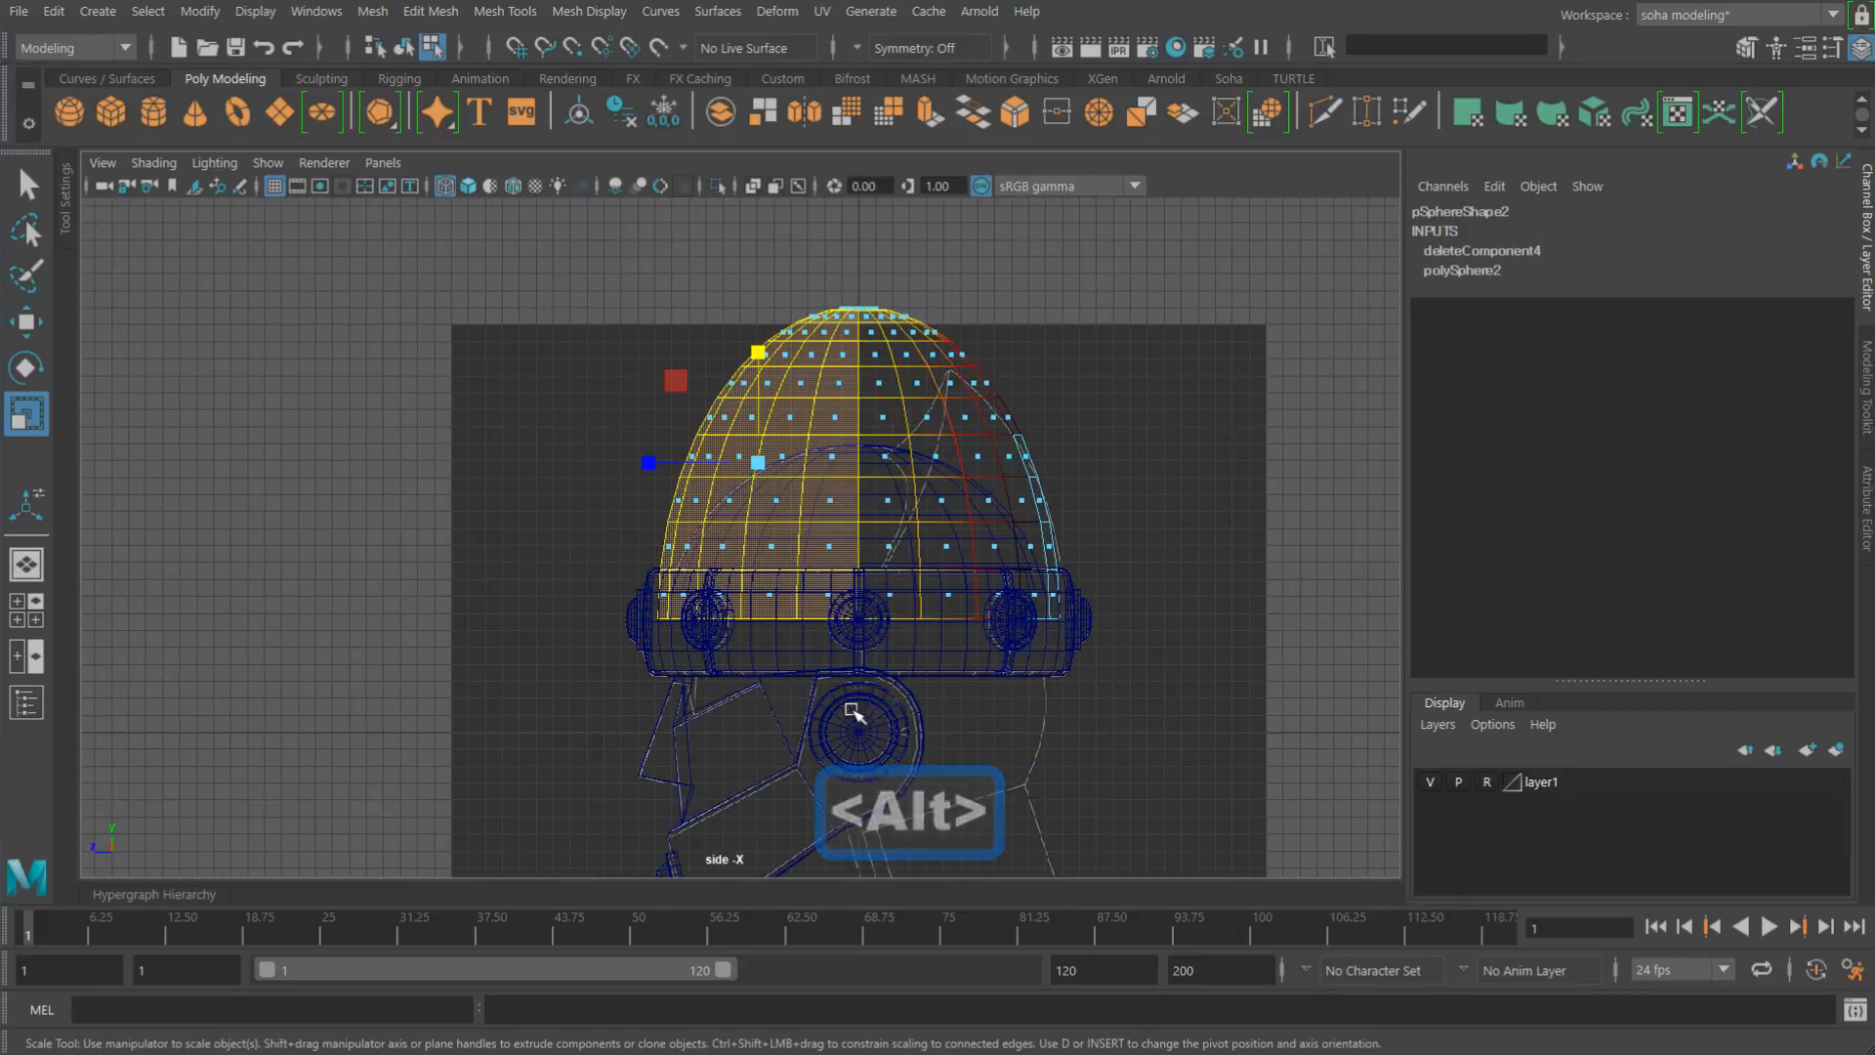
{"action": "key", "text": "b"}
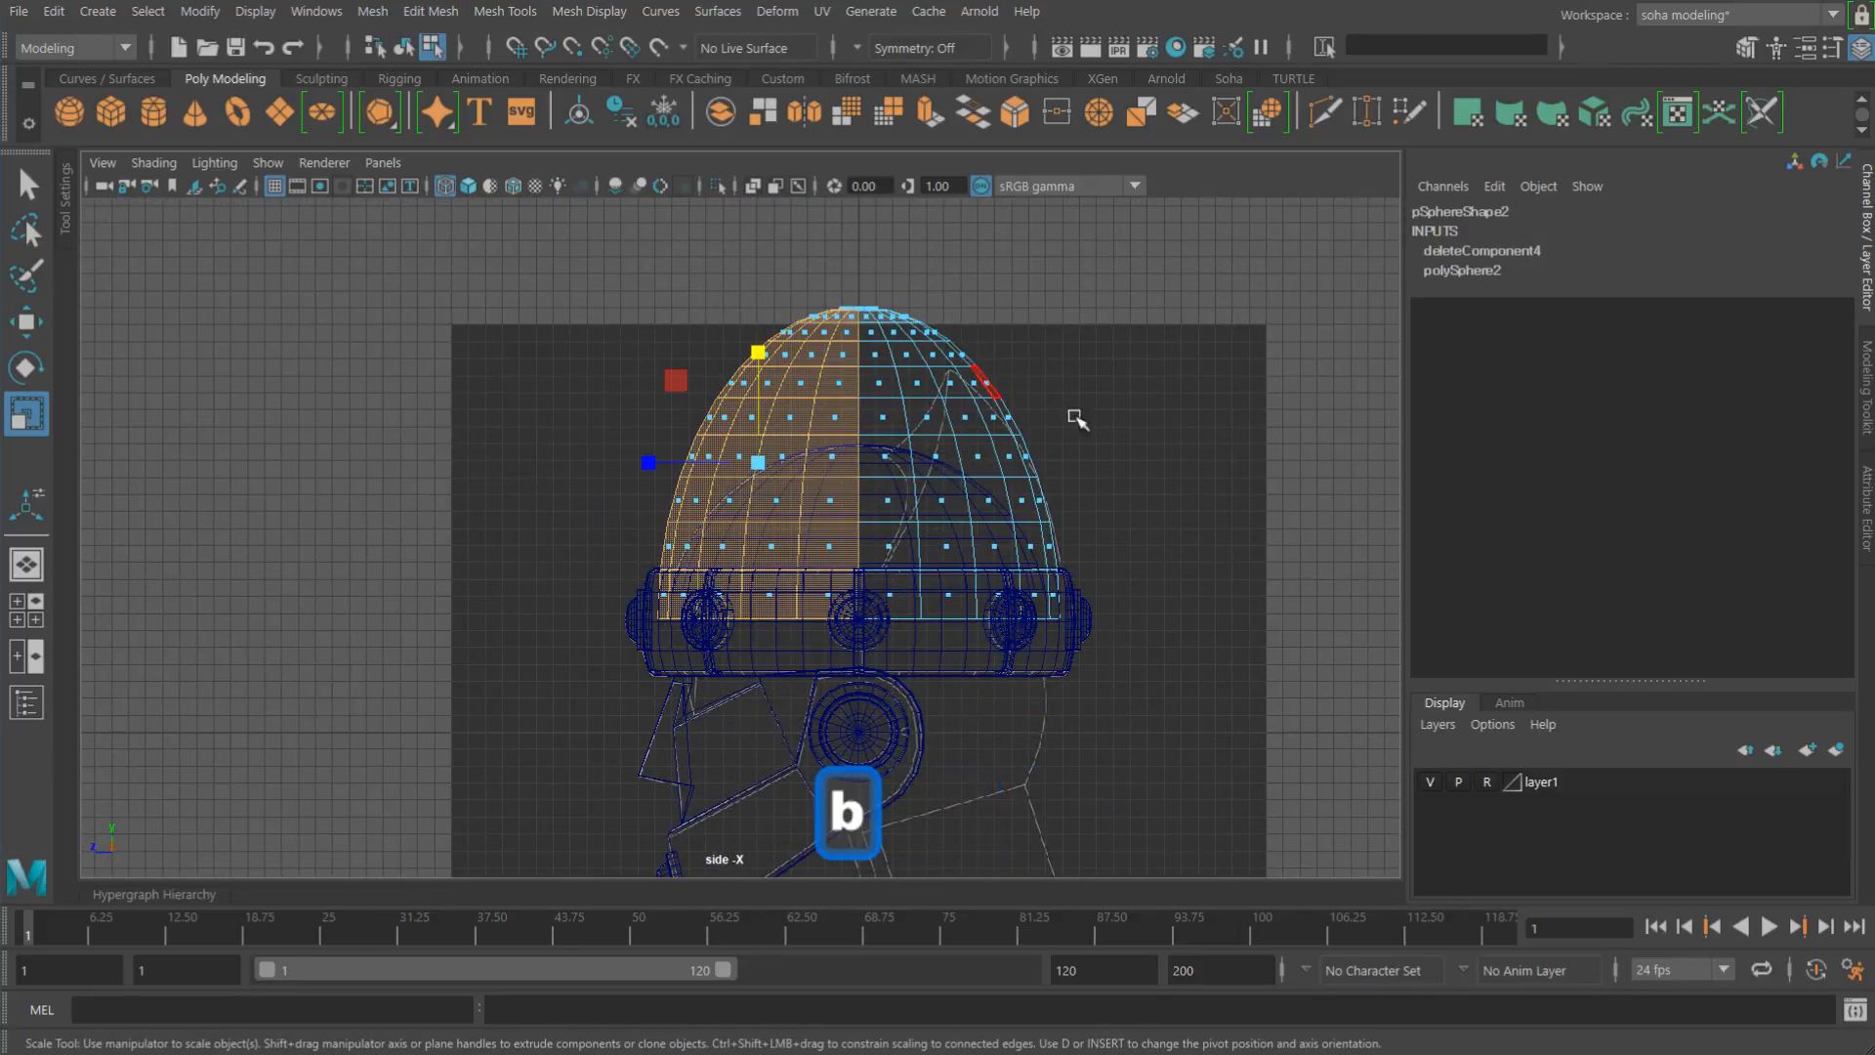
{"action": "key", "text": "ctrl+grave"}
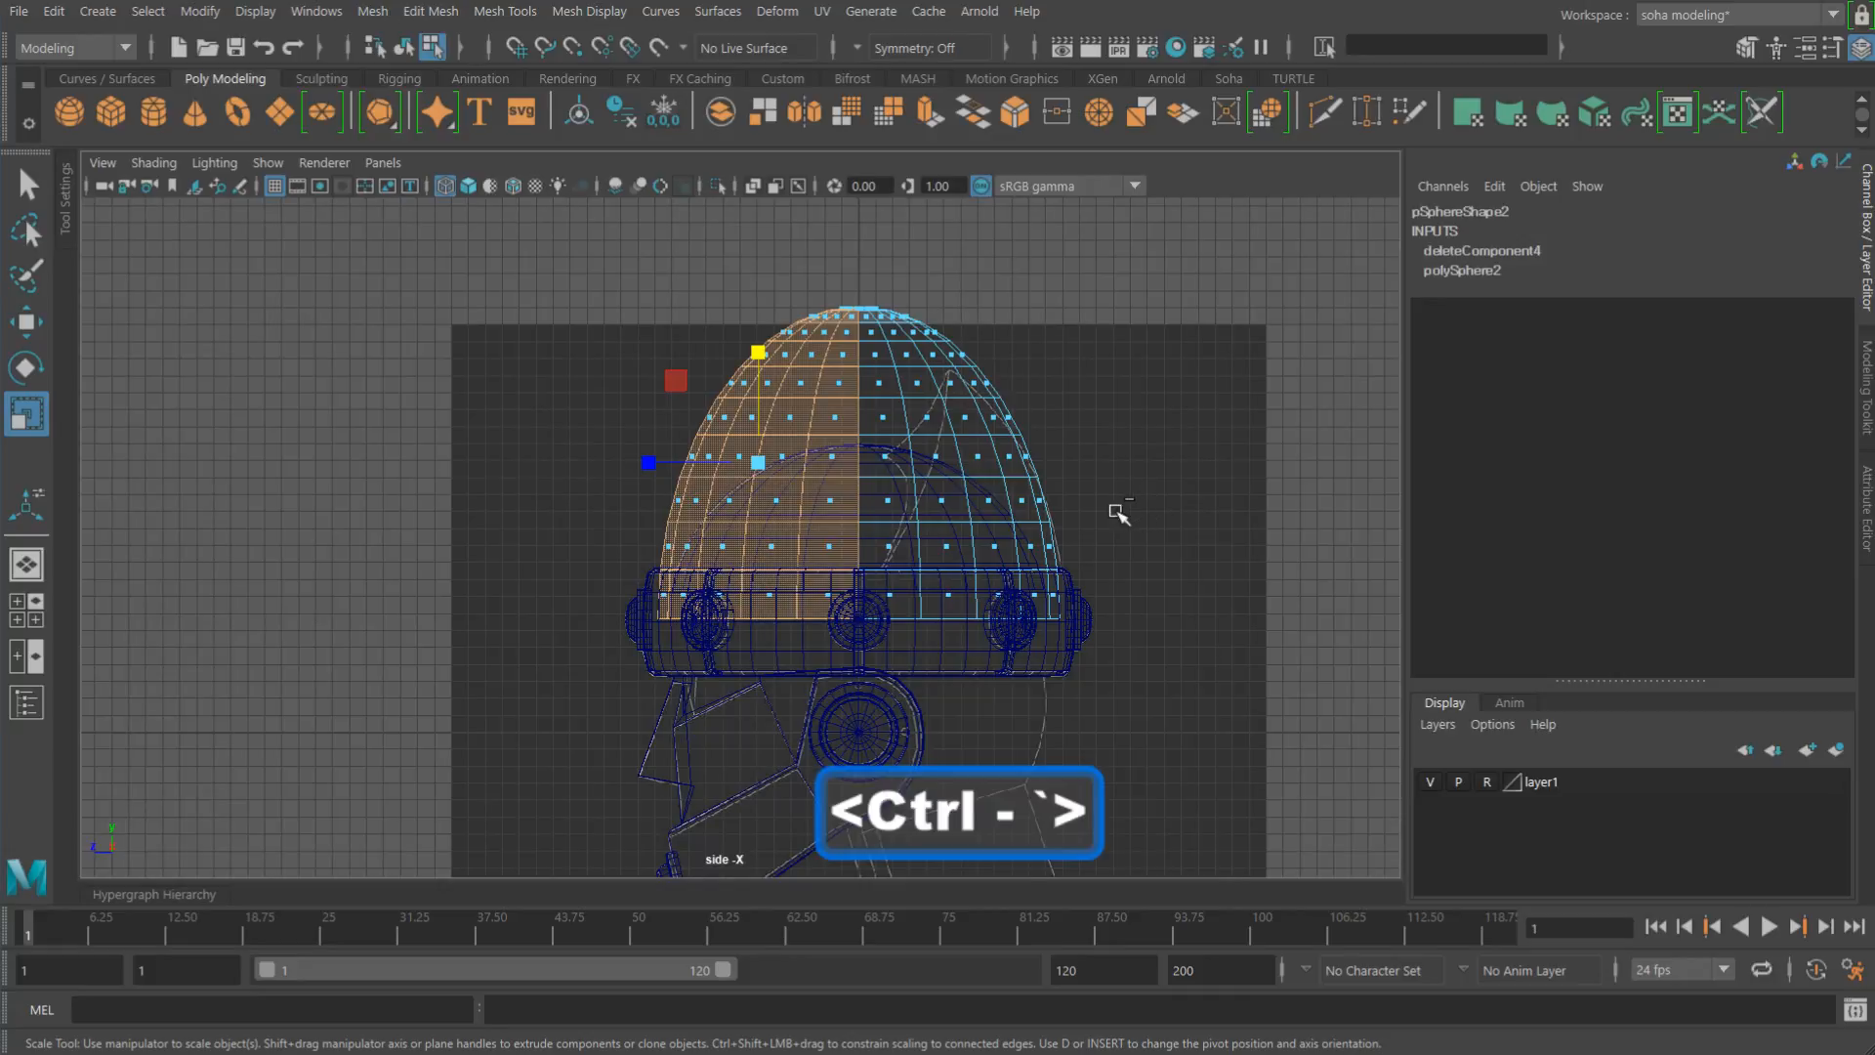
{"action": "scroll", "coordinate": [942, 469], "scroll_direction": "up", "scroll_amount": 1}
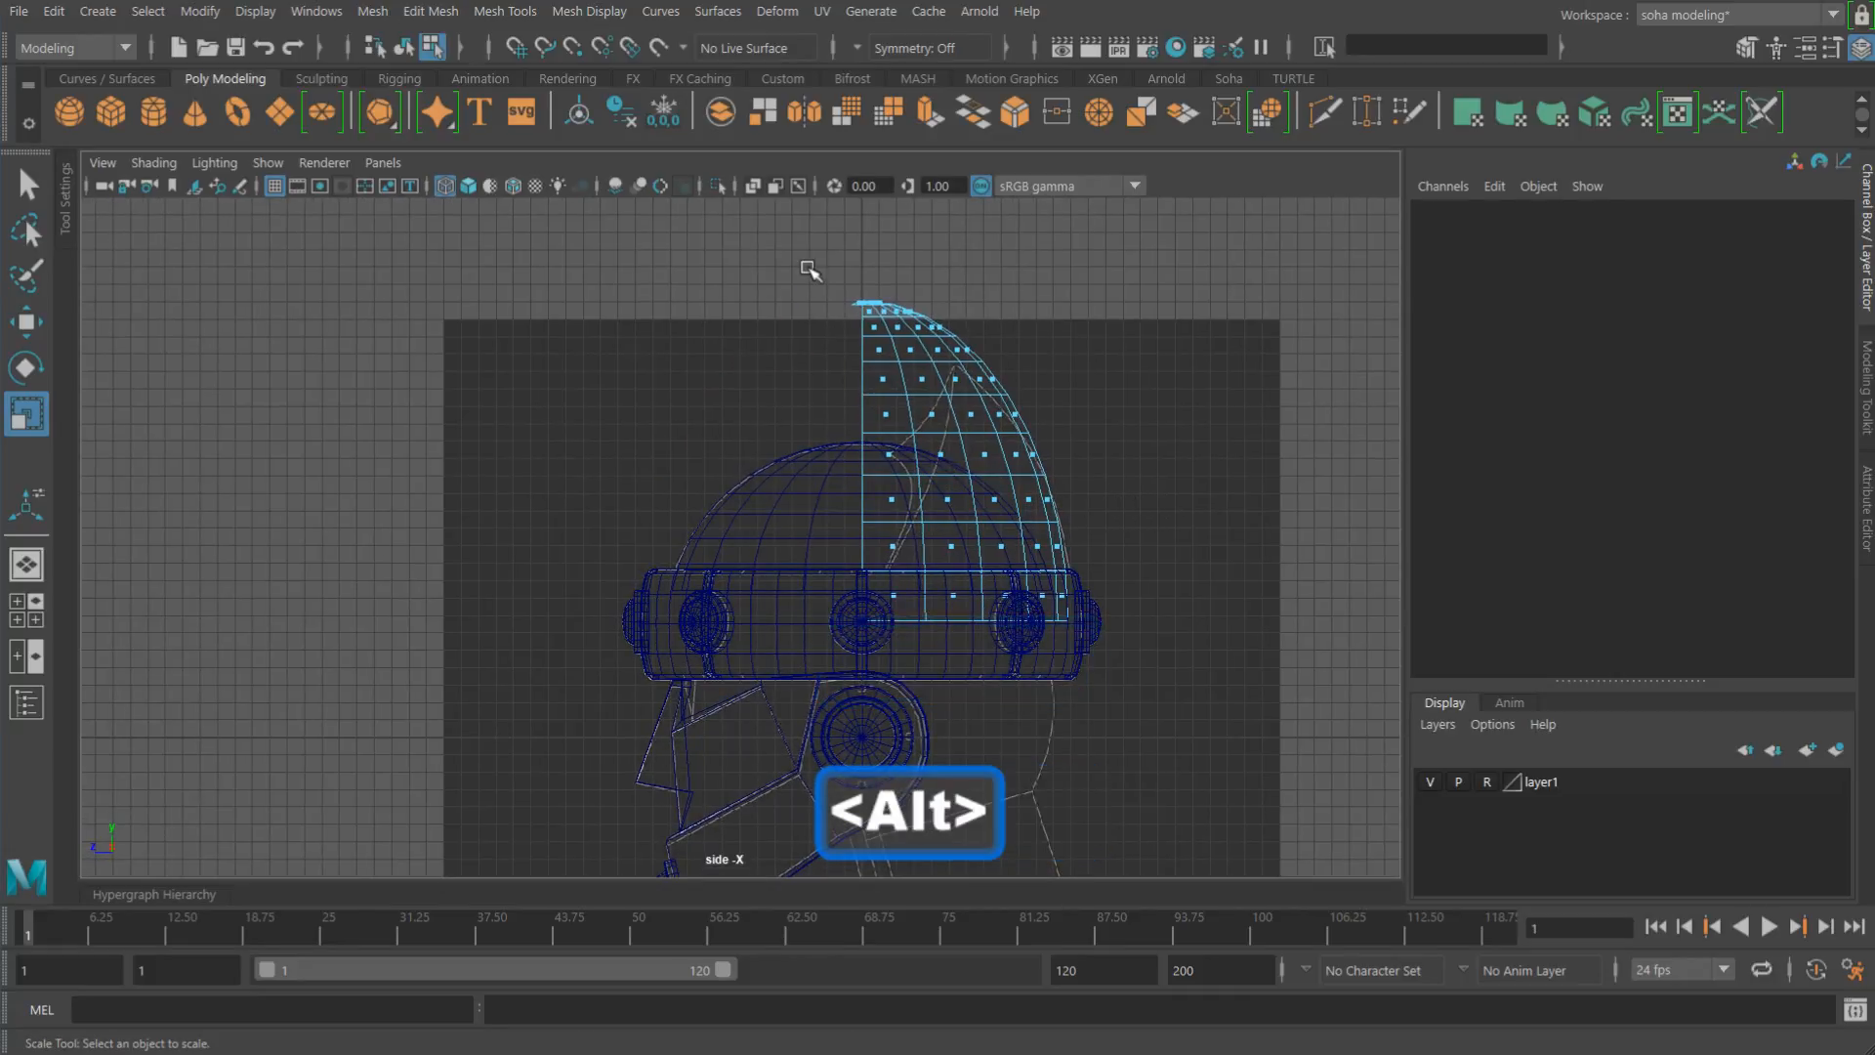
{"action": "middle_click_drag", "start_coordinate": [809, 293], "coordinate": [800, 511], "text": "alt"}
{"action": "right_click_drag", "start_coordinate": [800, 511], "coordinate": [1293, 565], "text": "alt"}
{"action": "middle_click_drag", "start_coordinate": [1267, 505], "coordinate": [801, 535], "text": "alt"}
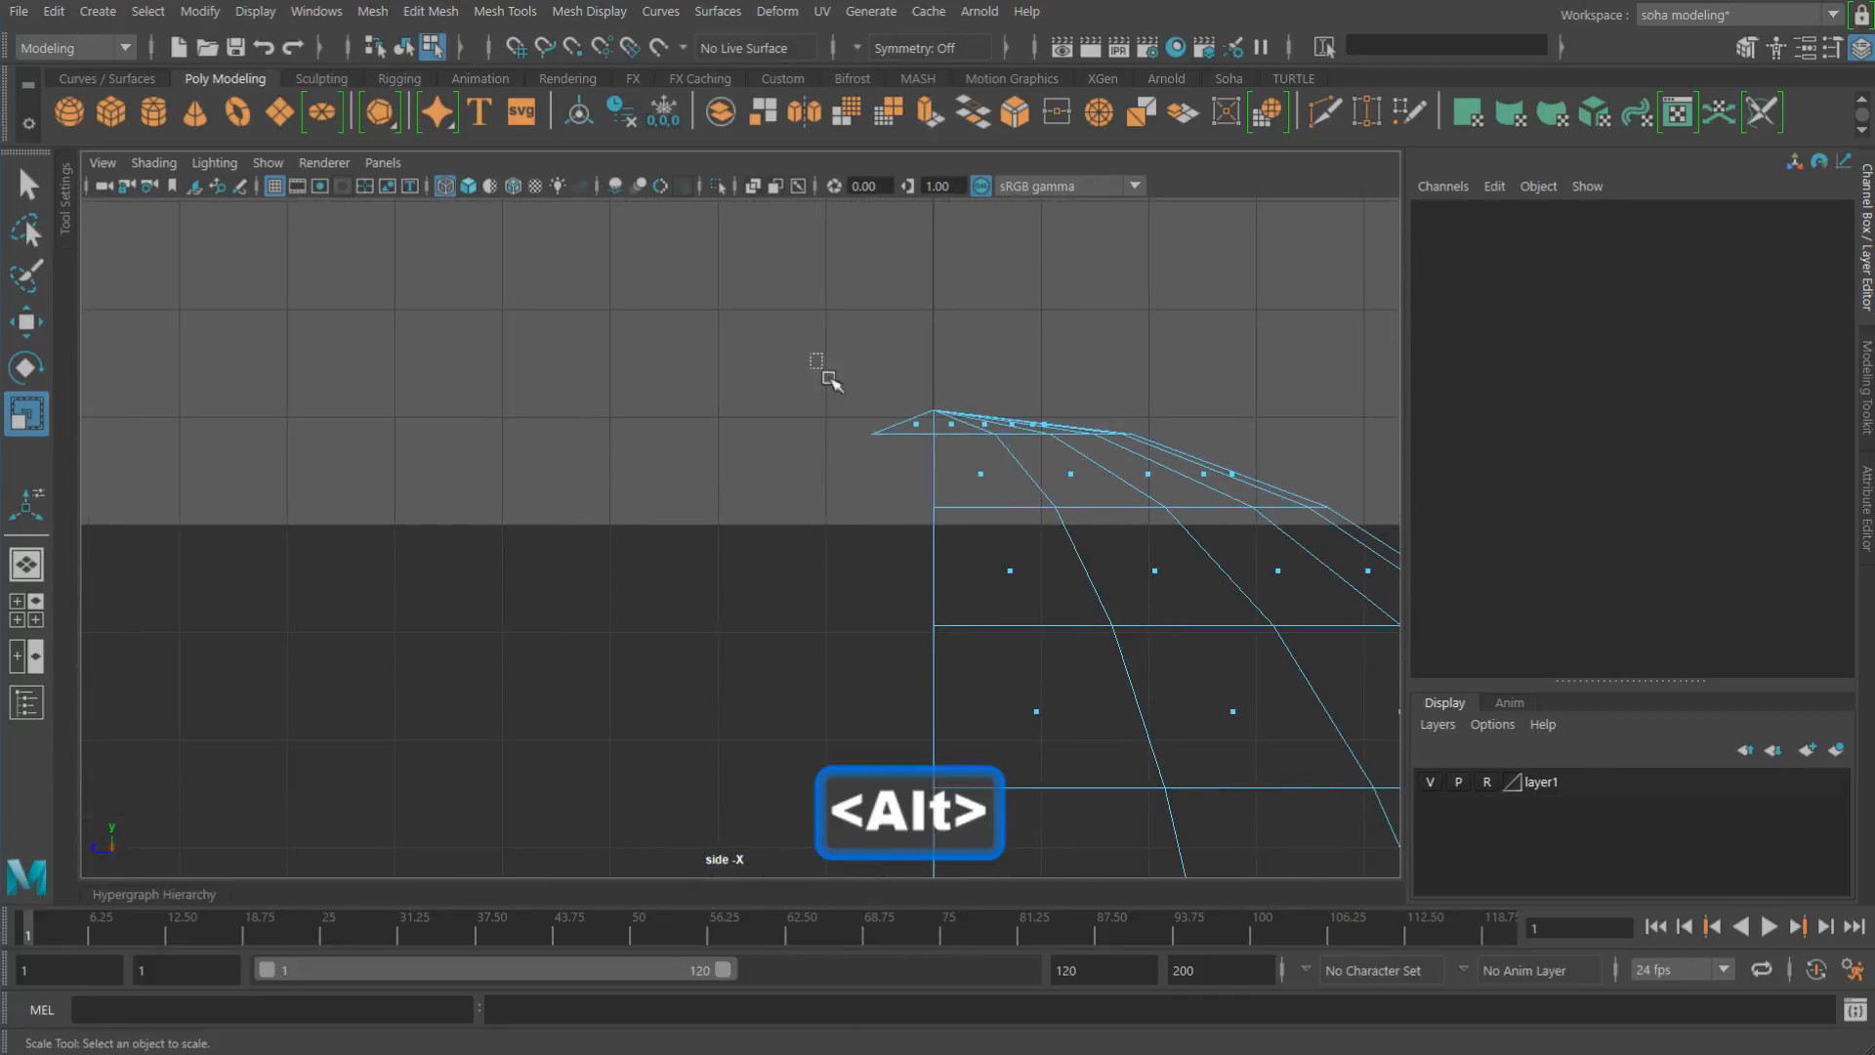
{"action": "left_click_drag", "start_coordinate": [927, 480], "coordinate": [928, 481]}
{"action": "key", "text": "ctrl+grave"}
Step: Delete one side half of the remaining faces in the top view, leaving a rear quarter shell, and return to object mode
{"action": "key", "text": "shift+2"}
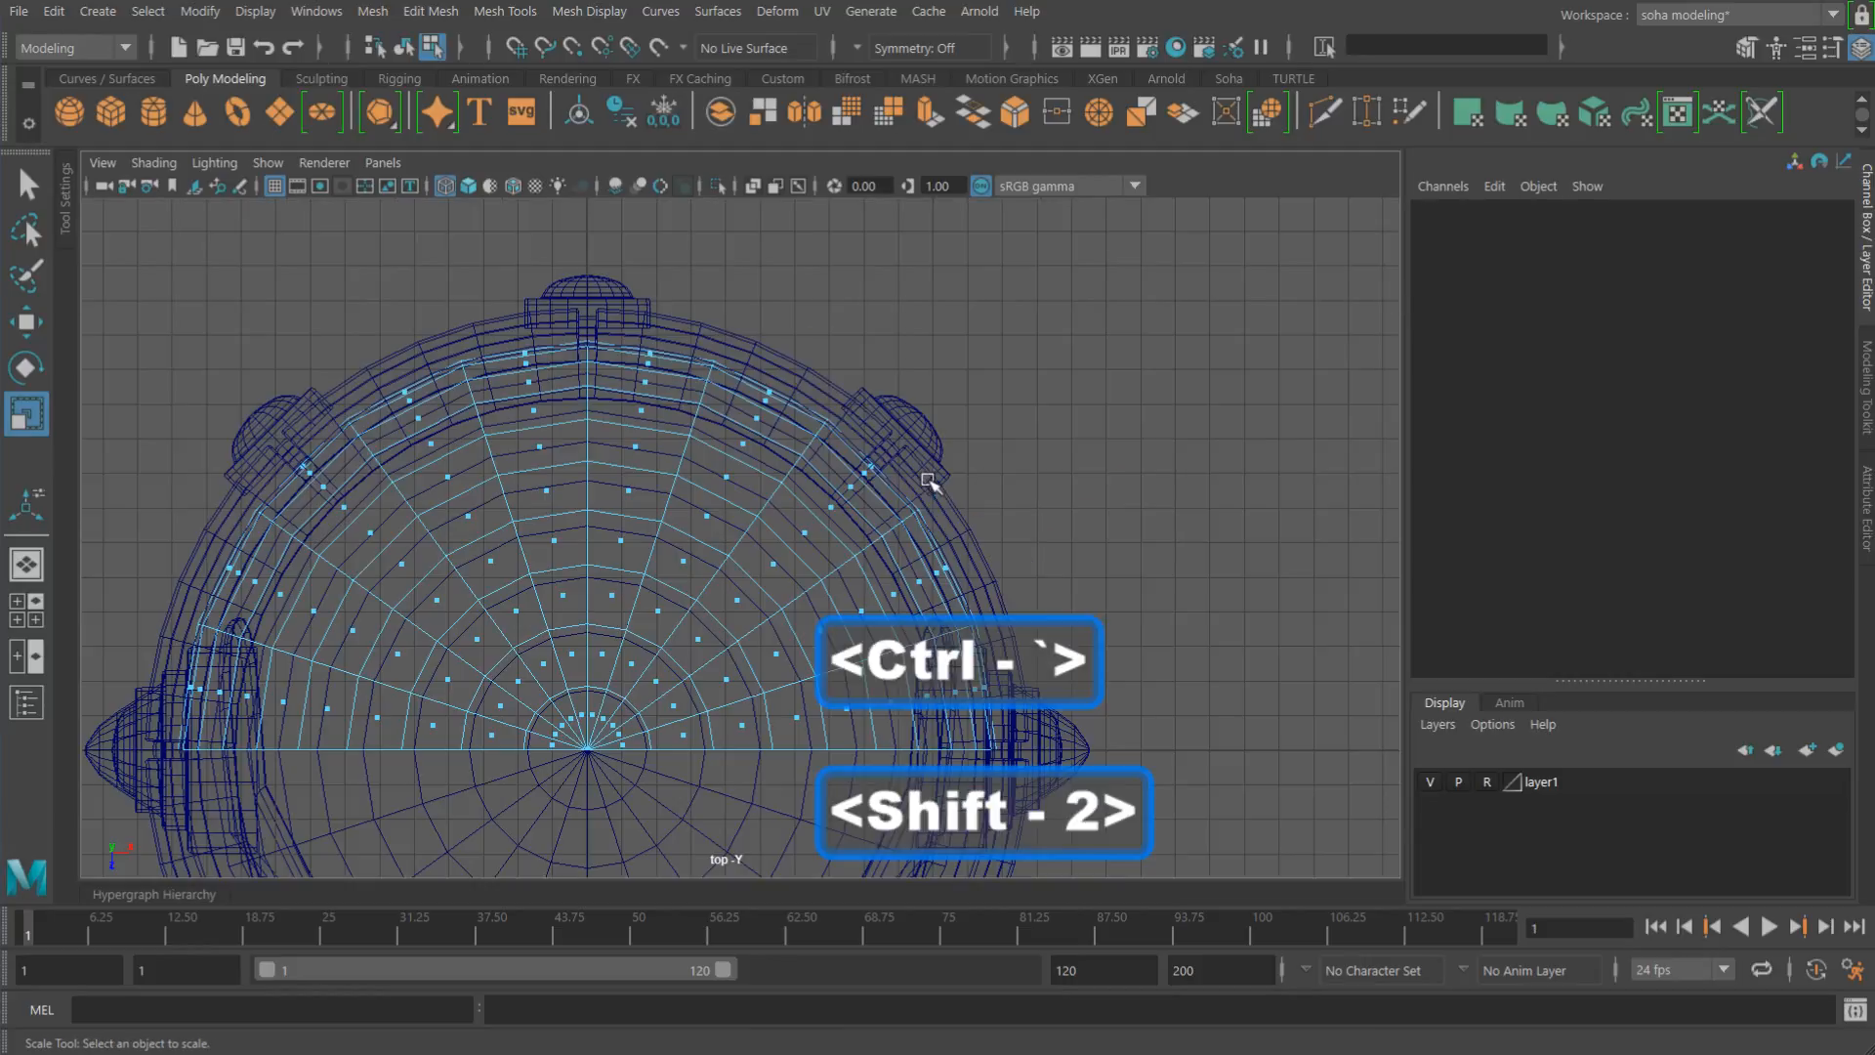
{"action": "middle_click_drag", "start_coordinate": [786, 496], "coordinate": [917, 465], "text": "alt"}
{"action": "left_click_drag", "start_coordinate": [180, 220], "coordinate": [720, 806]}
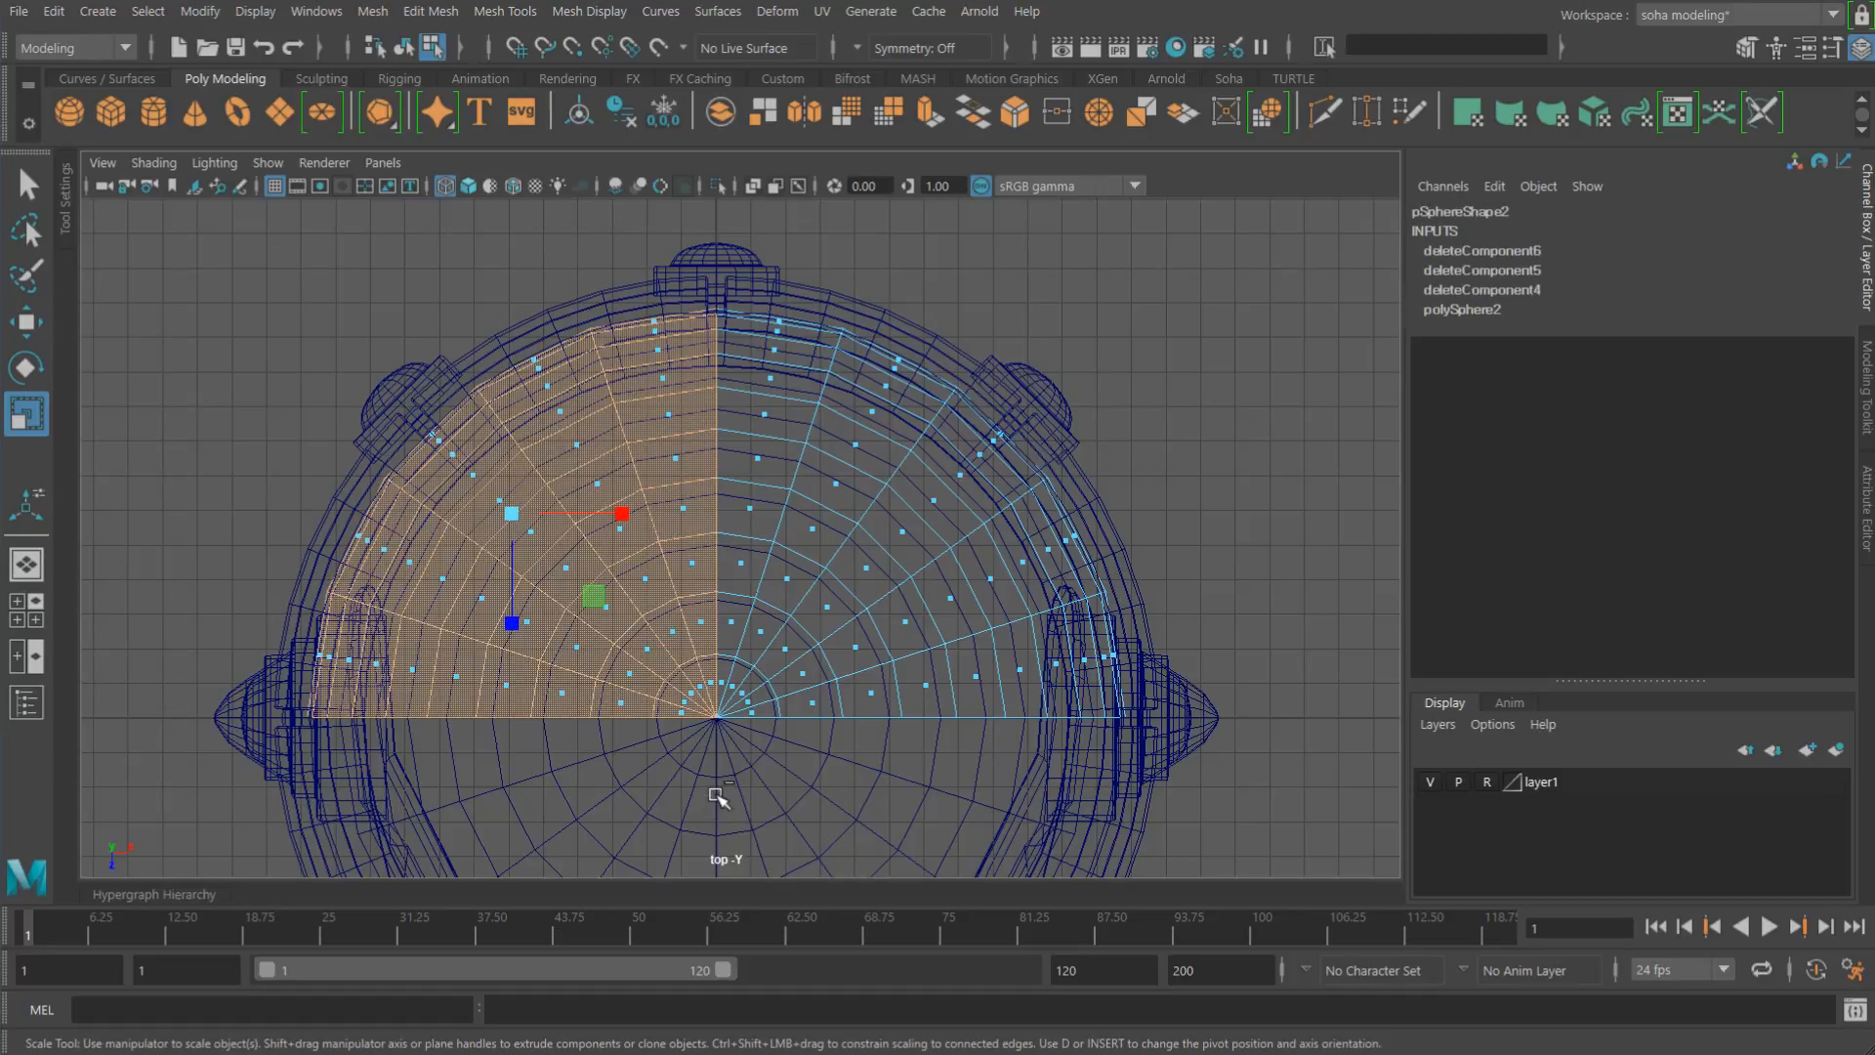
{"action": "key", "text": "ctrl+grave"}
{"action": "right_click_drag", "start_coordinate": [779, 637], "coordinate": [807, 617], "text": "alt"}
{"action": "key", "text": "alt+grave"}
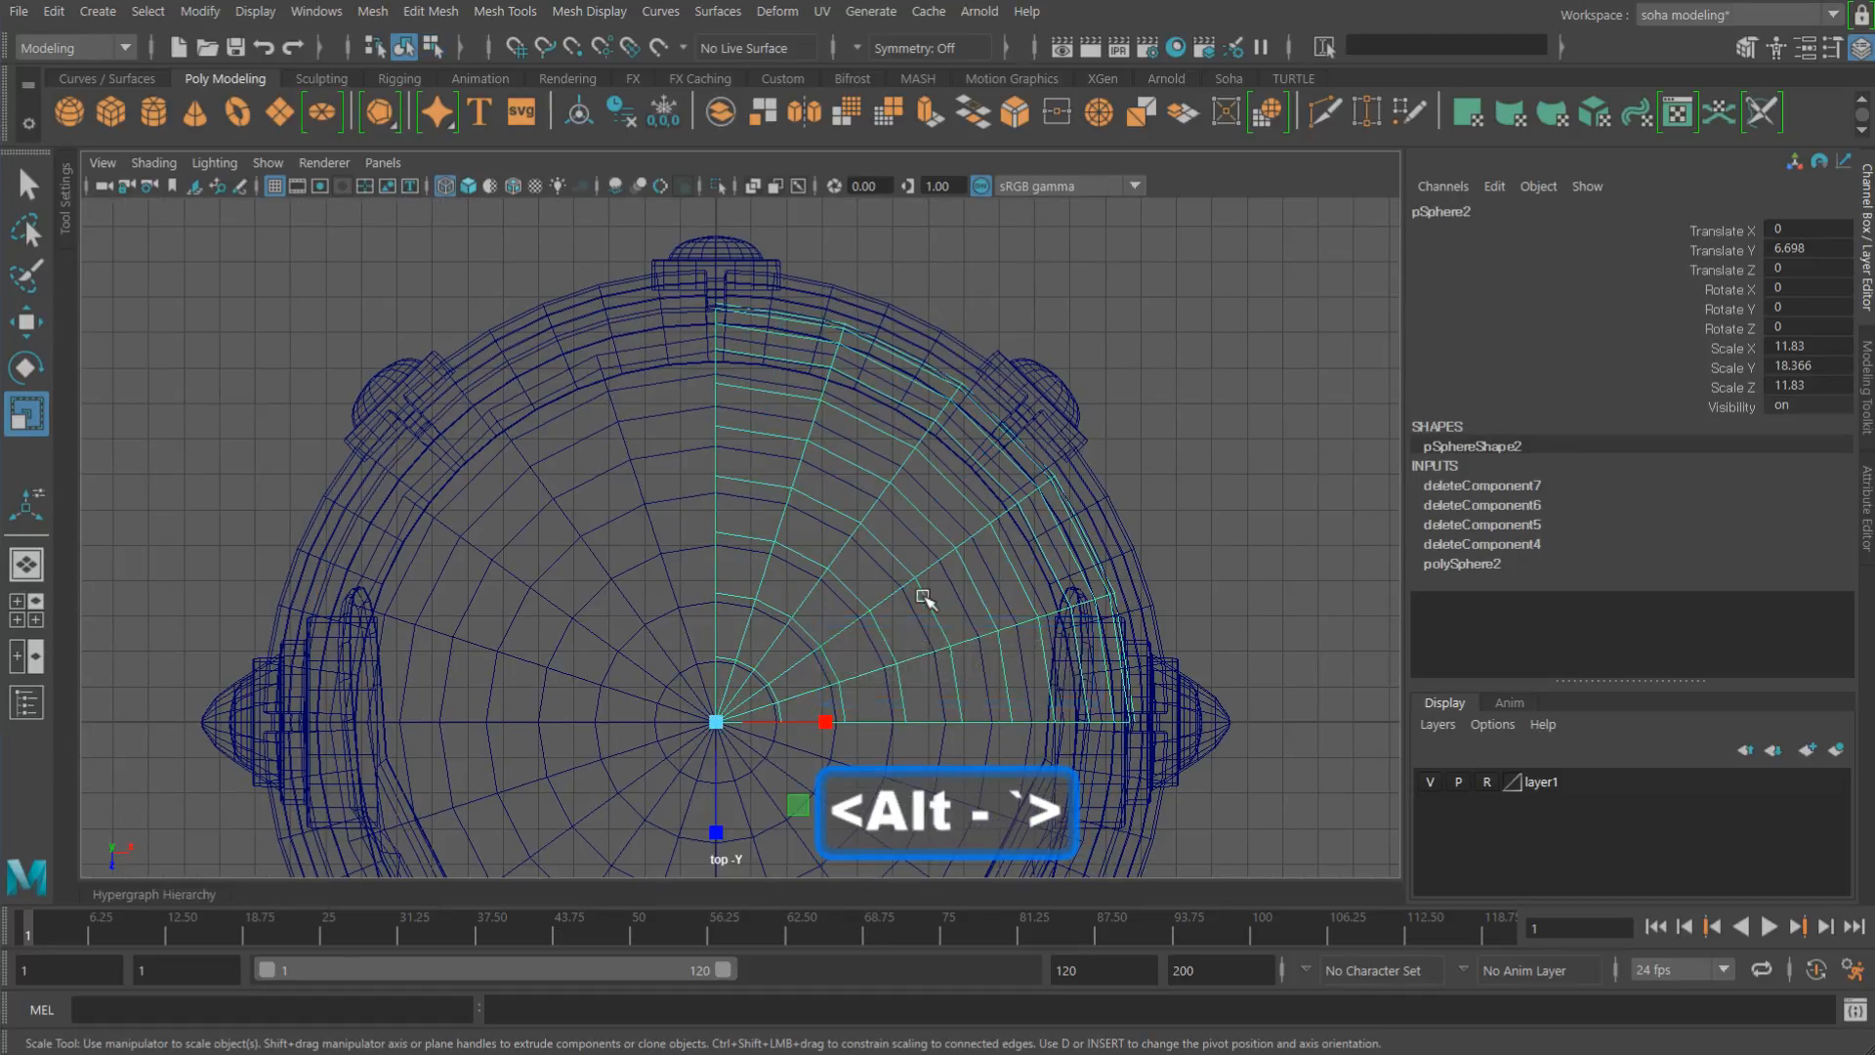
Step: Examine the quarter shell in the perspective view and against the reference horn outline in the side view
{"action": "key", "text": "alt+shift+q"}
{"action": "left_click_drag", "start_coordinate": [809, 564], "coordinate": [725, 543], "text": "alt"}
{"action": "right_click_drag", "start_coordinate": [724, 543], "coordinate": [704, 524], "text": "alt"}
{"action": "left_click_drag", "start_coordinate": [704, 523], "coordinate": [710, 554], "text": "alt"}
{"action": "key", "text": "shift+4"}
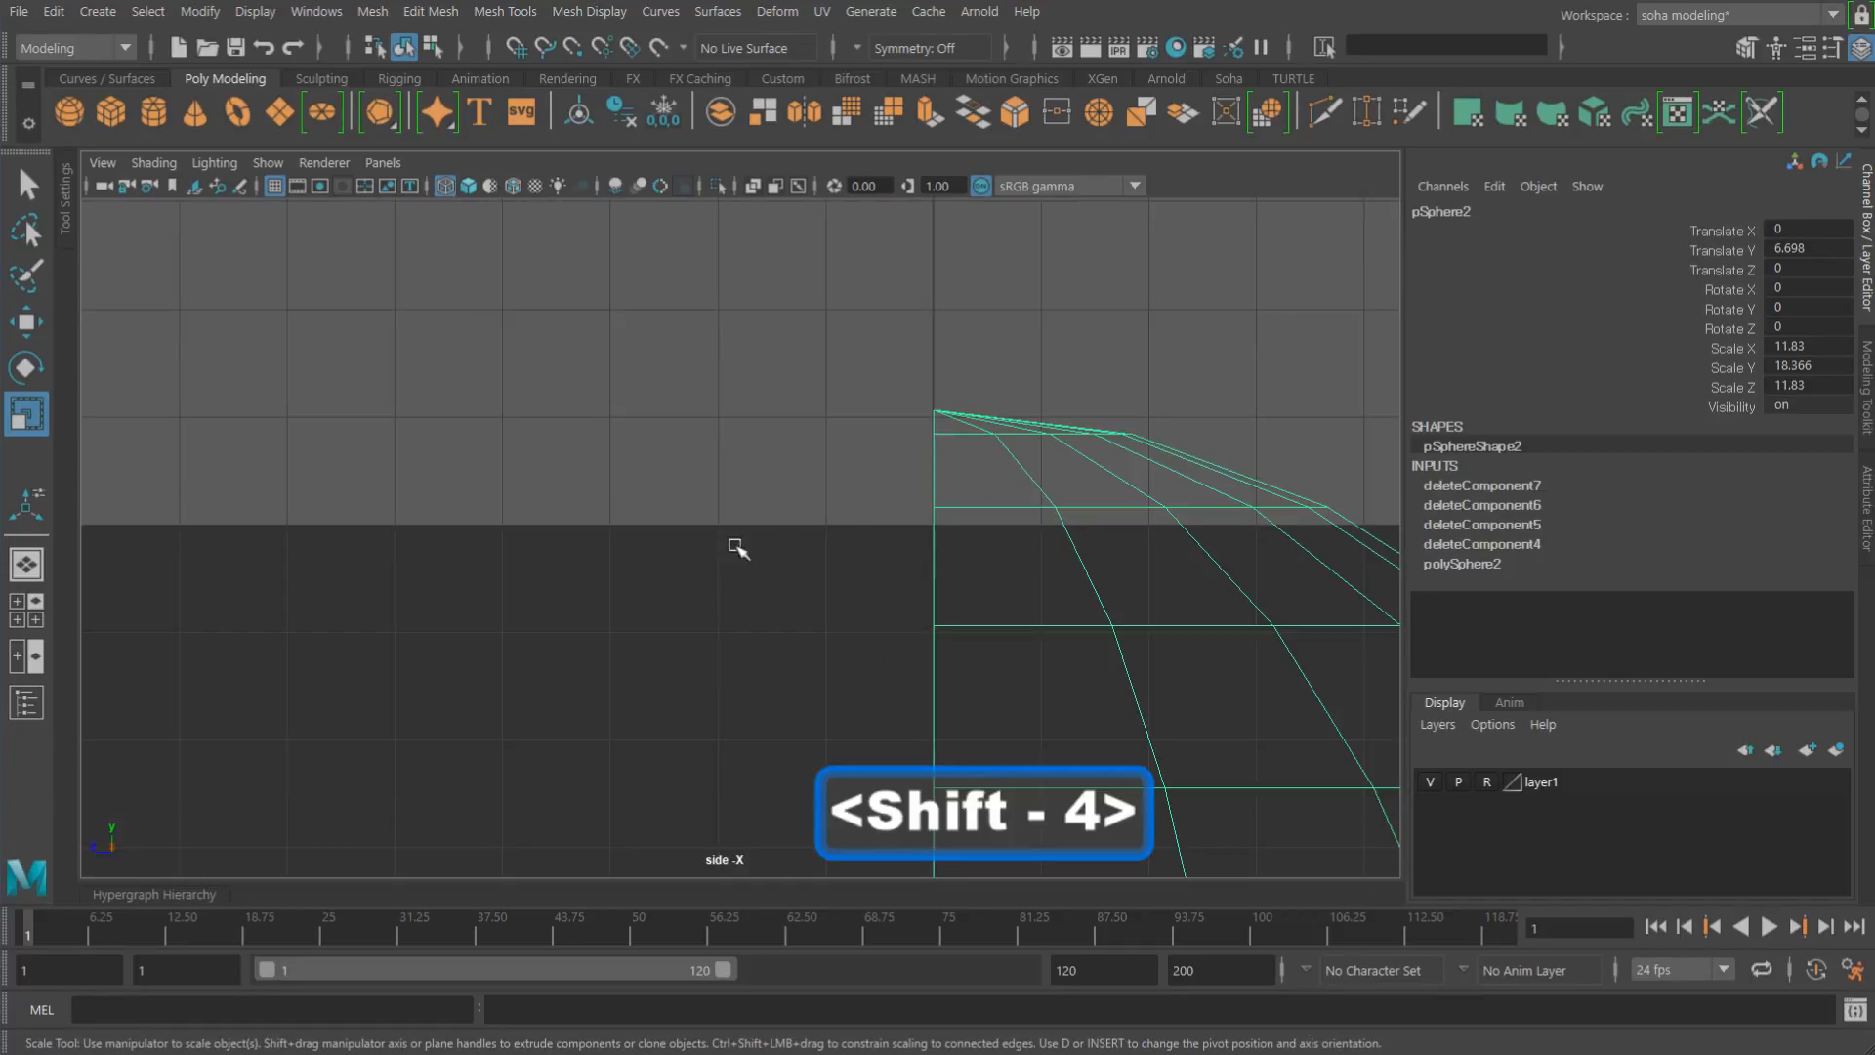
{"action": "middle_click_drag", "start_coordinate": [942, 564], "coordinate": [719, 312], "text": "alt"}
{"action": "right_click_drag", "start_coordinate": [719, 313], "coordinate": [484, 449], "text": "alt"}
{"action": "middle_click_drag", "start_coordinate": [950, 678], "coordinate": [877, 478], "text": "alt"}
{"action": "right_click_drag", "start_coordinate": [878, 479], "coordinate": [905, 560], "text": "alt"}
{"action": "middle_click_drag", "start_coordinate": [901, 568], "coordinate": [924, 544], "text": "alt"}
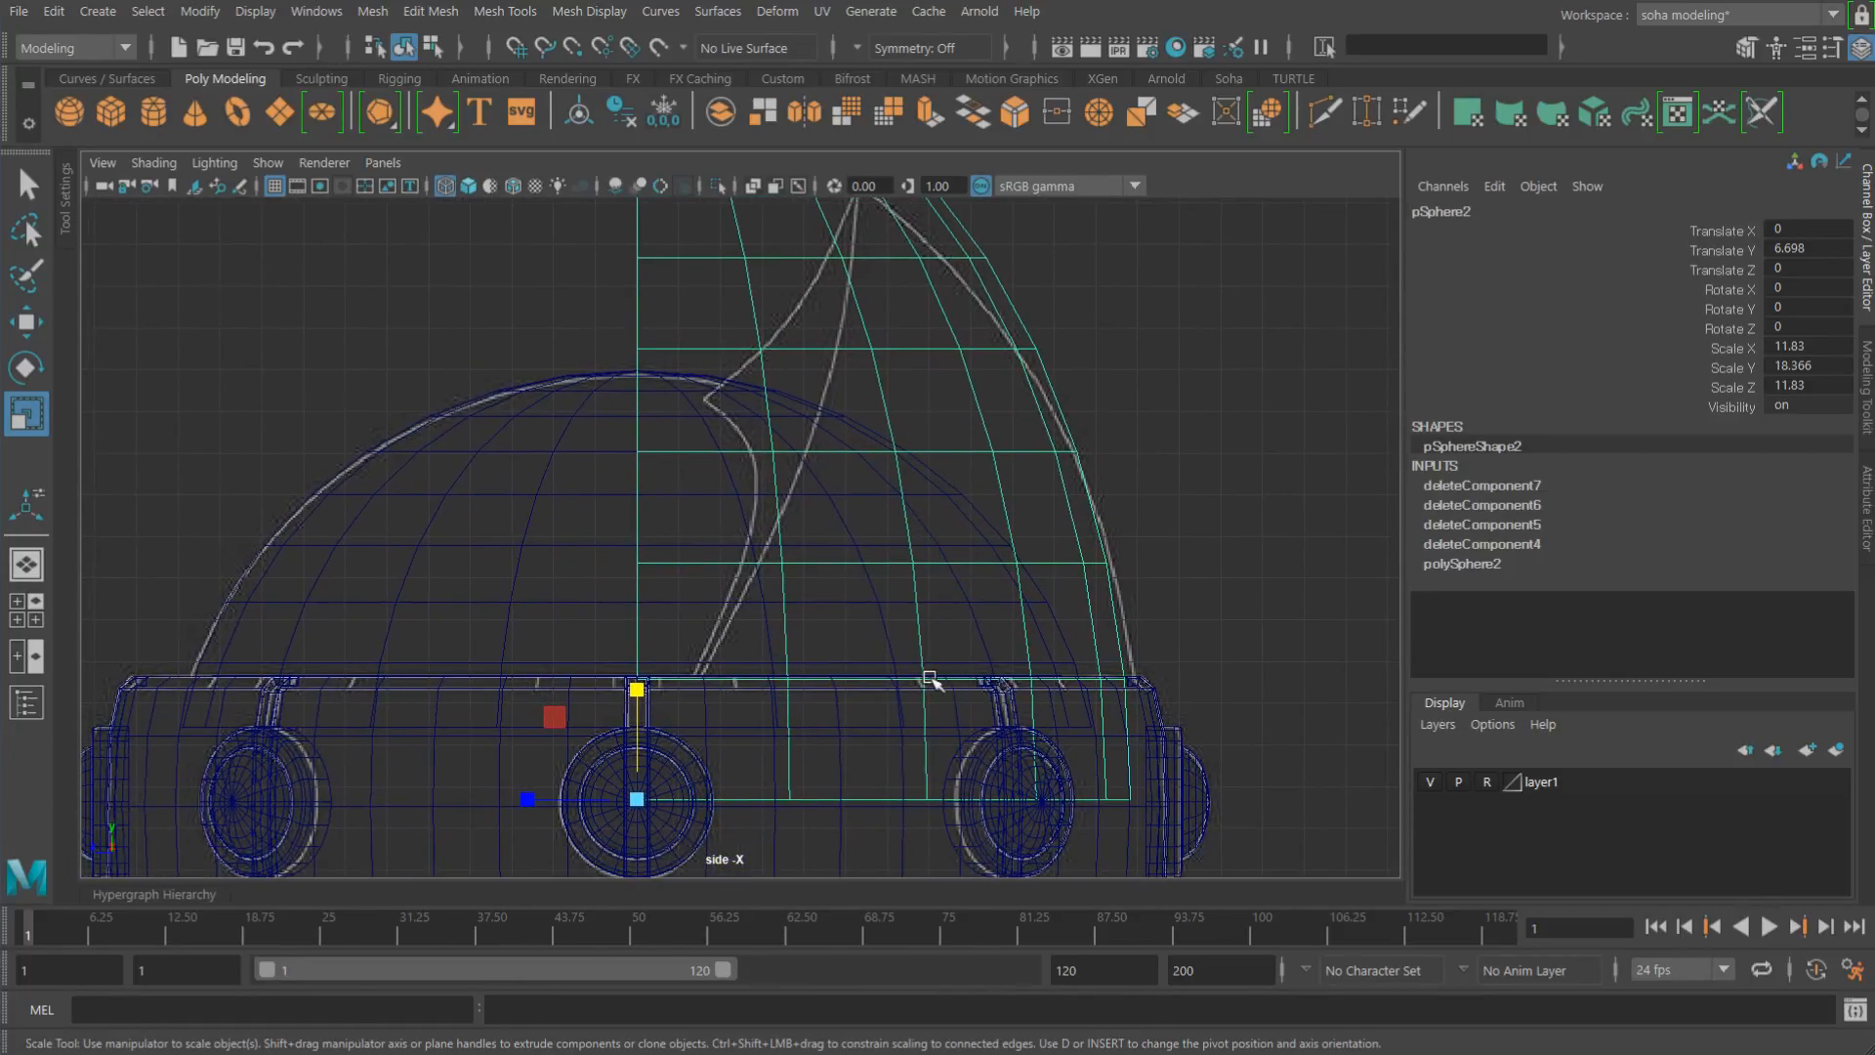
Step: Delete the quarter shell's lowest row of faces so it ends at the headband's upper edge, and return to object mode
{"action": "middle_click_drag", "start_coordinate": [929, 677], "coordinate": [979, 639], "text": "alt"}
{"action": "key", "text": "alt+3"}
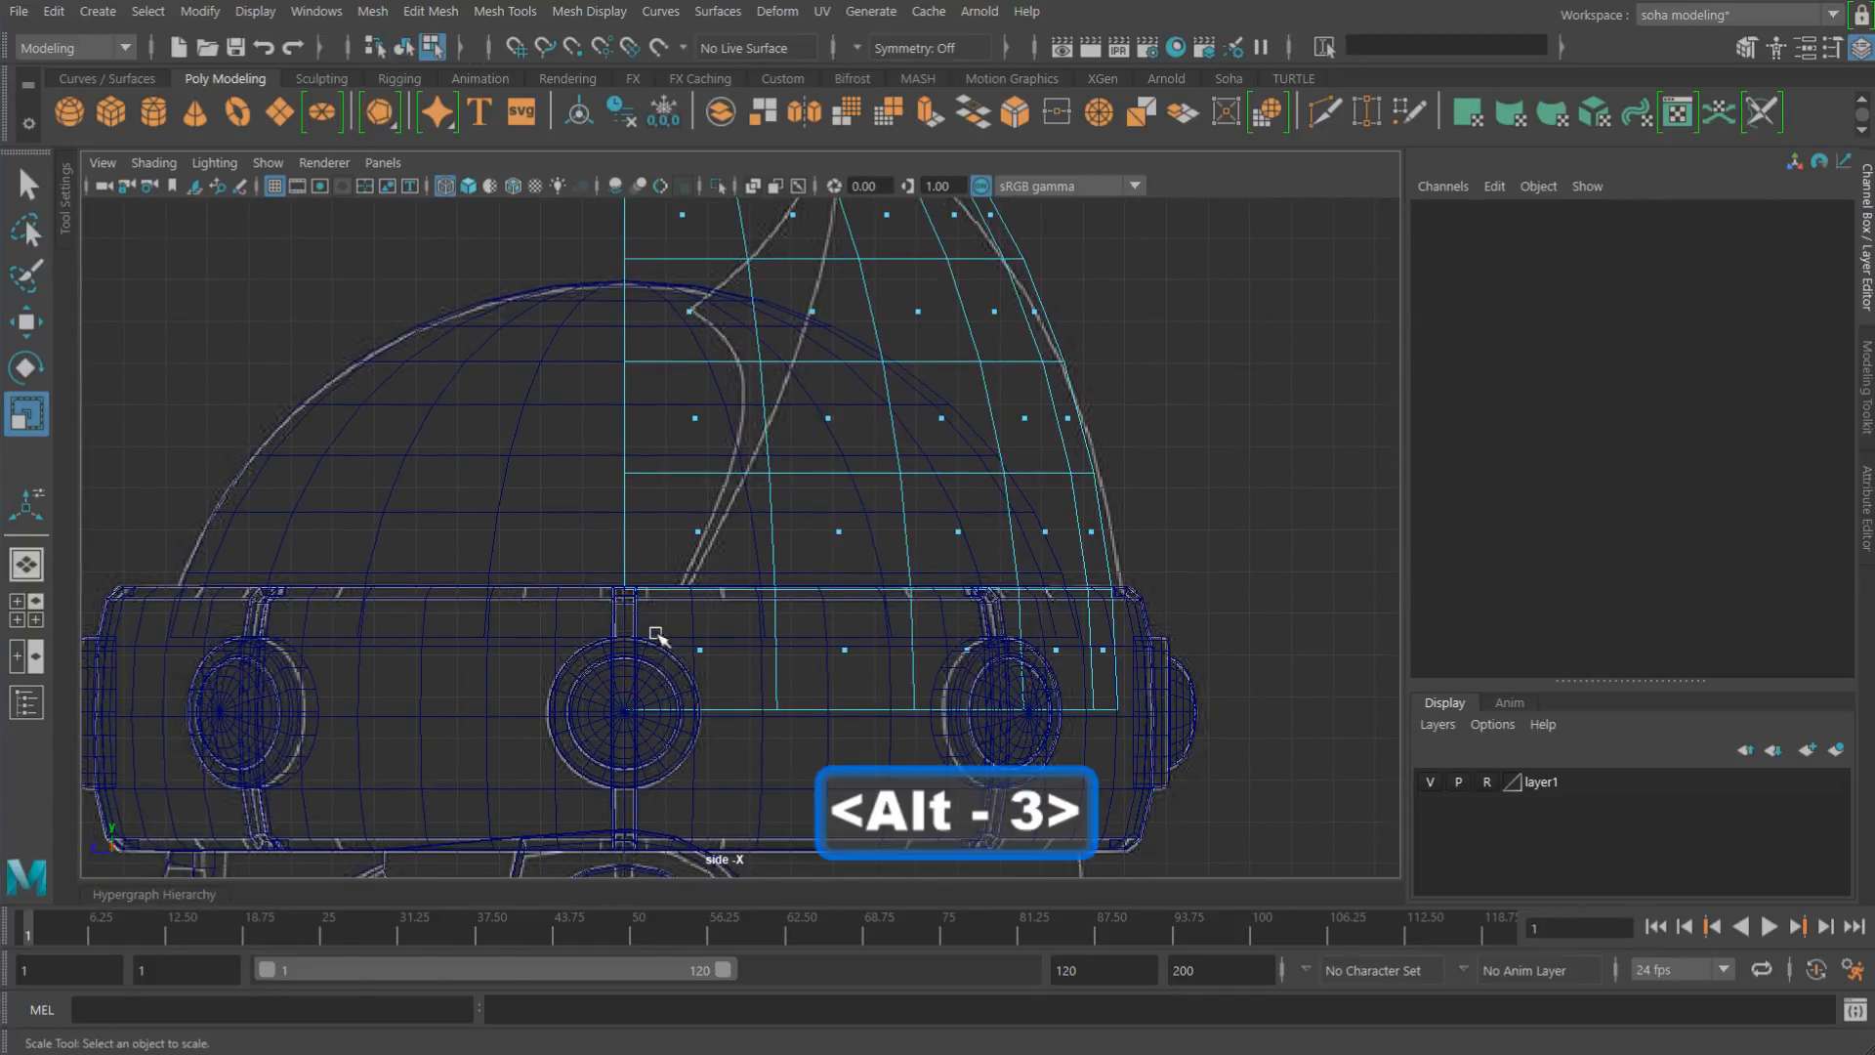
{"action": "left_click_drag", "start_coordinate": [1273, 782], "coordinate": [1273, 784]}
{"action": "key", "text": "ctrl+grave"}
{"action": "middle_click_drag", "start_coordinate": [800, 579], "coordinate": [800, 611], "text": "alt"}
{"action": "right_click_drag", "start_coordinate": [772, 519], "coordinate": [799, 564], "text": "alt"}
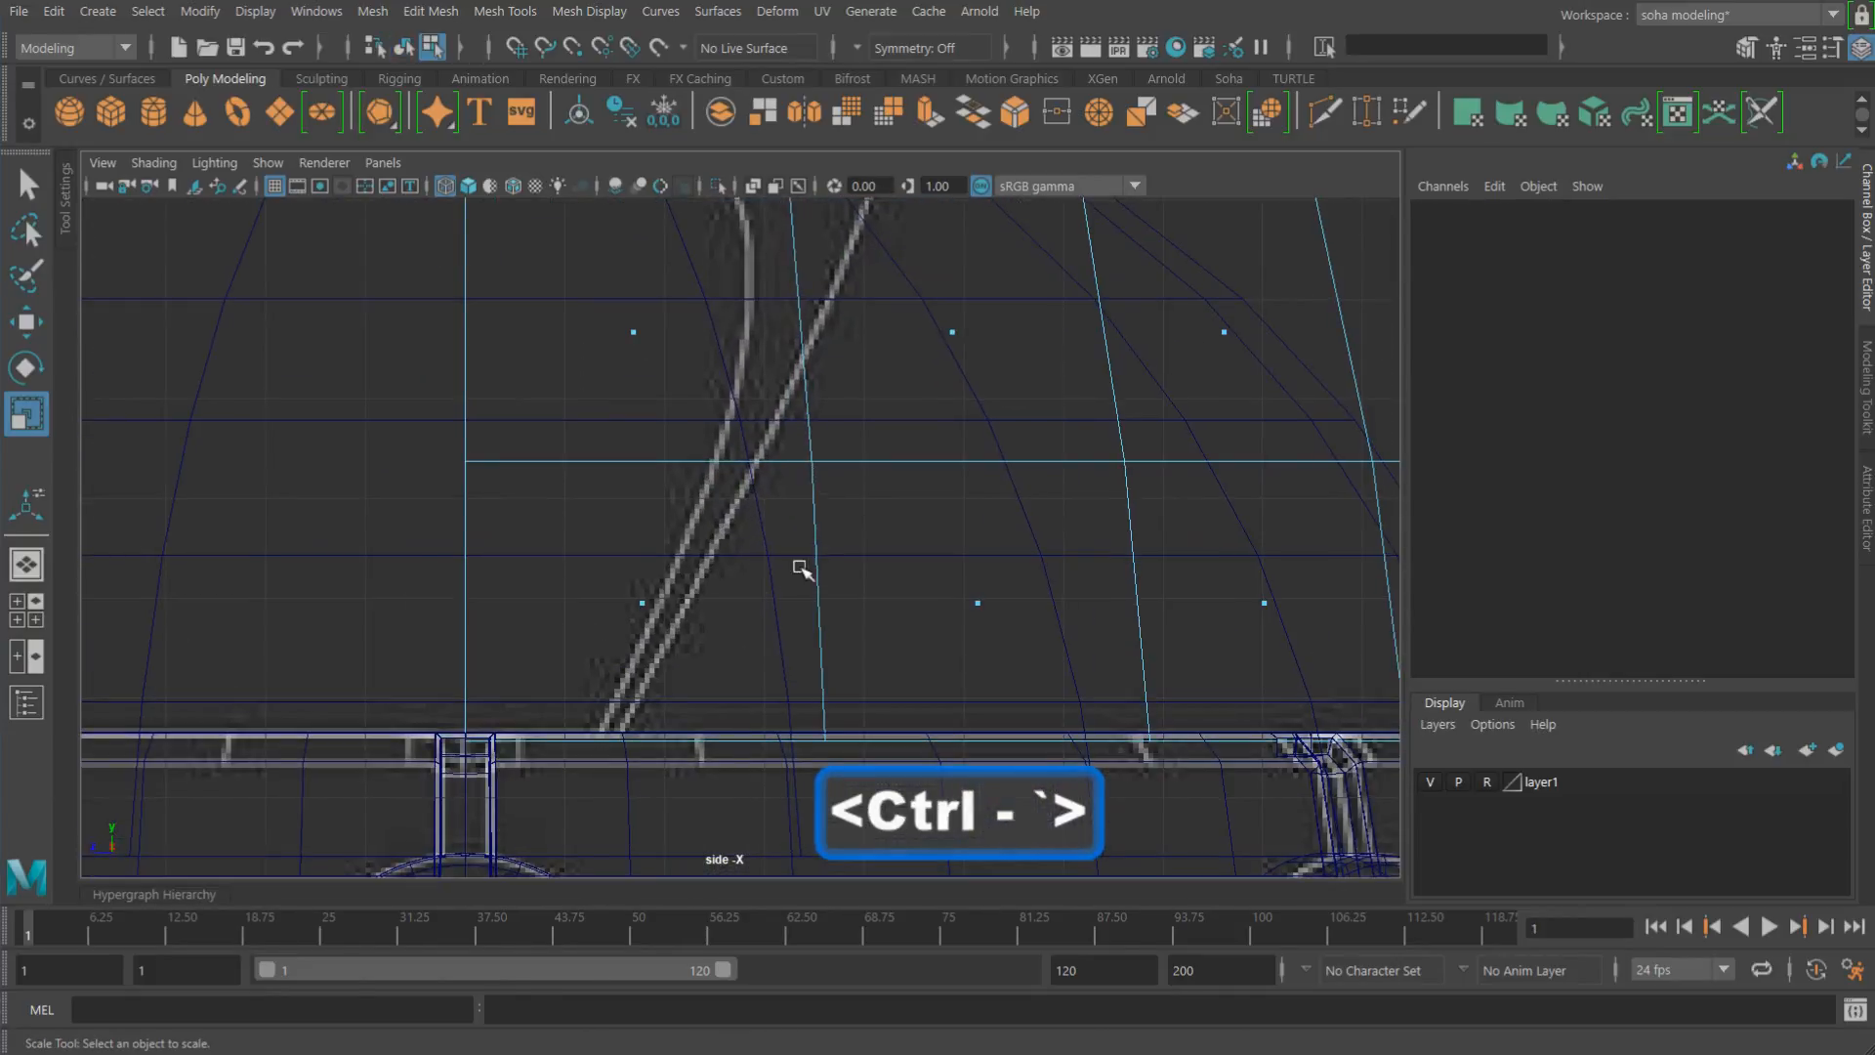
{"action": "middle_click_drag", "start_coordinate": [798, 564], "coordinate": [805, 538], "text": "alt"}
{"action": "key", "text": "alt+grave"}
Step: Compare the trimmed shell with the reference horn outline in the side view, from the headband up to the tip
{"action": "middle_click_drag", "start_coordinate": [757, 608], "coordinate": [783, 598], "text": "alt"}
{"action": "right_click_drag", "start_coordinate": [783, 598], "coordinate": [564, 460], "text": "alt"}
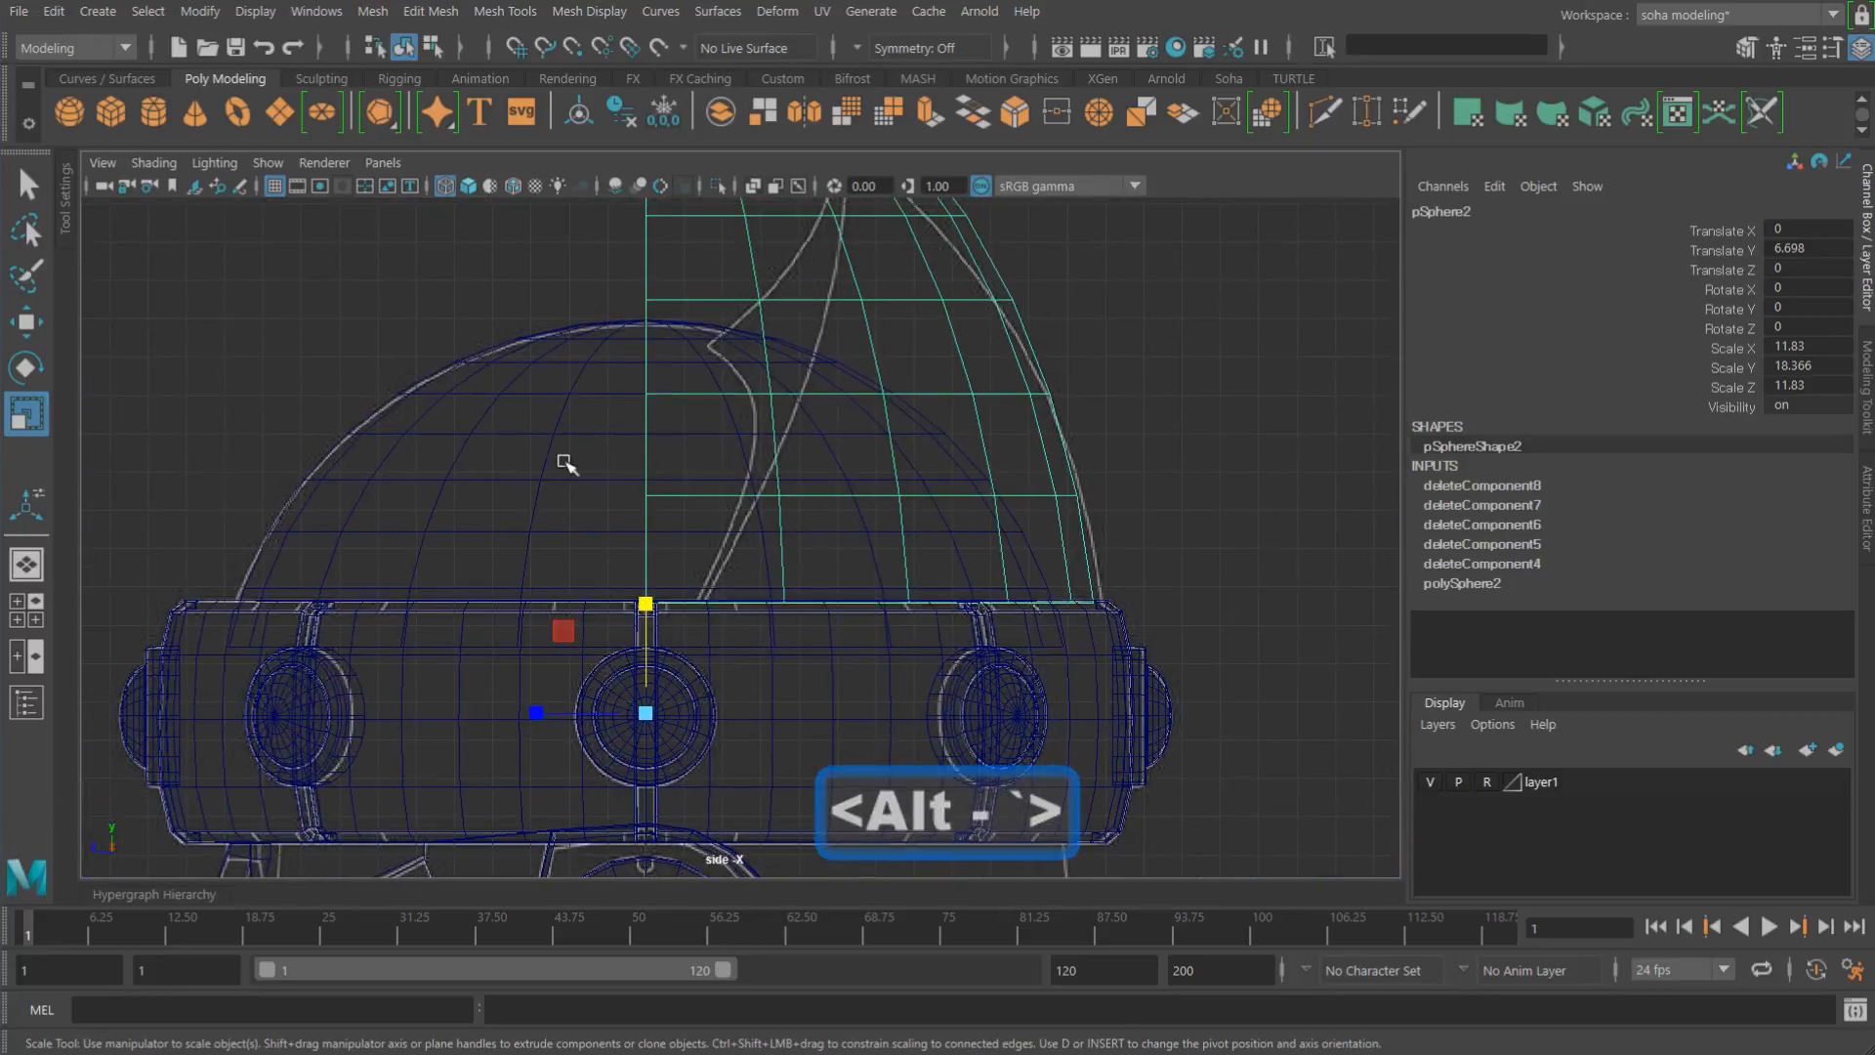
{"action": "middle_click_drag", "start_coordinate": [738, 501], "coordinate": [744, 745], "text": "alt"}
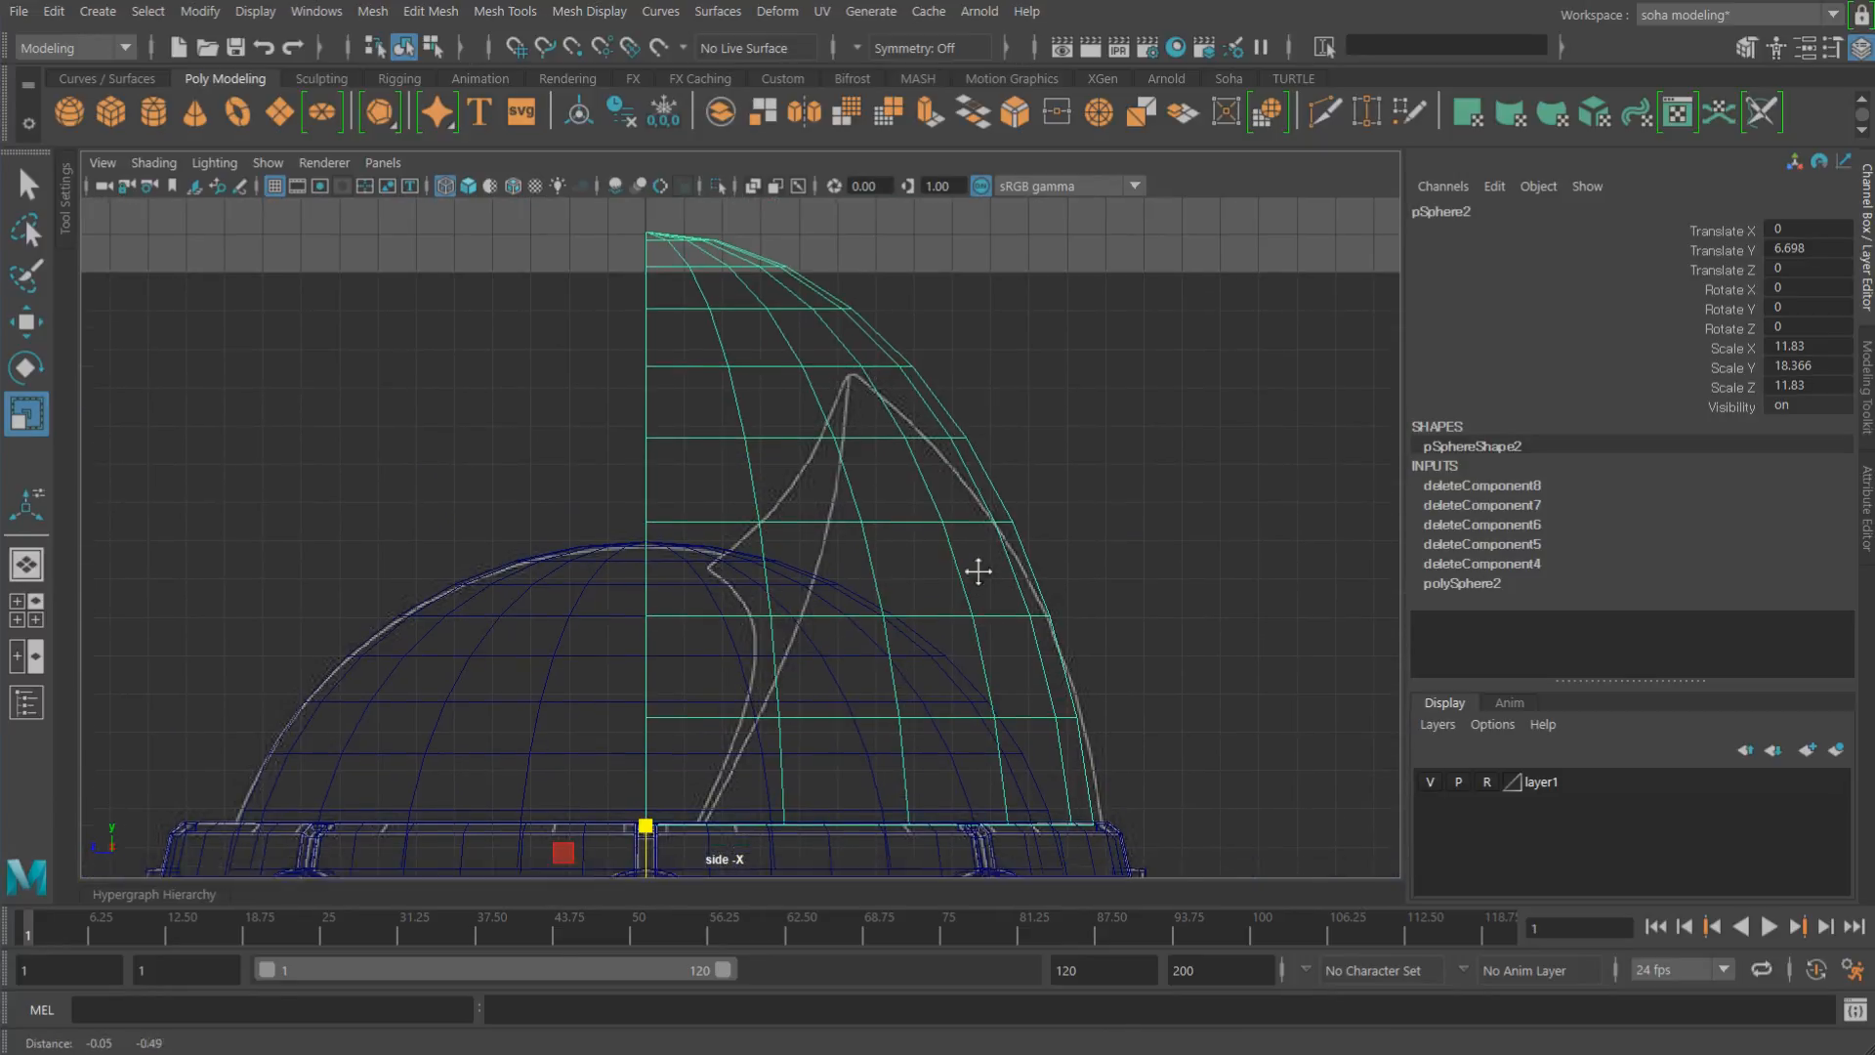
{"action": "middle_click_drag", "start_coordinate": [976, 565], "coordinate": [980, 528], "text": "alt"}
{"action": "right_click_drag", "start_coordinate": [980, 527], "coordinate": [1097, 586], "text": "alt"}
{"action": "middle_click_drag", "start_coordinate": [1097, 586], "coordinate": [978, 506], "text": "alt"}
{"action": "right_click_drag", "start_coordinate": [978, 506], "coordinate": [1193, 586], "text": "alt"}
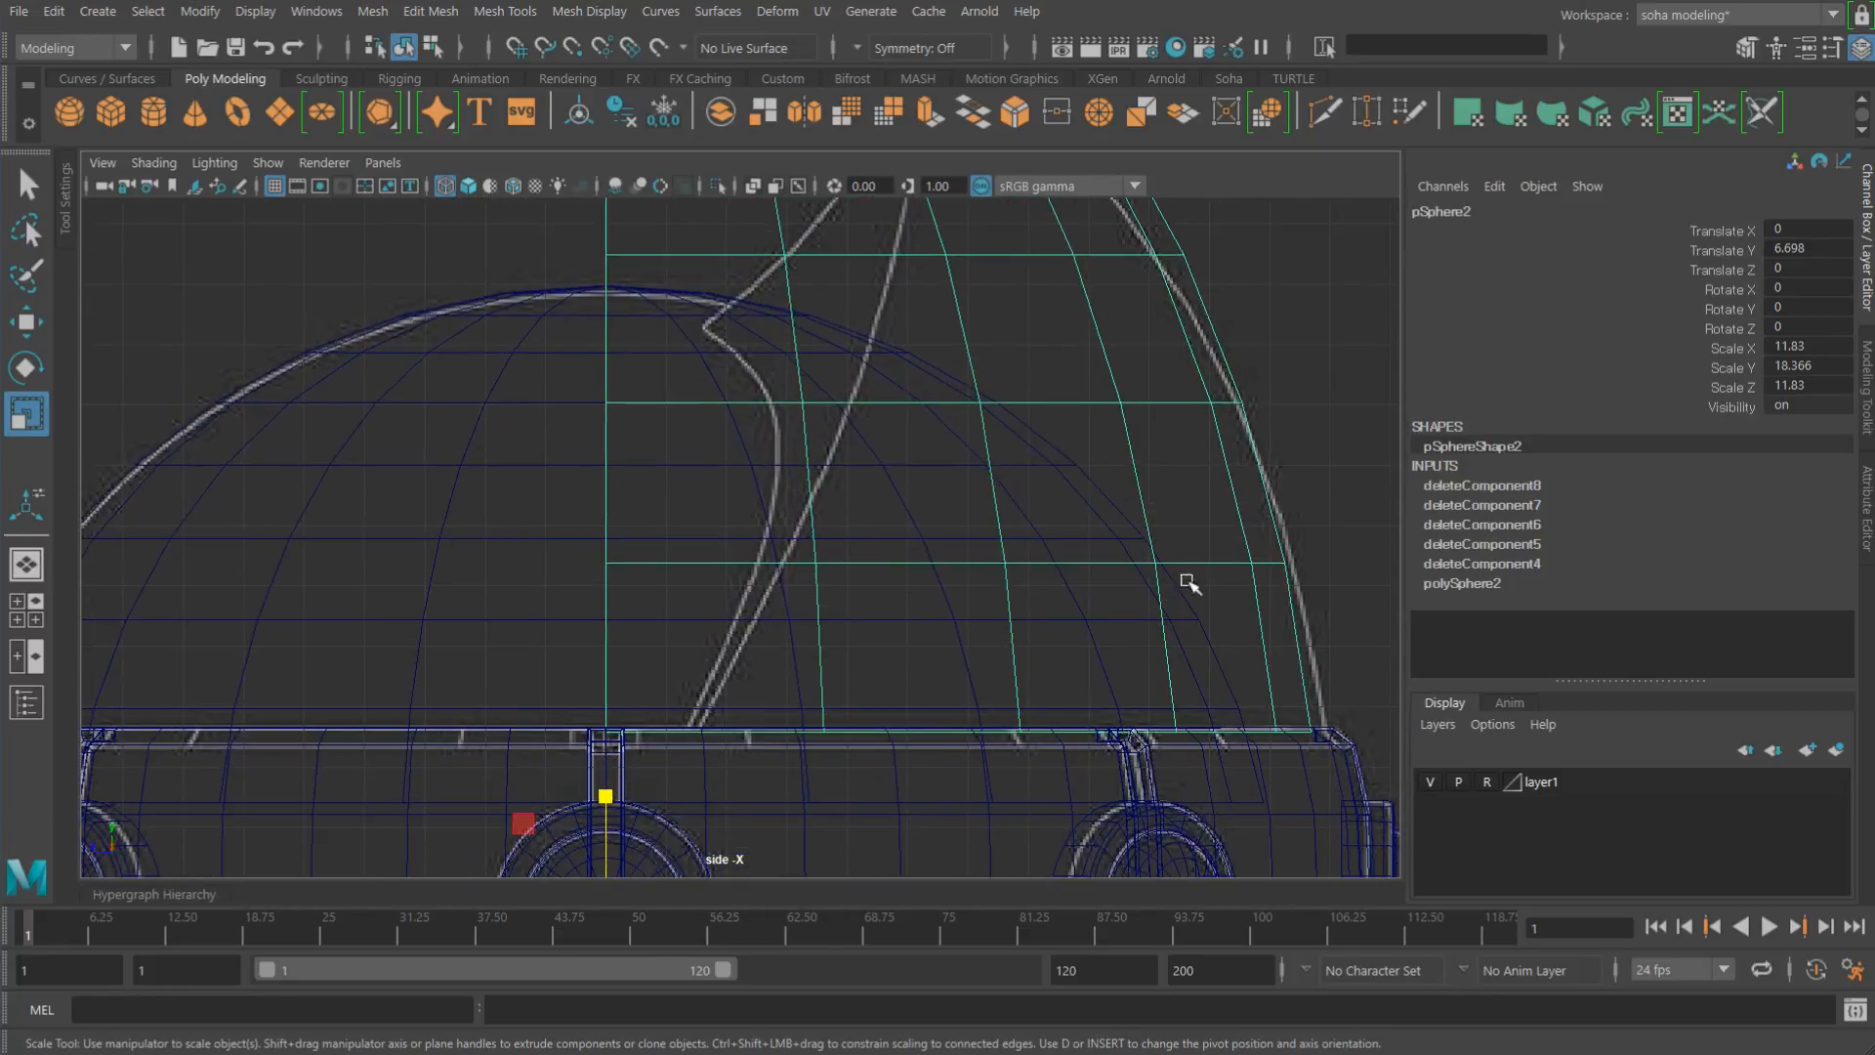
{"action": "middle_click_drag", "start_coordinate": [1193, 587], "coordinate": [946, 544], "text": "alt"}
Step: Multi-Cut the shell along the reference horn's inner curved line, from the headband edge up to the horn tip
{"action": "scroll", "coordinate": [837, 733], "scroll_direction": "up", "scroll_amount": 3}
{"action": "key", "text": "alt+s"}
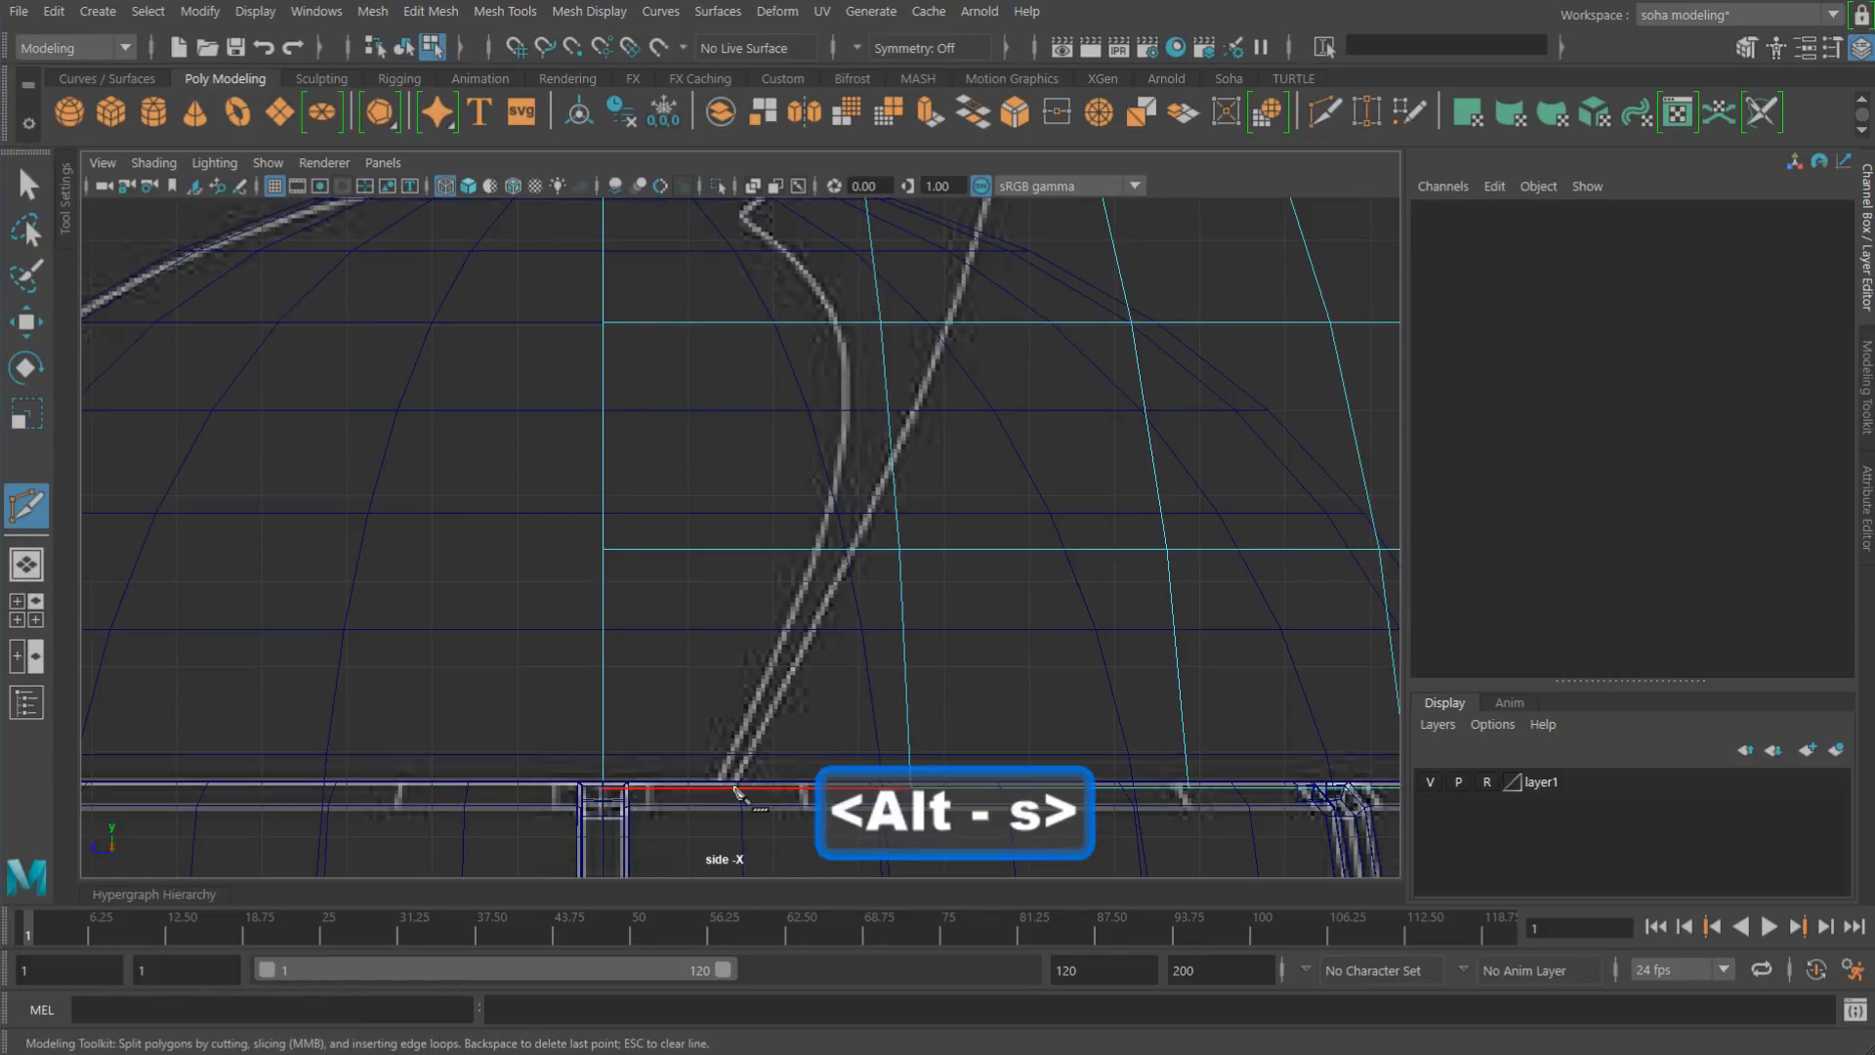
{"action": "left_click", "coordinate": [734, 787]}
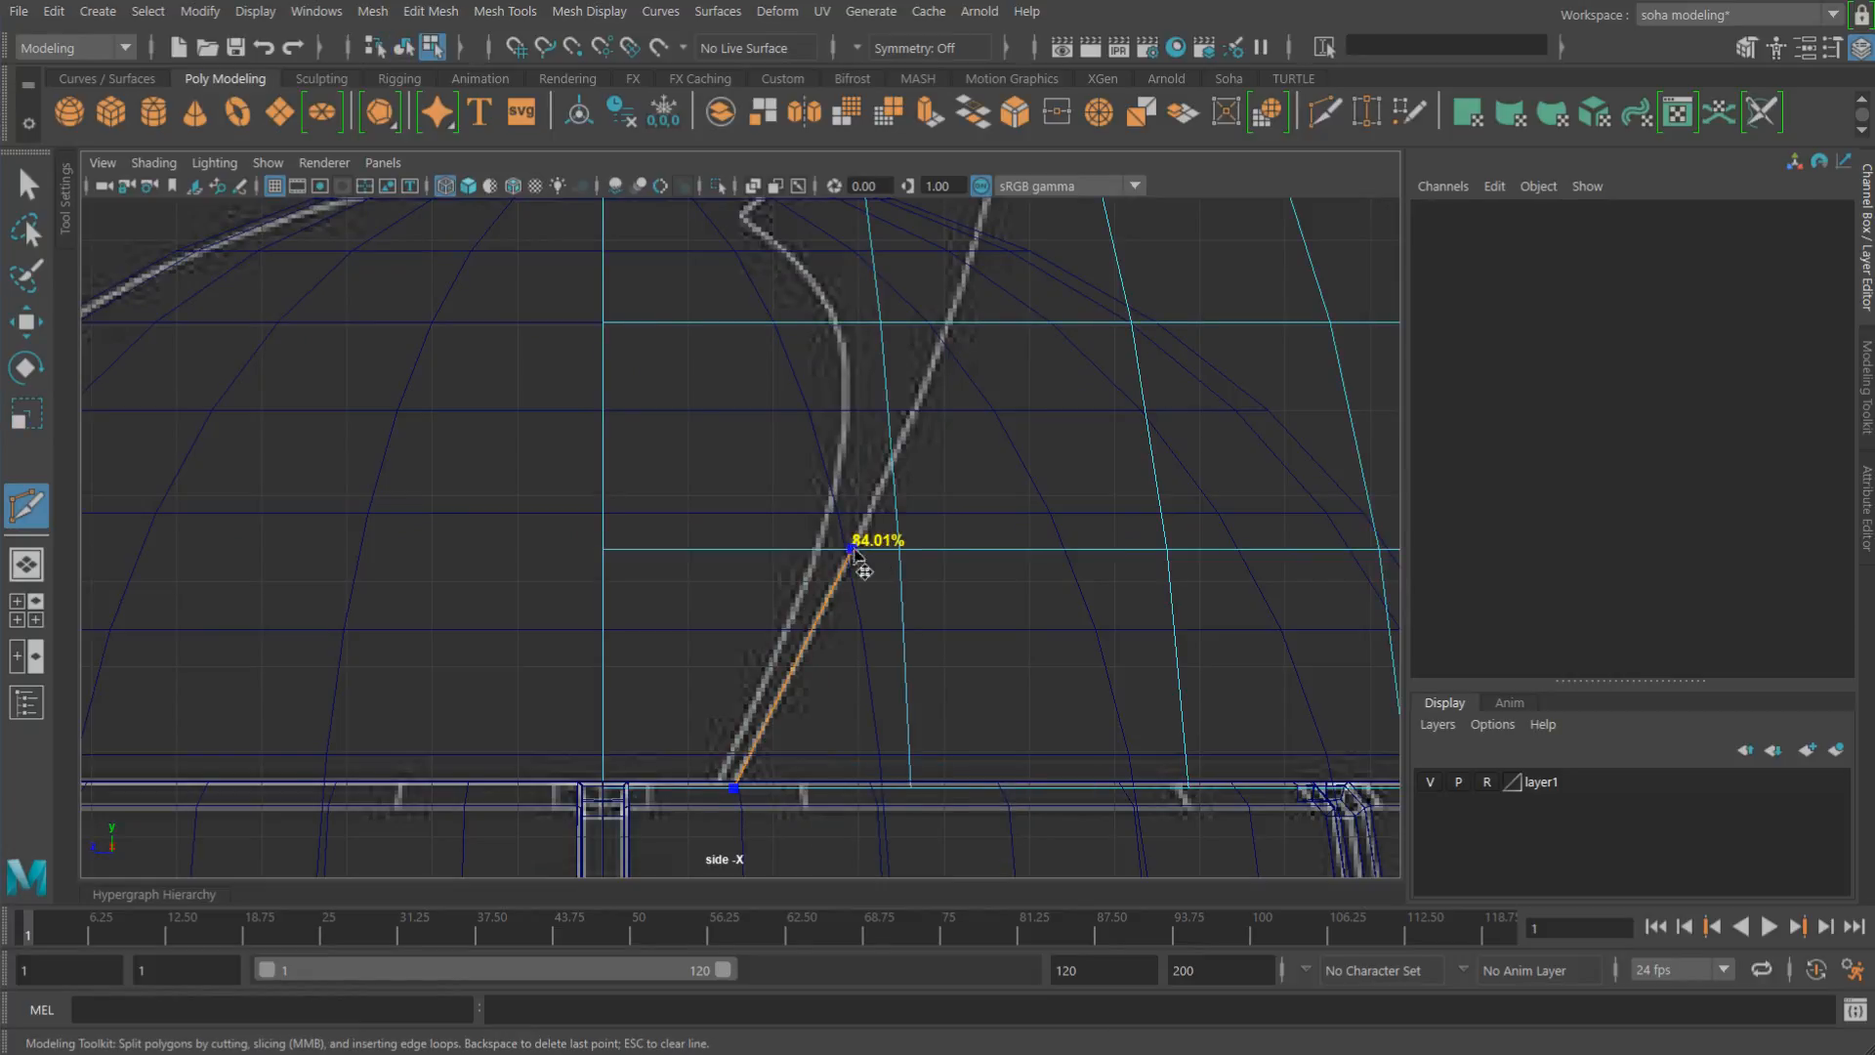
{"action": "left_click", "coordinate": [851, 549]}
{"action": "middle_click_drag", "start_coordinate": [853, 550], "coordinate": [818, 641], "text": "alt"}
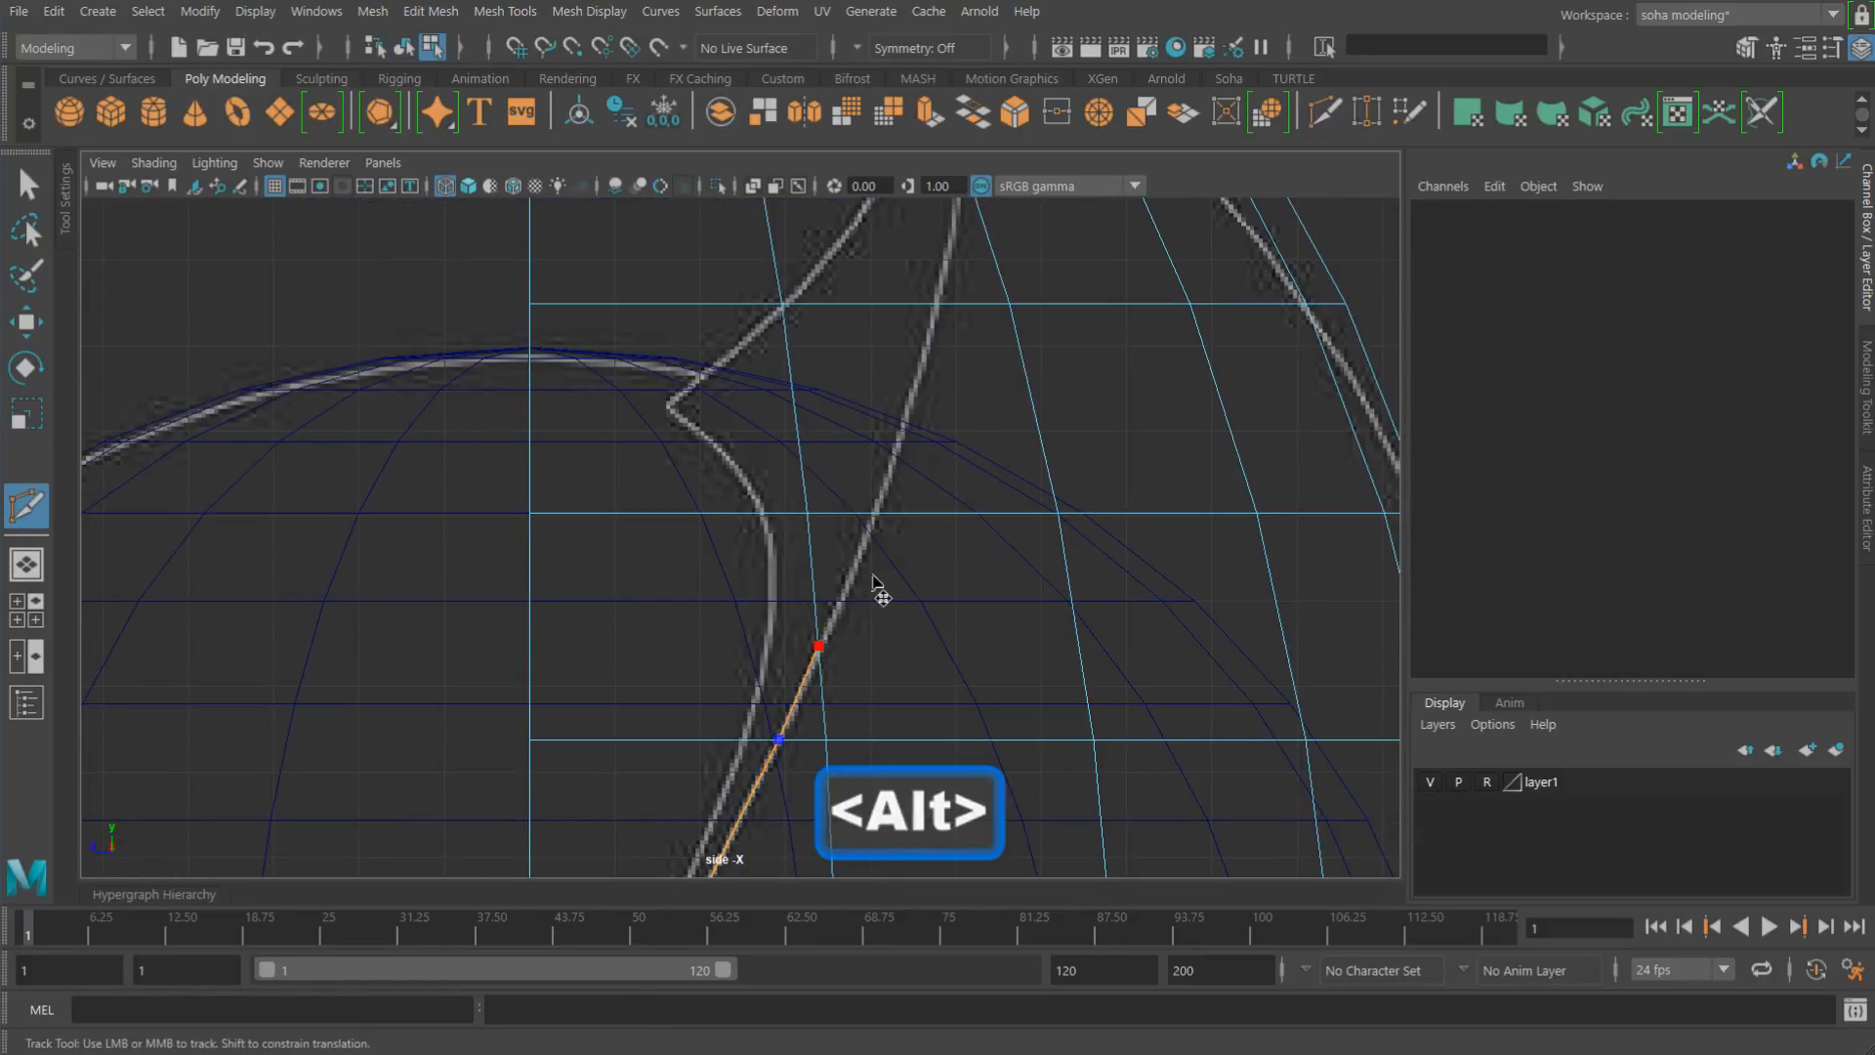
{"action": "middle_click_drag", "start_coordinate": [876, 584], "coordinate": [884, 616], "text": "alt"}
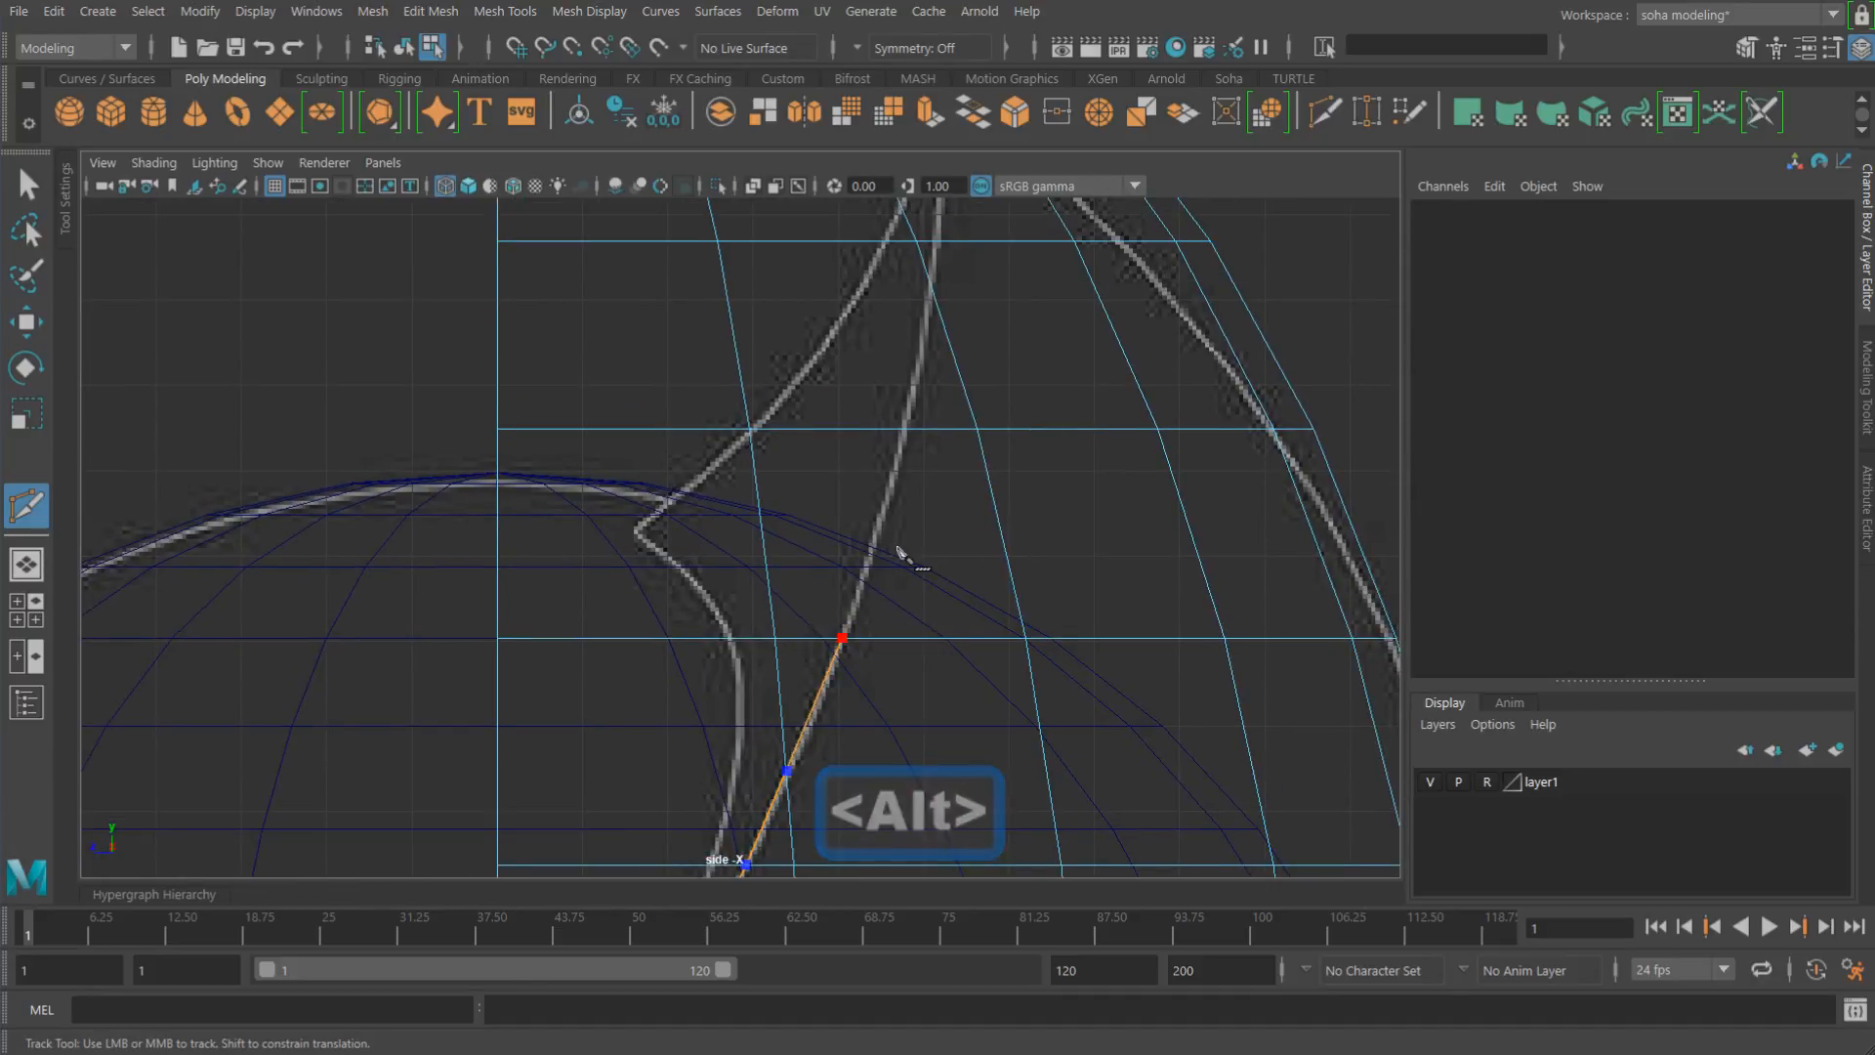
{"action": "middle_click_drag", "start_coordinate": [899, 552], "coordinate": [872, 767], "text": "alt"}
{"action": "right_click_drag", "start_coordinate": [871, 767], "coordinate": [955, 683], "text": "alt"}
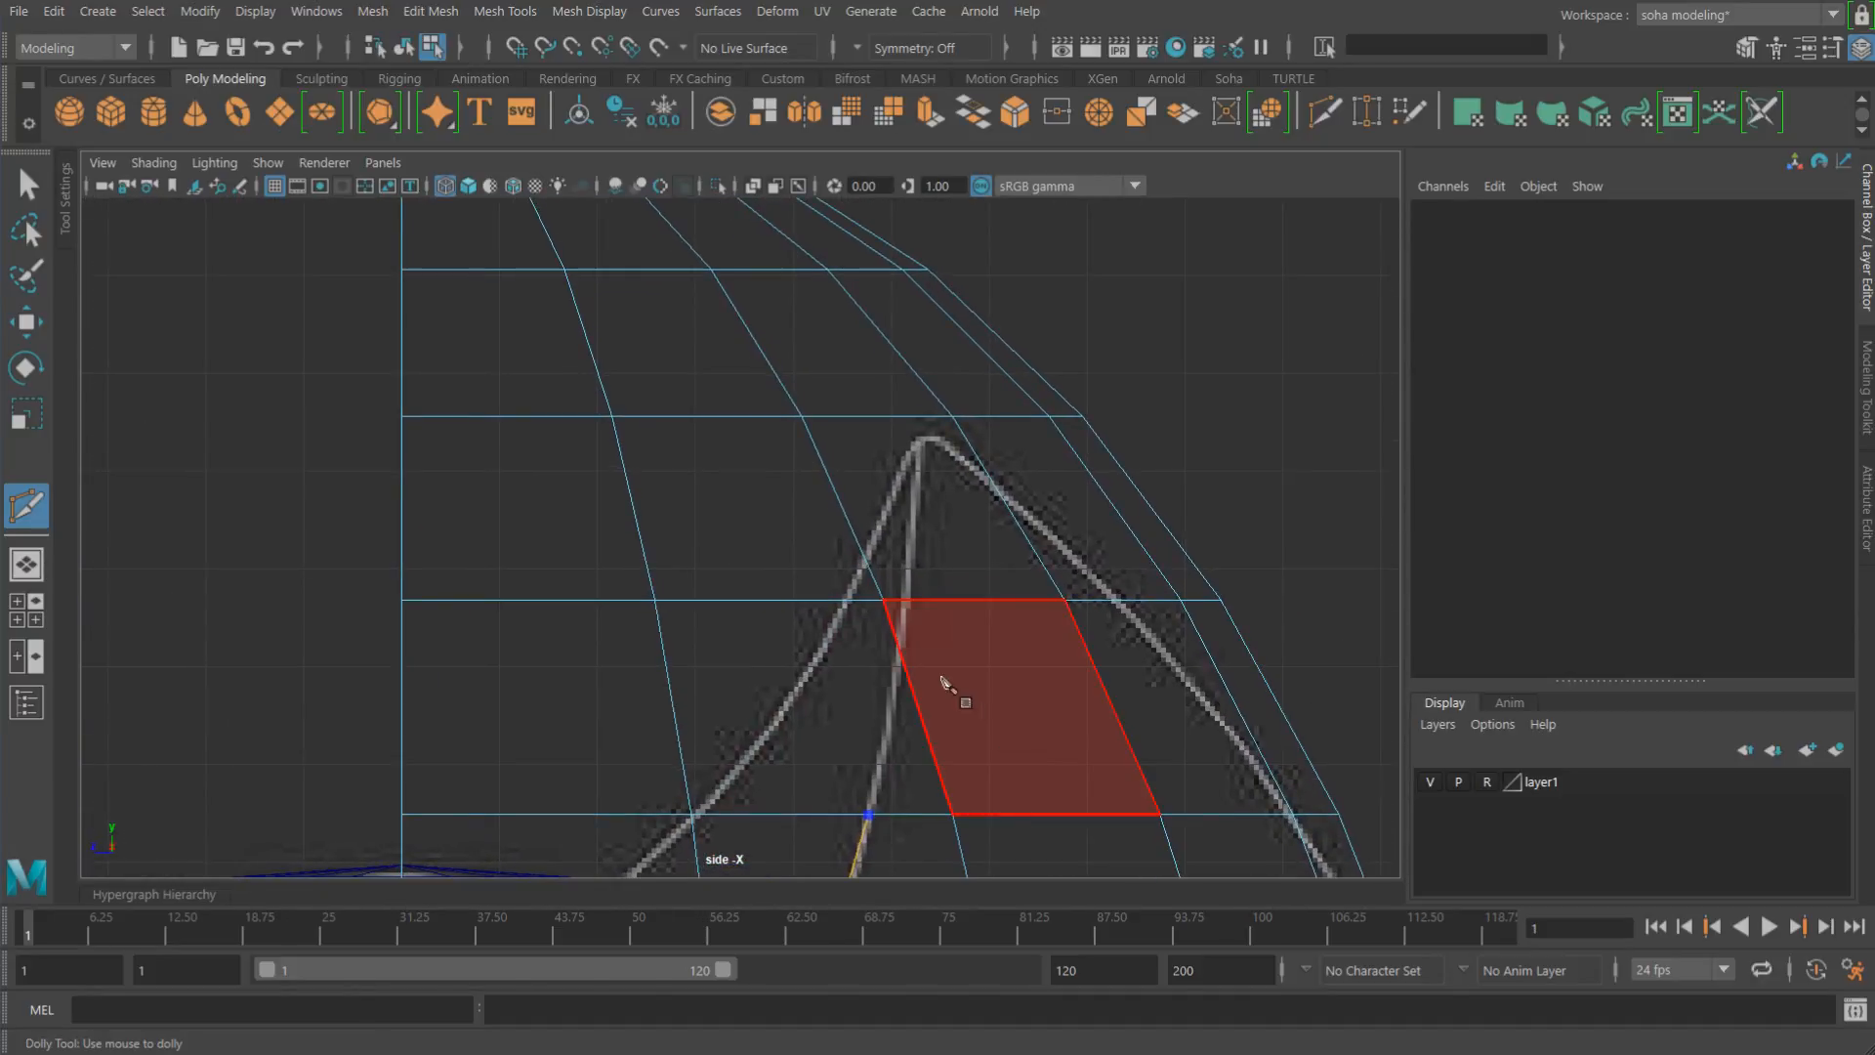
{"action": "left_click", "coordinate": [905, 611]}
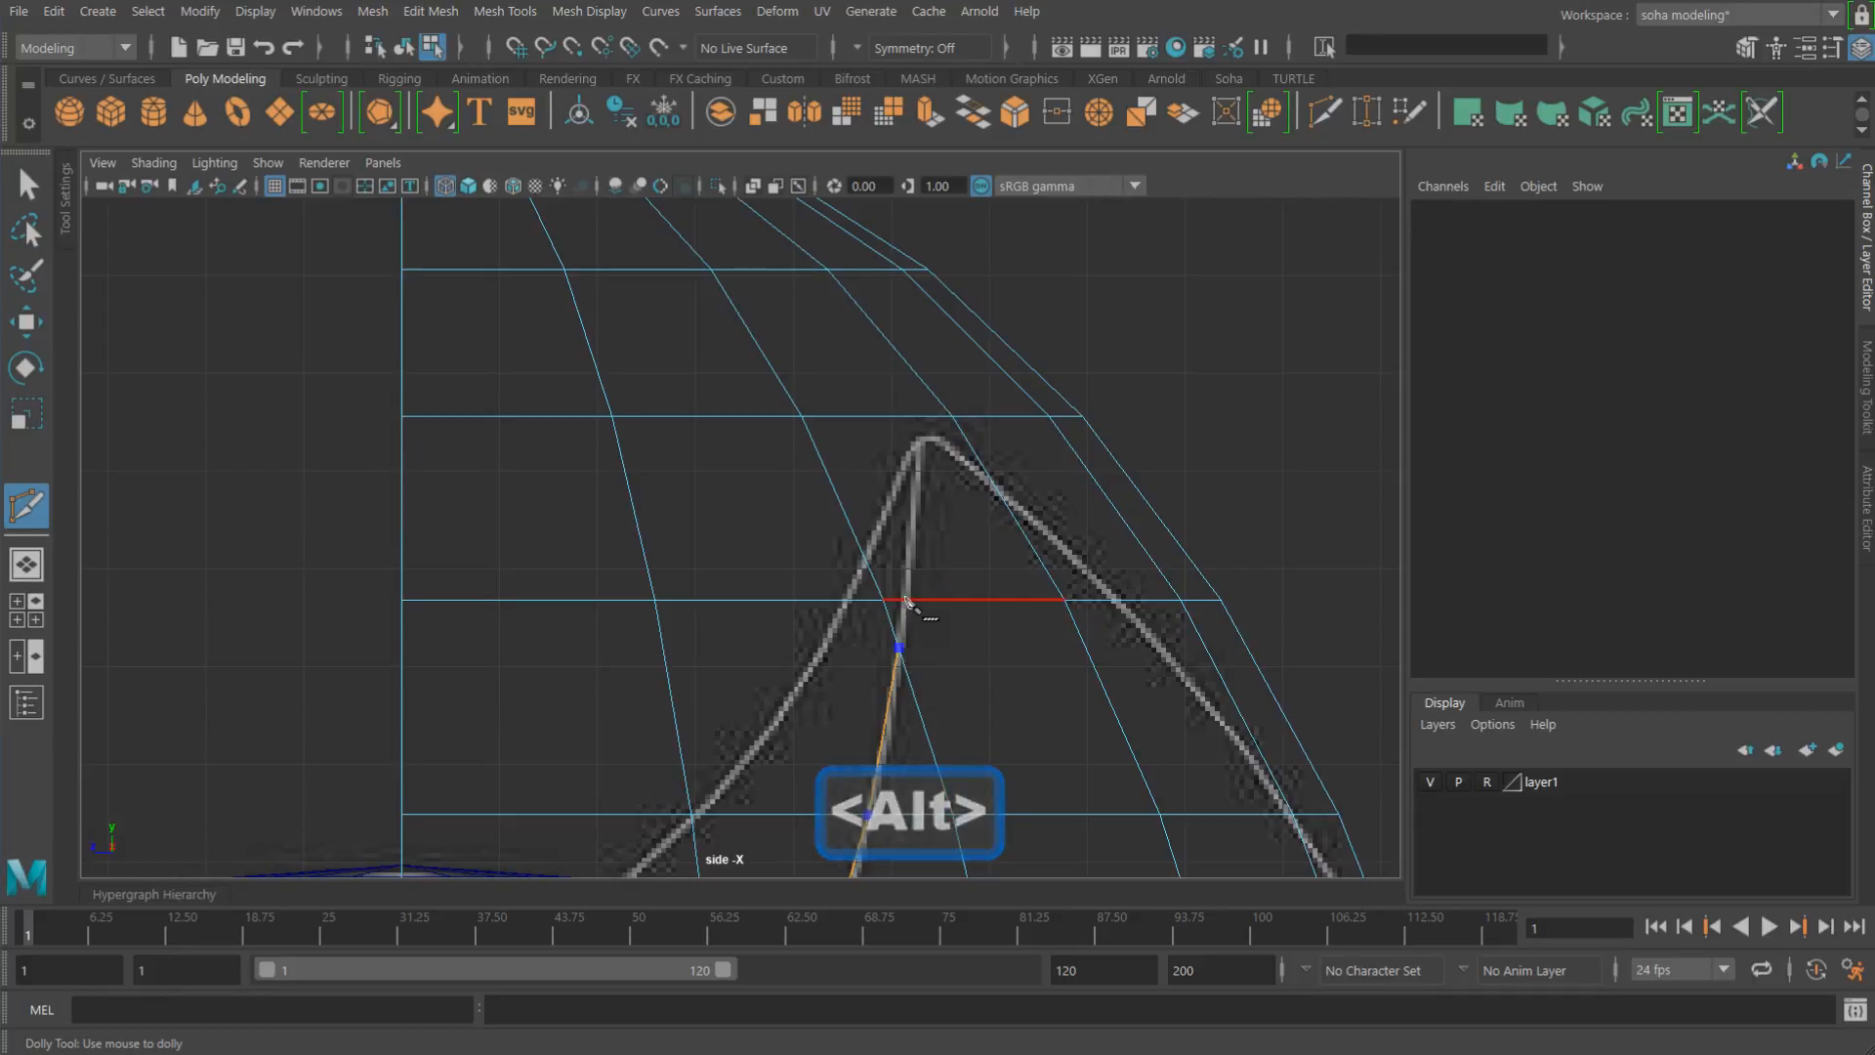
{"action": "left_click", "coordinate": [919, 418]}
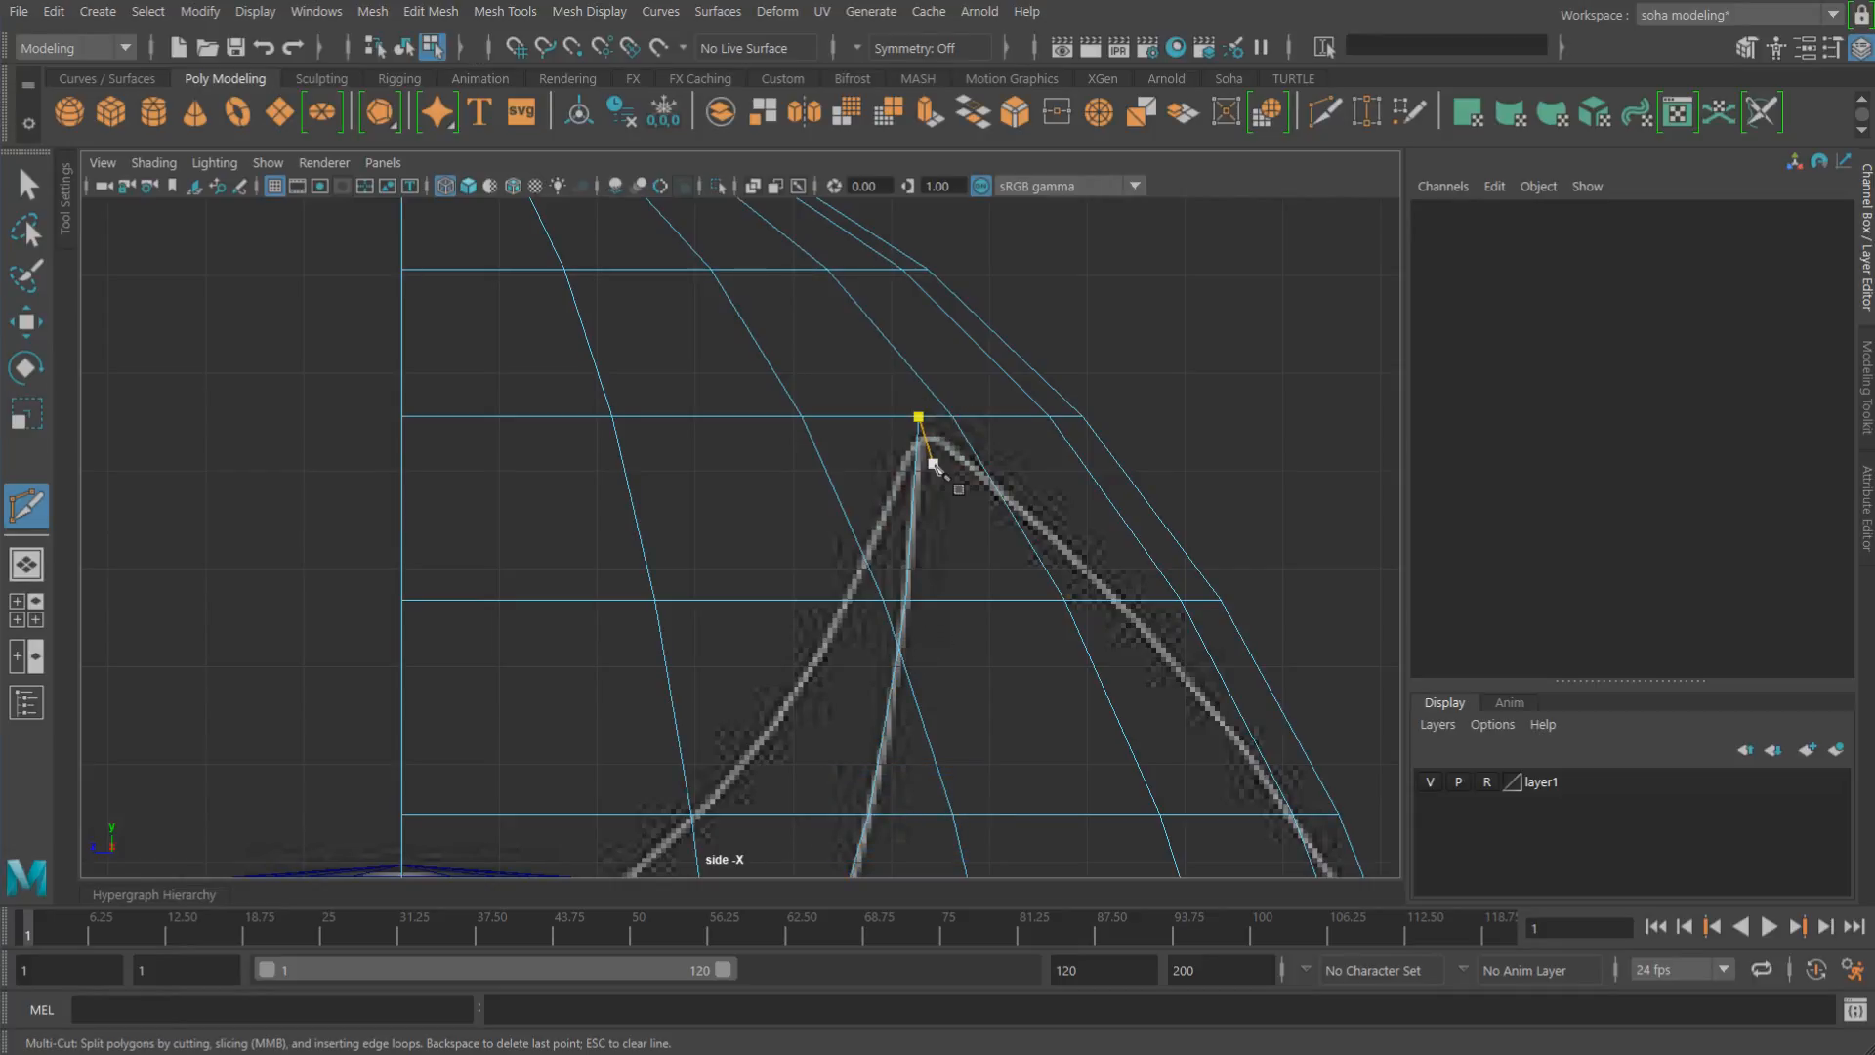
{"action": "key", "text": "Return"}
Step: Cut a short edge across the horn tip and continue cutting down the shell along the outline's rear edge
{"action": "scroll", "coordinate": [1016, 557], "scroll_direction": "up", "scroll_amount": 3}
{"action": "left_click", "coordinate": [1083, 615]}
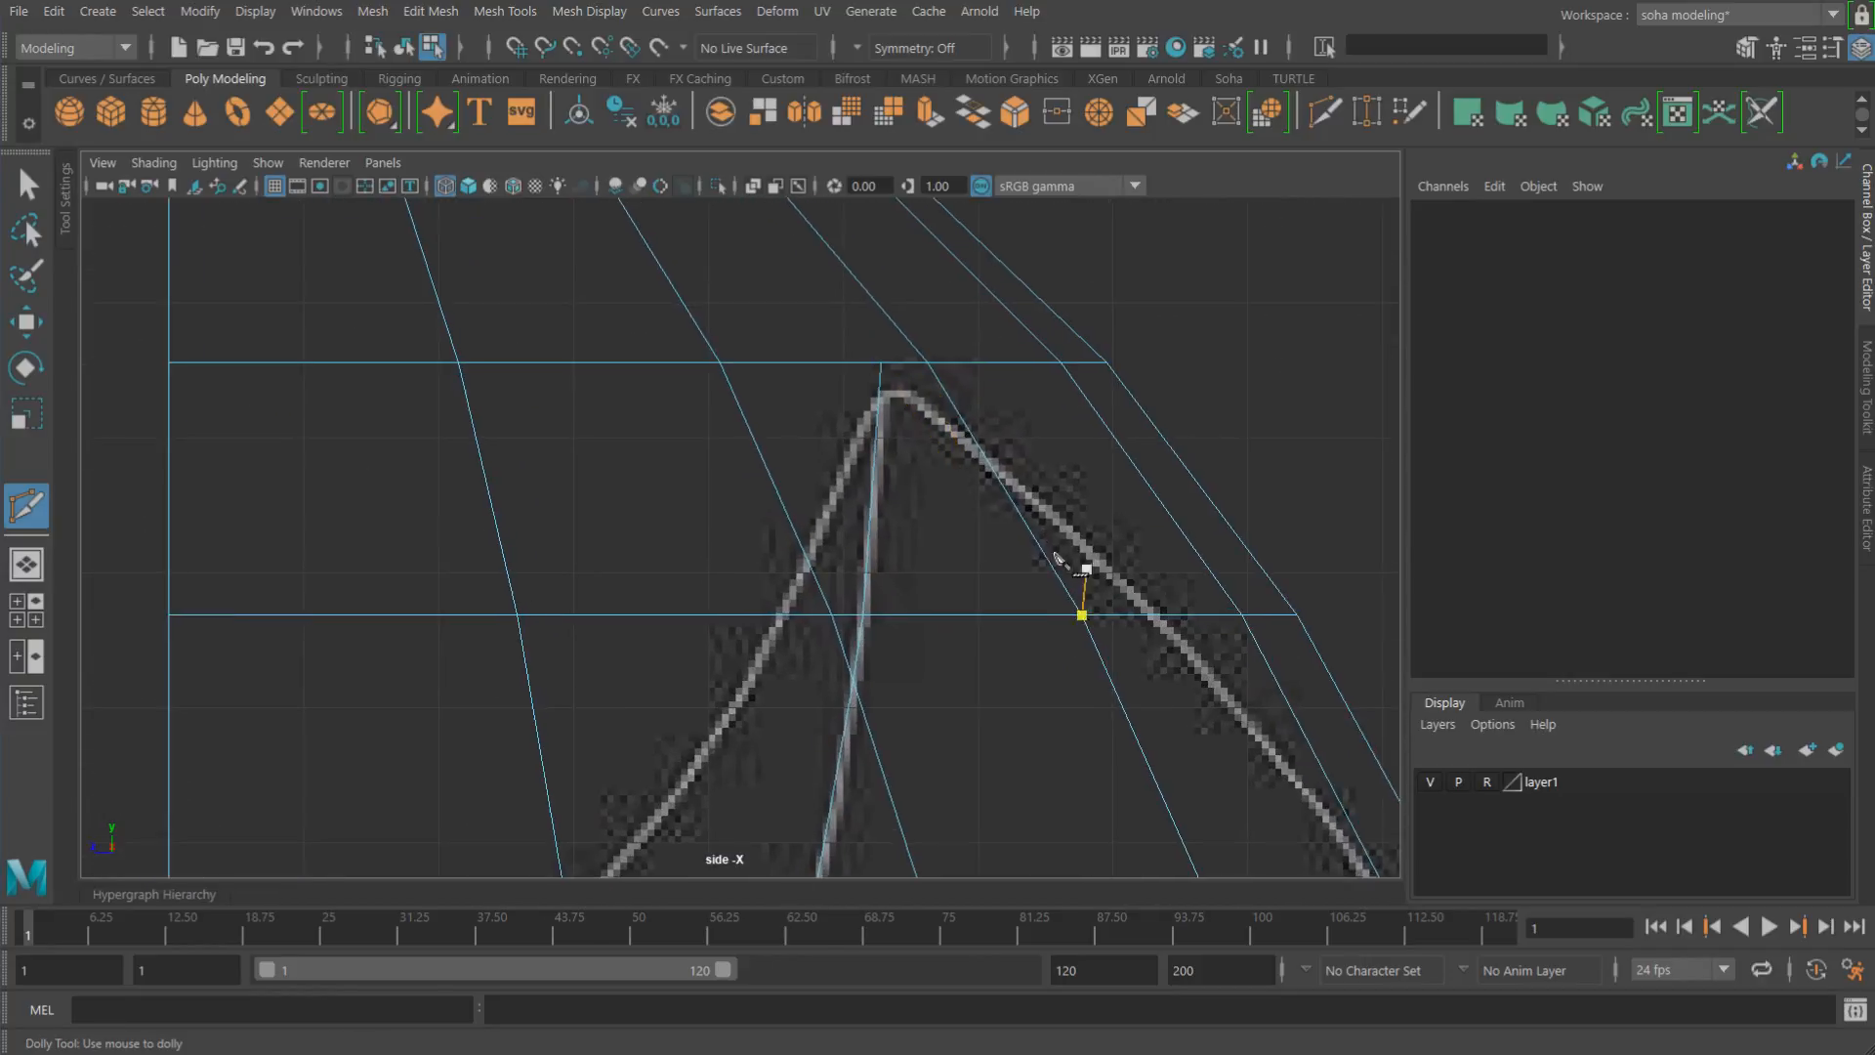
{"action": "left_click", "coordinate": [882, 364]}
{"action": "left_click", "coordinate": [881, 392]}
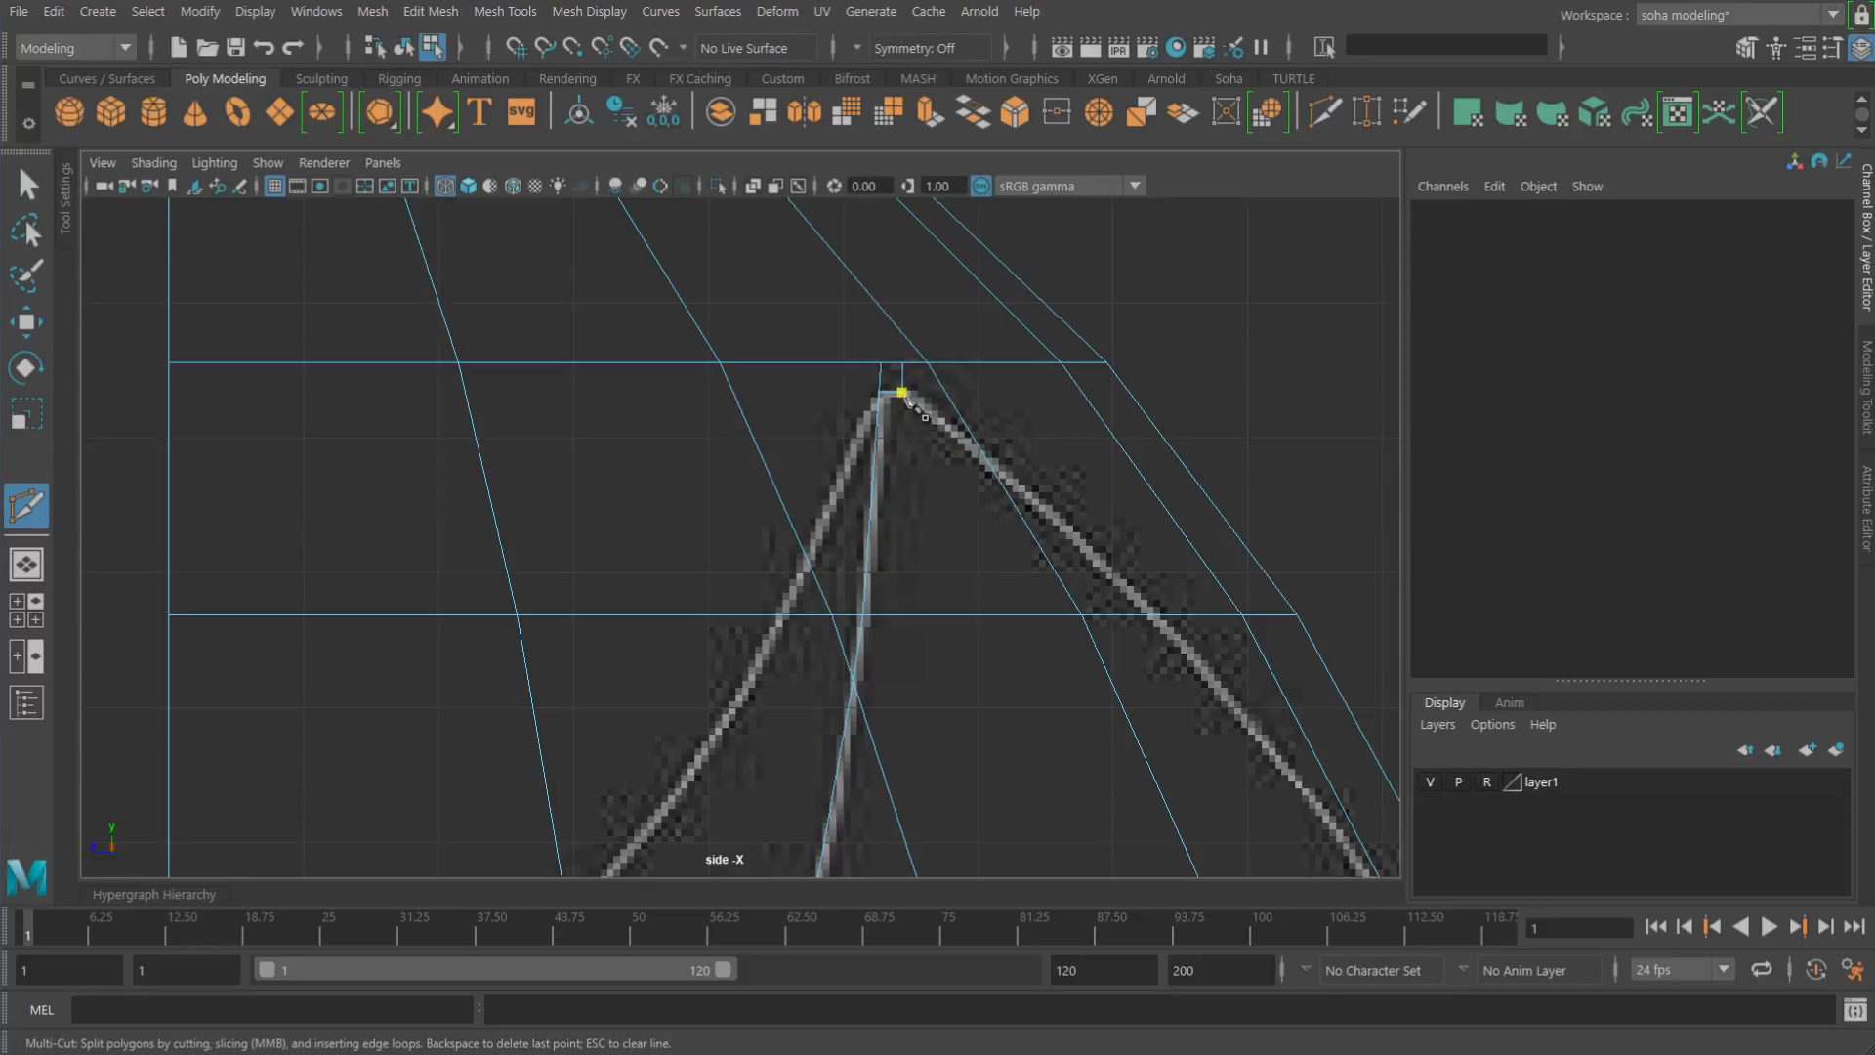
{"action": "middle_click_drag", "start_coordinate": [1152, 615], "coordinate": [904, 491], "text": "alt"}
{"action": "left_click", "coordinate": [904, 490]}
{"action": "middle_click_drag", "start_coordinate": [997, 622], "coordinate": [771, 417], "text": "alt"}
{"action": "left_click", "coordinate": [923, 583]}
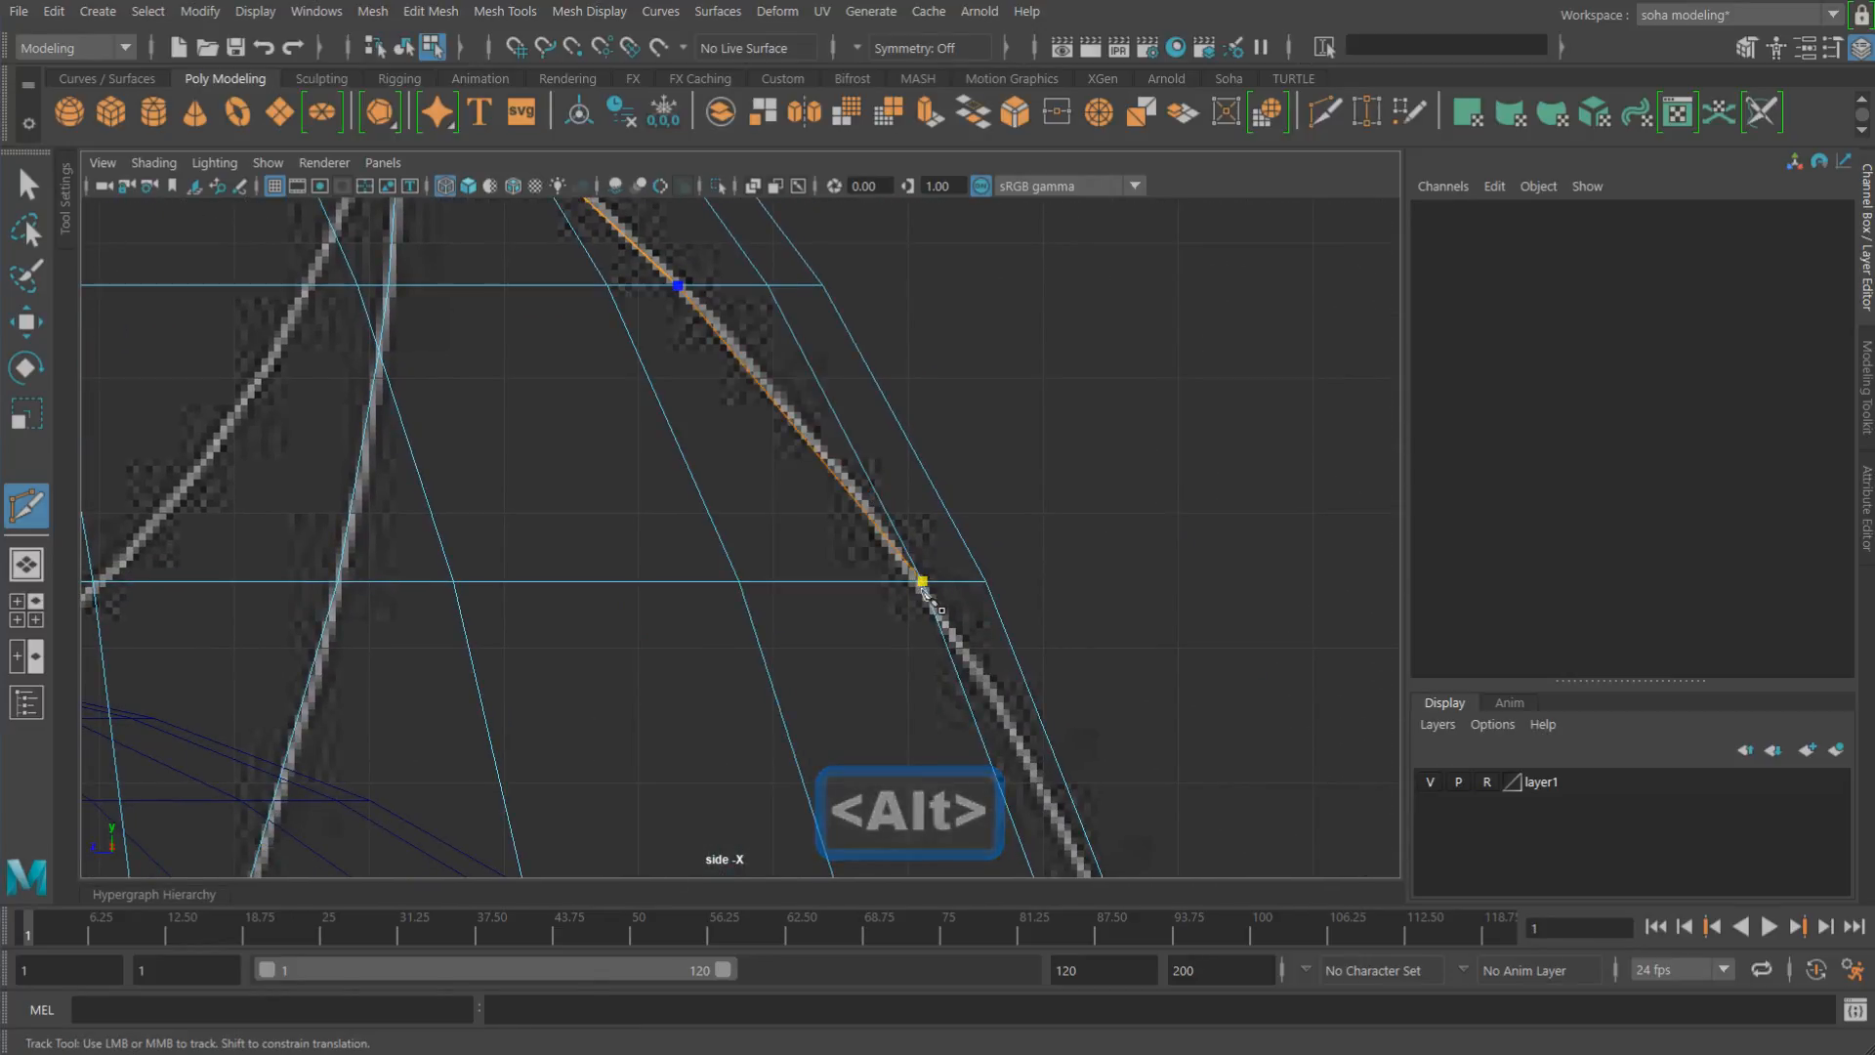
{"action": "middle_click_drag", "start_coordinate": [971, 635], "coordinate": [842, 466], "text": "alt"}
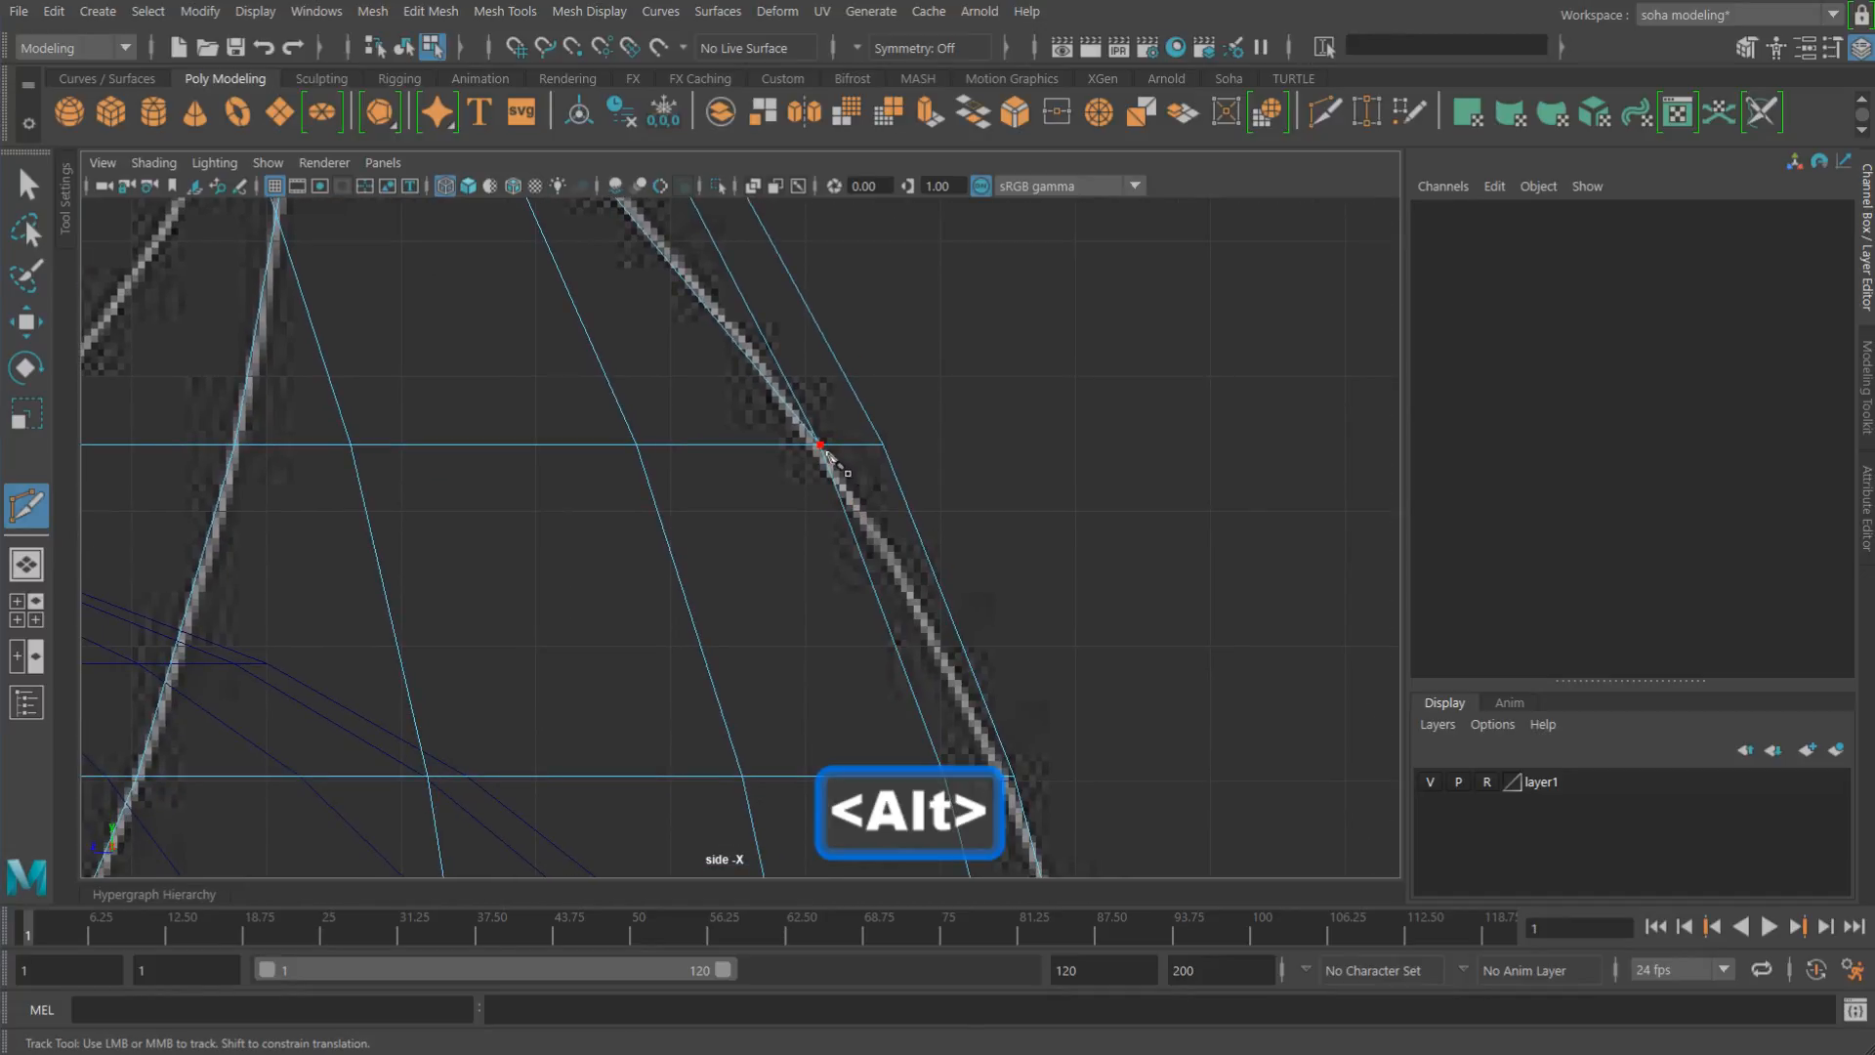
Step: Extend the Multi-Cut line down the shell's outer side along the reference curve and complete the cut
{"action": "middle_click_drag", "start_coordinate": [961, 640], "coordinate": [894, 630], "text": "alt"}
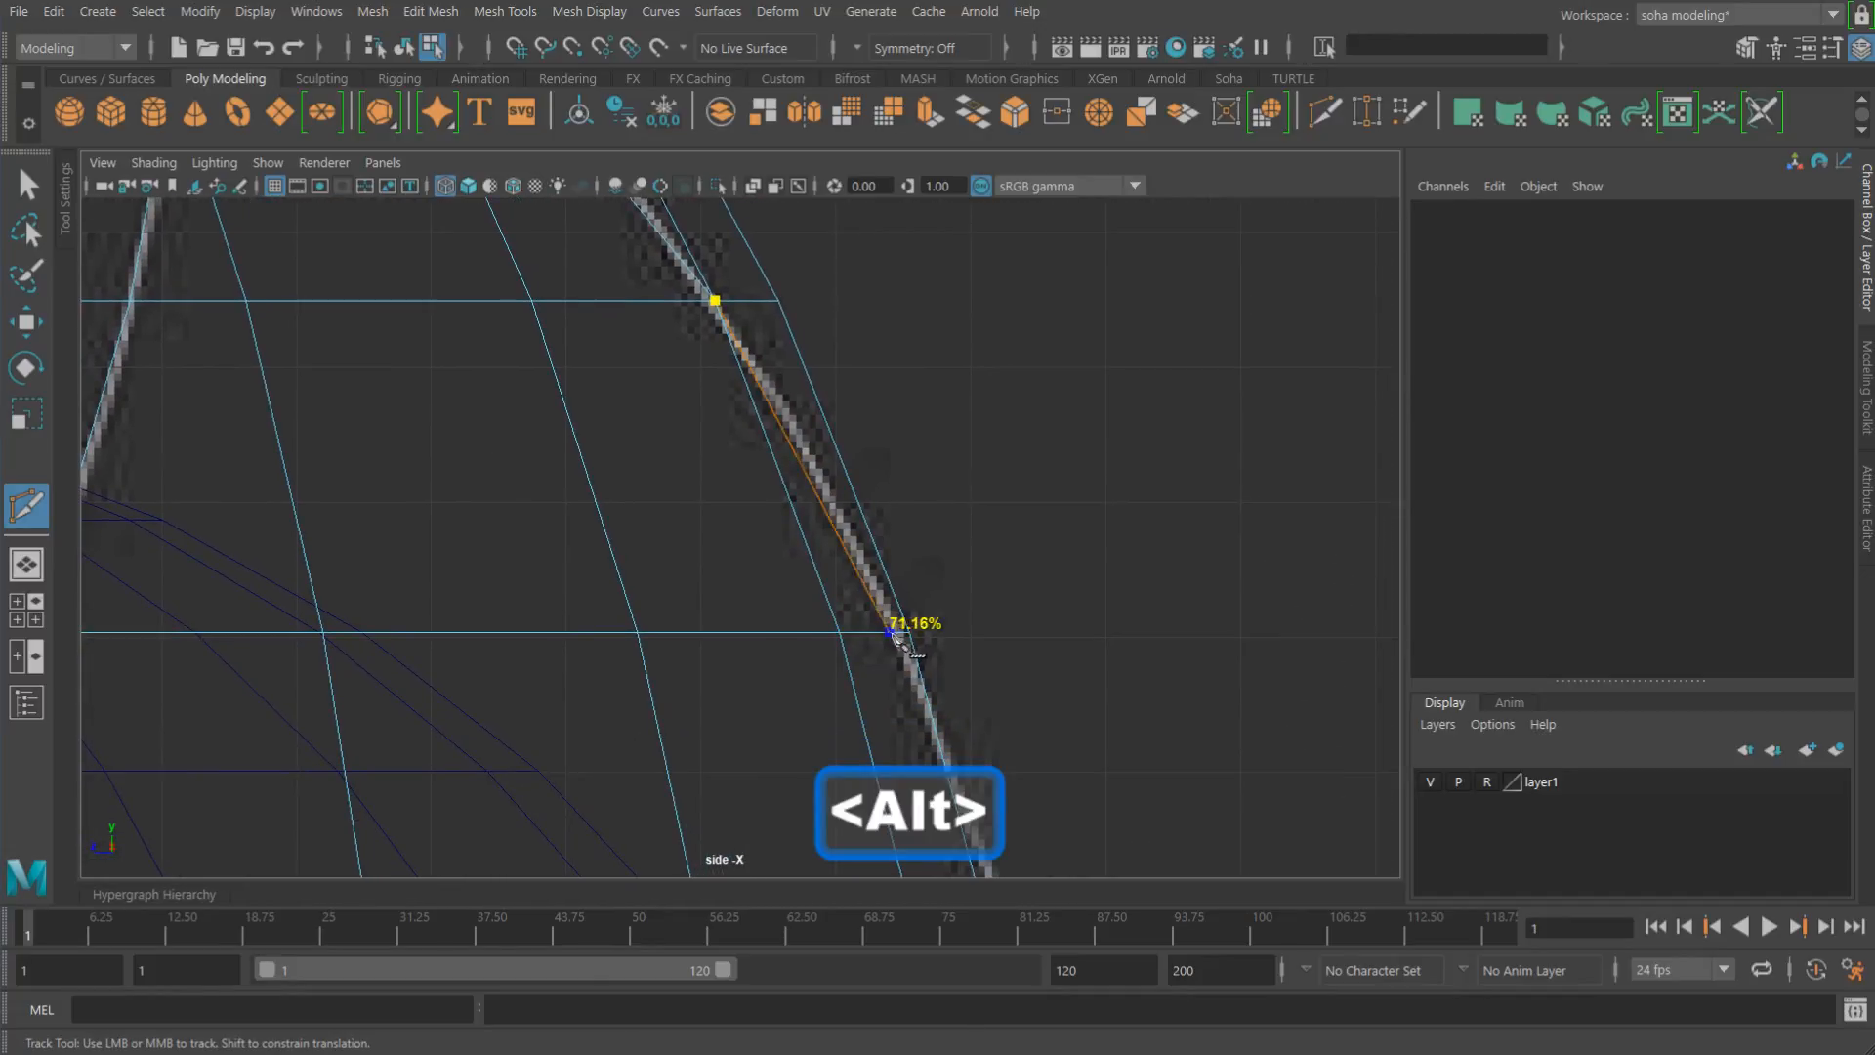
{"action": "right_click_drag", "start_coordinate": [1049, 710], "coordinate": [649, 588], "text": "alt"}
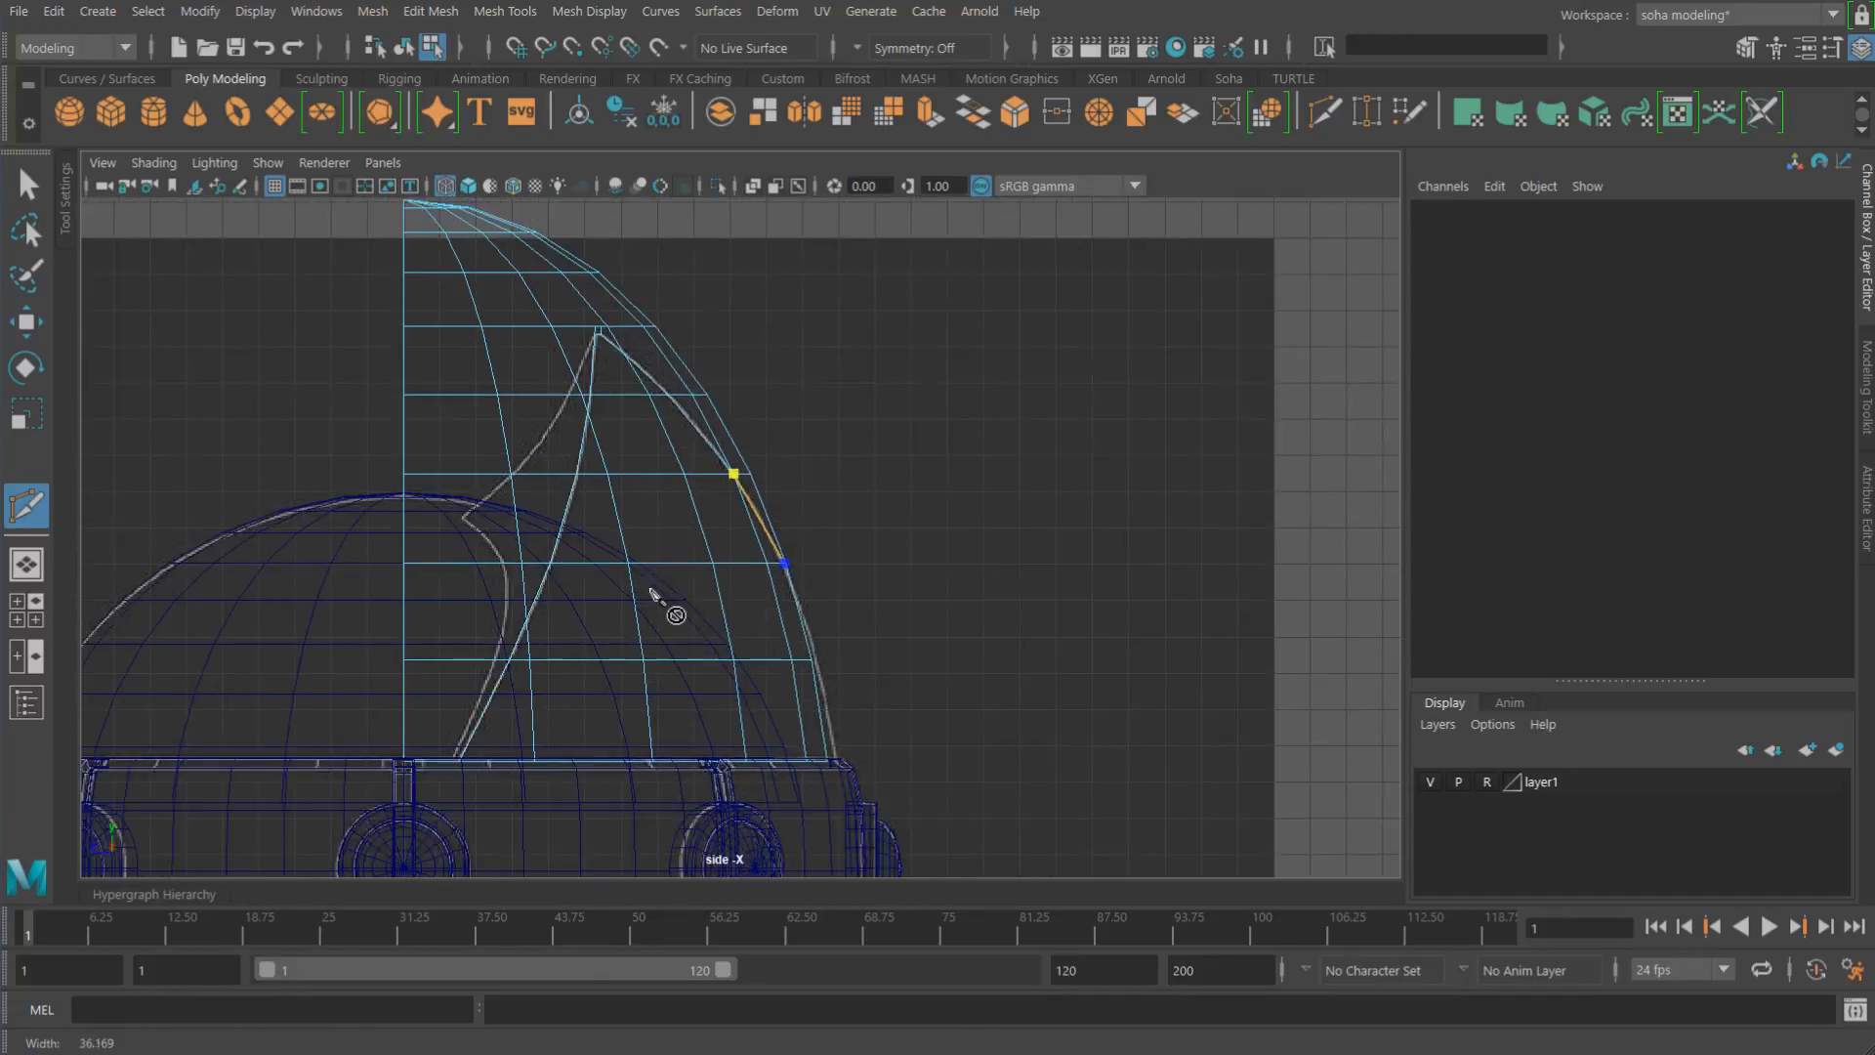
{"action": "key", "text": "w"}
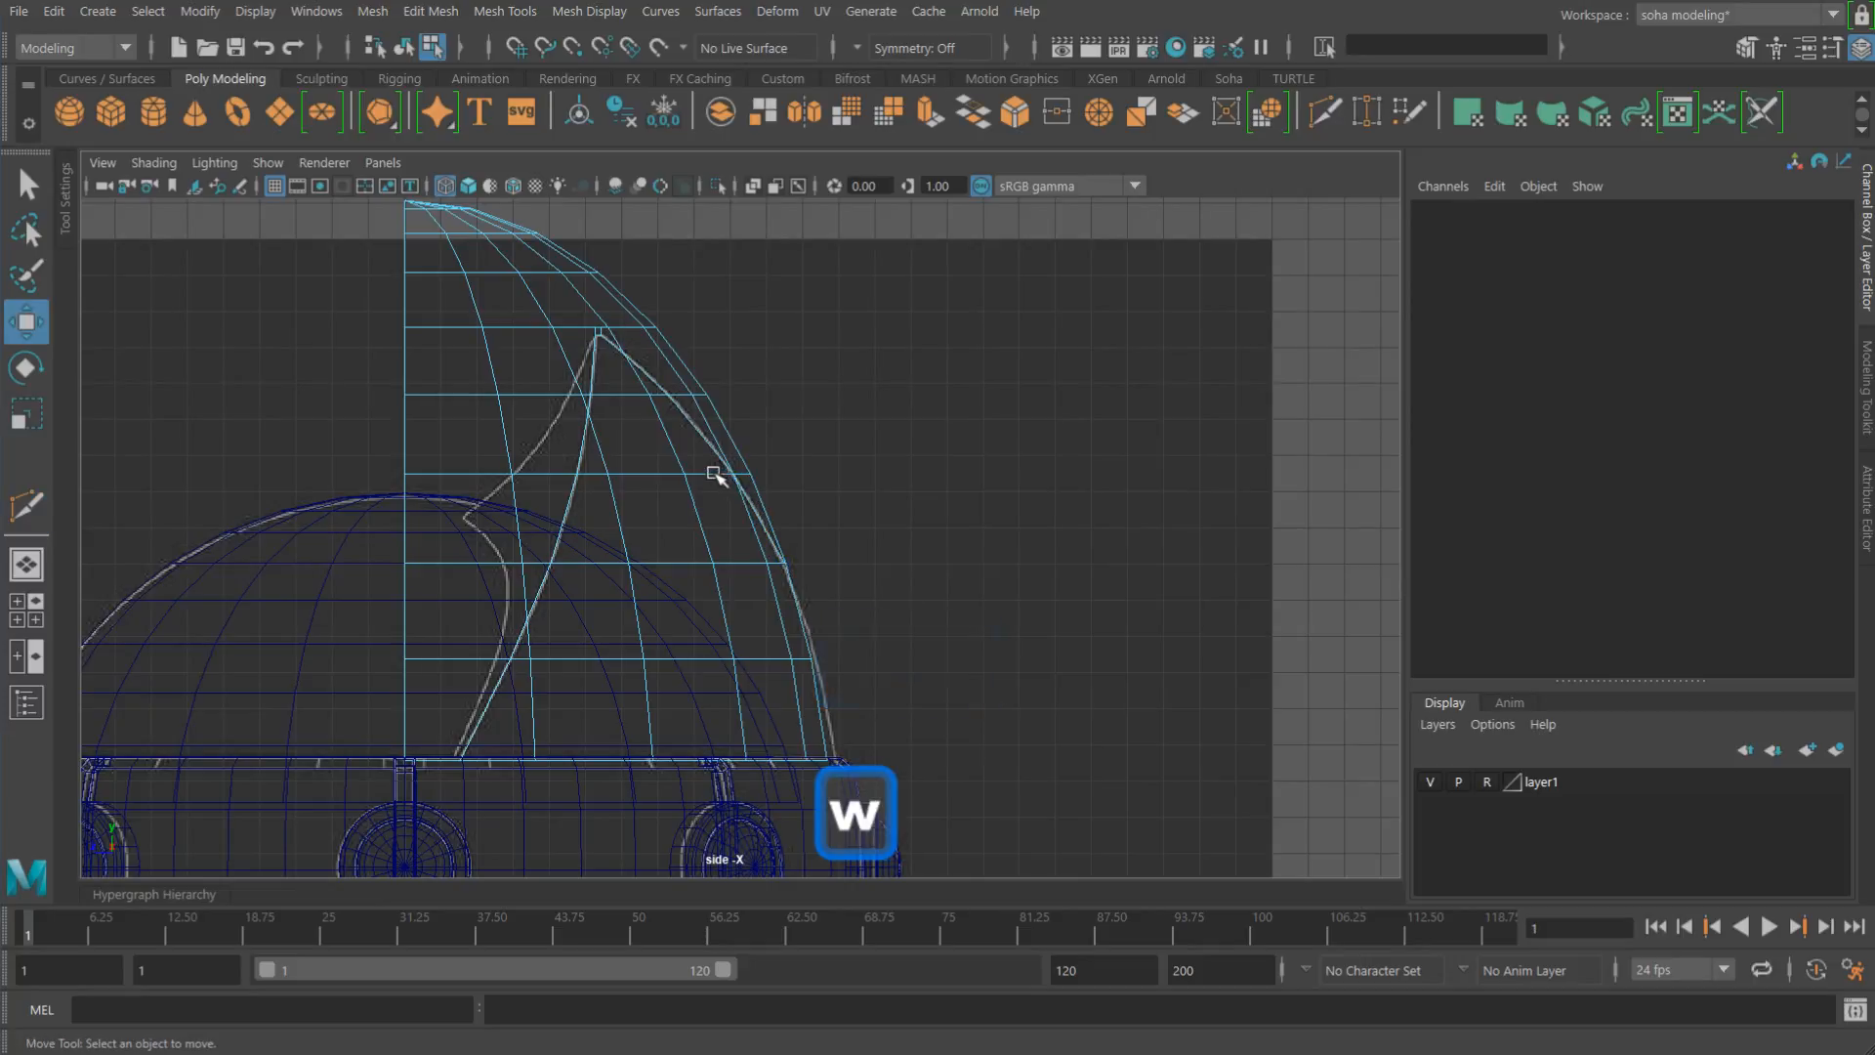
Step: Examine the cut quarter-dome mesh against the reference outlines in the side and front views
{"action": "right_click_drag", "start_coordinate": [716, 473], "coordinate": [804, 494], "text": "alt"}
{"action": "middle_click_drag", "start_coordinate": [740, 456], "coordinate": [1022, 503], "text": "alt"}
{"action": "right_click_drag", "start_coordinate": [1108, 545], "coordinate": [811, 477], "text": "alt"}
{"action": "middle_click_drag", "start_coordinate": [891, 496], "coordinate": [934, 537], "text": "alt"}
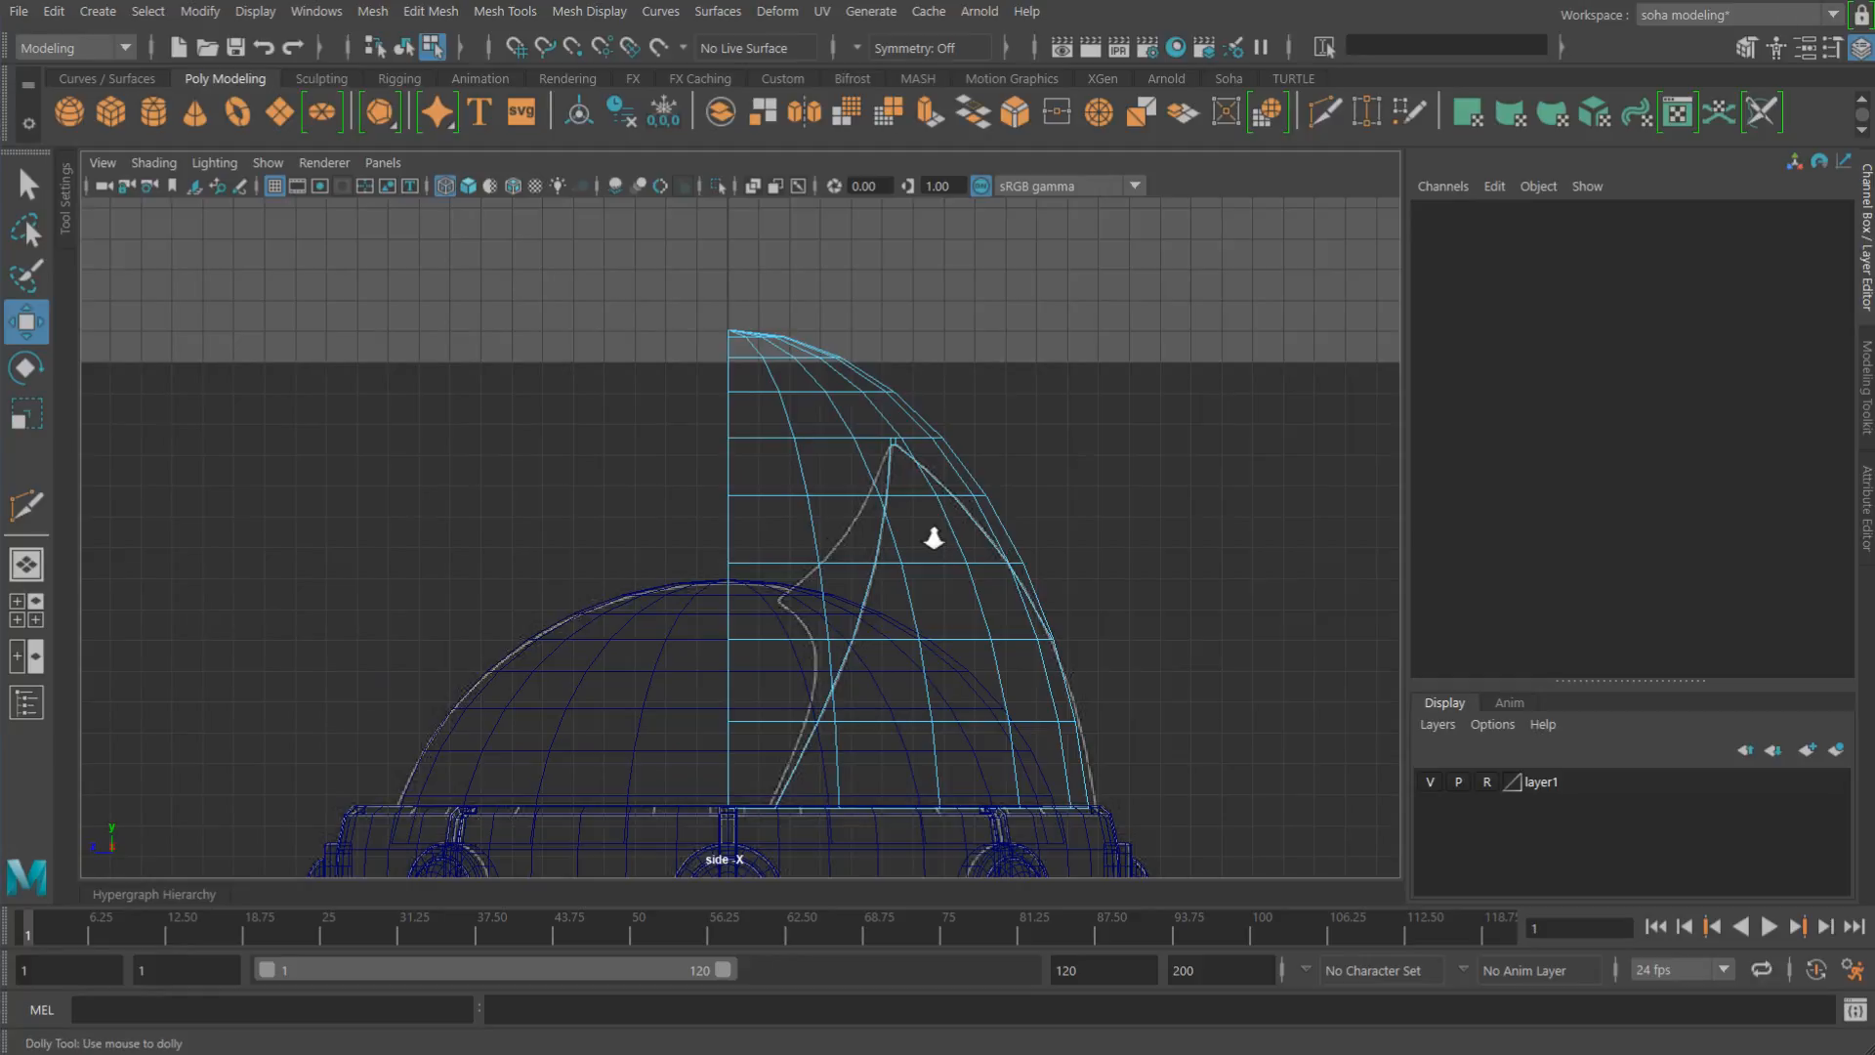
{"action": "right_click_drag", "start_coordinate": [934, 538], "coordinate": [1201, 604], "text": "alt"}
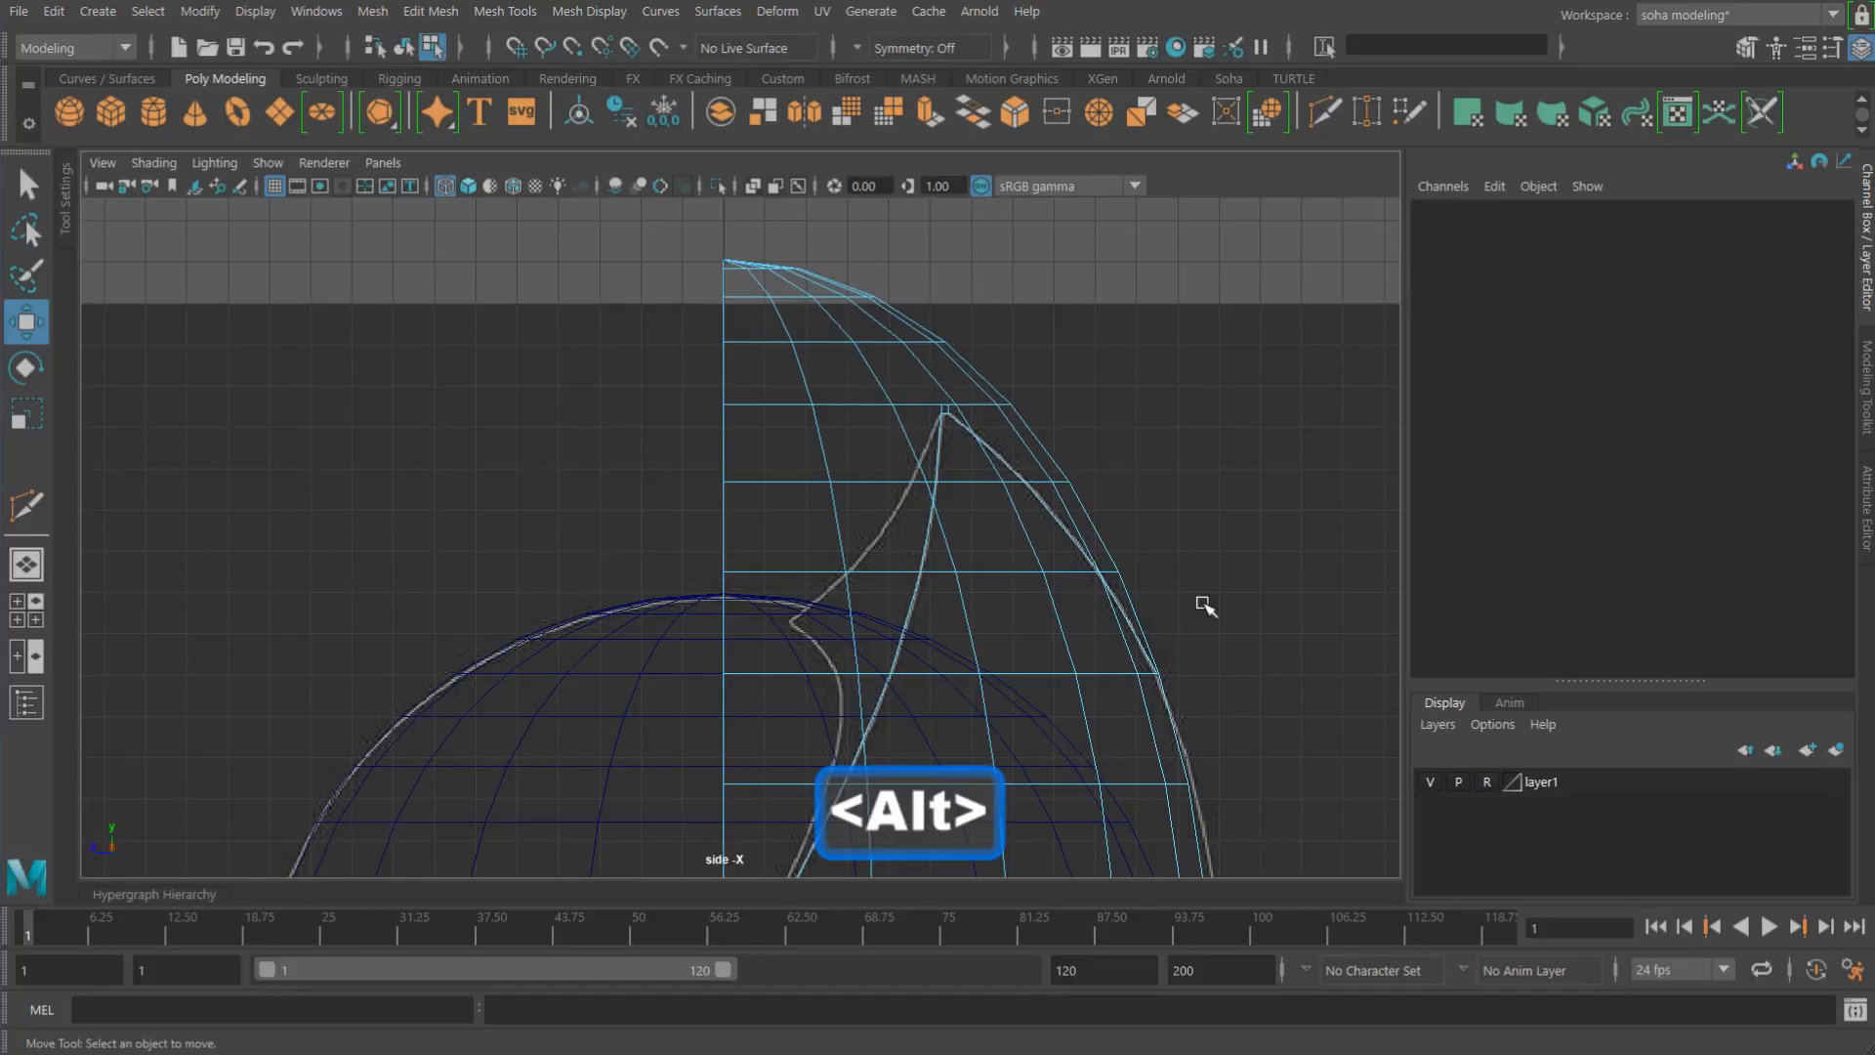
{"action": "key", "text": "shift+3"}
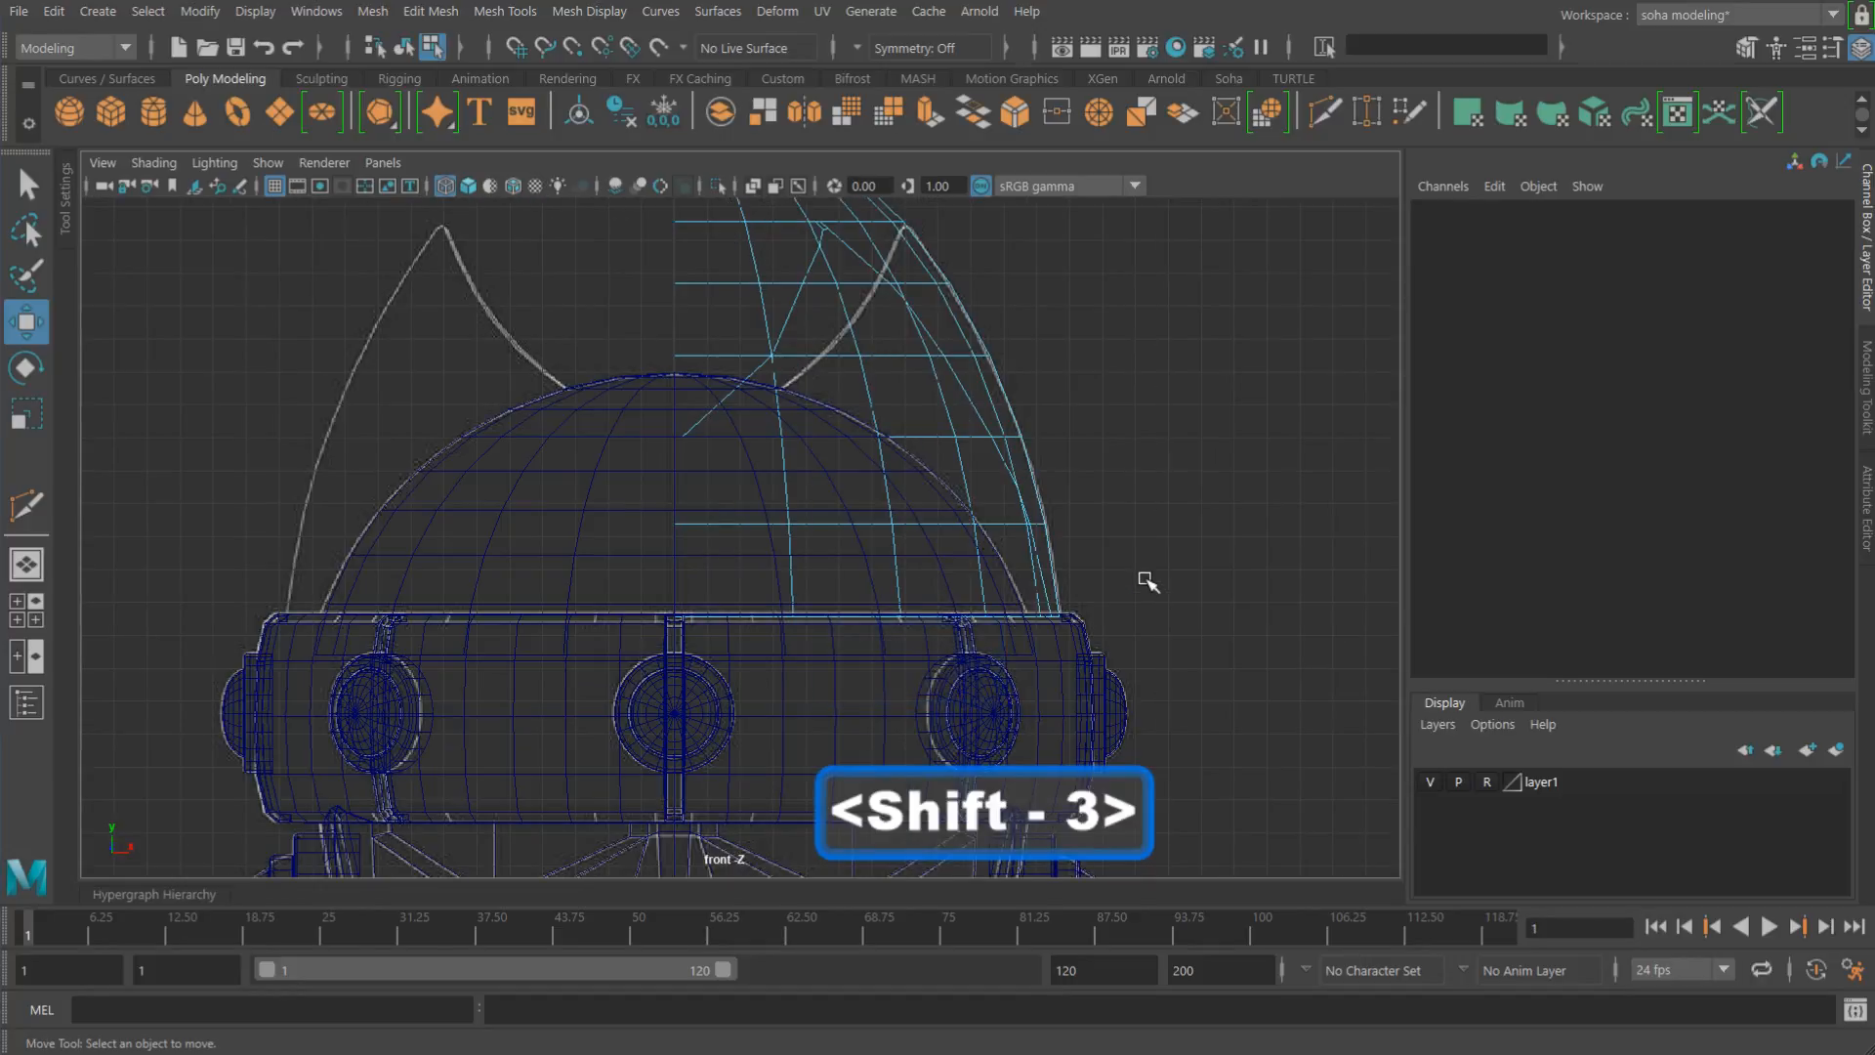
{"action": "middle_click_drag", "start_coordinate": [918, 424], "coordinate": [900, 558], "text": "alt"}
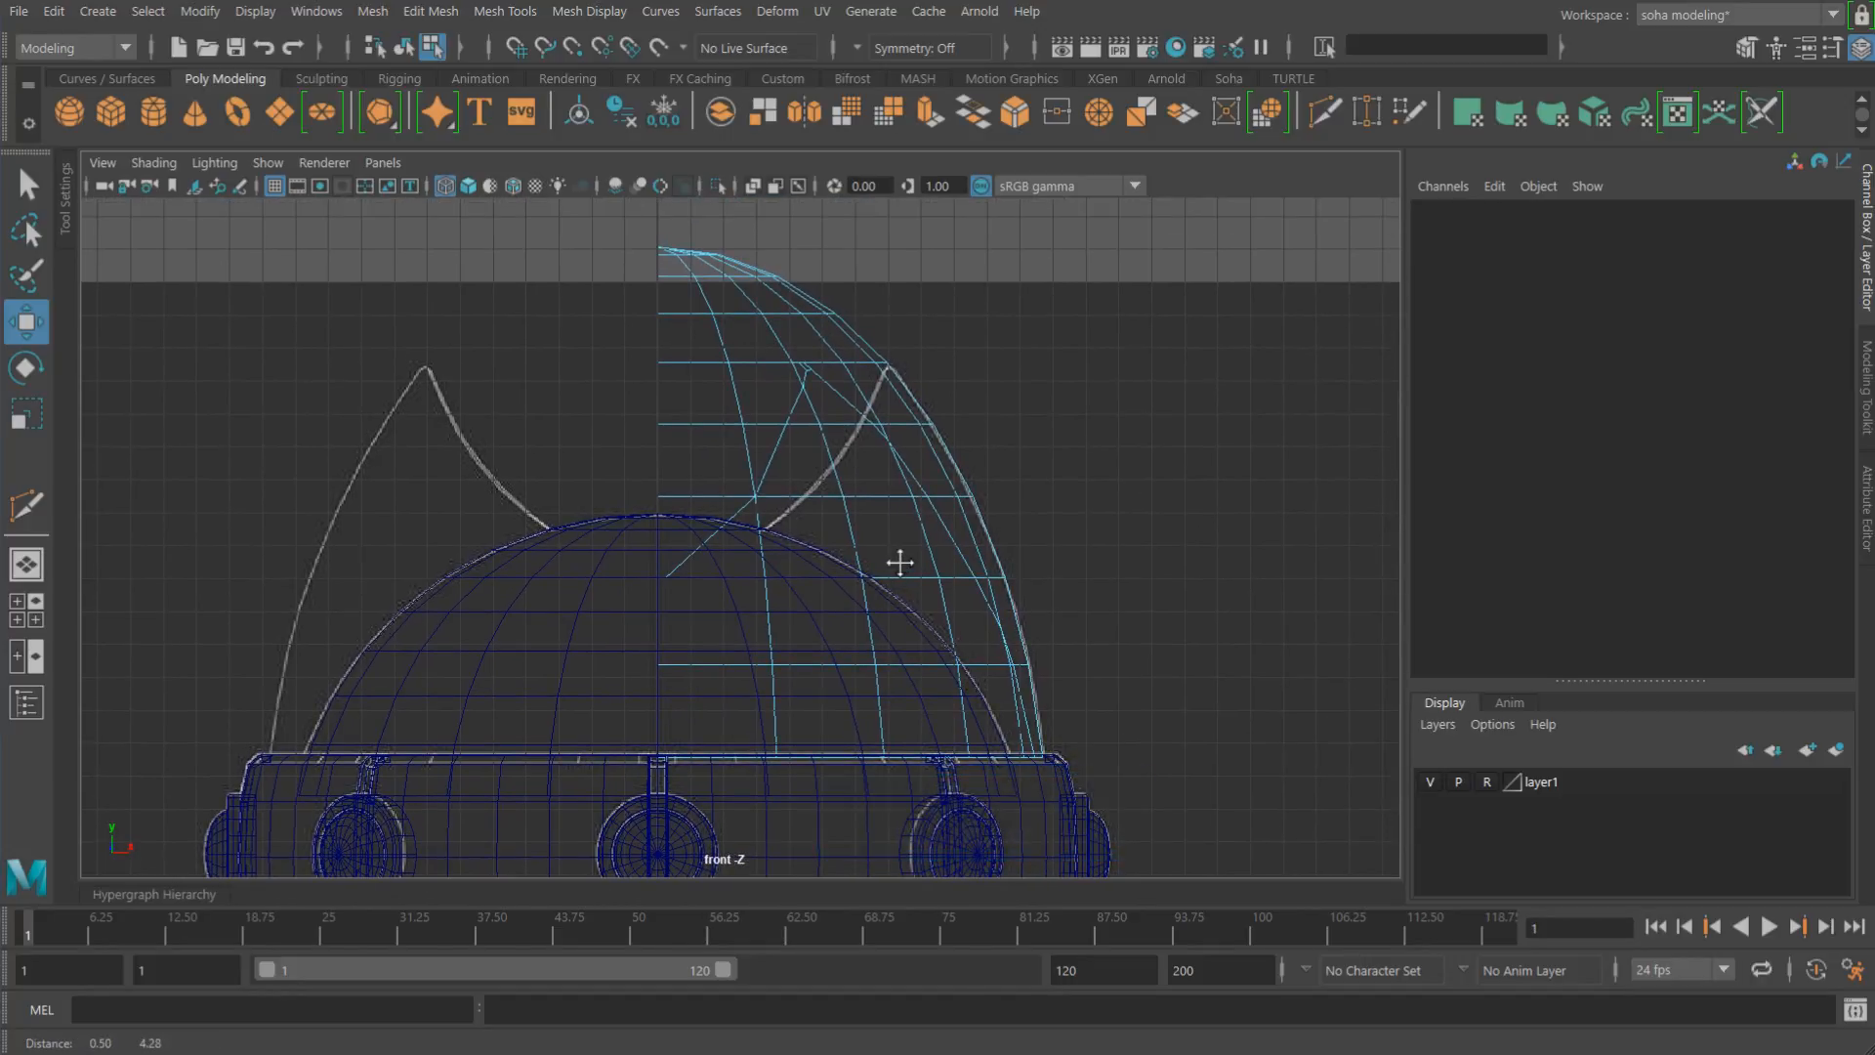
{"action": "key", "text": "shift+4"}
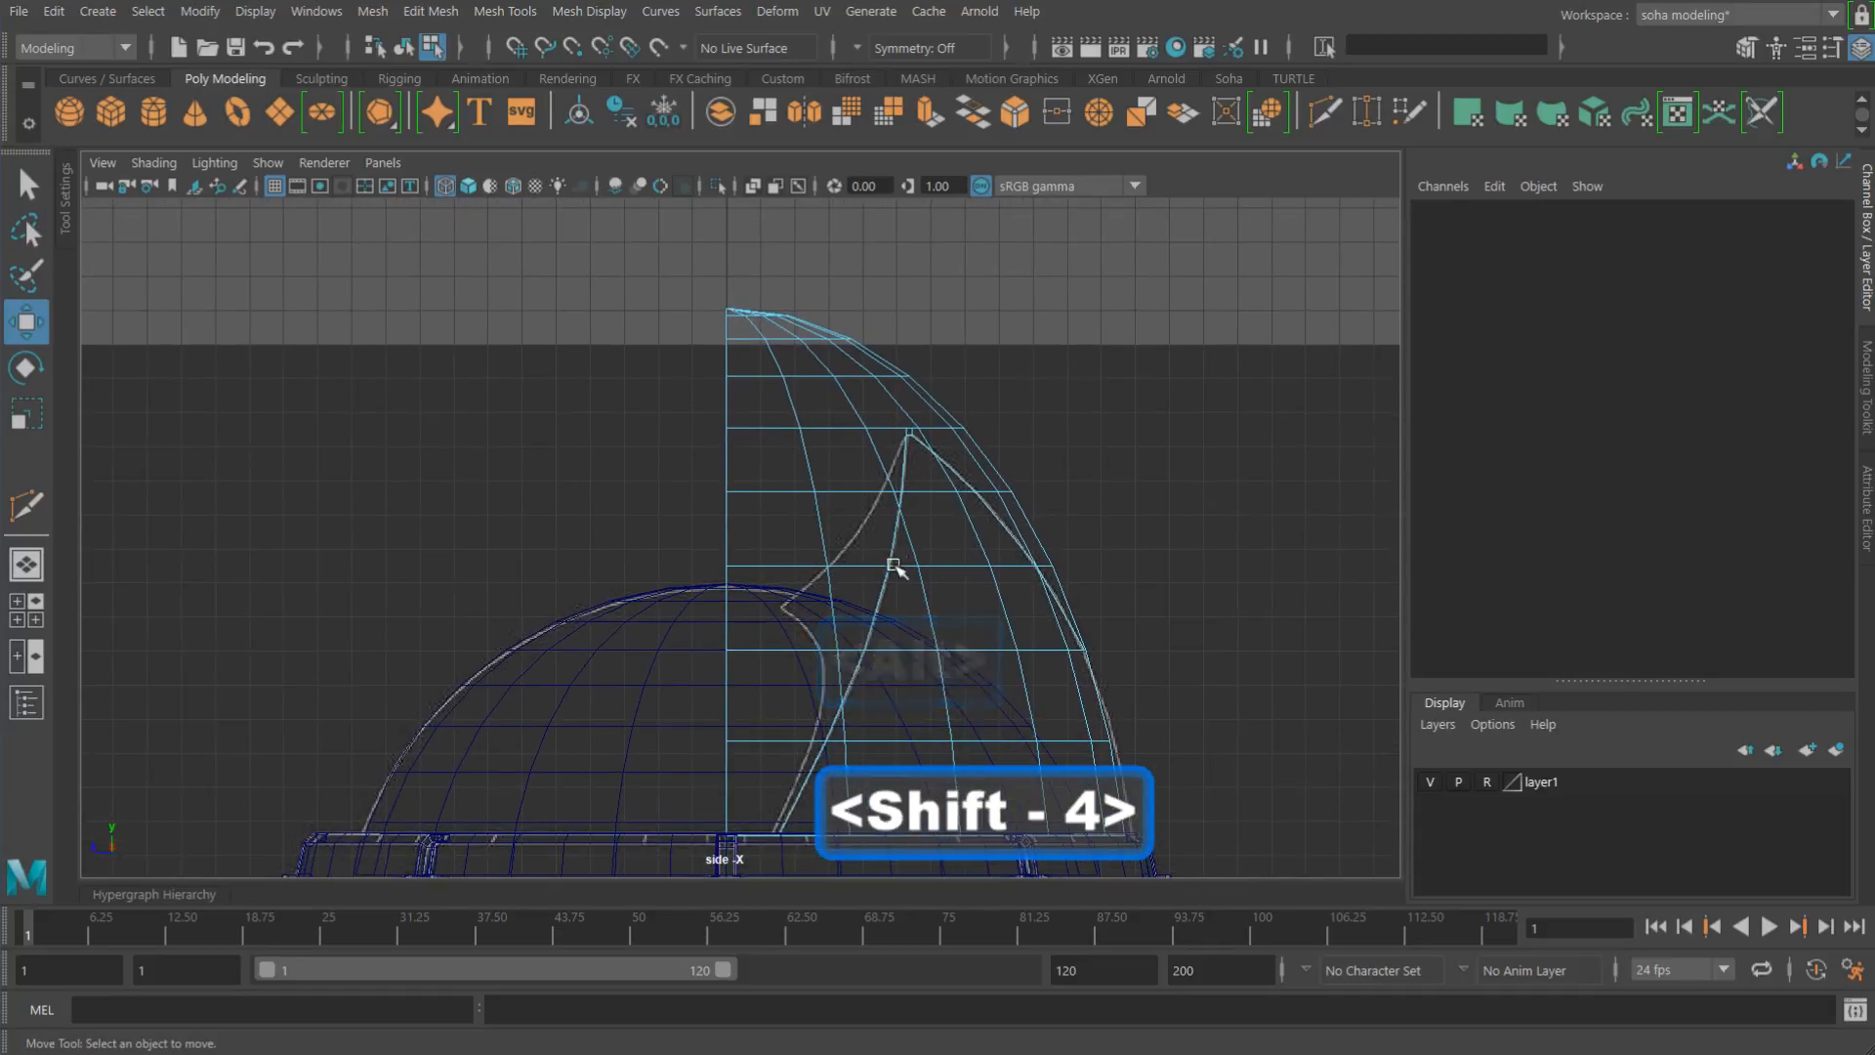
Step: Lasso the quarter-dome faces outside the pointed reference outline in the side view and delete them
{"action": "key", "text": "alt+3"}
{"action": "middle_click_drag", "start_coordinate": [880, 442], "coordinate": [844, 481], "text": "alt"}
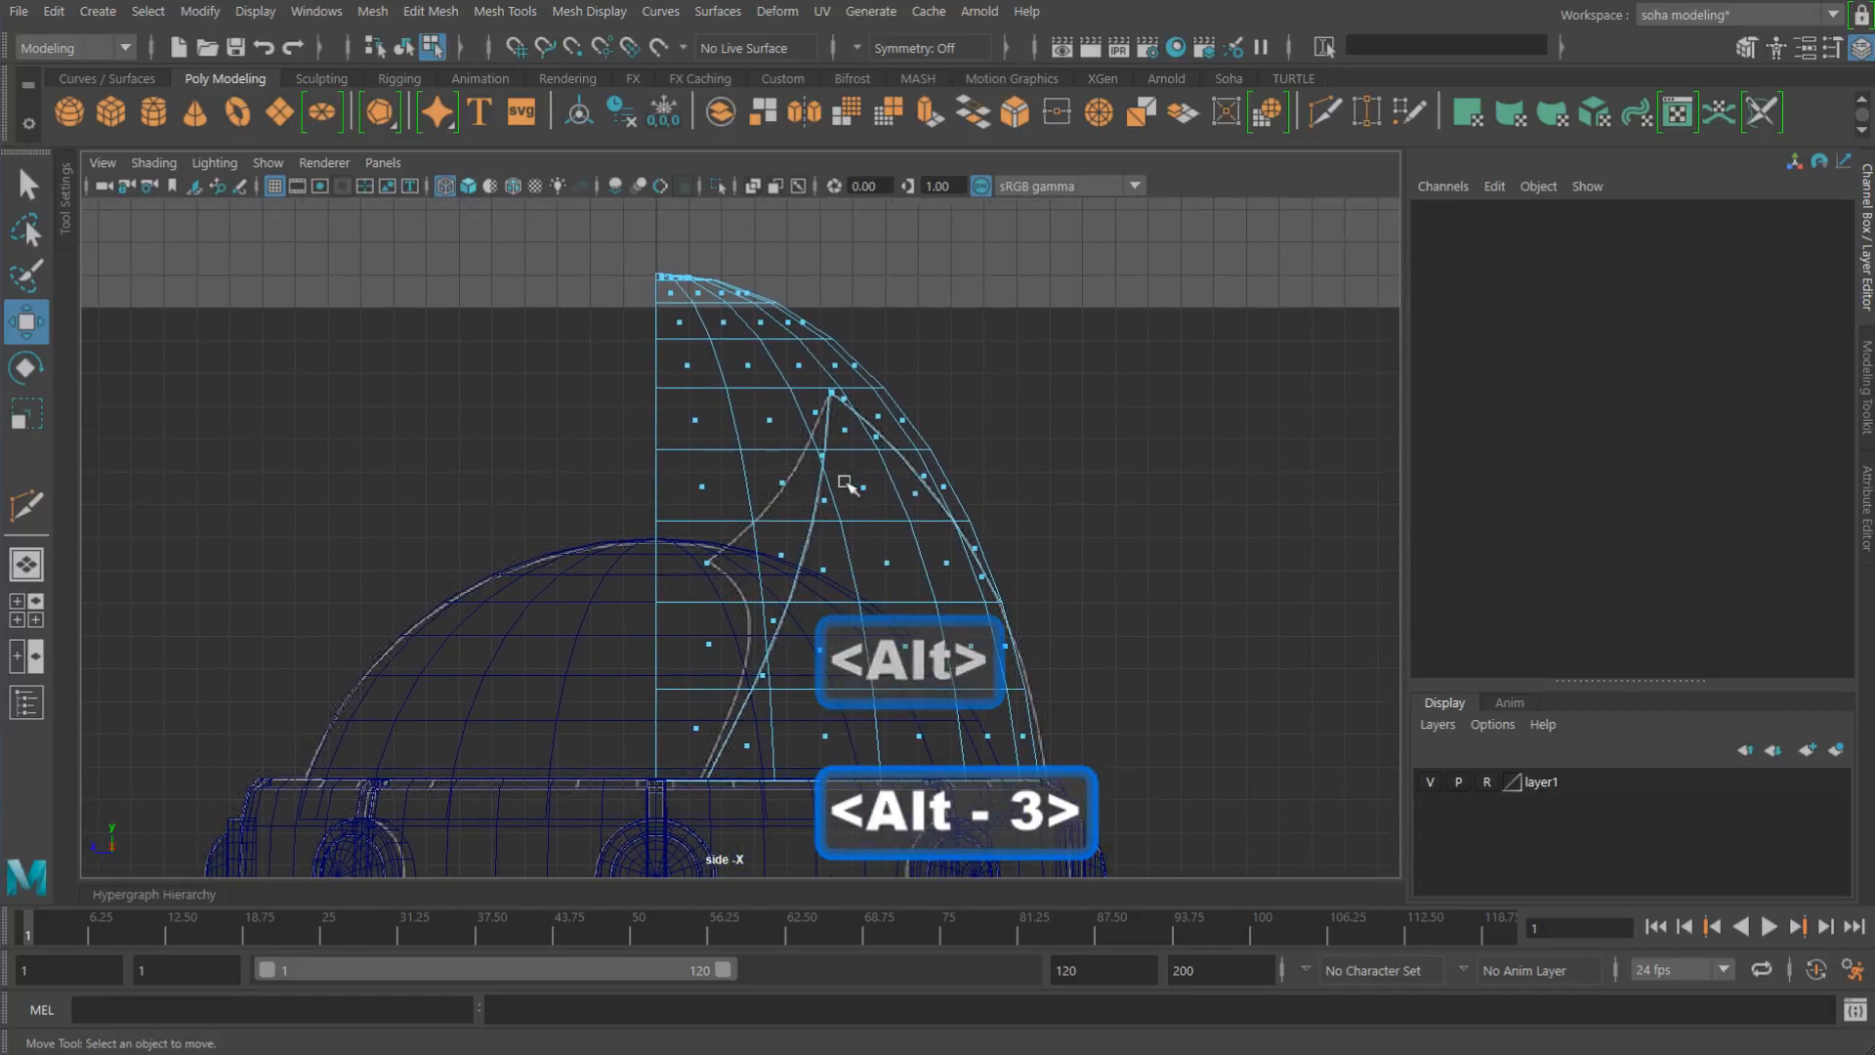
{"action": "left_click", "coordinate": [39, 244]}
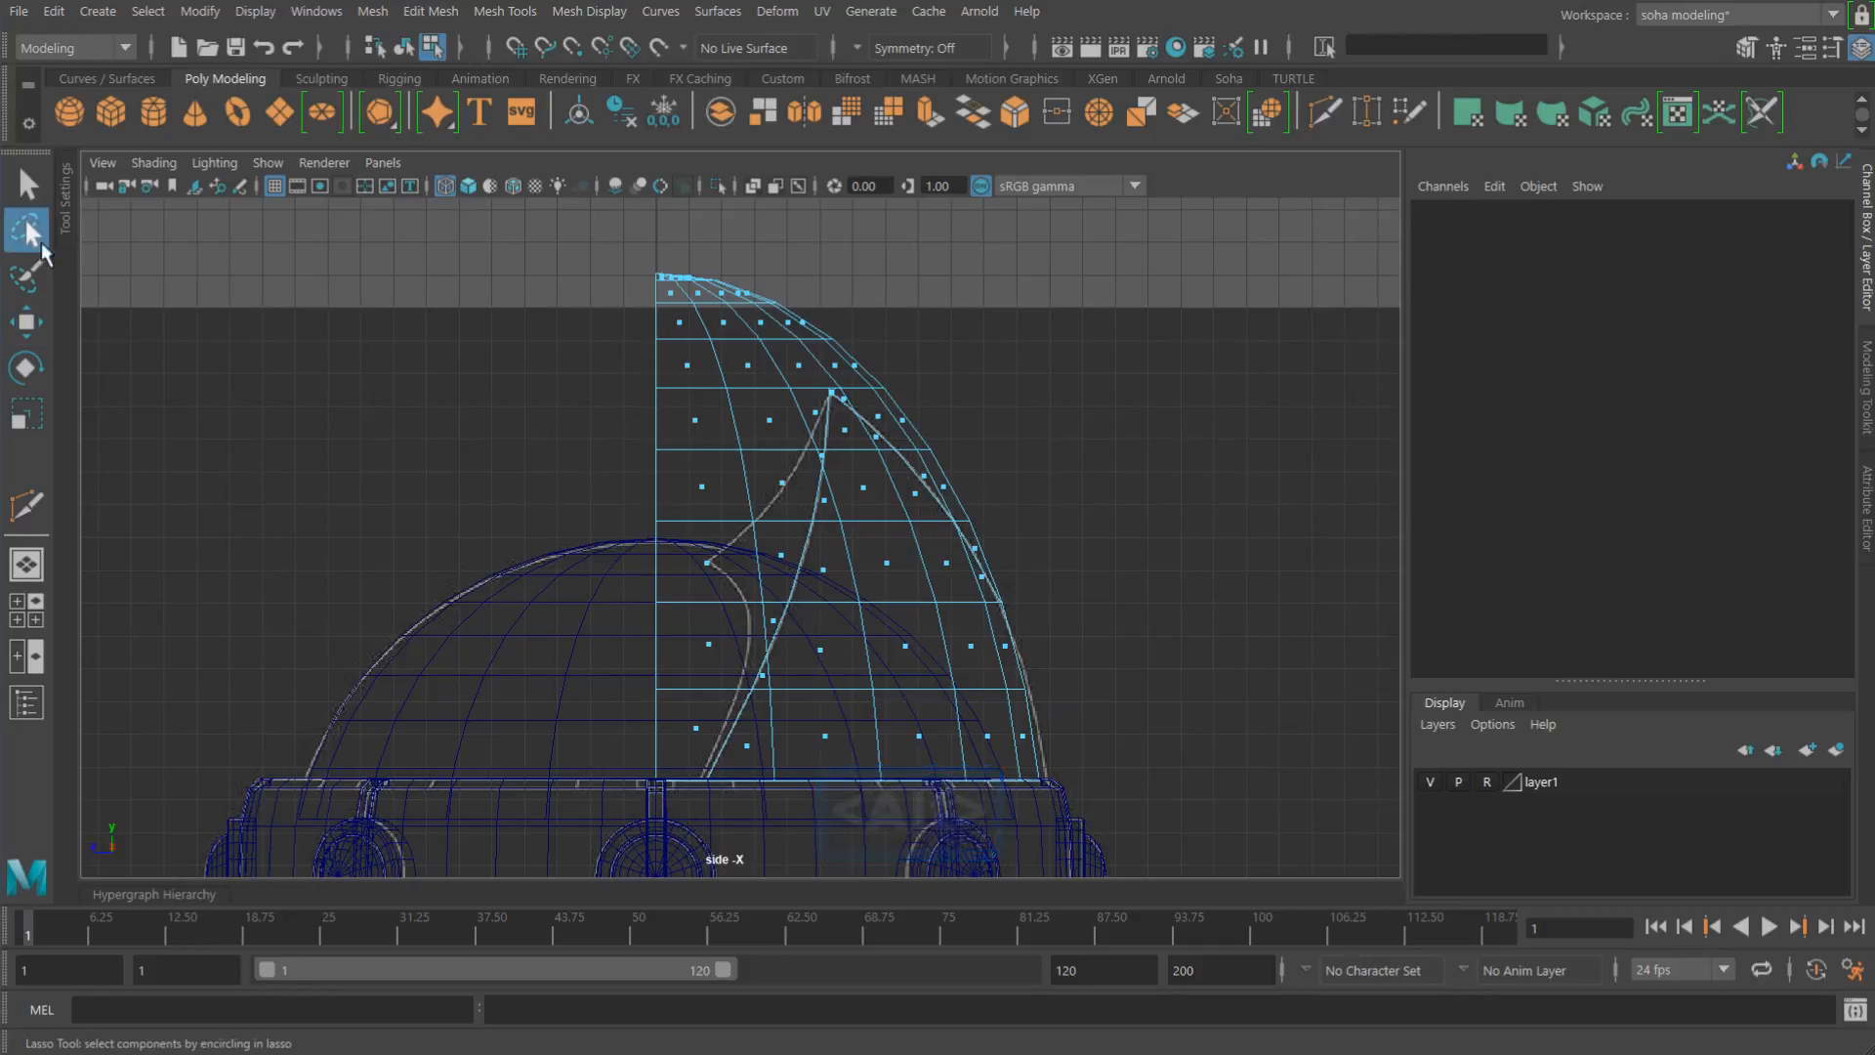
{"action": "mouse_move", "coordinate": [465, 404]}
{"action": "left_mouse_down"}
{"action": "mouse_move", "coordinate": [556, 832]}
{"action": "mouse_move", "coordinate": [690, 783]}
{"action": "left_mouse_up"}
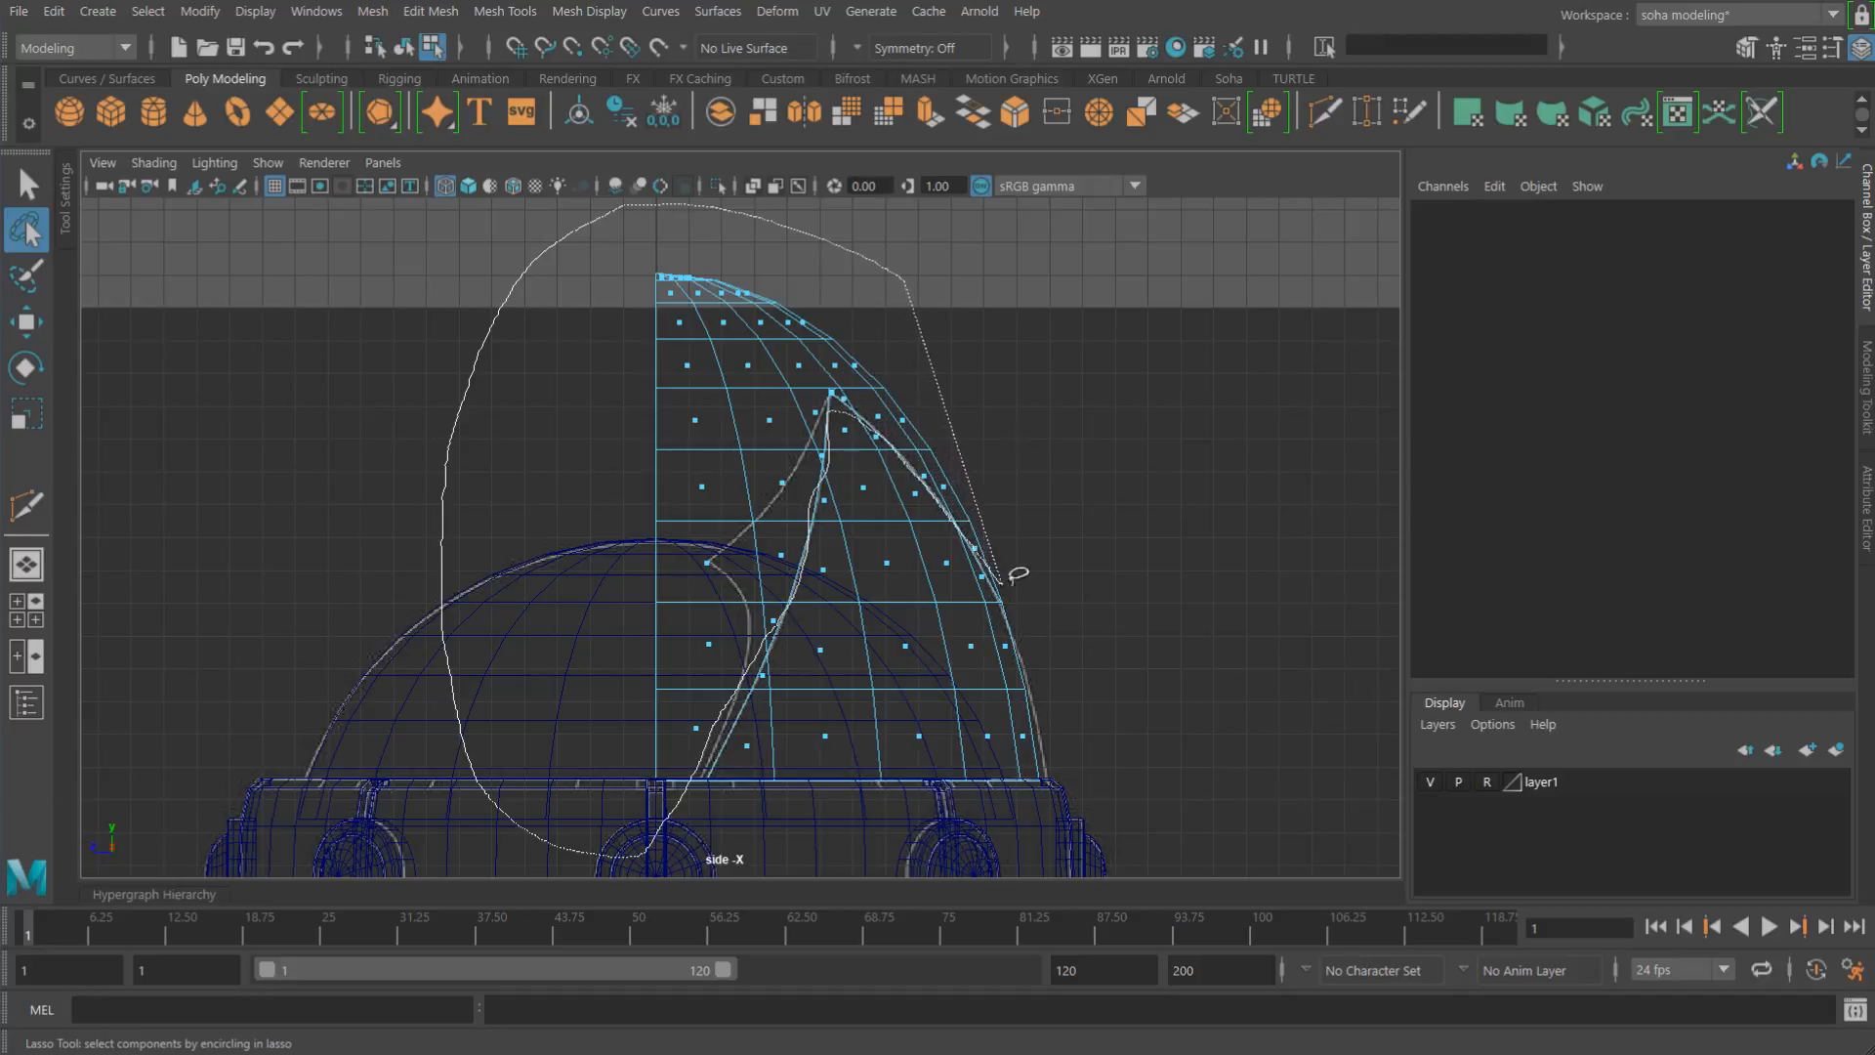
{"action": "left_click_drag", "start_coordinate": [1019, 574], "coordinate": [1035, 388]}
{"action": "key", "text": "ctrl+grave"}
Step: Move the vertices at the lower outer edge and bottom corner of the pointed shell onto the reference outline
{"action": "middle_click_drag", "start_coordinate": [918, 506], "coordinate": [810, 342], "text": "alt"}
{"action": "right_click_drag", "start_coordinate": [810, 342], "coordinate": [1072, 519], "text": "alt"}
{"action": "middle_click_drag", "start_coordinate": [1071, 519], "coordinate": [871, 493], "text": "alt"}
{"action": "right_click_drag", "start_coordinate": [870, 493], "coordinate": [1049, 606], "text": "alt"}
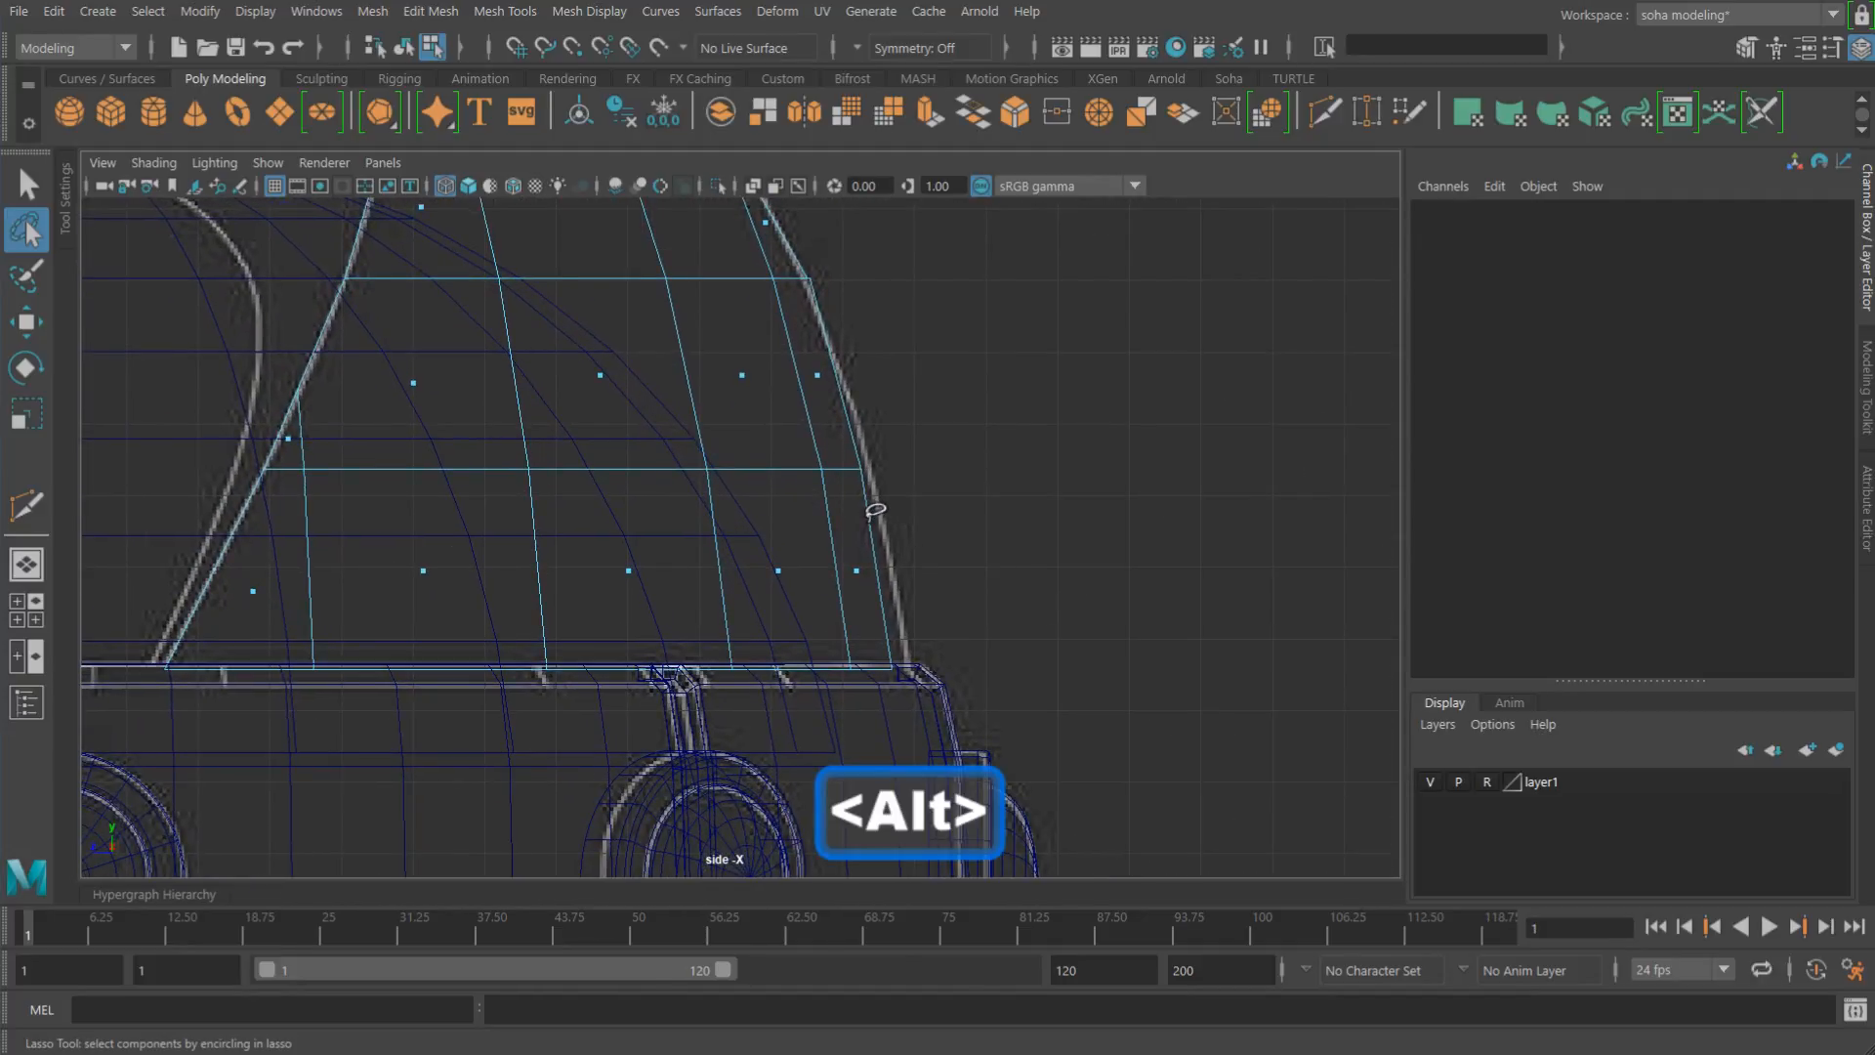
{"action": "key", "text": "alt+1"}
{"action": "key", "text": "w"}
{"action": "left_click_drag", "start_coordinate": [846, 441], "coordinate": [878, 486]}
{"action": "left_click_drag", "start_coordinate": [885, 634], "coordinate": [914, 680], "text": "shift"}
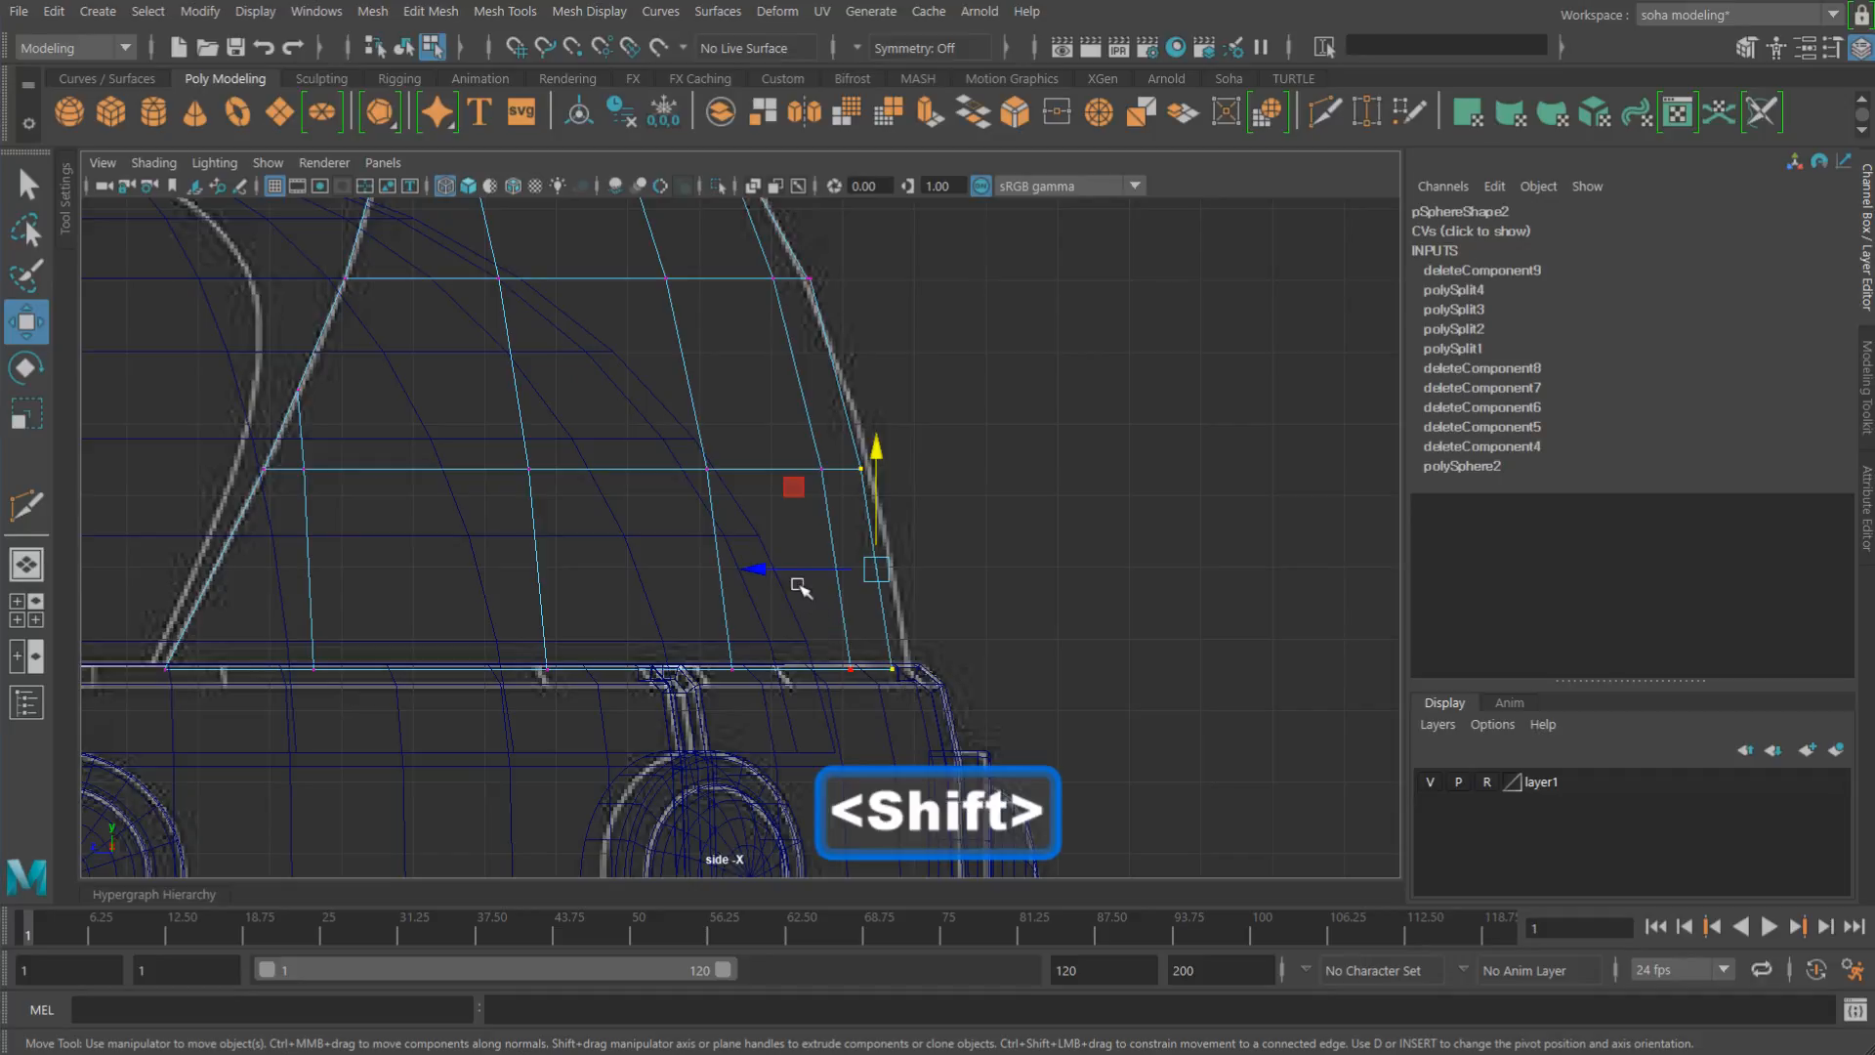
{"action": "left_click_drag", "start_coordinate": [777, 569], "coordinate": [787, 571]}
{"action": "left_click_drag", "start_coordinate": [970, 718], "coordinate": [801, 674]}
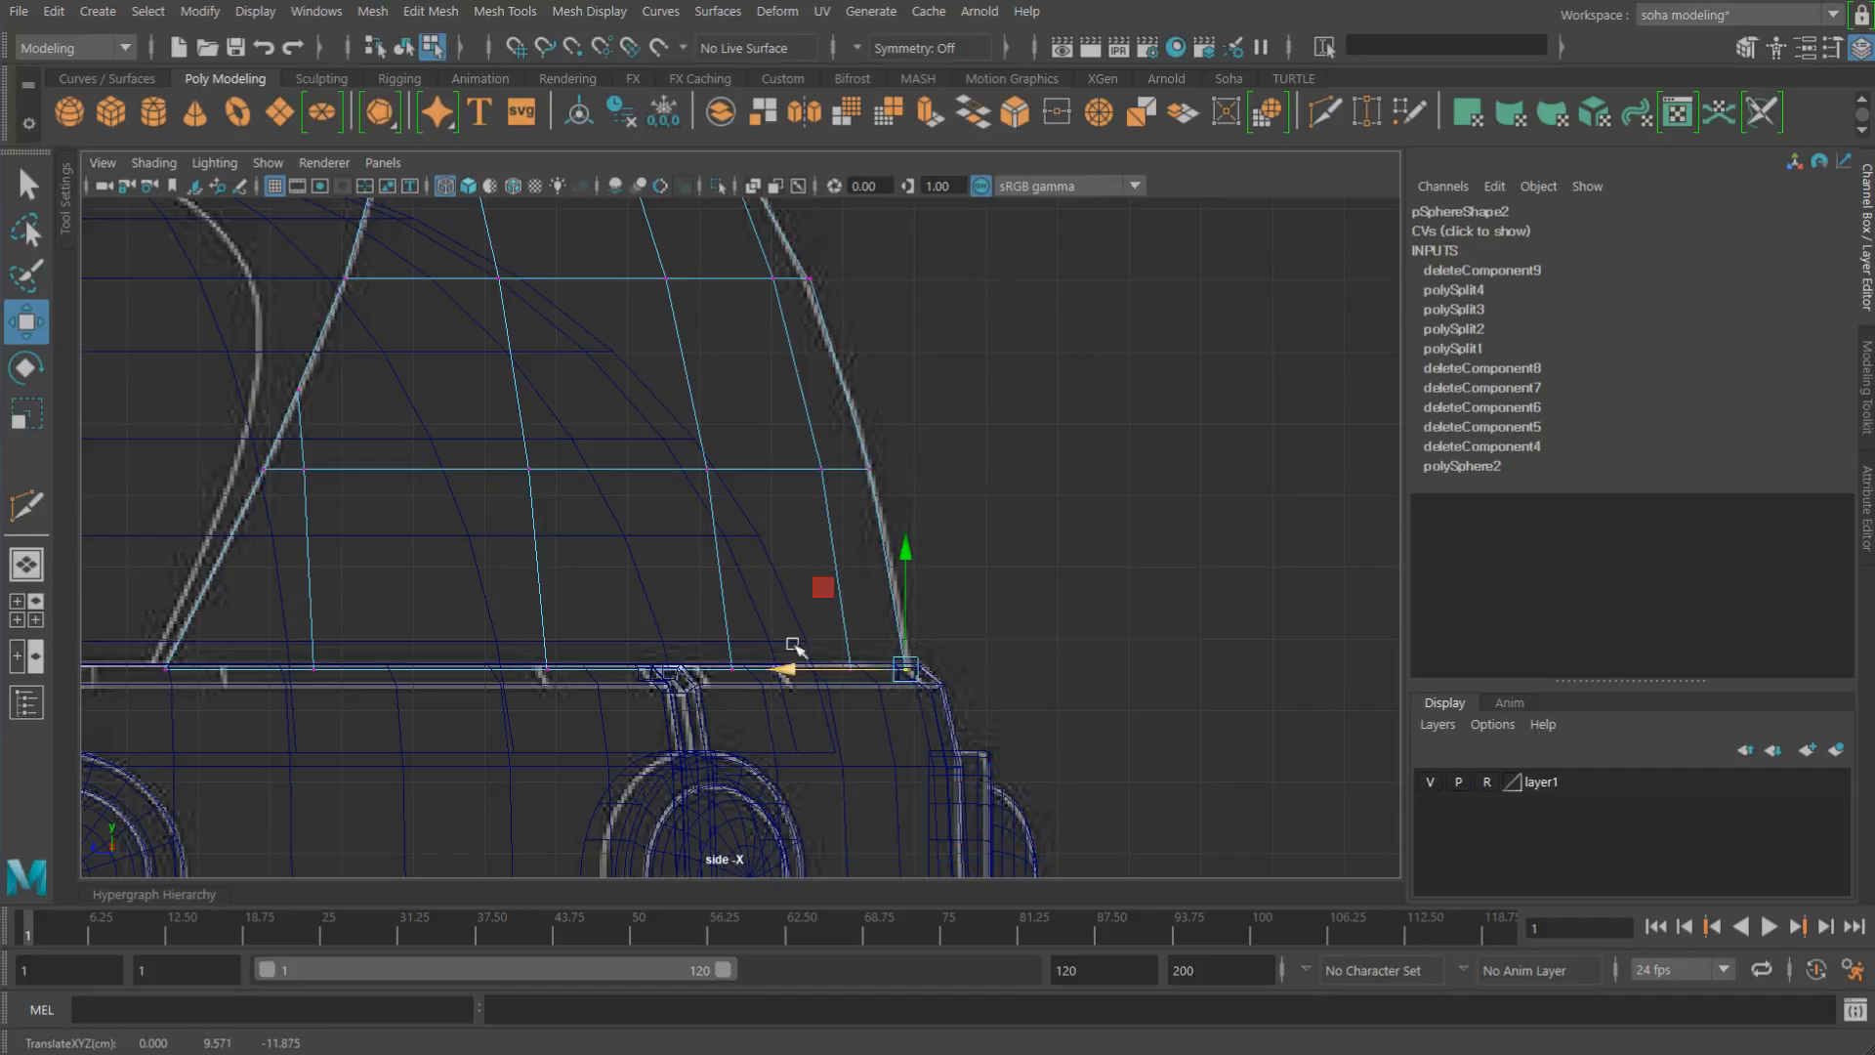
Step: Move the outer-edge vertices further up the shell onto the reference curve and return to object selection
{"action": "middle_click_drag", "start_coordinate": [754, 523], "coordinate": [894, 822], "text": "alt"}
{"action": "right_click_drag", "start_coordinate": [929, 654], "coordinate": [991, 578], "text": "alt"}
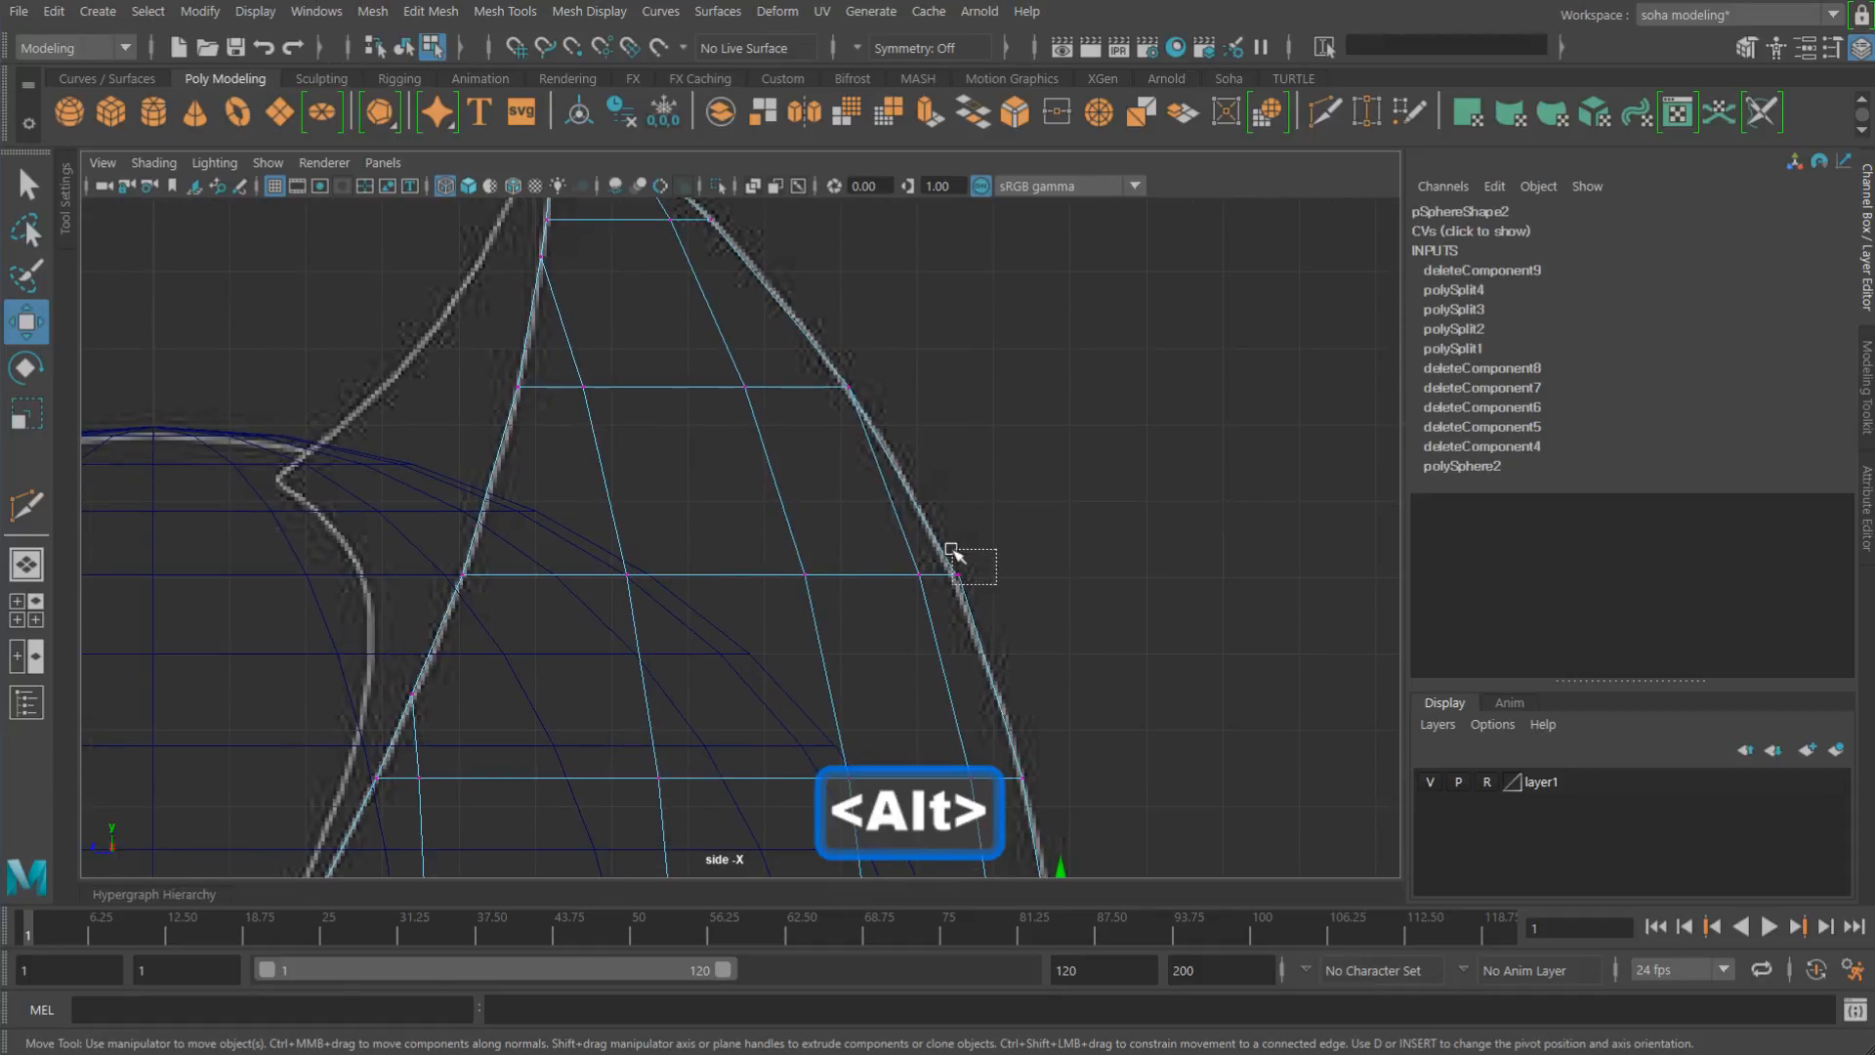
{"action": "left_click_drag", "start_coordinate": [884, 555], "coordinate": [865, 553]}
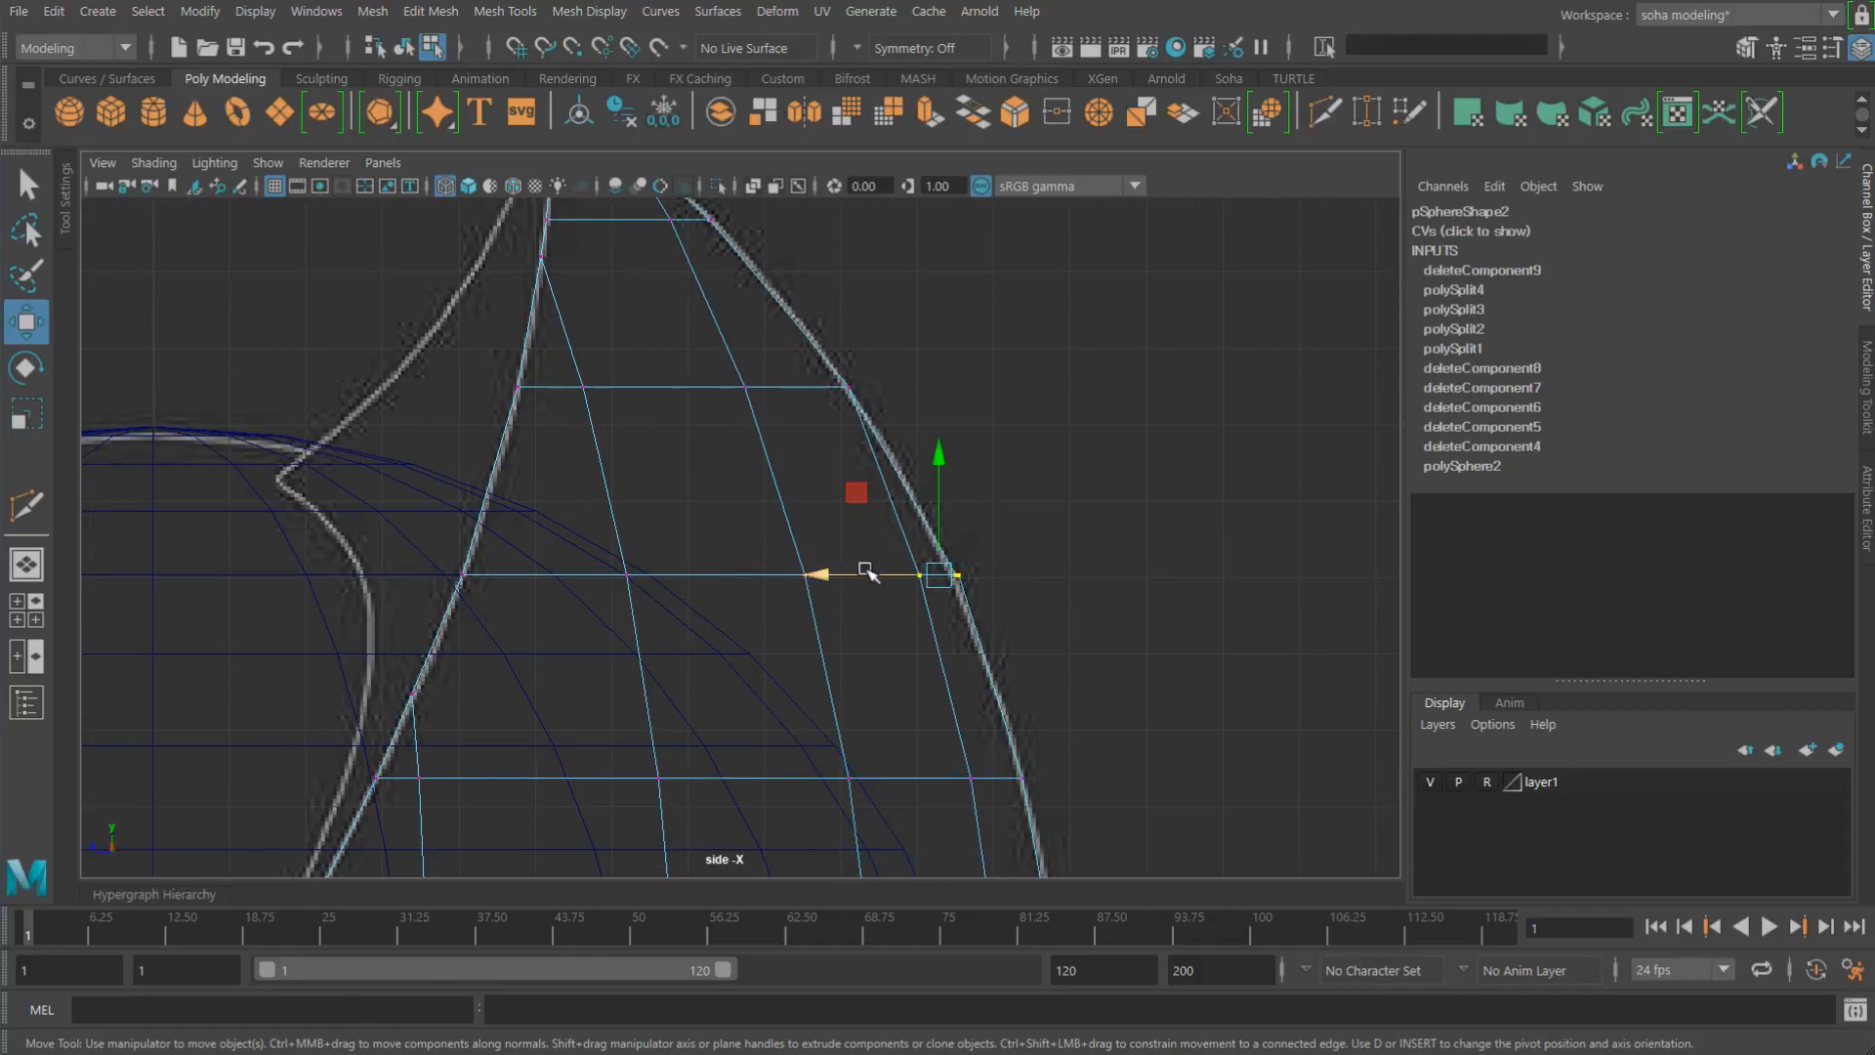
{"action": "left_click", "coordinate": [866, 572]}
{"action": "scroll", "coordinate": [871, 447], "scroll_direction": "down", "scroll_amount": 6}
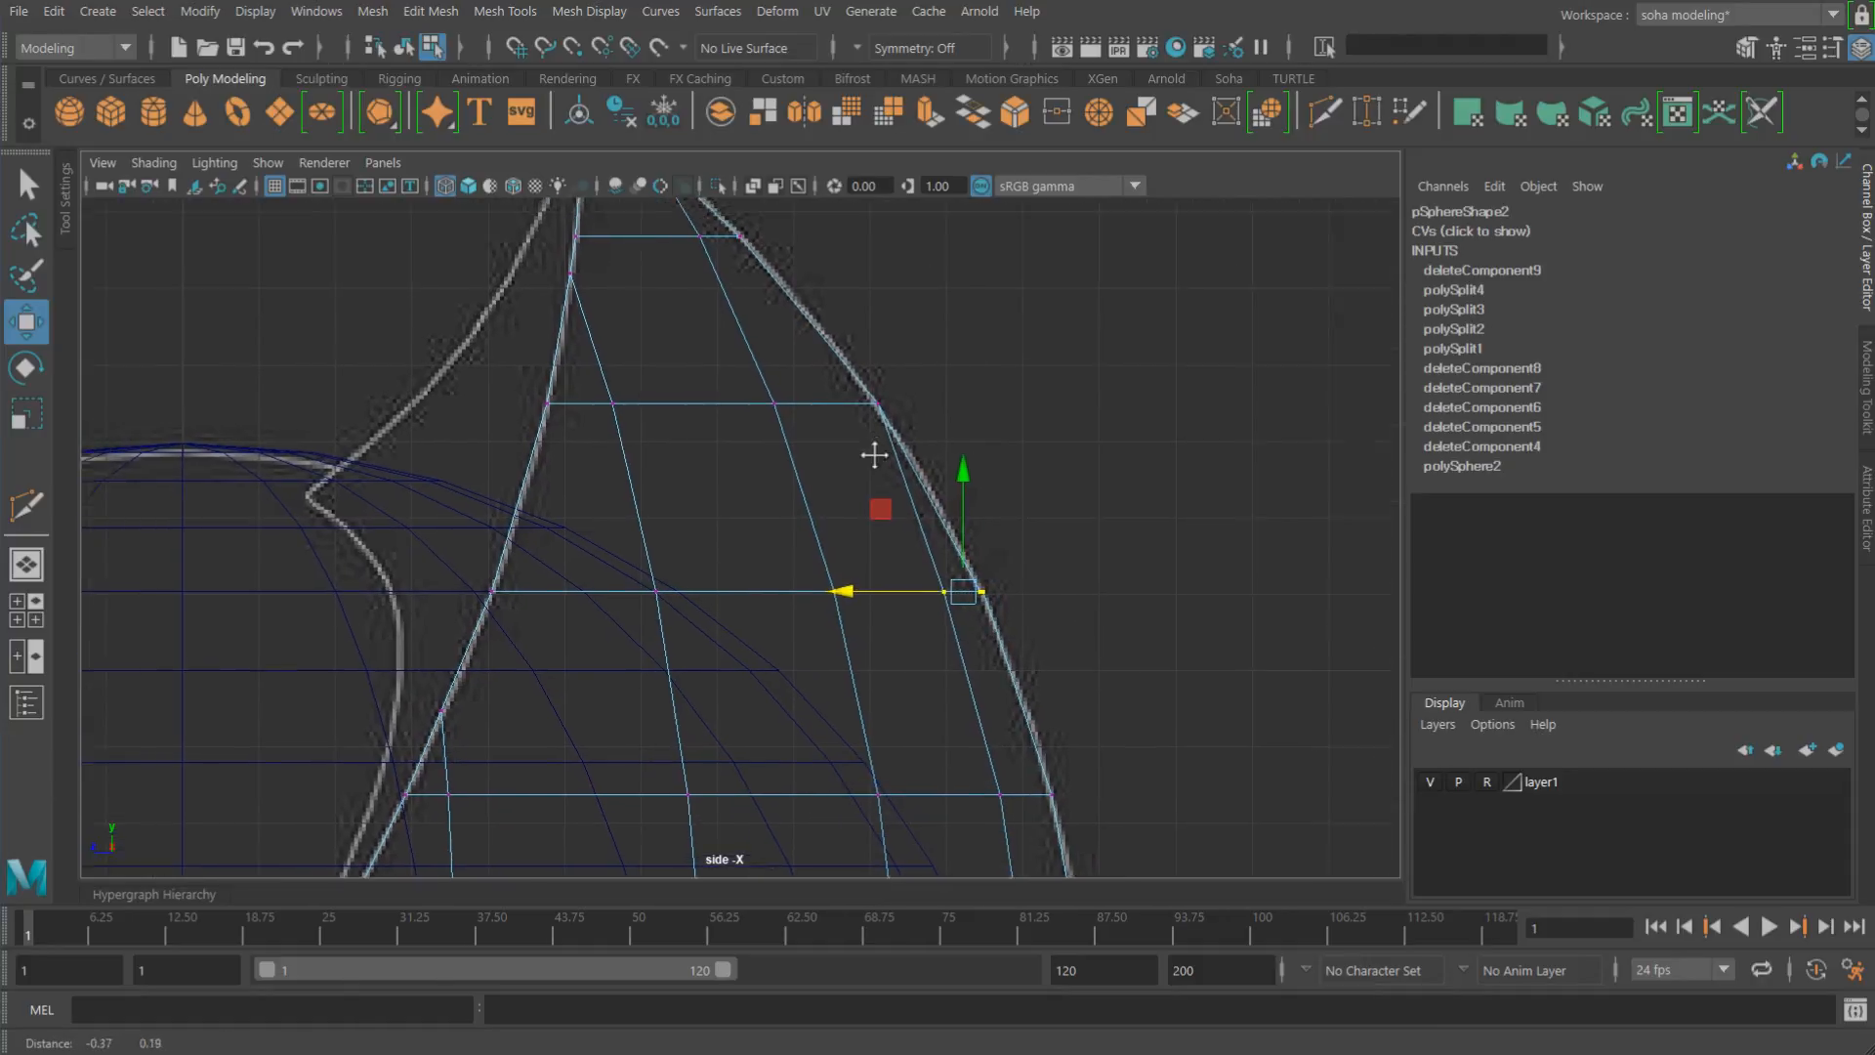
{"action": "scroll", "coordinate": [1094, 524], "scroll_direction": "down", "scroll_amount": 2}
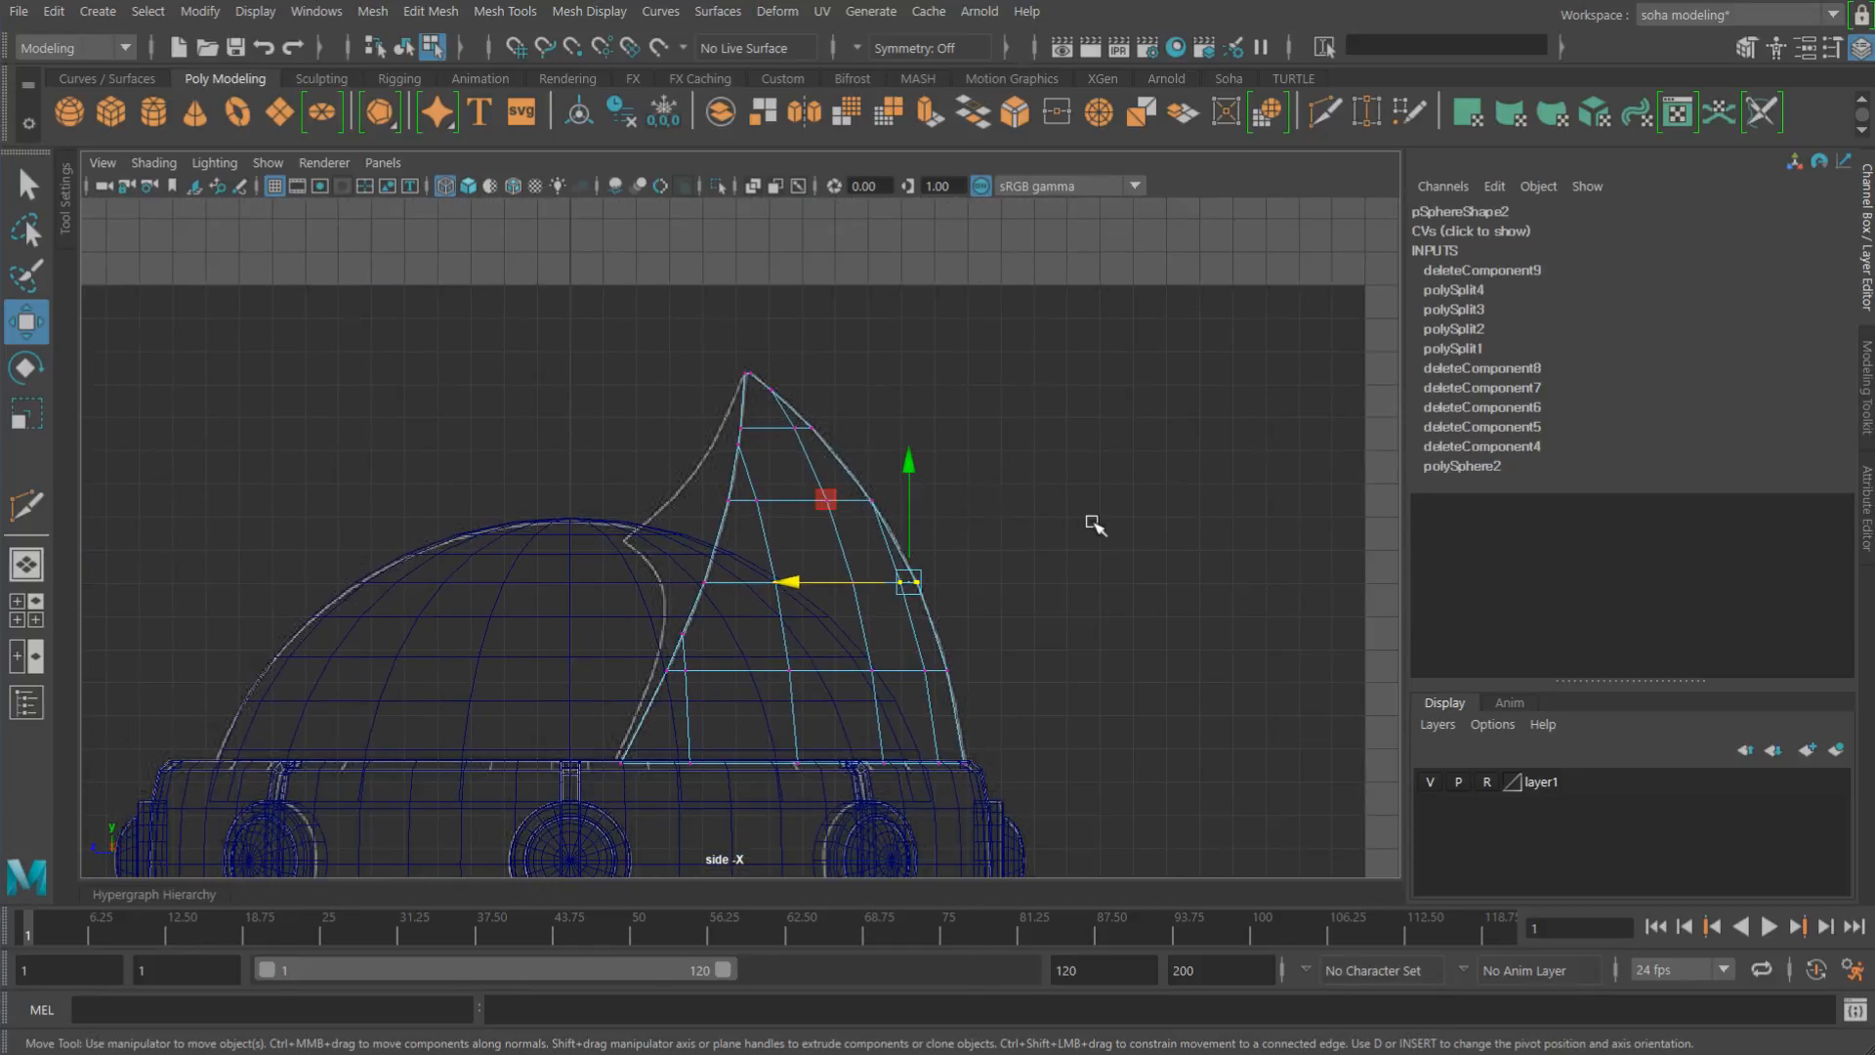
{"action": "right_click_drag", "start_coordinate": [945, 527], "coordinate": [1033, 535], "text": "alt"}
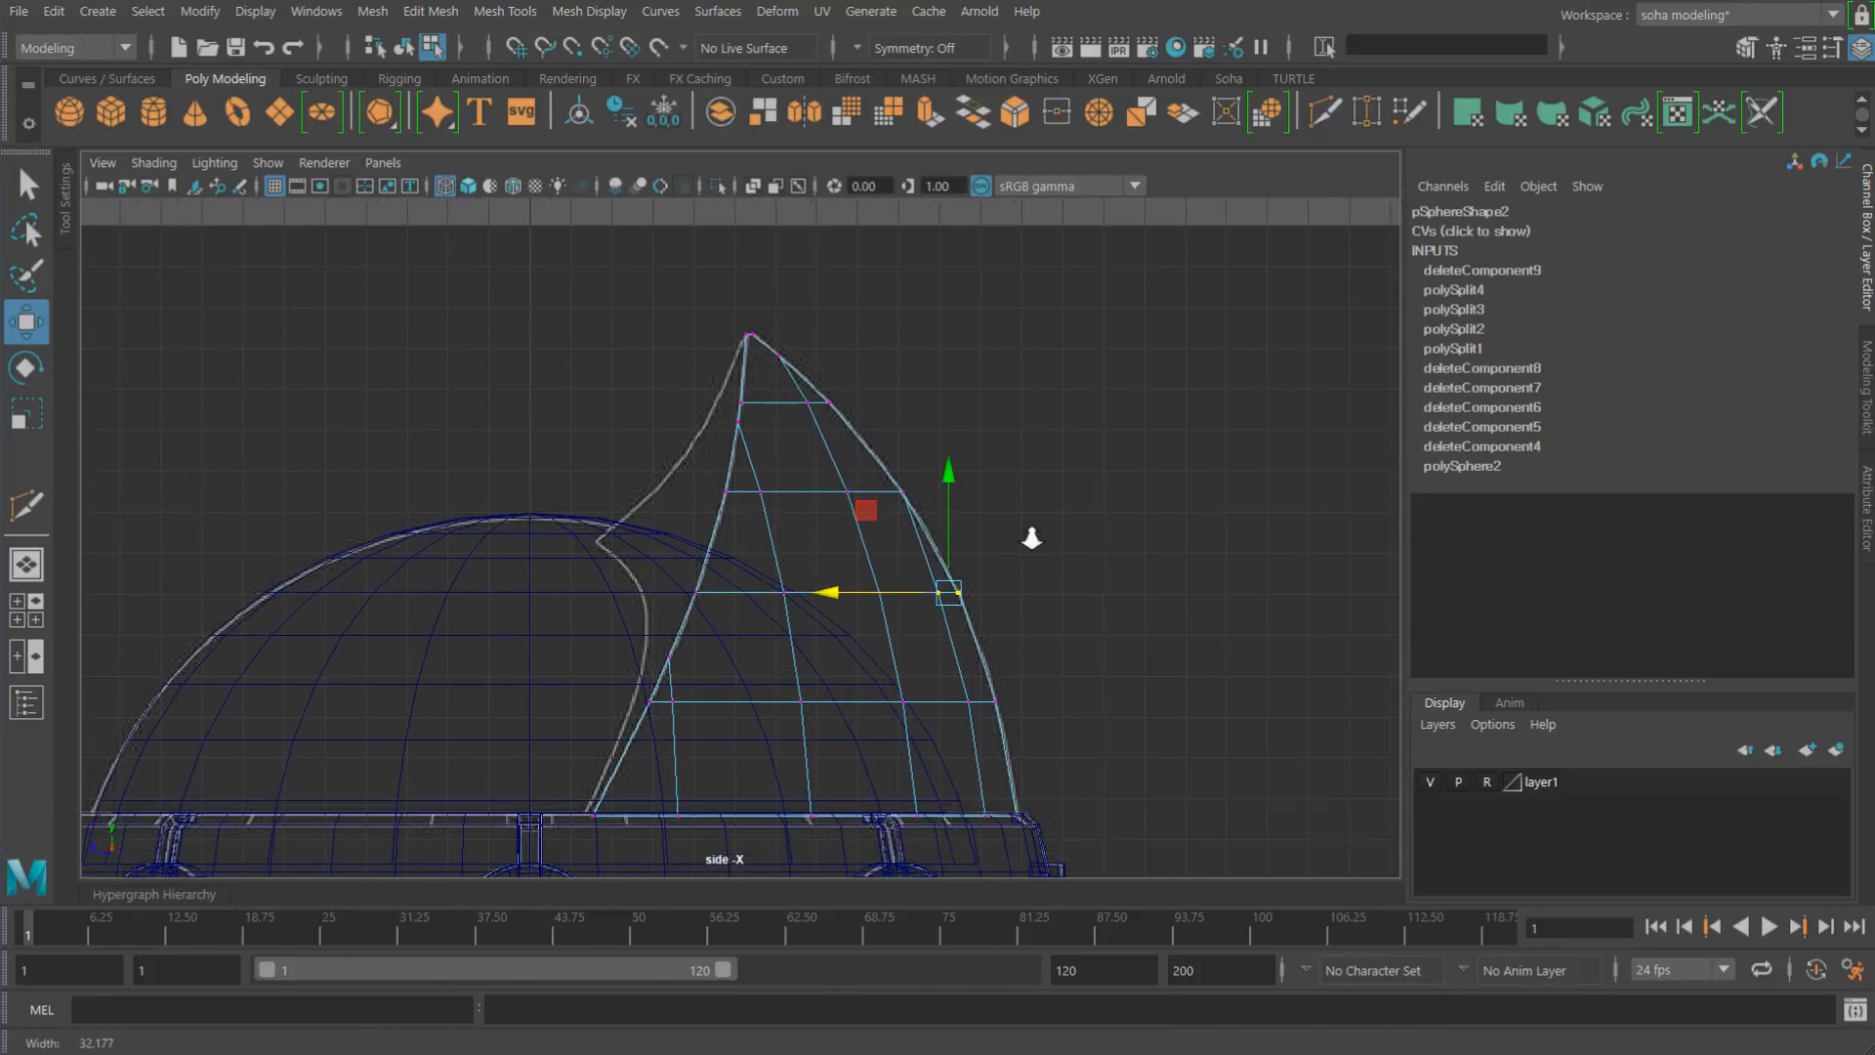
{"action": "key", "text": "alt+grave"}
{"action": "middle_click_drag", "start_coordinate": [936, 500], "coordinate": [925, 421], "text": "alt"}
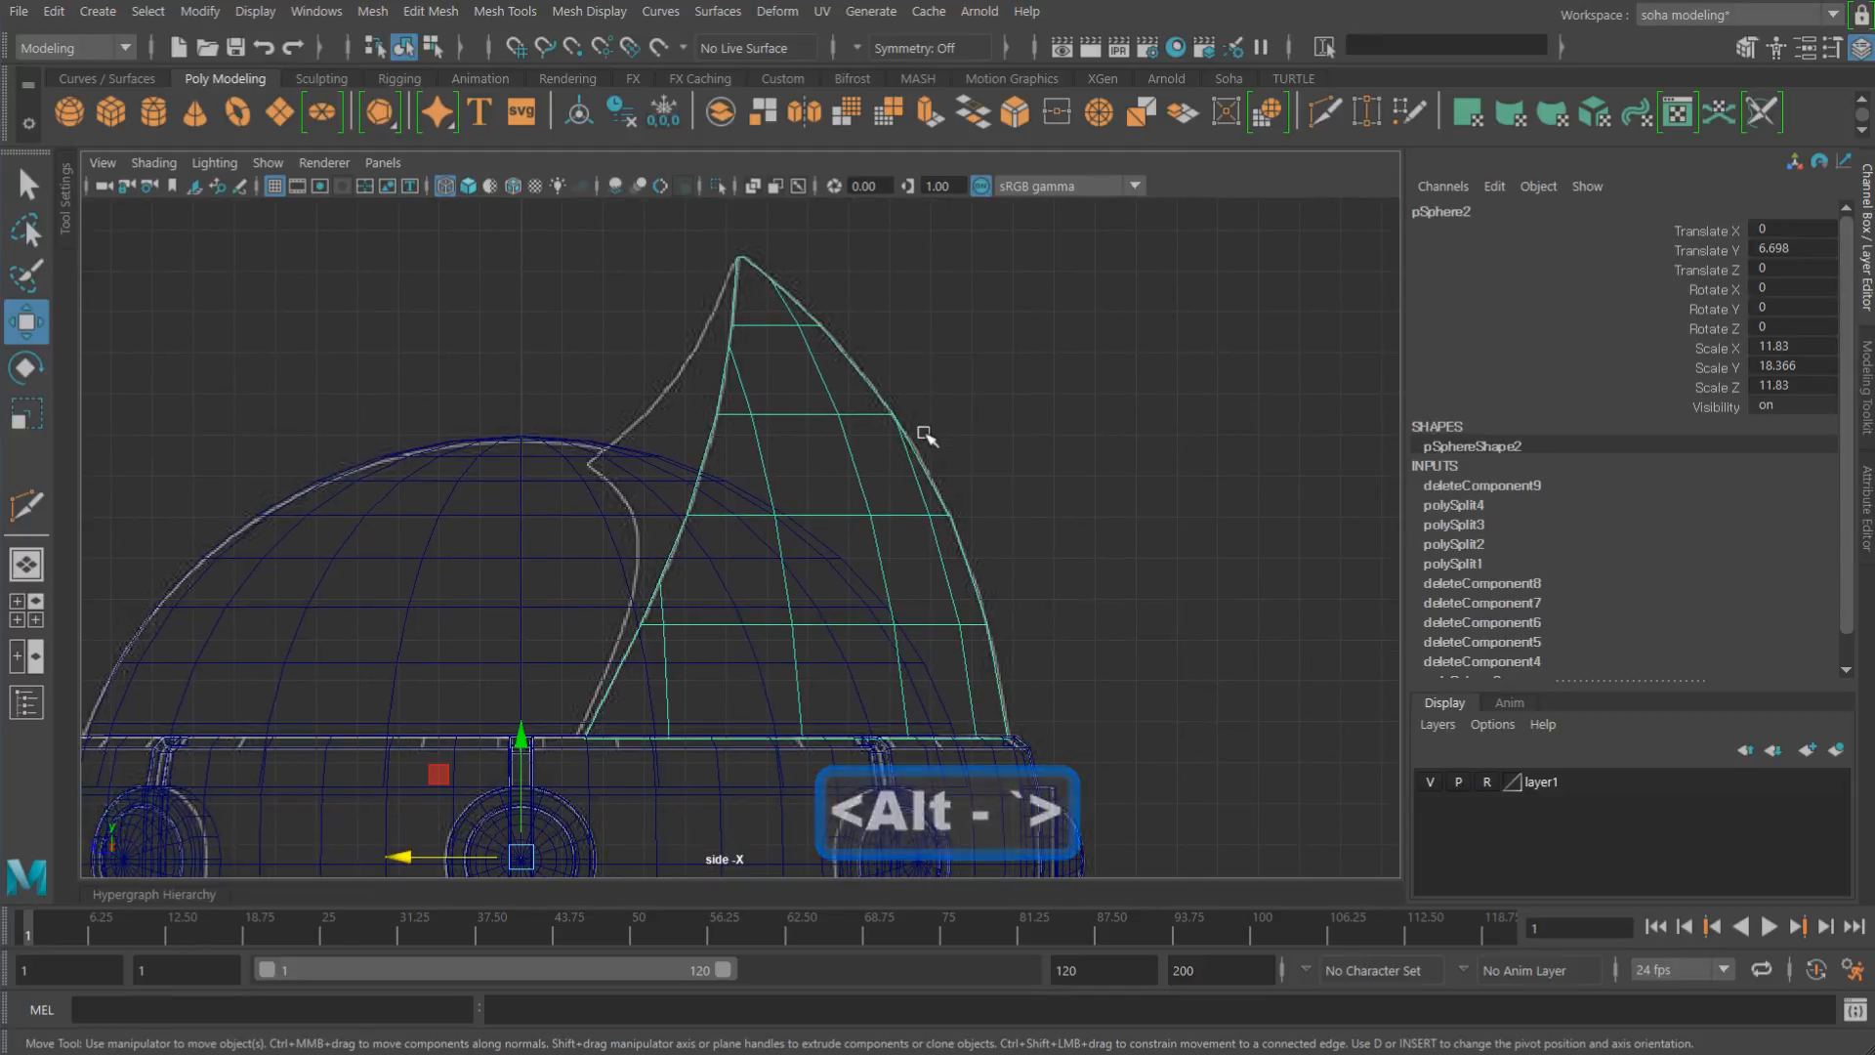
Step: In the perspective view, cut the shell diagonally with Multi-Cut from the upper inner-edge vertex to the bottom corner
{"action": "key", "text": "shift+alt+q"}
{"action": "left_click_drag", "start_coordinate": [929, 502], "coordinate": [977, 482], "text": "alt"}
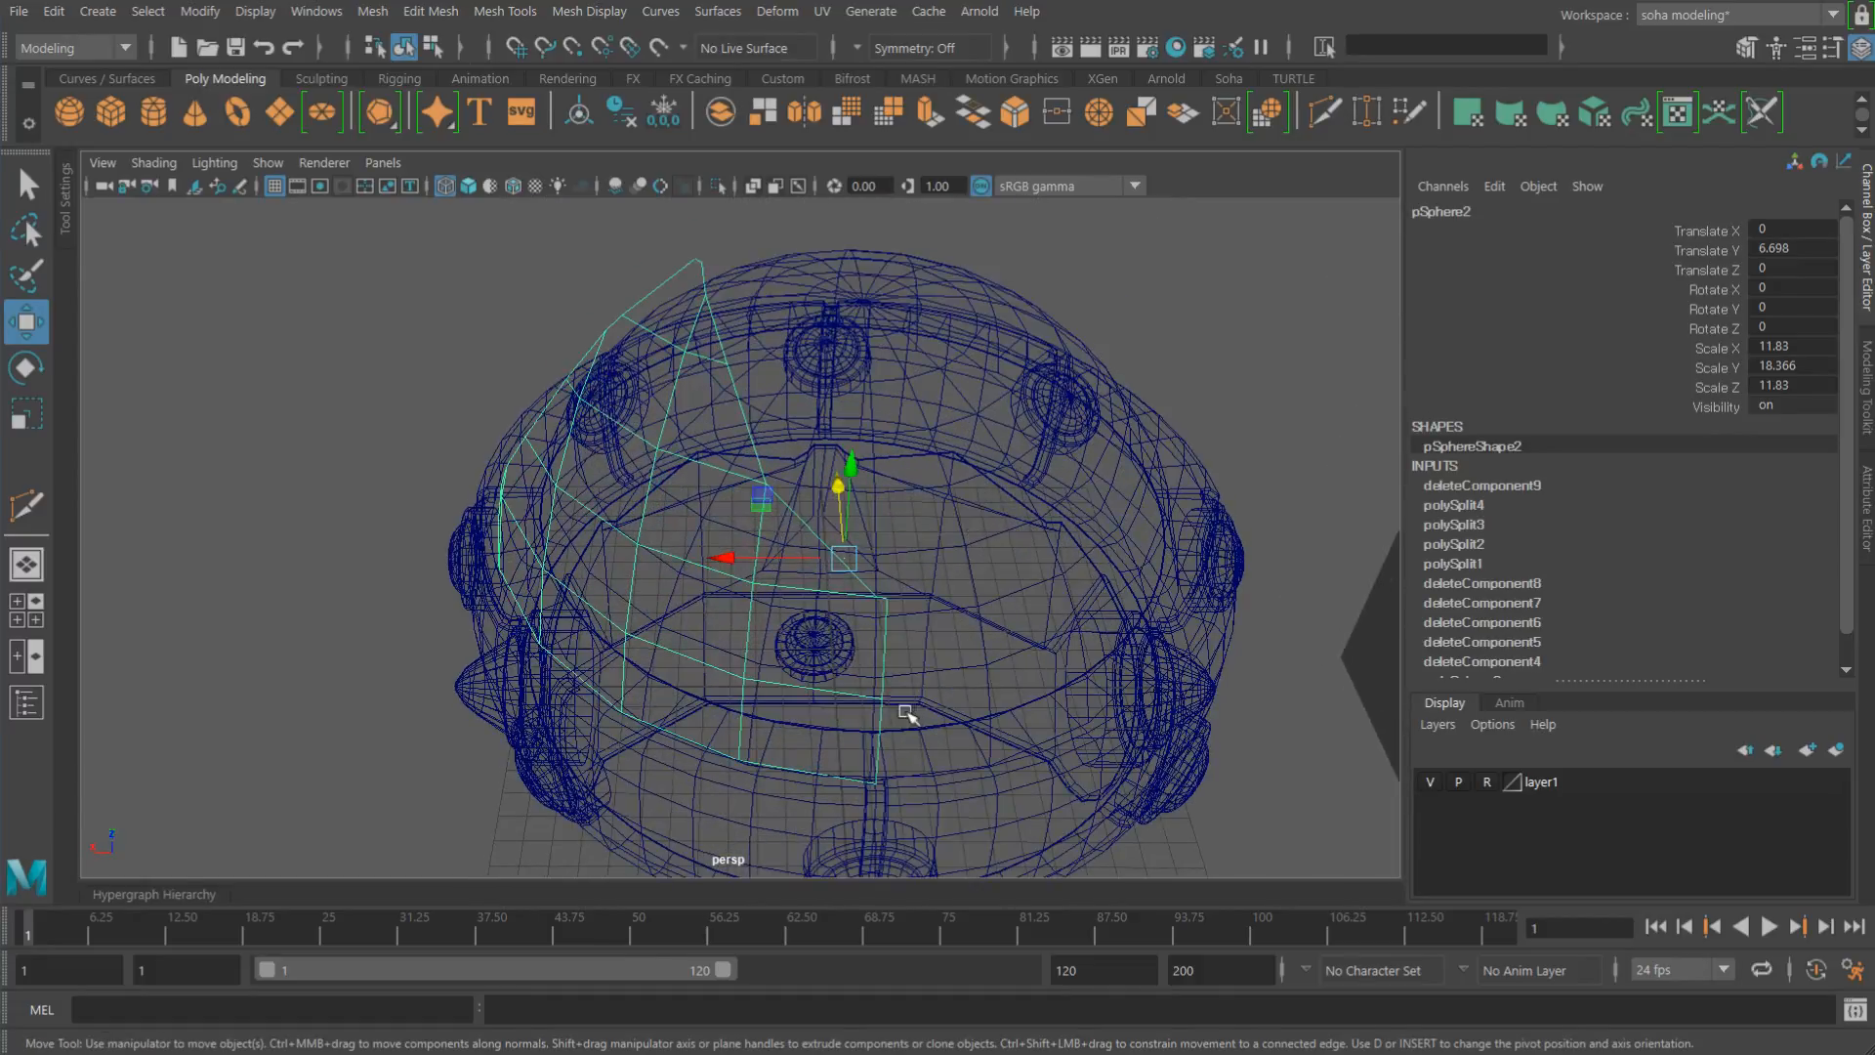
{"action": "left_click_drag", "start_coordinate": [906, 714], "coordinate": [816, 678], "text": "alt"}
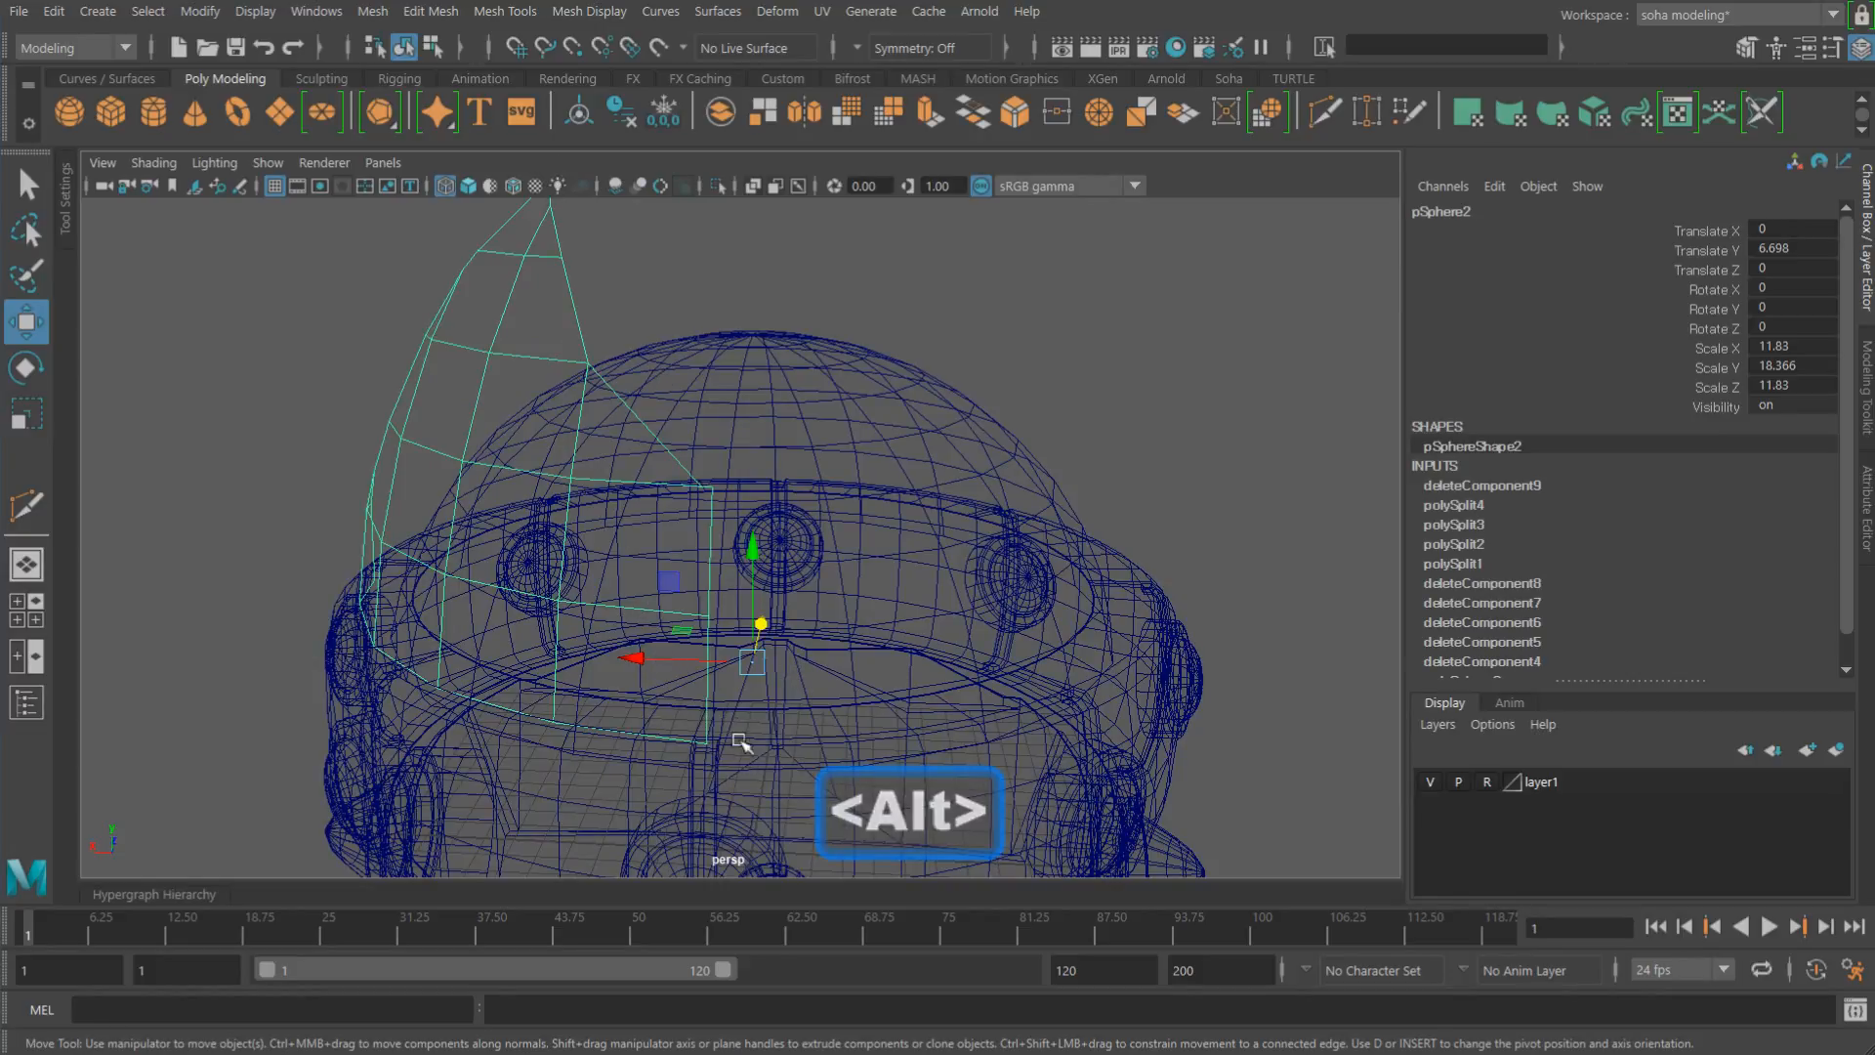
{"action": "left_click_drag", "start_coordinate": [740, 743], "coordinate": [672, 559], "text": "alt"}
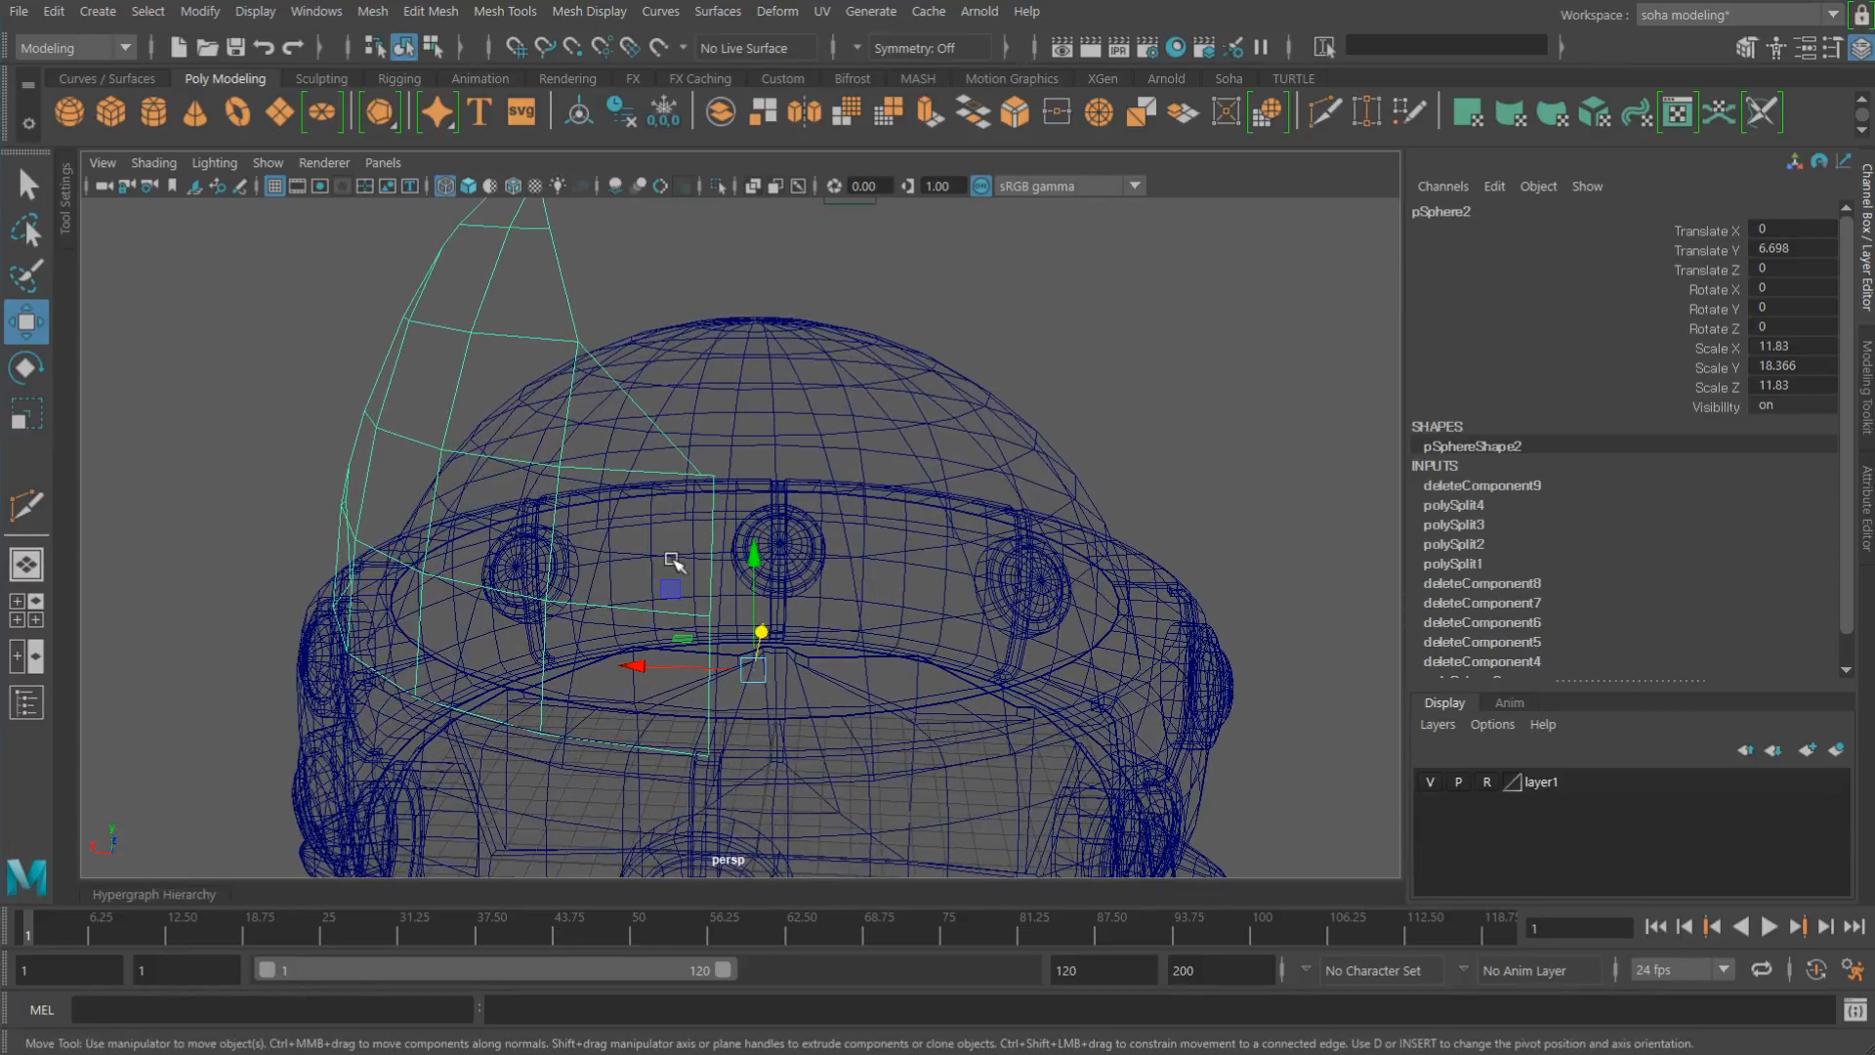
{"action": "key", "text": "alt+s"}
{"action": "left_click", "coordinate": [578, 341]}
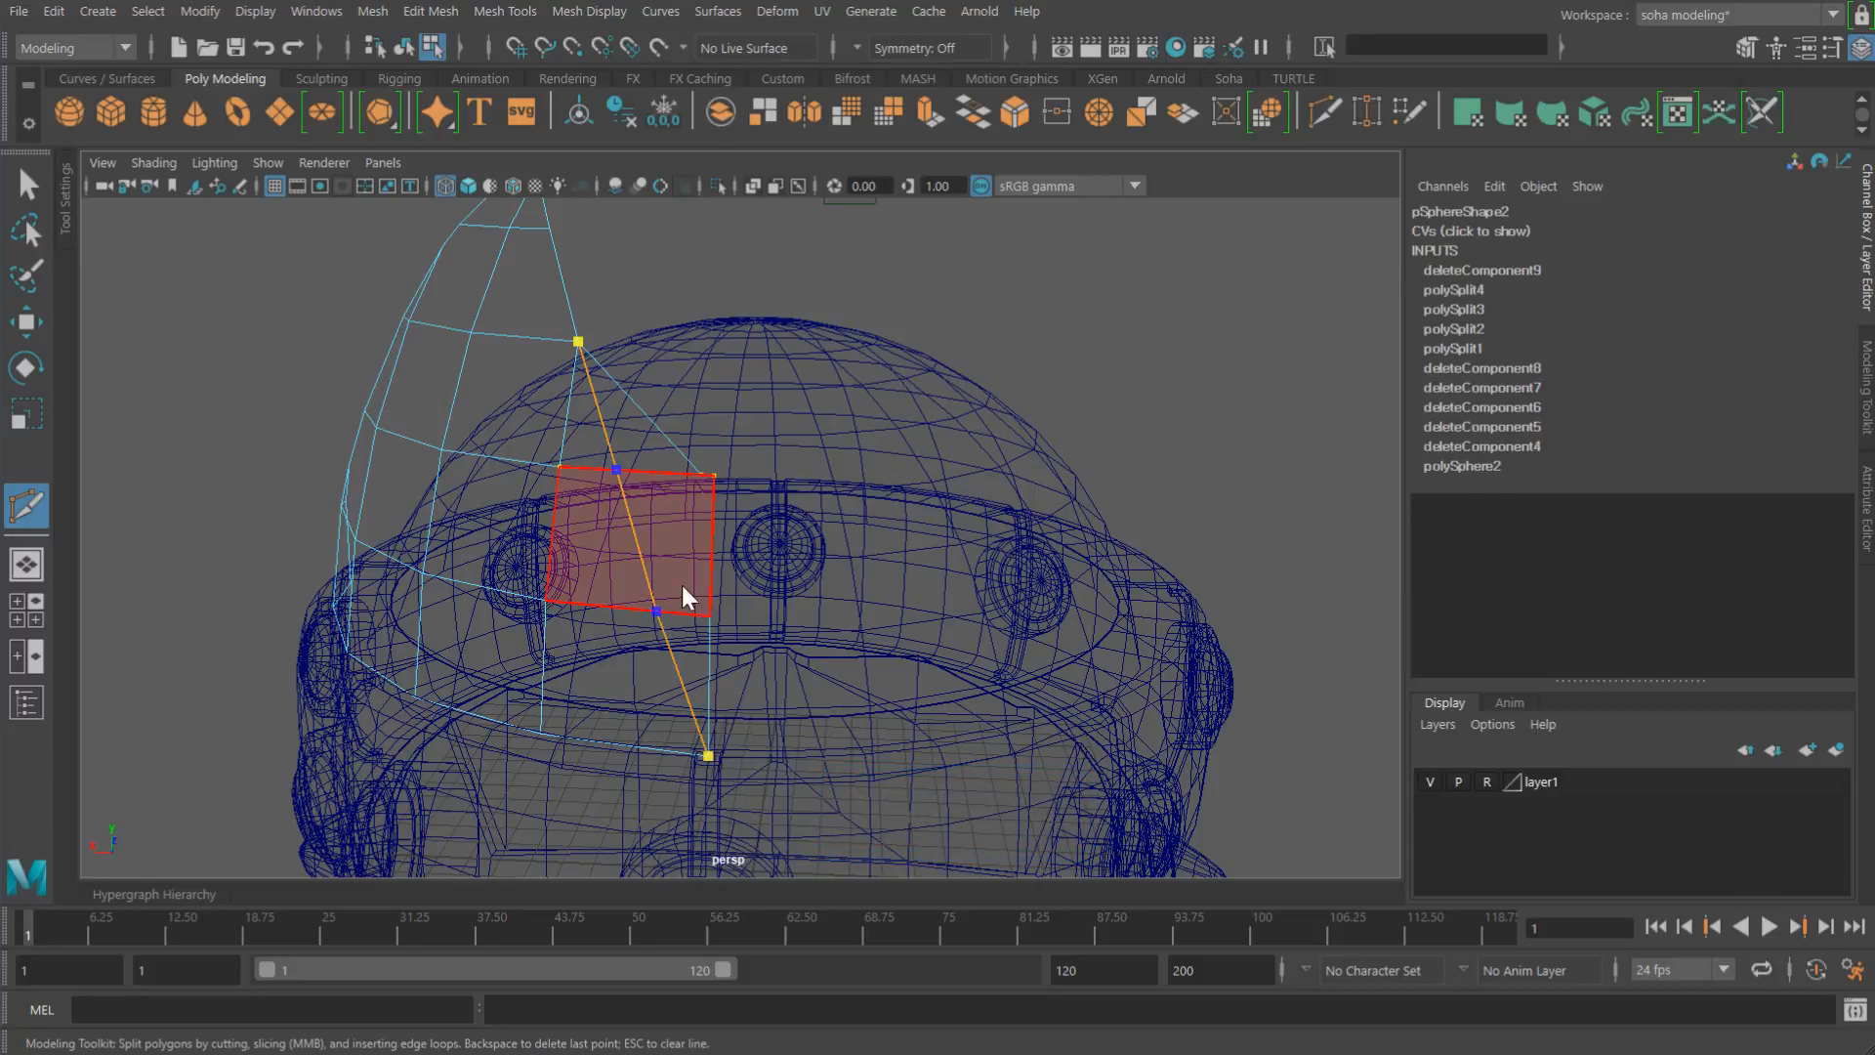
{"action": "key", "text": "w"}
Step: Select the shell faces on the inner side of the diagonal cut and delete them
{"action": "key", "text": "alt+3"}
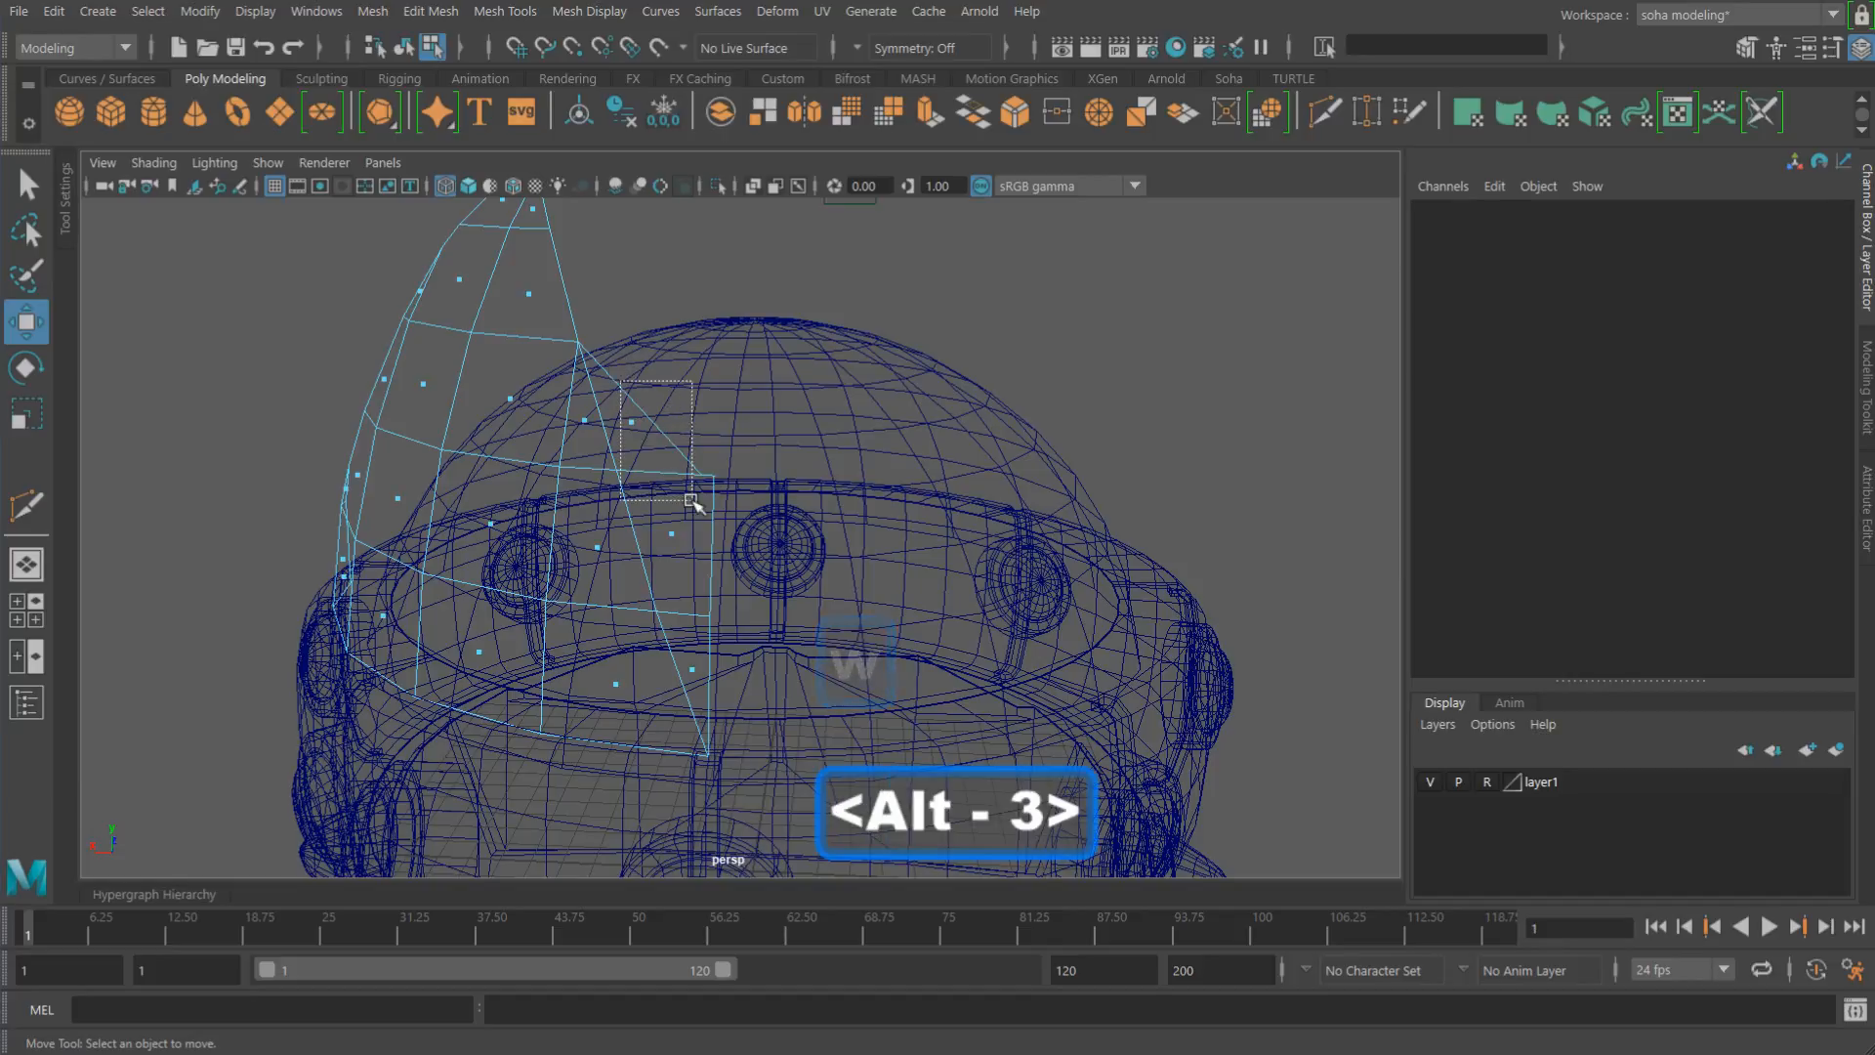
{"action": "key", "text": "ctrl+grave"}
{"action": "left_click_drag", "start_coordinate": [692, 500], "coordinate": [942, 628]}
{"action": "key", "text": "ctrl+grave"}
{"action": "key", "text": "ctrl+grave"}
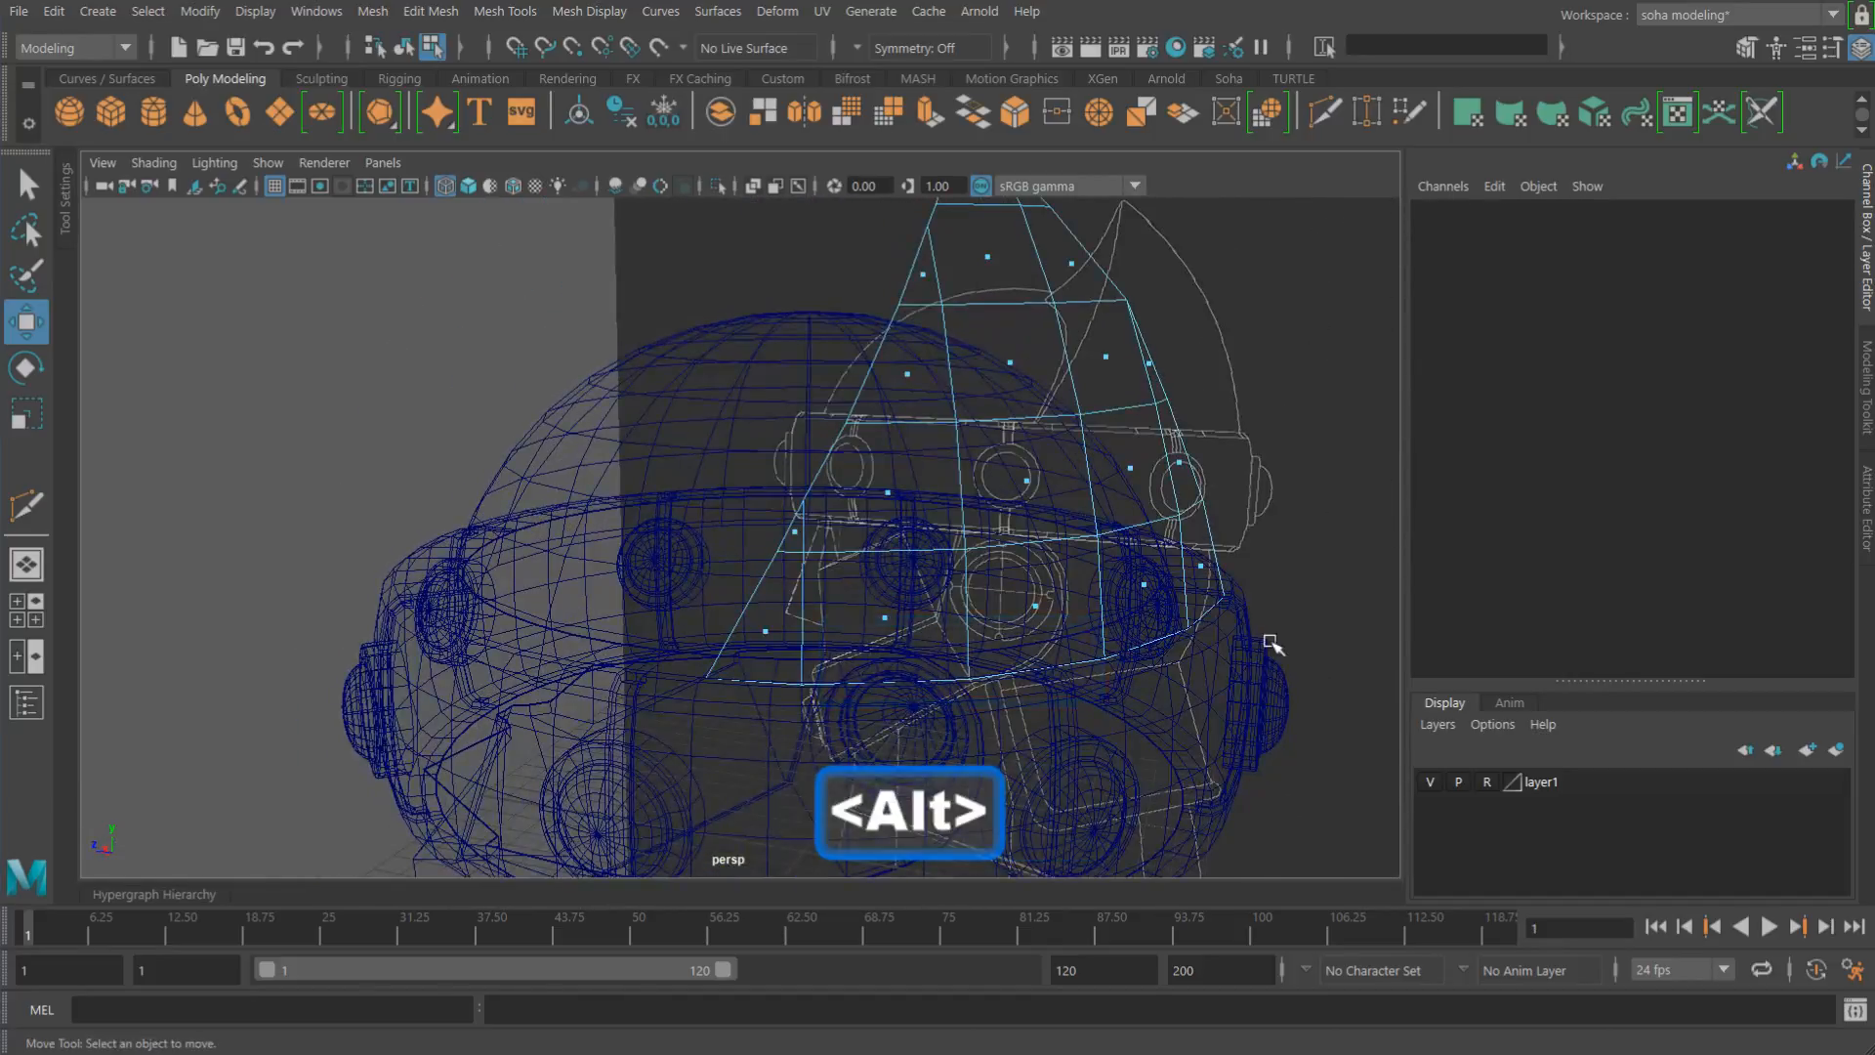
Step: Select the pointed shell as an object and isolate it in the perspective view
{"action": "left_click_drag", "start_coordinate": [1269, 642], "coordinate": [1117, 596], "text": "alt"}
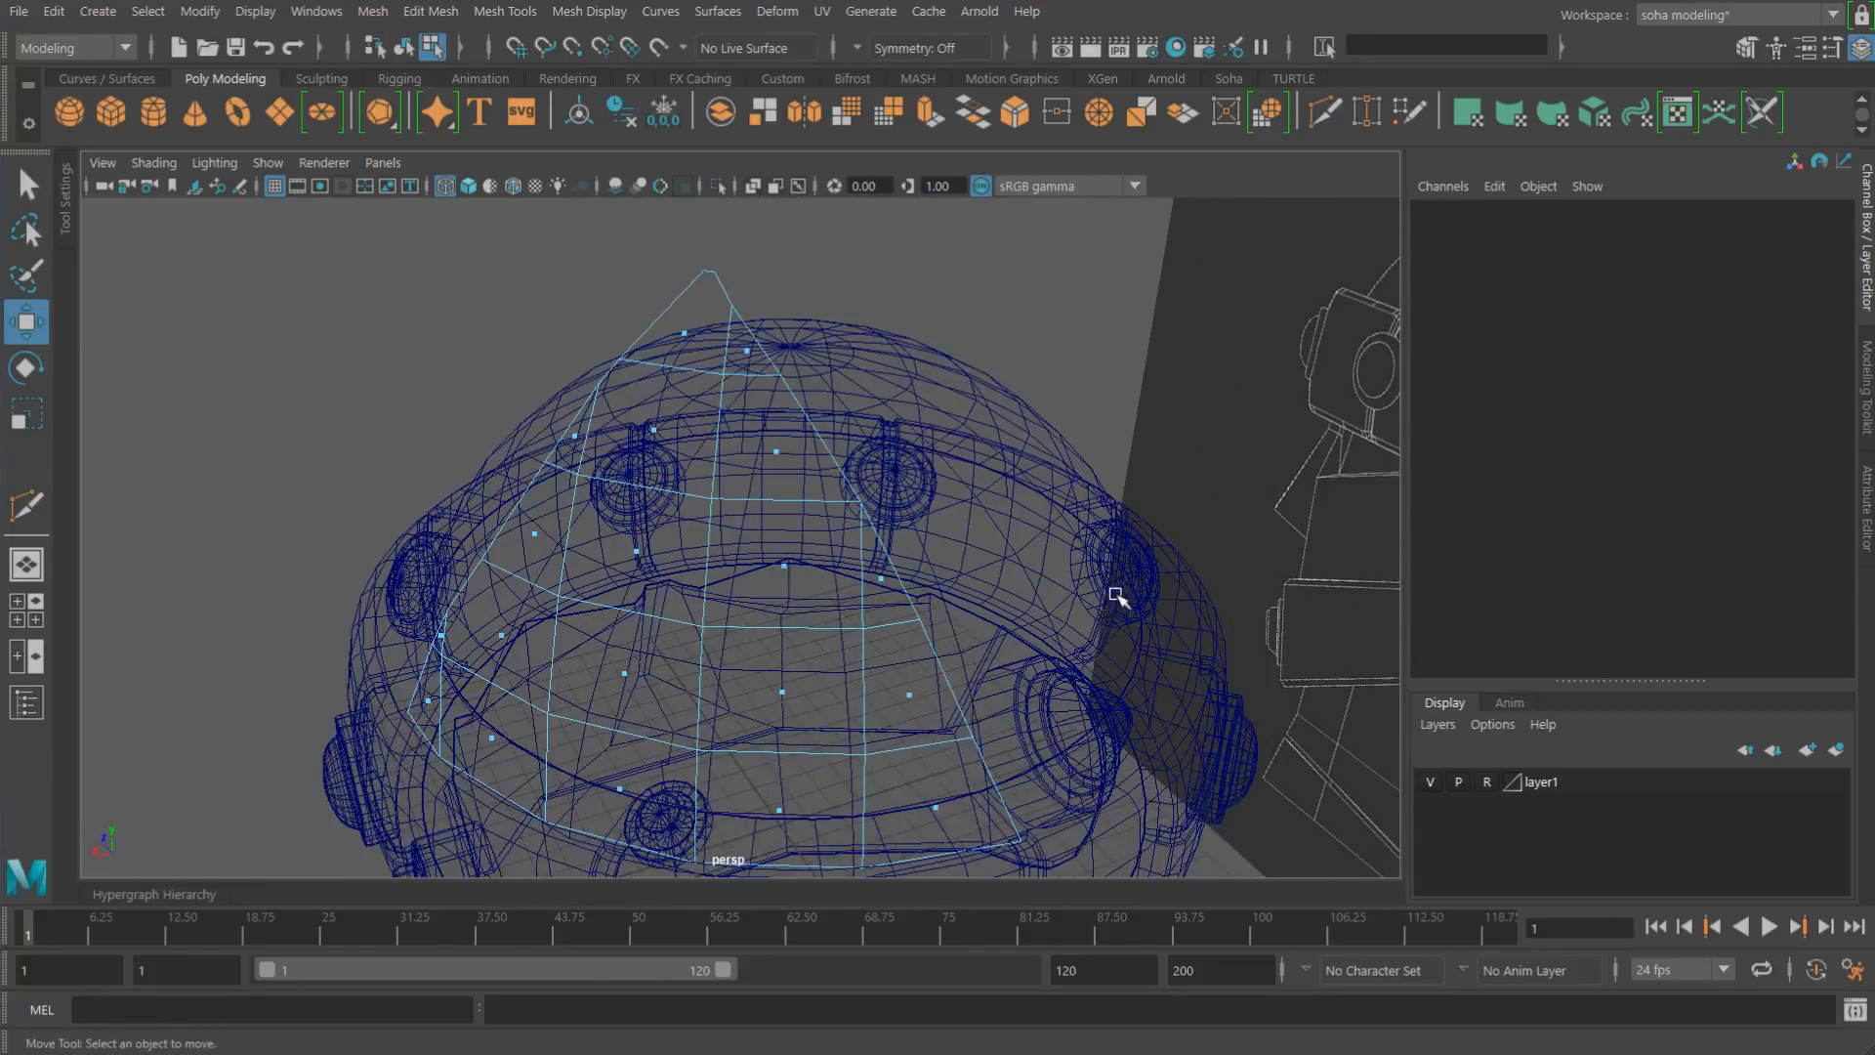
{"action": "right_click_drag", "start_coordinate": [1117, 596], "coordinate": [942, 578], "text": "alt"}
{"action": "key", "text": "alt+grave"}
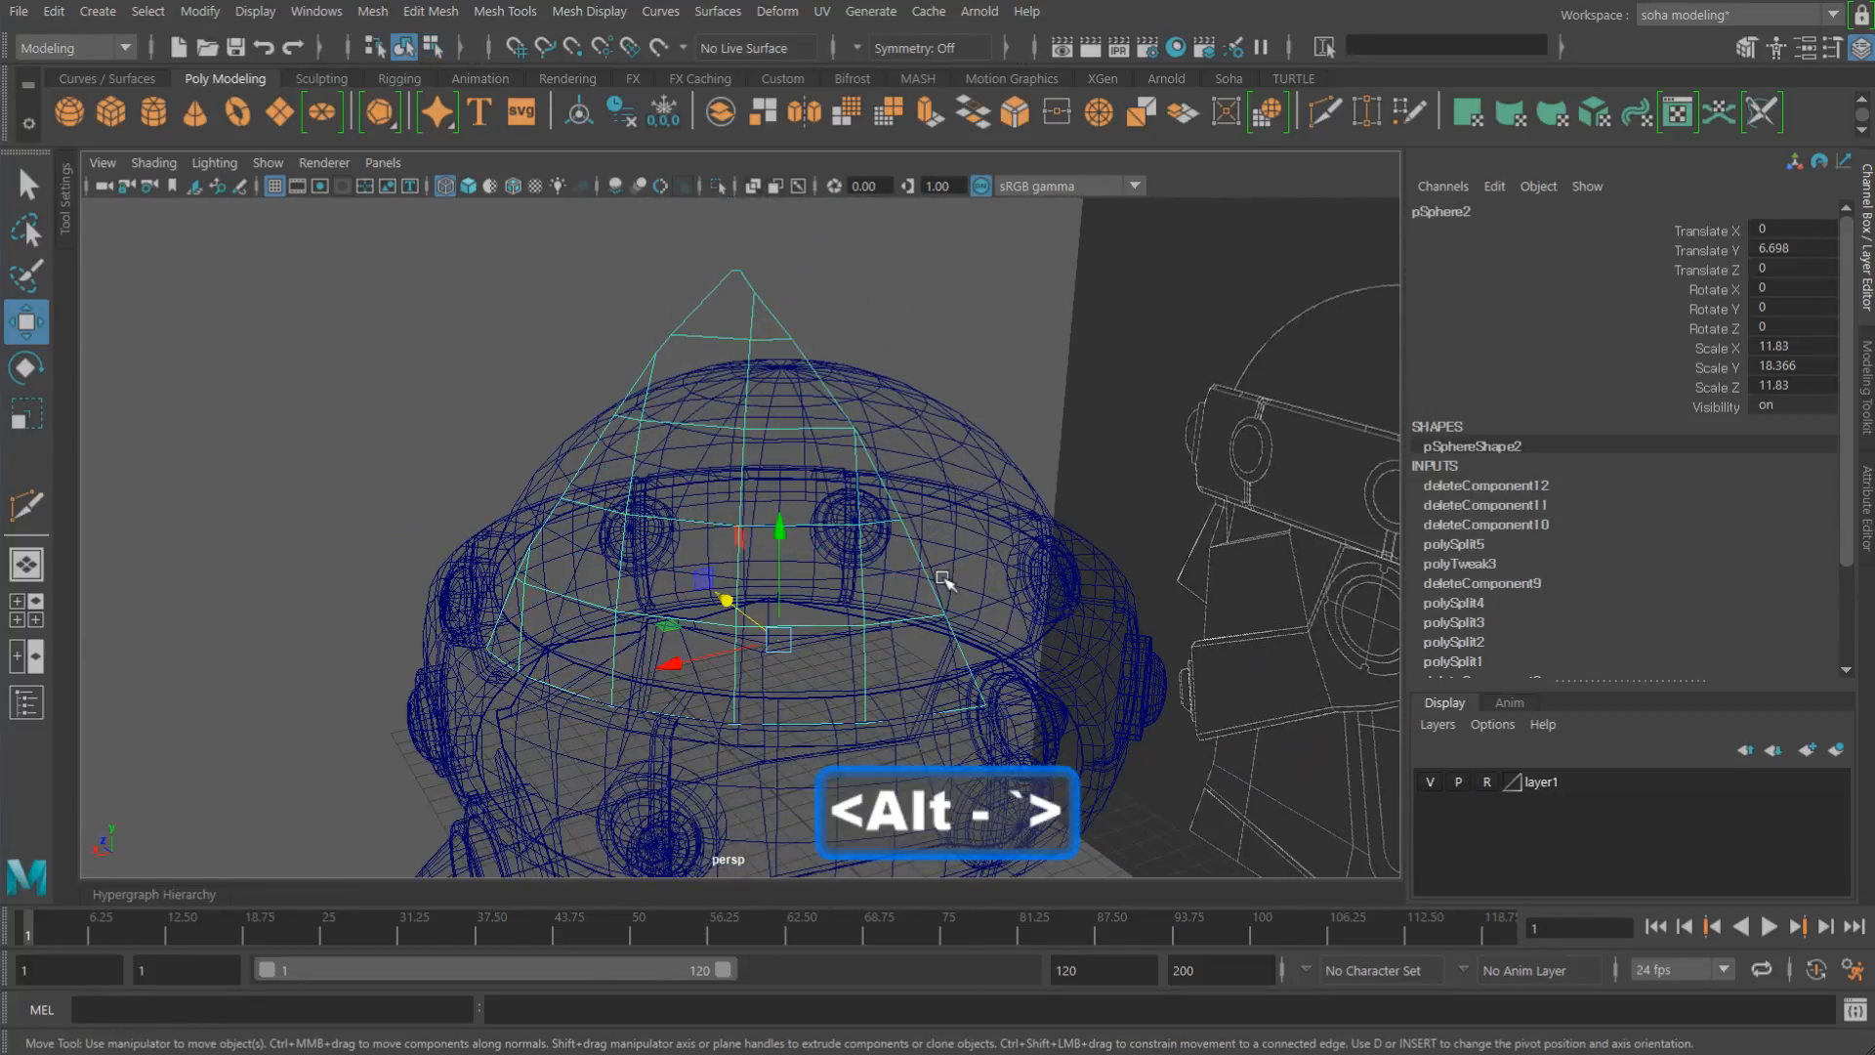
{"action": "left_click_drag", "start_coordinate": [830, 569], "coordinate": [887, 523], "text": "alt"}
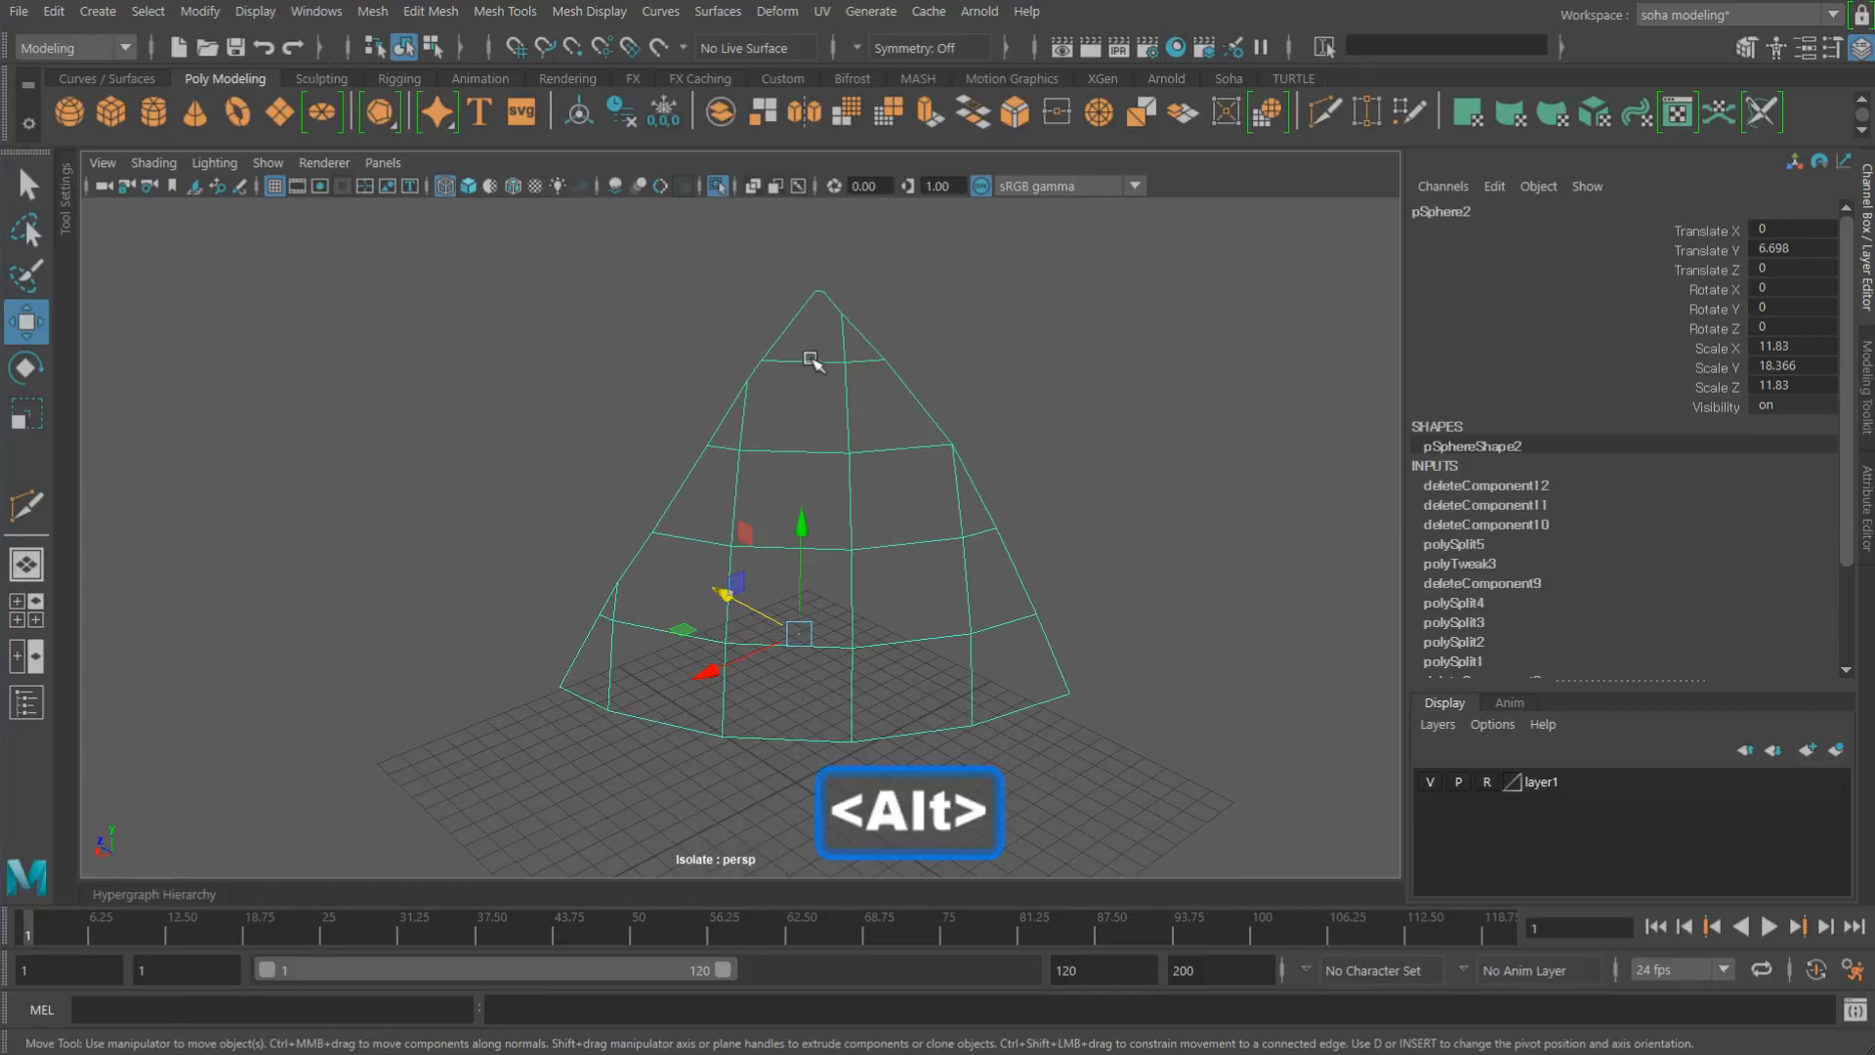
Step: Weld the two vertices at the tip of the shell into a single point with Target Weld
{"action": "left_click_drag", "start_coordinate": [807, 356], "coordinate": [827, 404], "text": "alt"}
{"action": "right_click_drag", "start_coordinate": [827, 404], "coordinate": [1034, 472], "text": "alt"}
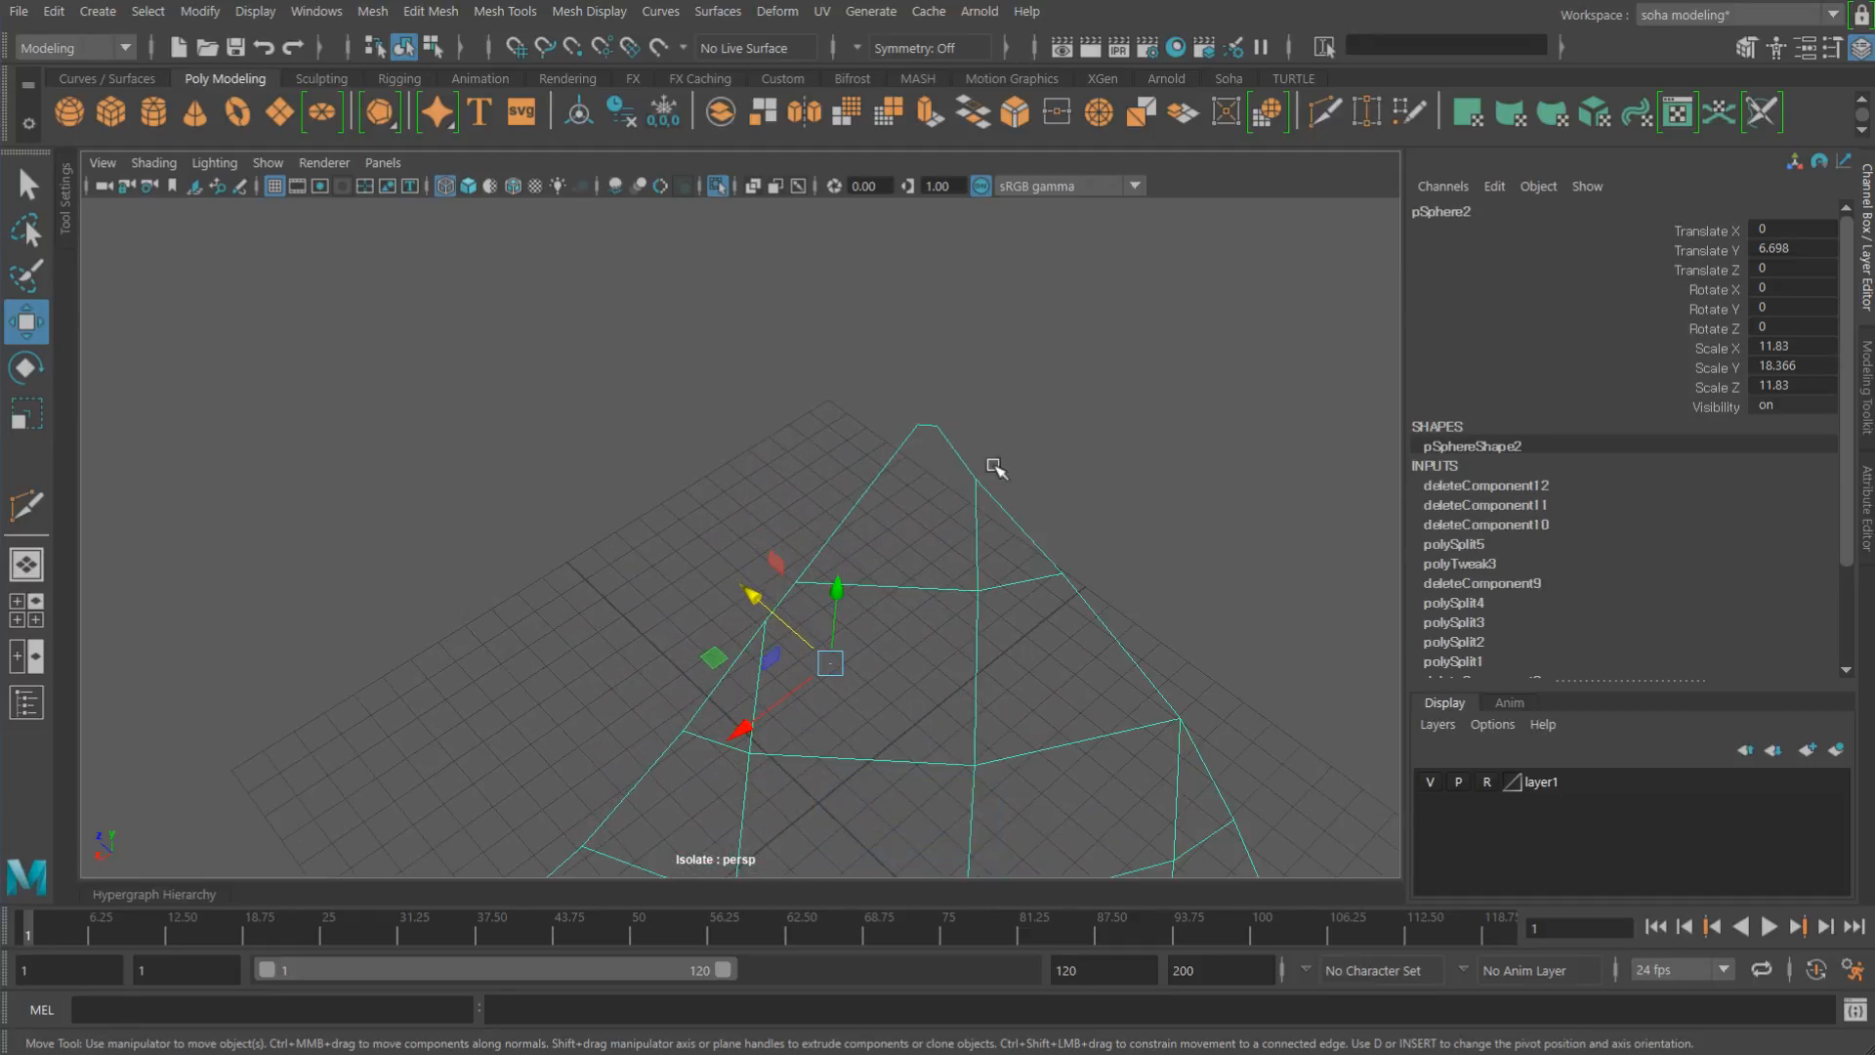
{"action": "key", "text": "alt+1"}
{"action": "left_click_drag", "start_coordinate": [954, 428], "coordinate": [957, 430]}
{"action": "middle_click_drag", "start_coordinate": [1015, 416], "coordinate": [918, 449], "text": "alt"}
{"action": "right_click_drag", "start_coordinate": [996, 478], "coordinate": [1114, 519], "text": "alt"}
{"action": "left_click", "coordinate": [966, 404]}
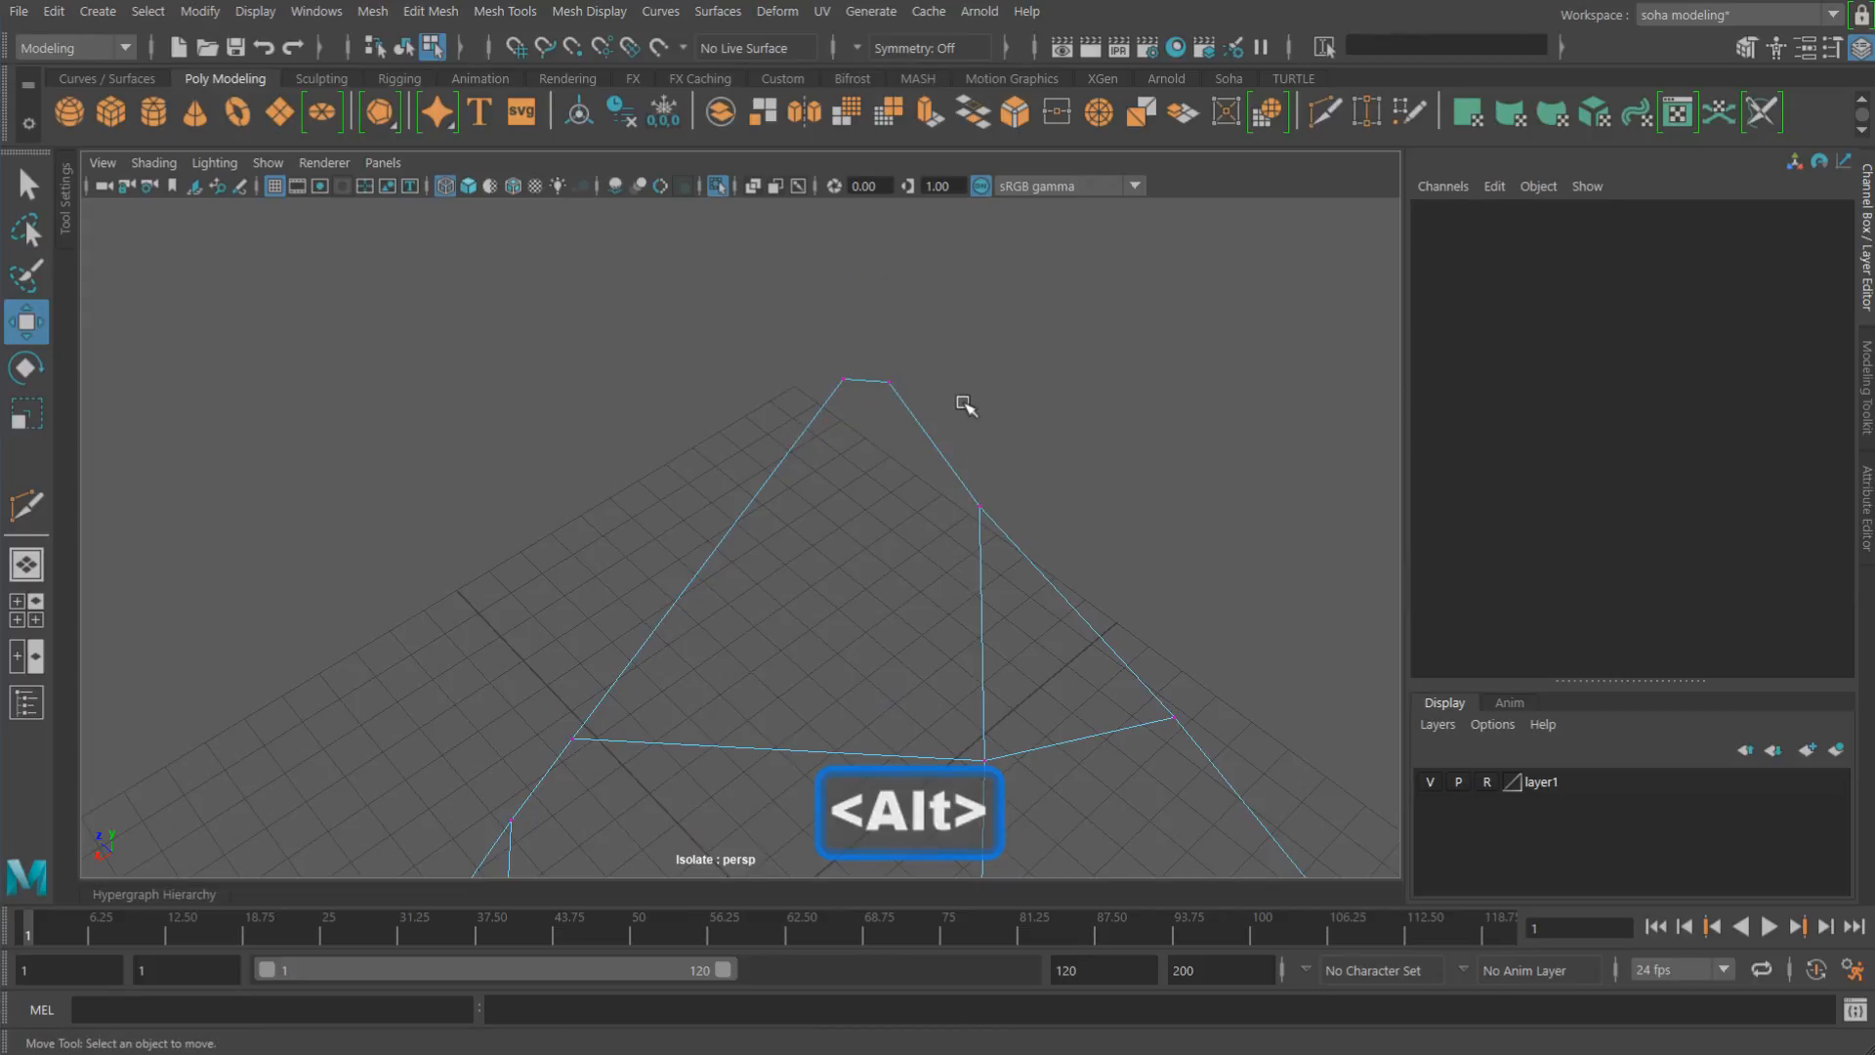
{"action": "key", "text": "alt+f"}
{"action": "left_click_drag", "start_coordinate": [840, 379], "coordinate": [842, 379]}
{"action": "right_click_drag", "start_coordinate": [1043, 476], "coordinate": [830, 547], "text": "alt"}
{"action": "left_click_drag", "start_coordinate": [819, 565], "coordinate": [817, 491], "text": "alt"}
{"action": "key", "text": "w"}
Step: With Multi-Cut, cut the shell diagonally from the lower edge near its left corner to the upper middle, then to the upper left outline vertex
{"action": "middle_click_drag", "start_coordinate": [860, 442], "coordinate": [878, 459], "text": "alt"}
{"action": "right_click_drag", "start_coordinate": [878, 459], "coordinate": [883, 456], "text": "alt"}
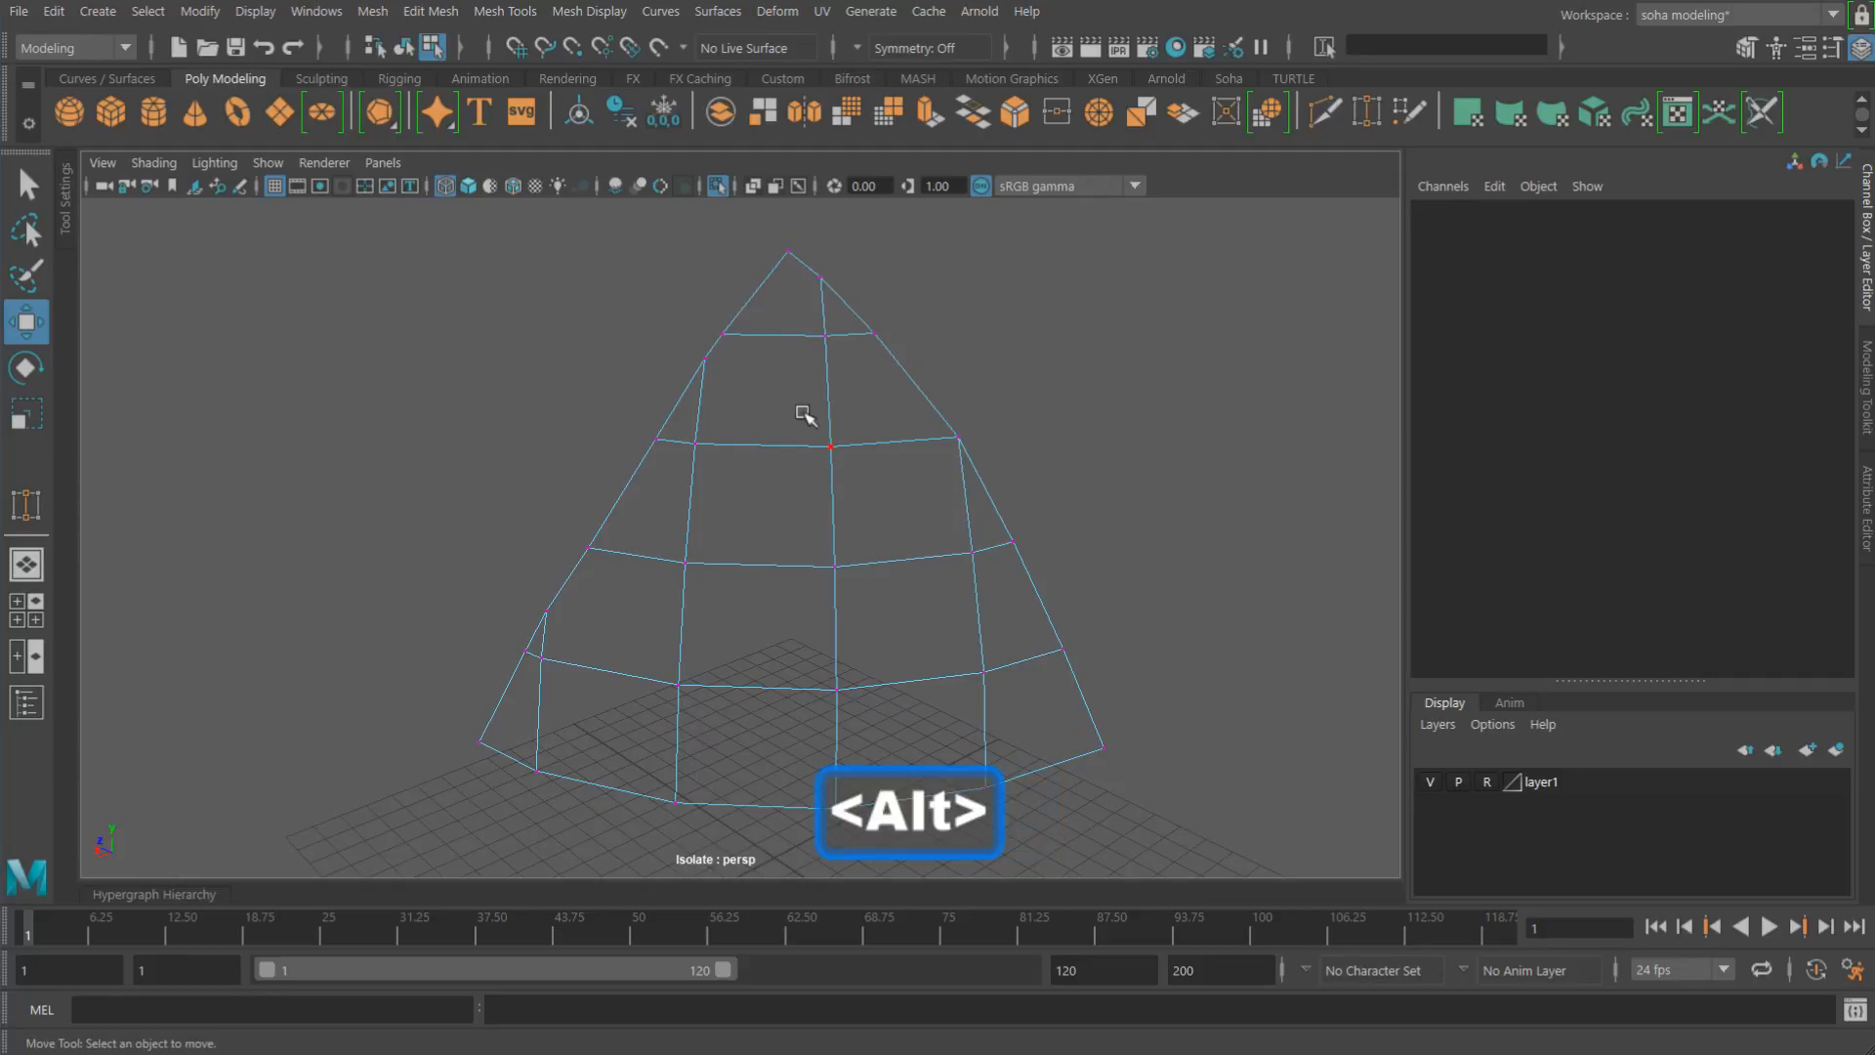
{"action": "mouse_move", "coordinate": [851, 401]}
{"action": "left_mouse_down", "text": "alt"}
{"action": "mouse_move", "coordinate": [866, 390]}
{"action": "mouse_move", "coordinate": [865, 424]}
{"action": "left_mouse_up", "text": "alt"}
{"action": "right_click_drag", "start_coordinate": [940, 453], "coordinate": [810, 436], "text": "alt"}
{"action": "left_click_drag", "start_coordinate": [810, 437], "coordinate": [828, 434], "text": "alt"}
{"action": "right_click_drag", "start_coordinate": [829, 434], "coordinate": [824, 478], "text": "alt"}
{"action": "key", "text": "alt+s"}
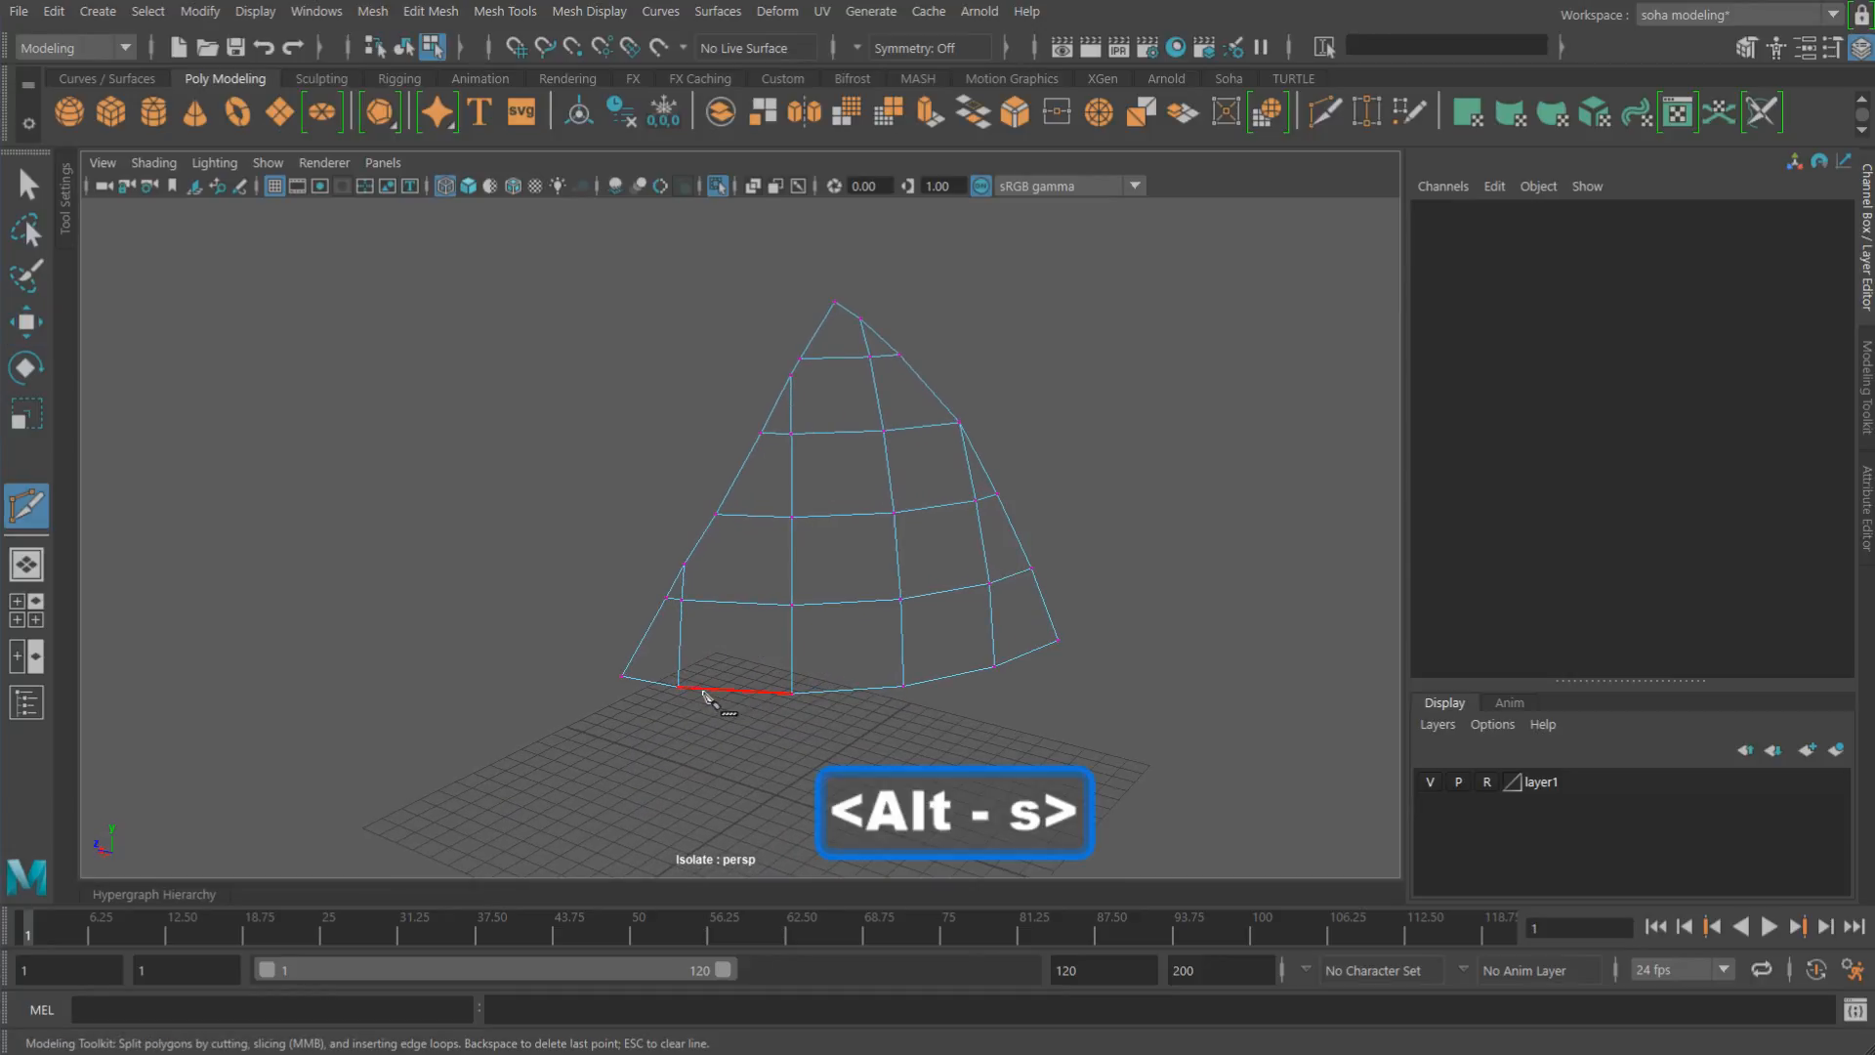
{"action": "left_click", "coordinate": [702, 689]}
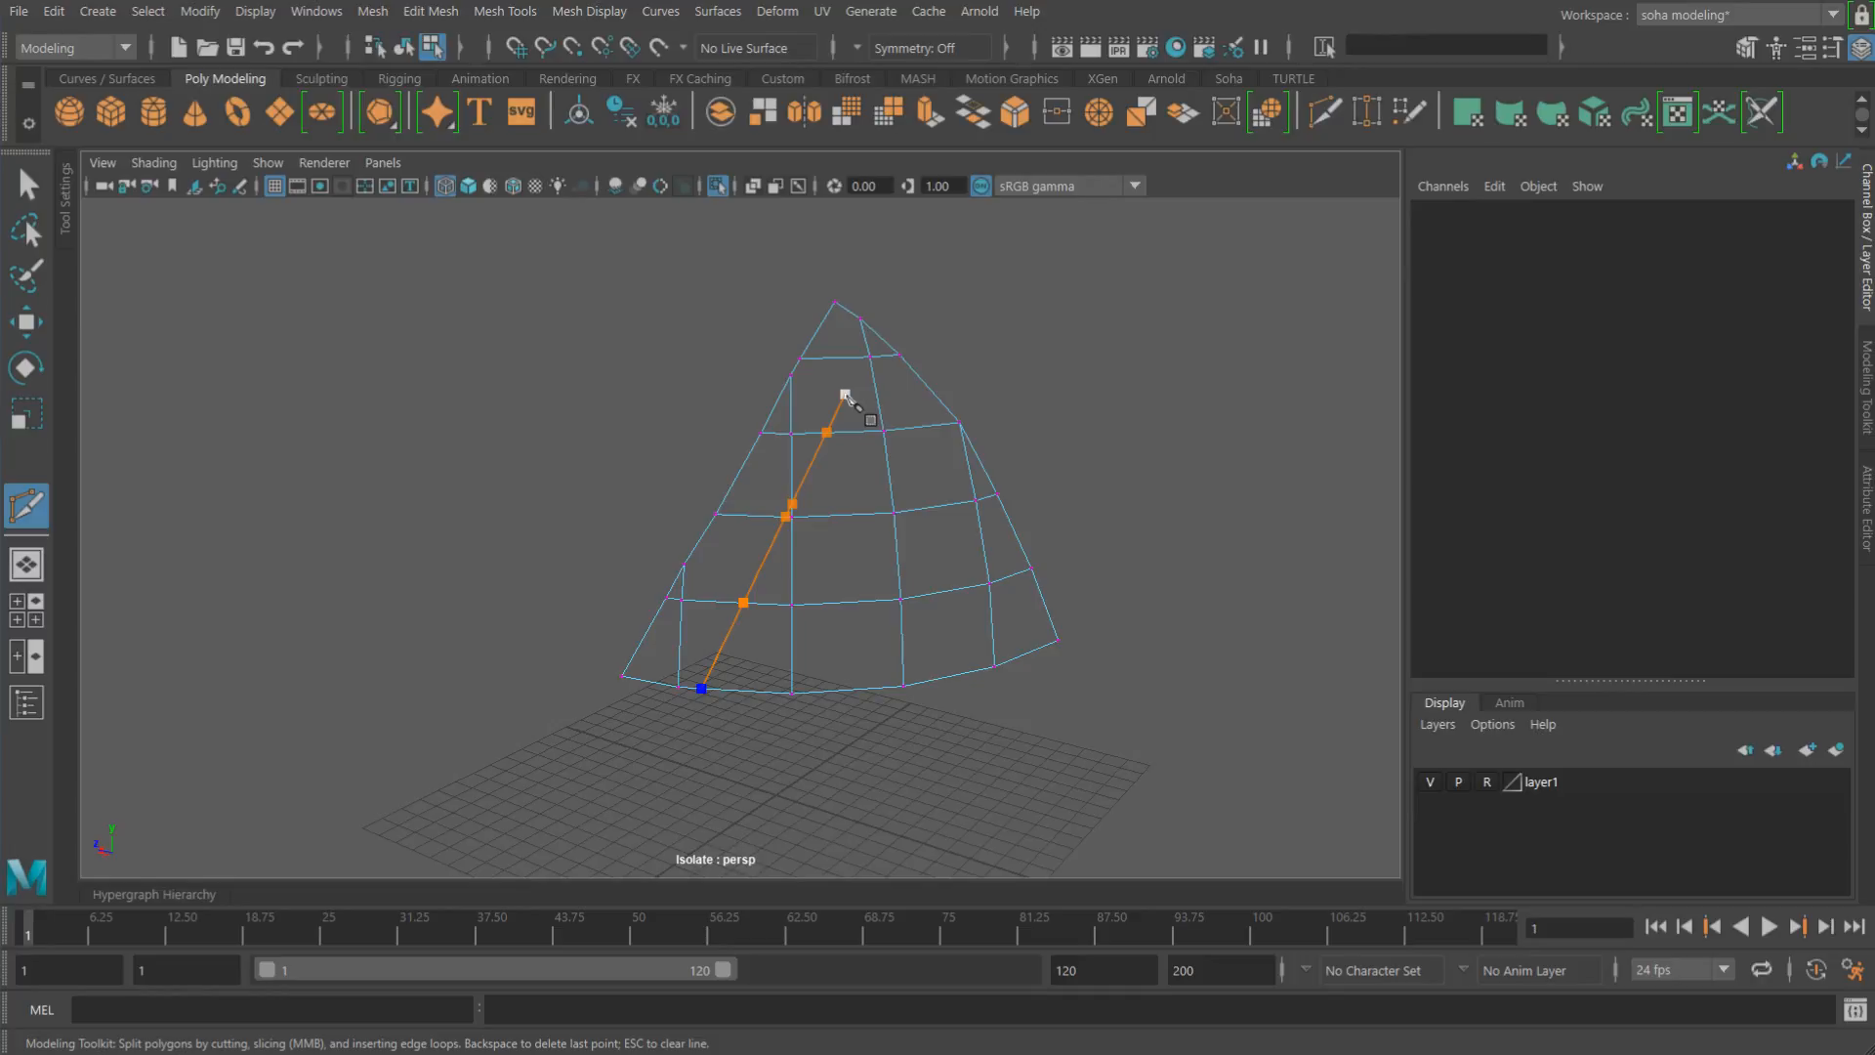
{"action": "left_click", "coordinate": [845, 394]}
{"action": "left_click_drag", "start_coordinate": [863, 445], "coordinate": [821, 481], "text": "alt"}
{"action": "right_click_drag", "start_coordinate": [826, 485], "coordinate": [988, 553], "text": "alt"}
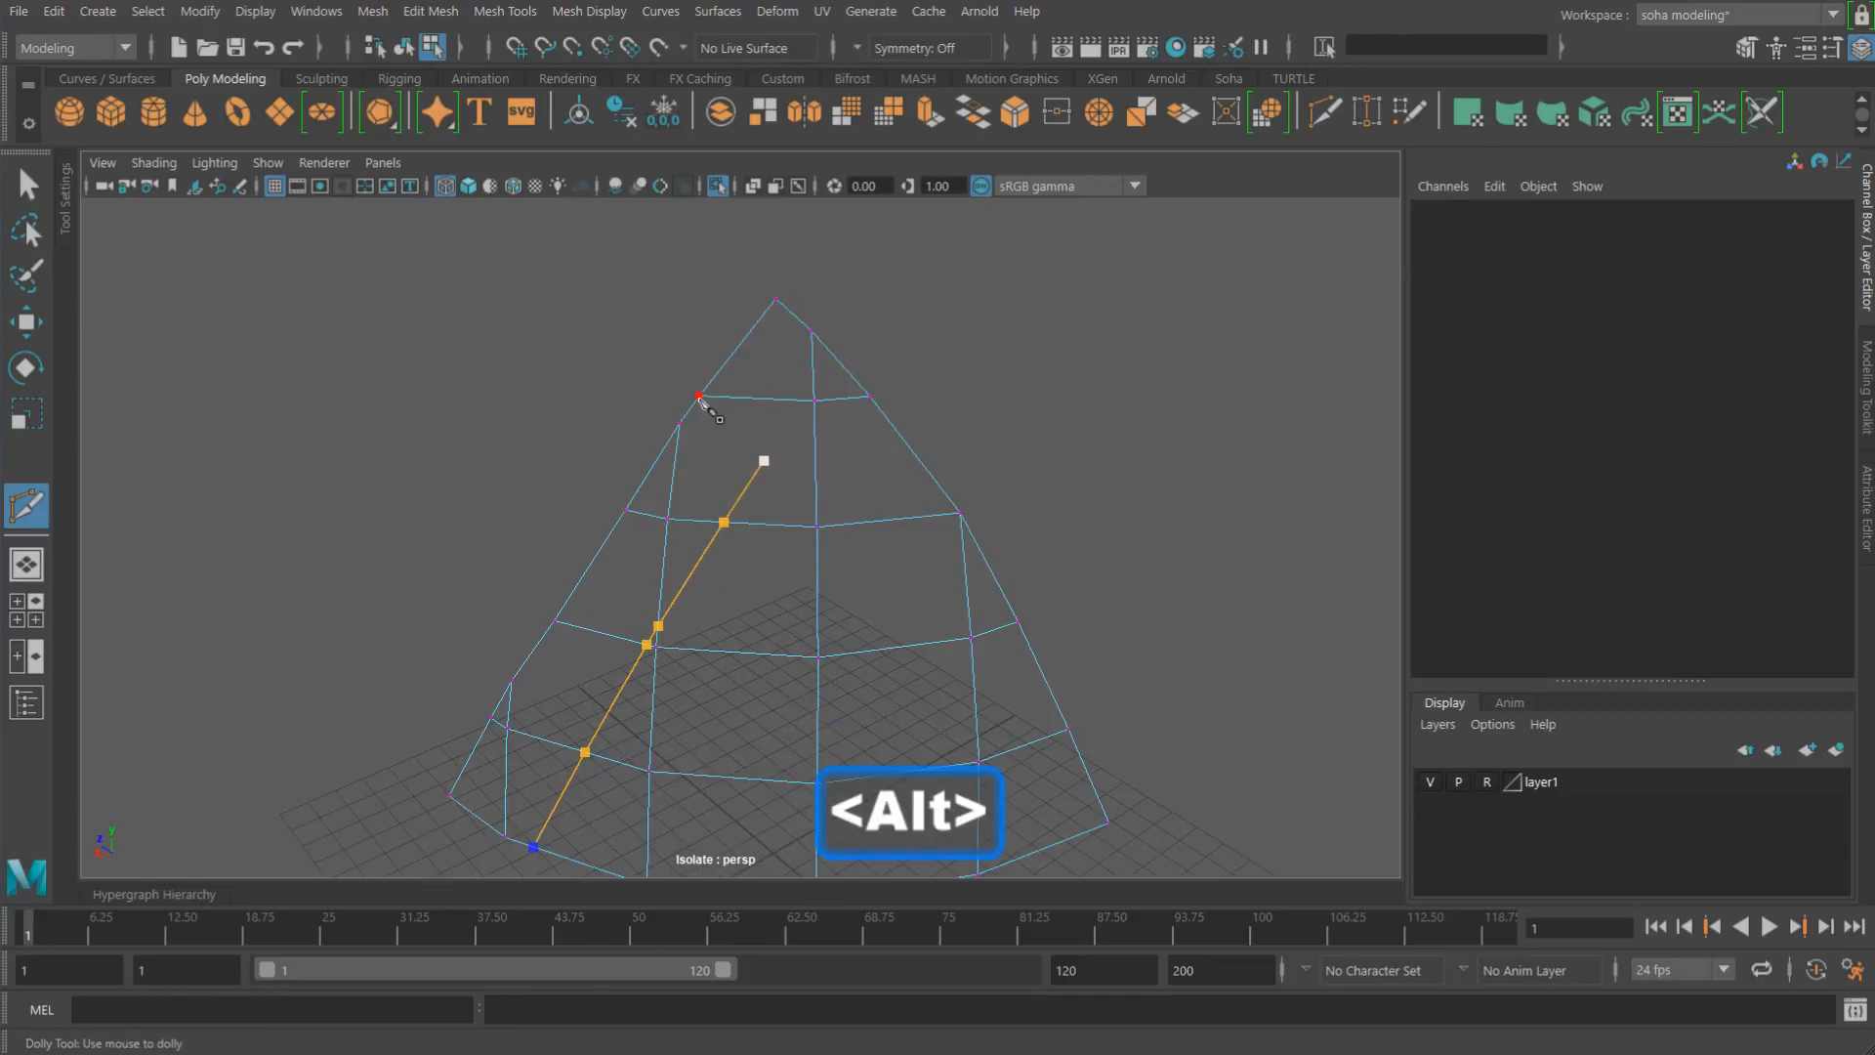
{"action": "key", "text": "Return"}
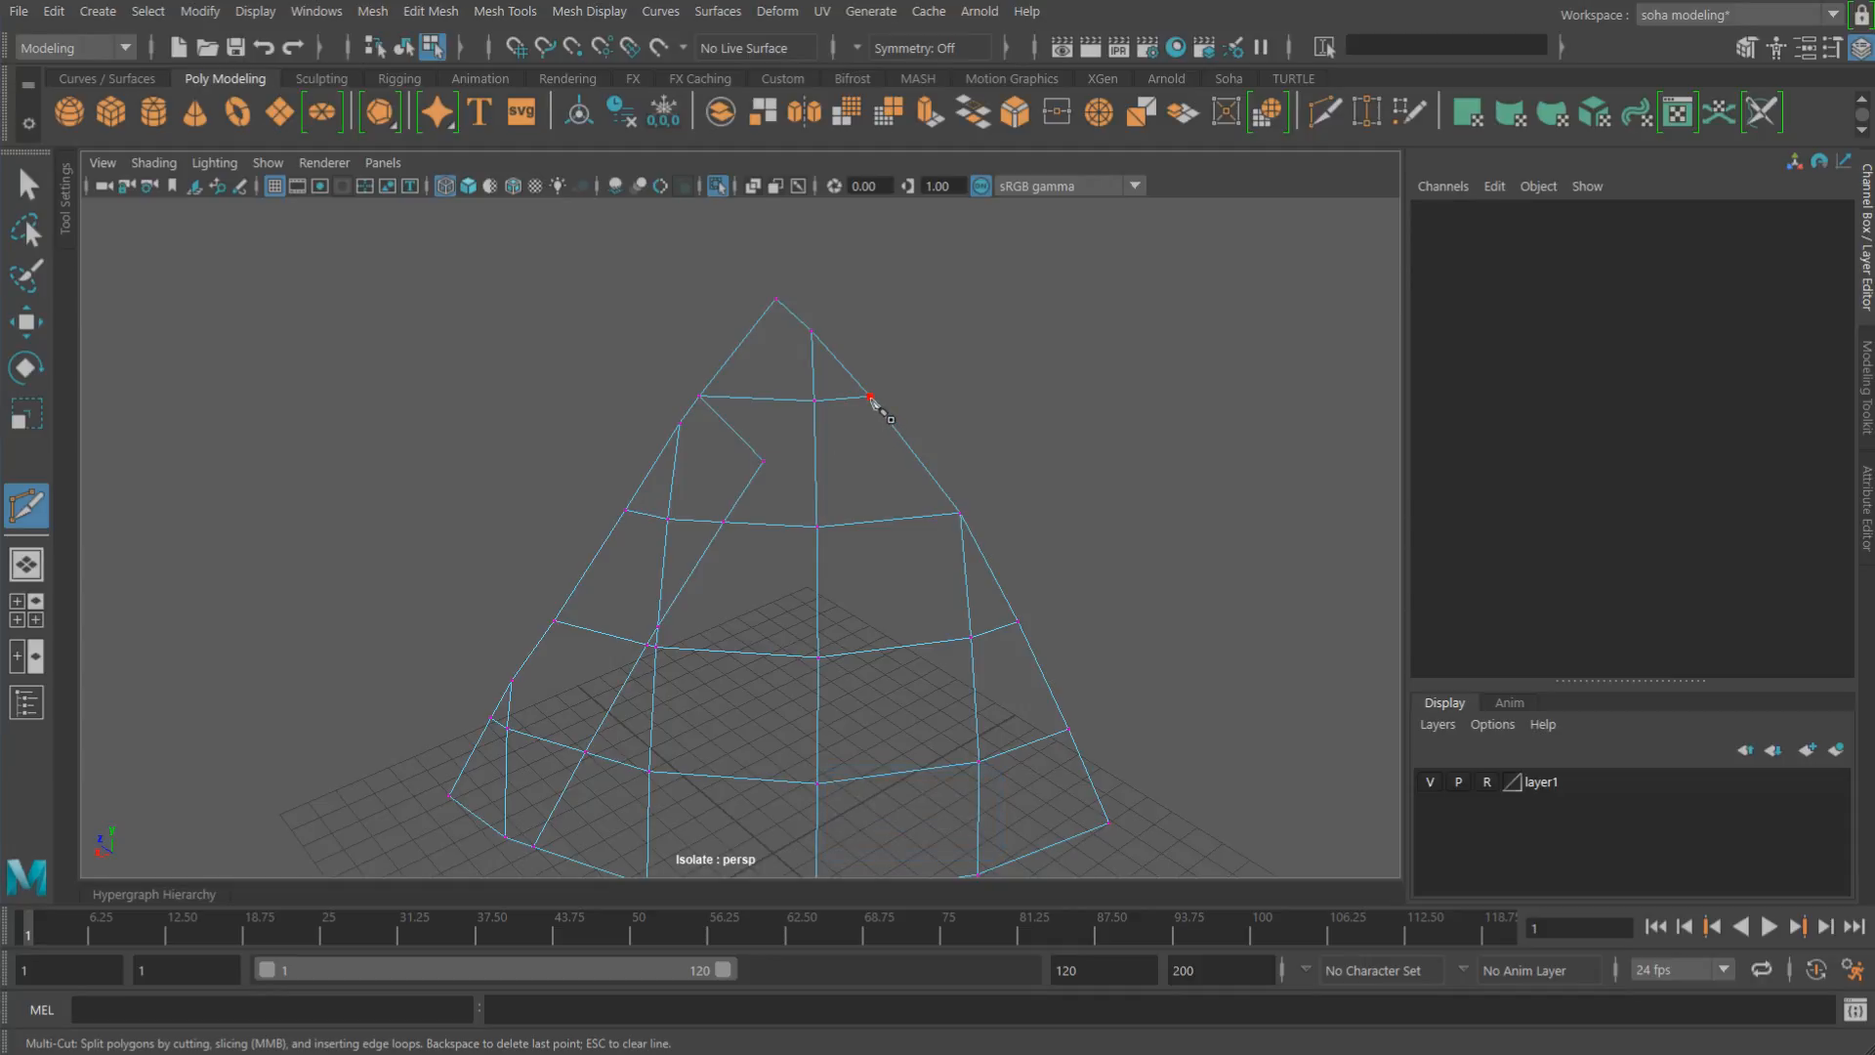
Step: Cut from the upper right outline vertex to the first cut's inner corner, then down to the right interior vertex on the bottom edge
{"action": "left_click_drag", "start_coordinate": [849, 650], "coordinate": [793, 628], "text": "alt"}
{"action": "left_click_drag", "start_coordinate": [900, 819], "coordinate": [842, 713], "text": "alt"}
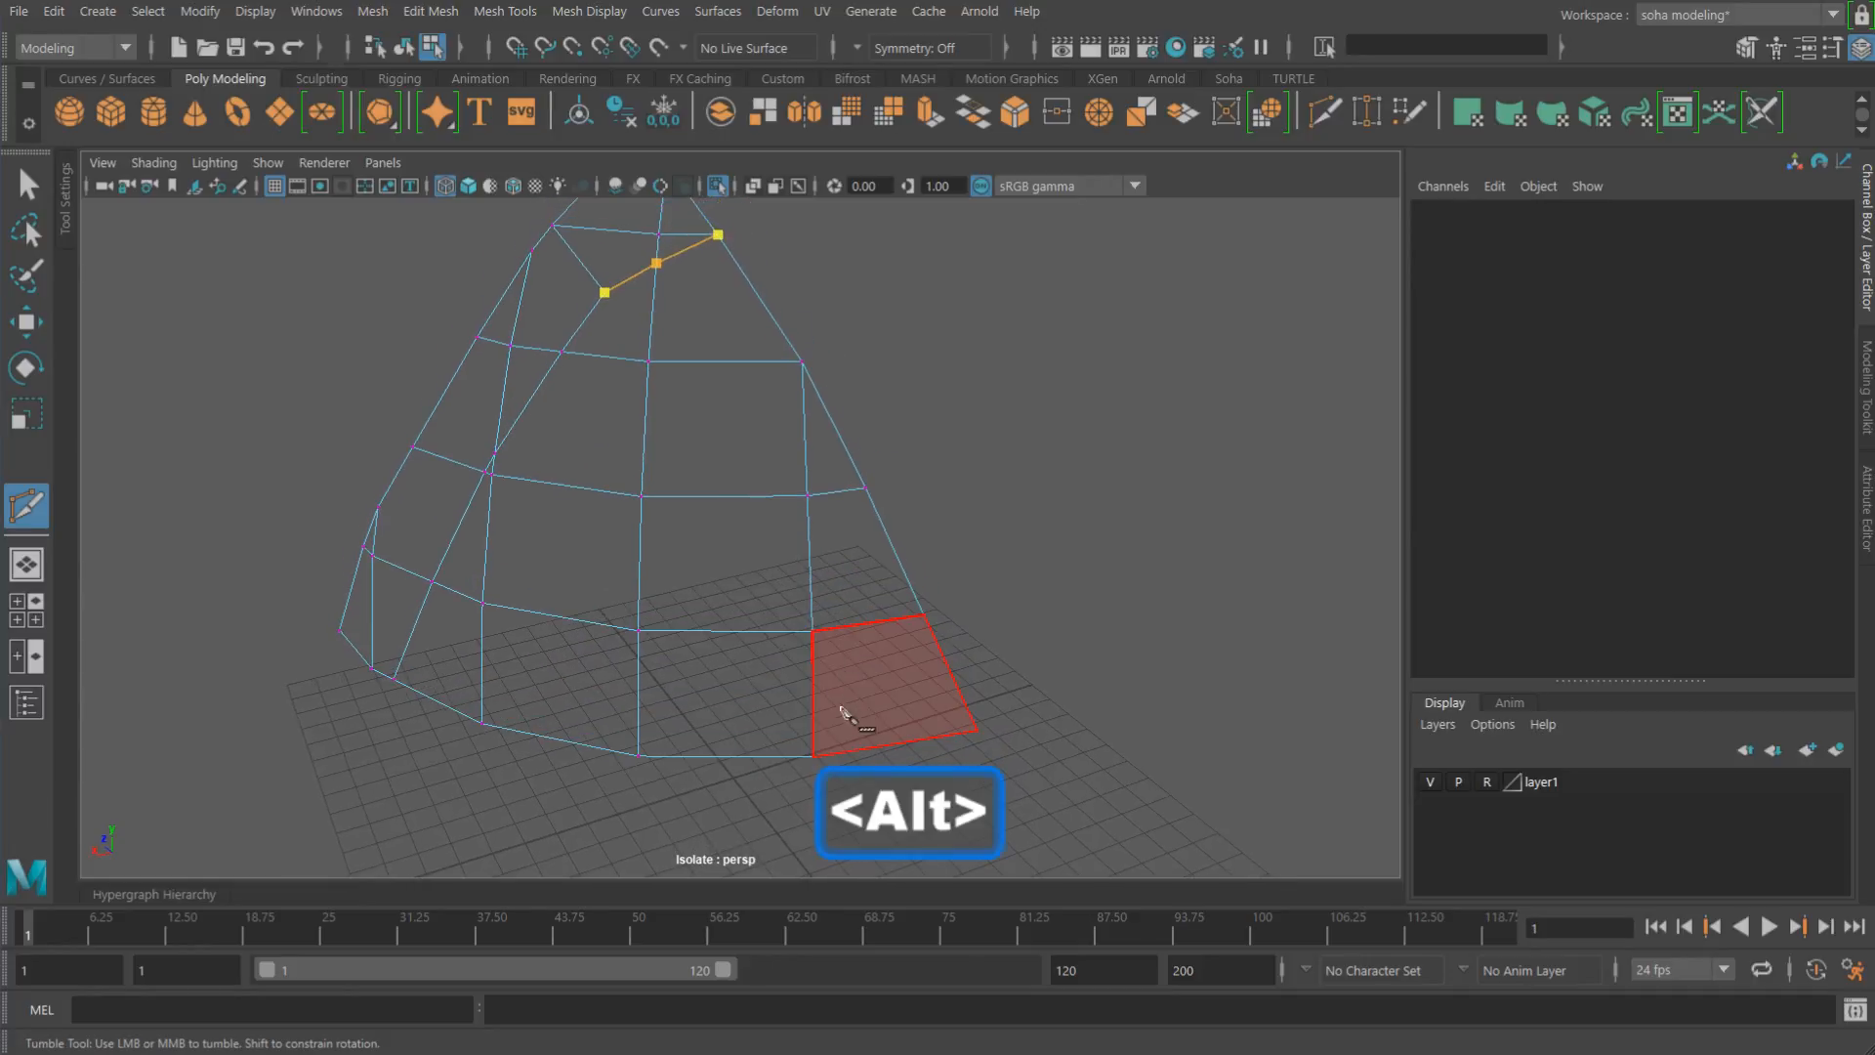
{"action": "left_click", "coordinate": [815, 759]}
{"action": "key", "text": "Return"}
{"action": "left_click_drag", "start_coordinate": [923, 696], "coordinate": [754, 614], "text": "alt"}
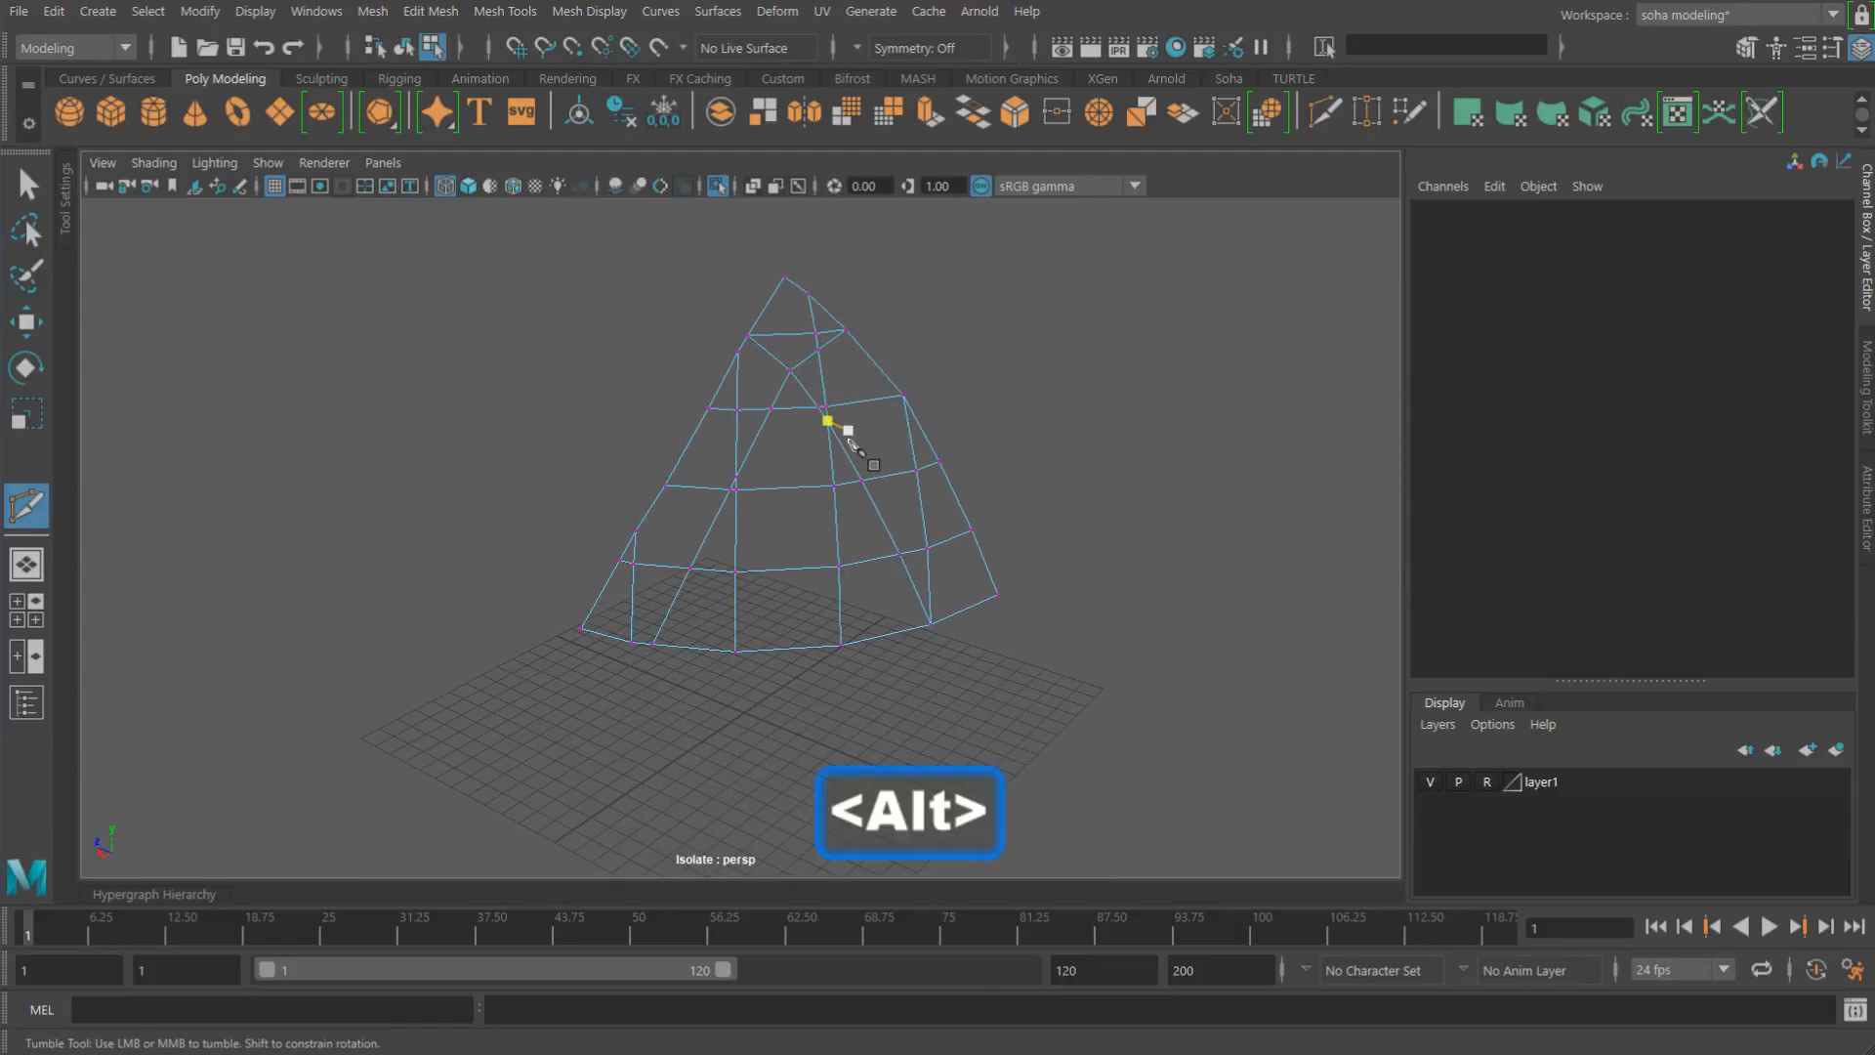
Step: Cut a straight diagonal from the bottom edge just right of the first cut up to the upper right outline vertex
{"action": "left_click_drag", "start_coordinate": [837, 423], "coordinate": [808, 544], "text": "alt"}
{"action": "left_click_drag", "start_coordinate": [988, 590], "coordinate": [899, 606], "text": "alt"}
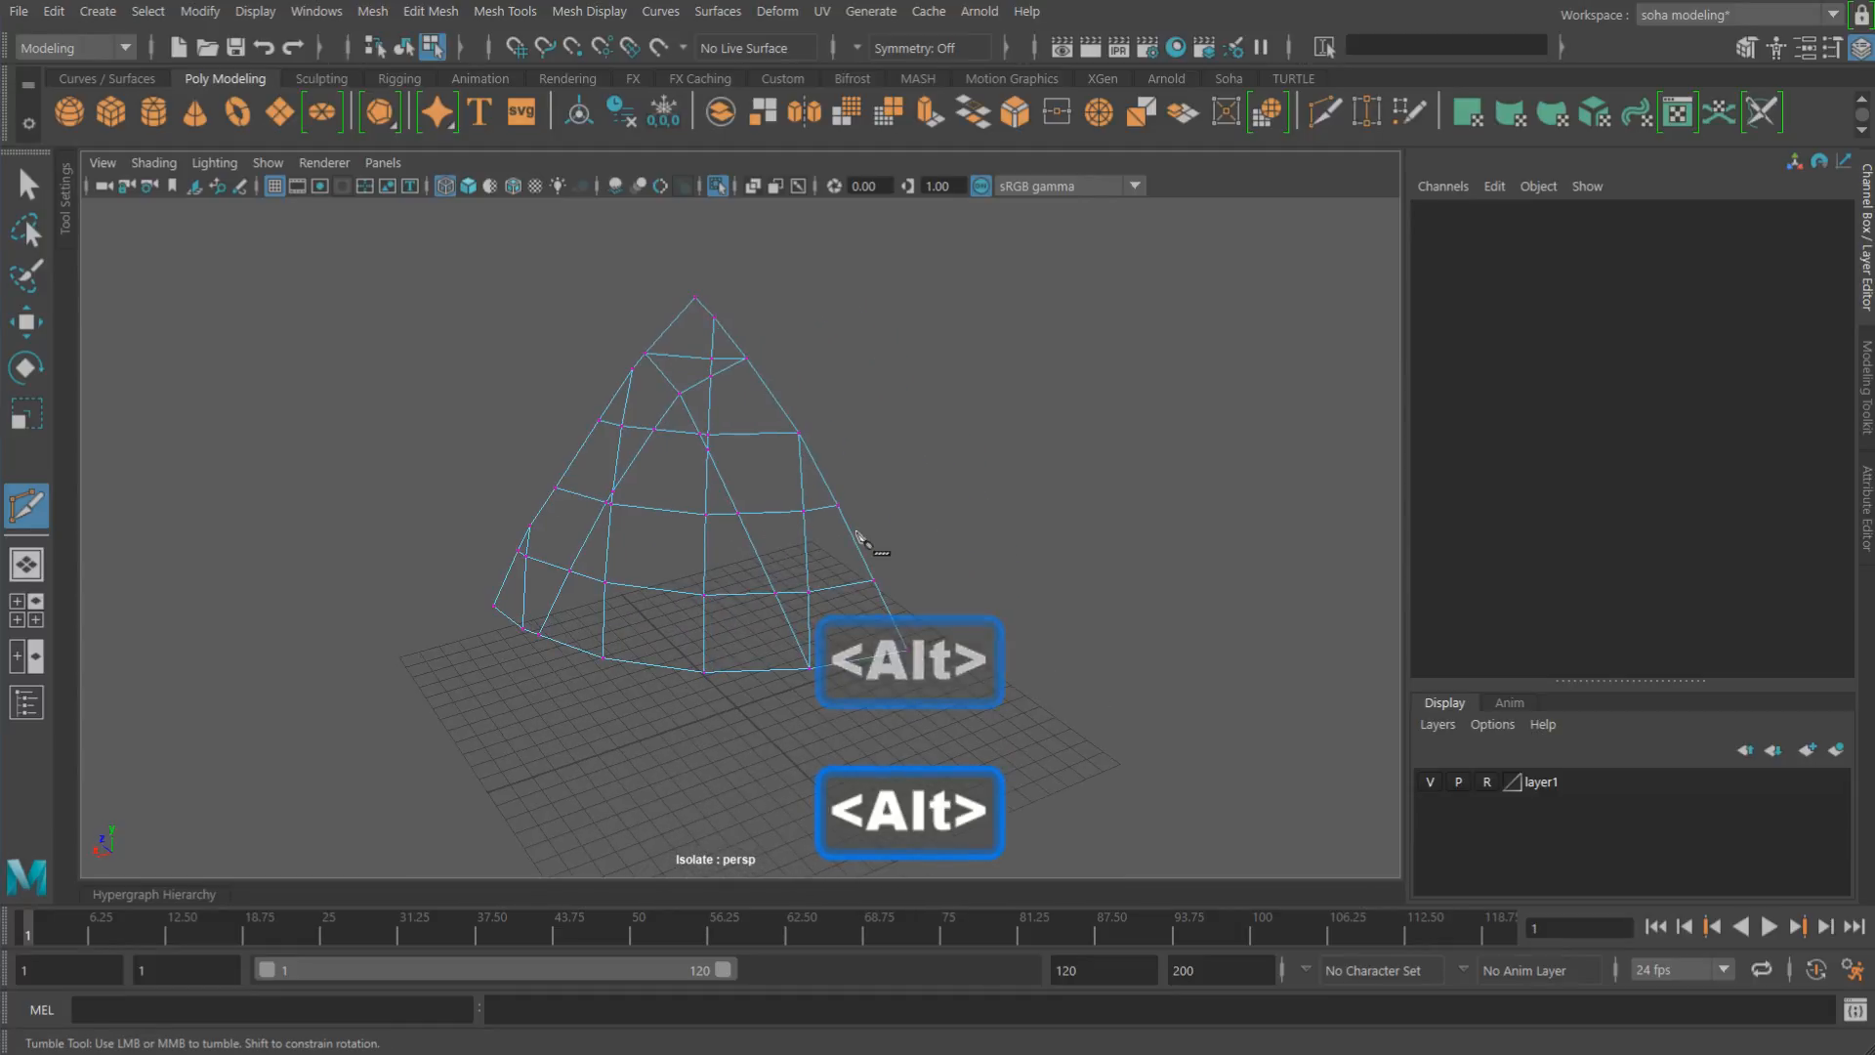
{"action": "left_click_drag", "start_coordinate": [859, 537], "coordinate": [636, 557], "text": "alt"}
{"action": "right_click_drag", "start_coordinate": [771, 630], "coordinate": [800, 660], "text": "alt"}
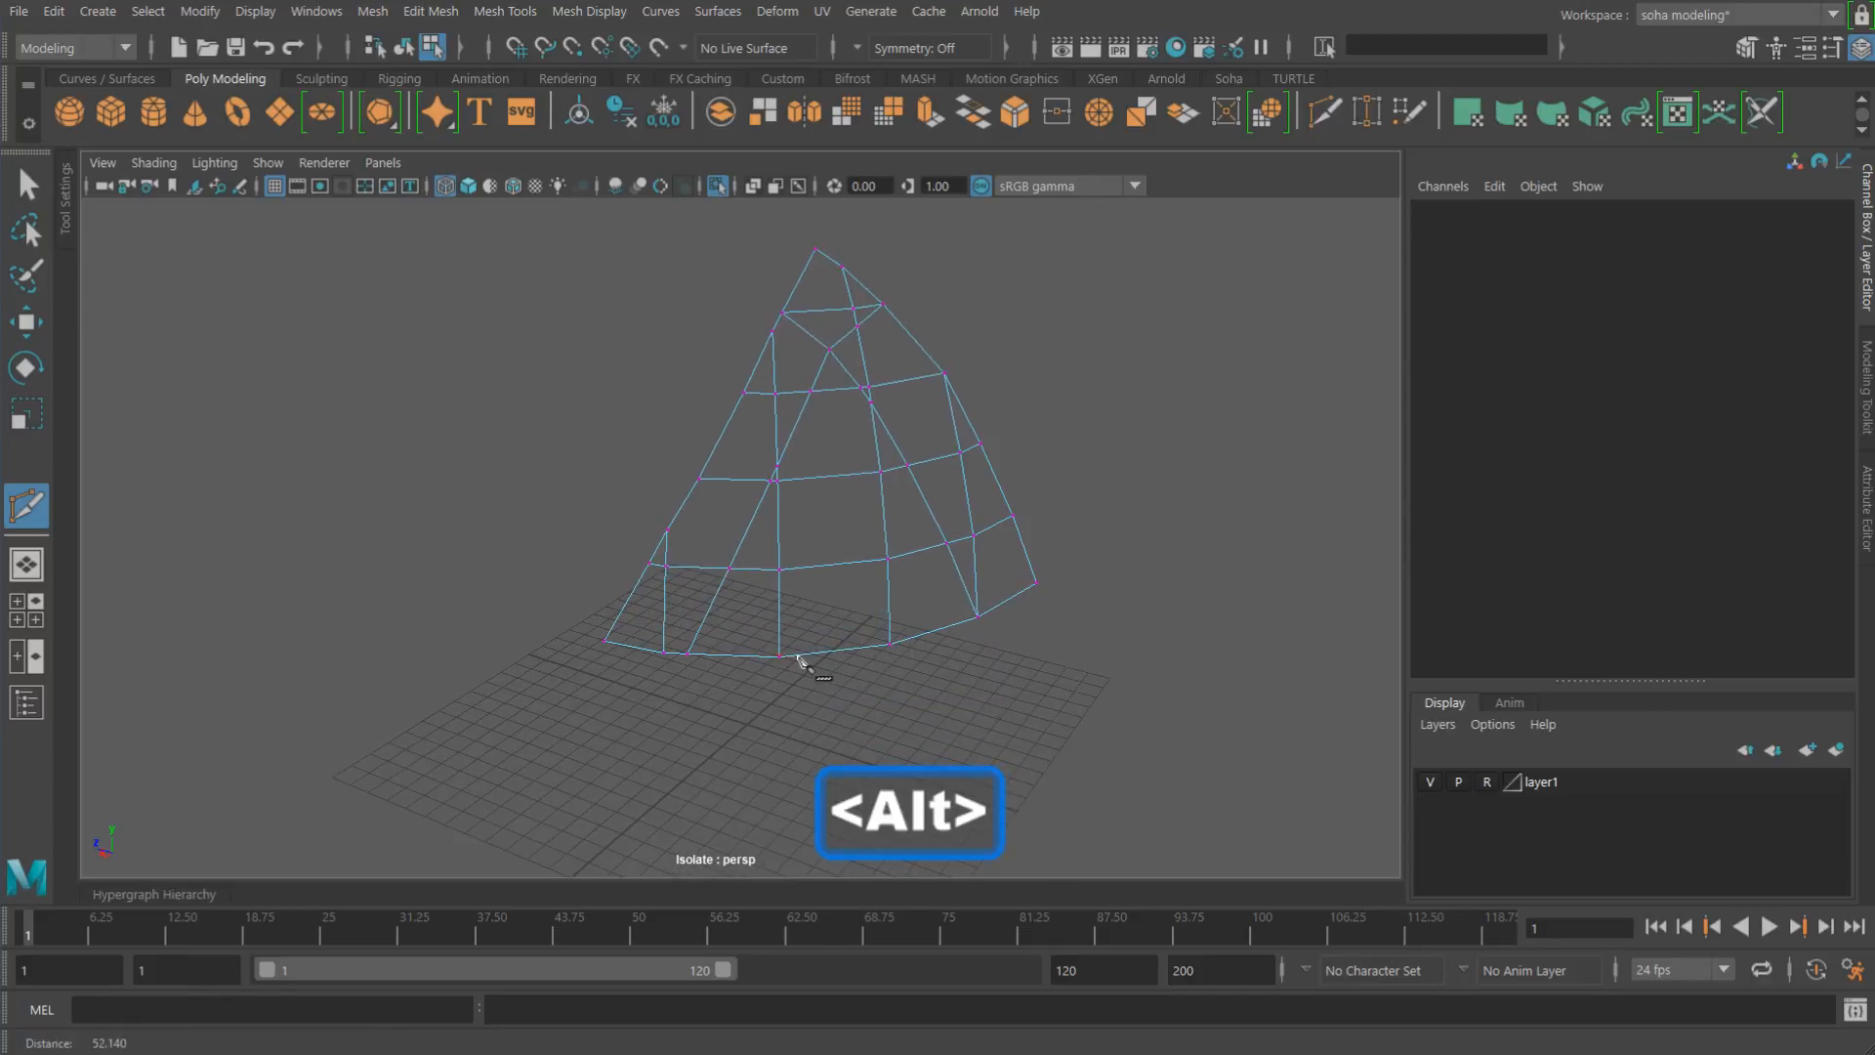
{"action": "key", "text": "alt+s"}
{"action": "key", "text": "alt+s"}
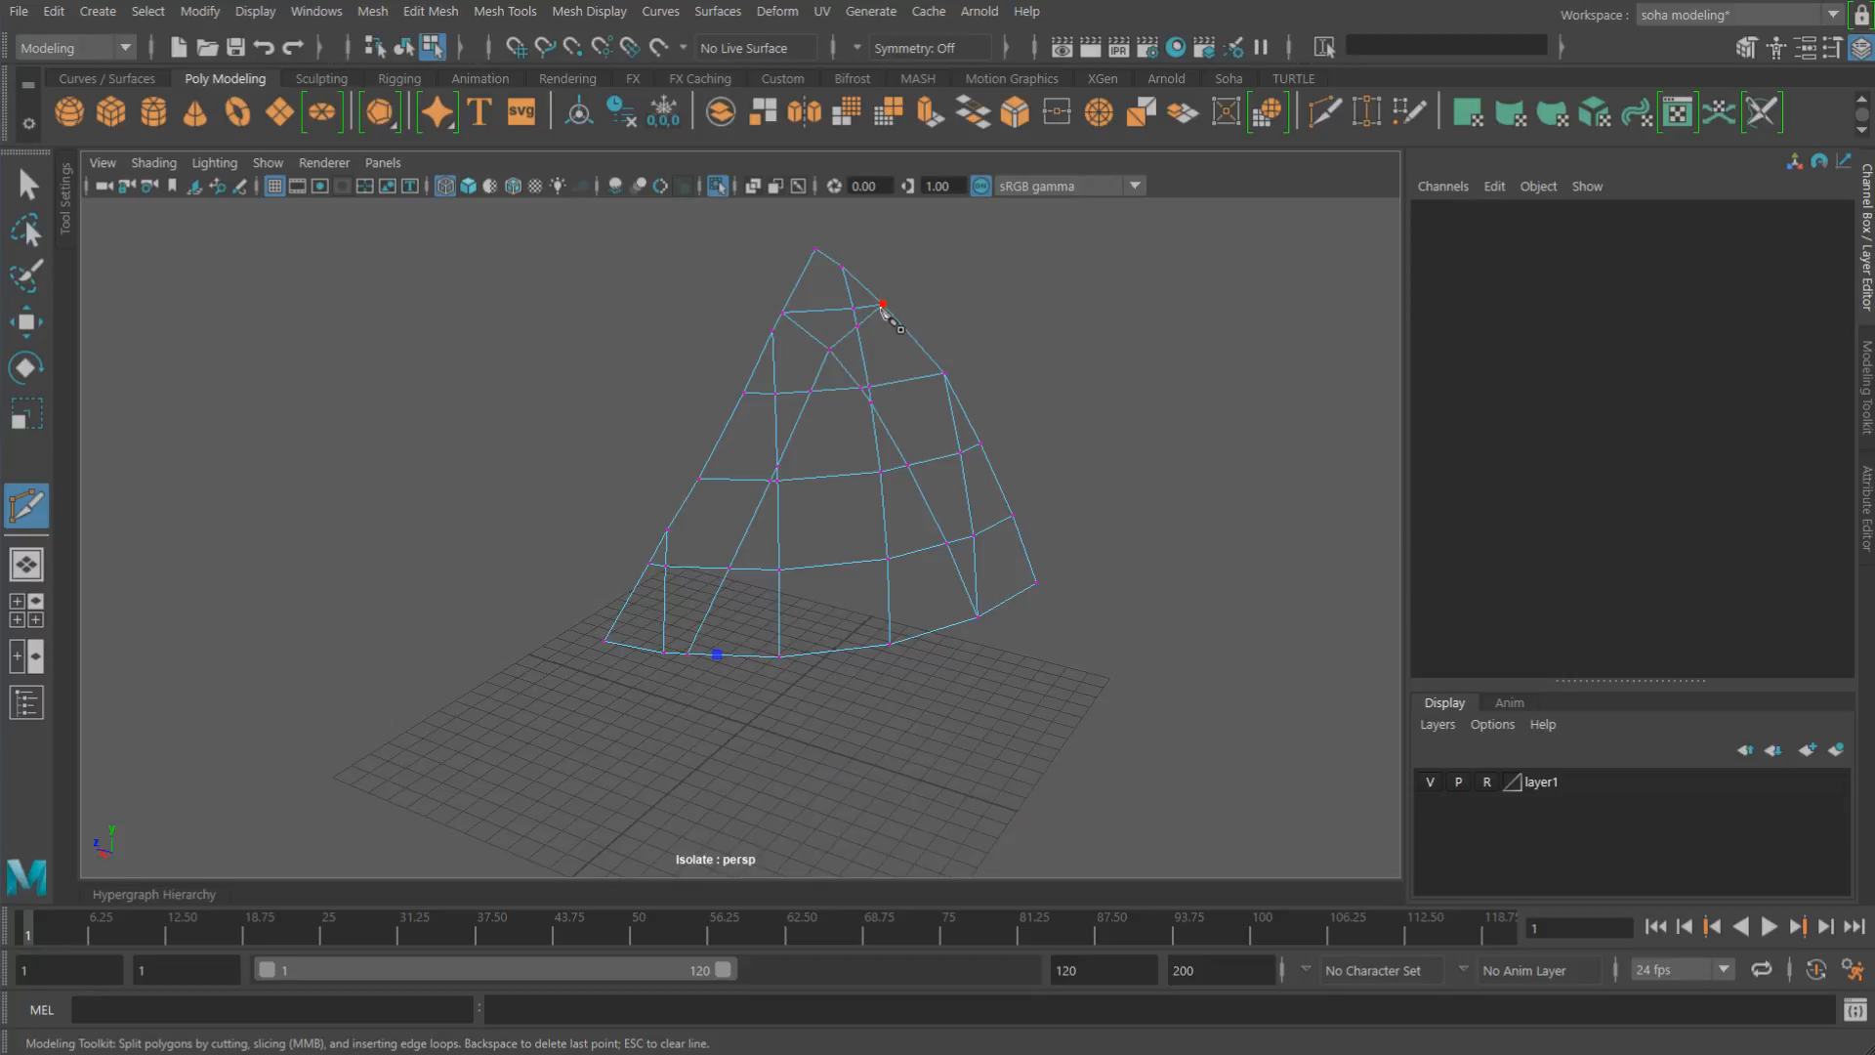
{"action": "left_click_drag", "start_coordinate": [784, 518], "coordinate": [764, 518], "text": "alt"}
{"action": "middle_click_drag", "start_coordinate": [764, 518], "coordinate": [749, 532], "text": "alt"}
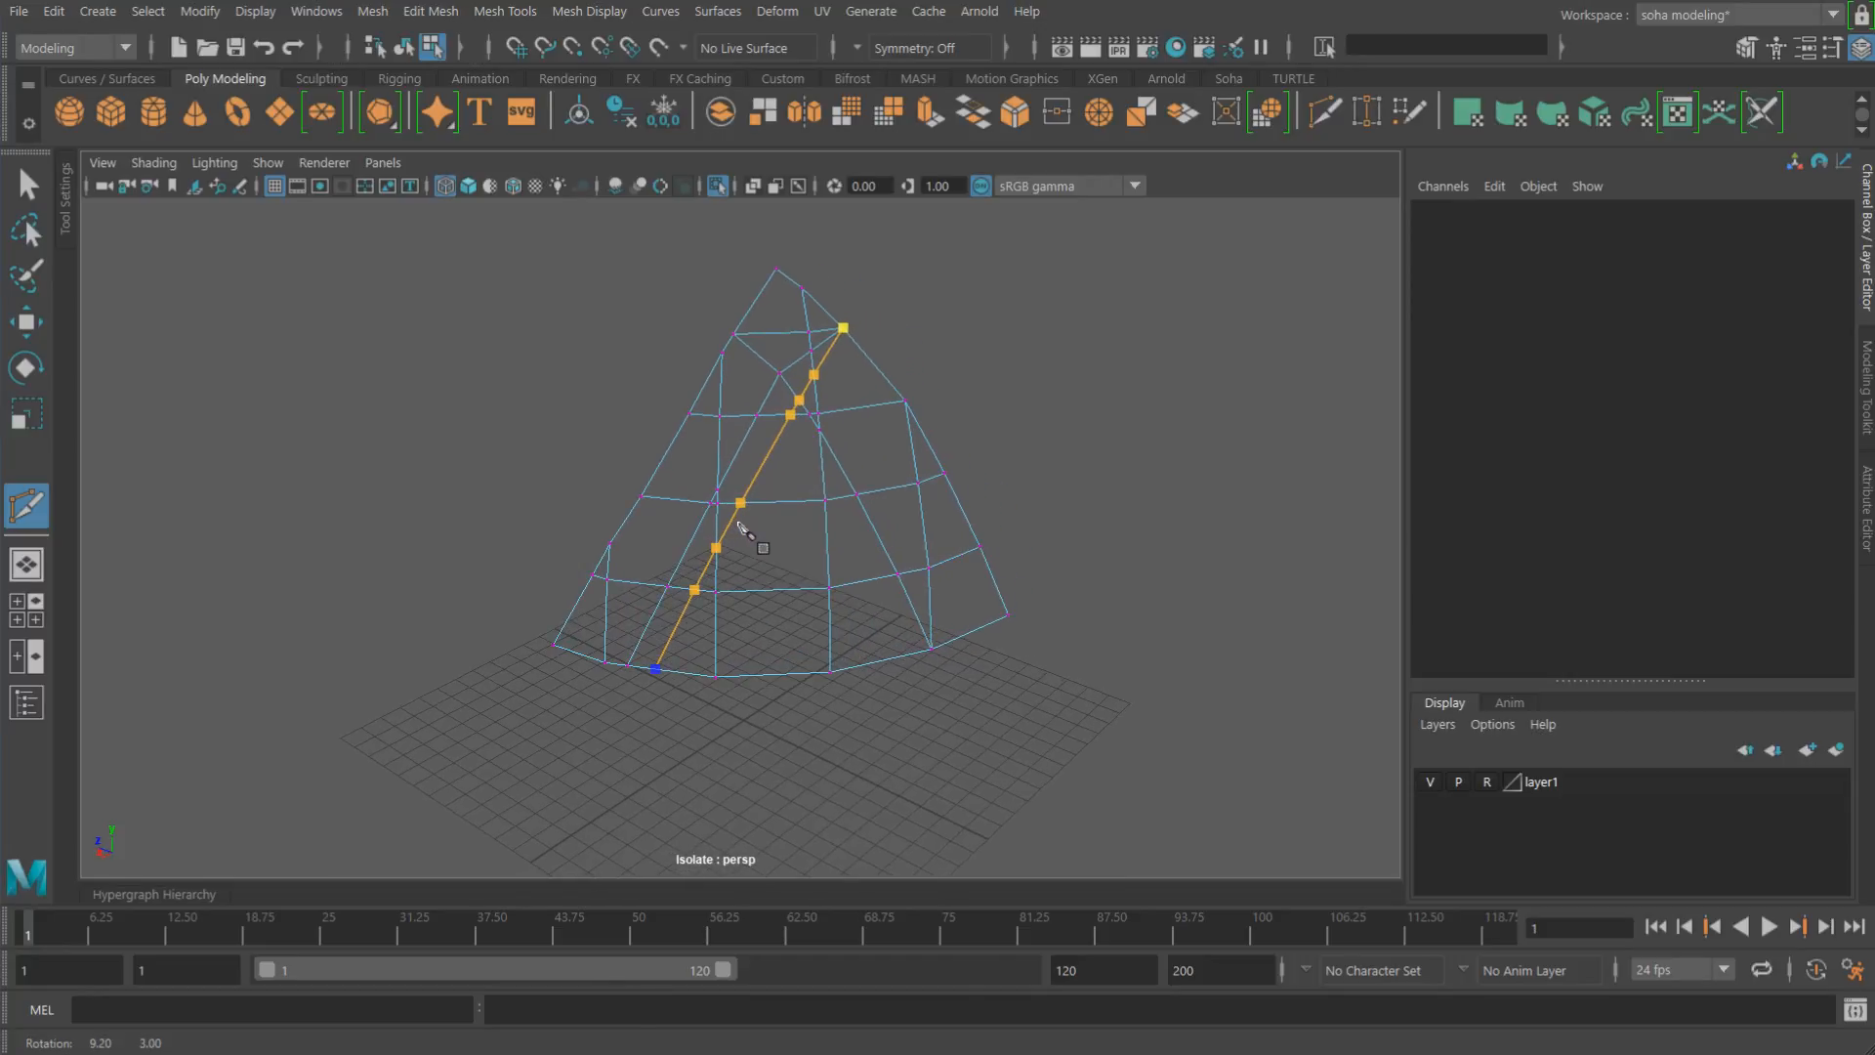
{"action": "right_click", "coordinate": [797, 567]}
{"action": "left_click_drag", "start_coordinate": [798, 569], "coordinate": [774, 546], "text": "alt"}
Step: Select the lower part of the first left diagonal cut as edges and delete it, keeping the new straight diagonal
{"action": "key", "text": "w"}
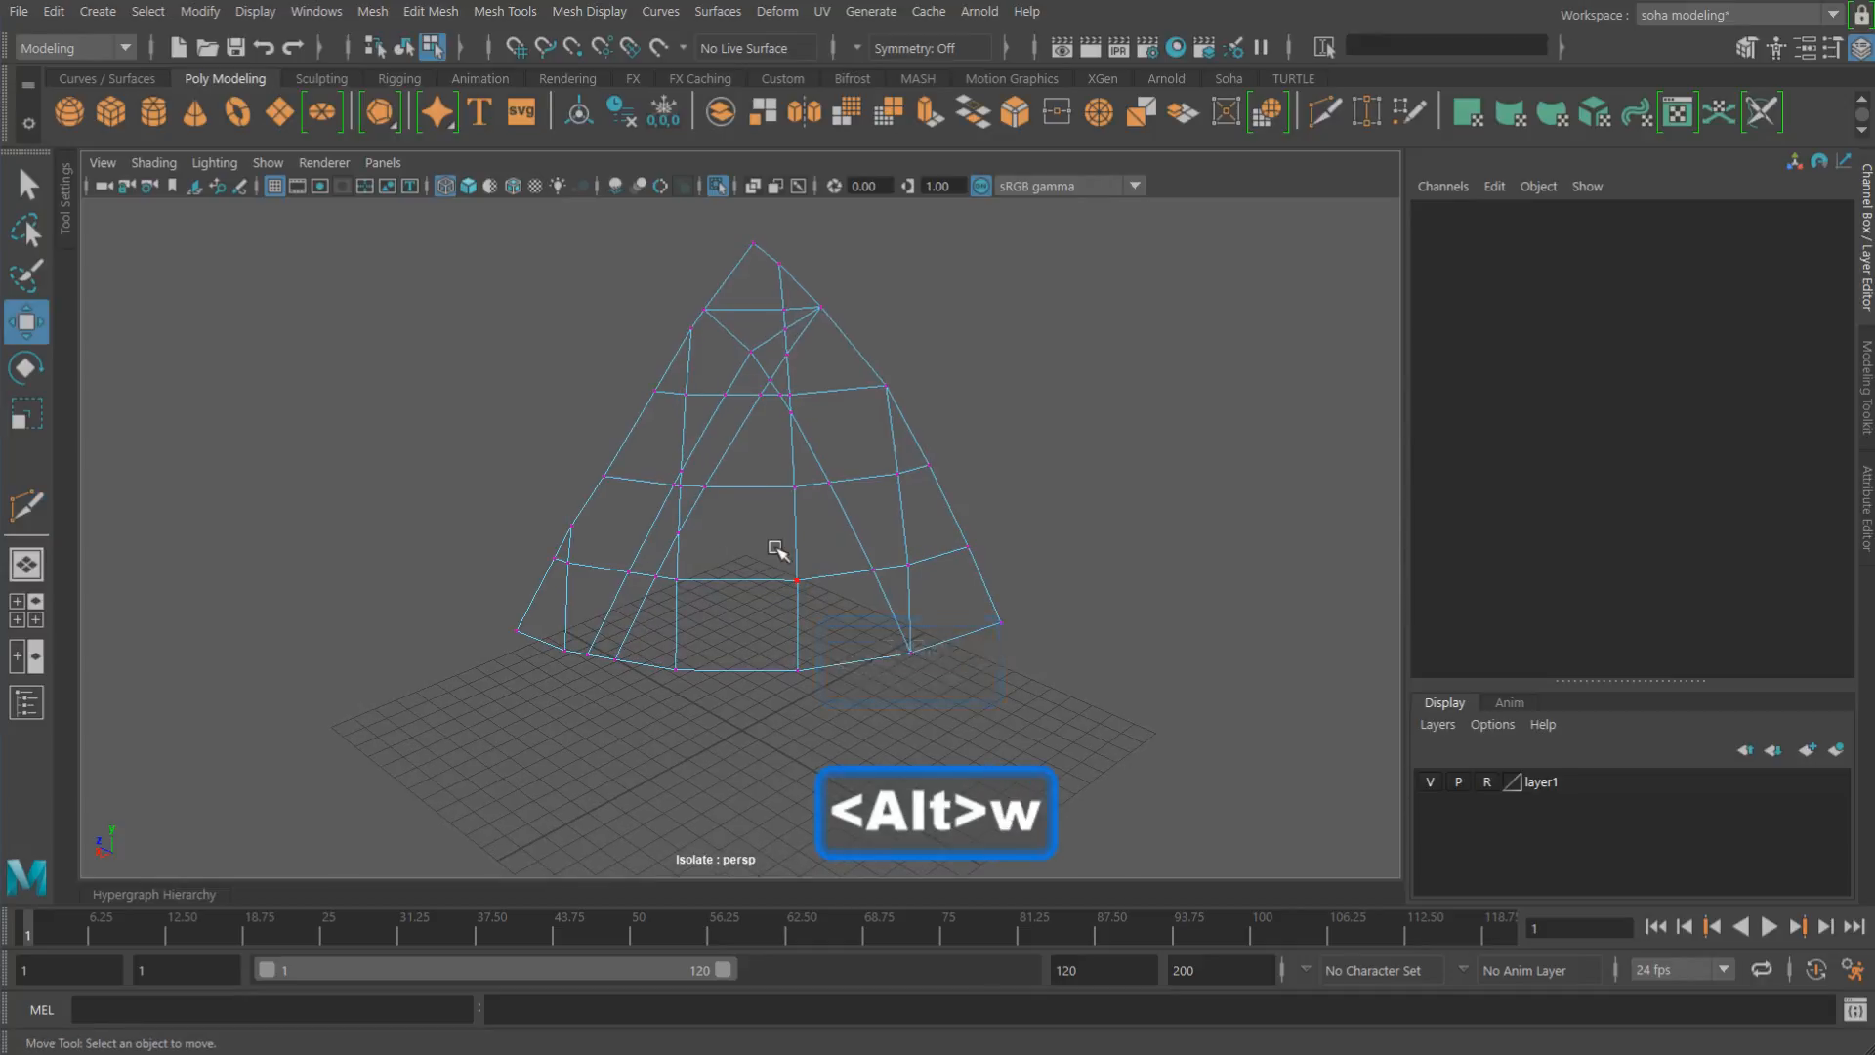
{"action": "key", "text": "alt+2"}
{"action": "left_click_drag", "start_coordinate": [621, 590], "coordinate": [658, 728], "text": "alt"}
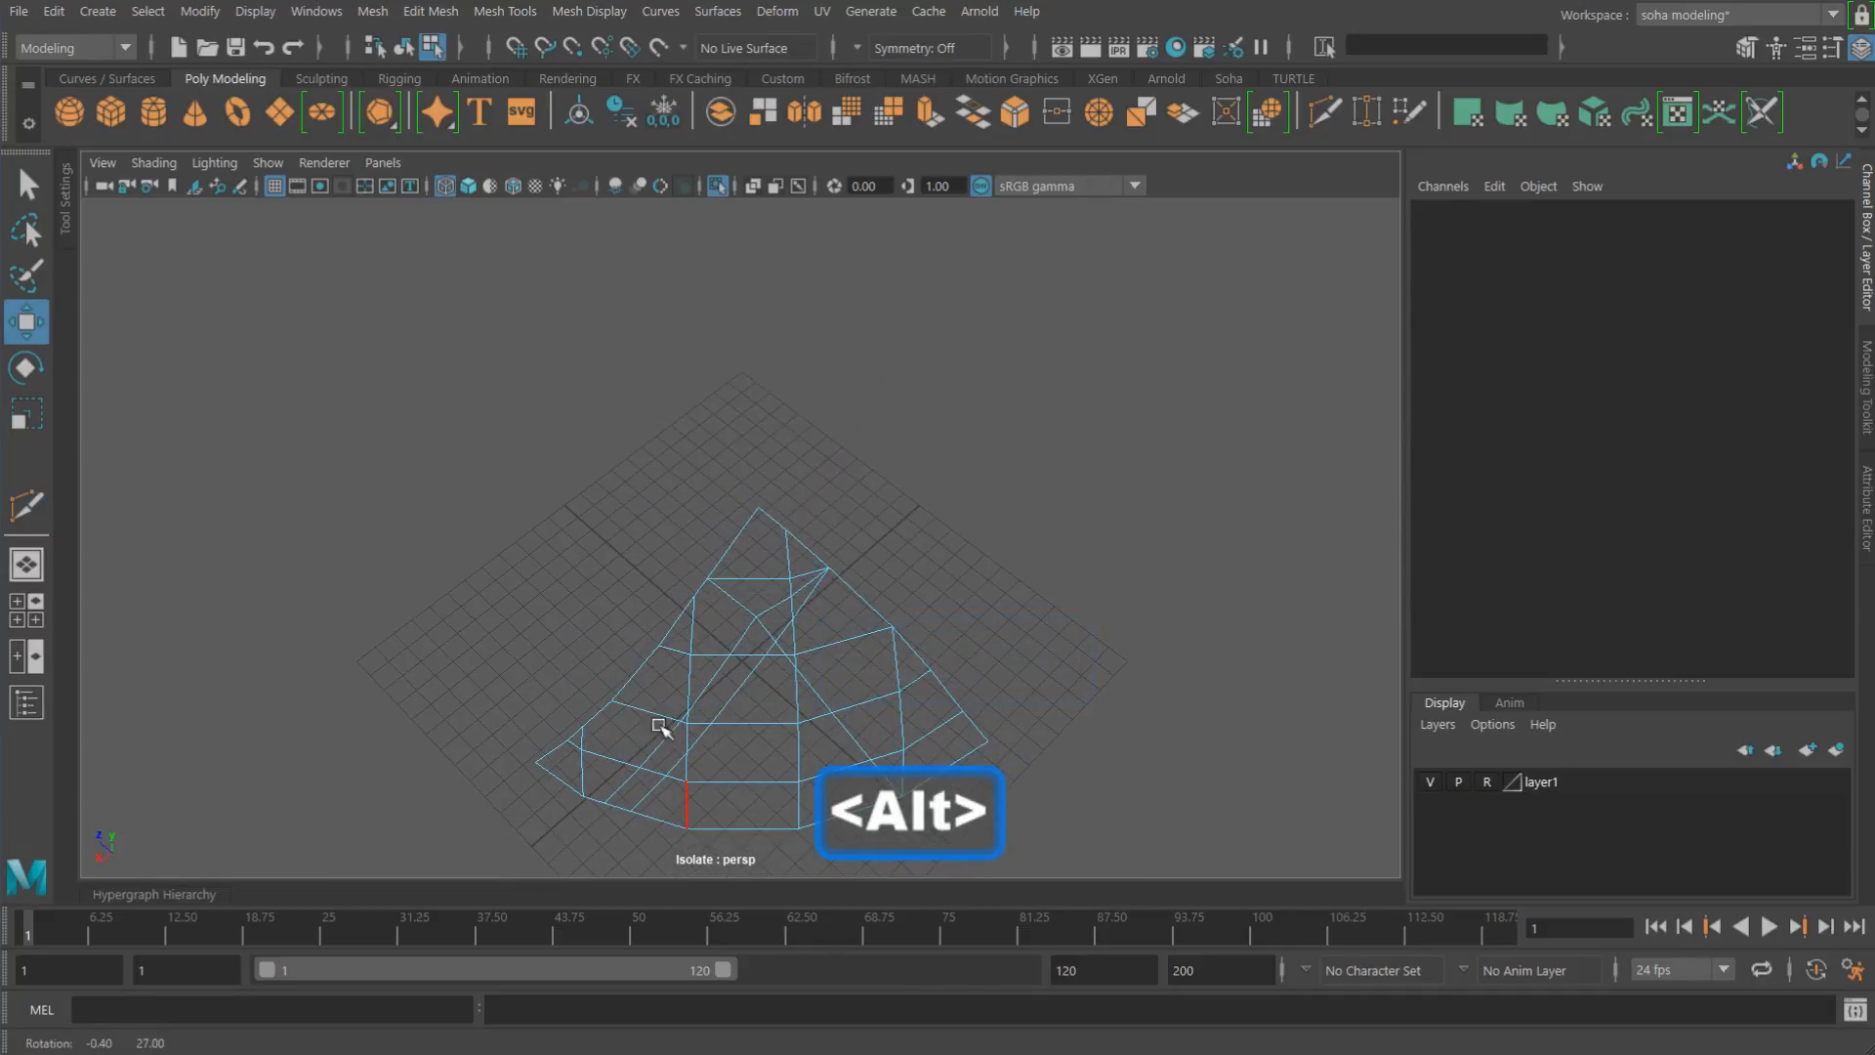
{"action": "middle_click_drag", "start_coordinate": [658, 729], "coordinate": [641, 544], "text": "alt"}
{"action": "right_click_drag", "start_coordinate": [641, 544], "coordinate": [611, 668], "text": "alt"}
{"action": "left_click_drag", "start_coordinate": [612, 670], "coordinate": [523, 744], "text": "alt"}
{"action": "left_click", "coordinate": [572, 624]}
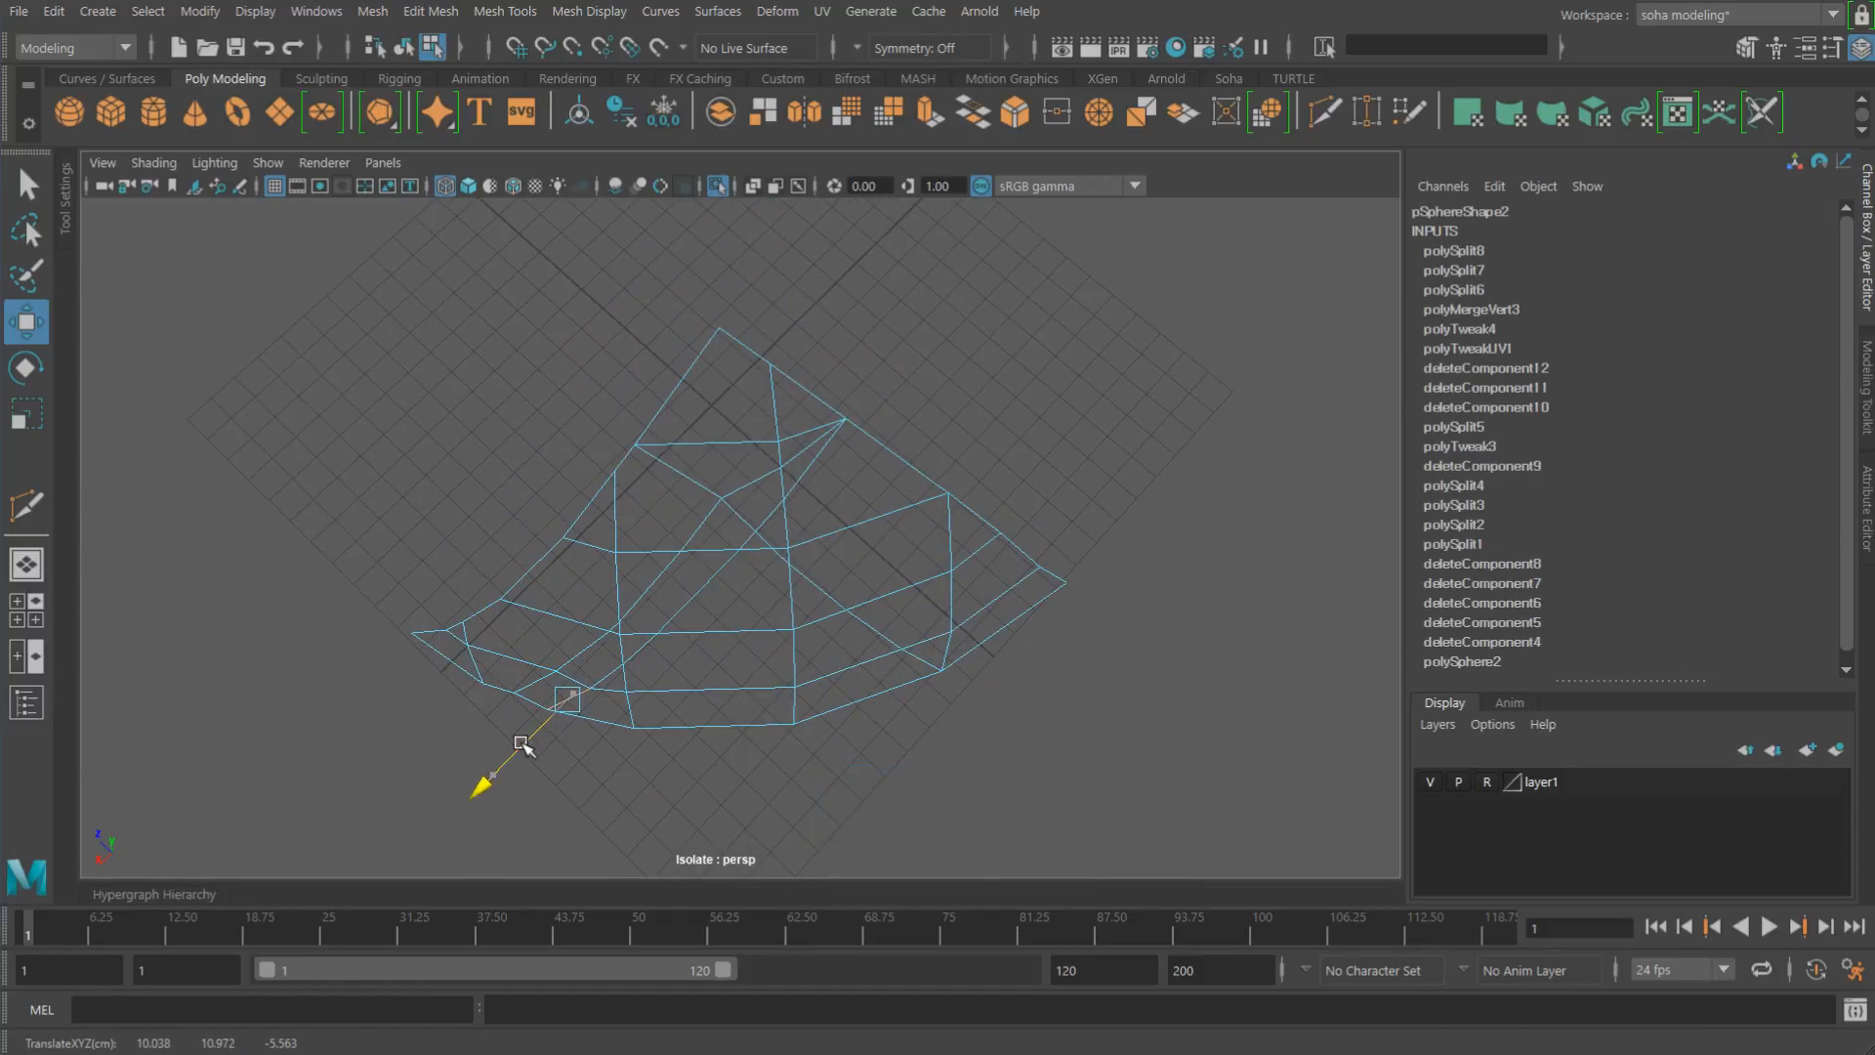
{"action": "right_click_drag", "start_coordinate": [616, 674], "coordinate": [636, 641], "text": "alt"}
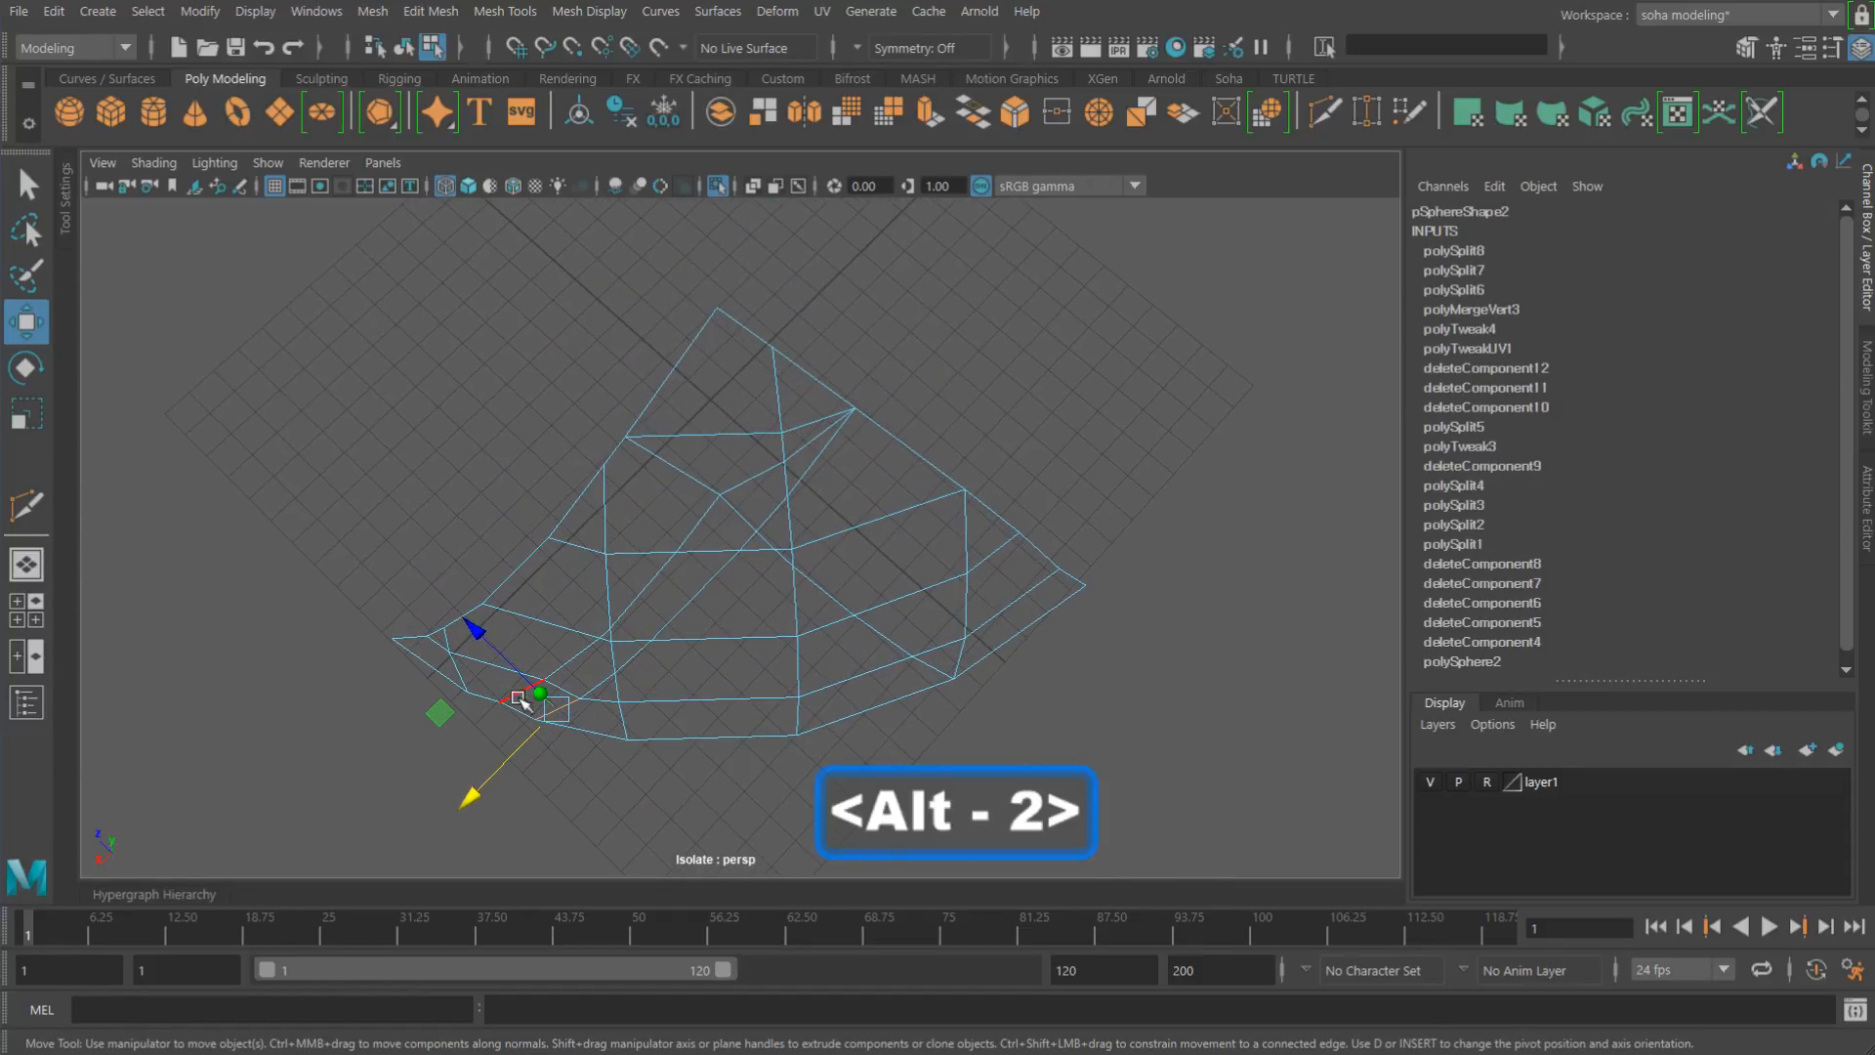
{"action": "left_click", "coordinate": [556, 657]}
{"action": "key", "text": "alt+q"}
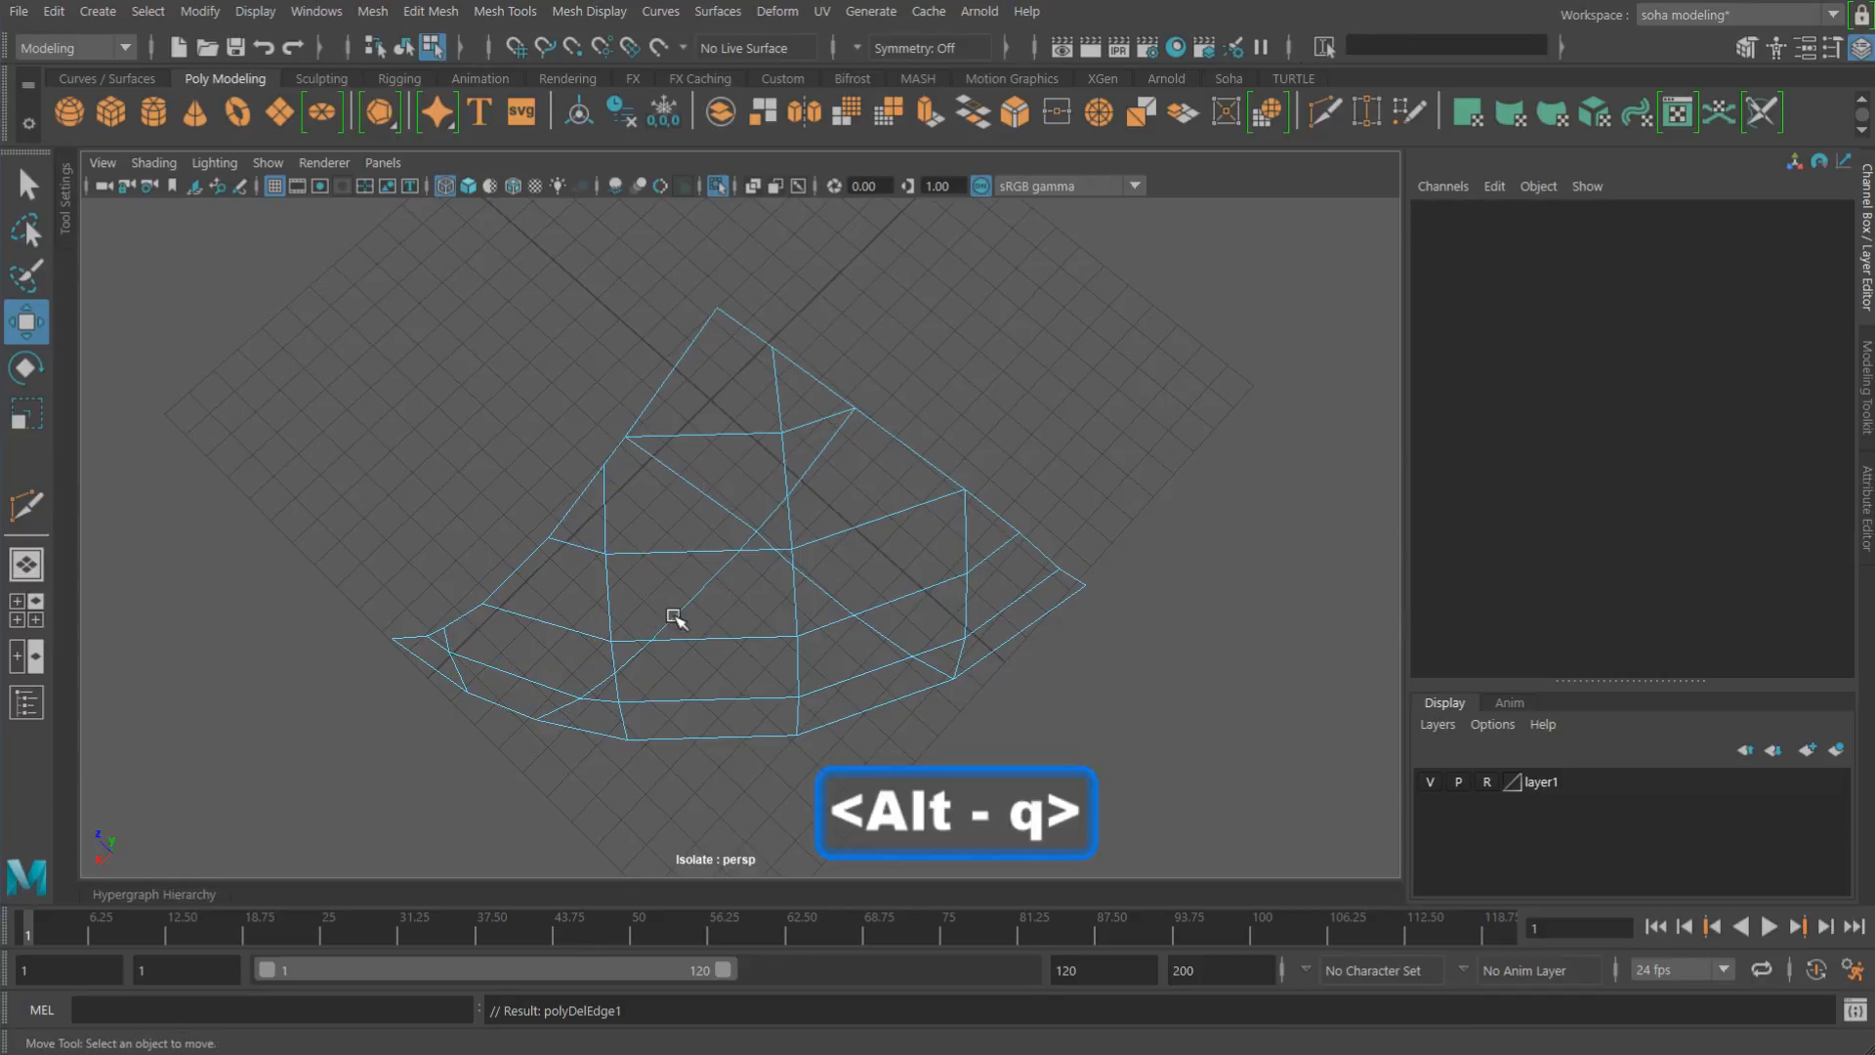
Step: Select the horizontal edges across the shell's tip and the short vertical edge above them, and delete them
{"action": "left_click_drag", "start_coordinate": [674, 618], "coordinate": [592, 608], "text": "alt"}
{"action": "right_click_drag", "start_coordinate": [592, 608], "coordinate": [779, 451], "text": "alt"}
{"action": "left_click_drag", "start_coordinate": [750, 441], "coordinate": [752, 446]}
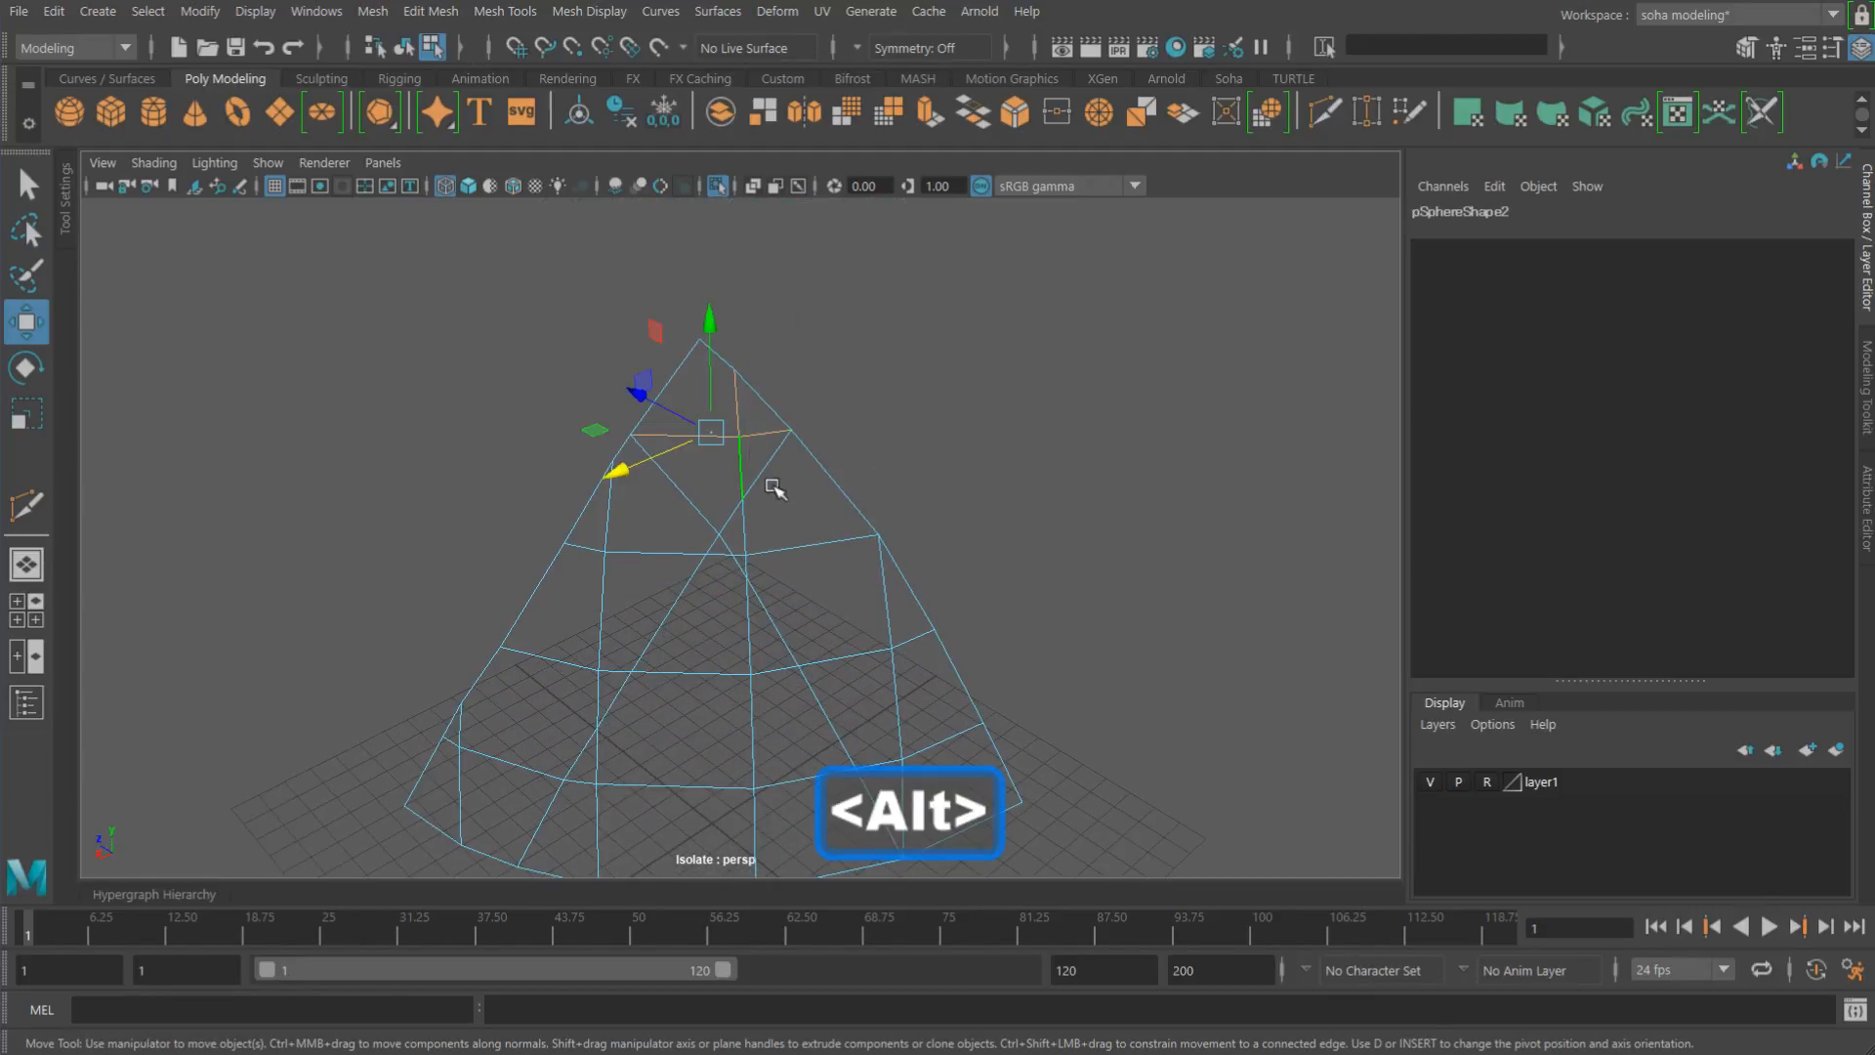
{"action": "key", "text": "alt+q"}
Step: Delete the short leftover segments of the middle vertical edge around the point where the two diagonals cross
{"action": "left_click_drag", "start_coordinate": [859, 544], "coordinate": [681, 371], "text": "alt"}
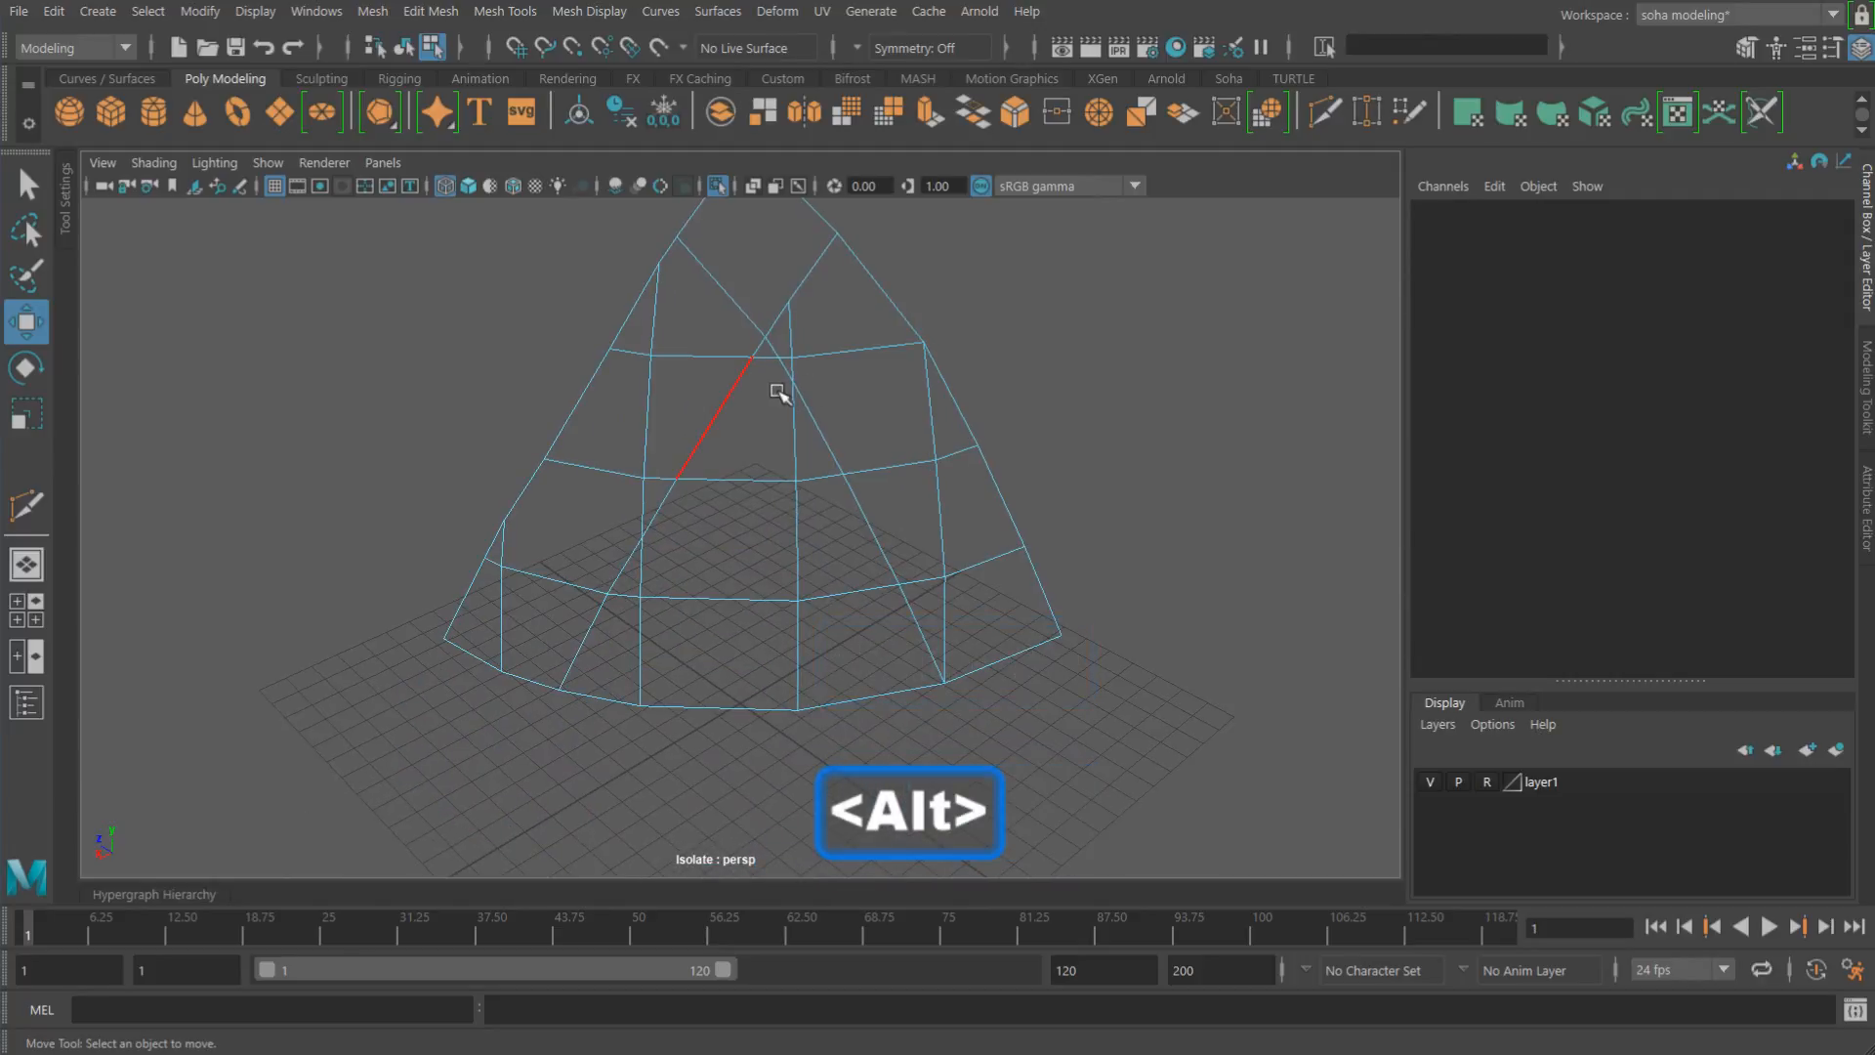
{"action": "middle_click_drag", "start_coordinate": [762, 391], "coordinate": [800, 407], "text": "alt"}
{"action": "mouse_move", "coordinate": [800, 408]}
{"action": "left_mouse_down", "text": "alt"}
{"action": "mouse_move", "coordinate": [774, 385]}
{"action": "mouse_move", "coordinate": [782, 401]}
{"action": "left_mouse_up", "text": "alt"}
{"action": "left_click", "coordinate": [787, 340]}
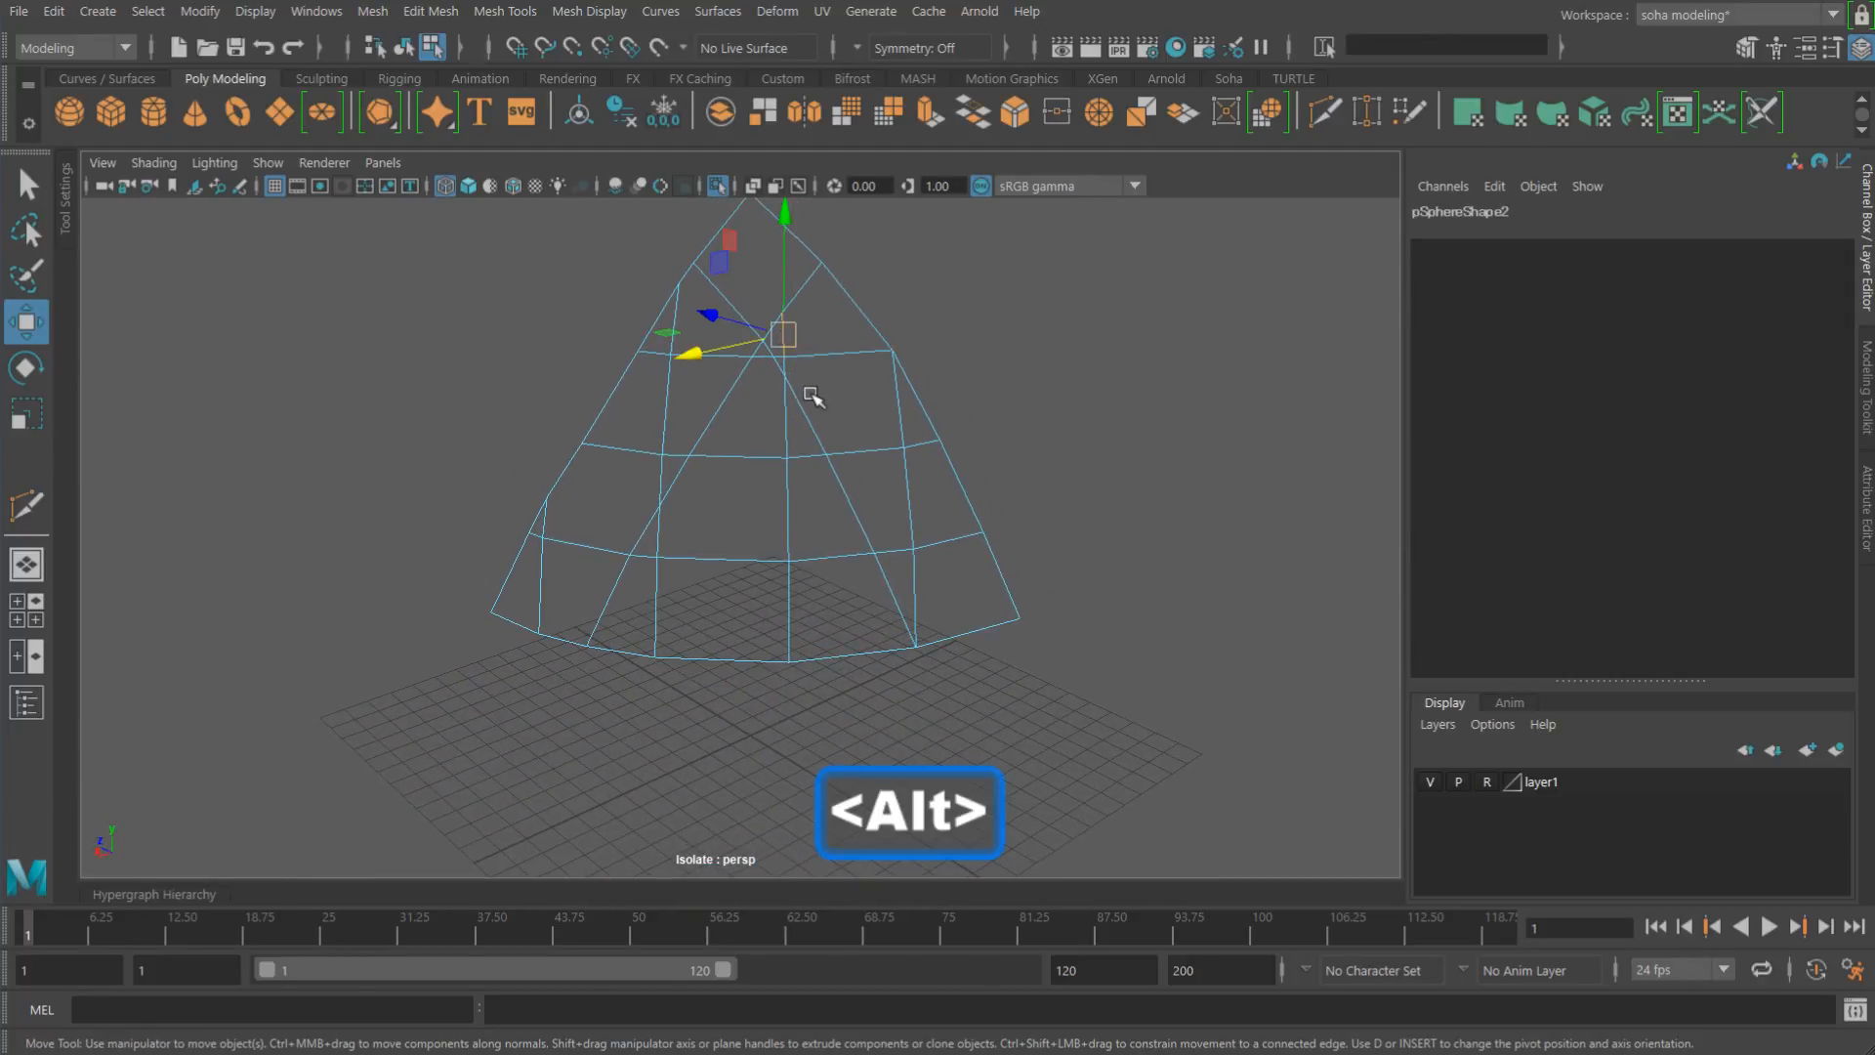
{"action": "key", "text": "alt+q"}
{"action": "left_click", "coordinate": [788, 362]}
{"action": "key", "text": "alt+q"}
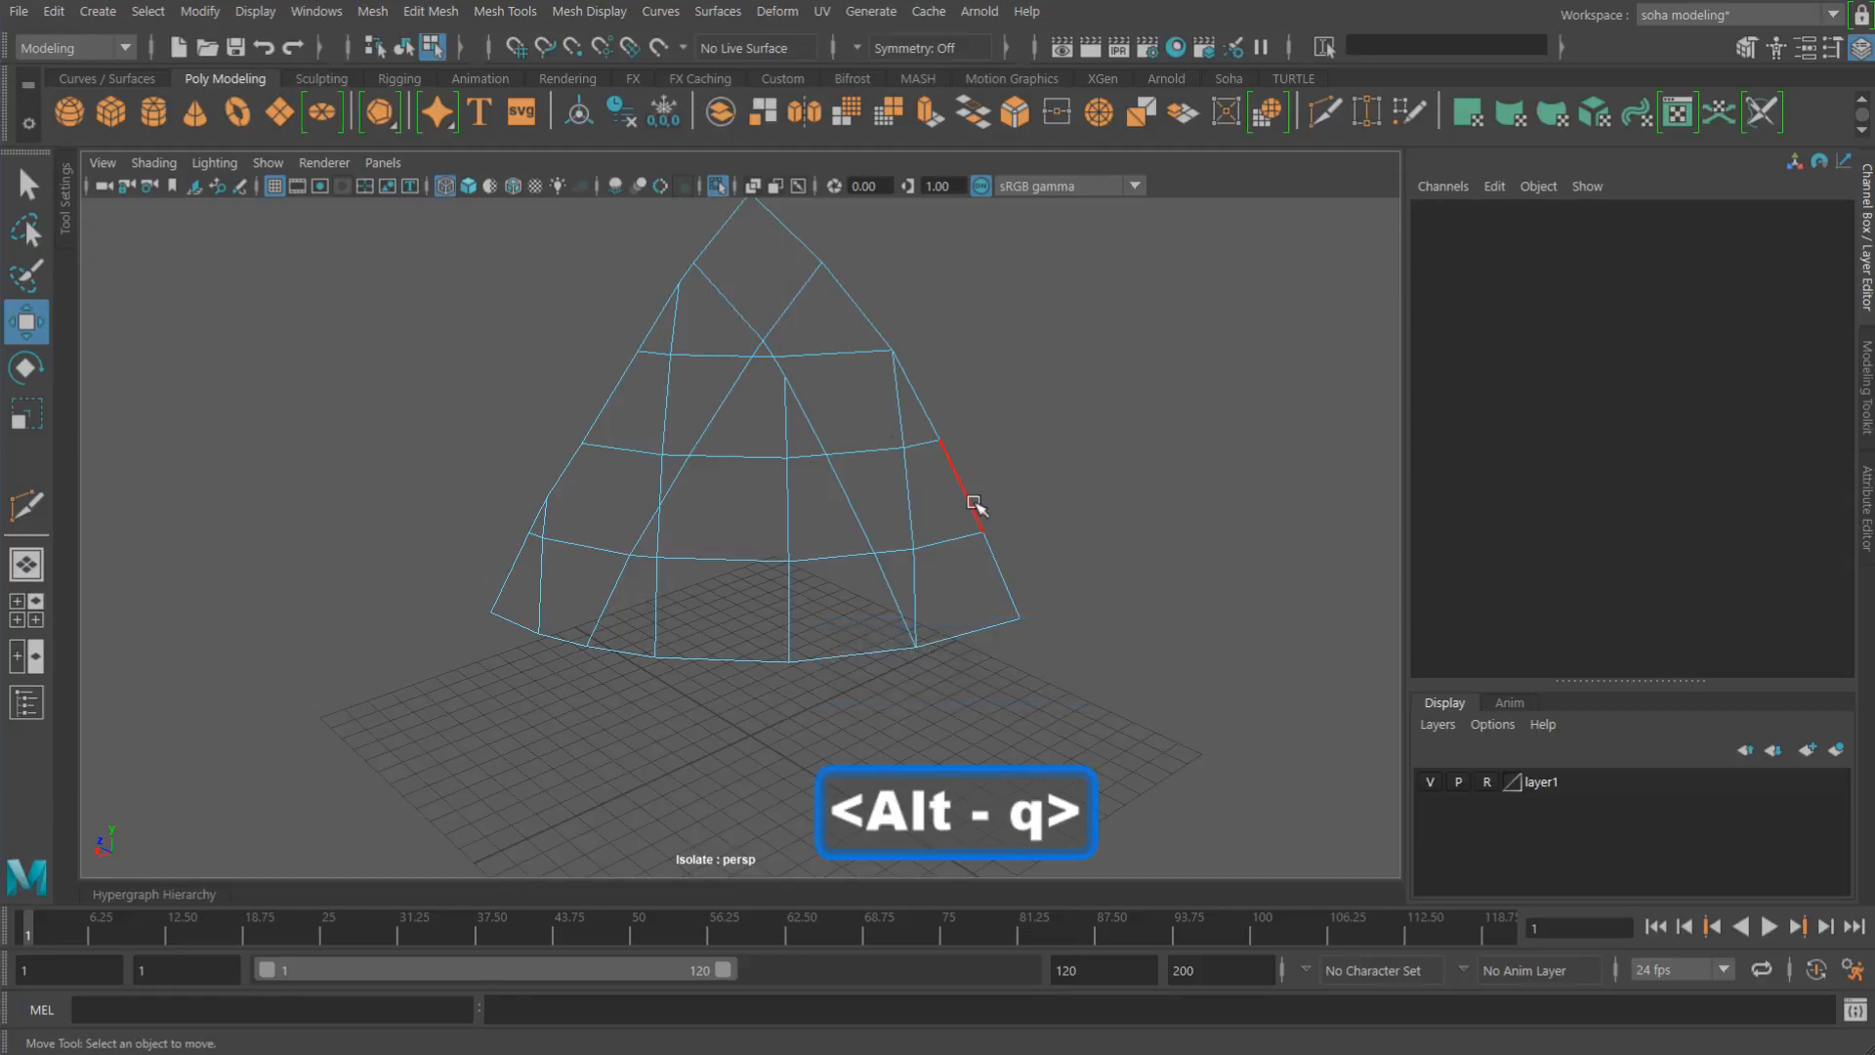
Step: Delete the old vertical edge line running beside the shell's right outline down to the bottom
{"action": "left_click", "coordinate": [900, 419]}
{"action": "key", "text": "alt+q"}
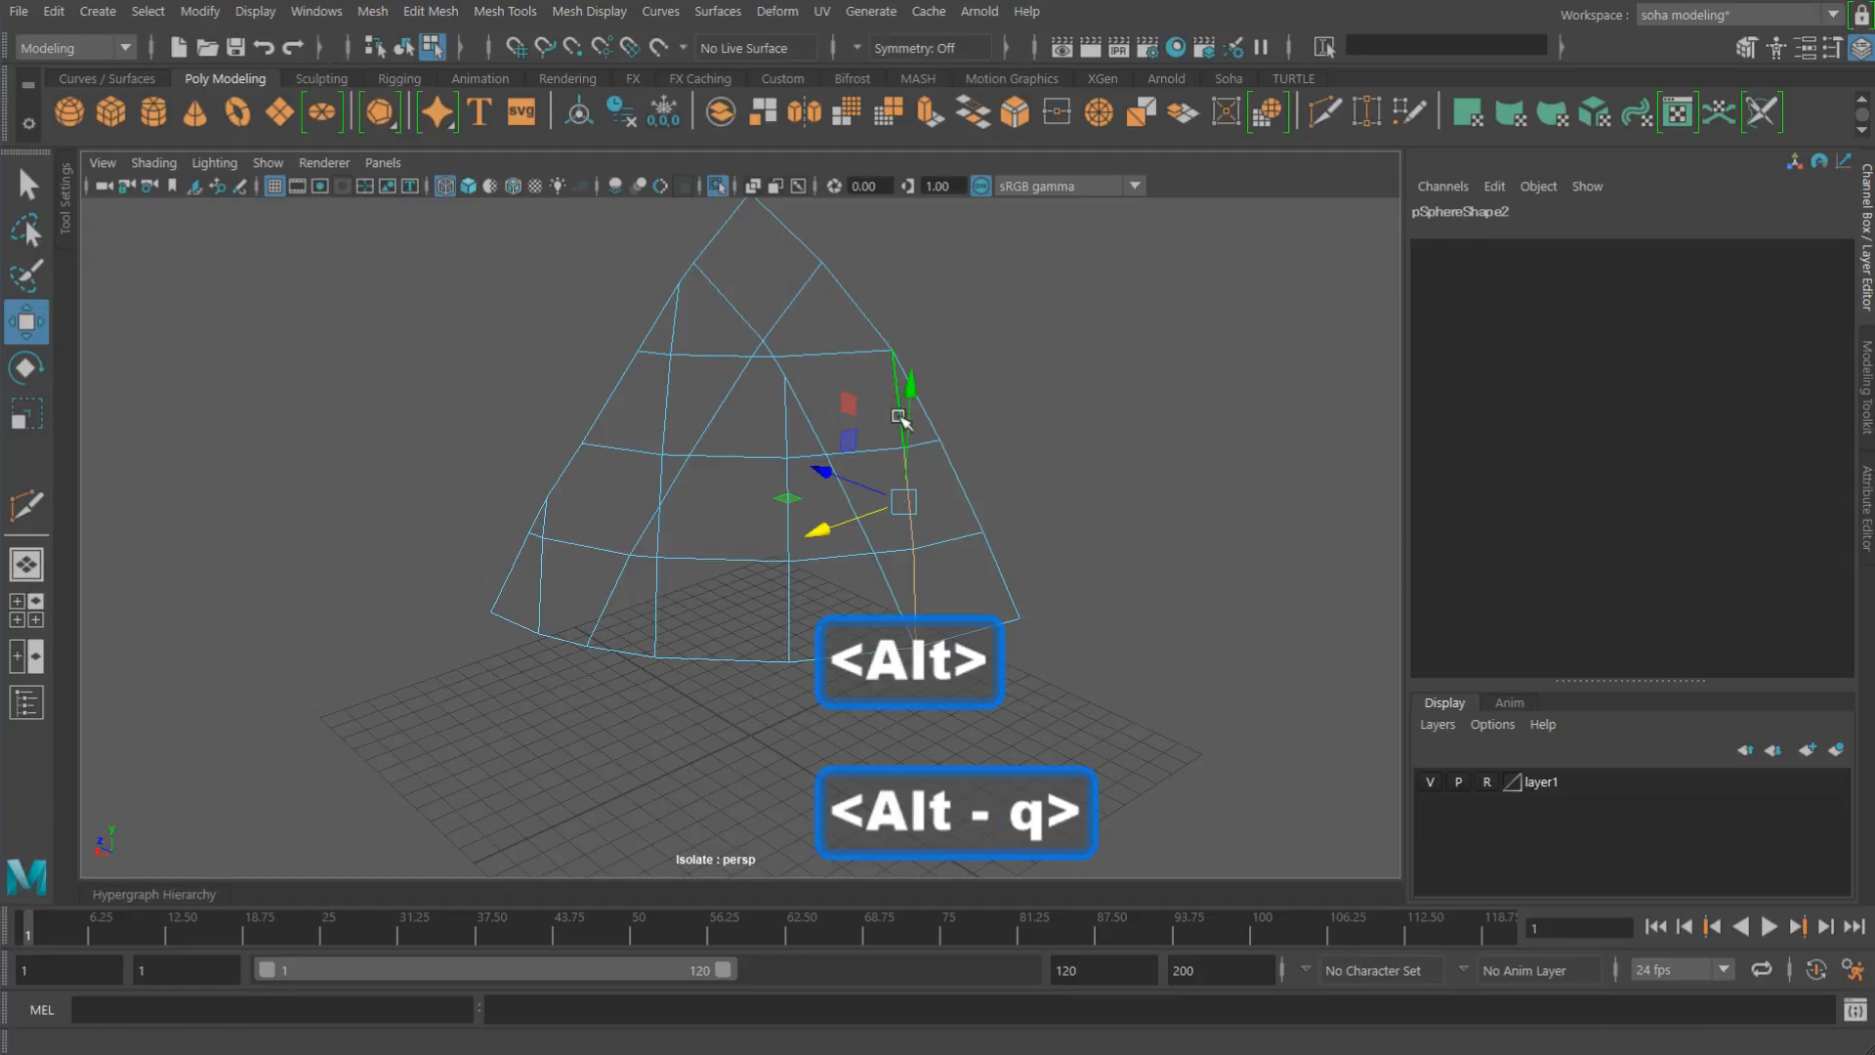
{"action": "left_click_drag", "start_coordinate": [899, 419], "coordinate": [765, 469], "text": "alt"}
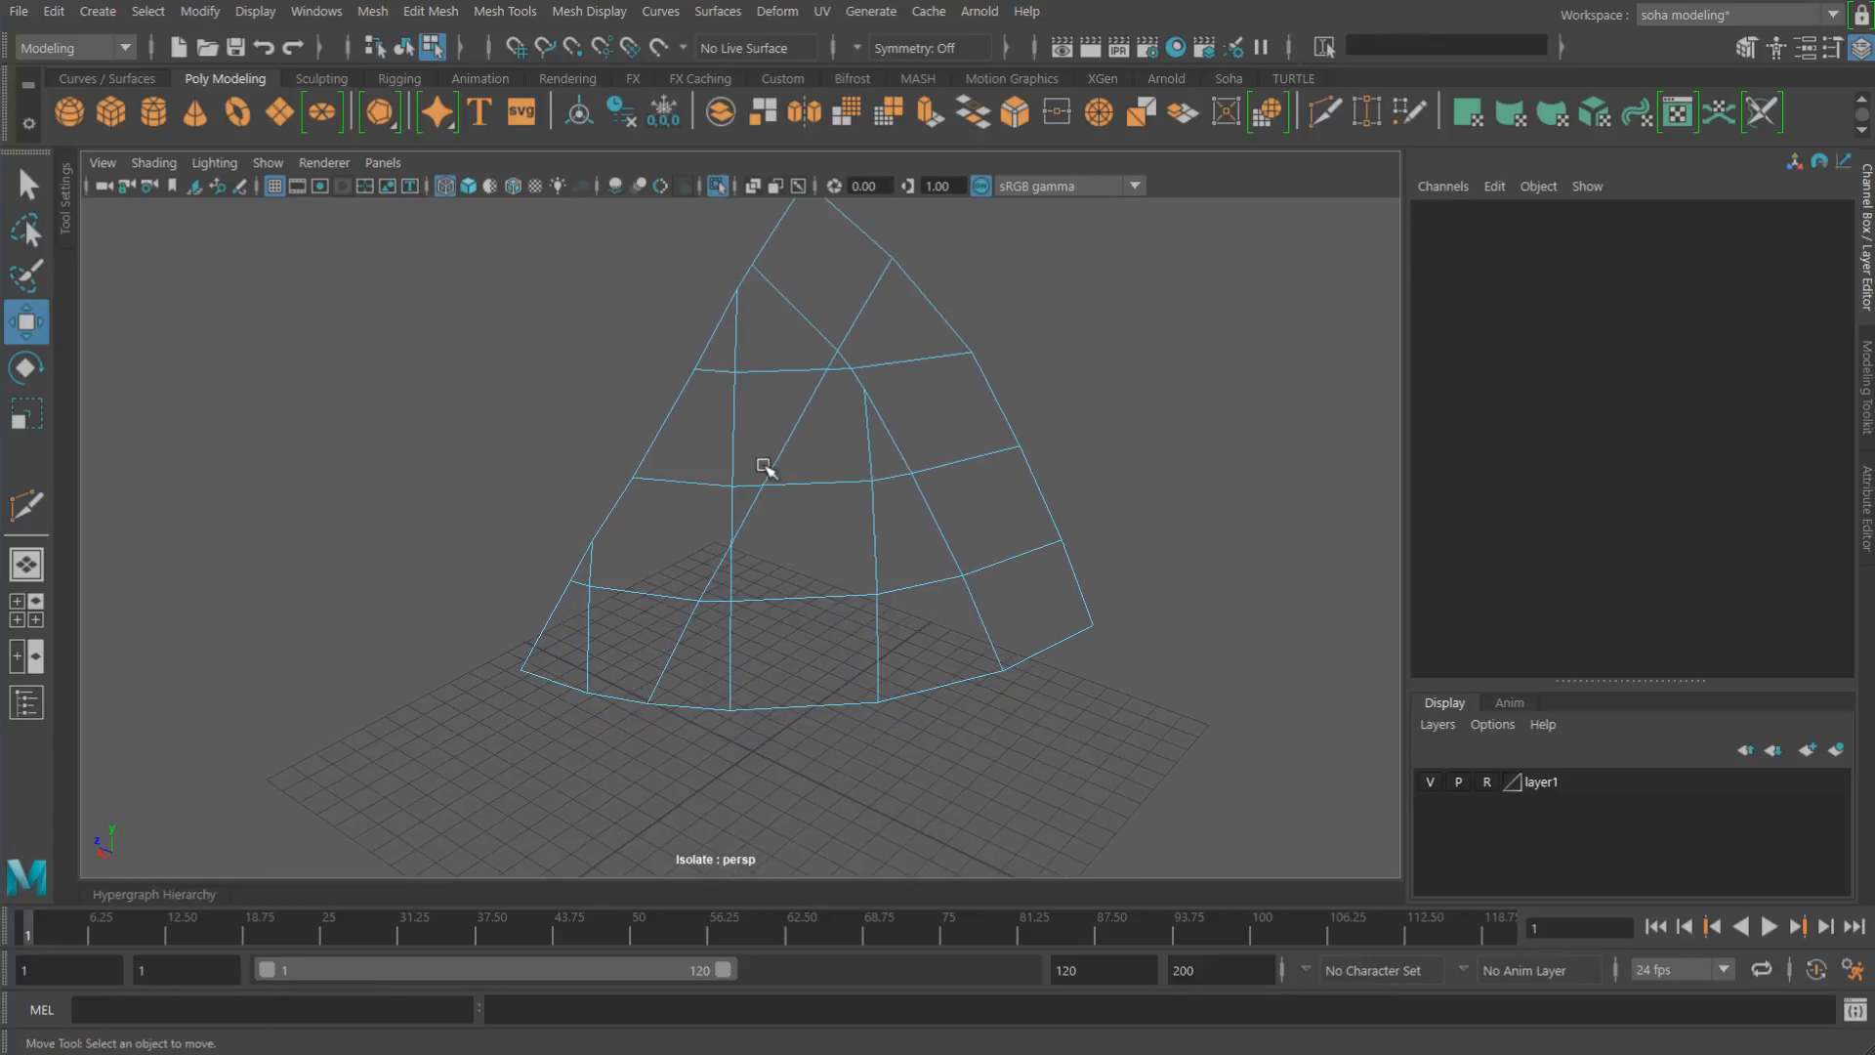
Step: Delete the segments of the left interior vertical edge one by one, from the left outline down to the lowest horizontal row
{"action": "left_click", "coordinate": [733, 337]}
{"action": "left_click_drag", "start_coordinate": [732, 337], "coordinate": [842, 592], "text": "alt"}
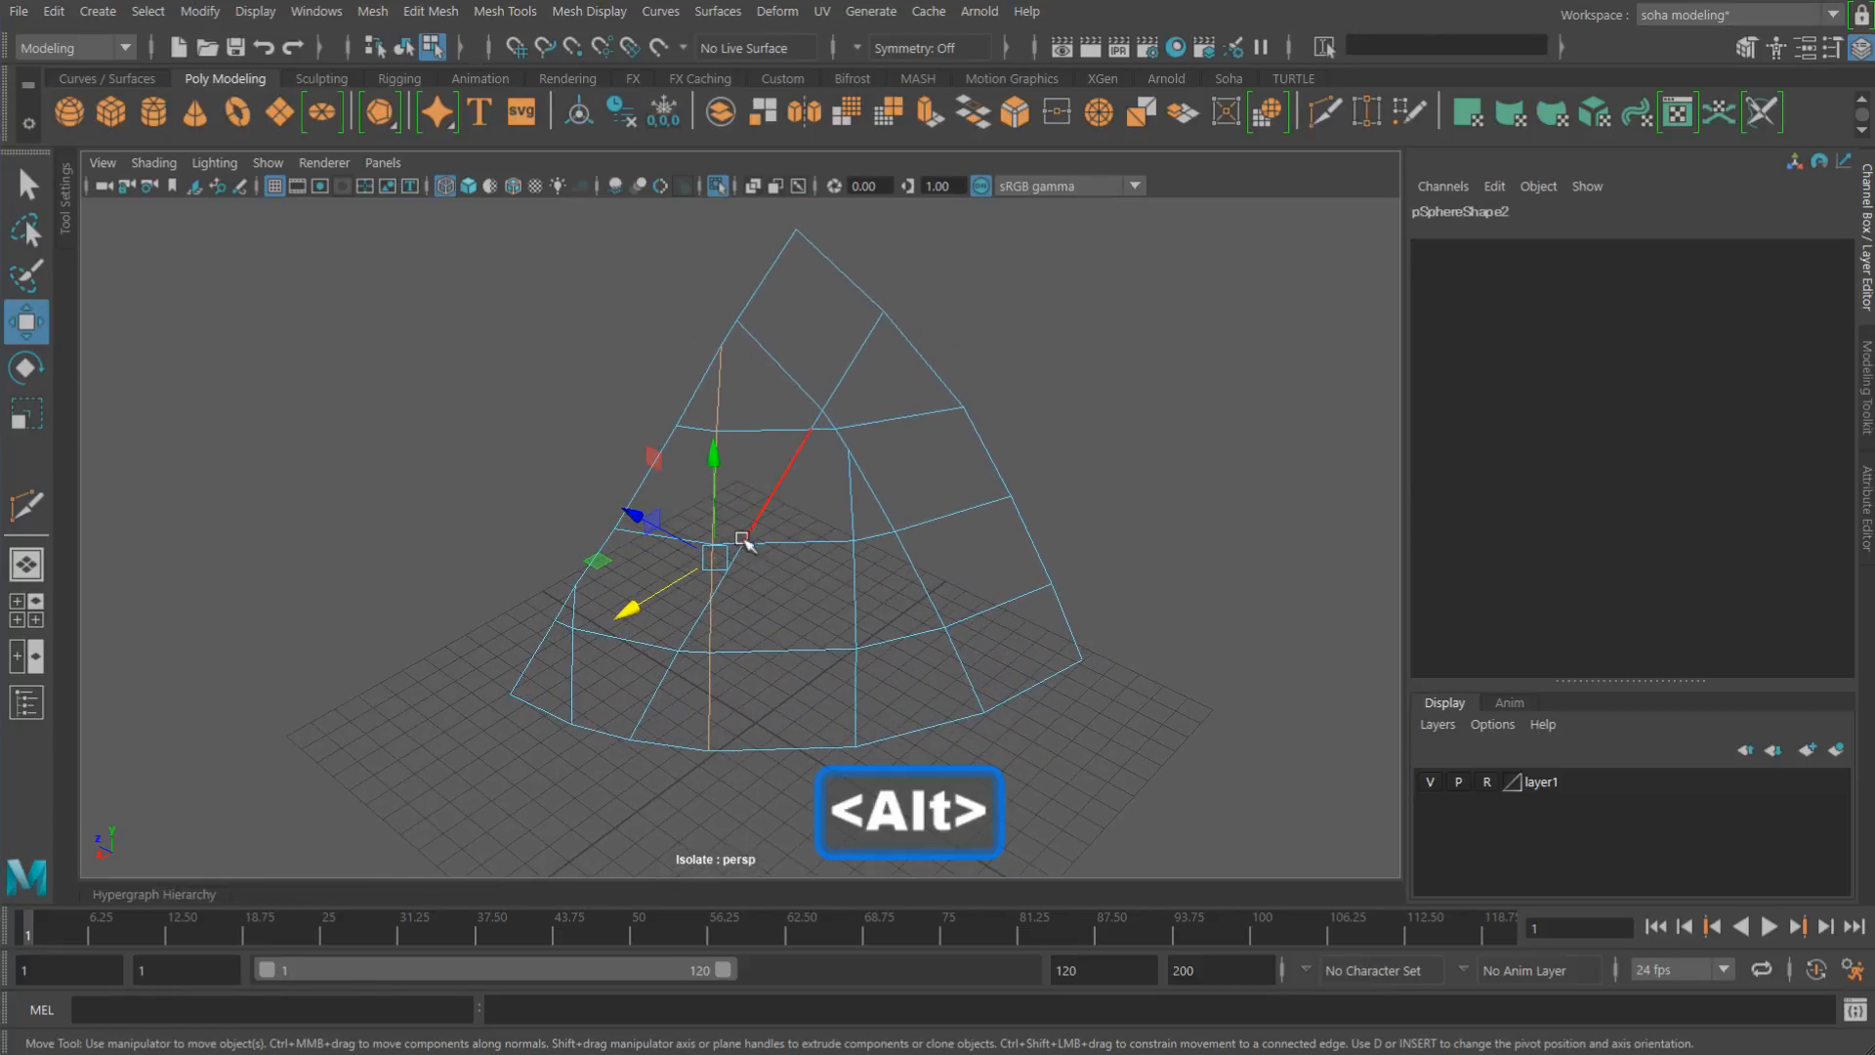
{"action": "left_click", "coordinate": [719, 395]}
{"action": "key", "text": "alt+q"}
{"action": "left_click", "coordinate": [715, 483]}
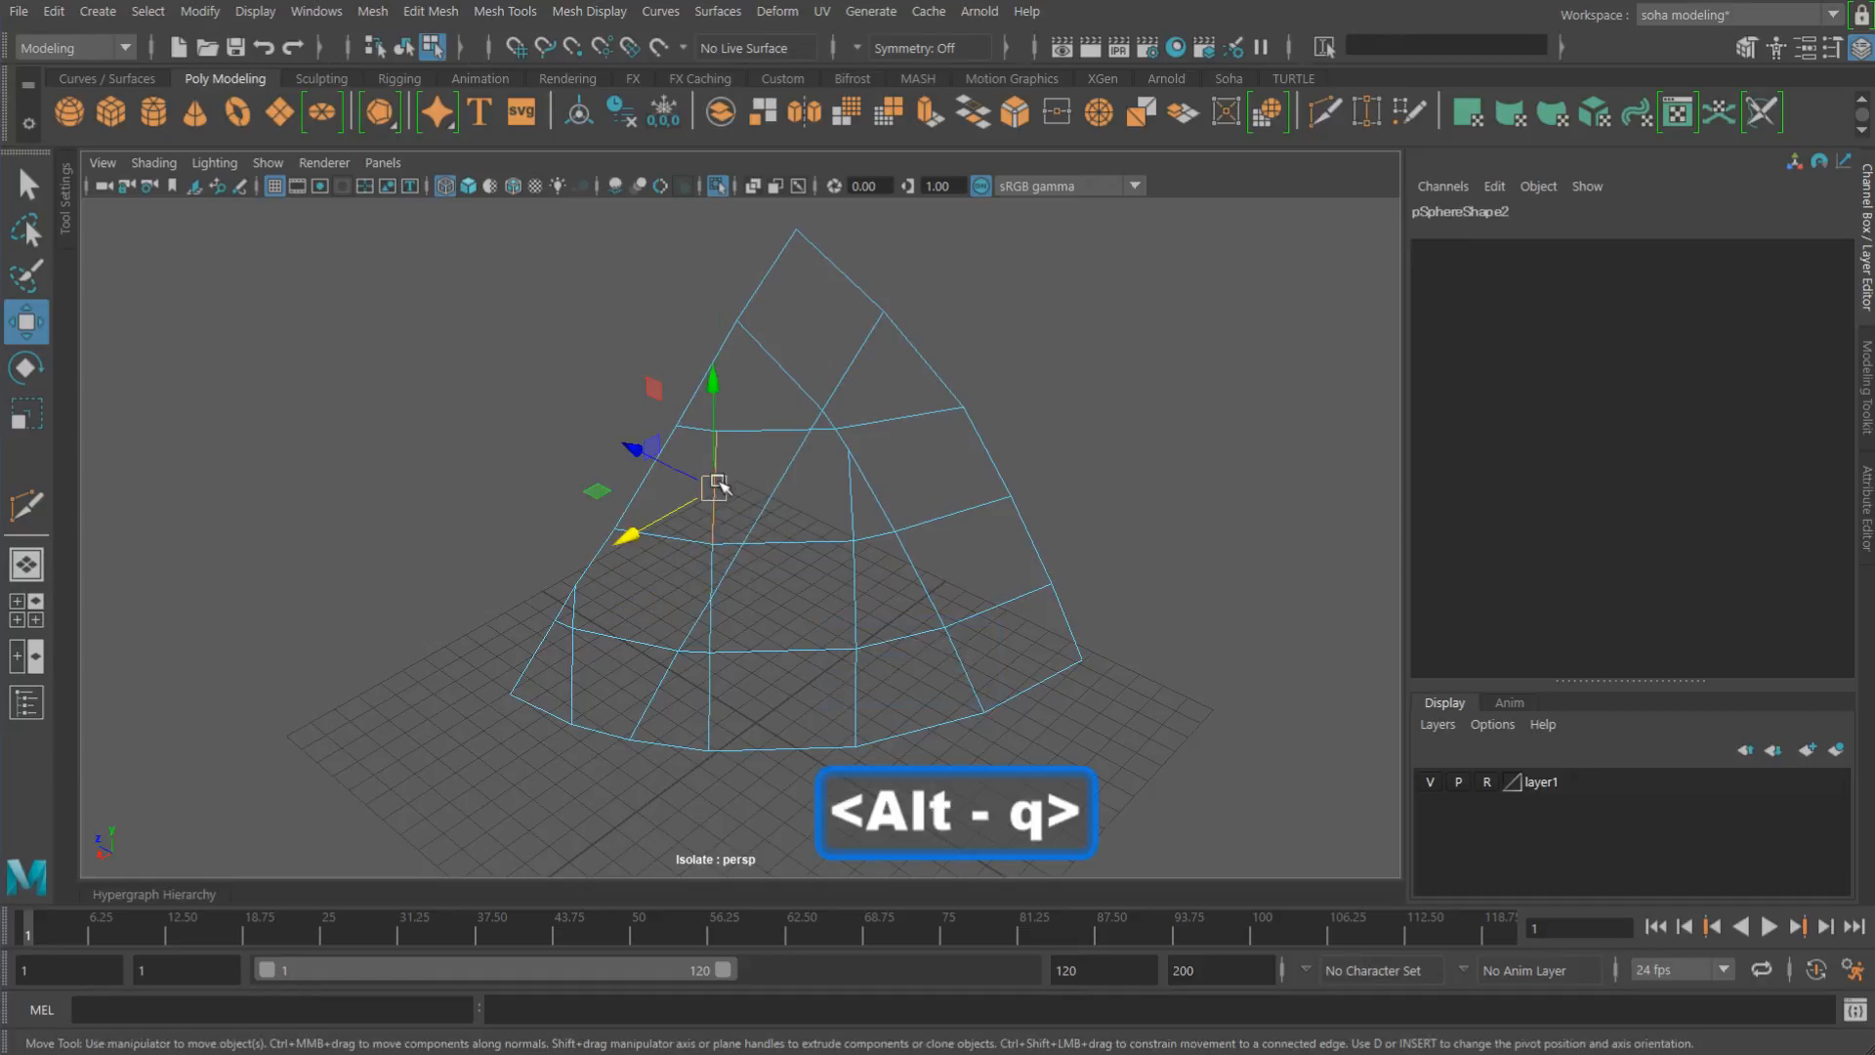
{"action": "key", "text": "alt+q"}
{"action": "left_click", "coordinate": [713, 568]}
{"action": "key", "text": "alt+q"}
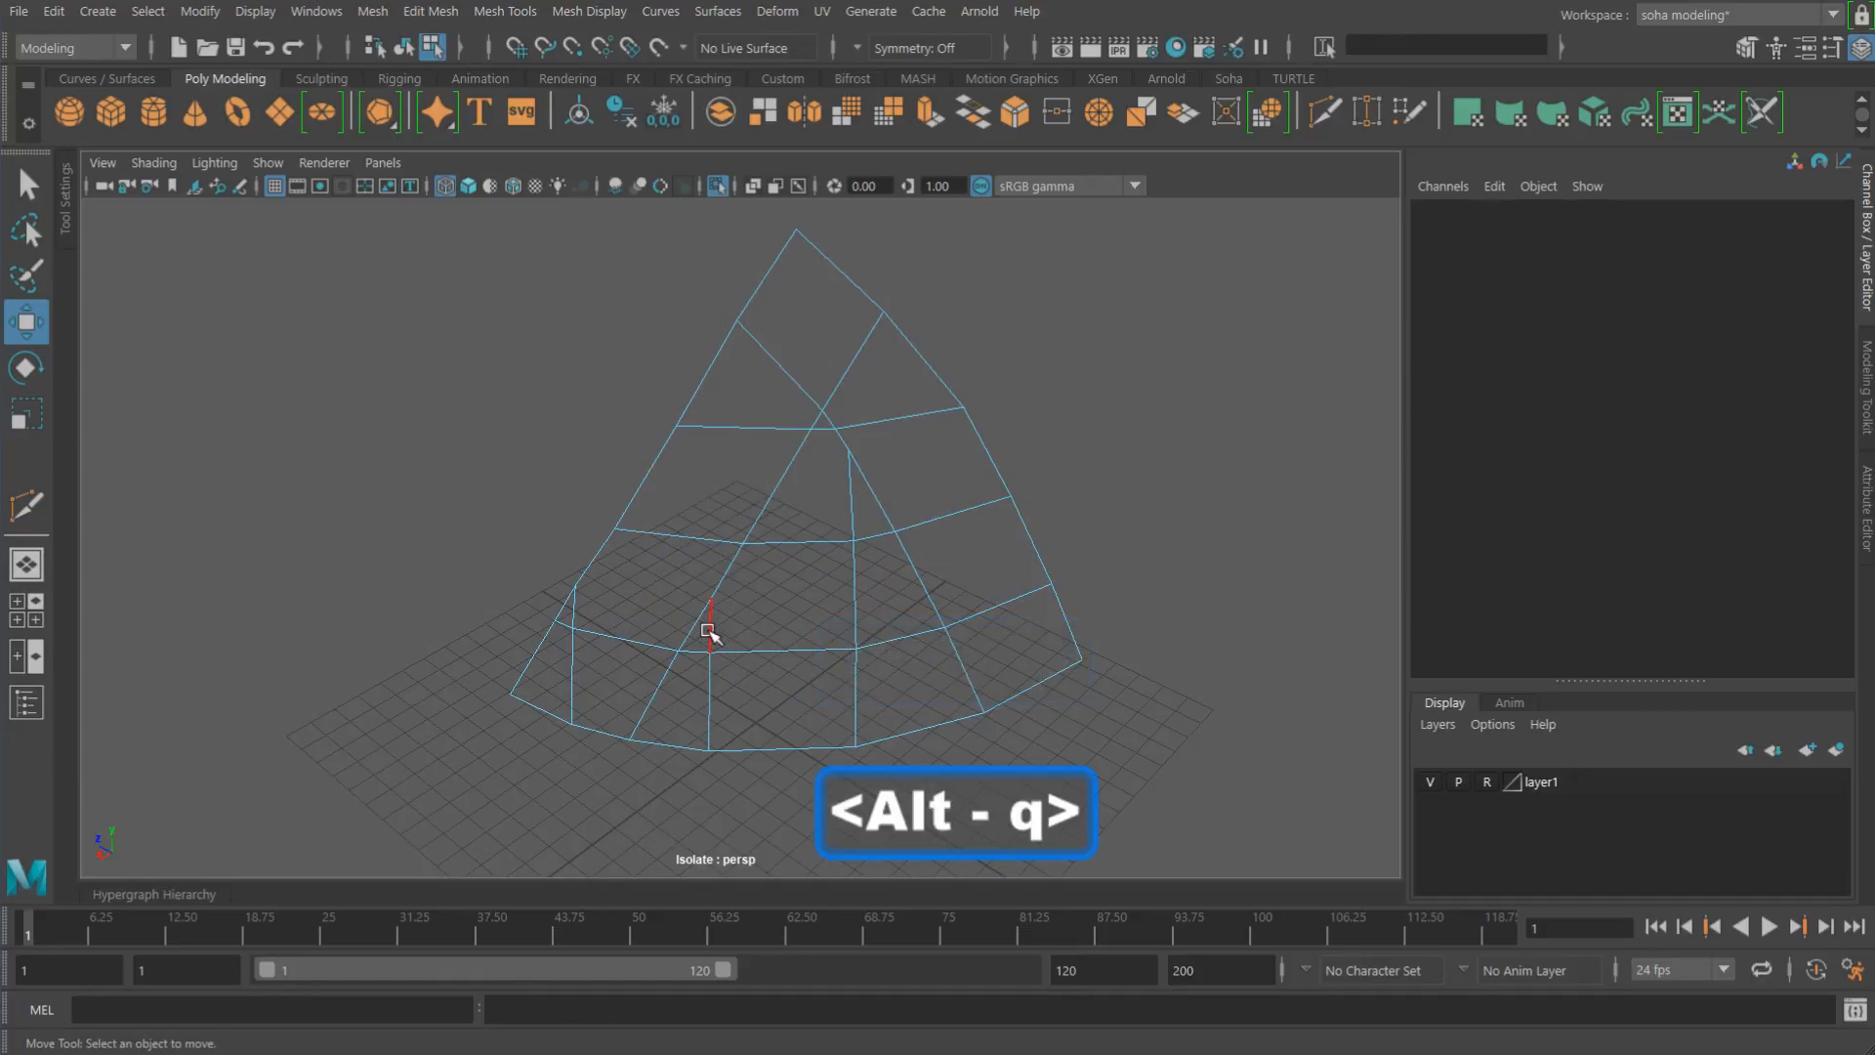
{"action": "key", "text": "alt+q"}
Step: Delete both segments of the short vertical edge line near the shell's lower left corner
{"action": "left_click_drag", "start_coordinate": [783, 683], "coordinate": [768, 781], "text": "alt"}
{"action": "left_click_drag", "start_coordinate": [896, 754], "coordinate": [758, 741], "text": "alt"}
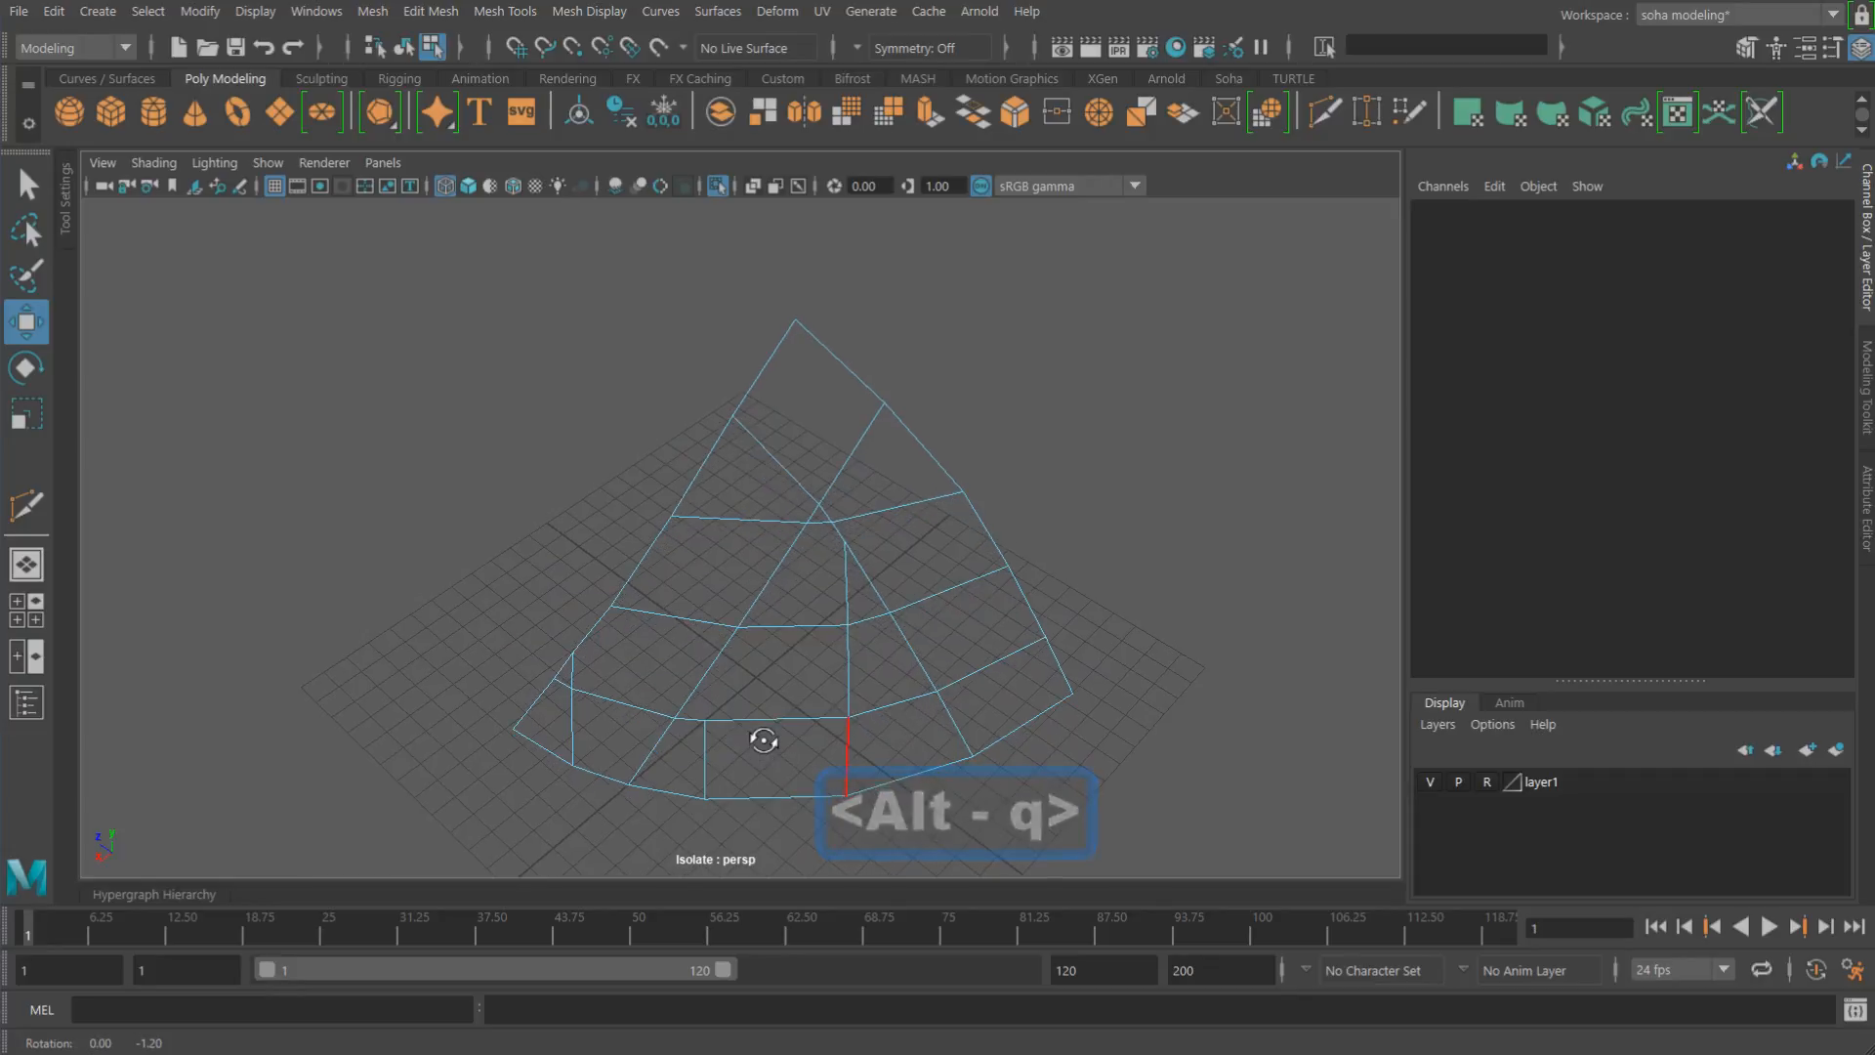
{"action": "left_click_drag", "start_coordinate": [758, 636], "coordinate": [794, 587], "text": "alt"}
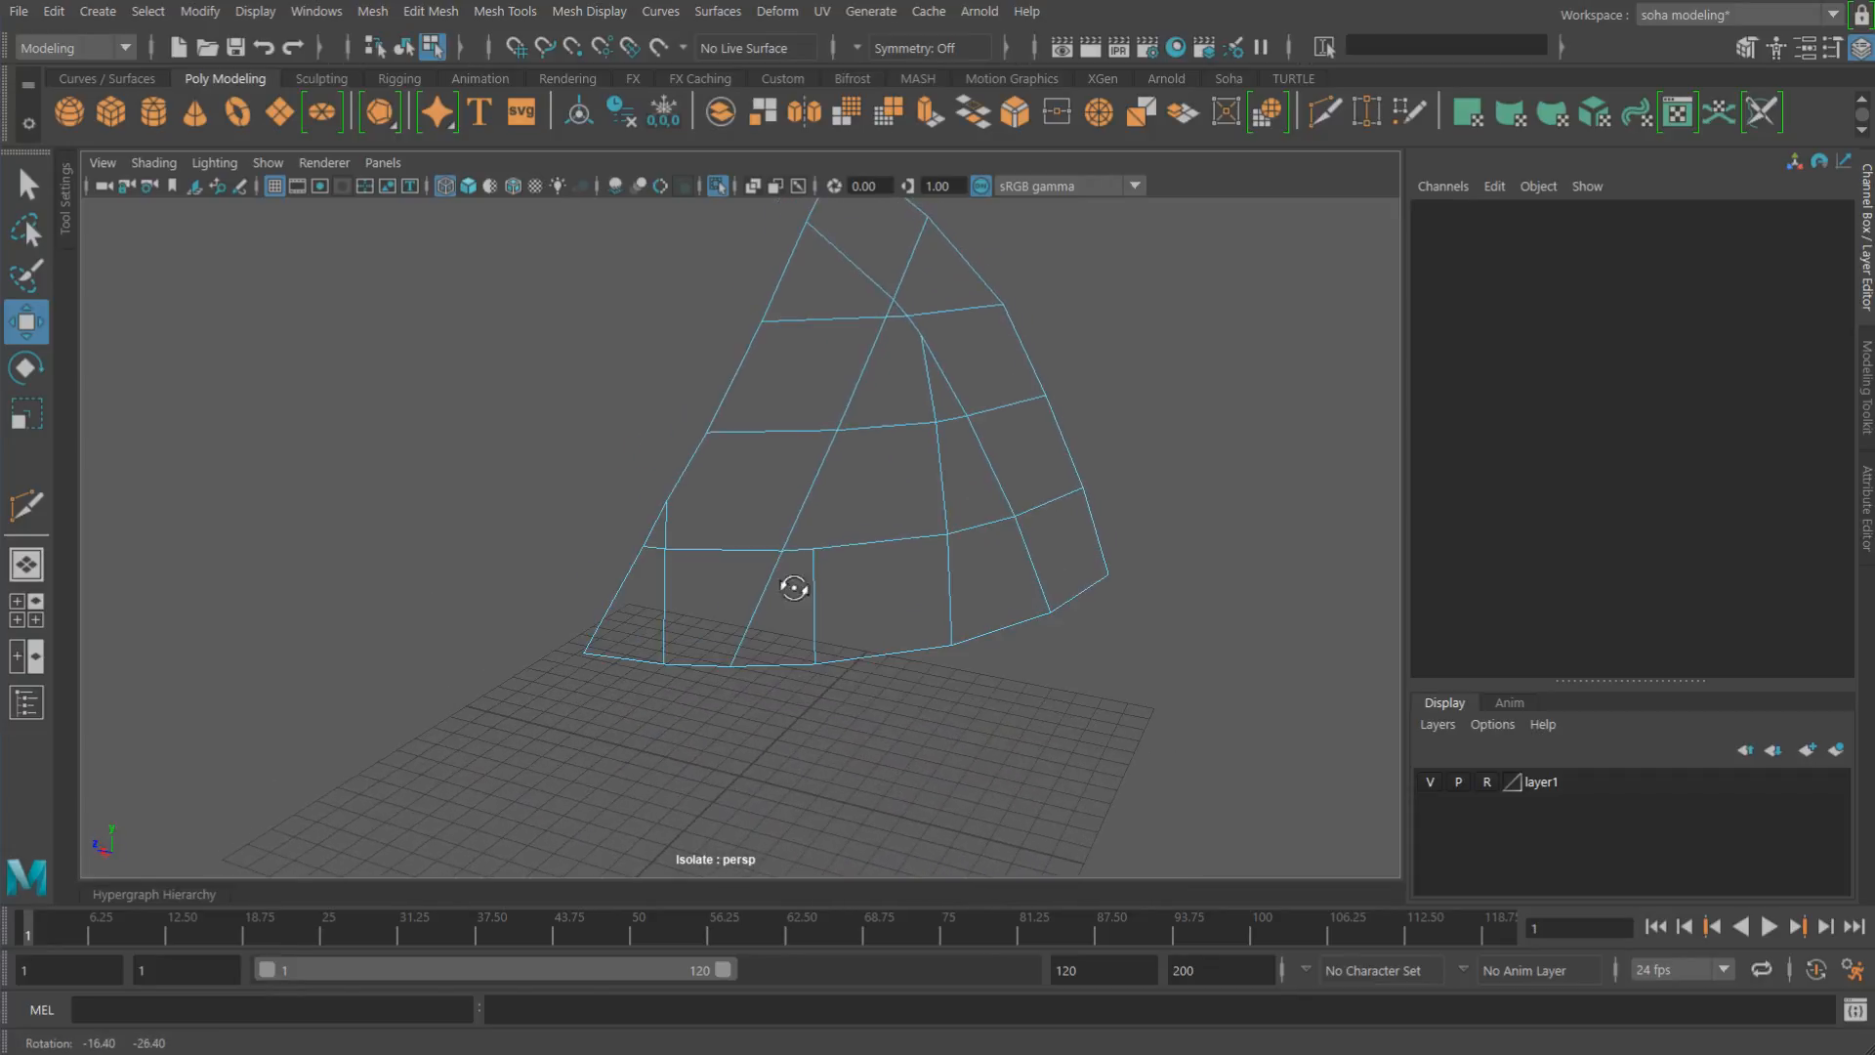
{"action": "left_click", "coordinate": [667, 620]}
{"action": "key", "text": "alt+q"}
{"action": "key", "text": "alt+q"}
{"action": "left_click", "coordinate": [668, 524]}
{"action": "key", "text": "alt+q"}
{"action": "left_click_drag", "start_coordinate": [587, 569], "coordinate": [548, 578], "text": "alt"}
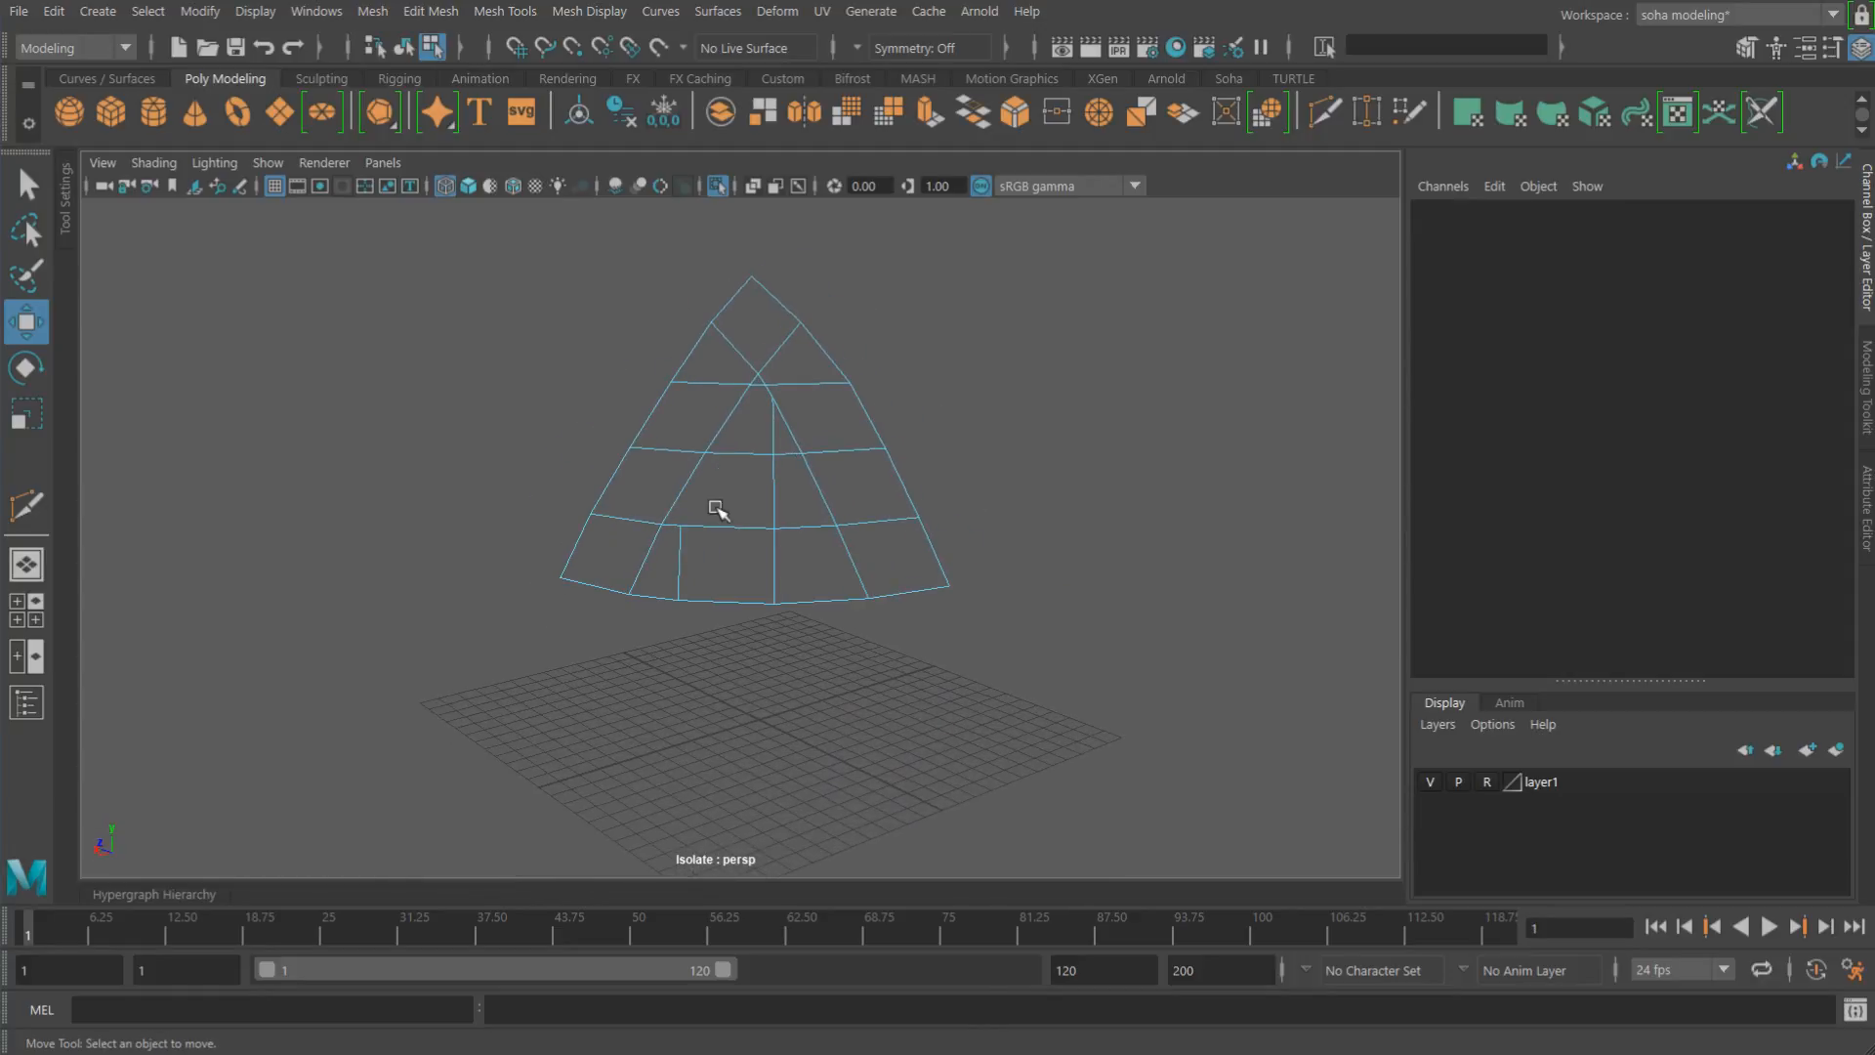
Step: With Multi-Cut, connect the two middle outline vertices on each side to points lower down on the neighbouring diagonals
{"action": "middle_click_drag", "start_coordinate": [720, 511], "coordinate": [716, 531], "text": "alt"}
{"action": "right_click_drag", "start_coordinate": [716, 531], "coordinate": [766, 482], "text": "alt"}
{"action": "left_click_drag", "start_coordinate": [766, 481], "coordinate": [703, 470], "text": "alt"}
{"action": "right_click_drag", "start_coordinate": [910, 396], "coordinate": [908, 417], "text": "alt"}
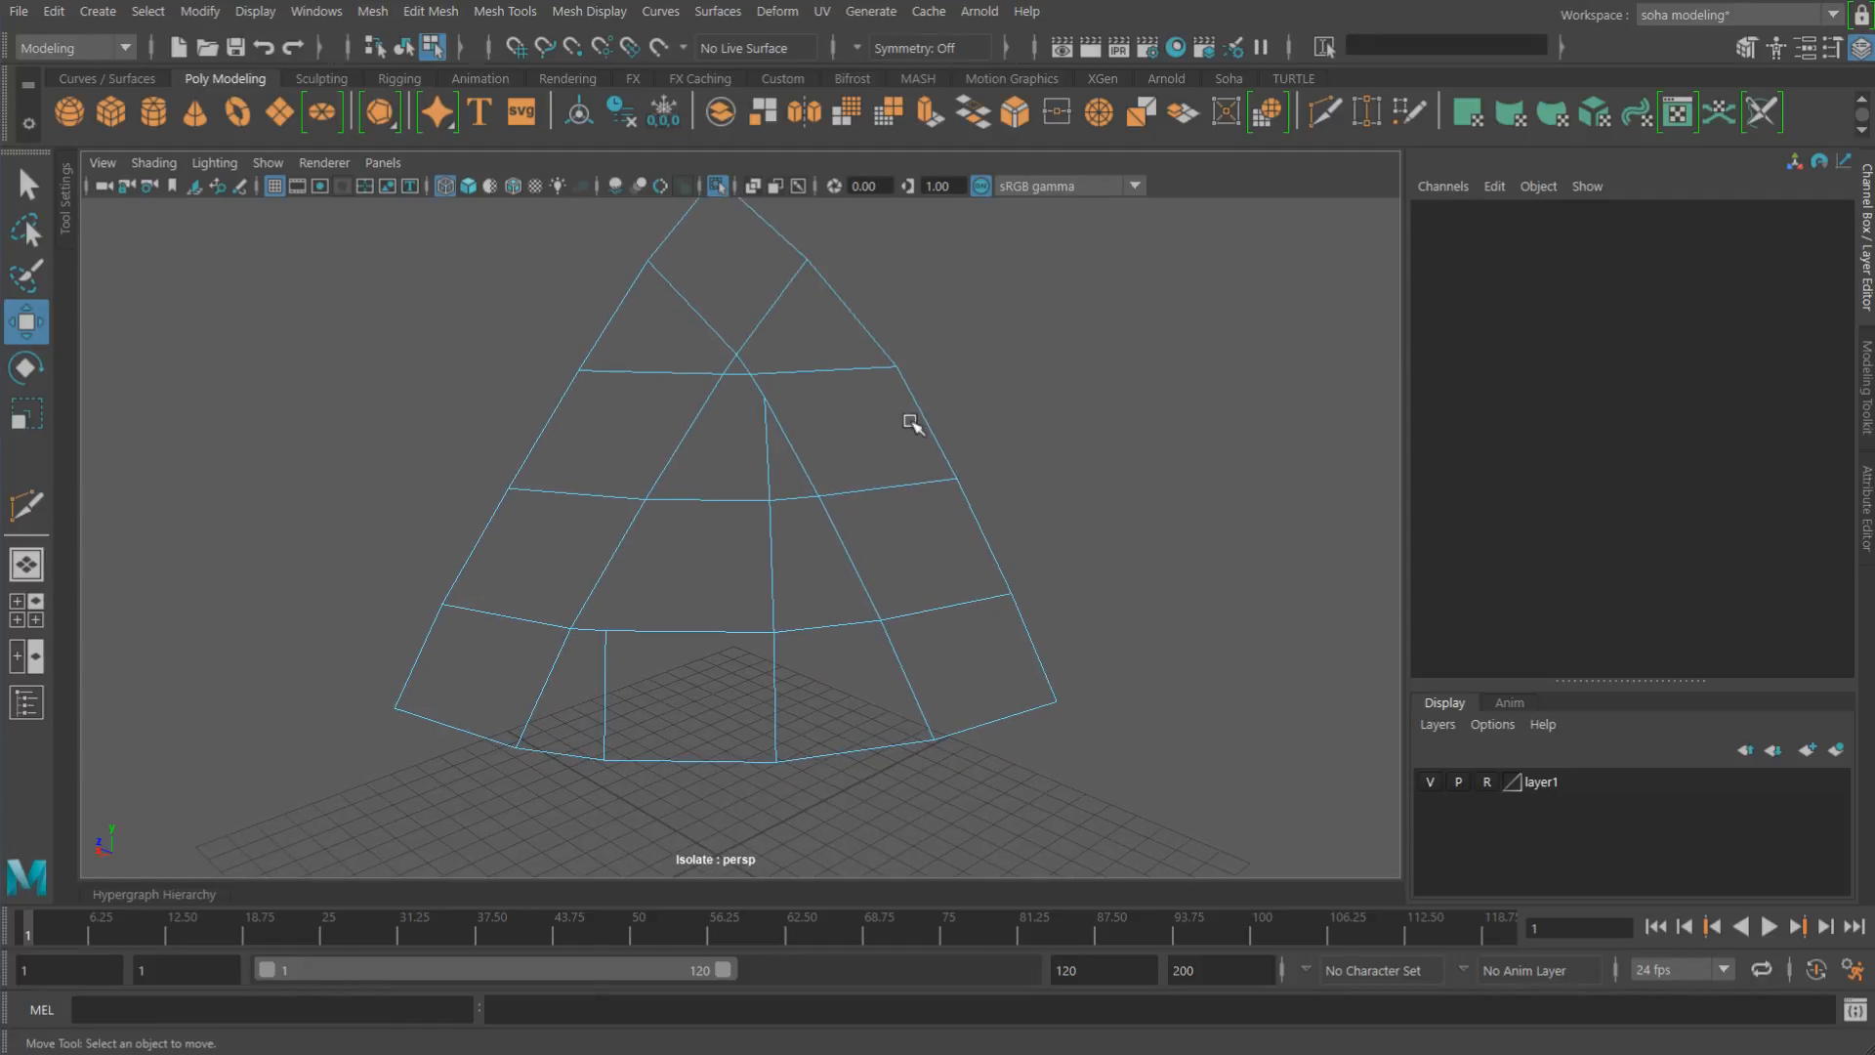
{"action": "key", "text": "alt+s"}
{"action": "left_click", "coordinate": [896, 368]}
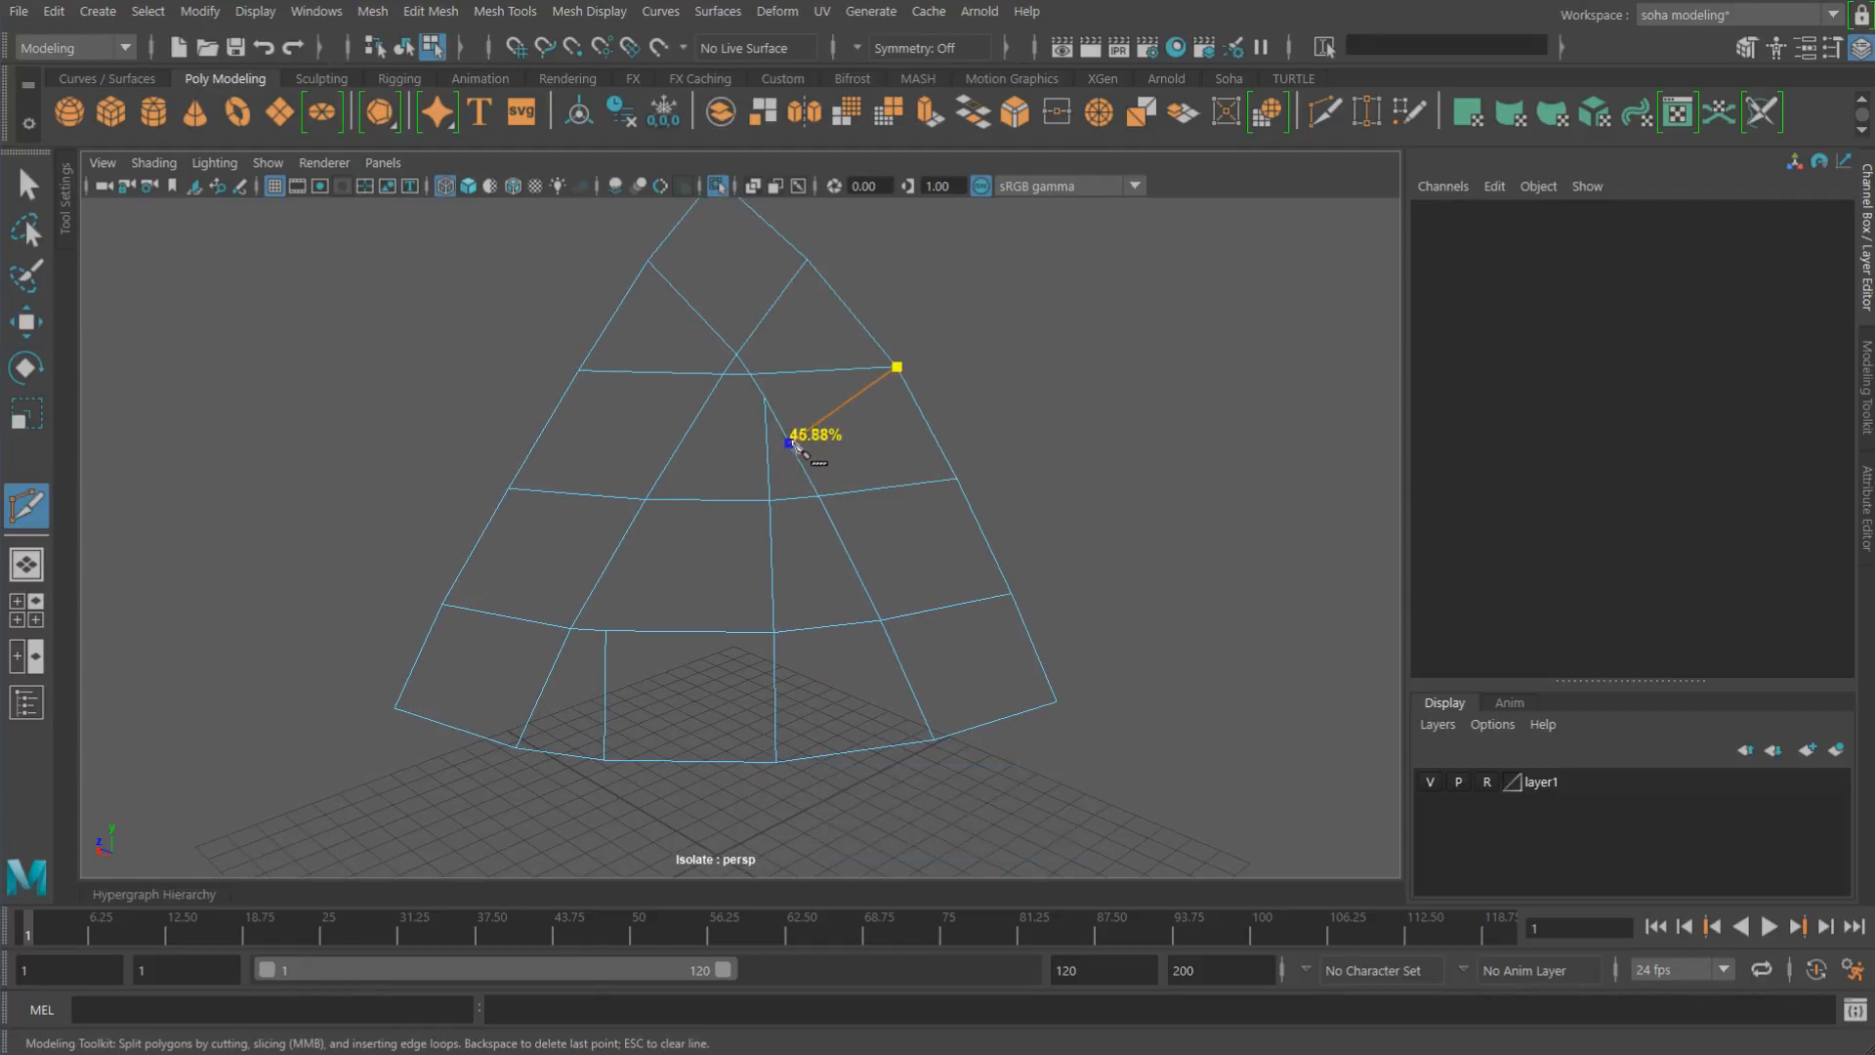
{"action": "left_click", "coordinate": [799, 461]}
{"action": "key", "text": "Return"}
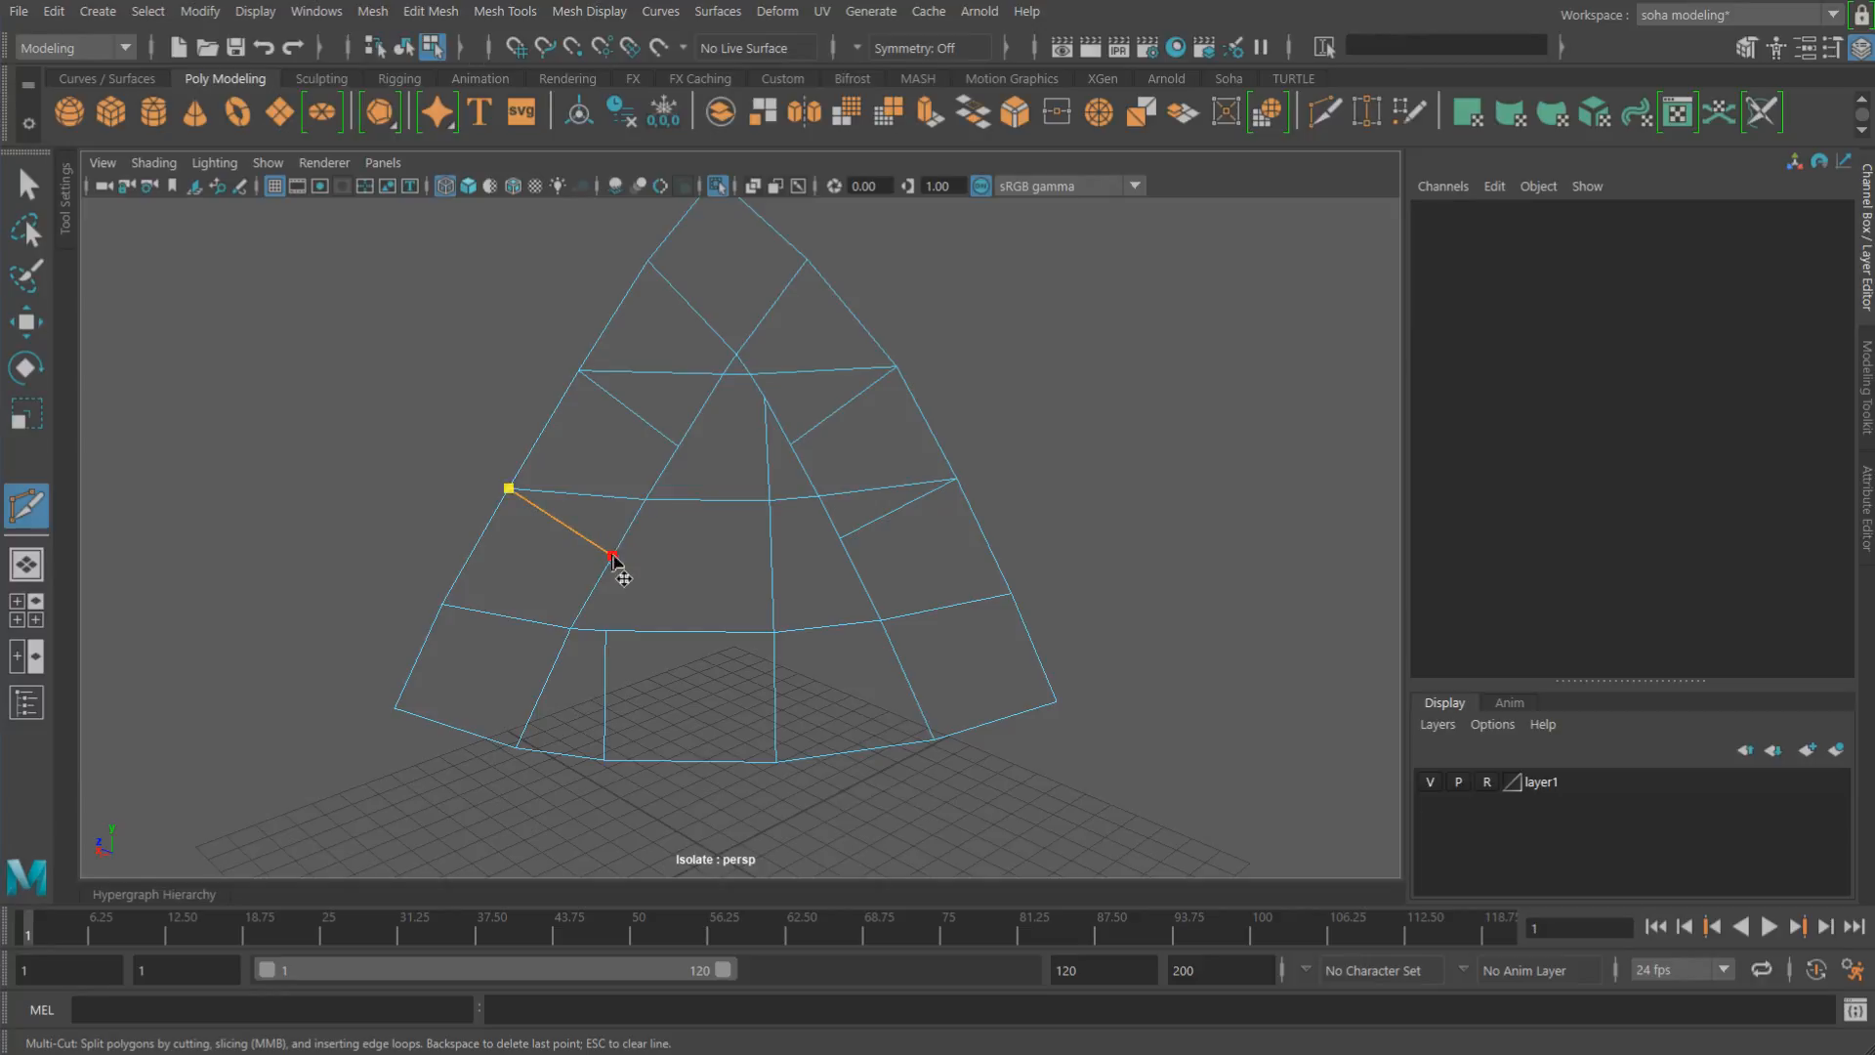
Step: Delete the old horizontal edges of the upper row on both sides and under the crossing, plus the next row's left edge
{"action": "key", "text": "w"}
{"action": "key", "text": "alt+2"}
{"action": "left_click", "coordinate": [654, 374]}
{"action": "key", "text": "alt+q"}
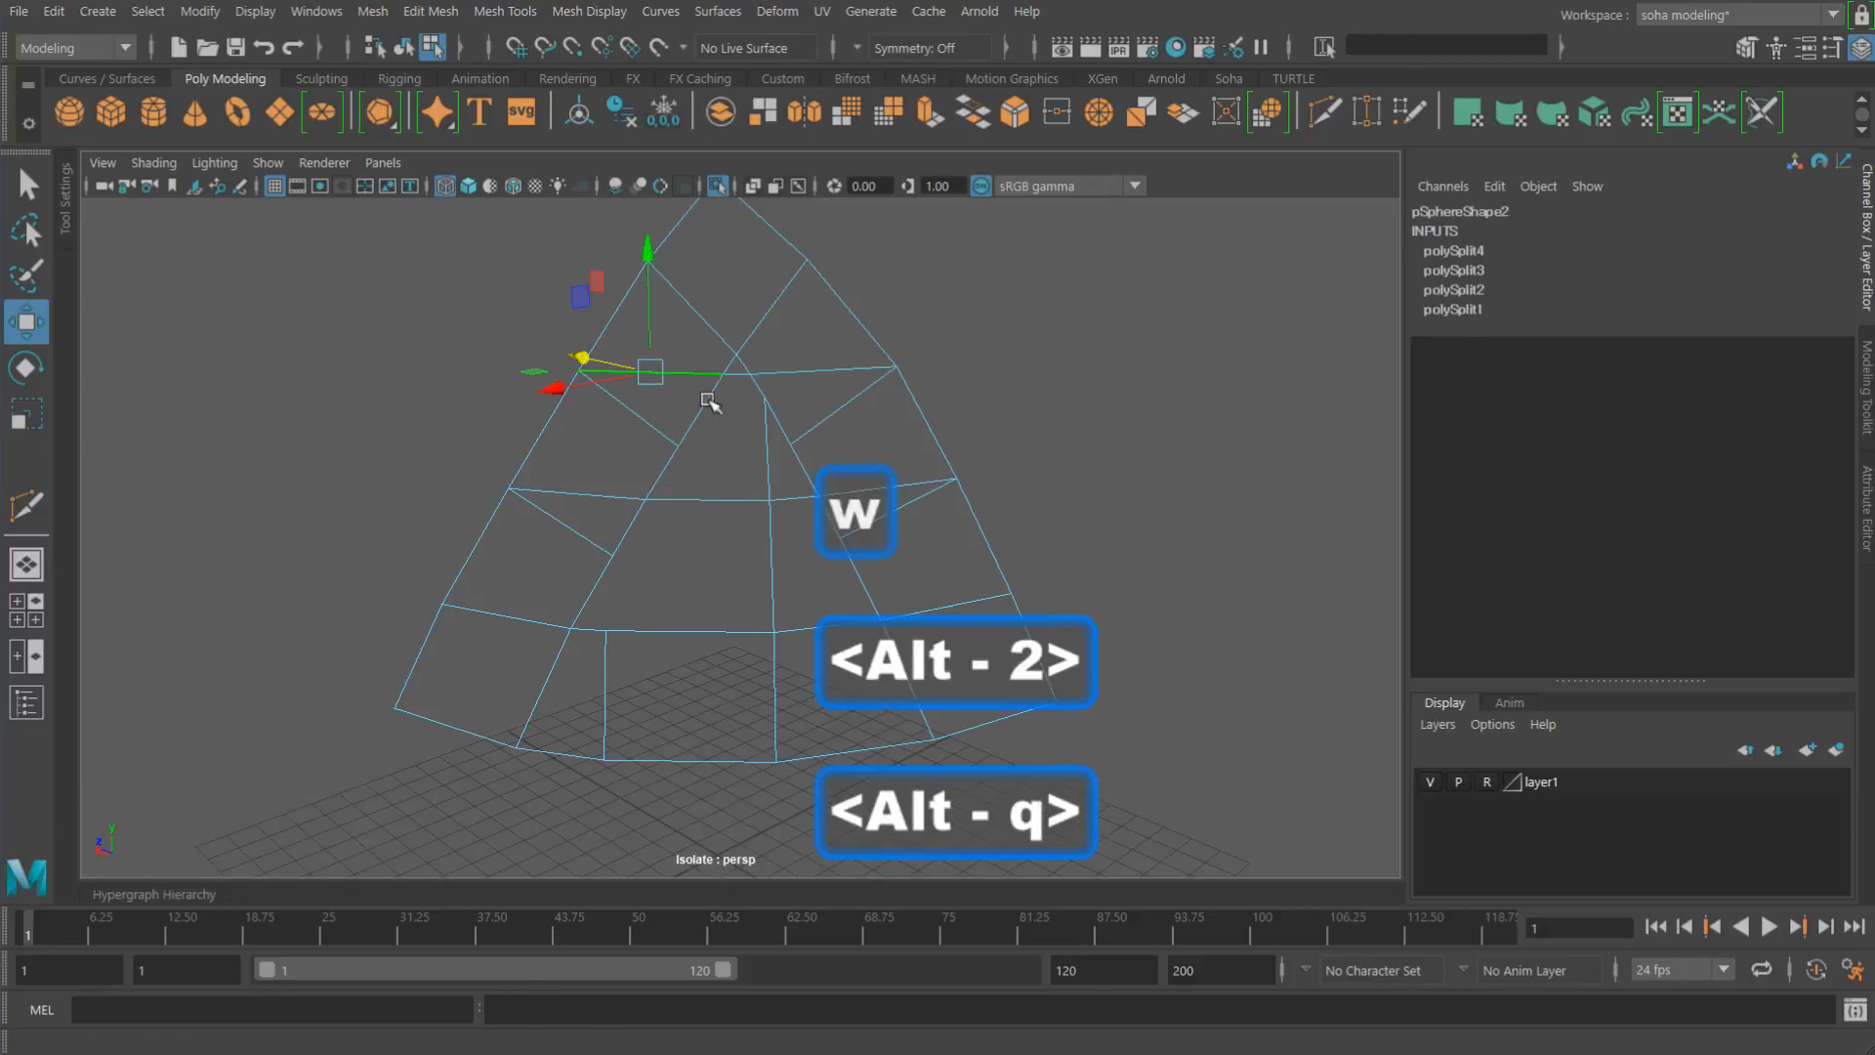
{"action": "left_click", "coordinate": [781, 371]}
{"action": "key", "text": "alt+q"}
{"action": "left_click", "coordinate": [598, 496]}
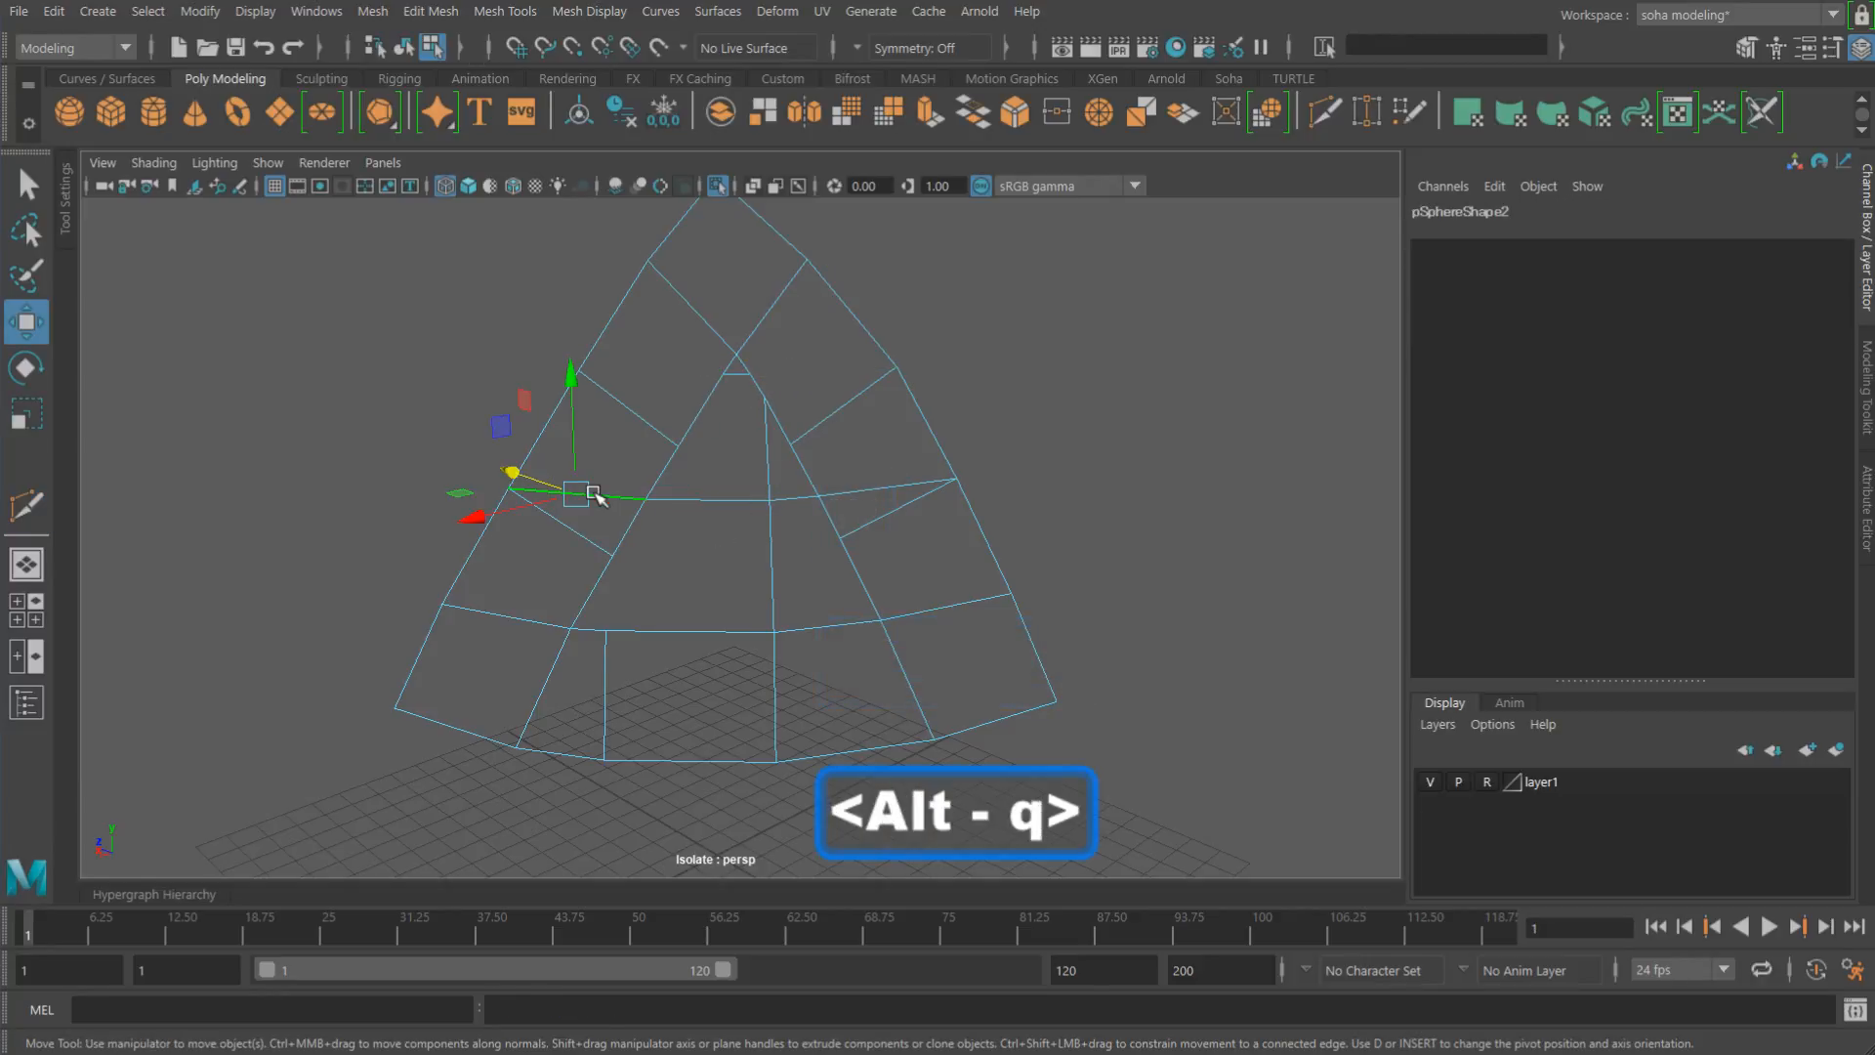
{"action": "key", "text": "alt+q"}
{"action": "left_click", "coordinate": [742, 376]}
{"action": "key", "text": "alt+q"}
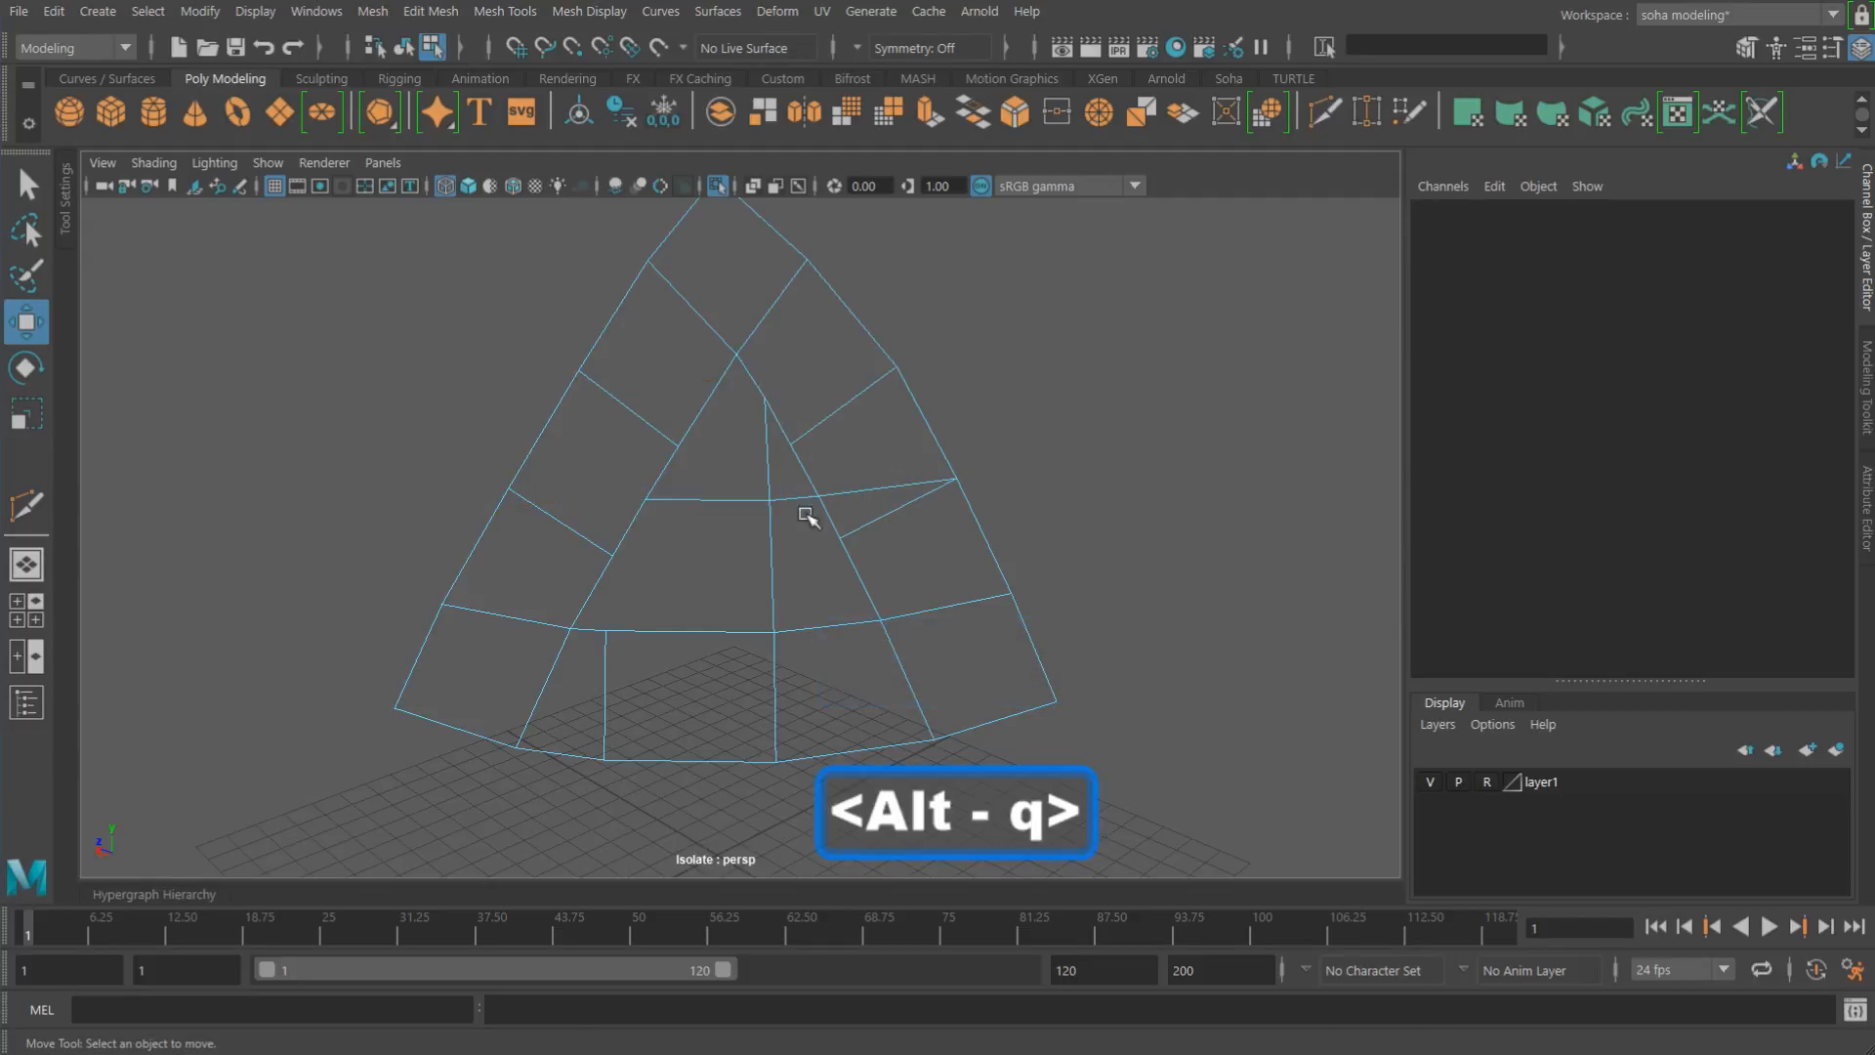
{"action": "left_click_drag", "start_coordinate": [803, 536], "coordinate": [670, 703], "text": "alt"}
{"action": "right_click_drag", "start_coordinate": [670, 704], "coordinate": [779, 613], "text": "alt"}
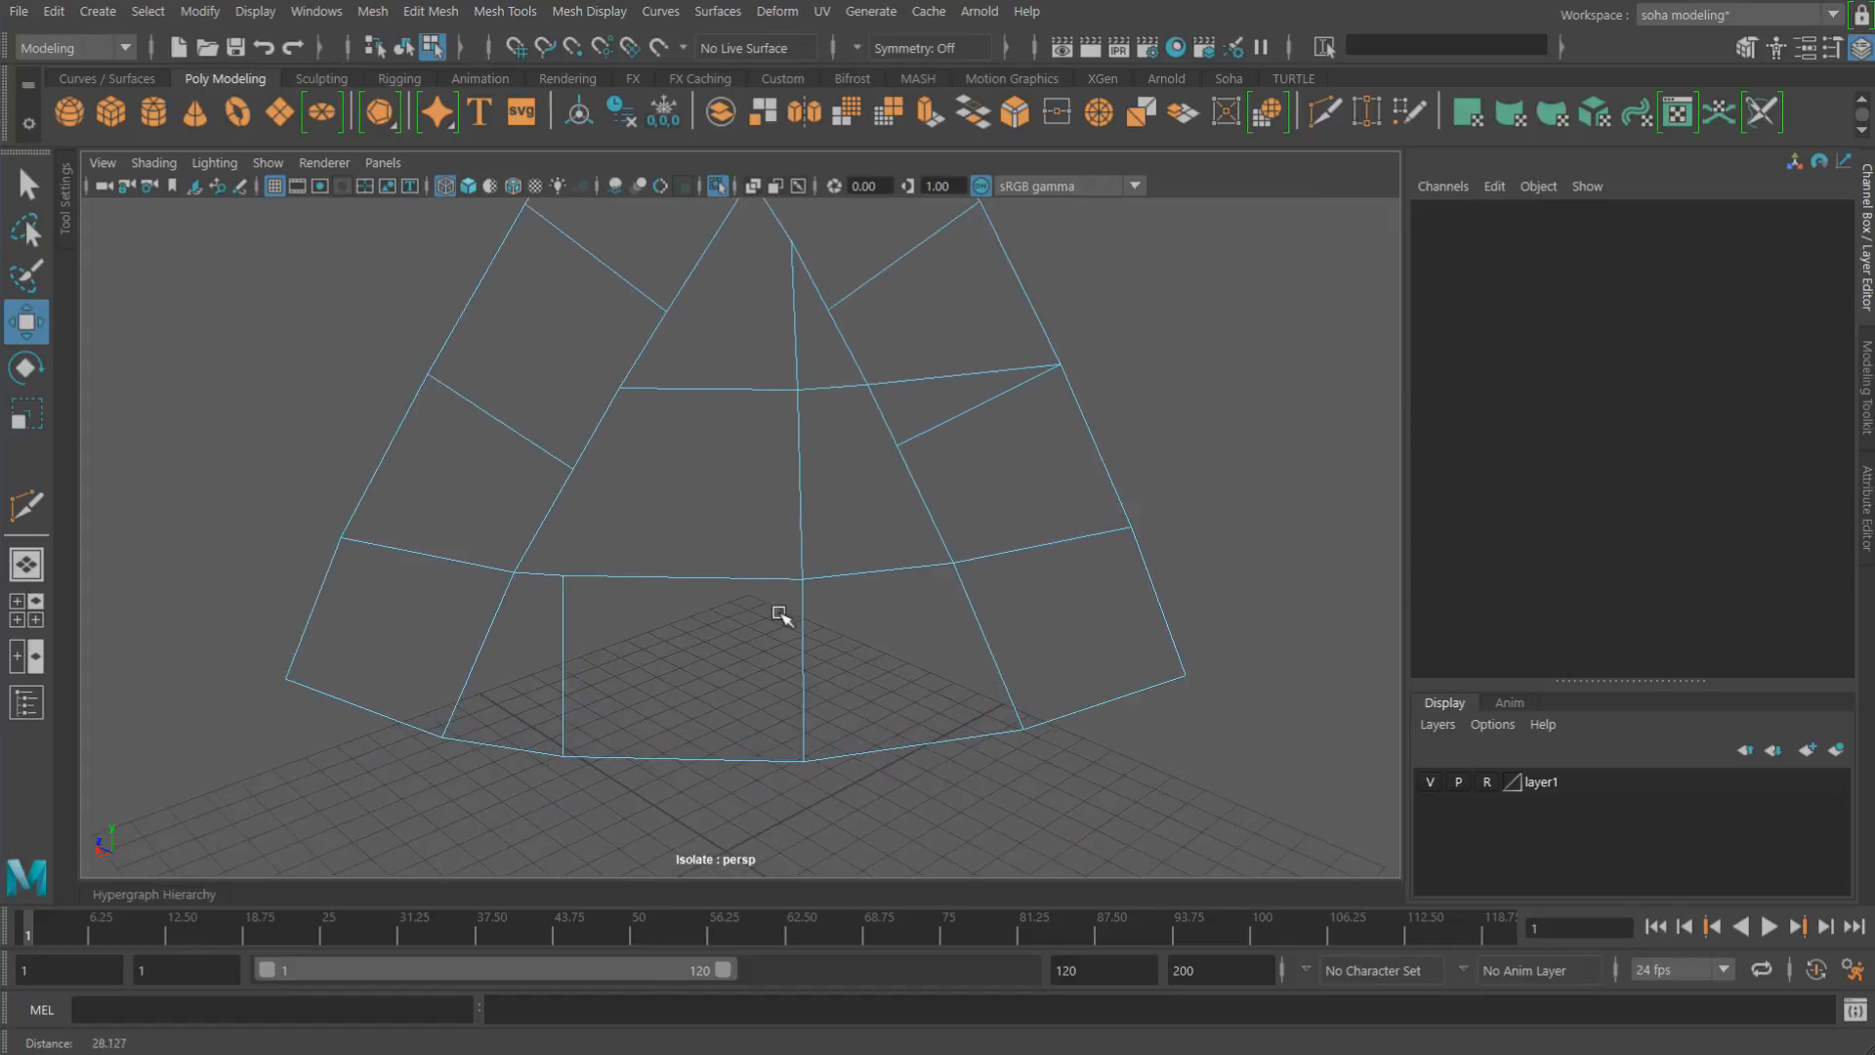
Step: Slide the short vertical edge in the shell's bottom row sideways along the row, toward the centre
{"action": "left_click_drag", "start_coordinate": [687, 692], "coordinate": [724, 619], "text": "alt"}
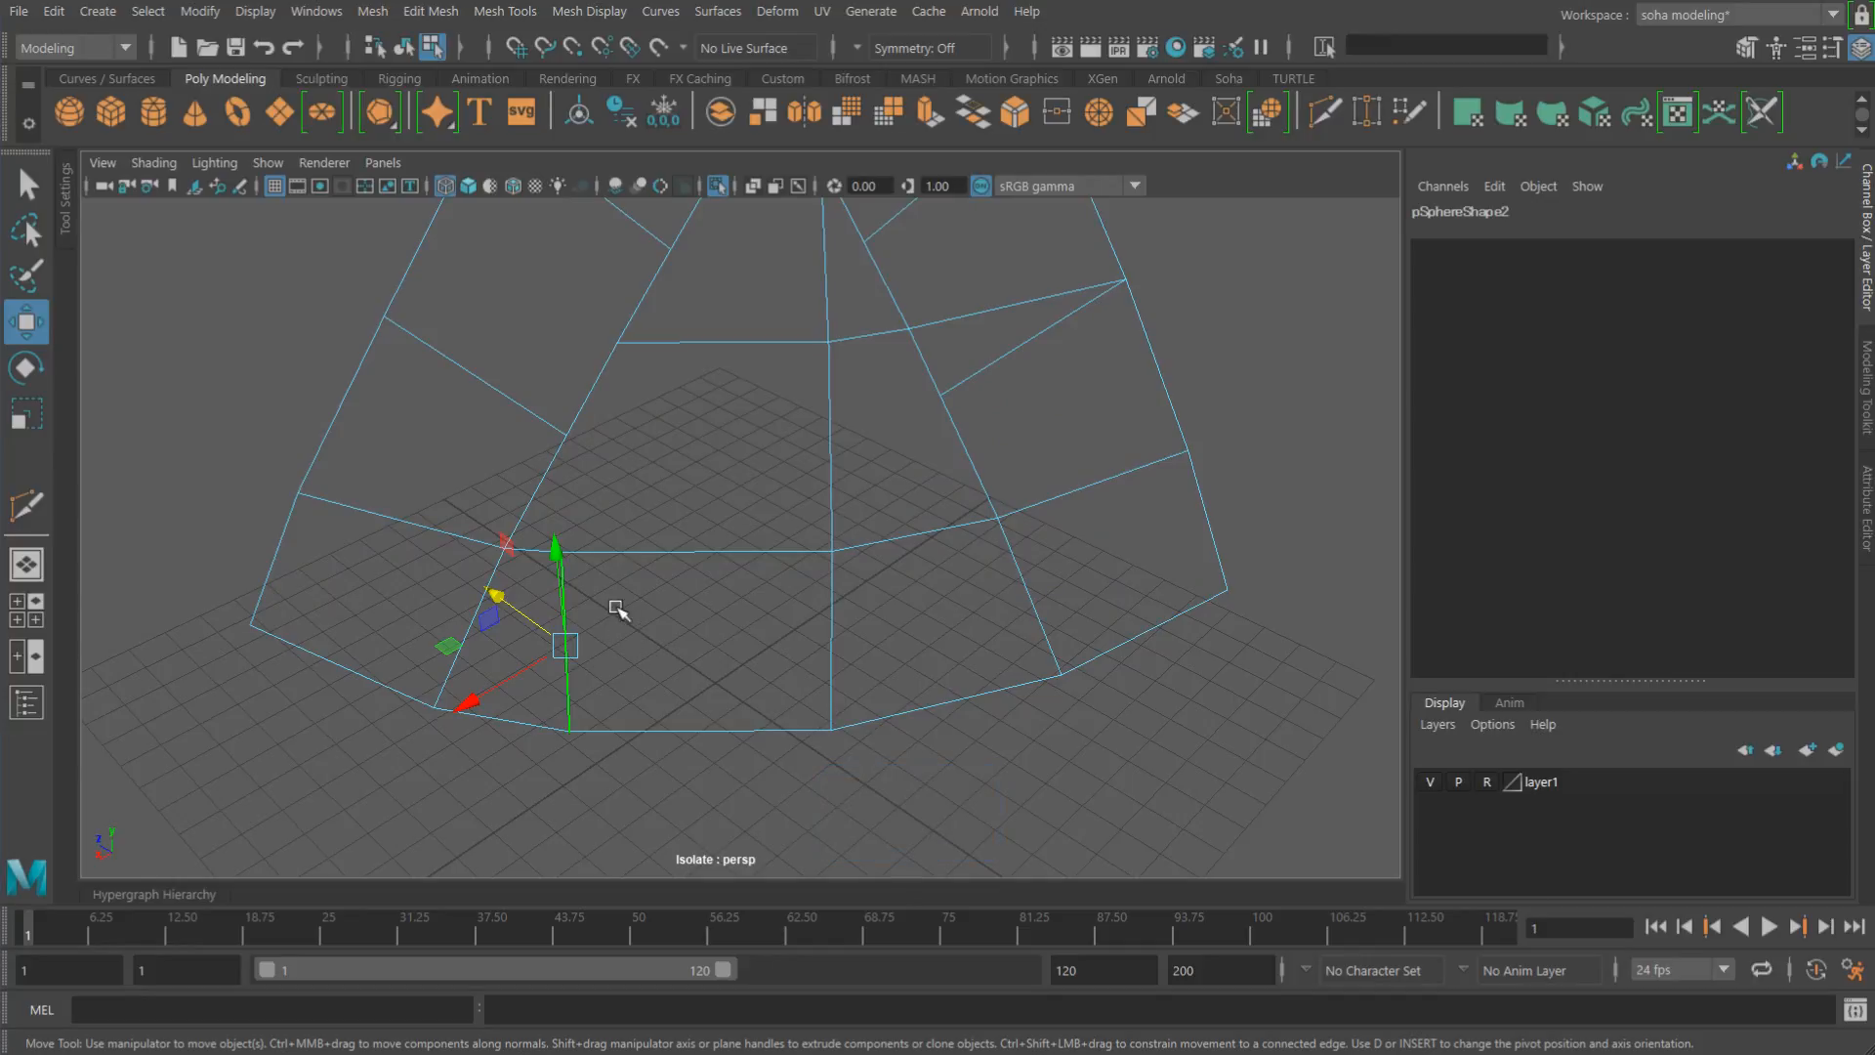
{"action": "key", "text": "alt+n"}
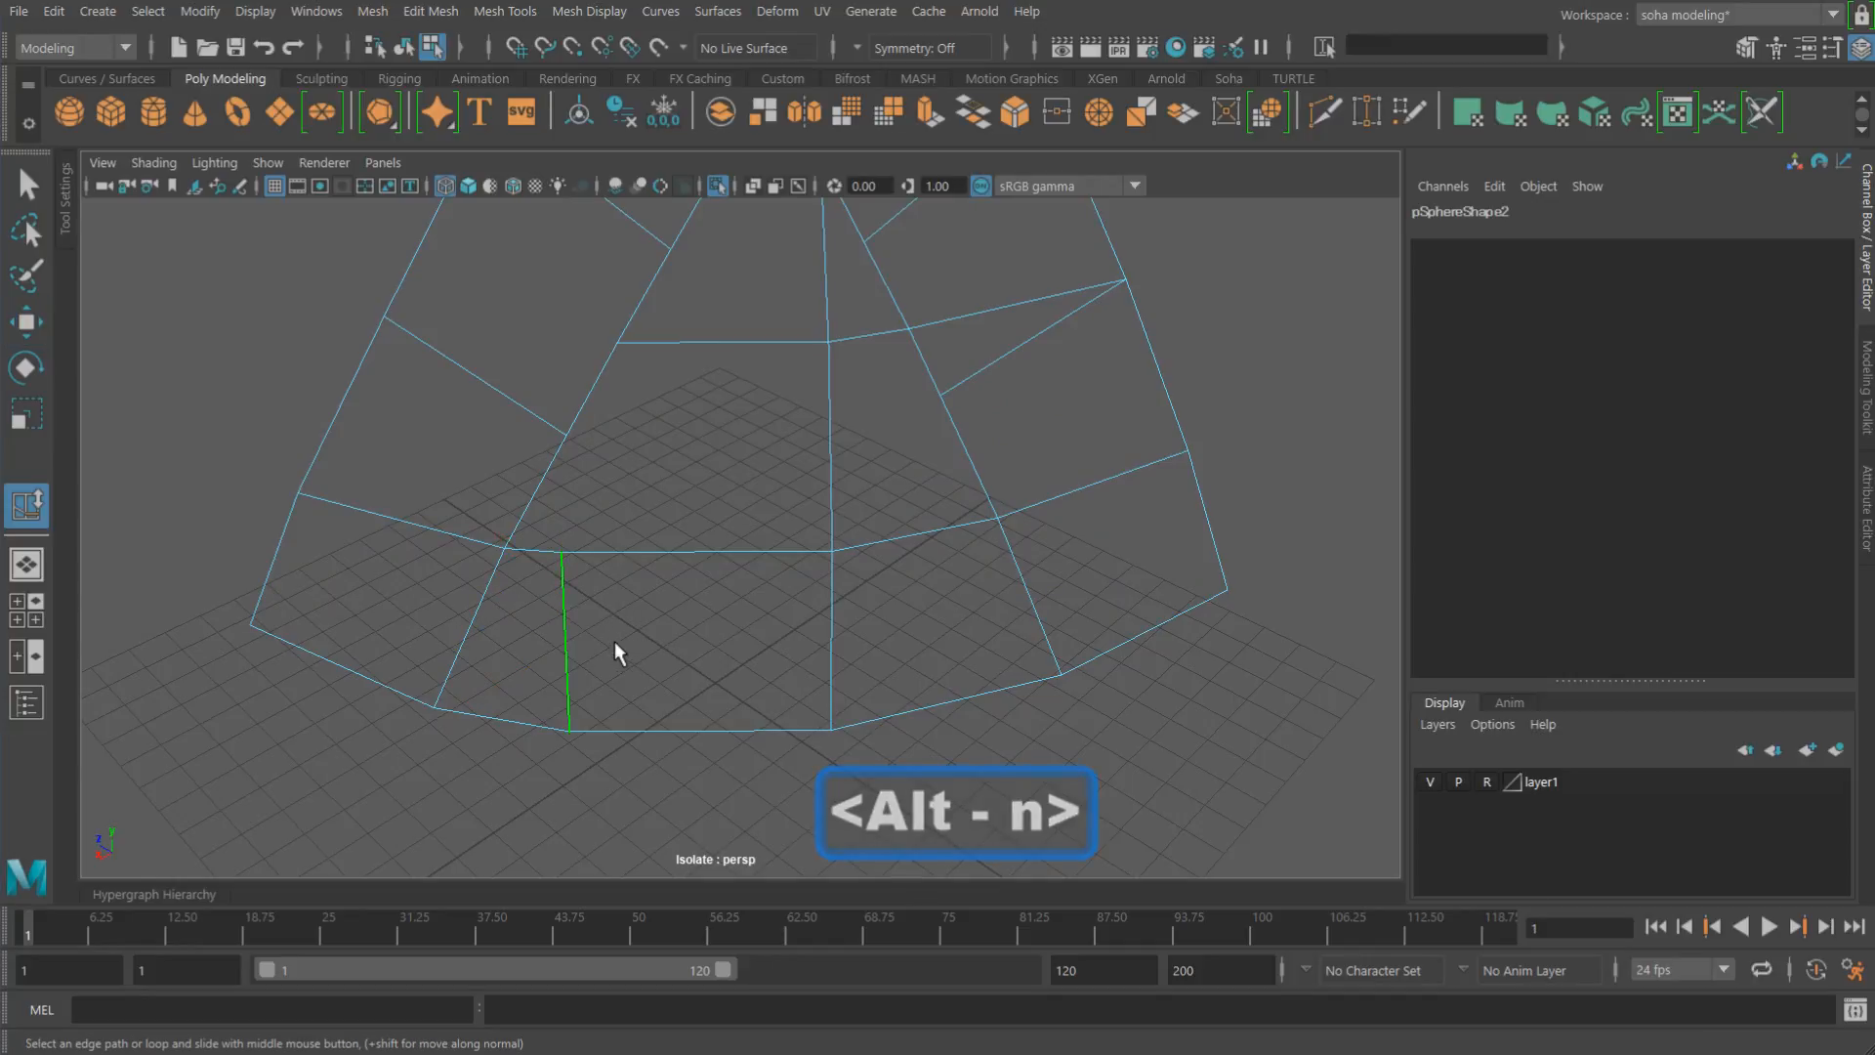
{"action": "middle_click_drag", "start_coordinate": [612, 641], "coordinate": [635, 641]}
{"action": "left_click_drag", "start_coordinate": [672, 633], "coordinate": [833, 485], "text": "alt"}
{"action": "key", "text": "alt+w"}
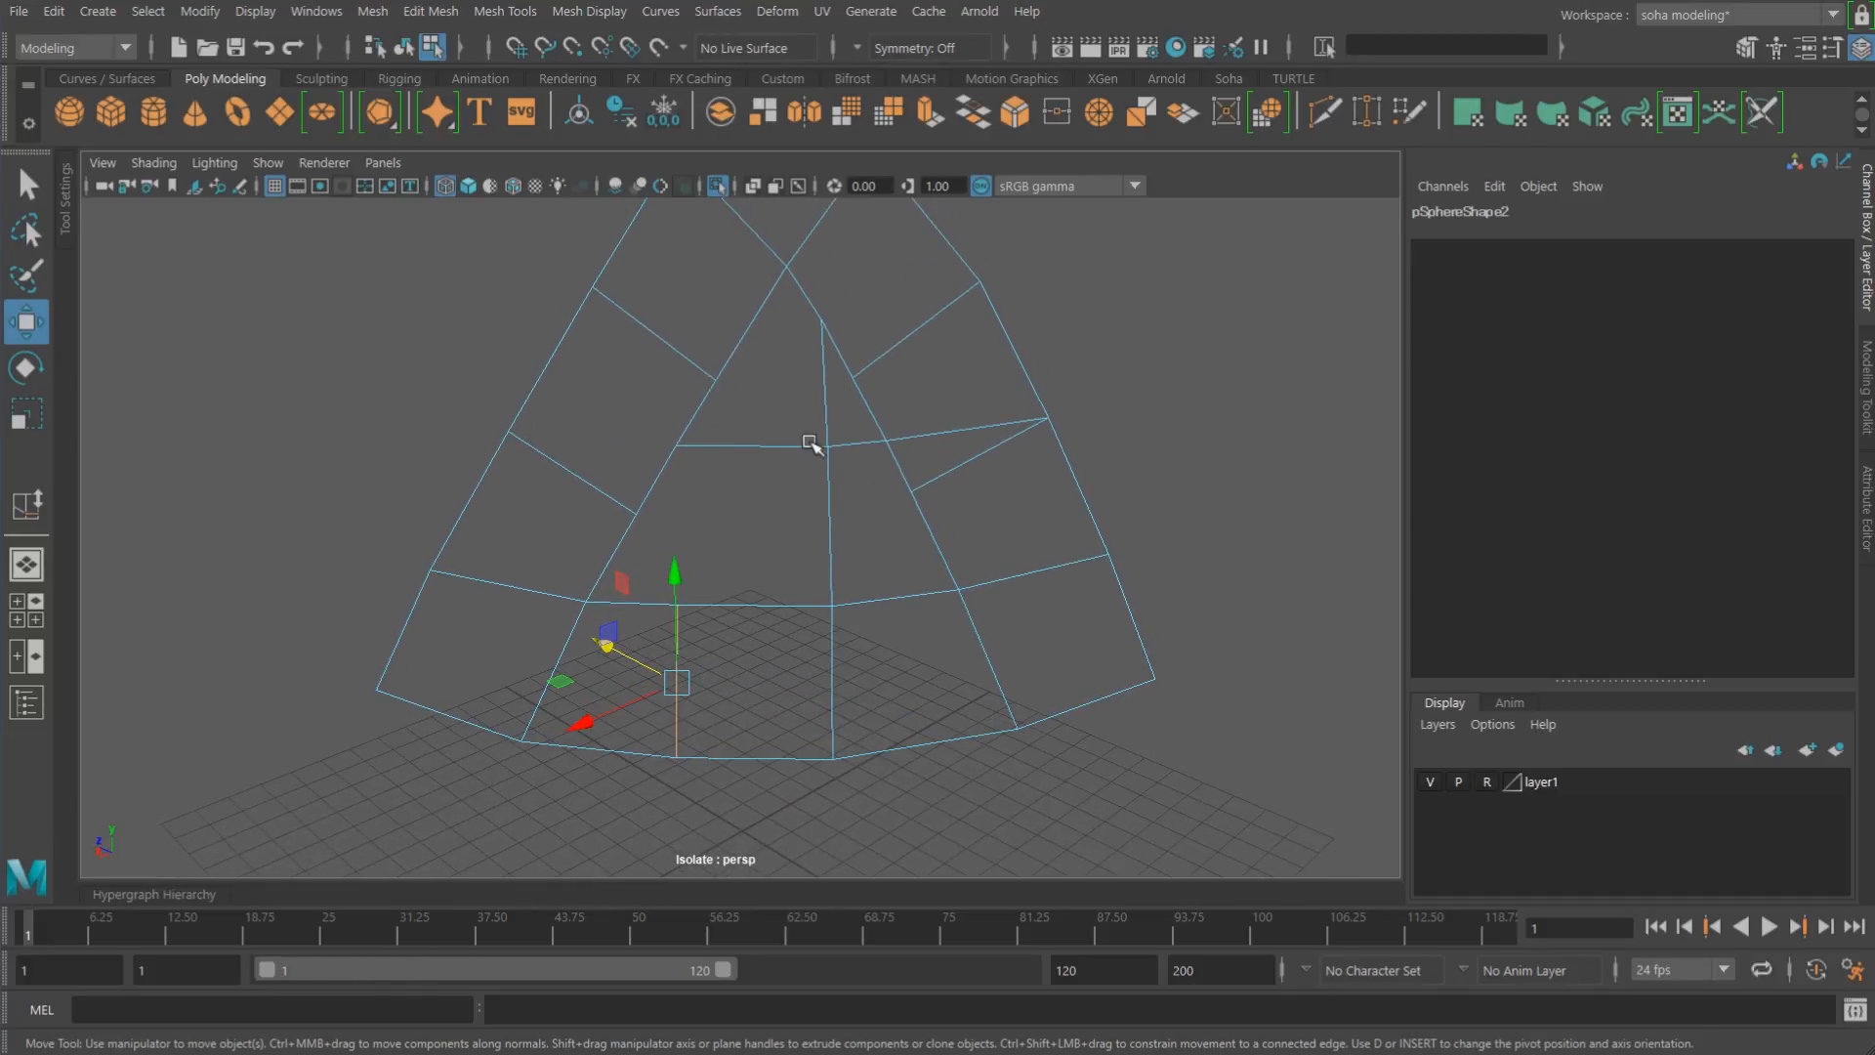
Step: With Multi-Cut, join the upper vertices of the two diagonals in a V below the crossing, then cut from its tip down to the bottom outline
{"action": "key", "text": "alt+s"}
{"action": "left_click", "coordinate": [715, 379]}
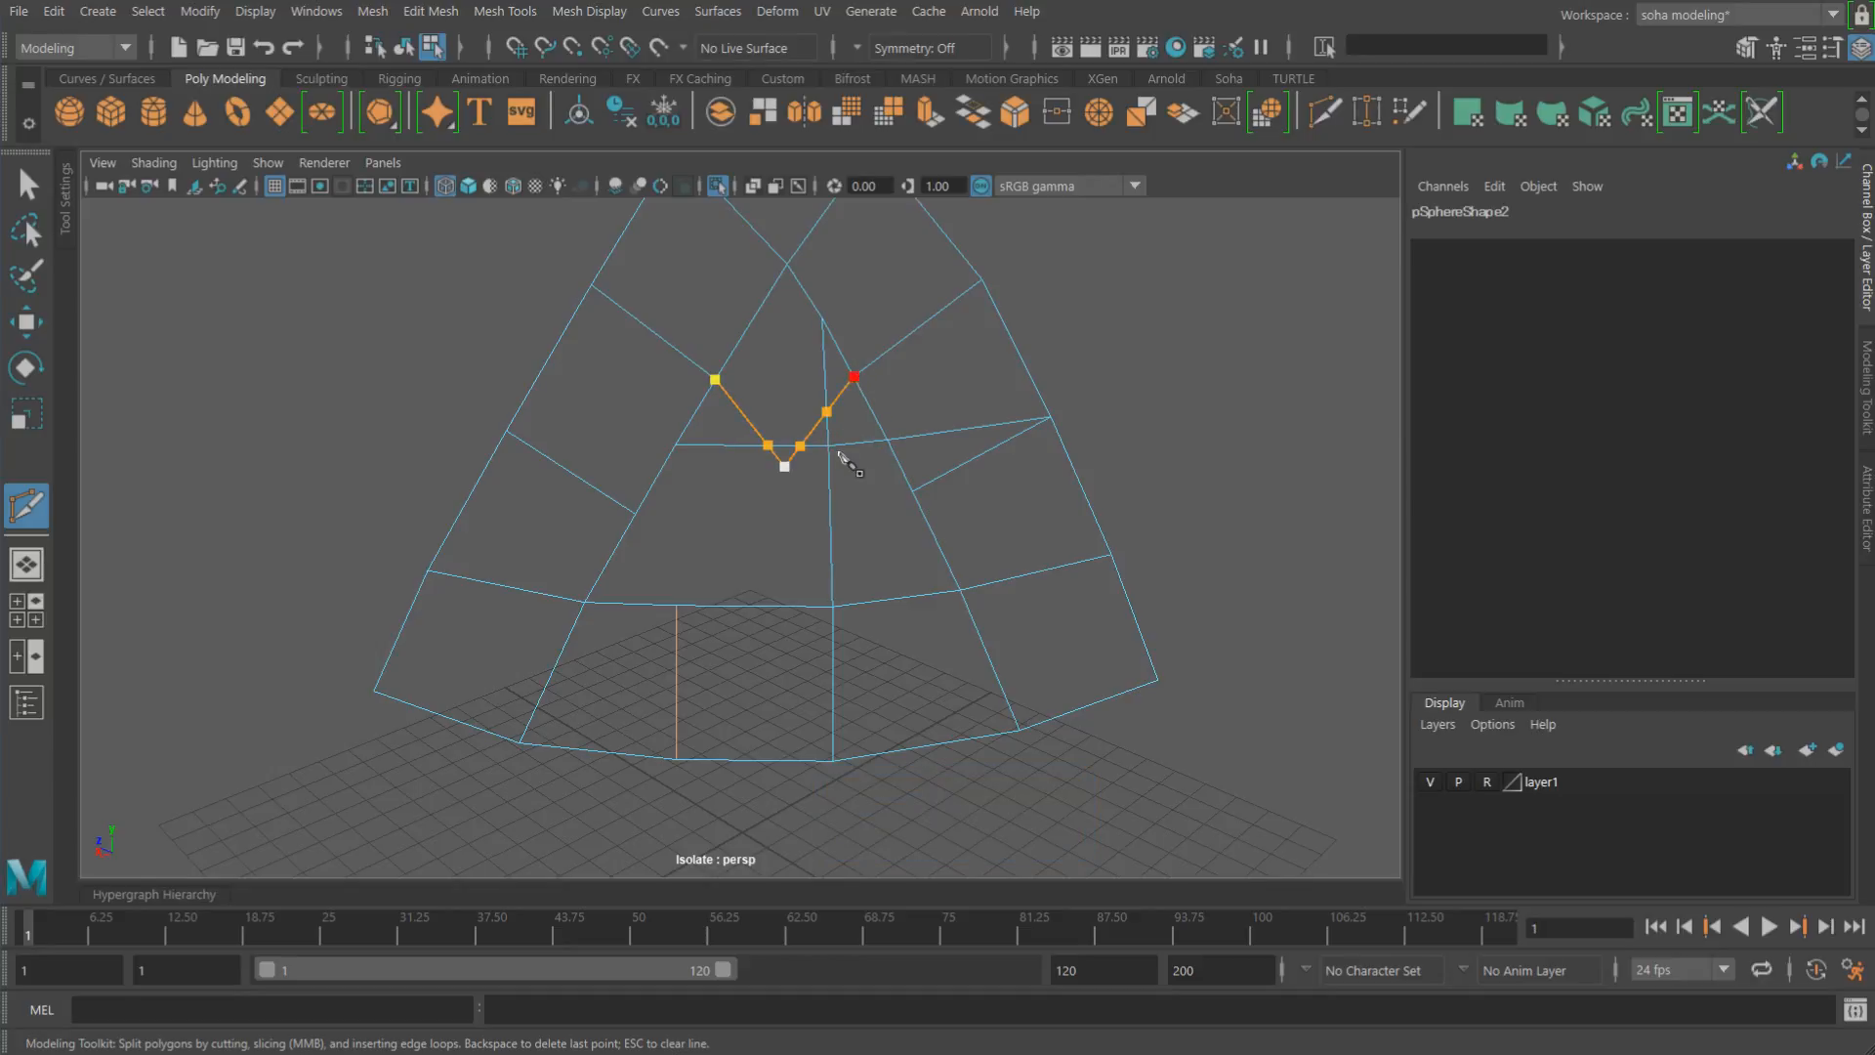
{"action": "key", "text": "Return"}
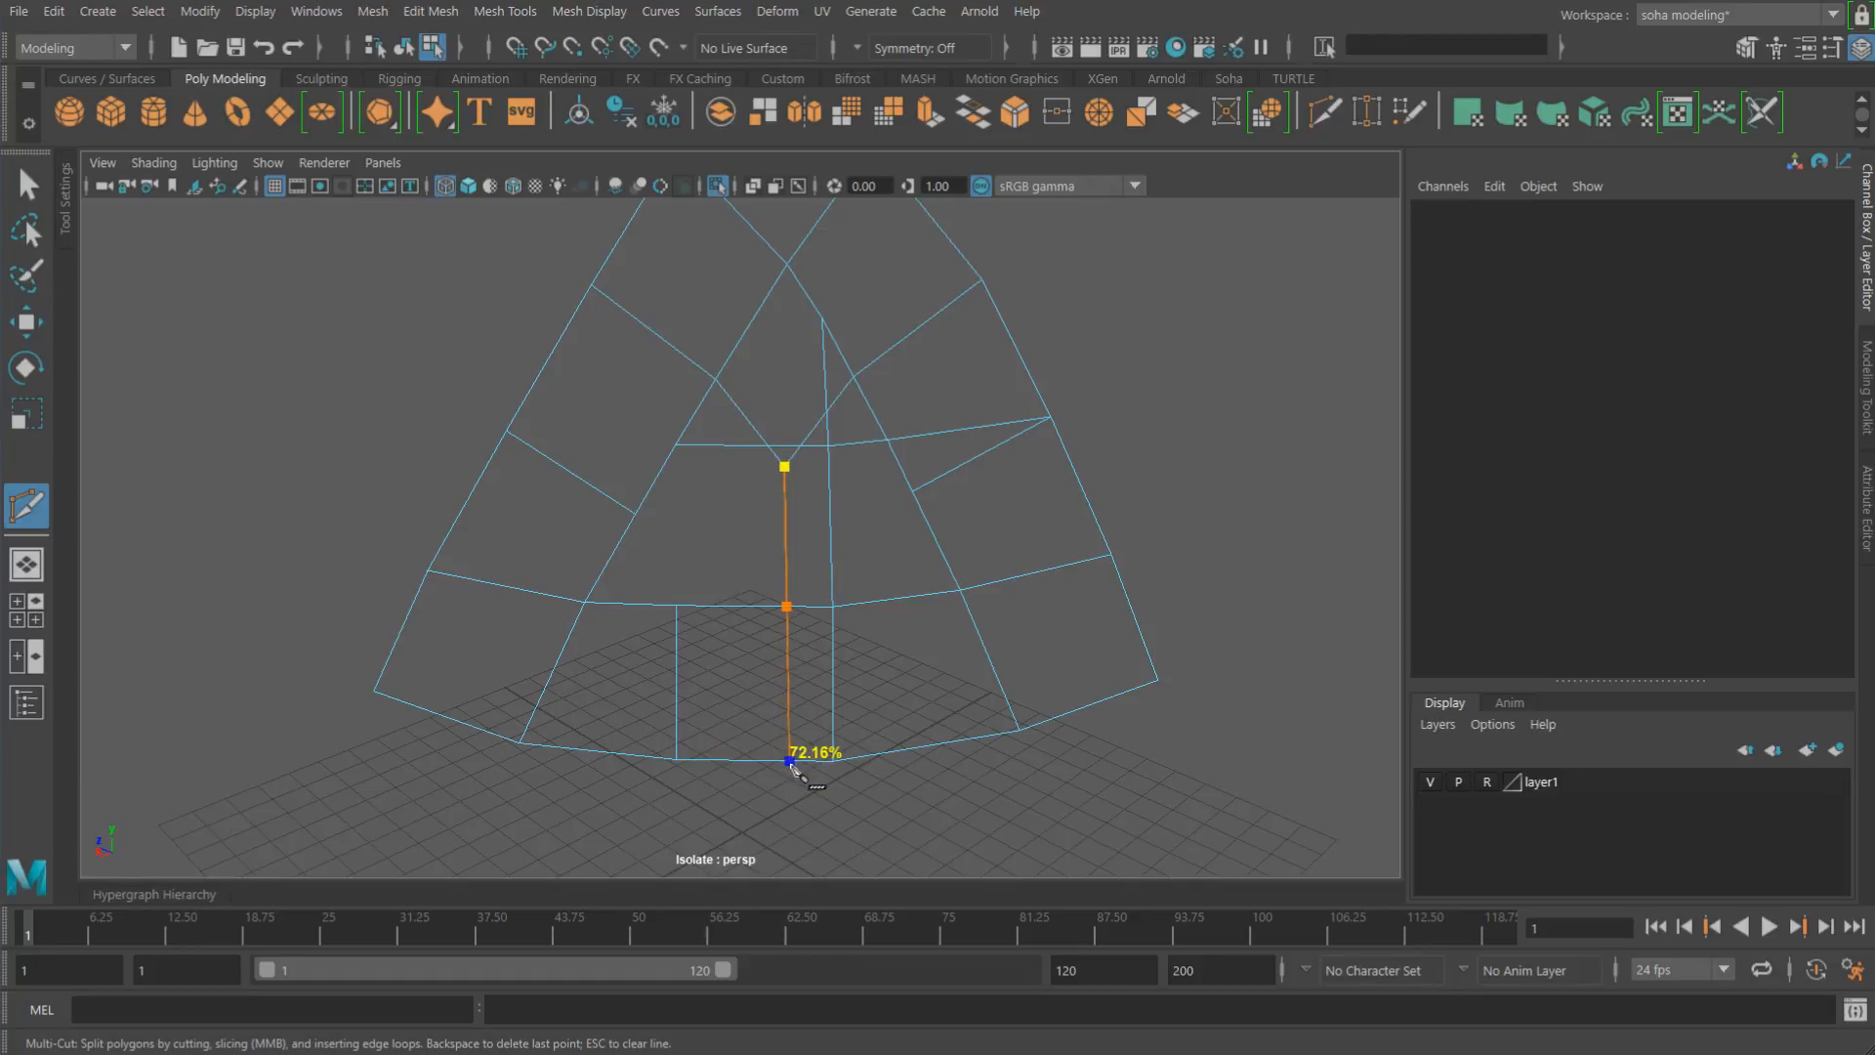
{"action": "key", "text": "w"}
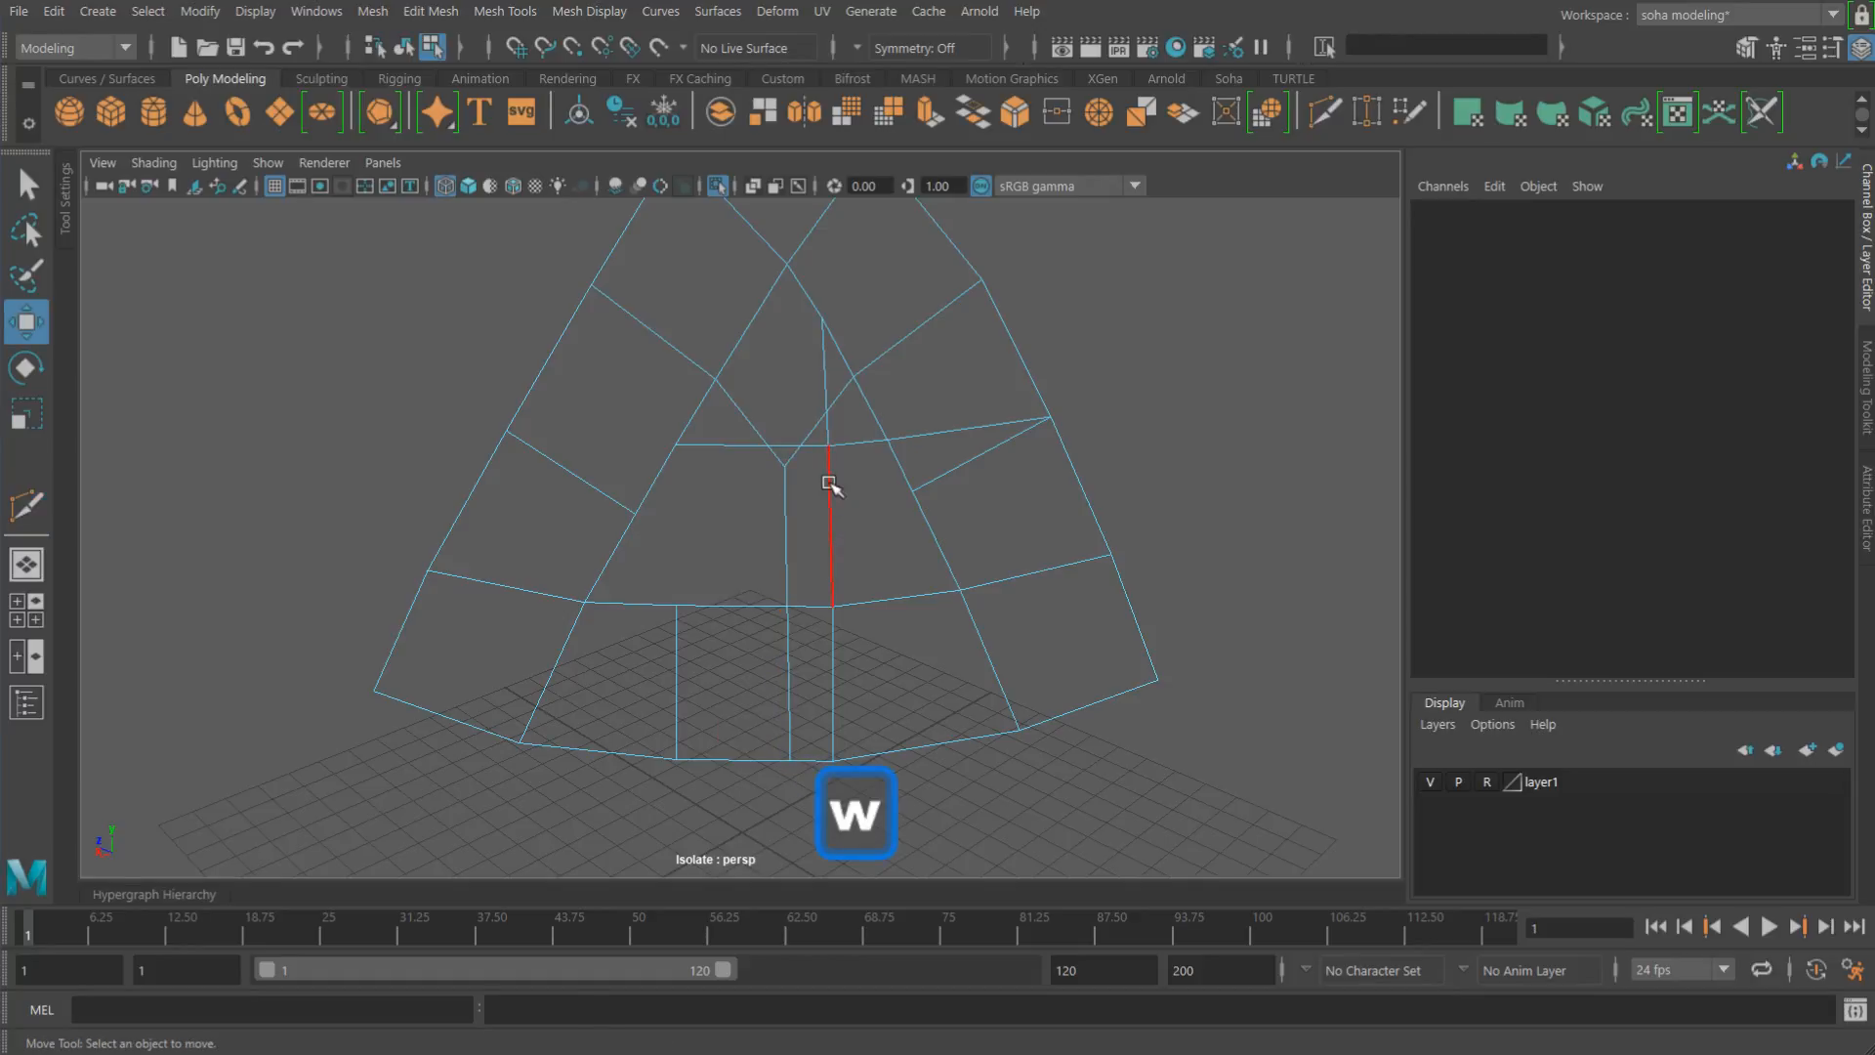
Step: Cut a short edge across the bottom row between the old vertical edge and the right diagonal
{"action": "key", "text": "alt+2"}
{"action": "scroll", "coordinate": [909, 665], "scroll_direction": "up", "scroll_amount": 1}
{"action": "middle_click_drag", "start_coordinate": [900, 701], "coordinate": [868, 644], "text": "alt"}
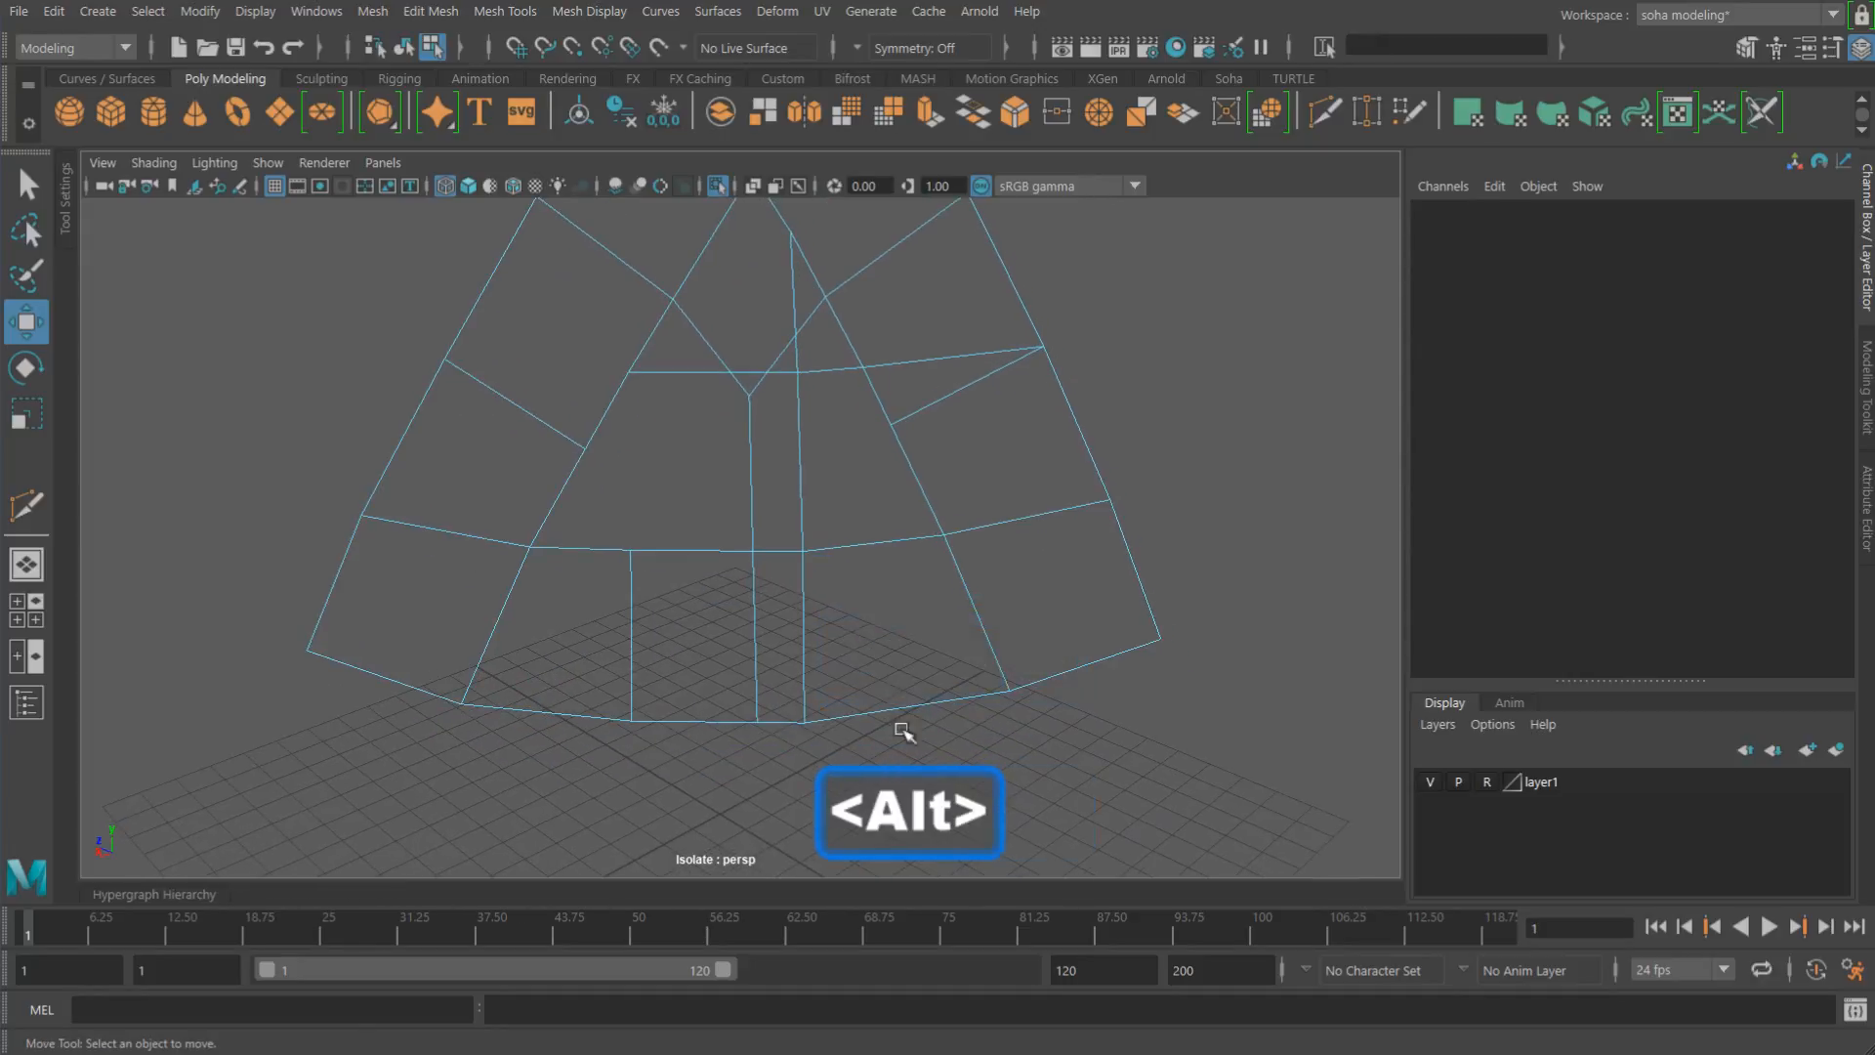
{"action": "key", "text": "alt+s"}
{"action": "left_click", "coordinate": [885, 710]}
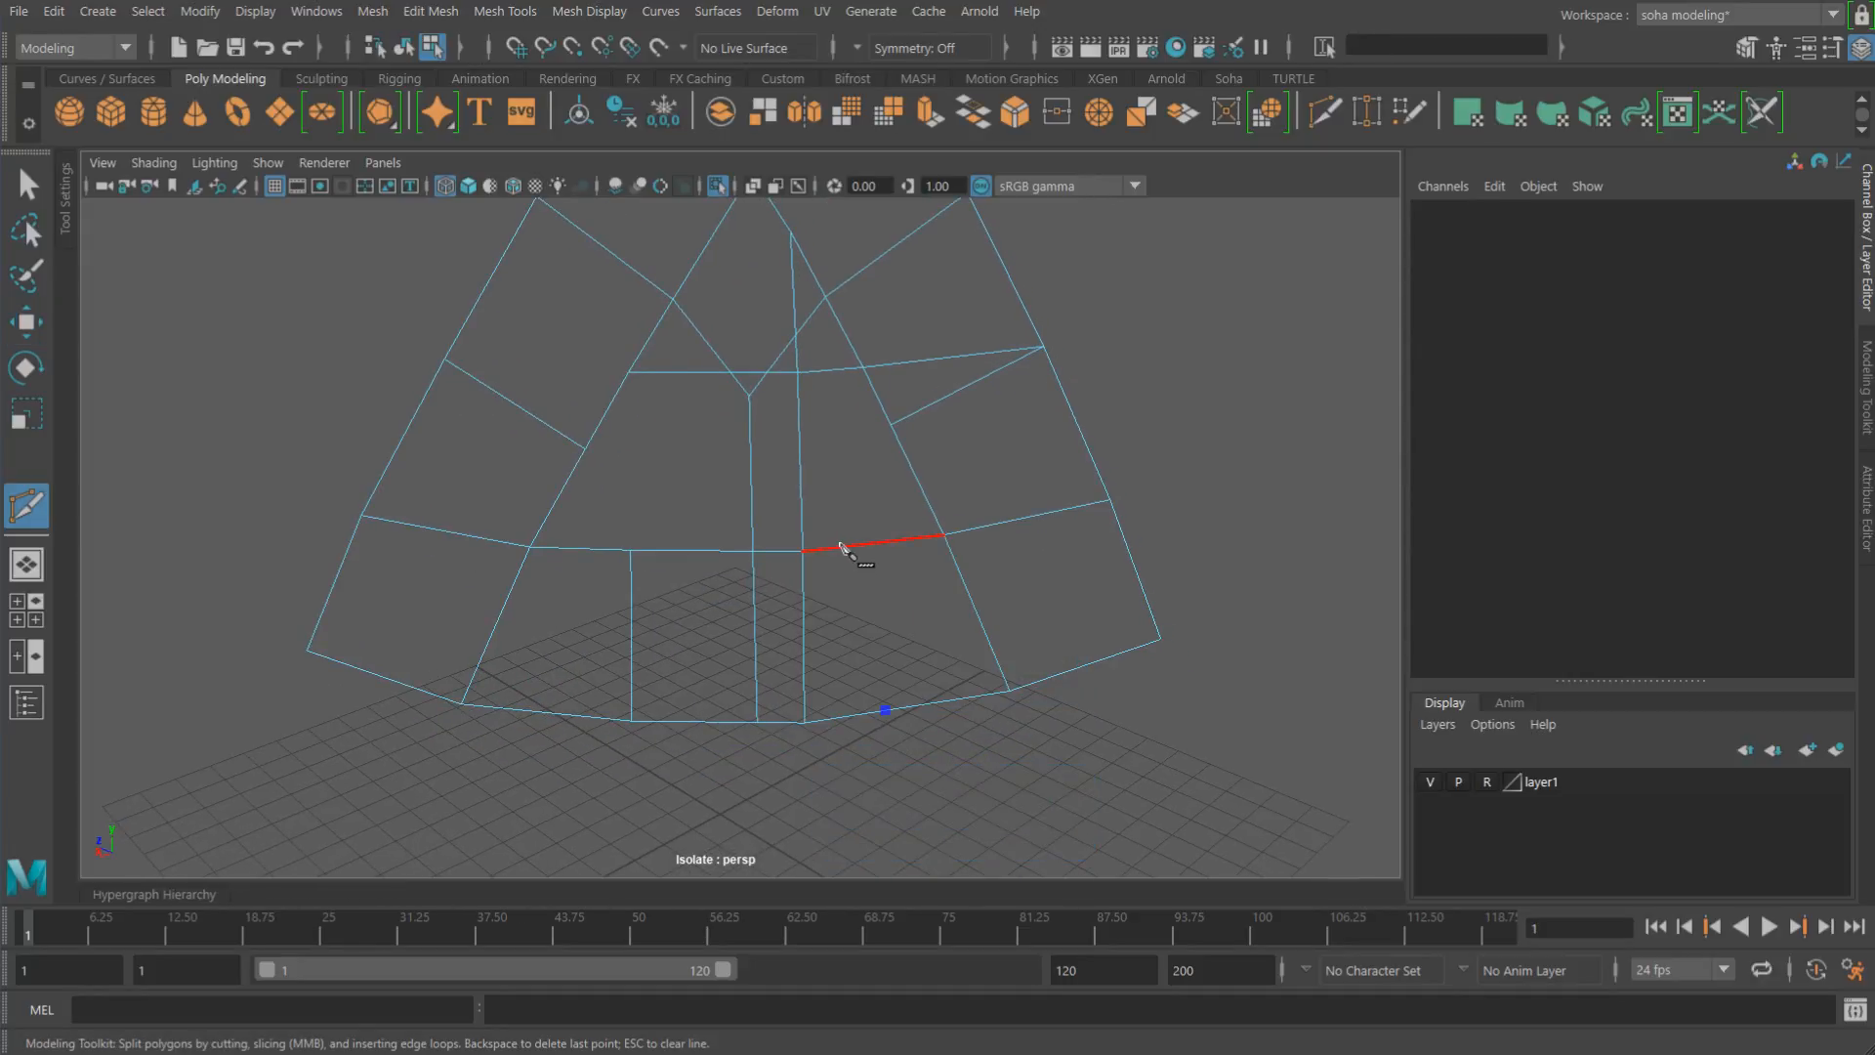
{"action": "key", "text": "w"}
{"action": "key", "text": "alt+2"}
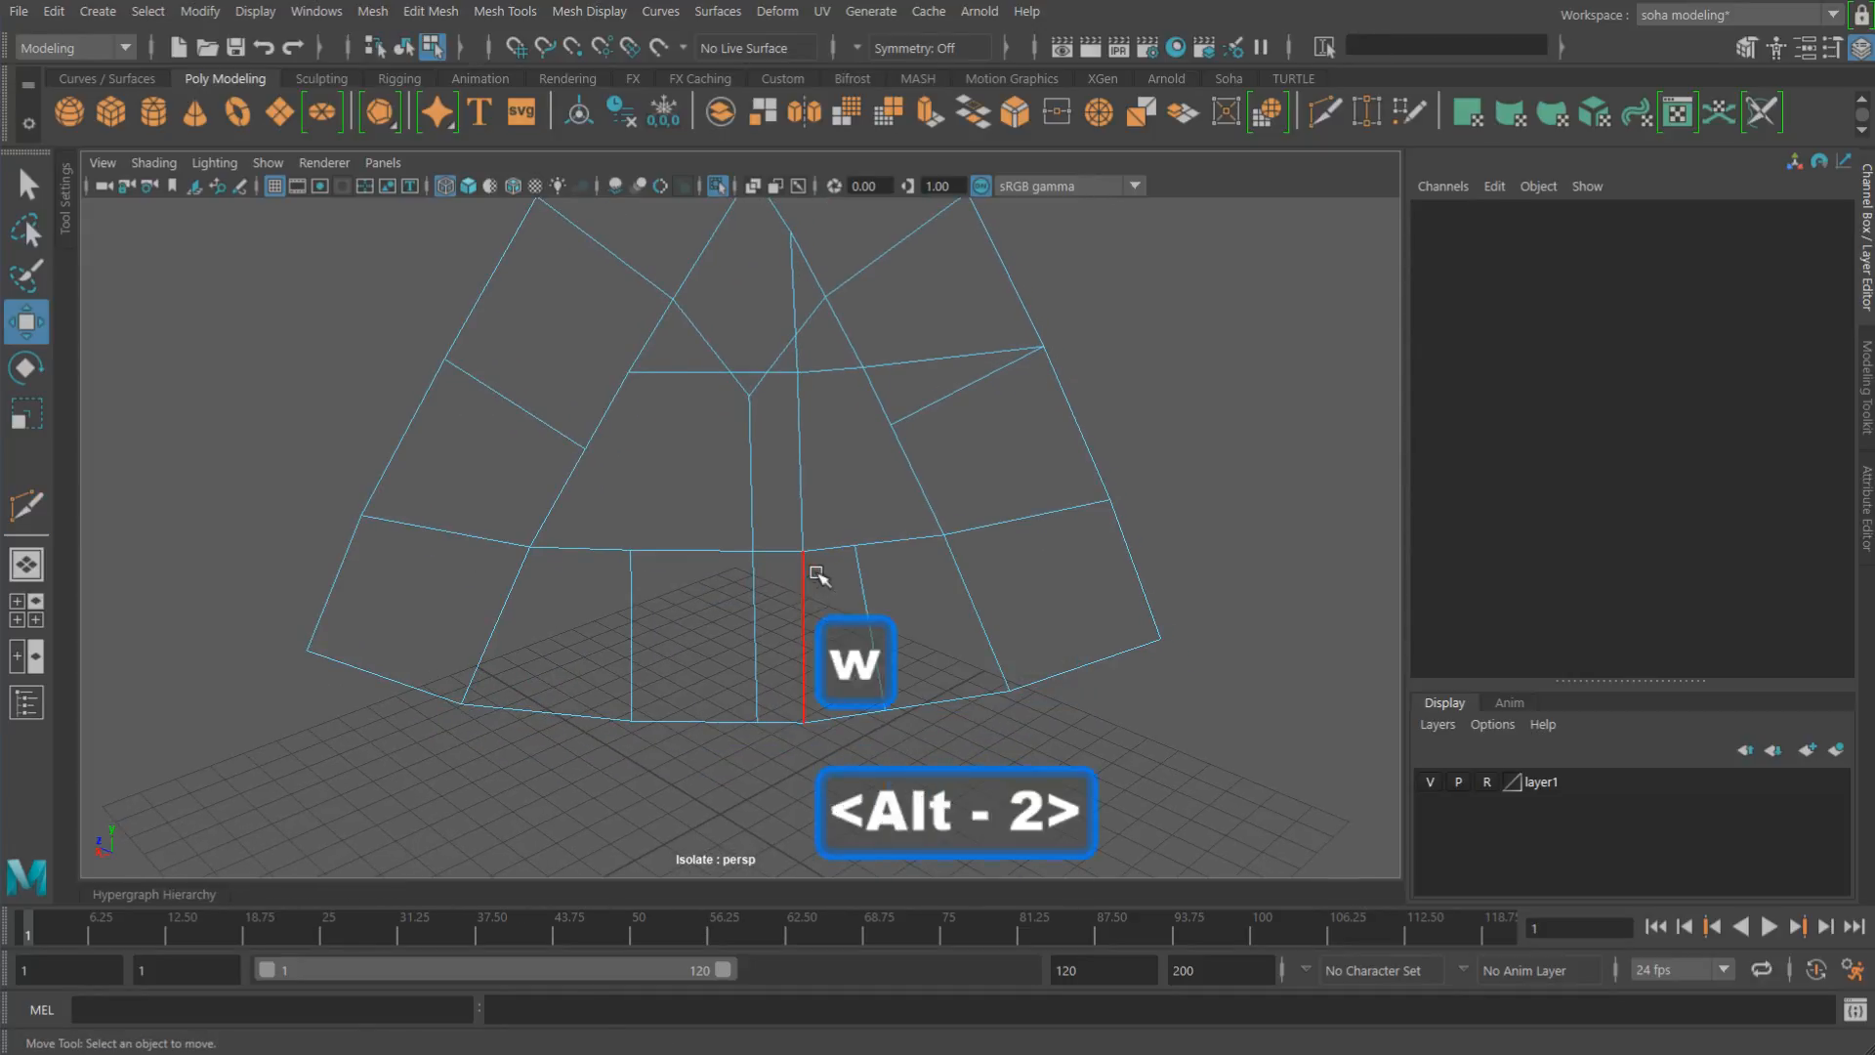
Step: Delete the old vertical edge beside the new centre cut and the leftover edges of the upper horizontal row
{"action": "left_click", "coordinate": [803, 470]}
{"action": "key", "text": "alt+q"}
{"action": "scroll", "coordinate": [884, 503], "scroll_direction": "up", "scroll_amount": 2}
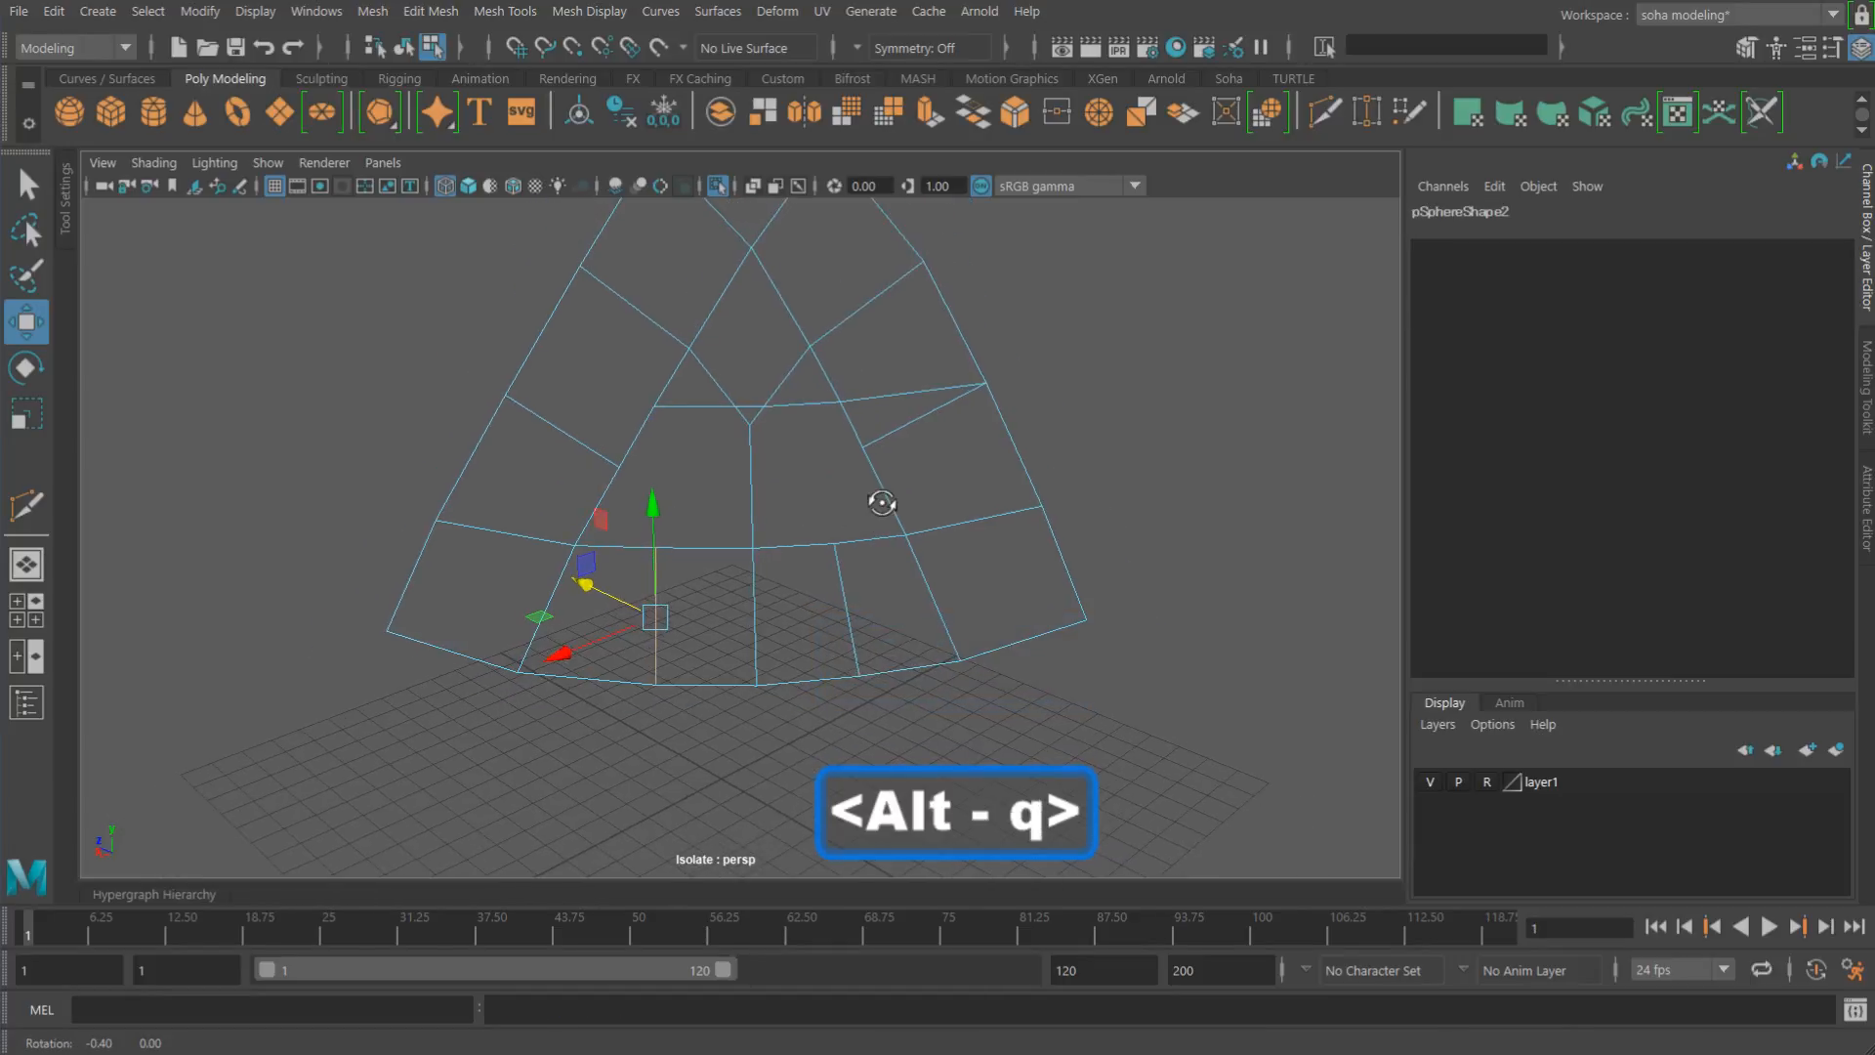
{"action": "right_click_drag", "start_coordinate": [993, 532], "coordinate": [1030, 537], "text": "alt"}
{"action": "right_click_drag", "start_coordinate": [852, 484], "coordinate": [630, 445], "text": "alt"}
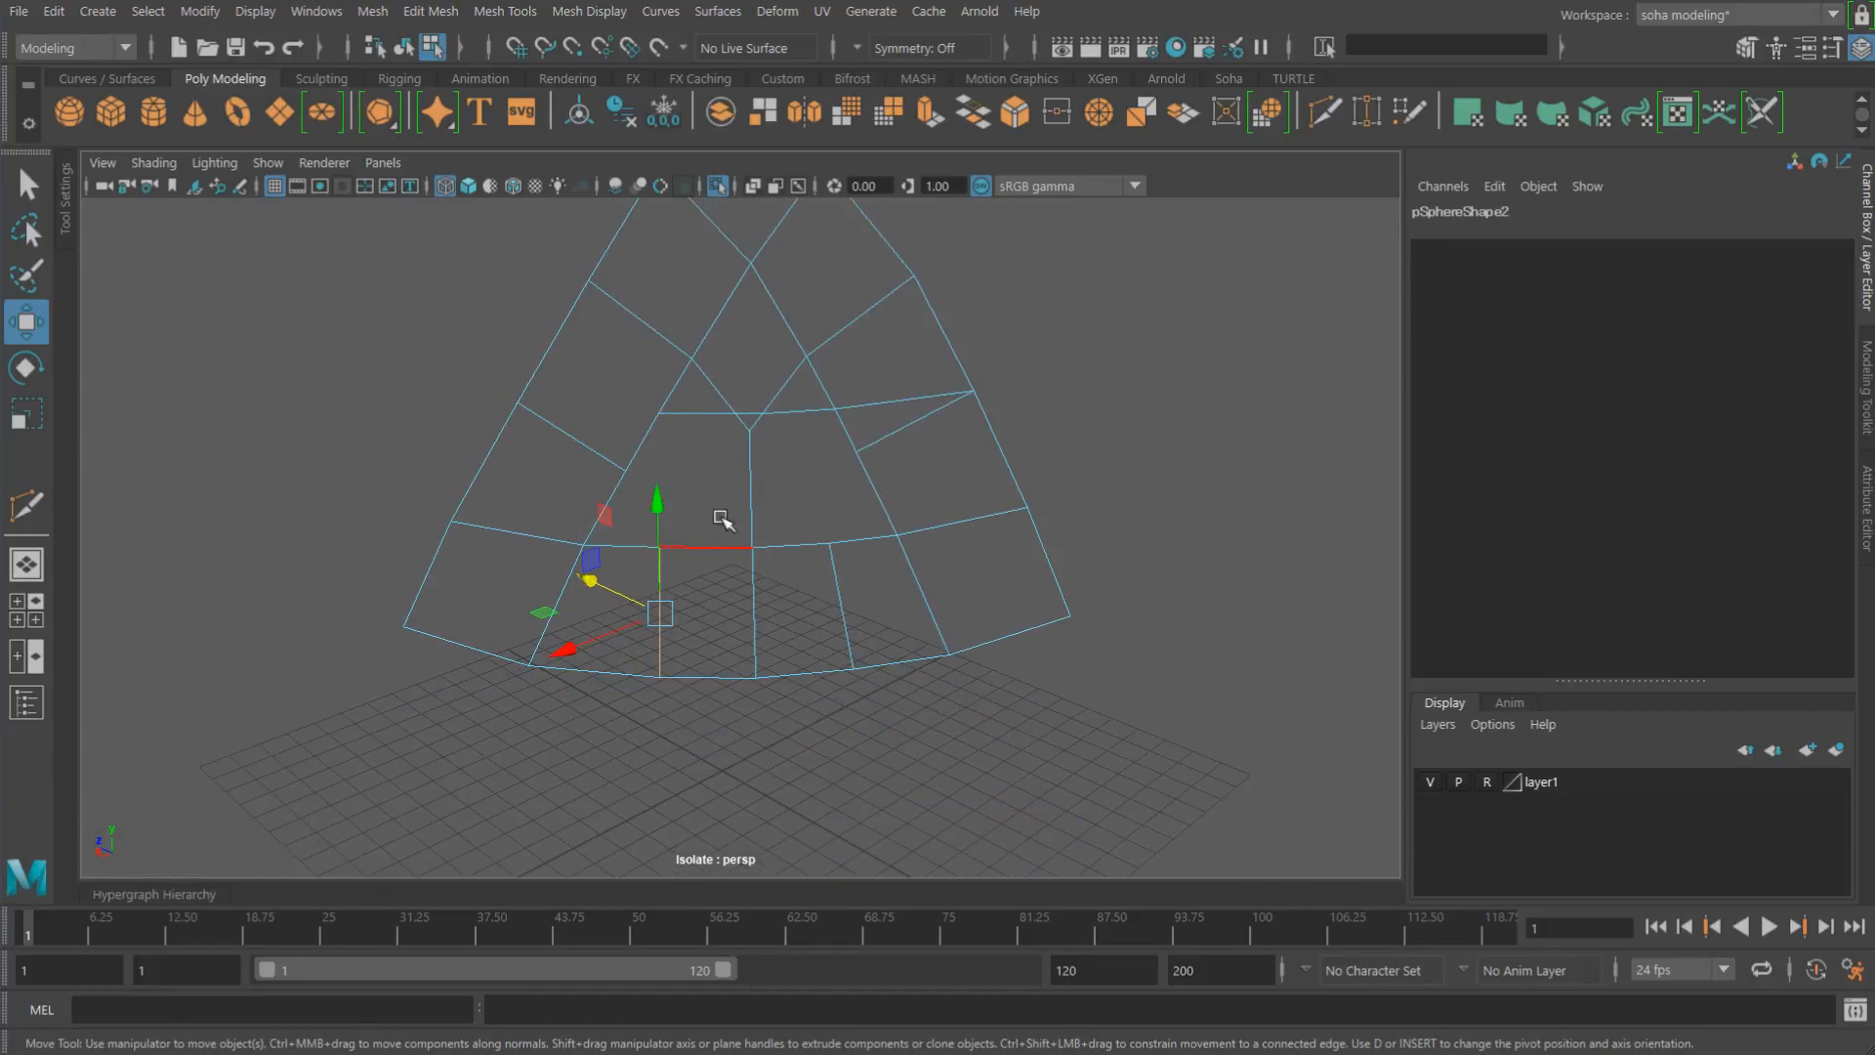
{"action": "right_click_drag", "start_coordinate": [723, 520], "coordinate": [811, 534], "text": "alt"}
{"action": "key", "text": "alt+q"}
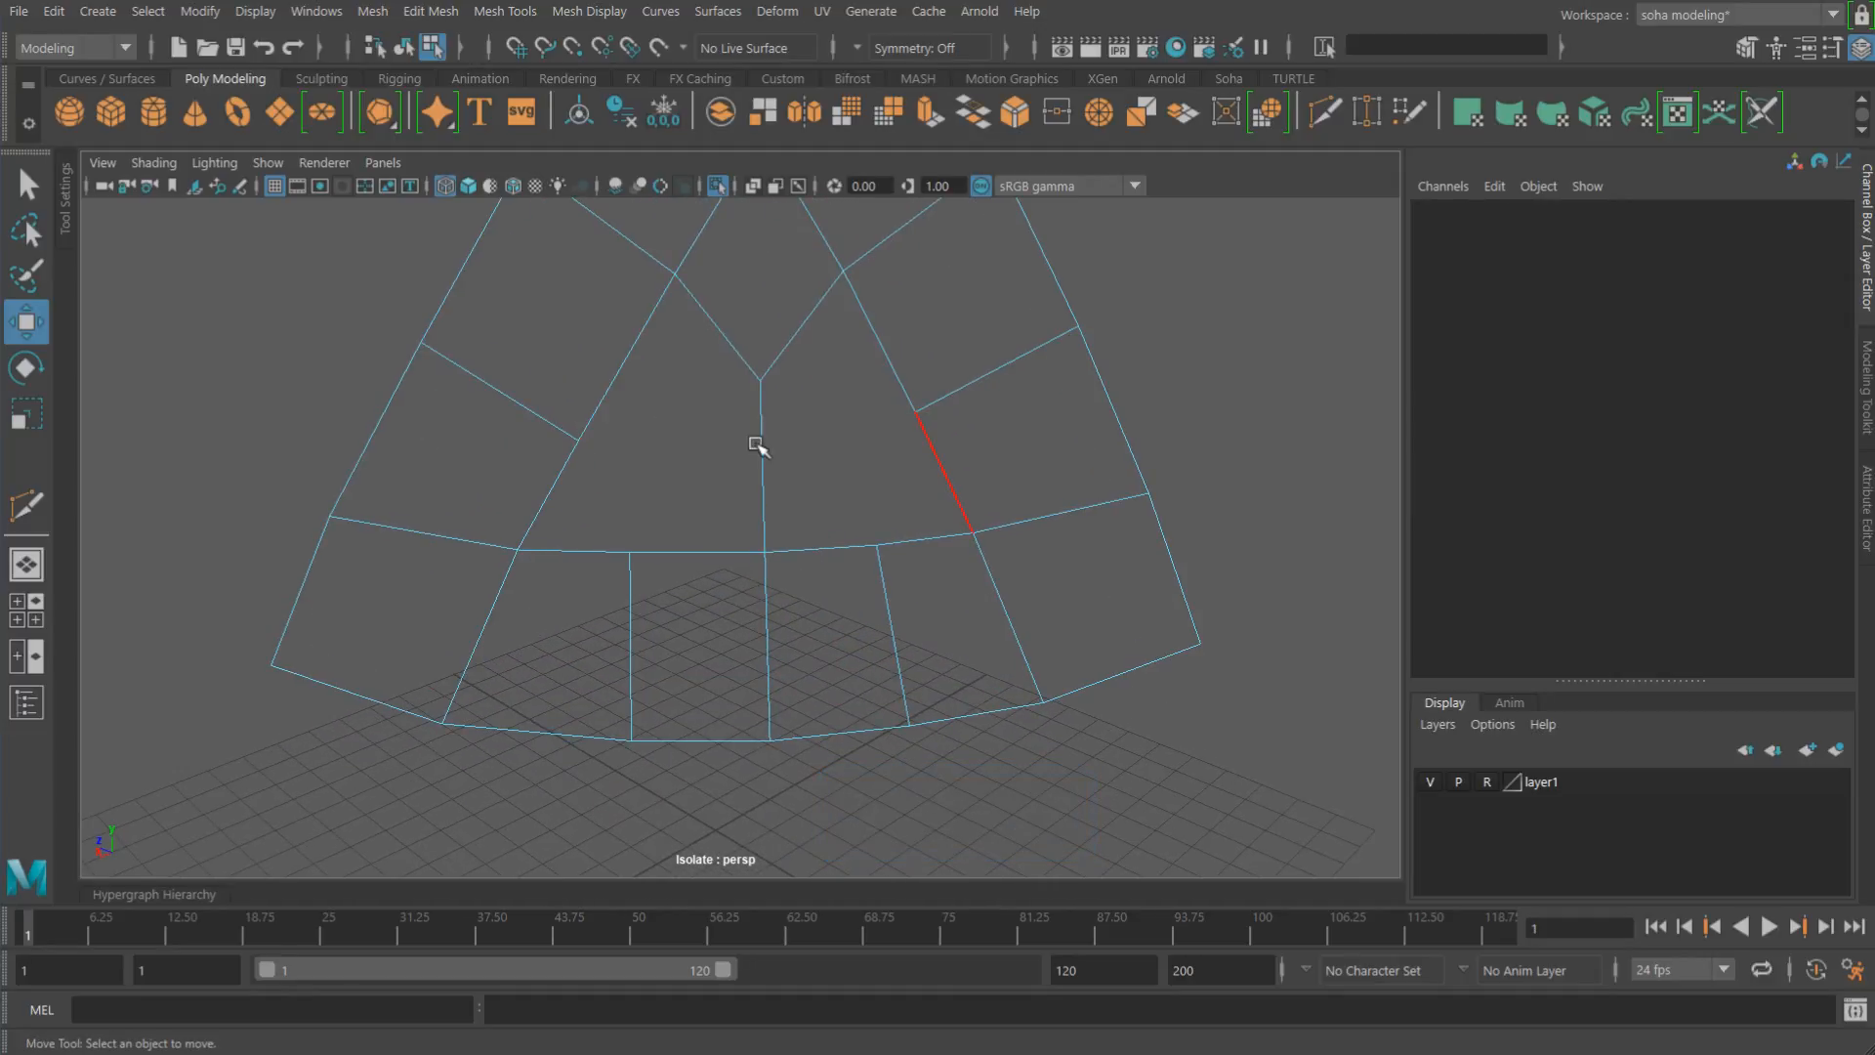
Step: With Multi-Cut, connect the middle vertex of the left diagonal across the centre edge to the matching vertex on the right diagonal
{"action": "middle_click_drag", "start_coordinate": [753, 450], "coordinate": [754, 520], "text": "alt"}
{"action": "key", "text": "alt+s"}
{"action": "left_click", "coordinate": [578, 511]}
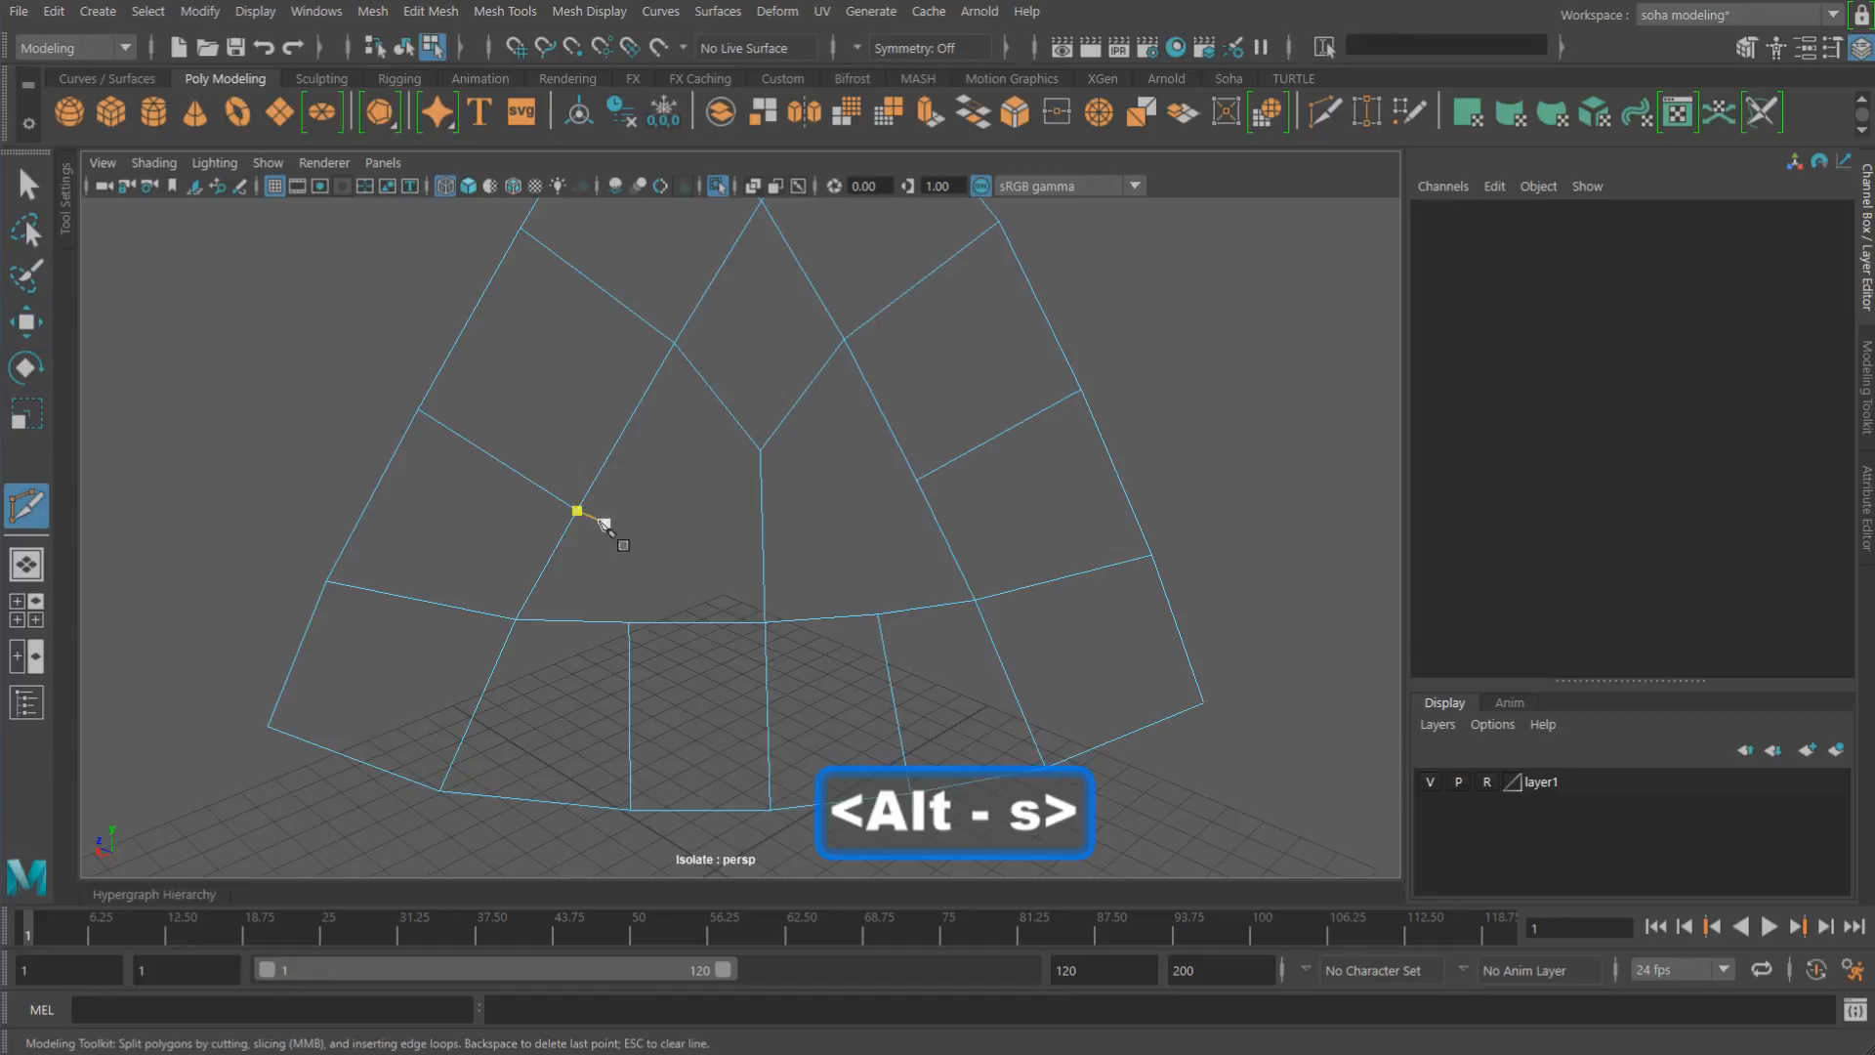
{"action": "left_click", "coordinate": [763, 524]}
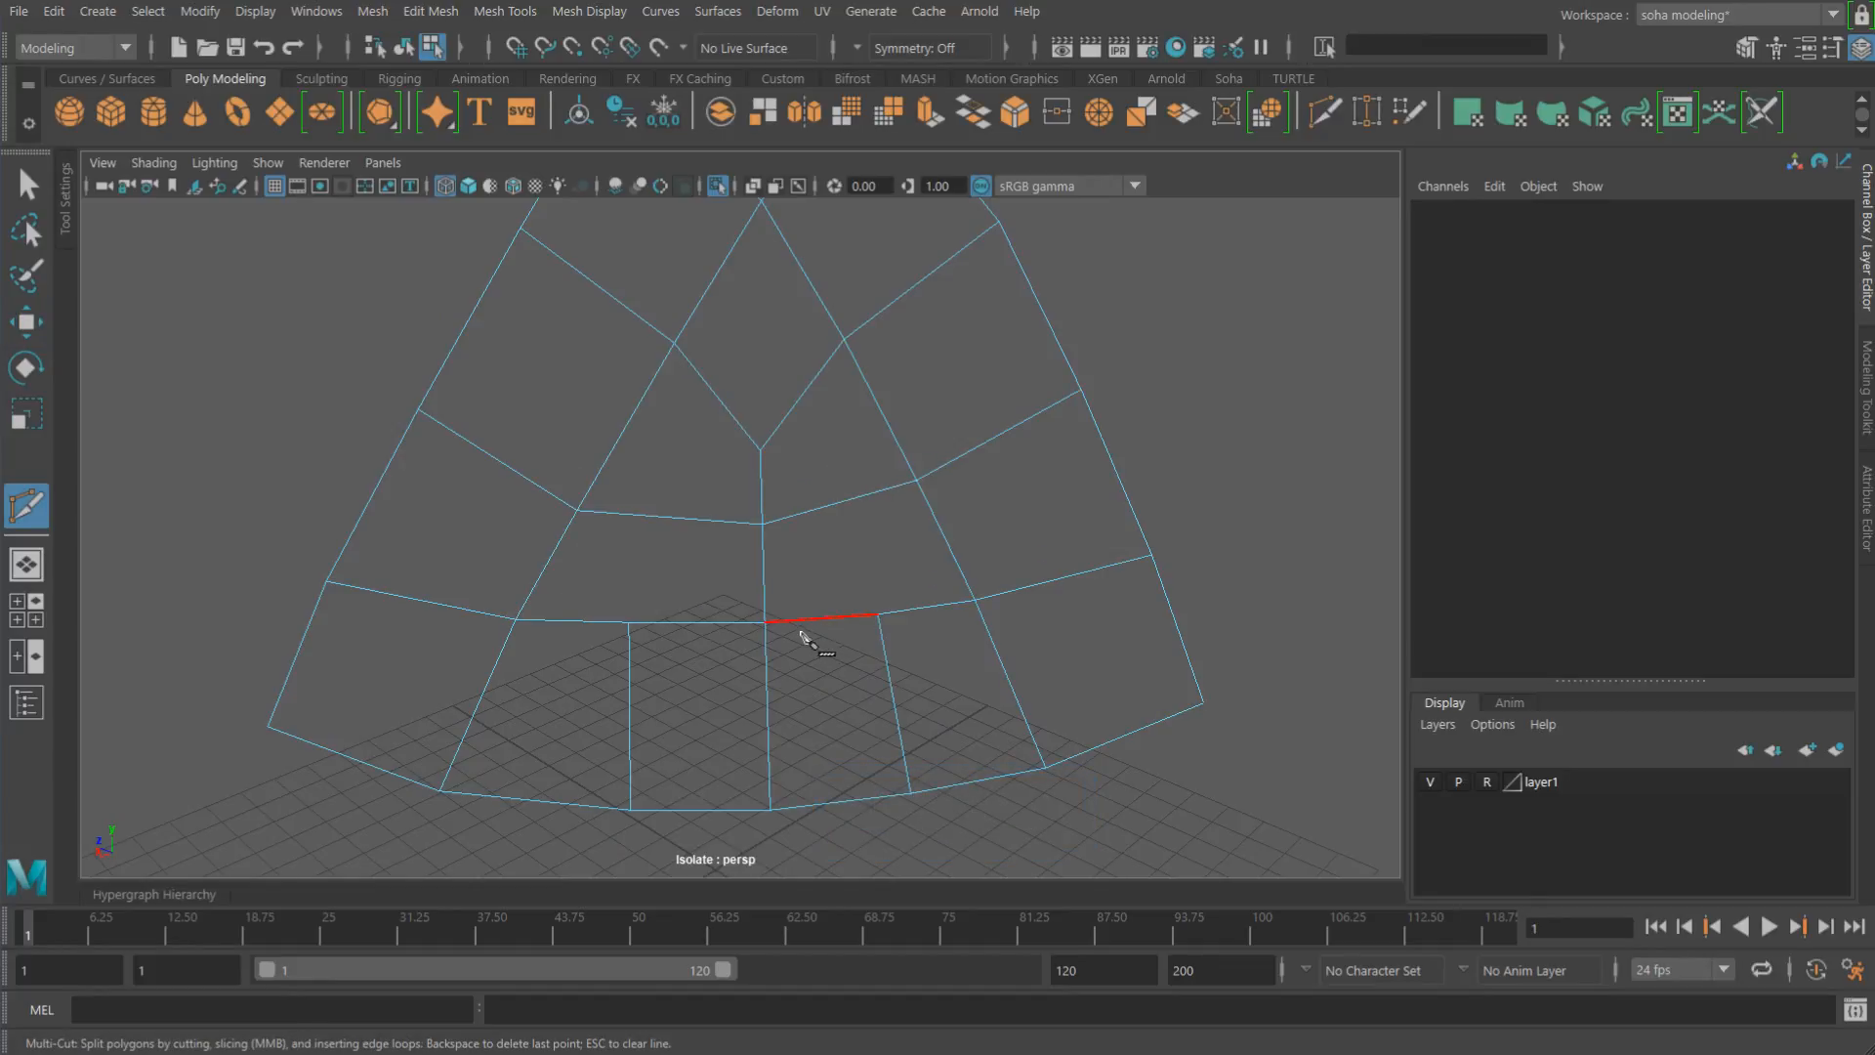
{"action": "middle_click_drag", "start_coordinate": [809, 582], "coordinate": [803, 558], "text": "alt"}
{"action": "scroll", "coordinate": [784, 556], "scroll_direction": "down", "scroll_amount": 2}
{"action": "middle_click_drag", "start_coordinate": [723, 616], "coordinate": [714, 599], "text": "alt"}
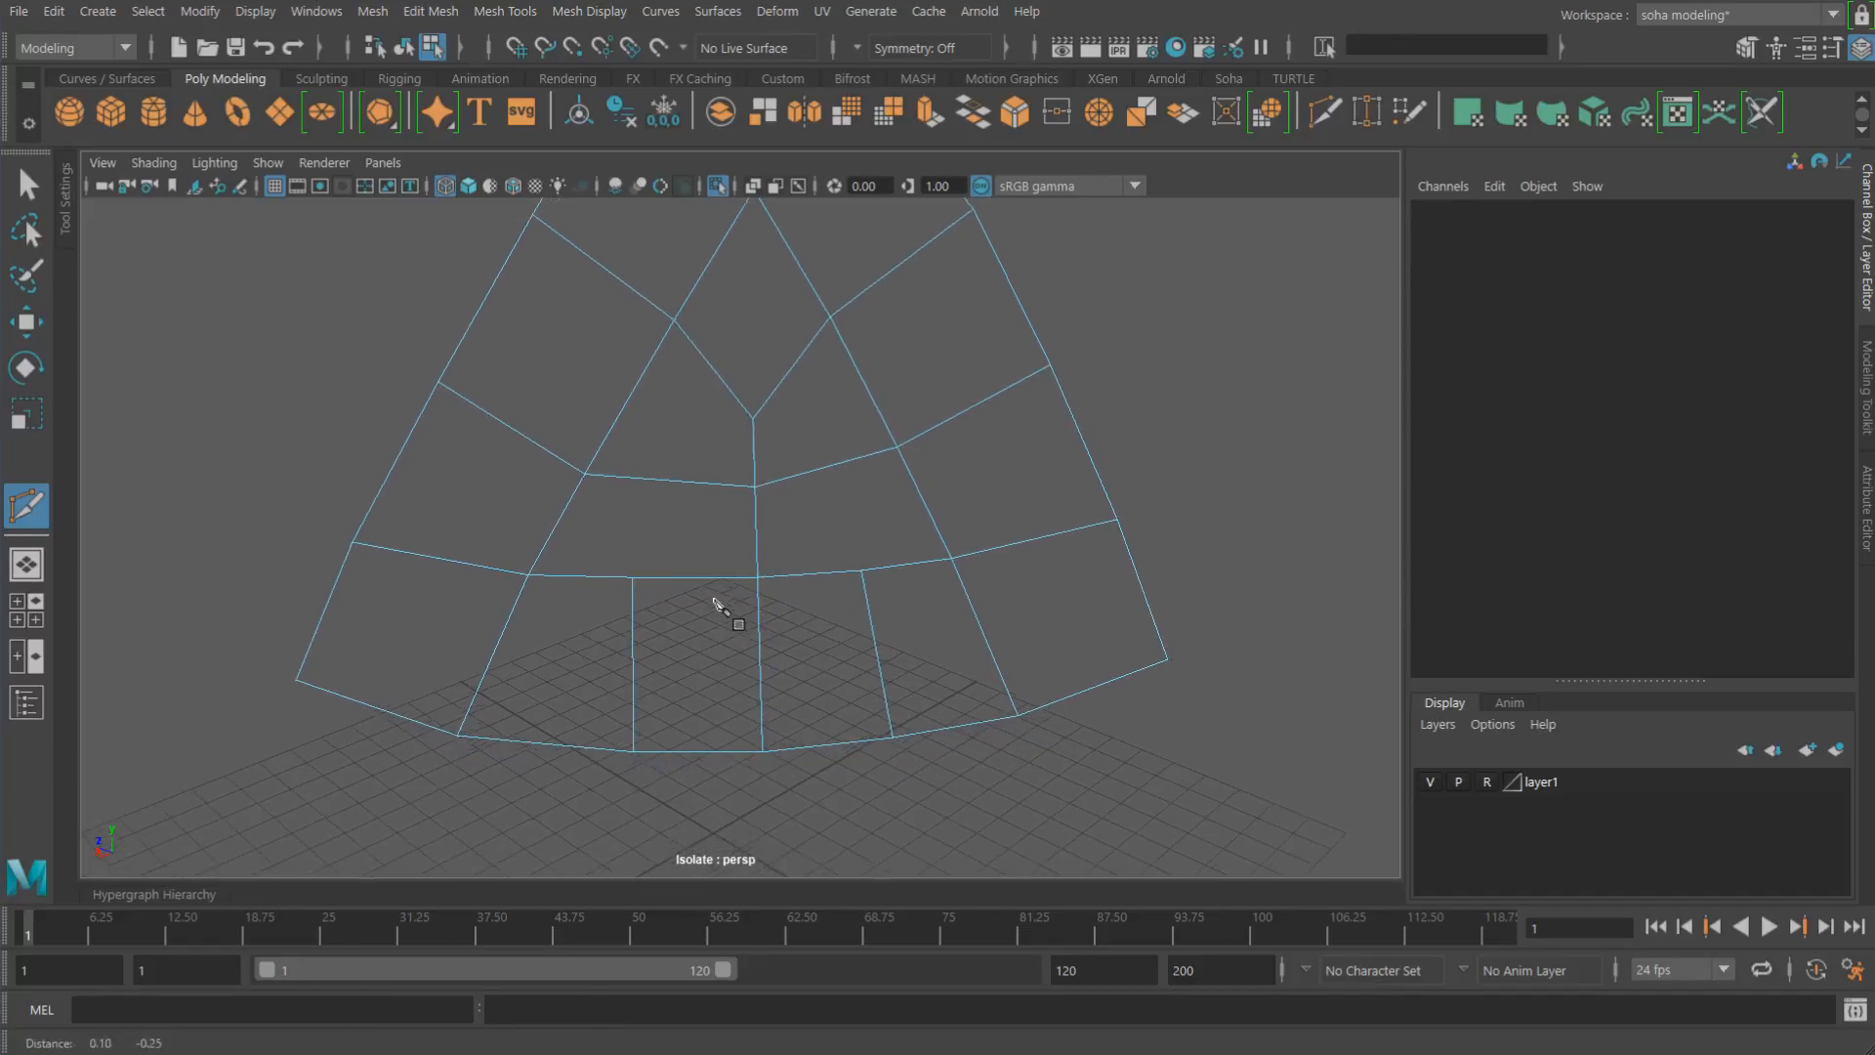
Step: Delete the two short vertical edges on either side of the centre edge in the bottom row
{"action": "left_click", "coordinate": [754, 574]}
{"action": "left_click_drag", "start_coordinate": [720, 615], "coordinate": [791, 586], "text": "alt"}
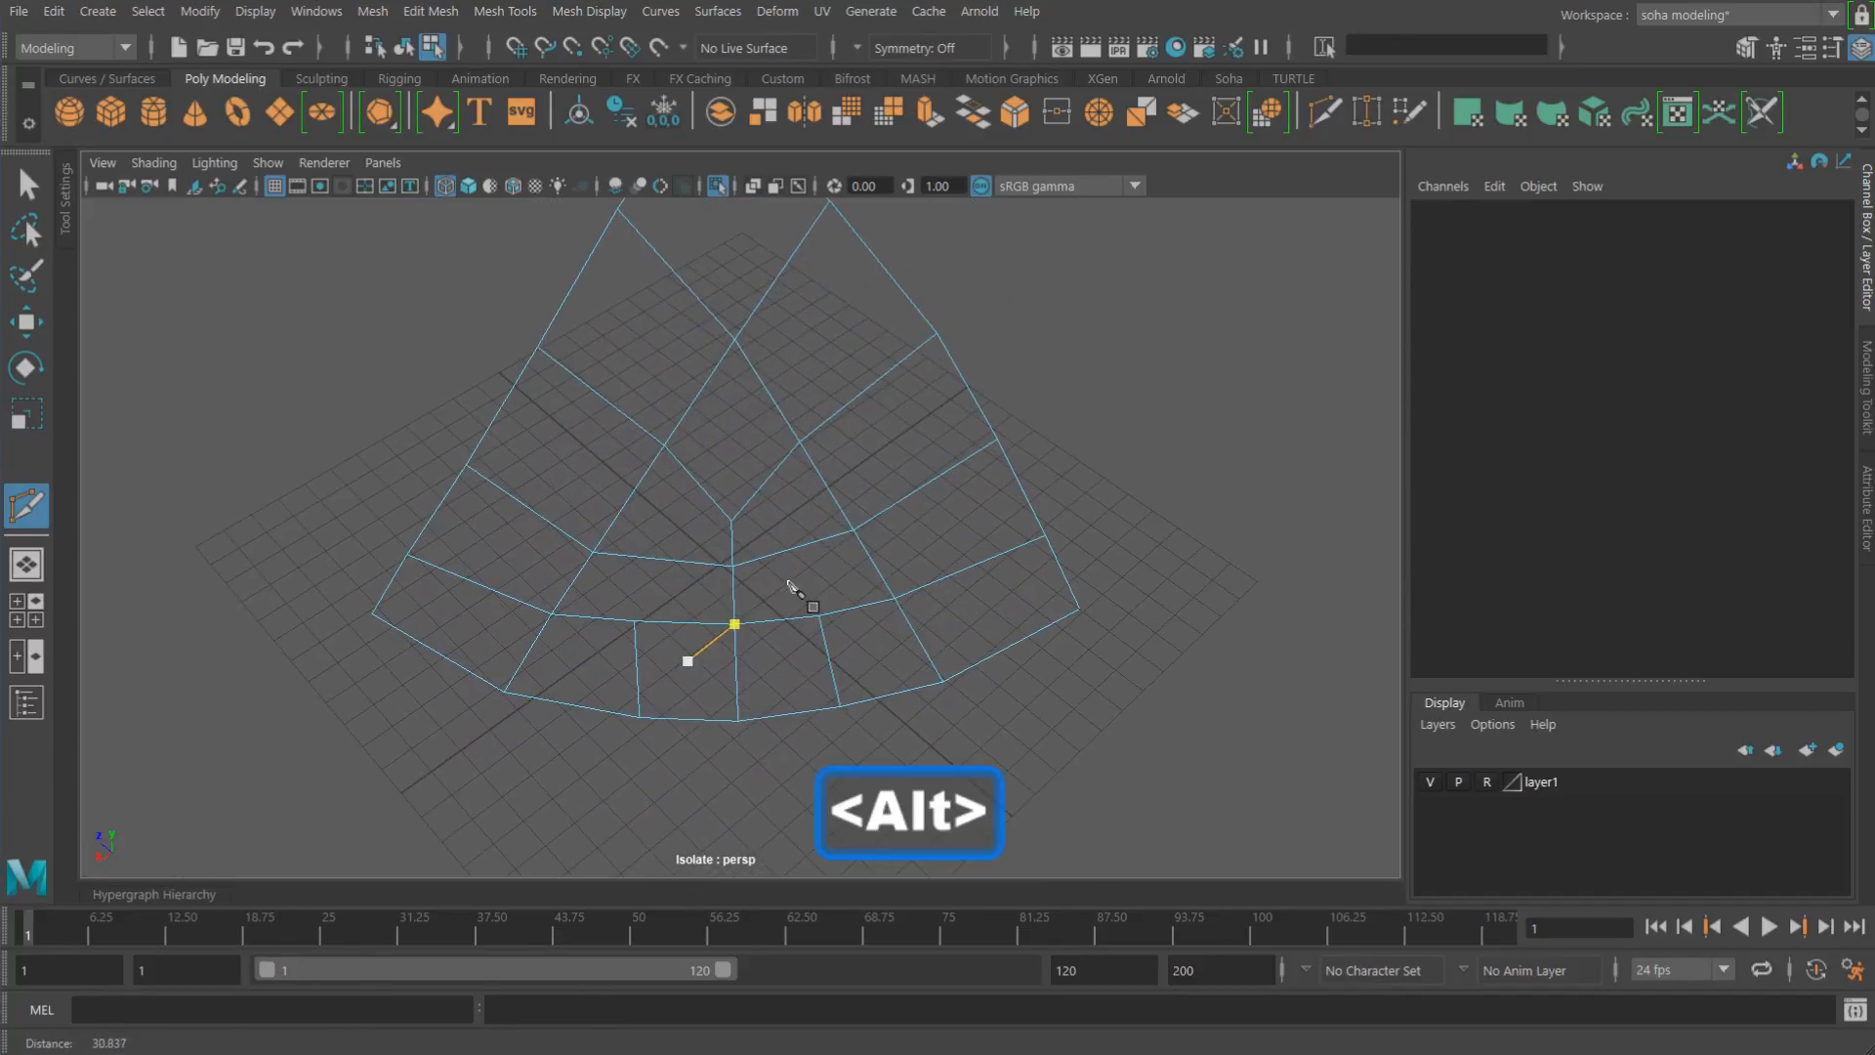
{"action": "left_click", "coordinate": [636, 662]}
{"action": "left_click_drag", "start_coordinate": [729, 697], "coordinate": [774, 481], "text": "alt"}
{"action": "key", "text": "alt+q"}
{"action": "left_click", "coordinate": [810, 607]}
{"action": "key", "text": "alt+q"}
Step: Use Move Vertex on the Y-junction vertex below the crossing, shifting it to about -0.227 in local X and -0.56 in local Y
{"action": "right_click_drag", "start_coordinate": [775, 481], "coordinate": [849, 642], "text": "alt"}
{"action": "left_click_drag", "start_coordinate": [914, 592], "coordinate": [837, 583], "text": "alt"}
{"action": "right_click_drag", "start_coordinate": [837, 583], "coordinate": [799, 525], "text": "alt"}
{"action": "left_click_drag", "start_coordinate": [799, 525], "coordinate": [880, 523], "text": "alt"}
{"action": "key", "text": "alt+1"}
{"action": "left_click_drag", "start_coordinate": [883, 526], "coordinate": [947, 516], "text": "alt"}
{"action": "middle_click_drag", "start_coordinate": [947, 516], "coordinate": [909, 570], "text": "alt"}
{"action": "left_click_drag", "start_coordinate": [908, 571], "coordinate": [826, 578], "text": "alt"}
{"action": "left_click_drag", "start_coordinate": [855, 365], "coordinate": [842, 381], "text": "alt"}
{"action": "key", "text": "alt+z"}
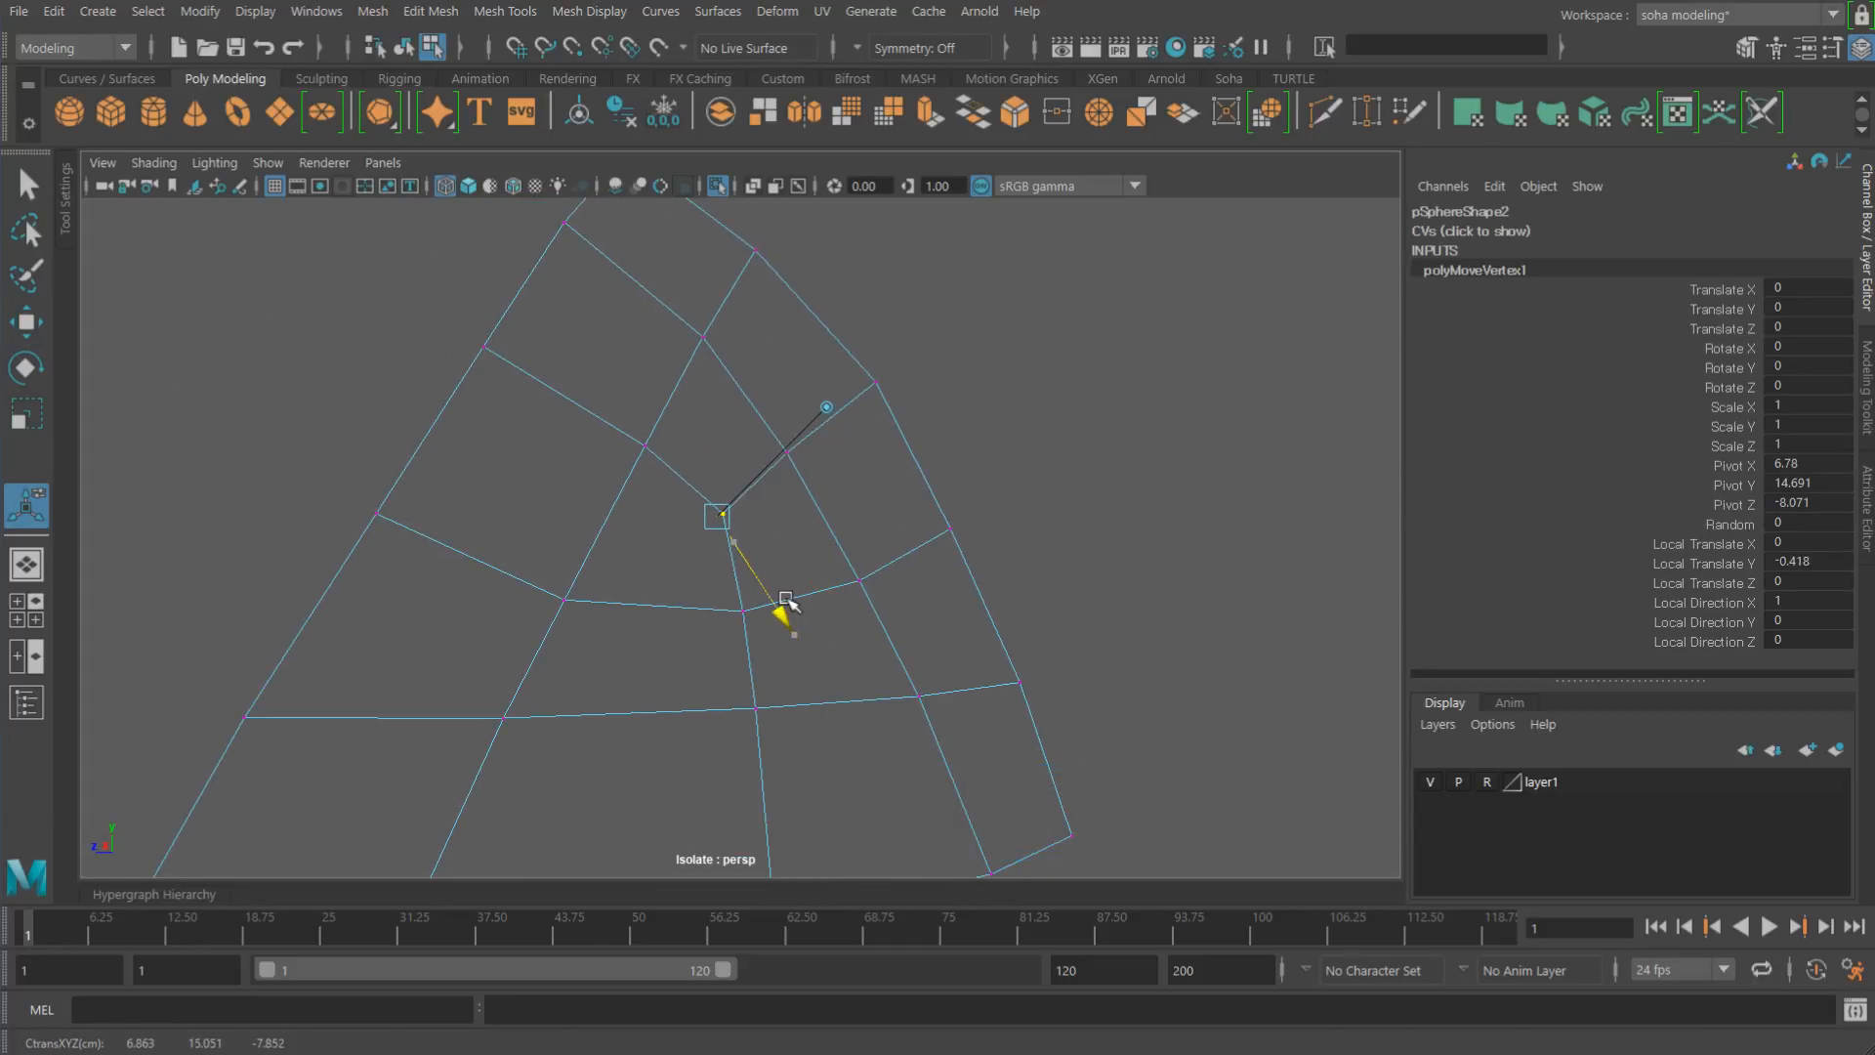
{"action": "left_click_drag", "start_coordinate": [630, 567], "coordinate": [569, 638], "text": "alt"}
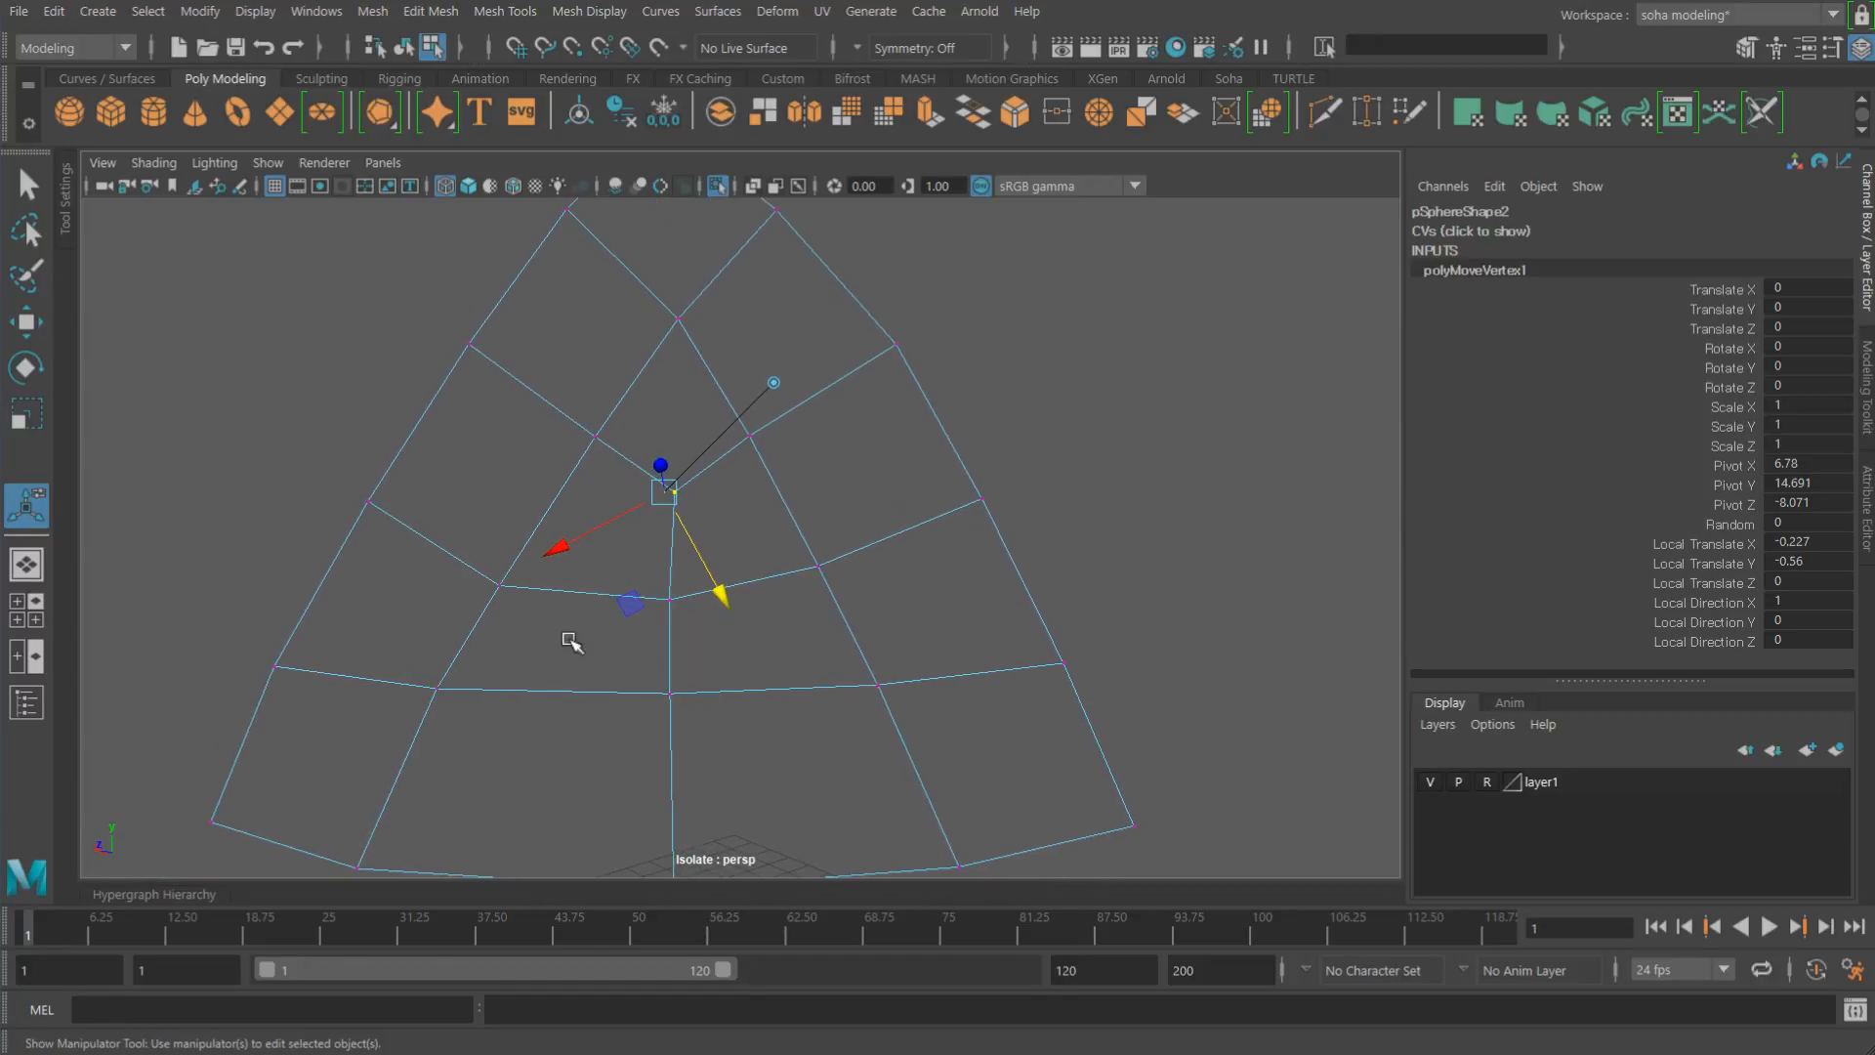
Step: Nudge the left diagonal vertex about -0.157, -0.121 and the centre vertex about -0.05, -0.076 in local X and Y on the row below the junction
{"action": "left_click", "coordinate": [500, 584]}
{"action": "key", "text": "alt+z"}
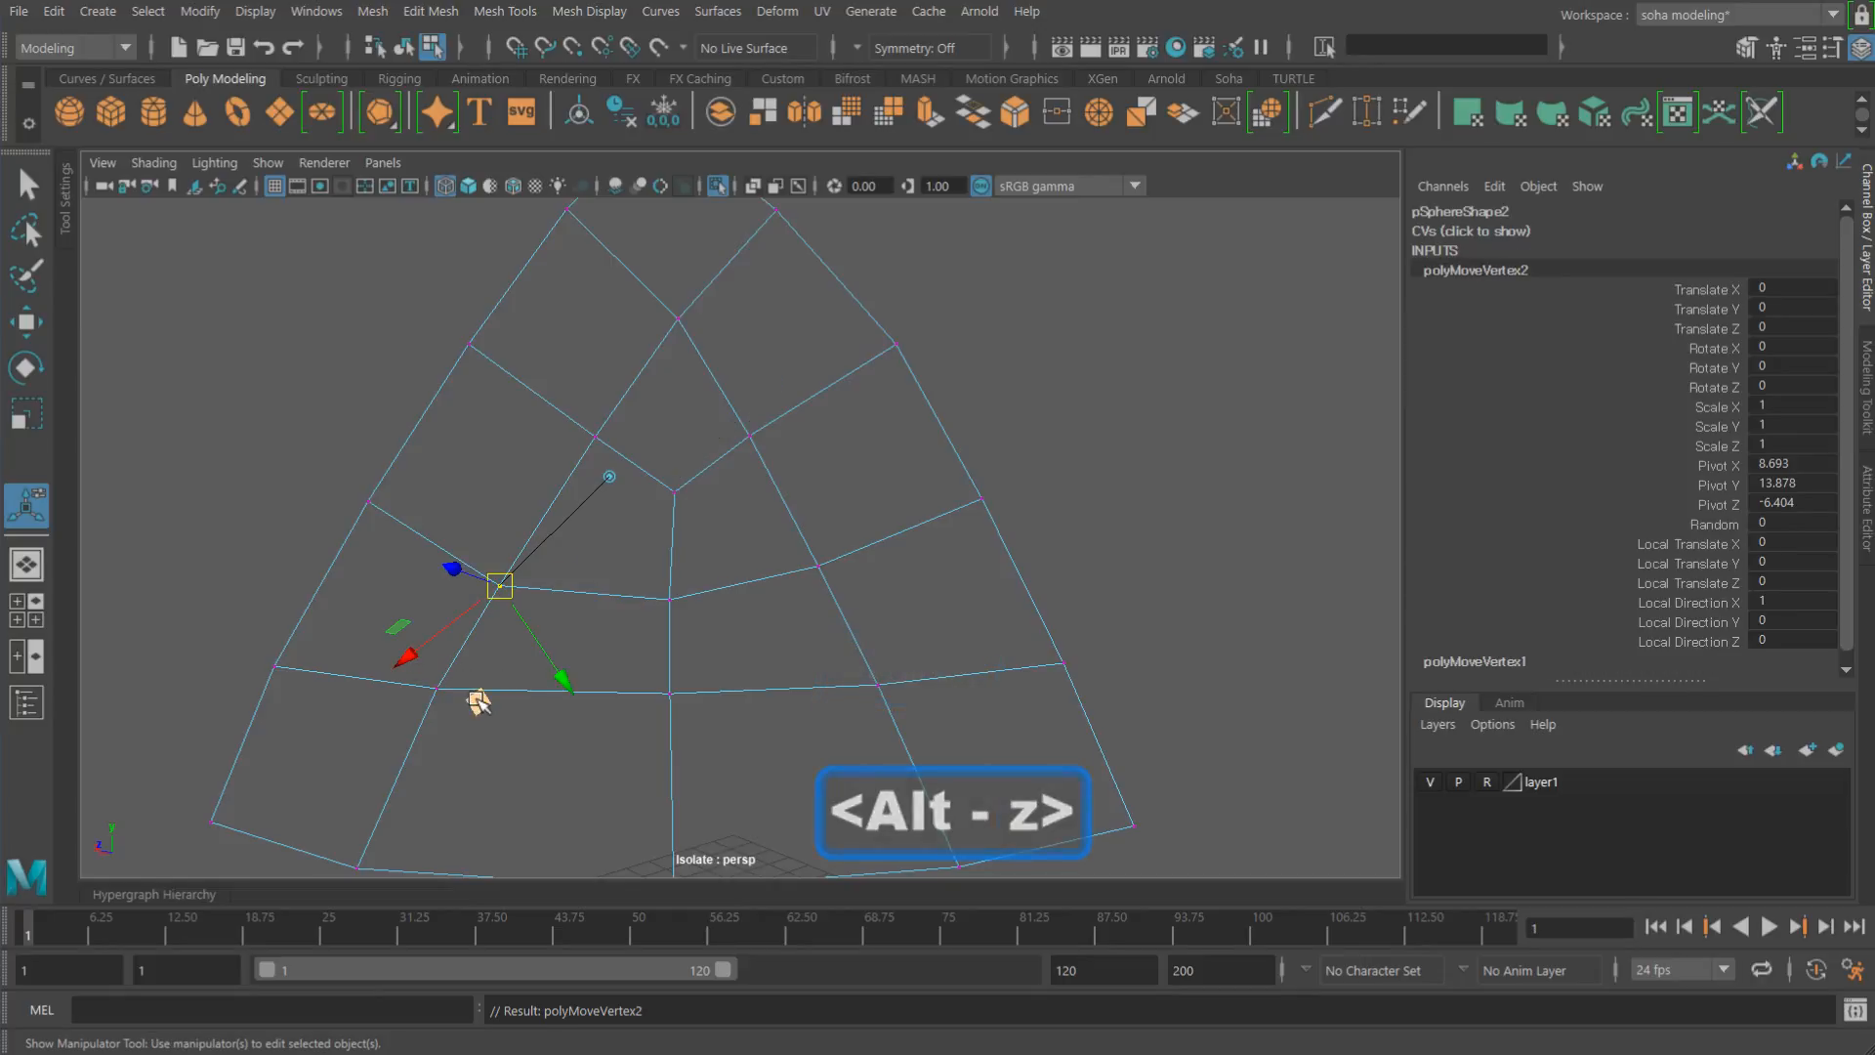
{"action": "middle_click_drag", "start_coordinate": [478, 701], "coordinate": [483, 689]}
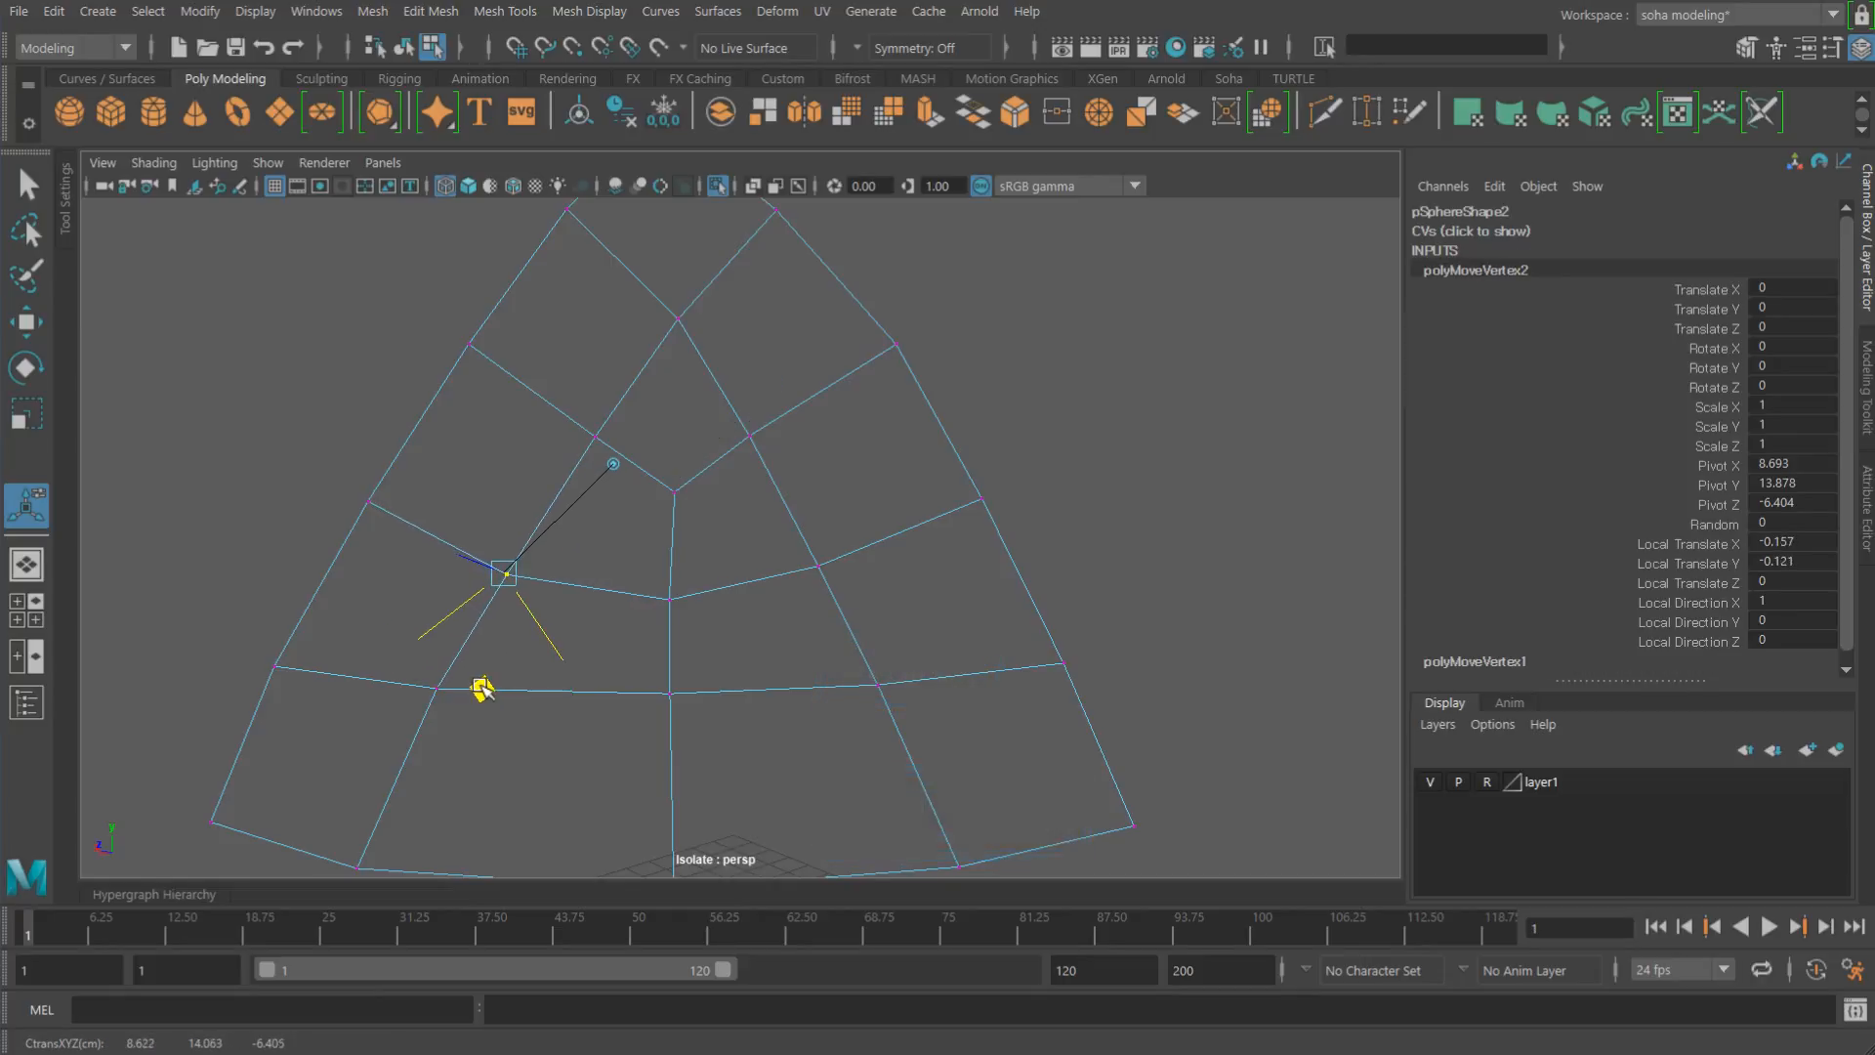
{"action": "left_click", "coordinate": [668, 601]}
{"action": "mouse_move", "coordinate": [716, 651]}
{"action": "left_mouse_down", "text": "alt"}
{"action": "mouse_move", "coordinate": [703, 540]}
{"action": "mouse_move", "coordinate": [974, 703]}
{"action": "mouse_move", "coordinate": [779, 712]}
{"action": "mouse_move", "coordinate": [625, 671]}
{"action": "mouse_move", "coordinate": [870, 654]}
{"action": "mouse_move", "coordinate": [938, 559]}
{"action": "mouse_move", "coordinate": [873, 578]}
{"action": "mouse_move", "coordinate": [774, 544]}
{"action": "left_mouse_up", "text": "alt"}
{"action": "key", "text": "alt+z"}
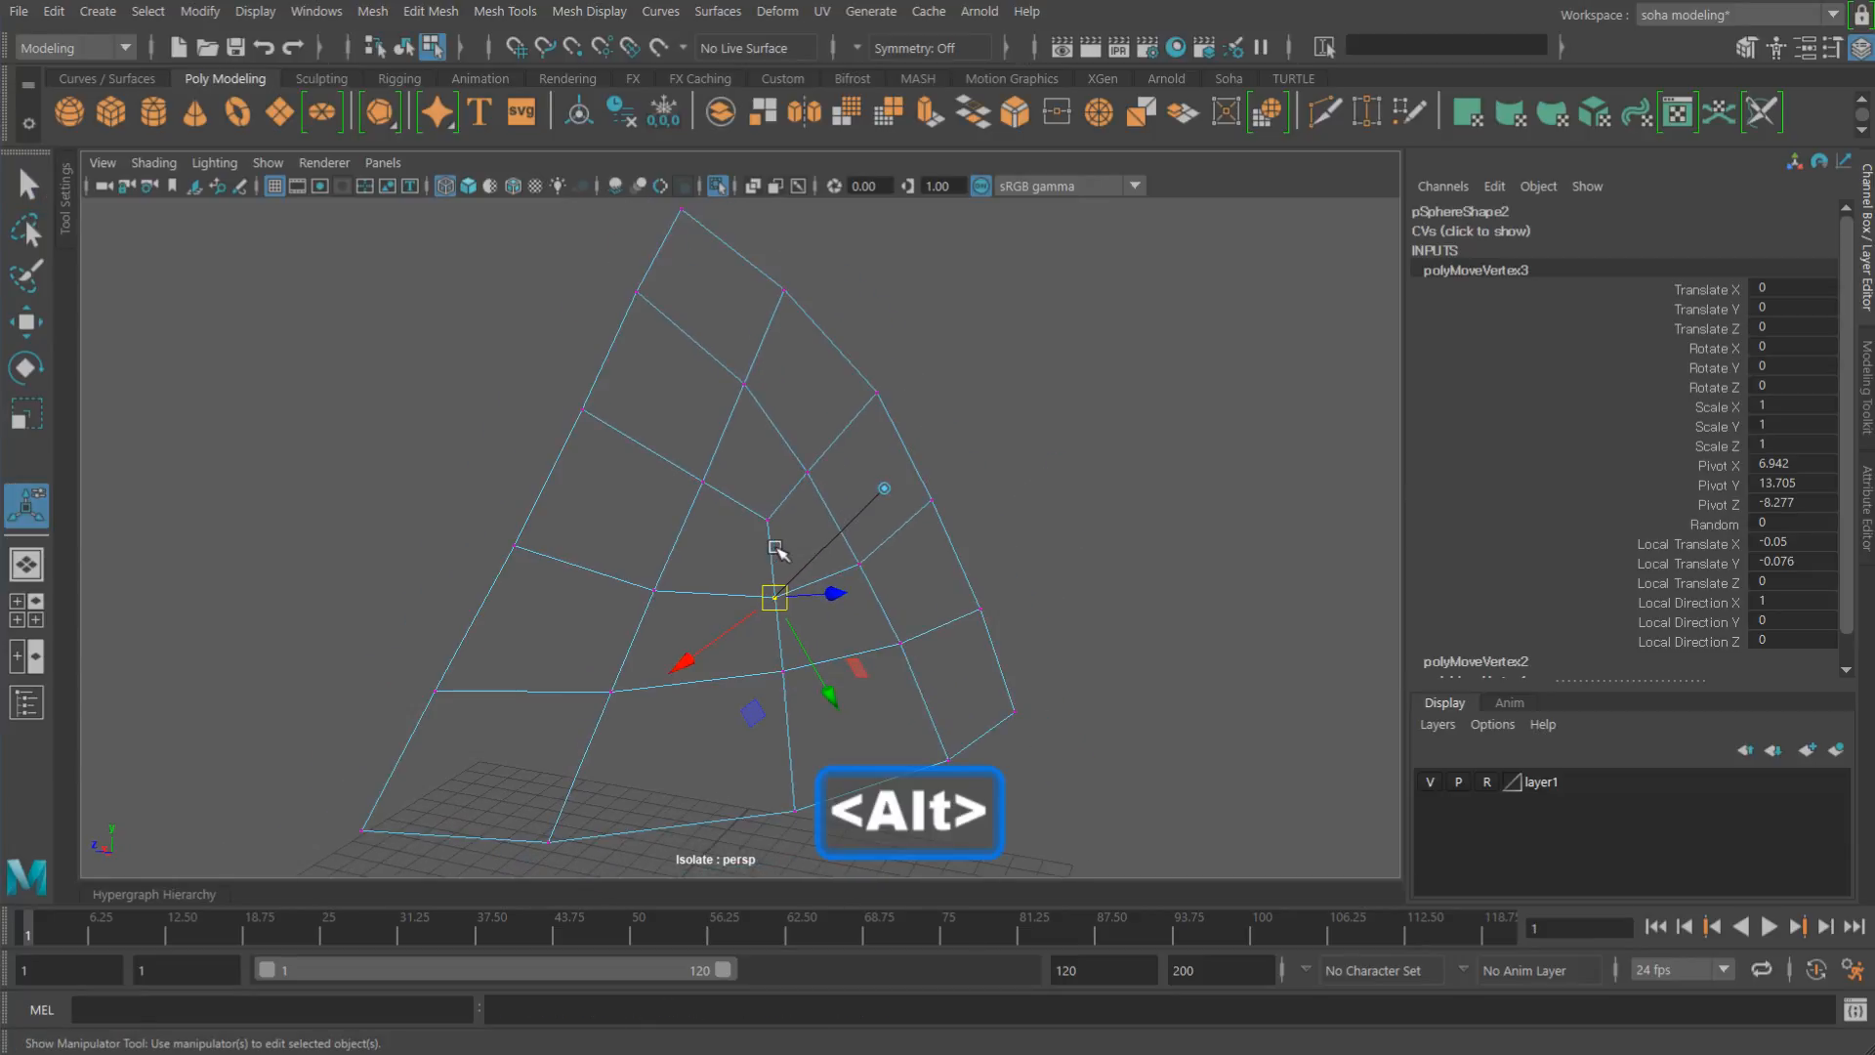
Step: Display the shell shaded in object mode and leave isolation to show it on the robot head again
{"action": "key", "text": "5"}
{"action": "mouse_move", "coordinate": [976, 586]}
{"action": "left_mouse_down", "text": "alt"}
{"action": "mouse_move", "coordinate": [867, 497]}
{"action": "mouse_move", "coordinate": [883, 469]}
{"action": "mouse_move", "coordinate": [921, 472]}
{"action": "mouse_move", "coordinate": [867, 452]}
{"action": "mouse_move", "coordinate": [854, 494]}
{"action": "mouse_move", "coordinate": [657, 586]}
{"action": "mouse_move", "coordinate": [670, 620]}
{"action": "mouse_move", "coordinate": [653, 595]}
{"action": "mouse_move", "coordinate": [854, 544]}
{"action": "mouse_move", "coordinate": [762, 557]}
{"action": "mouse_move", "coordinate": [856, 572]}
{"action": "left_mouse_up", "text": "alt"}
{"action": "key", "text": "alt+grave"}
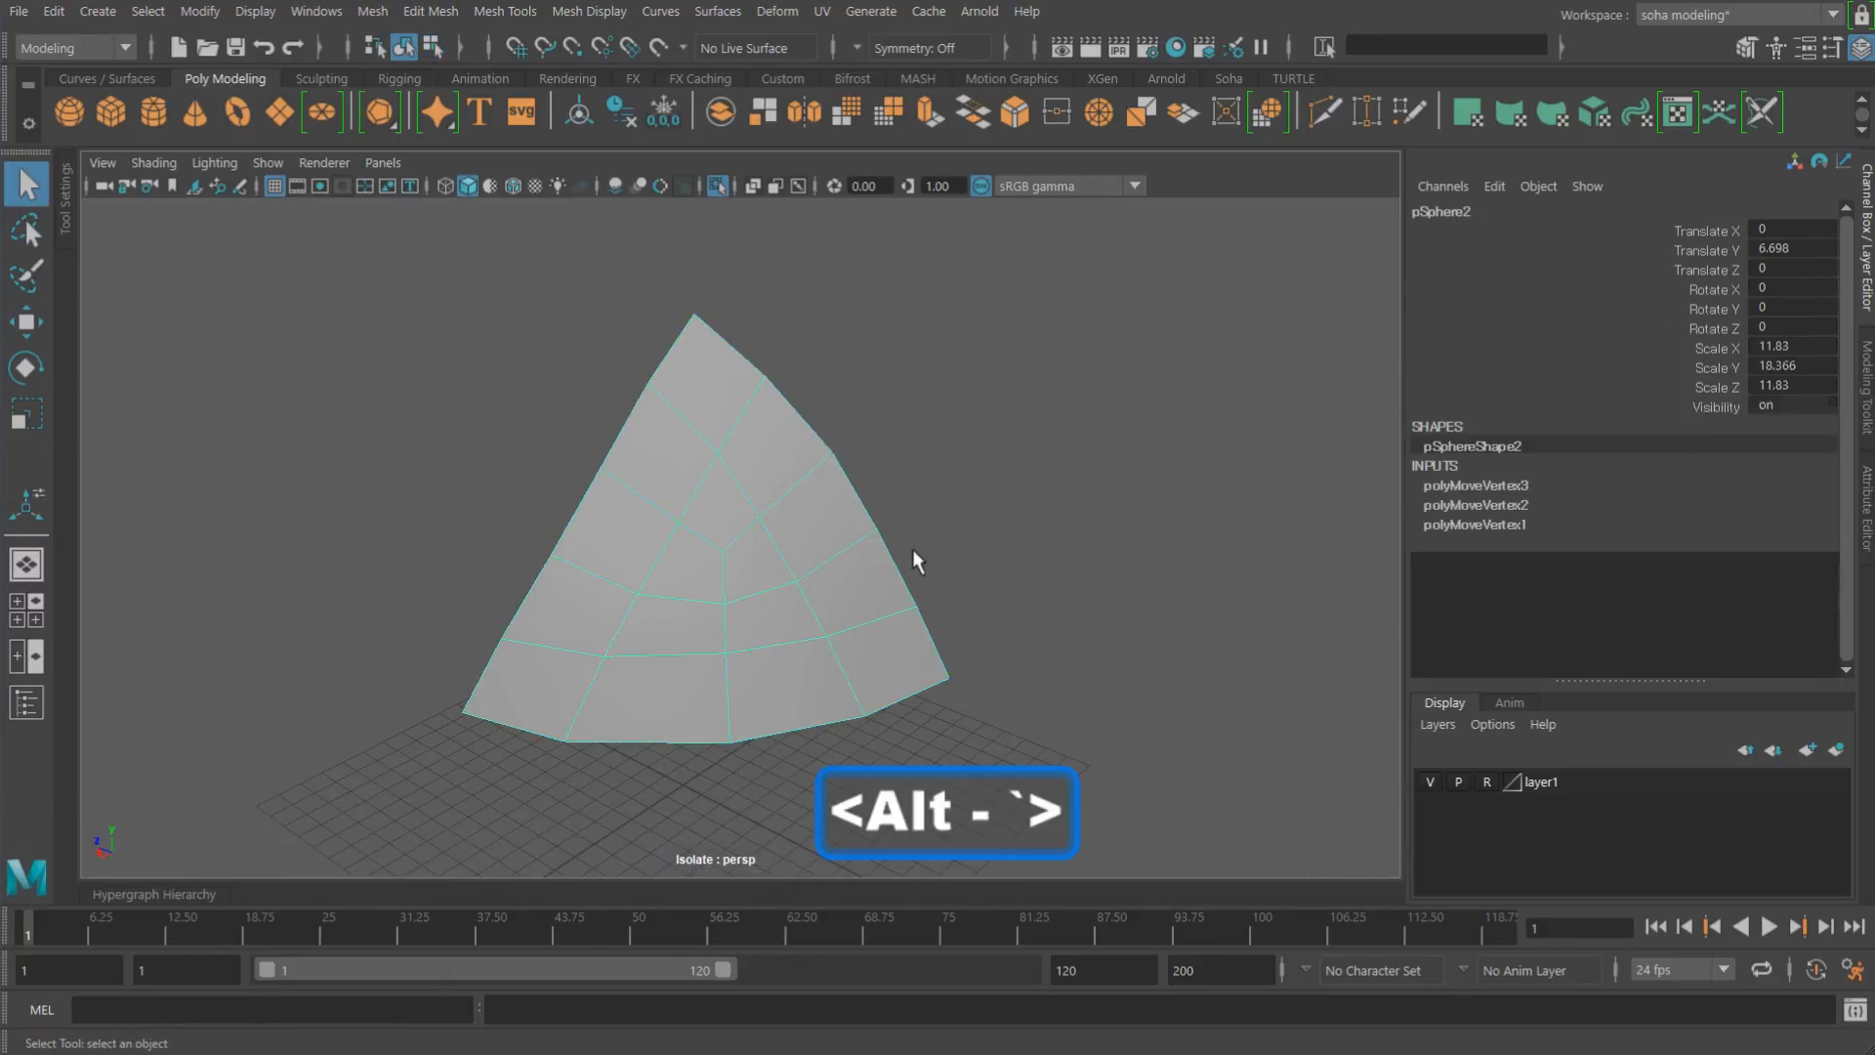
{"action": "left_click", "coordinate": [1088, 545]}
{"action": "left_click_drag", "start_coordinate": [1089, 547], "coordinate": [785, 570], "text": "alt"}
{"action": "left_click", "coordinate": [814, 593]}
{"action": "key", "text": "w"}
{"action": "left_click_drag", "start_coordinate": [918, 567], "coordinate": [768, 539], "text": "alt"}
{"action": "key", "text": "alt+shift+a"}
Step: Extrude the shell's long side outline edges into the dome with Local Translate Y -2.247 and Z -6.699
{"action": "key", "text": "alt+2"}
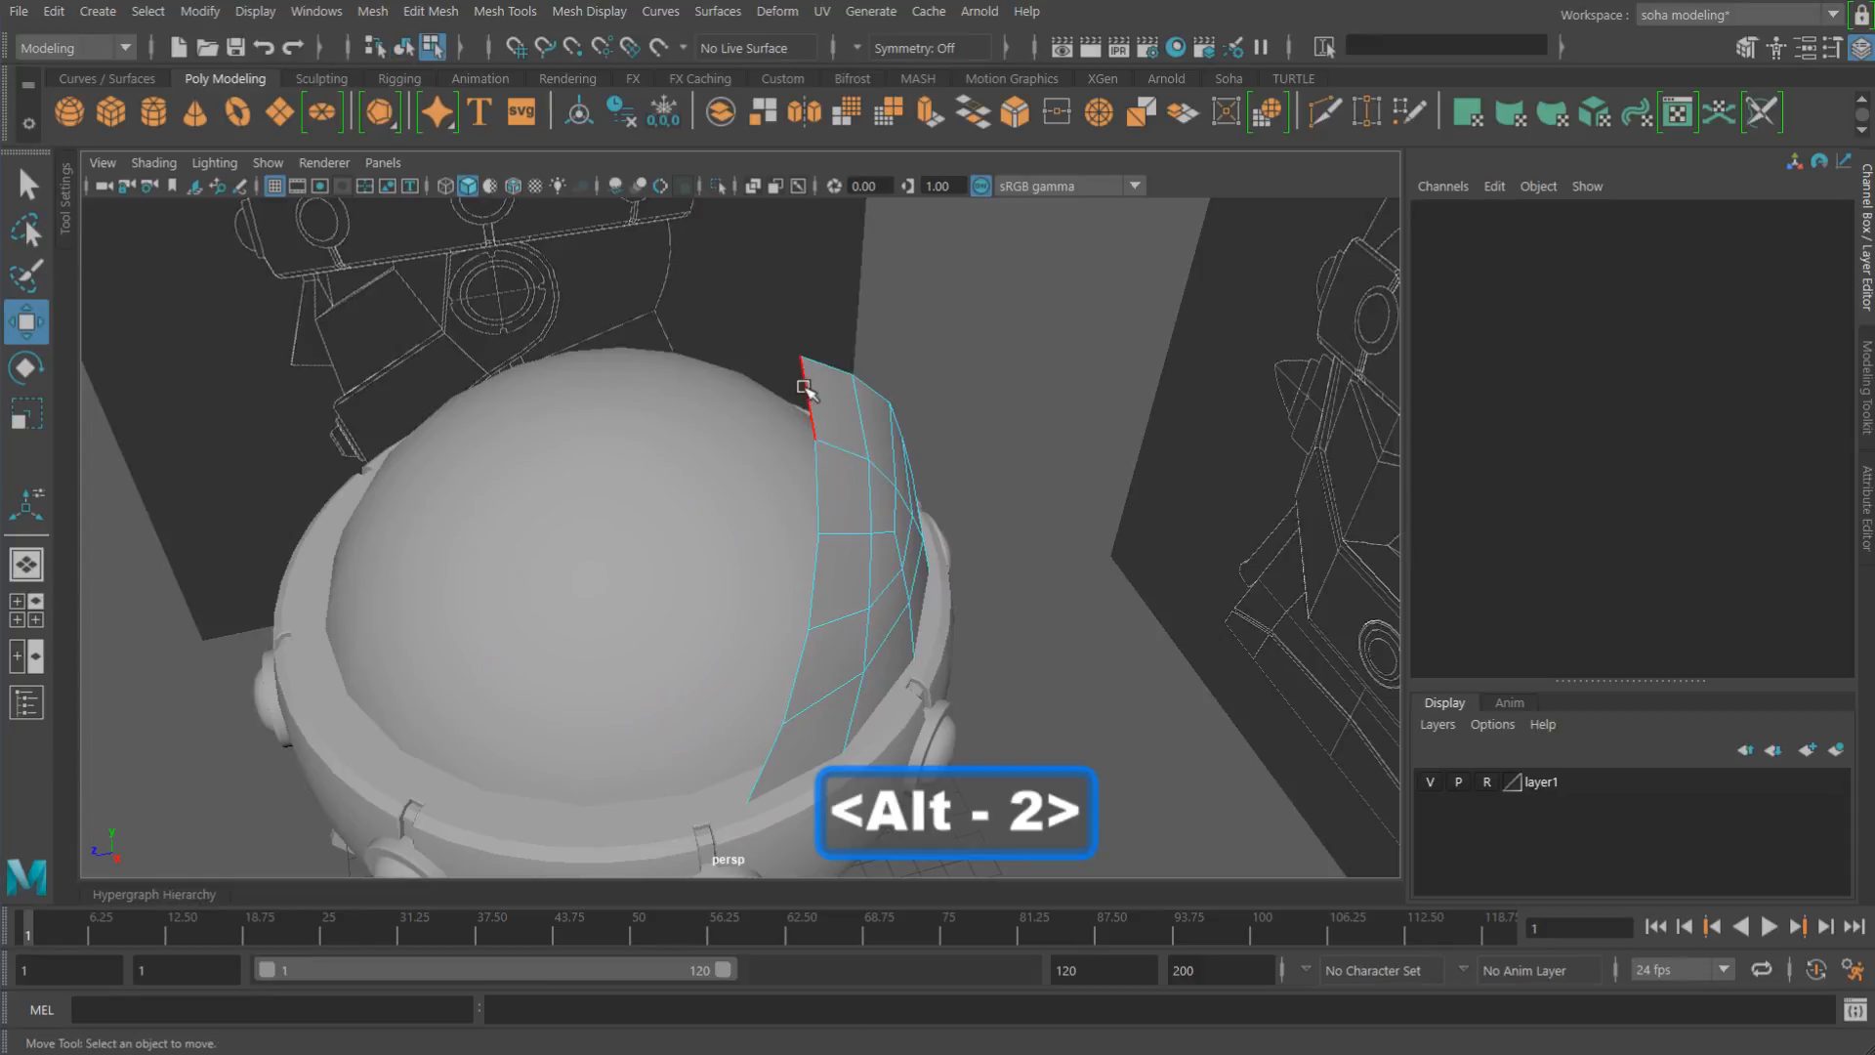
{"action": "left_click", "coordinate": [805, 387]}
{"action": "left_click_drag", "start_coordinate": [805, 388], "coordinate": [859, 618], "text": "alt"}
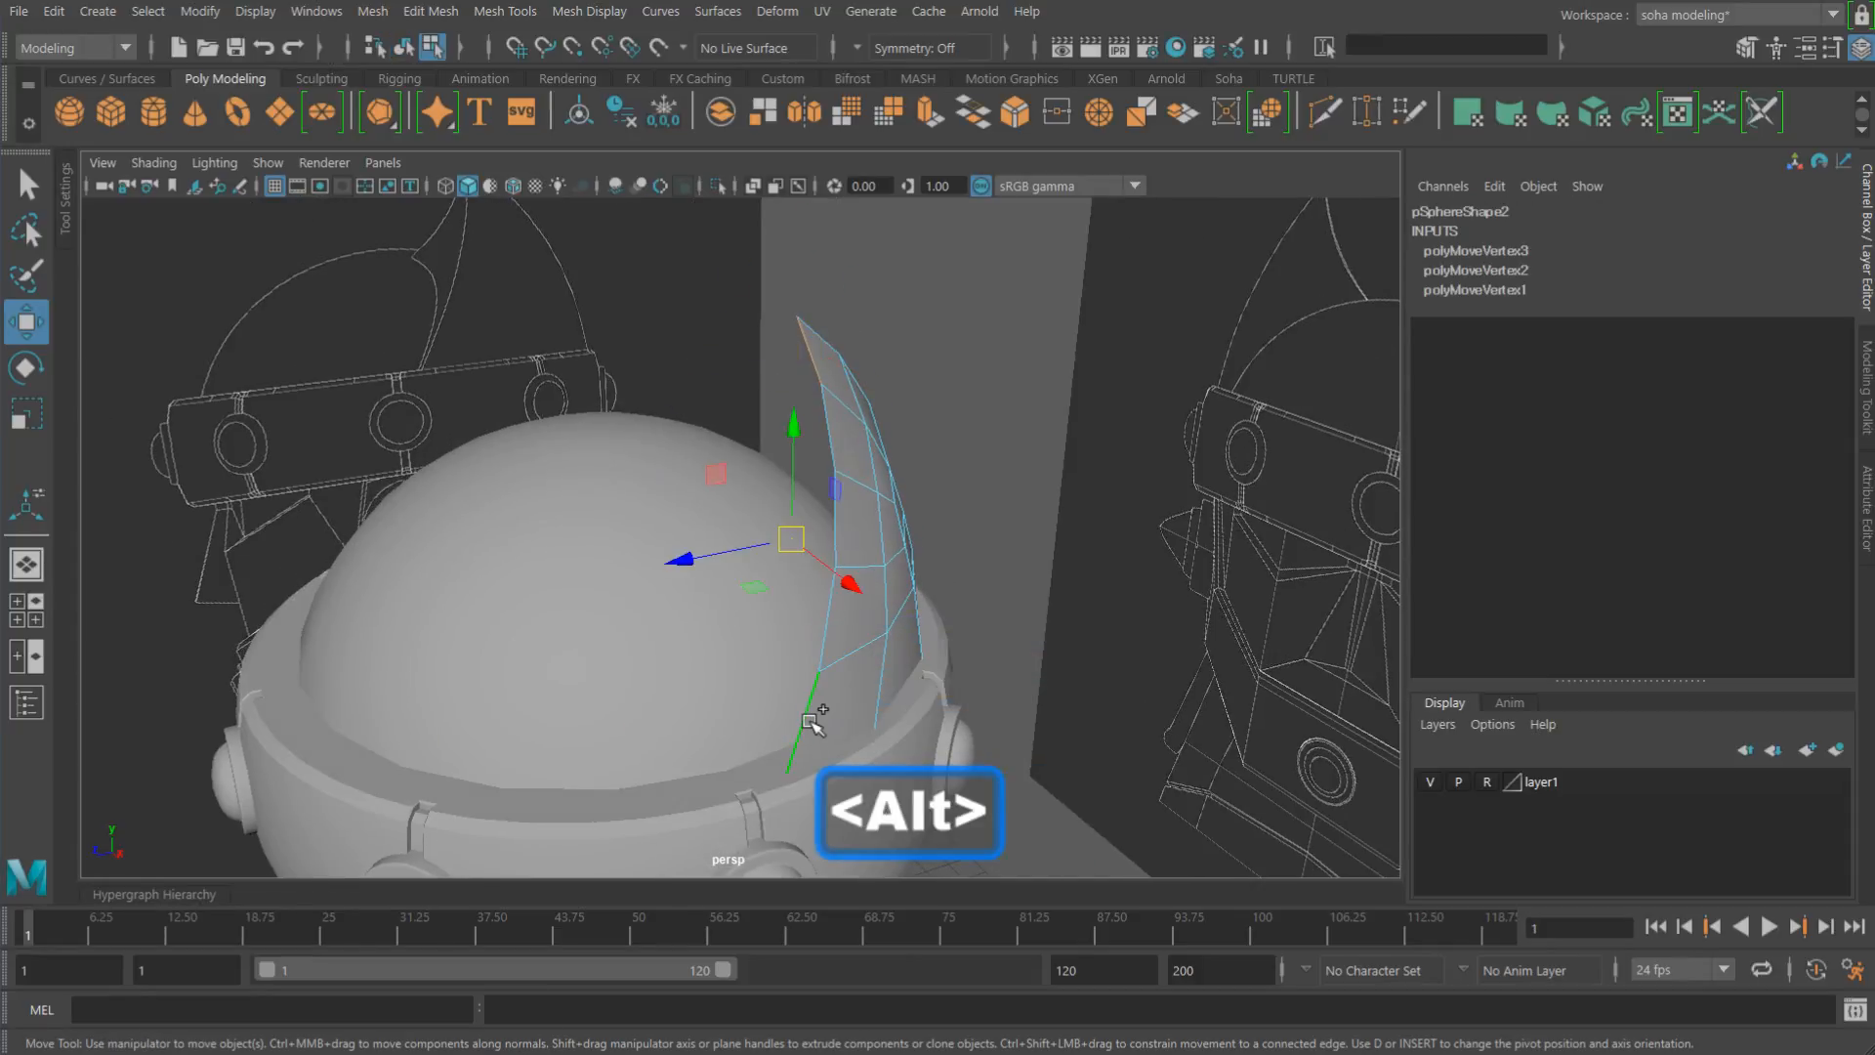
{"action": "left_click_drag", "start_coordinate": [689, 673], "coordinate": [976, 674], "text": "alt"}
{"action": "key", "text": "alt+w"}
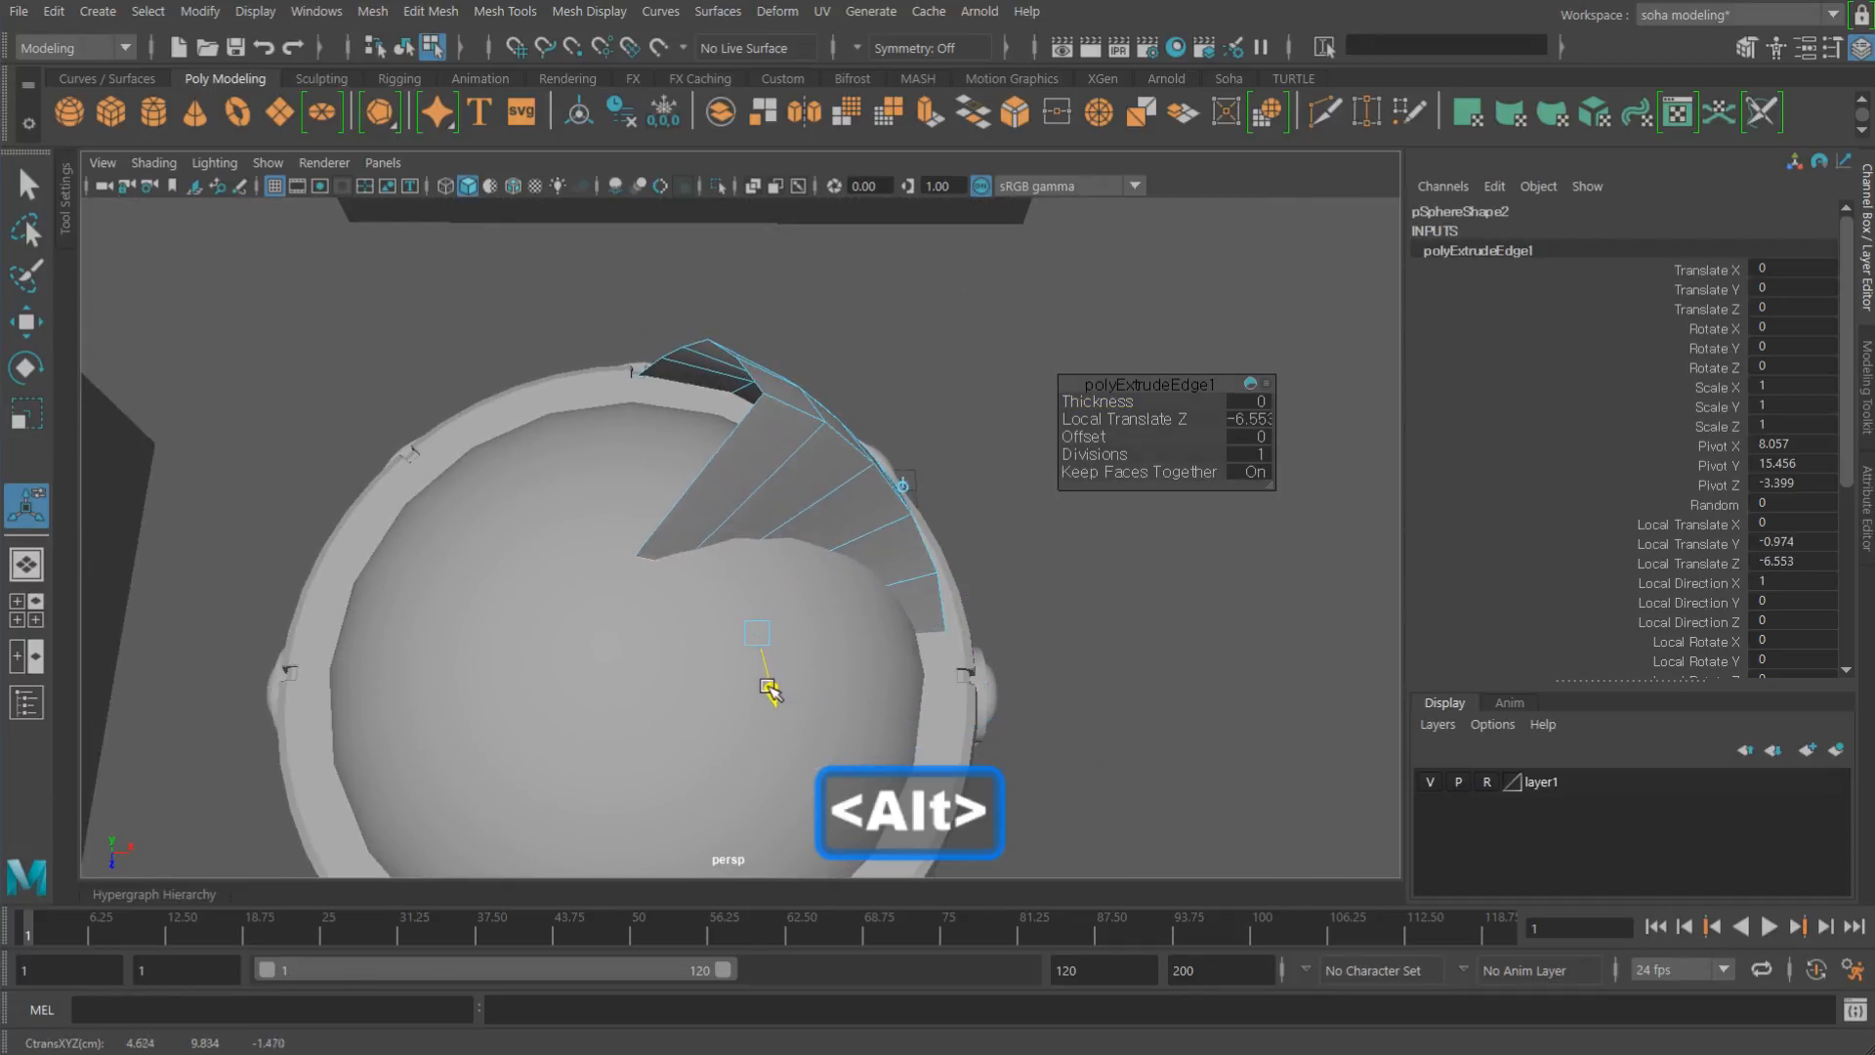
{"action": "left_click_drag", "start_coordinate": [767, 669], "coordinate": [787, 571], "text": "alt"}
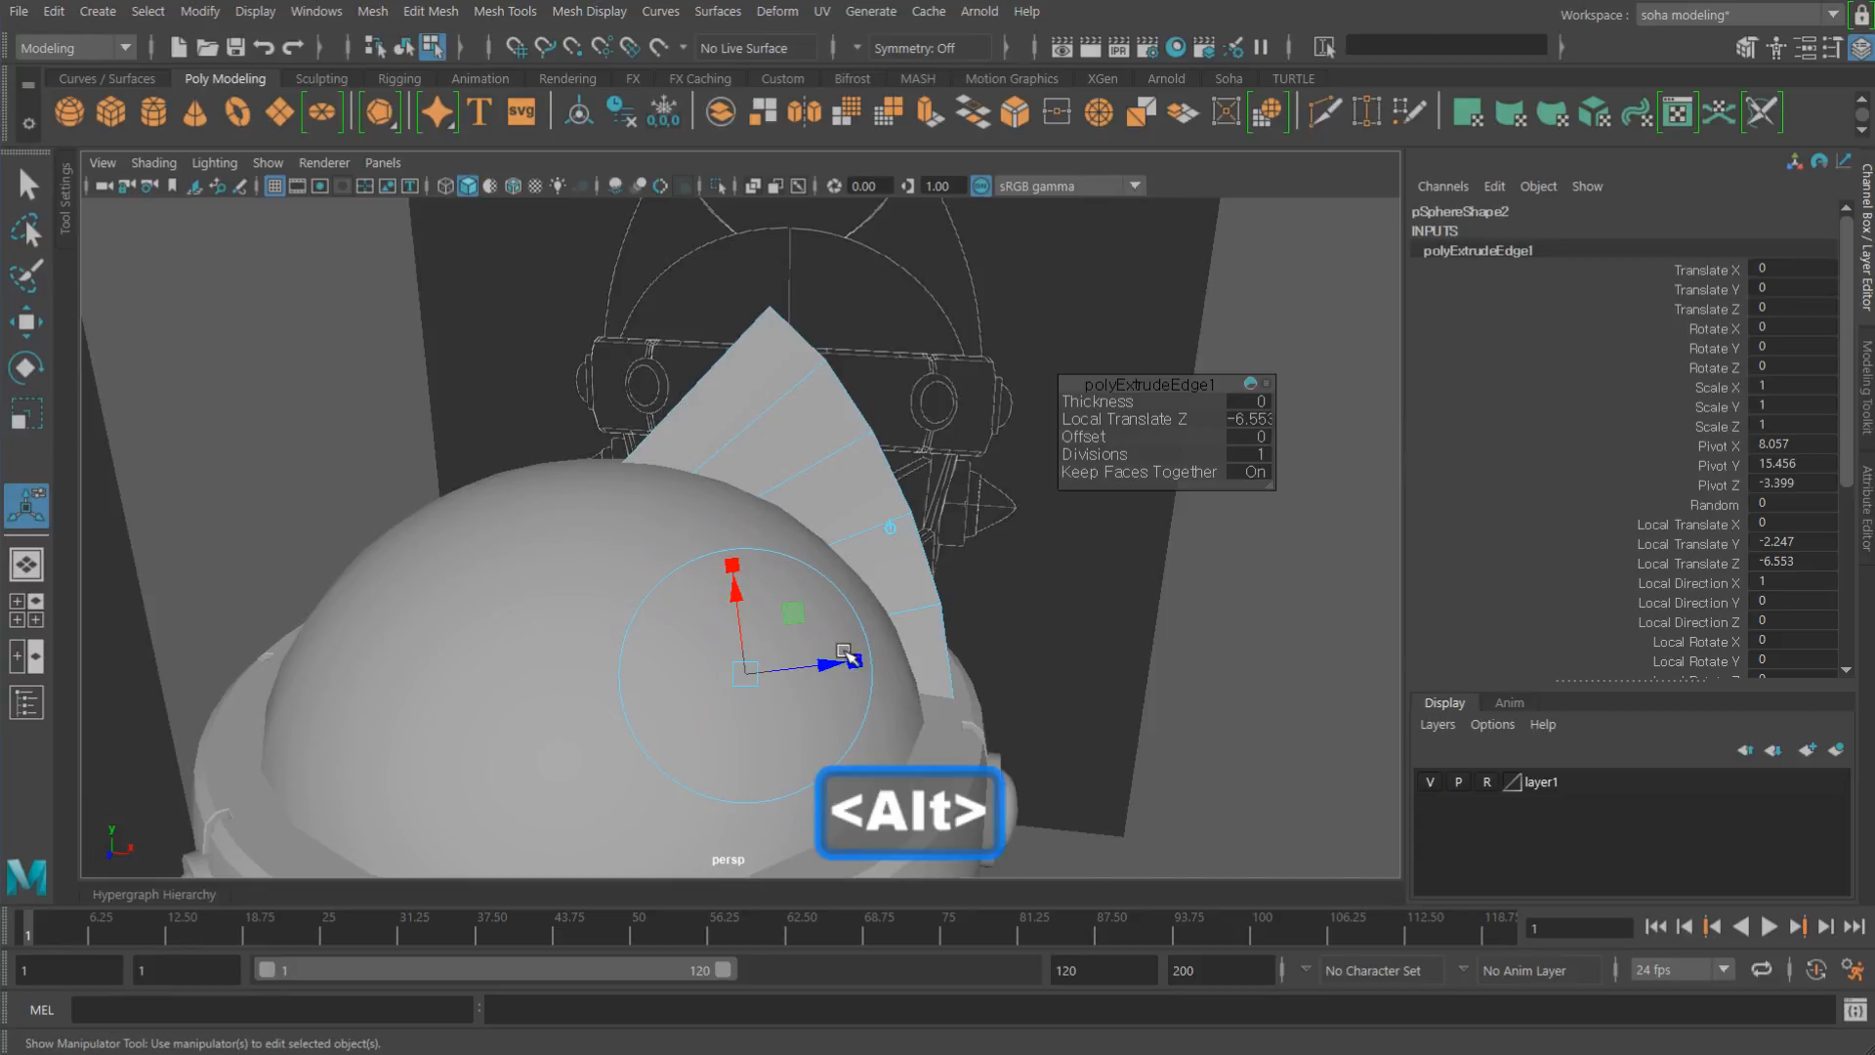
{"action": "left_click_drag", "start_coordinate": [846, 668], "coordinate": [798, 601]}
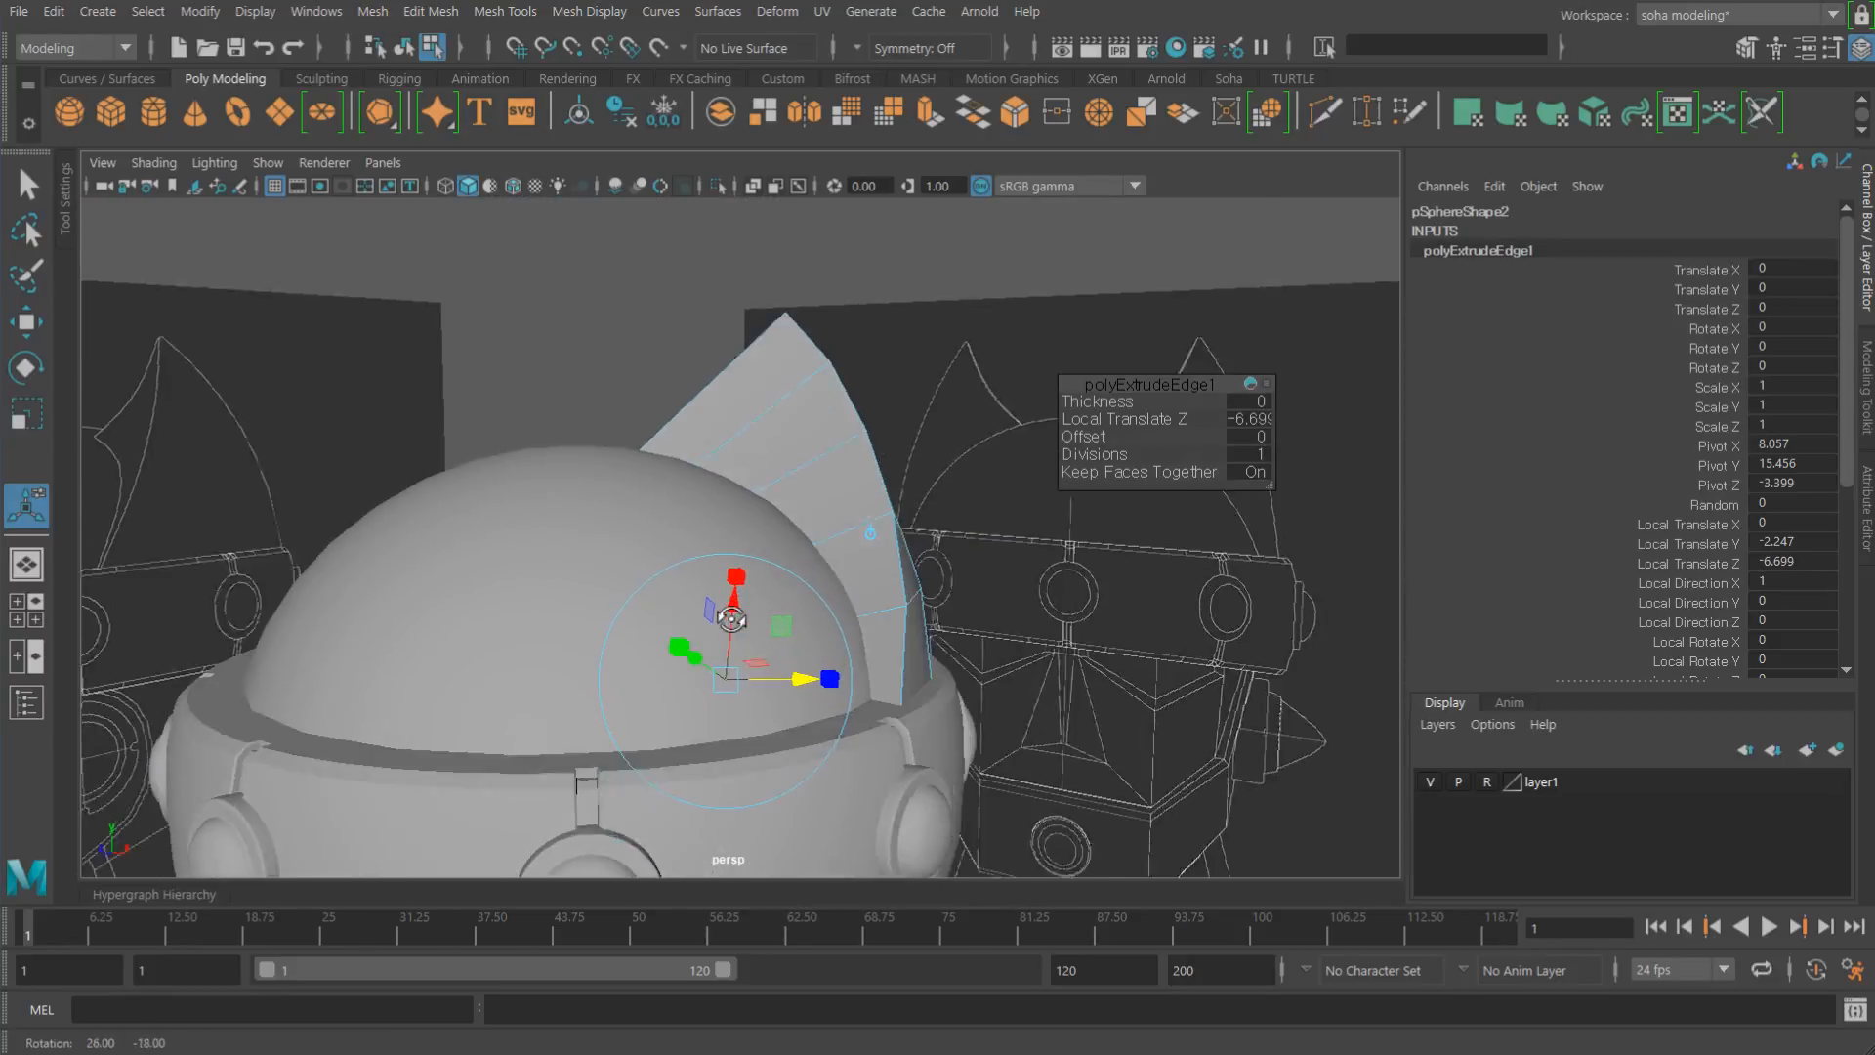
Step: Multi-Cut the extruded side wall along the dome's contour, from the wall's upper edge down to the rim
{"action": "left_click_drag", "start_coordinate": [828, 533], "coordinate": [747, 498], "text": "alt"}
{"action": "key", "text": "alt"}
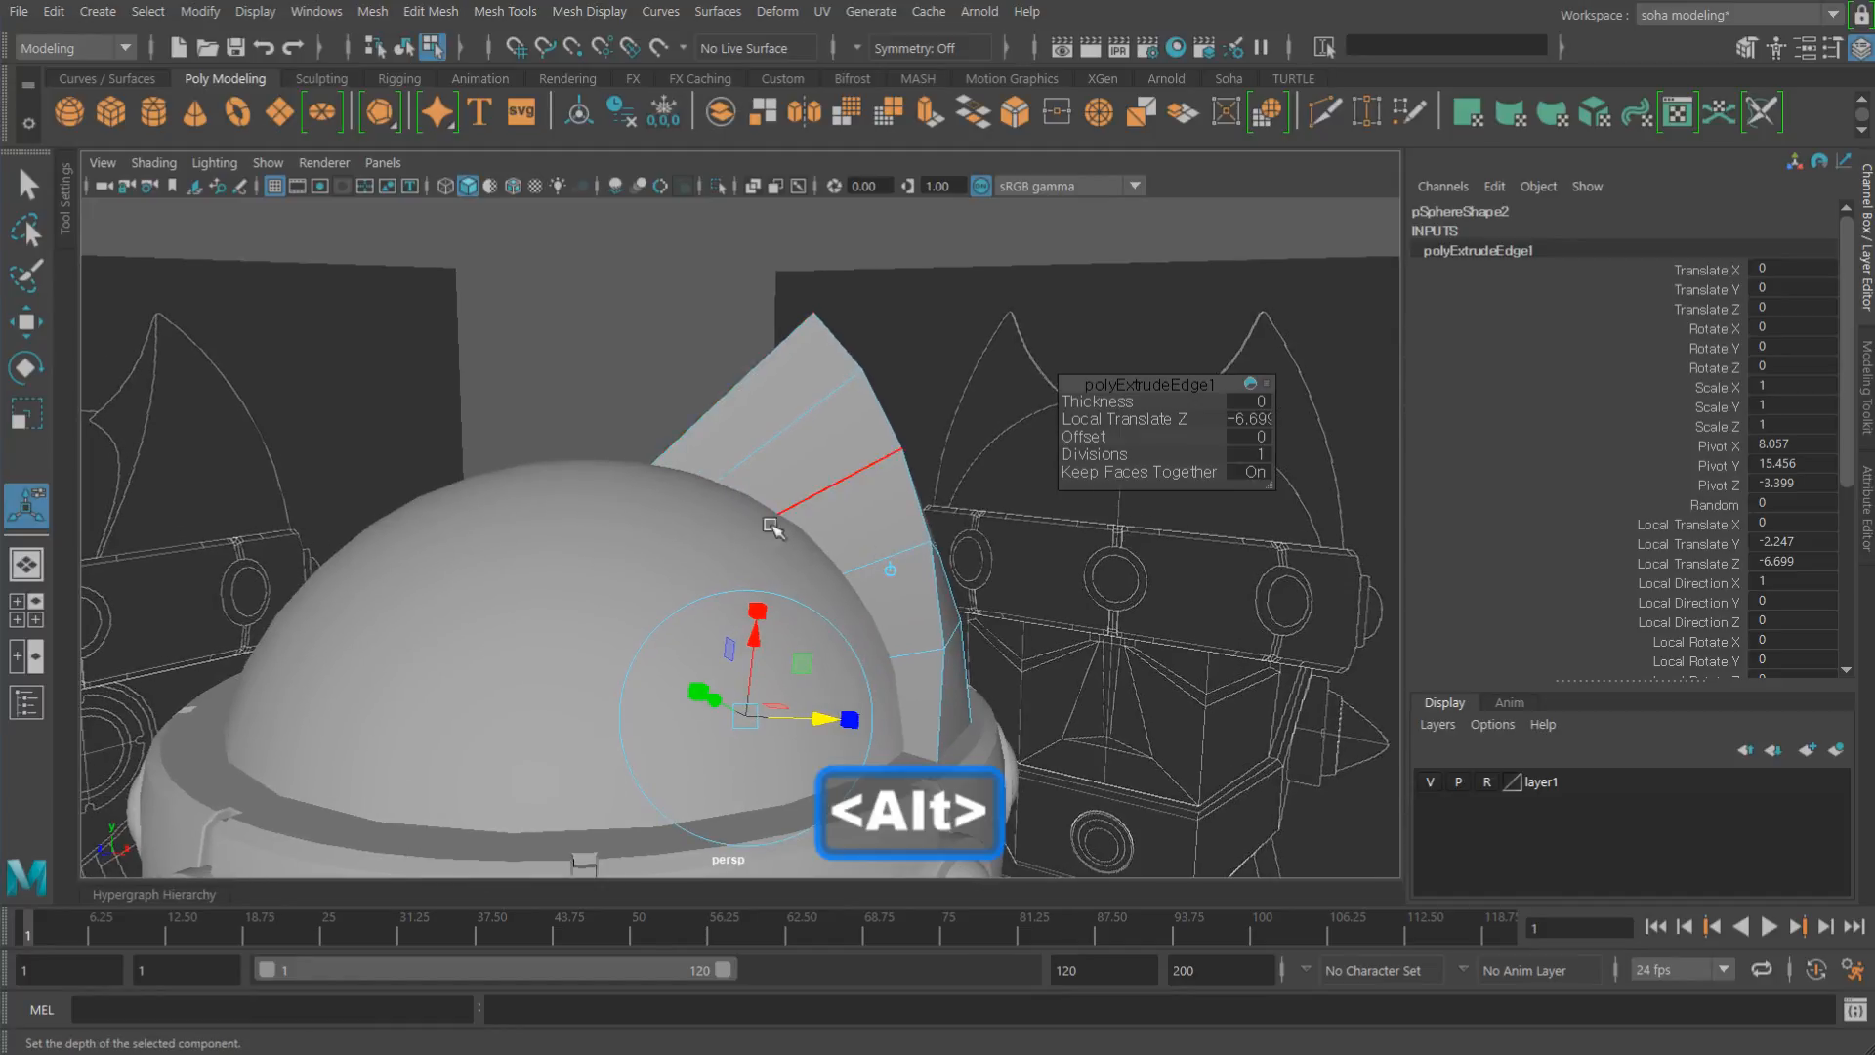
{"action": "left_click_drag", "start_coordinate": [857, 777], "coordinate": [893, 620], "text": "alt"}
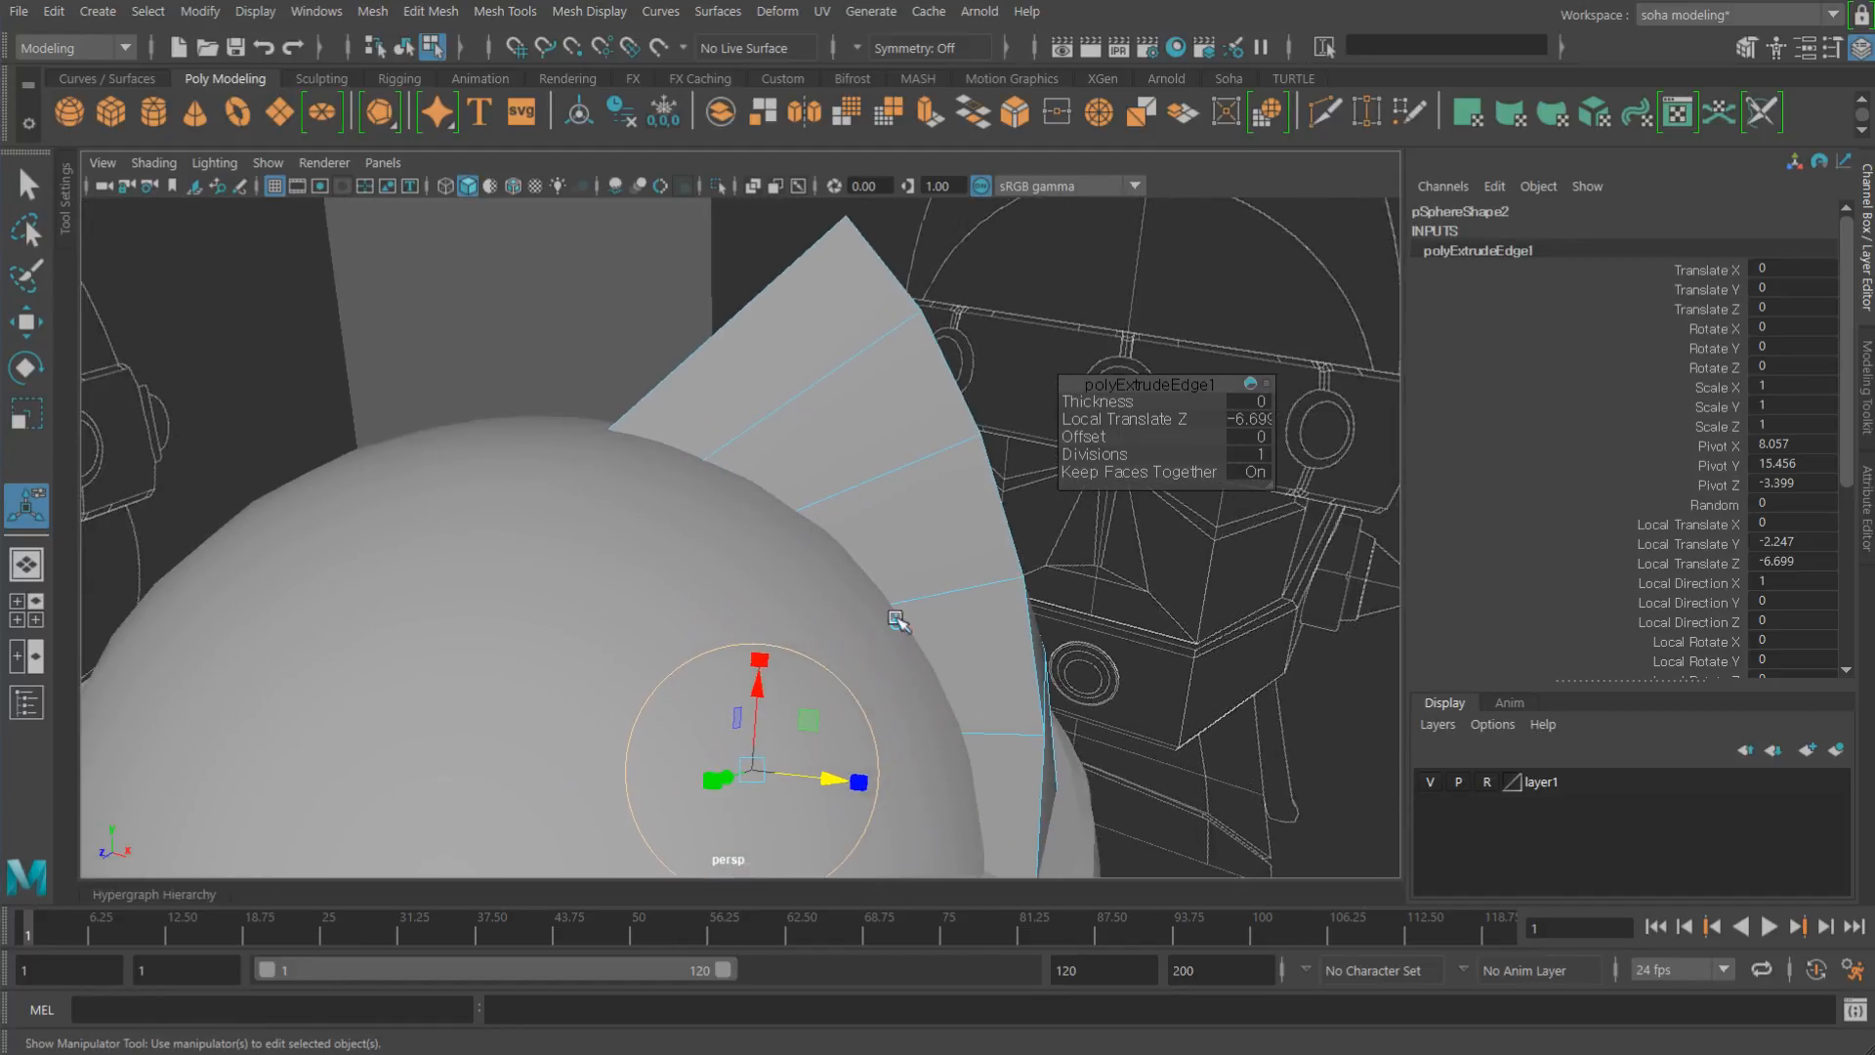
{"action": "key", "text": "alt+s"}
{"action": "left_click", "coordinate": [656, 492]}
{"action": "left_click_drag", "start_coordinate": [645, 406], "coordinate": [628, 442]}
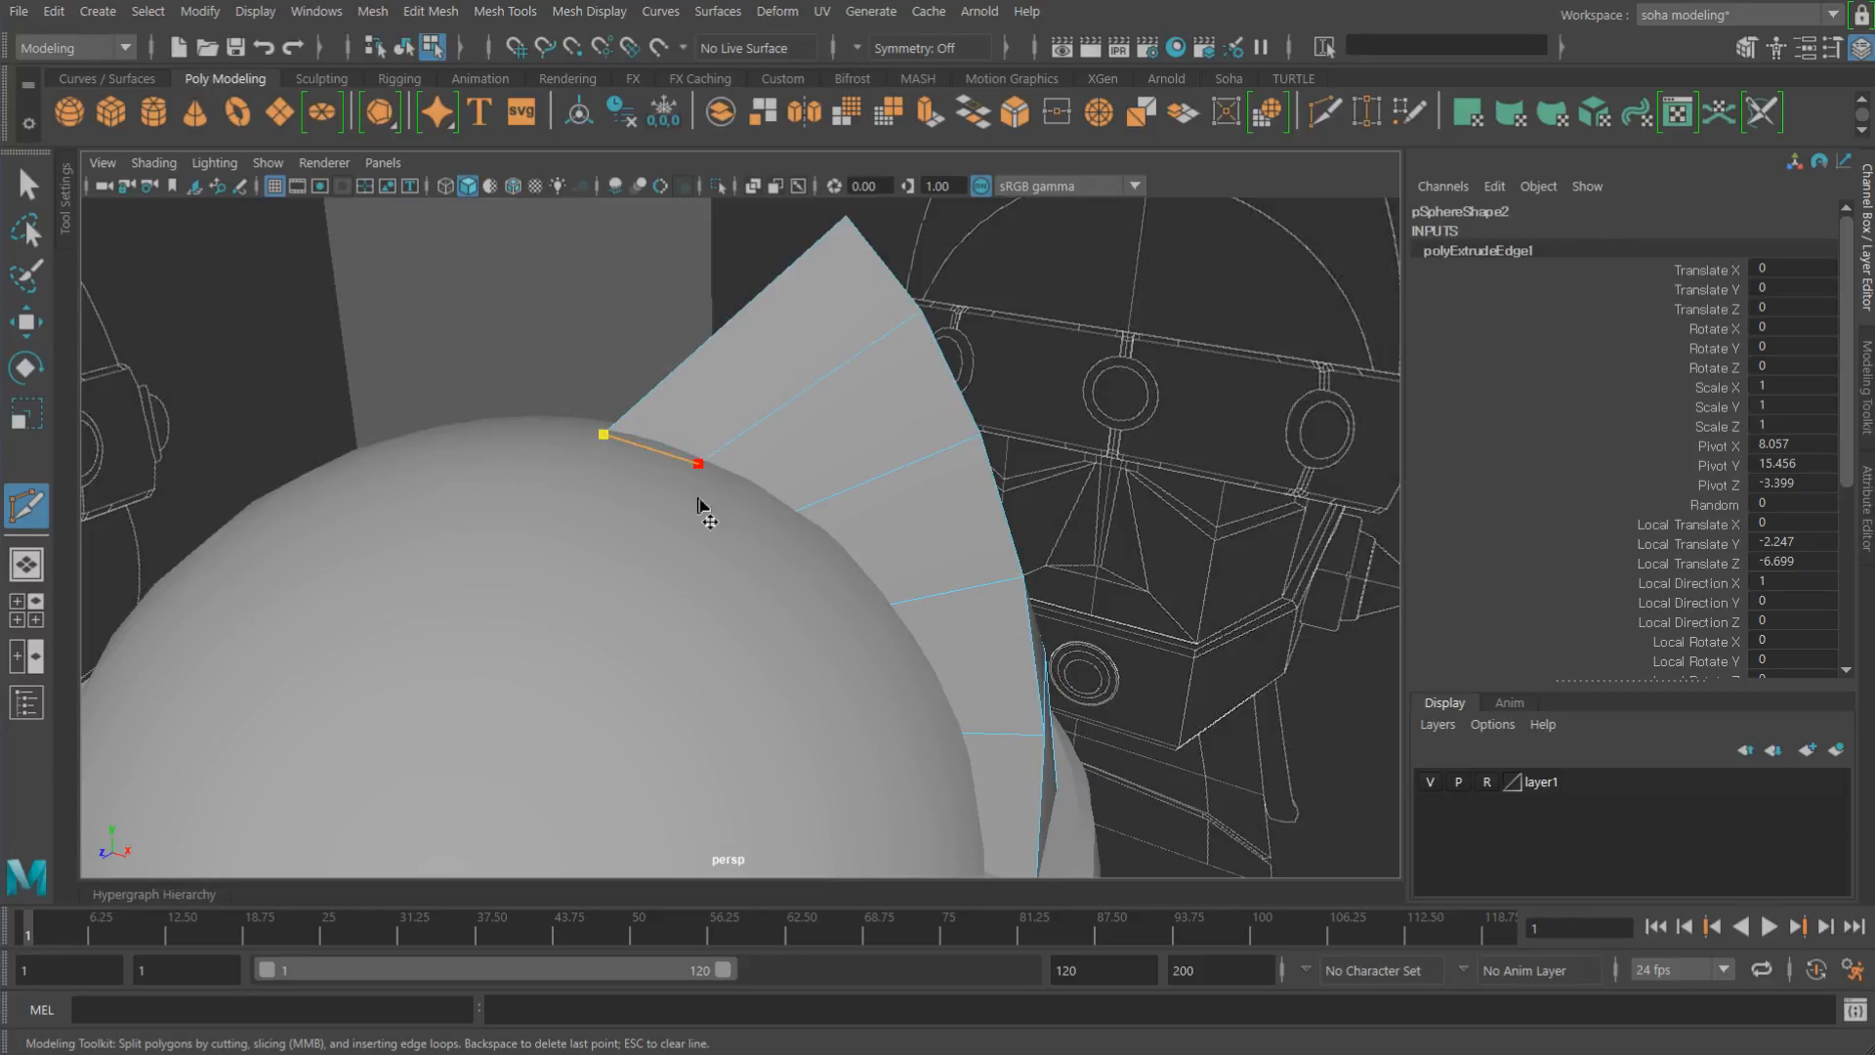
{"action": "left_click_drag", "start_coordinate": [698, 501], "coordinate": [852, 495], "text": "alt"}
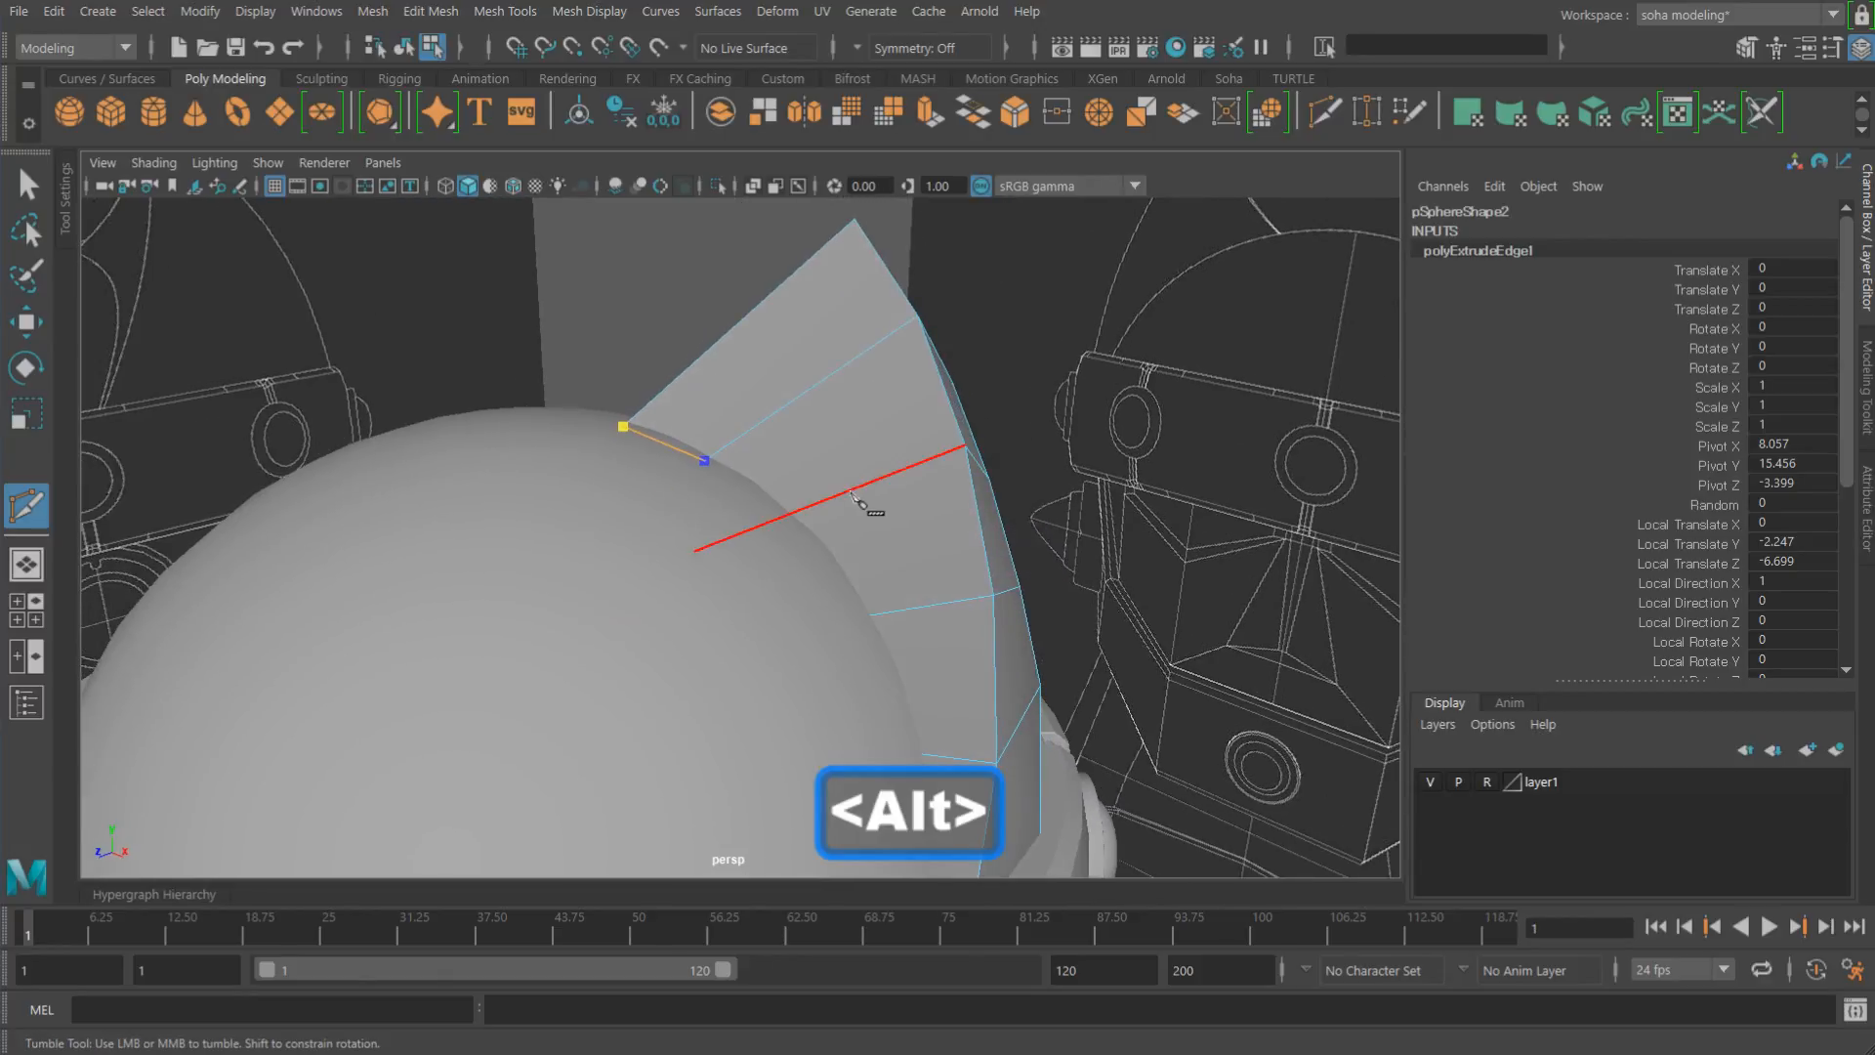
{"action": "left_click", "coordinate": [795, 542]}
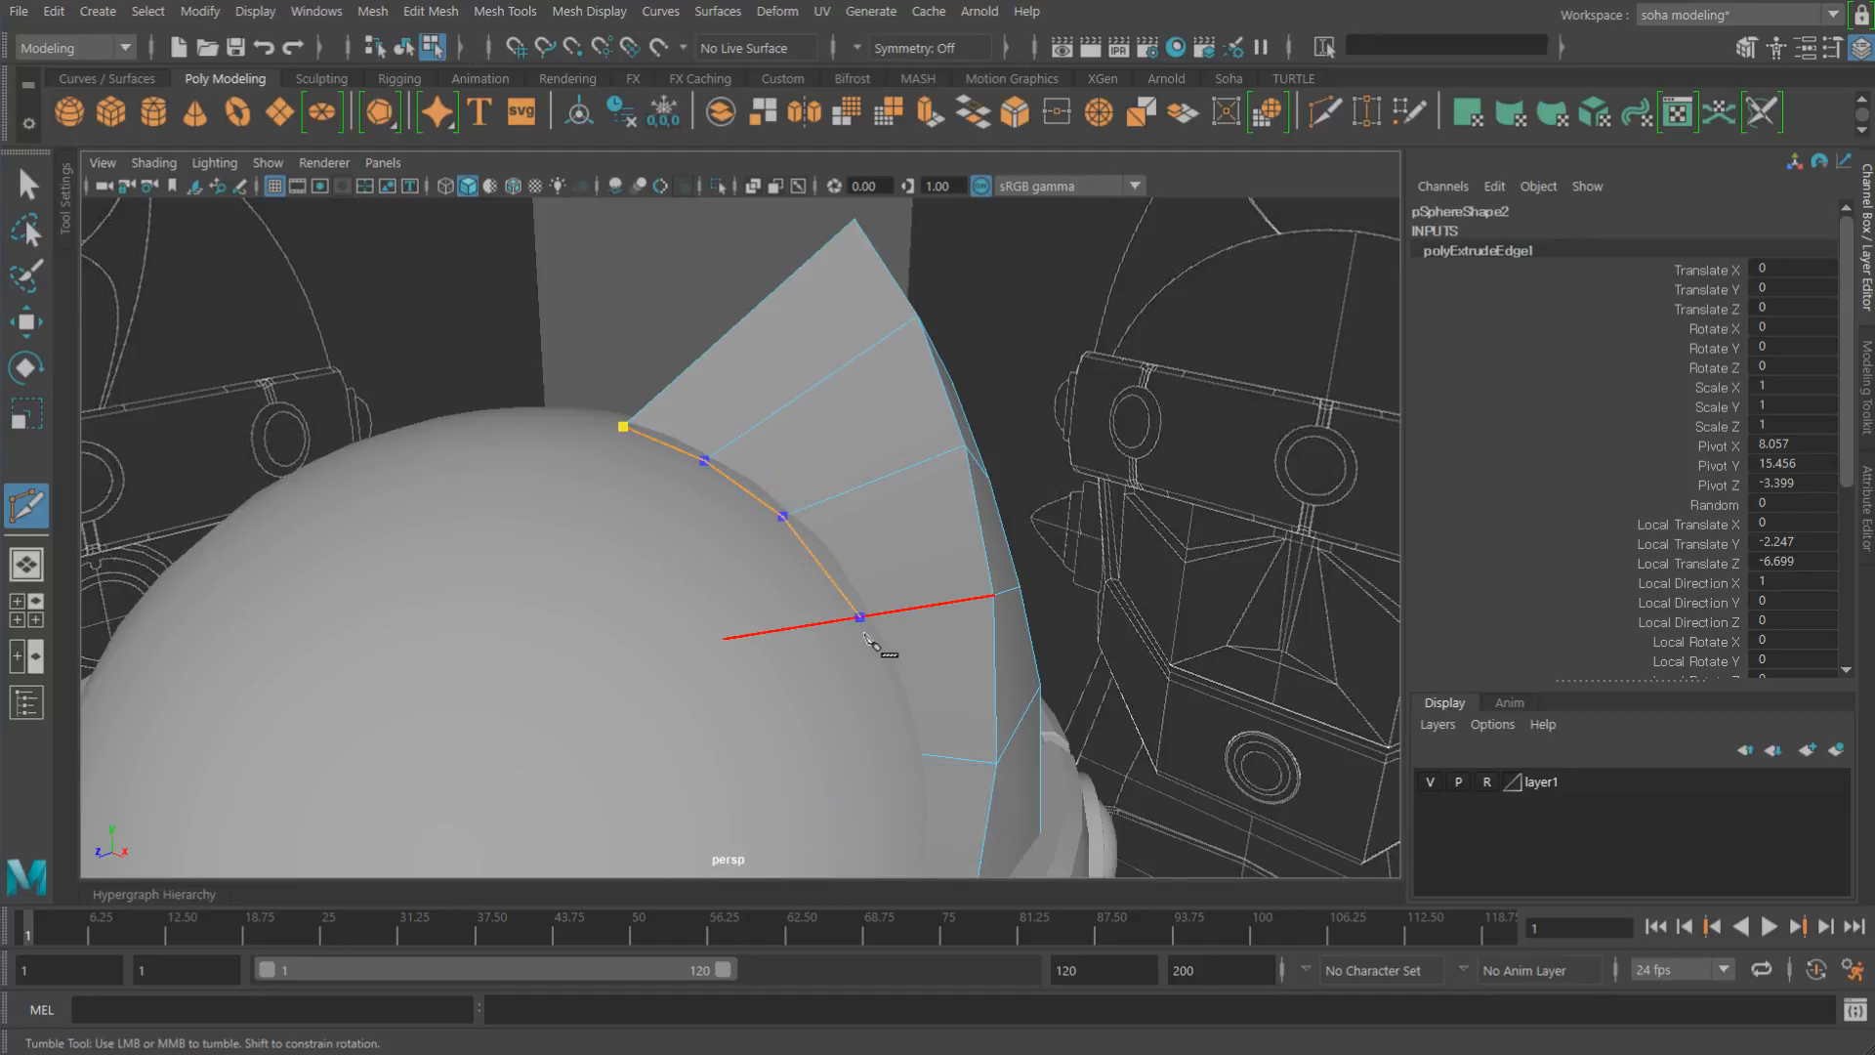
{"action": "left_click_drag", "start_coordinate": [865, 637], "coordinate": [955, 670], "text": "alt"}
{"action": "middle_click_drag", "start_coordinate": [954, 670], "coordinate": [967, 586], "text": "alt"}
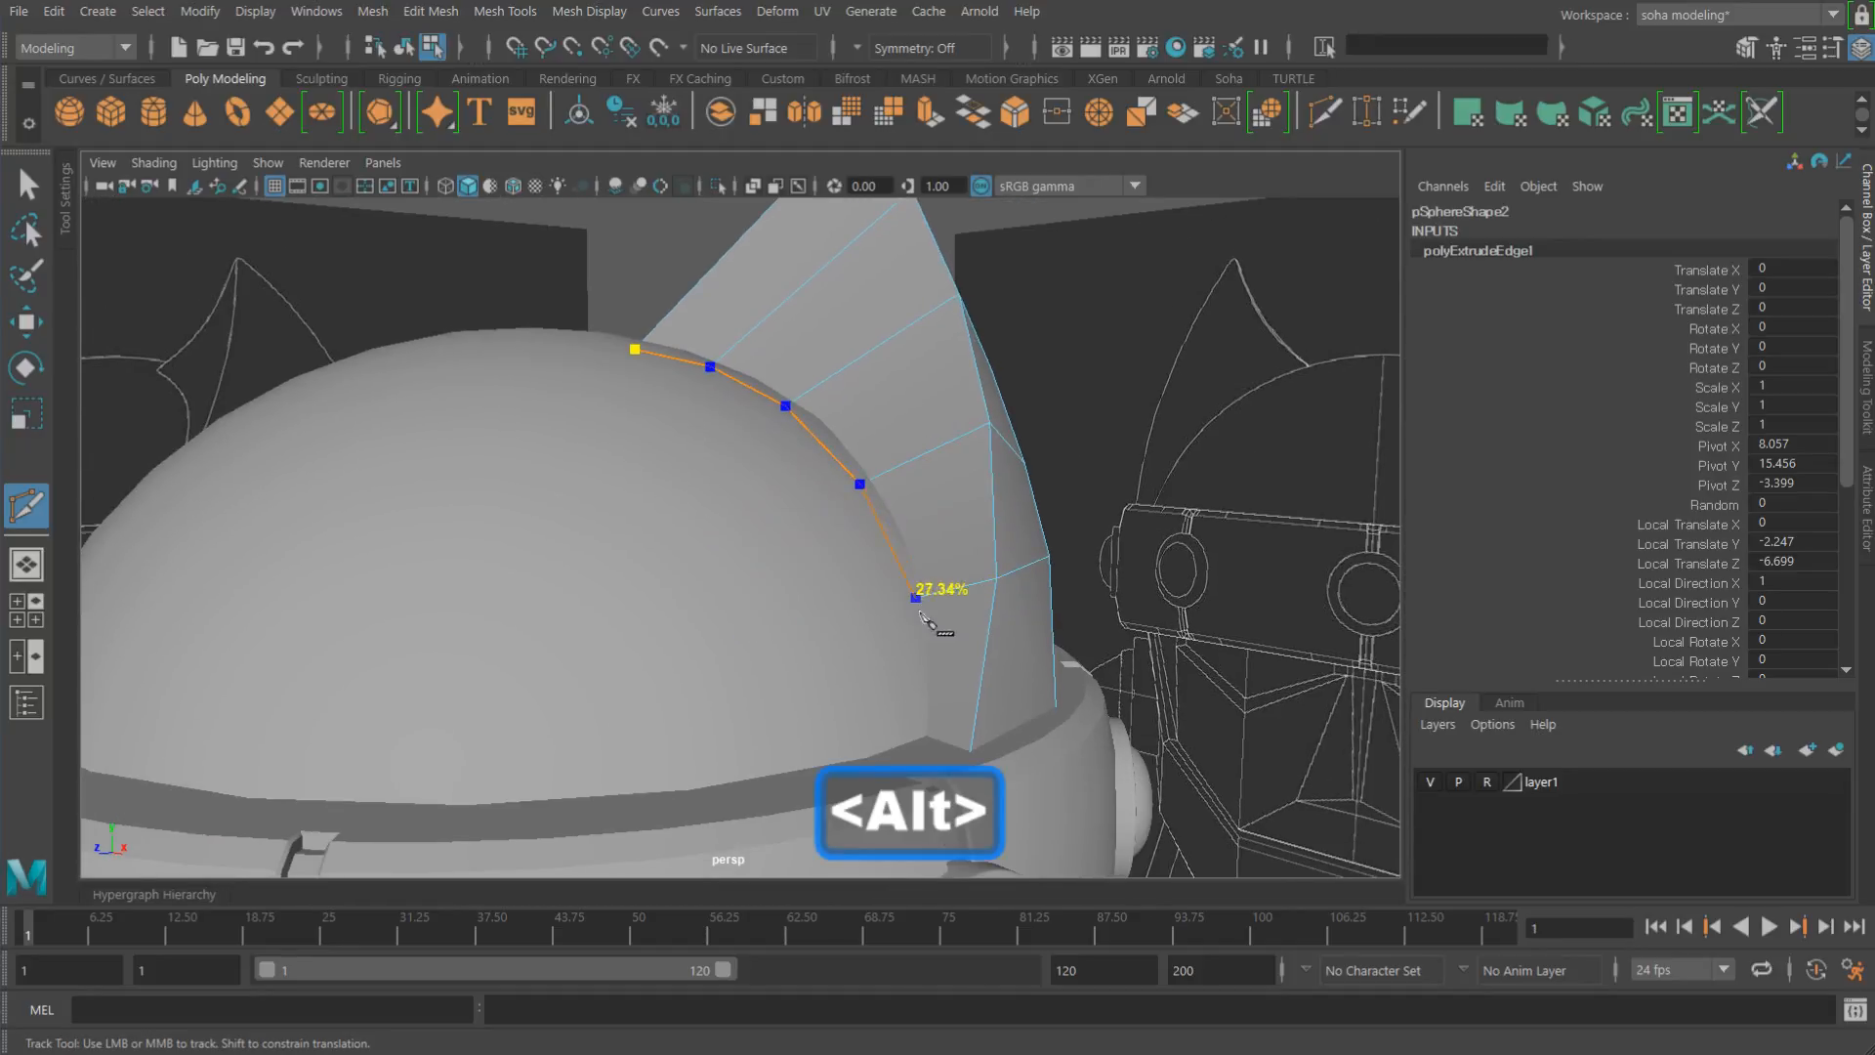
{"action": "left_click_drag", "start_coordinate": [922, 618], "coordinate": [1047, 824], "text": "alt"}
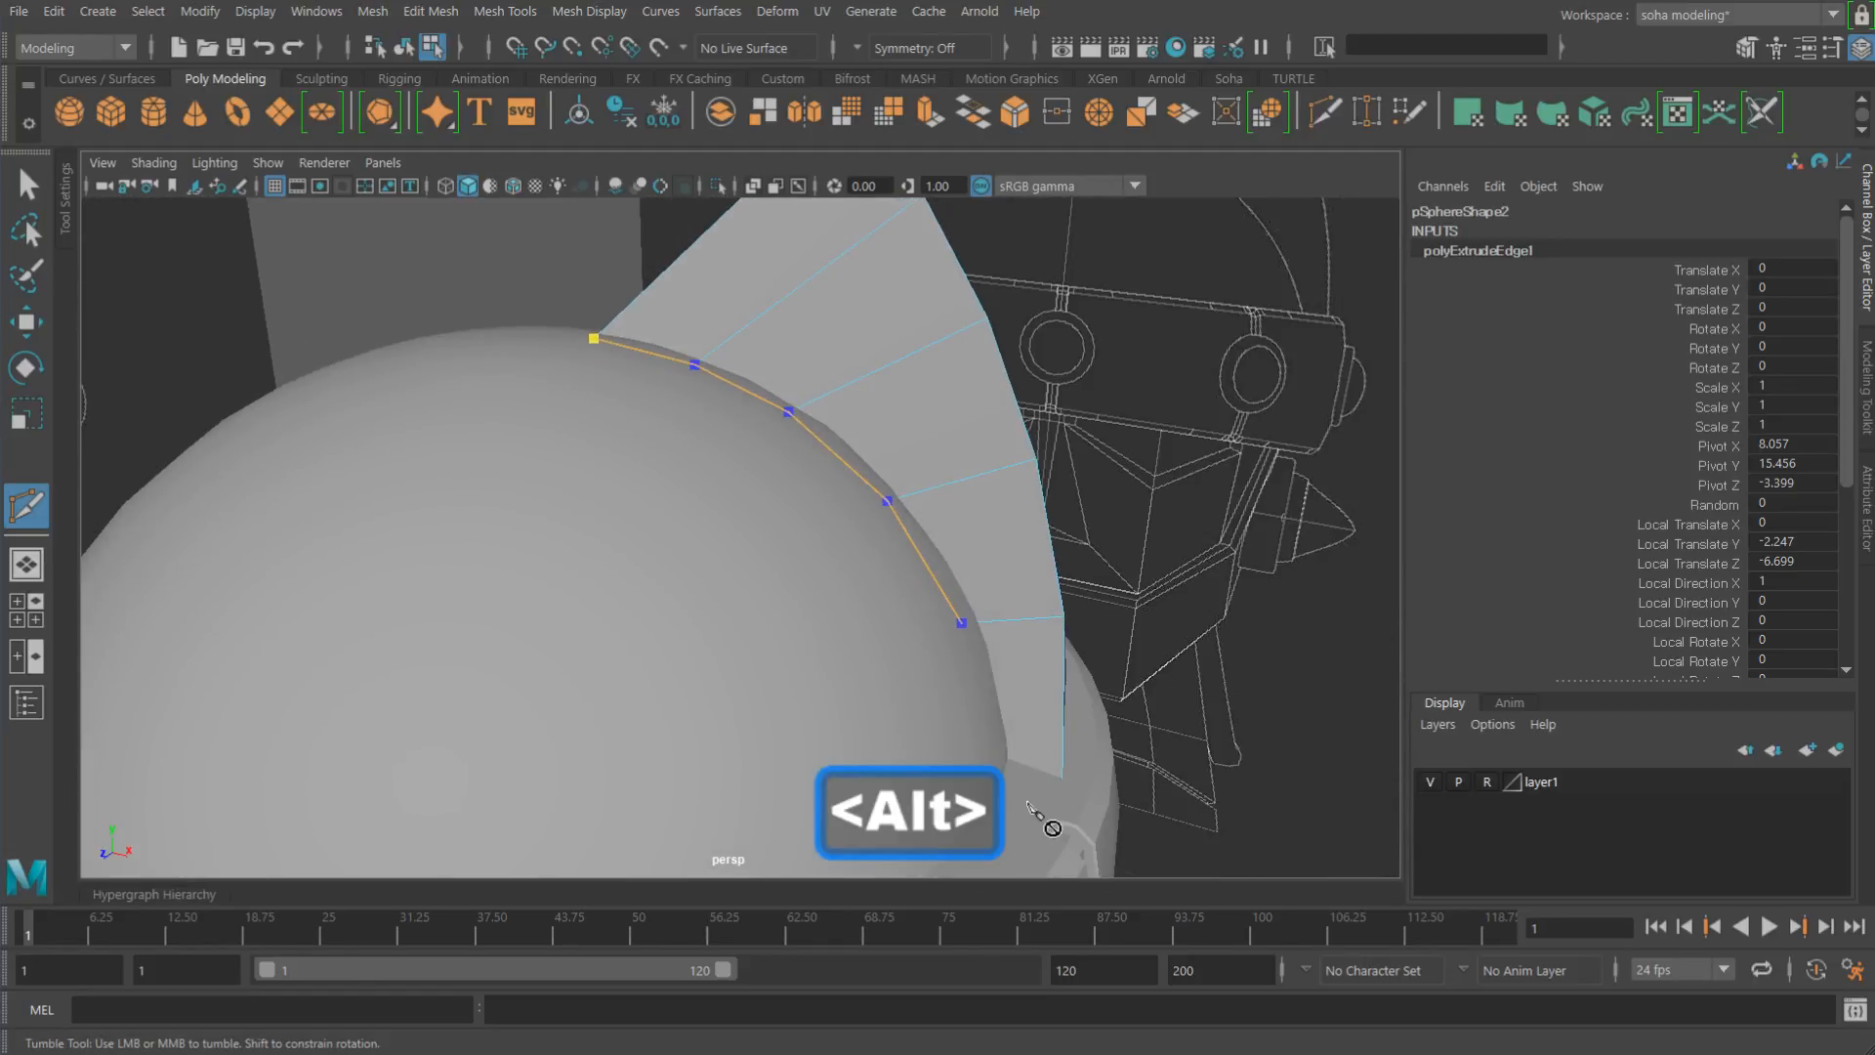
{"action": "mouse_move", "coordinate": [1011, 742]}
{"action": "right_mouse_down", "text": "alt"}
{"action": "mouse_move", "coordinate": [1035, 703]}
{"action": "mouse_move", "coordinate": [1014, 757]}
{"action": "right_mouse_up", "text": "alt"}
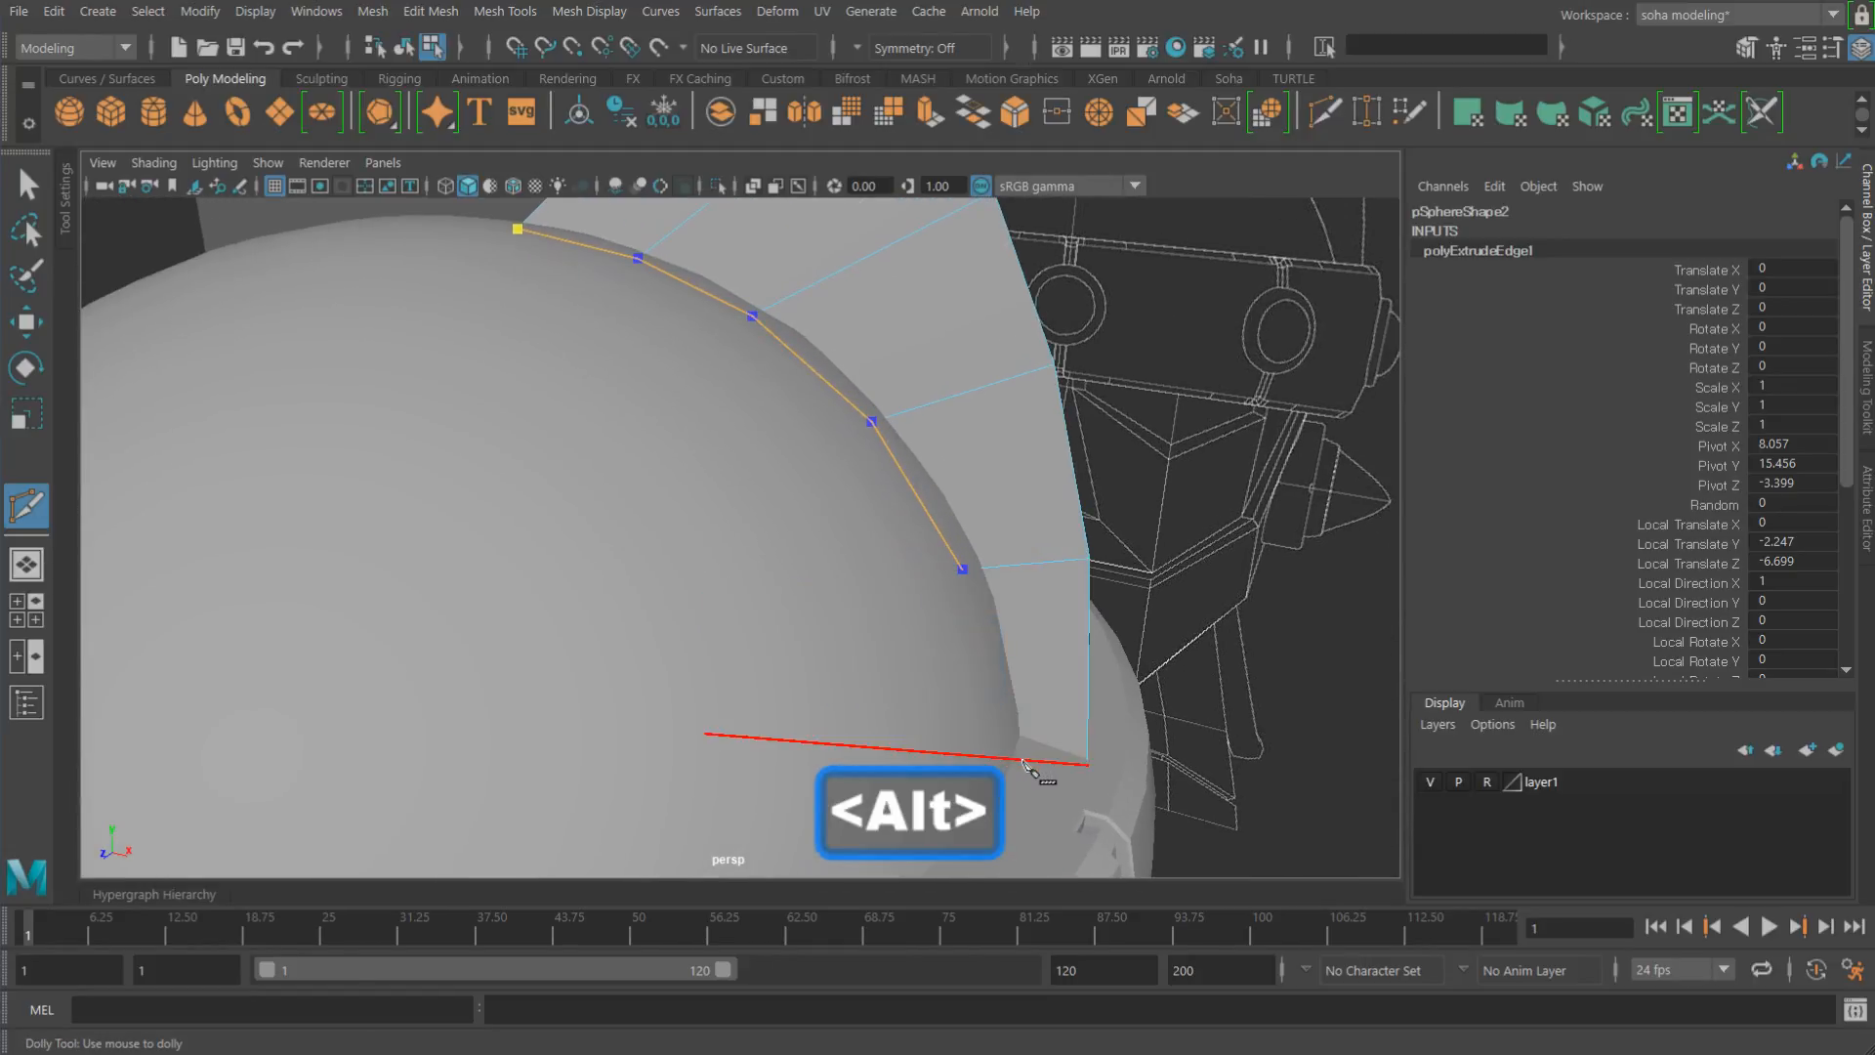
{"action": "left_click_drag", "start_coordinate": [1009, 767], "coordinate": [825, 586], "text": "alt"}
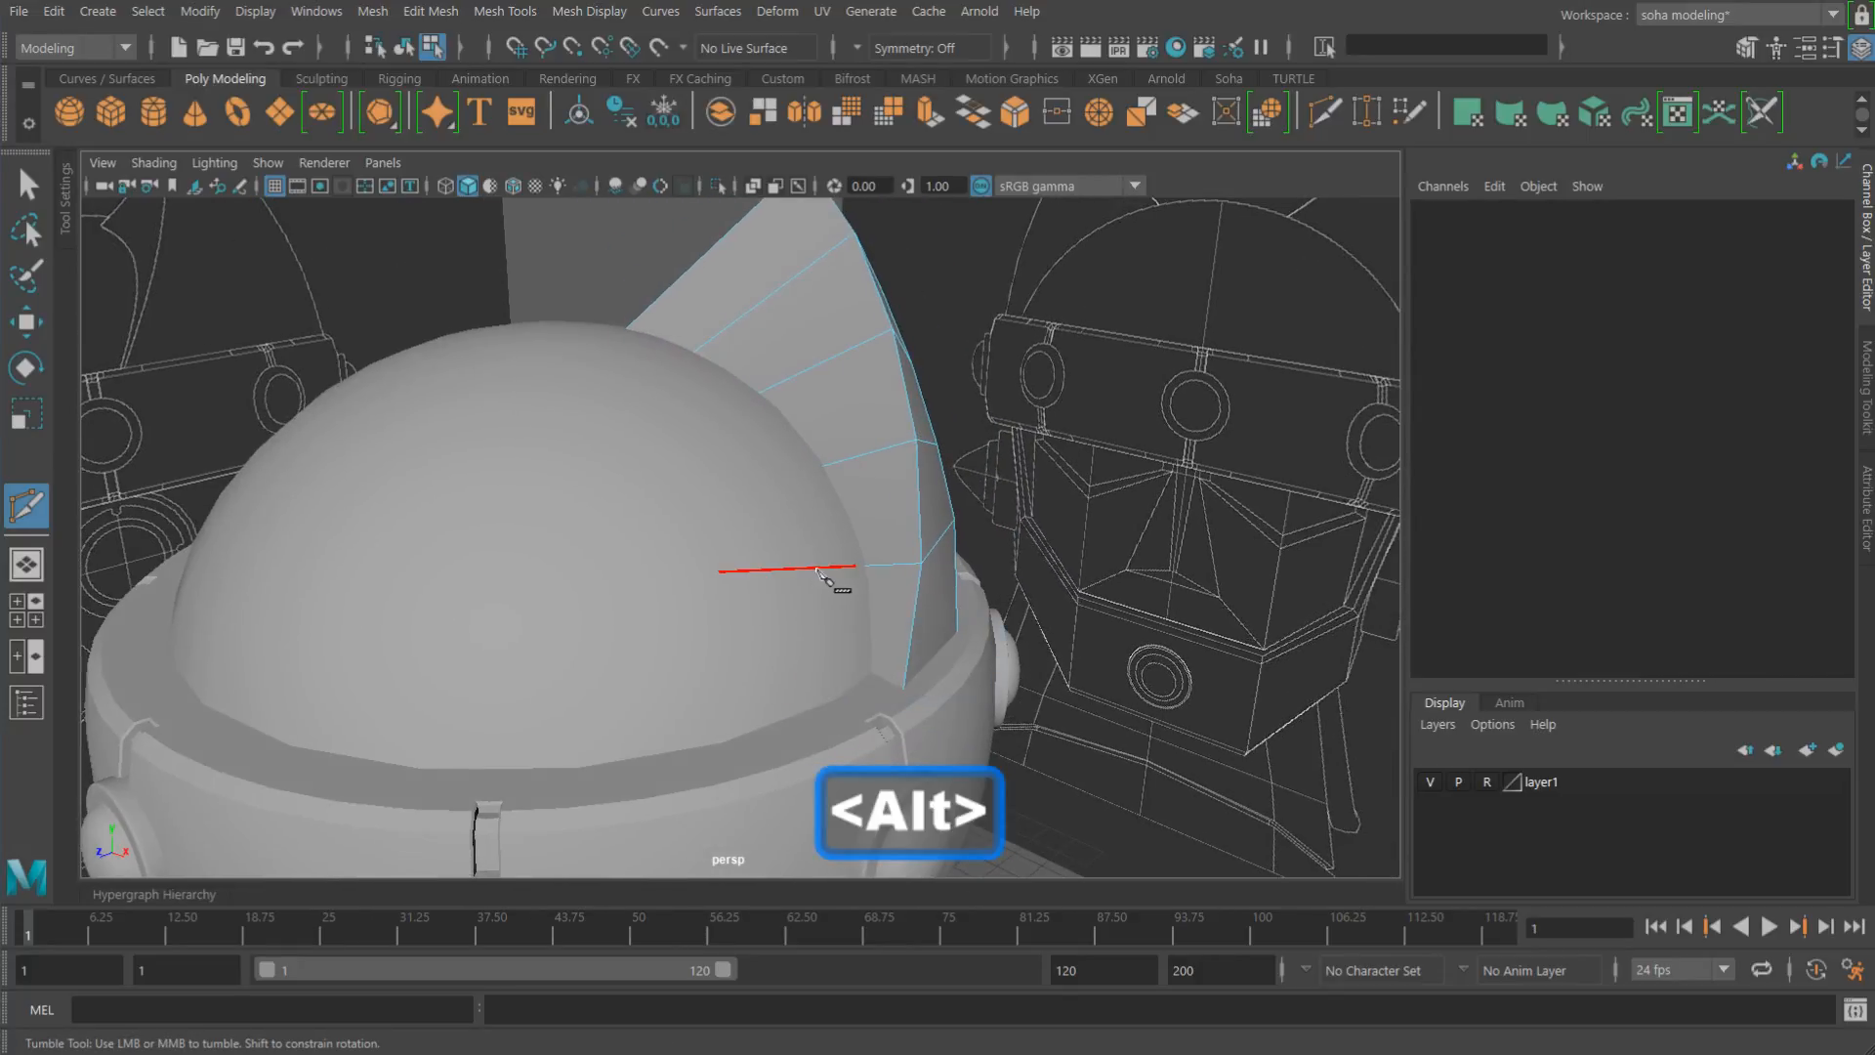
Step: Delete the side wall faces that lie inside the dome, using wireframe display to select them
{"action": "key", "text": "4"}
{"action": "left_click_drag", "start_coordinate": [837, 518], "coordinate": [804, 500], "text": "alt"}
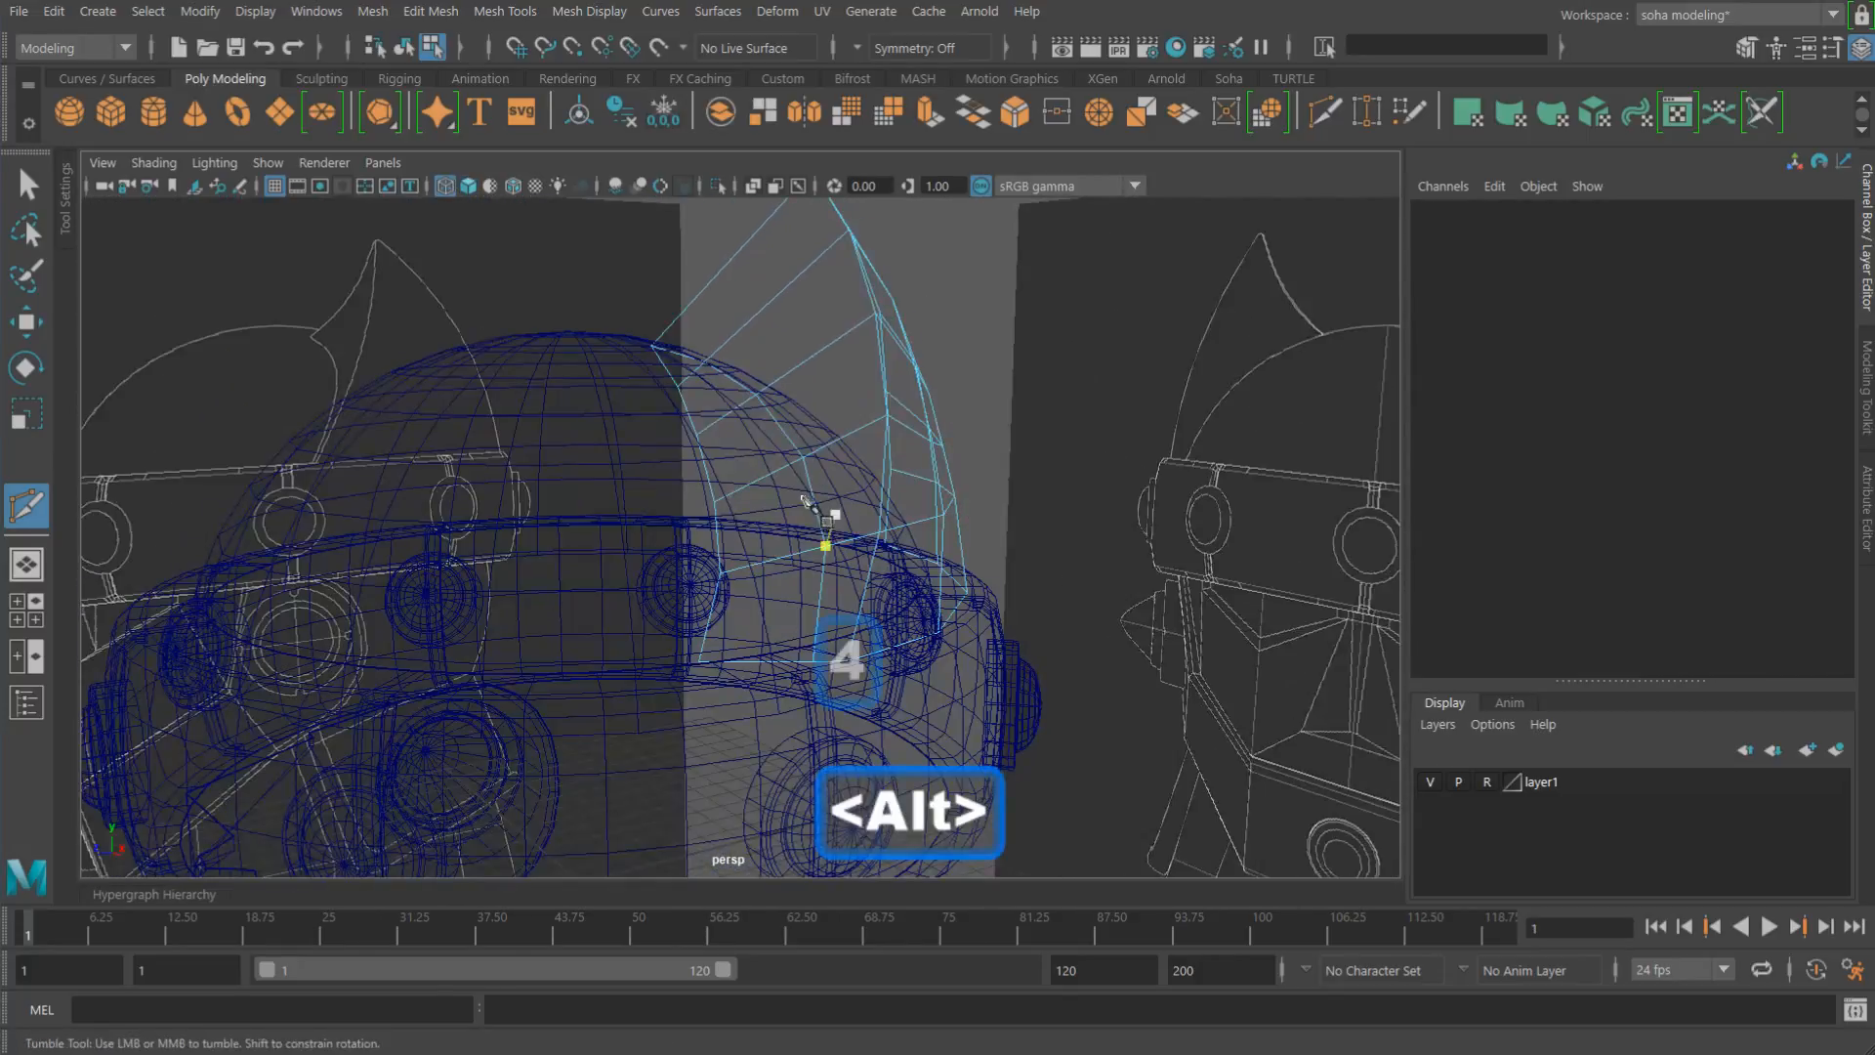
{"action": "key", "text": "alt+3"}
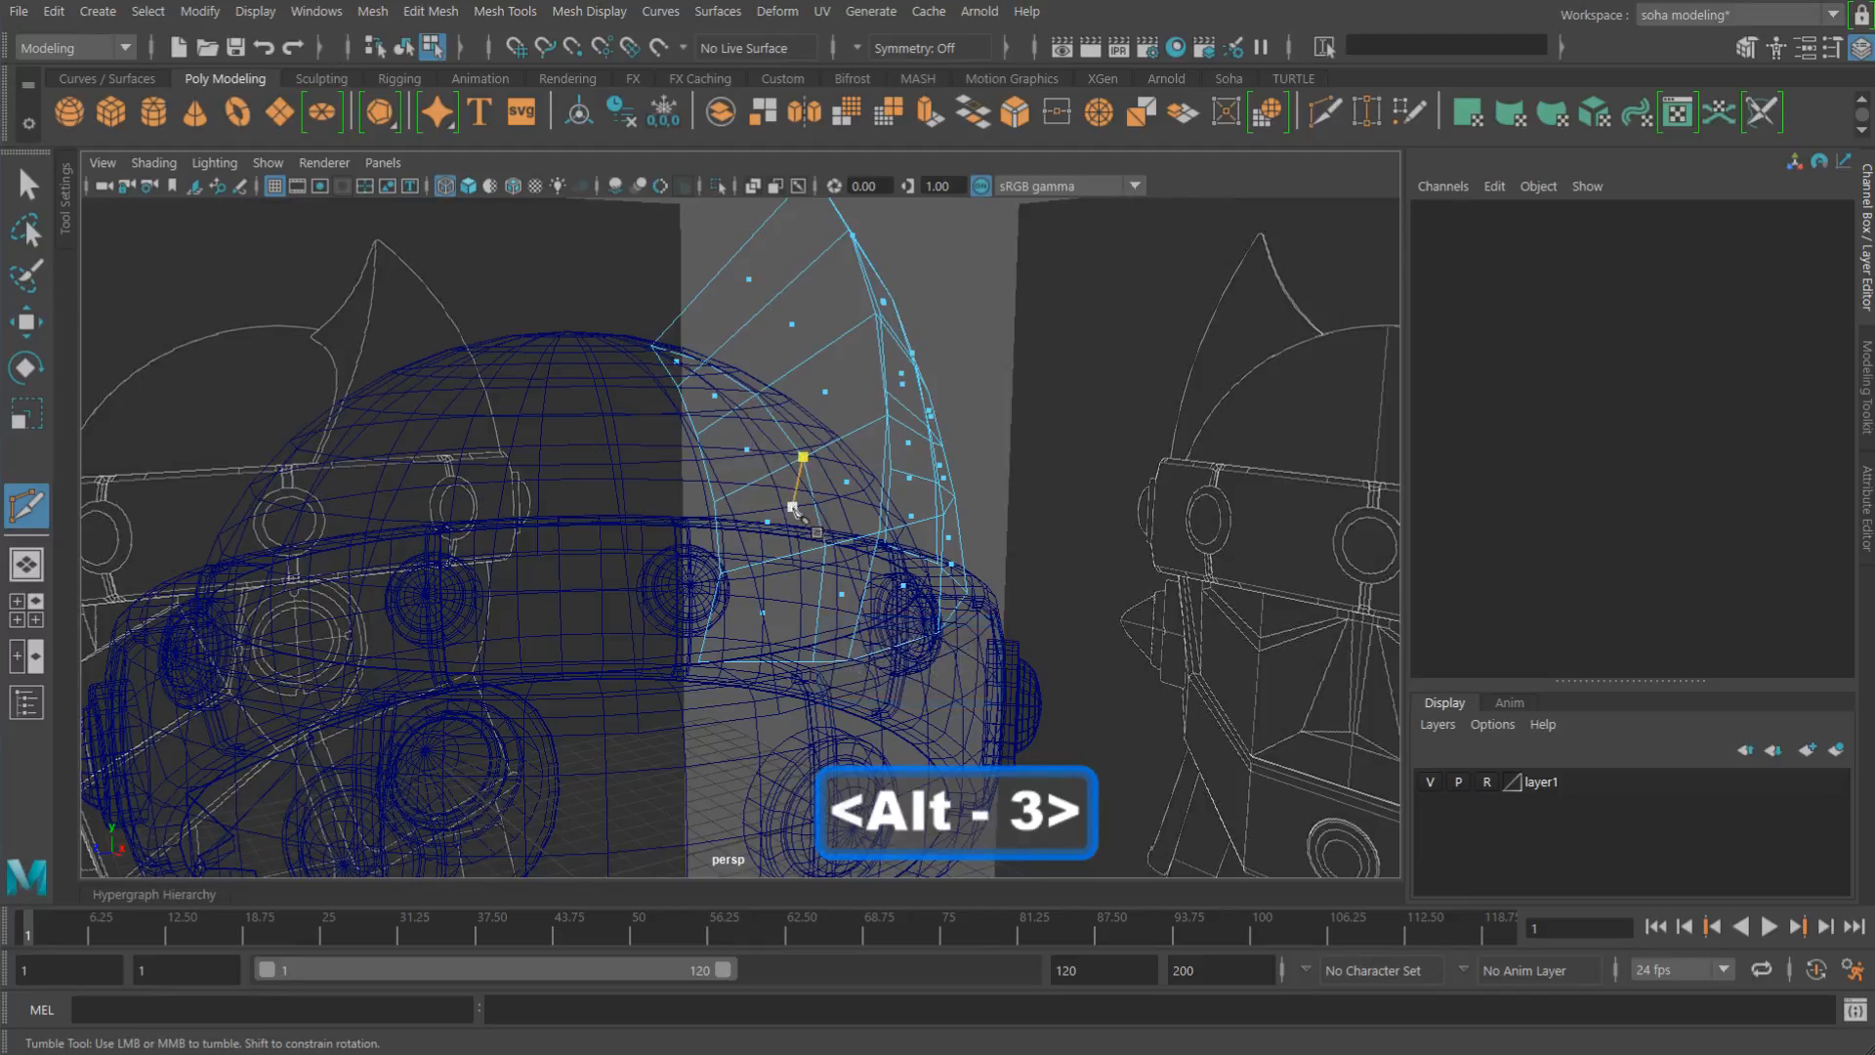
{"action": "key", "text": "w"}
{"action": "left_click_drag", "start_coordinate": [793, 508], "coordinate": [644, 354], "text": "alt"}
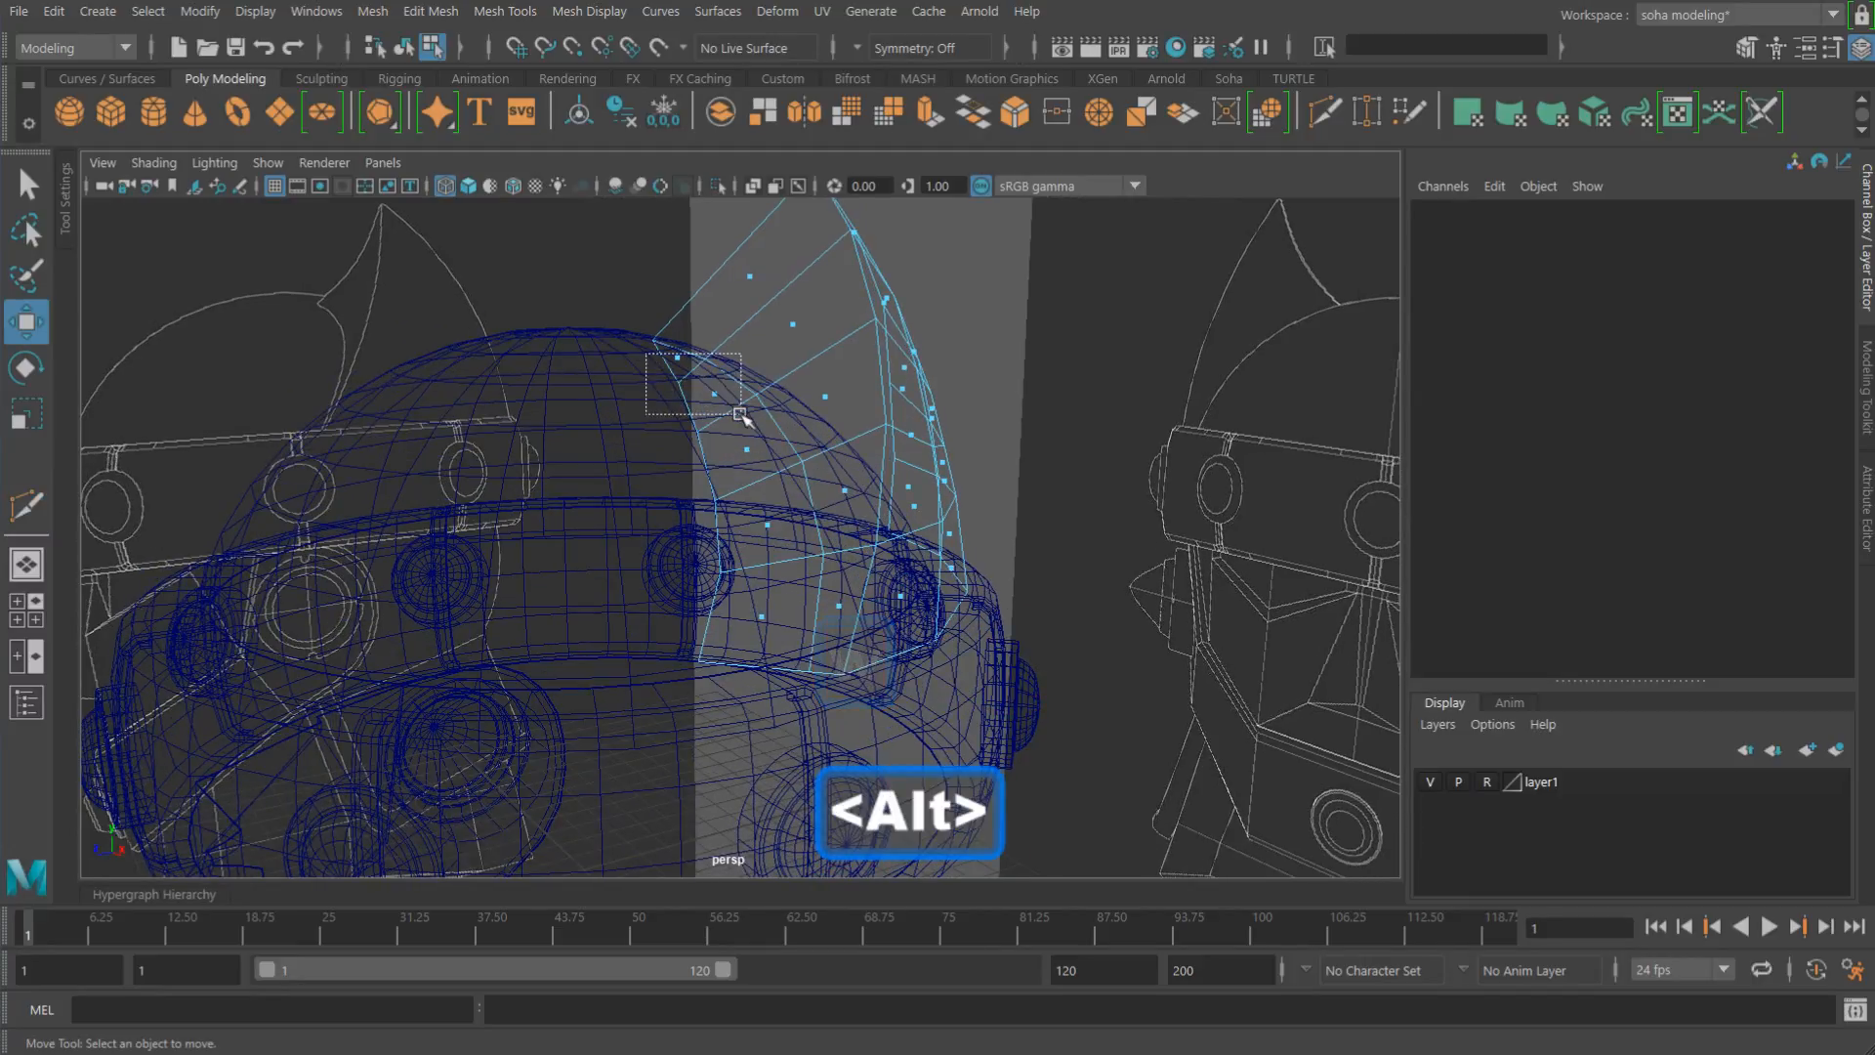
{"action": "left_click_drag", "start_coordinate": [779, 613], "coordinate": [787, 674]}
{"action": "key", "text": "ctrl+grave"}
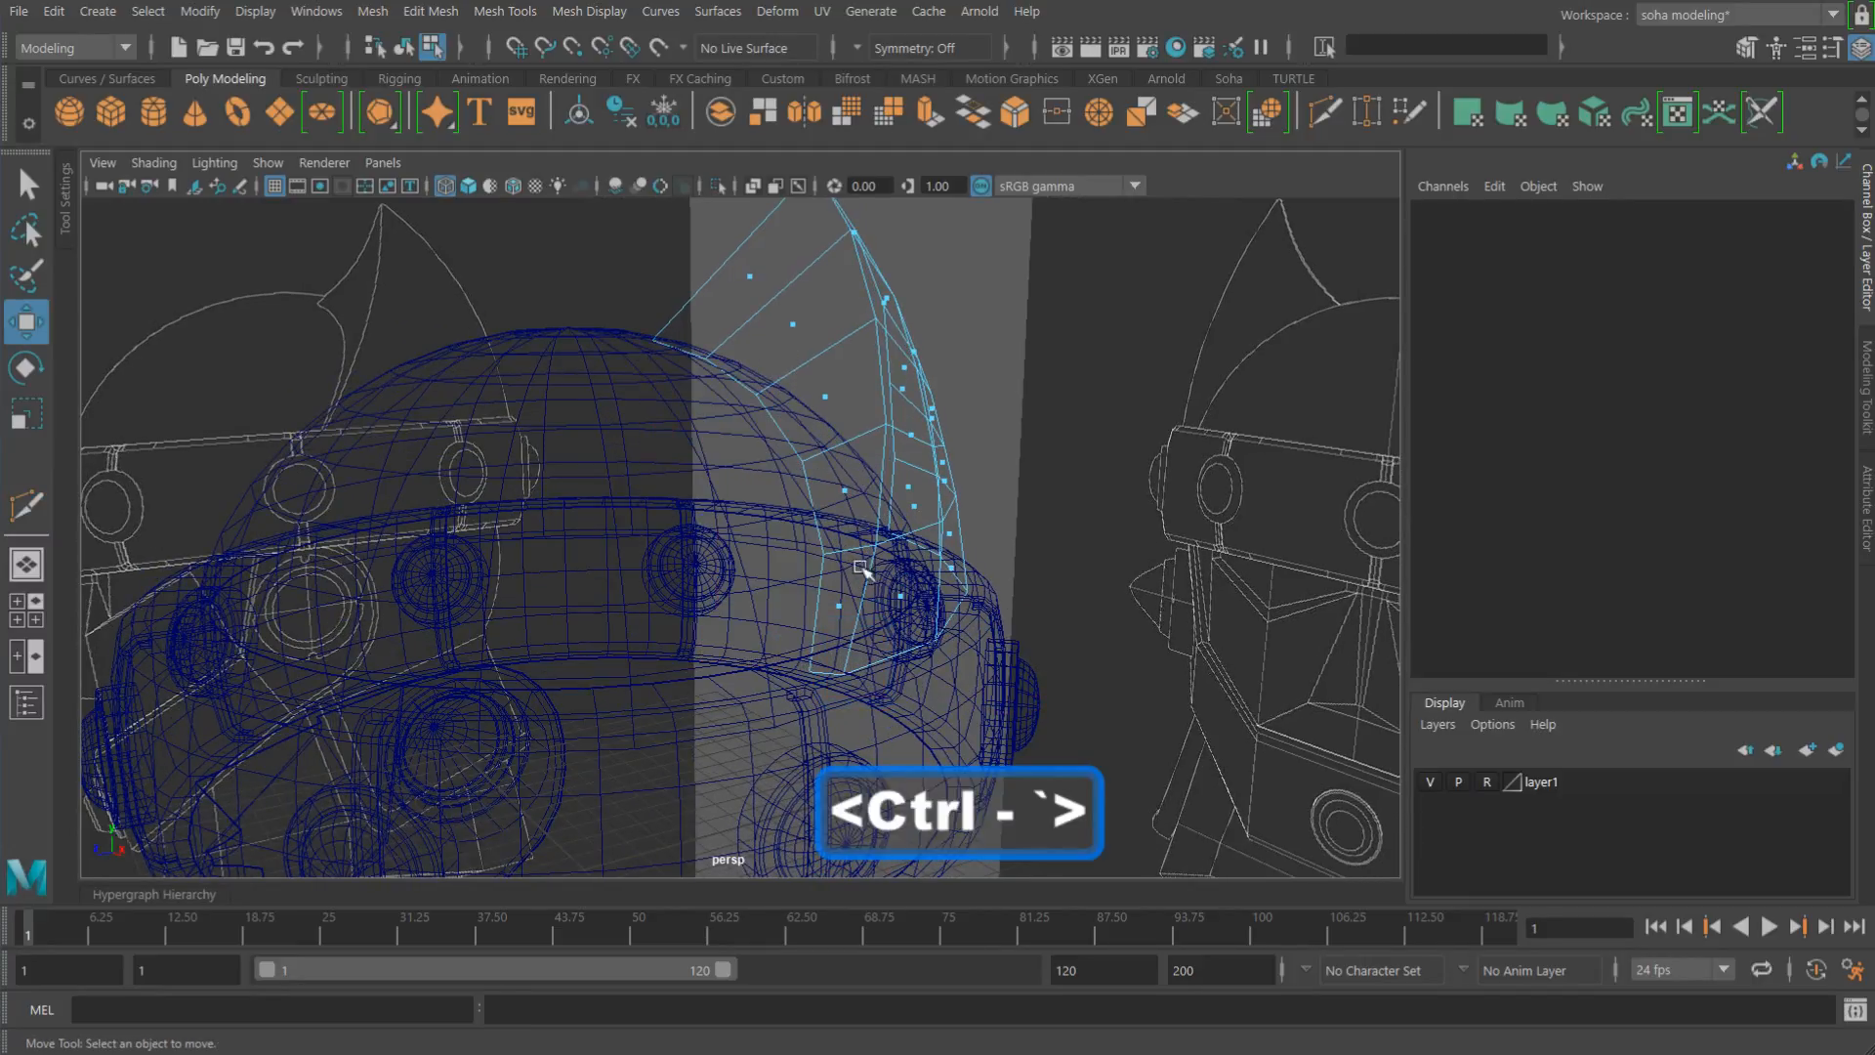
Step: Separate the side wall from the outer ear shell along their shared edge loop
{"action": "left_click_drag", "start_coordinate": [865, 570], "coordinate": [840, 602], "text": "alt"}
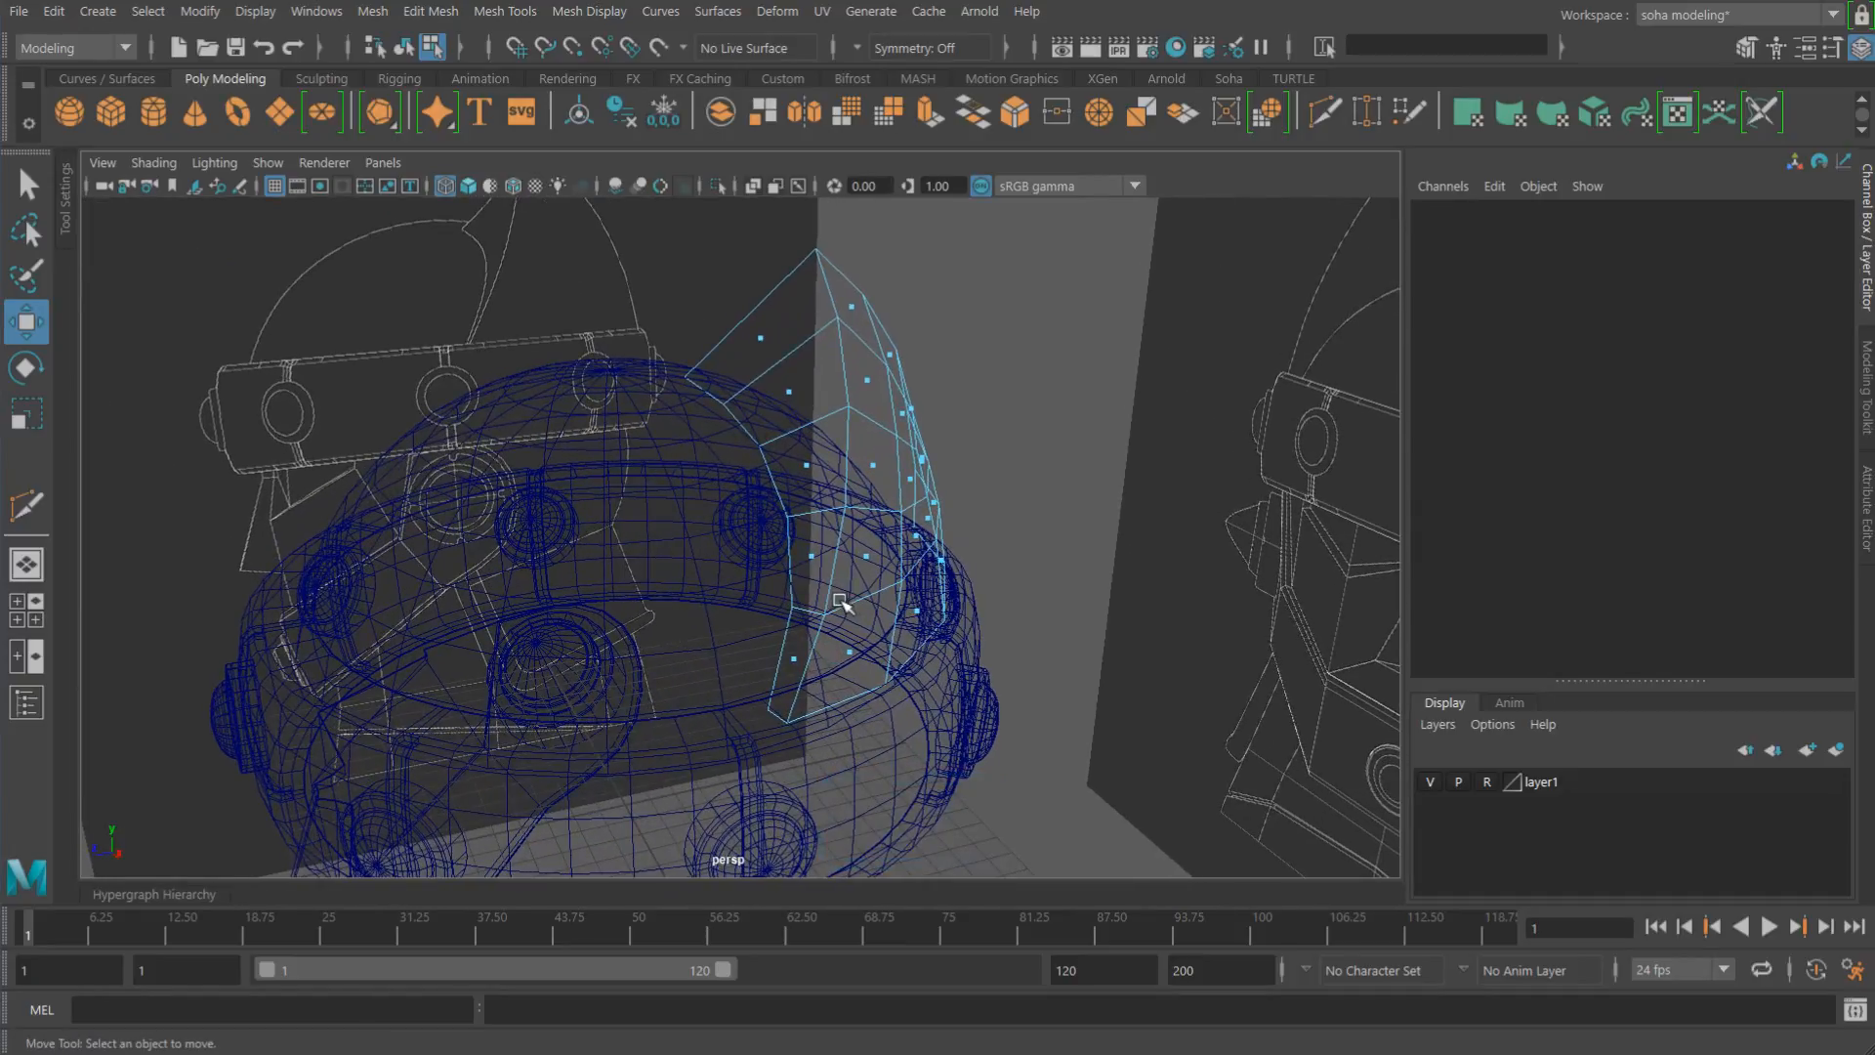
{"action": "left_click_drag", "start_coordinate": [831, 461], "coordinate": [813, 378], "text": "alt"}
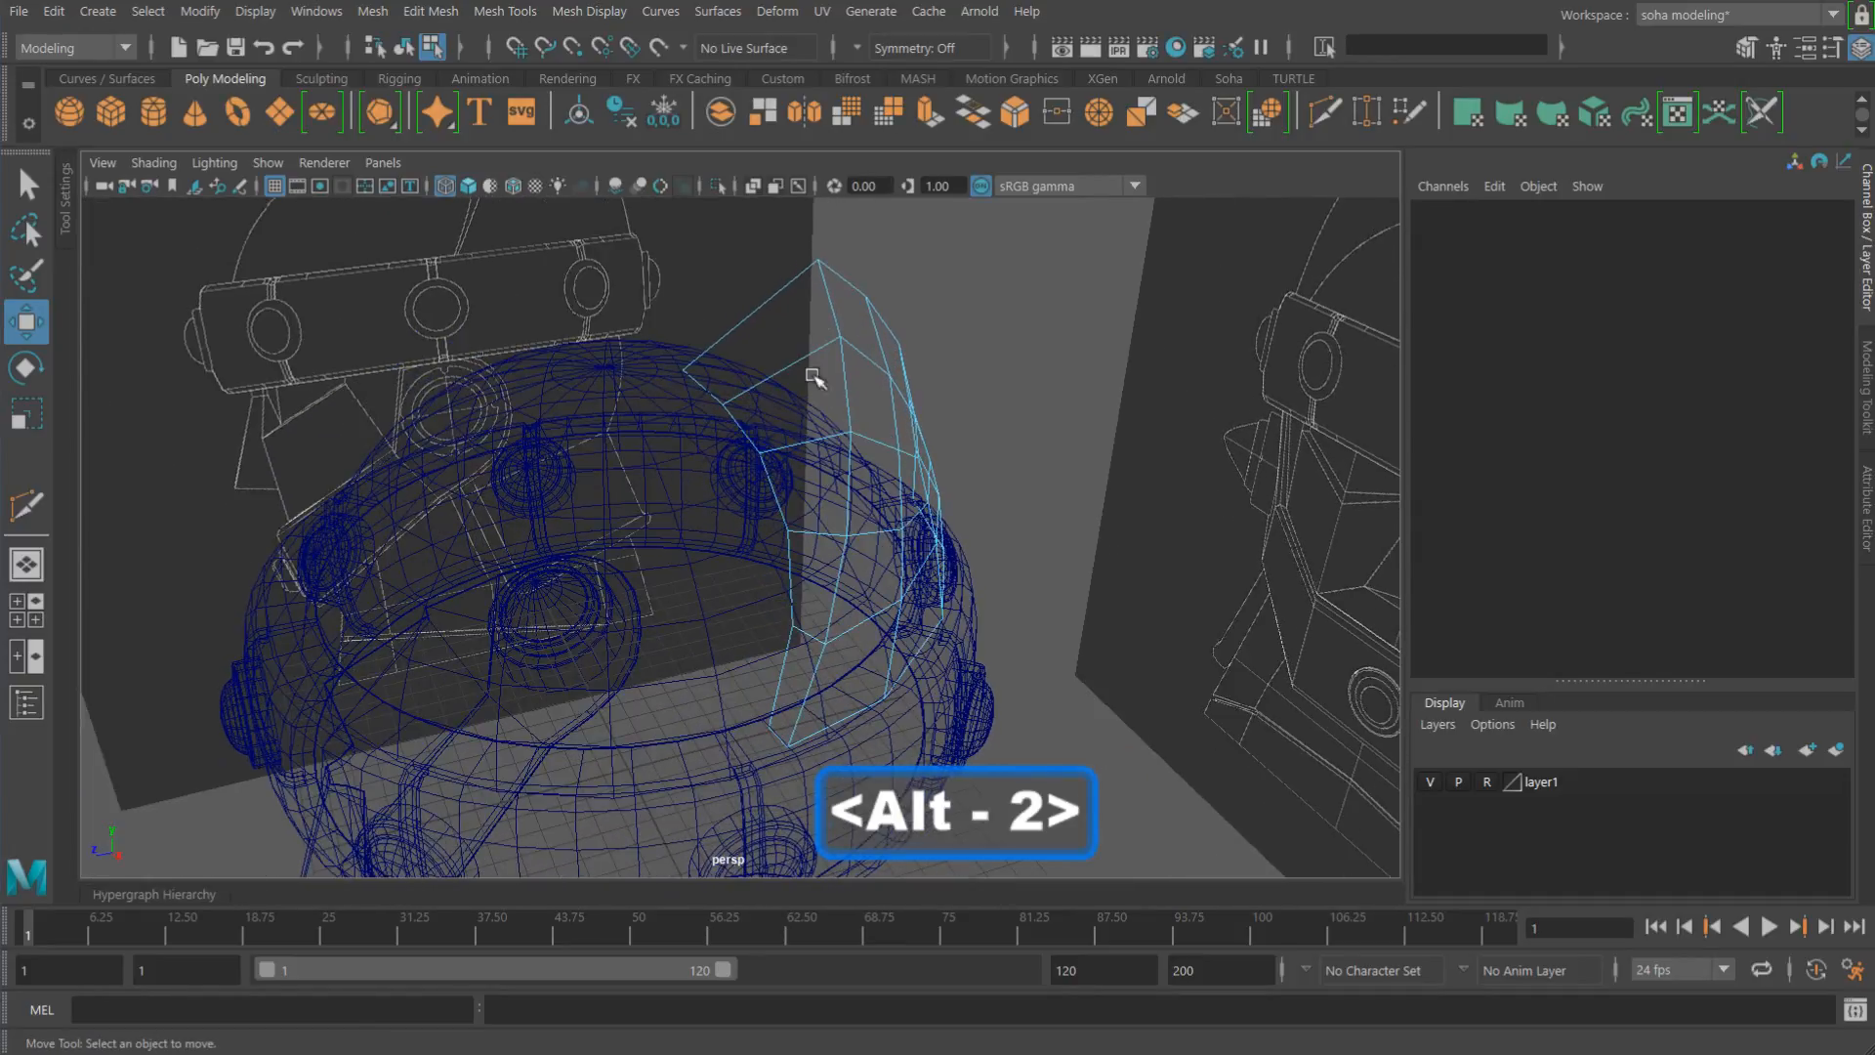
{"action": "left_click", "coordinate": [828, 297]}
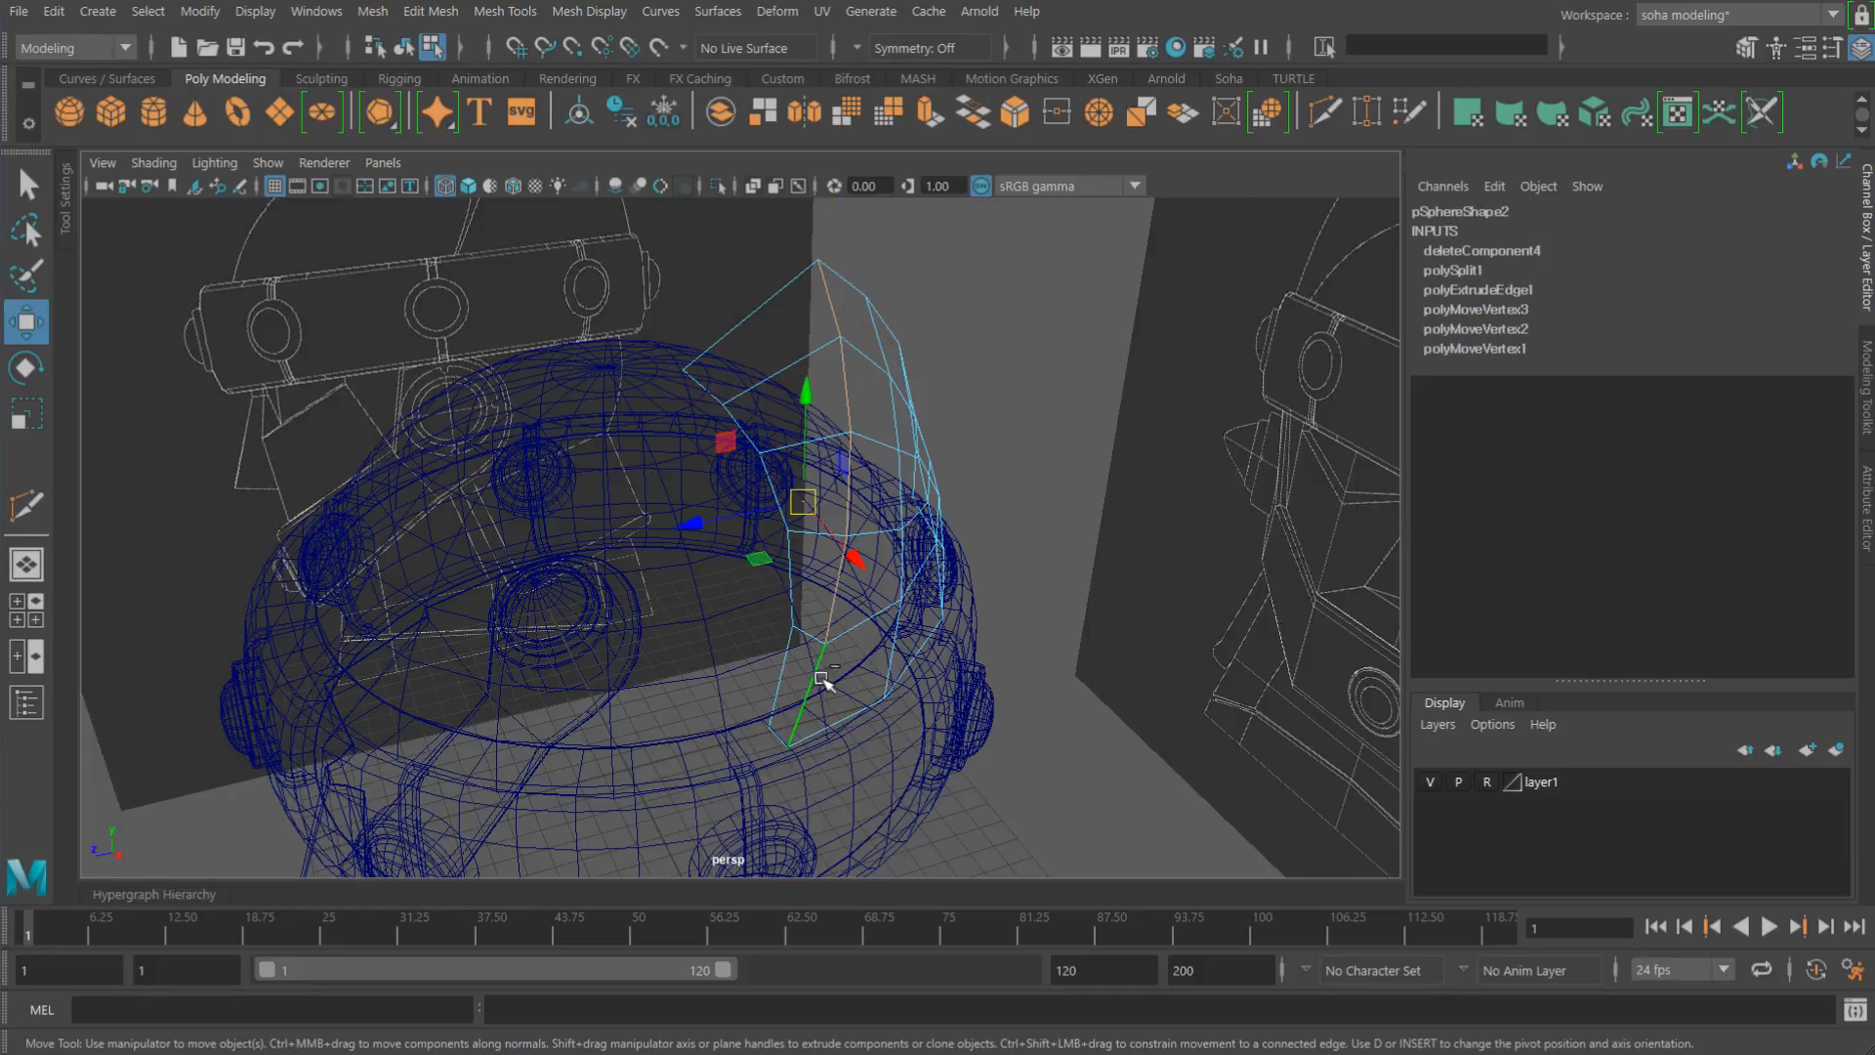
{"action": "middle_click_drag", "start_coordinate": [873, 567], "coordinate": [852, 583], "text": "alt"}
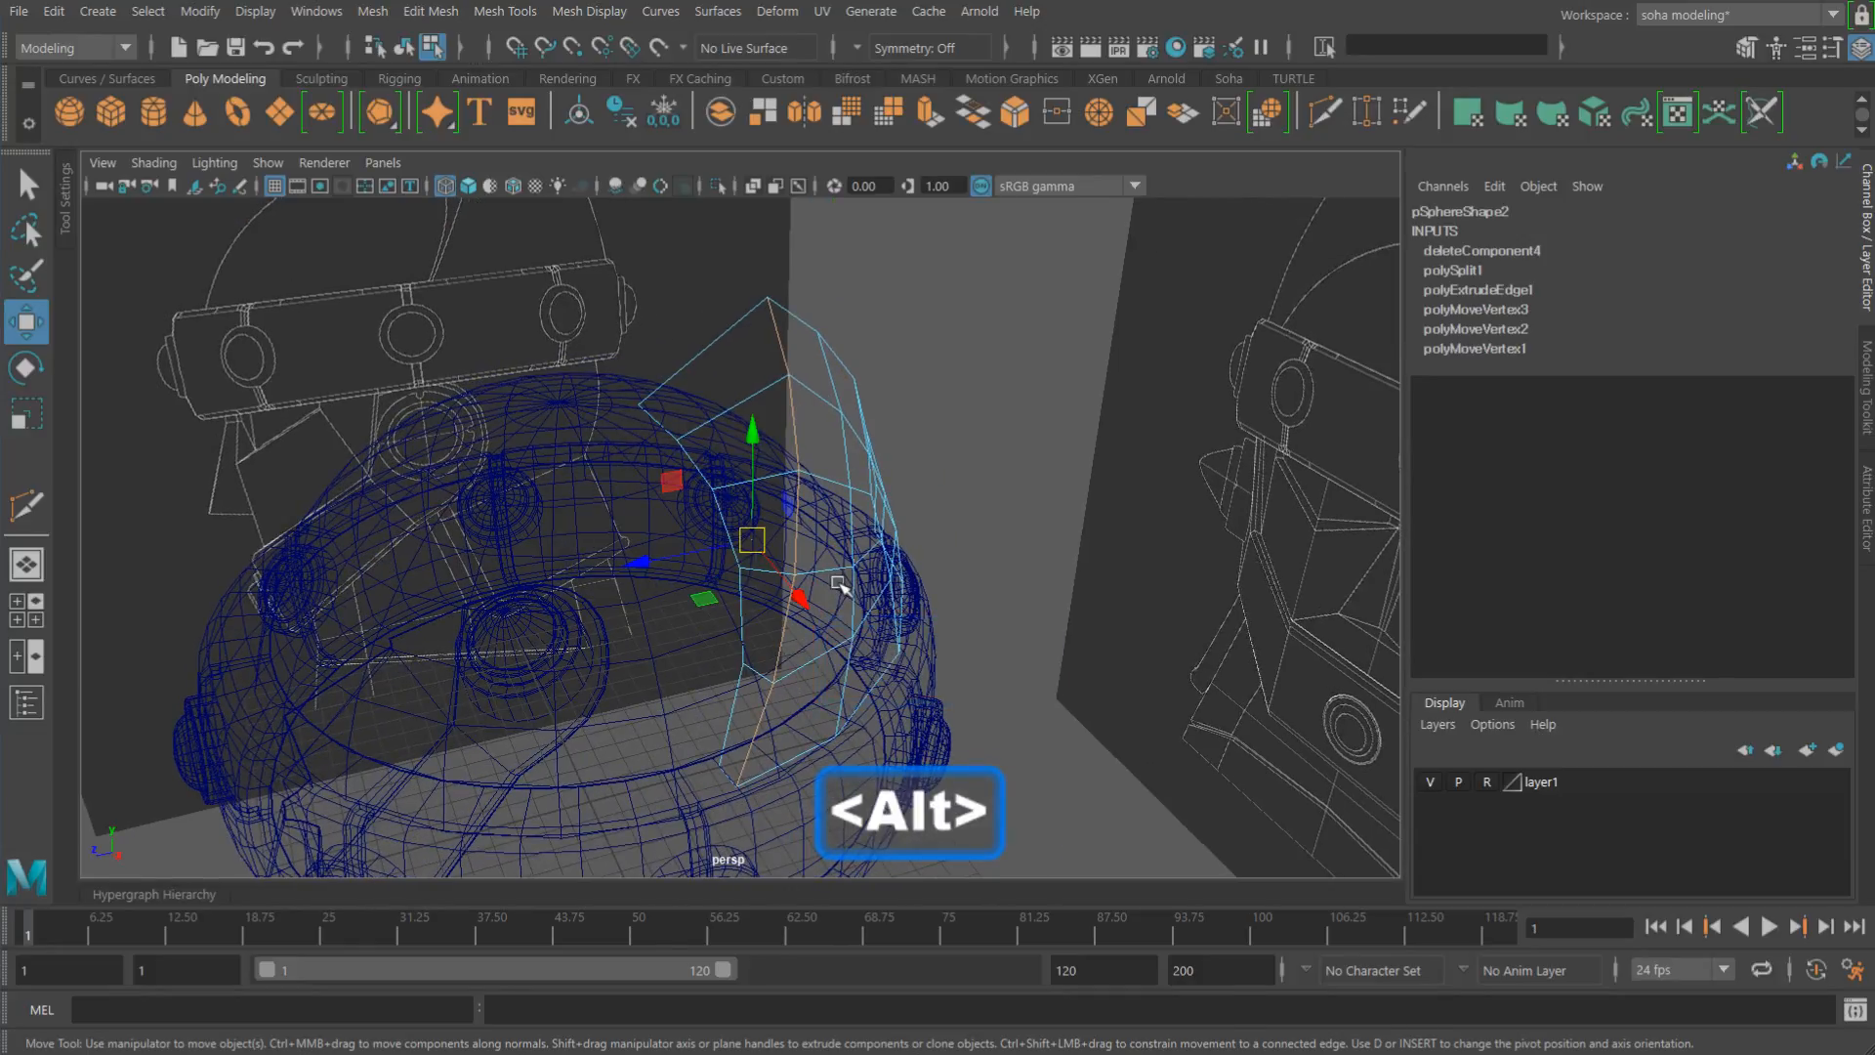
{"action": "key", "text": "alt+y"}
{"action": "left_click_drag", "start_coordinate": [838, 584], "coordinate": [811, 435], "text": "alt"}
Step: Hide the separated outer shell piece and compare the remaining side wall with the front reference drawing
{"action": "left_click", "coordinate": [803, 352]}
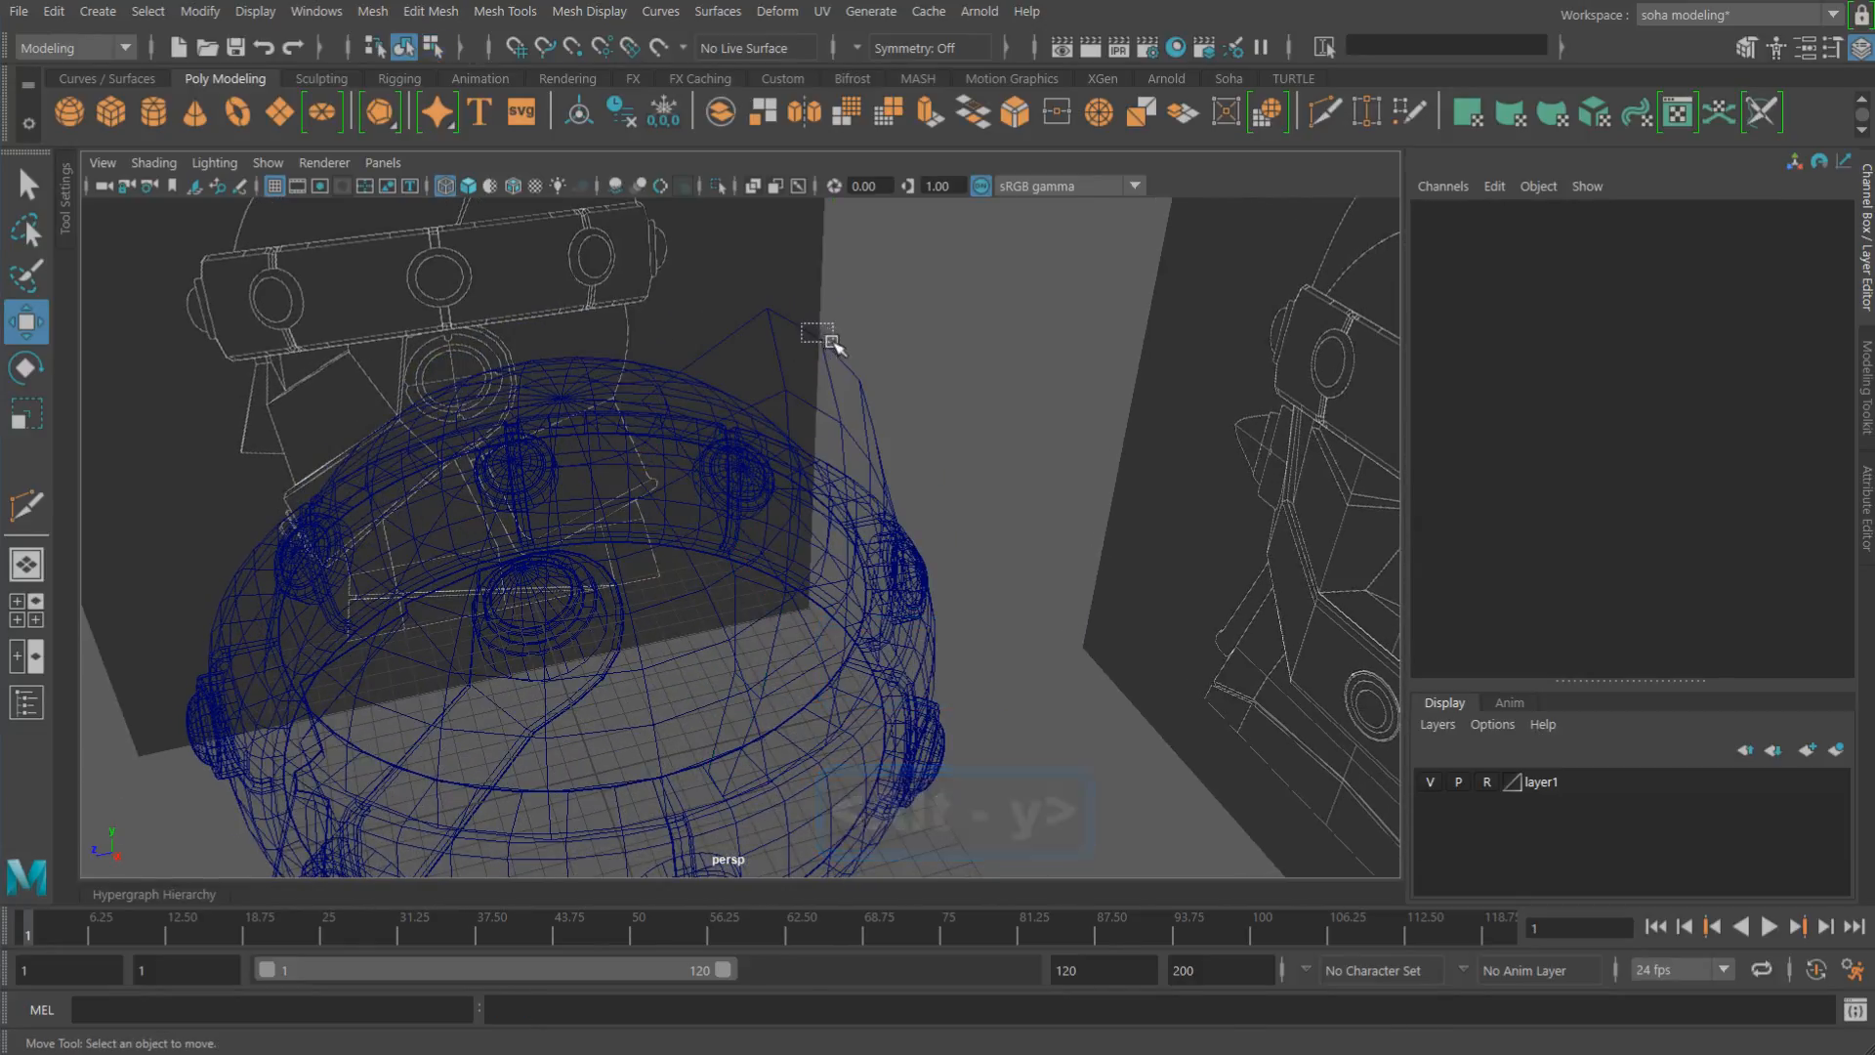
{"action": "left_click", "coordinate": [826, 341]}
{"action": "left_click_drag", "start_coordinate": [857, 359], "coordinate": [718, 333], "text": "alt"}
{"action": "left_click_drag", "start_coordinate": [817, 434], "coordinate": [770, 394], "text": "alt"}
{"action": "left_click", "coordinate": [894, 472]}
{"action": "left_click_drag", "start_coordinate": [916, 488], "coordinate": [864, 493], "text": "alt"}
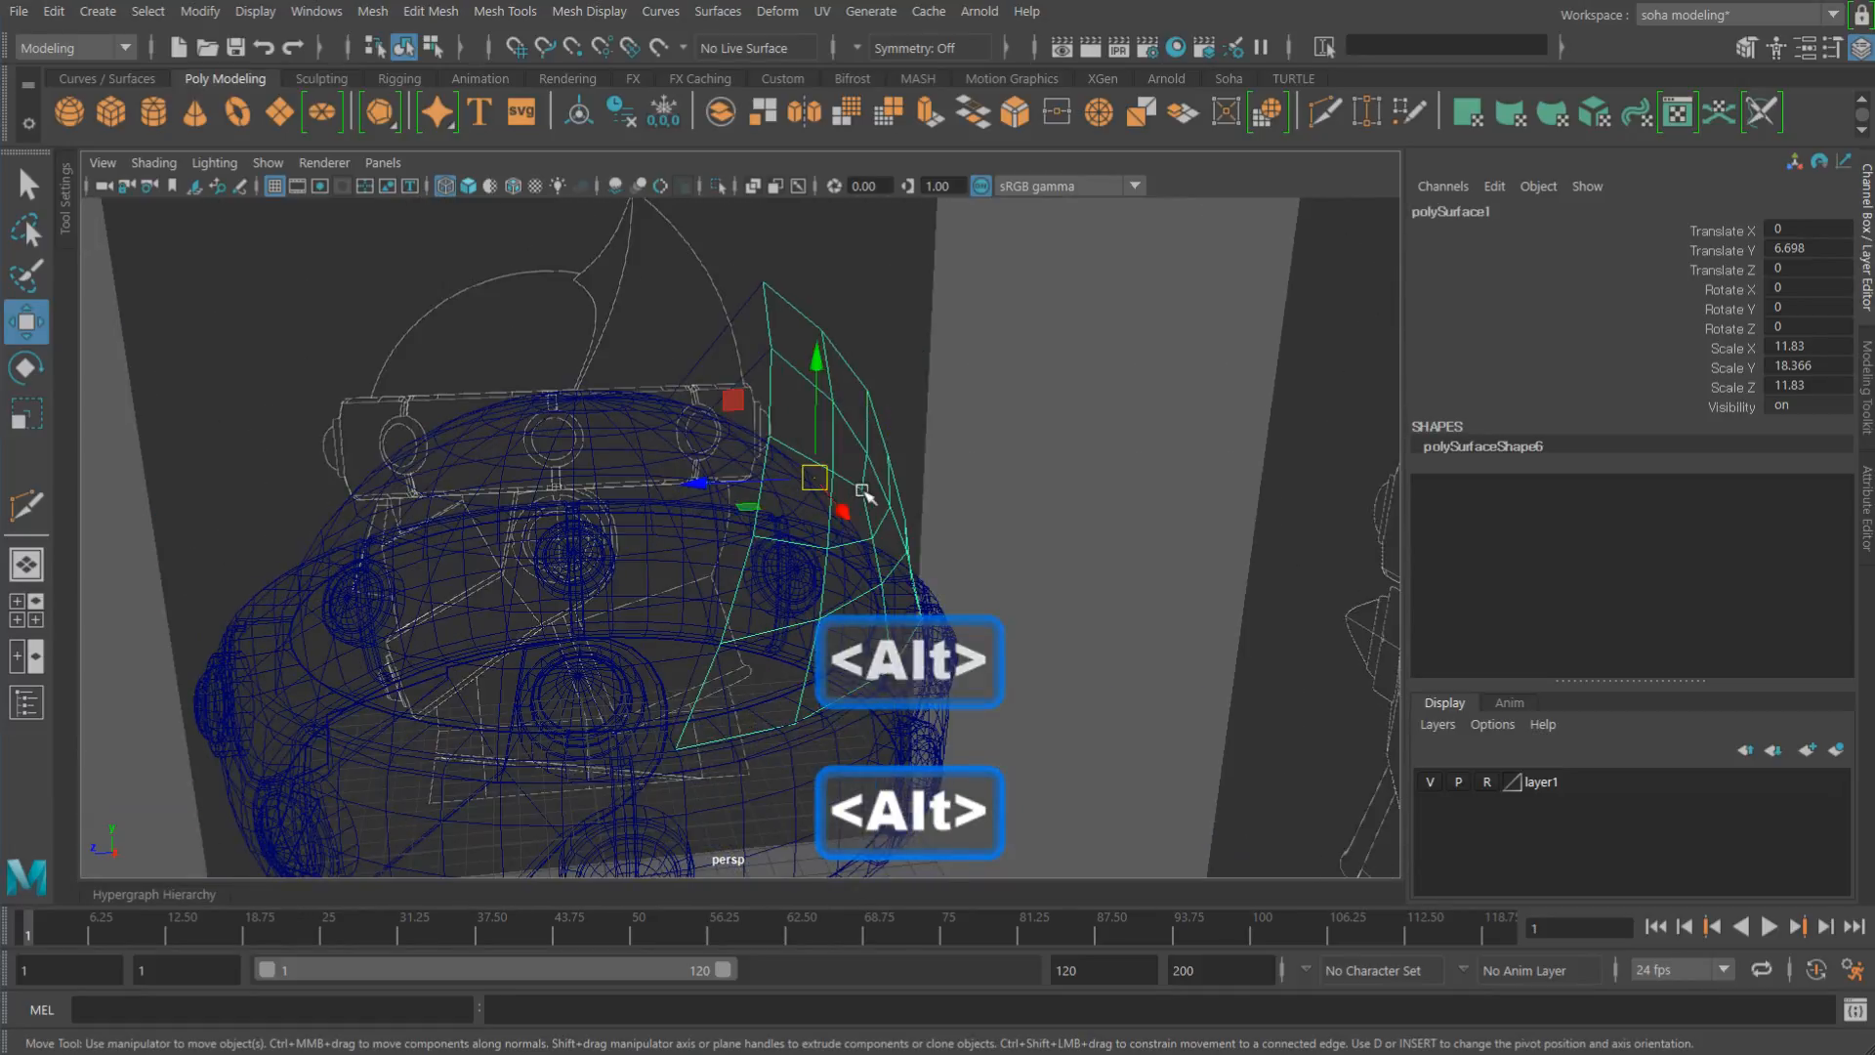
{"action": "key", "text": "alt+h"}
{"action": "left_click_drag", "start_coordinate": [701, 530], "coordinate": [891, 516], "text": "alt"}
{"action": "key", "text": "shift+3"}
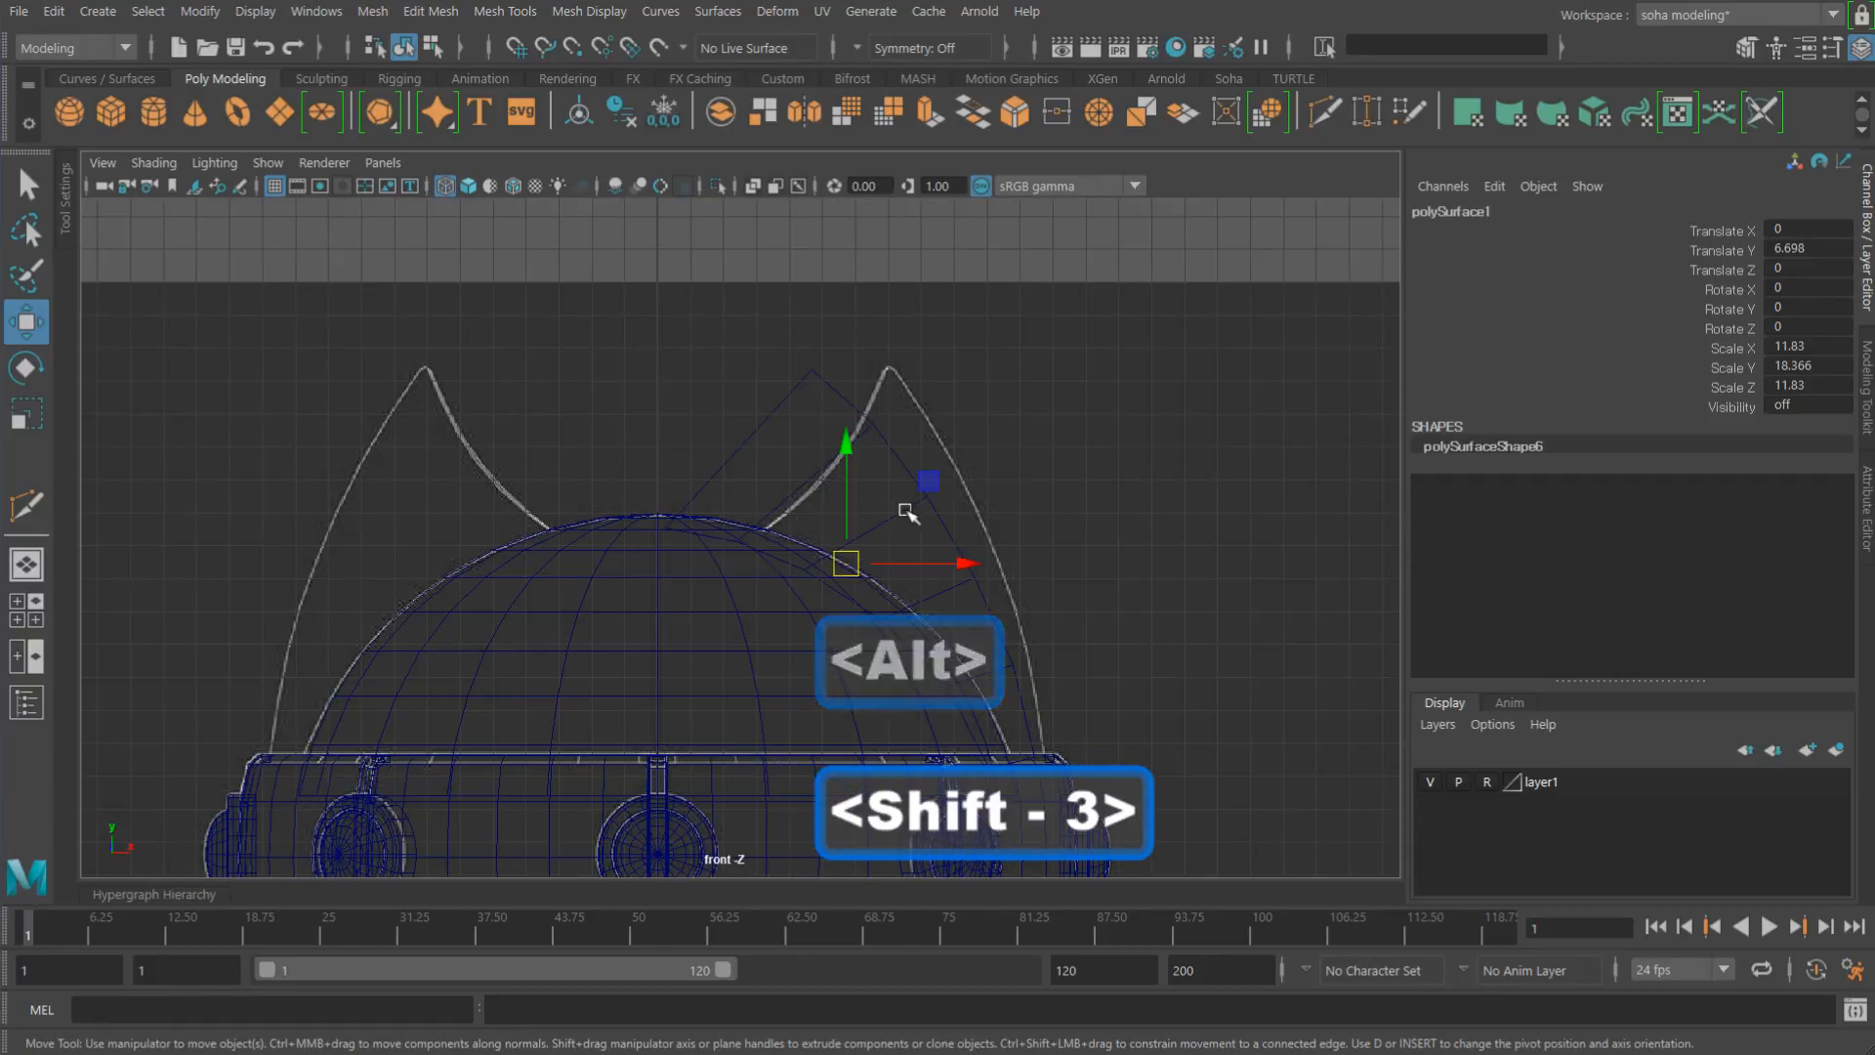
{"action": "middle_click_drag", "start_coordinate": [928, 515], "coordinate": [865, 451], "text": "alt"}
{"action": "right_click_drag", "start_coordinate": [865, 451], "coordinate": [1023, 494], "text": "alt"}
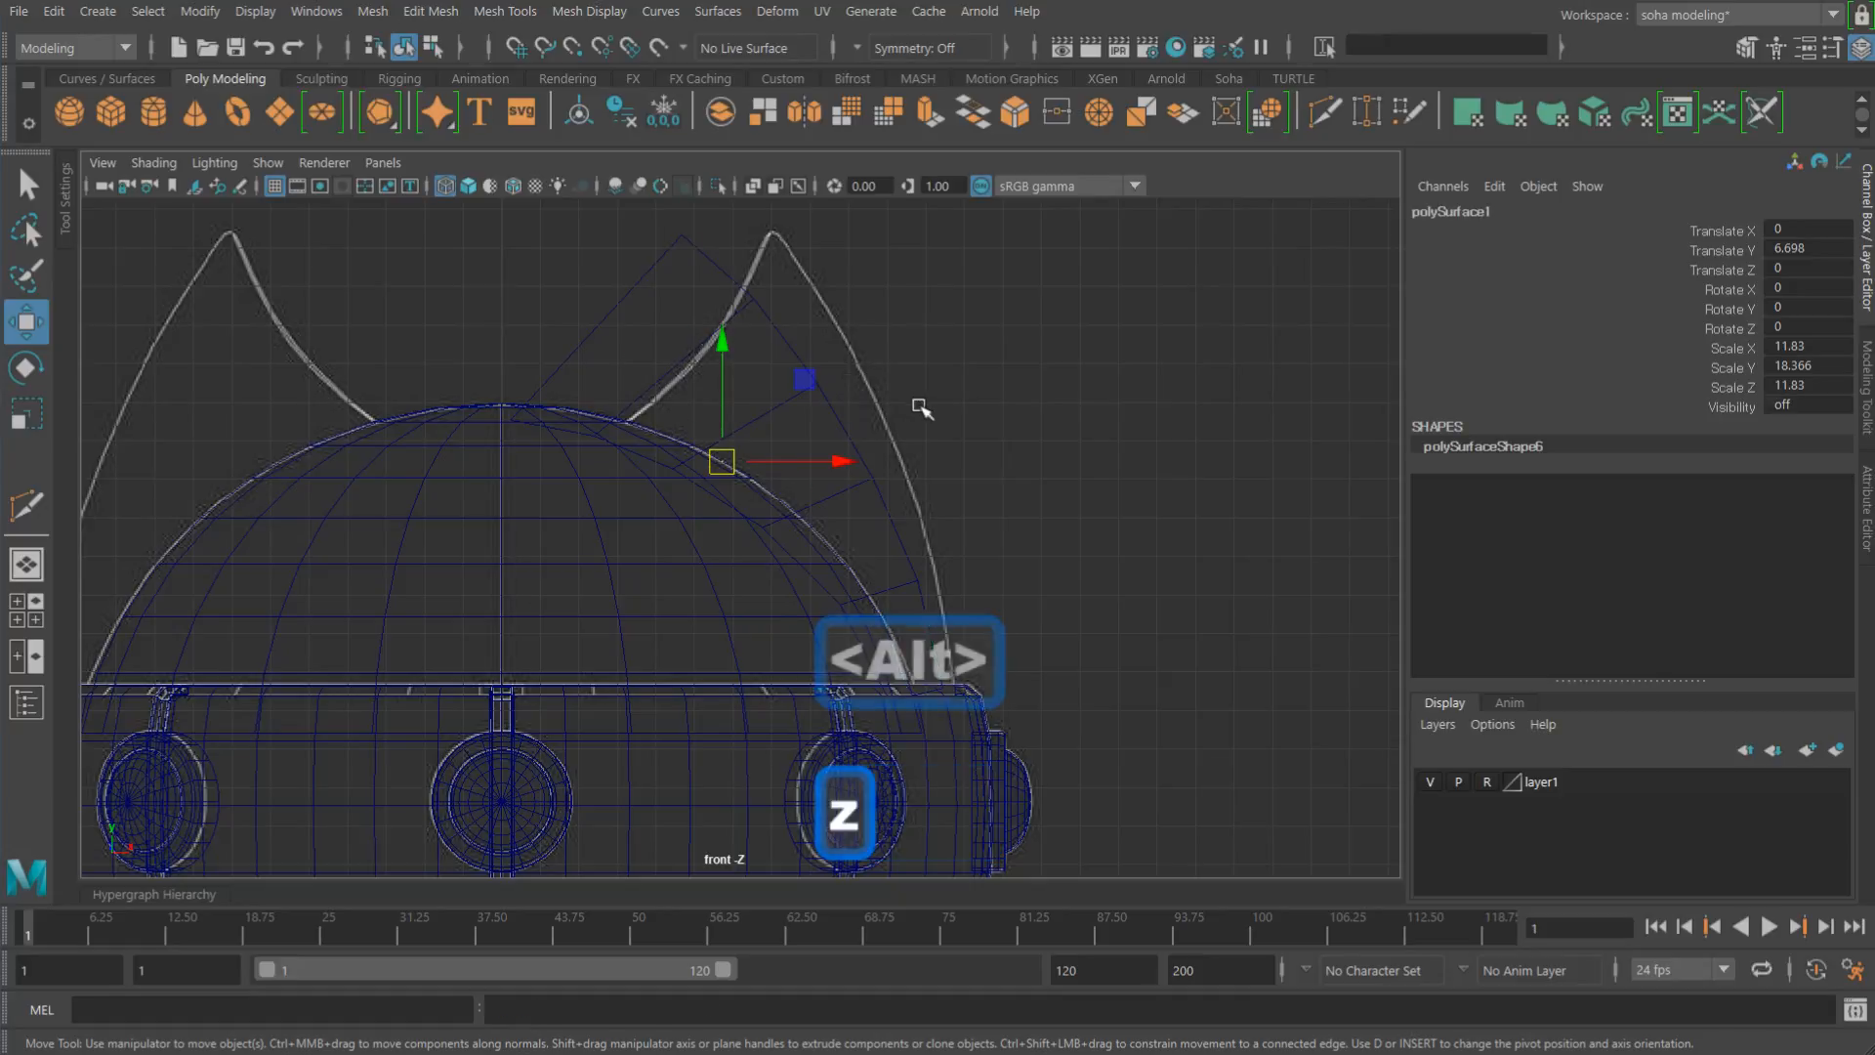
Step: Undo the hiding of the outer shell and the edge separation of the side wall
{"action": "key", "text": "z"}
{"action": "key", "text": "alt+z"}
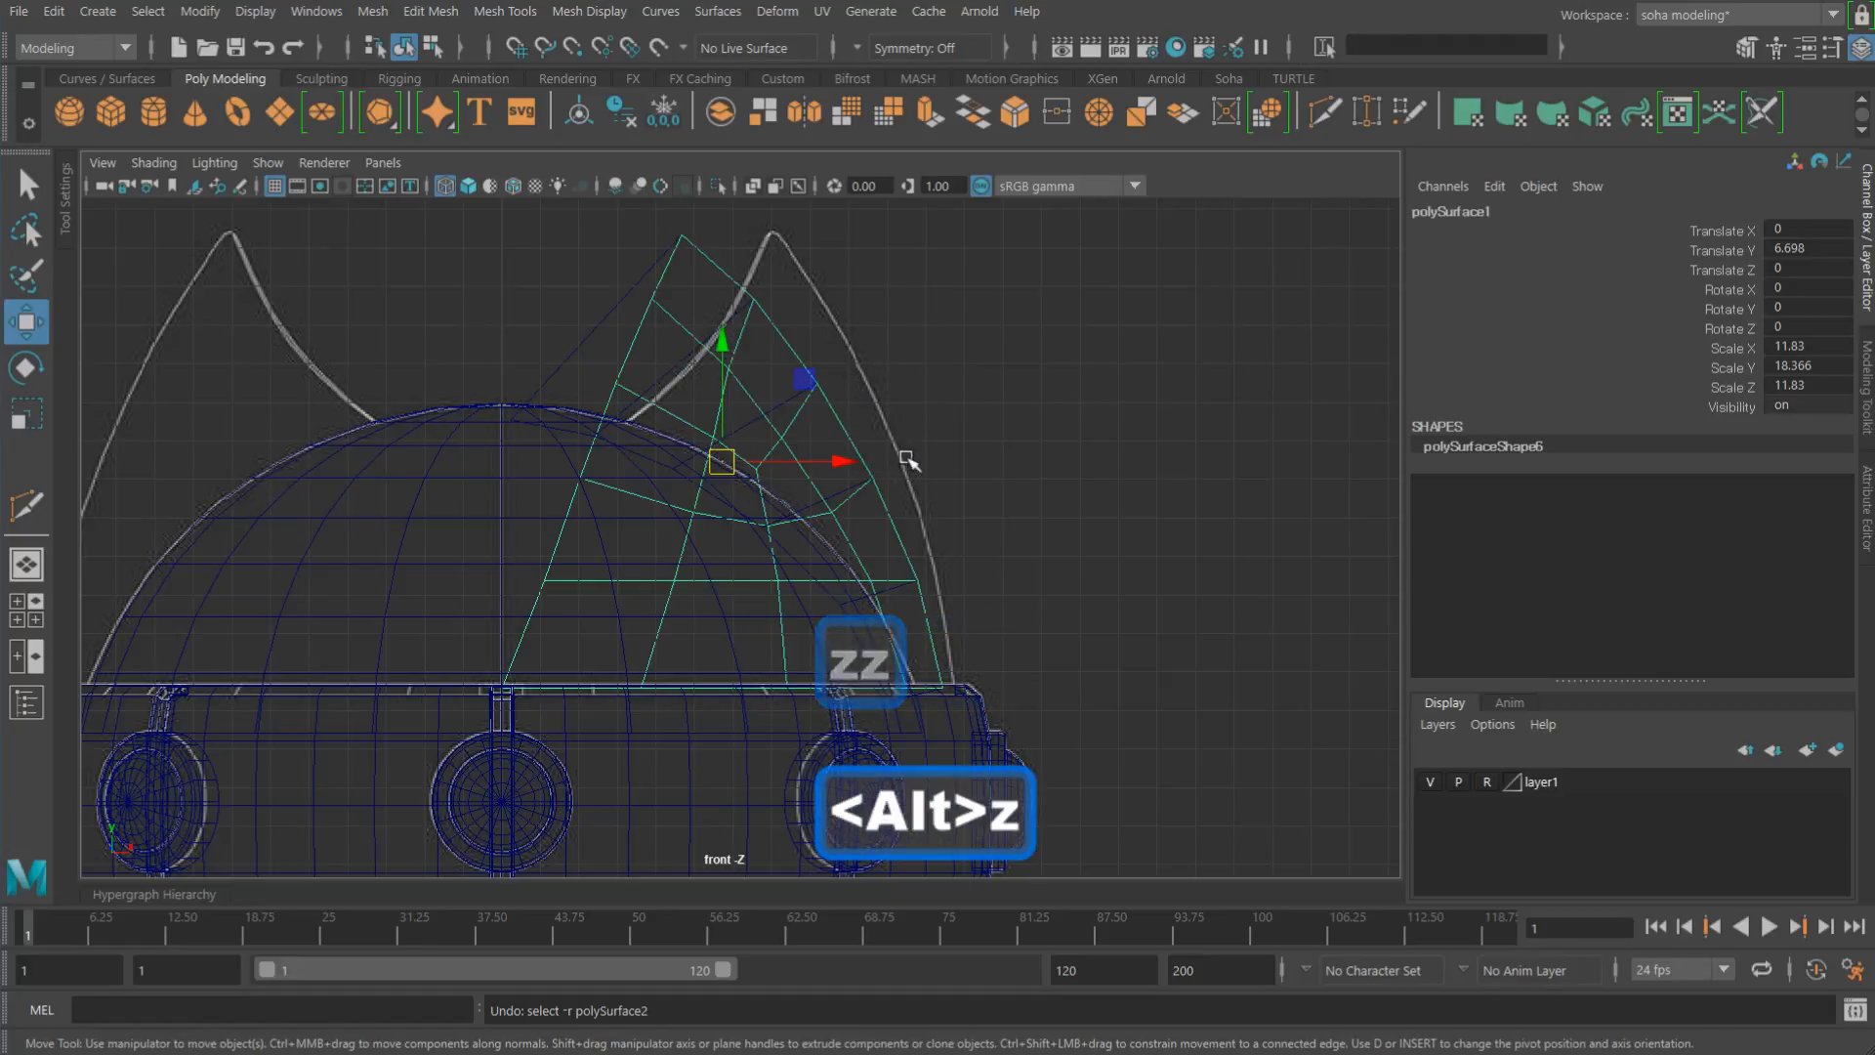
{"action": "key", "text": "alt+shift+q"}
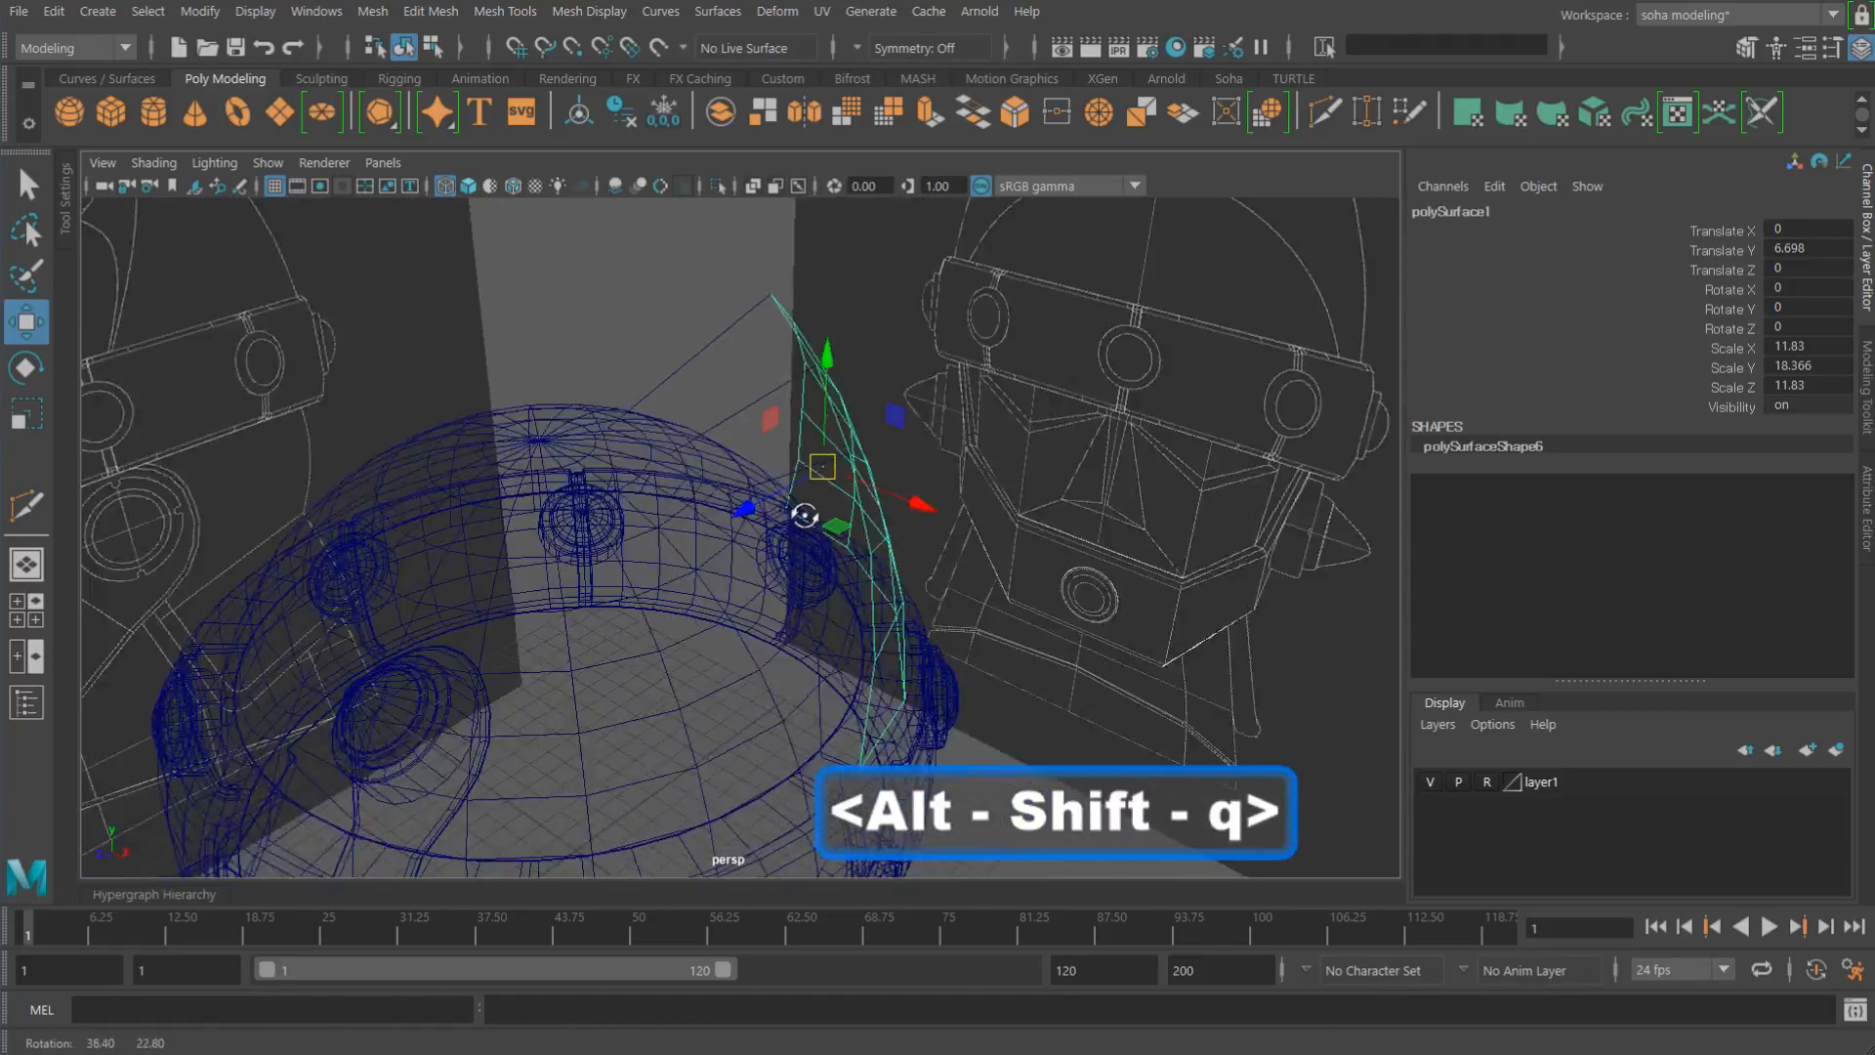
{"action": "key", "text": "z"}
{"action": "key", "text": "z"}
{"action": "key", "text": "z"}
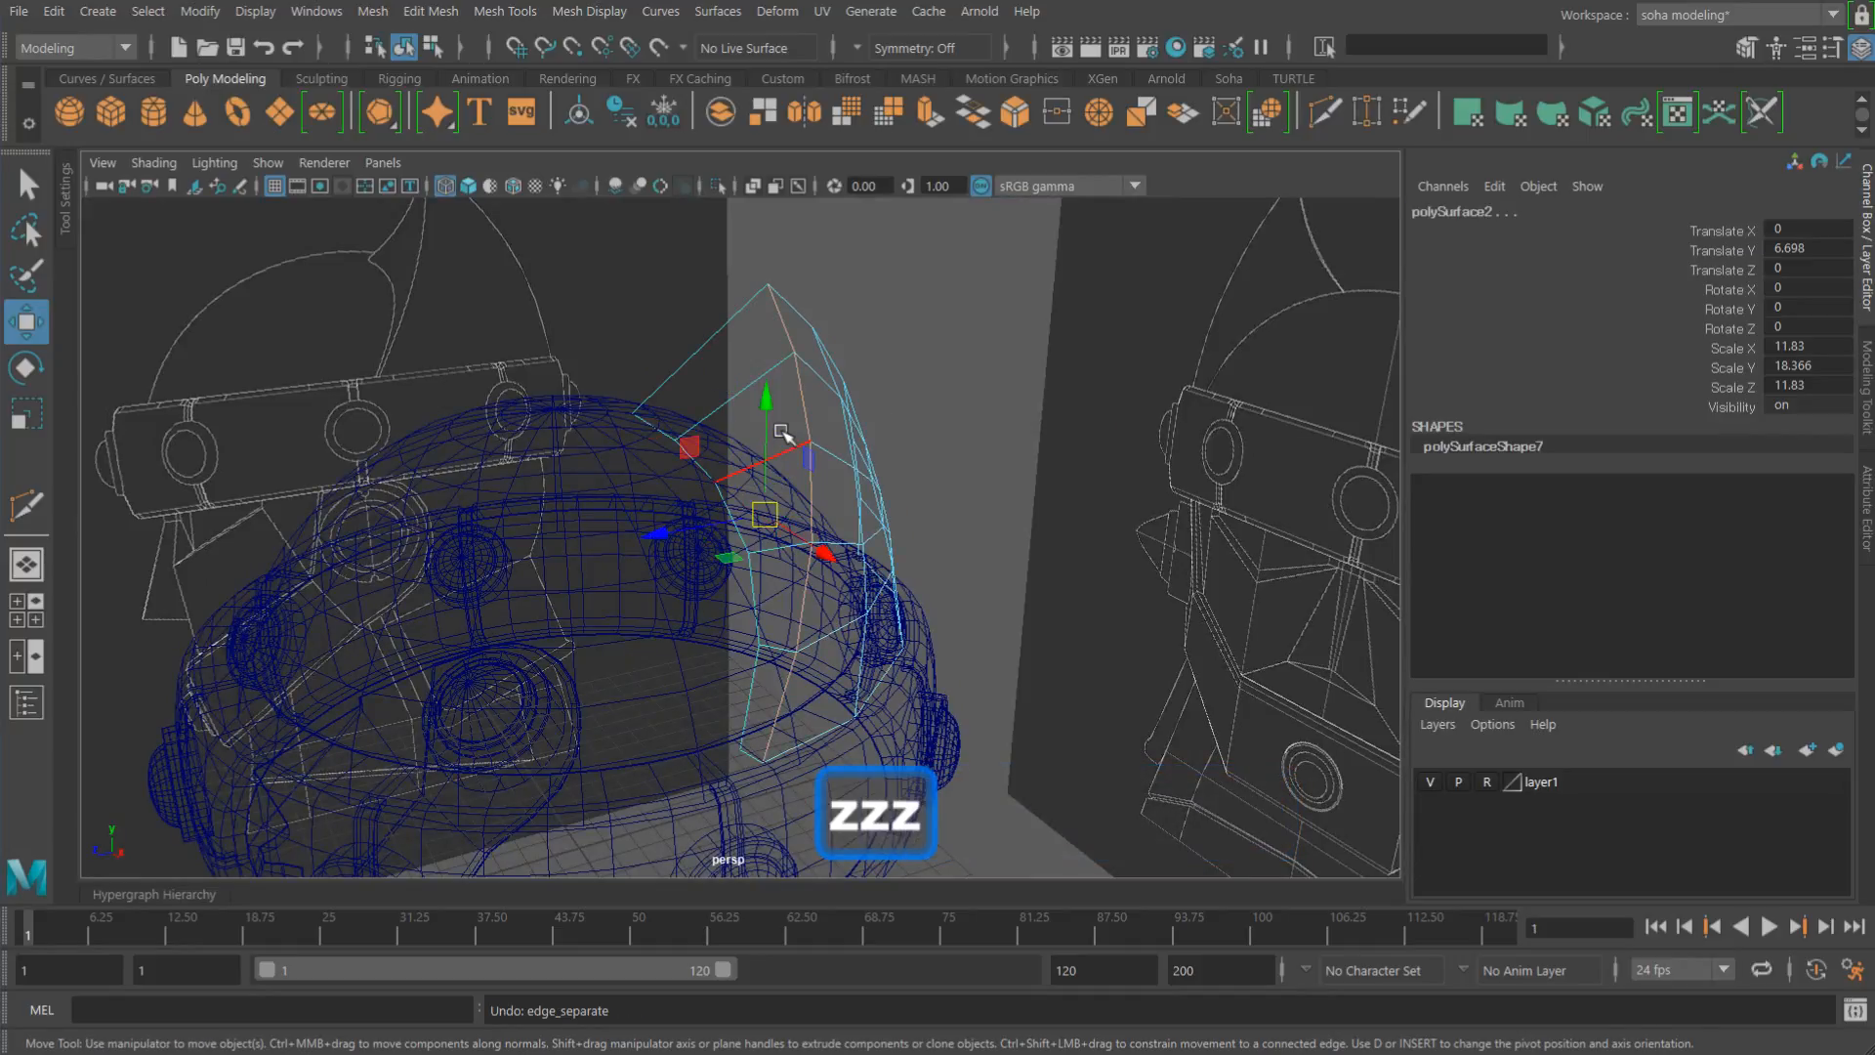
Step: In the front view, shift the ear vertices above the base outward in X, and move the outer base vertices onto the reference outline
{"action": "mouse_move", "coordinate": [878, 419]}
{"action": "left_mouse_down", "text": "alt"}
{"action": "mouse_move", "coordinate": [934, 423]}
{"action": "mouse_move", "coordinate": [851, 419]}
{"action": "mouse_move", "coordinate": [865, 391]}
{"action": "left_mouse_up", "text": "alt"}
{"action": "key", "text": "alt+grave"}
{"action": "key", "text": "shift+3"}
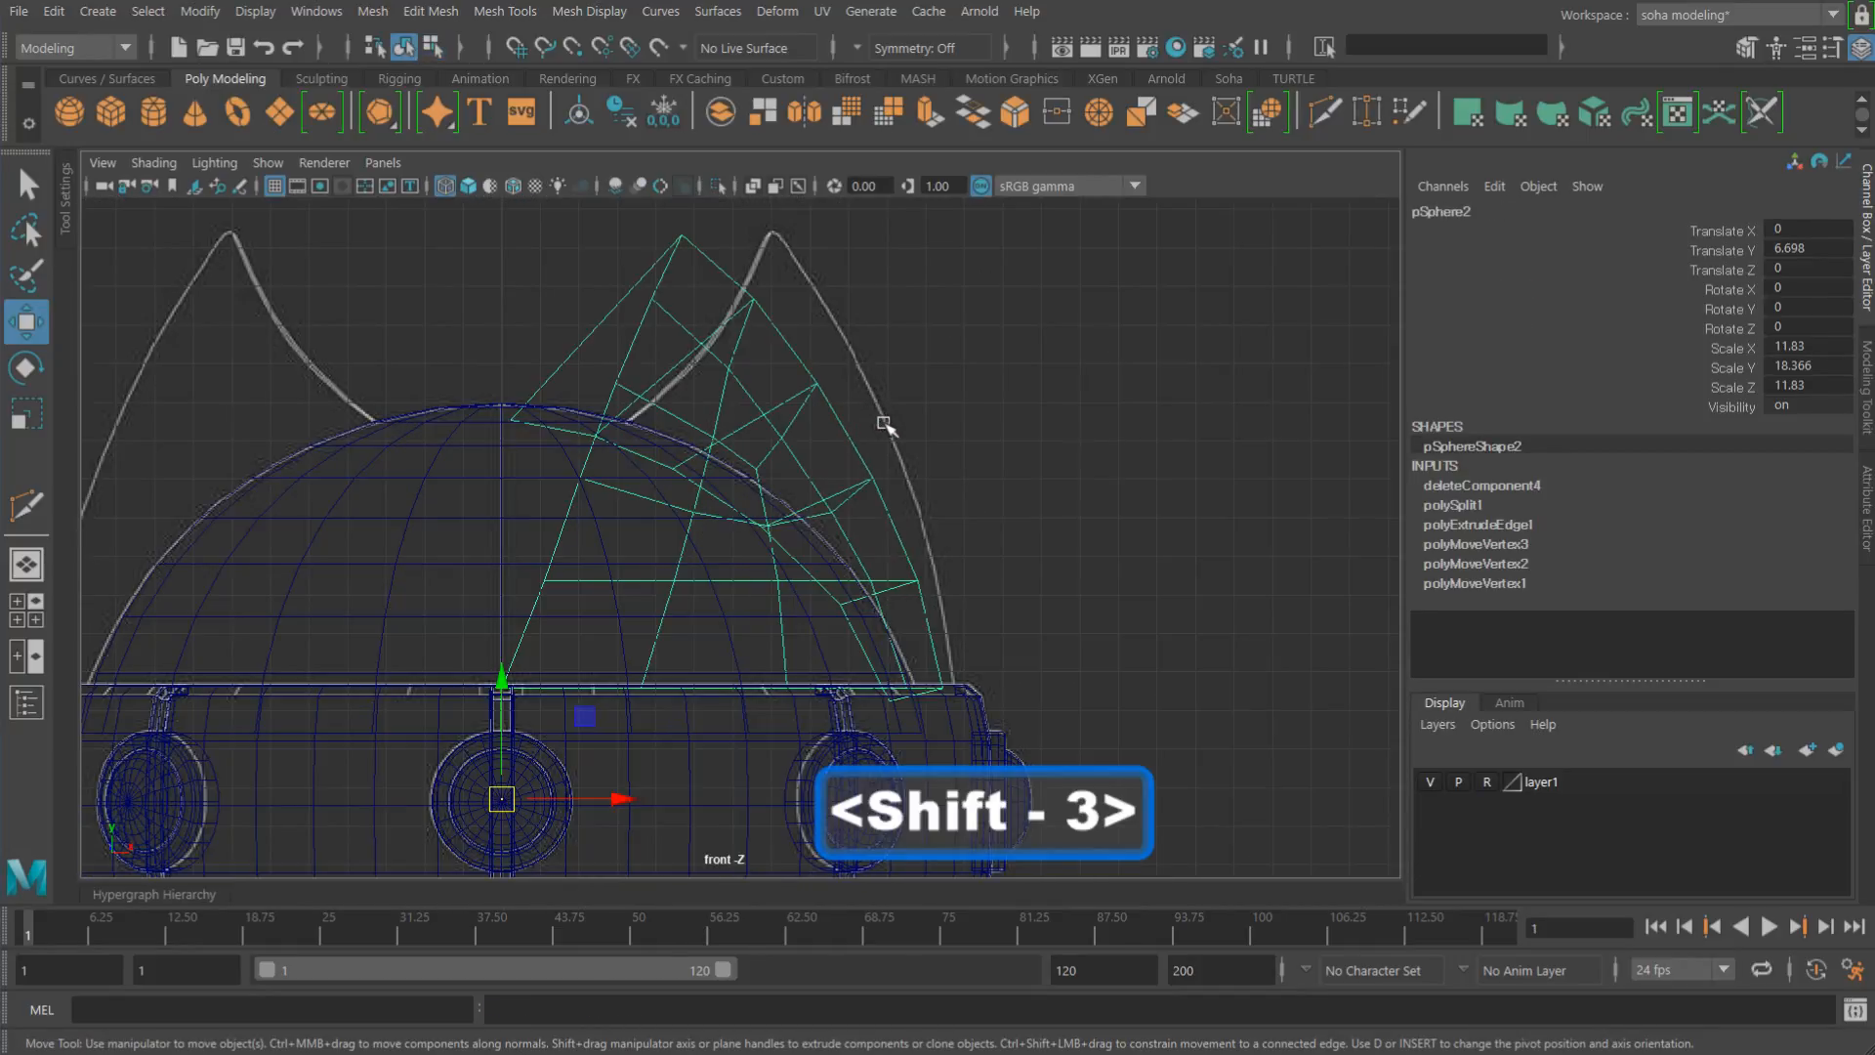
{"action": "scroll", "coordinate": [879, 419], "scroll_direction": "up", "scroll_amount": 3}
{"action": "key", "text": "alt+1"}
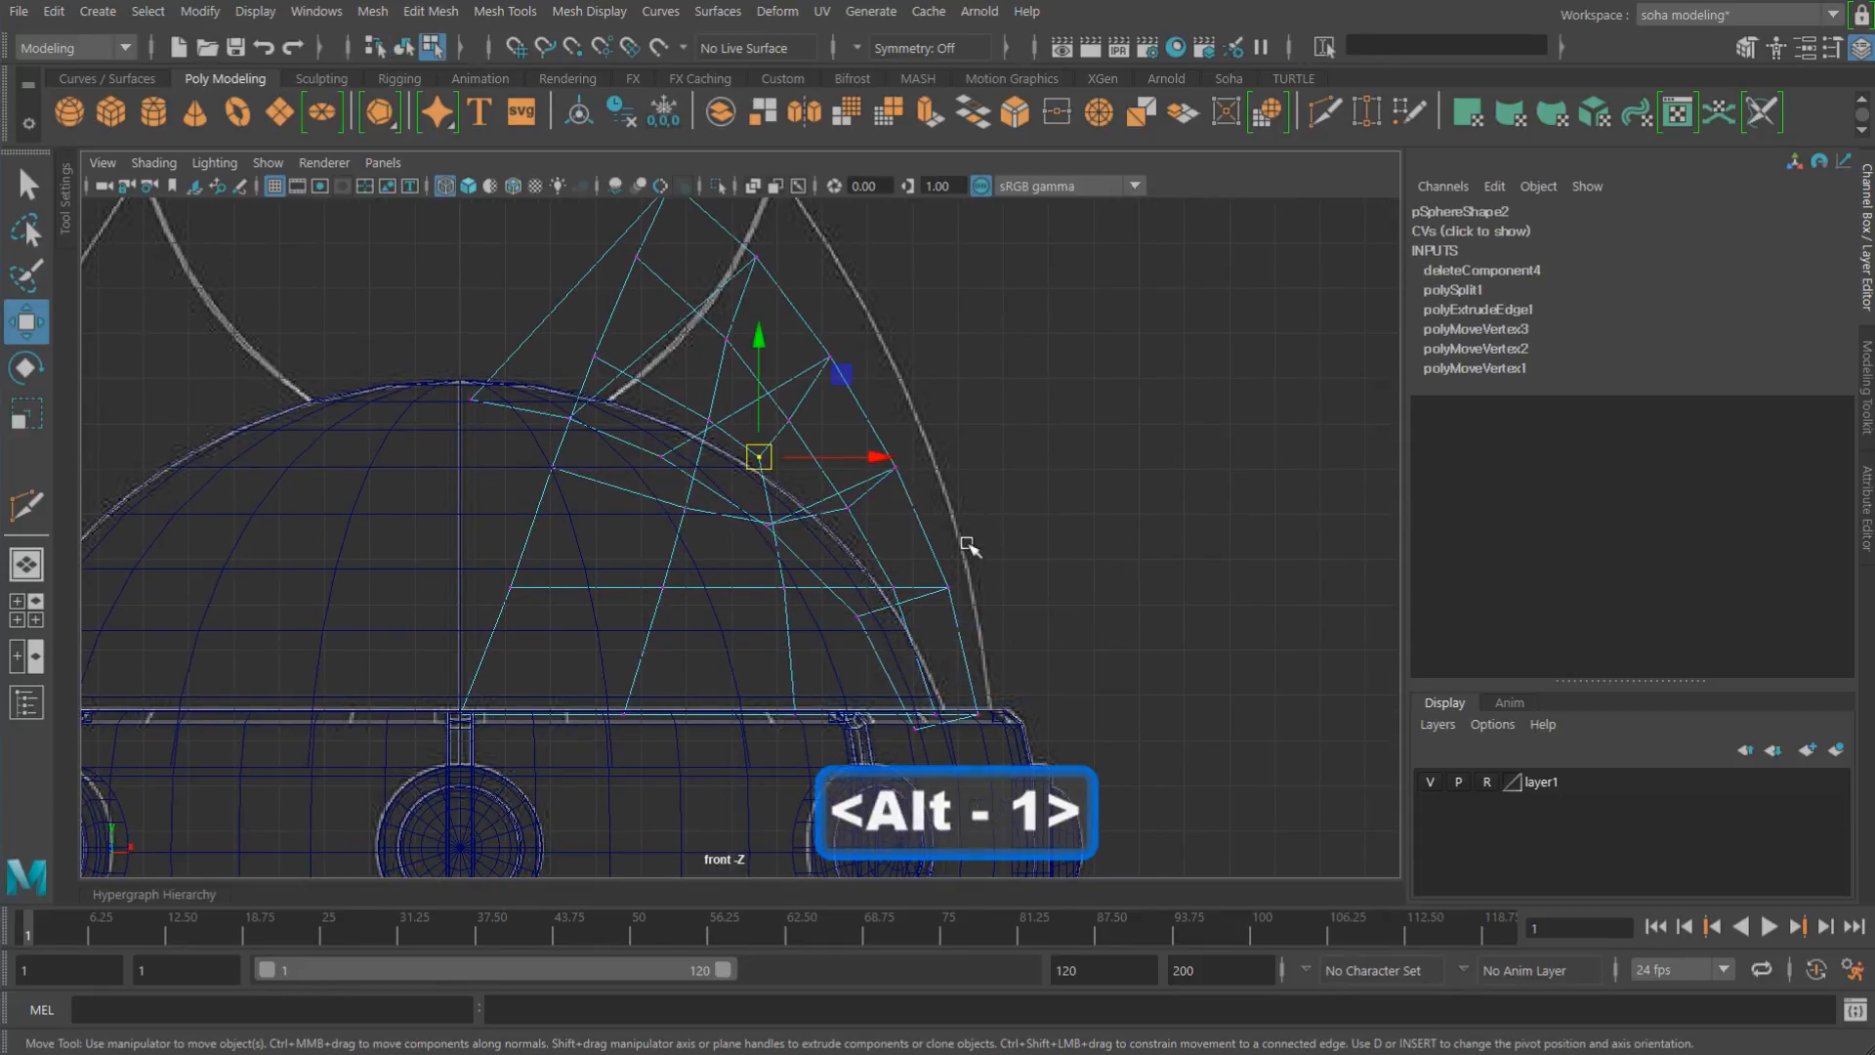
{"action": "middle_click_drag", "start_coordinate": [967, 545], "coordinate": [929, 553], "text": "alt"}
{"action": "middle_click_drag", "start_coordinate": [850, 494], "coordinate": [824, 613], "text": "alt"}
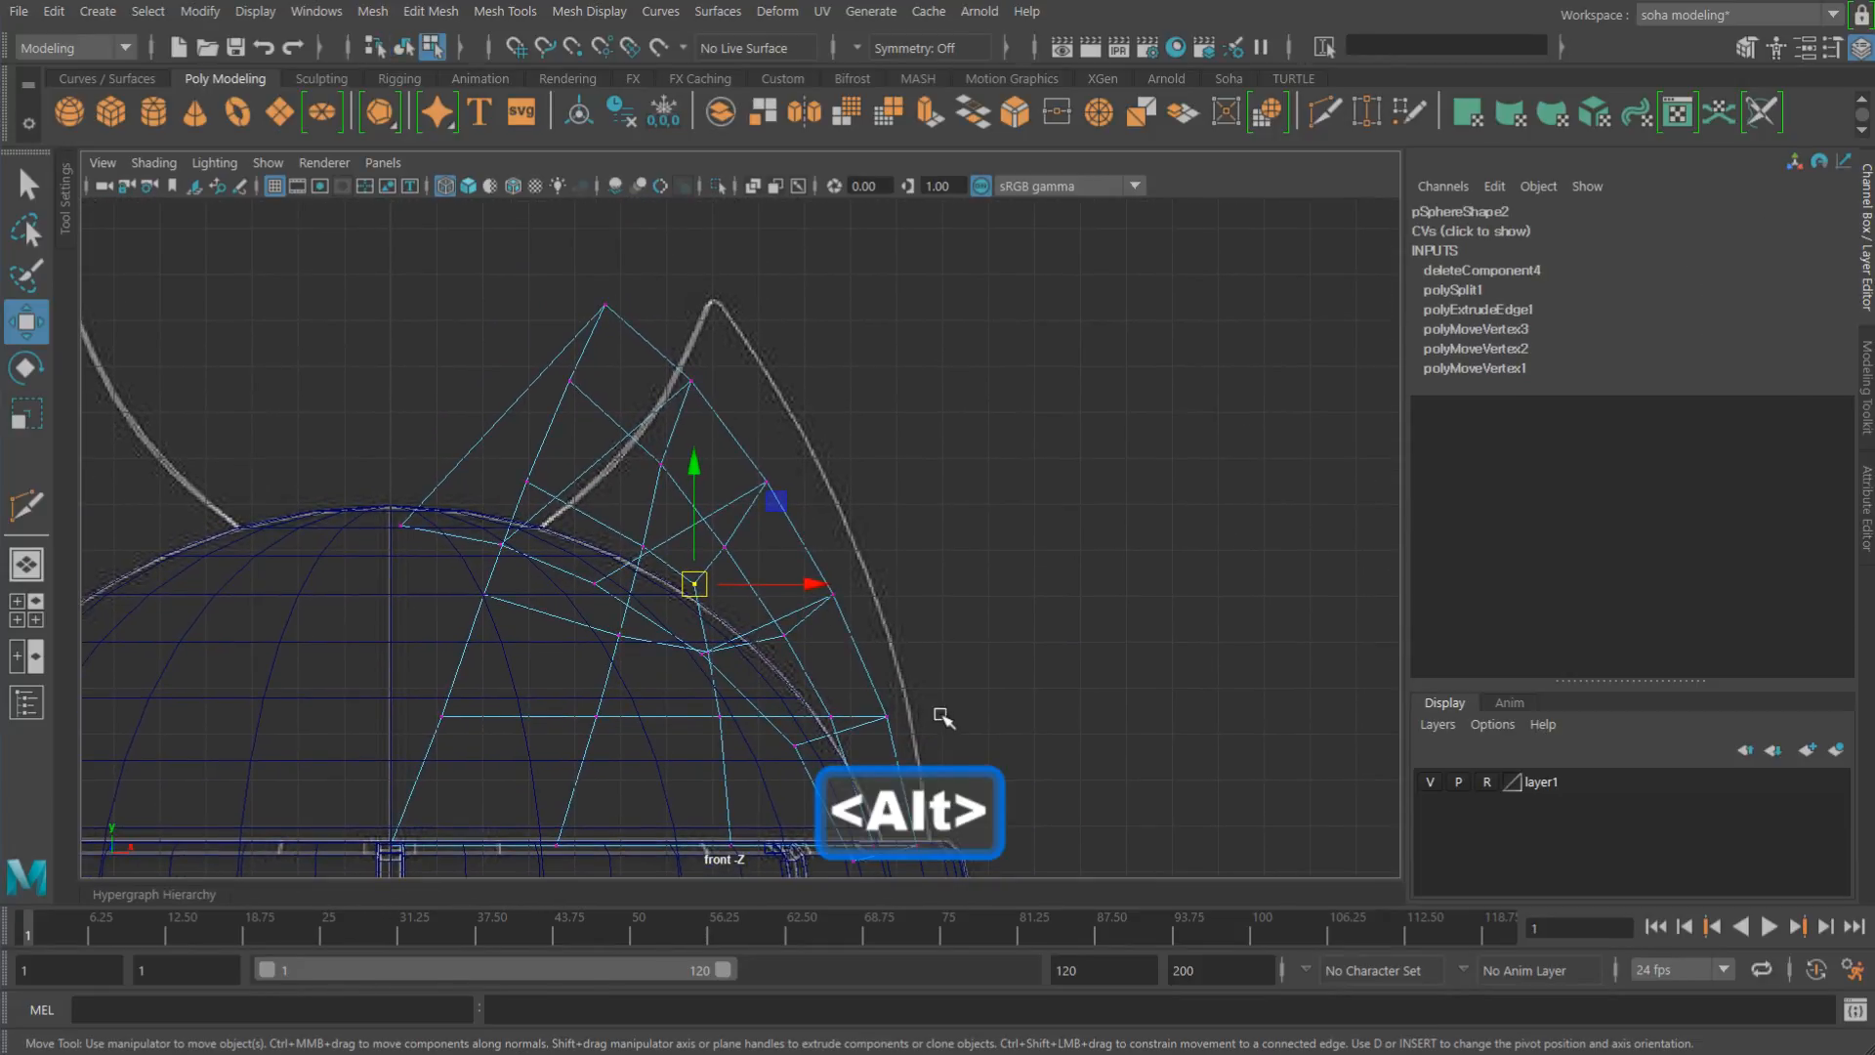
{"action": "middle_click_drag", "start_coordinate": [900, 692], "coordinate": [919, 615], "text": "alt"}
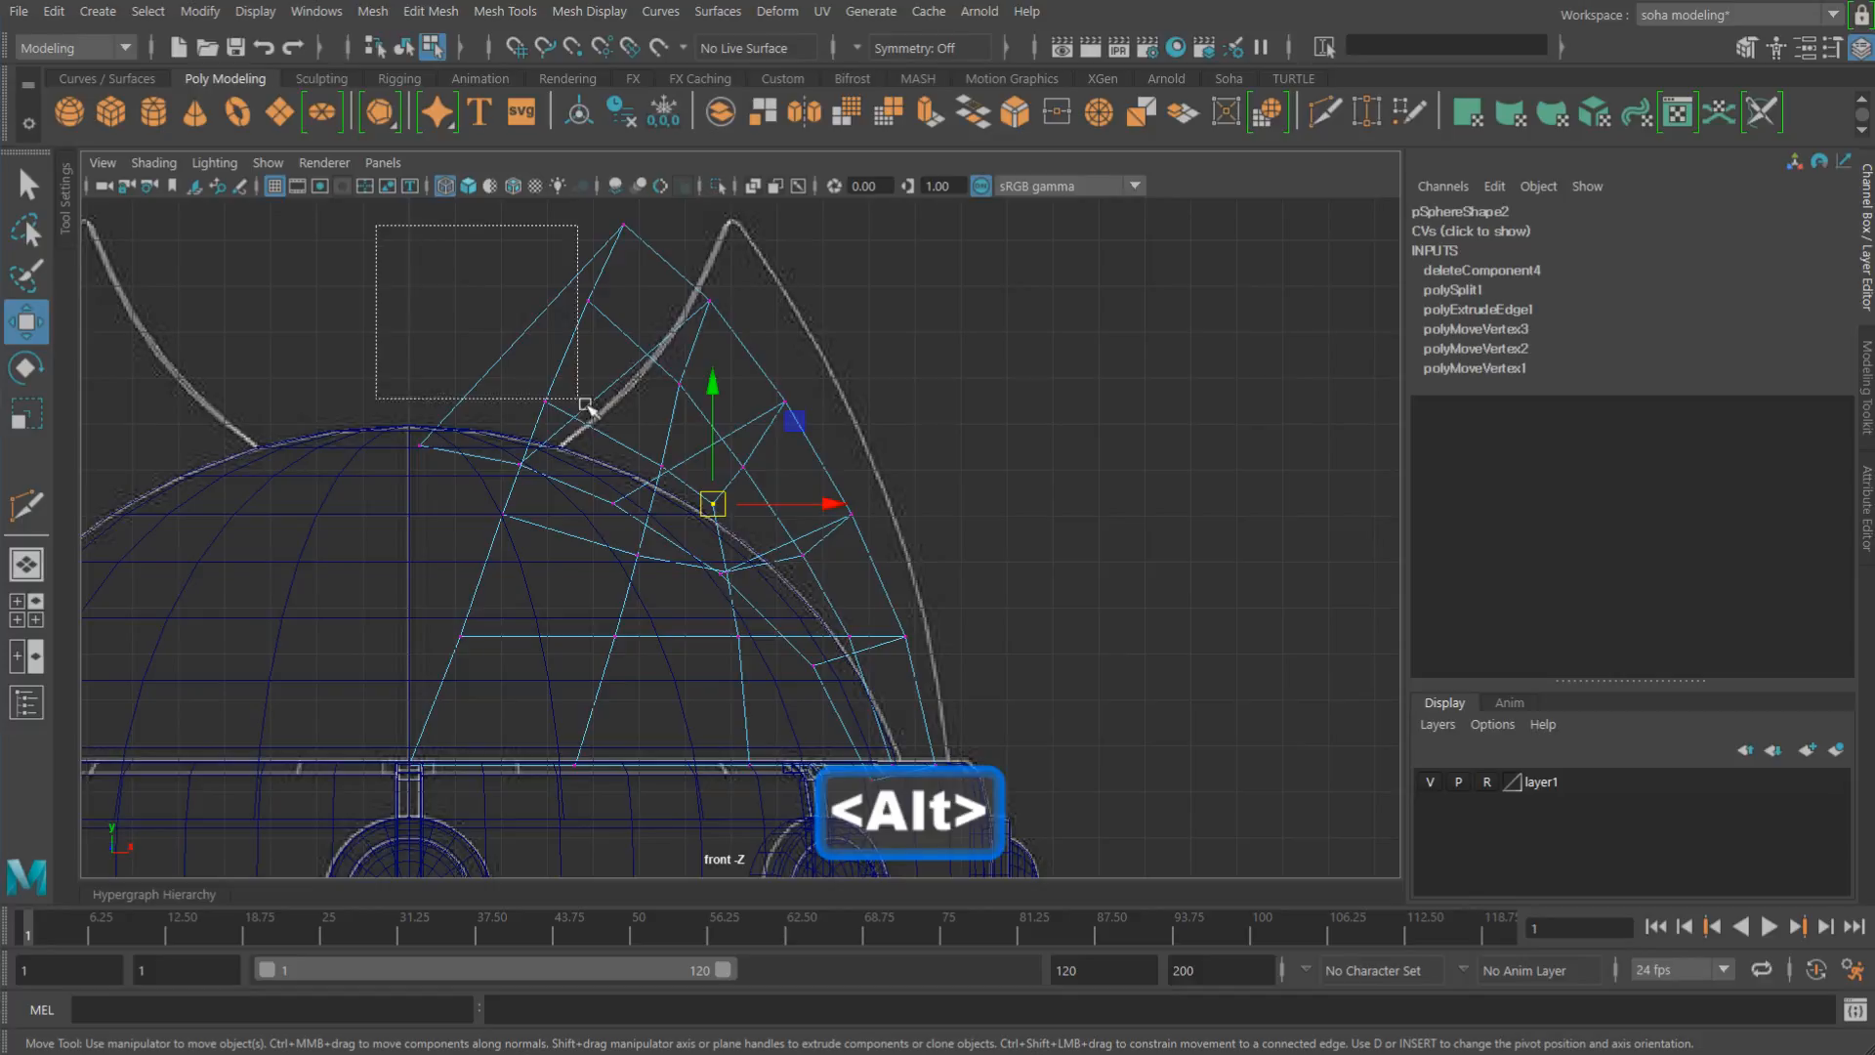
{"action": "left_click_drag", "start_coordinate": [585, 404], "coordinate": [977, 680]}
{"action": "middle_click_drag", "start_coordinate": [867, 527], "coordinate": [879, 567], "text": "alt"}
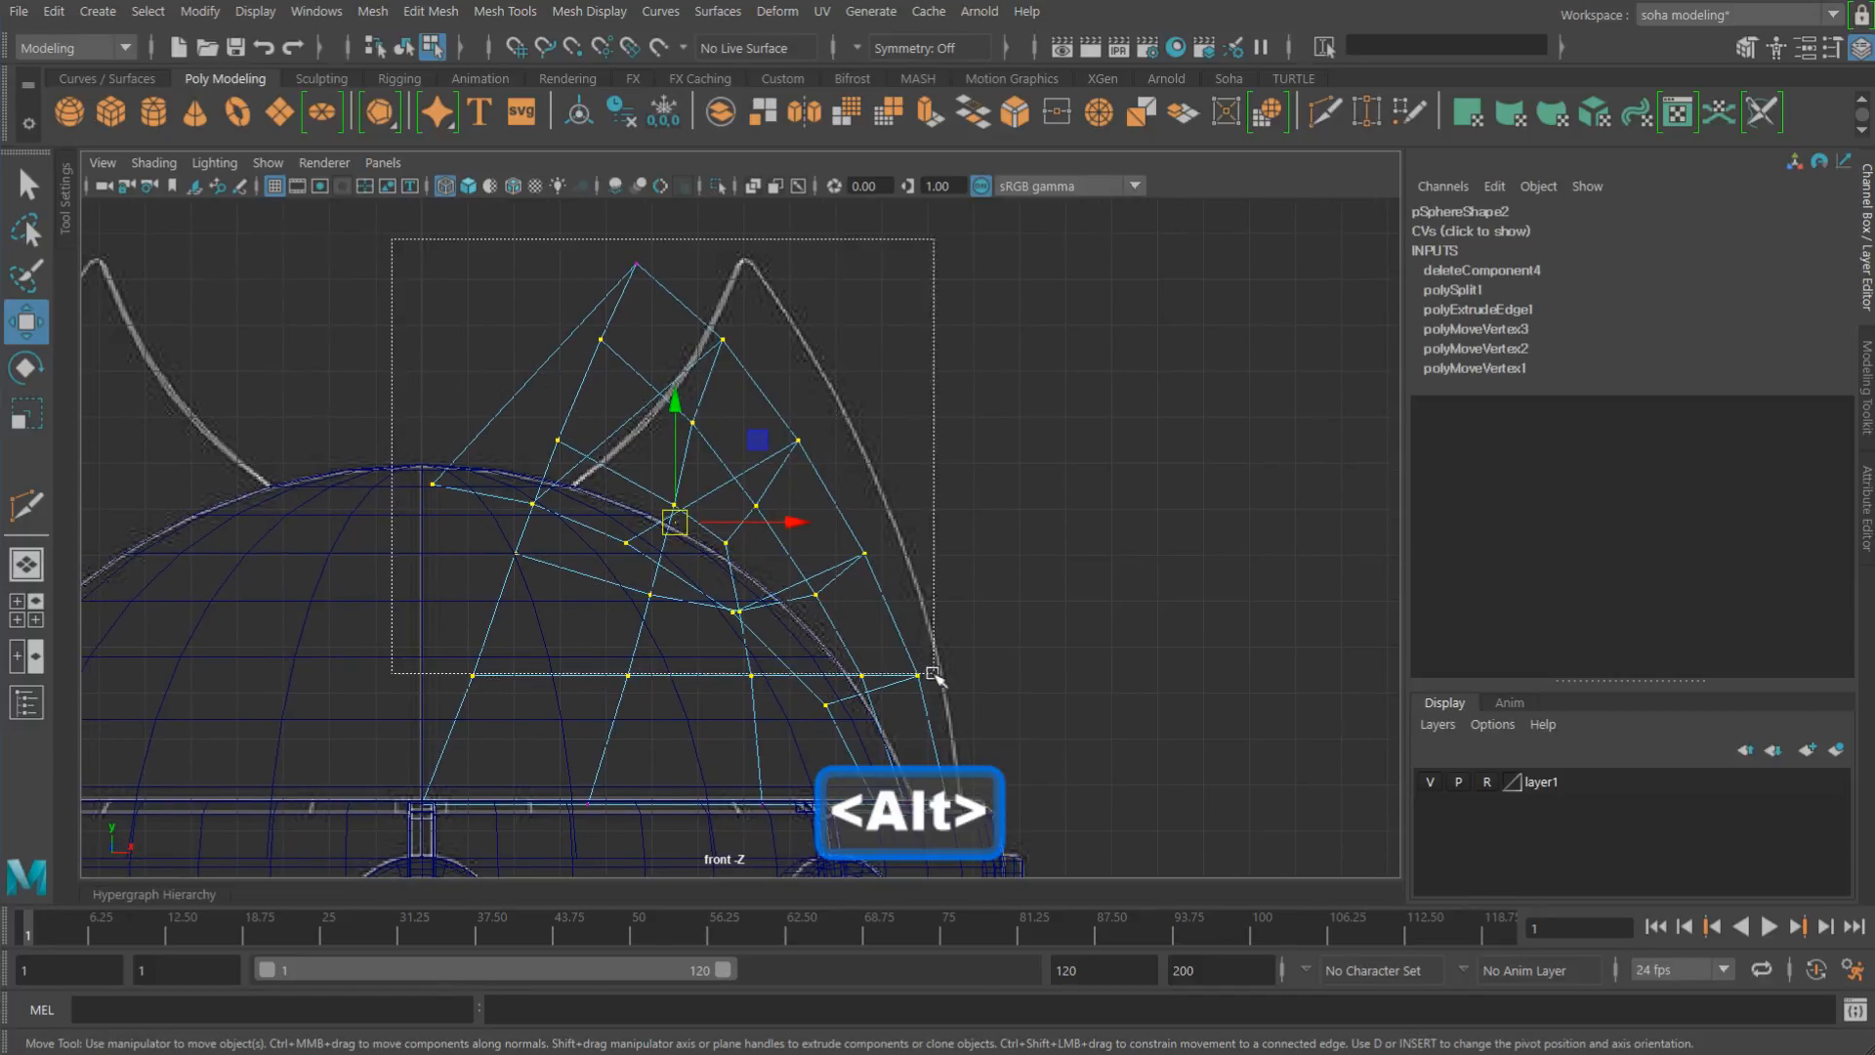
{"action": "left_click_drag", "start_coordinate": [934, 674], "coordinate": [933, 674]}
{"action": "left_click_drag", "start_coordinate": [792, 485], "coordinate": [815, 489]}
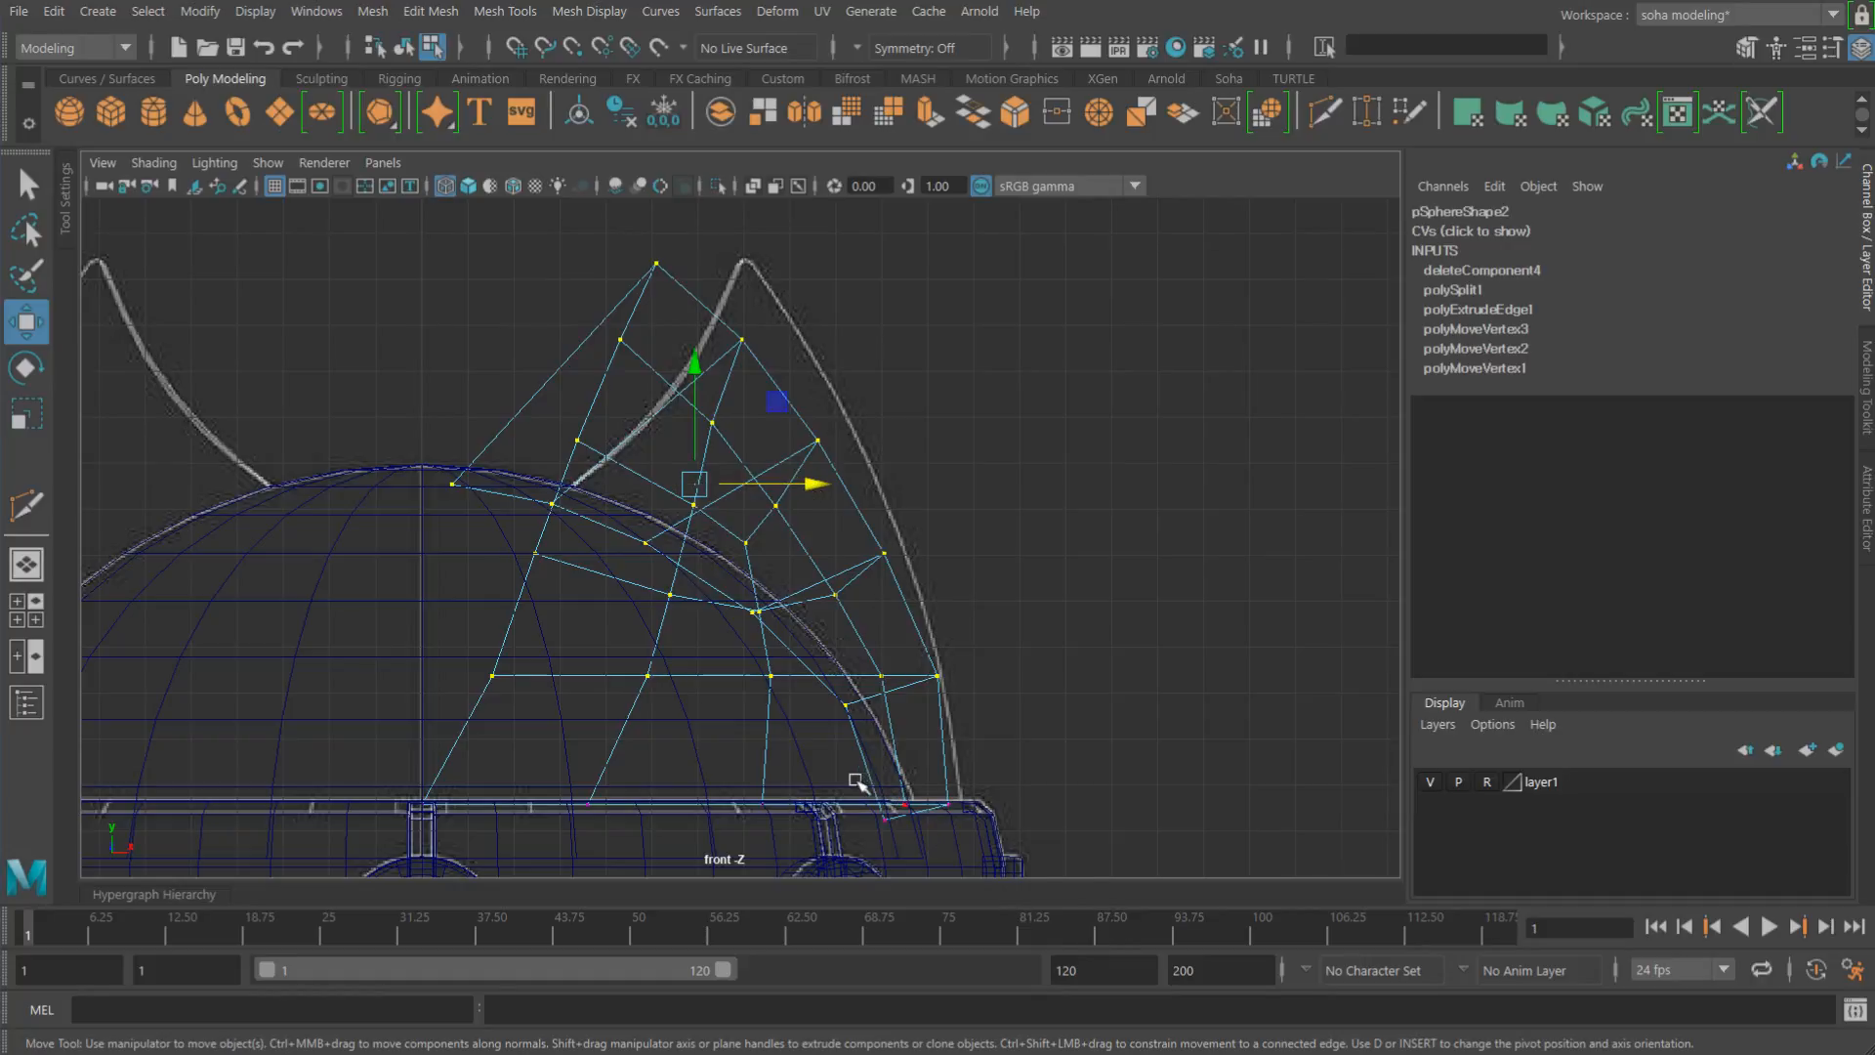
{"action": "left_click_drag", "start_coordinate": [1001, 814], "coordinate": [1007, 817]}
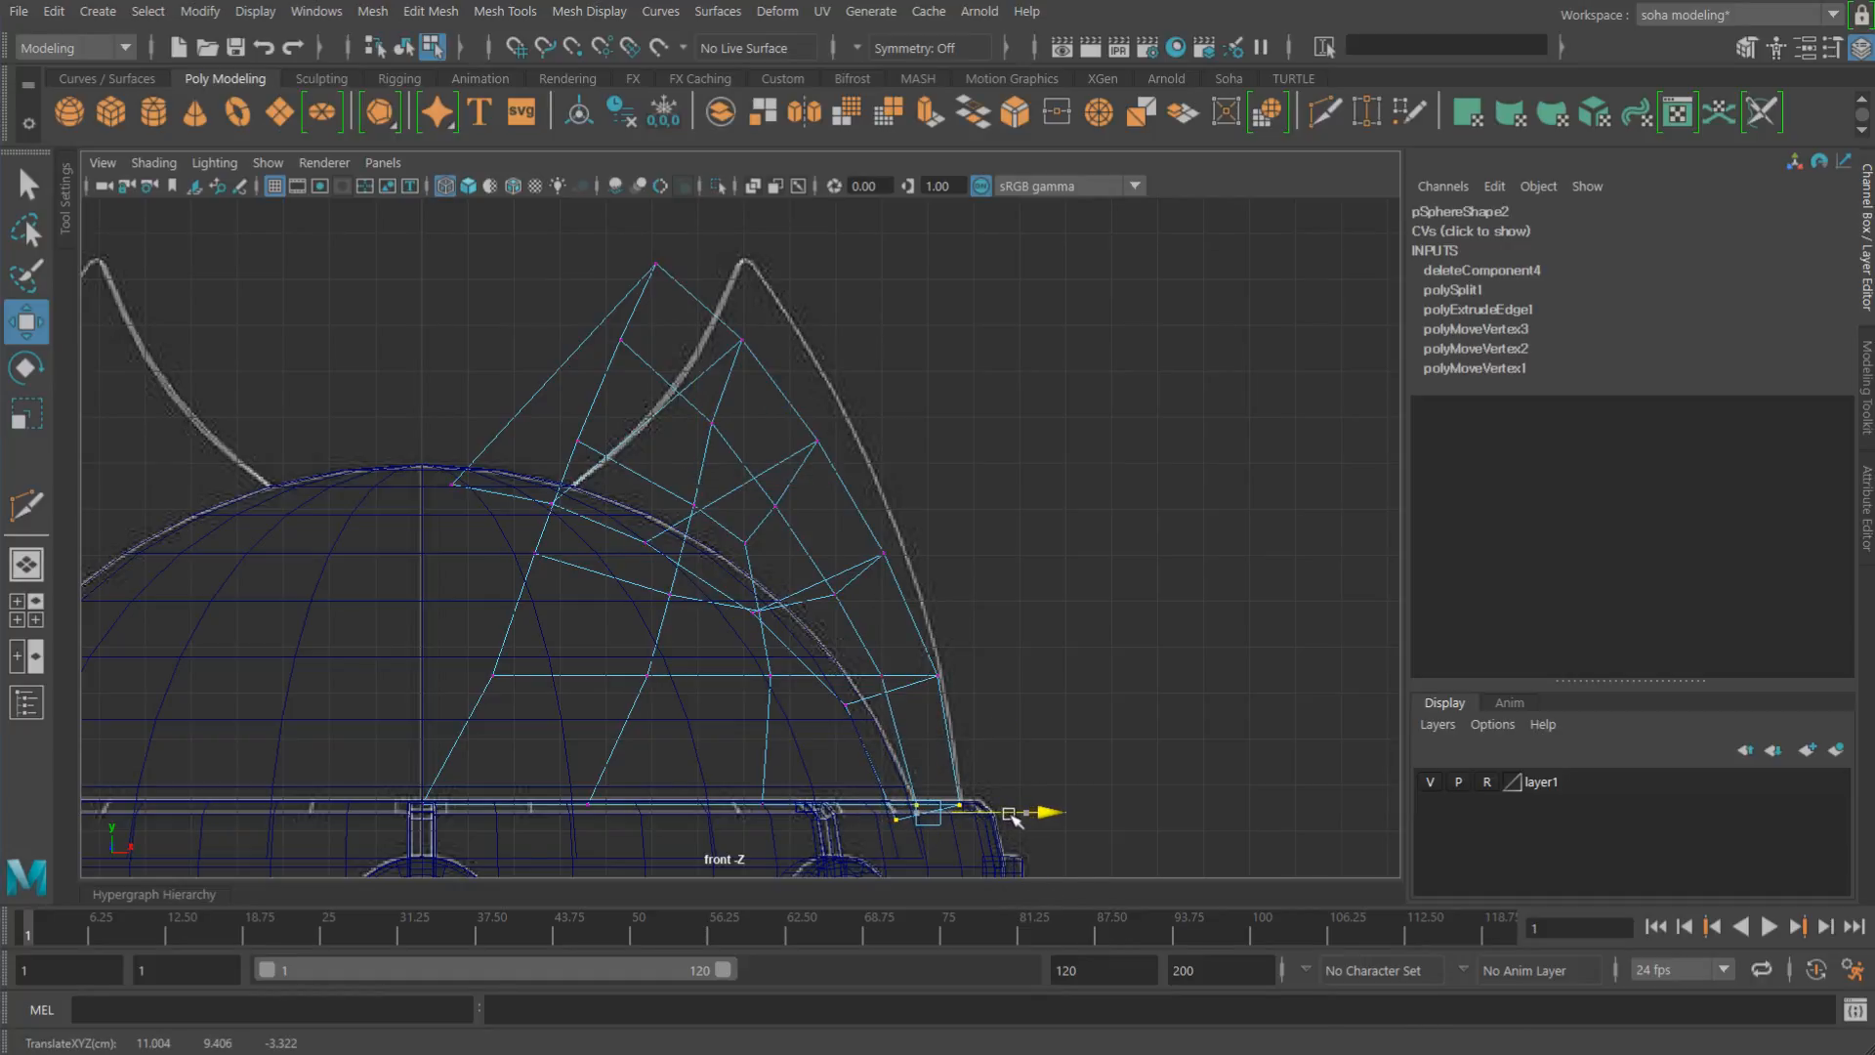
Step: In the front view, shift the ear vertices above the lowest row outward in X until the lower side vertices meet the outer reference curve
{"action": "scroll", "coordinate": [981, 717], "scroll_direction": "up", "scroll_amount": 2}
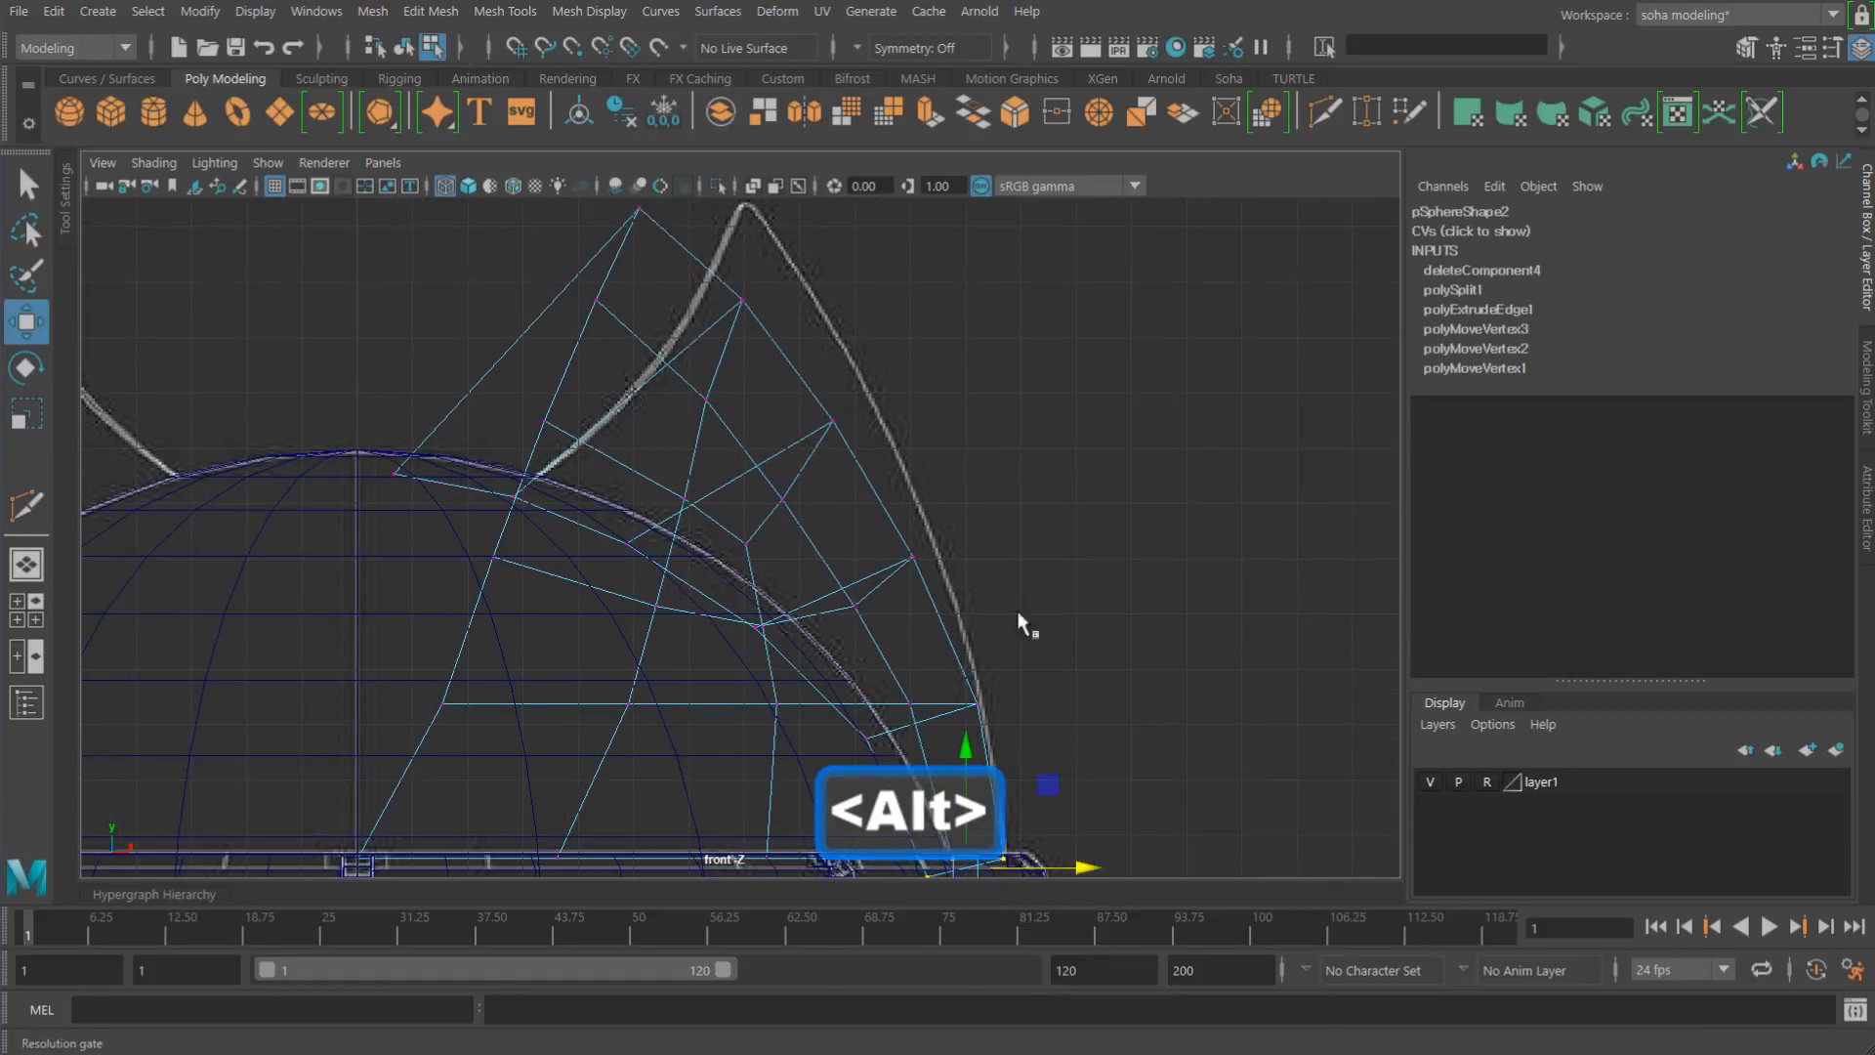
{"action": "middle_click_drag", "start_coordinate": [990, 579], "coordinate": [1000, 654], "text": "alt"}
{"action": "left_click_drag", "start_coordinate": [860, 647], "coordinate": [991, 701]}
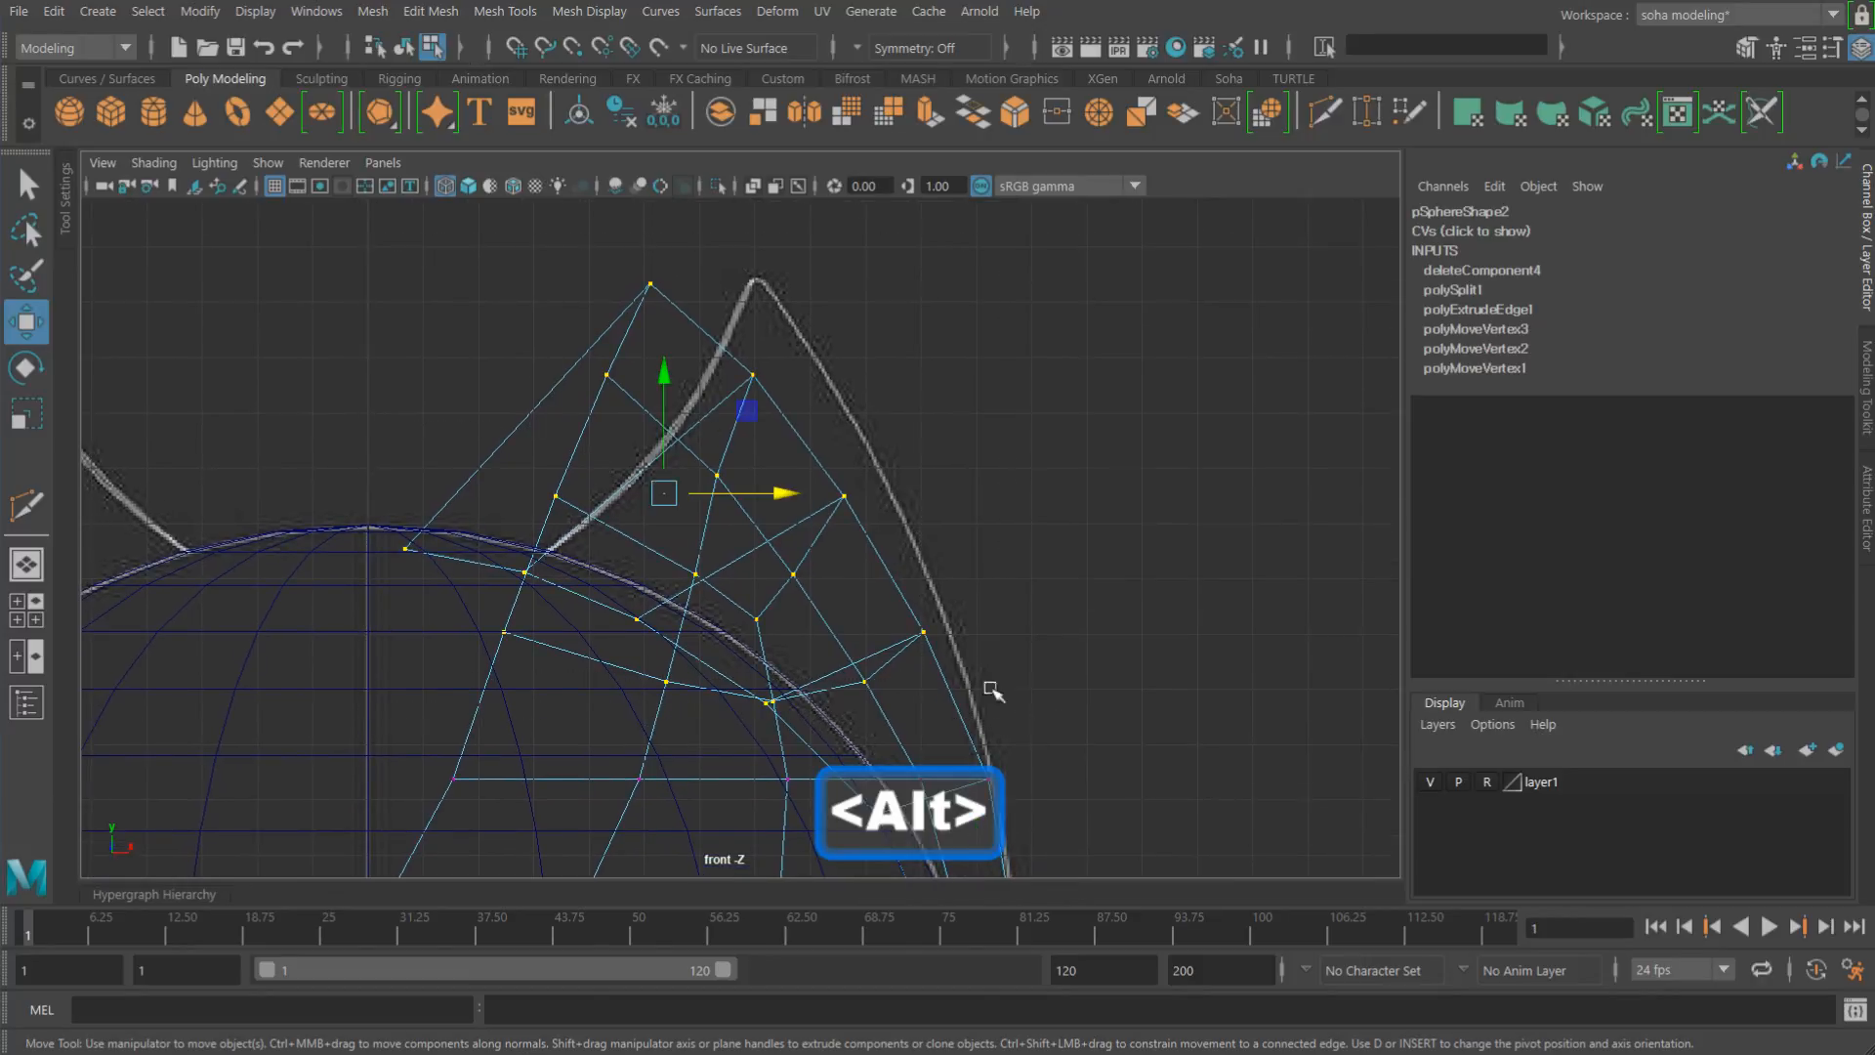
{"action": "left_click_drag", "start_coordinate": [778, 494], "coordinate": [807, 497]}
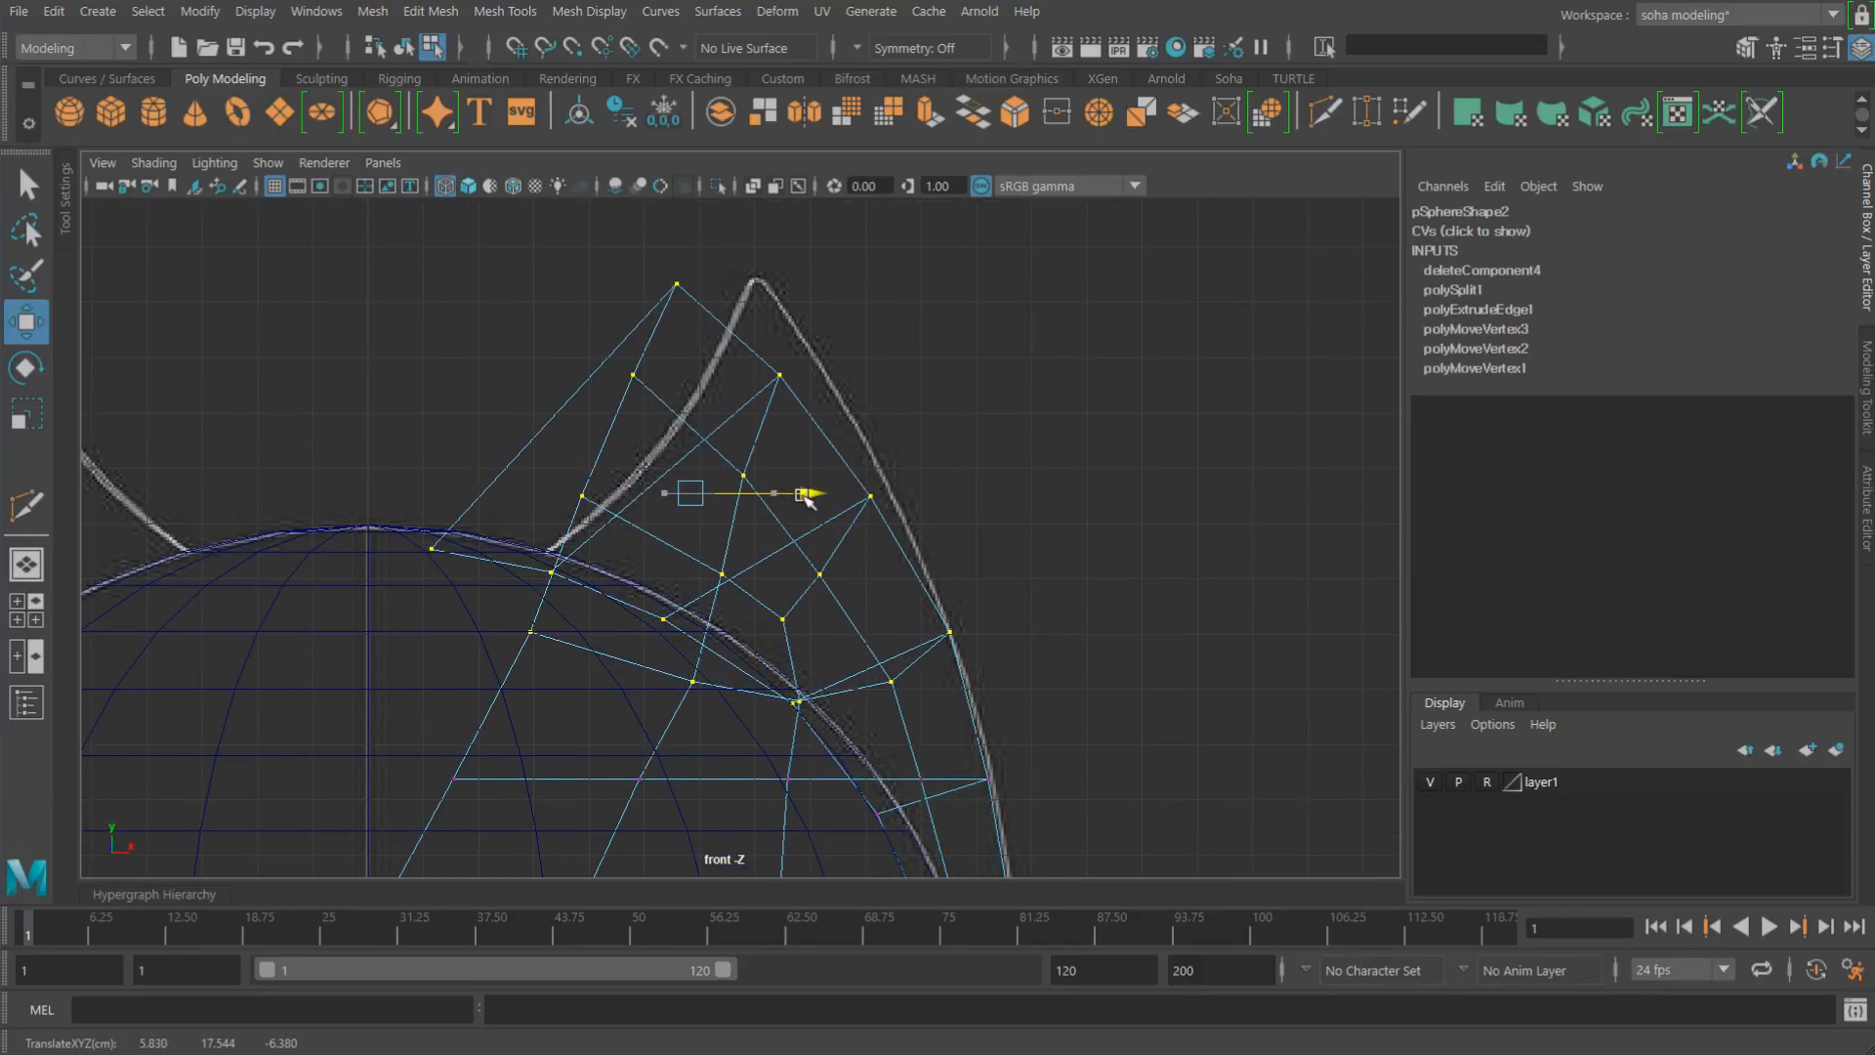
{"action": "left_click_drag", "start_coordinate": [356, 300], "coordinate": [752, 562]}
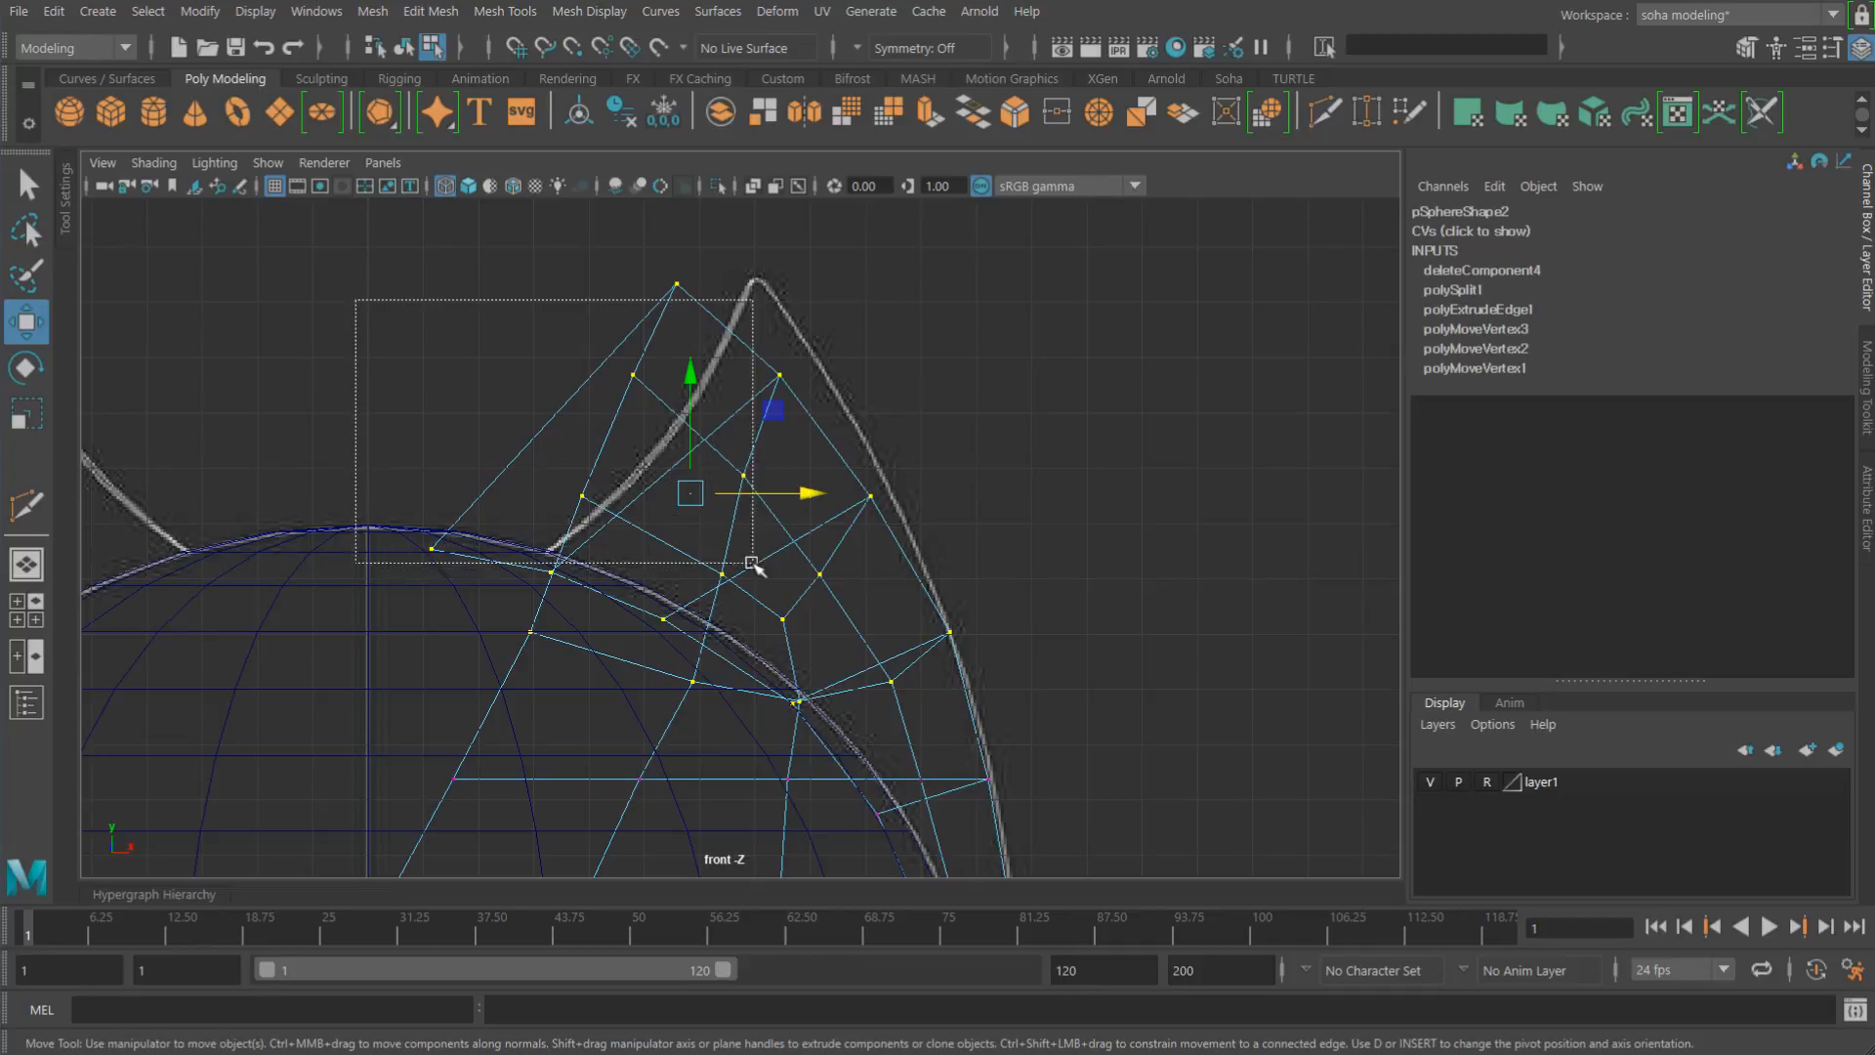
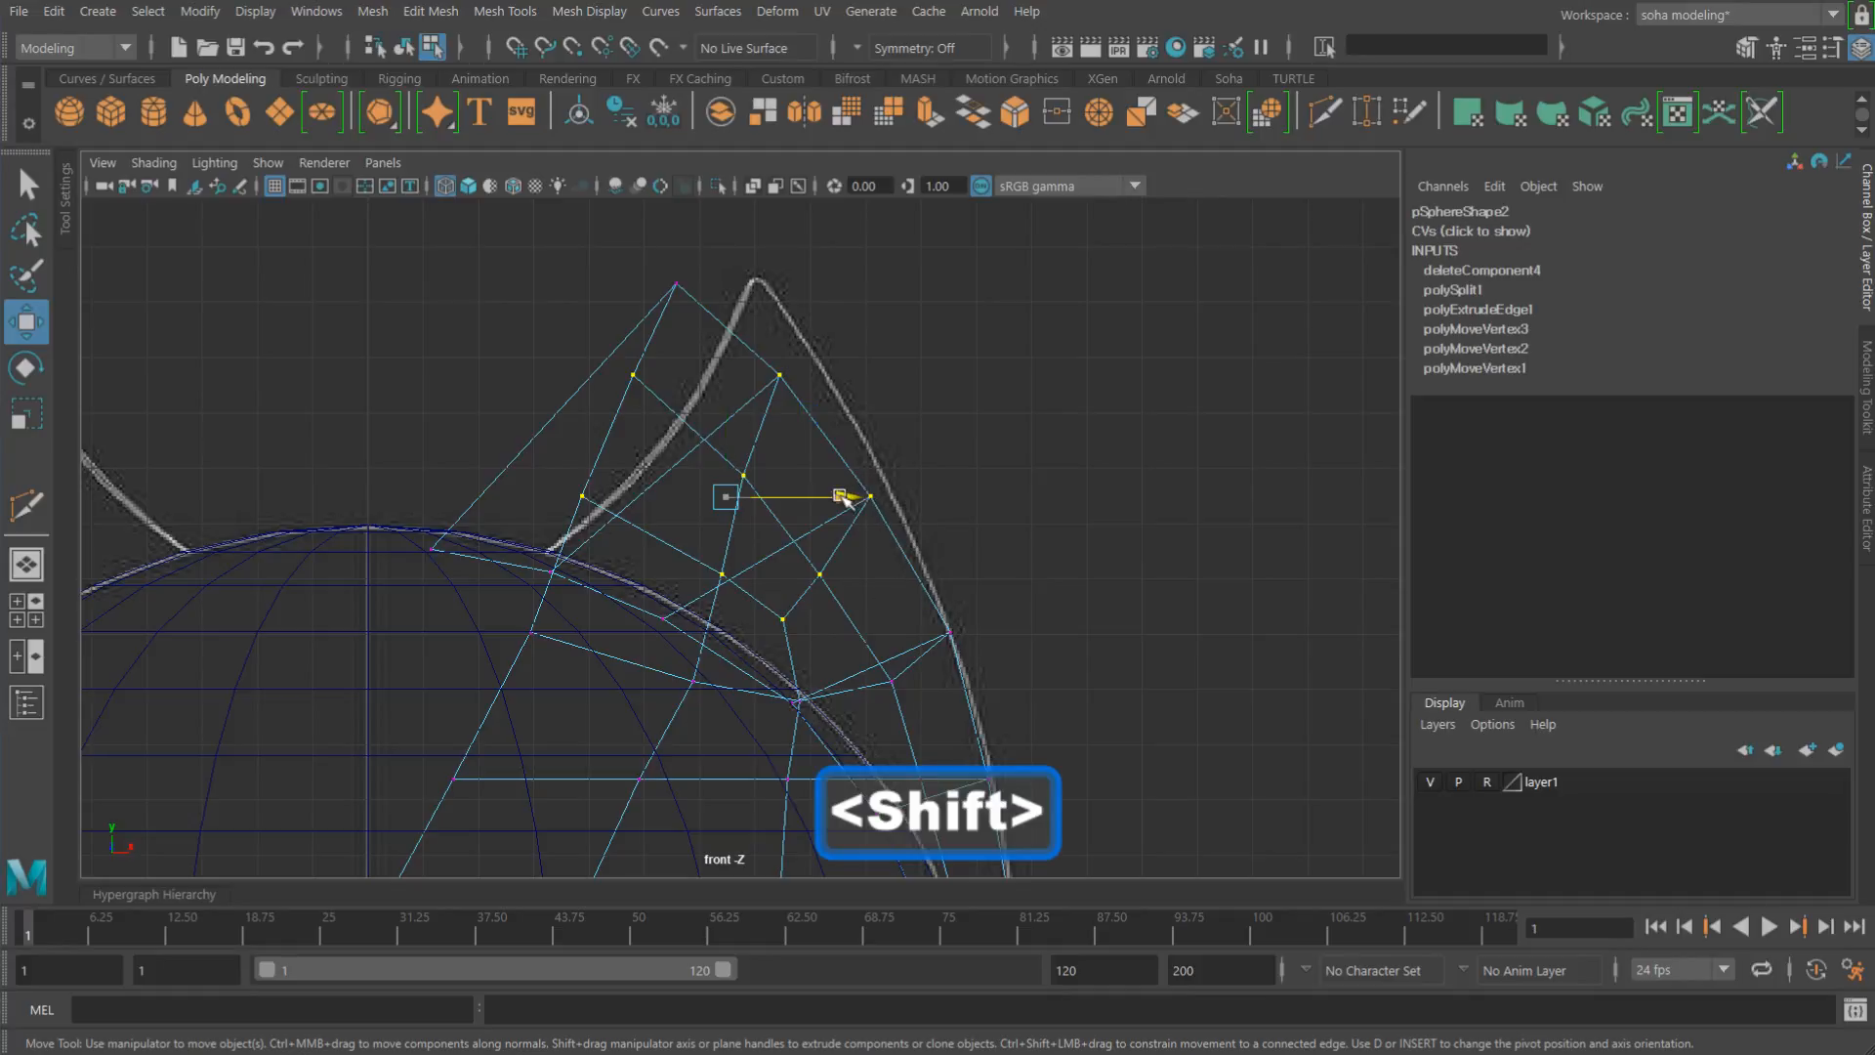
{"action": "left_click_drag", "start_coordinate": [846, 499], "coordinate": [863, 500], "text": "shift"}
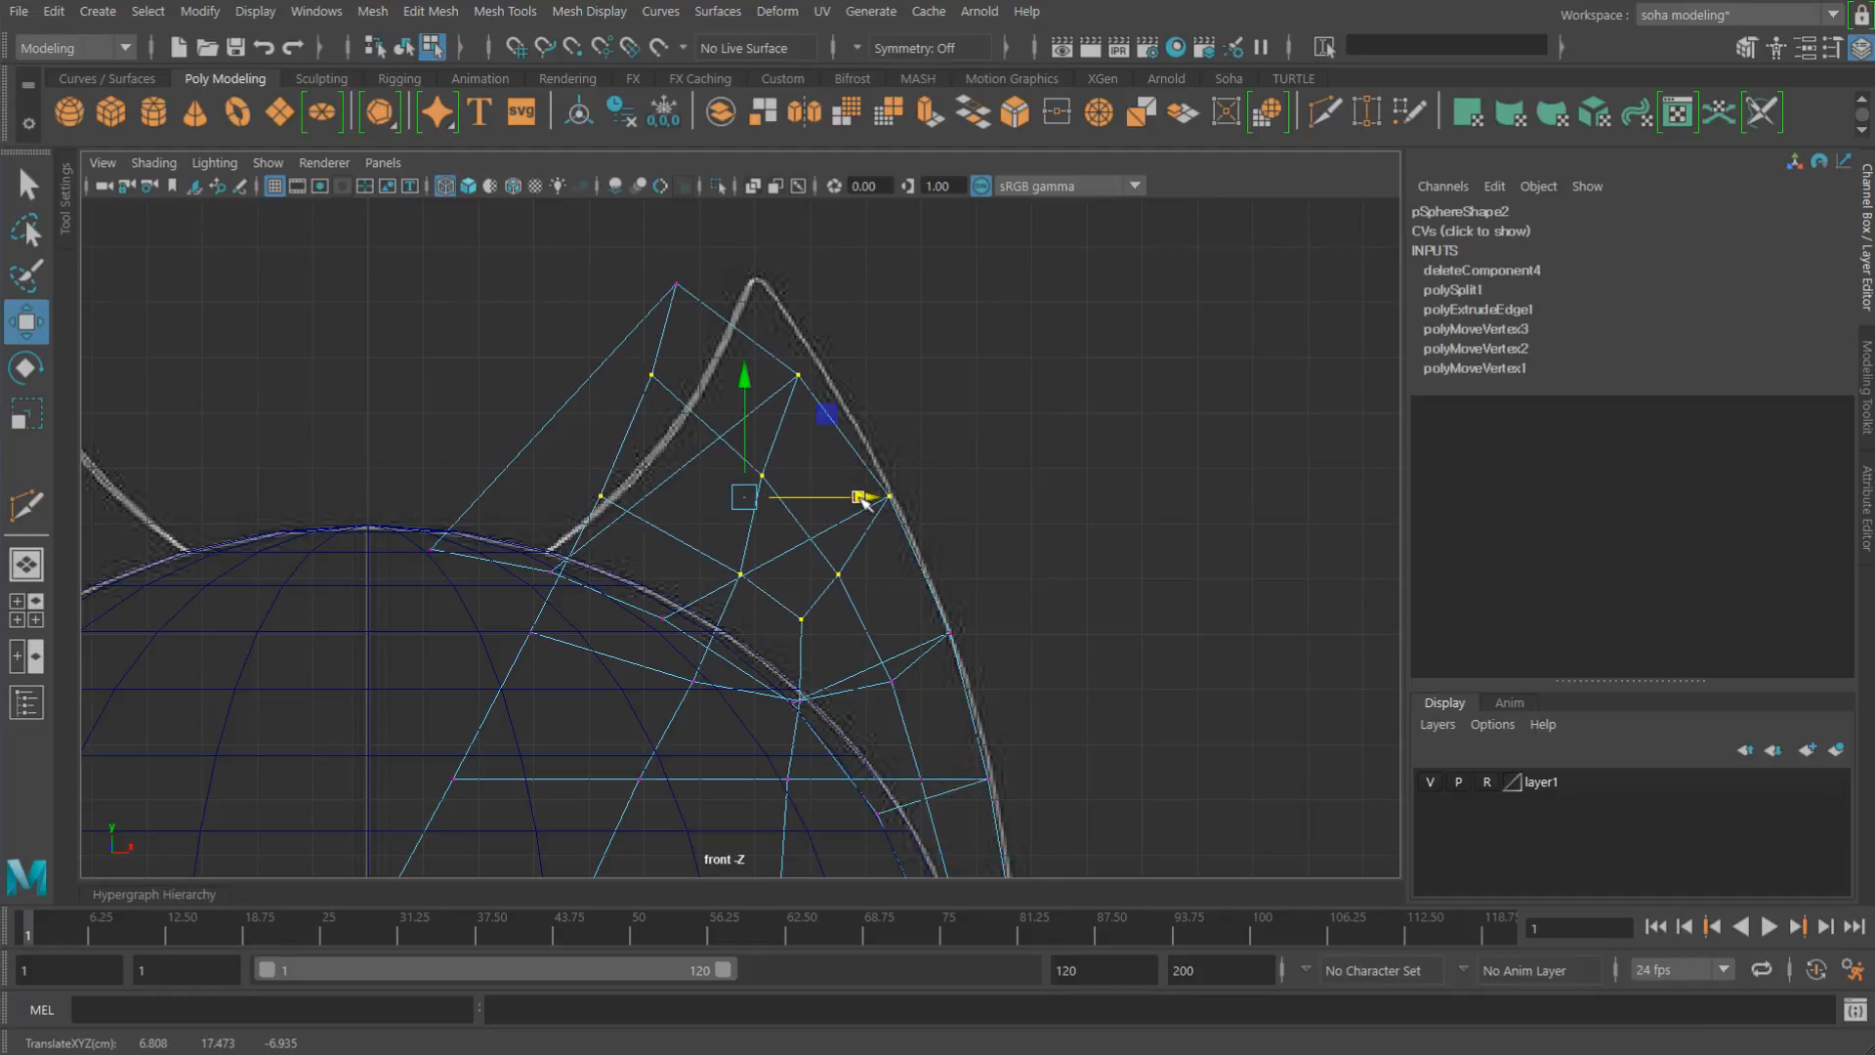
Step: Move the uppermost side vertices outward in X onto the reference outline, and align the ear tip with the reference tip
{"action": "middle_click_drag", "start_coordinate": [837, 511], "coordinate": [860, 580], "text": "alt"}
{"action": "right_click_drag", "start_coordinate": [859, 580], "coordinate": [1016, 801], "text": "alt"}
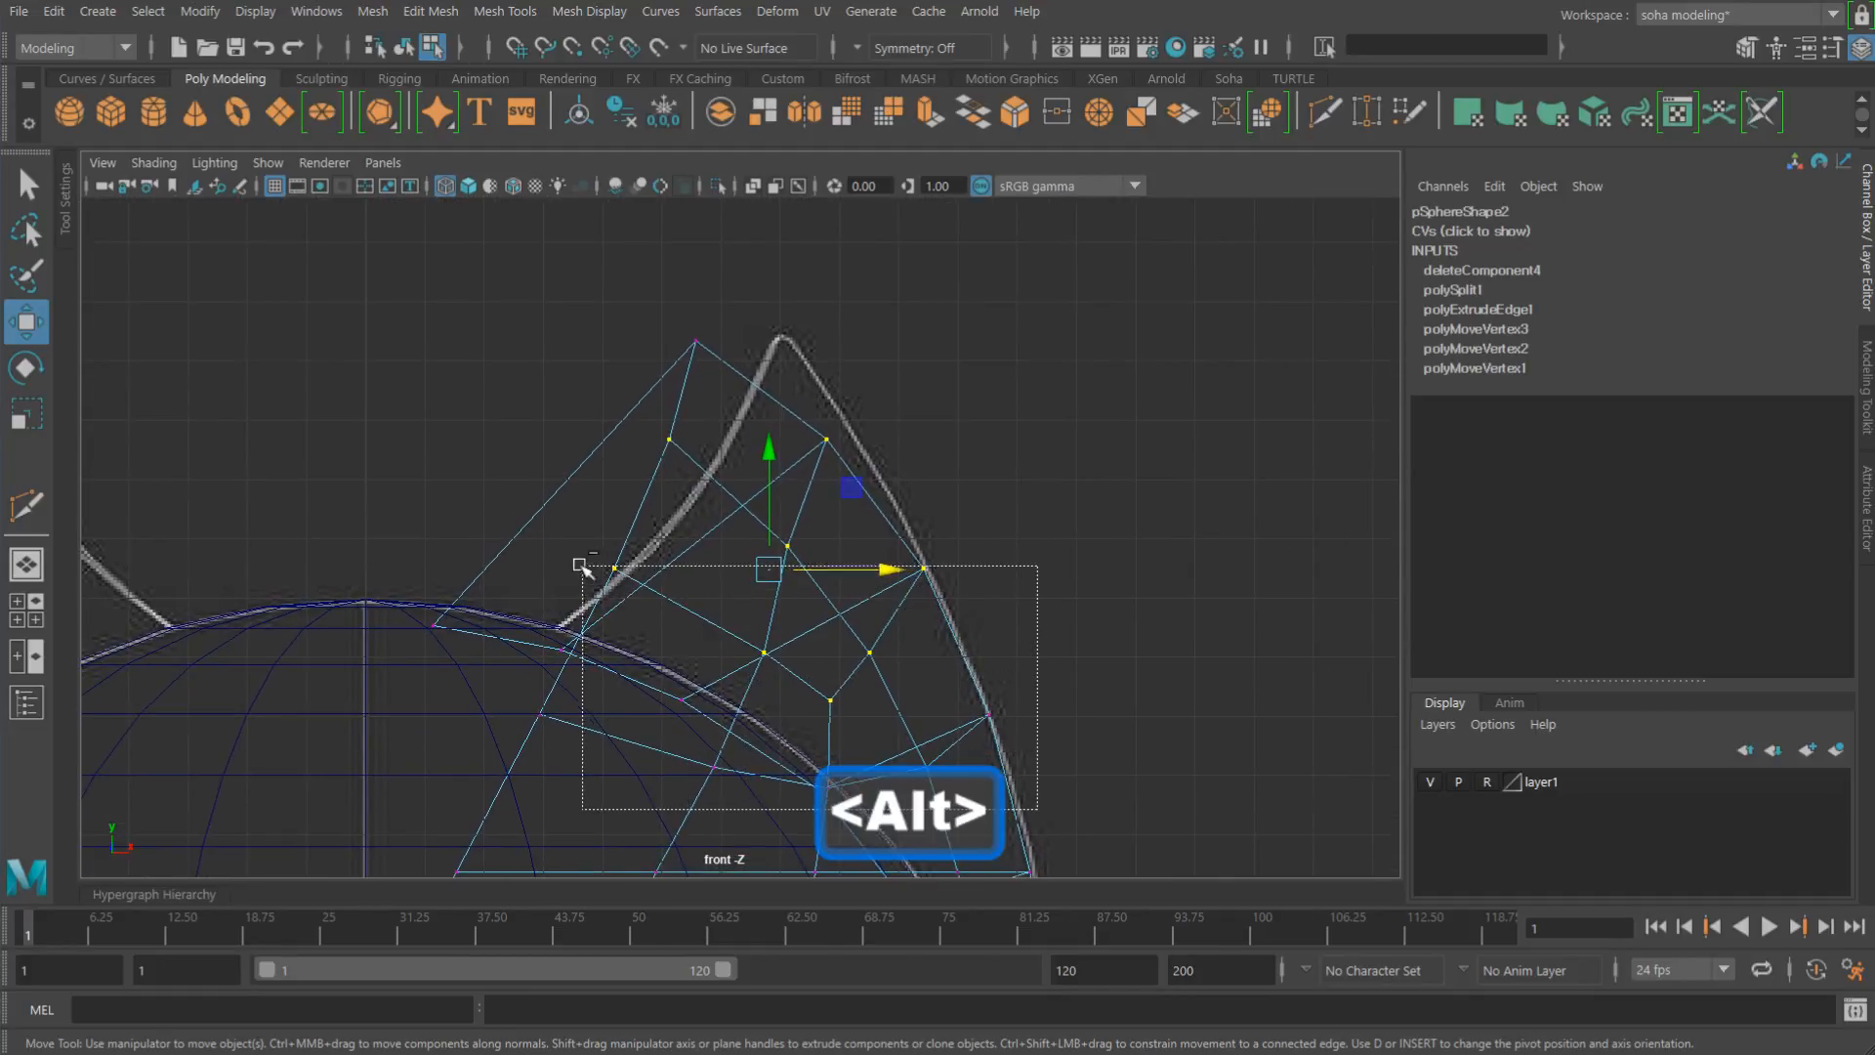
{"action": "left_click_drag", "start_coordinate": [583, 567], "coordinate": [553, 533], "text": "ctrl"}
{"action": "left_click_drag", "start_coordinate": [874, 441], "coordinate": [892, 433]}
{"action": "left_click_drag", "start_coordinate": [830, 574], "coordinate": [873, 553]}
{"action": "left_click_drag", "start_coordinate": [577, 301], "coordinate": [817, 339]}
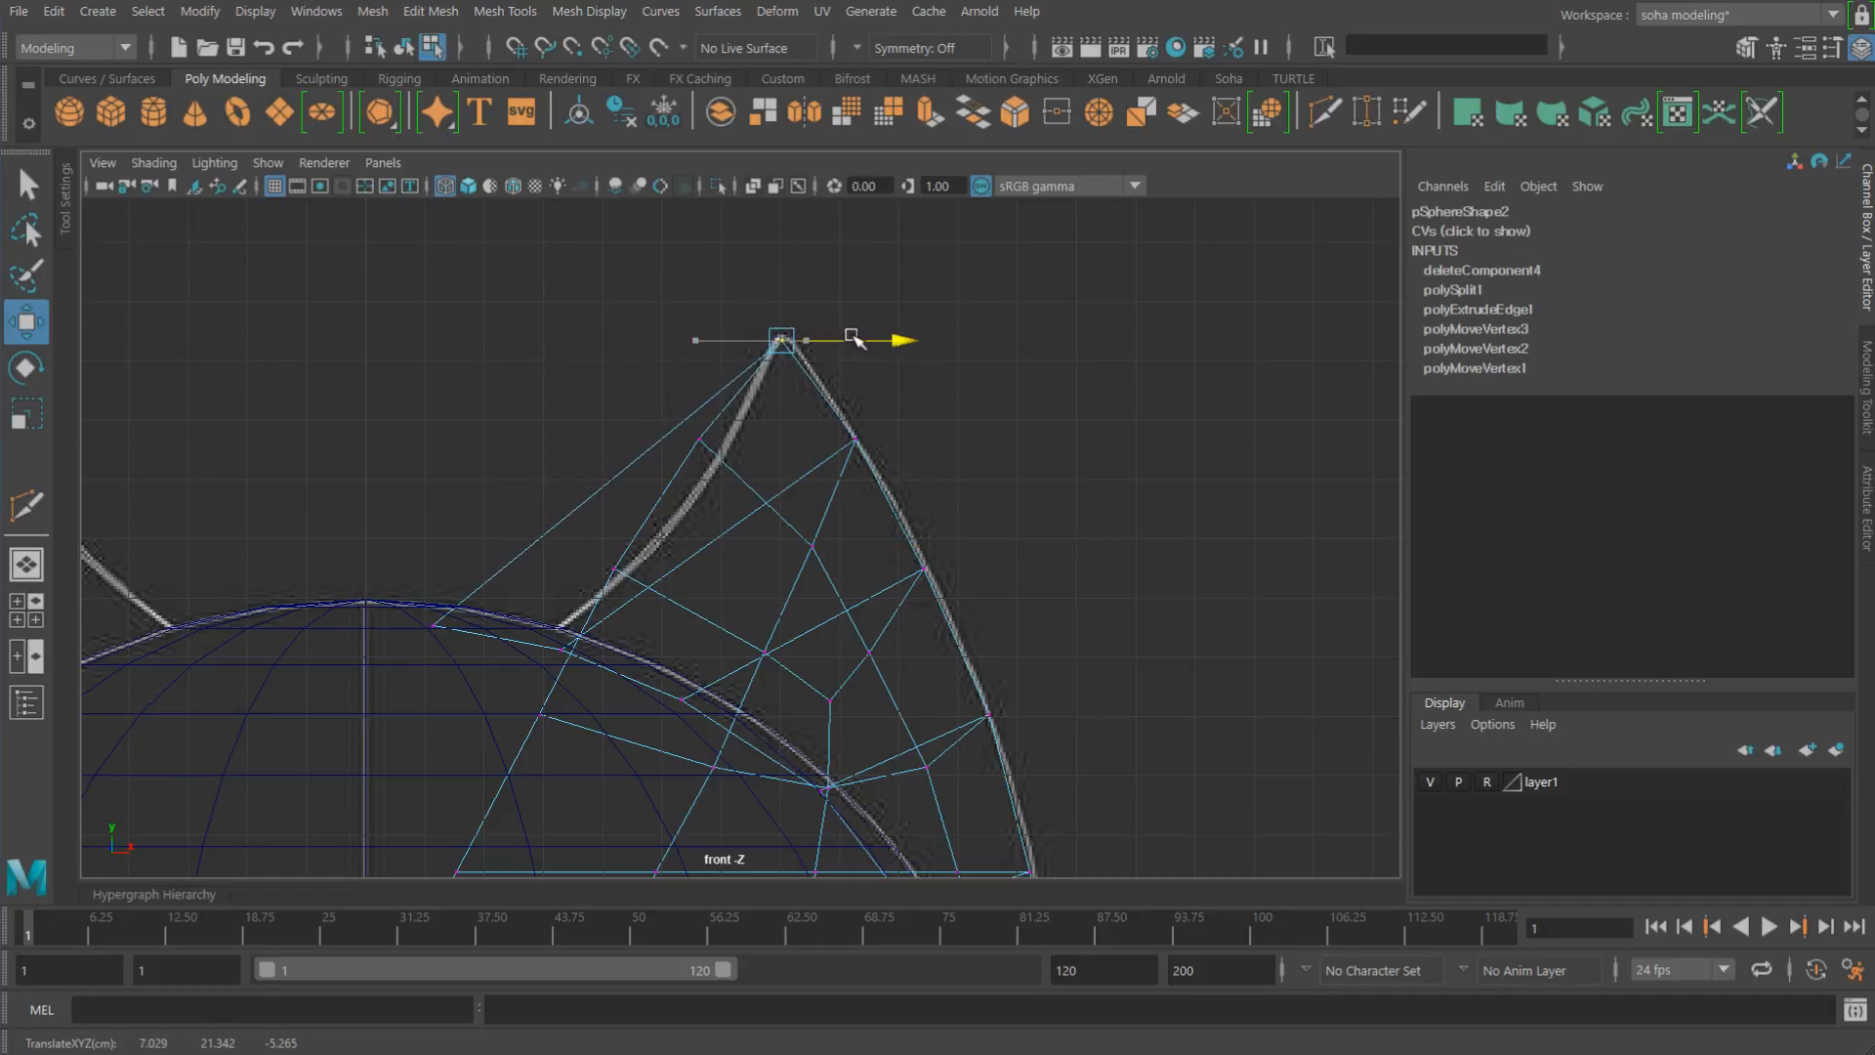
Step: Shift the ear's inner-side vertices outward in X, following the inner reference curve down toward the dome
{"action": "left_click_drag", "start_coordinate": [682, 422], "coordinate": [782, 462]}
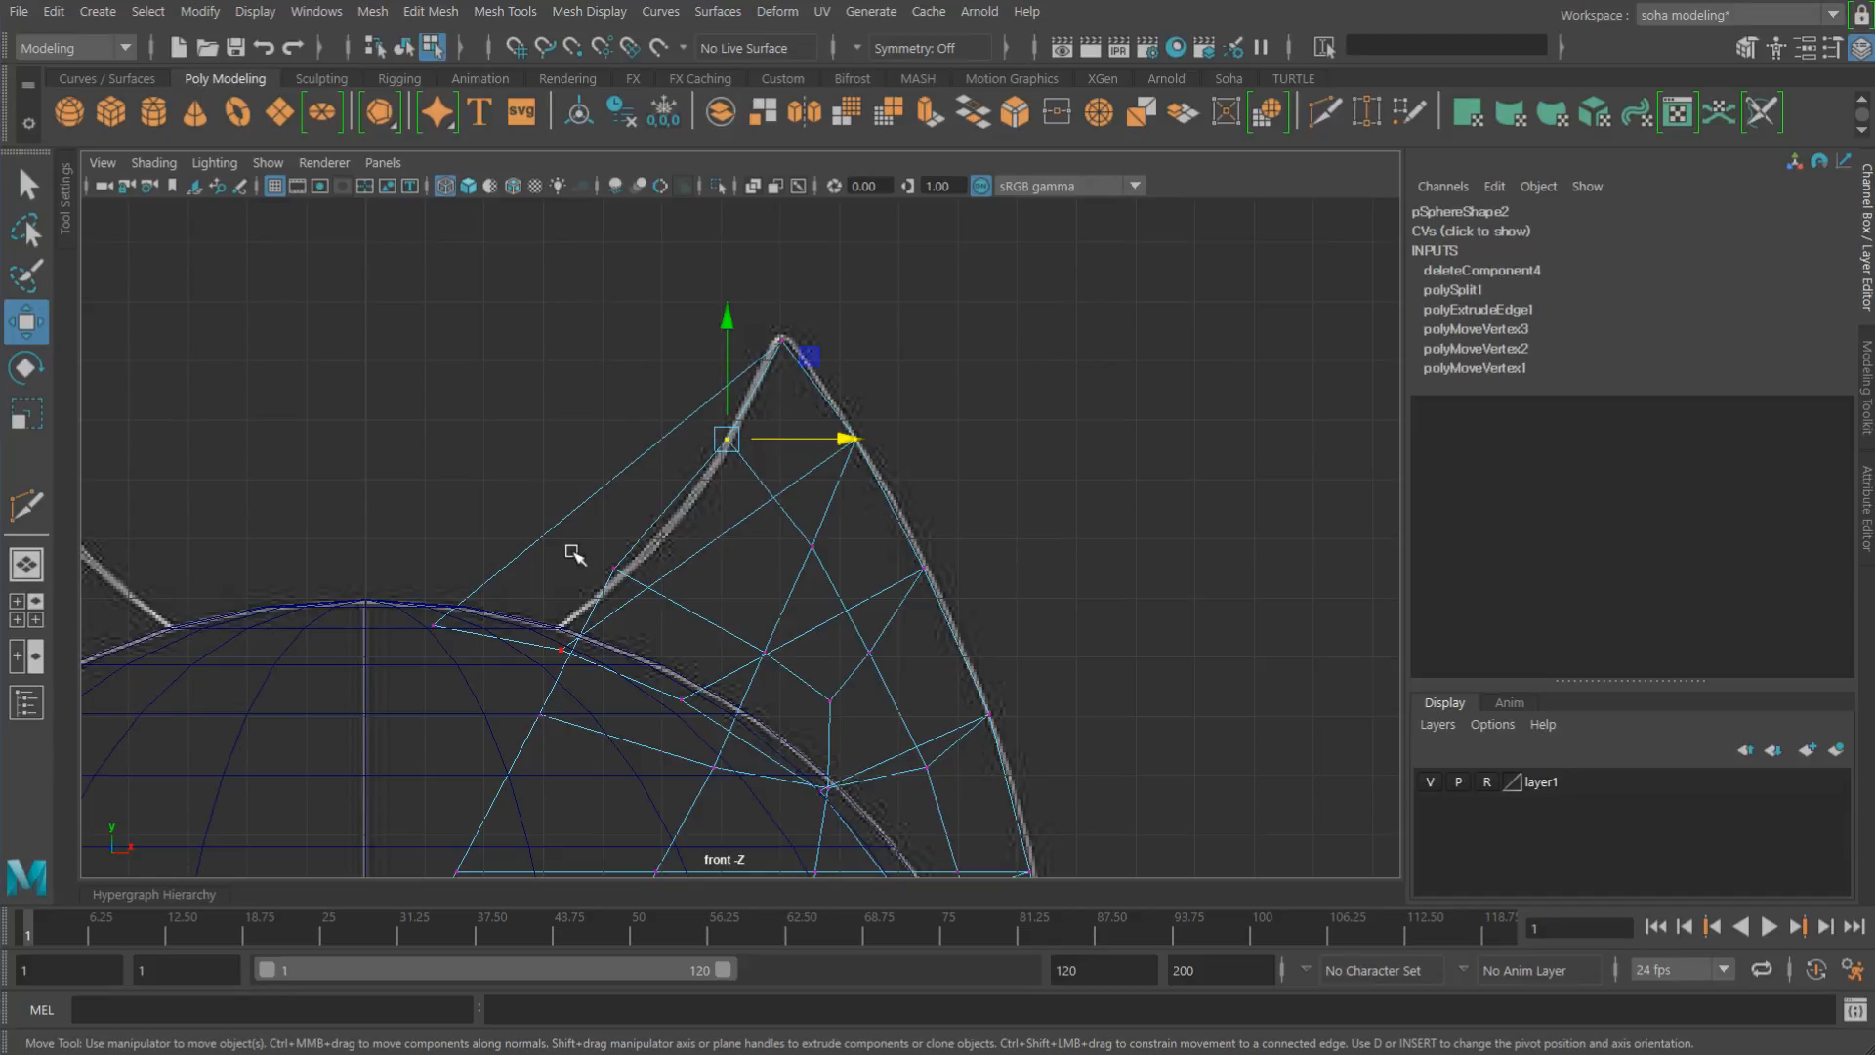
{"action": "left_click_drag", "start_coordinate": [698, 573], "coordinate": [703, 574]}
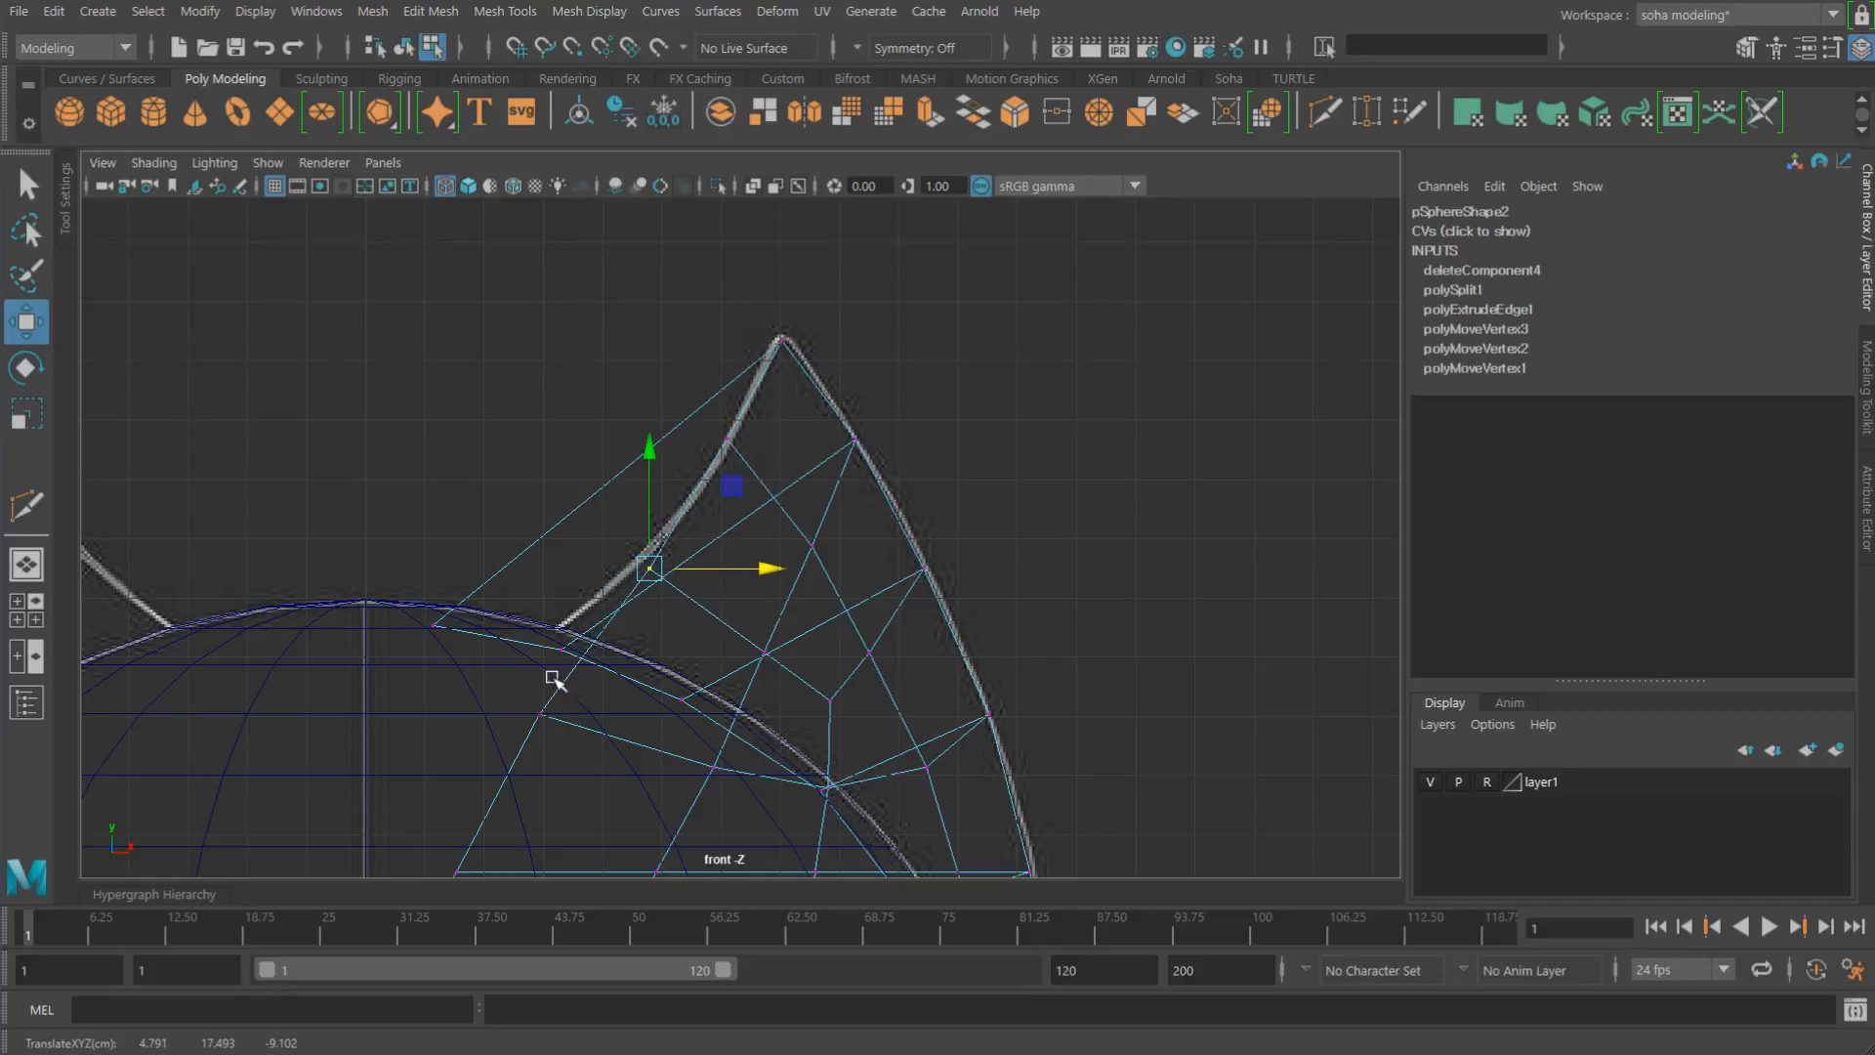
{"action": "left_click_drag", "start_coordinate": [504, 685], "coordinate": [653, 716]}
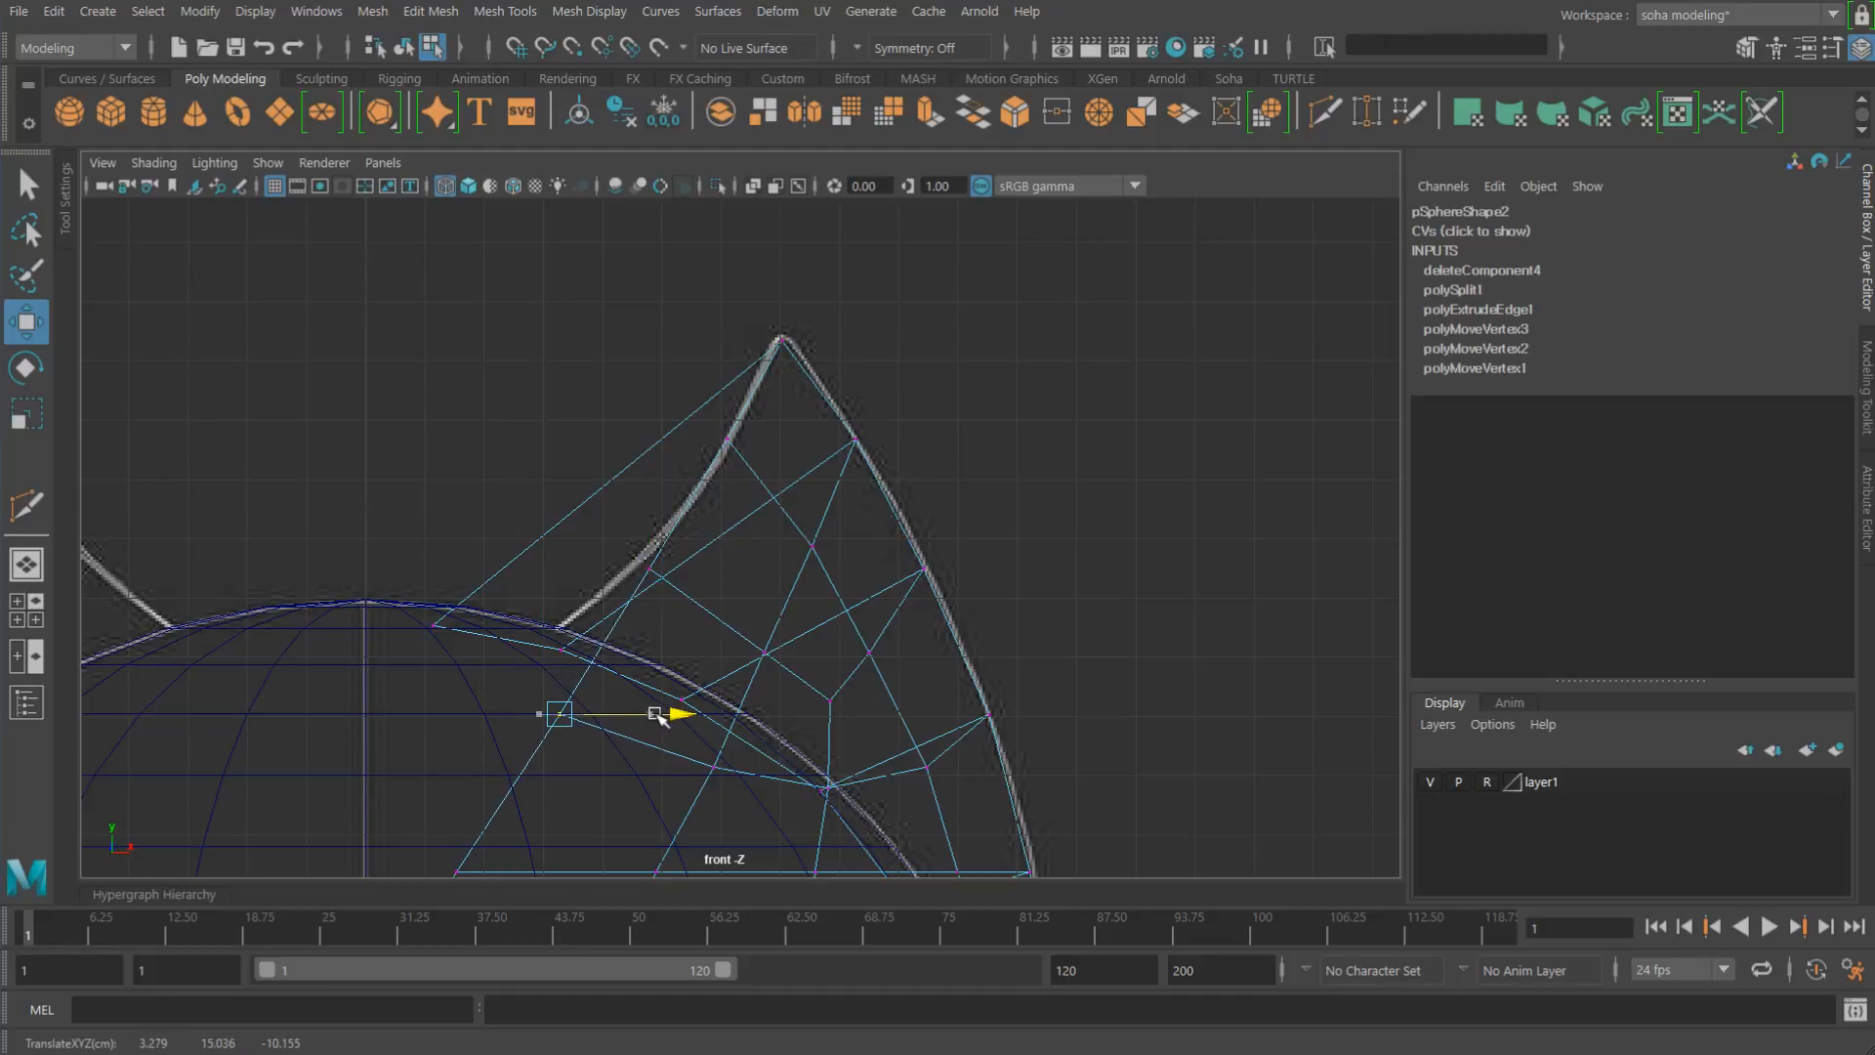
Step: Fine-tune the lower and middle outer-side vertices in X so they sit on the outer reference curve
{"action": "right_click_drag", "start_coordinate": [1000, 537], "coordinate": [733, 513], "text": "alt"}
{"action": "middle_click_drag", "start_coordinate": [946, 601], "coordinate": [848, 387], "text": "alt"}
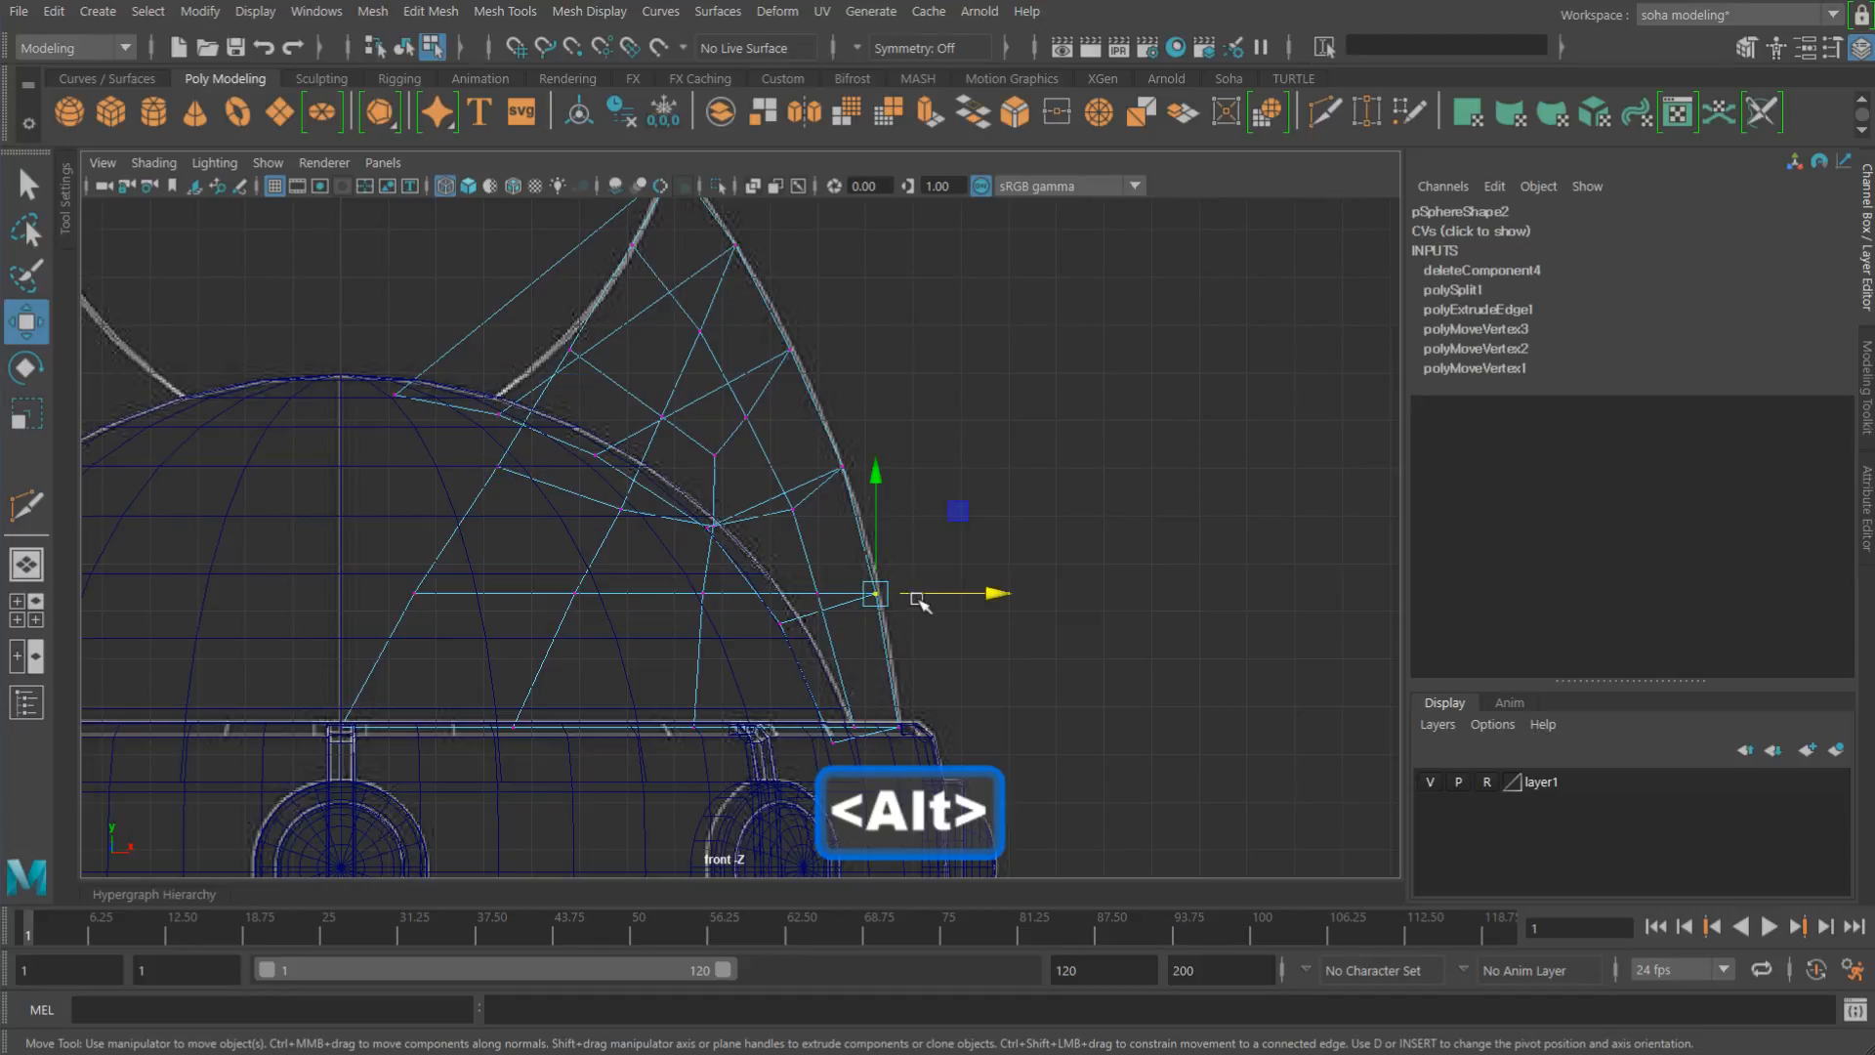
{"action": "left_click_drag", "start_coordinate": [918, 600], "coordinate": [924, 593]}
{"action": "left_click", "coordinate": [784, 348]}
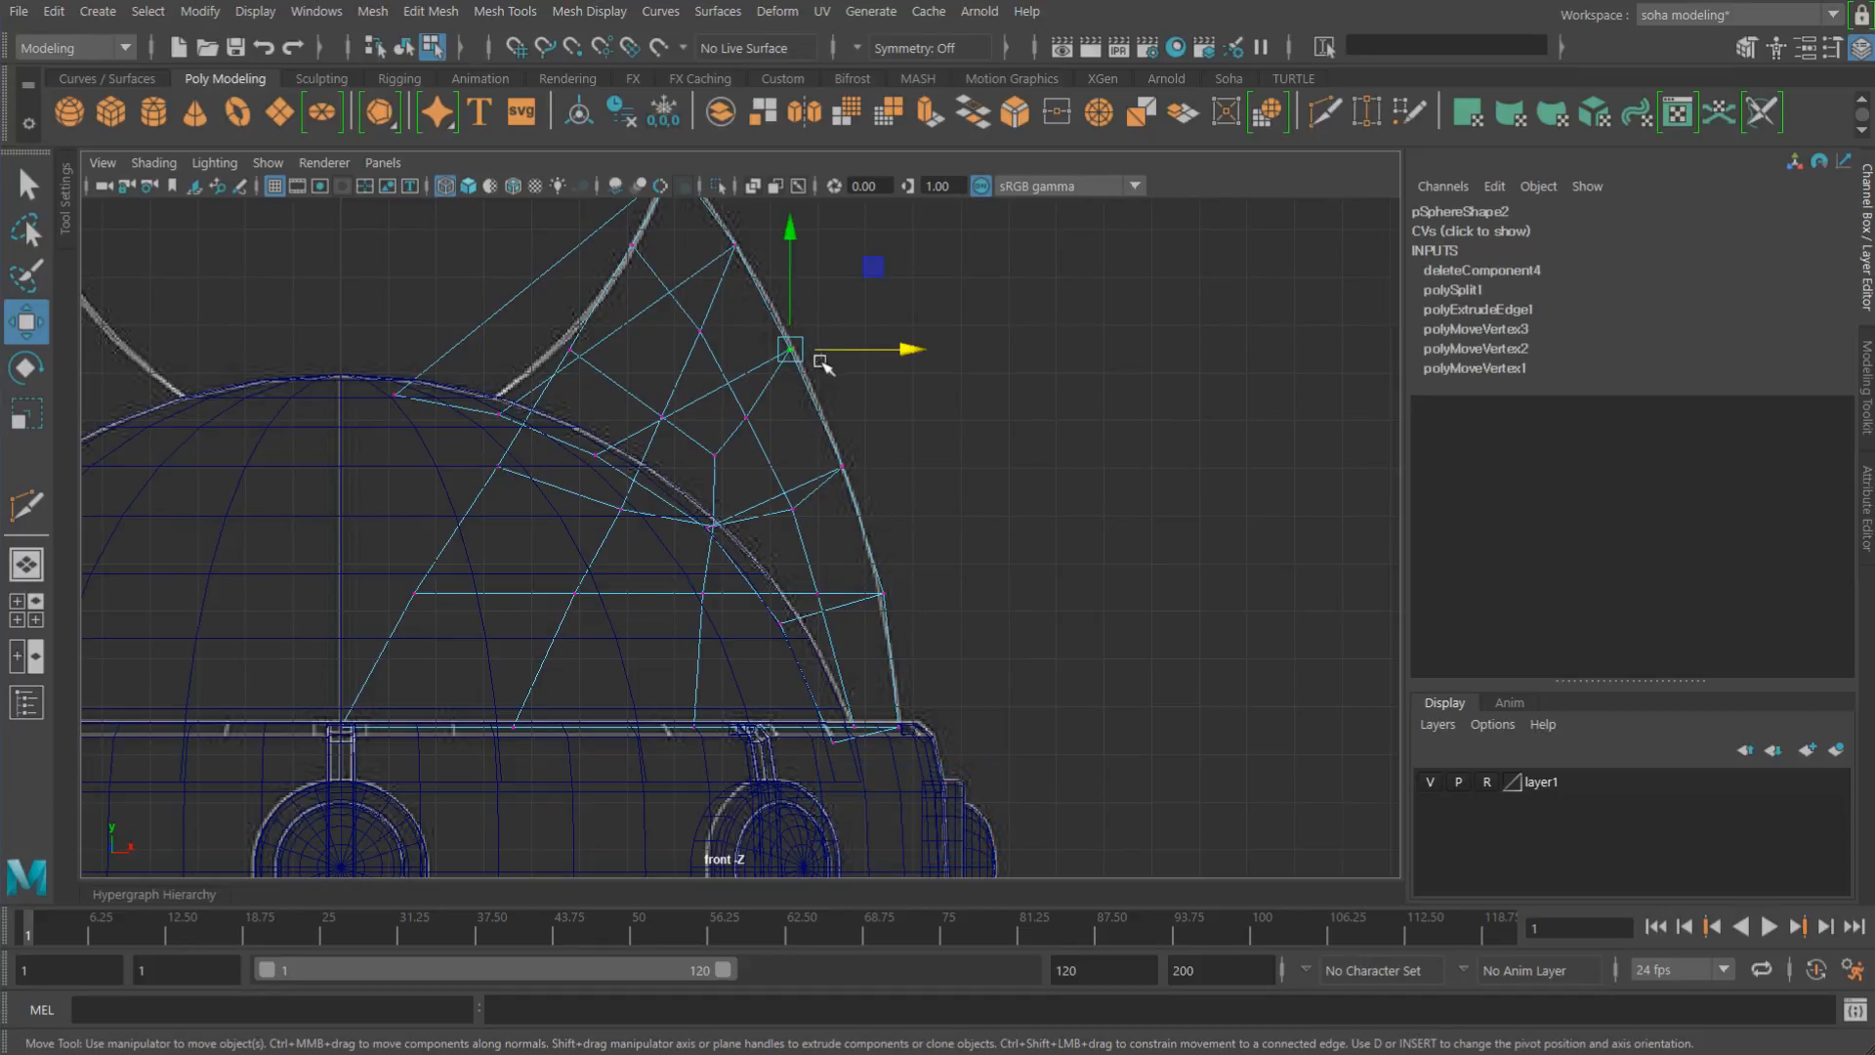
{"action": "left_click_drag", "start_coordinate": [837, 351], "coordinate": [841, 354]}
Step: Move the inner vertex of the lowest horizontal row slightly outward in X
{"action": "right_click_drag", "start_coordinate": [874, 451], "coordinate": [761, 454], "text": "alt"}
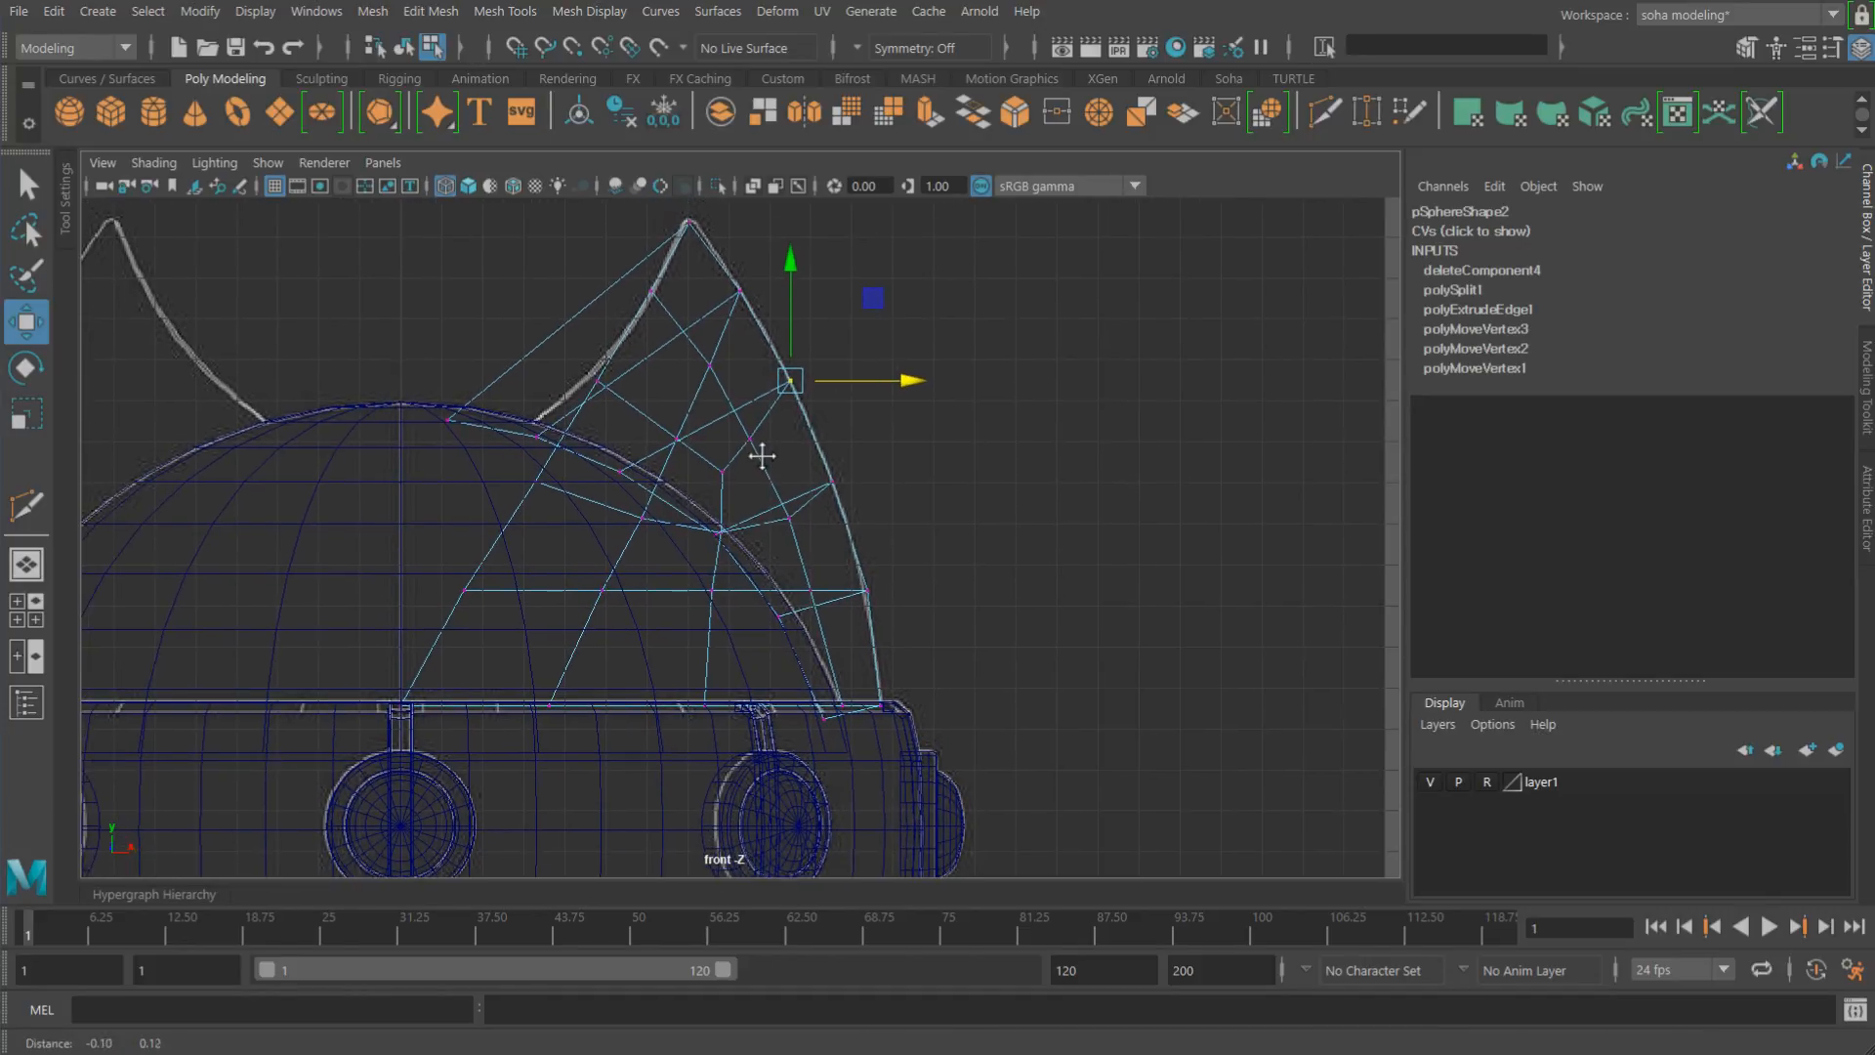
{"action": "middle_click_drag", "start_coordinate": [761, 453], "coordinate": [767, 460], "text": "alt"}
{"action": "left_click_drag", "start_coordinate": [524, 605], "coordinate": [543, 598]}
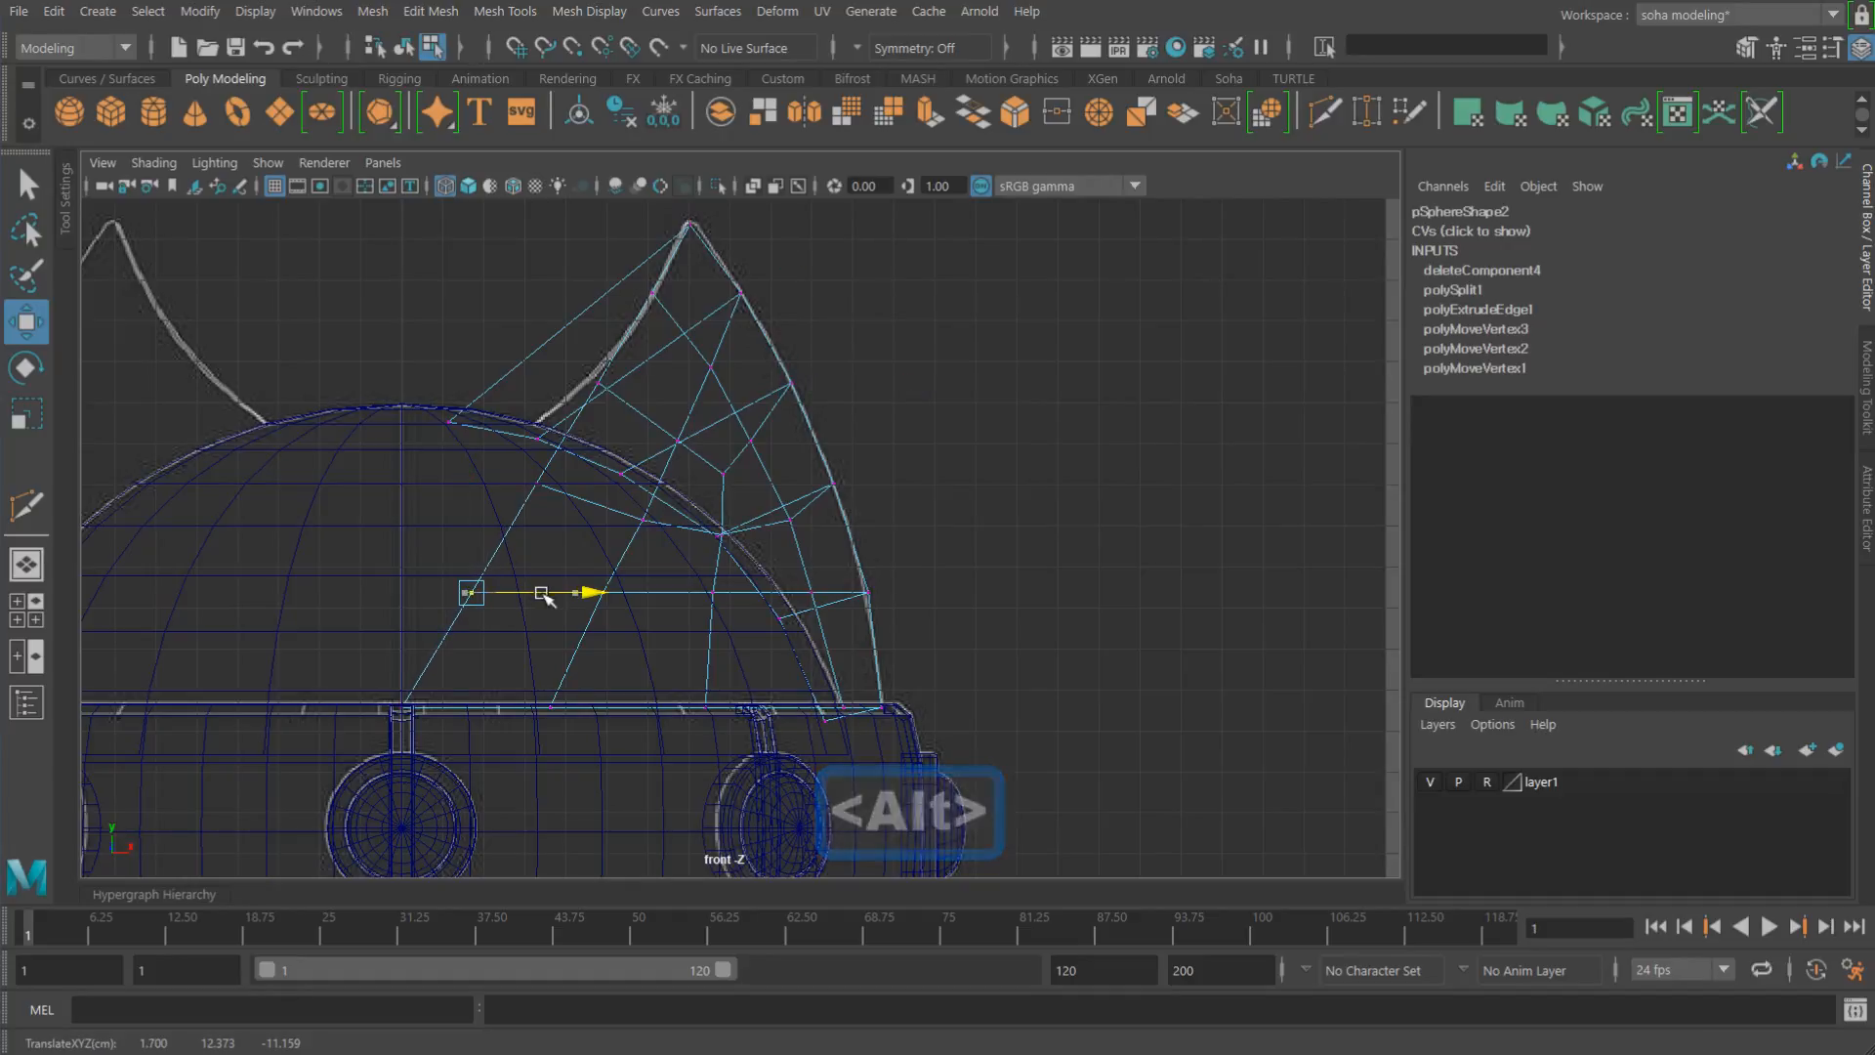
{"action": "right_click_drag", "start_coordinate": [797, 557], "coordinate": [820, 586], "text": "alt"}
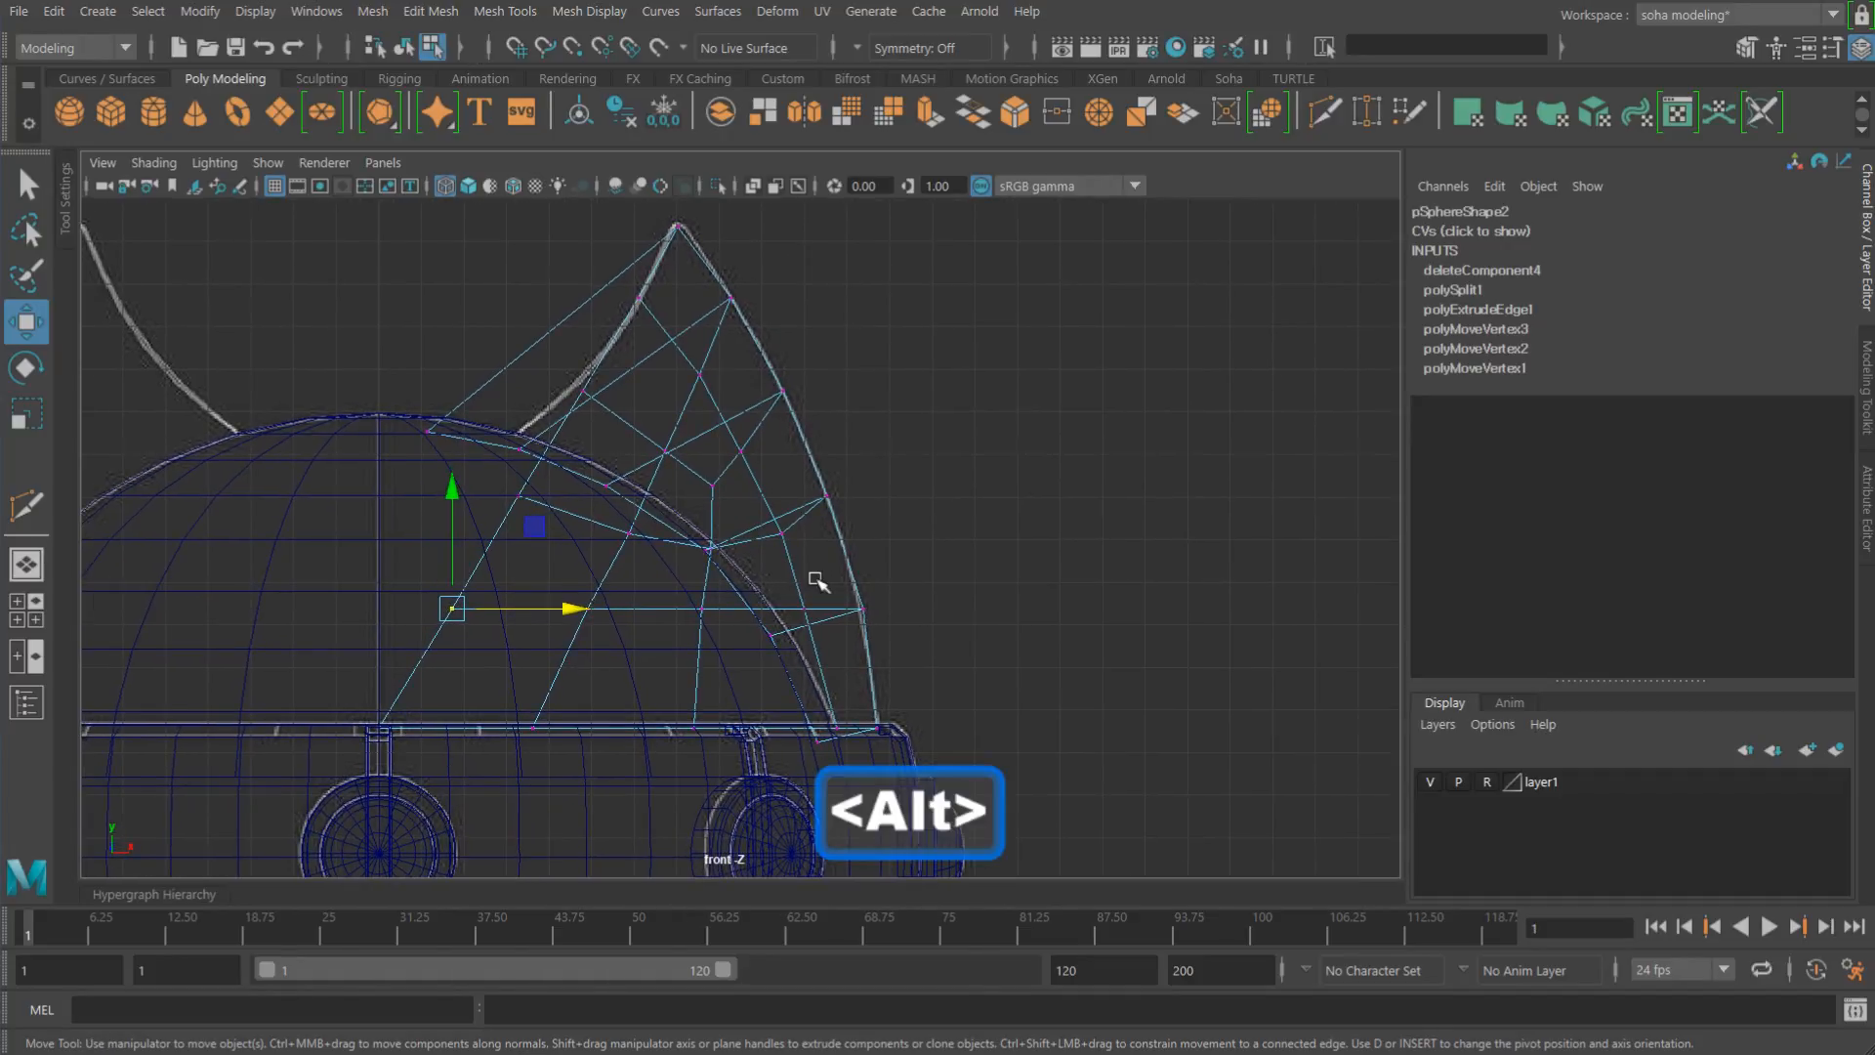
Step: In the shaded perspective view, separate the ear's outer shell from its side wall along their shared edge loop
{"action": "key", "text": "5"}
{"action": "key", "text": "alt+shift+q"}
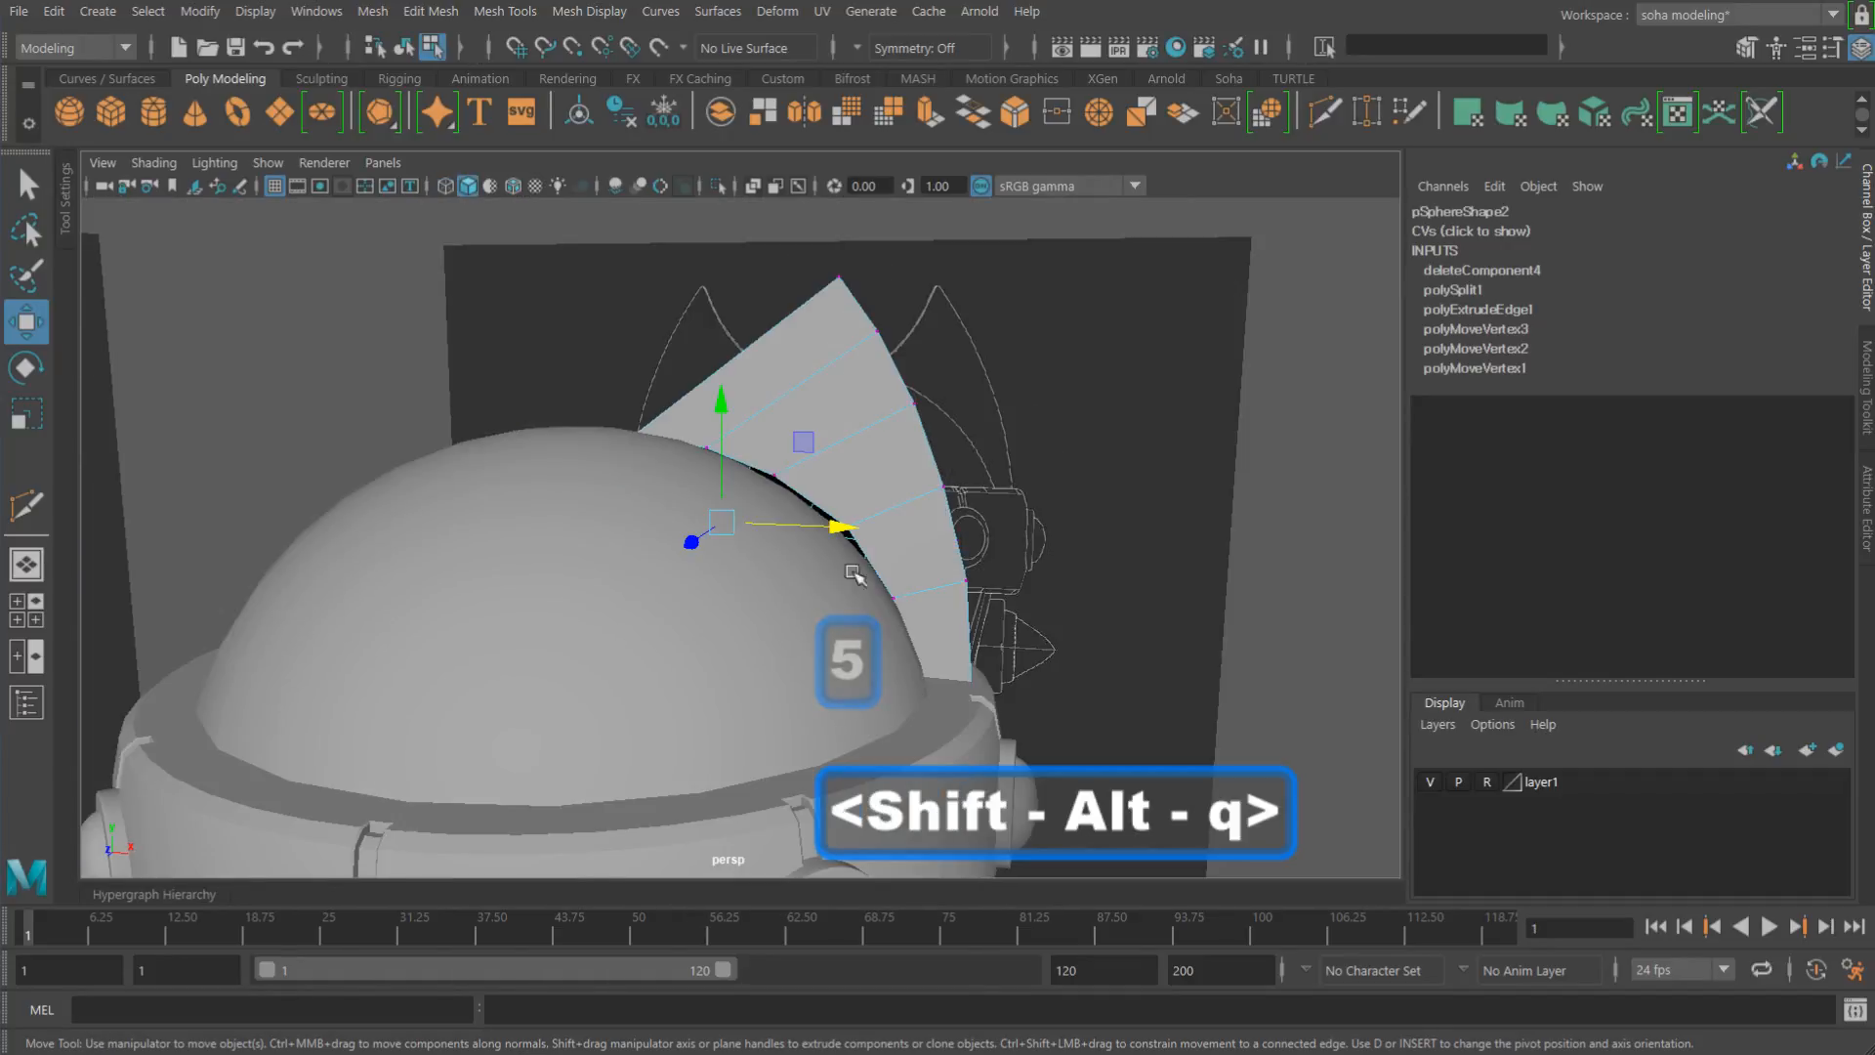
{"action": "left_click_drag", "start_coordinate": [952, 573], "coordinate": [899, 383], "text": "alt"}
{"action": "key", "text": "2"}
{"action": "left_click_drag", "start_coordinate": [837, 263], "coordinate": [863, 493], "text": "alt"}
{"action": "key", "text": "alt+y"}
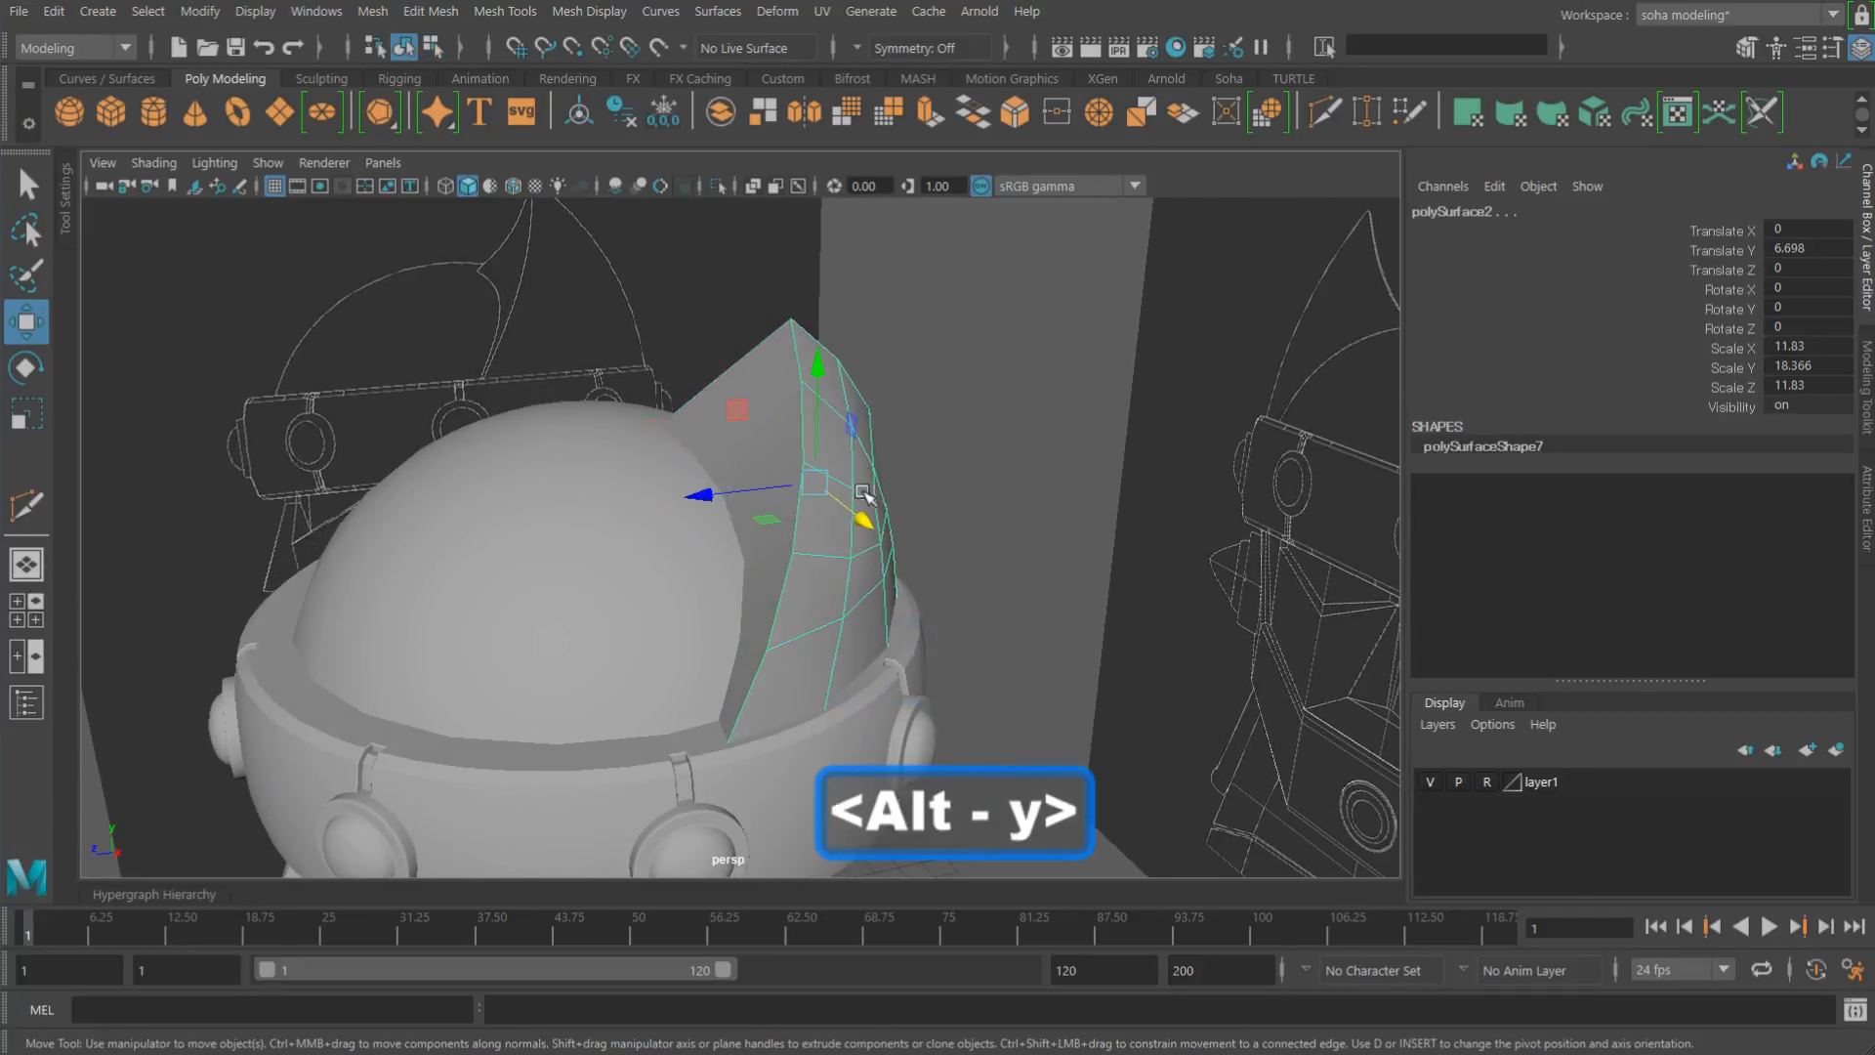
Step: Hide the separated outer shell piece and select the remaining side wall
{"action": "key", "text": "h"}
{"action": "left_click_drag", "start_coordinate": [762, 557], "coordinate": [875, 518], "text": "alt"}
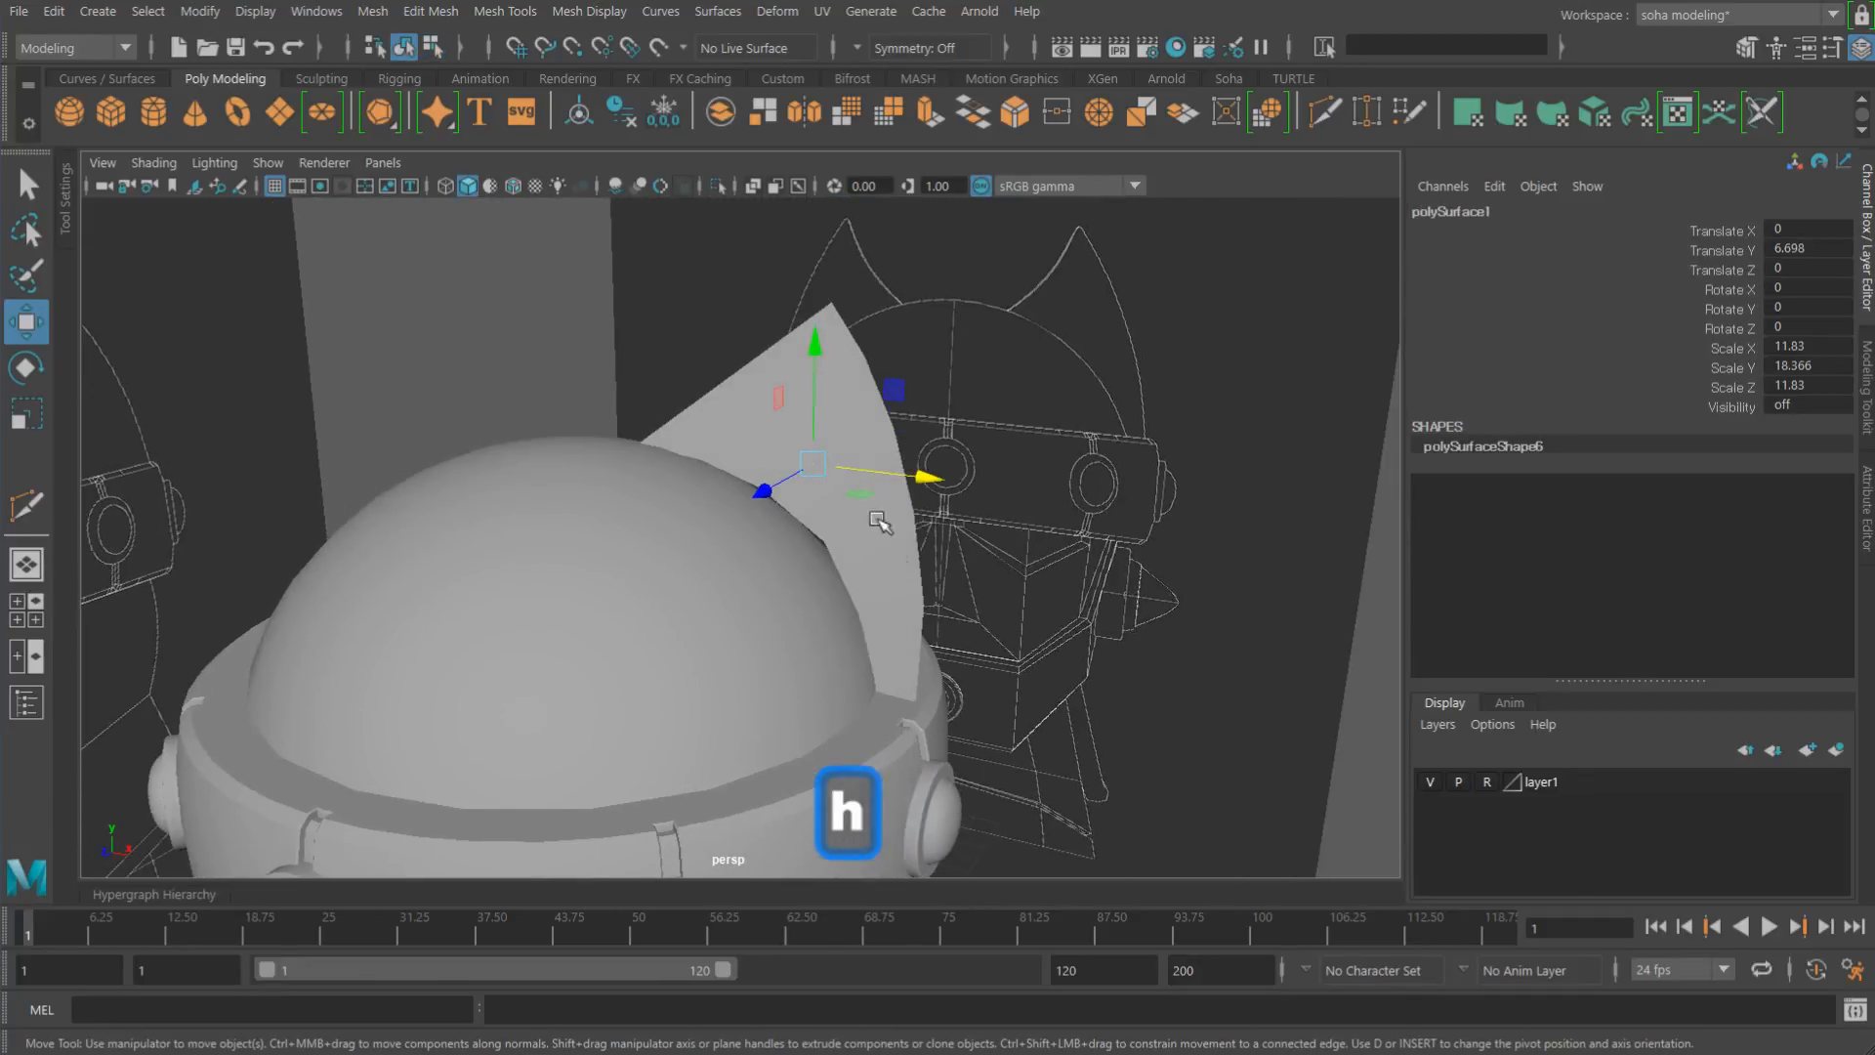
{"action": "left_click", "coordinate": [854, 417]}
{"action": "left_click_drag", "start_coordinate": [852, 420], "coordinate": [886, 491], "text": "alt"}
Step: In the front wireframe view, insert an edge loop lengthwise through the middle of the side wall, using Relative distance from edge
{"action": "key", "text": "alt"}
{"action": "key", "text": "shift+3"}
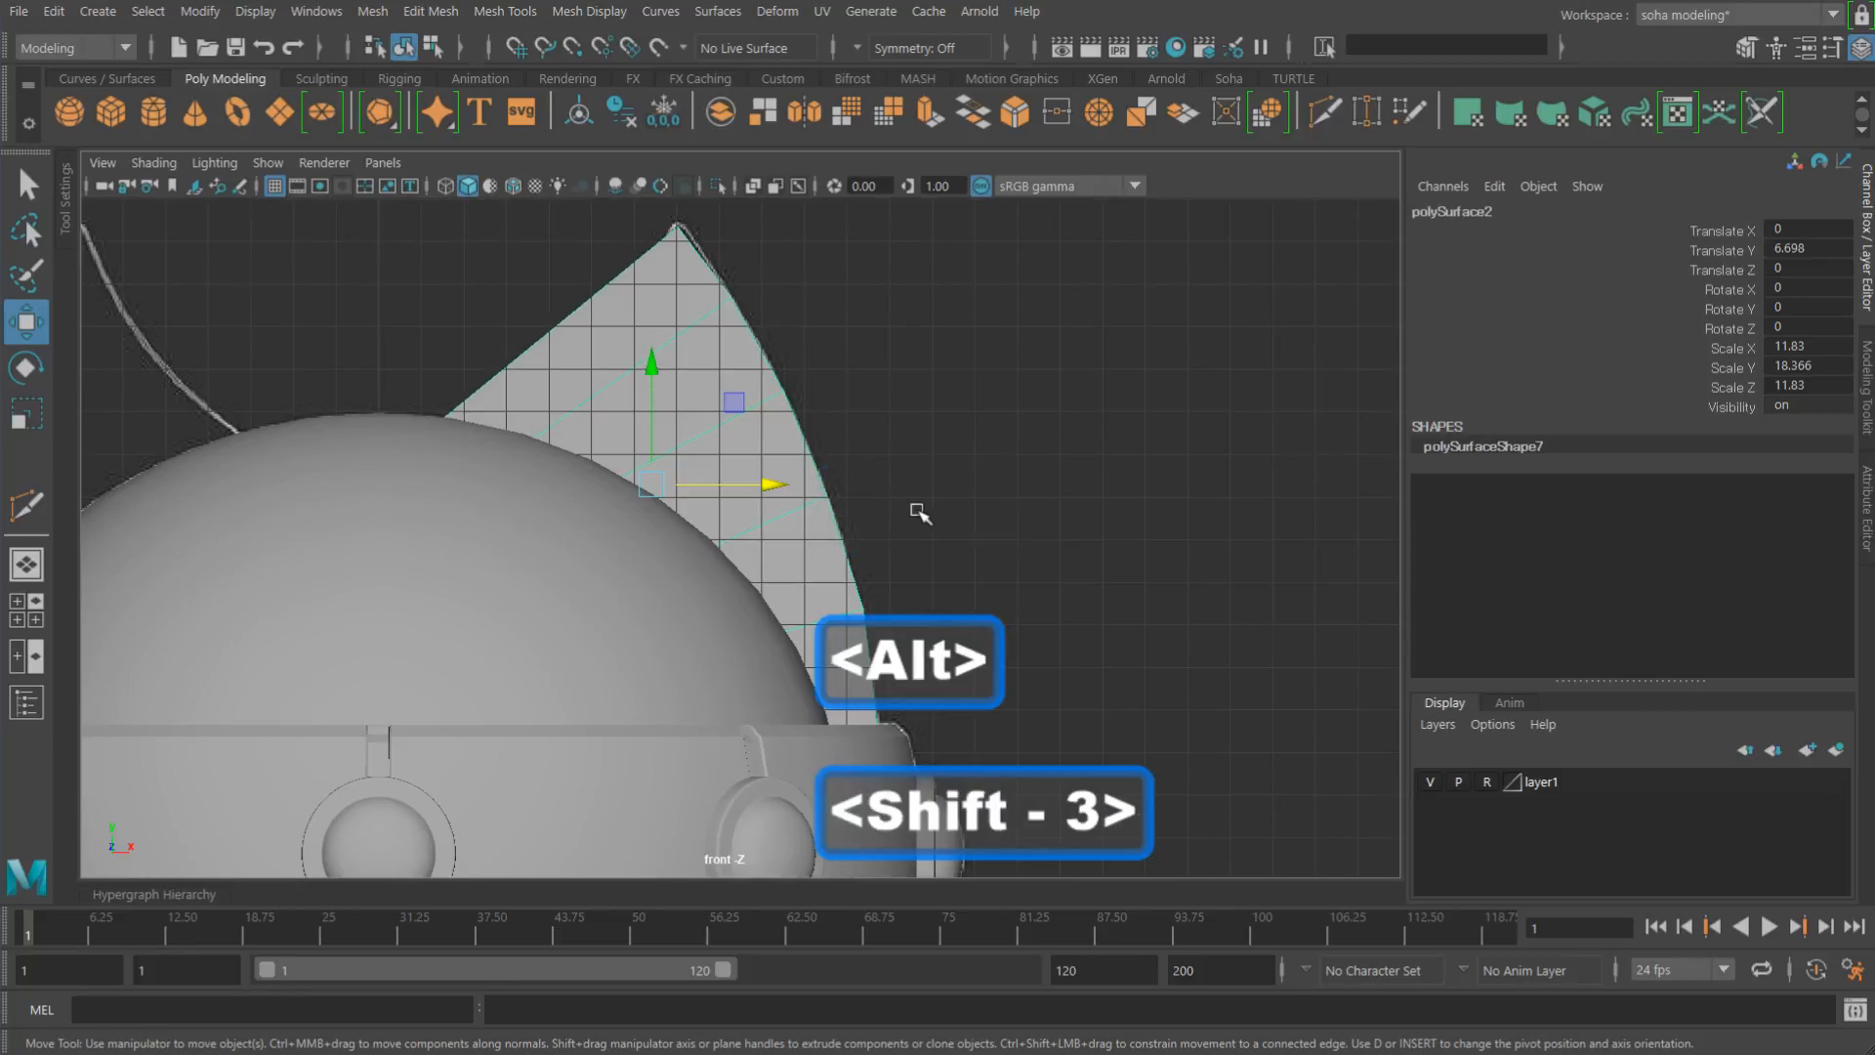
{"action": "middle_click_drag", "start_coordinate": [856, 528], "coordinate": [1005, 573], "text": "alt"}
{"action": "key", "text": "4"}
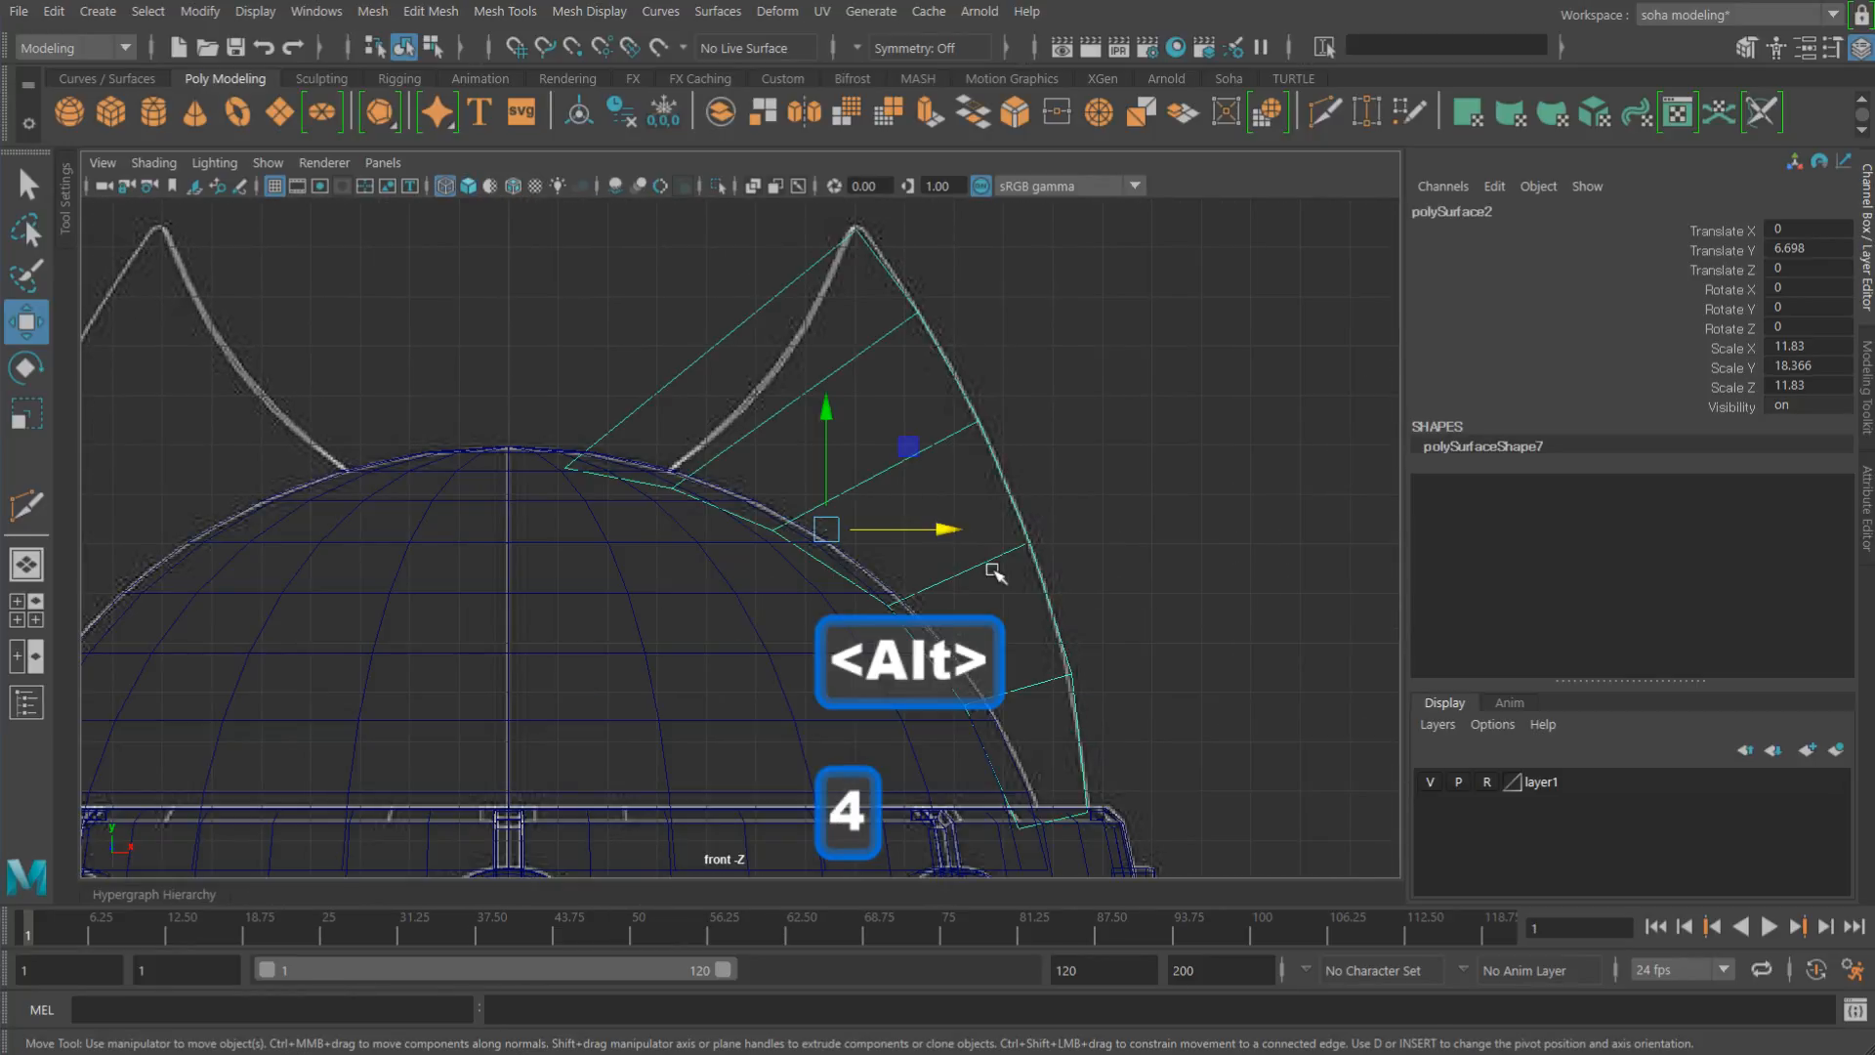
{"action": "right_click_drag", "start_coordinate": [997, 521], "coordinate": [1123, 519], "text": "alt"}
{"action": "middle_click_drag", "start_coordinate": [941, 529], "coordinate": [761, 518], "text": "alt"}
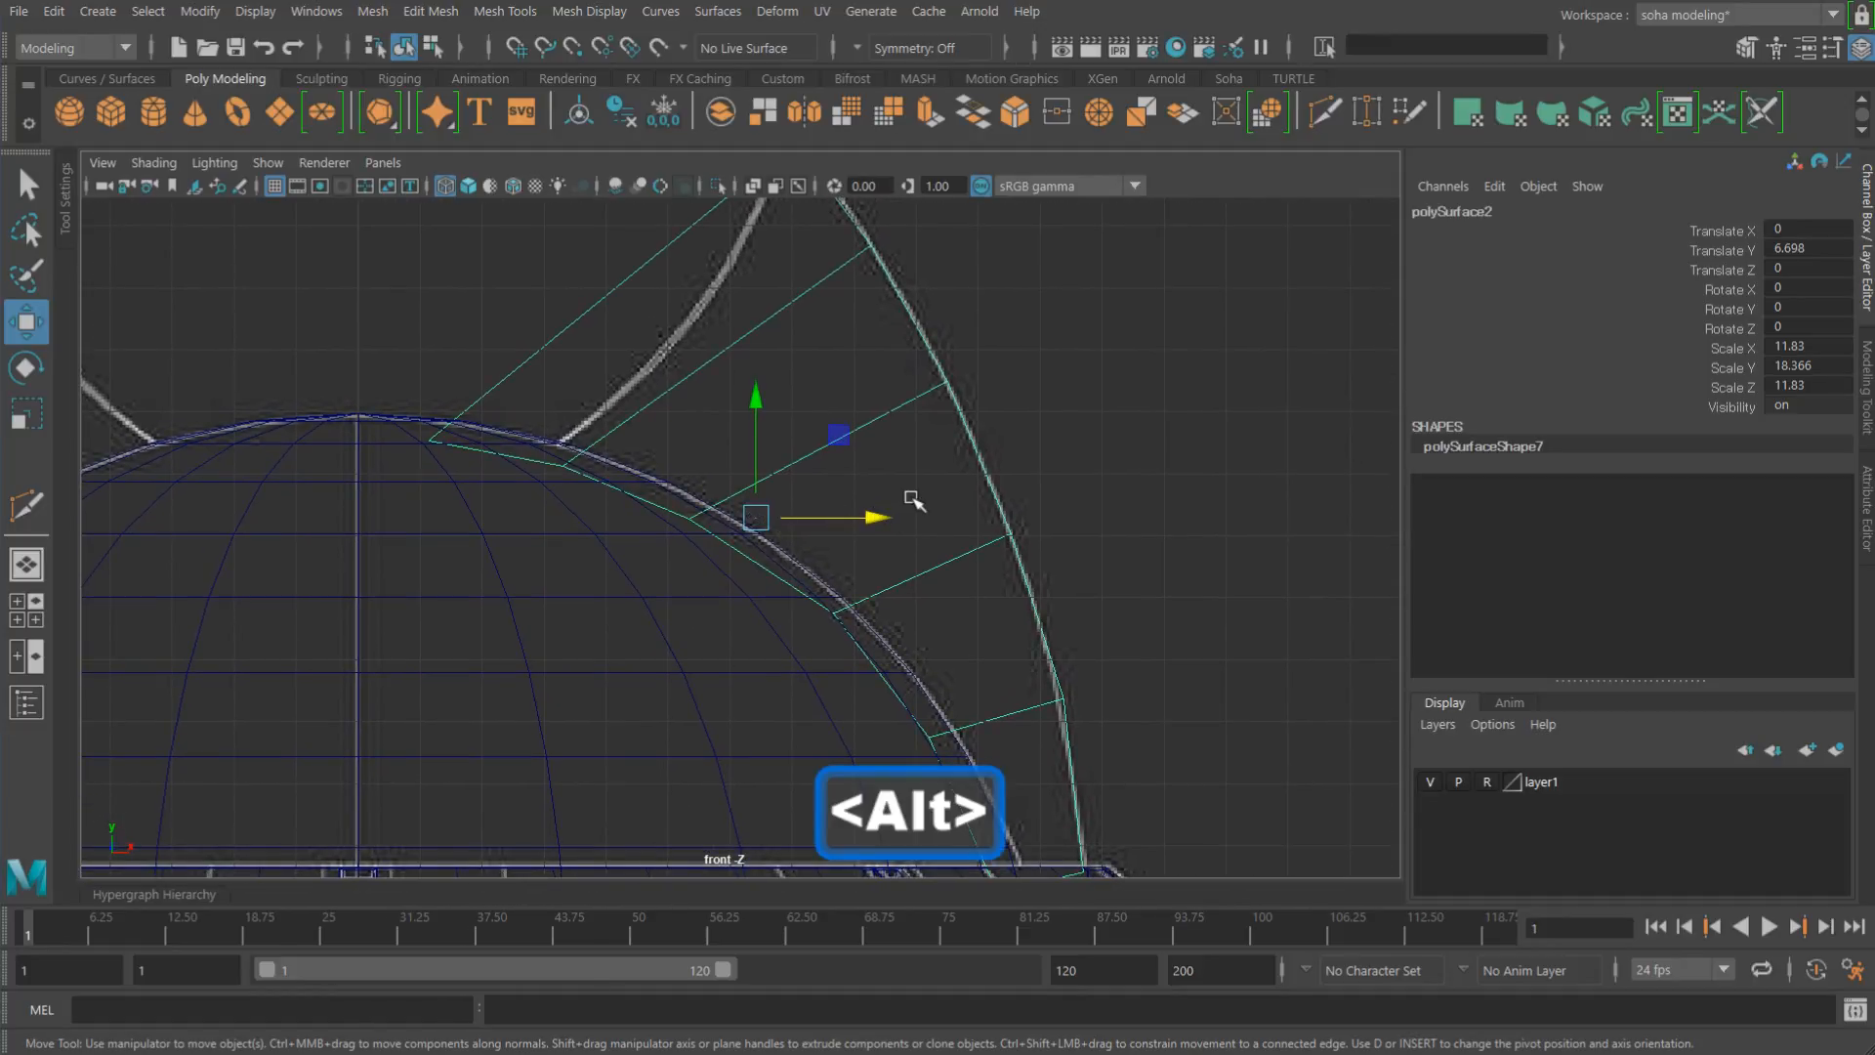
{"action": "key", "text": "alt+e"}
{"action": "left_click_drag", "start_coordinate": [837, 447], "coordinate": [838, 452]}
{"action": "key", "text": "ctrl+z"}
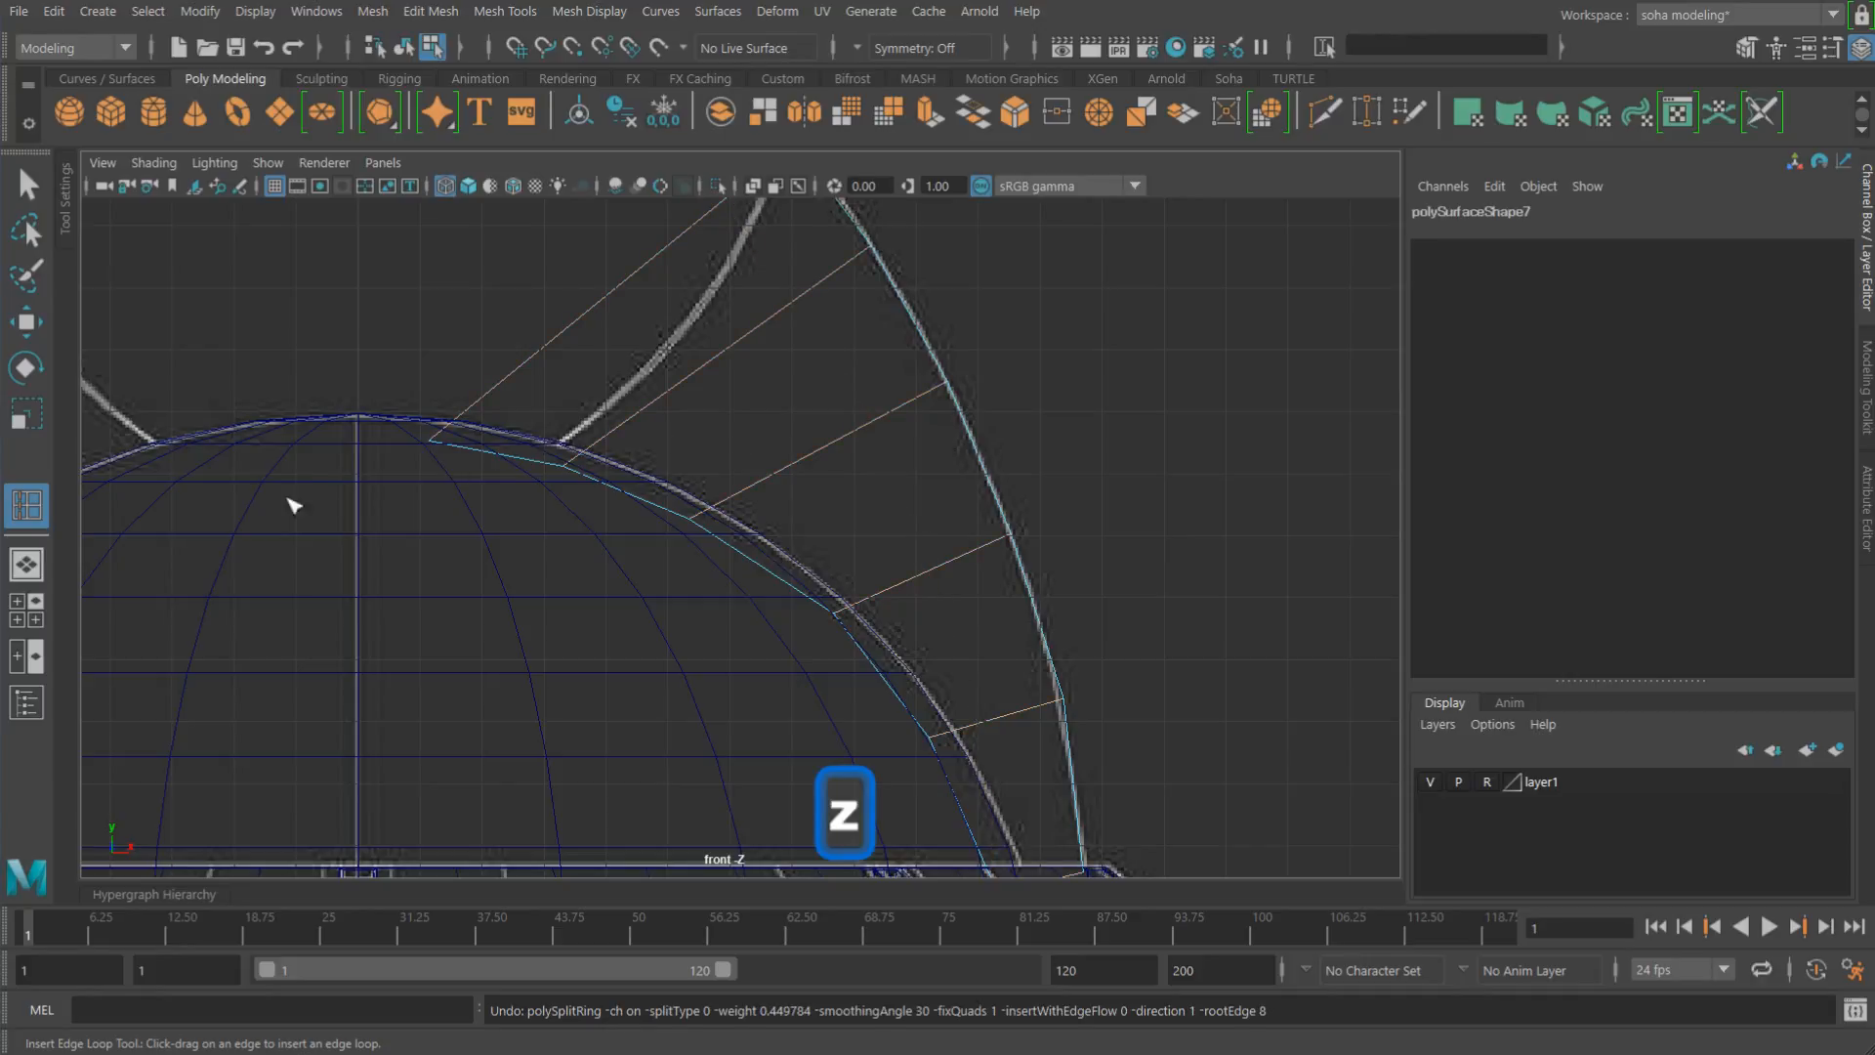
{"action": "double_click", "coordinate": [26, 501]}
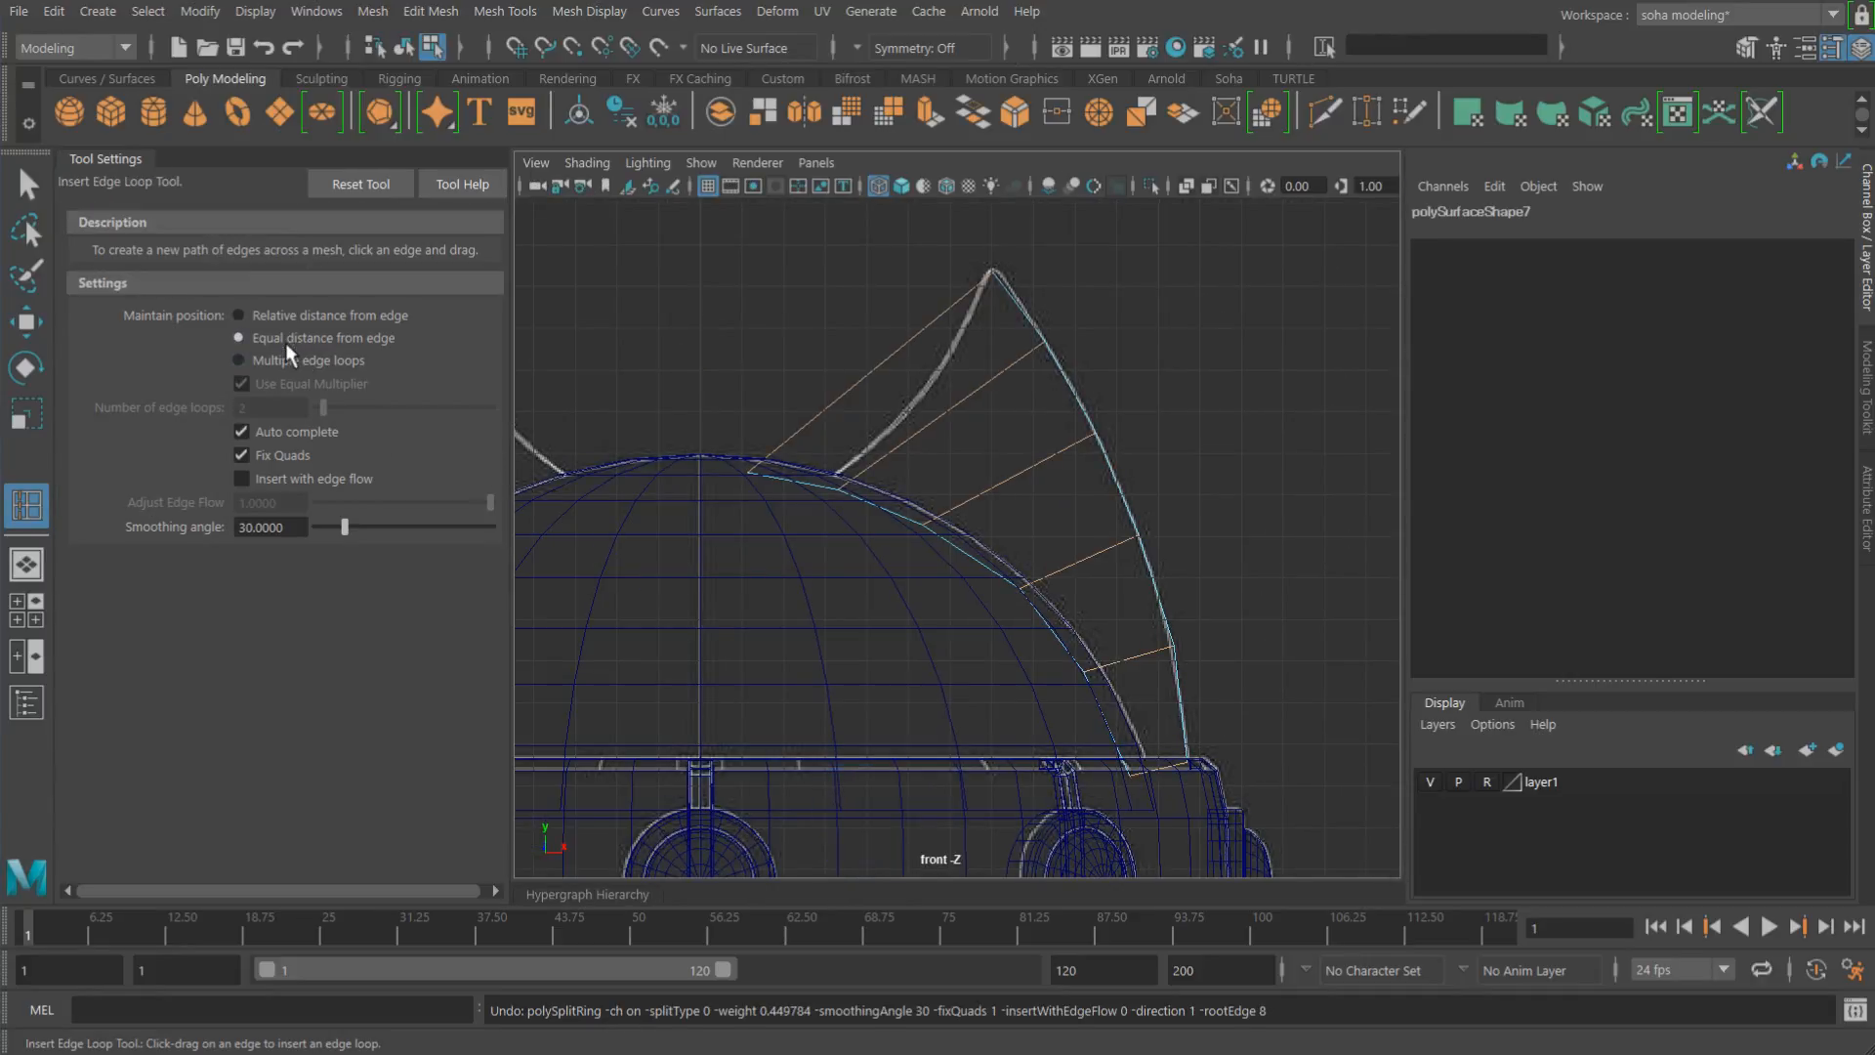
{"action": "left_click", "coordinate": [293, 316]}
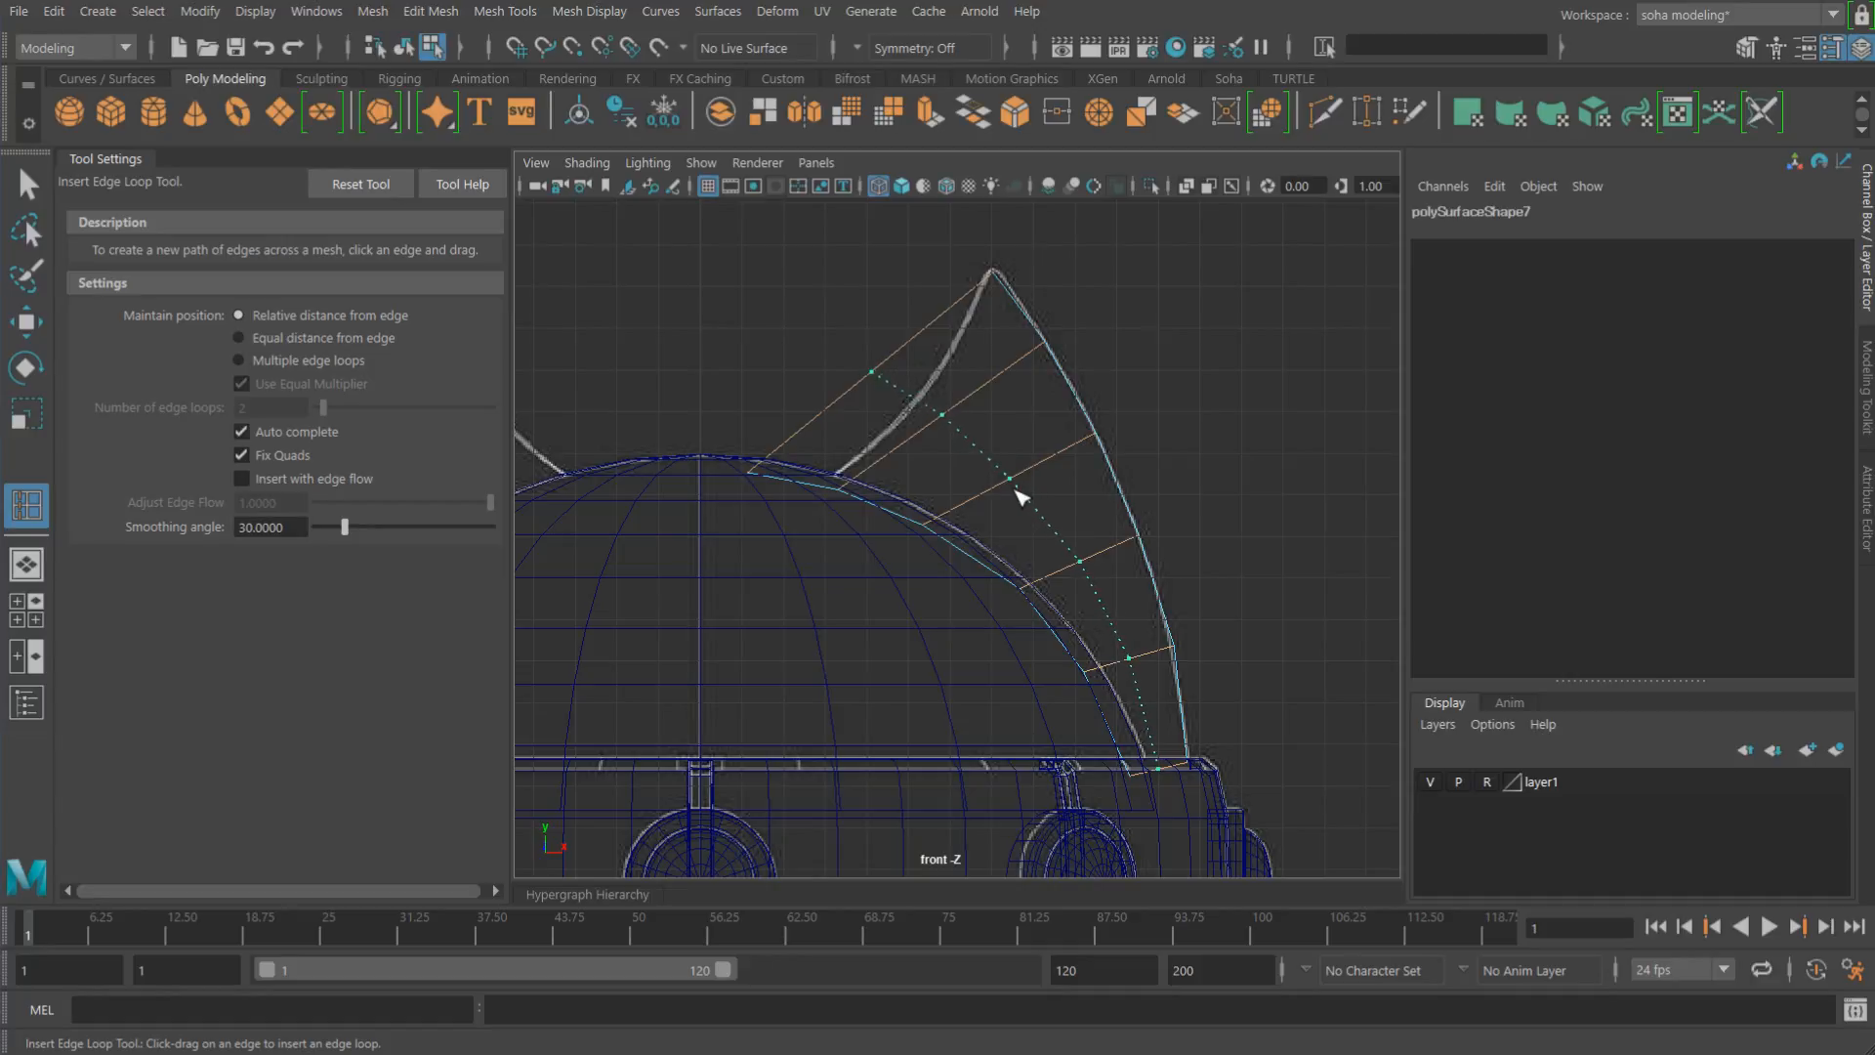
{"action": "left_click", "coordinate": [1022, 498]}
{"action": "scroll", "coordinate": [1038, 599], "scroll_direction": "up", "scroll_amount": 5}
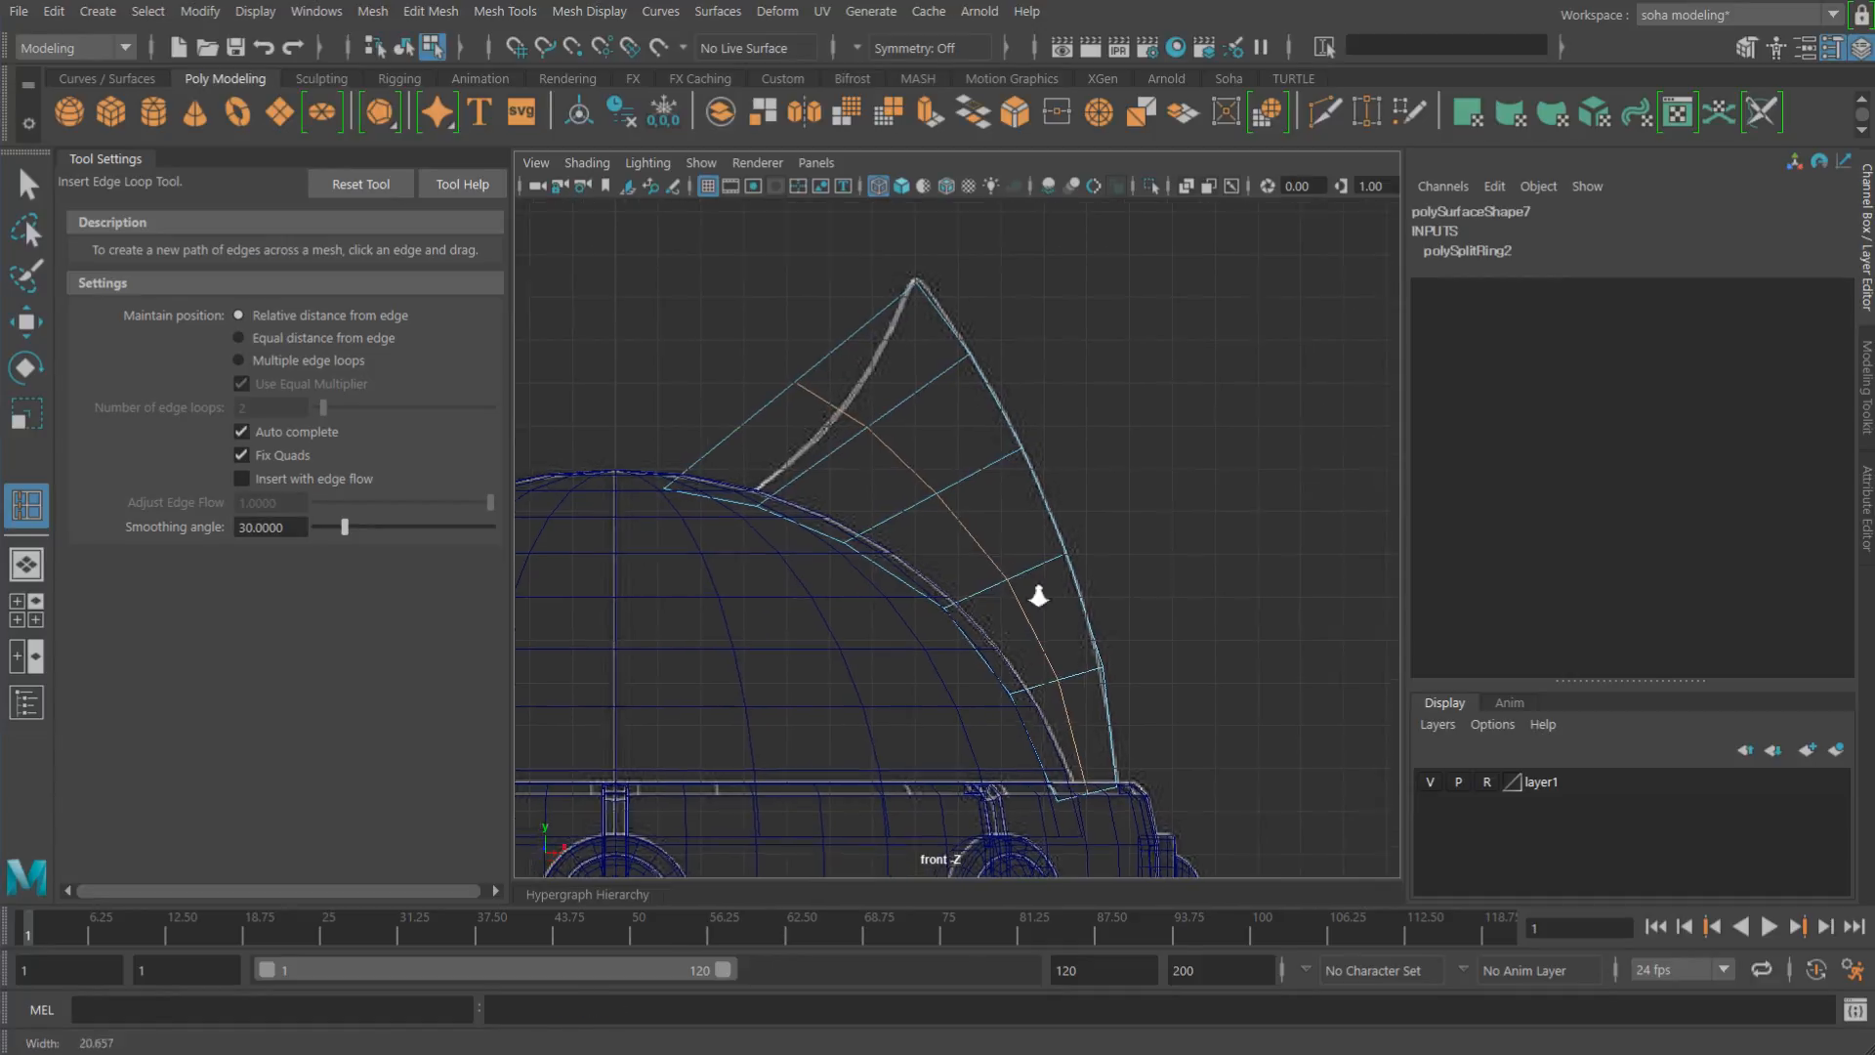
Step: Move the two upper vertices of the middle edge loop down and outward, placing the end vertex near the inner reference curve
{"action": "key", "text": "alt+w"}
{"action": "middle_click_drag", "start_coordinate": [877, 445], "coordinate": [995, 528], "text": "alt"}
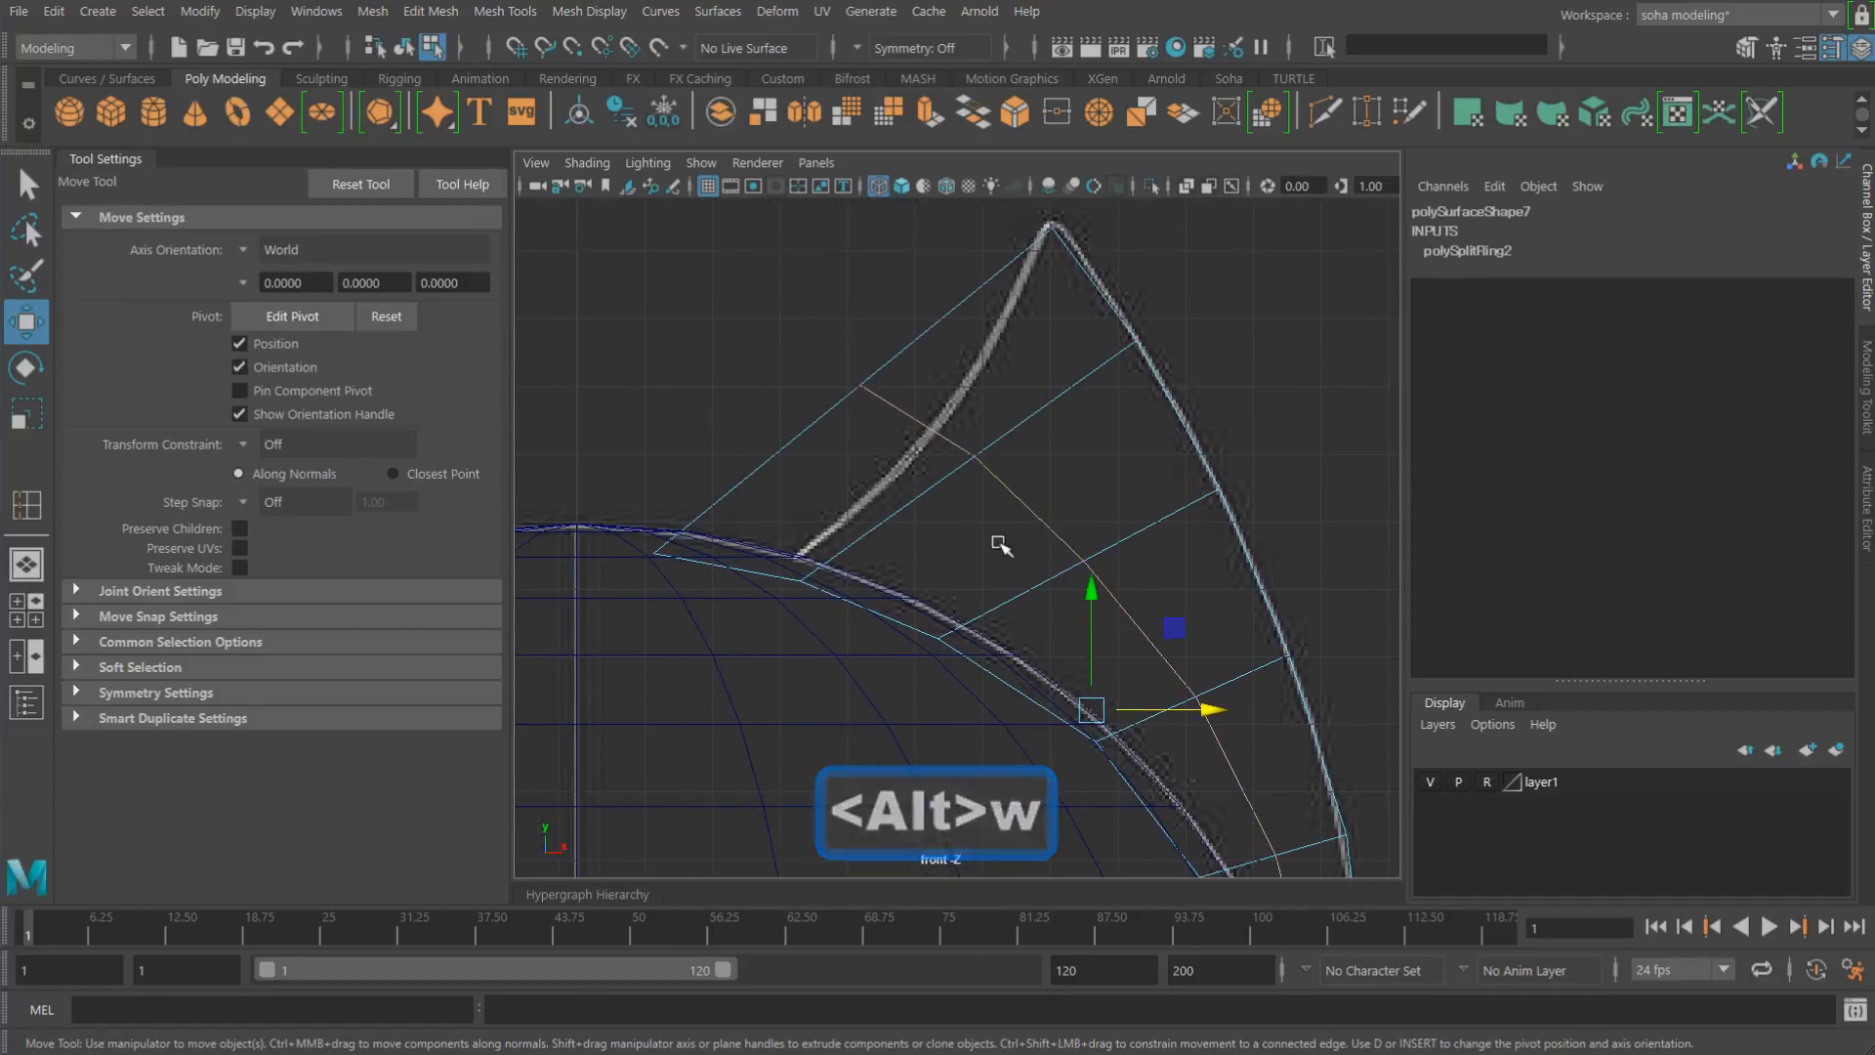
{"action": "key", "text": "alt+1"}
{"action": "left_click_drag", "start_coordinate": [1078, 521], "coordinate": [1079, 521]}
{"action": "left_click_drag", "start_coordinate": [922, 420], "coordinate": [970, 444]}
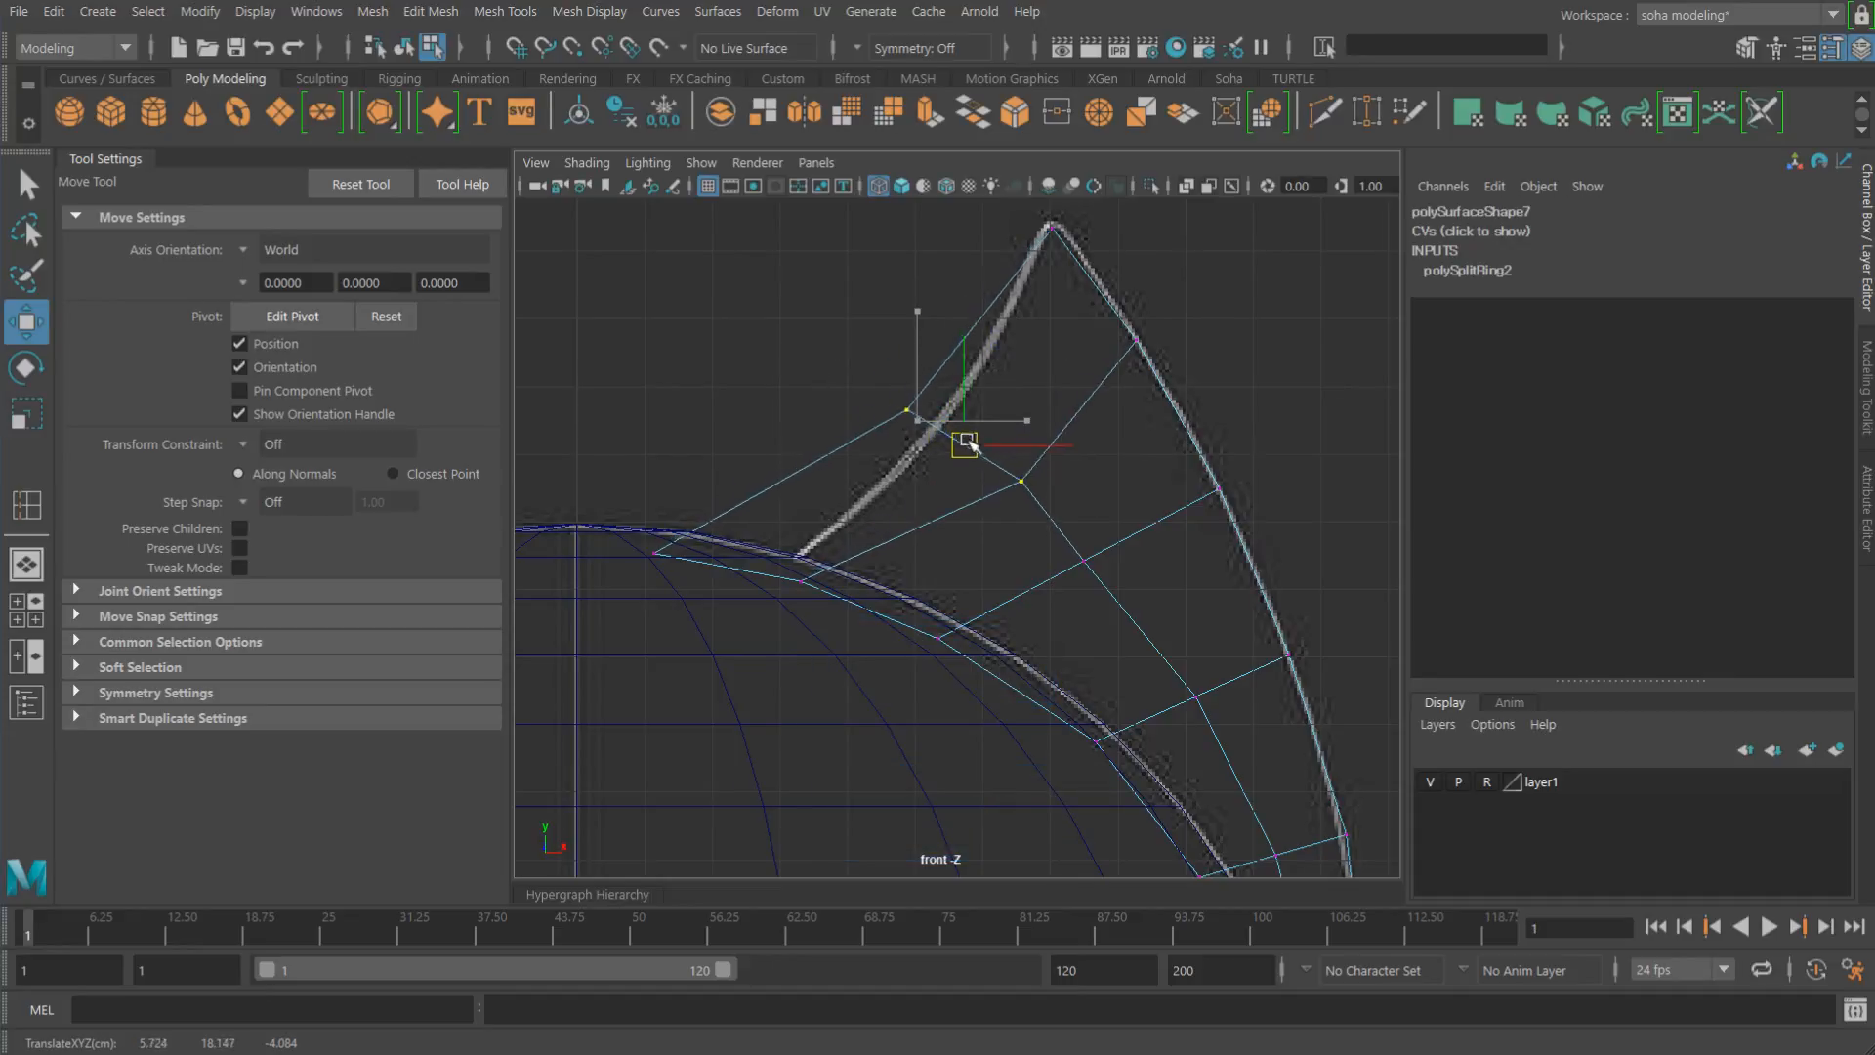
Step: Move the middle loop's next two vertices and the dome-edge vertex between them down and outward to even the side wall's spacing
{"action": "middle_click_drag", "start_coordinate": [1045, 545], "coordinate": [981, 498], "text": "alt"}
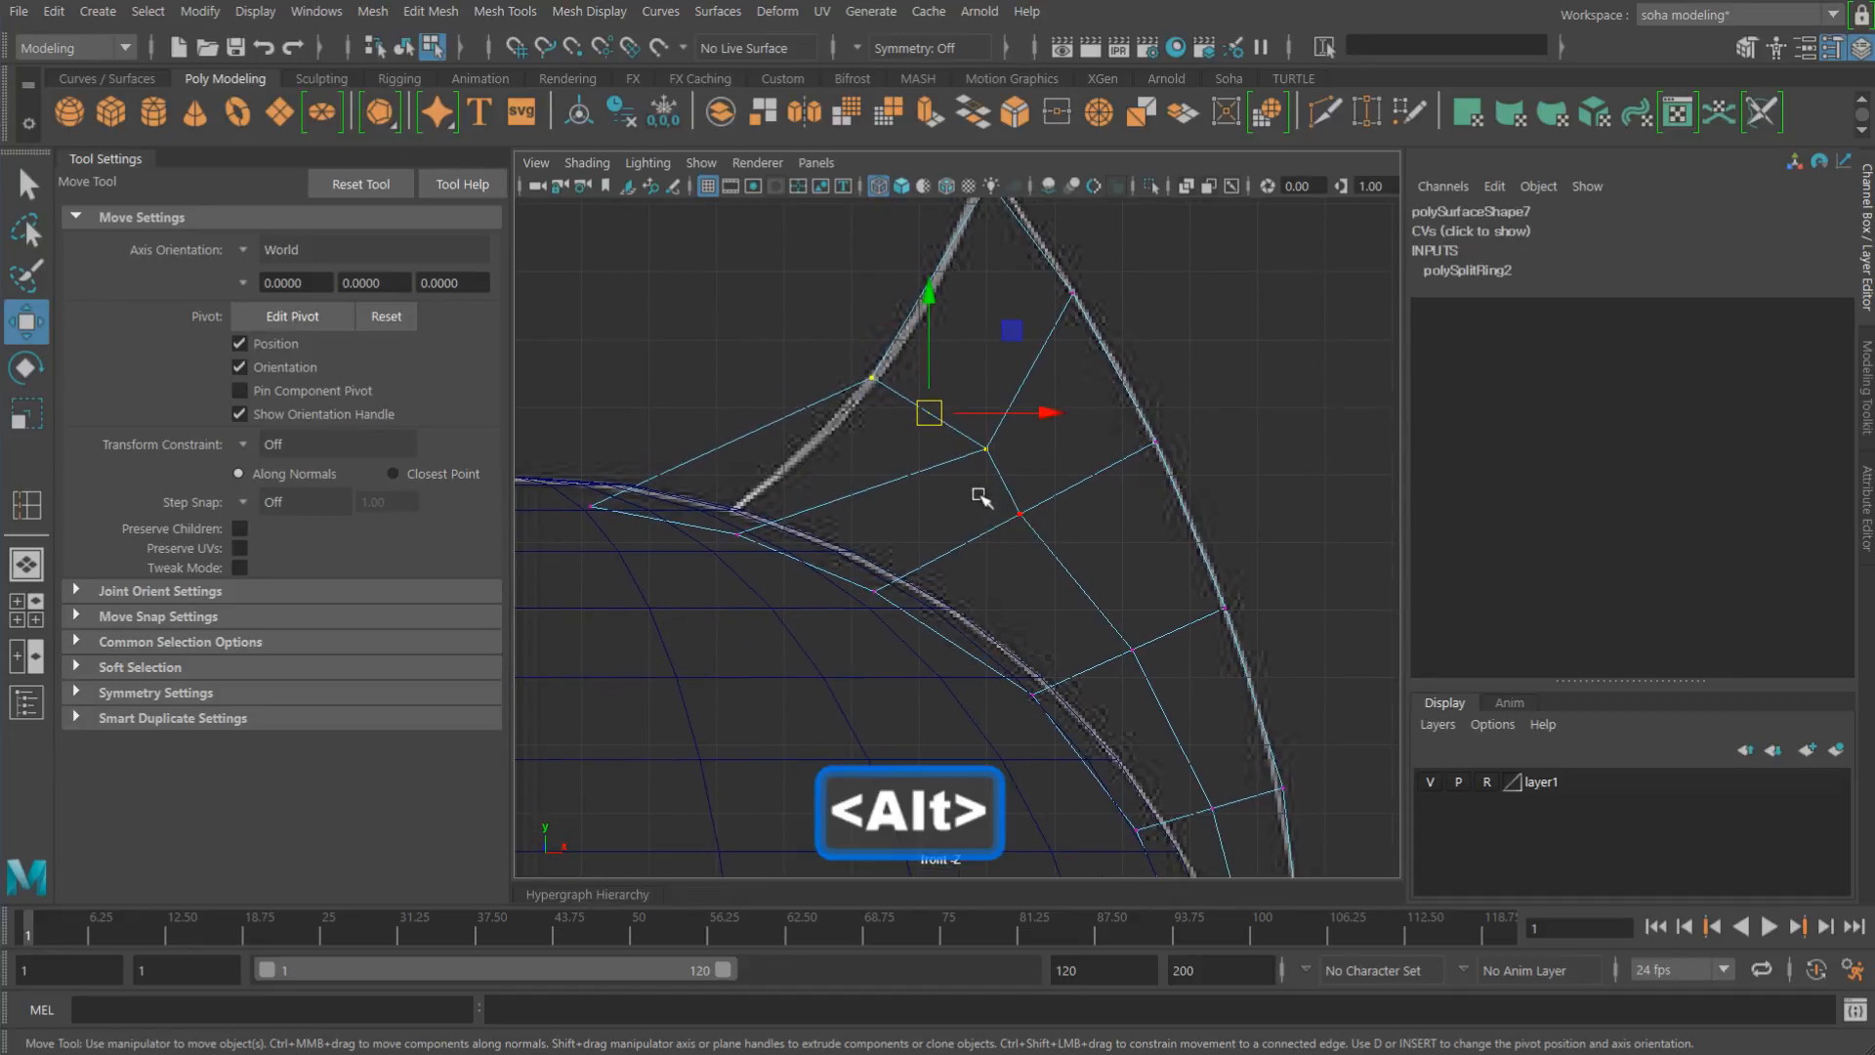
{"action": "left_click_drag", "start_coordinate": [1021, 515], "coordinate": [1053, 539]}
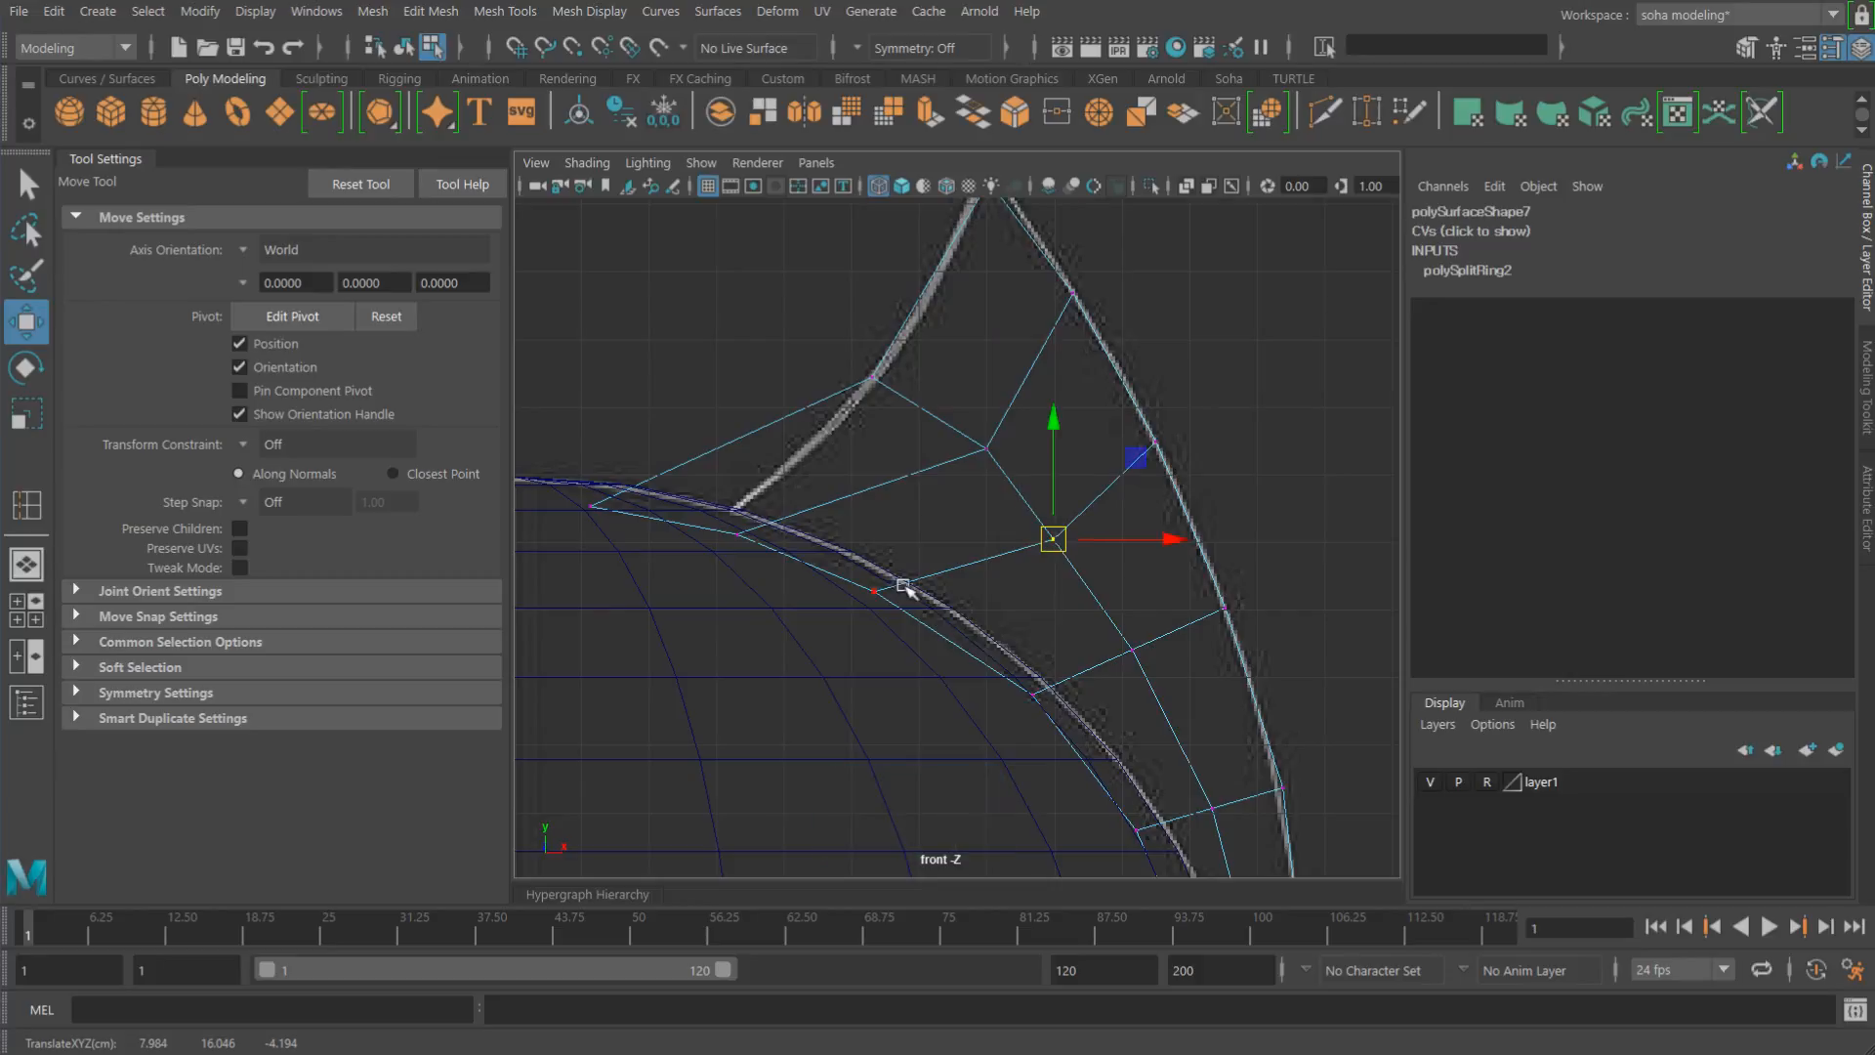
{"action": "left_click_drag", "start_coordinate": [876, 590], "coordinate": [903, 608]}
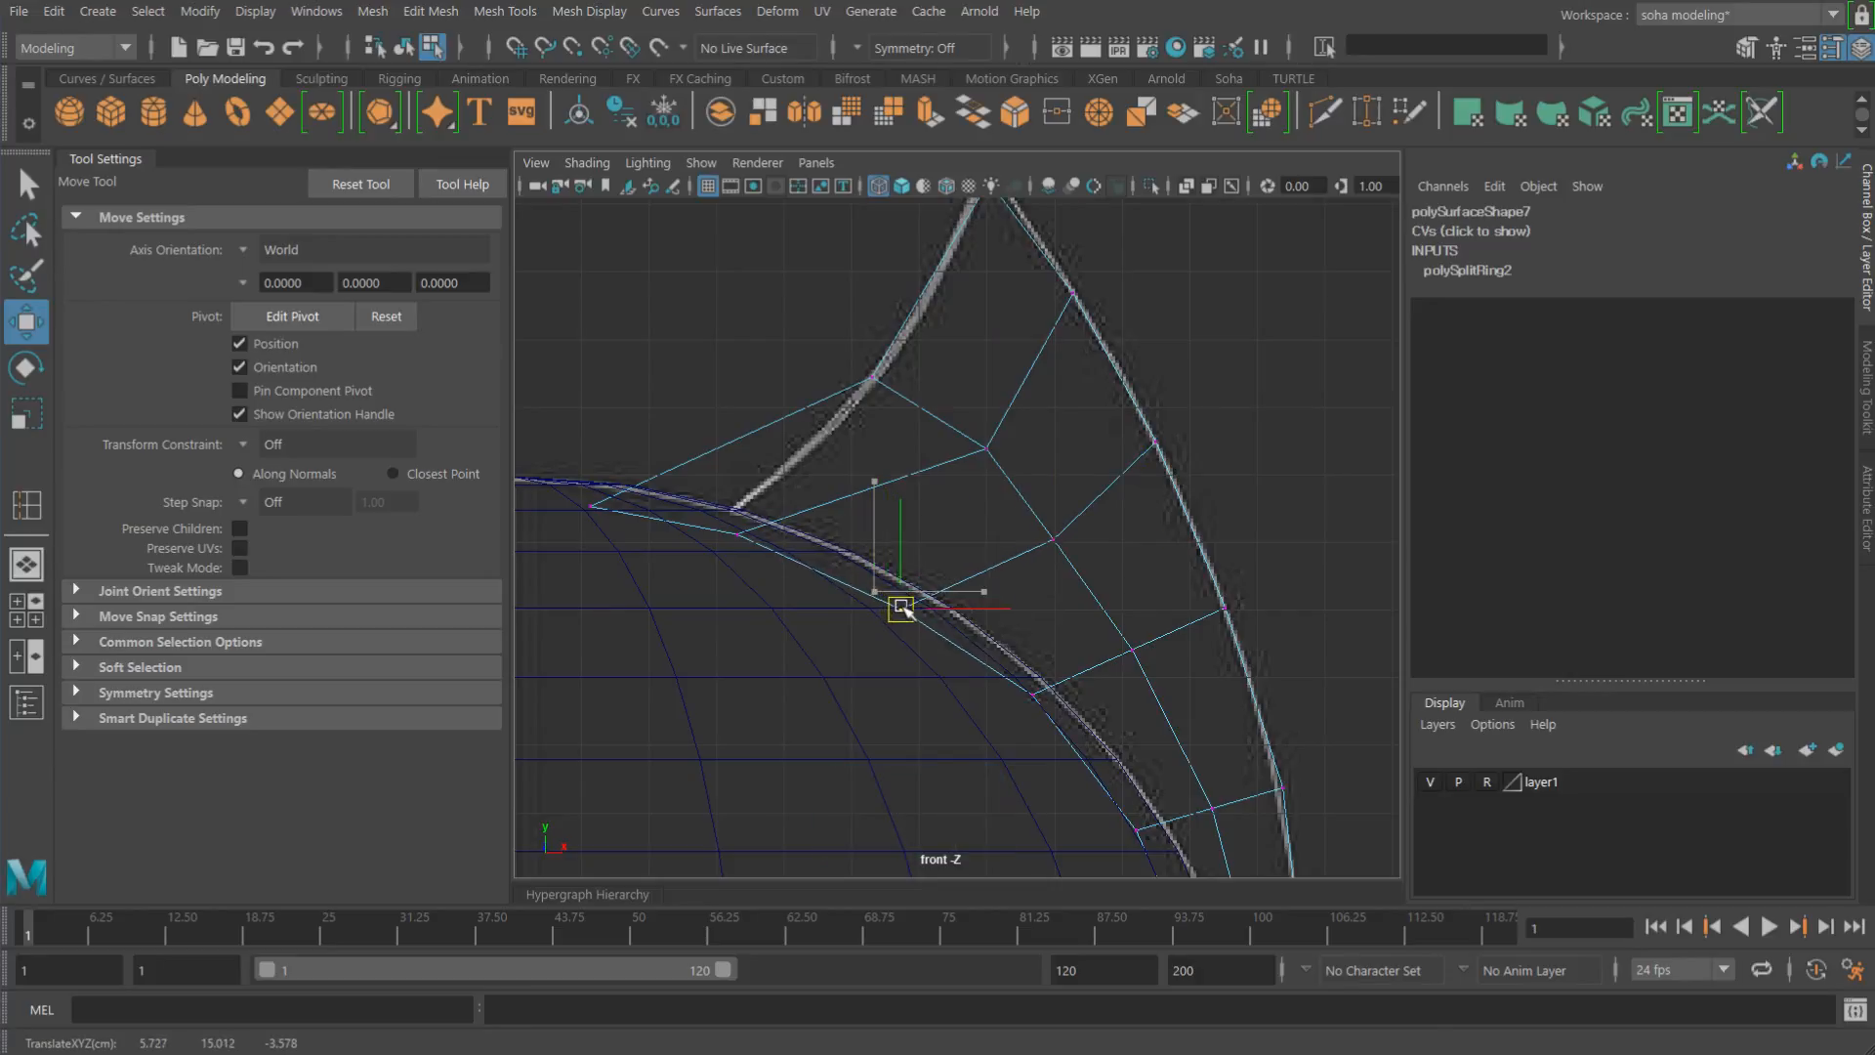
{"action": "left_click", "coordinate": [1134, 649]}
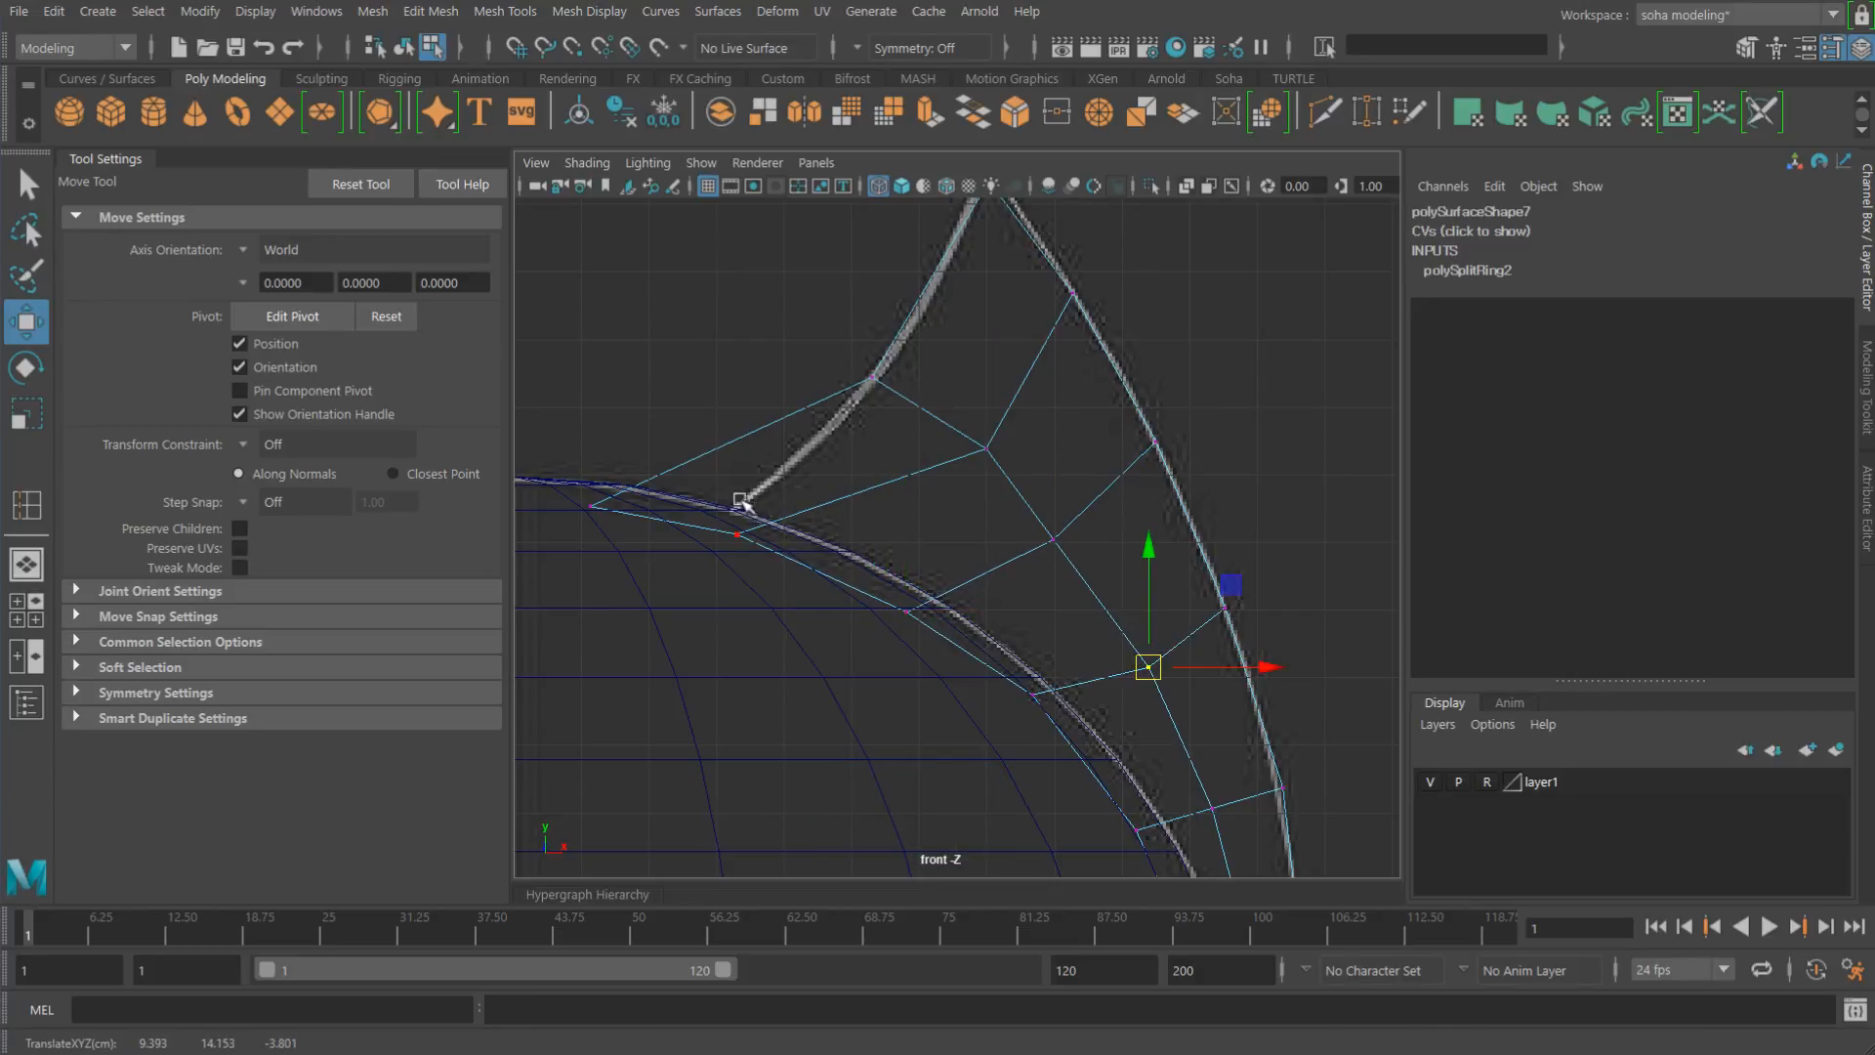
Step: Slide the two upper dome-edge vertices toward the inner curve's base, and adjust the middle loop's end vertex on that curve
{"action": "left_click_drag", "start_coordinate": [739, 534], "coordinate": [796, 560]}
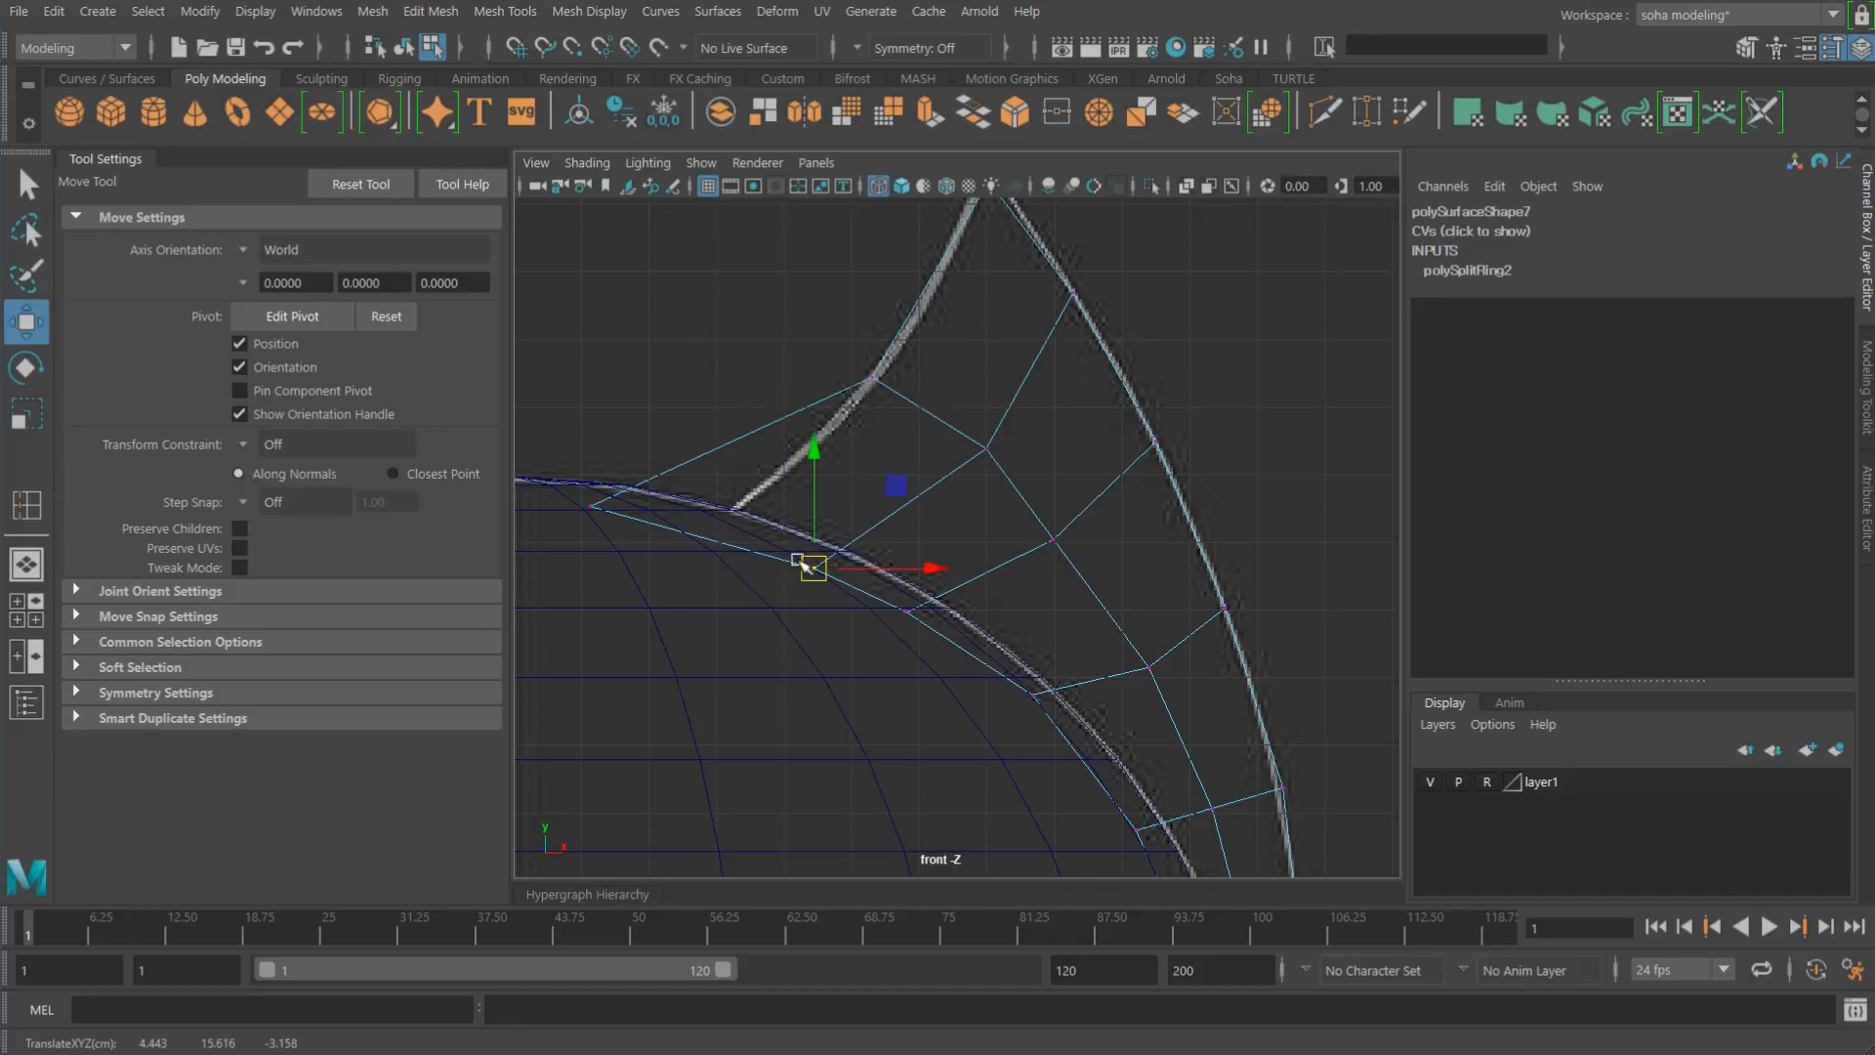
{"action": "left_click_drag", "start_coordinate": [592, 507], "coordinate": [656, 533]}
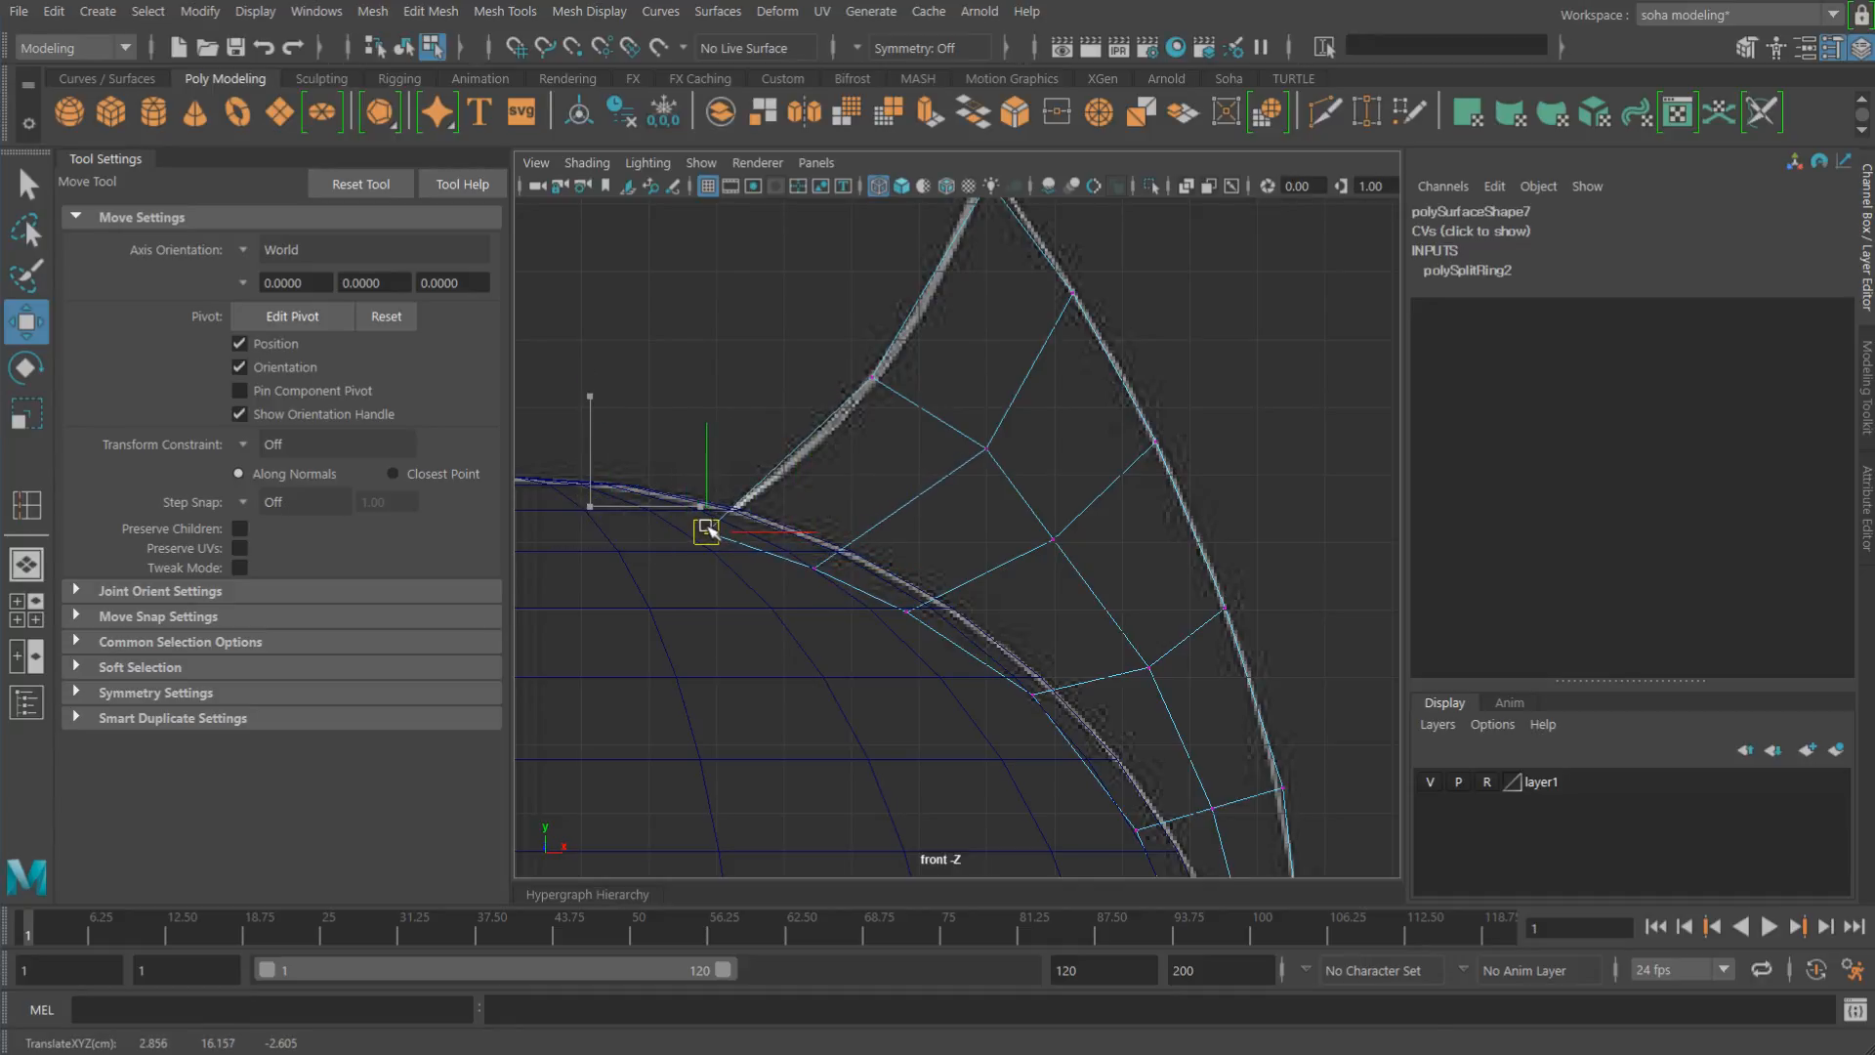
{"action": "left_click", "coordinate": [877, 383]}
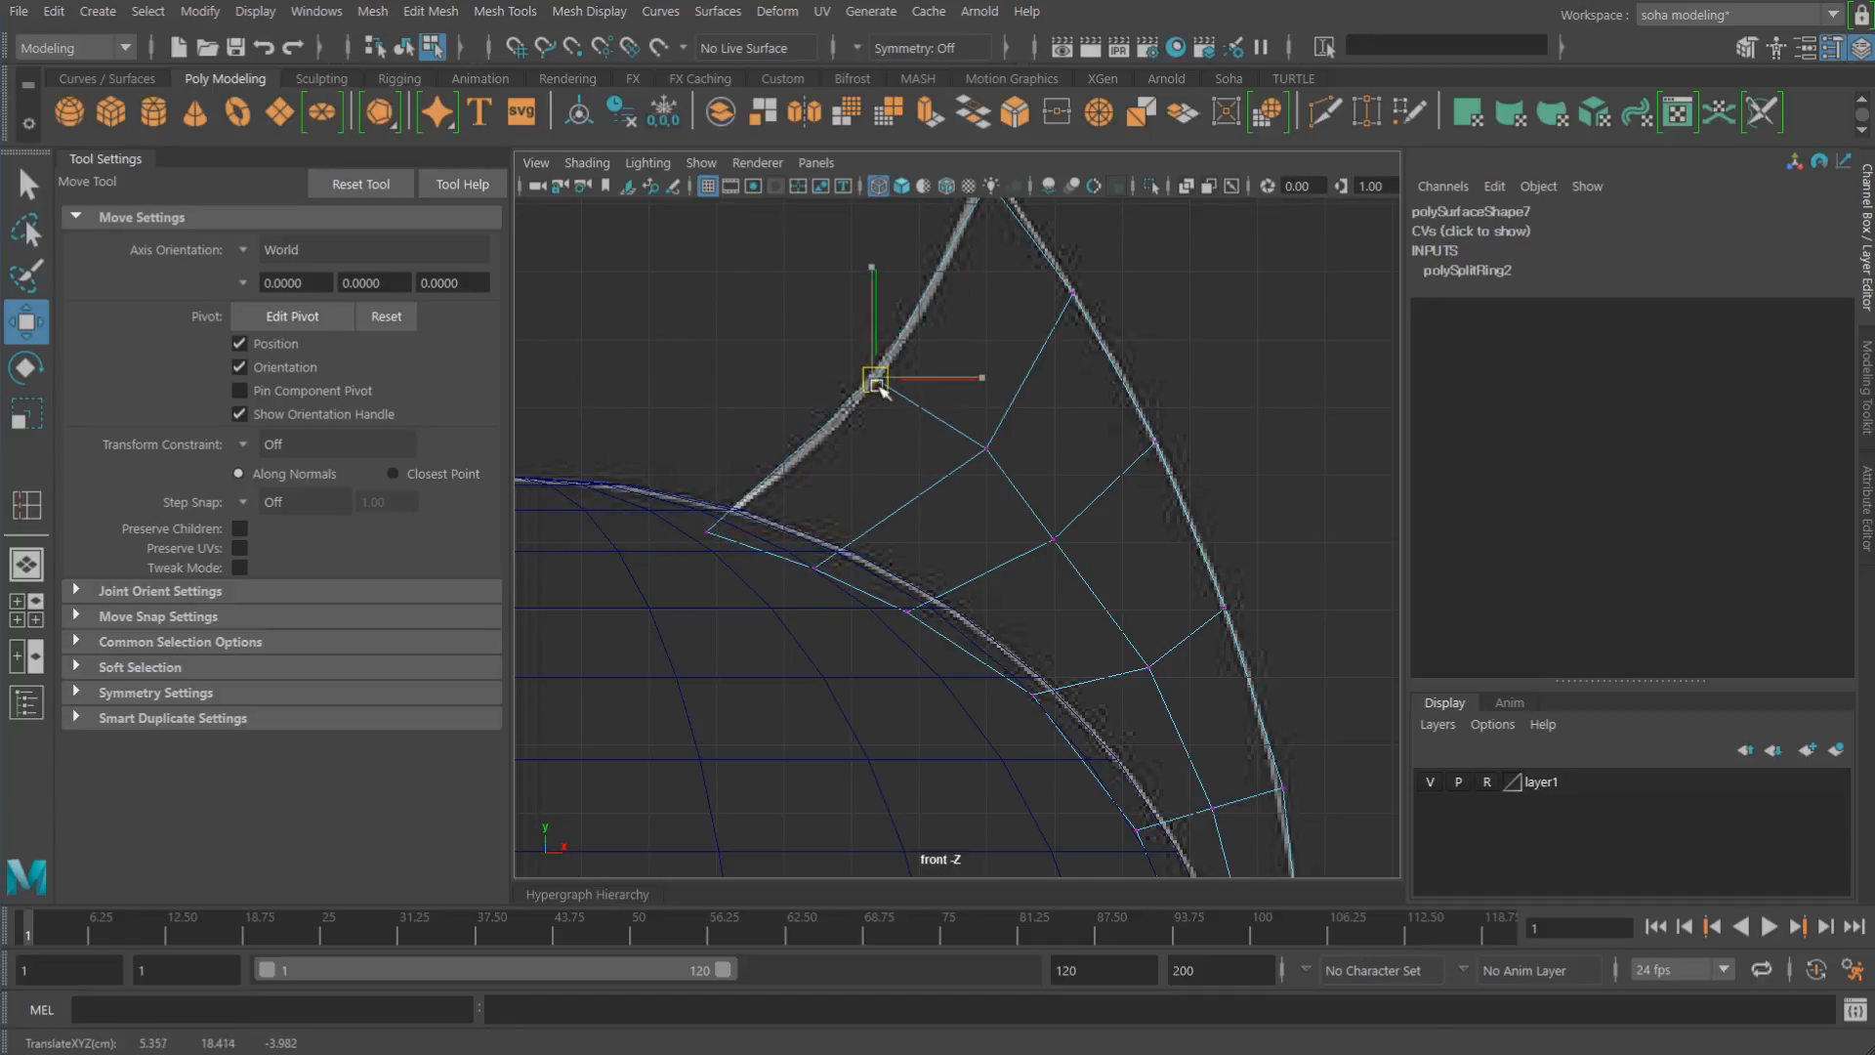
Step: Level the side wall's lower end vertices by snapping them vertically to the height of the outer edge's end vertex, and leave vertex editing
{"action": "right_click_drag", "start_coordinate": [1090, 463], "coordinate": [1055, 512], "text": "alt"}
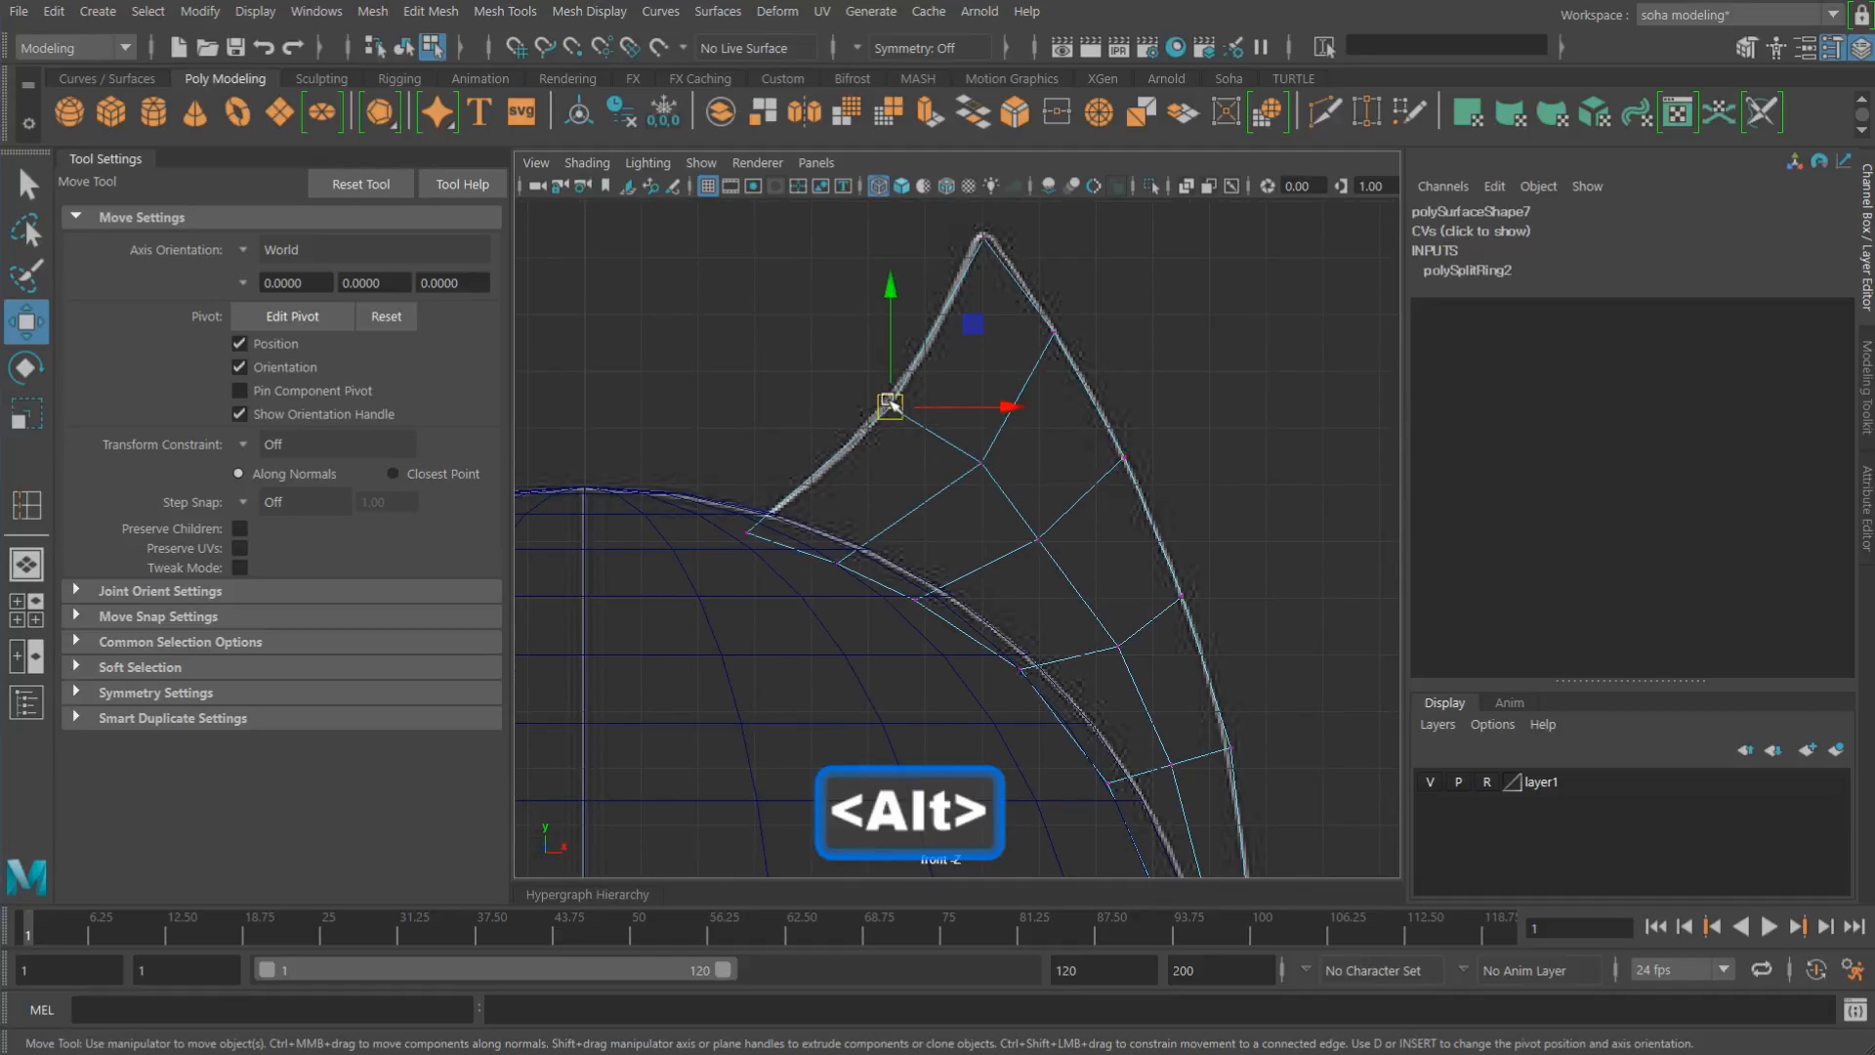
{"action": "left_click_drag", "start_coordinate": [891, 409], "coordinate": [890, 407]}
{"action": "right_click_drag", "start_coordinate": [996, 408], "coordinate": [1204, 424], "text": "alt"}
{"action": "middle_click_drag", "start_coordinate": [1161, 534], "coordinate": [1017, 346], "text": "alt"}
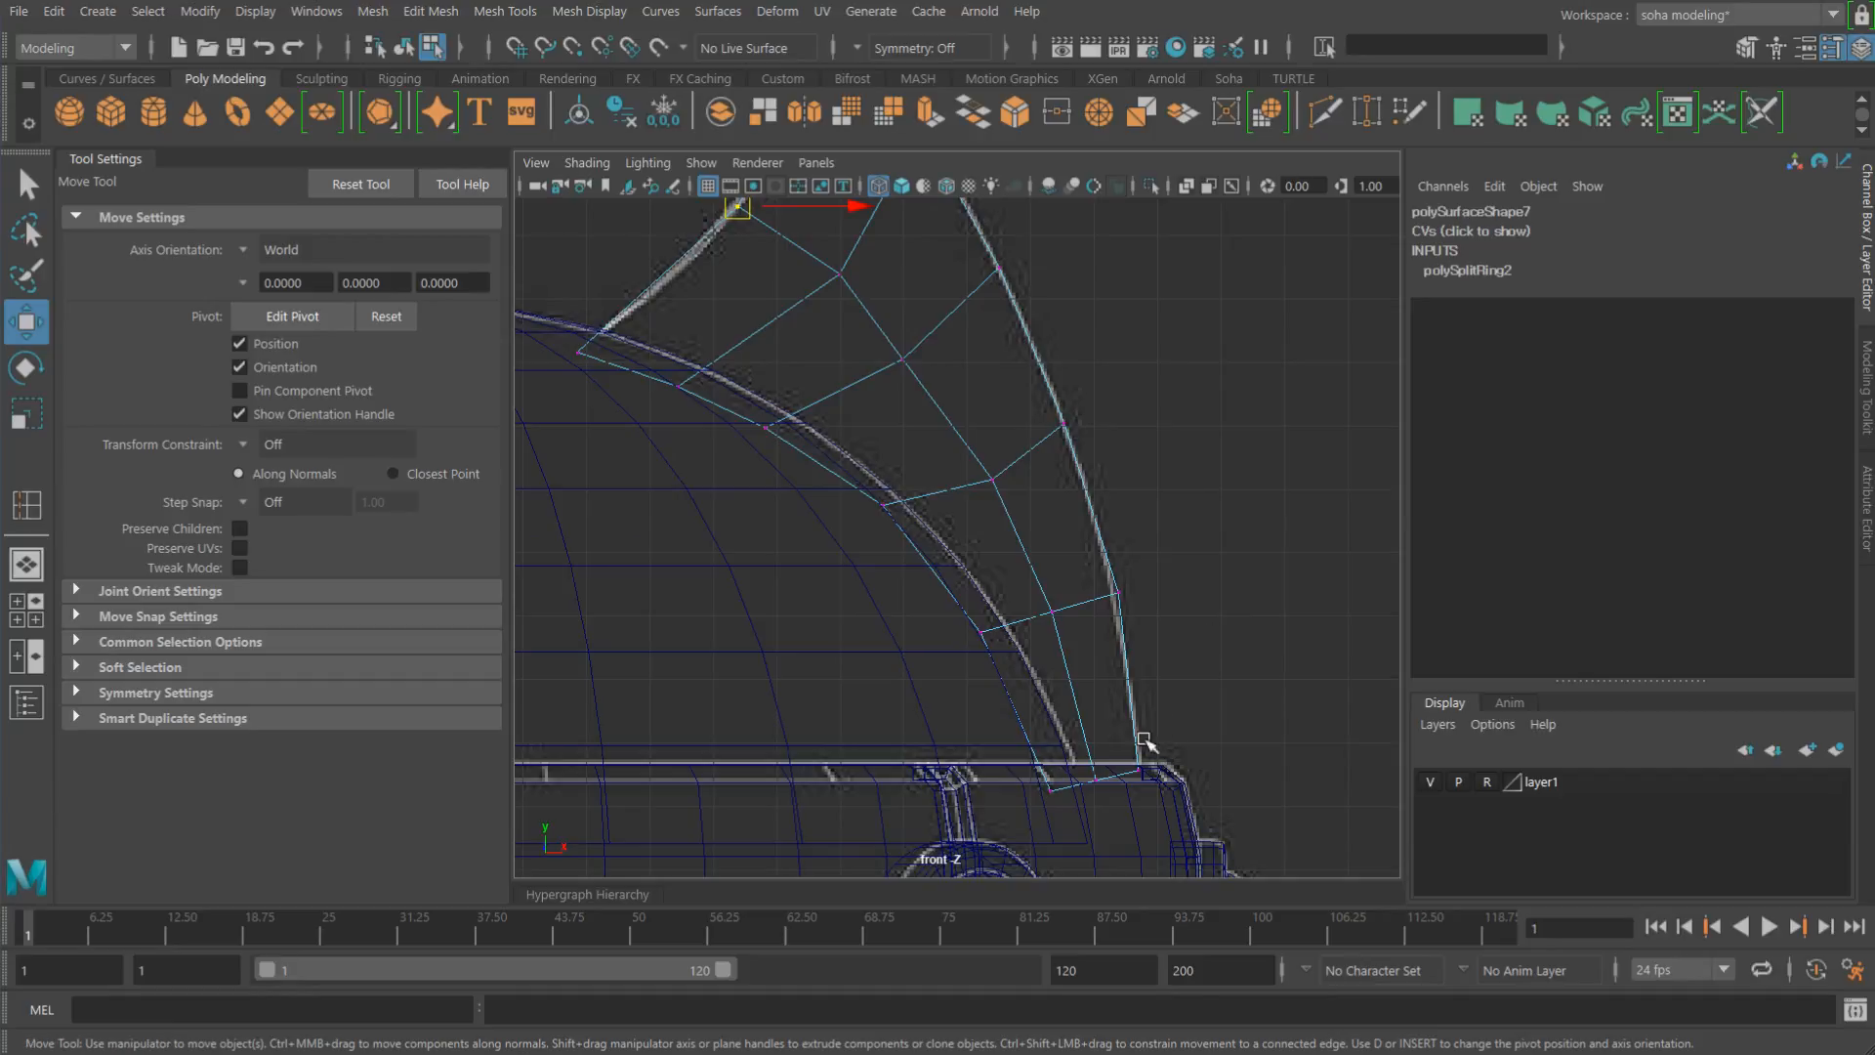
{"action": "middle_click_drag", "start_coordinate": [1142, 737], "coordinate": [1038, 528], "text": "alt"}
{"action": "right_click_drag", "start_coordinate": [994, 520], "coordinate": [1109, 514], "text": "alt"}
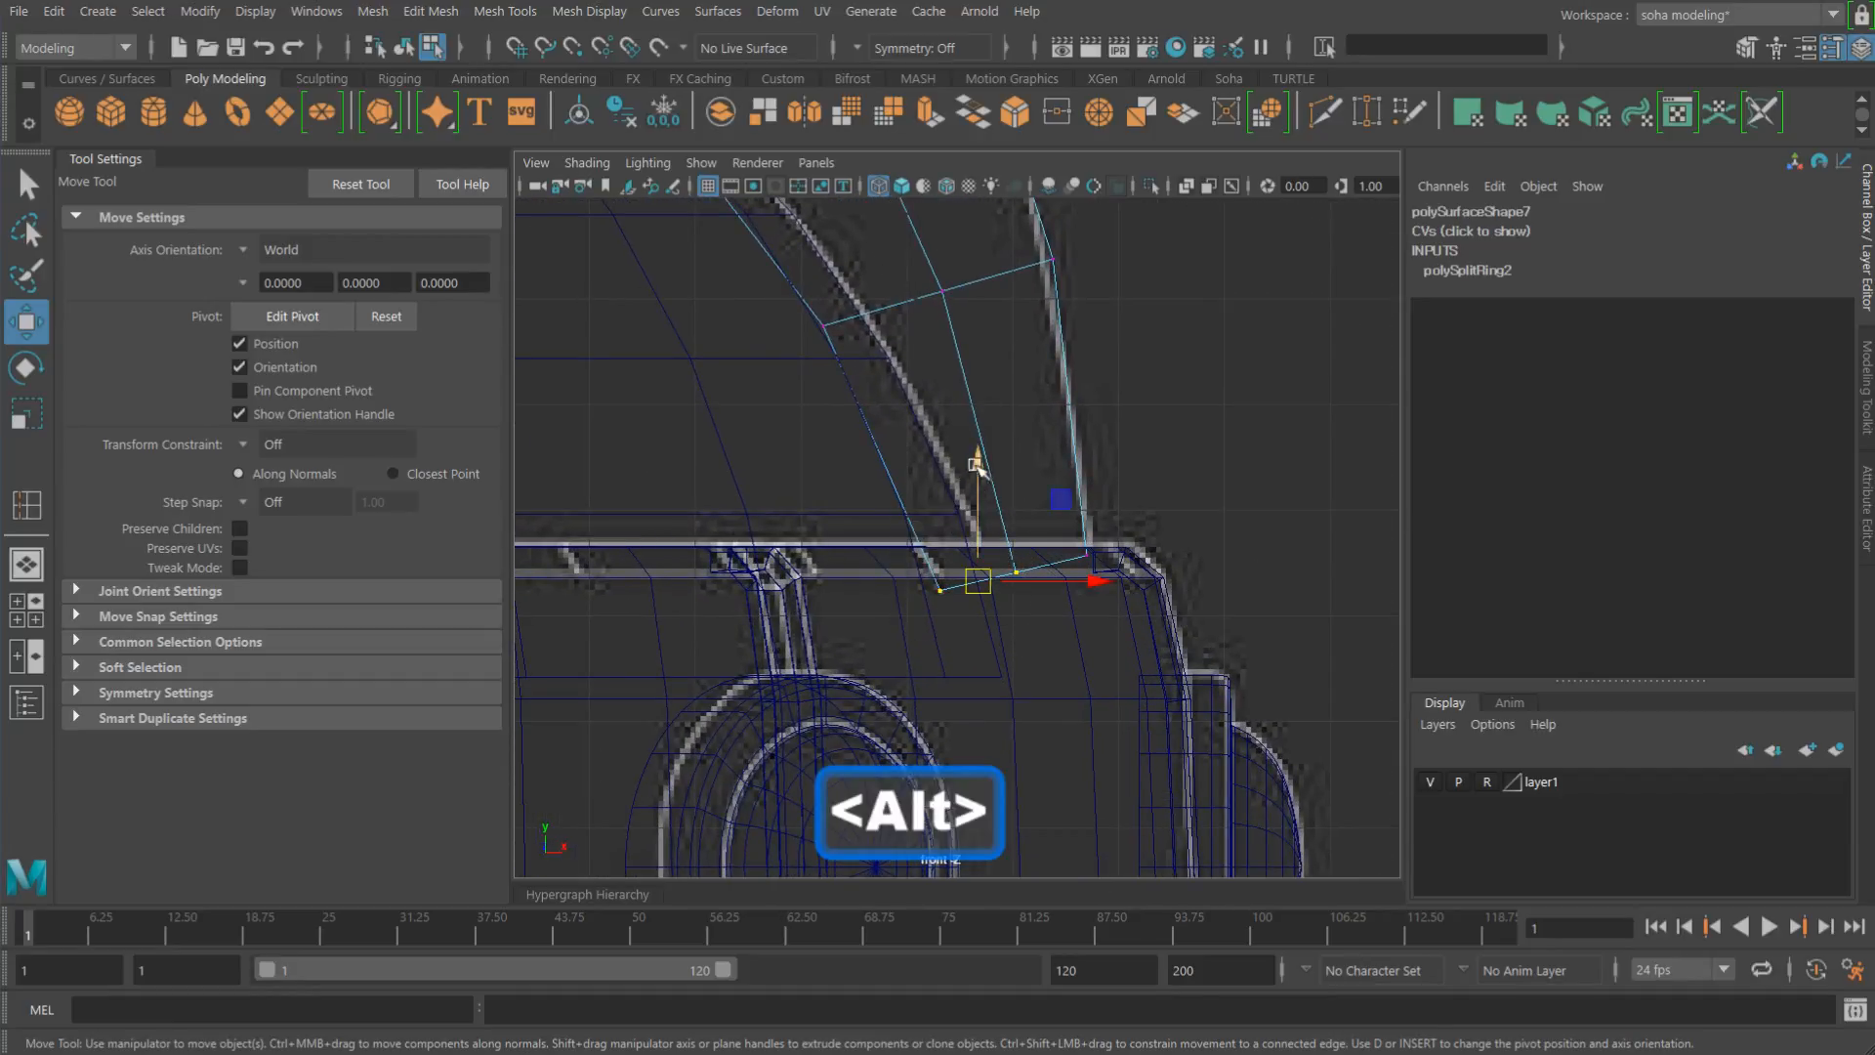
{"action": "left_click", "coordinate": [981, 461]}
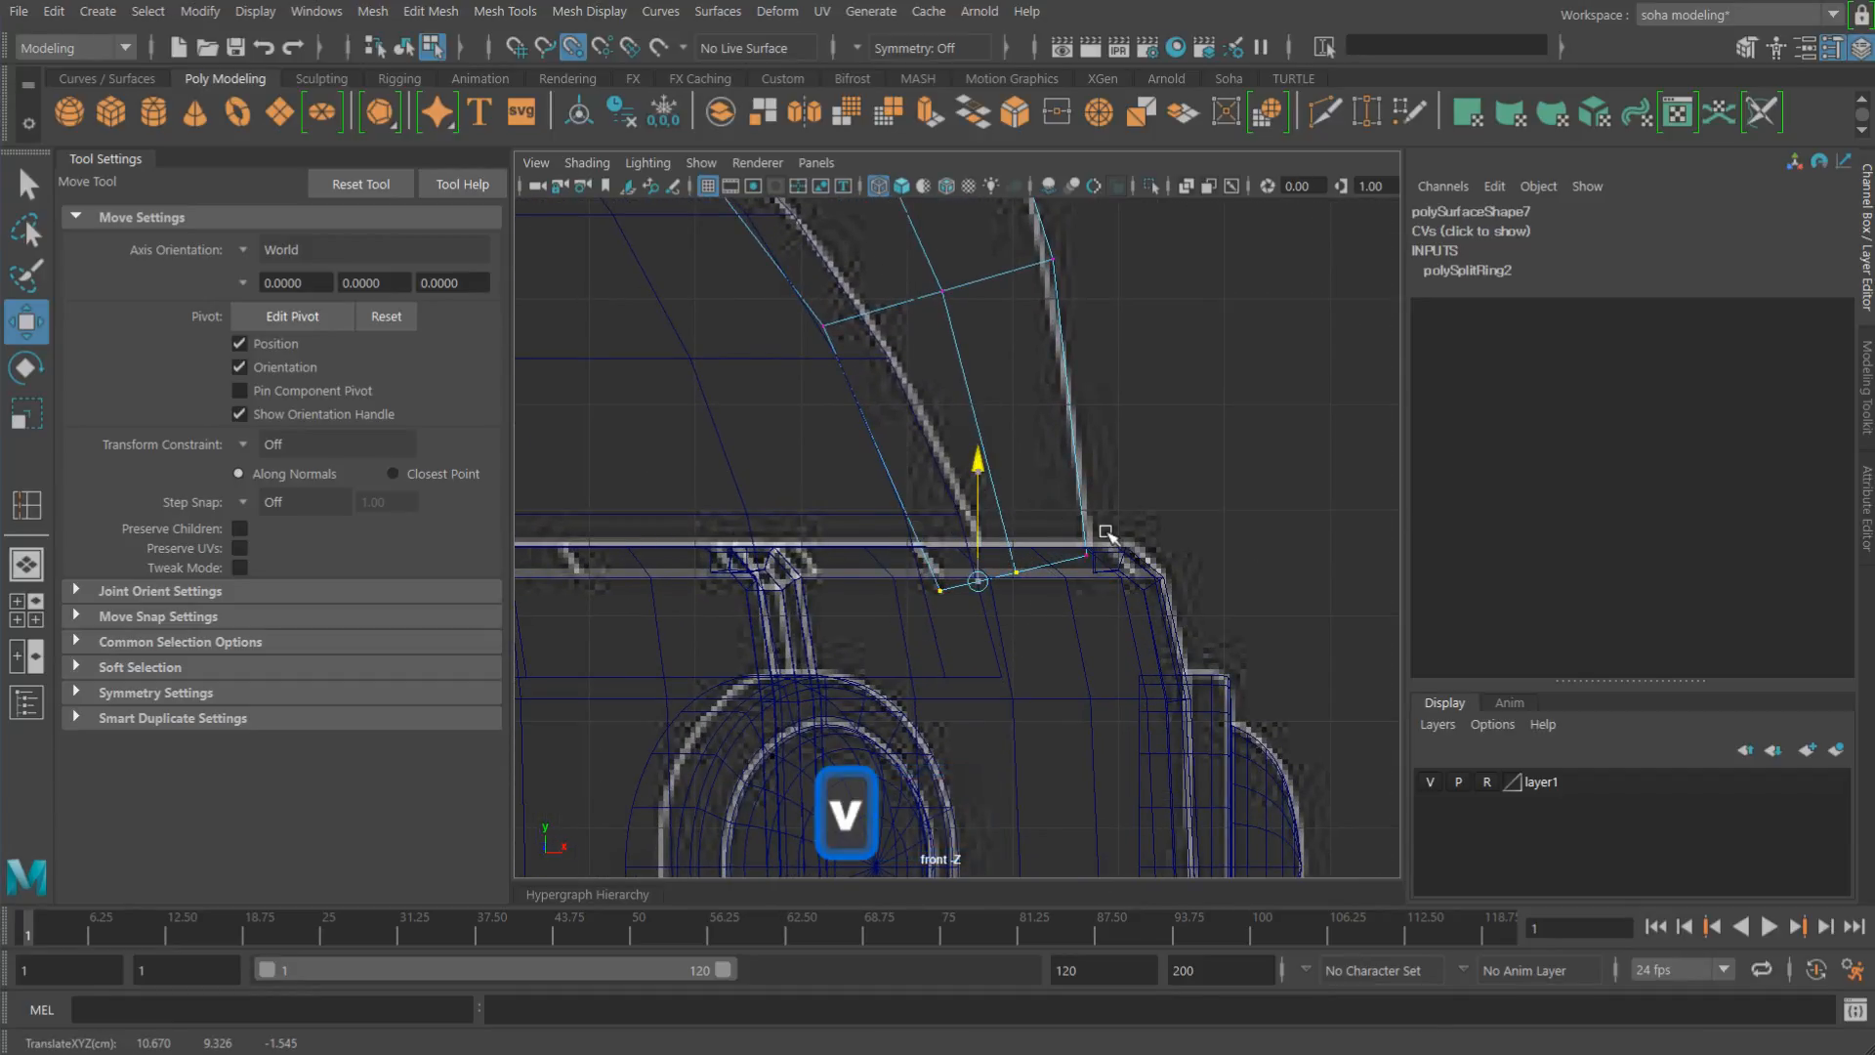
{"action": "middle_click_drag", "start_coordinate": [1106, 534], "coordinate": [1103, 548]}
{"action": "scroll", "coordinate": [989, 466], "scroll_direction": "down", "scroll_amount": 3}
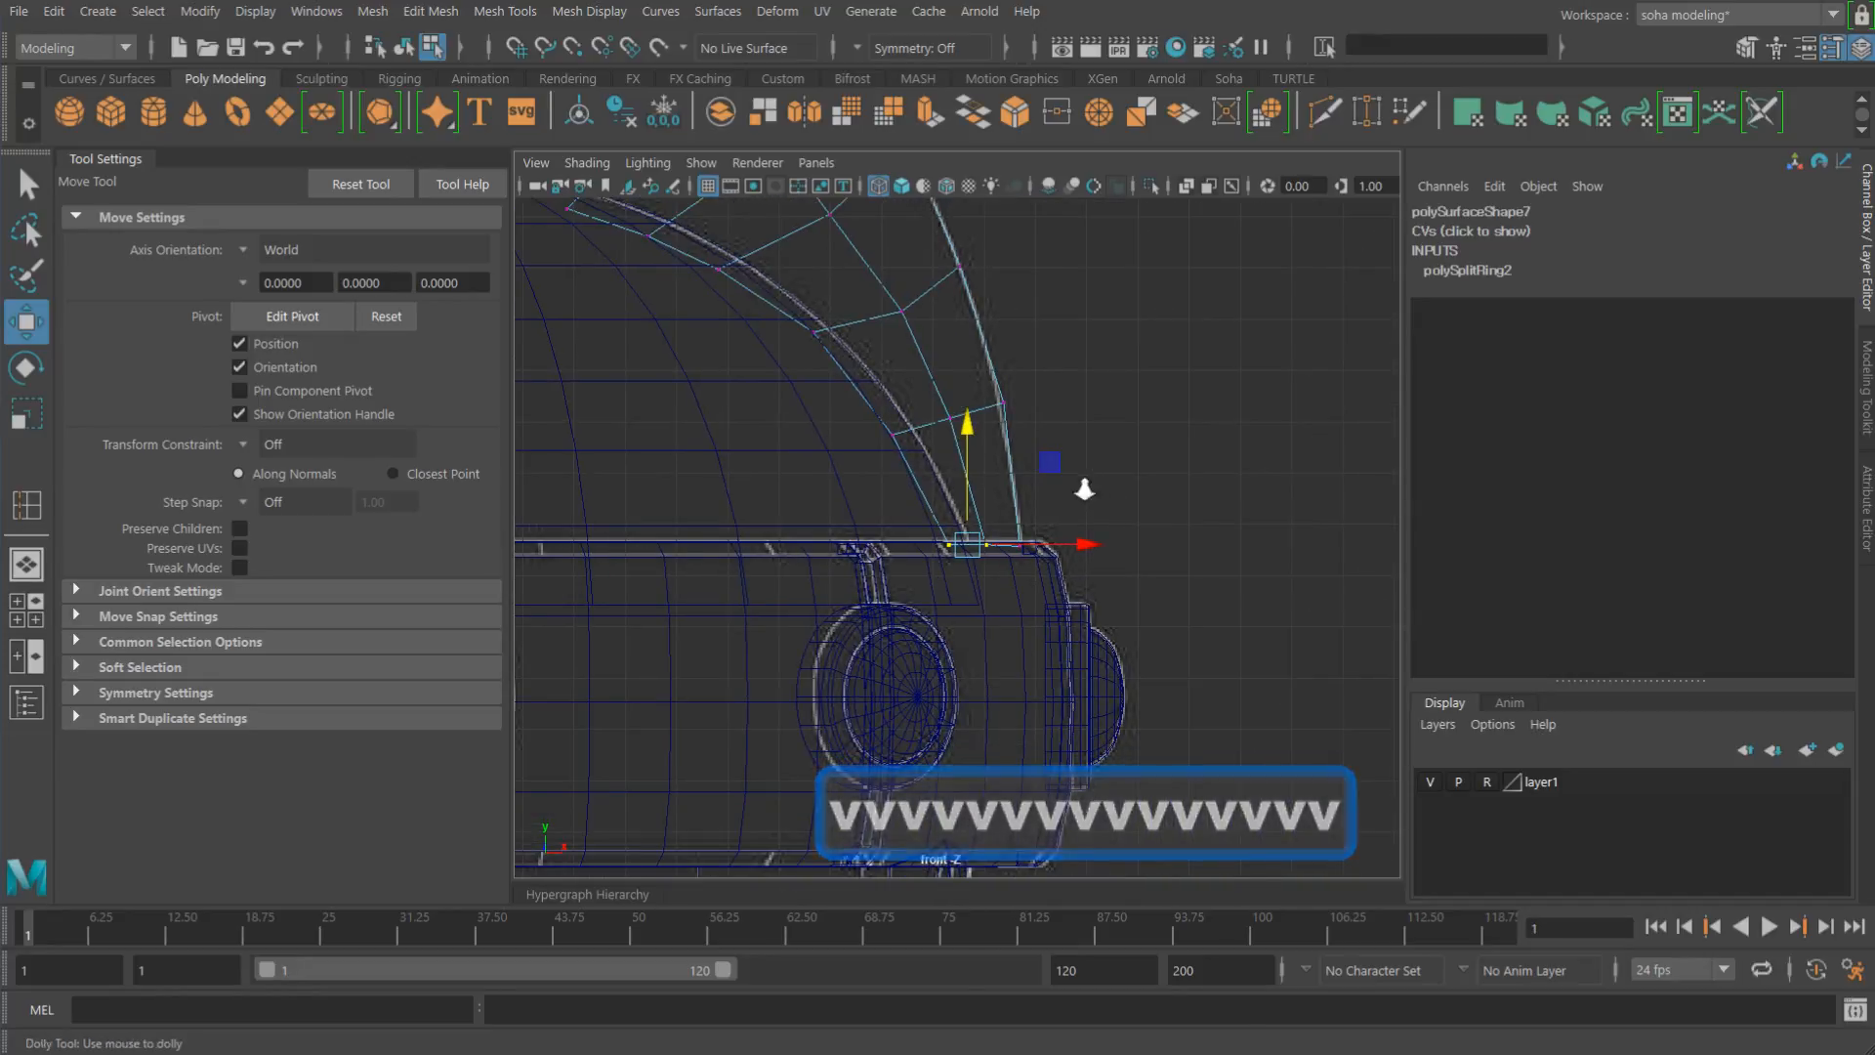
{"action": "scroll", "coordinate": [977, 469], "scroll_direction": "up", "scroll_amount": 5}
{"action": "middle_click_drag", "start_coordinate": [1387, 704], "coordinate": [1177, 674], "text": "alt"}
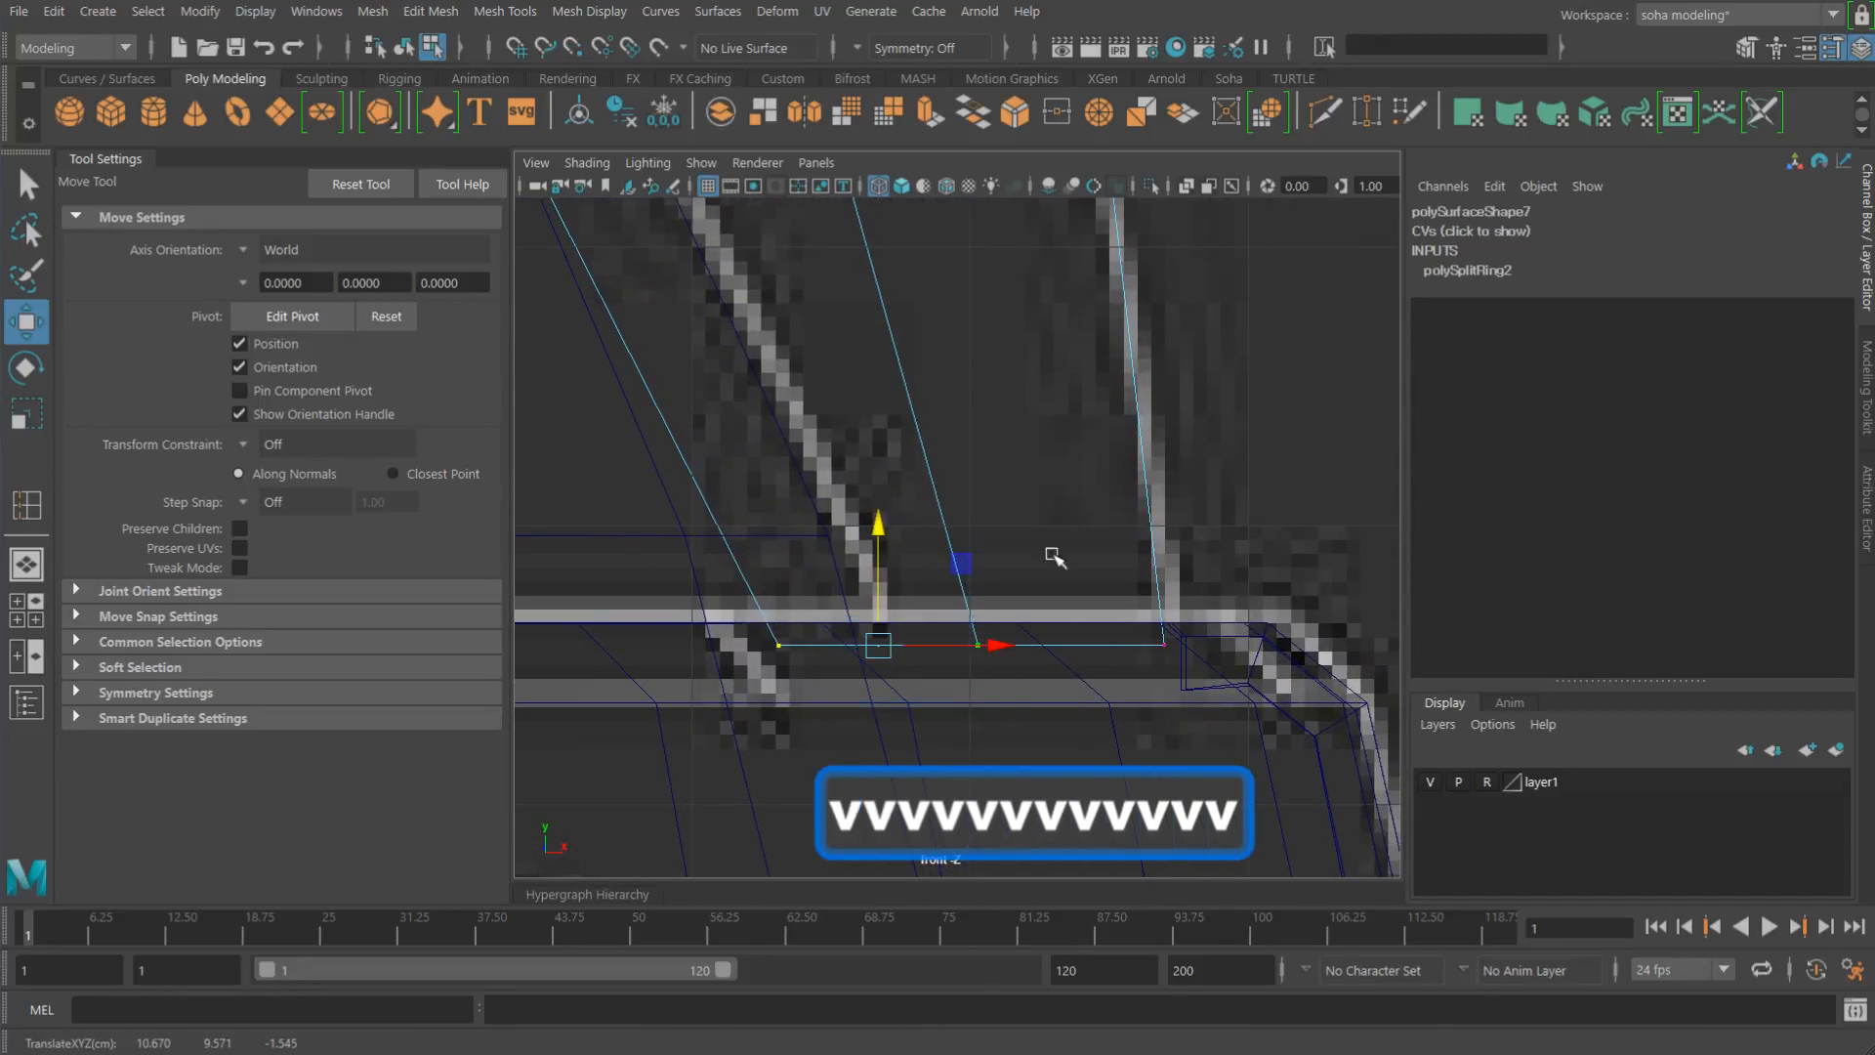
{"action": "scroll", "coordinate": [1055, 553], "scroll_direction": "down", "scroll_amount": 5}
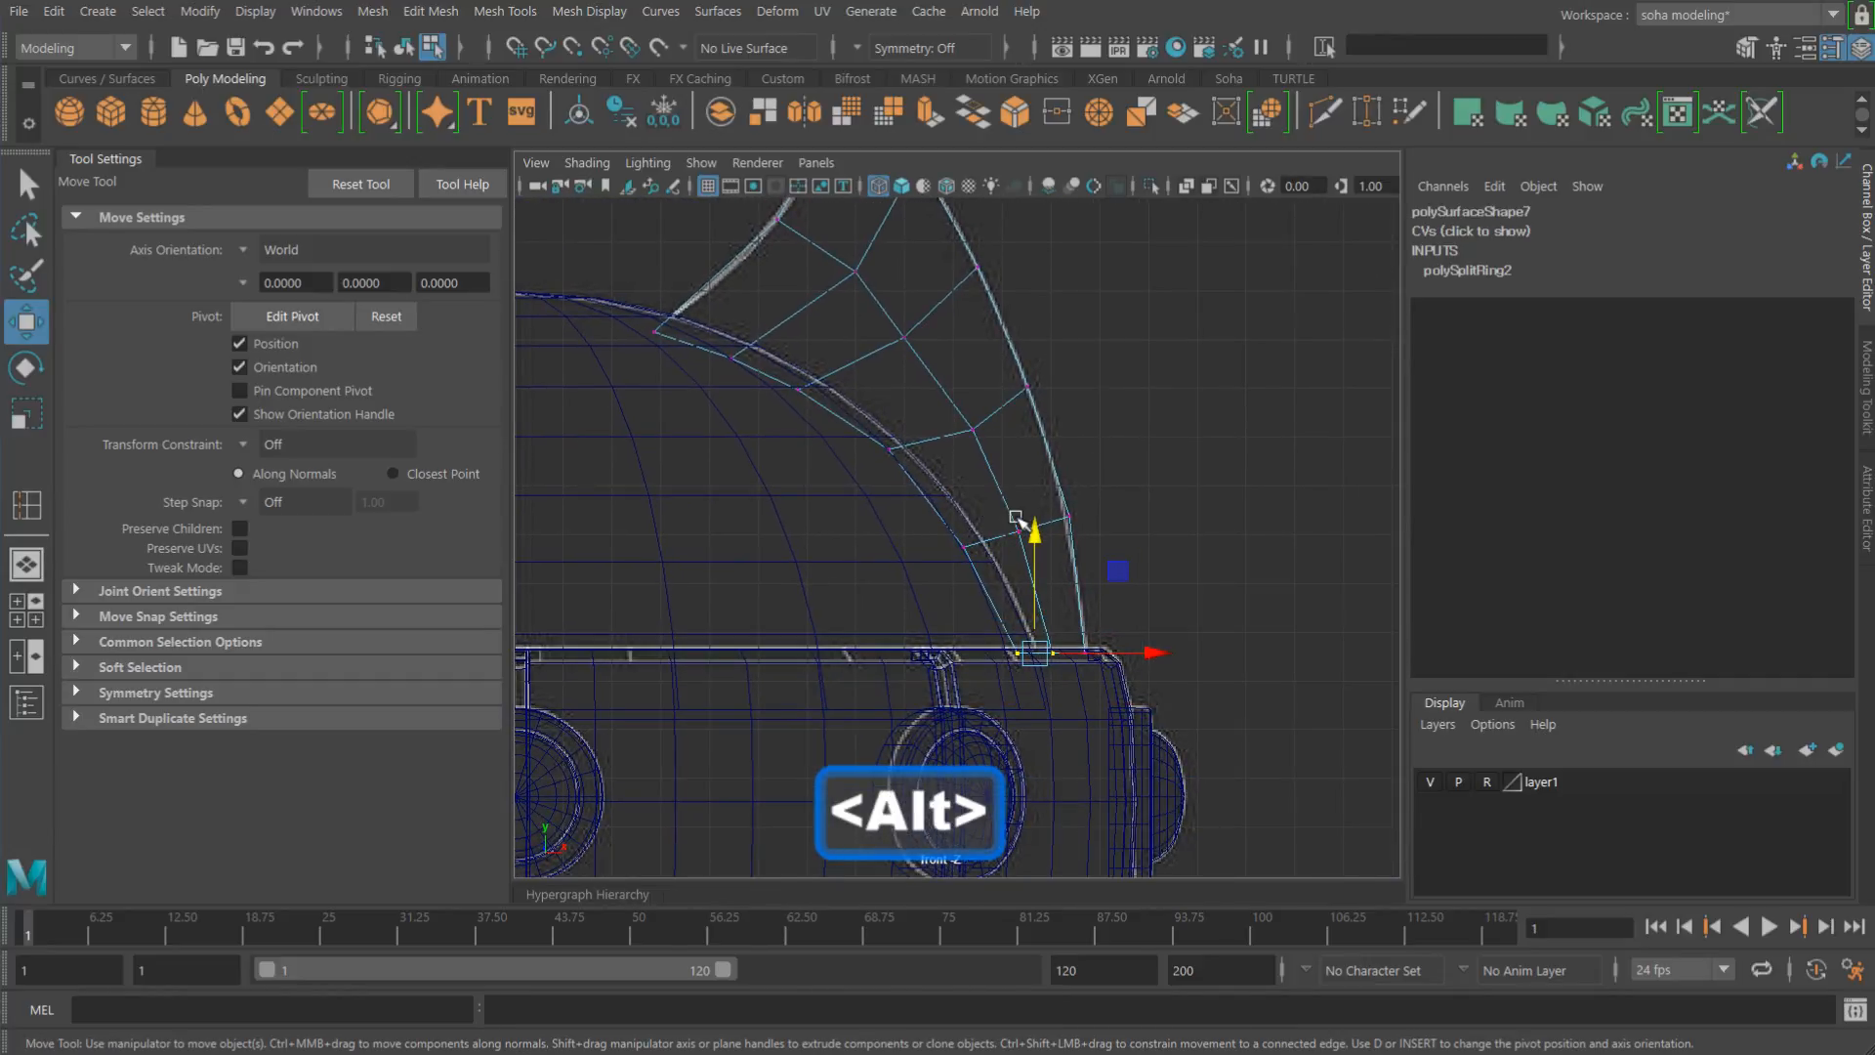
{"action": "key", "text": "alt+grave"}
{"action": "middle_click_drag", "start_coordinate": [1010, 440], "coordinate": [1010, 557], "text": "alt"}
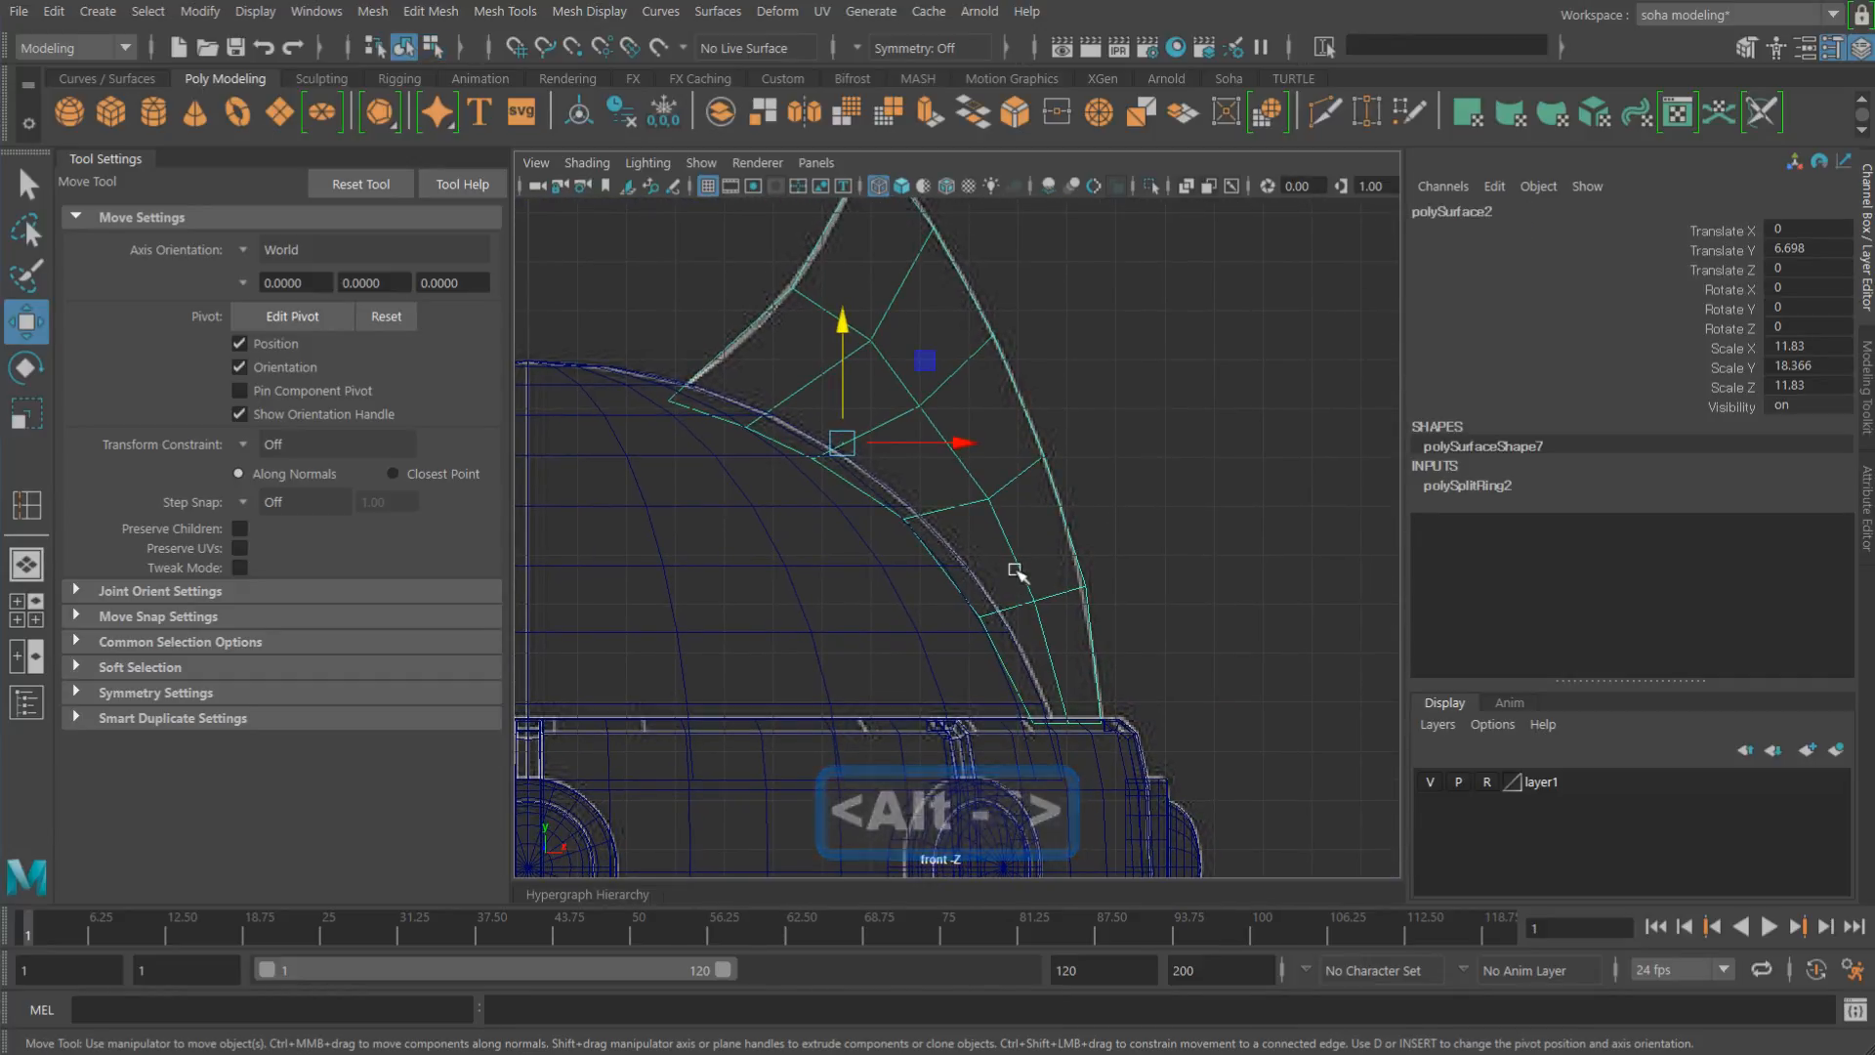
Step: In the shaded perspective view, move the upper cross edge at the inner curve and the middle loop's next vertex toward negative Z
{"action": "key", "text": "alt+shift+q"}
{"action": "left_click_drag", "start_coordinate": [1006, 553], "coordinate": [773, 651], "text": "alt"}
{"action": "key", "text": "5"}
{"action": "right_click_drag", "start_coordinate": [773, 651], "coordinate": [976, 628], "text": "alt"}
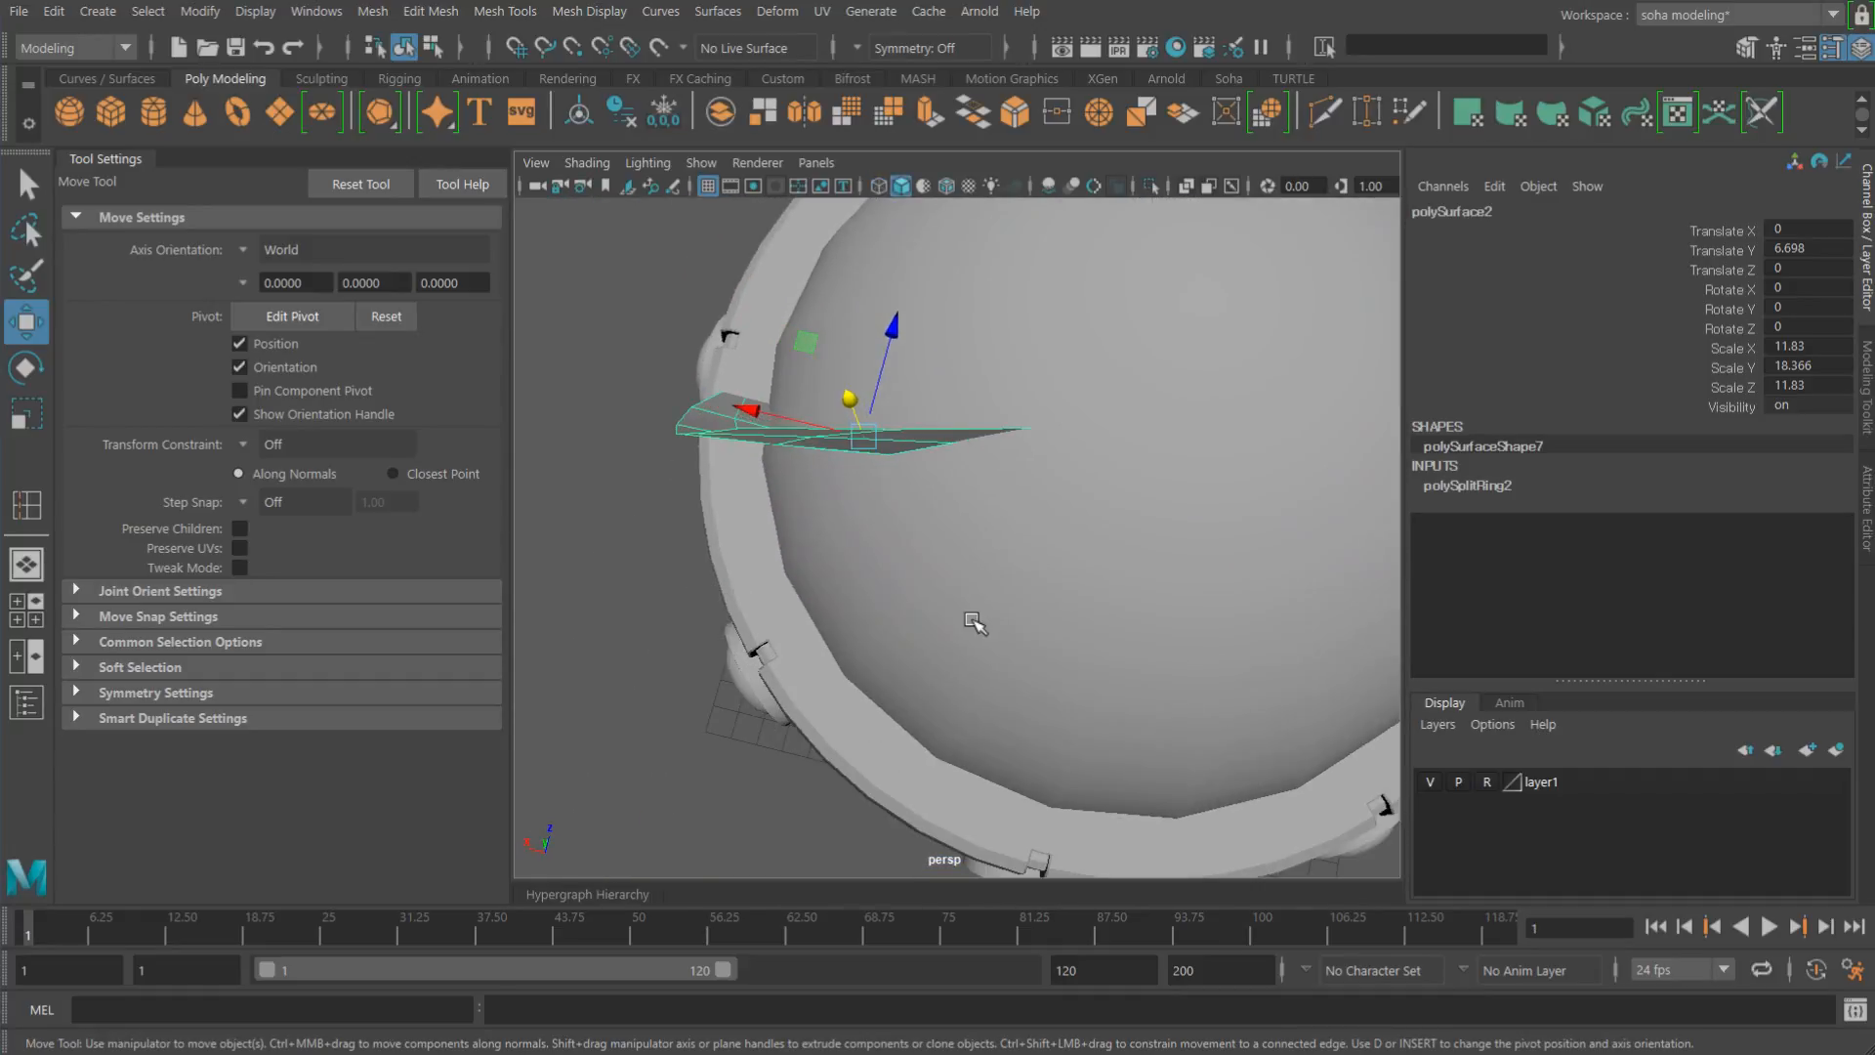
{"action": "left_click_drag", "start_coordinate": [976, 628], "coordinate": [1023, 635], "text": "alt"}
{"action": "key", "text": "alt"}
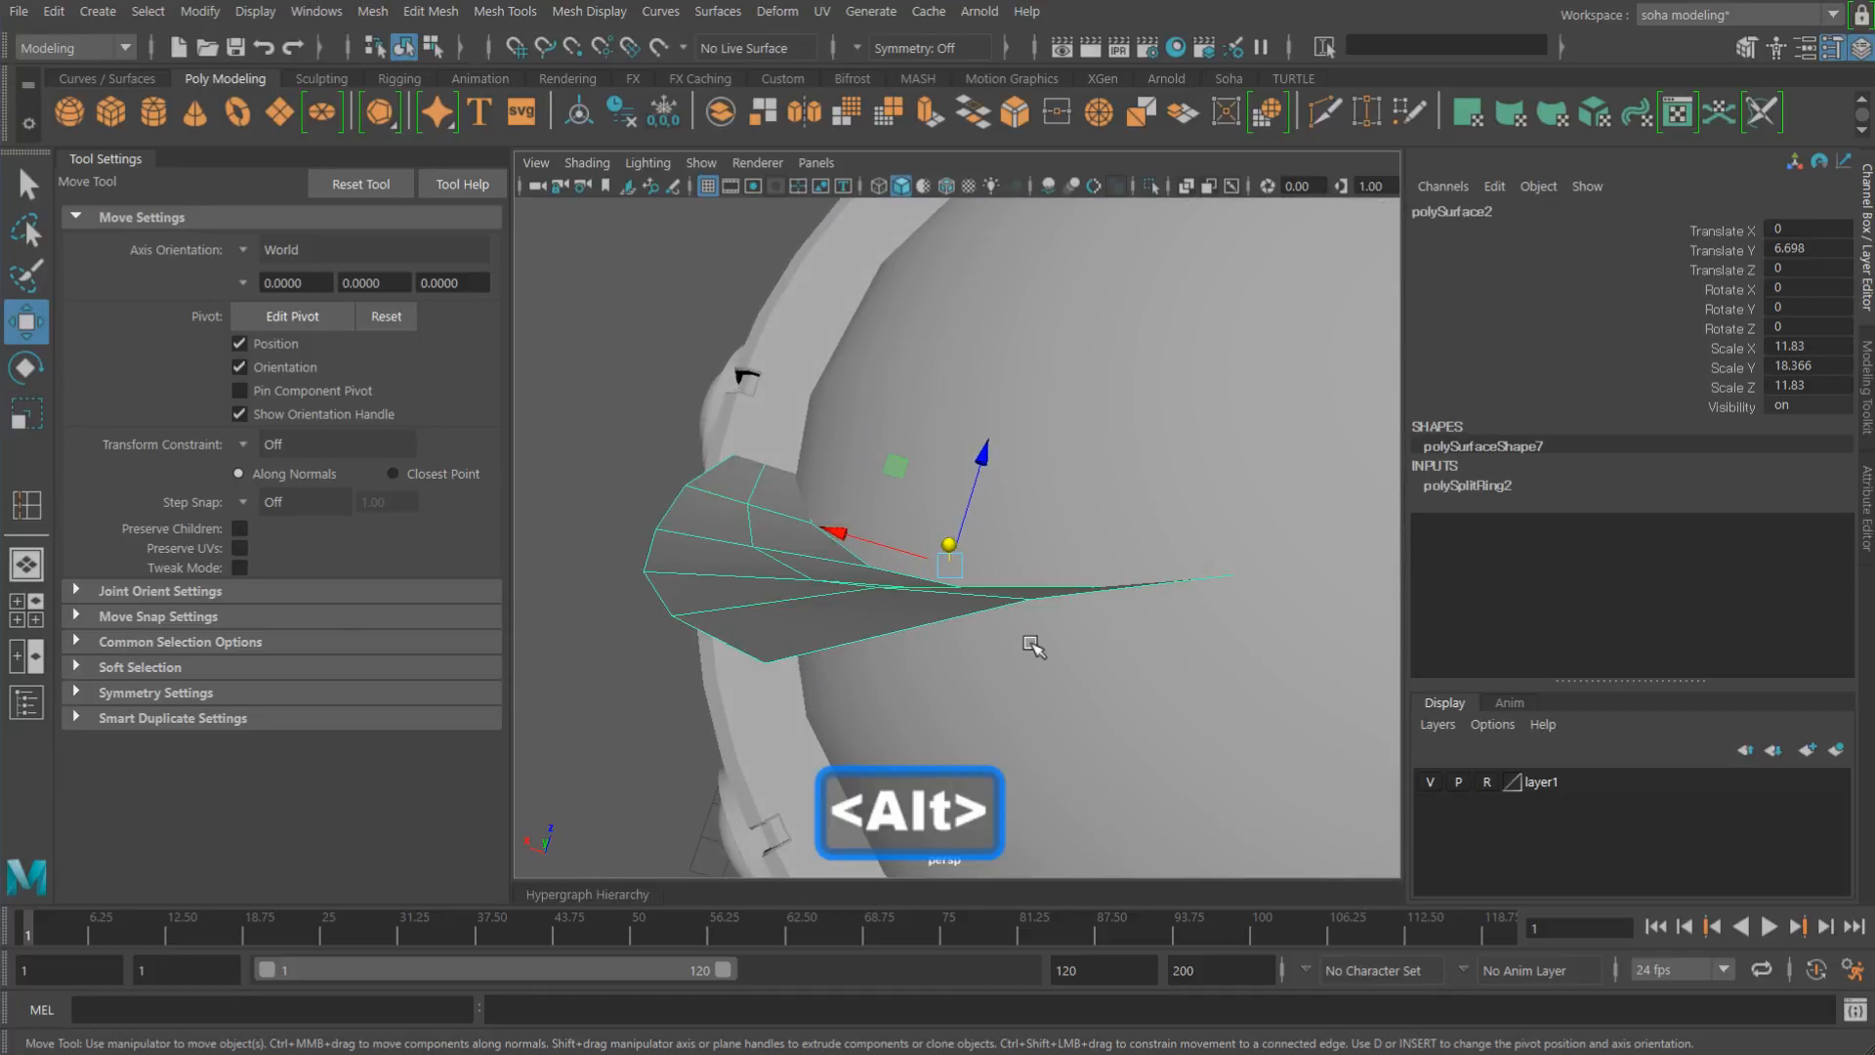
{"action": "key", "text": "alt+2"}
{"action": "left_click", "coordinate": [989, 595]}
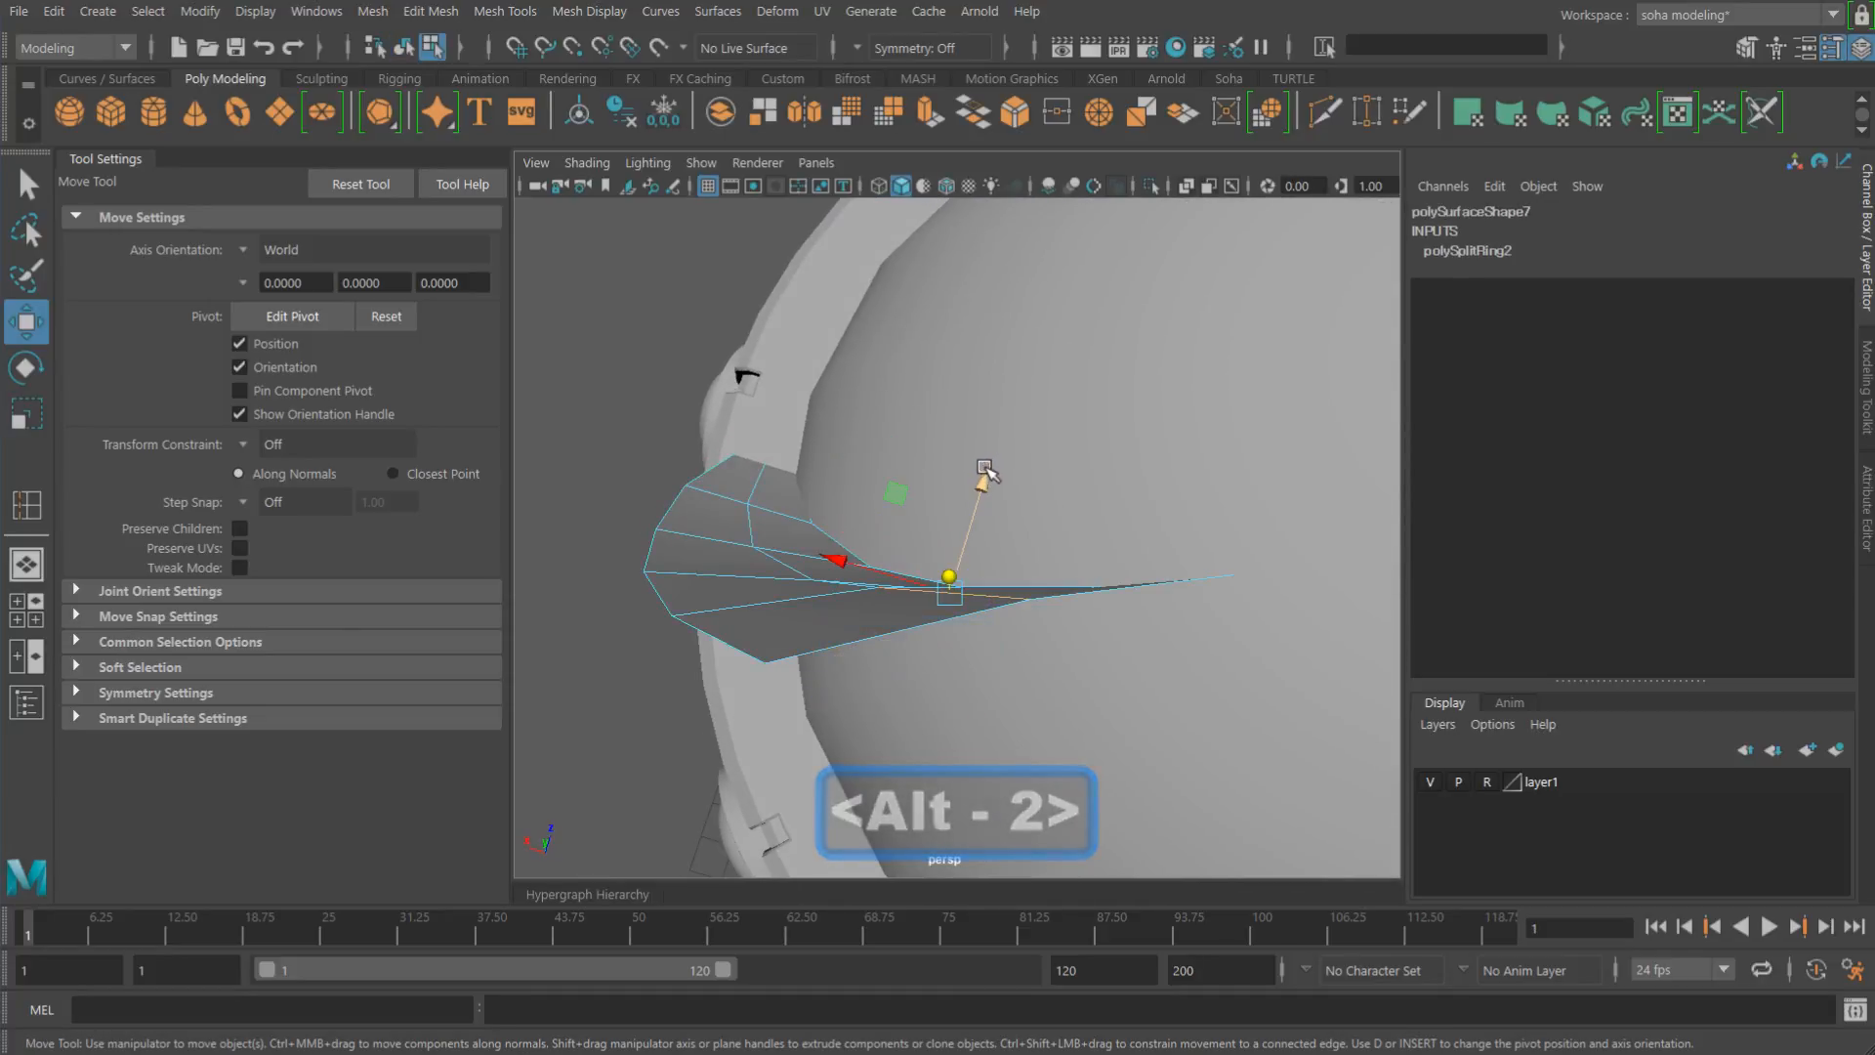
{"action": "left_click_drag", "start_coordinate": [984, 478], "coordinate": [985, 493]}
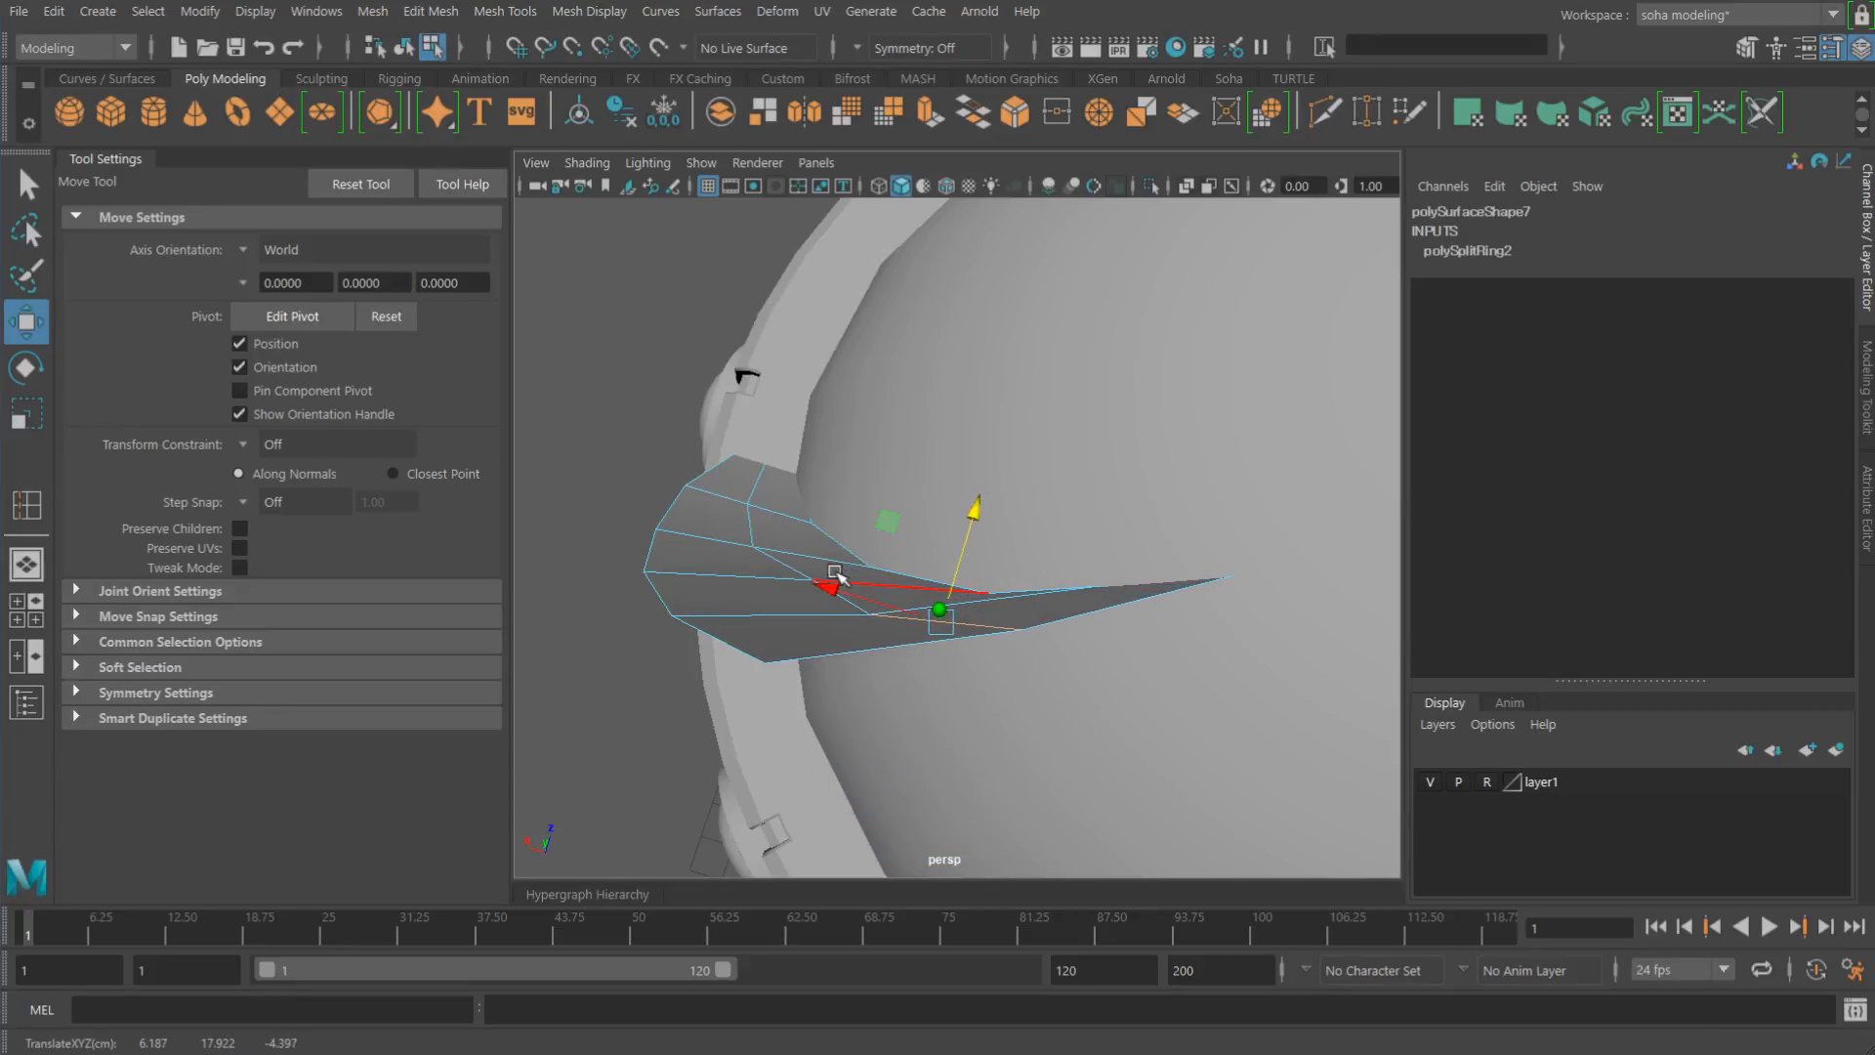
{"action": "key", "text": "alt+1"}
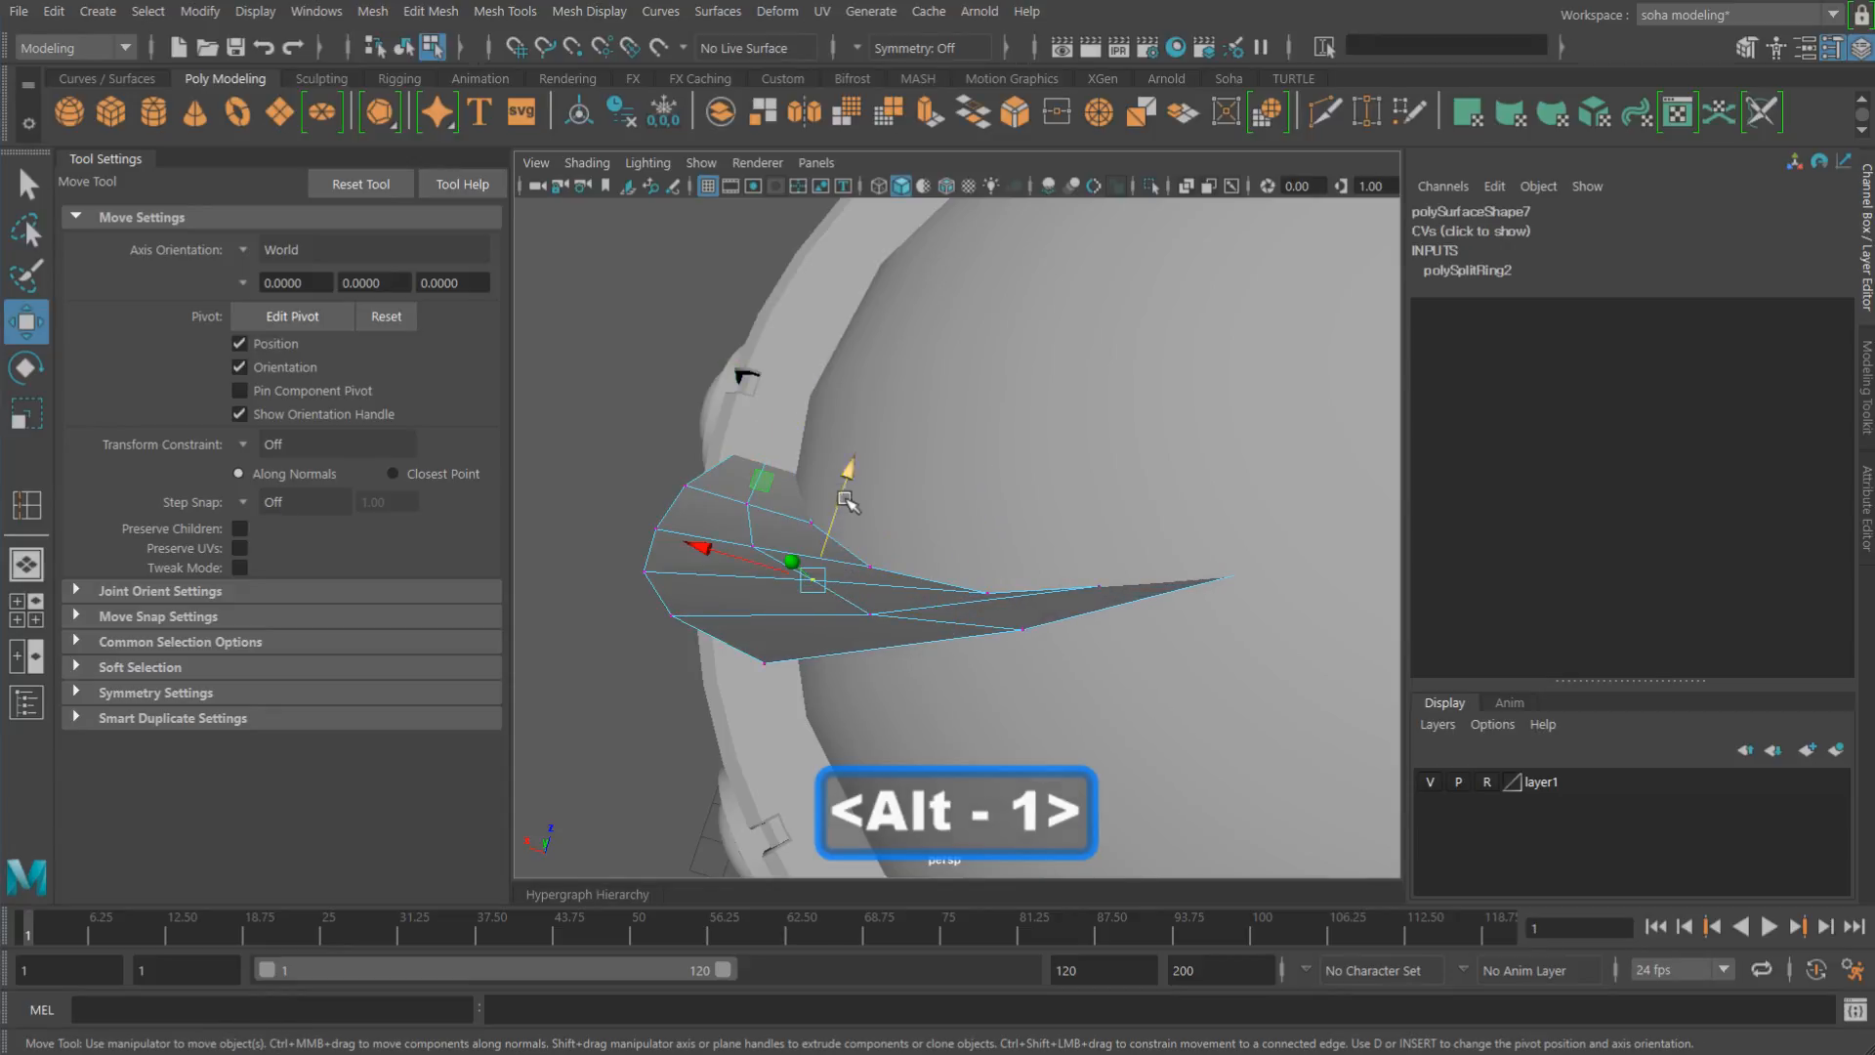
{"action": "left_click_drag", "start_coordinate": [846, 500], "coordinate": [851, 495]}
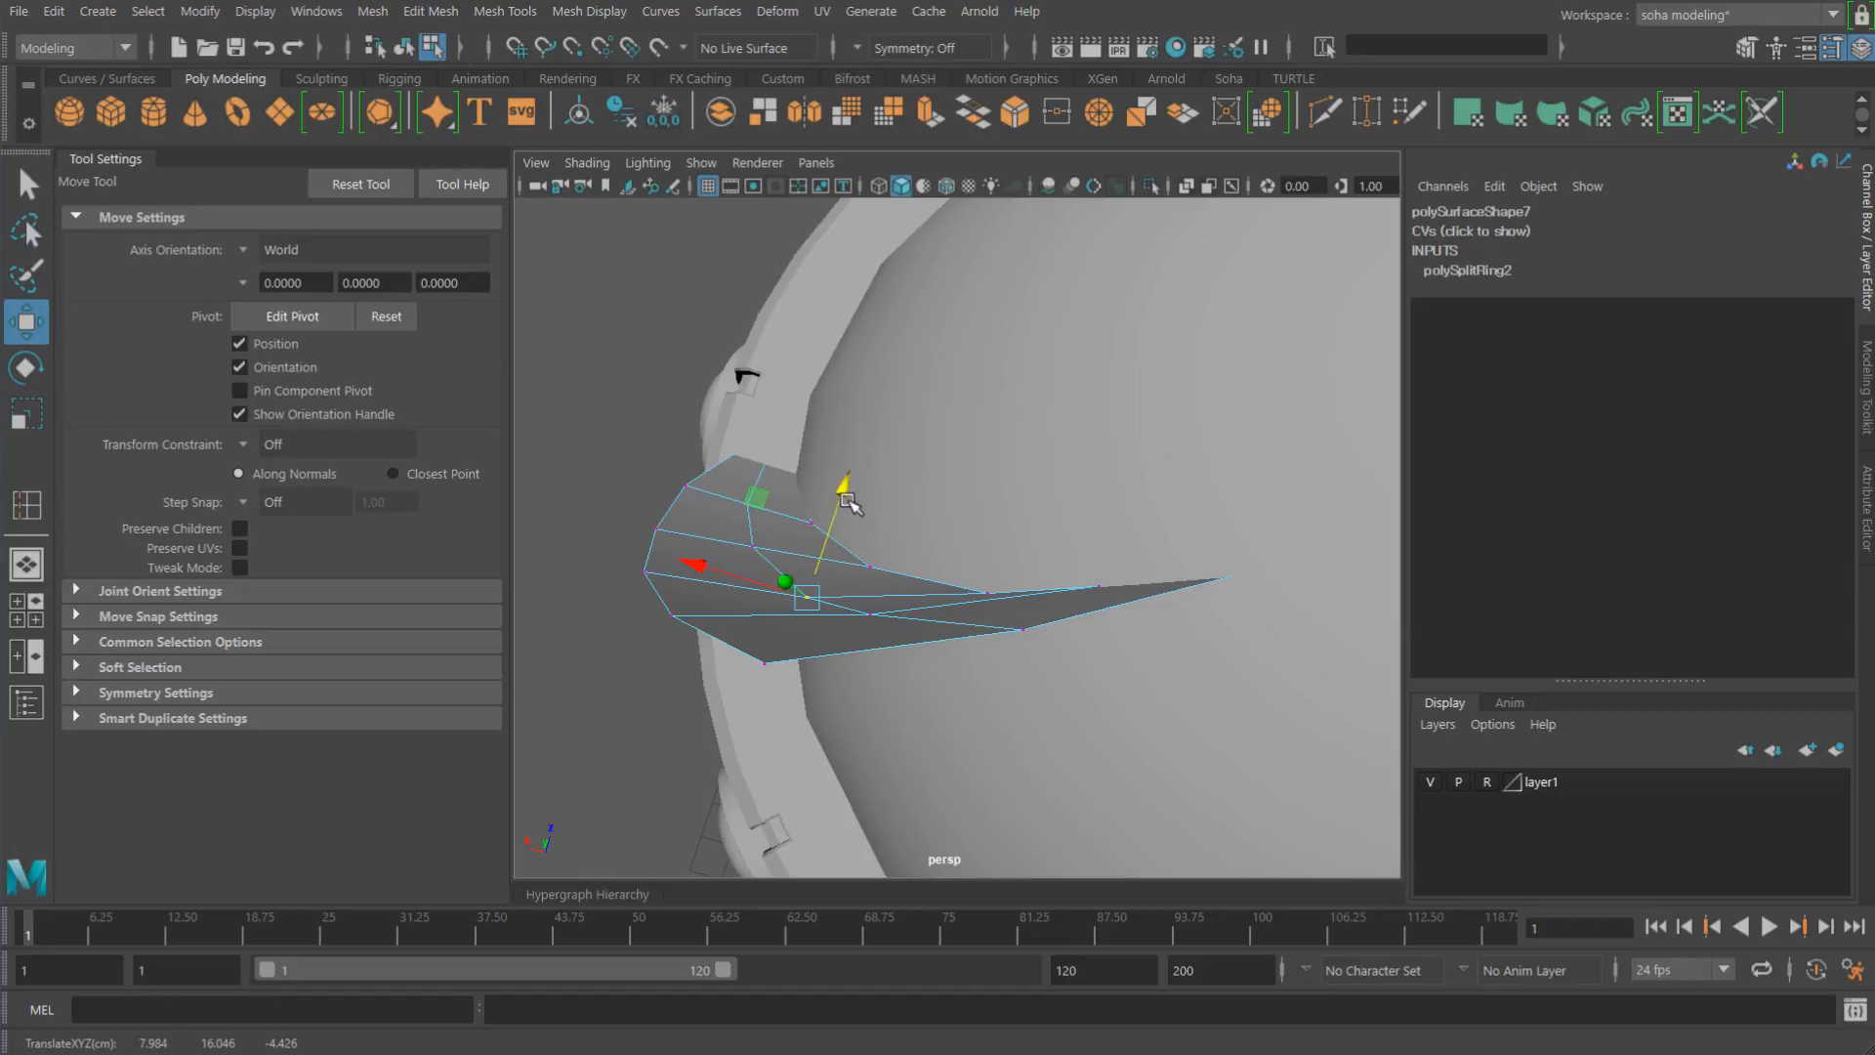
Step: Move two middle dome-edge vertices of the side wall so that they meet the dome's surface
{"action": "left_click_drag", "start_coordinate": [1022, 591], "coordinate": [926, 621], "text": "alt"}
{"action": "left_click", "coordinate": [1045, 508]}
{"action": "left_click_drag", "start_coordinate": [1093, 536], "coordinate": [1134, 523], "text": "alt"}
{"action": "left_click_drag", "start_coordinate": [1123, 432], "coordinate": [1103, 461]}
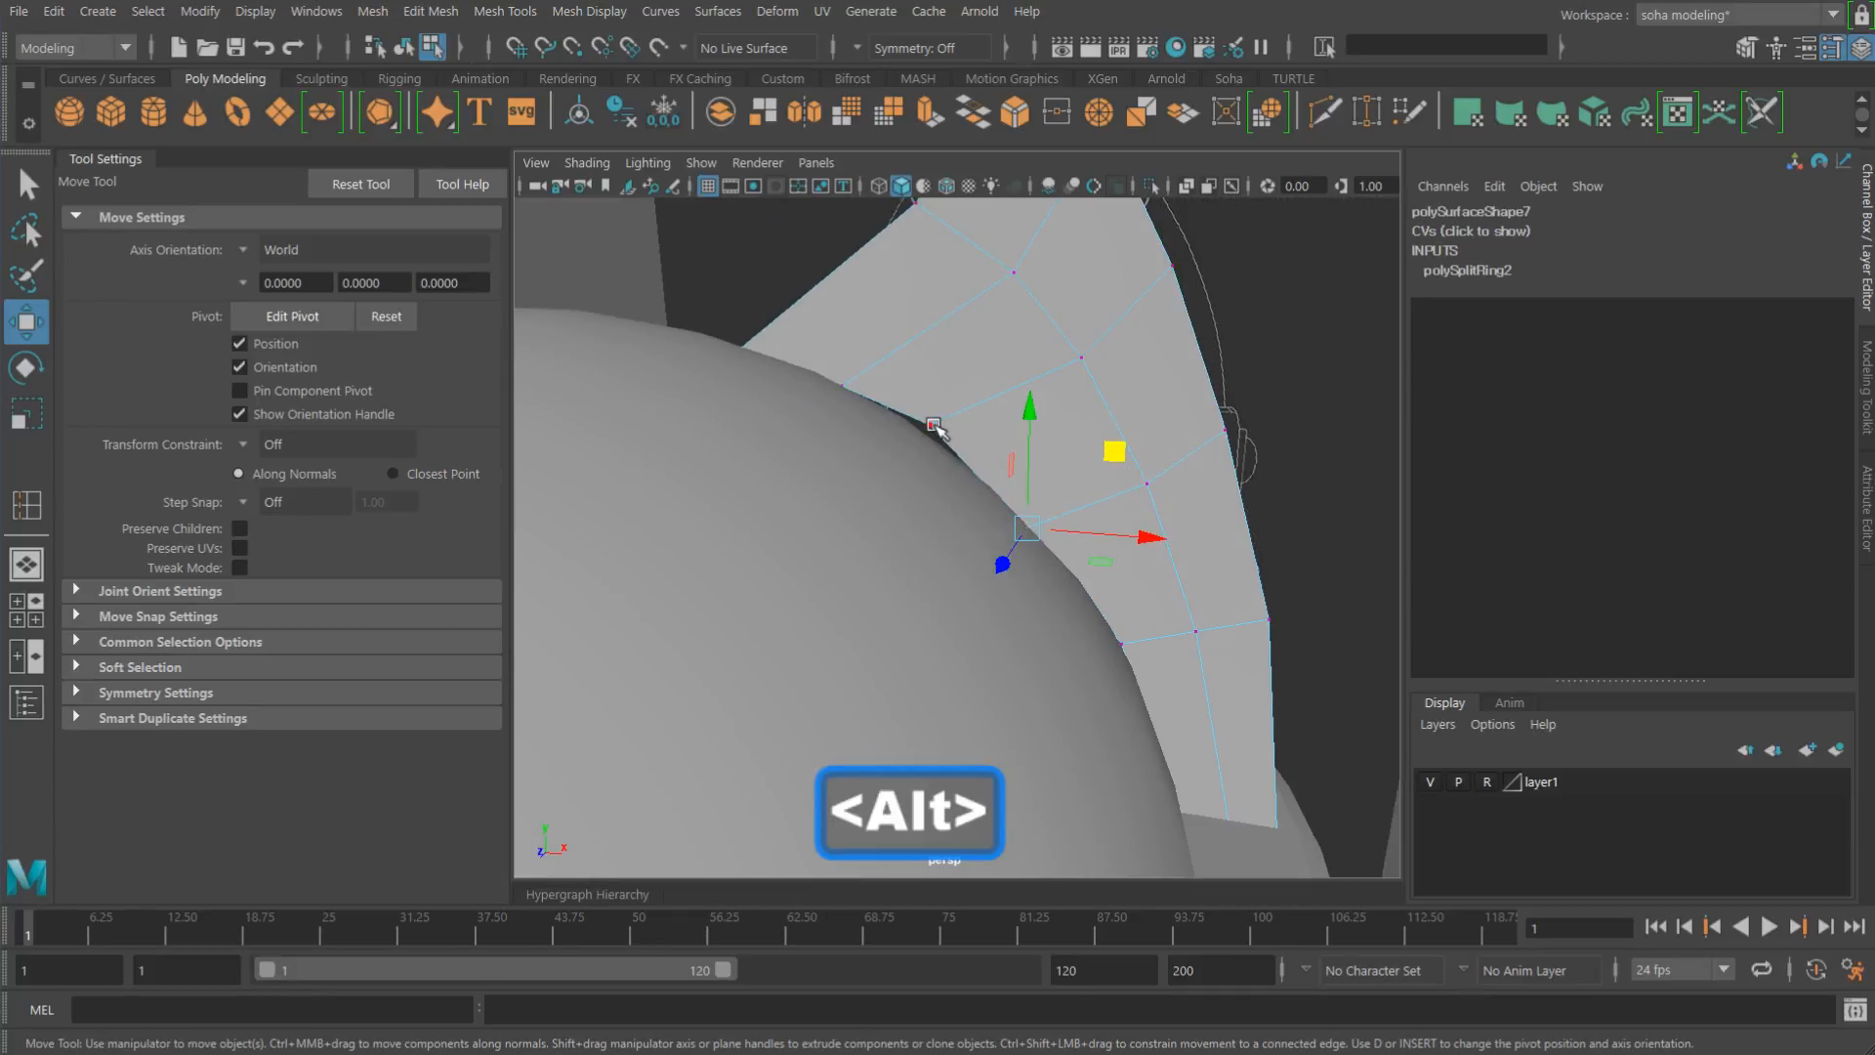
{"action": "left_click", "coordinate": [932, 426]}
{"action": "left_click_drag", "start_coordinate": [1013, 347], "coordinate": [1050, 379]}
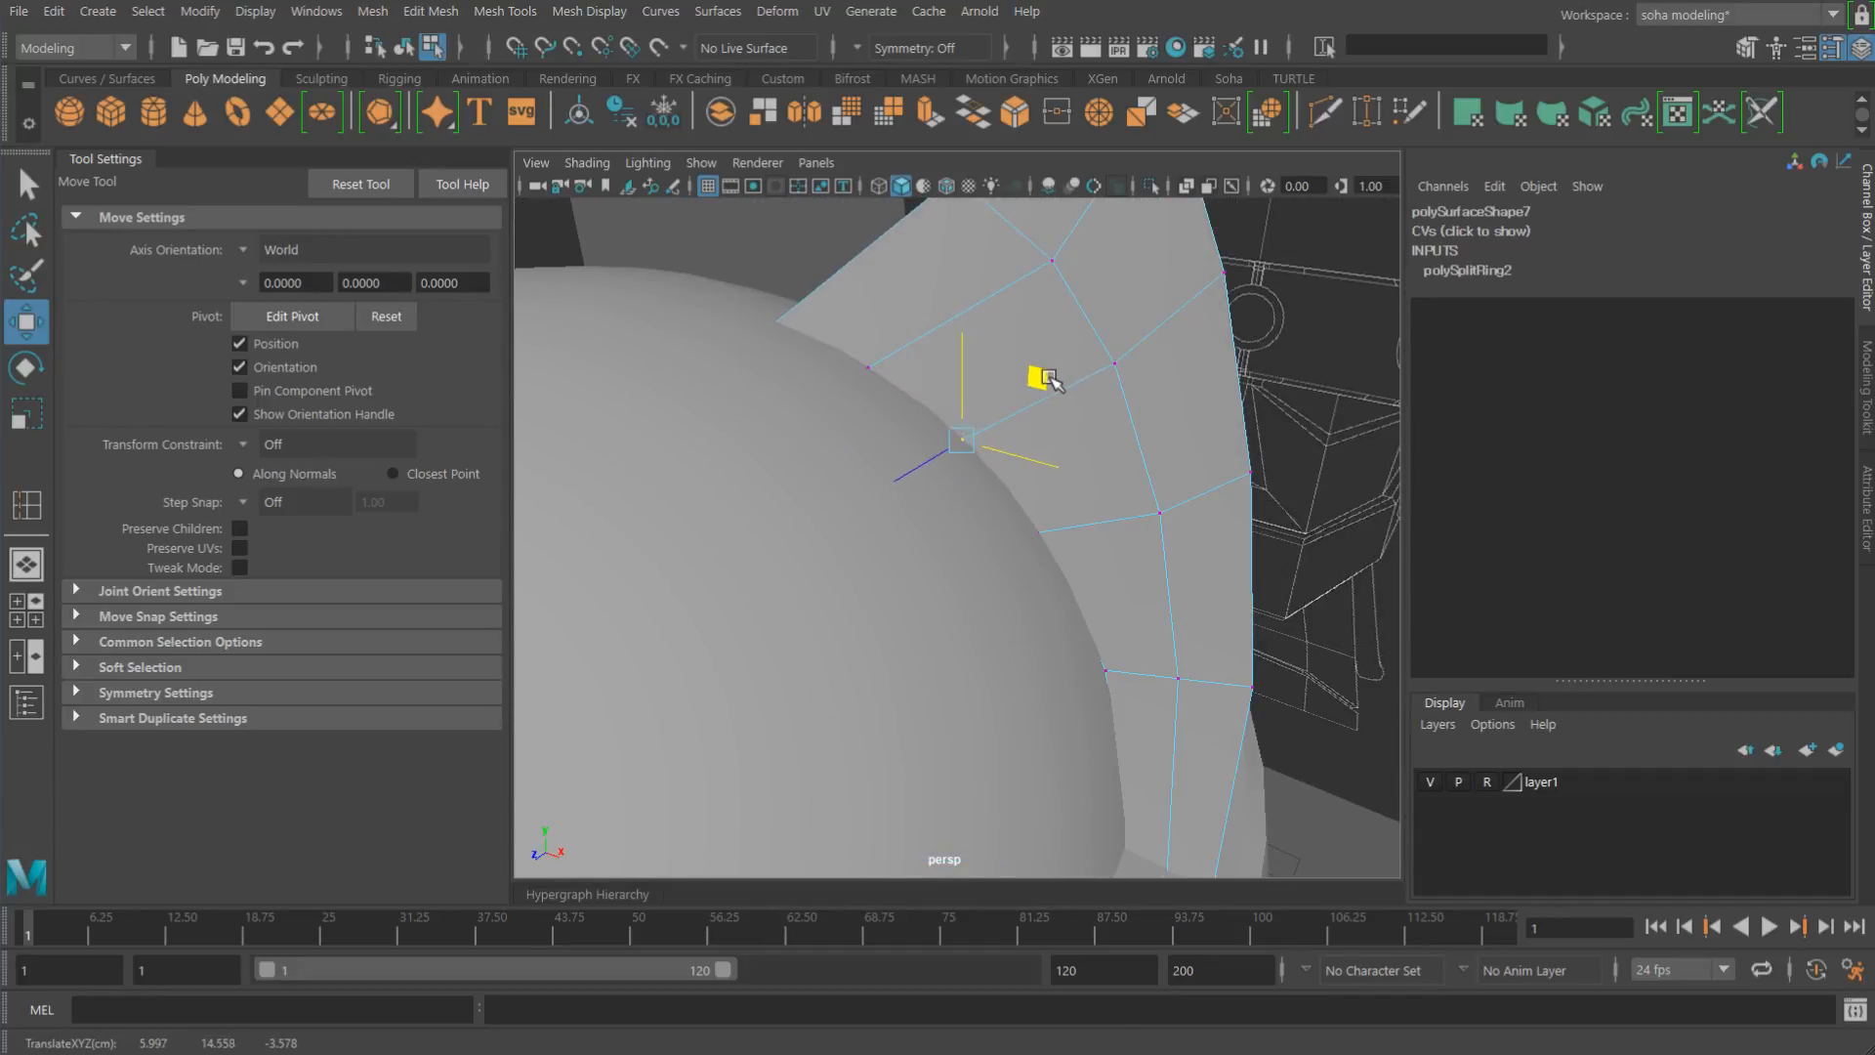
Step: Adjust further lower and upper dome-edge vertices of the side wall to follow the dome, and return to object selection
{"action": "left_click_drag", "start_coordinate": [1047, 469], "coordinate": [1185, 704], "text": "alt"}
{"action": "left_click_drag", "start_coordinate": [1200, 600], "coordinate": [940, 656], "text": "alt"}
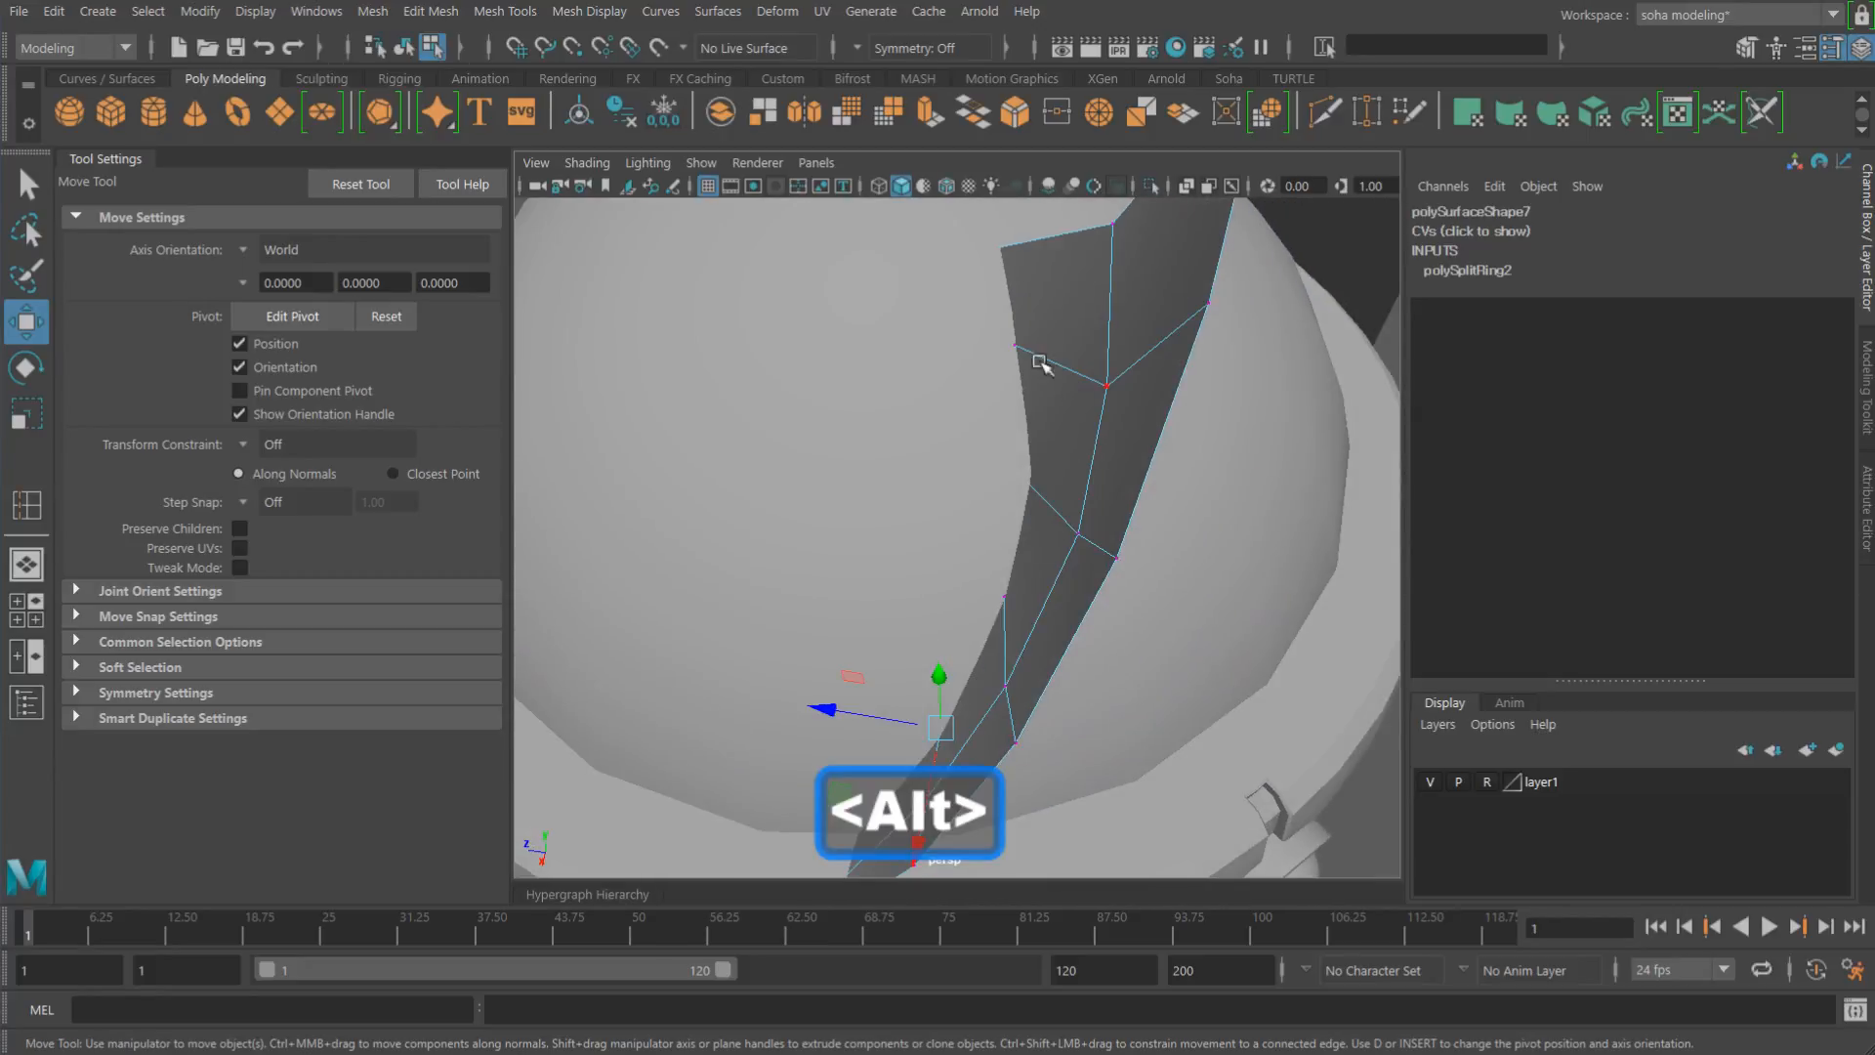
{"action": "left_click_drag", "start_coordinate": [999, 393], "coordinate": [1219, 472], "text": "alt"}
{"action": "right_click_drag", "start_coordinate": [1220, 472], "coordinate": [982, 483], "text": "alt"}
{"action": "left_click_drag", "start_coordinate": [982, 484], "coordinate": [952, 514], "text": "alt"}
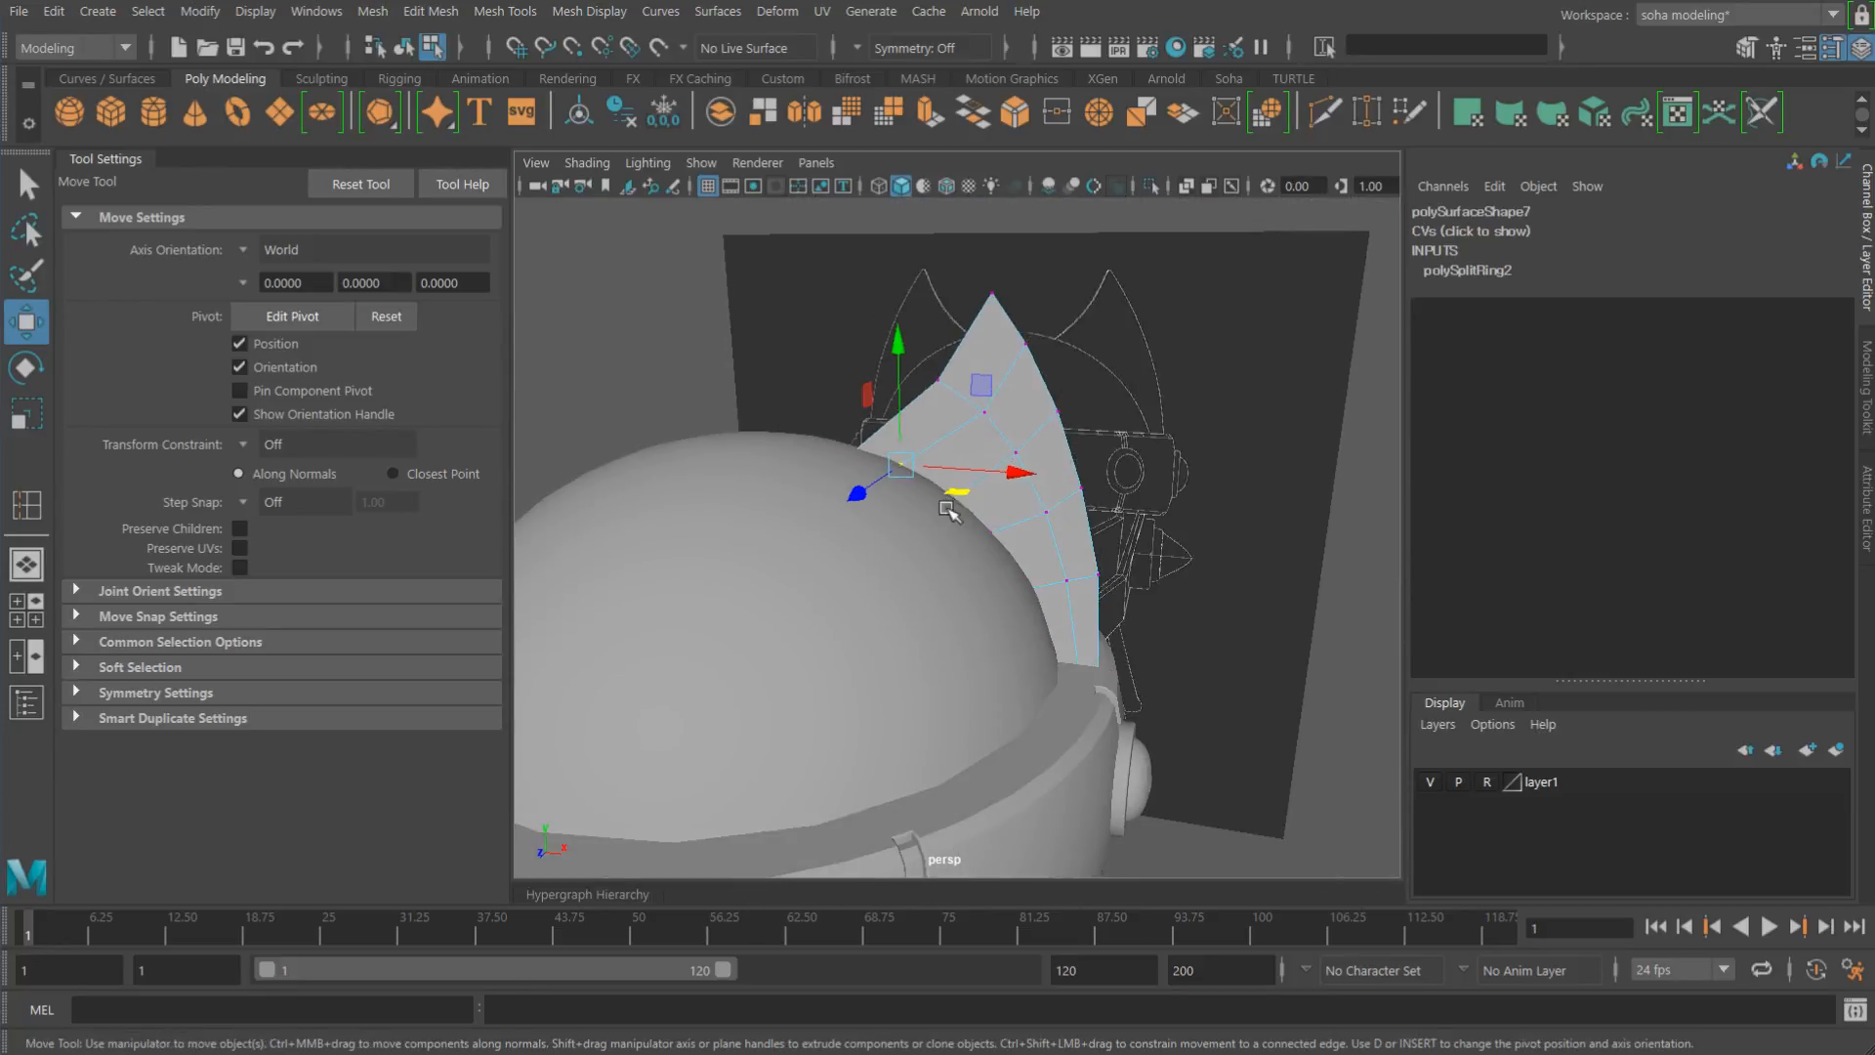
{"action": "right_click_drag", "start_coordinate": [952, 515], "coordinate": [1067, 572], "text": "alt"}
{"action": "key", "text": "alt+grave"}
{"action": "left_click_drag", "start_coordinate": [1180, 563], "coordinate": [1067, 581], "text": "alt"}
{"action": "right_click_drag", "start_coordinate": [1068, 580], "coordinate": [1034, 539], "text": "alt"}
{"action": "left_click_drag", "start_coordinate": [1060, 498], "coordinate": [1053, 500], "text": "alt"}
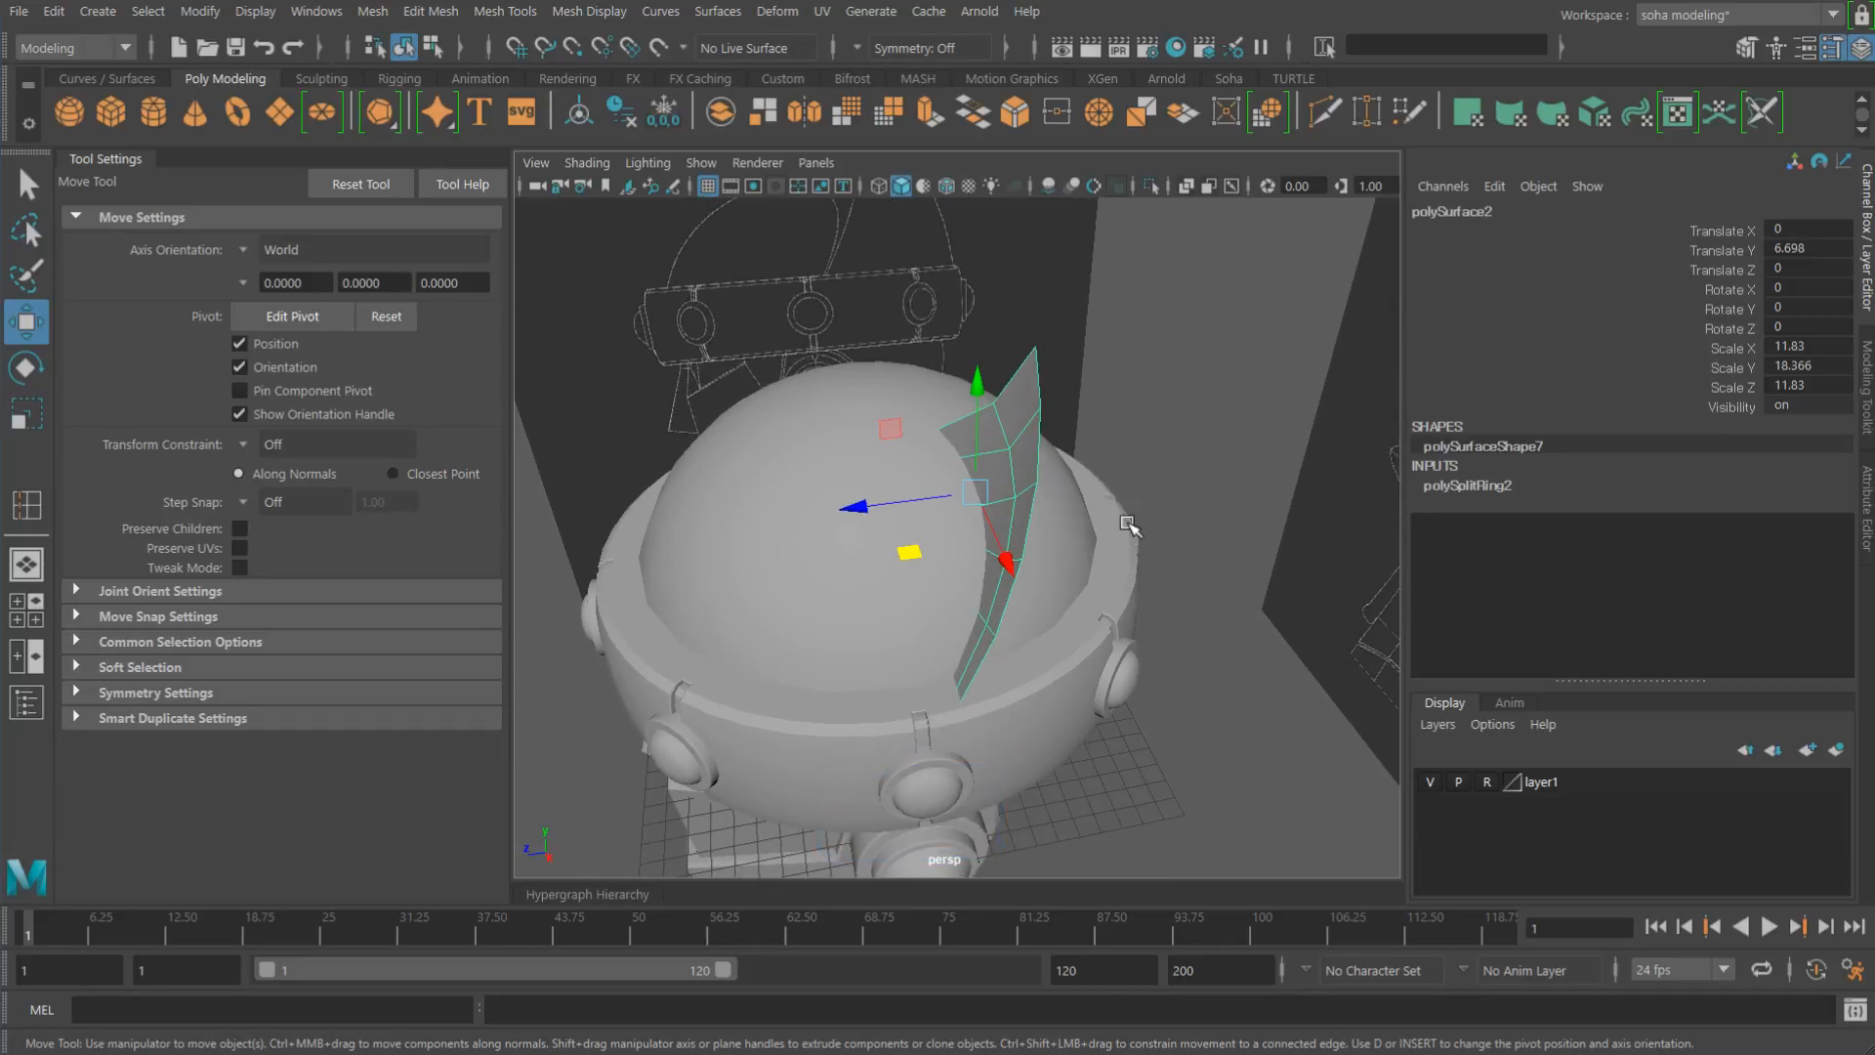
Step: Show the hidden curved ear piece again, combine it with the side wall into one mesh, and delete the construction history
{"action": "key", "text": "alt+shift+r"}
{"action": "left_click_drag", "start_coordinate": [1127, 524], "coordinate": [983, 440], "text": "alt"}
{"action": "left_click", "coordinate": [1081, 547]}
{"action": "left_click", "coordinate": [1030, 422]}
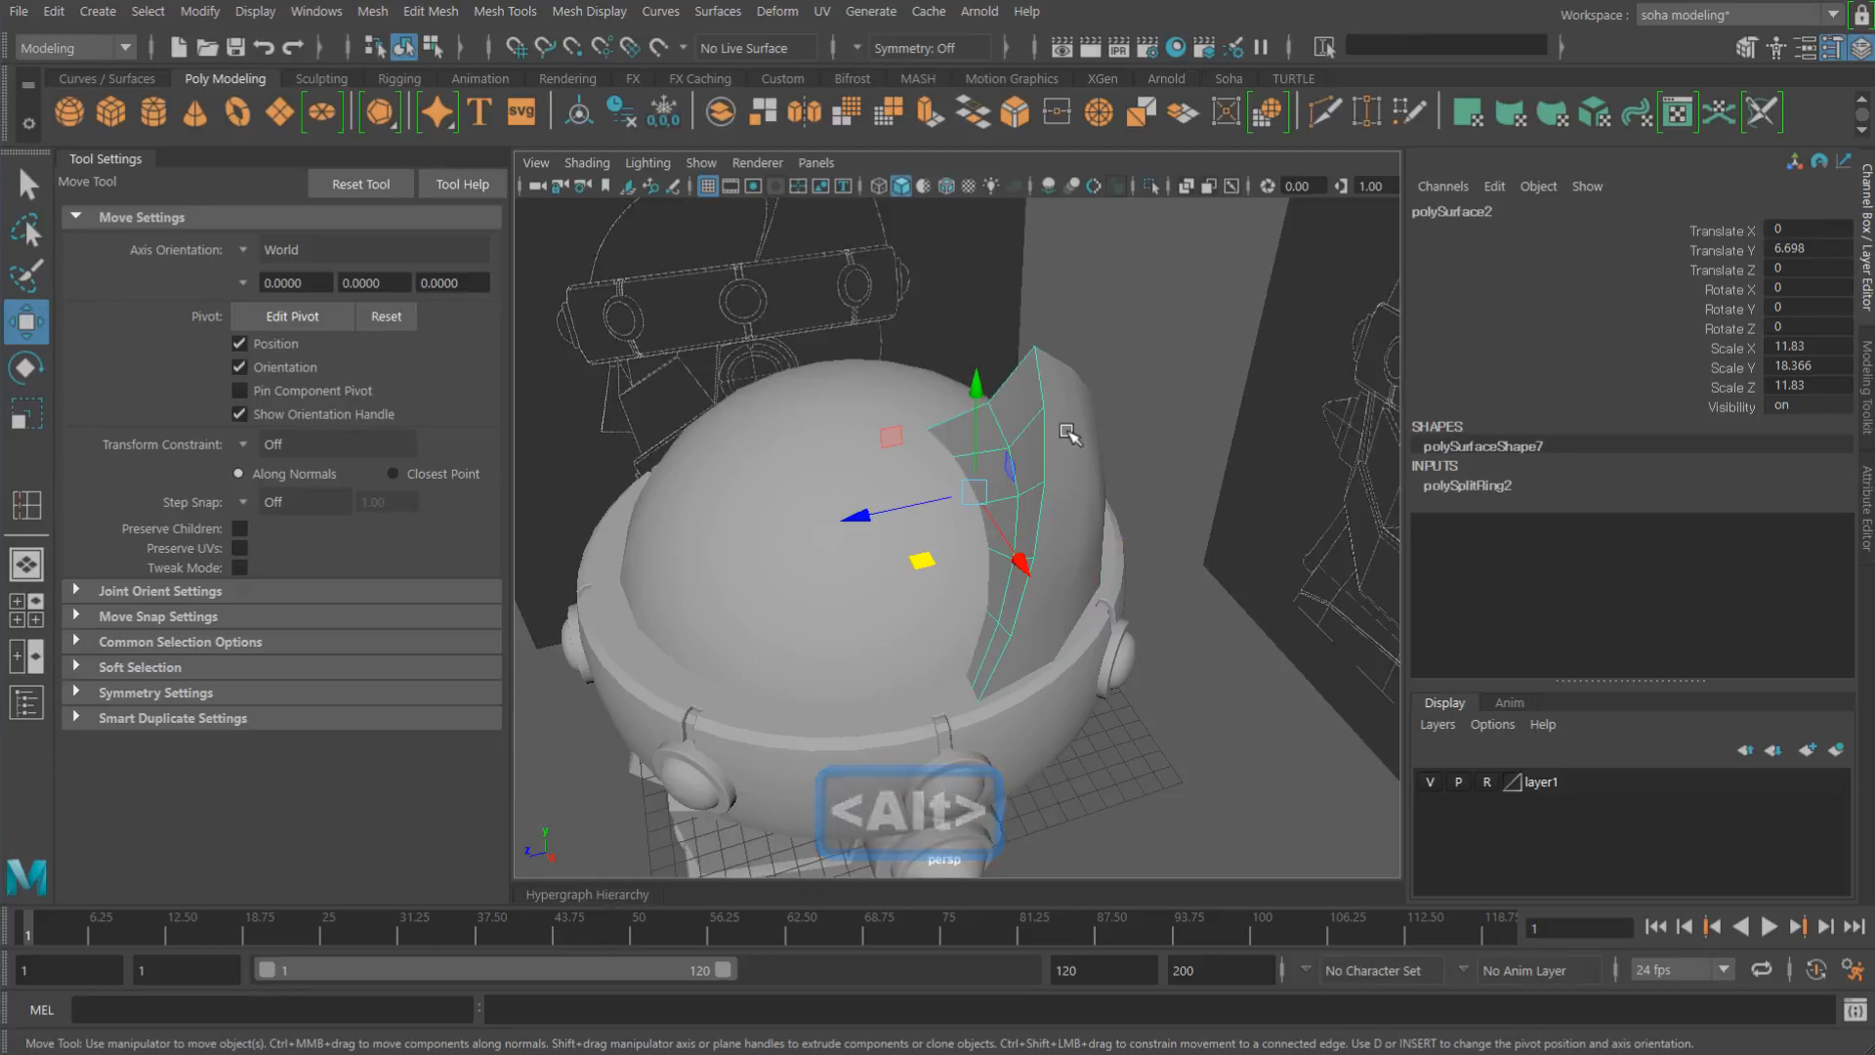
{"action": "left_click", "coordinate": [1072, 436], "text": "shift"}
{"action": "middle_click_drag", "start_coordinate": [1121, 519], "coordinate": [1013, 536], "text": "alt"}
{"action": "right_click_drag", "start_coordinate": [1013, 536], "coordinate": [1090, 554], "text": "alt"}
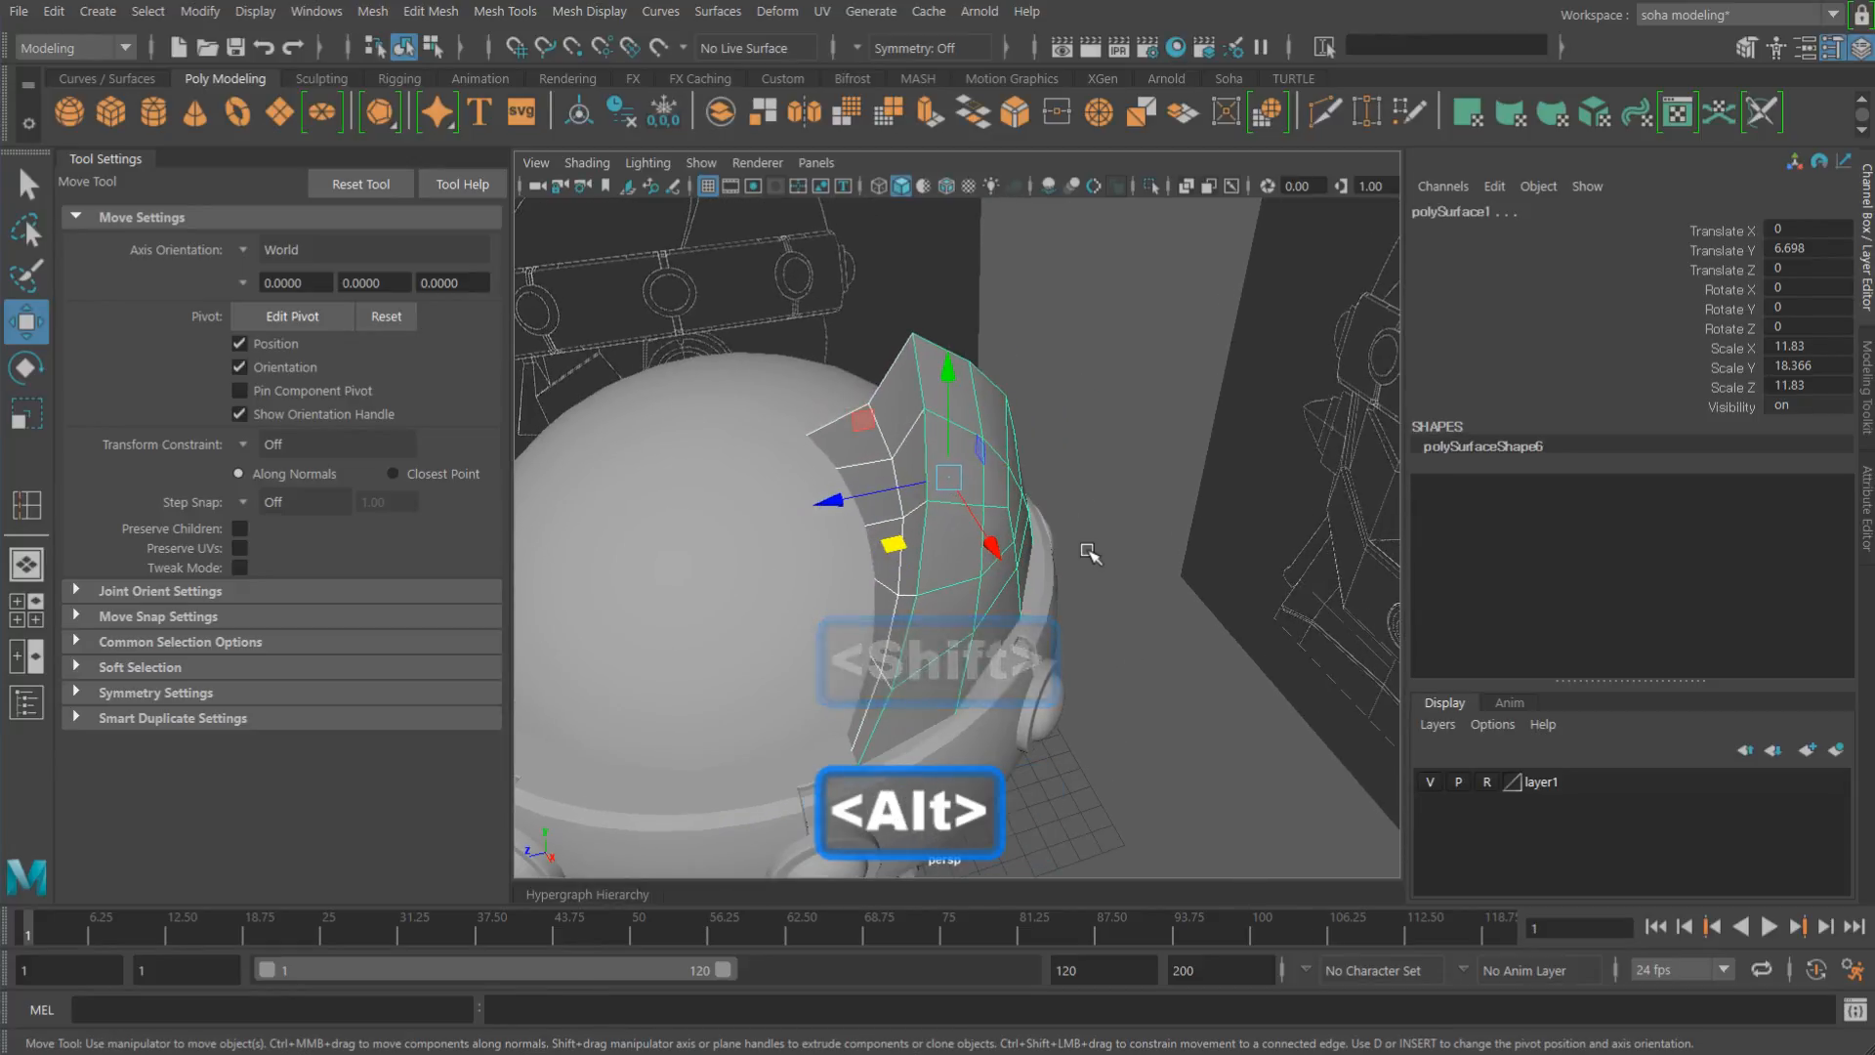
{"action": "key", "text": "shift+a"}
{"action": "key", "text": "shift+alt+e"}
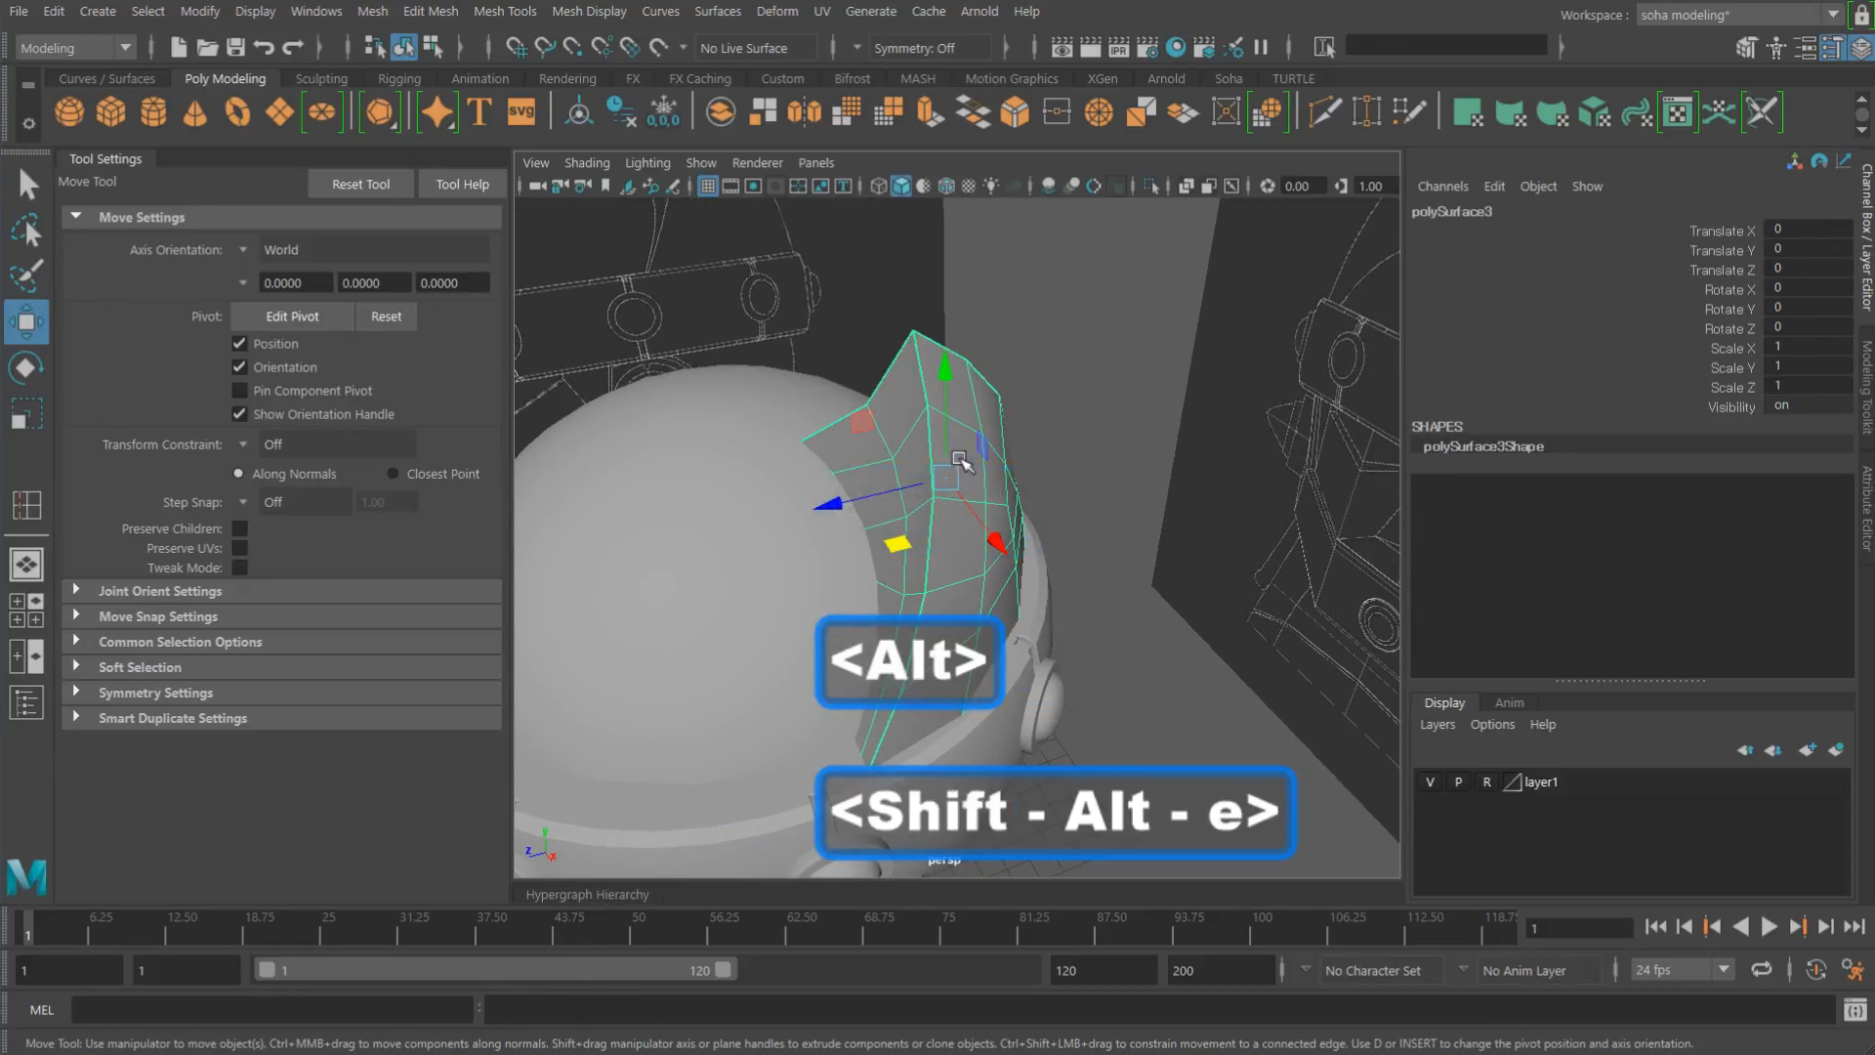
Step: Merge all vertices of the combined ear mesh with a distance threshold of 0.01, and isolate the ear in object mode
{"action": "left_click_drag", "start_coordinate": [967, 465], "coordinate": [942, 330], "text": "alt"}
{"action": "left_click_drag", "start_coordinate": [926, 633], "coordinate": [938, 424], "text": "alt"}
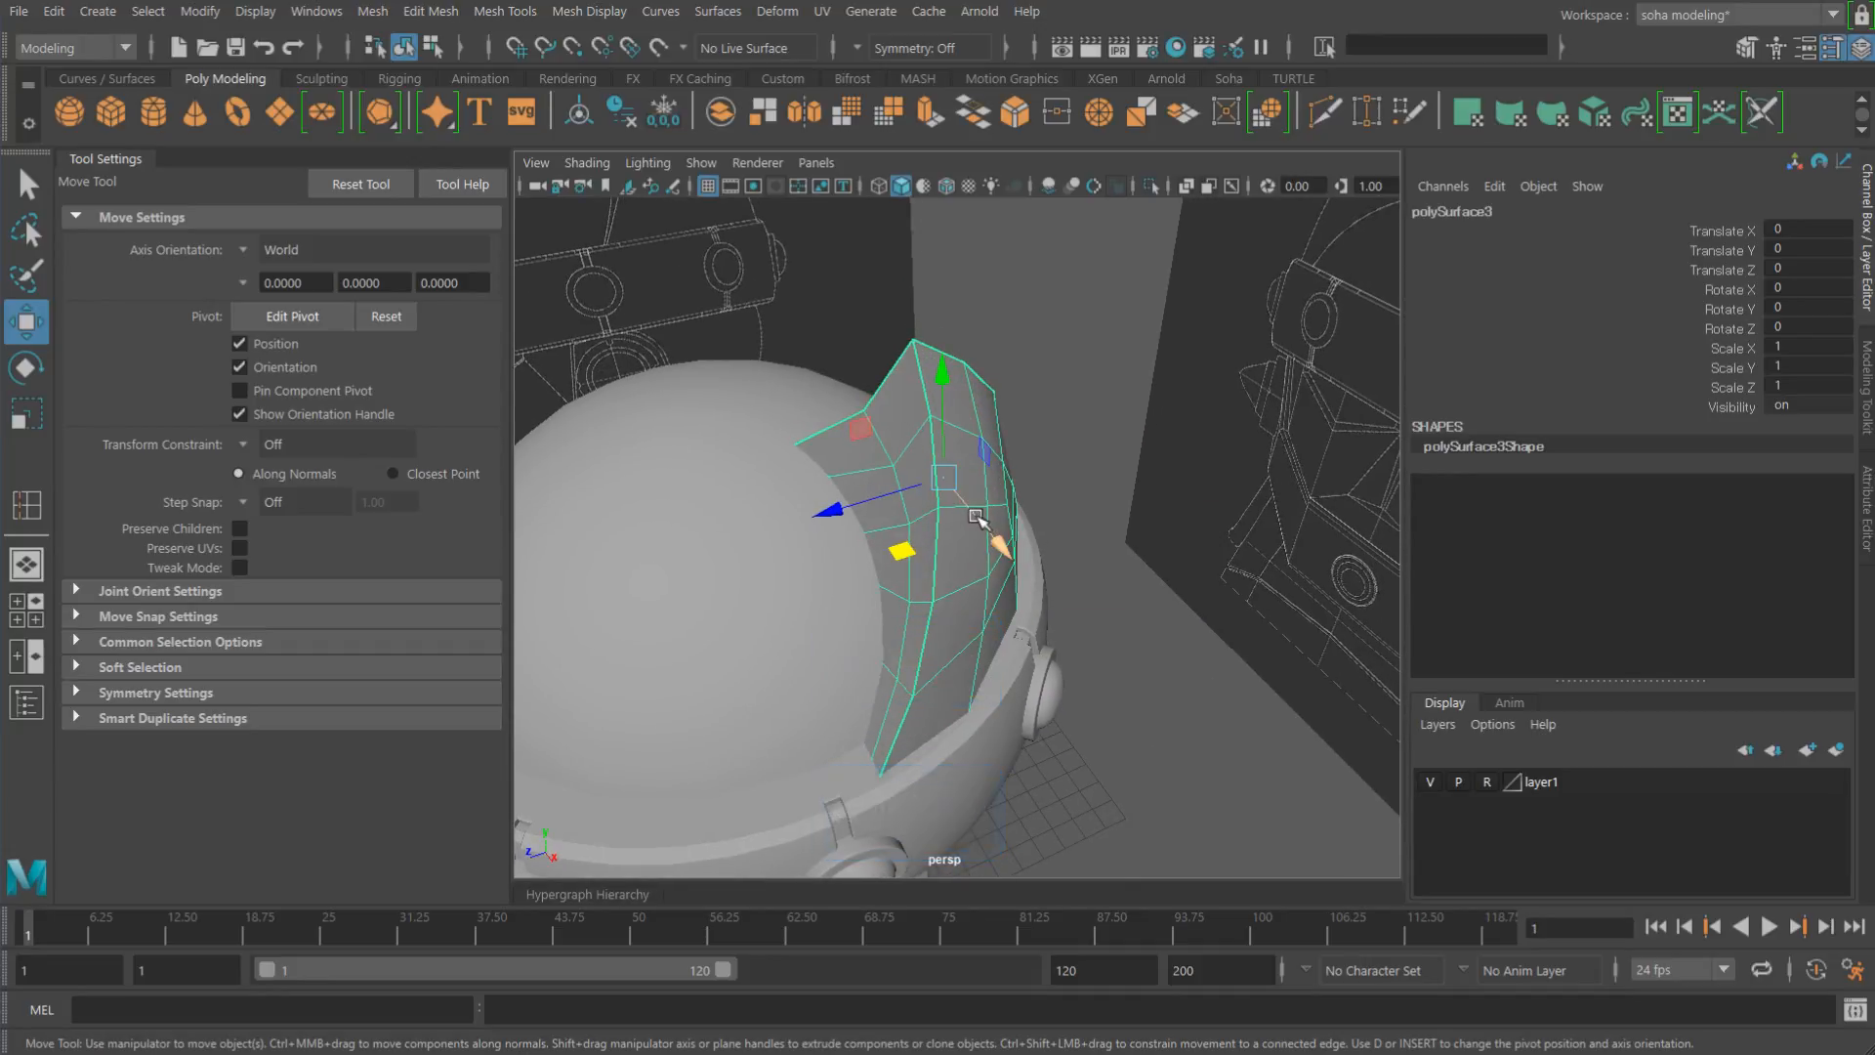
{"action": "key", "text": "ctrl+q"}
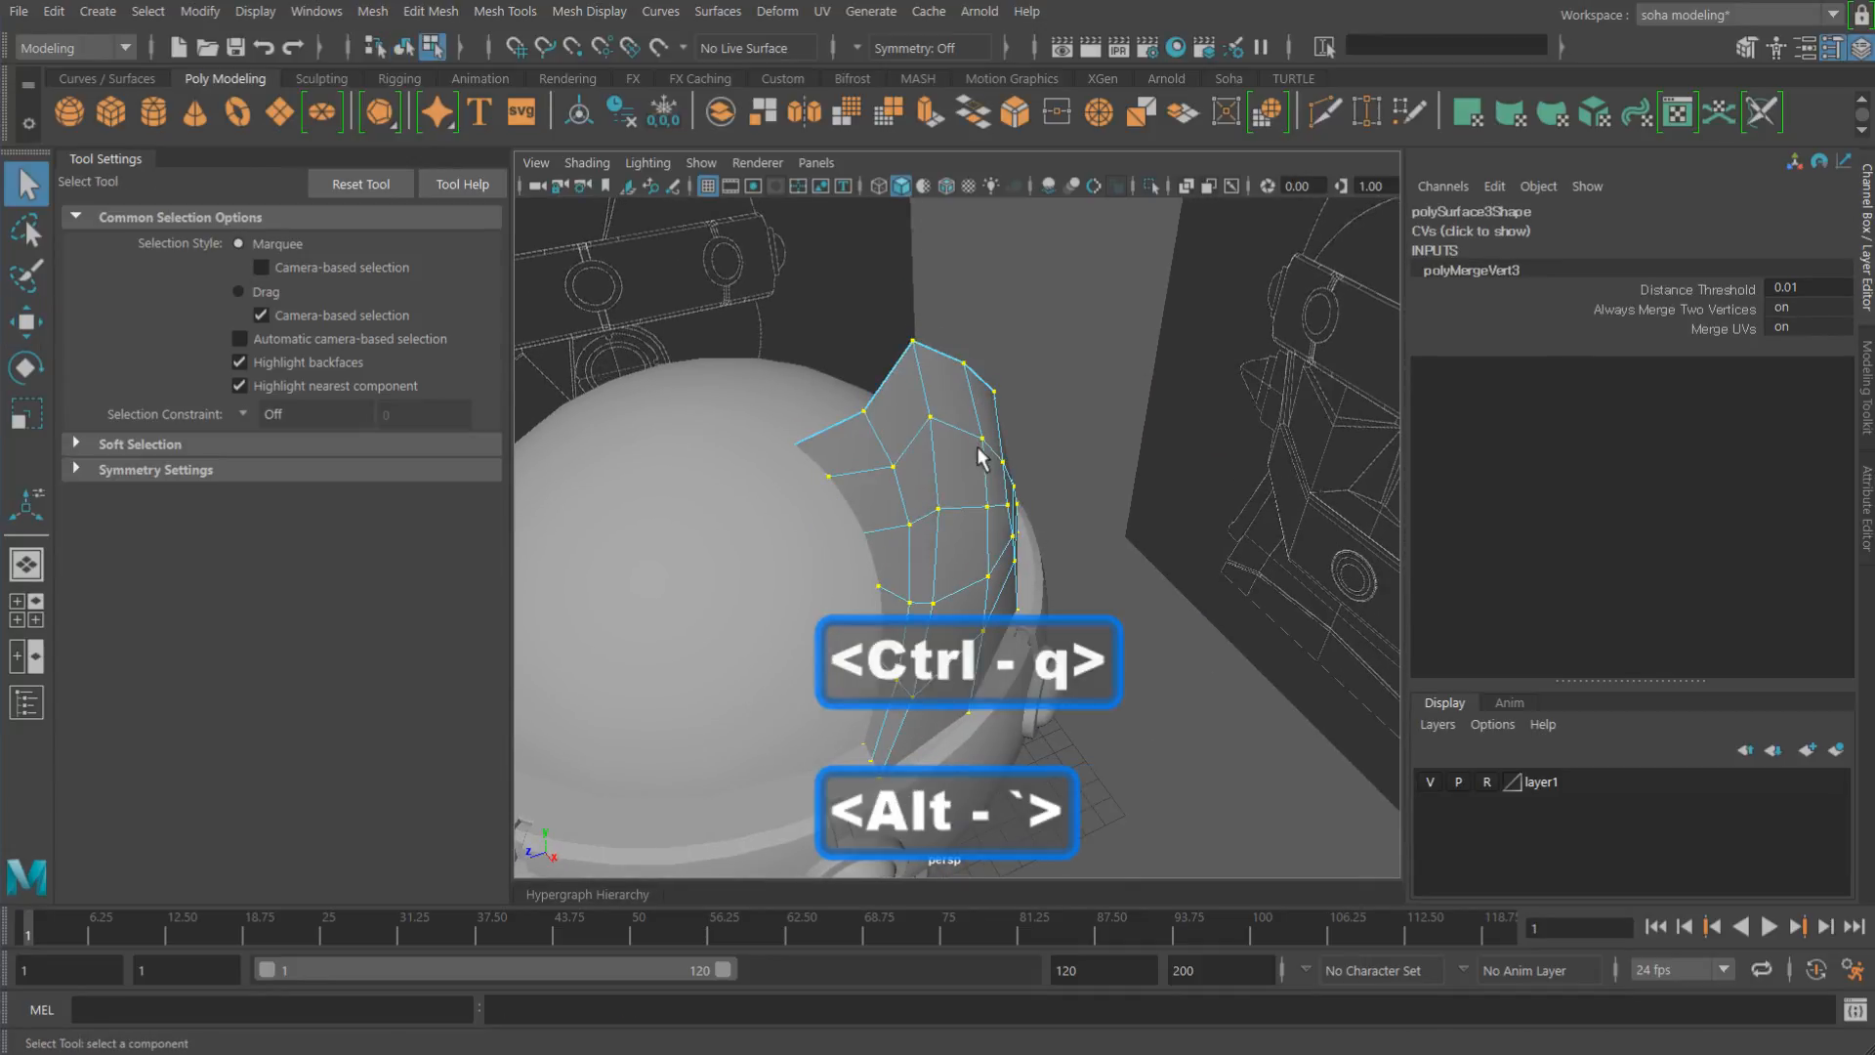
{"action": "left_click_drag", "start_coordinate": [972, 459], "coordinate": [1004, 542], "text": "alt"}
{"action": "key", "text": "alt+grave"}
{"action": "key", "text": "alt+shift+a"}
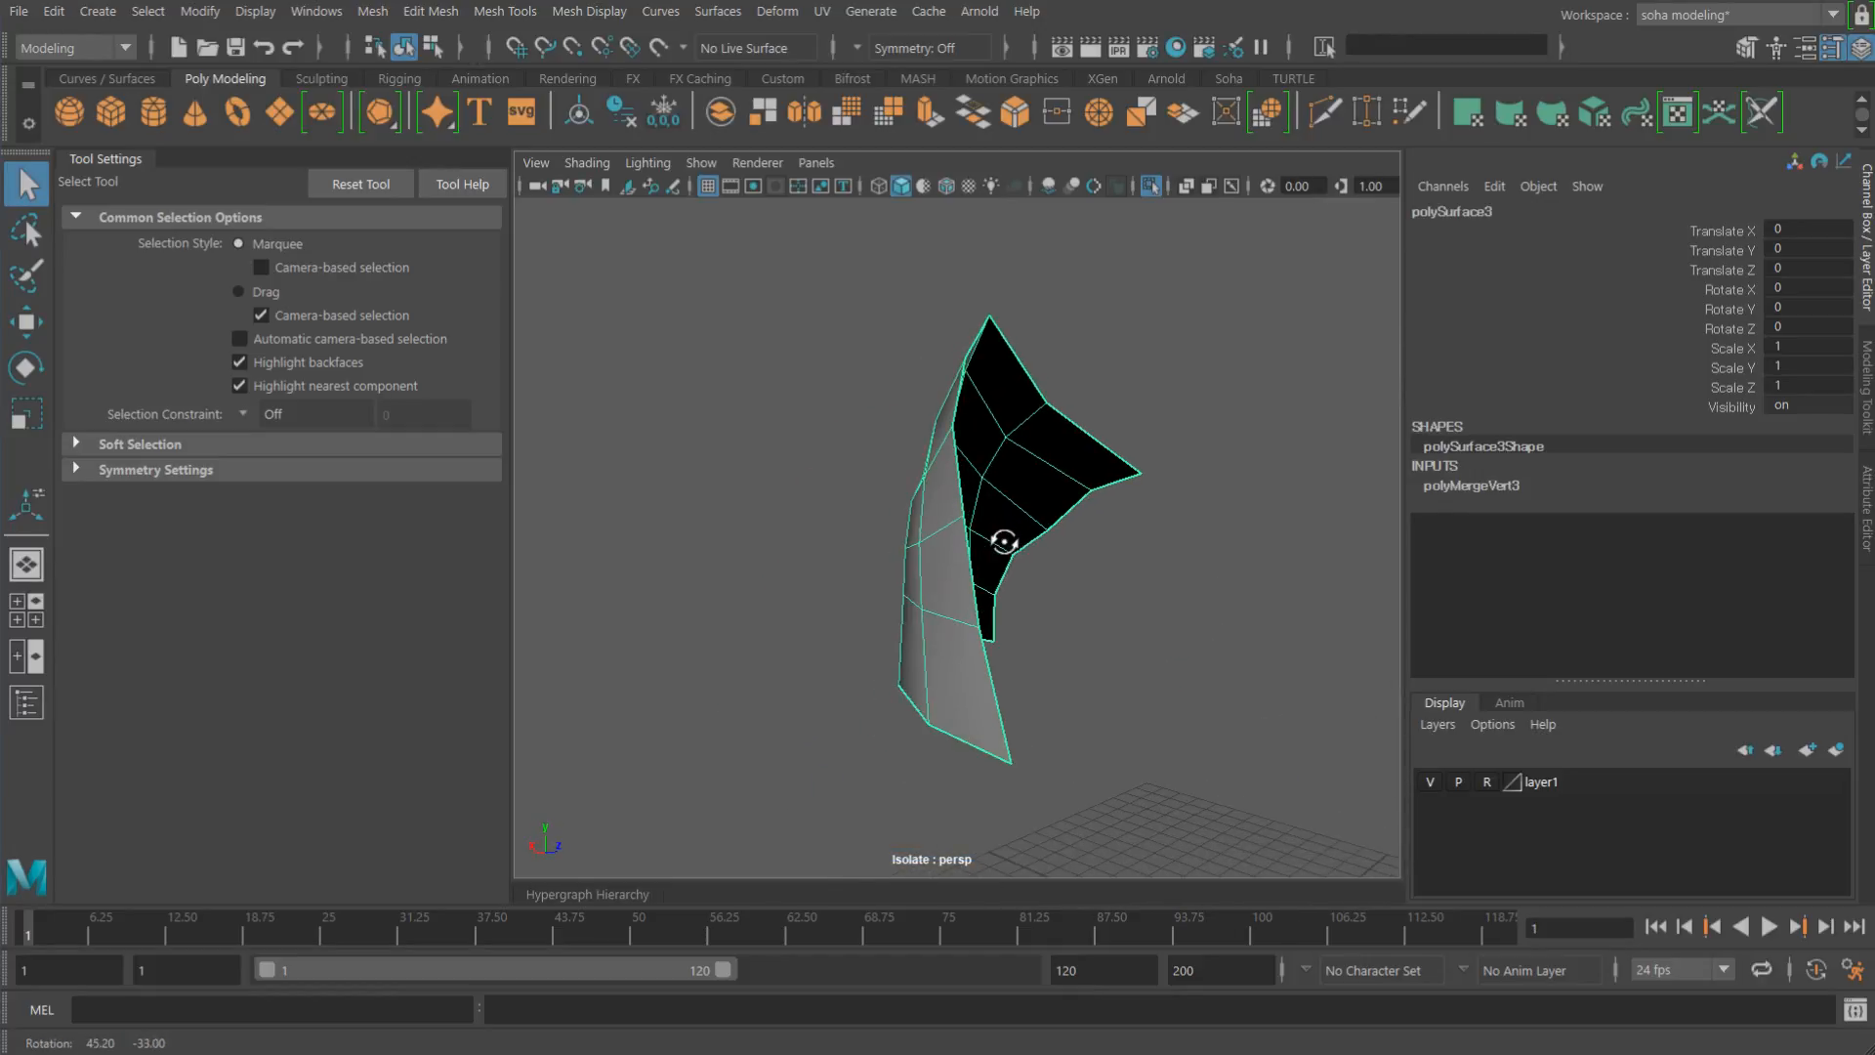
Step: Append a polygon across the lower part of the ear's open inner side, and fill the remaining upper hole
{"action": "key", "text": "alt+a"}
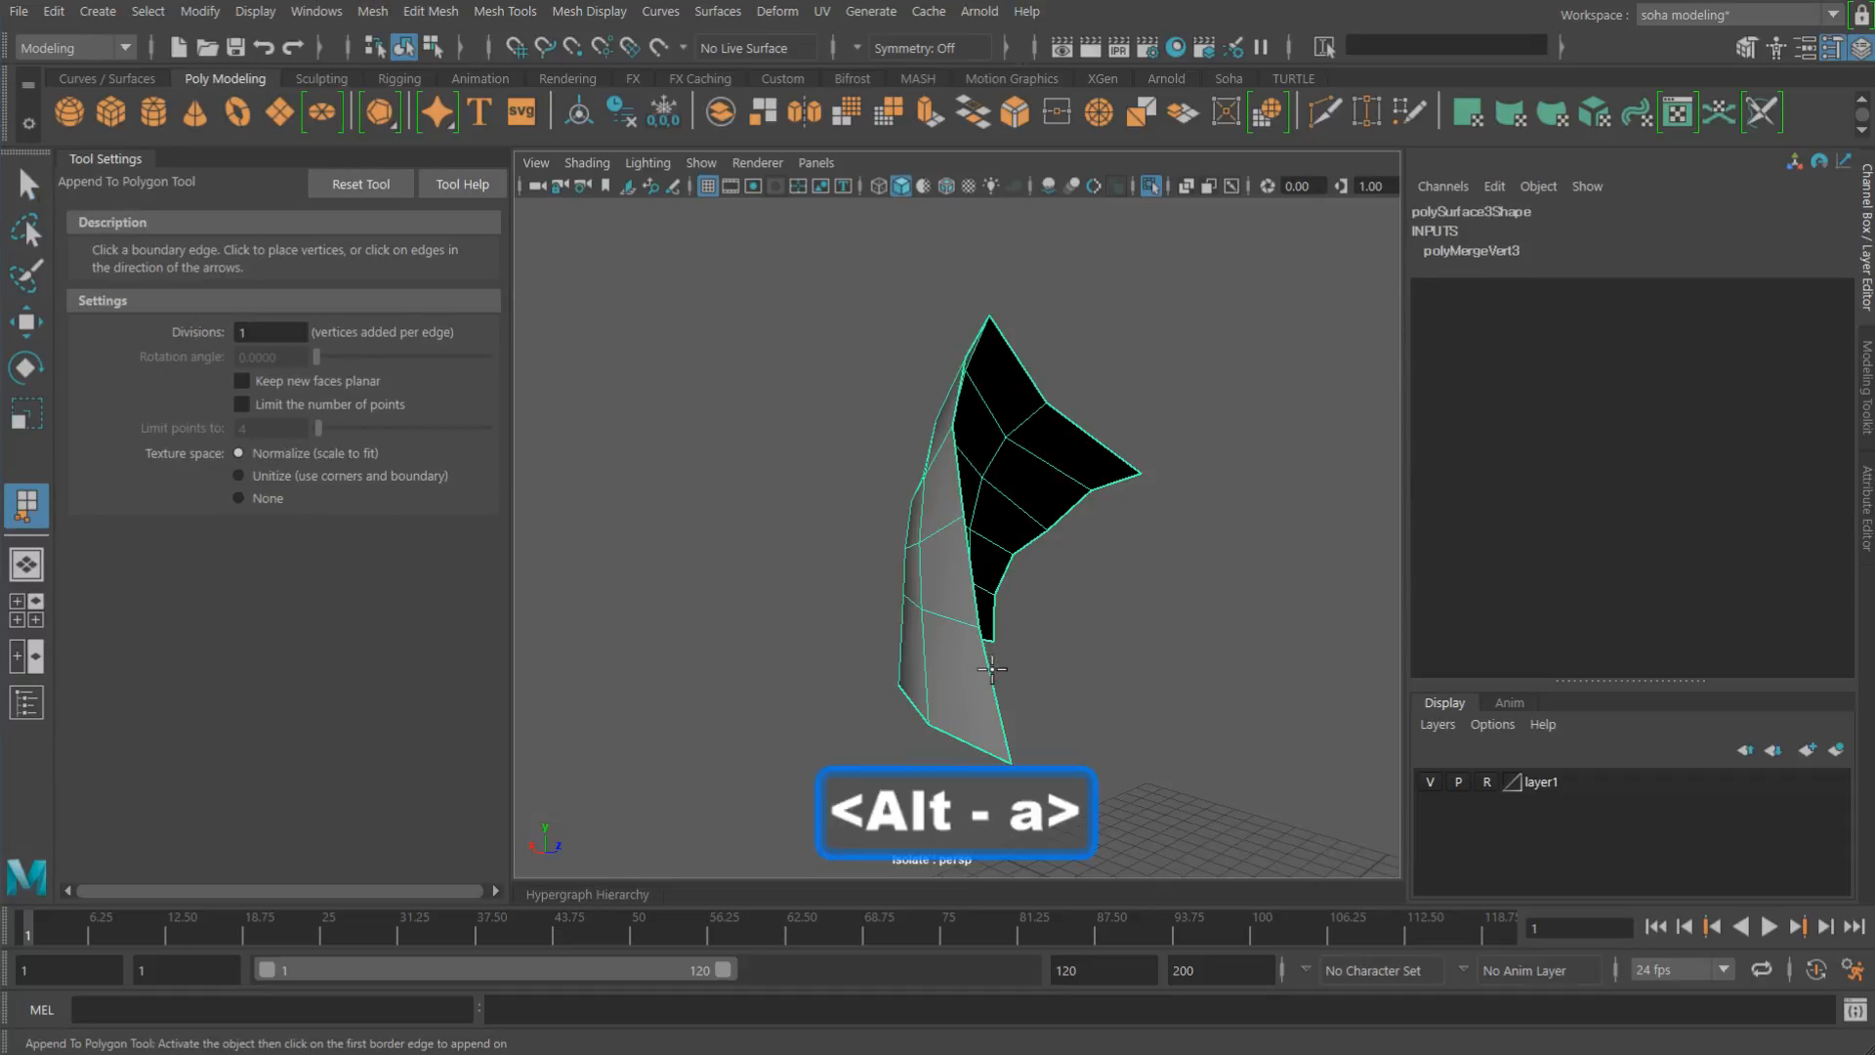
{"action": "left_click_drag", "start_coordinate": [996, 667], "coordinate": [1096, 580], "text": "alt"}
{"action": "key", "text": "w"}
{"action": "key", "text": "ctrl+f"}
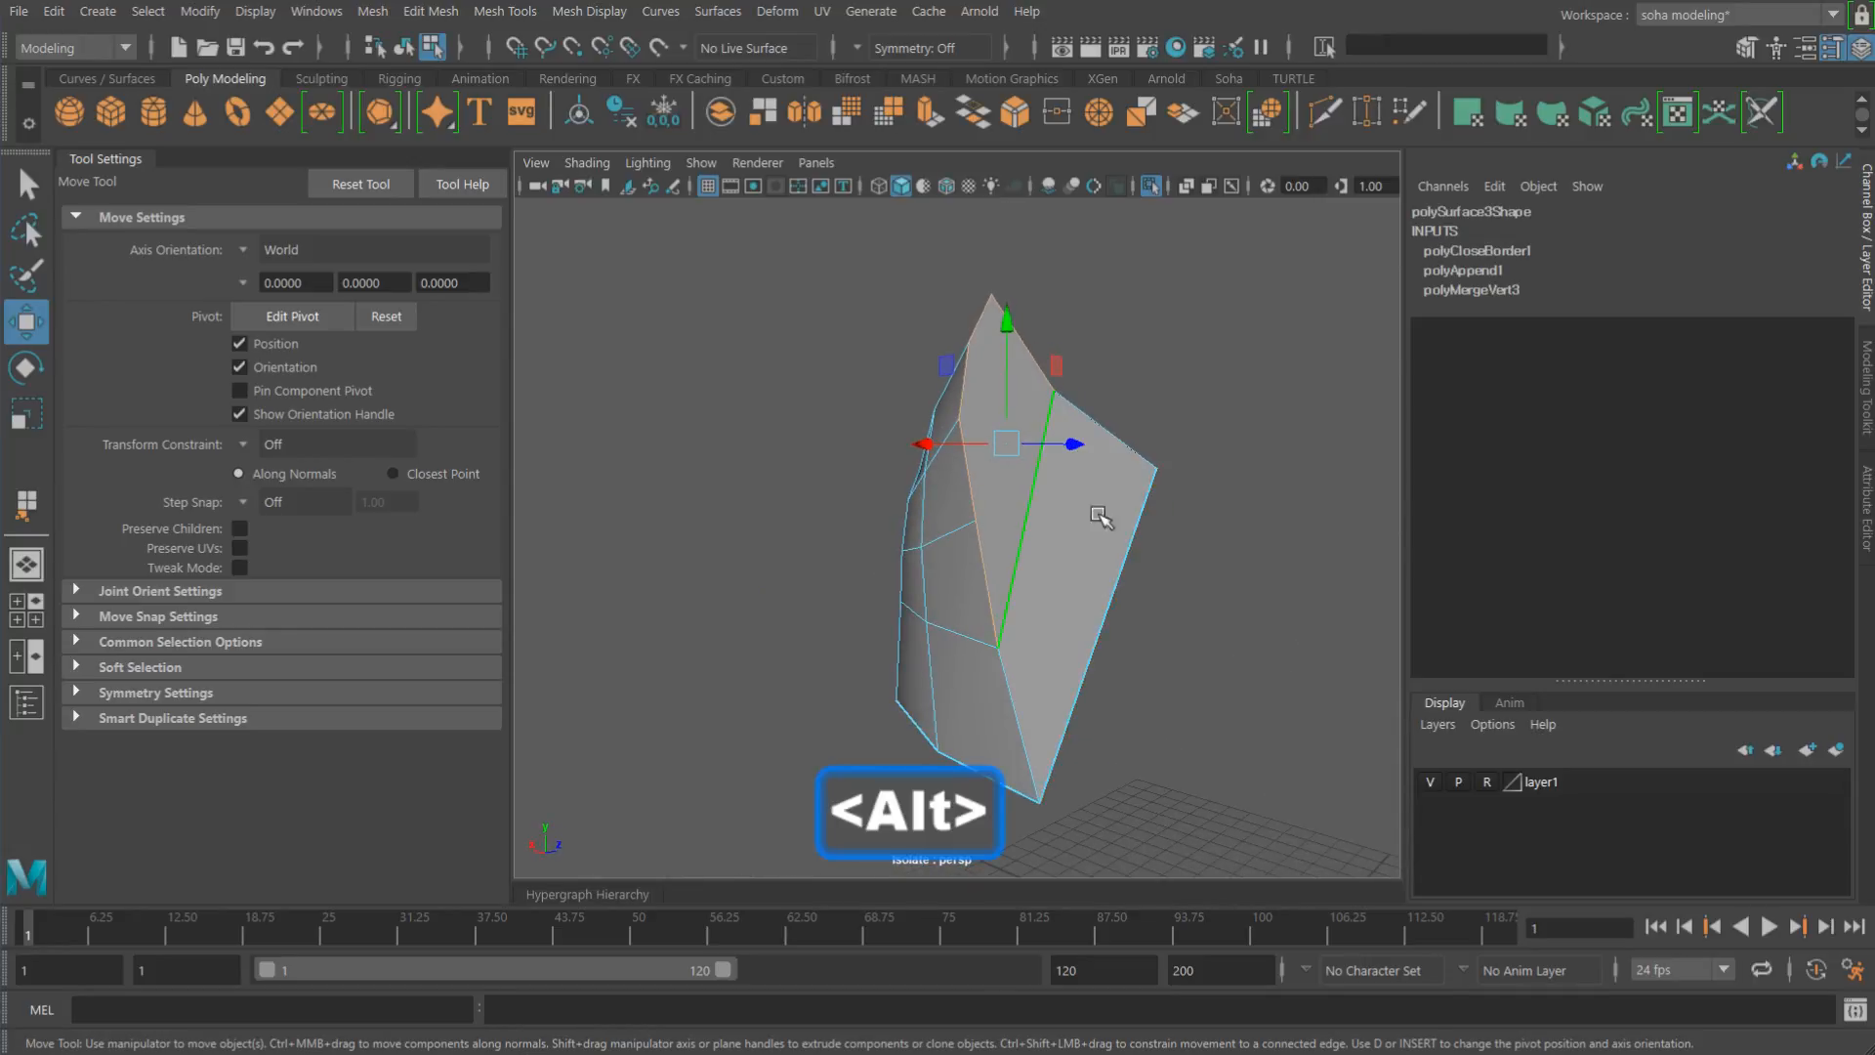
Step: With Multi-Cut, cut a short inset path across the filled inner side between two neighbouring vertices of the curved shell's edge
{"action": "left_click_drag", "start_coordinate": [1099, 516], "coordinate": [1014, 278], "text": "alt"}
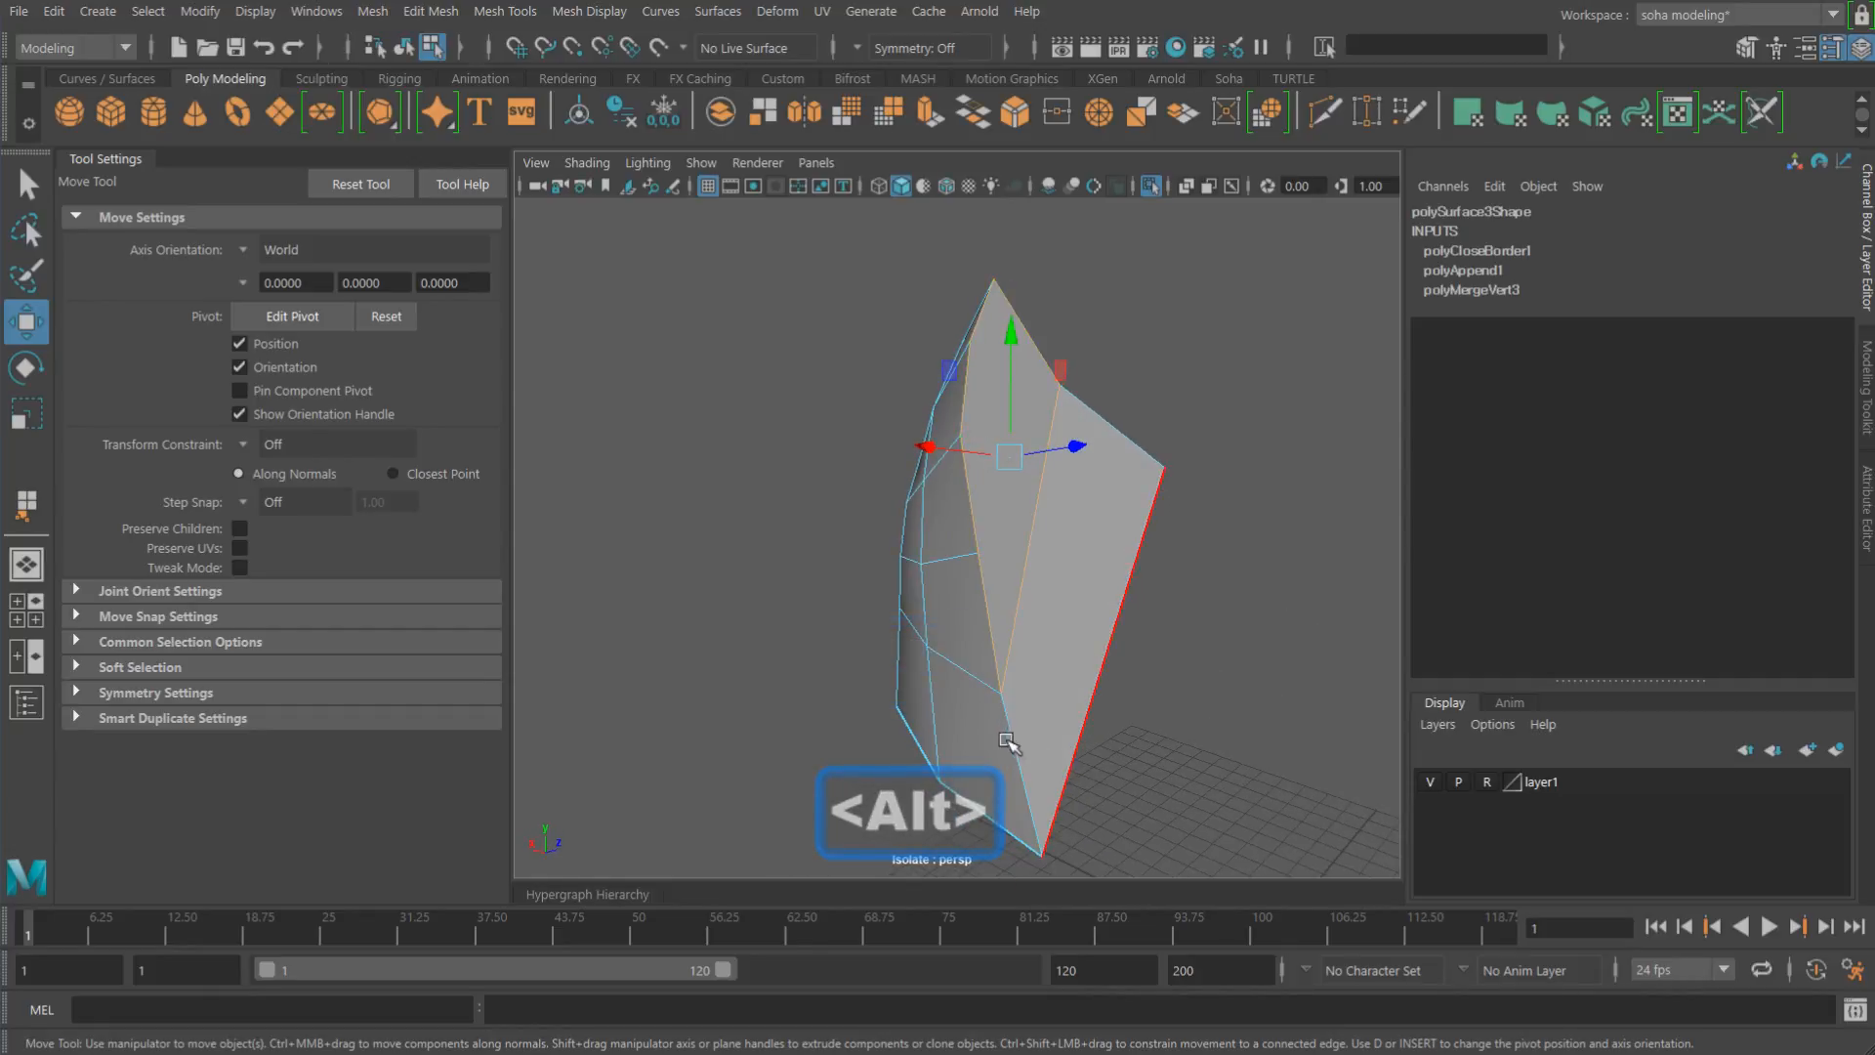
{"action": "left_click_drag", "start_coordinate": [1007, 741], "coordinate": [929, 547], "text": "alt"}
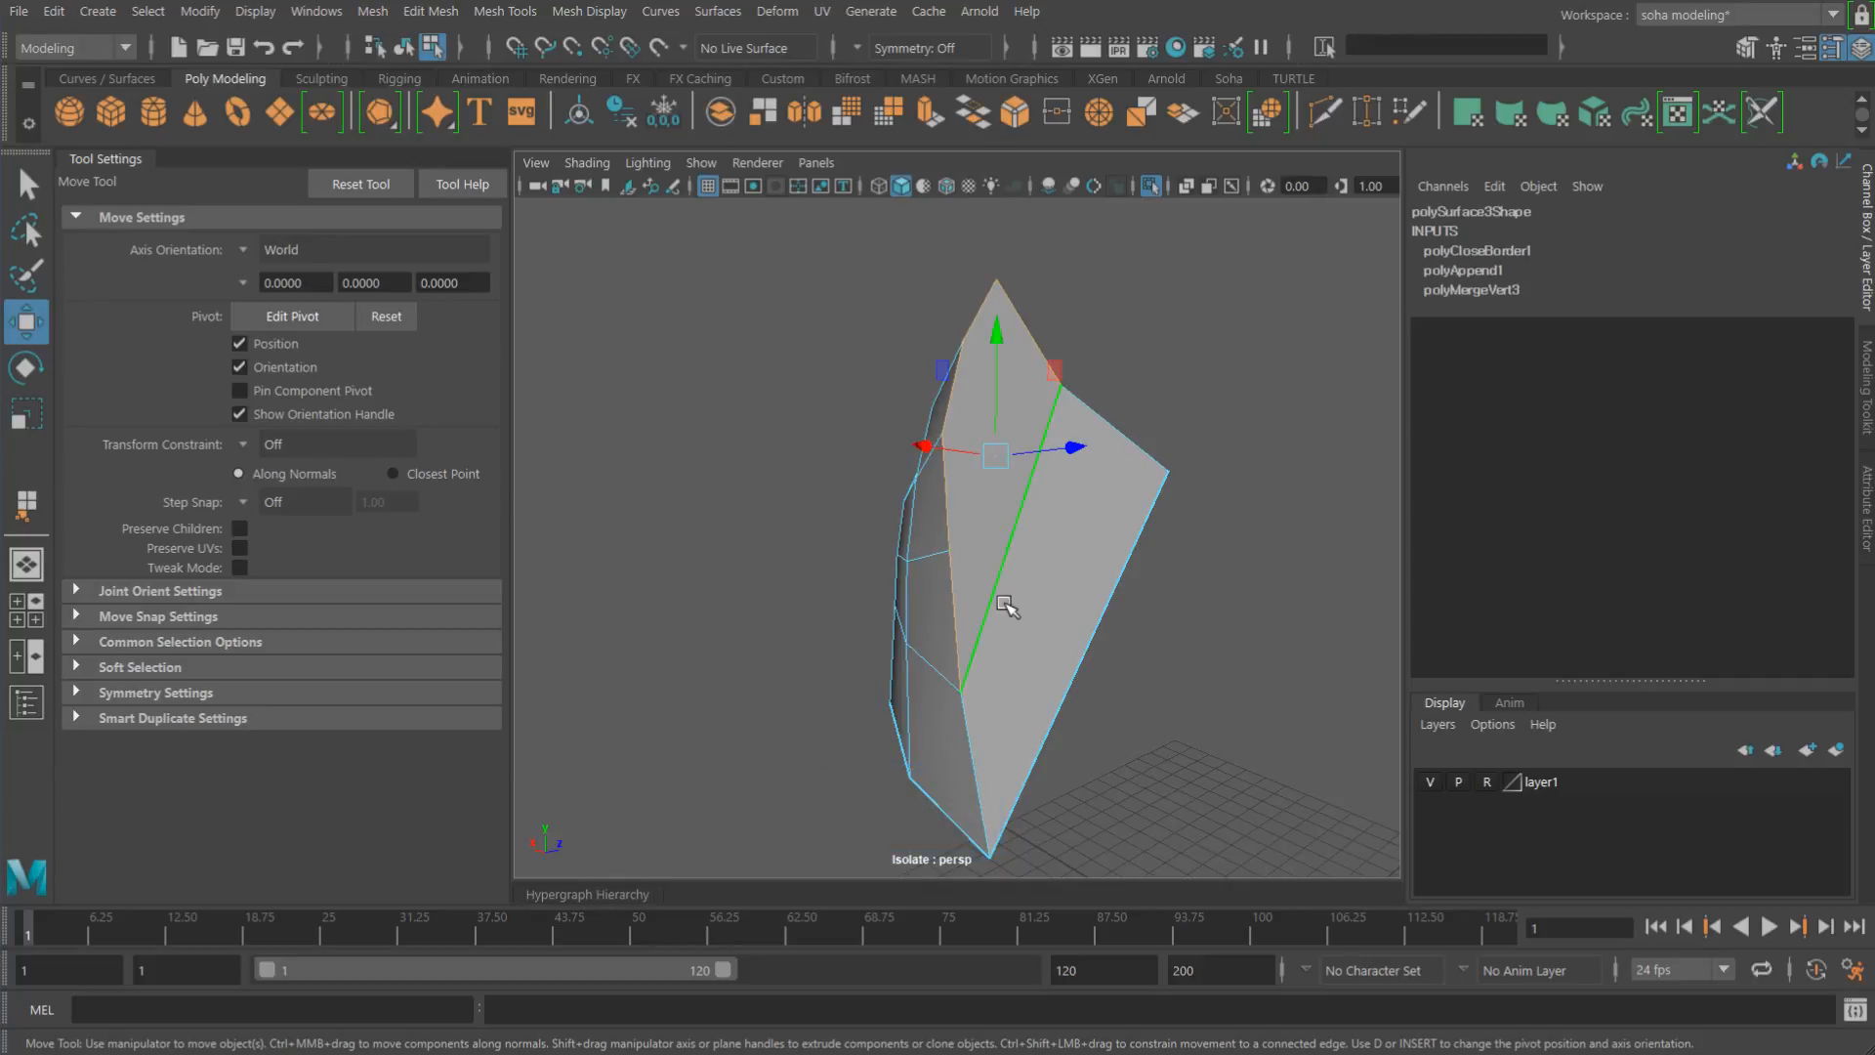
{"action": "left_click_drag", "start_coordinate": [1007, 606], "coordinate": [1031, 559], "text": "alt"}
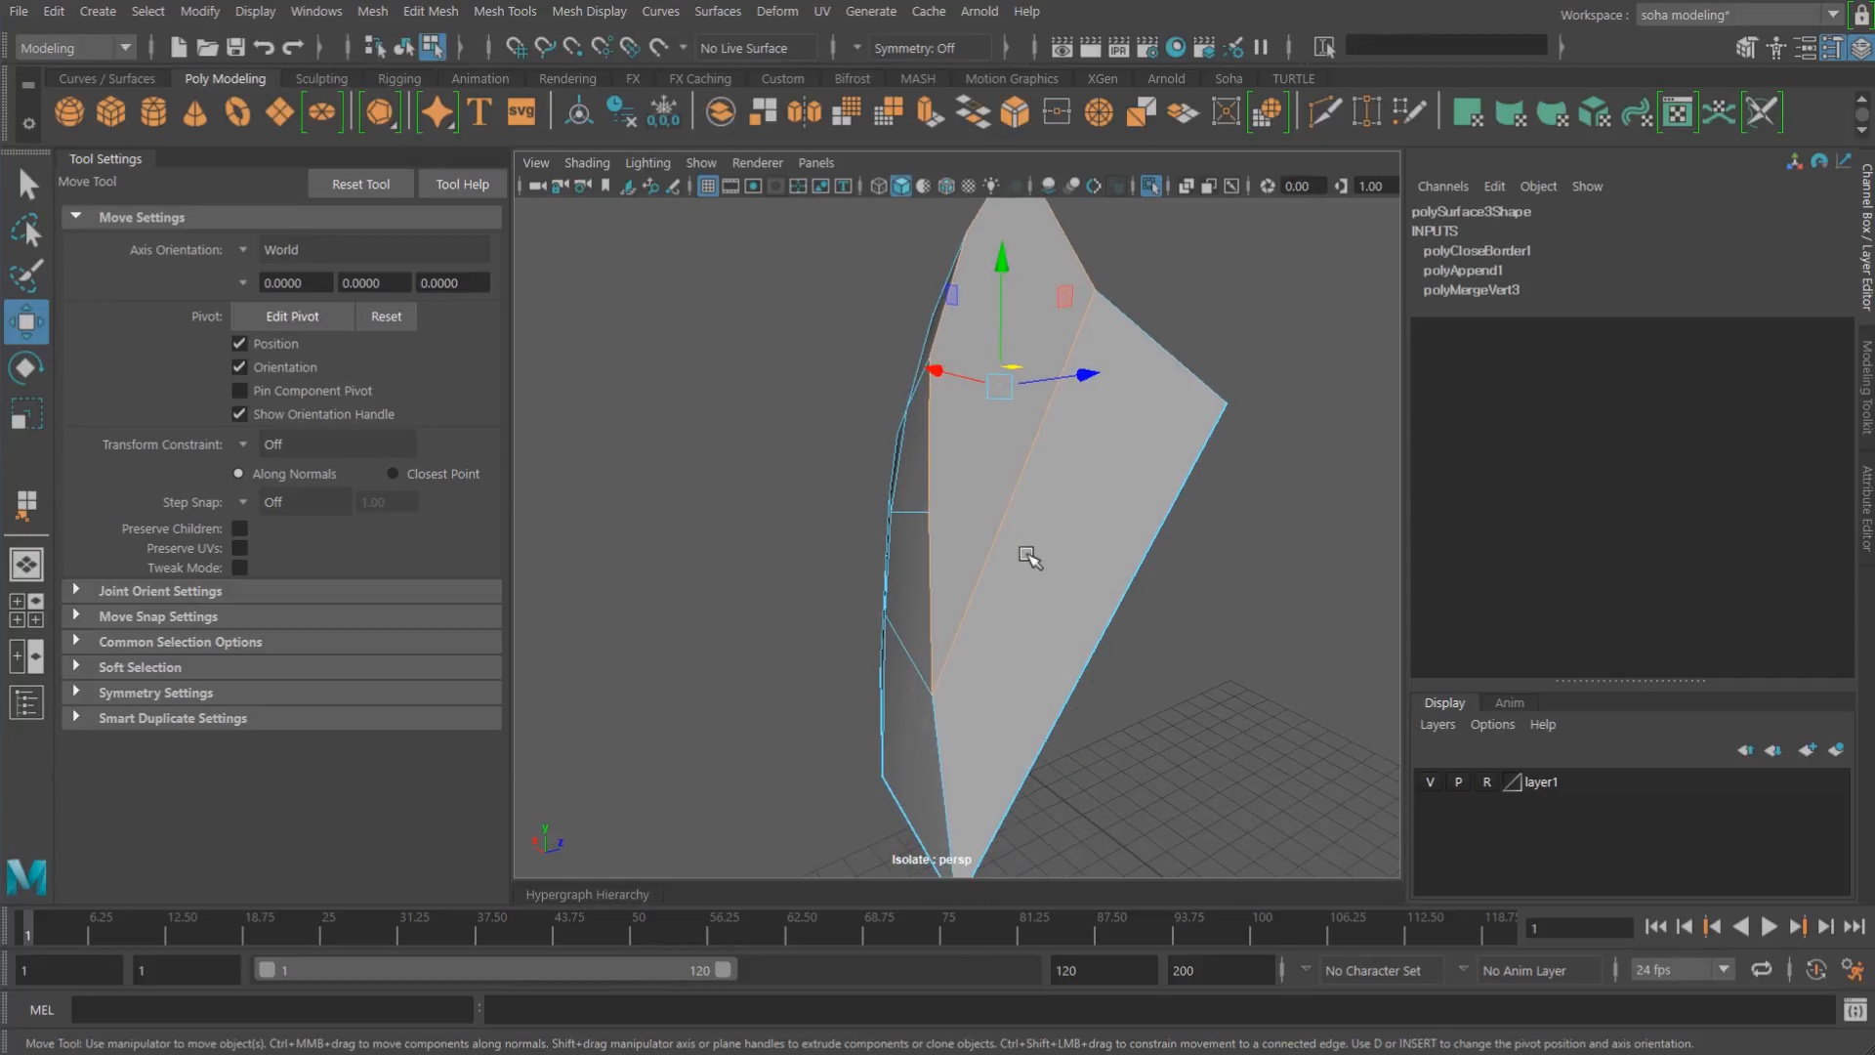
{"action": "key", "text": "alt+s"}
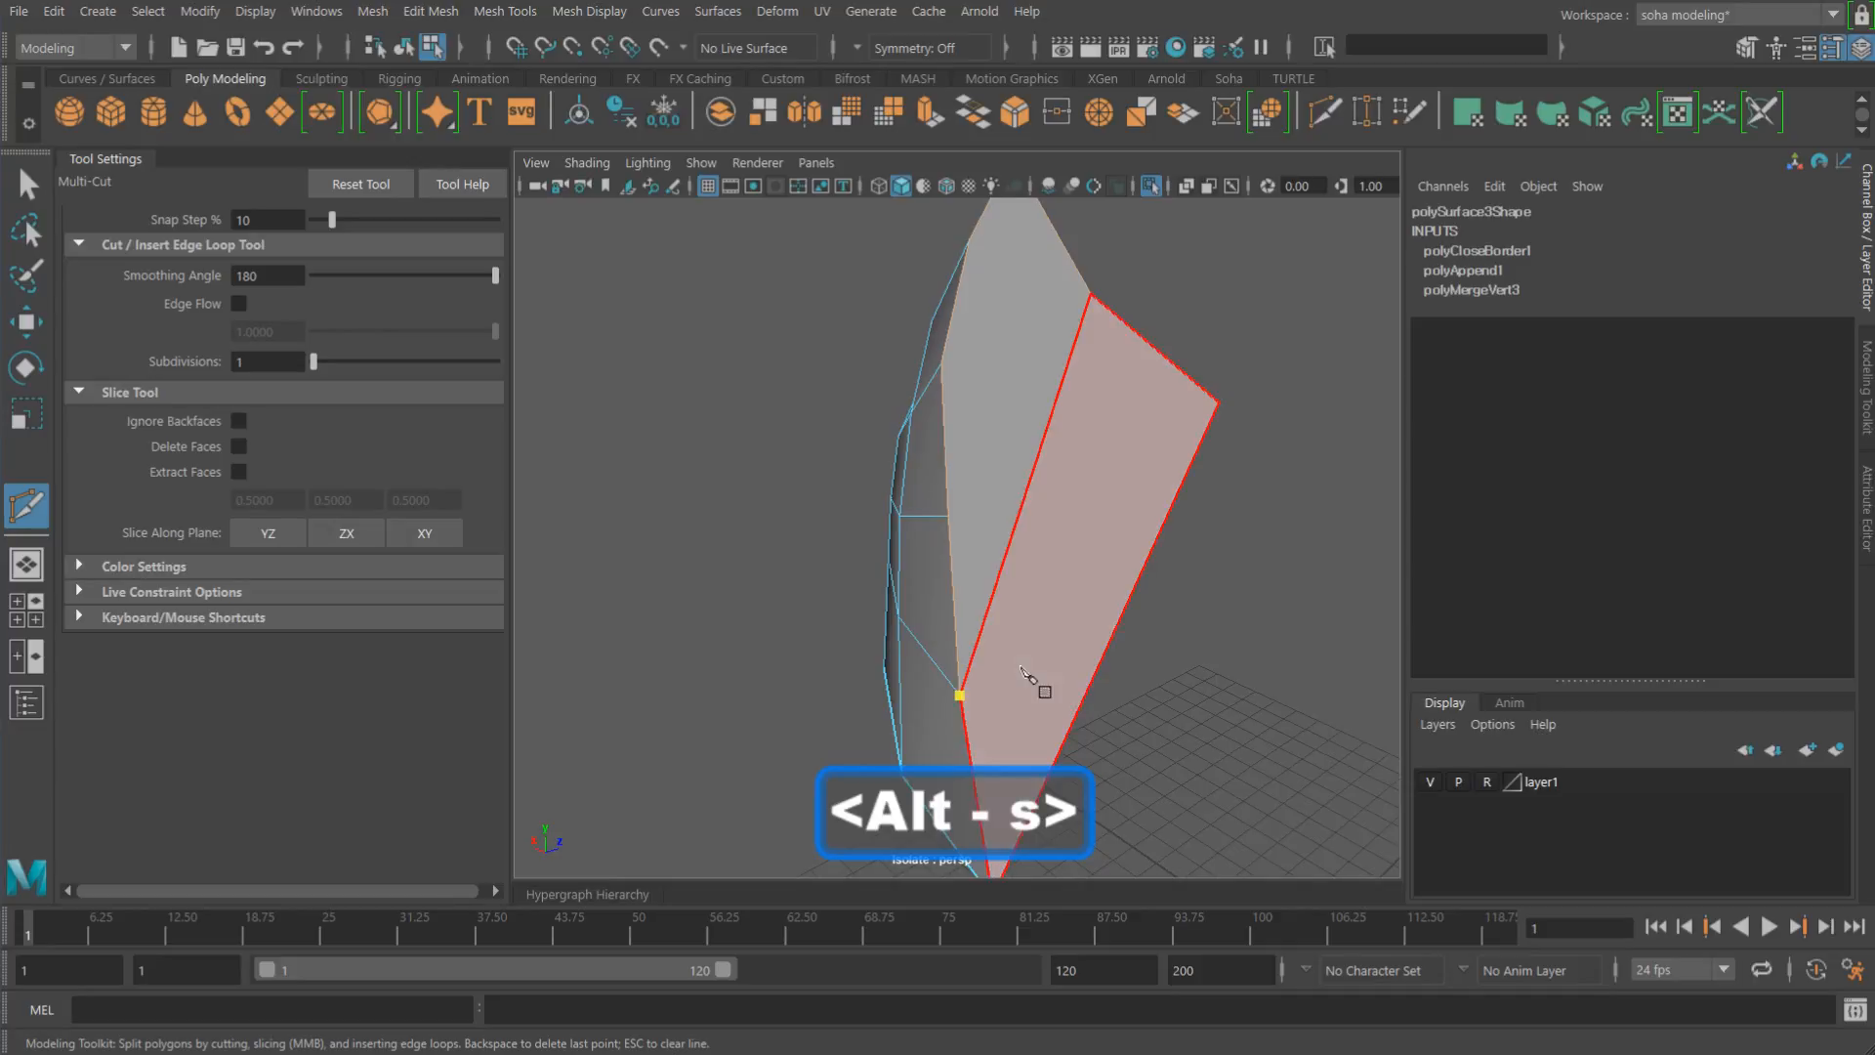
{"action": "left_click", "coordinate": [1023, 667]}
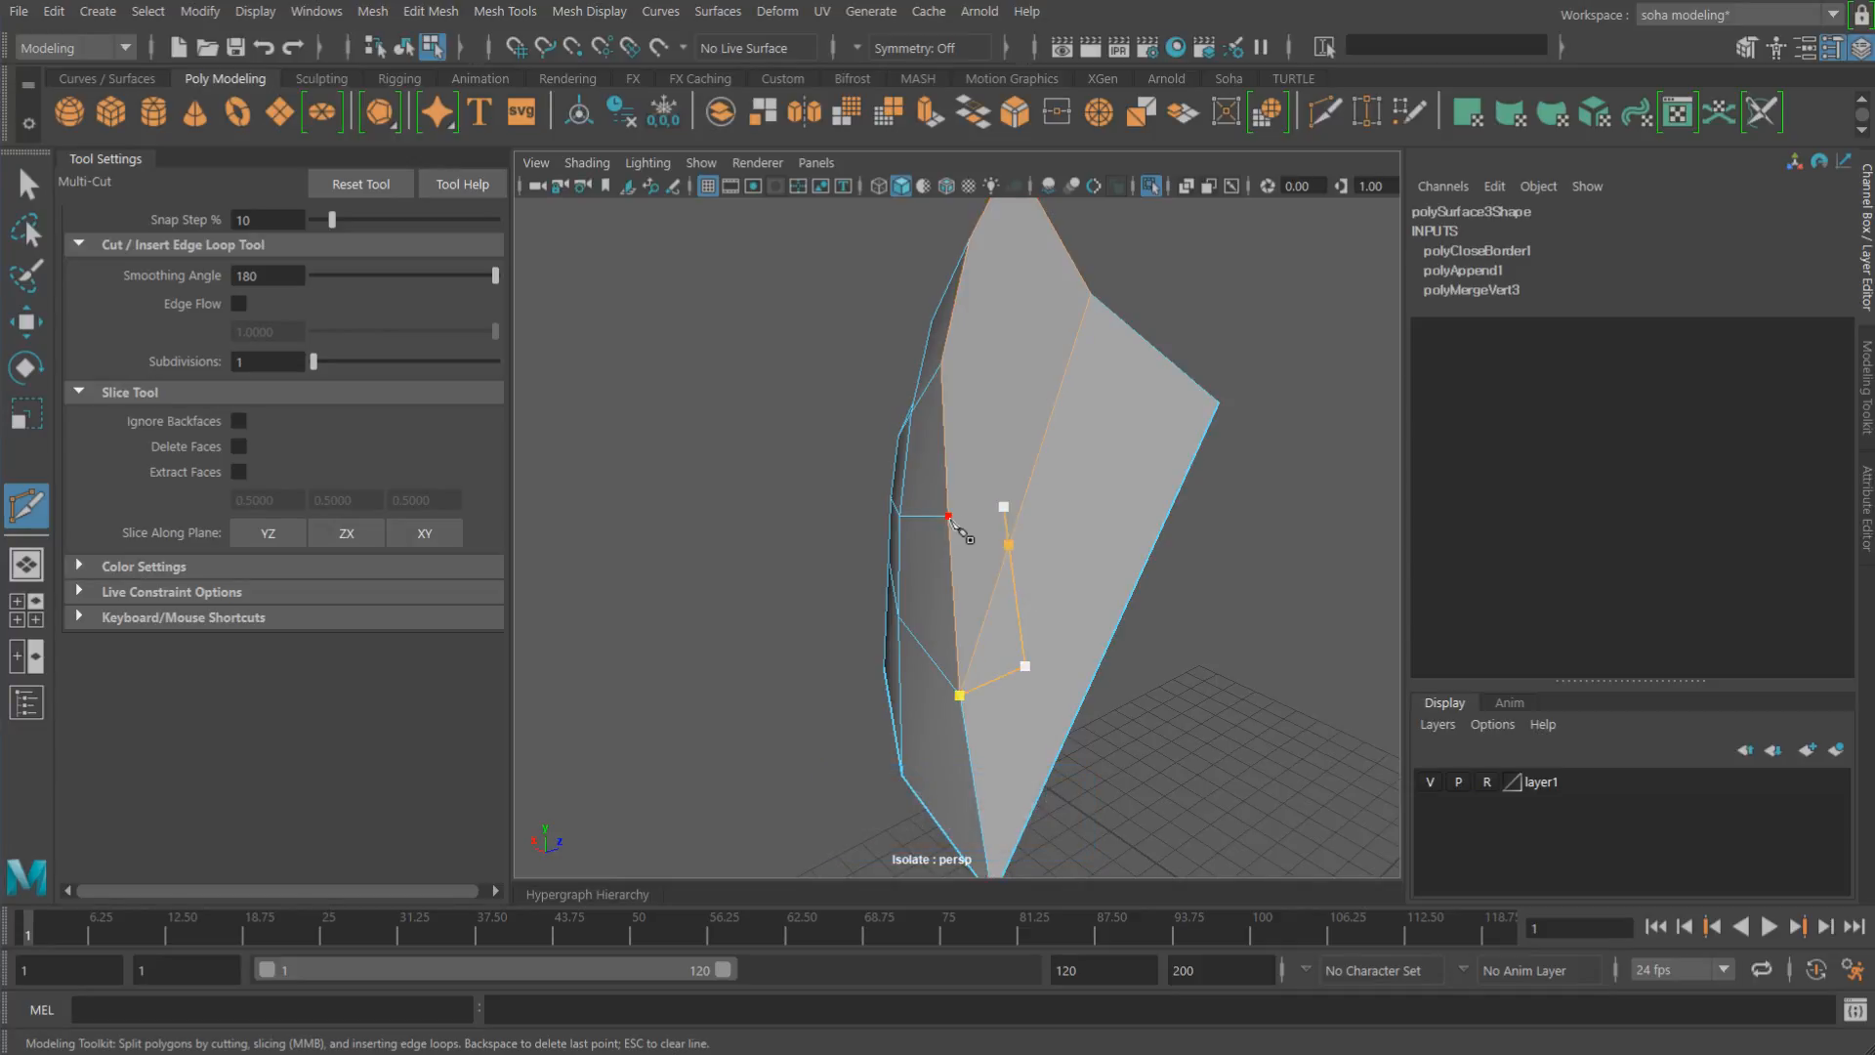
{"action": "key", "text": "Return"}
Step: Continue the Multi-Cut inset paths across the filled inner side, following the curved shell's edge vertices down to the open lower edge
{"action": "left_click_drag", "start_coordinate": [1006, 524], "coordinate": [972, 492], "text": "alt"}
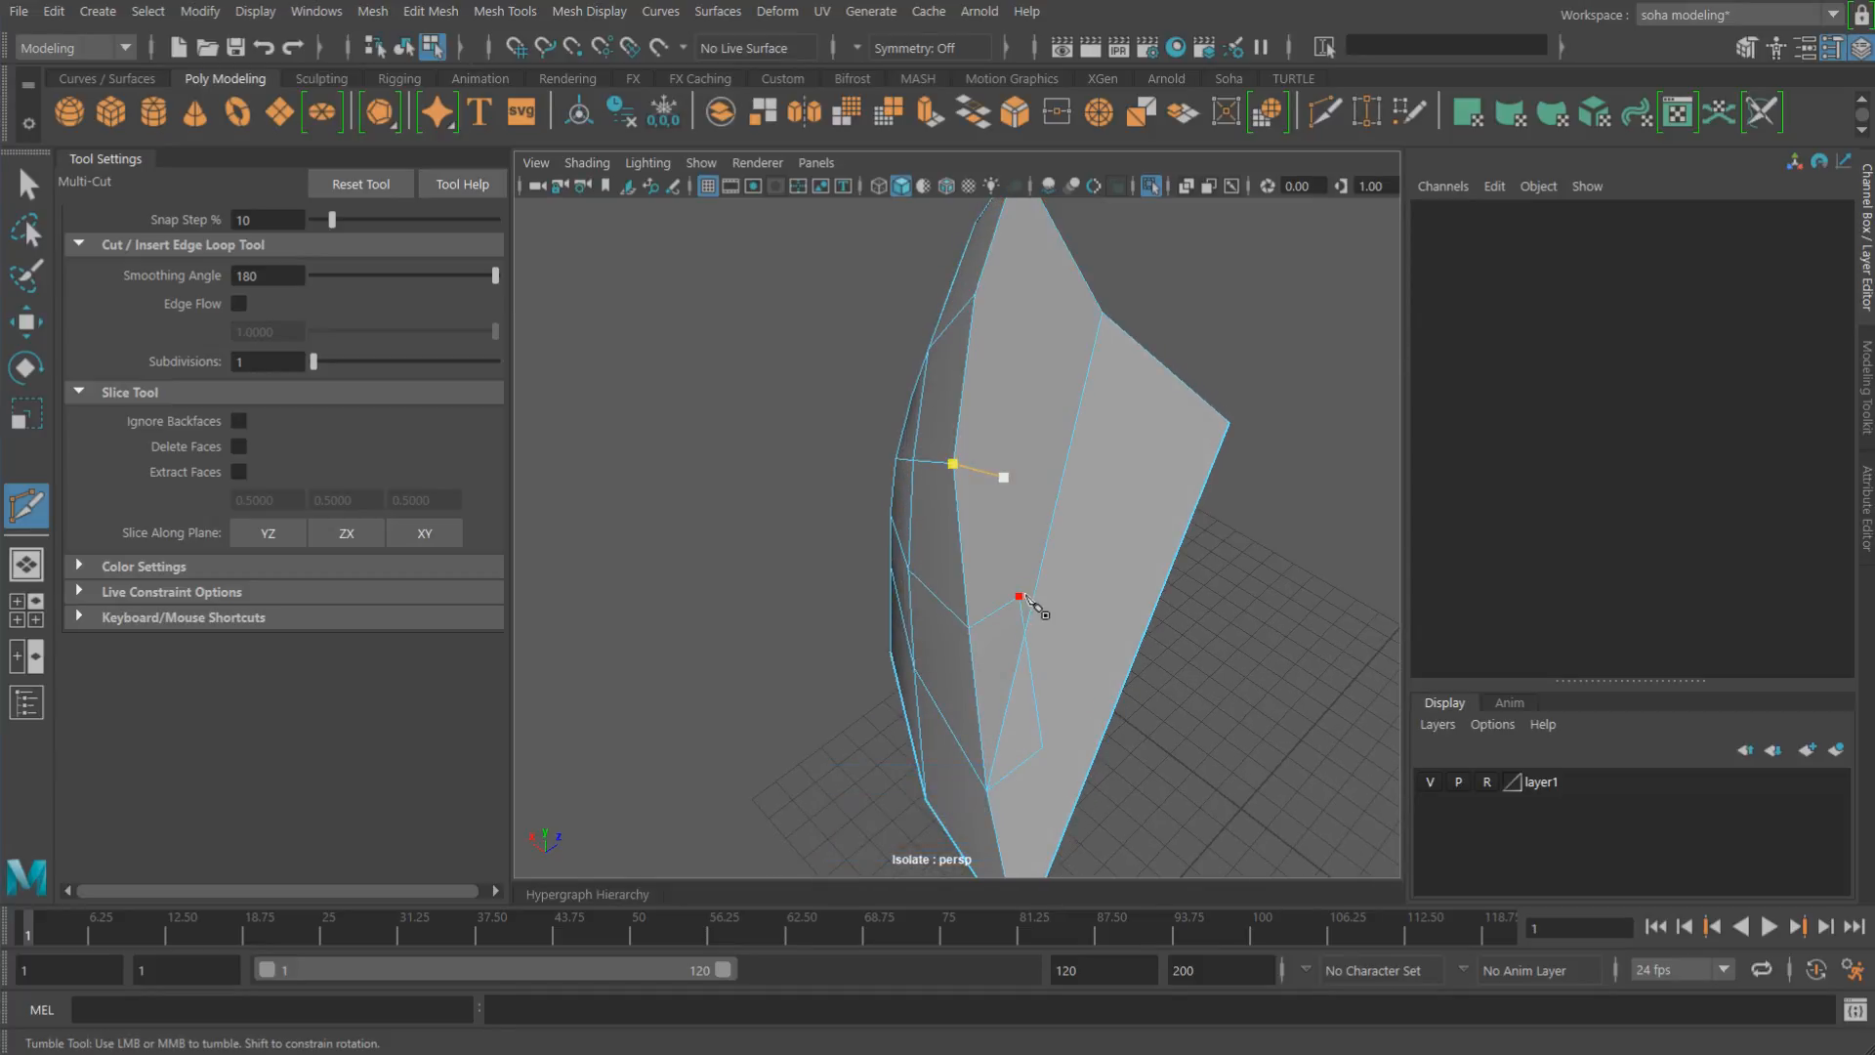
{"action": "left_click_drag", "start_coordinate": [1030, 455], "coordinate": [1042, 511], "text": "alt"}
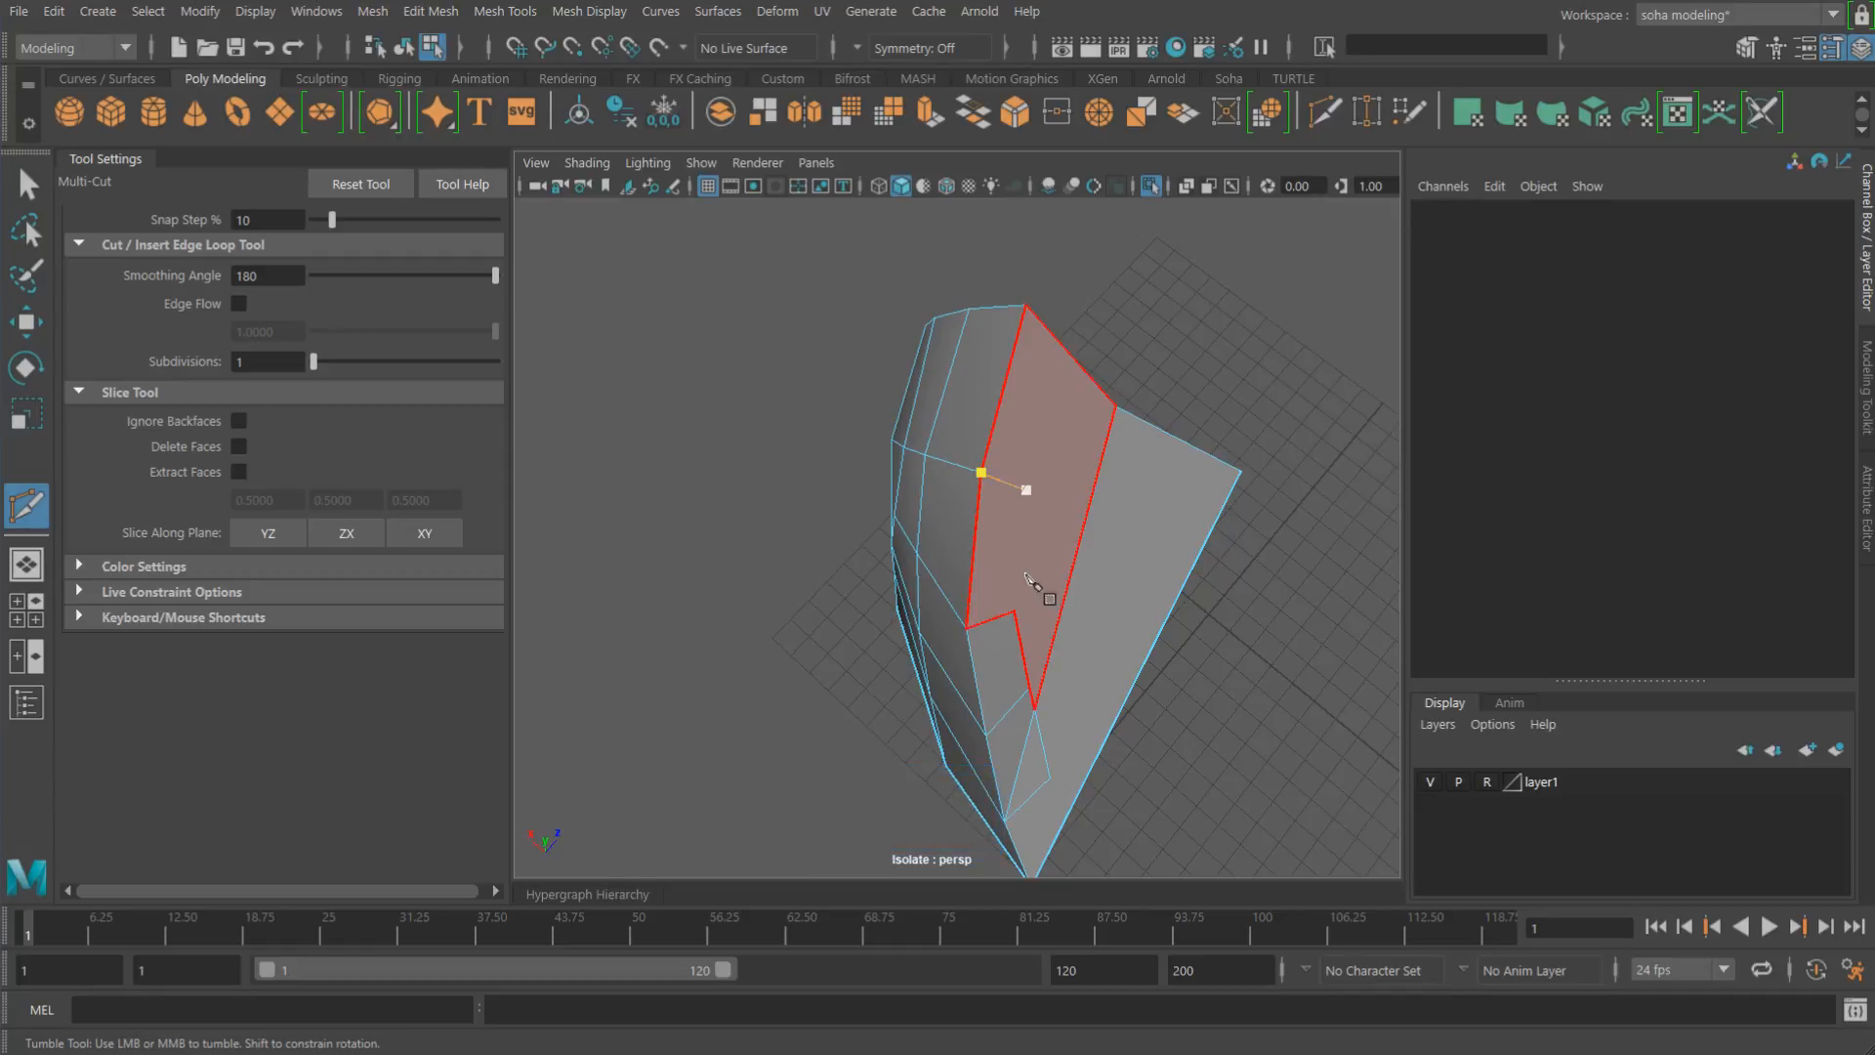
{"action": "left_click_drag", "start_coordinate": [1046, 611], "coordinate": [912, 570], "text": "alt"}
{"action": "left_click", "coordinate": [925, 582]}
{"action": "left_click", "coordinate": [1024, 599]}
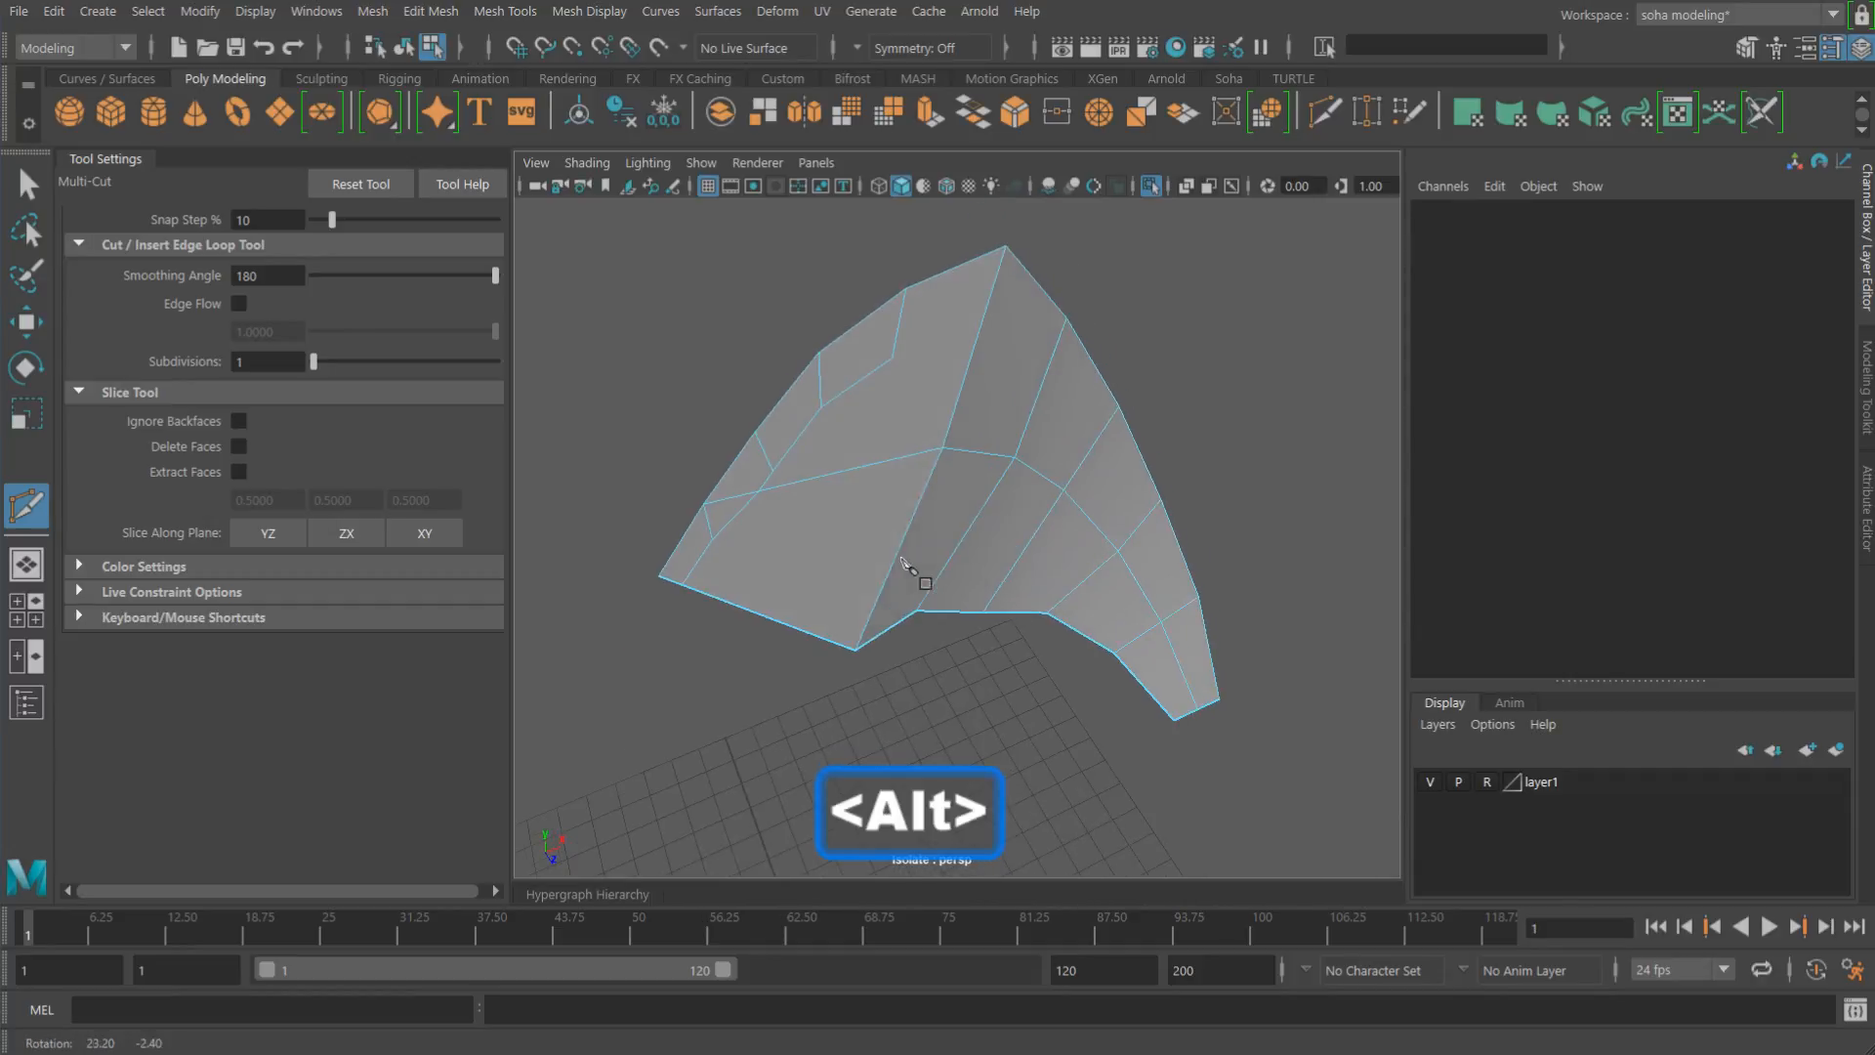
Step: Insert two edge loops across the curved shell, one above and one below its existing crosswise edge line
{"action": "mouse_move", "coordinate": [1071, 463]}
{"action": "left_mouse_down", "text": "alt"}
{"action": "mouse_move", "coordinate": [1072, 488]}
{"action": "mouse_move", "coordinate": [1081, 452]}
{"action": "left_mouse_up", "text": "alt"}
{"action": "key", "text": "alt+e"}
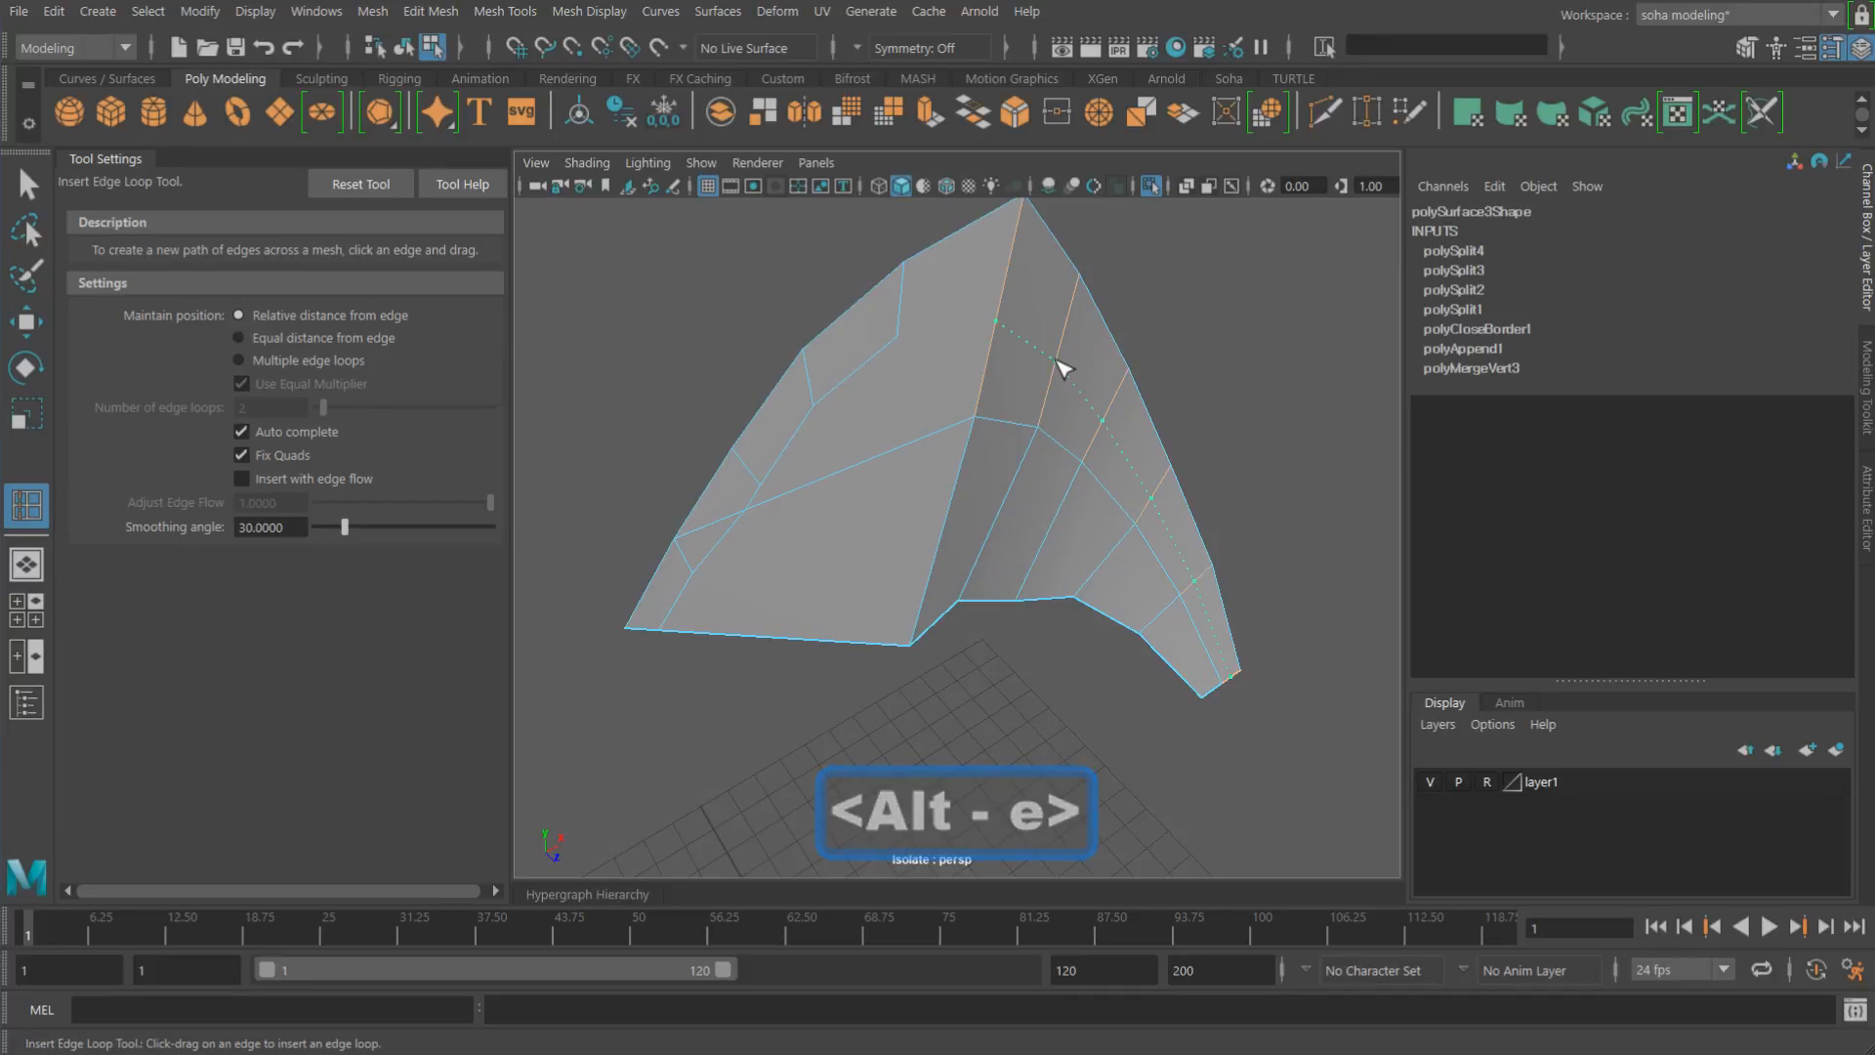
{"action": "left_click", "coordinate": [1058, 362]}
{"action": "left_click", "coordinate": [1000, 528]}
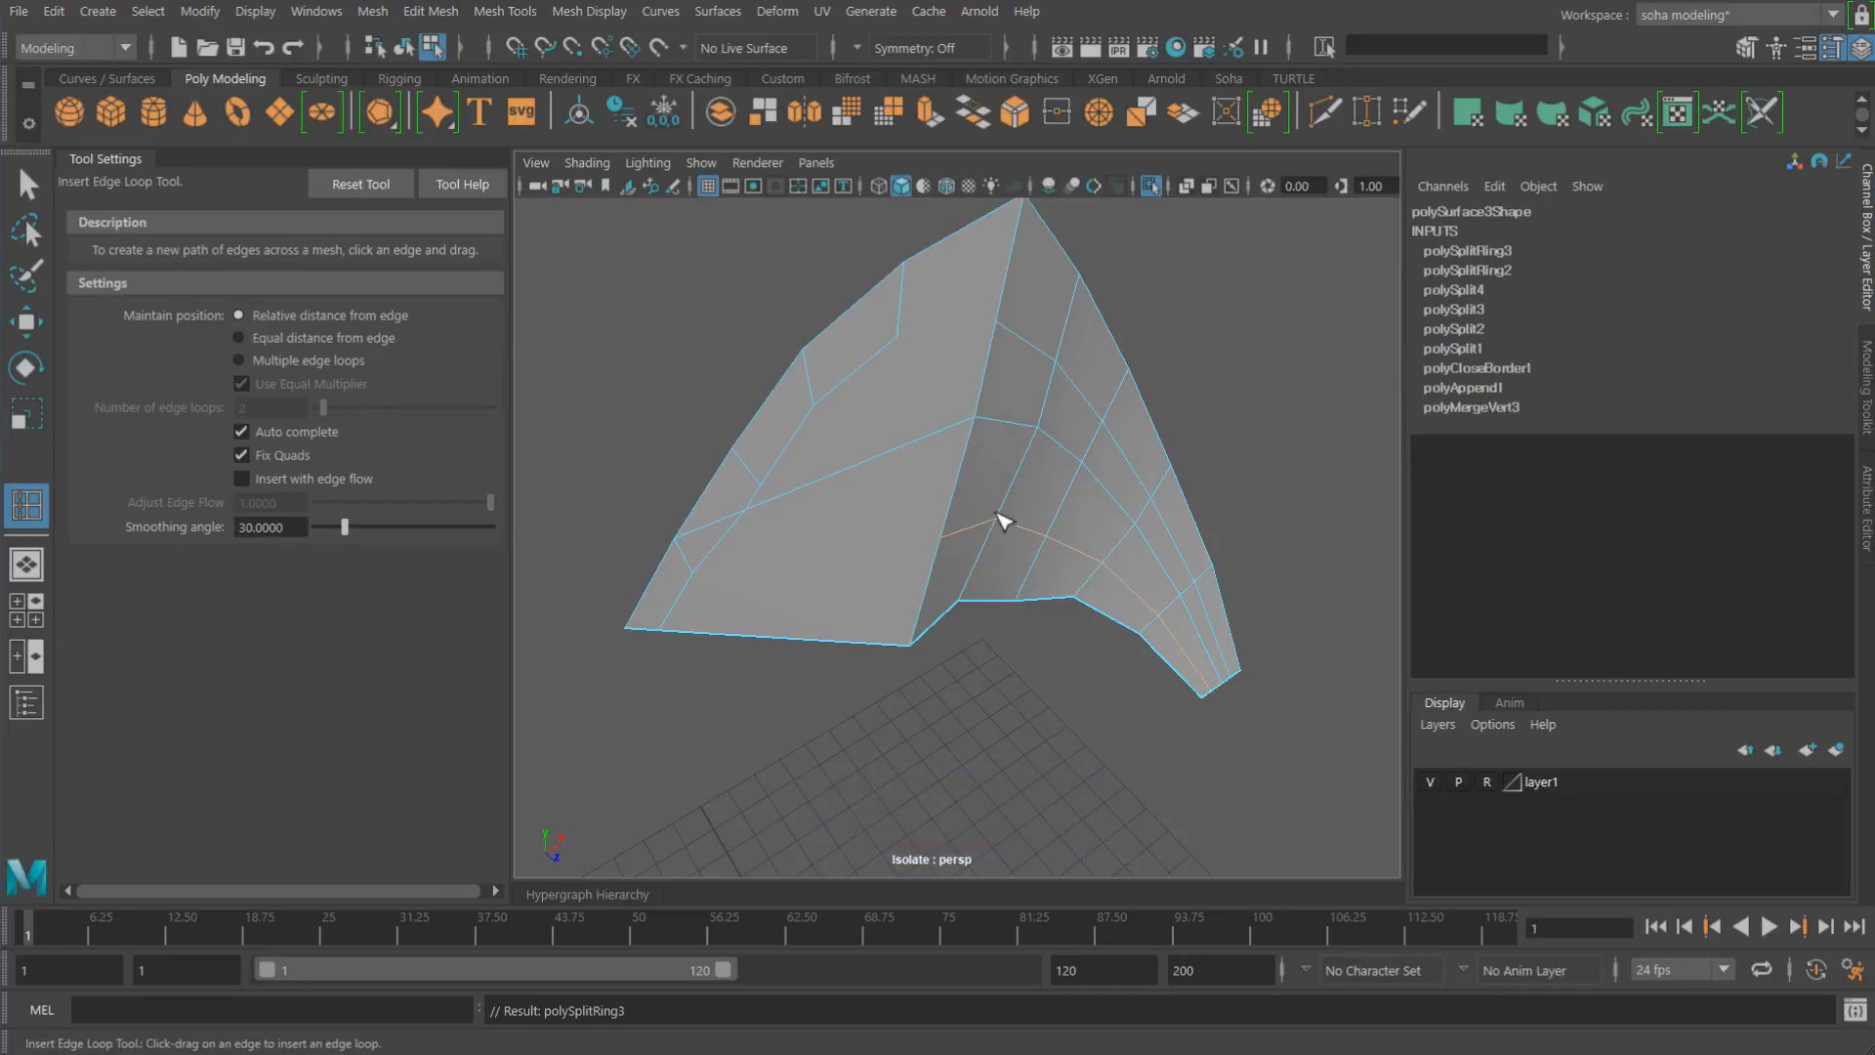
{"action": "left_click_drag", "start_coordinate": [1000, 519], "coordinate": [1055, 506], "text": "alt"}
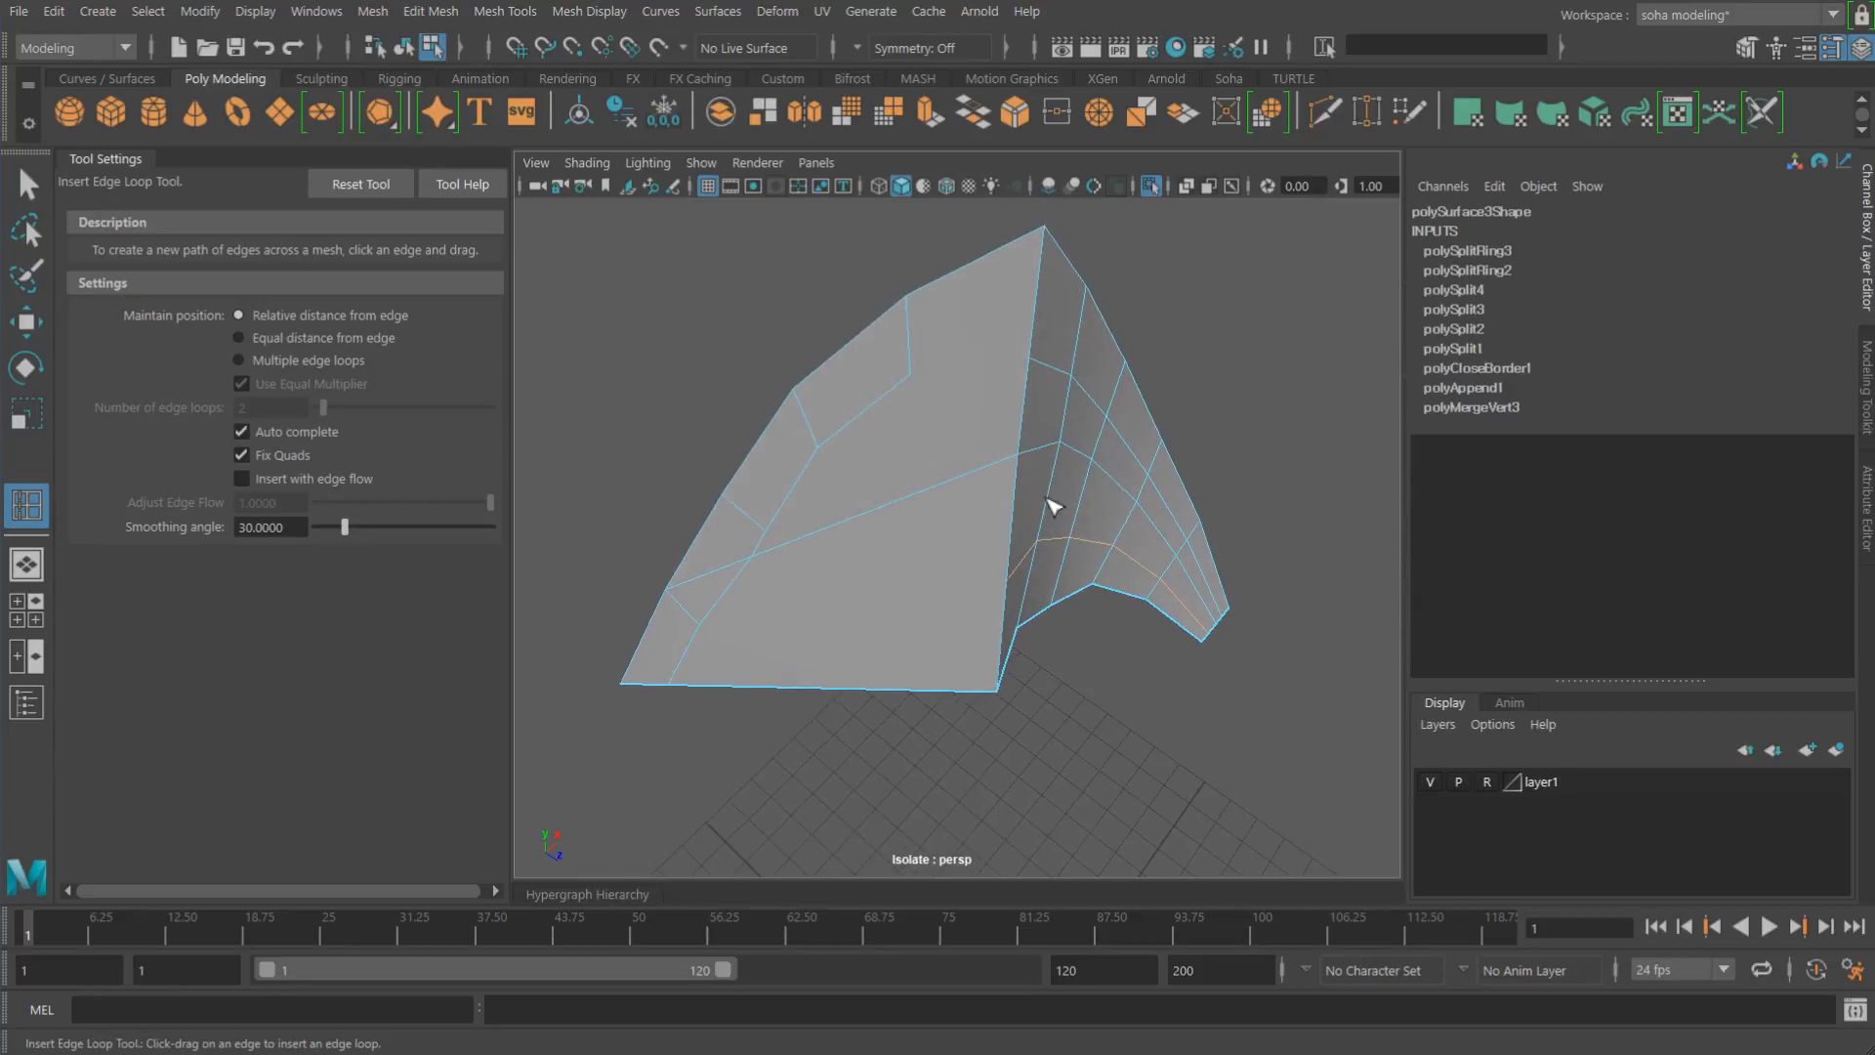
Step: Multi-Cut from the new loops' ends into the inner side, linking them with an inset path down to the open lower edge
{"action": "key", "text": "alt+s"}
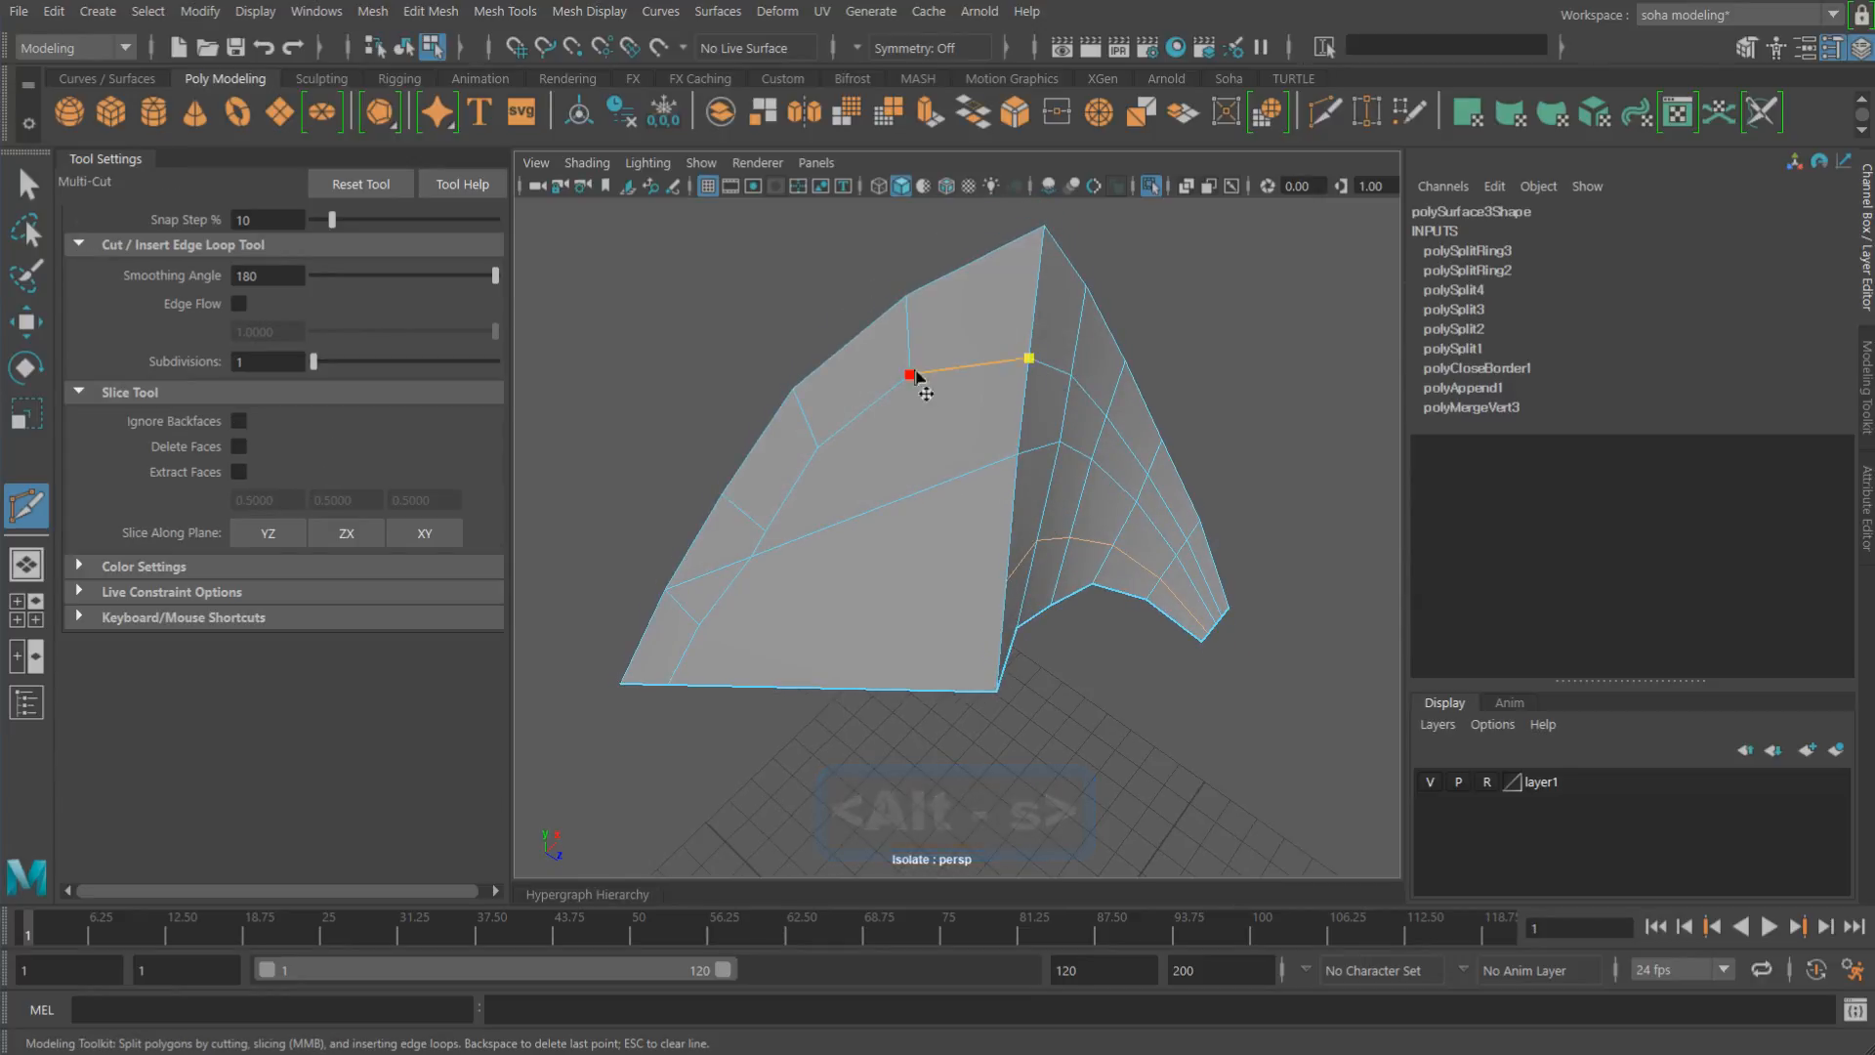
{"action": "left_click_drag", "start_coordinate": [908, 452], "coordinate": [964, 497], "text": "alt"}
{"action": "right_click", "coordinate": [981, 465]}
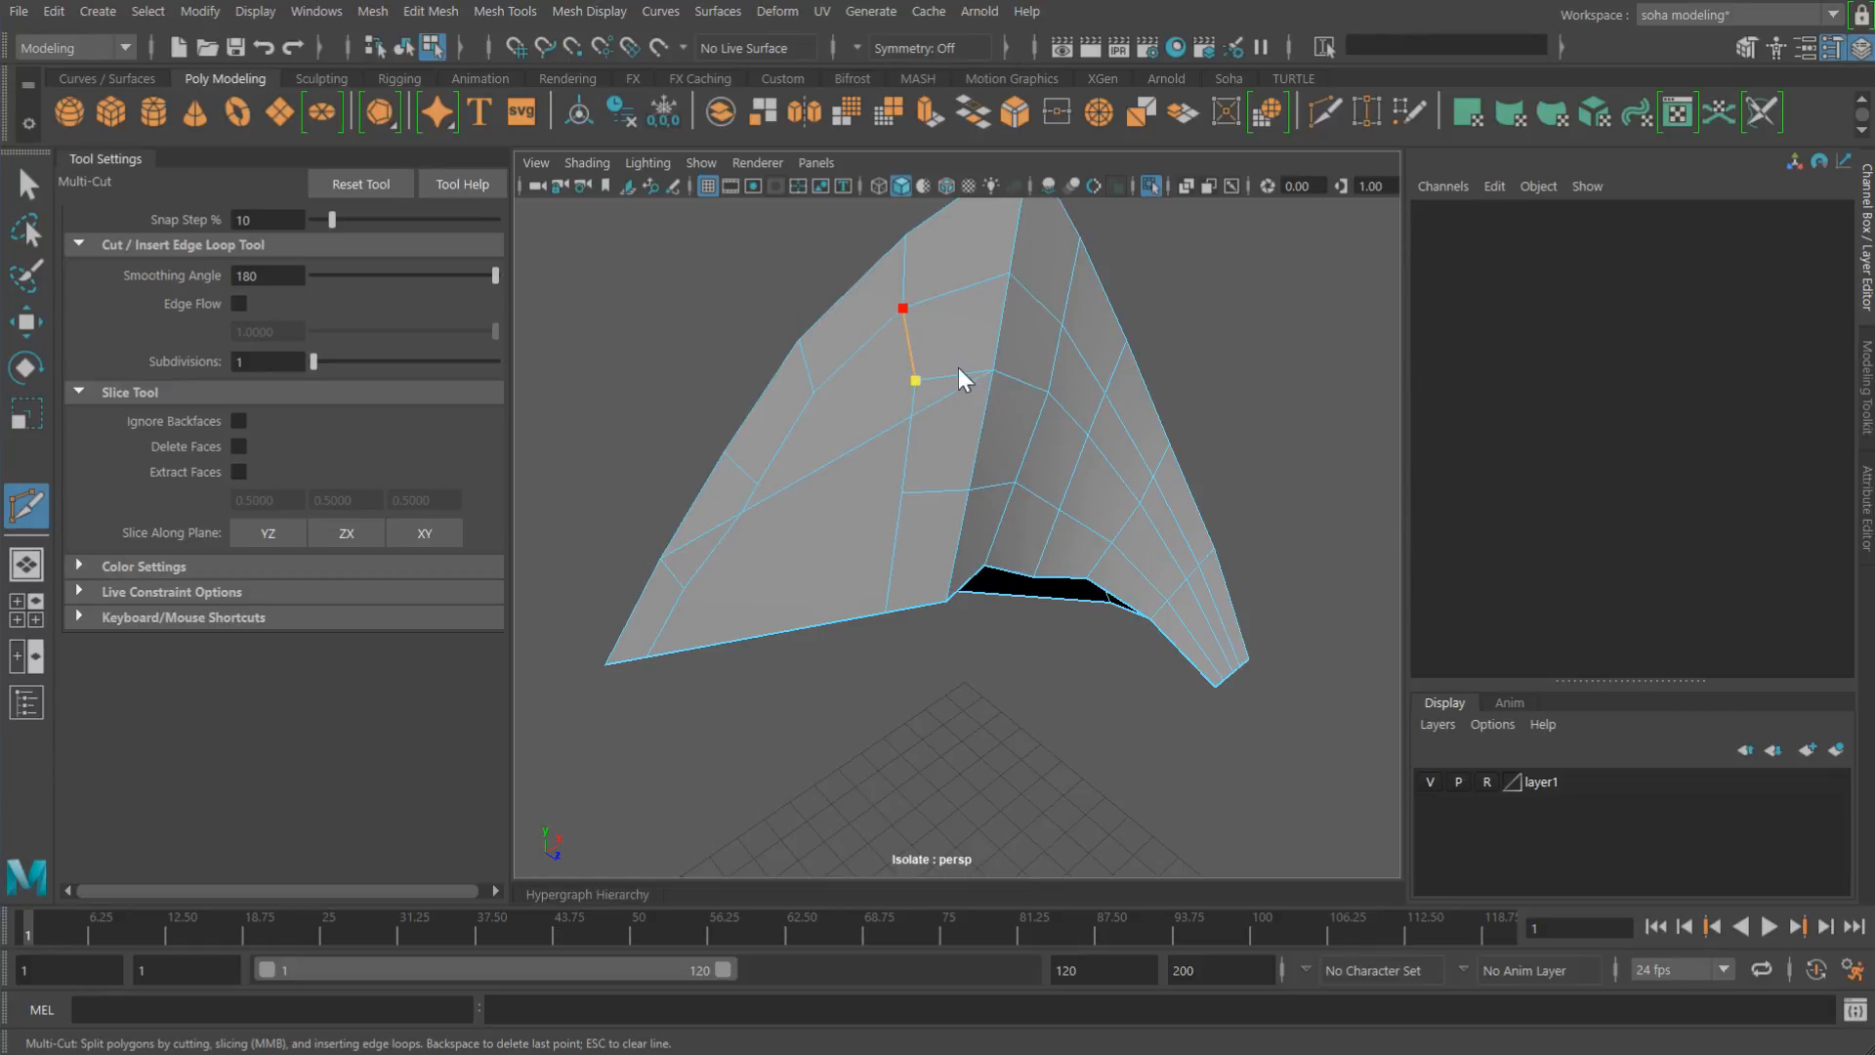
Step: In edge mode, delete the remaining segments of the old diagonal edge crossing the ear's inner side
{"action": "key", "text": "w"}
{"action": "key", "text": "alt+2"}
{"action": "key", "text": "alt+q"}
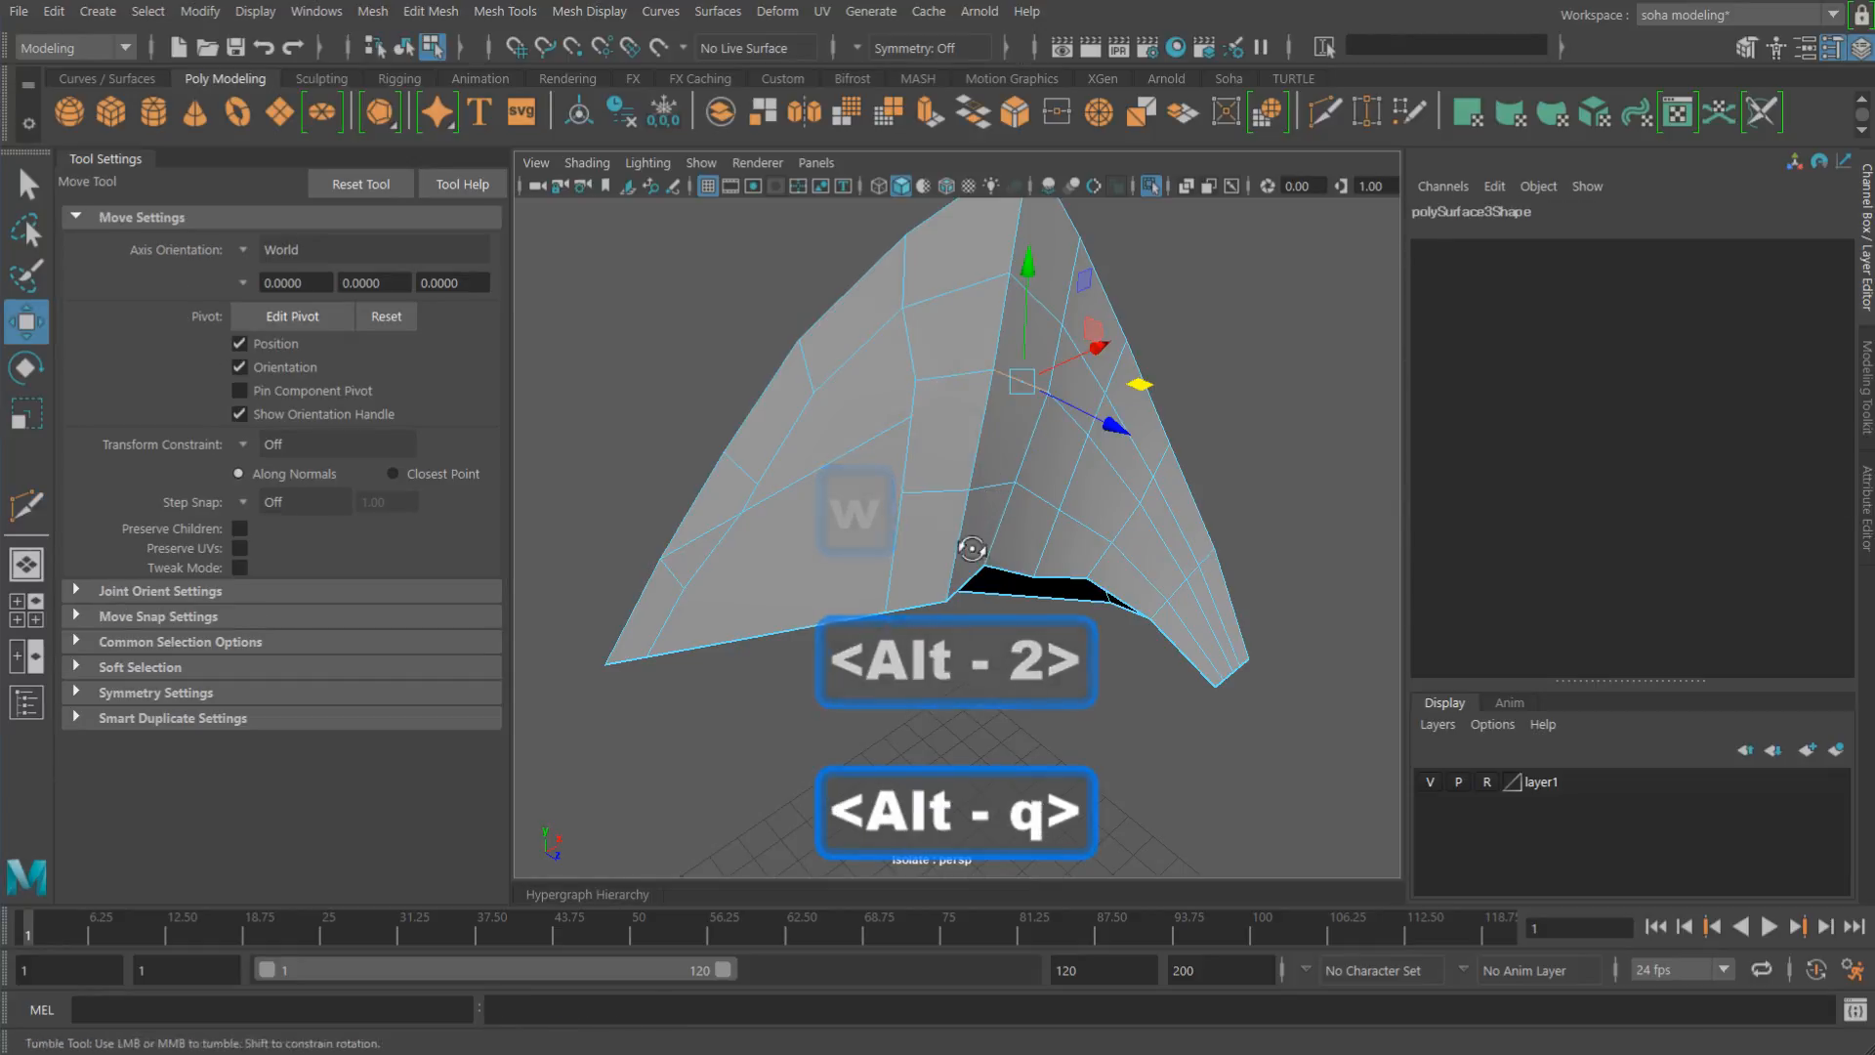
{"action": "left_click_drag", "start_coordinate": [972, 549], "coordinate": [858, 524], "text": "alt"}
{"action": "left_click_drag", "start_coordinate": [992, 285], "coordinate": [1019, 557], "text": "alt"}
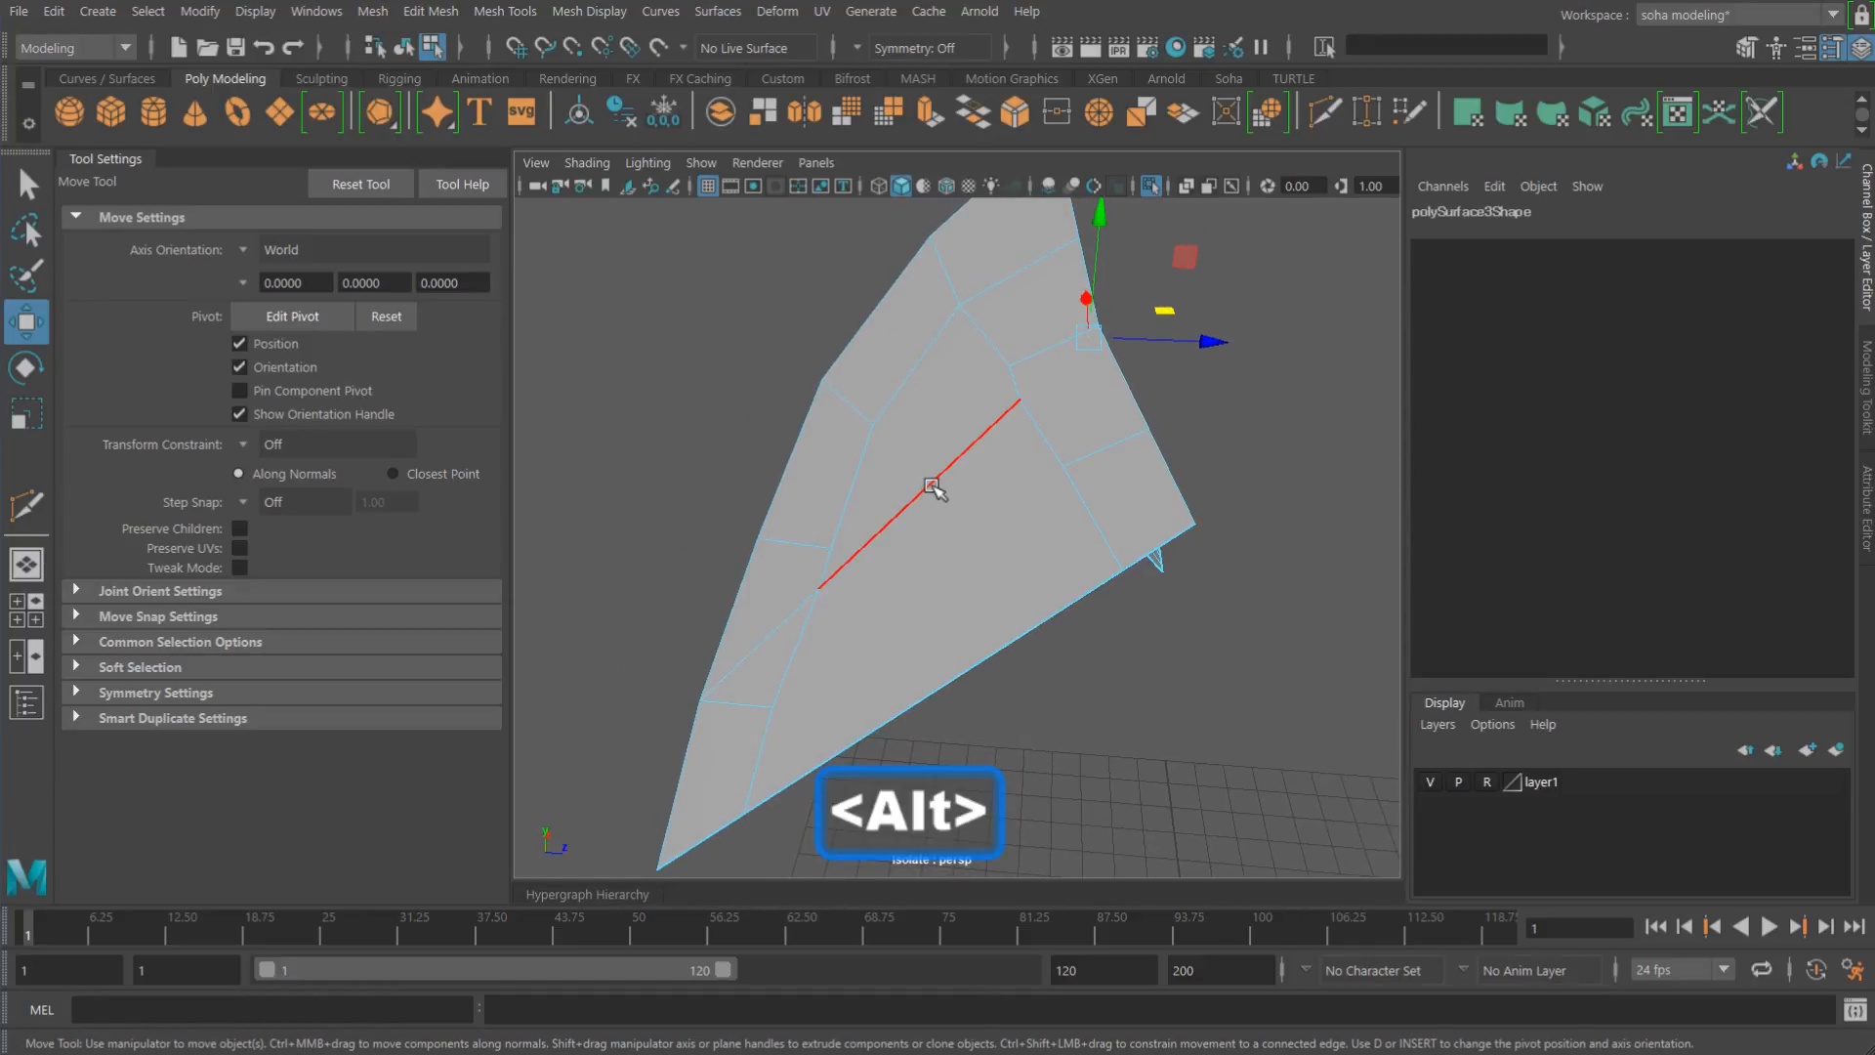
{"action": "key", "text": "alt+q"}
{"action": "left_click", "coordinate": [780, 625]}
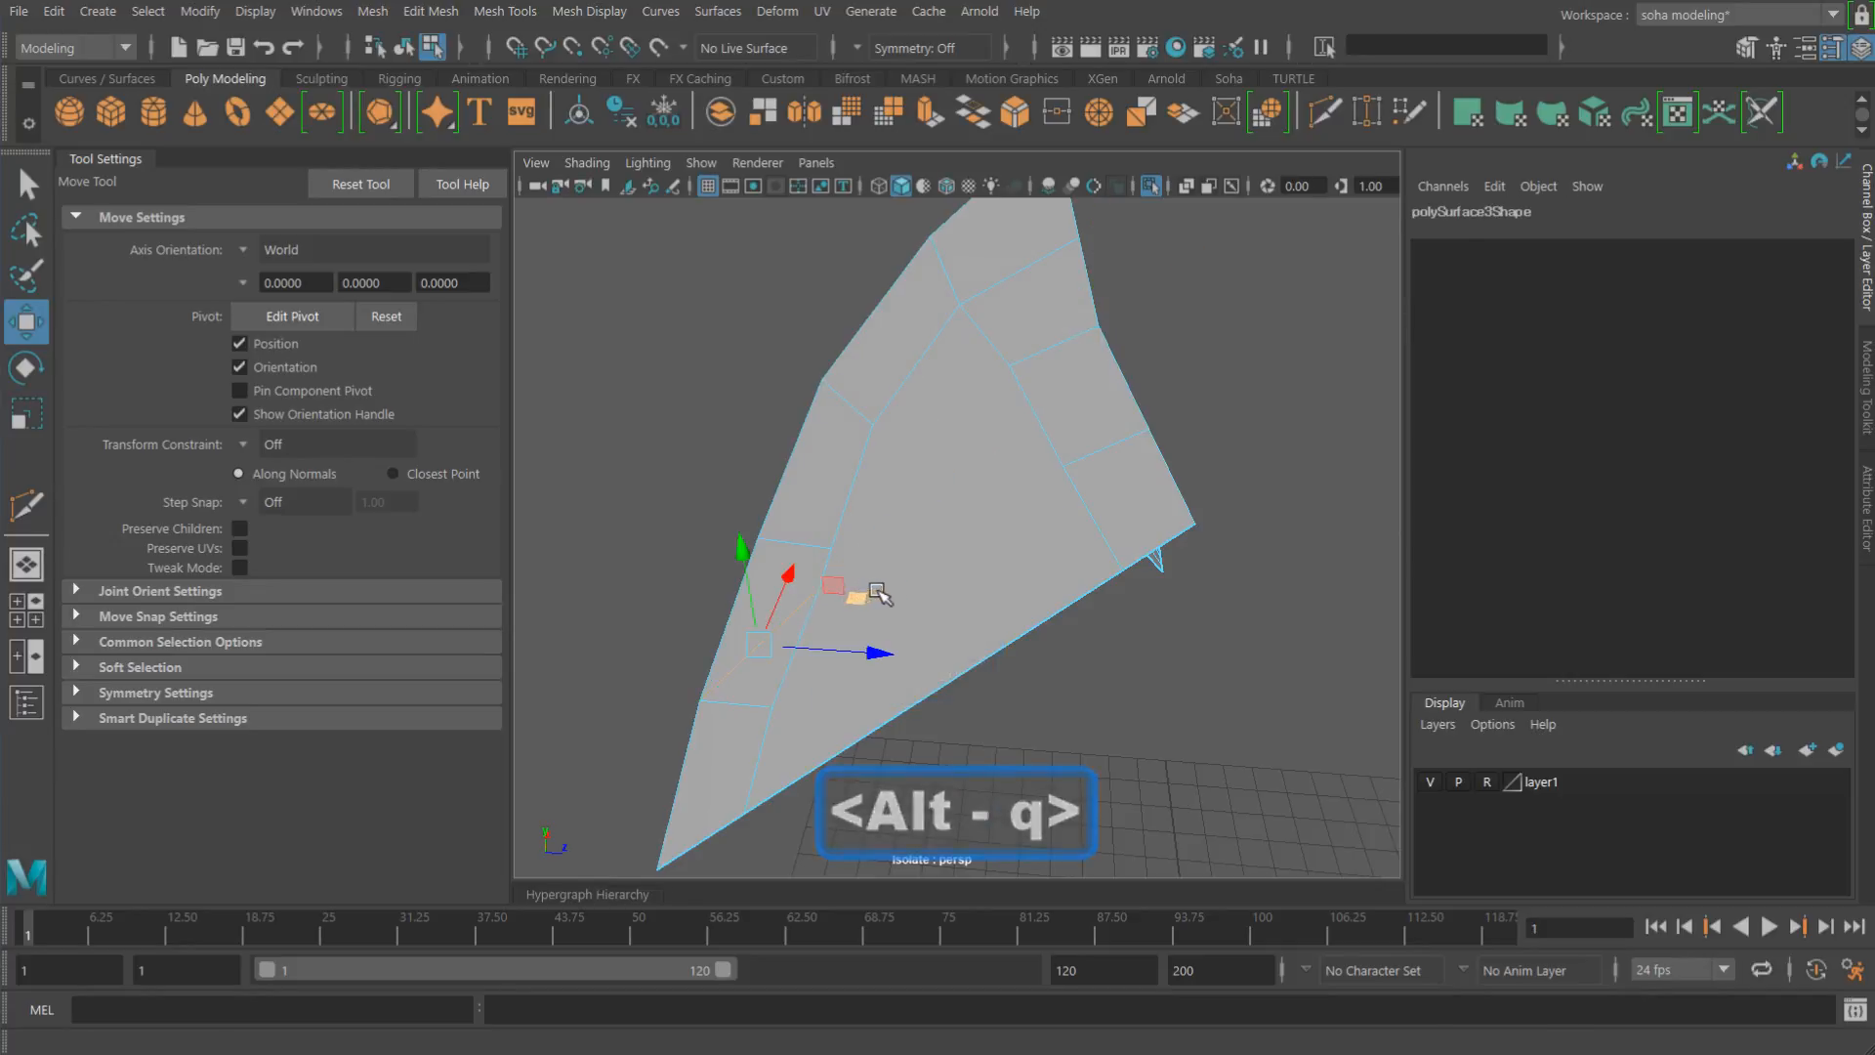
{"action": "key", "text": "alt+q"}
{"action": "left_click_drag", "start_coordinate": [914, 529], "coordinate": [904, 482], "text": "alt"}
Step: Multi-Cut between the two inset paths through a new interior point, and extend a cut from that point to the next inset vertex
{"action": "key", "text": "alt+s"}
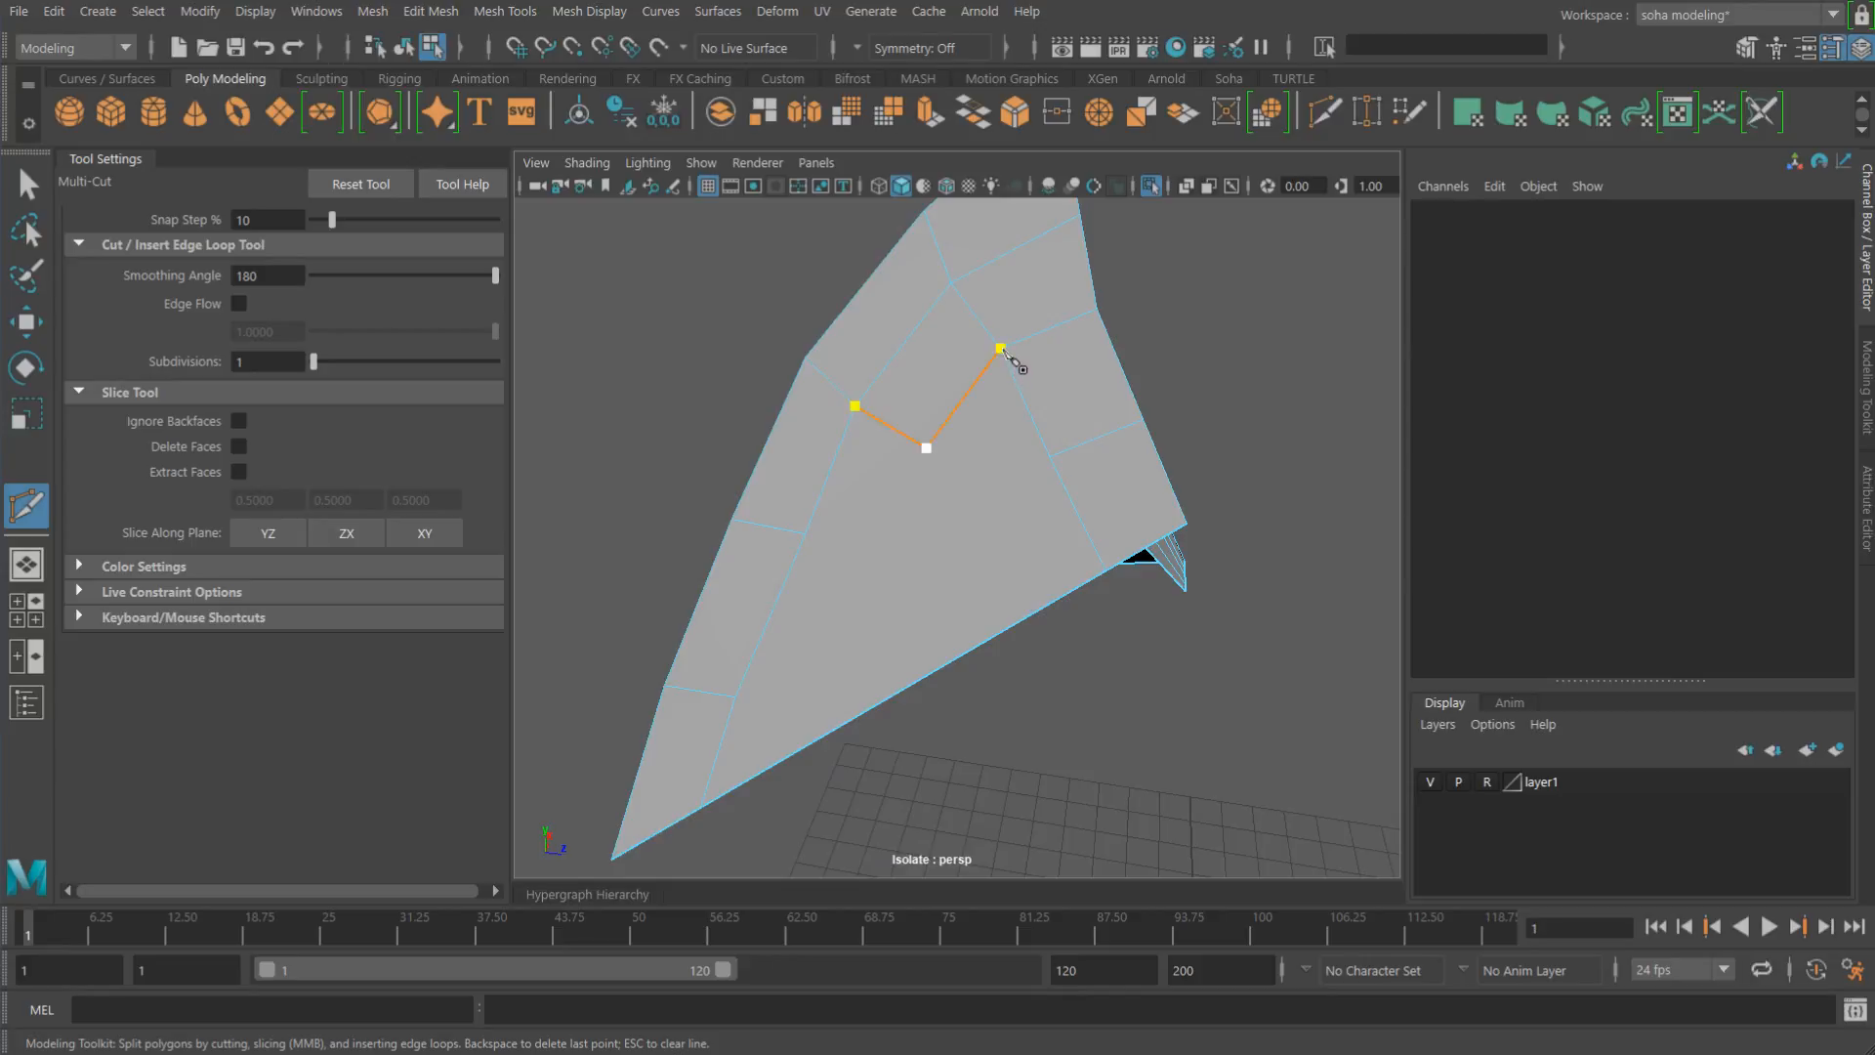
{"action": "key", "text": "Return"}
{"action": "left_click", "coordinate": [927, 447]}
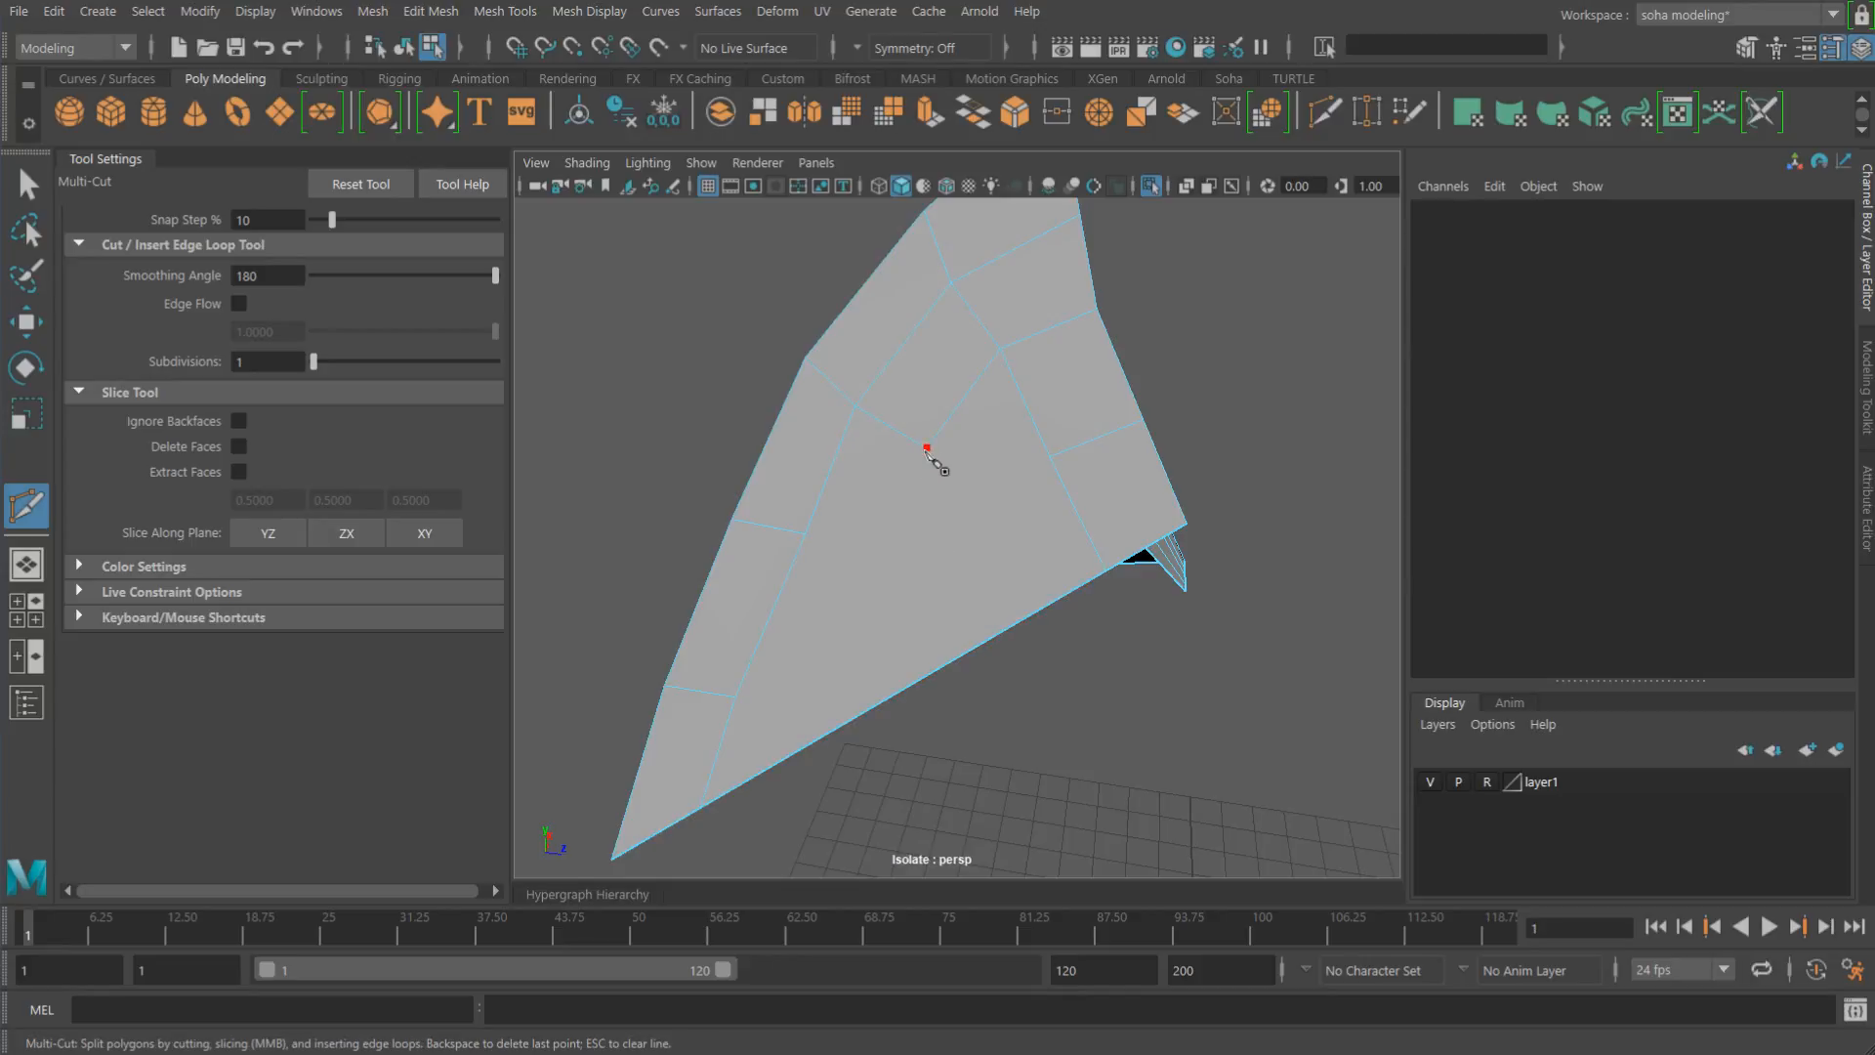
{"action": "left_click", "coordinate": [1046, 454]}
{"action": "key", "text": "Return"}
Step: Cut the remaining interior connections from the centre to the other inset vertices and down to the open lower edge
{"action": "left_click", "coordinate": [931, 531]}
{"action": "left_click_drag", "start_coordinate": [872, 669], "coordinate": [918, 630], "text": "alt"}
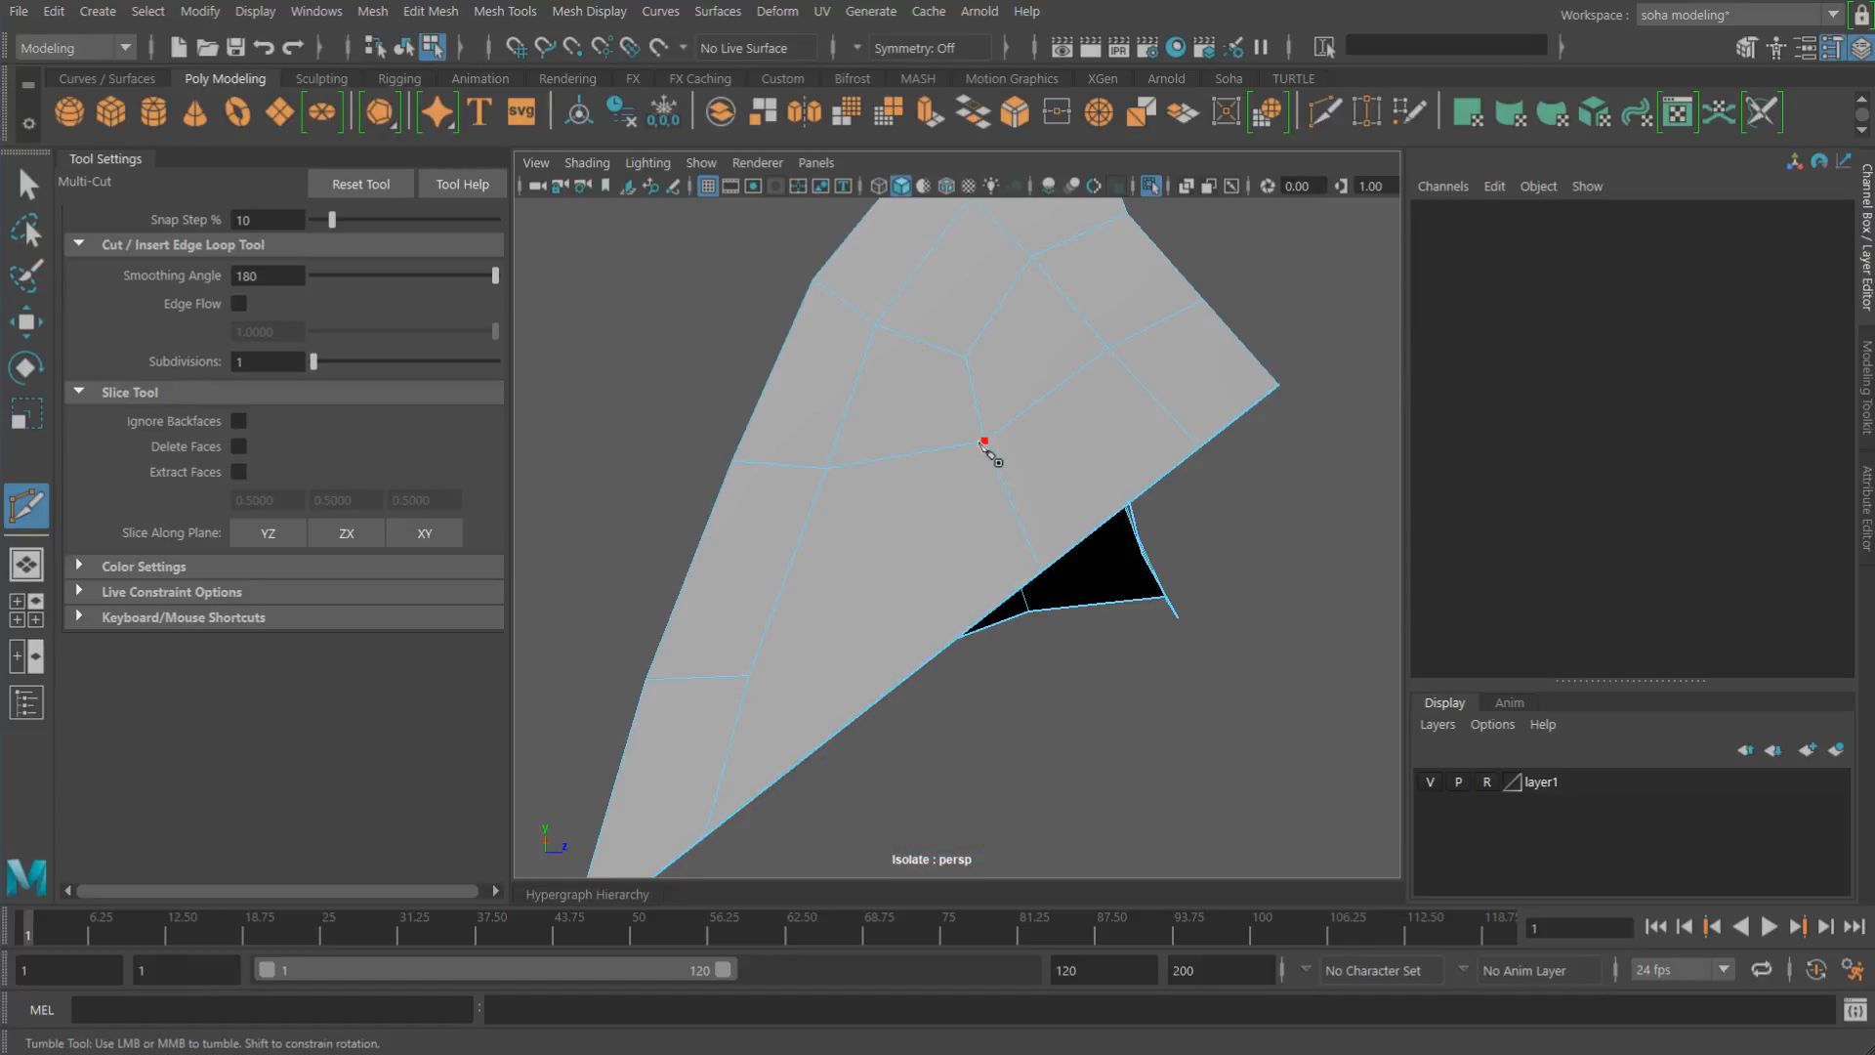
{"action": "left_click", "coordinate": [888, 599]}
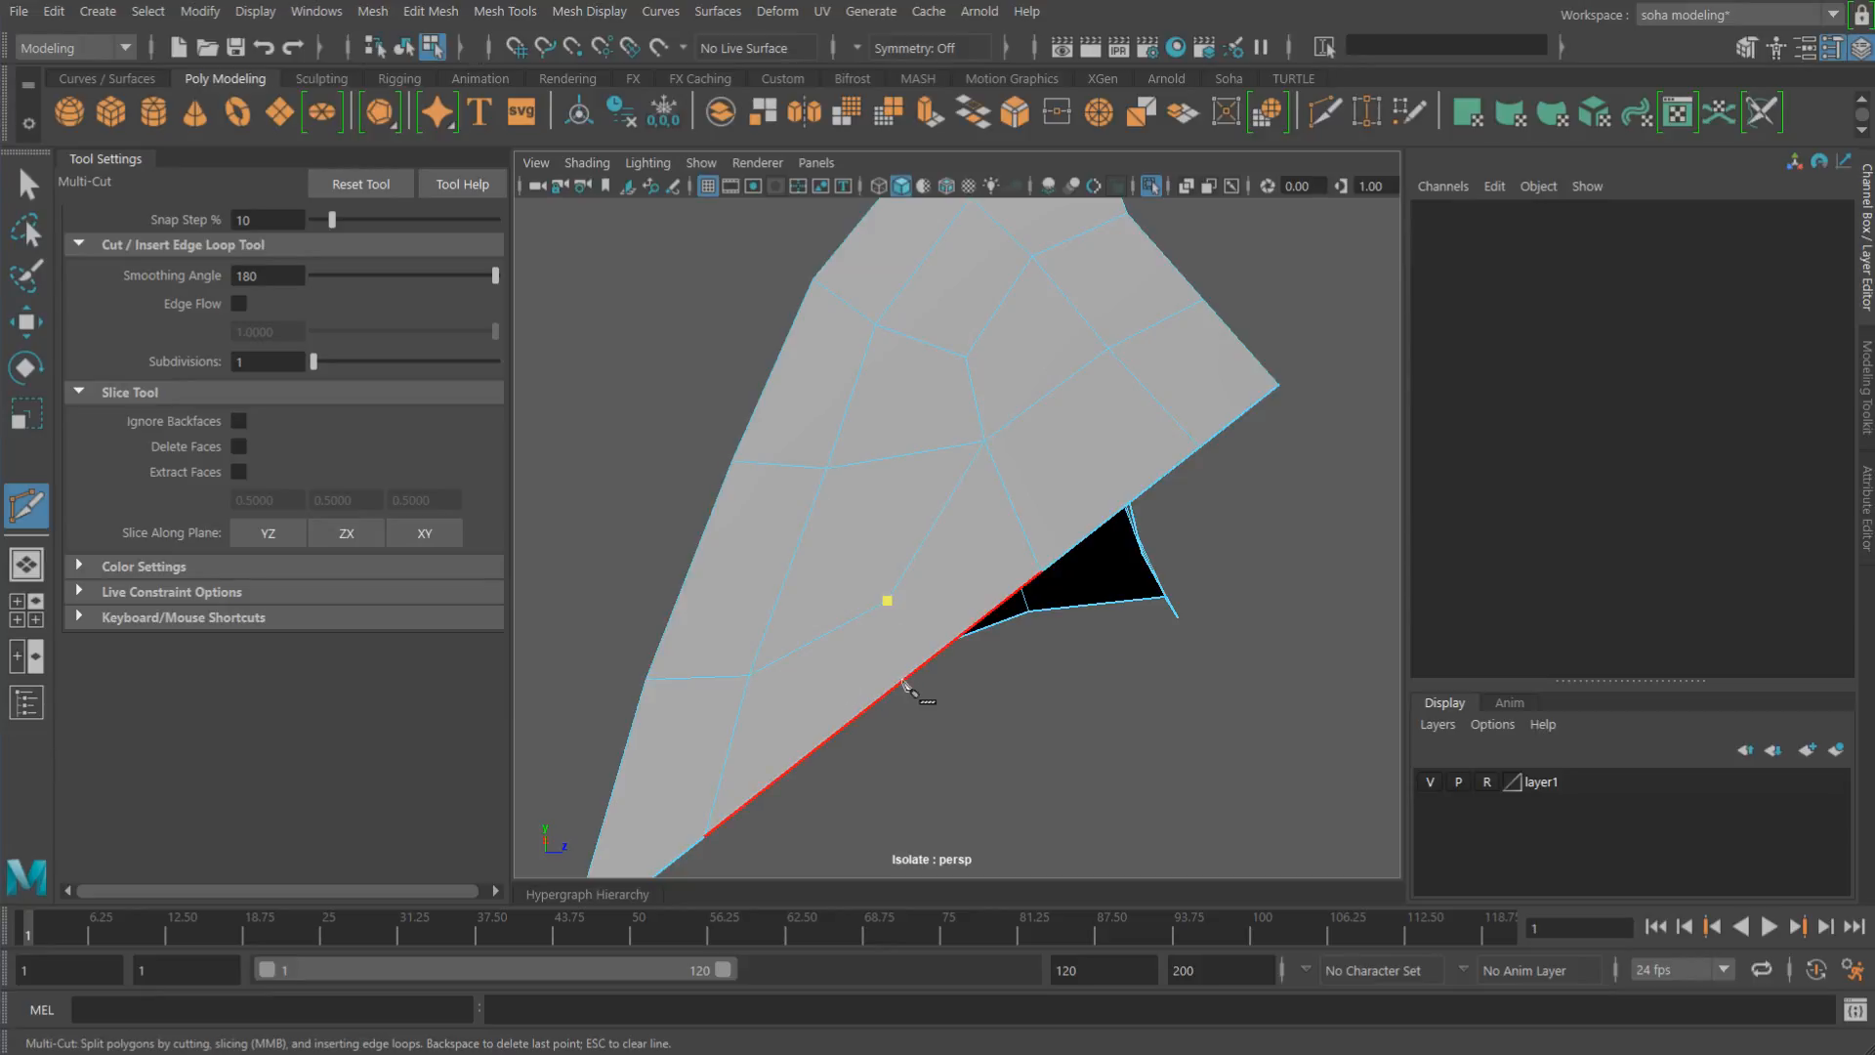
Step: In vertex mode, adjust two interior vertices of the ear's inner side along their surface normals with Move Component
{"action": "scroll", "coordinate": [991, 577], "scroll_direction": "down", "scroll_amount": 5}
{"action": "mouse_move", "coordinate": [991, 576]}
{"action": "left_mouse_down", "text": "alt"}
{"action": "mouse_move", "coordinate": [963, 628]}
{"action": "mouse_move", "coordinate": [1075, 502]}
{"action": "mouse_move", "coordinate": [1163, 508]}
{"action": "mouse_move", "coordinate": [1042, 449]}
{"action": "mouse_move", "coordinate": [1064, 515]}
{"action": "mouse_move", "coordinate": [879, 641]}
{"action": "mouse_move", "coordinate": [864, 603]}
{"action": "mouse_move", "coordinate": [992, 681]}
{"action": "mouse_move", "coordinate": [883, 619]}
{"action": "mouse_move", "coordinate": [992, 557]}
{"action": "left_mouse_up", "text": "alt"}
{"action": "key", "text": "alt+w"}
{"action": "scroll", "coordinate": [1041, 641], "scroll_direction": "up", "scroll_amount": 5}
{"action": "left_click_drag", "start_coordinate": [1040, 641], "coordinate": [864, 596], "text": "alt"}
{"action": "key", "text": "w"}
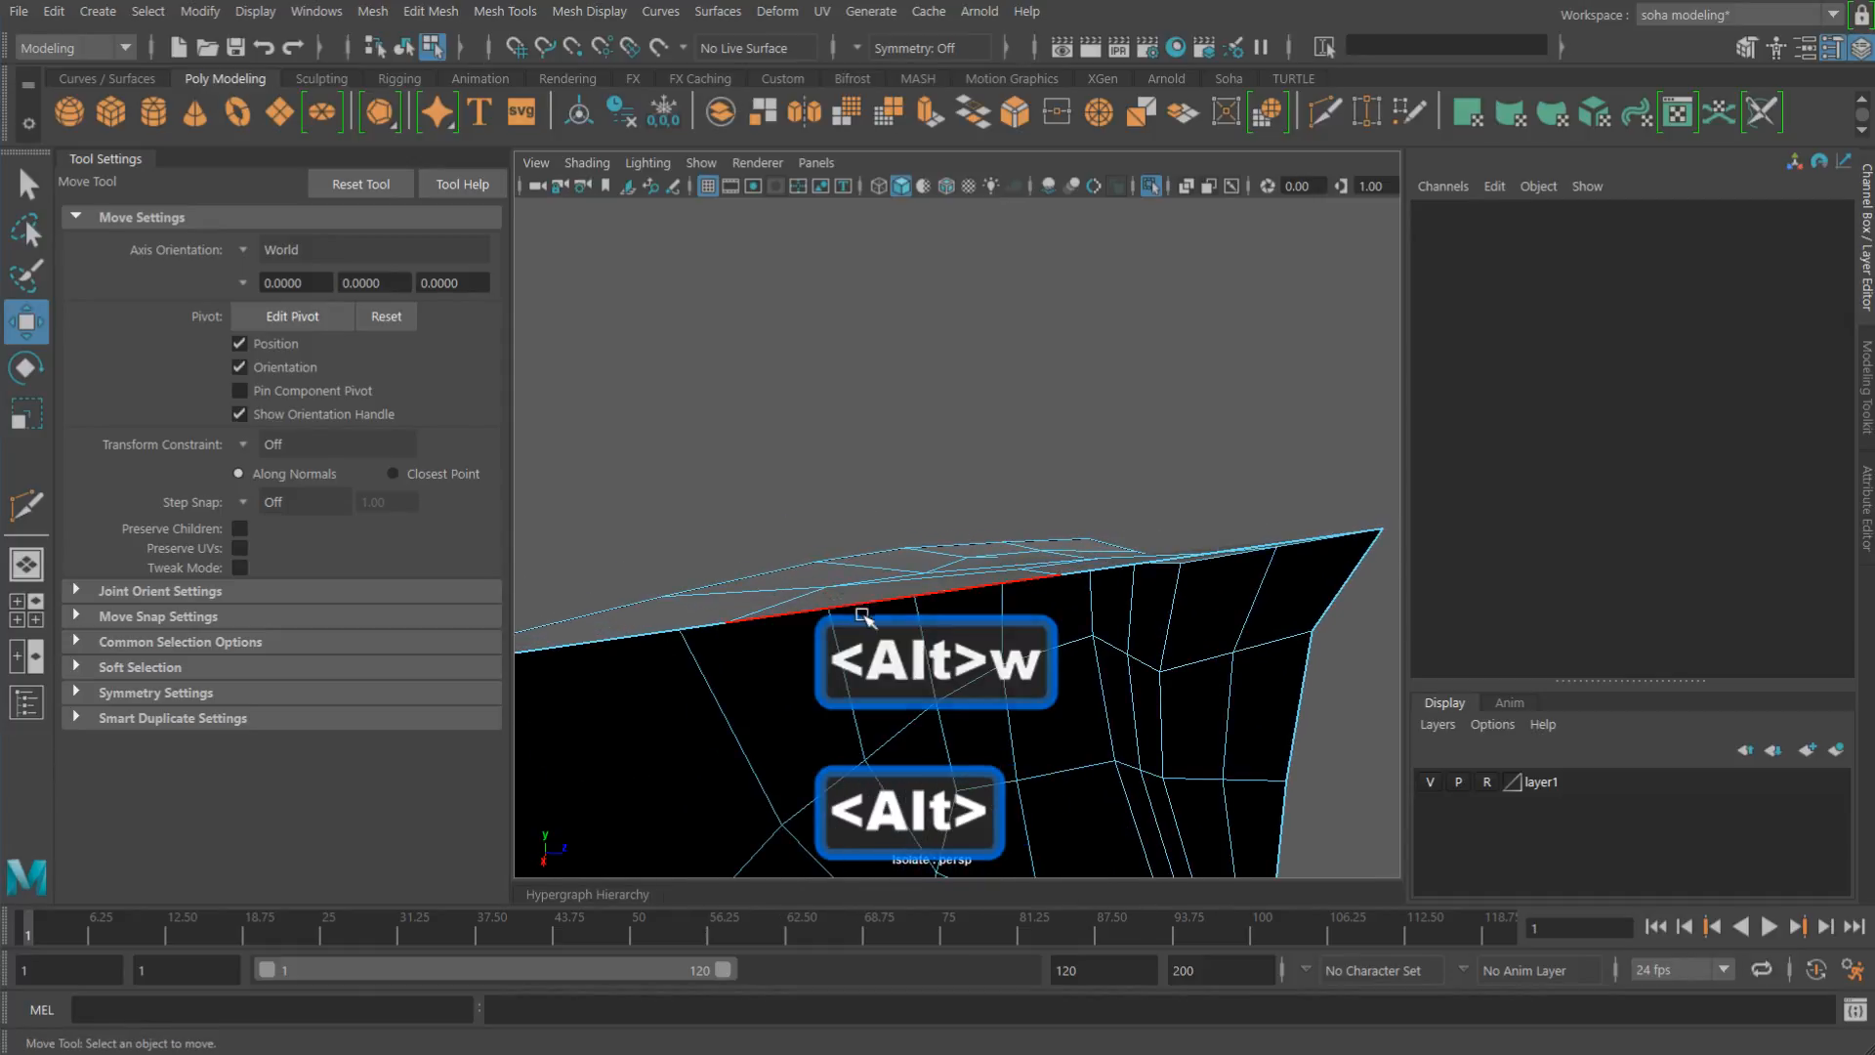
{"action": "left_click", "coordinate": [863, 613]}
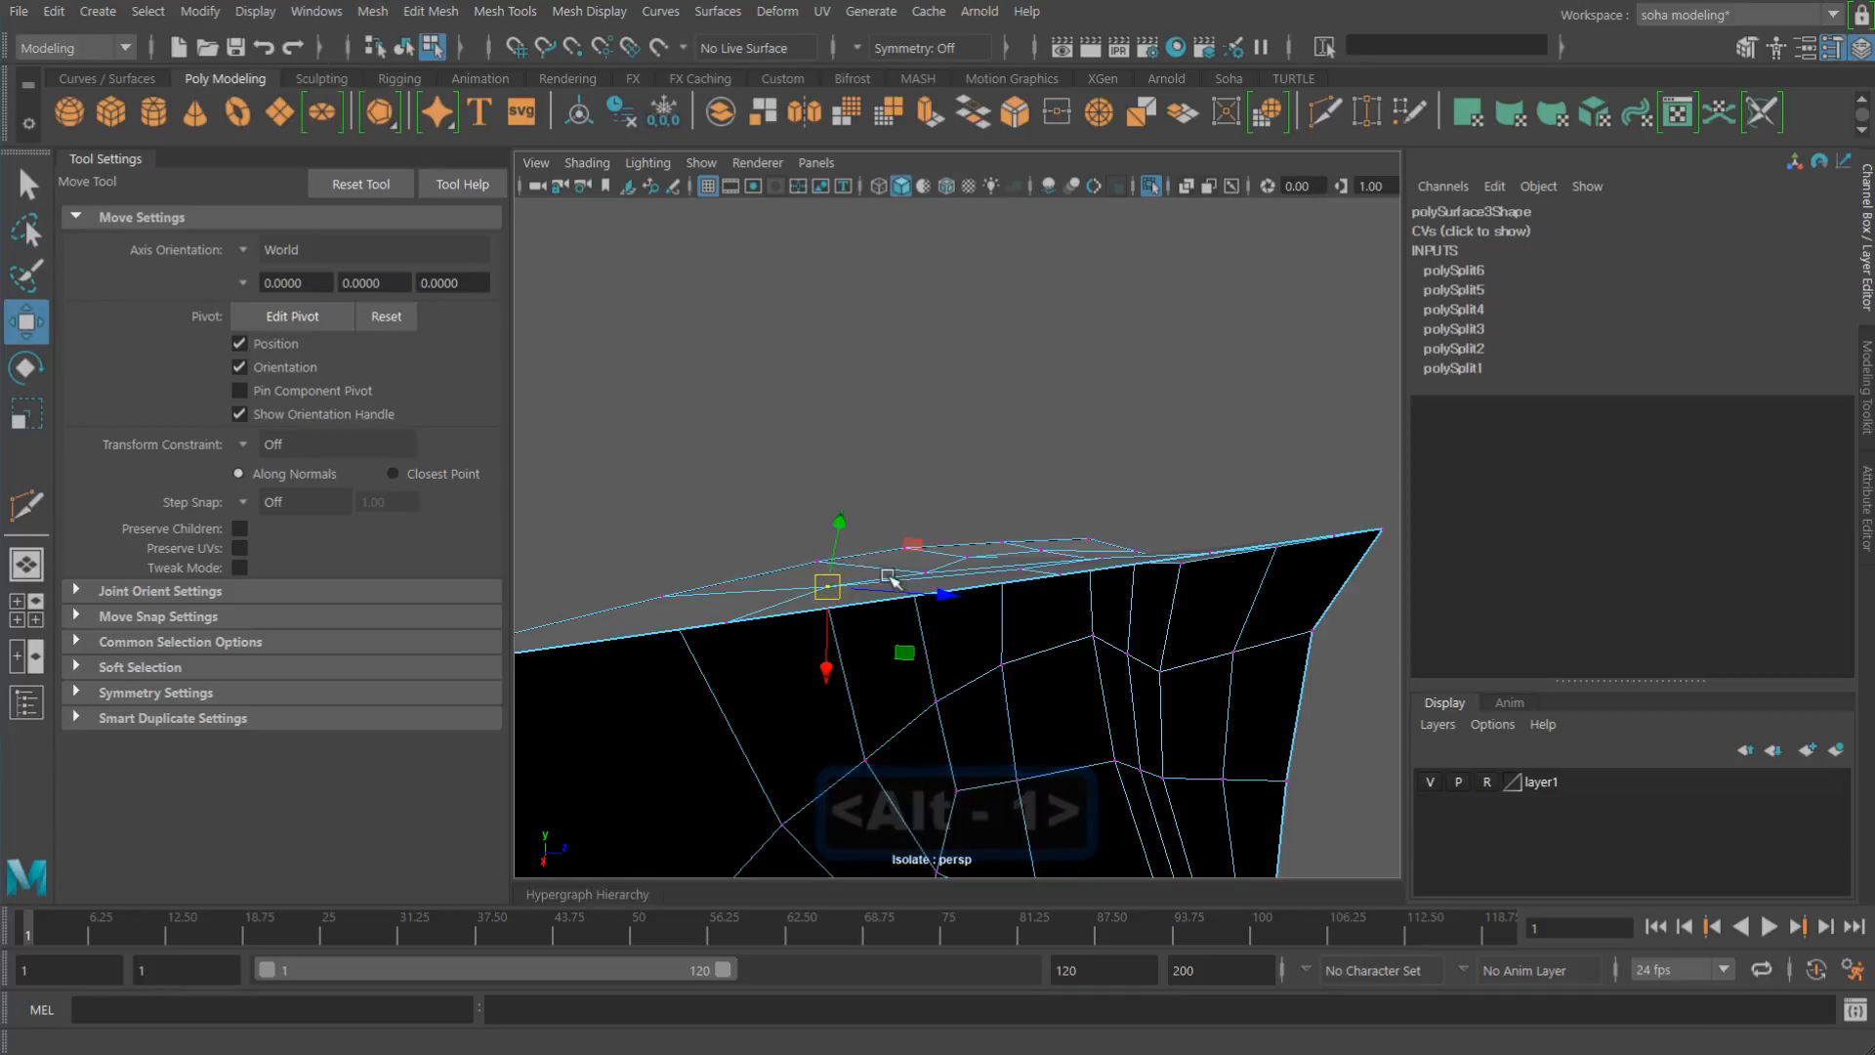
{"action": "key", "text": "alt+z"}
{"action": "left_click_drag", "start_coordinate": [959, 612], "coordinate": [1056, 438], "text": "alt"}
{"action": "left_click", "coordinate": [1030, 463]}
{"action": "key", "text": "alt+z"}
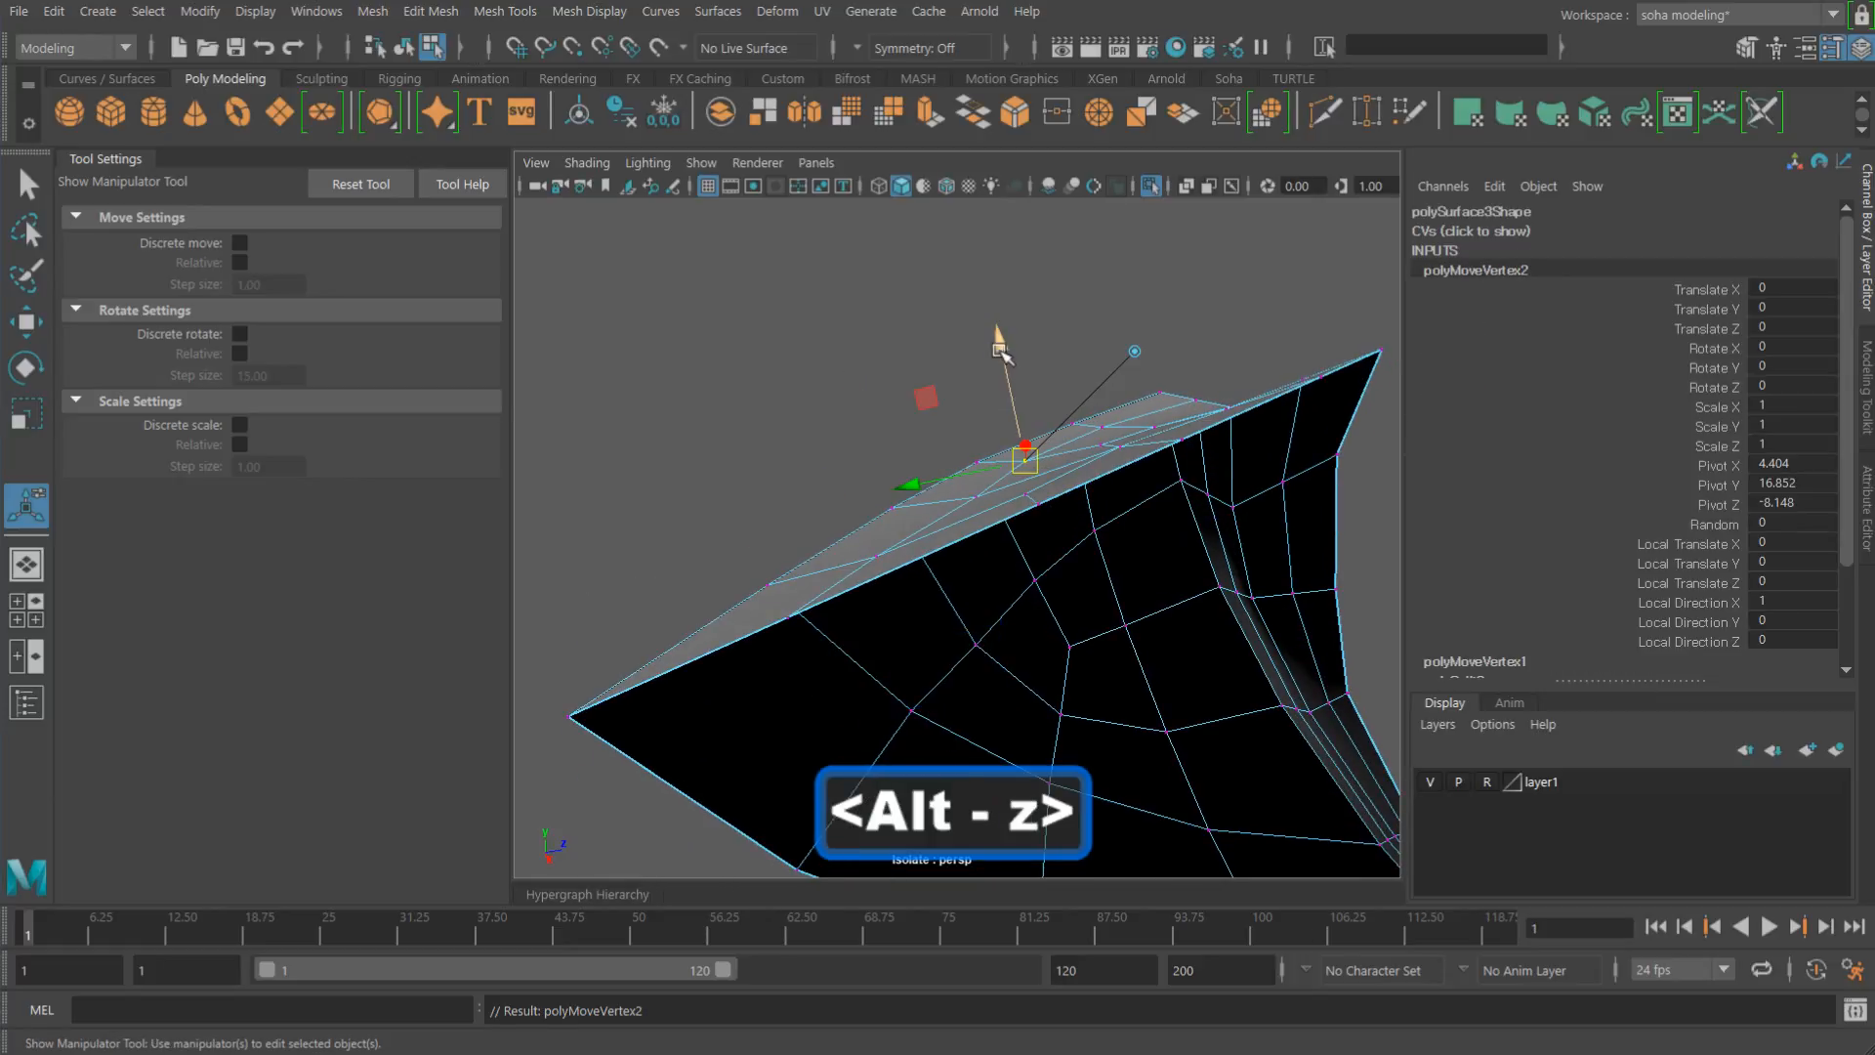
{"action": "left_click_drag", "start_coordinate": [1003, 356], "coordinate": [1211, 519]}
Step: Offset three more inner-side vertices along their normals, two of them by about -0.09 and -0.07 in local Z
{"action": "left_click", "coordinate": [1176, 547]}
{"action": "key", "text": "alt+z"}
{"action": "right_click_drag", "start_coordinate": [1212, 519], "coordinate": [1346, 529], "text": "alt"}
{"action": "left_click_drag", "start_coordinate": [1346, 528], "coordinate": [1286, 506], "text": "alt"}
{"action": "left_click", "coordinate": [1258, 502]}
{"action": "key", "text": "alt+z"}
{"action": "left_click_drag", "start_coordinate": [1262, 357], "coordinate": [1263, 361]}
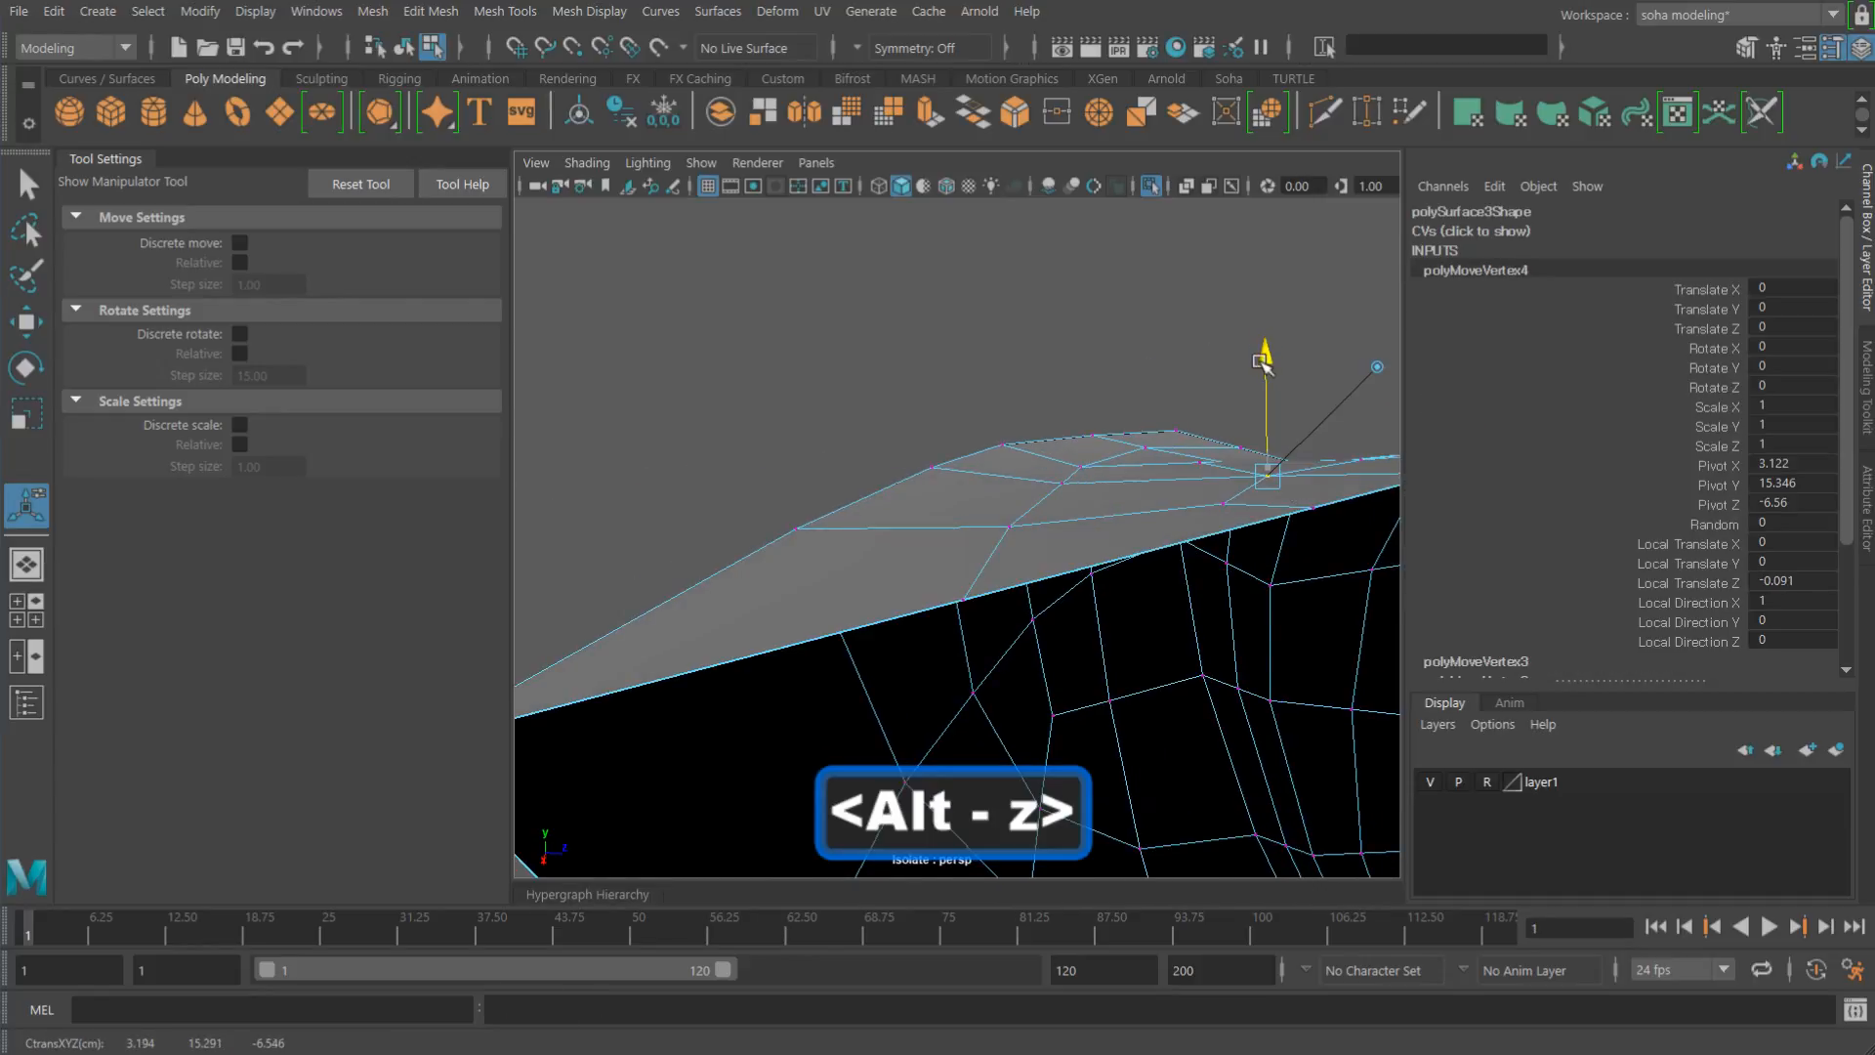
{"action": "left_click", "coordinate": [1221, 502]}
{"action": "key", "text": "alt+z"}
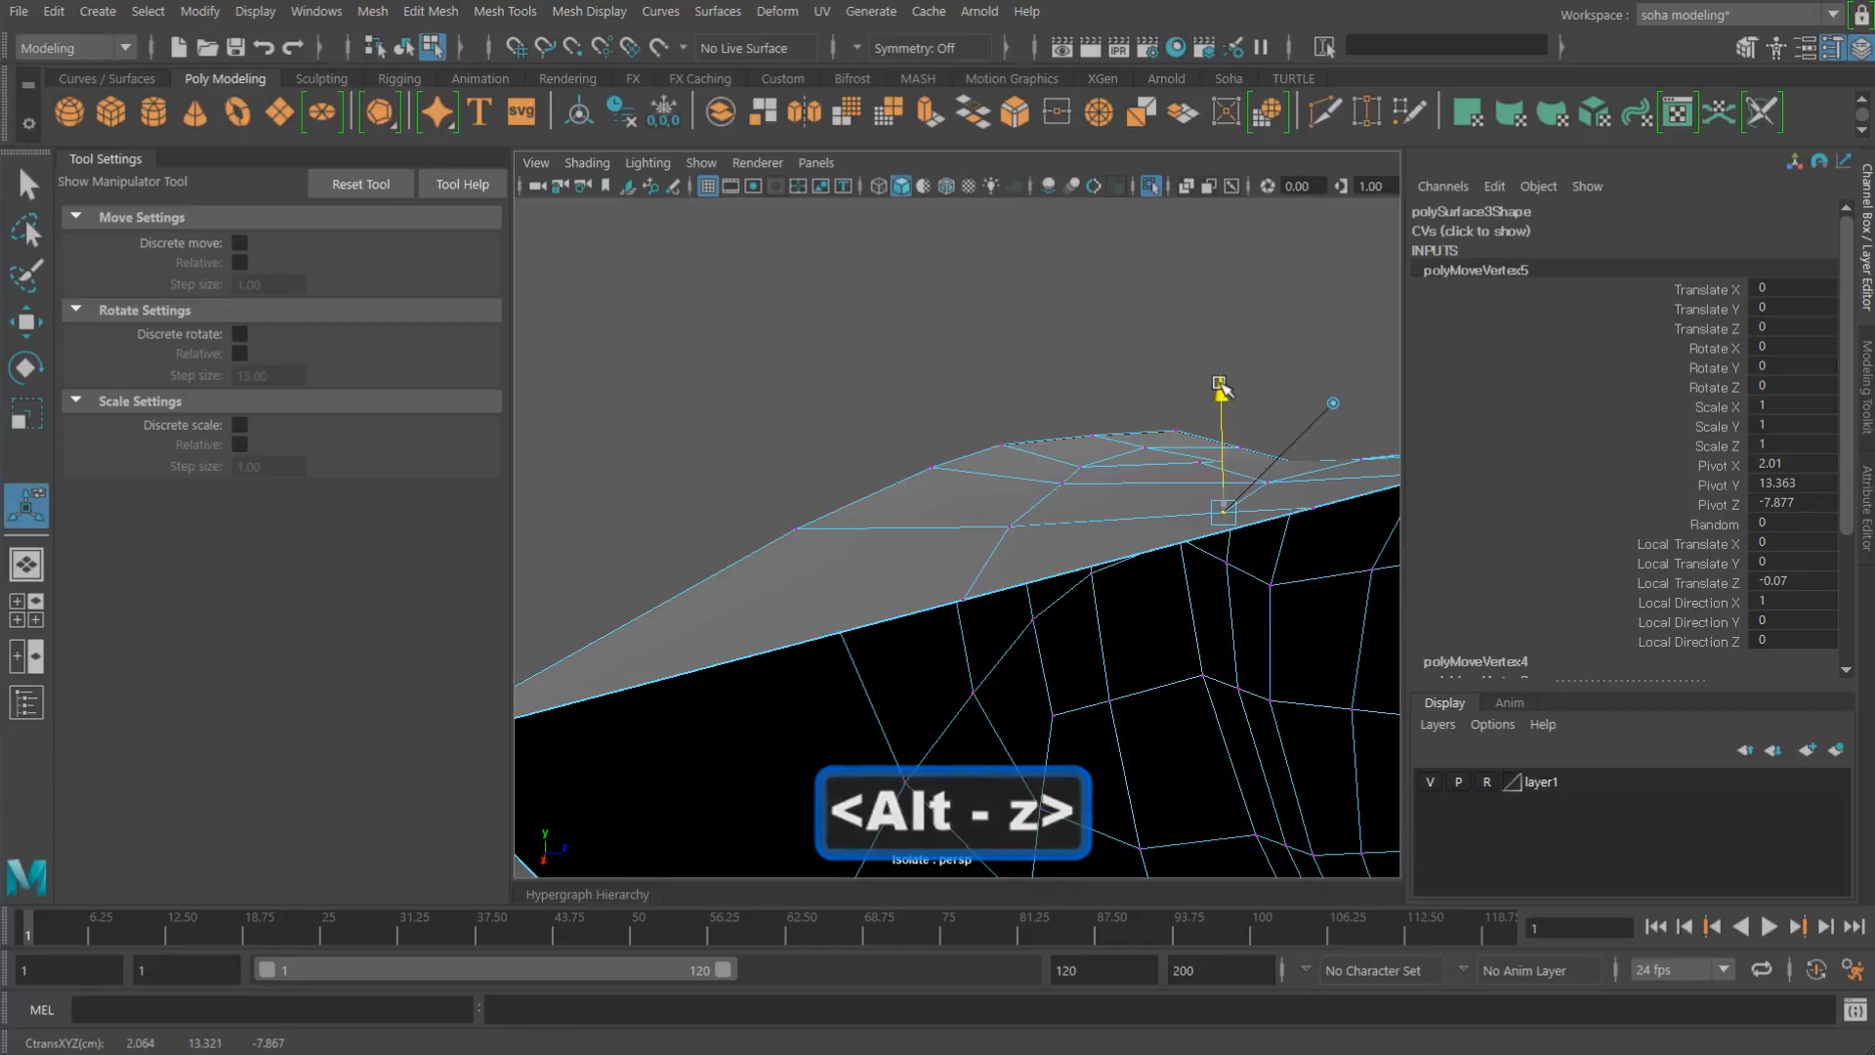
{"action": "left_click_drag", "start_coordinate": [1220, 388], "coordinate": [1053, 697], "text": "alt"}
Step: Adjust the vertex on the border between the inner side and the side wall, shifting it along the X axis
{"action": "left_click", "coordinate": [1209, 510]}
{"action": "key", "text": "alt+z"}
{"action": "key", "text": "alt+w"}
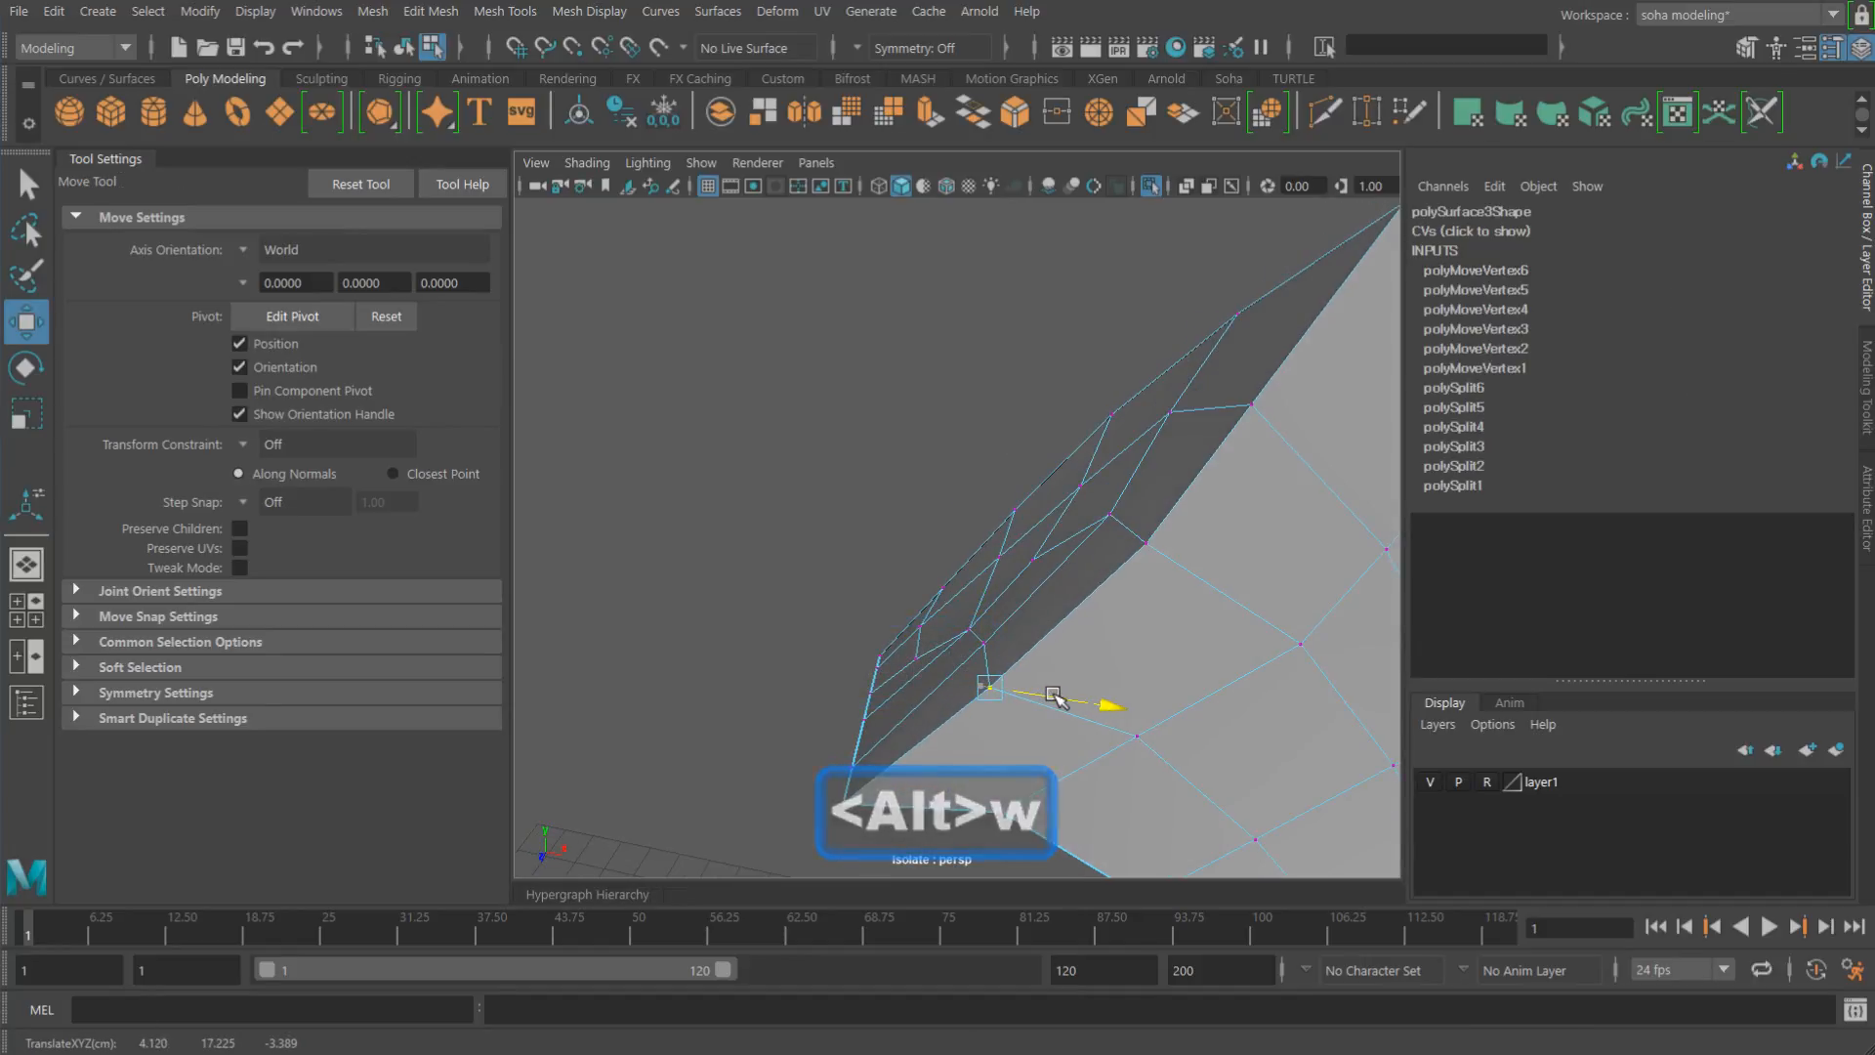
{"action": "left_click_drag", "start_coordinate": [1280, 670], "coordinate": [1214, 649], "text": "alt"}
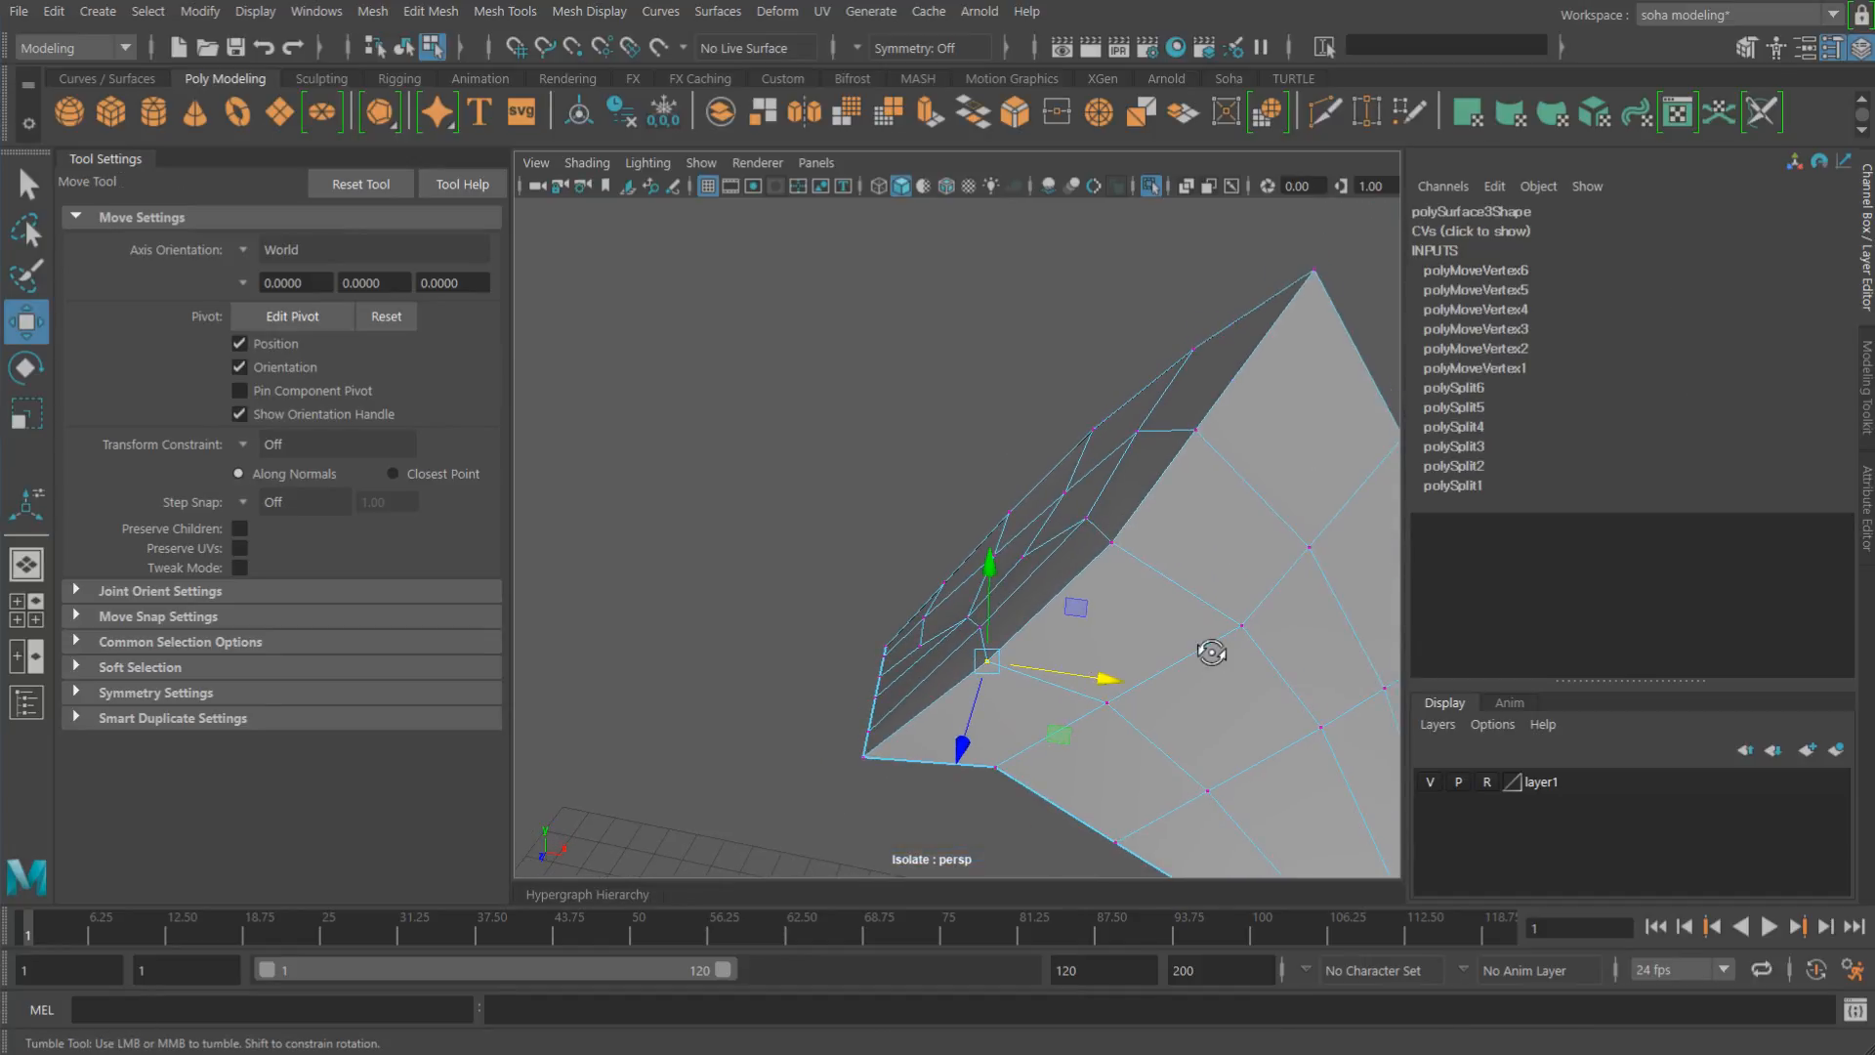
Step: Offset the upper interior vertex of the inner side by about -0.15 along its local Z axis
{"action": "left_click", "coordinate": [1197, 428]}
{"action": "mouse_move", "coordinate": [1209, 491]}
{"action": "left_mouse_down", "text": "alt"}
{"action": "mouse_move", "coordinate": [1185, 490]}
{"action": "mouse_move", "coordinate": [1228, 459]}
{"action": "mouse_move", "coordinate": [1211, 465]}
{"action": "left_mouse_up", "text": "alt"}
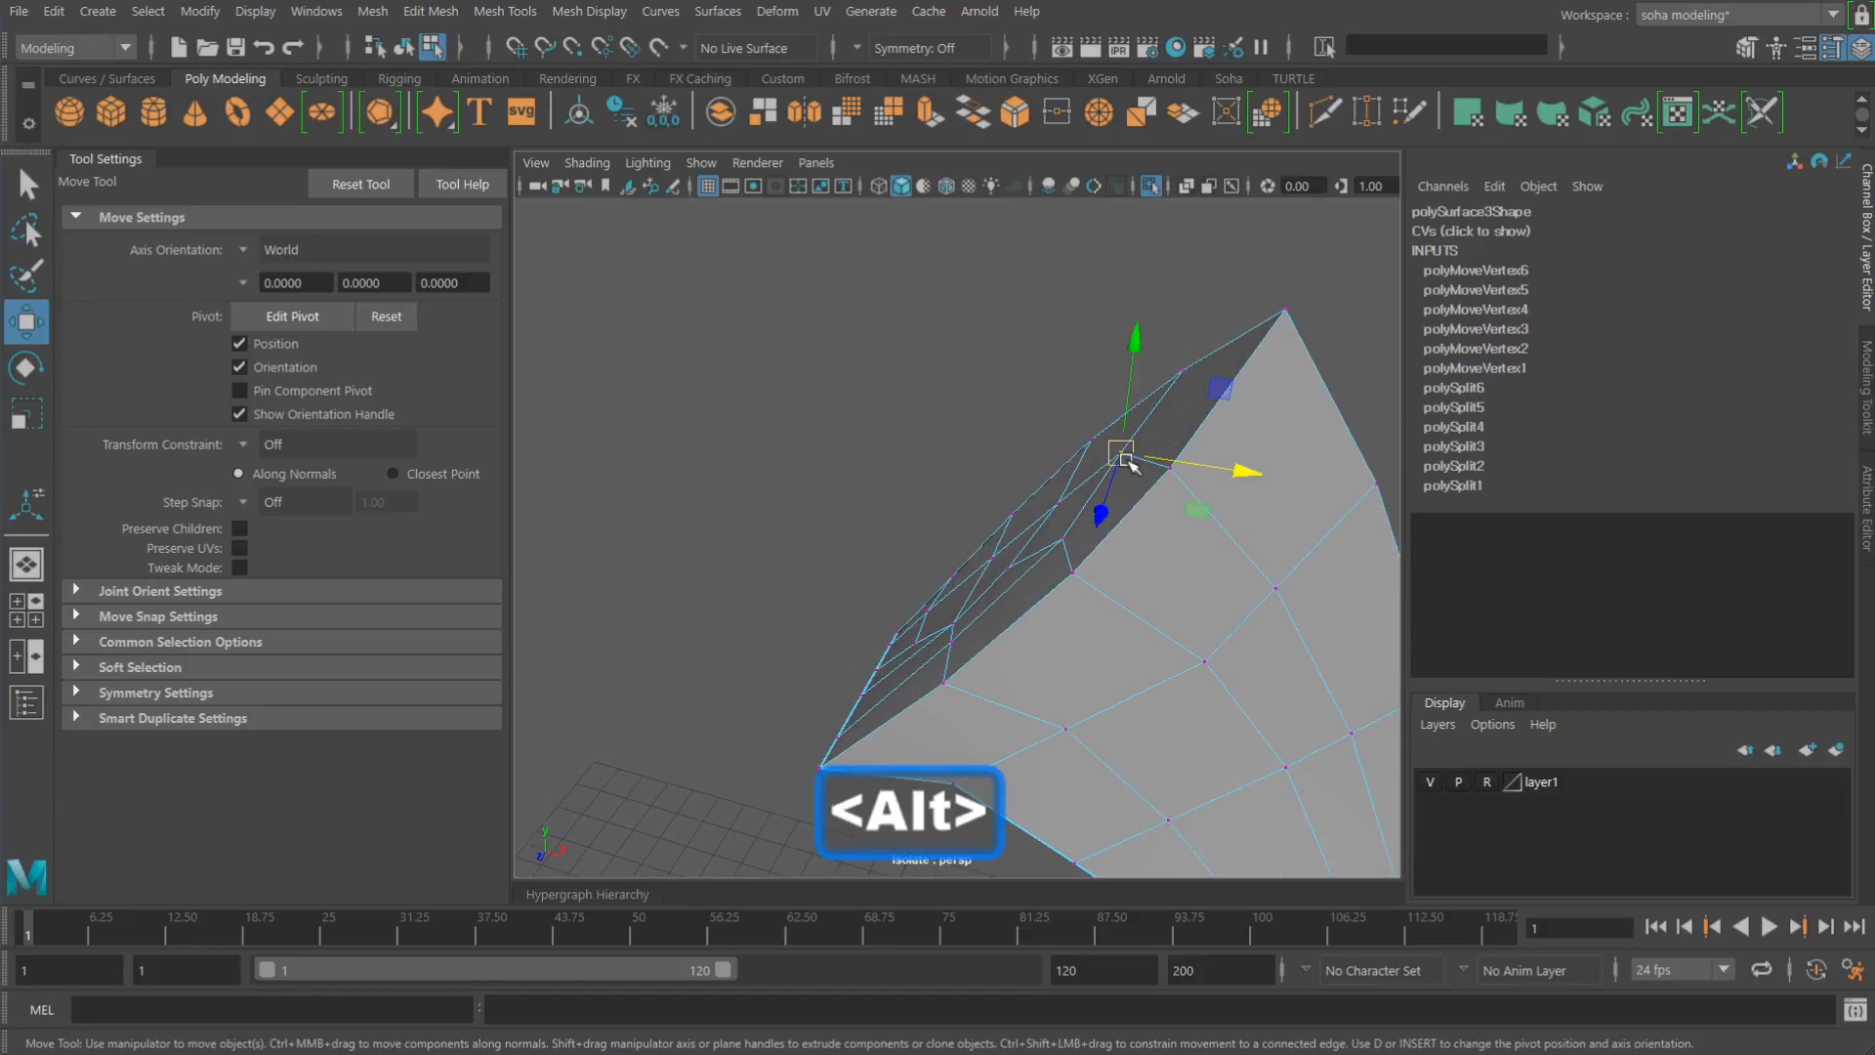
{"action": "key", "text": "alt+z"}
{"action": "left_click_drag", "start_coordinate": [1033, 391], "coordinate": [1041, 399]}
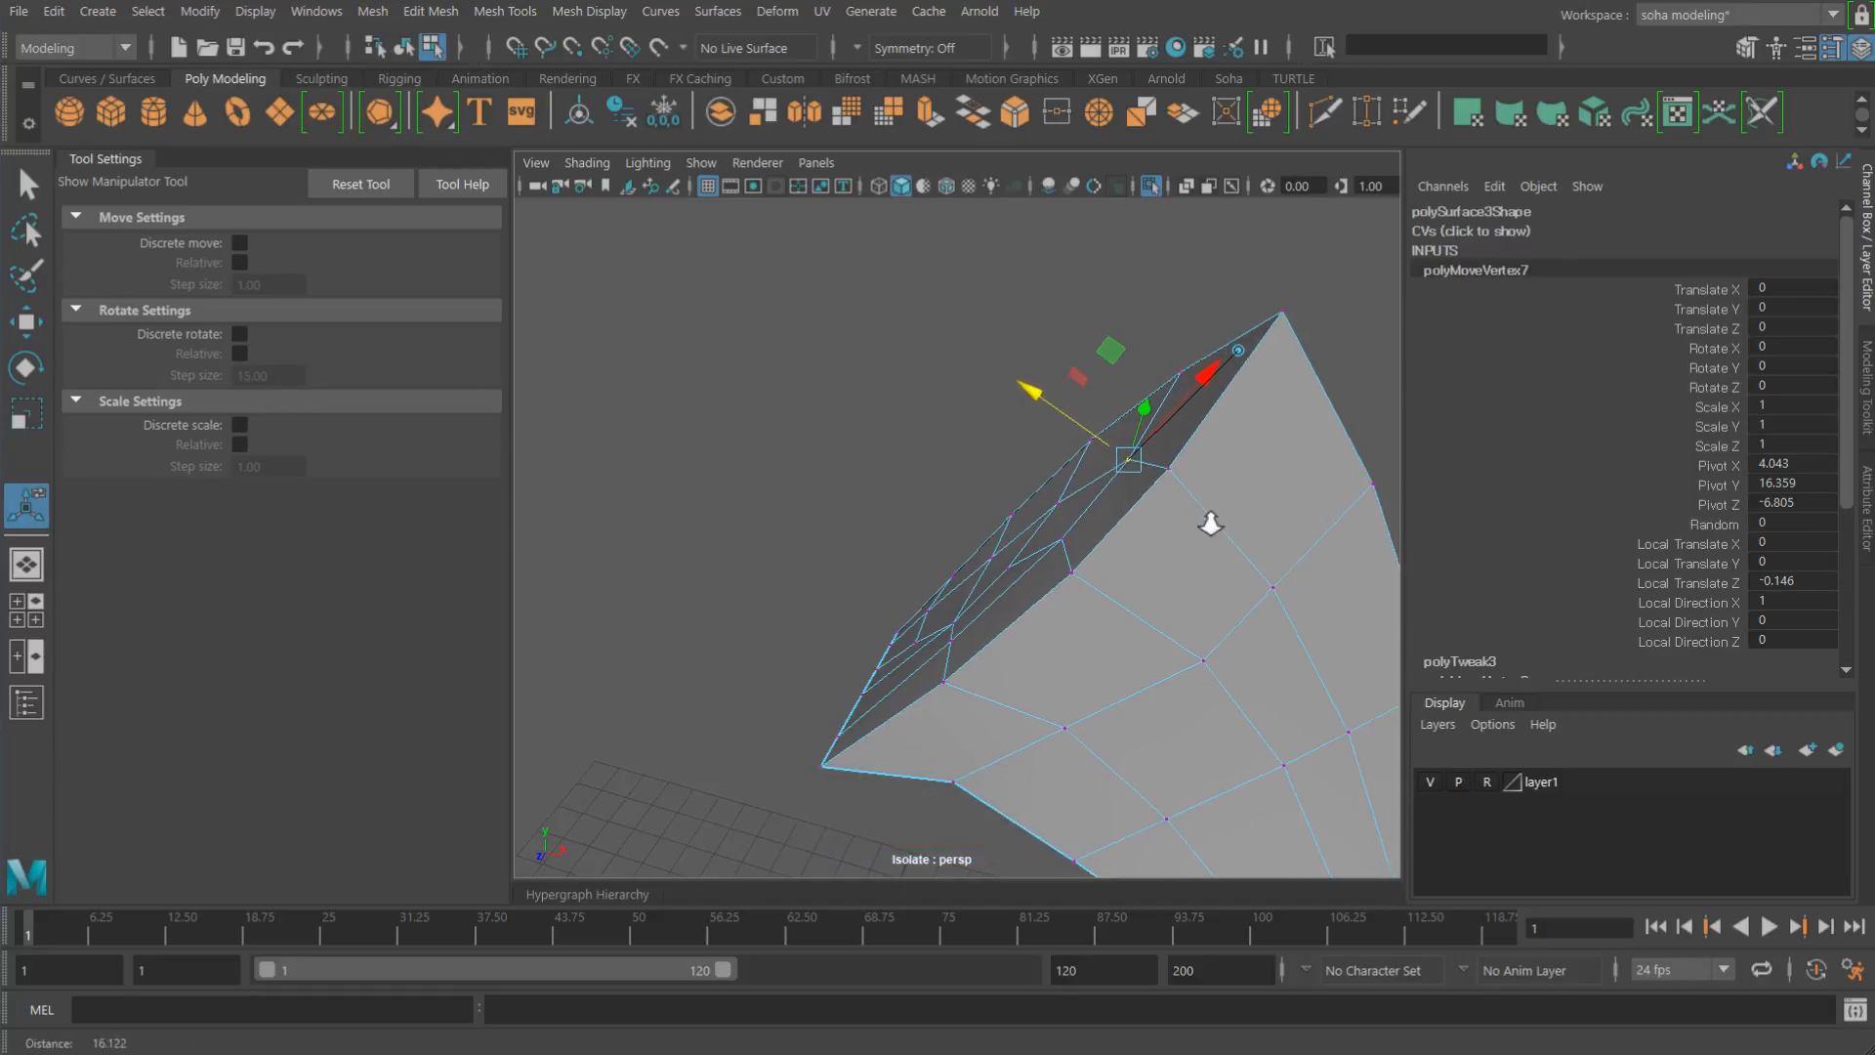
{"action": "right_click_drag", "start_coordinate": [1210, 520], "coordinate": [1075, 564], "text": "alt"}
{"action": "left_click_drag", "start_coordinate": [1075, 564], "coordinate": [1105, 554], "text": "alt"}
Step: Review the ear in object mode, return to vertex mode, and move a lower rim vertex about -0.28 along local Y
{"action": "key", "text": "alt+grave"}
{"action": "left_click_drag", "start_coordinate": [1223, 592], "coordinate": [1185, 594], "text": "alt"}
{"action": "middle_click_drag", "start_coordinate": [1153, 608], "coordinate": [1151, 547], "text": "alt"}
{"action": "right_click_drag", "start_coordinate": [967, 548], "coordinate": [1051, 554], "text": "alt"}
{"action": "left_click_drag", "start_coordinate": [1051, 553], "coordinate": [905, 583], "text": "alt"}
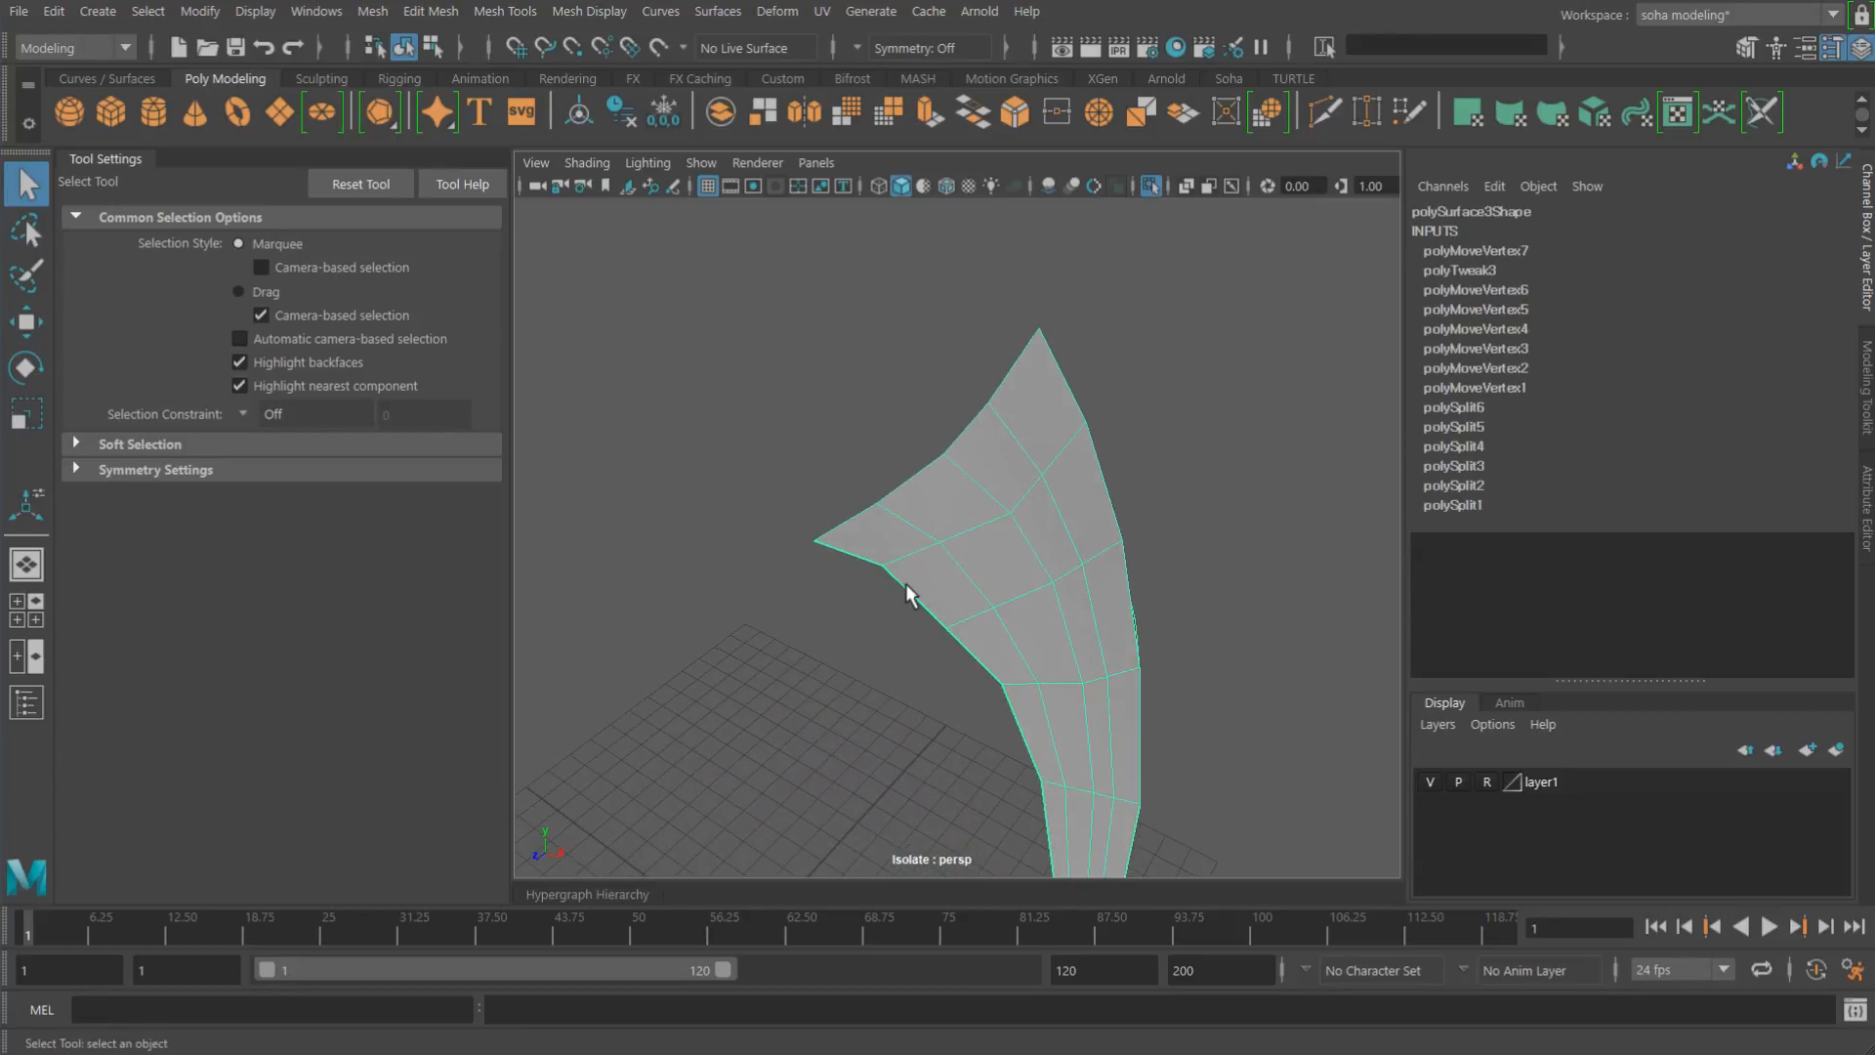
{"action": "right_click_drag", "start_coordinate": [893, 580], "coordinate": [913, 607], "text": "alt"}
{"action": "key", "text": "alt+1"}
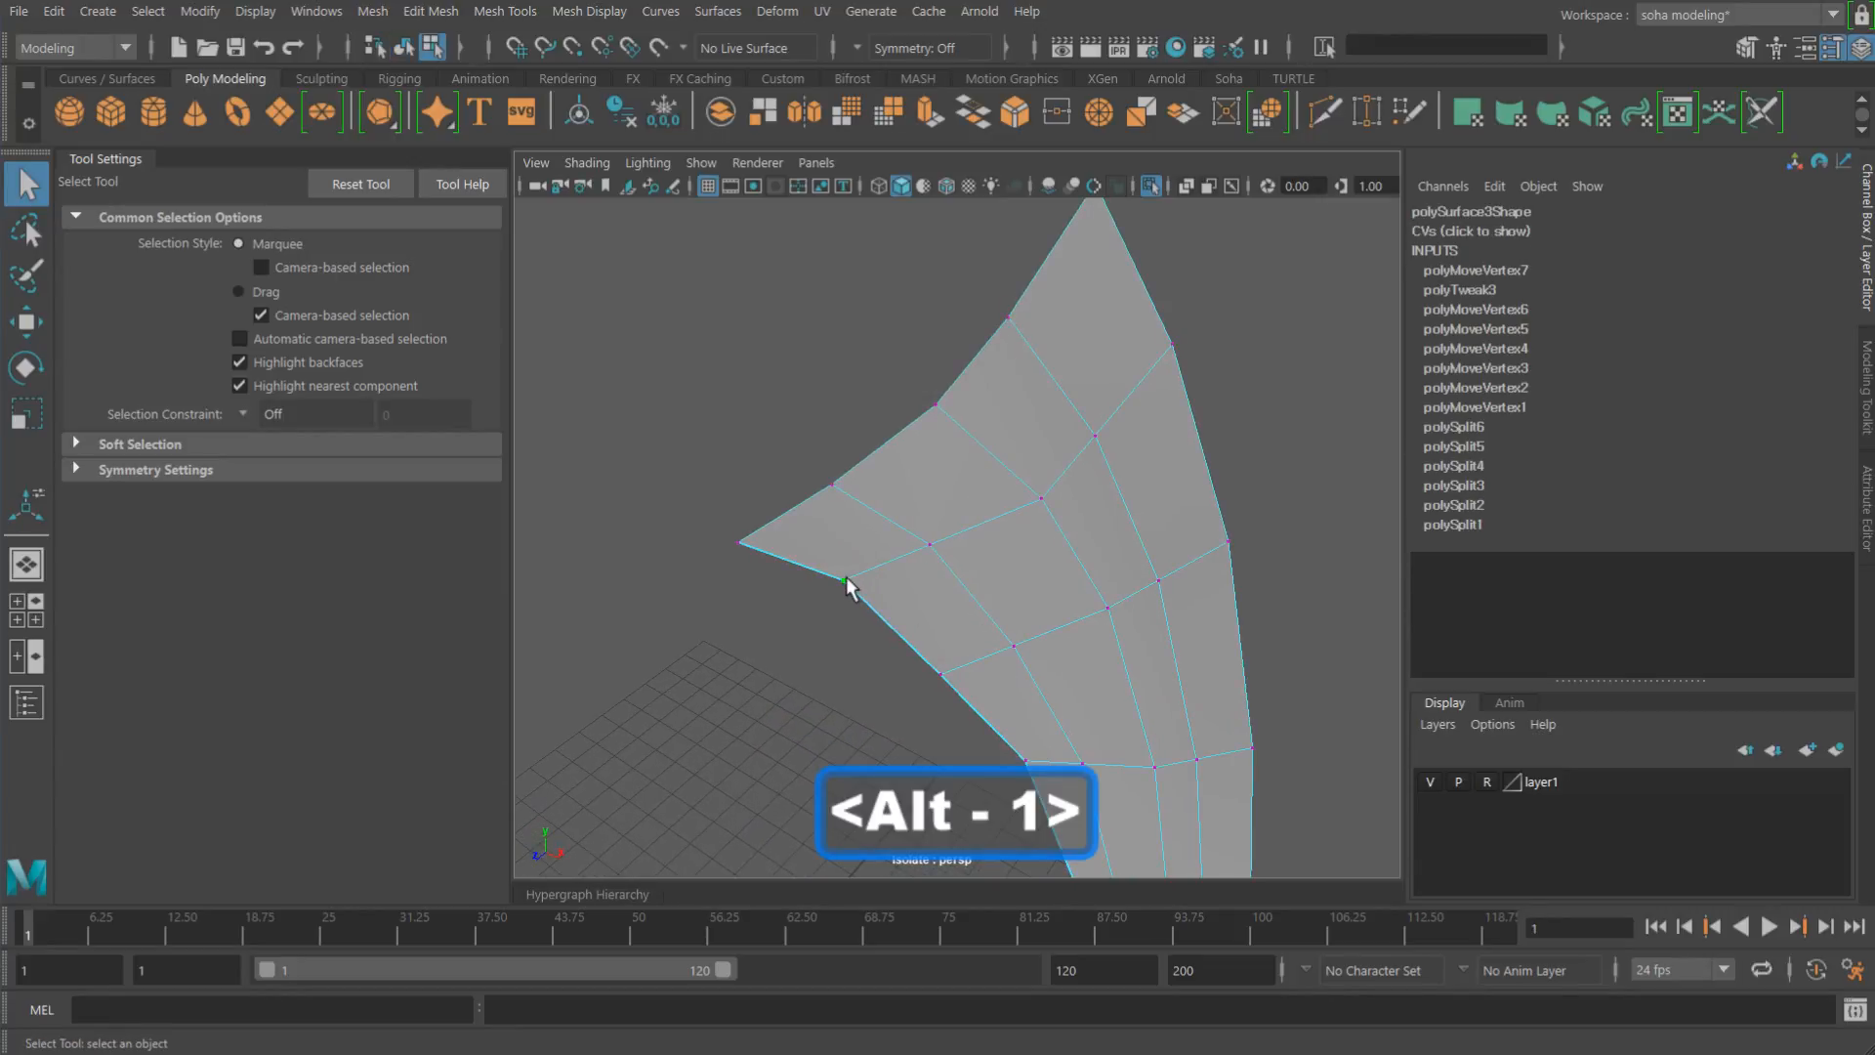
{"action": "left_click", "coordinate": [906, 619]}
{"action": "key", "text": "alt+z"}
{"action": "left_click_drag", "start_coordinate": [846, 477], "coordinate": [1069, 559]}
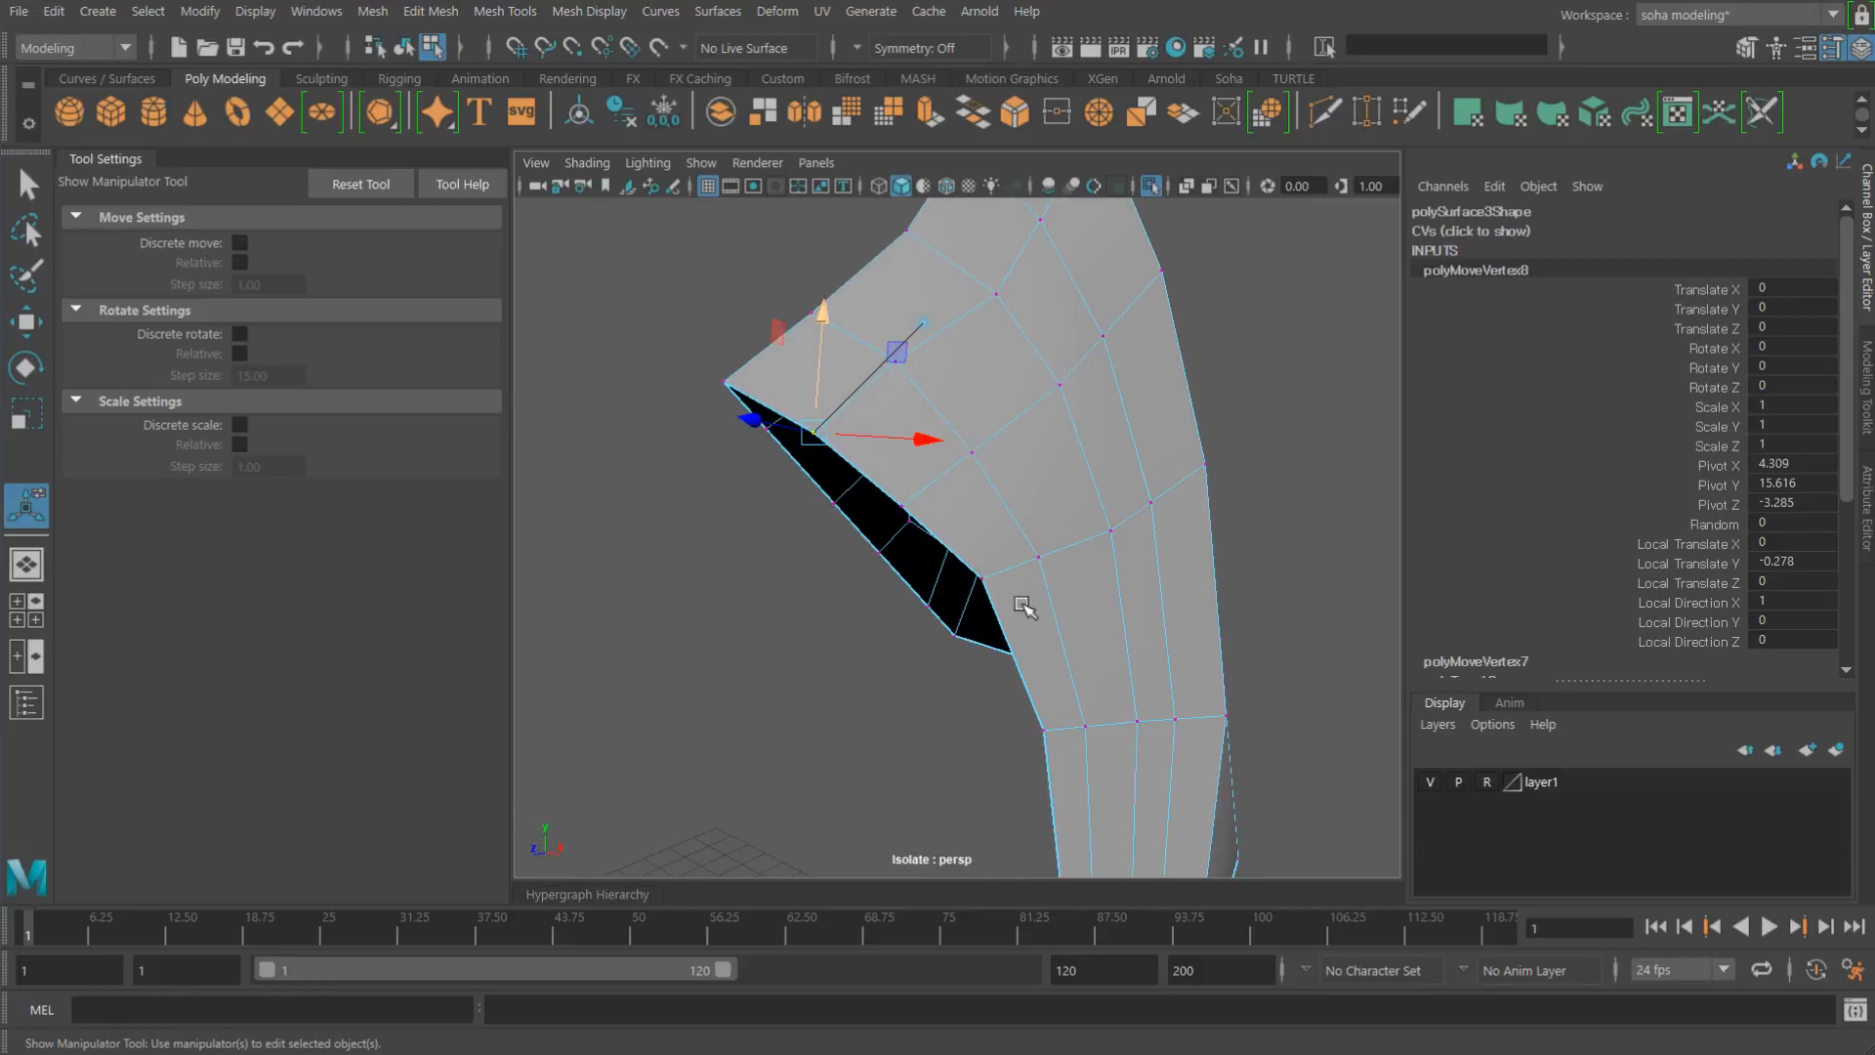
Step: Nudge the rim vertex at the bend of the ear's open lower edge slightly along its negative local Y axis
{"action": "left_click", "coordinate": [991, 532]}
{"action": "left_click", "coordinate": [1005, 463]}
{"action": "key", "text": "alt+z"}
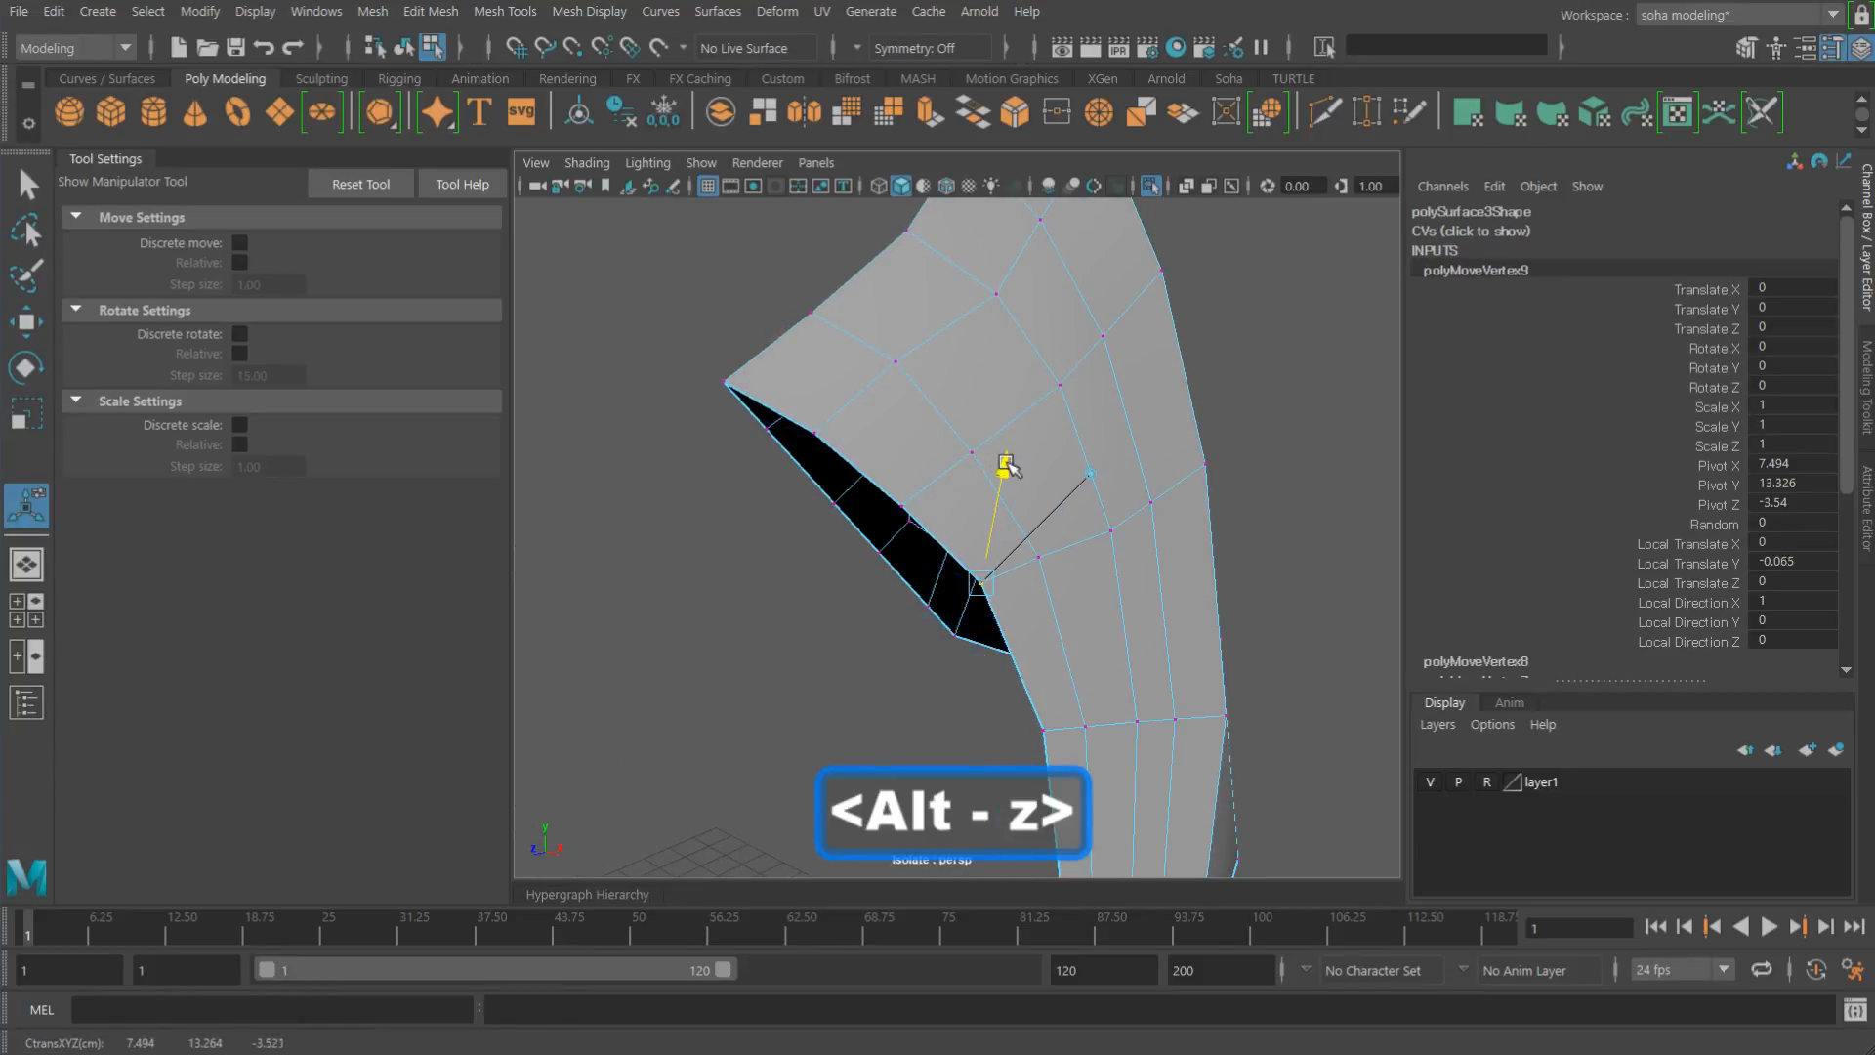
{"action": "left_click_drag", "start_coordinate": [1006, 465], "coordinate": [1010, 480]}
Step: Move two neighbouring vertices on the curved shell's outer edge by about 0.09 and 0.02 along local Z
{"action": "left_click_drag", "start_coordinate": [1172, 536], "coordinate": [945, 510], "text": "alt"}
{"action": "left_click", "coordinate": [1063, 558]}
{"action": "left_click_drag", "start_coordinate": [1114, 582], "coordinate": [1071, 524], "text": "alt"}
{"action": "key", "text": "alt+z"}
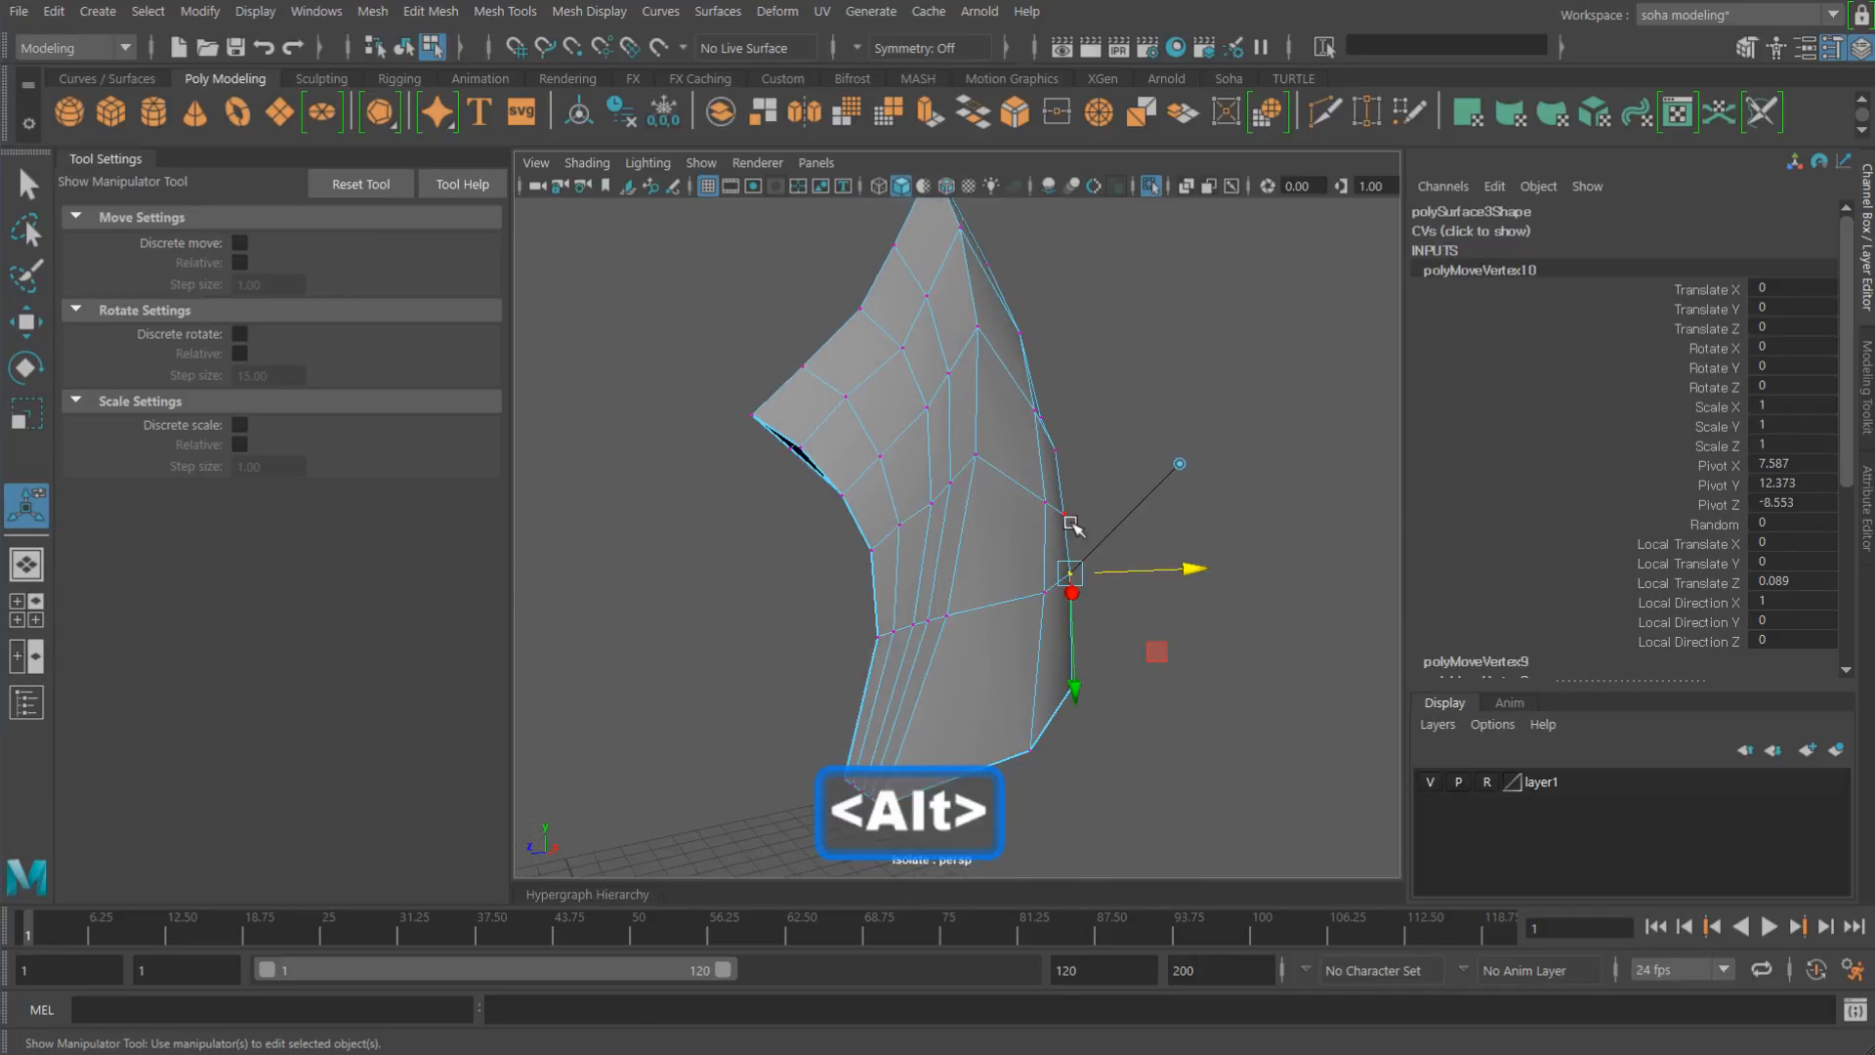
{"action": "left_click", "coordinate": [1067, 513]}
{"action": "key", "text": "alt+z"}
{"action": "left_click", "coordinate": [1135, 496]}
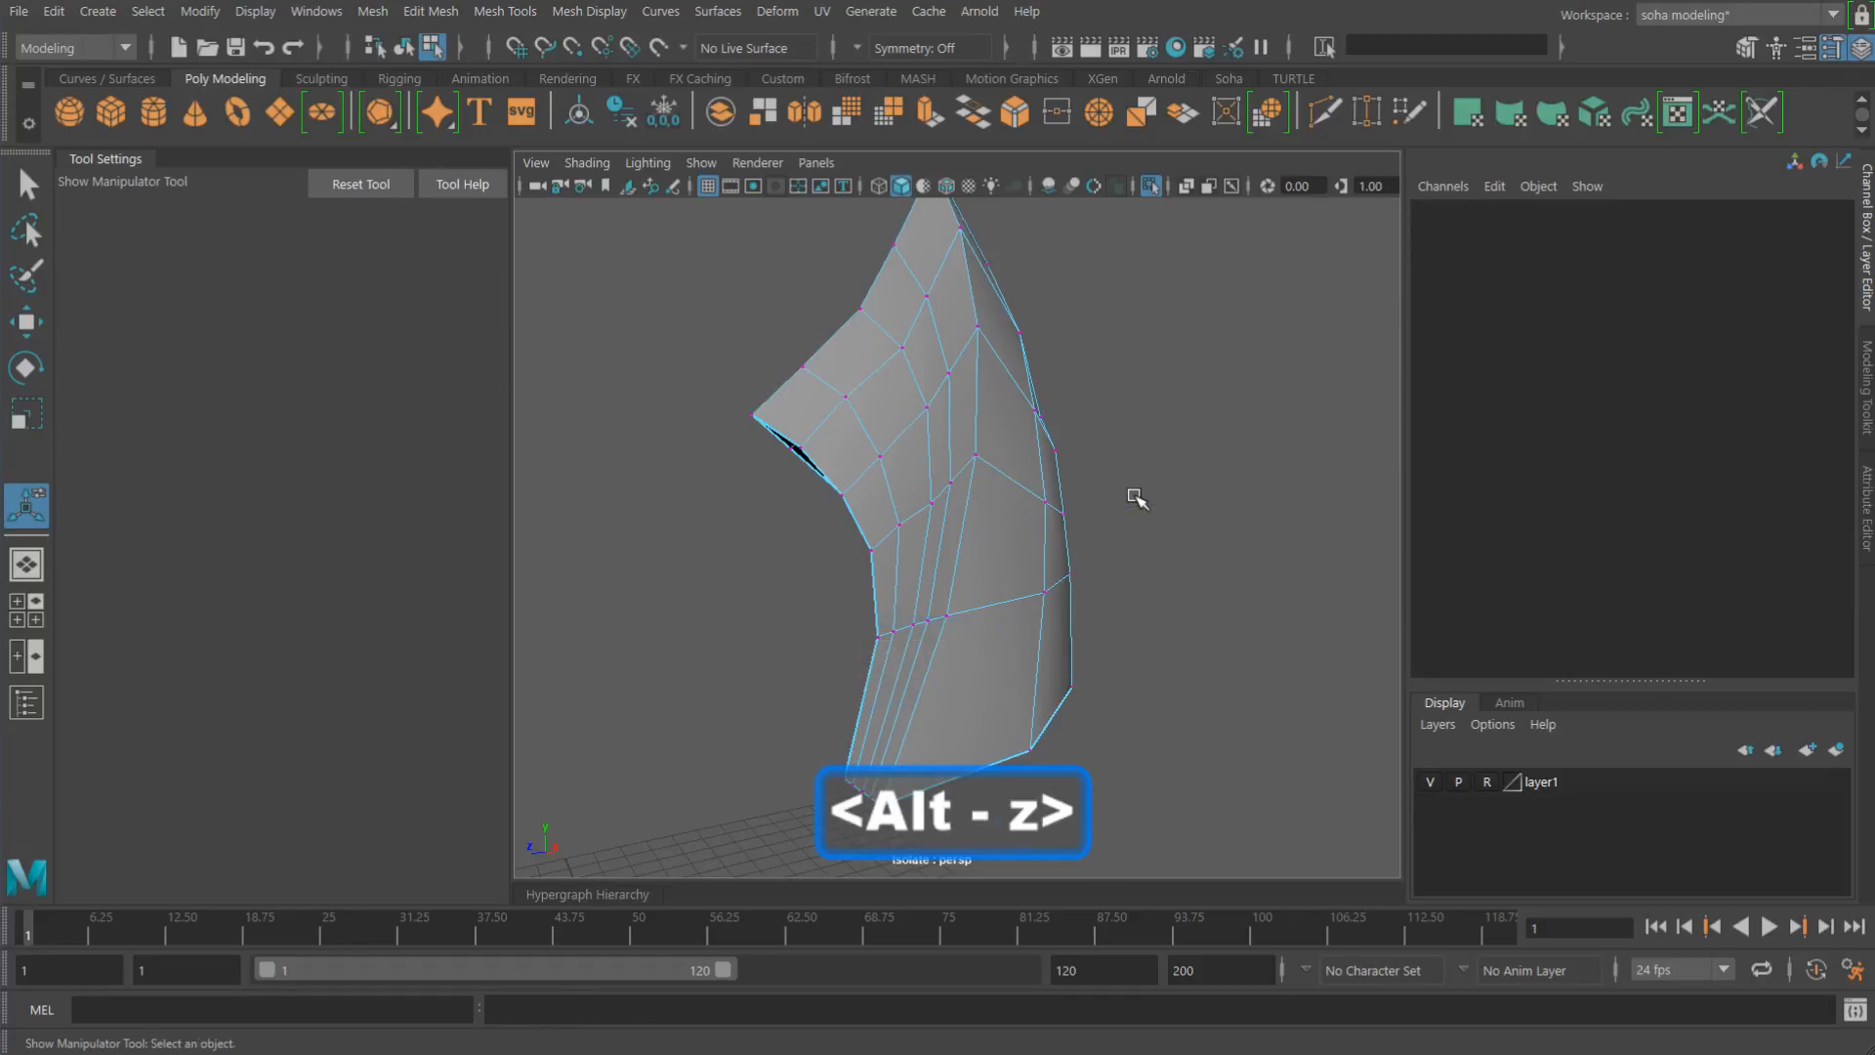
{"action": "mouse_move", "coordinate": [1098, 522]}
{"action": "left_mouse_down", "text": "alt"}
{"action": "mouse_move", "coordinate": [1088, 538]}
{"action": "mouse_move", "coordinate": [1110, 522]}
{"action": "left_mouse_up", "text": "alt"}
{"action": "left_click", "coordinate": [1078, 535]}
{"action": "key", "text": "alt+z"}
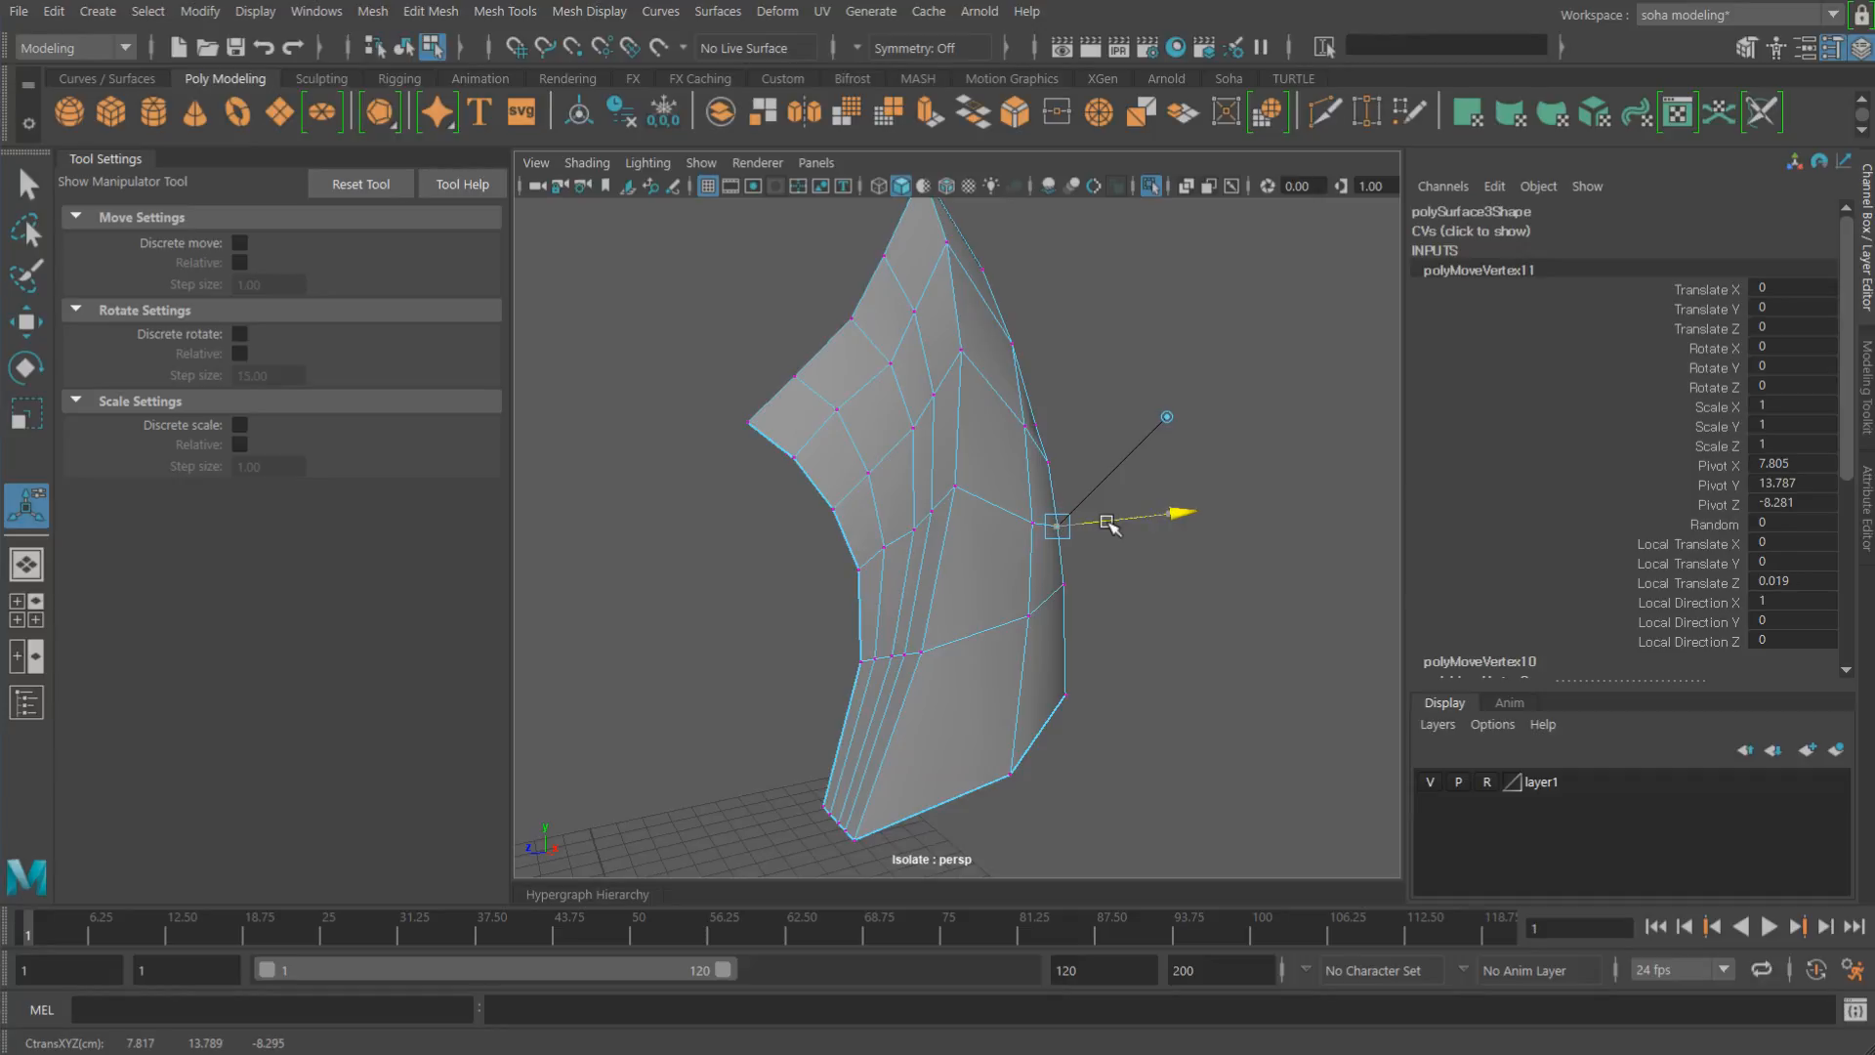
Step: Bevel the edges bordering the inner side and the ear's long corner edge with fraction 0.5 and one segment
{"action": "key", "text": "alt+grave"}
{"action": "left_click_drag", "start_coordinate": [1185, 574], "coordinate": [876, 650], "text": "alt"}
{"action": "left_click", "coordinate": [1114, 623]}
{"action": "left_click_drag", "start_coordinate": [904, 556], "coordinate": [913, 602], "text": "alt"}
{"action": "left_click", "coordinate": [1017, 594]}
{"action": "right_click_drag", "start_coordinate": [913, 602], "coordinate": [992, 601], "text": "alt"}
{"action": "mouse_move", "coordinate": [1016, 602]}
{"action": "left_mouse_down", "text": "alt"}
{"action": "mouse_move", "coordinate": [1097, 528]}
{"action": "mouse_move", "coordinate": [963, 560]}
{"action": "mouse_move", "coordinate": [913, 619]}
{"action": "mouse_move", "coordinate": [1017, 578]}
{"action": "mouse_move", "coordinate": [1039, 589]}
{"action": "left_mouse_up", "text": "alt"}
{"action": "key", "text": "alt+2"}
{"action": "left_click", "coordinate": [987, 553]}
{"action": "key", "text": "alt+c"}
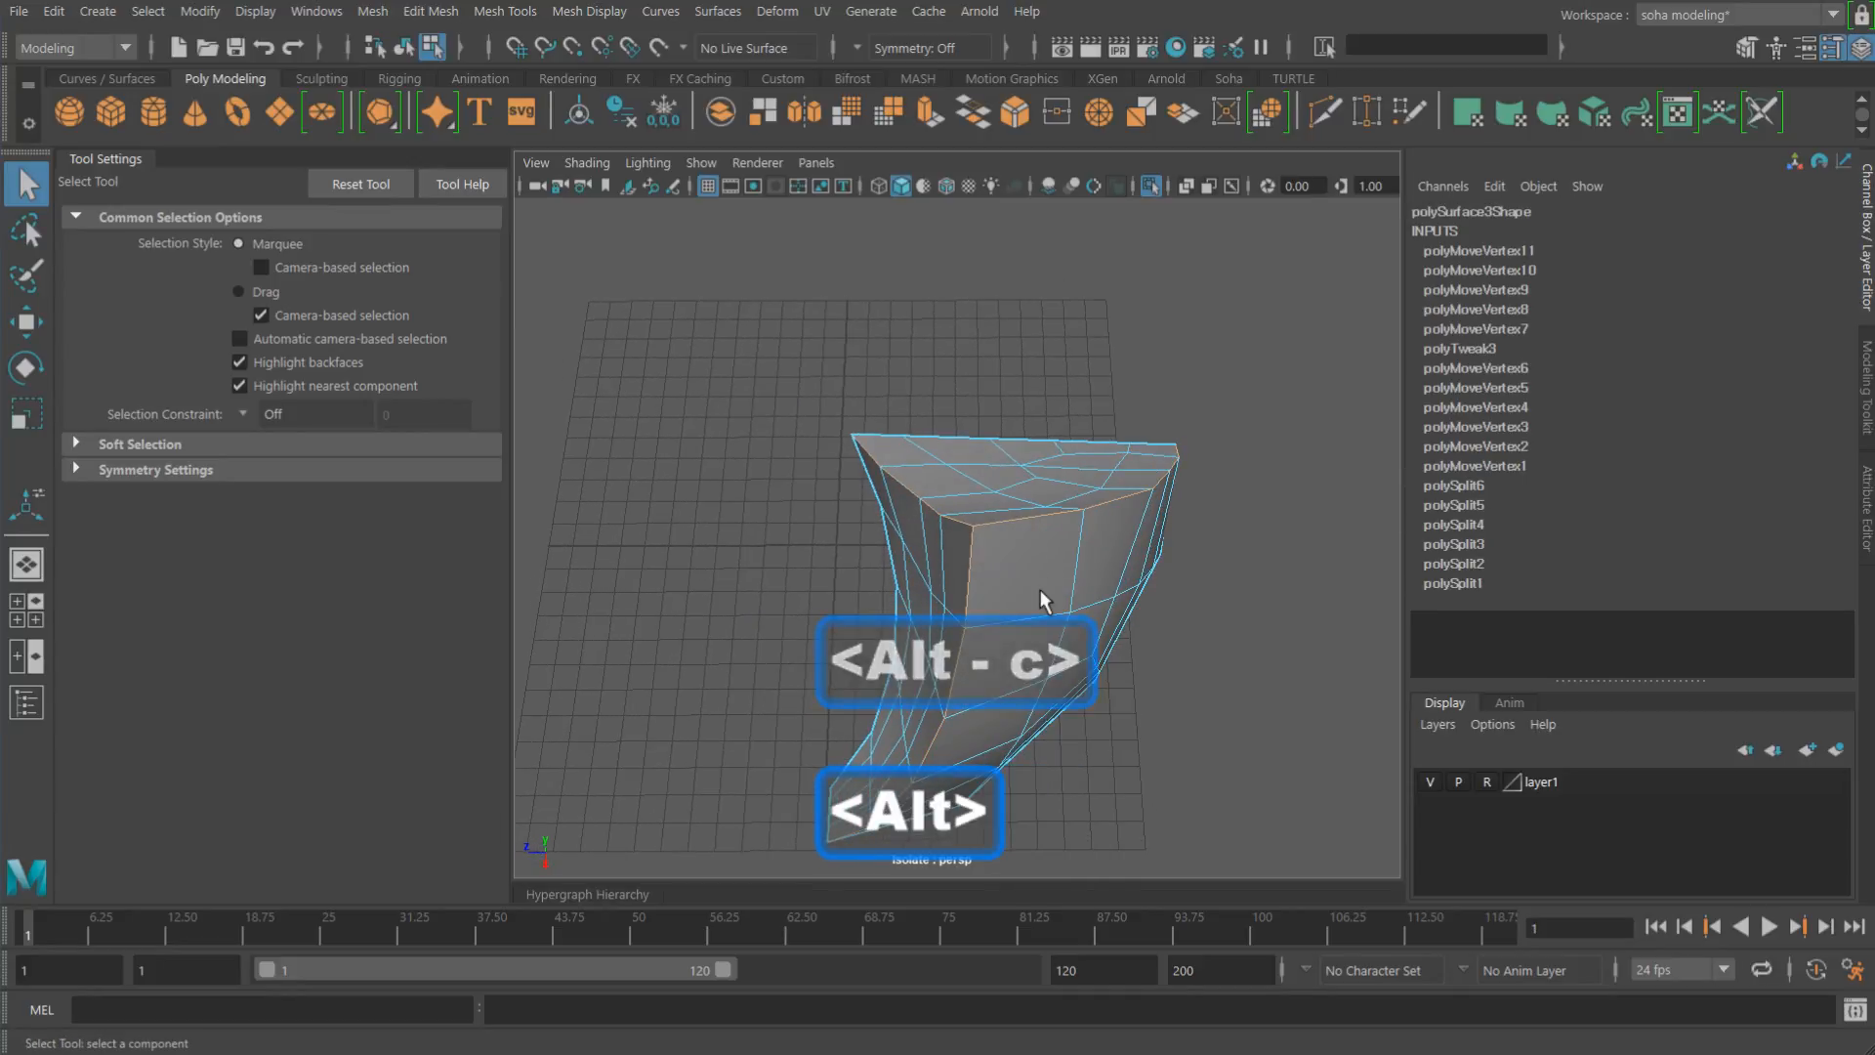
{"action": "key", "text": "shift+b"}
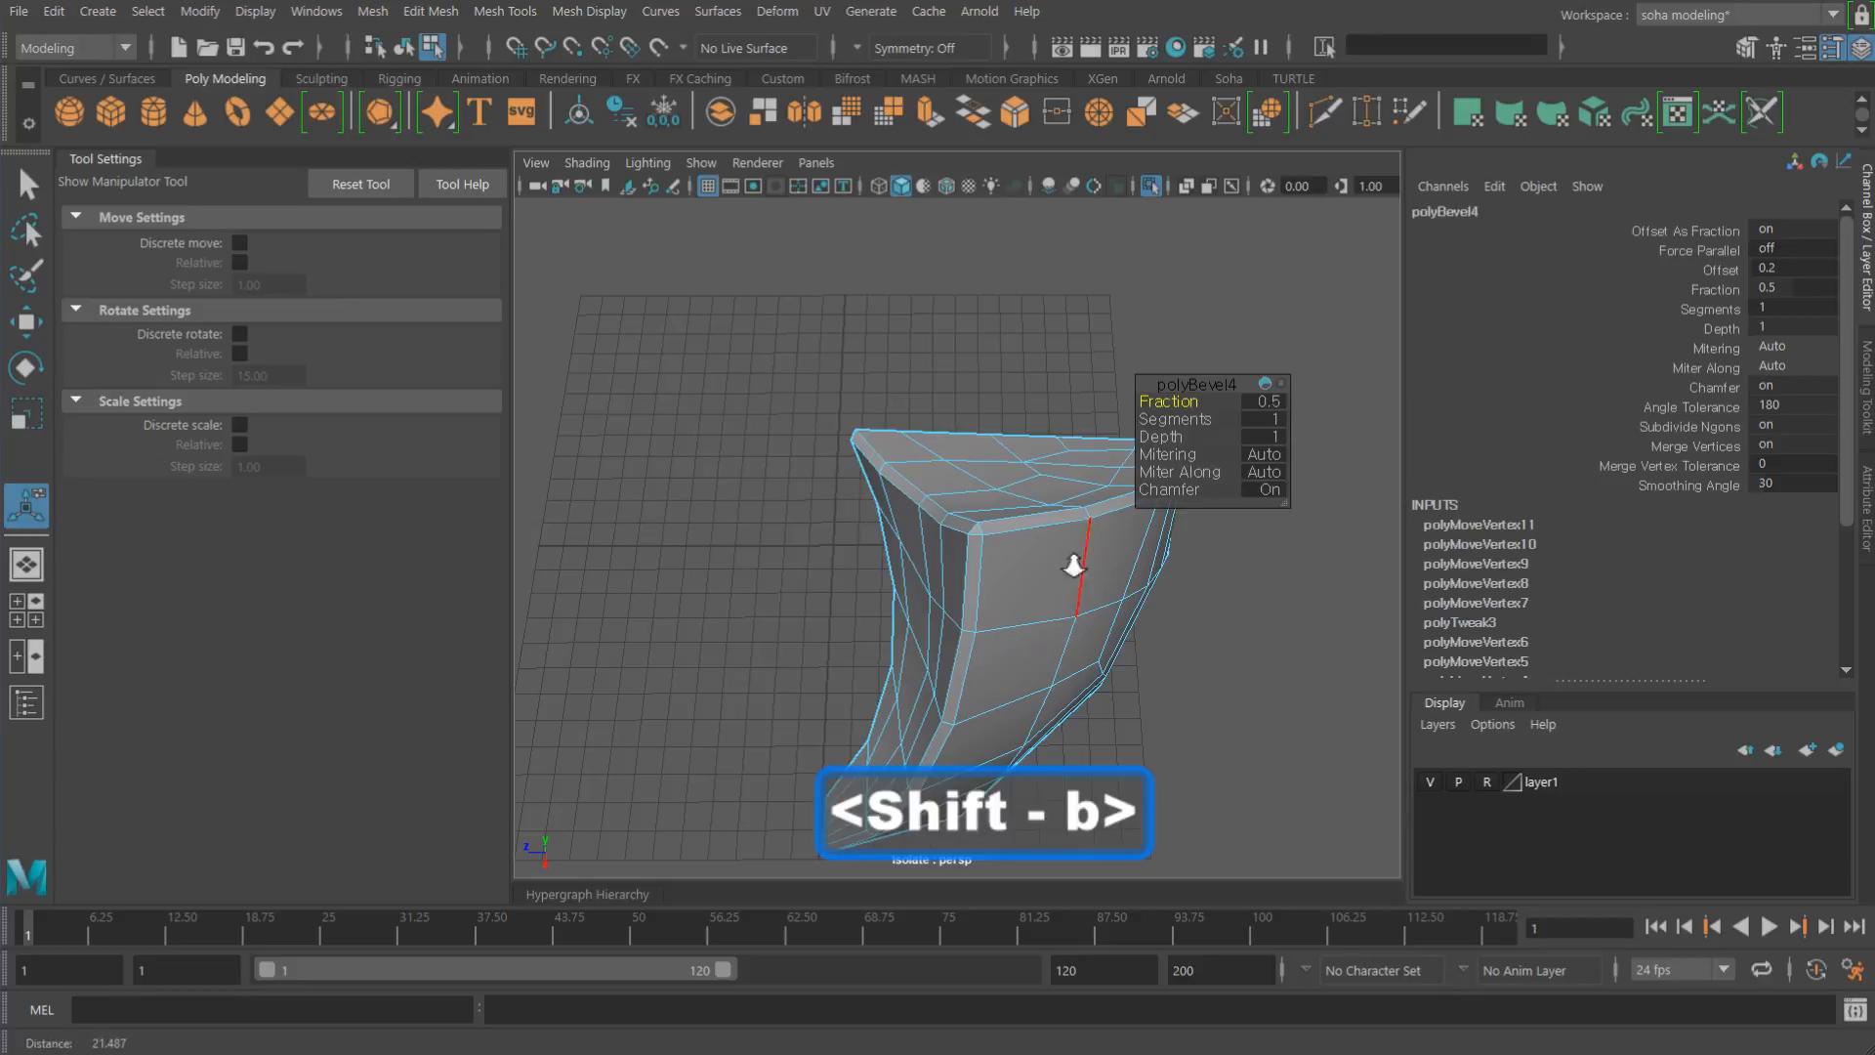
Step: Turn off Chamfer for the new bevel and check the support edges around the ear's corners
{"action": "left_click", "coordinate": [1151, 489]}
{"action": "left_click_drag", "start_coordinate": [1151, 493], "coordinate": [929, 590], "text": "alt"}
{"action": "right_click_drag", "start_coordinate": [929, 590], "coordinate": [1042, 718], "text": "alt"}
{"action": "left_click_drag", "start_coordinate": [1043, 718], "coordinate": [1041, 678], "text": "alt"}
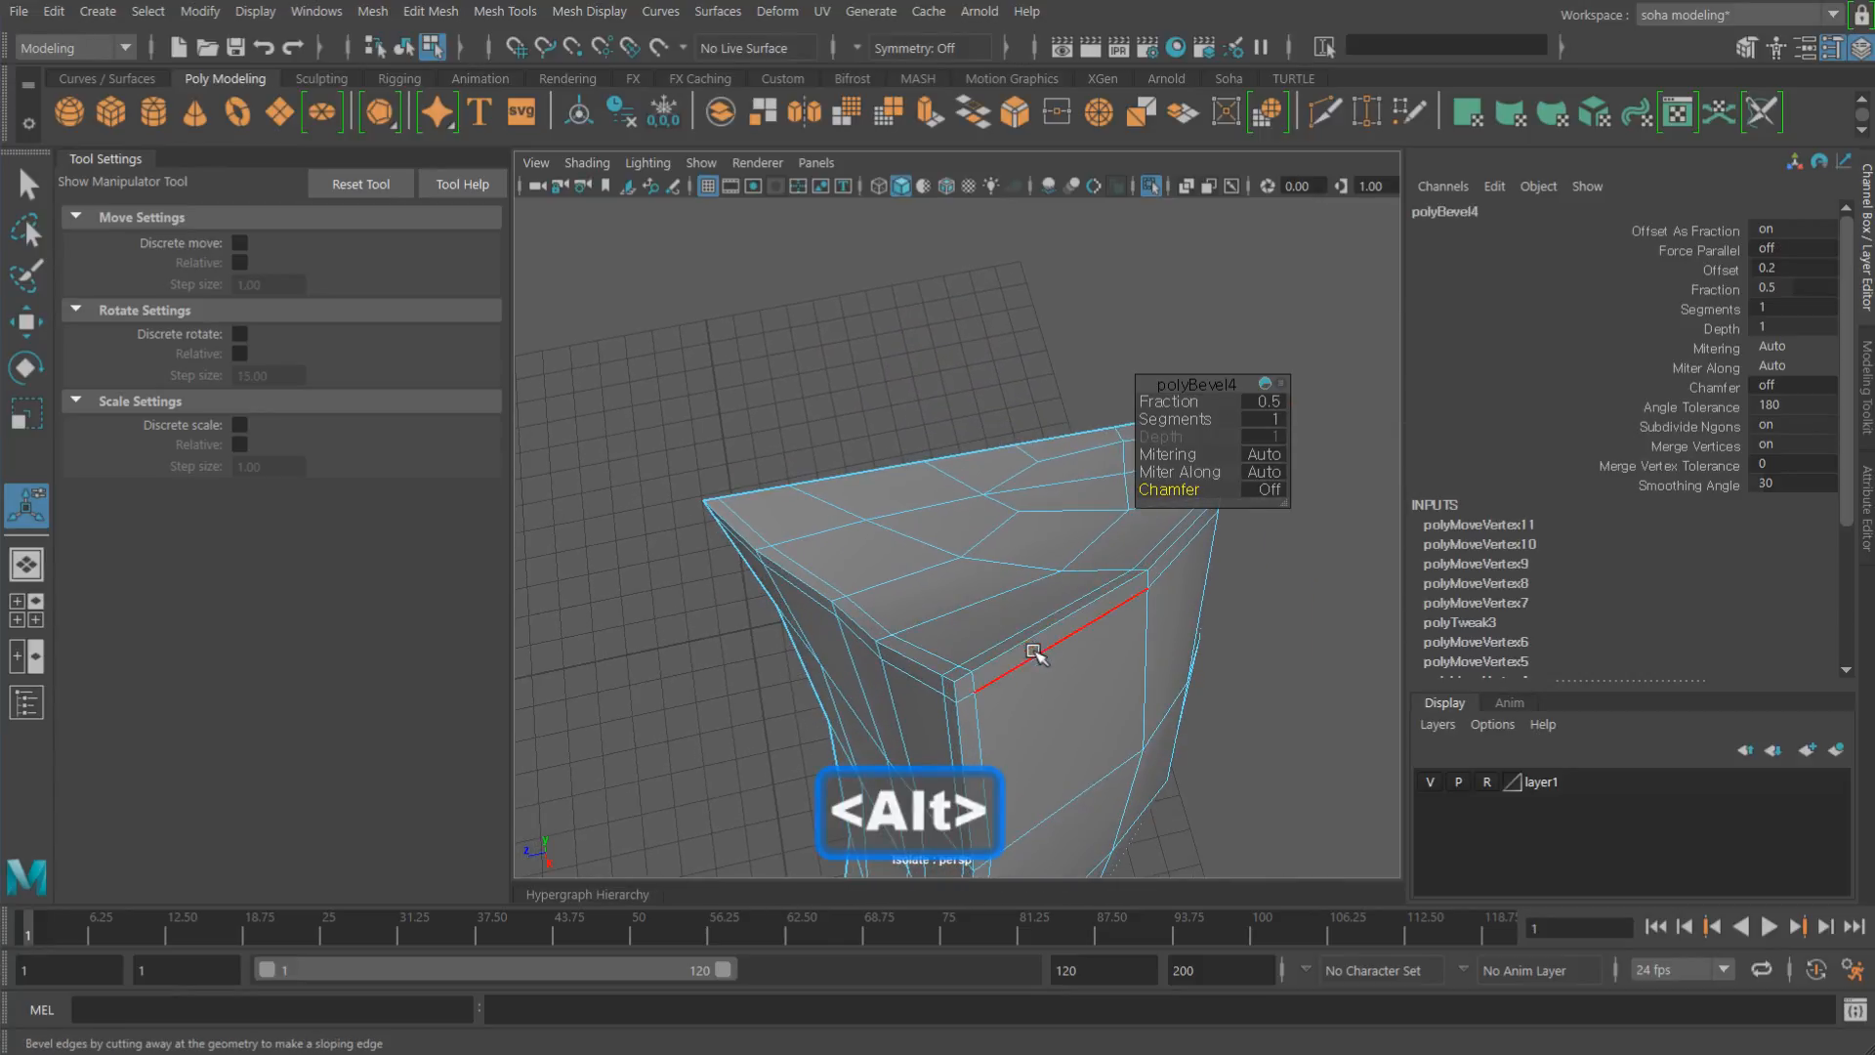
{"action": "left_click_drag", "start_coordinate": [921, 676], "coordinate": [938, 641], "text": "alt"}
{"action": "scroll", "coordinate": [989, 635], "scroll_direction": "down", "scroll_amount": 2}
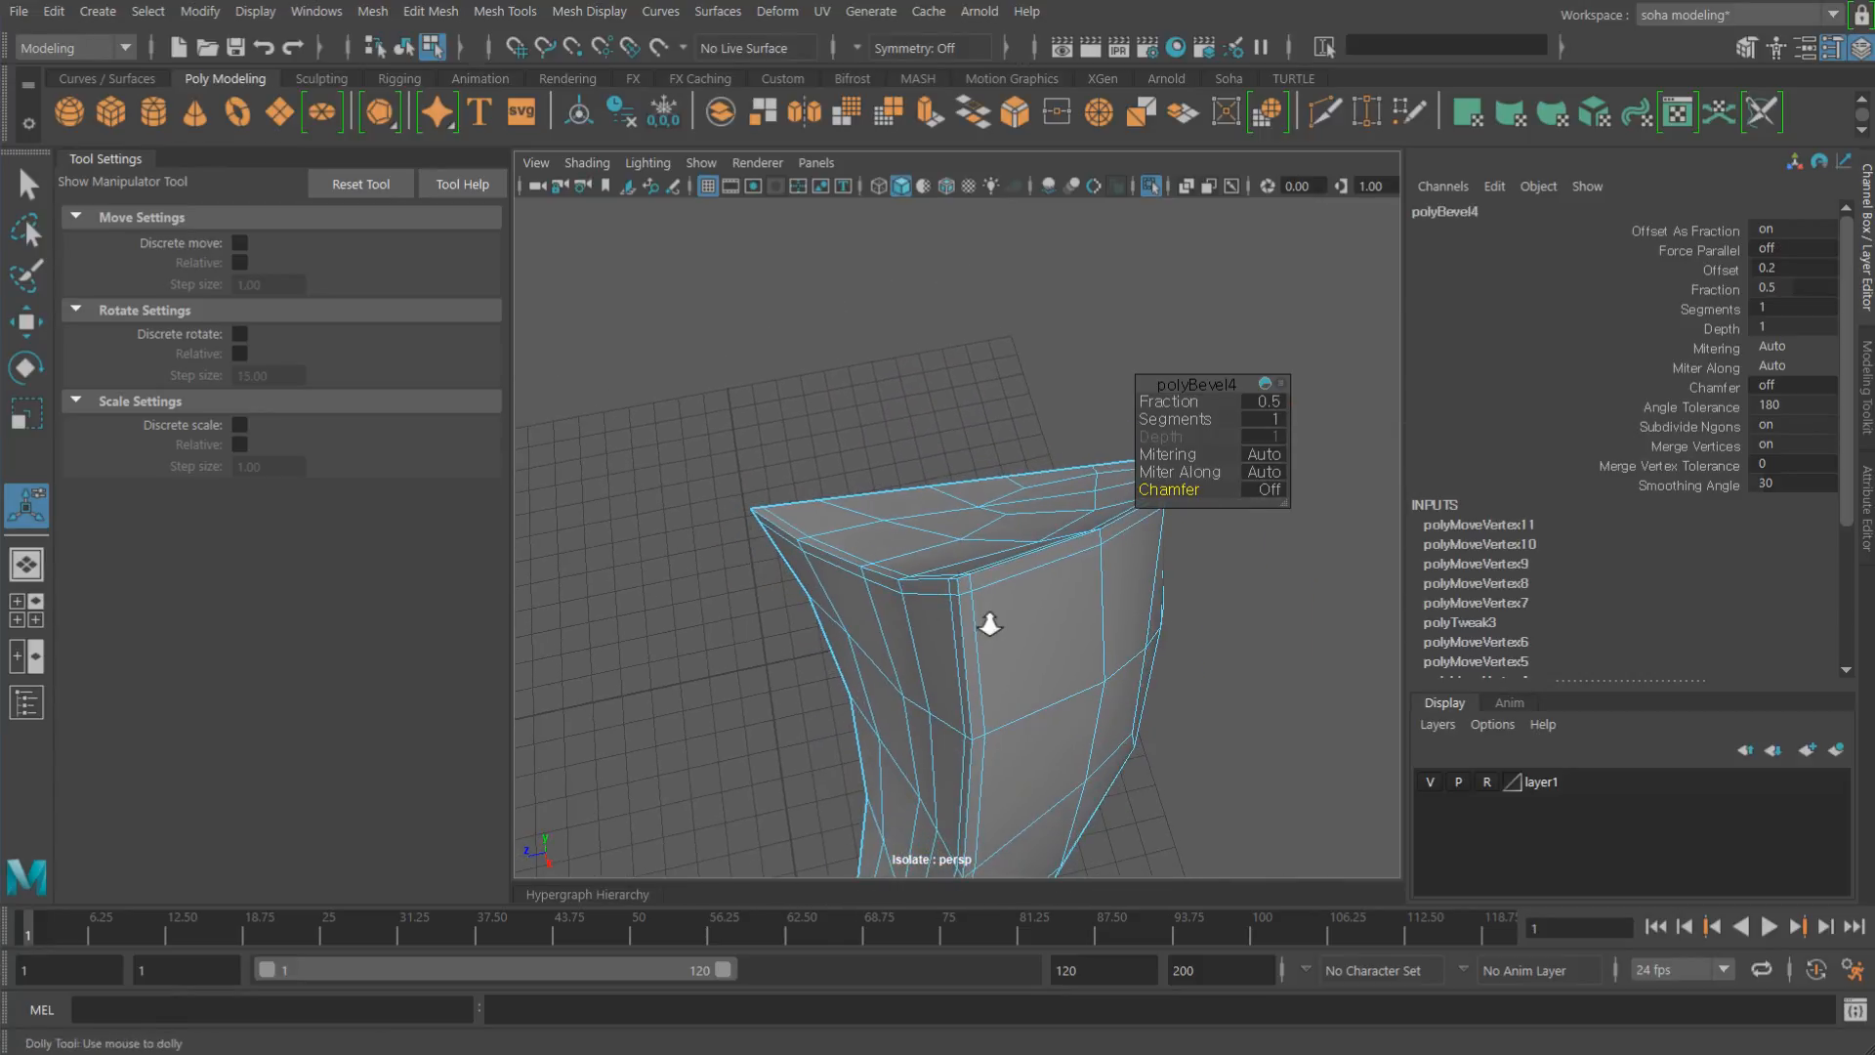
Step: Turn on smooth preview for the bevelled ear and leave isolation to show it together with the rest of the head
{"action": "key", "text": "alt+grave"}
{"action": "key", "text": "3"}
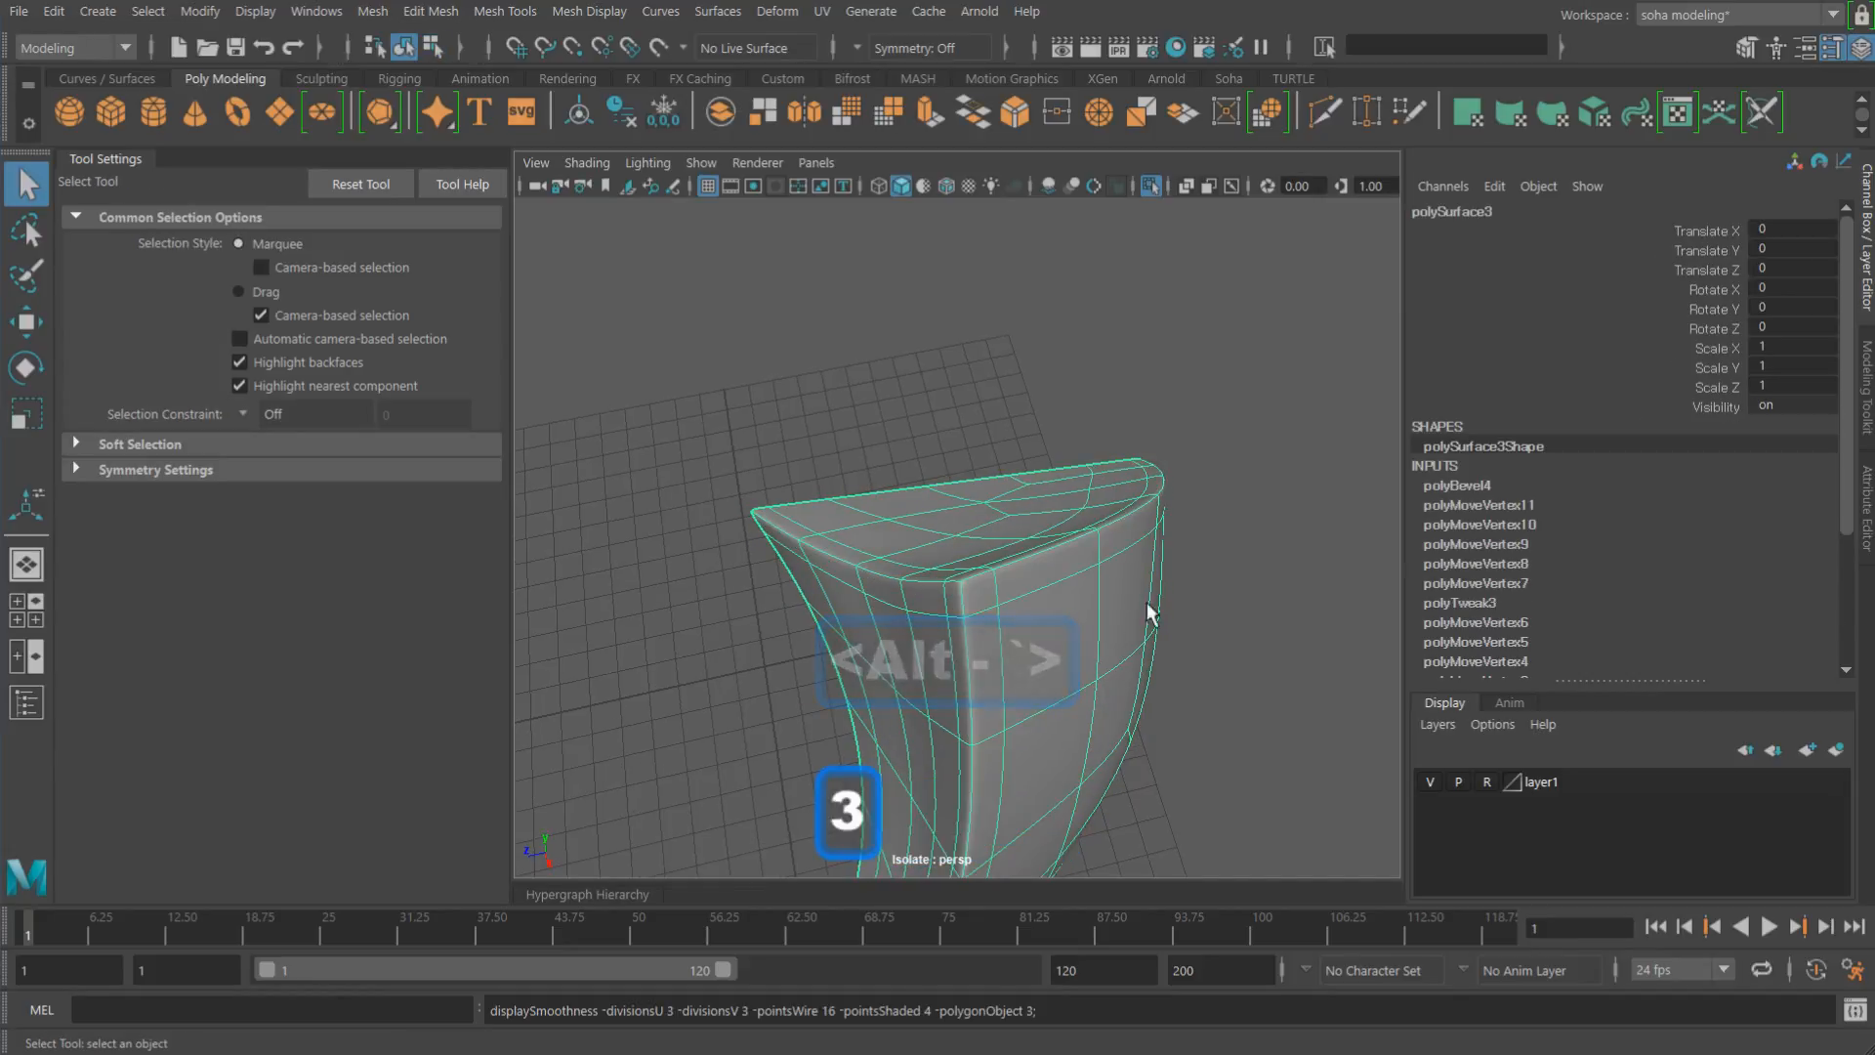
{"action": "left_click_drag", "start_coordinate": [1129, 617], "coordinate": [1034, 512], "text": "alt"}
{"action": "left_click", "coordinate": [1074, 615]}
{"action": "key", "text": "alt+shift+a"}
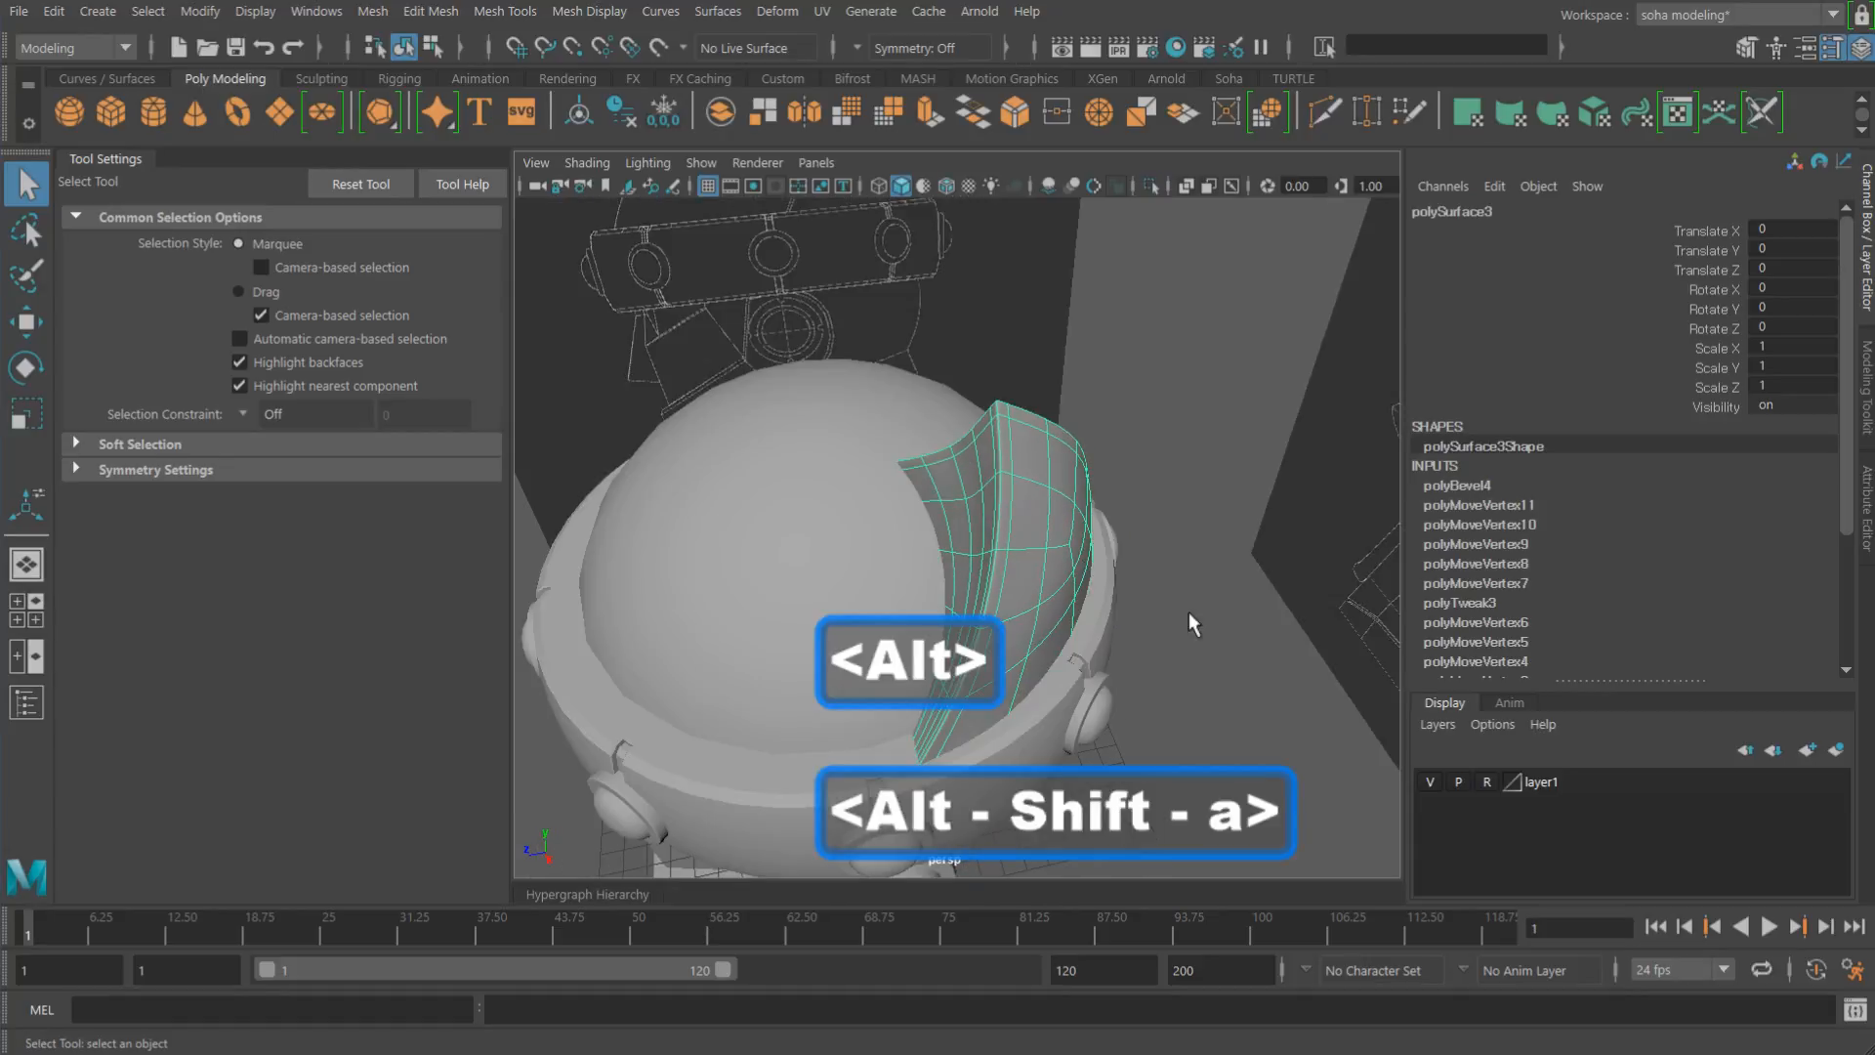
{"action": "left_click_drag", "start_coordinate": [1188, 612], "coordinate": [1194, 542], "text": "alt"}
{"action": "scroll", "coordinate": [1194, 542], "scroll_direction": "down", "scroll_amount": 4}
{"action": "left_click_drag", "start_coordinate": [975, 586], "coordinate": [1015, 579], "text": "alt"}
Step: In the front view, raise the ear's tip vertex with soft selection to about Y 21.6 to meet the reference outline
{"action": "left_click", "coordinate": [1051, 606]}
{"action": "key", "text": "shift+3"}
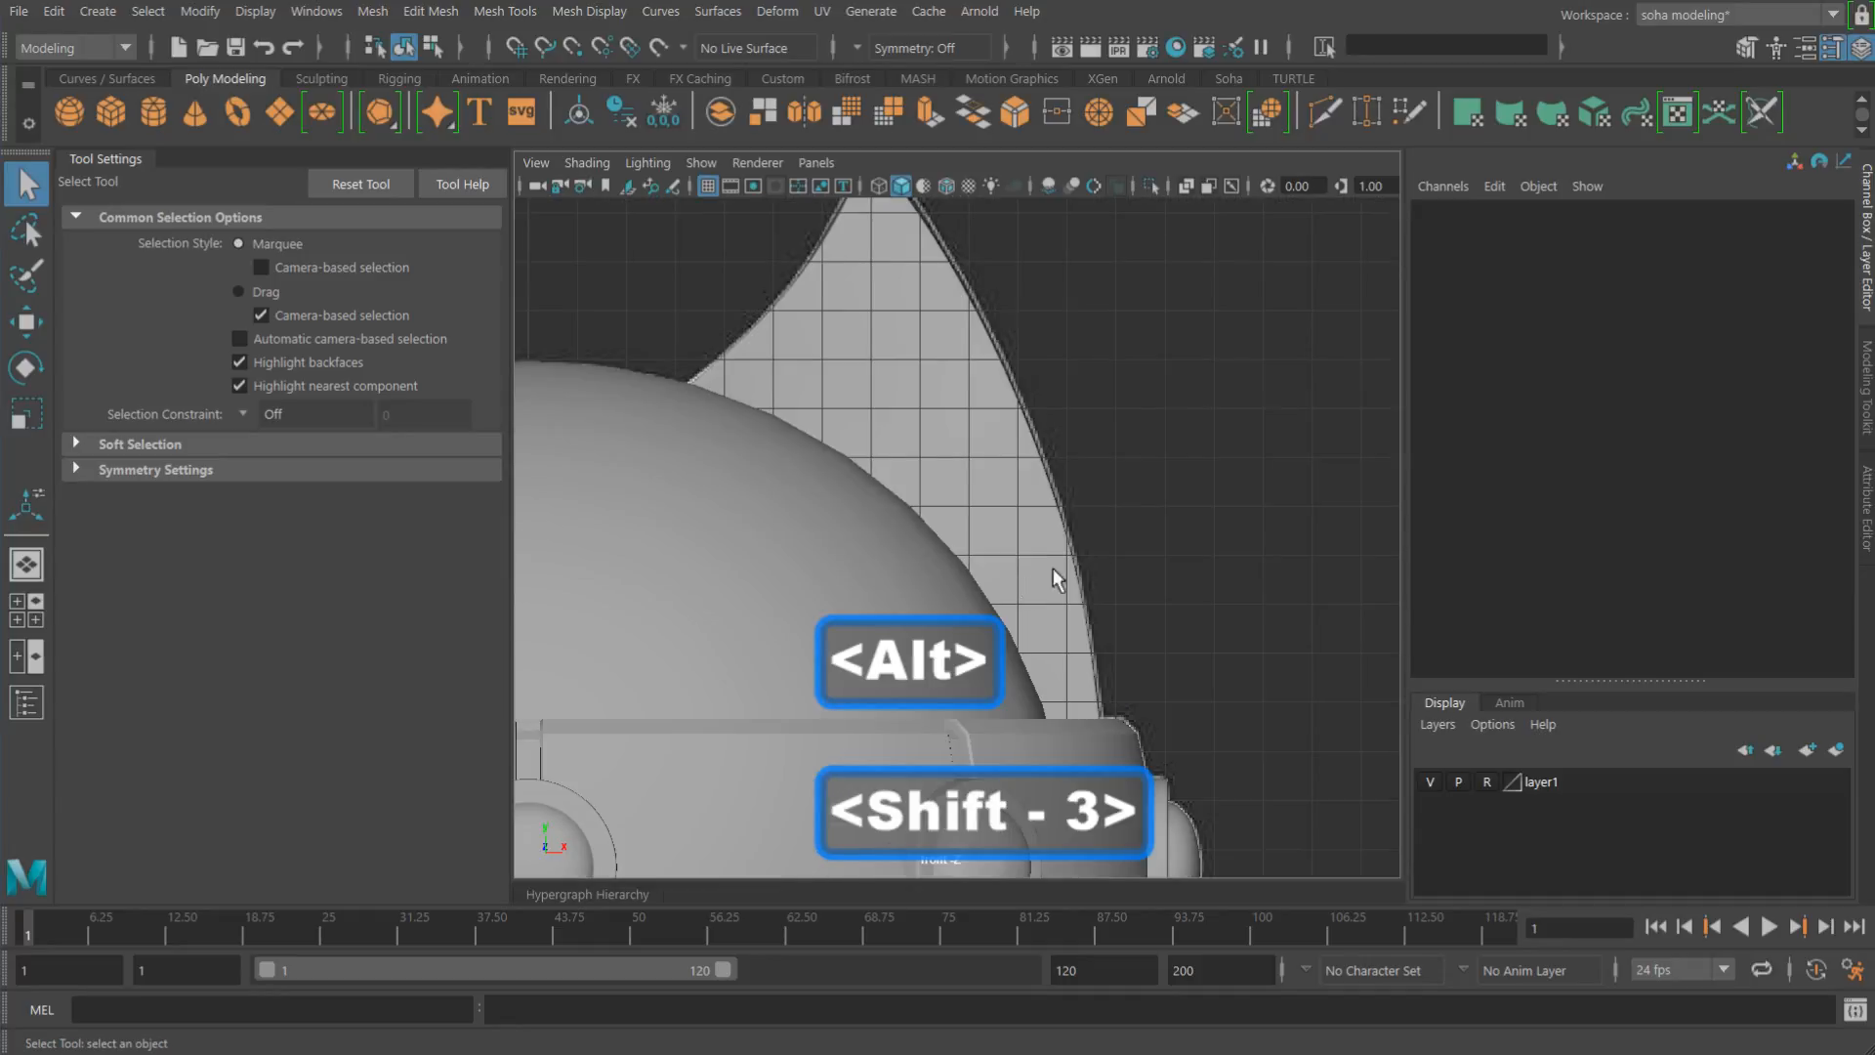
{"action": "scroll", "coordinate": [1060, 565], "scroll_direction": "down", "scroll_amount": 2}
{"action": "middle_click_drag", "start_coordinate": [918, 429], "coordinate": [1037, 498], "text": "alt"}
{"action": "left_click", "coordinate": [989, 533]}
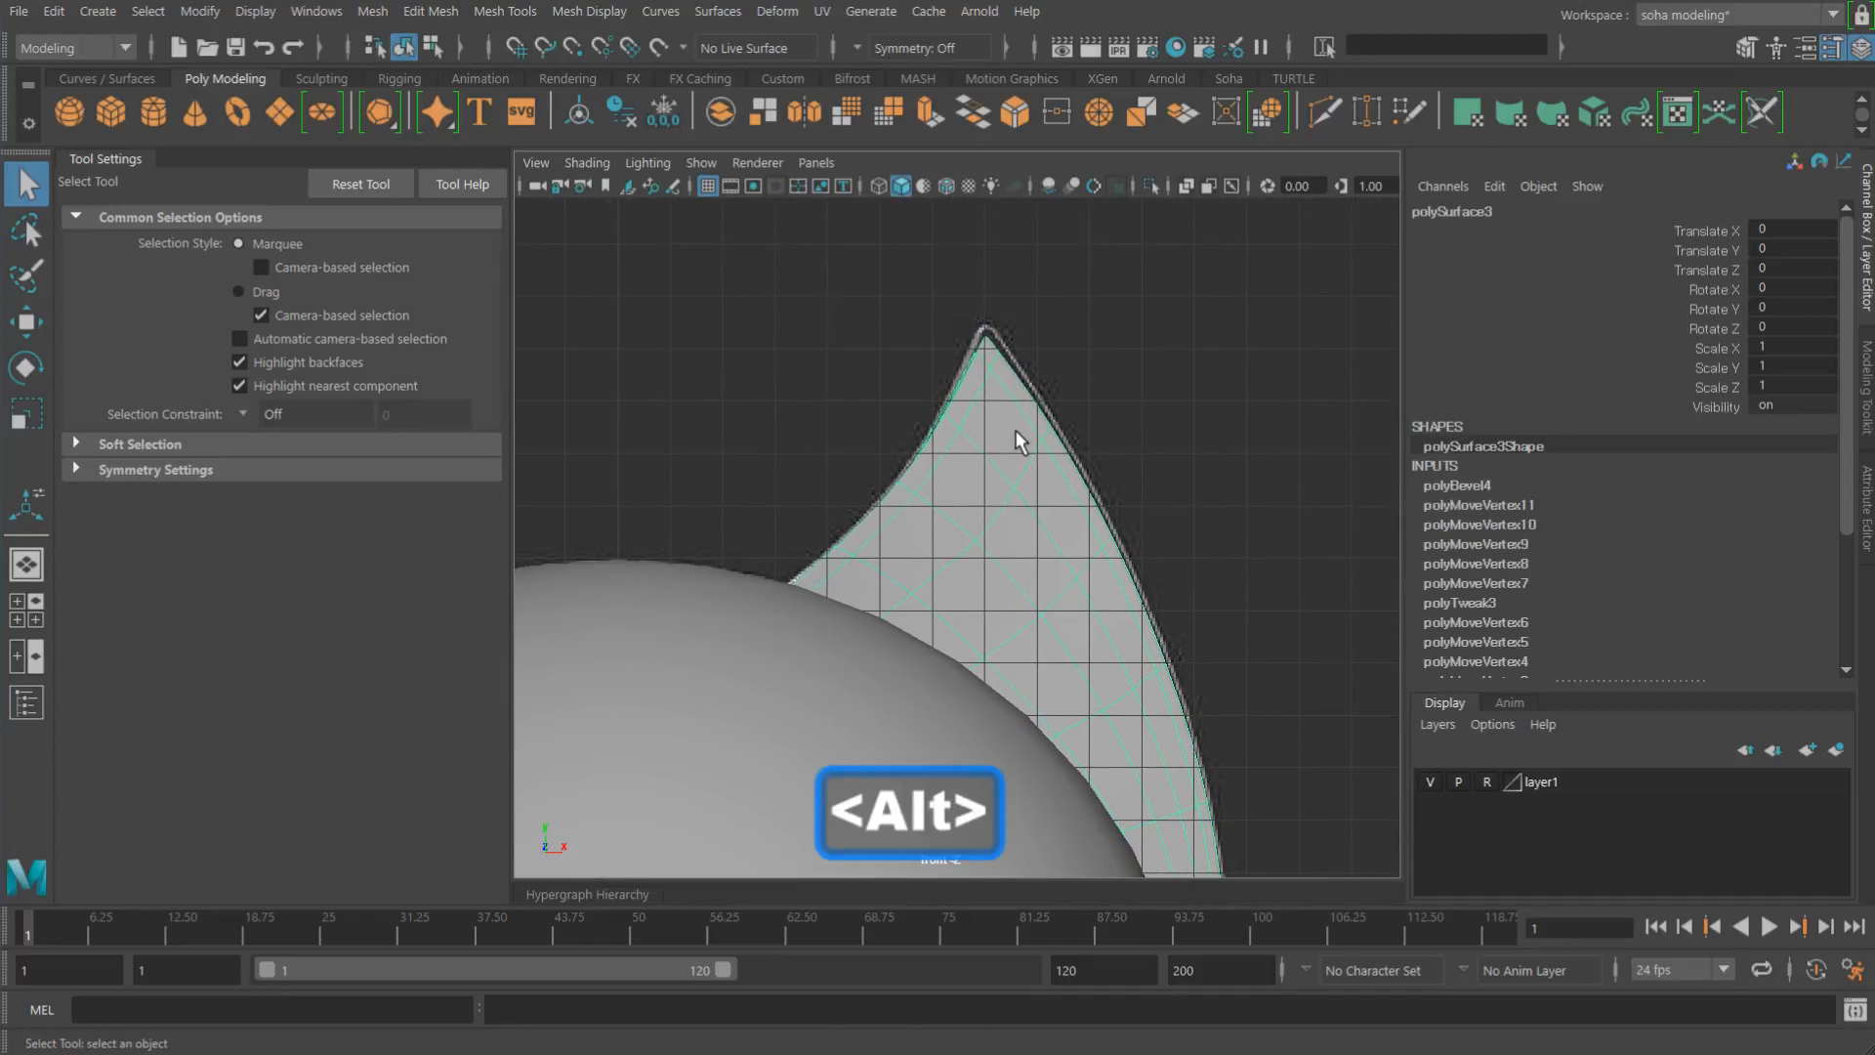
{"action": "key", "text": "alt+1"}
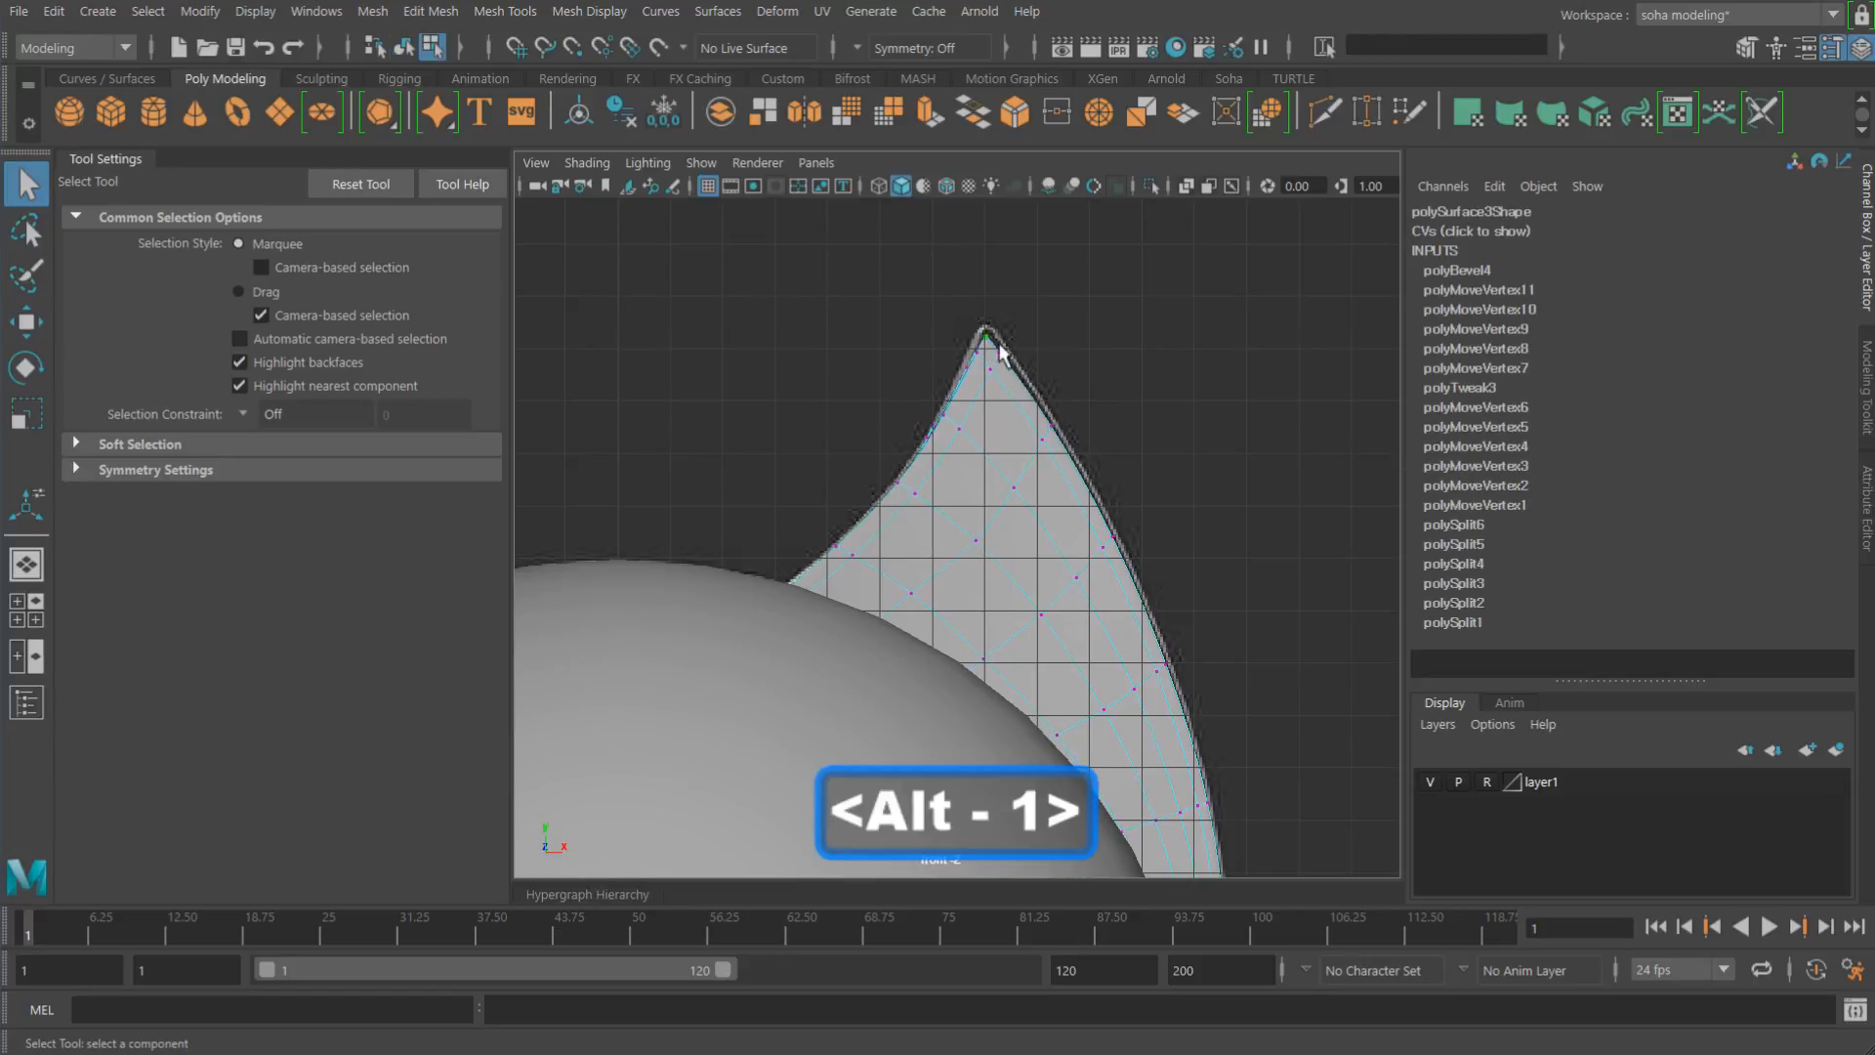
{"action": "key", "text": "b"}
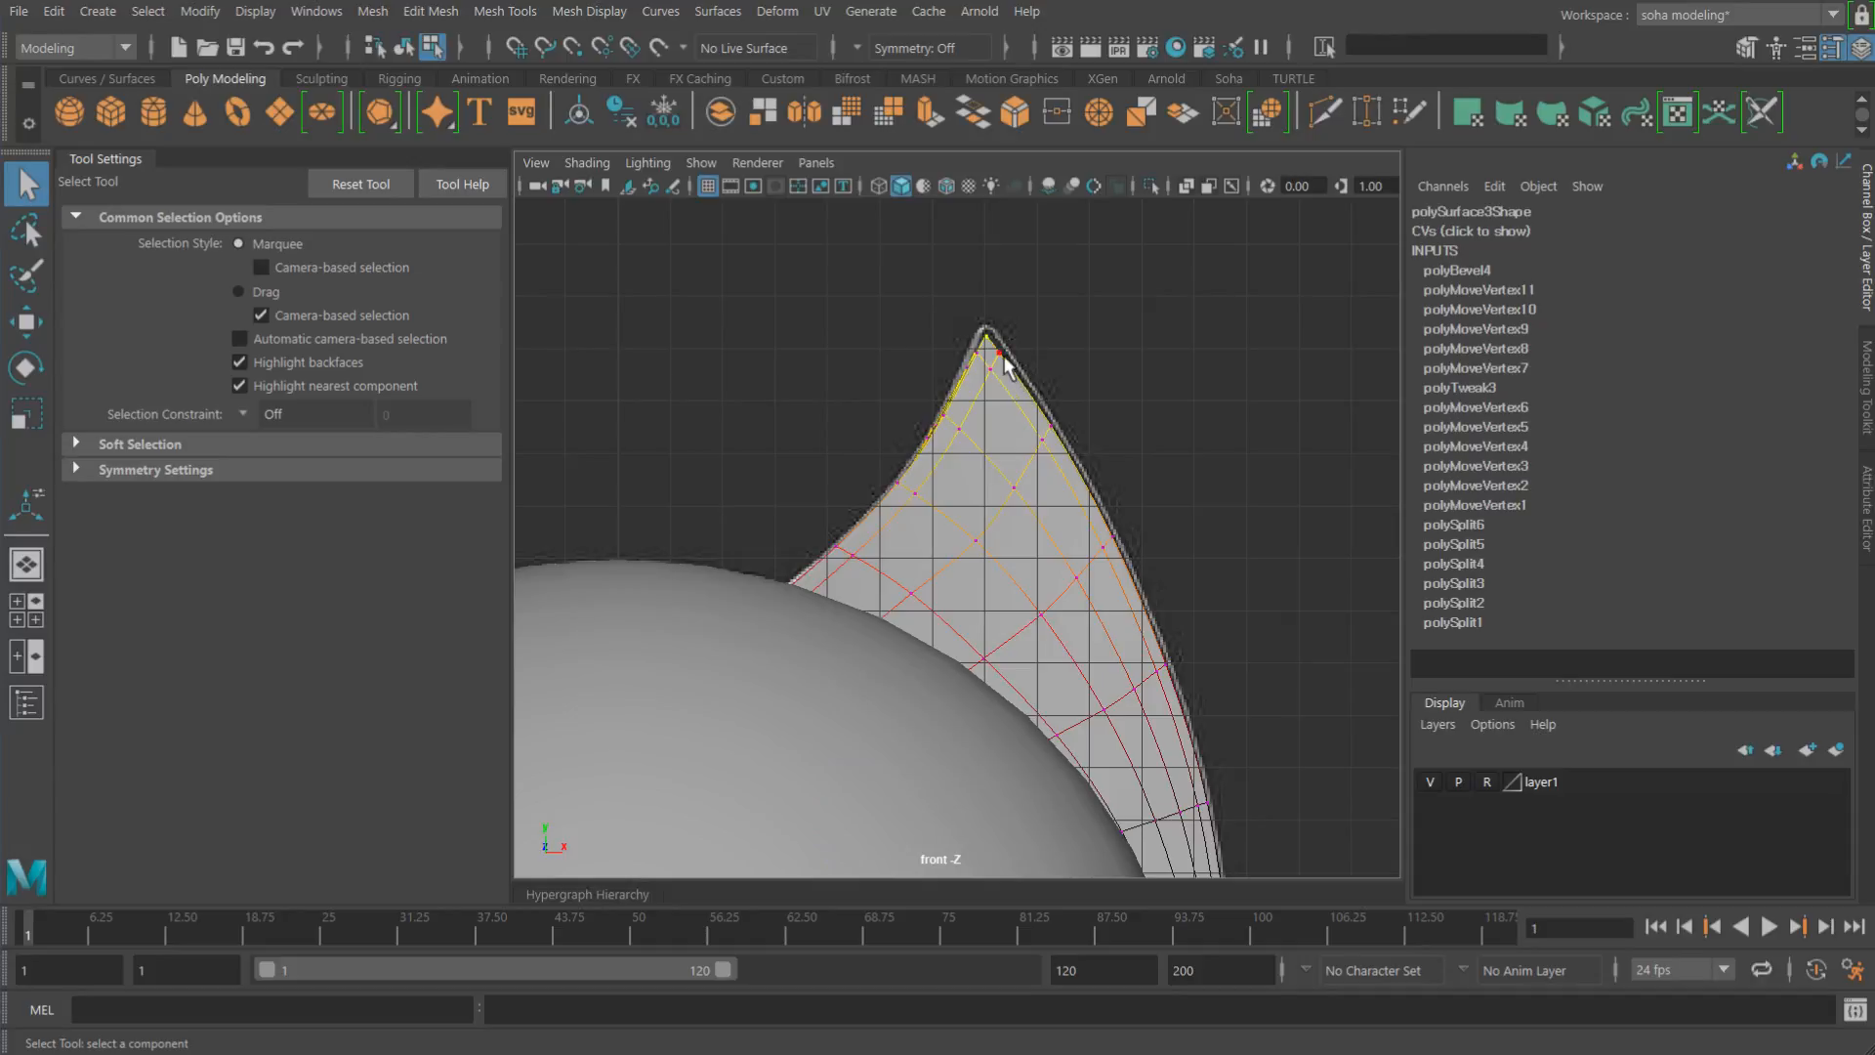
{"action": "key", "text": "w"}
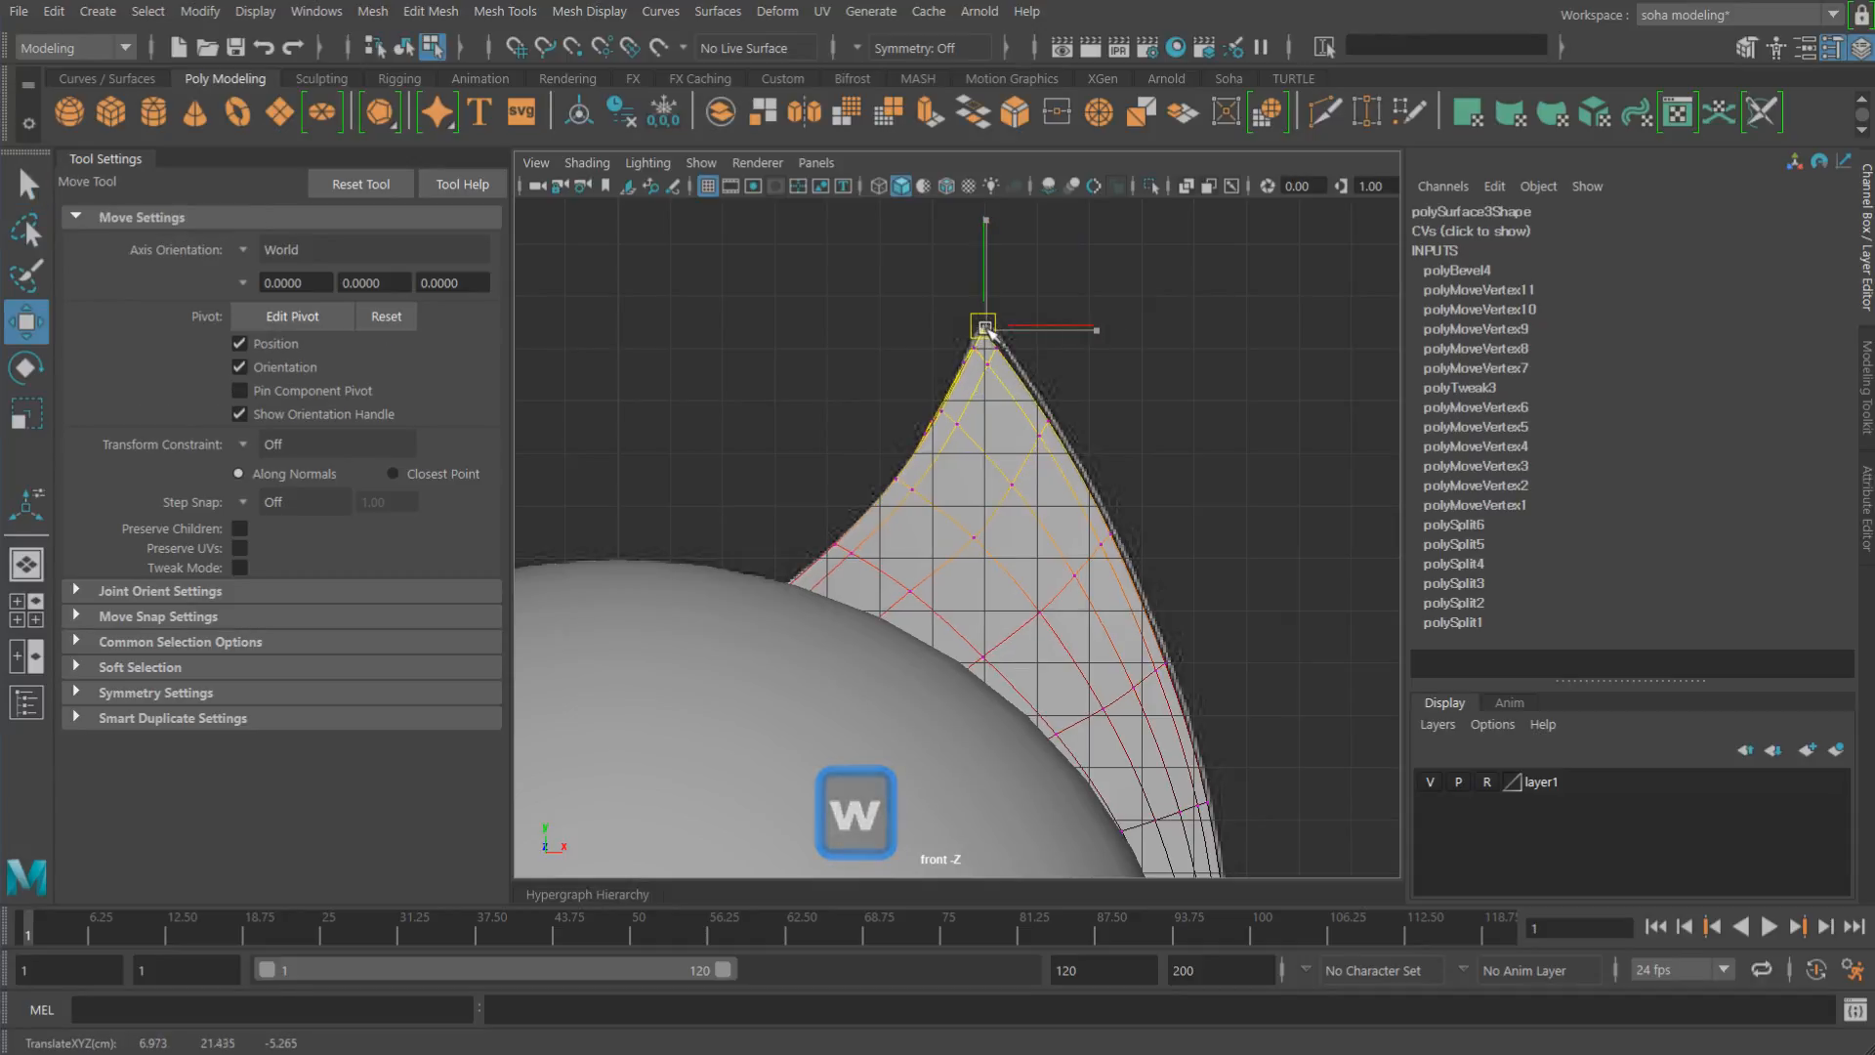
{"action": "left_click_drag", "start_coordinate": [987, 326], "coordinate": [989, 322]}
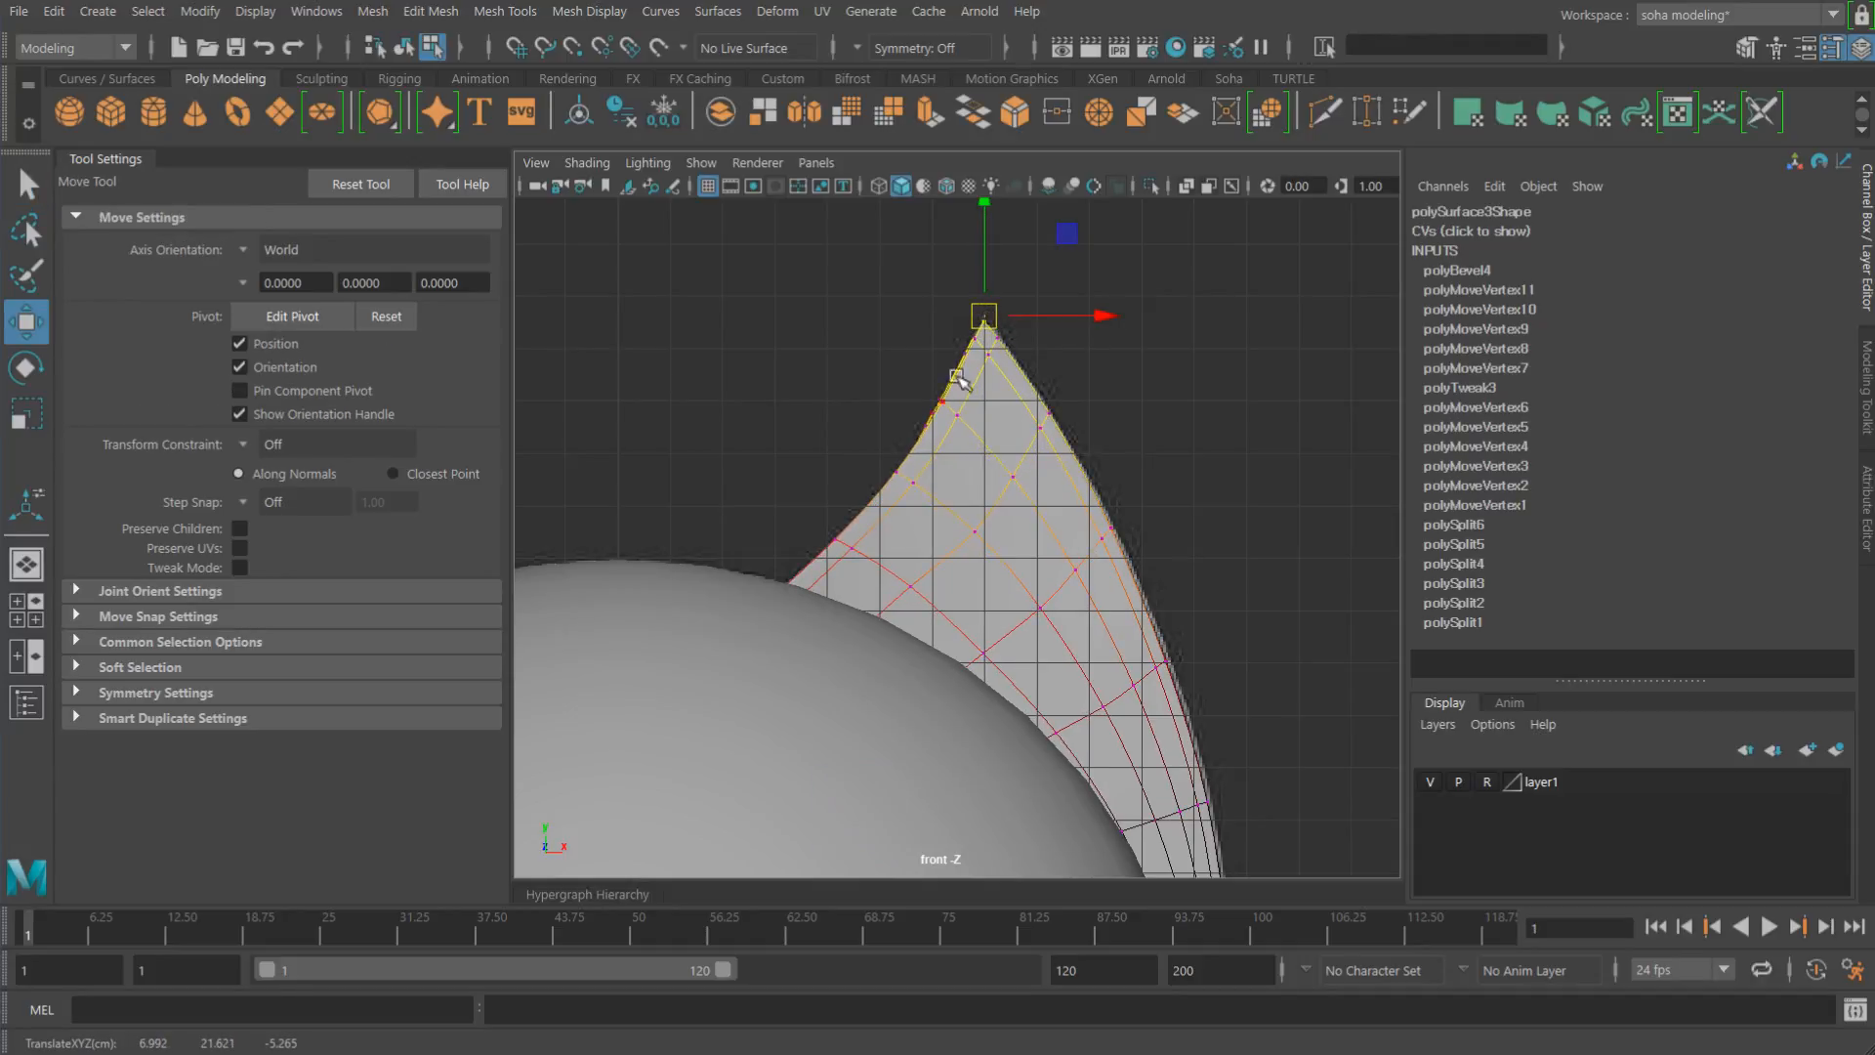
Step: In the side view, shift two vertices on the ear's curved back edge slightly along world Z with soft selection, towards the reference outline
{"action": "right_click_drag", "start_coordinate": [1153, 543], "coordinate": [1110, 500], "text": "alt"}
{"action": "middle_click_drag", "start_coordinate": [1110, 500], "coordinate": [1081, 494], "text": "alt"}
{"action": "right_click_drag", "start_coordinate": [1081, 494], "coordinate": [1164, 519], "text": "alt"}
{"action": "key", "text": "shift+4"}
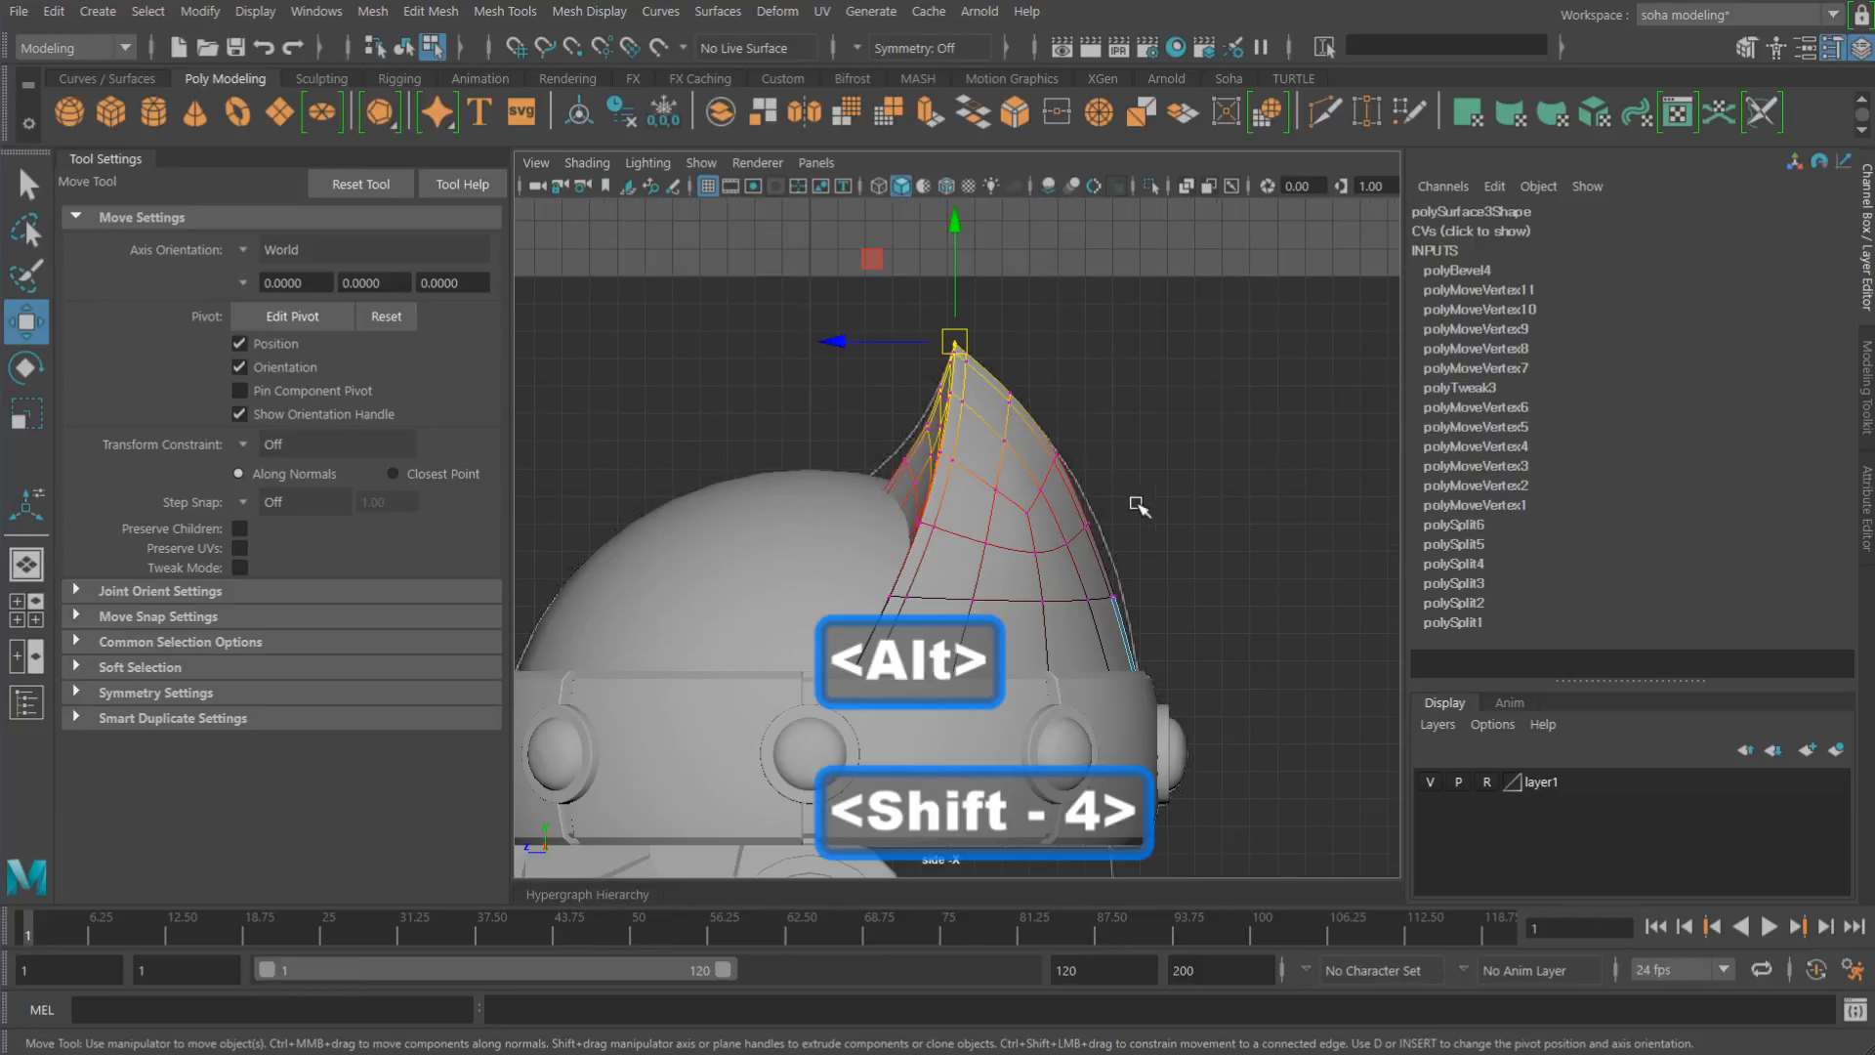
{"action": "right_click_drag", "start_coordinate": [1048, 482], "coordinate": [1065, 506], "text": "alt"}
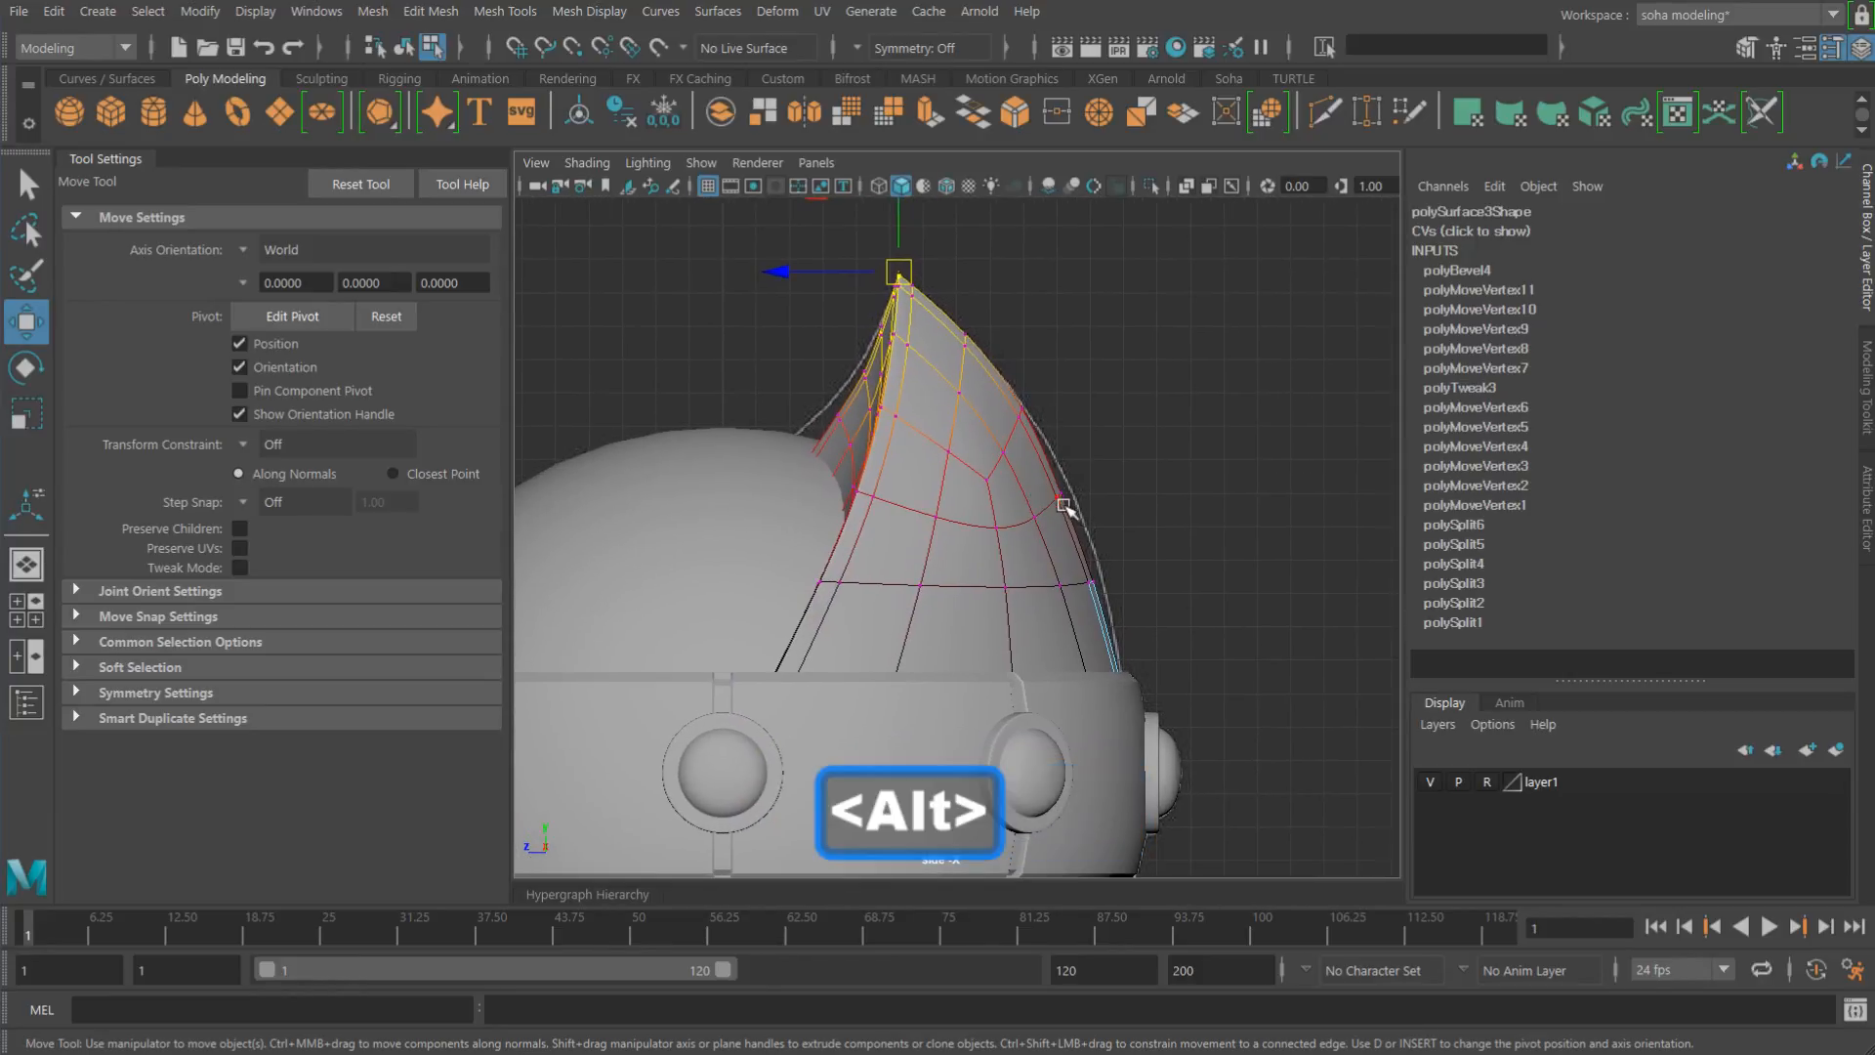
{"action": "left_click", "coordinate": [1063, 493]}
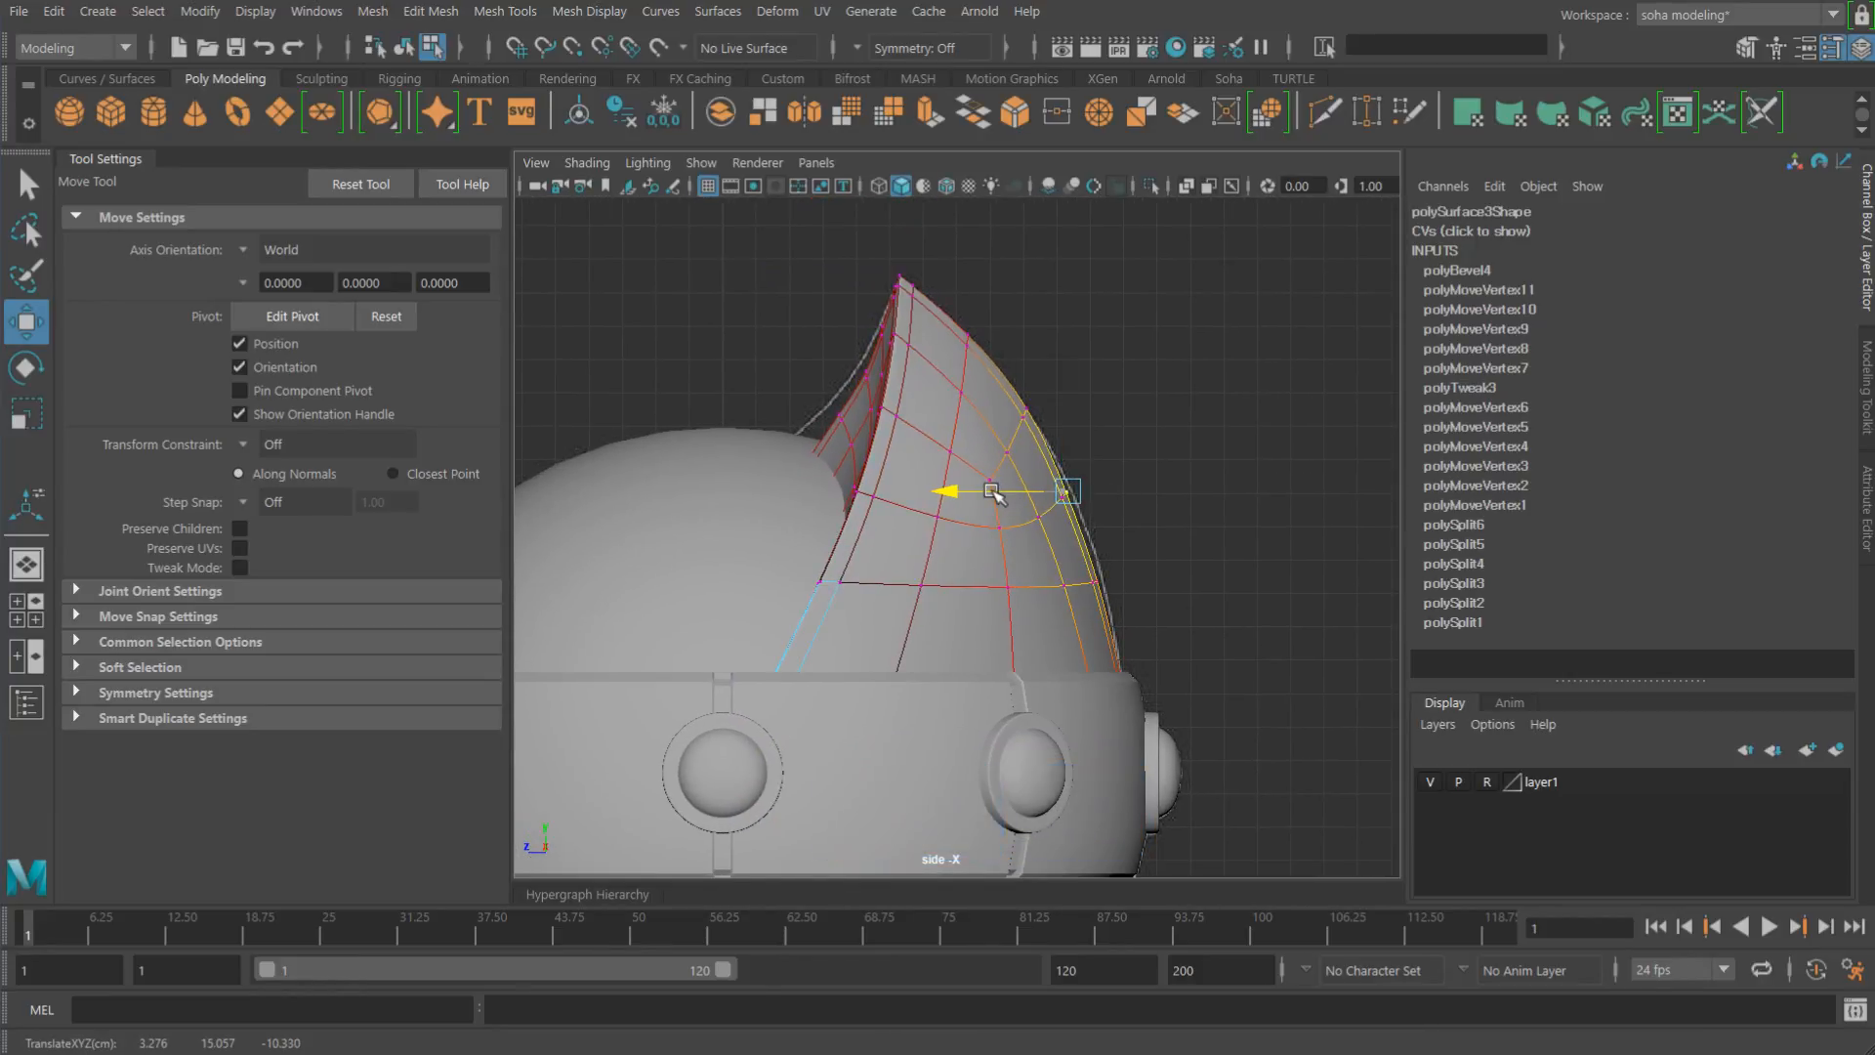
{"action": "left_click", "coordinate": [1025, 418]}
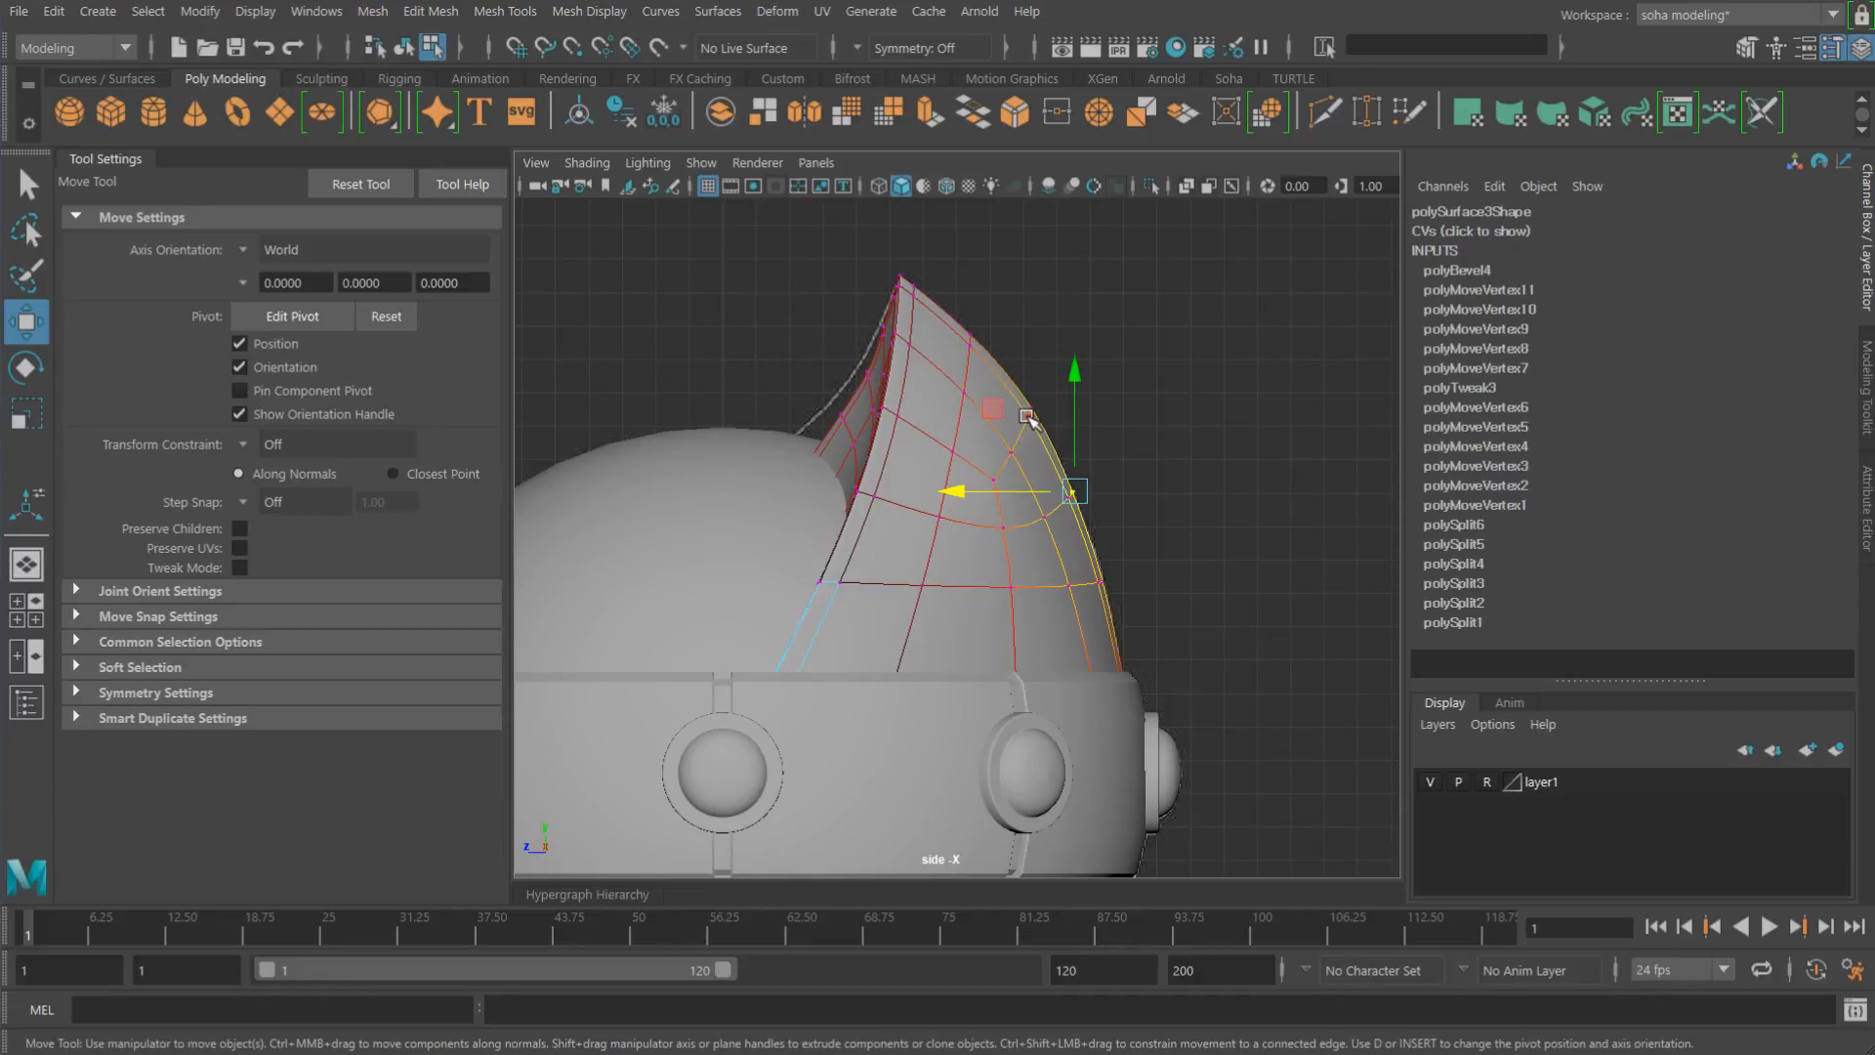
{"action": "left_click_drag", "start_coordinate": [977, 413], "coordinate": [974, 412]}
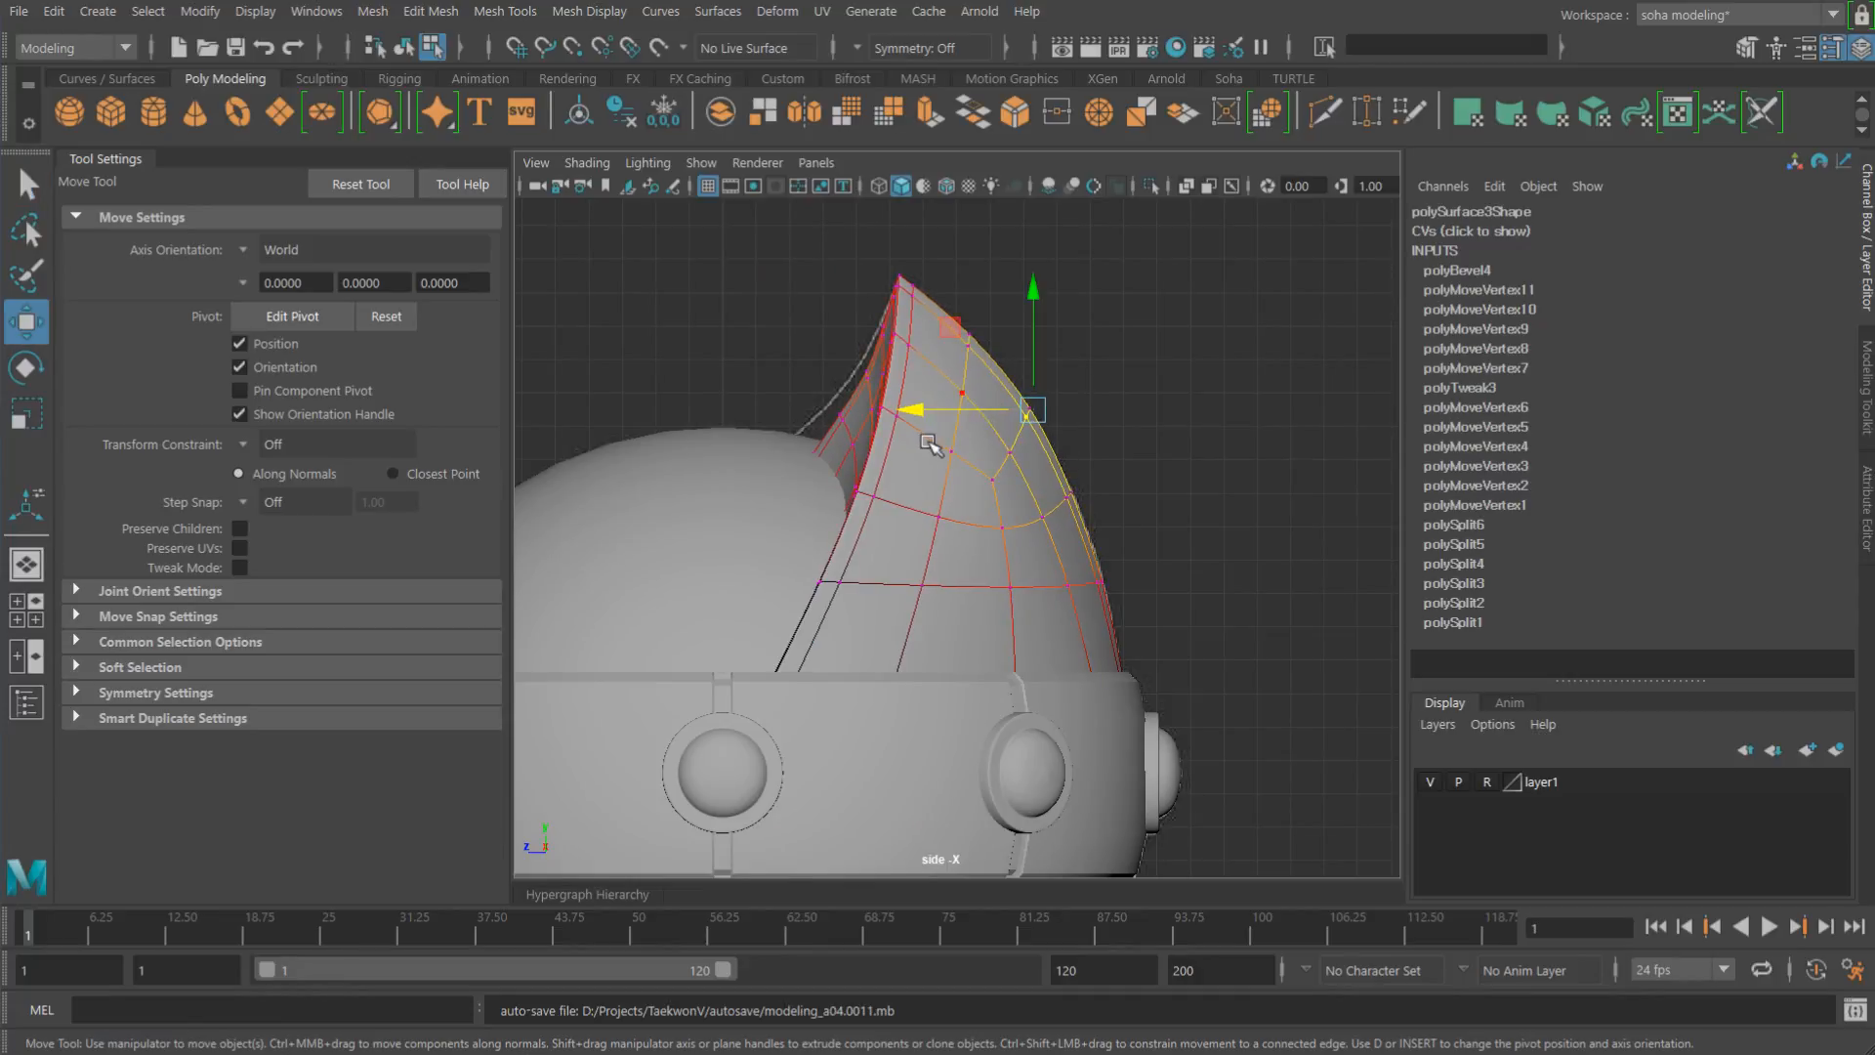
Step: In wireframe, move the ear's front lower corner vertex along Z to about -1.66, onto the corner of the reference outline
{"action": "middle_click_drag", "start_coordinate": [911, 443], "coordinate": [1055, 498], "text": "alt"}
{"action": "mouse_move", "coordinate": [1055, 498]}
{"action": "right_mouse_down", "text": "alt"}
{"action": "mouse_move", "coordinate": [1021, 543]}
{"action": "mouse_move", "coordinate": [1133, 620]}
{"action": "right_mouse_up", "text": "alt"}
{"action": "key", "text": "4"}
{"action": "left_click", "coordinate": [964, 481]}
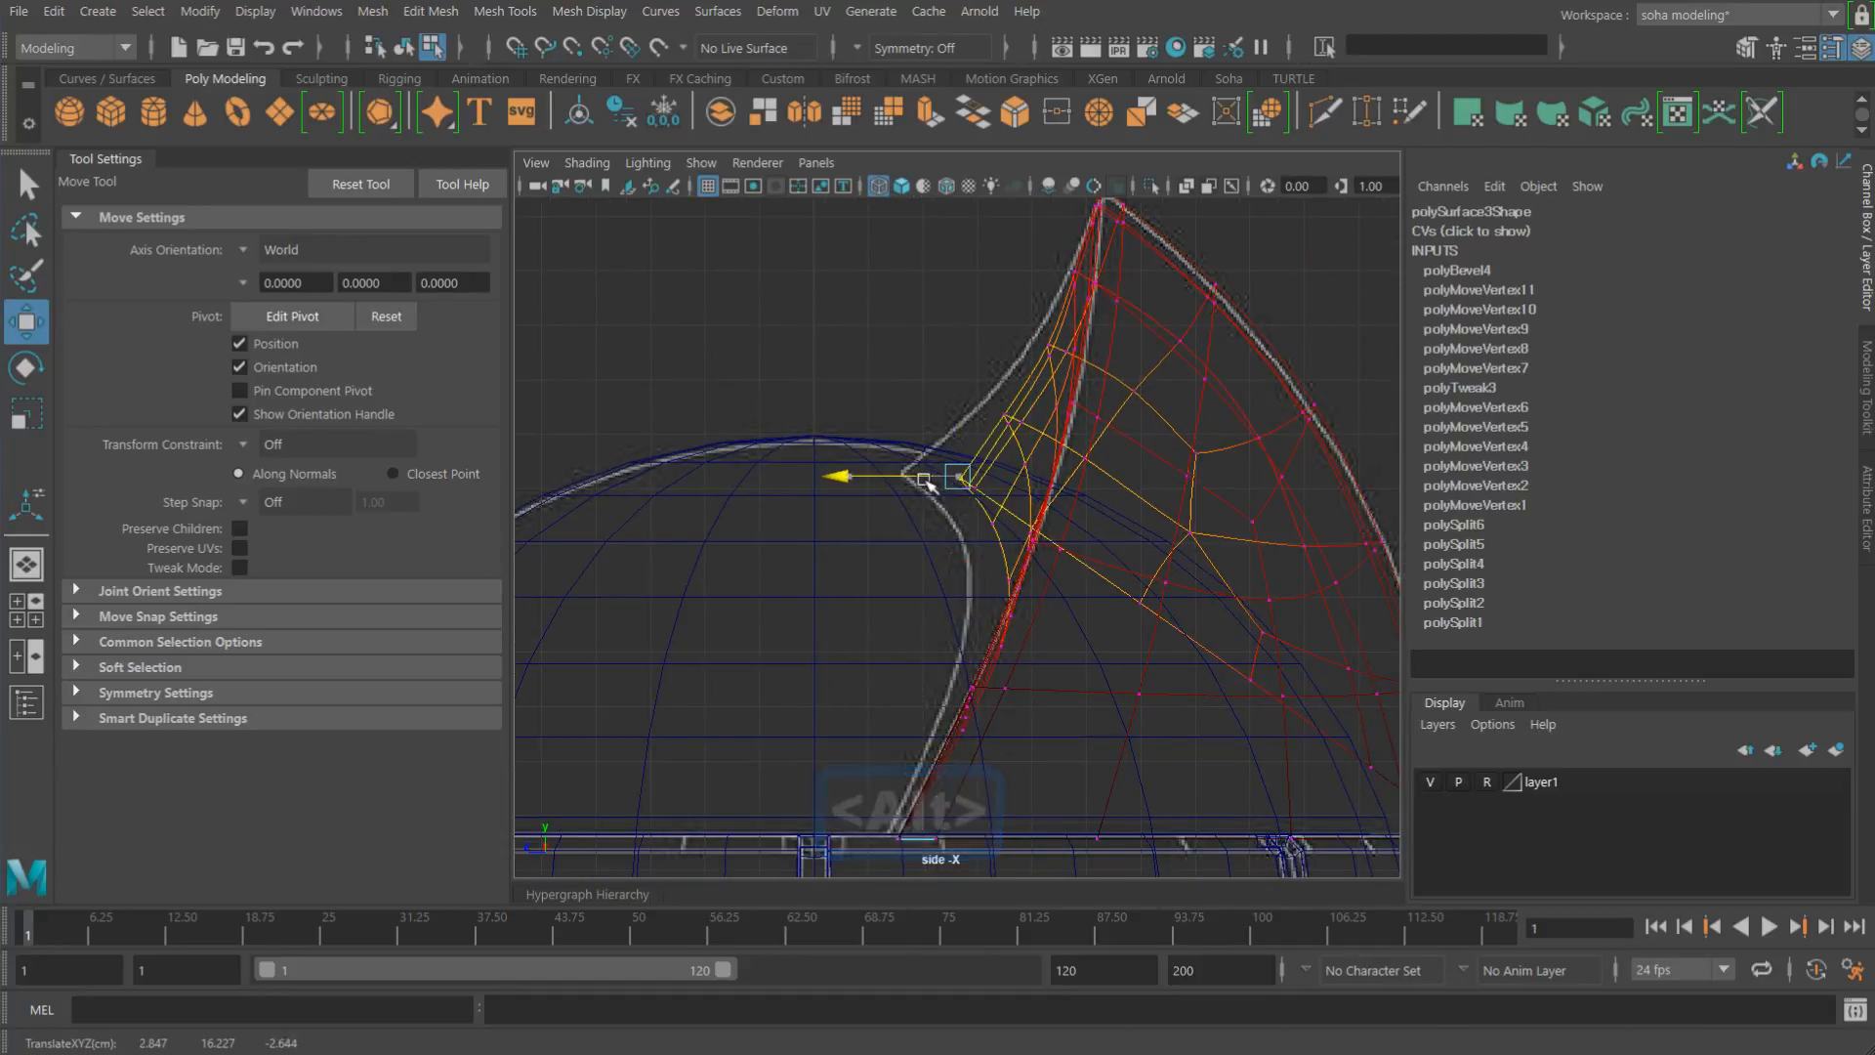
{"action": "left_click_drag", "start_coordinate": [936, 486], "coordinate": [872, 468]}
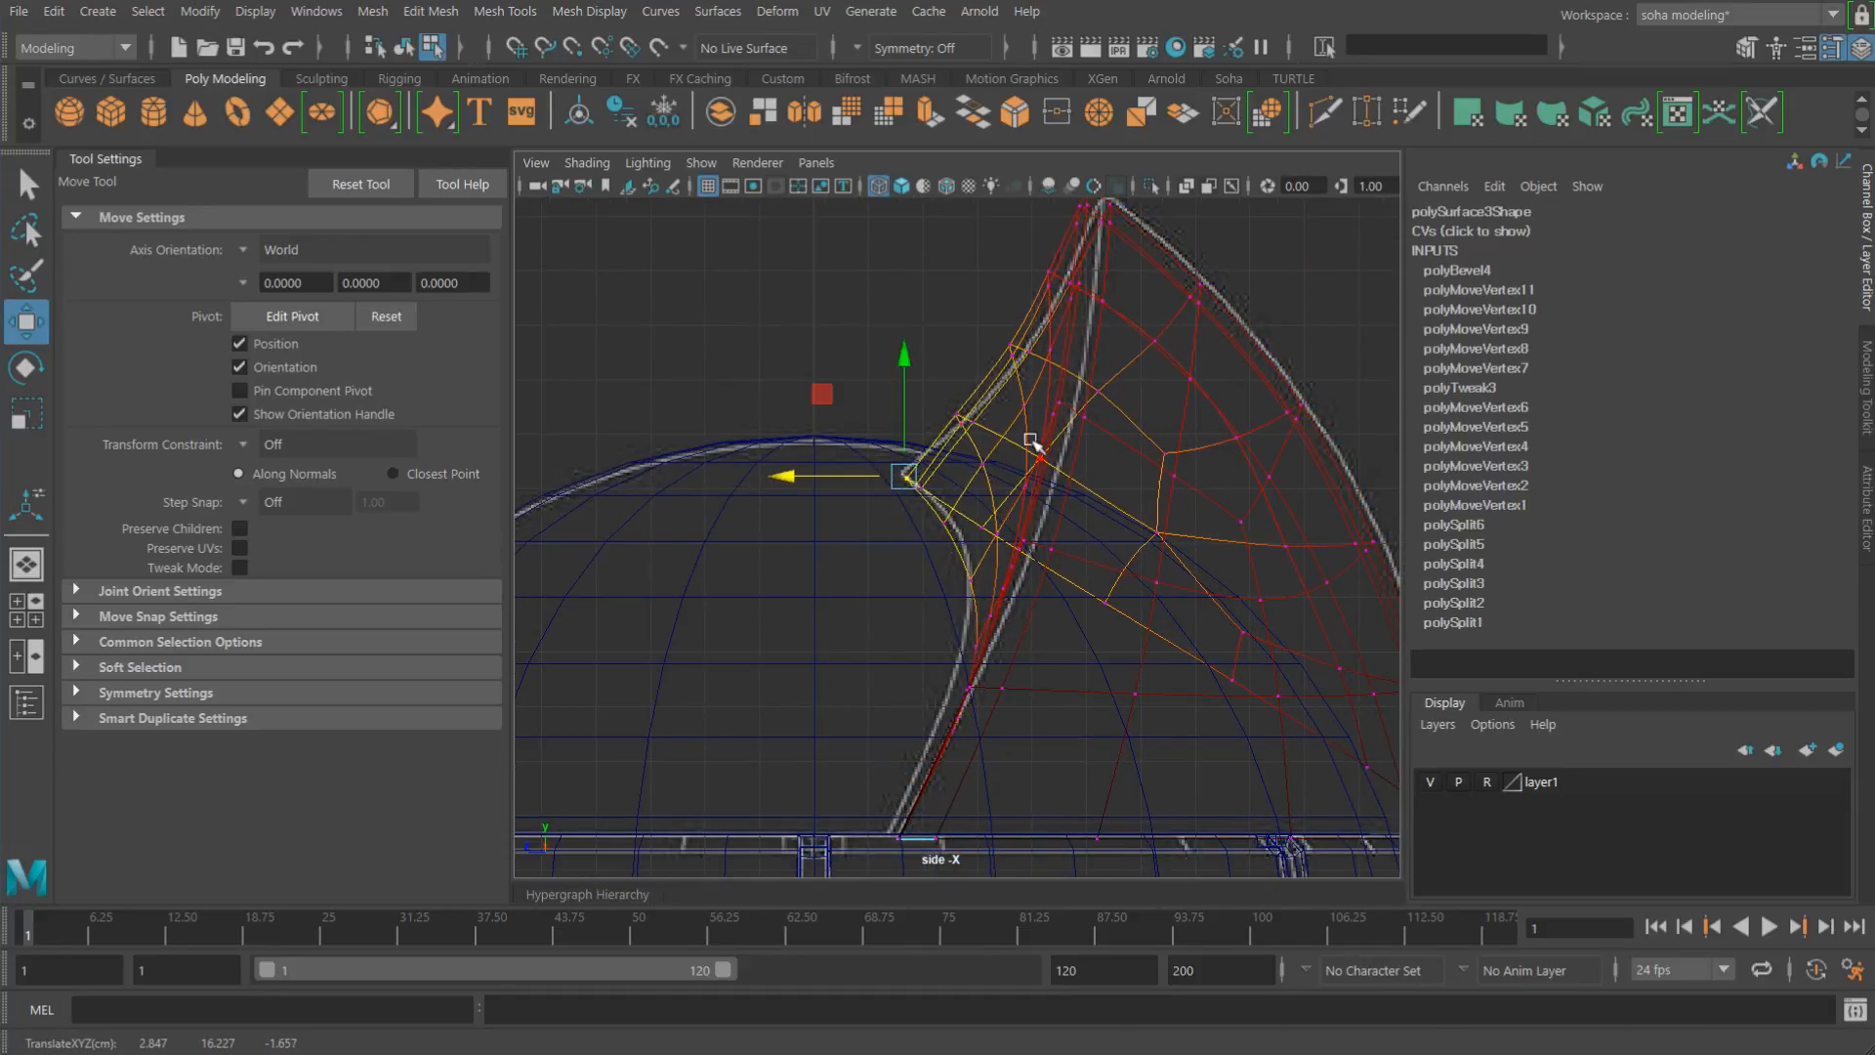
Step: Align the ear's tip with the side reference by moving its vertex along Z to about -5.37 and adjusting its height
{"action": "middle_click_drag", "start_coordinate": [1109, 234], "coordinate": [1085, 342], "text": "alt"}
{"action": "left_click", "coordinate": [1063, 298]}
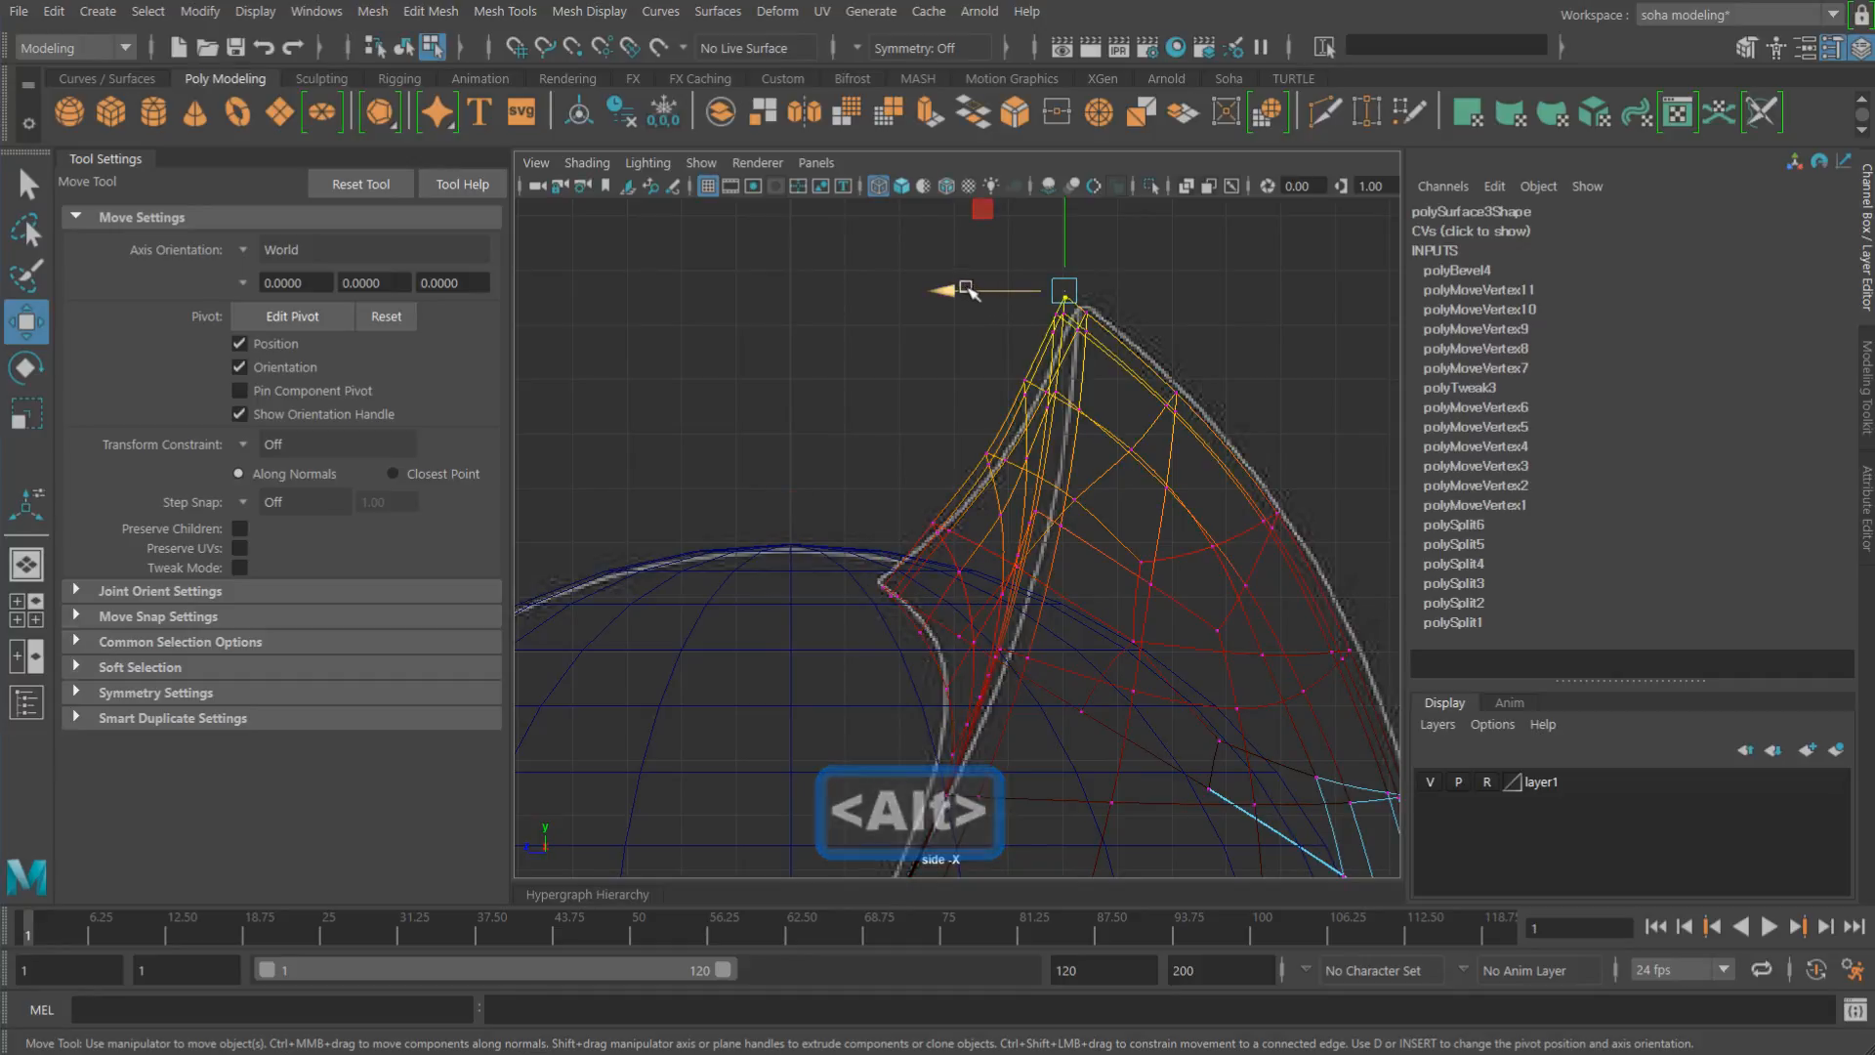
{"action": "left_click_drag", "start_coordinate": [968, 290], "coordinate": [986, 295]}
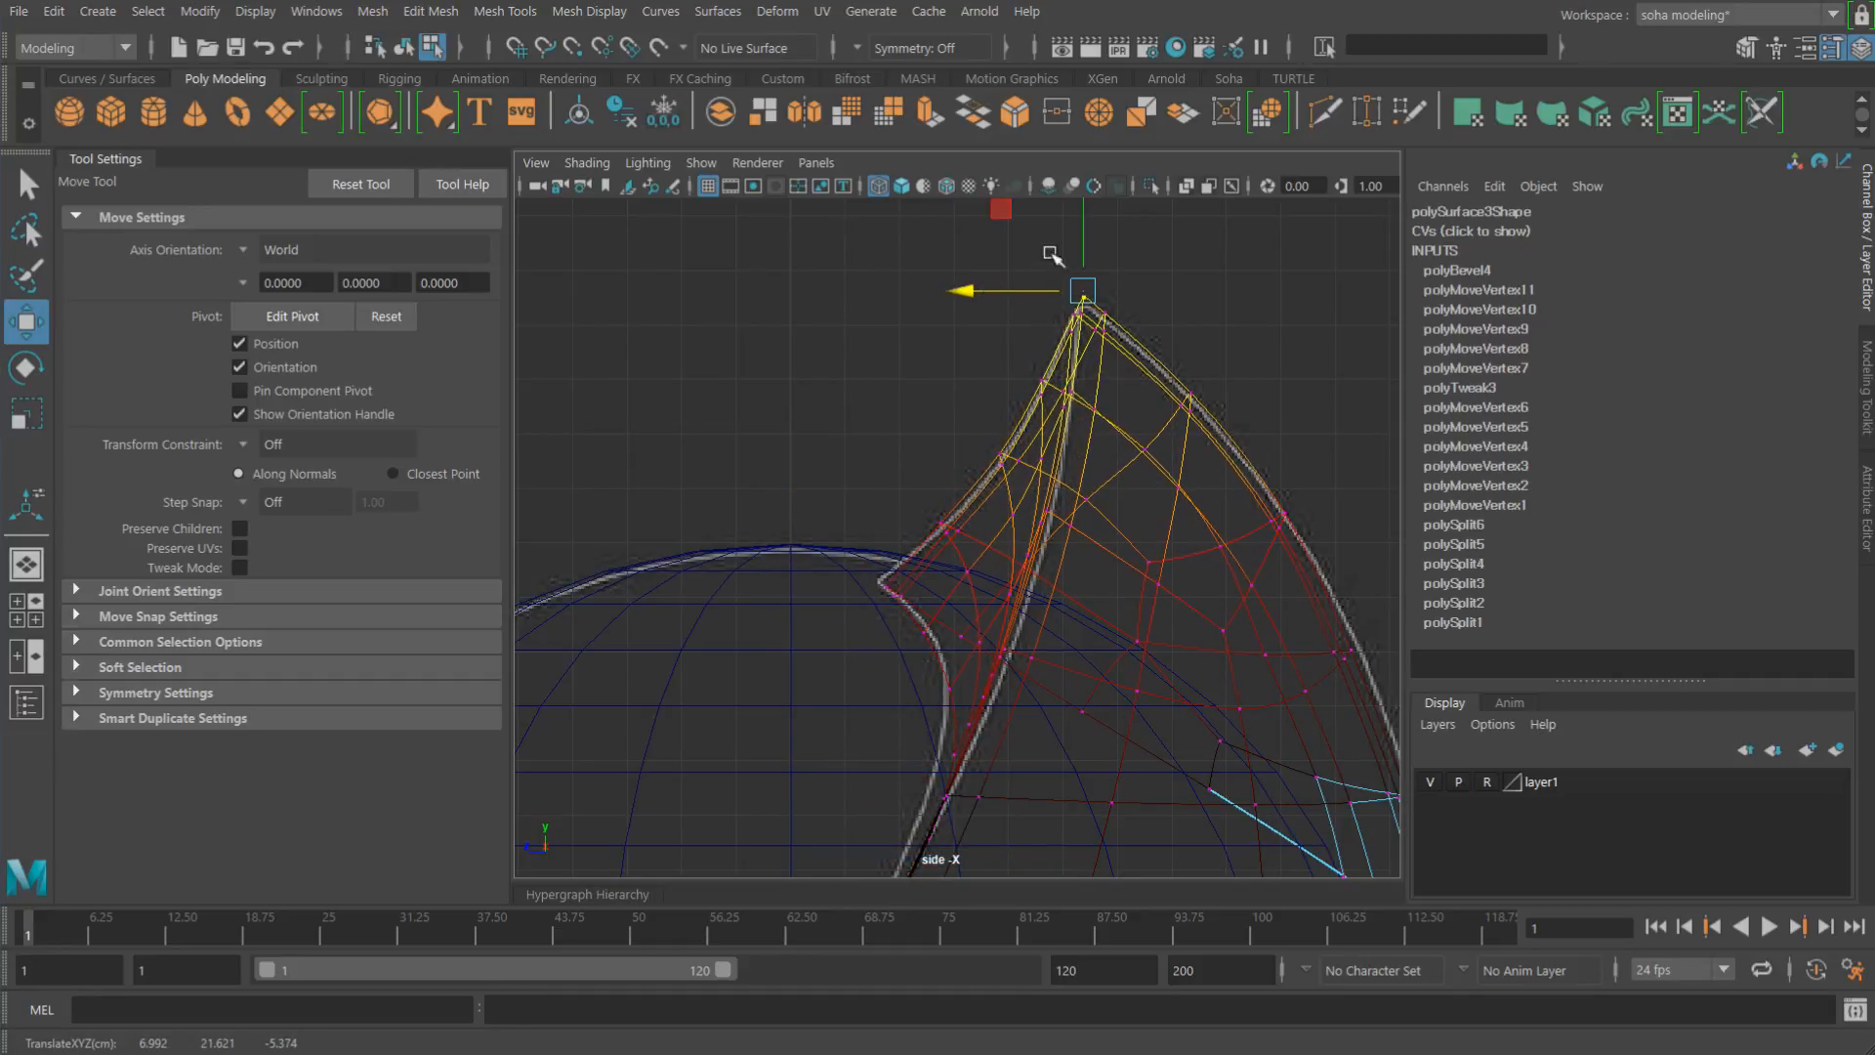
{"action": "left_click_drag", "start_coordinate": [1088, 222], "coordinate": [1091, 229]}
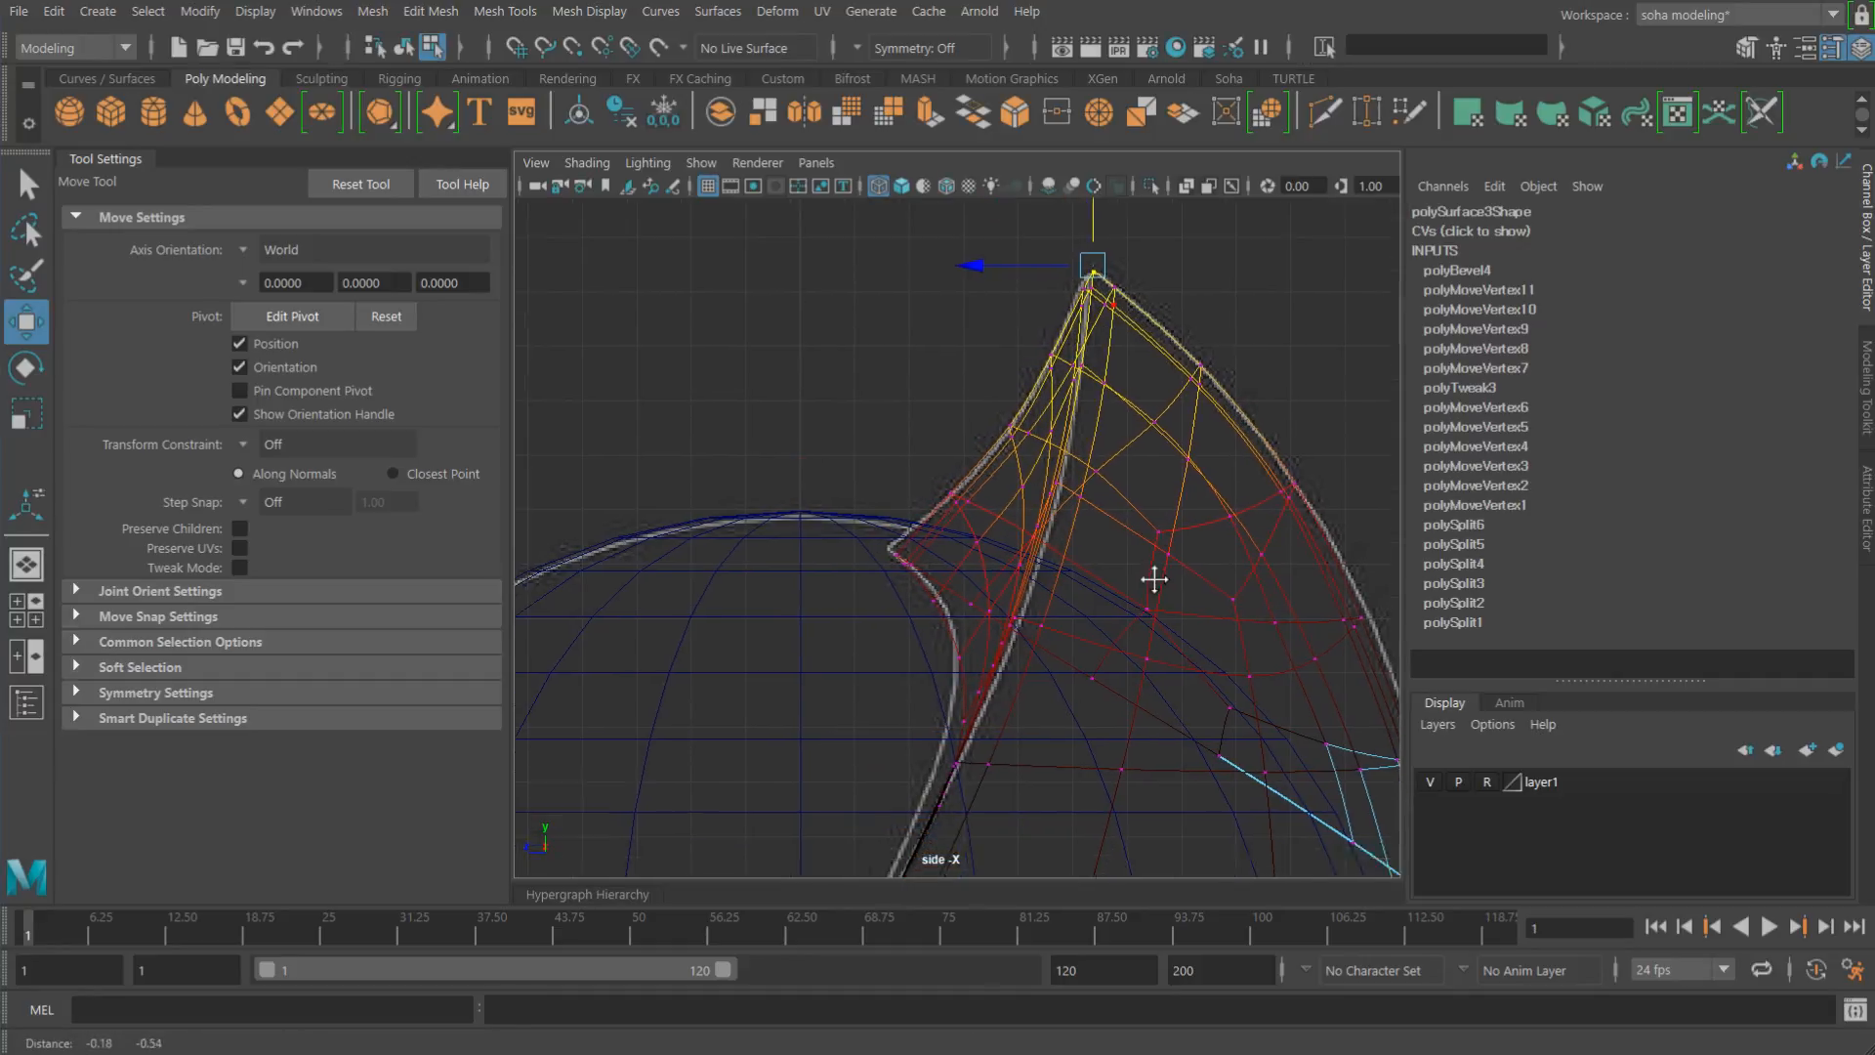
Step: Move the middle vertex of the ear's back edge slightly outward with soft selection to fit the side reference, then return to object mode
{"action": "middle_click_drag", "start_coordinate": [1152, 574], "coordinate": [1013, 661], "text": "alt"}
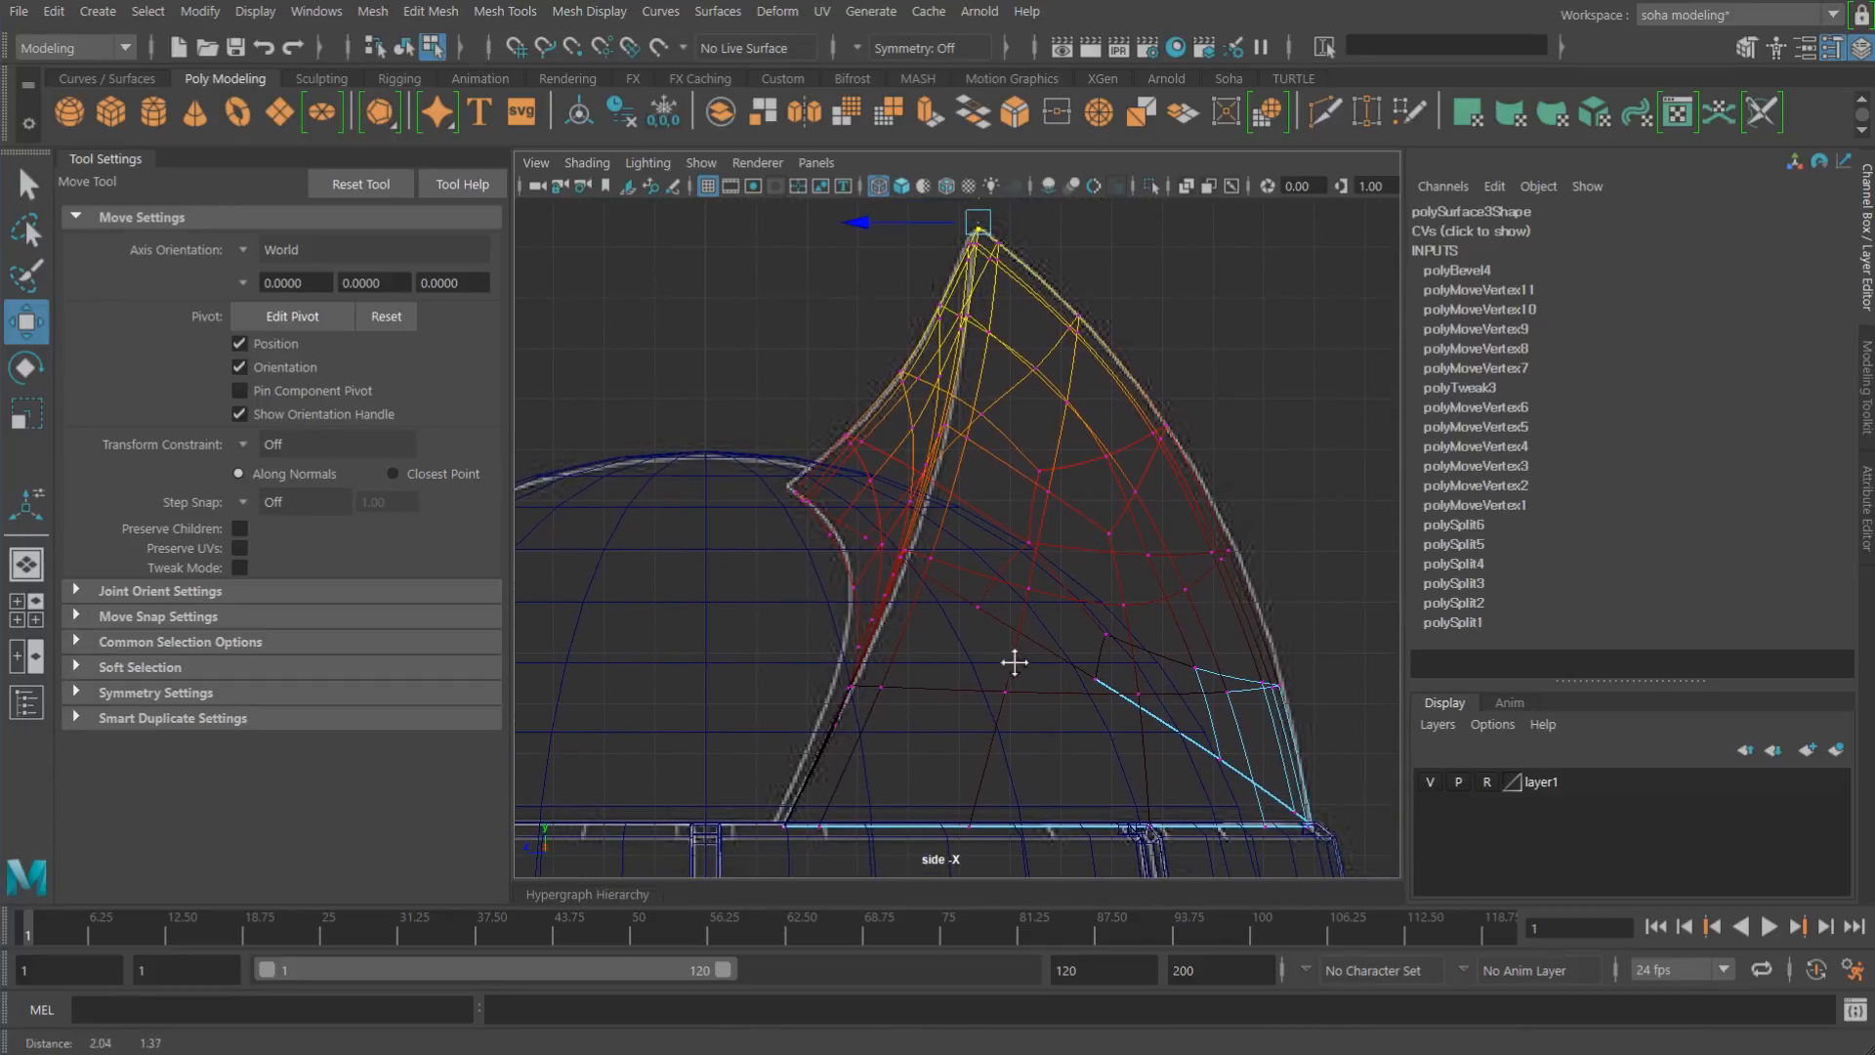
{"action": "right_click_drag", "start_coordinate": [1013, 661], "coordinate": [1075, 641], "text": "alt"}
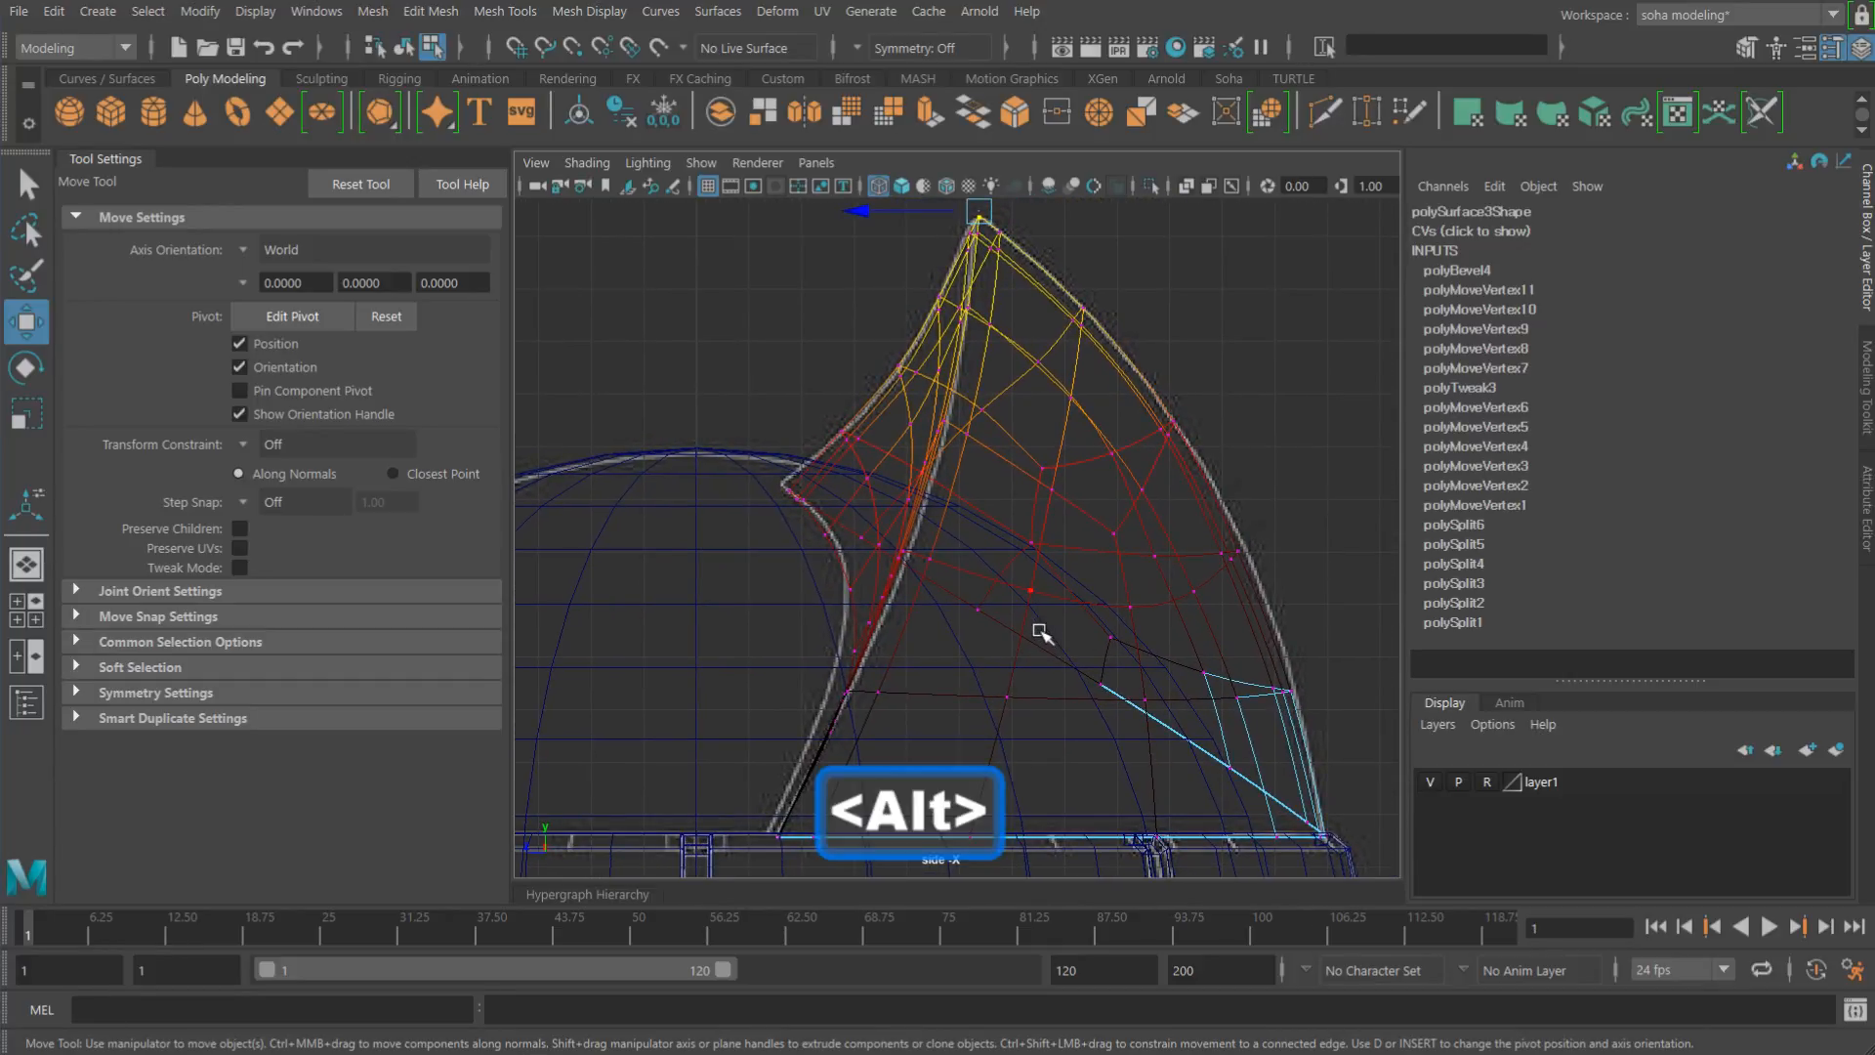
{"action": "key", "text": "b"}
{"action": "right_click_drag", "start_coordinate": [1198, 563], "coordinate": [1136, 572], "text": "alt"}
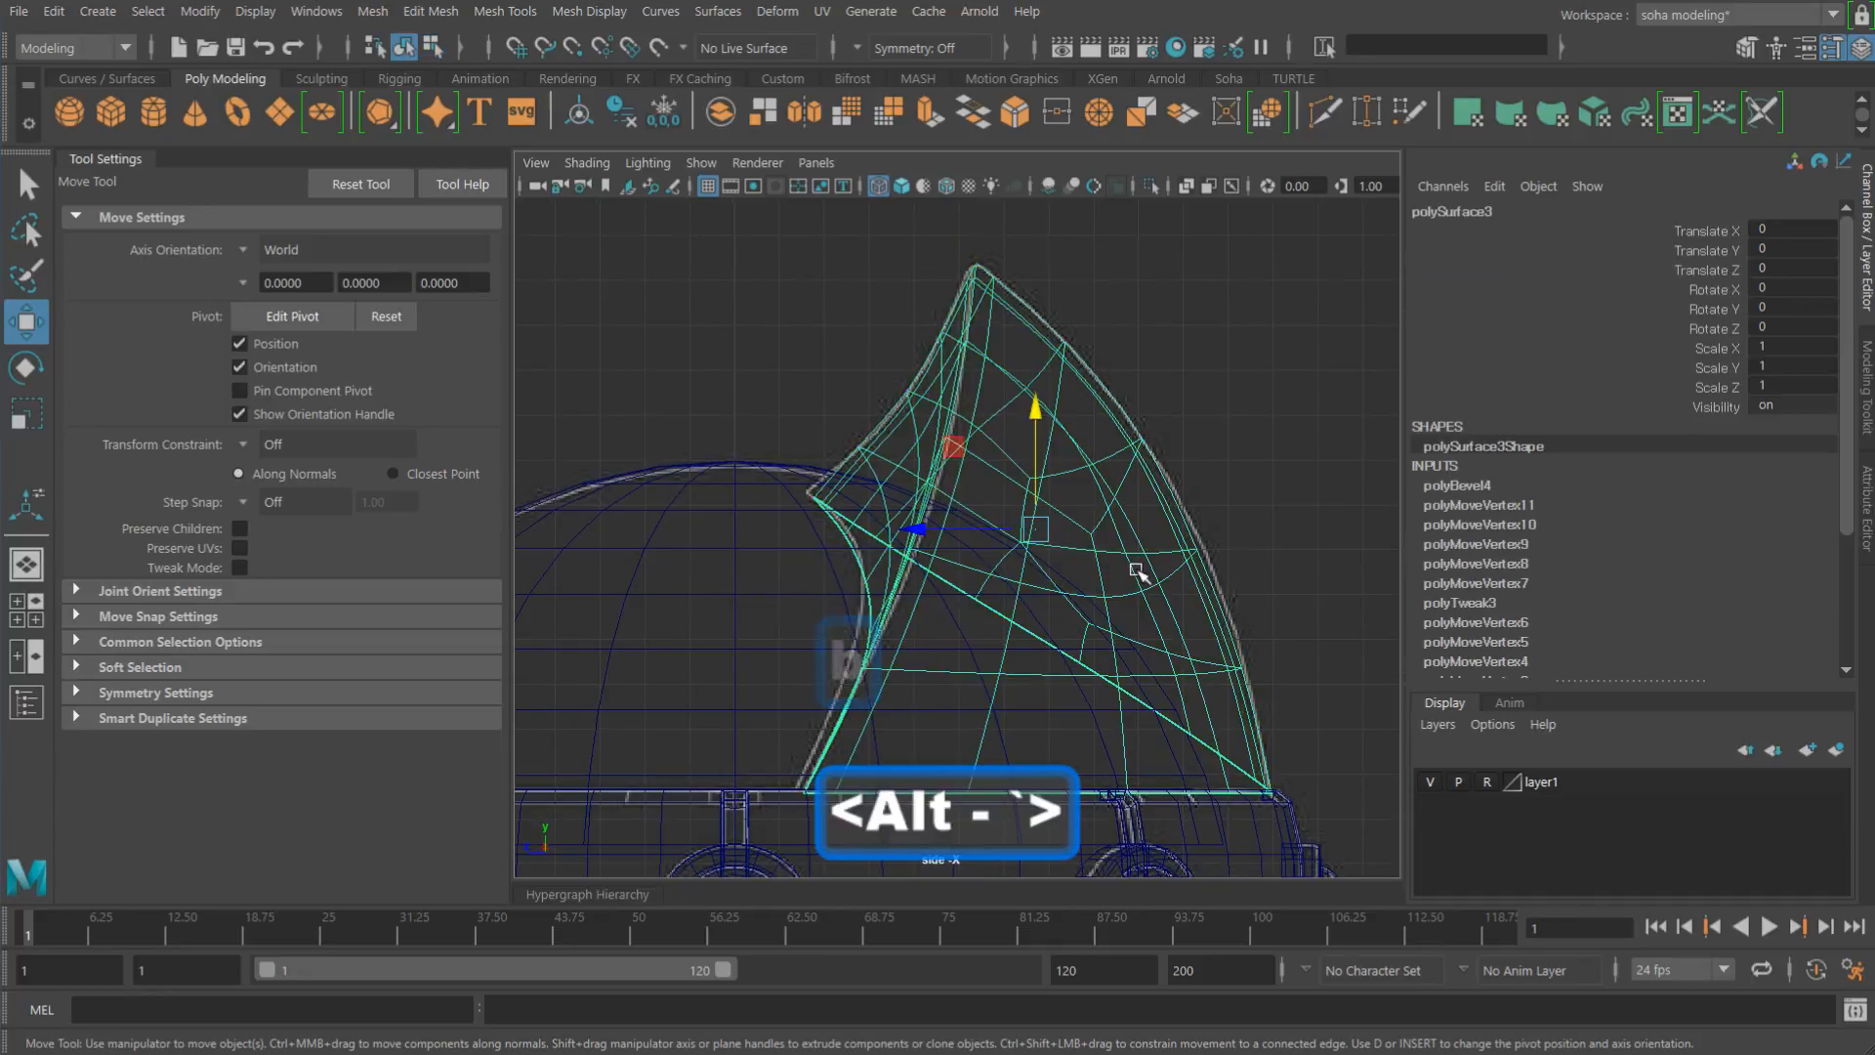
{"action": "scroll", "coordinate": [1208, 576], "scroll_direction": "up", "scroll_amount": 2}
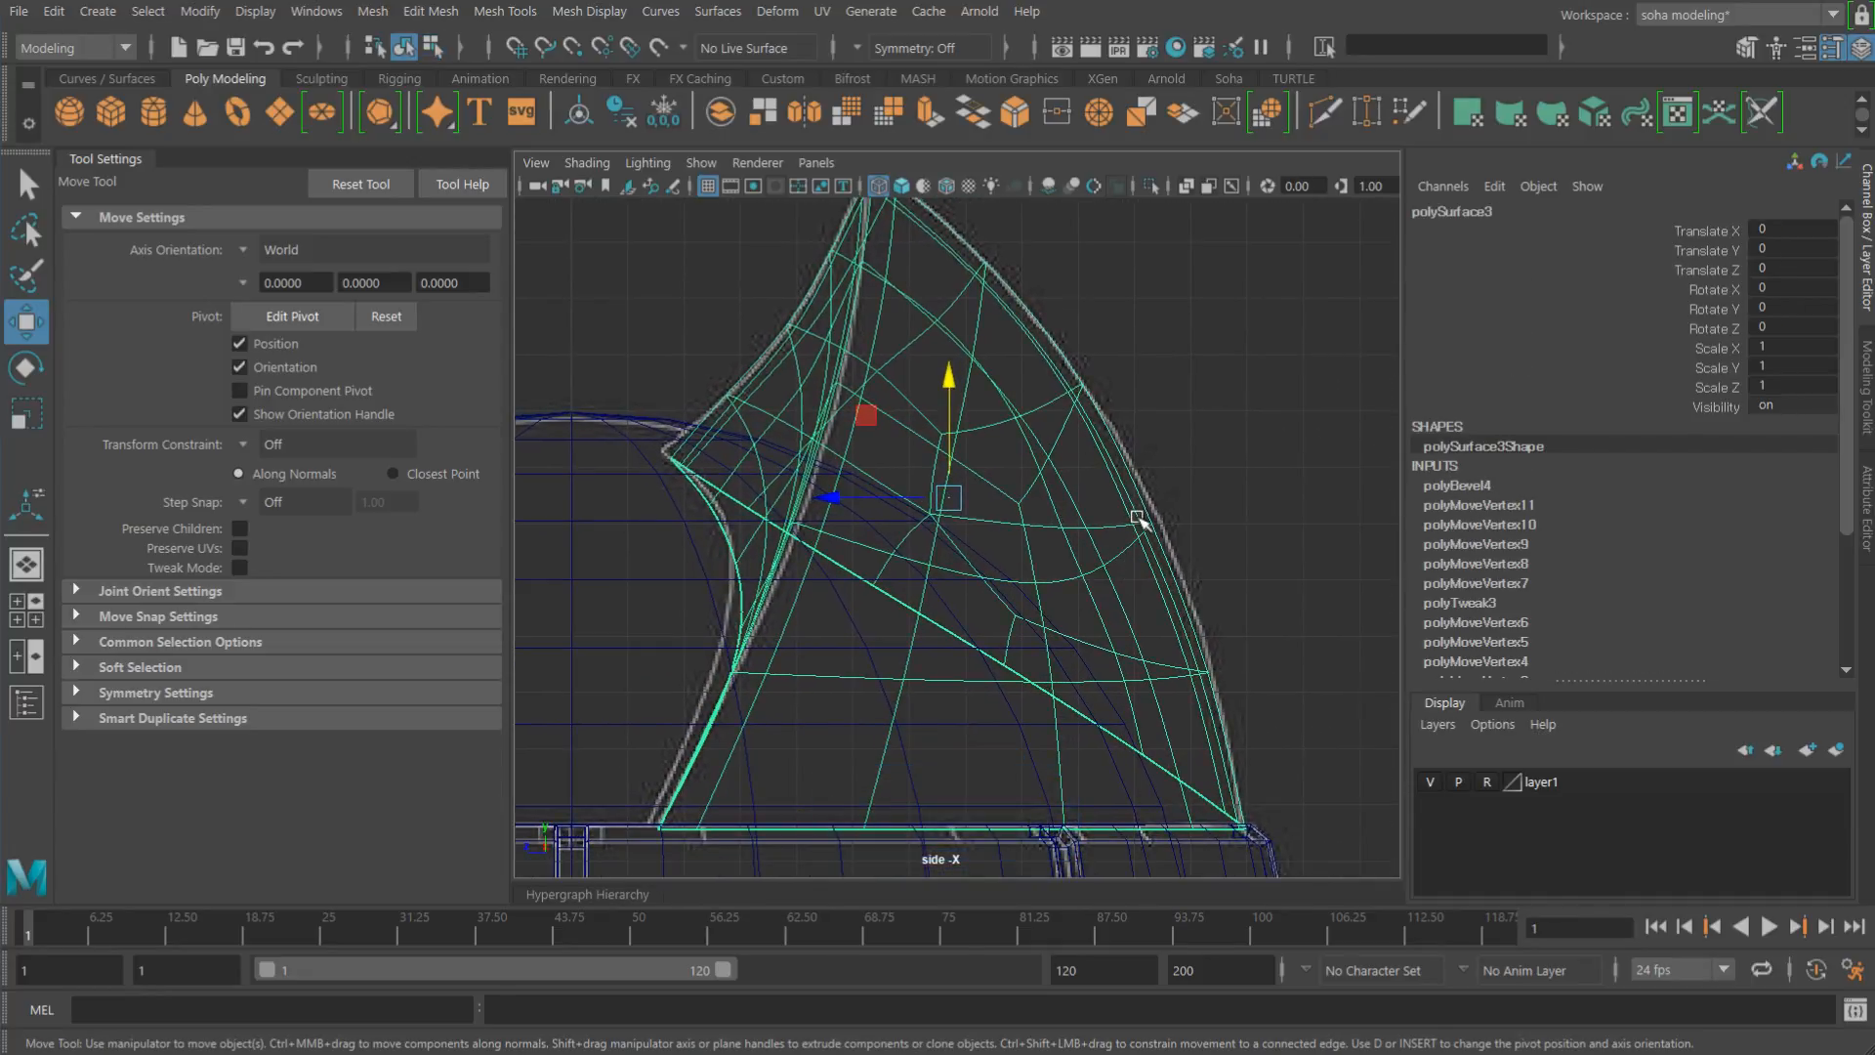
{"action": "key", "text": "alt+1"}
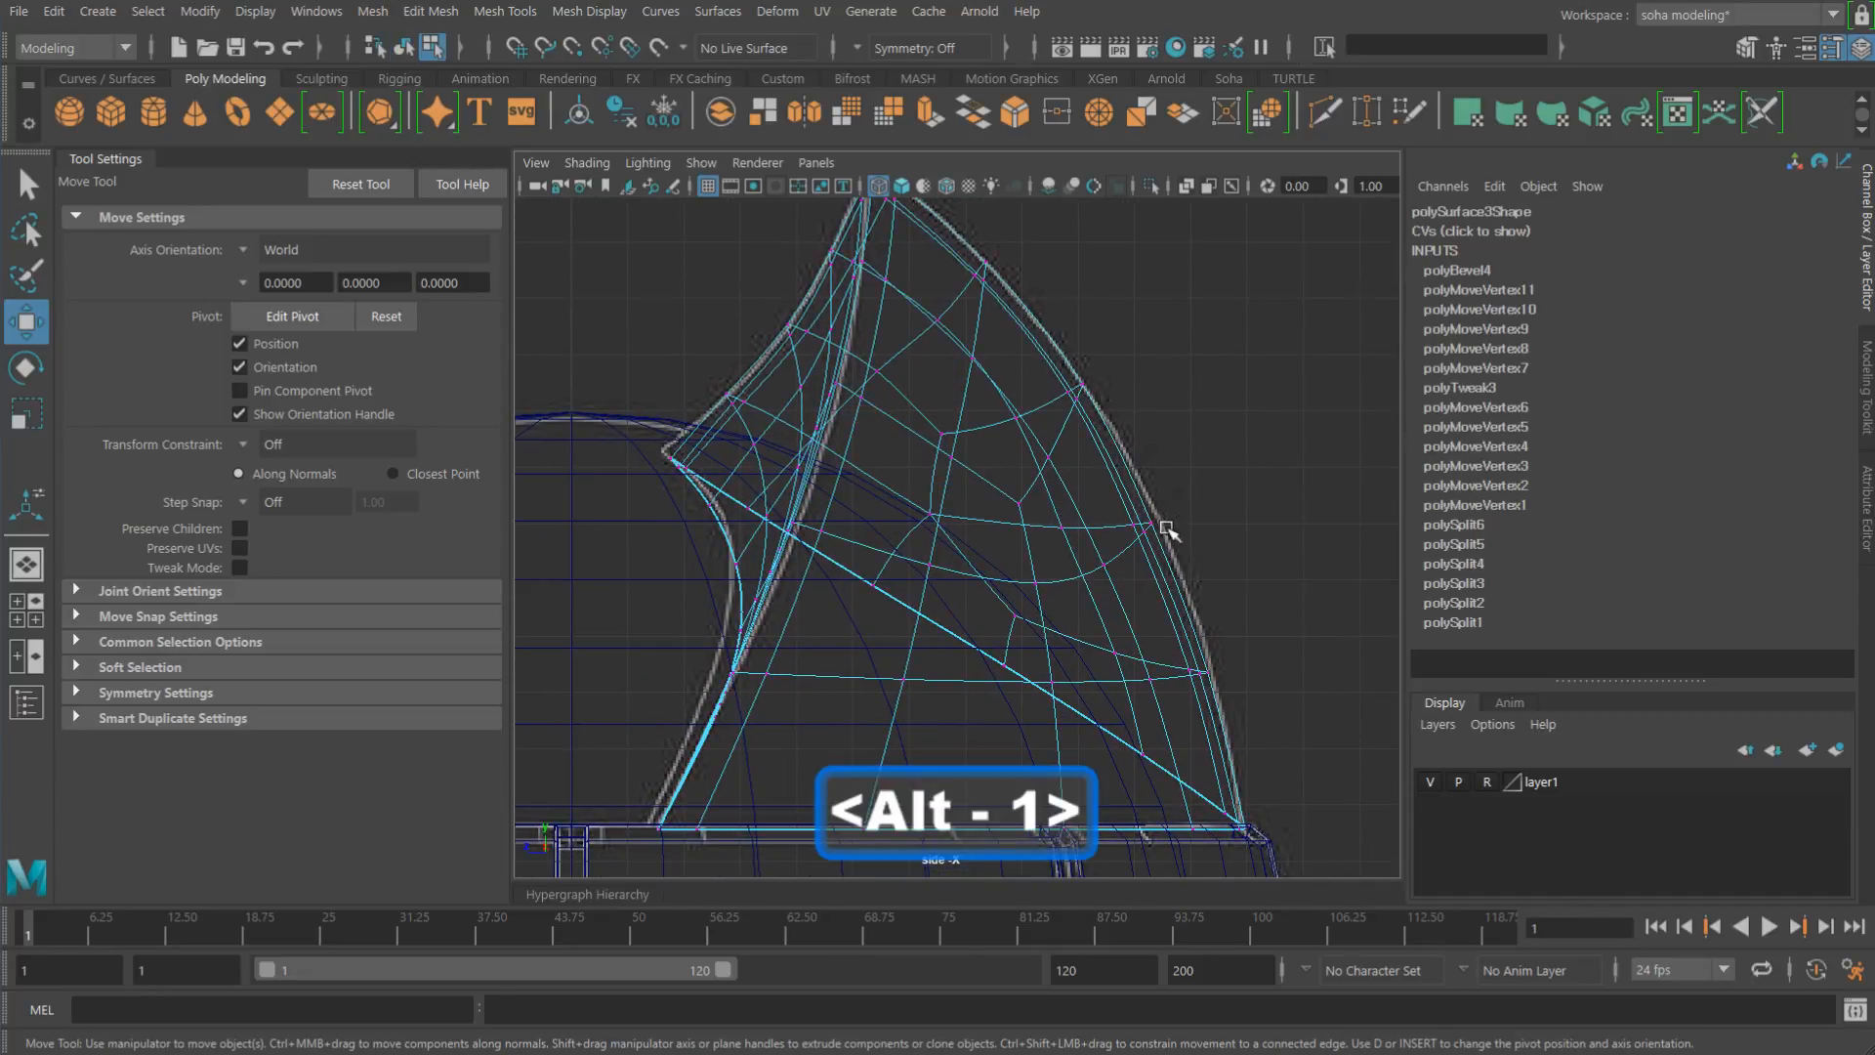
{"action": "key", "text": "b"}
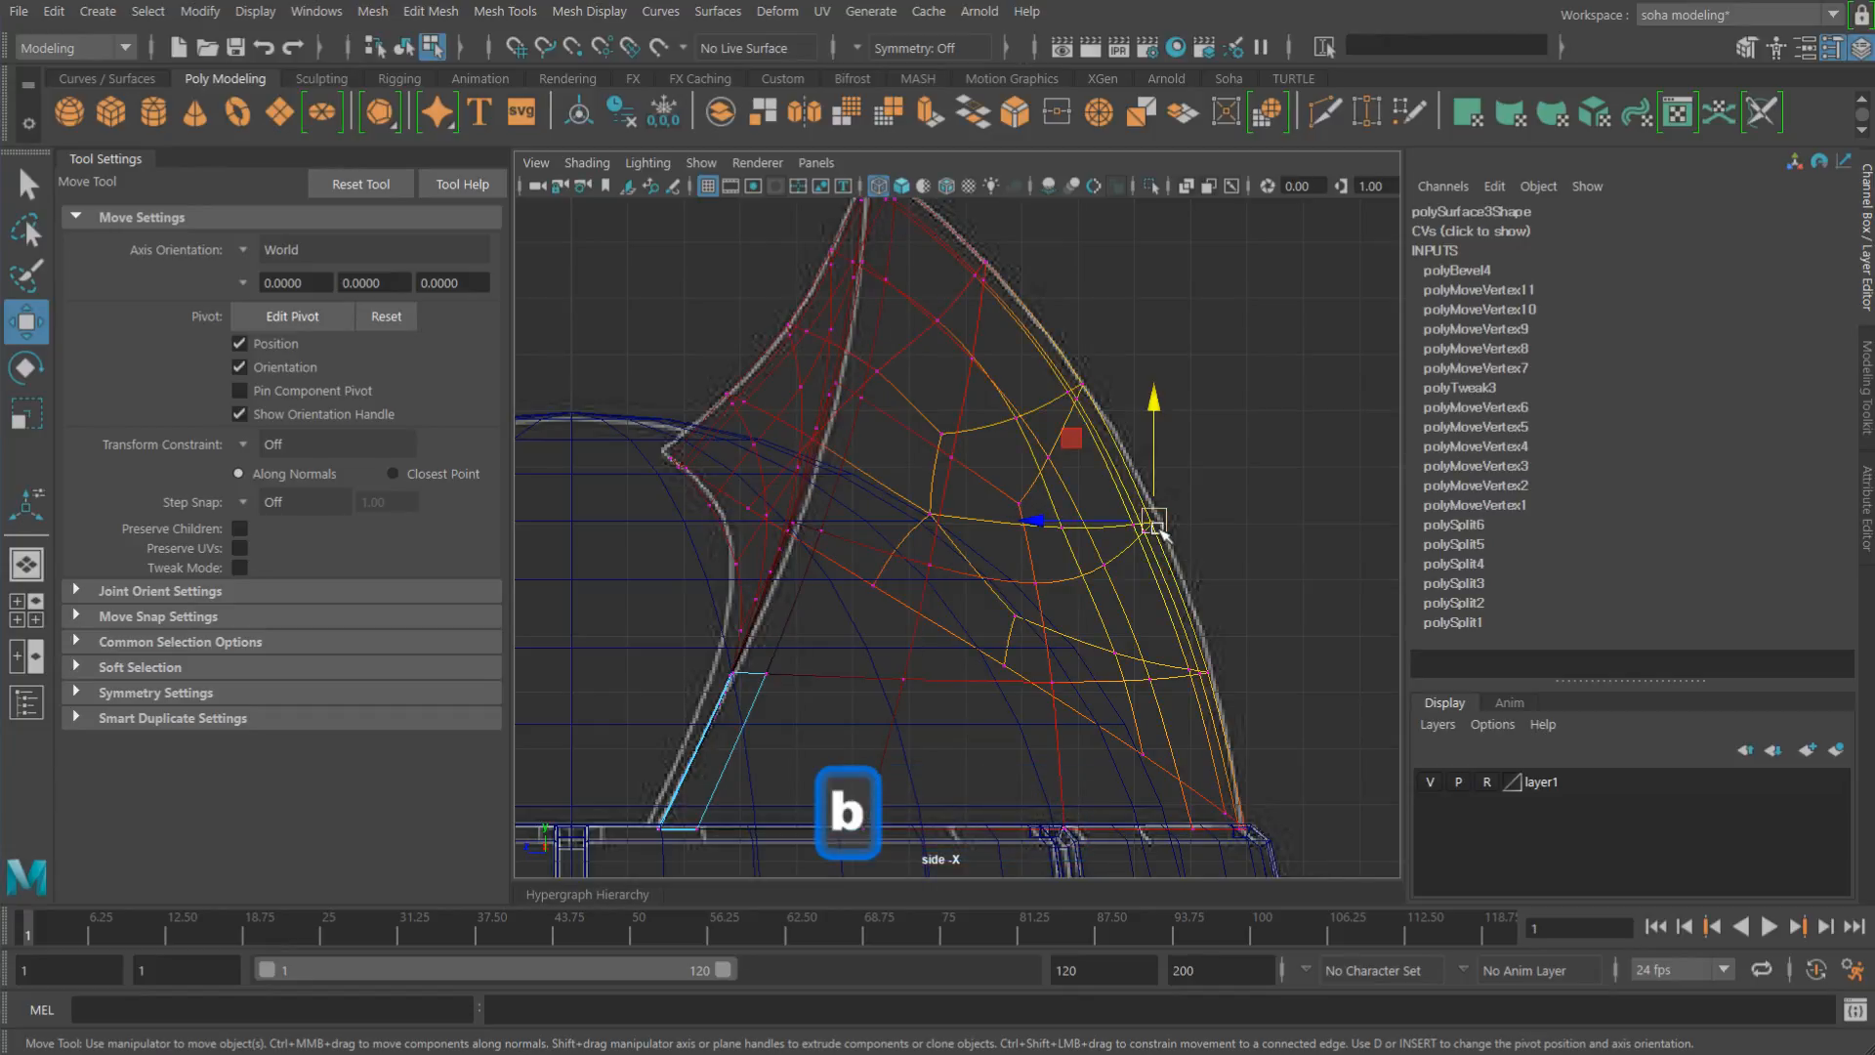
{"action": "left_click_drag", "start_coordinate": [1158, 524], "coordinate": [1164, 528]}
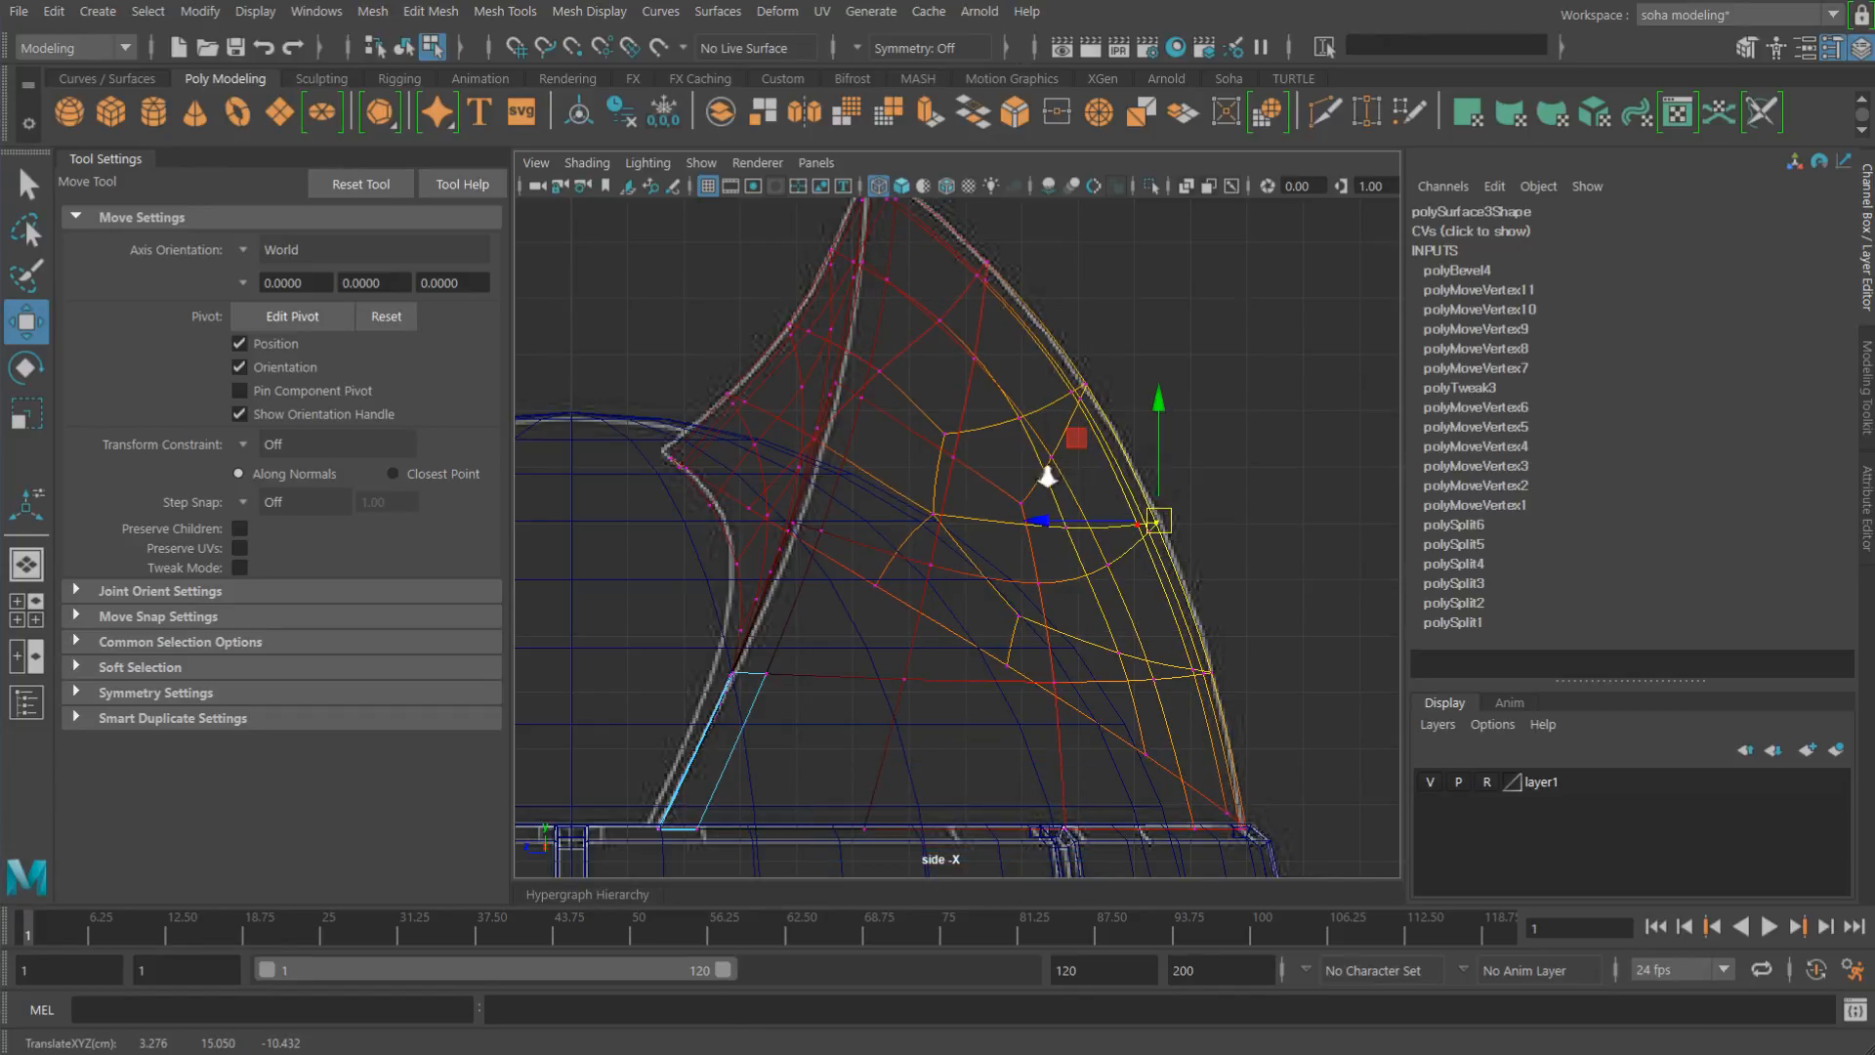
{"action": "scroll", "coordinate": [1102, 555], "scroll_direction": "down", "scroll_amount": 2}
{"action": "key", "text": "alt+grave"}
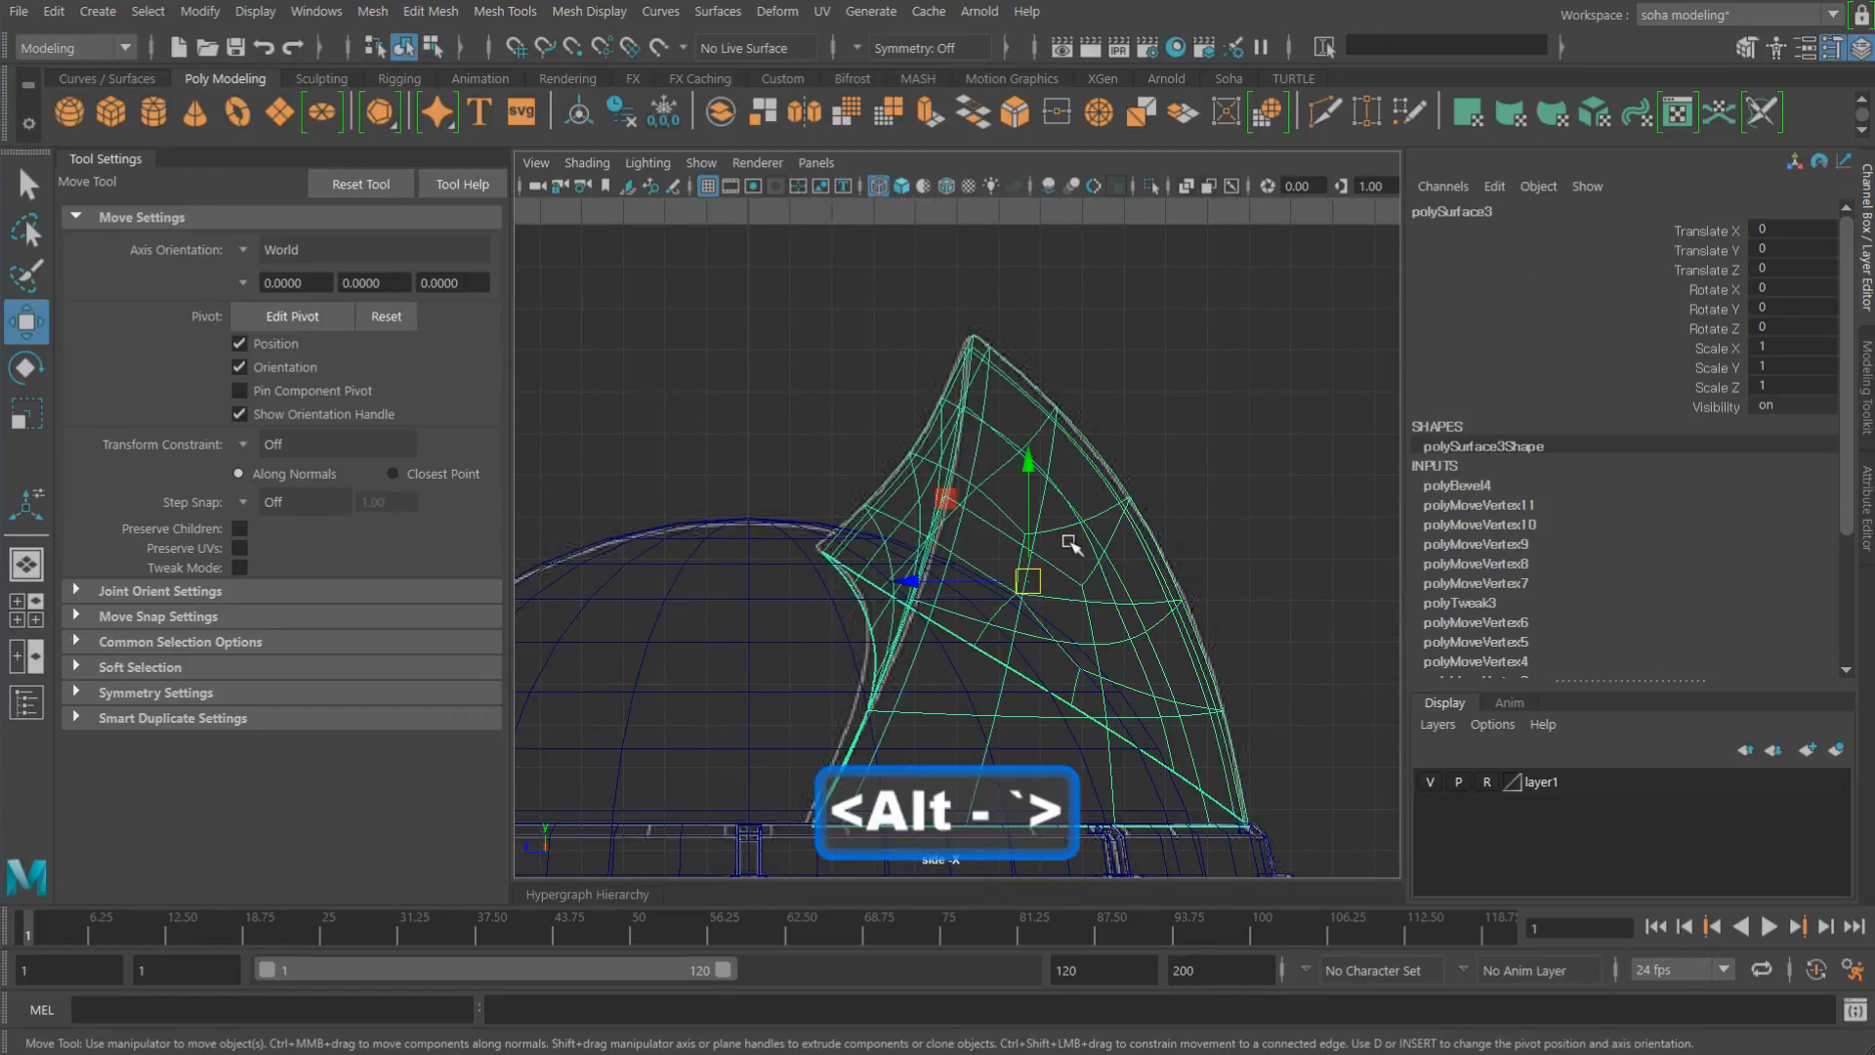
Step: Inspect the reshaped ear on the head from several angles in the shaded perspective view
{"action": "key", "text": "shift+alt+q"}
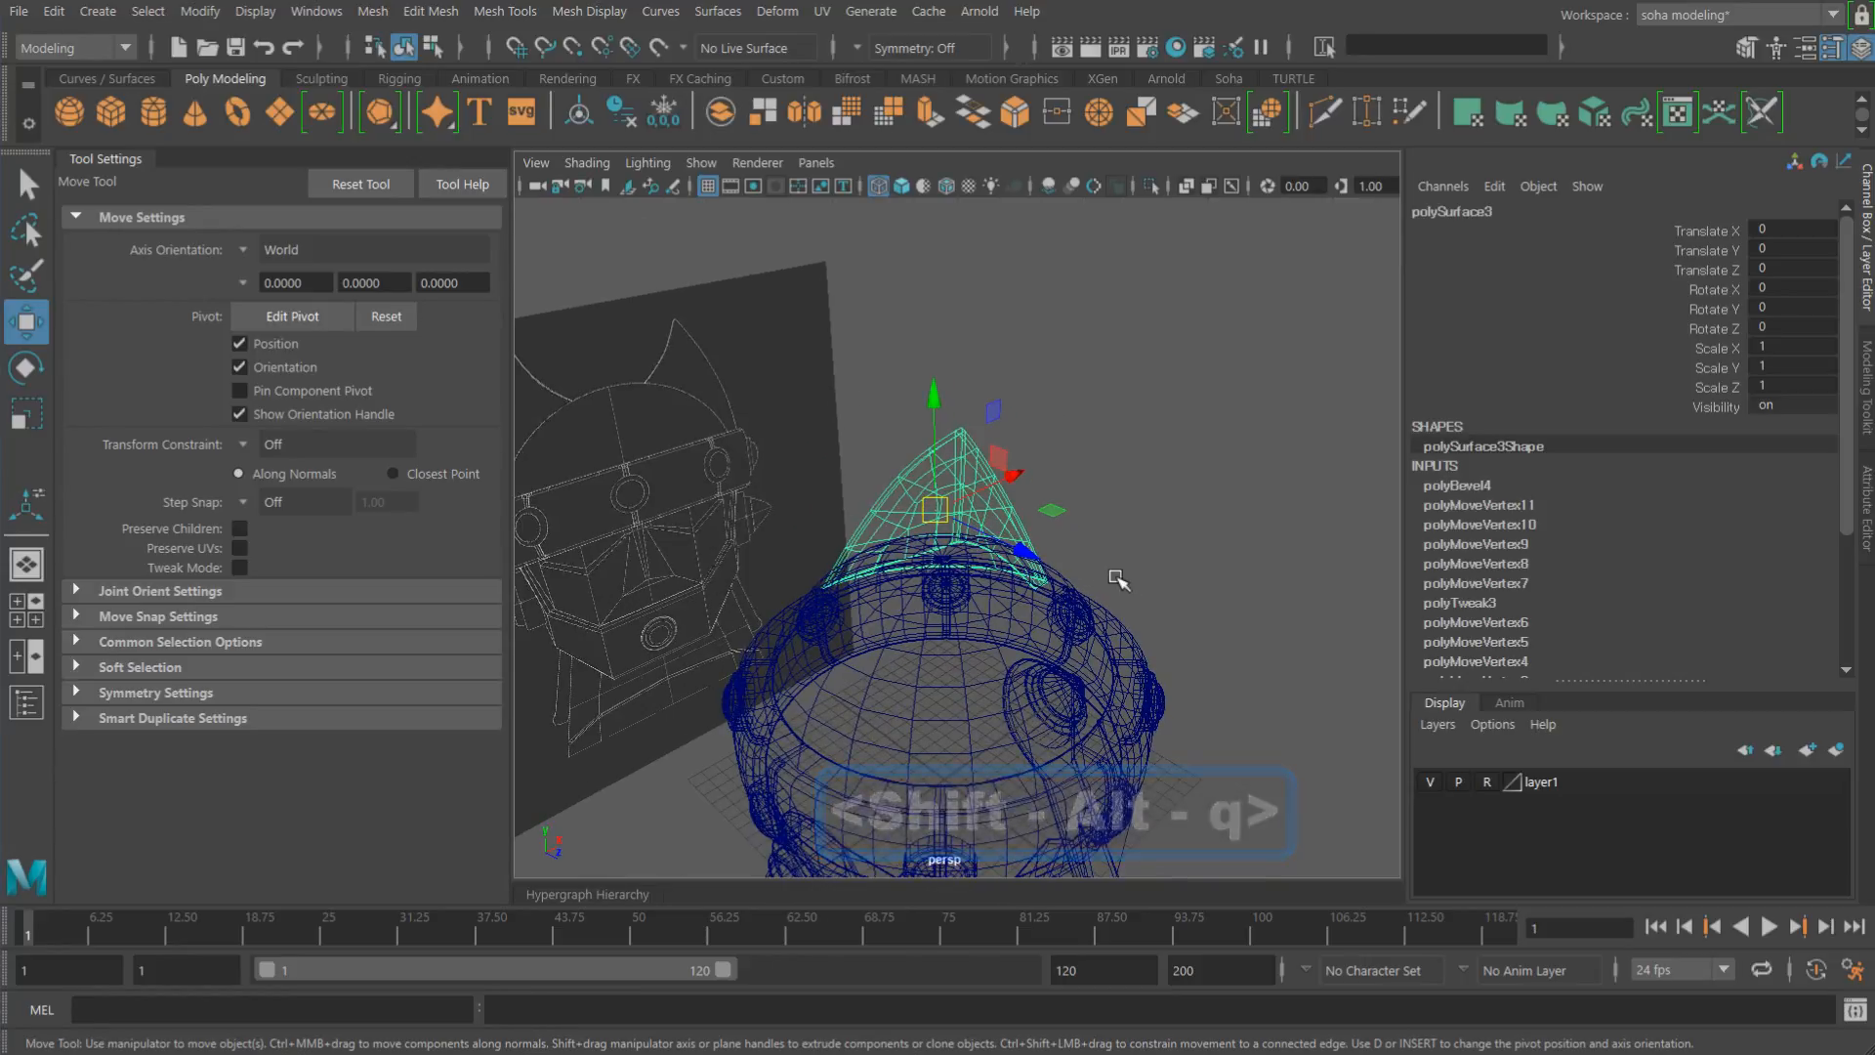
{"action": "key", "text": "5"}
{"action": "mouse_move", "coordinate": [1070, 543]}
{"action": "left_mouse_down", "text": "alt"}
{"action": "mouse_move", "coordinate": [1016, 557]}
{"action": "mouse_move", "coordinate": [1030, 537]}
{"action": "mouse_move", "coordinate": [1212, 598]}
{"action": "left_mouse_up", "text": "alt"}
{"action": "left_click", "coordinate": [1211, 598]}
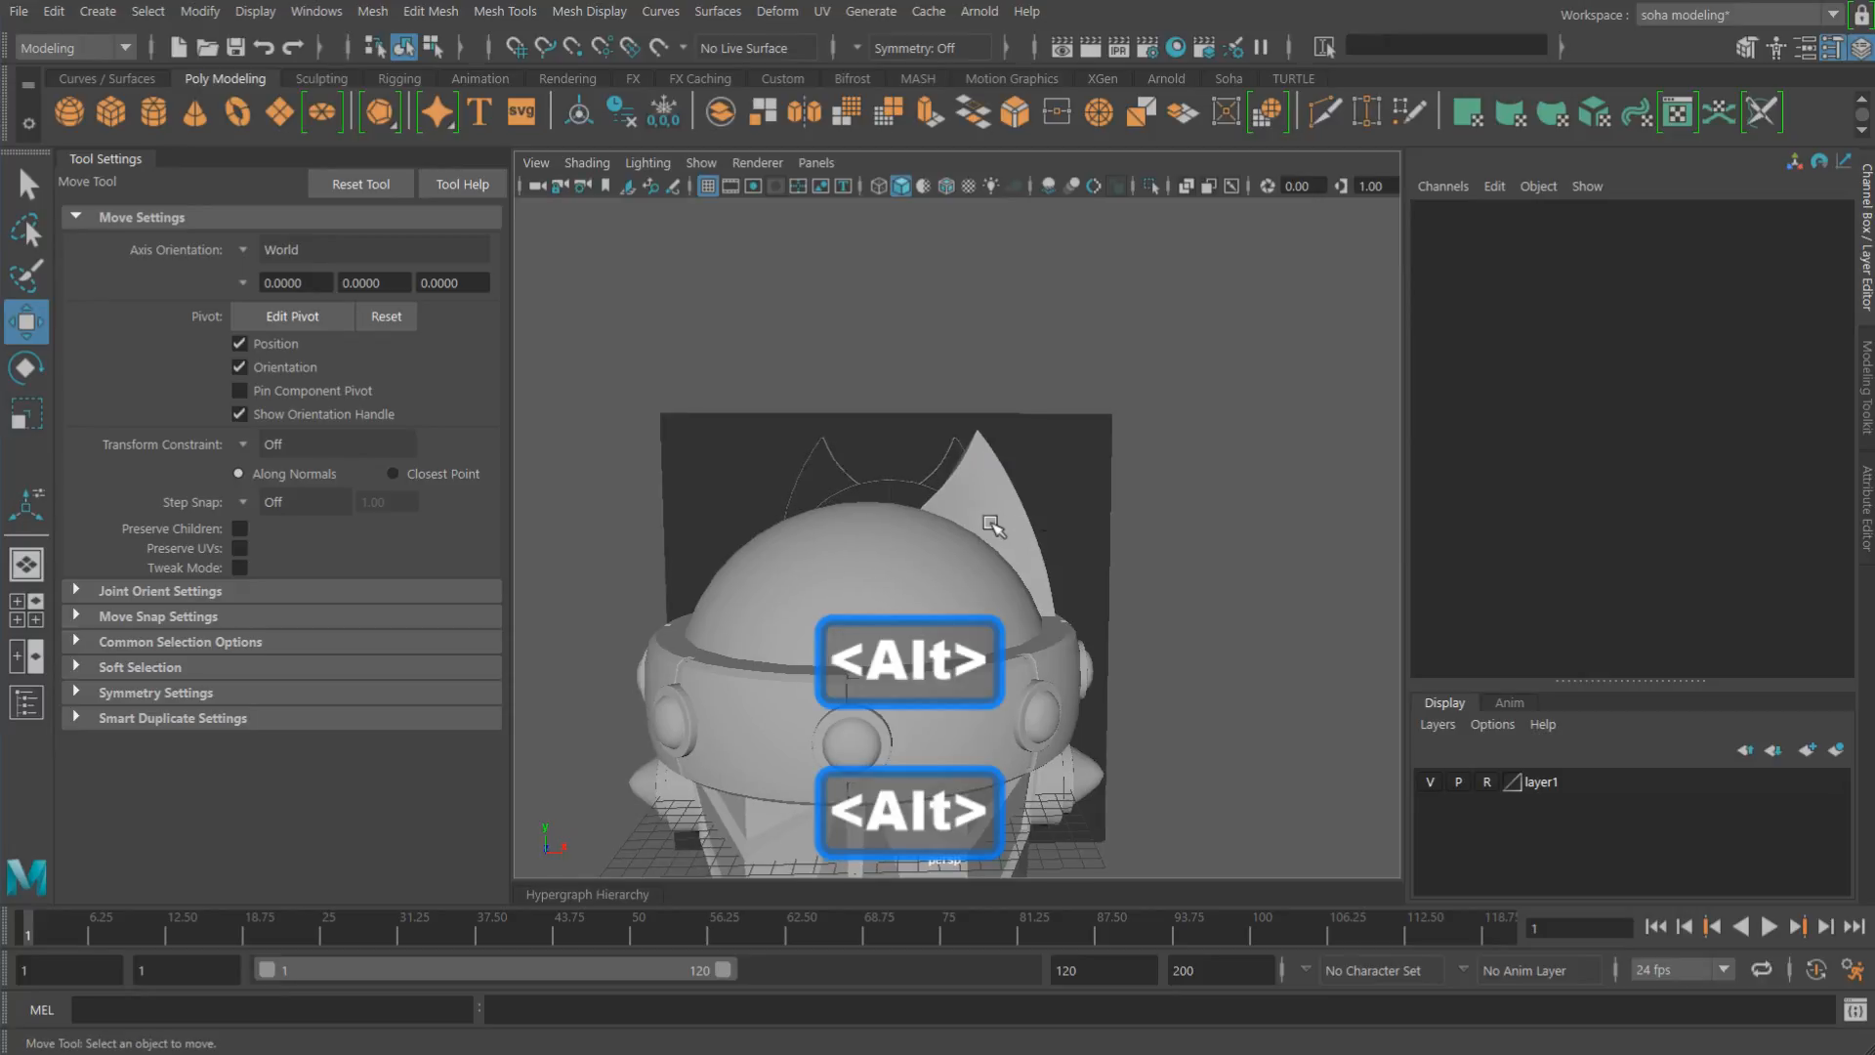
{"action": "left_click", "coordinate": [993, 526]}
{"action": "left_click_drag", "start_coordinate": [994, 525], "coordinate": [1045, 537], "text": "alt"}
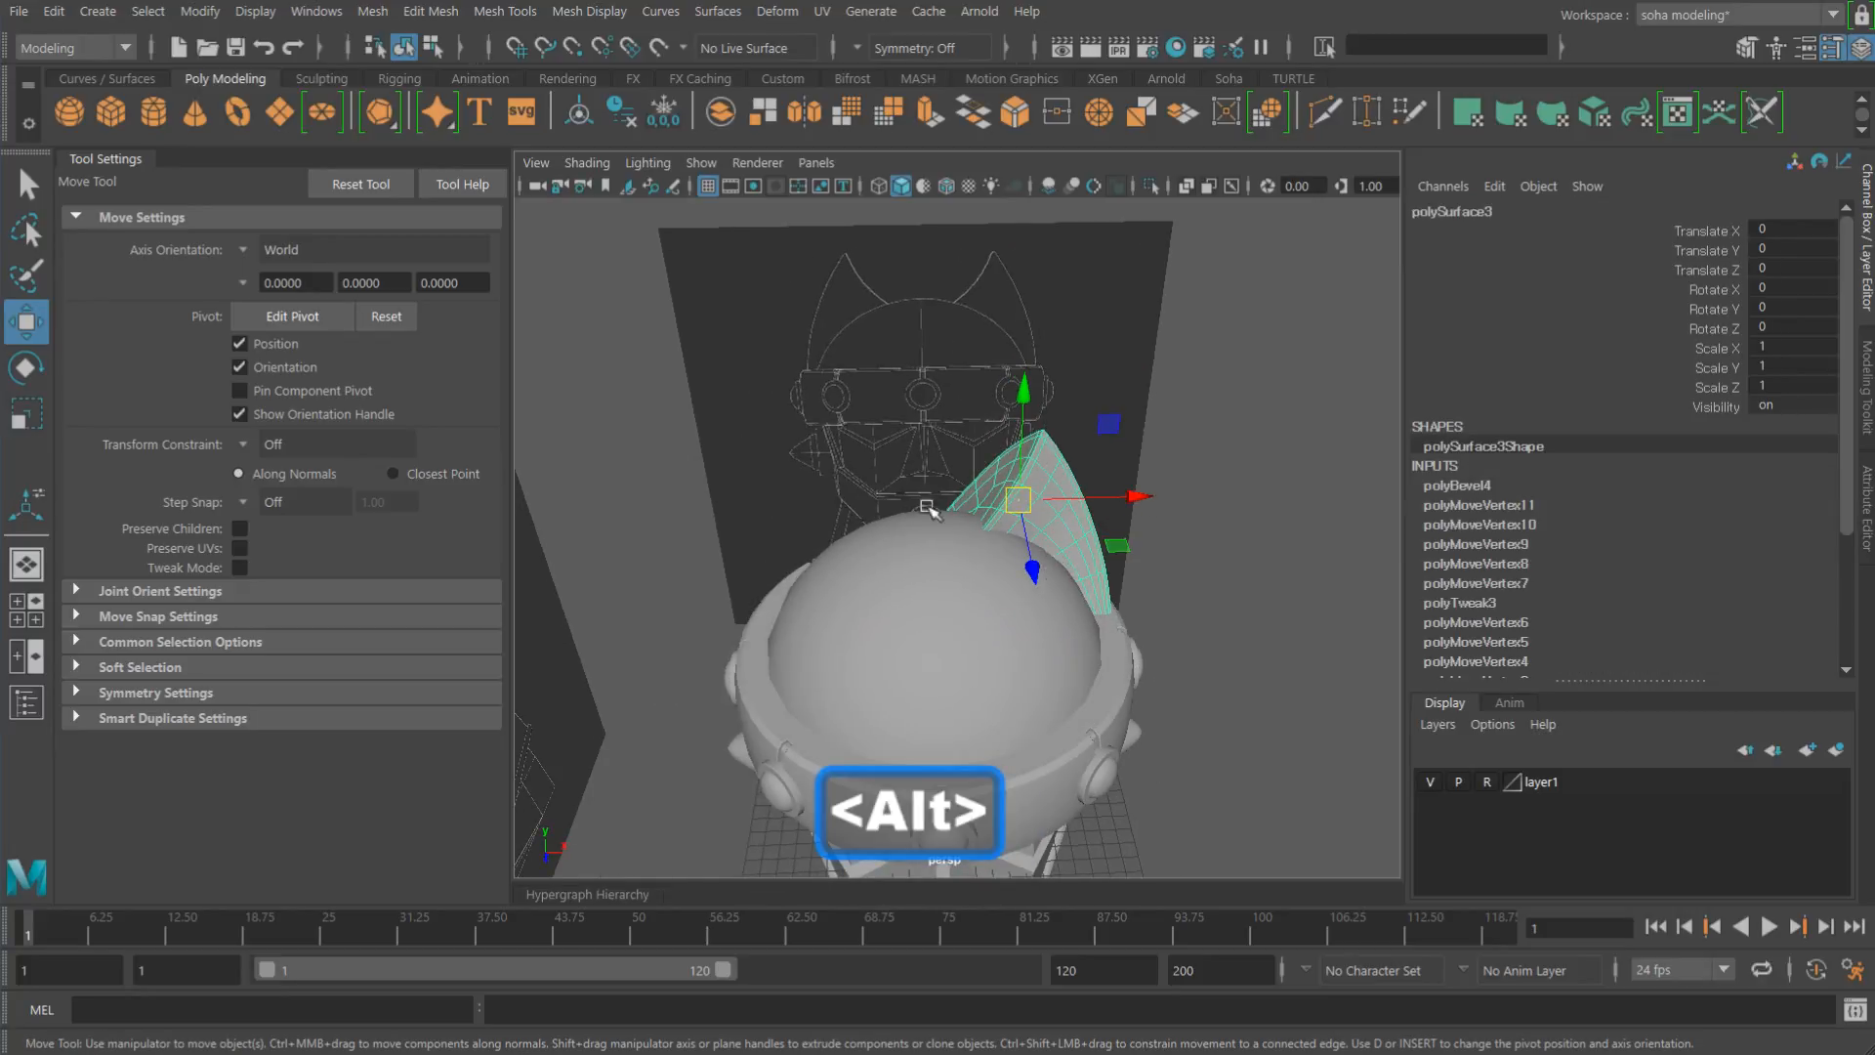
Step: In the top view wireframe, move the ear's pivot along X and snap it to the head's centre line at X 0
{"action": "key", "text": "shift+2"}
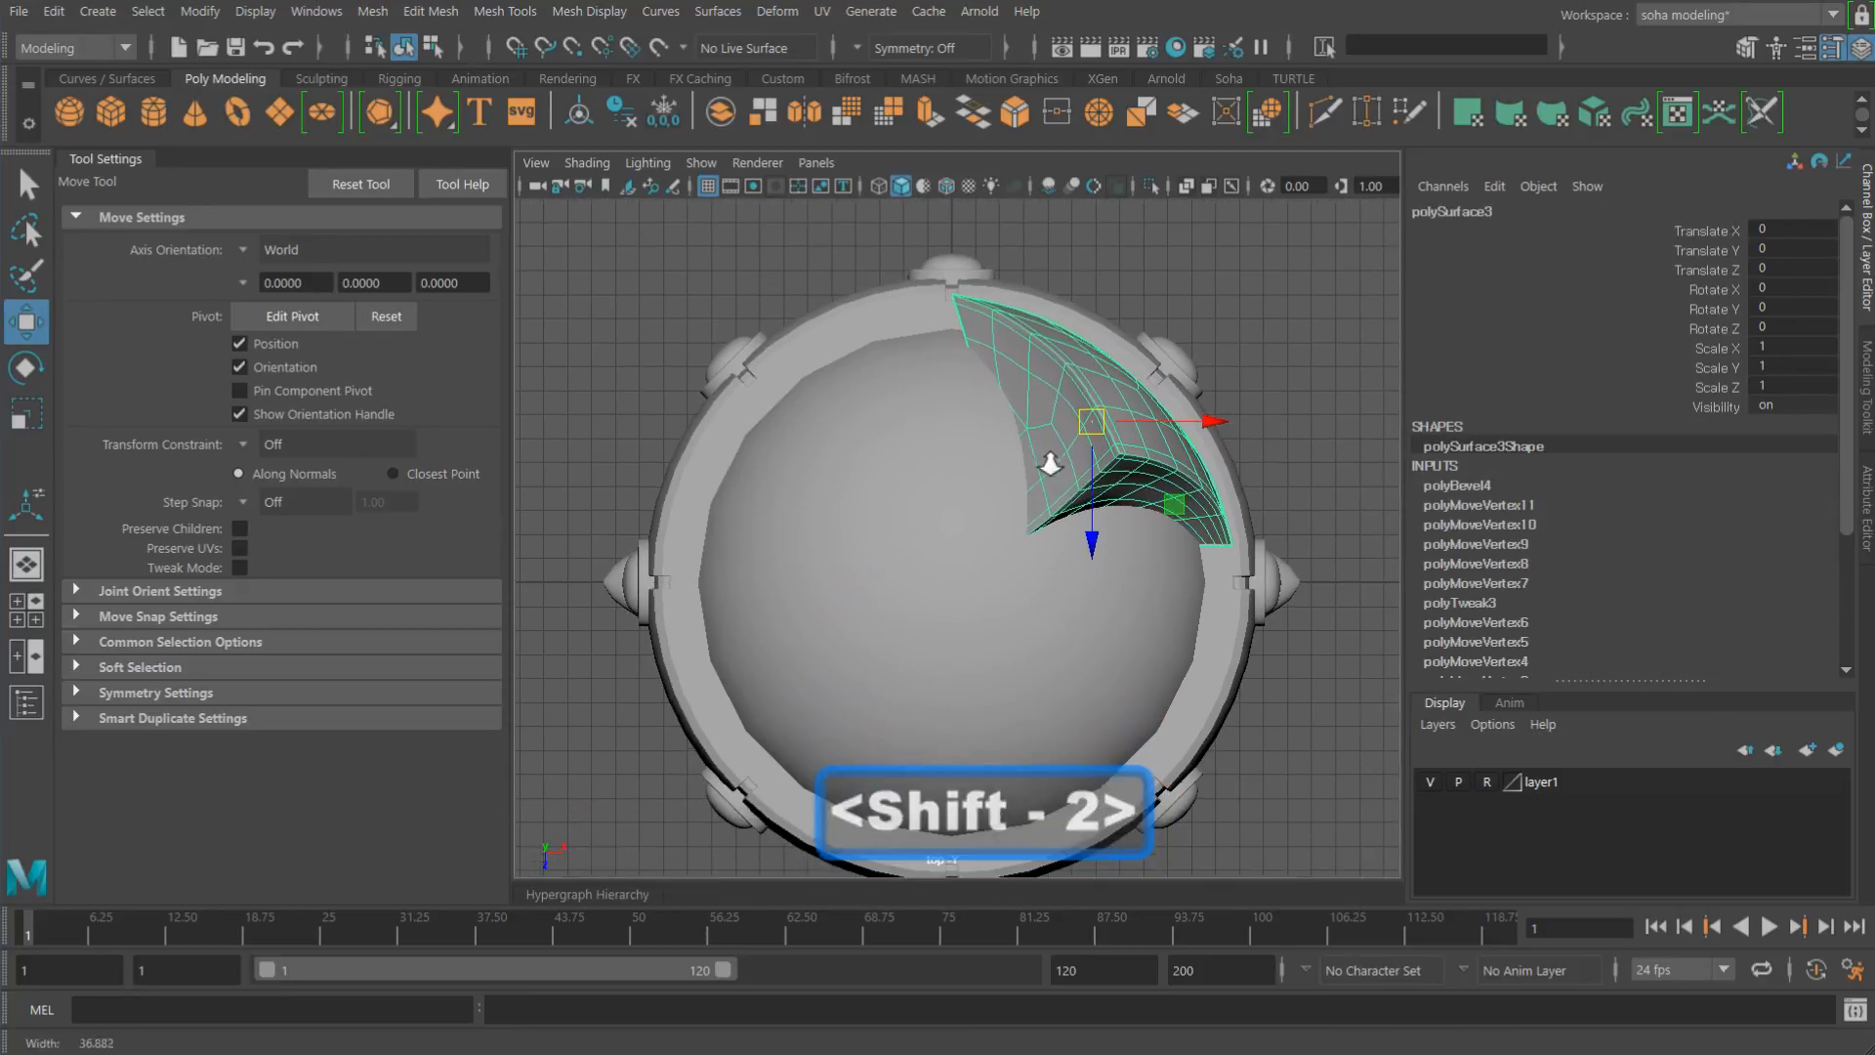
{"action": "middle_click_drag", "start_coordinate": [1047, 476], "coordinate": [1017, 561], "text": "alt"}
{"action": "key", "text": "alt+4"}
{"action": "right_click_drag", "start_coordinate": [1018, 561], "coordinate": [1040, 544], "text": "alt"}
{"action": "middle_click_drag", "start_coordinate": [1039, 544], "coordinate": [1058, 548], "text": "alt"}
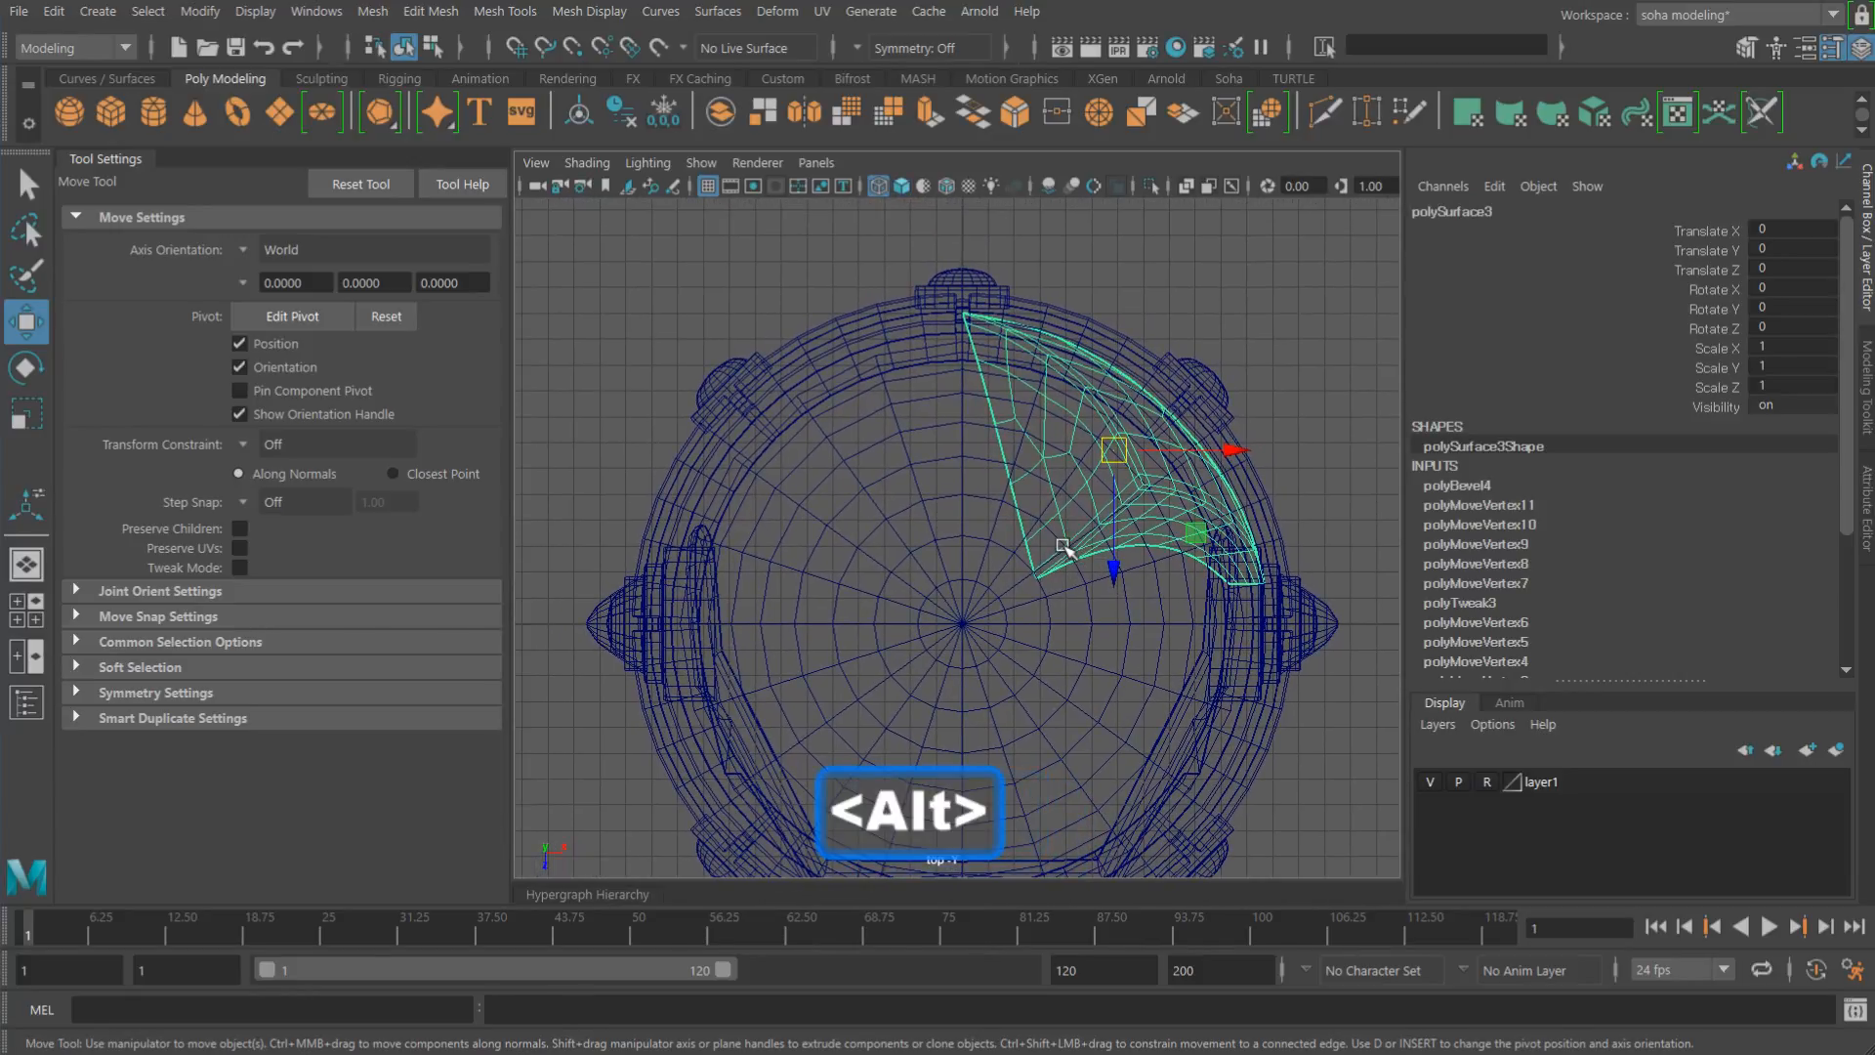
{"action": "key", "text": "d"}
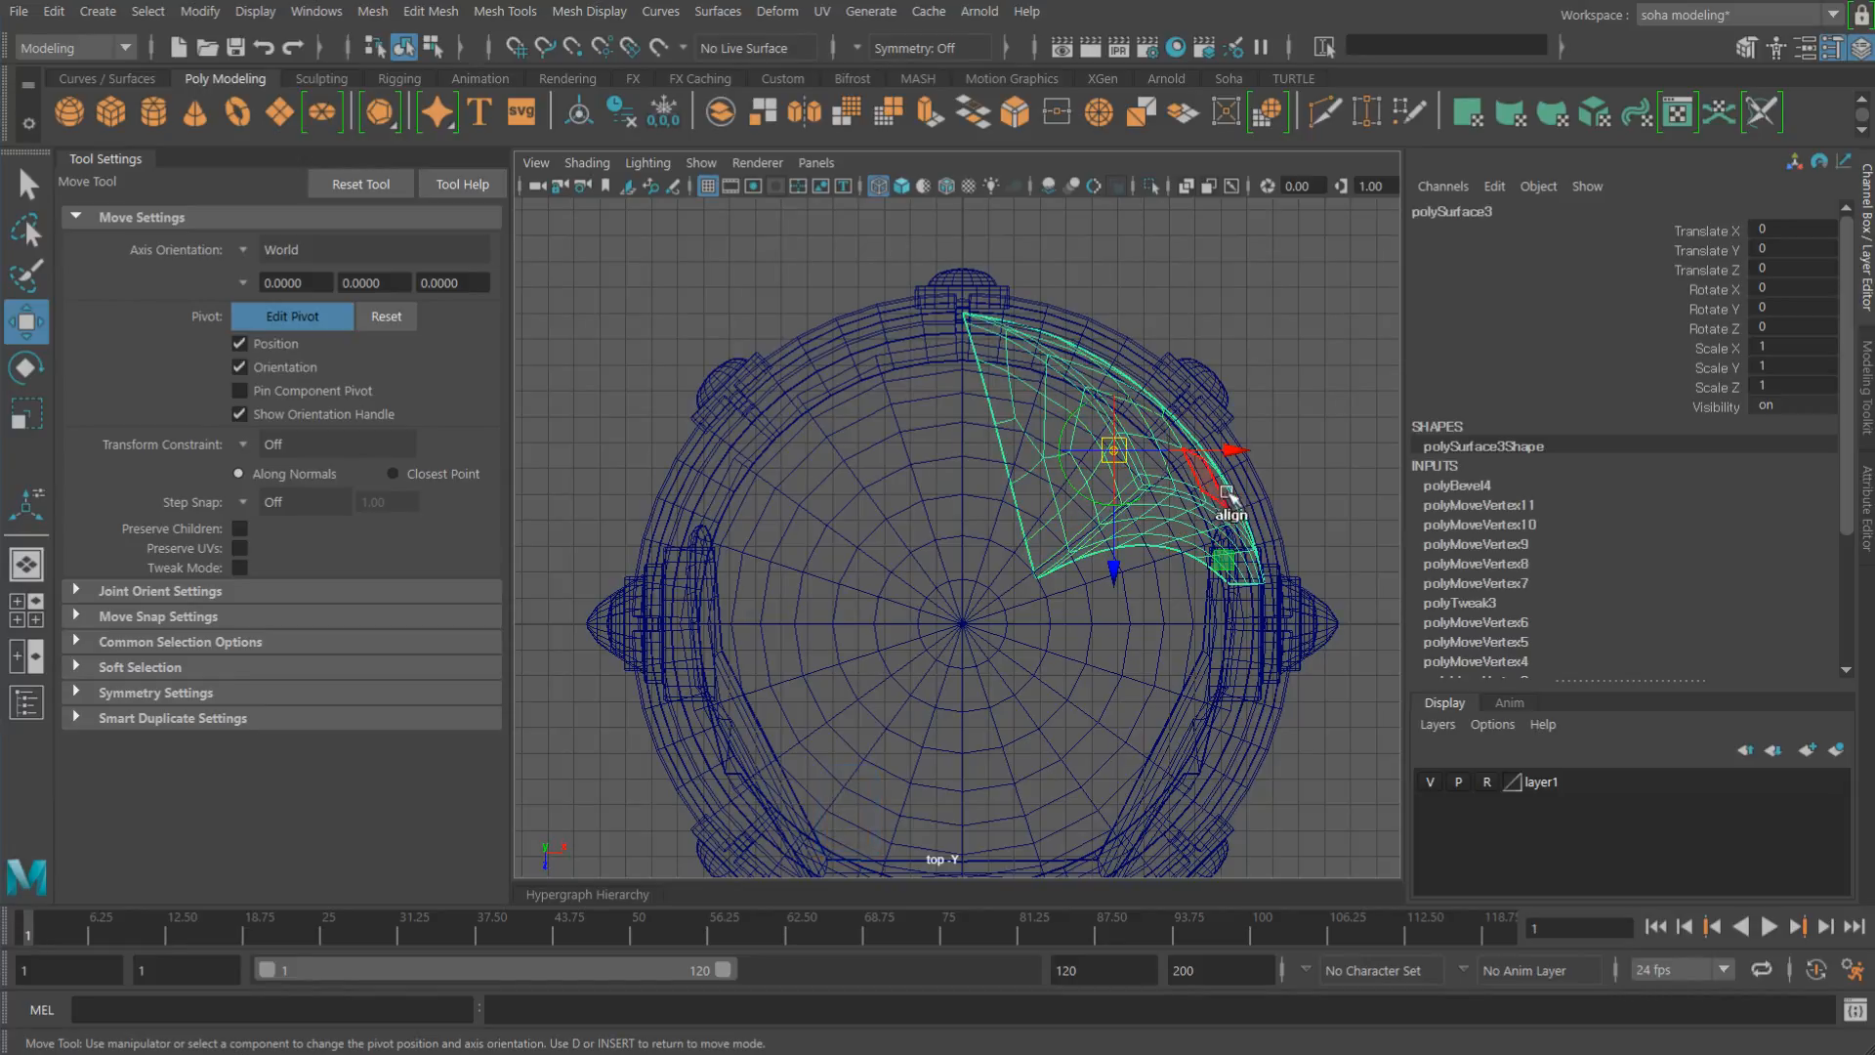
{"action": "left_click_drag", "start_coordinate": [1243, 452], "coordinate": [1208, 459]}
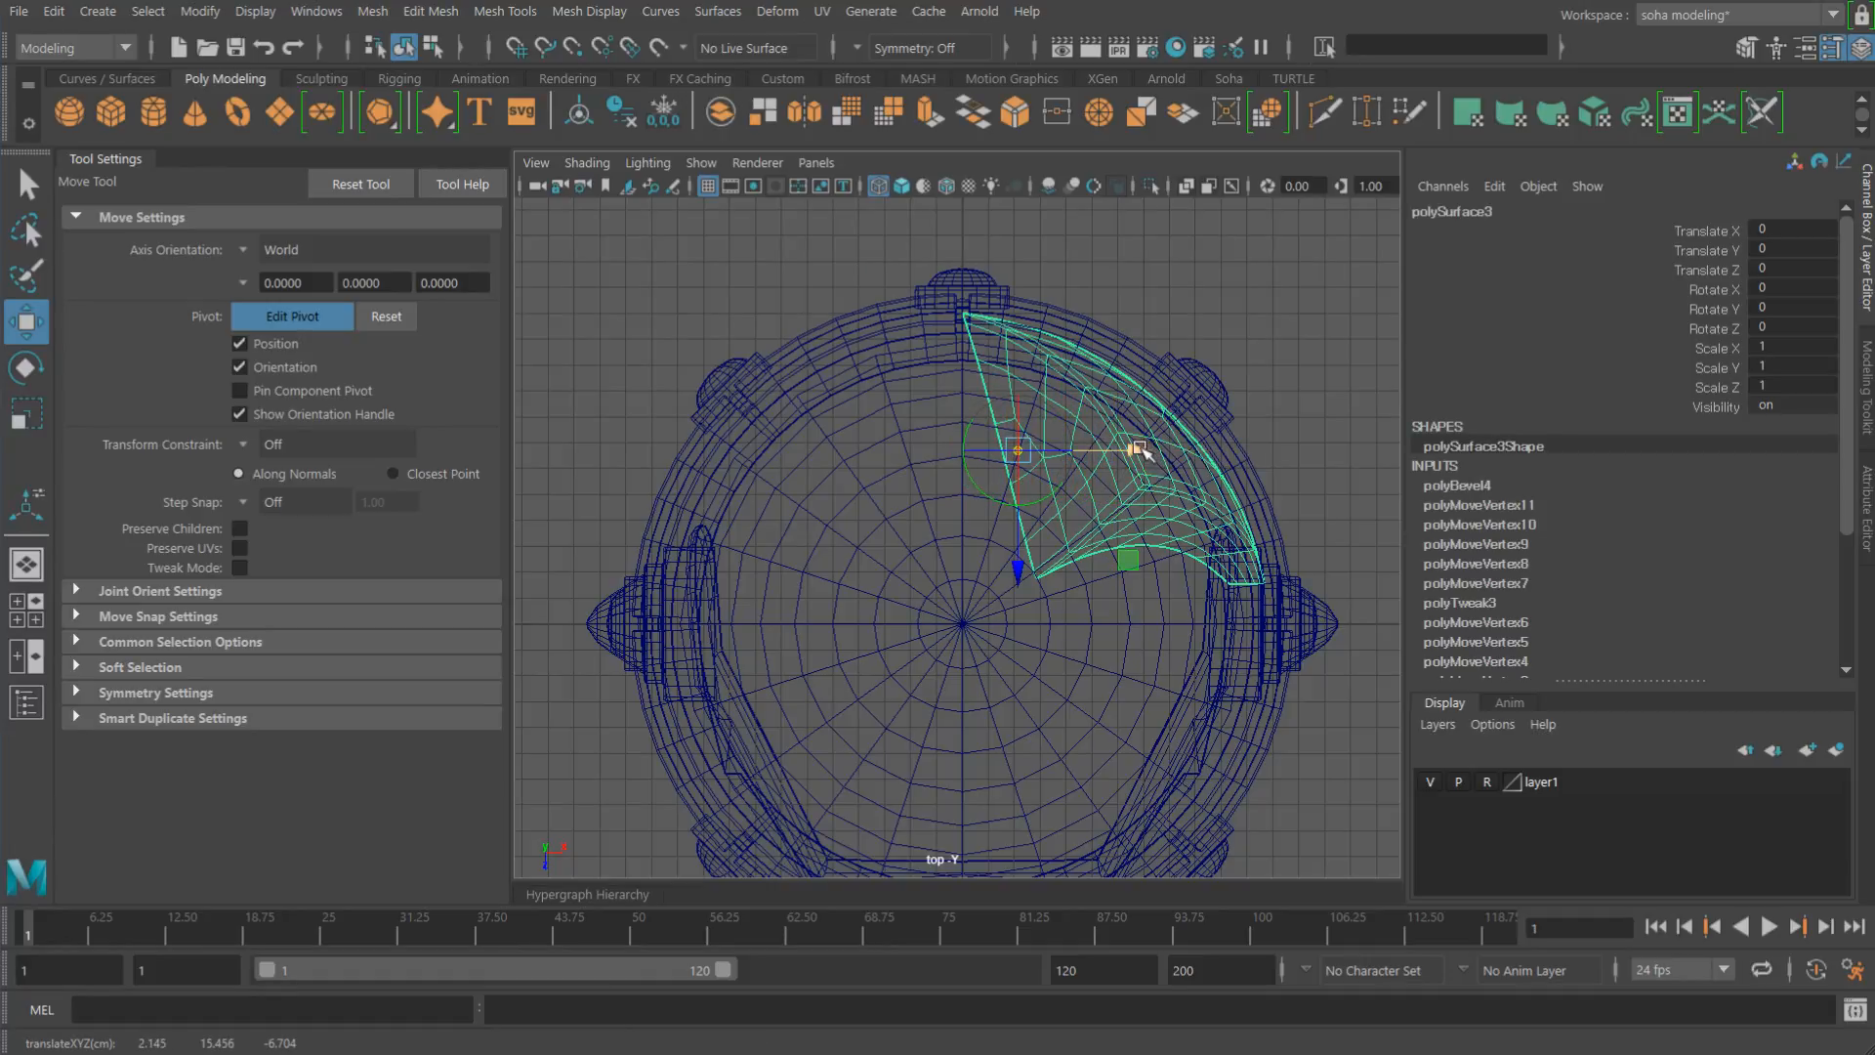
{"action": "left_click_drag", "start_coordinate": [1138, 449], "coordinate": [965, 442]}
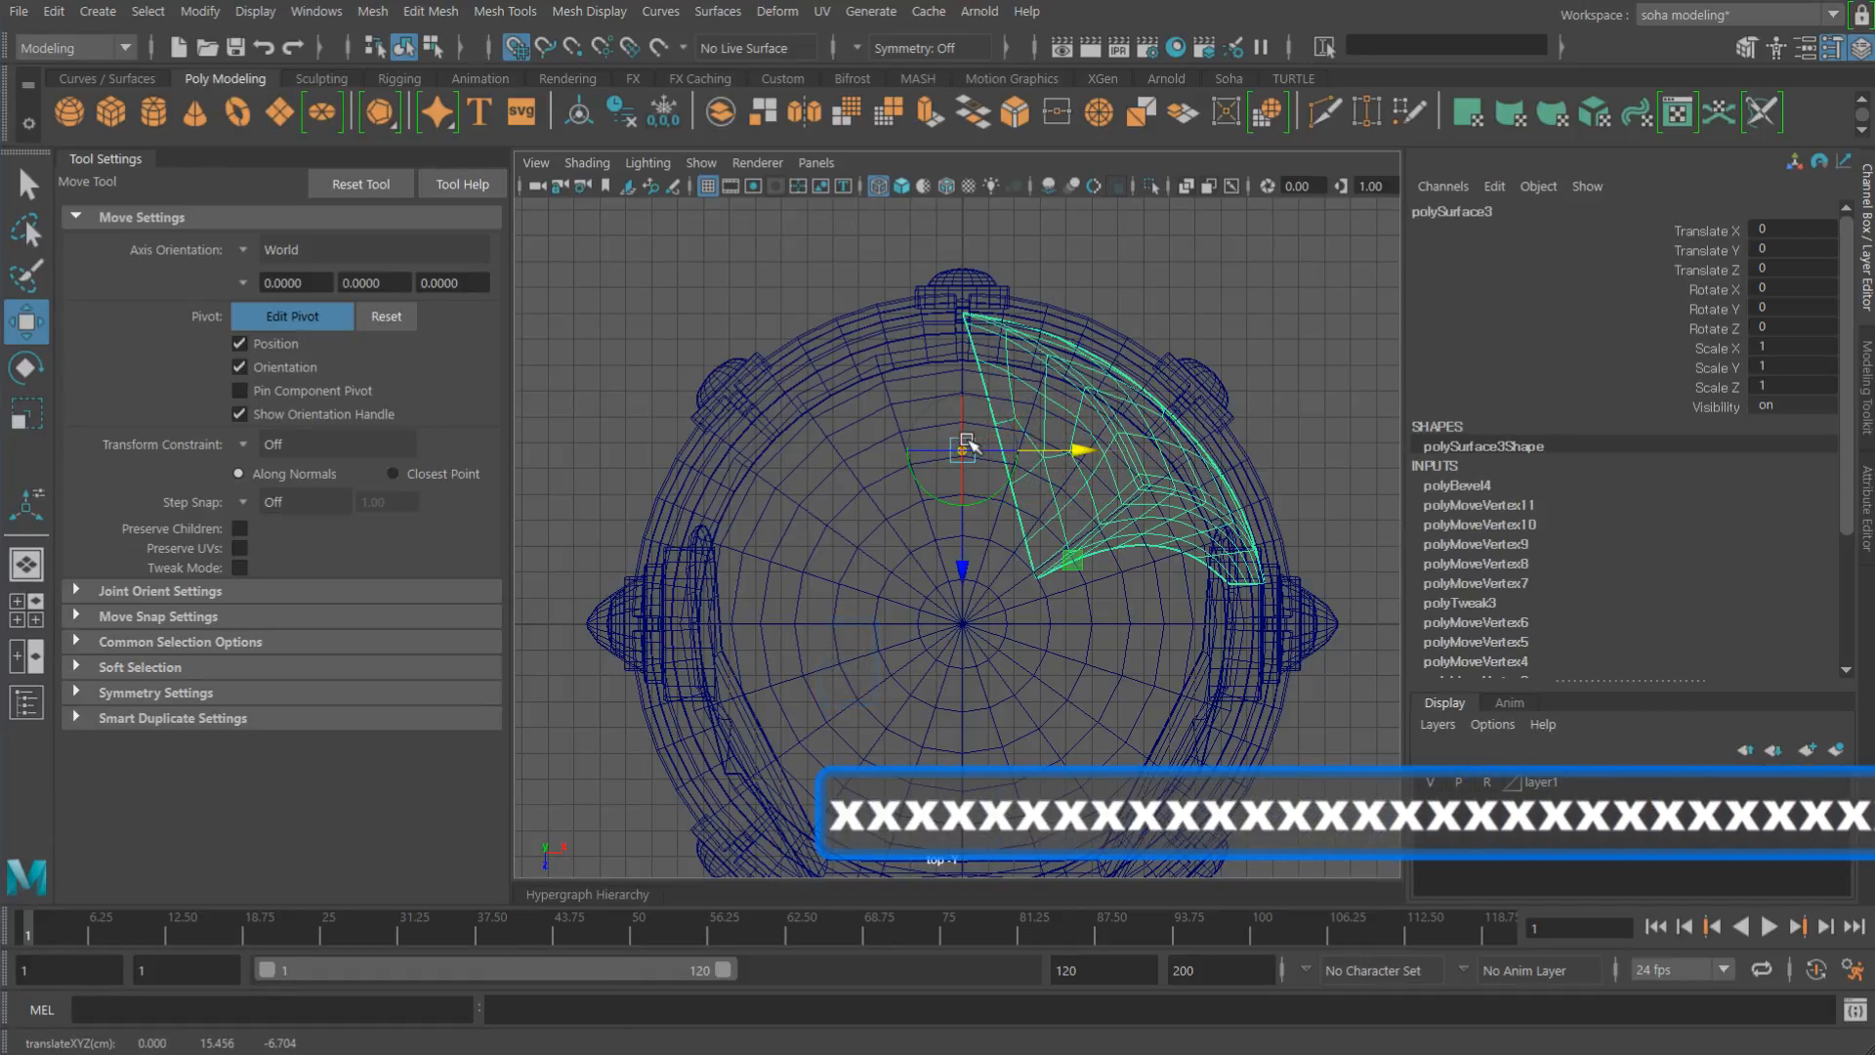
{"action": "key", "text": "d"}
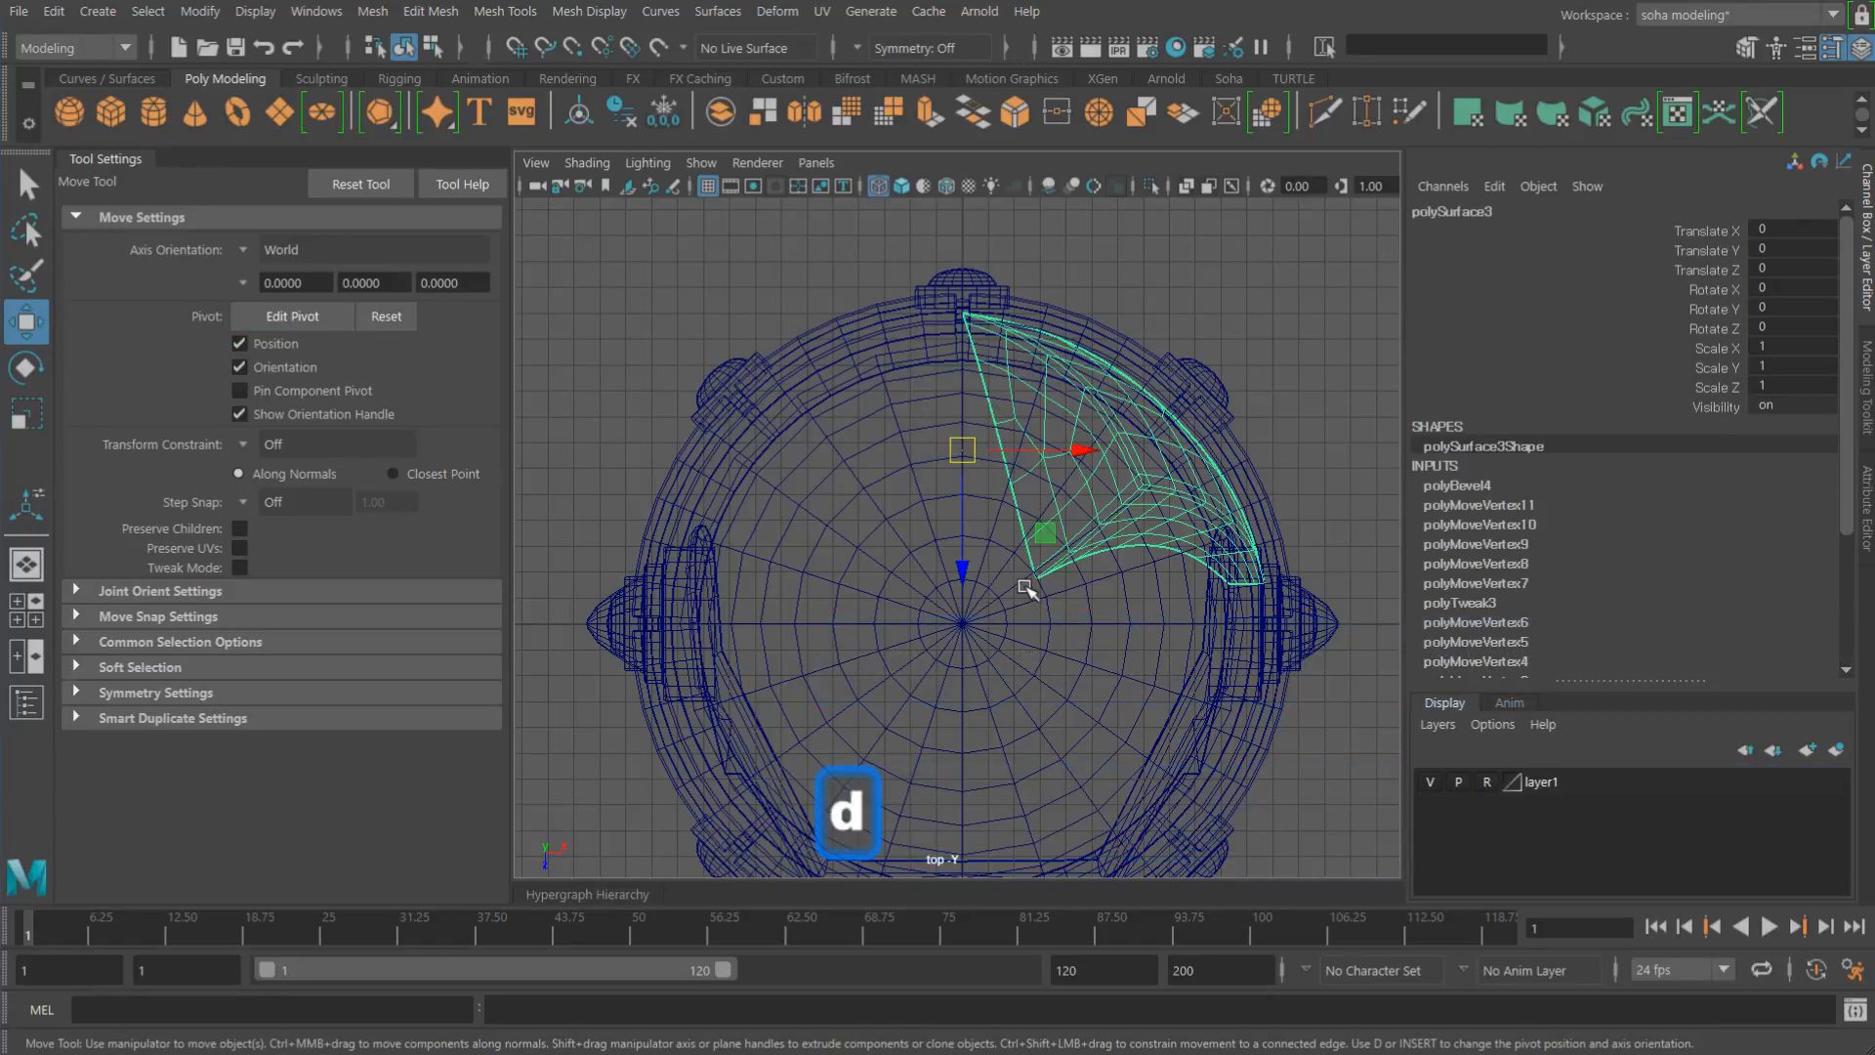
Step: Delete the ear's construction history and mirror it across the world X axis in the negative direction, merging the border
{"action": "mouse_move", "coordinate": [1080, 478]}
{"action": "middle_mouse_down", "text": "alt"}
{"action": "mouse_move", "coordinate": [1082, 434]}
{"action": "mouse_move", "coordinate": [1112, 475]}
{"action": "middle_mouse_up", "text": "alt"}
{"action": "key", "text": "alt+d"}
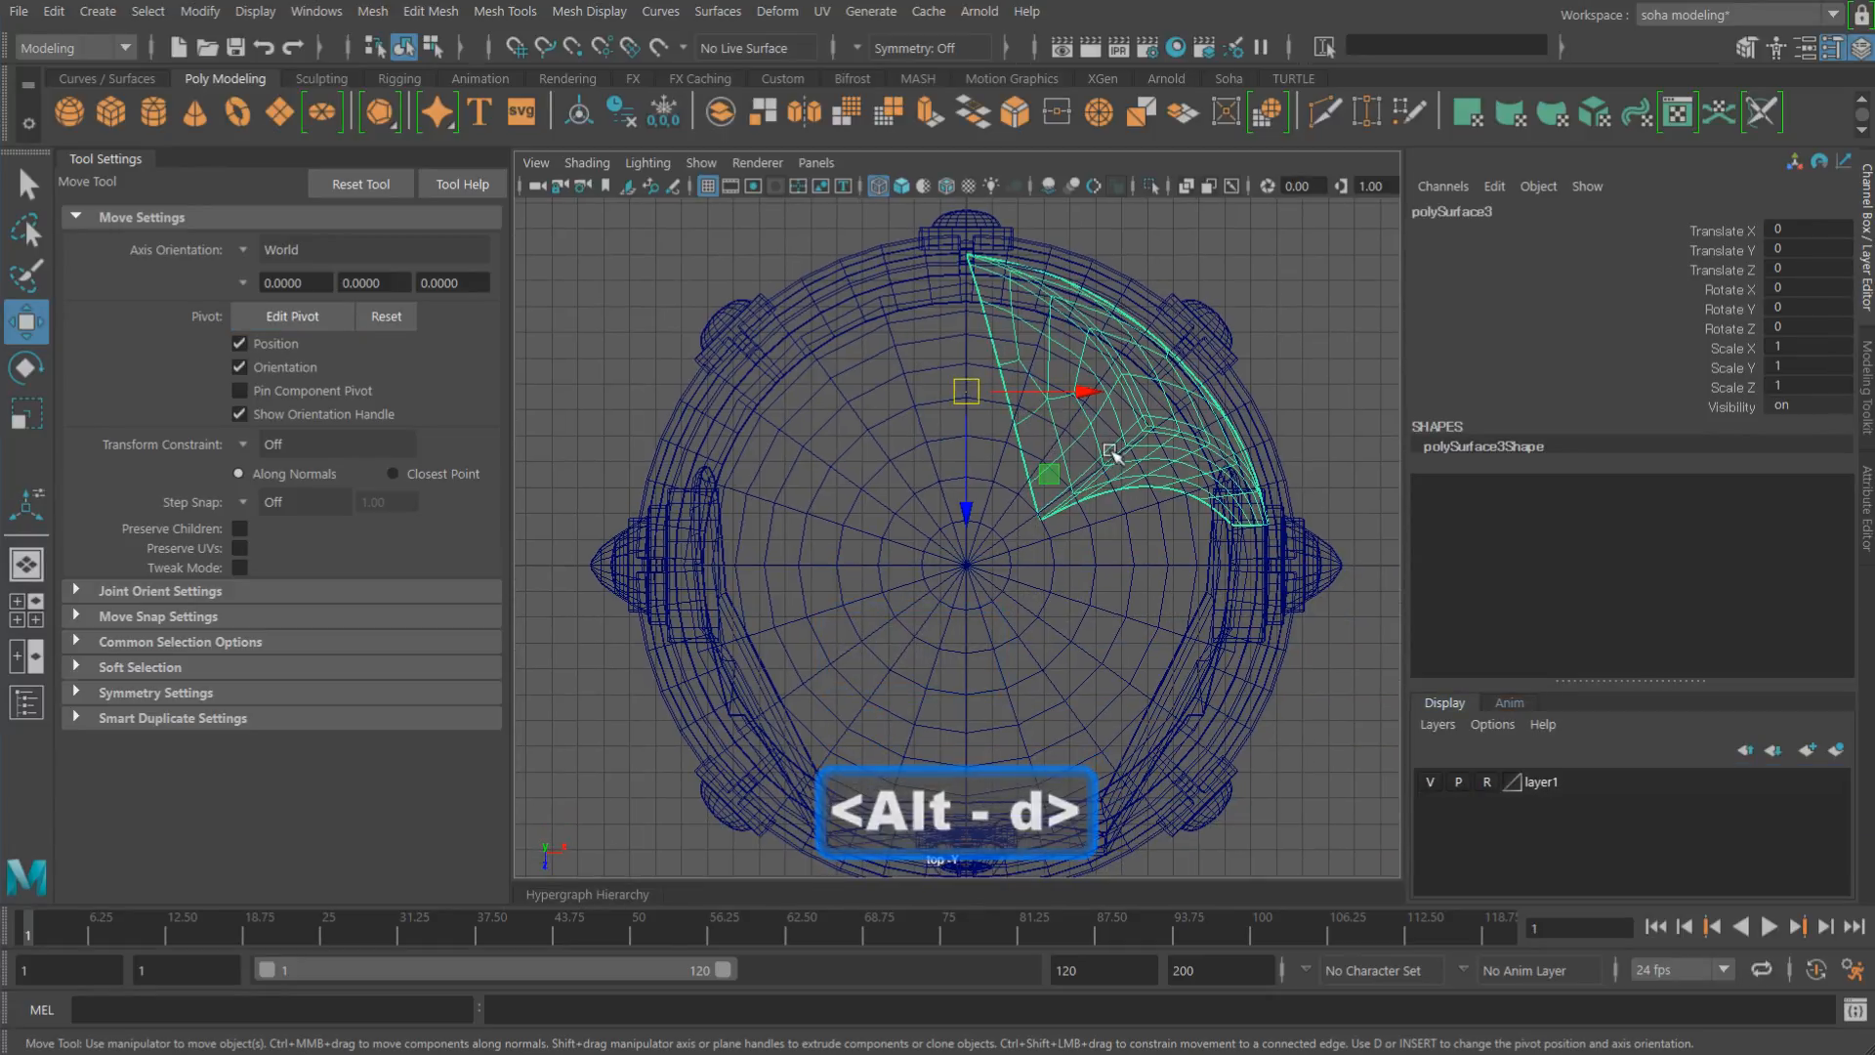
{"action": "key", "text": "ctrl+e"}
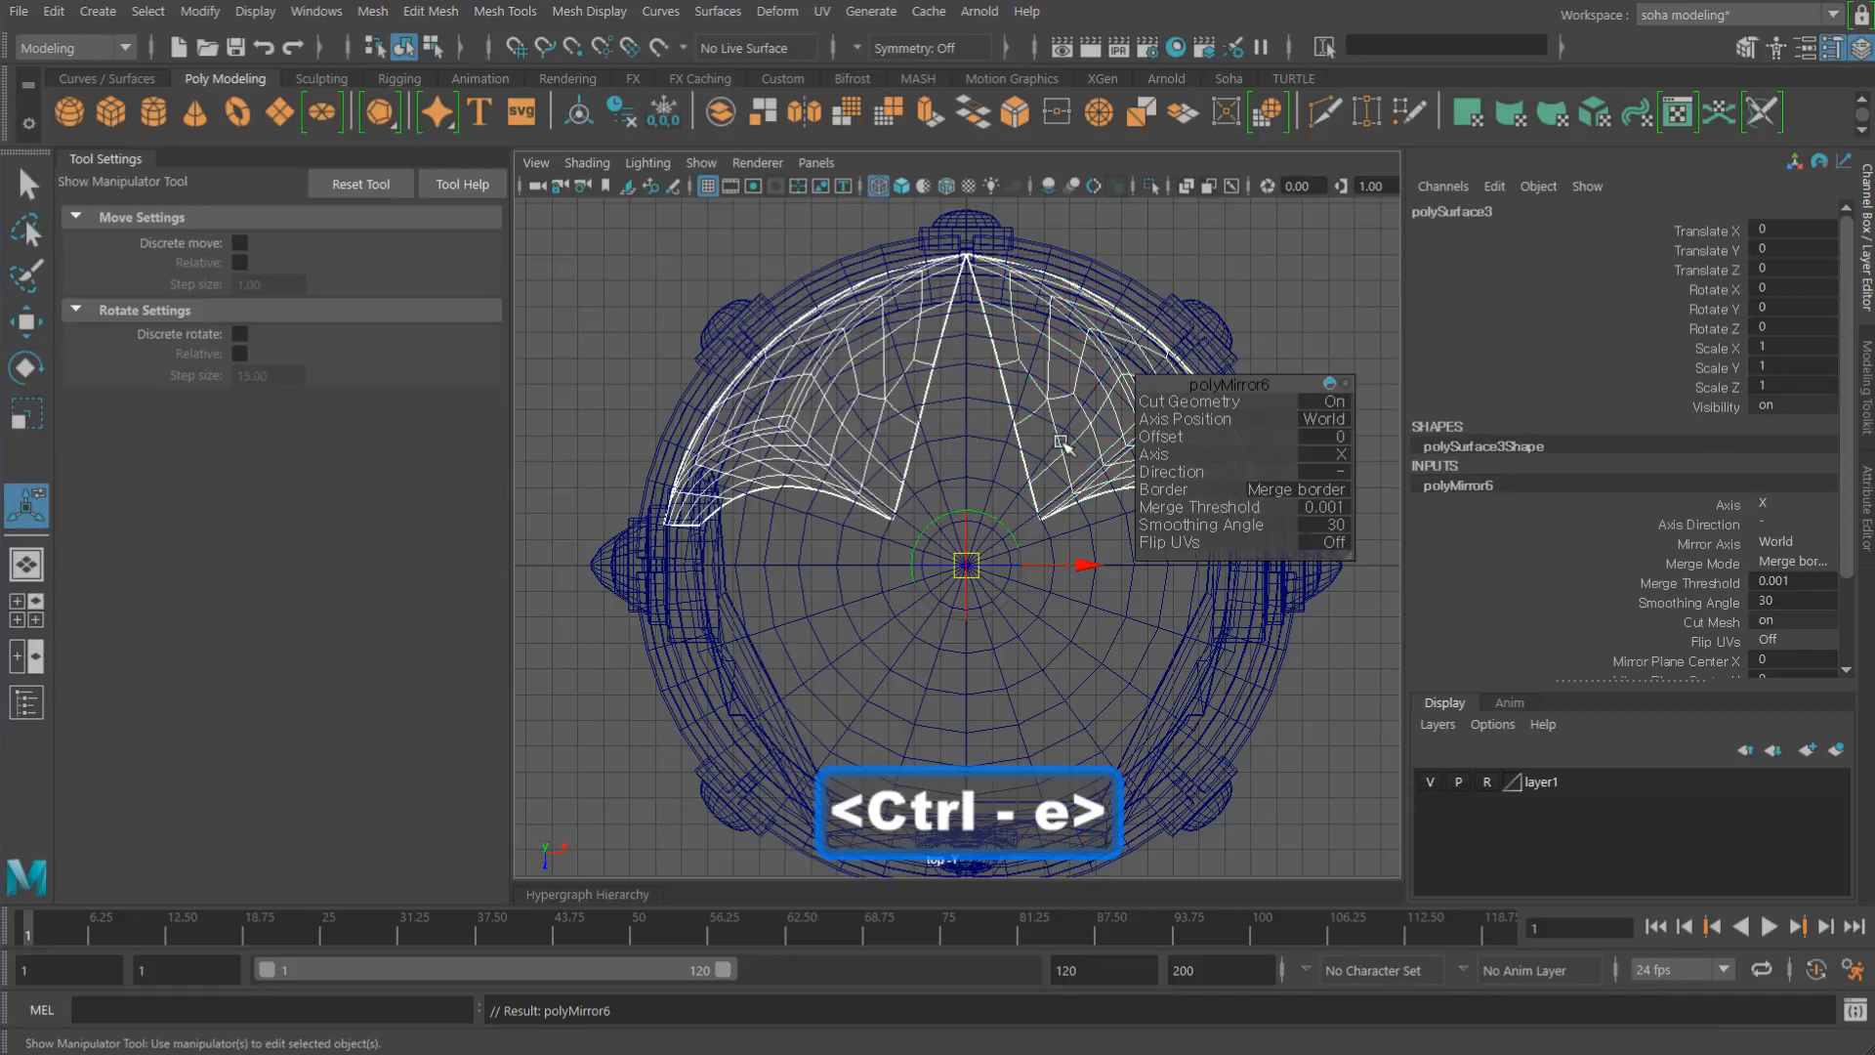
Step: Inspect both ears on the head in the shaded perspective view and against the side reference in shaded and wireframe display
{"action": "key", "text": "alt+shift+q"}
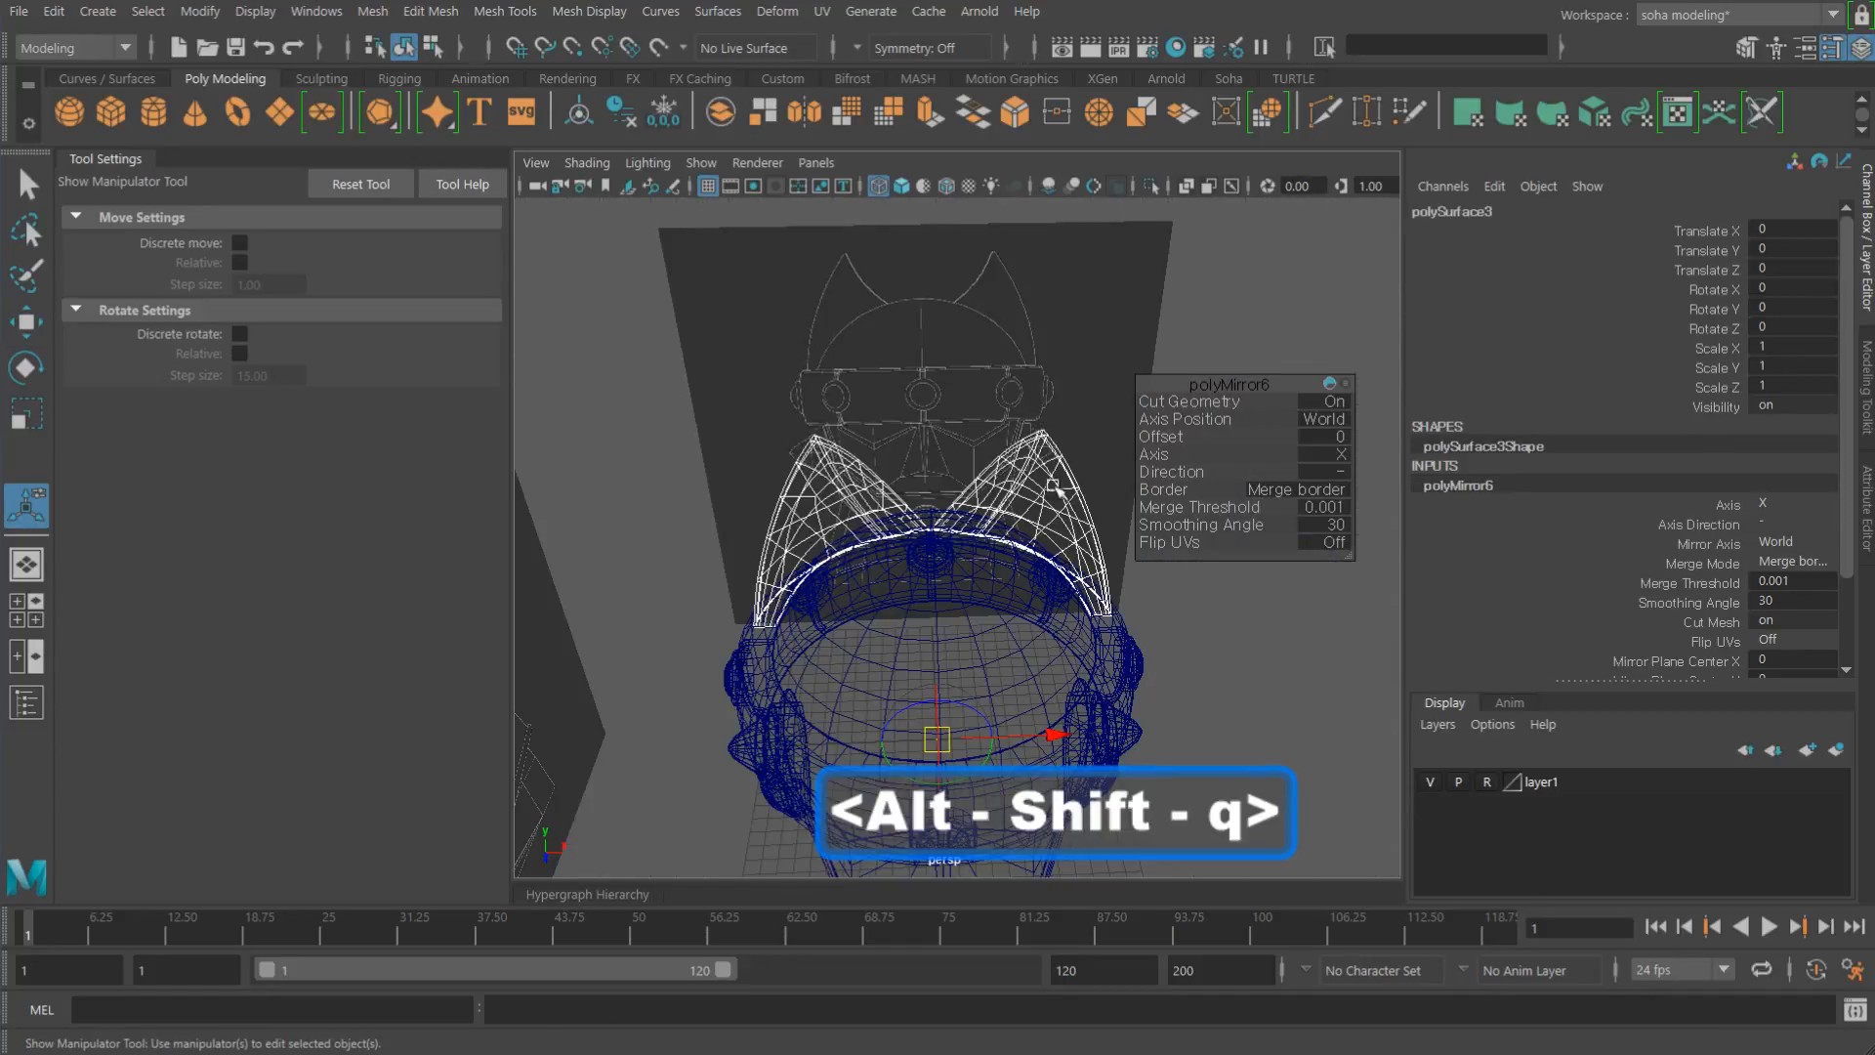
{"action": "key", "text": "5"}
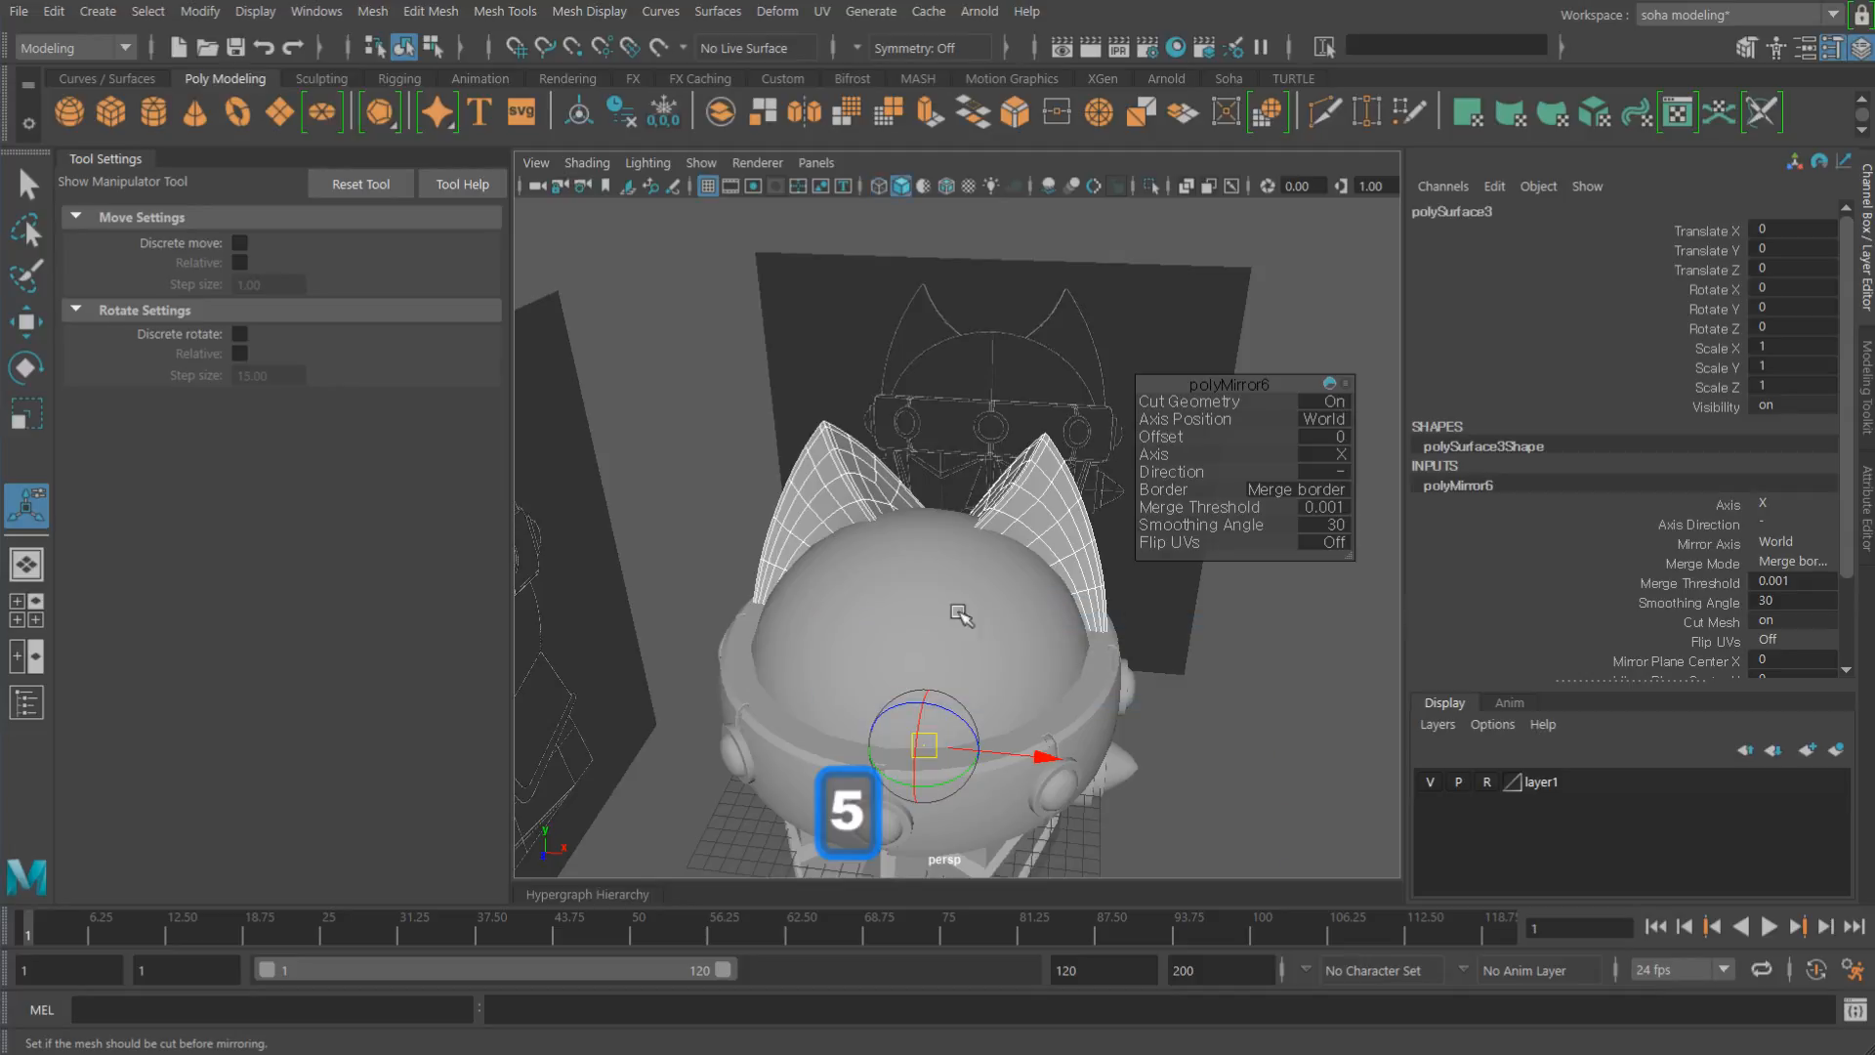
{"action": "left_click_drag", "start_coordinate": [962, 618], "coordinate": [1267, 685], "text": "alt"}
{"action": "left_click", "coordinate": [1267, 685]}
{"action": "left_click_drag", "start_coordinate": [1029, 649], "coordinate": [1039, 665], "text": "alt"}
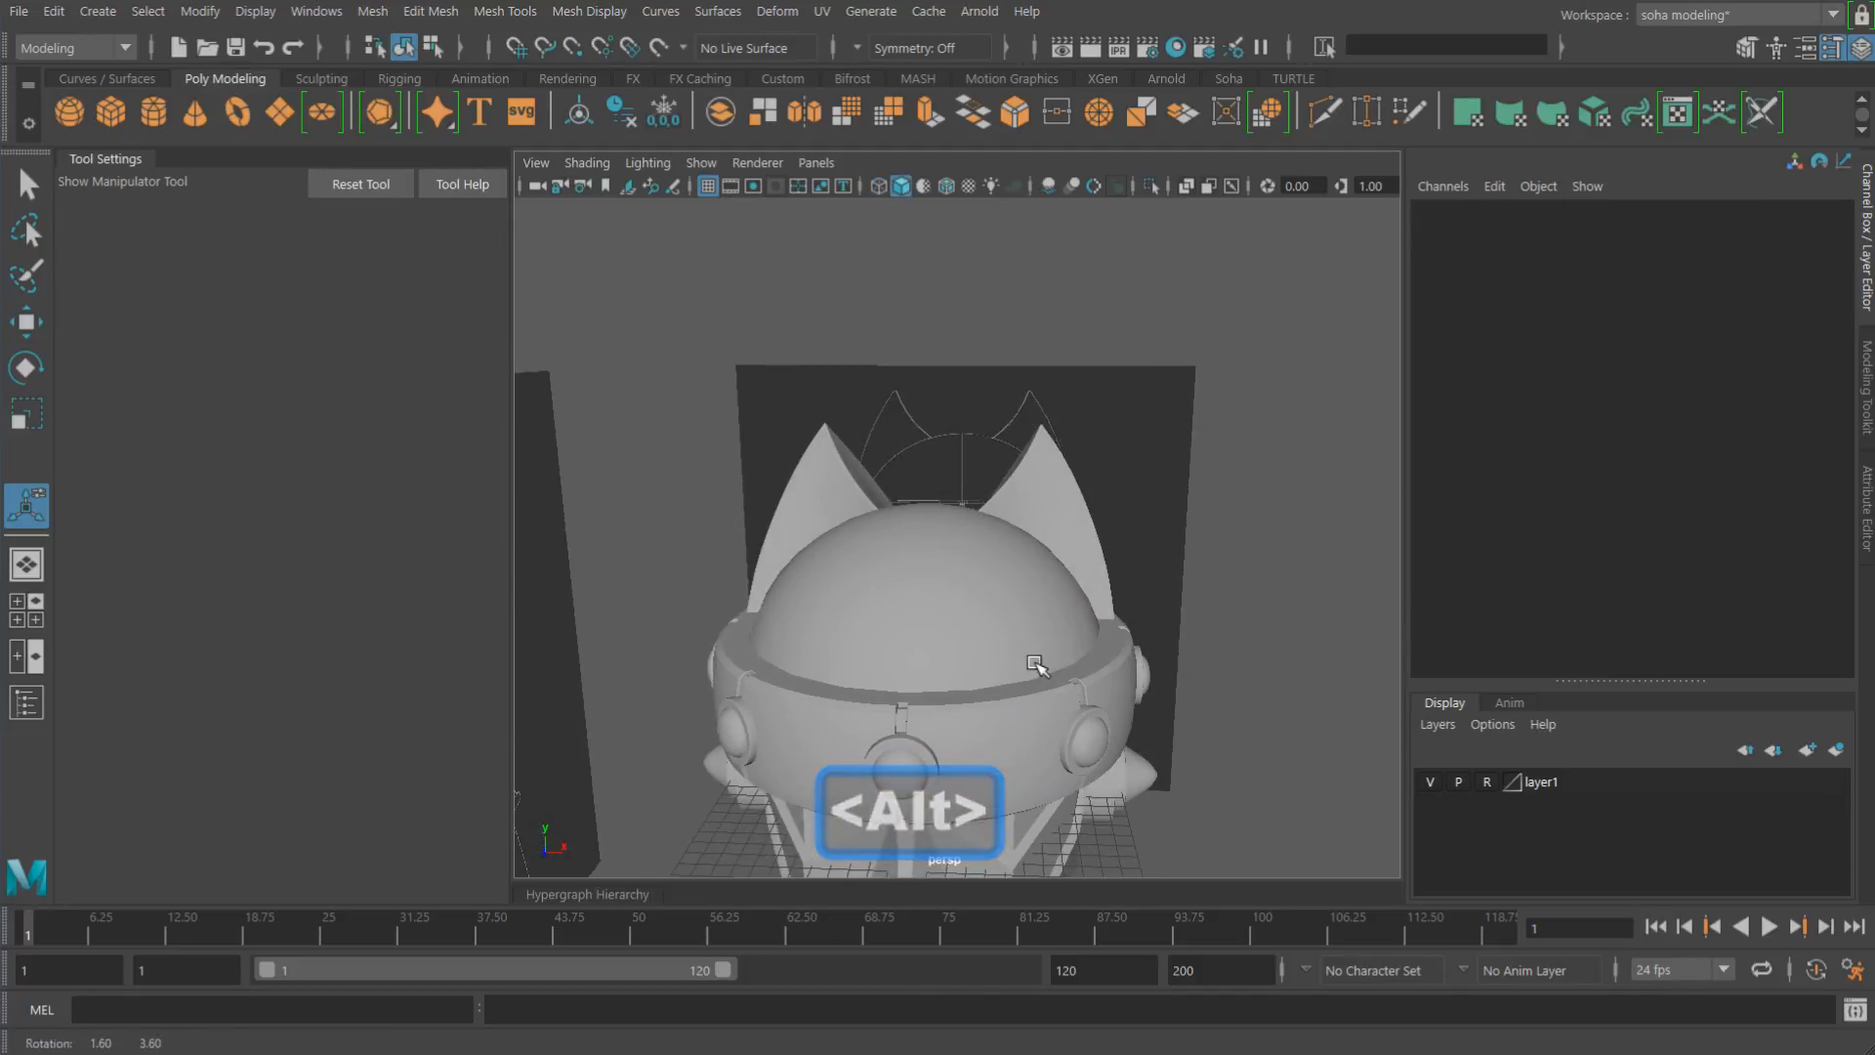
{"action": "middle_click_drag", "start_coordinate": [1038, 665], "coordinate": [1076, 494], "text": "alt"}
{"action": "right_click_drag", "start_coordinate": [1075, 494], "coordinate": [998, 471], "text": "alt"}
{"action": "left_click_drag", "start_coordinate": [997, 470], "coordinate": [876, 465], "text": "alt"}
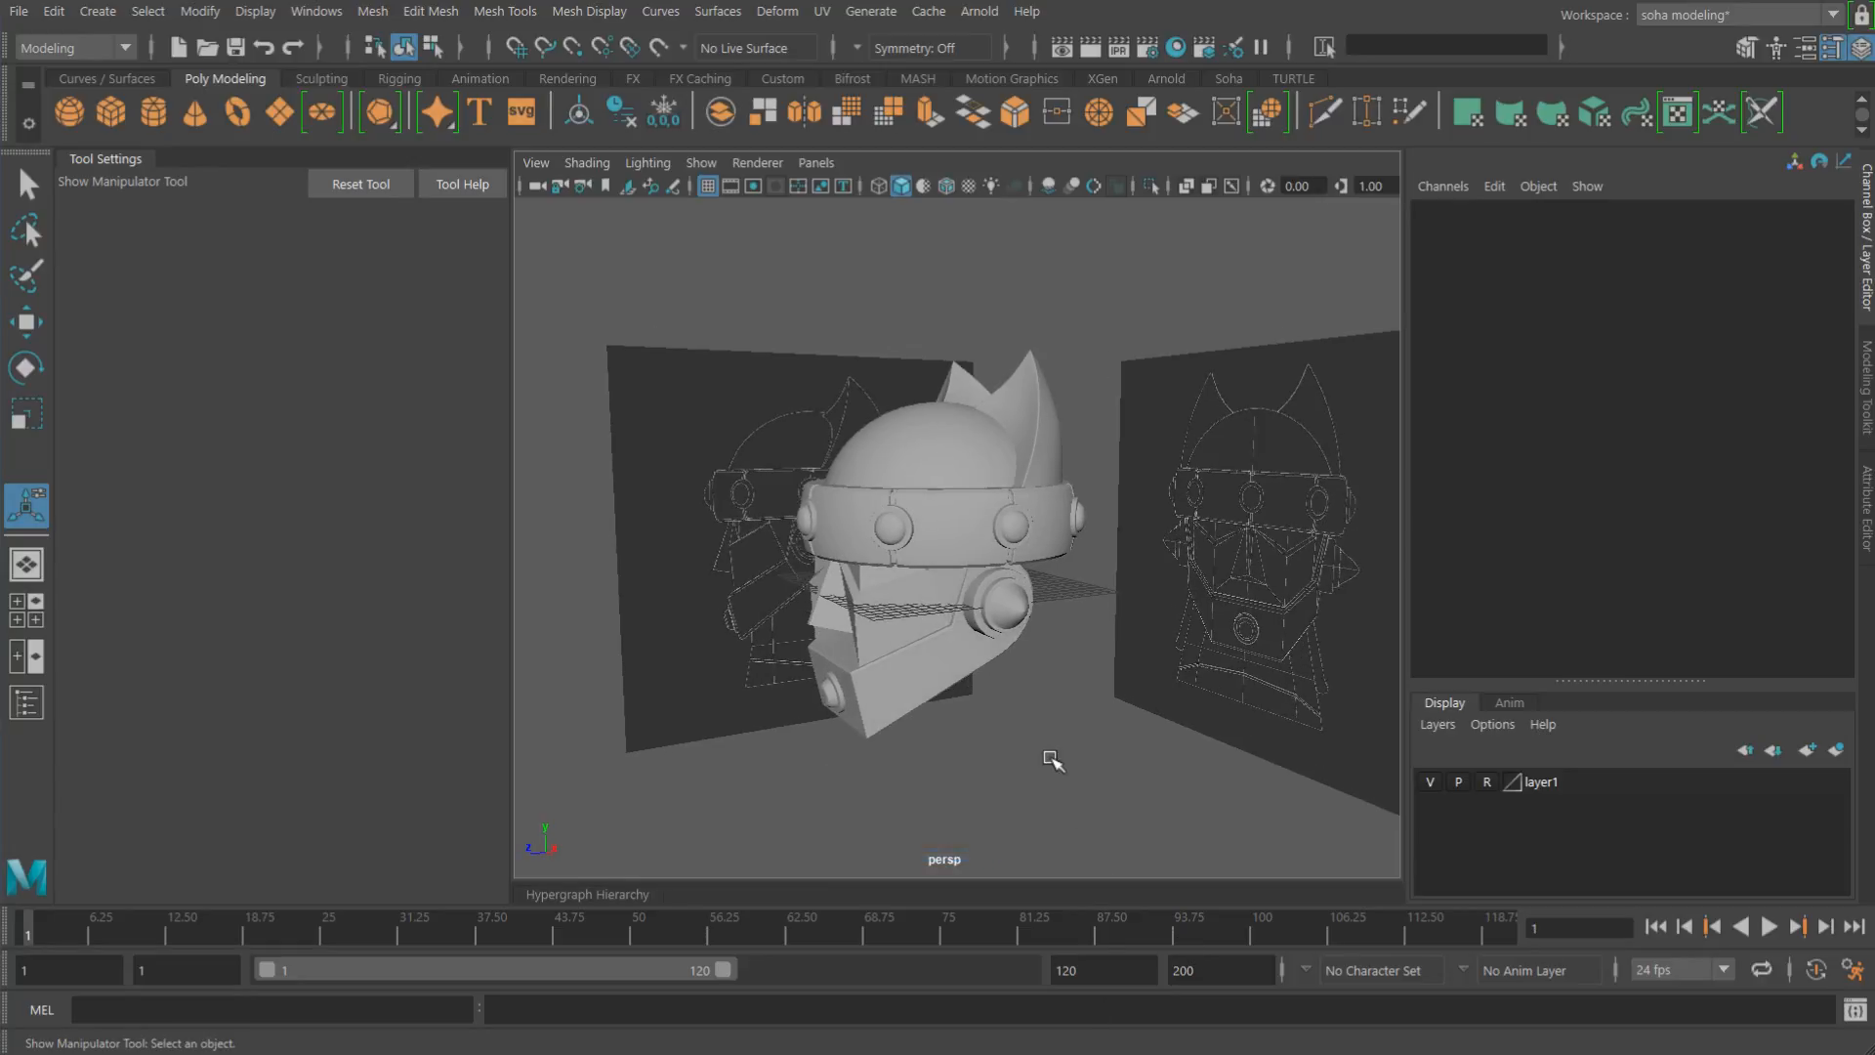
{"action": "key", "text": "shift+4"}
{"action": "right_click_drag", "start_coordinate": [1067, 766], "coordinate": [877, 706], "text": "alt"}
{"action": "middle_click_drag", "start_coordinate": [1086, 767], "coordinate": [1195, 555], "text": "alt"}
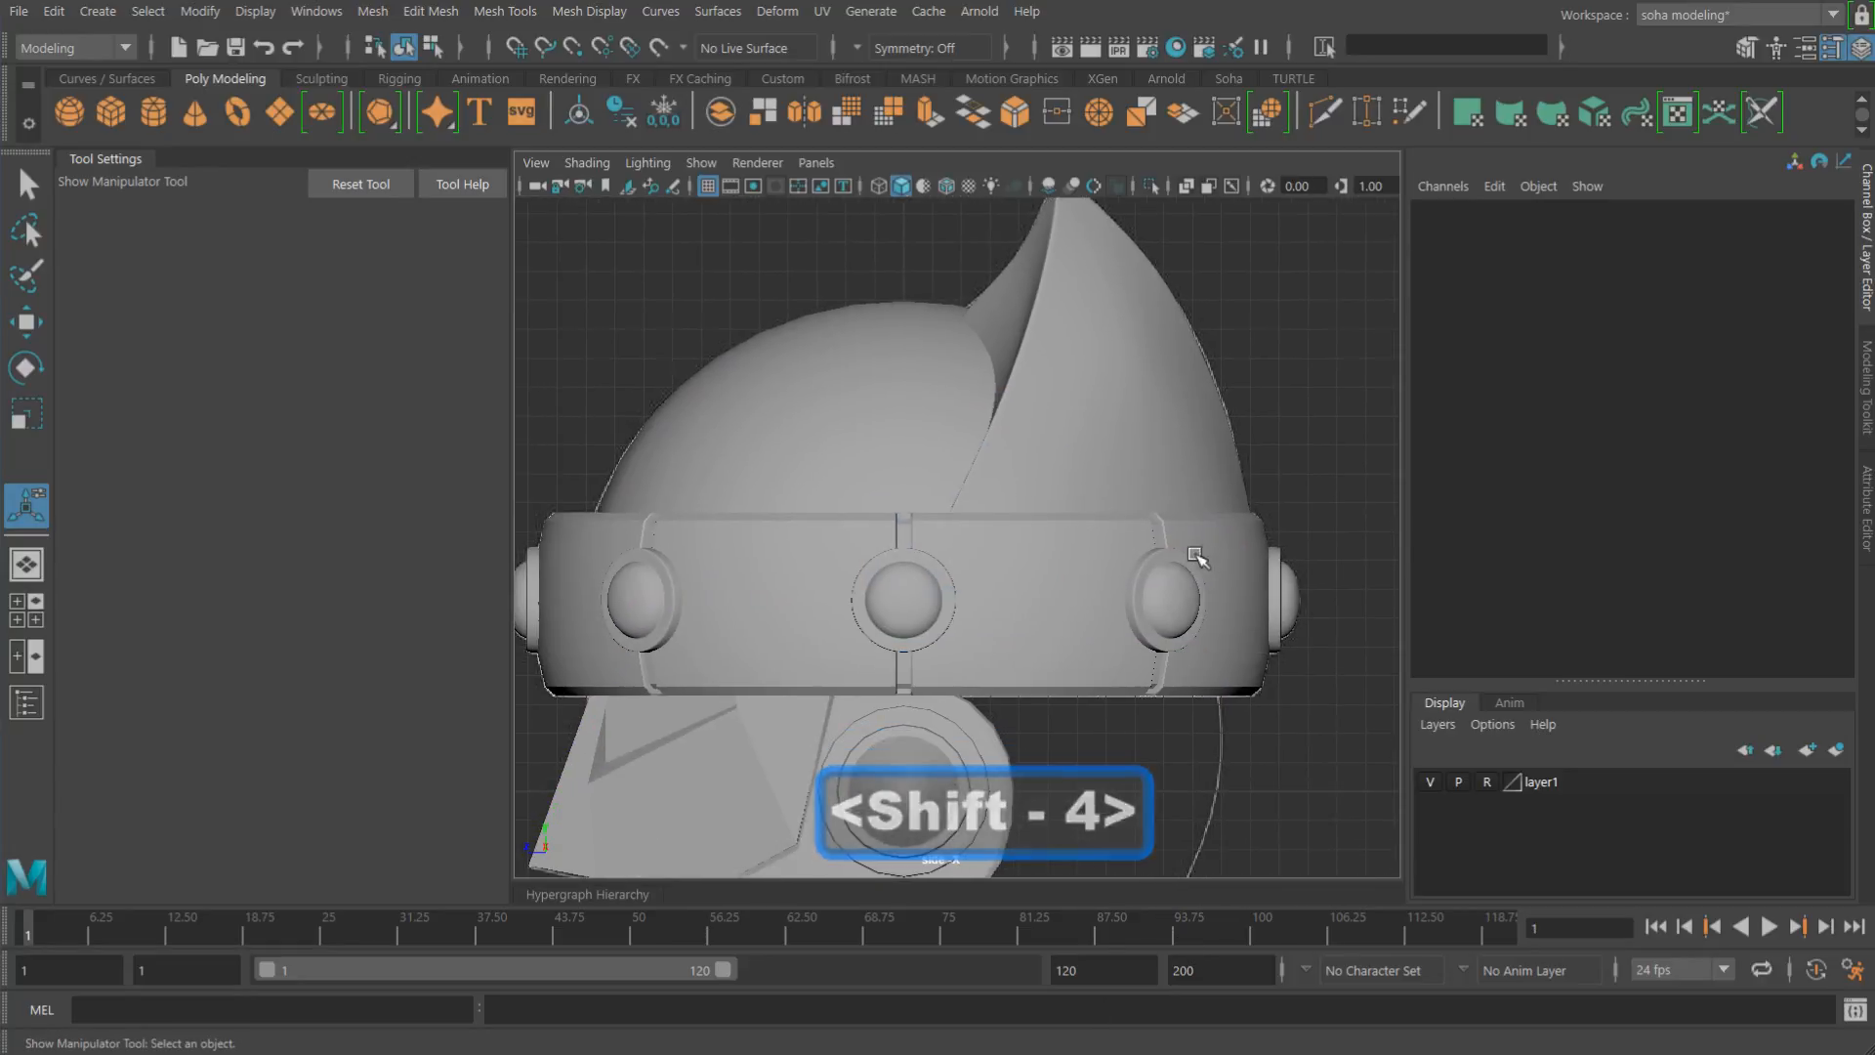
{"action": "right_click_drag", "start_coordinate": [1198, 557], "coordinate": [987, 697], "text": "alt"}
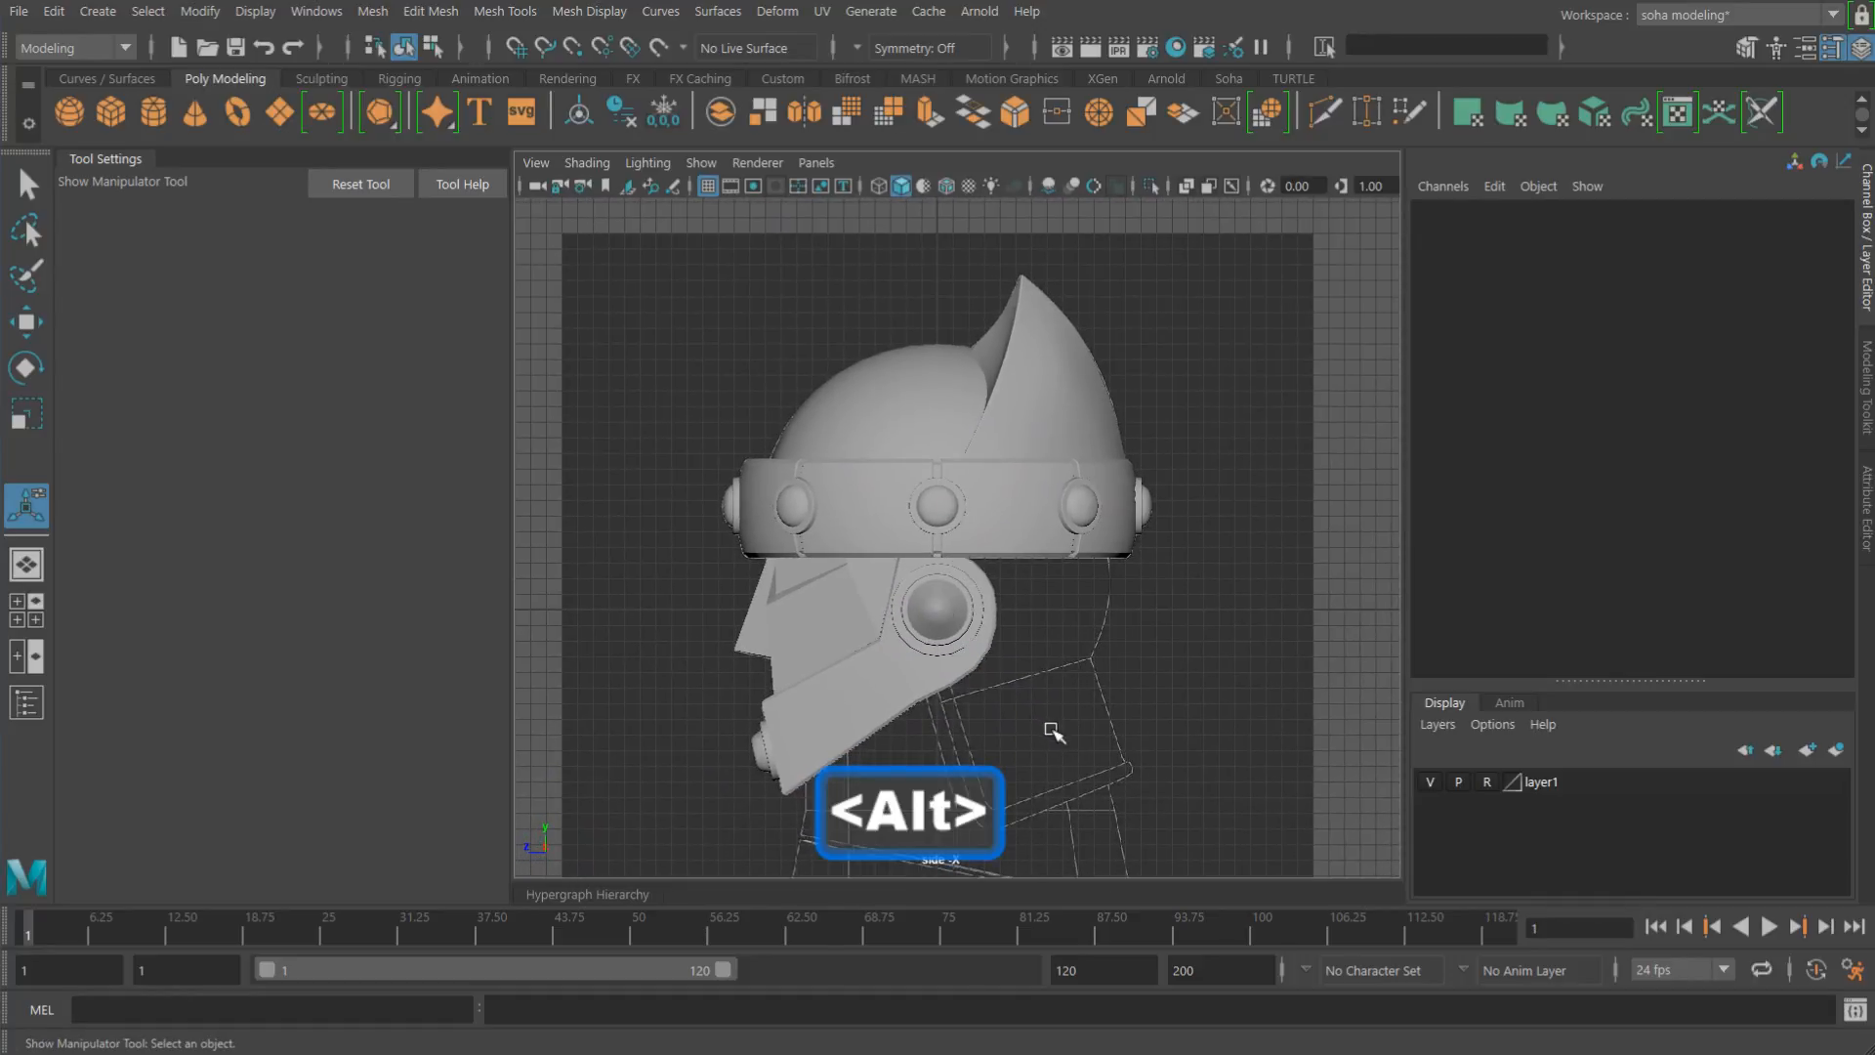
{"action": "key", "text": "4"}
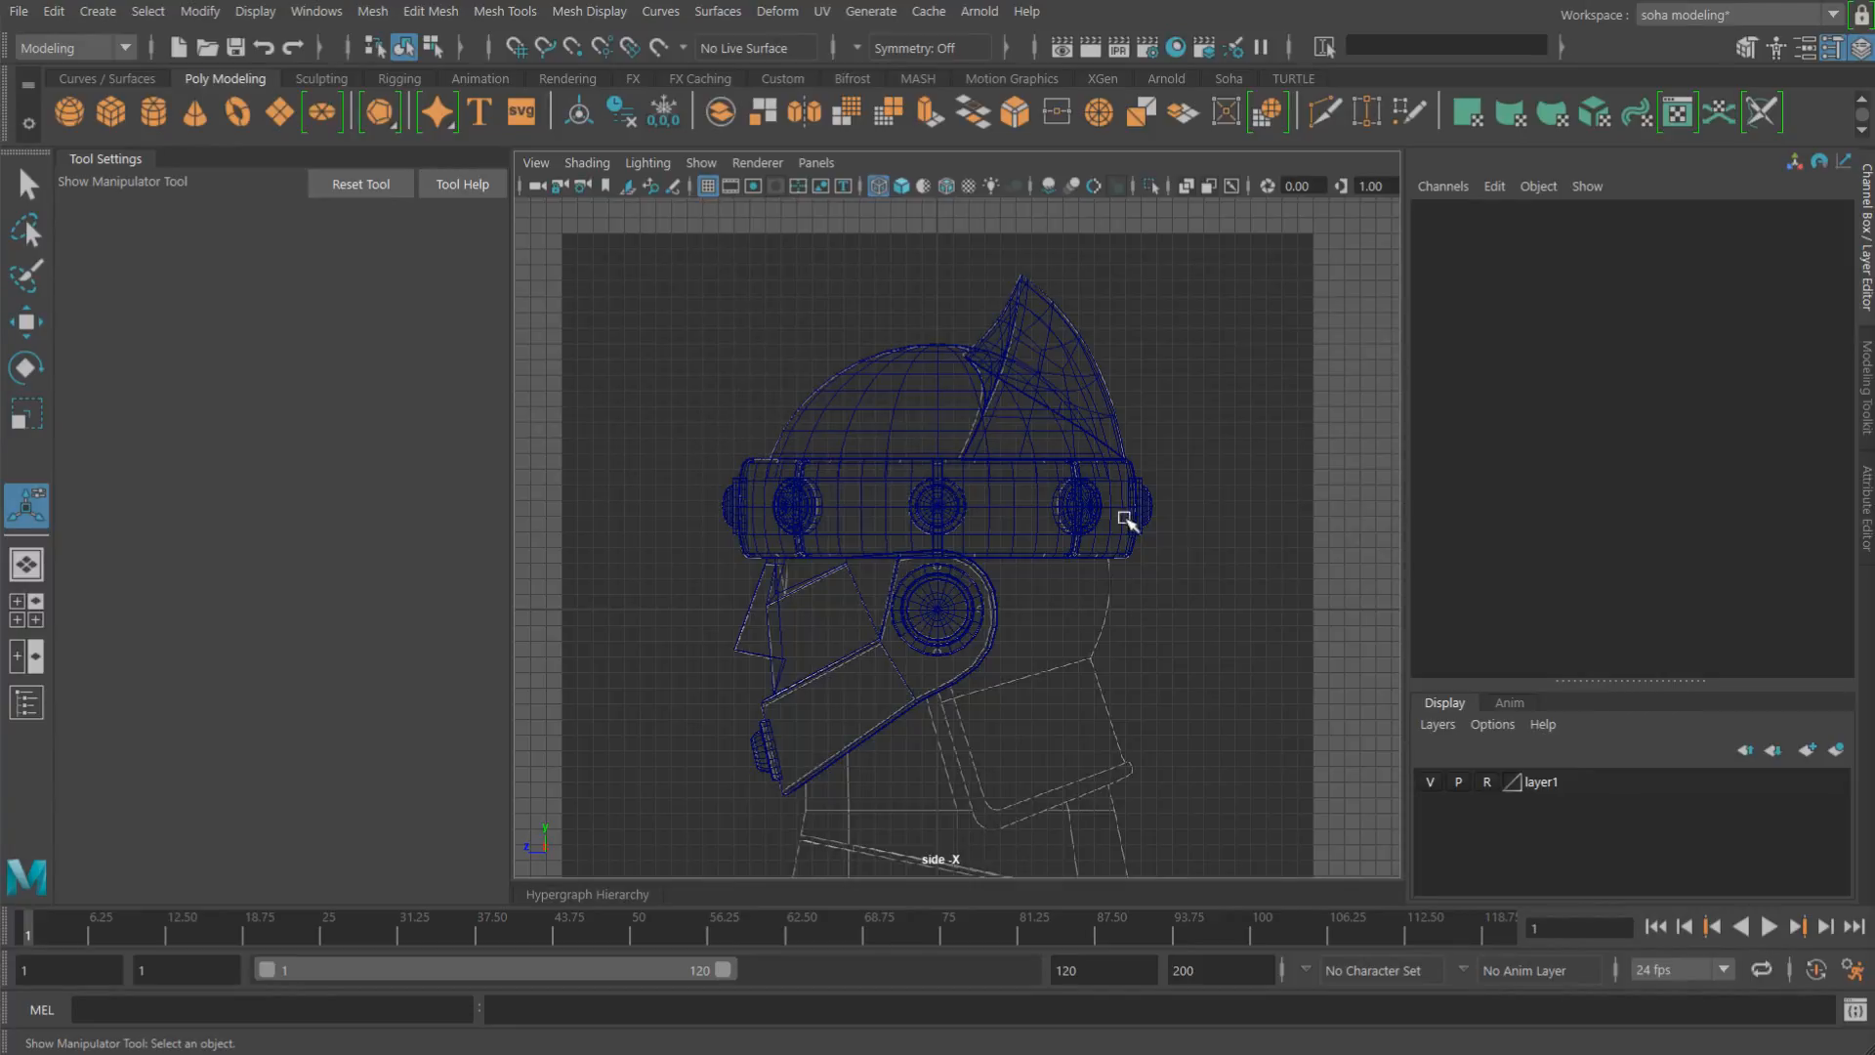
{"action": "mouse_move", "coordinate": [1082, 465]}
{"action": "right_mouse_down", "text": "alt"}
{"action": "mouse_move", "coordinate": [1190, 468]}
{"action": "mouse_move", "coordinate": [1073, 436]}
{"action": "right_mouse_up", "text": "alt"}
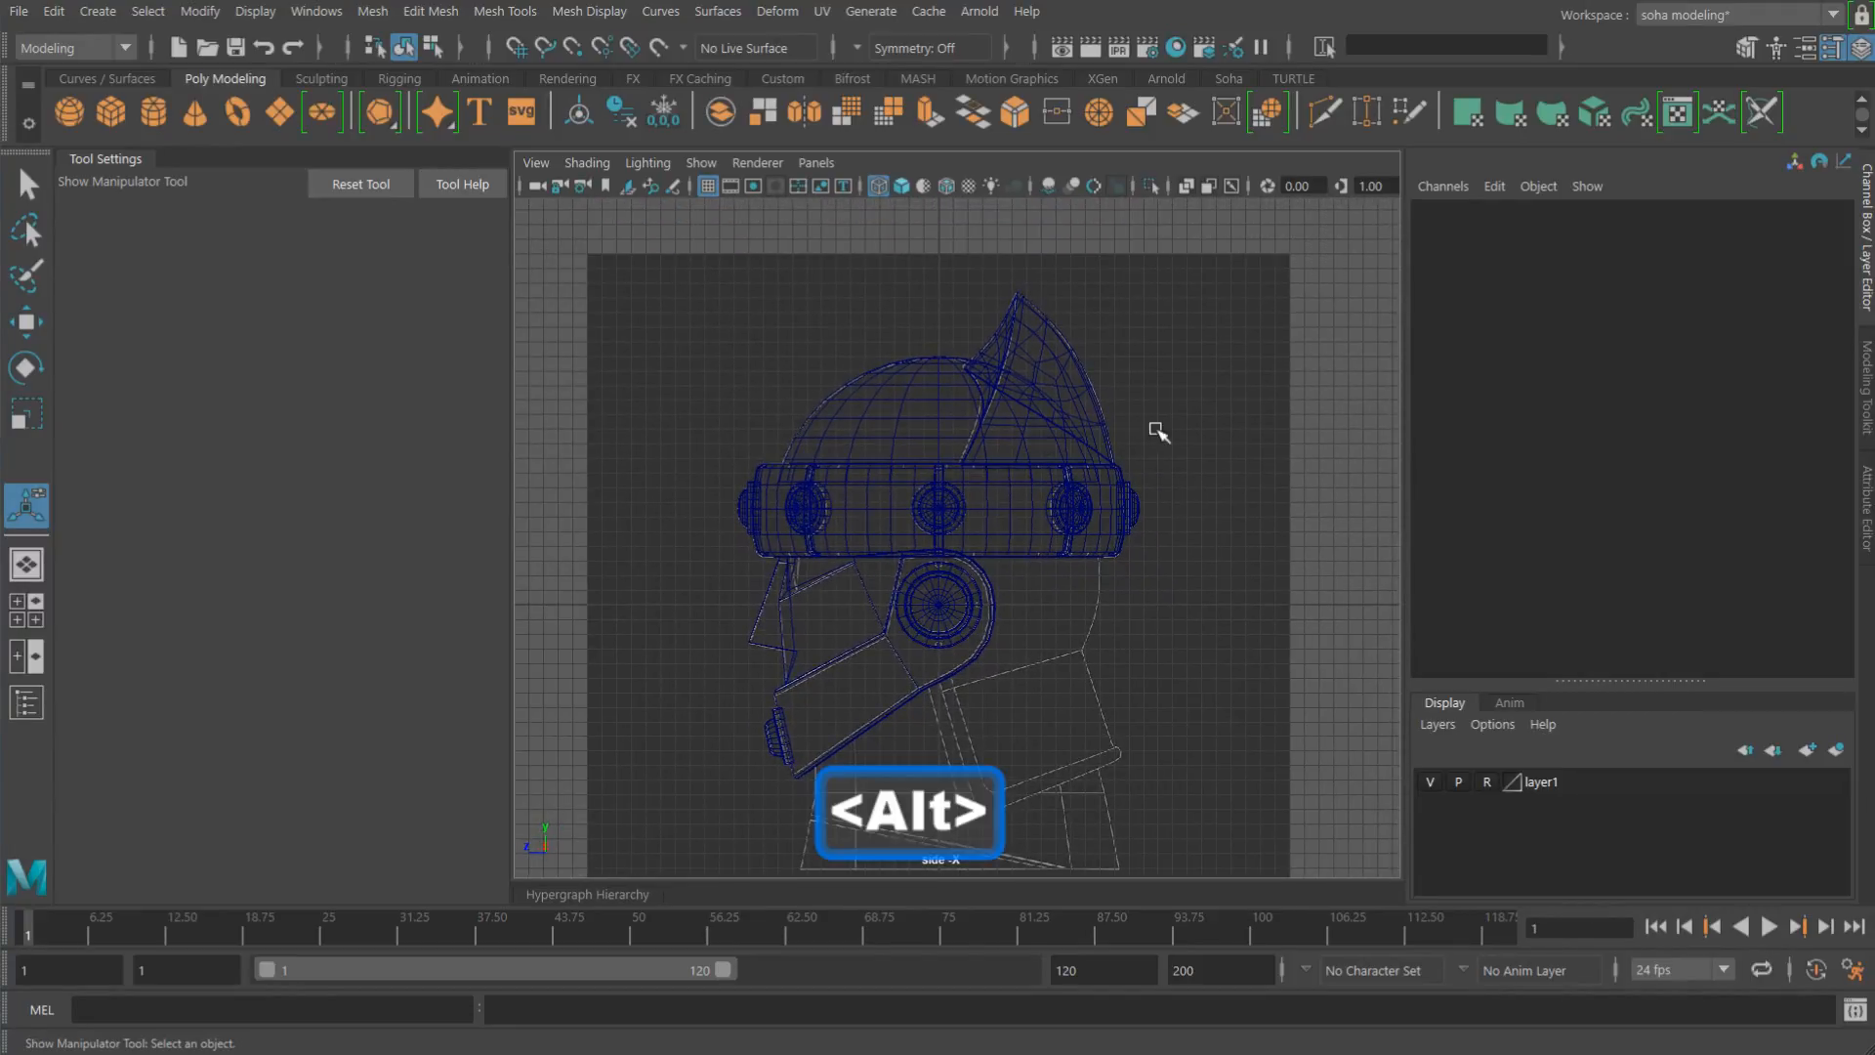
Step: Save the scene as a new version named modeling_a05.mb in the project's scenes folder
{"action": "key", "text": "ctrl+shift+s"}
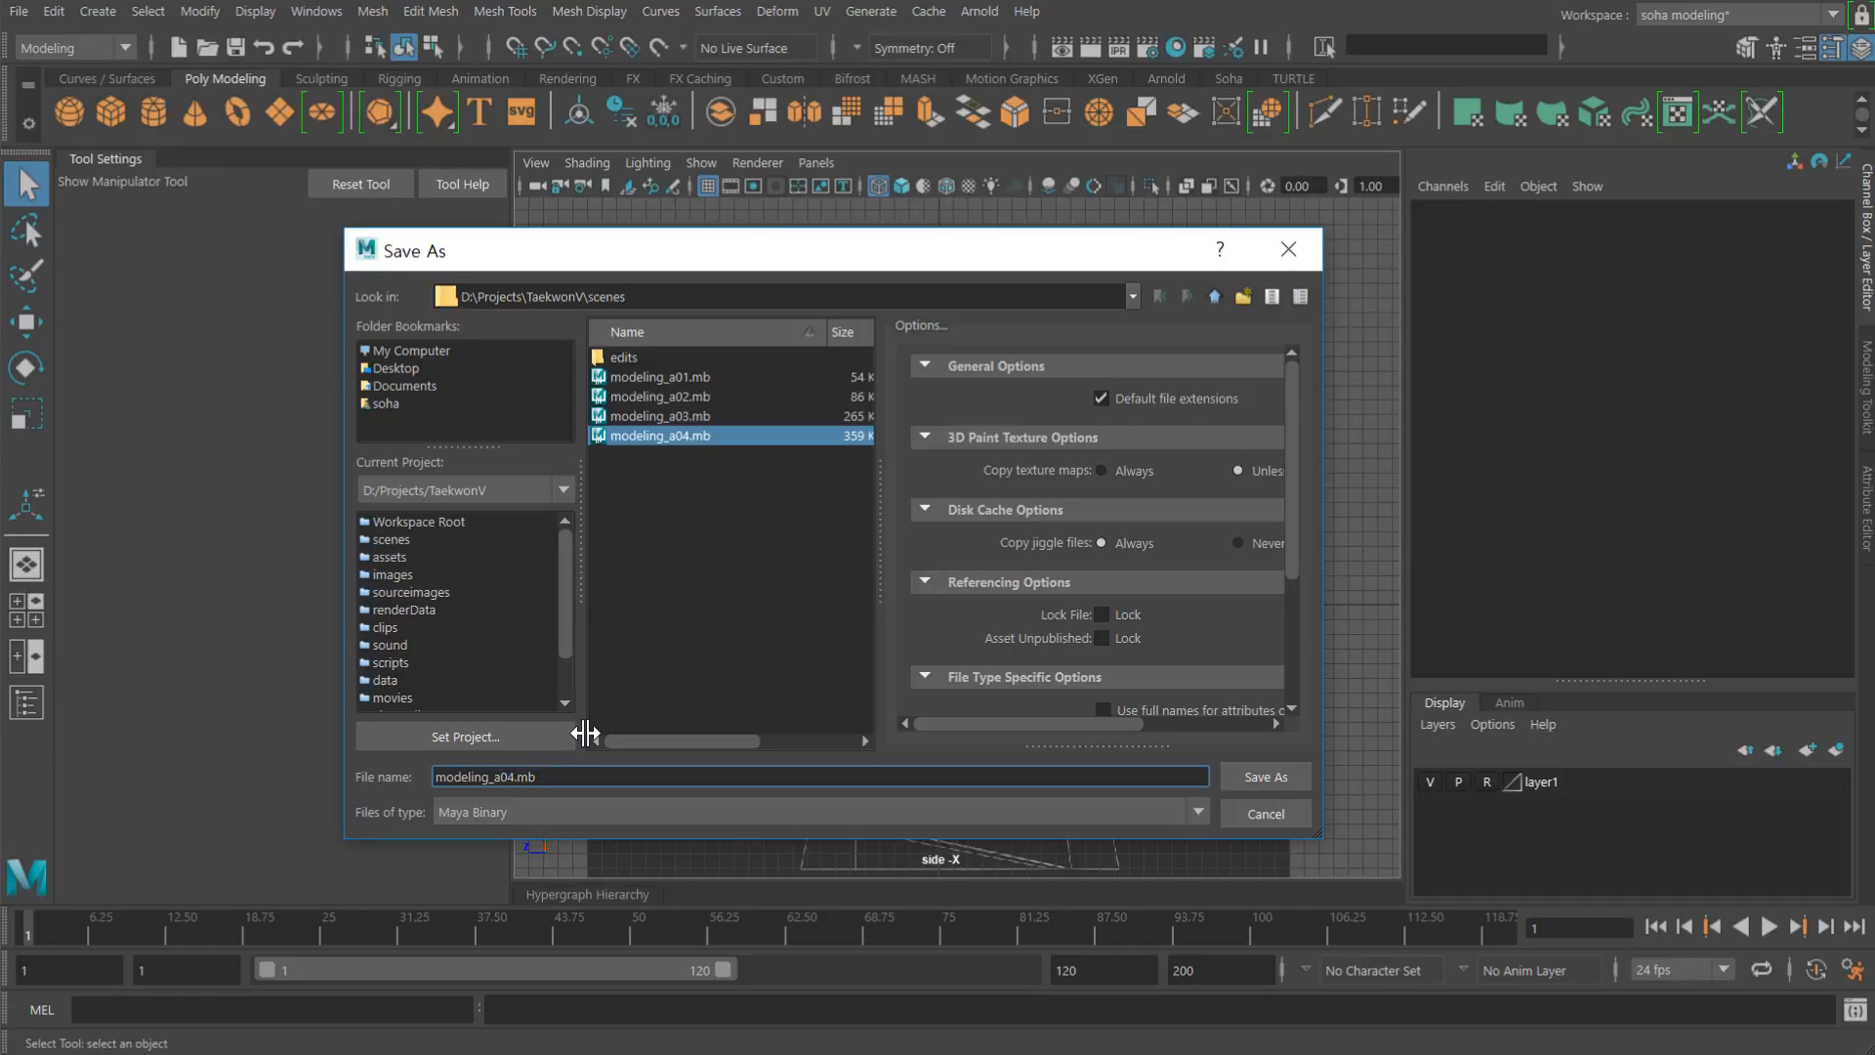
{"action": "key", "text": "Right"}
{"action": "key", "text": "Delete"}
{"action": "type", "text": "5"}
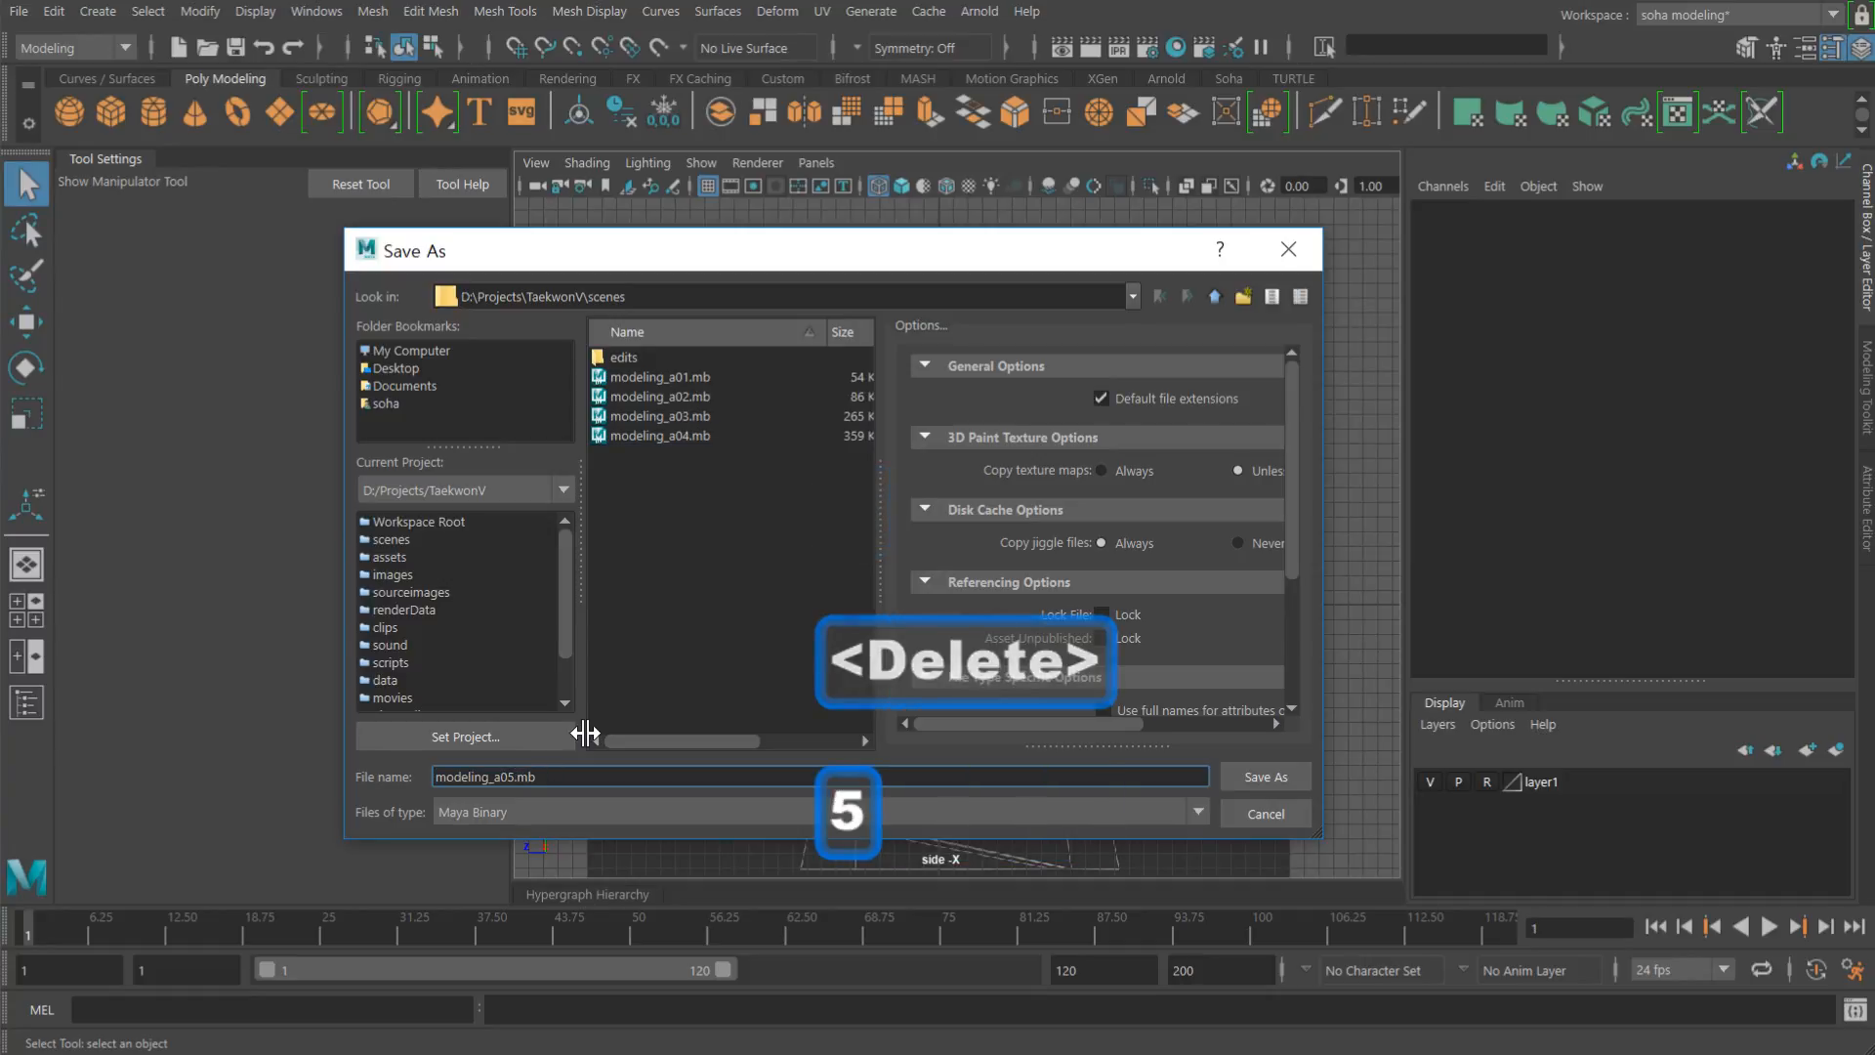
{"action": "left_click", "coordinate": [1246, 772]}
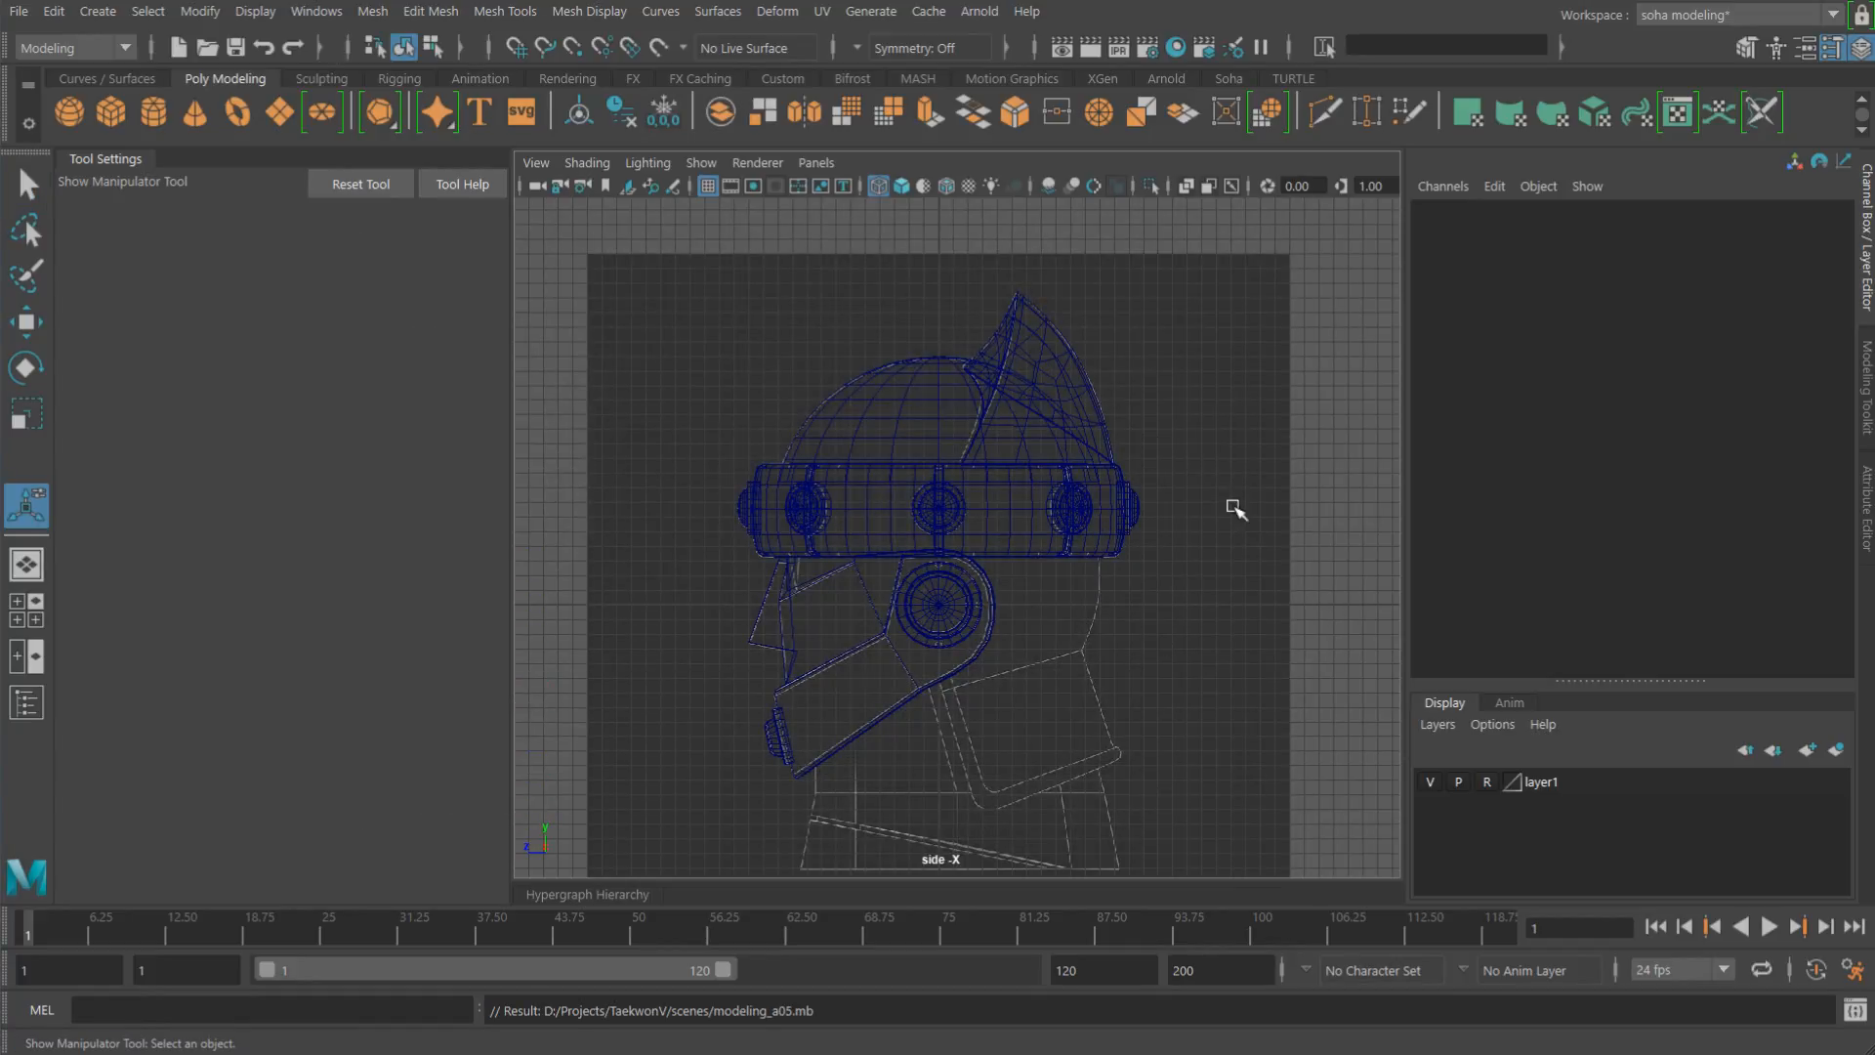
Step: Create a polygon sphere at the origin and scale it uniformly to about 9.55 toward the back-of-head outline in the side reference
{"action": "middle_click_drag", "start_coordinate": [1177, 632], "coordinate": [1214, 504], "text": "alt"}
{"action": "right_click_drag", "start_coordinate": [1214, 504], "coordinate": [1357, 518], "text": "alt"}
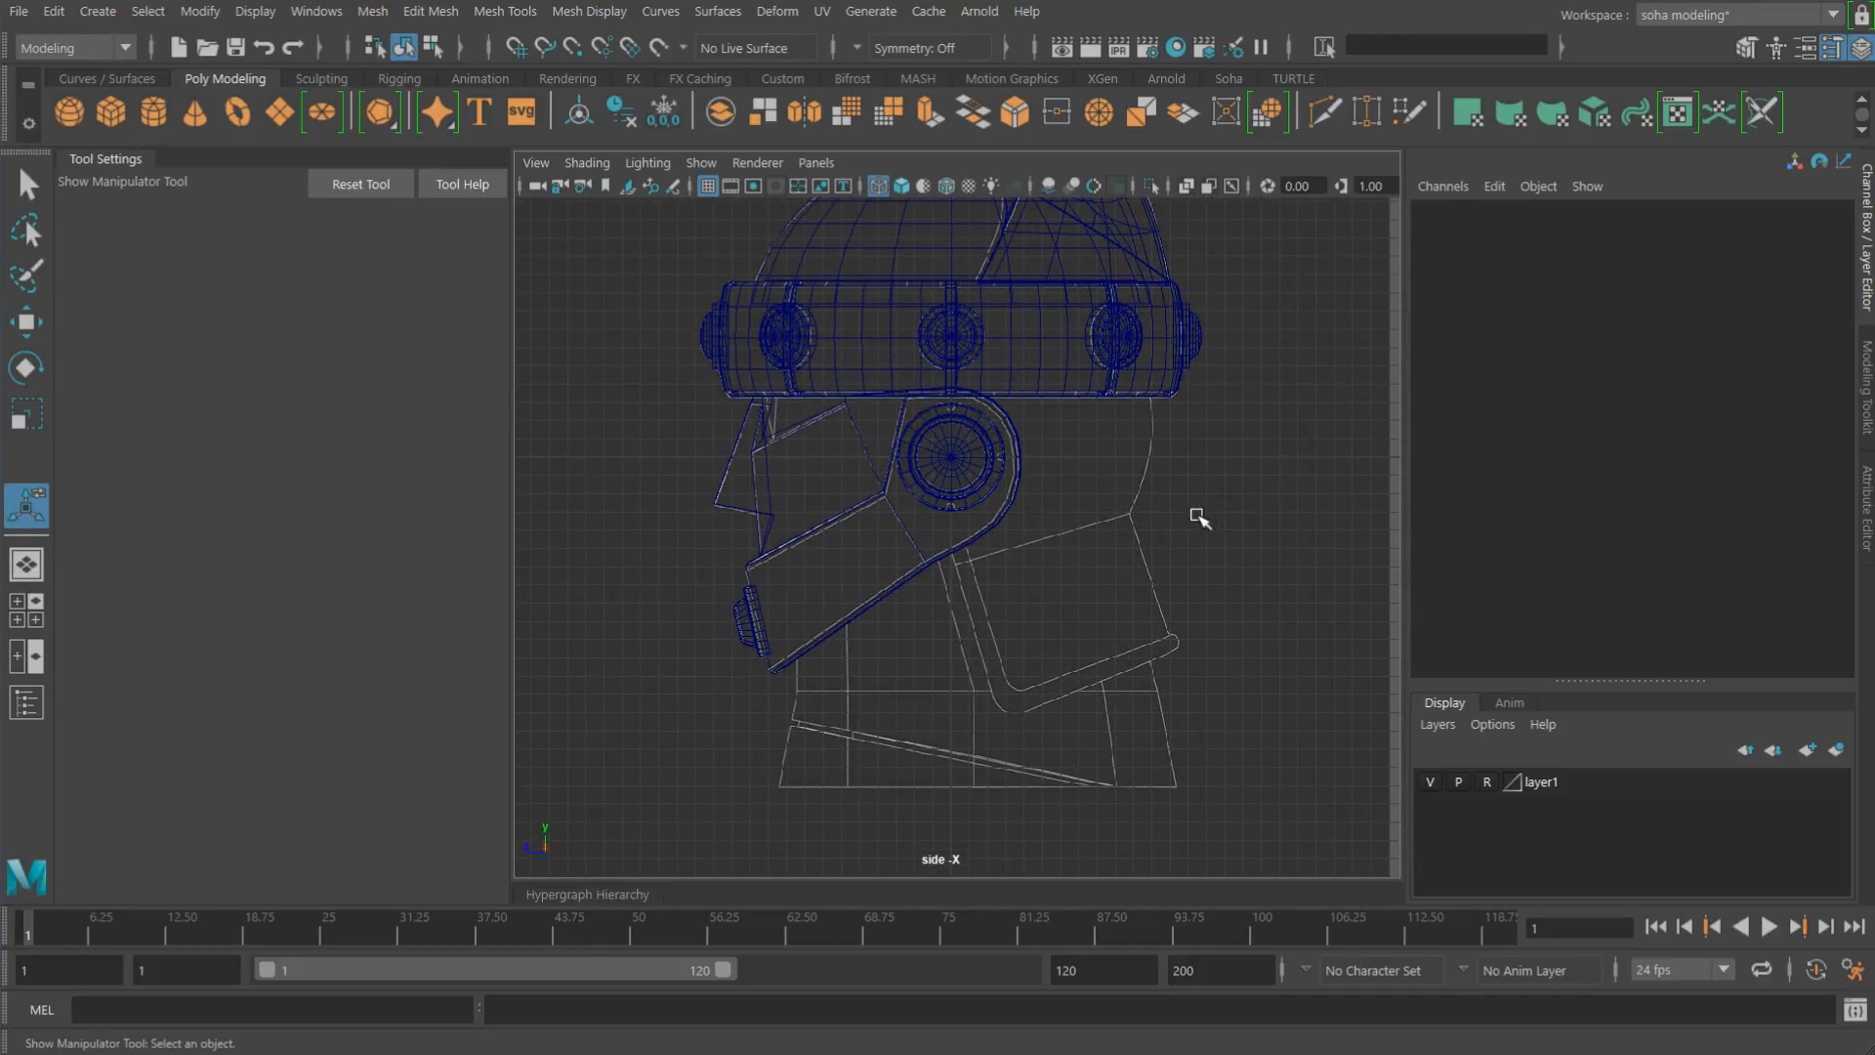
{"action": "middle_click_drag", "start_coordinate": [1142, 482], "coordinate": [1147, 492], "text": "alt"}
{"action": "right_click_drag", "start_coordinate": [1149, 493], "coordinate": [1292, 513], "text": "alt"}
{"action": "middle_click_drag", "start_coordinate": [1243, 524], "coordinate": [1214, 545], "text": "alt"}
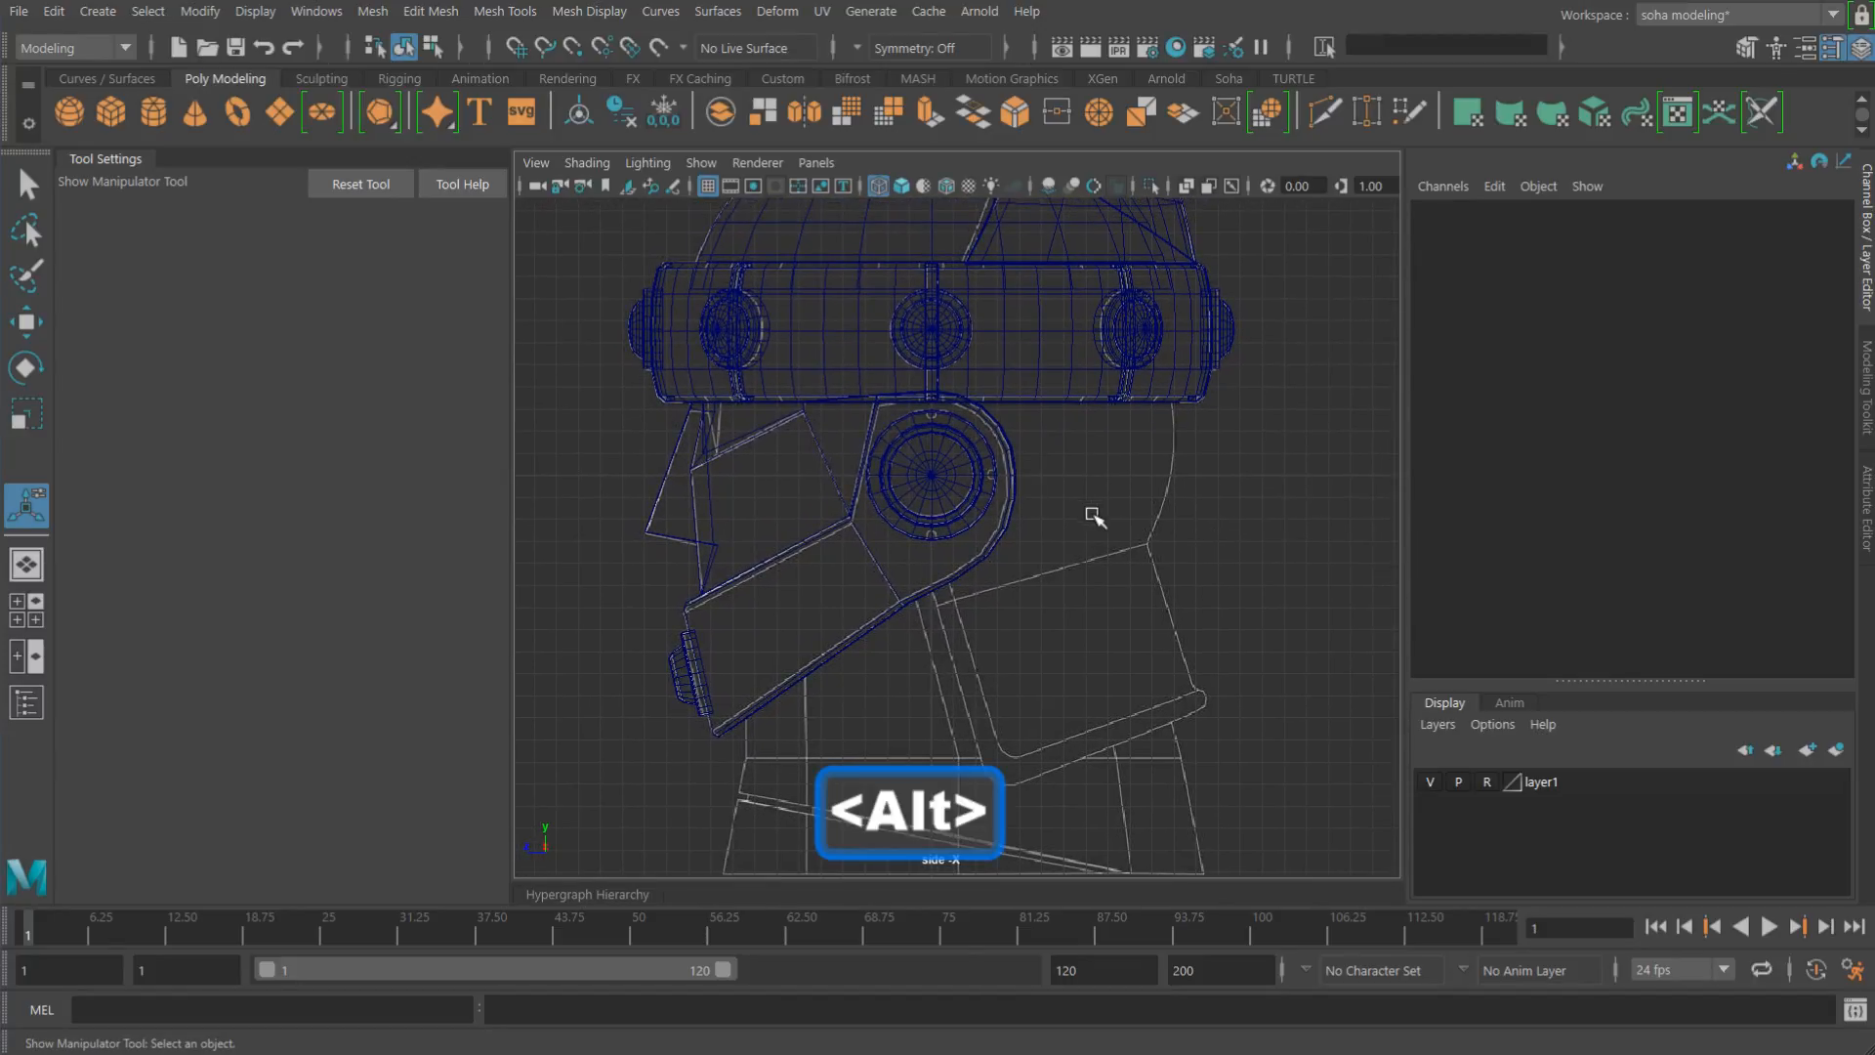
{"action": "right_click", "coordinate": [1074, 457], "text": "shift"}
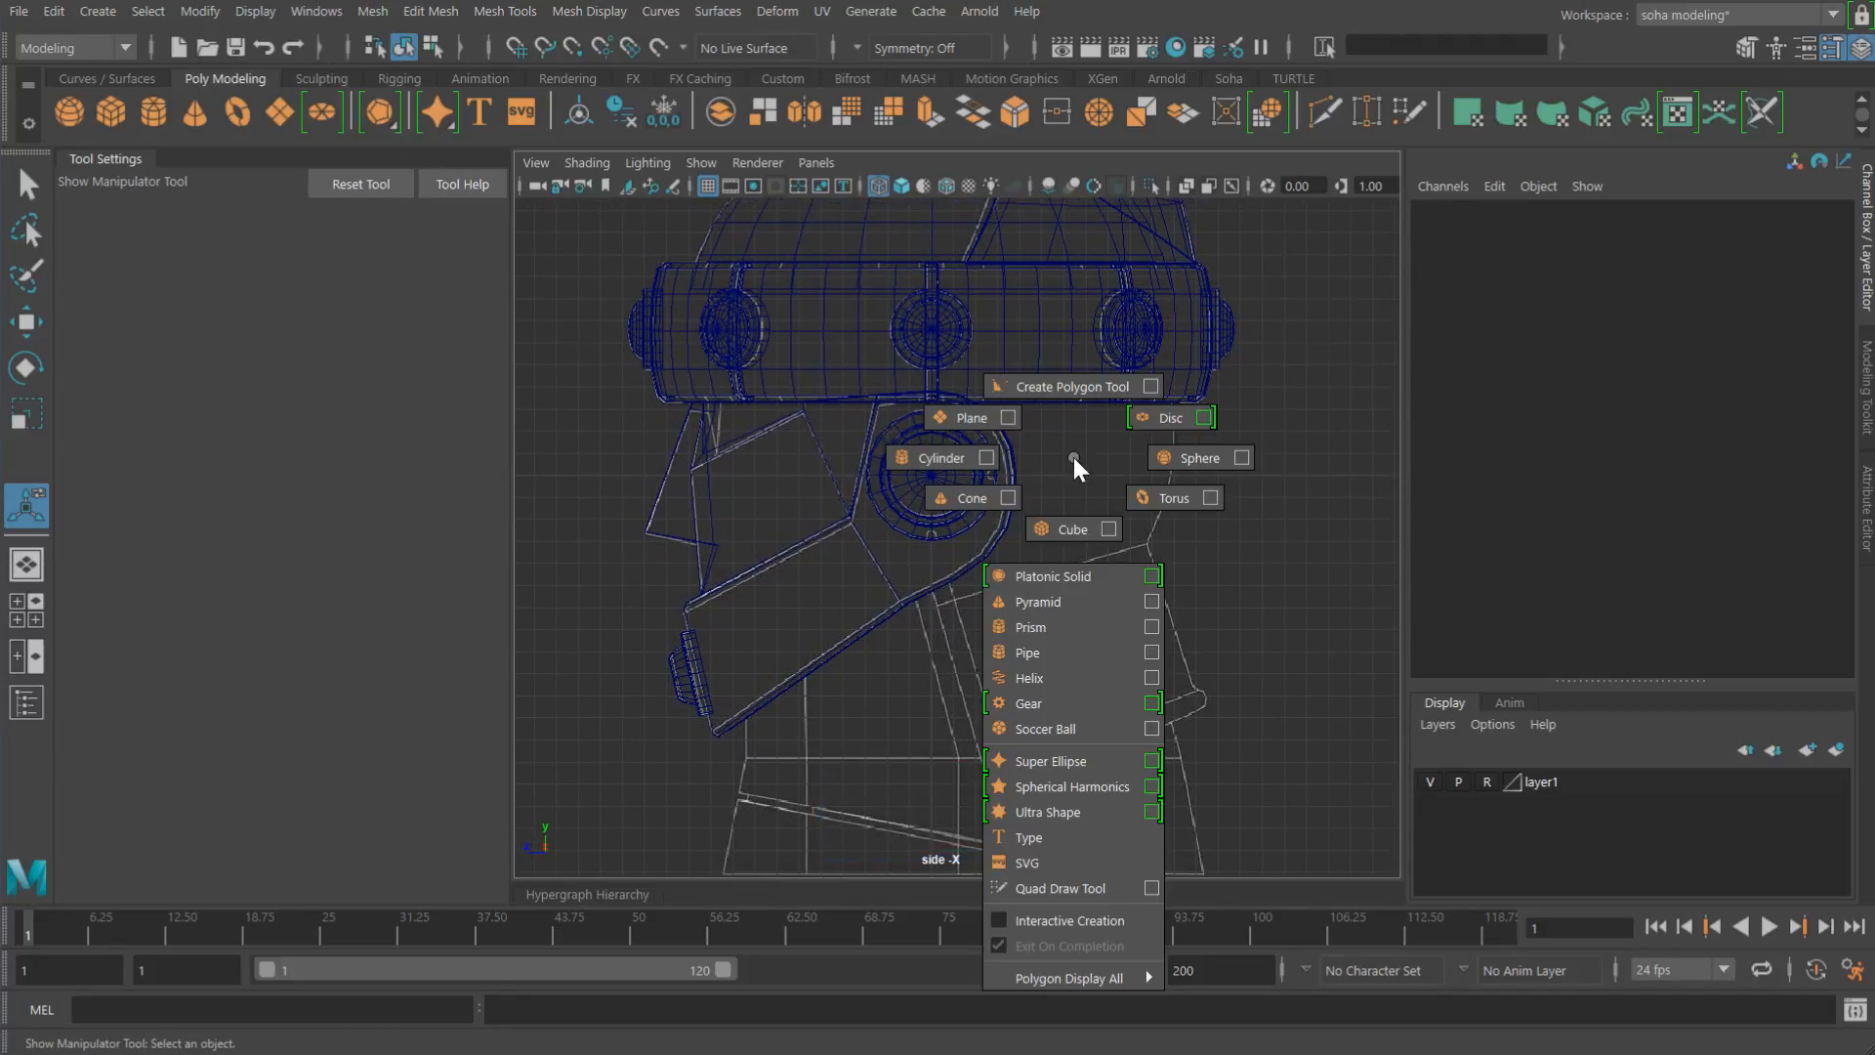
{"action": "left_click", "coordinate": [1168, 457]}
{"action": "key", "text": "r"}
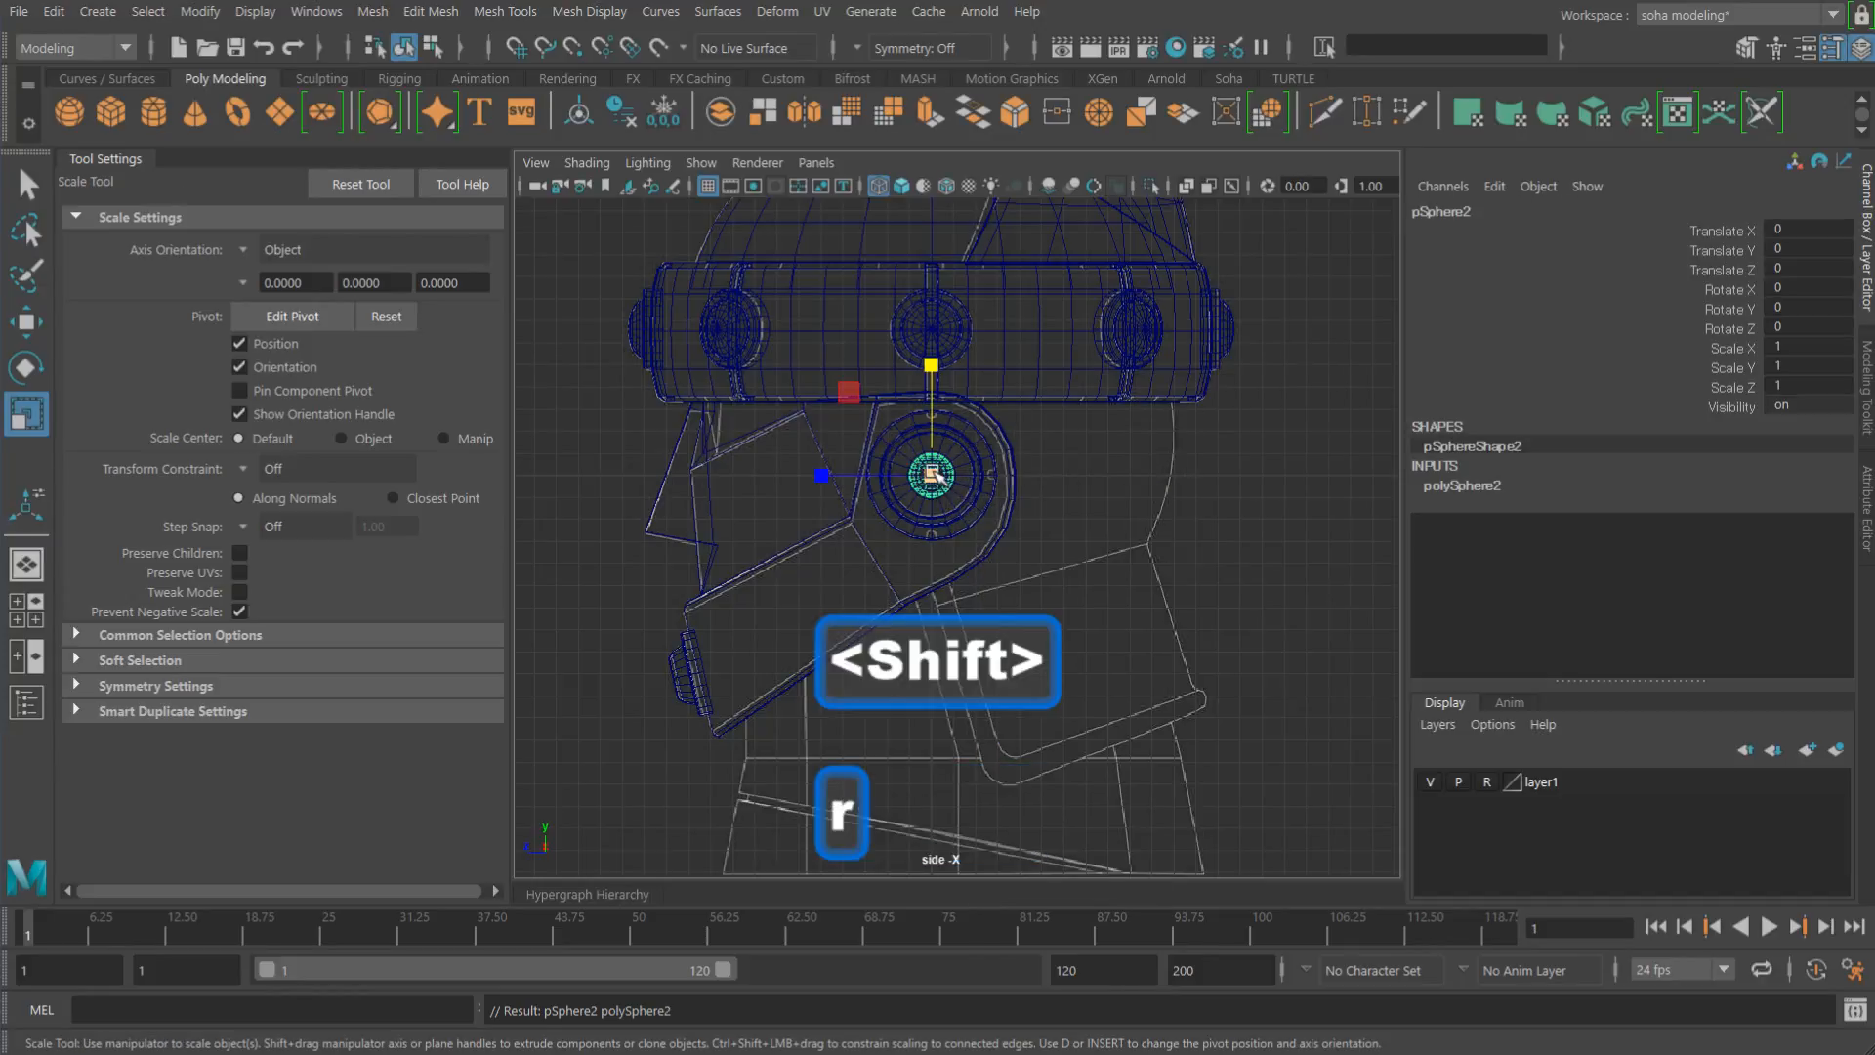
{"action": "left_click_drag", "start_coordinate": [931, 476], "coordinate": [1260, 533]}
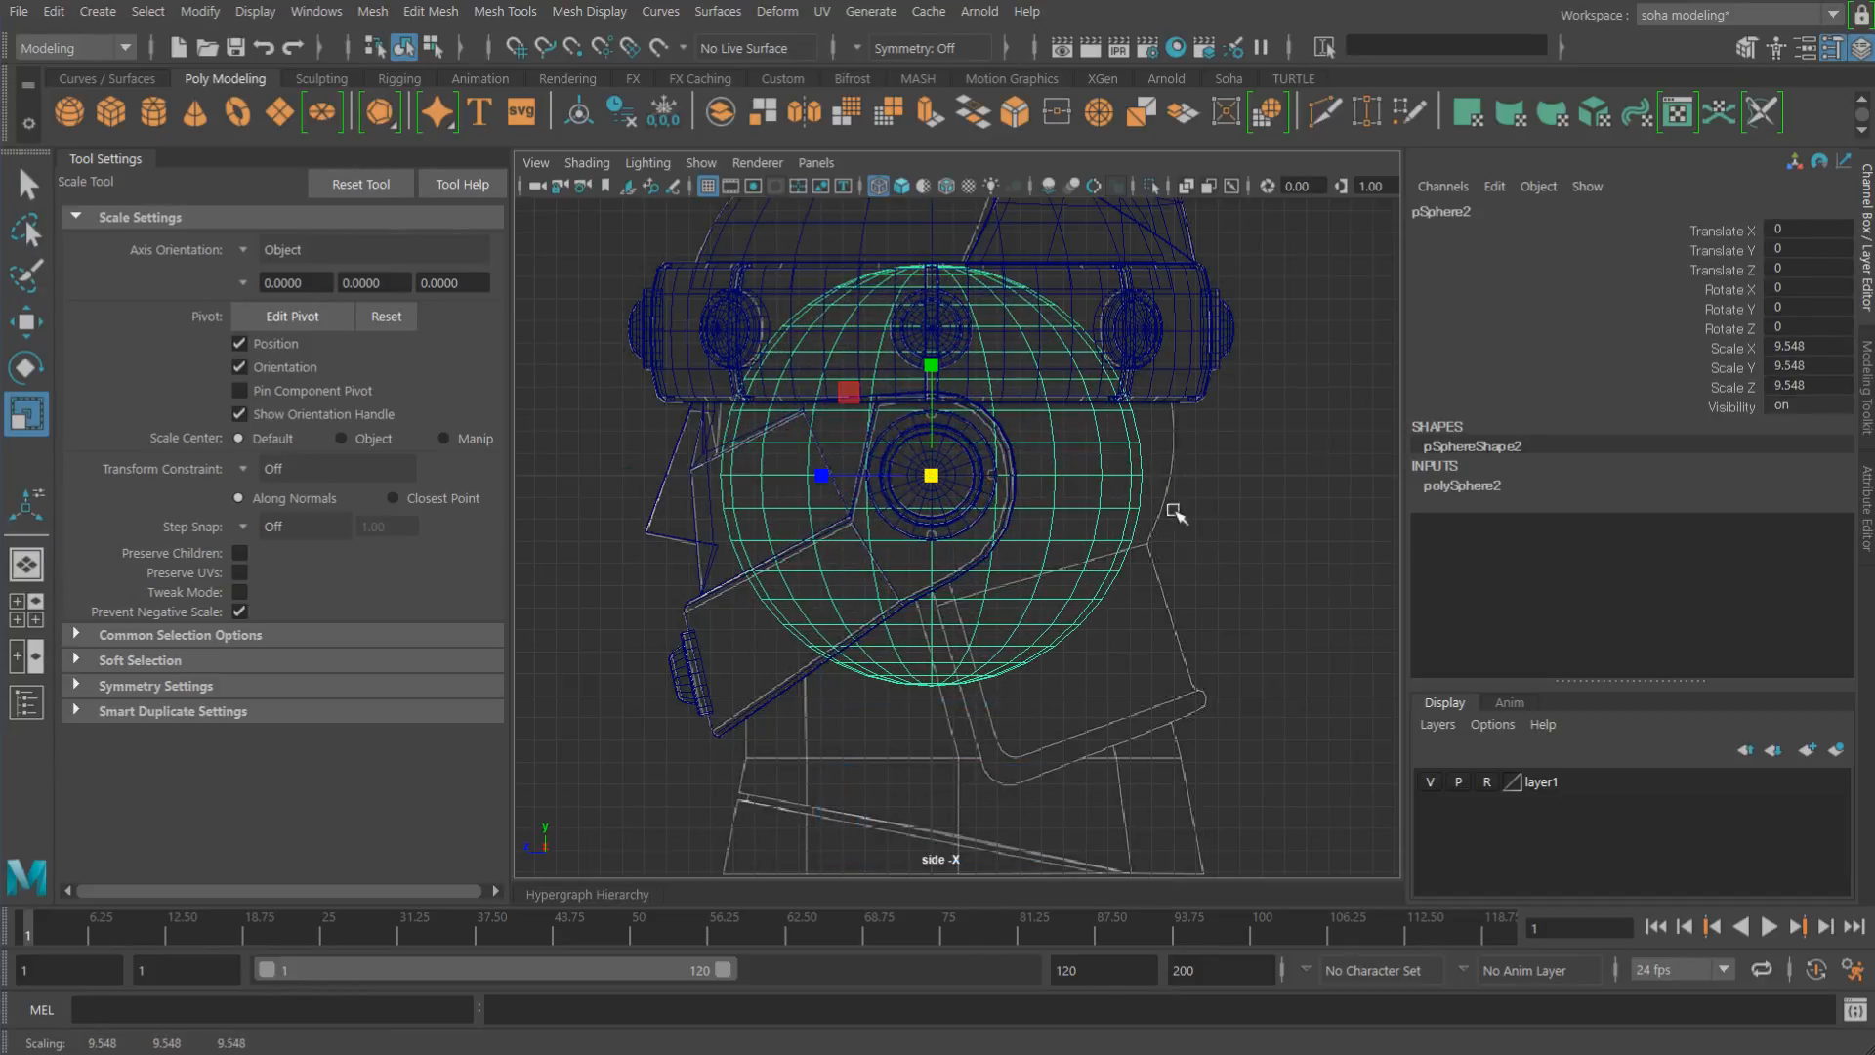
Step: Raise the sphere to about Y 1.995 and enlarge it uniformly to about 11.007 to match the back-of-head curve
{"action": "key", "text": "w"}
{"action": "left_click_drag", "start_coordinate": [932, 356], "coordinate": [932, 309]}
{"action": "key", "text": "r"}
{"action": "left_click_drag", "start_coordinate": [929, 430], "coordinate": [984, 450]}
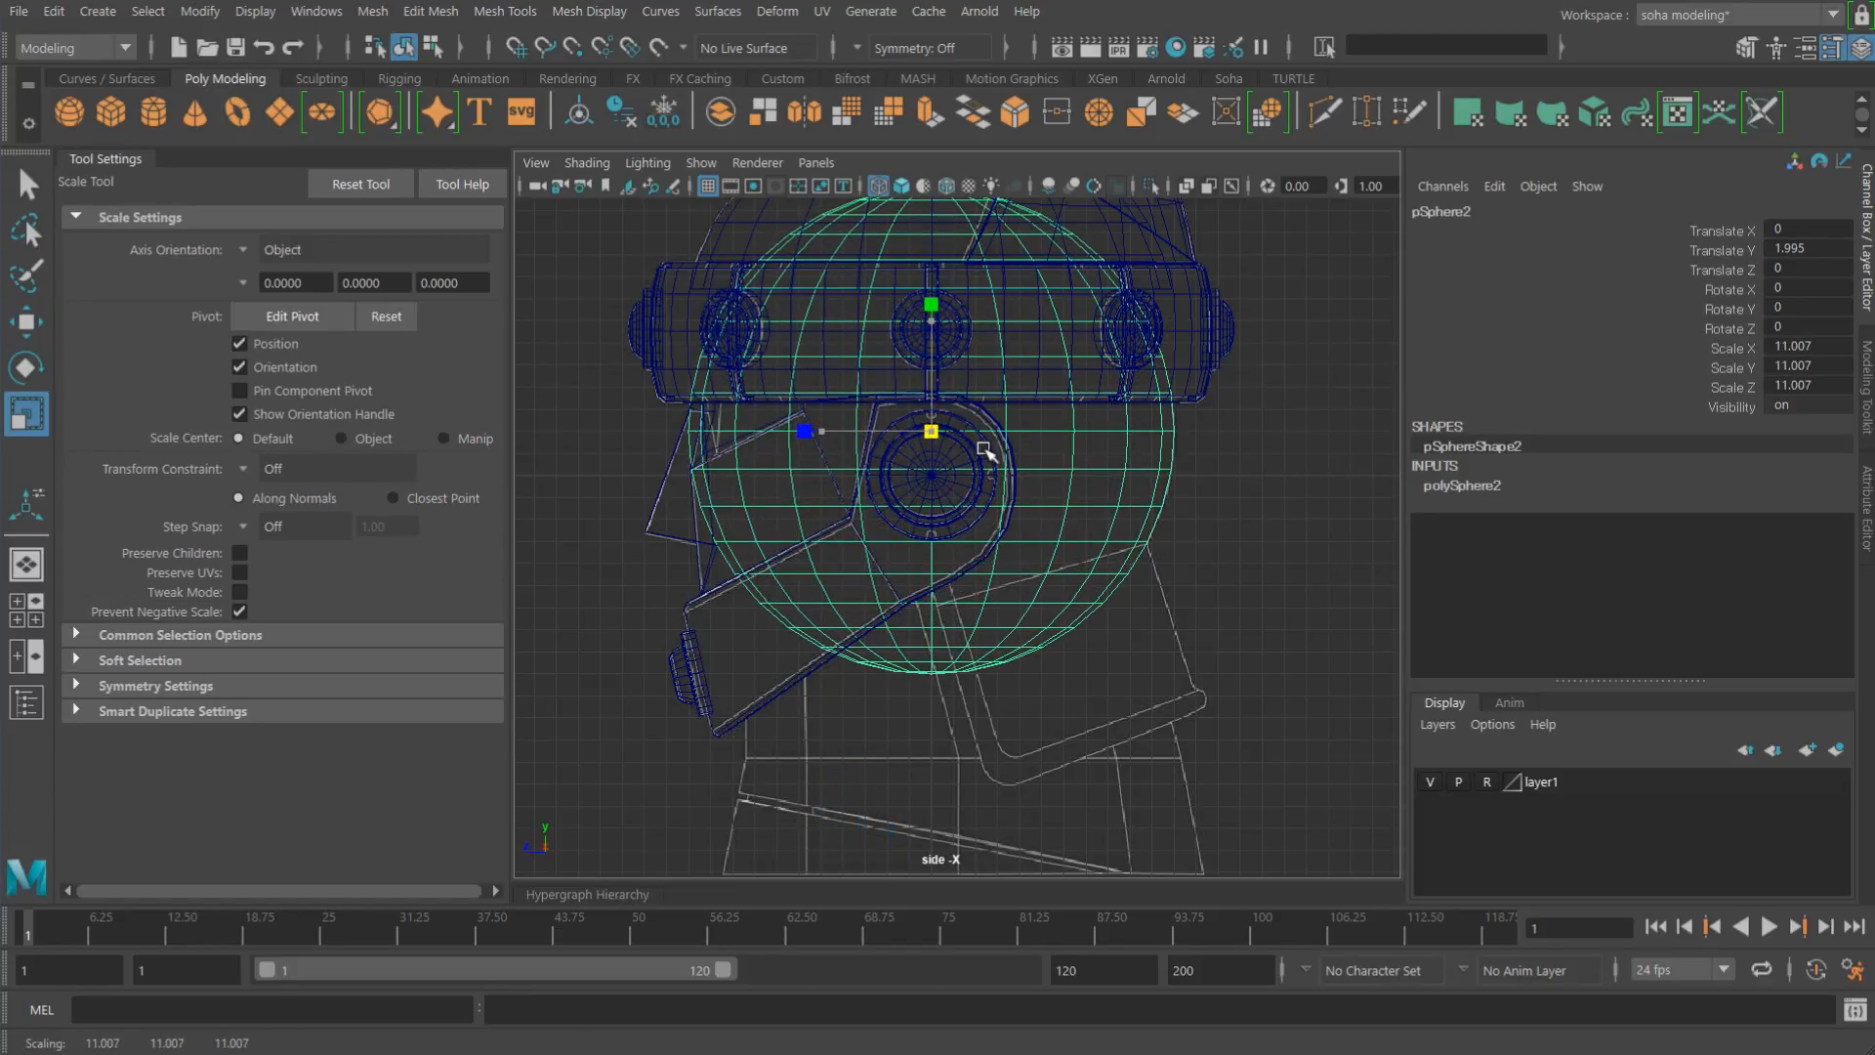
Step: Collapse the tool settings and rotate the sphere about X by about 16.5 degrees to align its rings with the neck's slanted upper line
{"action": "scroll", "coordinate": [1013, 523], "scroll_direction": "up", "scroll_amount": 5}
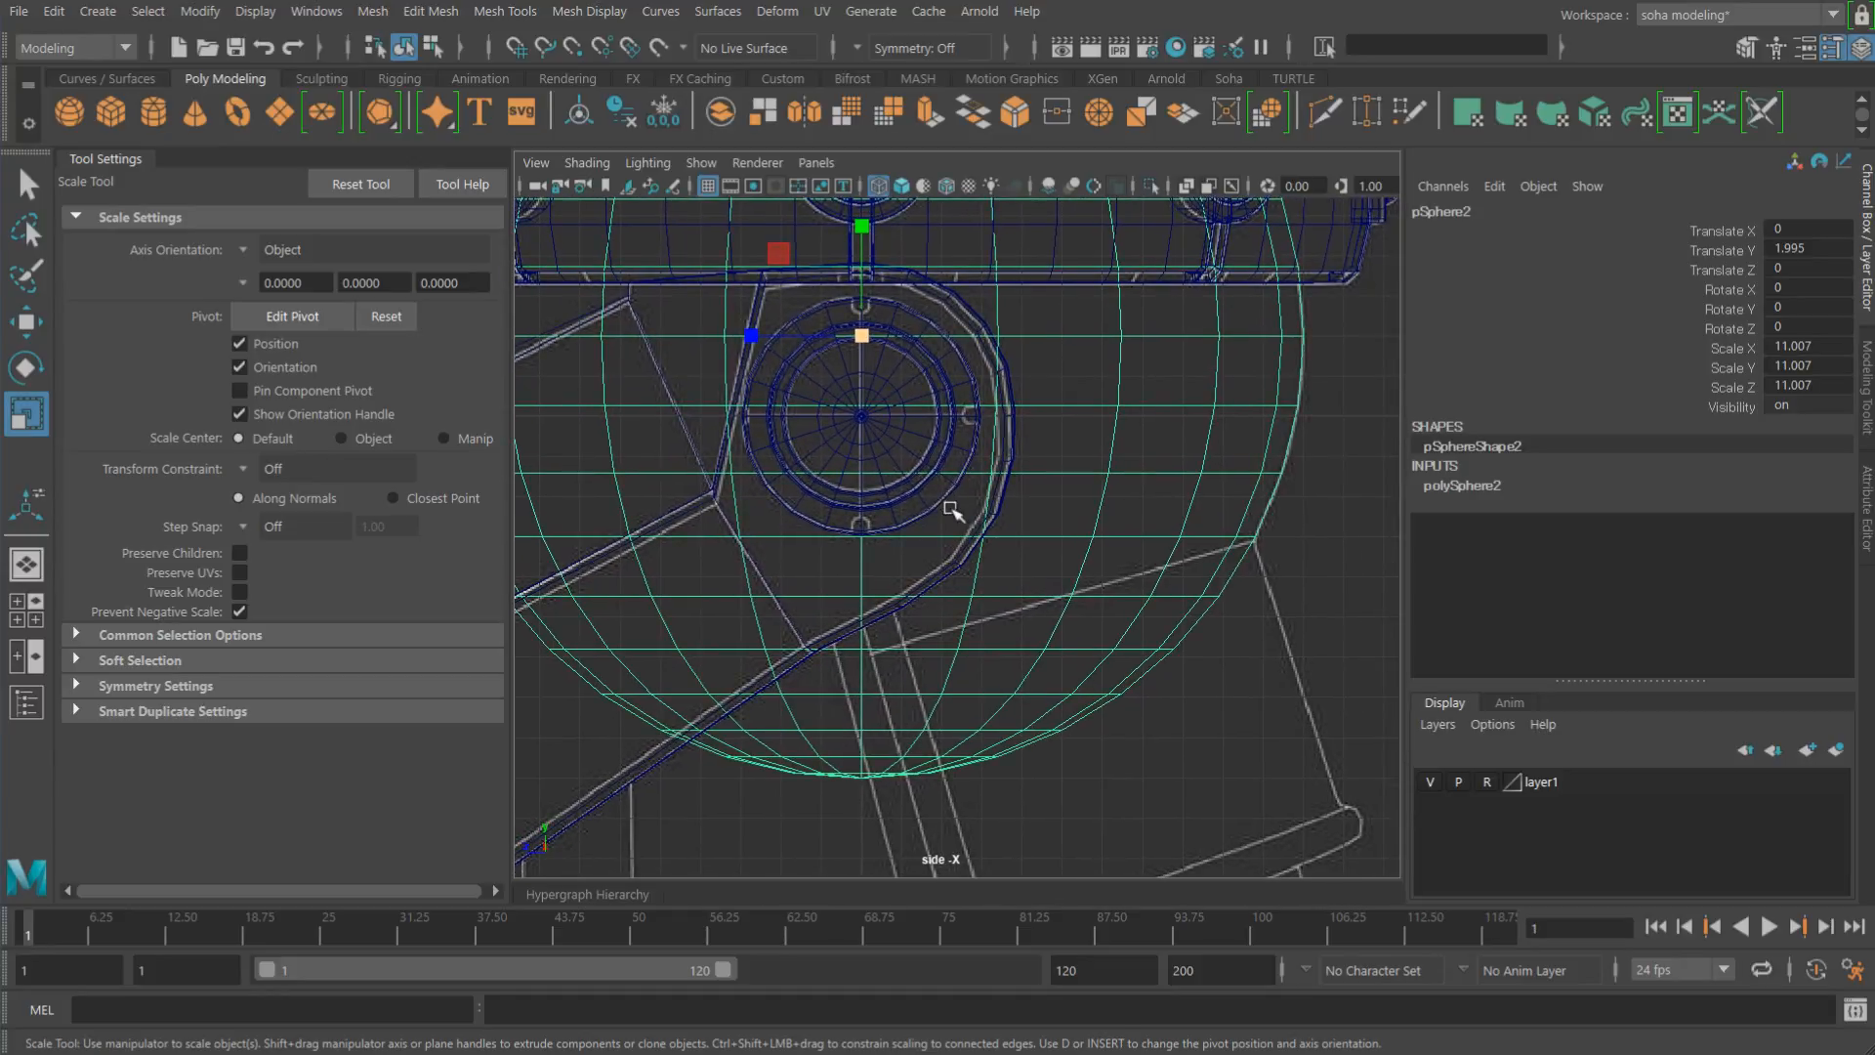
{"action": "key", "text": "alt"}
{"action": "double_click", "coordinate": [106, 160]}
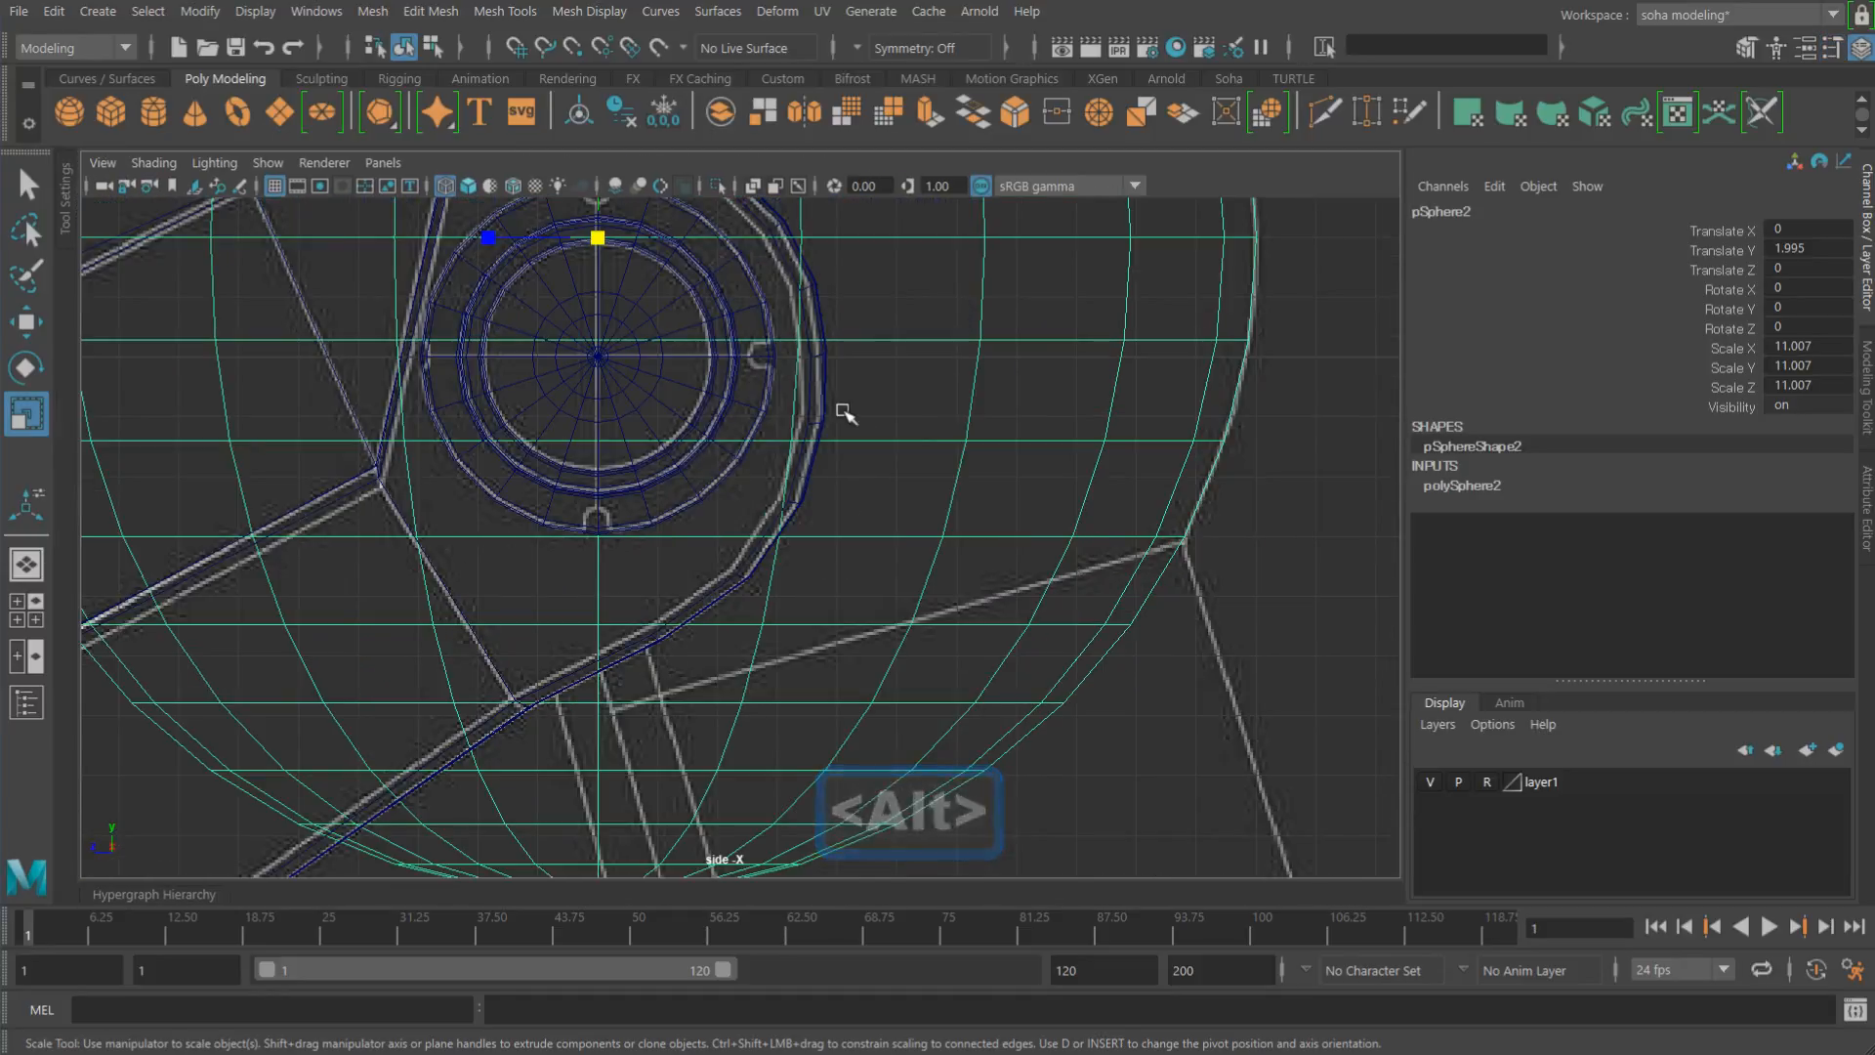
{"action": "right_click_drag", "start_coordinate": [861, 415], "coordinate": [513, 369], "text": "alt"}
{"action": "right_click_drag", "start_coordinate": [741, 402], "coordinate": [624, 372], "text": "alt"}
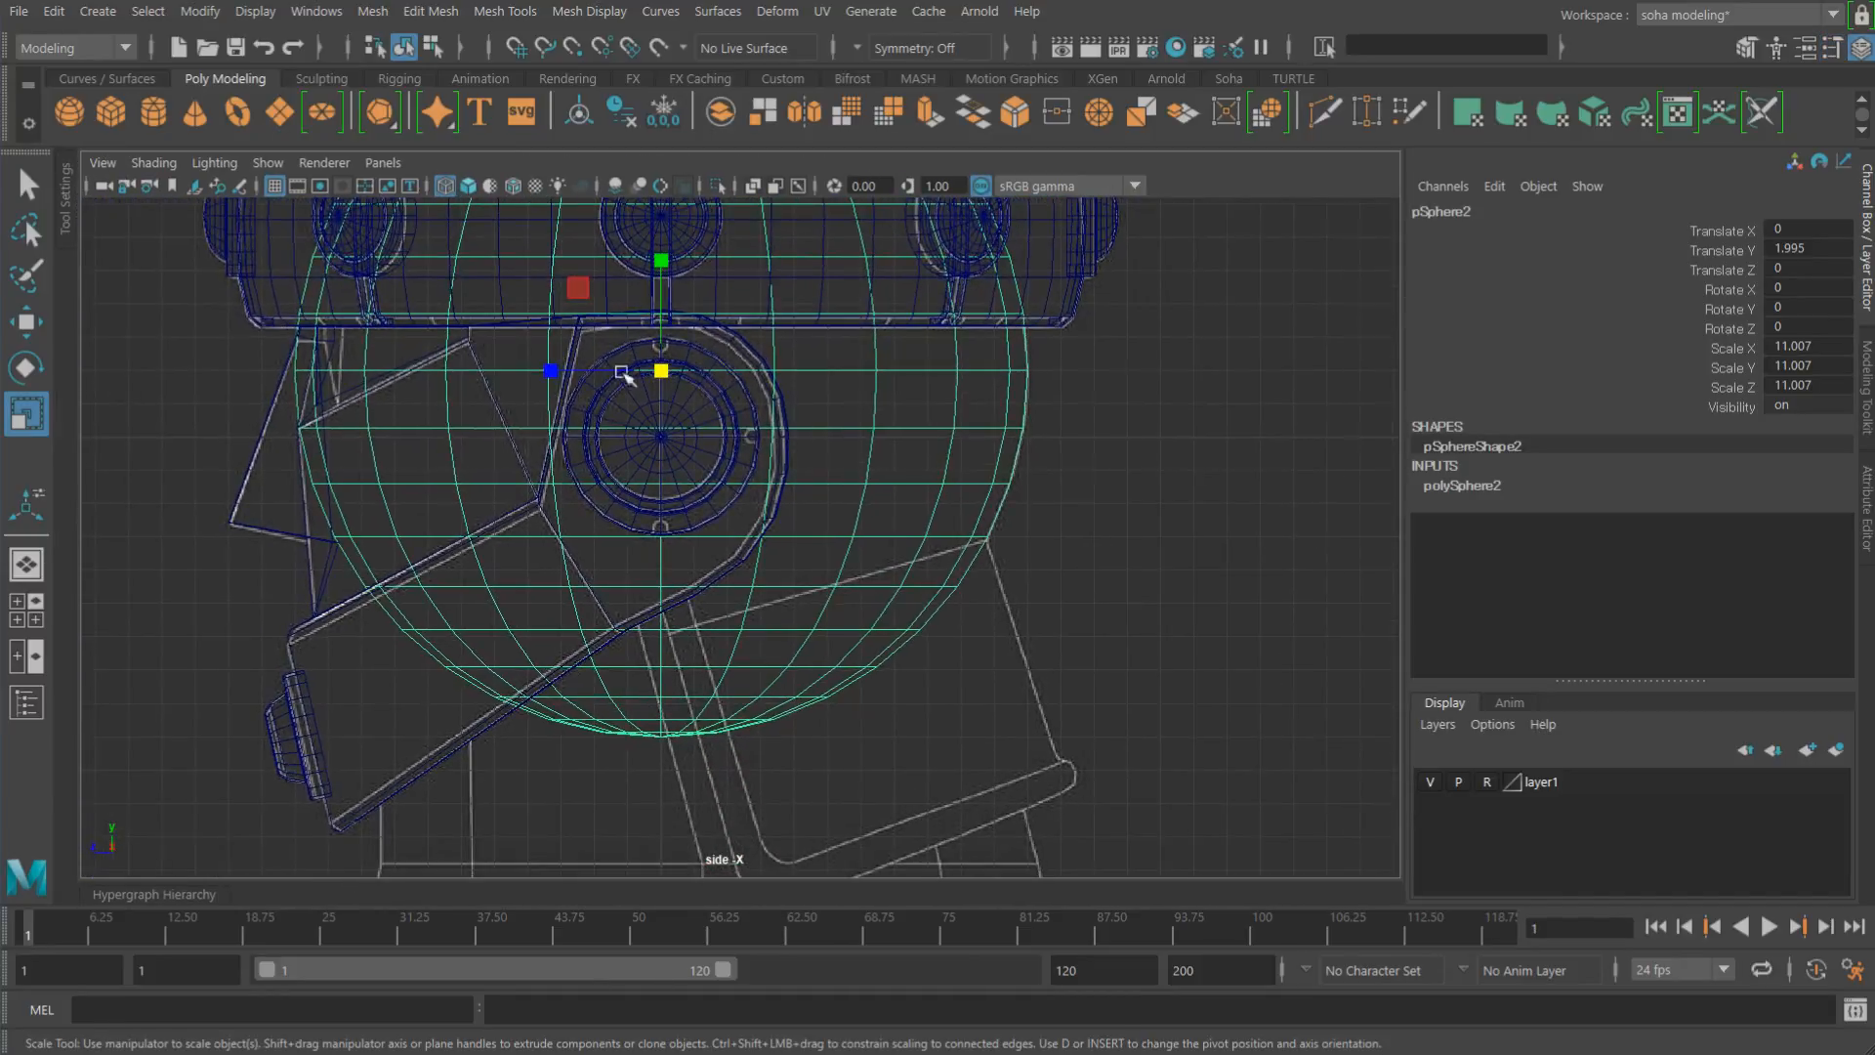
{"action": "middle_click_drag", "start_coordinate": [707, 396], "coordinate": [804, 419], "text": "alt"}
{"action": "right_click_drag", "start_coordinate": [824, 420], "coordinate": [760, 408], "text": "alt"}
{"action": "key", "text": "e"}
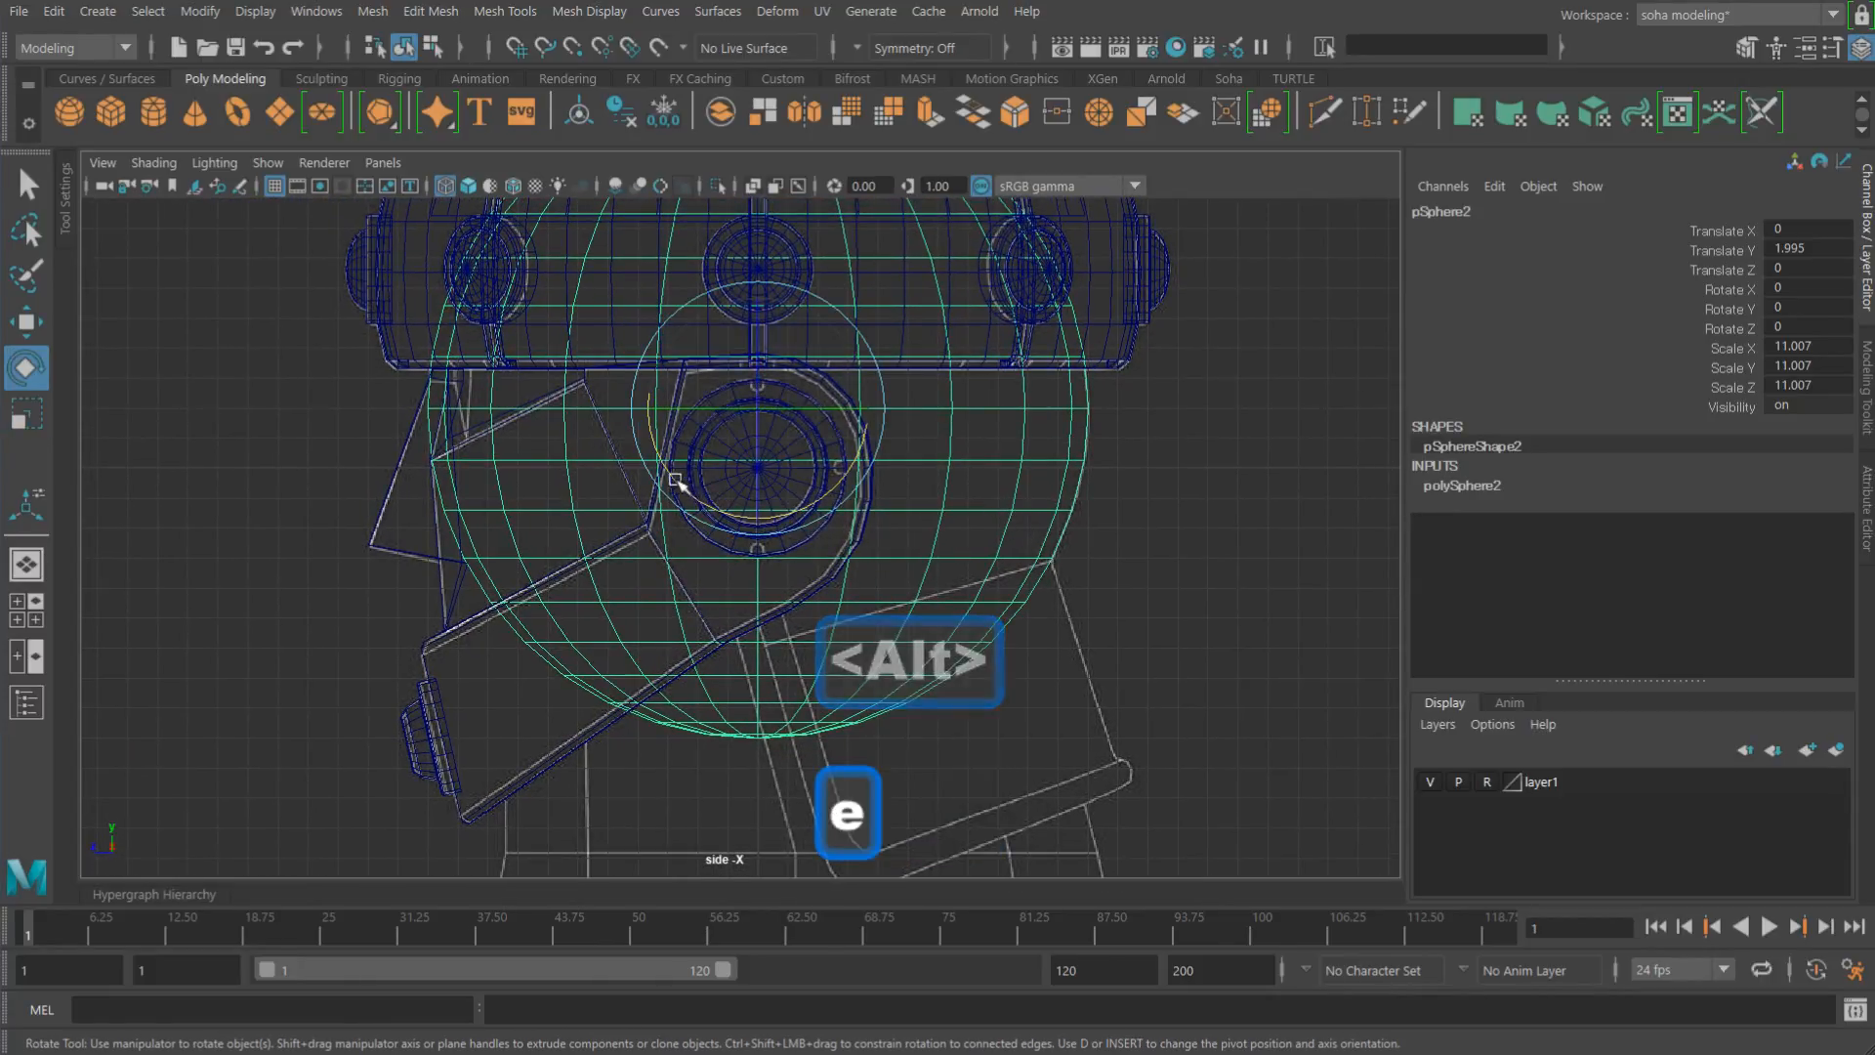
{"action": "left_click_drag", "start_coordinate": [671, 460], "coordinate": [682, 480]}
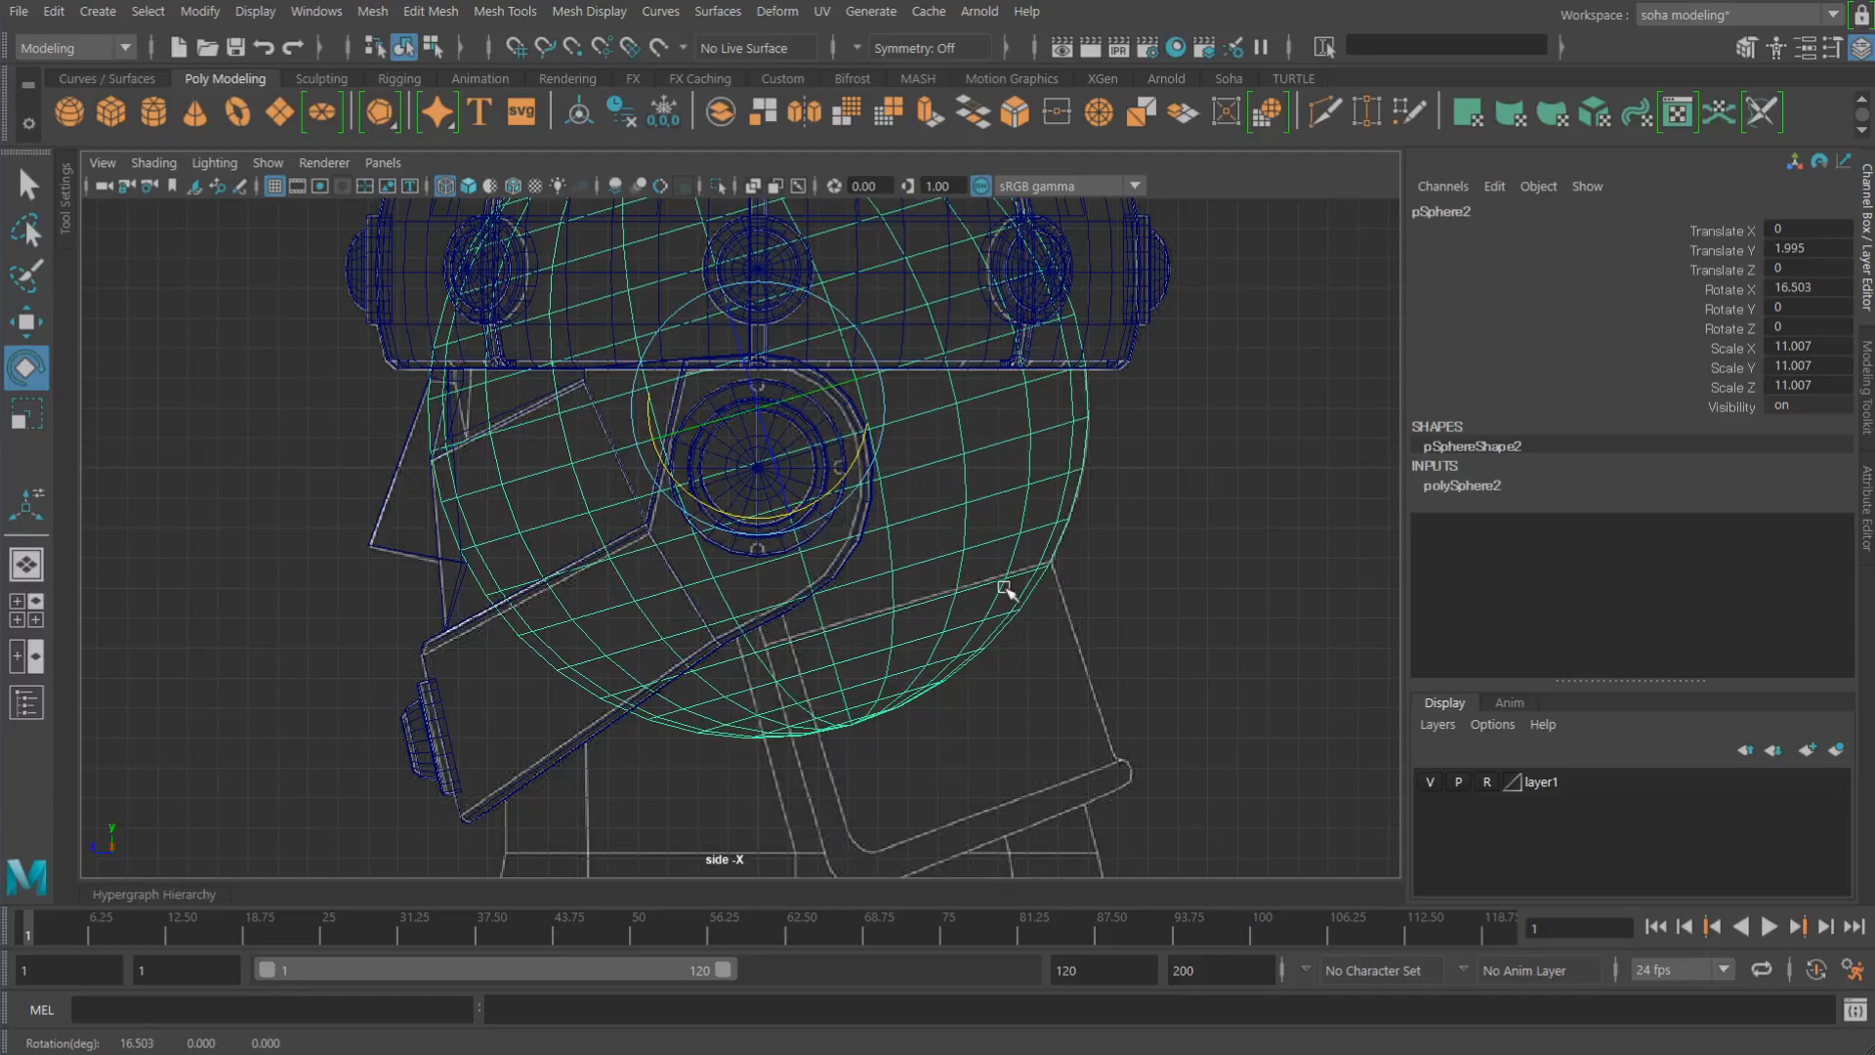
Step: Shift the sphere along its own tilted axis to about Y 2.14, Z 0.043 and scale it uniformly to about 11.084
{"action": "key", "text": "w"}
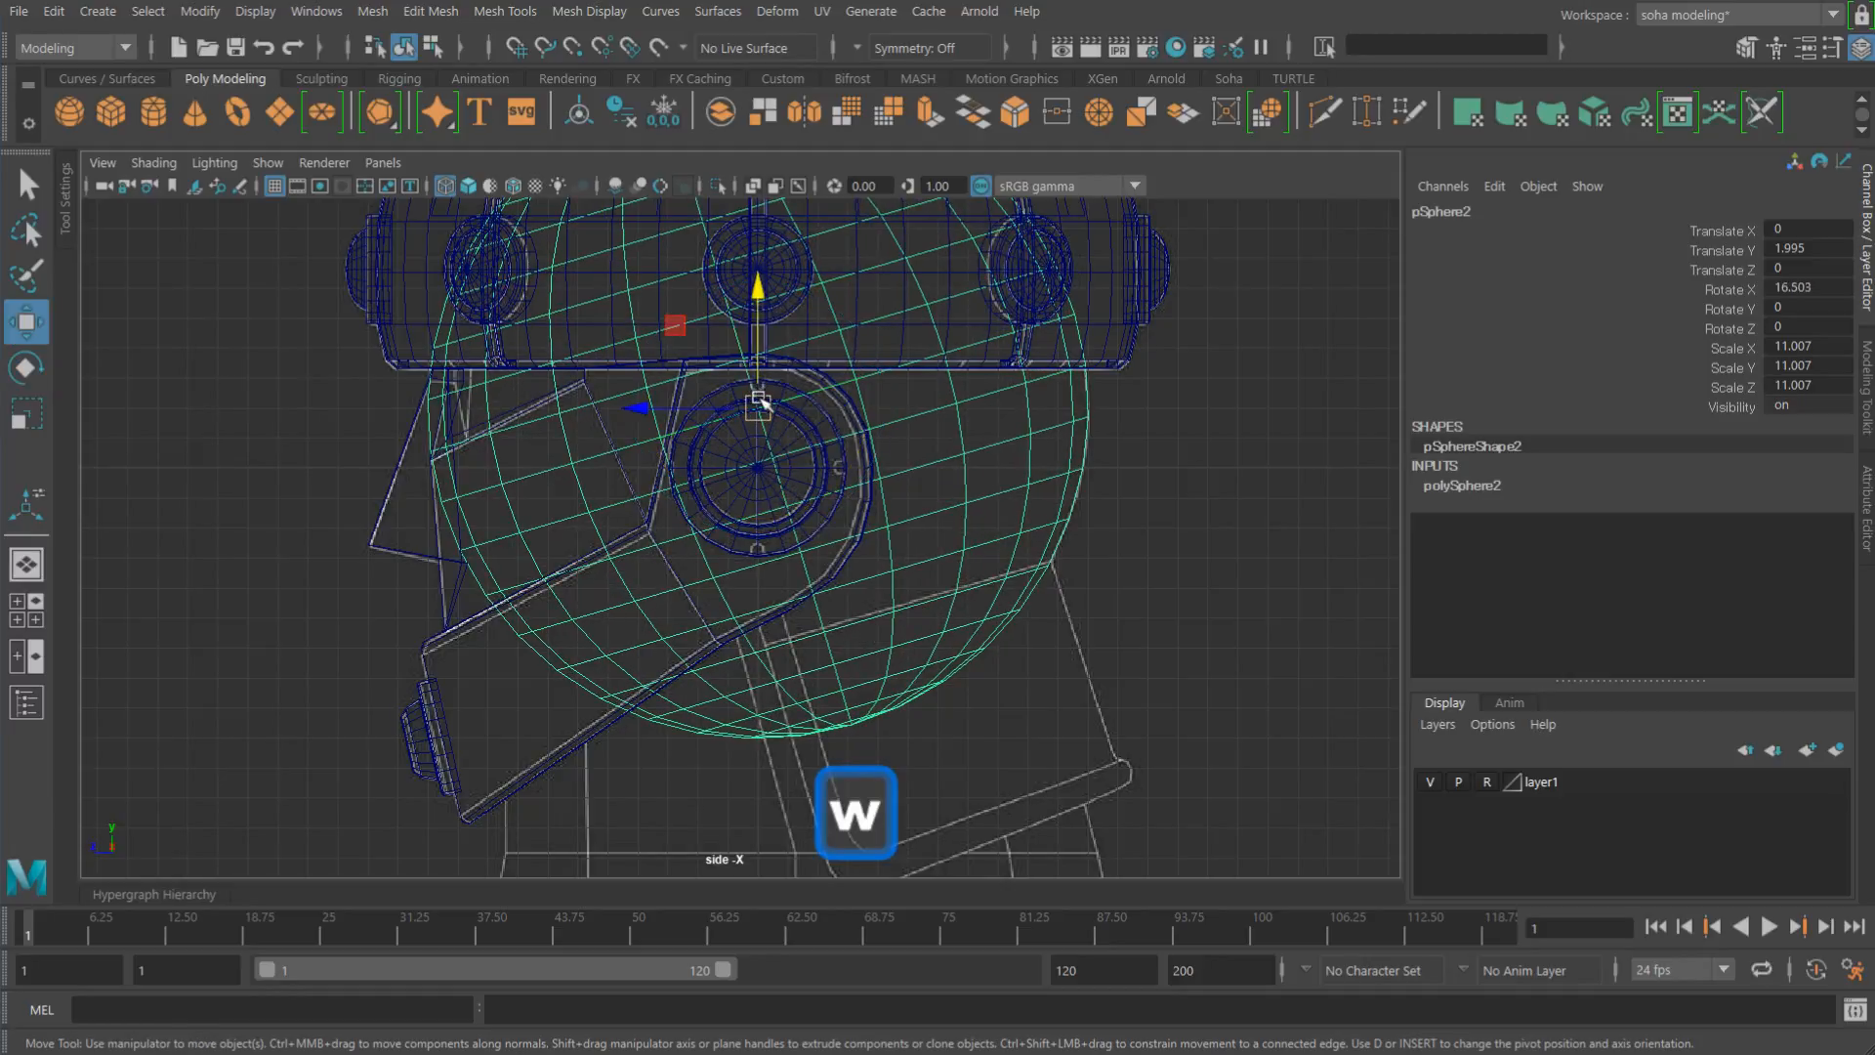
{"action": "right_click_drag", "start_coordinate": [779, 406], "coordinate": [810, 421], "text": "alt"}
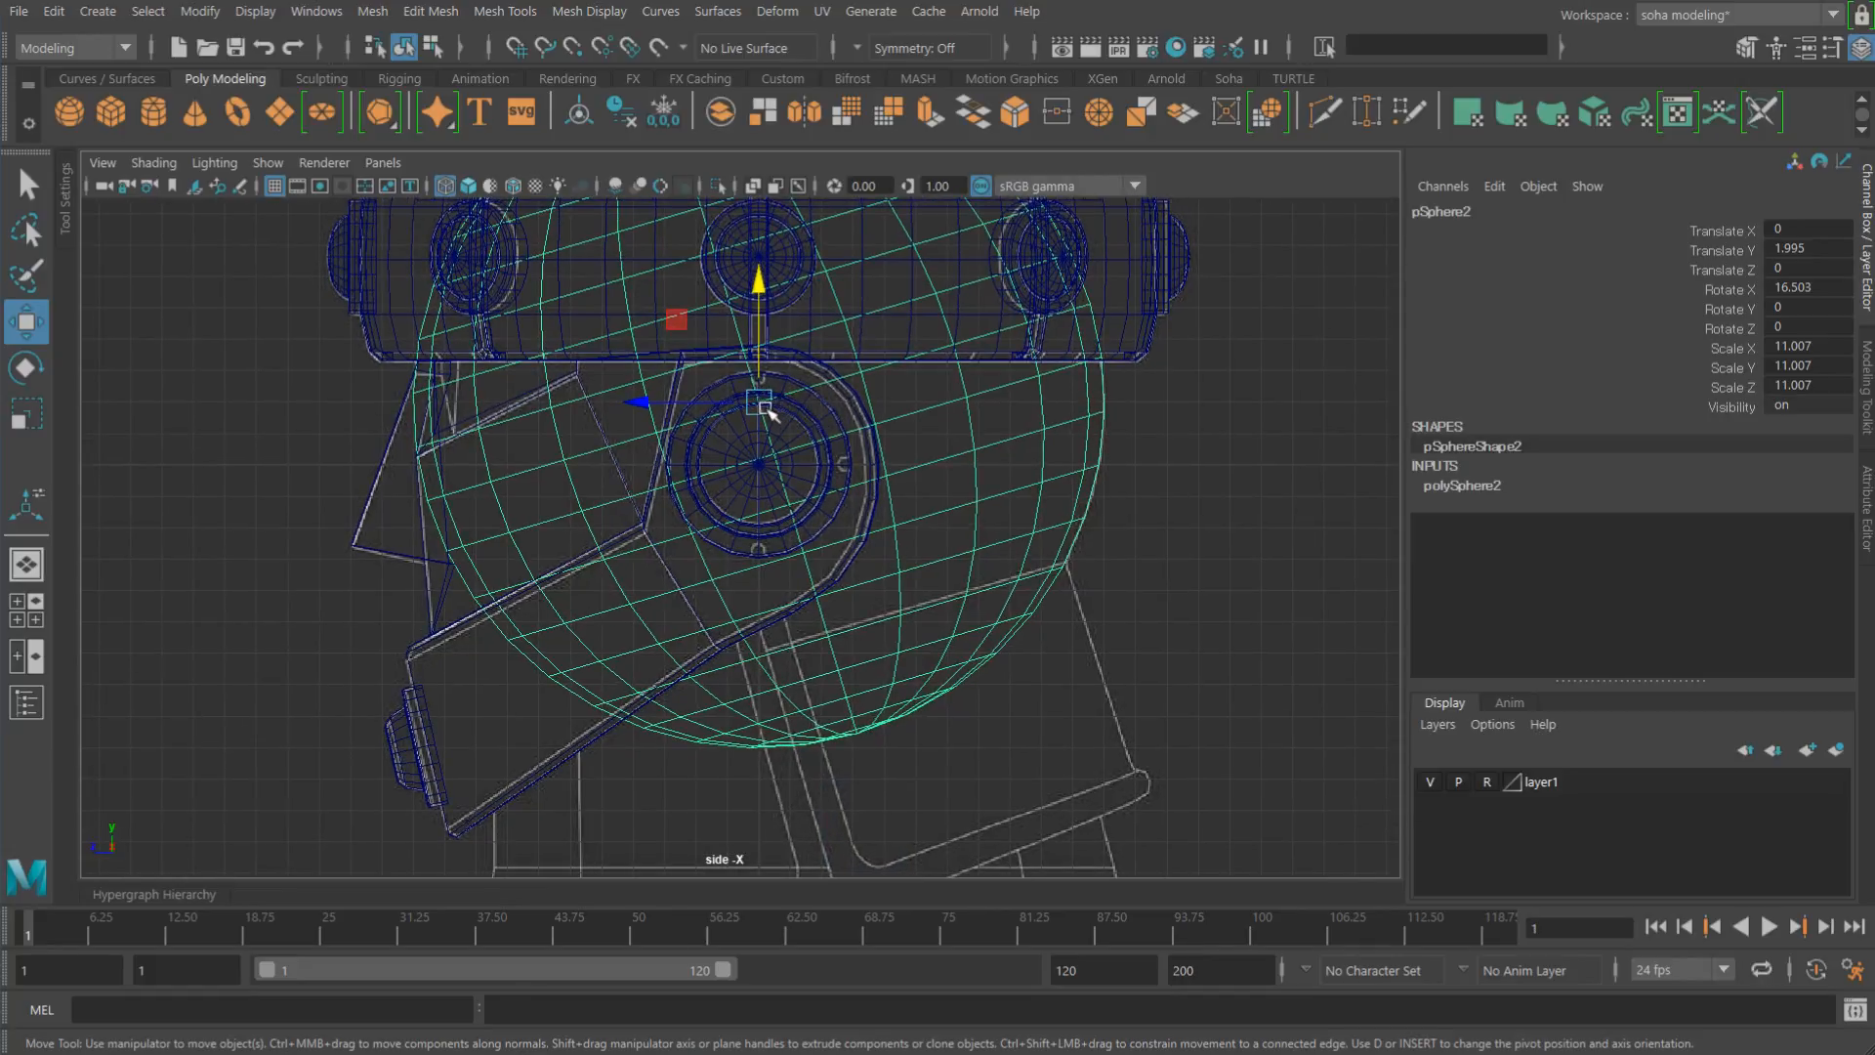
{"action": "key", "text": "w"}
{"action": "left_click_drag", "start_coordinate": [759, 401], "coordinate": [674, 363]}
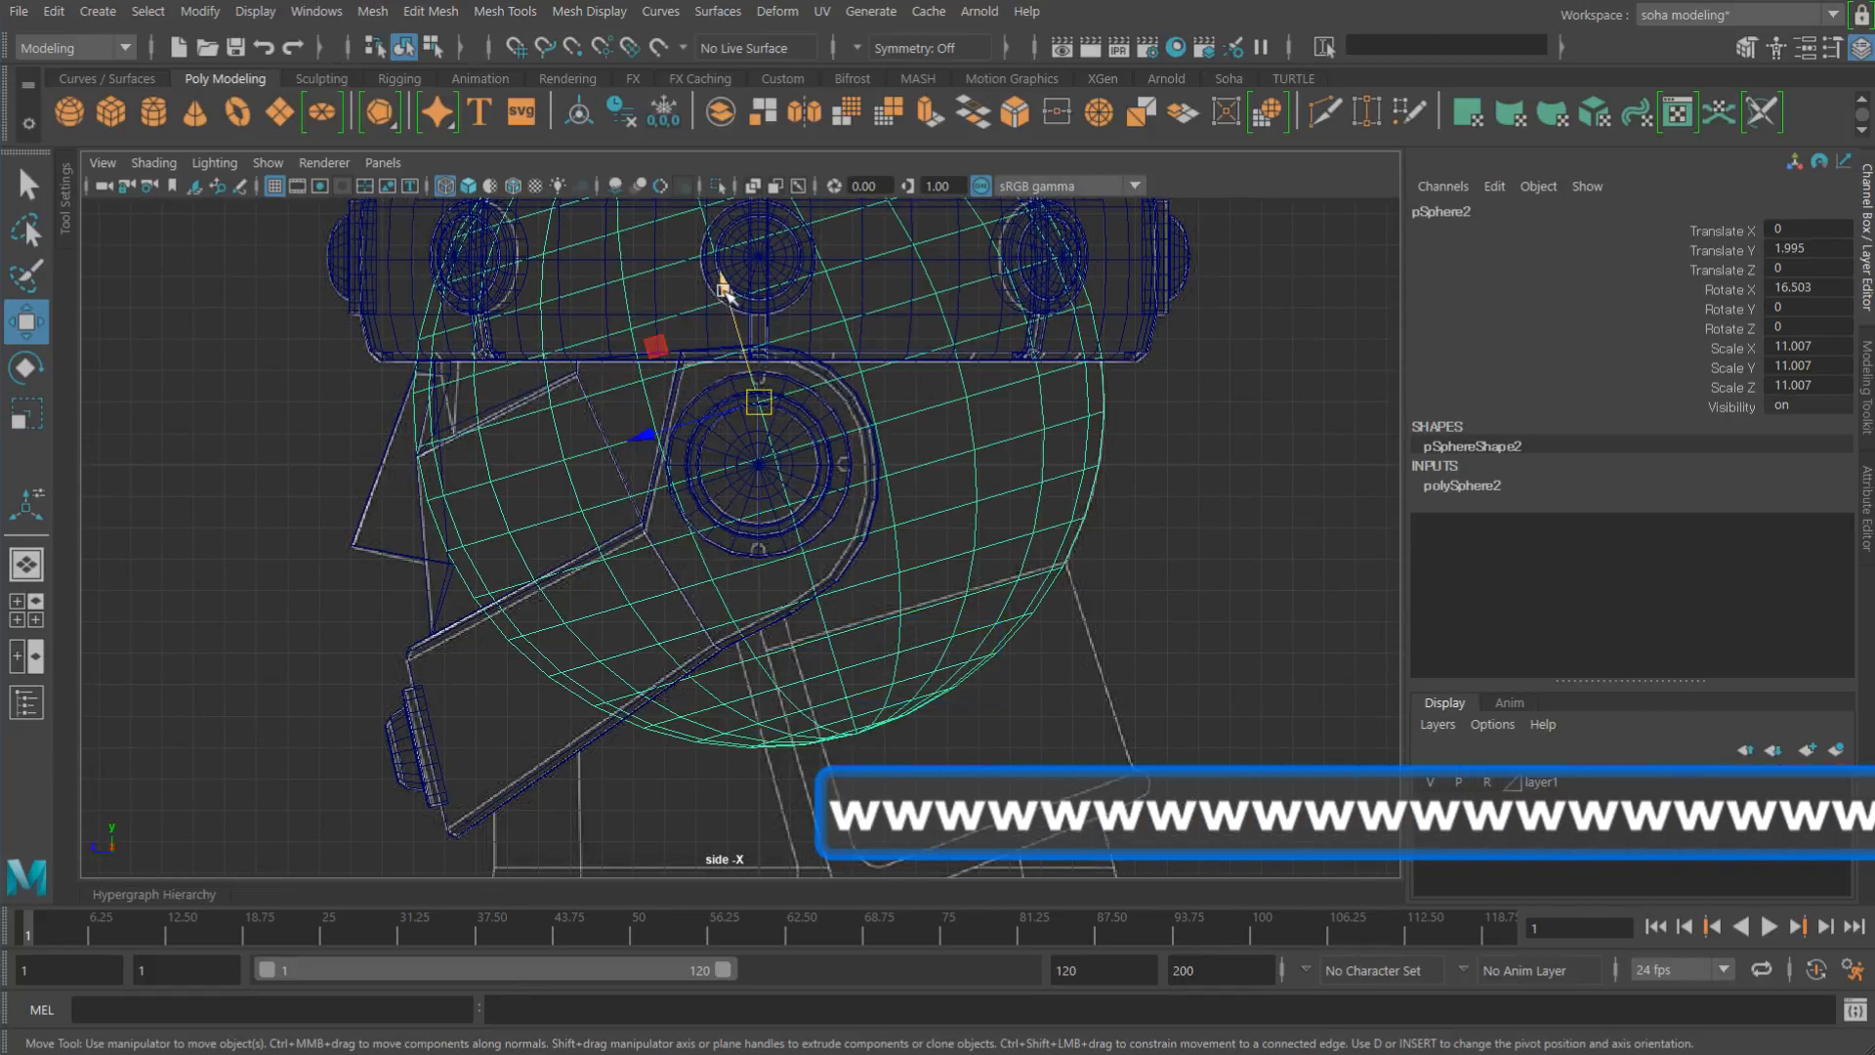
{"action": "left_click_drag", "start_coordinate": [724, 290], "coordinate": [719, 285]}
{"action": "key", "text": "r"}
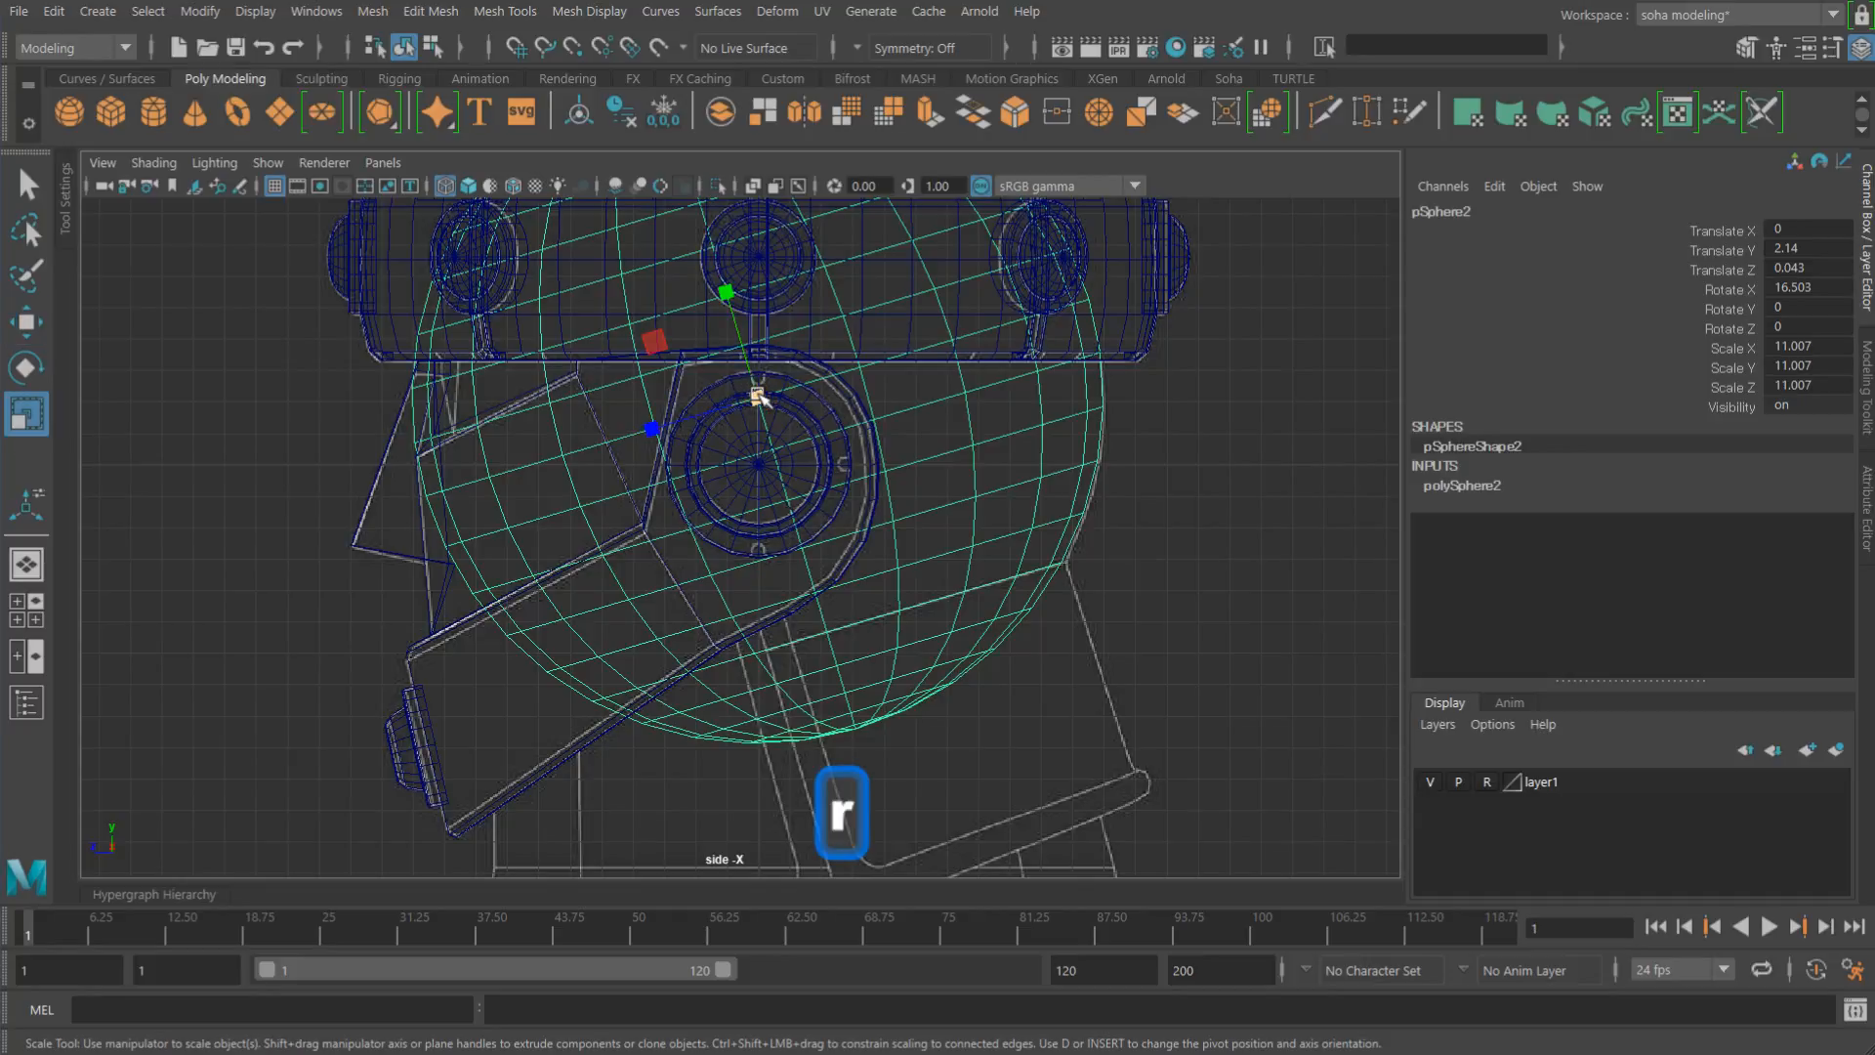
{"action": "left_click_drag", "start_coordinate": [758, 397], "coordinate": [764, 401]}
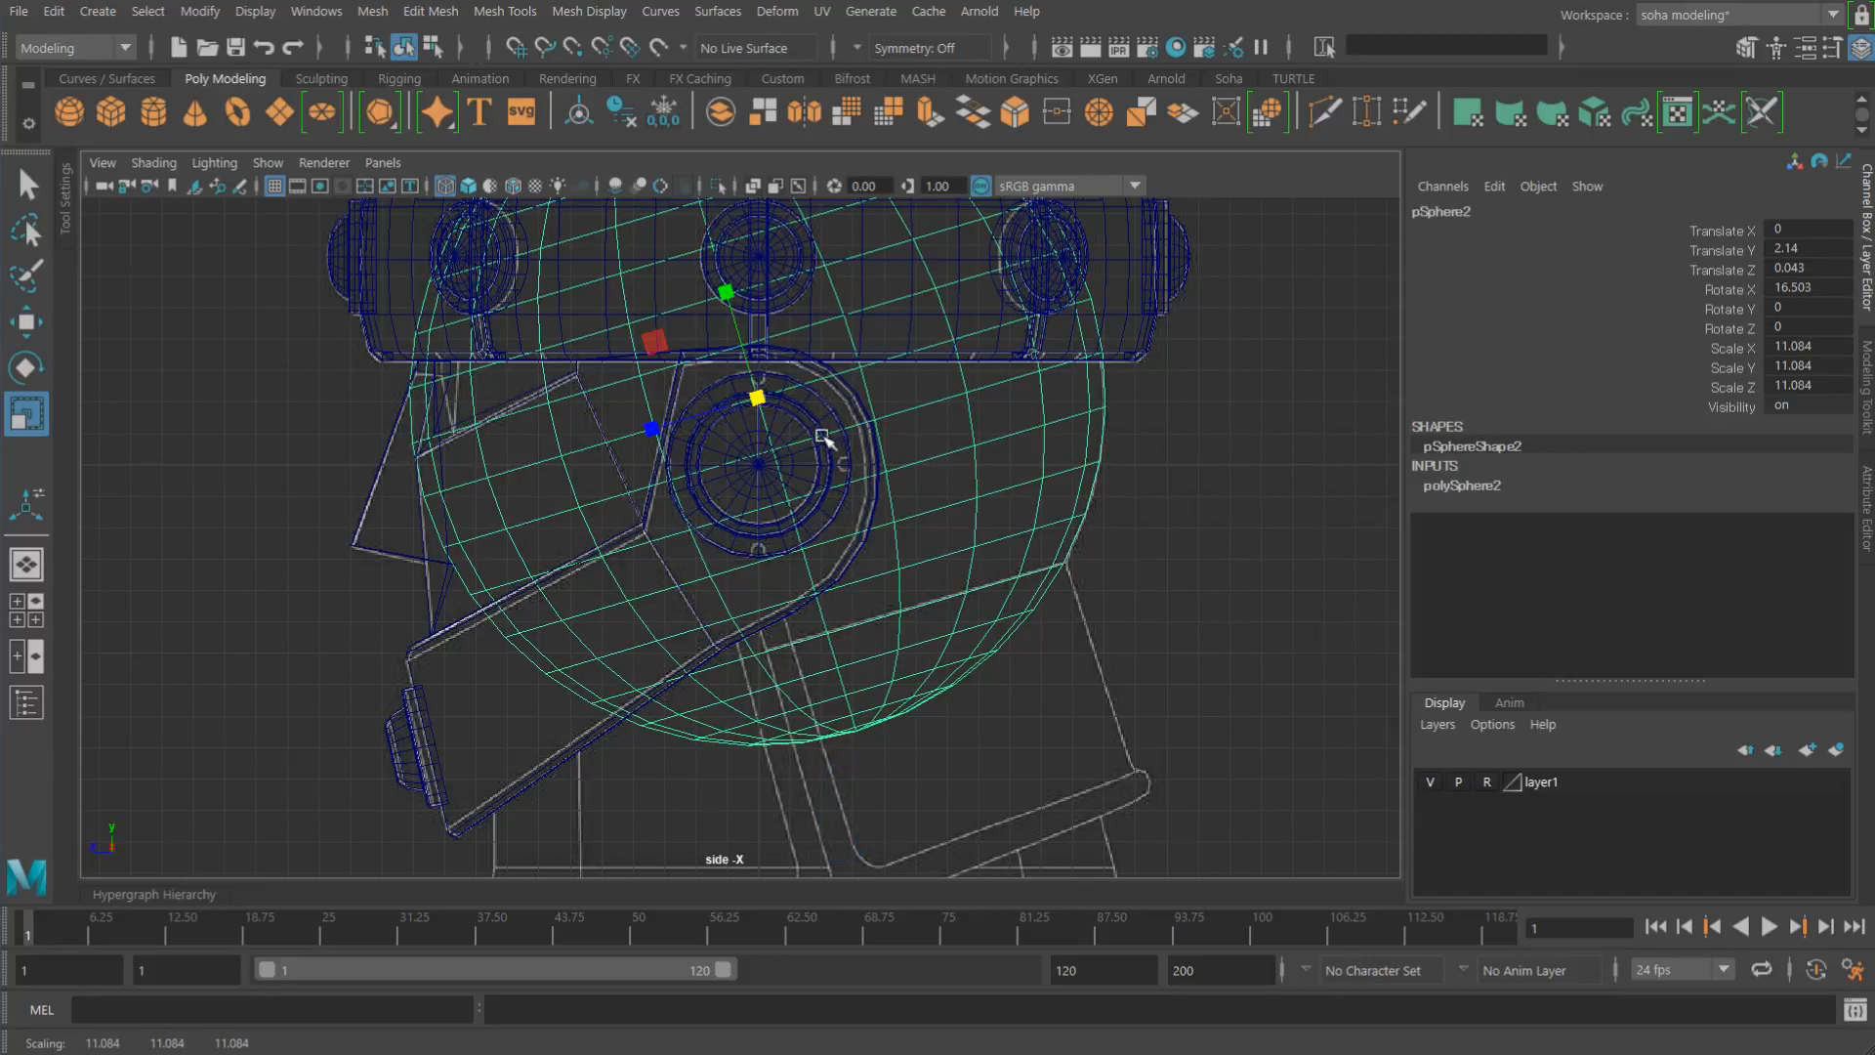
{"action": "scroll", "coordinate": [826, 484], "scroll_direction": "down", "scroll_amount": 6}
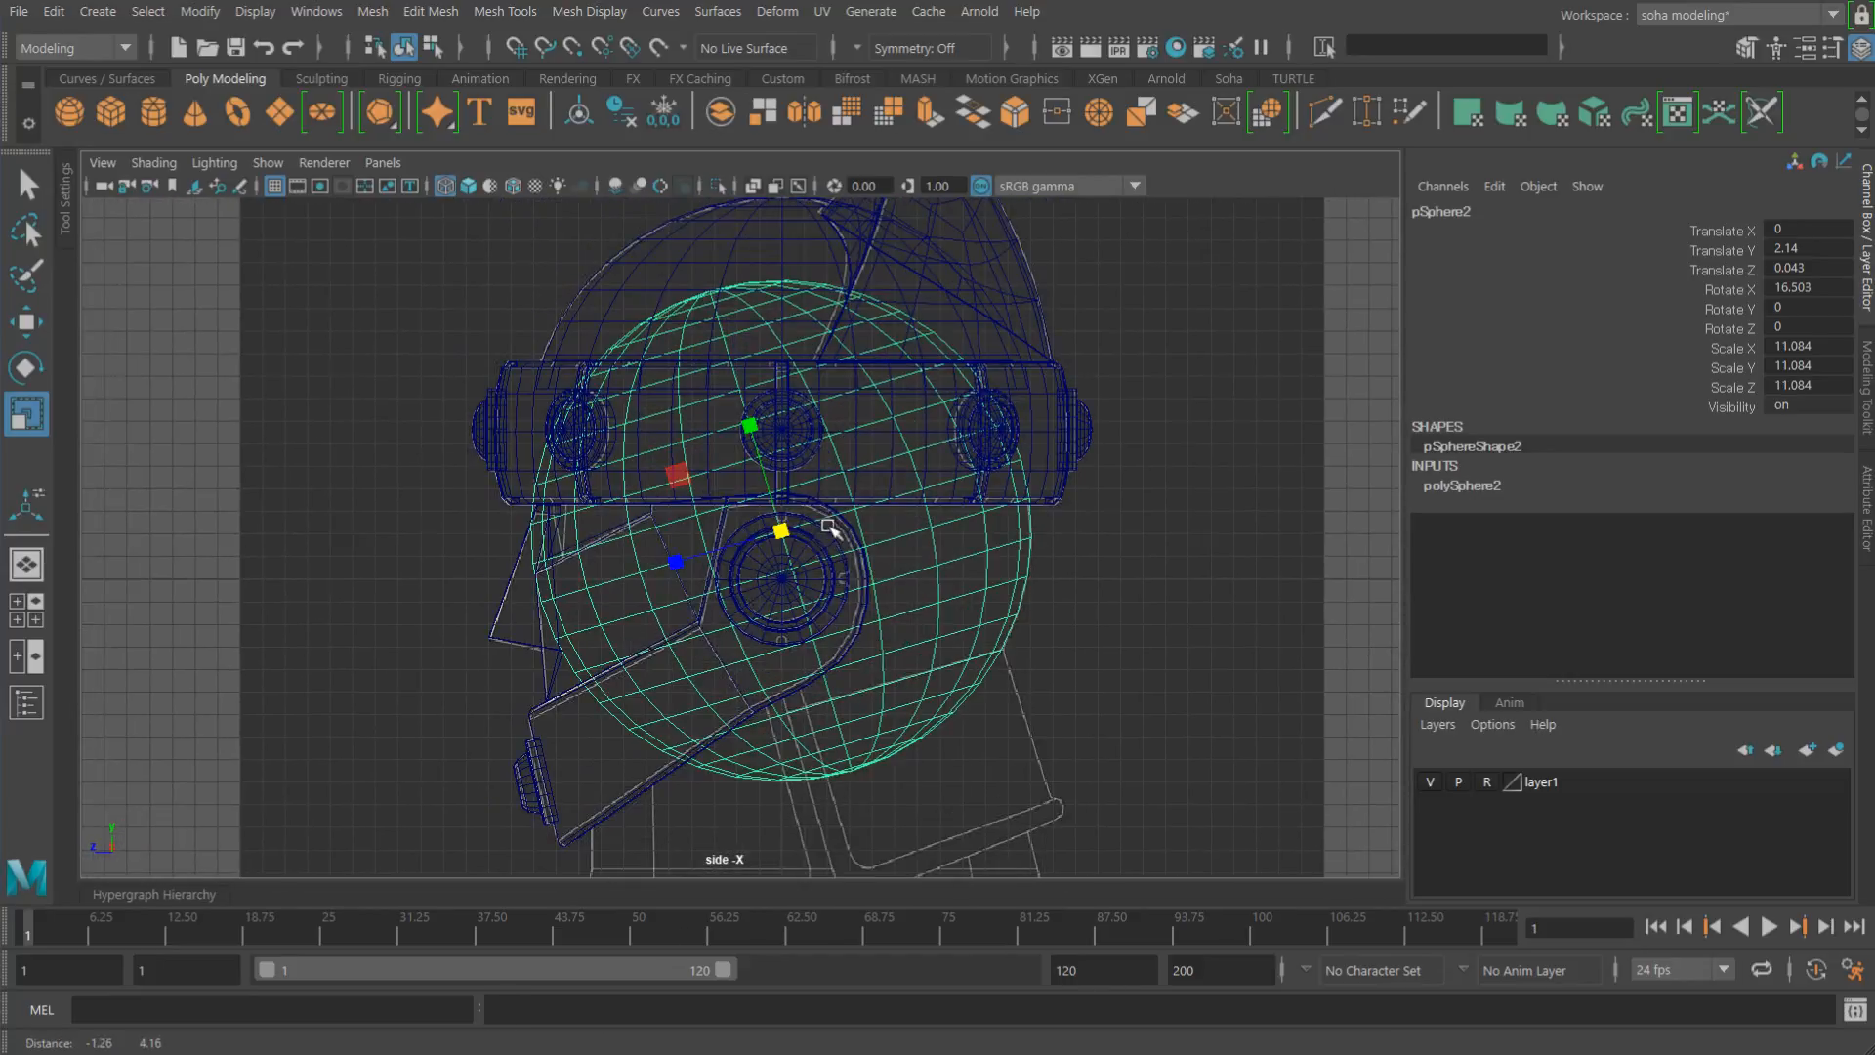
{"action": "scroll", "coordinate": [959, 544], "scroll_direction": "up", "scroll_amount": 3}
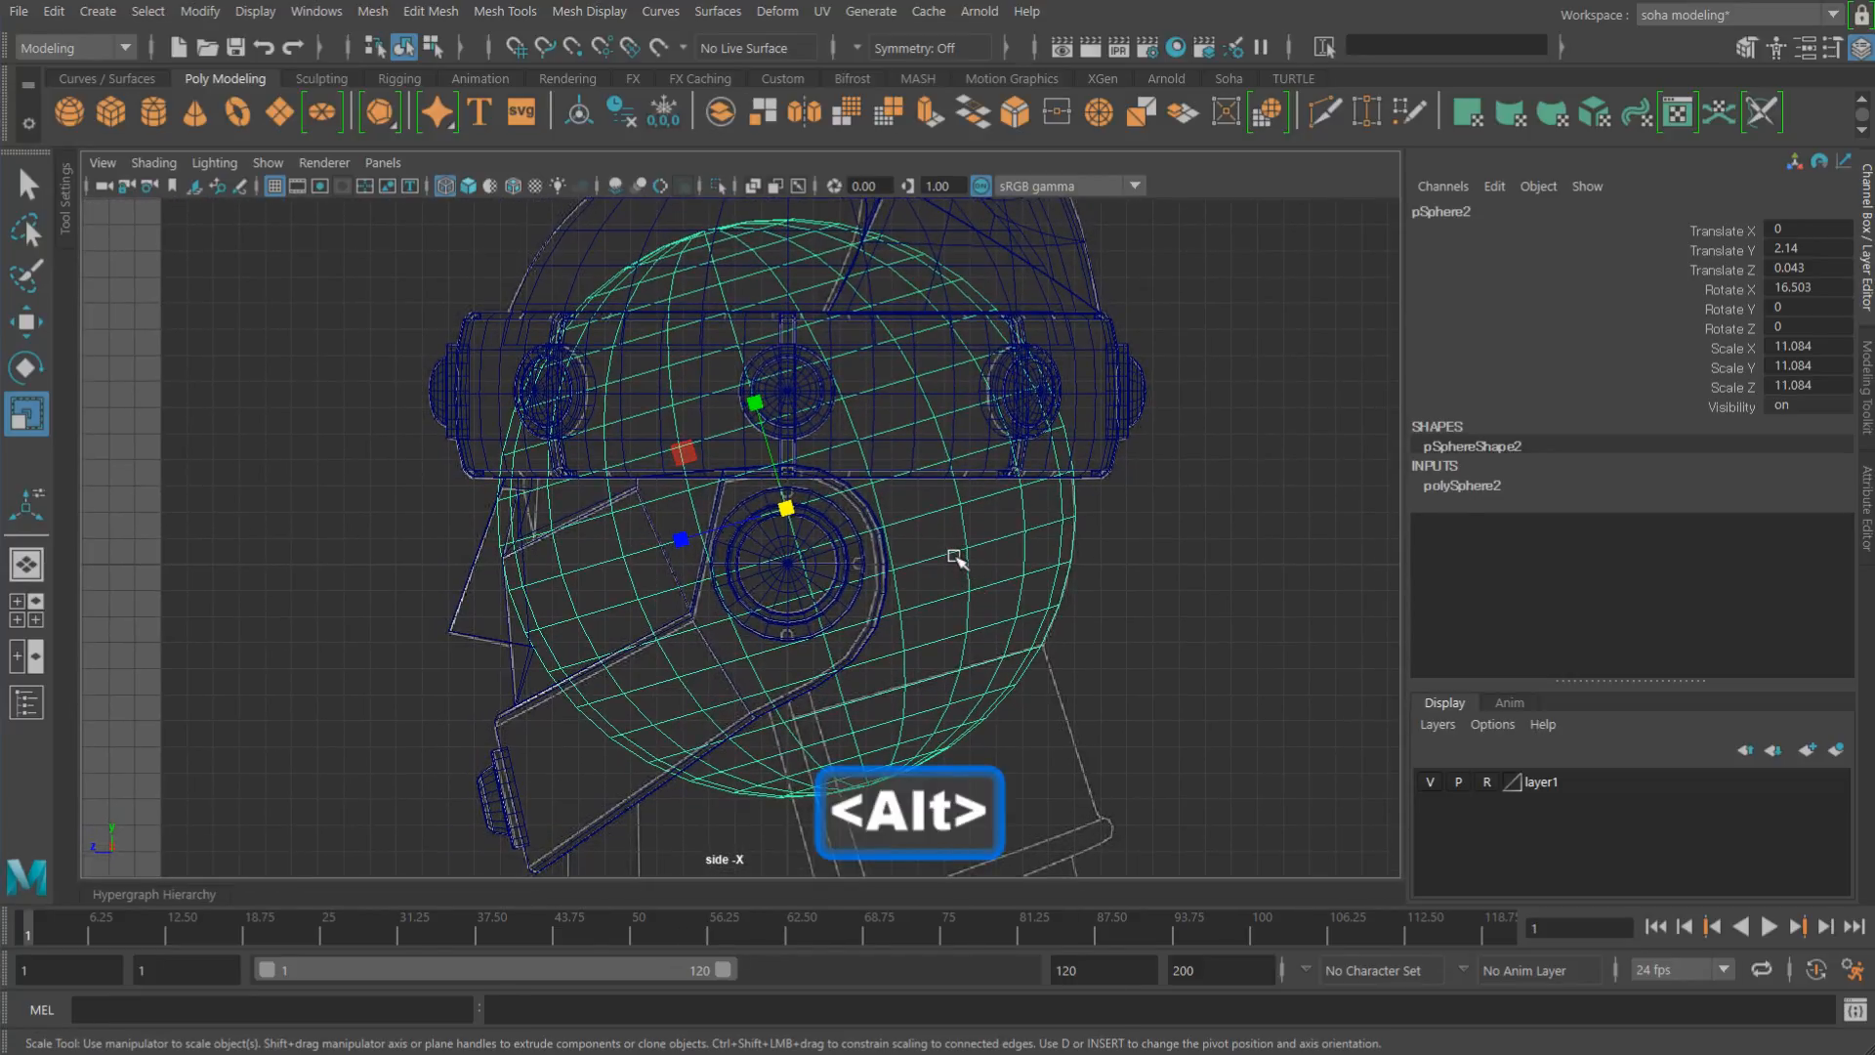
{"action": "key", "text": "alt+3"}
{"action": "right_click_drag", "start_coordinate": [807, 393], "coordinate": [473, 297], "text": "alt"}
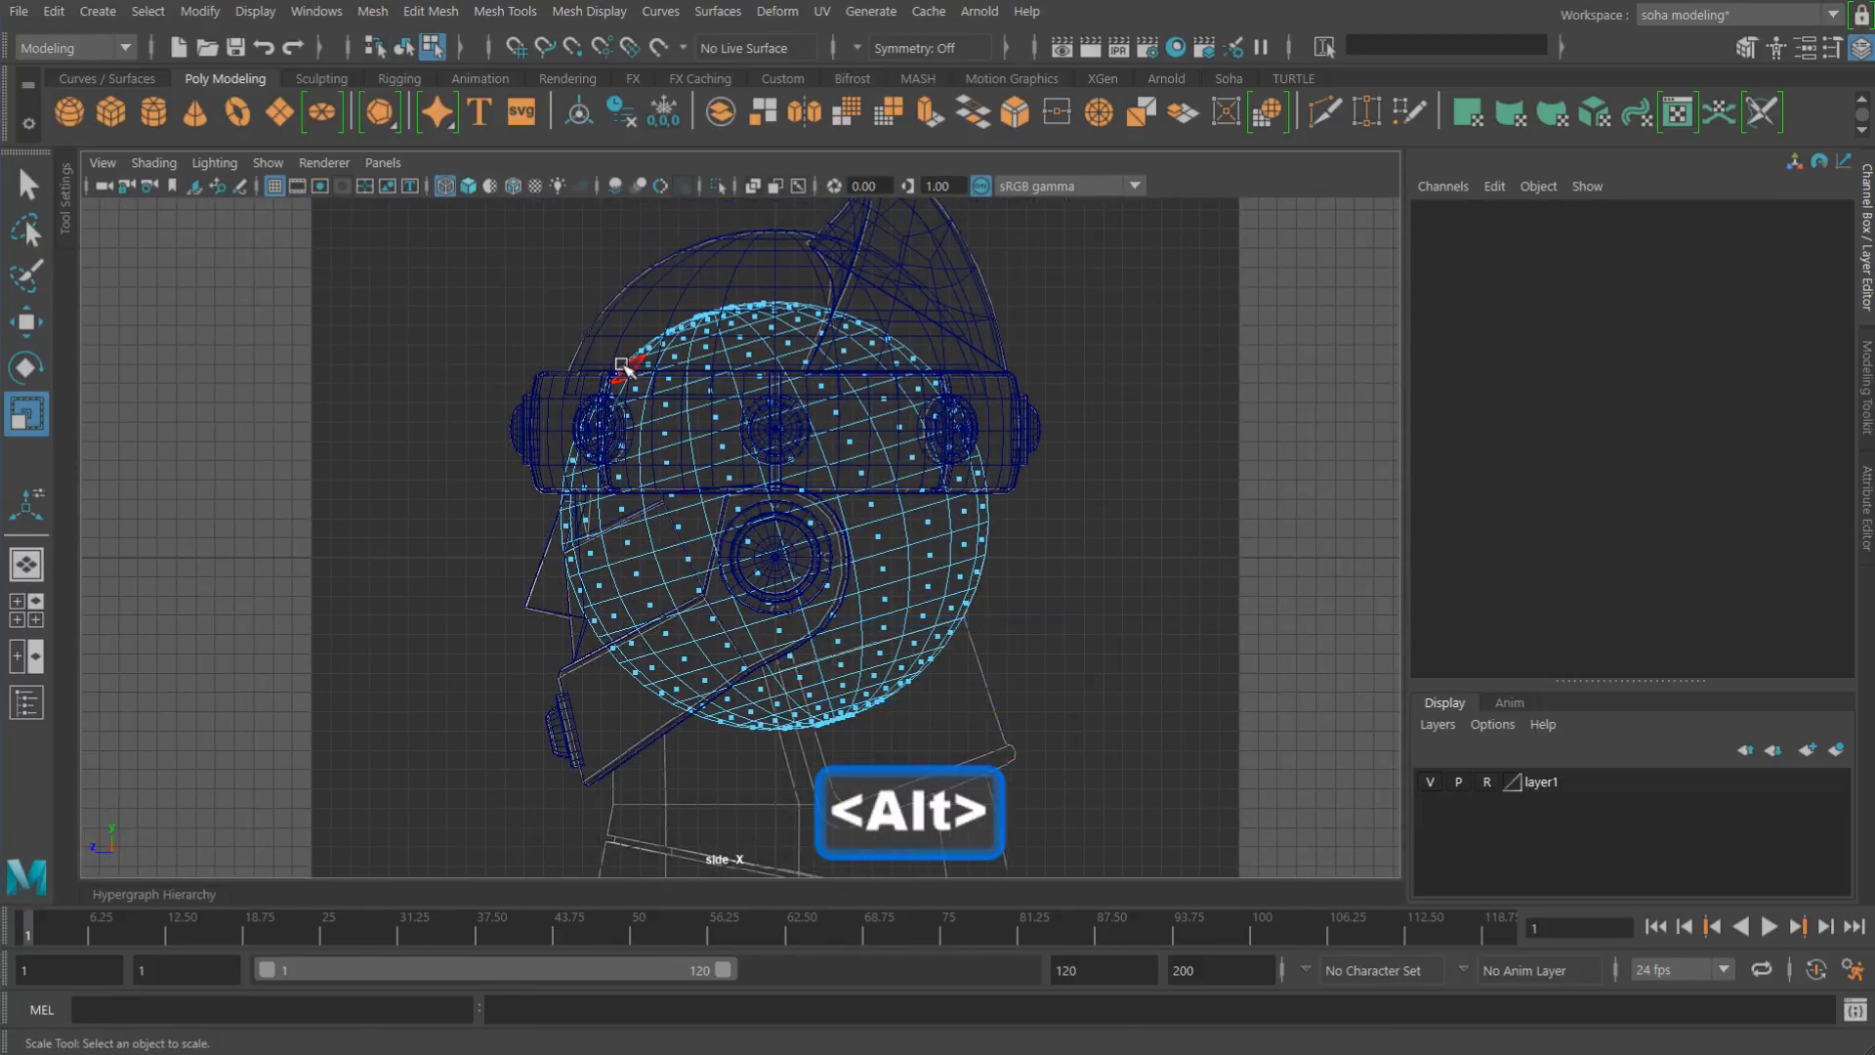
{"action": "right_click_drag", "start_coordinate": [622, 366], "coordinate": [1048, 432], "text": "alt"}
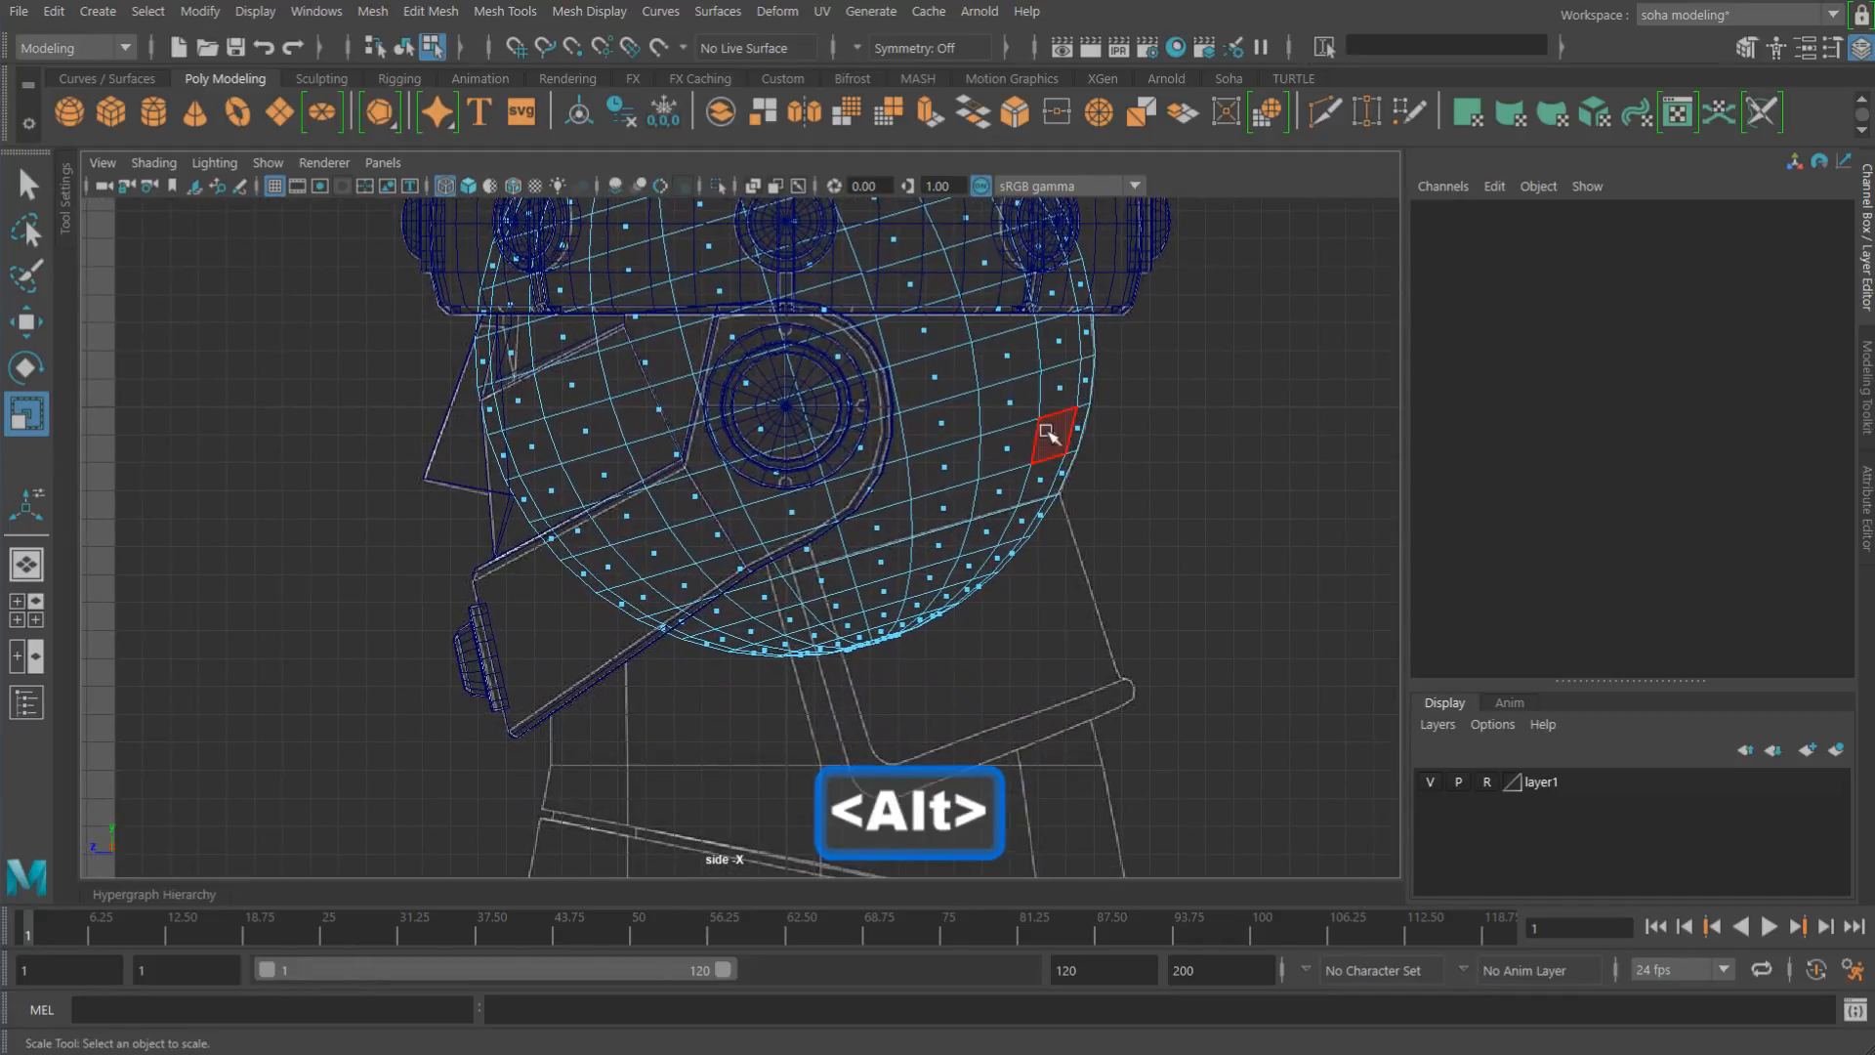
{"action": "key", "text": "w"}
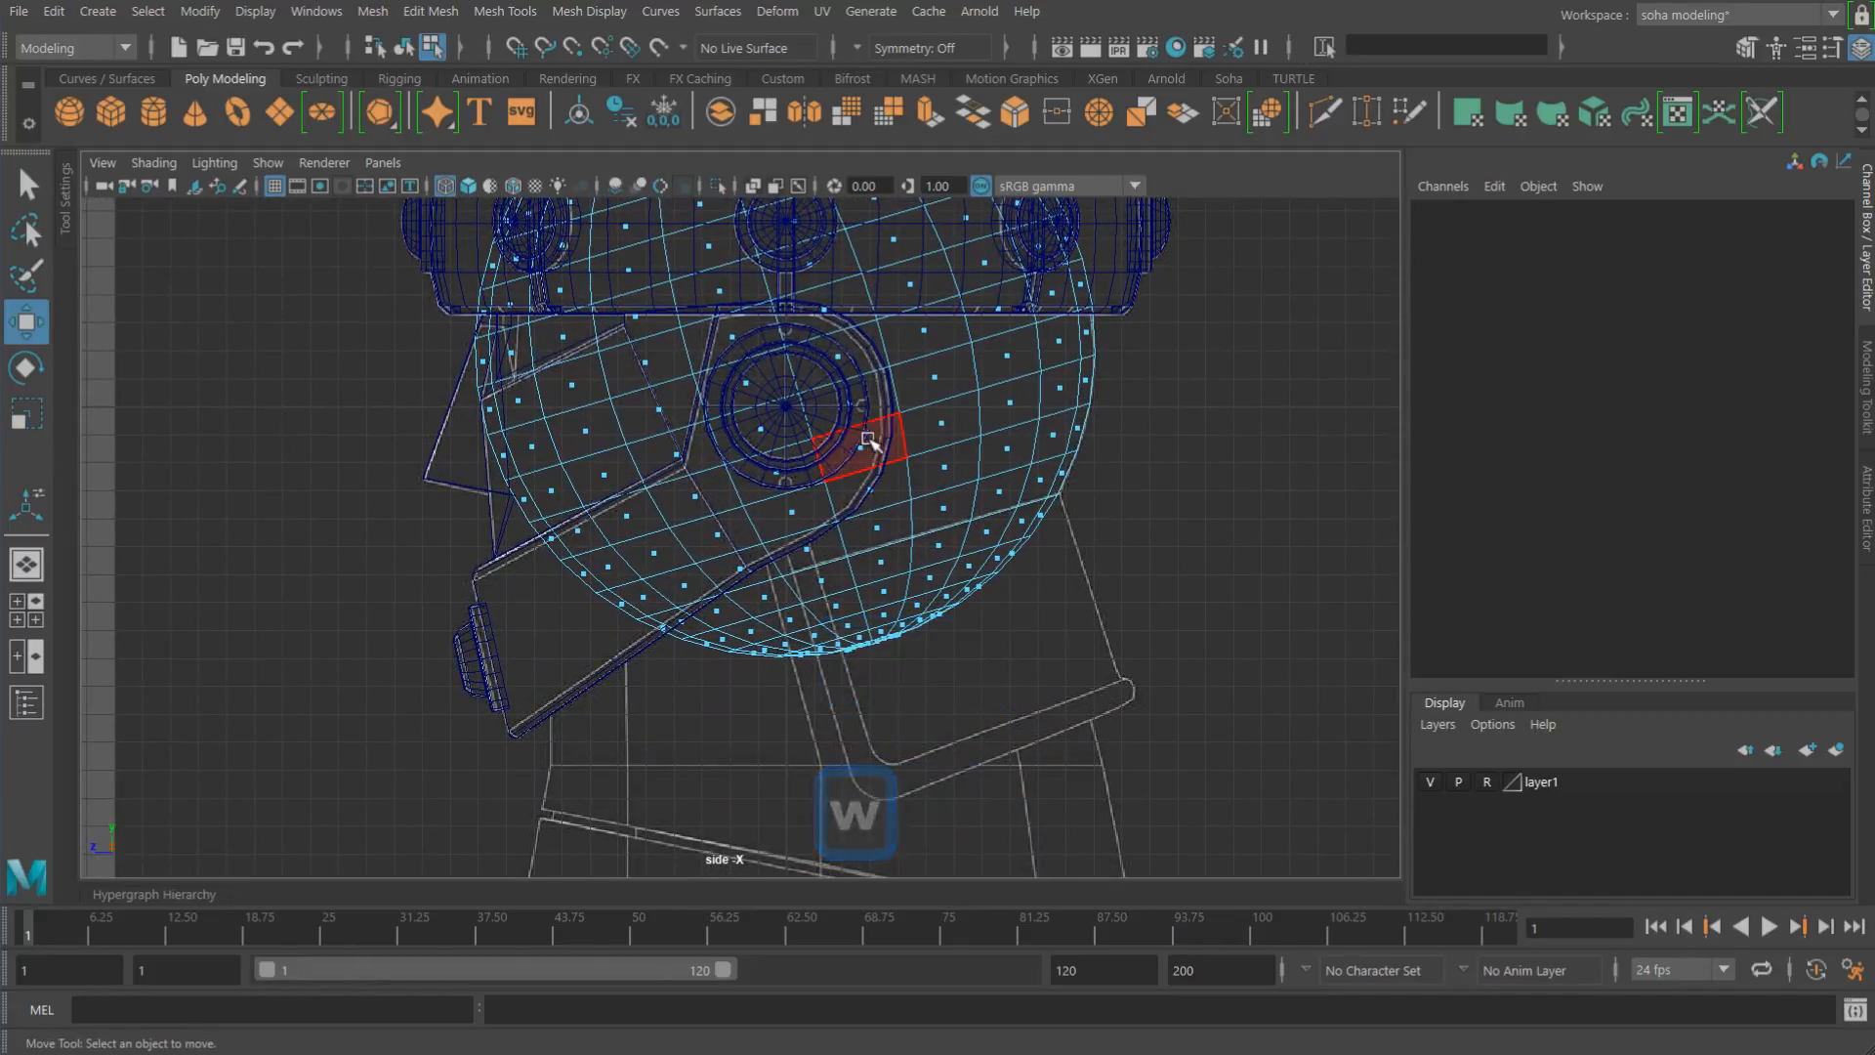
{"action": "right_click_drag", "start_coordinate": [868, 441], "coordinate": [963, 452], "text": "alt"}
{"action": "key", "text": "alt+grave"}
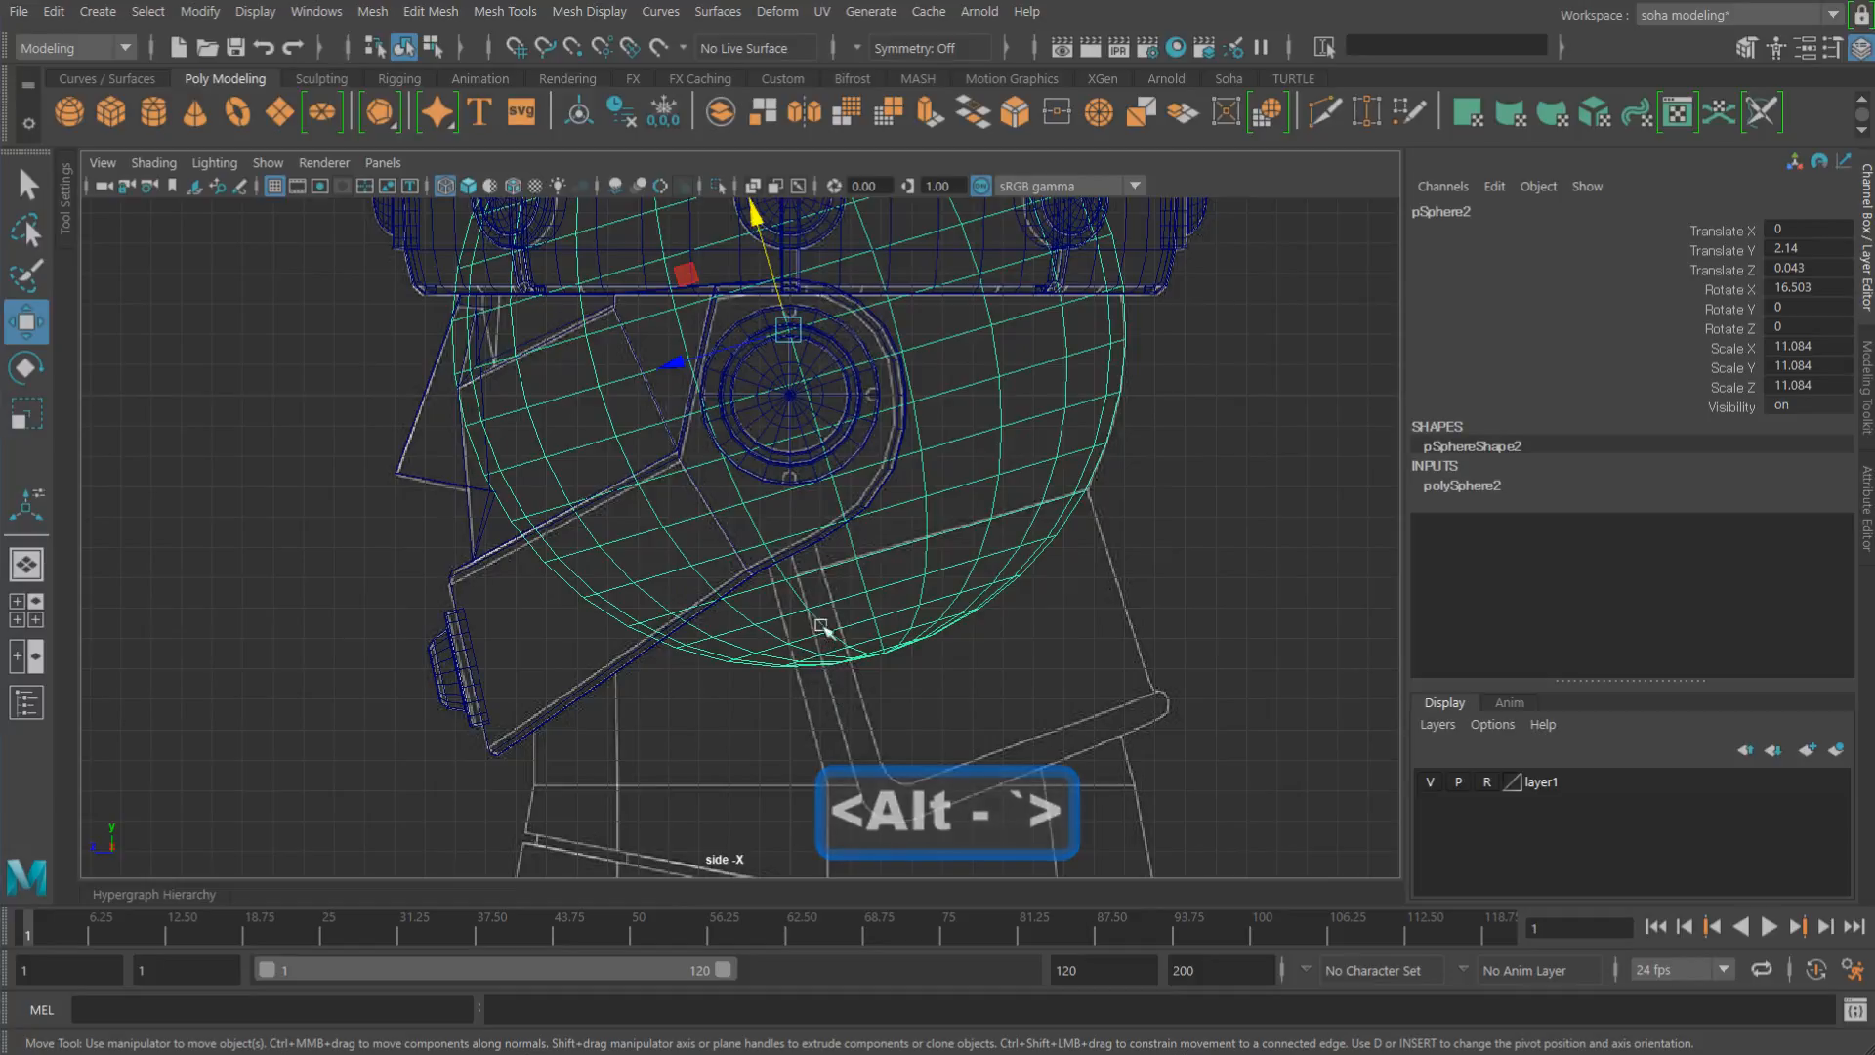
Step: Slide the sphere forward along its tilted axis to about Y 1.57, Z 1.966
{"action": "right_click_drag", "start_coordinate": [826, 567], "coordinate": [863, 557], "text": "alt"}
{"action": "middle_click_drag", "start_coordinate": [904, 443], "coordinate": [898, 520], "text": "alt"}
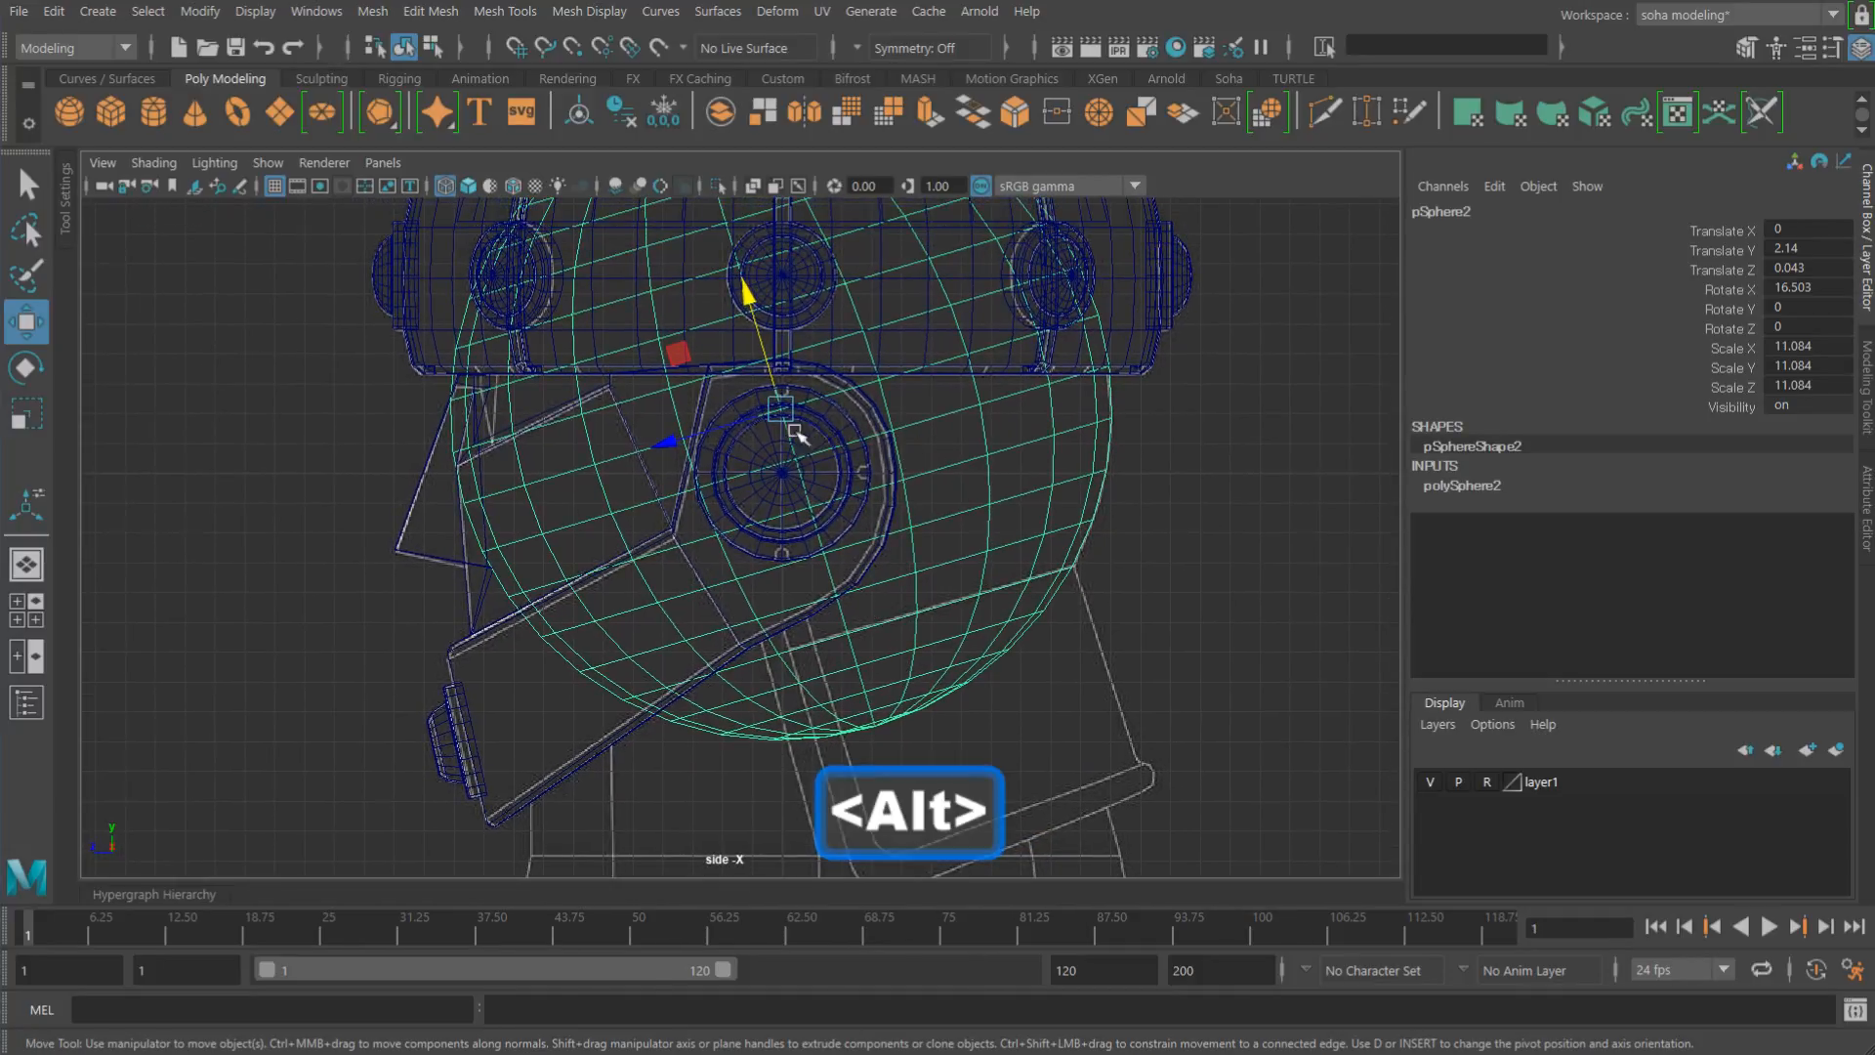
{"action": "left_click_drag", "start_coordinate": [727, 418], "coordinate": [671, 435]}
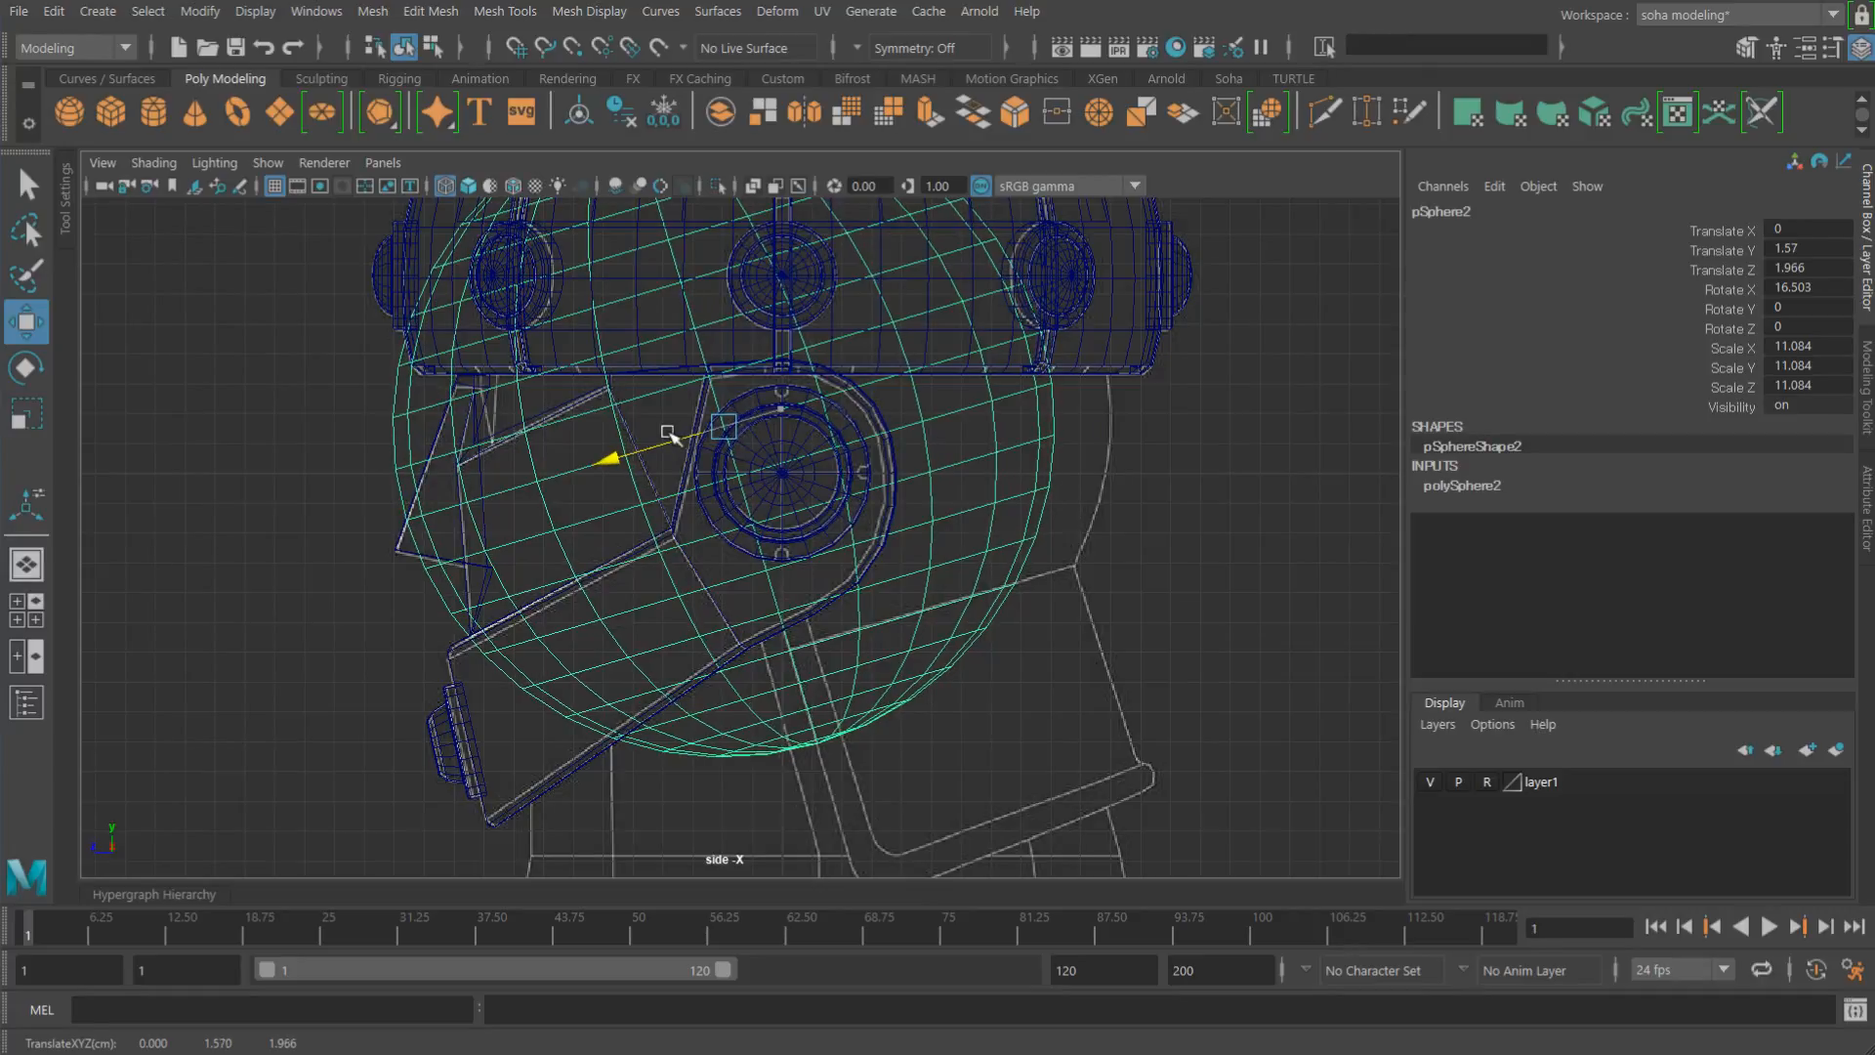
{"action": "right_click_drag", "start_coordinate": [870, 580], "coordinate": [929, 613], "text": "alt"}
{"action": "middle_click_drag", "start_coordinate": [929, 615], "coordinate": [935, 538], "text": "alt"}
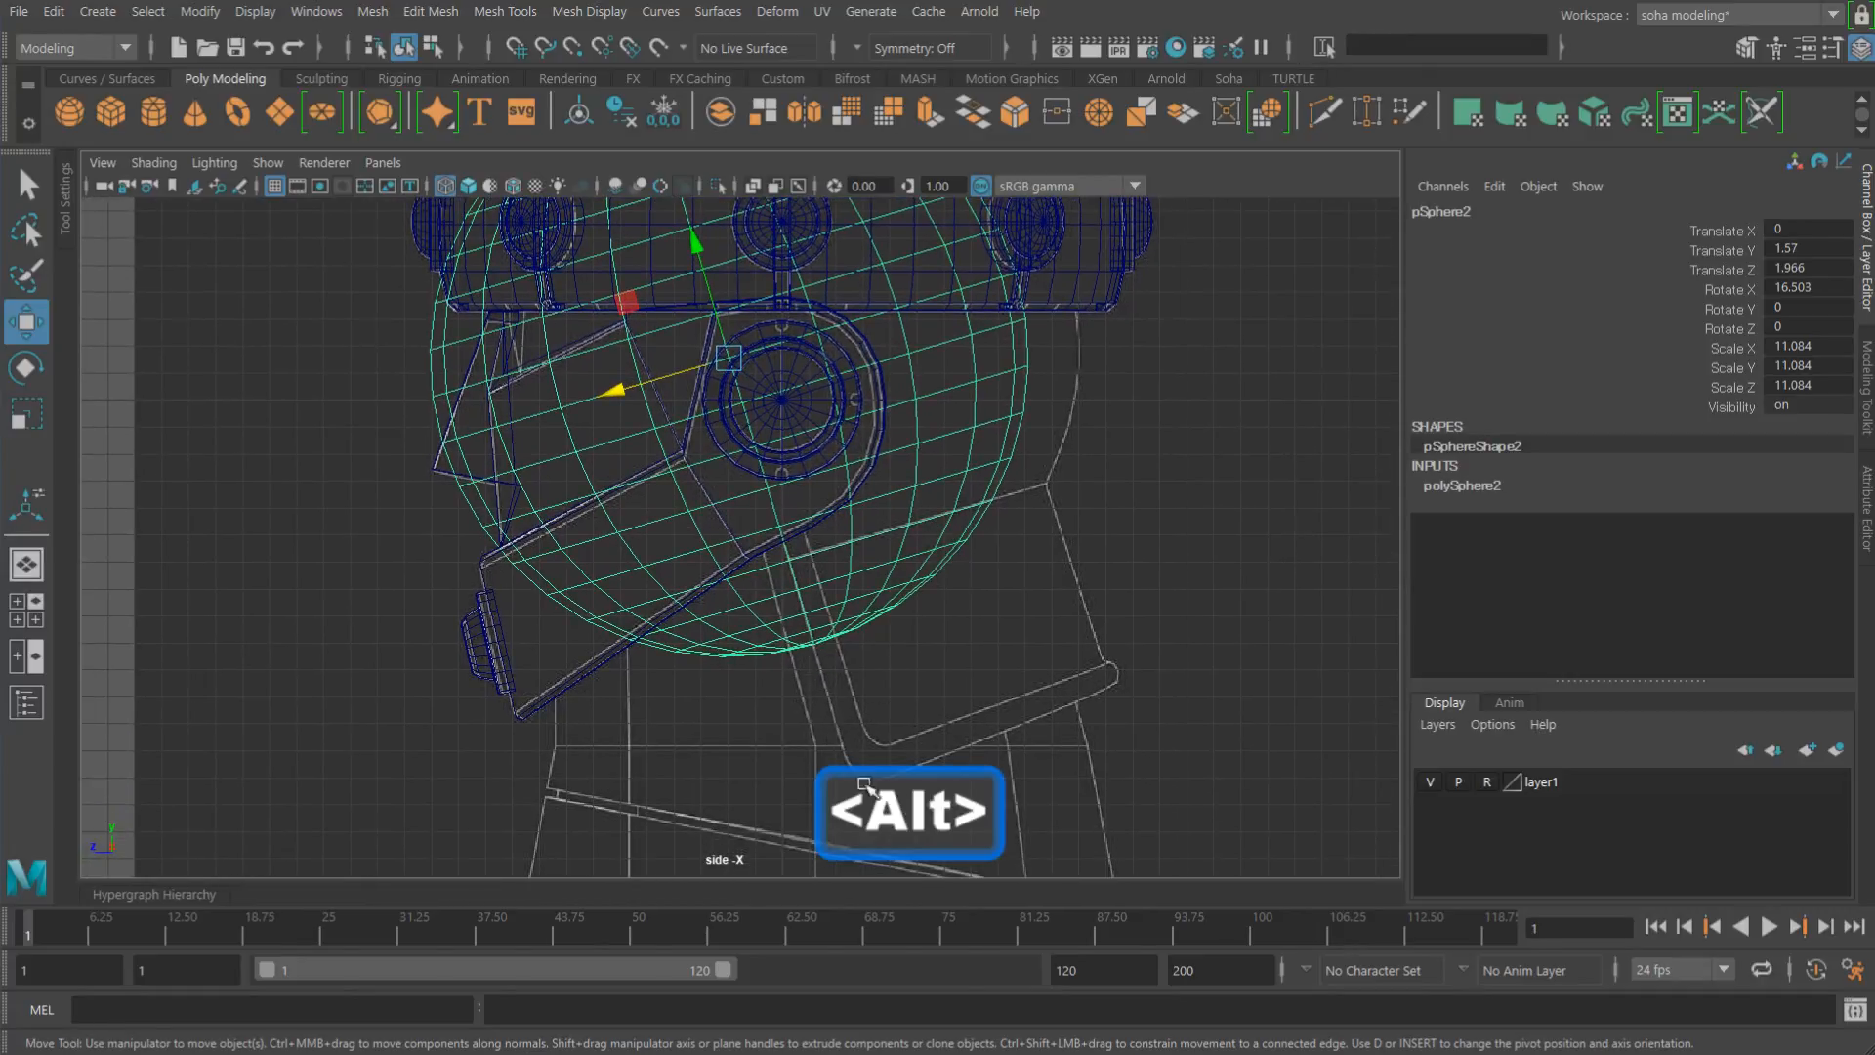
Step: Raise the sphere along its tilted axis to about Y 2.672, Z 2.292 and enlarge it uniformly to about 13.344
{"action": "middle_click_drag", "start_coordinate": [1006, 479], "coordinate": [1022, 518], "text": "alt"}
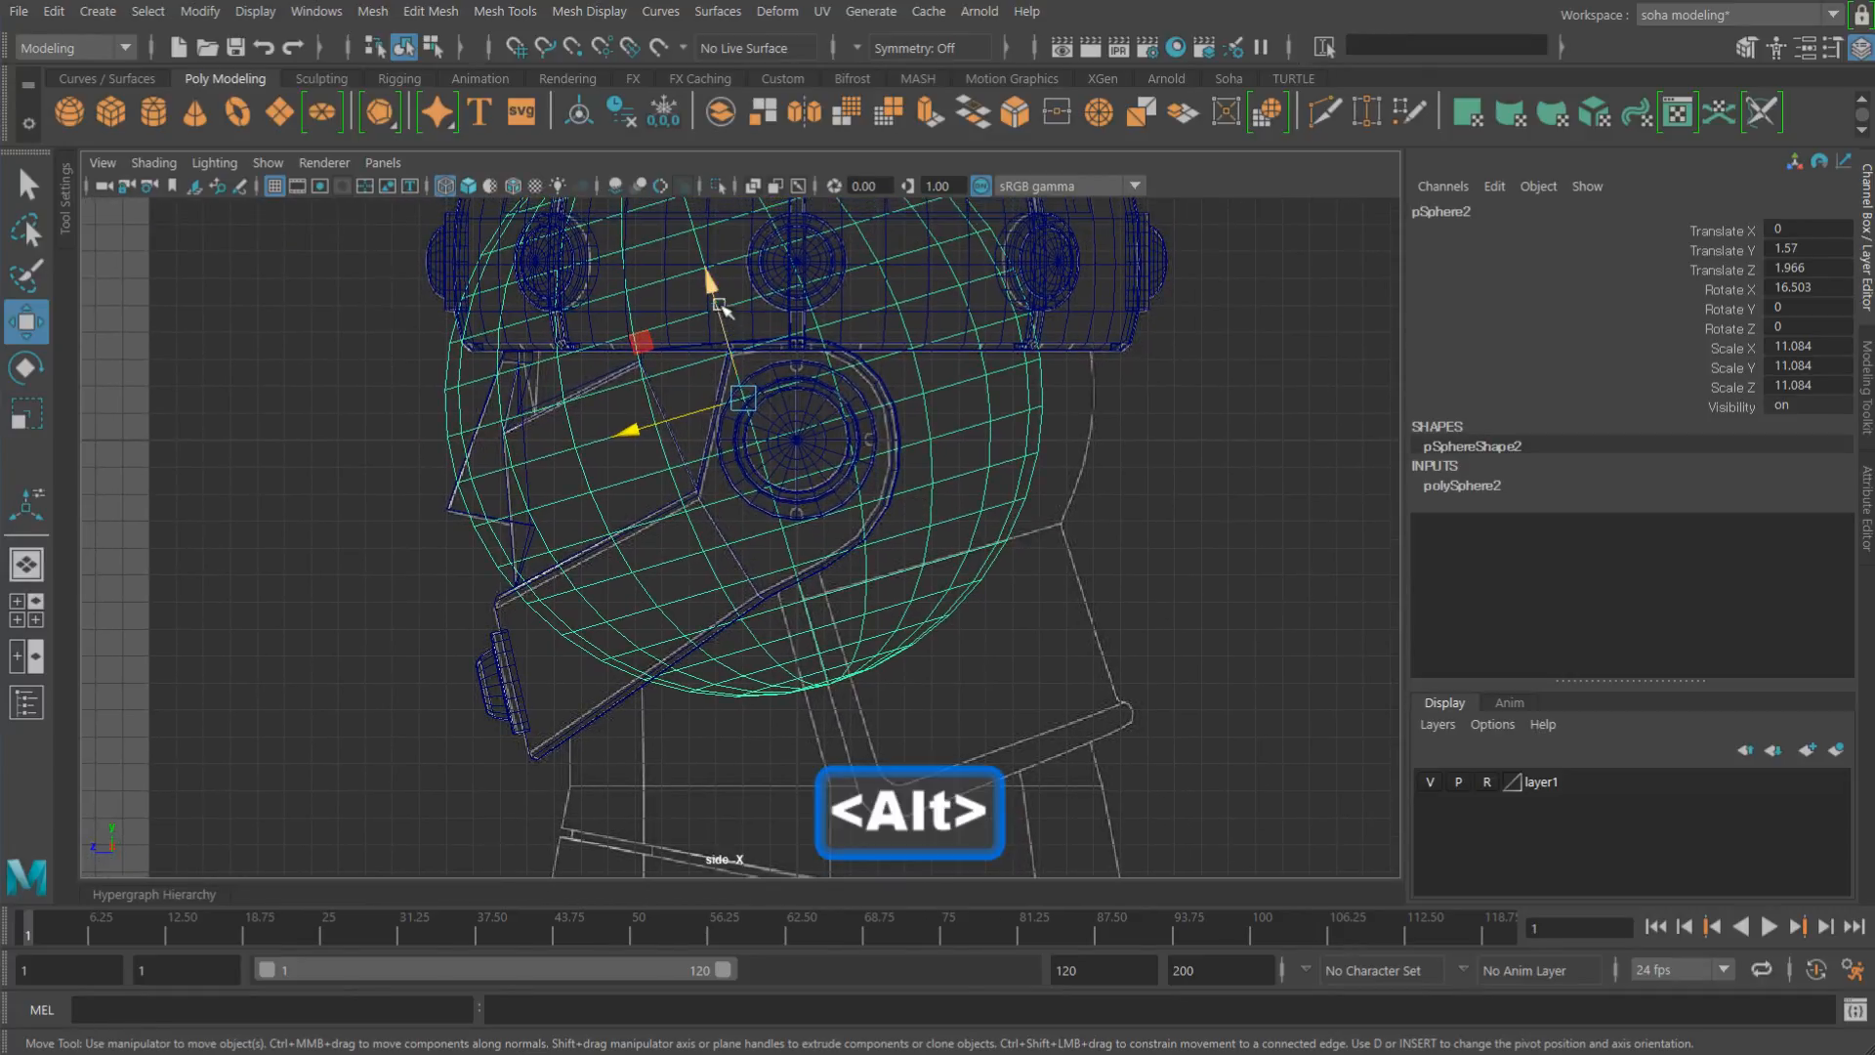
{"action": "left_click_drag", "start_coordinate": [723, 308], "coordinate": [855, 459]}
{"action": "key", "text": "r"}
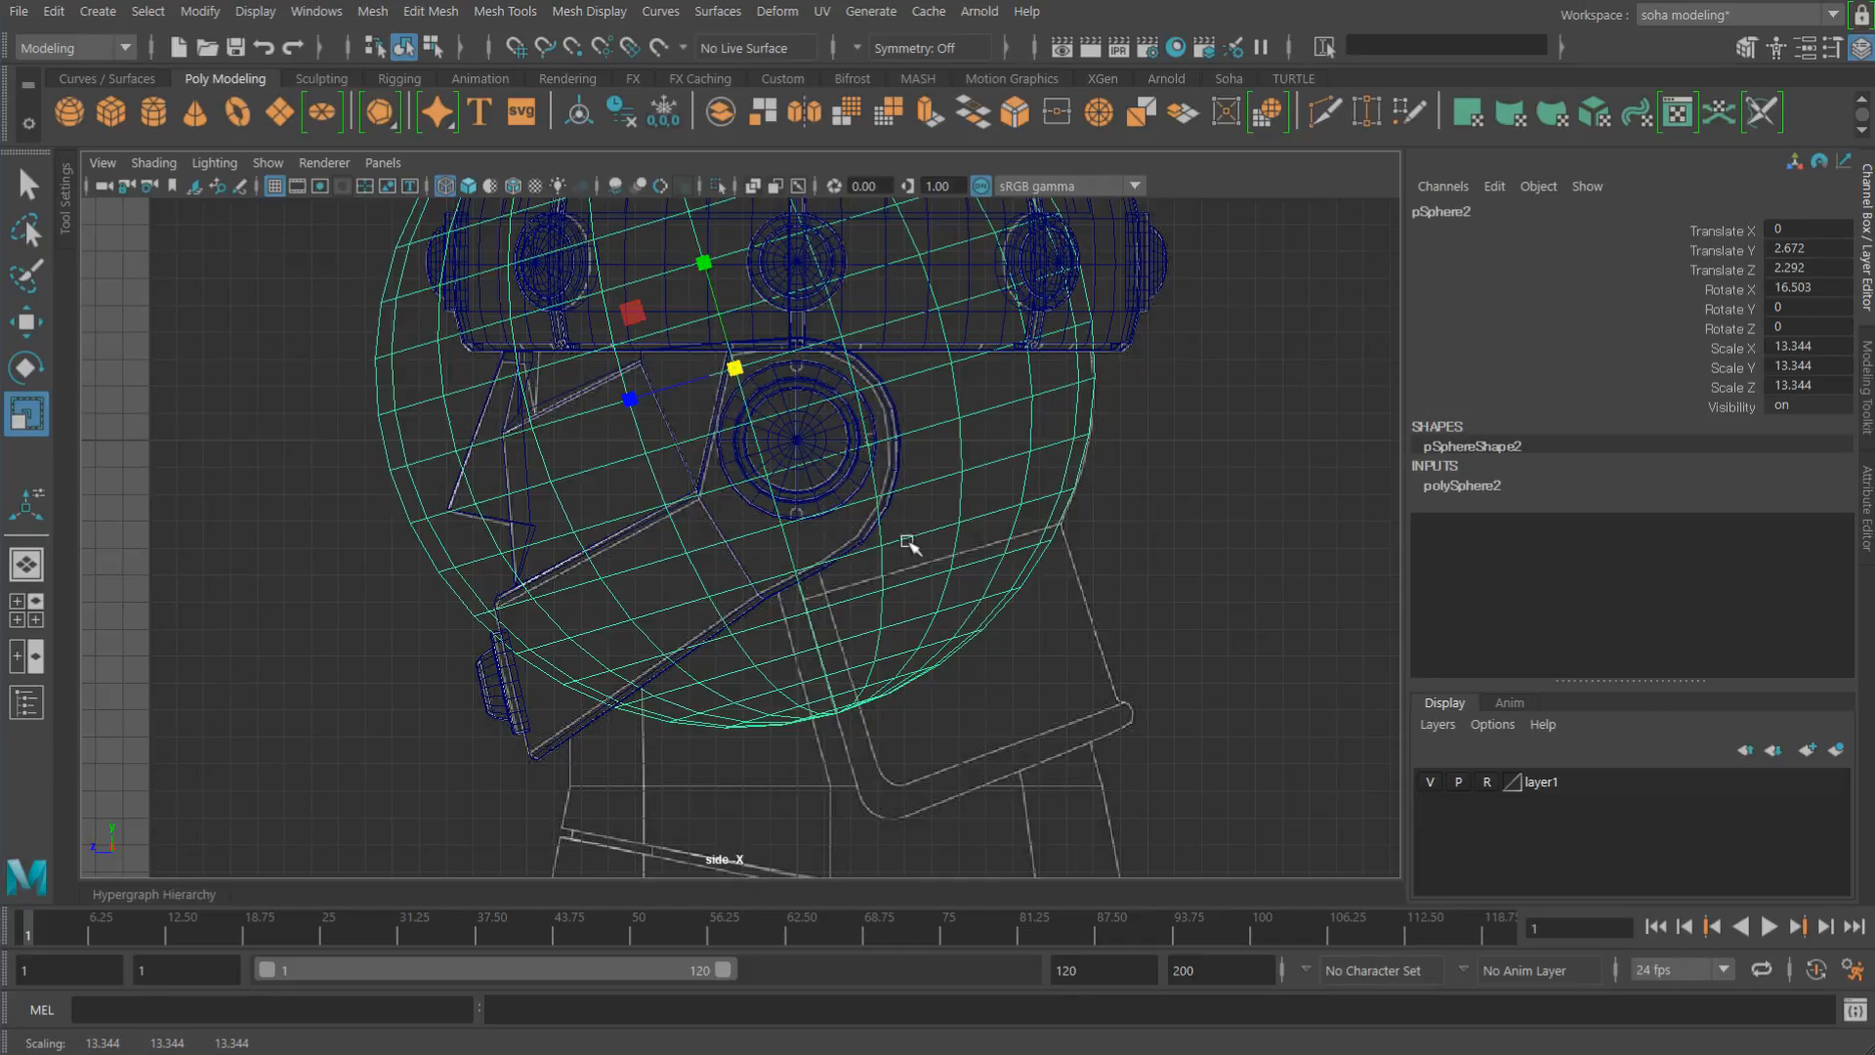
Step: Delete the sphere's front and upper faces, keeping only the lower rear part that forms the back of the head
{"action": "key", "text": "alt"}
{"action": "mouse_move", "coordinate": [1056, 722]}
{"action": "middle_mouse_down", "text": "alt"}
{"action": "mouse_move", "coordinate": [1063, 704]}
{"action": "mouse_move", "coordinate": [1059, 824]}
{"action": "mouse_move", "coordinate": [1060, 741]}
{"action": "middle_mouse_up", "text": "alt"}
{"action": "right_click_drag", "start_coordinate": [1101, 657], "coordinate": [895, 522], "text": "alt"}
{"action": "middle_click_drag", "start_coordinate": [897, 524], "coordinate": [911, 530], "text": "alt"}
{"action": "right_click_drag", "start_coordinate": [911, 529], "coordinate": [992, 523], "text": "alt"}
{"action": "key", "text": "alt+3"}
{"action": "right_click_drag", "start_coordinate": [896, 453], "coordinate": [836, 413], "text": "alt"}
{"action": "middle_click_drag", "start_coordinate": [836, 413], "coordinate": [855, 452], "text": "alt"}
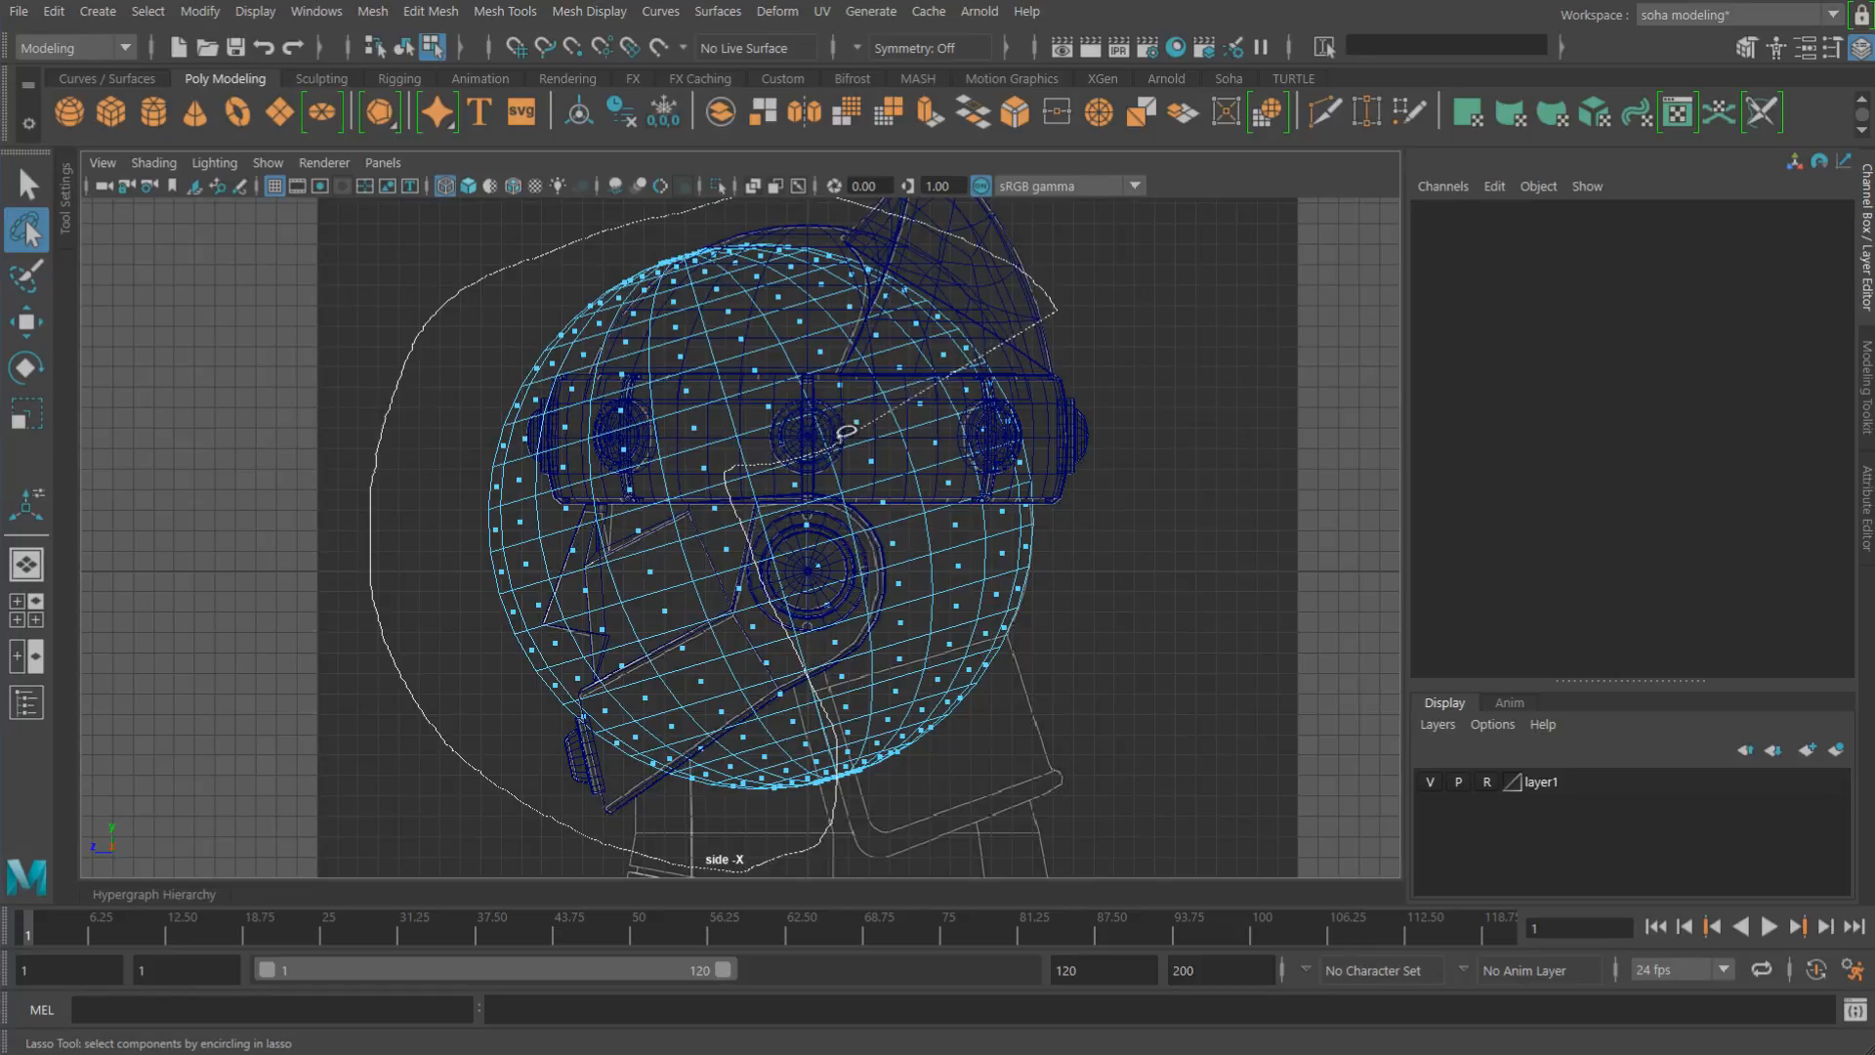
{"action": "key", "text": "ctrl+grave"}
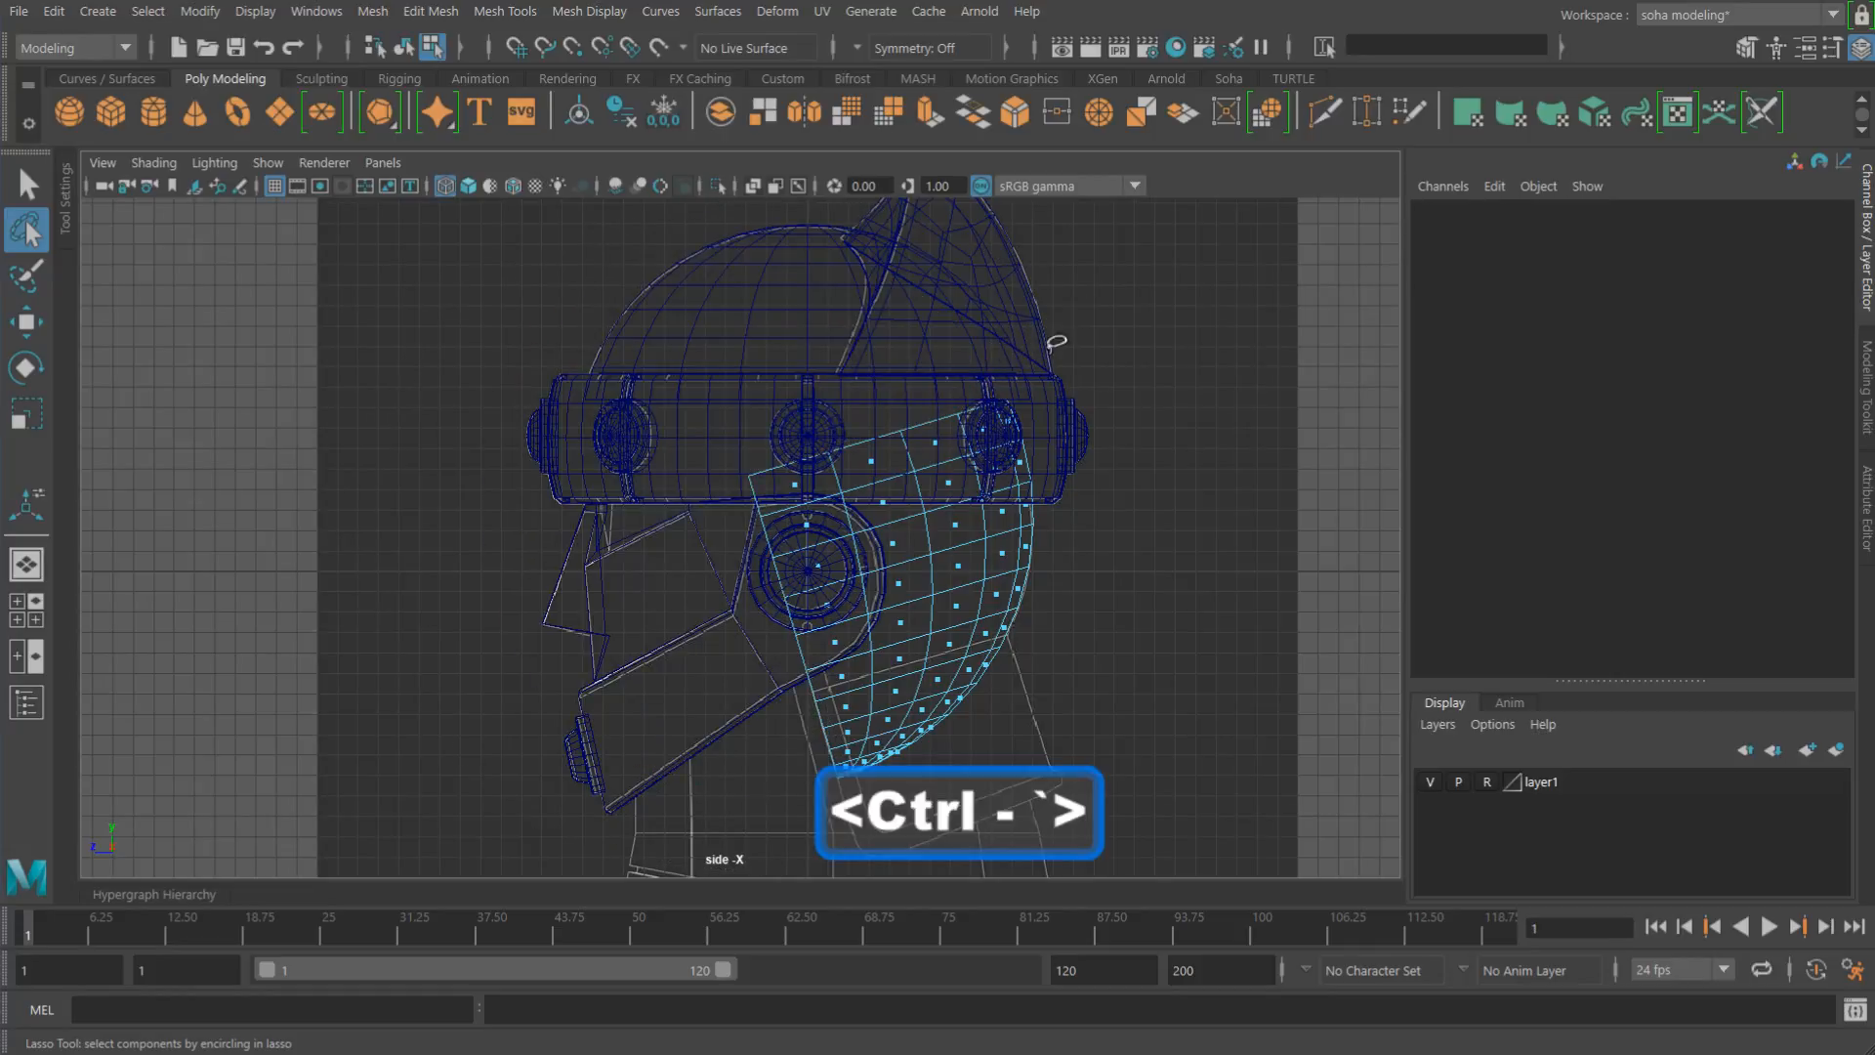
Step: Insert an edge loop across the remaining sphere shell along the neck's slanted upper line
{"action": "middle_click_drag", "start_coordinate": [917, 378], "coordinate": [891, 307], "text": "alt"}
{"action": "right_click_drag", "start_coordinate": [892, 307], "coordinate": [1129, 396], "text": "alt"}
{"action": "middle_click_drag", "start_coordinate": [1129, 397], "coordinate": [1113, 370], "text": "alt"}
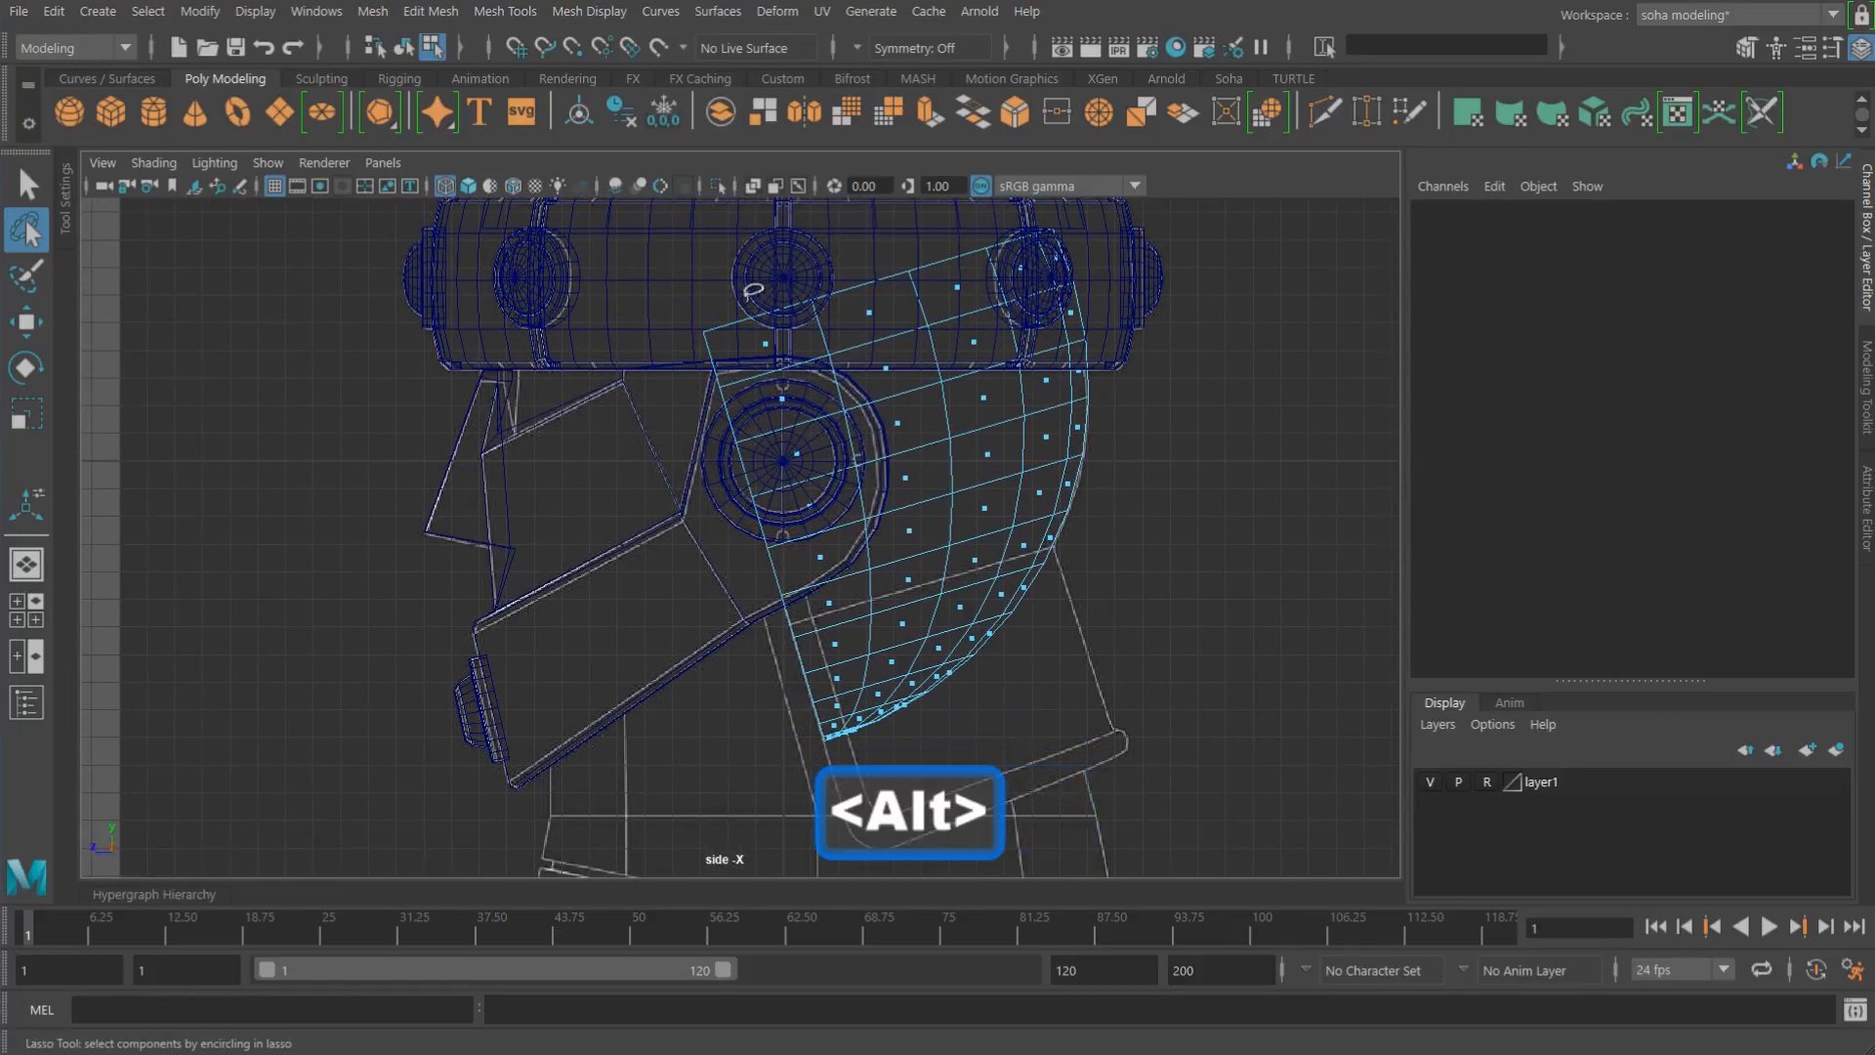
{"action": "middle_click_drag", "start_coordinate": [940, 598], "coordinate": [870, 469], "text": "alt"}
{"action": "right_click_drag", "start_coordinate": [870, 468], "coordinate": [1063, 481], "text": "alt"}
{"action": "middle_click_drag", "start_coordinate": [962, 464], "coordinate": [912, 511], "text": "alt"}
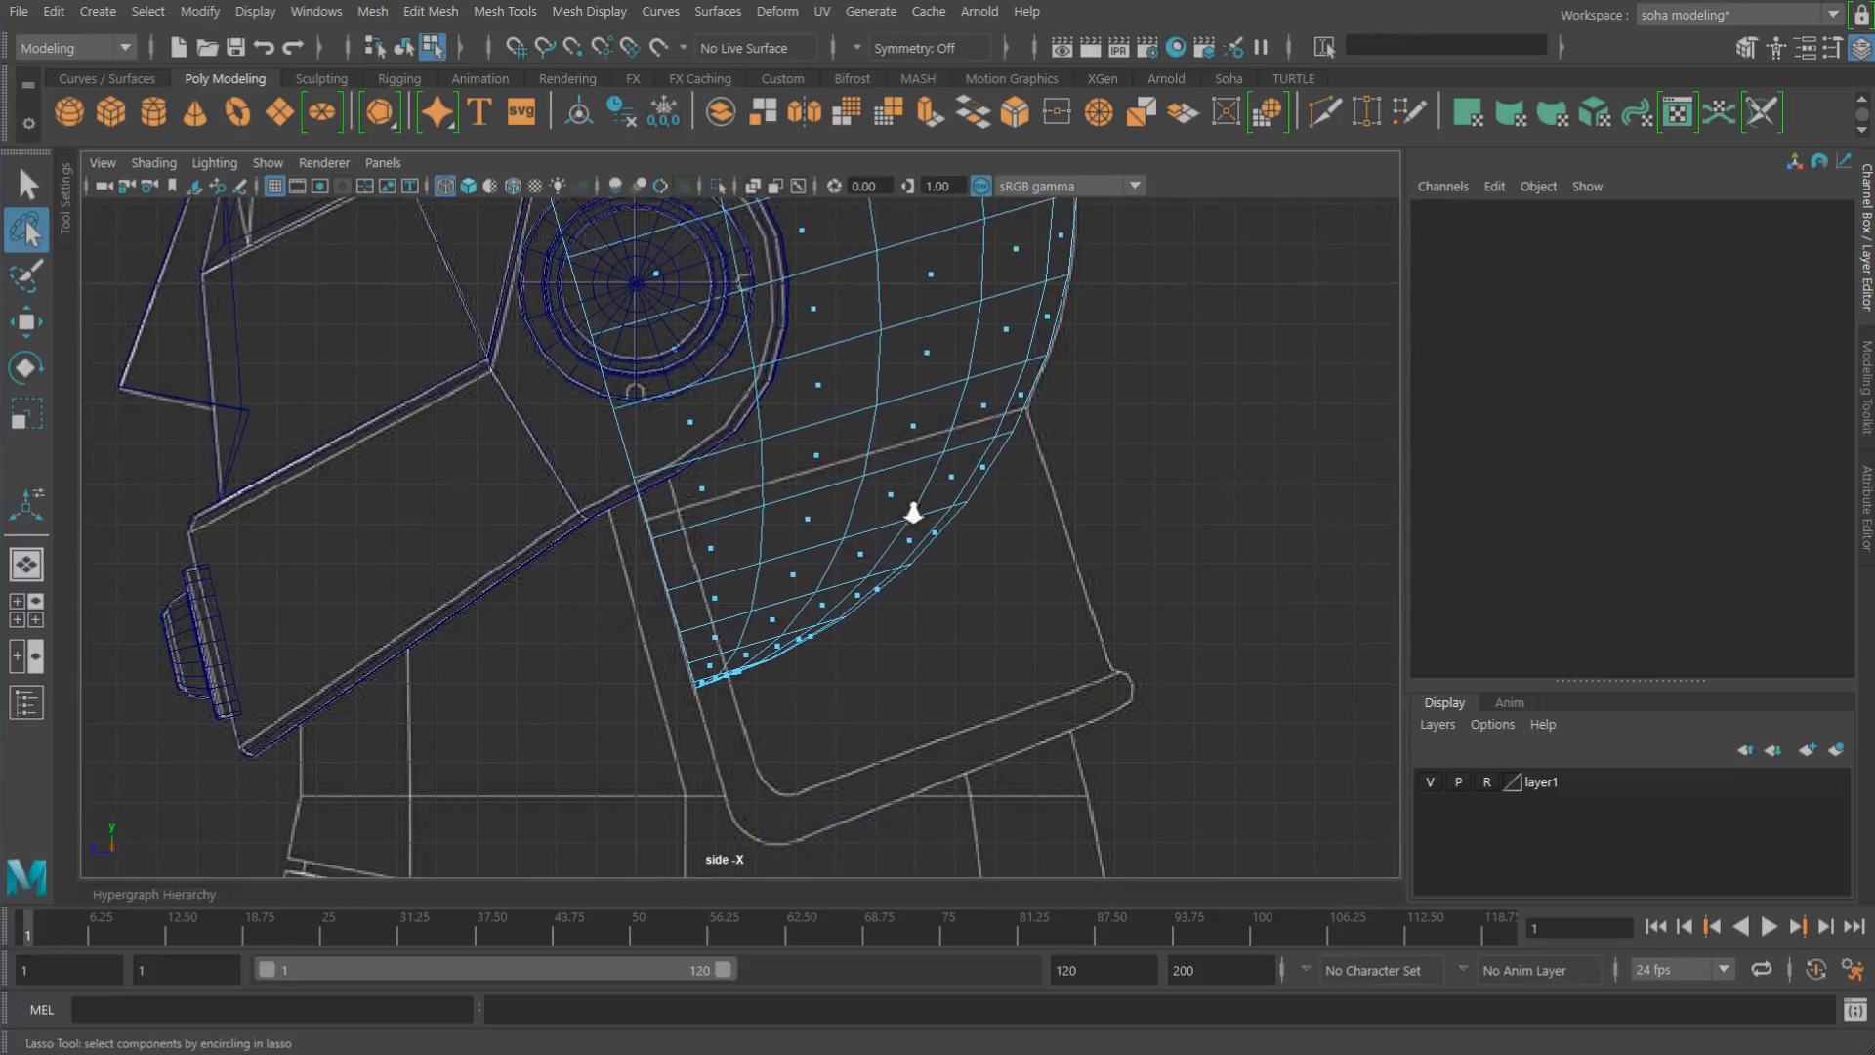
{"action": "right_click_drag", "start_coordinate": [913, 511], "coordinate": [1121, 430], "text": "alt"}
{"action": "key", "text": "alt"}
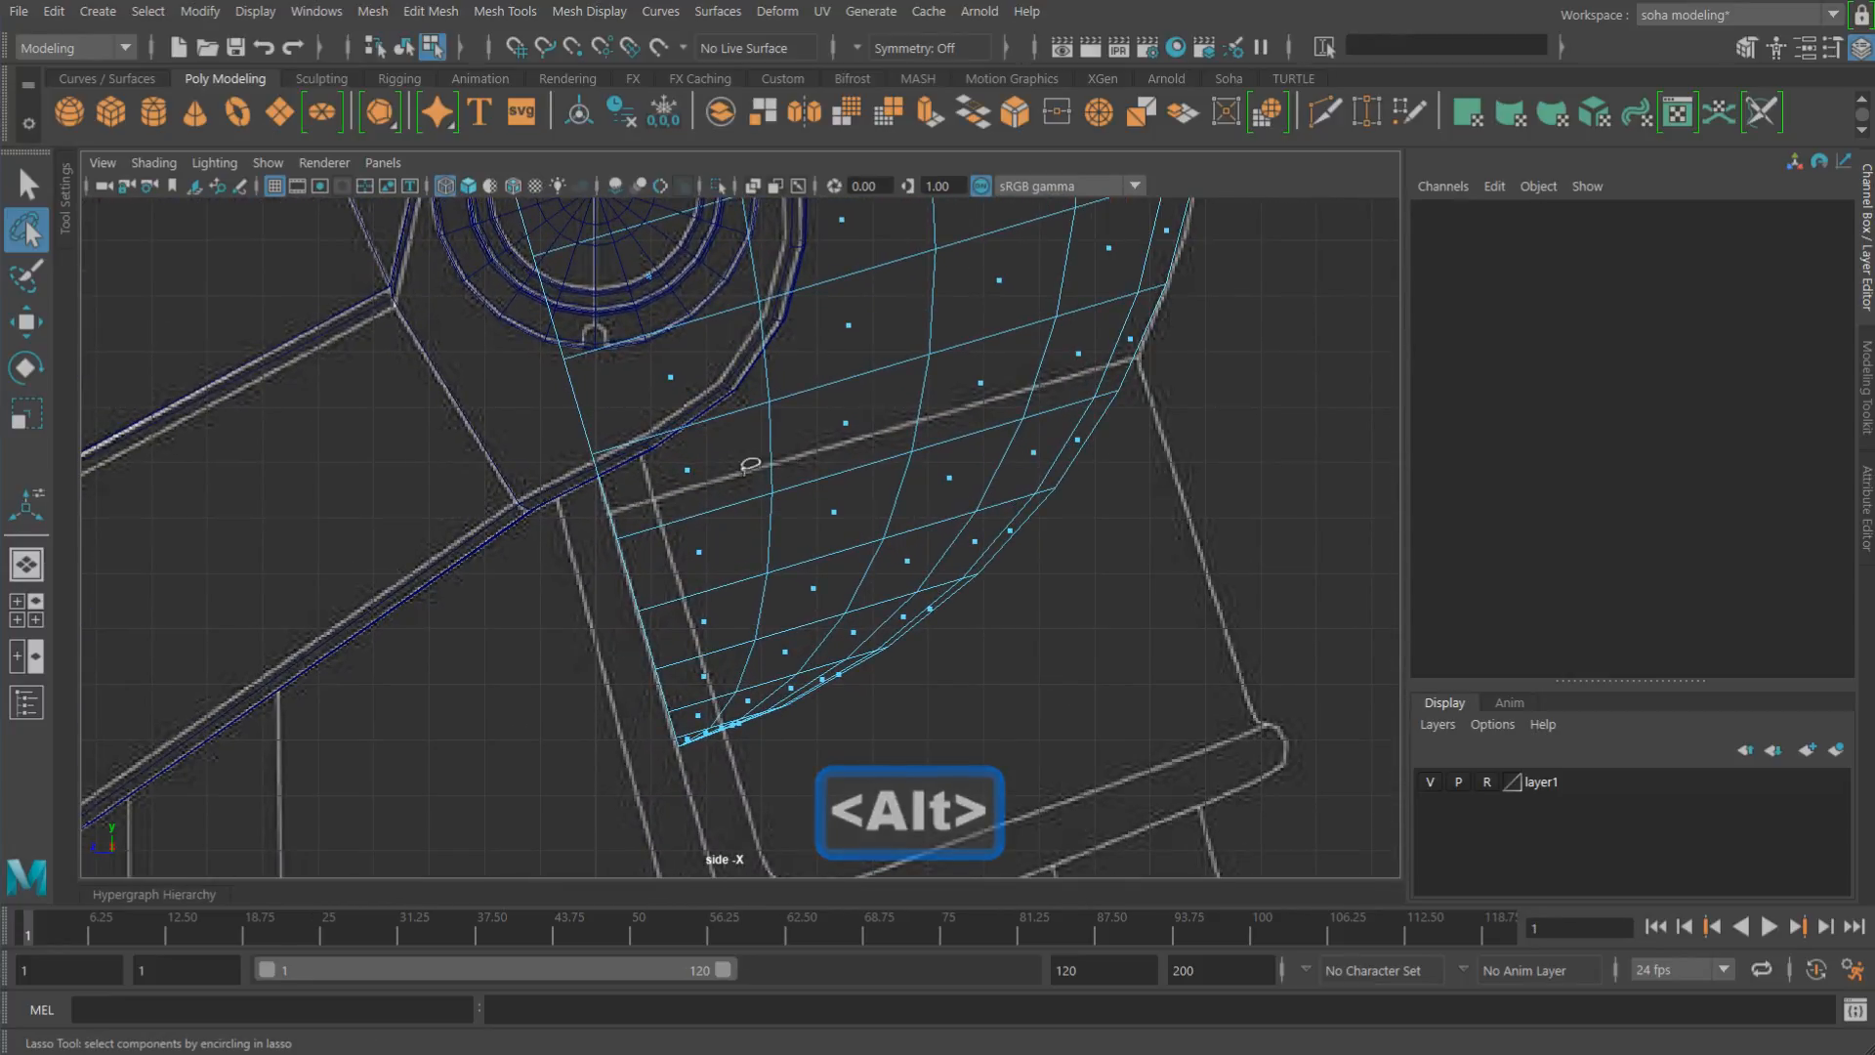
{"action": "key", "text": "w"}
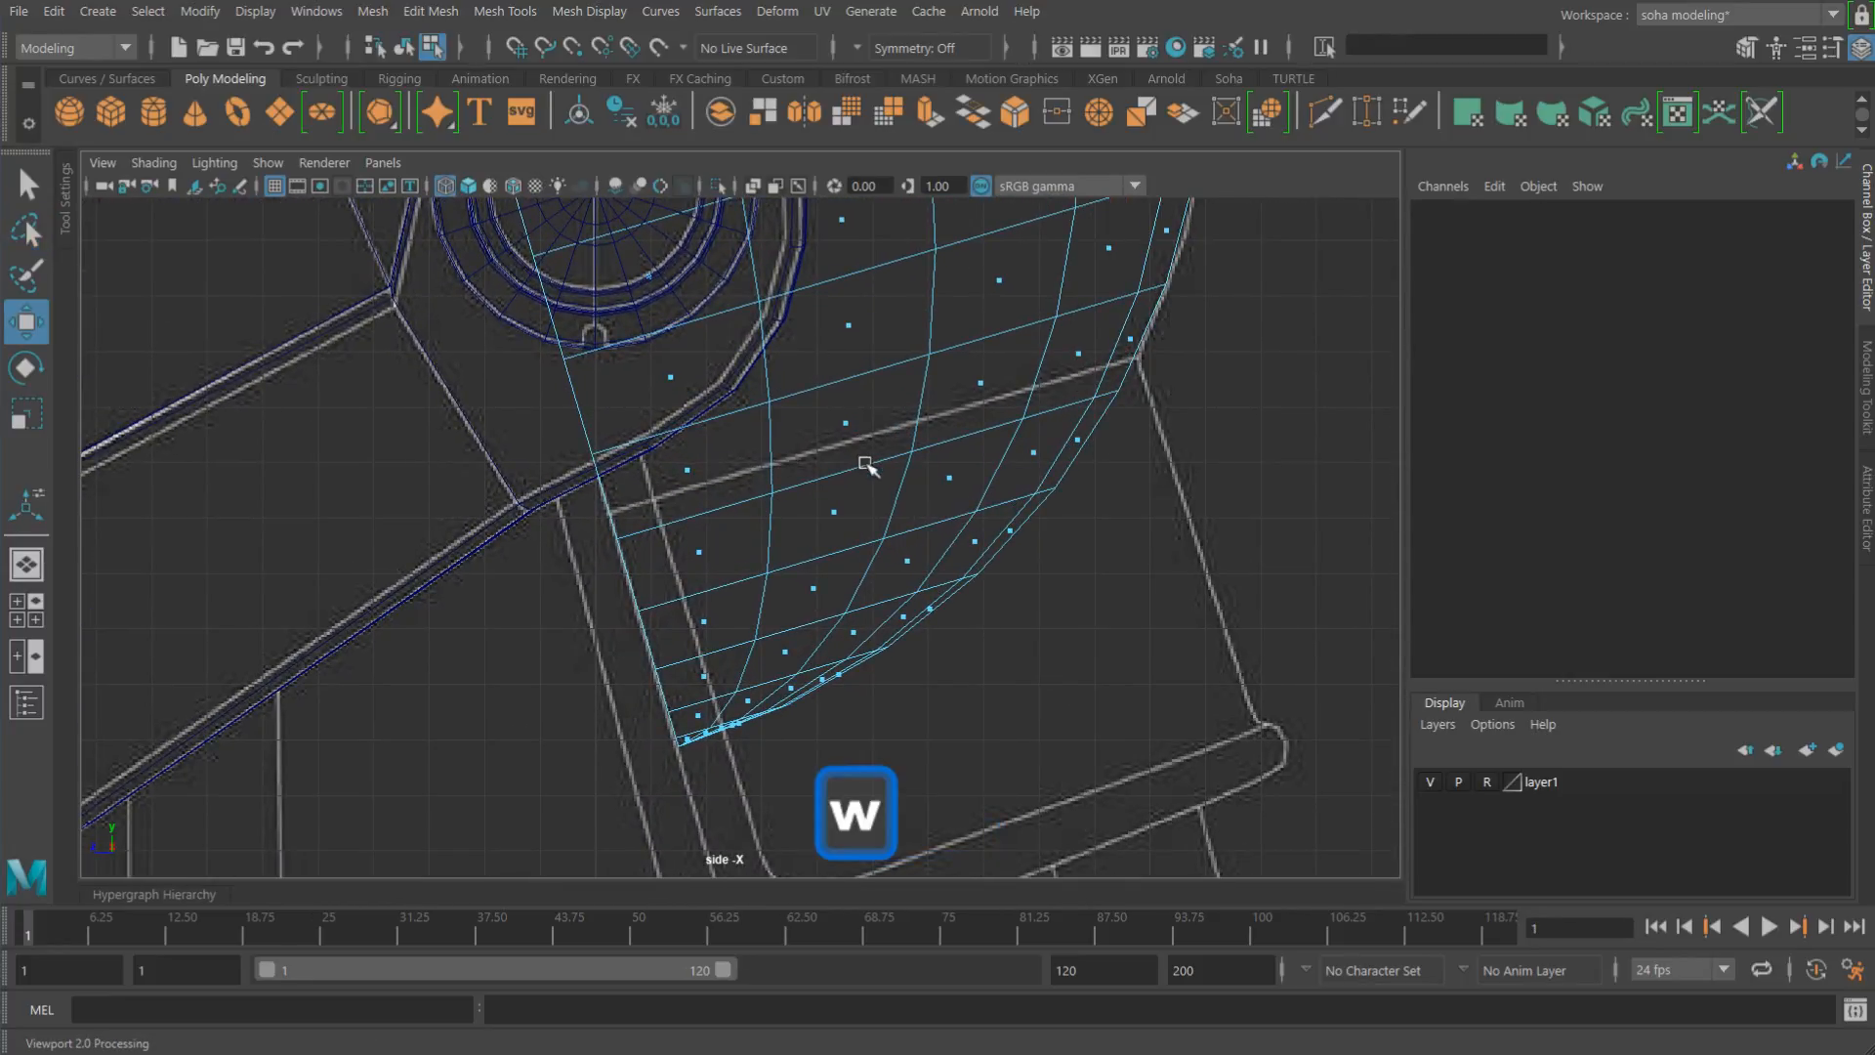
{"action": "key", "text": "alt+e"}
{"action": "left_click", "coordinate": [926, 426]}
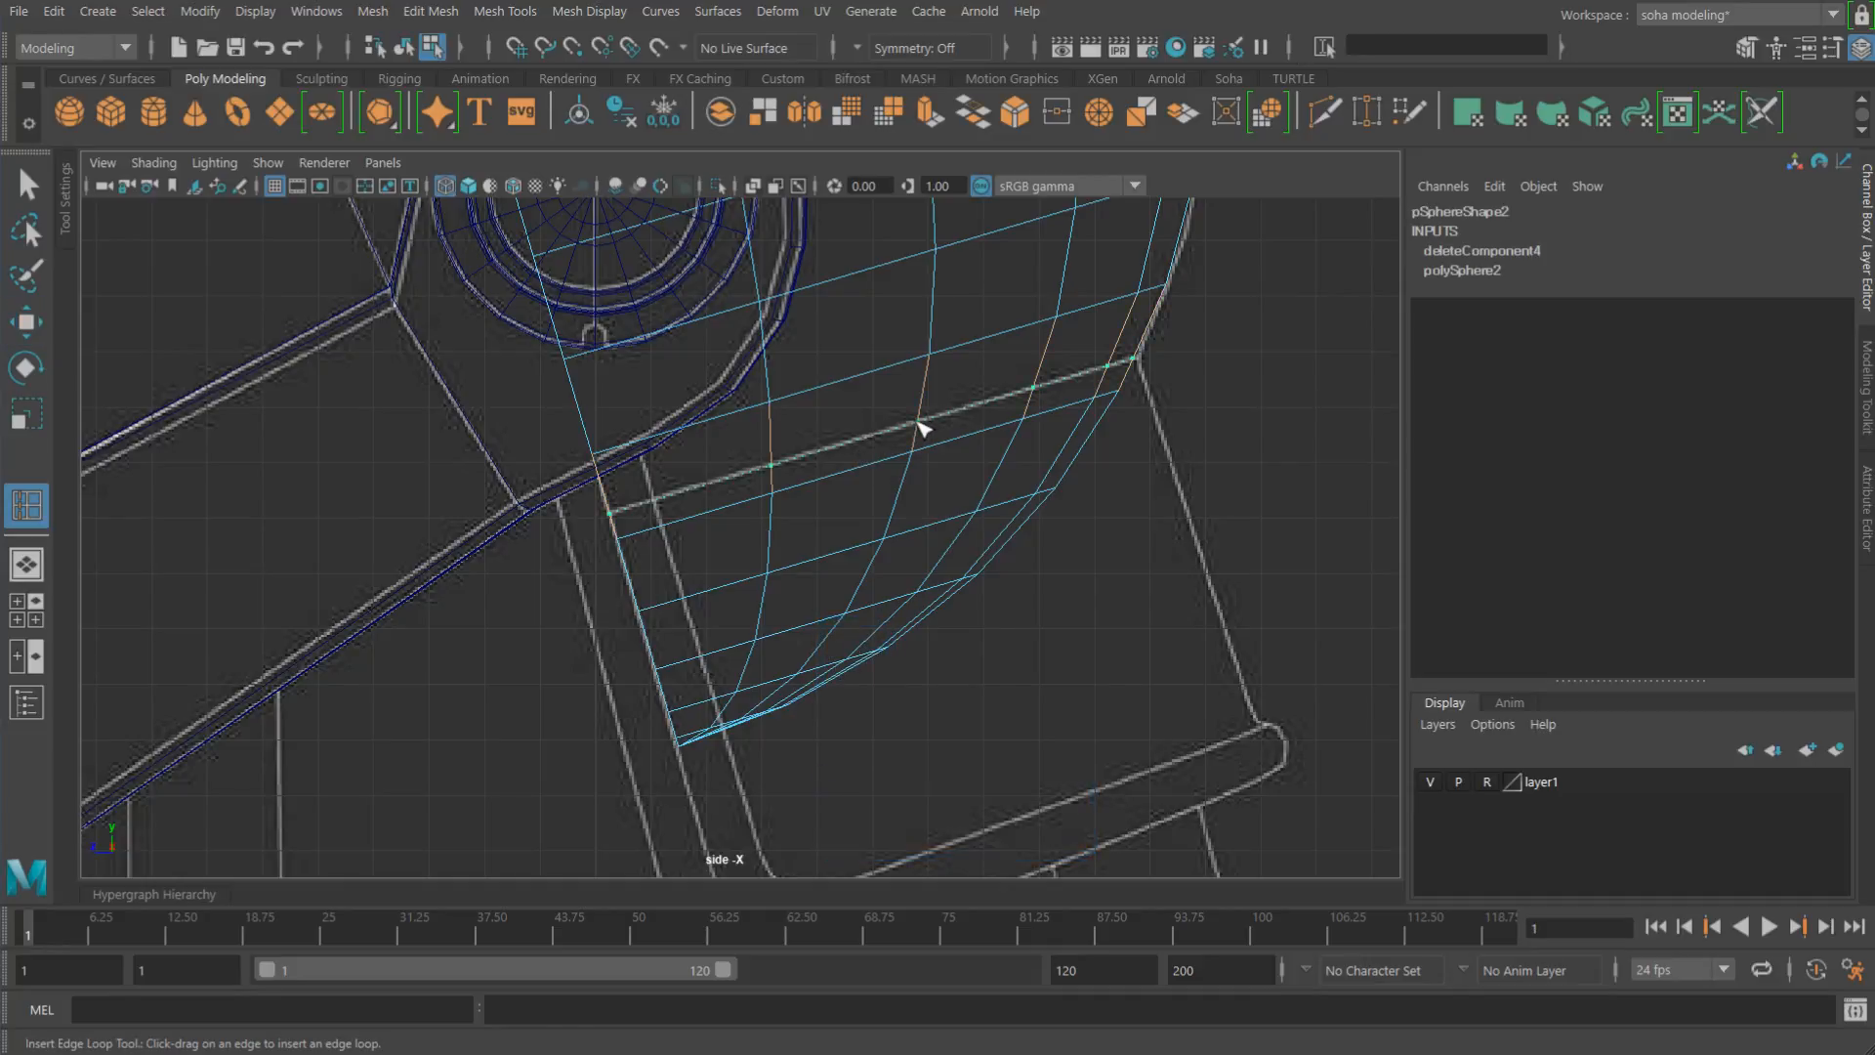
{"action": "key", "text": "w"}
{"action": "scroll", "coordinate": [1016, 540], "scroll_direction": "down", "scroll_amount": 2}
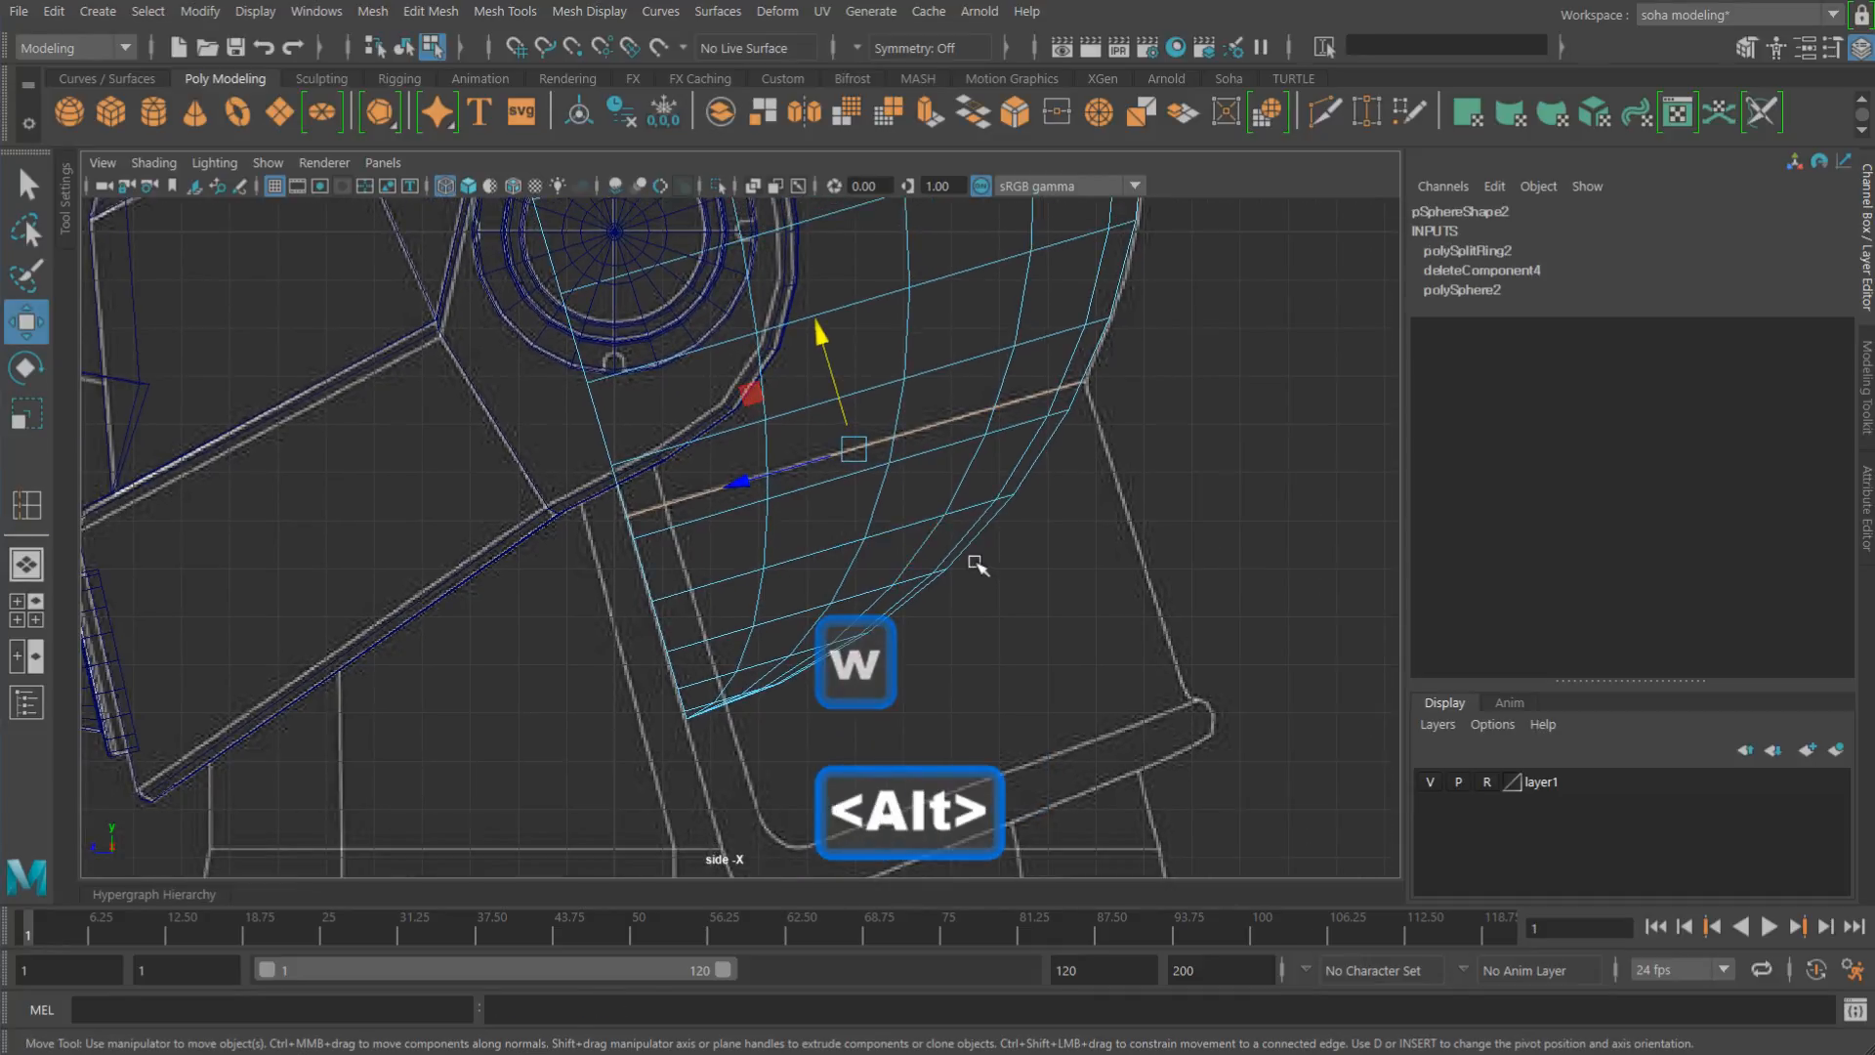
Step: Delete the faces below the new edge loop and return to object selection
{"action": "key", "text": "alt+3"}
{"action": "left_click", "coordinate": [30, 231]}
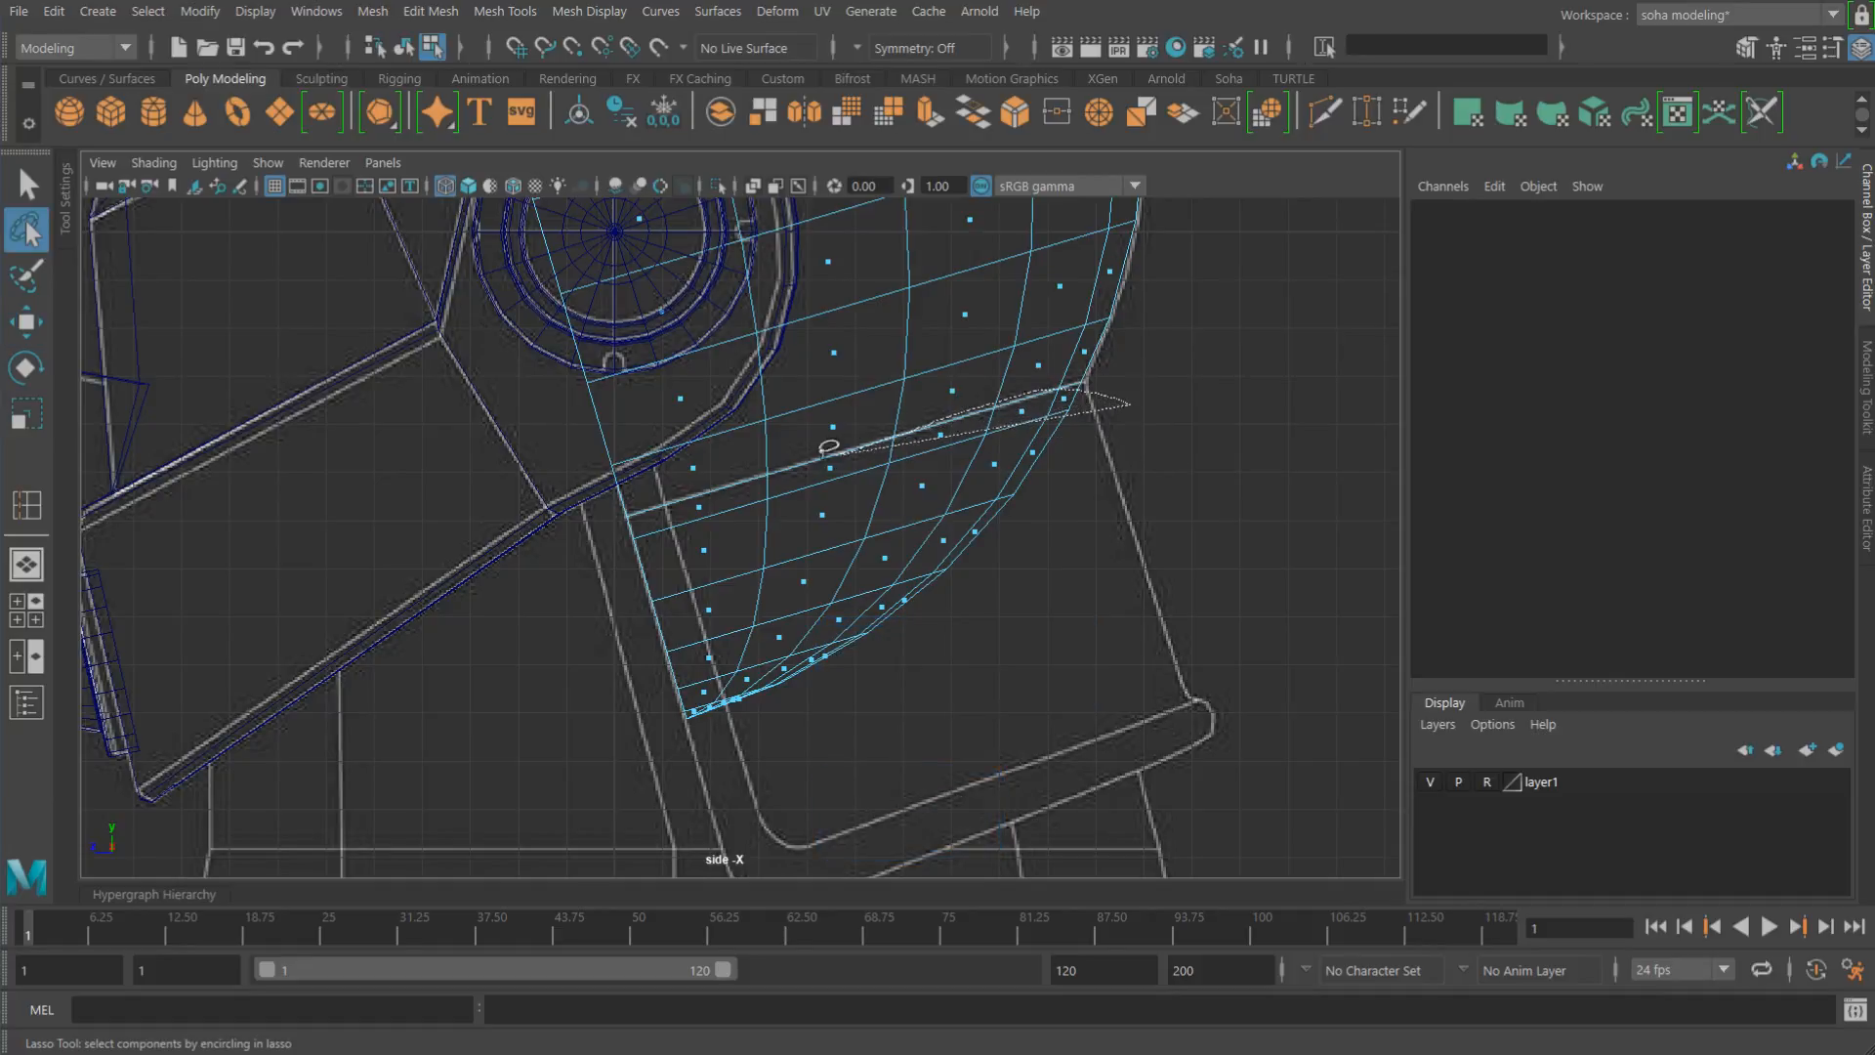
{"action": "left_click_drag", "start_coordinate": [1285, 389], "coordinate": [1260, 371]}
{"action": "key", "text": "ctrl+grave"}
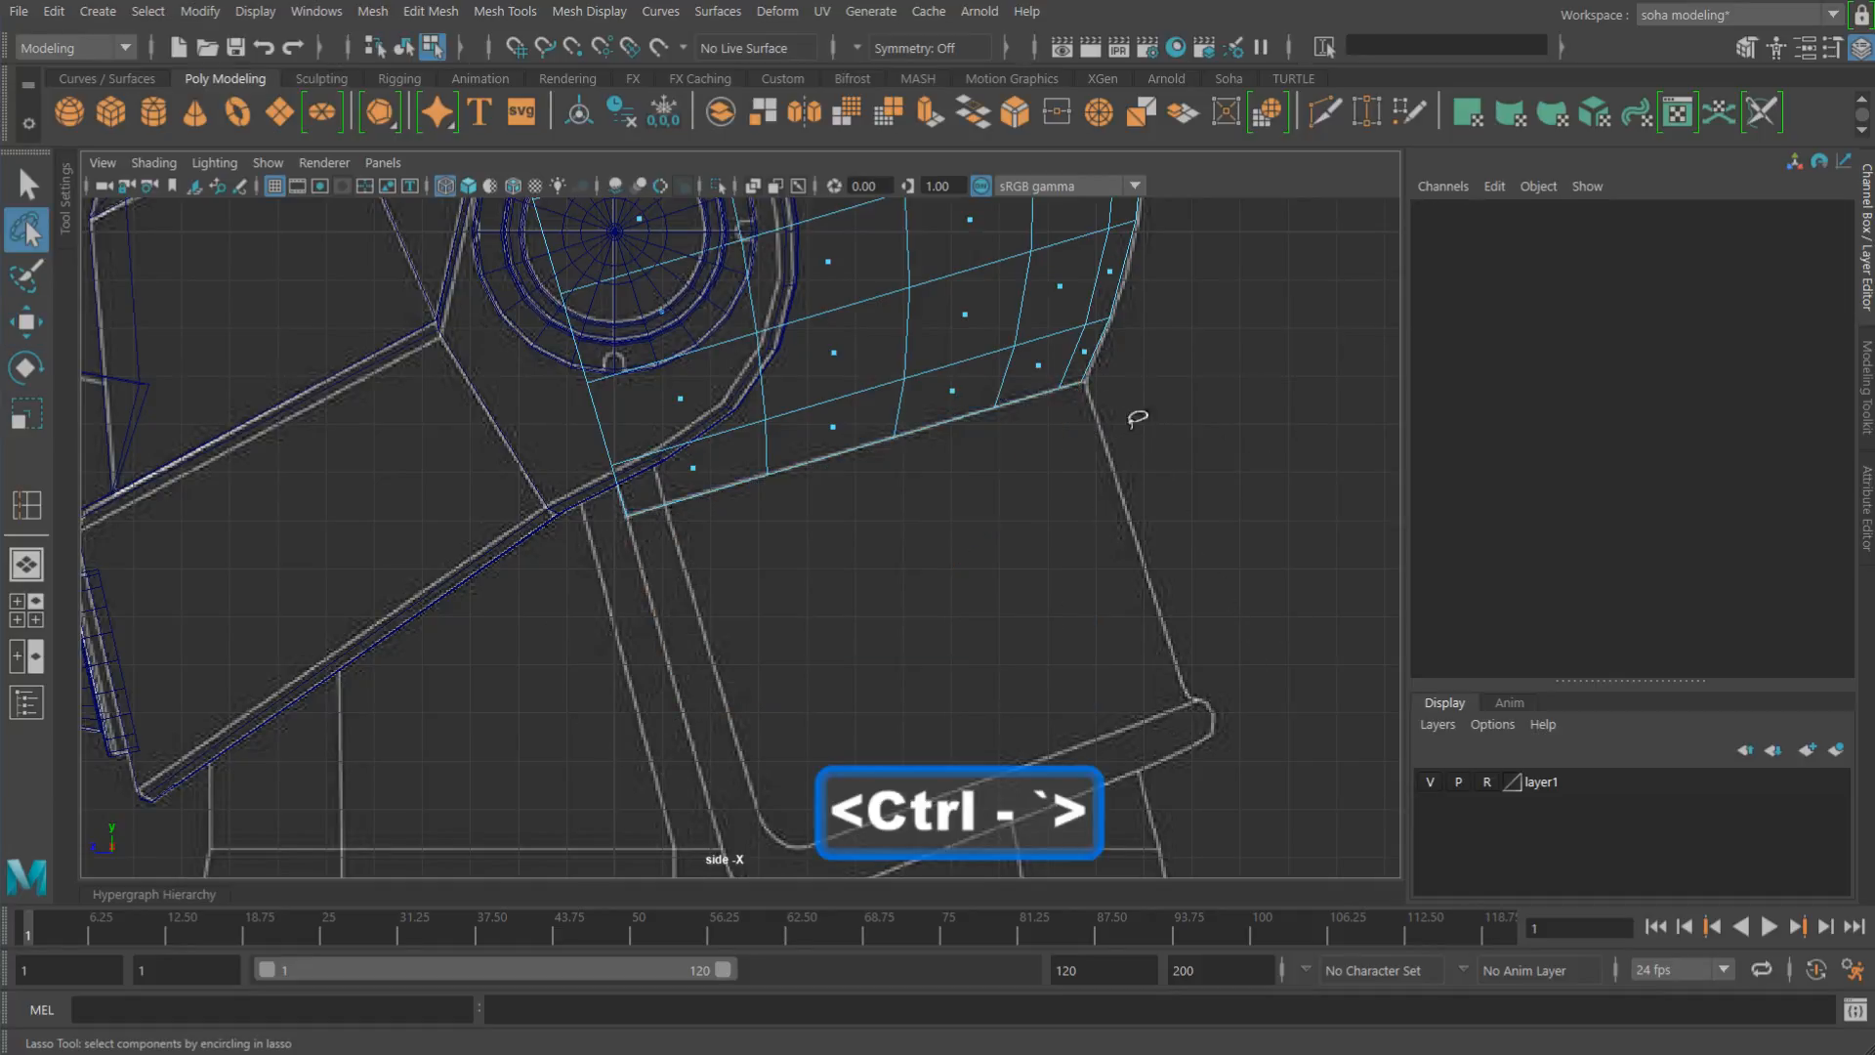
{"action": "mouse_move", "coordinate": [1139, 419]}
{"action": "right_mouse_down", "text": "alt"}
{"action": "mouse_move", "coordinate": [879, 628]}
{"action": "mouse_move", "coordinate": [967, 610]}
{"action": "right_mouse_up", "text": "alt"}
{"action": "key", "text": "alt+grave"}
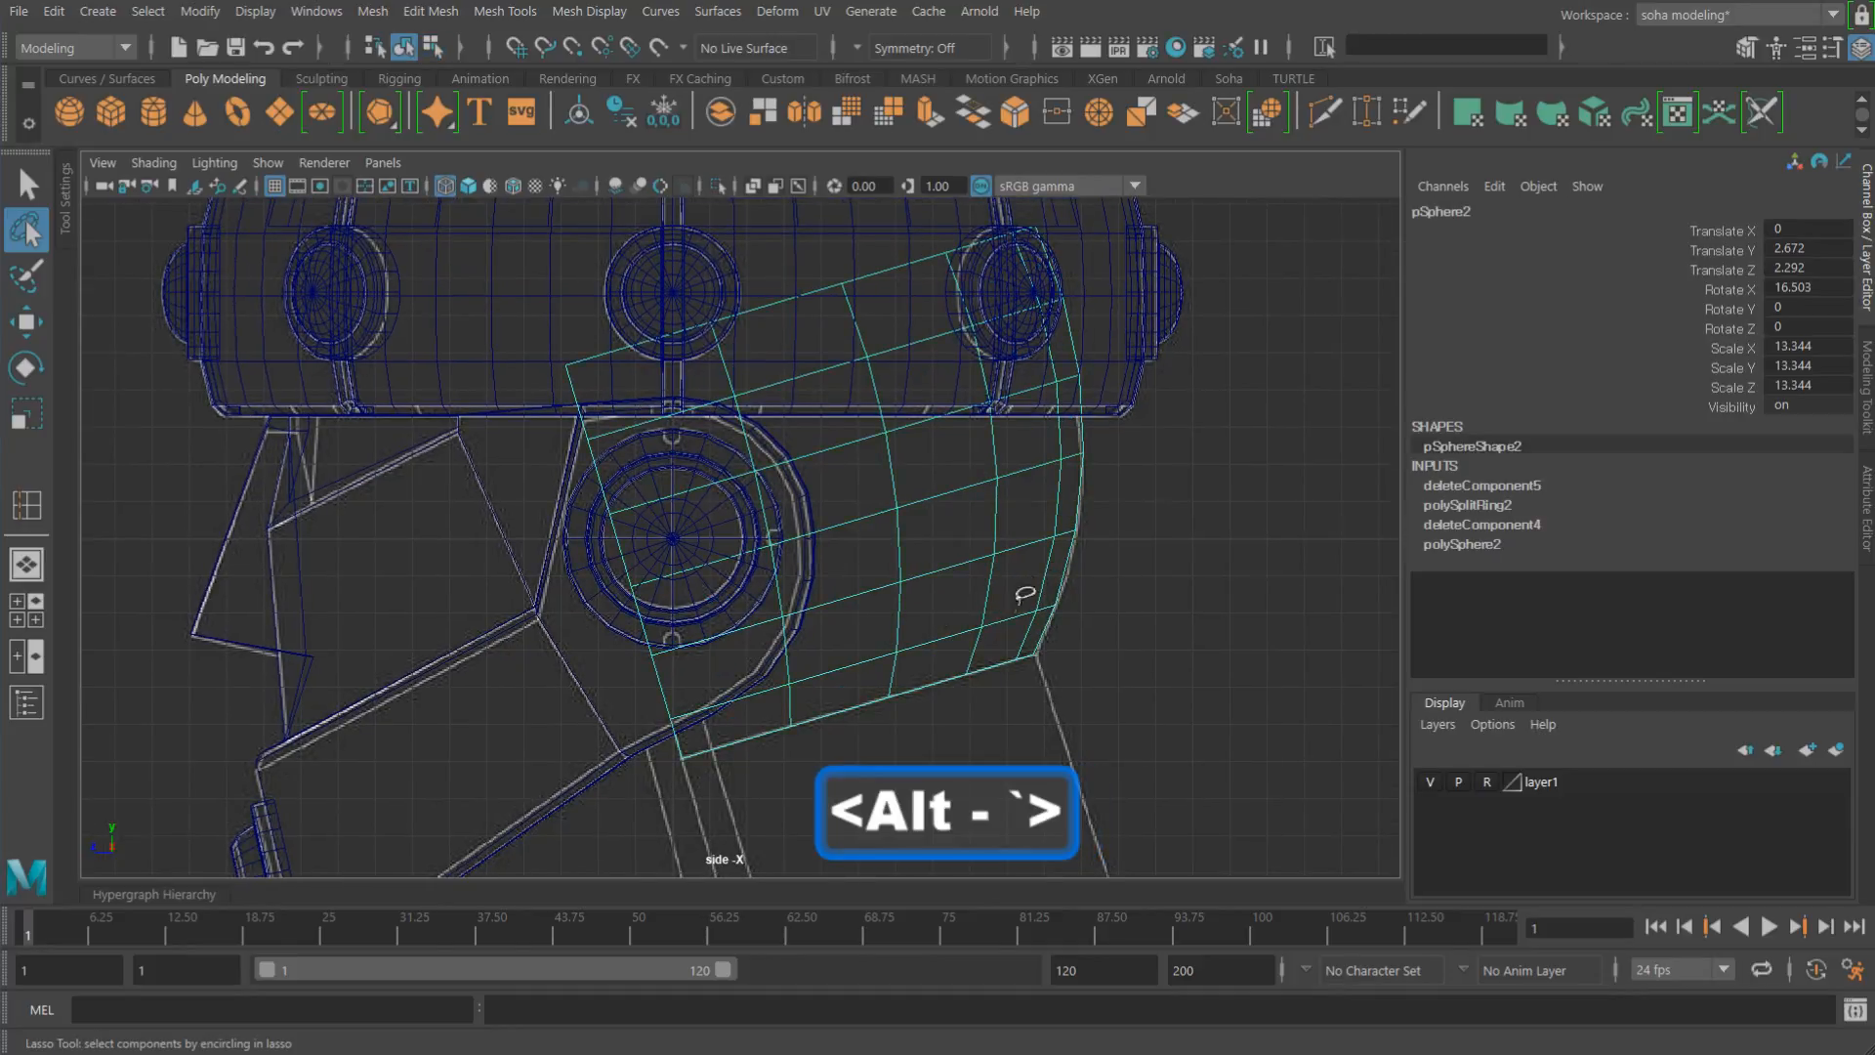
Step: Narrow the back-of-head shell in the top view to about 12.276 in Scale X
{"action": "scroll", "coordinate": [1035, 512], "scroll_direction": "up", "scroll_amount": 1}
{"action": "key", "text": "shift+2"}
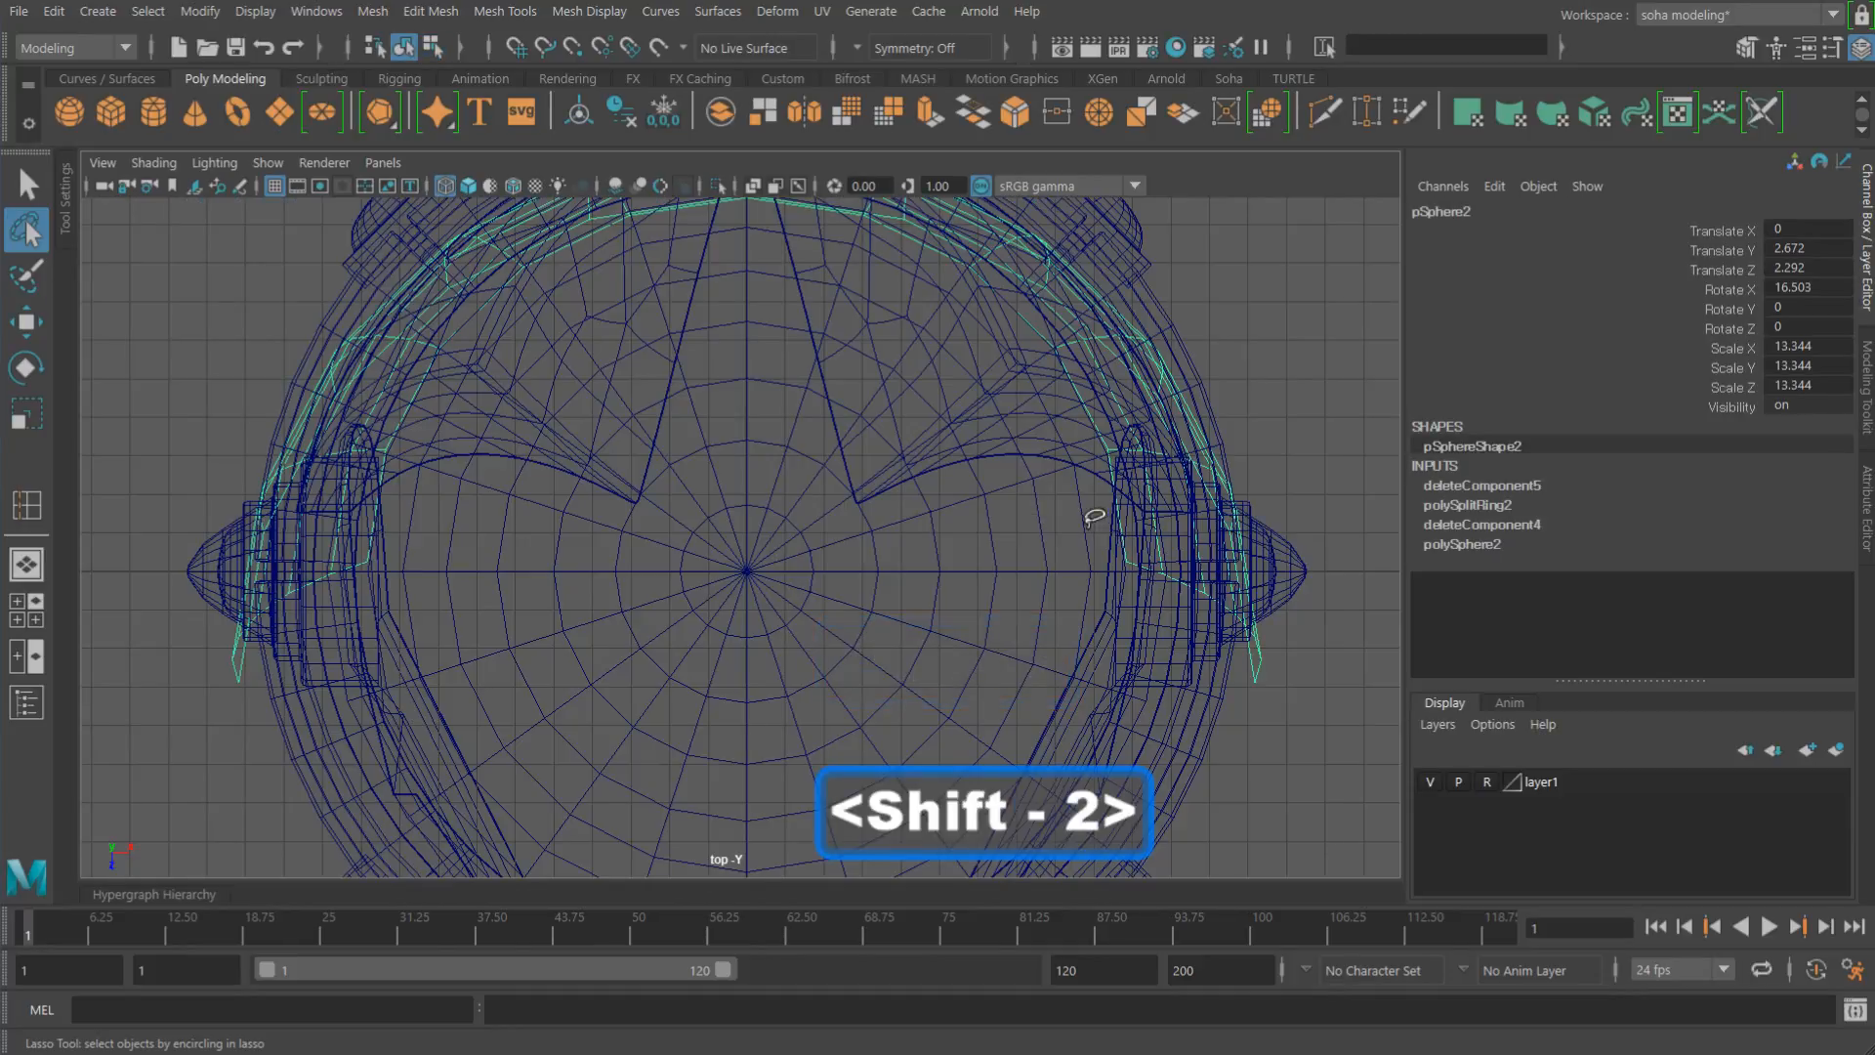
{"action": "middle_click_drag", "start_coordinate": [1095, 518], "coordinate": [1157, 520], "text": "alt"}
{"action": "right_click_drag", "start_coordinate": [1156, 520], "coordinate": [1009, 494], "text": "alt"}
{"action": "middle_click_drag", "start_coordinate": [1009, 483], "coordinate": [1009, 530], "text": "alt"}
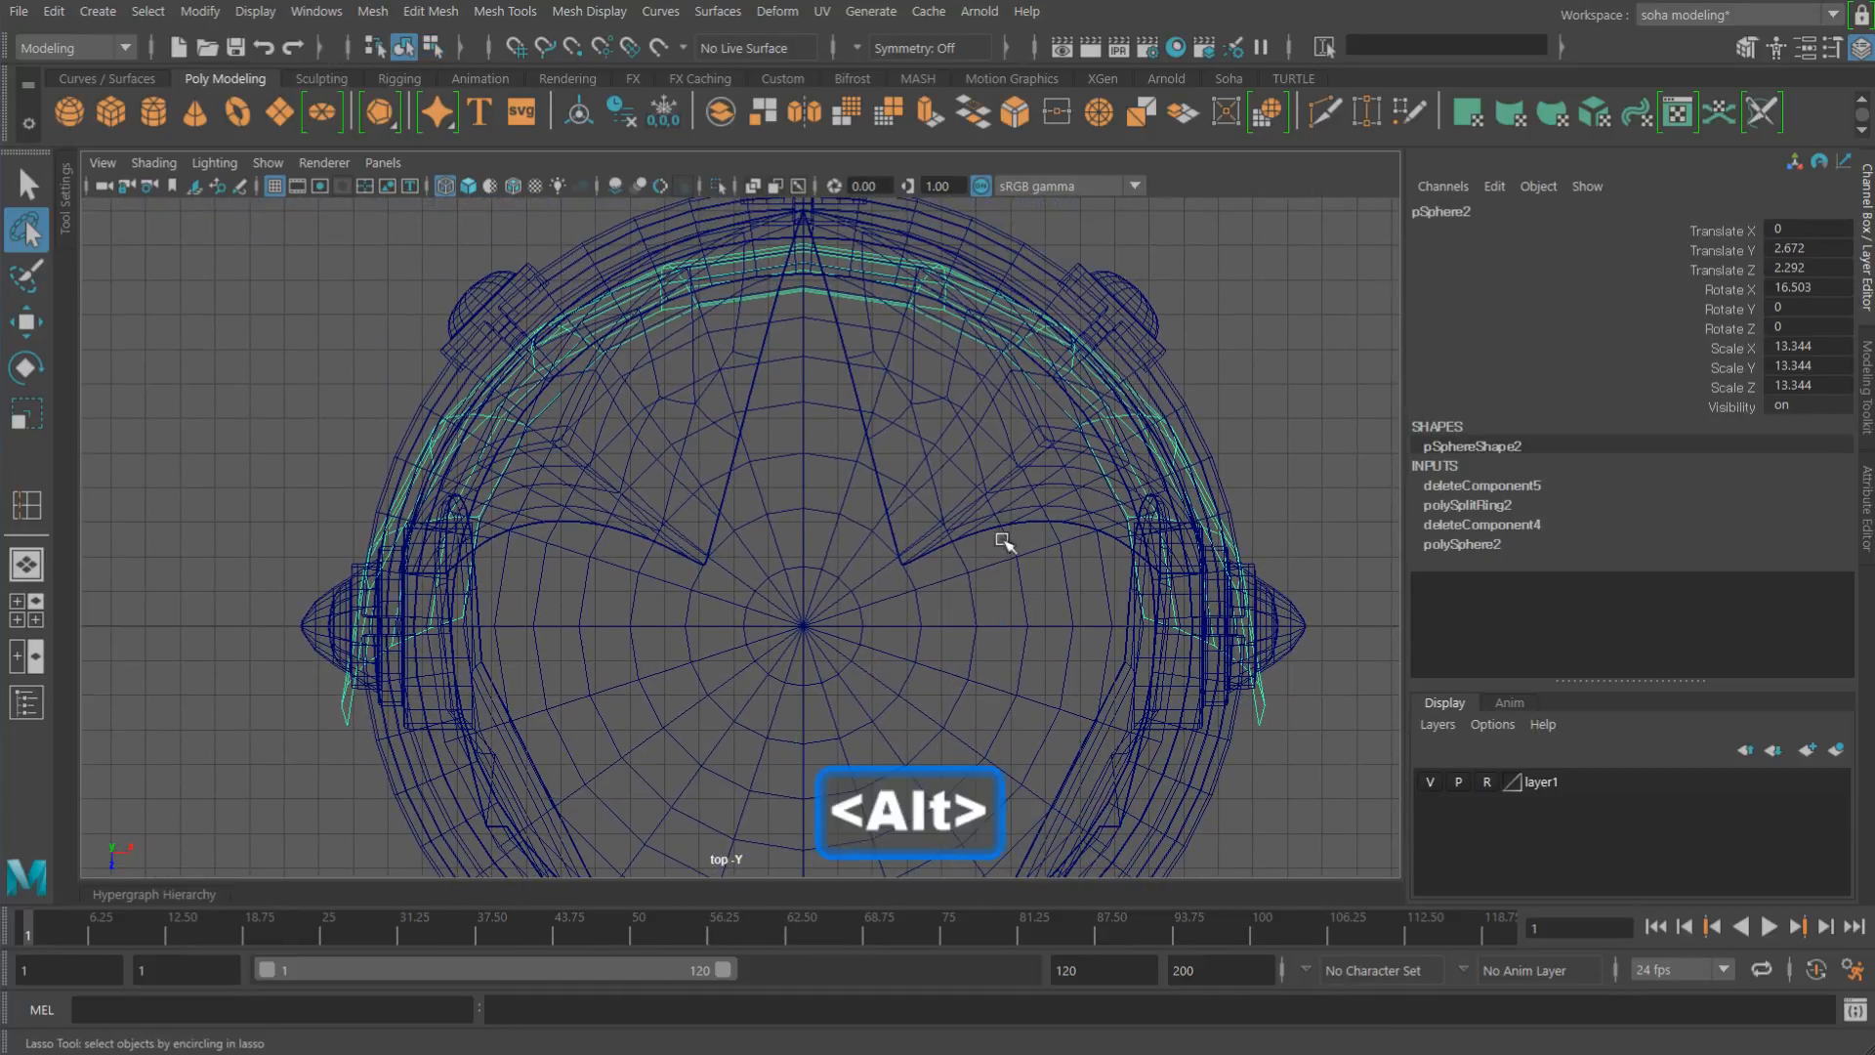
{"action": "key", "text": "r"}
{"action": "middle_click_drag", "start_coordinate": [918, 773], "coordinate": [953, 641], "text": "alt"}
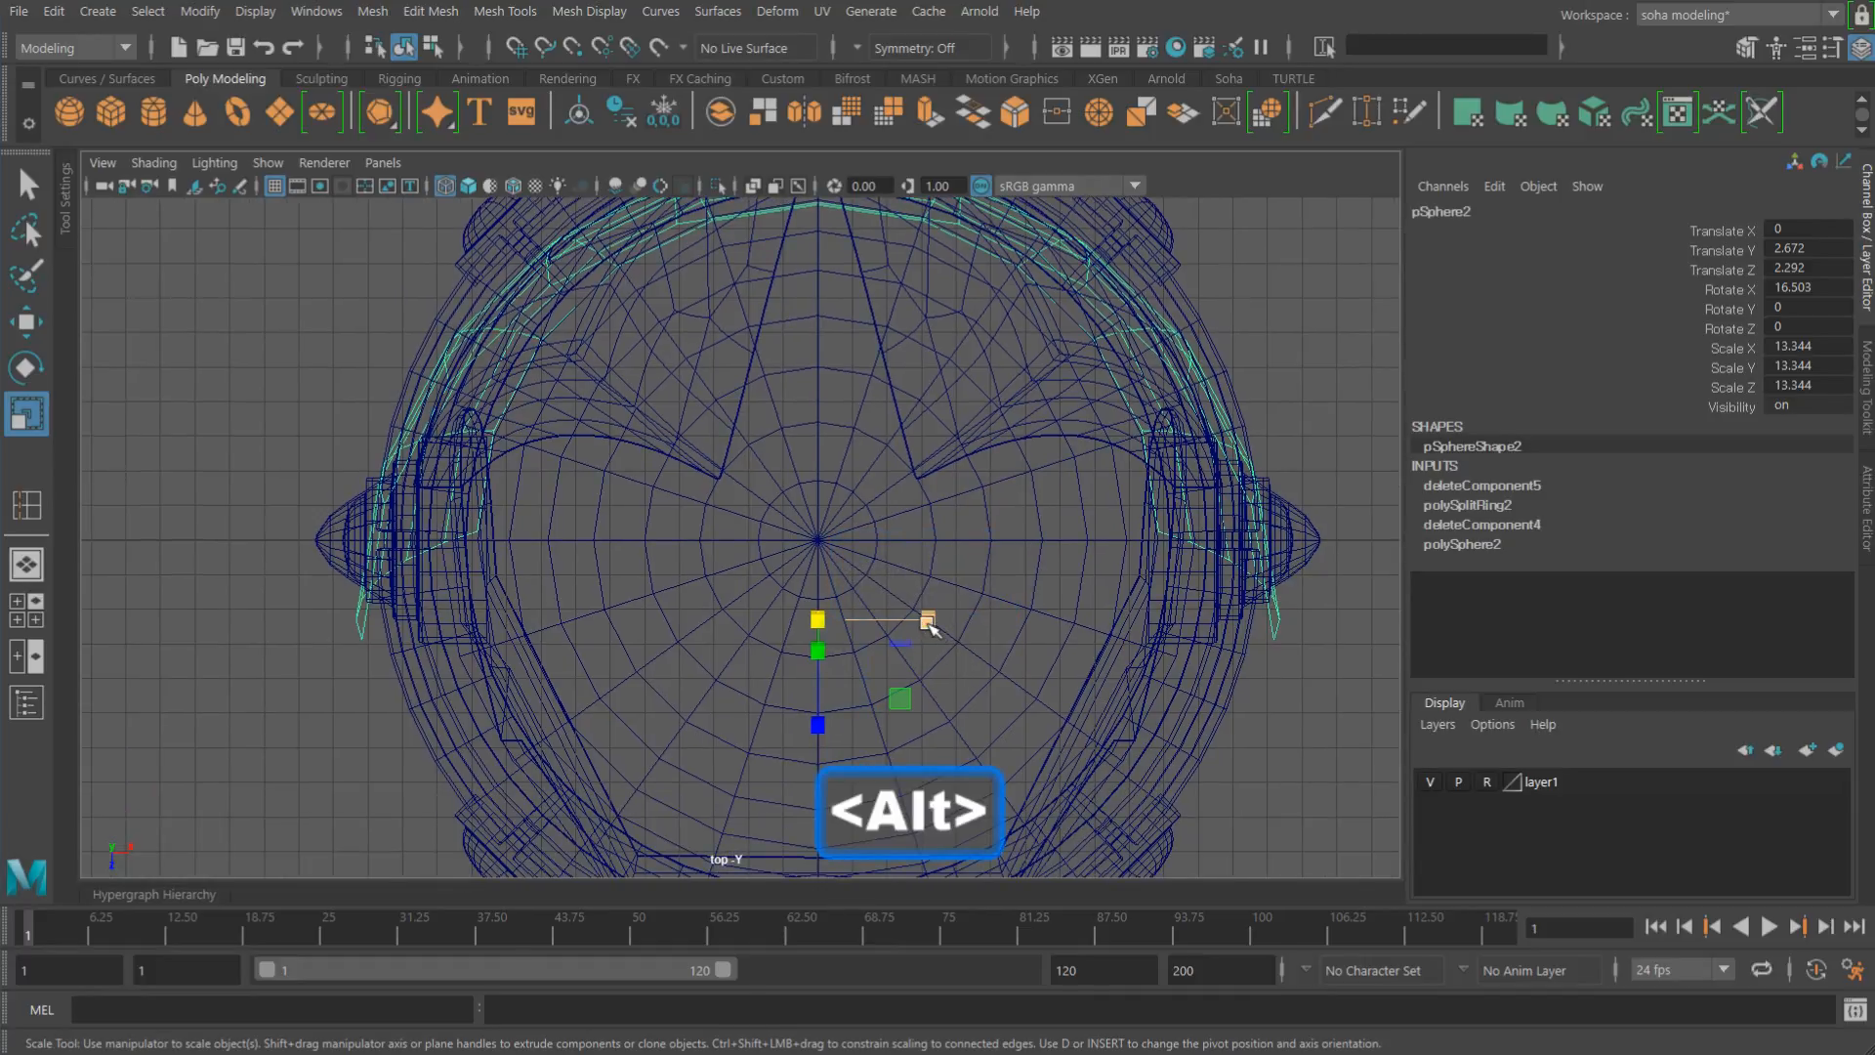
{"action": "left_click_drag", "start_coordinate": [931, 626], "coordinate": [921, 625]}
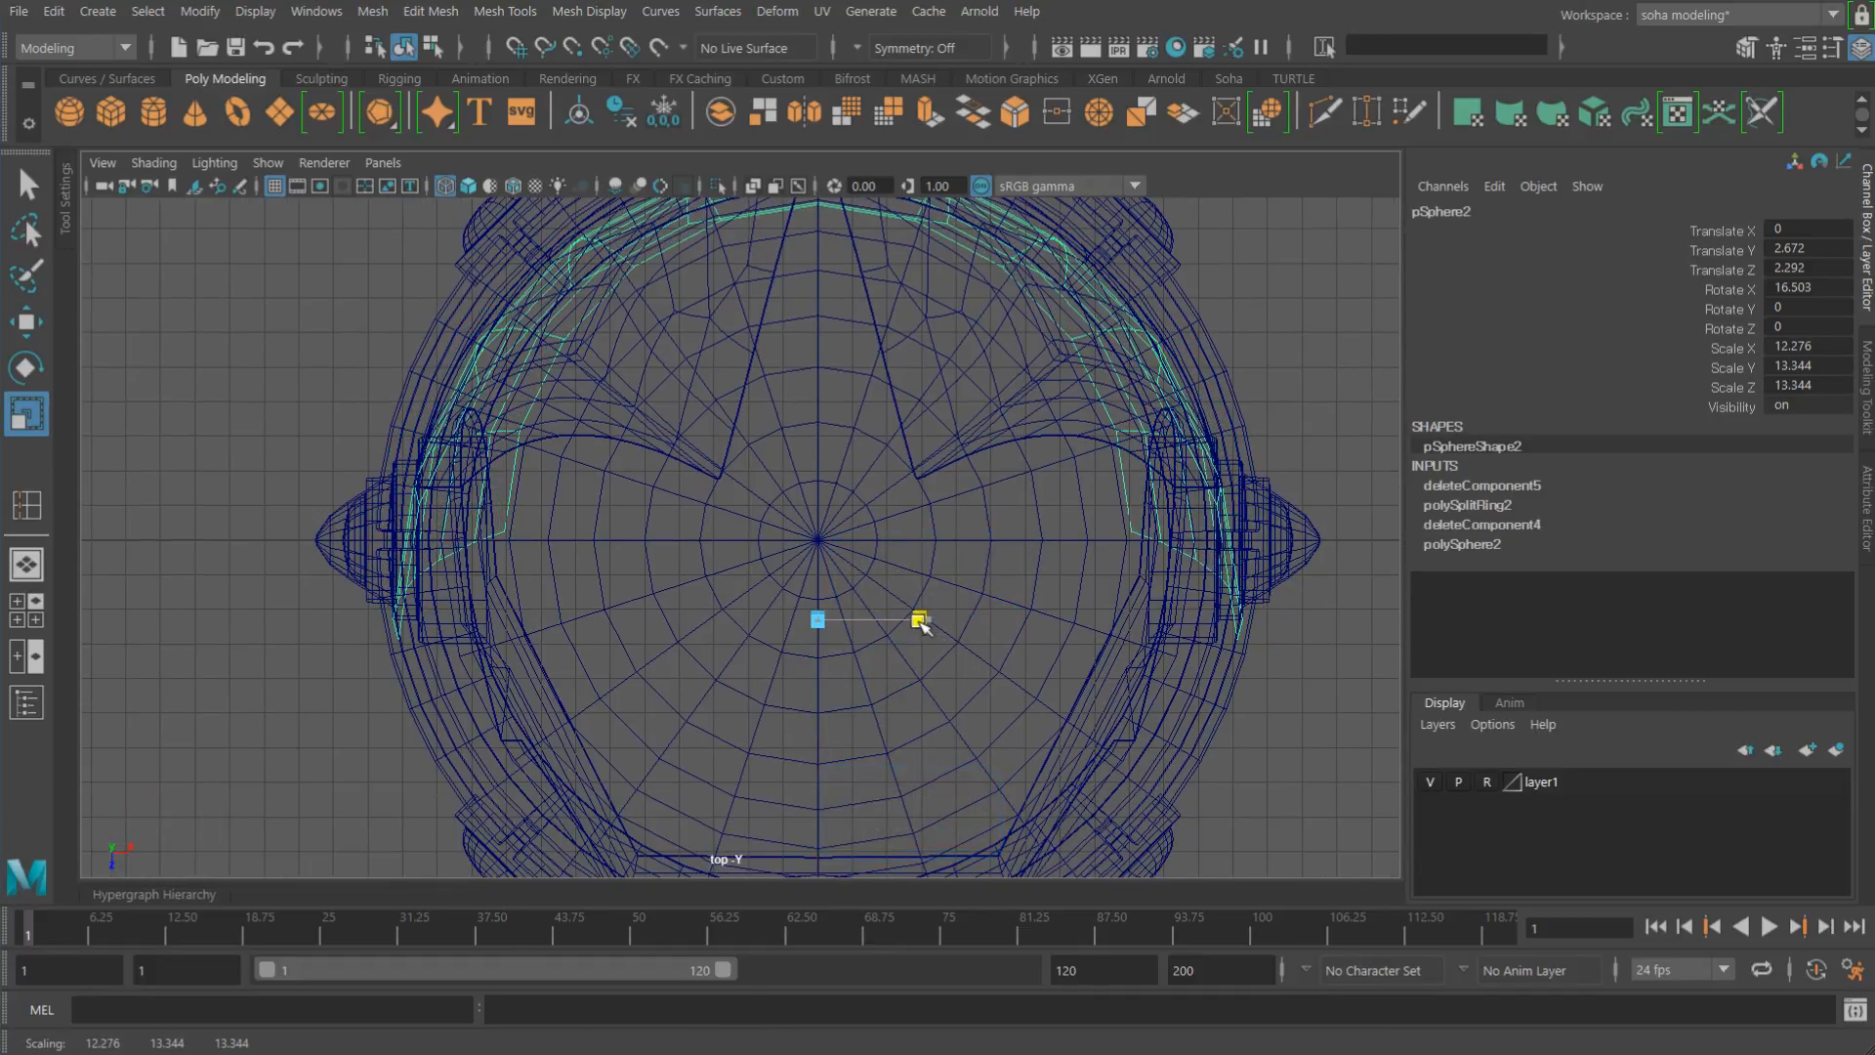
Step: Hide the reference image layer and display the head shaded in the perspective view
{"action": "right_click_drag", "start_coordinate": [968, 631], "coordinate": [1059, 636], "text": "alt"}
{"action": "key", "text": "alt+shift+q"}
{"action": "left_click_drag", "start_coordinate": [1046, 623], "coordinate": [877, 537], "text": "alt"}
{"action": "middle_click_drag", "start_coordinate": [877, 537], "coordinate": [989, 381], "text": "alt"}
{"action": "right_click_drag", "start_coordinate": [989, 381], "coordinate": [1123, 502], "text": "alt"}
{"action": "left_click_drag", "start_coordinate": [1035, 494], "coordinate": [938, 546], "text": "alt"}
{"action": "middle_click_drag", "start_coordinate": [959, 523], "coordinate": [939, 574], "text": "alt"}
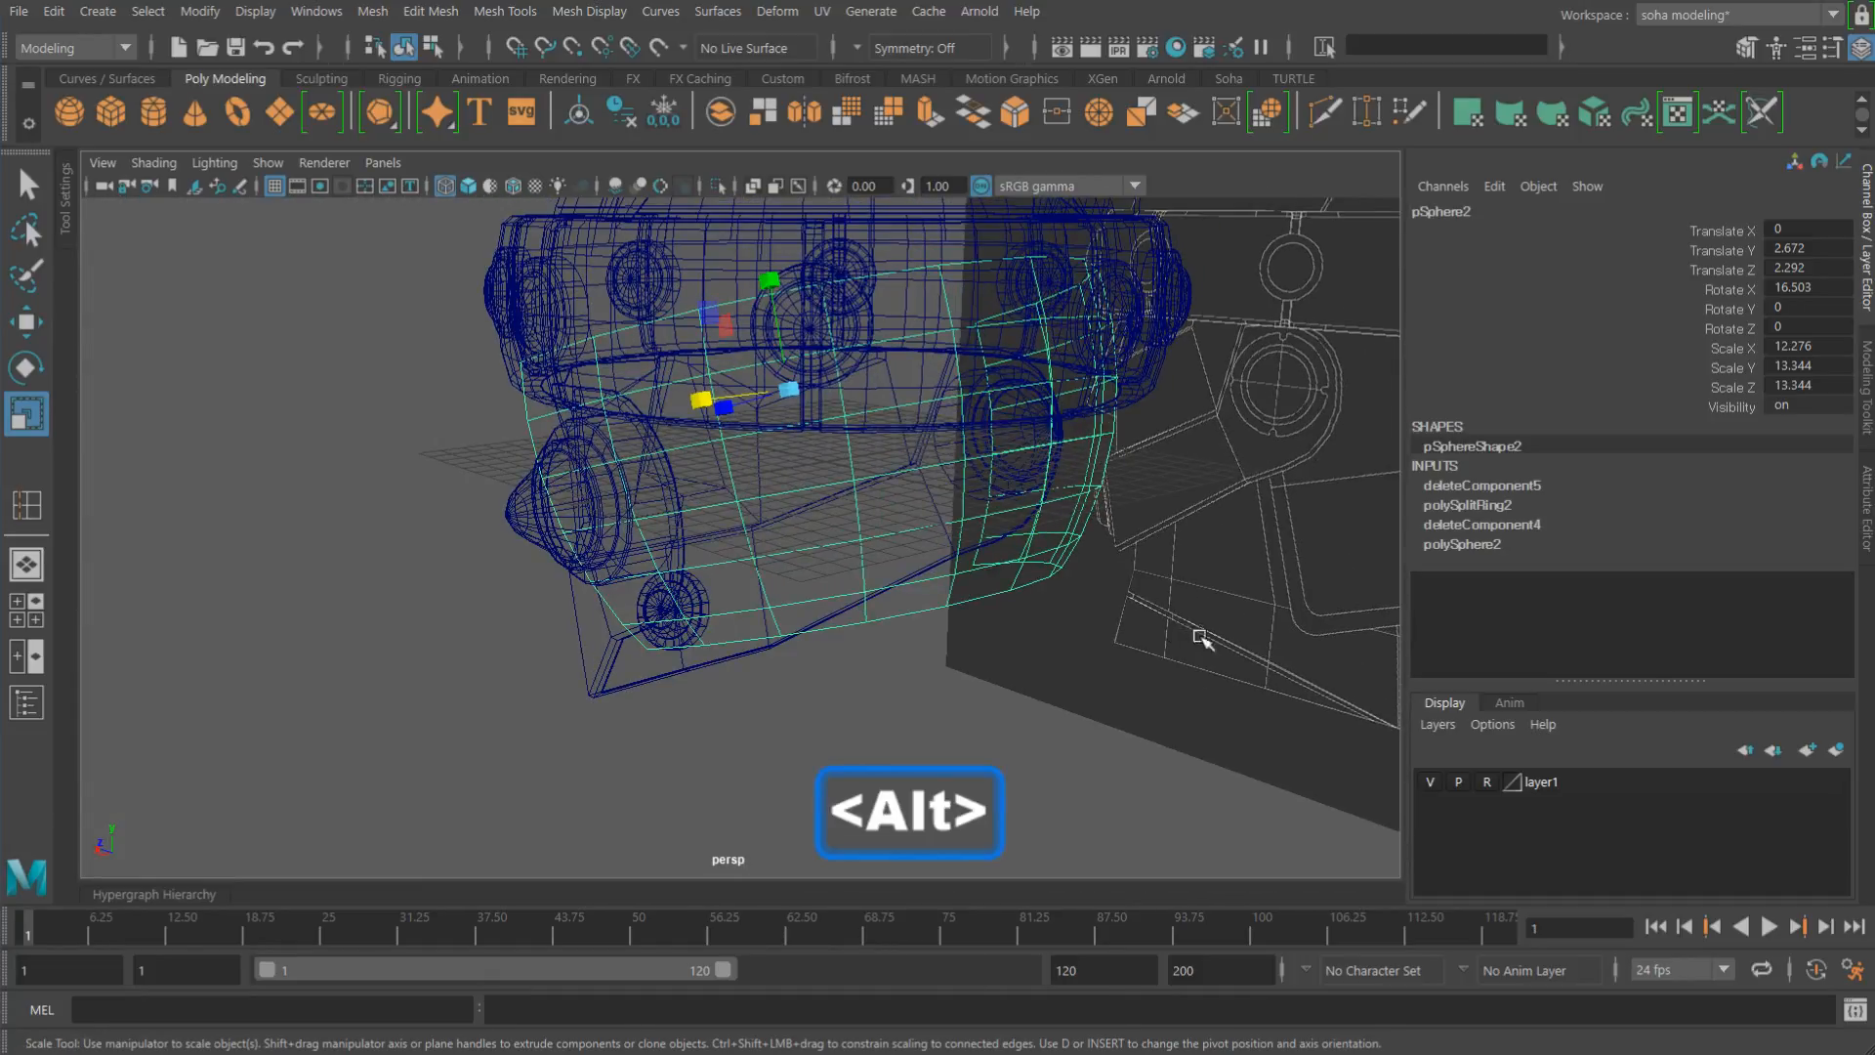
{"action": "right_click_drag", "start_coordinate": [1201, 637], "coordinate": [1126, 662], "text": "alt"}
{"action": "left_click_drag", "start_coordinate": [1143, 678], "coordinate": [1016, 625], "text": "alt"}
{"action": "left_click", "coordinate": [1430, 782]}
{"action": "left_click_drag", "start_coordinate": [977, 703], "coordinate": [1065, 672], "text": "alt"}
{"action": "key", "text": "alt+5"}
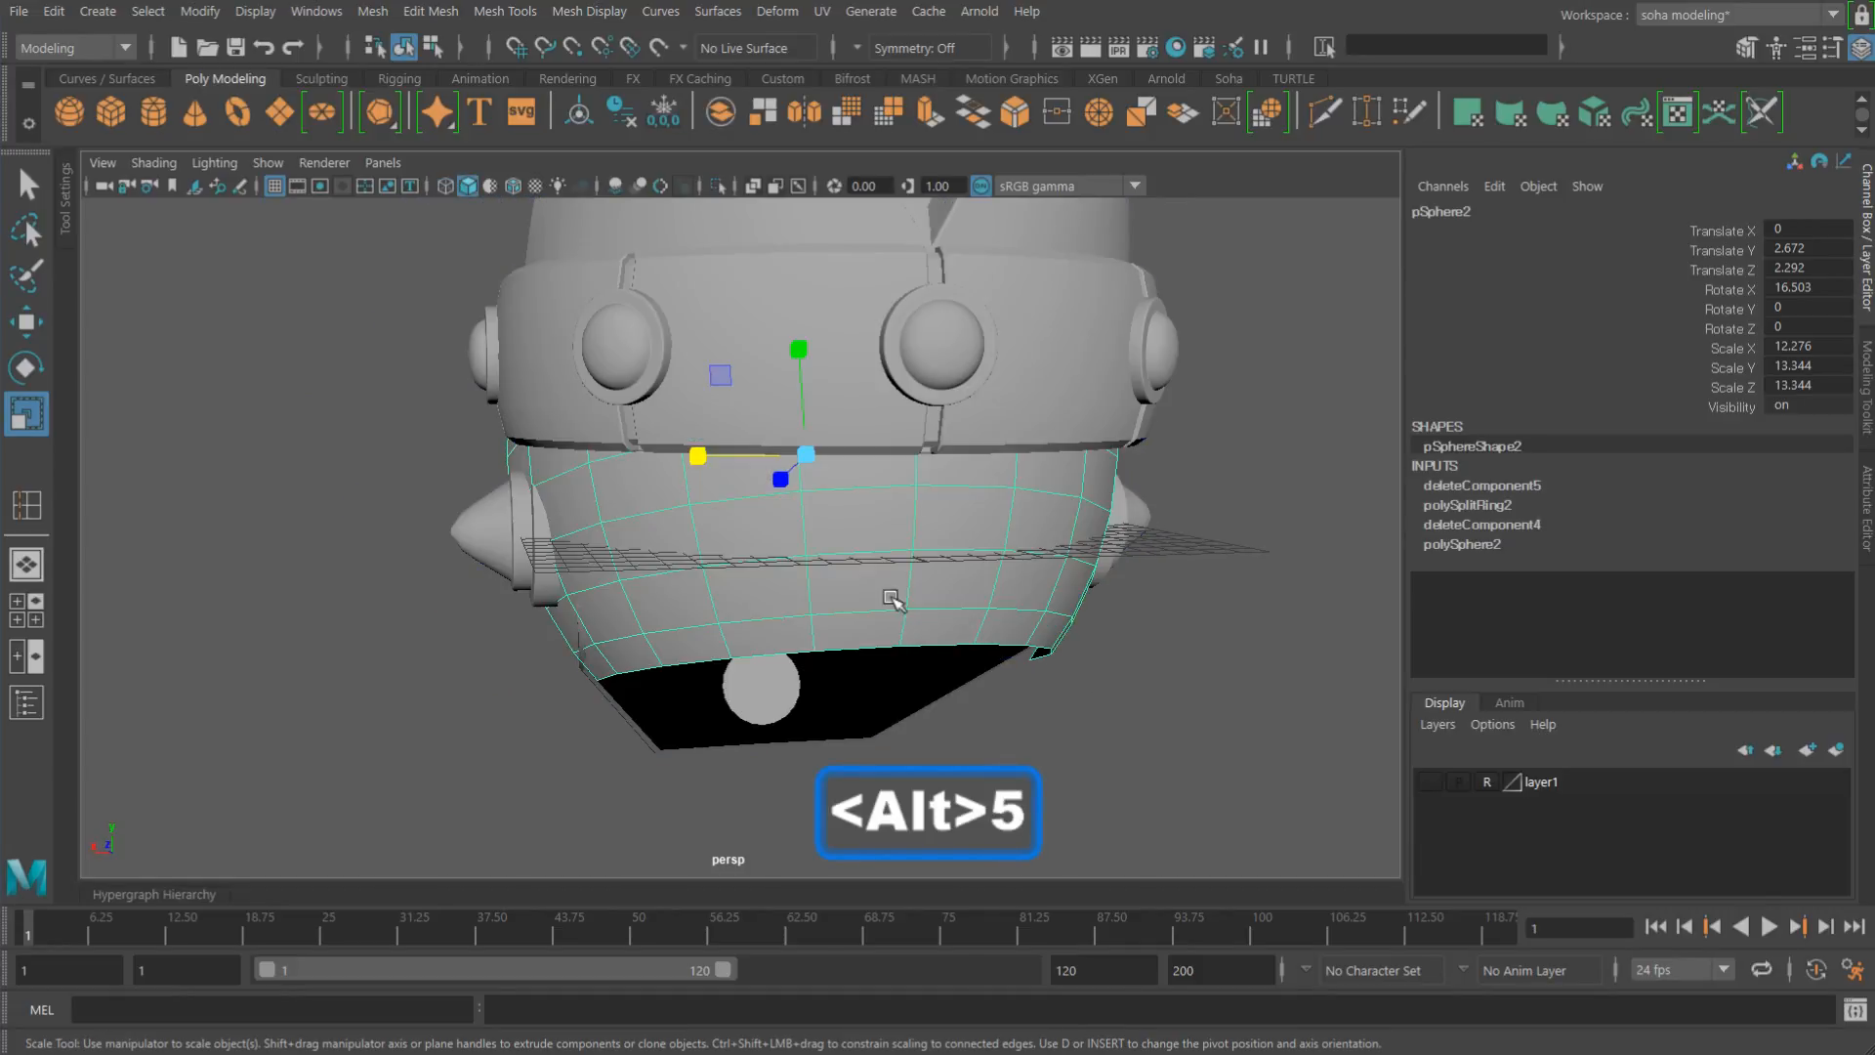
Step: Narrow the shell further to about 11.713 in Scale X so its sides fit inside the ears
{"action": "left_click_drag", "start_coordinate": [890, 598], "coordinate": [896, 469], "text": "alt"}
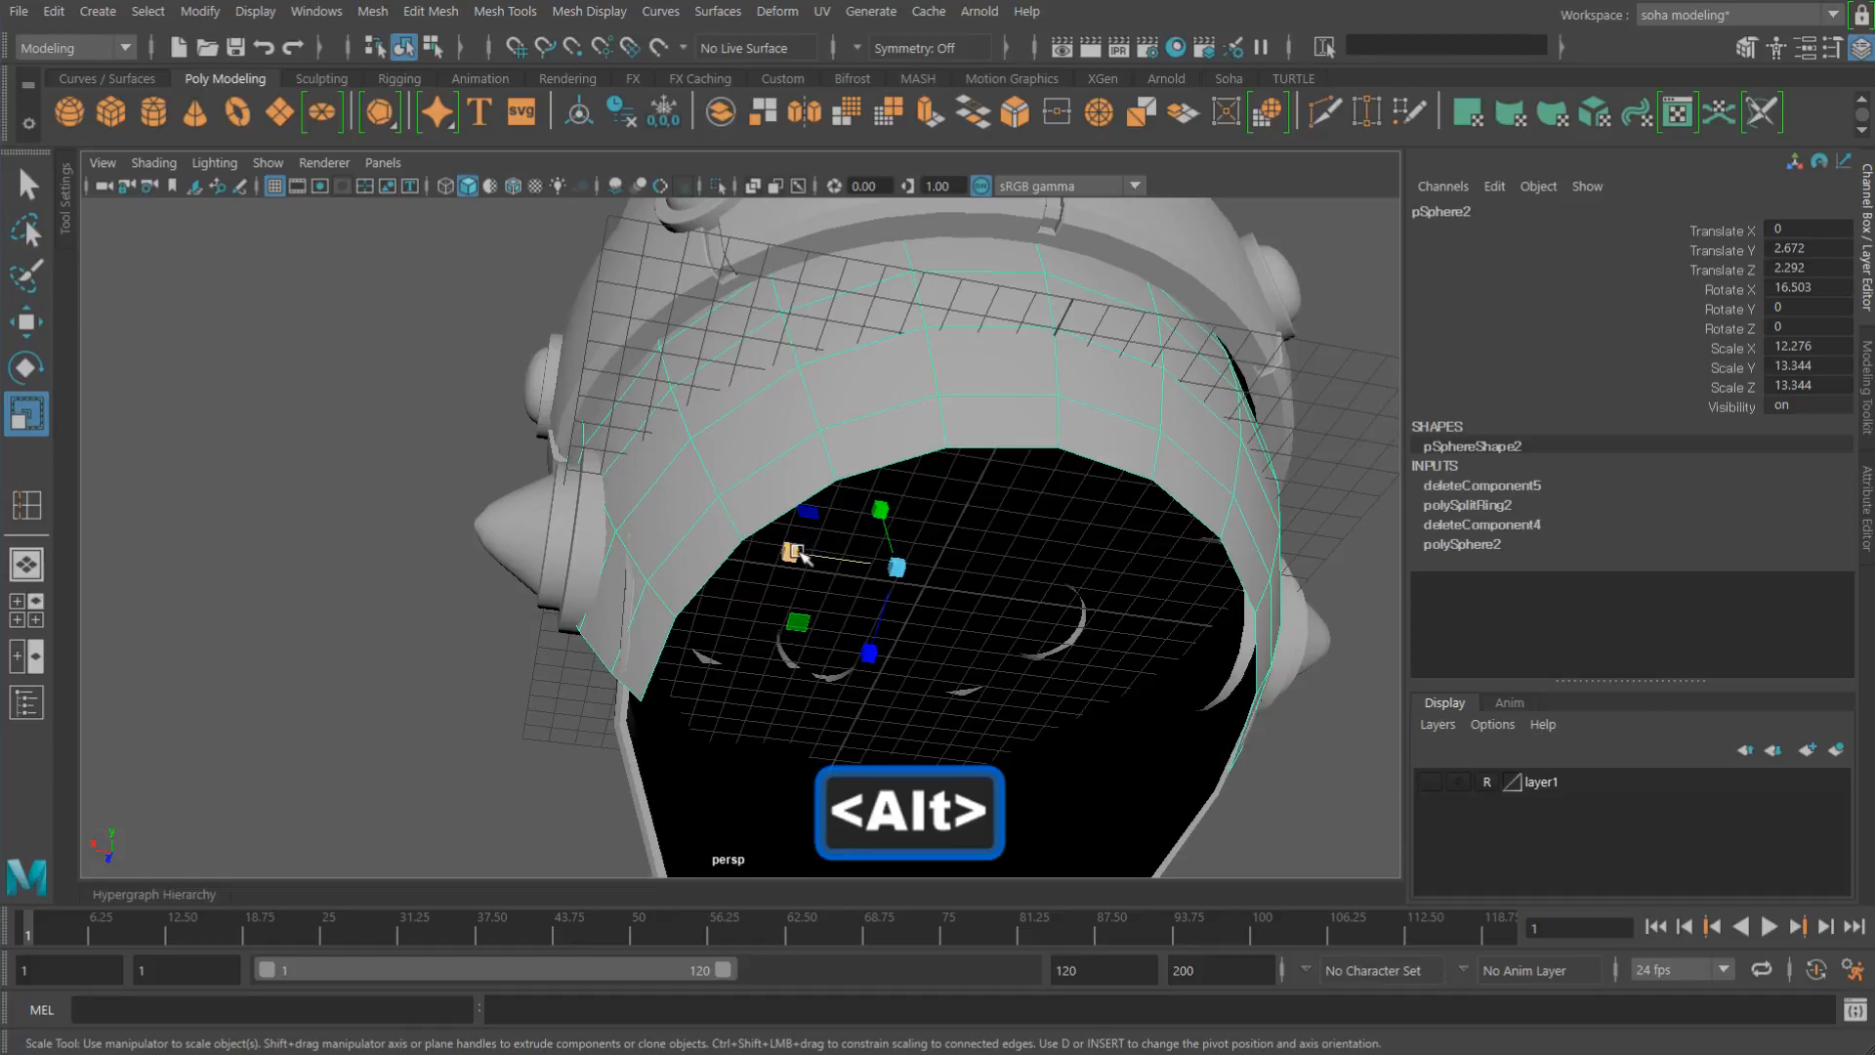
{"action": "left_click_drag", "start_coordinate": [803, 554], "coordinate": [607, 544]}
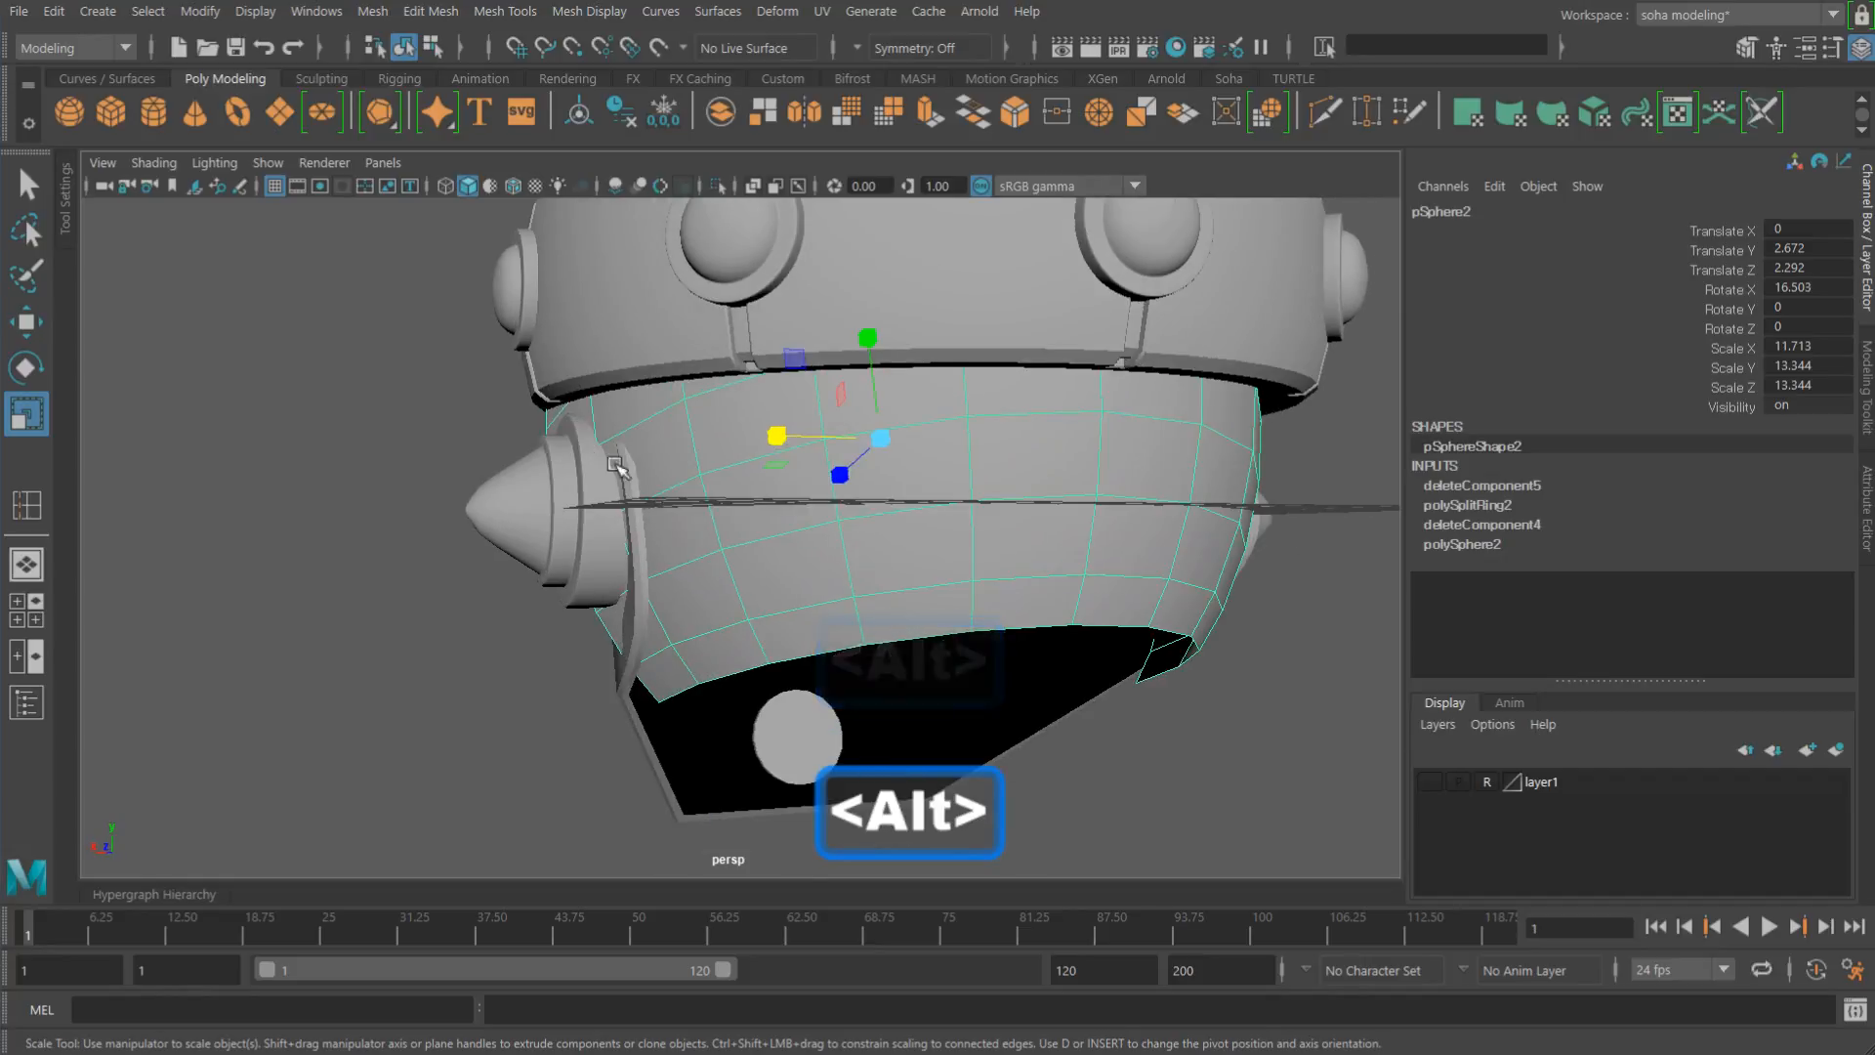
{"action": "left_click_drag", "start_coordinate": [616, 466], "coordinate": [811, 498], "text": "alt"}
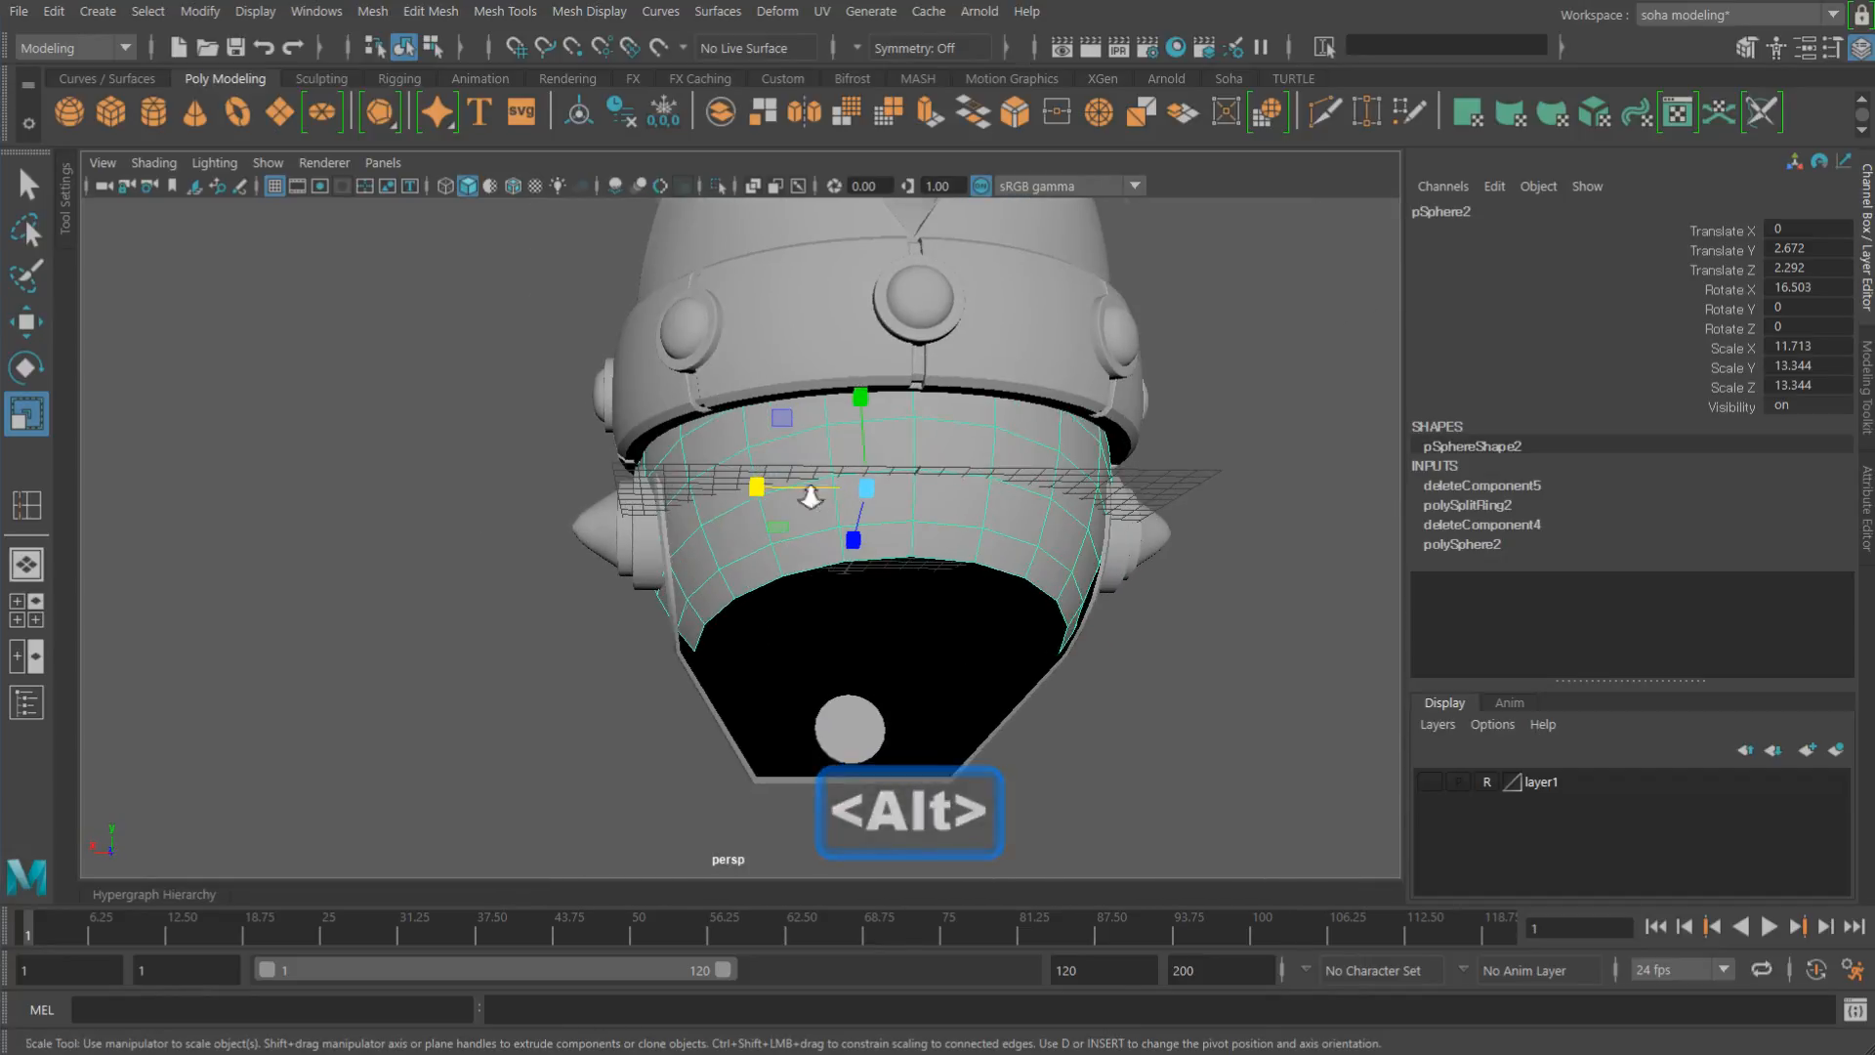
{"action": "right_click_drag", "start_coordinate": [810, 498], "coordinate": [912, 511], "text": "alt"}
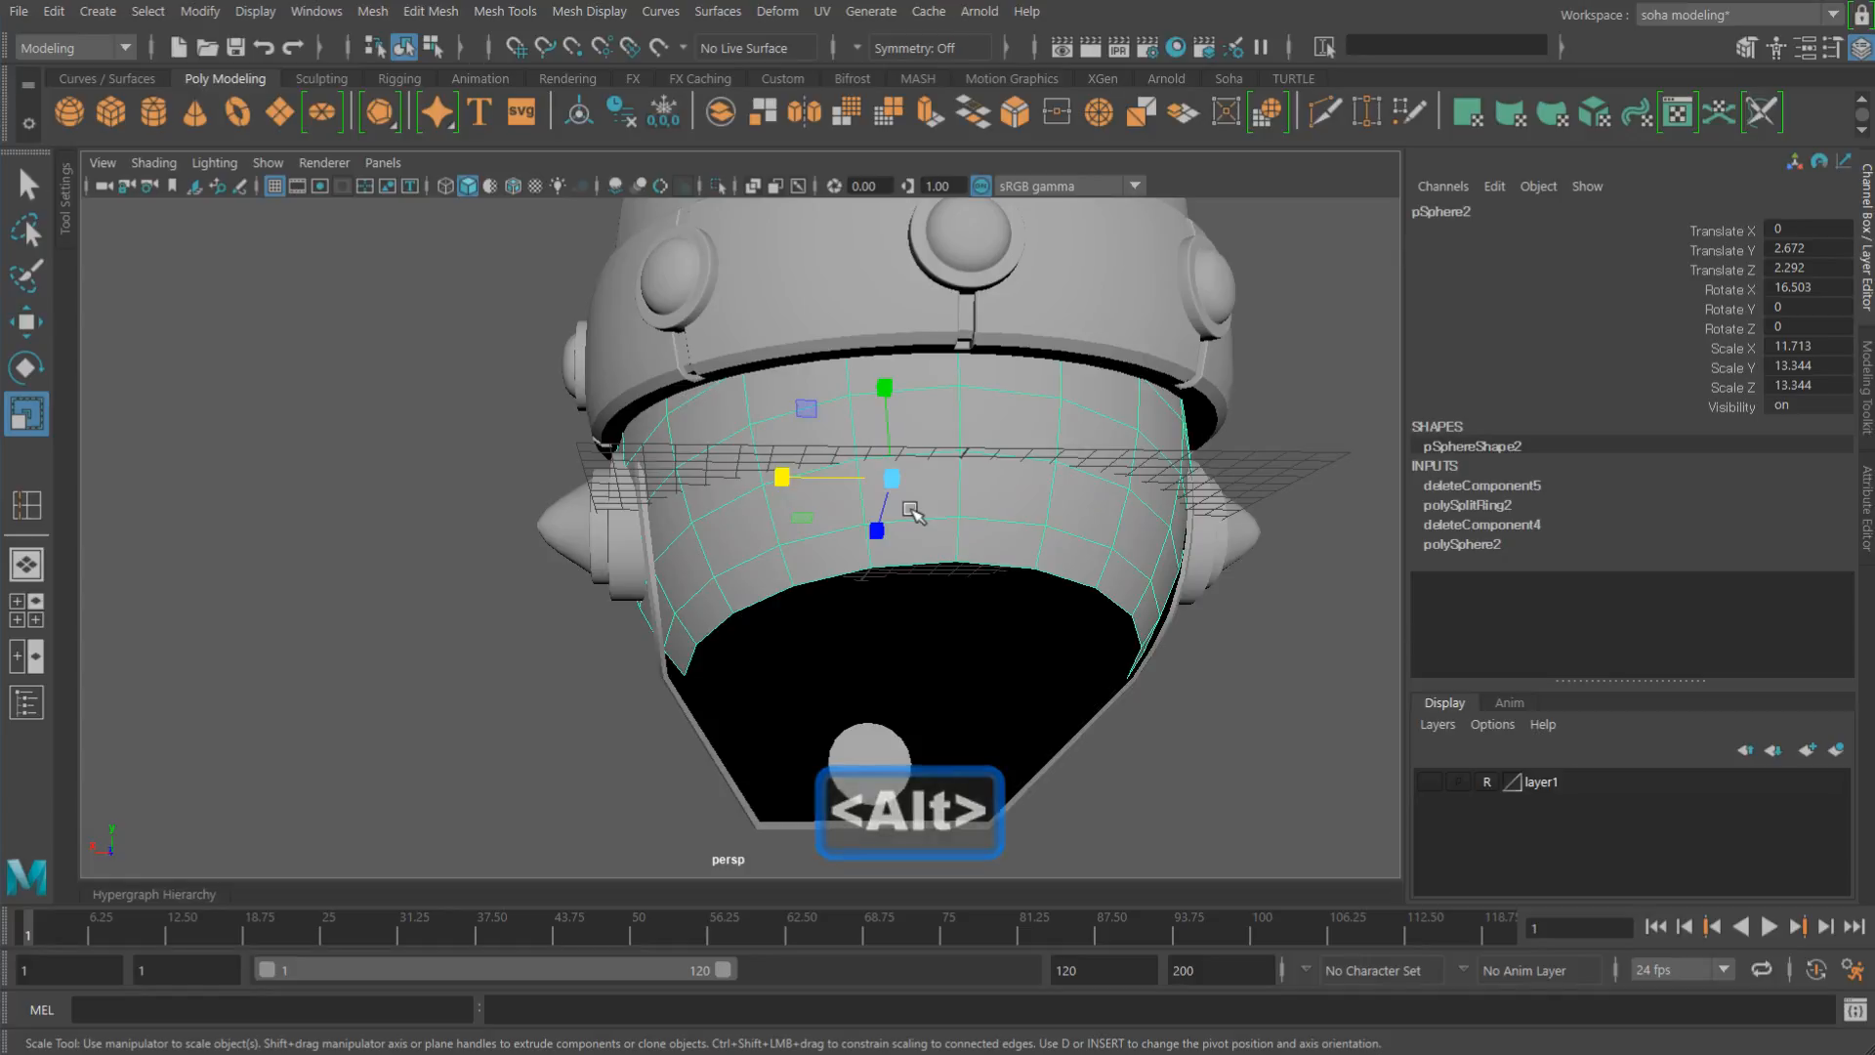
Step: Add a lattice deformer around the back-of-head shell and set its T divisions to 2
{"action": "key", "text": "shift+l"}
{"action": "left_click_drag", "start_coordinate": [899, 511], "coordinate": [1705, 535], "text": "alt"}
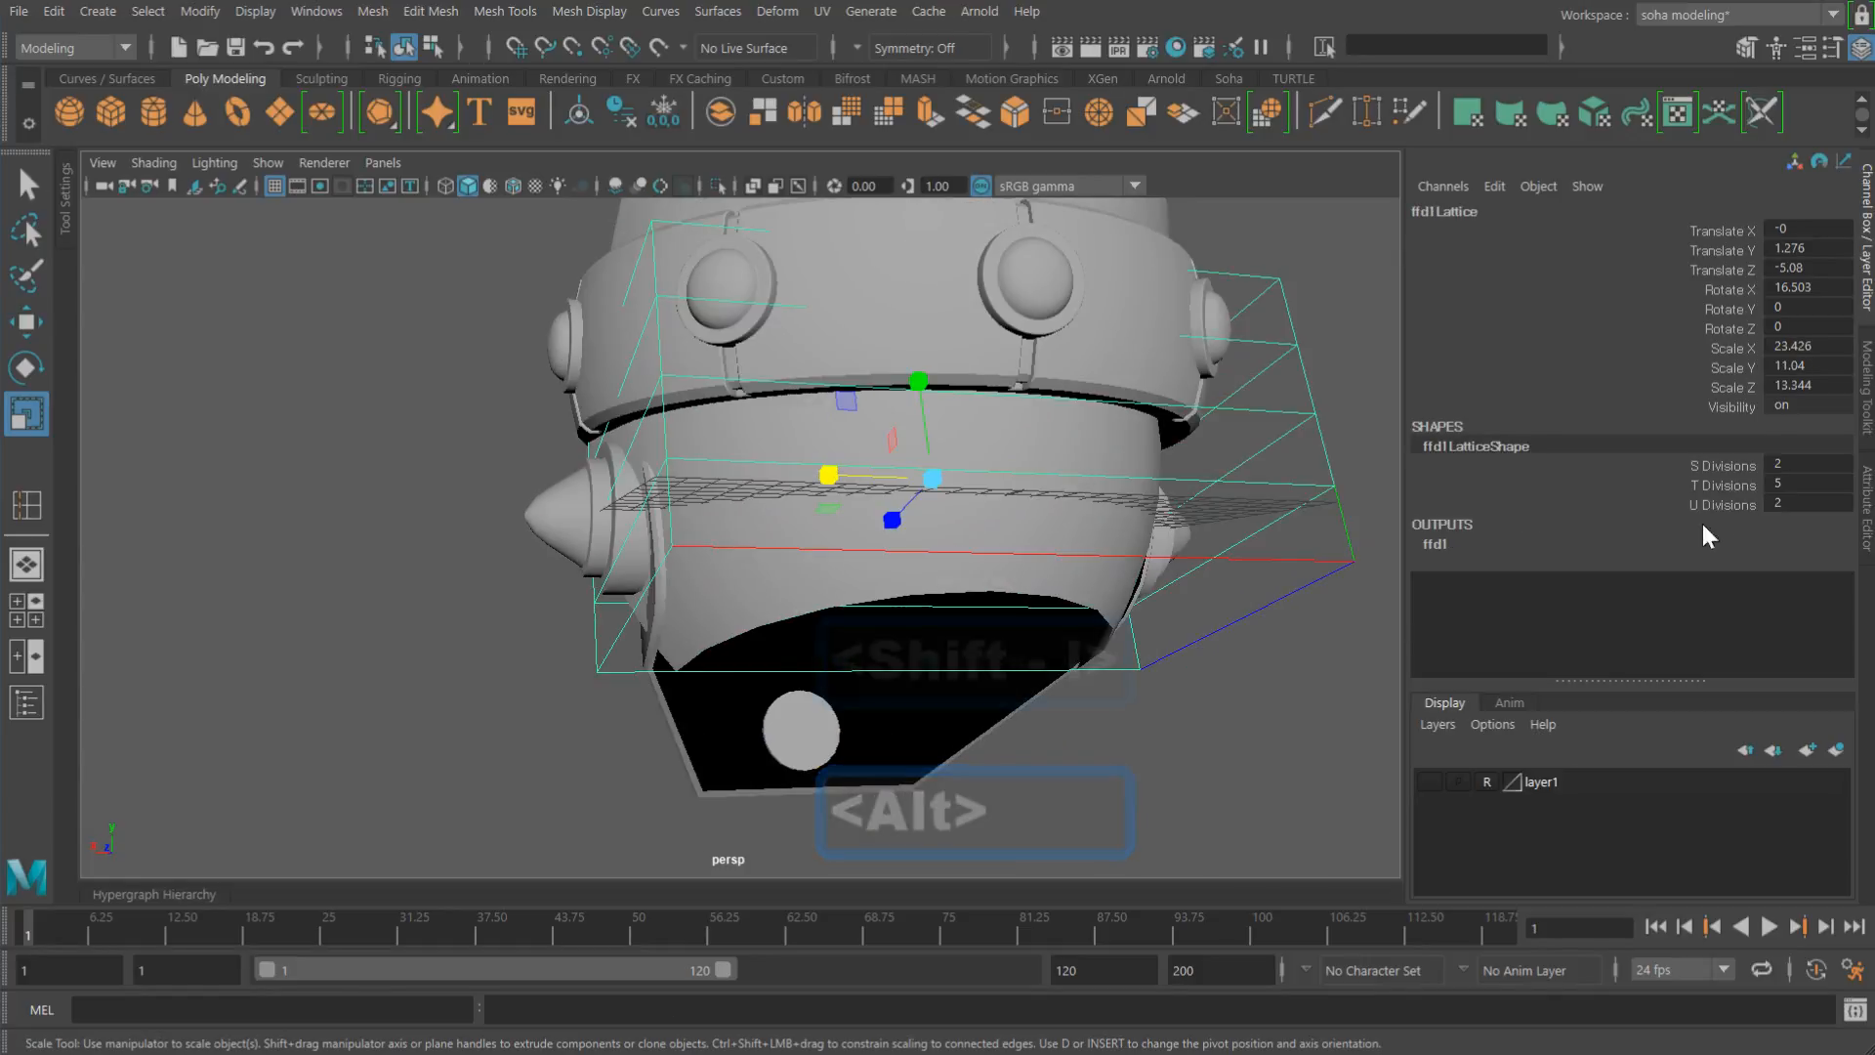
{"action": "type", "text": "2"}
{"action": "key", "text": "Return"}
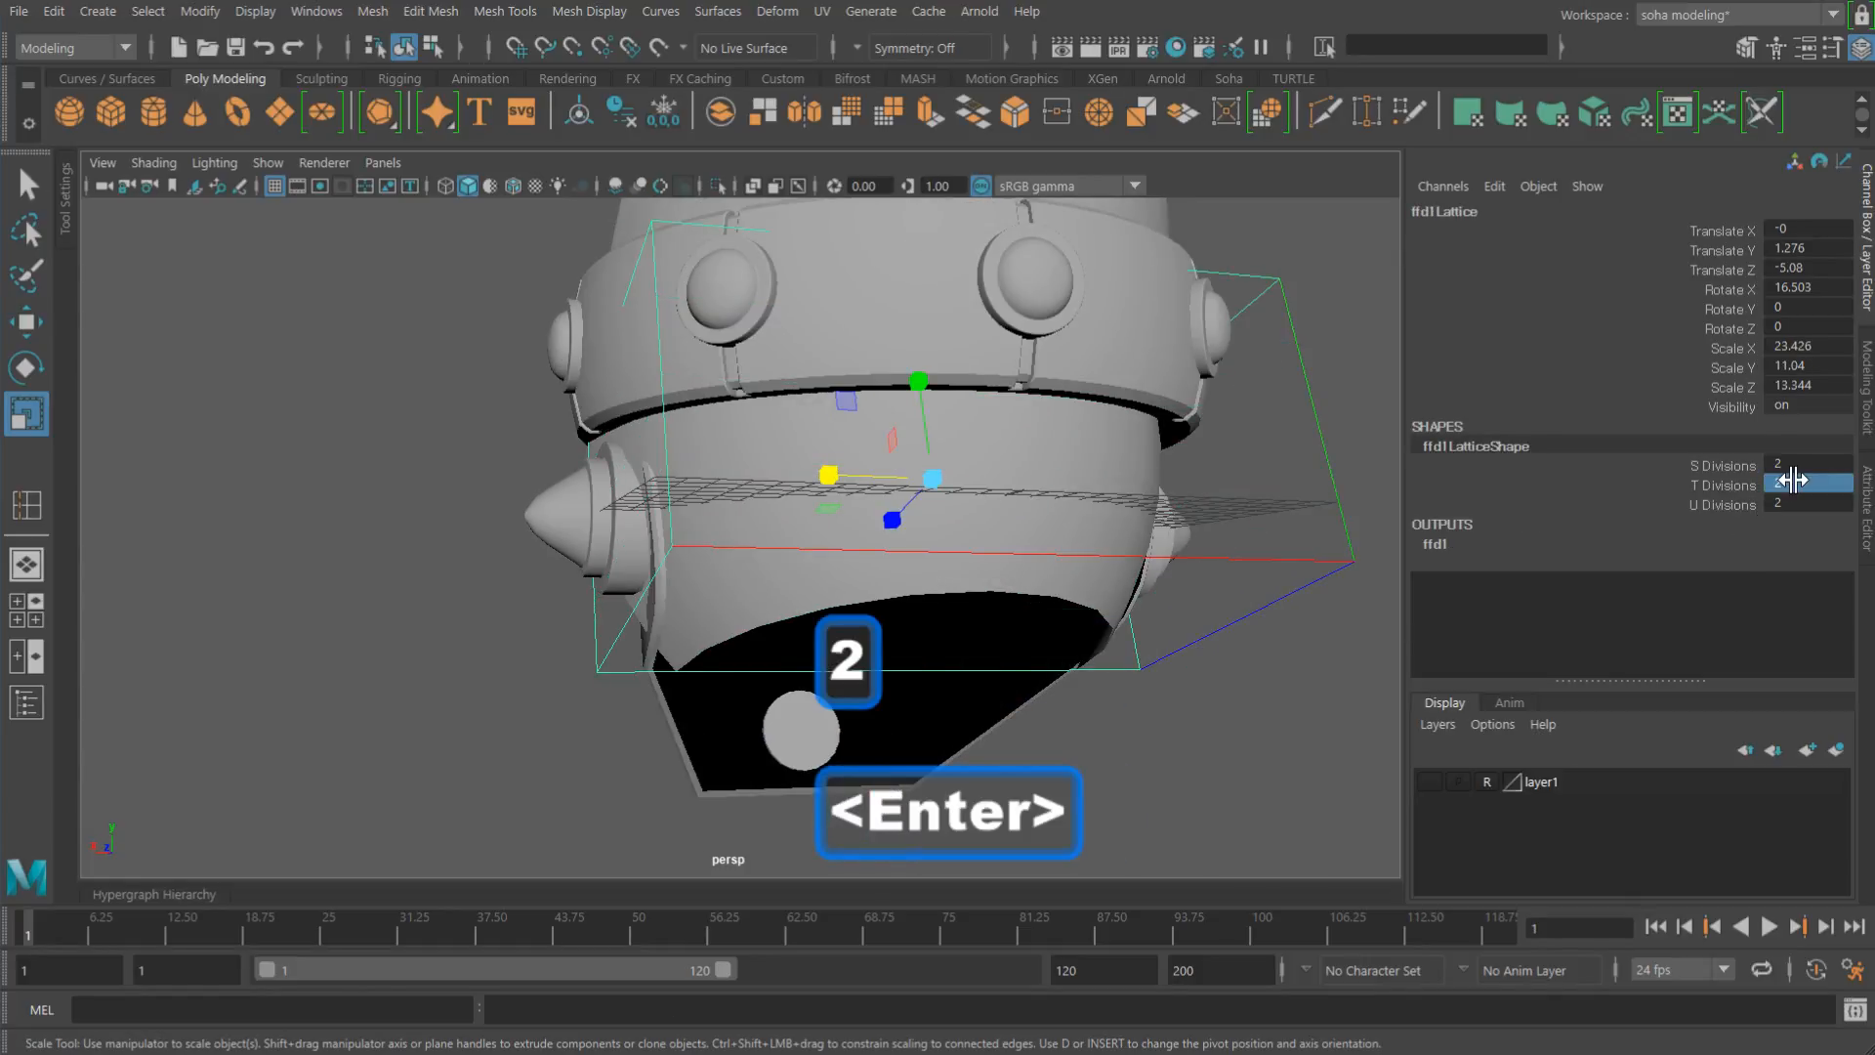
{"action": "mouse_move", "coordinate": [1272, 488]}
{"action": "left_mouse_down", "text": "alt"}
{"action": "mouse_move", "coordinate": [1162, 518]}
{"action": "mouse_move", "coordinate": [1267, 481]}
{"action": "left_mouse_up", "text": "alt"}
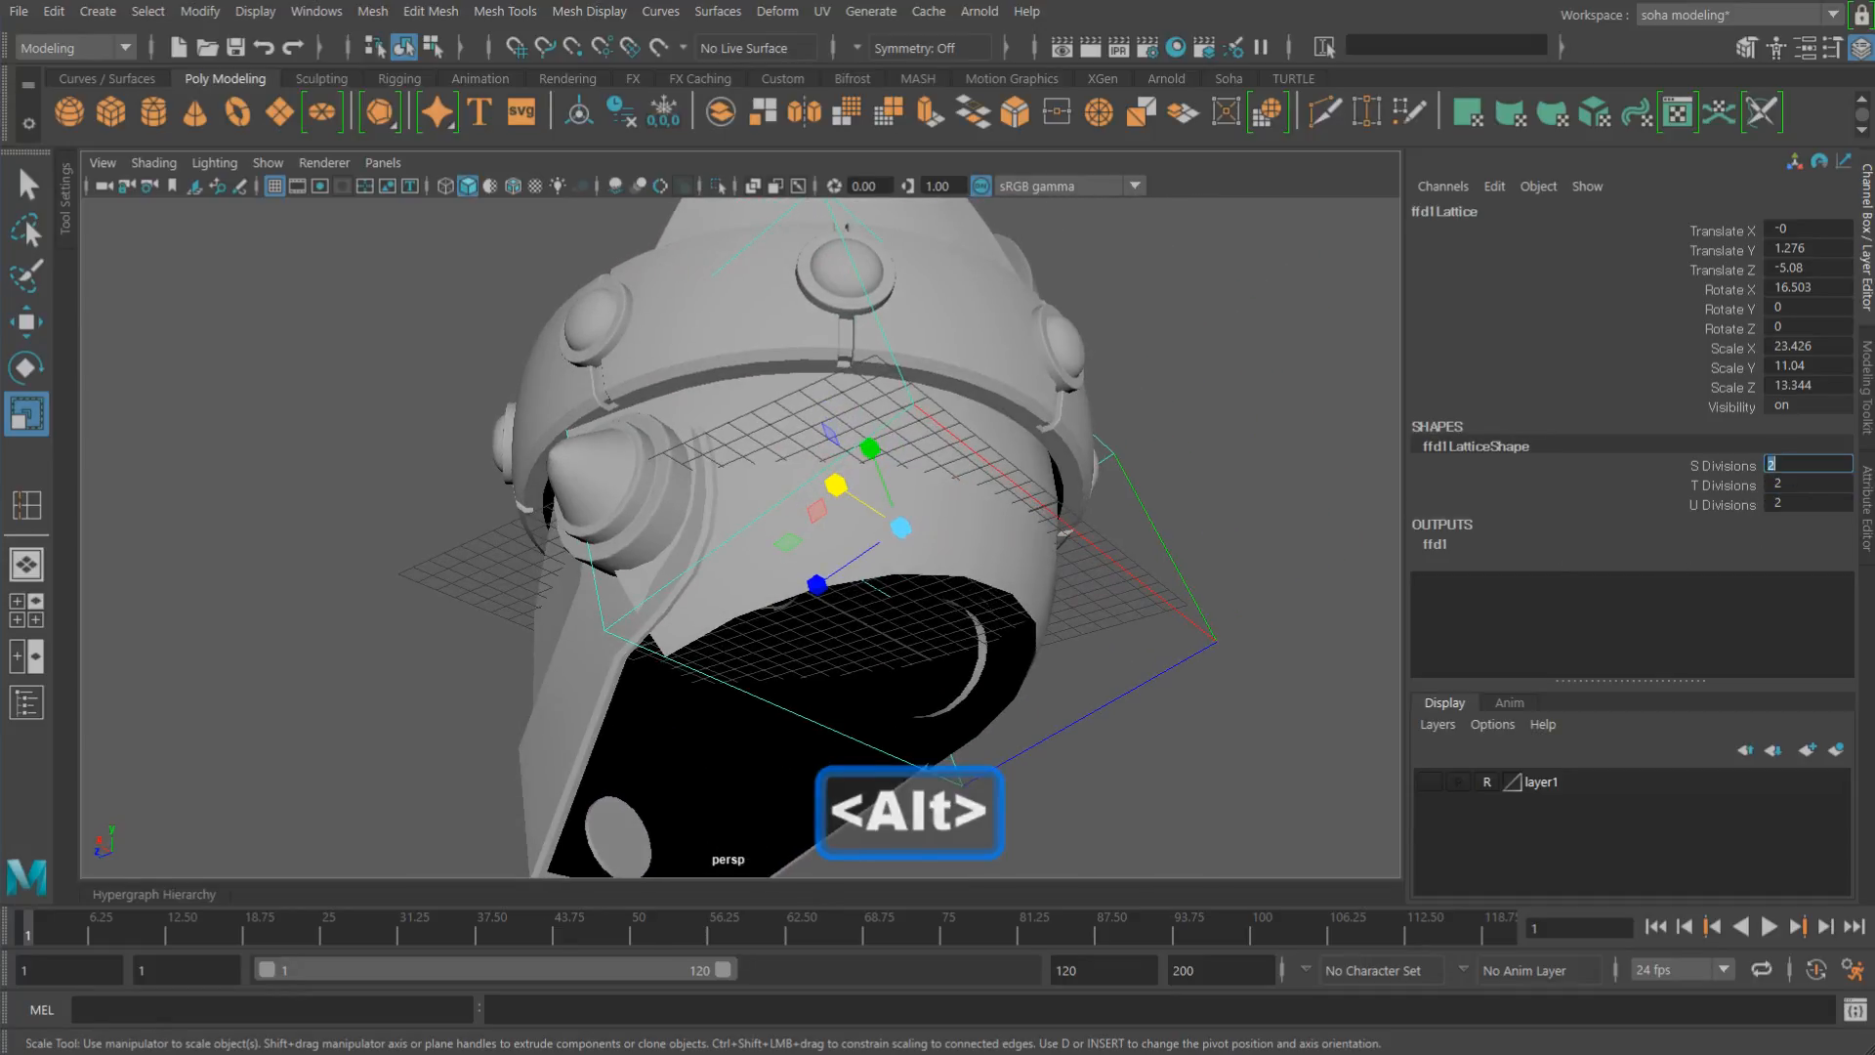
{"action": "type", "text": "3"}
{"action": "key", "text": "Return"}
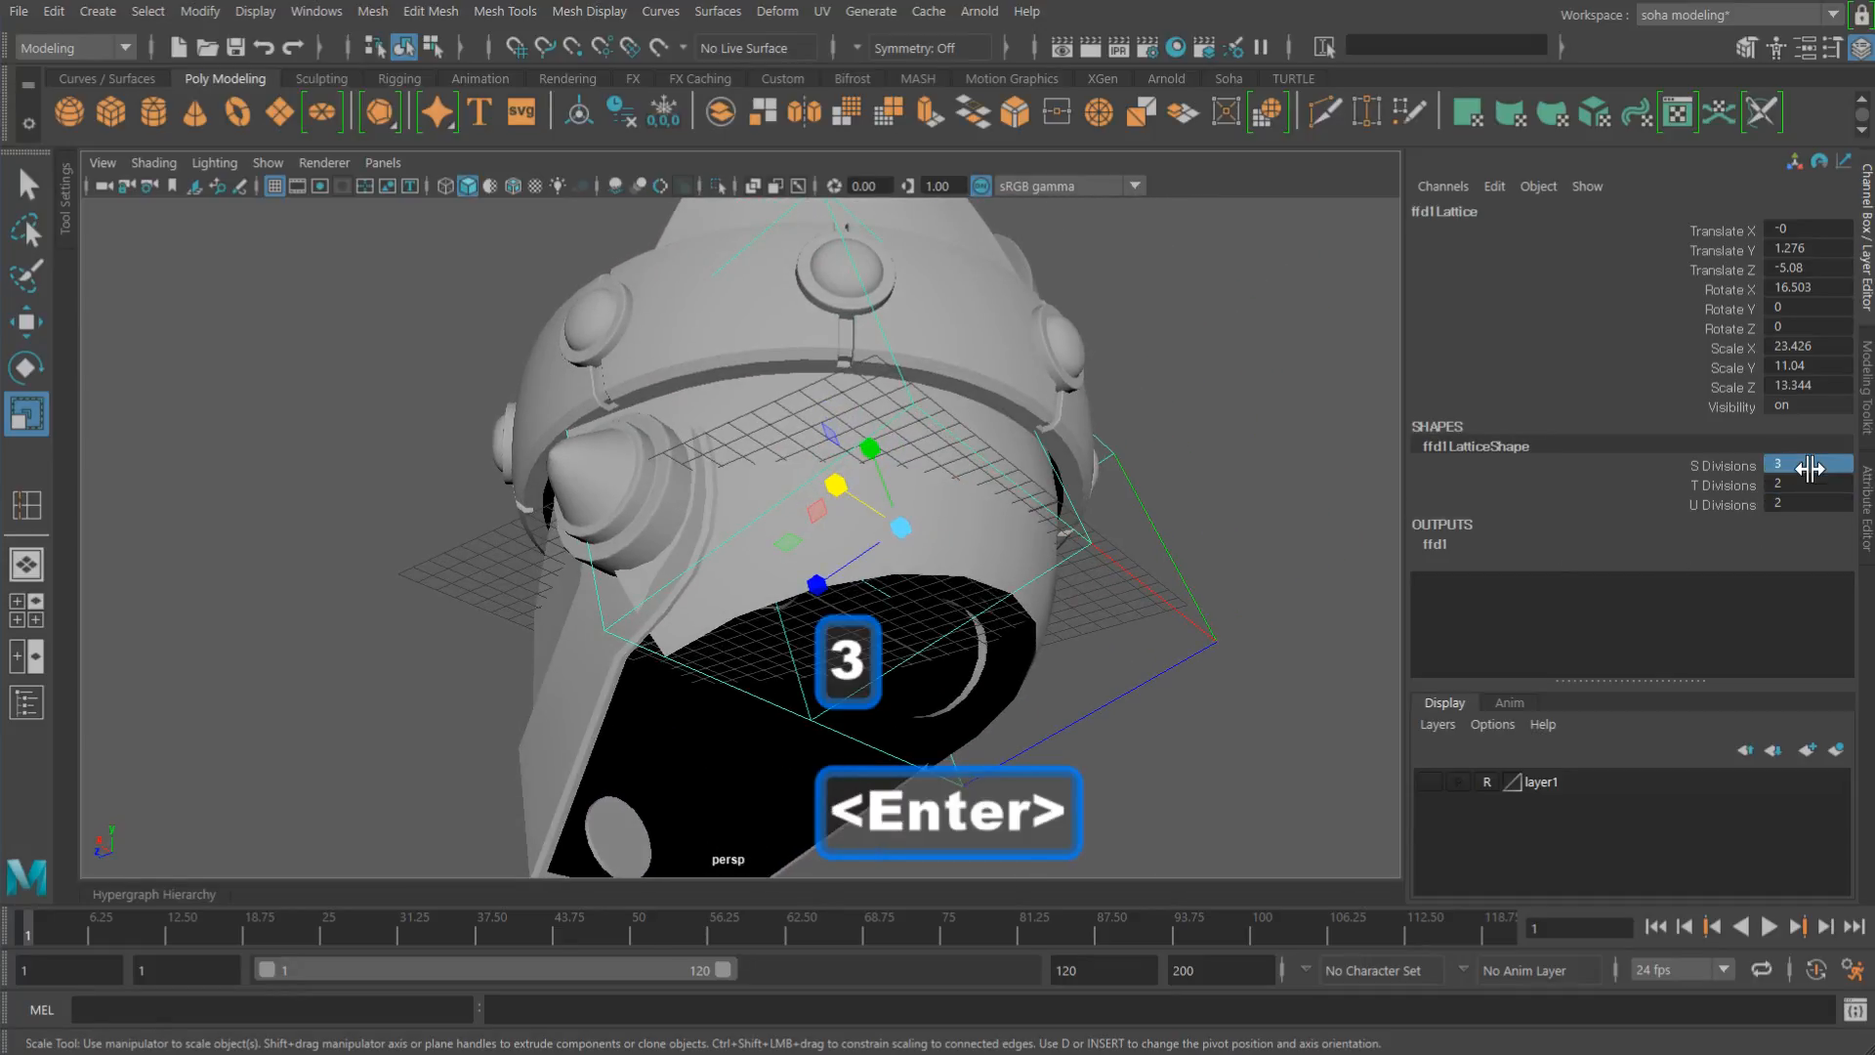
{"action": "key", "text": "z"}
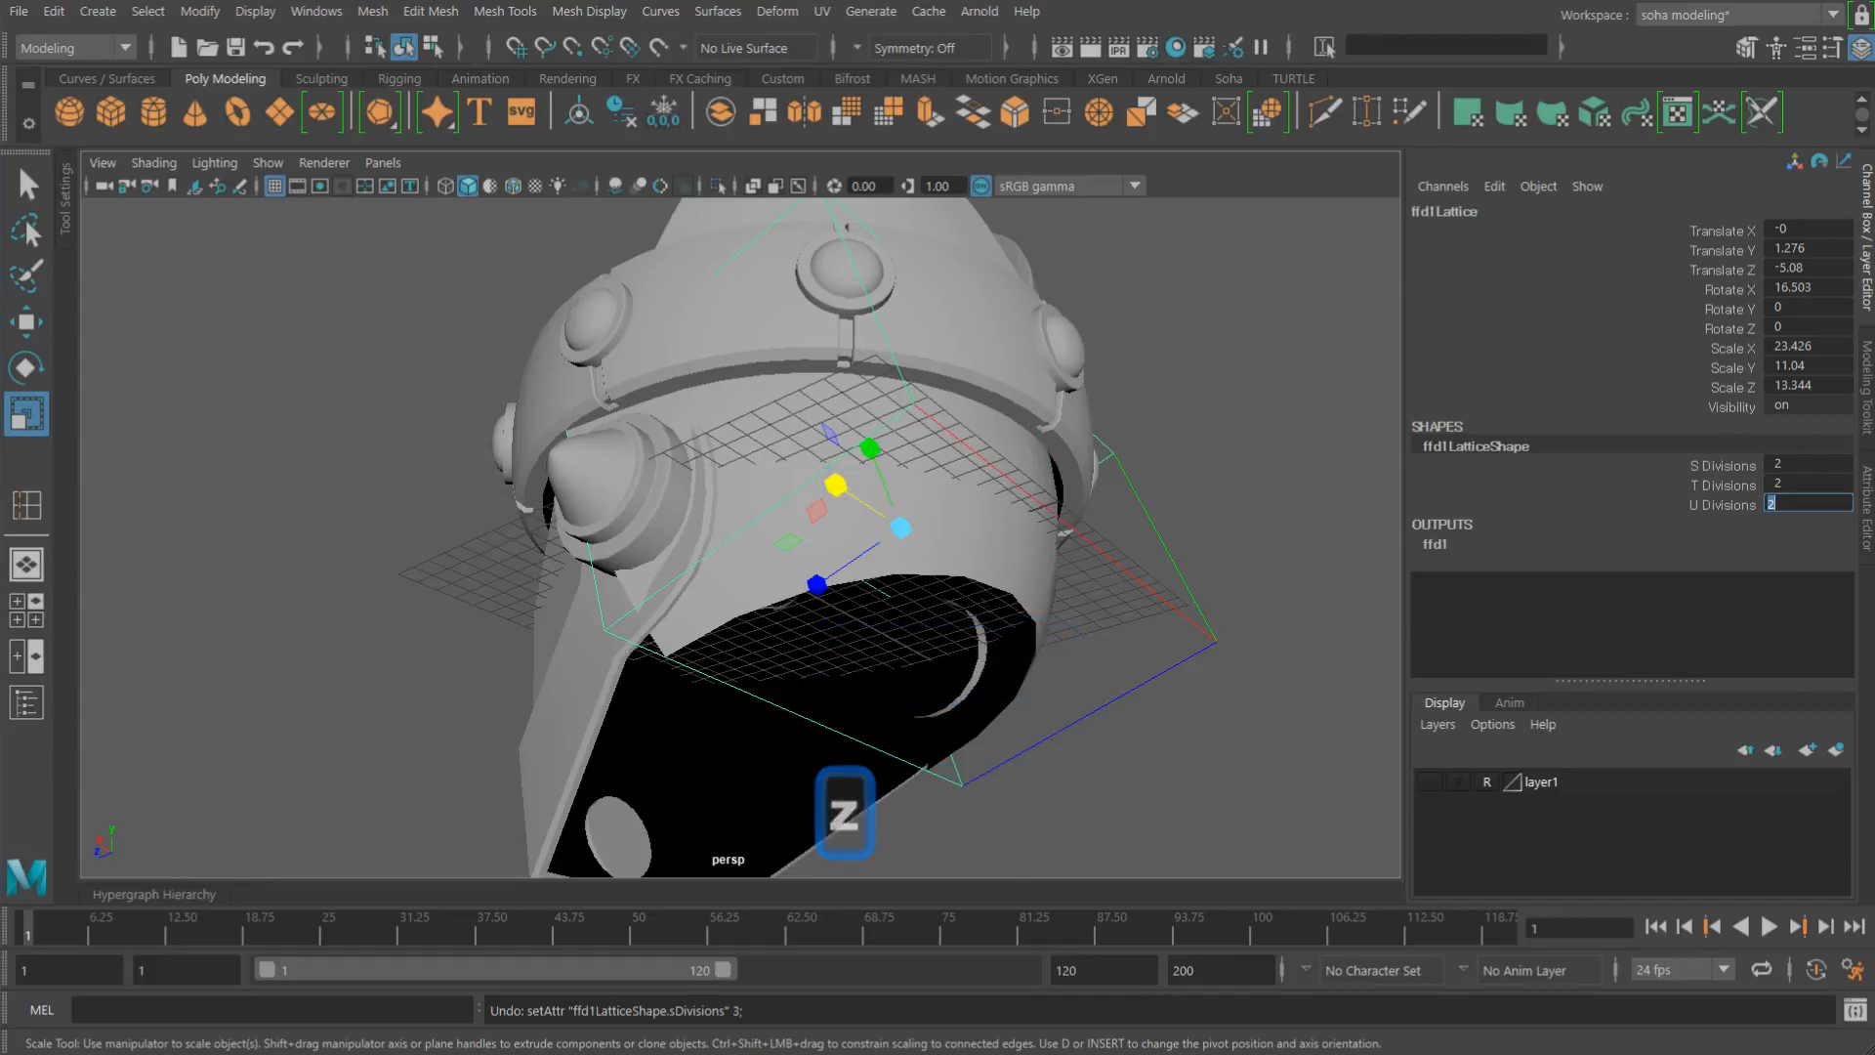
Step: Set the lattice's U divisions and T divisions to 3 each
{"action": "type", "text": "3"}
{"action": "key", "text": "Return"}
{"action": "left_click", "coordinate": [1723, 505]}
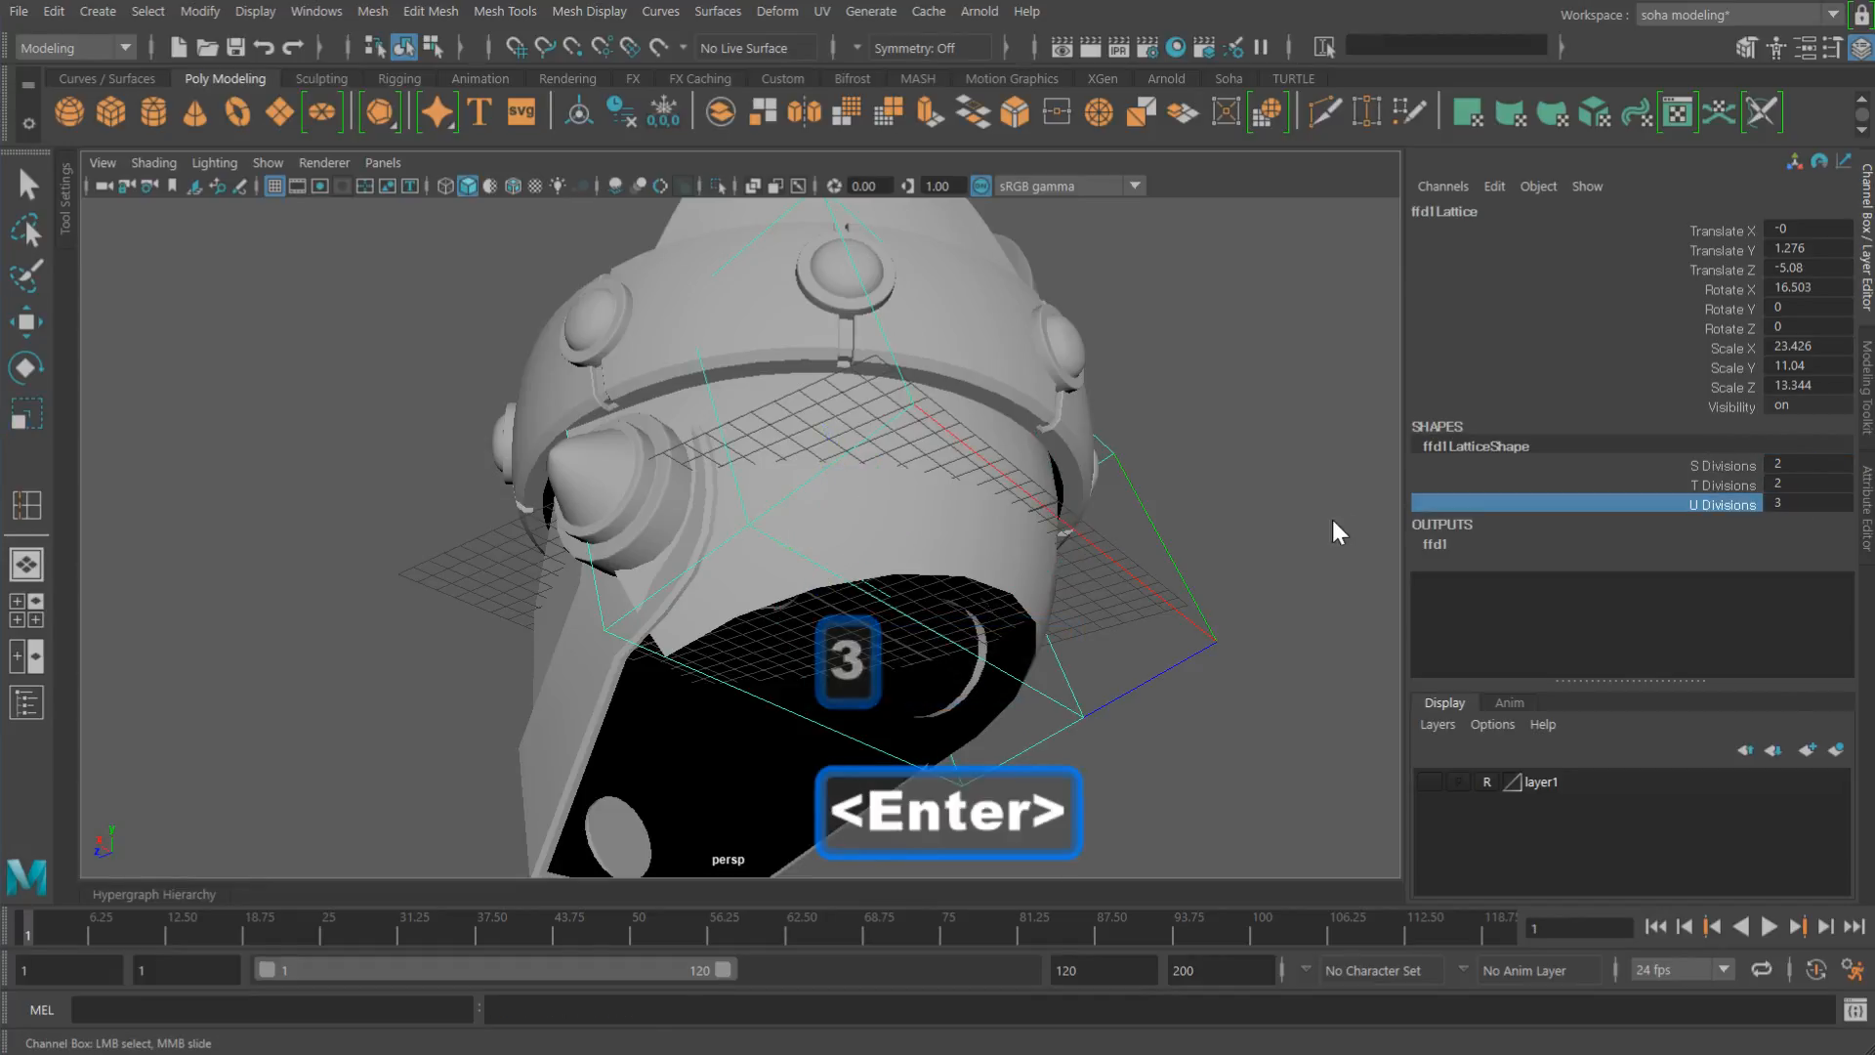
{"action": "left_click_drag", "start_coordinate": [980, 623], "coordinate": [807, 488], "text": "alt"}
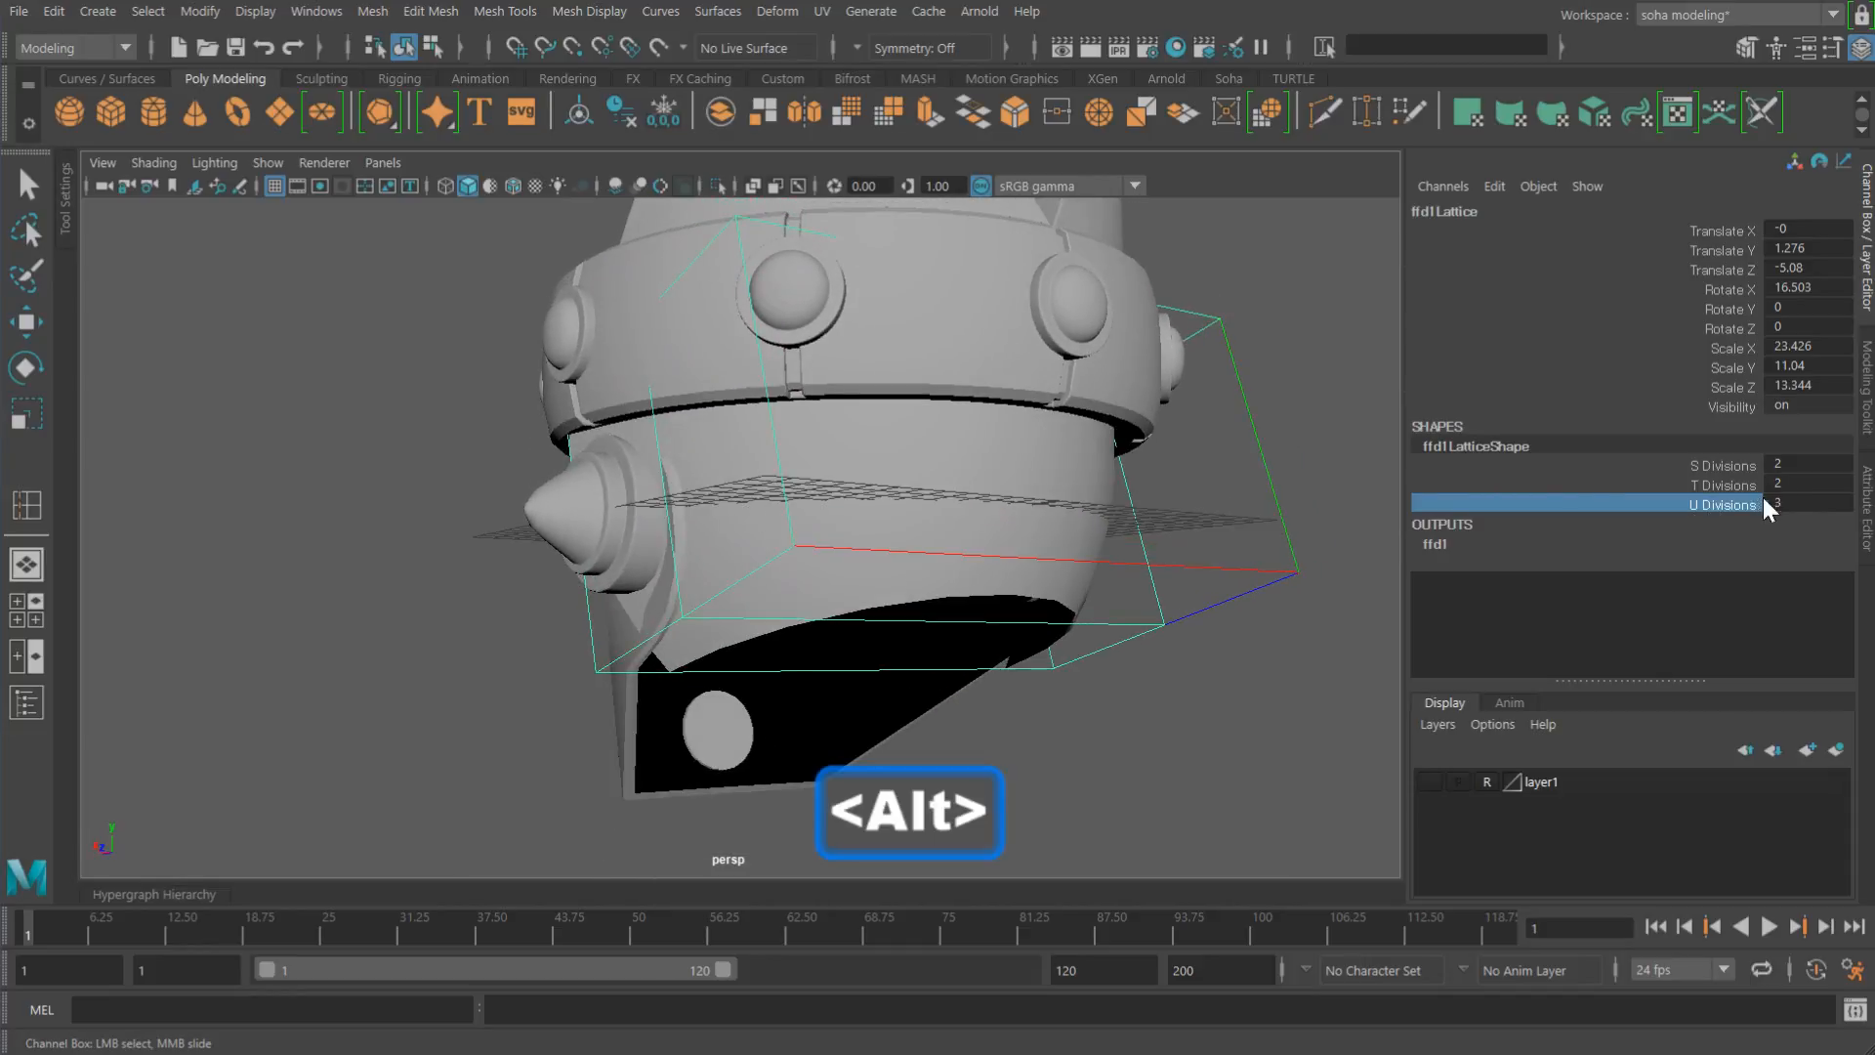
{"action": "key", "text": "Return"}
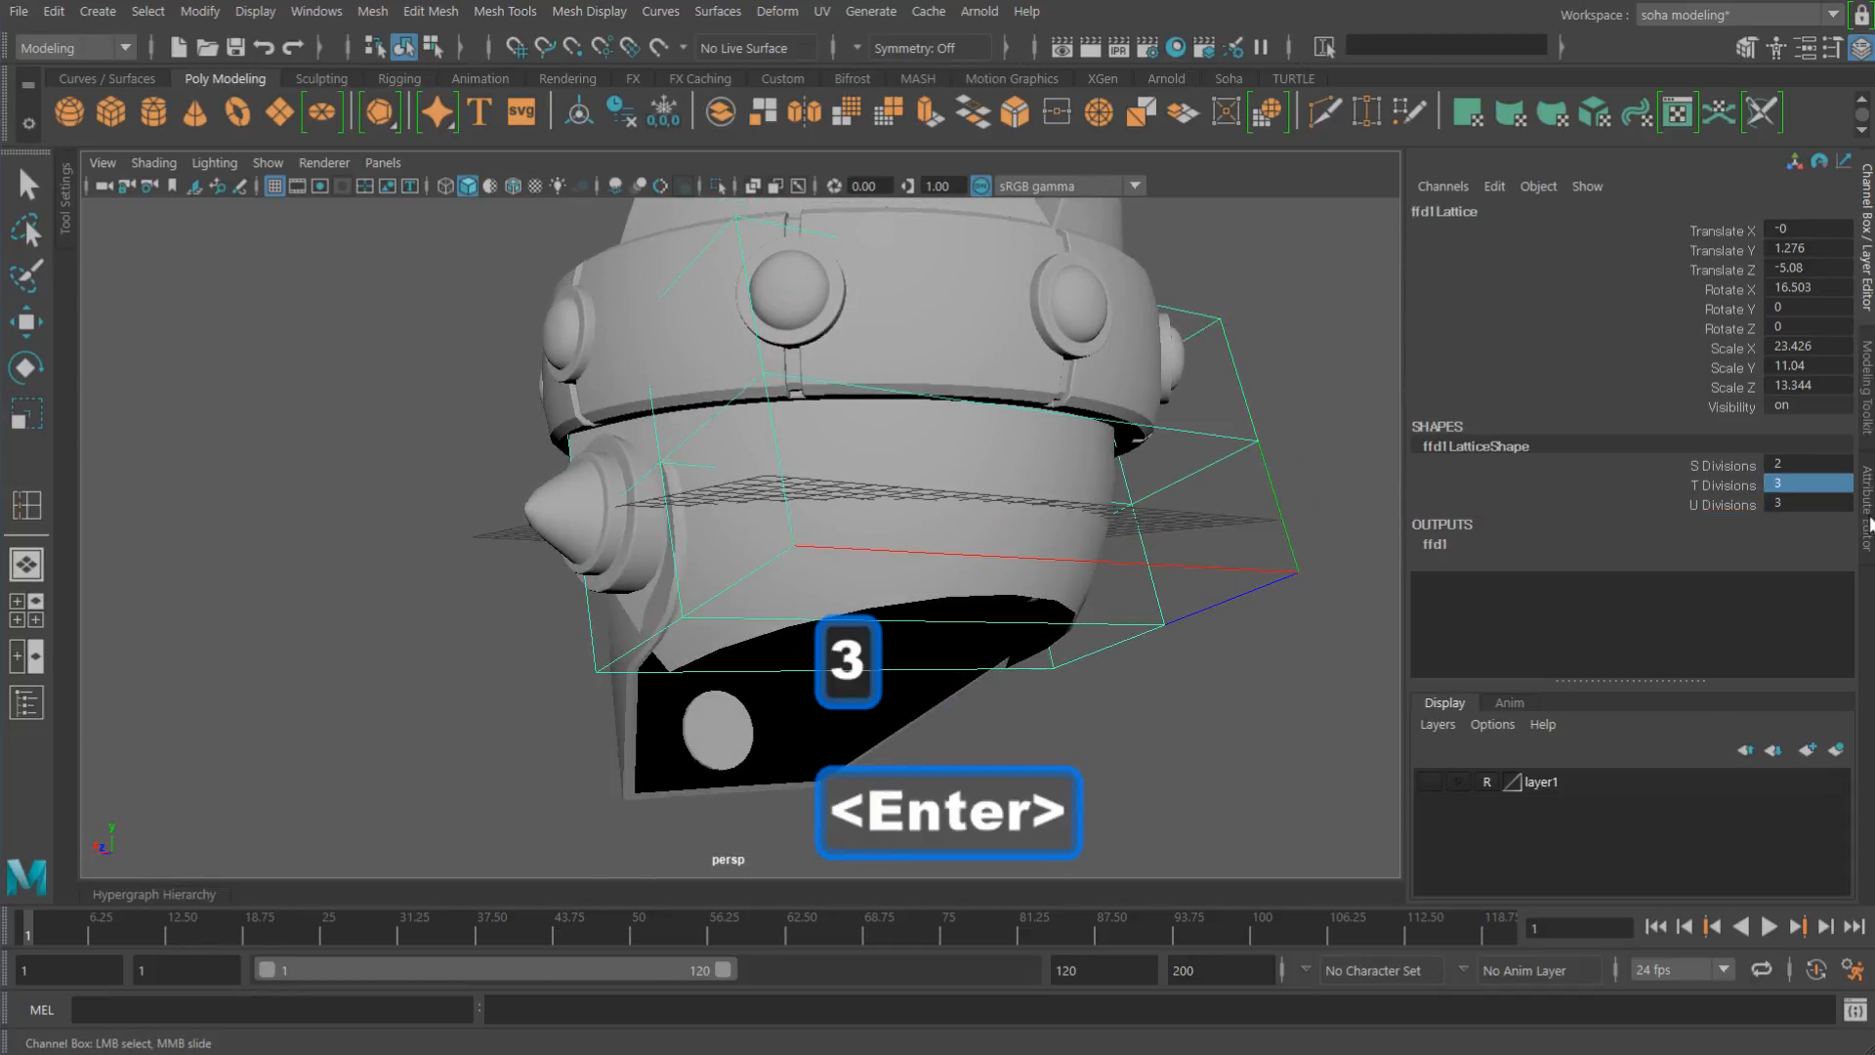
{"action": "left_click_drag", "start_coordinate": [826, 503], "coordinate": [852, 510], "text": "alt"}
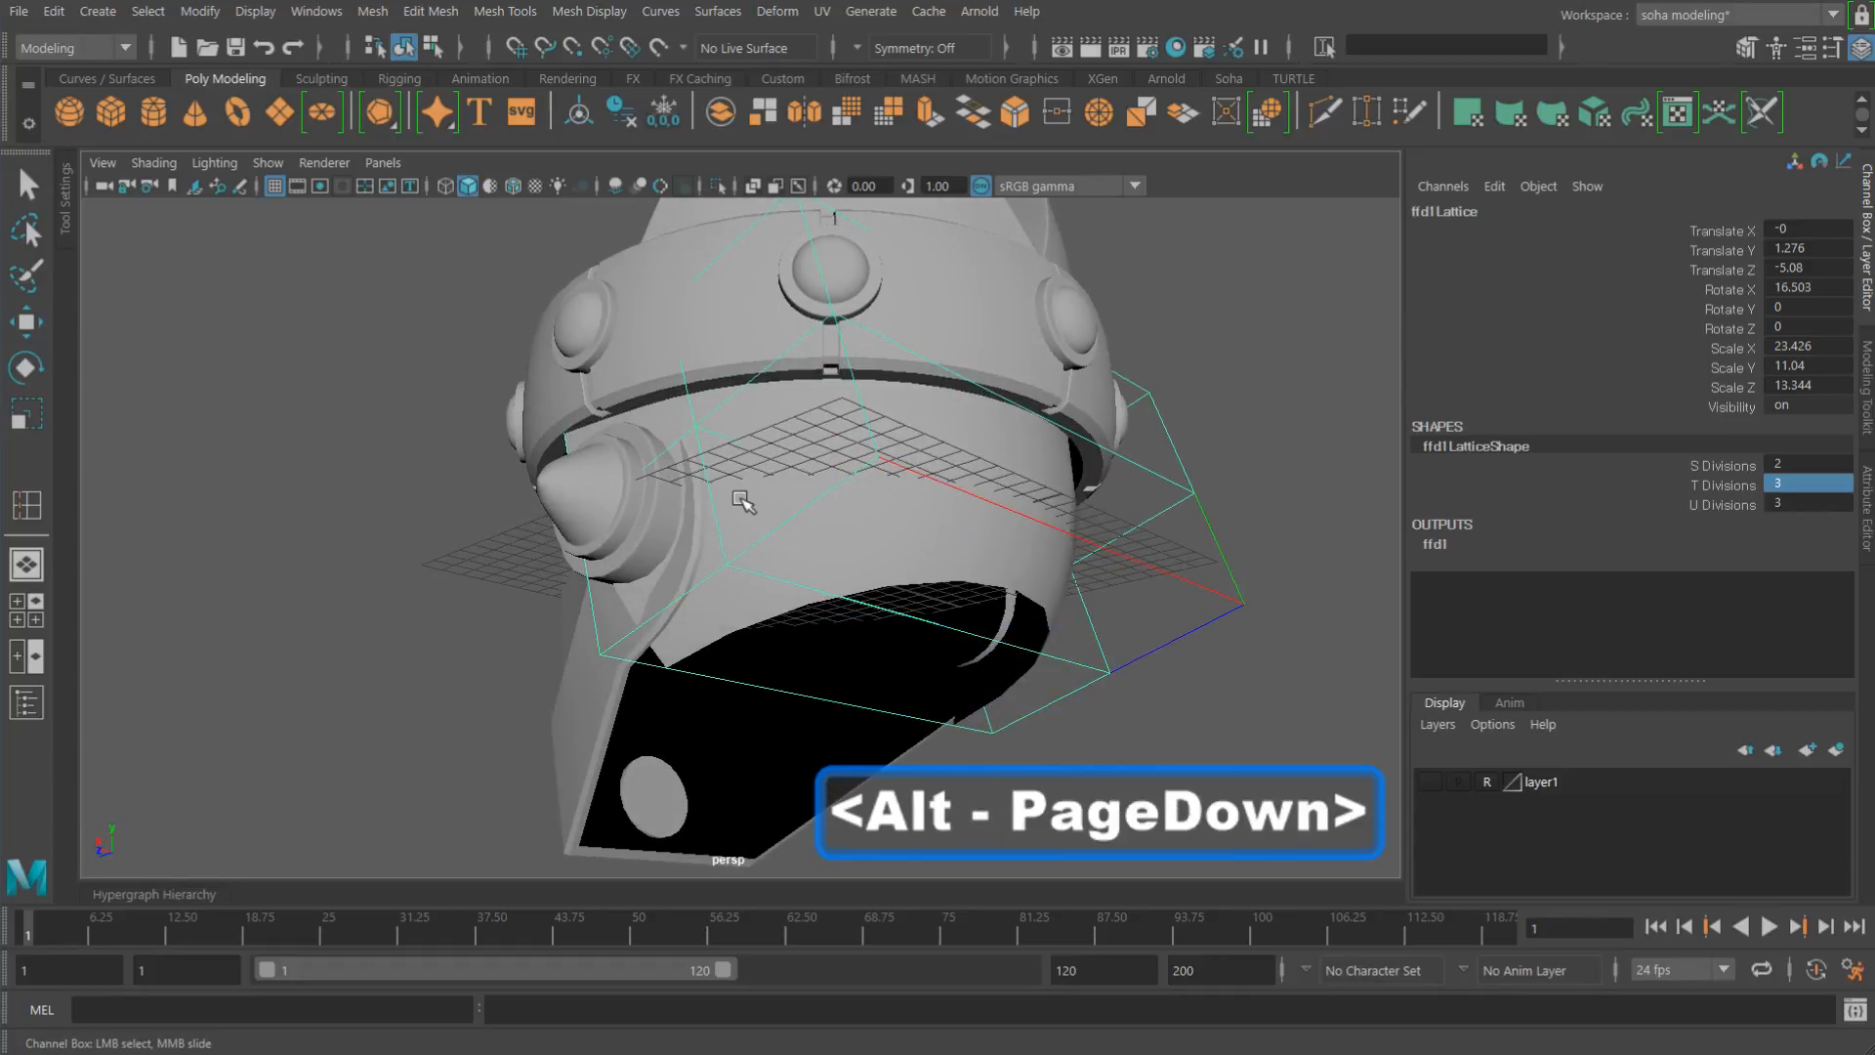
Step: Switch the lattice to point editing and select control points on both sides of the back-of-head shell for scaling
{"action": "left_click_drag", "start_coordinate": [739, 498], "coordinate": [820, 486], "text": "alt"}
{"action": "right_click_drag", "start_coordinate": [820, 485], "coordinate": [849, 432], "text": "alt"}
{"action": "middle_click_drag", "start_coordinate": [849, 433], "coordinate": [862, 522], "text": "alt"}
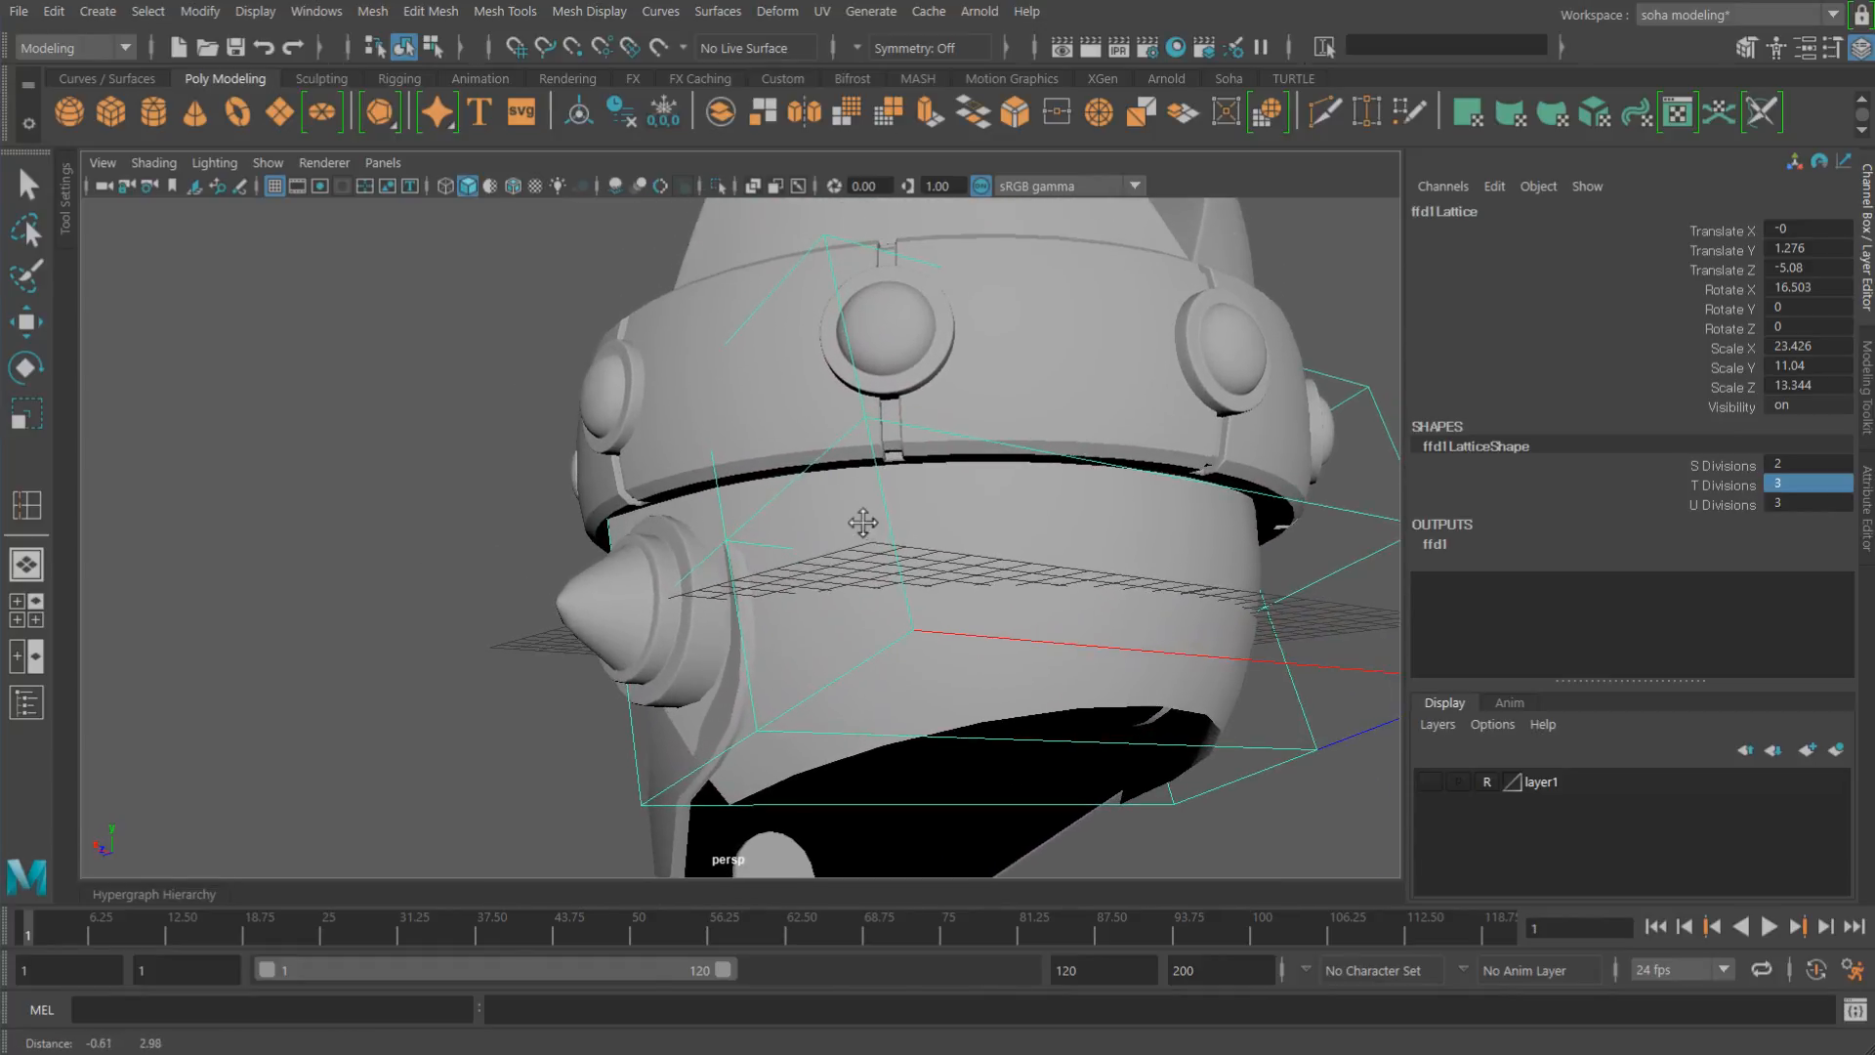
{"action": "key", "text": "alt"}
{"action": "right_click_drag", "start_coordinate": [466, 510], "coordinate": [459, 425]}
{"action": "key", "text": "r"}
{"action": "left_click_drag", "start_coordinate": [471, 300], "coordinate": [500, 339]}
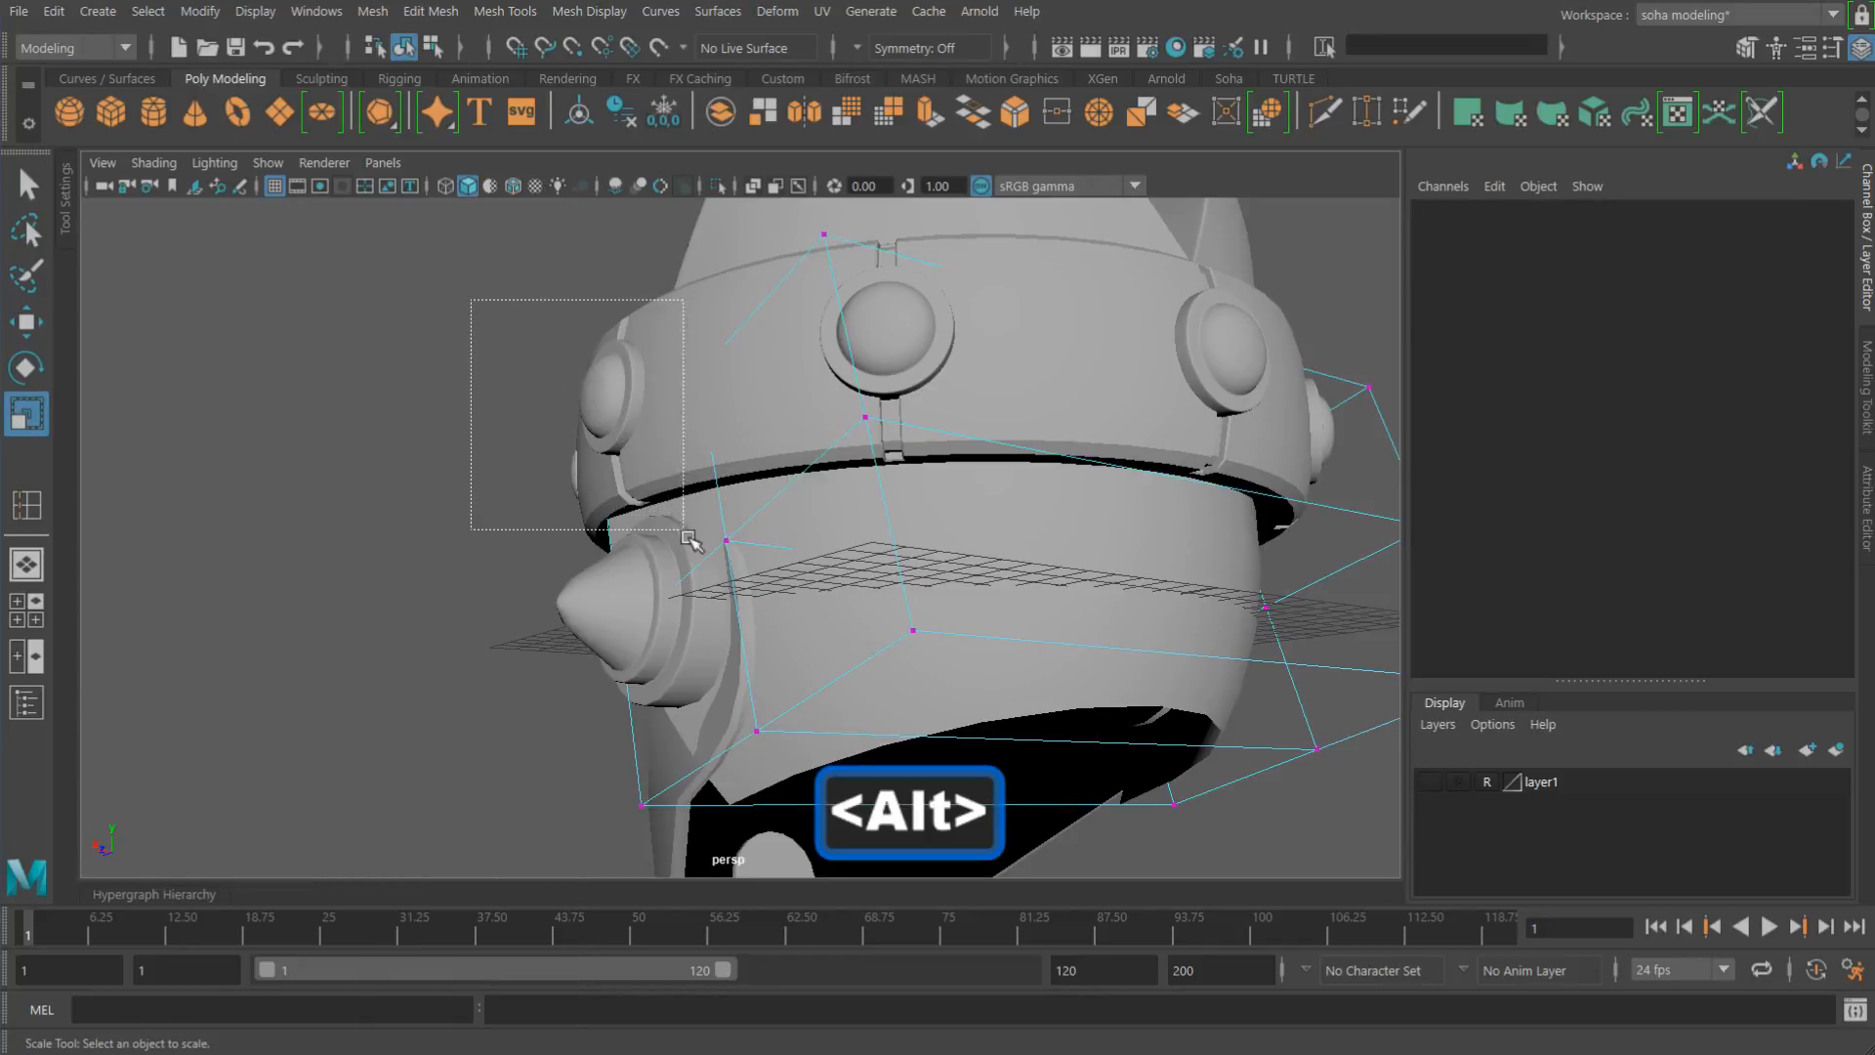
{"action": "mouse_move", "coordinate": [749, 633]}
{"action": "left_mouse_down"}
{"action": "mouse_move", "coordinate": [607, 578]}
{"action": "mouse_move", "coordinate": [665, 559]}
{"action": "mouse_move", "coordinate": [674, 512]}
{"action": "mouse_move", "coordinate": [736, 494]}
{"action": "mouse_move", "coordinate": [652, 472]}
{"action": "left_mouse_up"}
{"action": "key", "text": "4"}
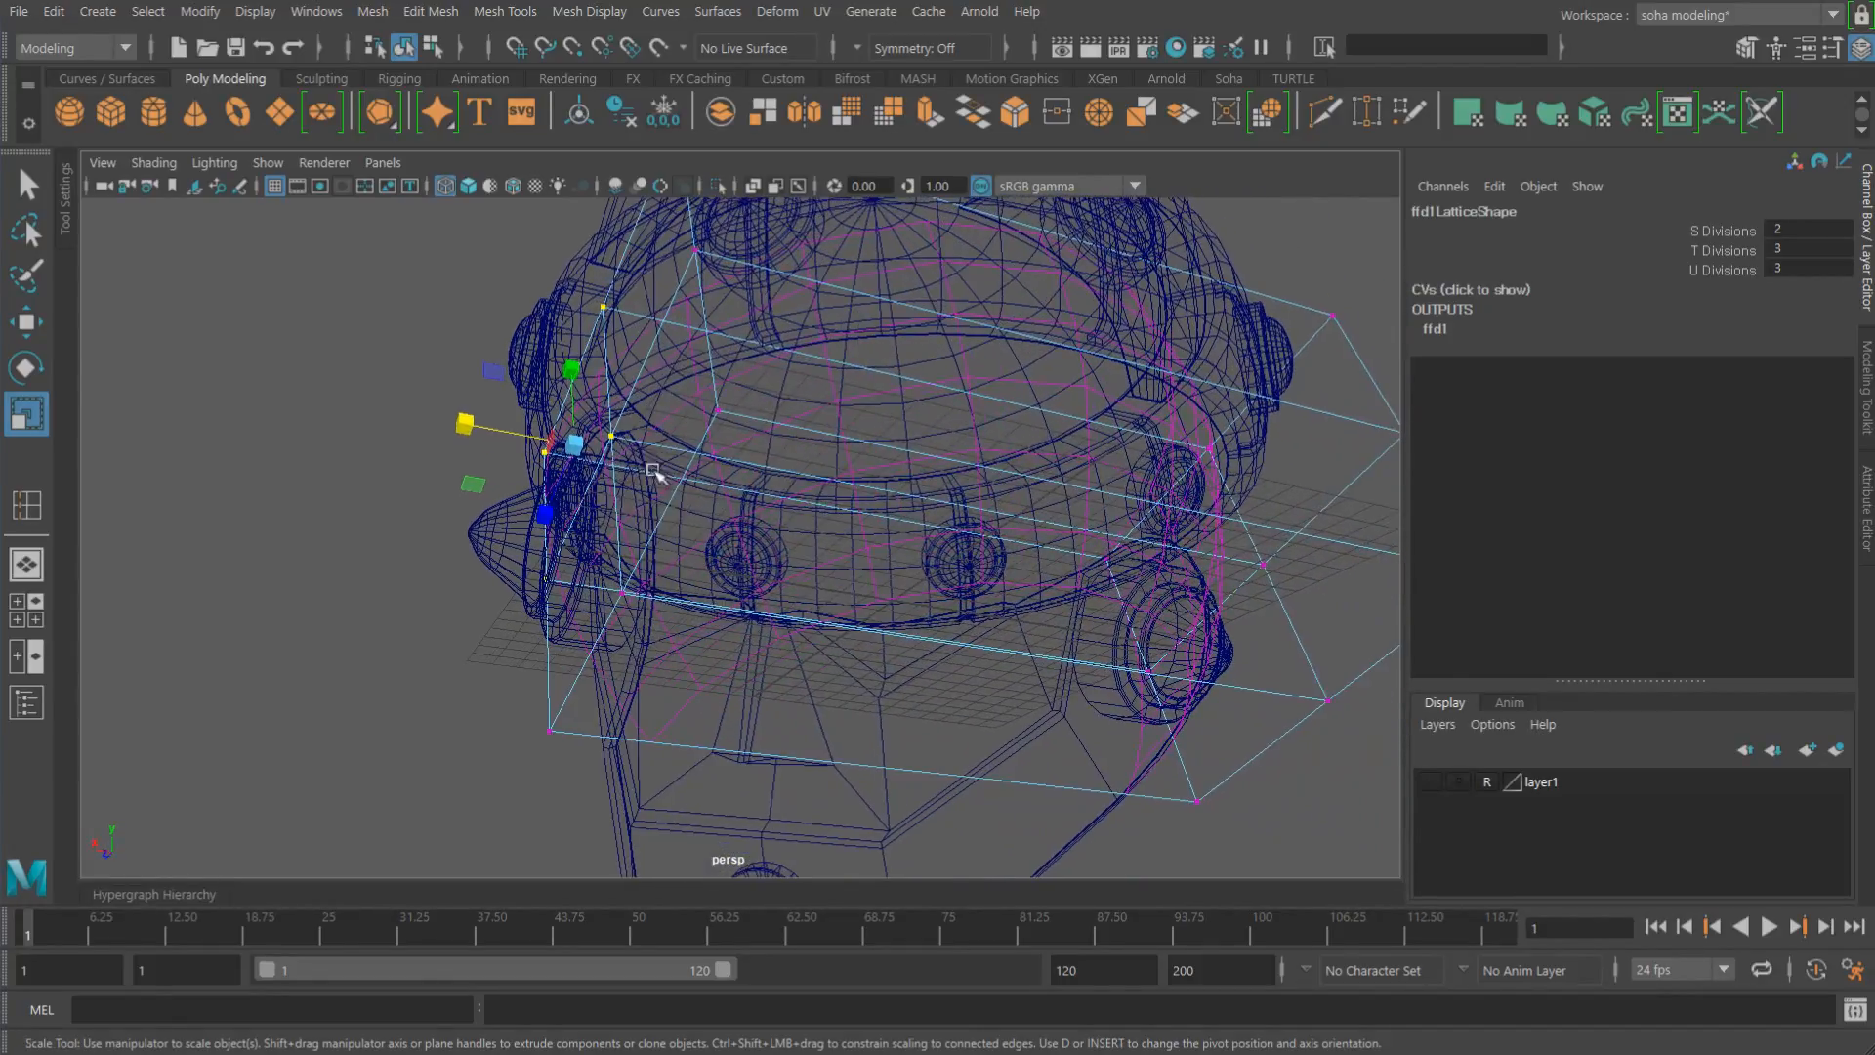
{"action": "left_click_drag", "start_coordinate": [921, 521], "coordinate": [986, 531], "text": "alt"}
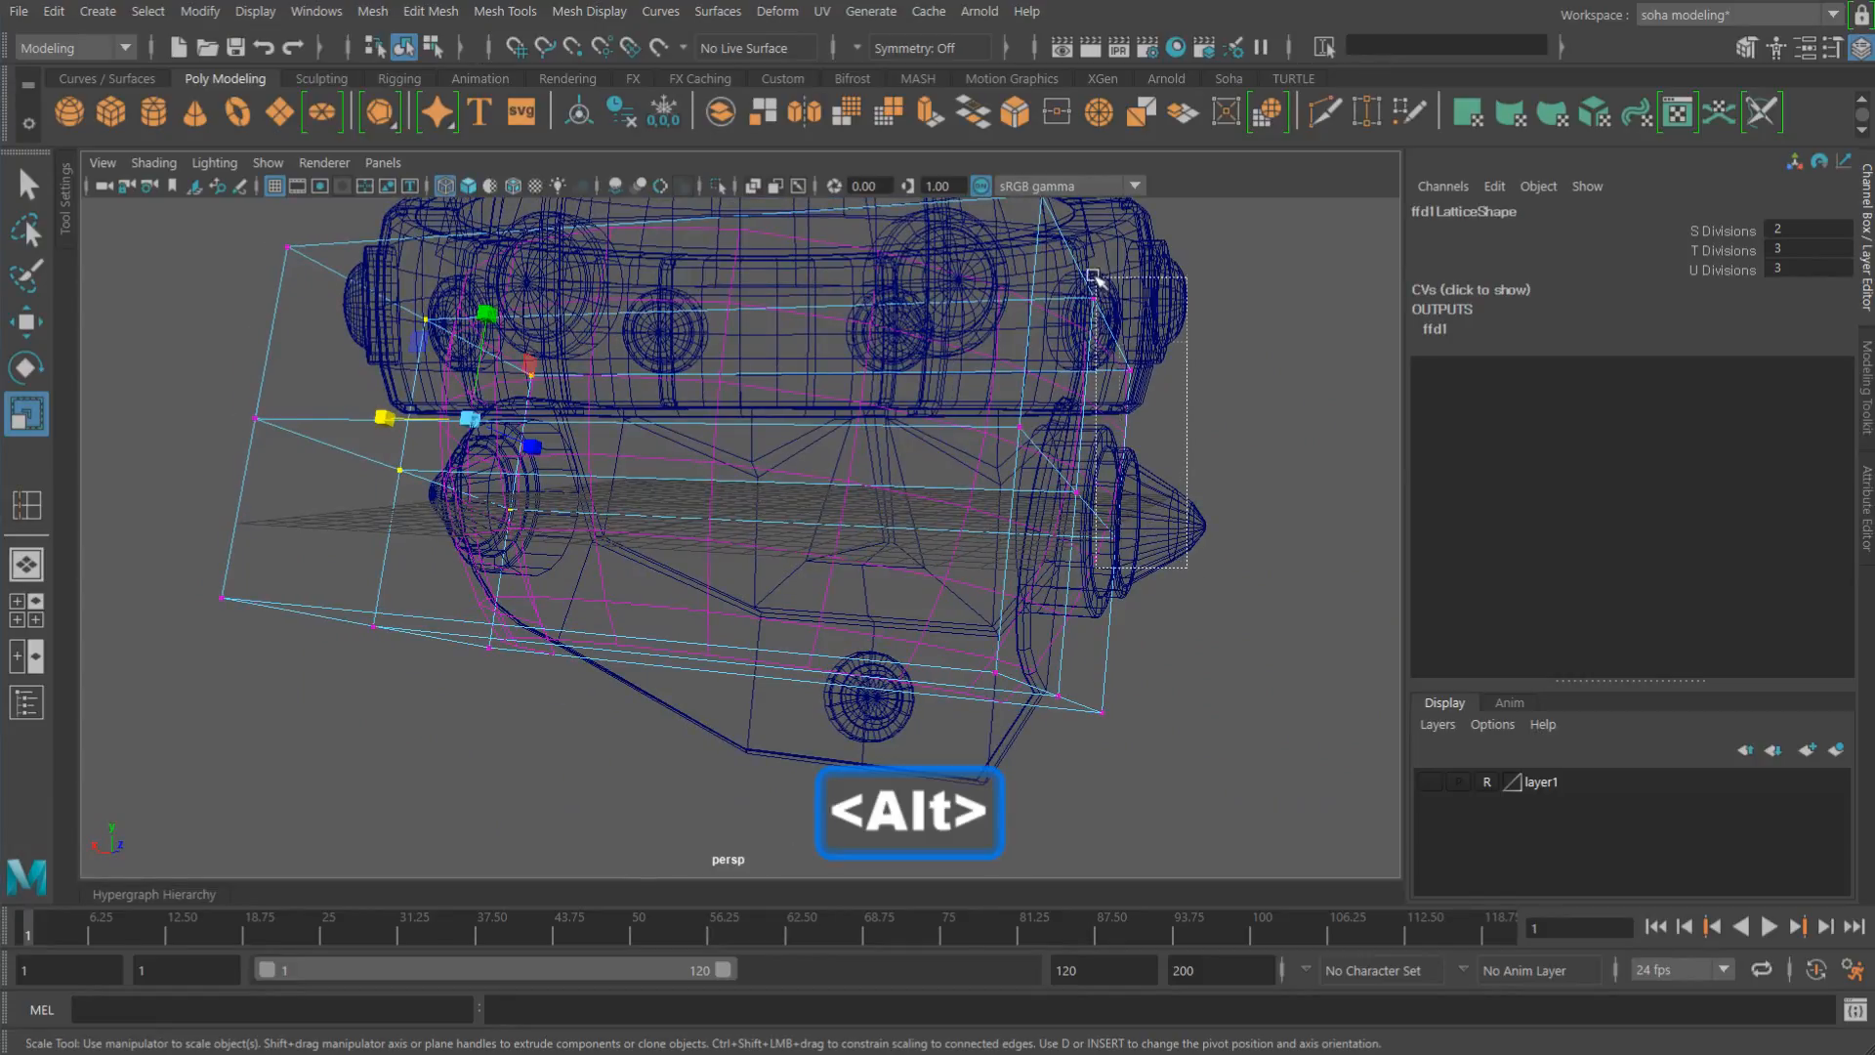
{"action": "left_click_drag", "start_coordinate": [1063, 240], "coordinate": [1069, 240], "text": "shift"}
{"action": "left_click_drag", "start_coordinate": [971, 440], "coordinate": [879, 469], "text": "alt"}
{"action": "middle_click_drag", "start_coordinate": [757, 496], "coordinate": [959, 527], "text": "alt"}
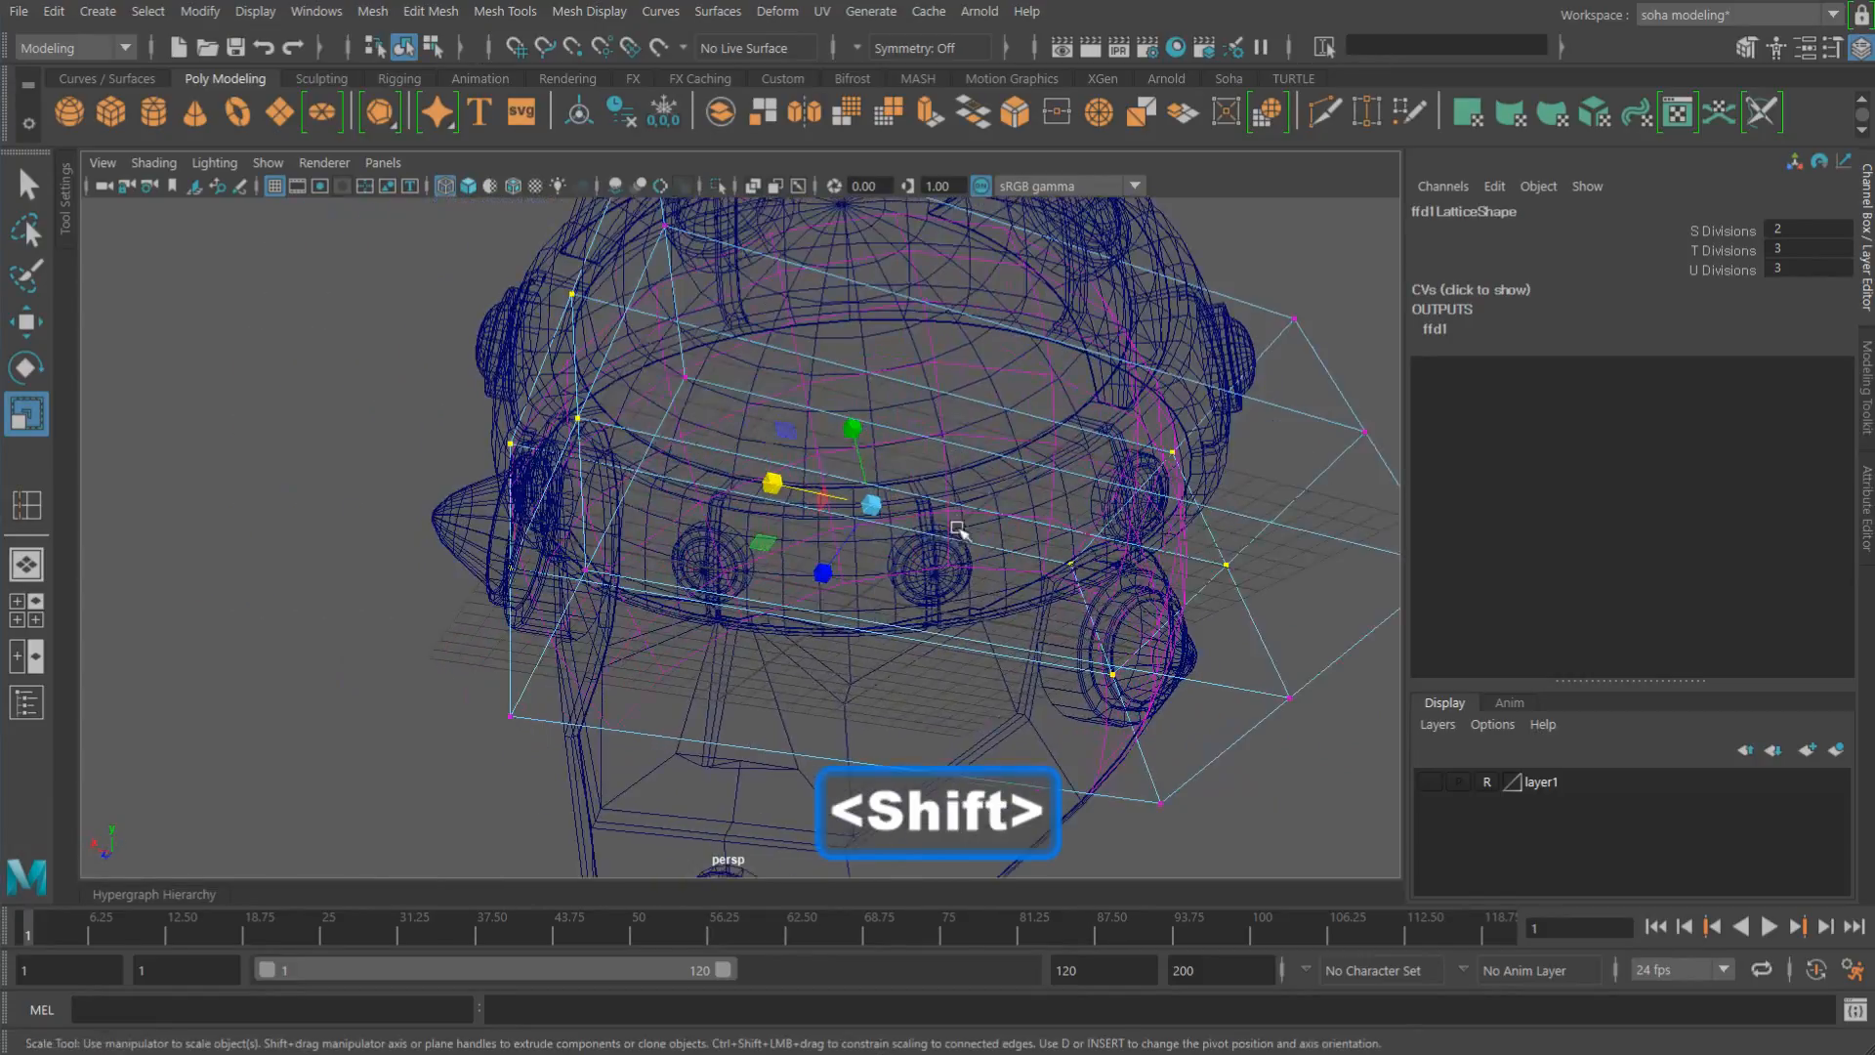
Step: Reduce the lattice selection to four control points, two on each side of the shell near the ears
{"action": "left_click_drag", "start_coordinate": [831, 543], "coordinate": [903, 557], "text": "alt"}
{"action": "key", "text": "5"}
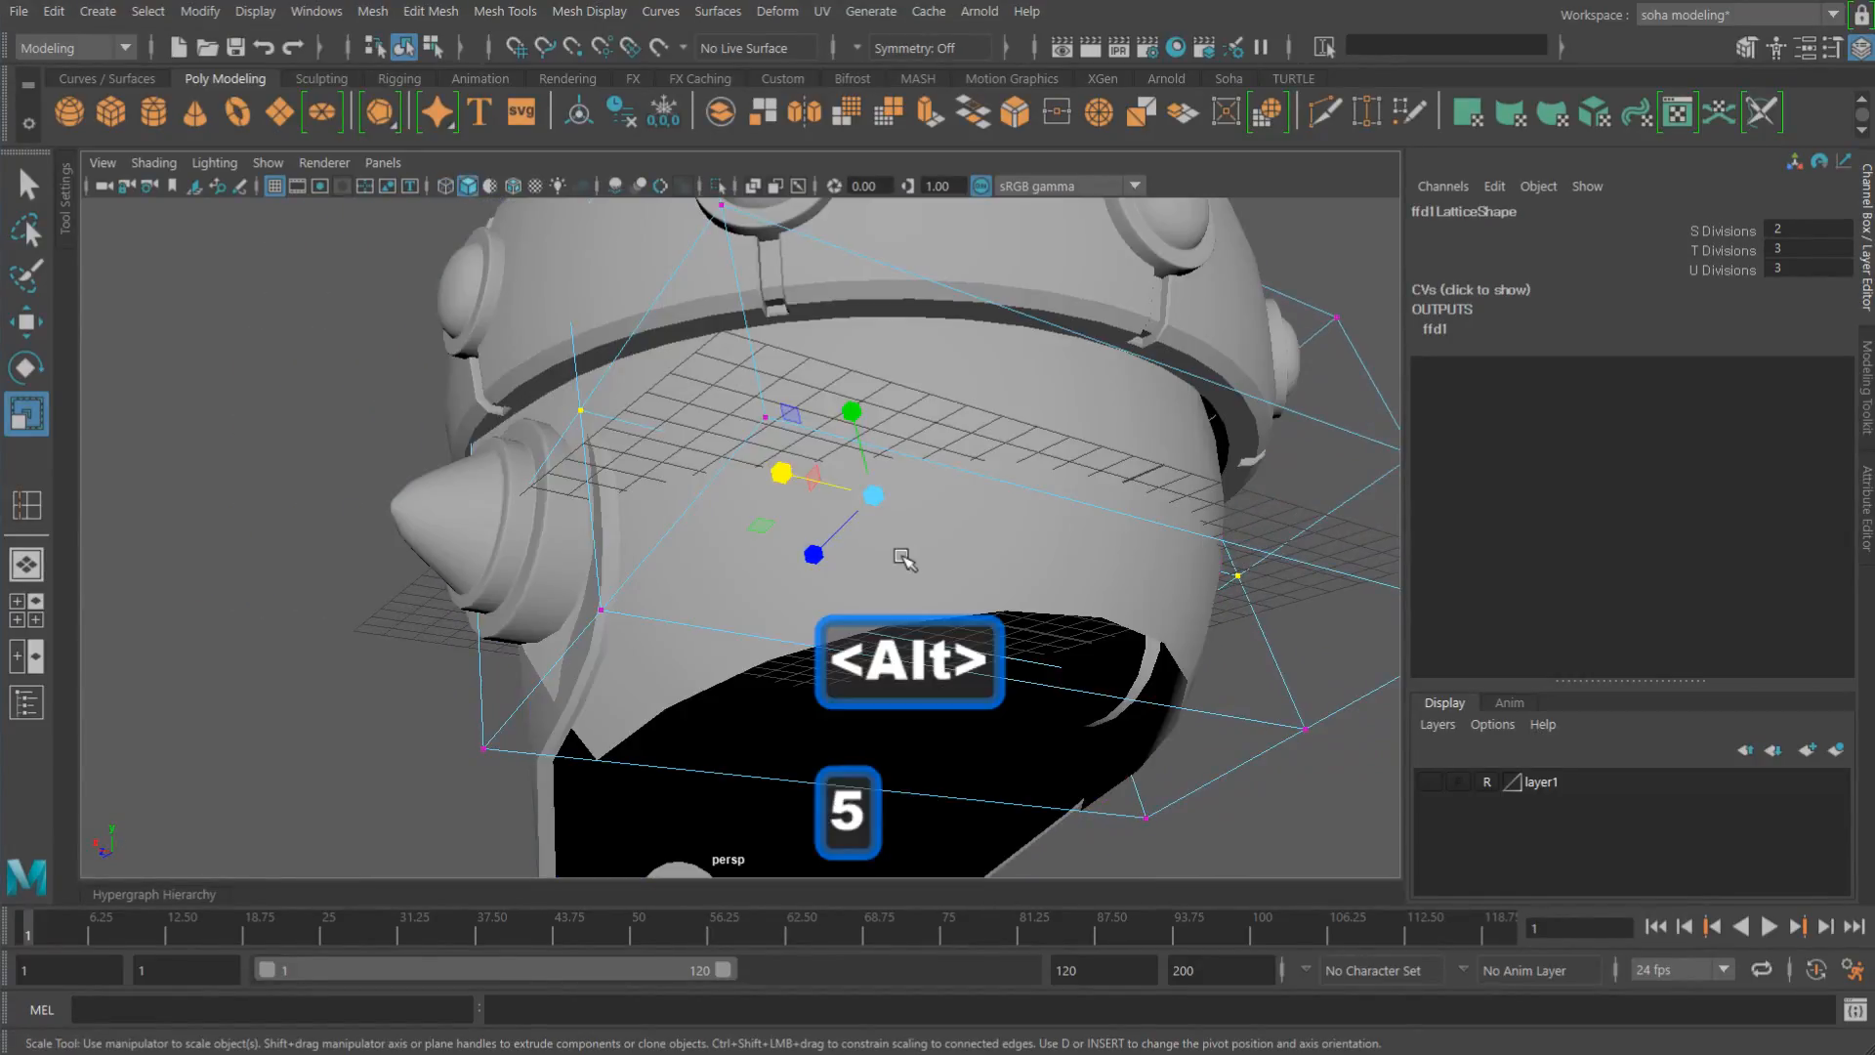
{"action": "left_click_drag", "start_coordinate": [802, 525], "coordinate": [792, 479], "text": "alt"}
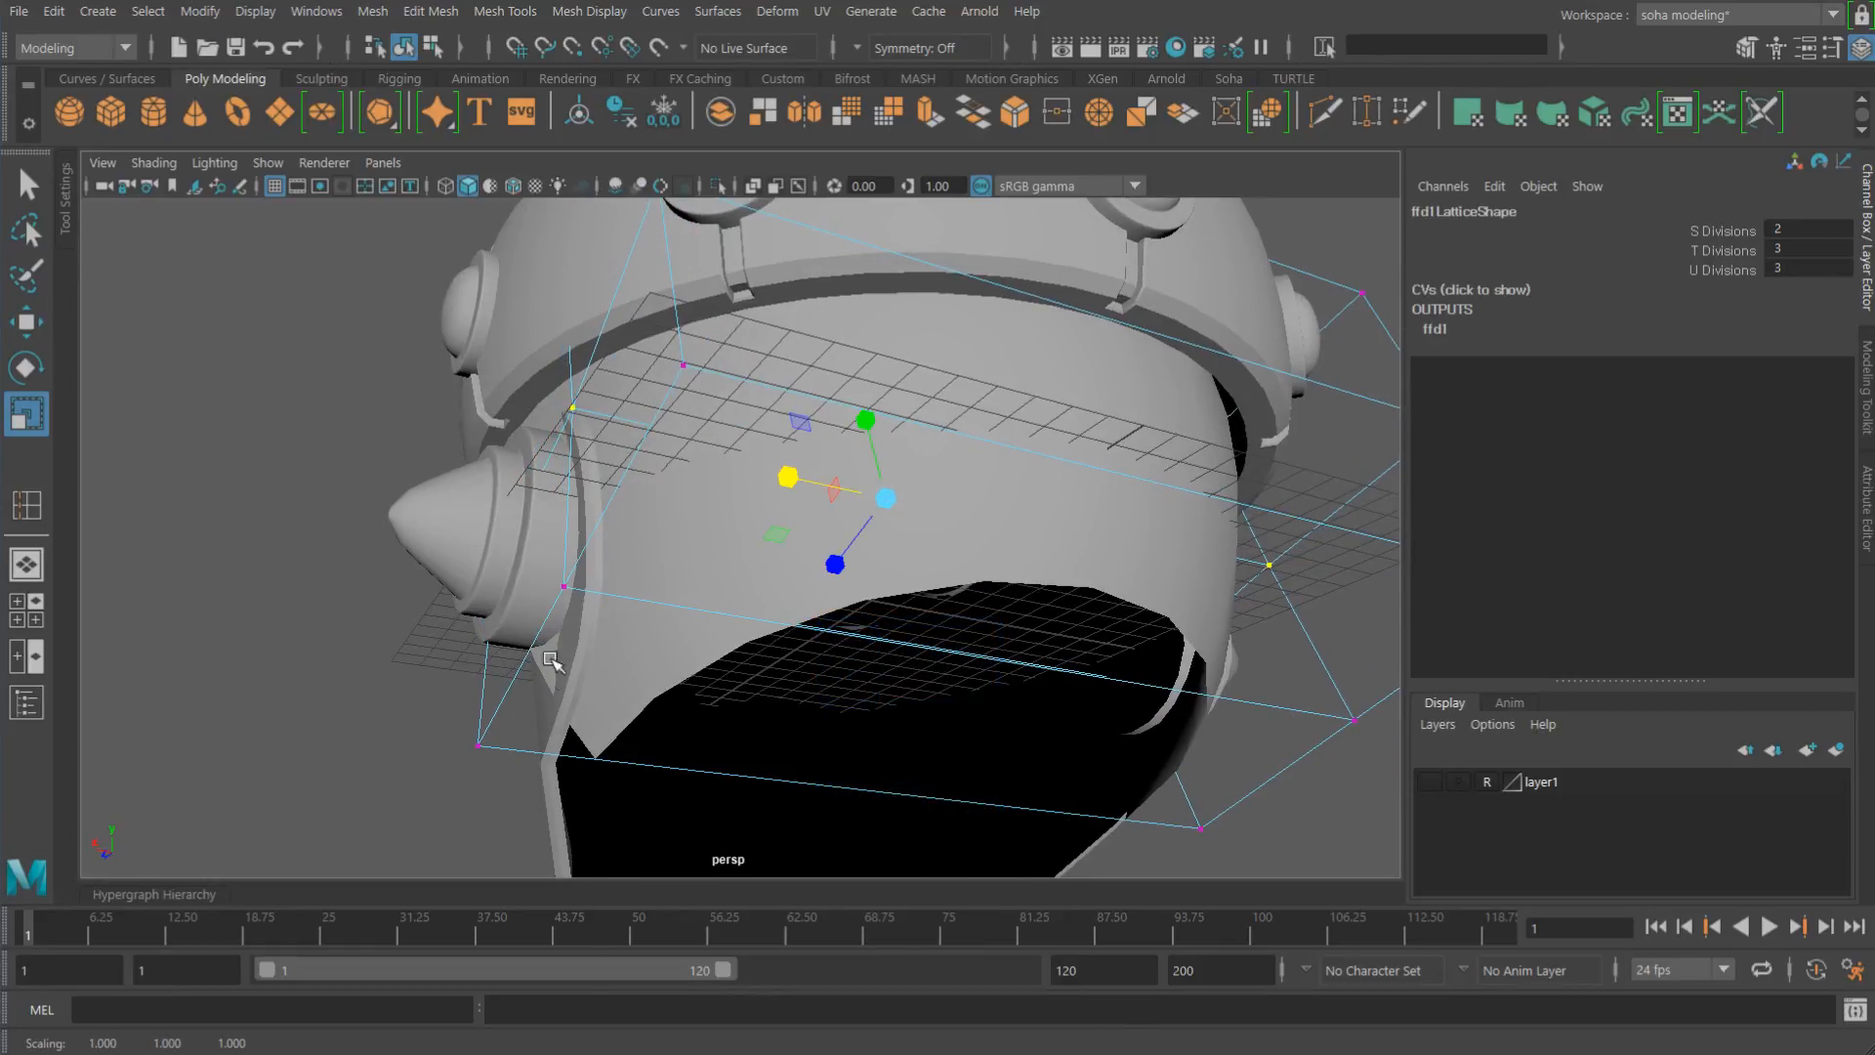
{"action": "left_click_drag", "start_coordinate": [751, 635], "coordinate": [746, 655], "text": "alt"}
{"action": "right_click_drag", "start_coordinate": [823, 583], "coordinate": [794, 582], "text": "alt"}
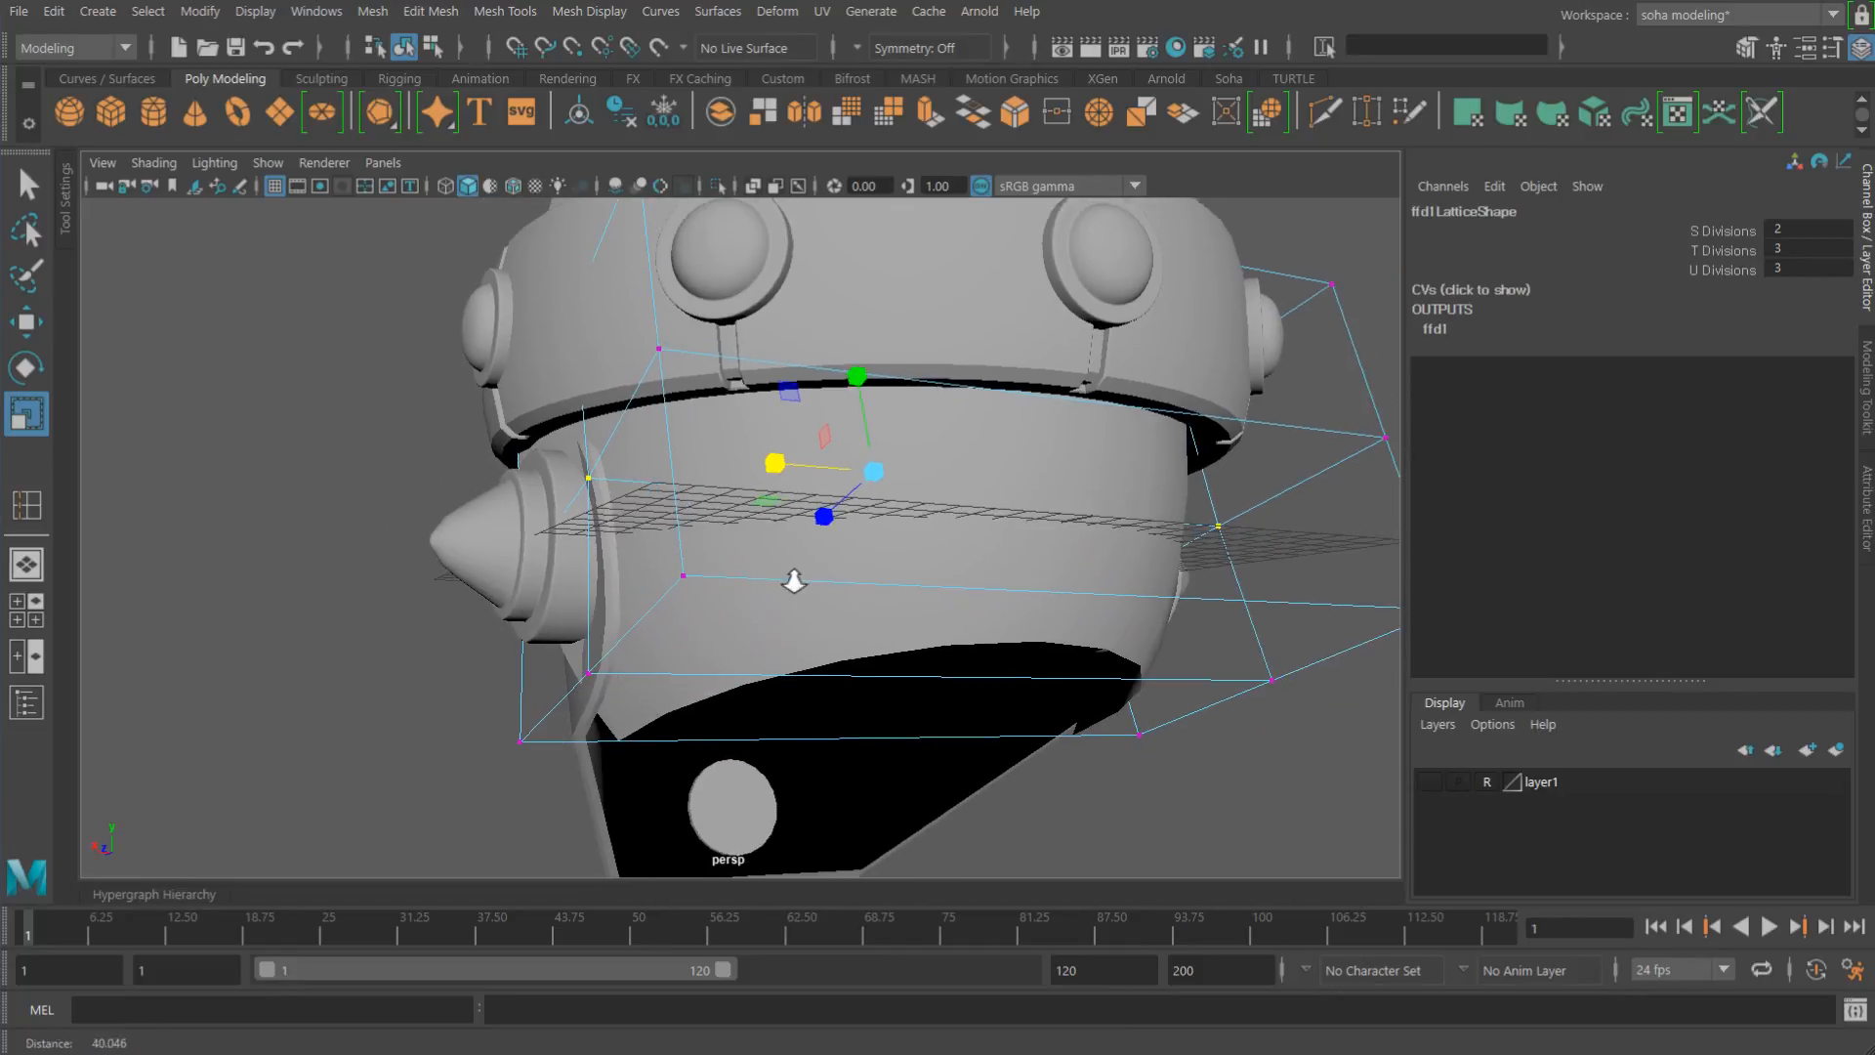
{"action": "left_click_drag", "start_coordinate": [794, 582], "coordinate": [778, 466], "text": "alt"}
{"action": "right_click_drag", "start_coordinate": [778, 466], "coordinate": [716, 519], "text": "alt"}
{"action": "mouse_move", "coordinate": [716, 519]}
{"action": "left_mouse_down", "text": "alt"}
{"action": "mouse_move", "coordinate": [727, 529]}
{"action": "mouse_move", "coordinate": [636, 595]}
{"action": "mouse_move", "coordinate": [755, 559]}
{"action": "left_mouse_up", "text": "alt"}
{"action": "key", "text": "4"}
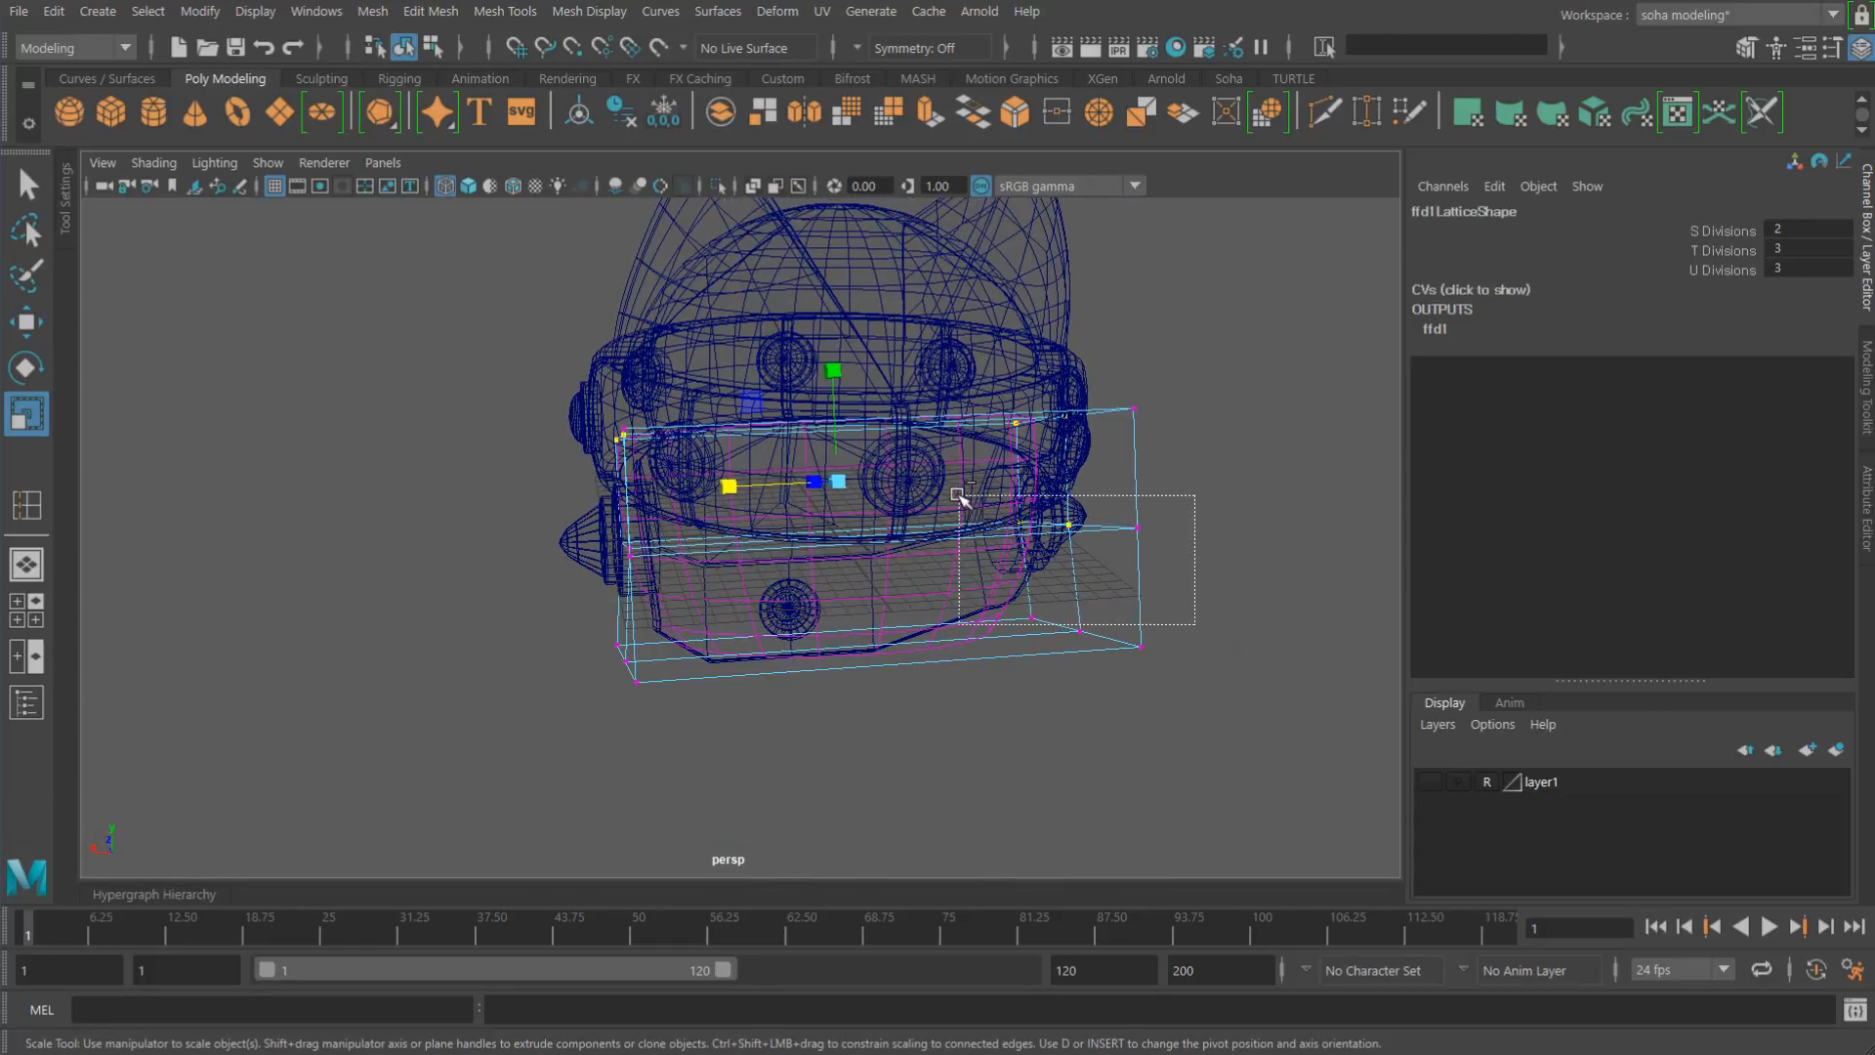
{"action": "left_click_drag", "start_coordinate": [959, 496], "coordinate": [950, 487], "text": "ctrl"}
{"action": "left_click_drag", "start_coordinate": [795, 611], "coordinate": [893, 615], "text": "alt"}
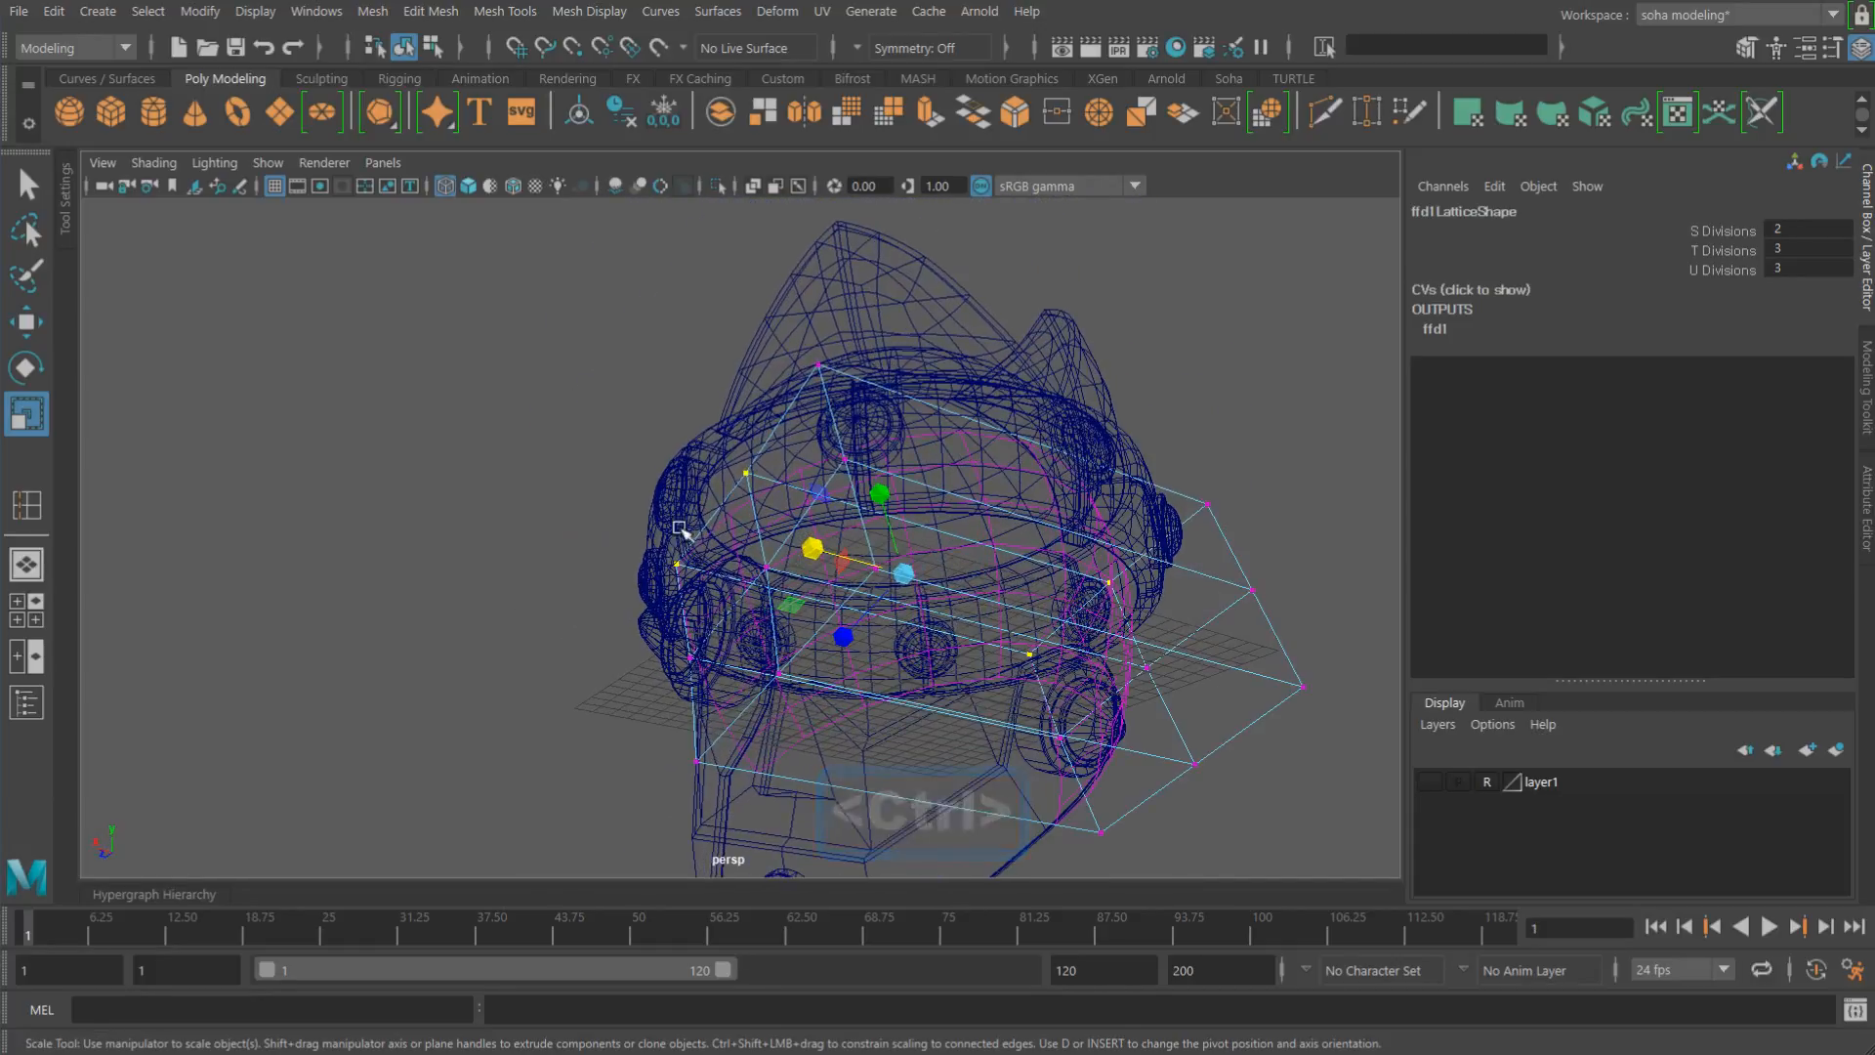
Step: Select the front pair of lattice points at mid-height and scale it in X to about 0.88
{"action": "left_click_drag", "start_coordinate": [680, 529], "coordinate": [883, 548], "text": "alt"}
{"action": "key", "text": "5"}
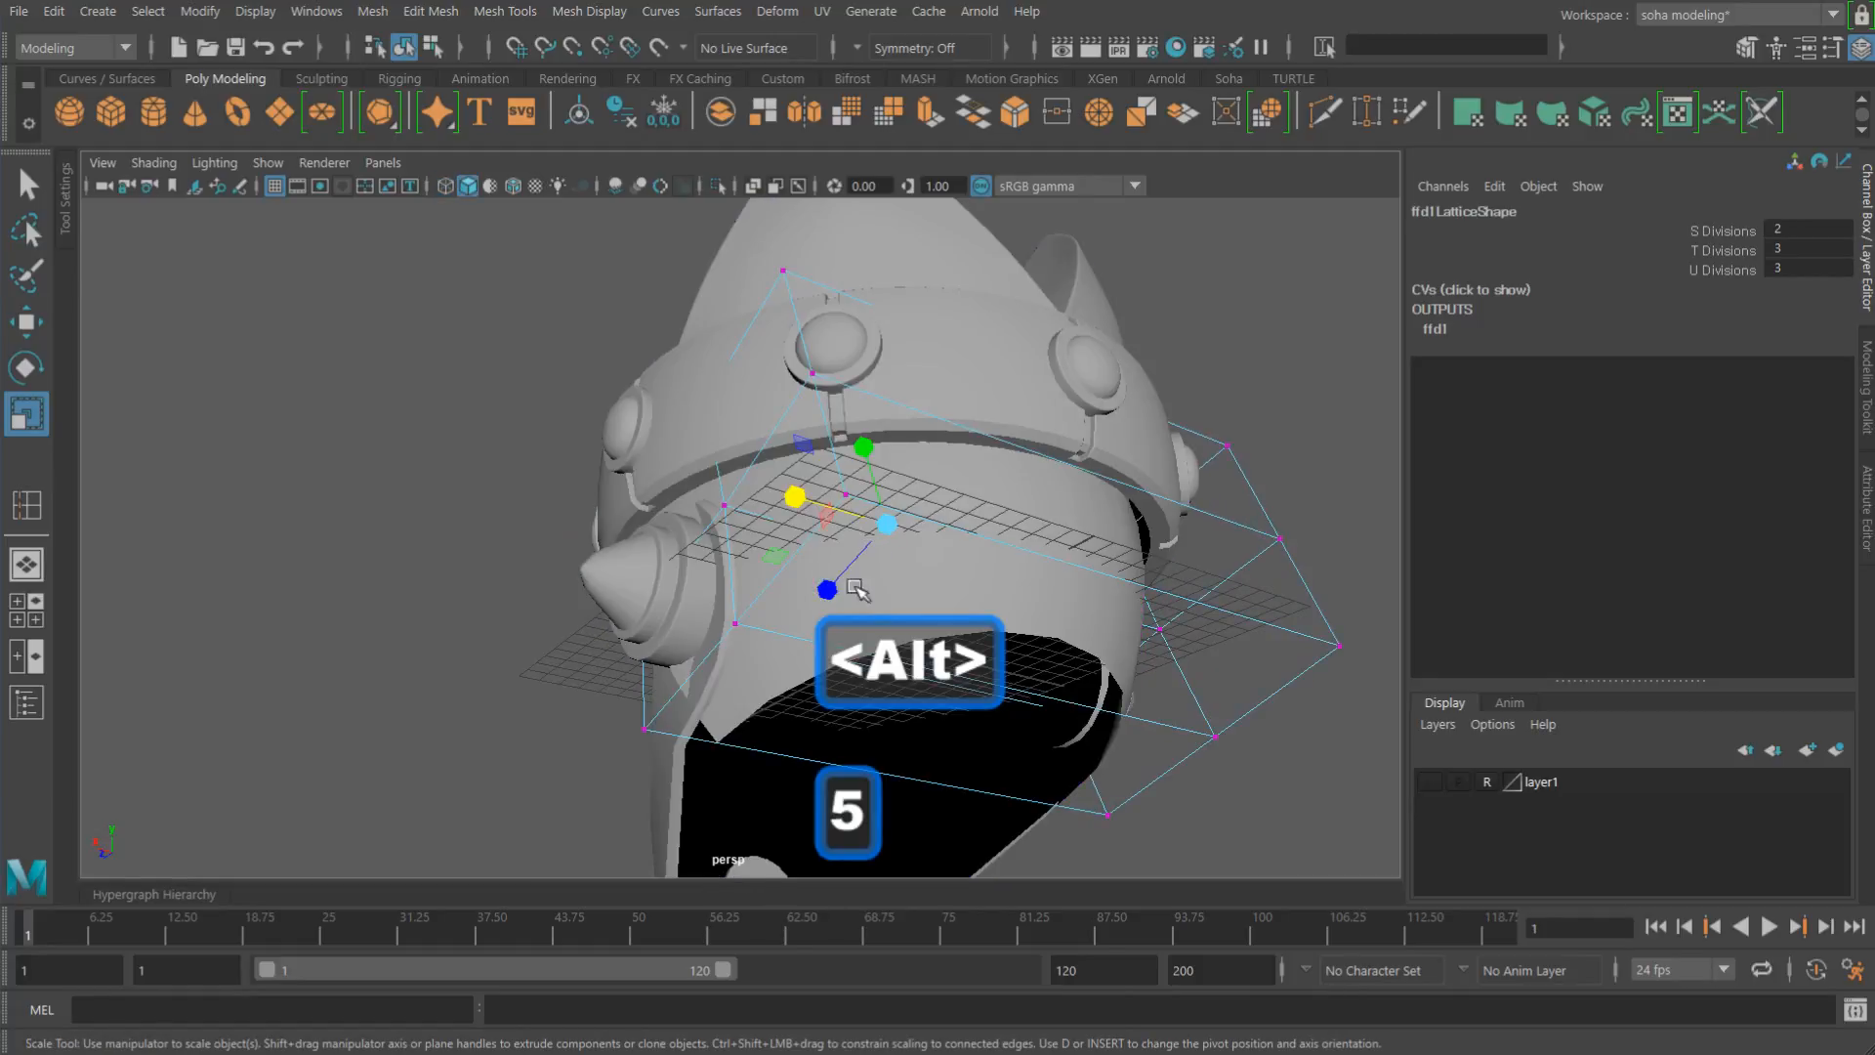
{"action": "right_click_drag", "start_coordinate": [855, 587], "coordinate": [939, 603], "text": "alt"}
{"action": "mouse_move", "coordinate": [830, 490]}
{"action": "left_mouse_down"}
{"action": "mouse_move", "coordinate": [908, 557]}
{"action": "mouse_move", "coordinate": [947, 641]}
{"action": "mouse_move", "coordinate": [1097, 615]}
{"action": "mouse_move", "coordinate": [993, 557]}
{"action": "mouse_move", "coordinate": [1202, 613]}
{"action": "mouse_move", "coordinate": [1017, 636]}
{"action": "mouse_move", "coordinate": [1101, 641]}
{"action": "mouse_move", "coordinate": [1181, 623]}
{"action": "mouse_move", "coordinate": [621, 606]}
{"action": "mouse_move", "coordinate": [825, 667]}
{"action": "left_mouse_up"}
{"action": "key", "text": "4"}
{"action": "left_click_drag", "start_coordinate": [278, 594], "coordinate": [509, 616], "text": "shift"}
{"action": "right_click_drag", "start_coordinate": [509, 615], "coordinate": [625, 610], "text": "alt"}
{"action": "key", "text": "5"}
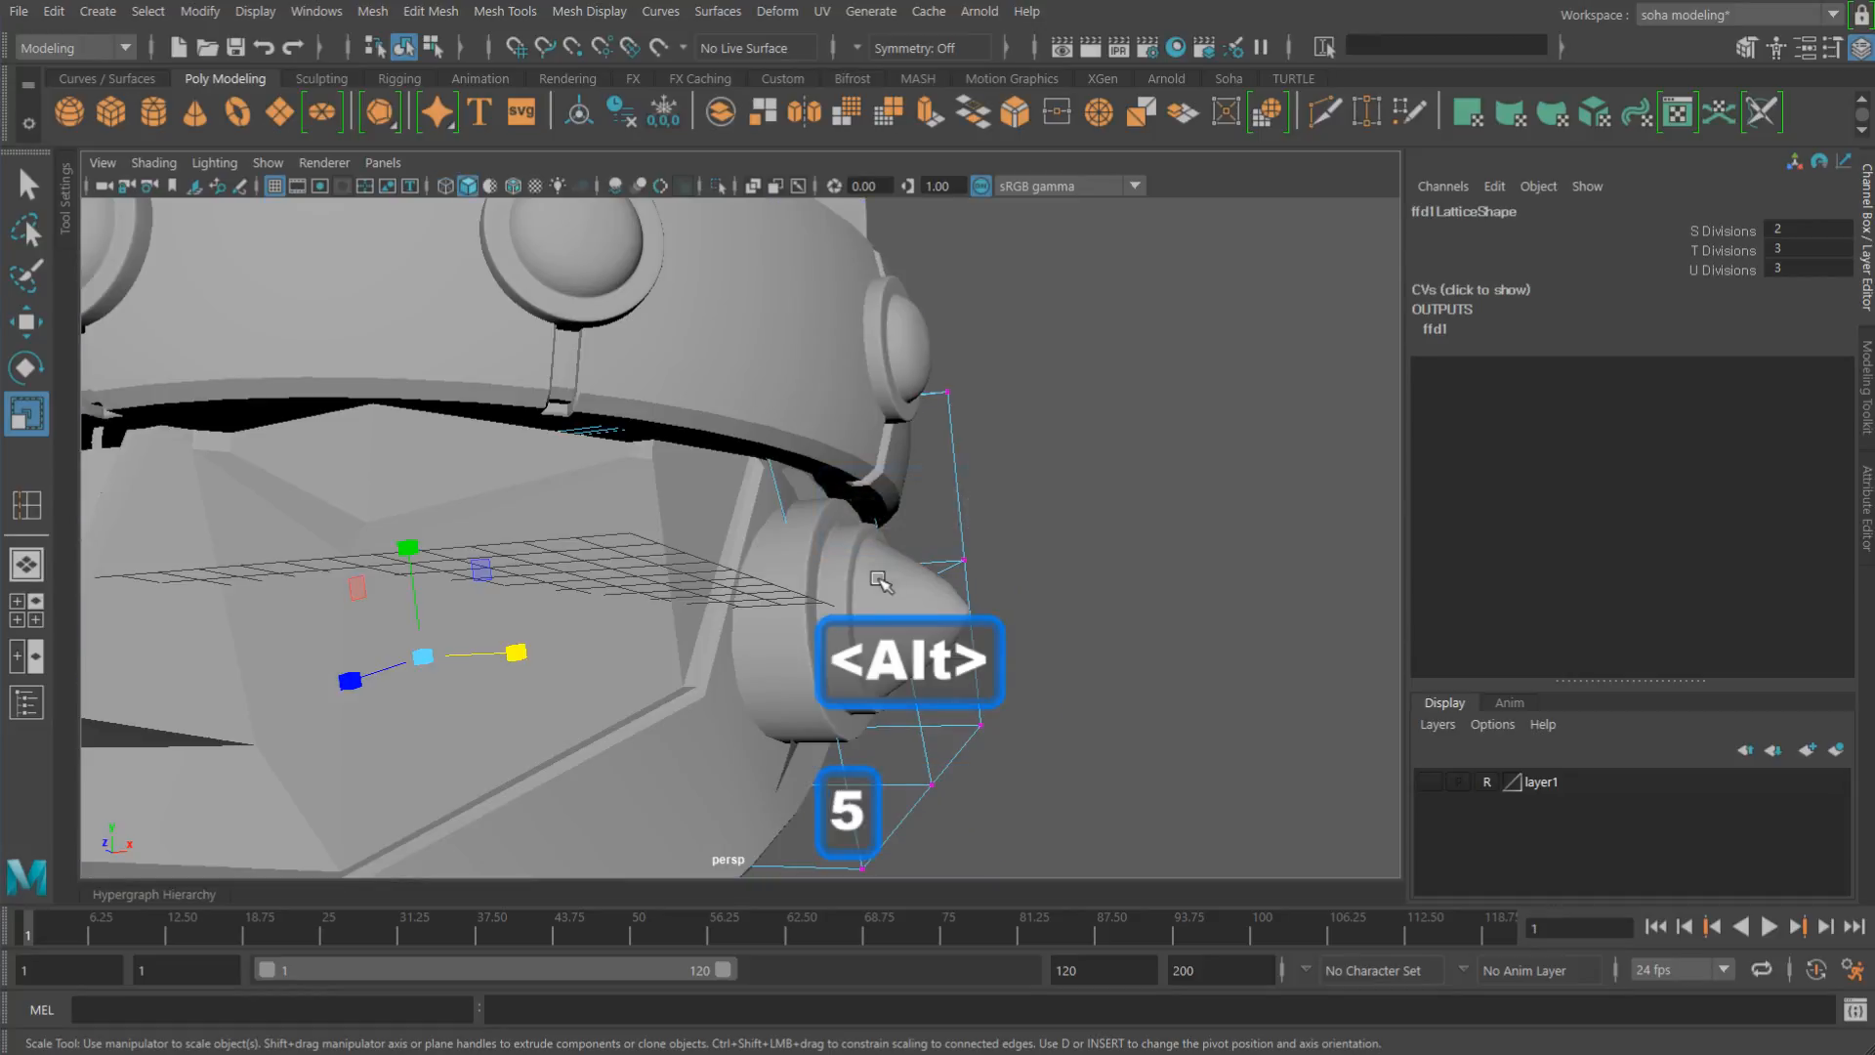
{"action": "left_click_drag", "start_coordinate": [922, 572], "coordinate": [794, 448], "text": "alt"}
{"action": "left_click_drag", "start_coordinate": [960, 622], "coordinate": [962, 603], "text": "alt"}
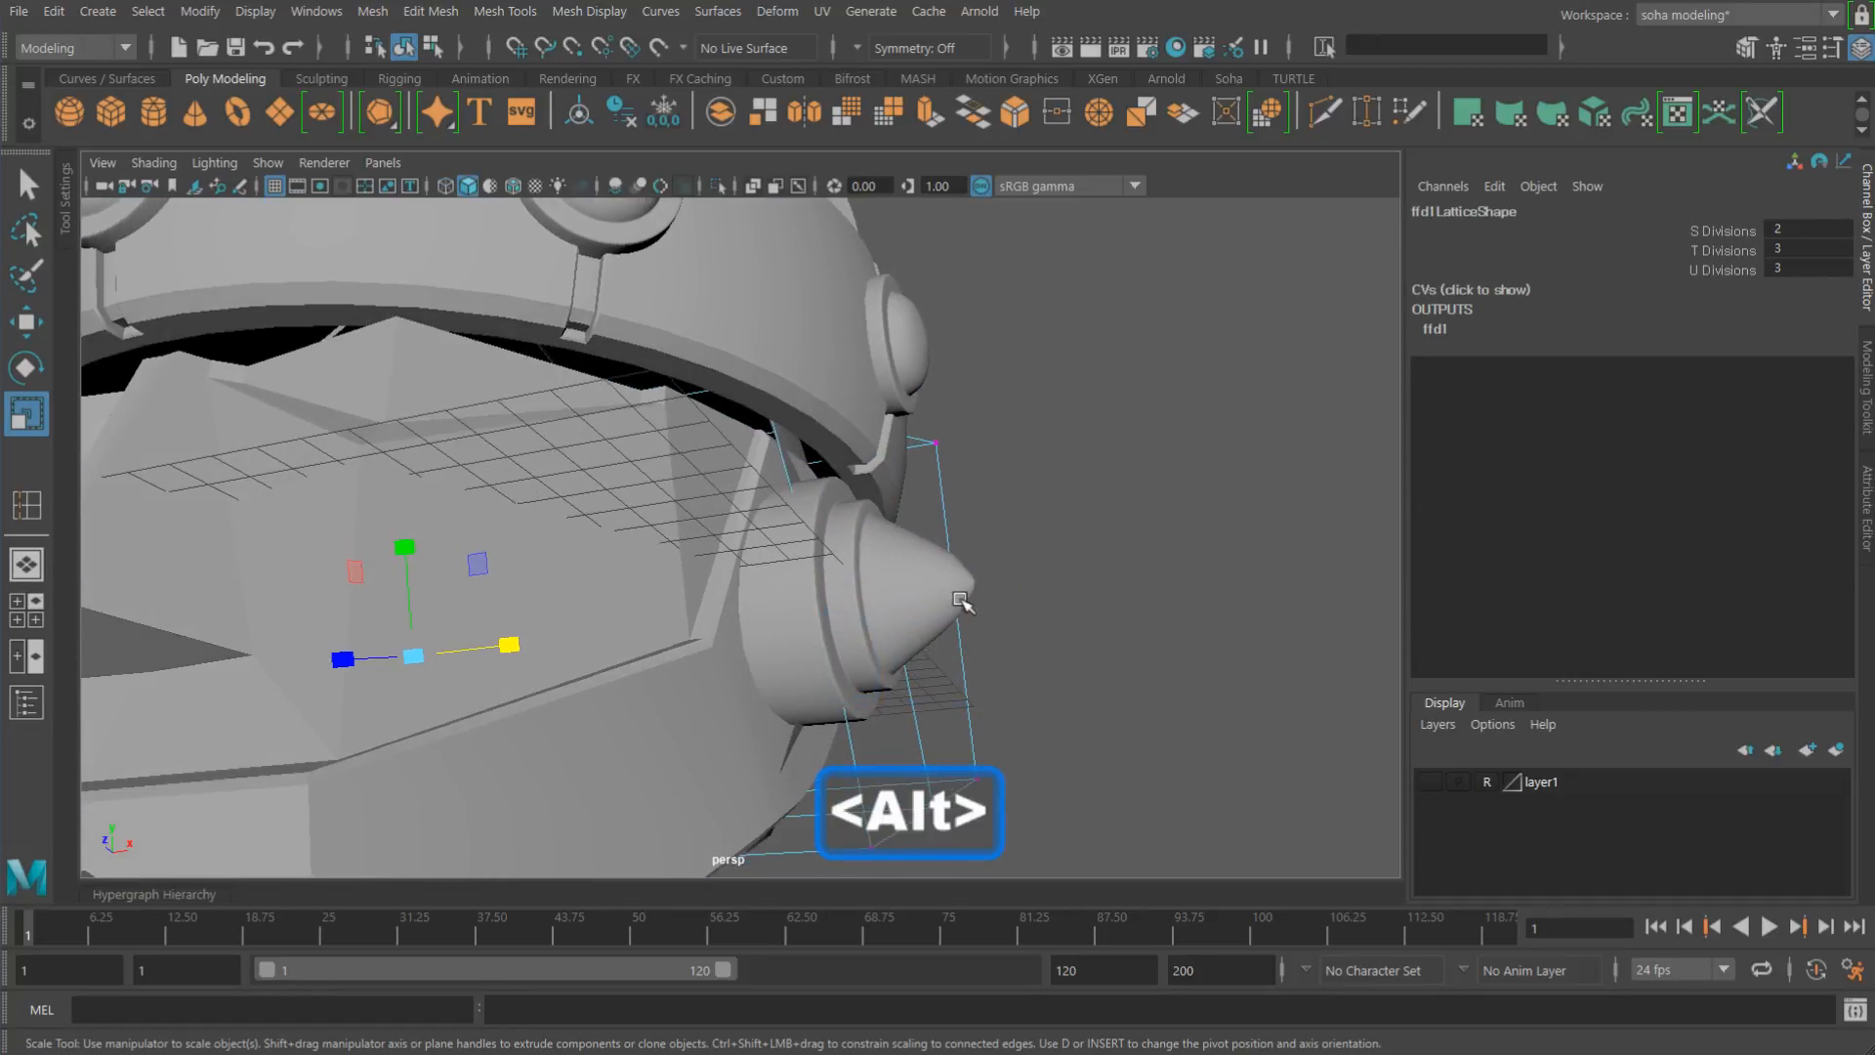
{"action": "left_click_drag", "start_coordinate": [522, 650], "coordinate": [509, 644]}
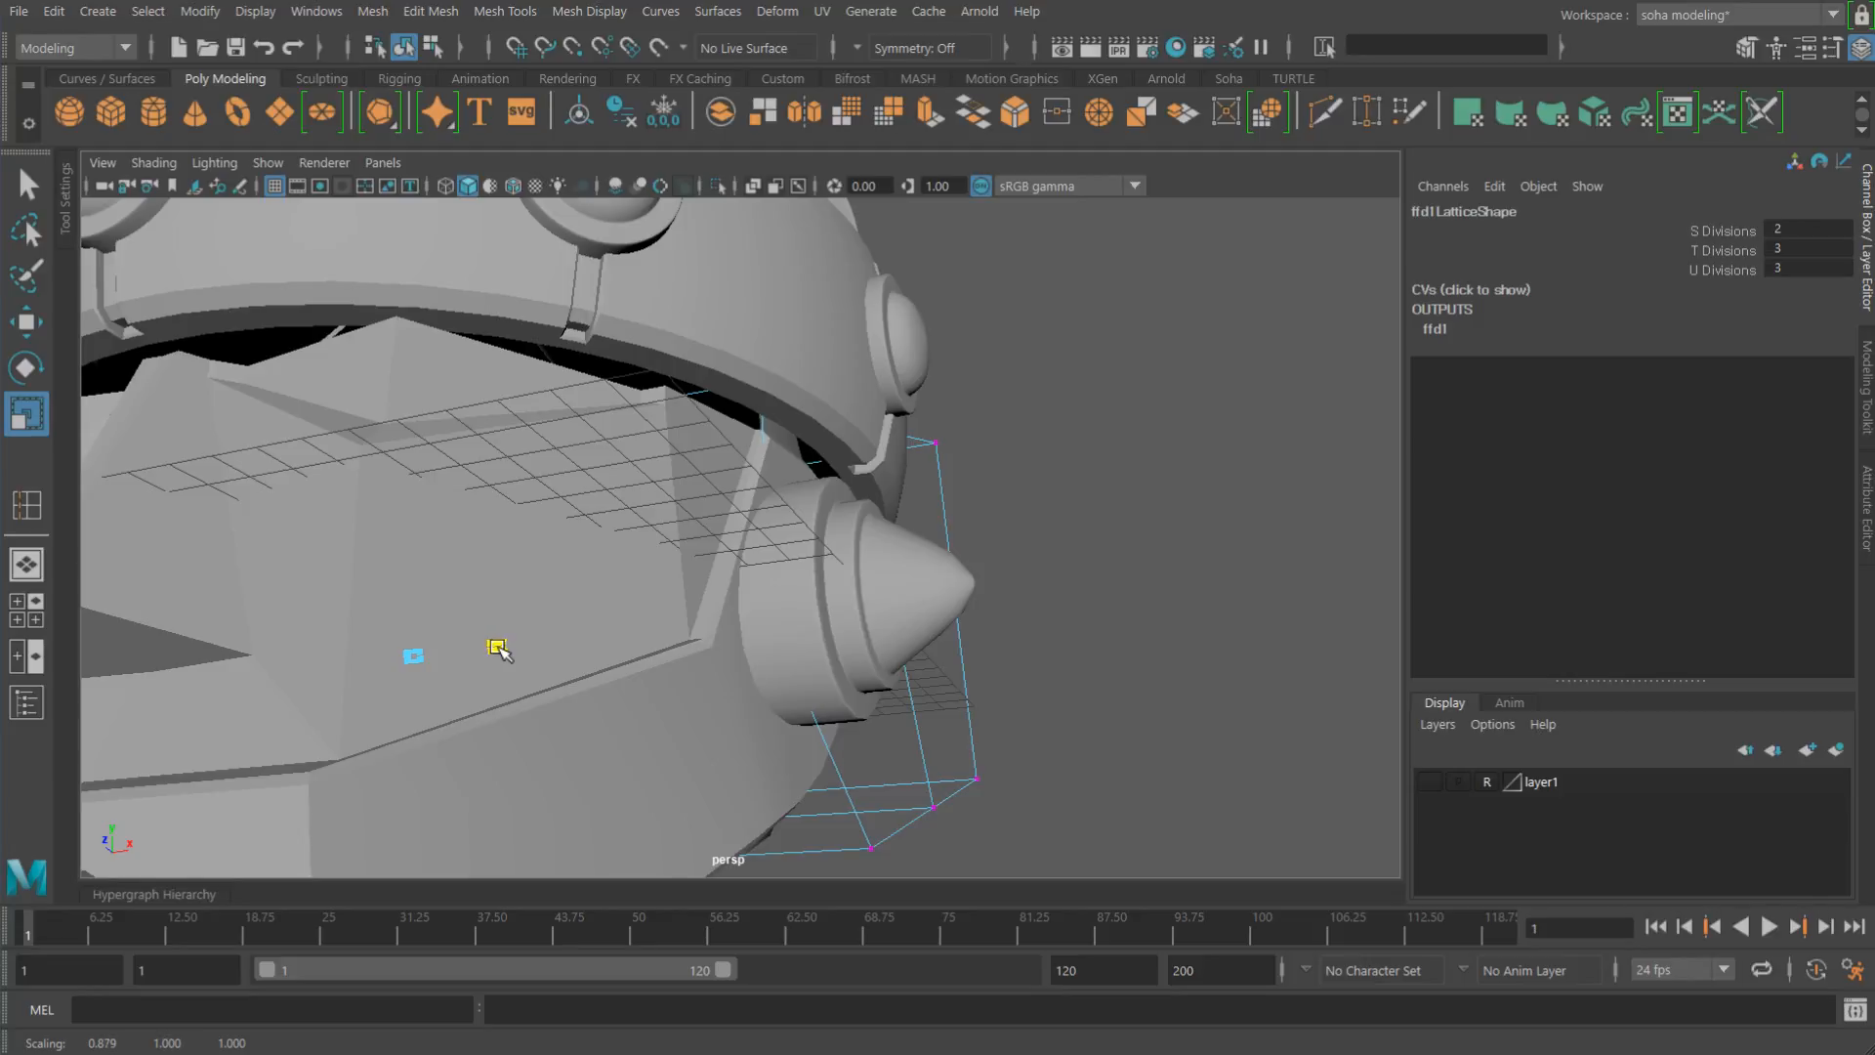
Step: Select the front pair of lattice points along the upper edge and scale it slightly inward in X, to about 0.98
{"action": "mouse_move", "coordinate": [730, 683]}
{"action": "left_mouse_down", "text": "alt"}
{"action": "mouse_move", "coordinate": [628, 648]}
{"action": "mouse_move", "coordinate": [616, 674]}
{"action": "mouse_move", "coordinate": [729, 705]}
{"action": "mouse_move", "coordinate": [683, 696]}
{"action": "mouse_move", "coordinate": [755, 684]}
{"action": "left_mouse_up", "text": "alt"}
{"action": "right_click_drag", "start_coordinate": [782, 464], "coordinate": [760, 482], "text": "alt"}
{"action": "key", "text": "4"}
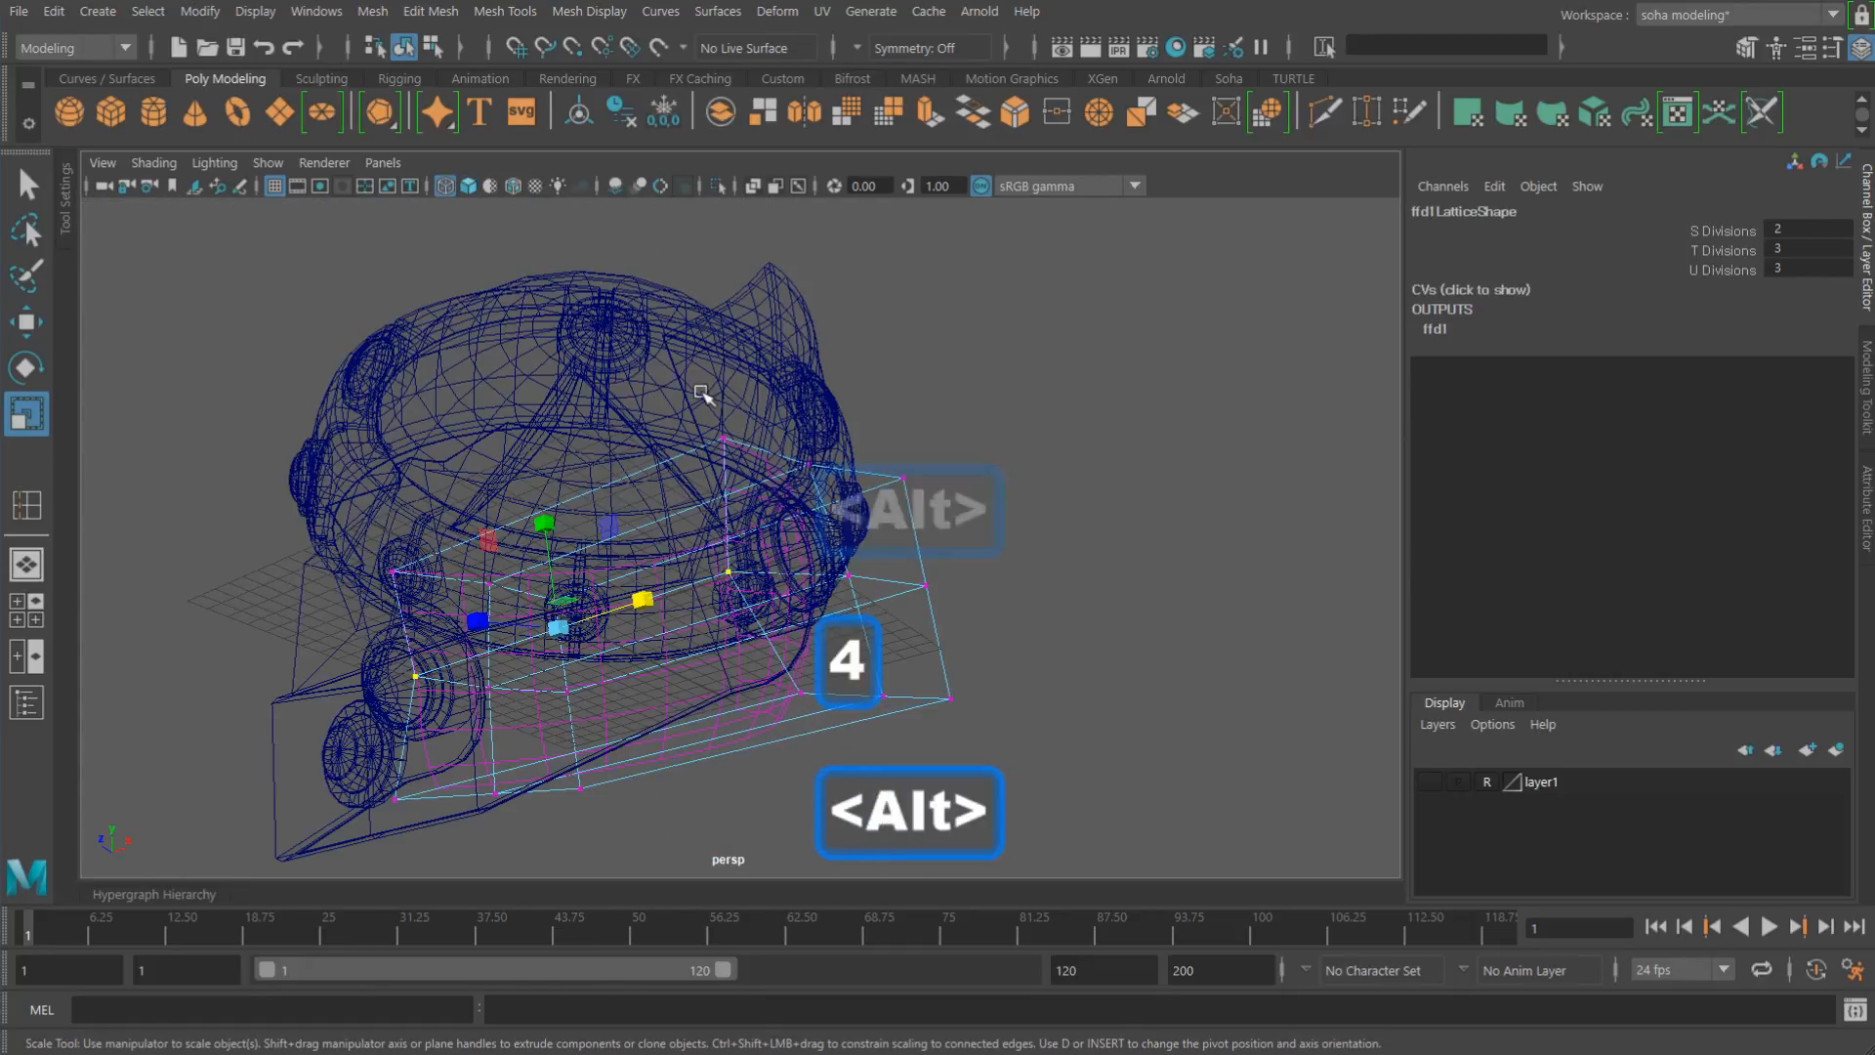
{"action": "left_click_drag", "start_coordinate": [430, 577], "coordinate": [431, 577], "text": "shift"}
{"action": "left_click_drag", "start_coordinate": [596, 562], "coordinate": [636, 577], "text": "alt"}
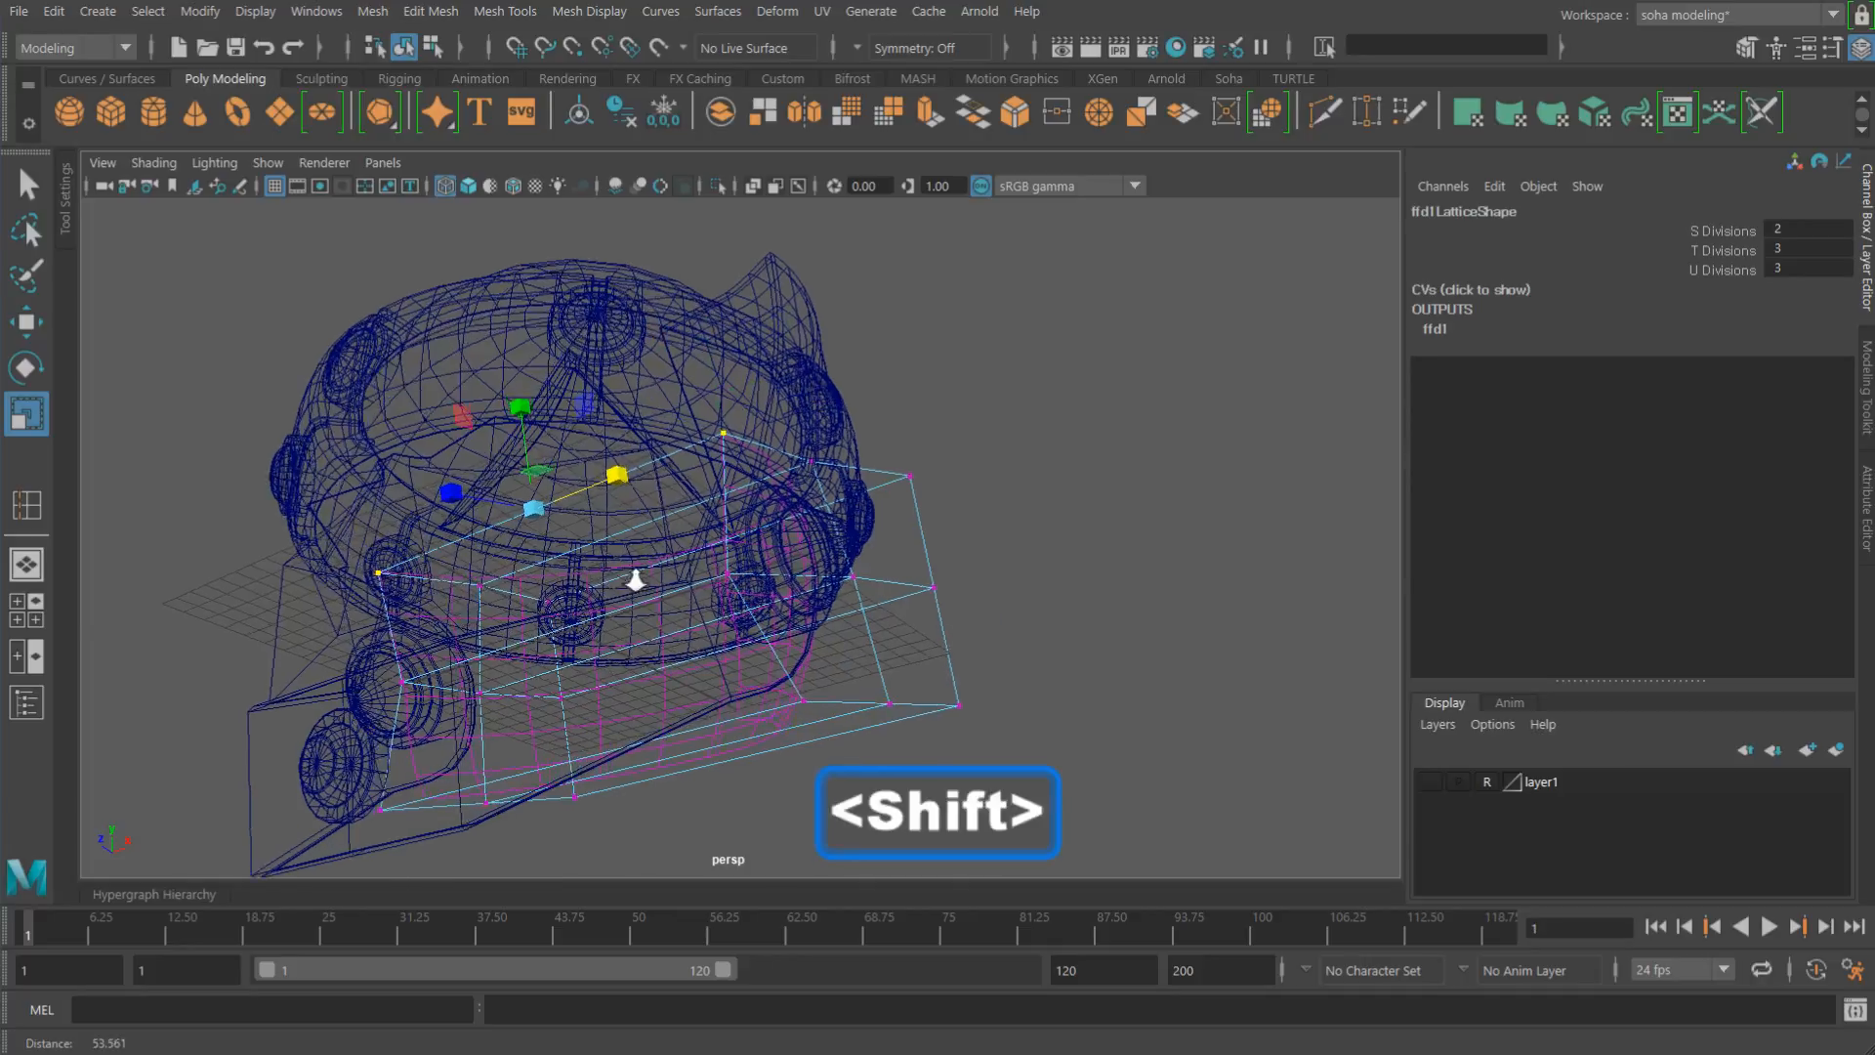
{"action": "right_click_drag", "start_coordinate": [635, 577], "coordinate": [980, 560], "text": "alt"}
{"action": "key", "text": "5"}
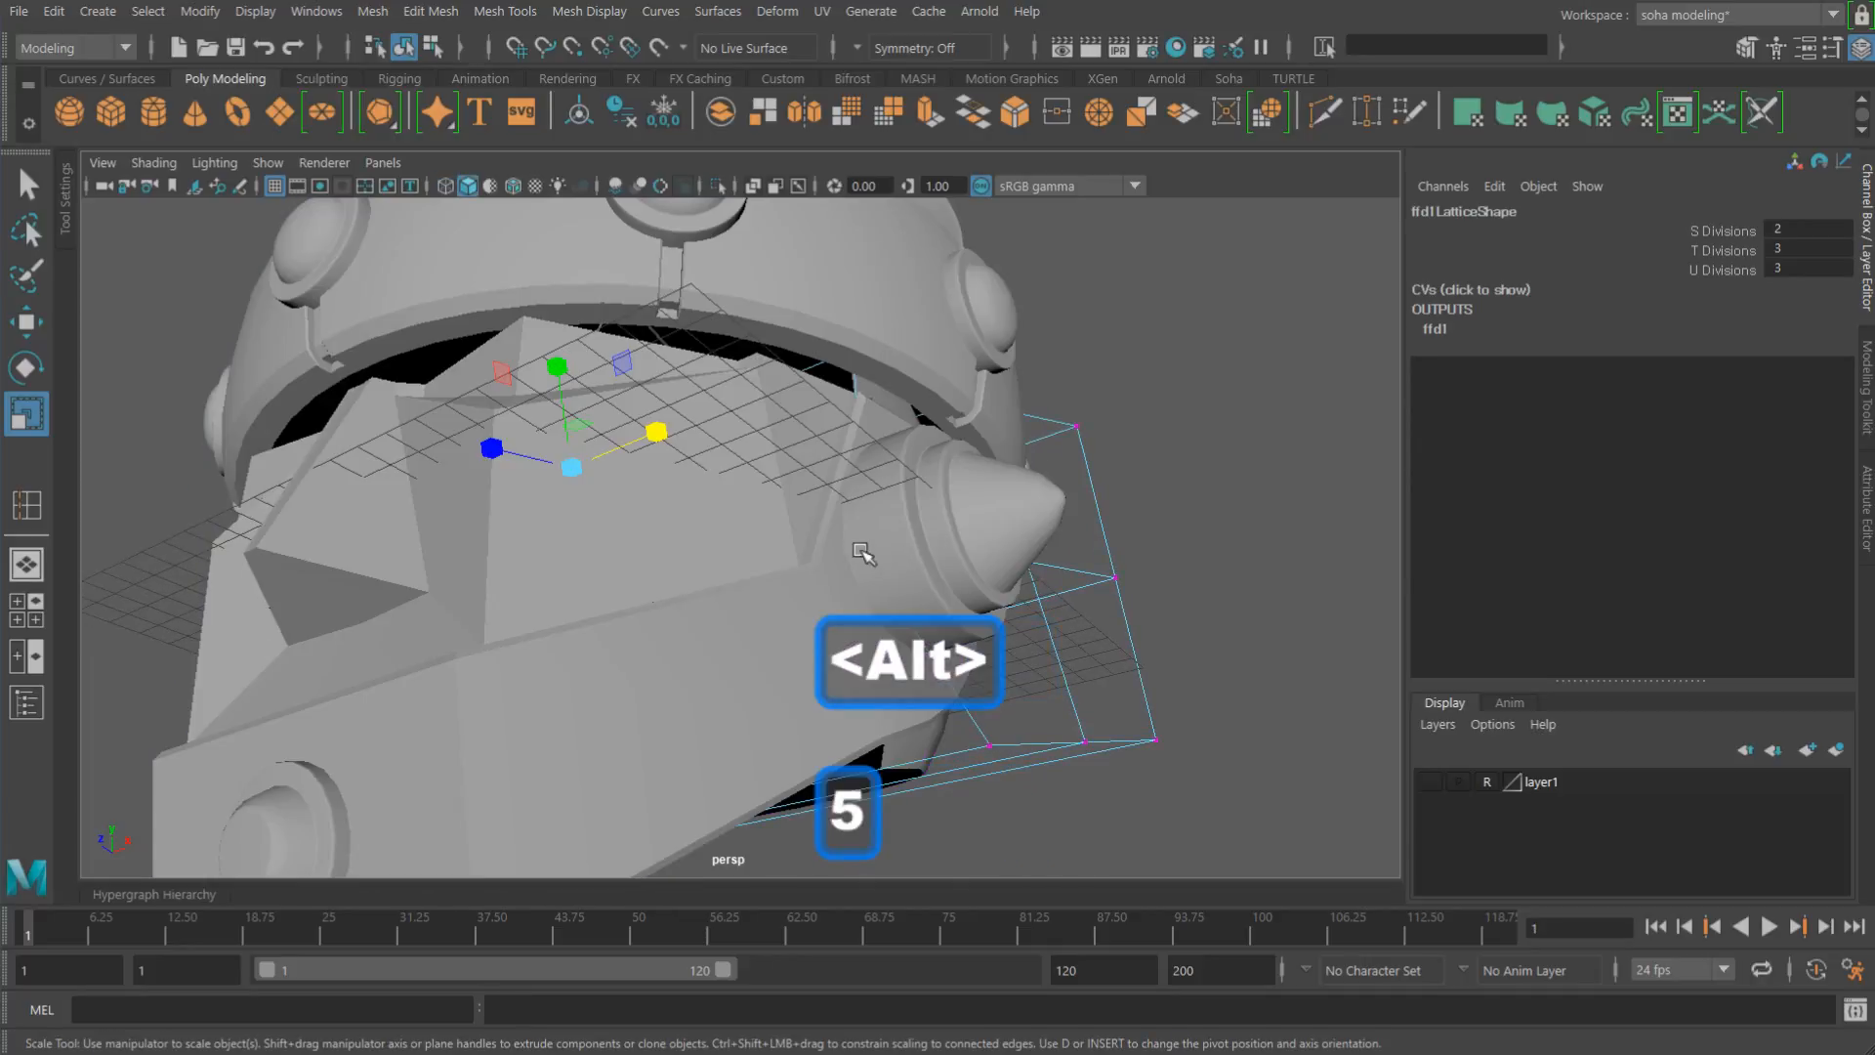
{"action": "left_click_drag", "start_coordinate": [662, 434], "coordinate": [659, 432]}
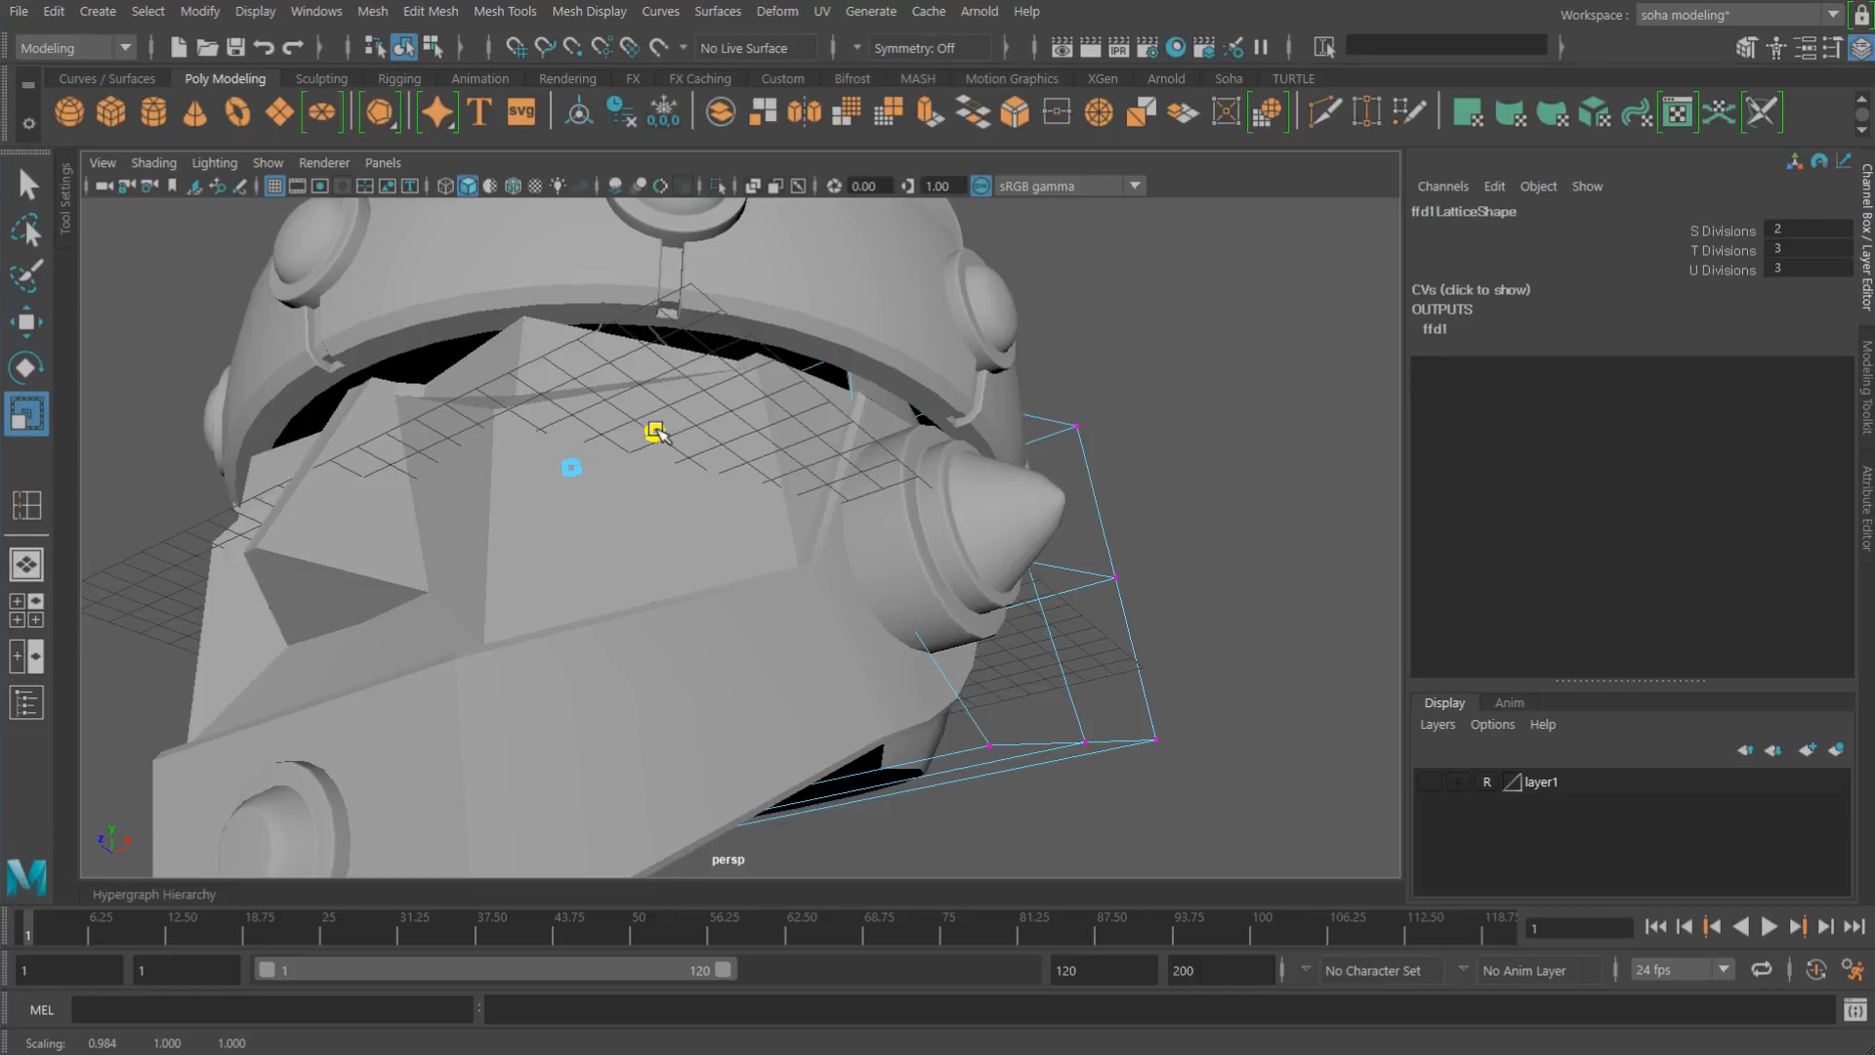
{"action": "left_click_drag", "start_coordinate": [659, 431], "coordinate": [660, 431]}
Step: Delete the back-of-head shell's construction history to bake in the lattice shape, and hide the viewport grid
{"action": "left_click_drag", "start_coordinate": [871, 444], "coordinate": [978, 590], "text": "alt"}
{"action": "left_click", "coordinate": [977, 611]}
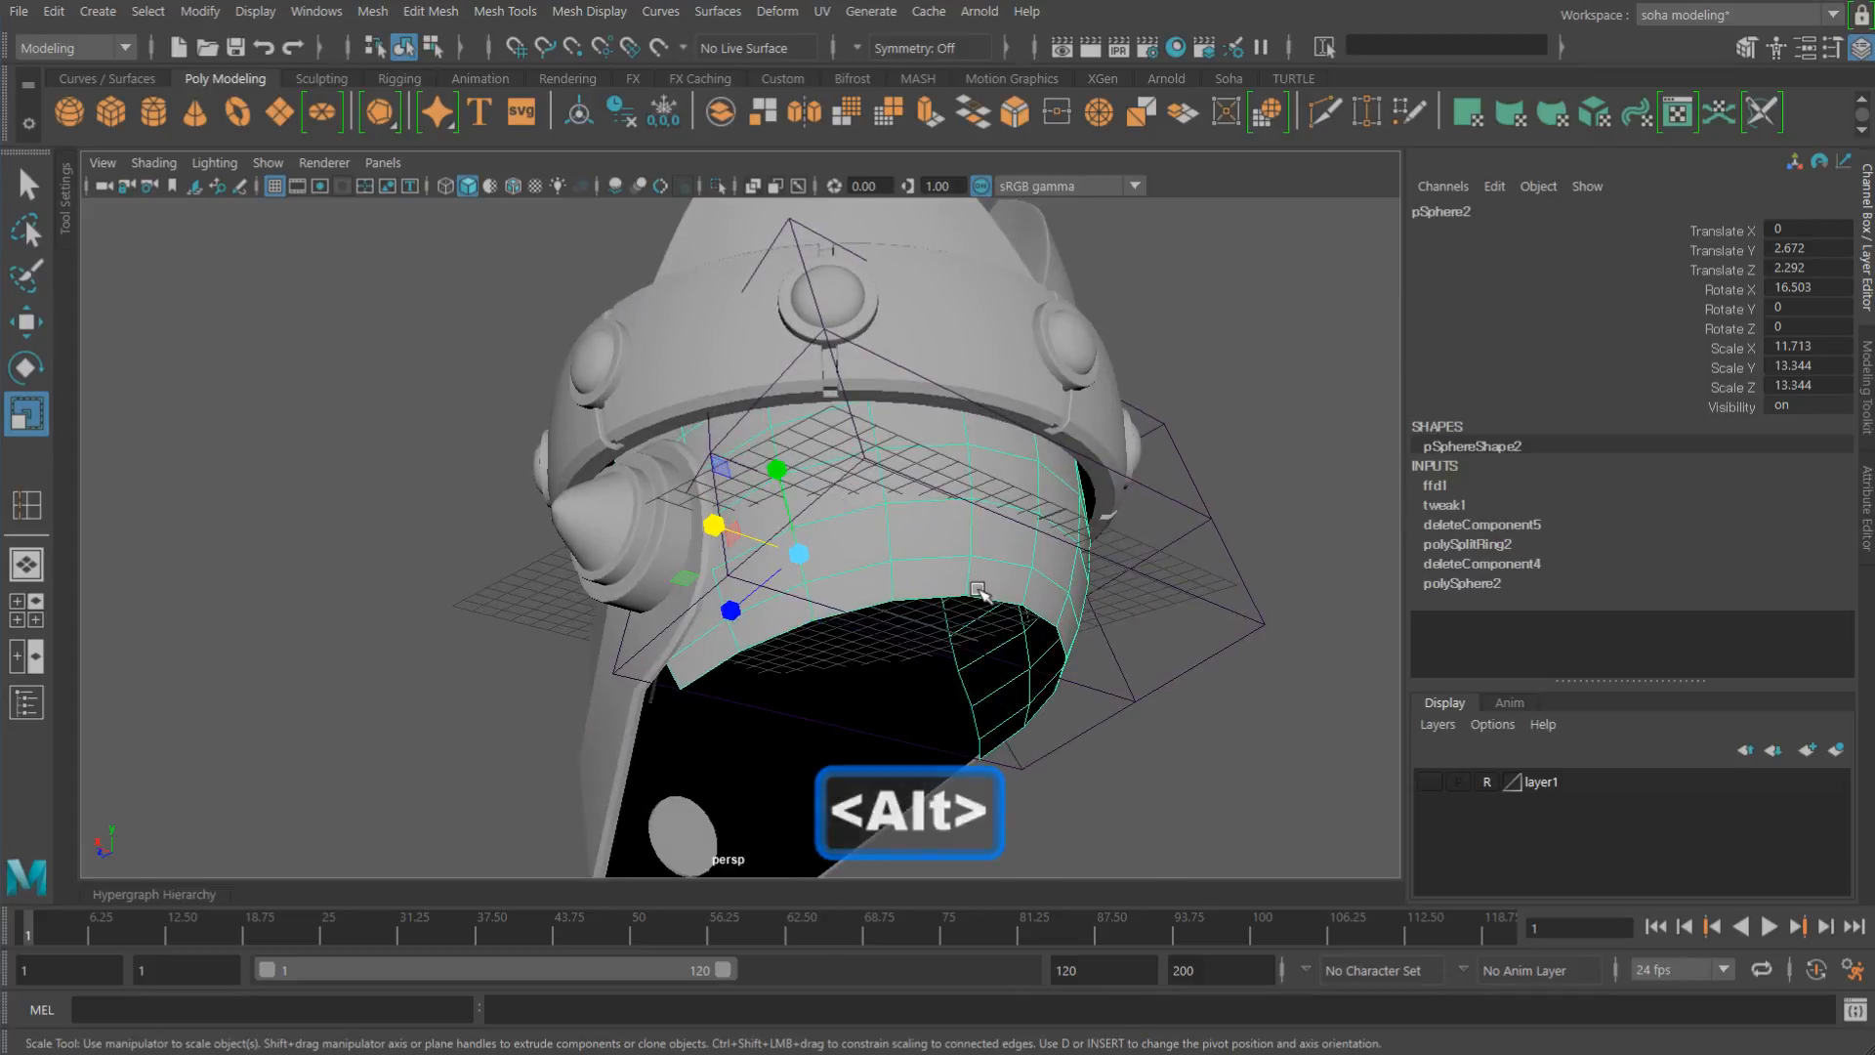
{"action": "key", "text": "alt+d"}
{"action": "left_click_drag", "start_coordinate": [979, 478], "coordinate": [787, 462], "text": "alt"}
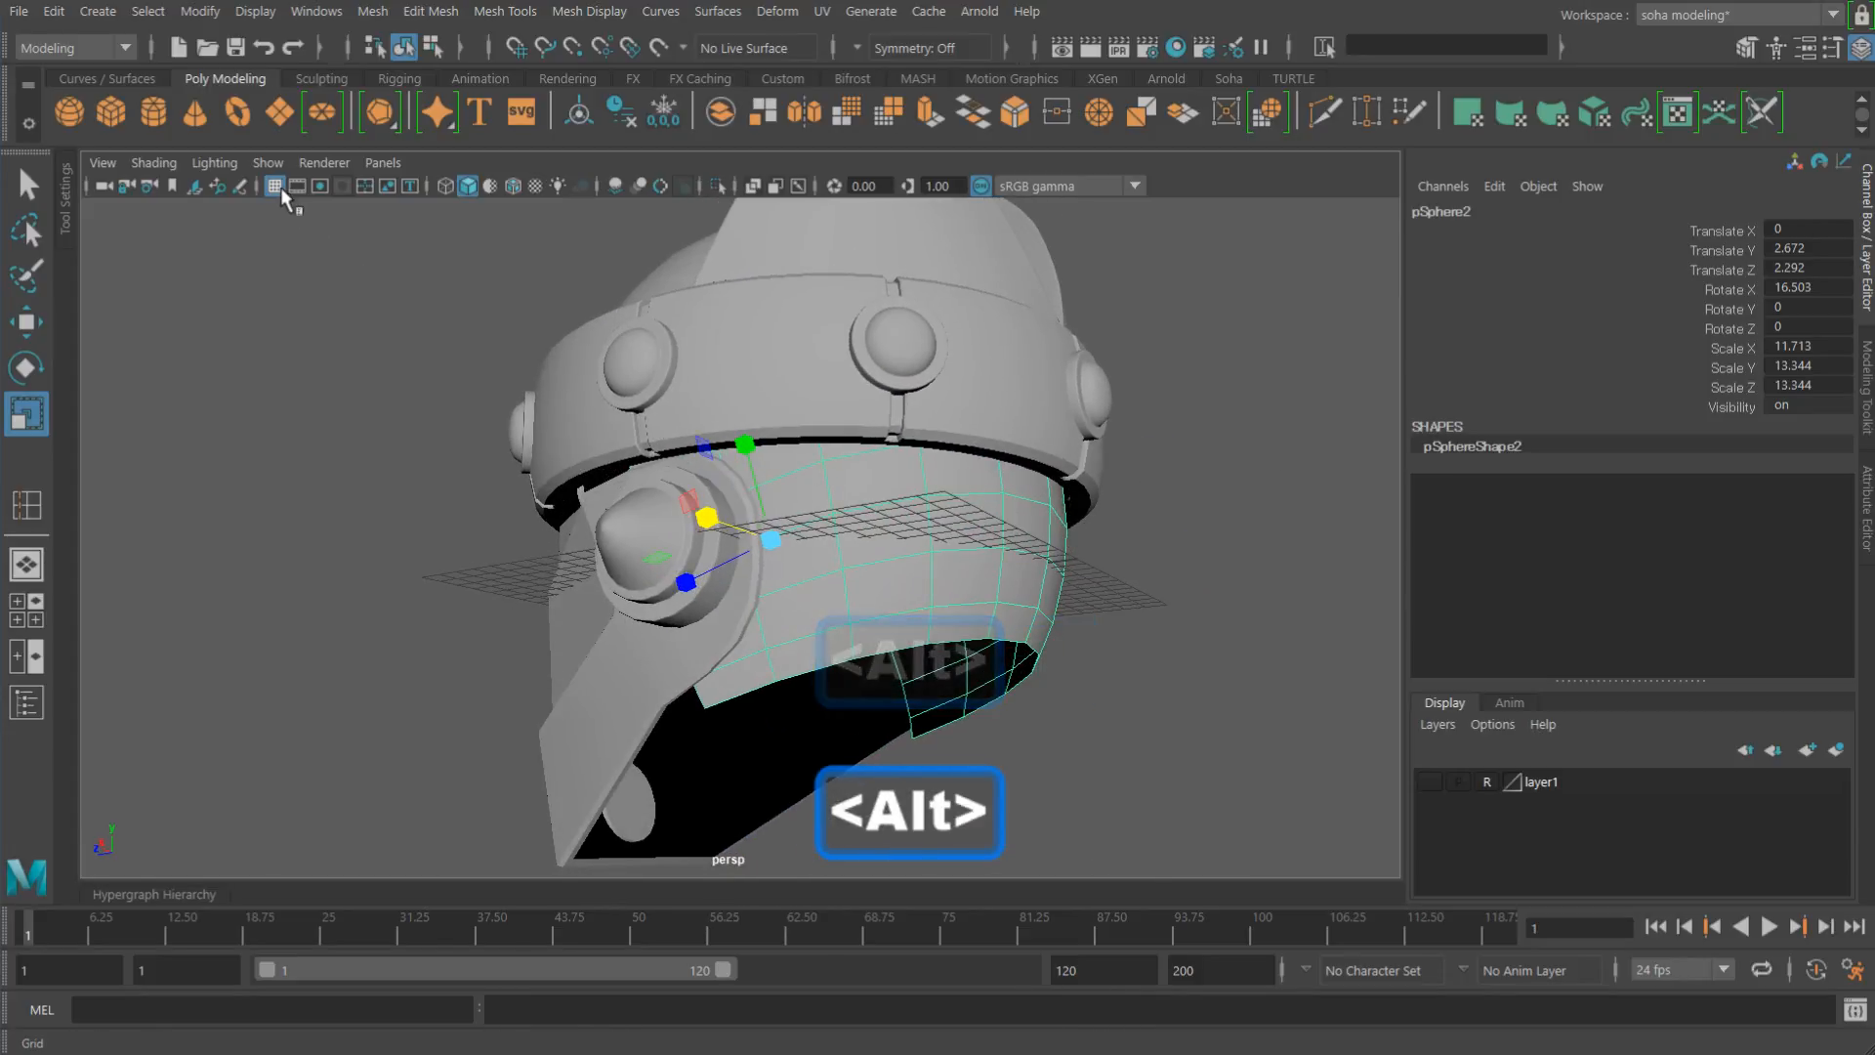
{"action": "left_click_drag", "start_coordinate": [988, 548], "coordinate": [1046, 565], "text": "alt"}
Step: Select the border edge loop along the inside of the headband's lower rim
{"action": "left_click", "coordinate": [816, 557]}
{"action": "left_click_drag", "start_coordinate": [816, 557], "coordinate": [750, 371], "text": "alt"}
{"action": "left_click", "coordinate": [664, 327]}
{"action": "middle_click_drag", "start_coordinate": [793, 396], "coordinate": [780, 454], "text": "alt"}
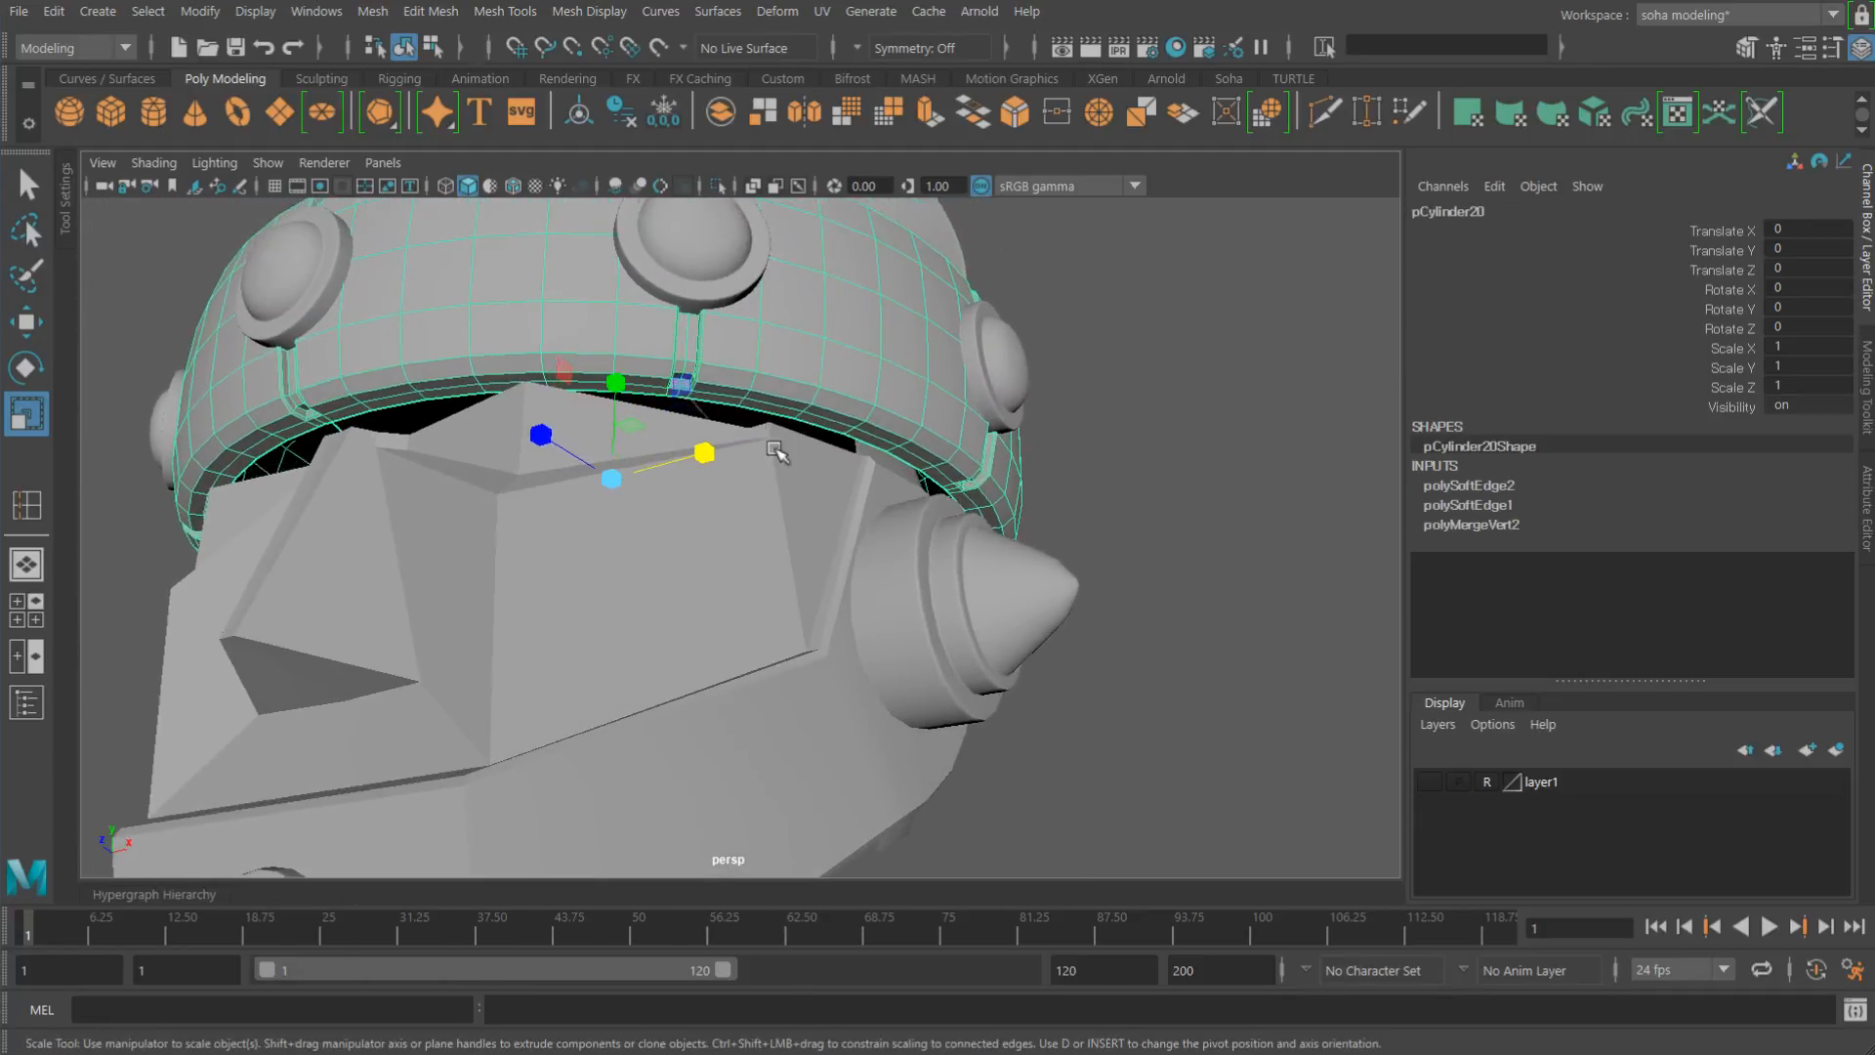
{"action": "right_click_drag", "start_coordinate": [781, 454], "coordinate": [893, 477], "text": "alt"}
{"action": "right_click_drag", "start_coordinate": [729, 356], "coordinate": [576, 405], "text": "alt"}
{"action": "key", "text": "alt+2"}
{"action": "double_click", "coordinate": [723, 352]}
{"action": "left_click_drag", "start_coordinate": [693, 447], "coordinate": [750, 423], "text": "alt"}
{"action": "middle_click_drag", "start_coordinate": [749, 423], "coordinate": [802, 476], "text": "alt"}
{"action": "right_click_drag", "start_coordinate": [802, 477], "coordinate": [834, 538], "text": "alt"}
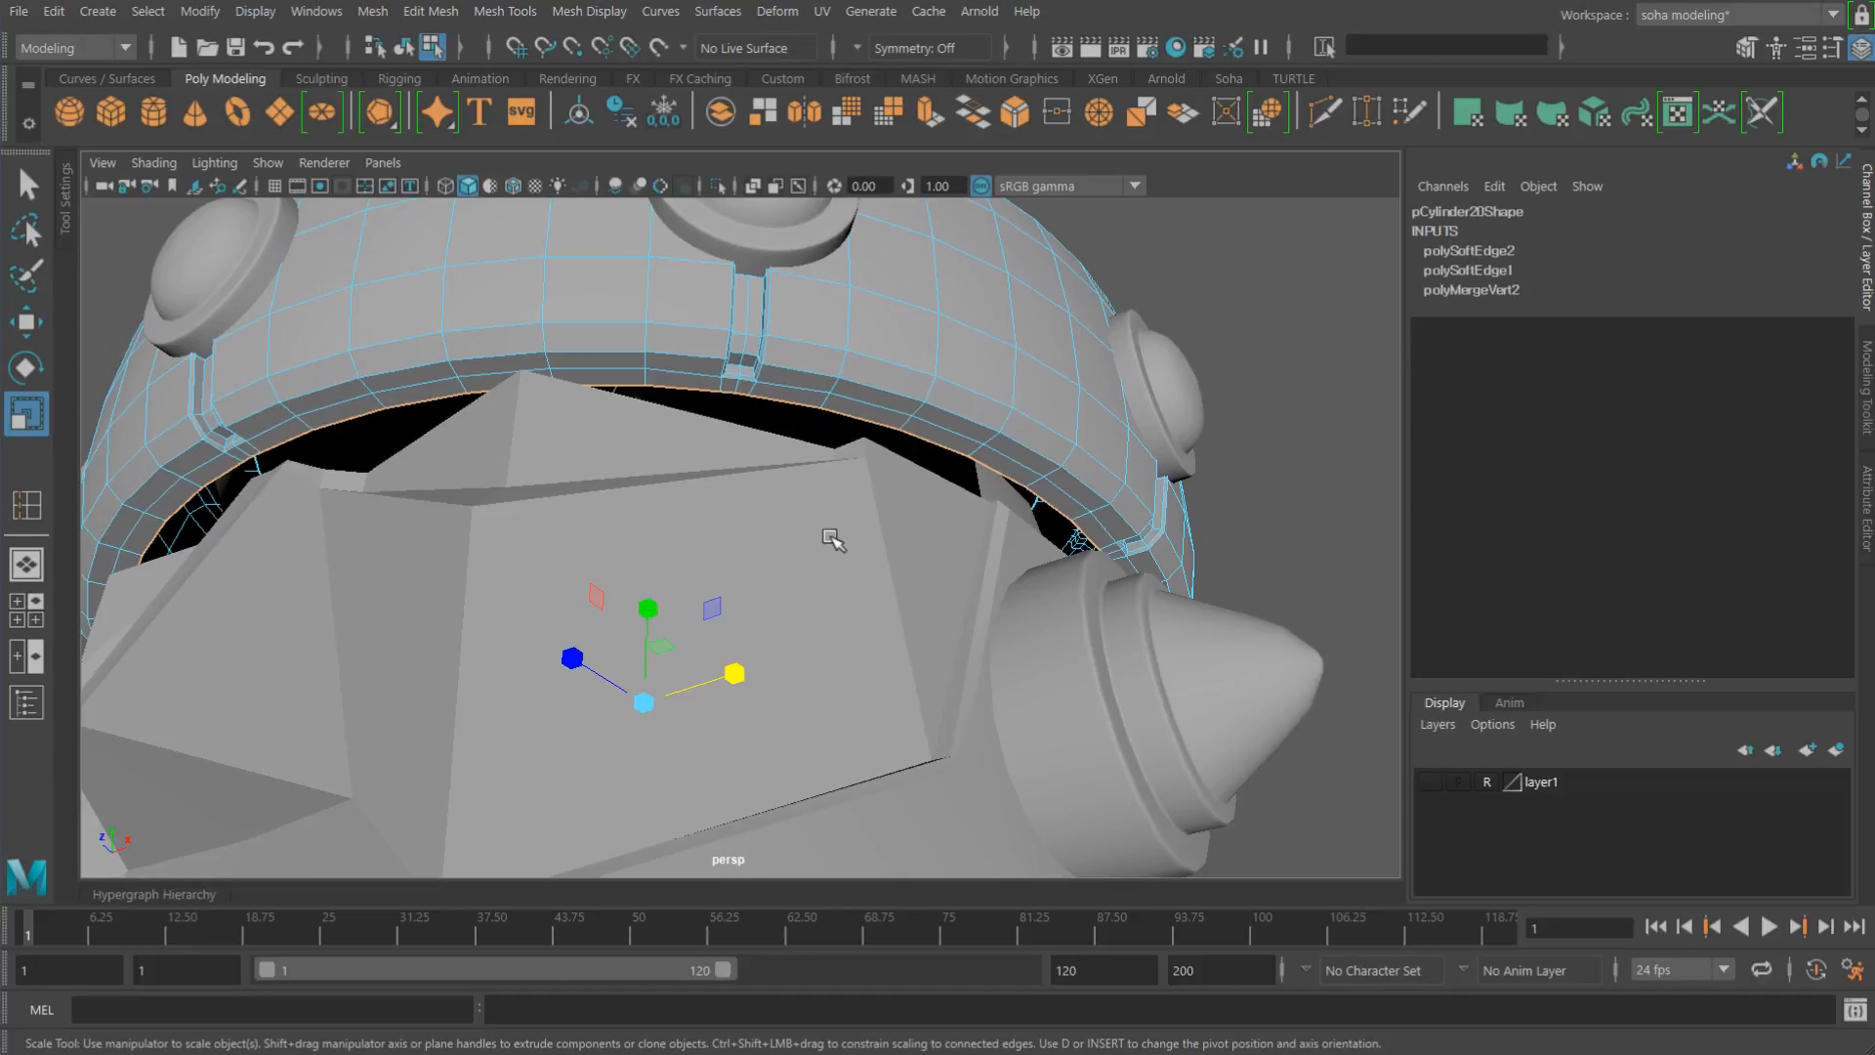
Step: Extrude the headband's border edge loop with a Local Translate Z of about -0.16
{"action": "key", "text": "alt+w"}
{"action": "left_click_drag", "start_coordinate": [782, 523], "coordinate": [724, 511], "text": "alt"}
{"action": "middle_click_drag", "start_coordinate": [723, 511], "coordinate": [796, 529], "text": "alt"}
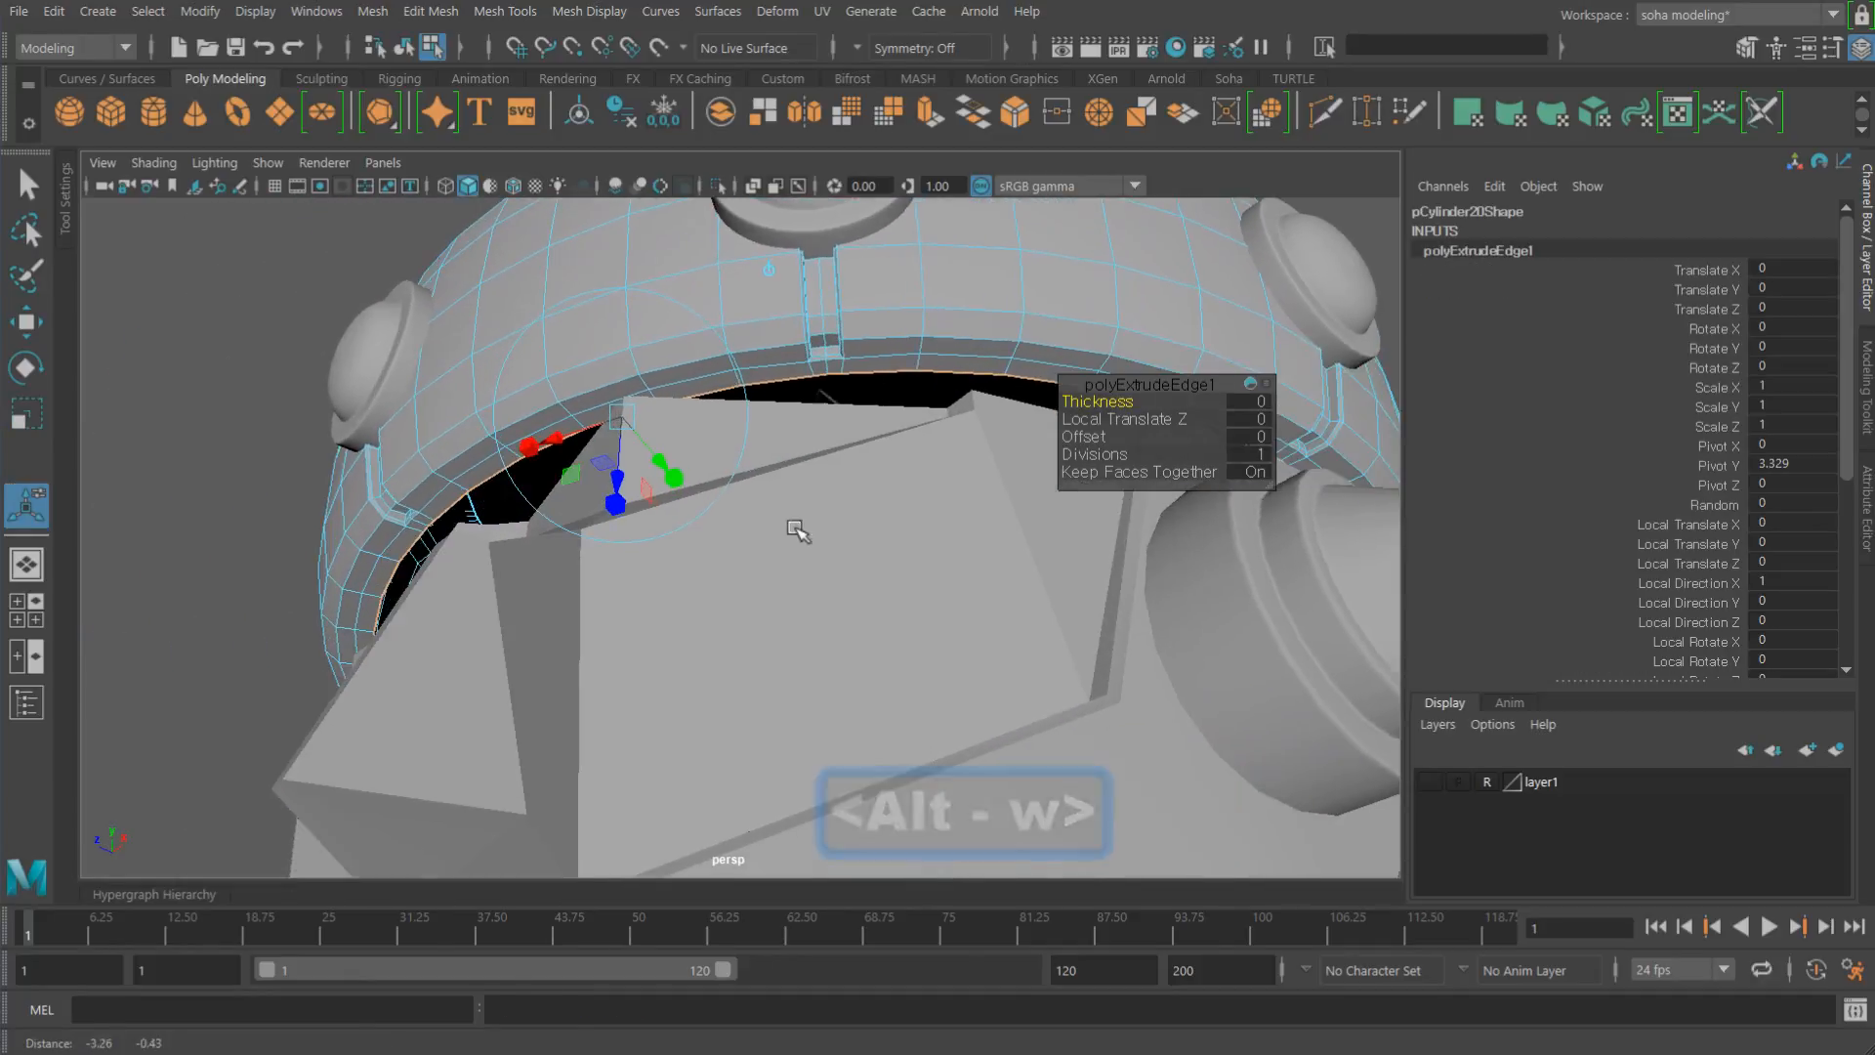
{"action": "left_click_drag", "start_coordinate": [798, 531], "coordinate": [521, 578], "text": "alt"}
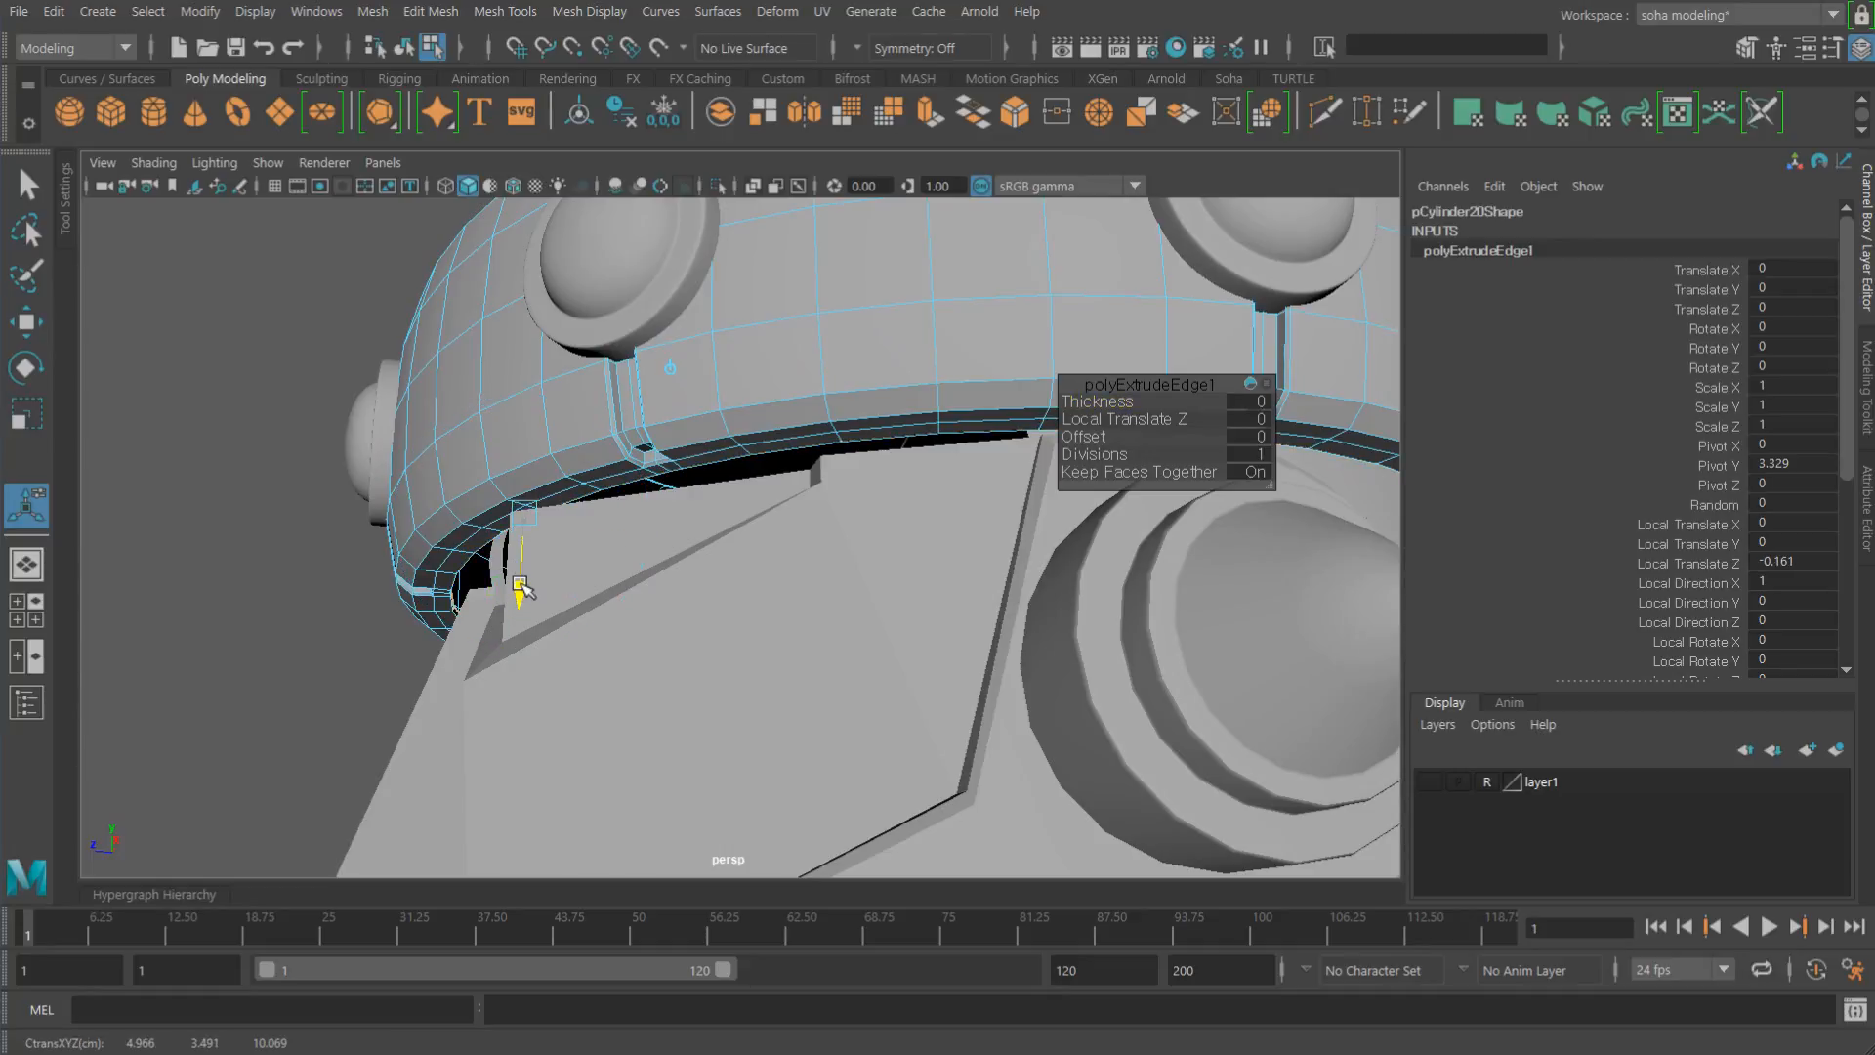
{"action": "left_click_drag", "start_coordinate": [640, 603], "coordinate": [650, 600], "text": "alt"}
Step: Extrude the same border loop again, inward, to form a wide flange under the headband, and return to object mode
{"action": "key", "text": "alt+w"}
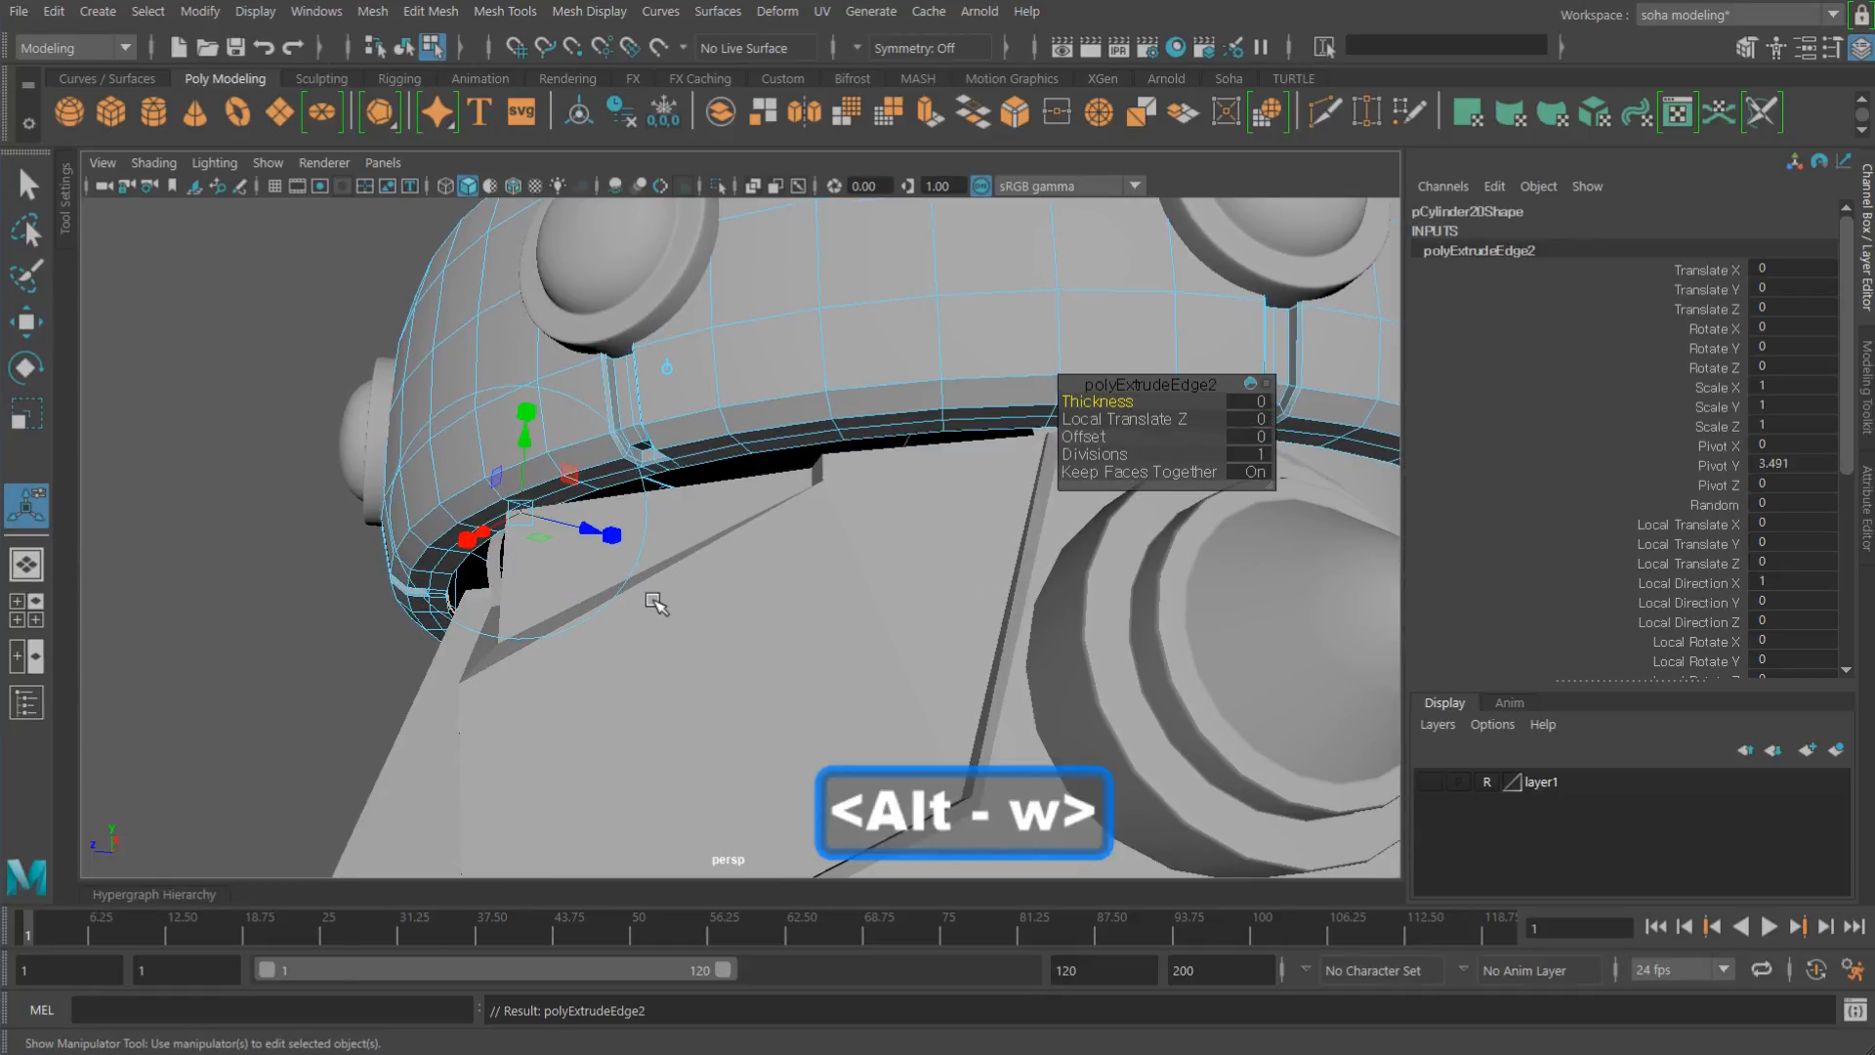
{"action": "left_click_drag", "start_coordinate": [583, 534], "coordinate": [902, 535]}
{"action": "key", "text": "alt+grave"}
{"action": "left_click", "coordinate": [1267, 580]}
{"action": "left_click_drag", "start_coordinate": [1133, 553], "coordinate": [1064, 471], "text": "alt"}
{"action": "middle_click_drag", "start_coordinate": [860, 523], "coordinate": [1013, 565], "text": "alt"}
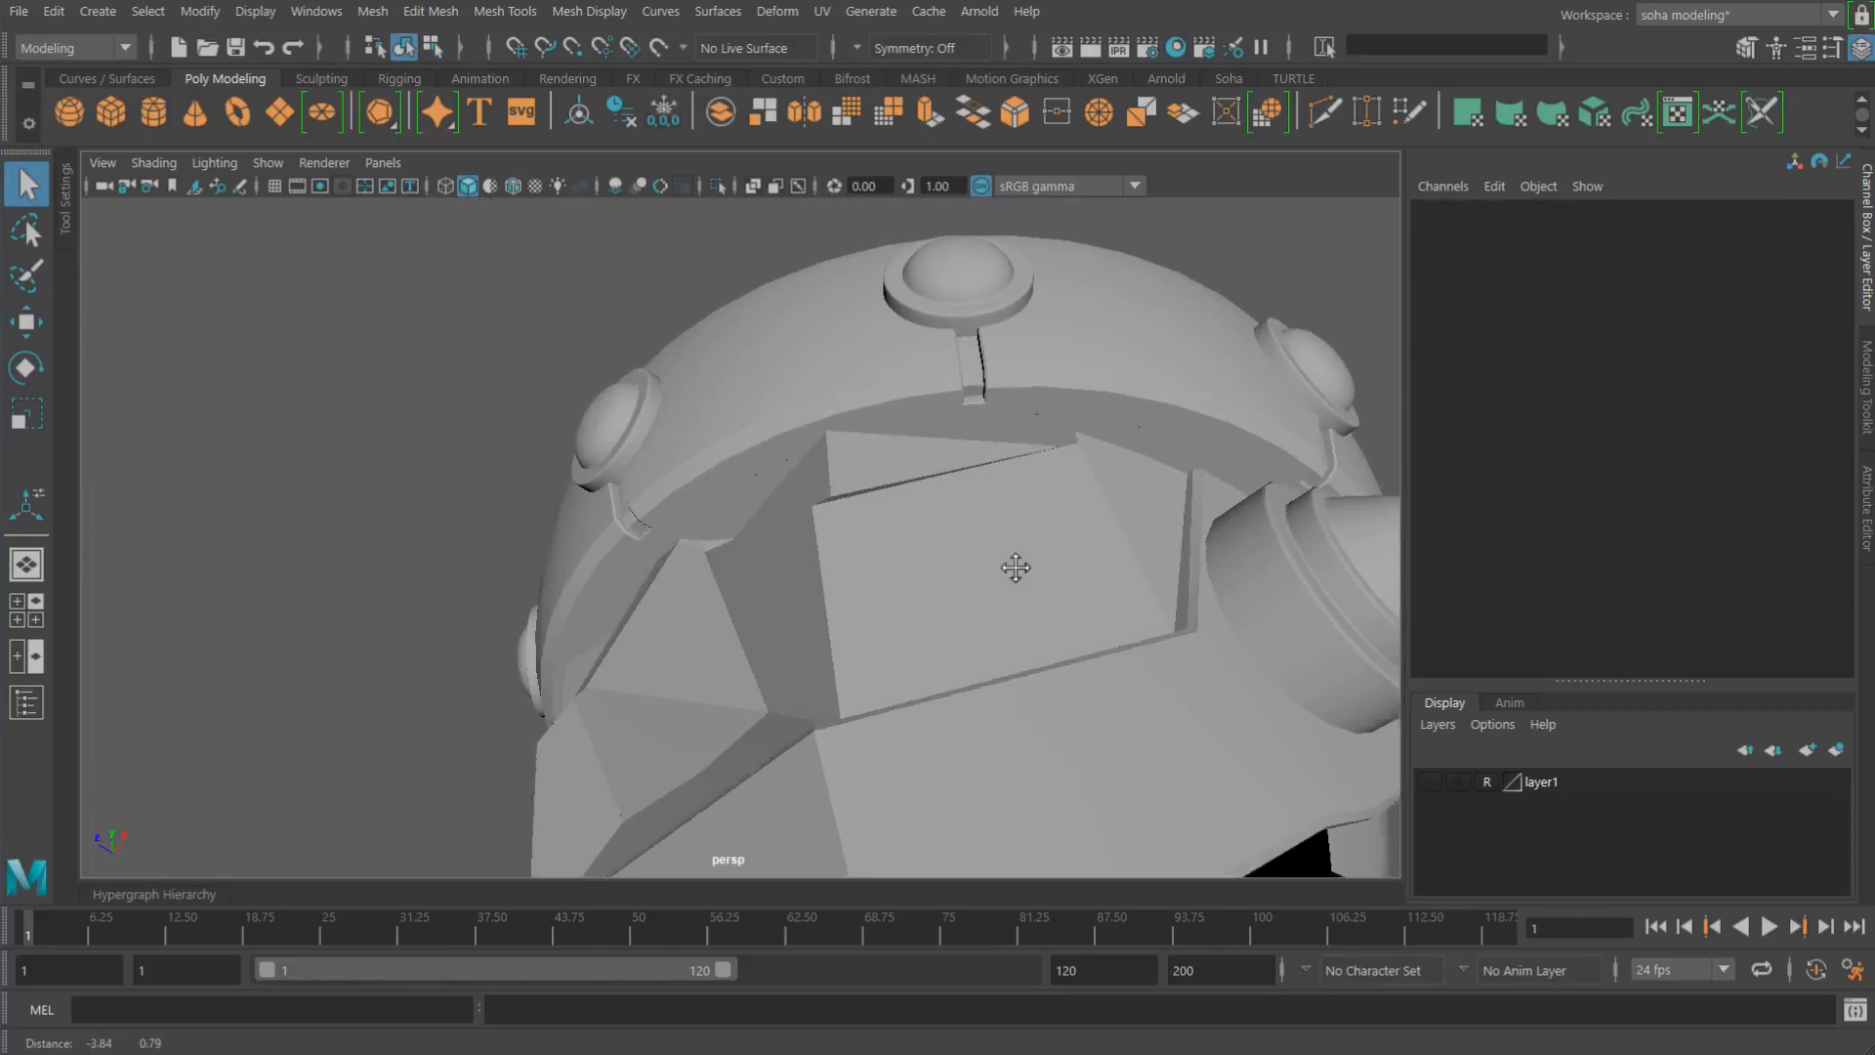
Step: Isolate the headband and insert an edge loop around its flange, close to the outer side
{"action": "scroll", "coordinate": [746, 495], "scroll_direction": "up", "scroll_amount": 5}
{"action": "left_click", "coordinate": [688, 489]}
{"action": "left_click_drag", "start_coordinate": [688, 488], "coordinate": [625, 533], "text": "alt"}
{"action": "middle_click_drag", "start_coordinate": [625, 533], "coordinate": [641, 527], "text": "alt"}
{"action": "mouse_move", "coordinate": [641, 527]}
{"action": "left_mouse_down", "text": "alt"}
{"action": "mouse_move", "coordinate": [992, 582]}
{"action": "mouse_move", "coordinate": [657, 619]}
{"action": "mouse_move", "coordinate": [694, 632]}
{"action": "mouse_move", "coordinate": [621, 513]}
{"action": "left_mouse_up", "text": "alt"}
{"action": "key", "text": "alt+shift+a"}
{"action": "left_click_drag", "start_coordinate": [846, 519], "coordinate": [658, 572], "text": "alt"}
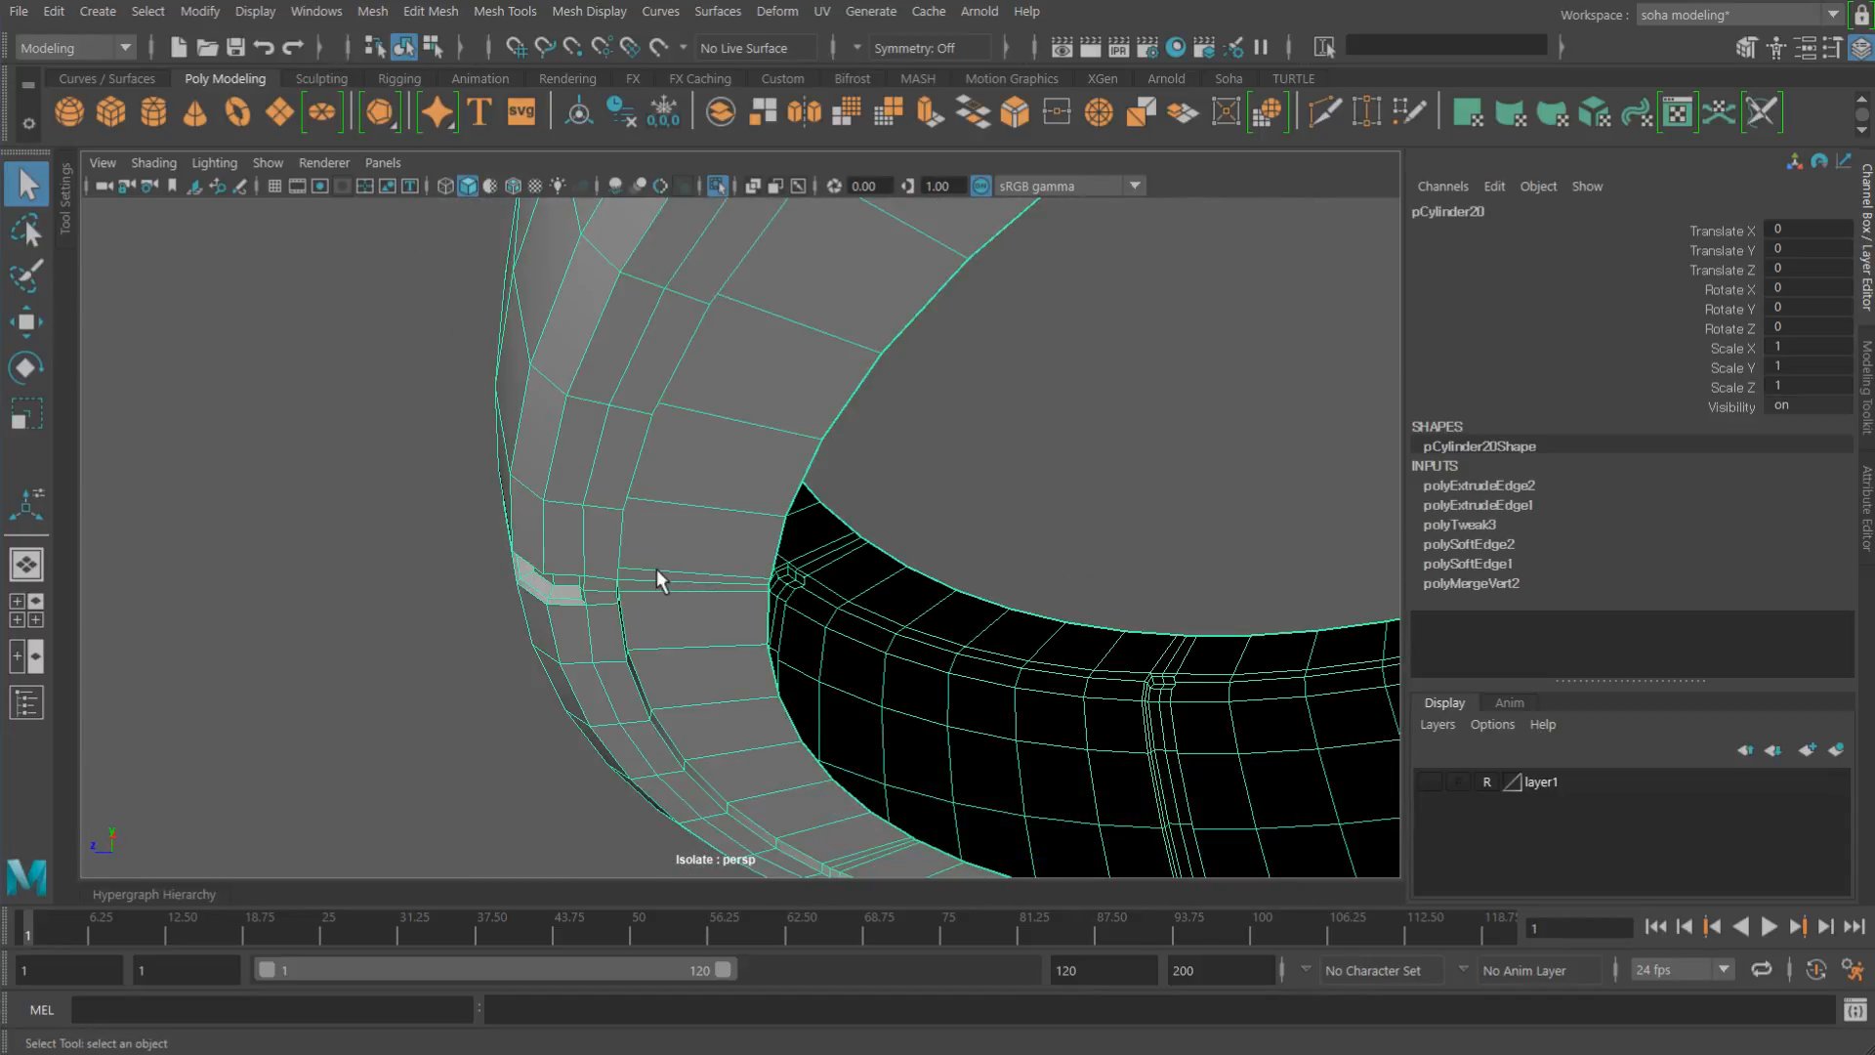
{"action": "key", "text": "alt+e"}
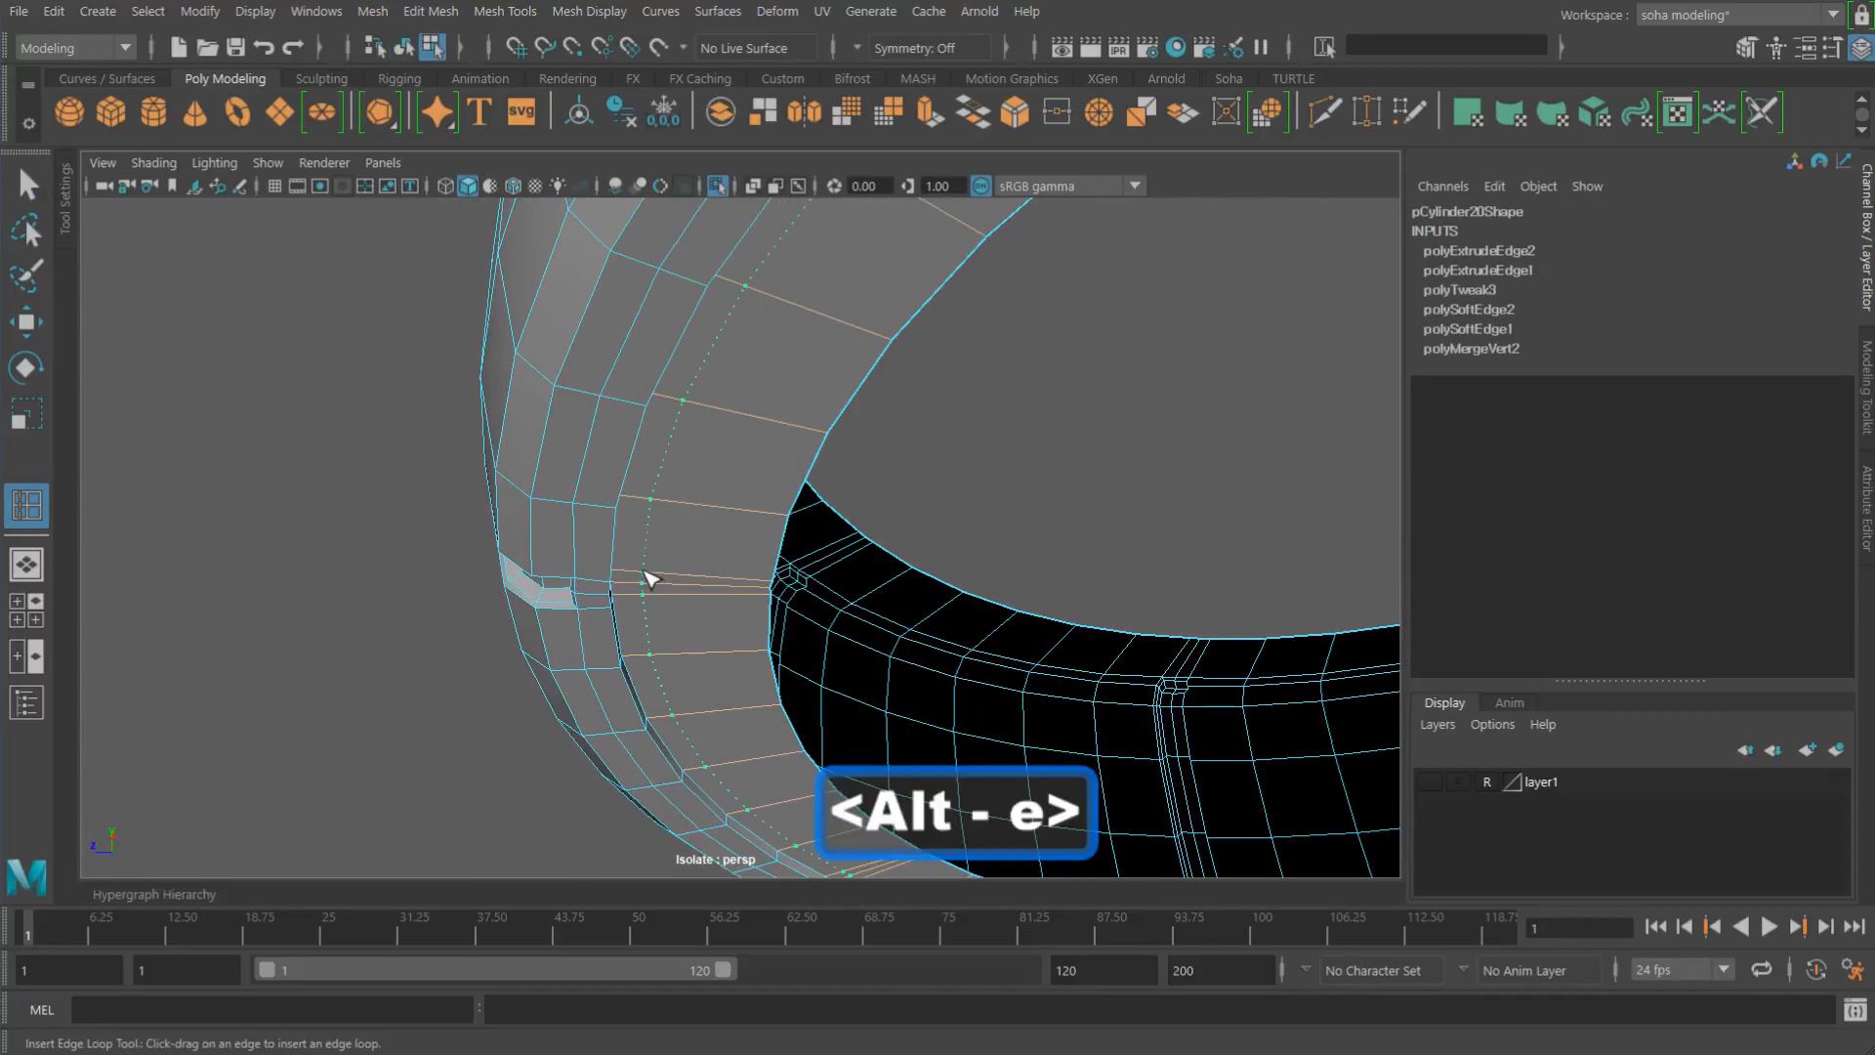
{"action": "left_click", "coordinate": [649, 579]}
Step: Select the ring of faces on the inner part of the flange and extrude it slightly downward to form a step
{"action": "key", "text": "w"}
{"action": "mouse_move", "coordinate": [716, 601]}
{"action": "left_mouse_down", "text": "alt"}
{"action": "mouse_move", "coordinate": [788, 595]}
{"action": "mouse_move", "coordinate": [740, 586]}
{"action": "left_mouse_up", "text": "alt"}
{"action": "key", "text": "alt+3"}
{"action": "left_click", "coordinate": [728, 549]}
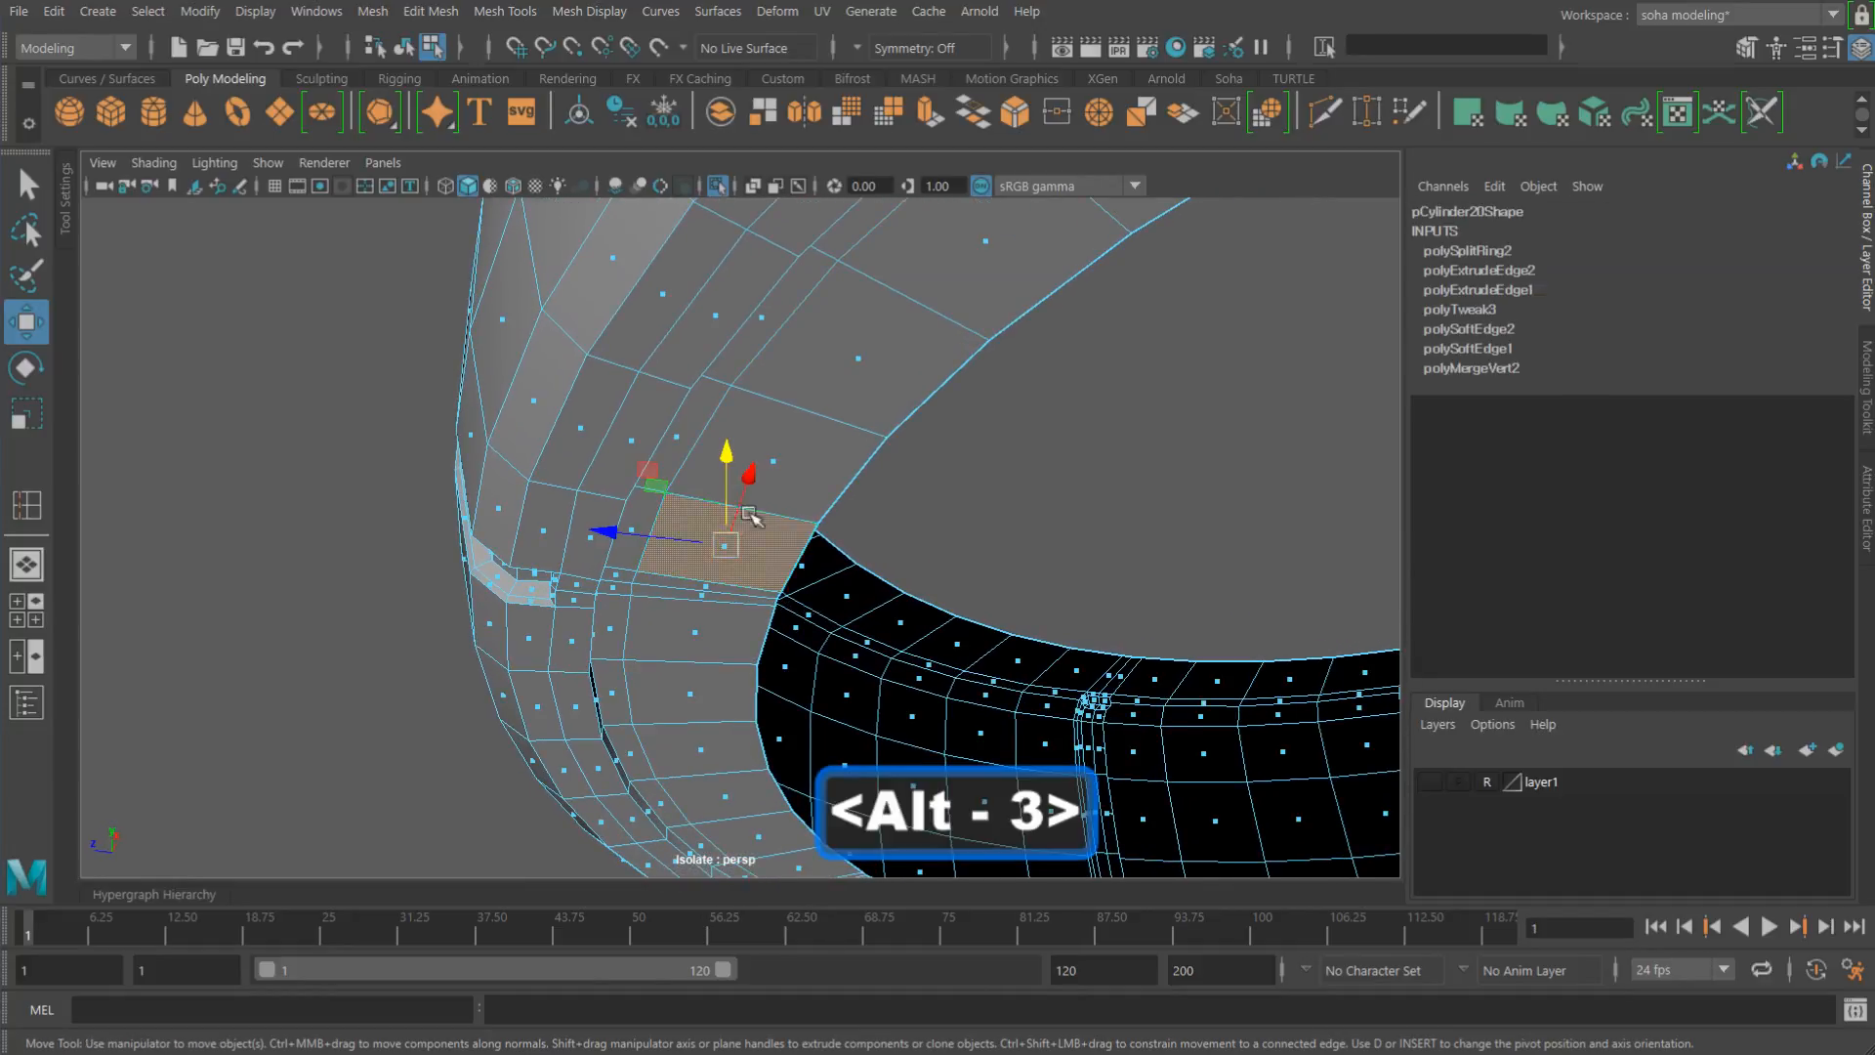
{"action": "double_click", "coordinate": [782, 459], "text": "shift"}
{"action": "left_click_drag", "start_coordinate": [902, 461], "coordinate": [993, 491], "text": "alt"}
{"action": "left_click_drag", "start_coordinate": [801, 520], "coordinate": [975, 244], "text": "alt"}
{"action": "left_click_drag", "start_coordinate": [1047, 627], "coordinate": [884, 560], "text": "alt"}
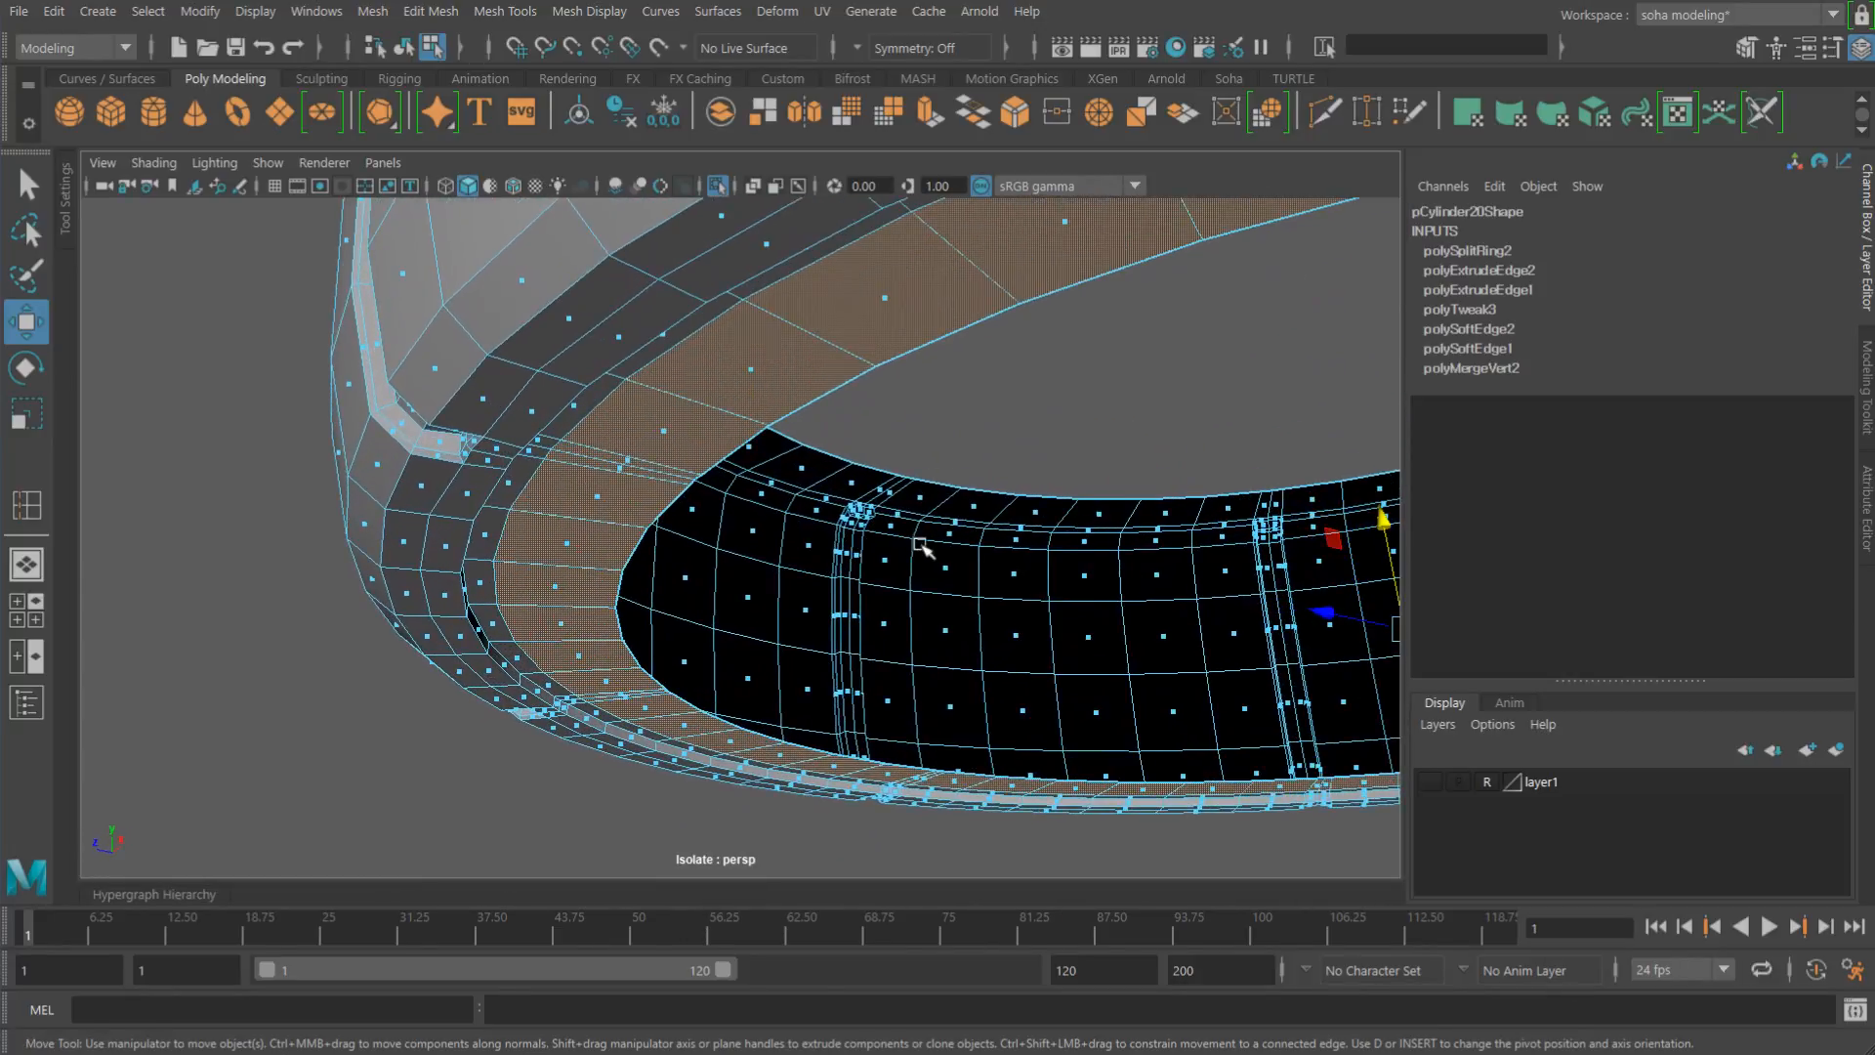
{"action": "key", "text": "alt+w"}
{"action": "left_click_drag", "start_coordinate": [659, 527], "coordinate": [656, 543]}
{"action": "key", "text": "alt+grave"}
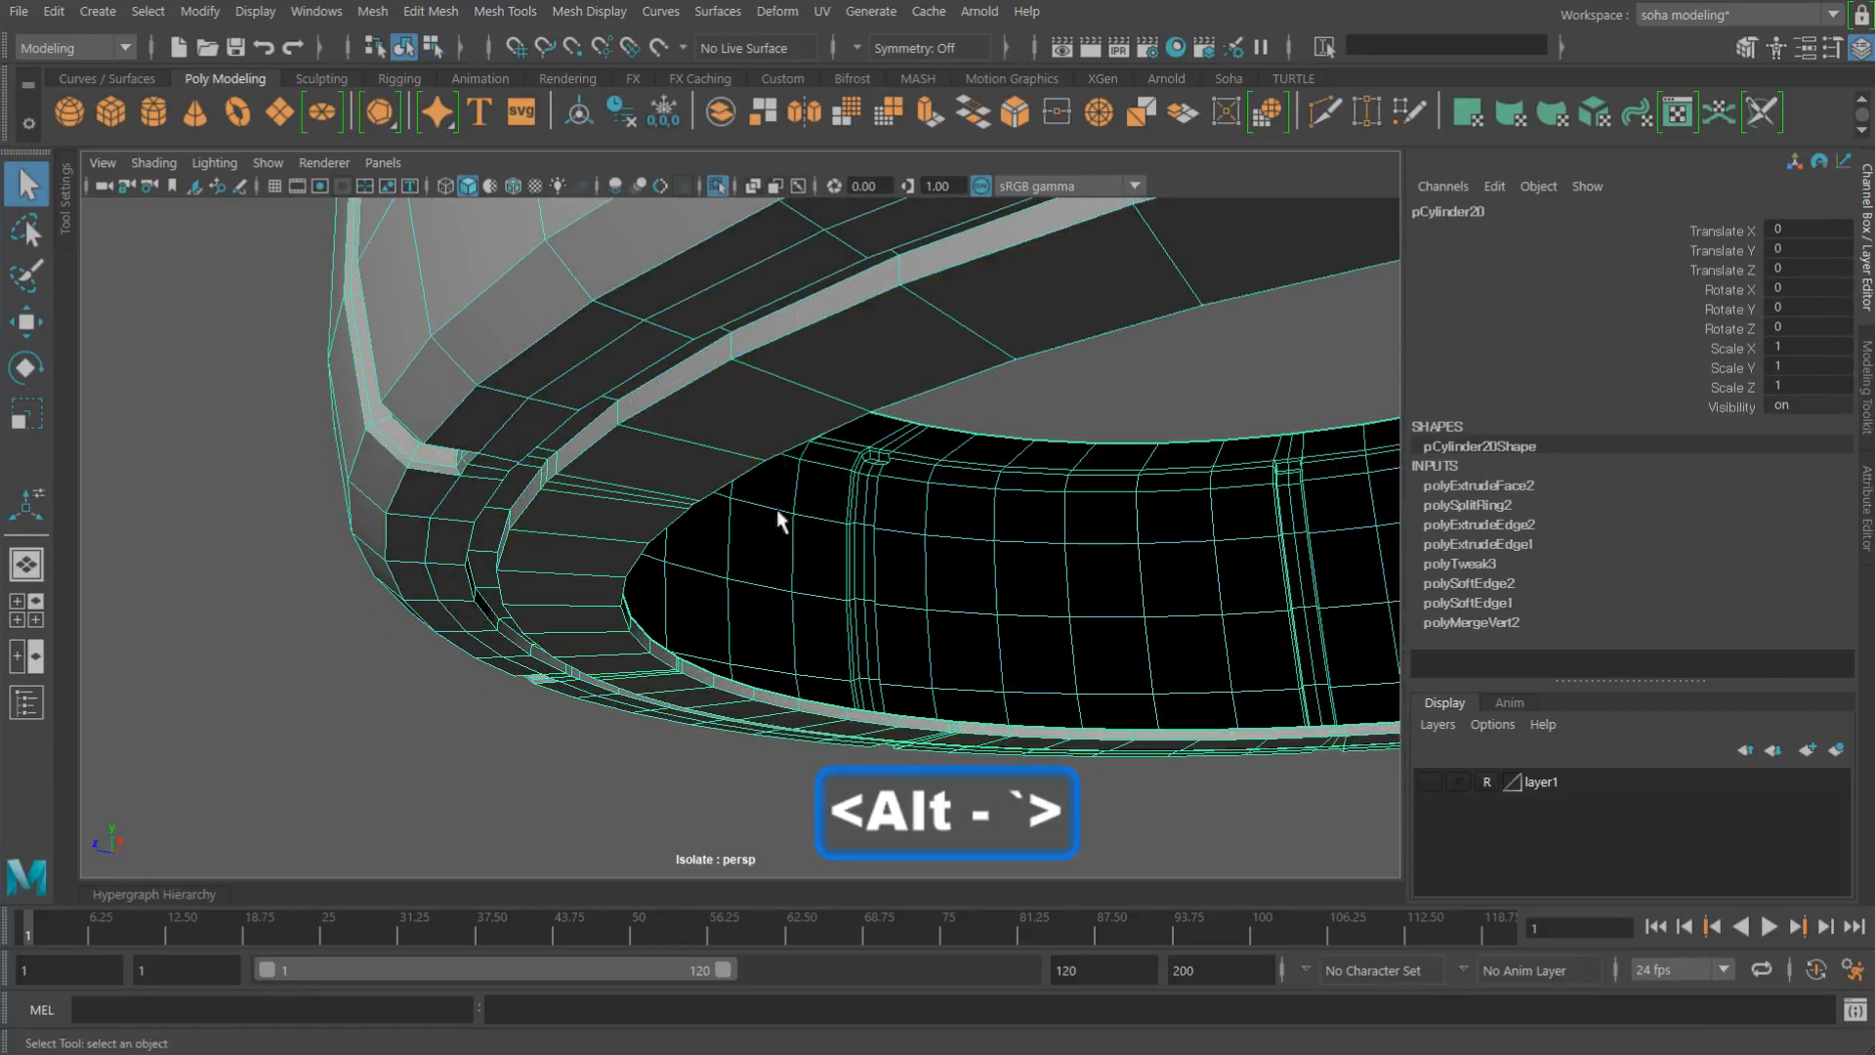
Step: Exit isolation to show the whole head and clear the selection
{"action": "left_click_drag", "start_coordinate": [1016, 411], "coordinate": [408, 630], "text": "alt"}
{"action": "left_click_drag", "start_coordinate": [527, 544], "coordinate": [674, 531], "text": "alt"}
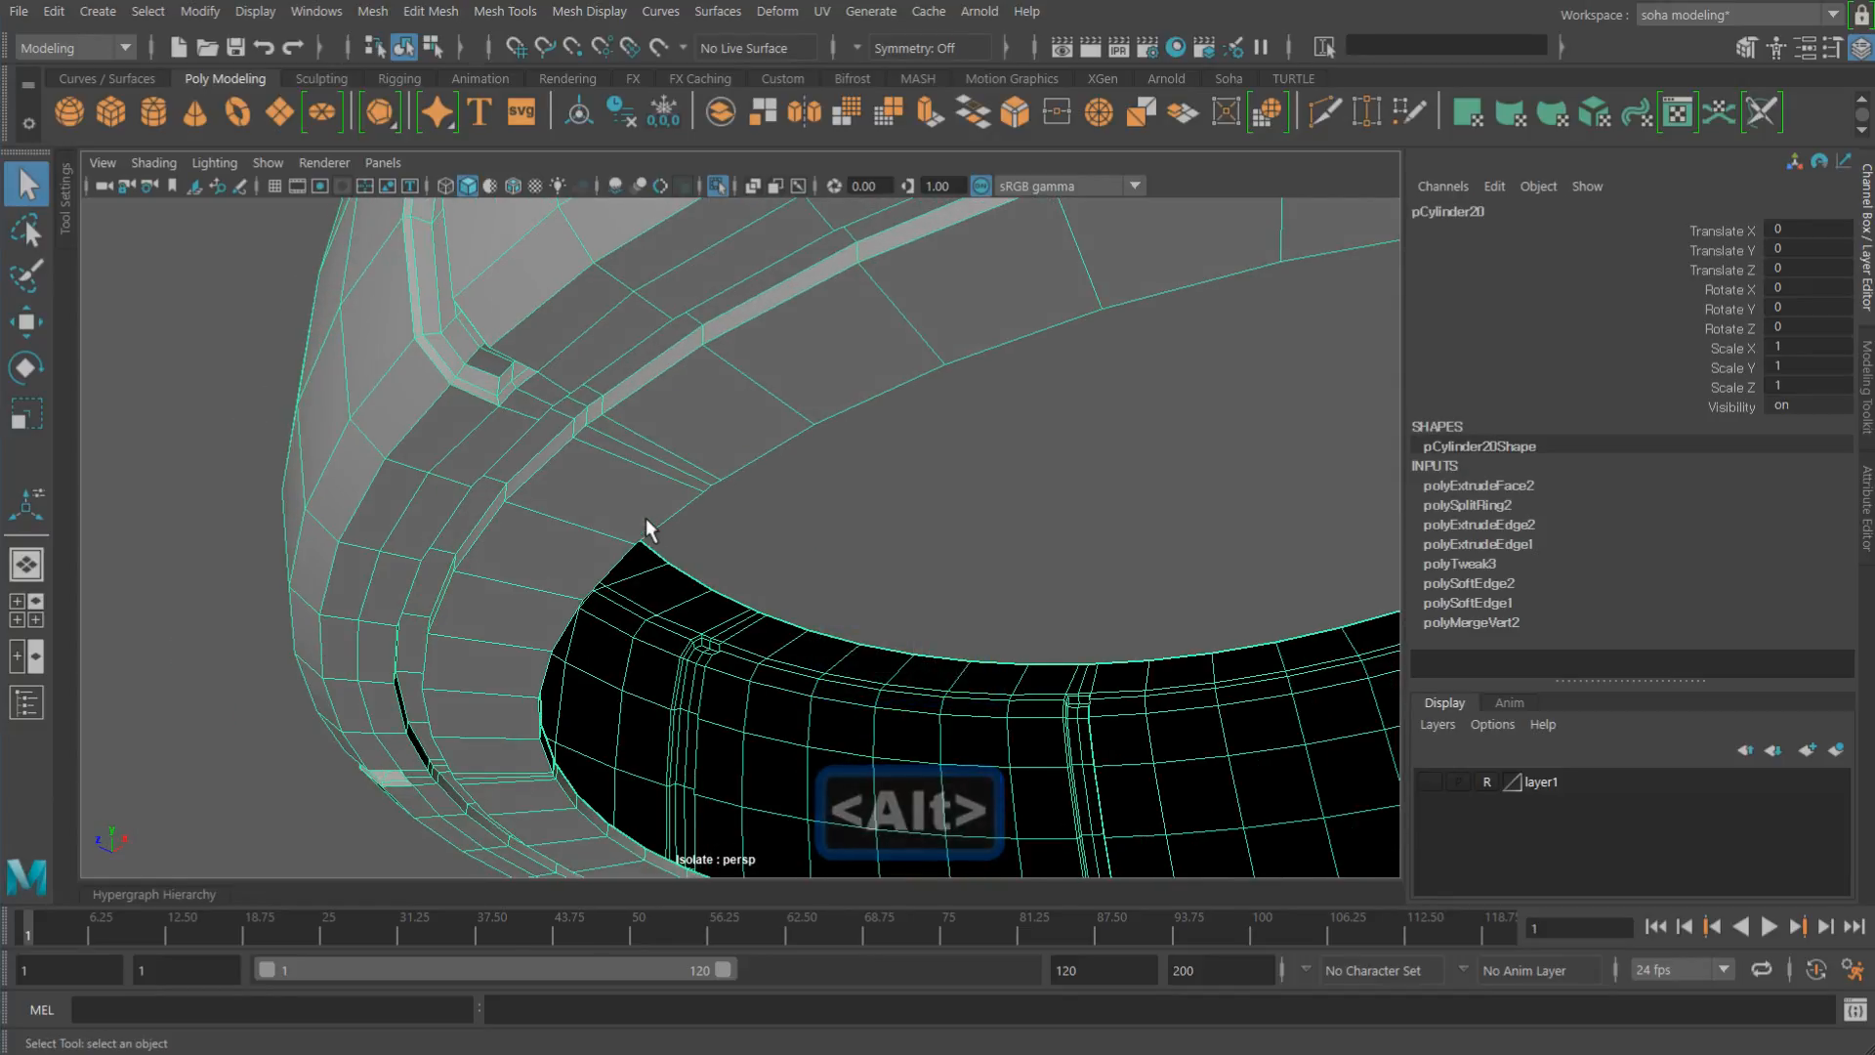
{"action": "key", "text": "alt+shift+a"}
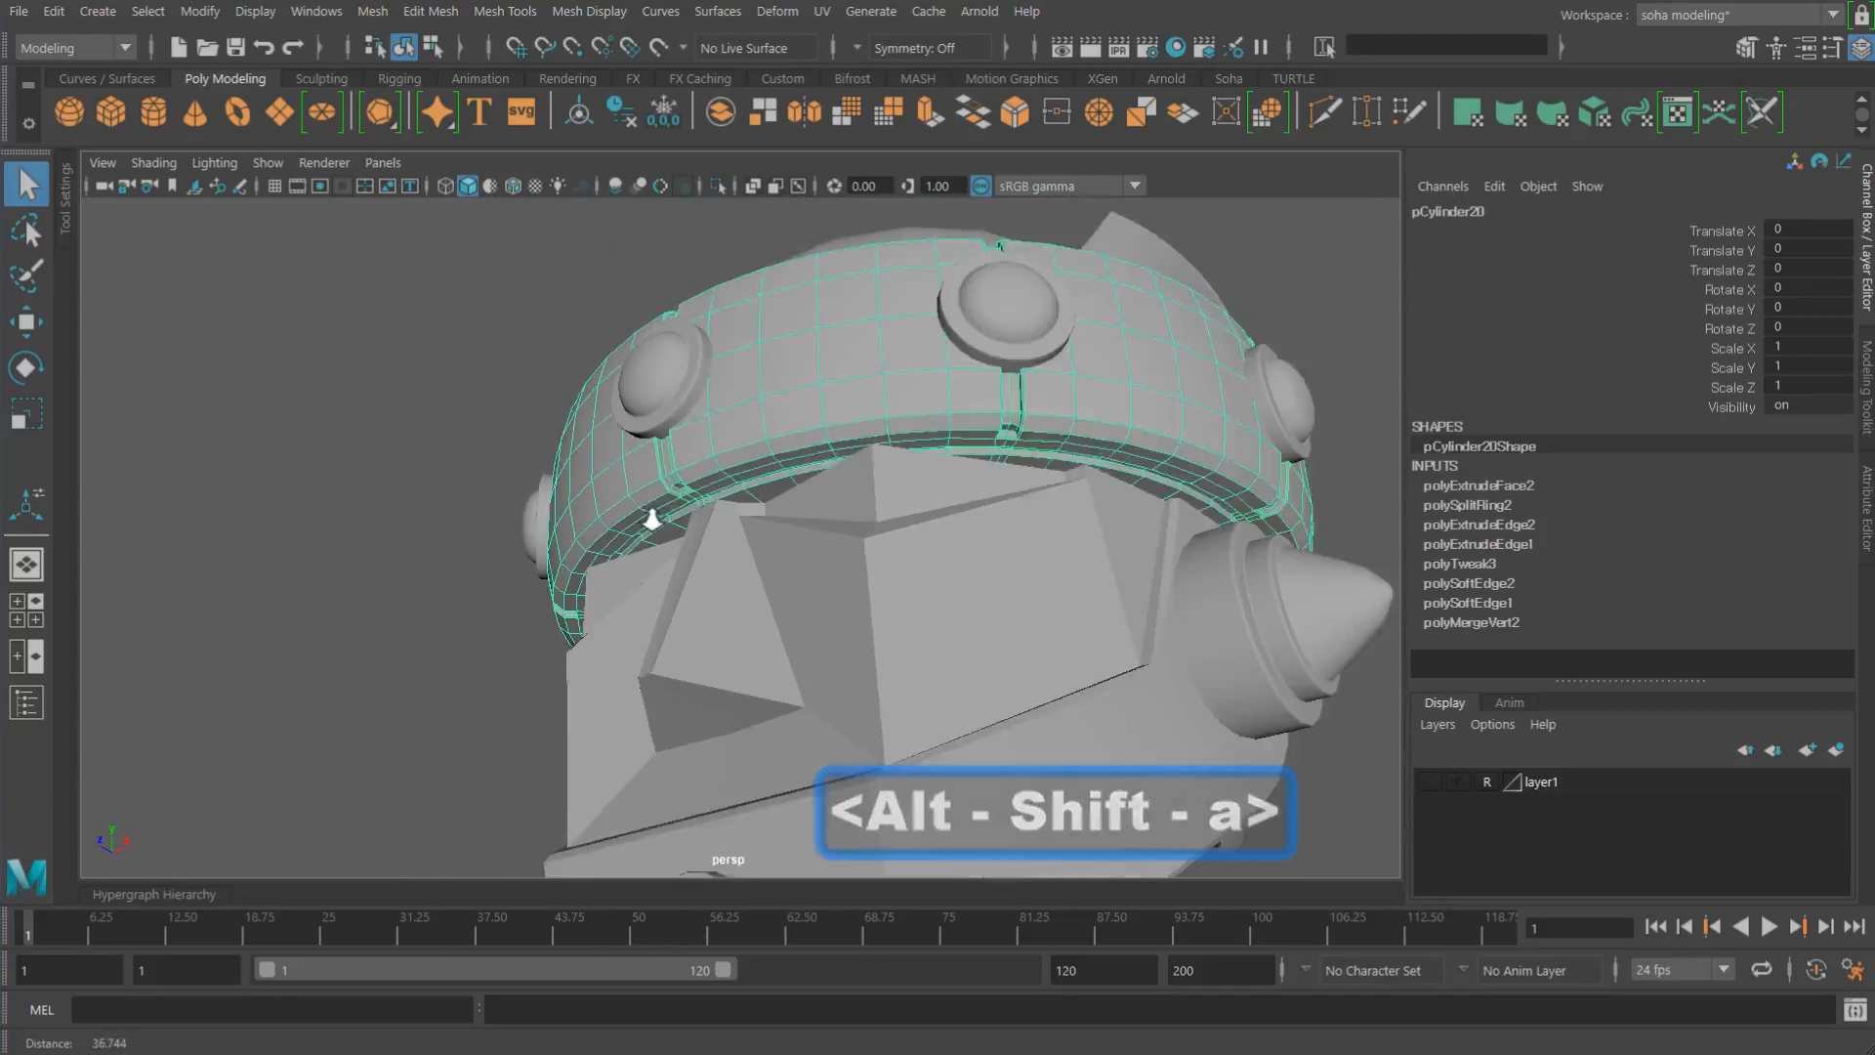
{"action": "left_click", "coordinate": [1290, 712]}
{"action": "left_click_drag", "start_coordinate": [1289, 711], "coordinate": [980, 489], "text": "alt"}
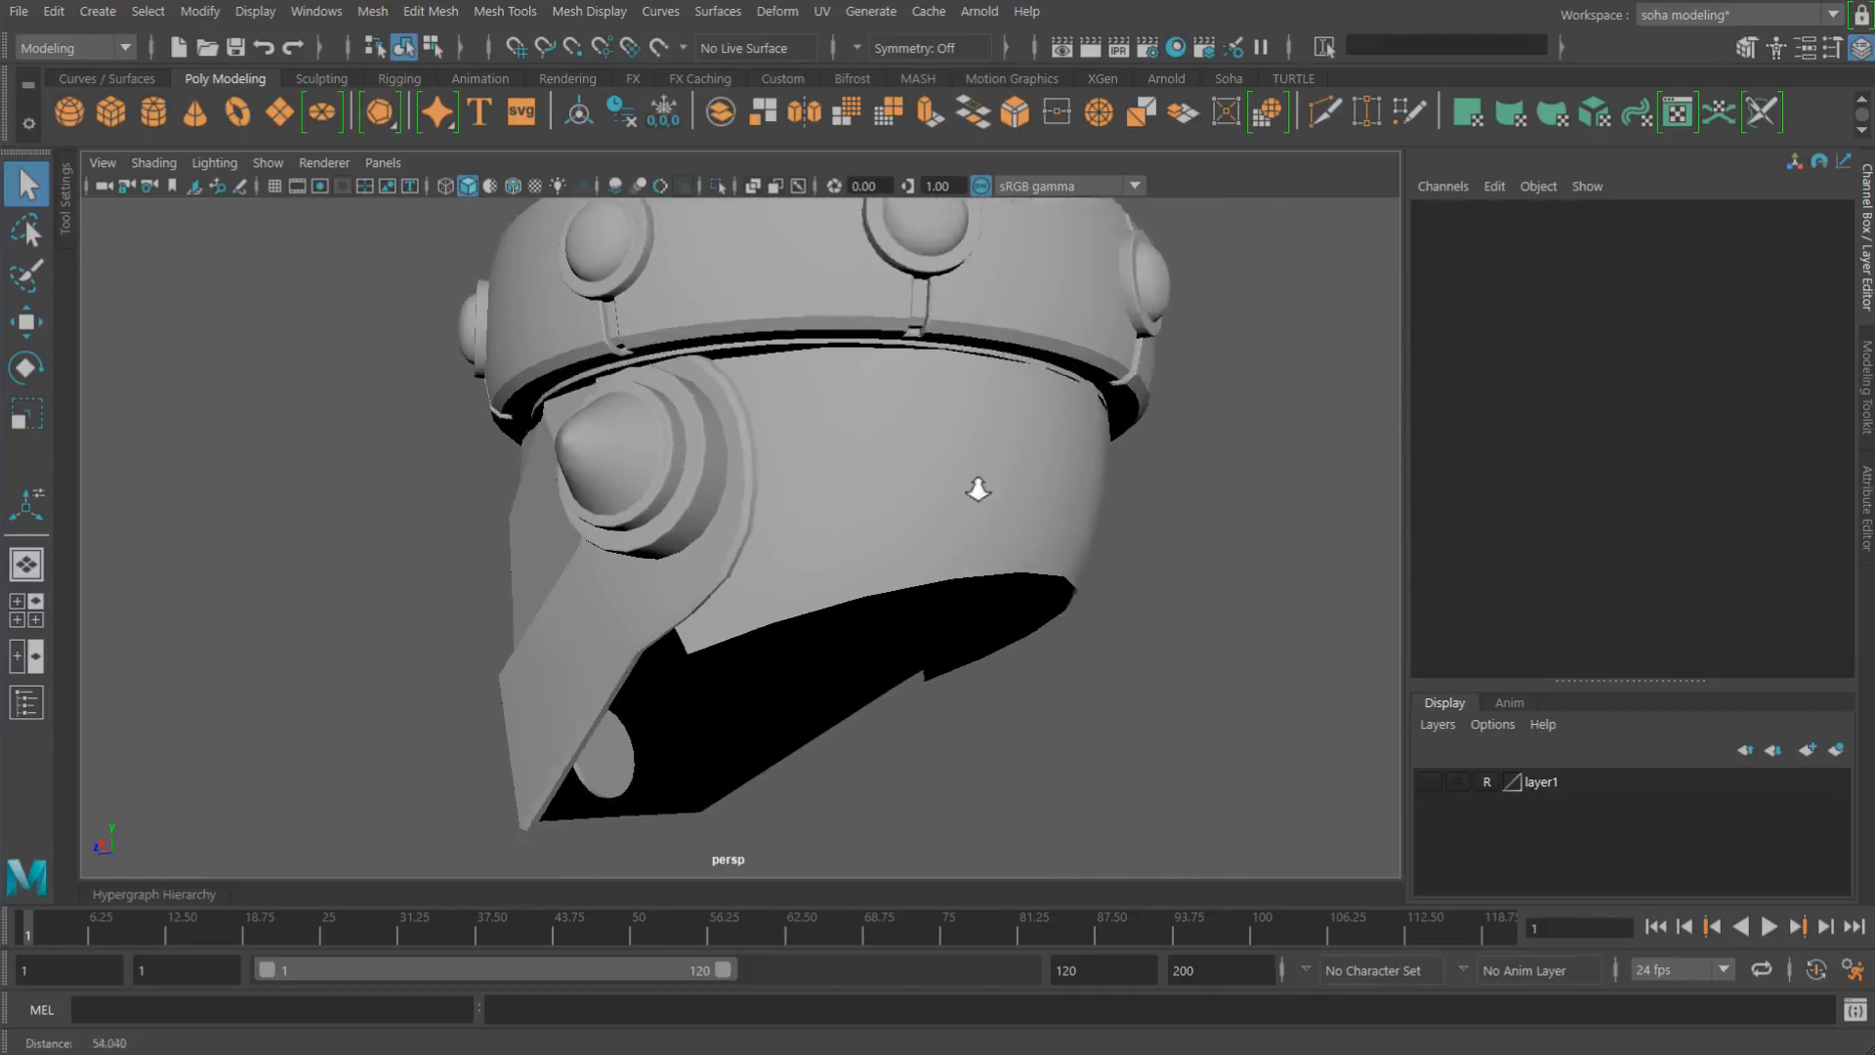
{"action": "right_click_drag", "start_coordinate": [979, 489], "coordinate": [887, 513], "text": "alt"}
Step: Select the full row of lower border edges on the back-of-head shell, using wireframe display
{"action": "left_click", "coordinate": [881, 533]}
{"action": "left_click_drag", "start_coordinate": [881, 537], "coordinate": [829, 445], "text": "alt"}
{"action": "key", "text": "alt+2"}
{"action": "key", "text": "4"}
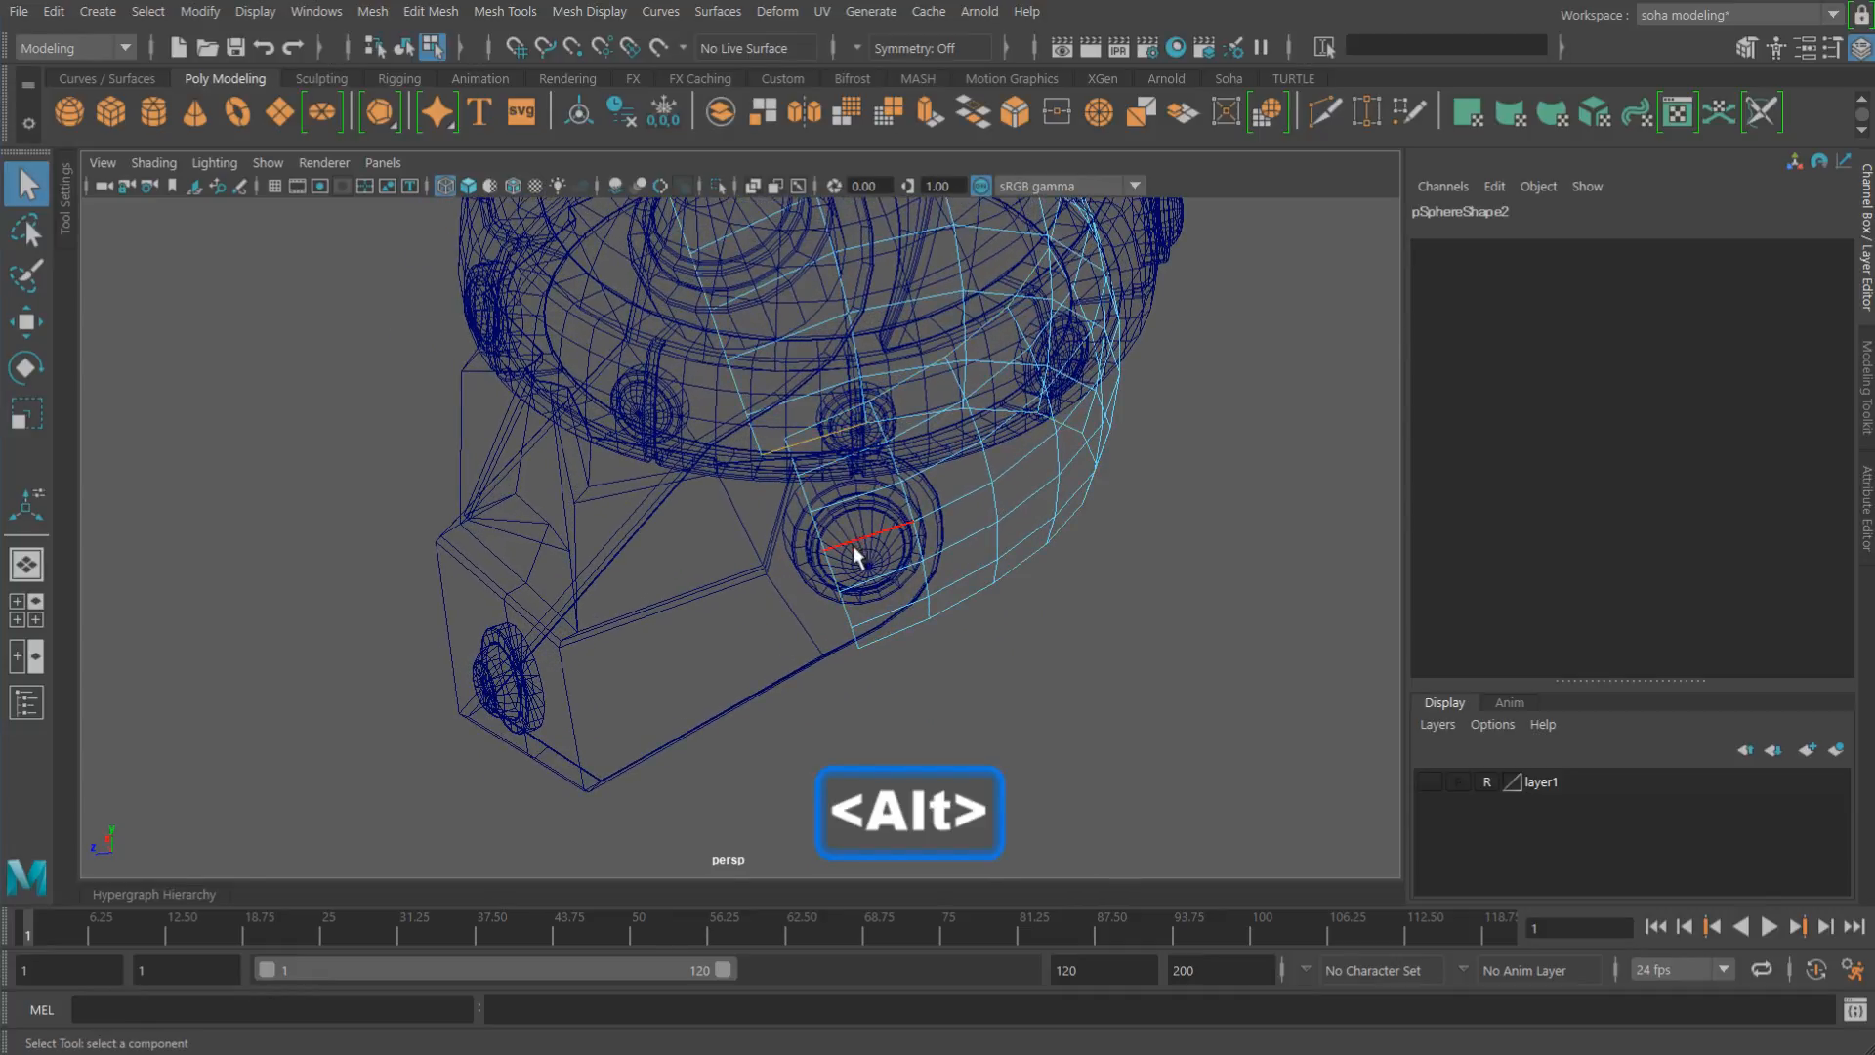
{"action": "left_click_drag", "start_coordinate": [858, 544], "coordinate": [834, 547], "text": "alt"}
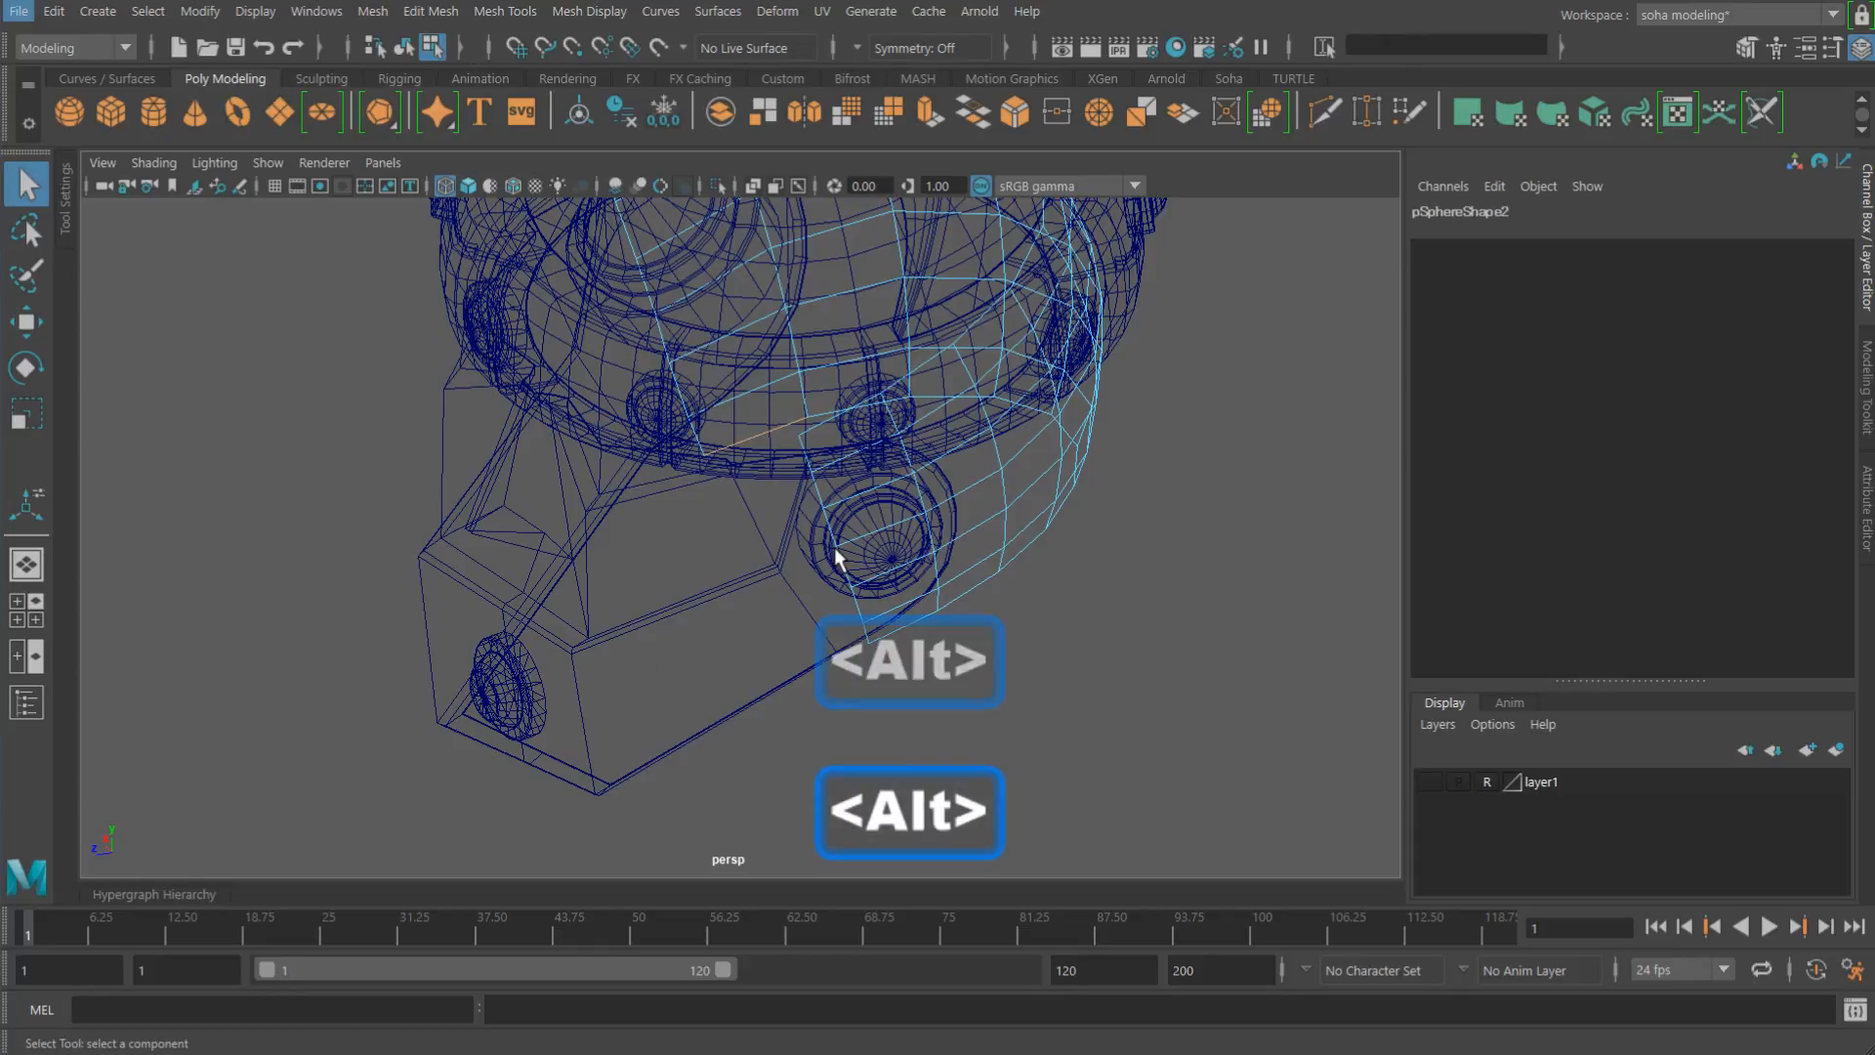
{"action": "left_click_drag", "start_coordinate": [871, 542], "coordinate": [749, 508], "text": "alt"}
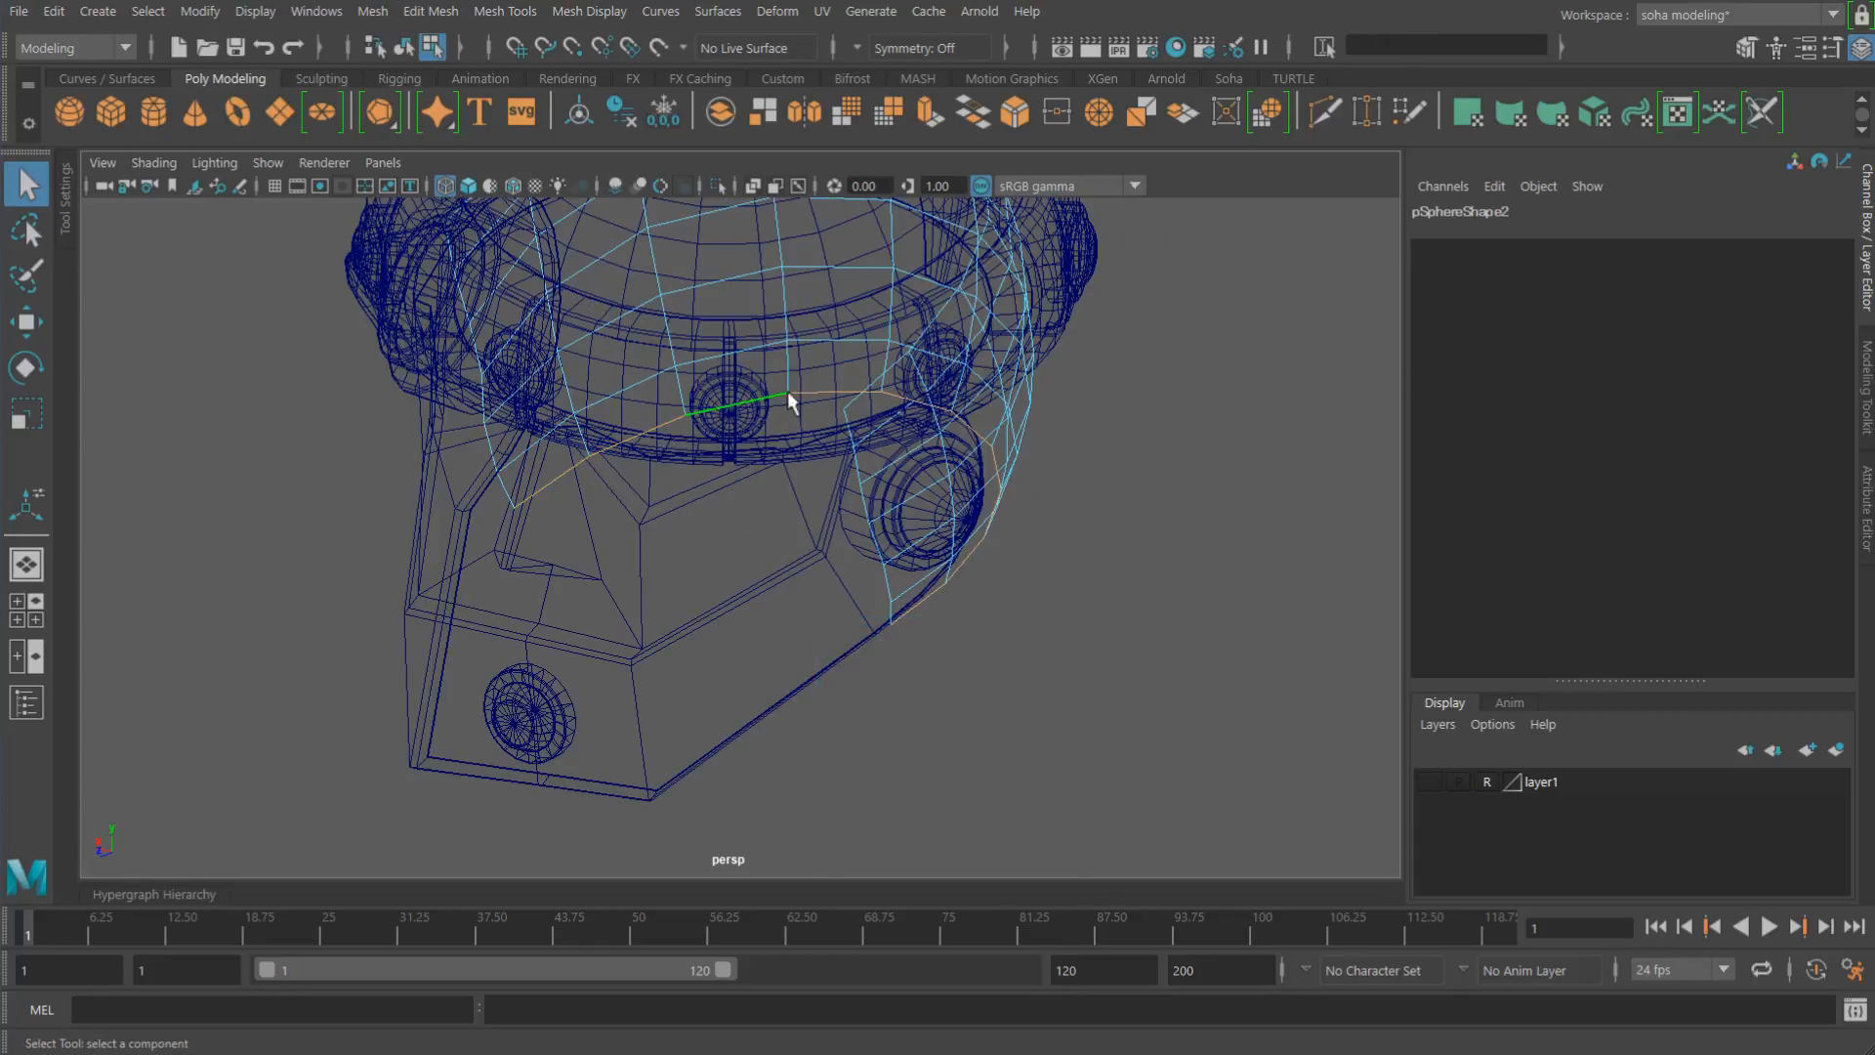
{"action": "left_click_drag", "start_coordinate": [1016, 451], "coordinate": [838, 510], "text": "alt"}
{"action": "right_click_drag", "start_coordinate": [837, 510], "coordinate": [871, 532], "text": "alt"}
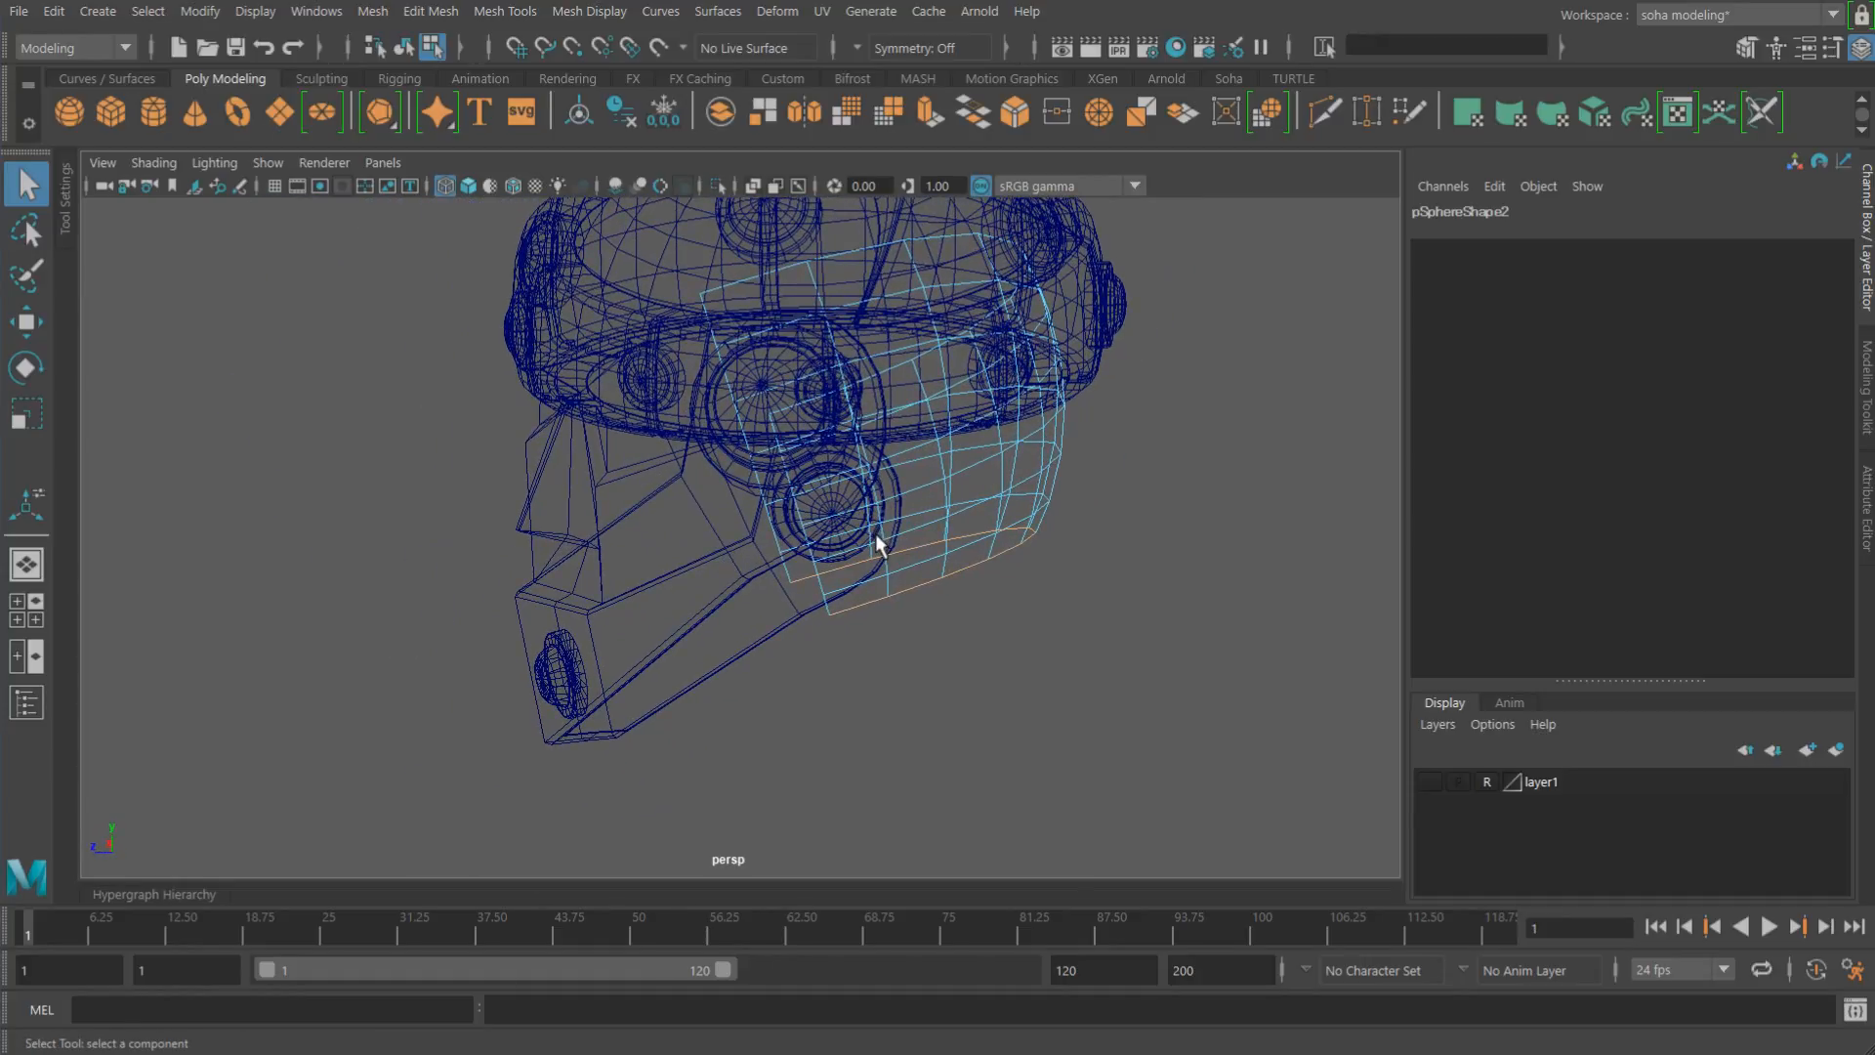
Step: Extrude the selected lower border edges of the shell downward, with a local translate of about 3.25 in Y and 2.088 in Z
{"action": "key", "text": "alt+w"}
{"action": "left_click_drag", "start_coordinate": [875, 535], "coordinate": [716, 632], "text": "alt"}
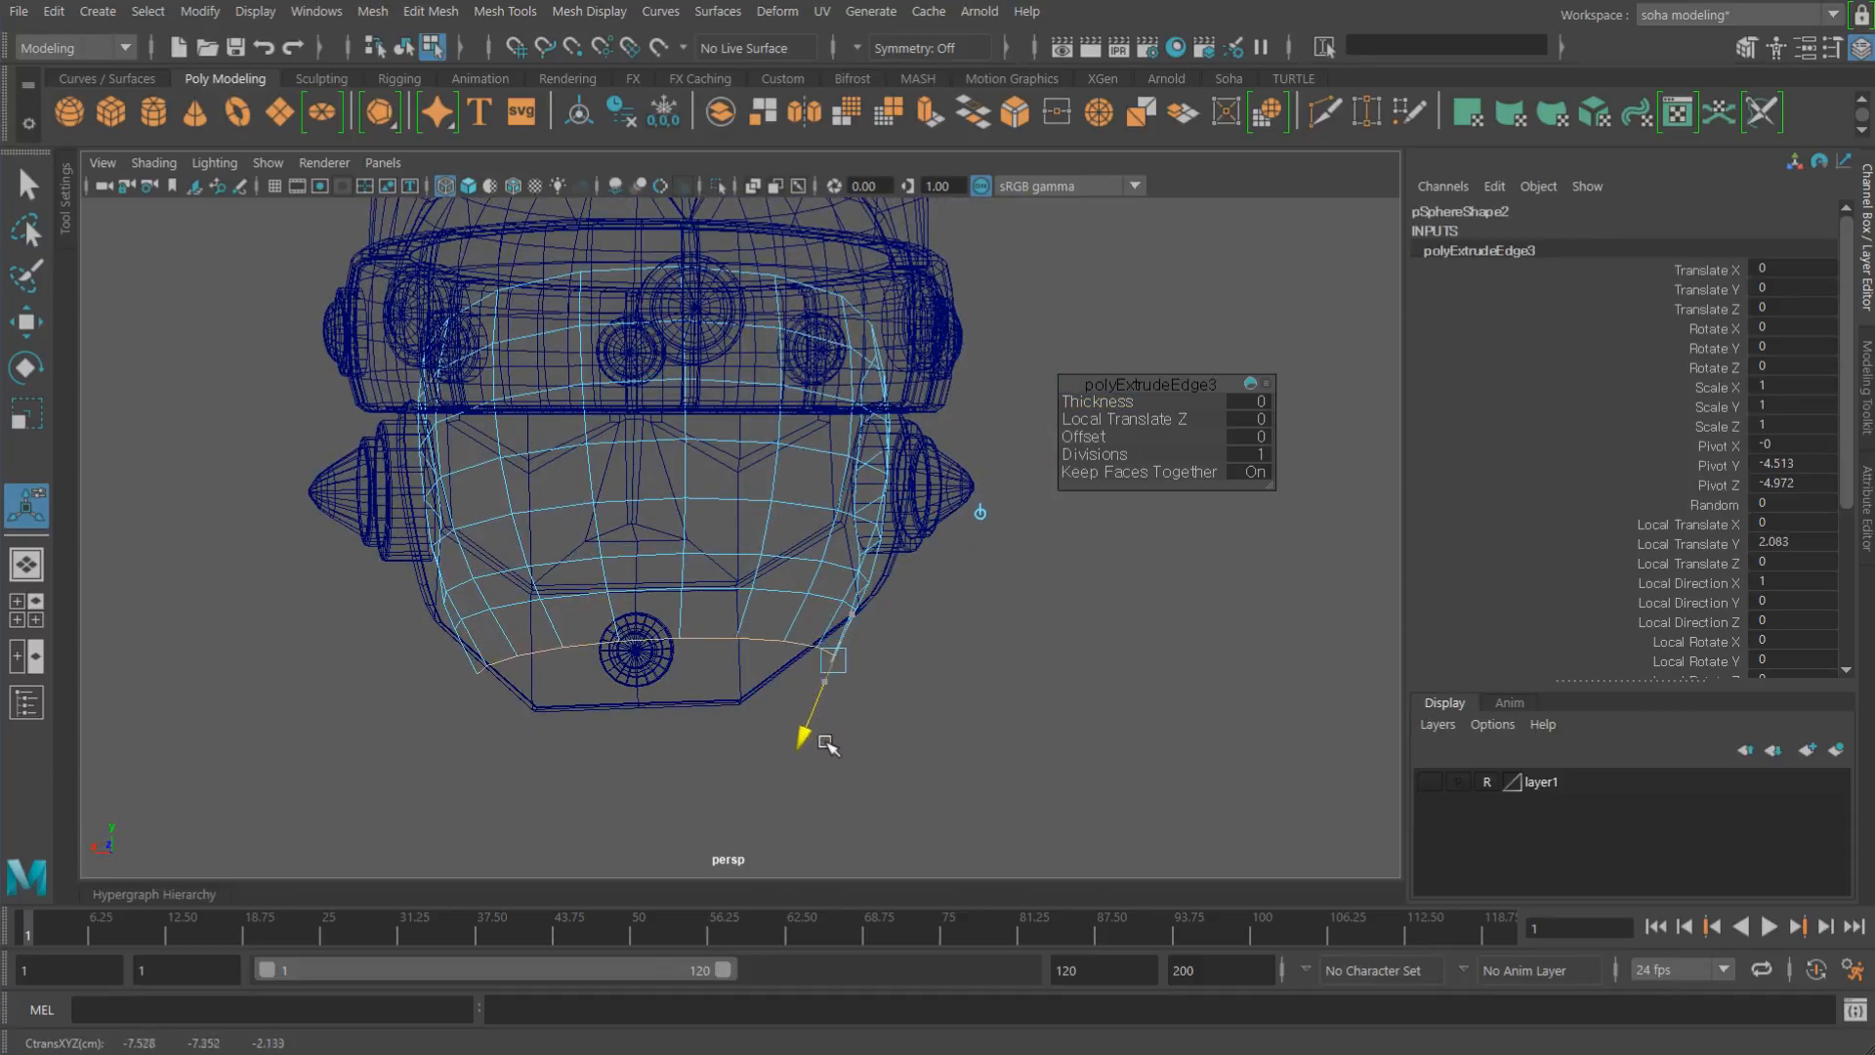
{"action": "left_click_drag", "start_coordinate": [887, 711], "coordinate": [928, 727]}
Step: Show the reference layer in the side view and lengthen the neck extrusion to a local translate Y of about 8.921
{"action": "key", "text": "shift+4"}
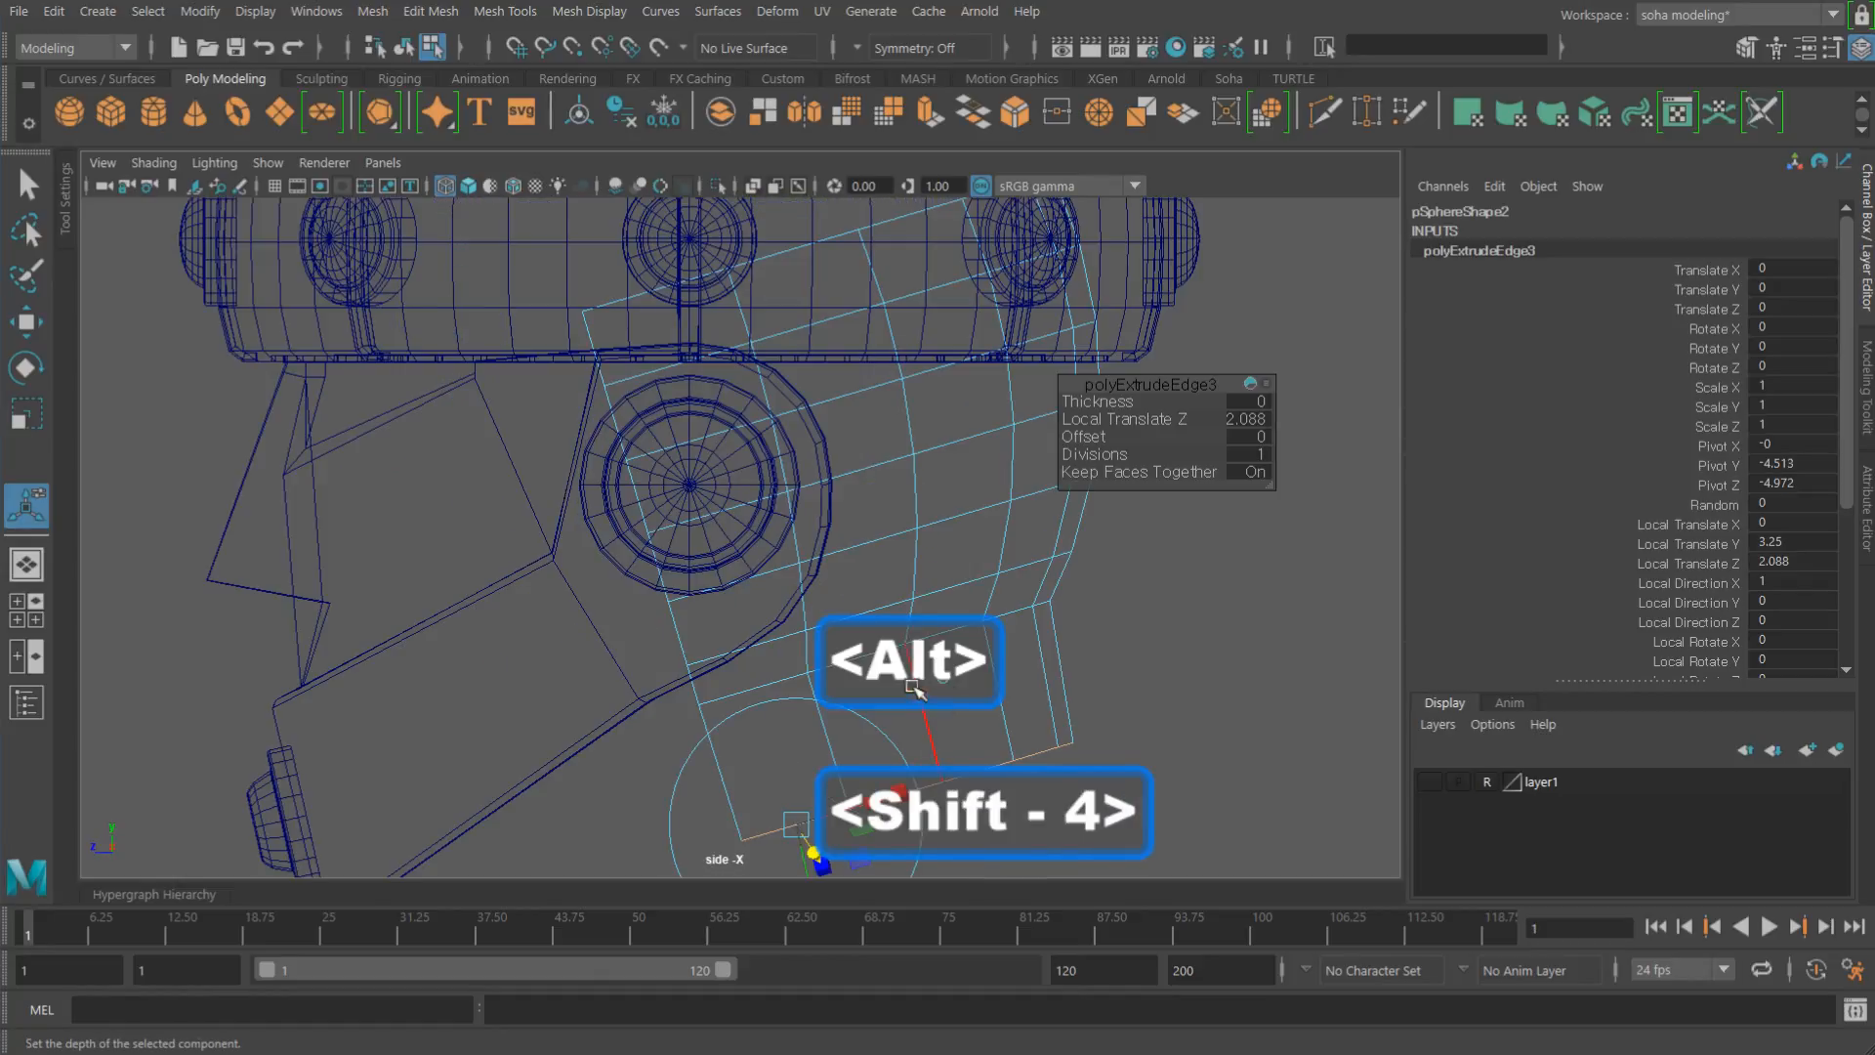
{"action": "middle_click_drag", "start_coordinate": [1304, 710], "coordinate": [1304, 705], "text": "alt"}
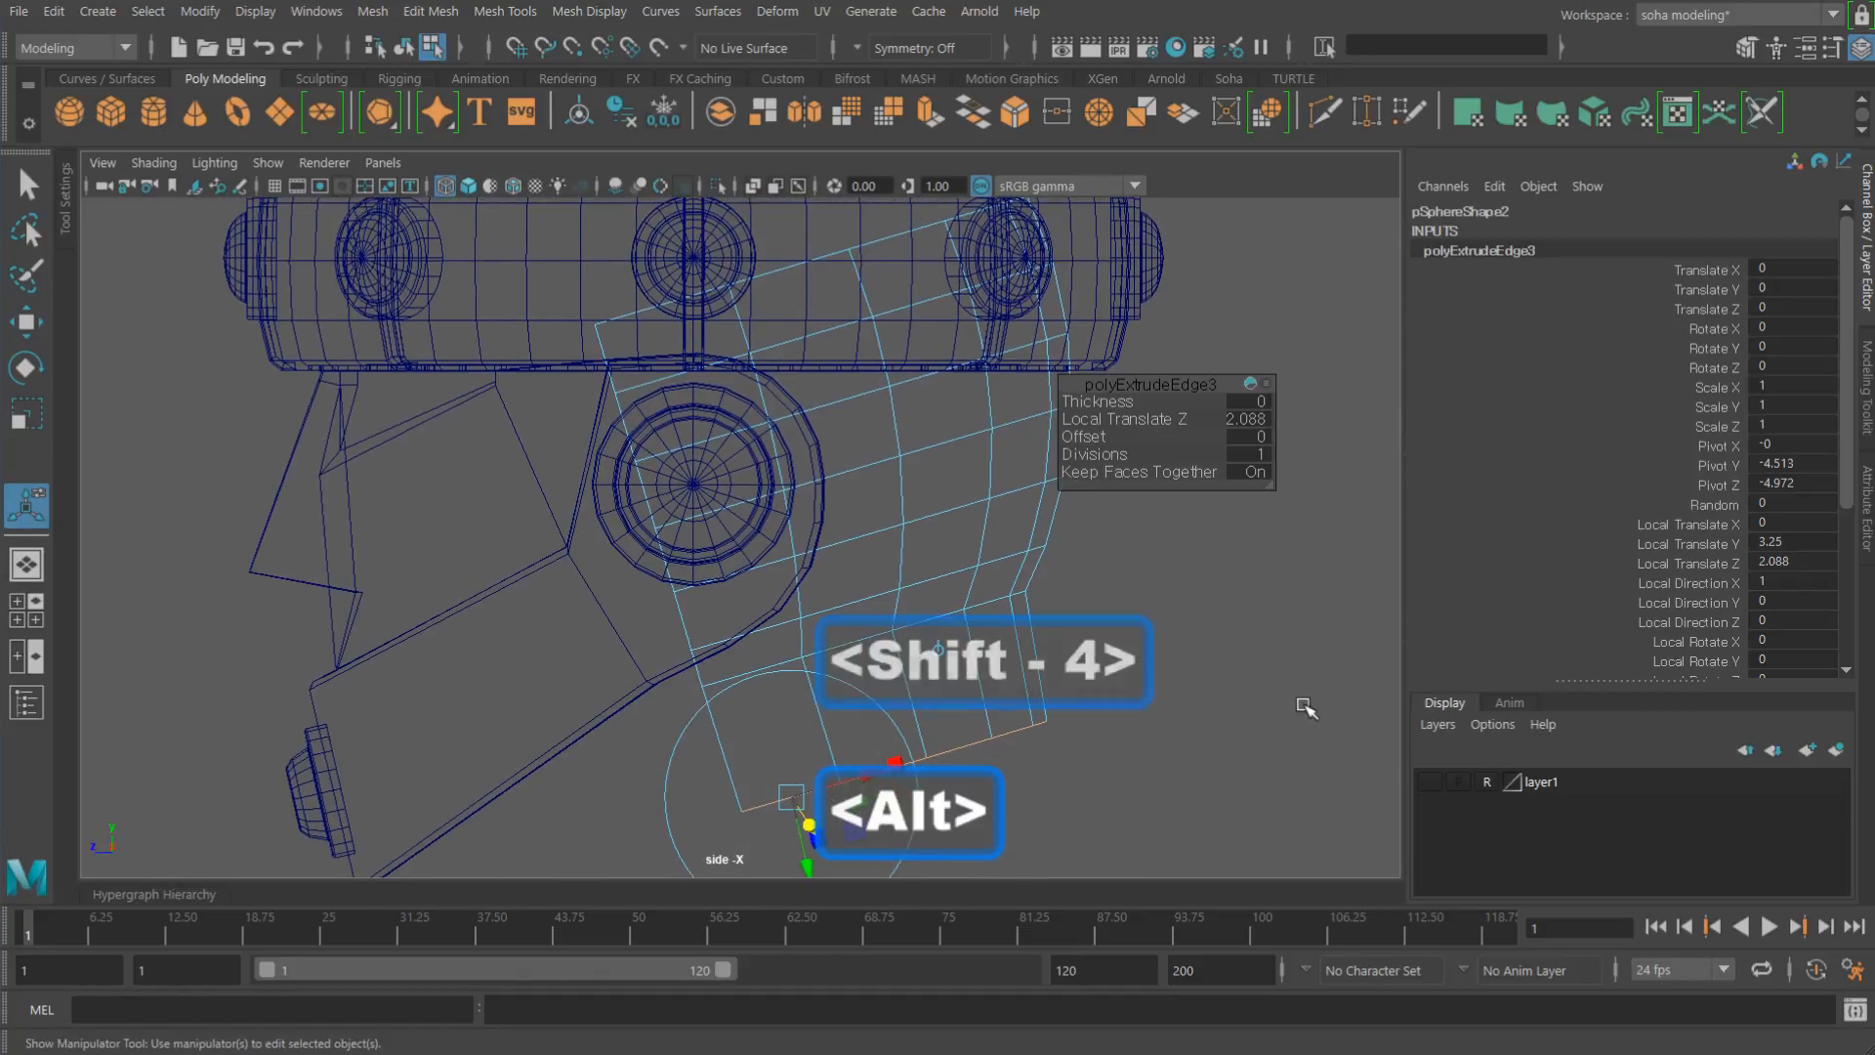
{"action": "left_click", "coordinate": [1427, 778]}
{"action": "middle_click_drag", "start_coordinate": [1030, 674], "coordinate": [971, 474], "text": "alt"}
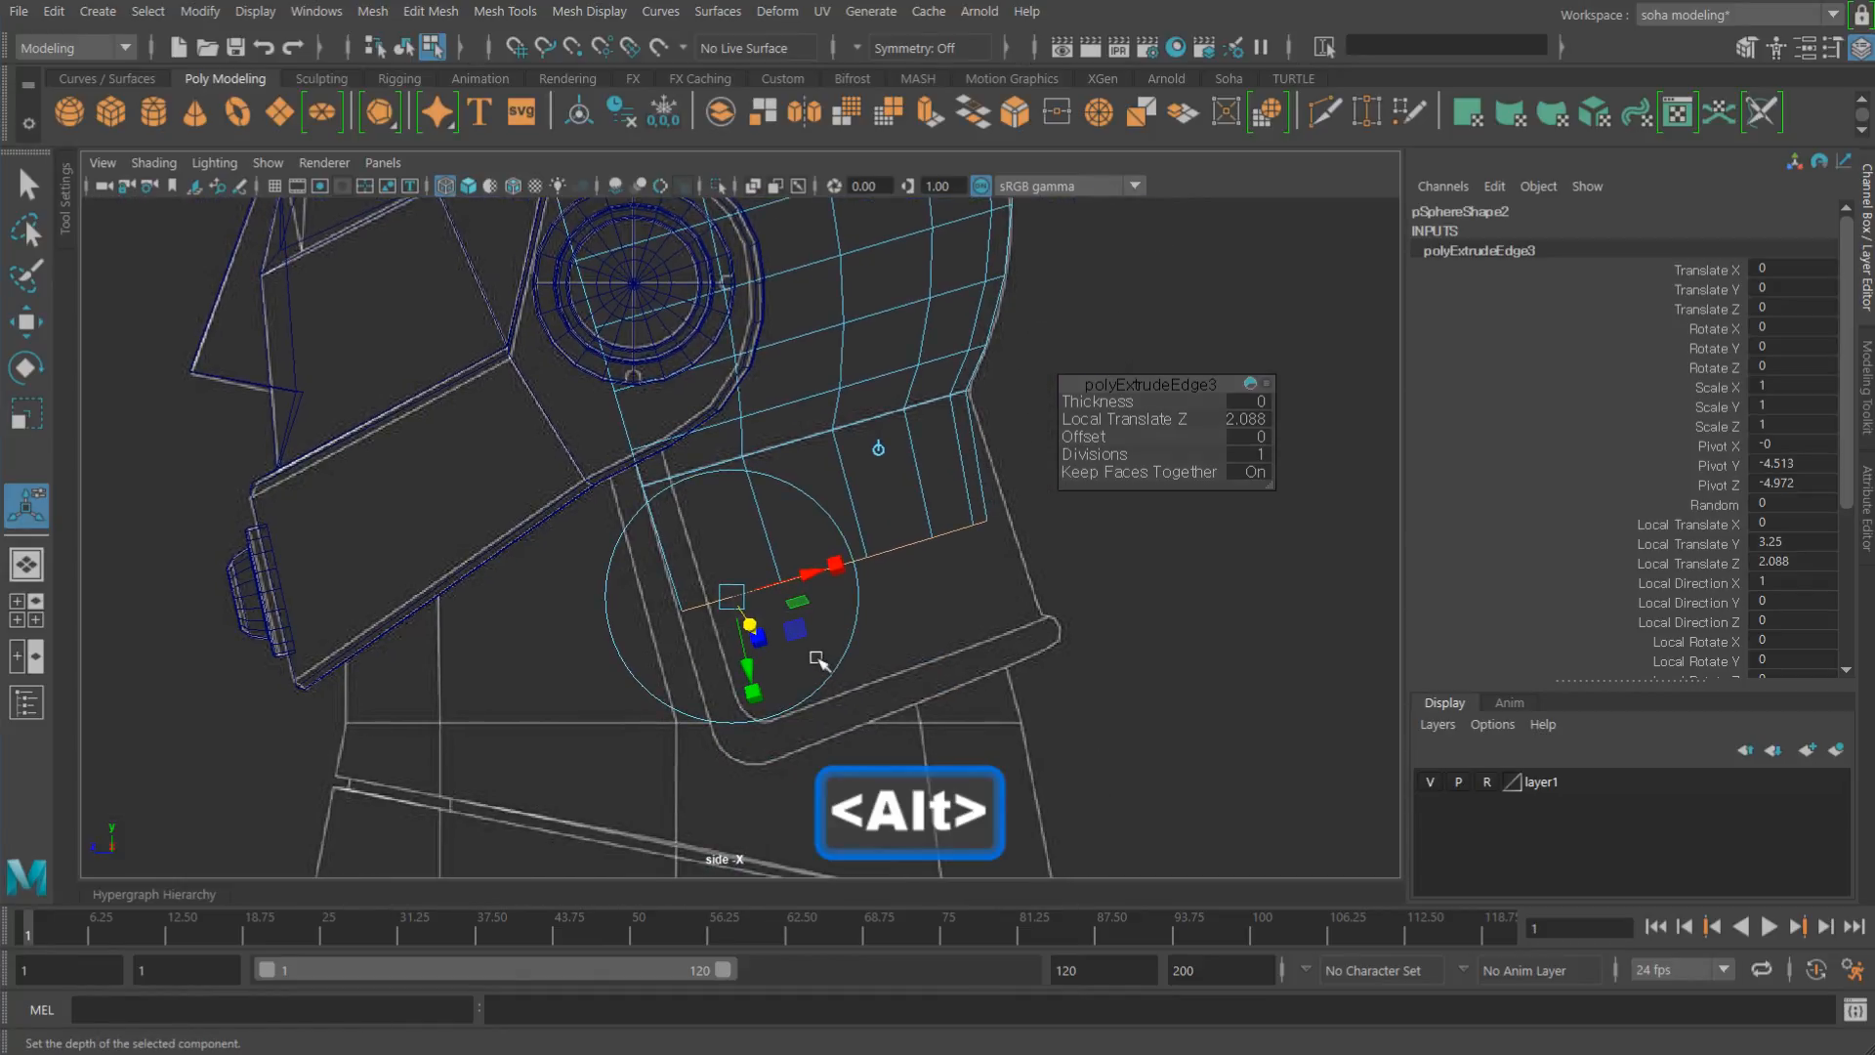
{"action": "left_click_drag", "start_coordinate": [750, 676], "coordinate": [774, 757]}
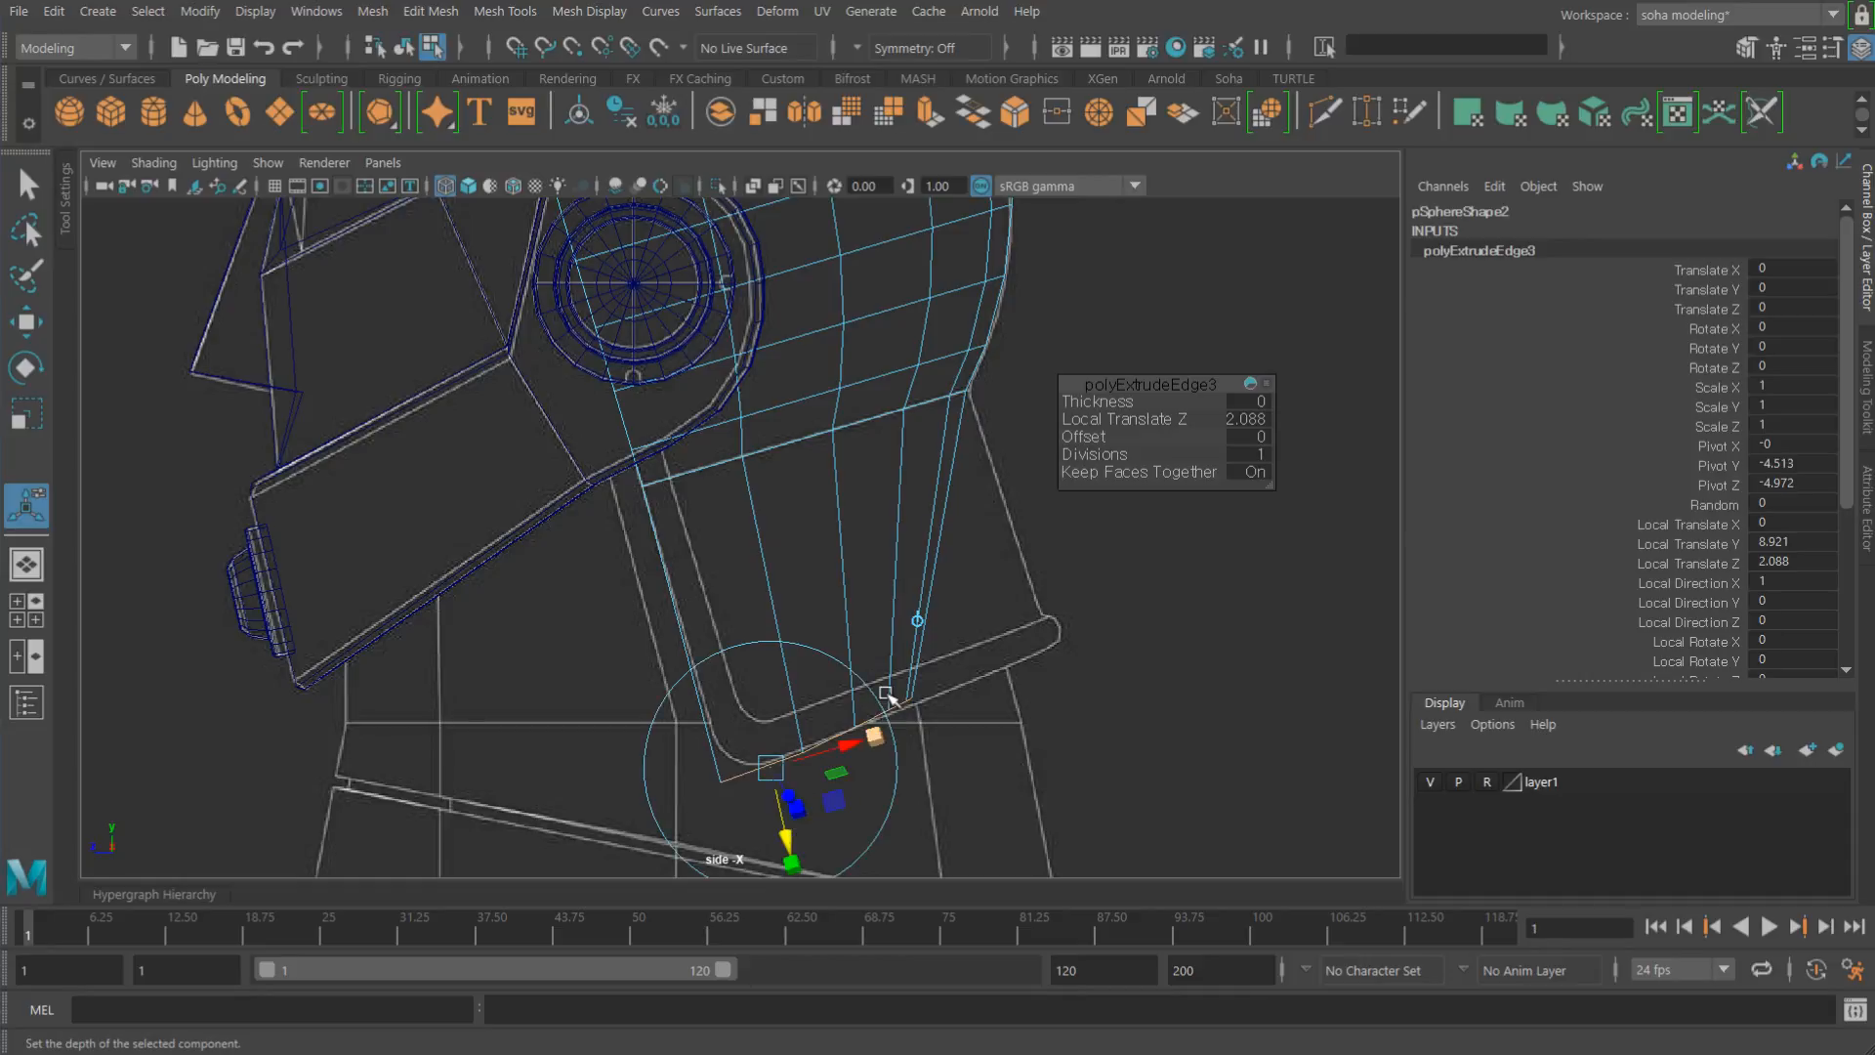
Step: Slant the neck extrusion to follow the reference drawing by moving its lower edge to a local translate Z of about 7.857
{"action": "key", "text": "alt+shift+q"}
{"action": "left_click_drag", "start_coordinate": [992, 670], "coordinate": [1084, 662], "text": "alt"}
{"action": "right_click_drag", "start_coordinate": [1084, 661], "coordinate": [707, 612], "text": "alt"}
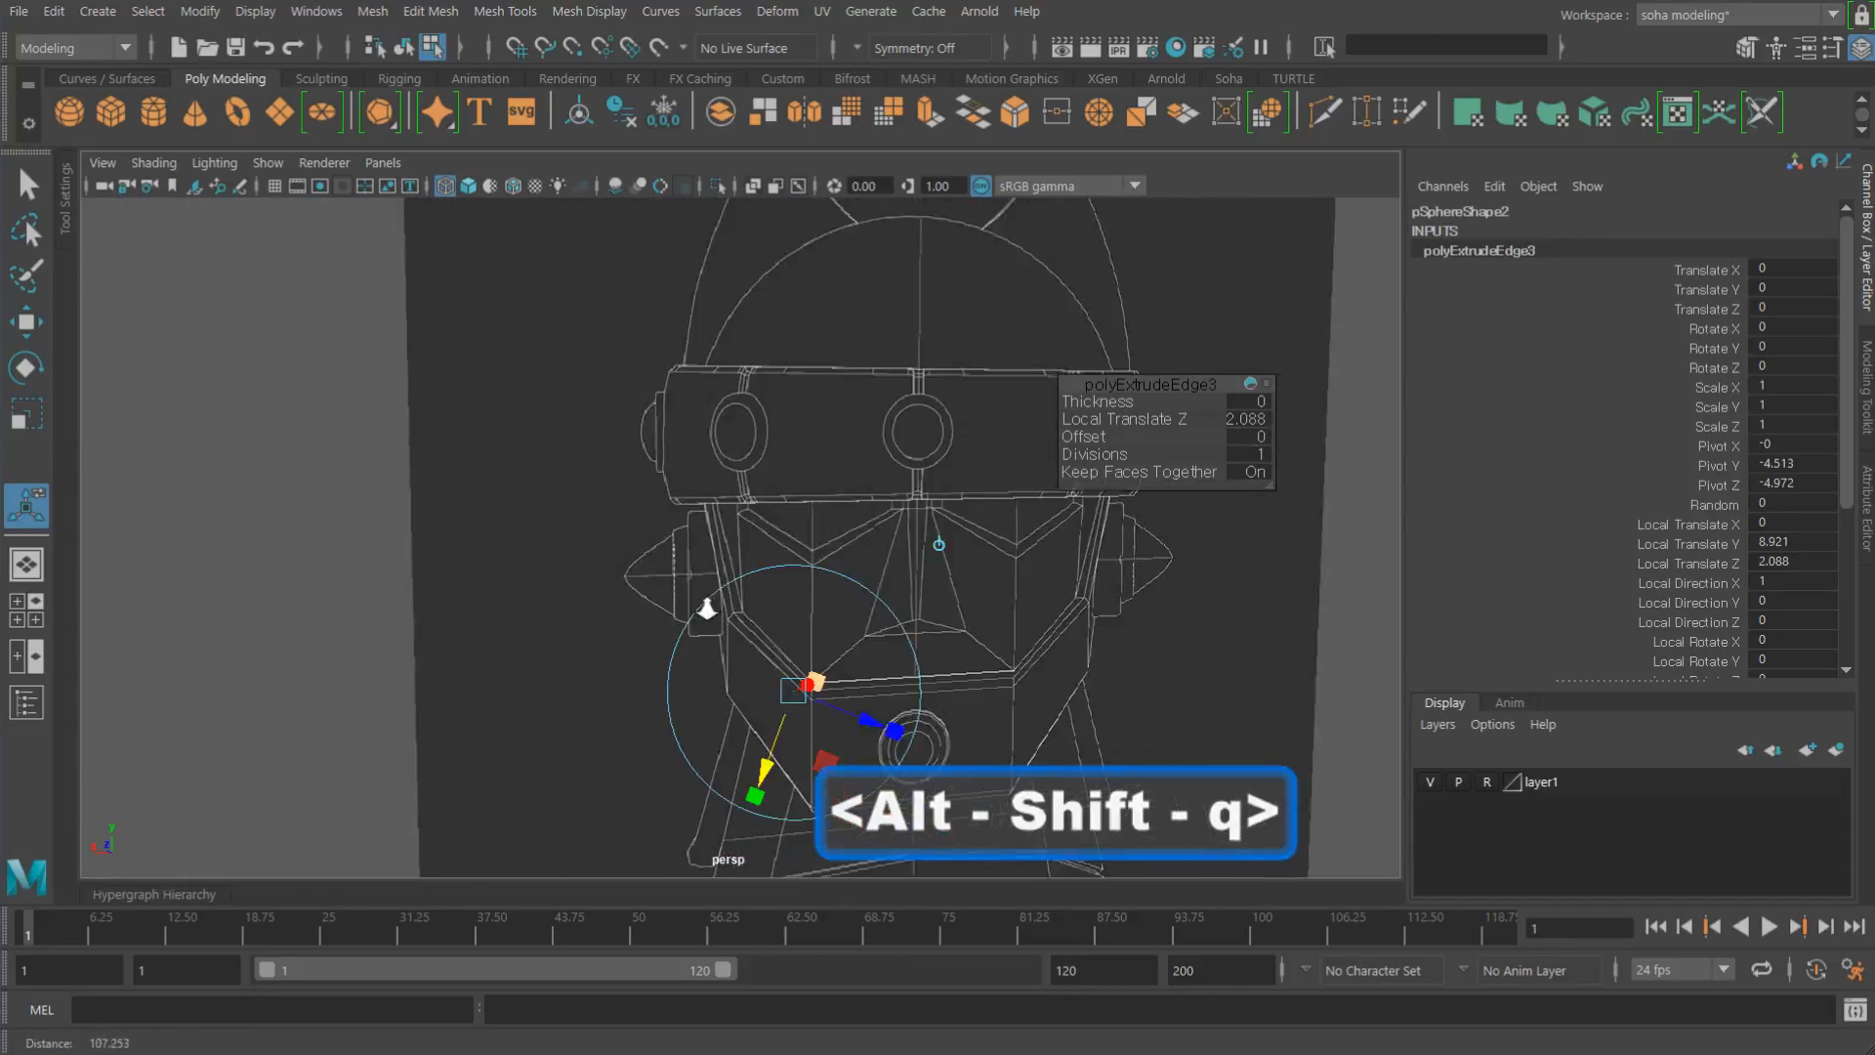
{"action": "left_click_drag", "start_coordinate": [707, 612], "coordinate": [909, 646], "text": "alt"}
{"action": "key", "text": "alt"}
{"action": "key", "text": "shift+4"}
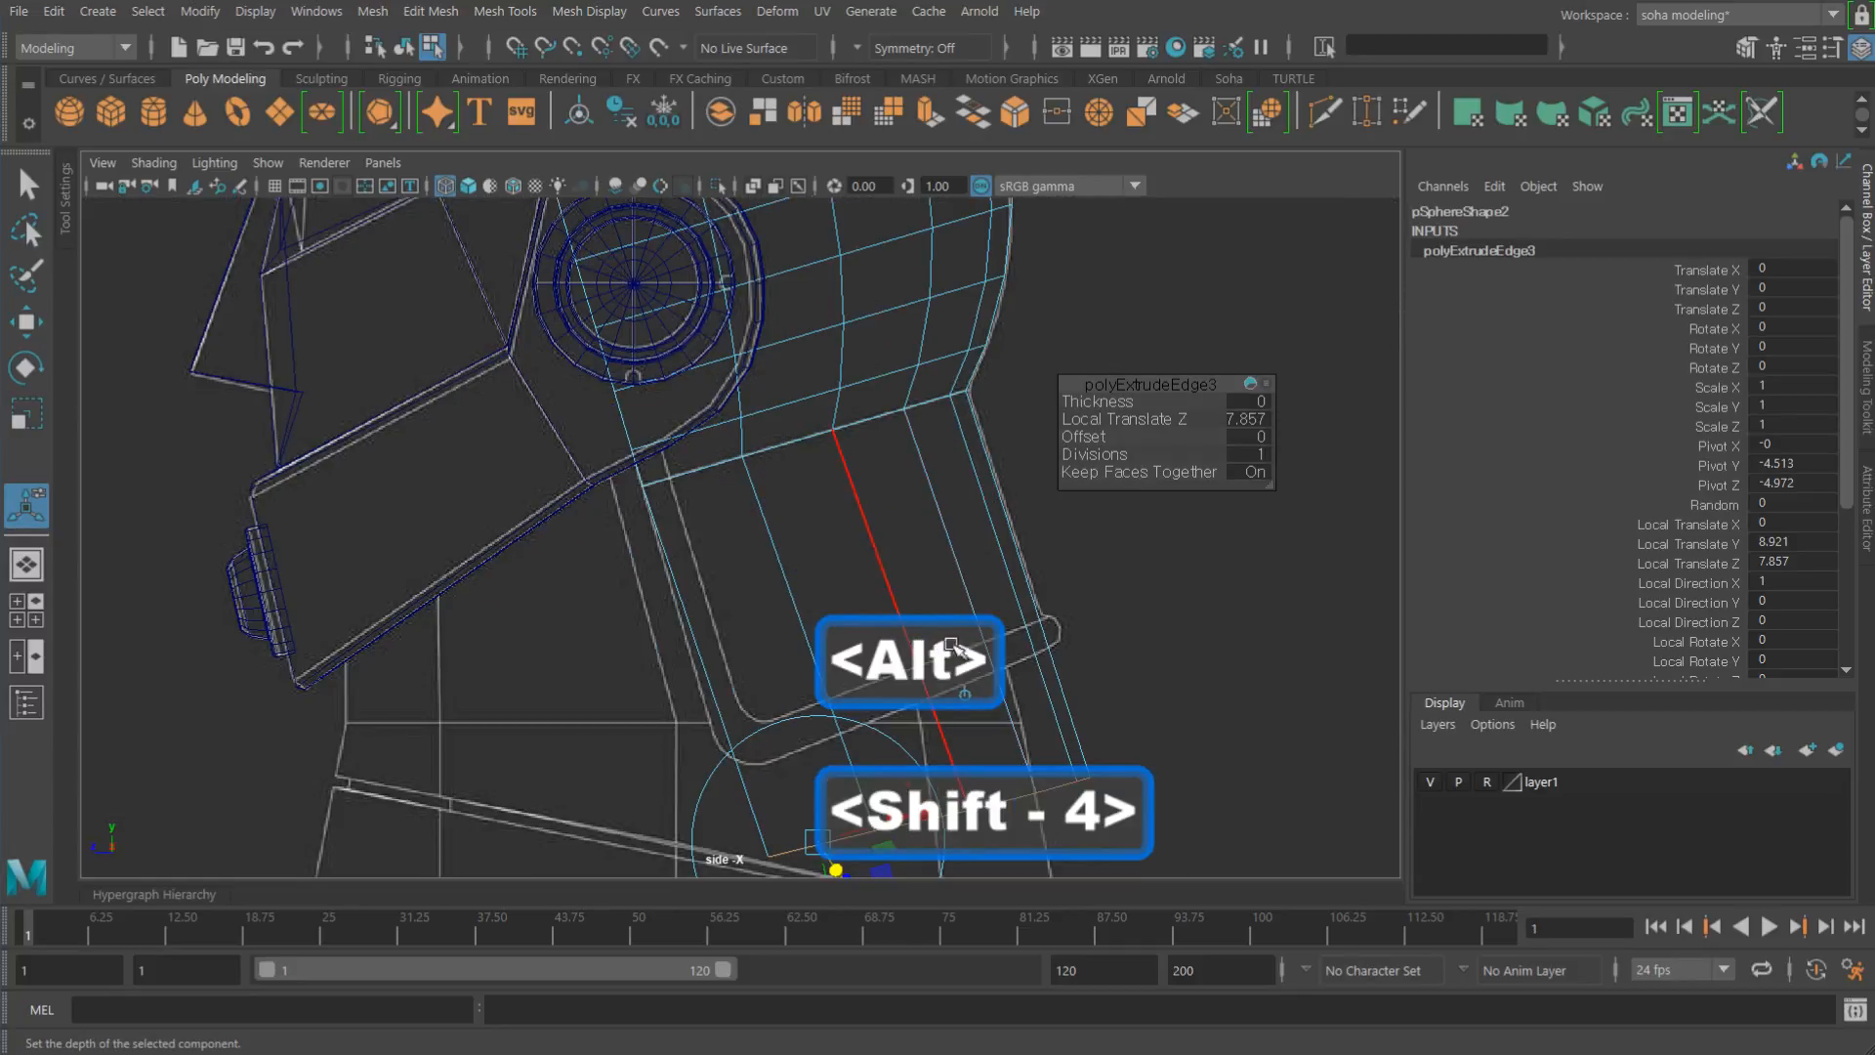
Step: Try to shift the neck extrusion's lower edge along its local X axis against the side reference, and undo the move
{"action": "middle_click_drag", "start_coordinate": [951, 625], "coordinate": [889, 472], "text": "alt"}
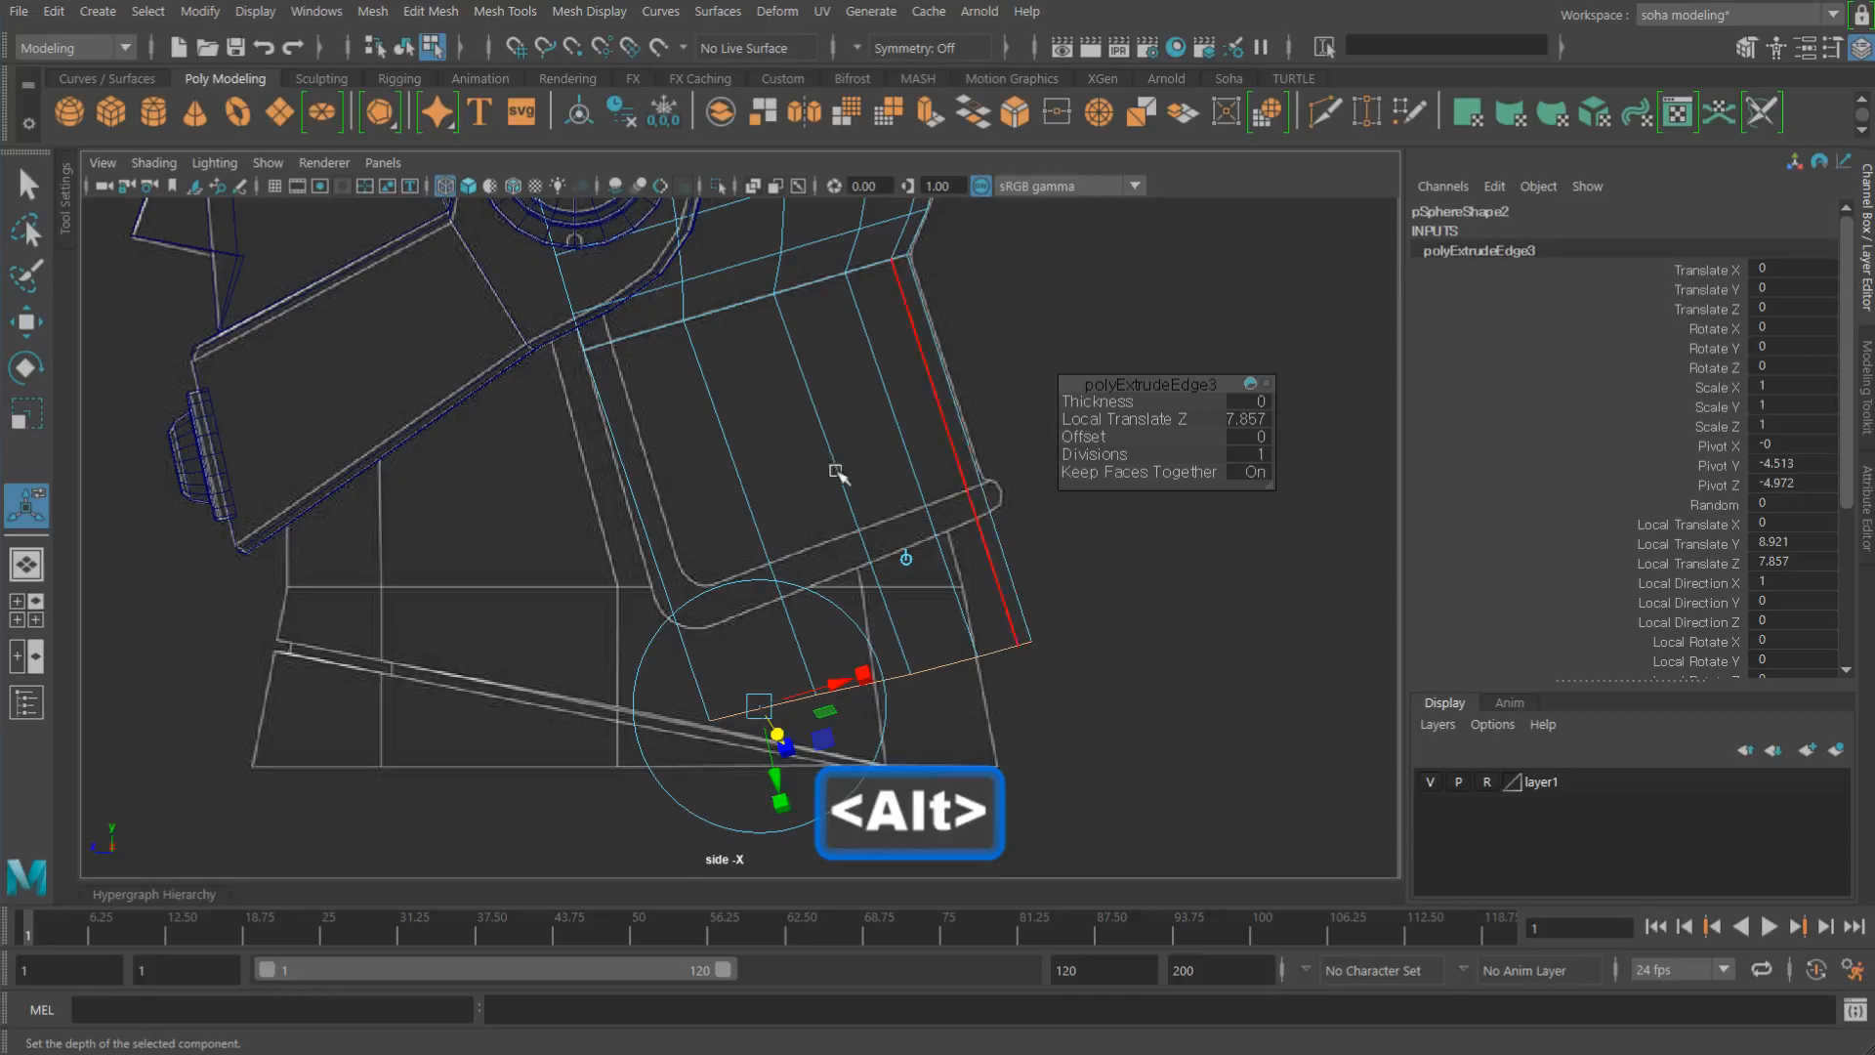
{"action": "middle_click_drag", "start_coordinate": [732, 640], "coordinate": [720, 584], "text": "alt"}
{"action": "key", "text": "alt"}
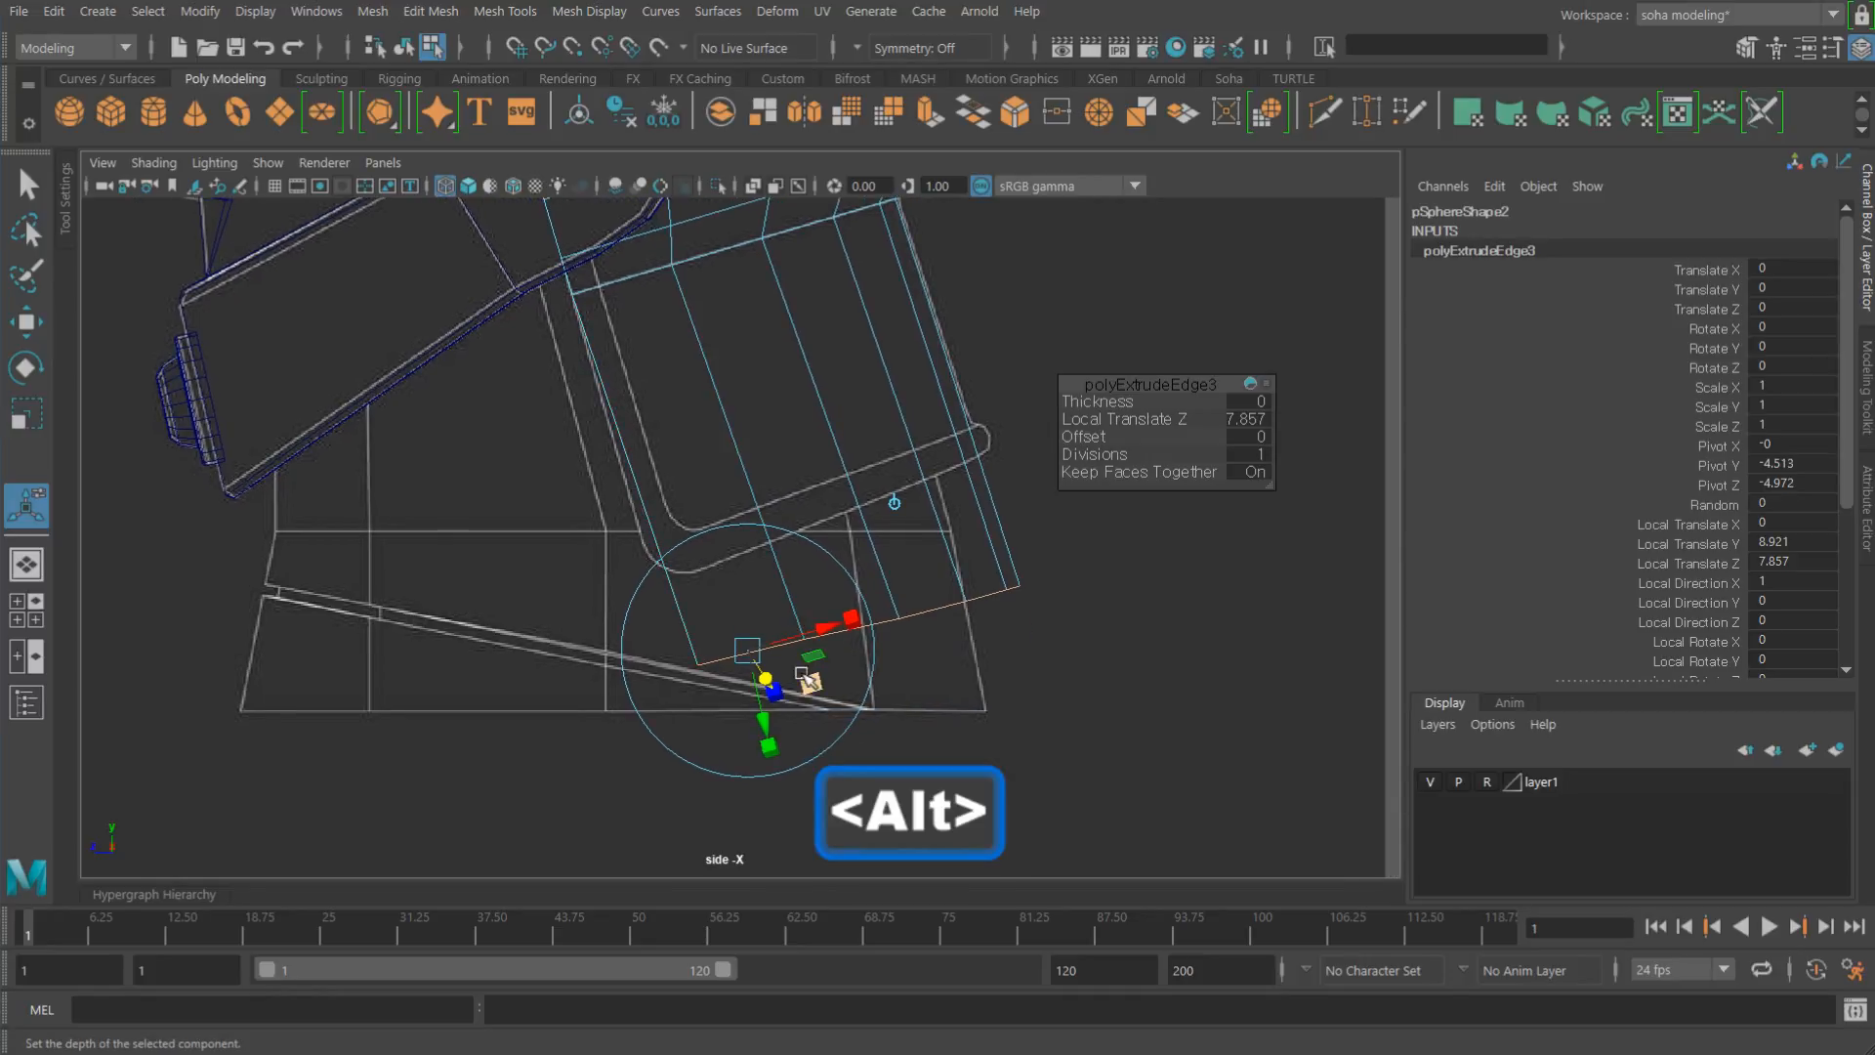
{"action": "left_click_drag", "start_coordinate": [817, 628], "coordinate": [813, 631]}
{"action": "key", "text": "z"}
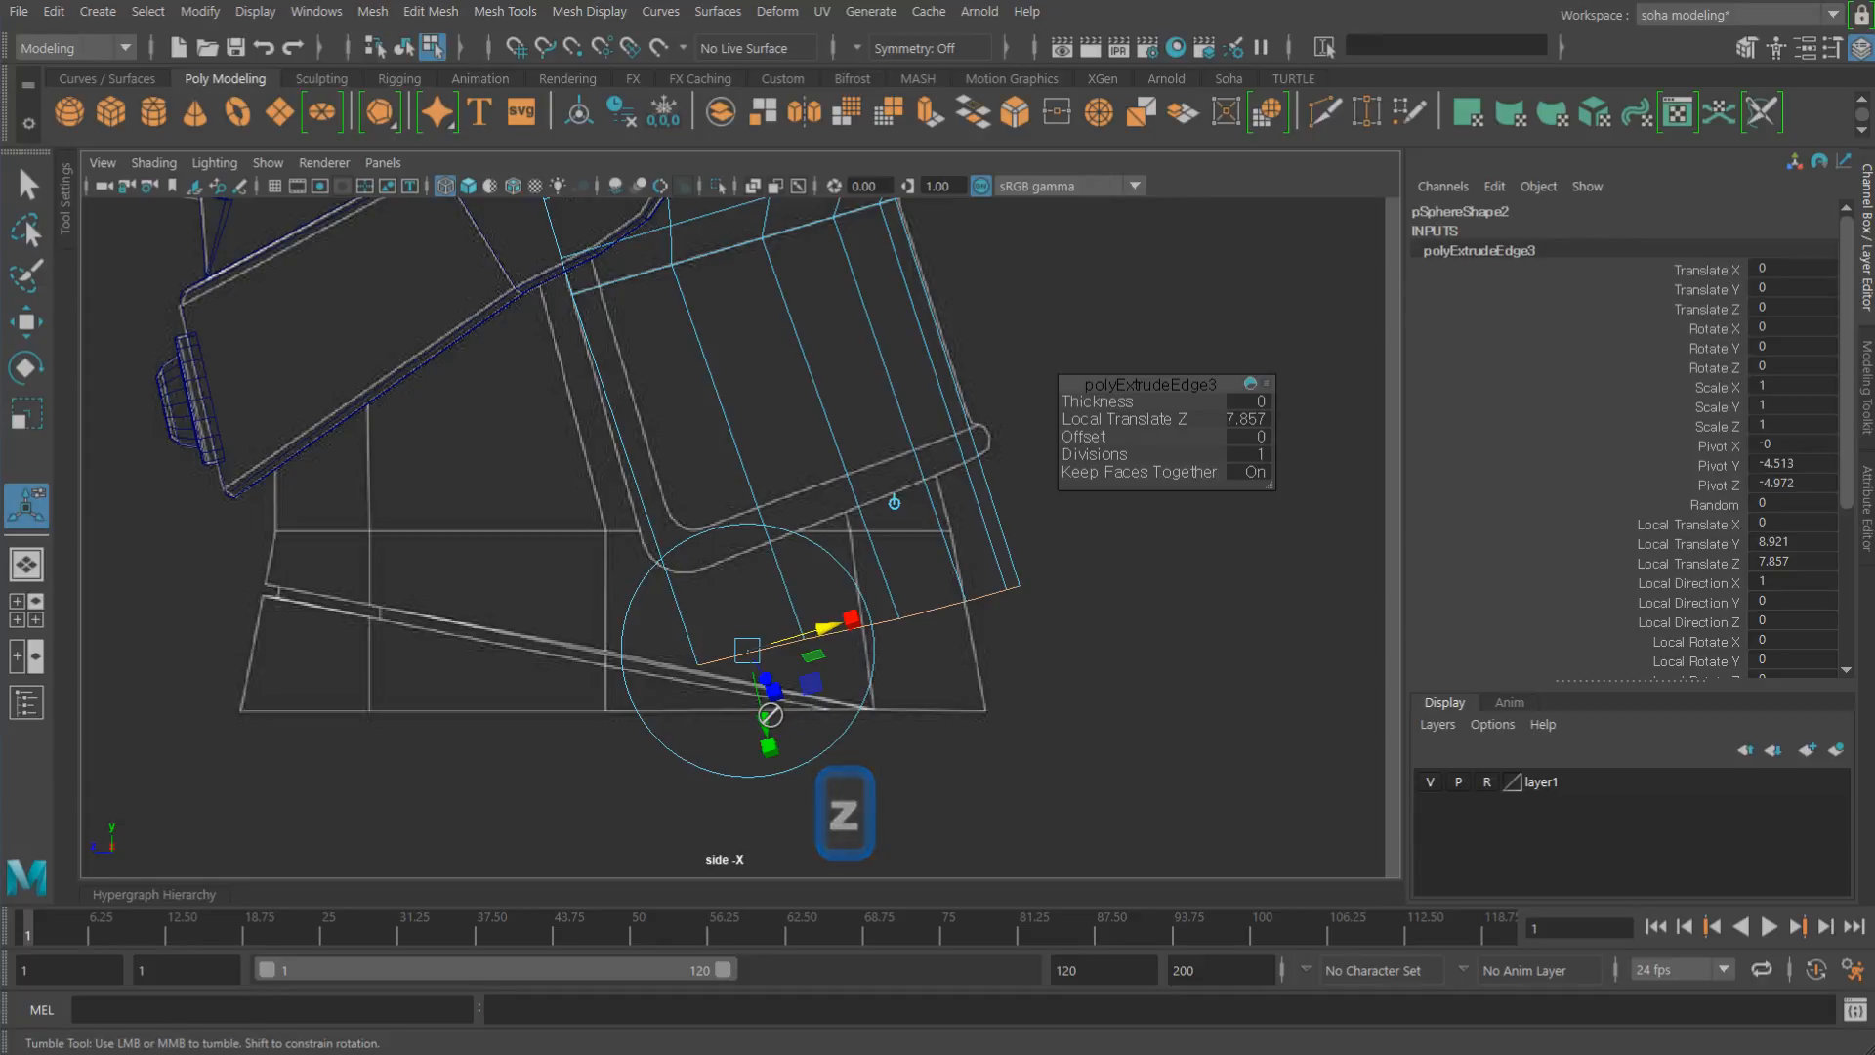
{"action": "right_click_drag", "start_coordinate": [769, 690], "coordinate": [960, 750], "text": "alt"}
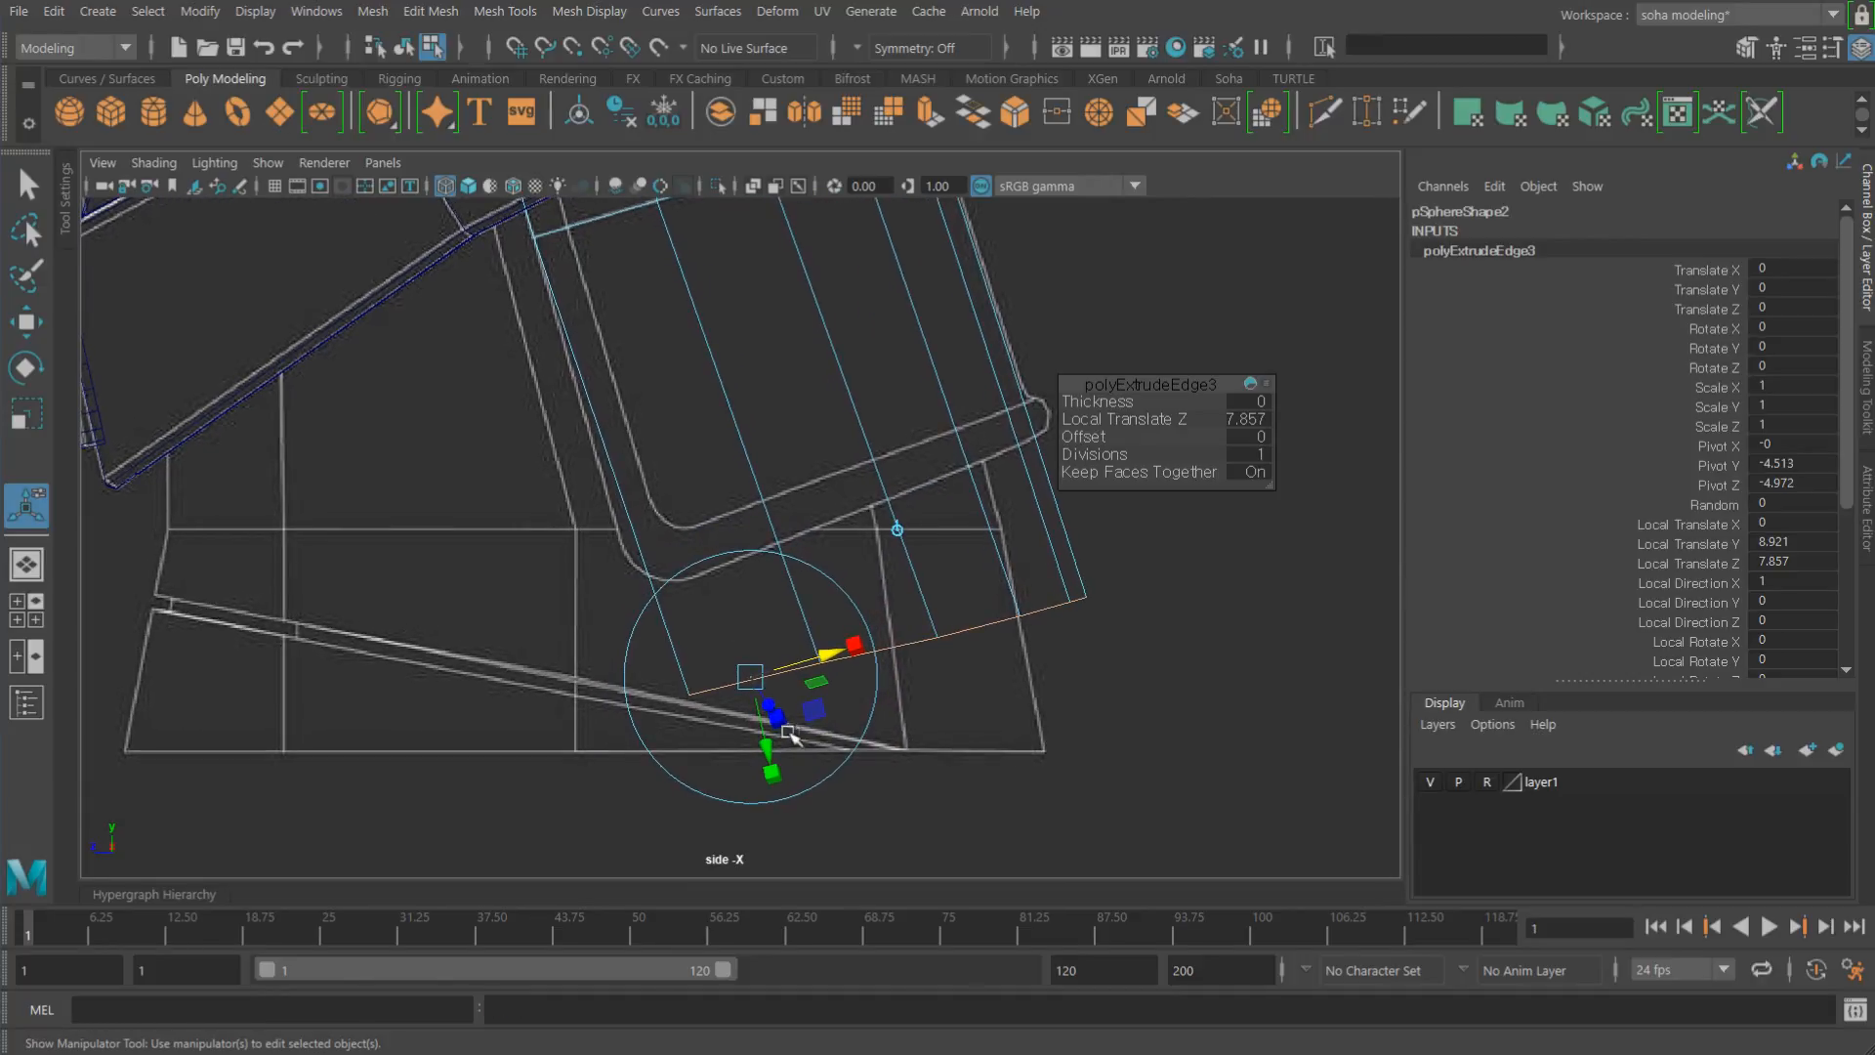
Step: Position the extruded lower edges of the head shell over the side reference, with Local Translate Y 7.935, Local Translate Z 8.817 and Translate Z 1.167
{"action": "mouse_move", "coordinate": [771, 757]}
{"action": "left_mouse_down"}
{"action": "mouse_move", "coordinate": [797, 729]}
{"action": "mouse_move", "coordinate": [766, 745]}
{"action": "mouse_move", "coordinate": [766, 729]}
{"action": "mouse_move", "coordinate": [796, 929]}
{"action": "mouse_move", "coordinate": [775, 730]}
{"action": "left_mouse_up"}
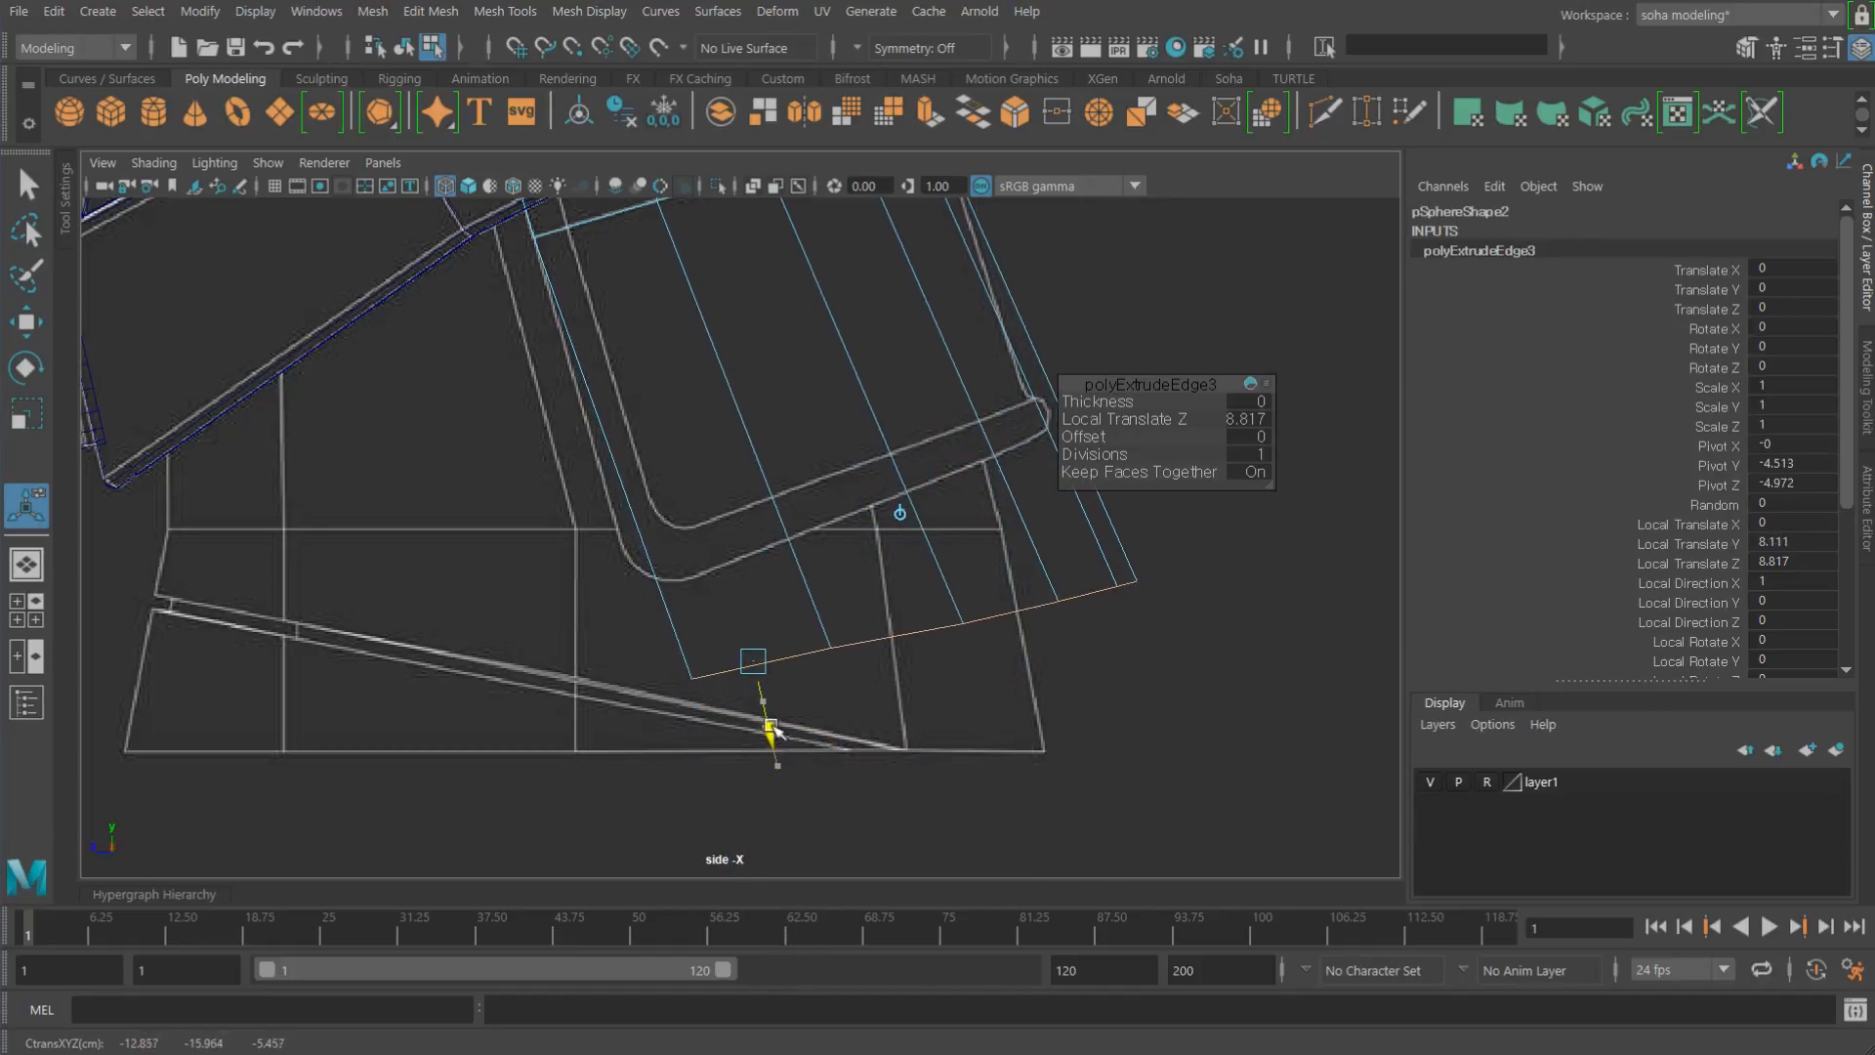
{"action": "middle_click_drag", "start_coordinate": [901, 654], "coordinate": [872, 666], "text": "alt"}
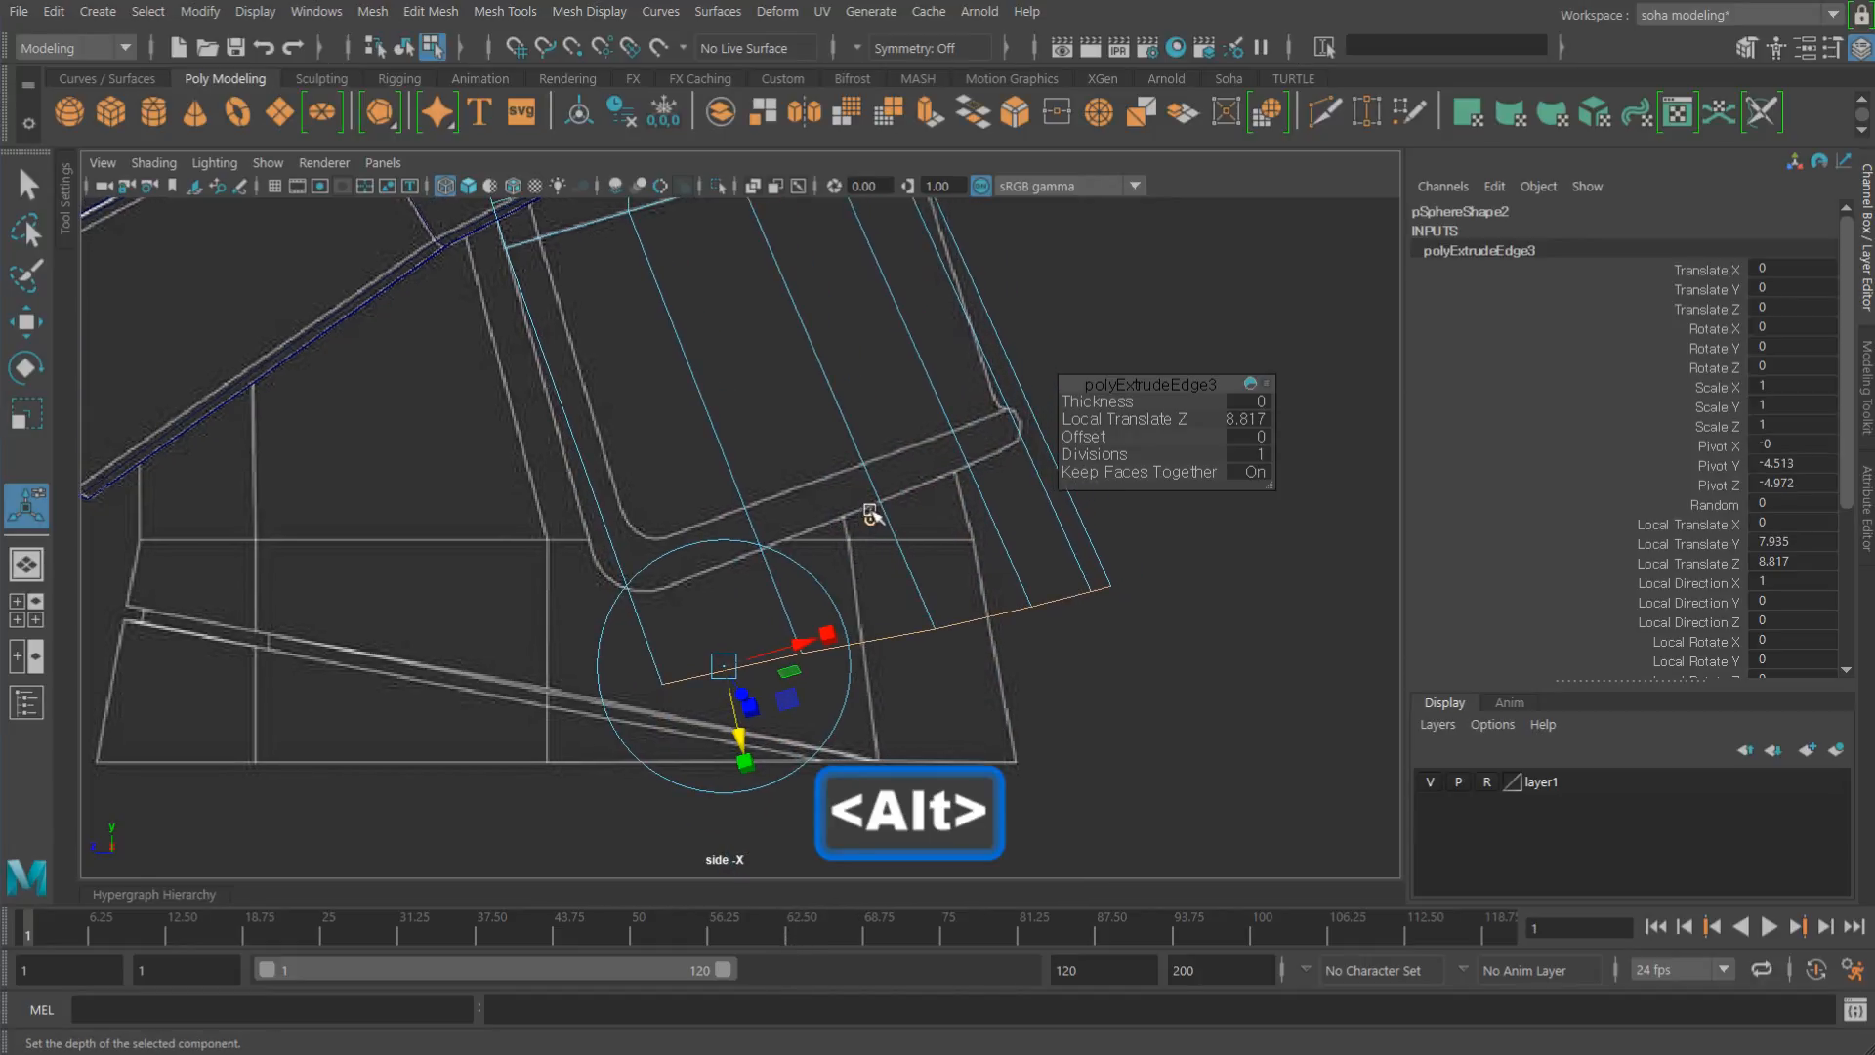
{"action": "left_click", "coordinate": [870, 513]}
{"action": "middle_click_drag", "start_coordinate": [850, 379], "coordinate": [876, 511], "text": "alt"}
{"action": "right_click_drag", "start_coordinate": [876, 511], "coordinate": [752, 439], "text": "alt"}
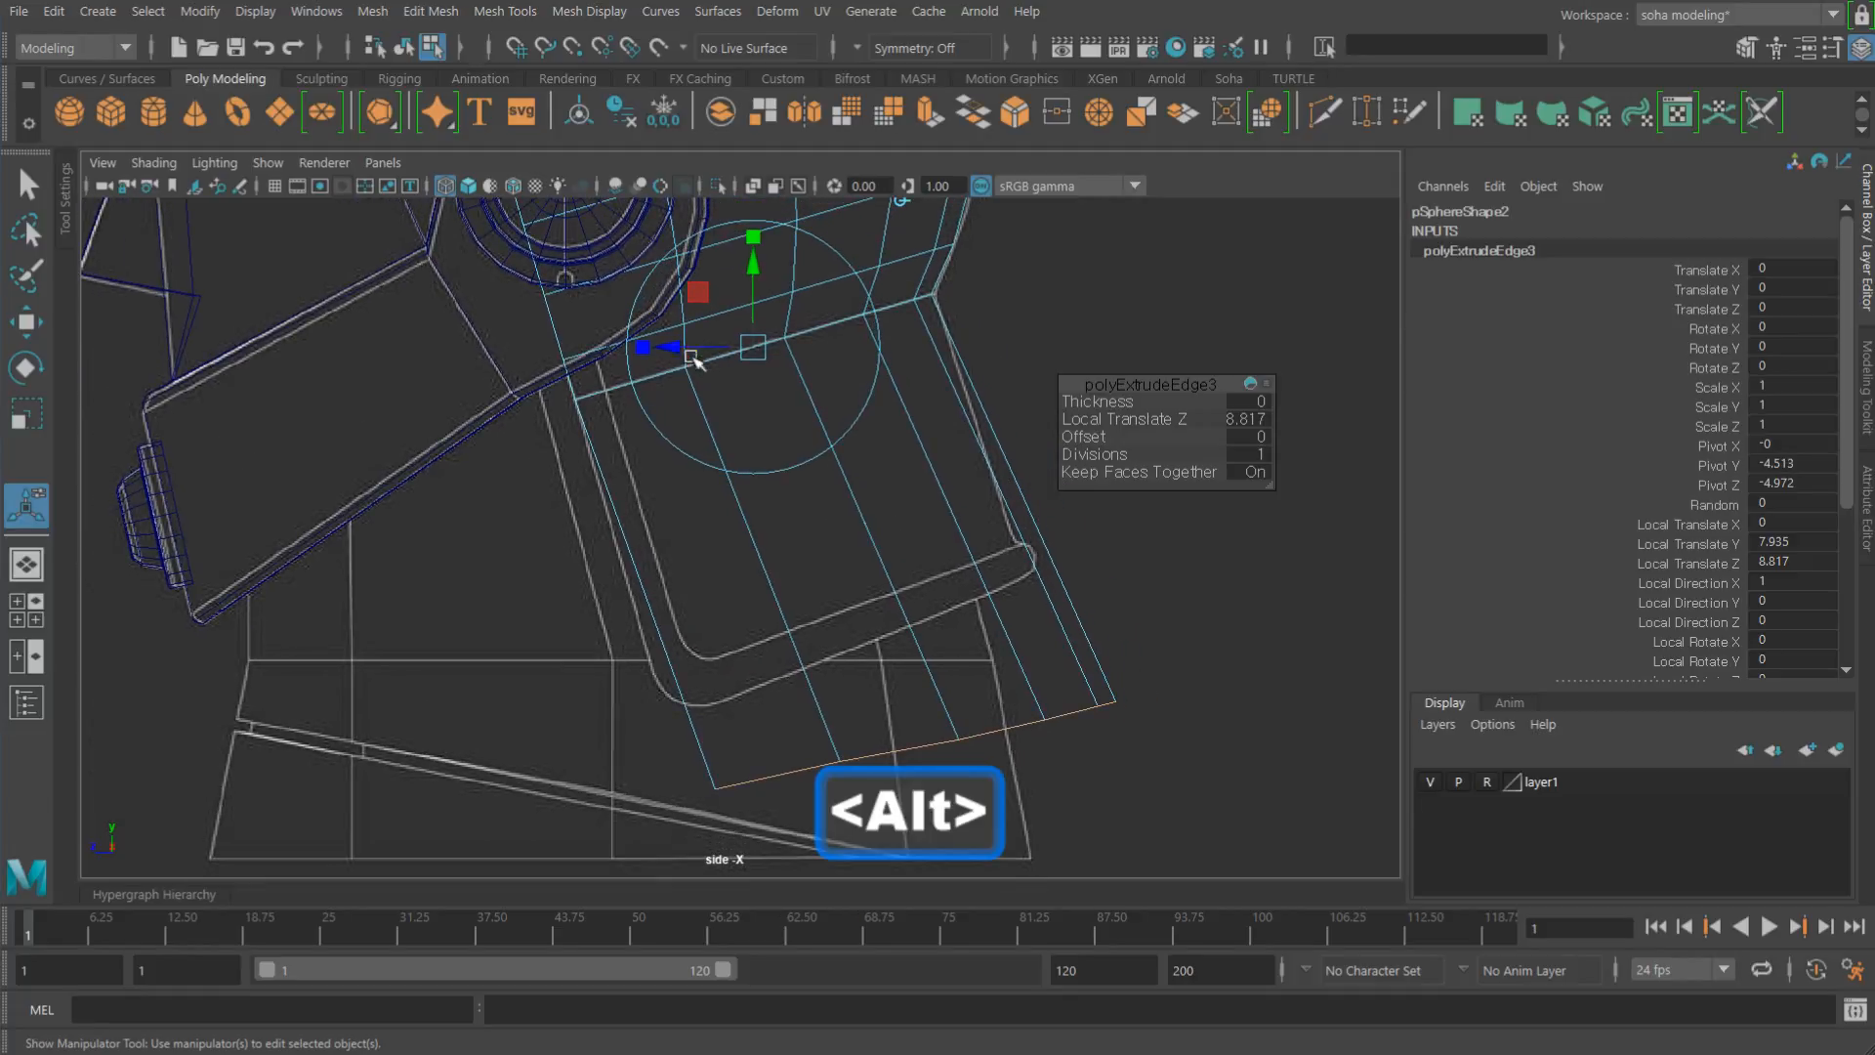
{"action": "left_click_drag", "start_coordinate": [683, 350], "coordinate": [651, 354]}
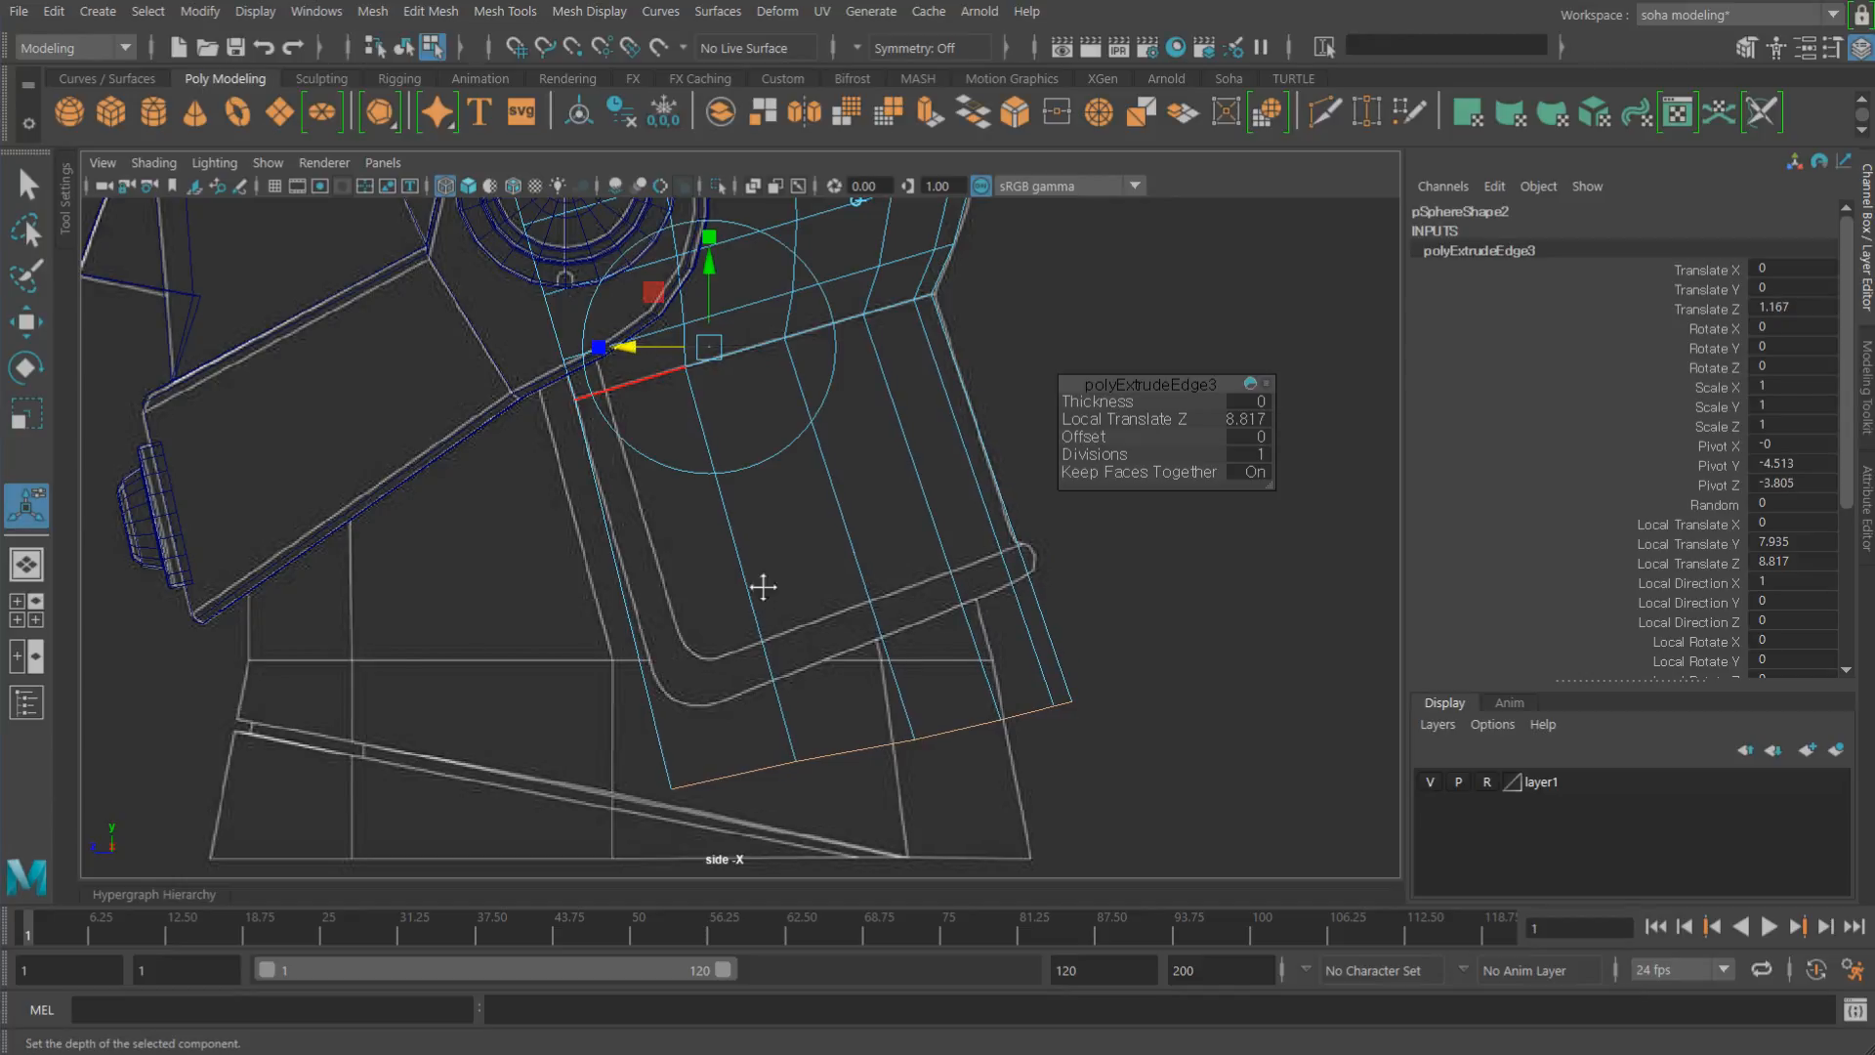
Step: Move the front lower corner vertex of the extruded flap slightly backward so its front edge follows the side reference line
{"action": "middle_click_drag", "start_coordinate": [763, 587], "coordinate": [718, 507], "text": "alt"}
{"action": "right_click_drag", "start_coordinate": [724, 640], "coordinate": [789, 666], "text": "alt"}
{"action": "key", "text": "alt+1"}
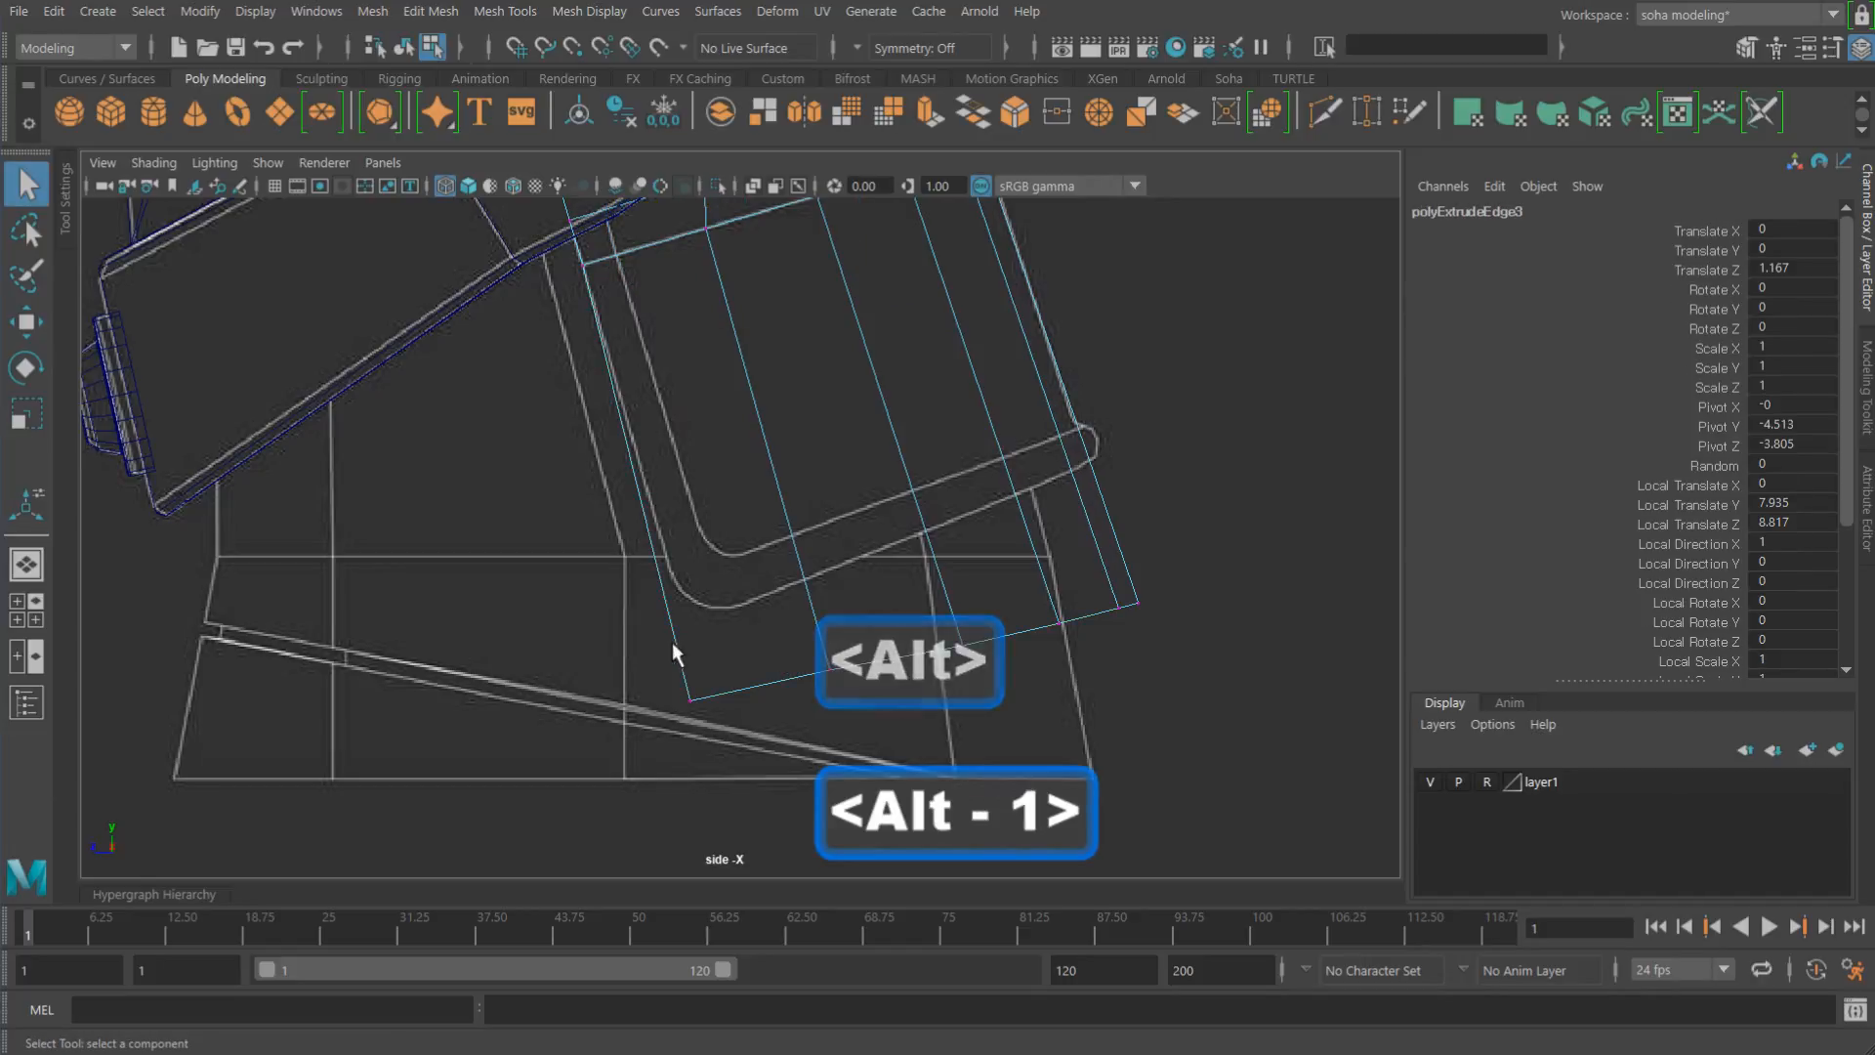
{"action": "left_click_drag", "start_coordinate": [730, 762], "coordinate": [731, 760]}
{"action": "key", "text": "w"}
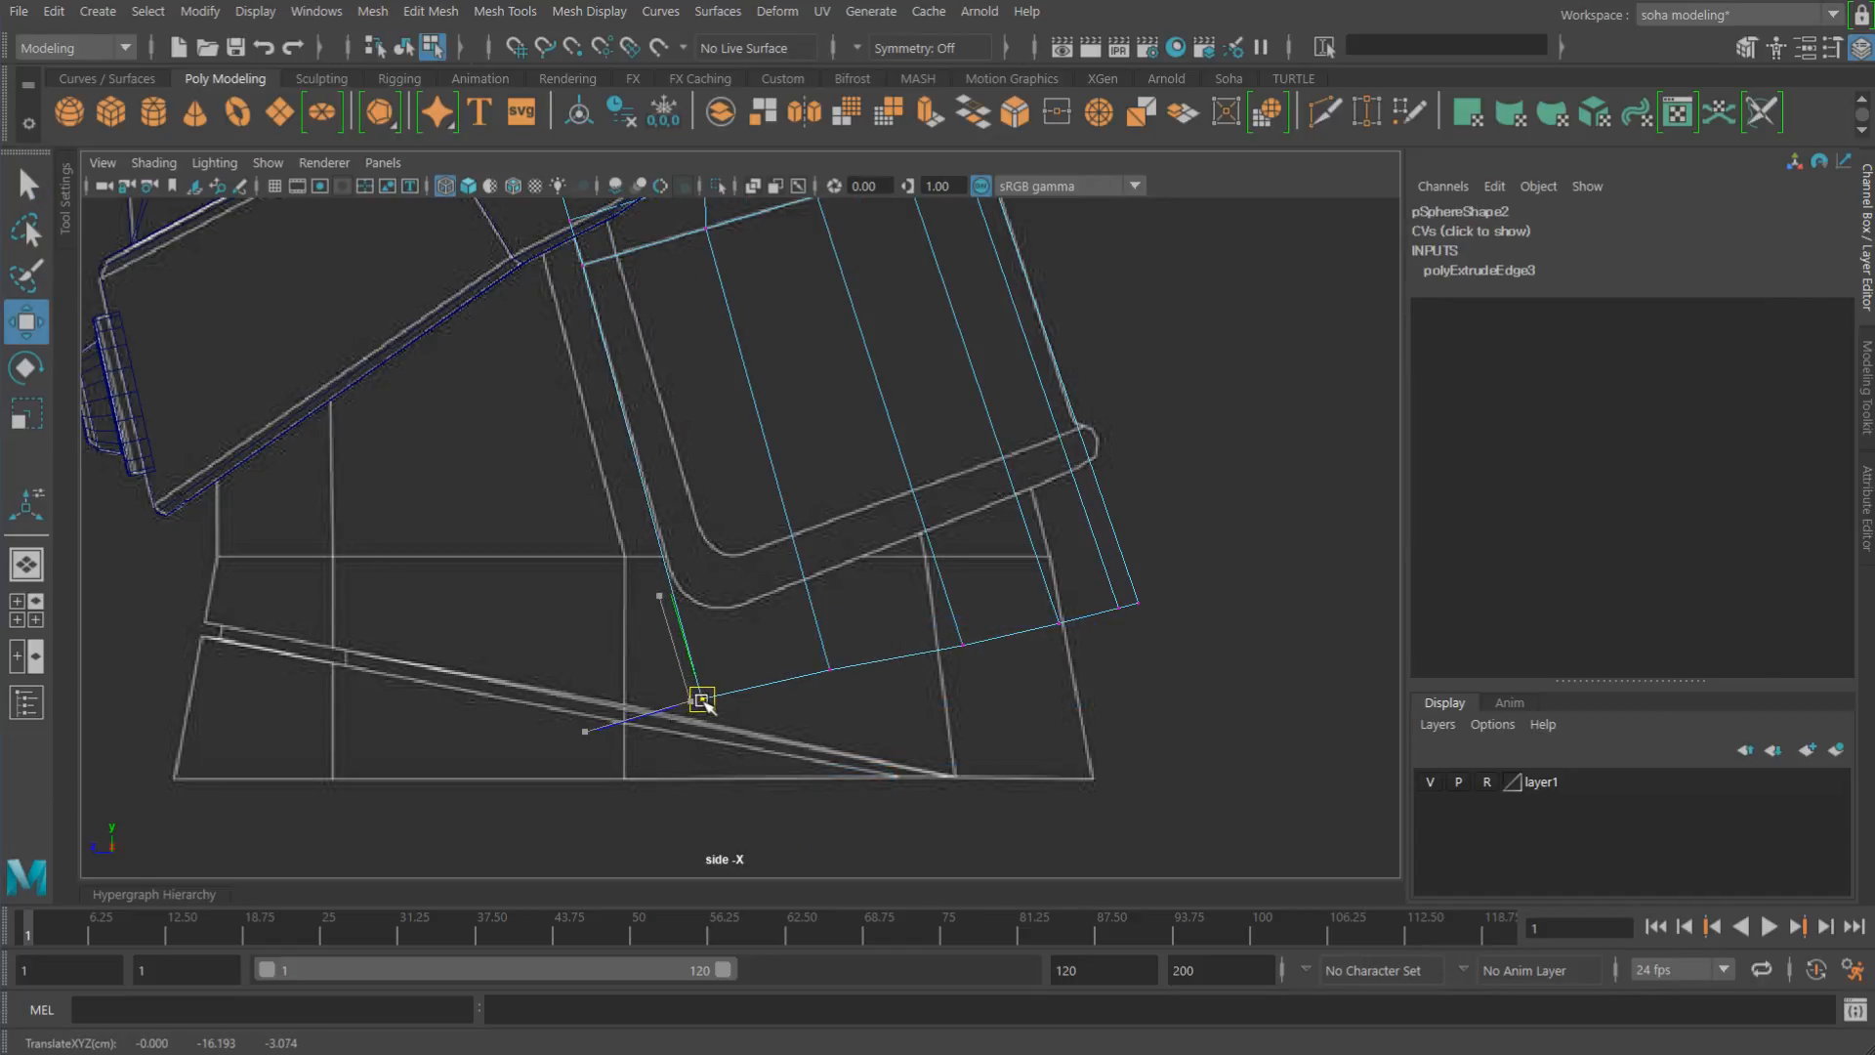
{"action": "middle_click_drag", "start_coordinate": [836, 626], "coordinate": [835, 636], "text": "alt"}
{"action": "right_click_drag", "start_coordinate": [835, 636], "coordinate": [825, 641], "text": "alt"}
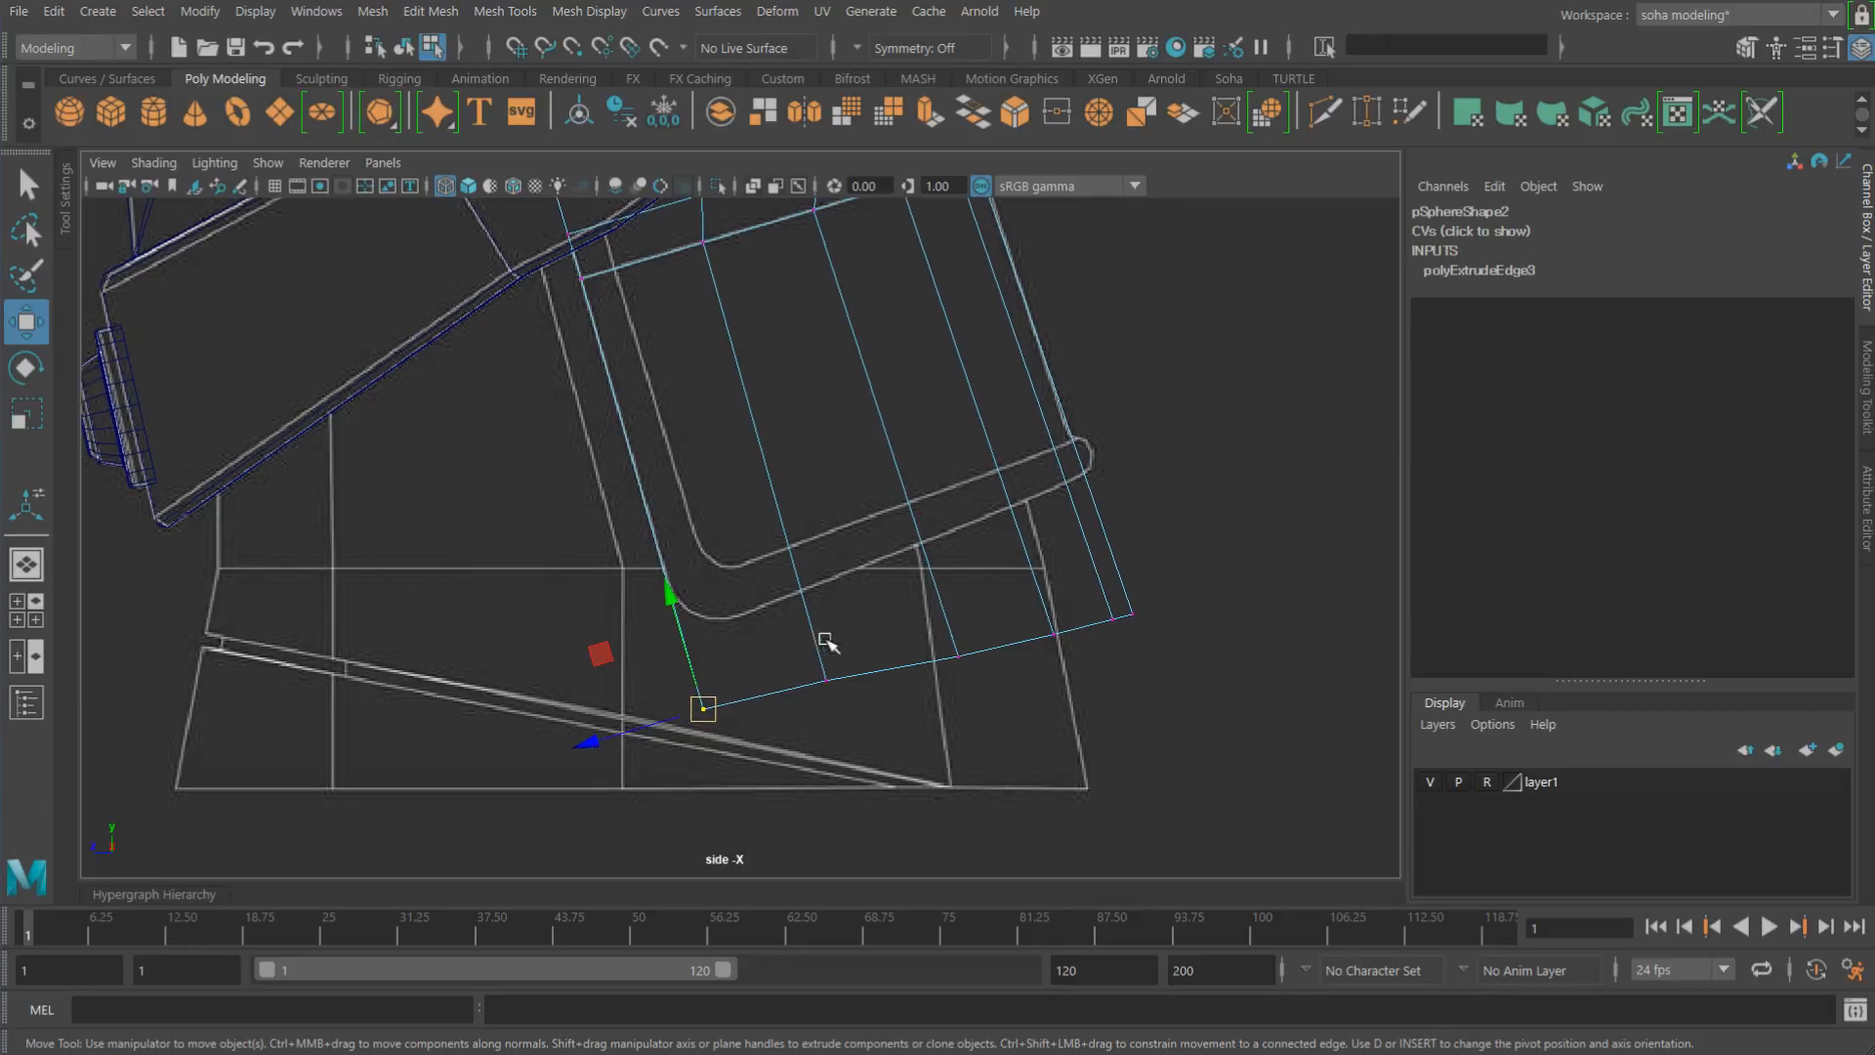
Step: Slice the flap with Multi-Cut along the reference's sloped lower outline and delete the faces below the cut
{"action": "key", "text": "alt+grave"}
{"action": "middle_click_drag", "start_coordinate": [871, 585], "coordinate": [852, 645], "text": "alt"}
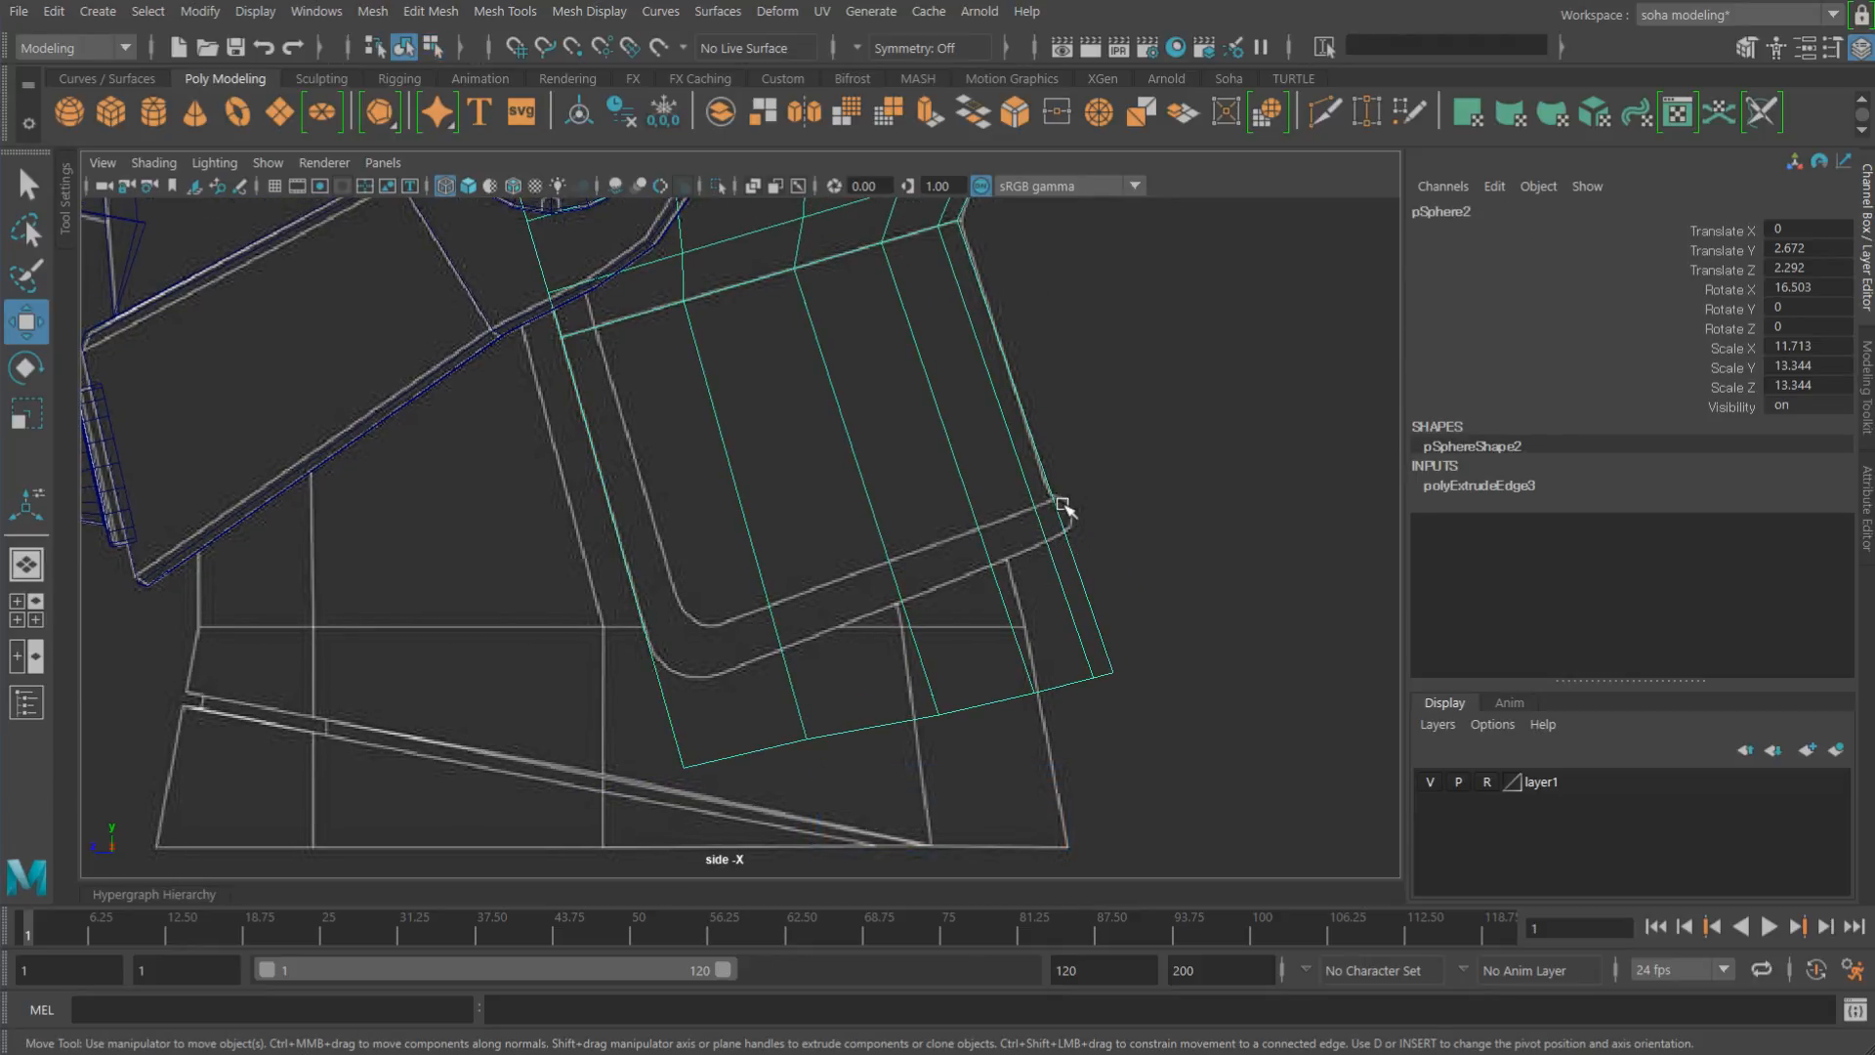
{"action": "key", "text": "alt+s"}
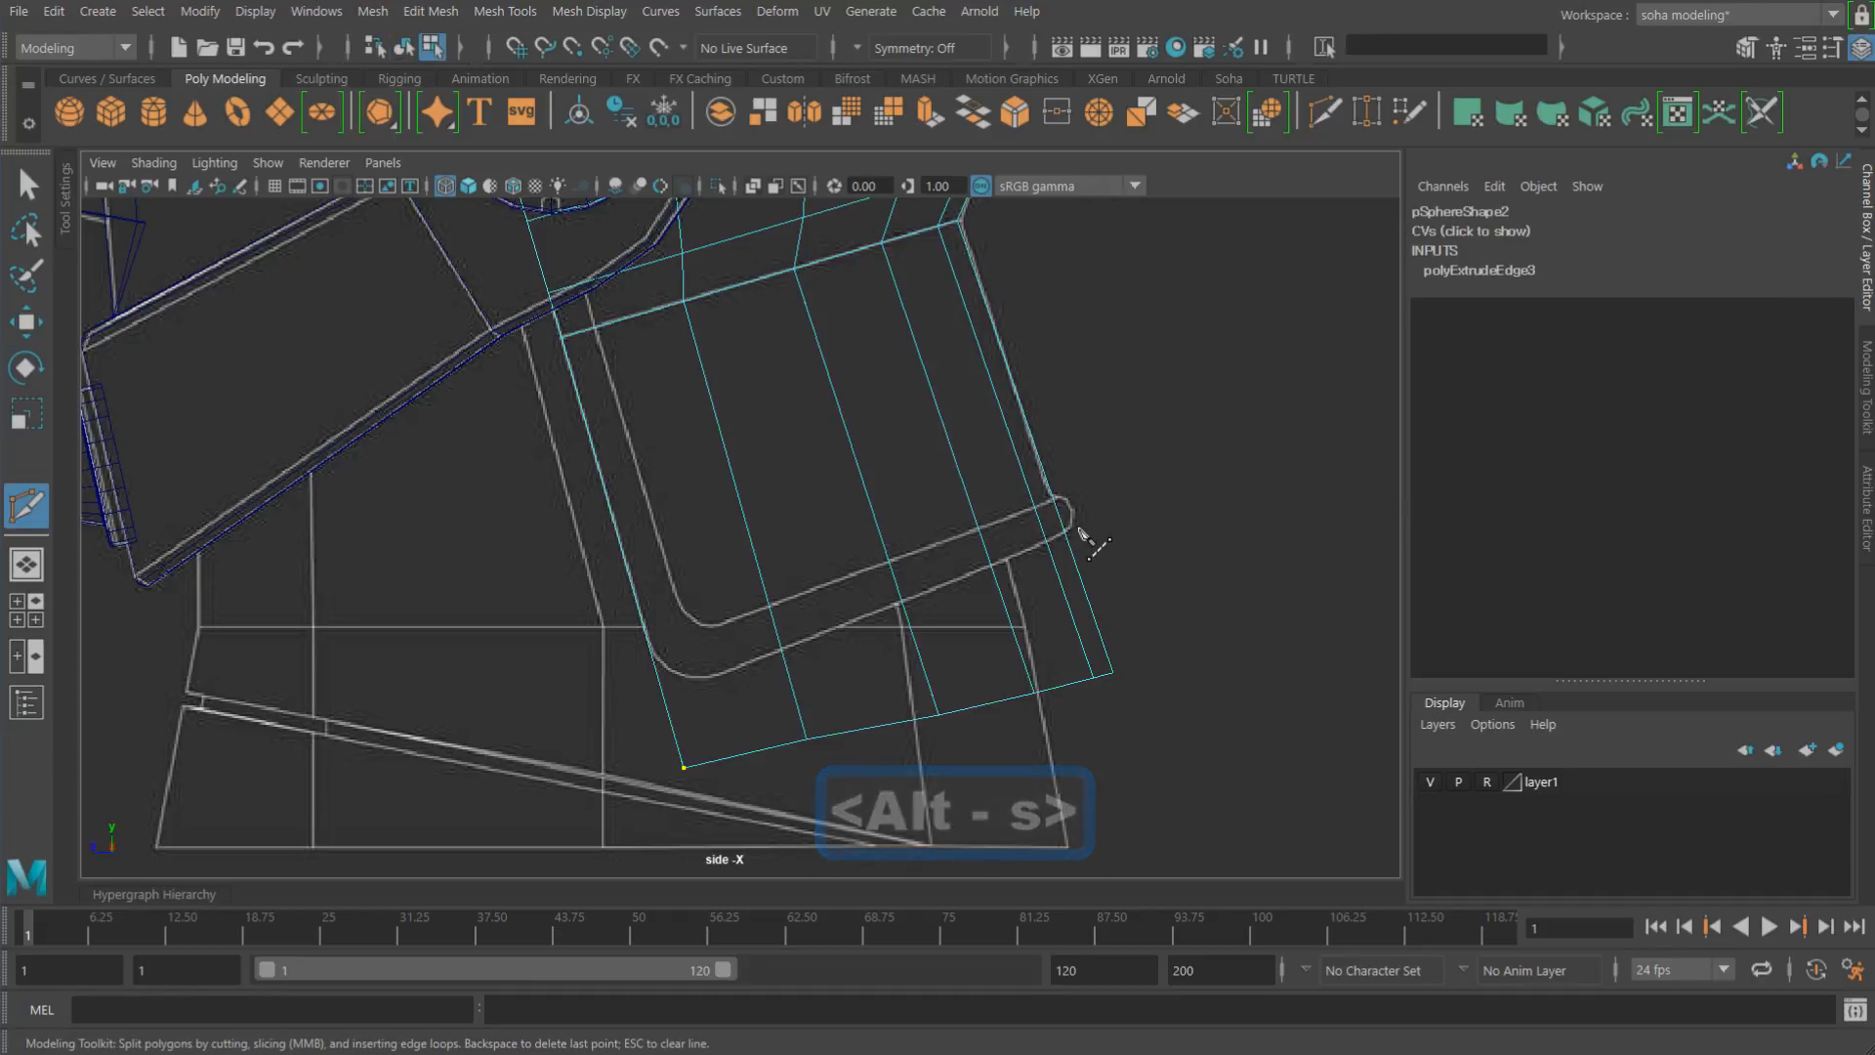
{"action": "left_click", "coordinate": [1078, 527]}
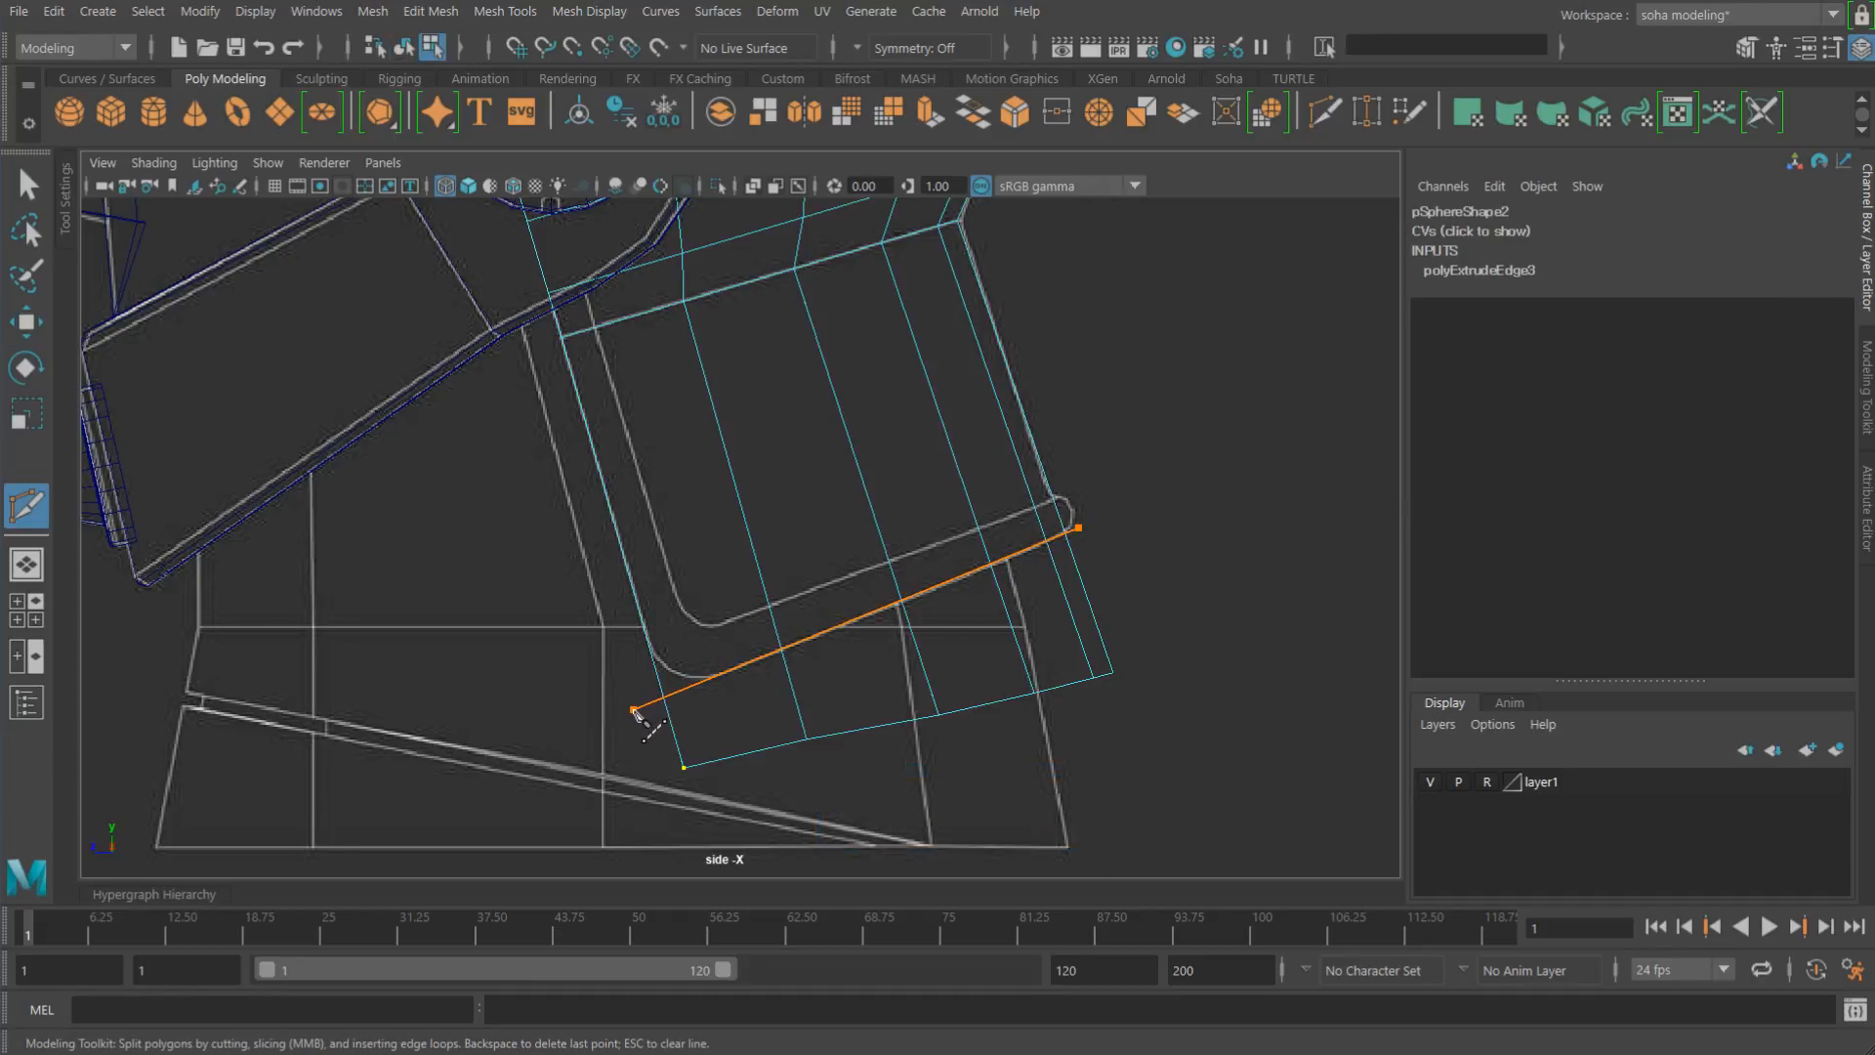
{"action": "middle_click_drag", "start_coordinate": [1065, 582], "coordinate": [1009, 544], "text": "alt"}
{"action": "key", "text": "w"}
{"action": "left_click_drag", "start_coordinate": [692, 530], "coordinate": [1202, 719]}
{"action": "key", "text": "ctrl+grave"}
Step: Examine the flap's trimmed lower edge and rear corner against the reference in the side view
{"action": "middle_click_drag", "start_coordinate": [984, 465], "coordinate": [1009, 624], "text": "alt"}
{"action": "right_click_drag", "start_coordinate": [1009, 623], "coordinate": [1155, 636], "text": "alt"}
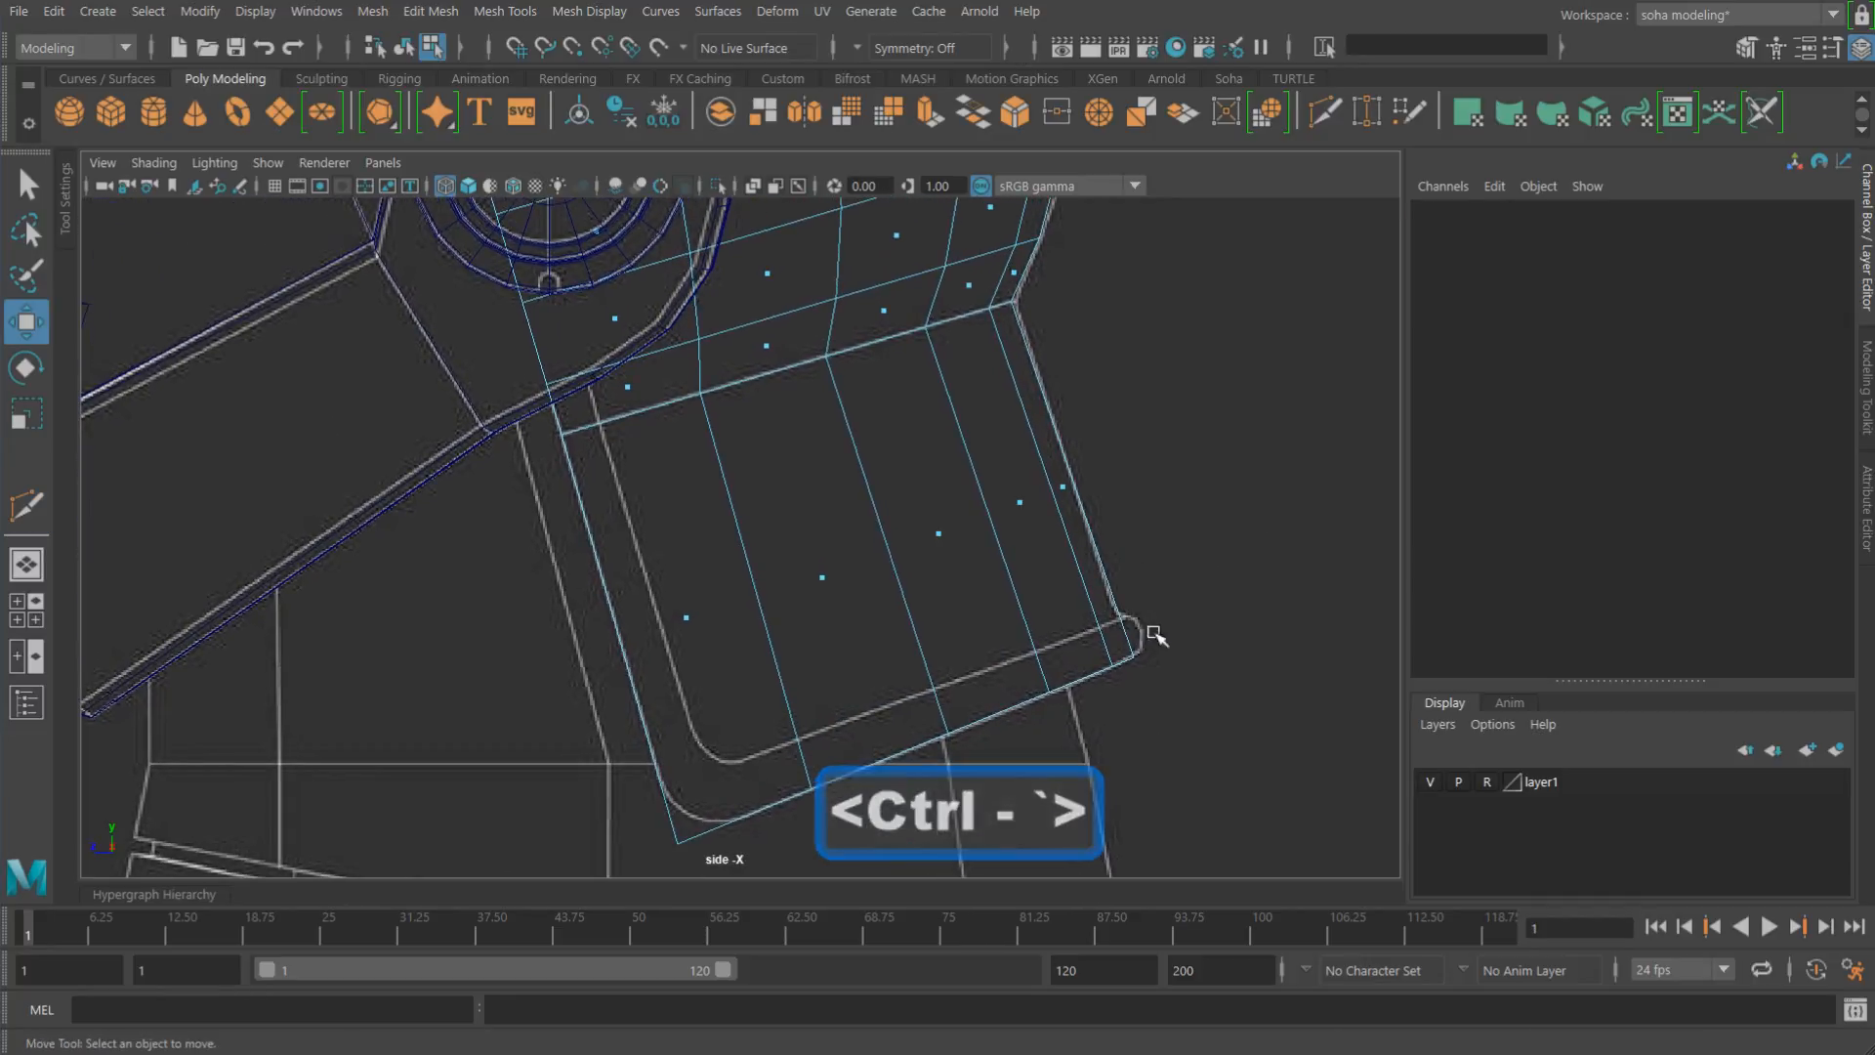
{"action": "middle_click_drag", "start_coordinate": [1071, 569], "coordinate": [1110, 442], "text": "alt"}
{"action": "middle_click_drag", "start_coordinate": [941, 507], "coordinate": [891, 511], "text": "alt"}
{"action": "right_click_drag", "start_coordinate": [954, 570], "coordinate": [879, 547], "text": "alt"}
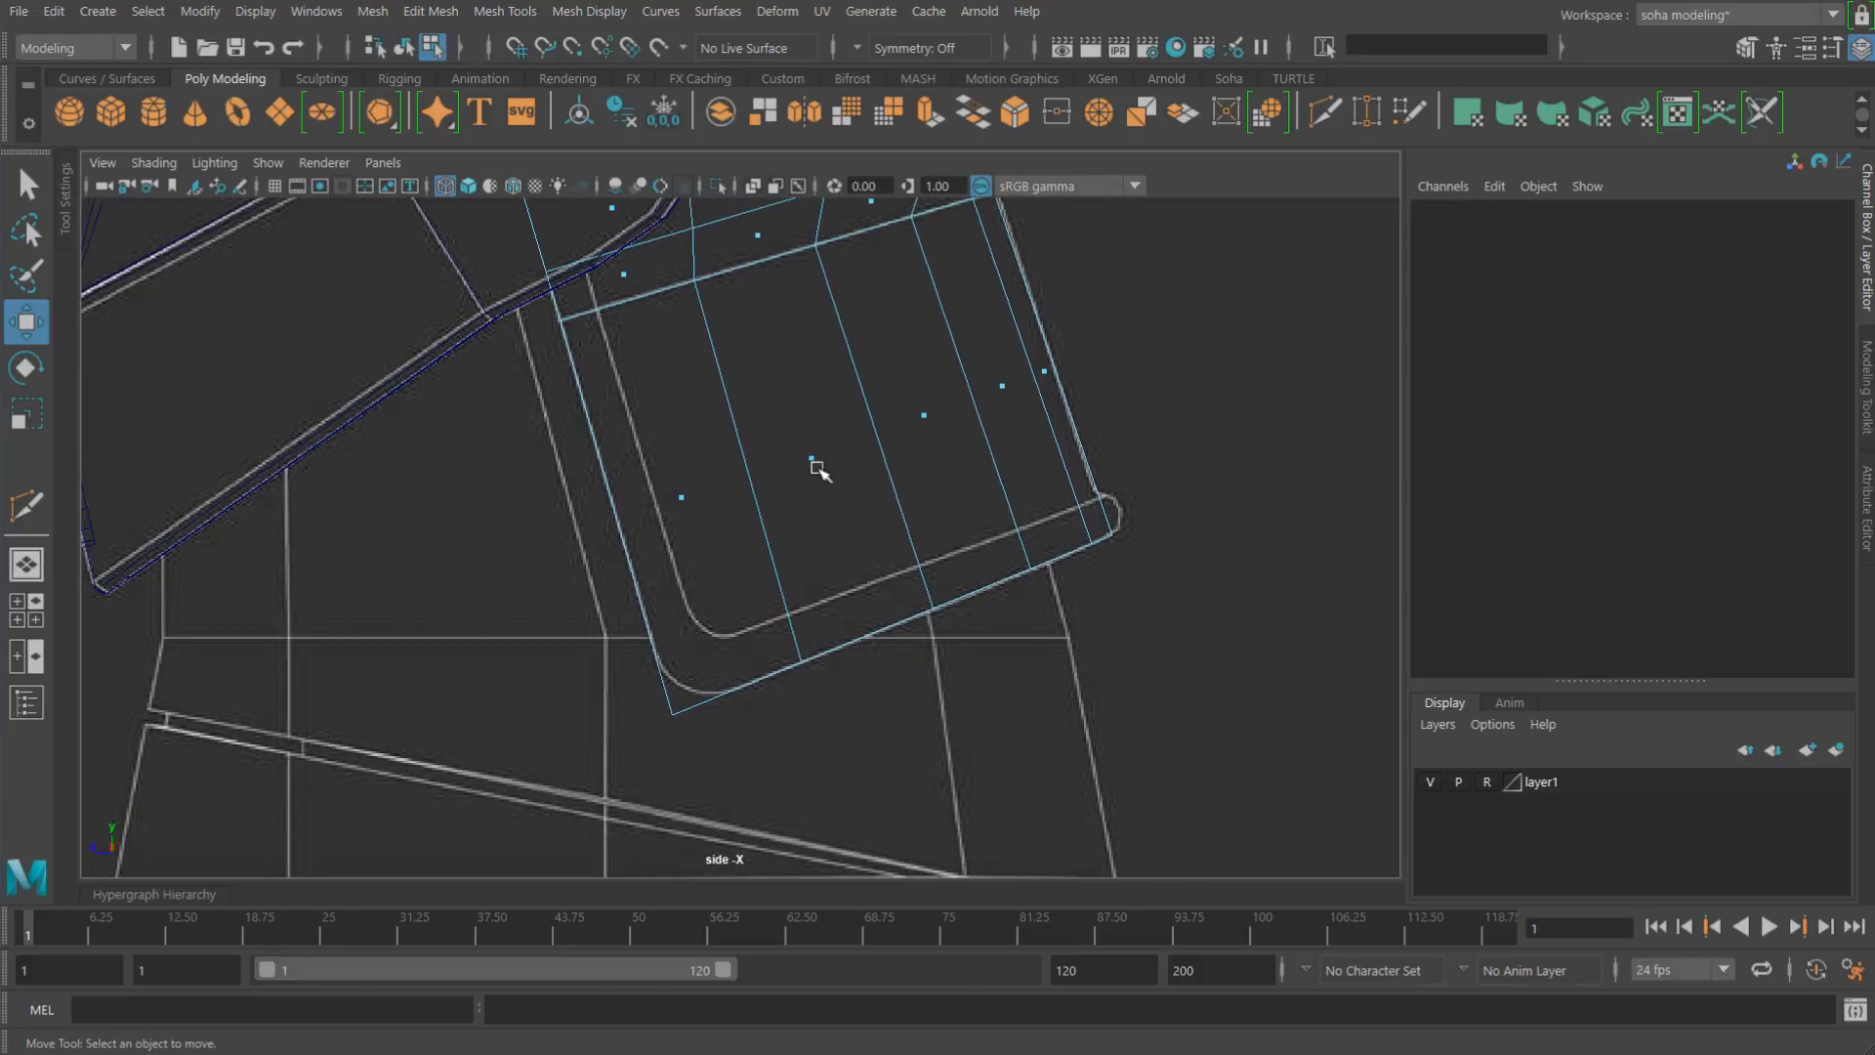
{"action": "middle_click_drag", "start_coordinate": [816, 469], "coordinate": [888, 655], "text": "alt"}
{"action": "middle_click_drag", "start_coordinate": [707, 554], "coordinate": [714, 538], "text": "alt"}
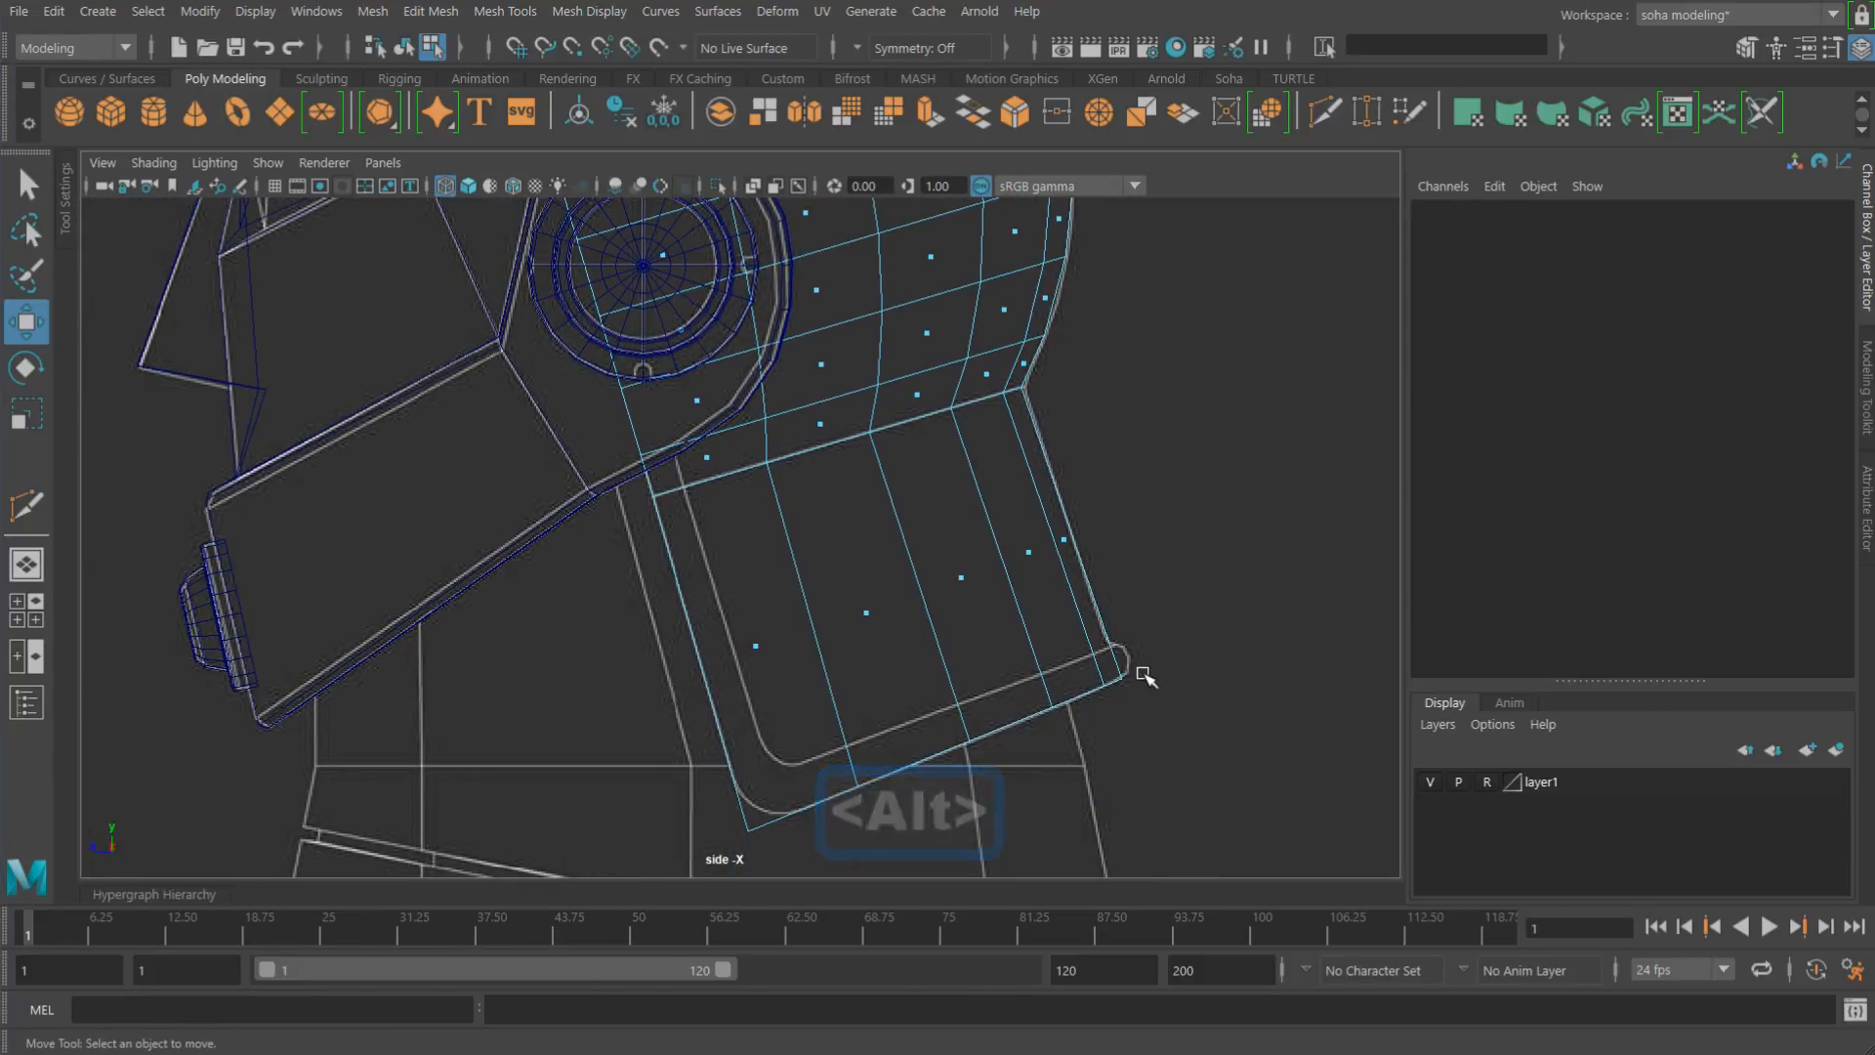
{"action": "middle_click_drag", "start_coordinate": [1145, 674], "coordinate": [1096, 566], "text": "alt"}
Step: In the front view, turn on Object X symmetry and move the side vertex at the flap's upper seam outward to the reference
{"action": "key", "text": "shift+3"}
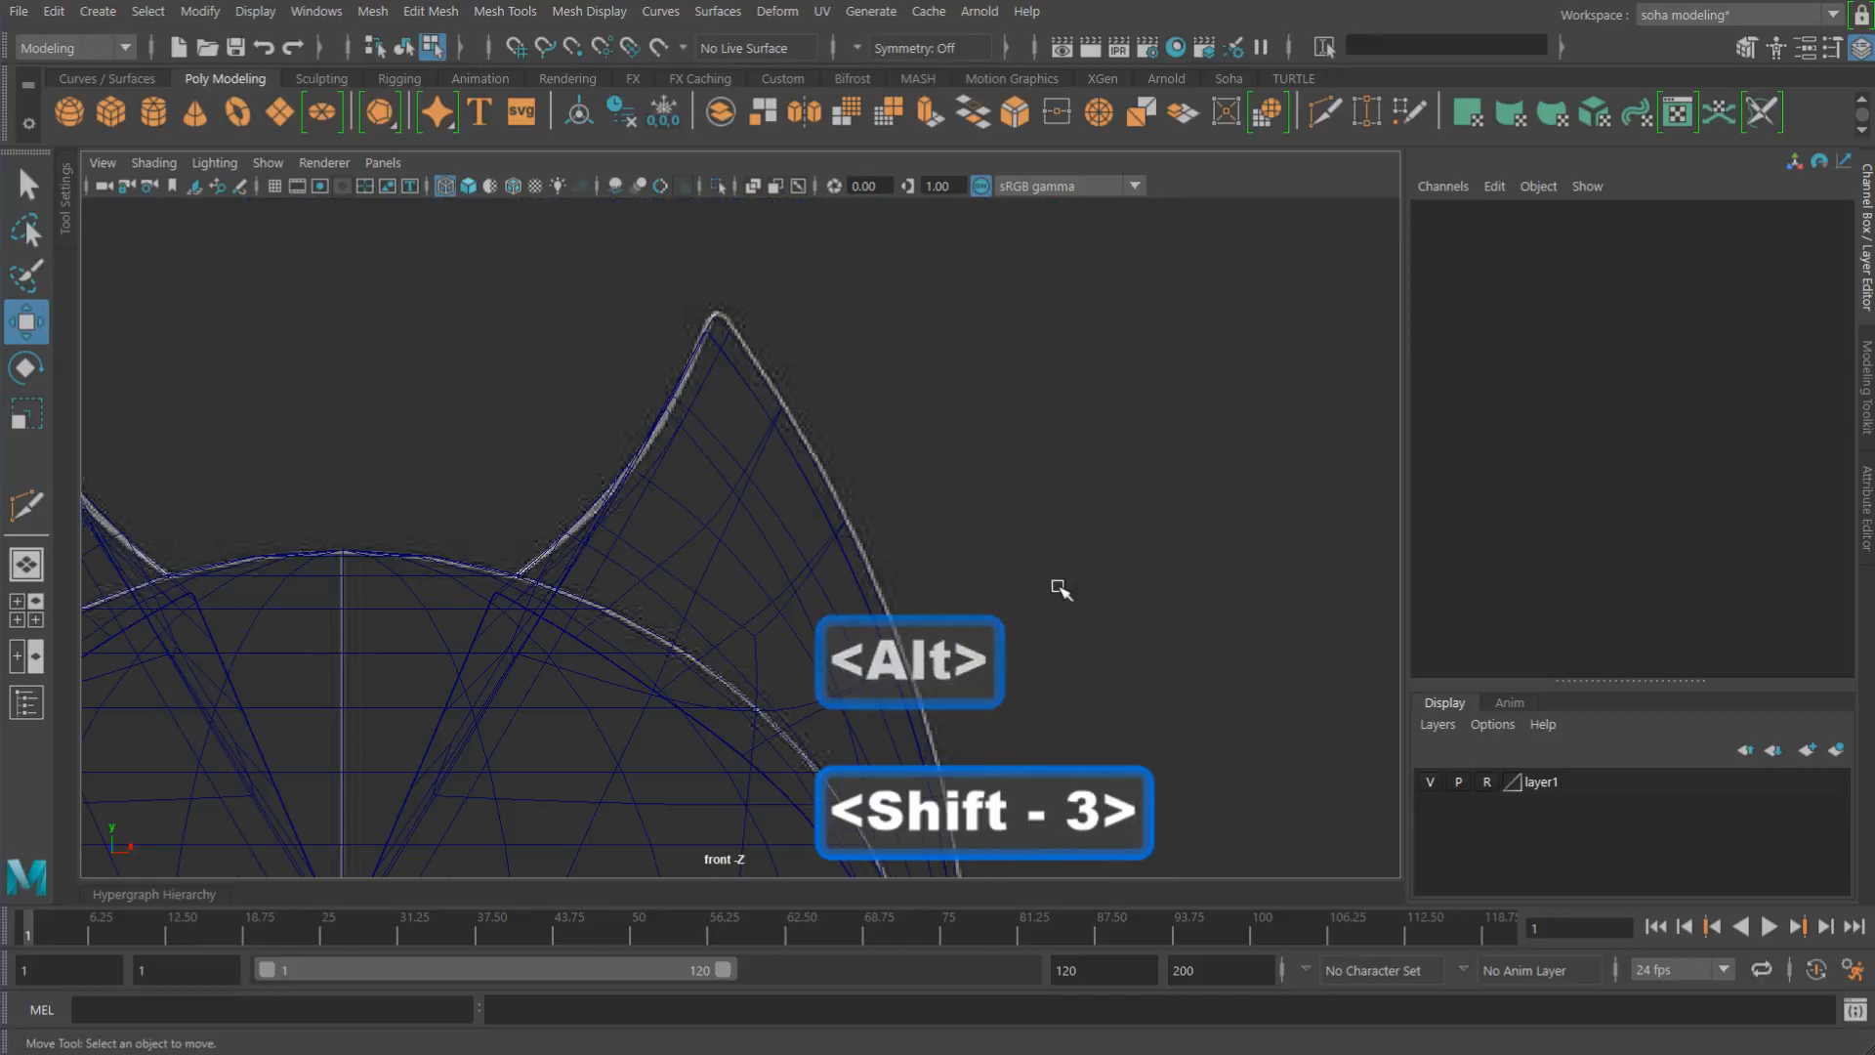
{"action": "scroll", "coordinate": [921, 670], "scroll_direction": "down", "scroll_amount": 2}
{"action": "middle_click_drag", "start_coordinate": [921, 670], "coordinate": [1055, 244], "text": "alt"}
{"action": "scroll", "coordinate": [977, 322], "scroll_direction": "down", "scroll_amount": 2}
{"action": "middle_click_drag", "start_coordinate": [935, 859], "coordinate": [984, 452], "text": "alt"}
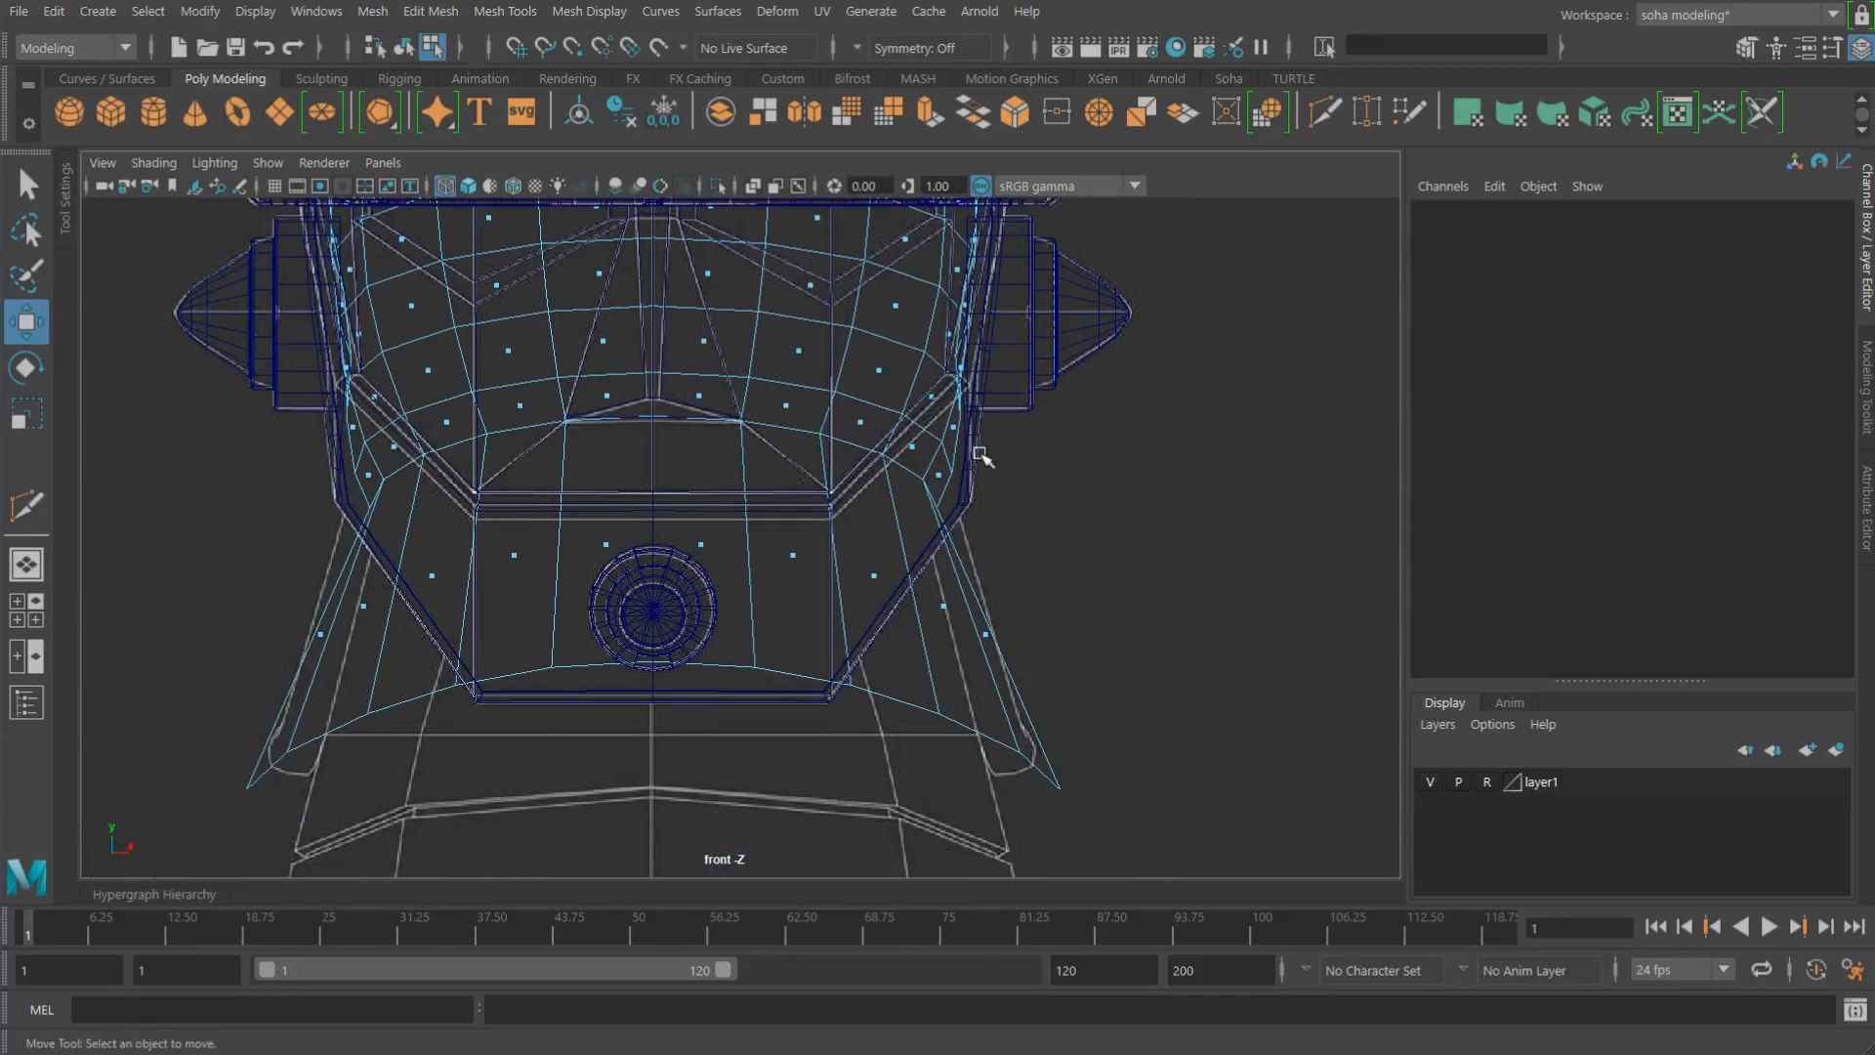
{"action": "middle_click_drag", "start_coordinate": [955, 558], "coordinate": [1009, 419], "text": "alt"}
{"action": "right_click_drag", "start_coordinate": [1079, 436], "coordinate": [1162, 455], "text": "alt"}
{"action": "middle_click_drag", "start_coordinate": [1198, 518], "coordinate": [1246, 647], "text": "alt"}
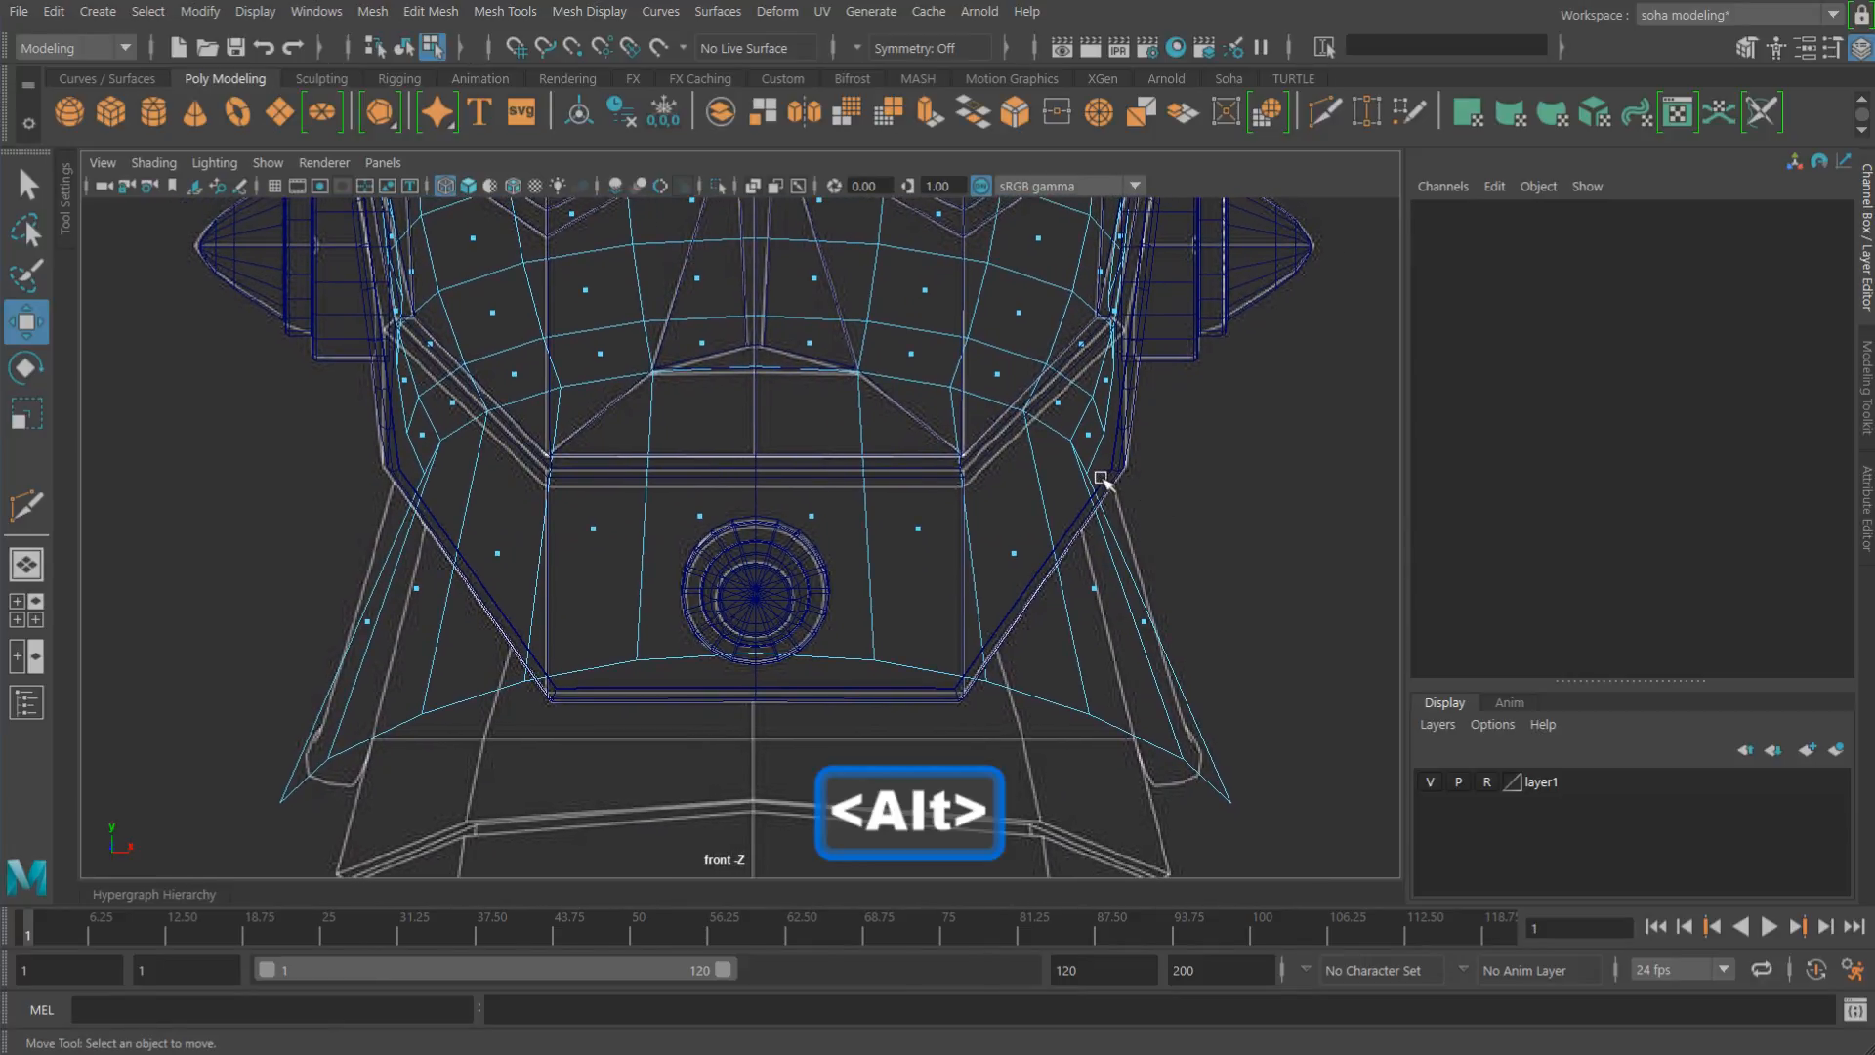
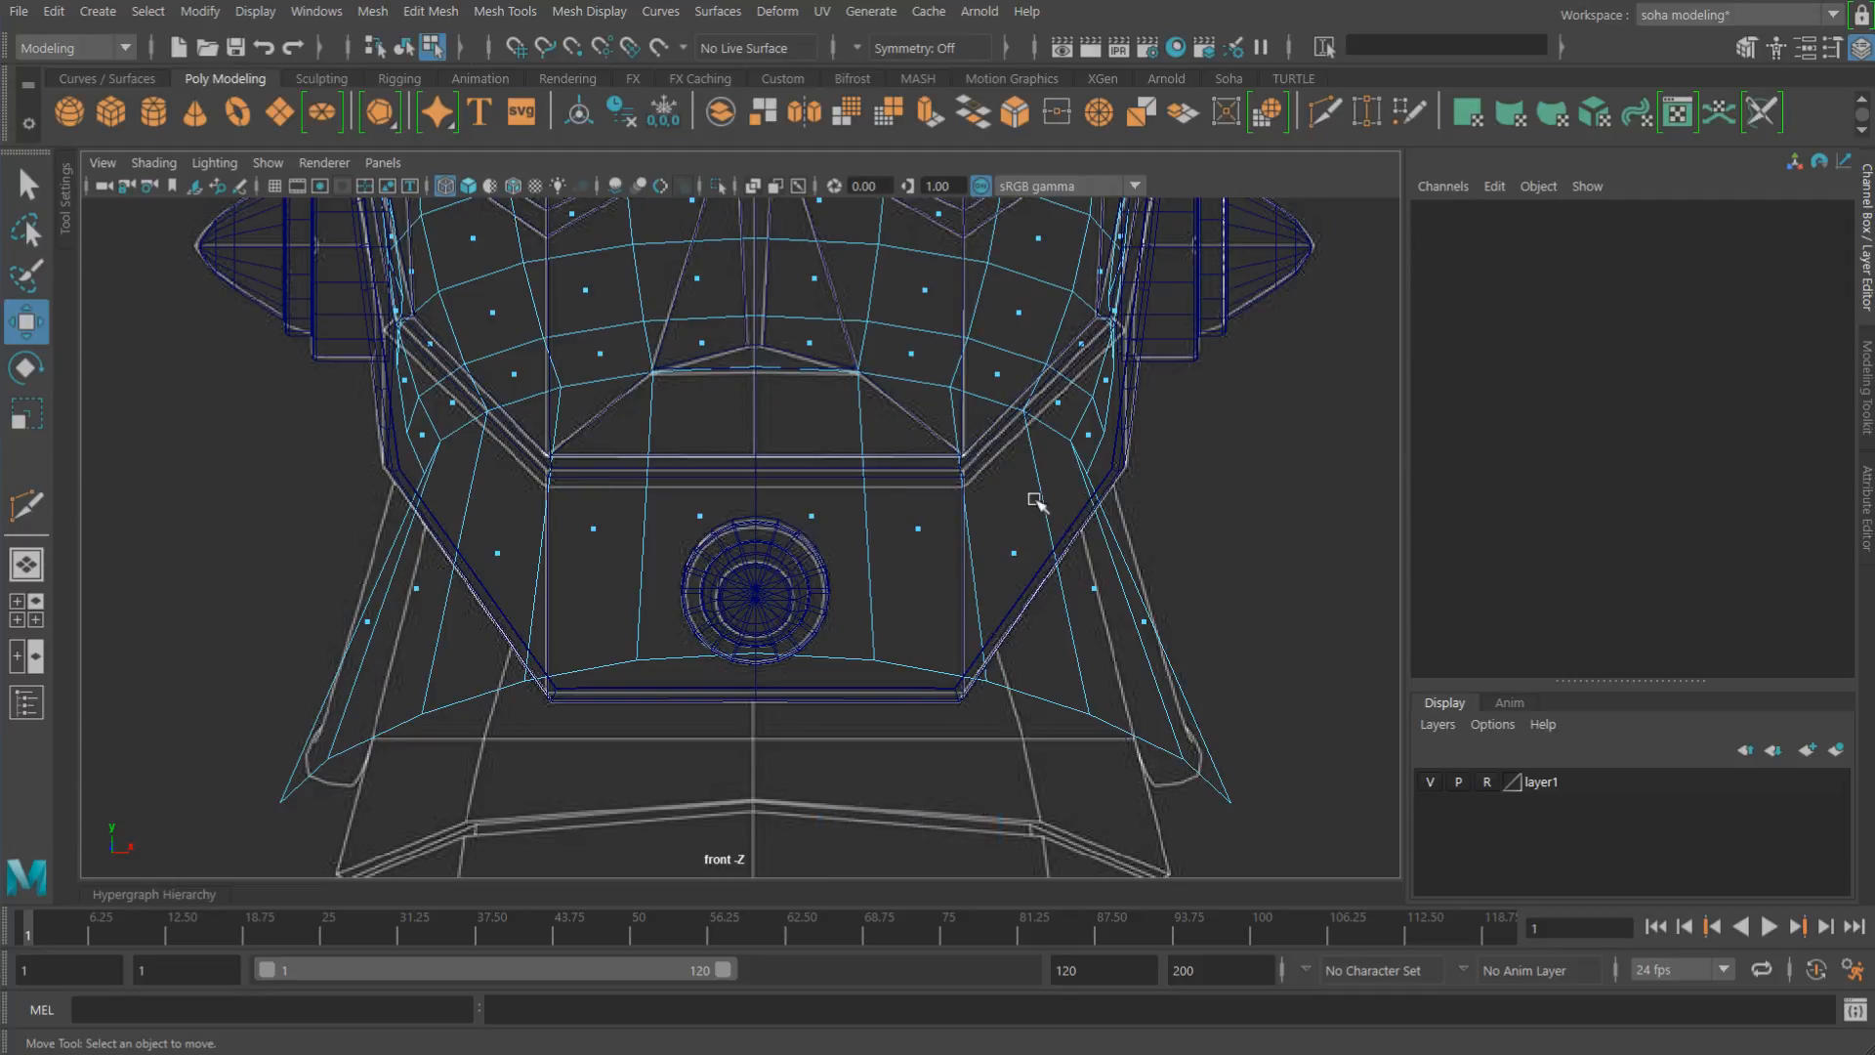
{"action": "key", "text": "alt+1"}
{"action": "left_click", "coordinate": [1085, 472]}
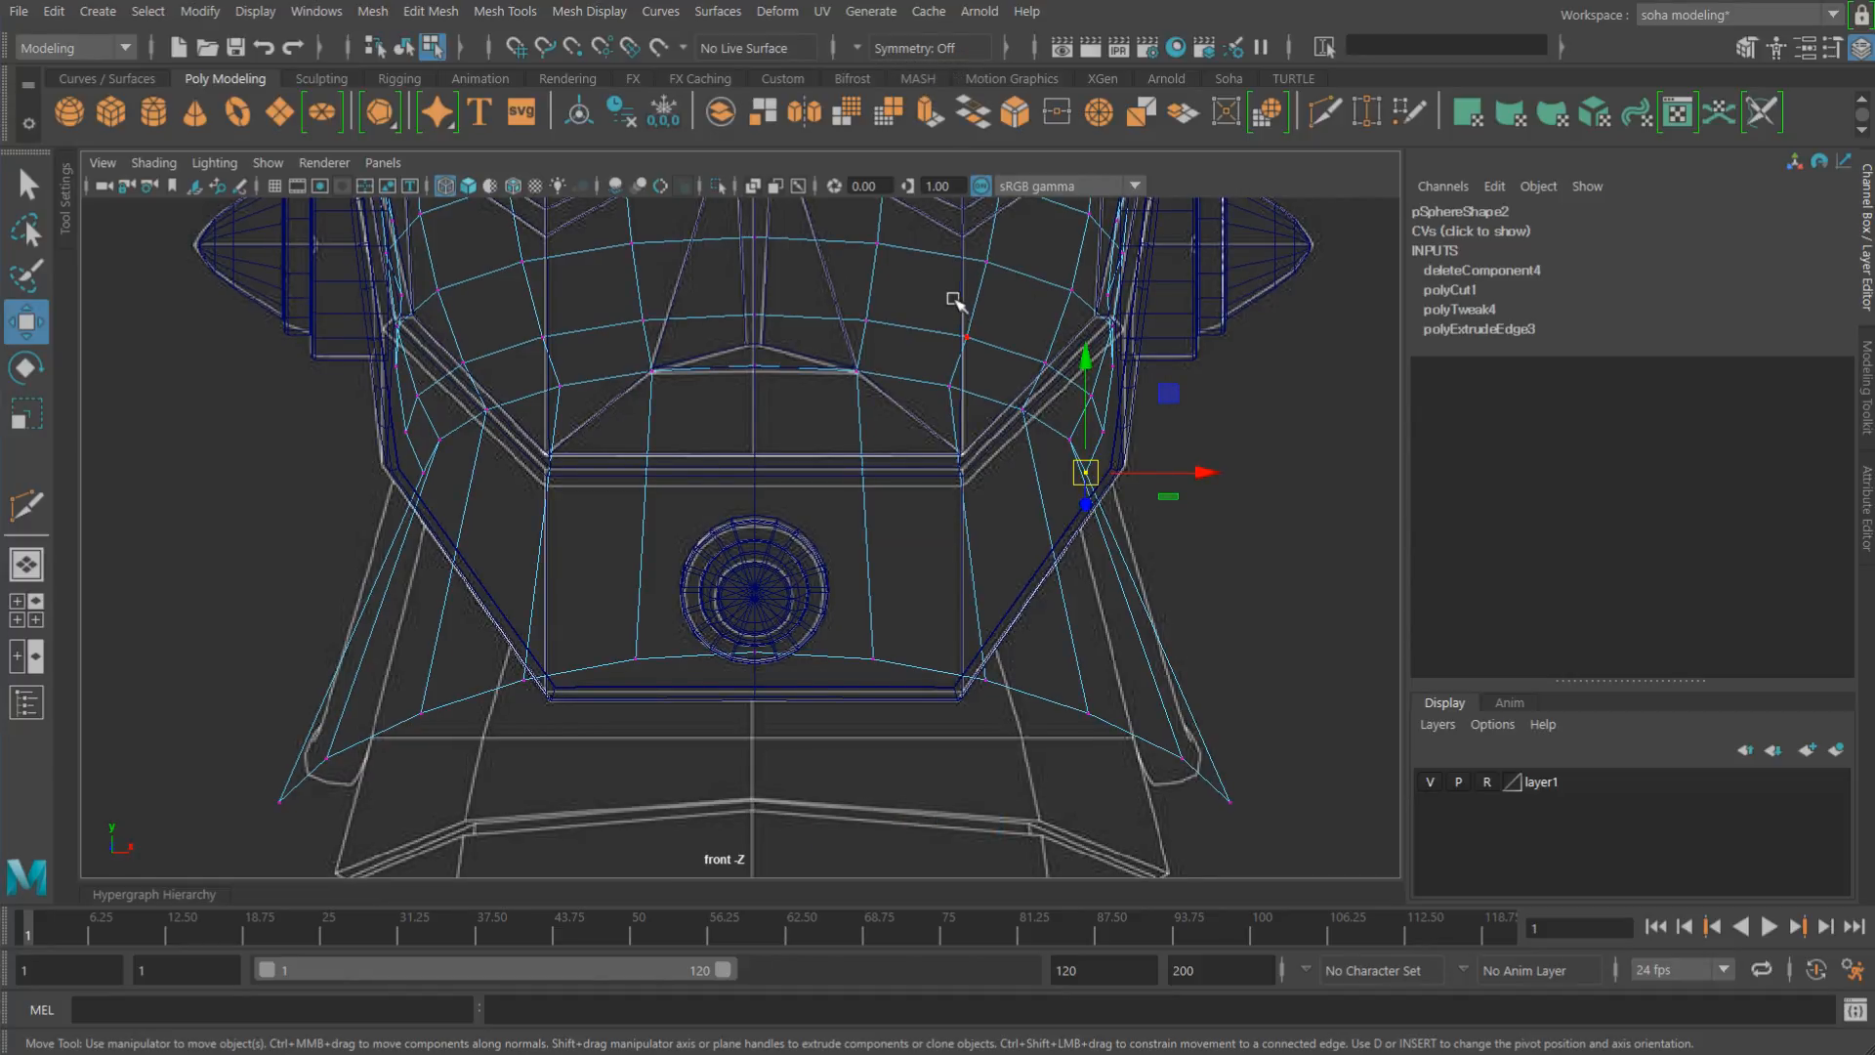
{"action": "key", "text": "apostrophe"}
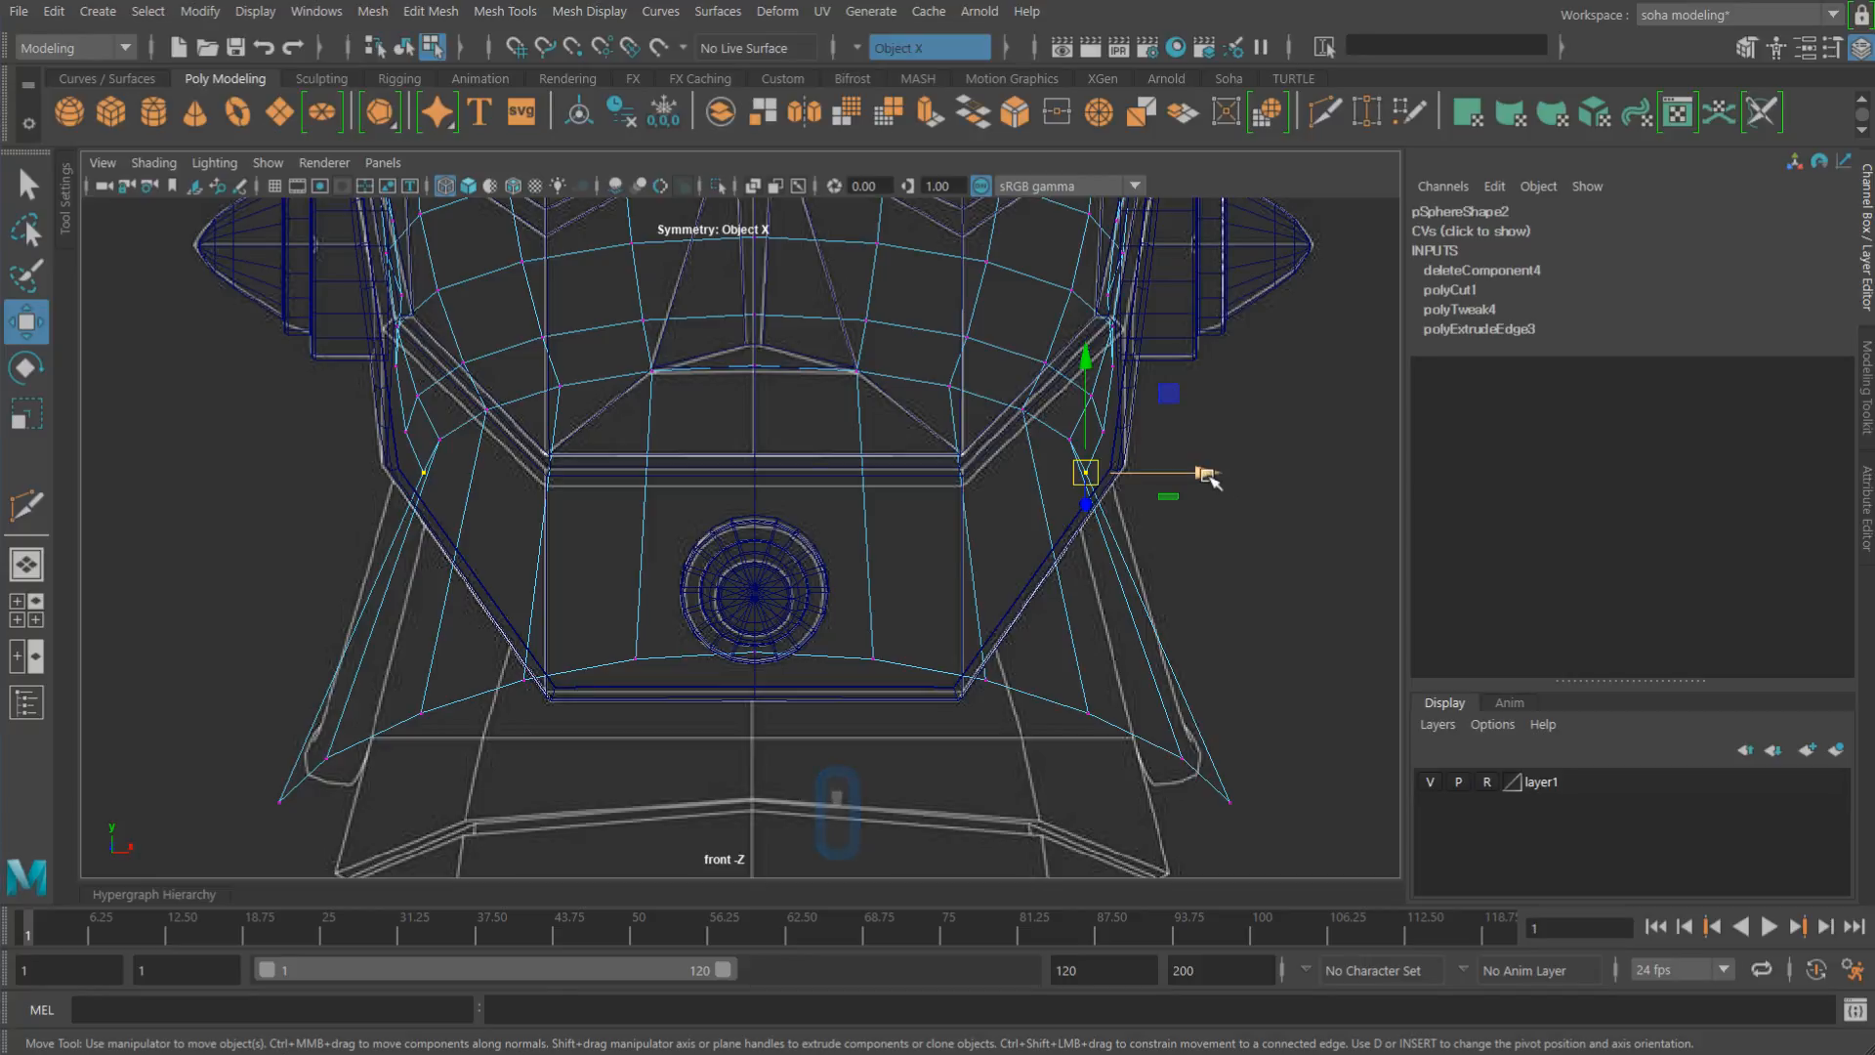
{"action": "left_click_drag", "start_coordinate": [1209, 475], "coordinate": [1218, 478]}
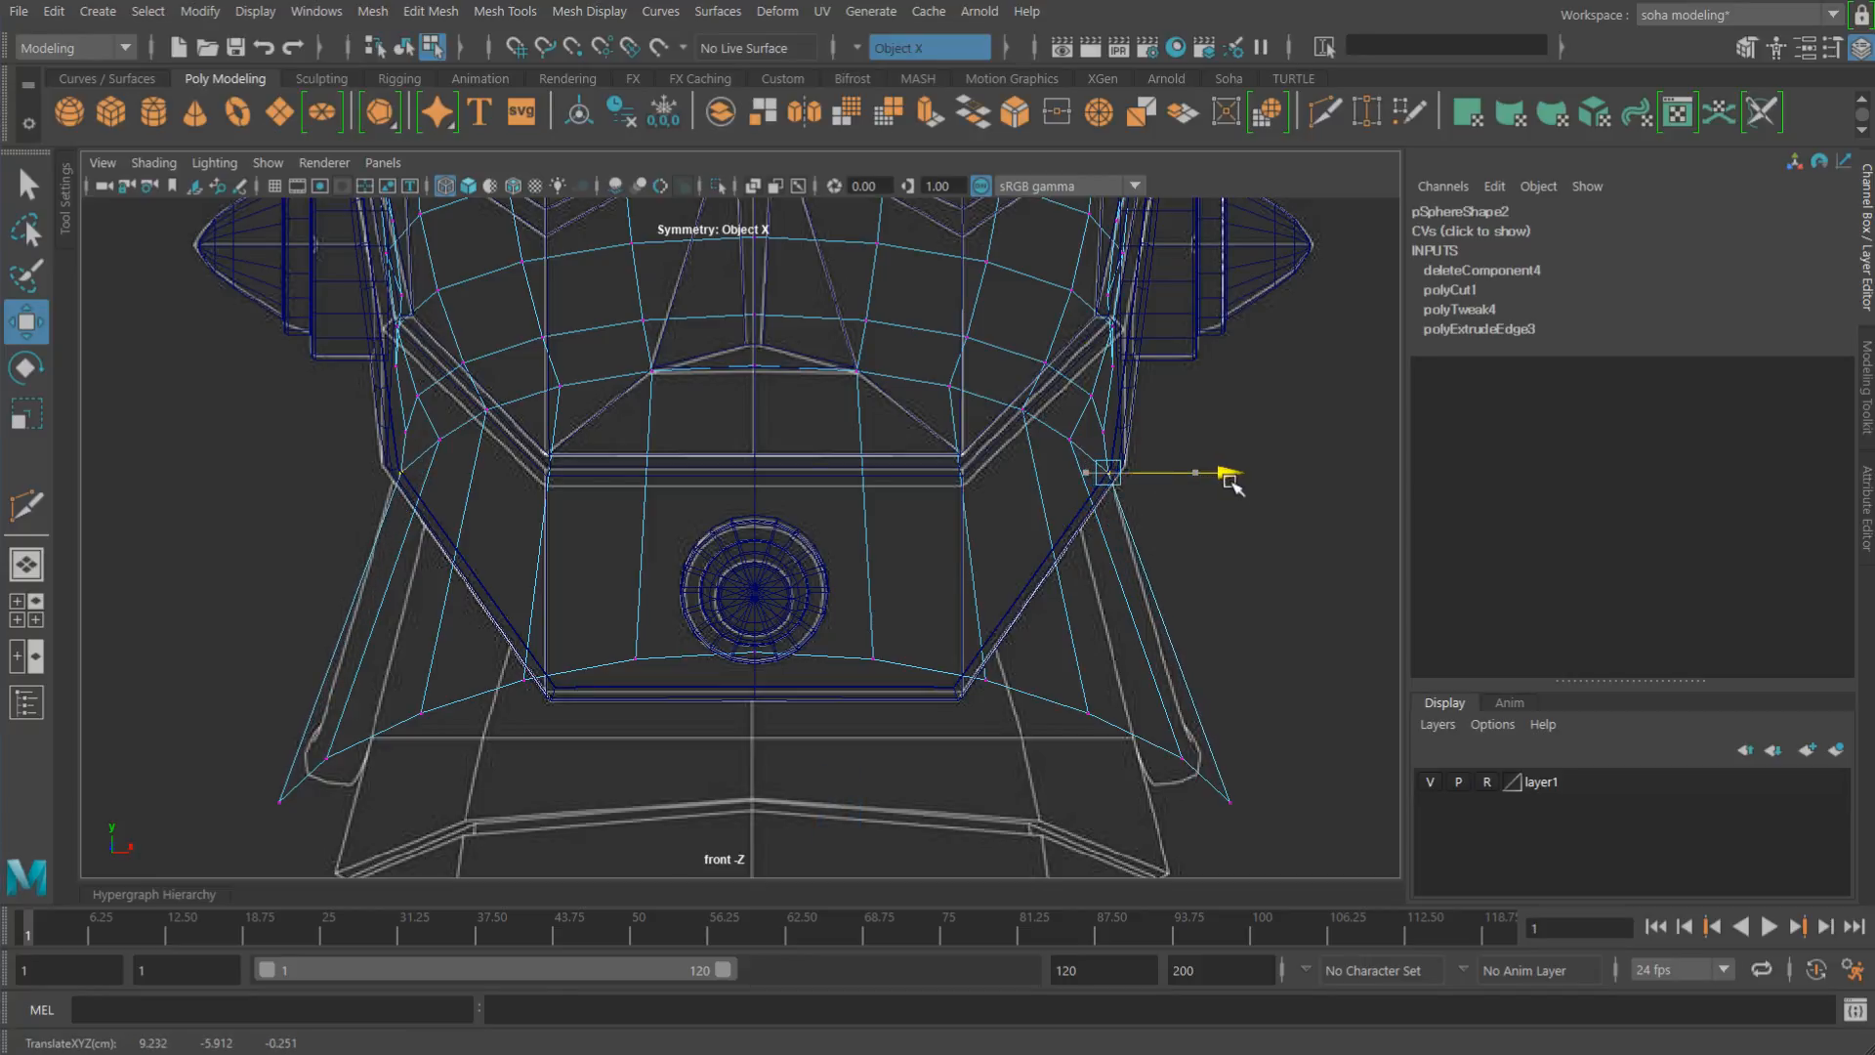
Step: Move the flap's lower corner vertices inward and the side vertex above the seam outward to fit the front reference outline
{"action": "left_click_drag", "start_coordinate": [1307, 869], "coordinate": [1204, 810]}
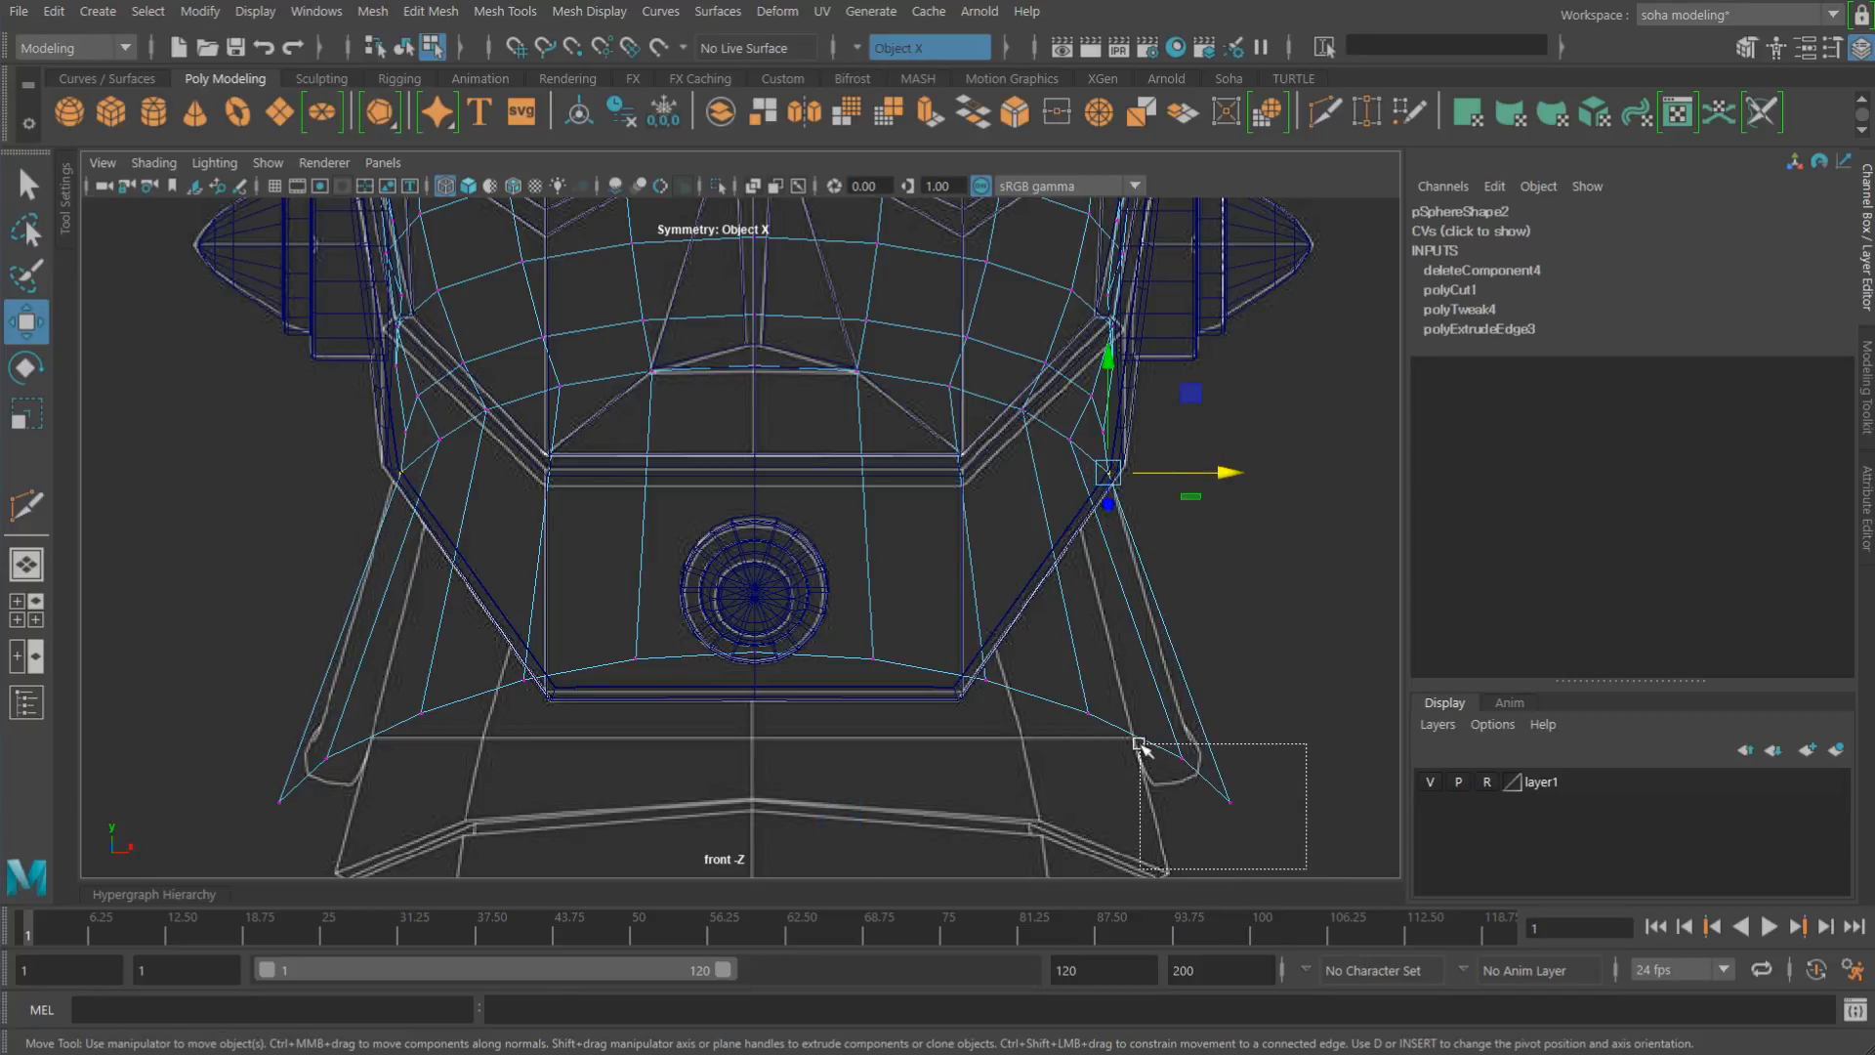
{"action": "left_click_drag", "start_coordinate": [1139, 728], "coordinate": [1139, 728]}
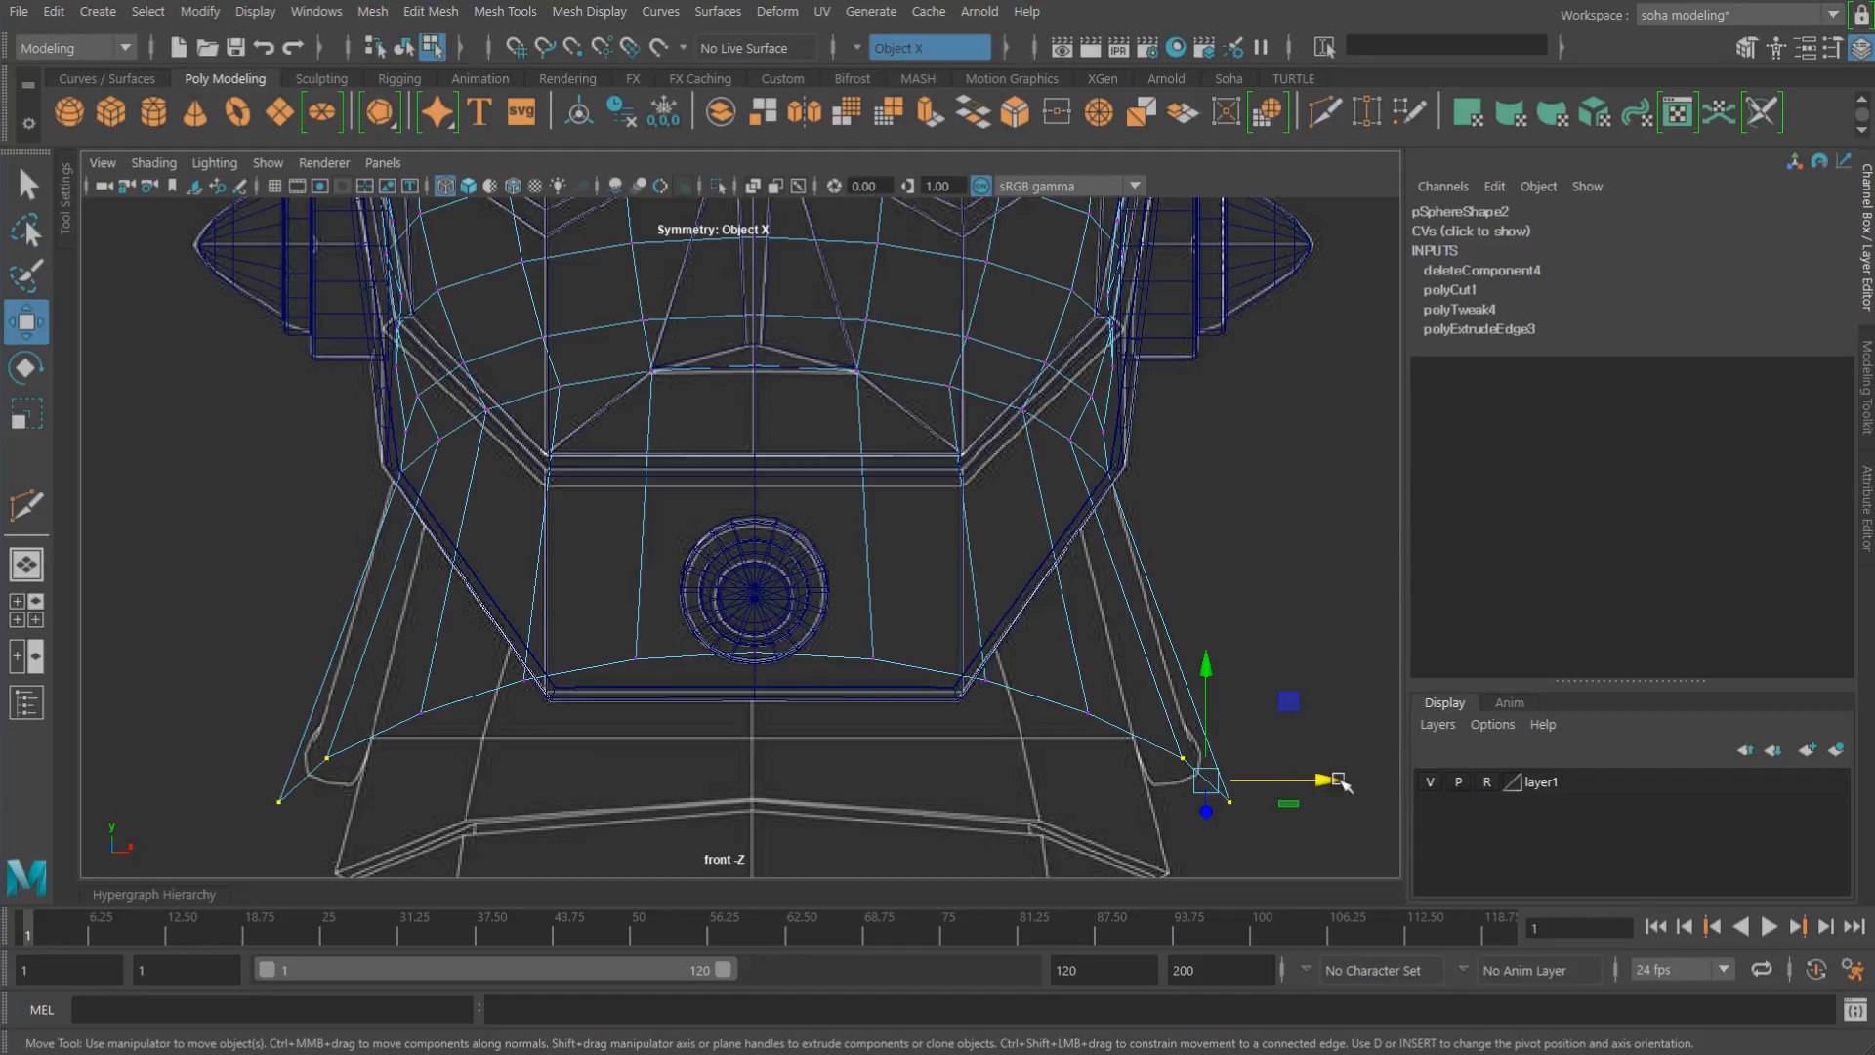
{"action": "left_click_drag", "start_coordinate": [1340, 781], "coordinate": [1325, 780]}
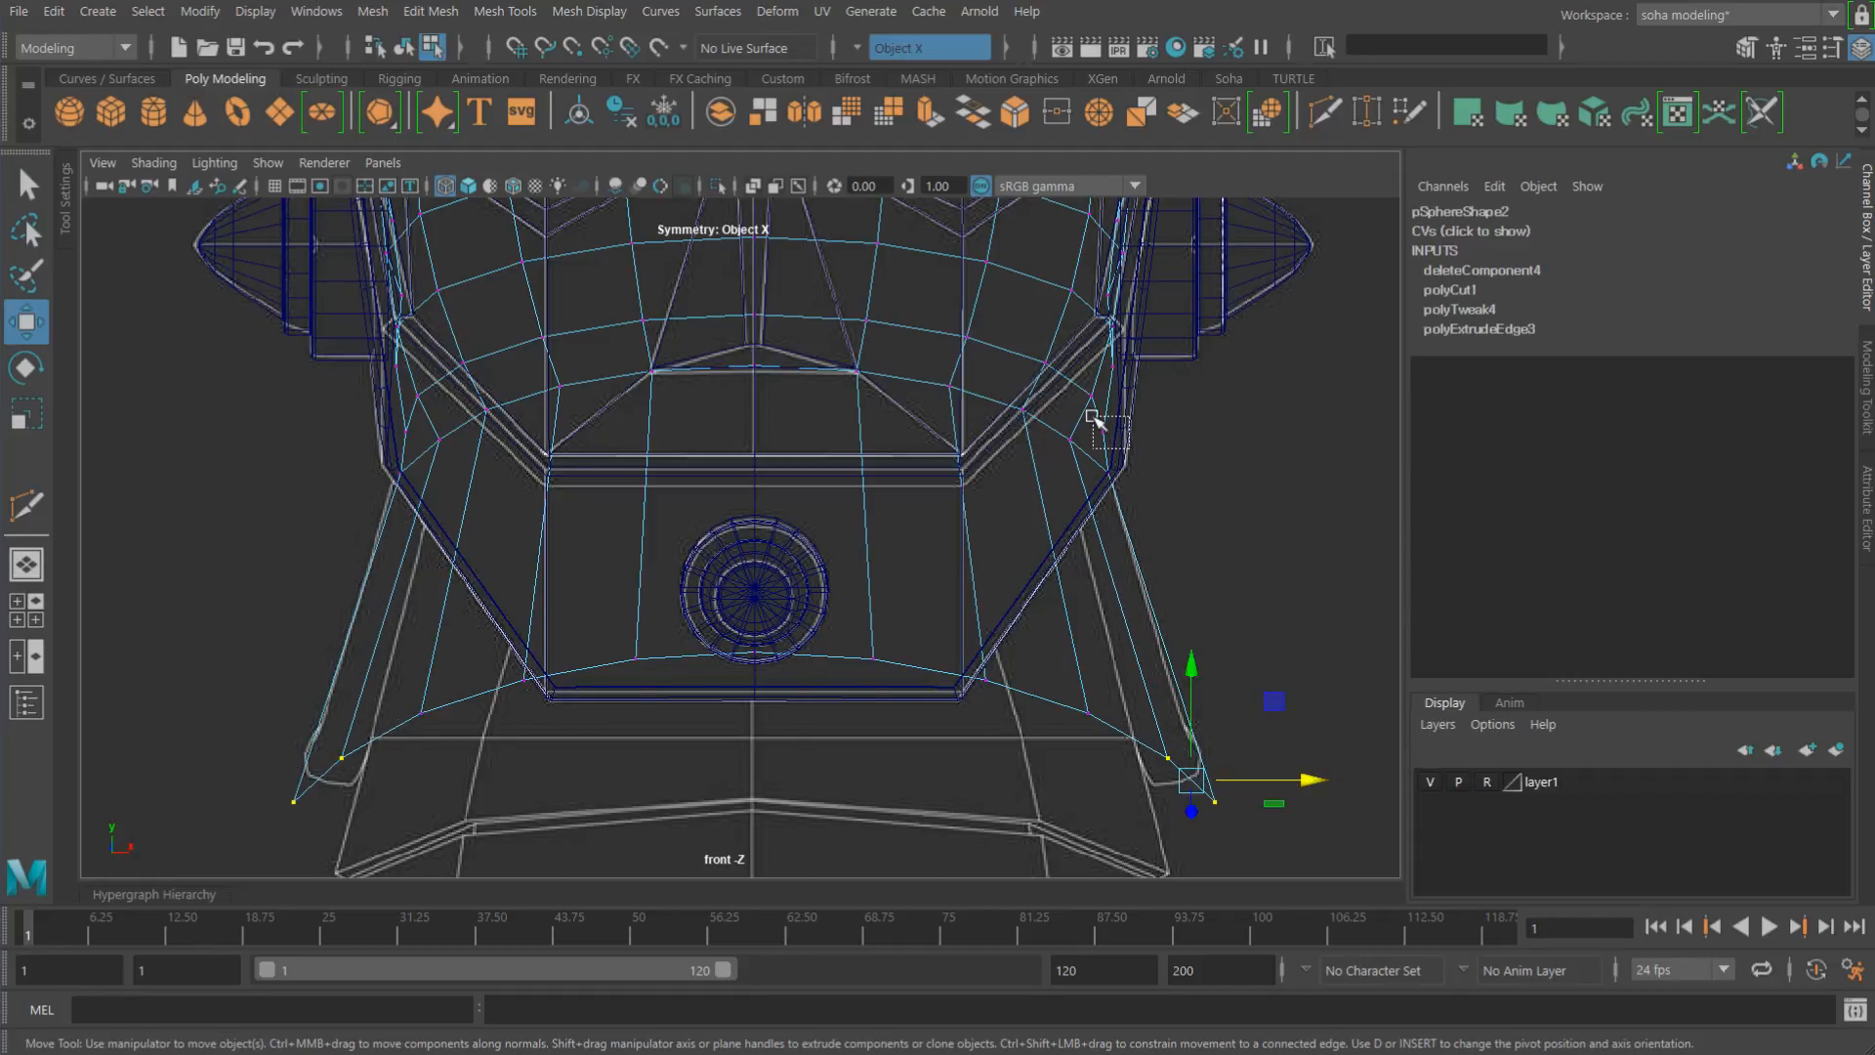
{"action": "left_click_drag", "start_coordinate": [1164, 423], "coordinate": [1170, 431]}
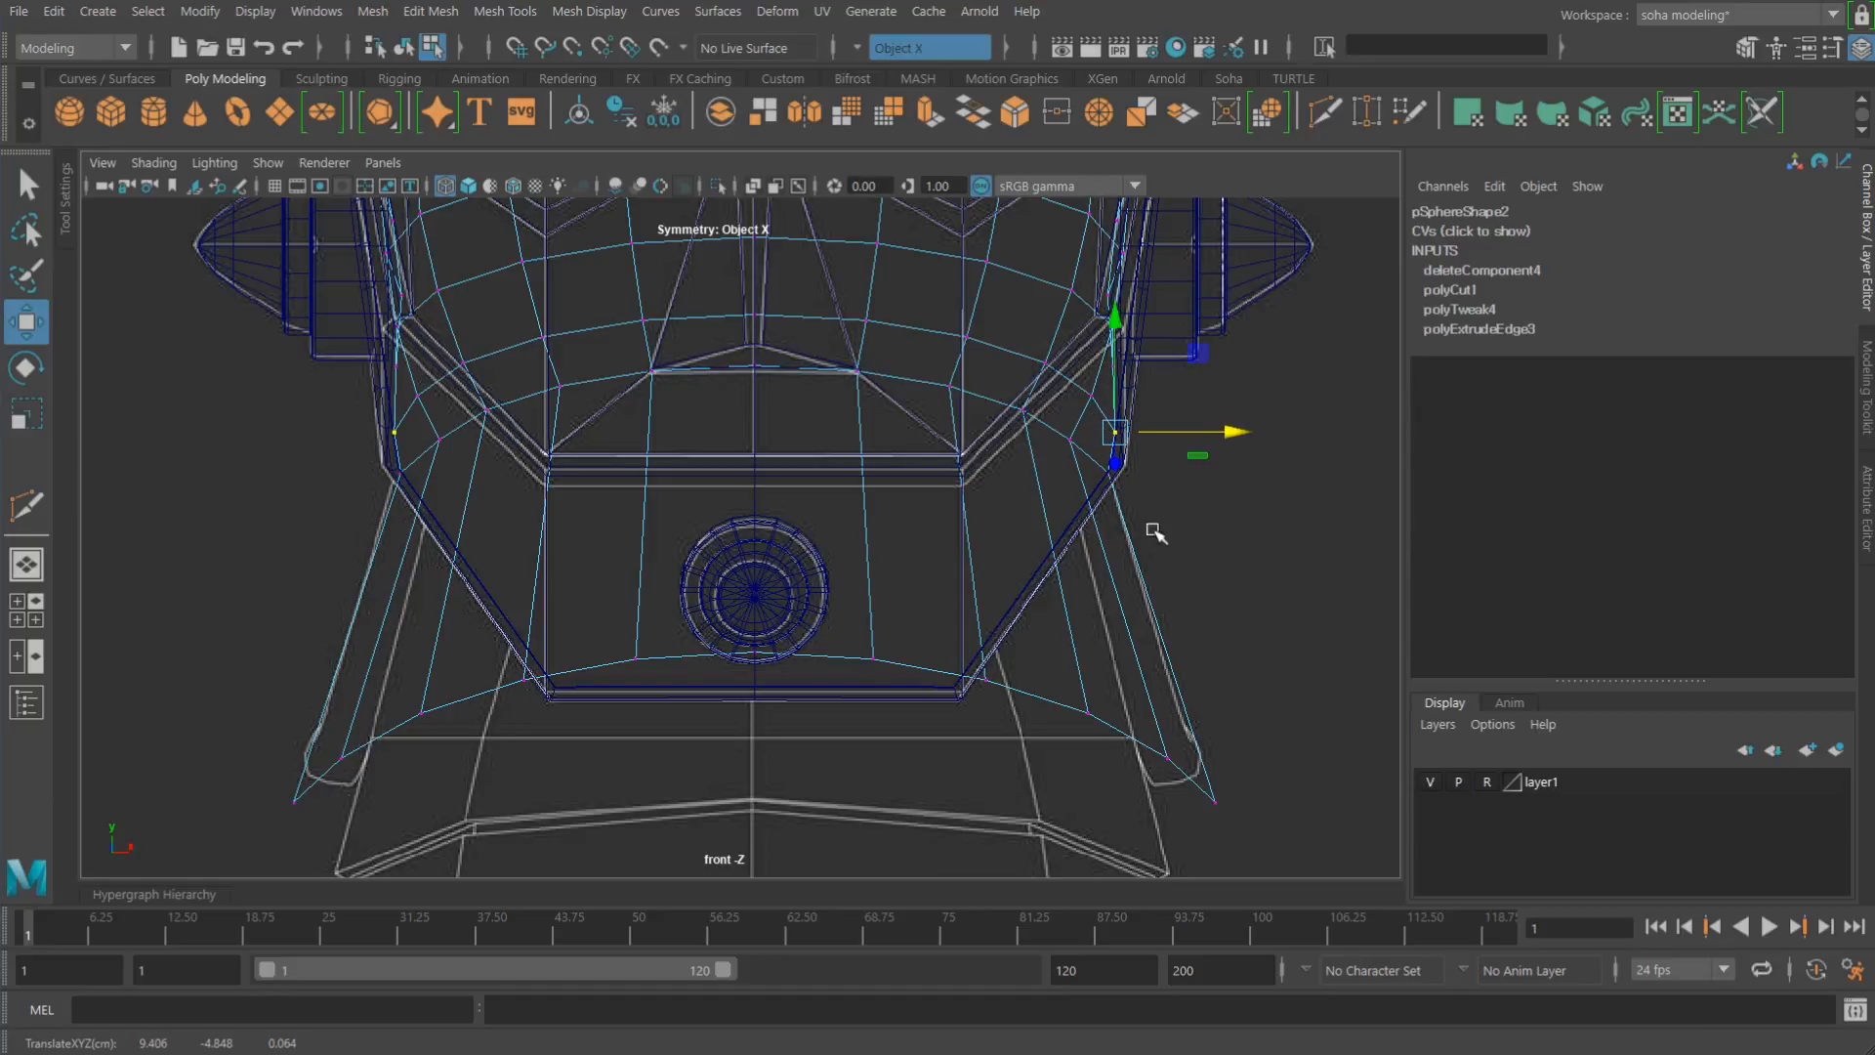
{"action": "left_click_drag", "start_coordinate": [1267, 838], "coordinate": [1208, 794]}
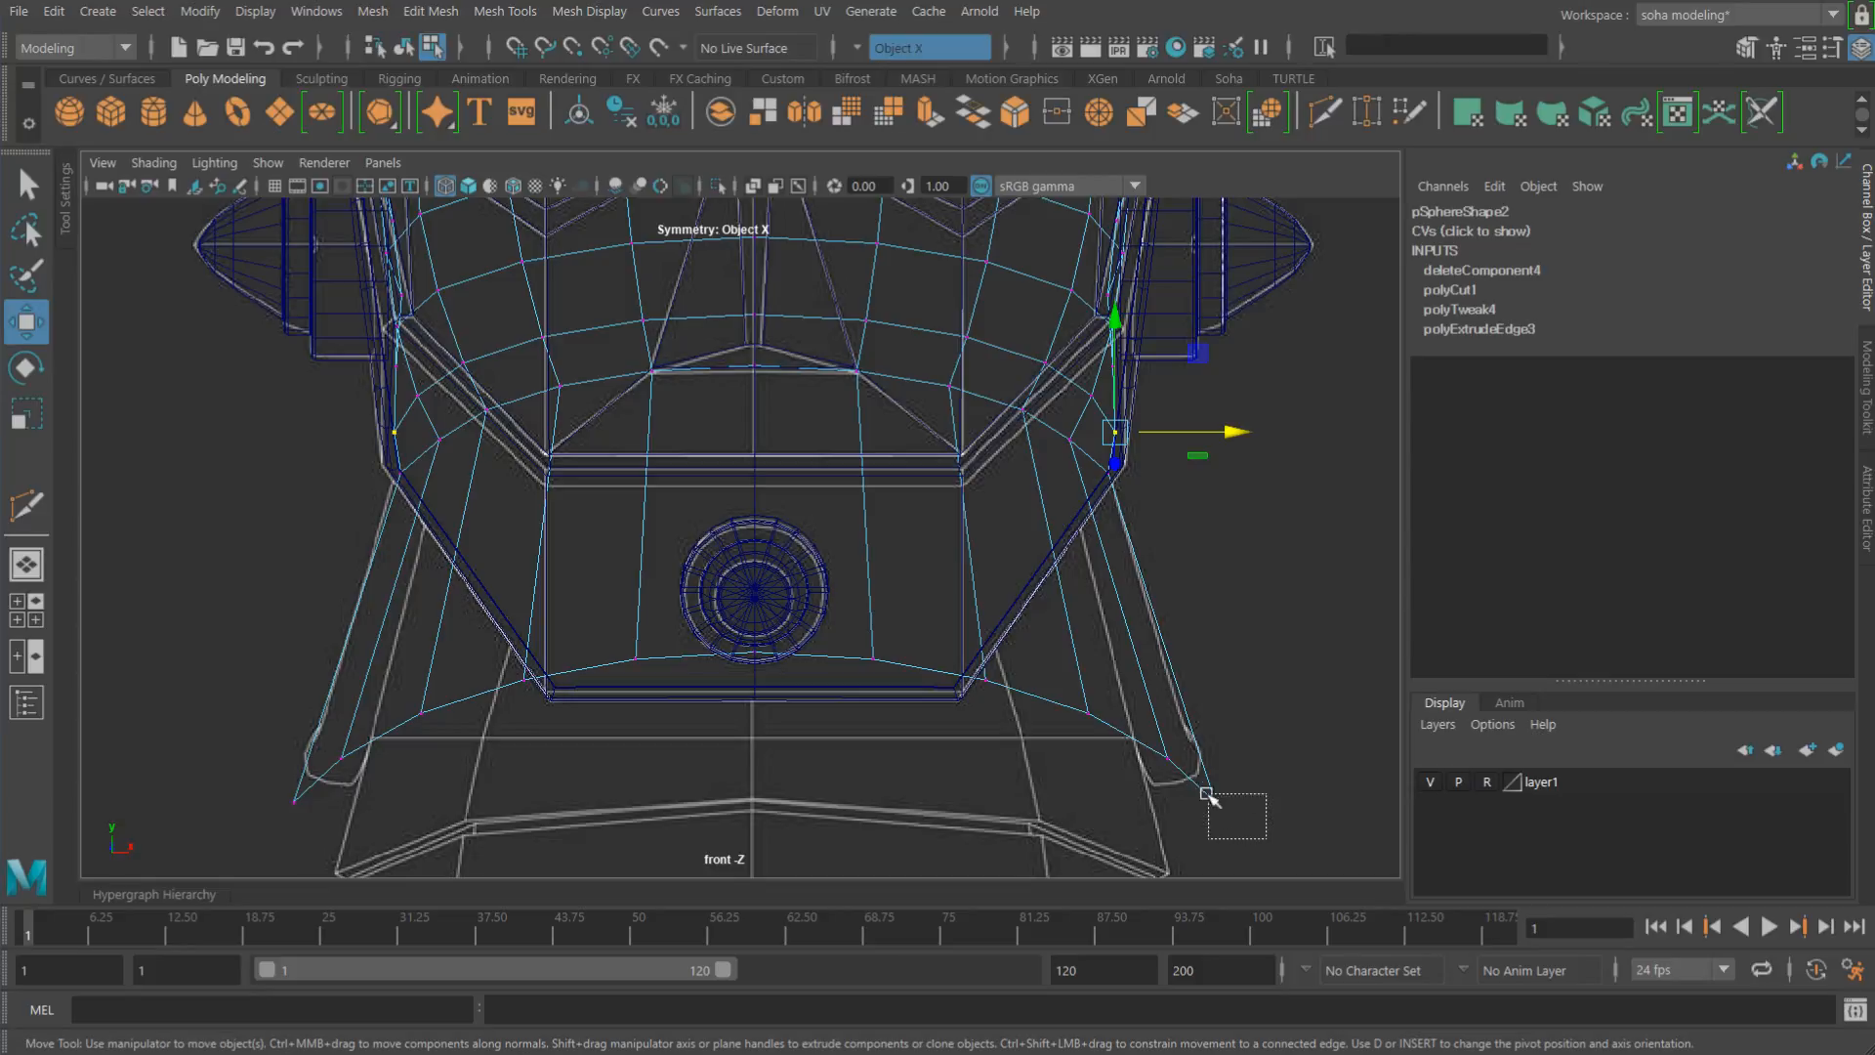
{"action": "left_click_drag", "start_coordinate": [1153, 732], "coordinate": [1153, 732]}
{"action": "left_click_drag", "start_coordinate": [1307, 778], "coordinate": [1309, 781]}
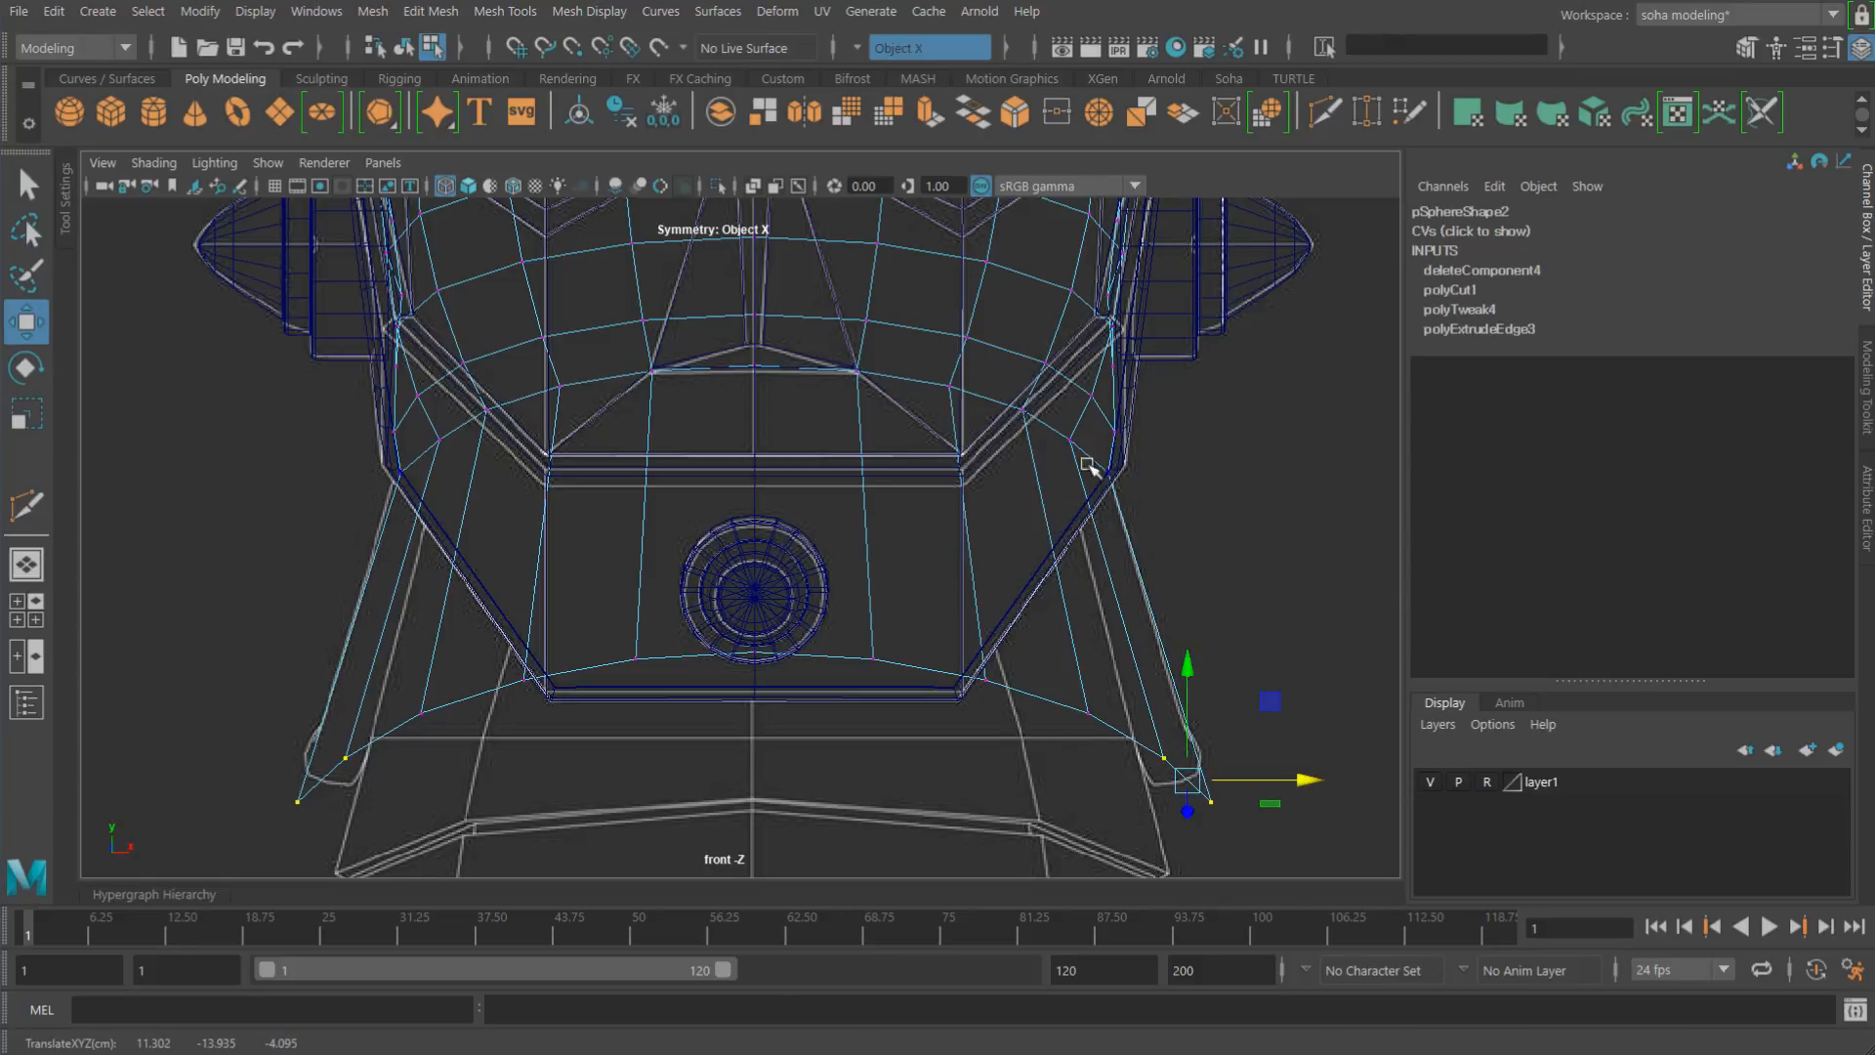
Step: Fine-tune the shell's side vertex just above the flap seam by moving it slightly inward in the front view
{"action": "mouse_move", "coordinate": [1109, 430]}
{"action": "middle_mouse_down", "text": "alt"}
{"action": "mouse_move", "coordinate": [1063, 614]}
{"action": "mouse_move", "coordinate": [1118, 641]}
{"action": "mouse_move", "coordinate": [1095, 434]}
{"action": "middle_mouse_up", "text": "alt"}
{"action": "scroll", "coordinate": [1306, 502], "scroll_direction": "up", "scroll_amount": 2}
{"action": "scroll", "coordinate": [1138, 507], "scroll_direction": "up", "scroll_amount": 4}
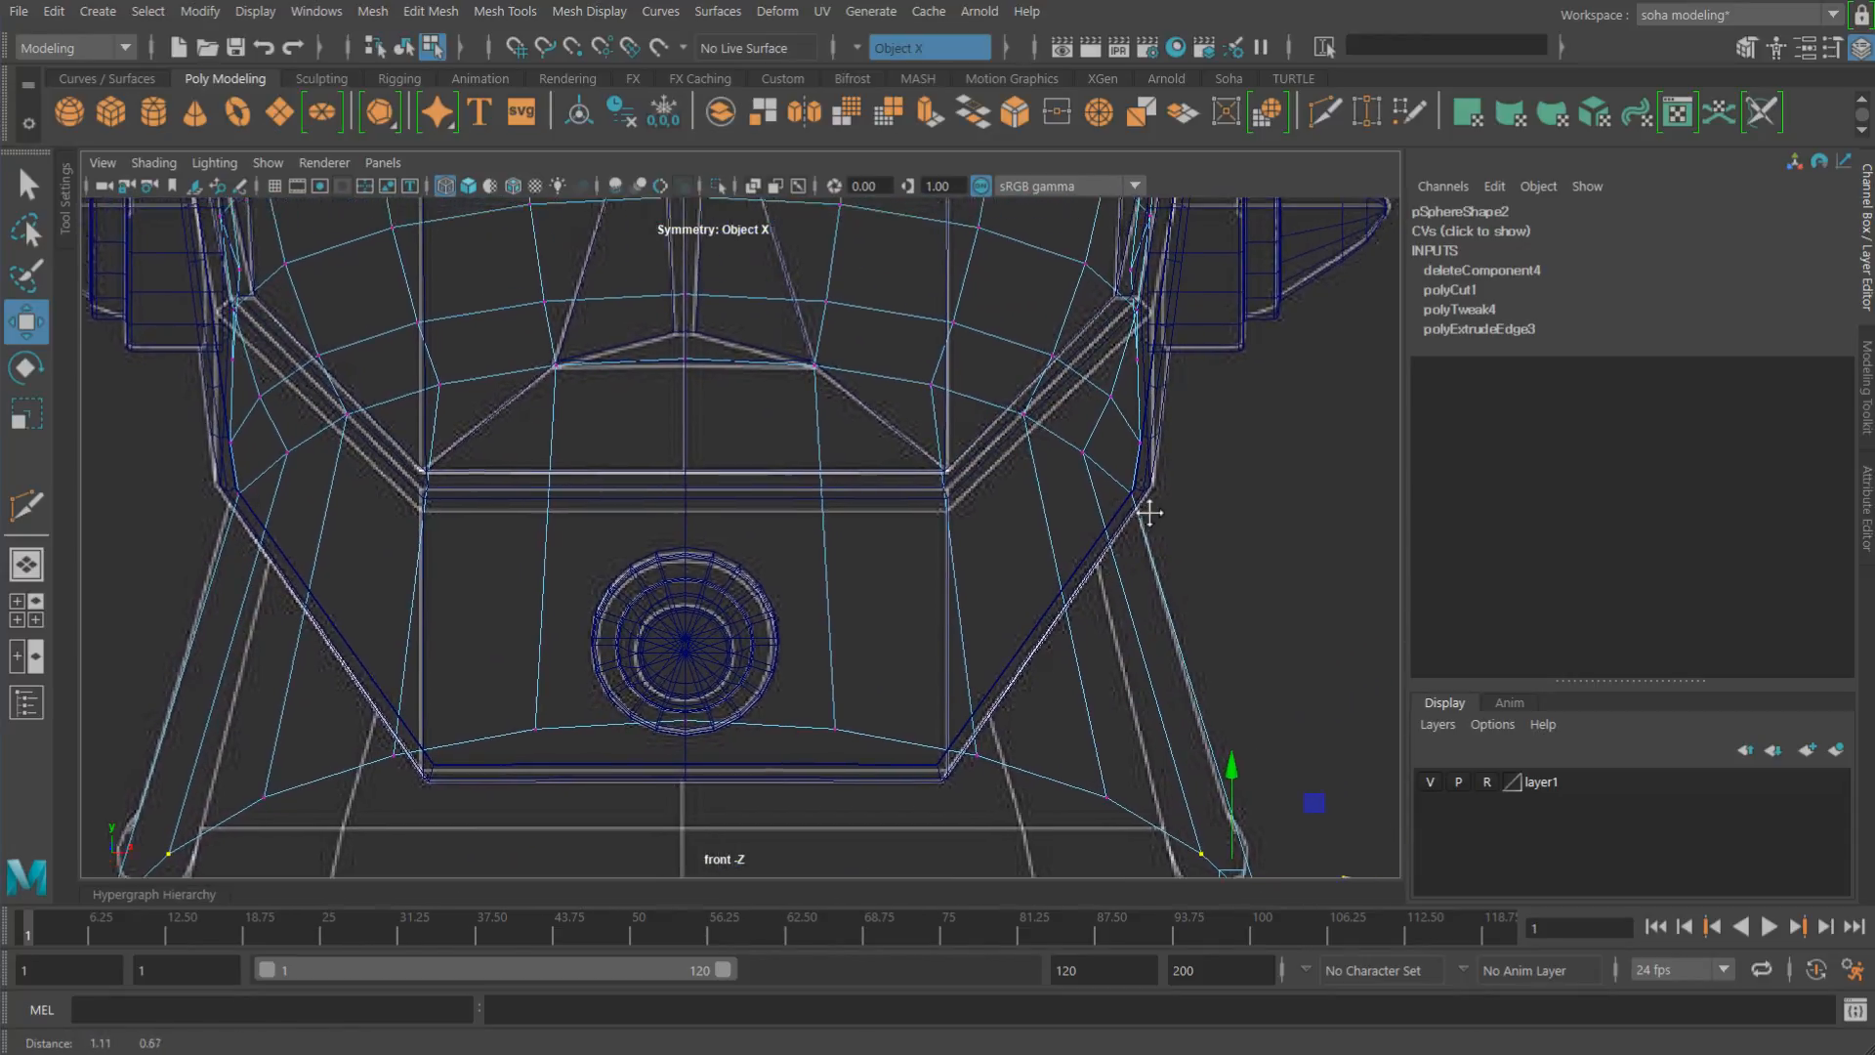
{"action": "key", "text": "alt"}
{"action": "right_click_drag", "start_coordinate": [1038, 523], "coordinate": [1192, 540], "text": "alt"}
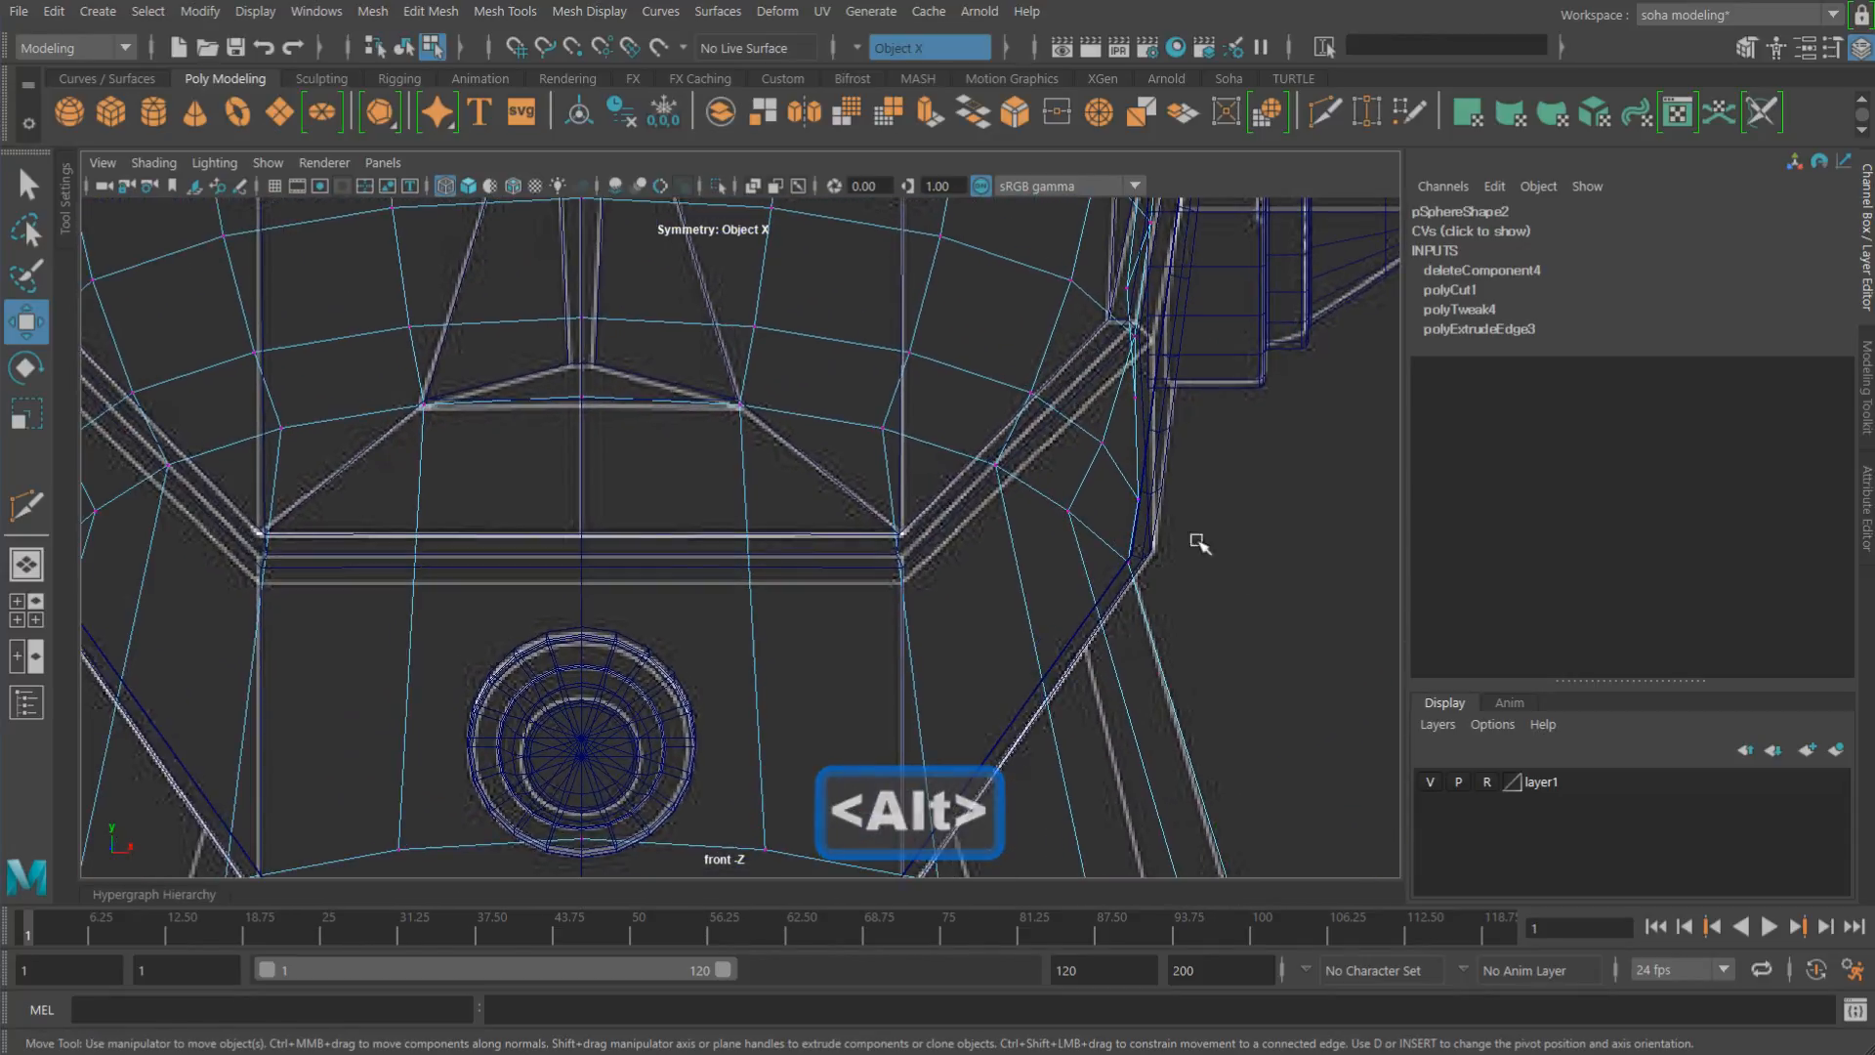
{"action": "left_click_drag", "start_coordinate": [1091, 423], "coordinate": [1092, 425]}
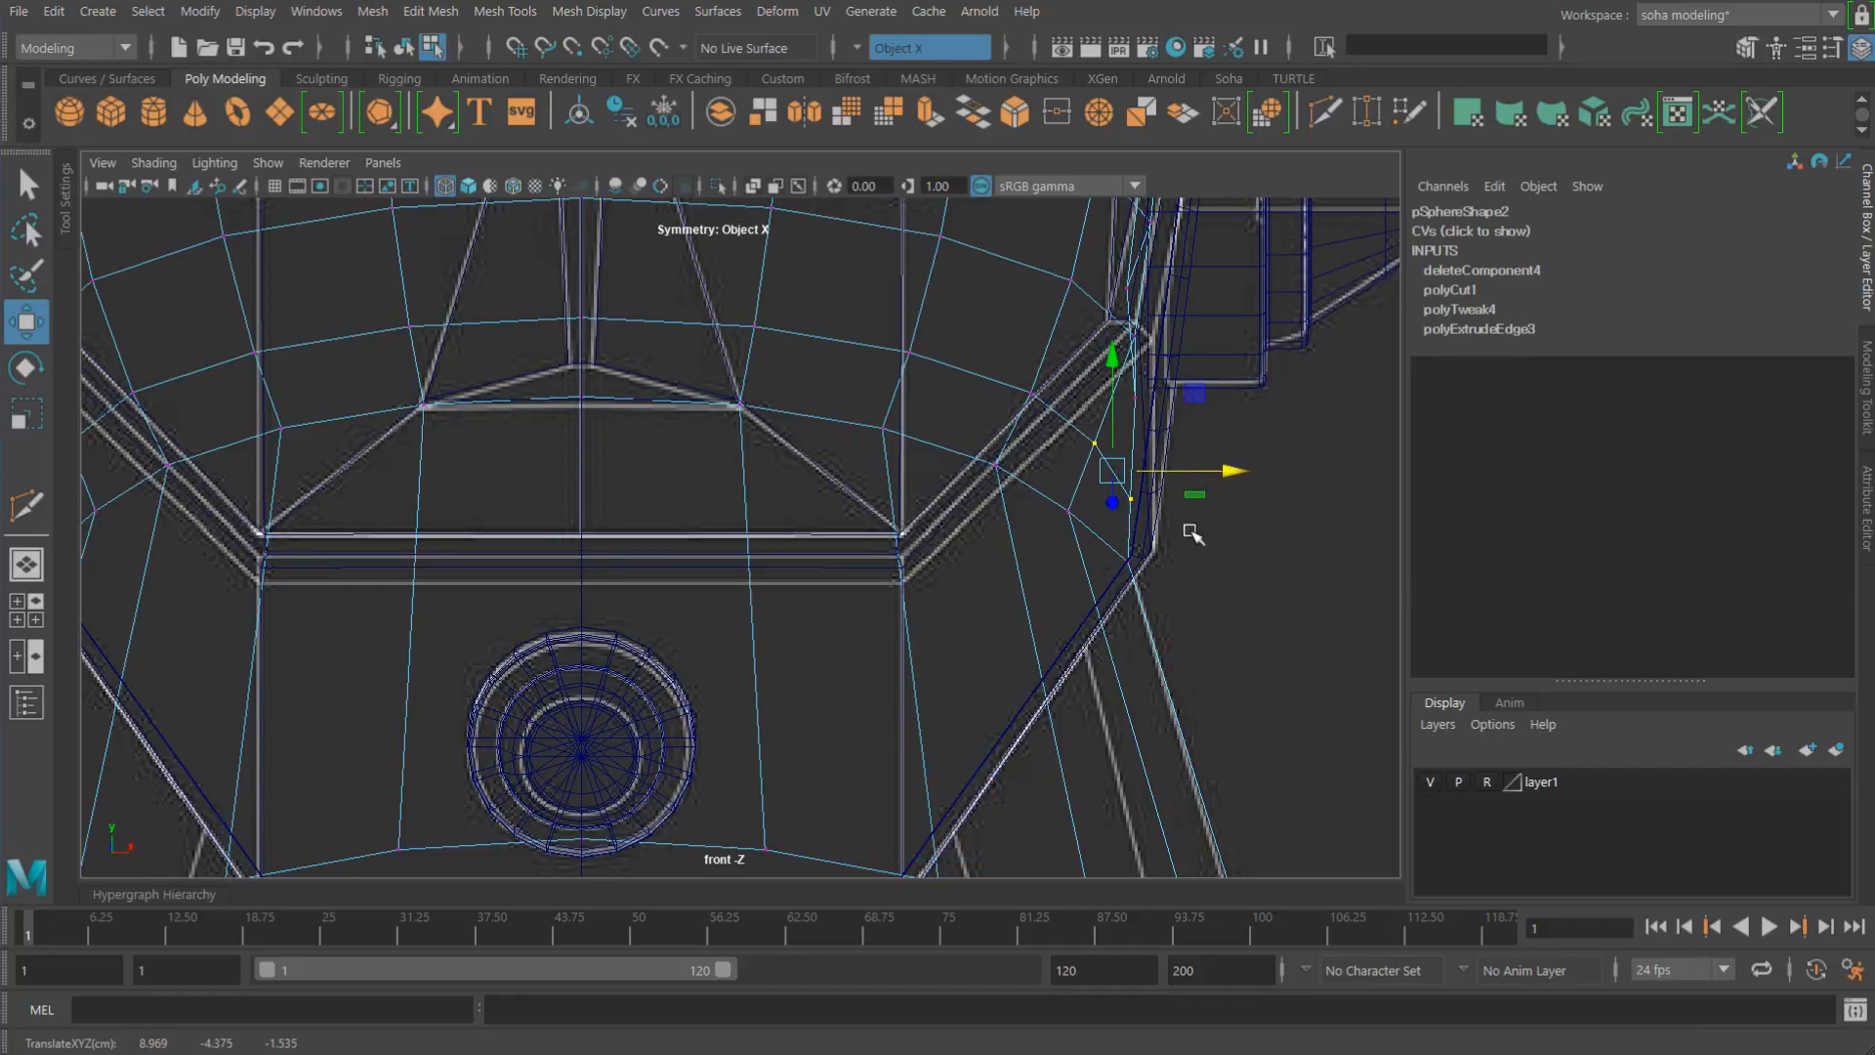
{"action": "left_click_drag", "start_coordinate": [1192, 534], "coordinate": [1120, 470]}
{"action": "left_click_drag", "start_coordinate": [1246, 496], "coordinate": [1229, 495]}
{"action": "right_click_drag", "start_coordinate": [1191, 534], "coordinate": [1030, 574], "text": "alt"}
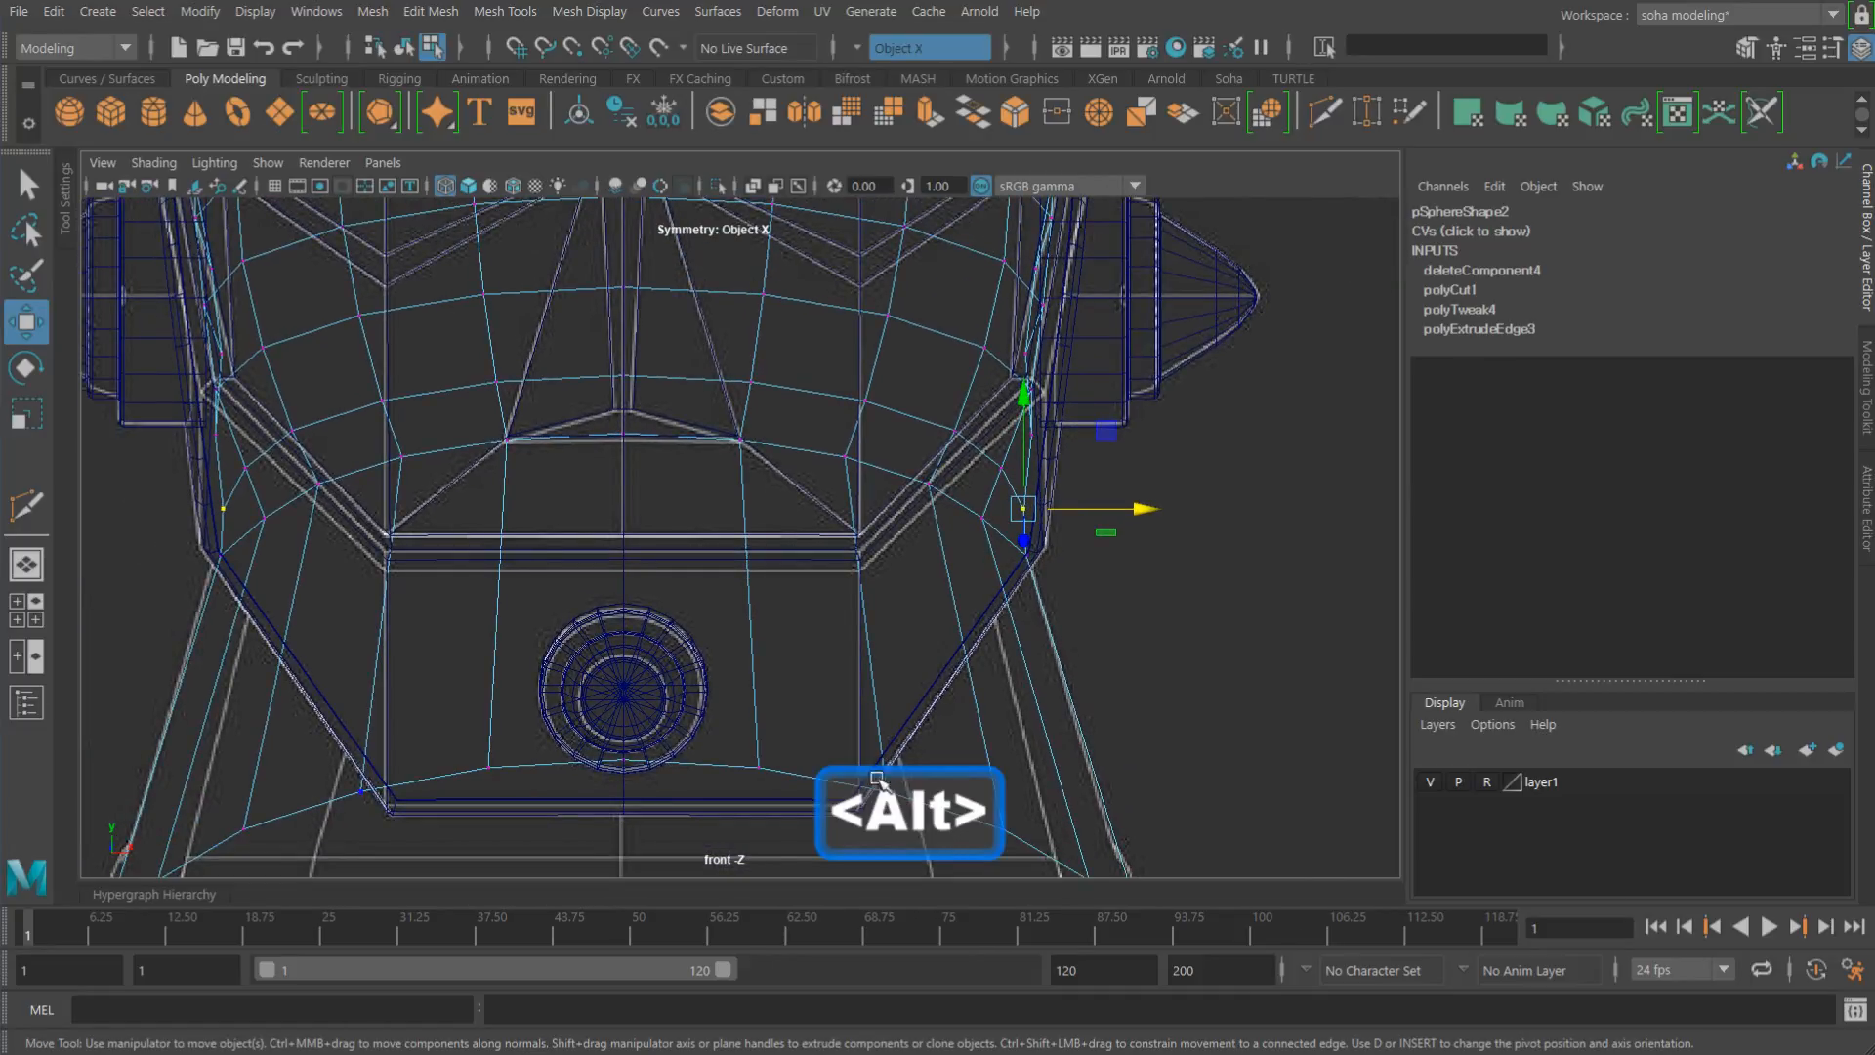
Step: Examine the flared flap's overall shape from the front and in the perspective view
{"action": "key", "text": "alt"}
{"action": "middle_click_drag", "start_coordinate": [1096, 772], "coordinate": [1093, 495], "text": "alt"}
{"action": "middle_click_drag", "start_coordinate": [1131, 658], "coordinate": [1297, 685], "text": "alt"}
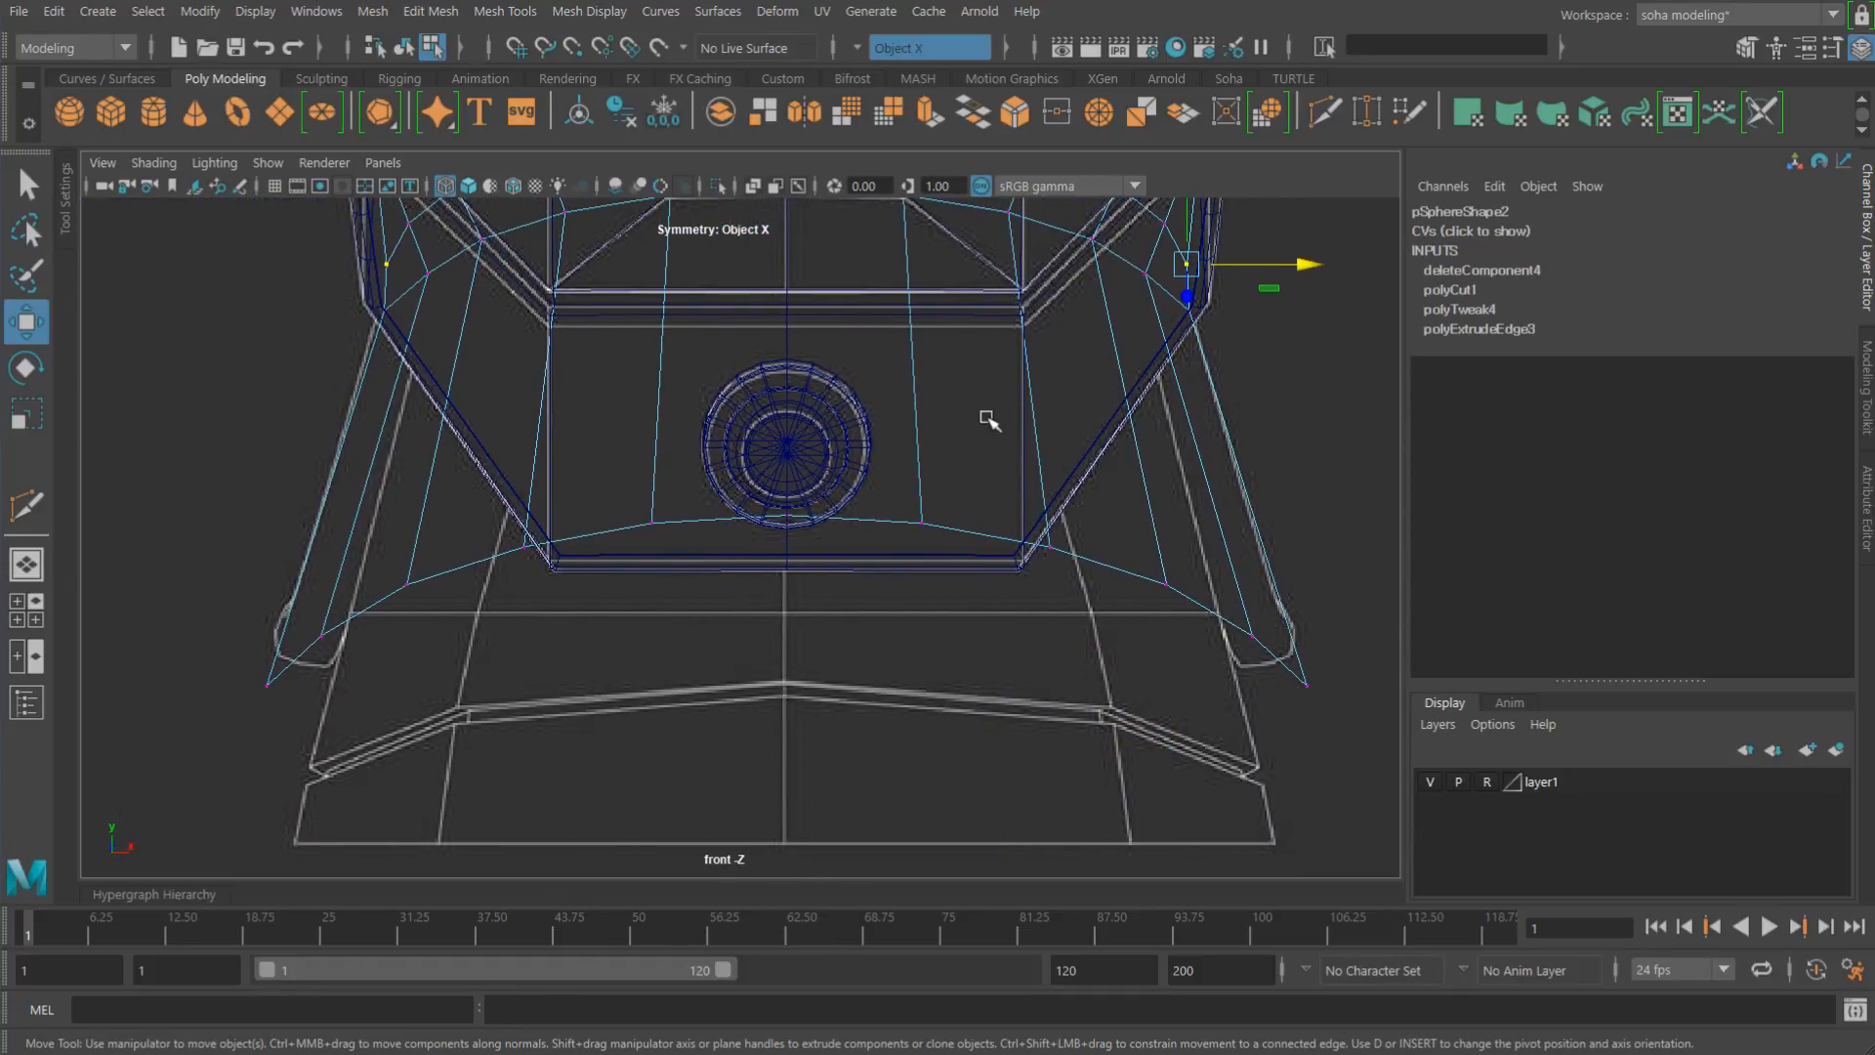
{"action": "middle_click_drag", "start_coordinate": [1014, 348], "coordinate": [987, 586], "text": "alt"}
{"action": "right_click_drag", "start_coordinate": [987, 586], "coordinate": [1031, 444], "text": "alt"}
{"action": "key", "text": "alt+shift+q"}
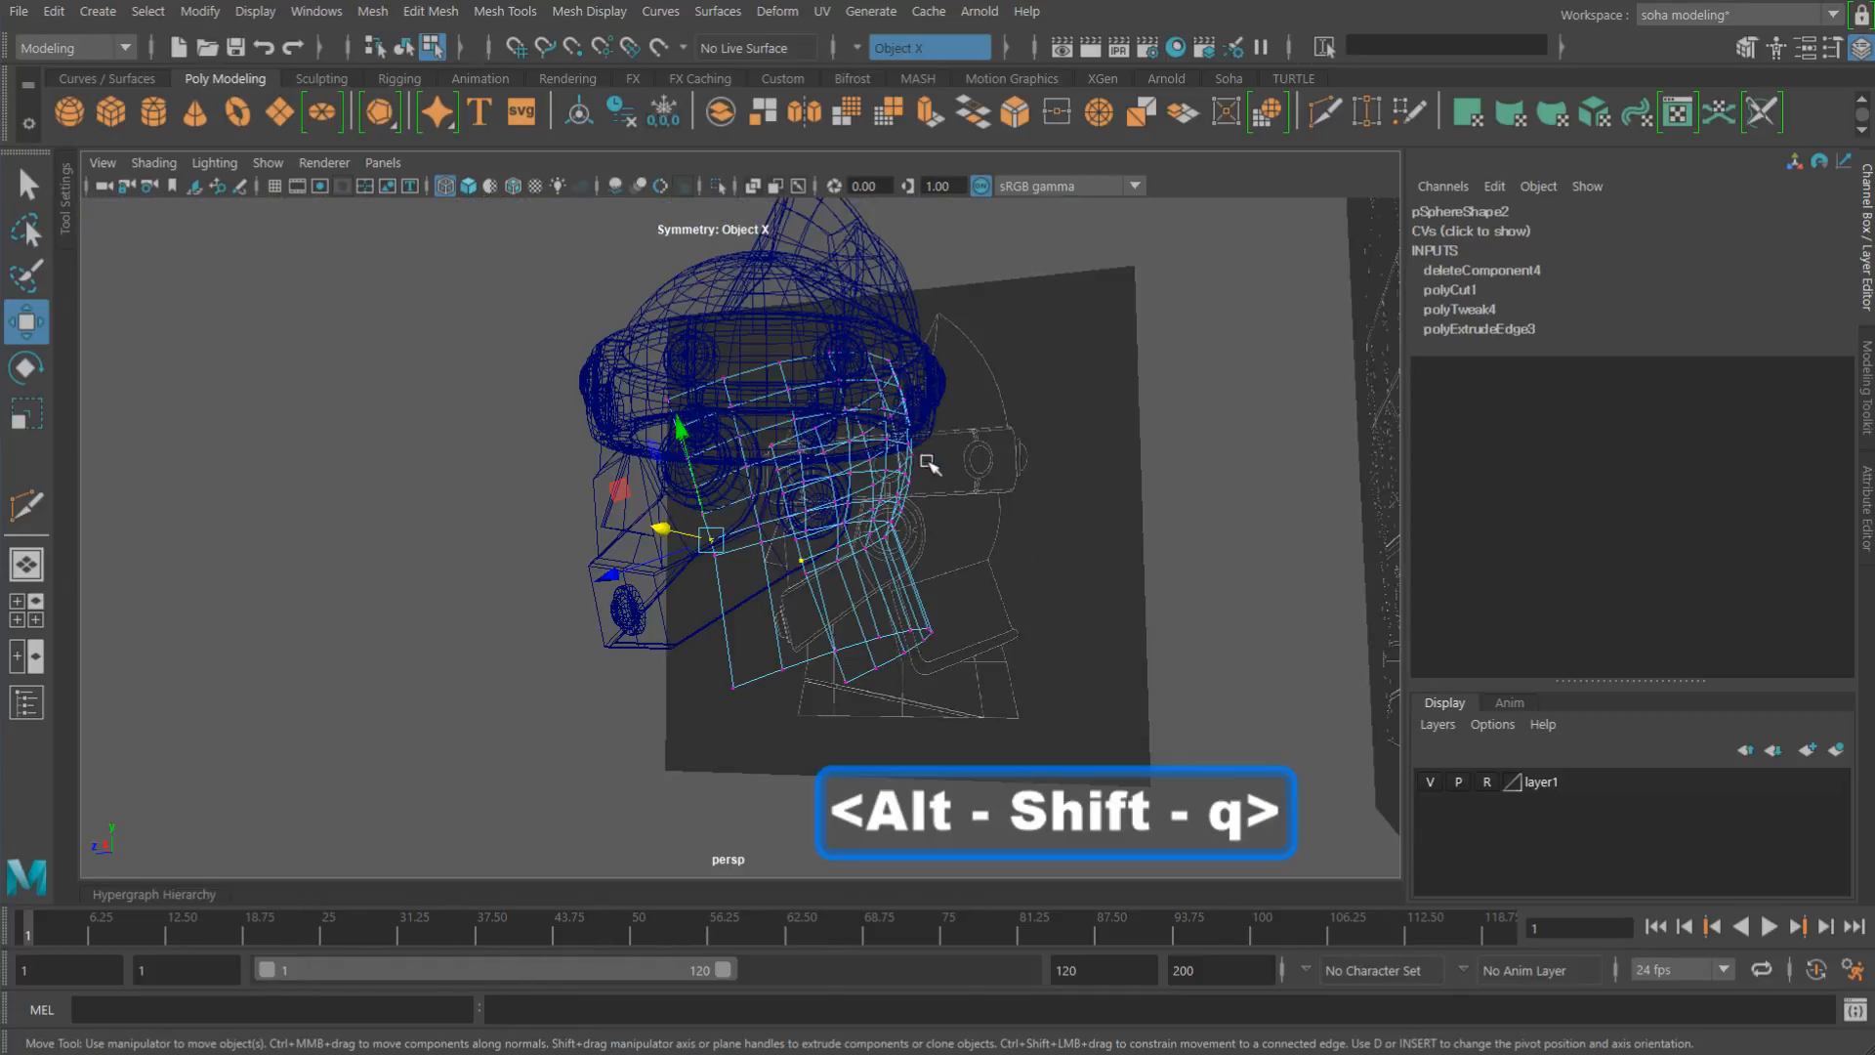
{"action": "left_click_drag", "start_coordinate": [922, 465], "coordinate": [954, 432], "text": "alt"}
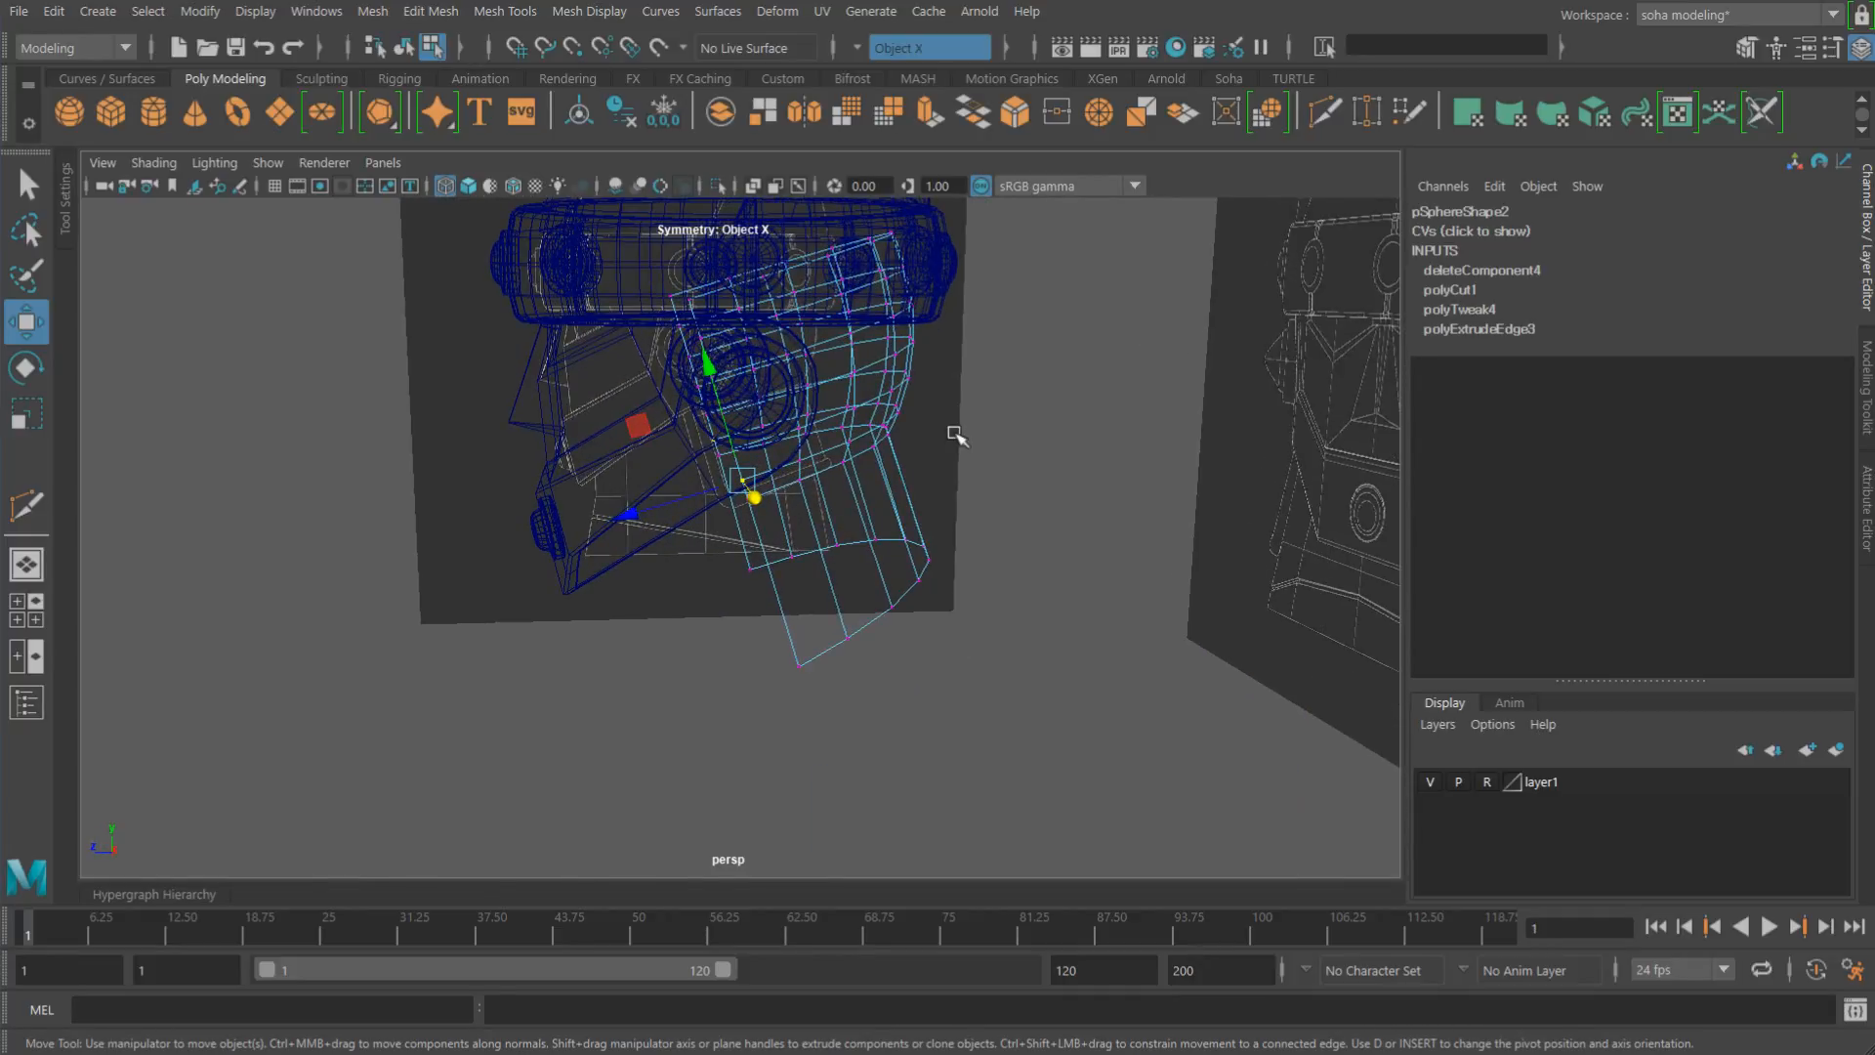
Step: Try to insert an edge loop just above the flap's lower edge in the side view
{"action": "key", "text": "shift+4"}
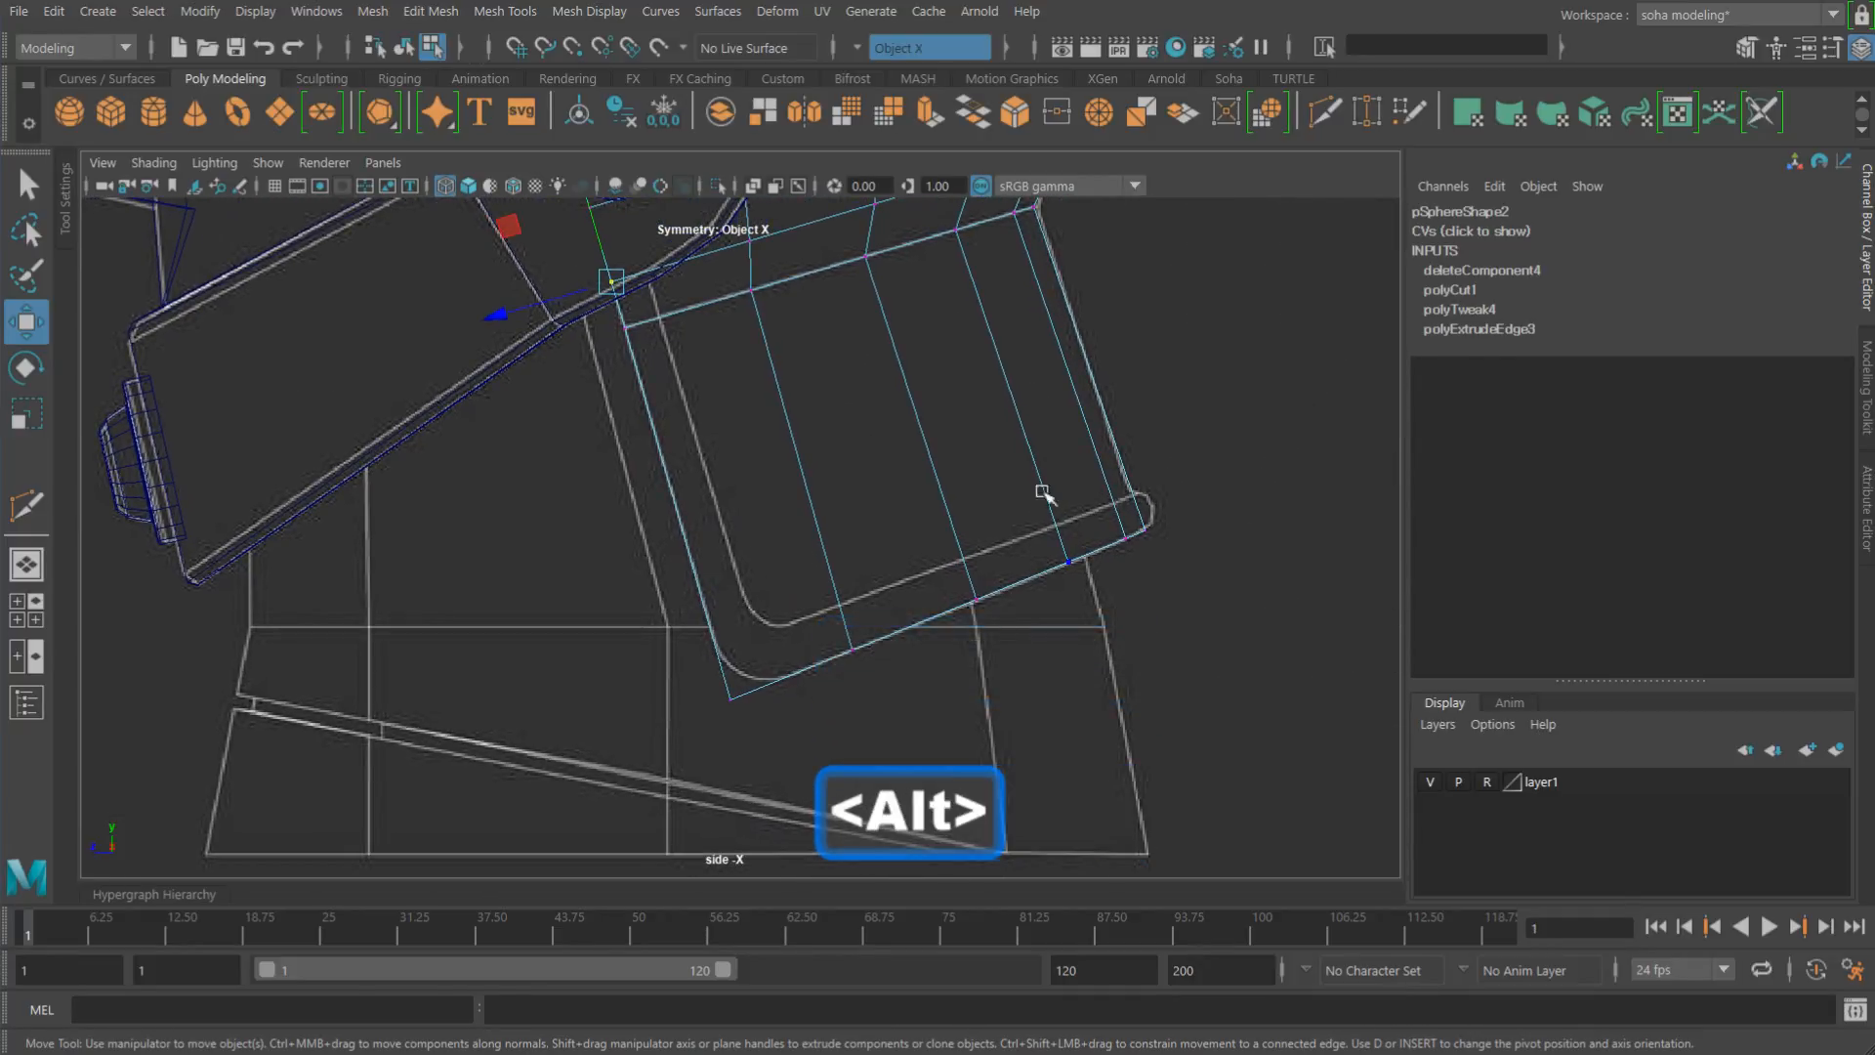
{"action": "key", "text": "alt+e"}
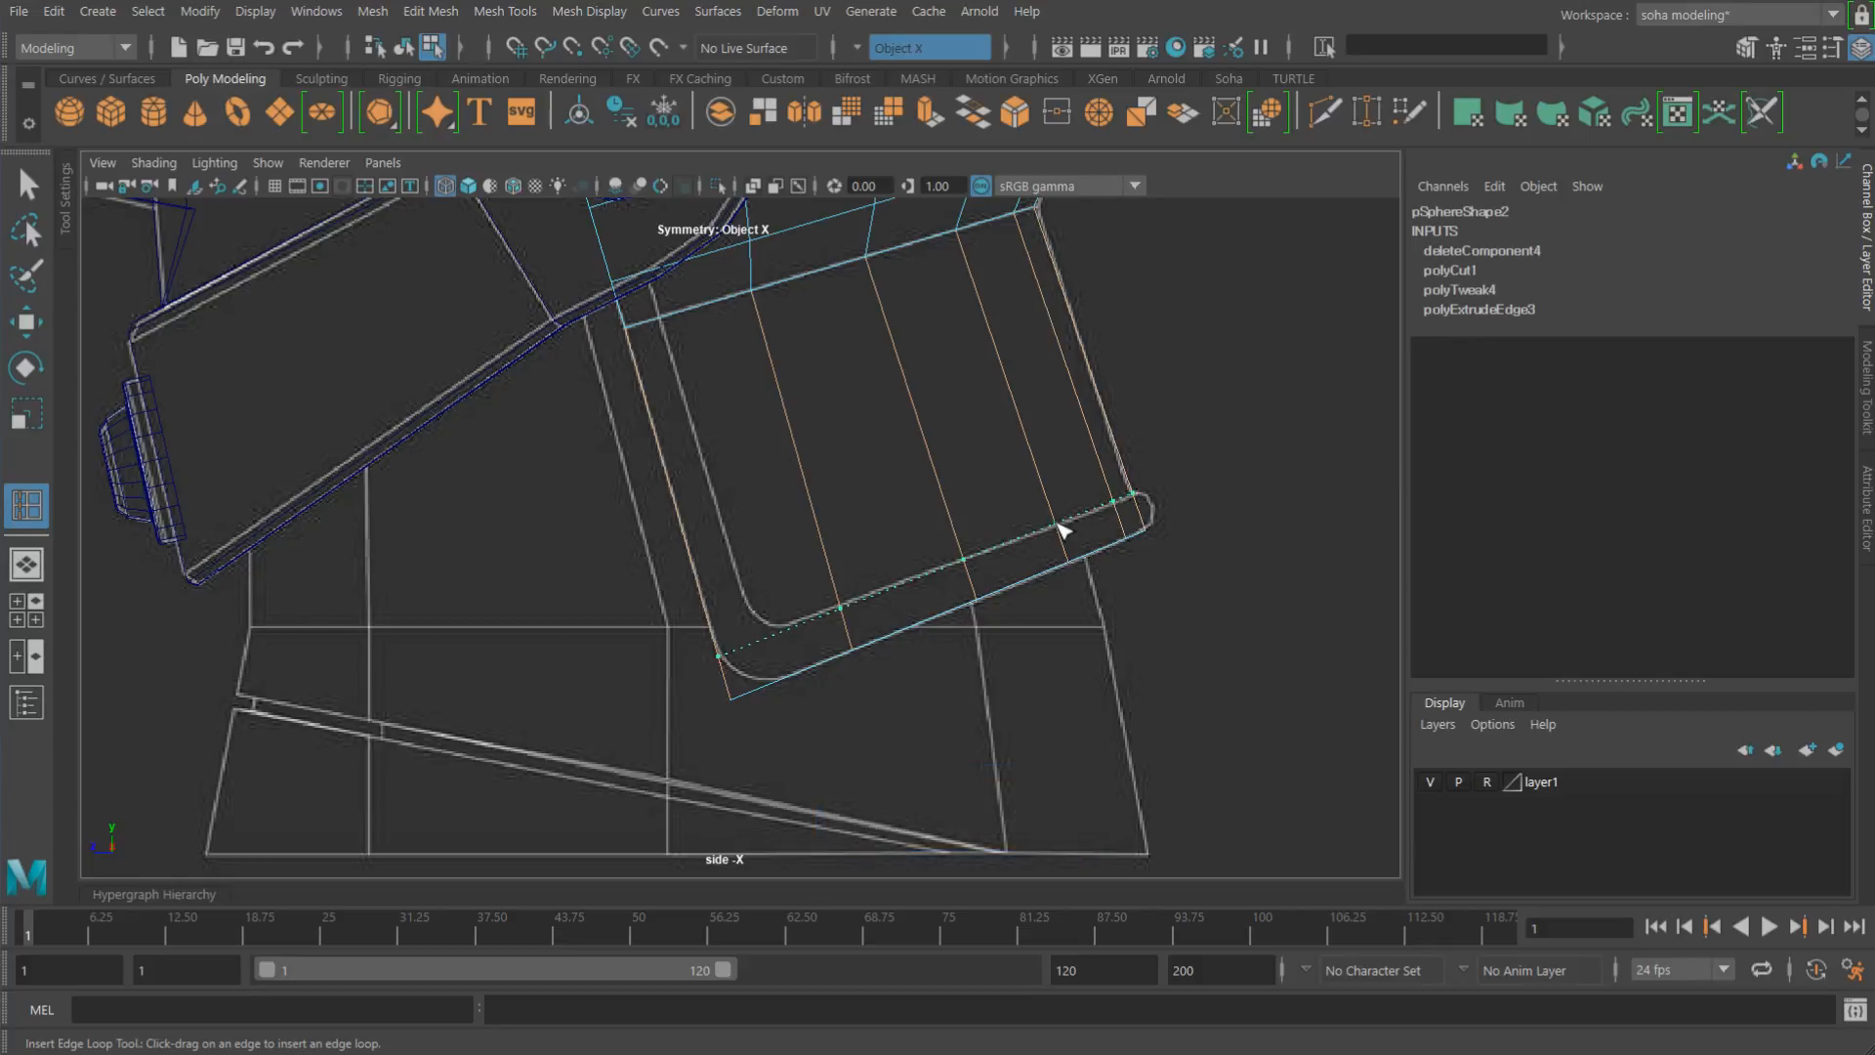
{"action": "left_click", "coordinate": [1060, 527]}
{"action": "right_click_drag", "start_coordinate": [1065, 532], "coordinate": [1280, 599], "text": "alt"}
{"action": "middle_click_drag", "start_coordinate": [1092, 522], "coordinate": [1028, 518], "text": "alt"}
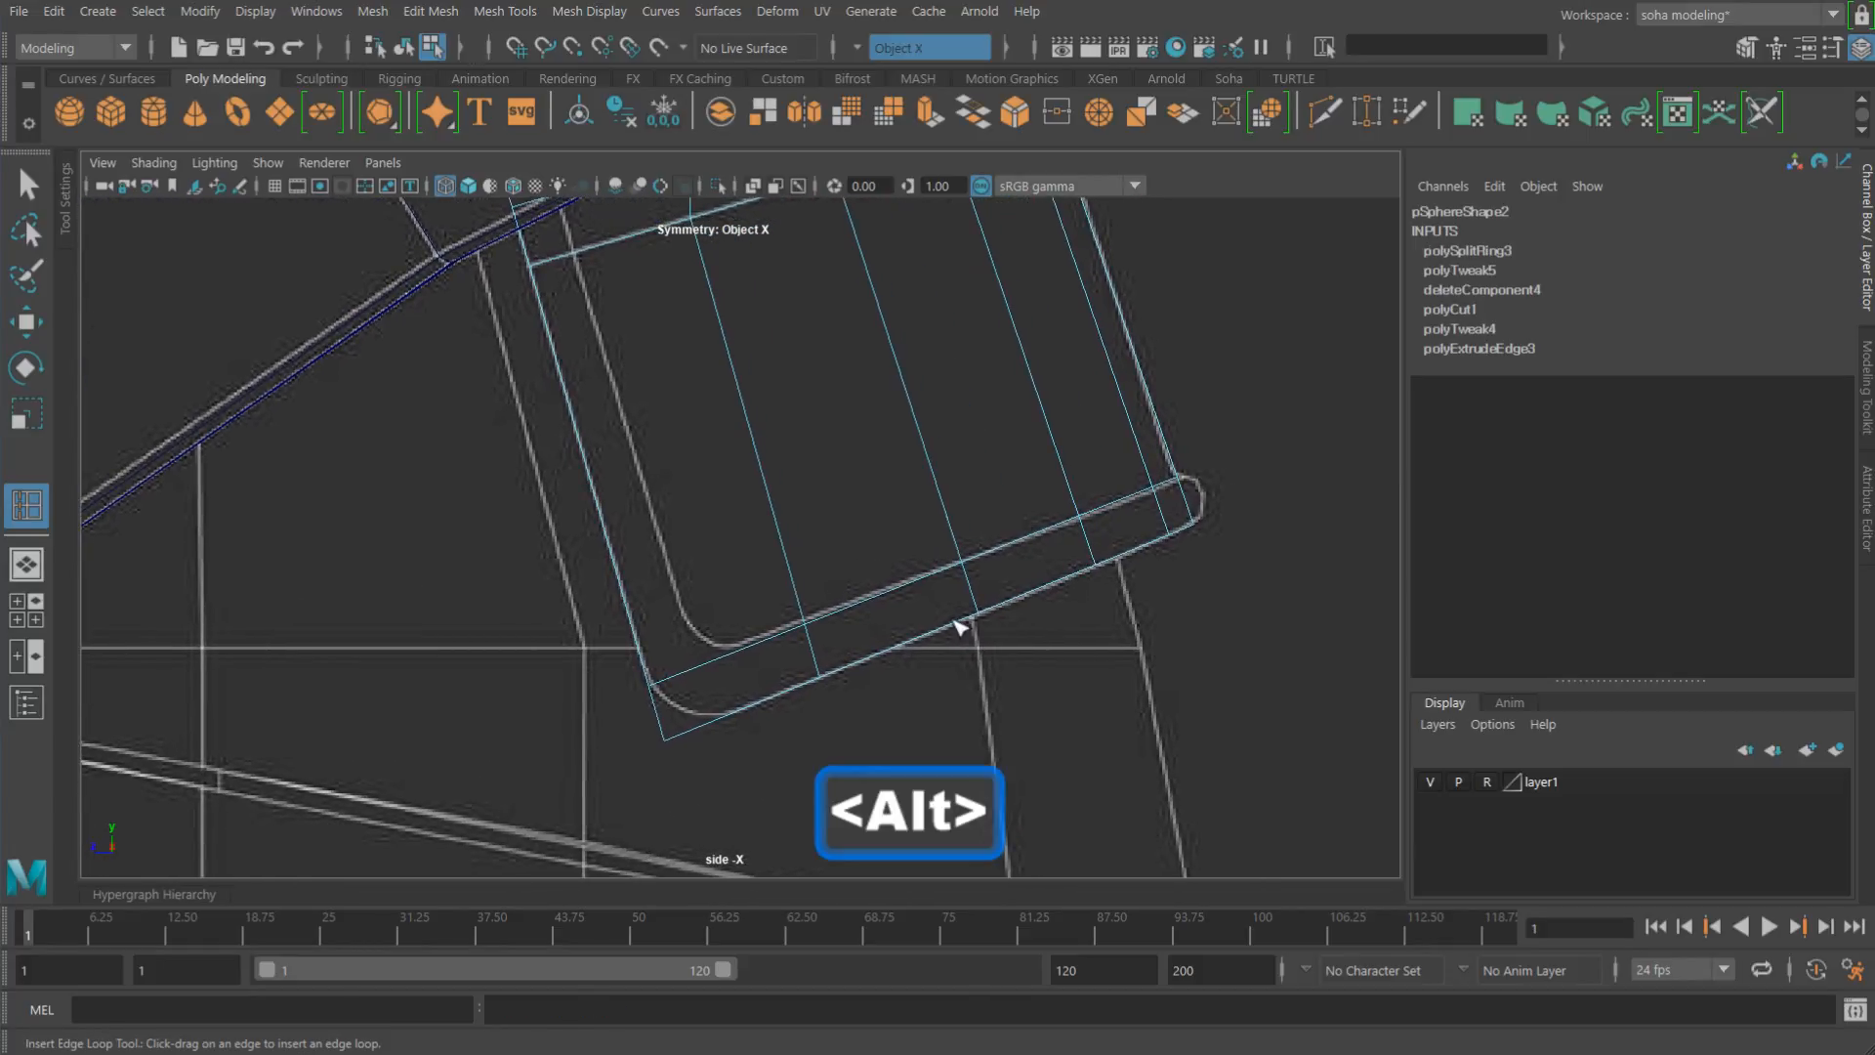
{"action": "key", "text": "z"}
{"action": "key", "text": "w"}
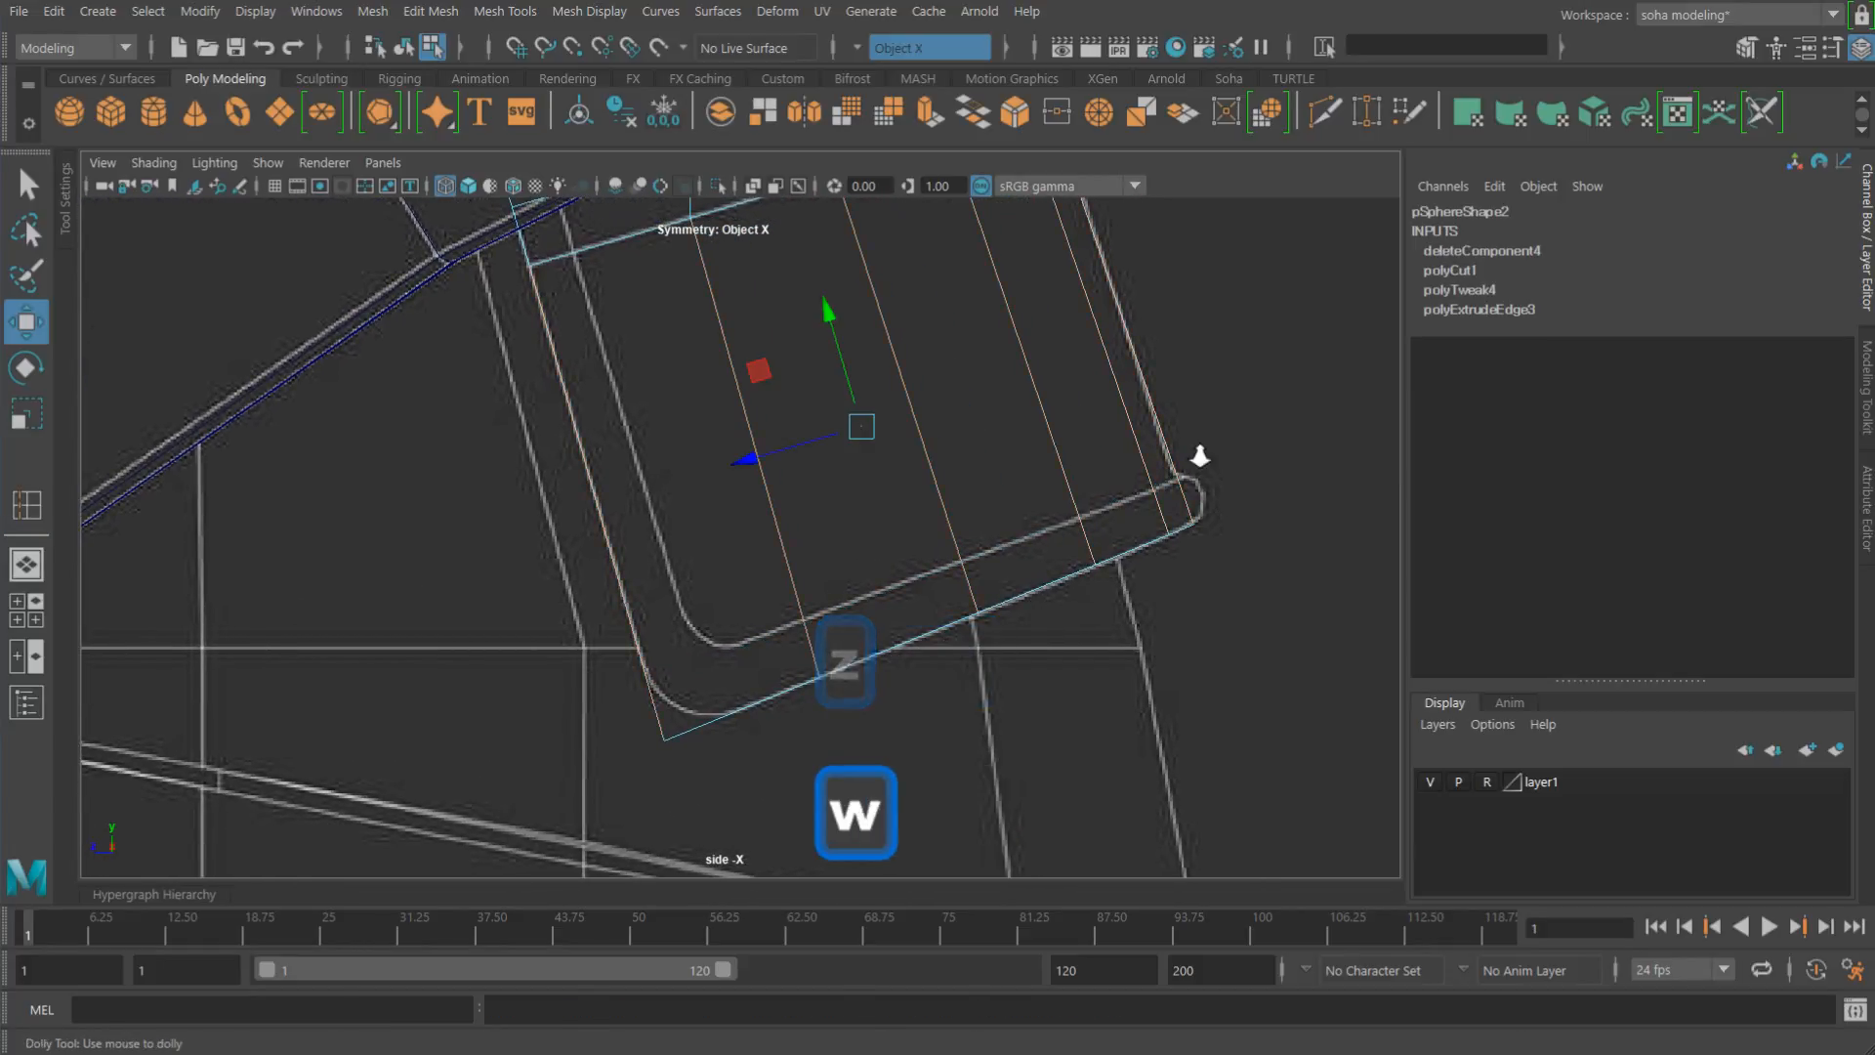
Step: In the side view, slice the flap with Multi-Cut along the reference line just above its lower edge
{"action": "right_click_drag", "start_coordinate": [1201, 457], "coordinate": [1171, 435], "text": "alt"}
{"action": "key", "text": "alt+grave"}
{"action": "left_click", "coordinate": [1231, 406]}
{"action": "left_click", "coordinate": [1142, 435]}
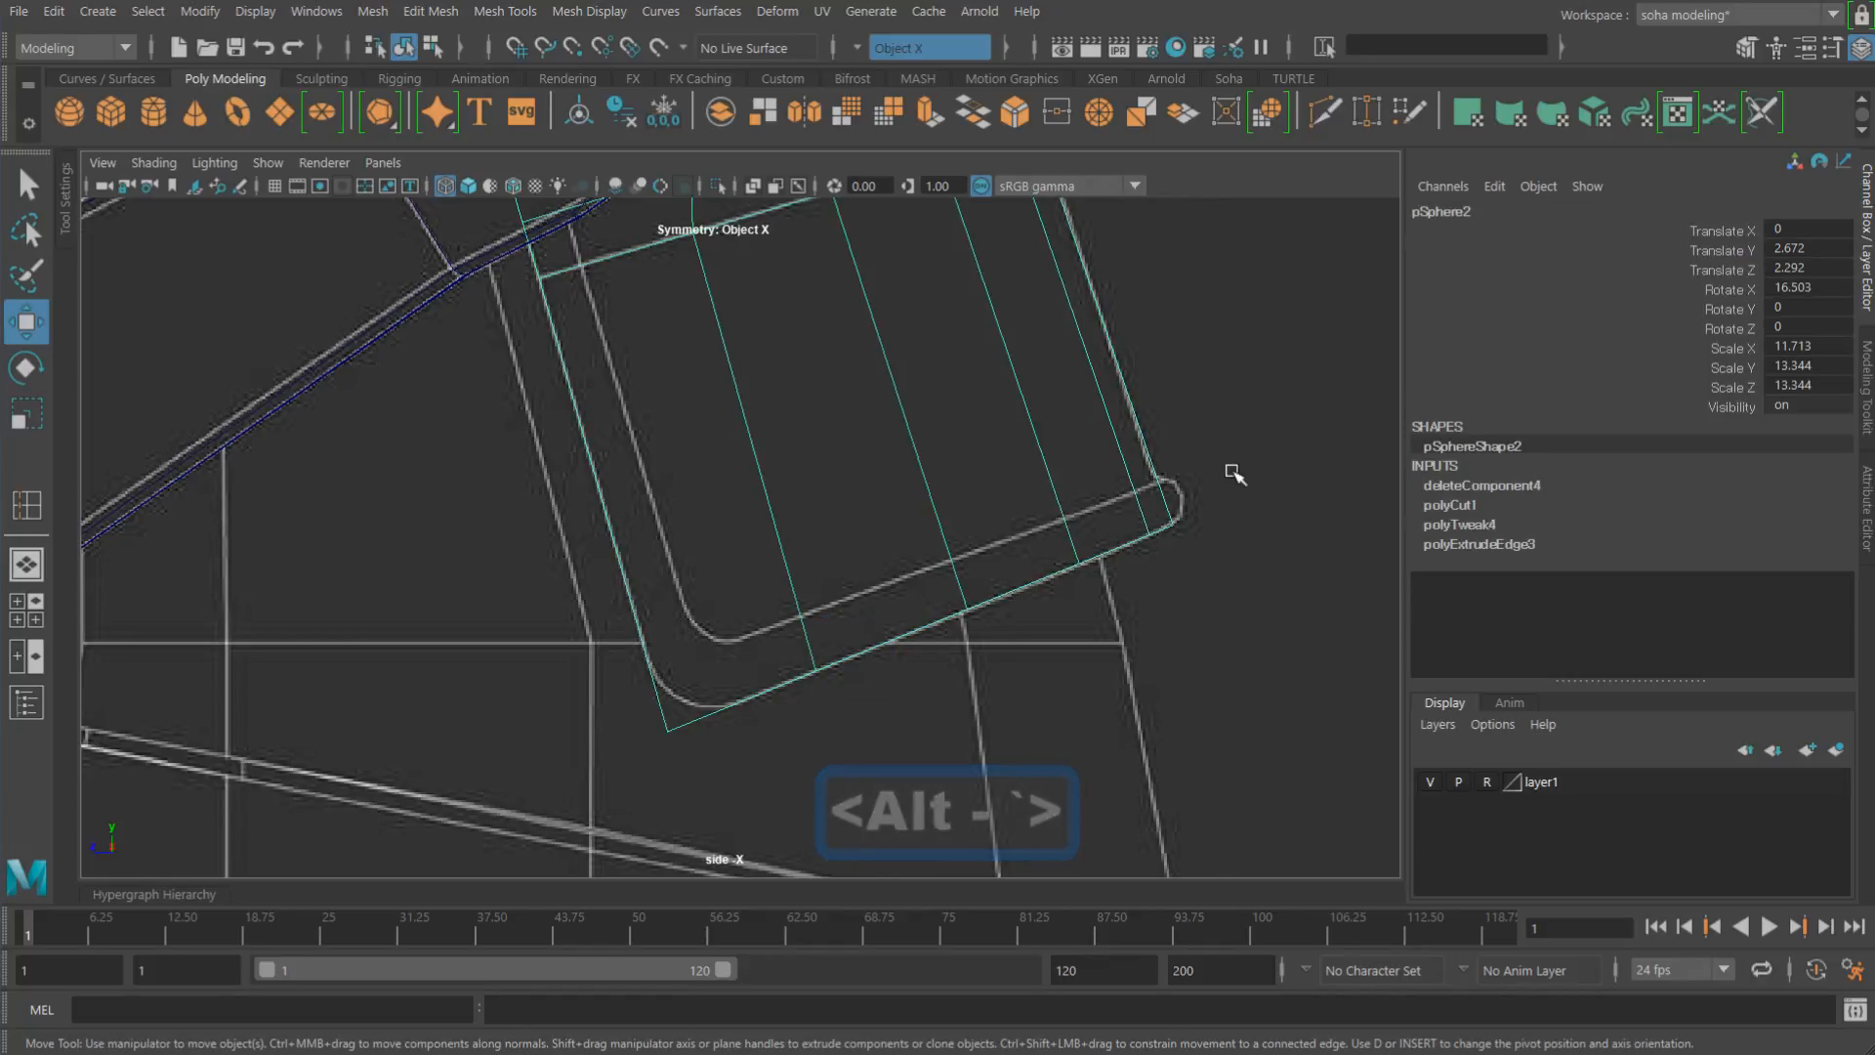
{"action": "key", "text": "alt+s"}
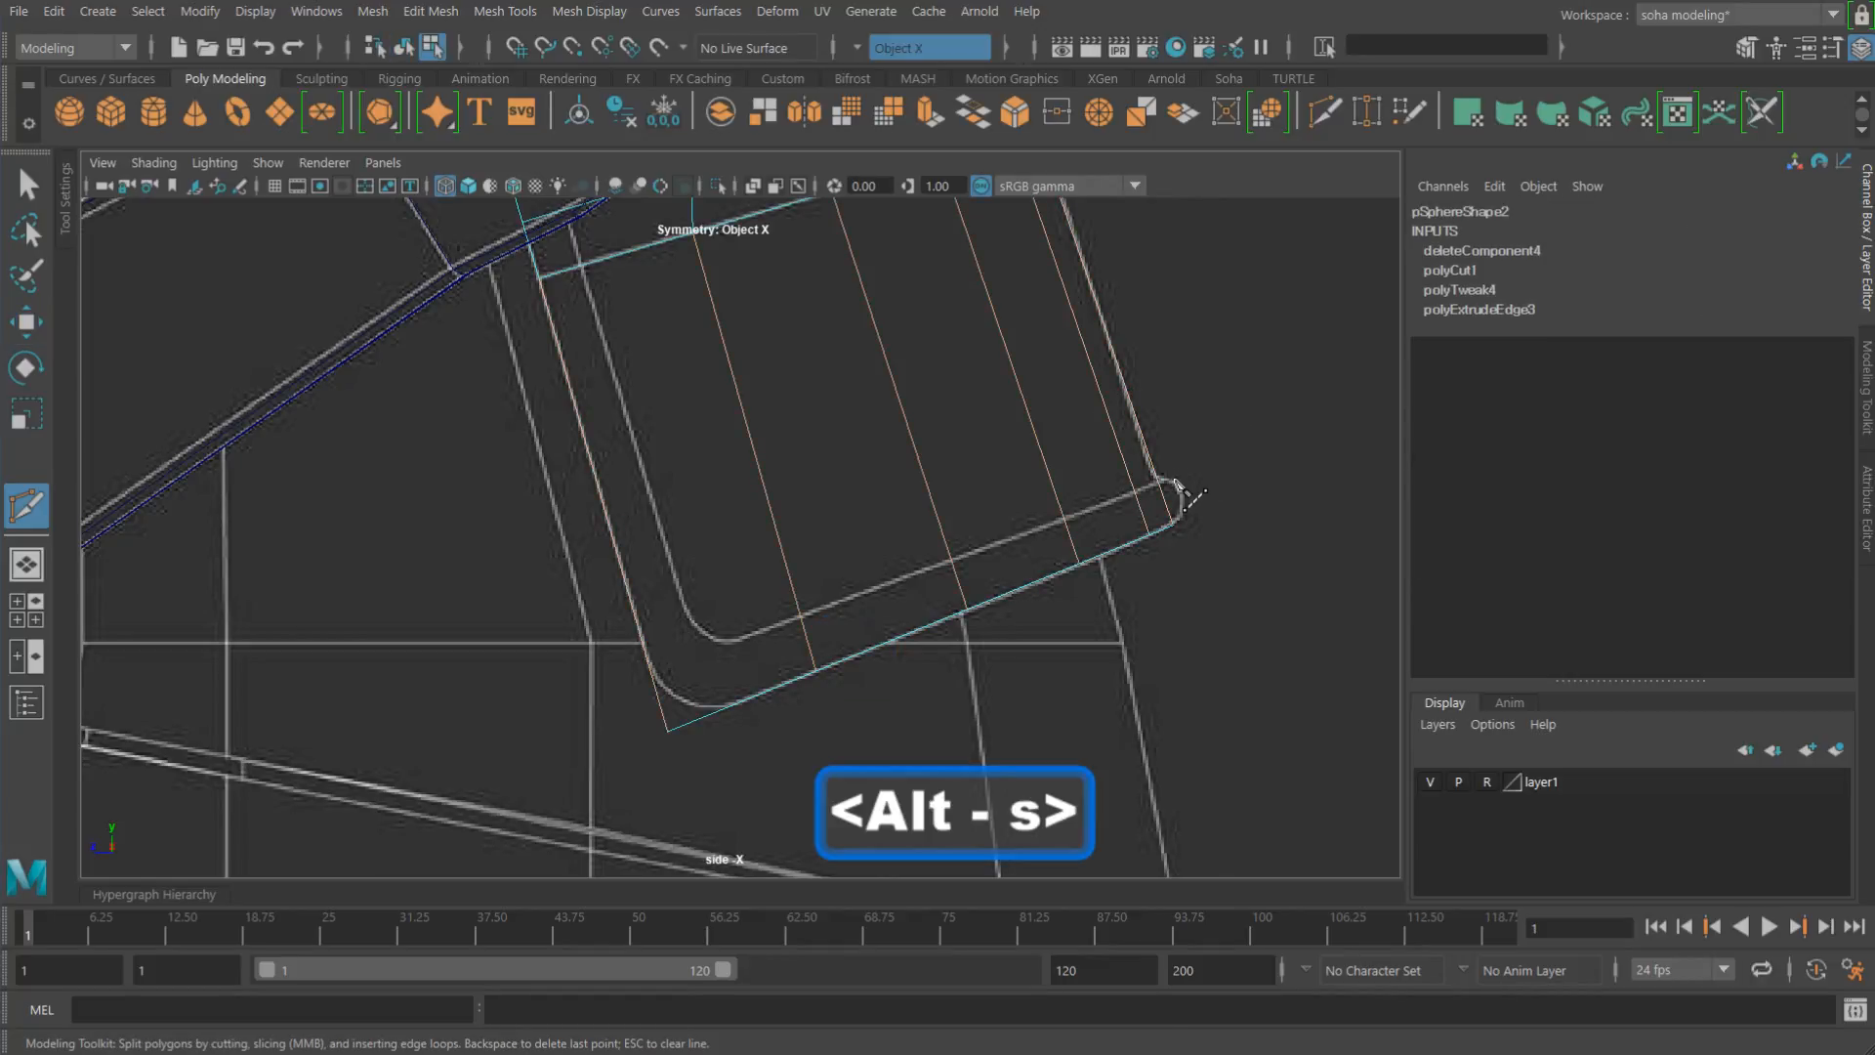
{"action": "left_click", "coordinate": [1176, 481]}
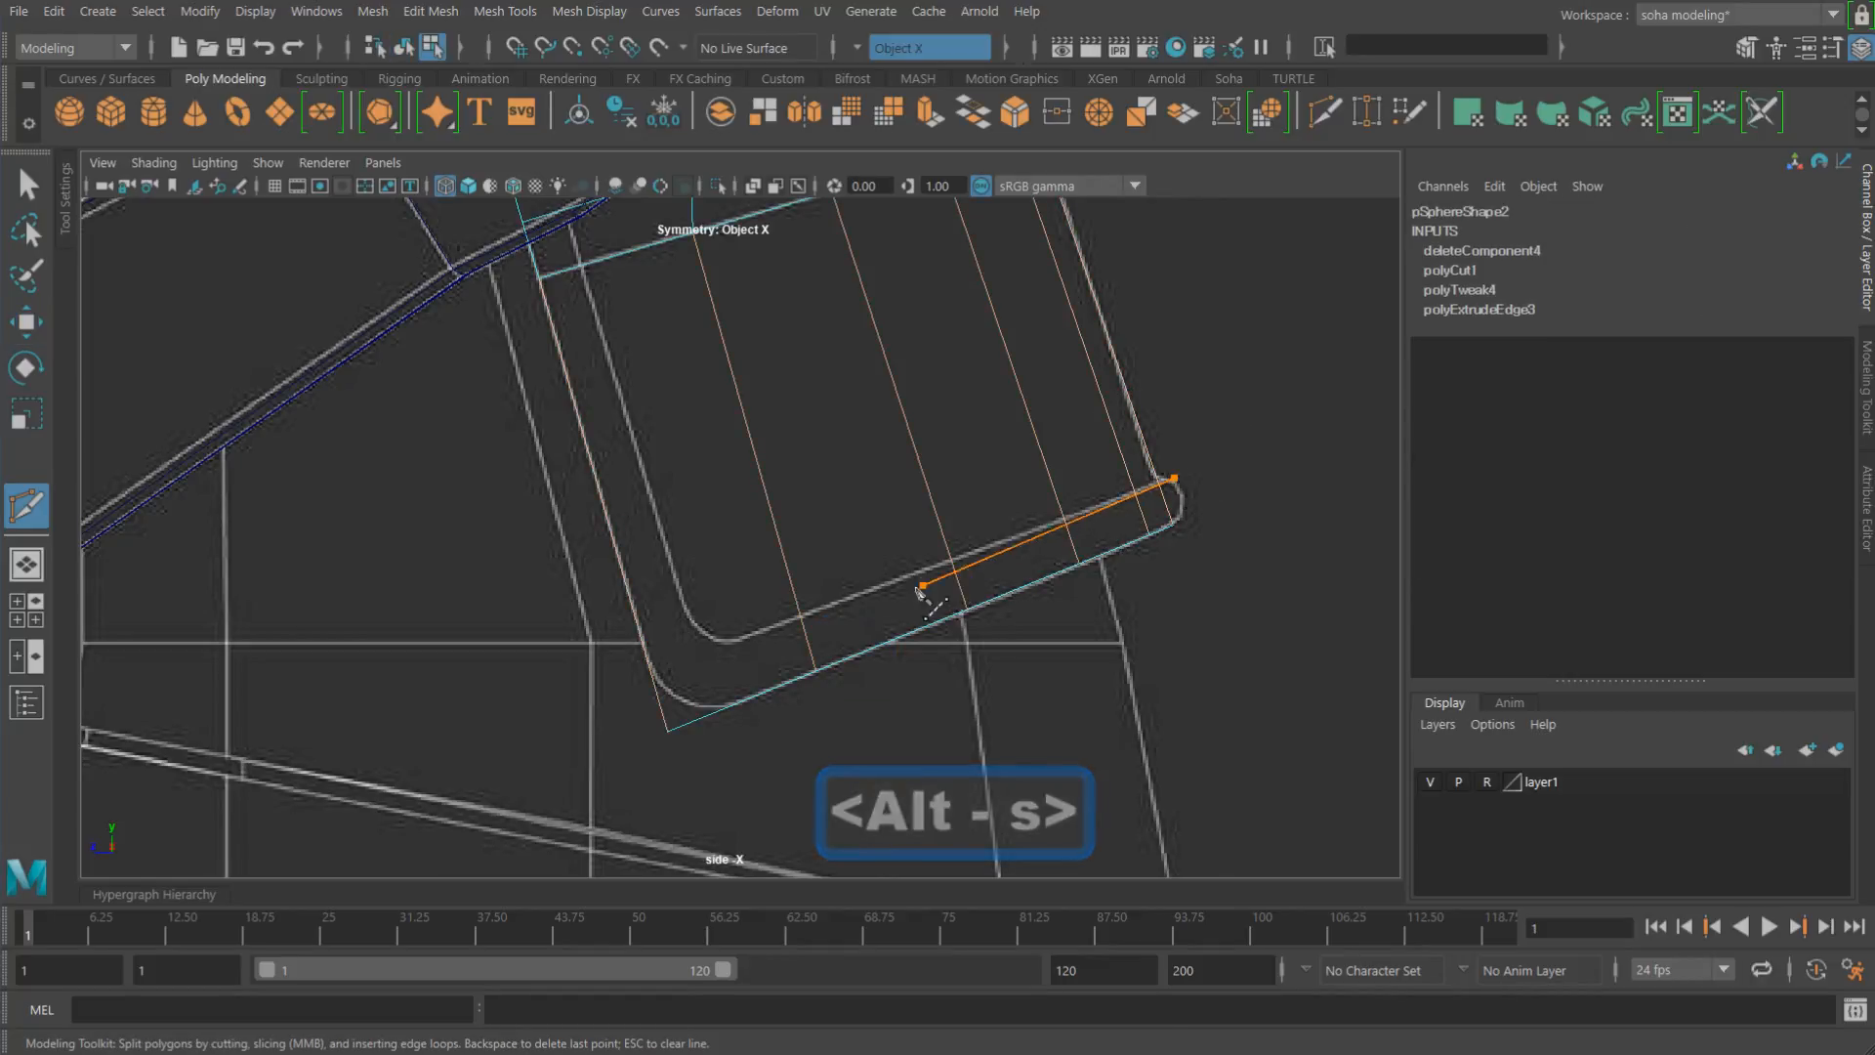
{"action": "left_click", "coordinate": [566, 700]}
{"action": "key", "text": "Return"}
{"action": "key", "text": "alt+w"}
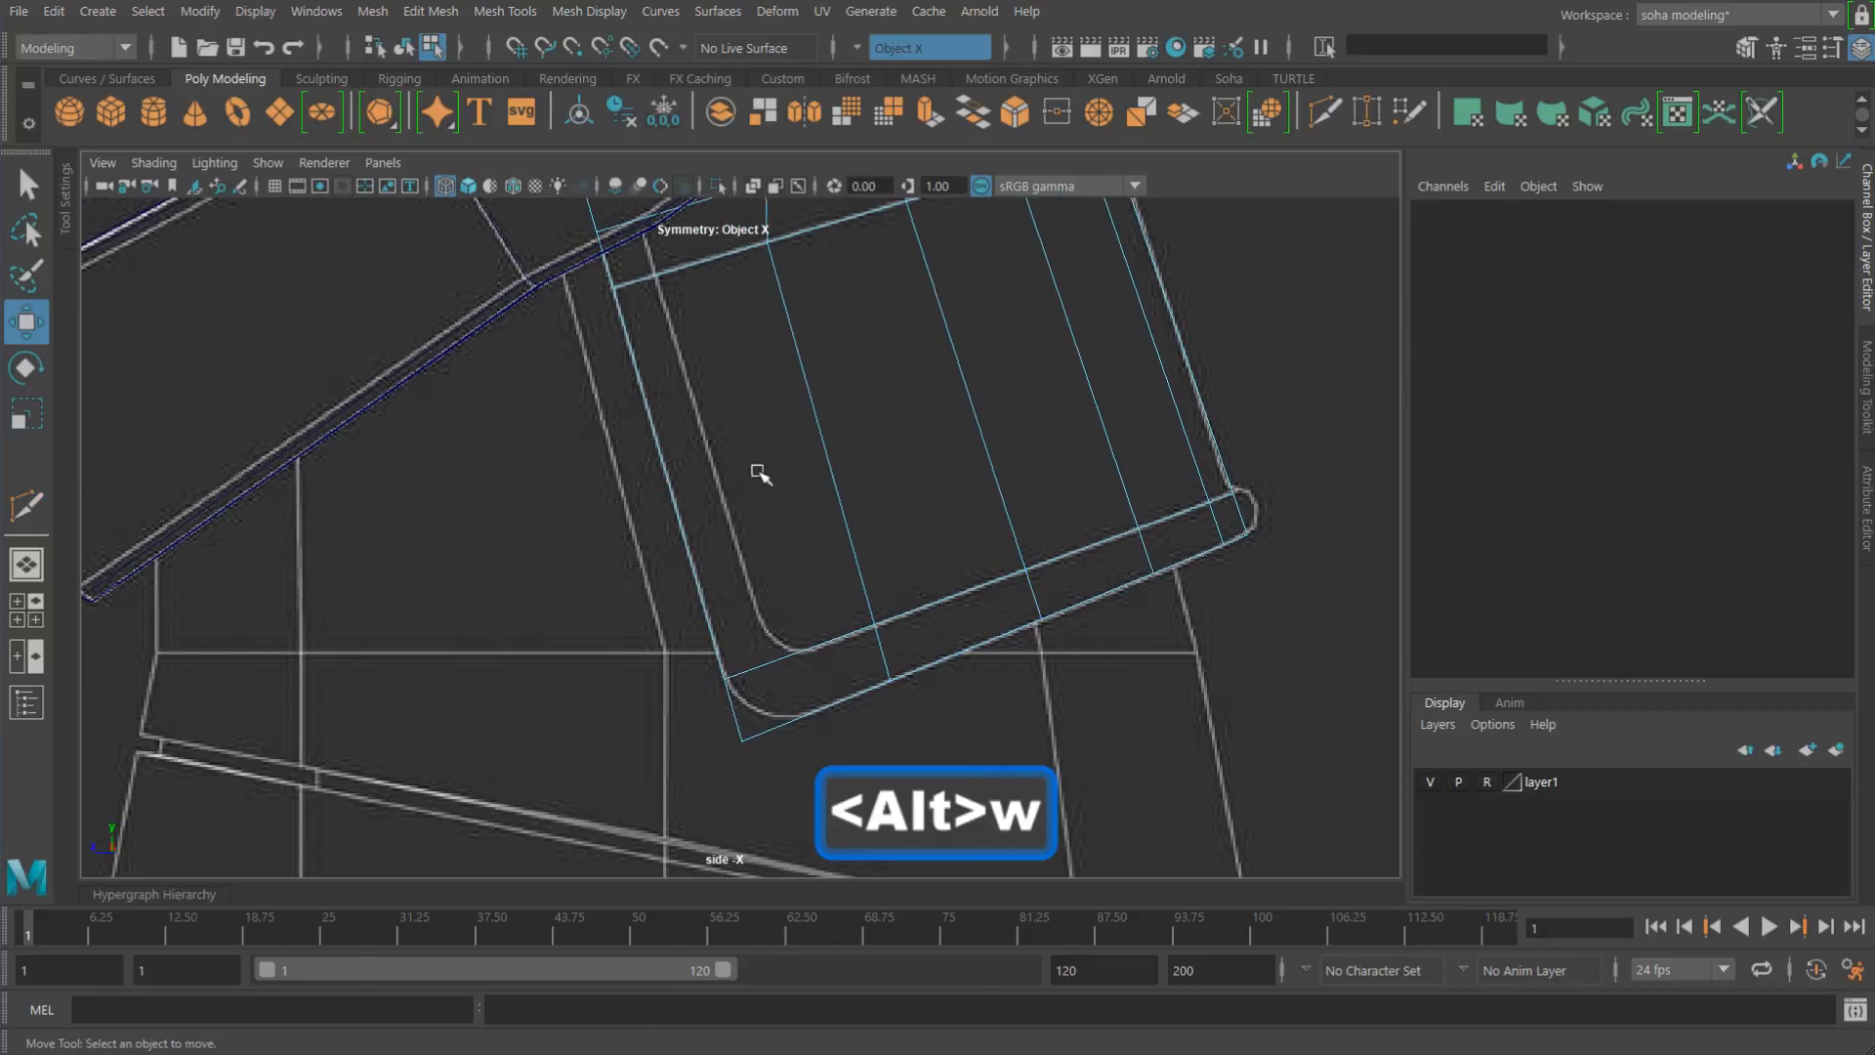
{"action": "right_click_drag", "start_coordinate": [758, 473], "coordinate": [690, 482], "text": "alt"}
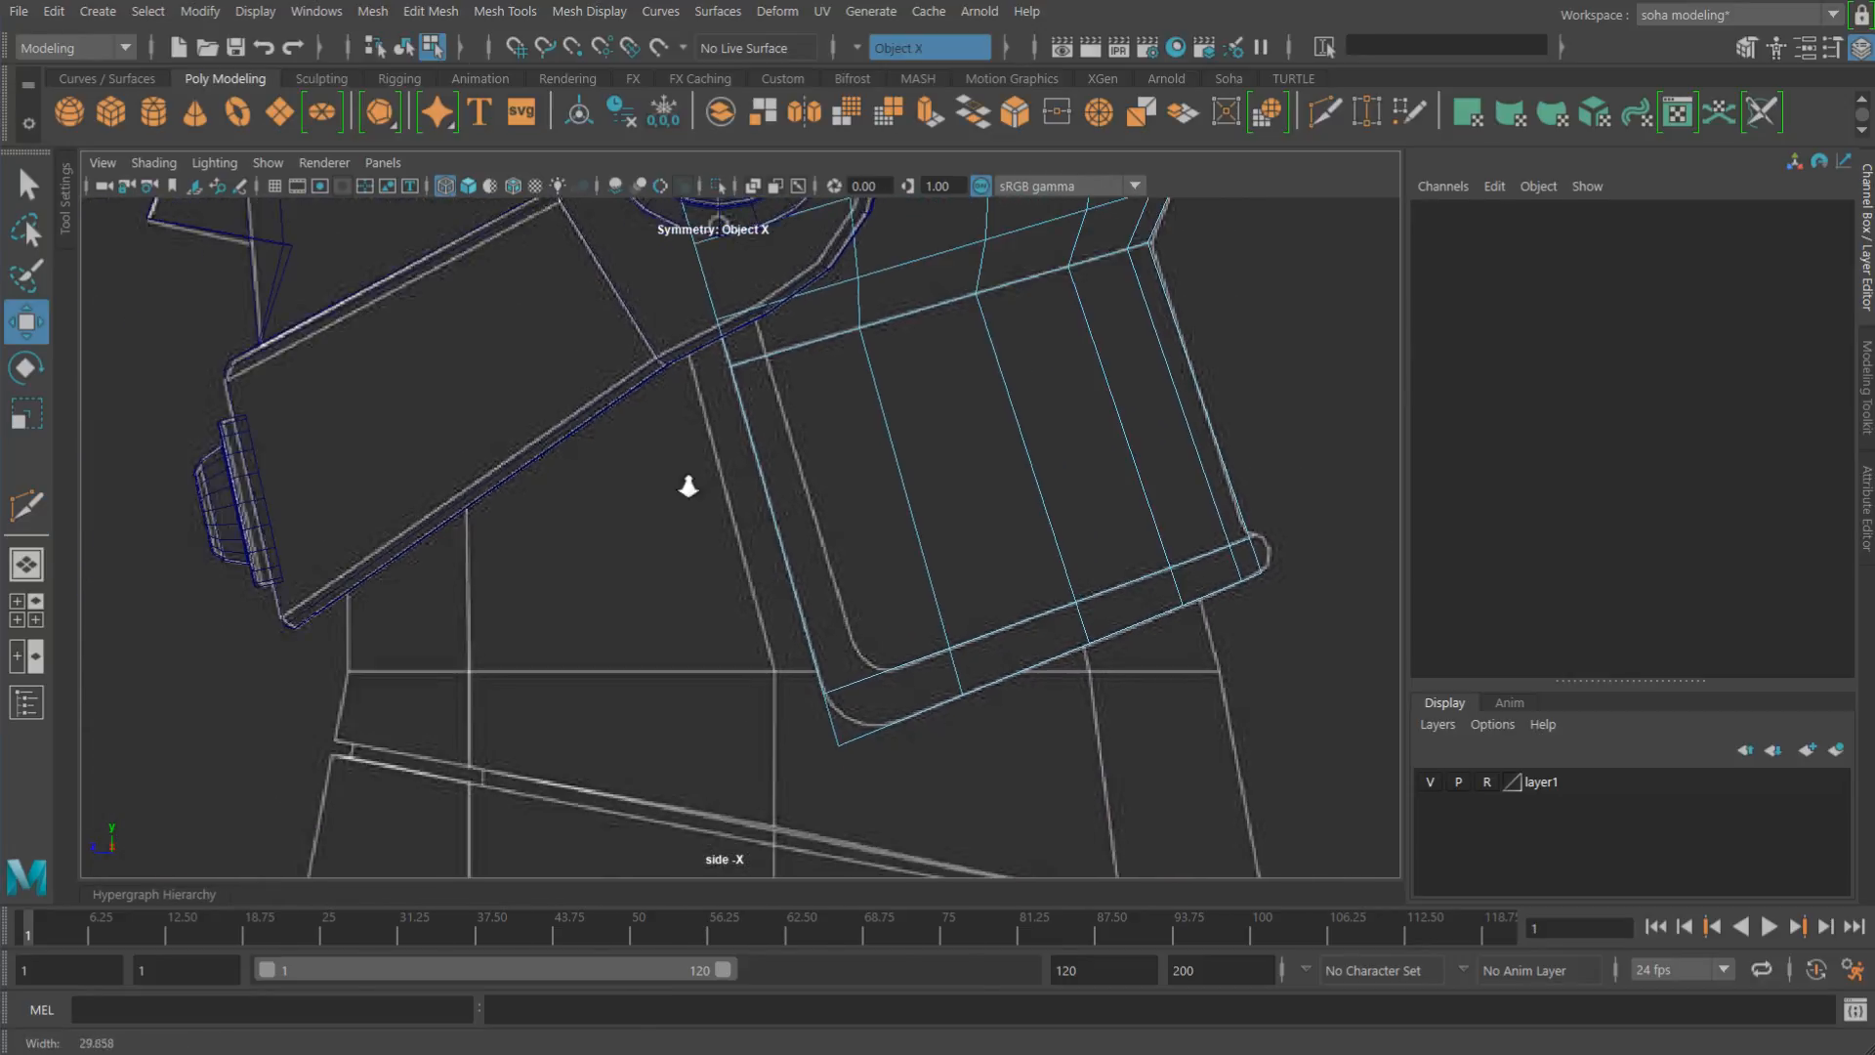
{"action": "middle_click_drag", "start_coordinate": [691, 482], "coordinate": [837, 452], "text": "alt"}
{"action": "right_click_drag", "start_coordinate": [837, 452], "coordinate": [913, 489], "text": "alt"}
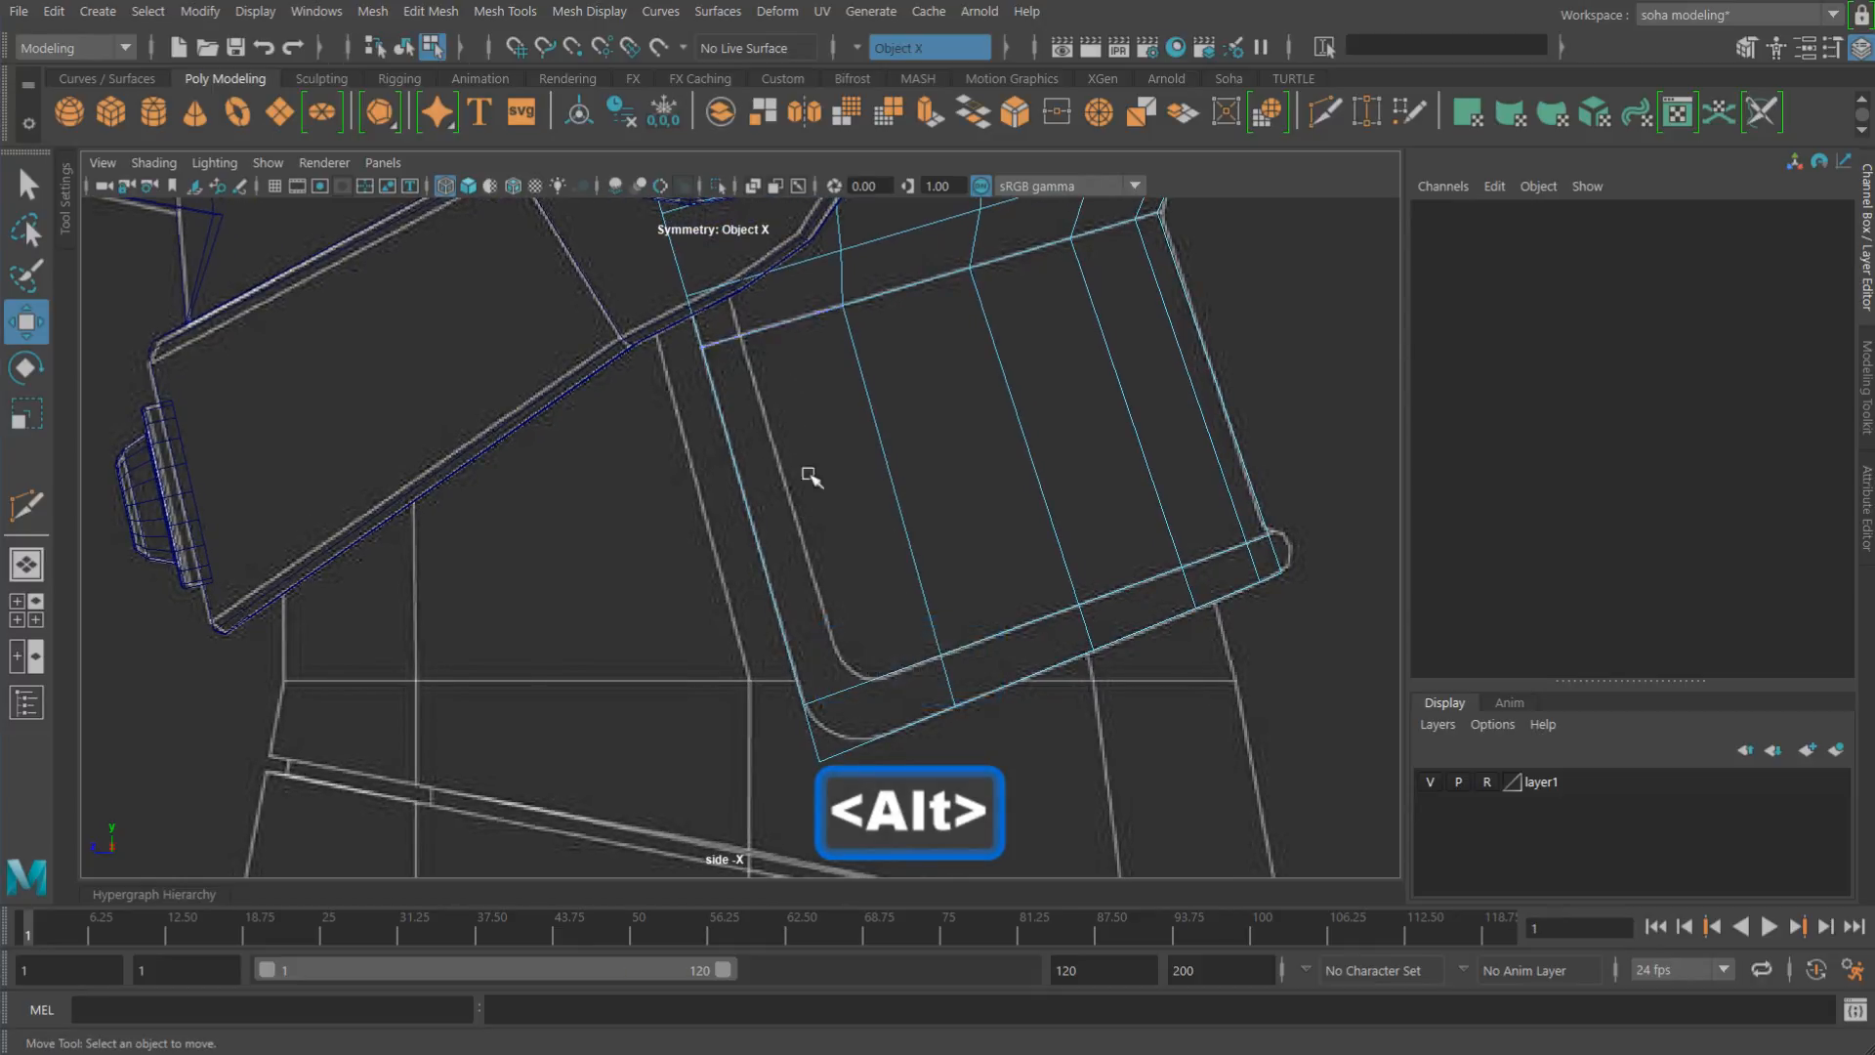
{"action": "key", "text": "alt+3"}
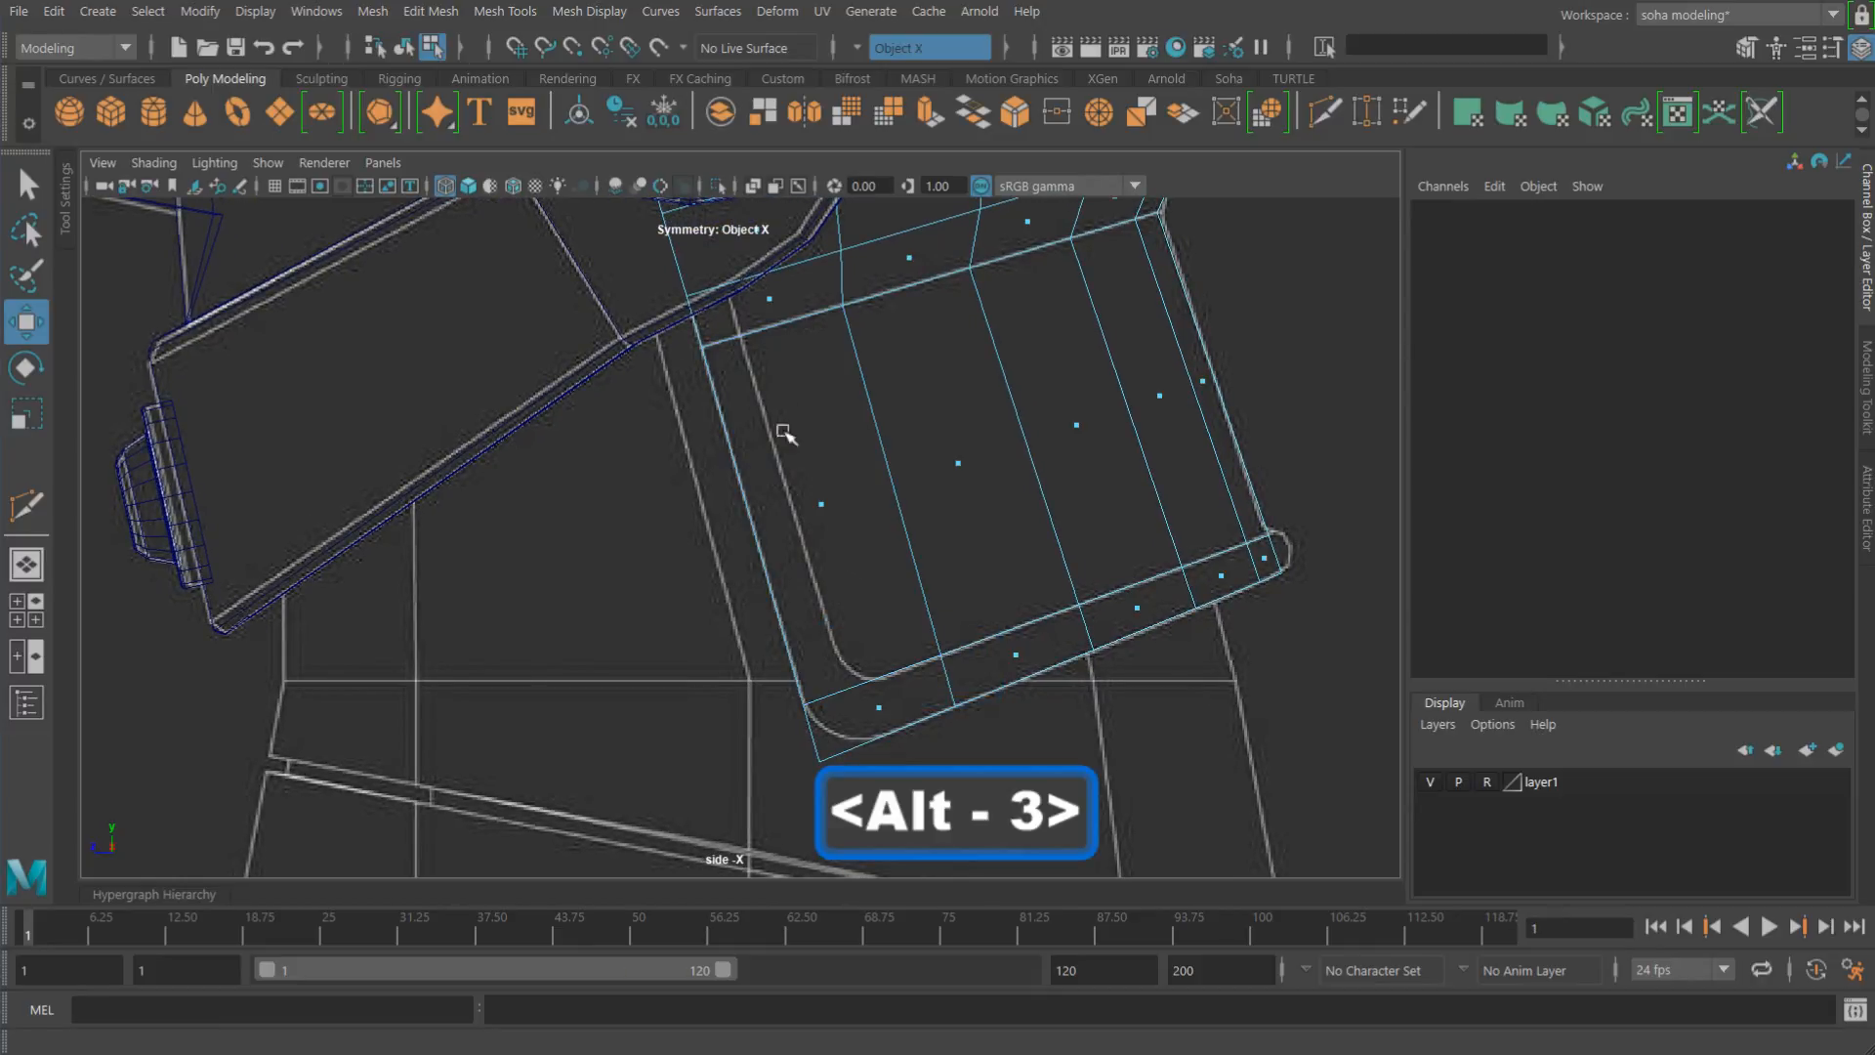
{"action": "left_click", "coordinate": [746, 284]}
{"action": "double_click", "coordinate": [860, 674], "text": "shift"}
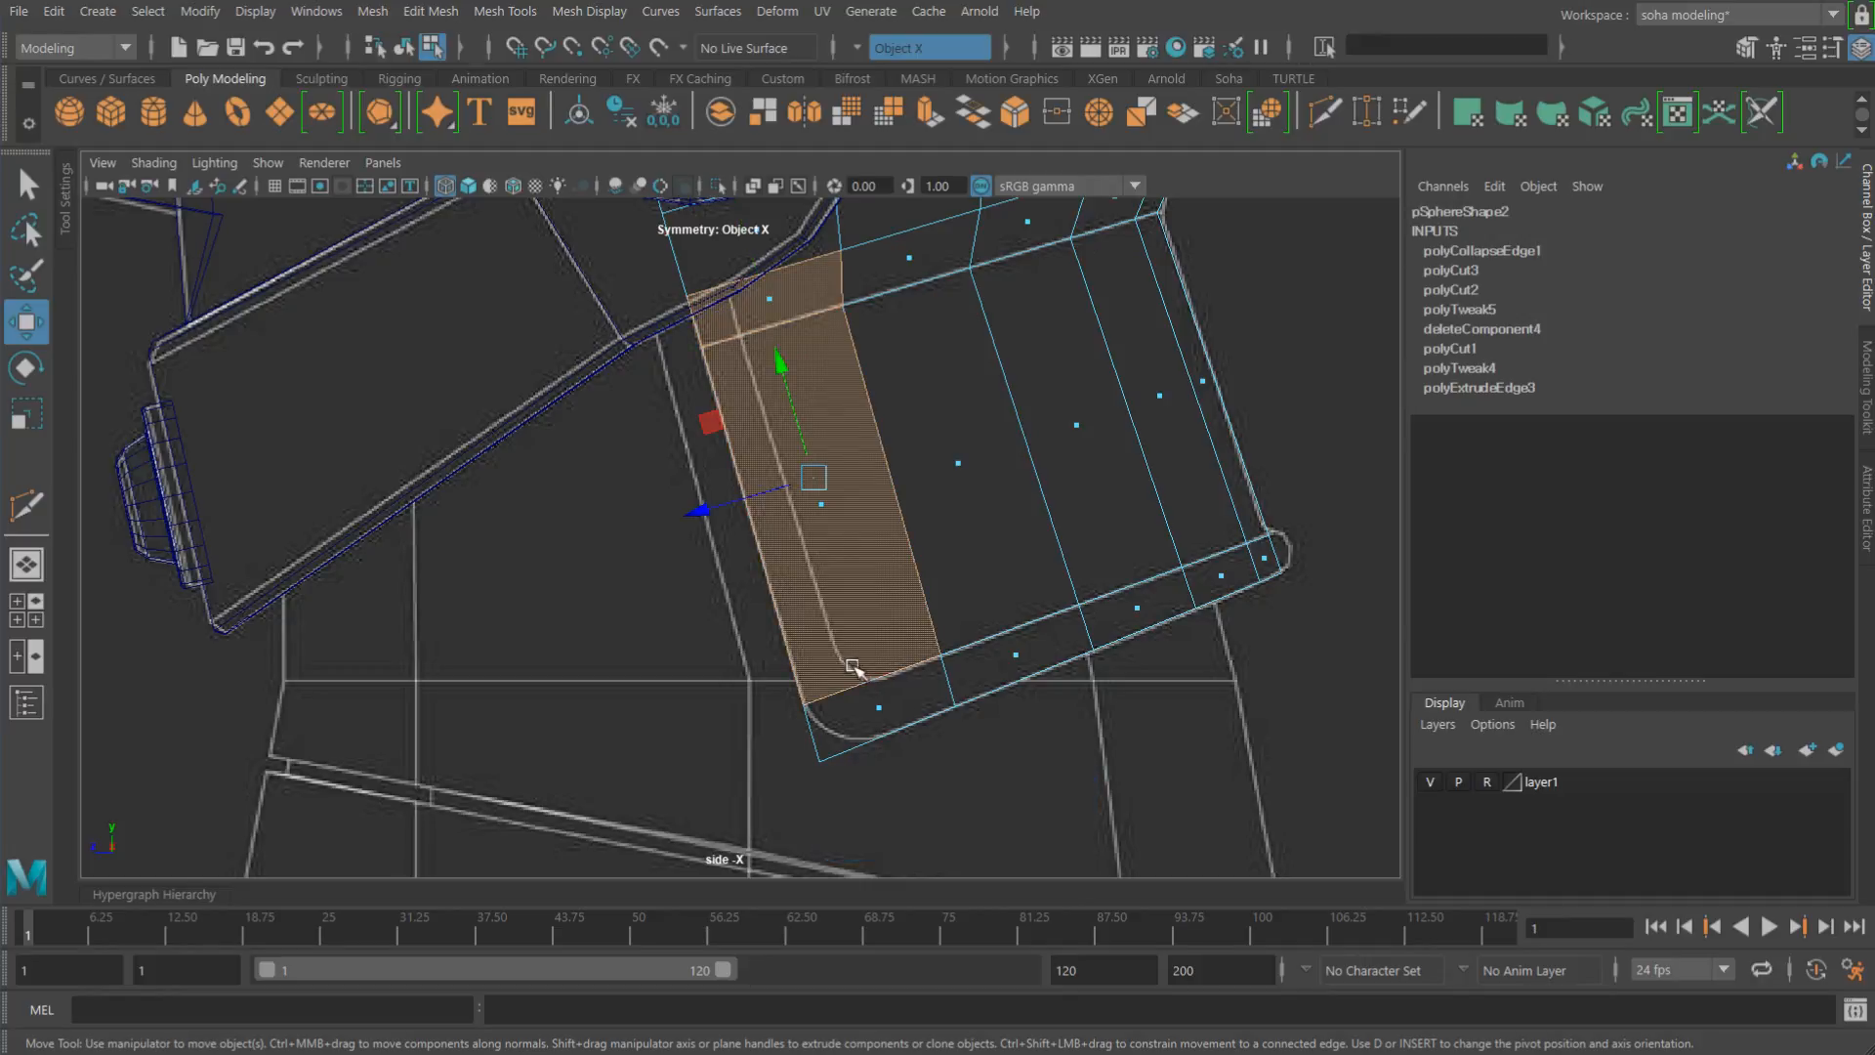
{"action": "double_click", "coordinate": [890, 721], "text": "shift"}
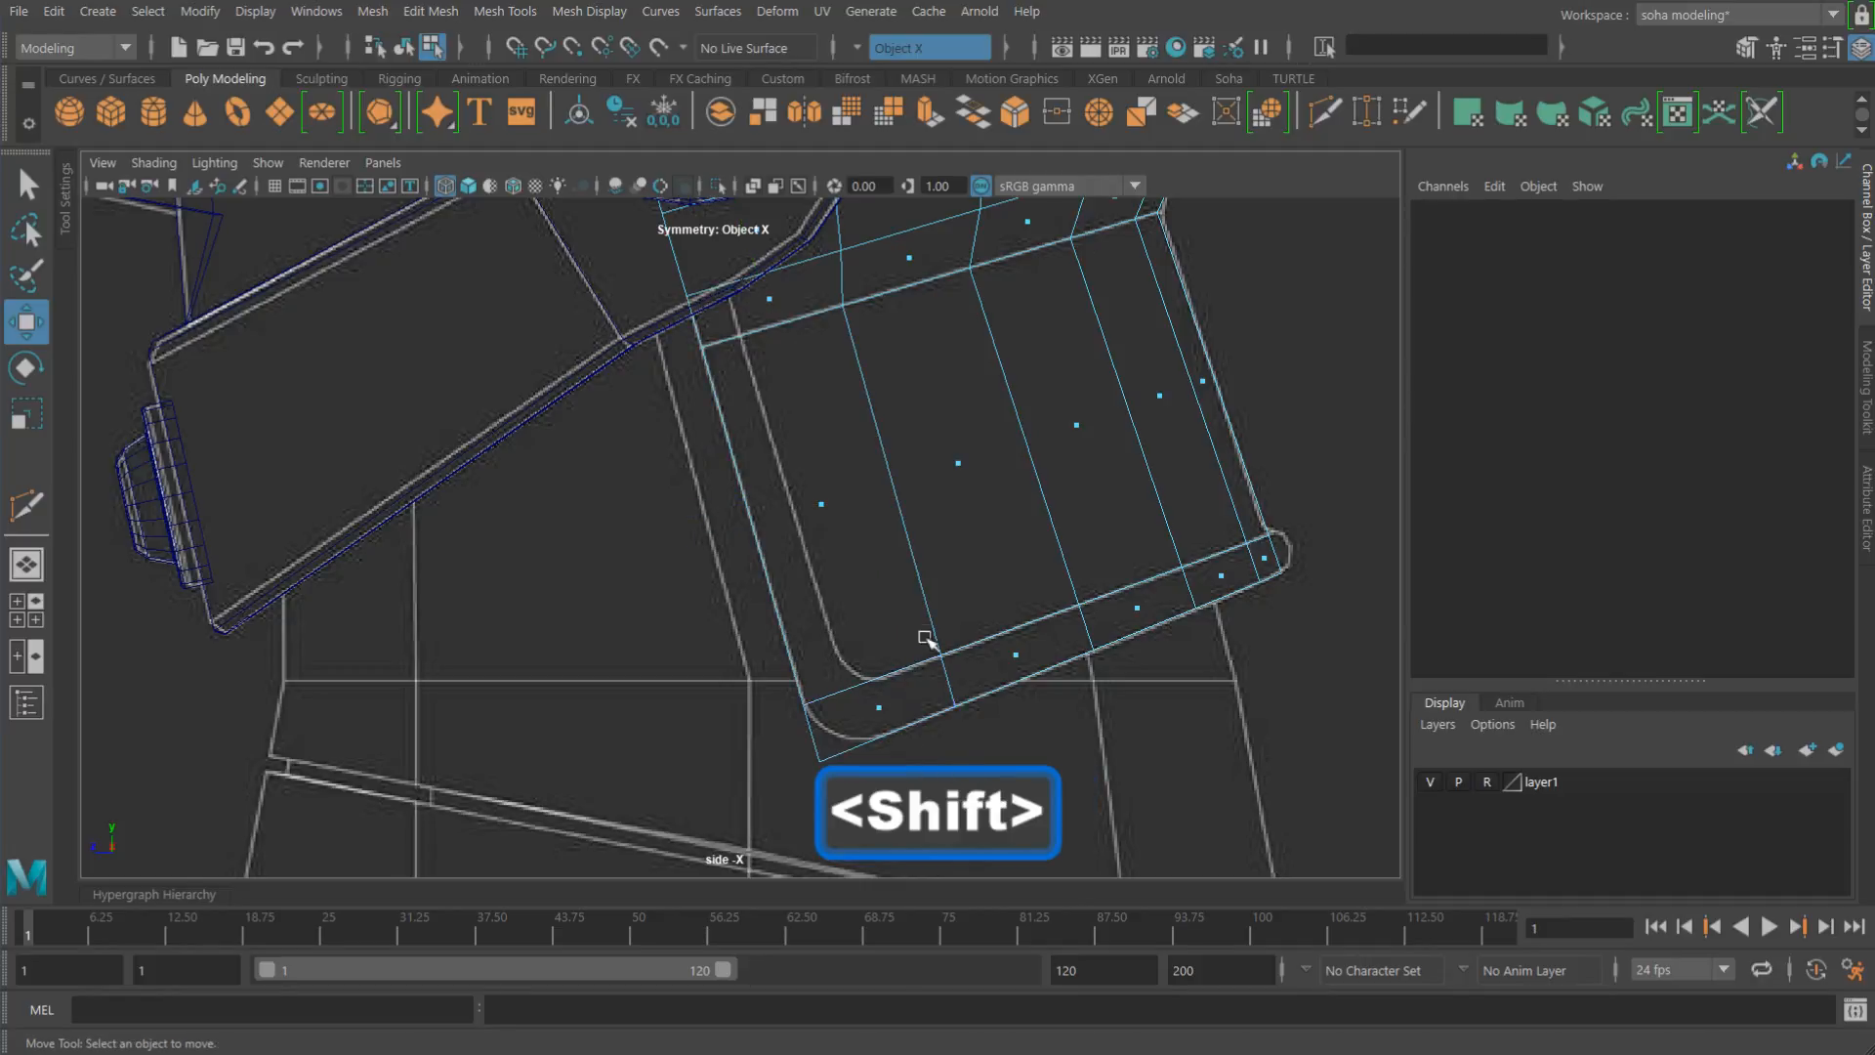
Step: Insert an edge loop along the flap's front border, aligned with the inner reference line
{"action": "key", "text": "alt+e"}
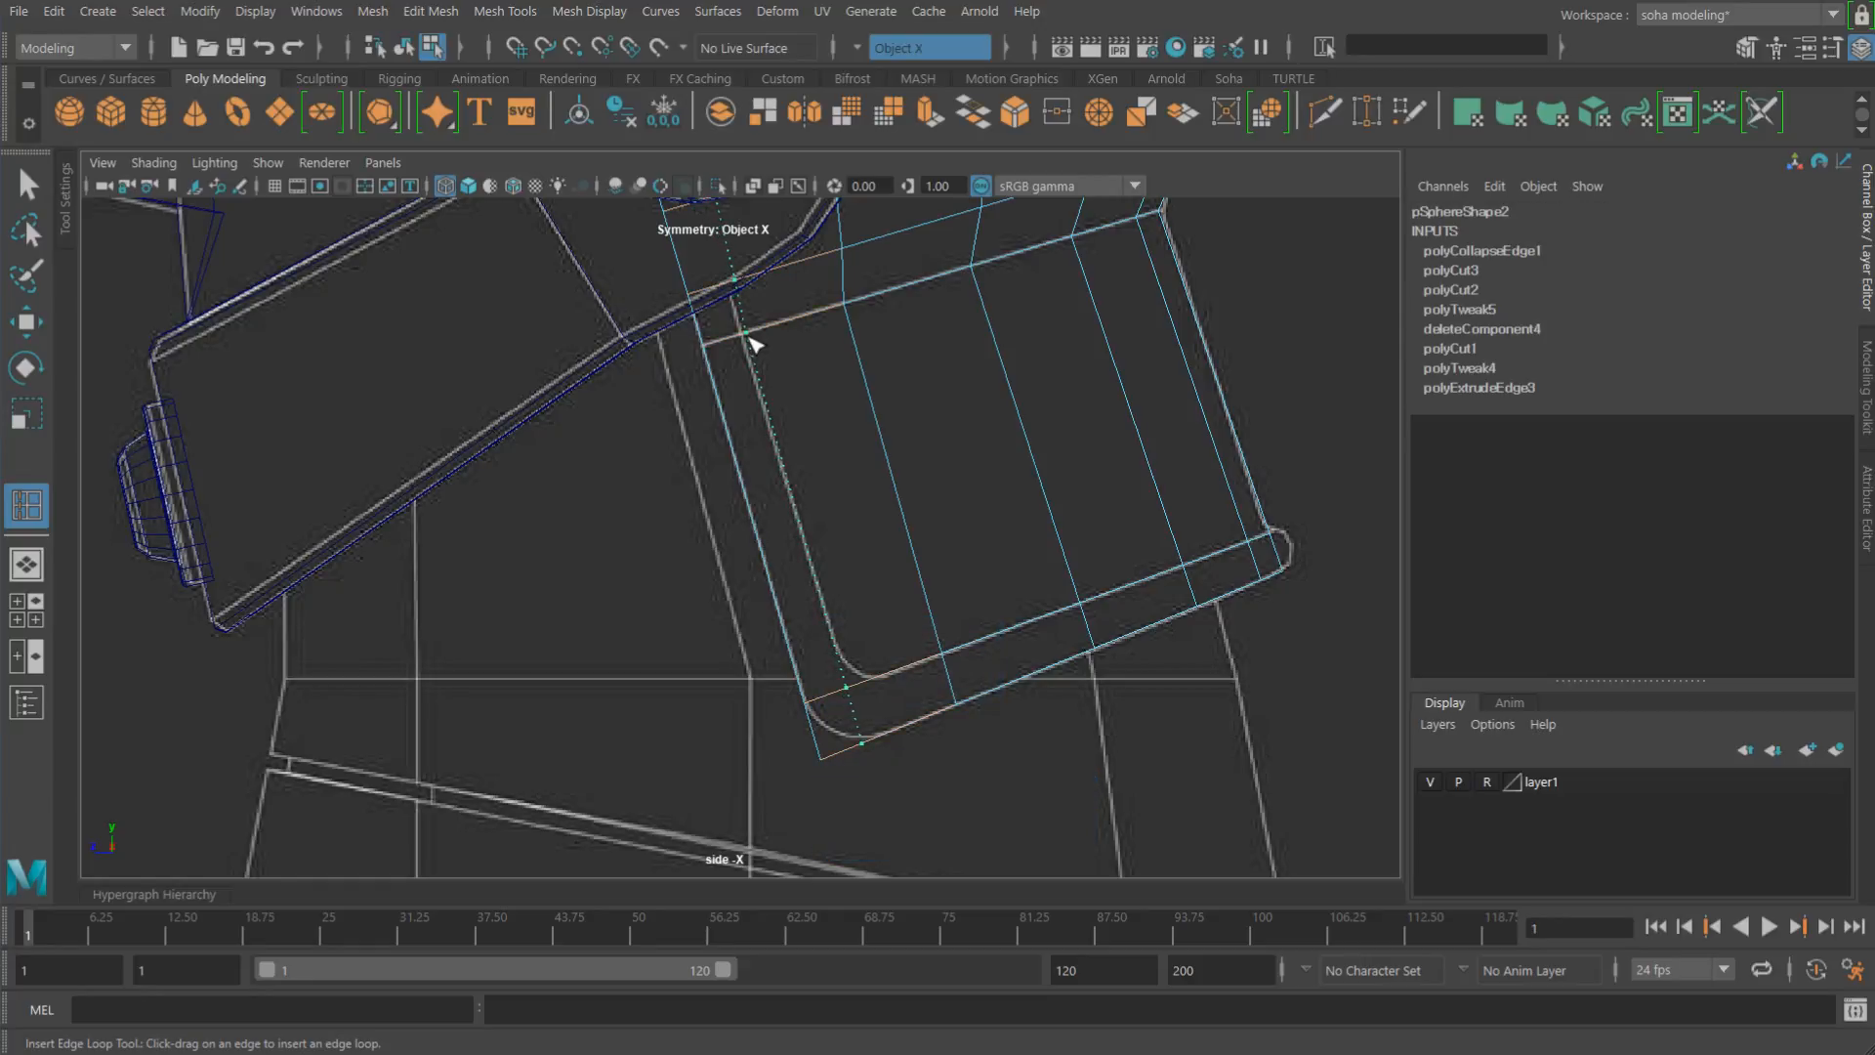
{"action": "left_click_drag", "start_coordinate": [750, 337], "coordinate": [752, 338]}
{"action": "right_click_drag", "start_coordinate": [943, 367], "coordinate": [916, 459], "text": "alt"}
{"action": "middle_click_drag", "start_coordinate": [916, 459], "coordinate": [909, 377], "text": "alt"}
{"action": "right_click_drag", "start_coordinate": [908, 377], "coordinate": [1319, 536], "text": "alt"}
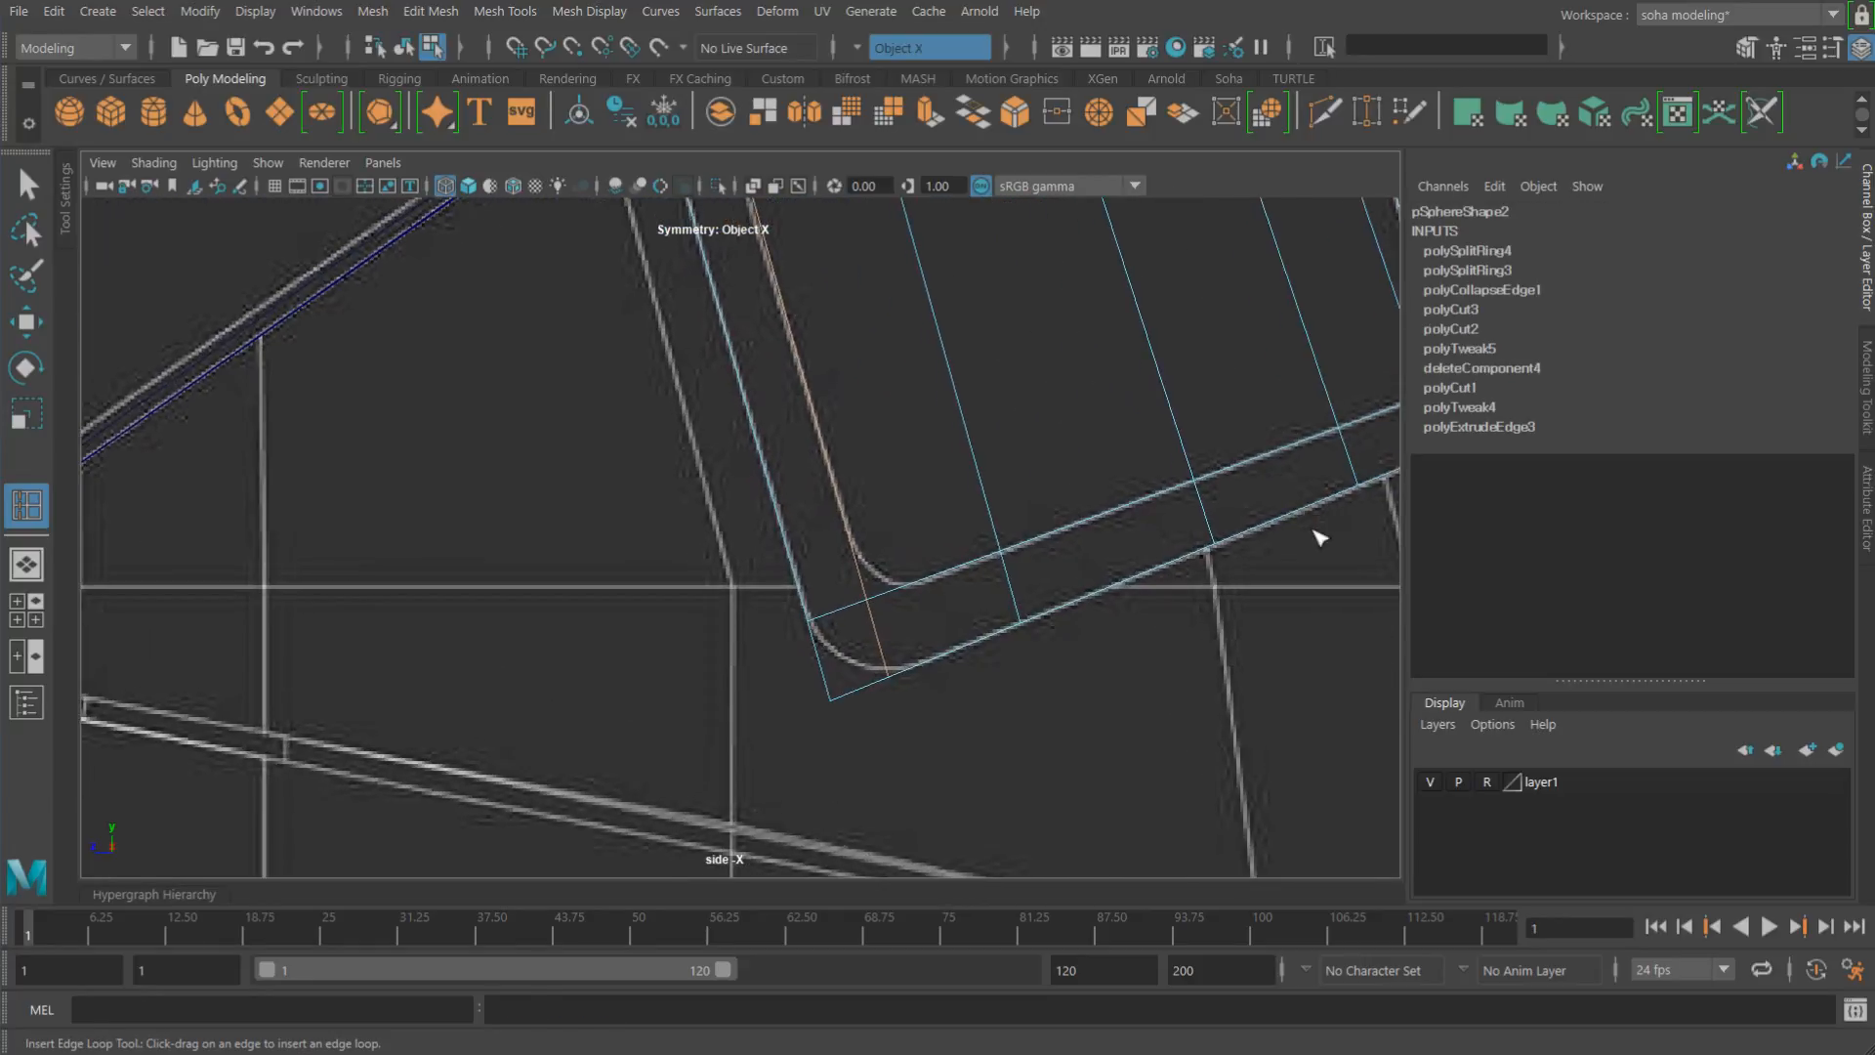
{"action": "key", "text": "w"}
Step: Cut an edge at the flap's lower front corner, from the lower-edge vertex to where the inner reference curve ends
{"action": "middle_click_drag", "start_coordinate": [992, 566], "coordinate": [979, 507], "text": "alt"}
{"action": "right_click_drag", "start_coordinate": [987, 508], "coordinate": [1306, 616], "text": "alt"}
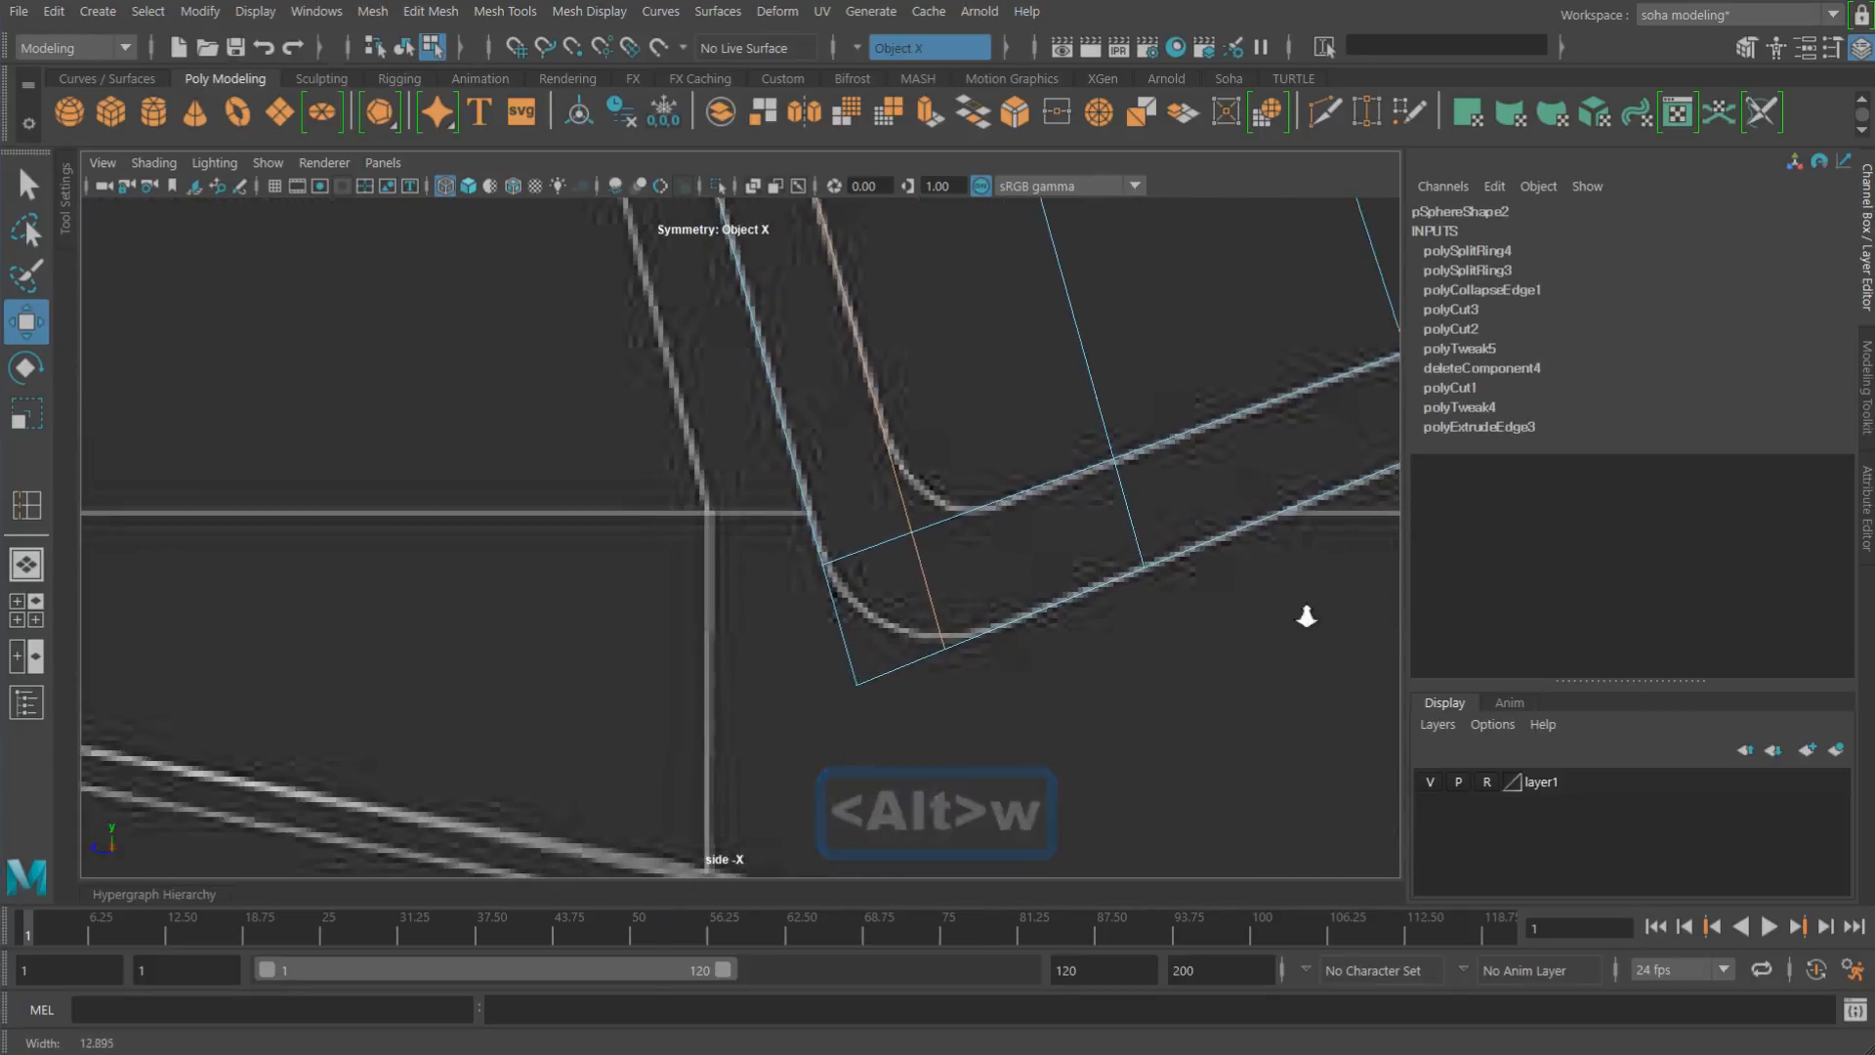
{"action": "middle_click_drag", "start_coordinate": [970, 521], "coordinate": [937, 528], "text": "alt"}
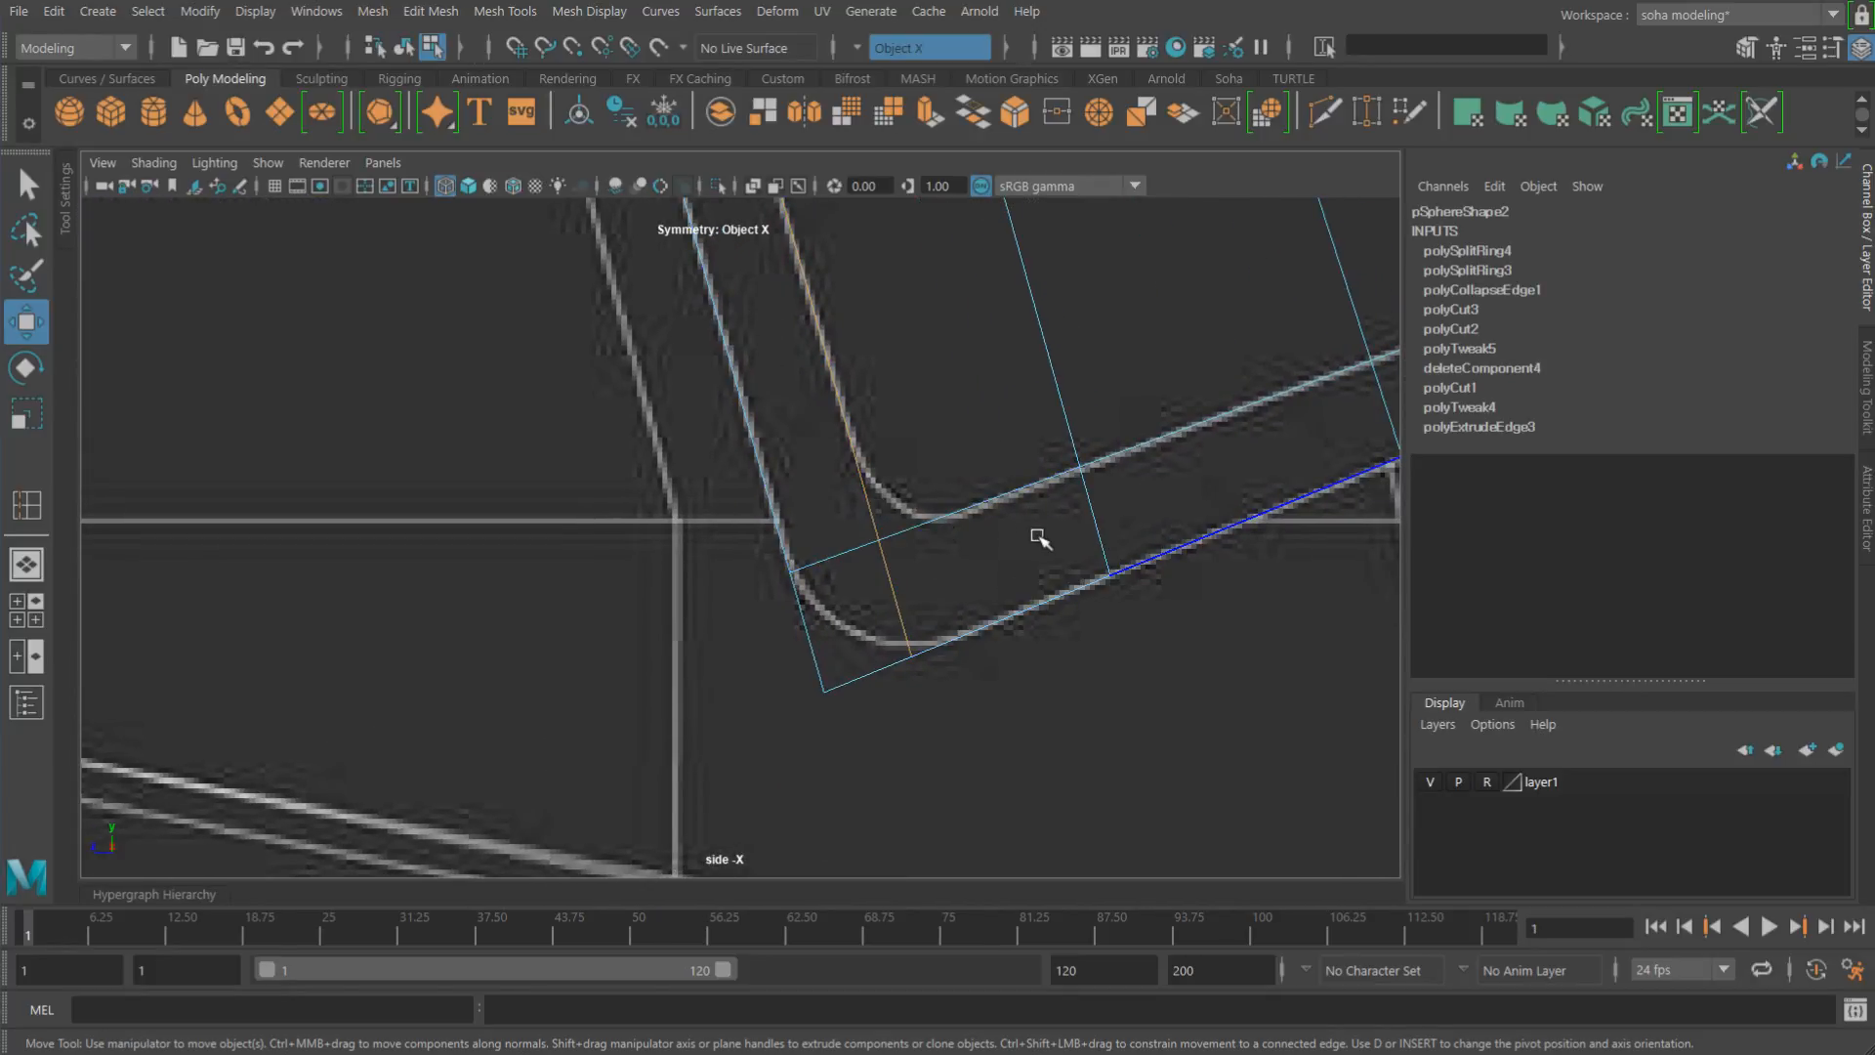
{"action": "scroll", "coordinate": [1016, 531], "scroll_direction": "up", "scroll_amount": 1}
{"action": "scroll", "coordinate": [977, 523], "scroll_direction": "up", "scroll_amount": 2}
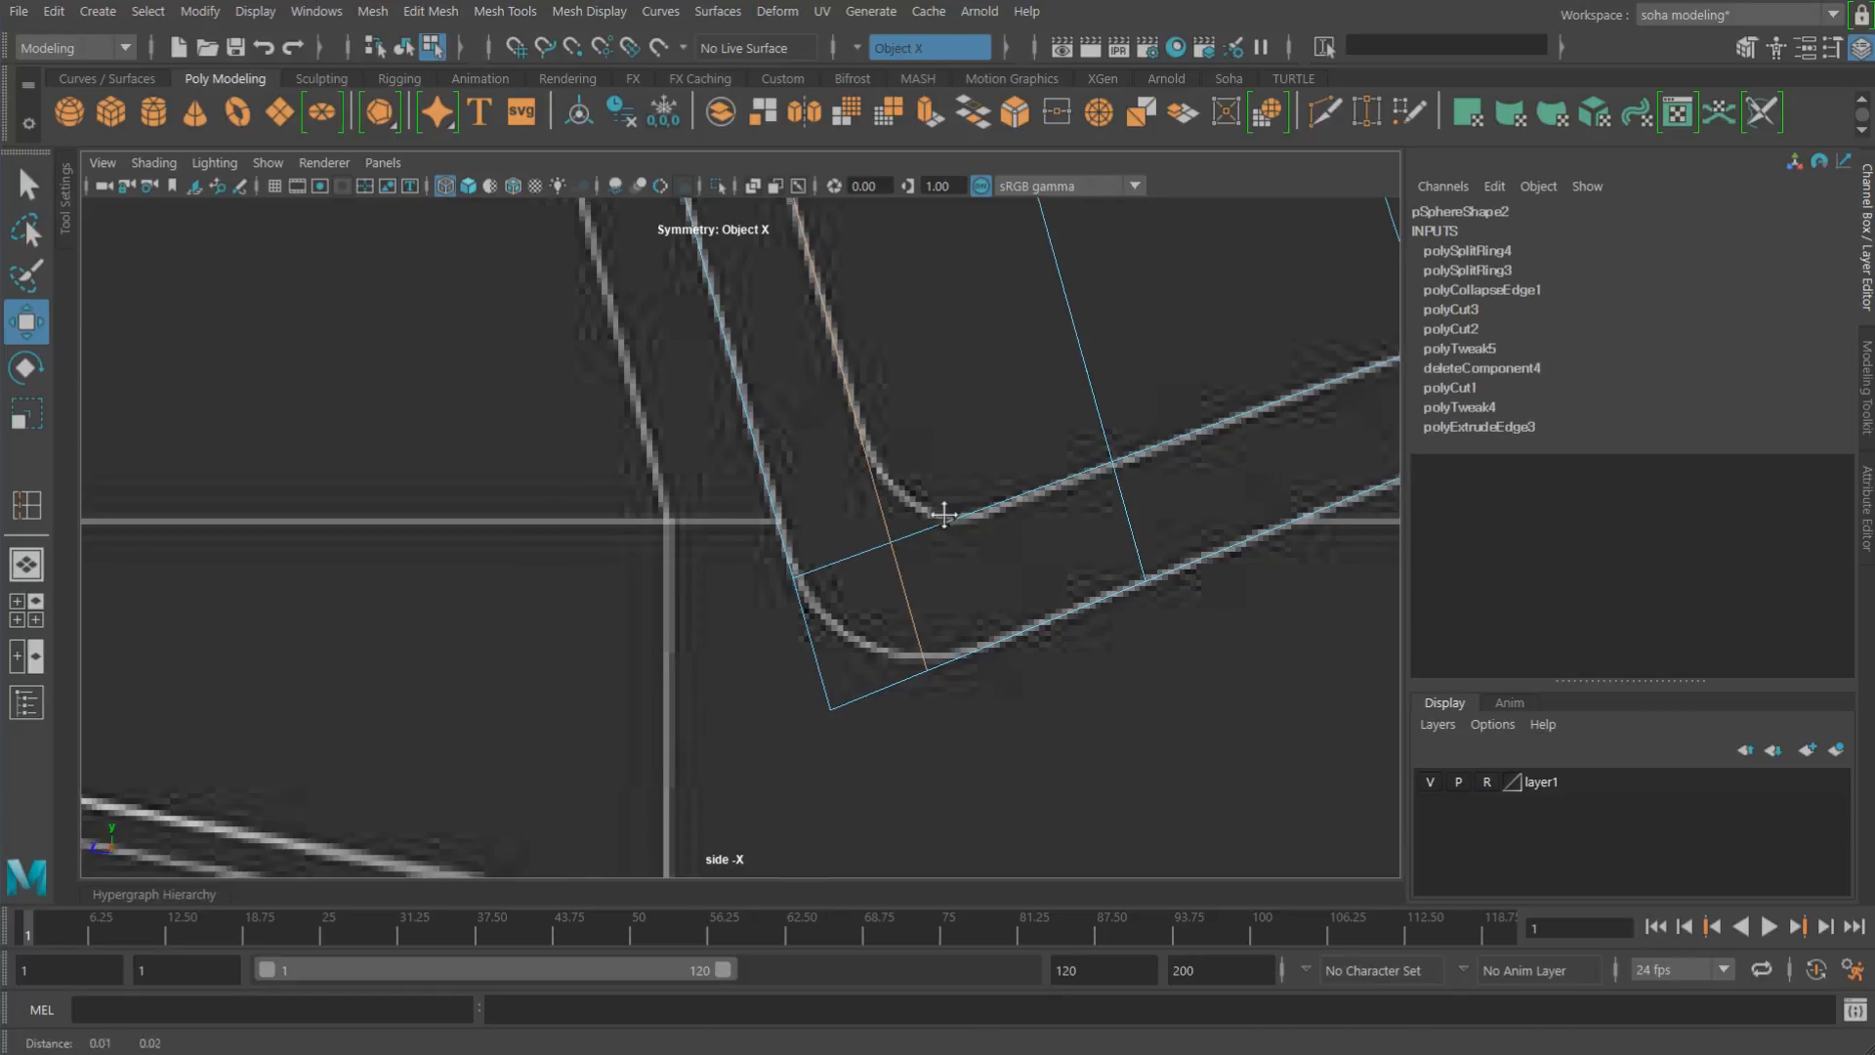
{"action": "key", "text": "alt+s"}
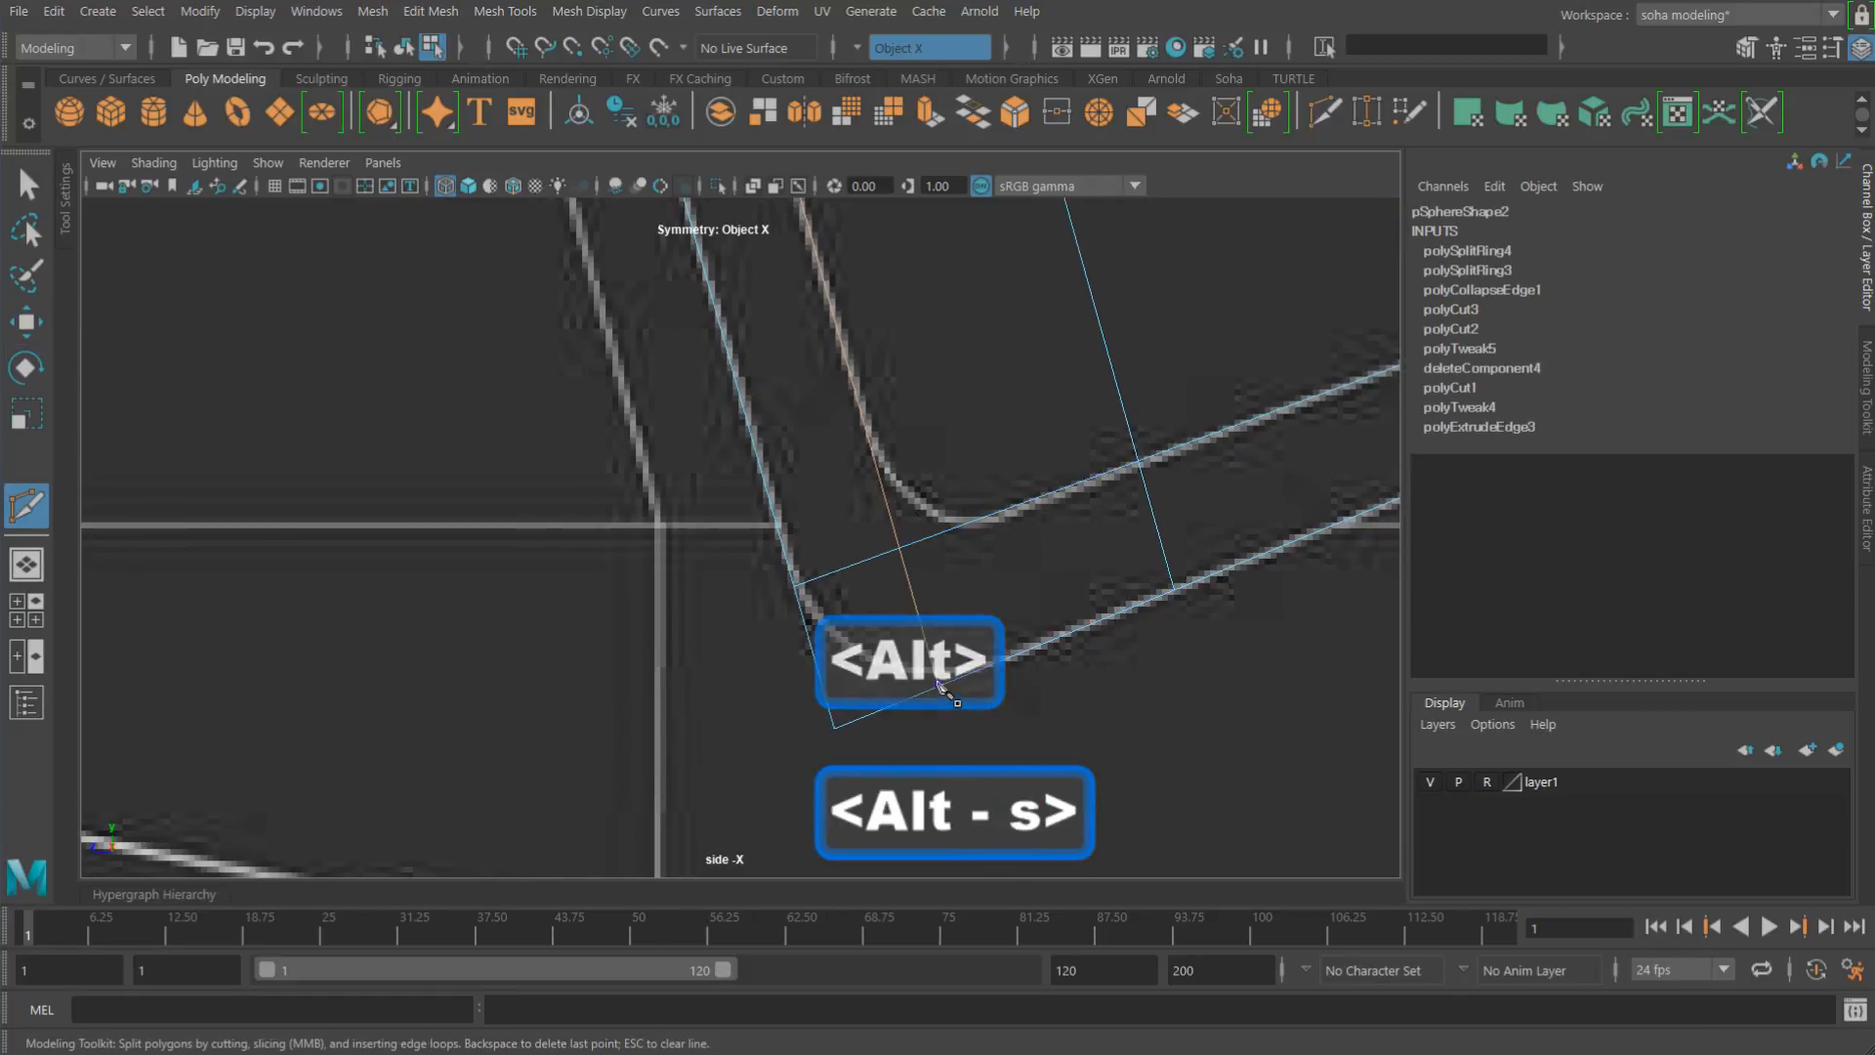
{"action": "left_click", "coordinate": [939, 687]}
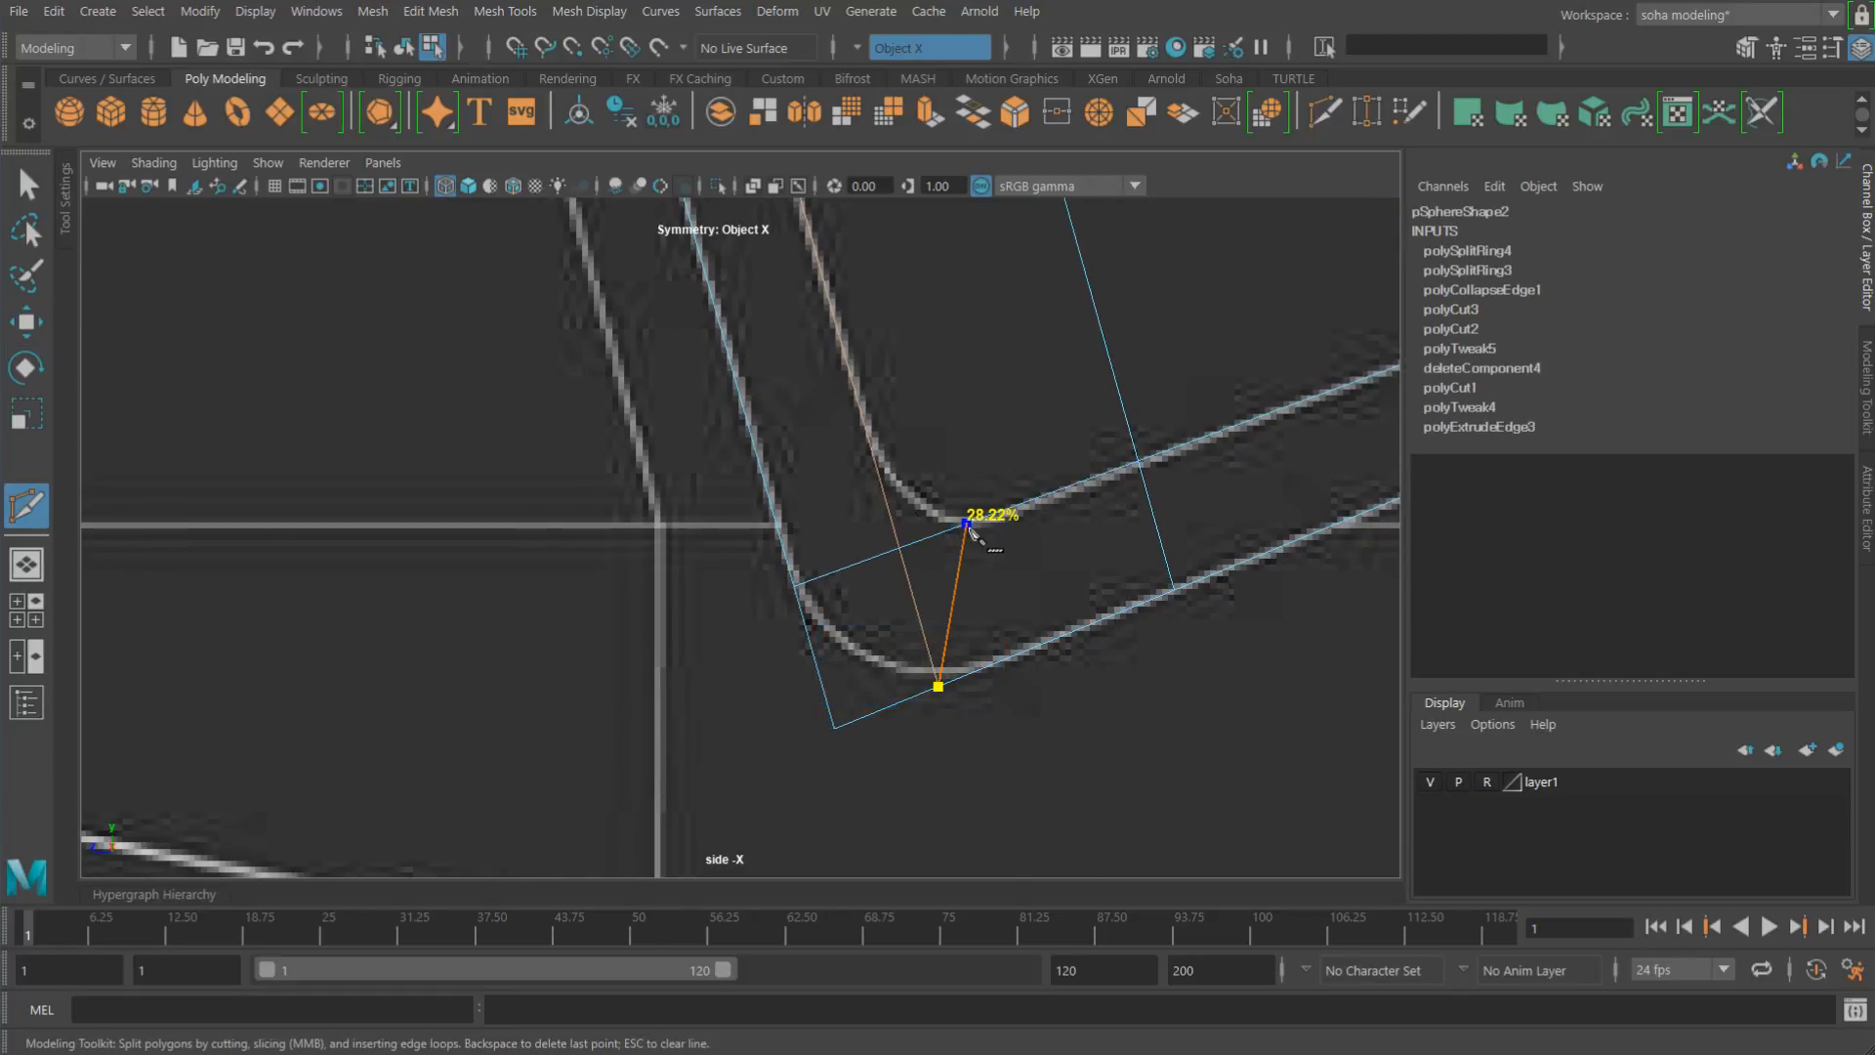
{"action": "left_click", "coordinate": [972, 522]}
{"action": "key", "text": "Return"}
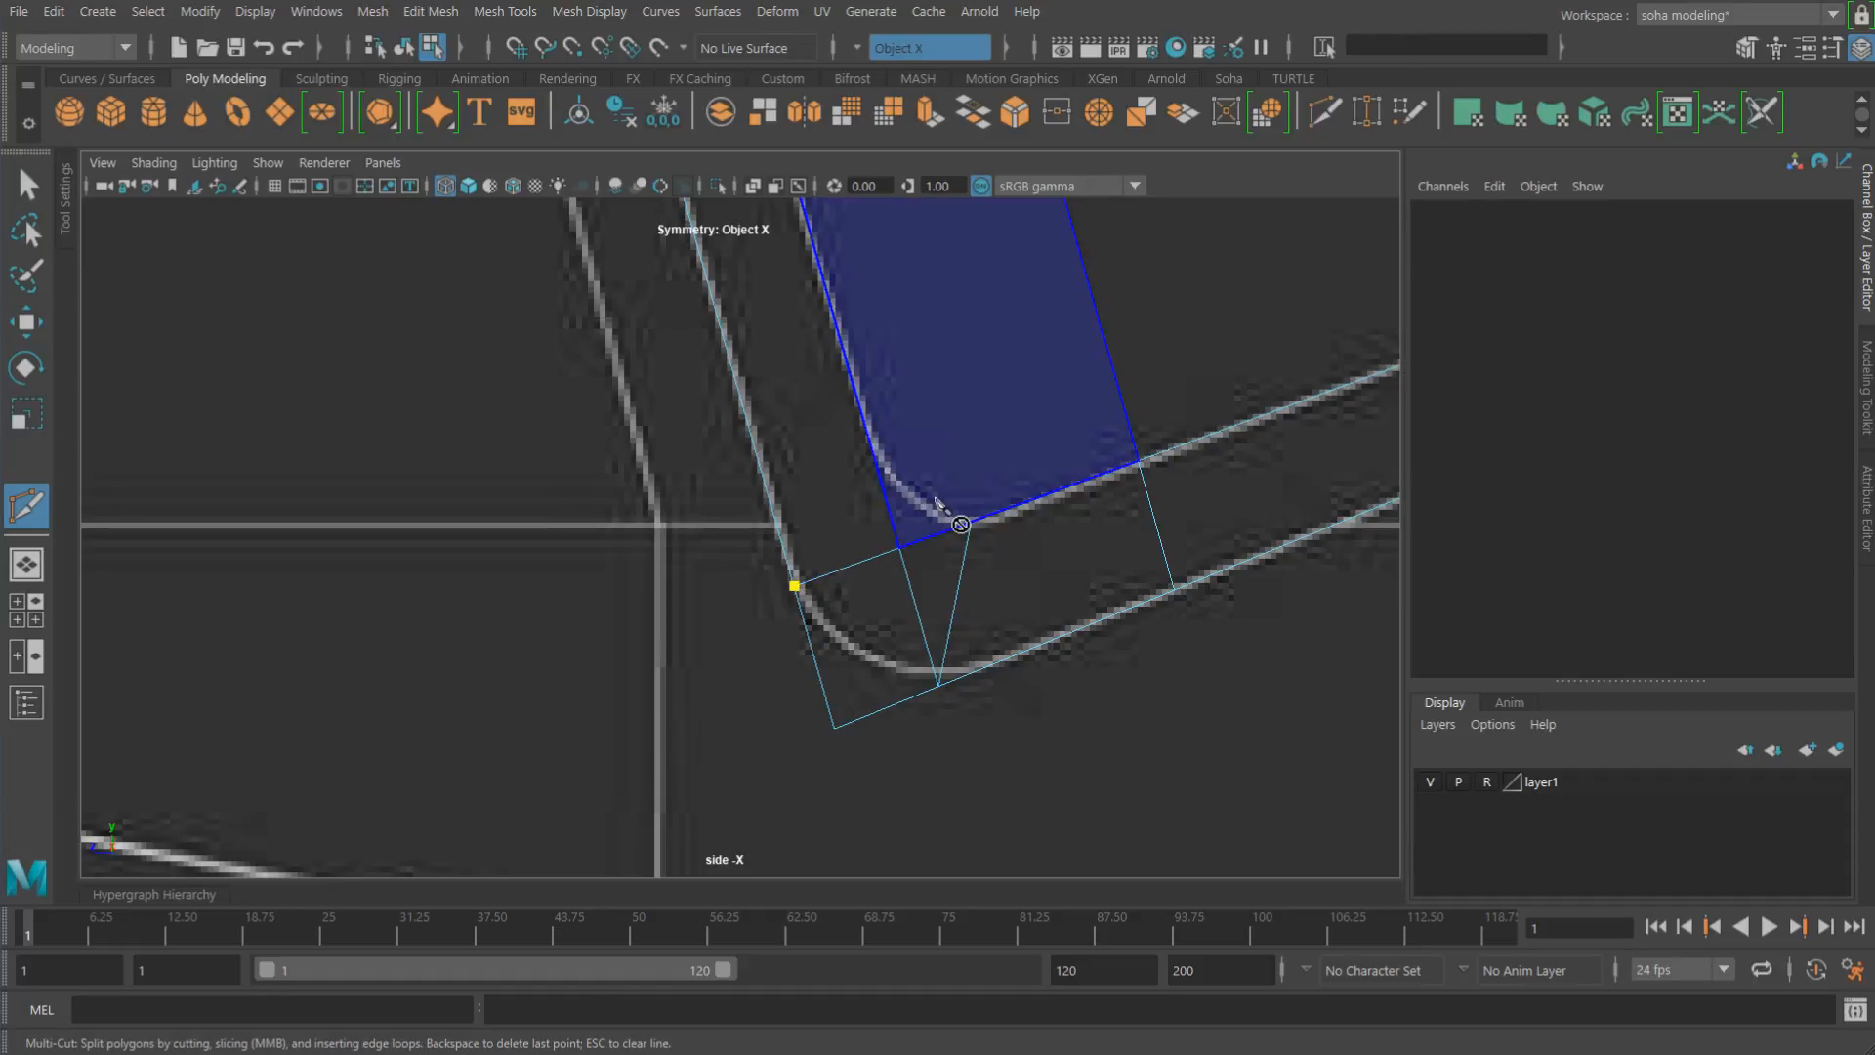
{"action": "key", "text": "w"}
{"action": "mouse_move", "coordinate": [967, 551]}
{"action": "right_mouse_down", "text": "alt"}
{"action": "mouse_move", "coordinate": [919, 540]}
{"action": "mouse_move", "coordinate": [980, 544]}
{"action": "right_mouse_up", "text": "alt"}
{"action": "key", "text": "w"}
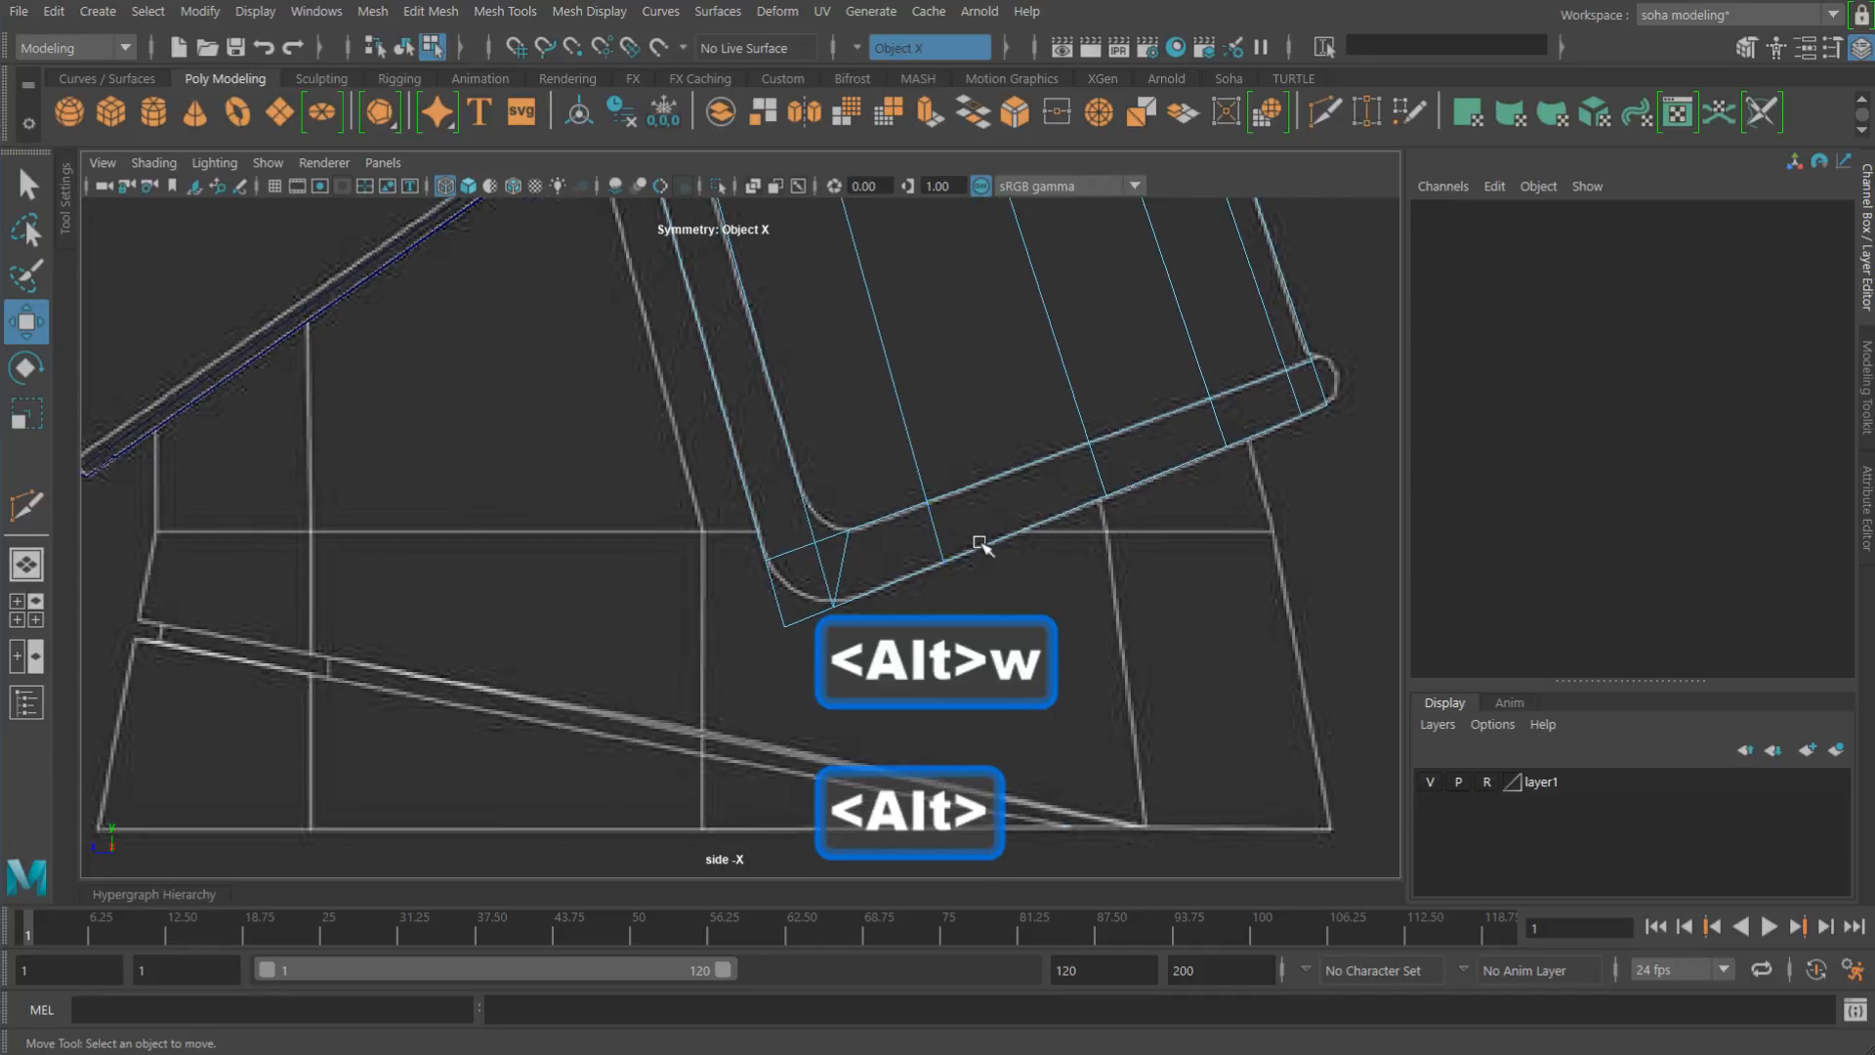
Step: Turn off symmetry and delete the left half of the shell's faces in the top view
{"action": "right_click_drag", "start_coordinate": [891, 495], "coordinate": [742, 428], "text": "alt"}
{"action": "key", "text": "shift+2"}
{"action": "middle_click_drag", "start_coordinate": [863, 411], "coordinate": [859, 495], "text": "alt"}
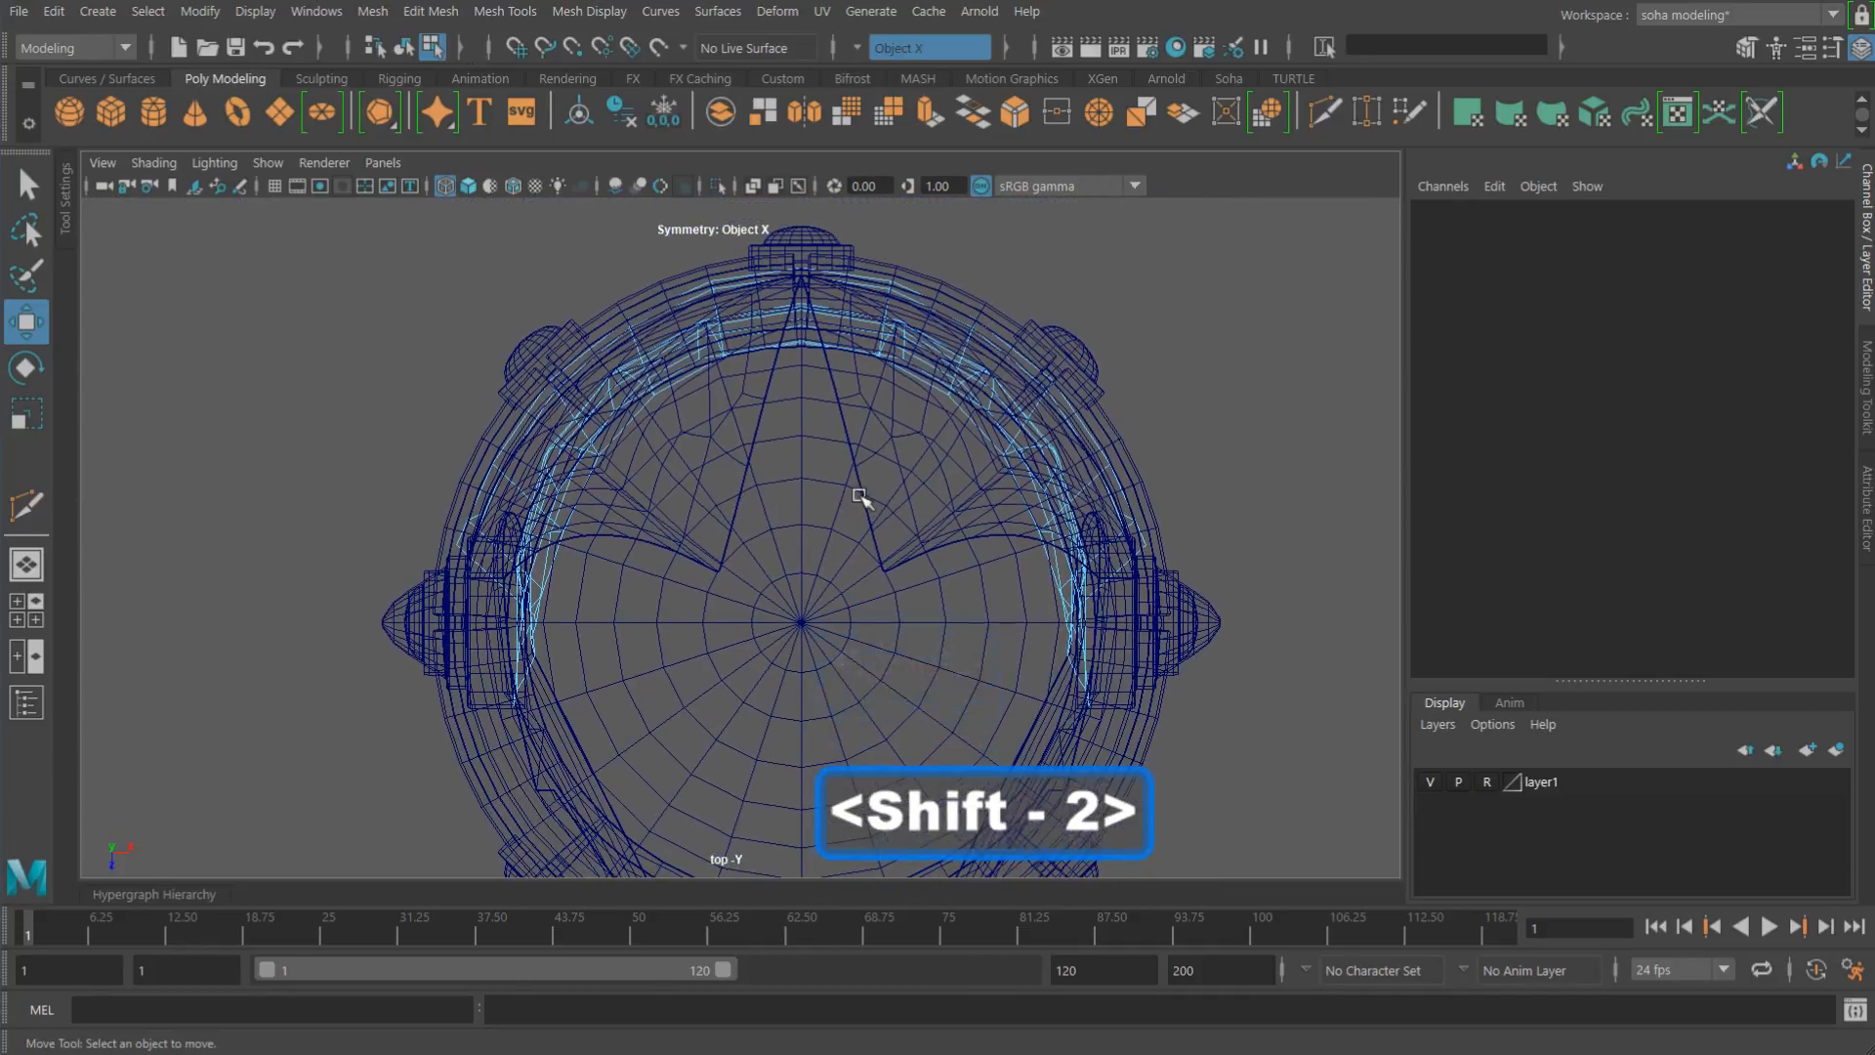
{"action": "key", "text": "alt+w"}
{"action": "key", "text": "alt+3"}
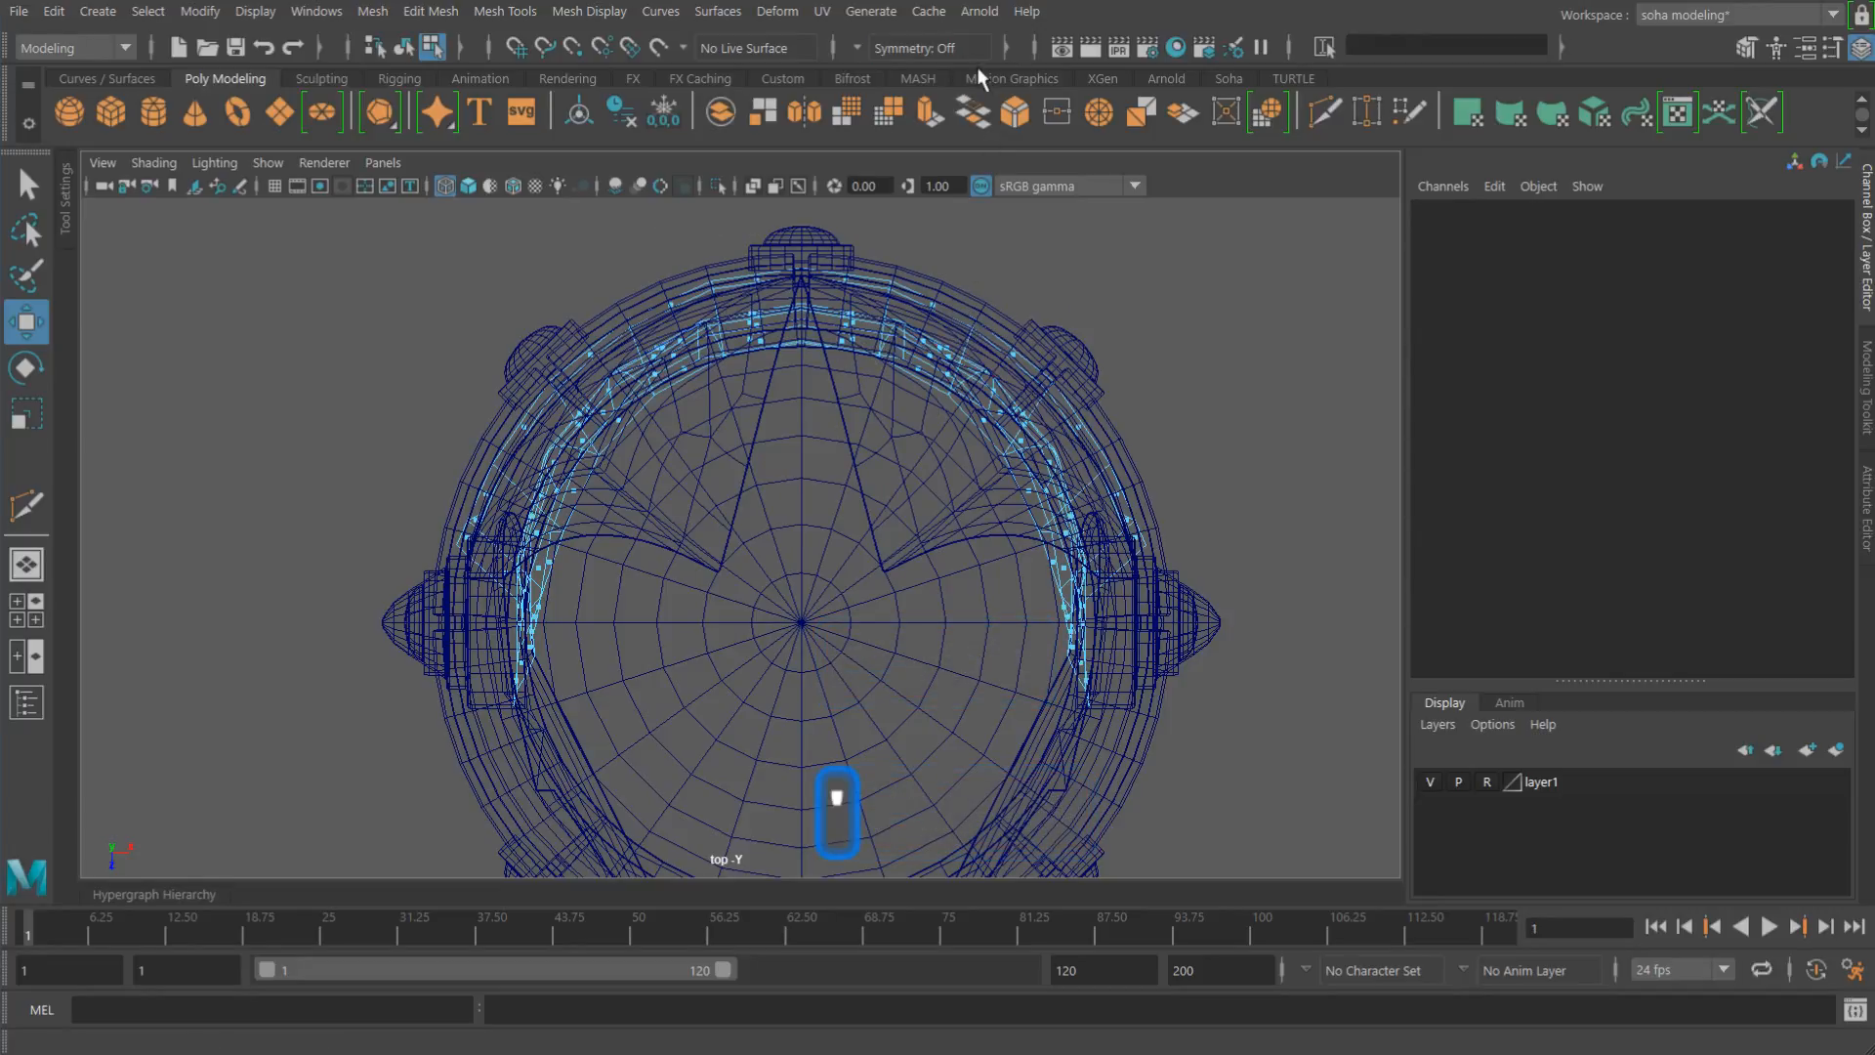
{"action": "left_click_drag", "start_coordinate": [416, 329], "coordinate": [807, 774]}
{"action": "key", "text": "ctrl+grave"}
{"action": "key", "text": "alt+grave"}
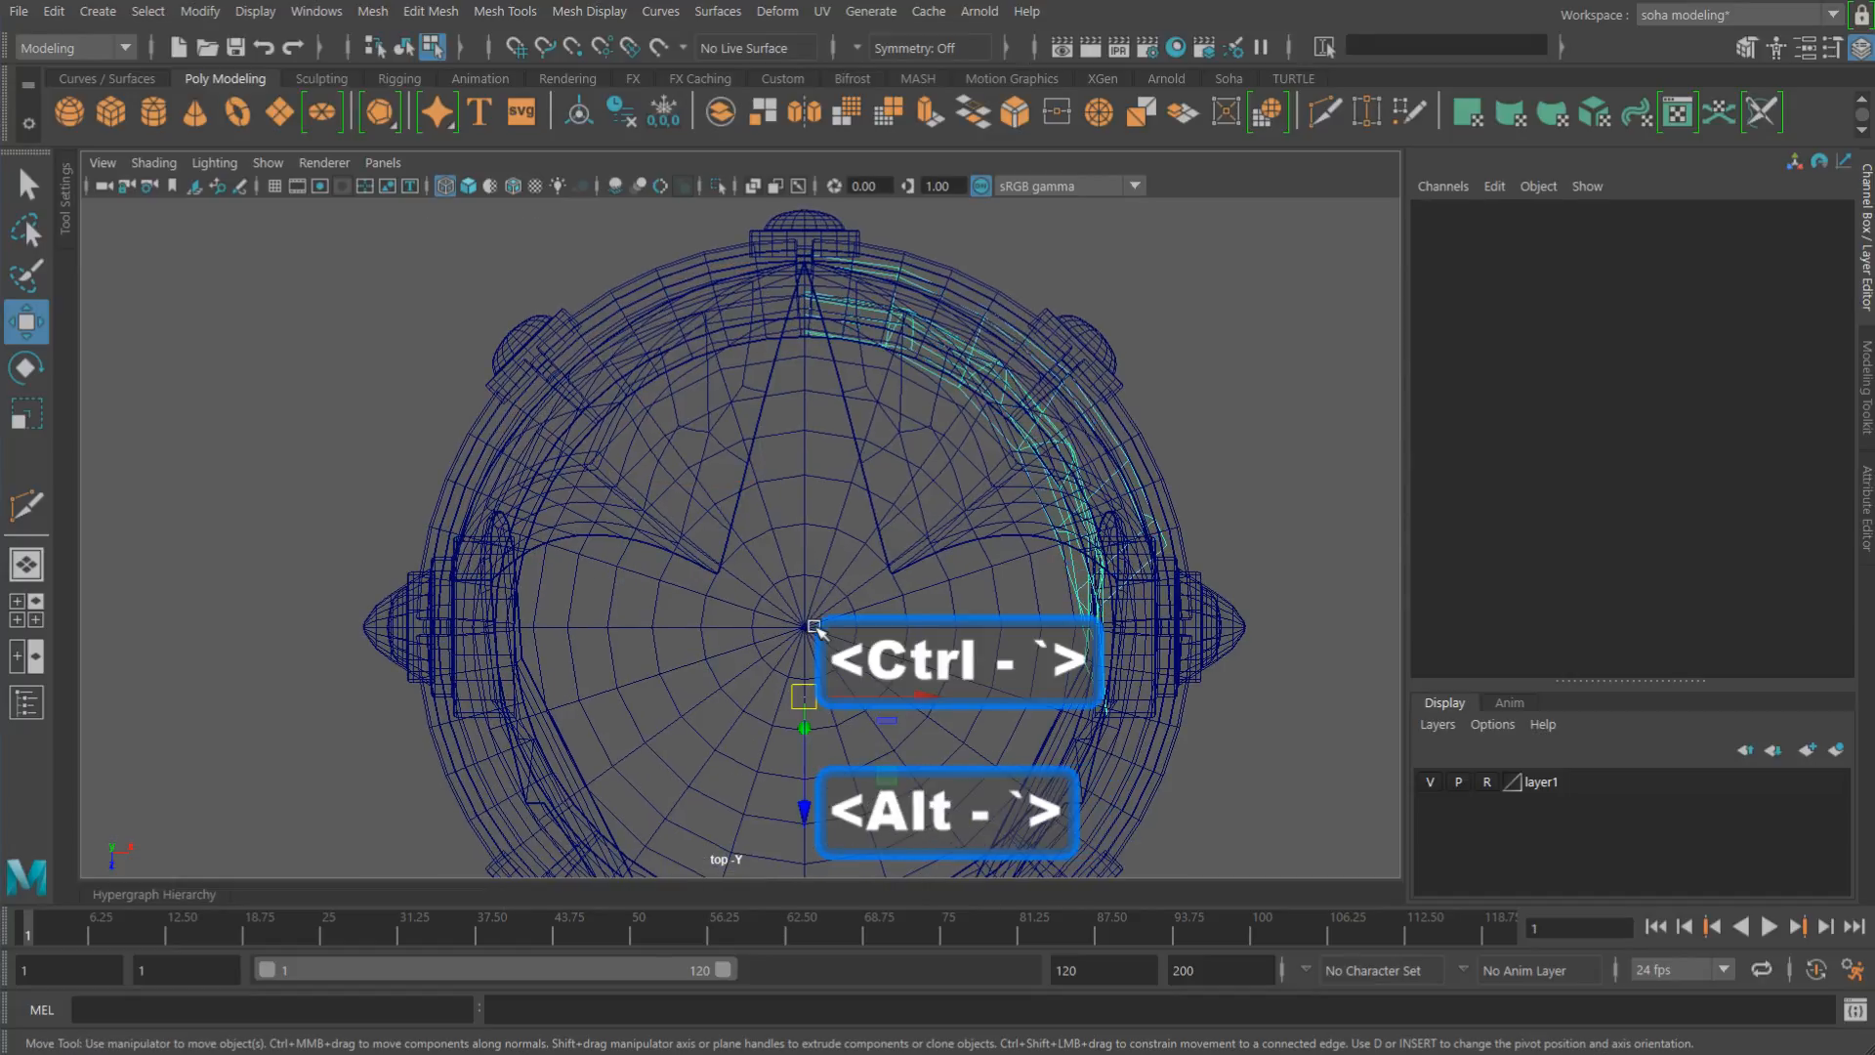
Step: Cut one edge from the front-edge vertex to the inner curve's start and another from the inner crossing vertex to the outer corner
{"action": "key", "text": "shift+4"}
{"action": "right_click_drag", "start_coordinate": [779, 567], "coordinate": [1221, 659], "text": "alt"}
{"action": "key", "text": "alt+s"}
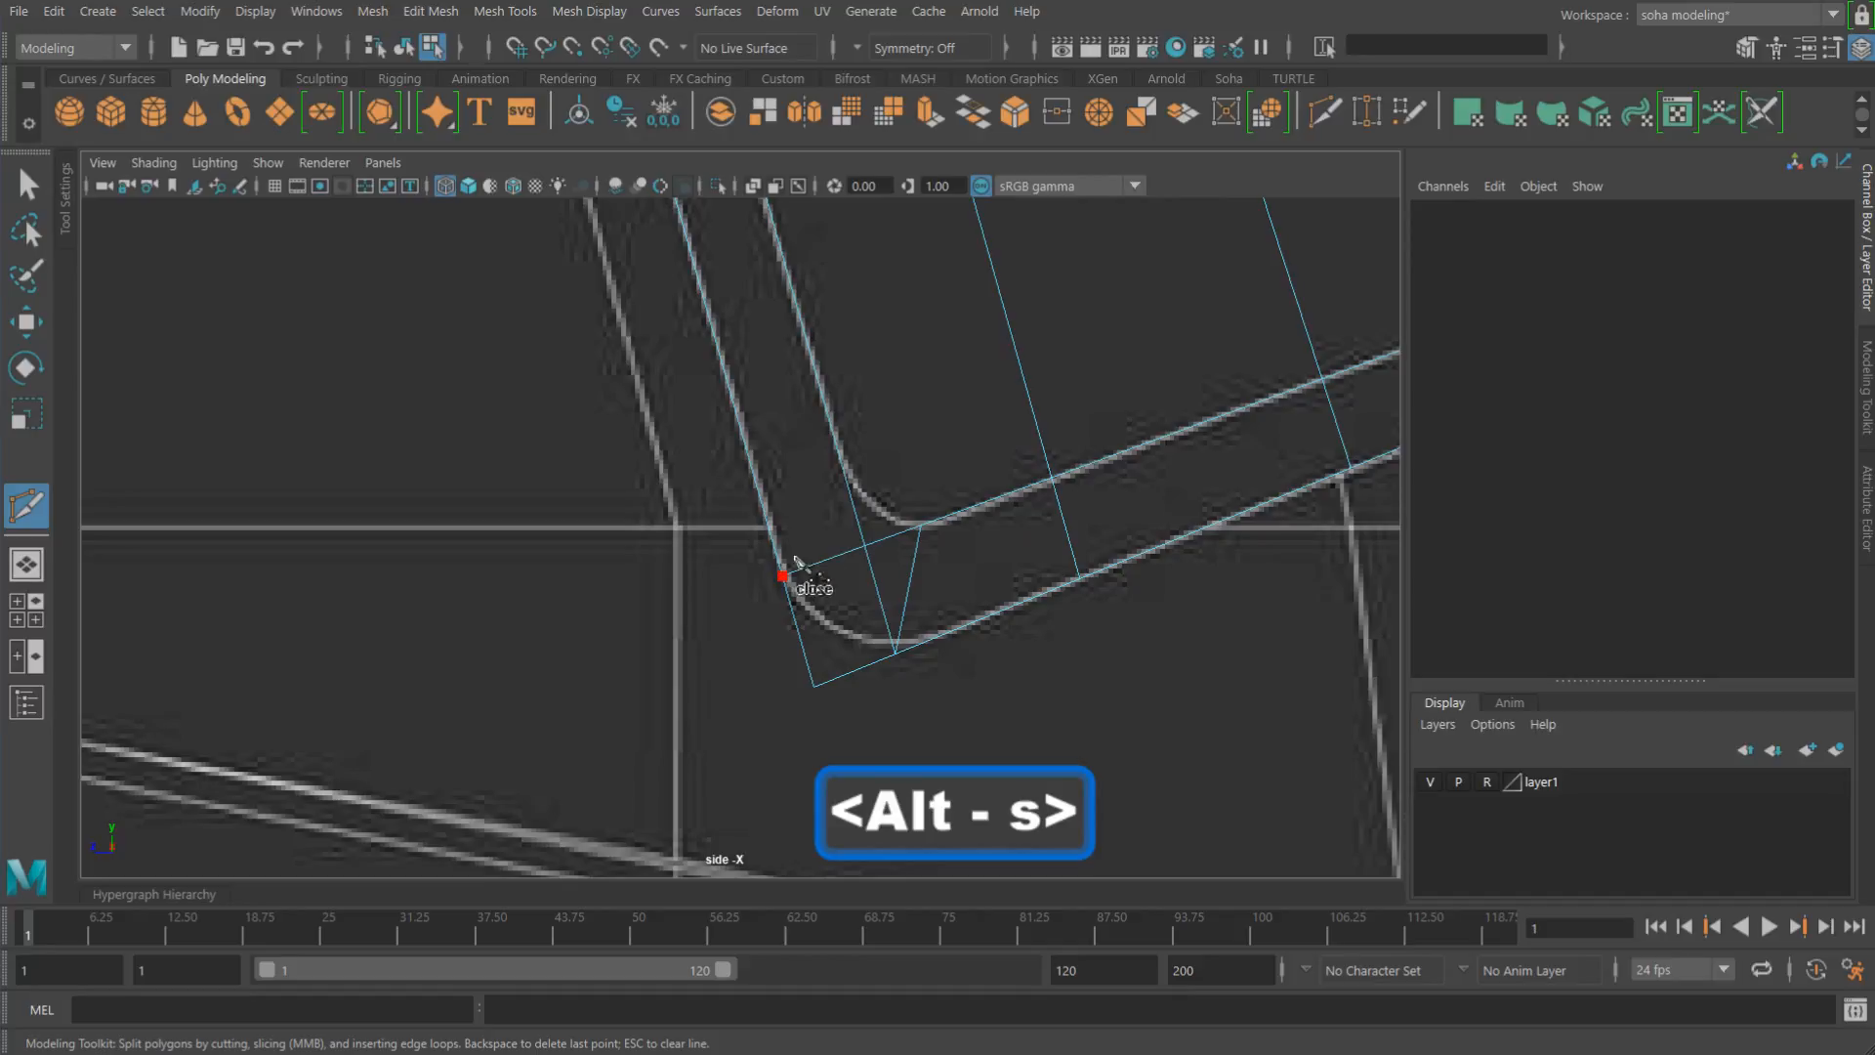
{"action": "left_click", "coordinate": [788, 571]}
{"action": "right_click", "coordinate": [893, 546]}
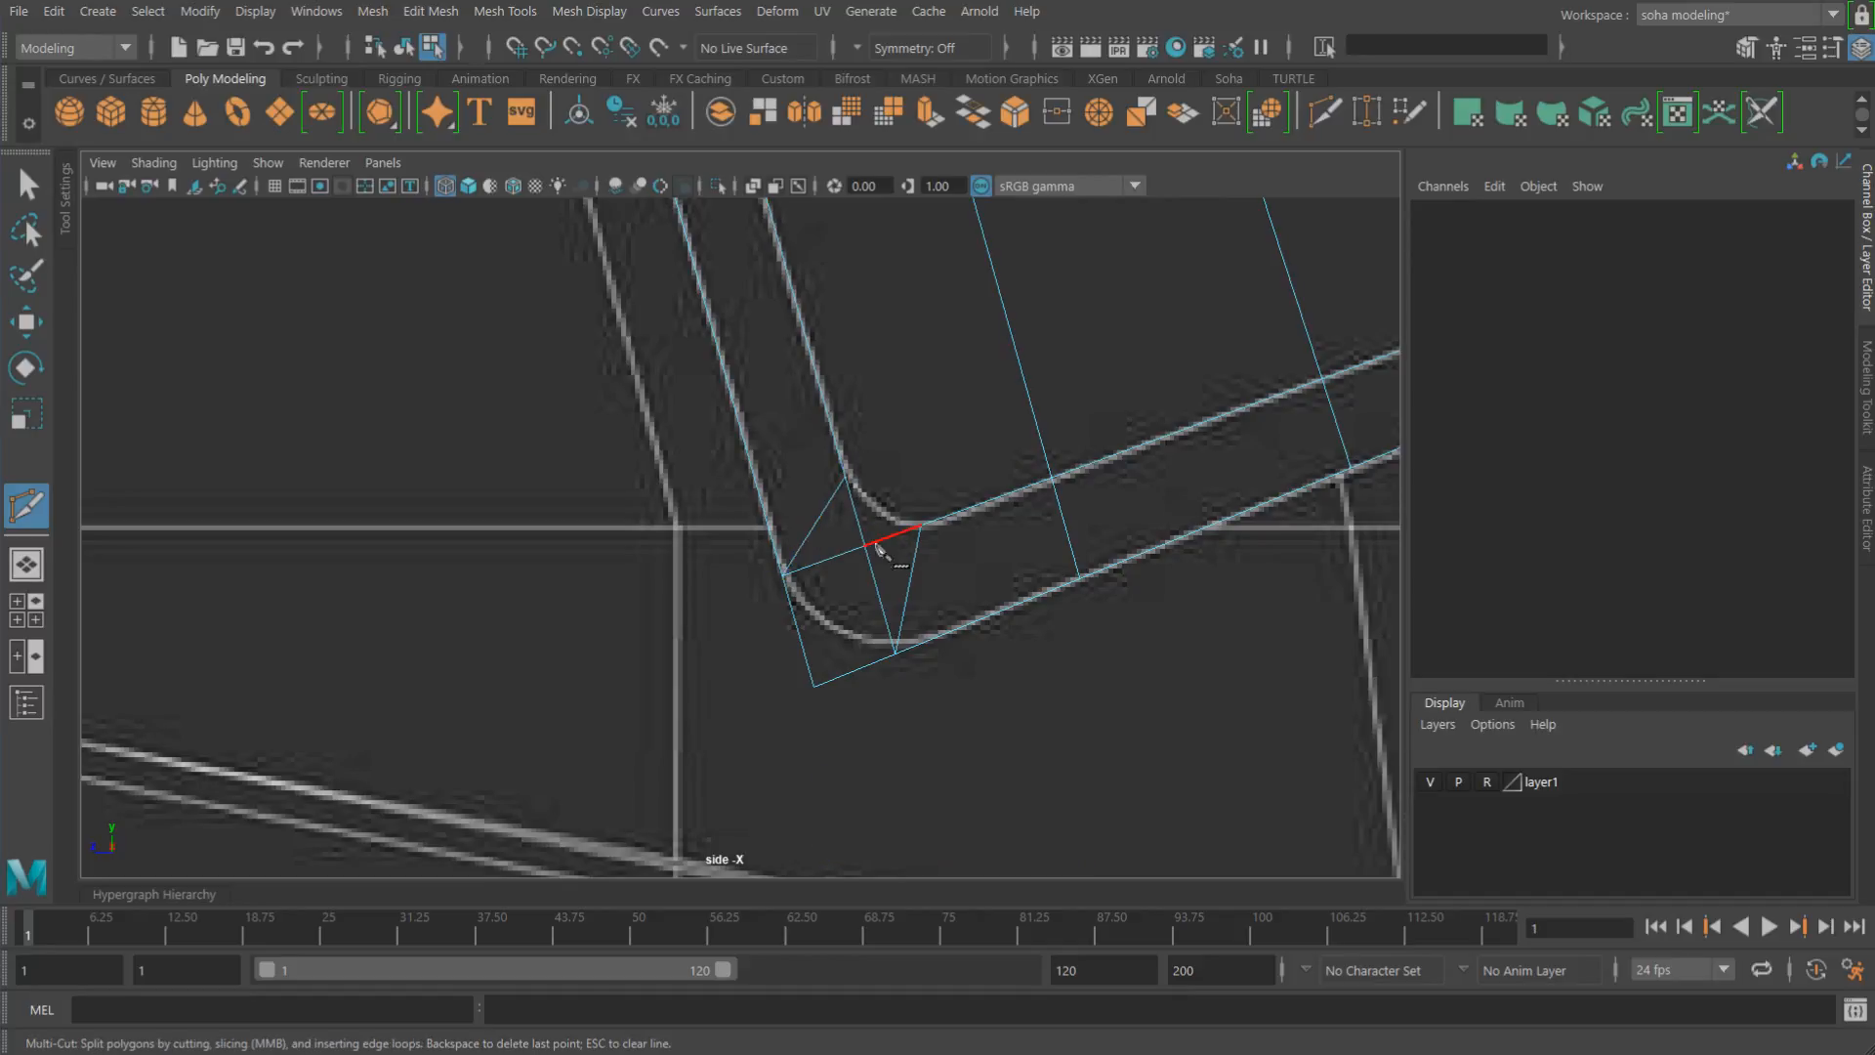
{"action": "left_click", "coordinate": [920, 529]}
{"action": "right_click_drag", "start_coordinate": [957, 576], "coordinate": [1007, 592], "text": "alt"}
{"action": "right_click", "coordinate": [939, 584]}
{"action": "left_click", "coordinate": [830, 723]}
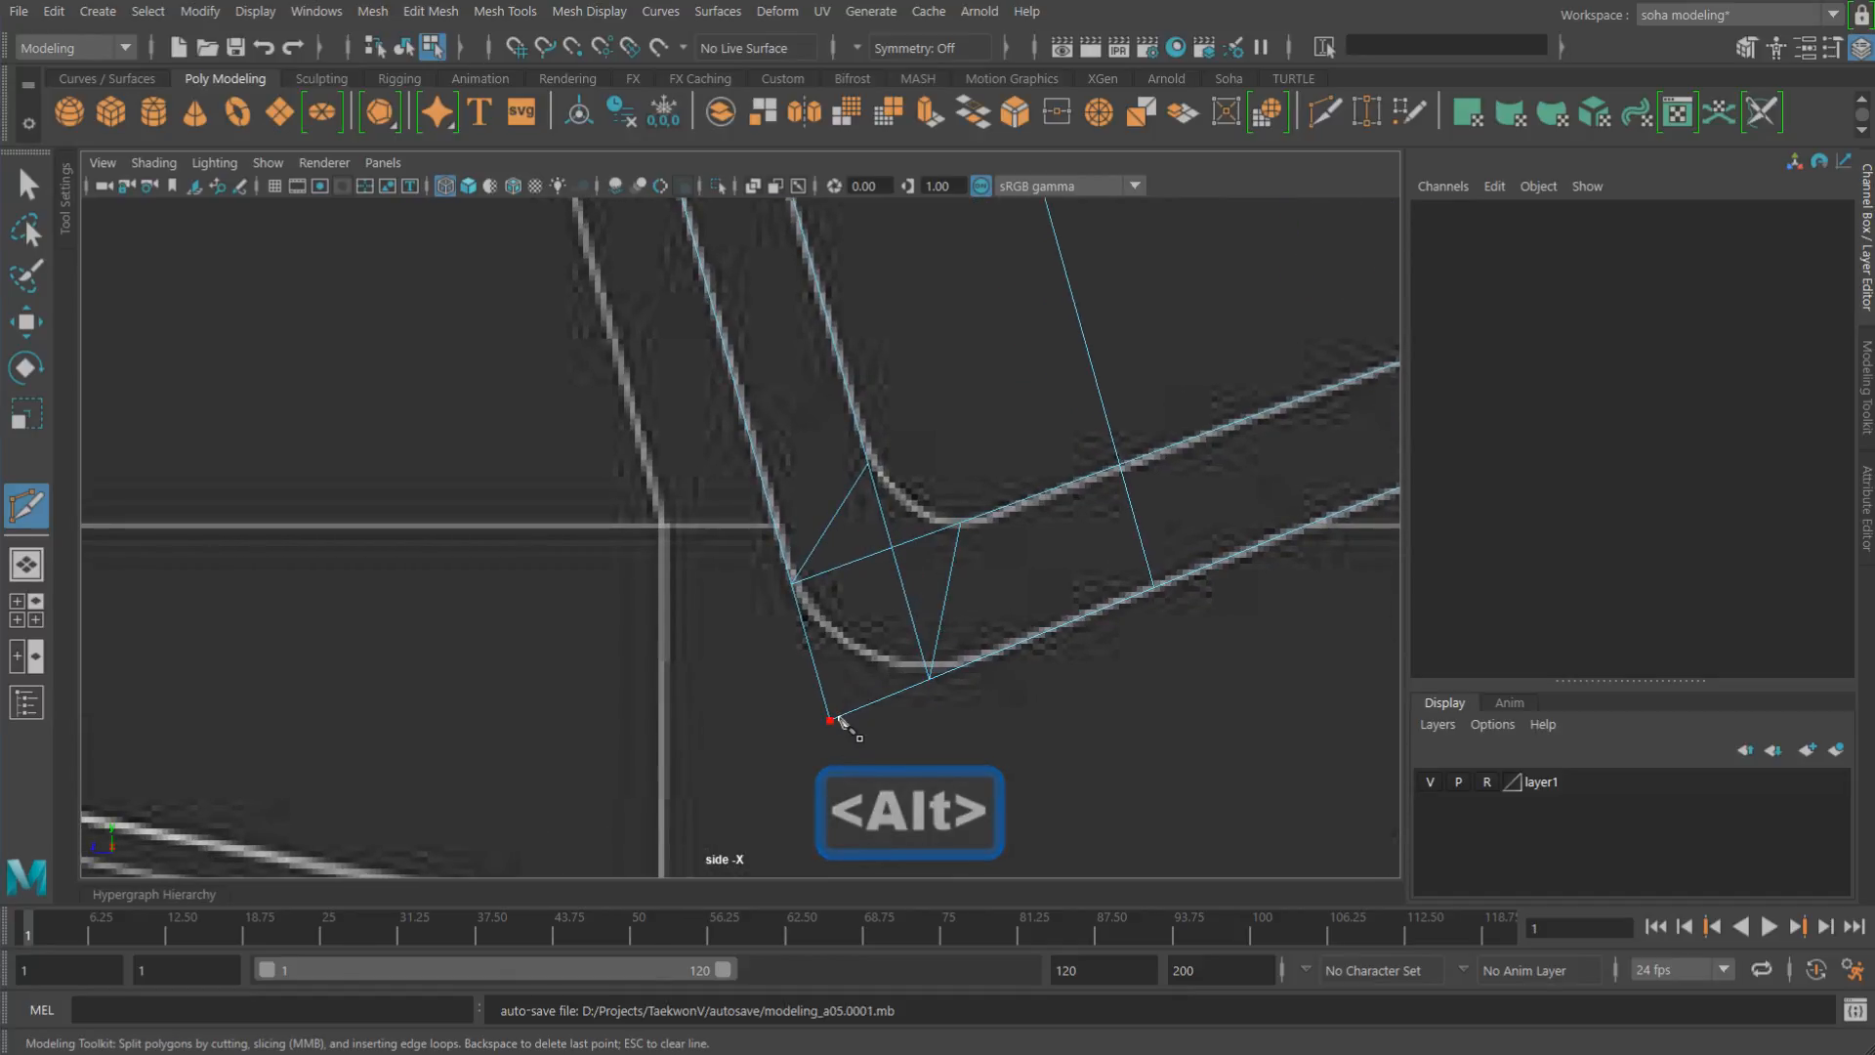
{"action": "key", "text": "w"}
Step: Move the inner crossing vertex and the outer corner vertex onto the rounded reference curves
{"action": "key", "text": "alt+1"}
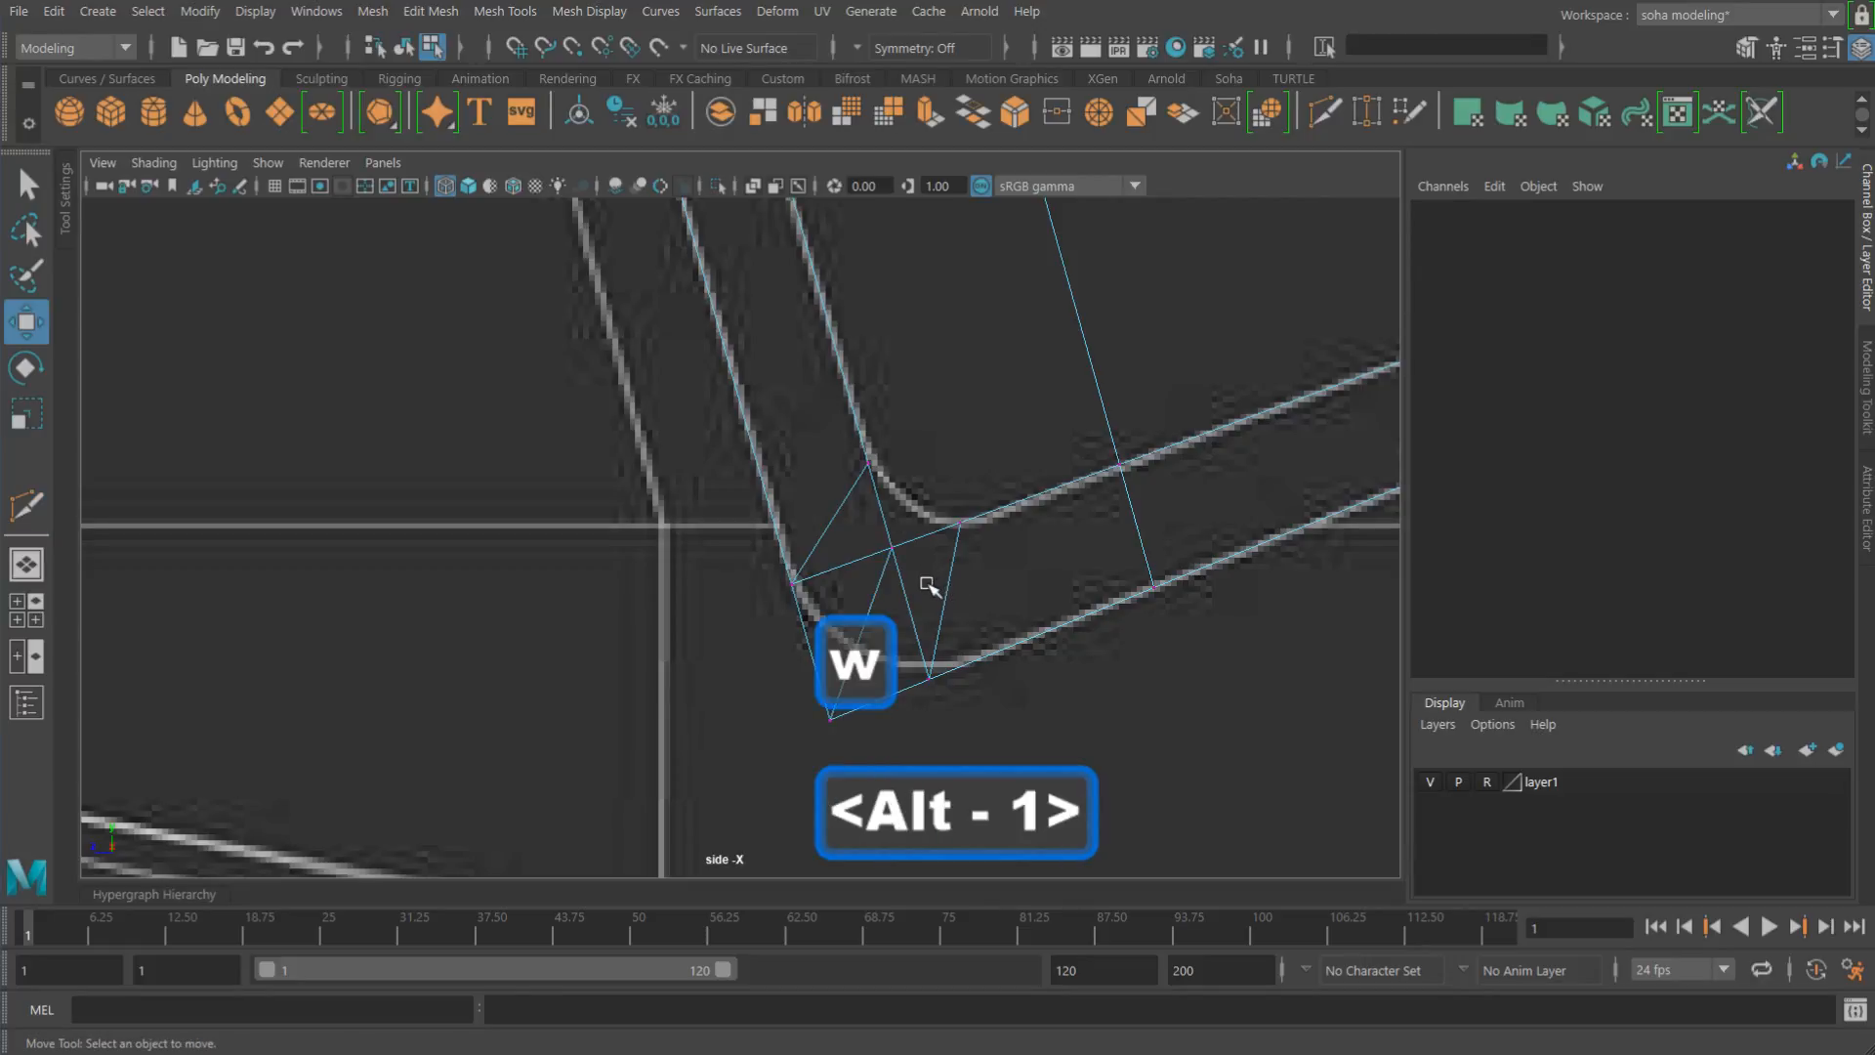
{"action": "left_click", "coordinate": [889, 547]}
{"action": "left_click_drag", "start_coordinate": [891, 544], "coordinate": [905, 514]}
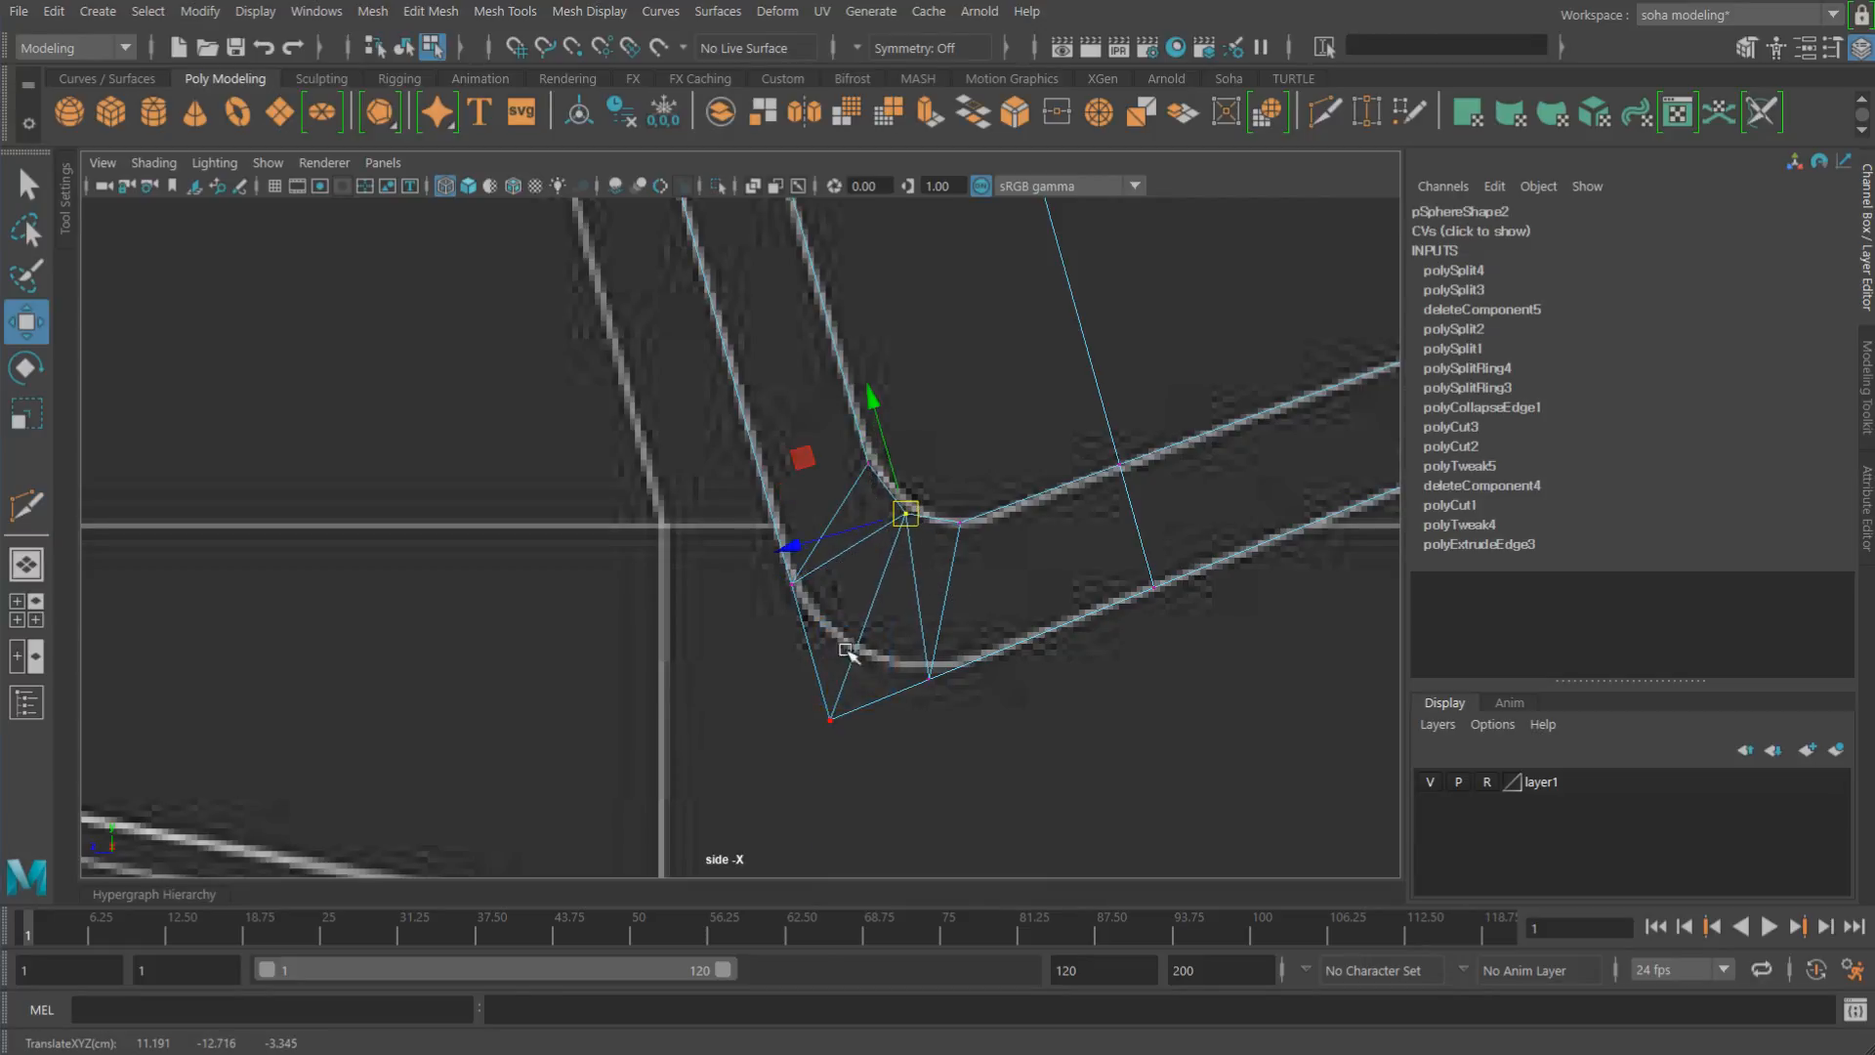
{"action": "left_click_drag", "start_coordinate": [831, 721], "coordinate": [848, 650]}
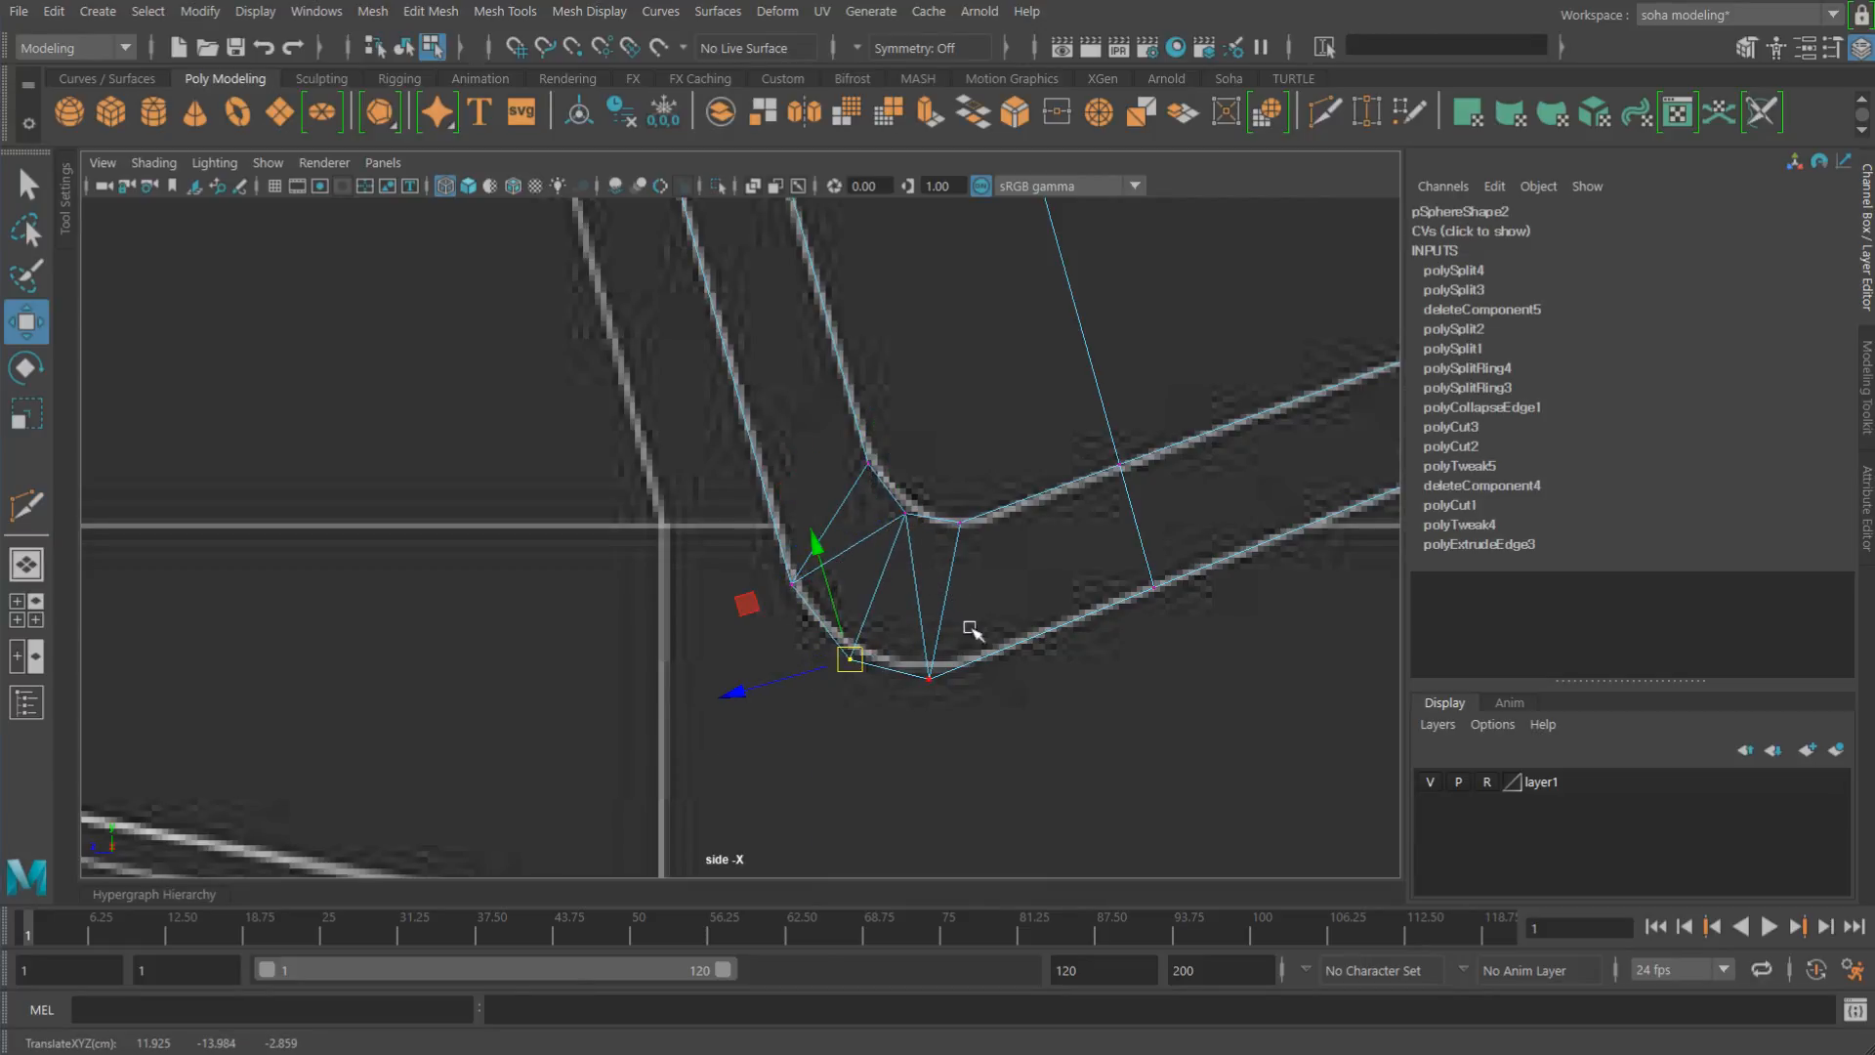
Step: Delete the two surplus edges fanning out from the inner corner vertex to leave clean quads around the rounded corner
{"action": "right_click_drag", "start_coordinate": [891, 586], "coordinate": [996, 644], "text": "alt"}
{"action": "key", "text": "alt+2"}
{"action": "left_click", "coordinate": [875, 546]}
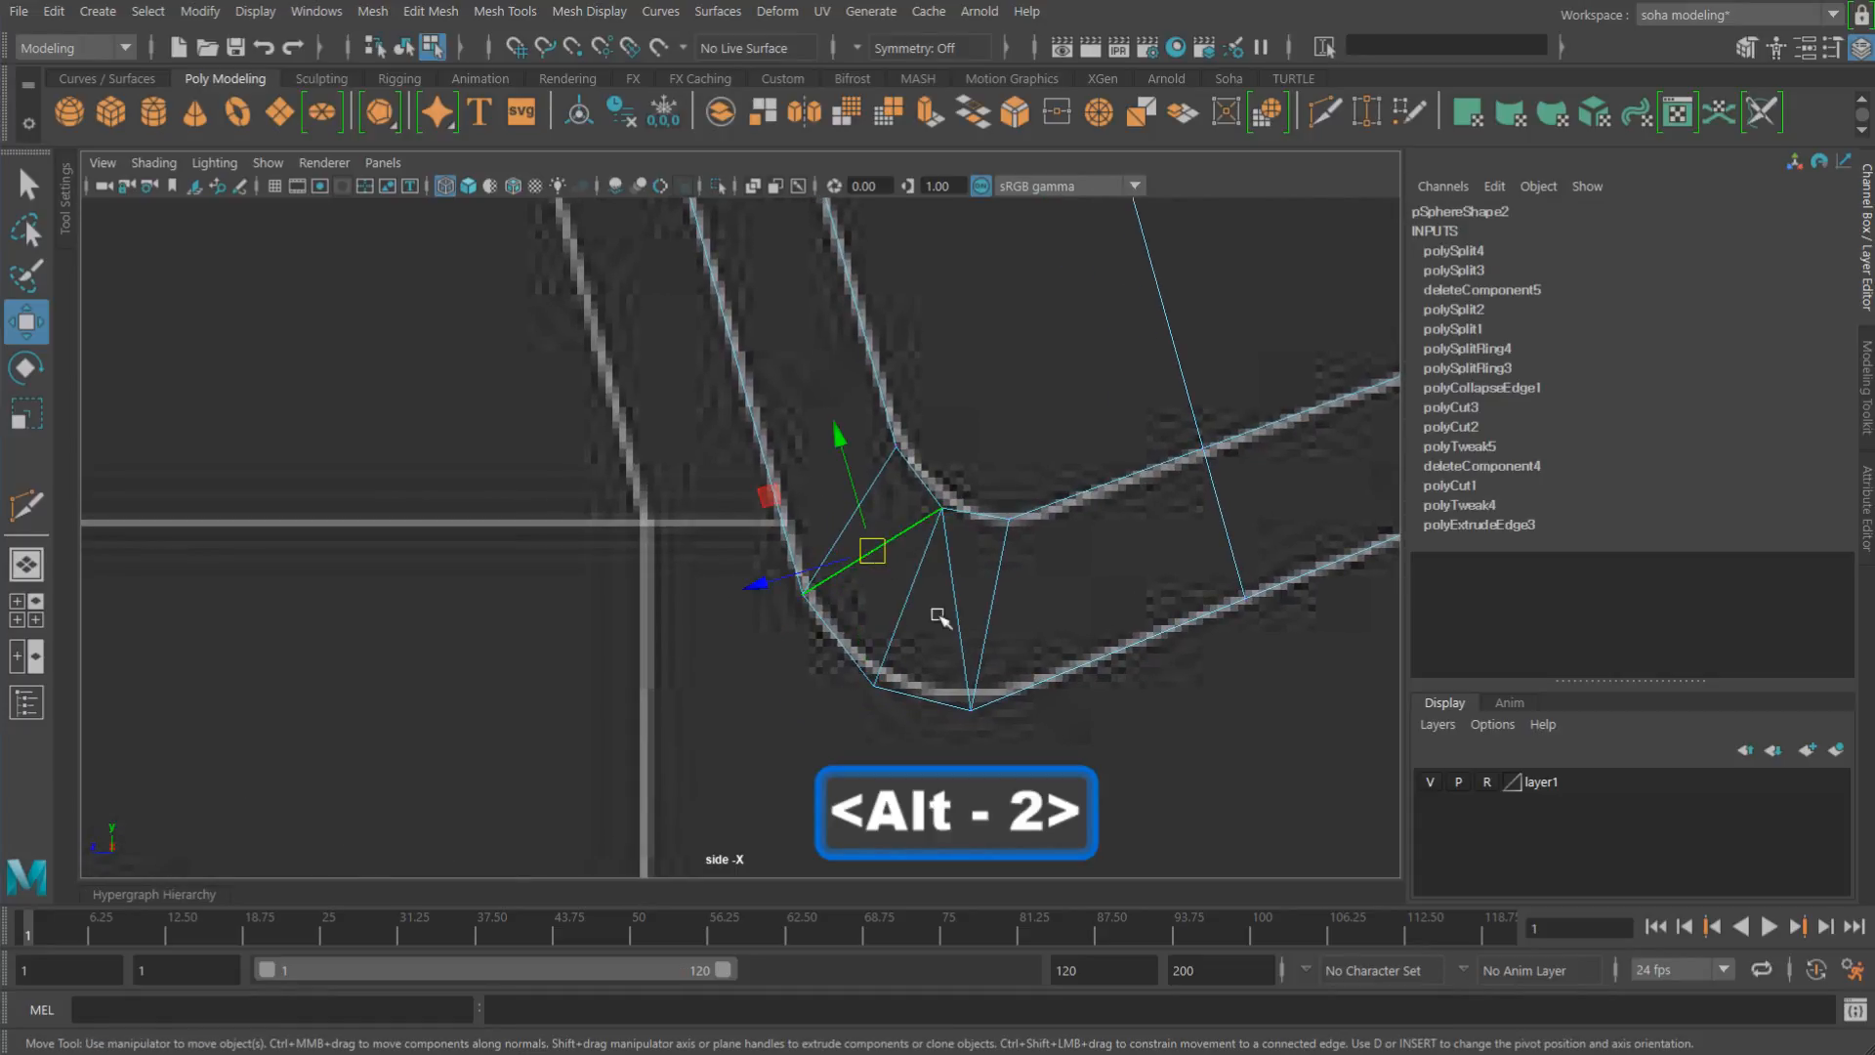
{"action": "key", "text": "alt+q"}
{"action": "key", "text": "alt+q"}
{"action": "scroll", "coordinate": [918, 596], "scroll_direction": "down", "scroll_amount": 3}
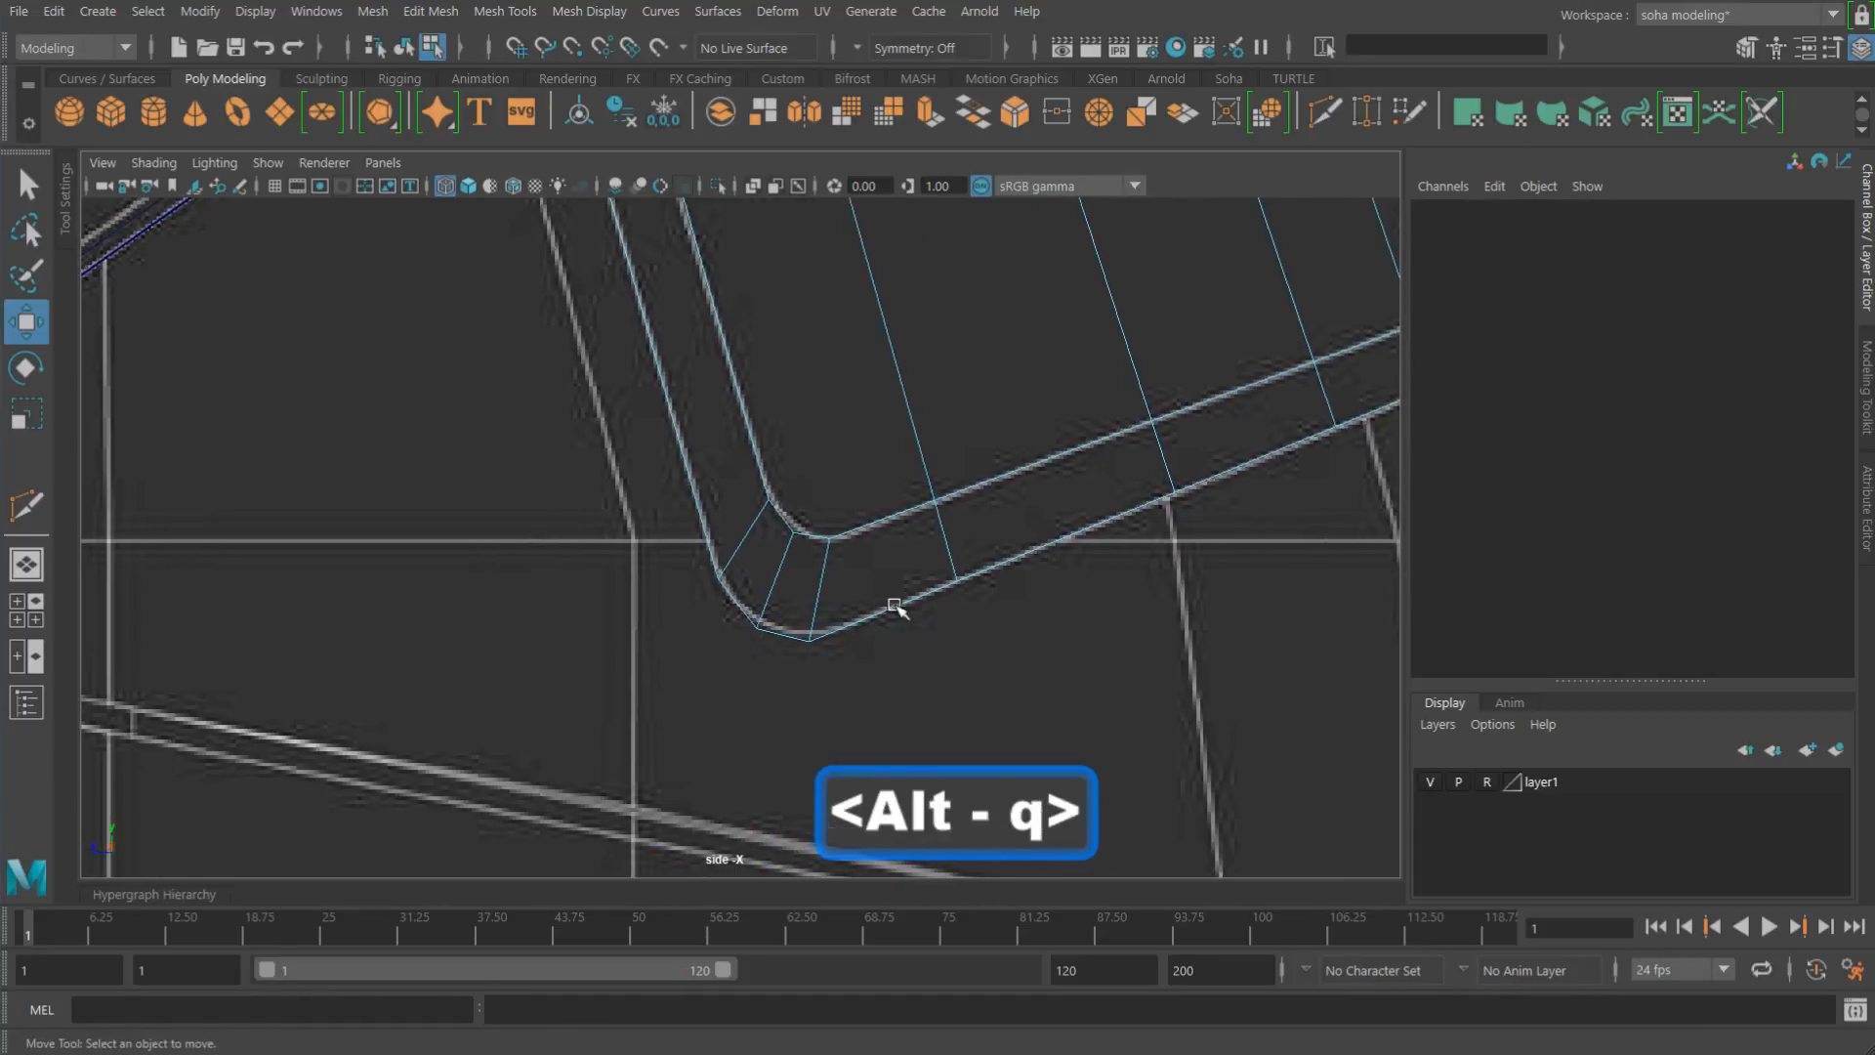
Step: Nudge the lower-edge vertex beside the rounded corner onto the outer reference curve
{"action": "scroll", "coordinate": [894, 607], "scroll_direction": "up", "scroll_amount": 2}
{"action": "key", "text": "alt+1"}
{"action": "left_click", "coordinate": [829, 666]}
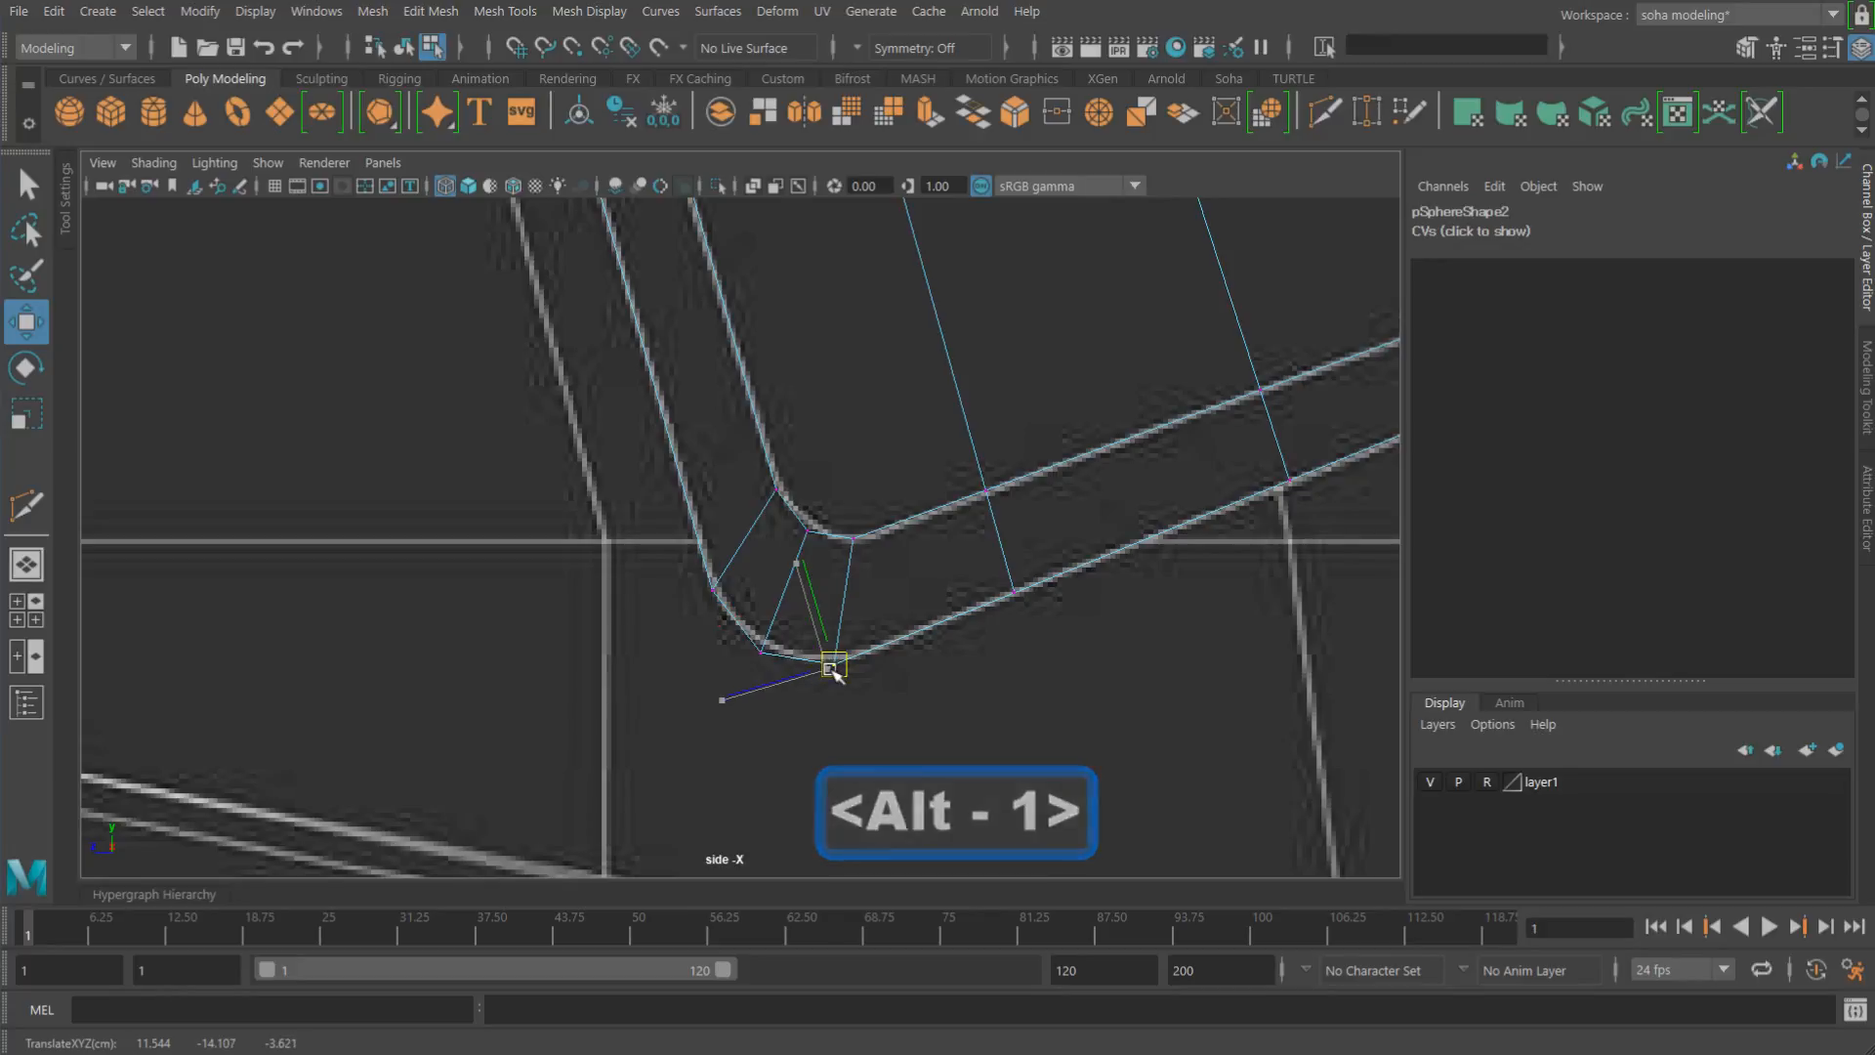
{"action": "scroll", "coordinate": [1168, 491], "scroll_direction": "down", "scroll_amount": 5}
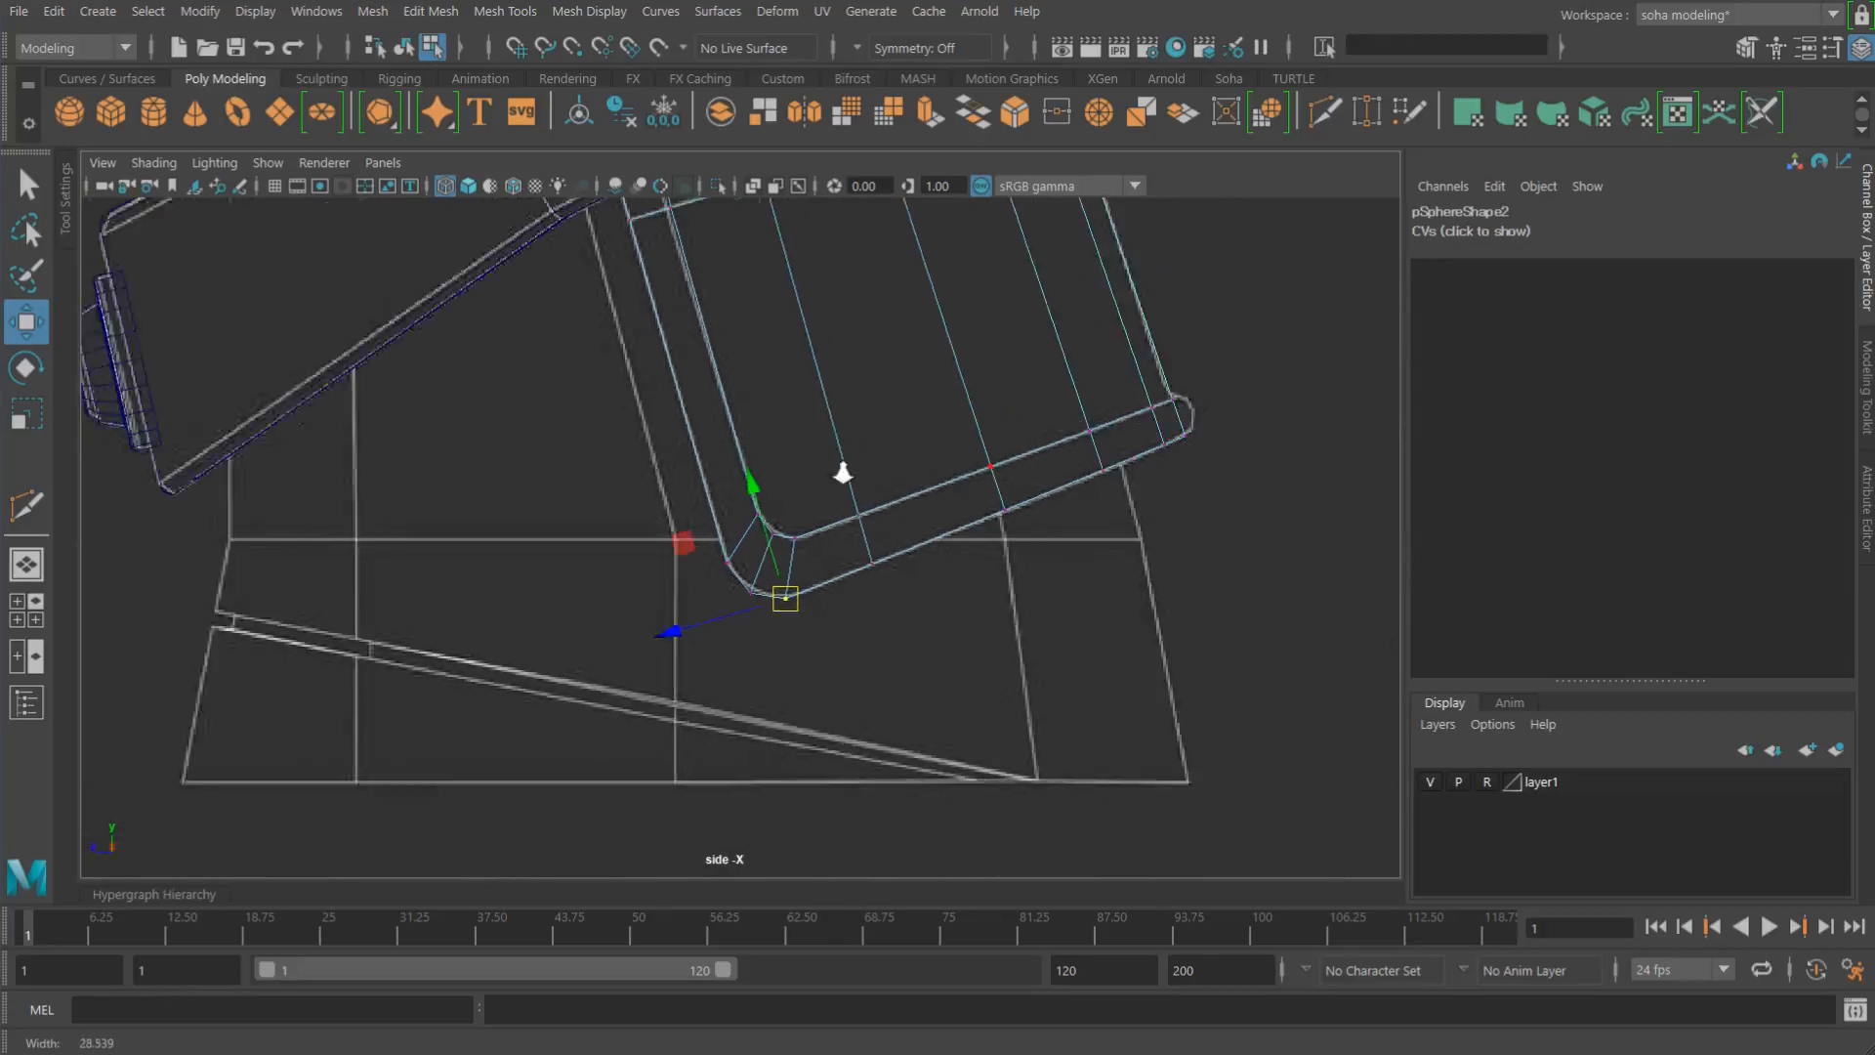
Step: Insert an edge loop across the flap panel just above the lower border strip, running parallel to it
{"action": "scroll", "coordinate": [926, 566], "scroll_direction": "up", "scroll_amount": 4}
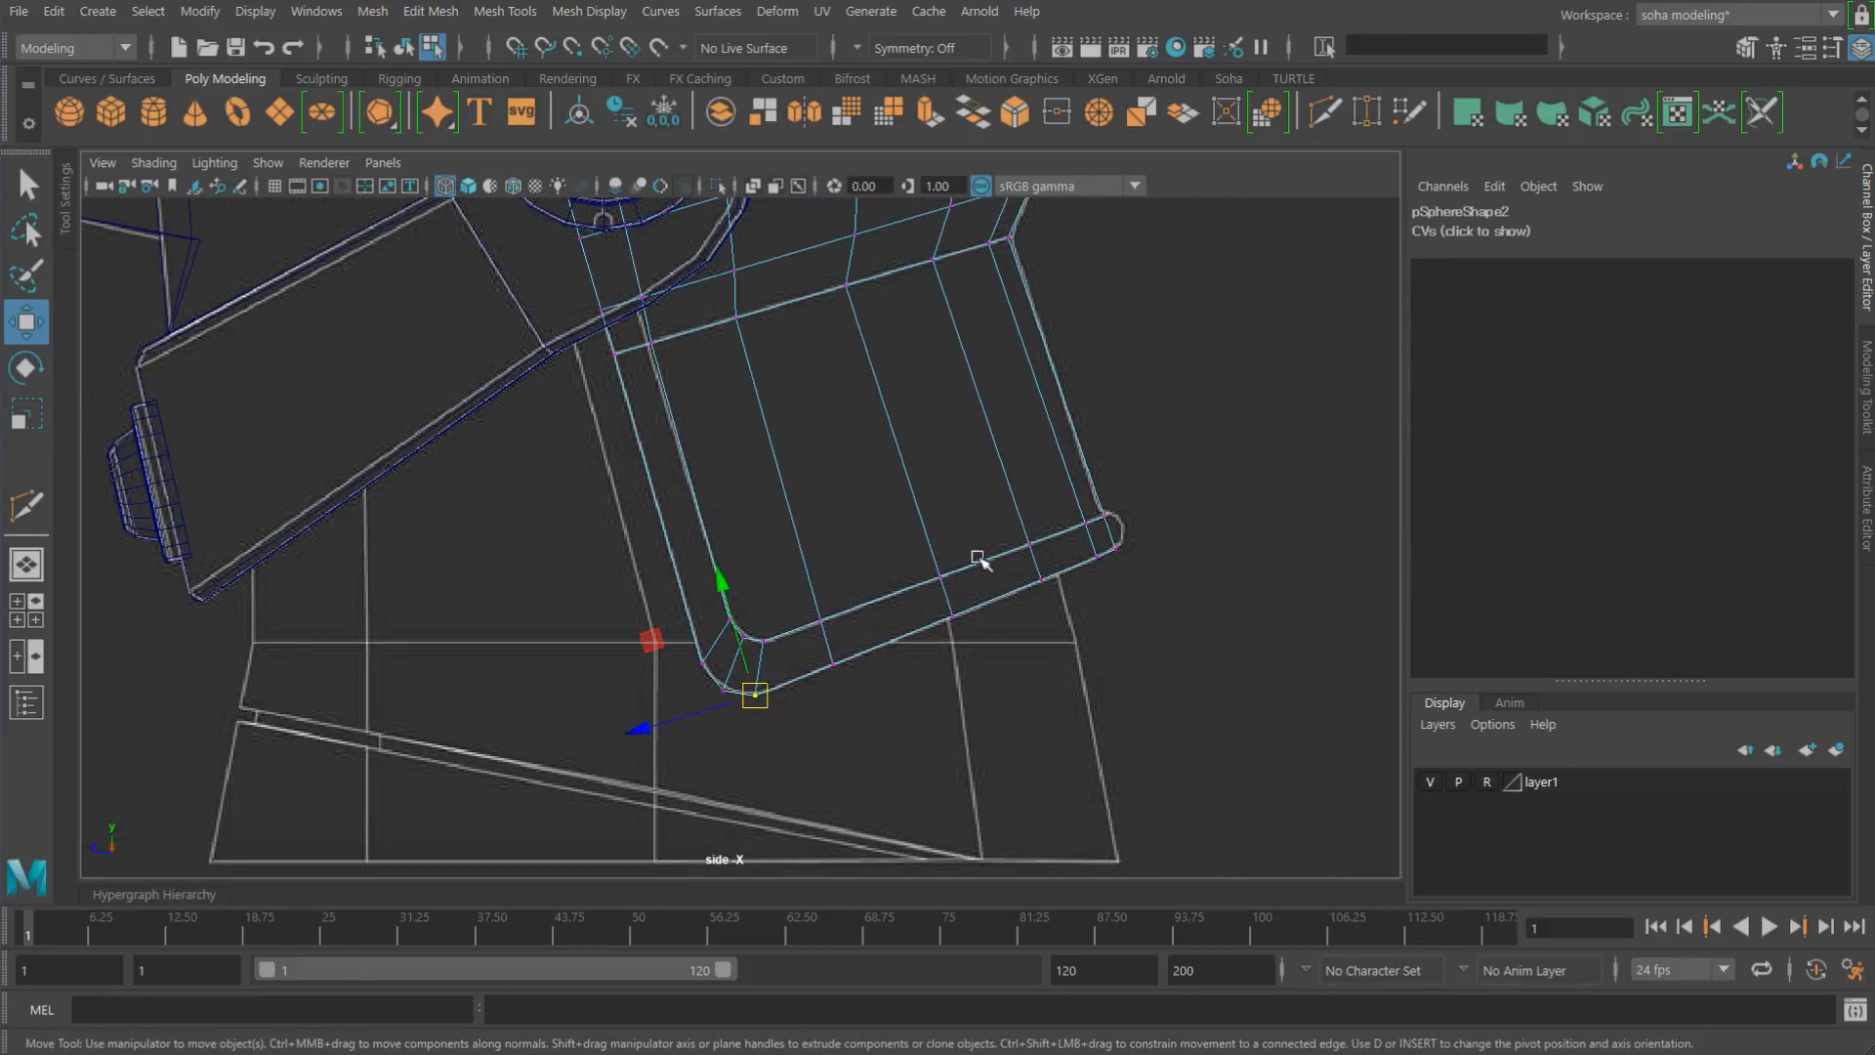
{"action": "key", "text": "alt+grave"}
{"action": "scroll", "coordinate": [756, 561], "scroll_direction": "up", "scroll_amount": 1}
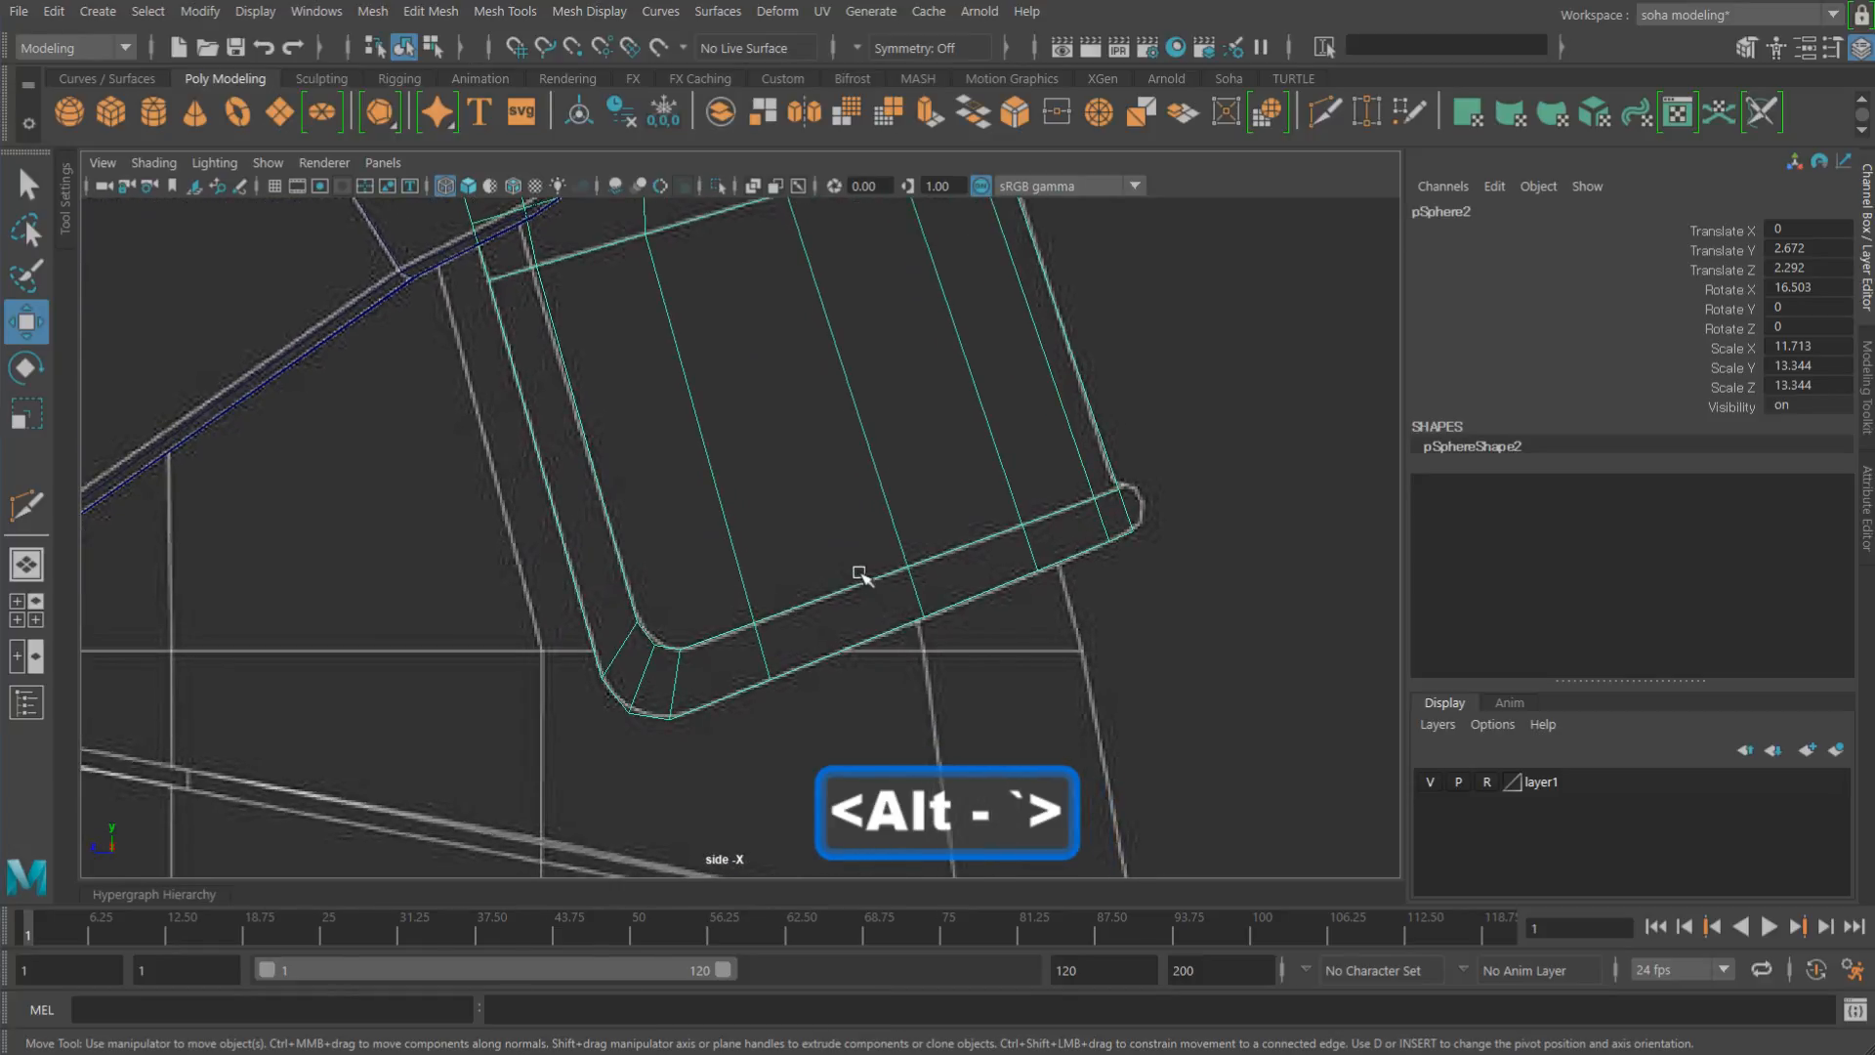
{"action": "key", "text": "alt+e"}
{"action": "left_click_drag", "start_coordinate": [730, 539], "coordinate": [748, 582]}
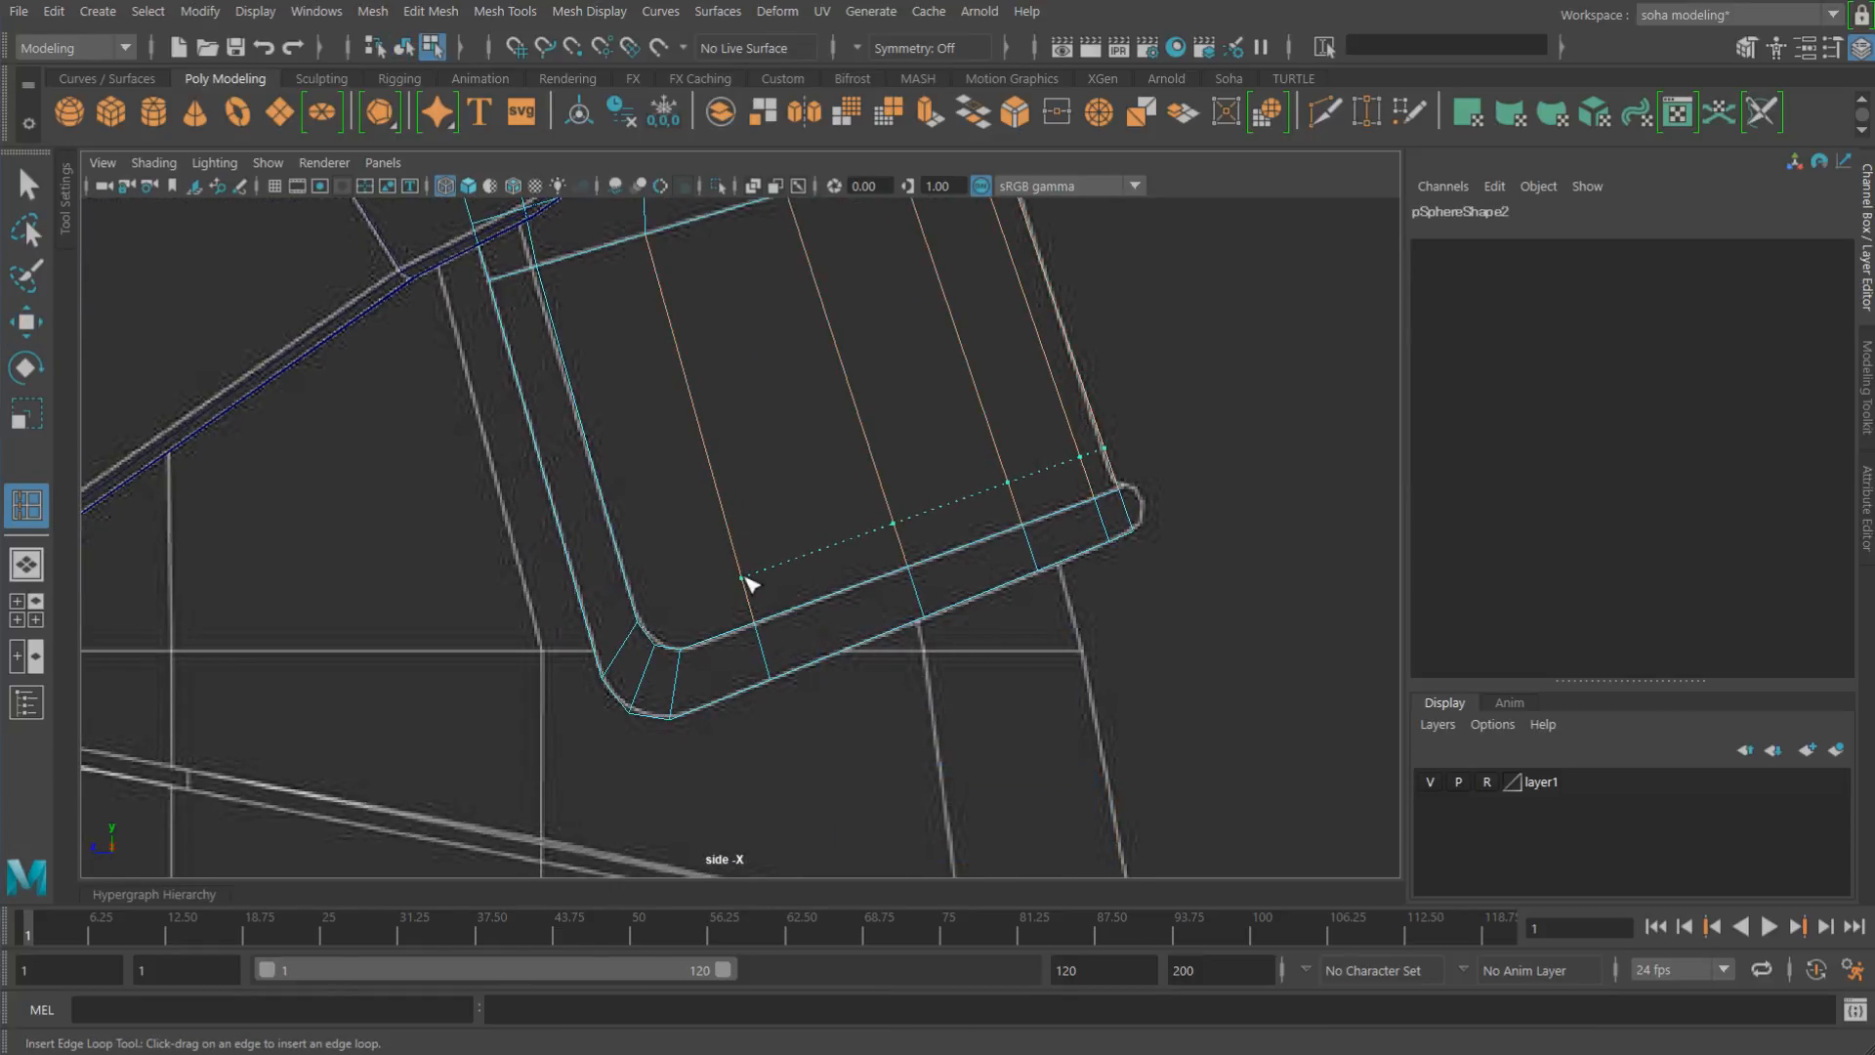
{"action": "left_click_drag", "start_coordinate": [748, 582], "coordinate": [748, 583]}
{"action": "key", "text": "alt+s"}
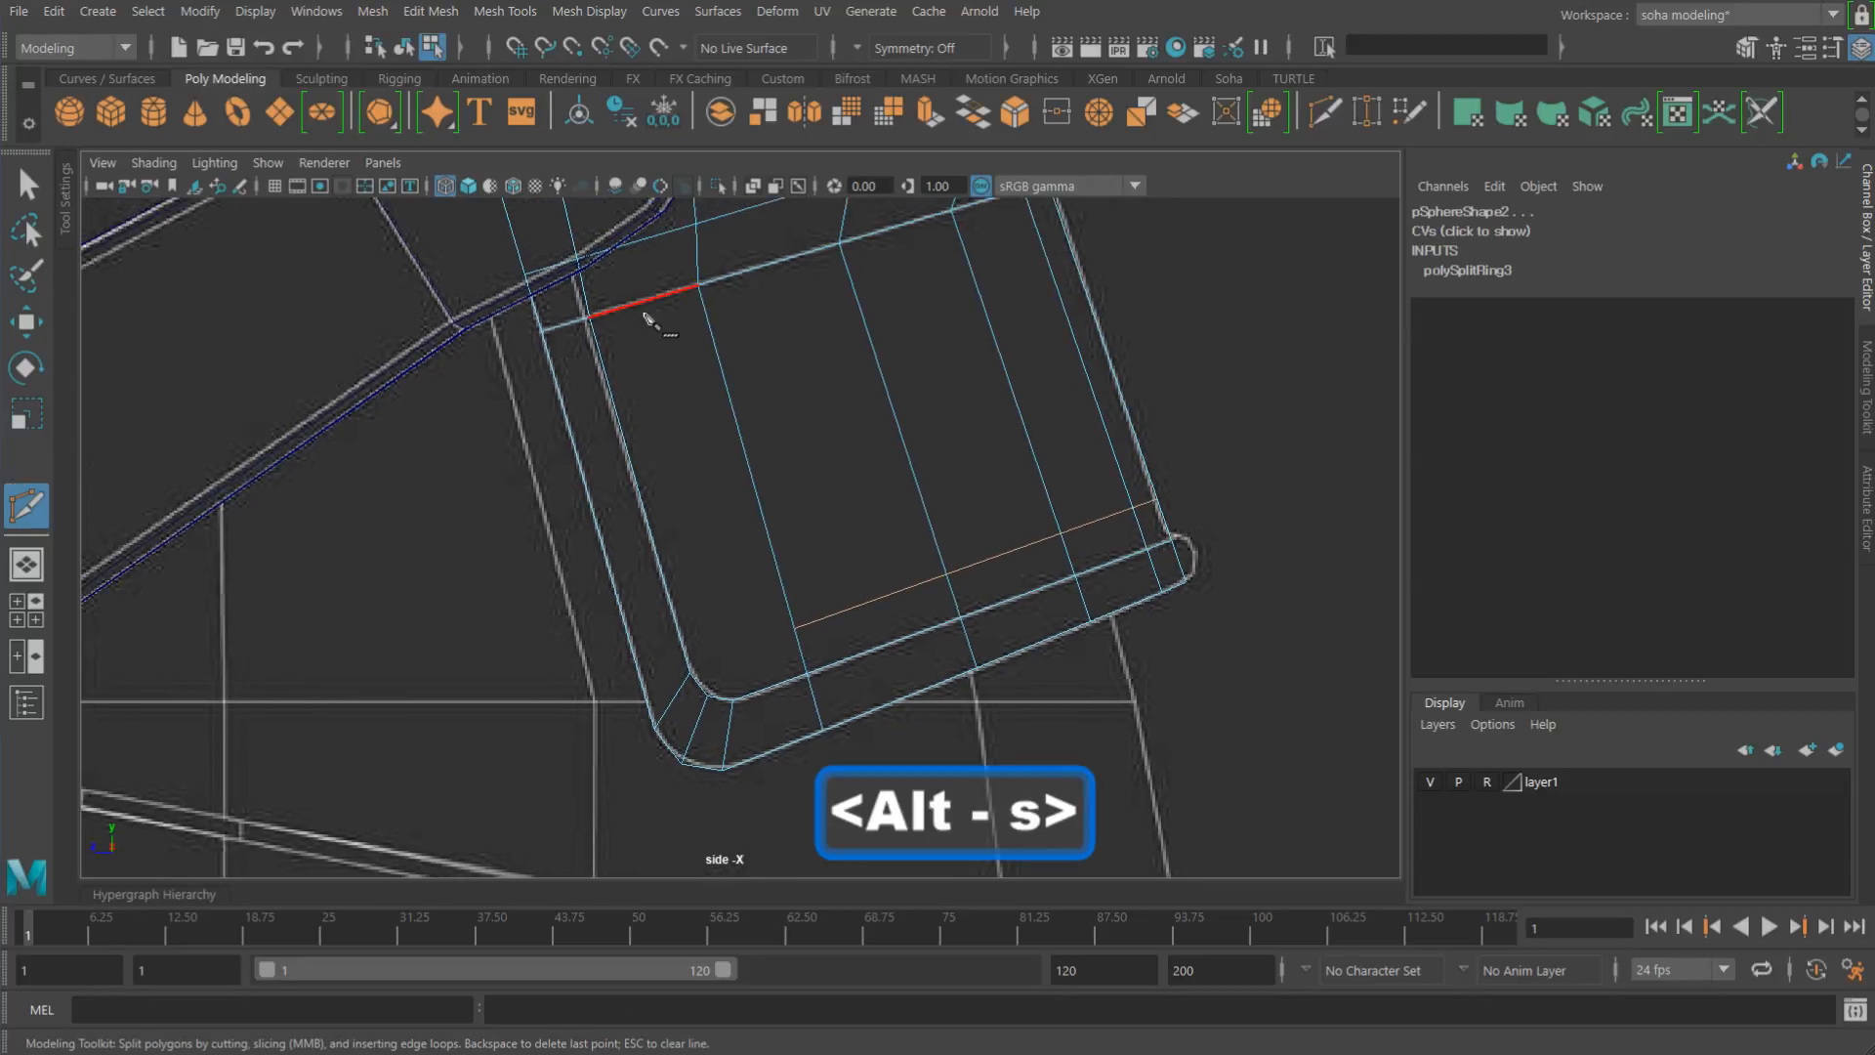
{"action": "middle_click_drag", "start_coordinate": [745, 364], "coordinate": [852, 433], "text": "alt"}
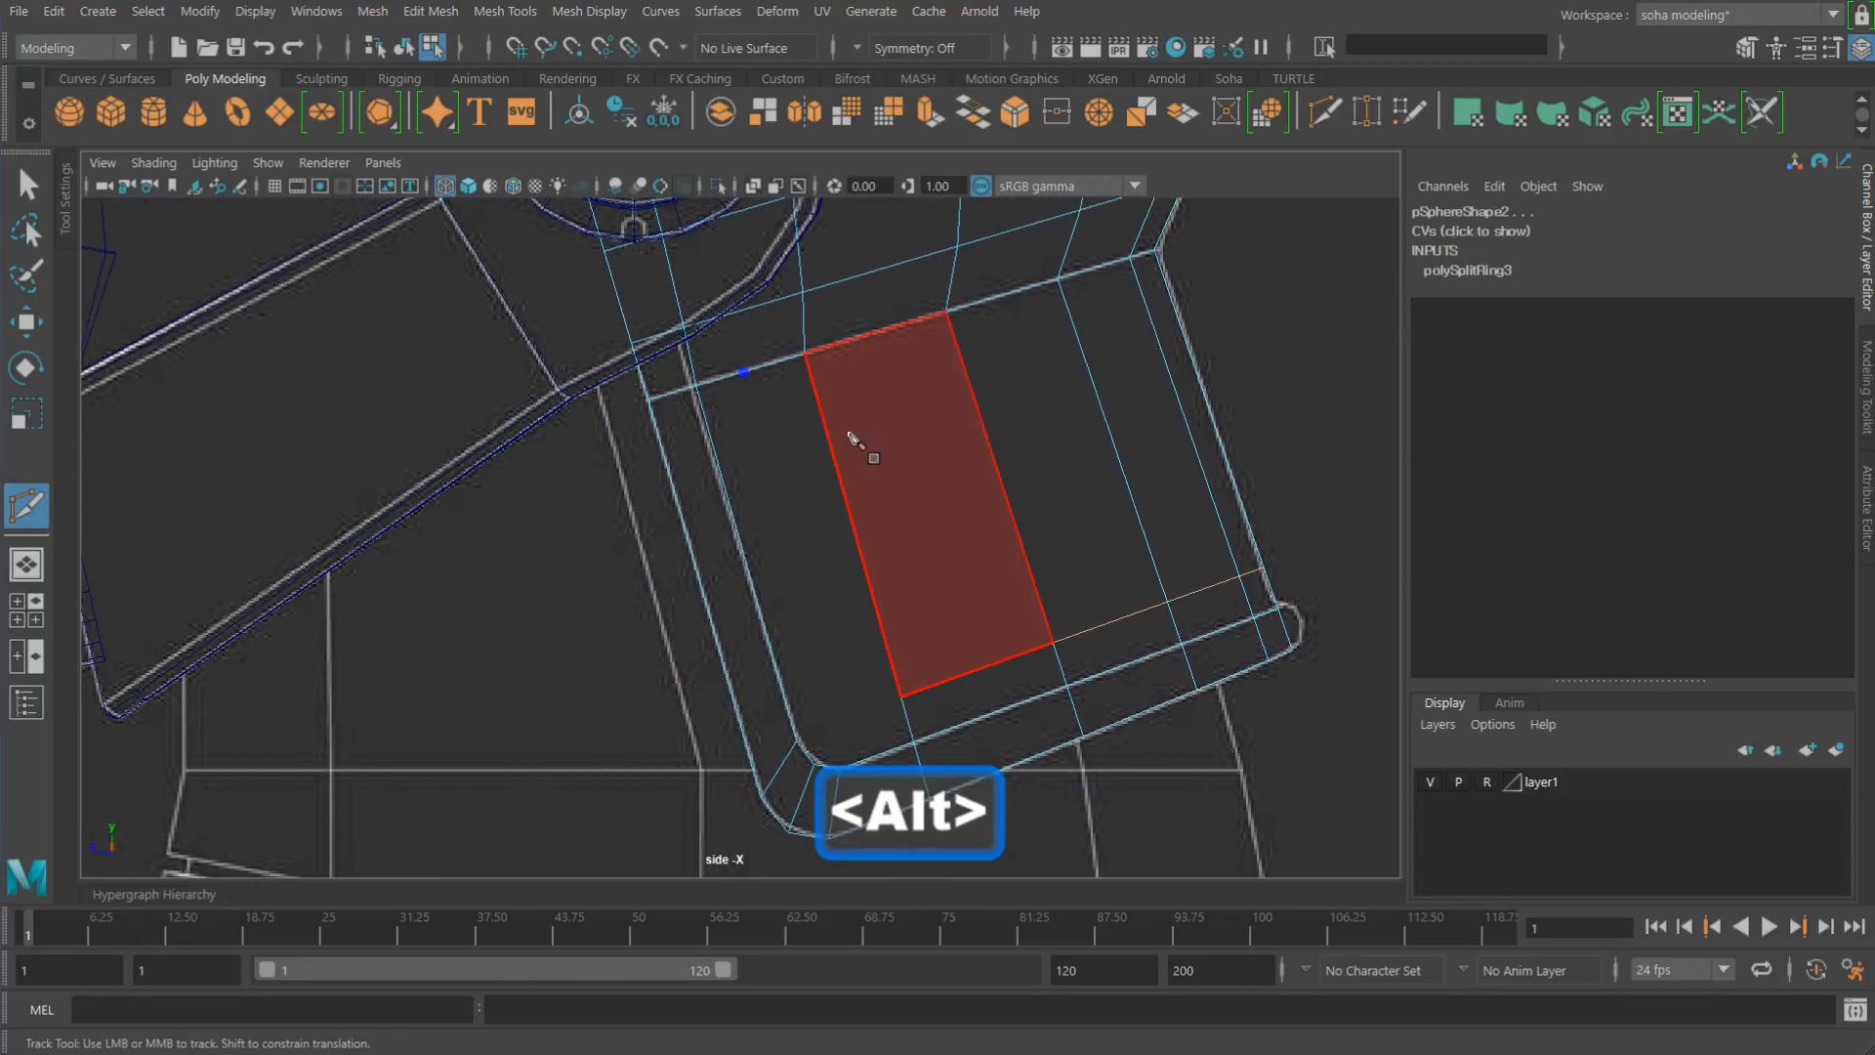
{"action": "key", "text": "BackSpace"}
{"action": "left_click", "coordinate": [805, 353]}
Step: Insert an edge loop through the shell rows above the flap crease, between the front border strip and the neighbouring vertical edge
{"action": "key", "text": "alt+e"}
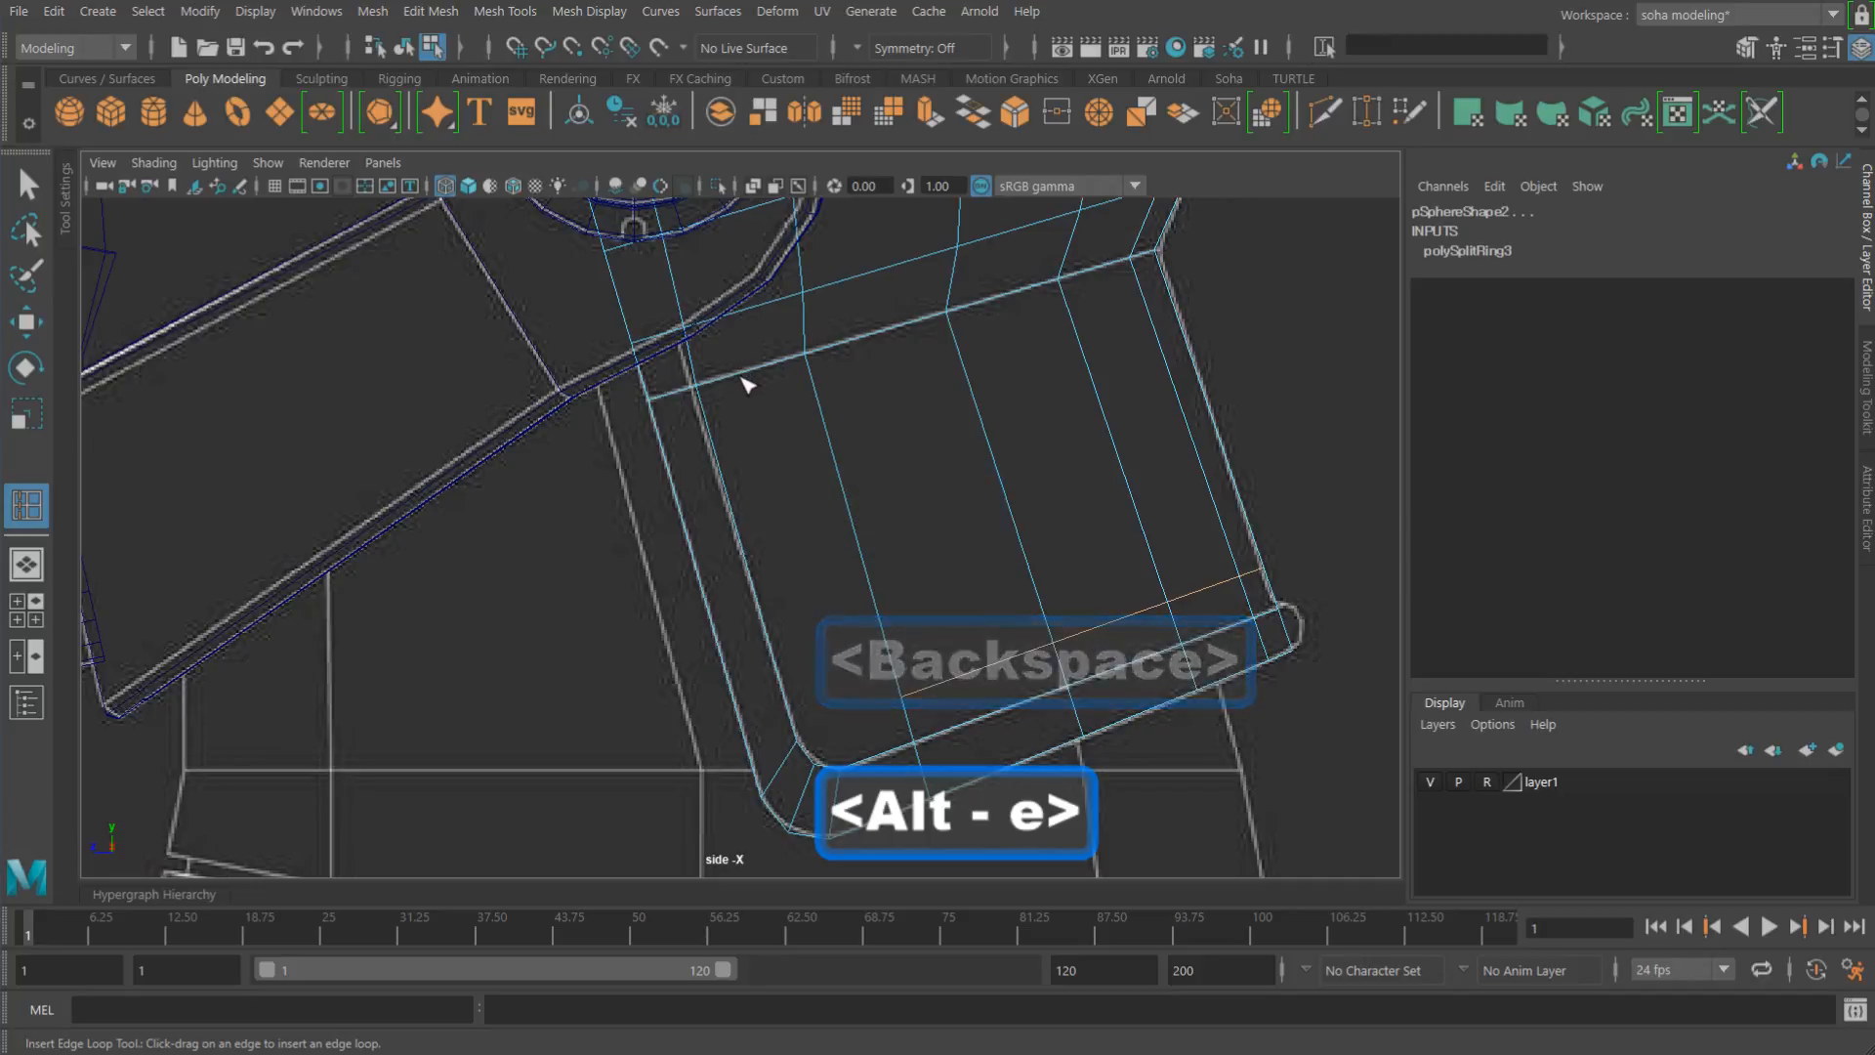
{"action": "left_click", "coordinate": [740, 376]}
{"action": "right_click_drag", "start_coordinate": [778, 435], "coordinate": [826, 464], "text": "alt"}
Step: Cut an edge from the upper loop's end at the crease down the flap, turning near the rounded corner to meet the horizontal loop's end
{"action": "key", "text": "alt+s"}
{"action": "left_click", "coordinate": [738, 362]}
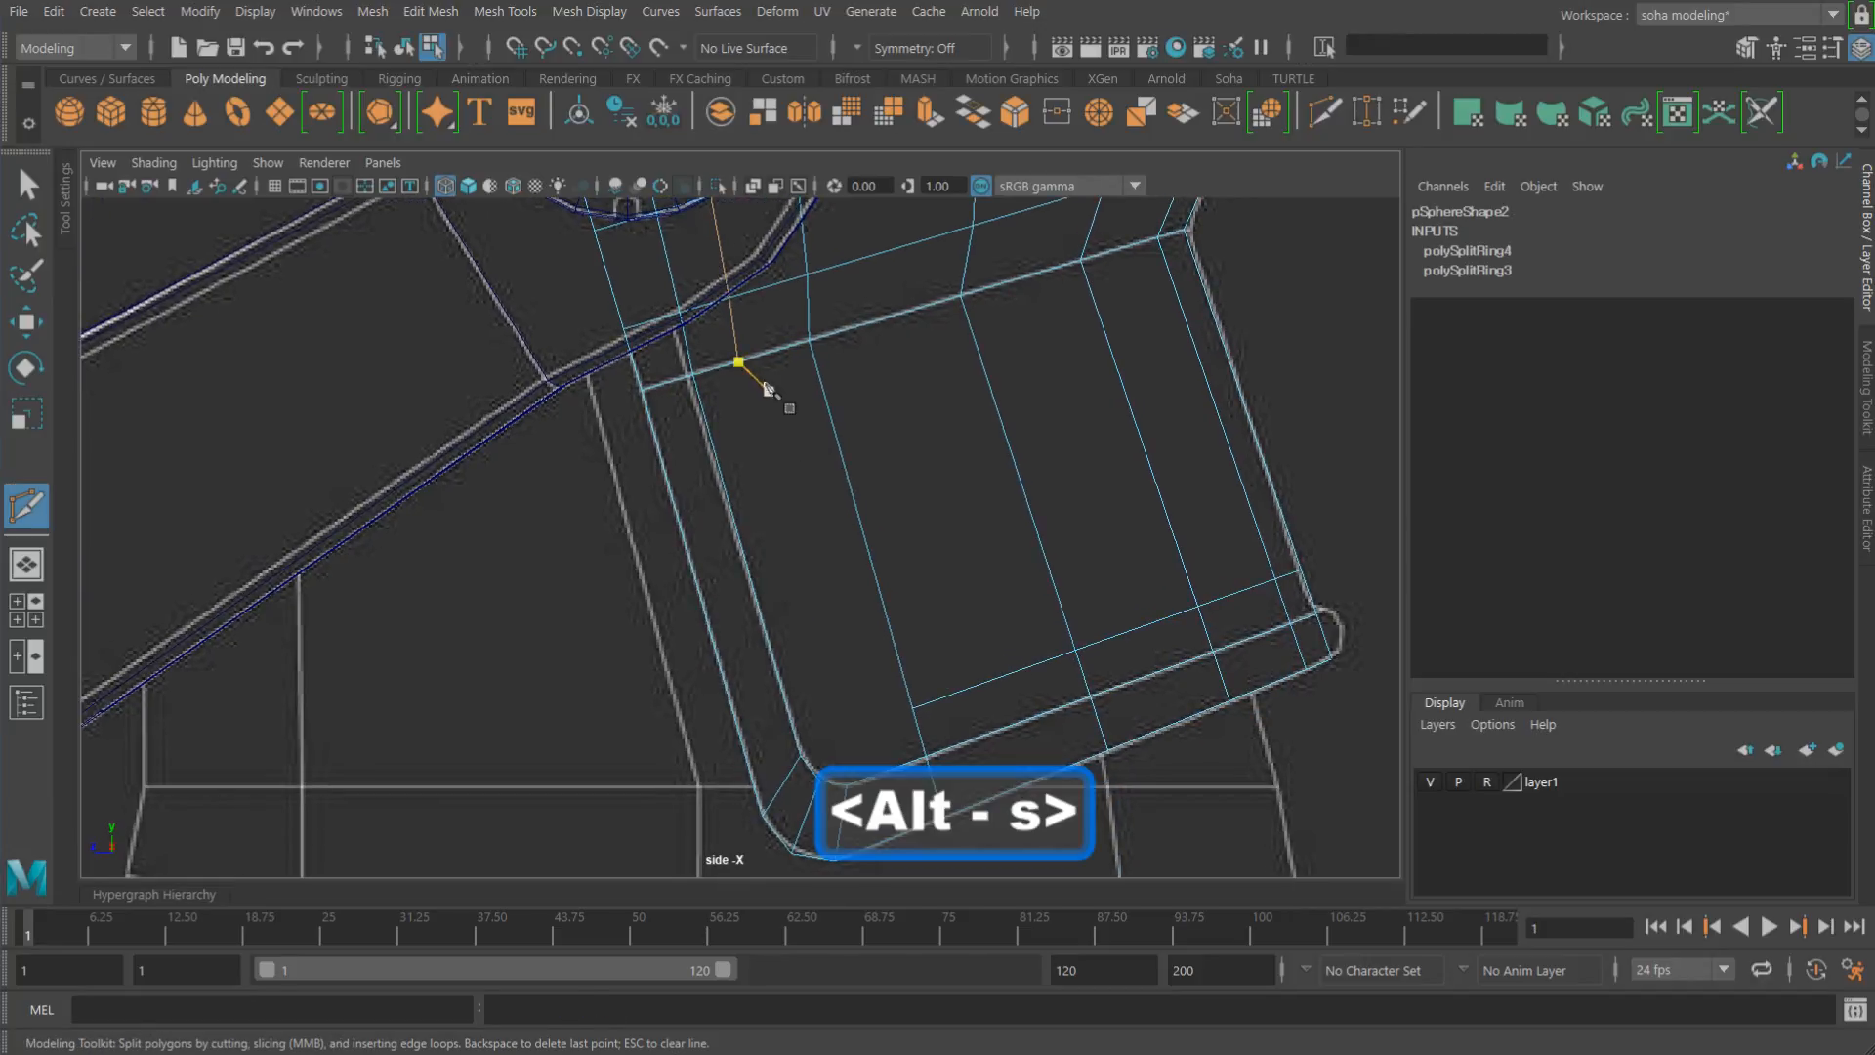
{"action": "left_click", "coordinate": [839, 730]}
{"action": "middle_click_drag", "start_coordinate": [877, 713], "coordinate": [840, 532], "text": "alt"}
{"action": "right_click_drag", "start_coordinate": [840, 532], "coordinate": [1045, 569], "text": "alt"}
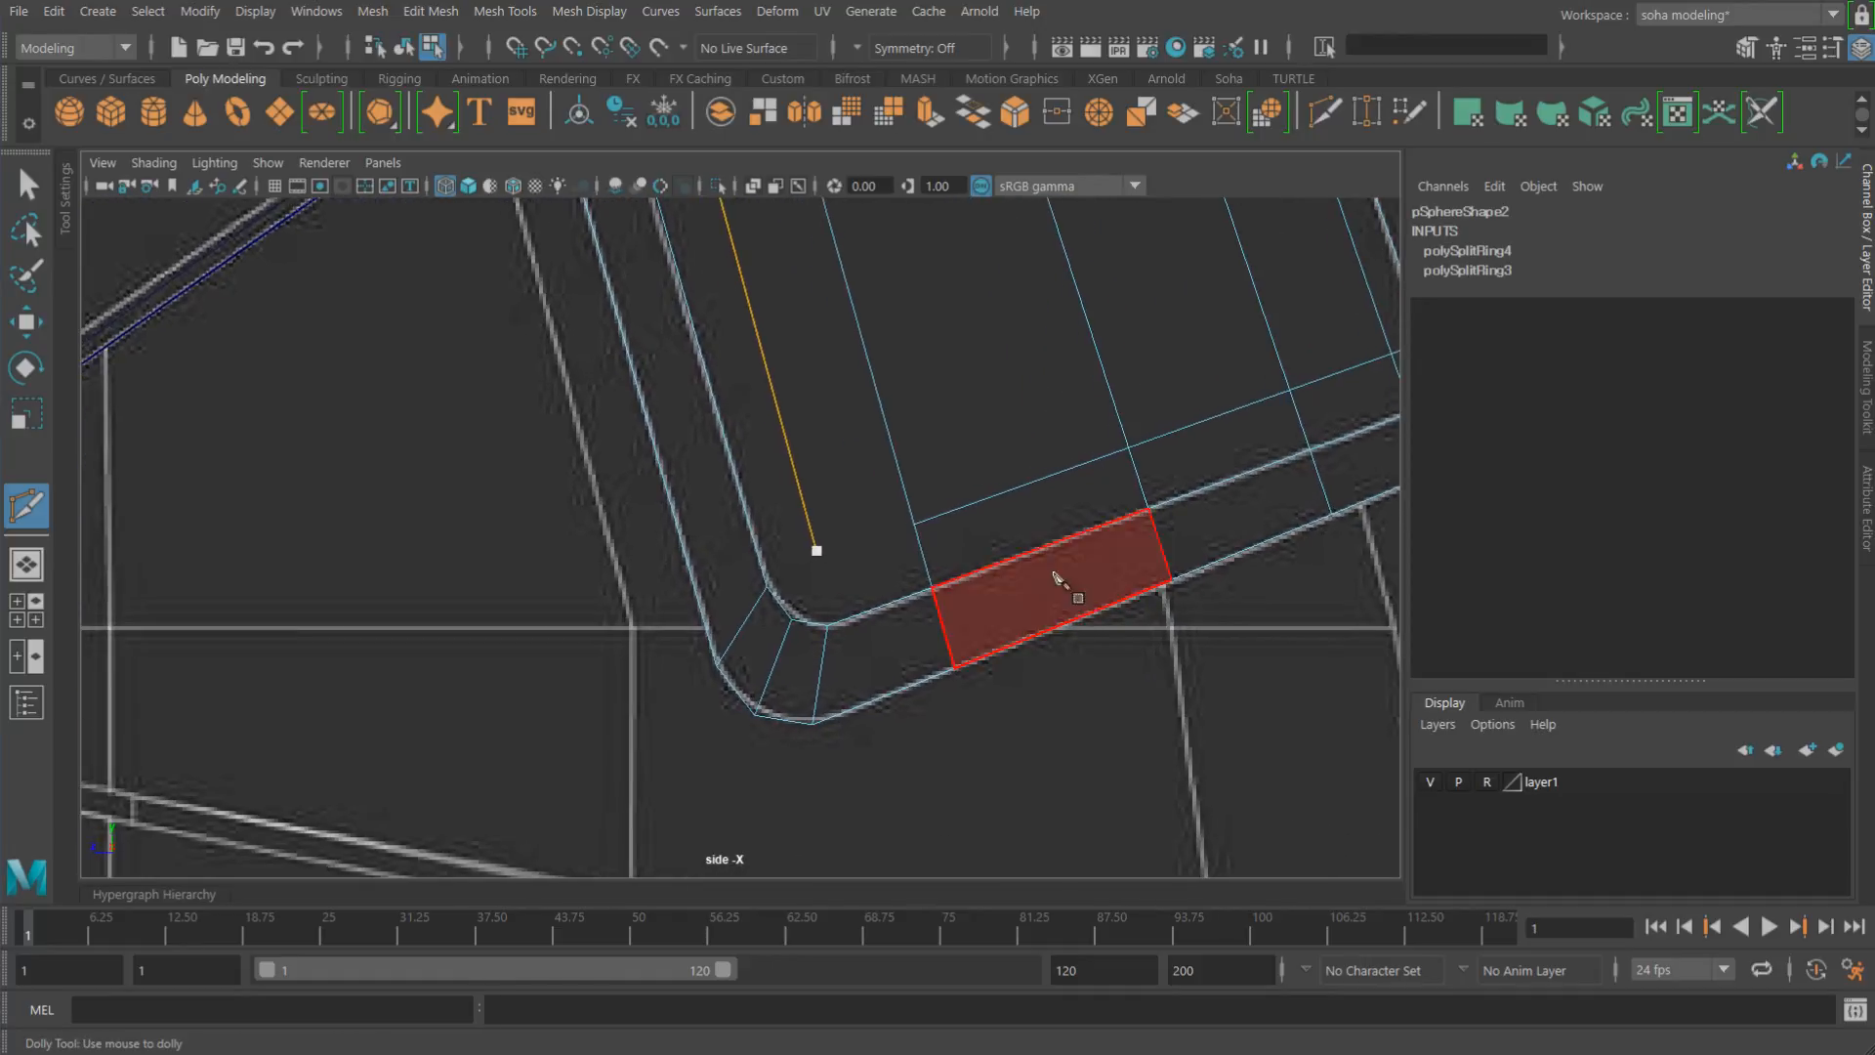
{"action": "left_click", "coordinate": [916, 528]}
{"action": "right_click", "coordinate": [872, 592]}
Step: Cut edges joining the new inner corner vertex to the start and end vertices of the rounded inner curve
{"action": "right_click_drag", "start_coordinate": [840, 596], "coordinate": [1079, 656], "text": "alt"}
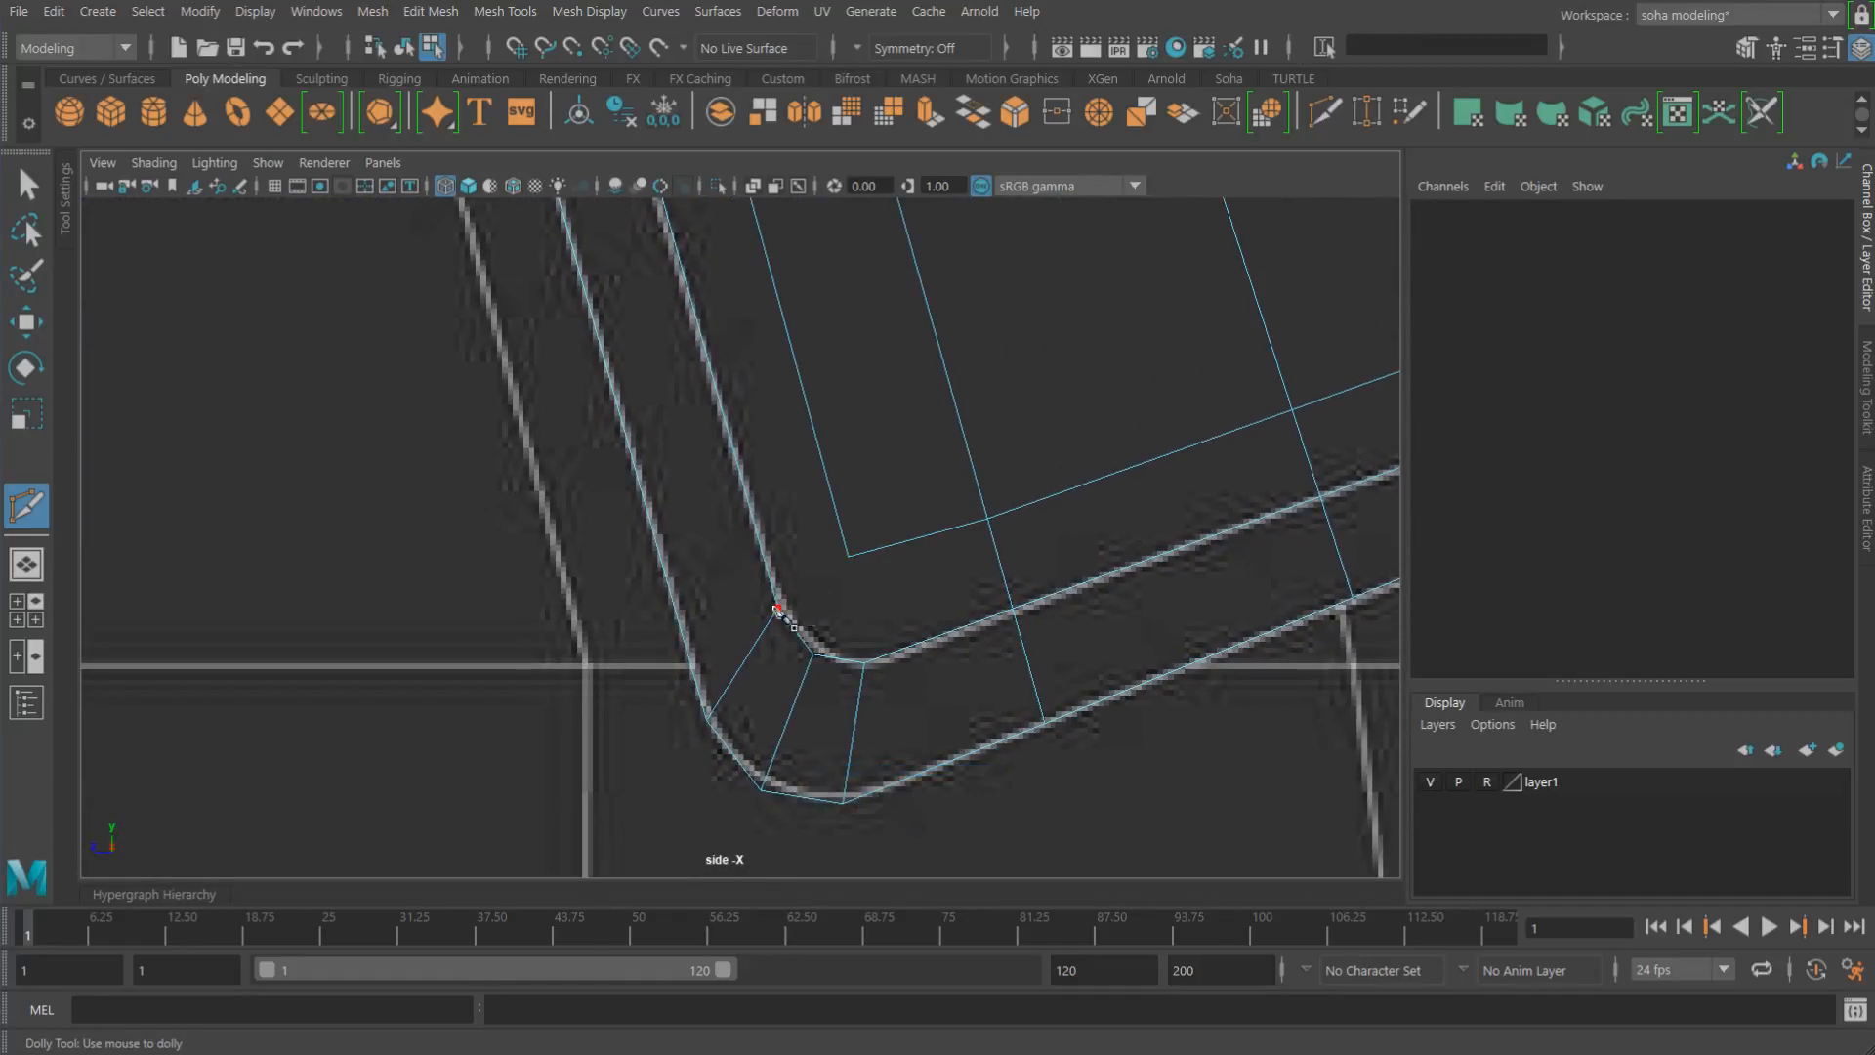
{"action": "left_click", "coordinate": [868, 664]}
{"action": "right_click", "coordinate": [877, 653]}
{"action": "right_click_drag", "start_coordinate": [1018, 547], "coordinate": [606, 494], "text": "alt"}
{"action": "key", "text": "w"}
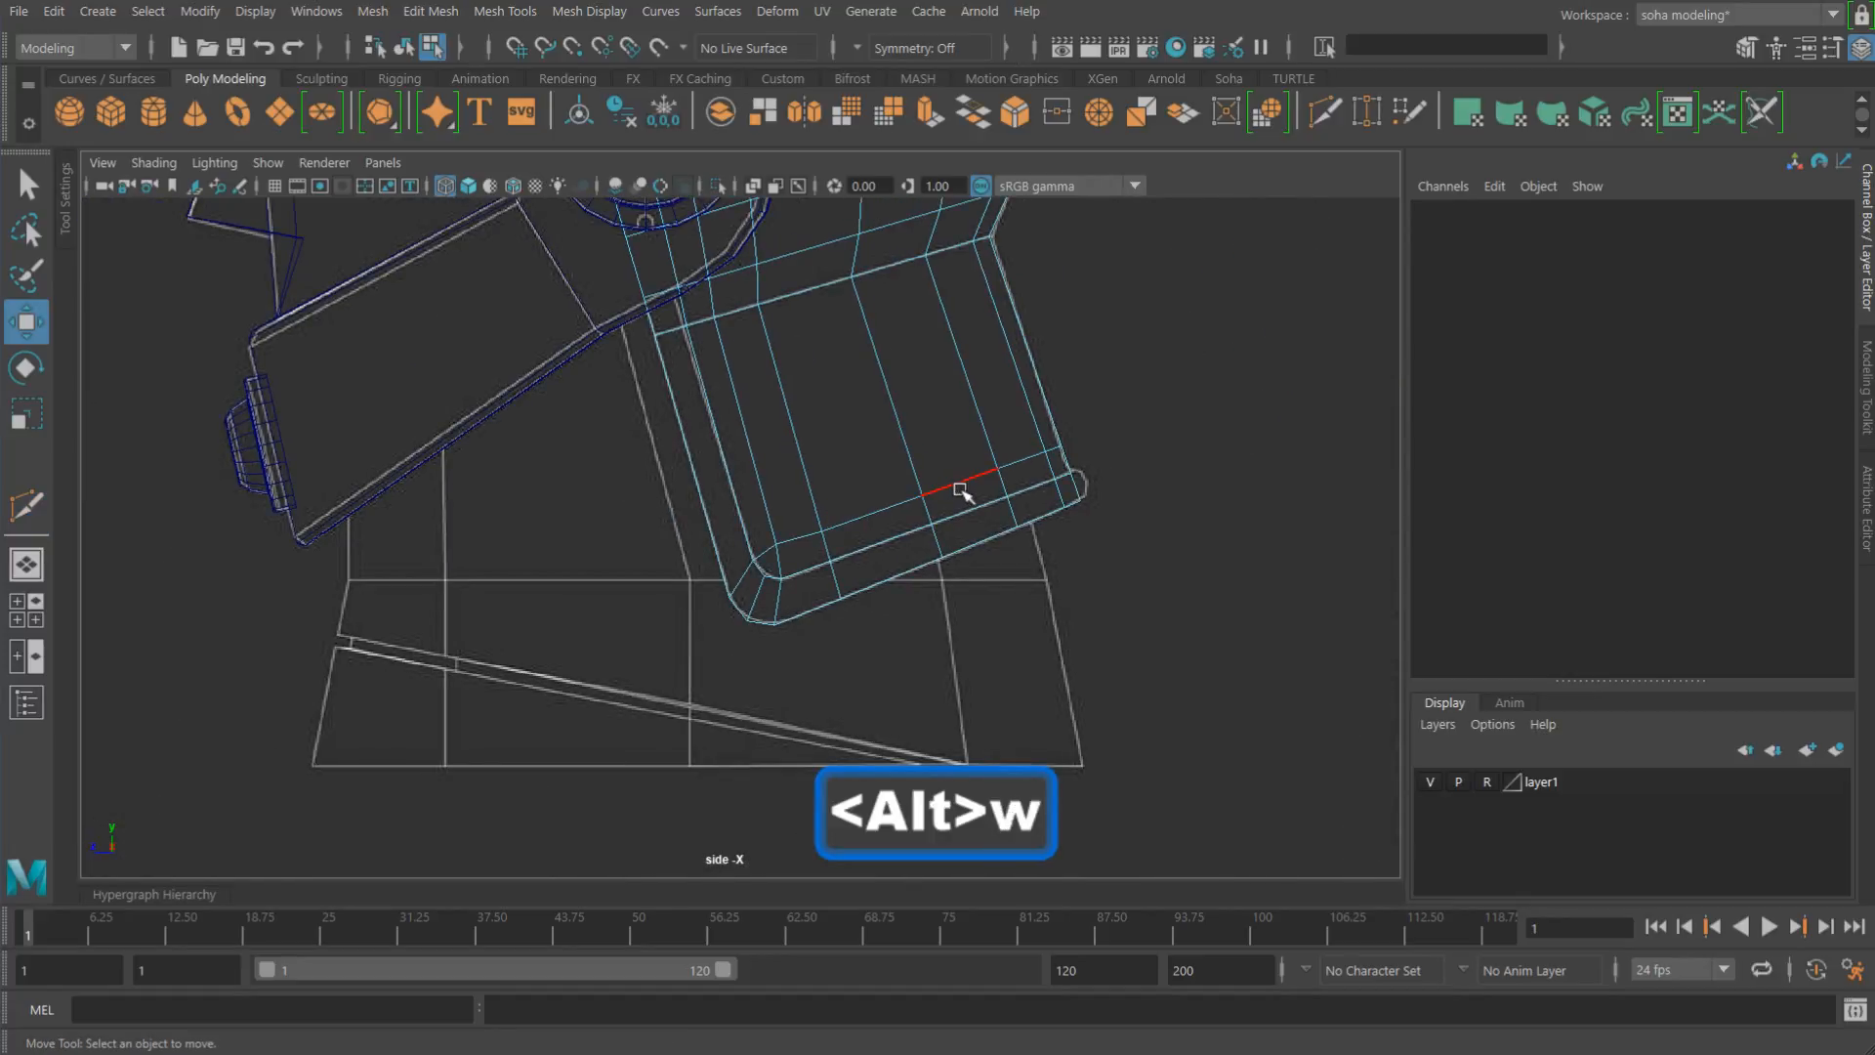
Step: Inspect the flap's new edge layout against the side reference drawing
{"action": "middle_click_drag", "start_coordinate": [967, 490], "coordinate": [921, 507], "text": "alt"}
{"action": "right_click_drag", "start_coordinate": [921, 507], "coordinate": [1076, 573], "text": "alt"}
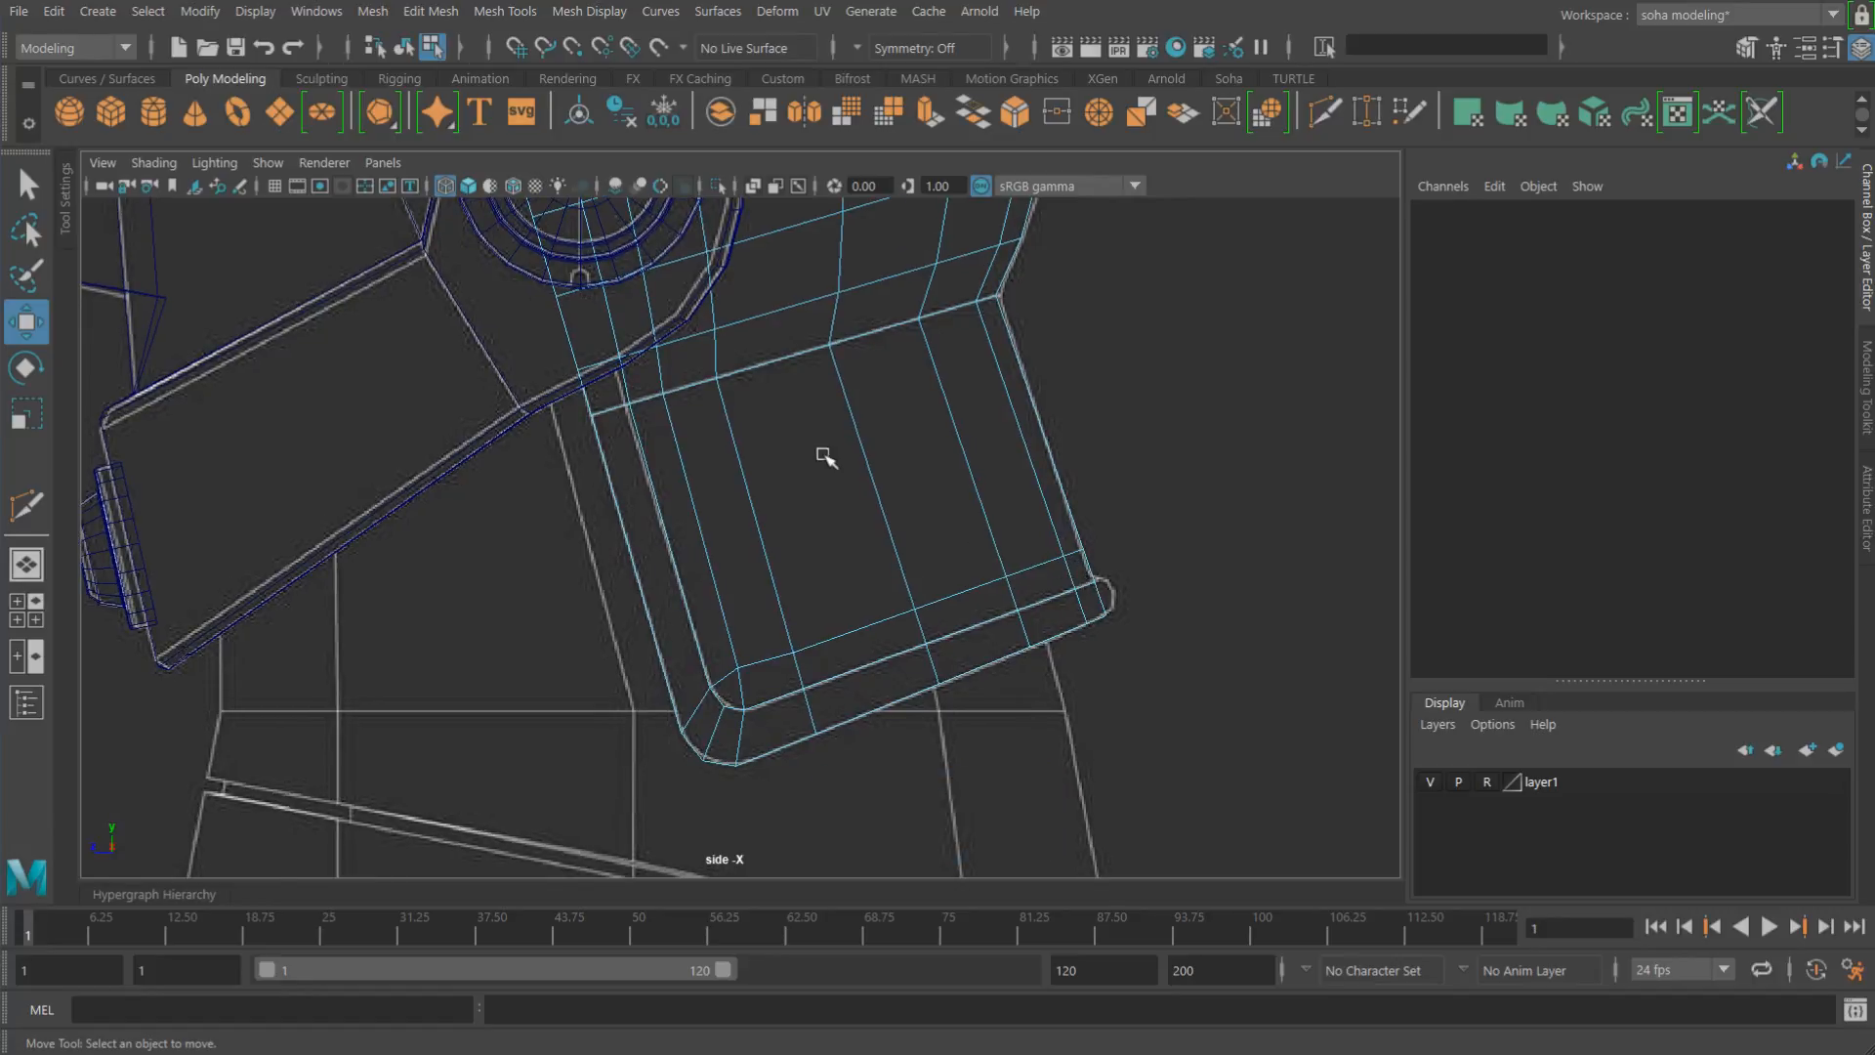
{"action": "right_click_drag", "start_coordinate": [824, 452], "coordinate": [901, 714], "text": "alt"}
{"action": "middle_click_drag", "start_coordinate": [900, 714], "coordinate": [820, 543], "text": "alt"}
{"action": "right_click_drag", "start_coordinate": [817, 524], "coordinate": [804, 532], "text": "alt"}
{"action": "key", "text": "w"}
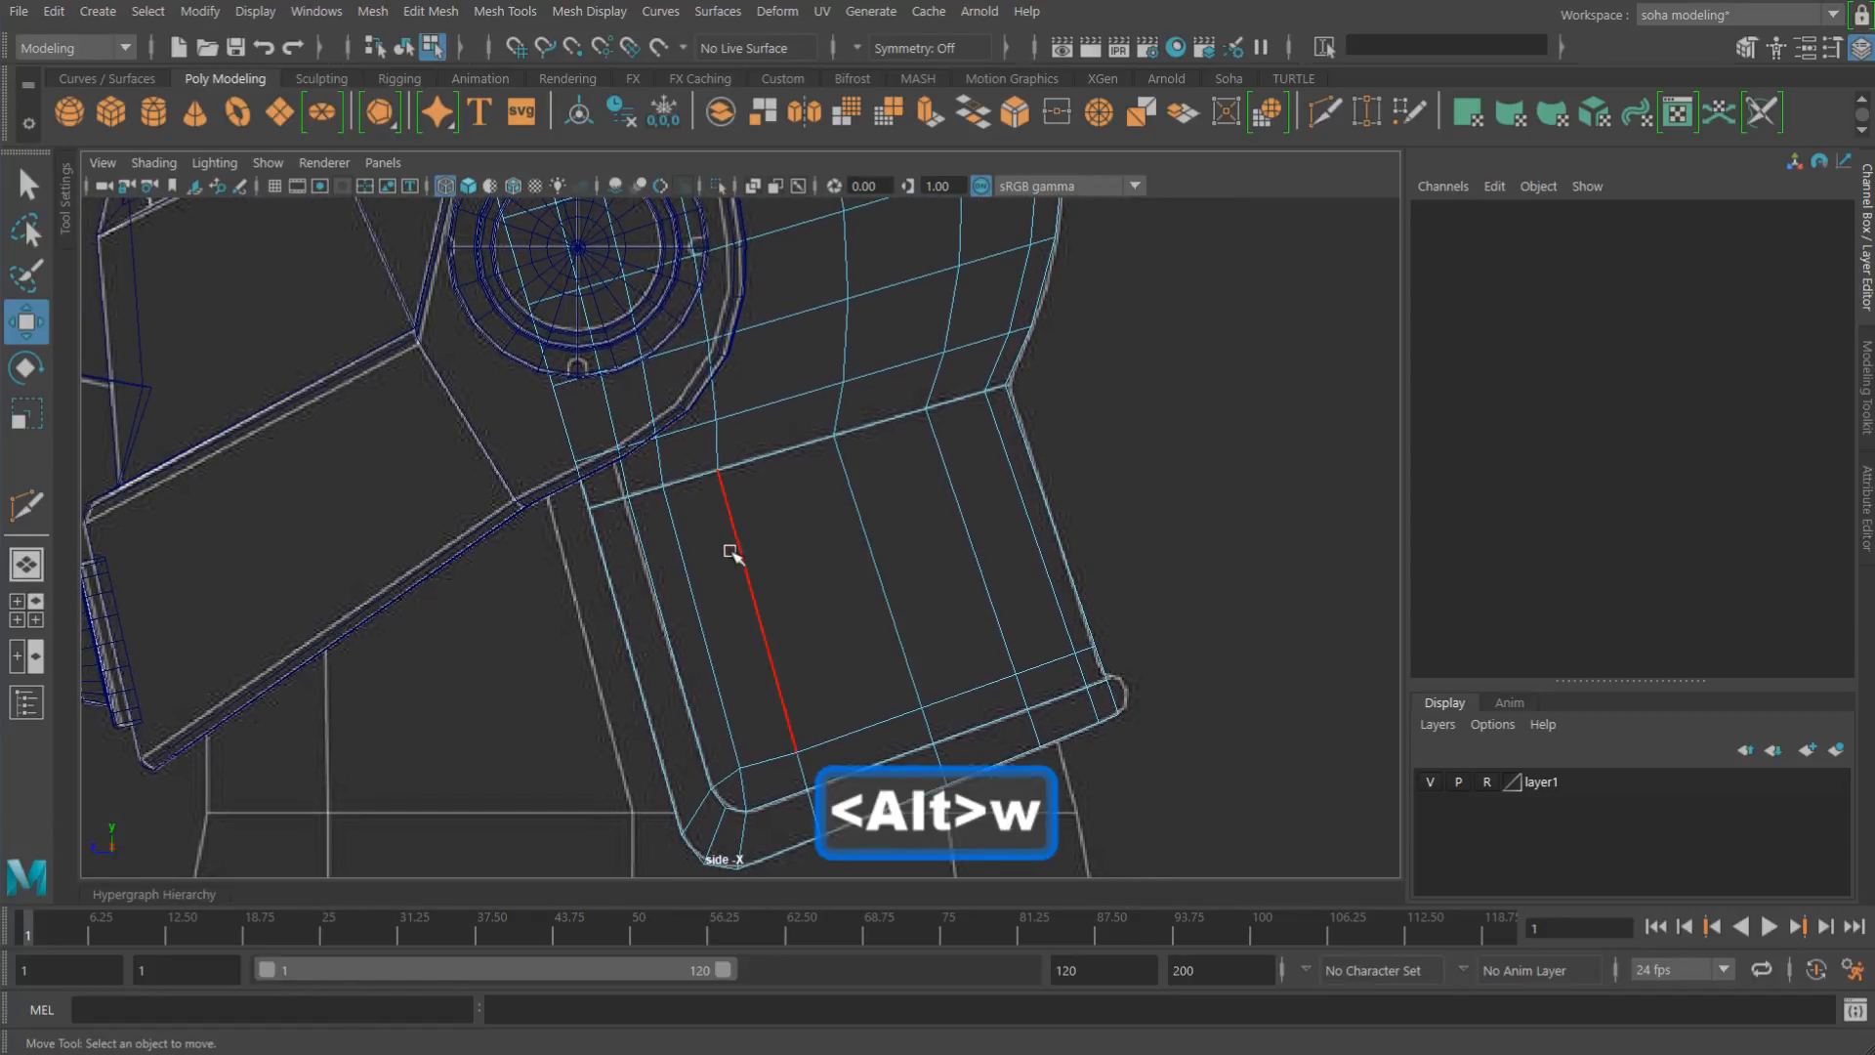
{"action": "middle_click_drag", "start_coordinate": [733, 553], "coordinate": [733, 438], "text": "alt"}
{"action": "right_click_drag", "start_coordinate": [732, 438], "coordinate": [851, 448], "text": "alt"}
Step: Return to object mode and display the flap shaded in the perspective view, framed on the rounded corner
{"action": "key", "text": "alt+grave"}
{"action": "key", "text": "alt+shift+q"}
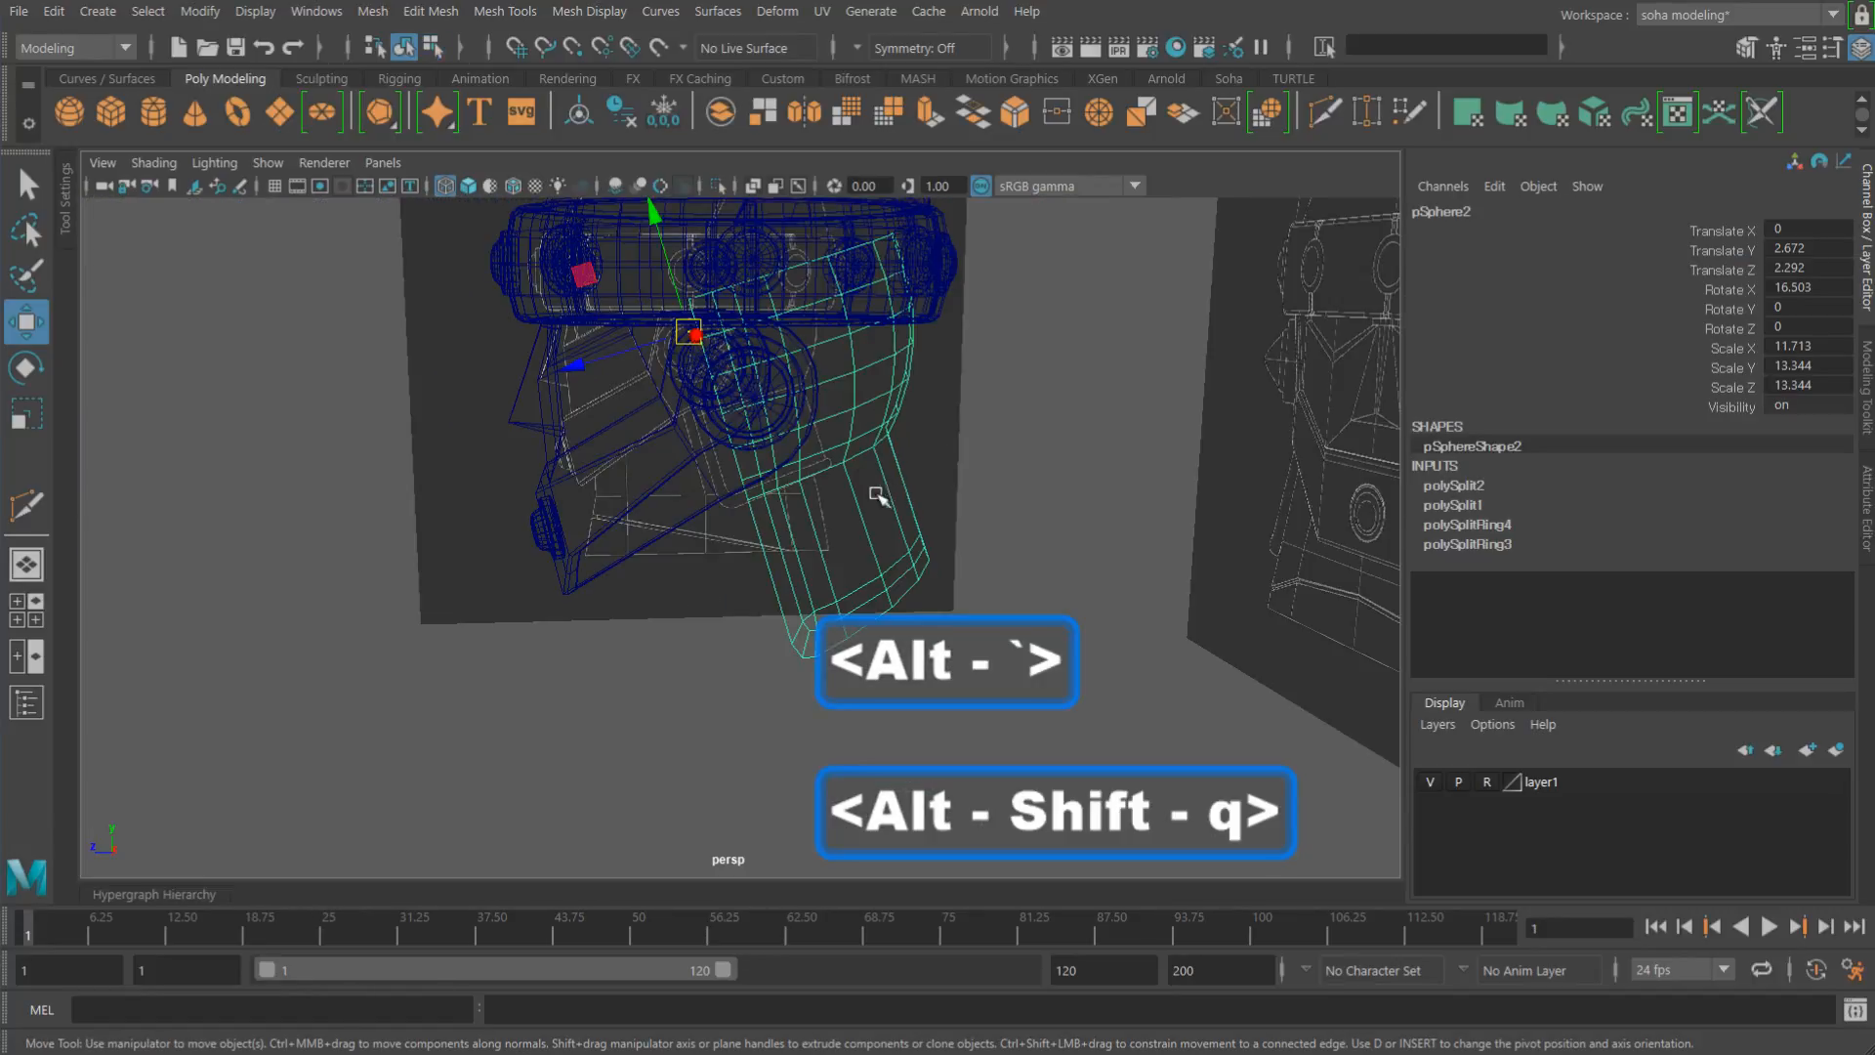
{"action": "left_click_drag", "start_coordinate": [879, 490], "coordinate": [727, 495], "text": "alt"}
{"action": "middle_click_drag", "start_coordinate": [791, 499], "coordinate": [1013, 449], "text": "alt"}
{"action": "right_click_drag", "start_coordinate": [1013, 448], "coordinate": [1046, 519], "text": "alt"}
{"action": "left_click_drag", "start_coordinate": [1046, 519], "coordinate": [967, 477], "text": "alt"}
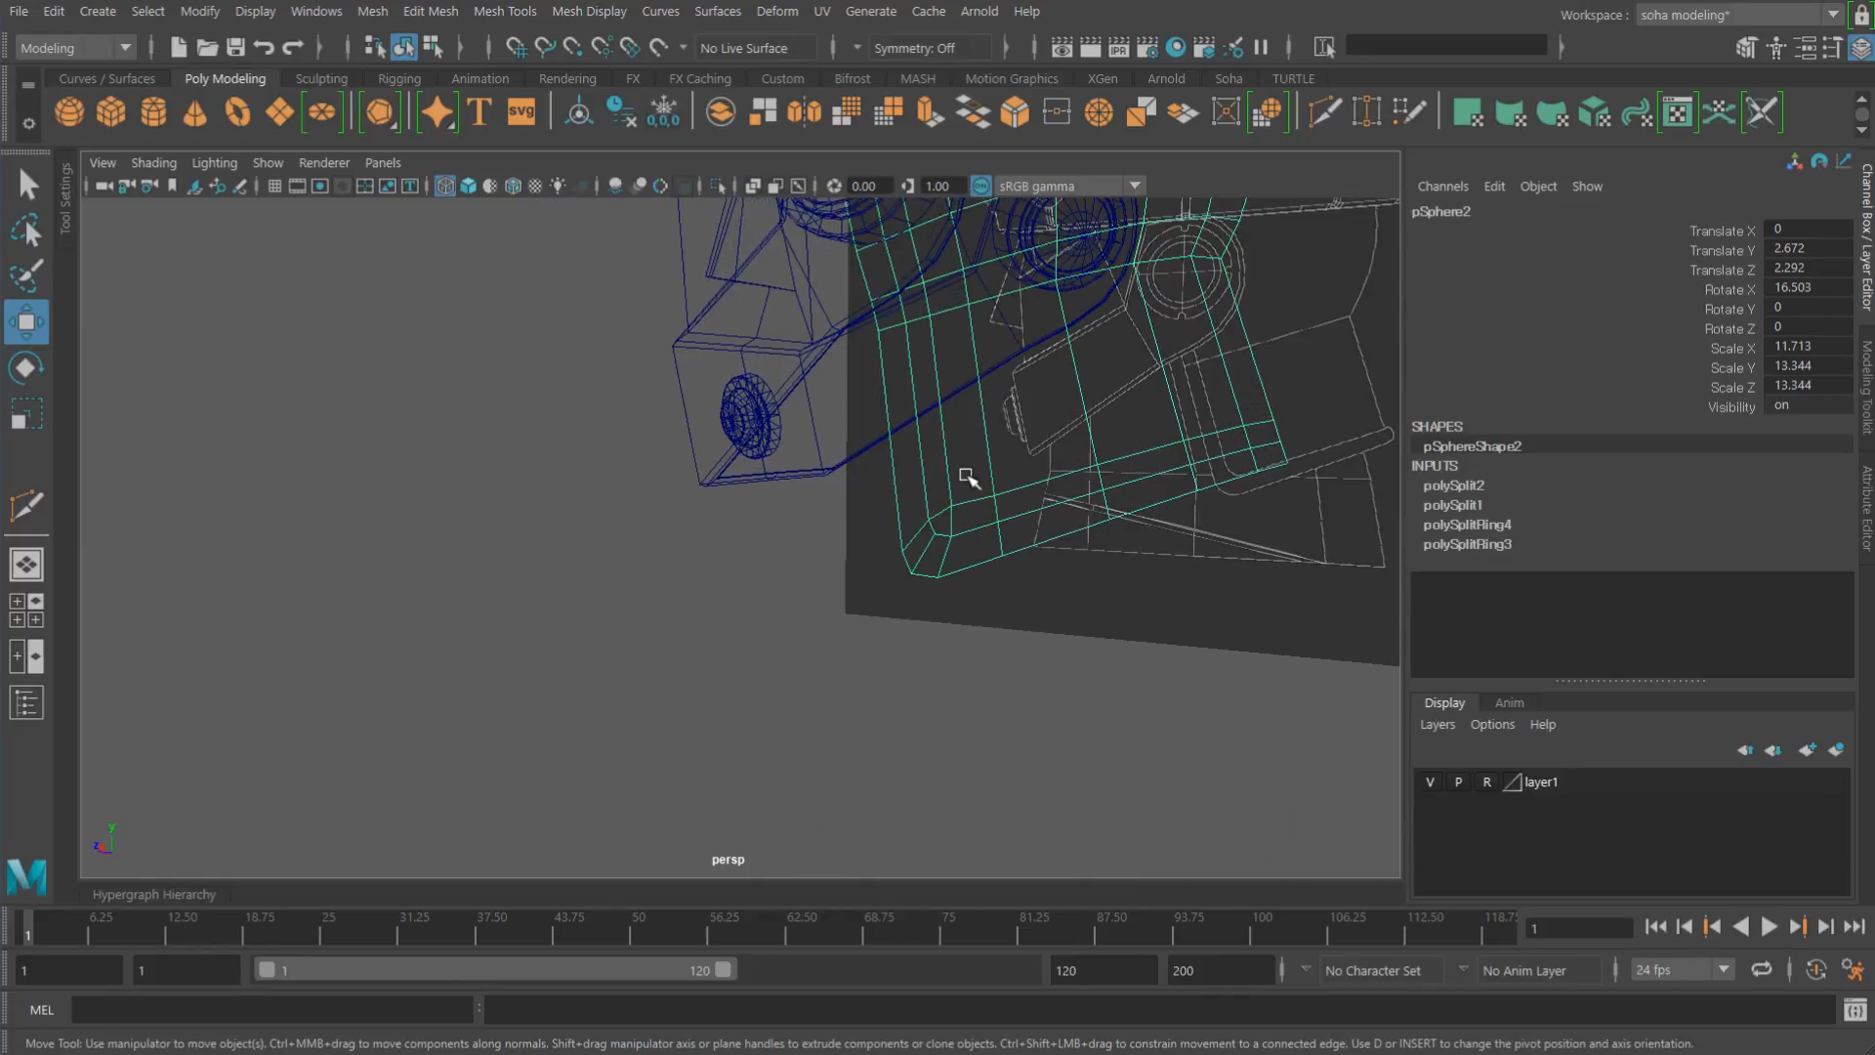
{"action": "key", "text": "5"}
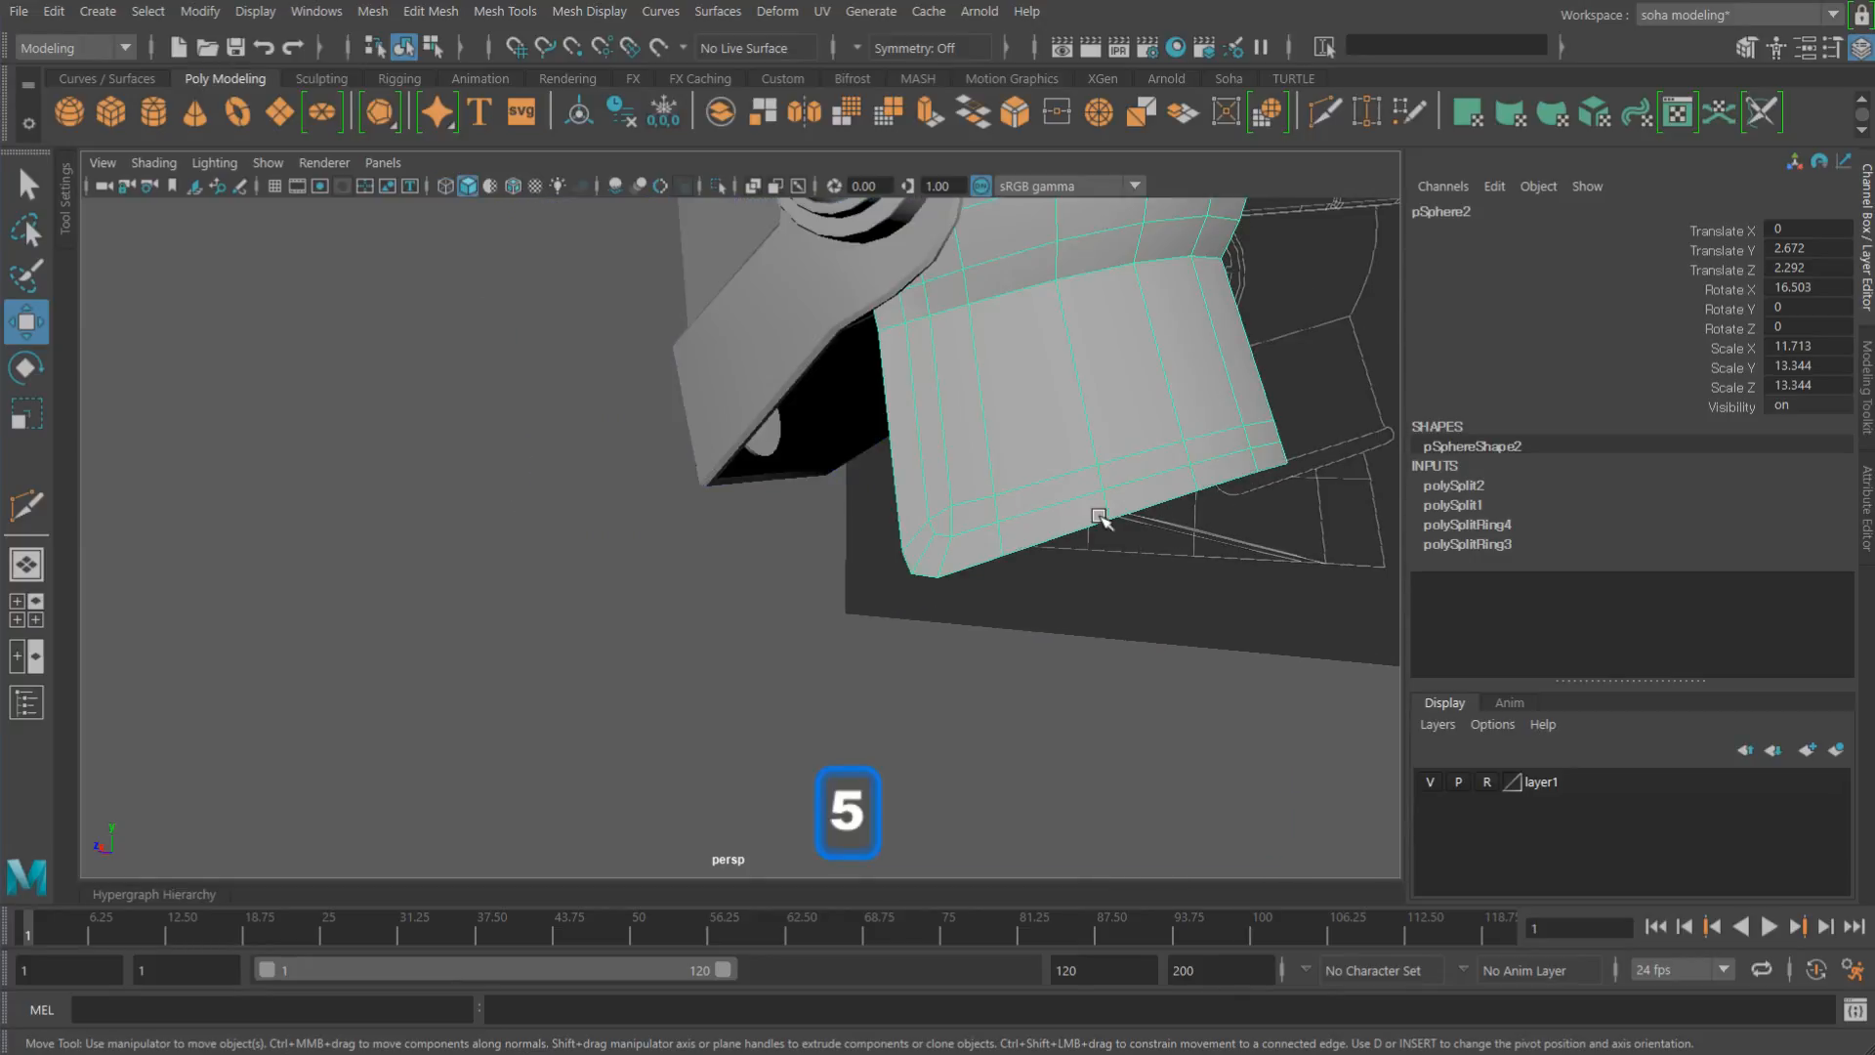
{"action": "middle_click_drag", "start_coordinate": [1101, 518], "coordinate": [1038, 561], "text": "alt"}
{"action": "right_click_drag", "start_coordinate": [1038, 560], "coordinate": [1055, 580], "text": "alt"}
{"action": "right_click_drag", "start_coordinate": [898, 599], "coordinate": [963, 620], "text": "alt"}
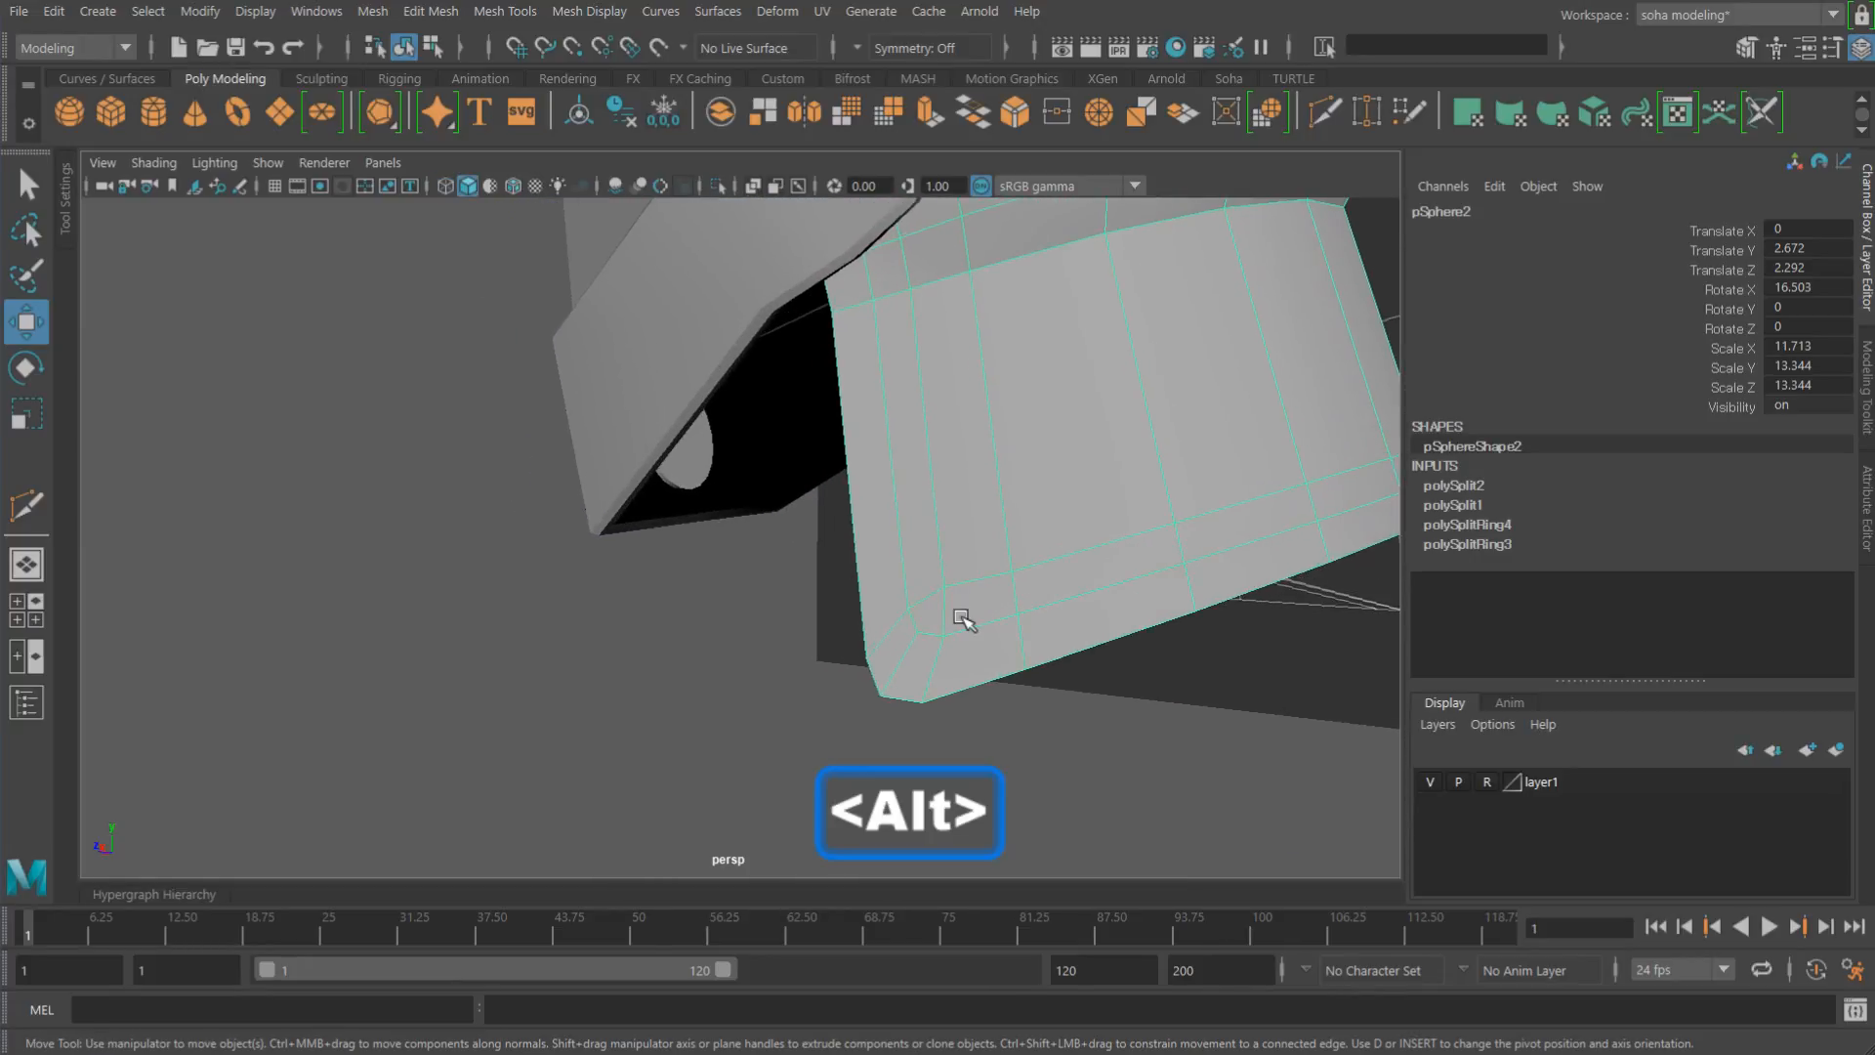
Step: Select the whole strip of border faces along the flap's lower and front edges
{"action": "key", "text": "alt+3"}
{"action": "middle_click_drag", "start_coordinate": [1054, 645], "coordinate": [939, 567], "text": "alt"}
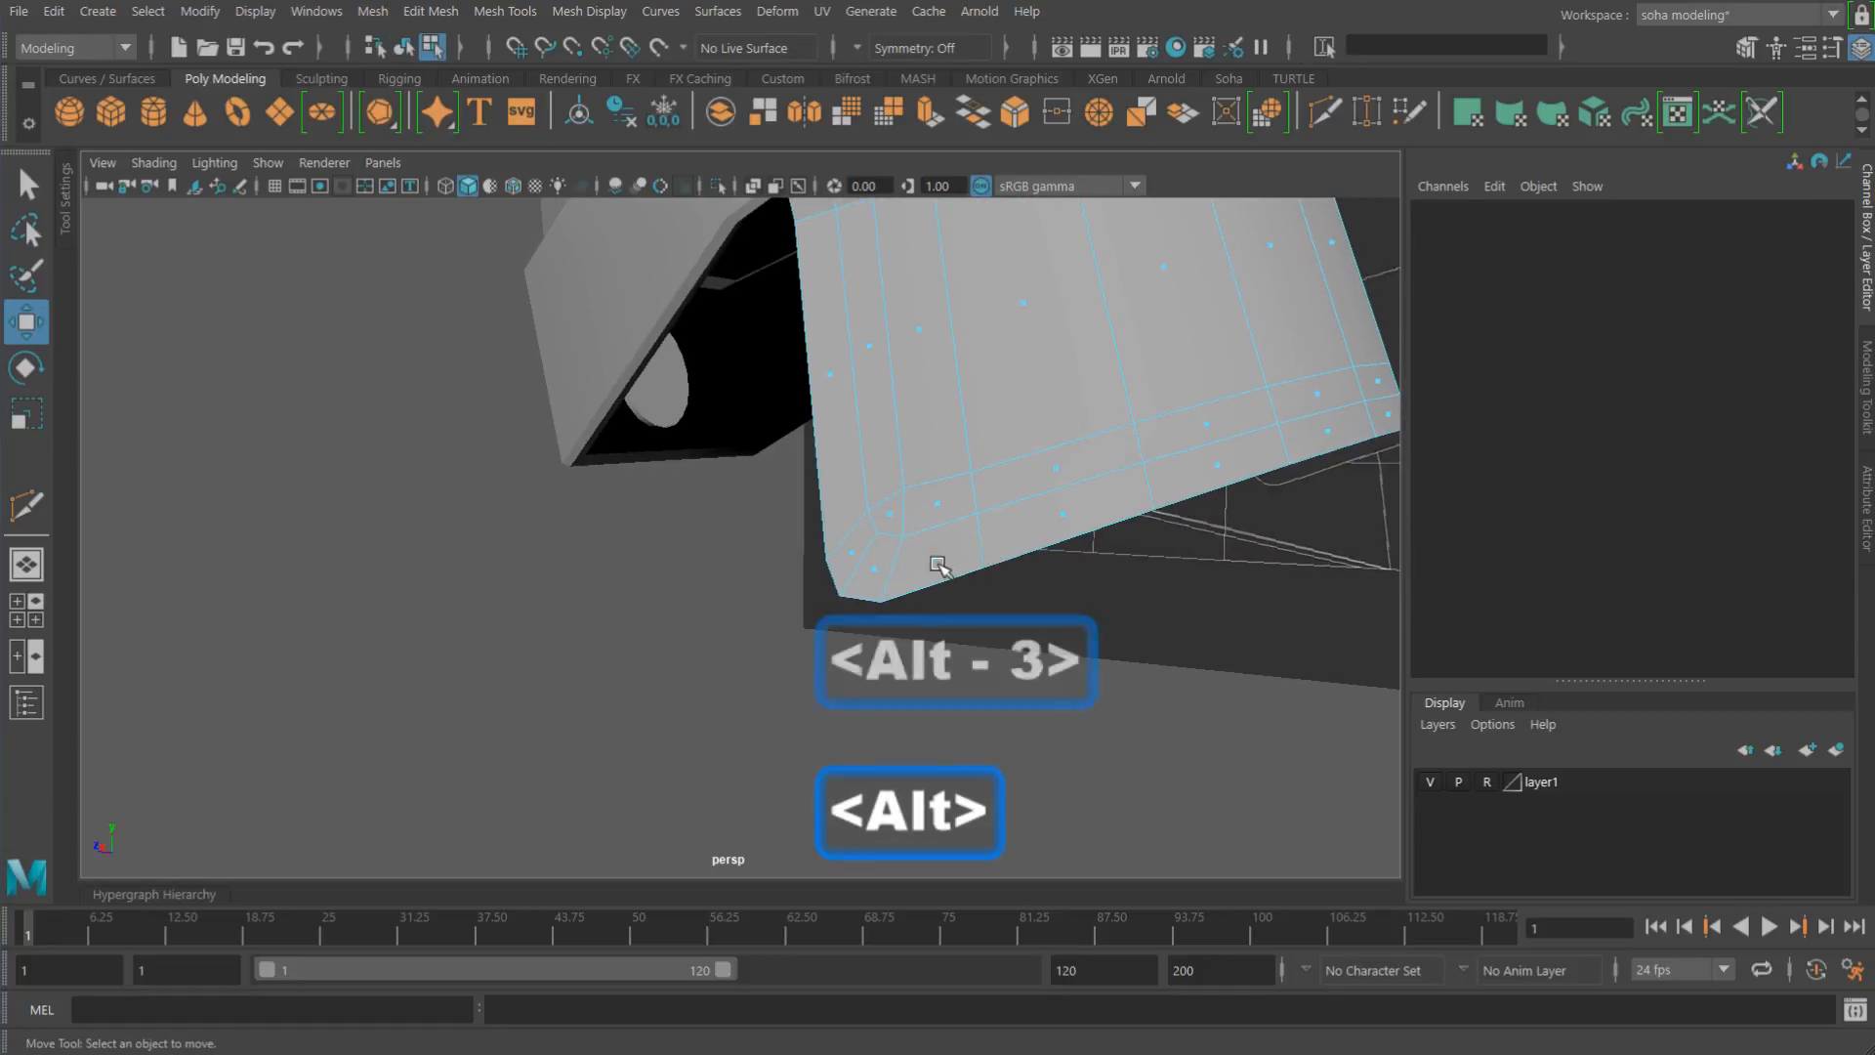
{"action": "left_click", "coordinate": [932, 564]}
{"action": "right_click_drag", "start_coordinate": [1044, 538], "coordinate": [1112, 509], "text": "alt"}
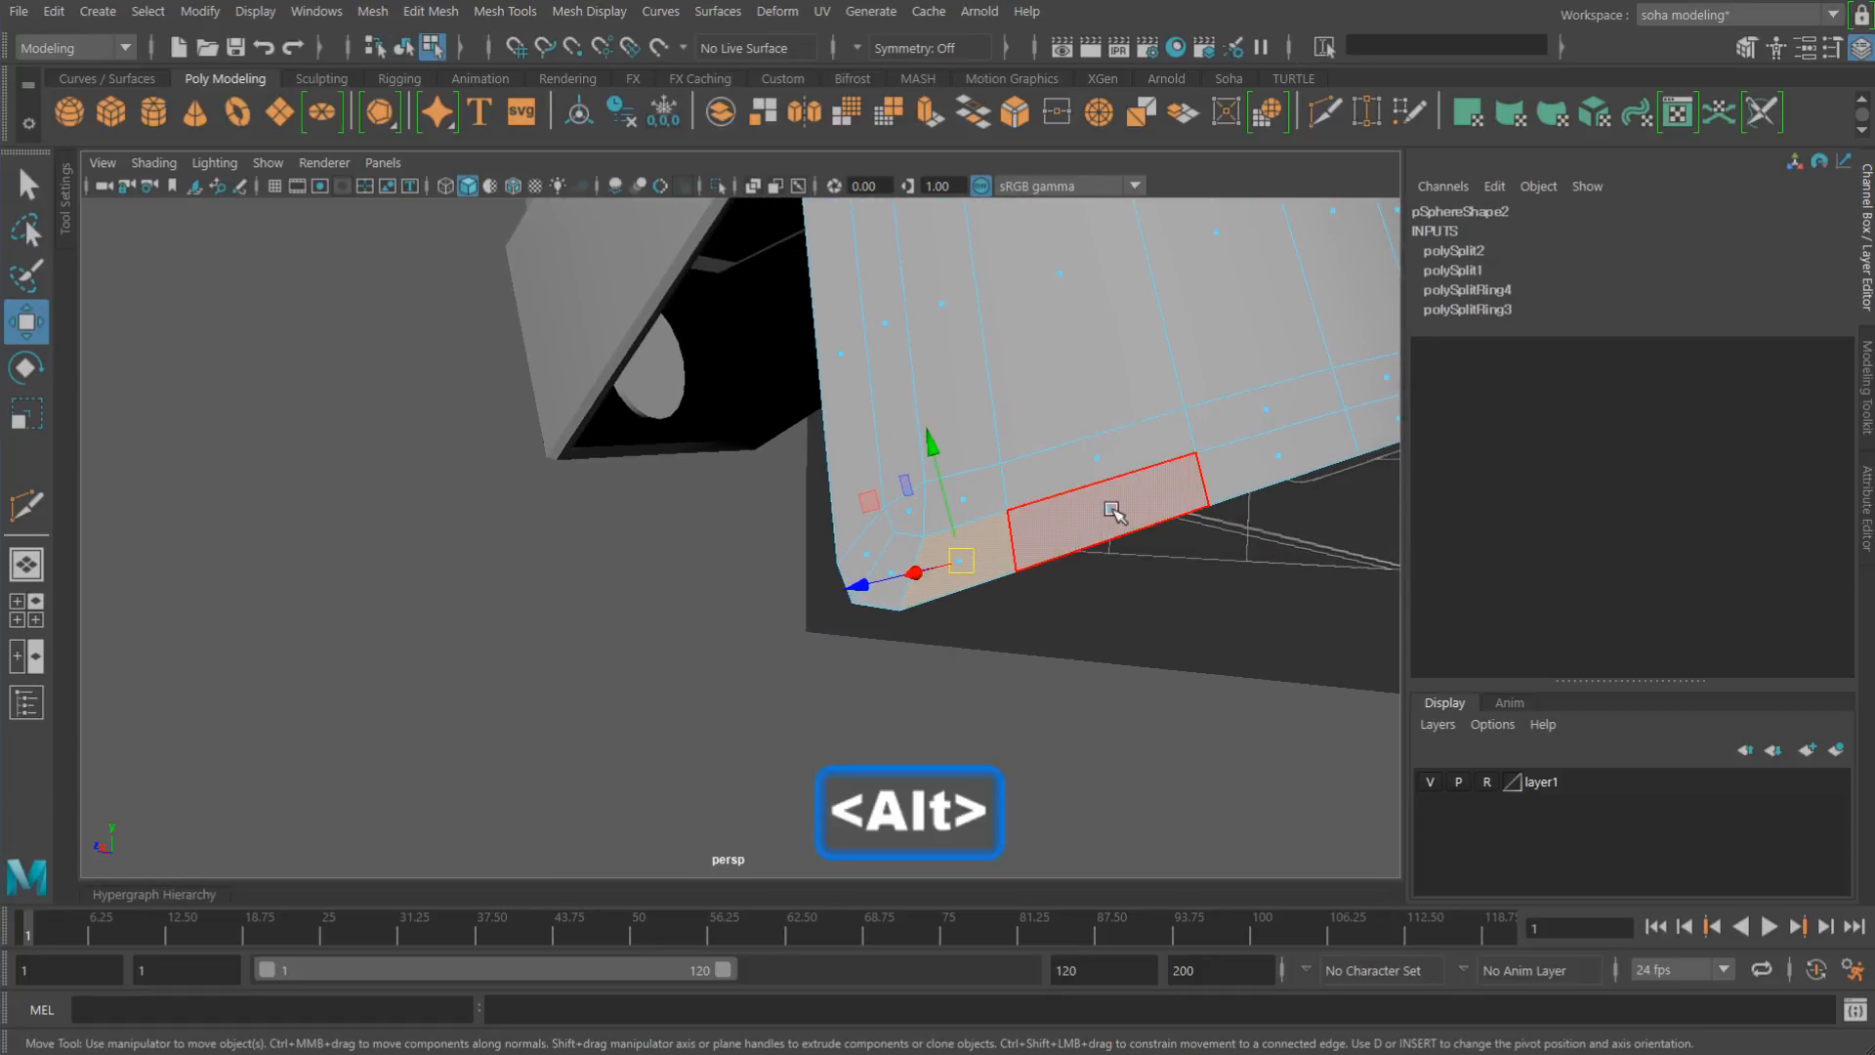
{"action": "double_click", "coordinate": [1118, 503], "text": "shift"}
{"action": "left_click_drag", "start_coordinate": [750, 467], "coordinate": [866, 520], "text": "alt"}
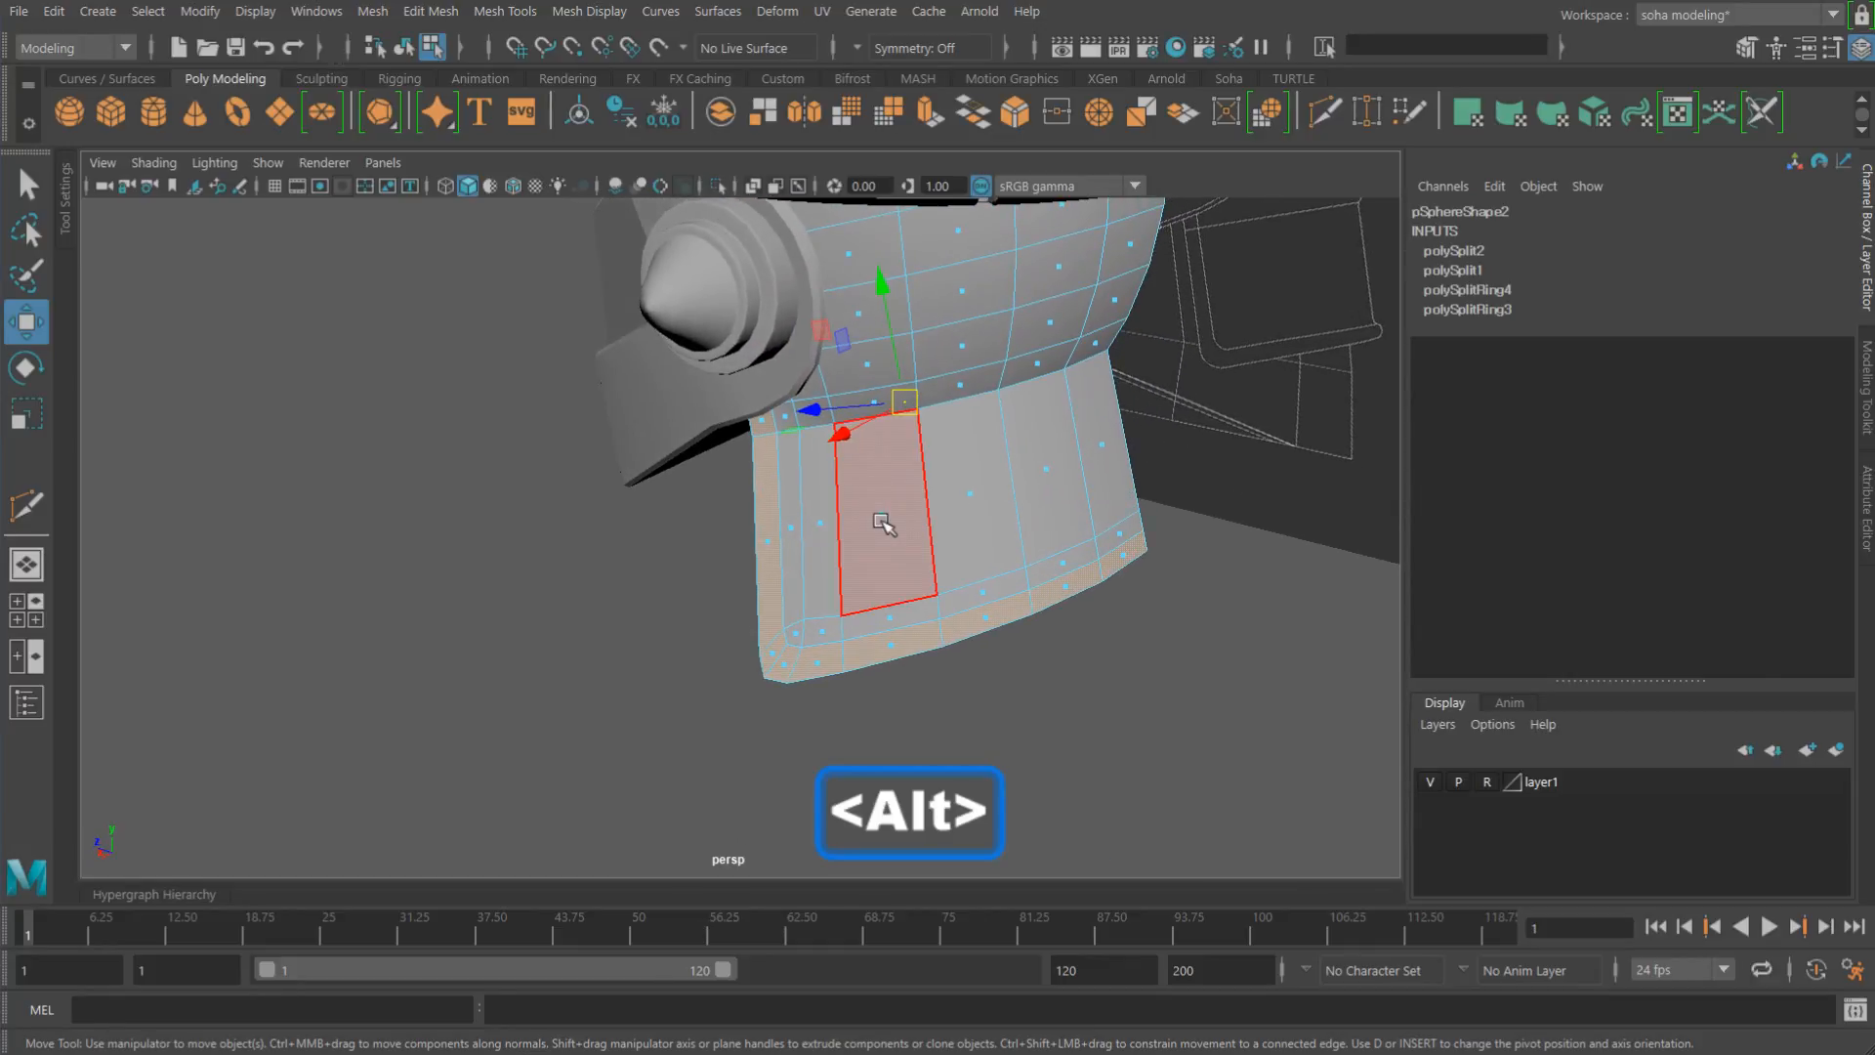
Step: Extrude the border strip faces outward with a Local Translate Z of 0.354 and scale them narrower
{"action": "key", "text": "alt+w"}
{"action": "left_click_drag", "start_coordinate": [841, 599], "coordinate": [1095, 525], "text": "alt"}
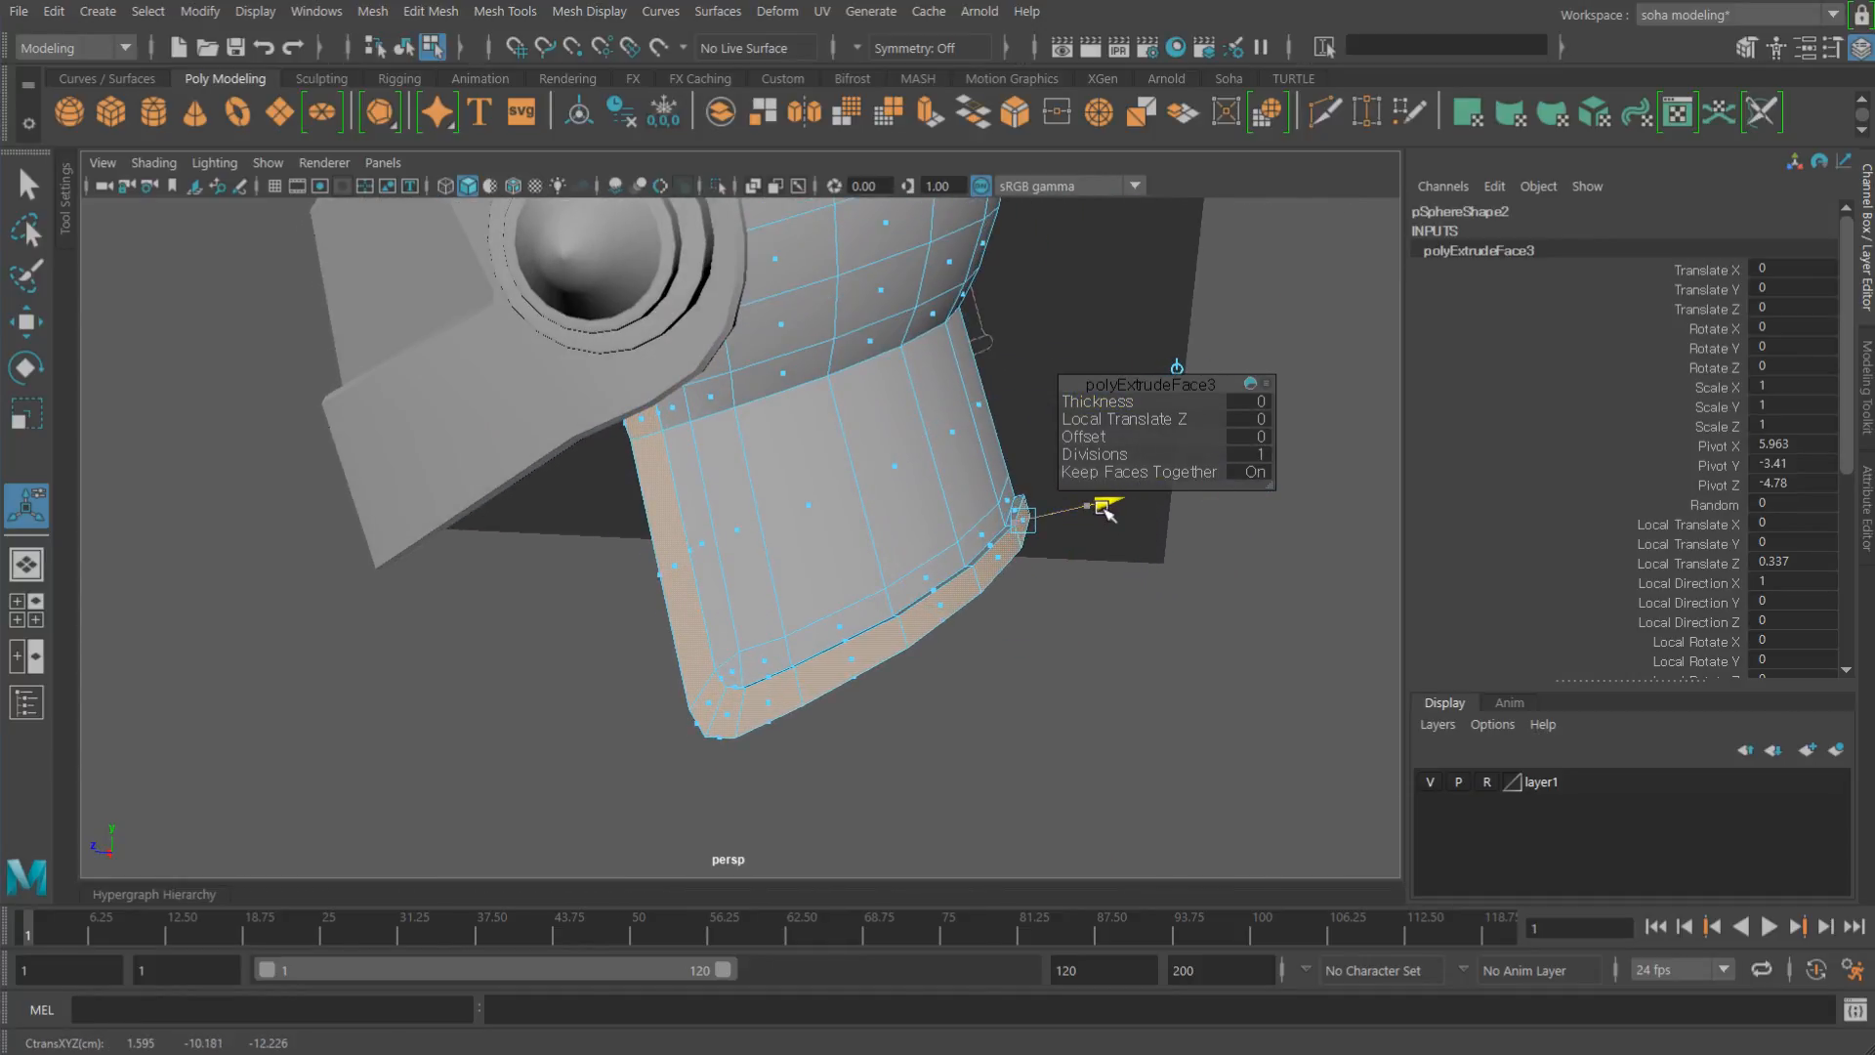
{"action": "left_click_drag", "start_coordinate": [1107, 512], "coordinate": [917, 618], "text": "alt"}
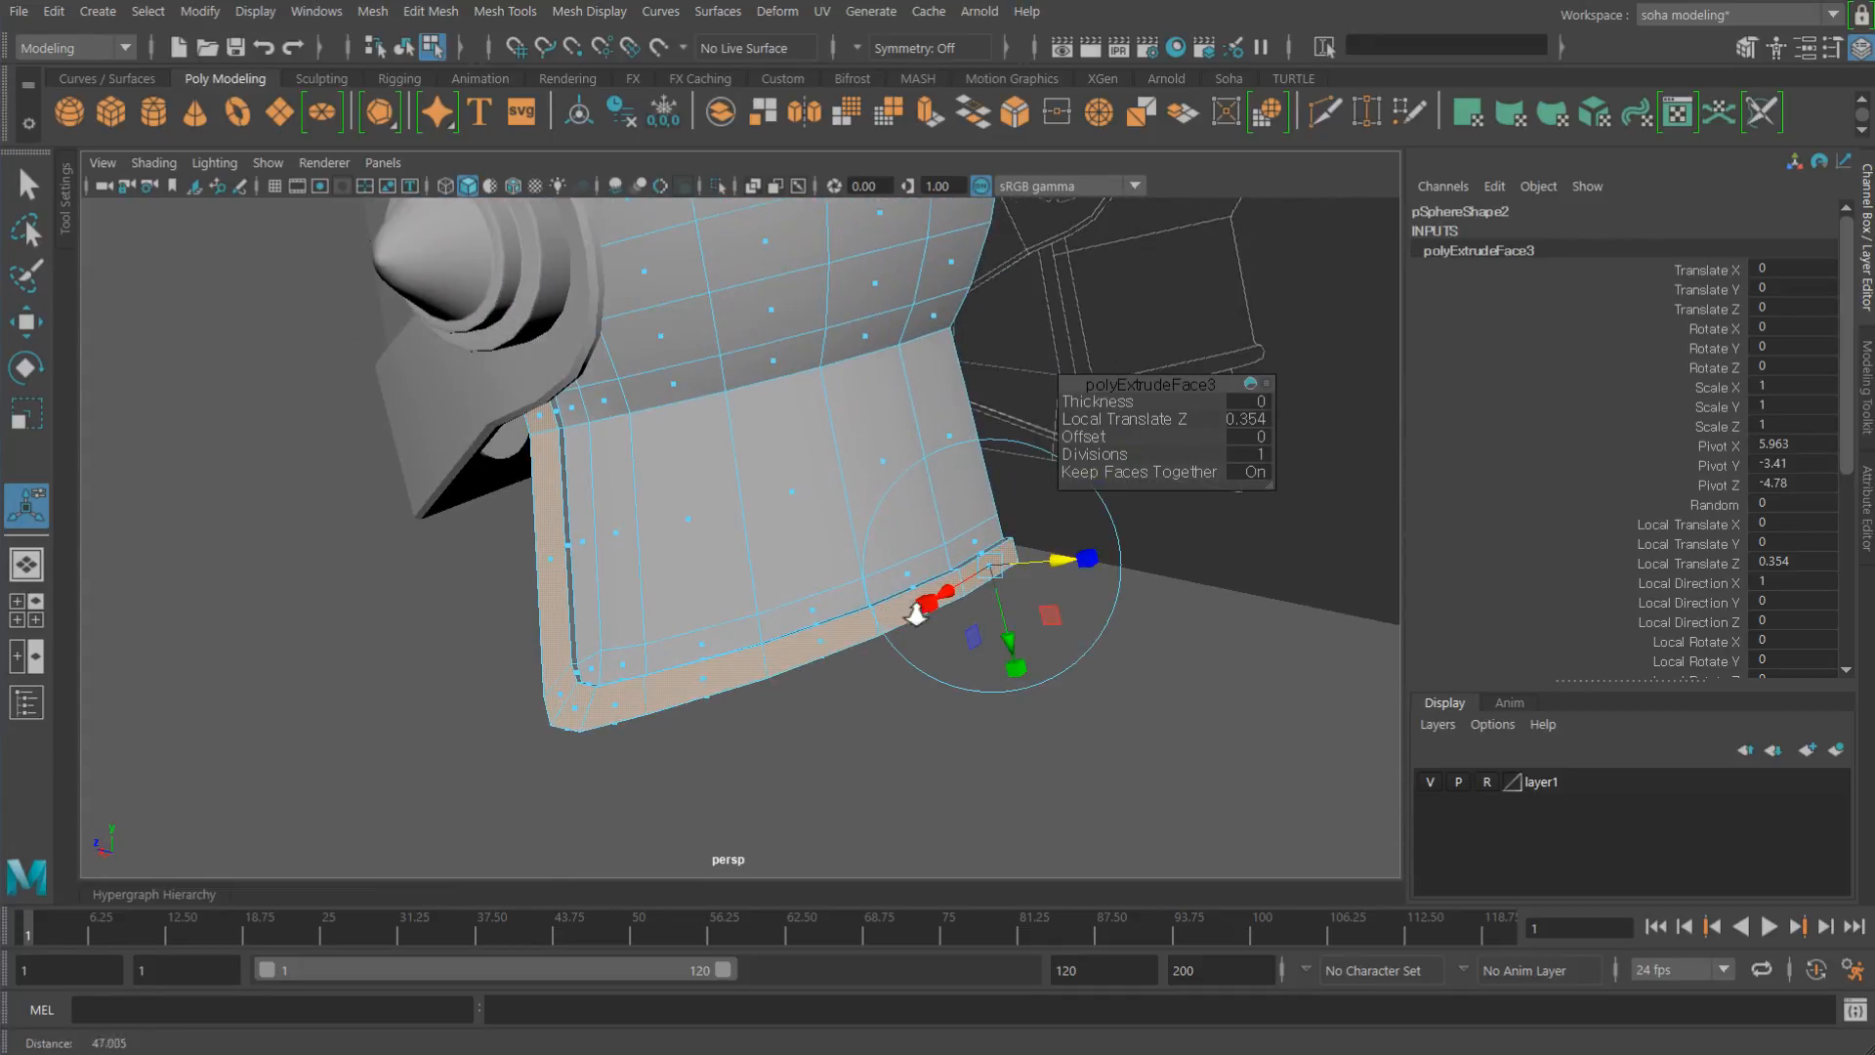
{"action": "right_click_drag", "start_coordinate": [917, 617], "coordinate": [1043, 657], "text": "alt"}
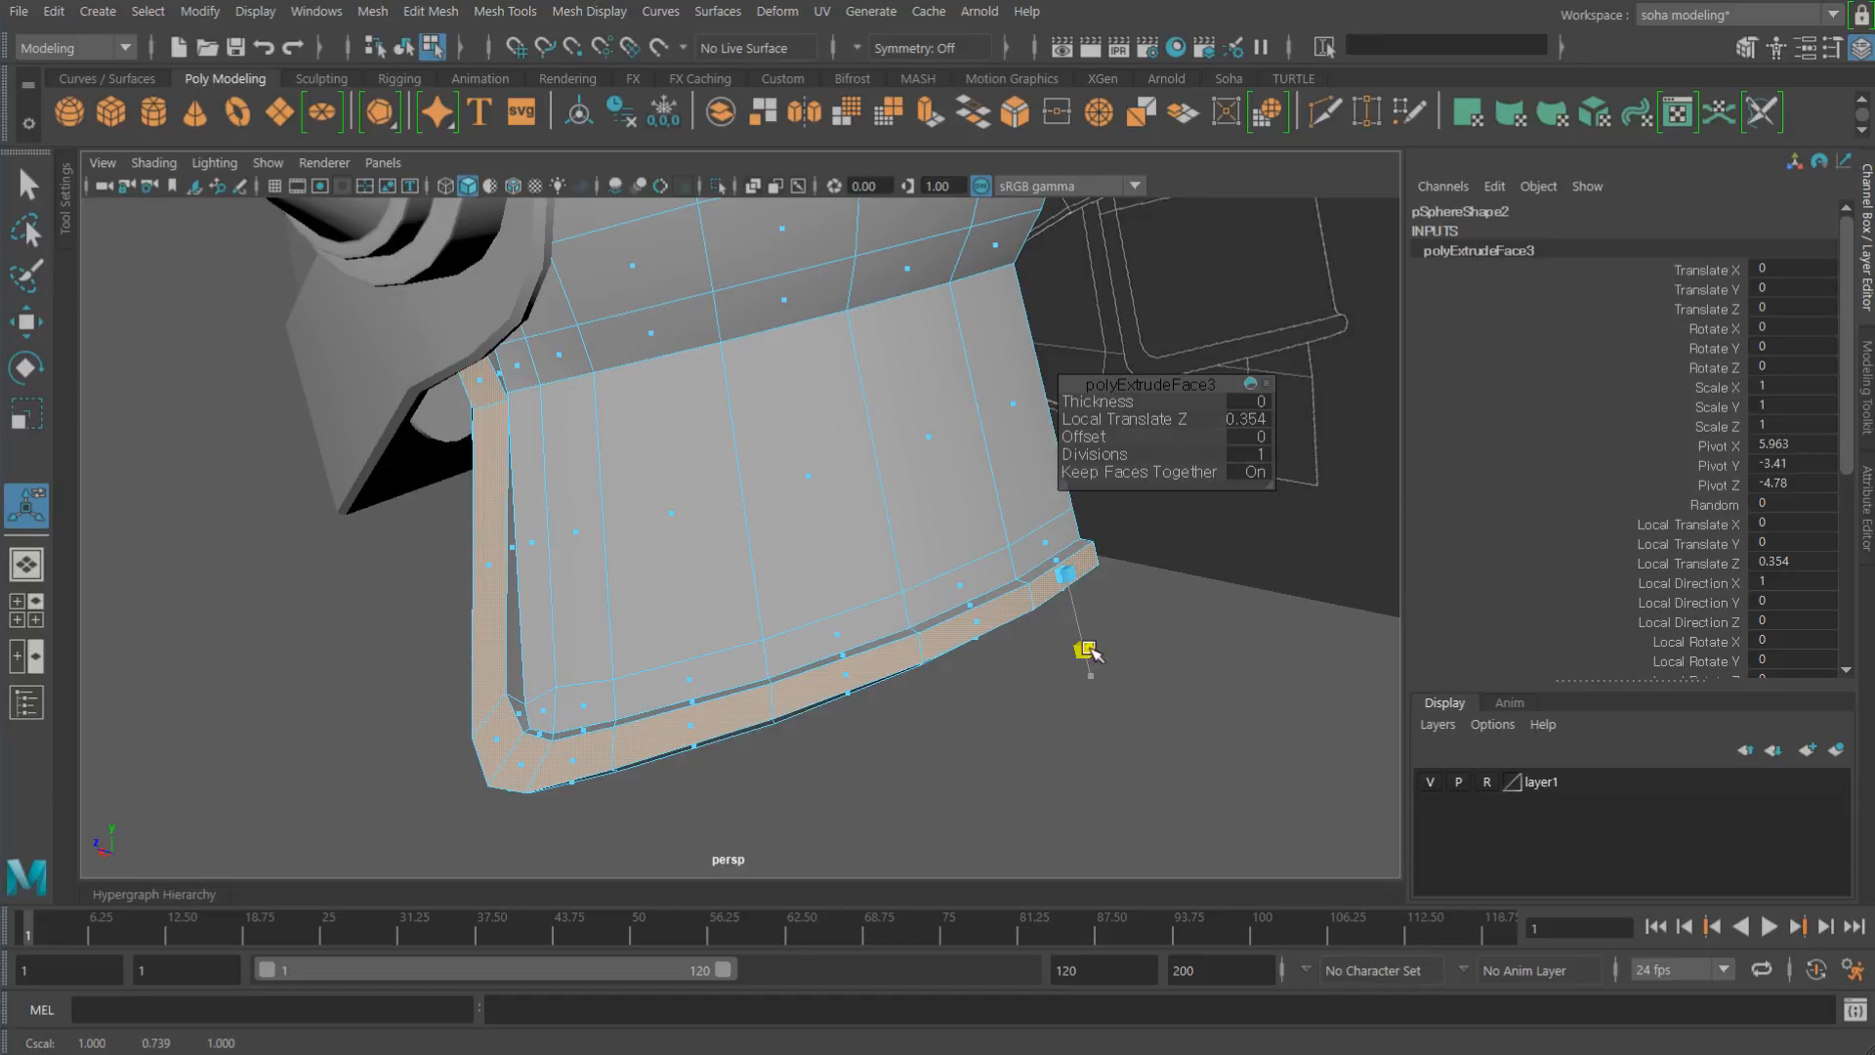
{"action": "right_click_drag", "start_coordinate": [1114, 657], "coordinate": [875, 615], "text": "alt"}
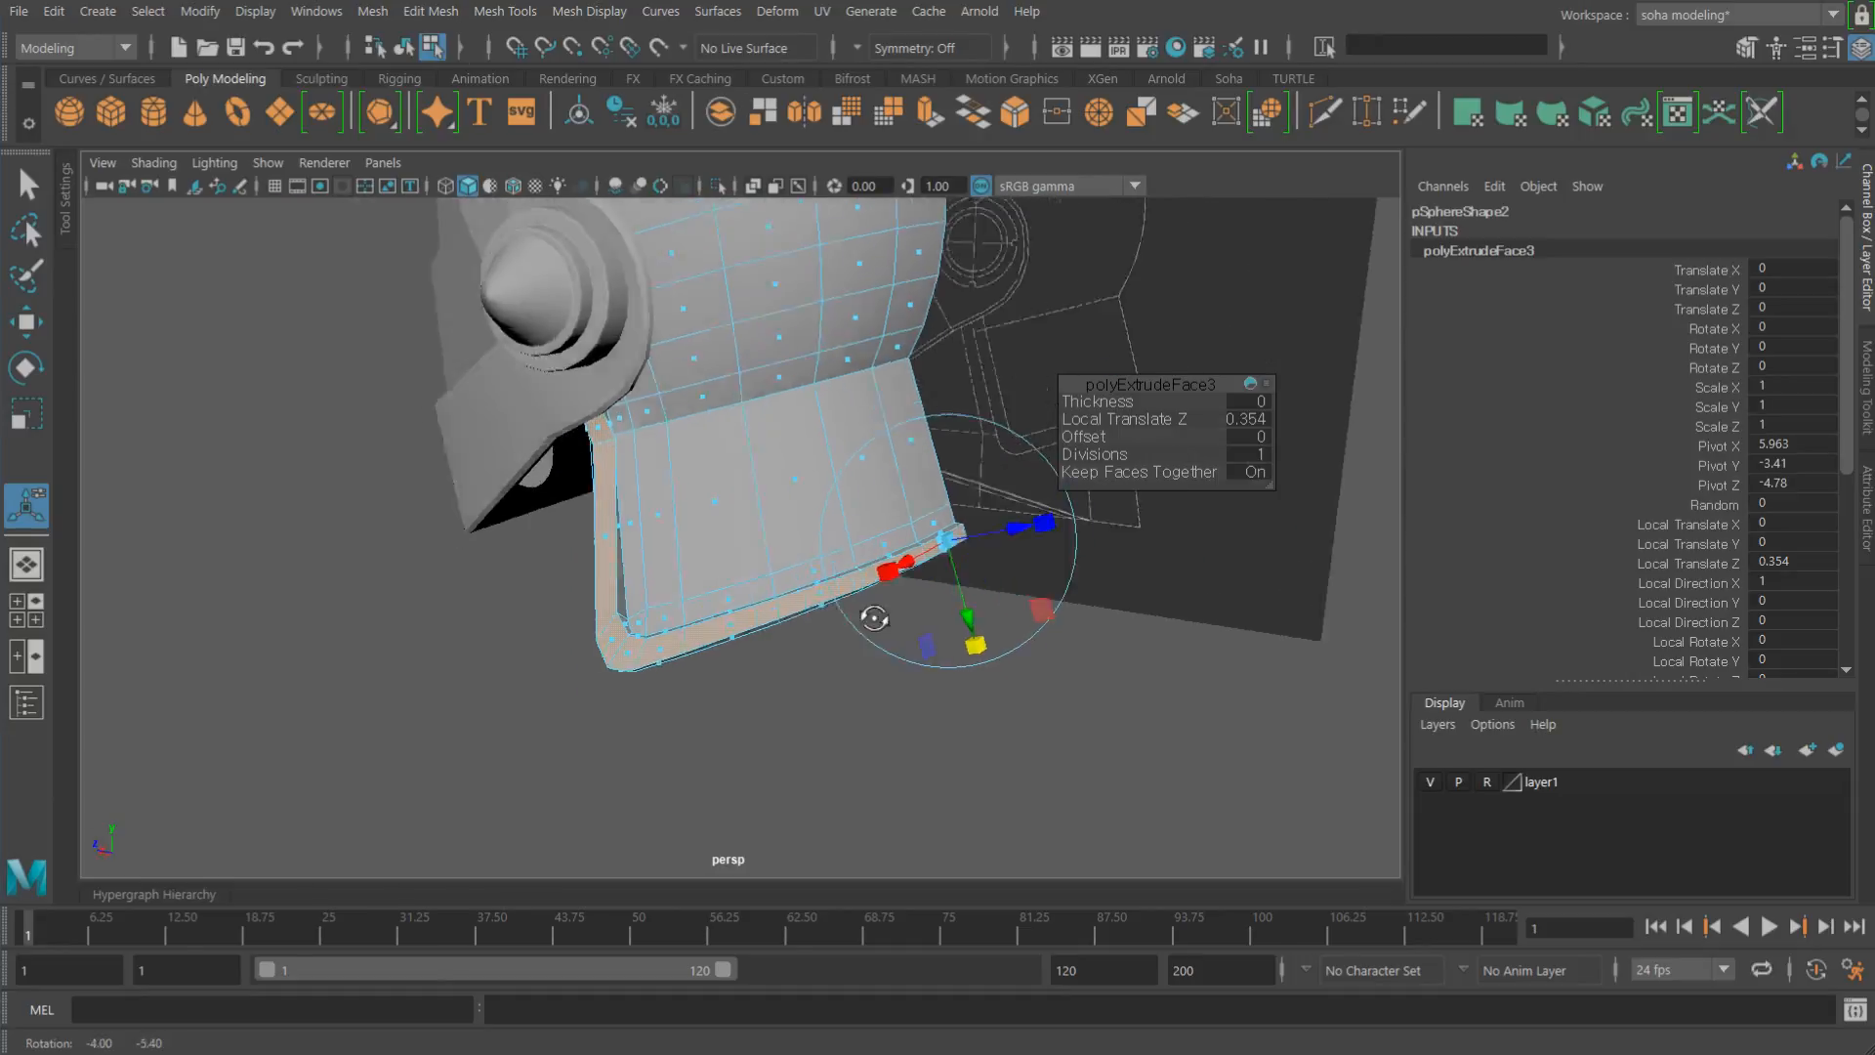
{"action": "left_click_drag", "start_coordinate": [875, 616], "coordinate": [928, 596], "text": "alt"}
{"action": "right_click_drag", "start_coordinate": [927, 596], "coordinate": [852, 474], "text": "alt"}
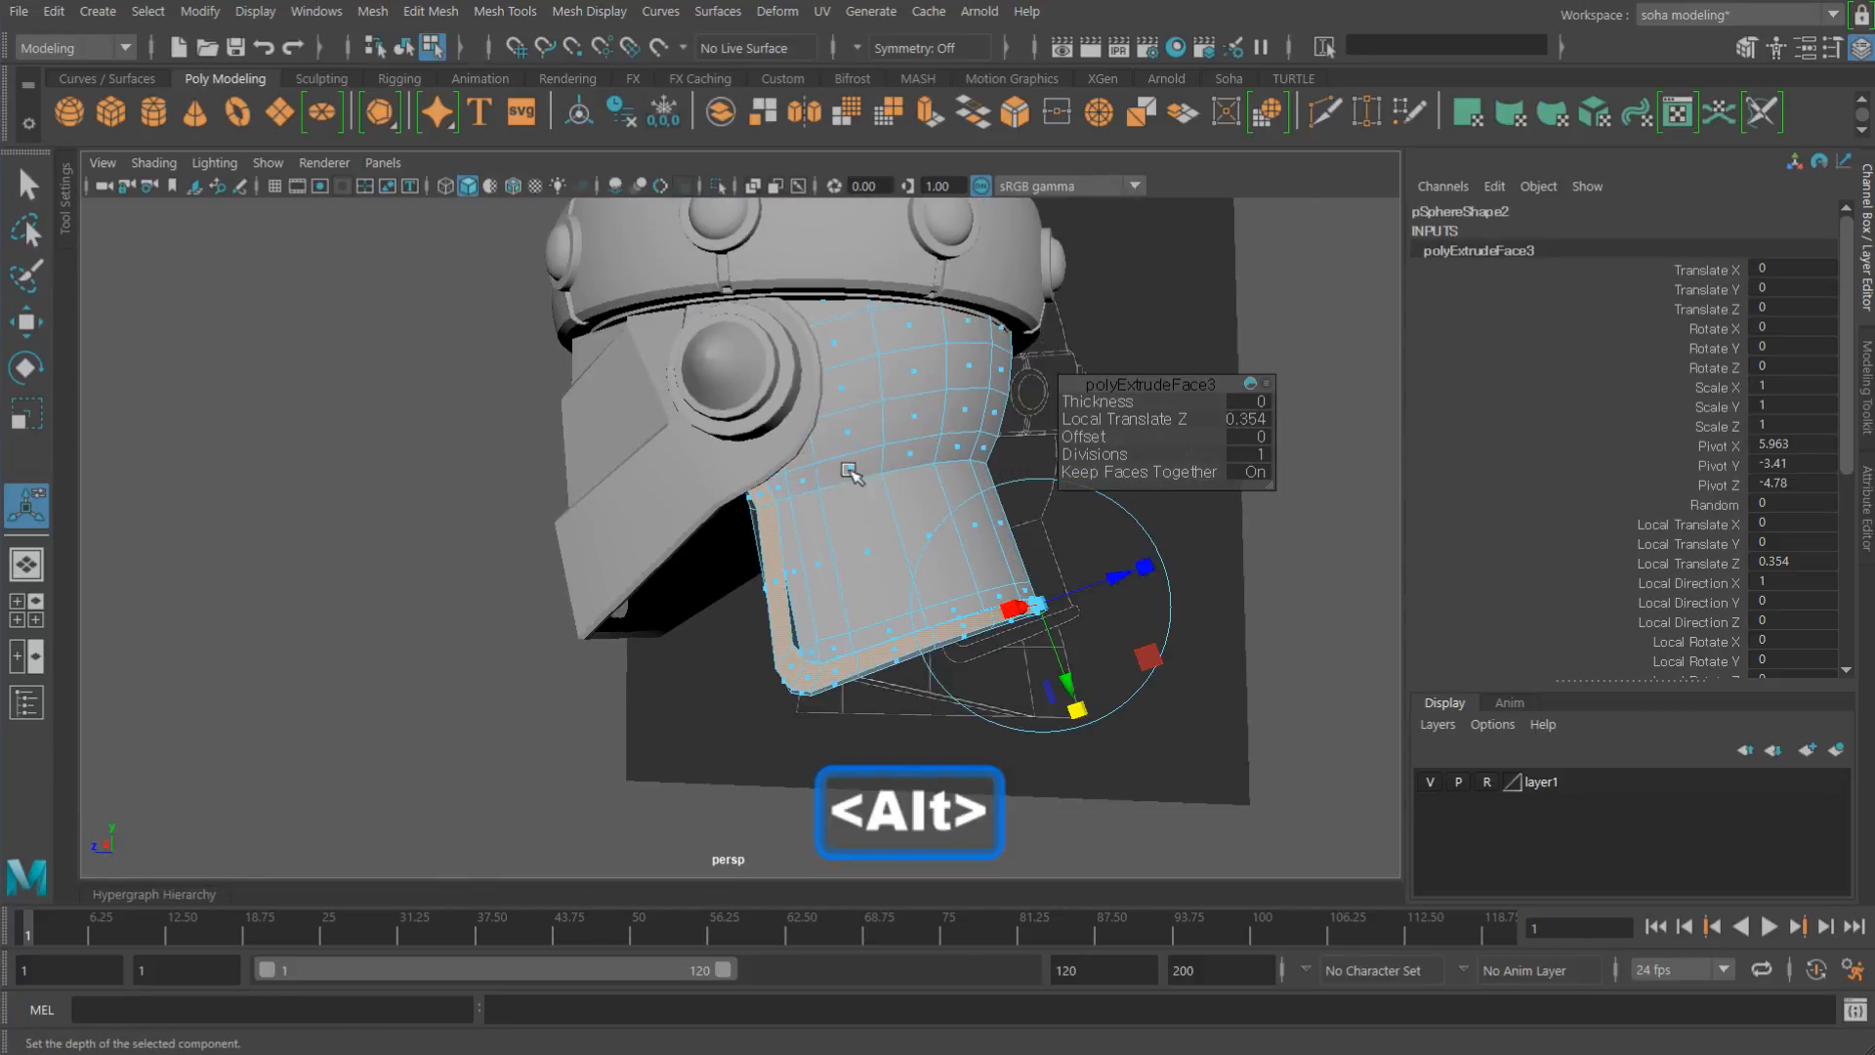
Step: Return to object mode and isolate the extruded shell mesh in the perspective view
{"action": "key", "text": "alt+grave"}
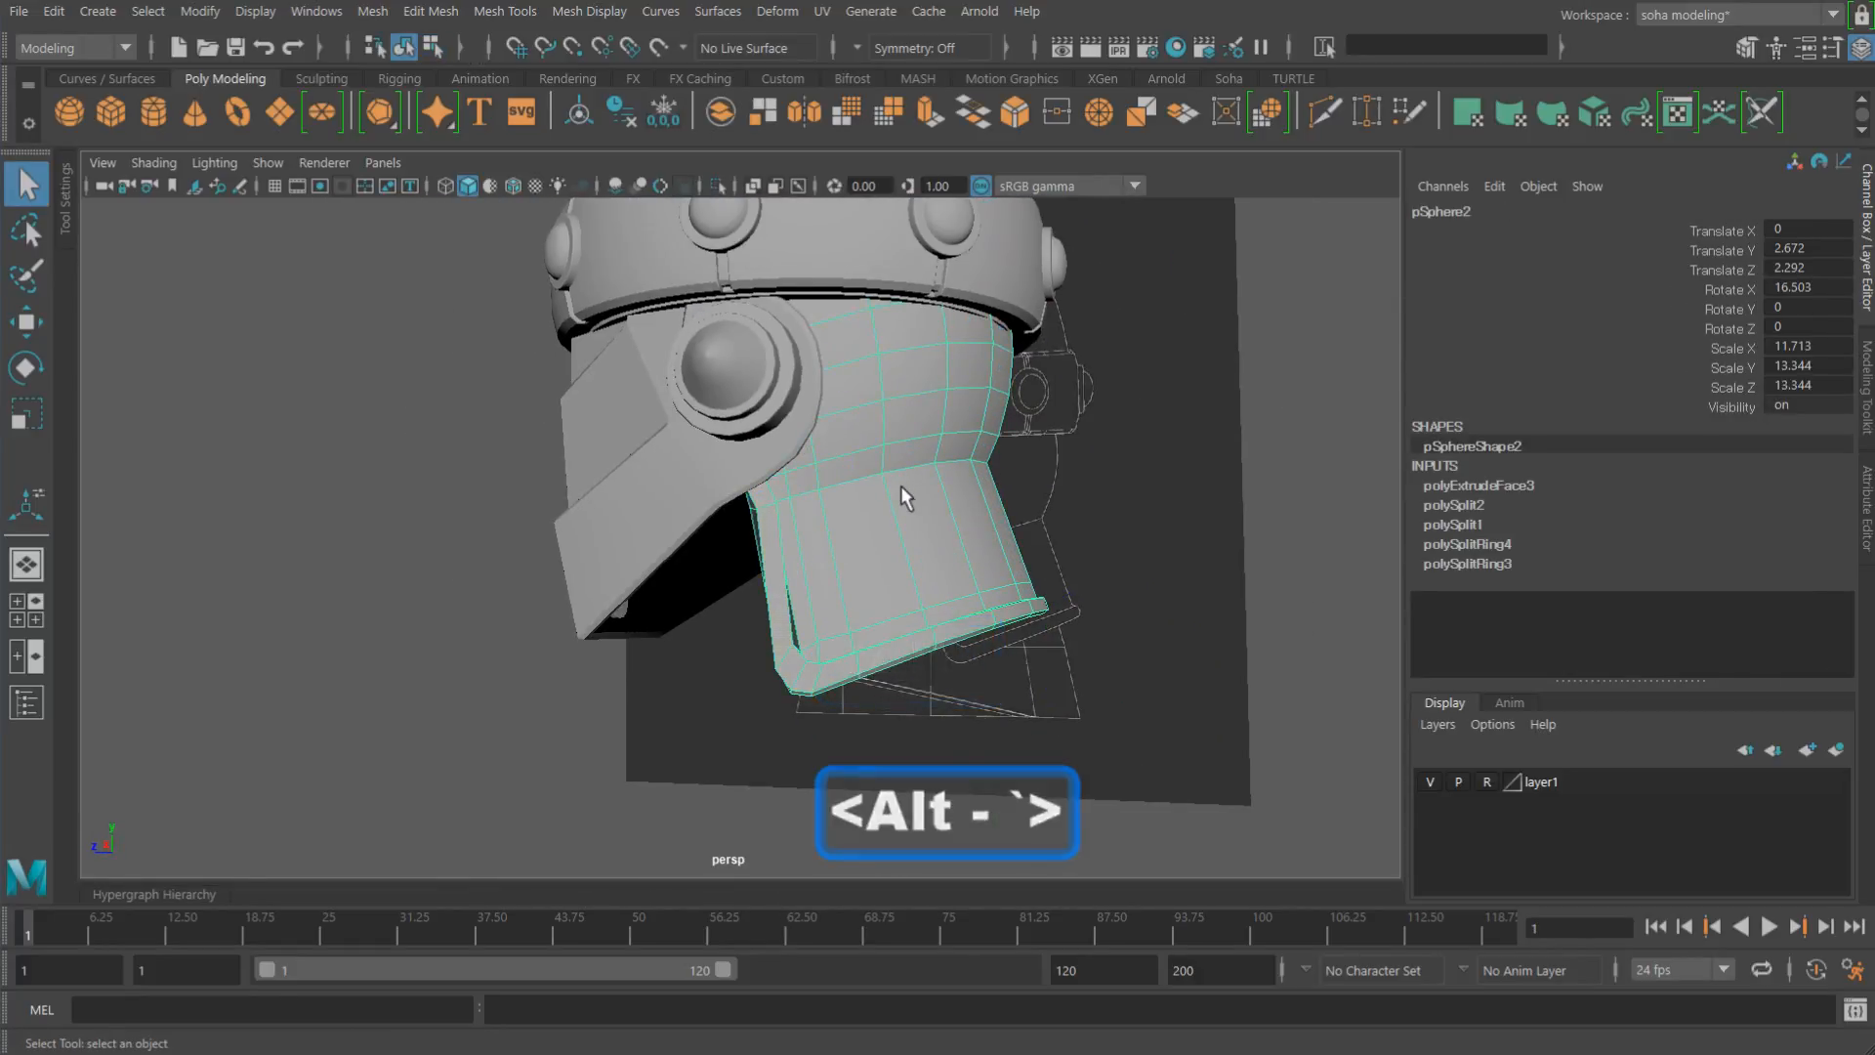
{"action": "key", "text": "alt+shift+a"}
{"action": "left_click_drag", "start_coordinate": [770, 527], "coordinate": [757, 568], "text": "alt"}
{"action": "key", "text": "alt+z"}
{"action": "key", "text": "alt+z"}
{"action": "key", "text": "alt+z"}
{"action": "key", "text": "alt+z"}
{"action": "key", "text": "alt+grave"}
{"action": "key", "text": "shift+alt+a"}
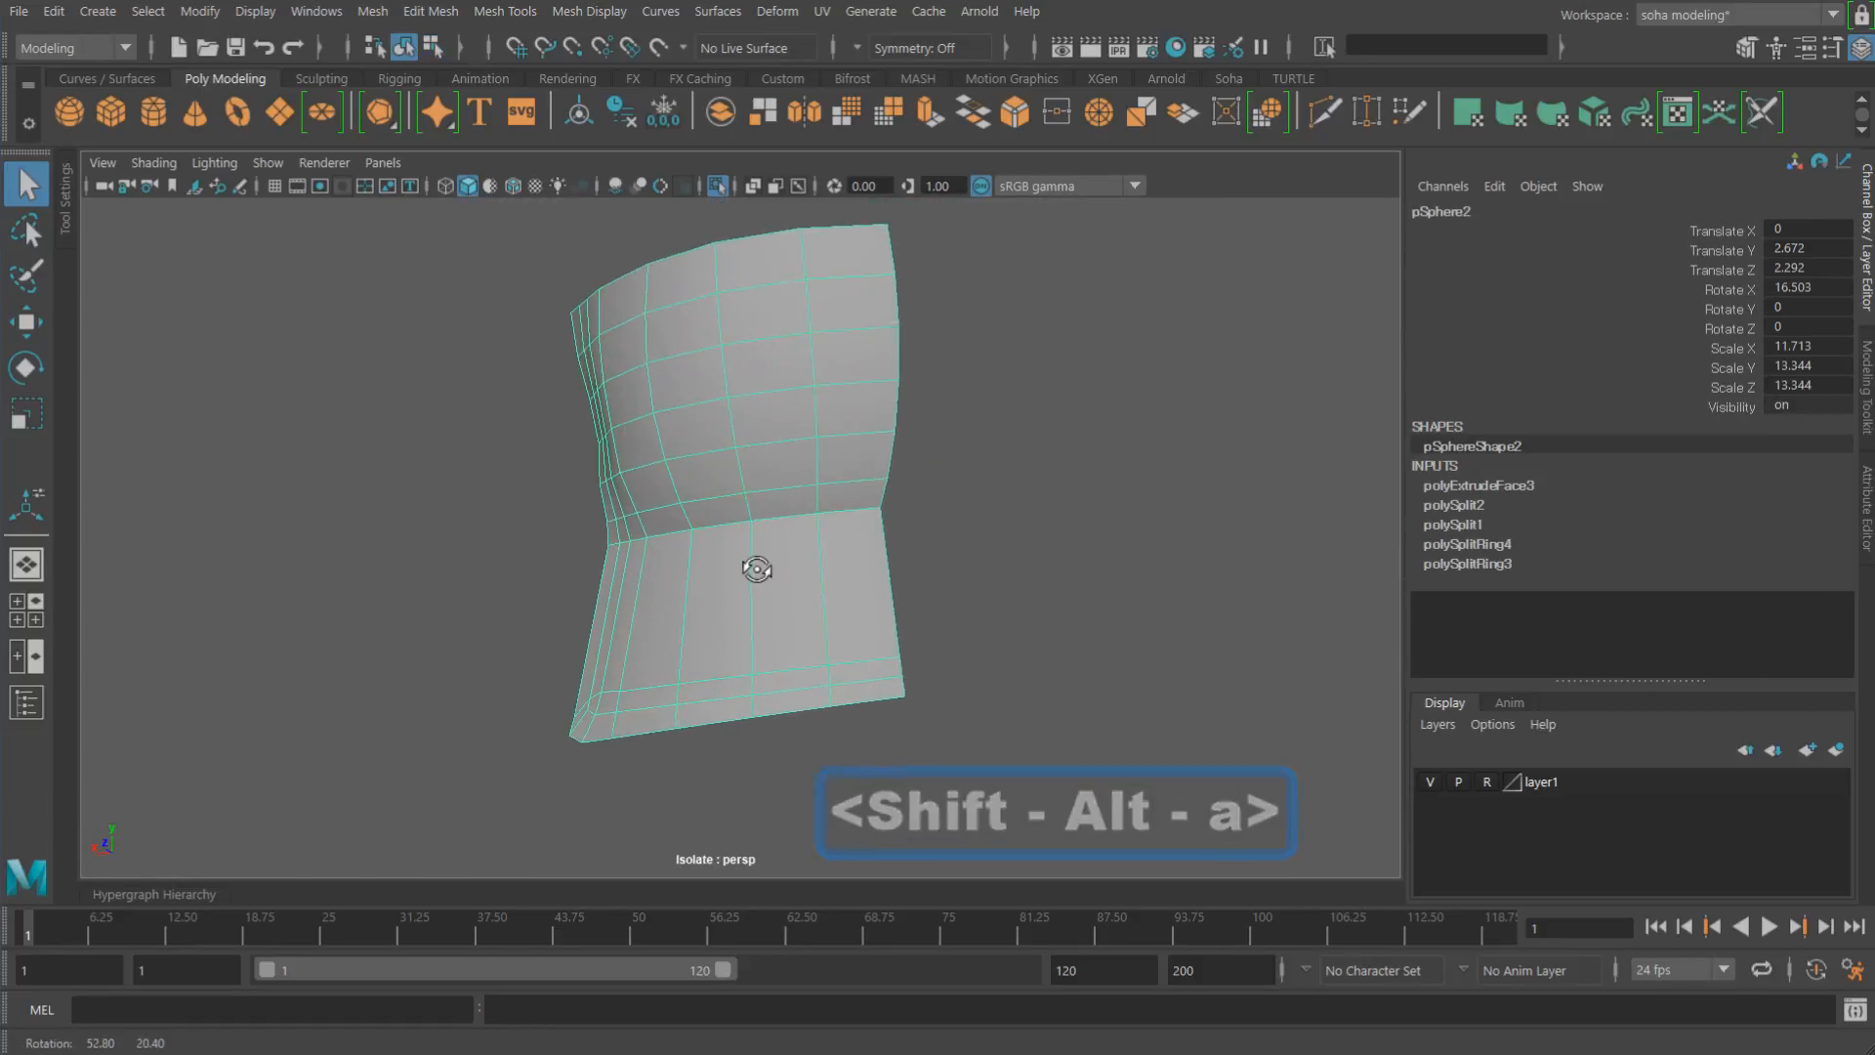
Step: Try to shift the short front-border edge above the flap crease along its local Z axis
{"action": "middle_click_drag", "start_coordinate": [731, 518], "coordinate": [816, 602], "text": "alt"}
{"action": "right_click_drag", "start_coordinate": [735, 553], "coordinate": [811, 567], "text": "alt"}
{"action": "middle_click_drag", "start_coordinate": [684, 518], "coordinate": [789, 551], "text": "alt"}
{"action": "right_click_drag", "start_coordinate": [789, 551], "coordinate": [856, 612], "text": "alt"}
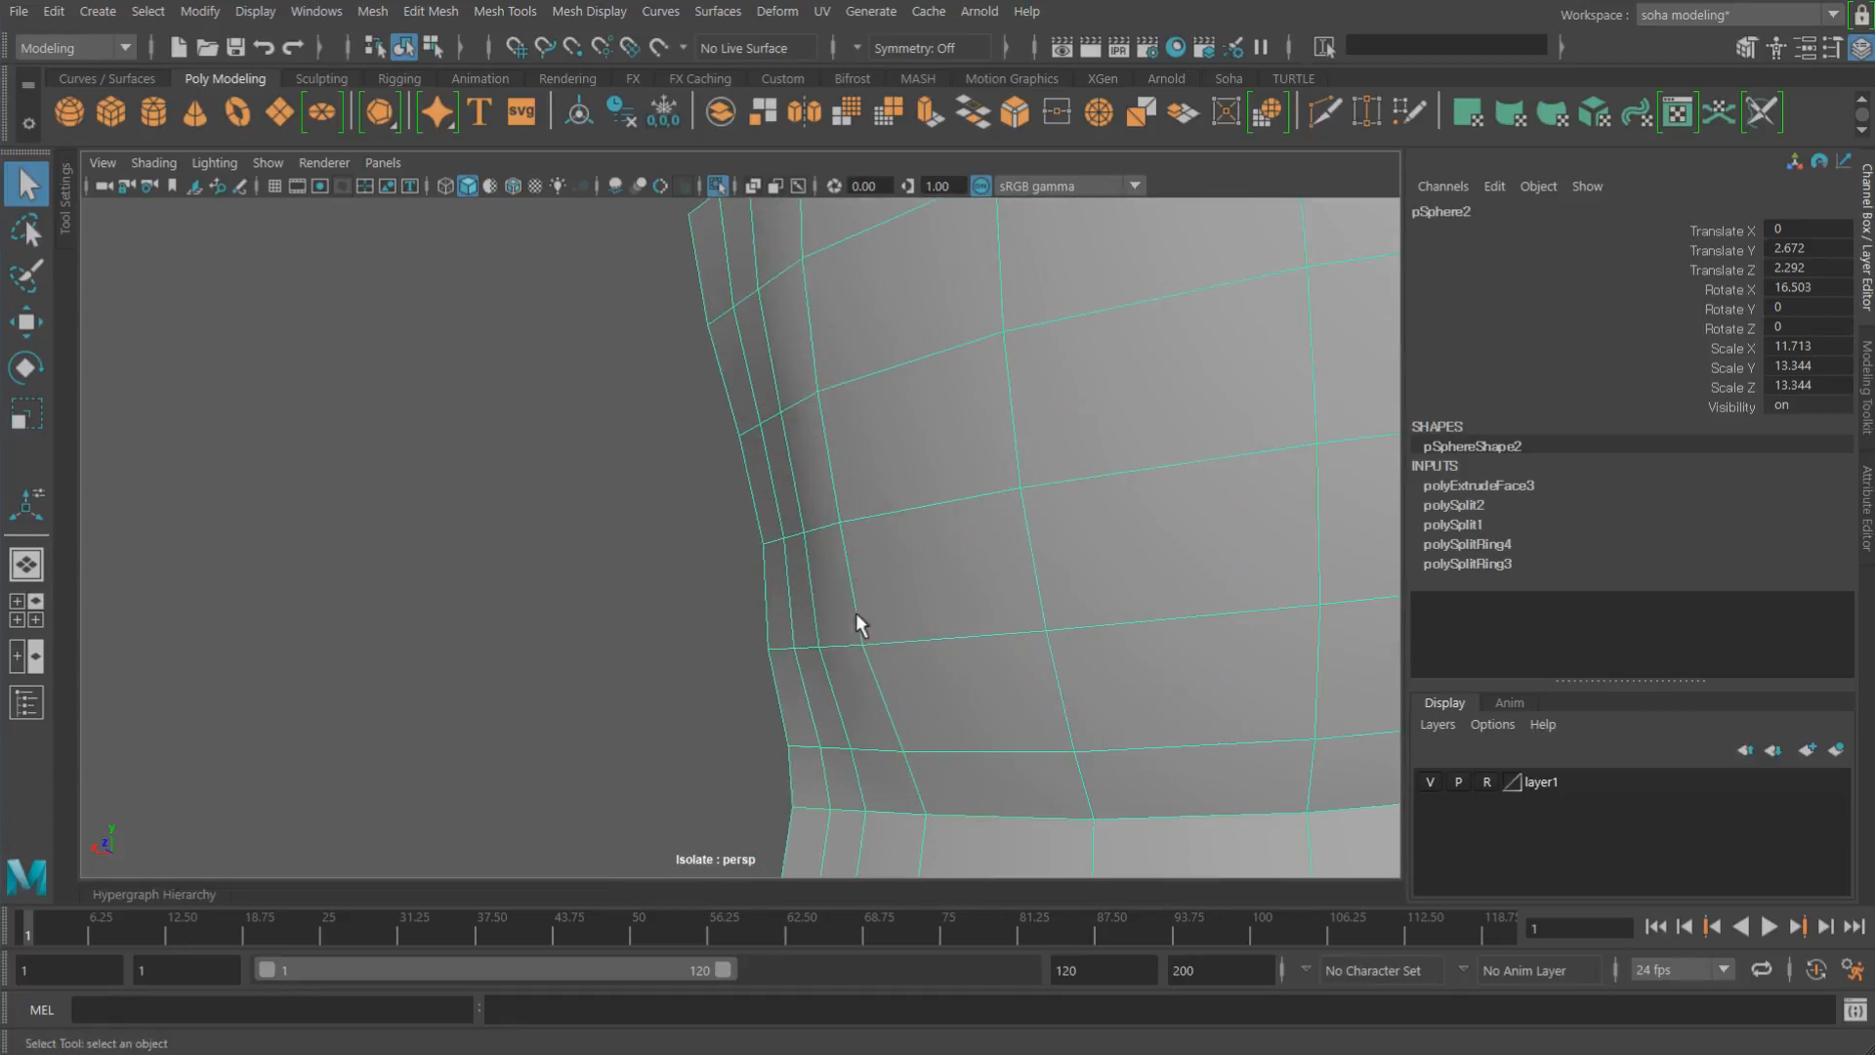
{"action": "middle_click_drag", "start_coordinate": [856, 612], "coordinate": [825, 594], "text": "alt"}
{"action": "right_click_drag", "start_coordinate": [757, 634], "coordinate": [824, 648], "text": "alt"}
{"action": "key", "text": "2"}
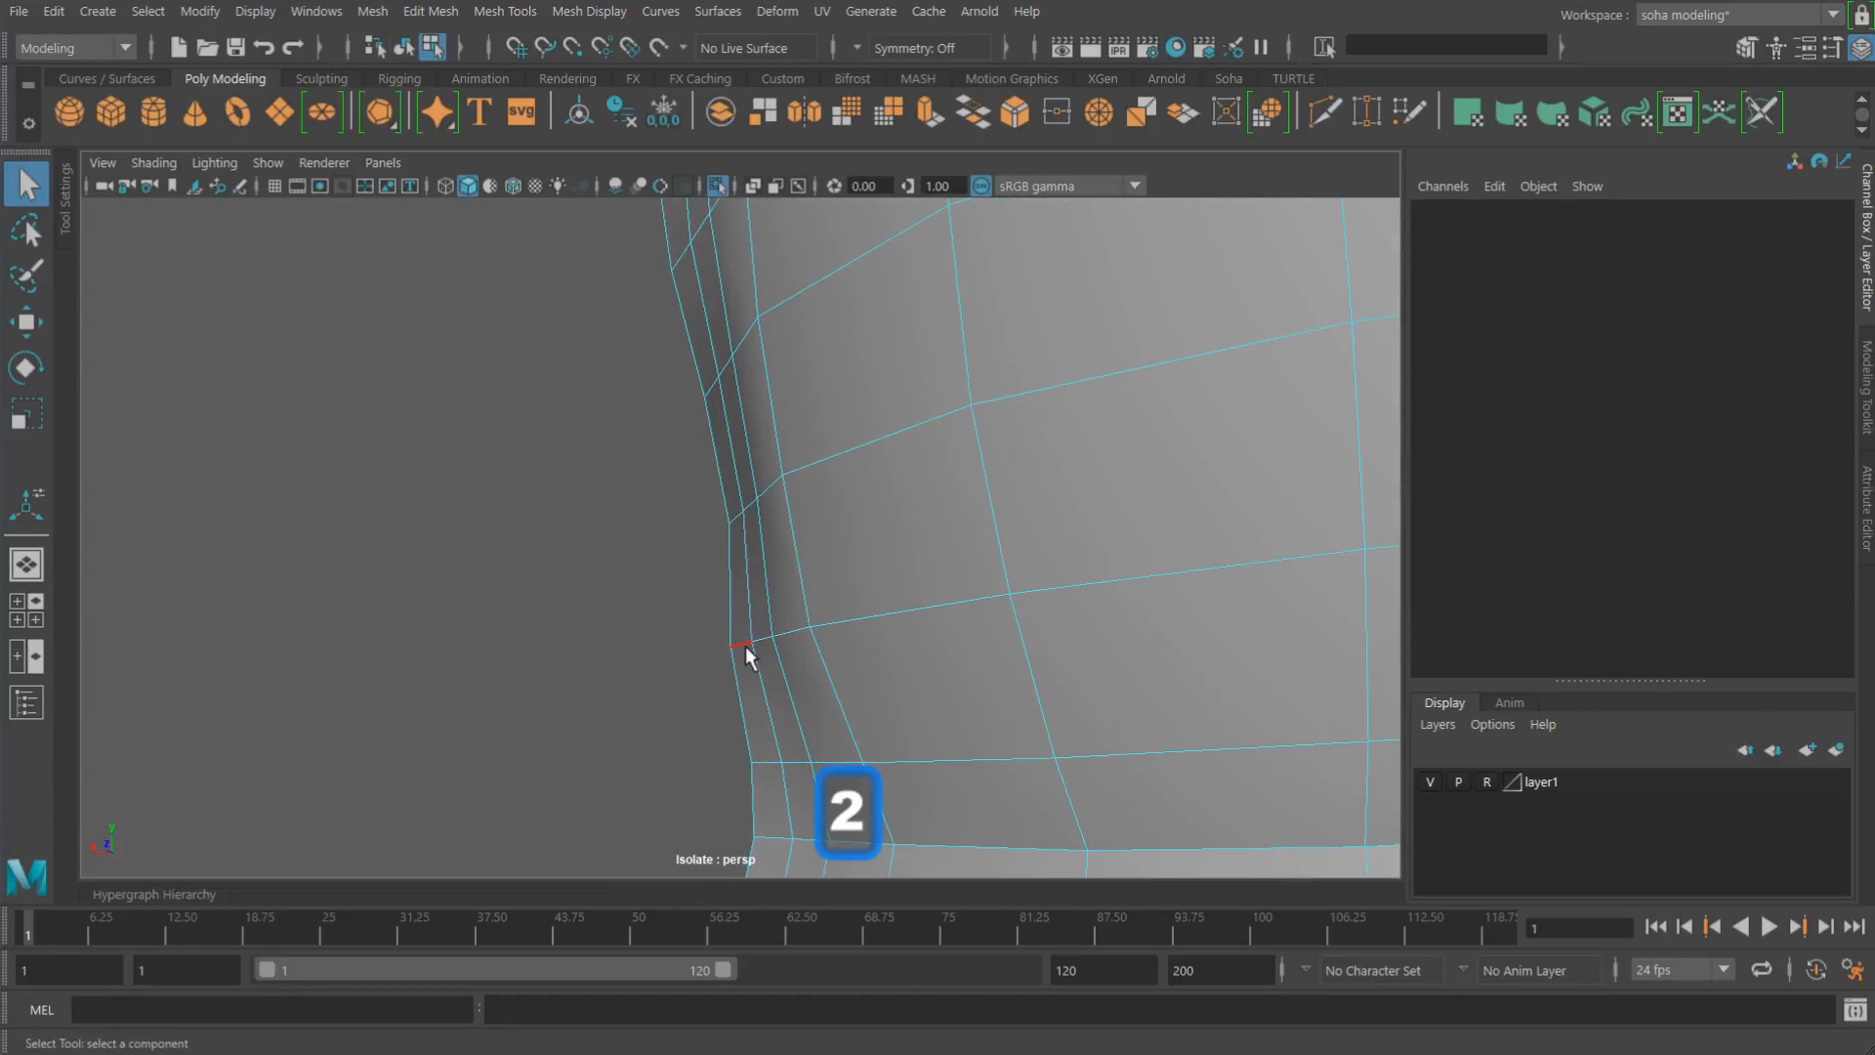
{"action": "left_click_drag", "start_coordinate": [760, 663], "coordinate": [800, 566], "text": "alt"}
{"action": "key", "text": "alt+z"}
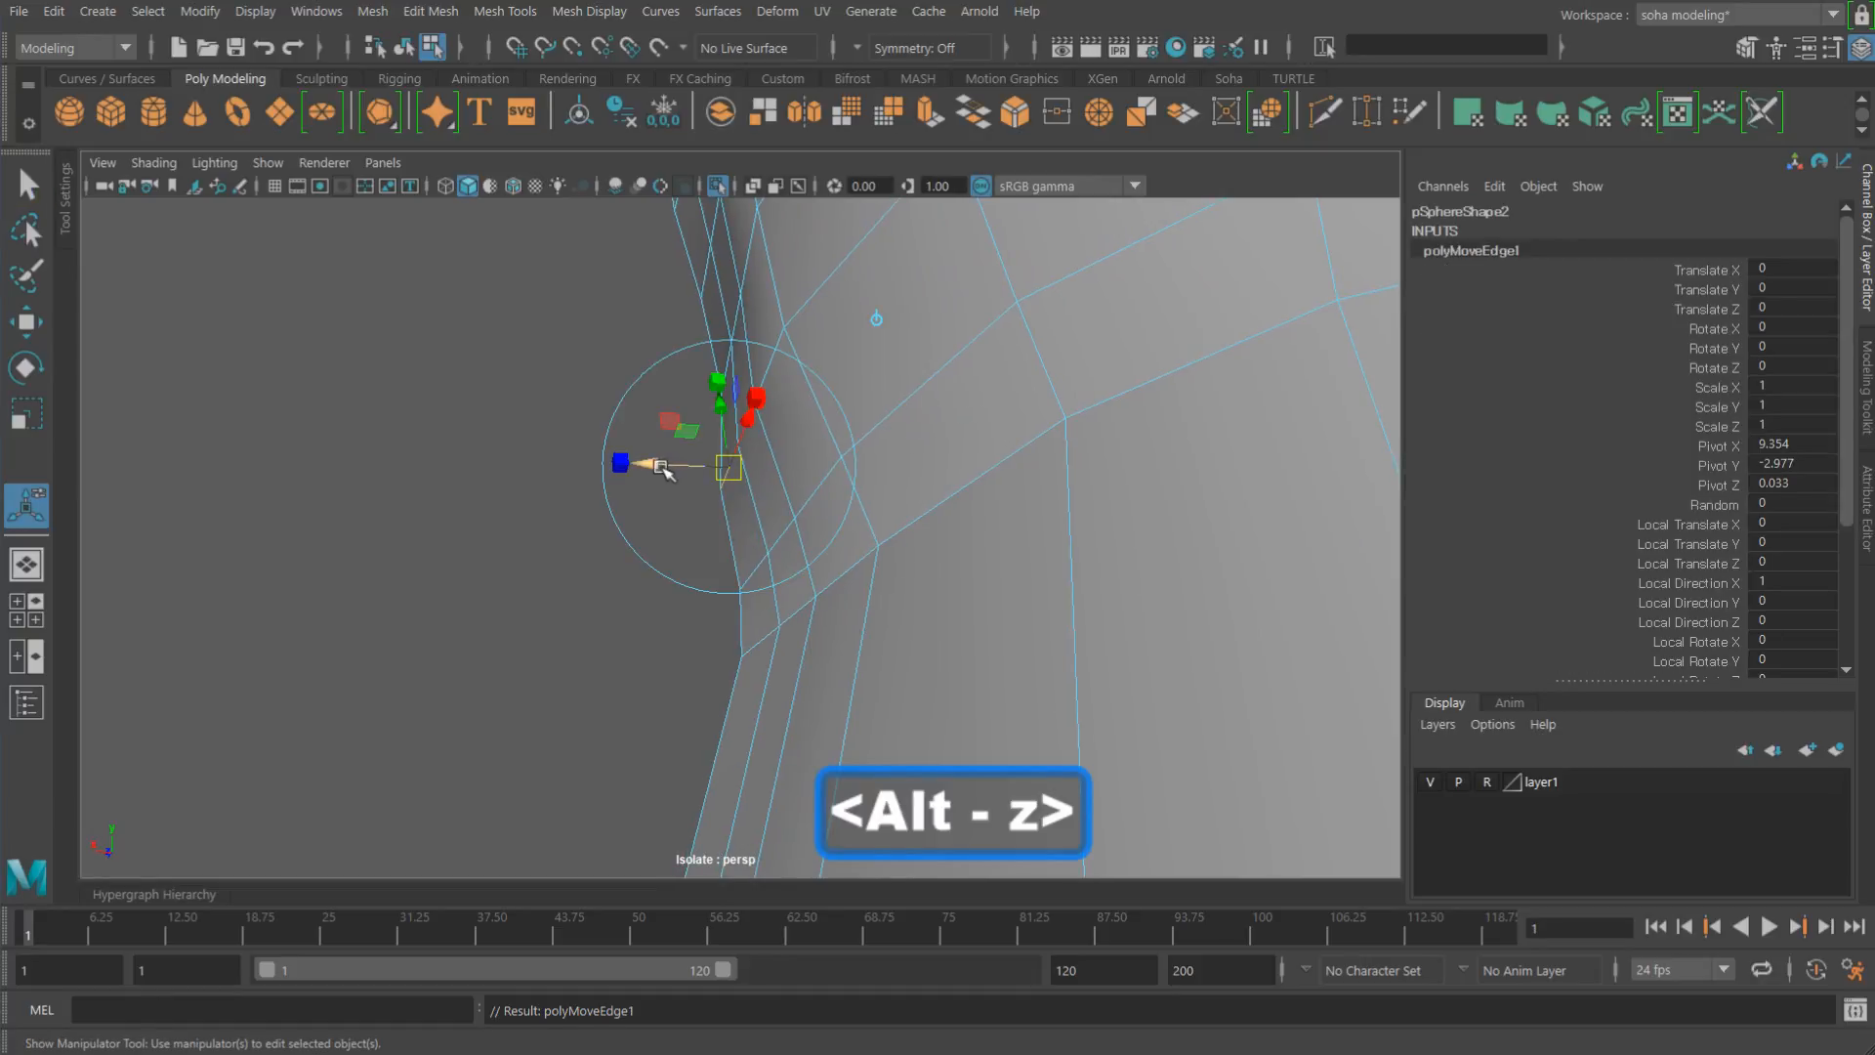
{"action": "left_click_drag", "start_coordinate": [644, 469], "coordinate": [898, 468]}
{"action": "left_click_drag", "start_coordinate": [848, 540], "coordinate": [941, 575], "text": "alt"}
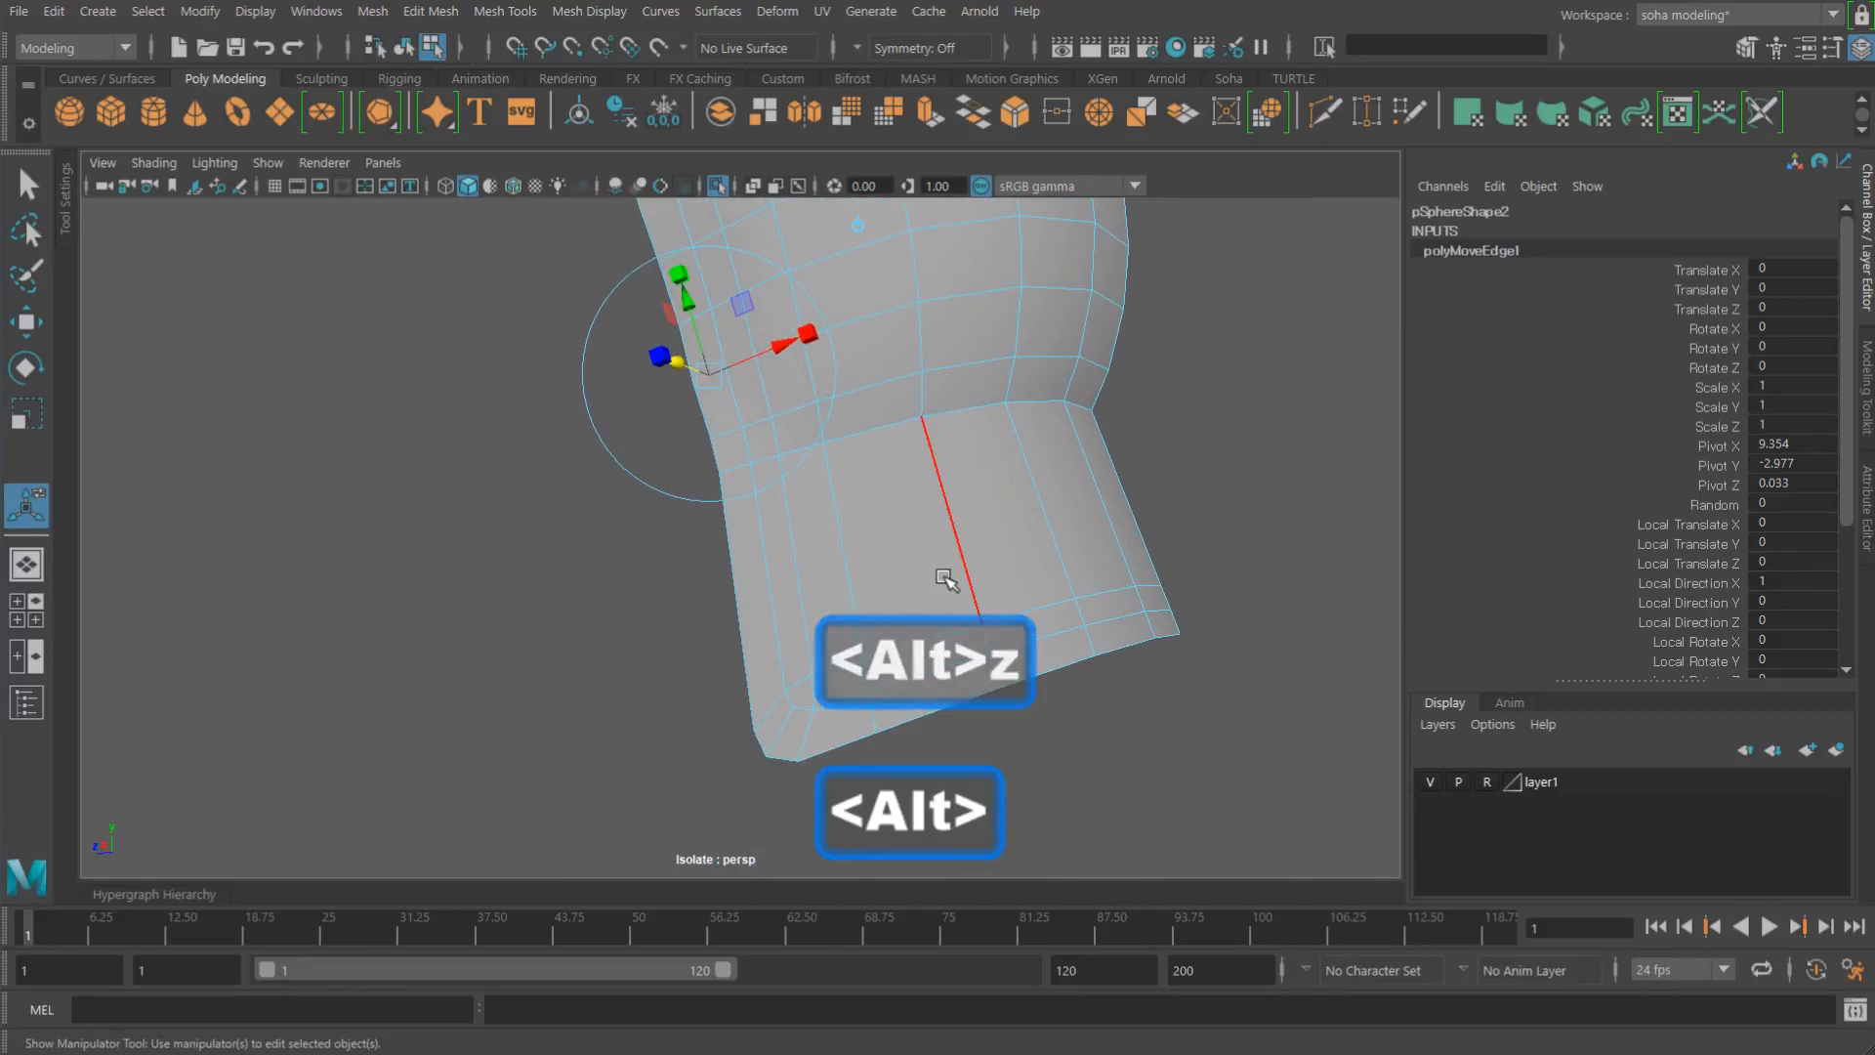
Step: Undo the edge move, the isolation and the border strip extrusion
{"action": "key", "text": "alt+3"}
{"action": "right_click_drag", "start_coordinate": [816, 586], "coordinate": [691, 593], "text": "alt"}
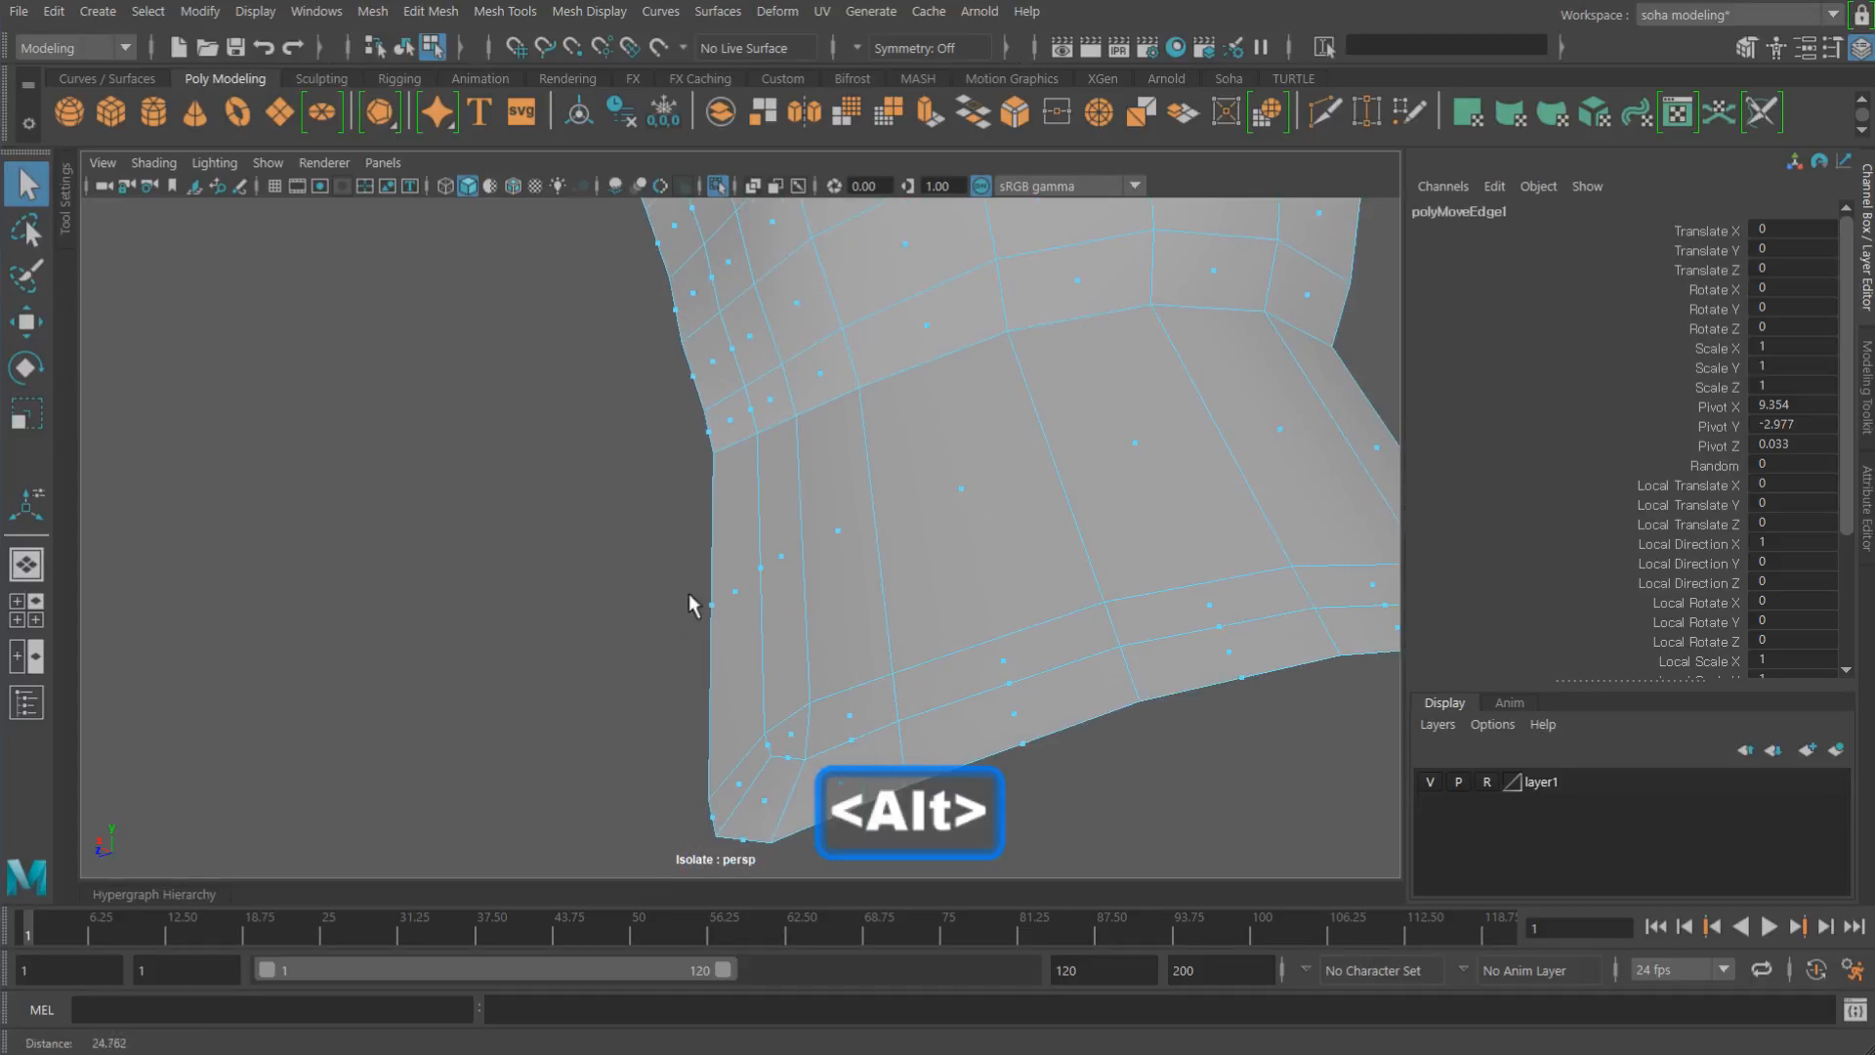
{"action": "left_click_drag", "start_coordinate": [691, 594], "coordinate": [846, 598], "text": "alt"}
{"action": "key", "text": "z"}
{"action": "key", "text": "z"}
{"action": "key", "text": "z"}
{"action": "key", "text": "z"}
{"action": "key", "text": "z"}
{"action": "key", "text": "z"}
{"action": "key", "text": "z"}
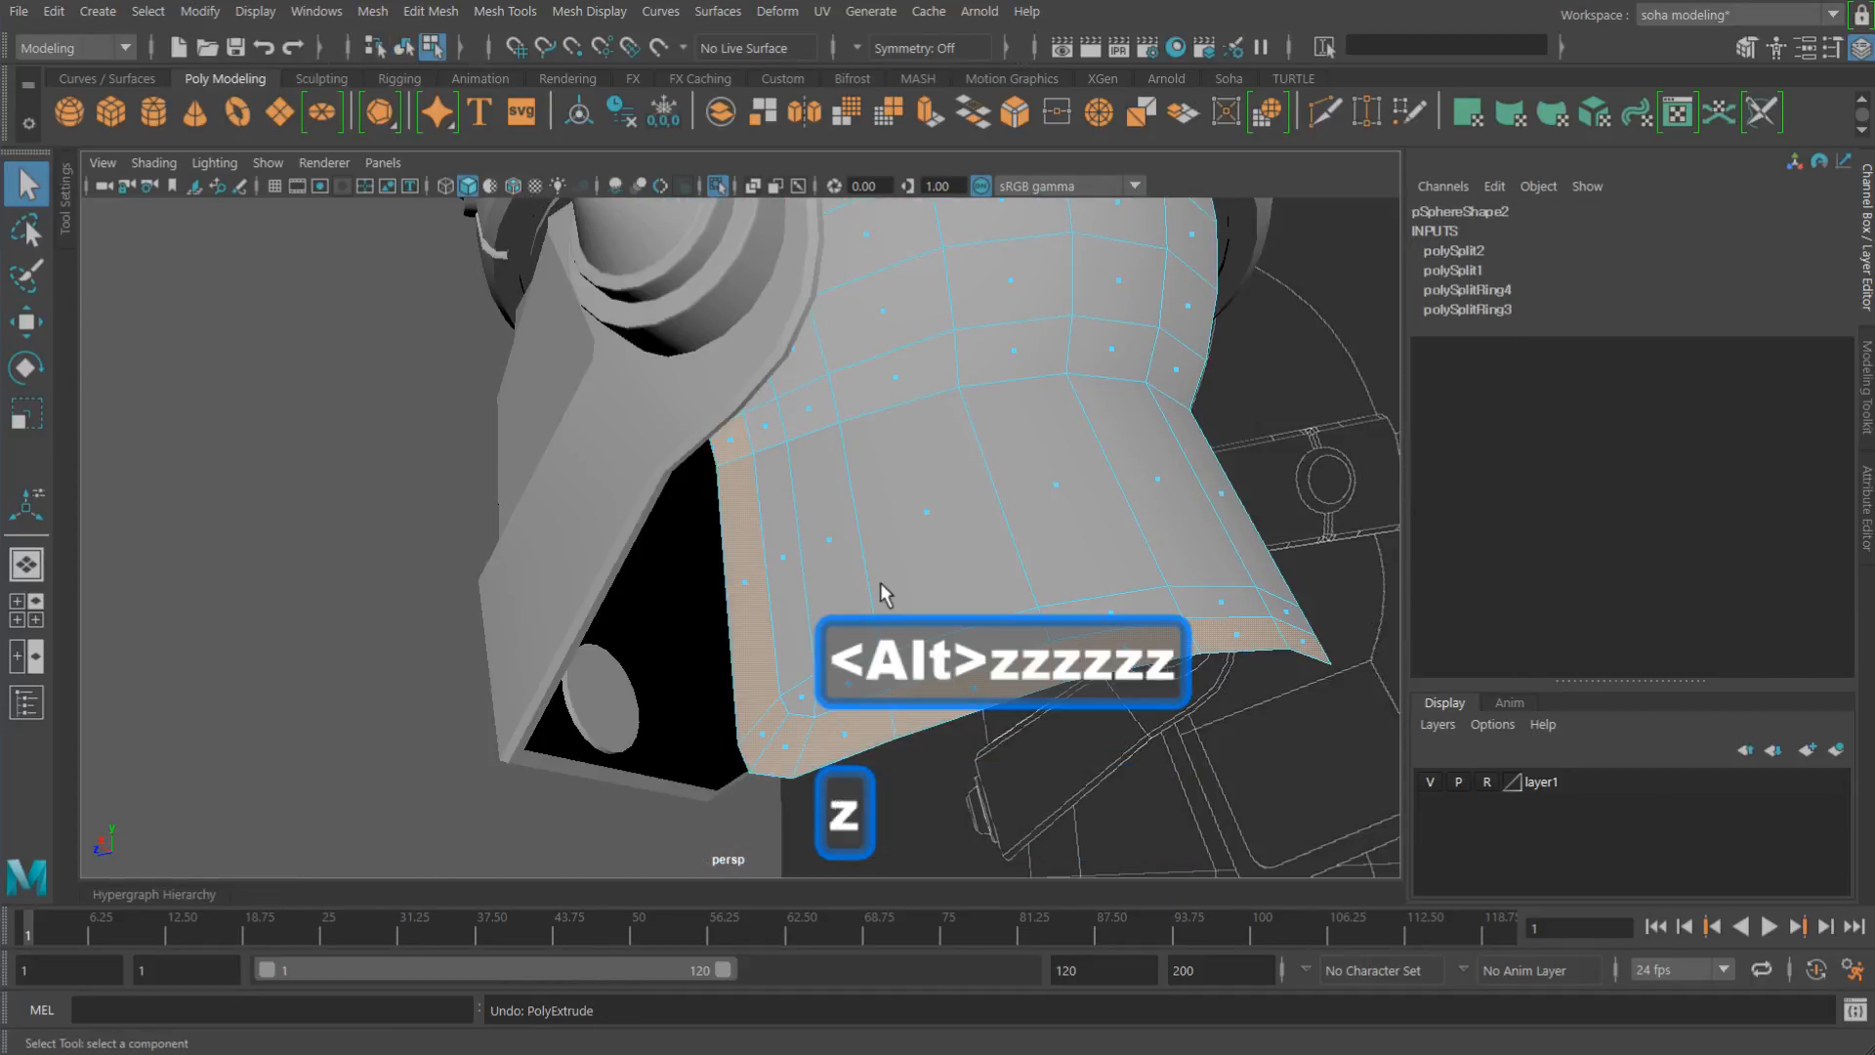
Step: Leave component mode and isolate the unextruded shell mesh, framed on its front border above the crease
{"action": "key", "text": "alt"}
{"action": "key", "text": "w"}
{"action": "key", "text": "alt+grave"}
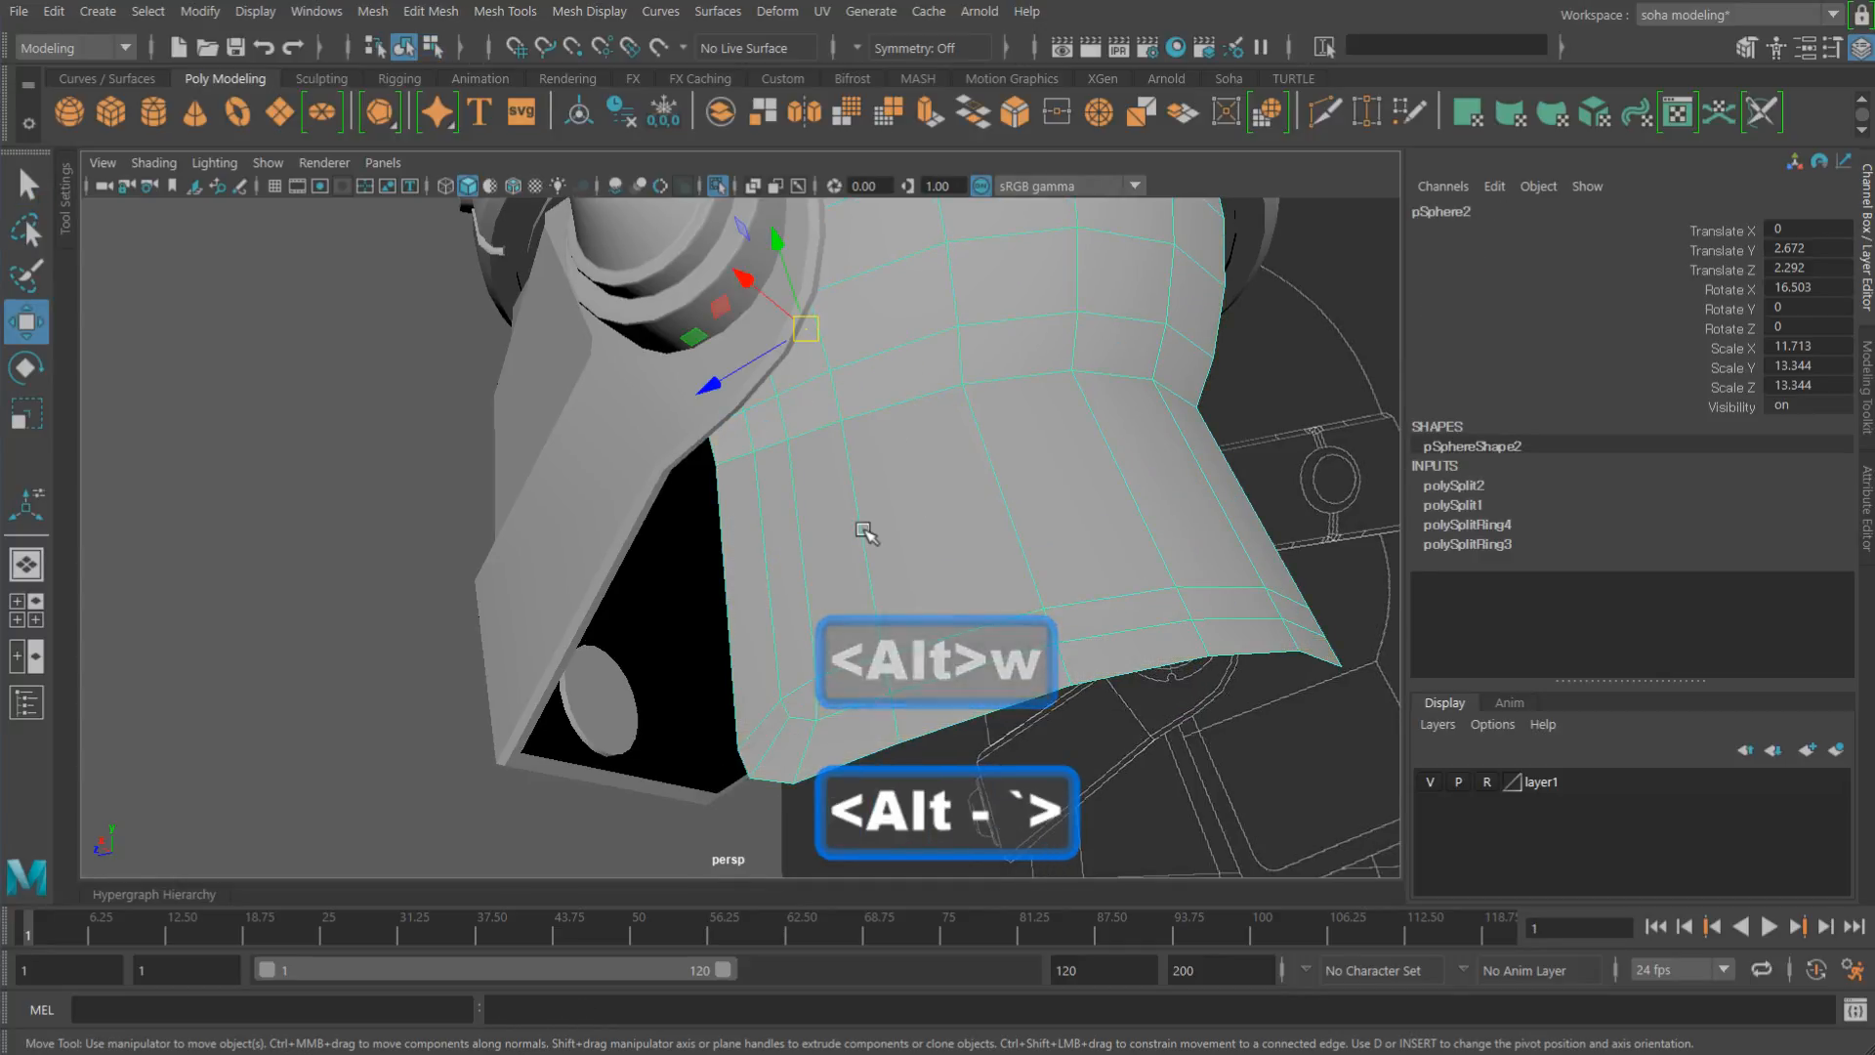
{"action": "key", "text": "alt+shift+a"}
{"action": "right_click_drag", "start_coordinate": [766, 449], "coordinate": [867, 650], "text": "alt"}
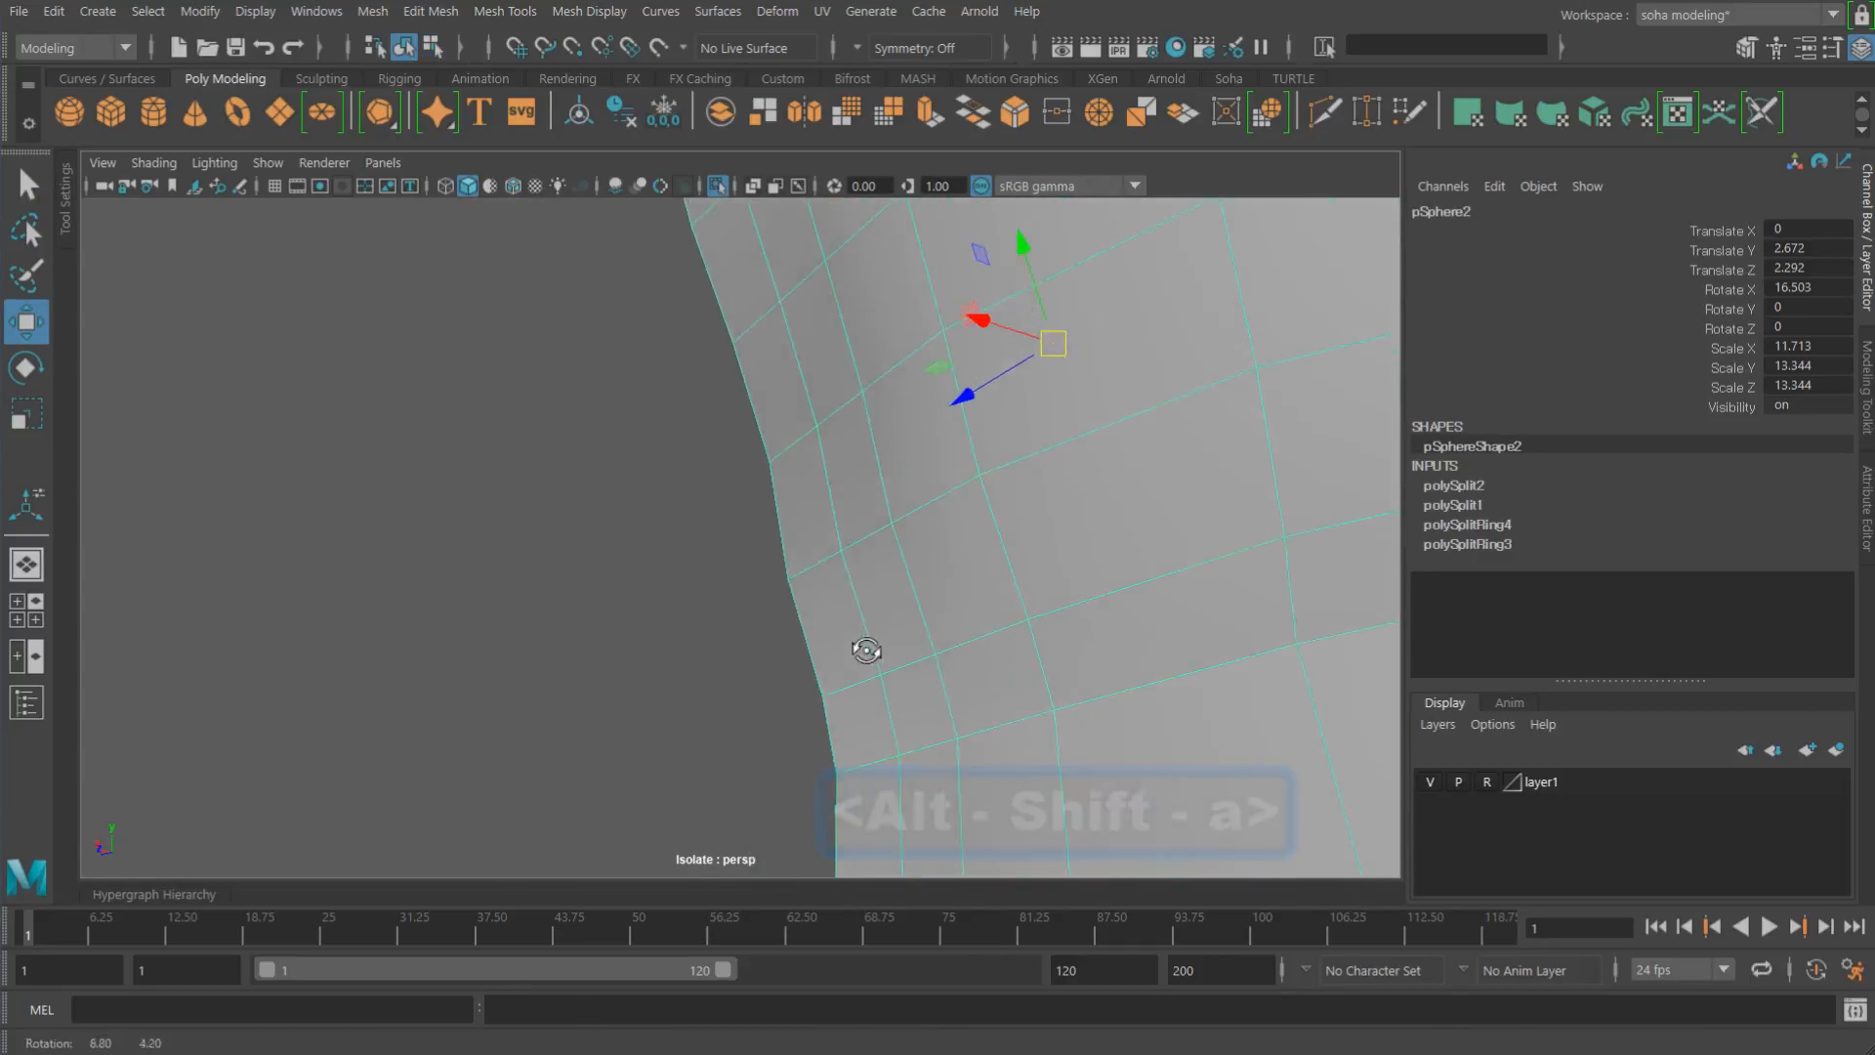
Step: Move the short edge near the front border, just above the flap crease, by -0.194 along its local Z
{"action": "left_click_drag", "start_coordinate": [866, 651], "coordinate": [752, 568], "text": "alt"}
{"action": "key", "text": "alt+2"}
{"action": "left_click", "coordinate": [840, 573]}
{"action": "key", "text": "alt+z"}
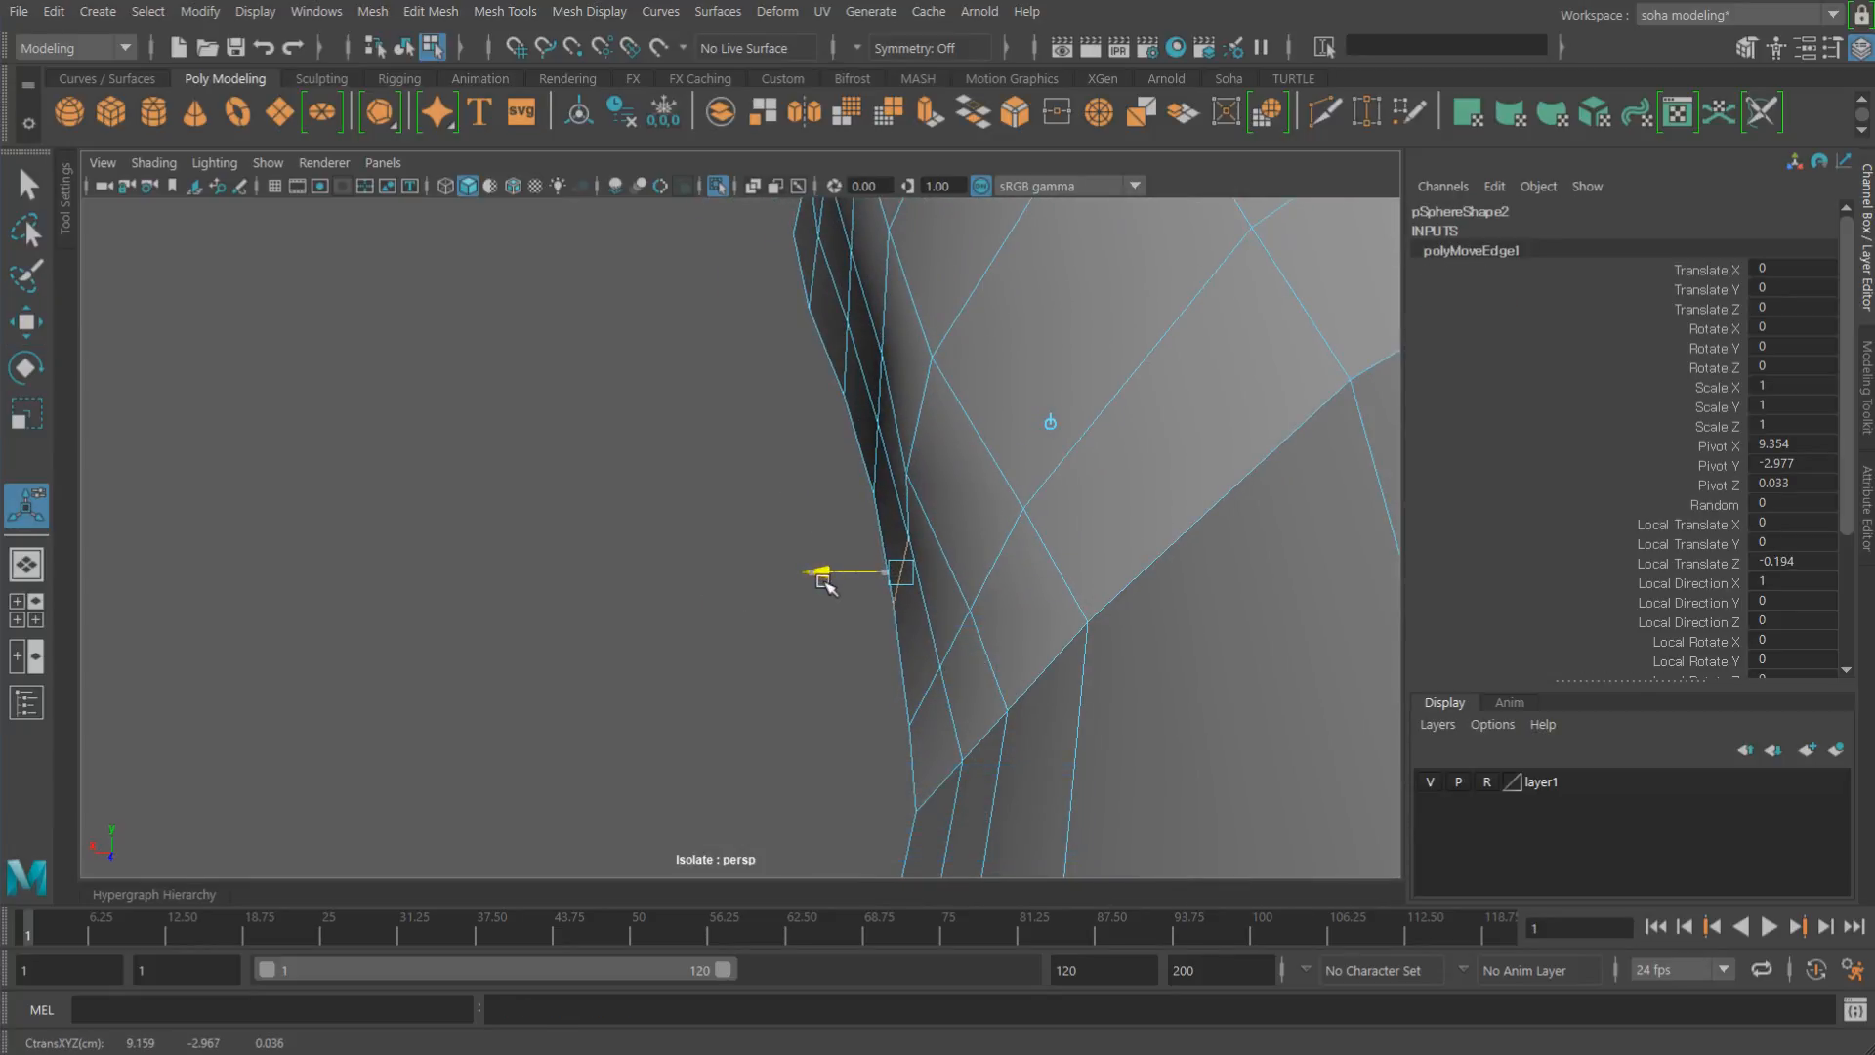
{"action": "left_click_drag", "start_coordinate": [1043, 677], "coordinate": [925, 548], "text": "alt"}
{"action": "right_click_drag", "start_coordinate": [925, 548], "coordinate": [1013, 514], "text": "alt"}
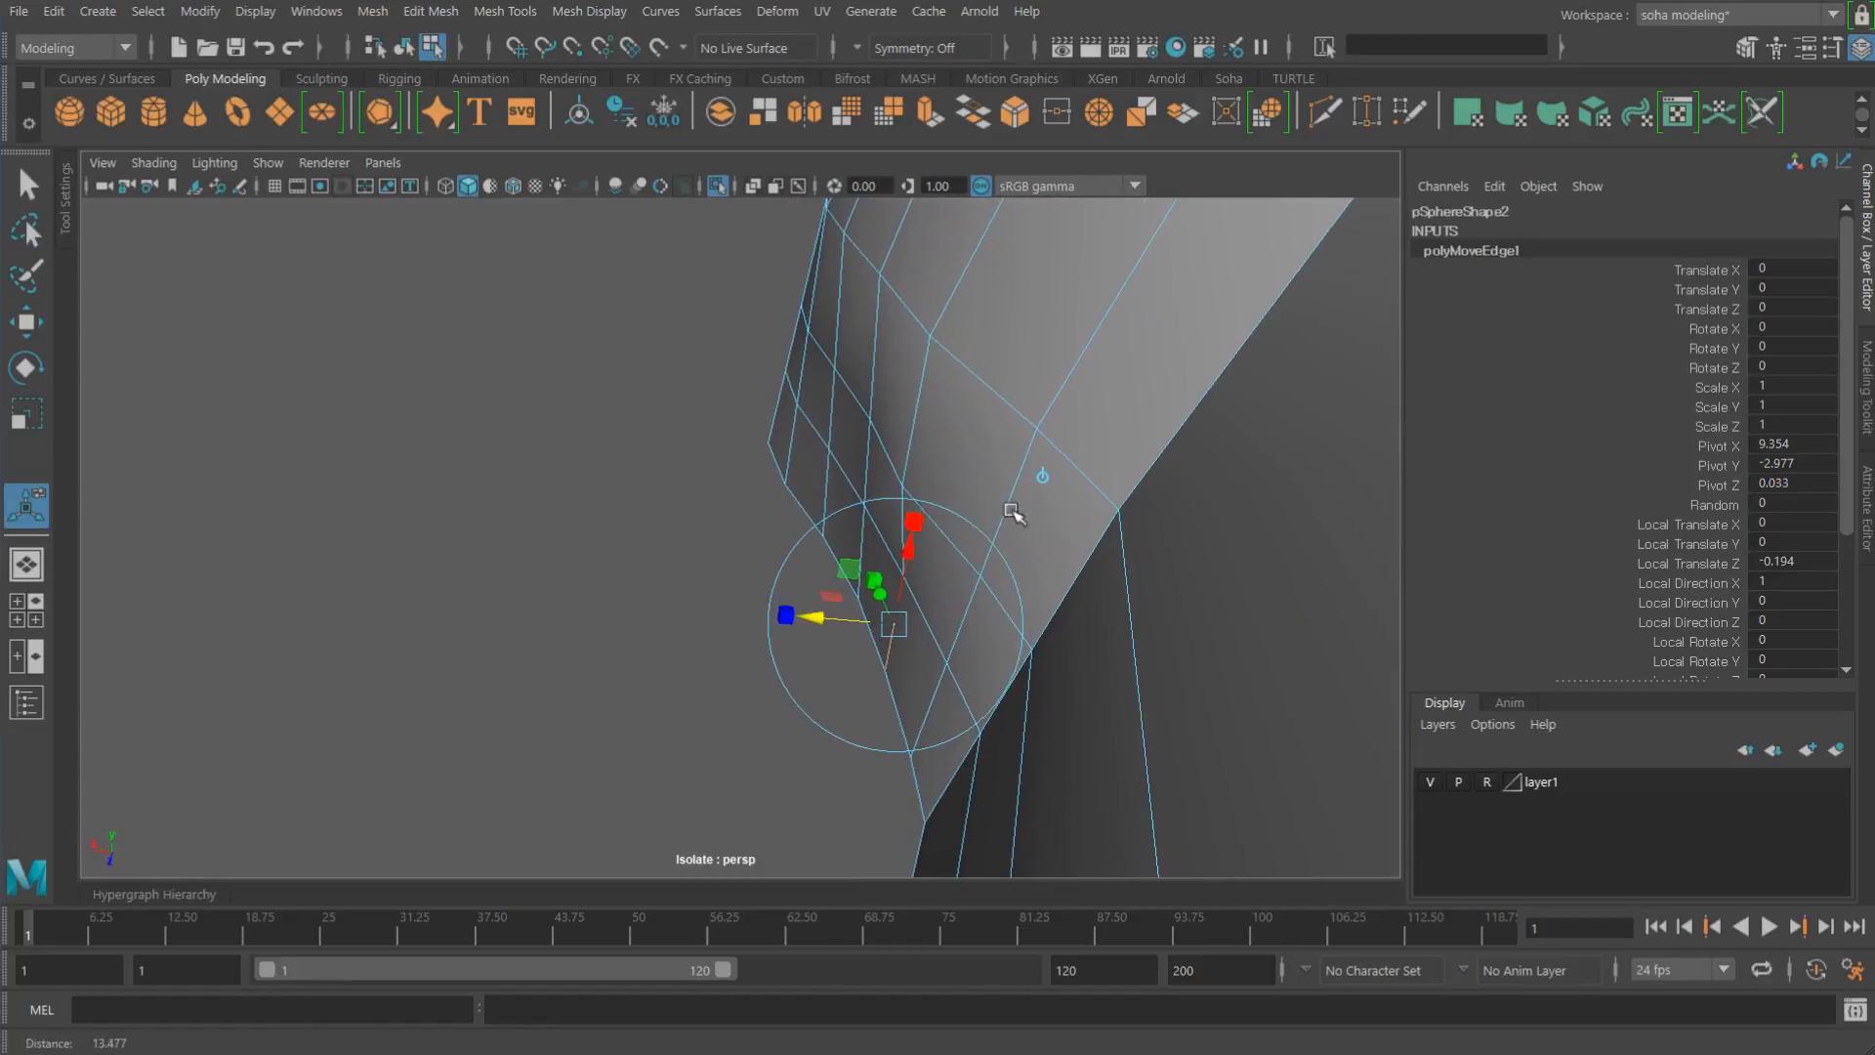
Step: Move two vertices behind that edge in the rows above the crease by -0.177 and -0.208 along their local Z
{"action": "left_click_drag", "start_coordinate": [1013, 514], "coordinate": [674, 449], "text": "alt"}
{"action": "key", "text": "alt+z"}
{"action": "left_click_drag", "start_coordinate": [733, 599], "coordinate": [686, 672], "text": "alt"}
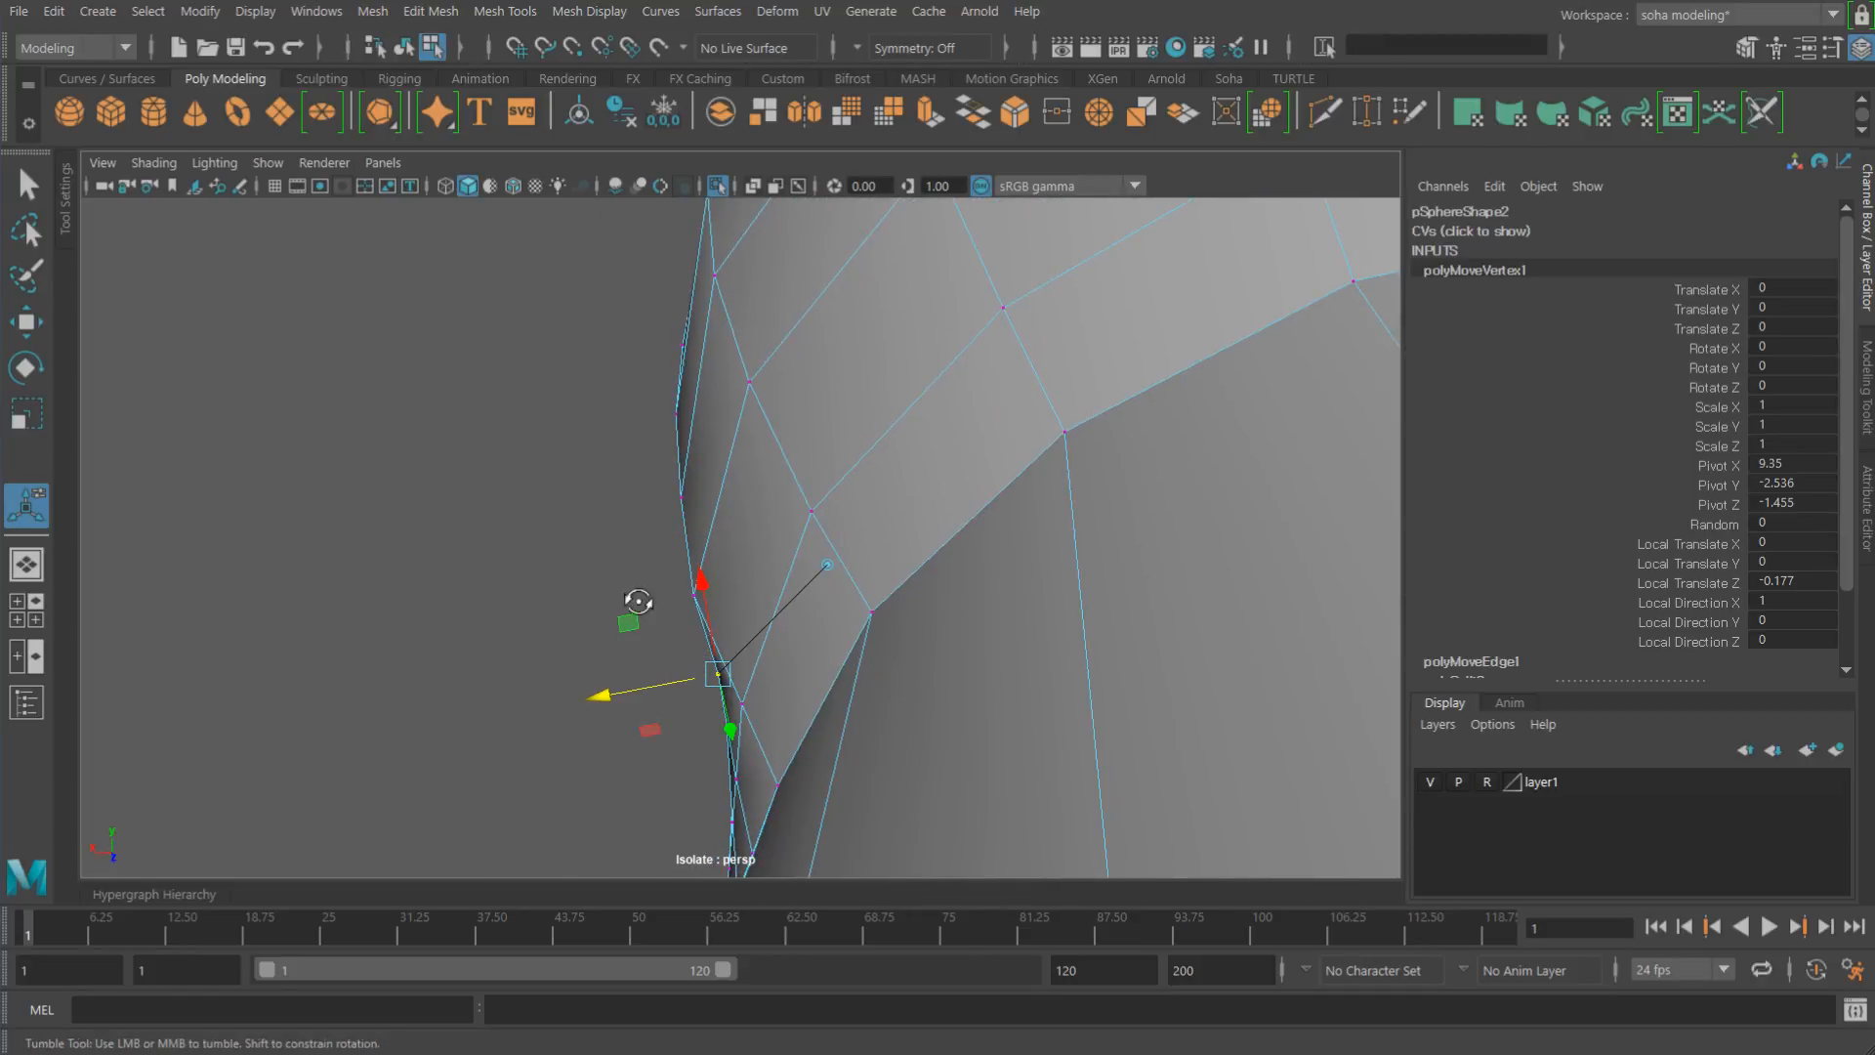
{"action": "left_click", "coordinate": [670, 593]}
{"action": "key", "text": "alt+z"}
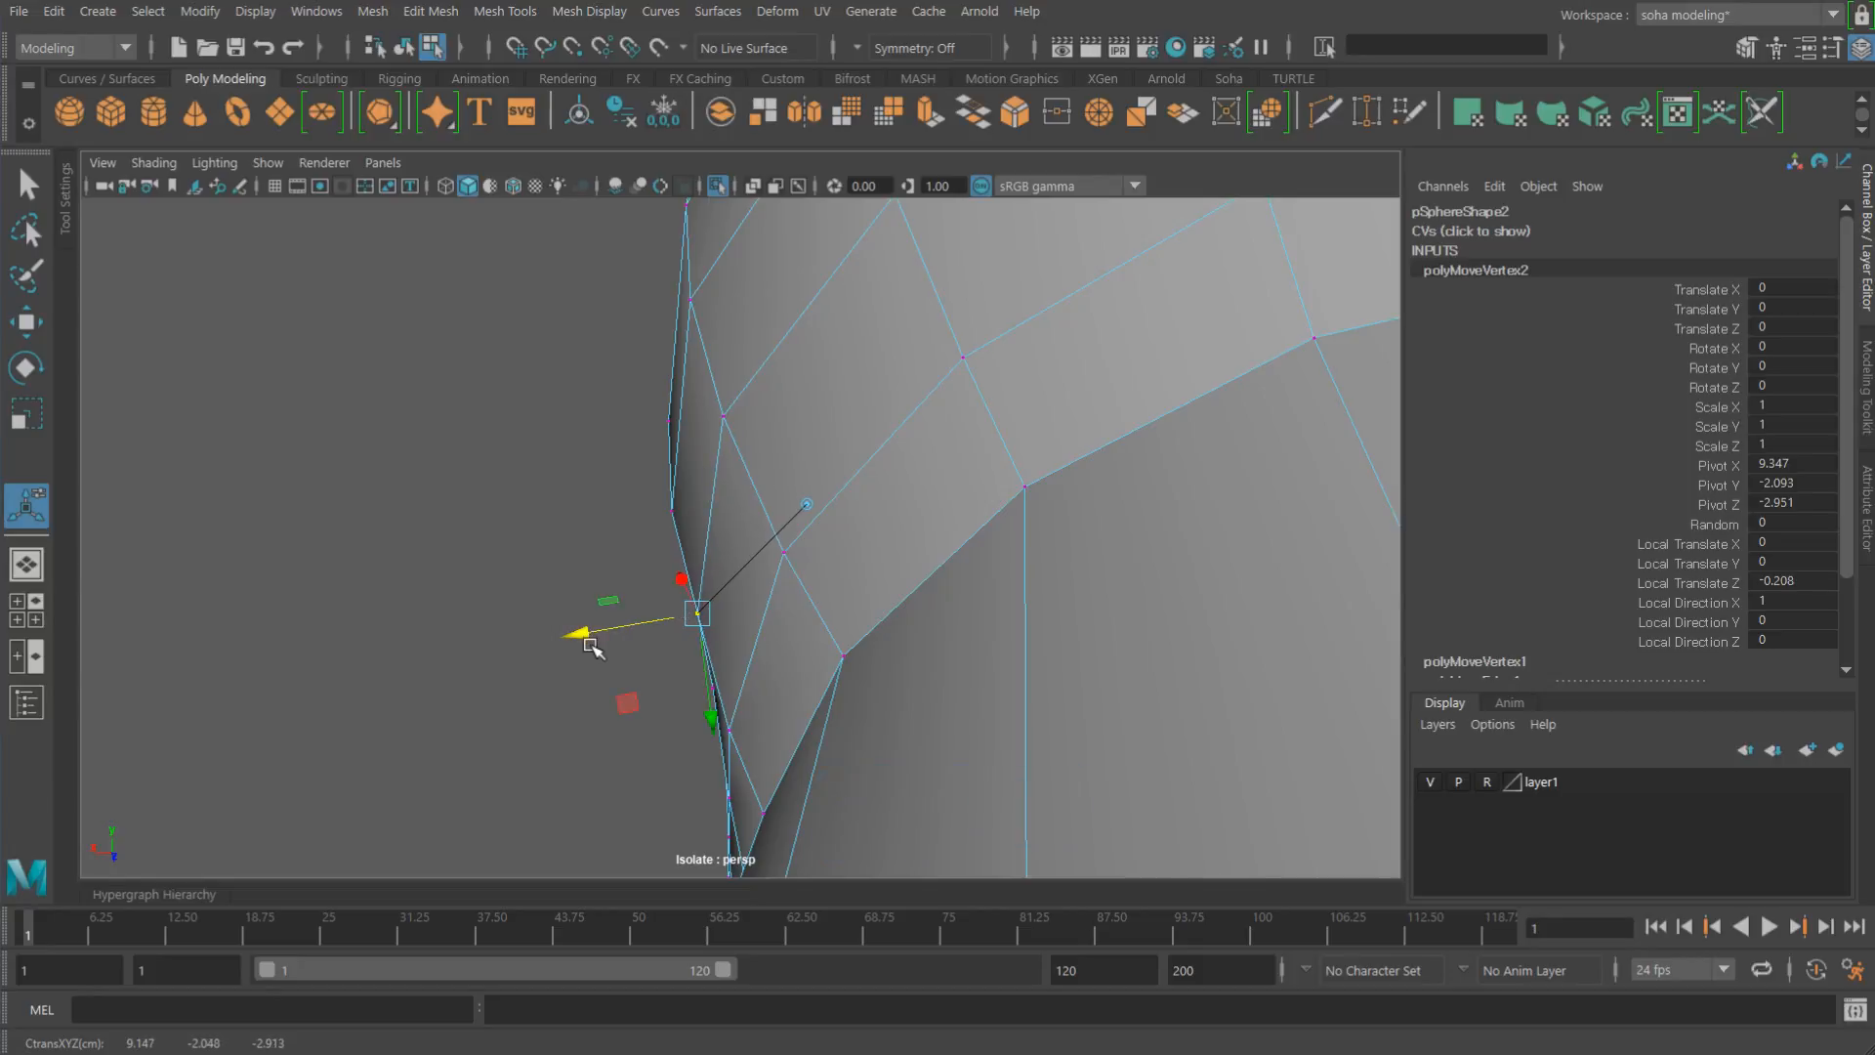
Step: Move the front-border vertex just below the shell's upper front corner by -0.128 along its local Z
{"action": "left_click_drag", "start_coordinate": [592, 646], "coordinate": [942, 728], "text": "alt"}
{"action": "right_click_drag", "start_coordinate": [942, 729], "coordinate": [838, 712], "text": "alt"}
{"action": "left_click_drag", "start_coordinate": [837, 712], "coordinate": [732, 586], "text": "alt"}
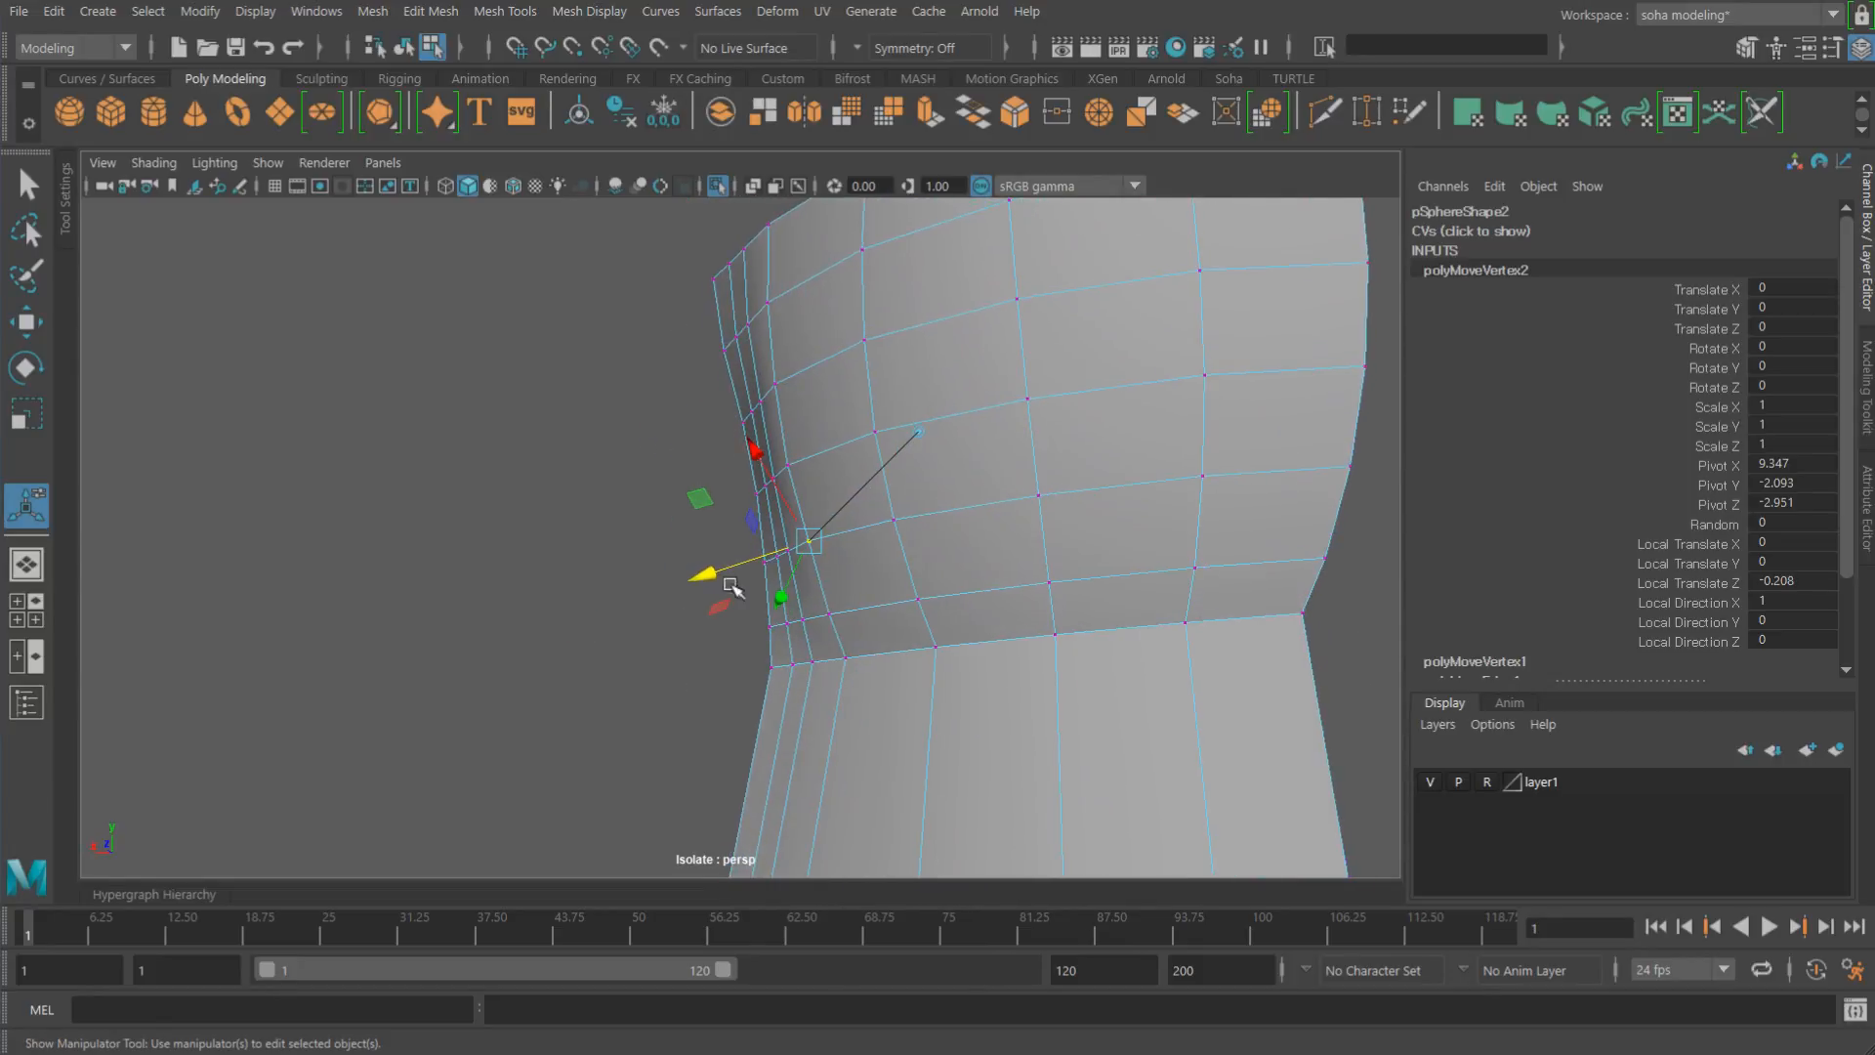
{"action": "left_click", "coordinate": [721, 354]}
{"action": "key", "text": "alt+z"}
{"action": "left_click_drag", "start_coordinate": [749, 401], "coordinate": [650, 385], "text": "alt"}
{"action": "left_click_drag", "start_coordinate": [739, 503], "coordinate": [771, 423], "text": "alt"}
{"action": "right_click_drag", "start_coordinate": [770, 423], "coordinate": [828, 269], "text": "alt"}
{"action": "left_click_drag", "start_coordinate": [828, 268], "coordinate": [825, 410], "text": "alt"}
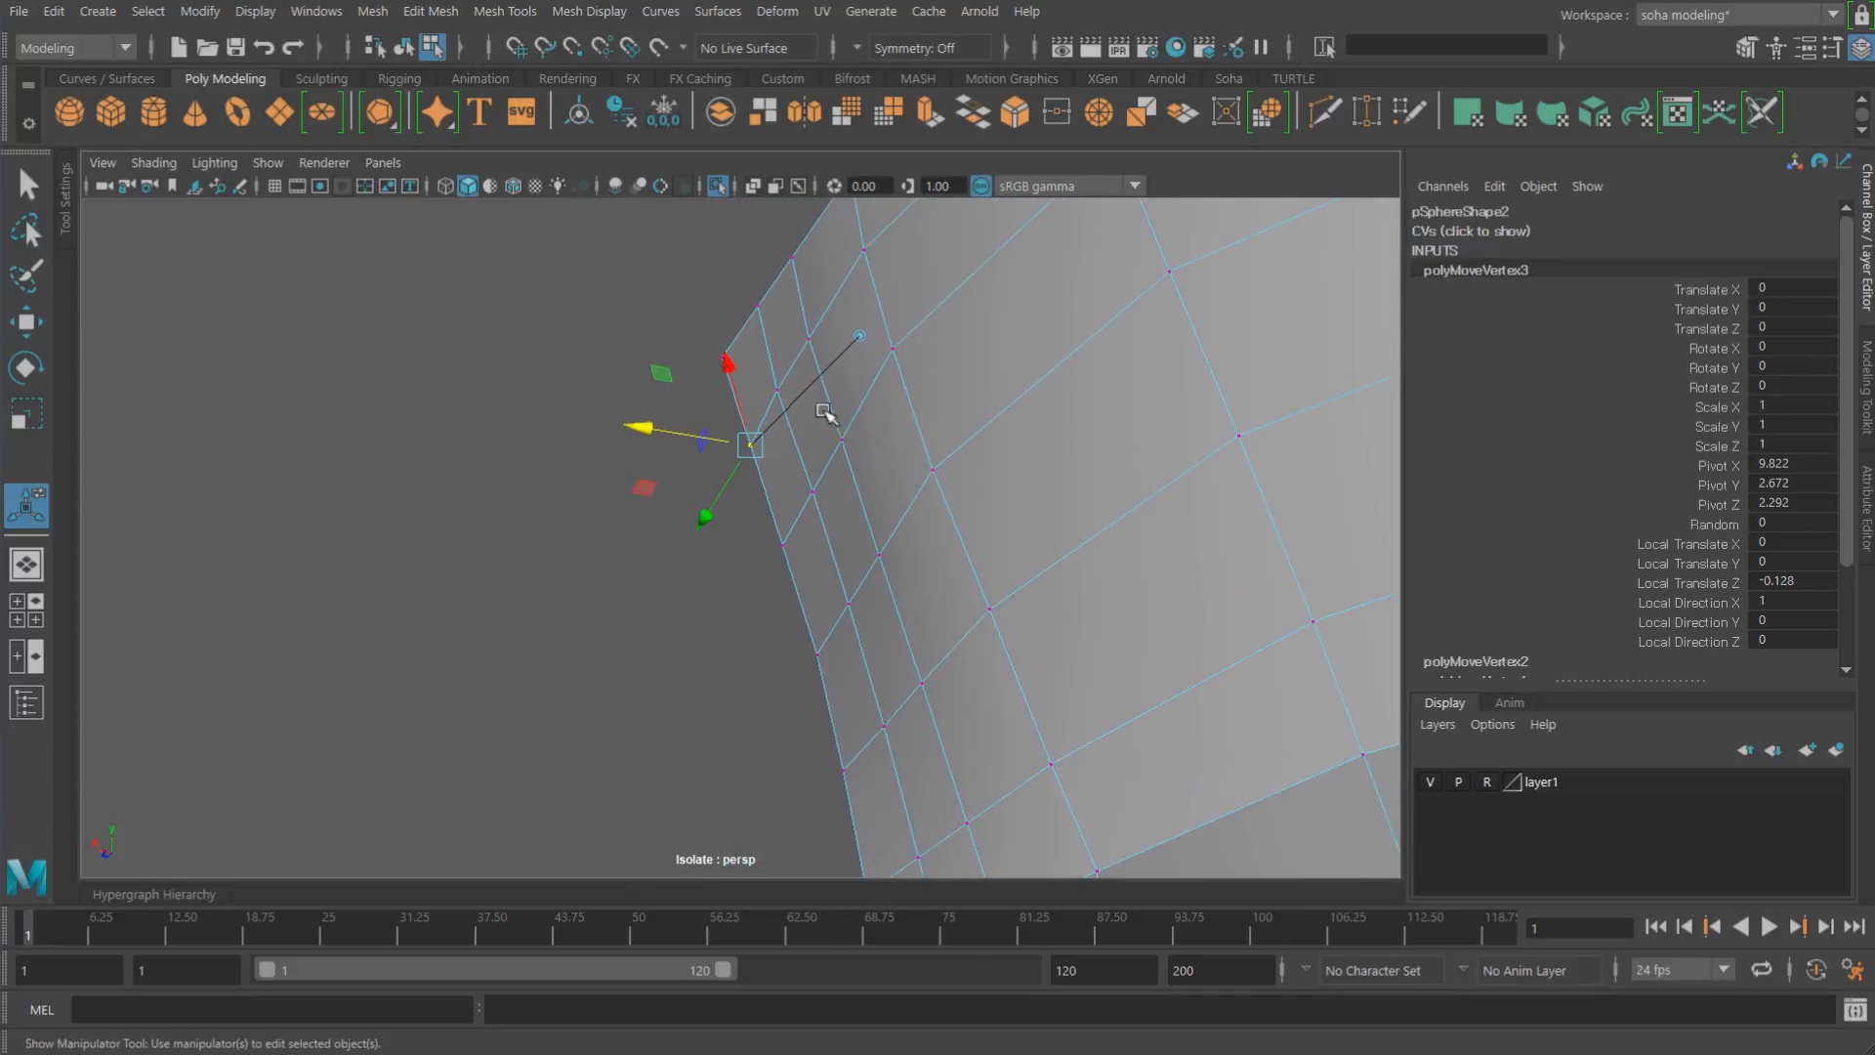
Step: Move the neighbouring vertex in the second column near the upper front corner by -0.1 along its local Z
{"action": "left_click", "coordinate": [676, 301]}
{"action": "left_click", "coordinate": [778, 391]}
{"action": "key", "text": "alt+z"}
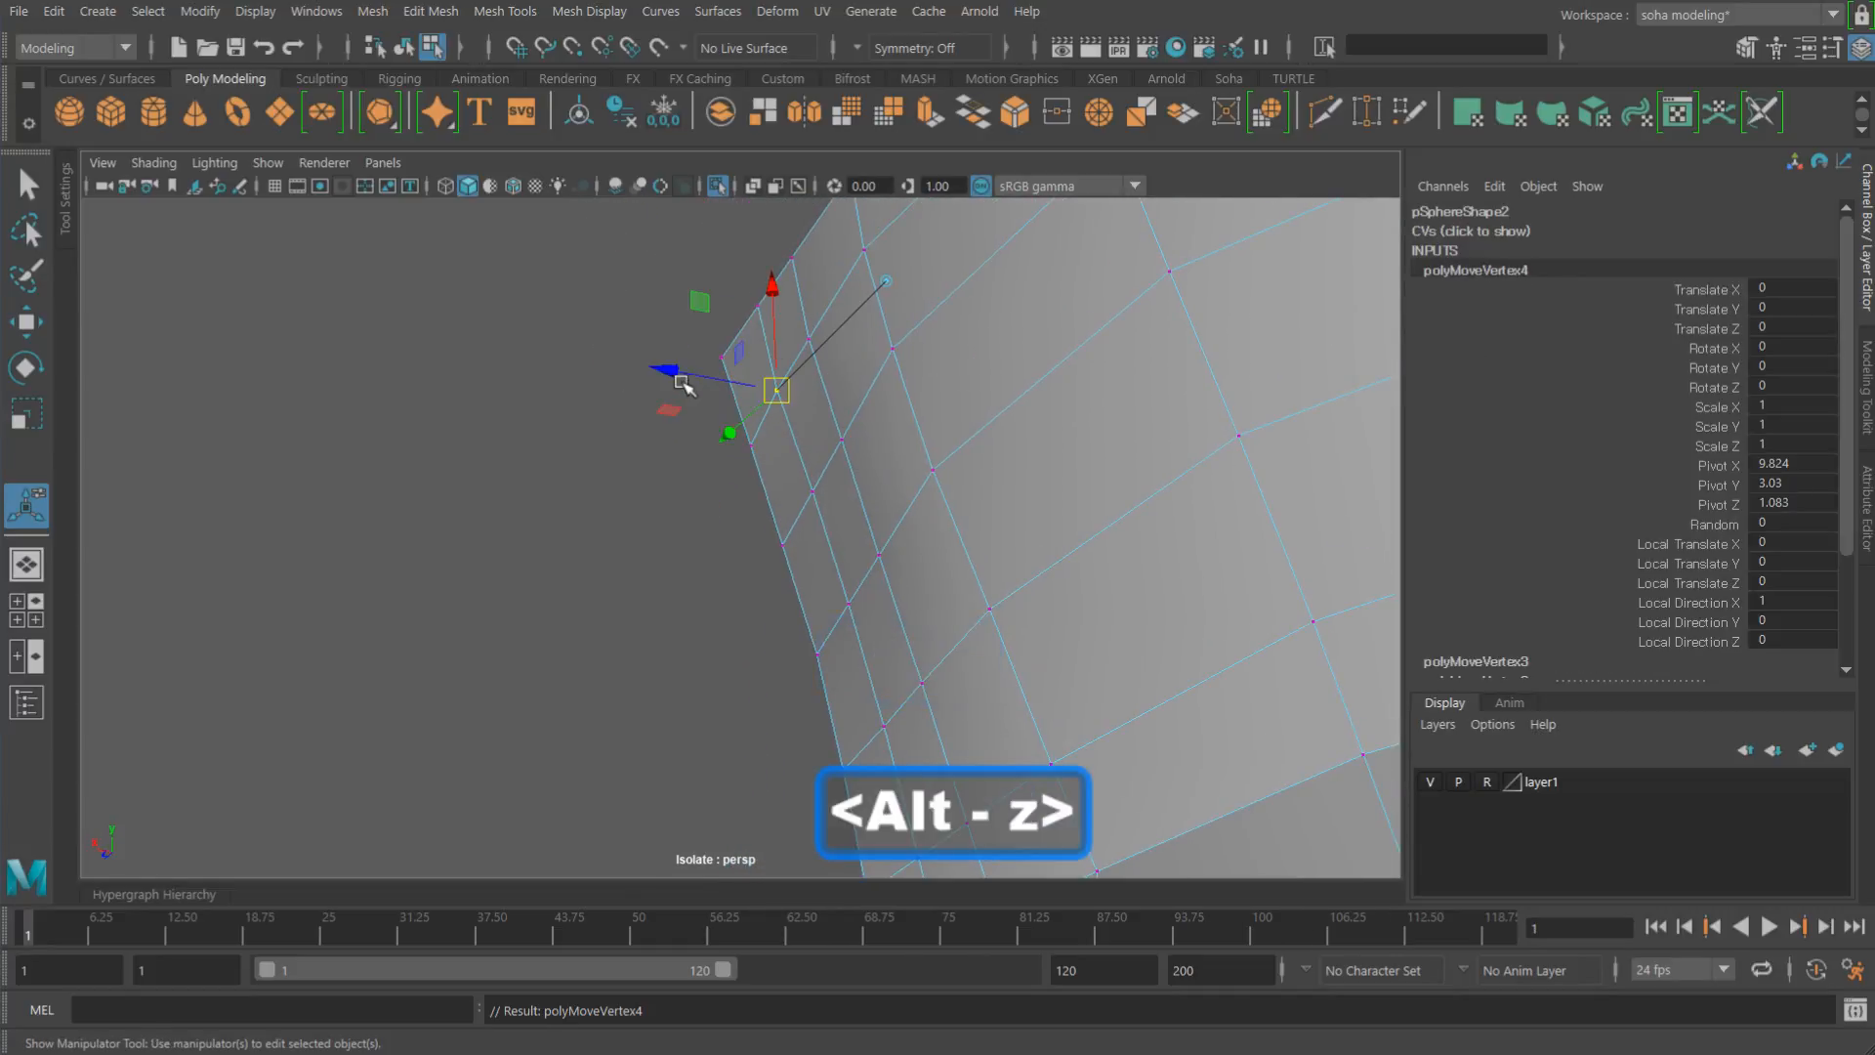
{"action": "left_click_drag", "start_coordinate": [1152, 489], "coordinate": [816, 488], "text": "alt"}
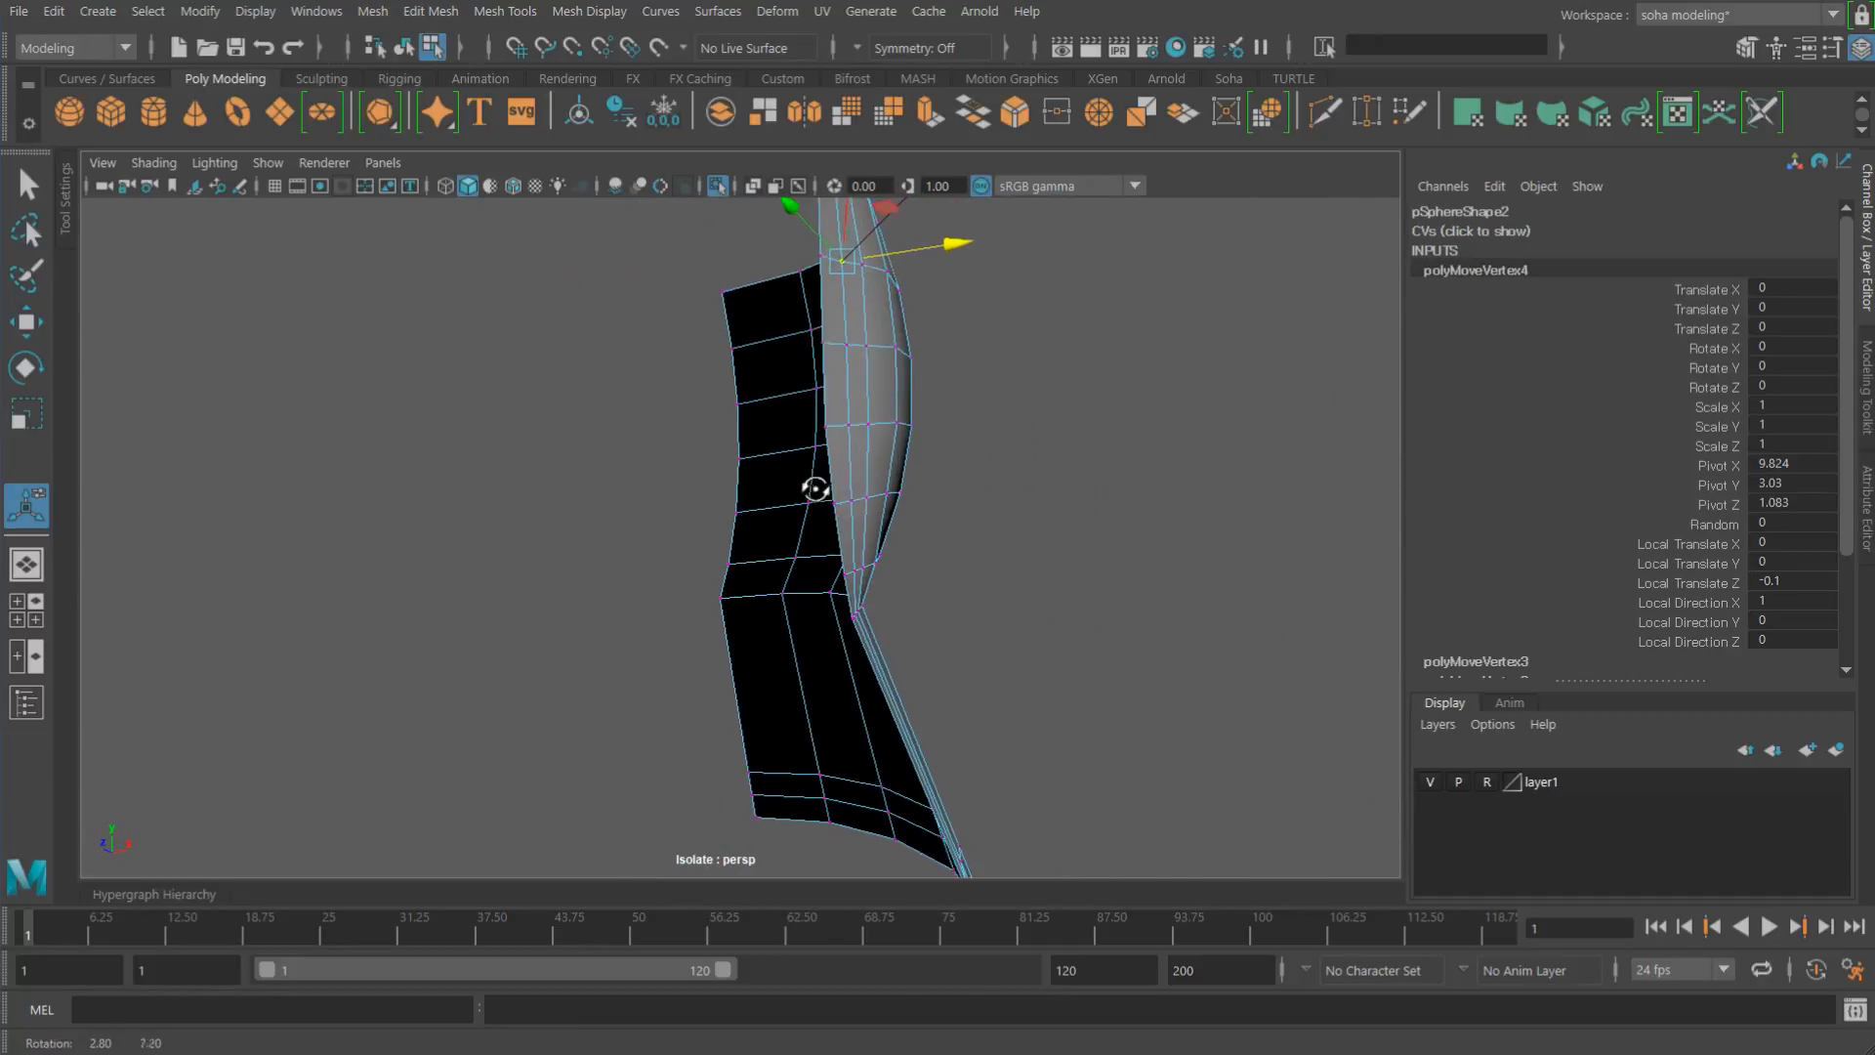
Step: Move two adjacent front-border vertices midway up the shell by 0.092 and 0.077 along their local Z
{"action": "left_click", "coordinate": [823, 429]}
{"action": "key", "text": "alt+z"}
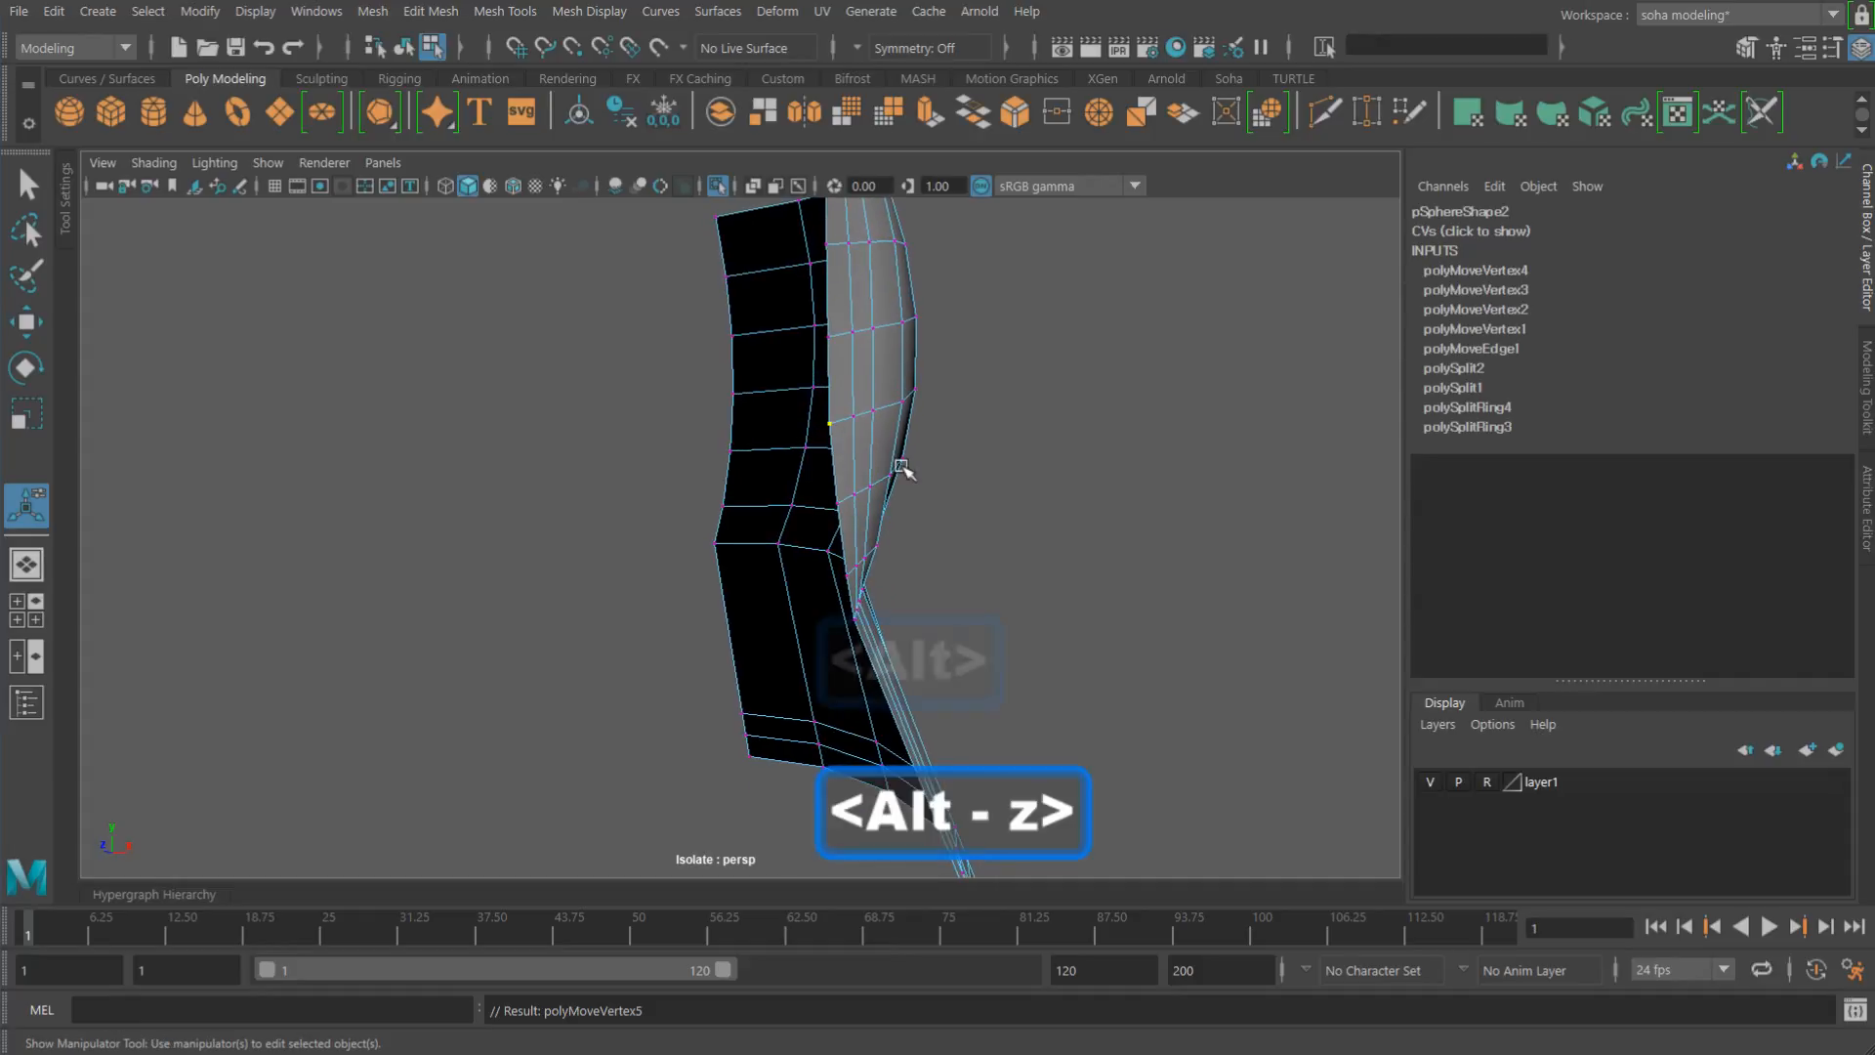
{"action": "left_click_drag", "start_coordinate": [923, 440], "coordinate": [892, 512], "text": "alt"}
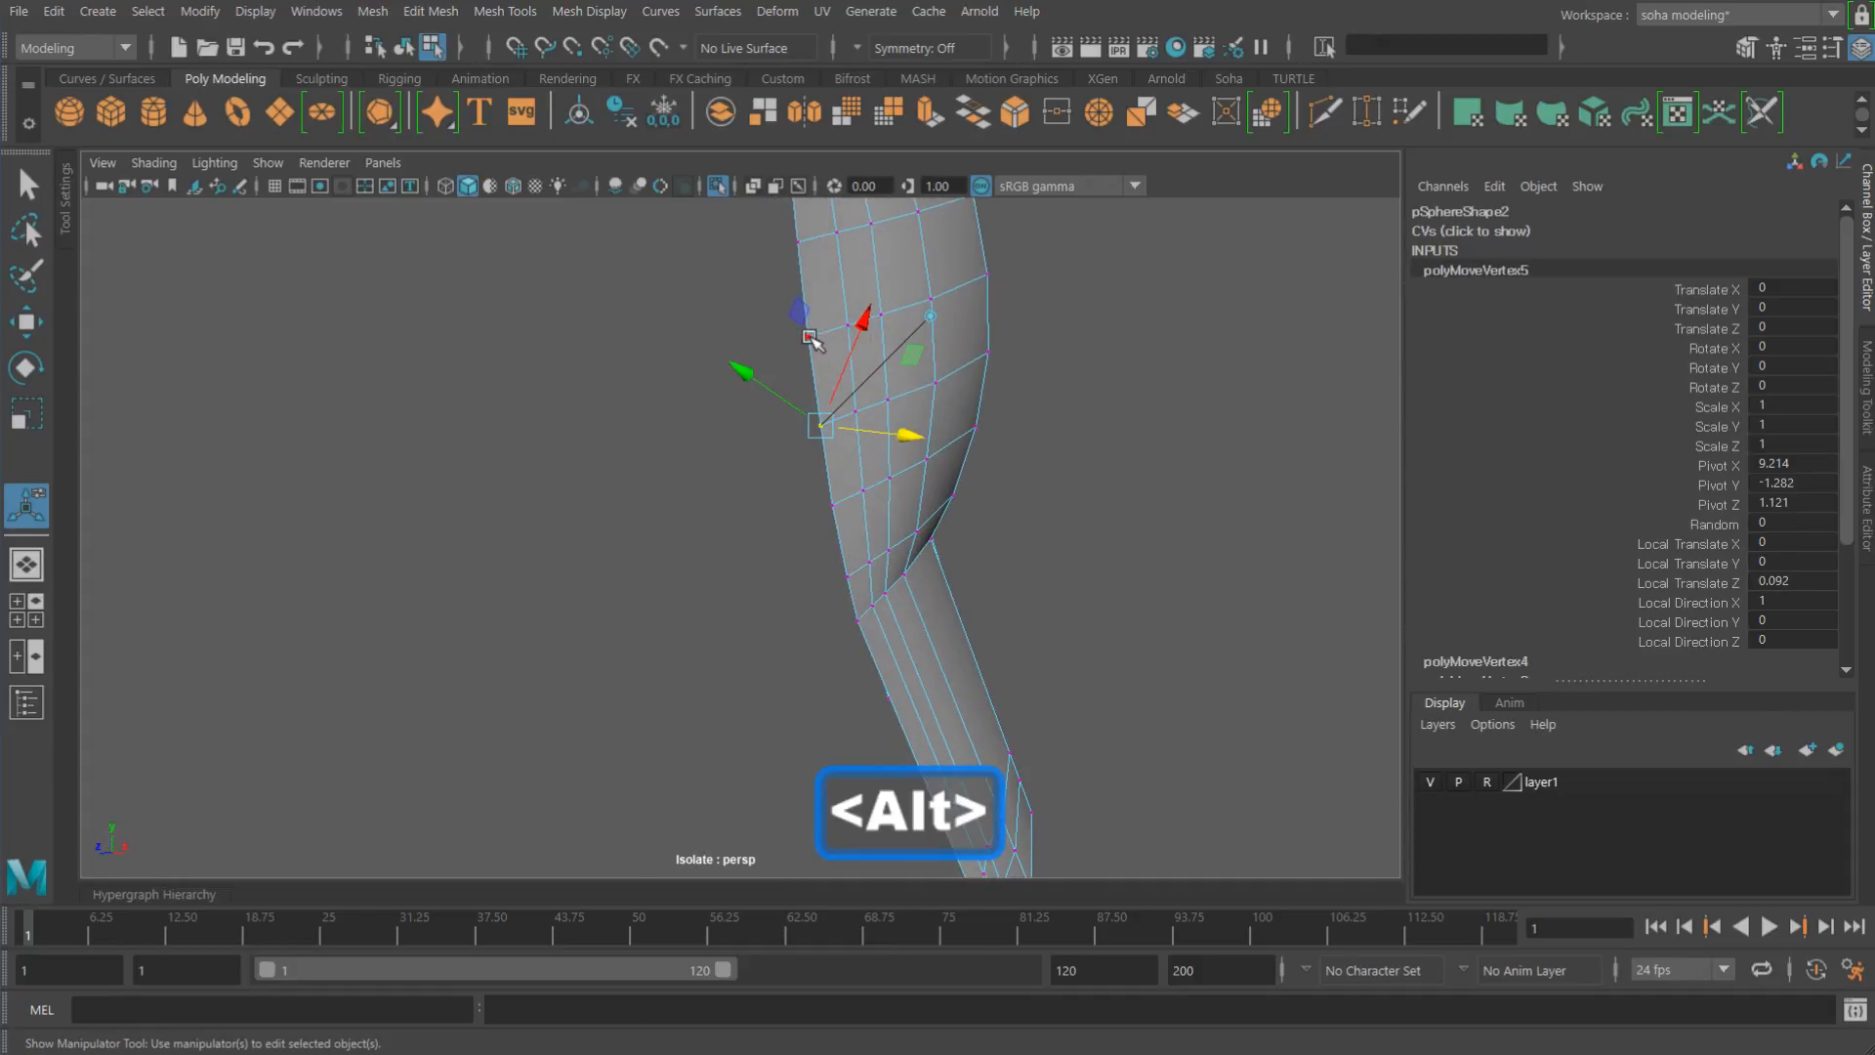
{"action": "left_click_drag", "start_coordinate": [811, 339], "coordinate": [888, 385], "text": "alt"}
{"action": "left_click", "coordinate": [816, 335]}
{"action": "key", "text": "alt+z"}
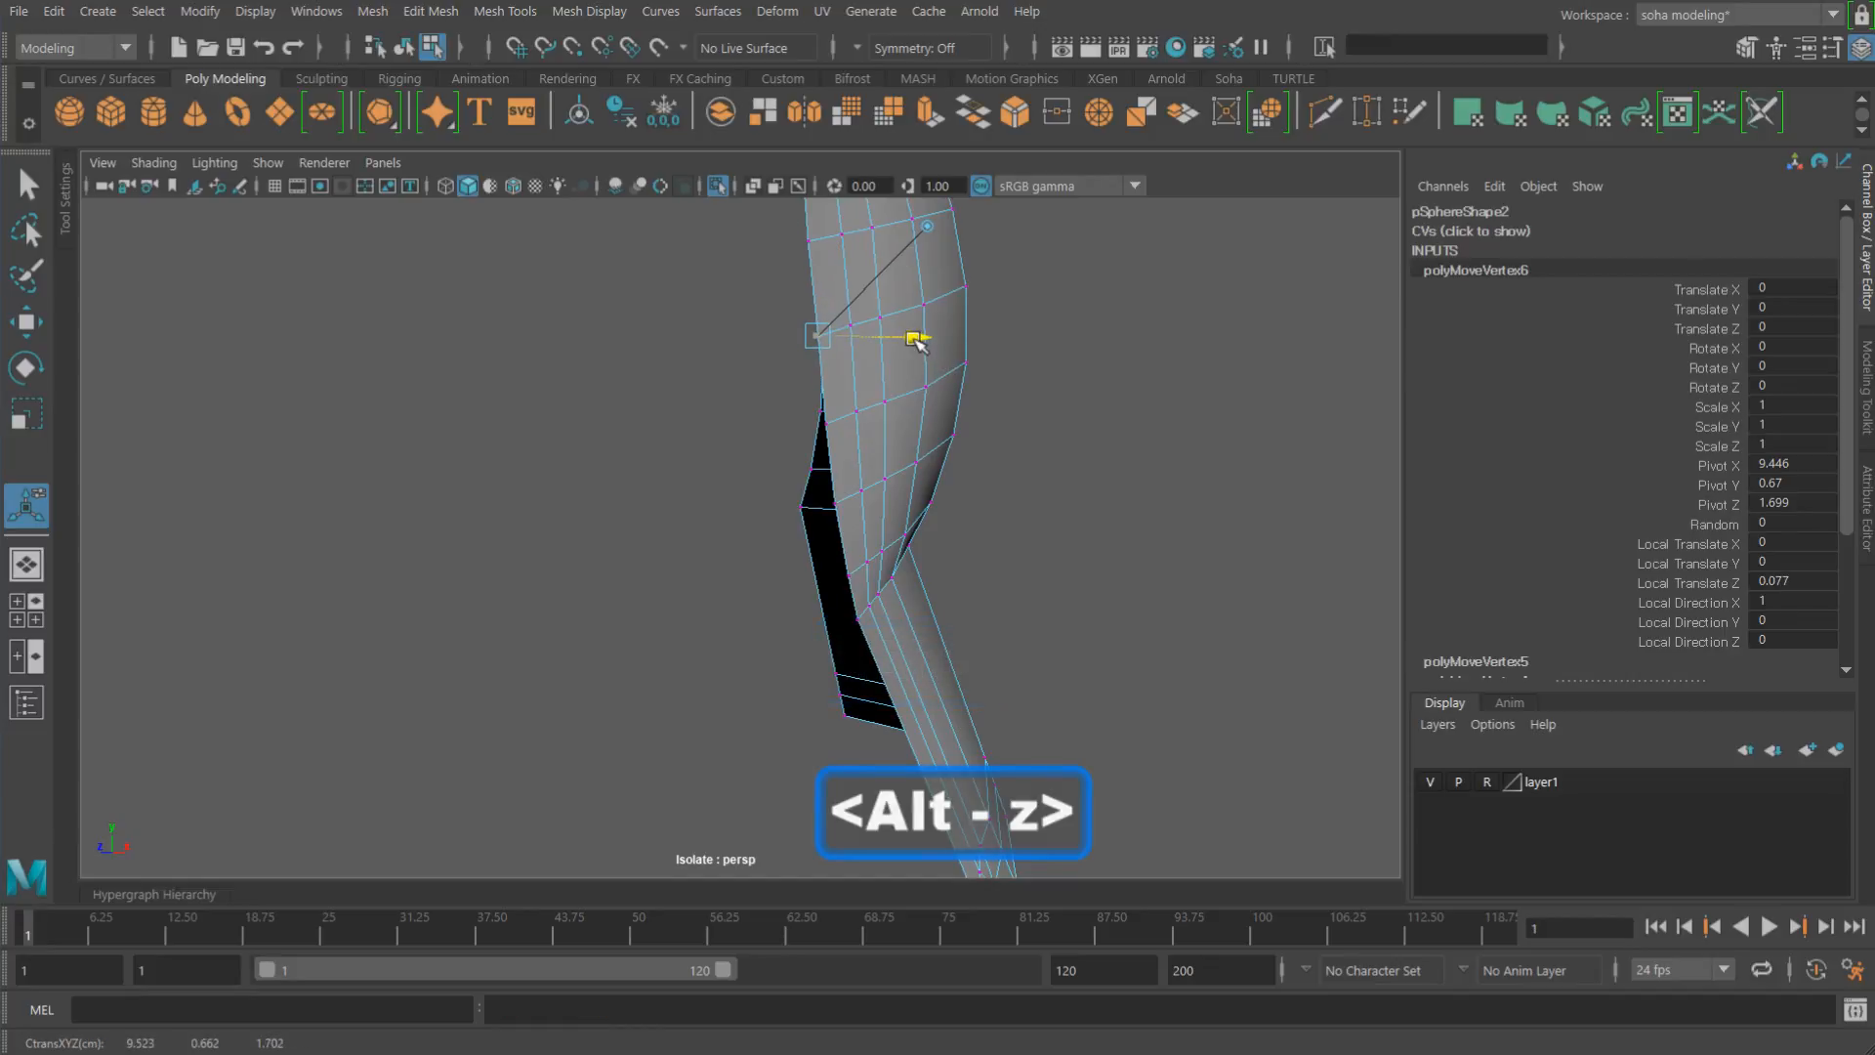
Step: Return to object mode, end the isolation and examine how the reshaped shell fits against the rest of the head
{"action": "scroll", "coordinate": [1009, 408], "scroll_direction": "down", "scroll_amount": 3}
{"action": "key", "text": "alt+grave"}
{"action": "left_click_drag", "start_coordinate": [1073, 571], "coordinate": [928, 537], "text": "alt"}
{"action": "key", "text": "alt+shift+a"}
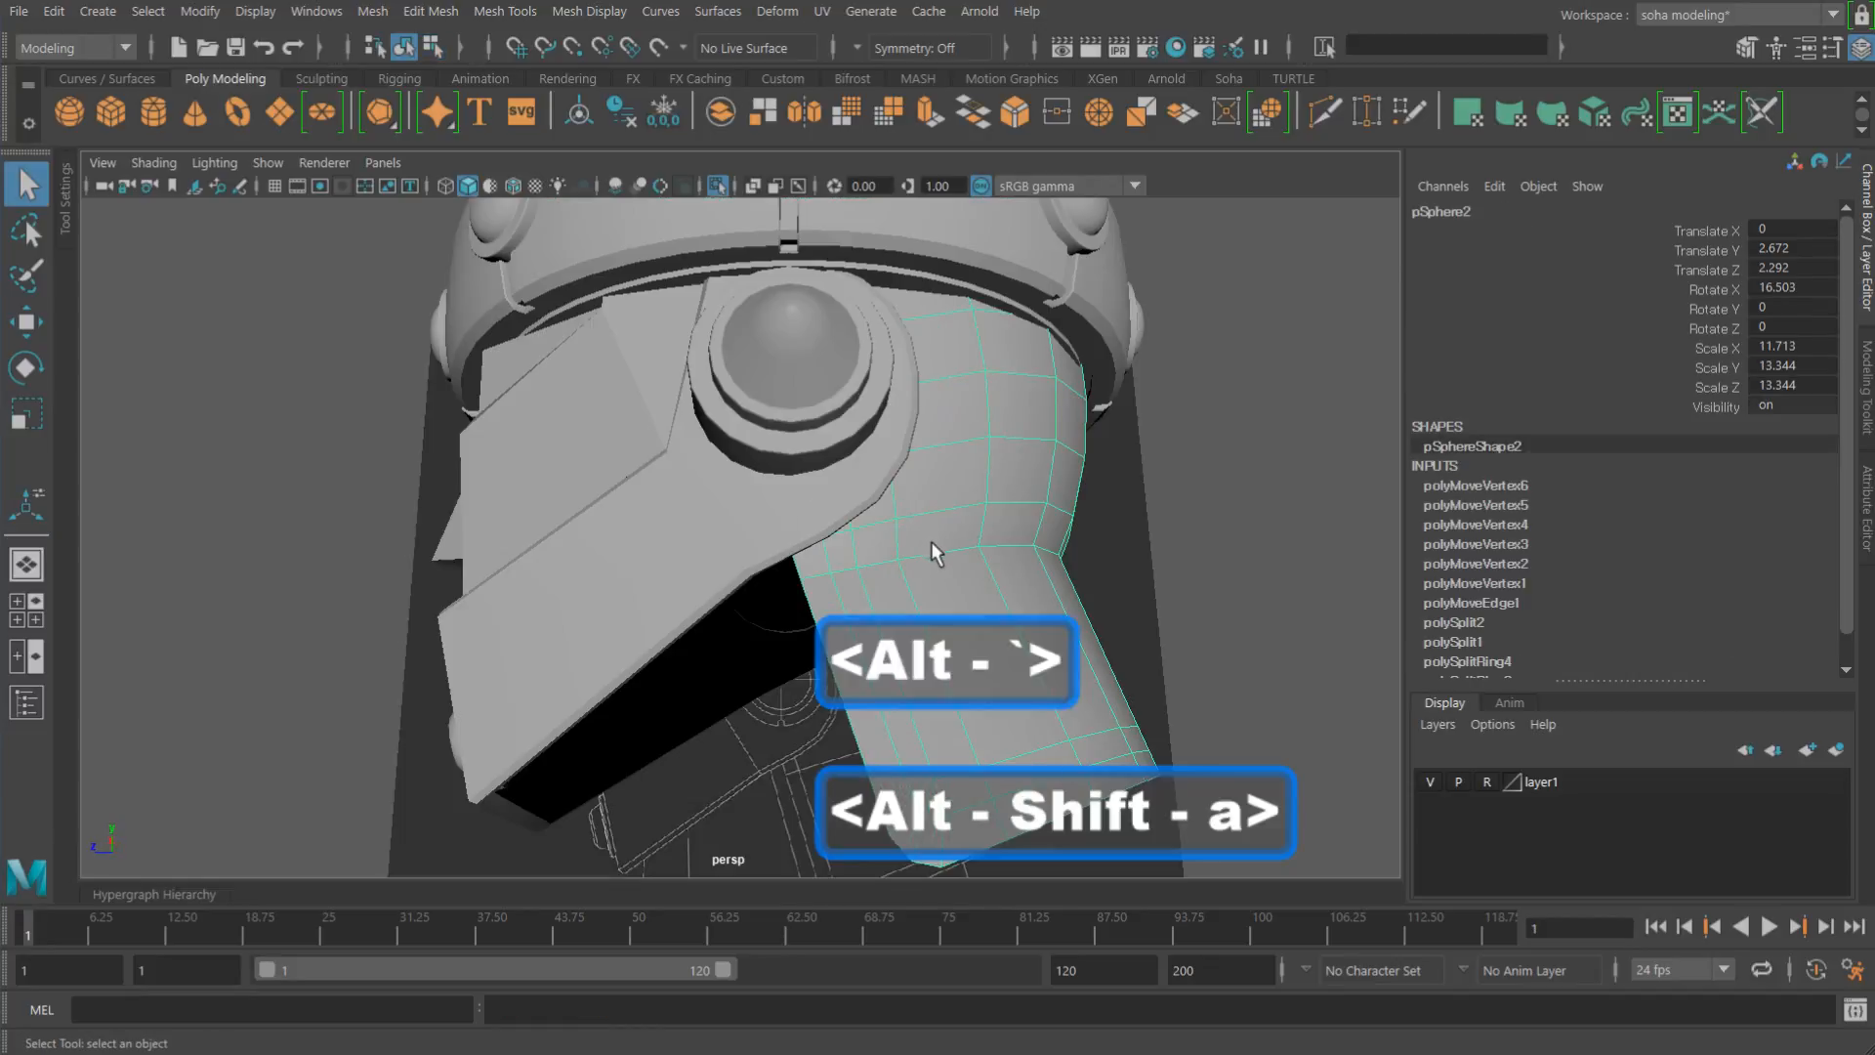
{"action": "left_click_drag", "start_coordinate": [737, 536], "coordinate": [848, 606], "text": "alt"}
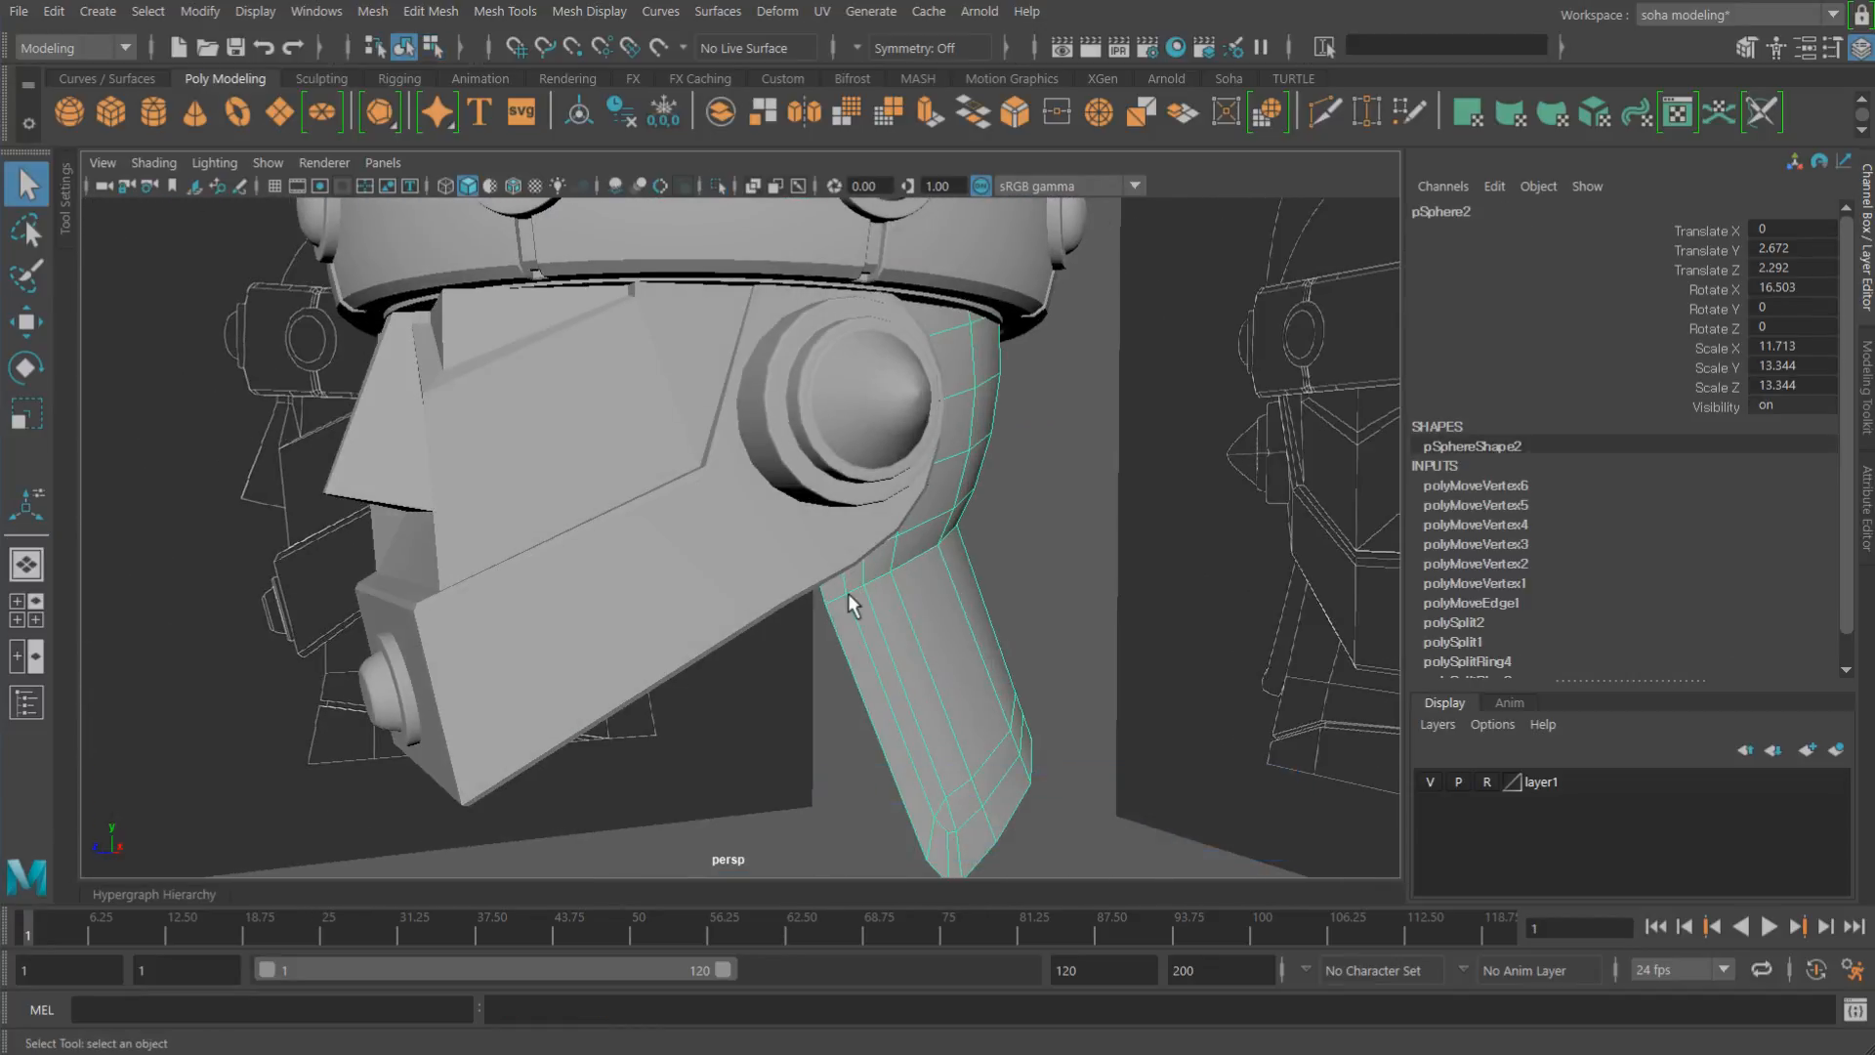
{"action": "left_click_drag", "start_coordinate": [939, 664], "coordinate": [831, 674], "text": "alt+shift"}
{"action": "middle_click_drag", "start_coordinate": [920, 694], "coordinate": [866, 544], "text": "alt+shift"}
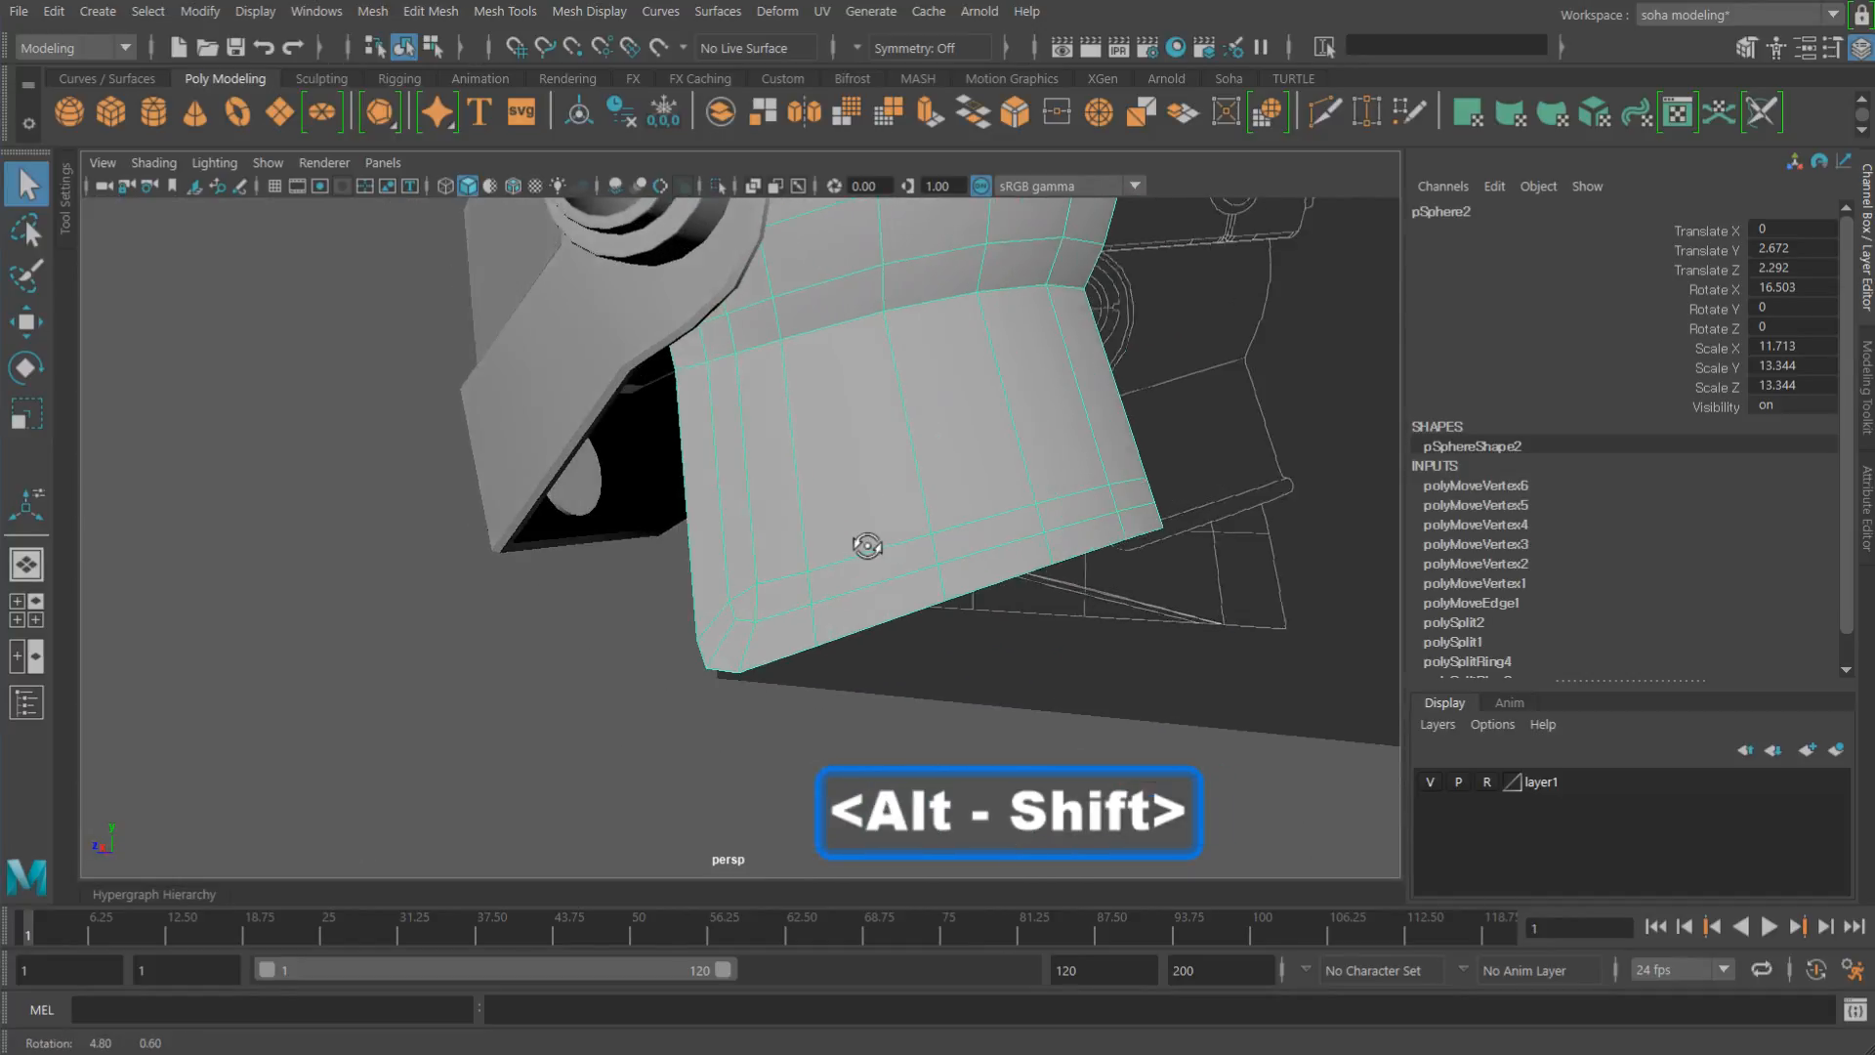
Step: Isolate the shell mesh and select the strip of faces along its front and lower borders
{"action": "key", "text": "alt+shift+a"}
{"action": "key", "text": "alt+3"}
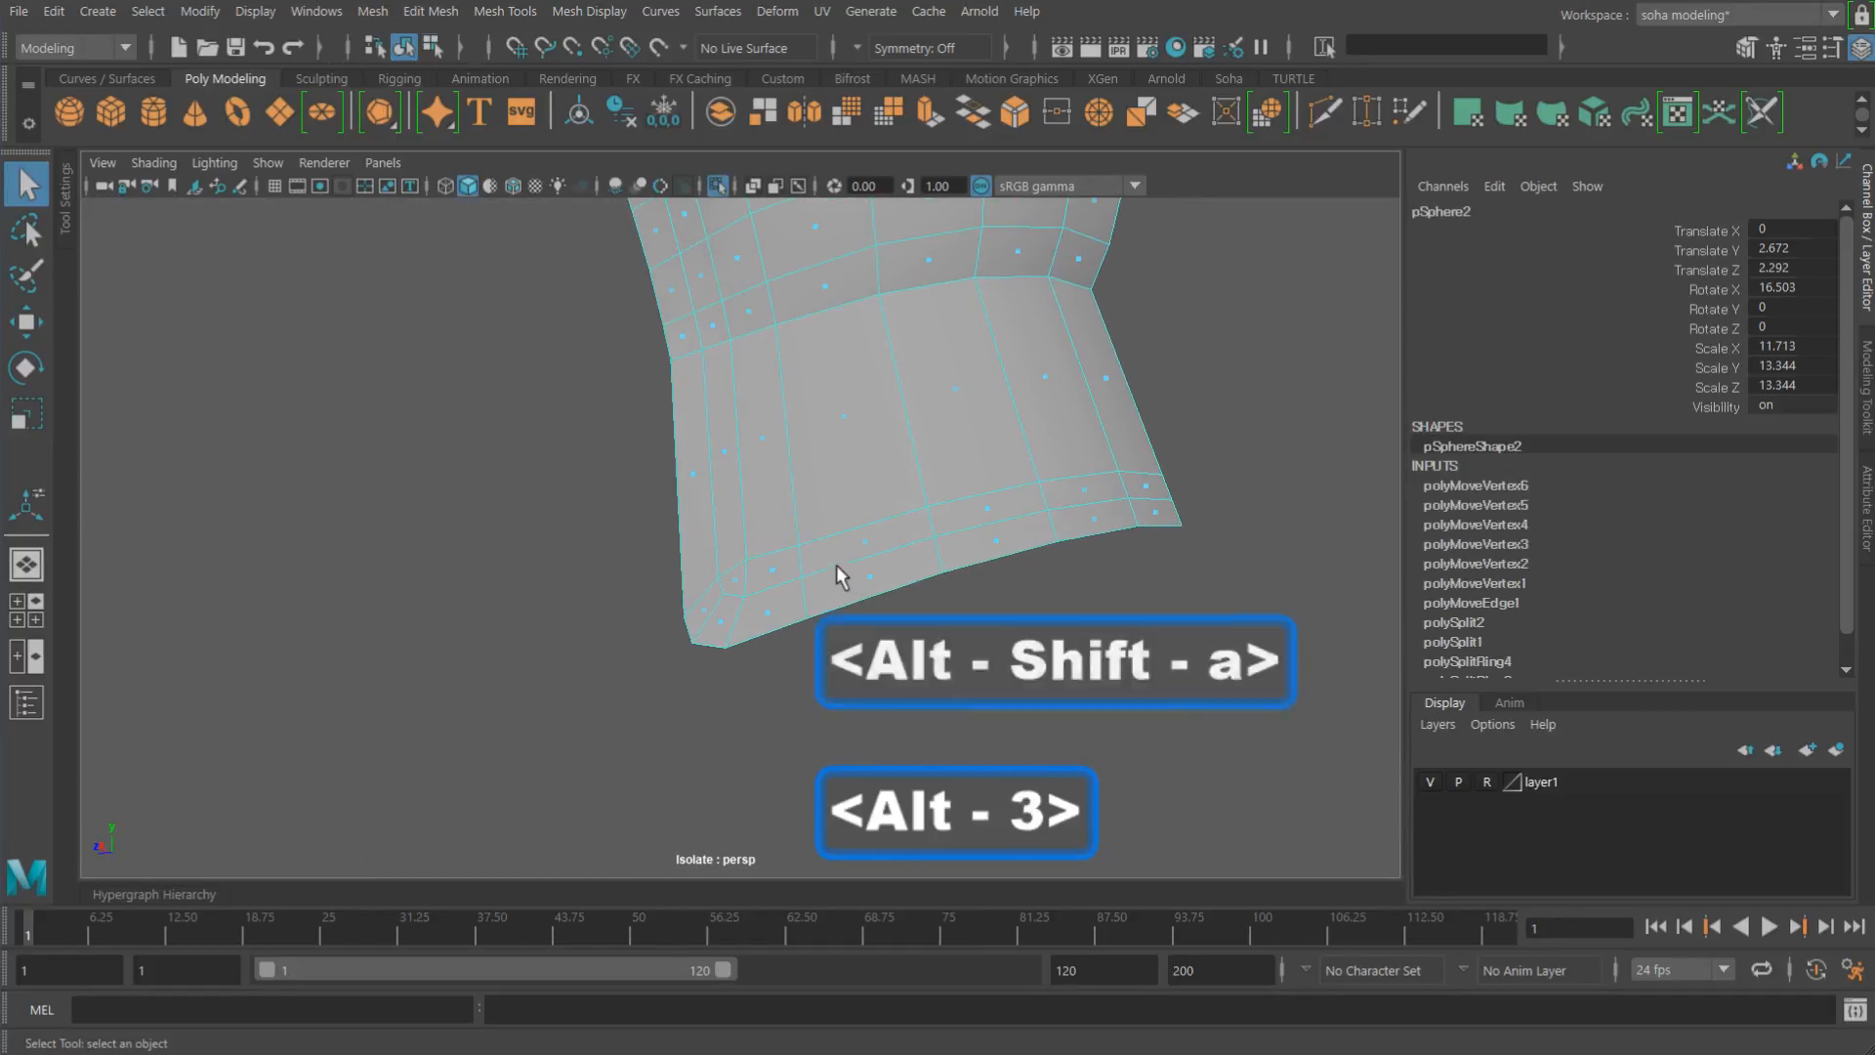
{"action": "left_click", "coordinate": [867, 589]}
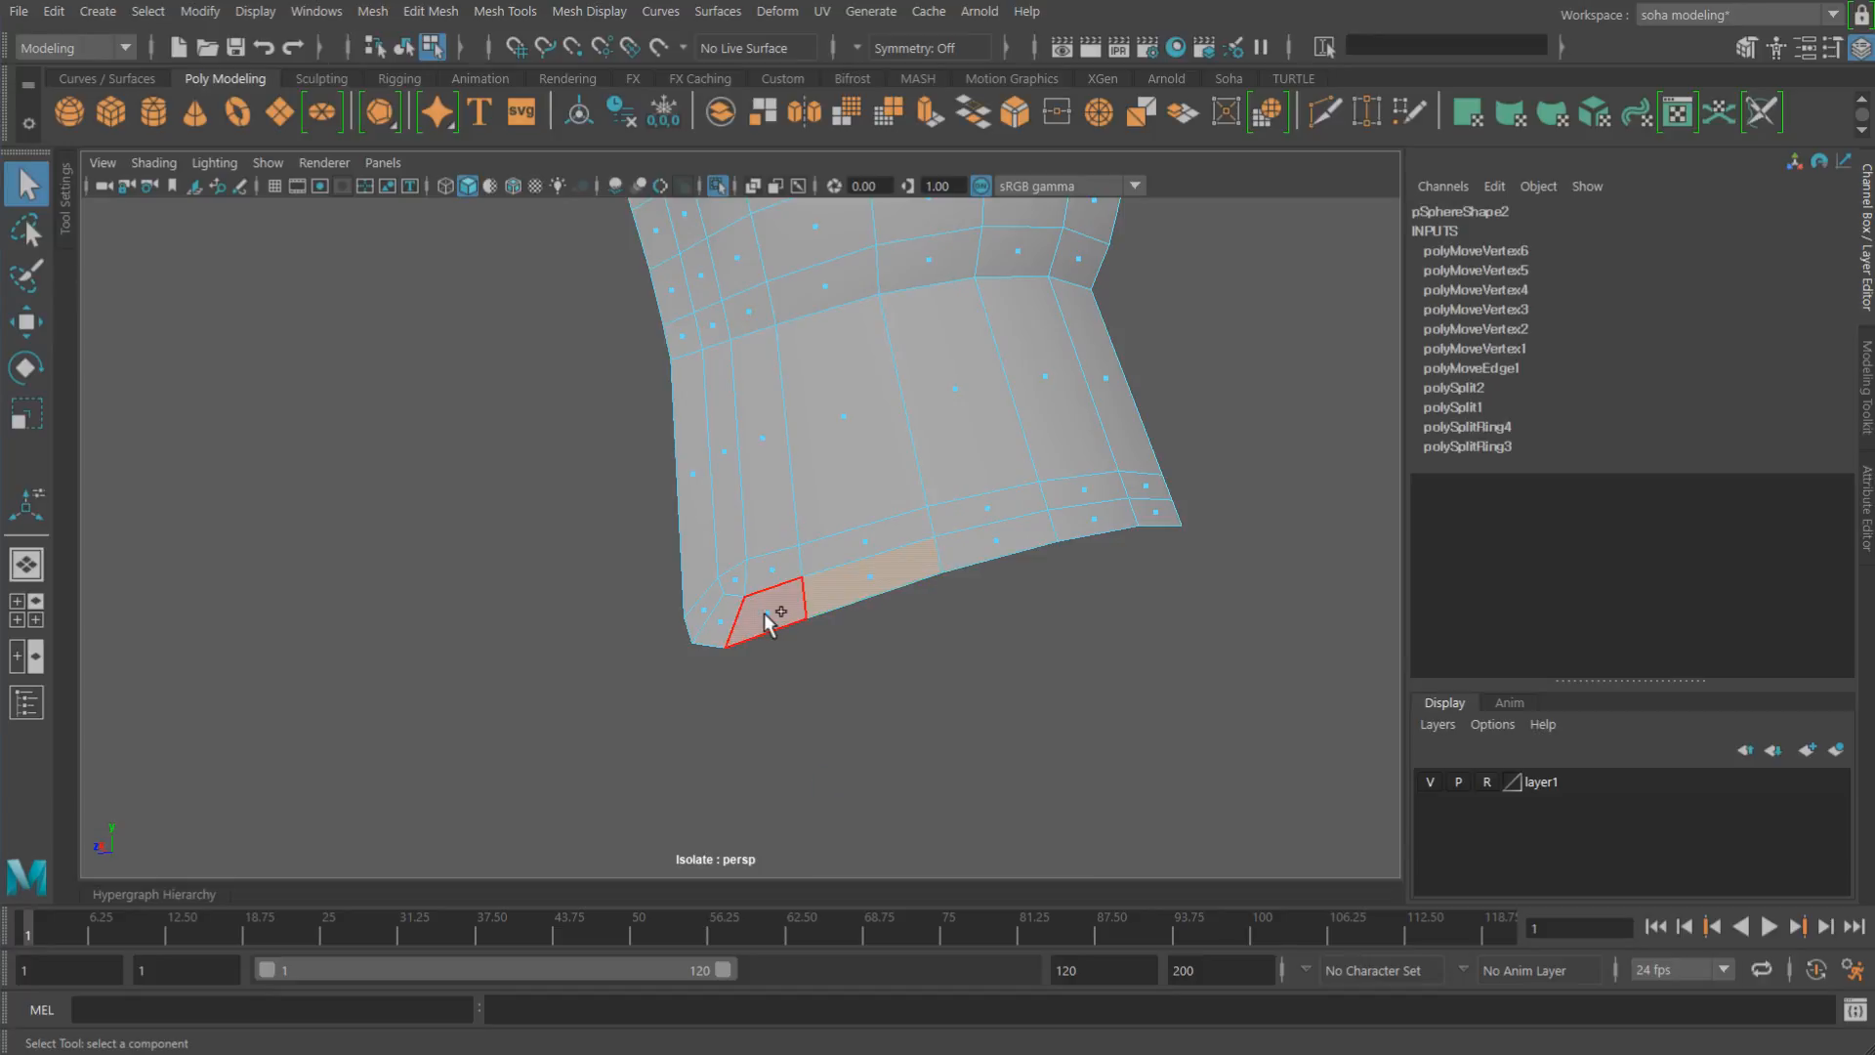
{"action": "left_click_drag", "start_coordinate": [764, 611], "coordinate": [834, 495], "text": "alt"}
{"action": "middle_click_drag", "start_coordinate": [833, 495], "coordinate": [826, 605], "text": "alt"}
{"action": "left_click_drag", "start_coordinate": [826, 605], "coordinate": [846, 601], "text": "alt"}
{"action": "right_click_drag", "start_coordinate": [845, 601], "coordinate": [863, 615], "text": "alt"}
{"action": "left_click_drag", "start_coordinate": [851, 612], "coordinate": [833, 602], "text": "alt"}
{"action": "right_click_drag", "start_coordinate": [833, 602], "coordinate": [875, 667], "text": "alt"}
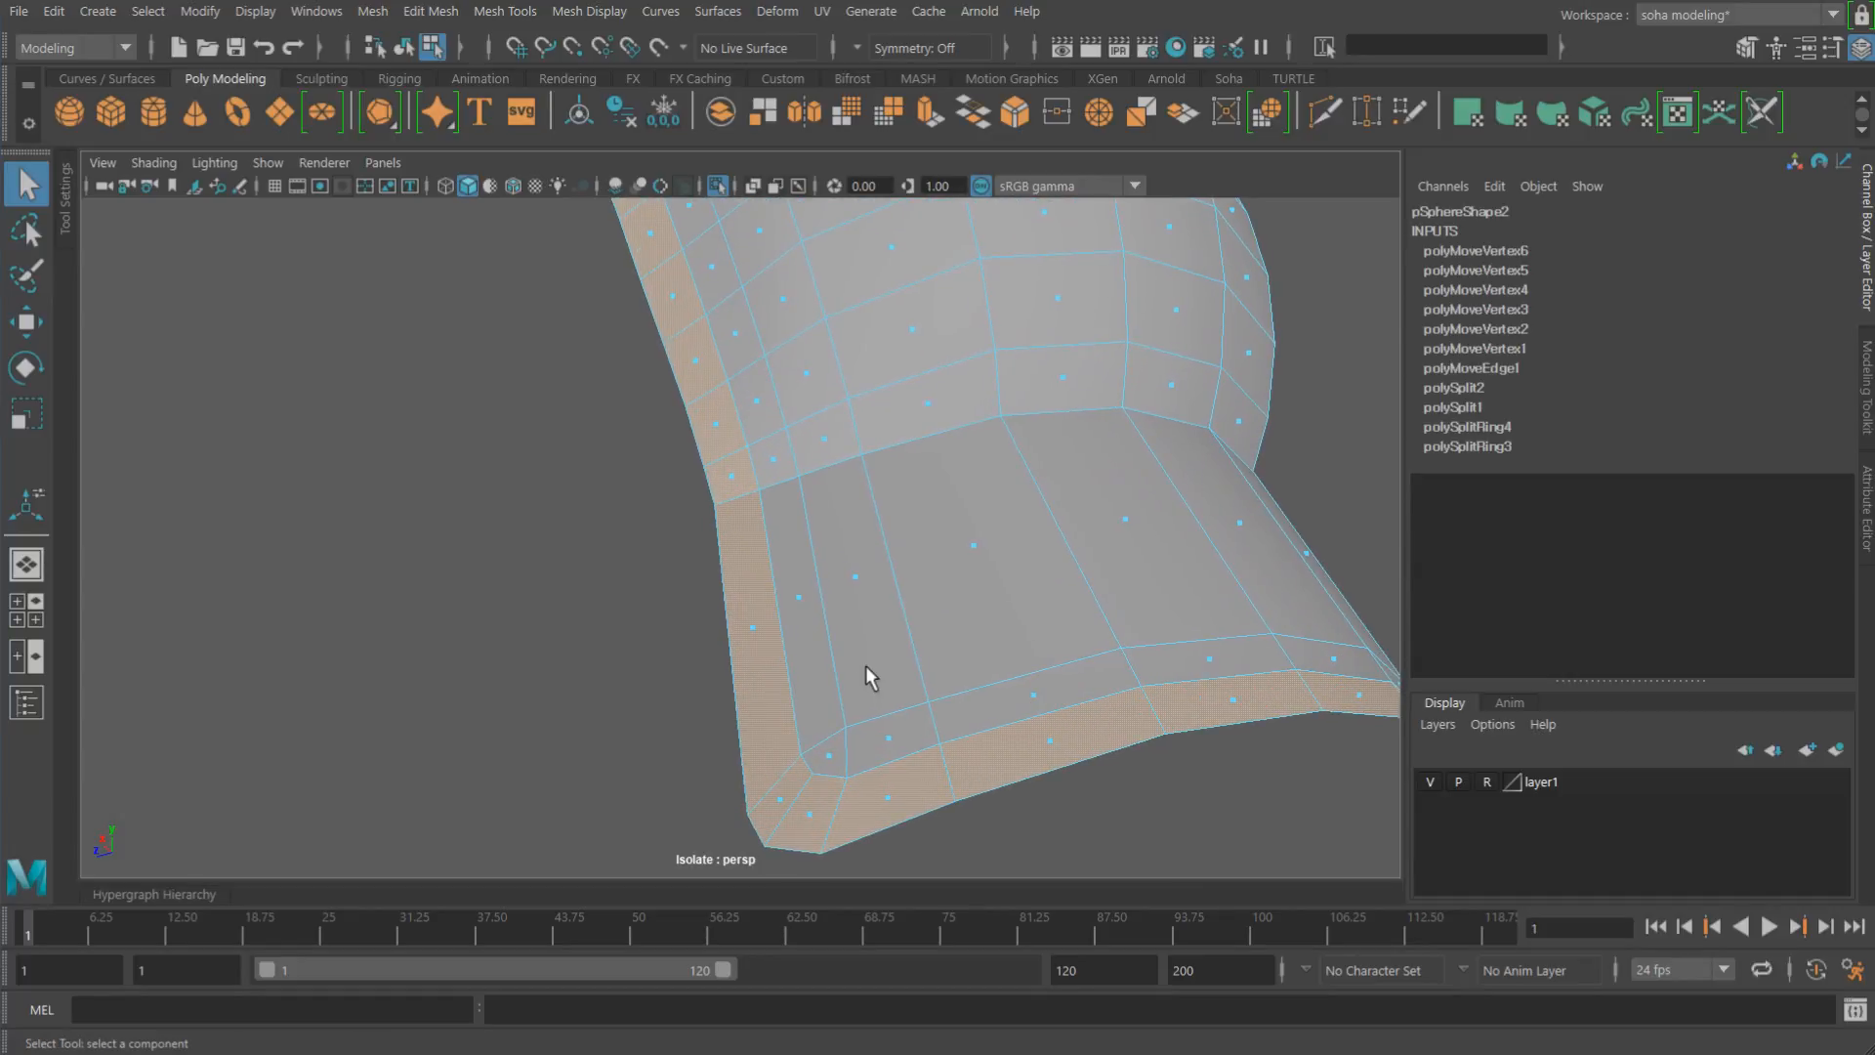
Step: Try to extrude the selected border strip with a local Z translation of 0.294
{"action": "key", "text": "alt+w"}
{"action": "left_click_drag", "start_coordinate": [793, 697], "coordinate": [875, 690], "text": "alt"}
{"action": "middle_click_drag", "start_coordinate": [875, 690], "coordinate": [870, 687], "text": "alt"}
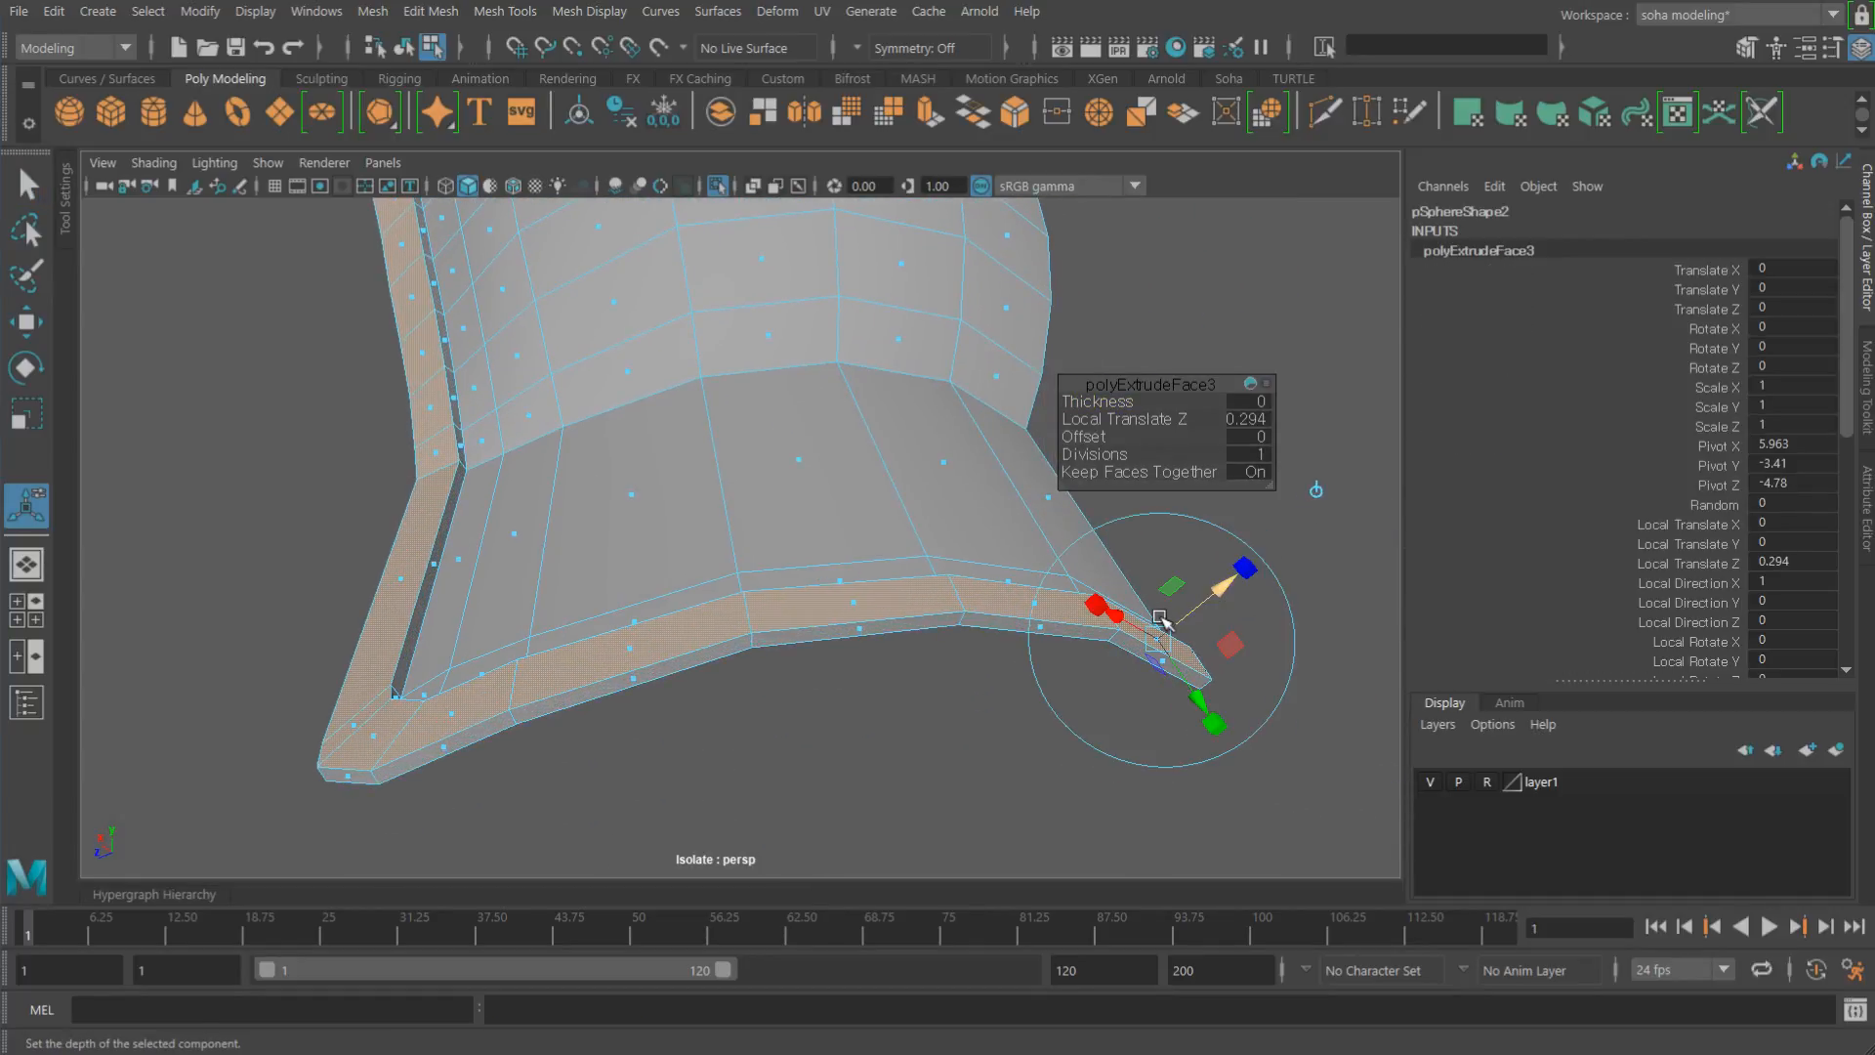
{"action": "left_click_drag", "start_coordinate": [1161, 619], "coordinate": [599, 578], "text": "alt"}
Step: Undo the border strip extrusion
{"action": "key", "text": "z"}
{"action": "key", "text": "z"}
{"action": "key", "text": "z"}
Step: Insert two edge loops in the border strip, one close to its inner edge and one close to its outer edge
{"action": "key", "text": "alt+e"}
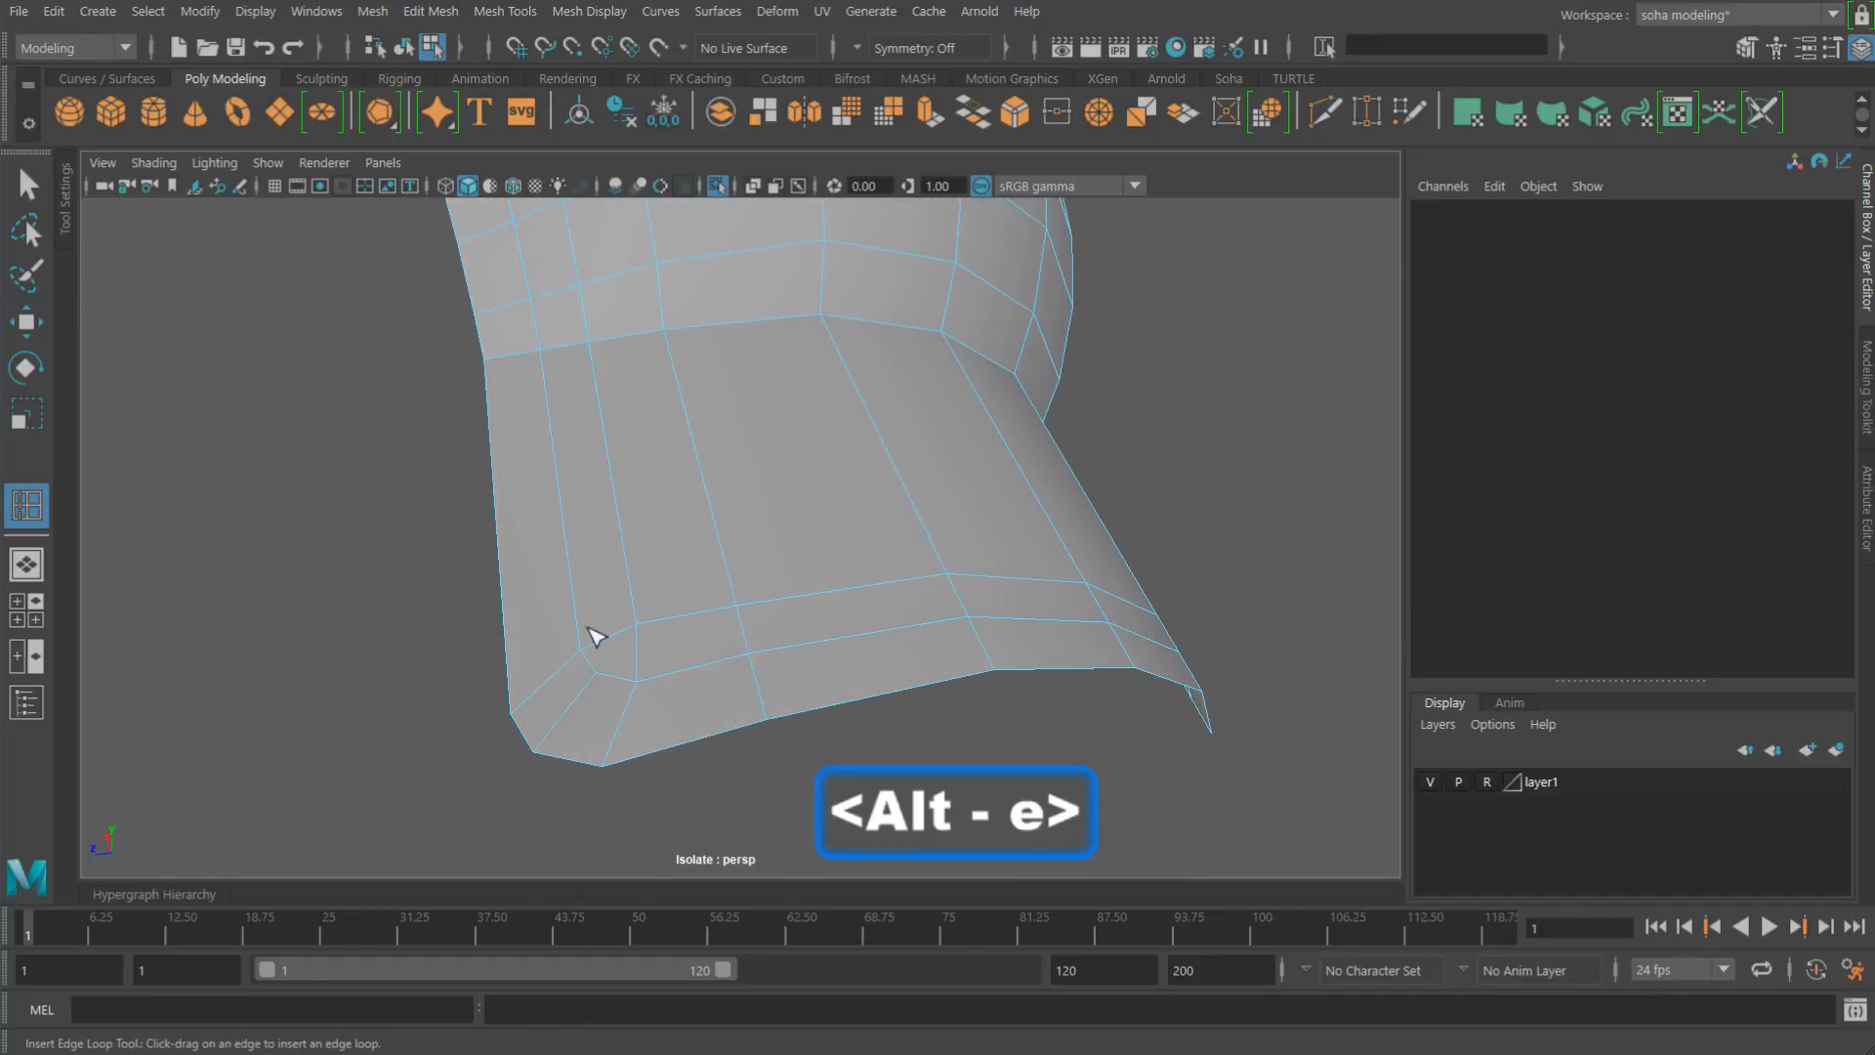
{"action": "left_click_drag", "start_coordinate": [574, 663], "coordinate": [573, 667]}
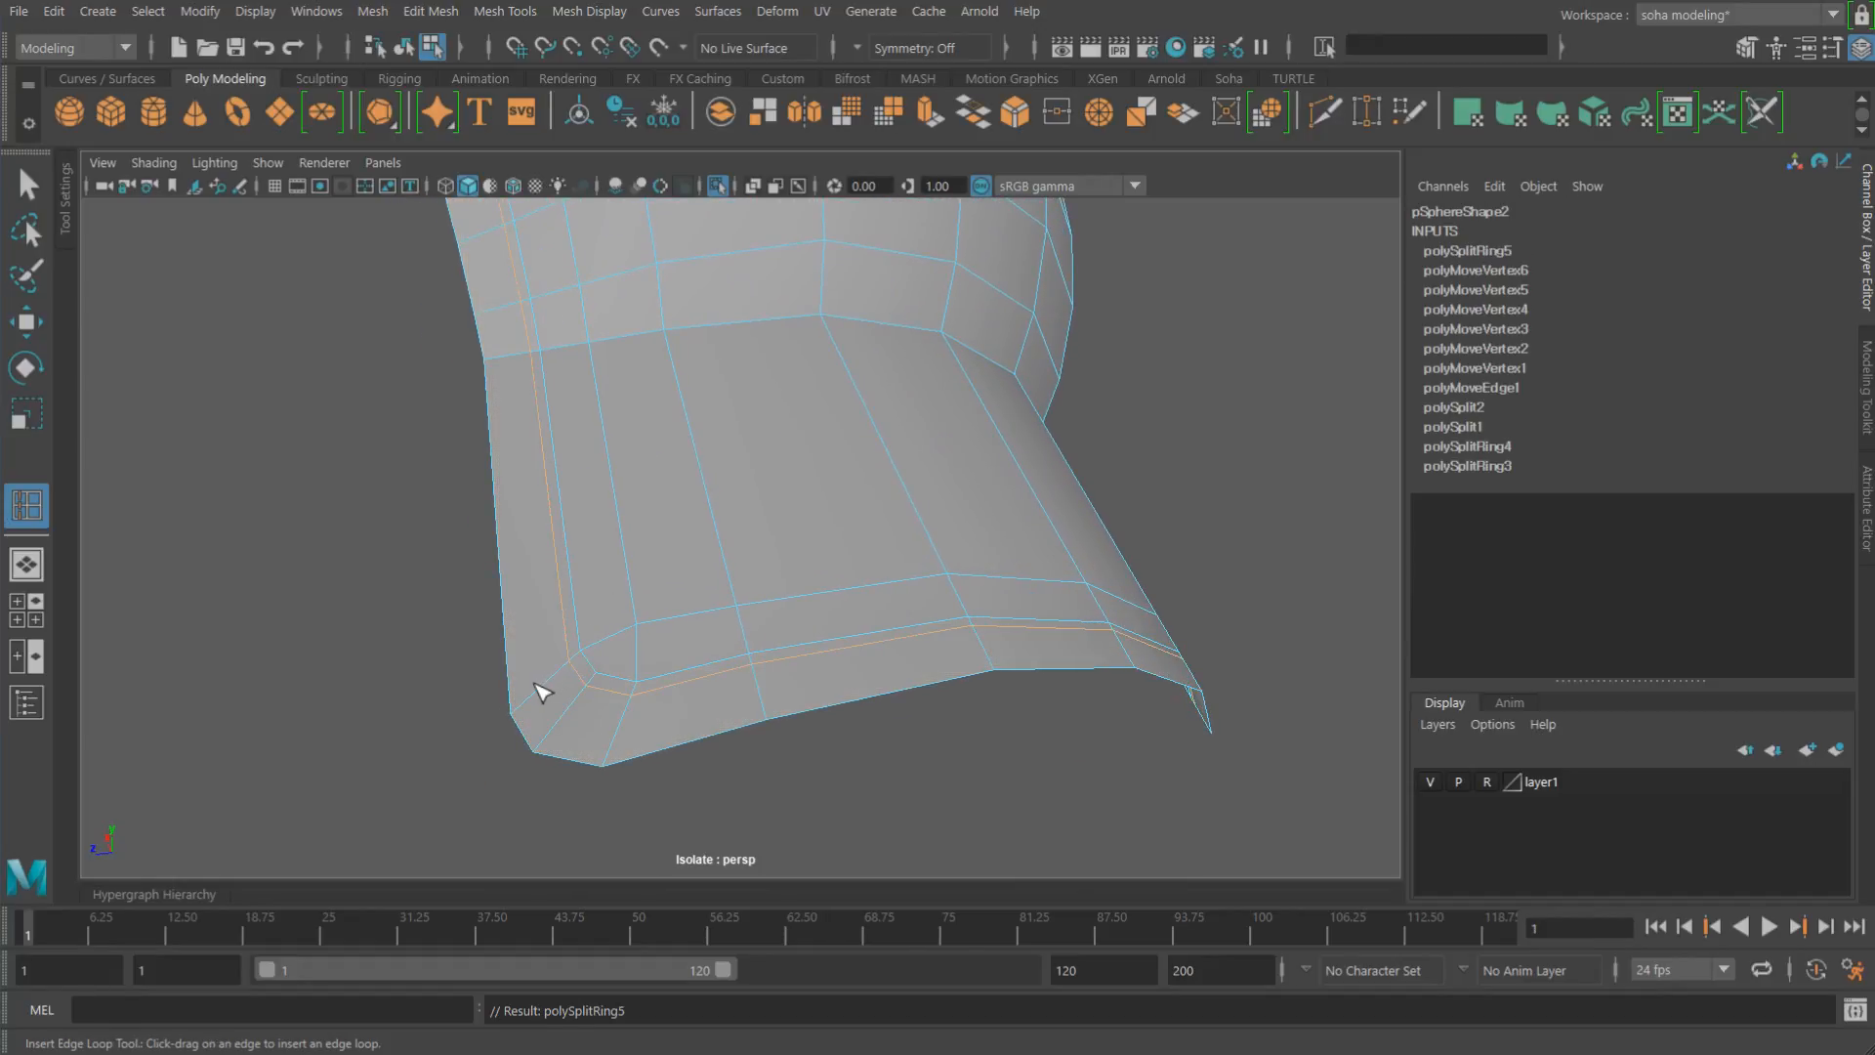
{"action": "left_click_drag", "start_coordinate": [530, 713], "coordinate": [533, 714]}
{"action": "key", "text": "w"}
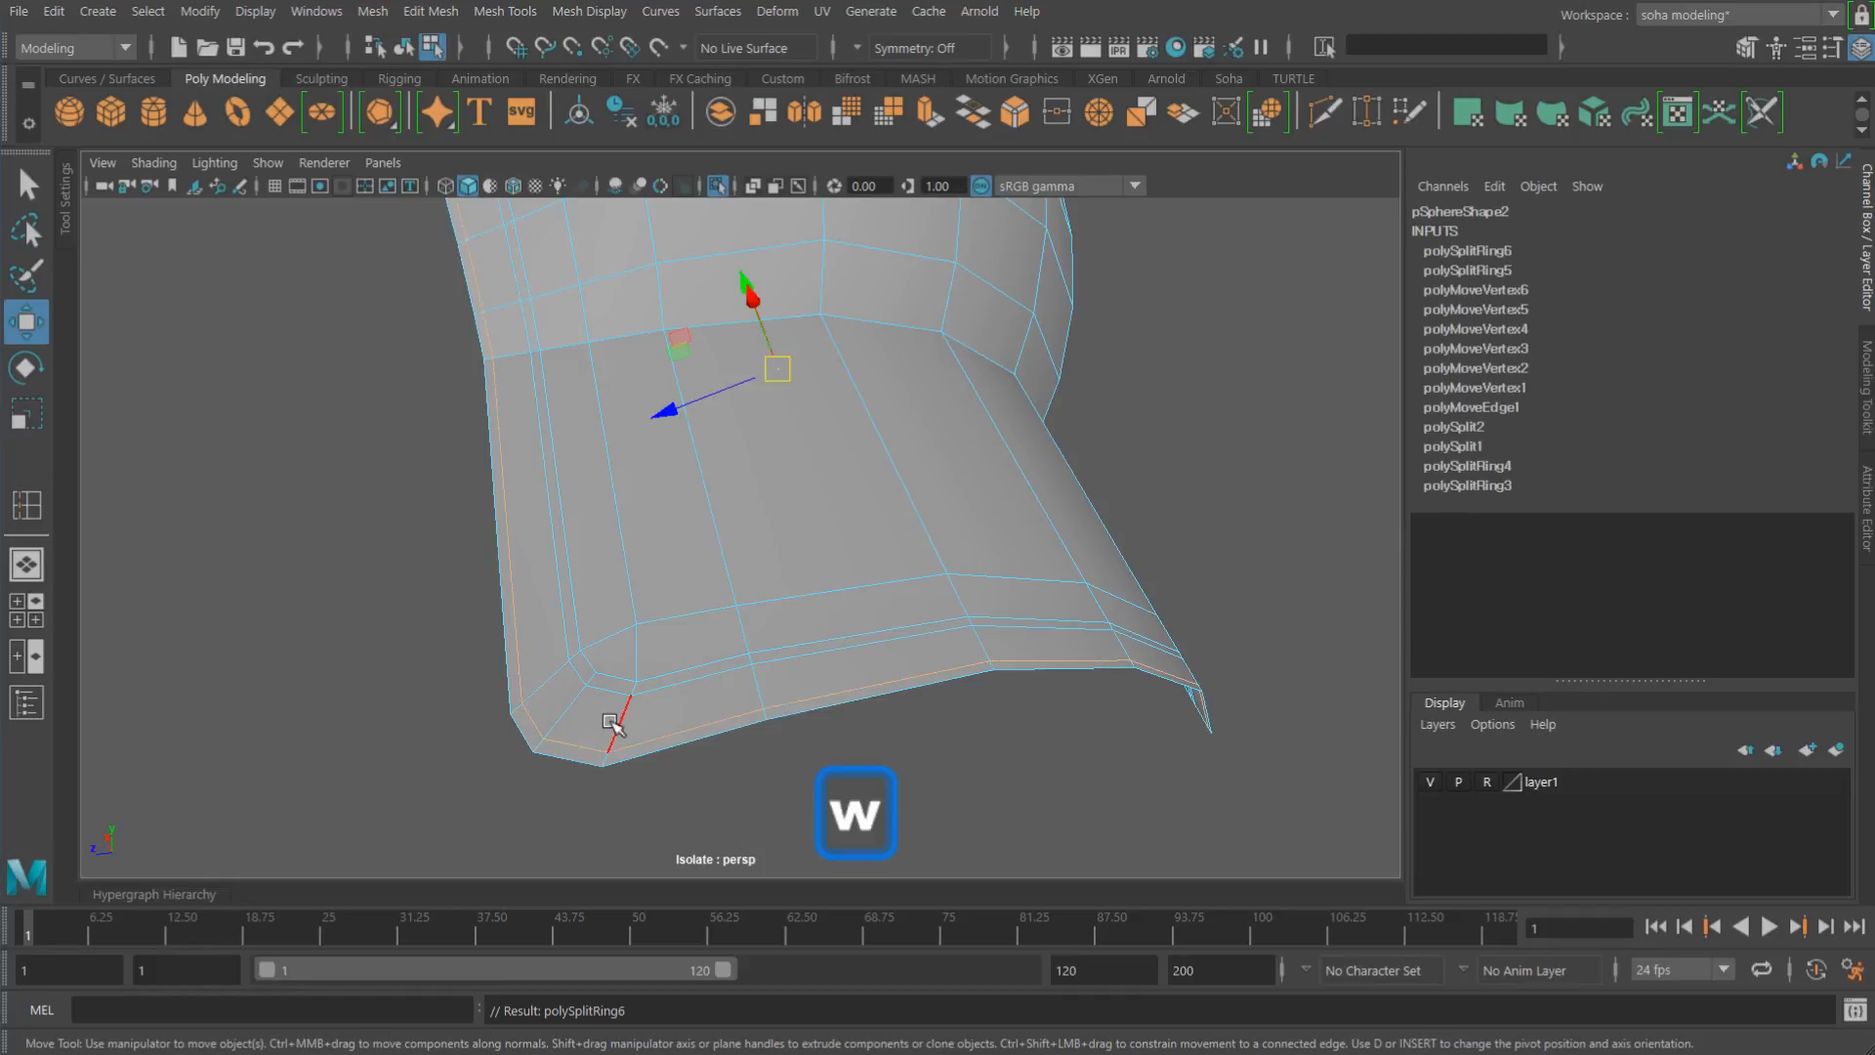
Step: Select the strip of faces between the two new edge loops along the front and lower borders
{"action": "key", "text": "alt+3"}
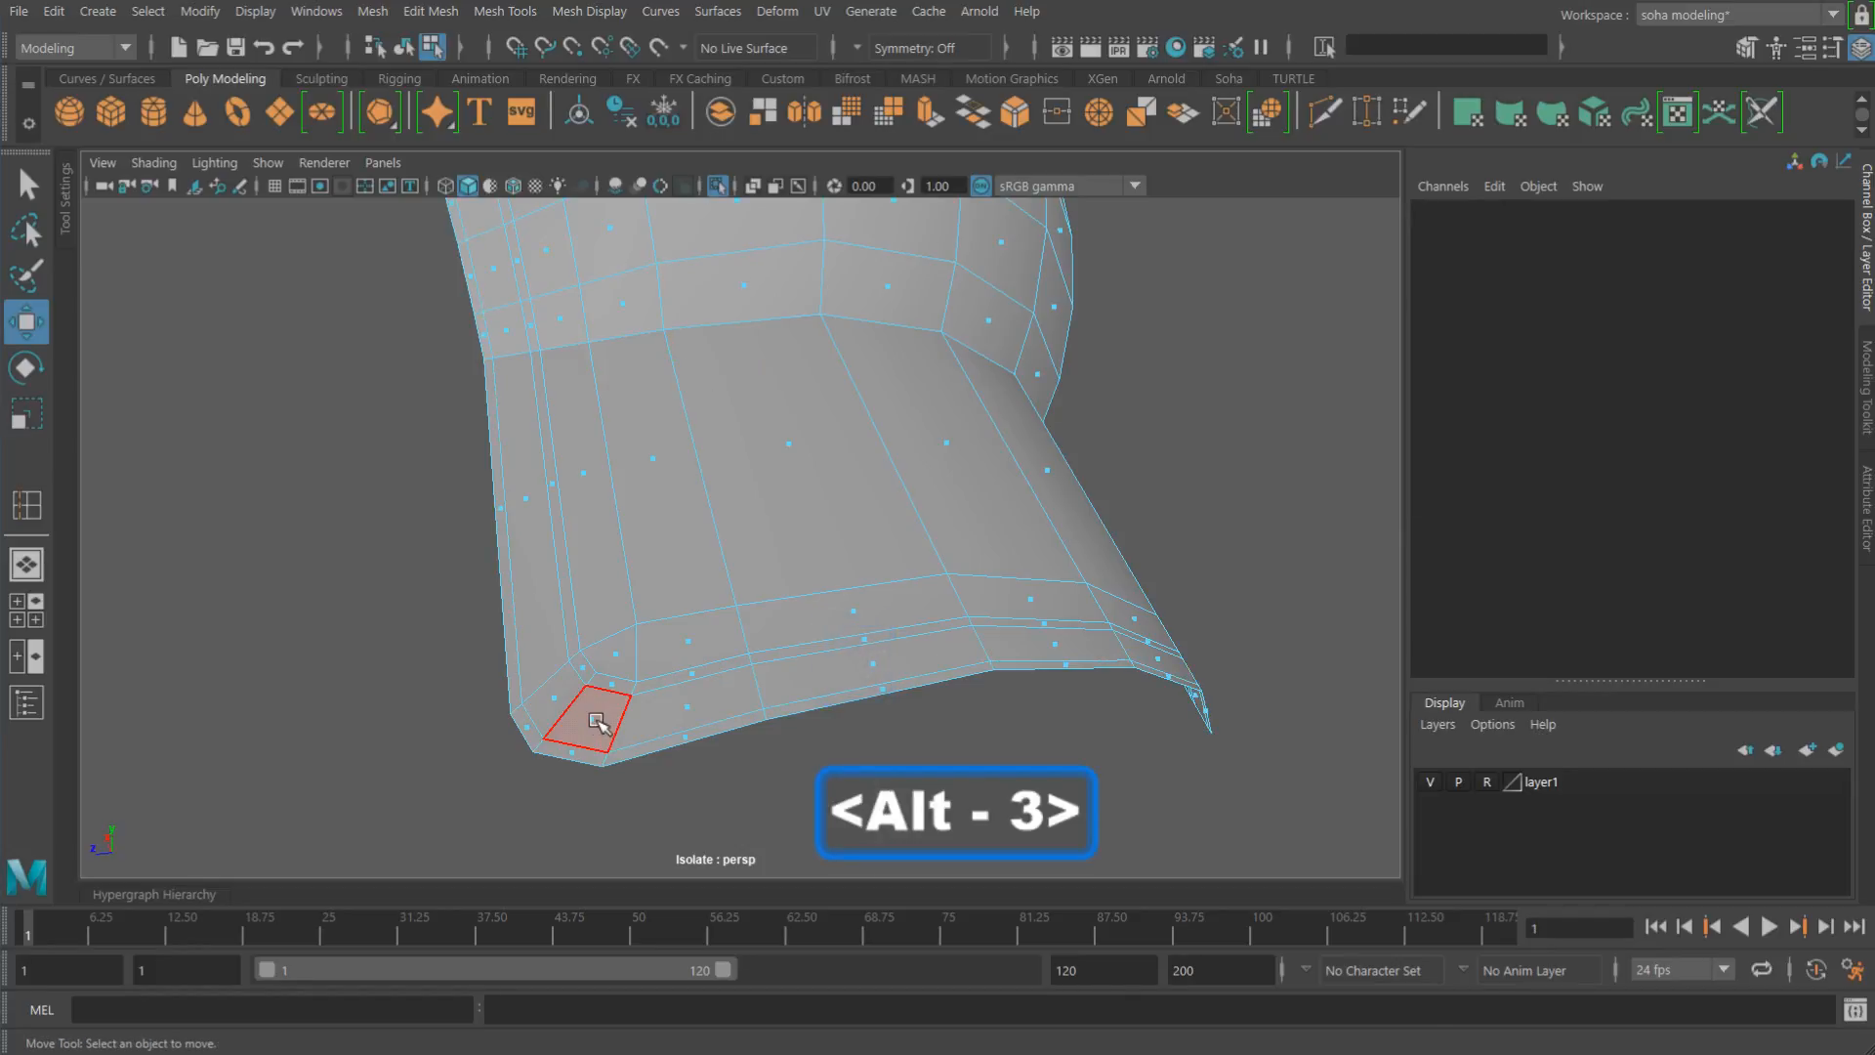
{"action": "left_click", "coordinate": [597, 720]}
{"action": "left_click_drag", "start_coordinate": [674, 704], "coordinate": [635, 611], "text": "alt"}
{"action": "middle_click_drag", "start_coordinate": [652, 591], "coordinate": [678, 712], "text": "alt"}
{"action": "left_click_drag", "start_coordinate": [752, 518], "coordinate": [788, 574], "text": "alt"}
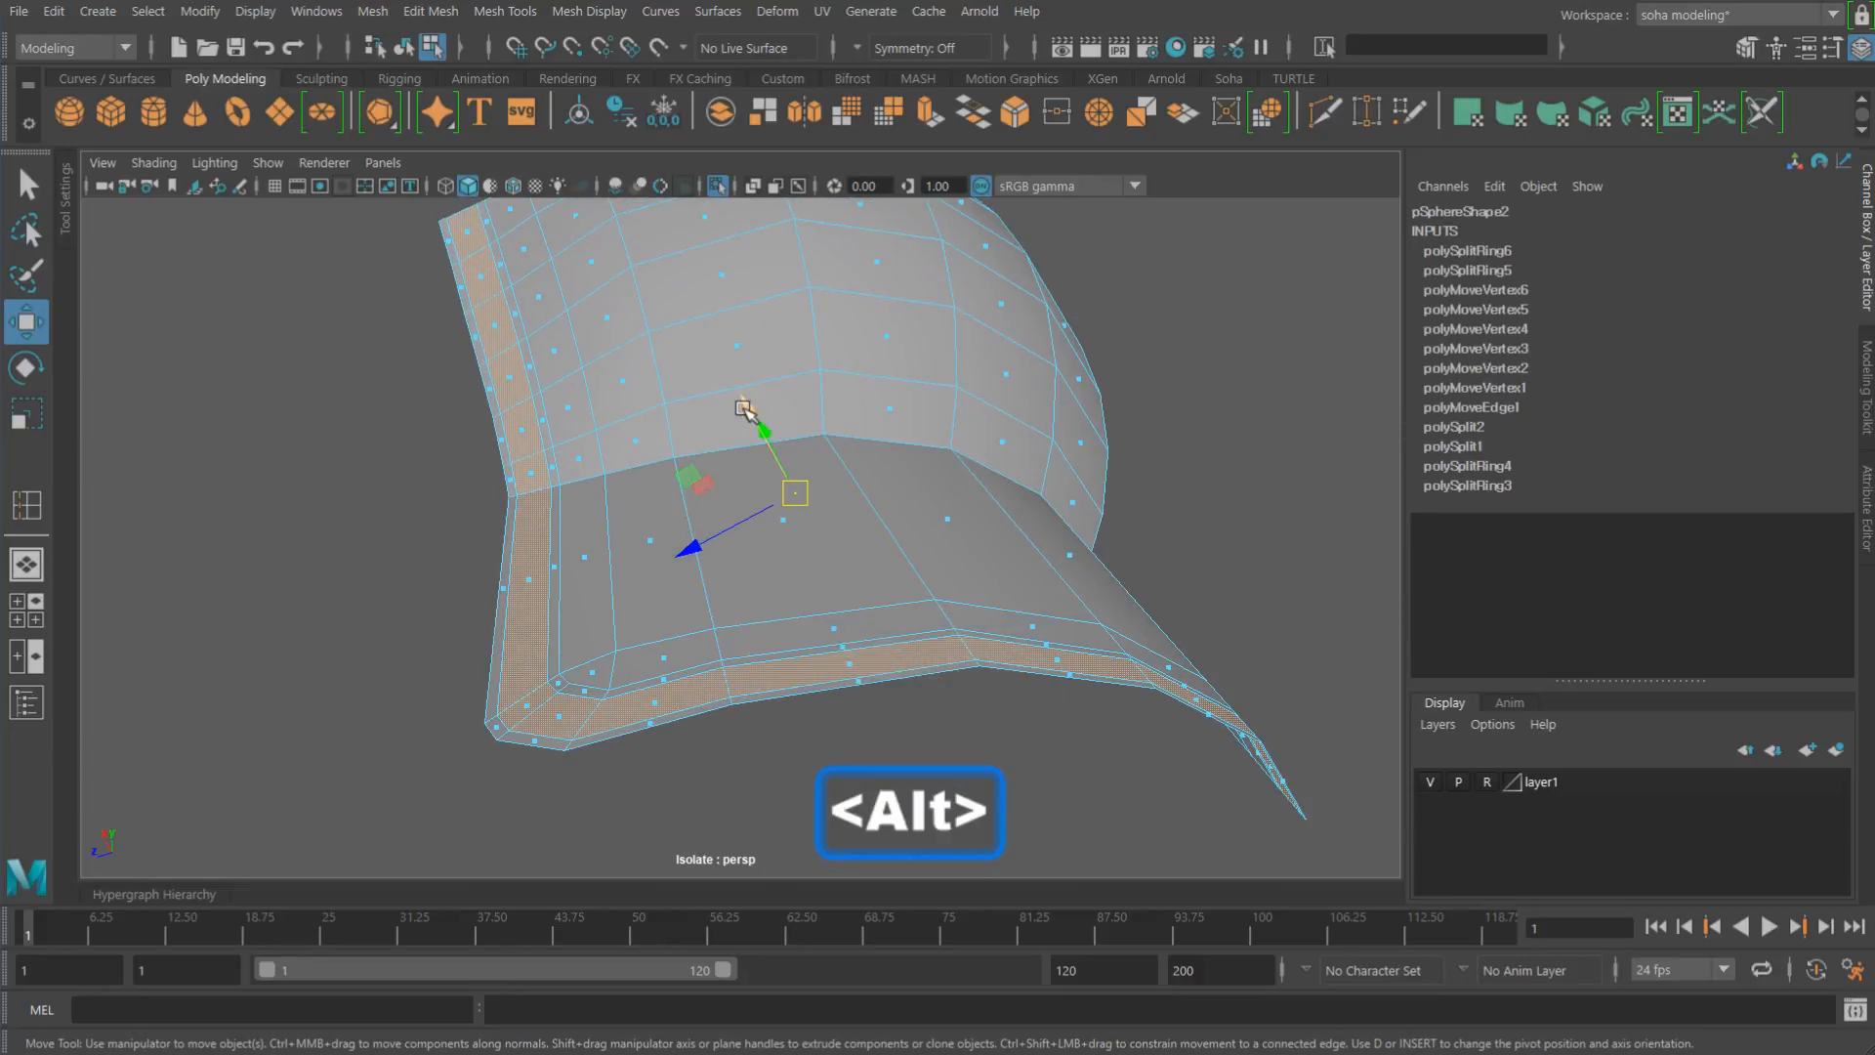
Step: Move the selected border faces outward by 0.338 along their local Z to form a raised rim
{"action": "left_click_drag", "start_coordinate": [739, 593], "coordinate": [1019, 577], "text": "alt"}
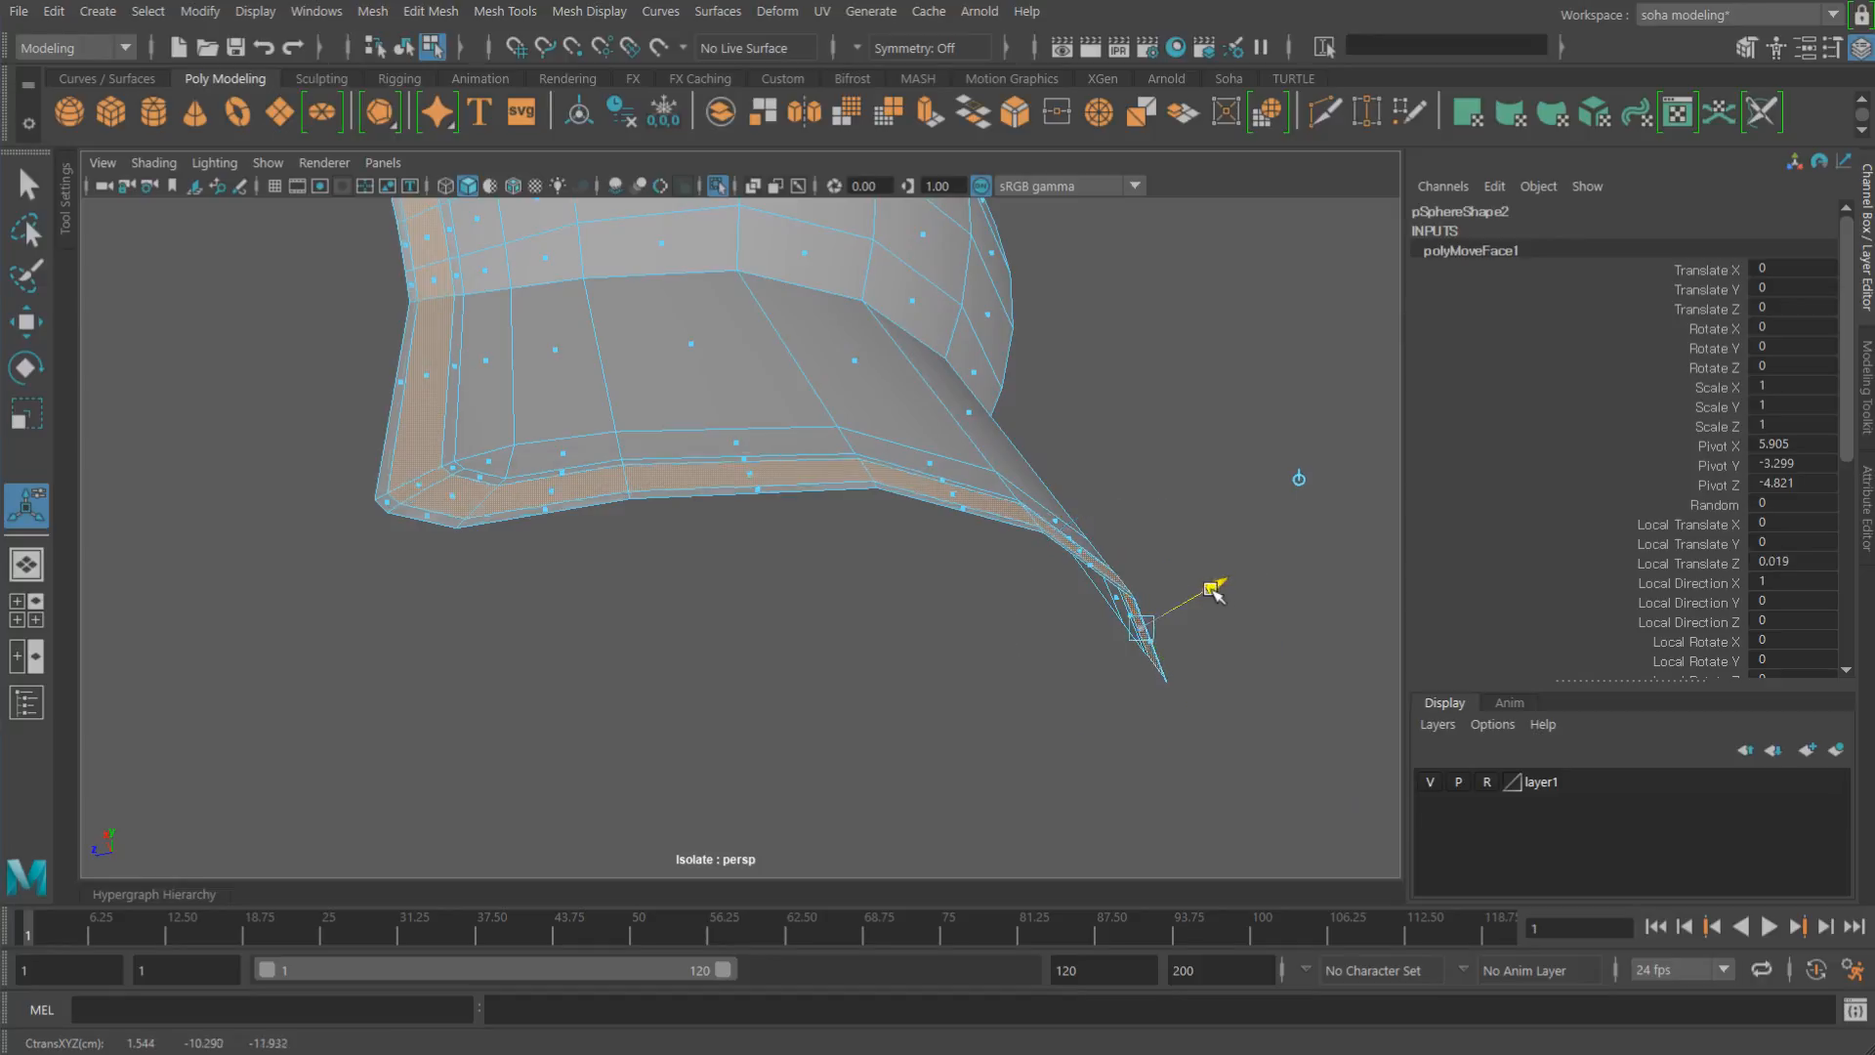
{"action": "left_click_drag", "start_coordinate": [1226, 578], "coordinate": [609, 516], "text": "alt"}
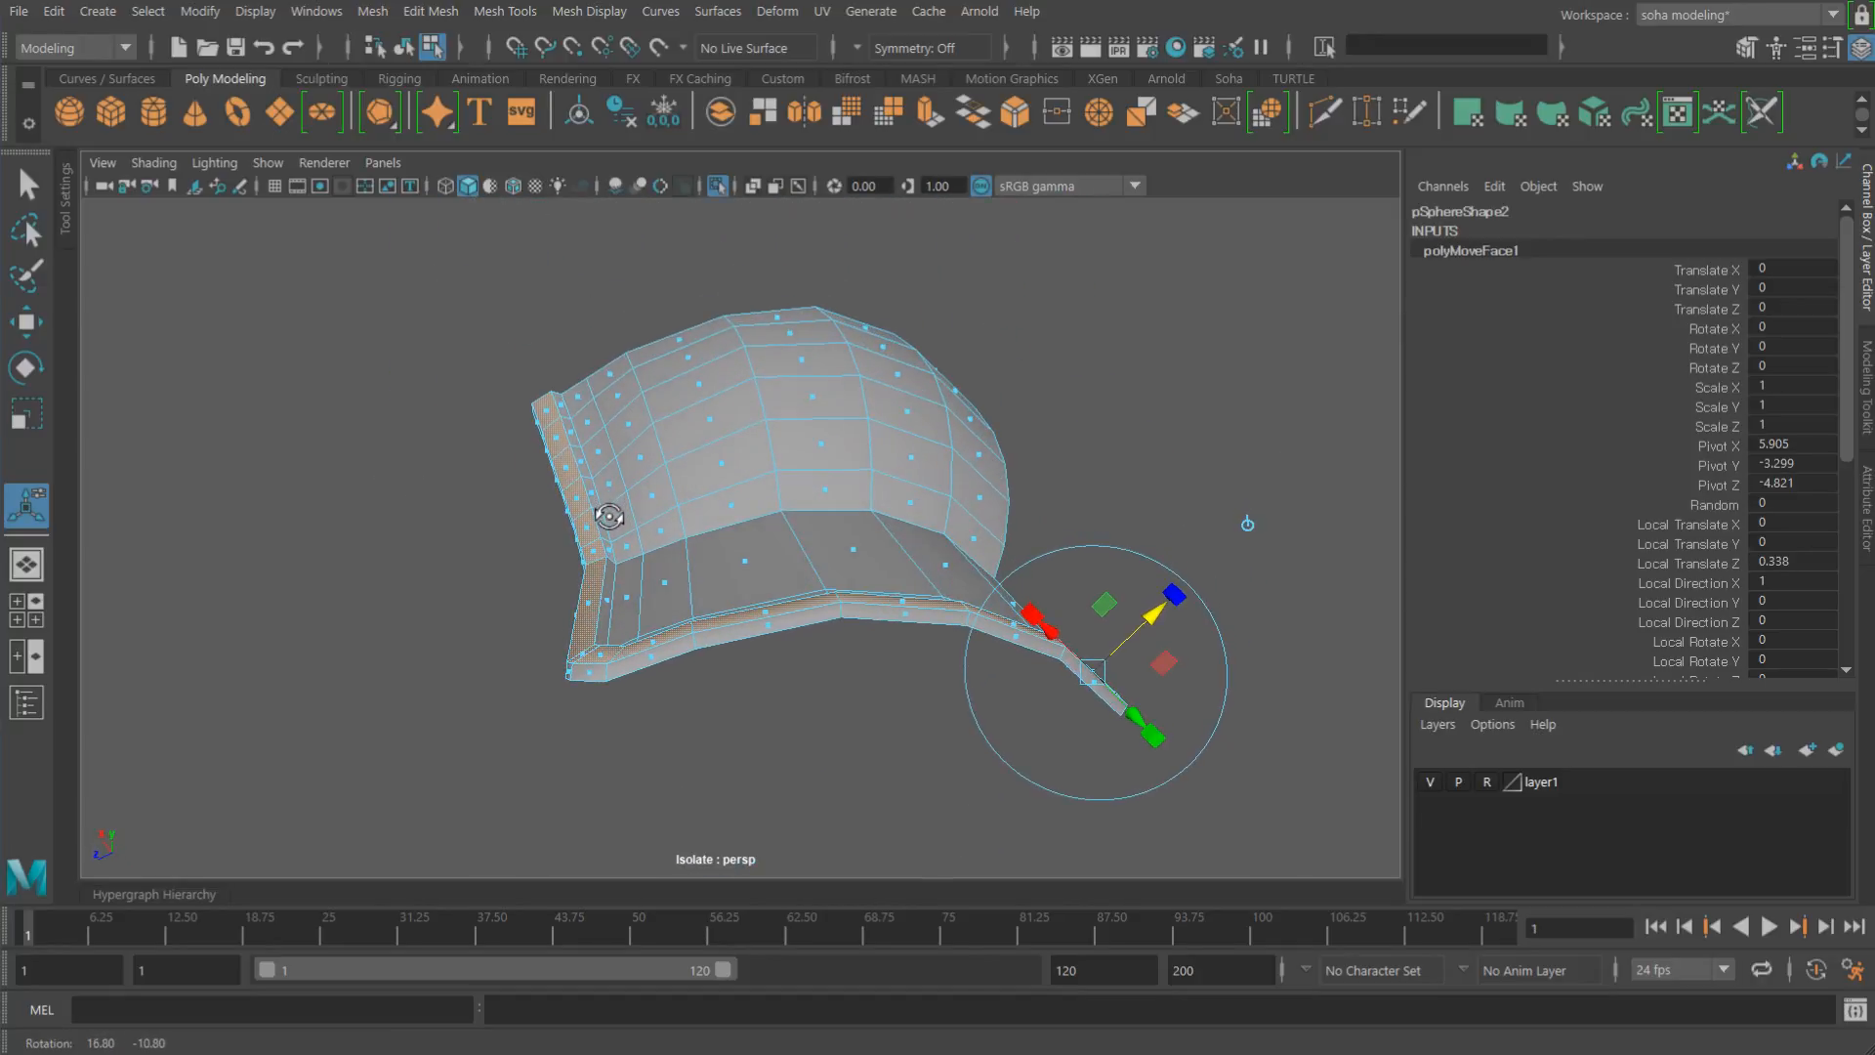
{"action": "left_click_drag", "start_coordinate": [993, 633], "coordinate": [1033, 531], "text": "alt"}
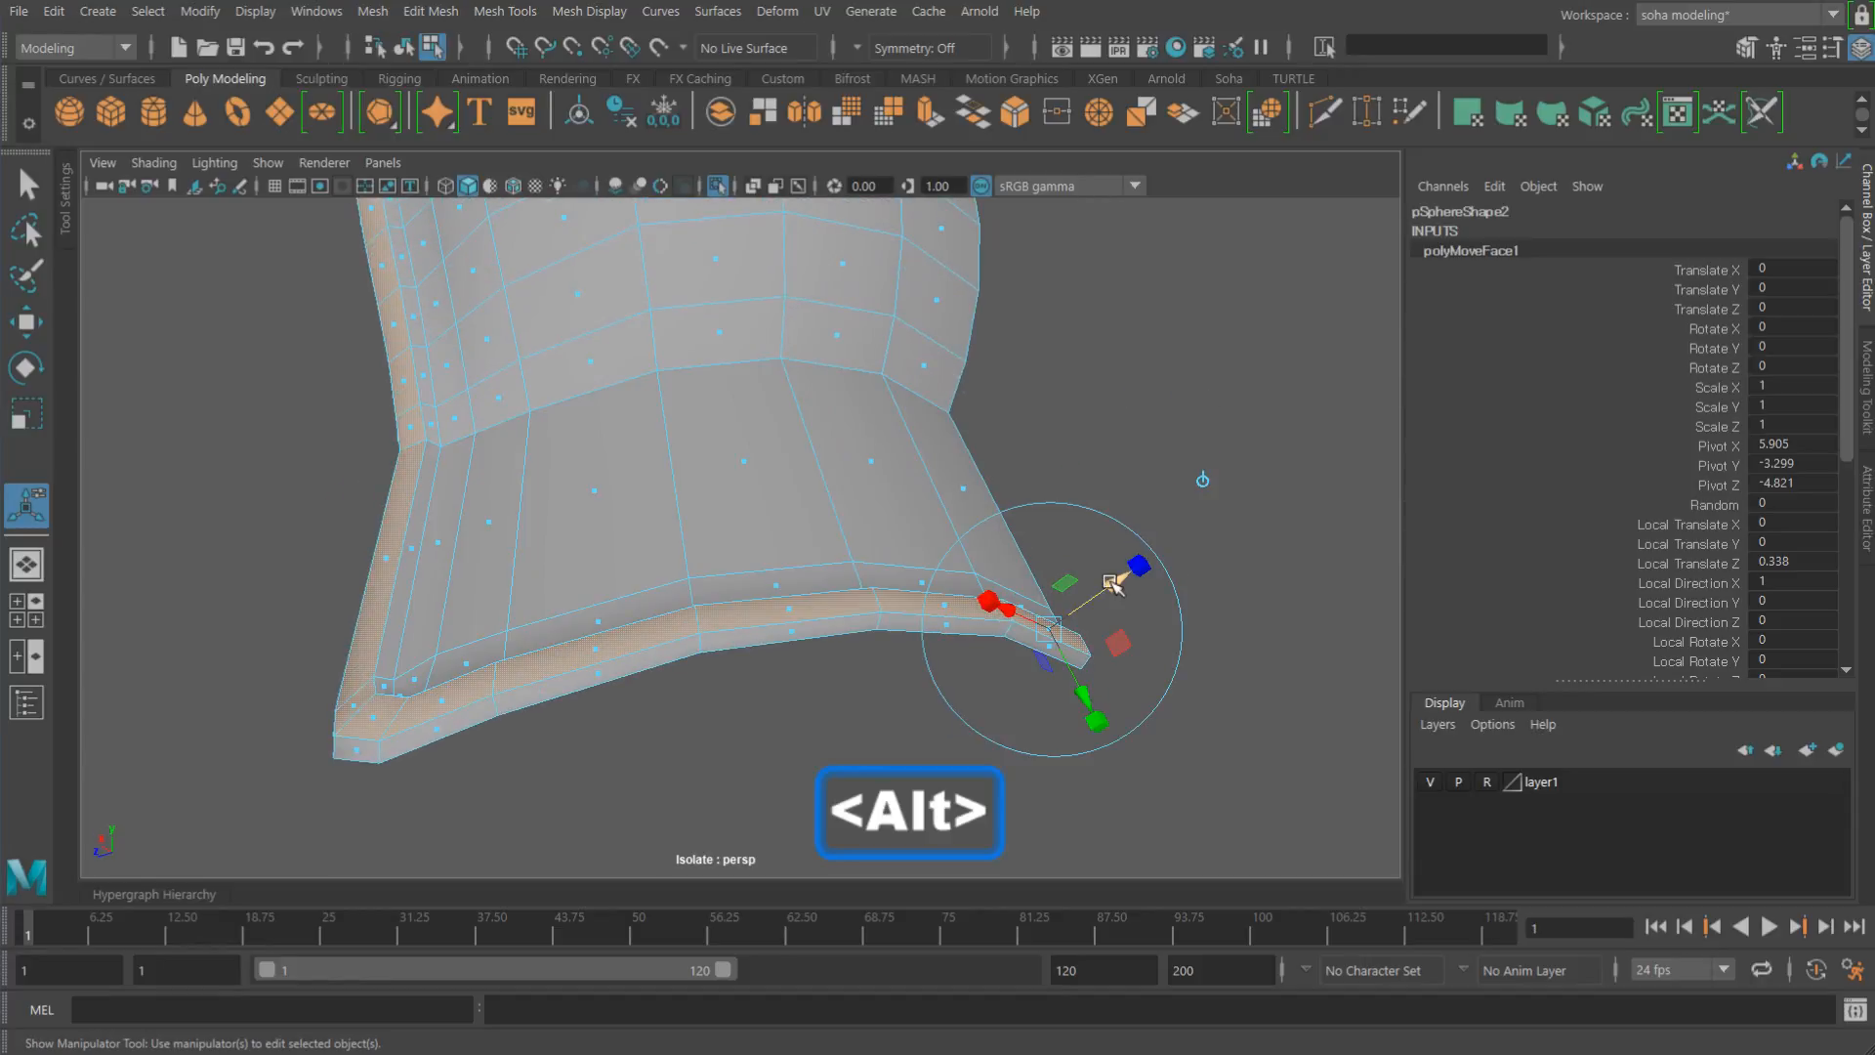
{"action": "left_click_drag", "start_coordinate": [1119, 584], "coordinate": [895, 507], "text": "alt"}
Step: Return to object mode, check the raised rim in smooth mesh preview, and examine its unsmoothed corner
{"action": "key", "text": "alt+grave"}
{"action": "key", "text": "3"}
{"action": "left_click", "coordinate": [1045, 445]}
{"action": "left_click", "coordinate": [689, 518]}
{"action": "key", "text": "1"}
{"action": "right_click_drag", "start_coordinate": [896, 507], "coordinate": [723, 544], "text": "alt"}
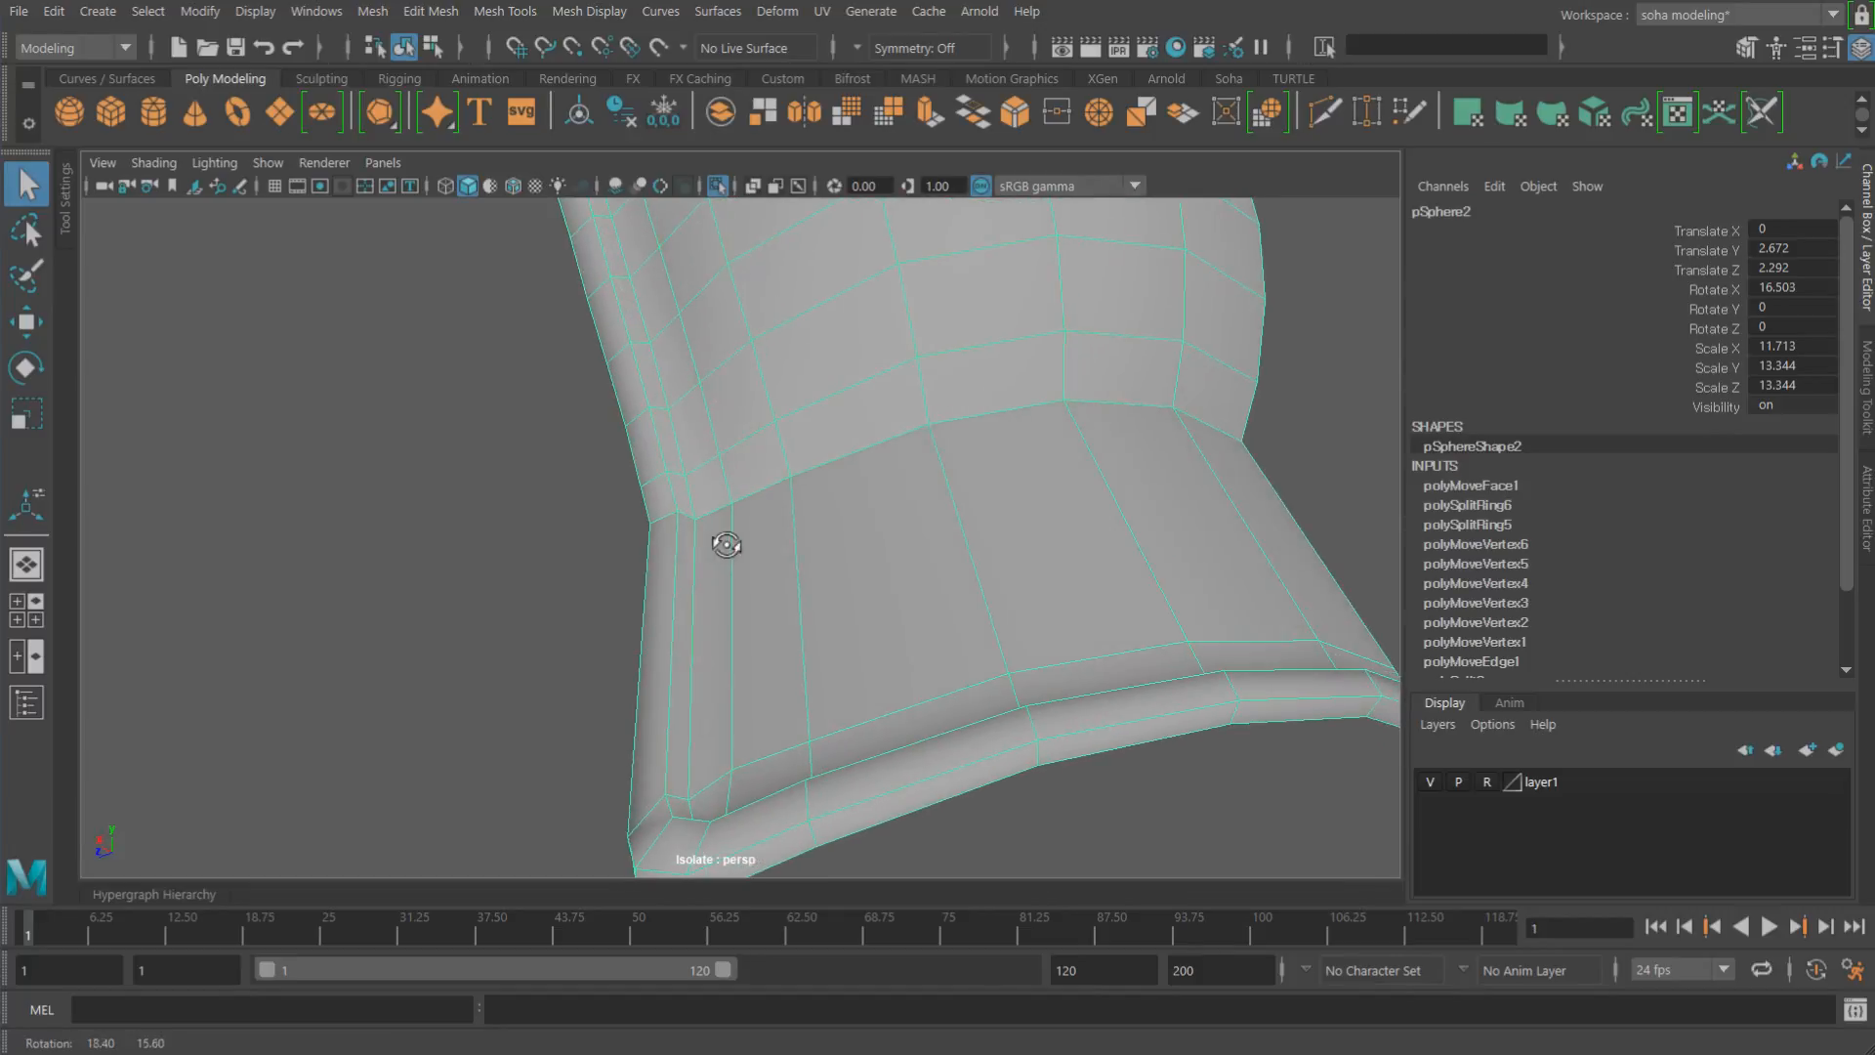
{"action": "left_click_drag", "start_coordinate": [724, 545], "coordinate": [719, 514], "text": "alt"}
{"action": "key", "text": "alt+2"}
{"action": "right_click_drag", "start_coordinate": [826, 525], "coordinate": [865, 515], "text": "alt"}
{"action": "key", "text": "alt+grave"}
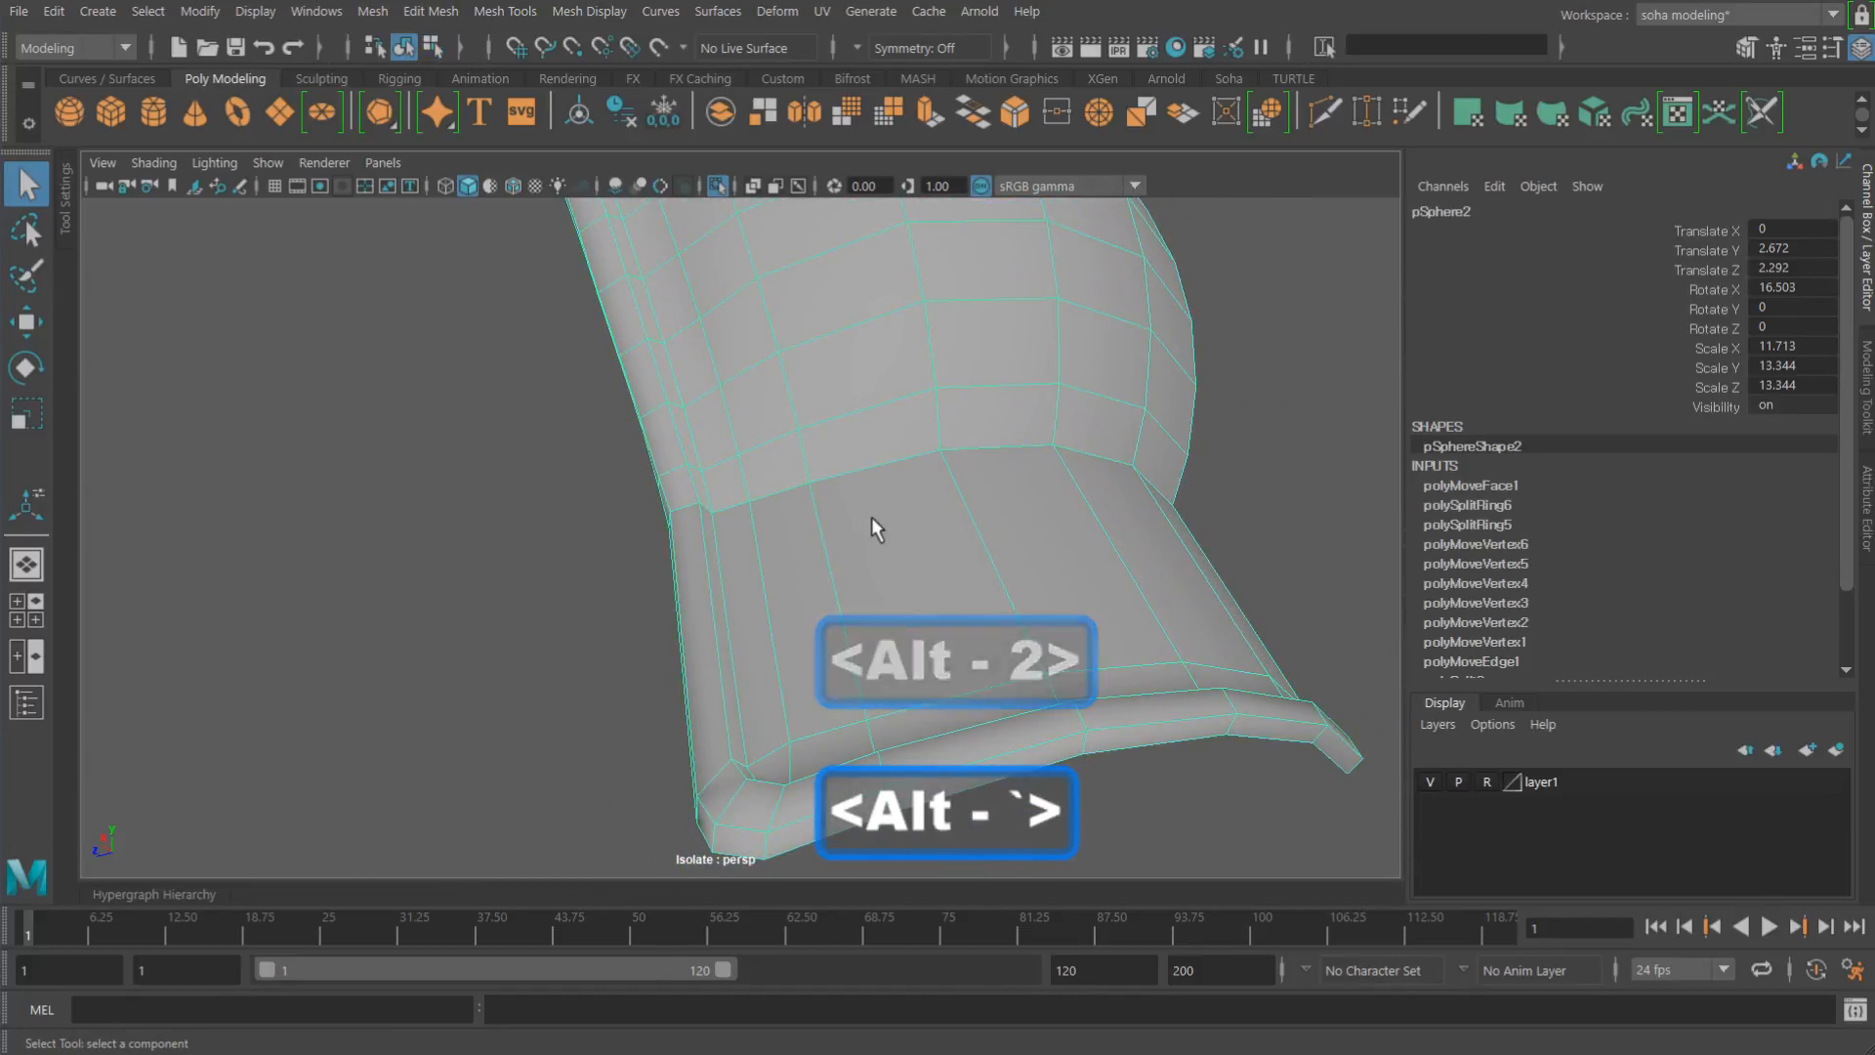
Step: Preview the whole shell smoothed once more, examine the rim from several angles and restore the unsmoothed display
{"action": "key", "text": "3"}
{"action": "left_click", "coordinate": [1380, 484]}
{"action": "left_click_drag", "start_coordinate": [1245, 498], "coordinate": [1189, 518], "text": "alt"}
{"action": "right_click_drag", "start_coordinate": [1190, 518], "coordinate": [1011, 543], "text": "alt"}
{"action": "left_click_drag", "start_coordinate": [1011, 543], "coordinate": [817, 577], "text": "alt"}
{"action": "left_click", "coordinate": [860, 583]}
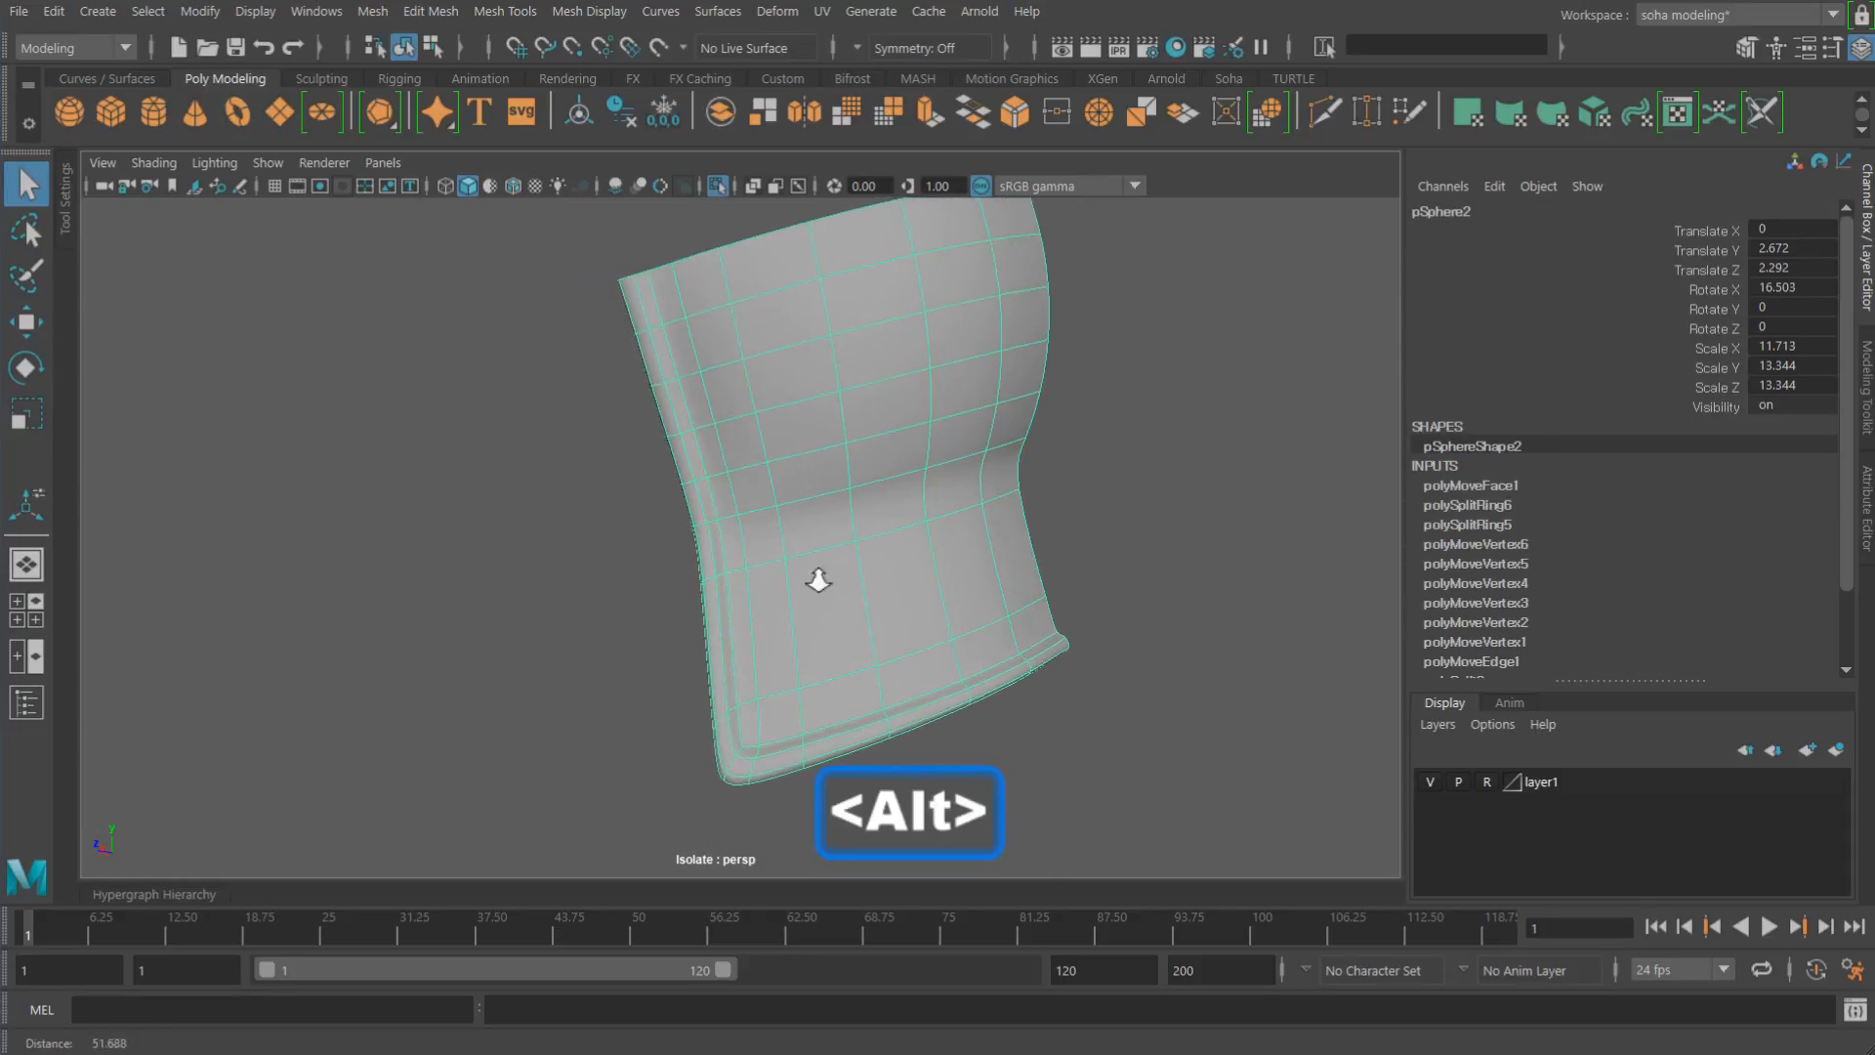
{"action": "right_click_drag", "start_coordinate": [816, 577], "coordinate": [797, 600], "text": "alt"}
{"action": "left_click_drag", "start_coordinate": [797, 600], "coordinate": [766, 519], "text": "alt"}
{"action": "right_click_drag", "start_coordinate": [765, 519], "coordinate": [810, 519], "text": "alt"}
{"action": "key", "text": "1"}
{"action": "left_click_drag", "start_coordinate": [811, 519], "coordinate": [800, 476], "text": "alt"}
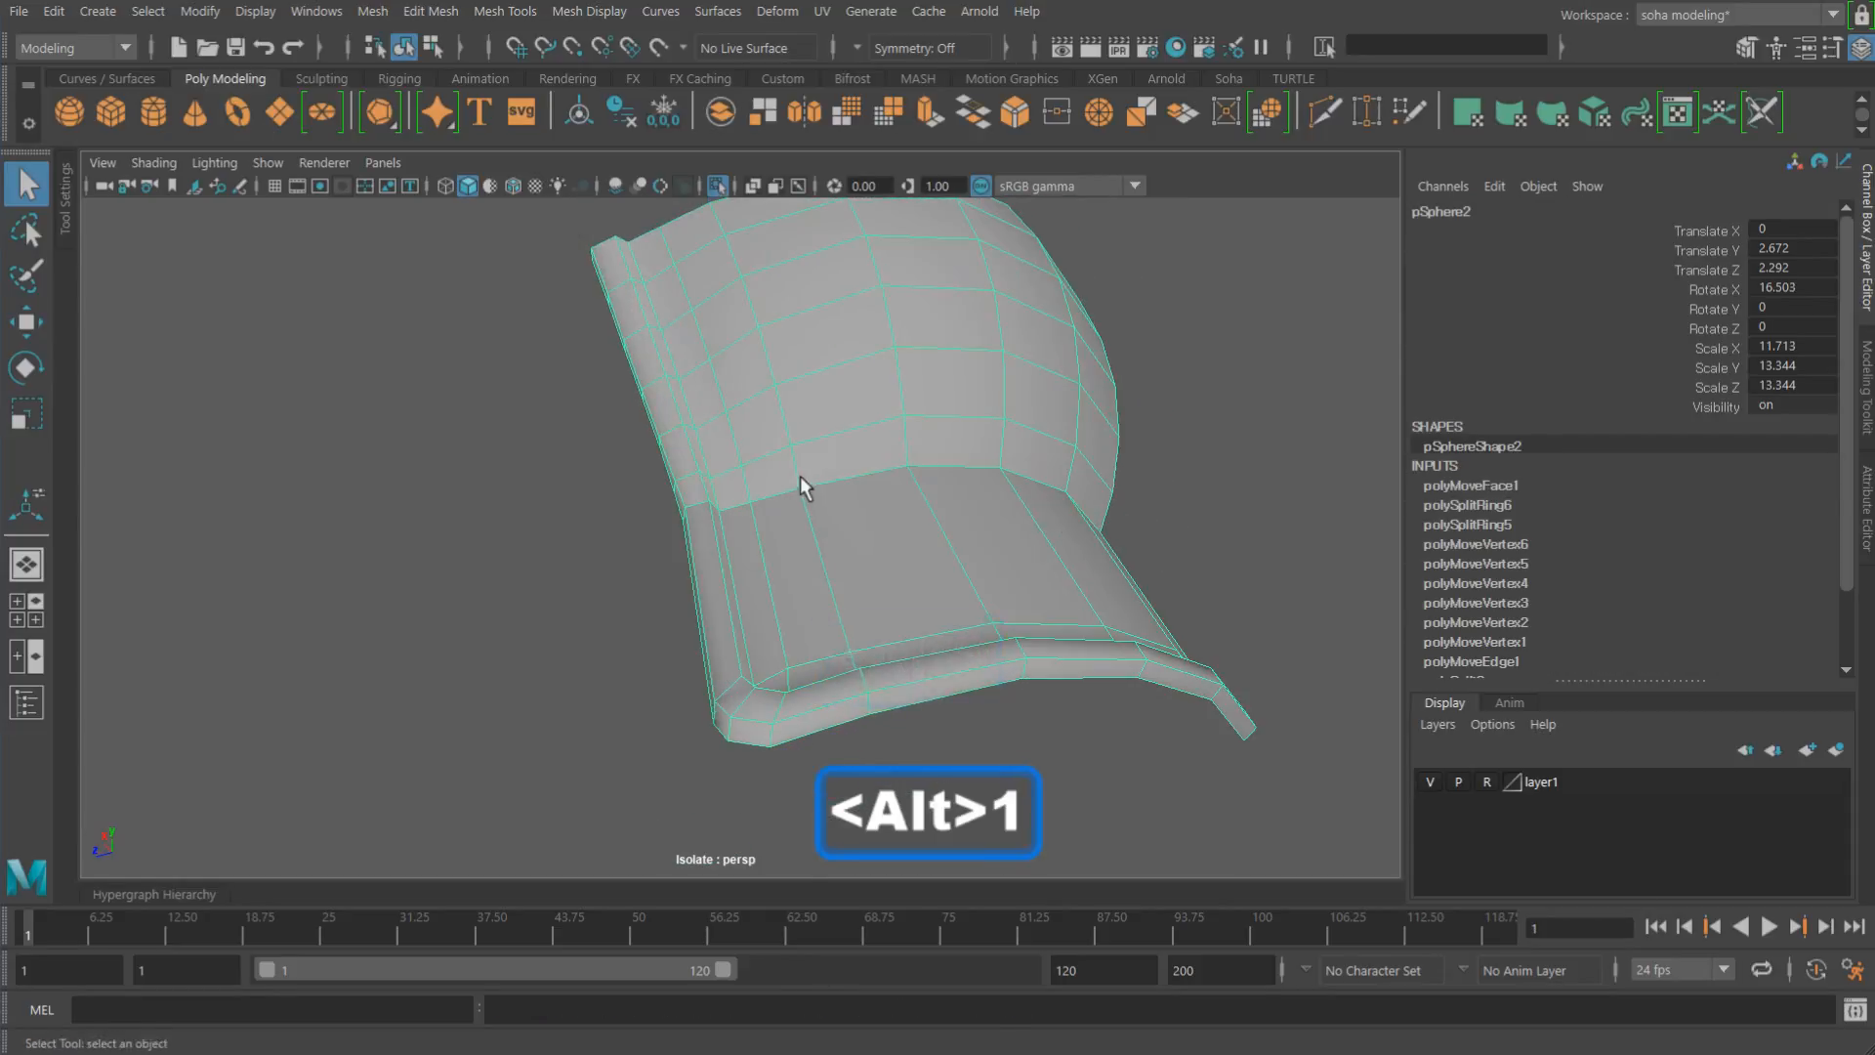
Step: Select the edge loop along the inner base of the raised rim in edge mode
{"action": "right_click_drag", "start_coordinate": [800, 477], "coordinate": [762, 495], "text": "alt"}
{"action": "left_click_drag", "start_coordinate": [762, 495], "coordinate": [746, 670], "text": "alt"}
{"action": "key", "text": "alt+2"}
{"action": "double_click", "coordinate": [682, 463]}
{"action": "right_click_drag", "start_coordinate": [746, 670], "coordinate": [840, 745], "text": "alt"}
{"action": "left_click_drag", "start_coordinate": [840, 757], "coordinate": [860, 665], "text": "alt"}
{"action": "right_click_drag", "start_coordinate": [860, 664], "coordinate": [876, 559], "text": "alt"}
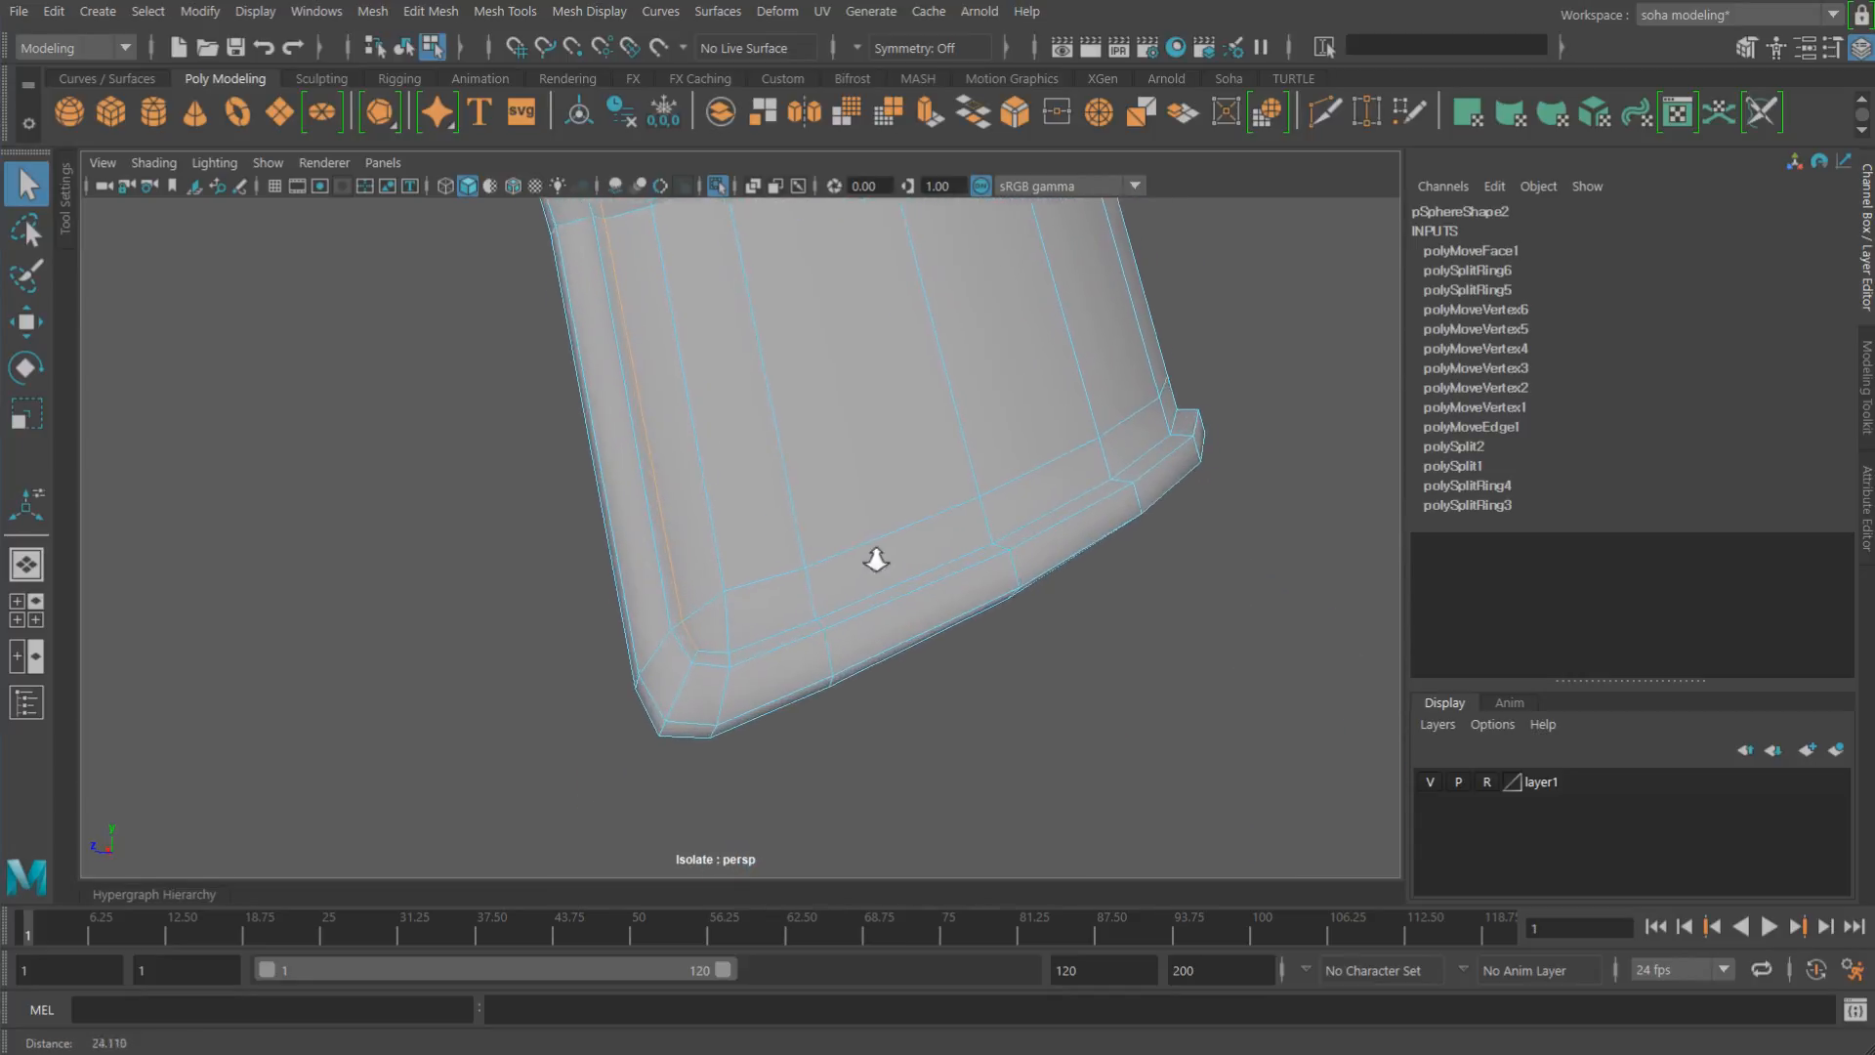
{"action": "left_click_drag", "start_coordinate": [789, 631], "coordinate": [1141, 511], "text": "alt+shift"}
Step: Bevel the selected loop with a fraction of 0.2 and 2 segments, and return to object mode
{"action": "key", "text": "shift+b"}
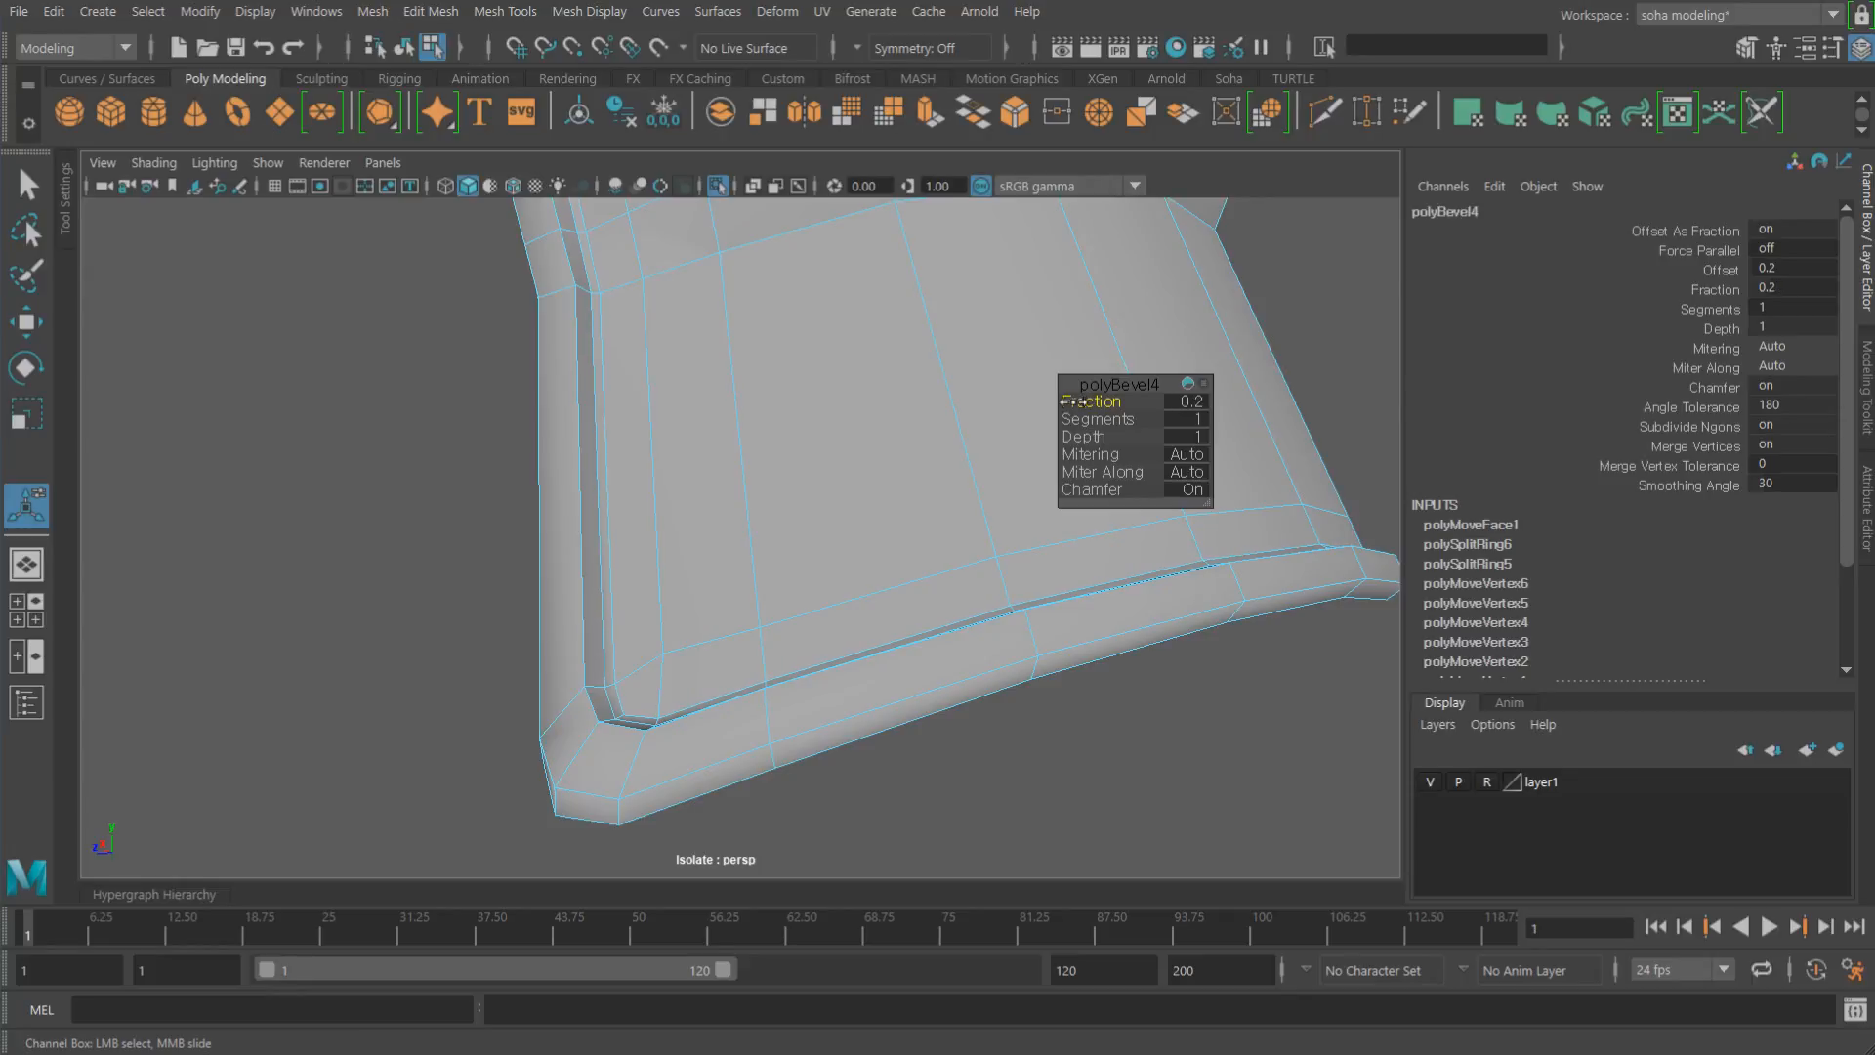
{"action": "right_click_drag", "start_coordinate": [914, 439], "coordinate": [690, 425], "text": "alt"}
{"action": "key", "text": "alt+grave"}
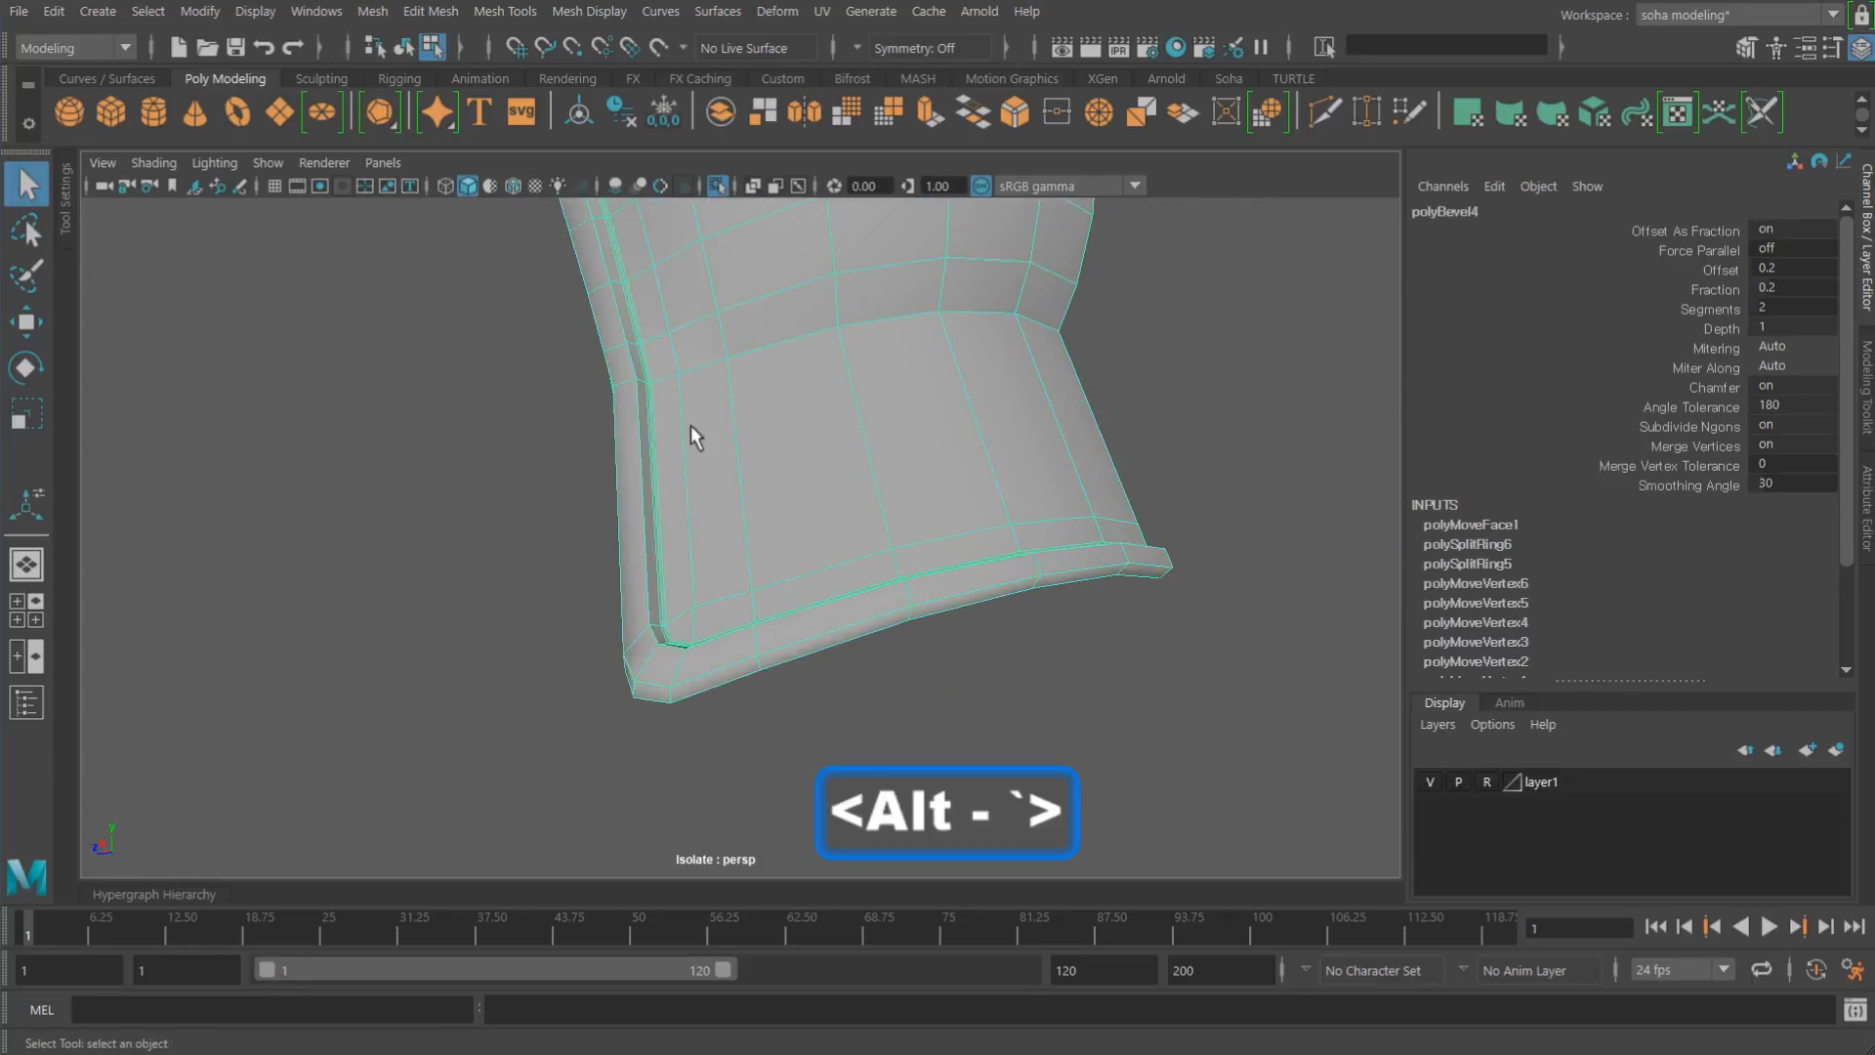
Step: Turn on smooth mesh preview and examine the beveled crease along the raised rim
{"action": "key", "text": "3"}
{"action": "left_click", "coordinate": [1248, 456]}
{"action": "left_click_drag", "start_coordinate": [859, 552], "coordinate": [742, 598], "text": "alt"}
{"action": "left_click_drag", "start_coordinate": [676, 672], "coordinate": [1030, 586], "text": "alt"}
{"action": "left_click", "coordinate": [887, 545]}
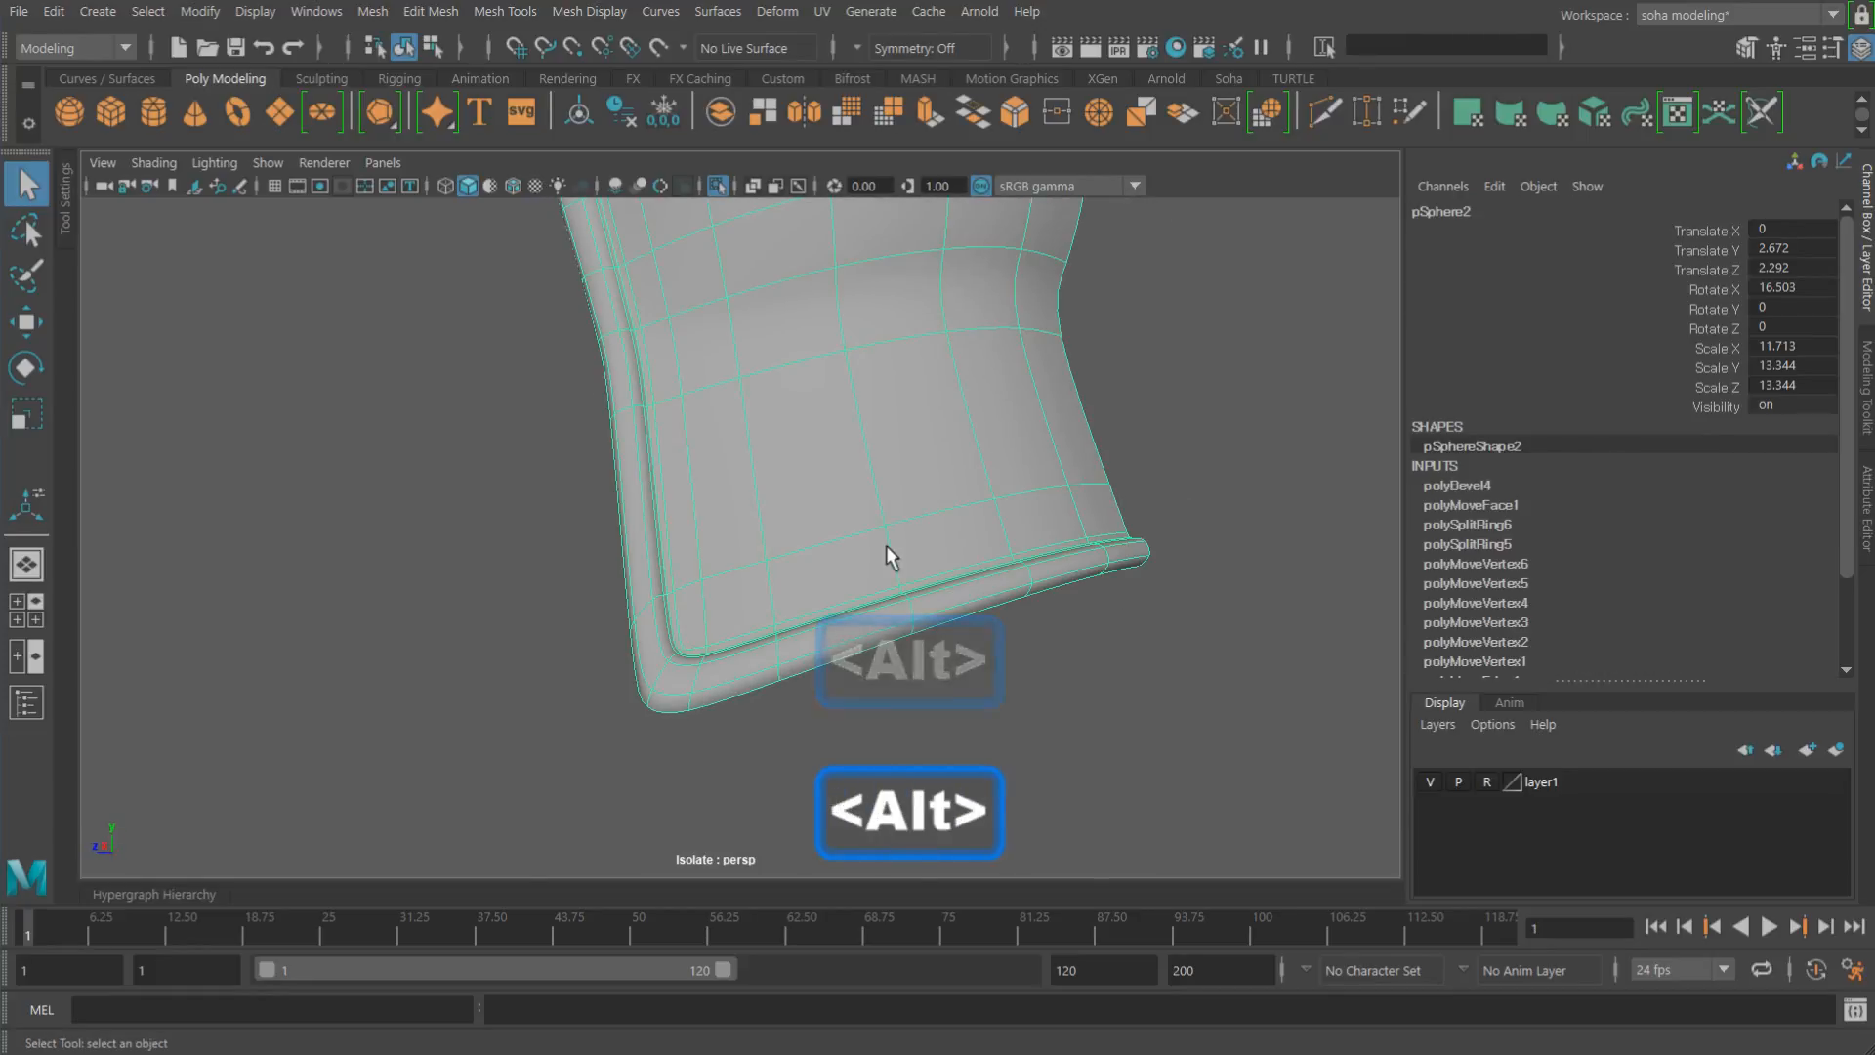
{"action": "left_click_drag", "start_coordinate": [887, 545], "coordinate": [971, 582], "text": "alt"}
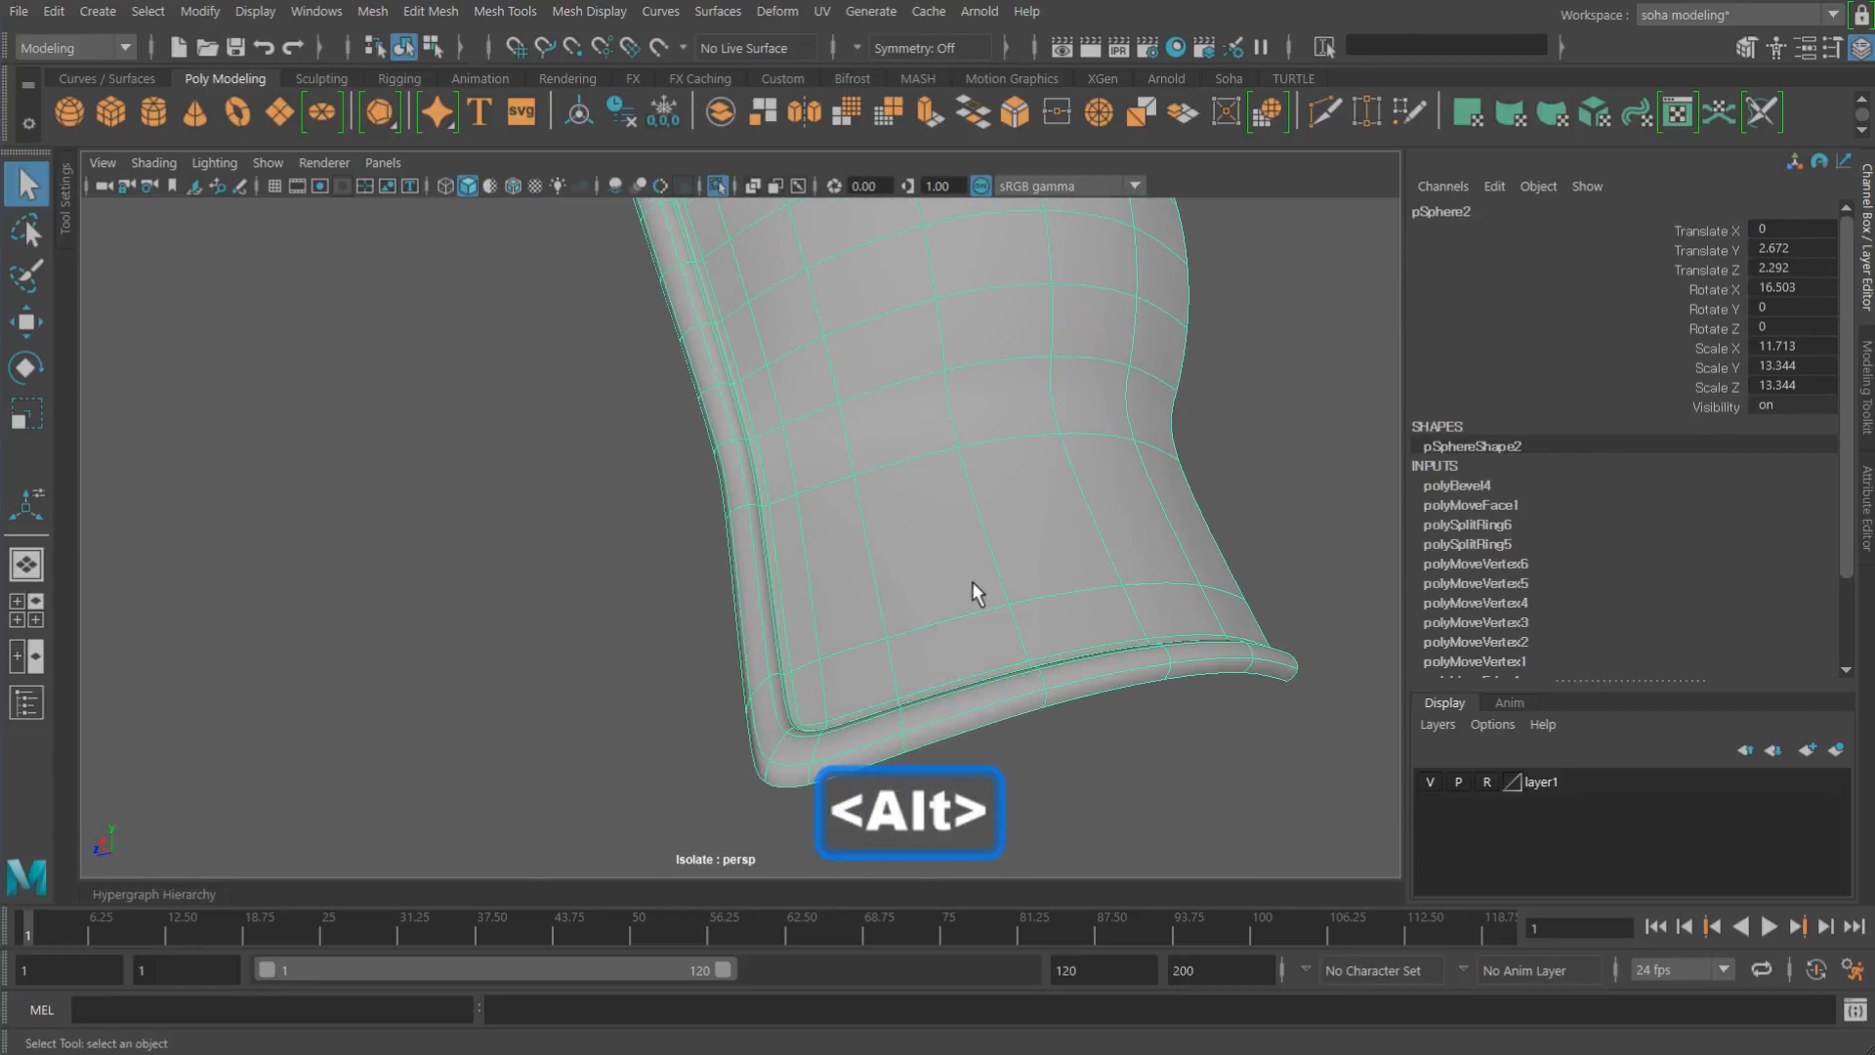
Step: Delete the shell half's construction history and freeze its transformations
{"action": "key", "text": "alt+d"}
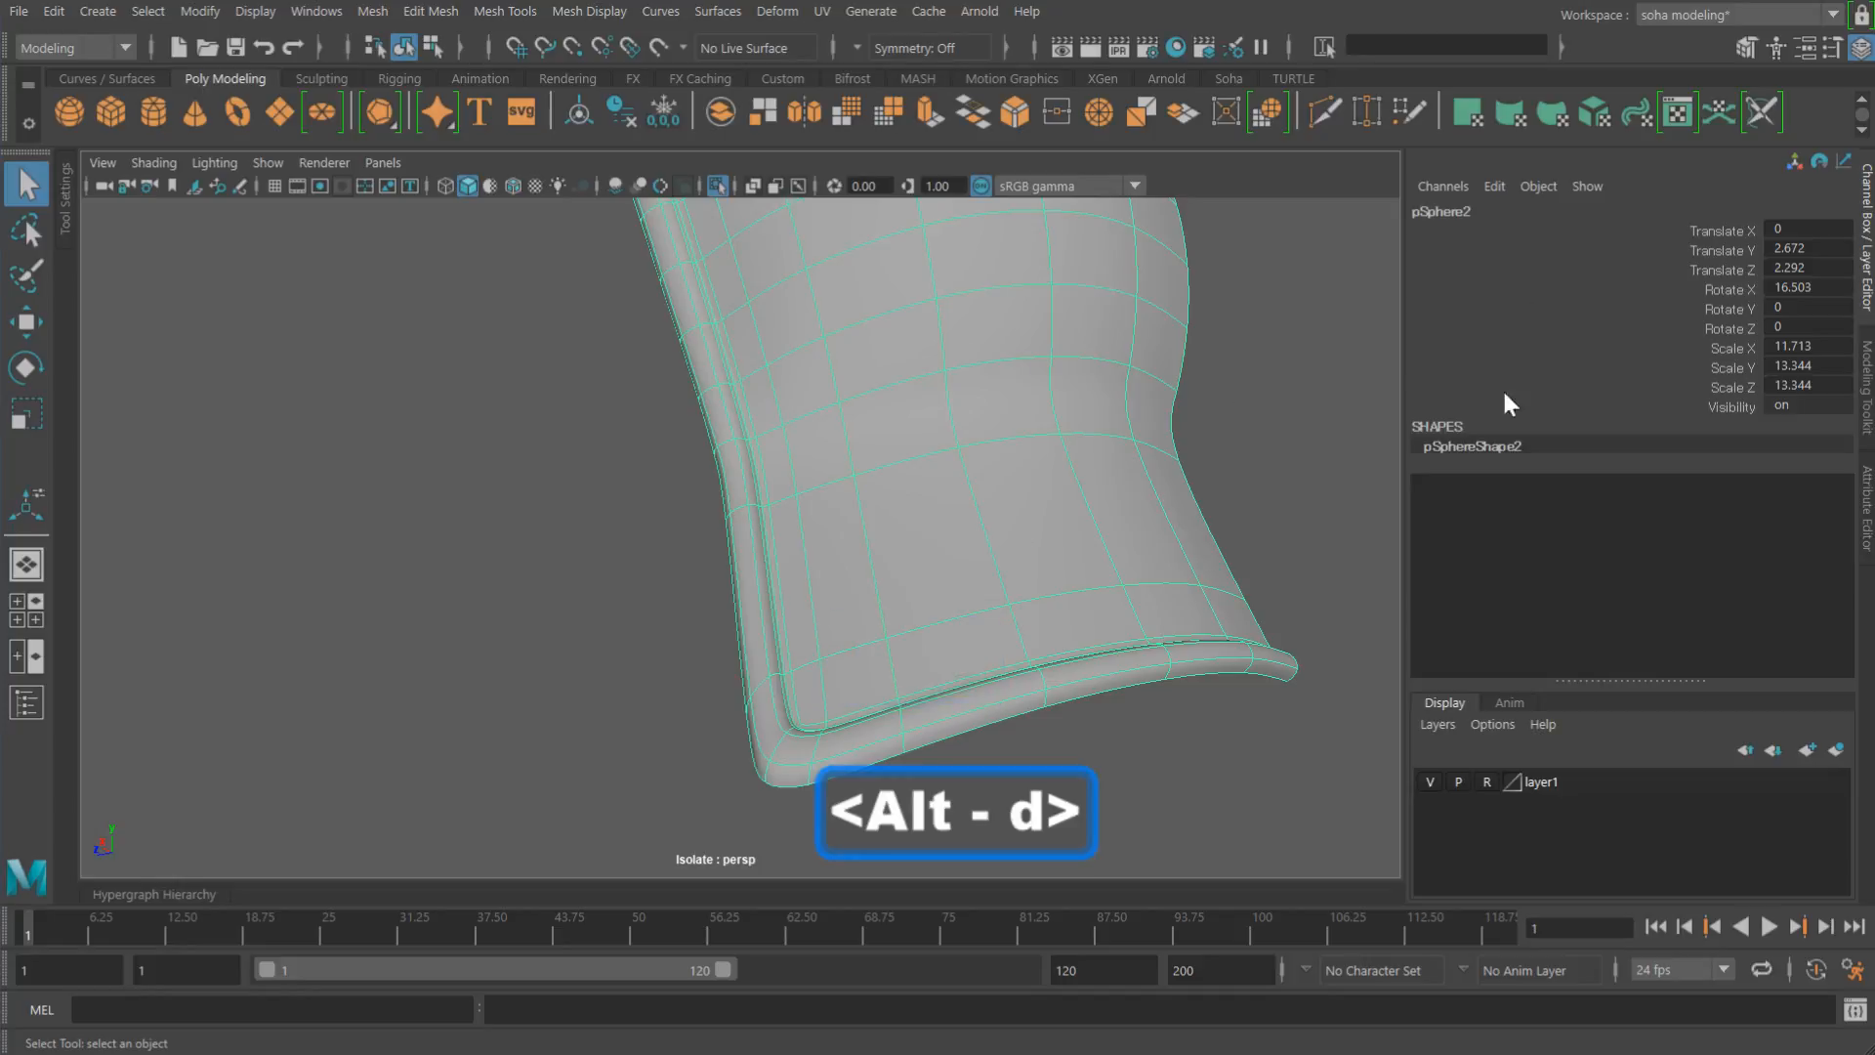
{"action": "key", "text": "shift+1"}
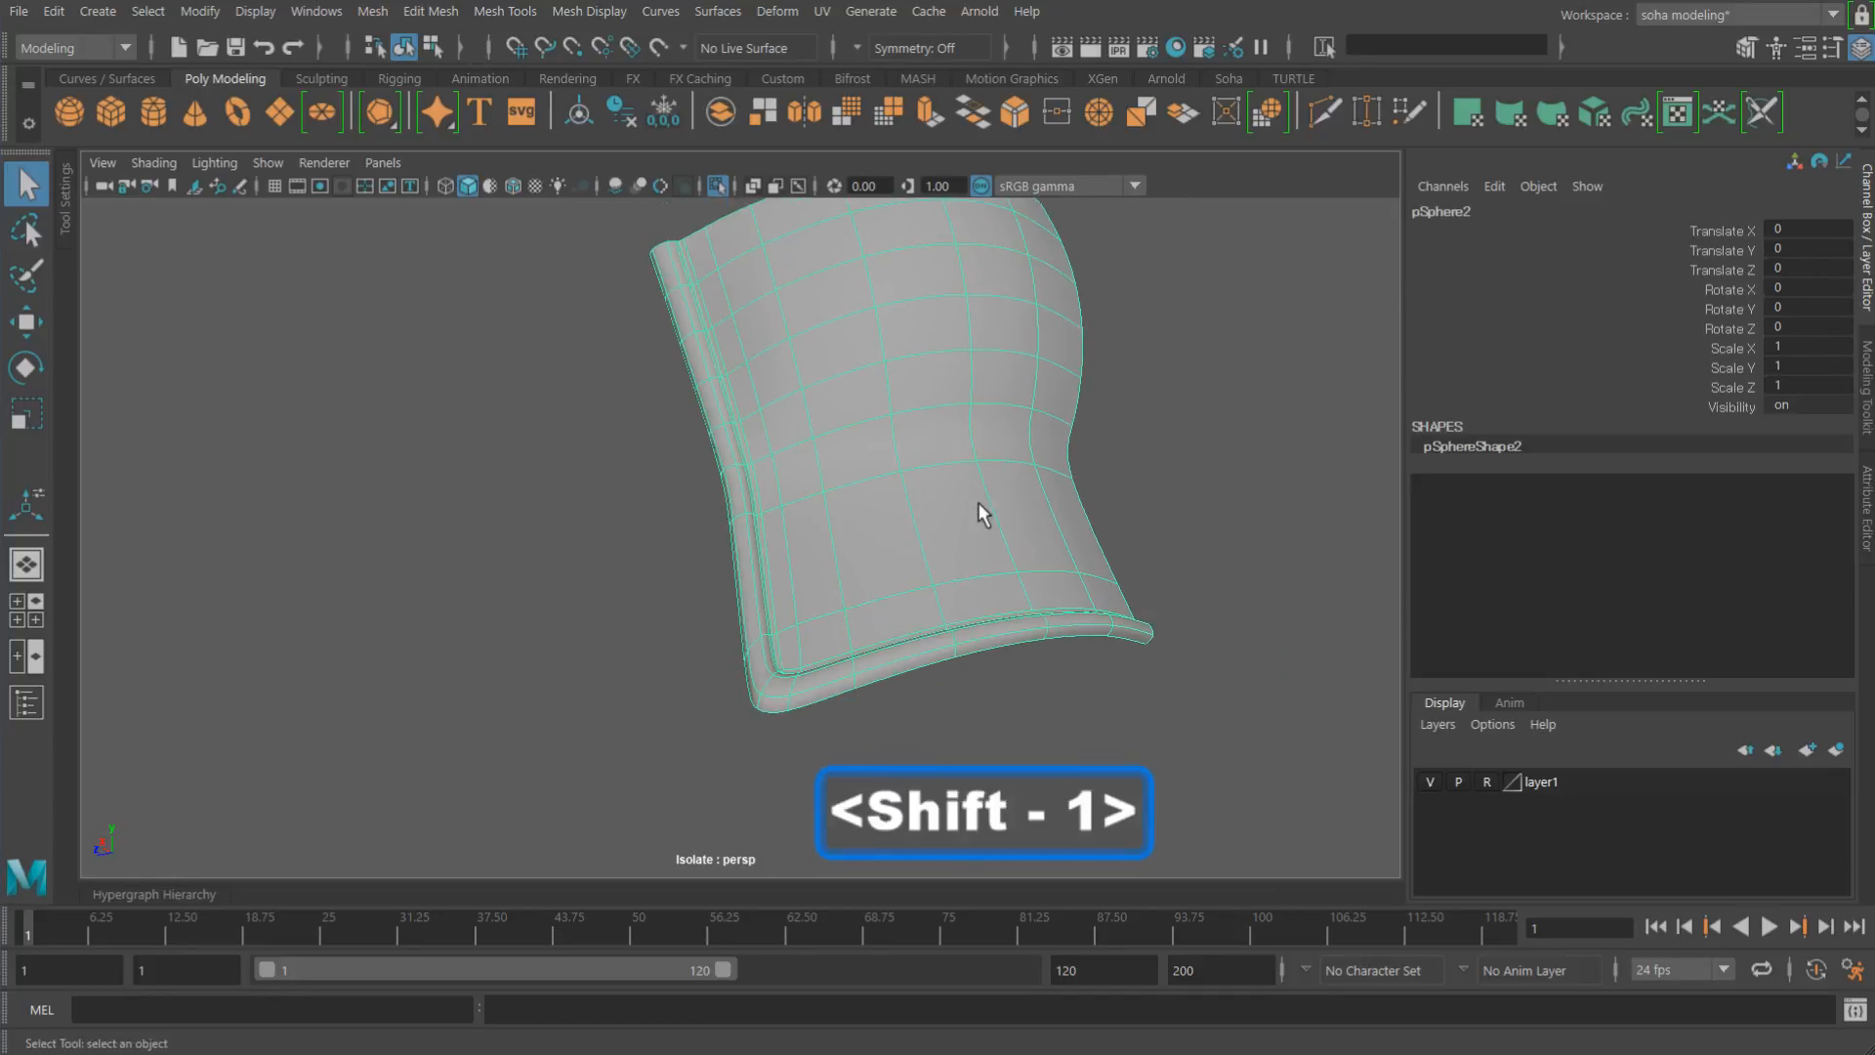
{"action": "left_click_drag", "start_coordinate": [1064, 484], "coordinate": [1042, 420], "text": "alt"}
{"action": "left_click", "coordinate": [1042, 420]}
{"action": "left_click", "coordinate": [801, 425]}
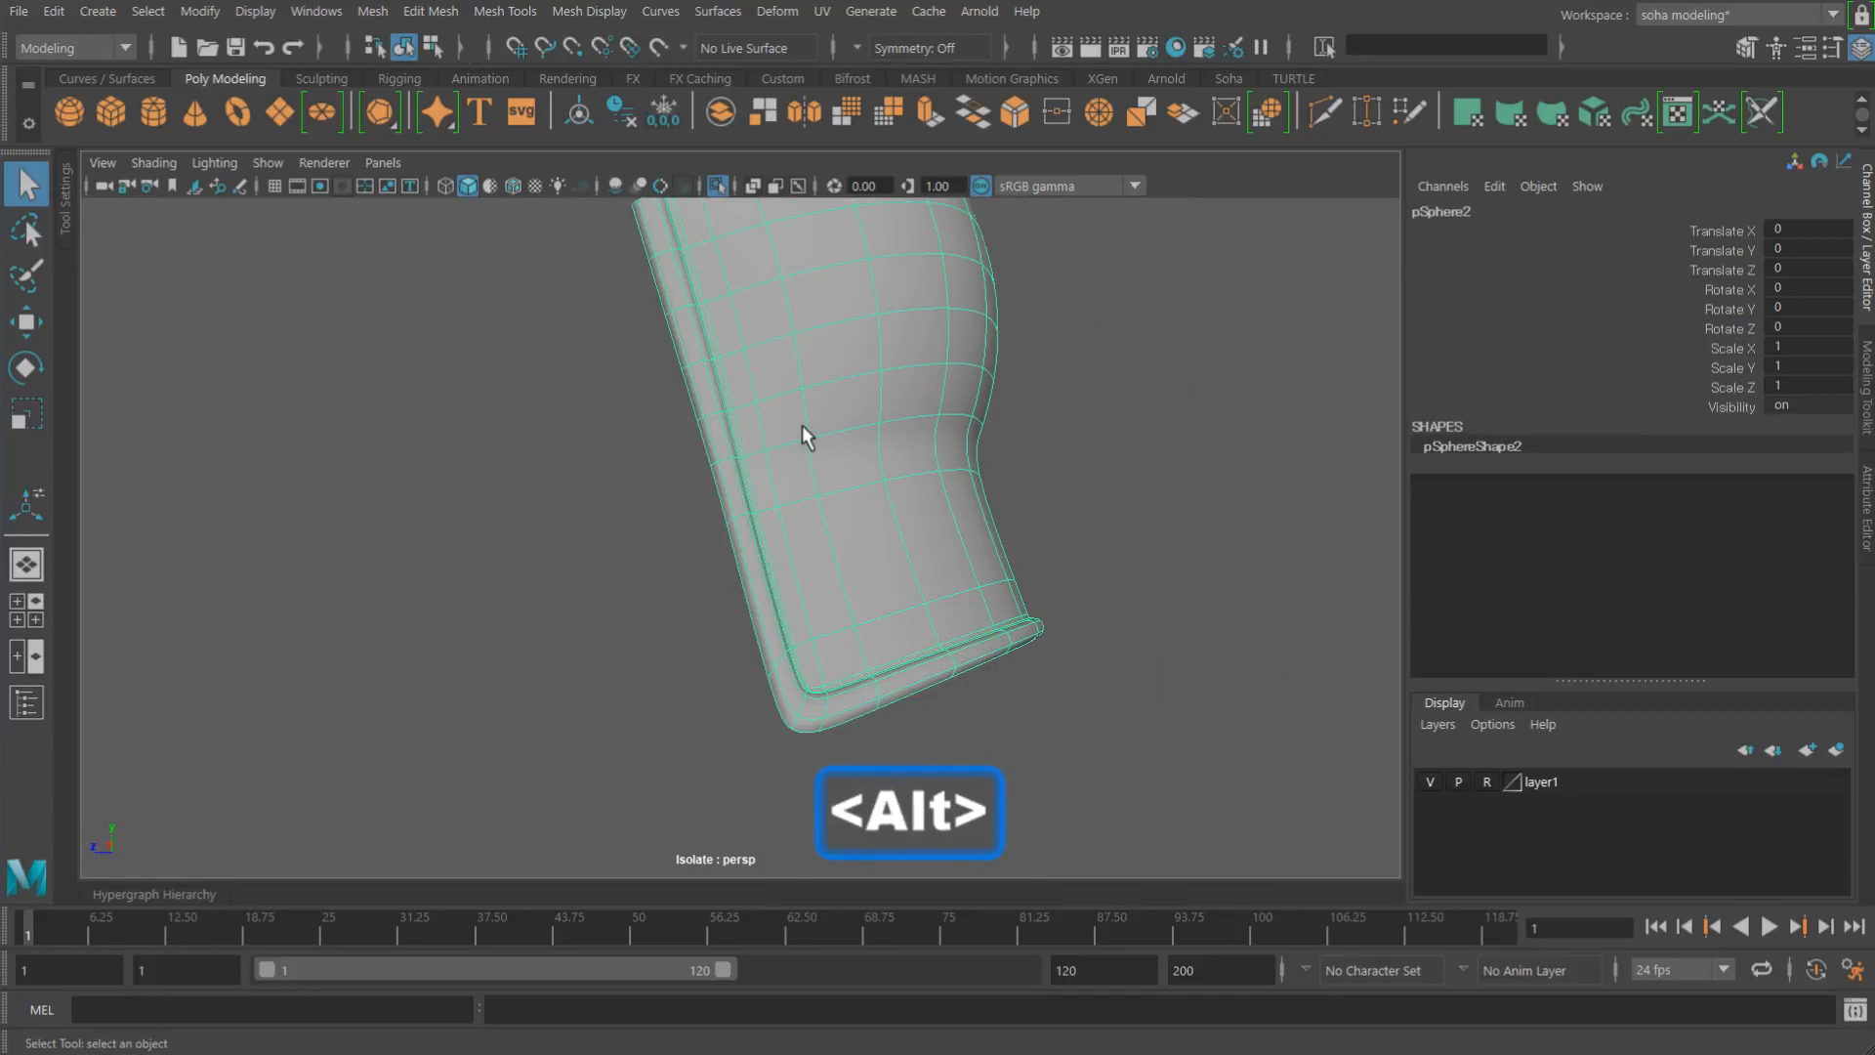
Step: Show the whole head again and mirror the shell half across the world X axis in the negative direction, merging the border
{"action": "key", "text": "shift+alt+a"}
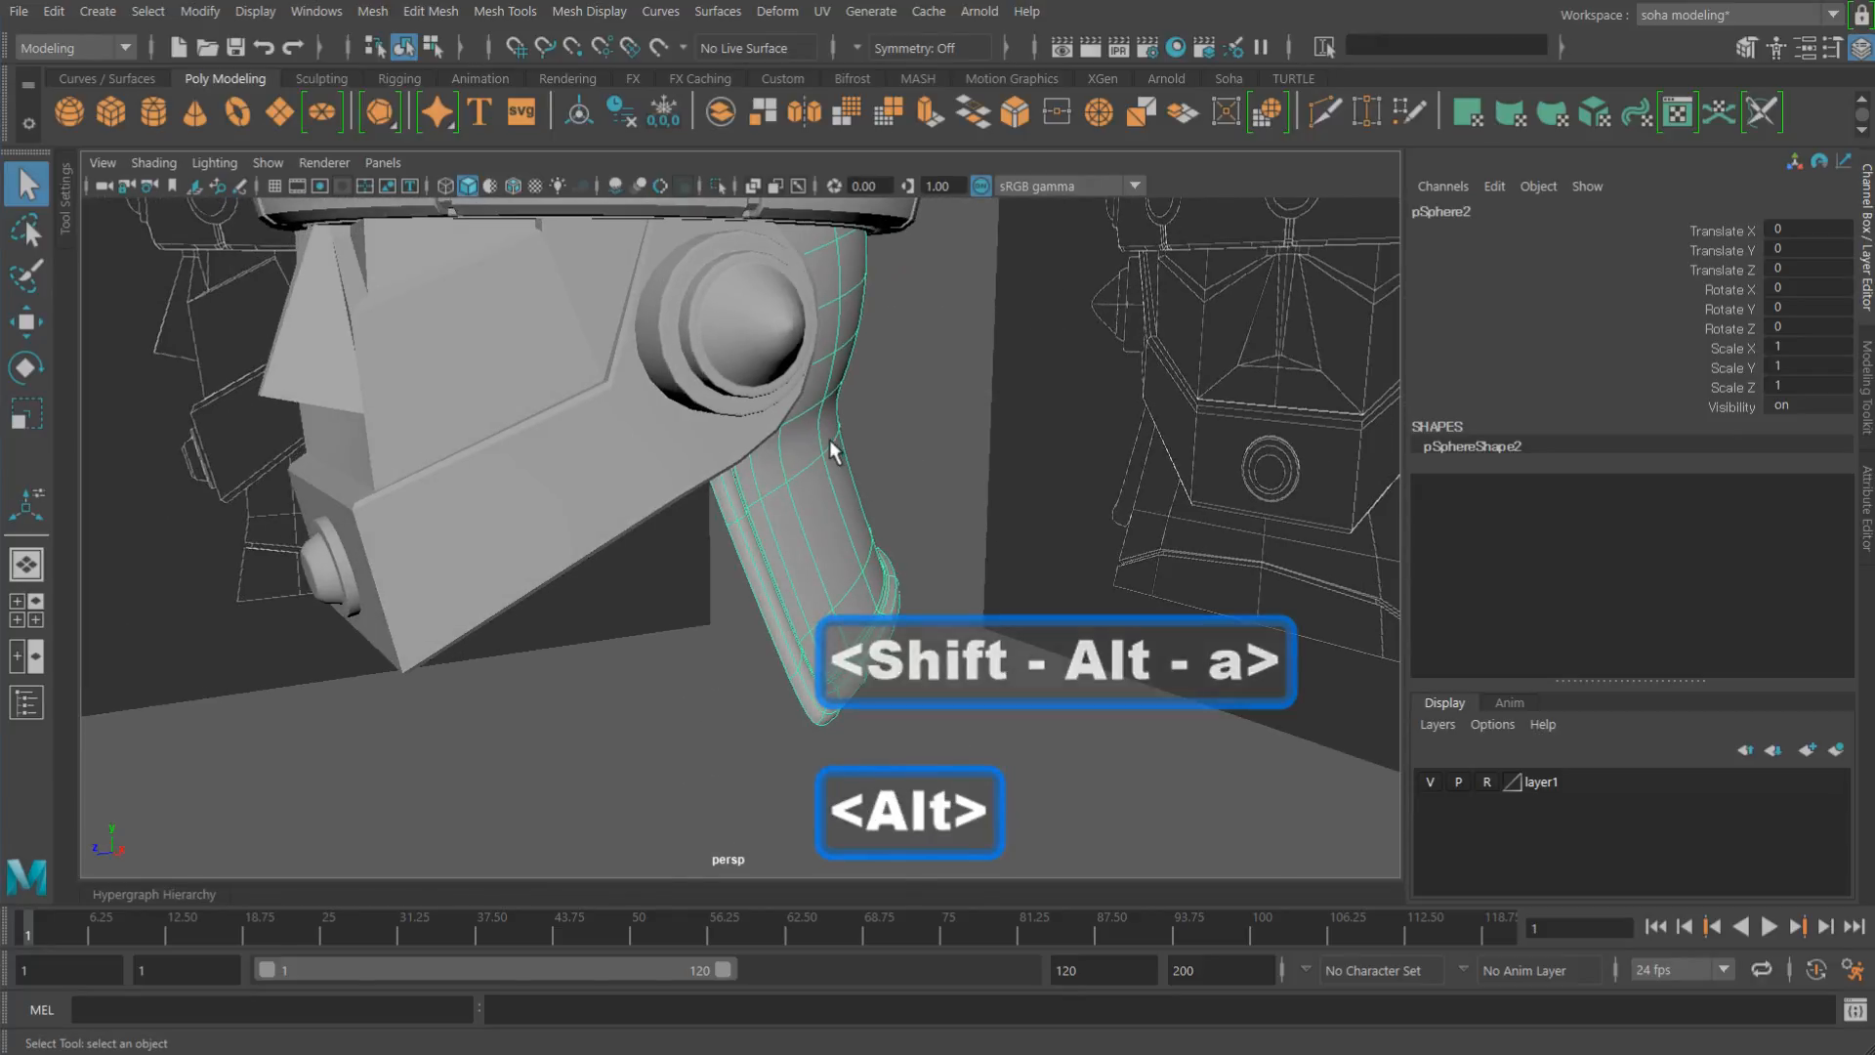
{"action": "key", "text": "shift+2"}
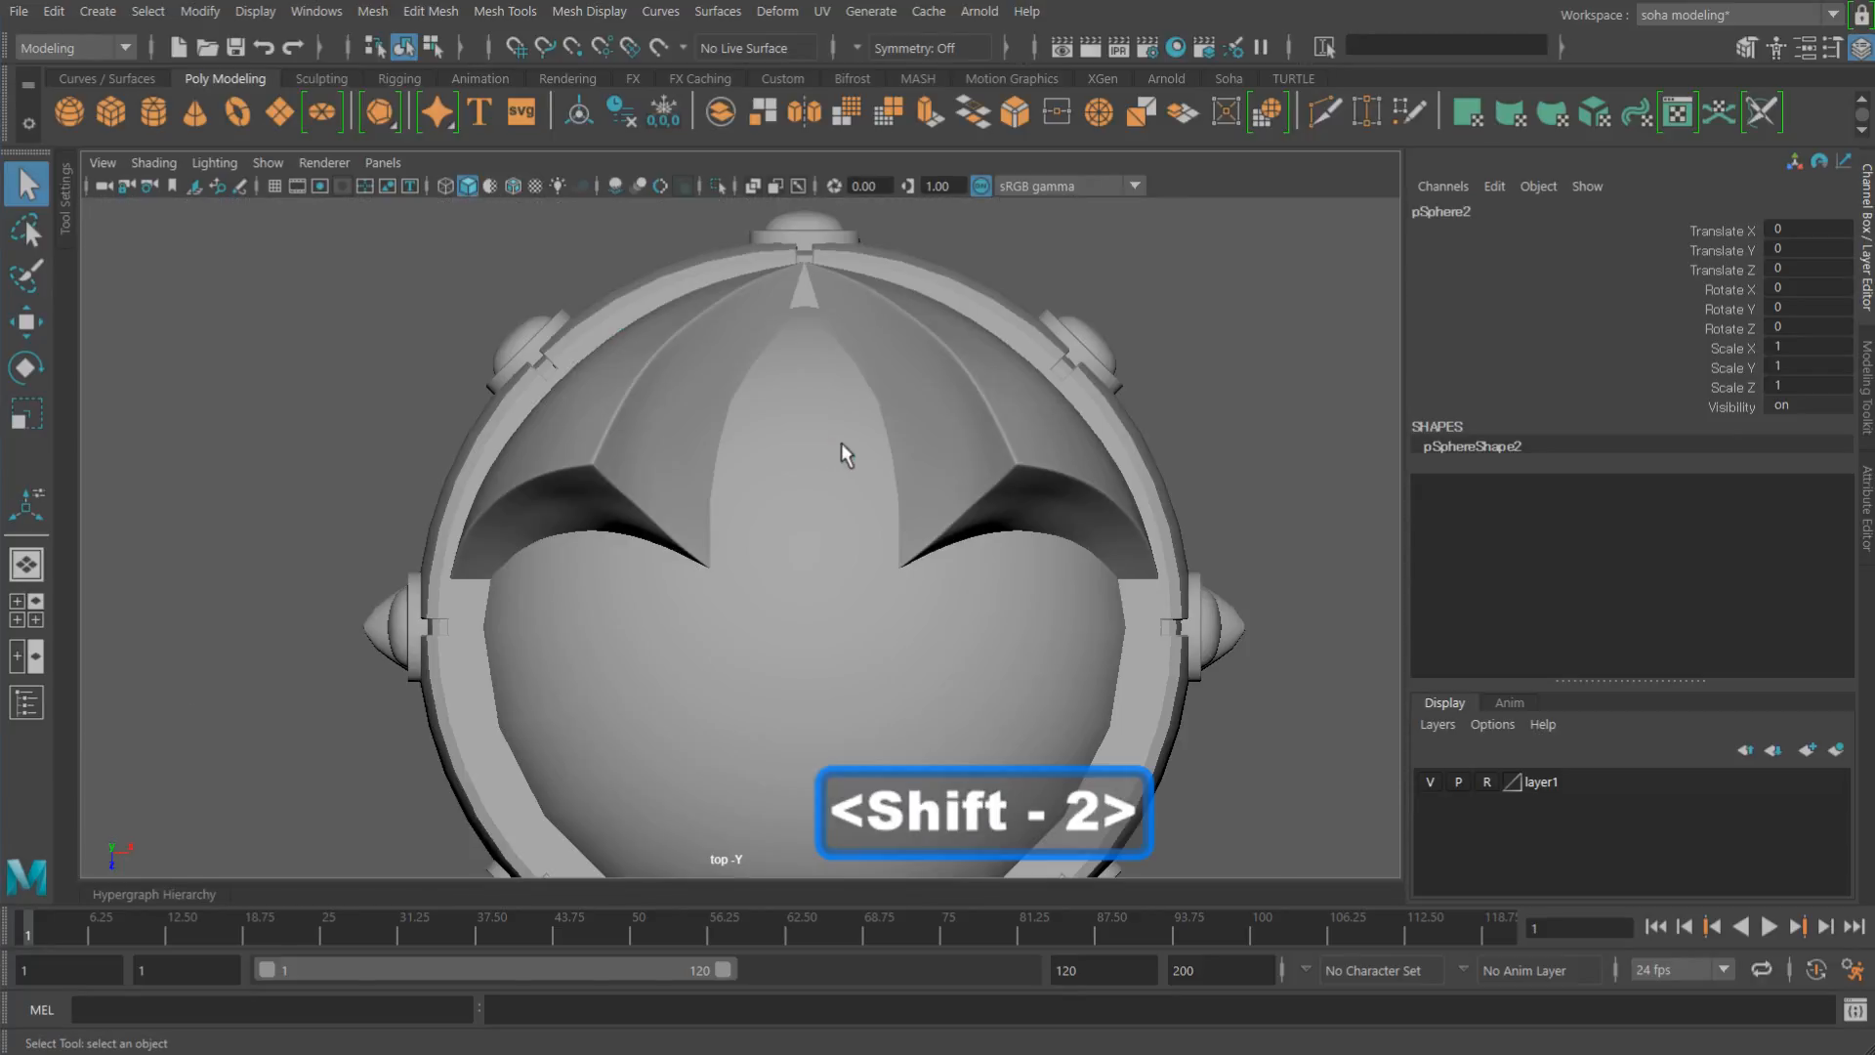
{"action": "key", "text": "alt+4"}
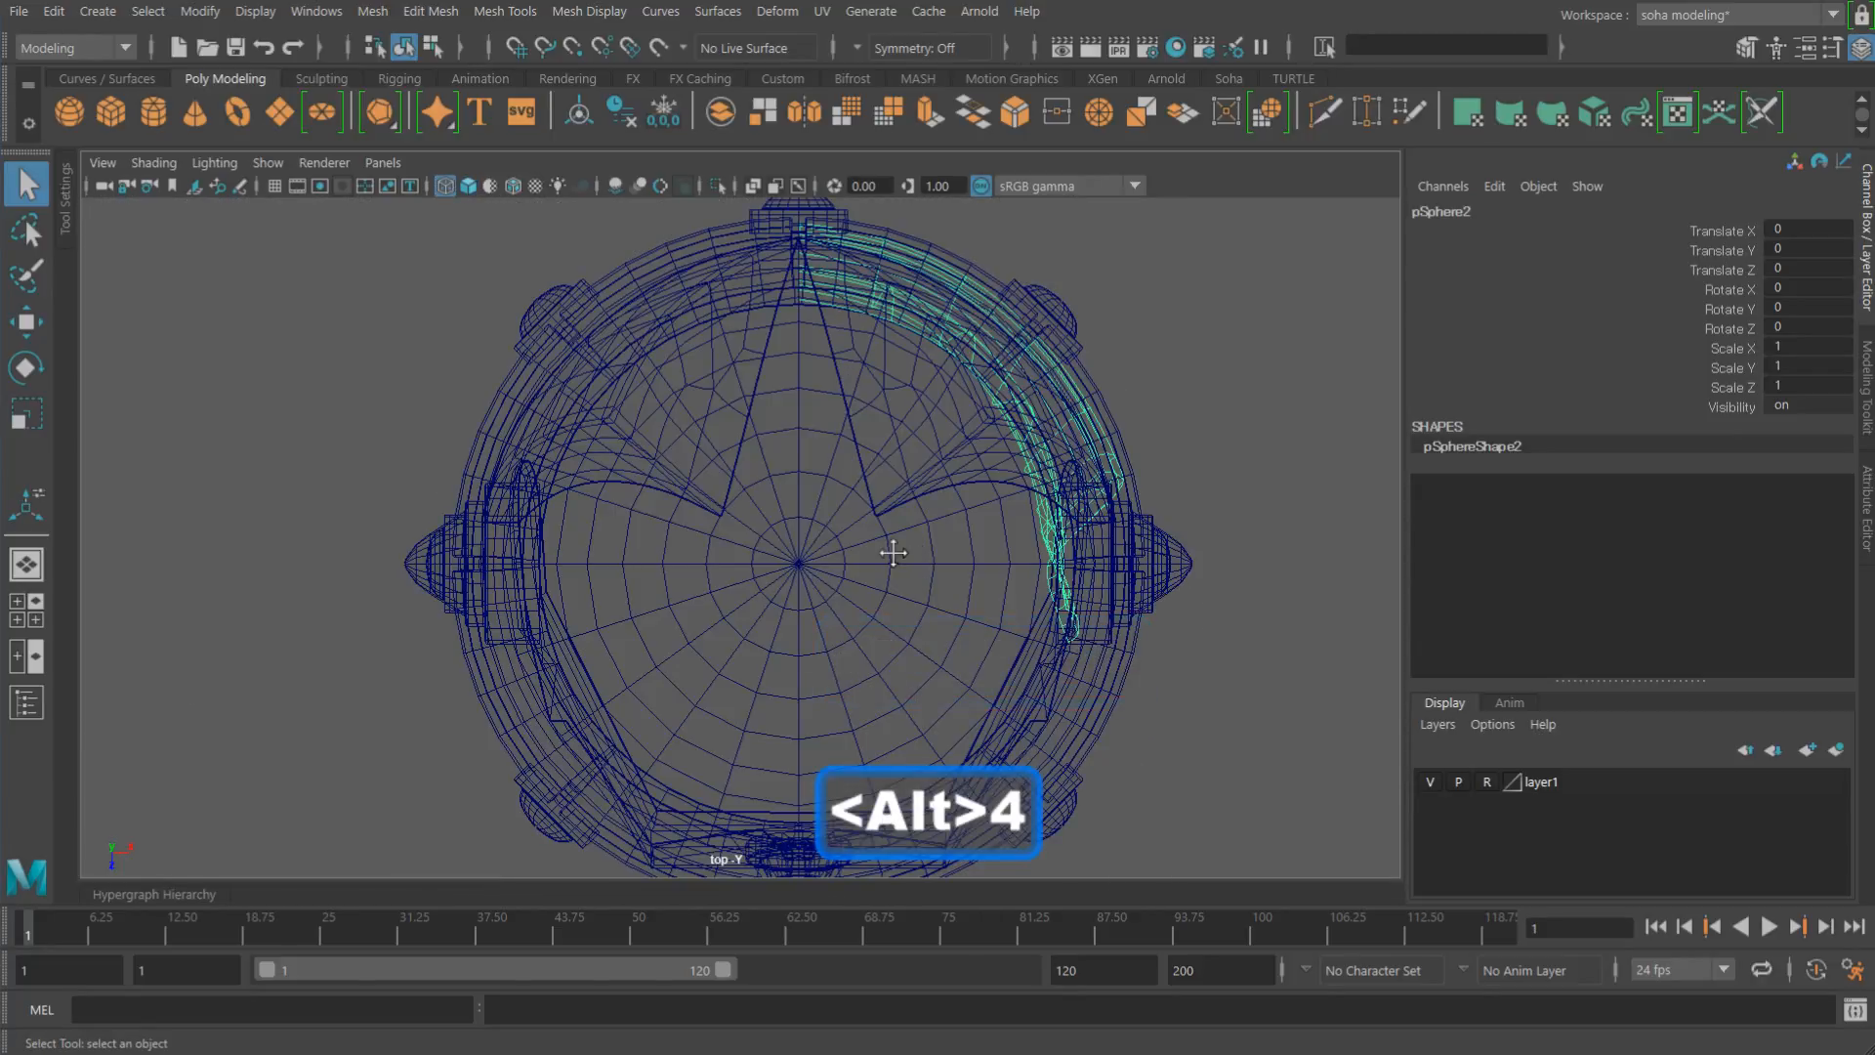
{"action": "key", "text": "alt+w"}
{"action": "middle_click_drag", "start_coordinate": [885, 574], "coordinate": [881, 528], "text": "alt"}
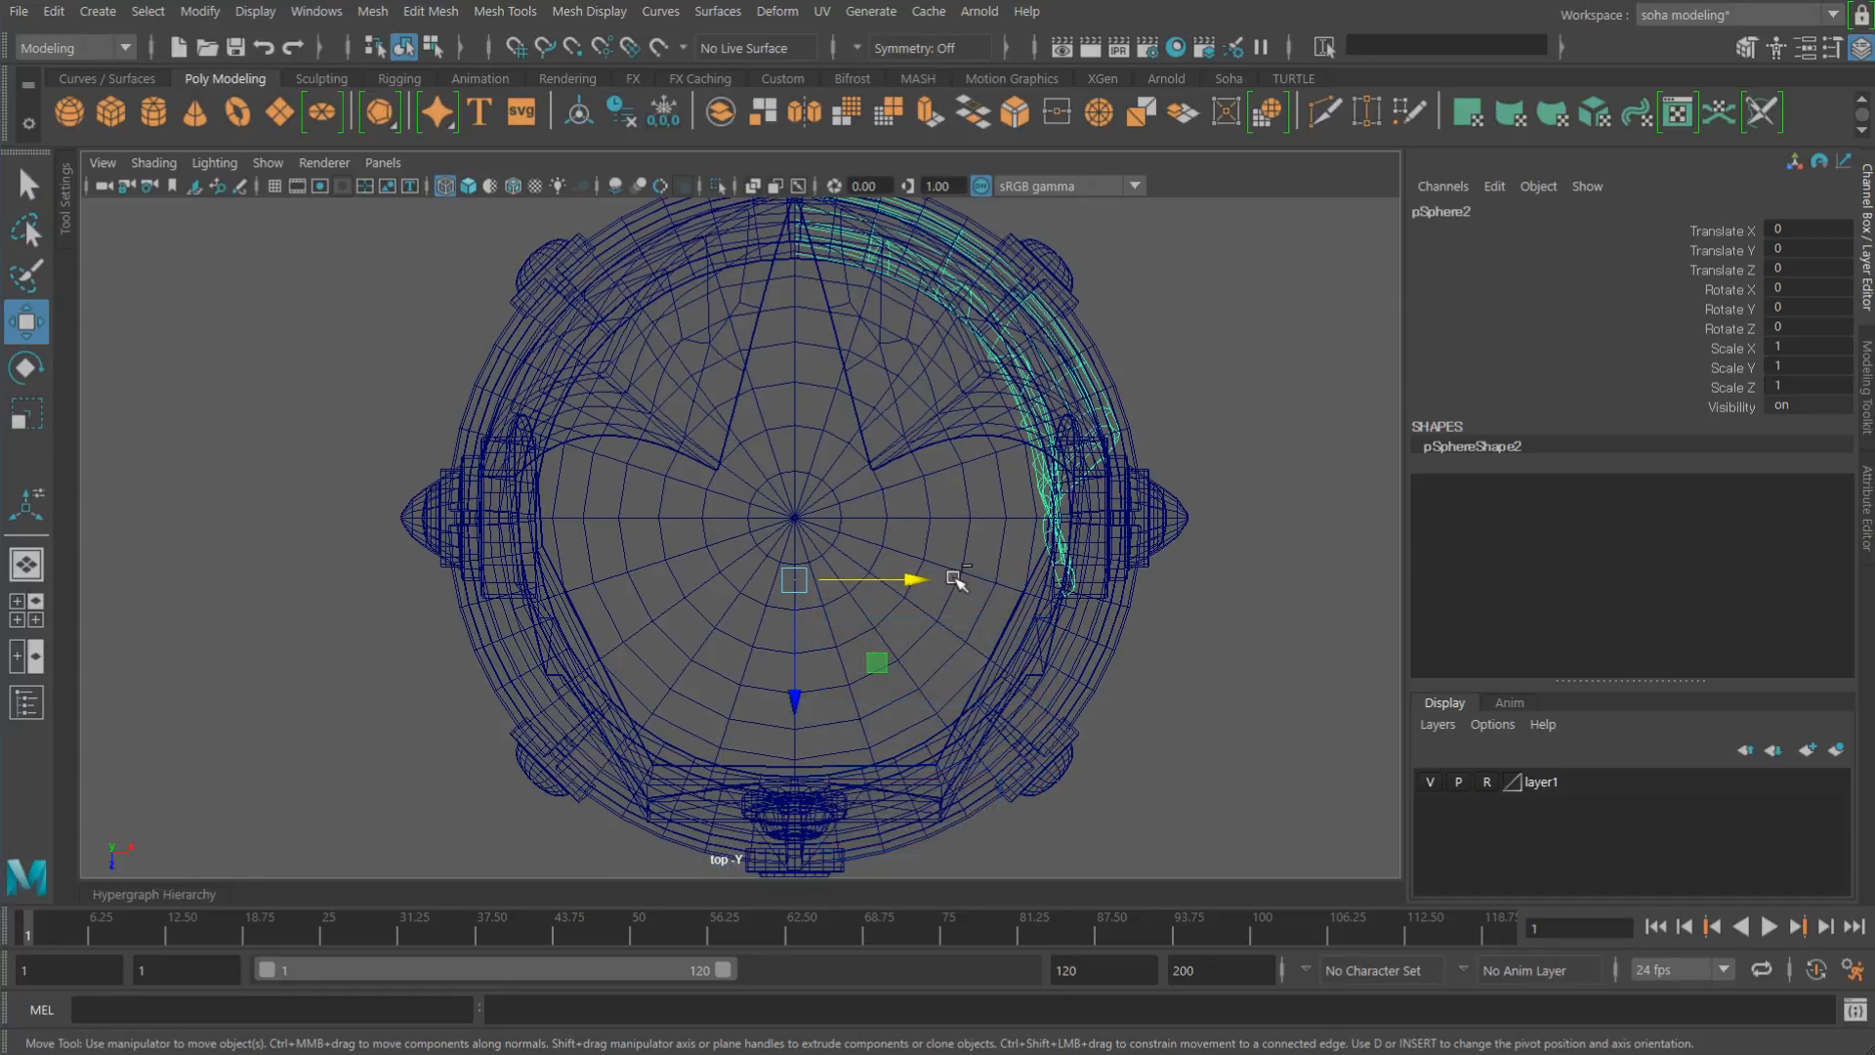
{"action": "key", "text": "ctrl+e"}
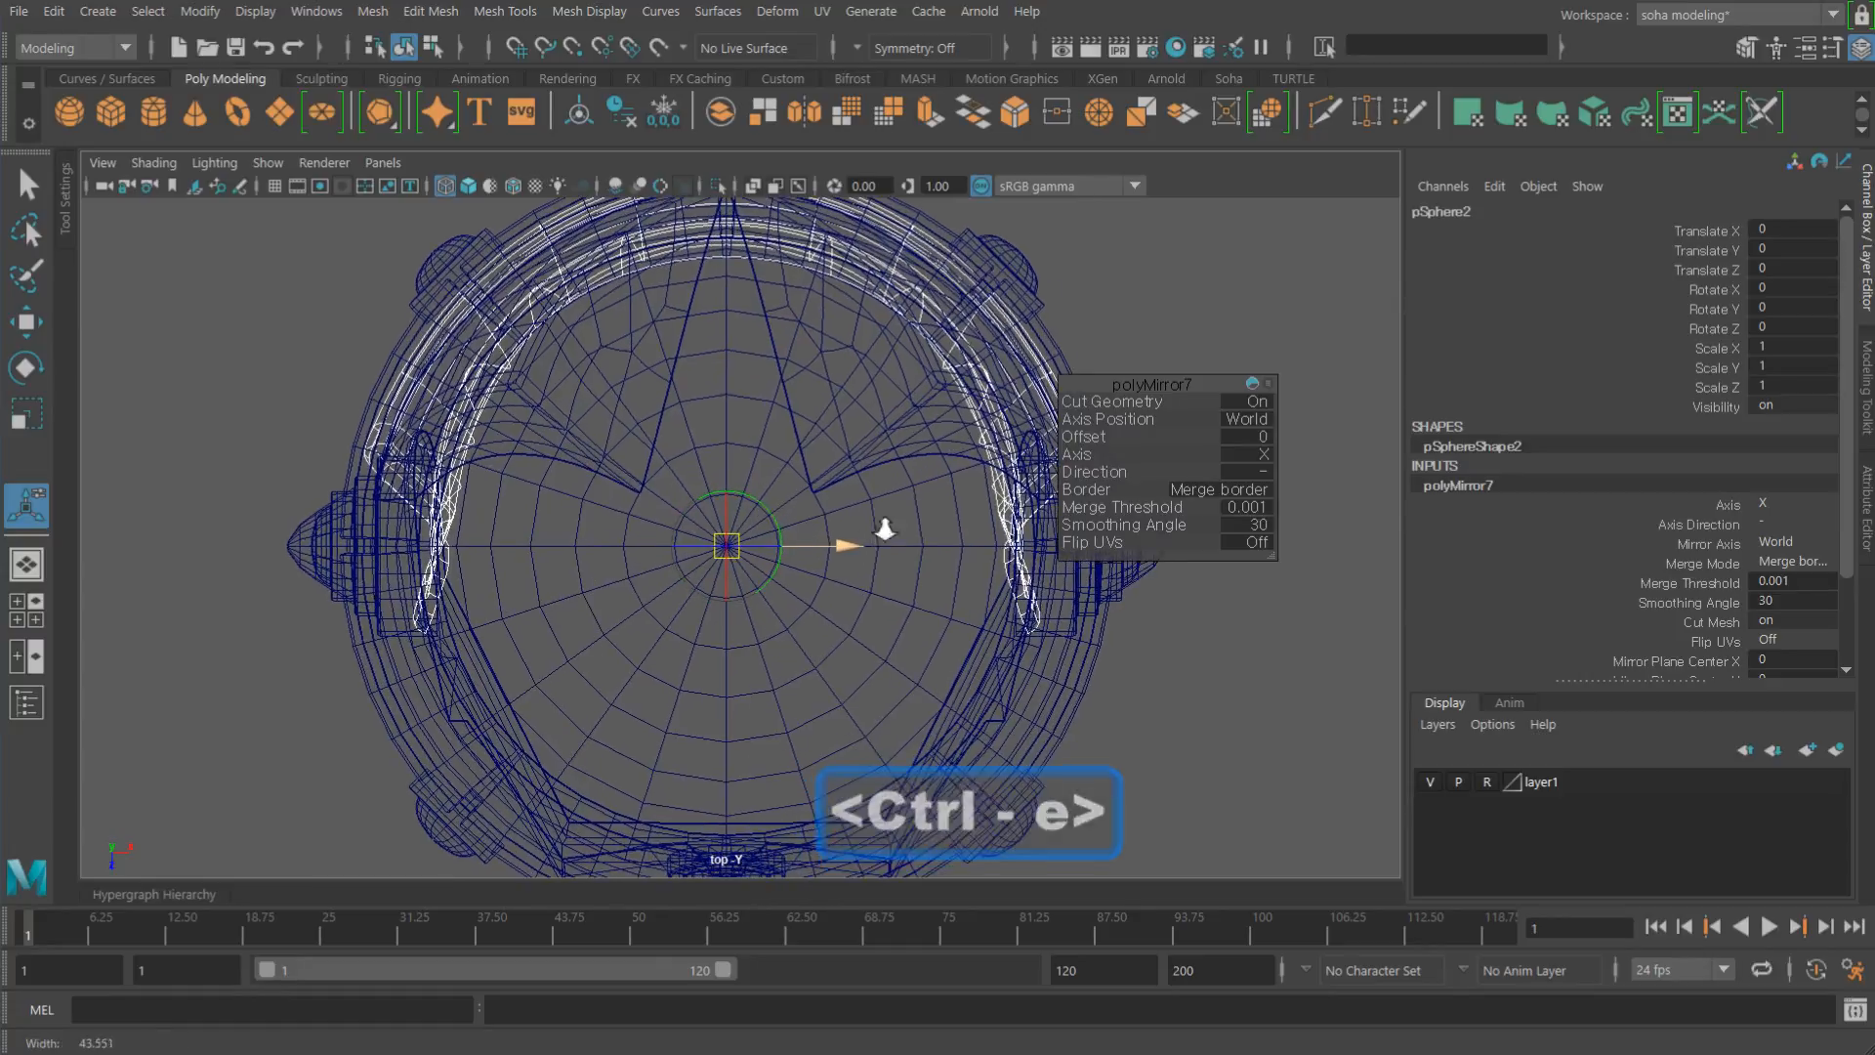
{"action": "key", "text": "alt+shift+q"}
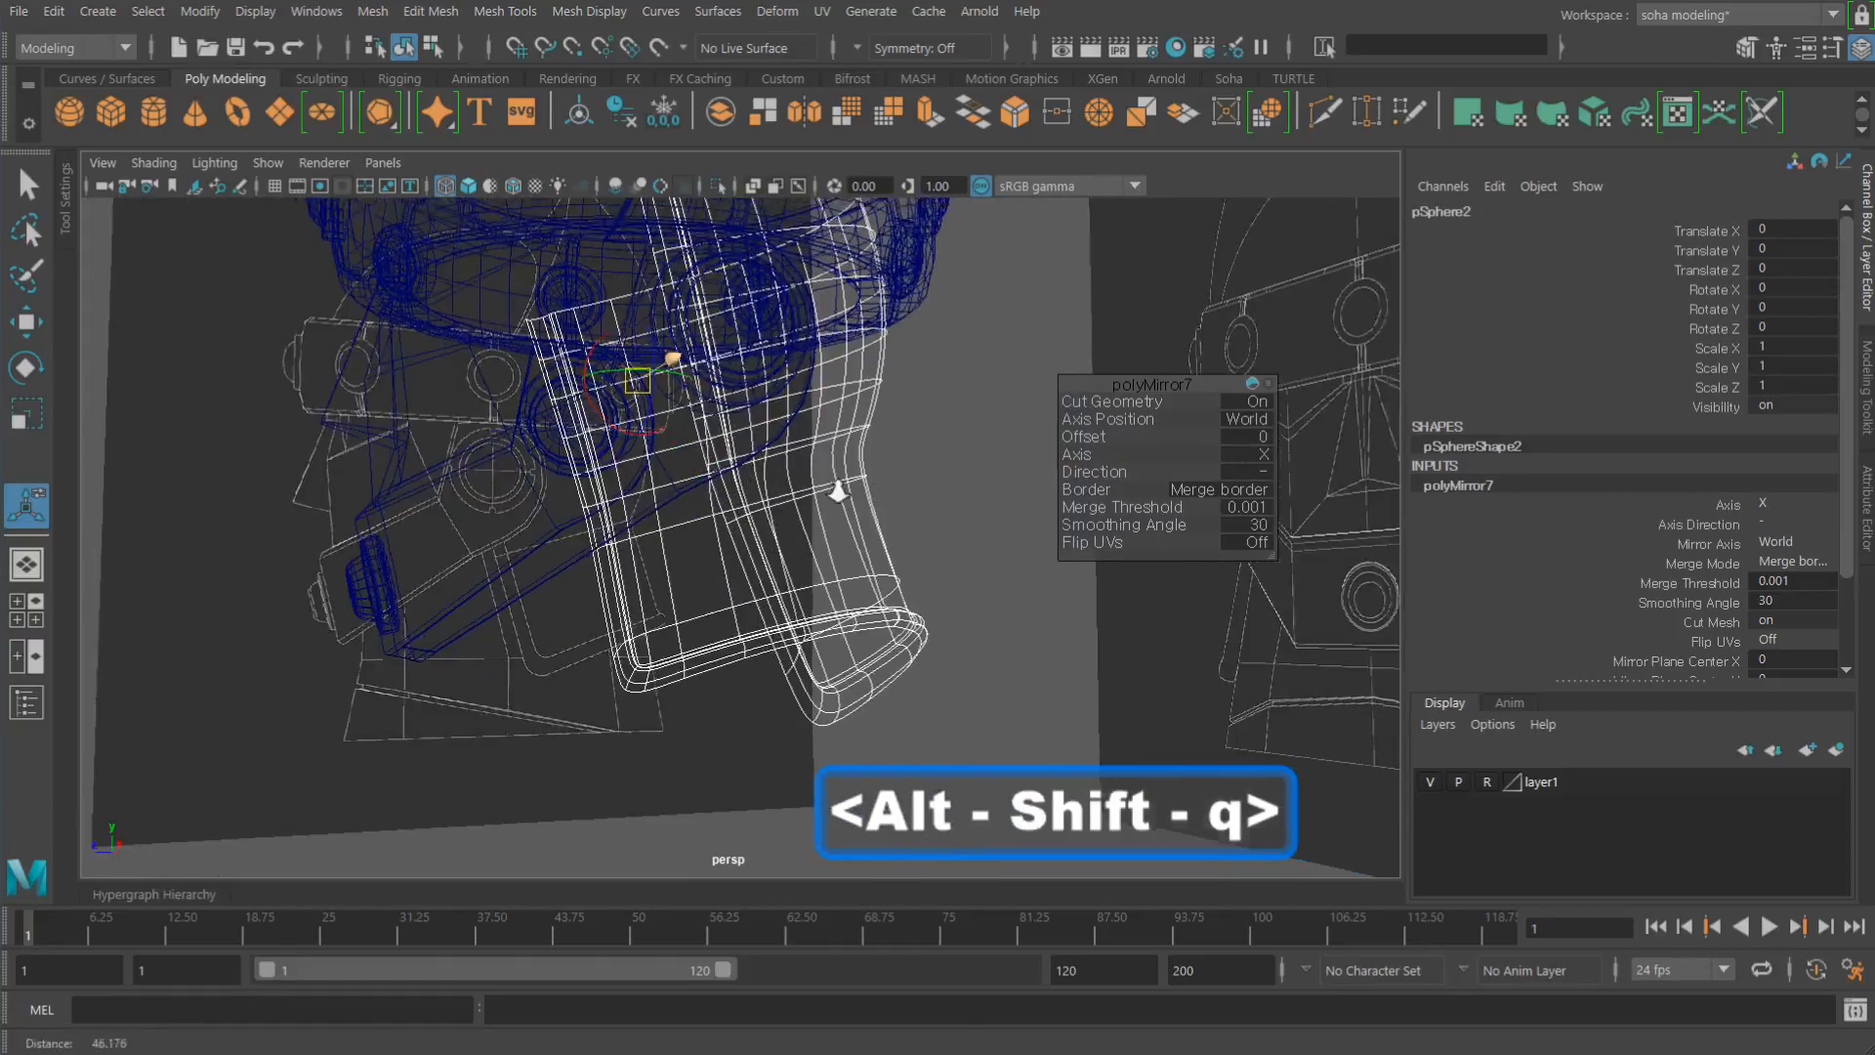
Step: Examine the mirrored shell against the side reference in wireframe and shaded display
{"action": "key", "text": "w"}
{"action": "left_click_drag", "start_coordinate": [731, 488], "coordinate": [779, 512], "text": "alt"}
{"action": "key", "text": "shift+4"}
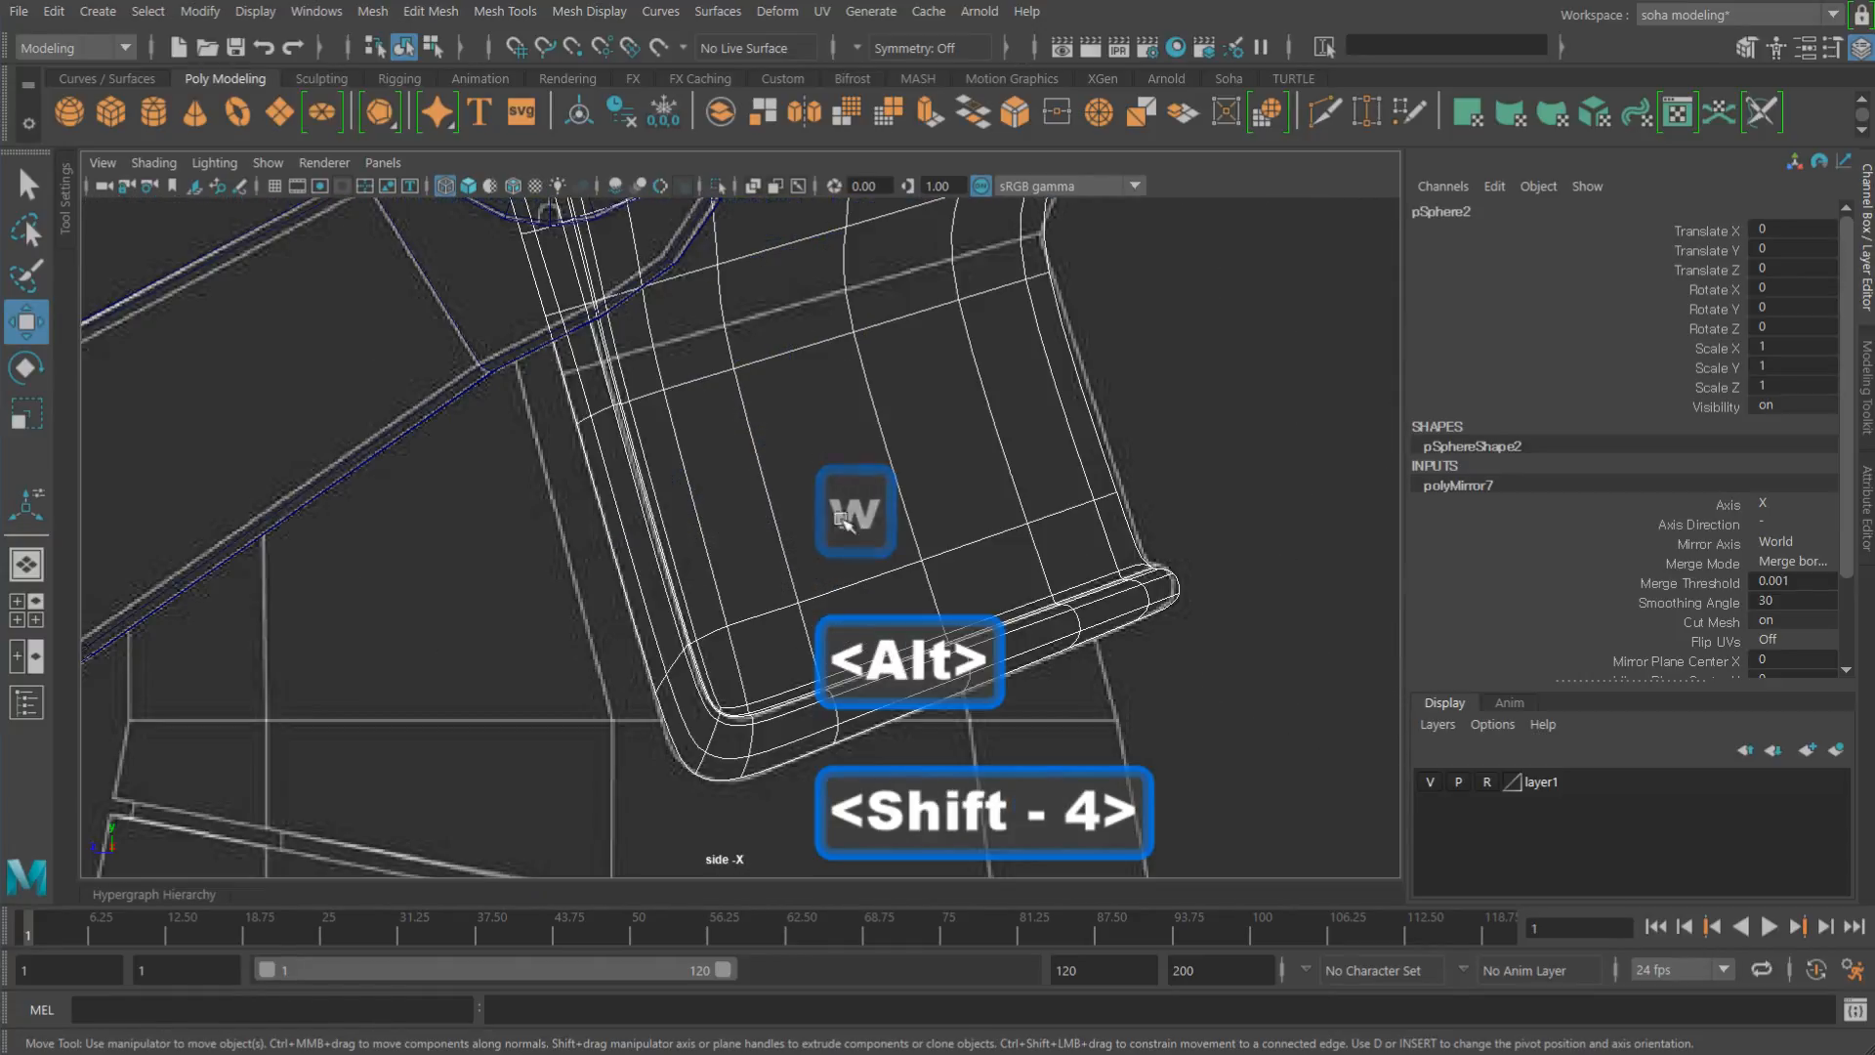
{"action": "right_click_drag", "start_coordinate": [953, 528], "coordinate": [565, 486], "text": "alt"}
{"action": "middle_click_drag", "start_coordinate": [896, 542], "coordinate": [967, 515], "text": "alt"}
{"action": "right_click_drag", "start_coordinate": [967, 515], "coordinate": [829, 527], "text": "alt"}
{"action": "middle_click_drag", "start_coordinate": [863, 508], "coordinate": [888, 658], "text": "alt"}
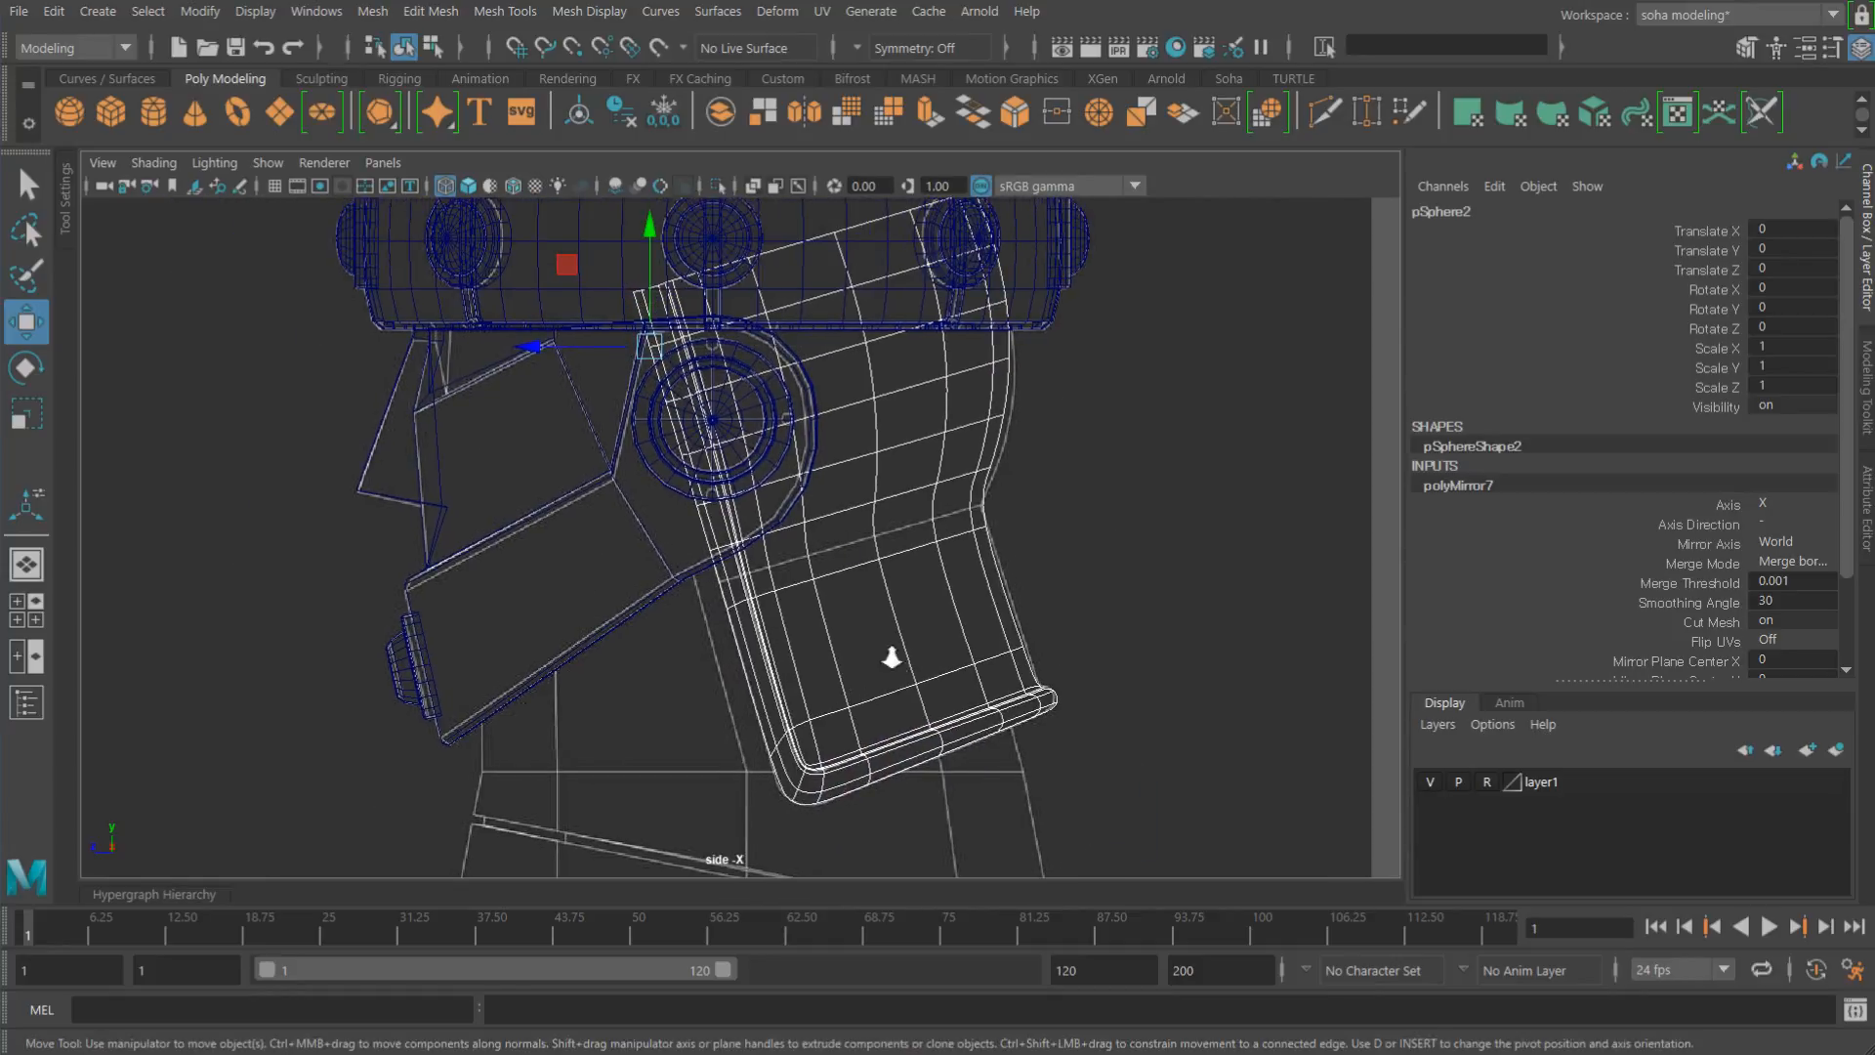
{"action": "right_click_drag", "start_coordinate": [892, 658], "coordinate": [682, 534], "text": "alt"}
{"action": "middle_click_drag", "start_coordinate": [687, 530], "coordinate": [684, 611], "text": "alt"}
{"action": "right_click_drag", "start_coordinate": [716, 609], "coordinate": [792, 608], "text": "alt"}
{"action": "key", "text": "alt+5"}
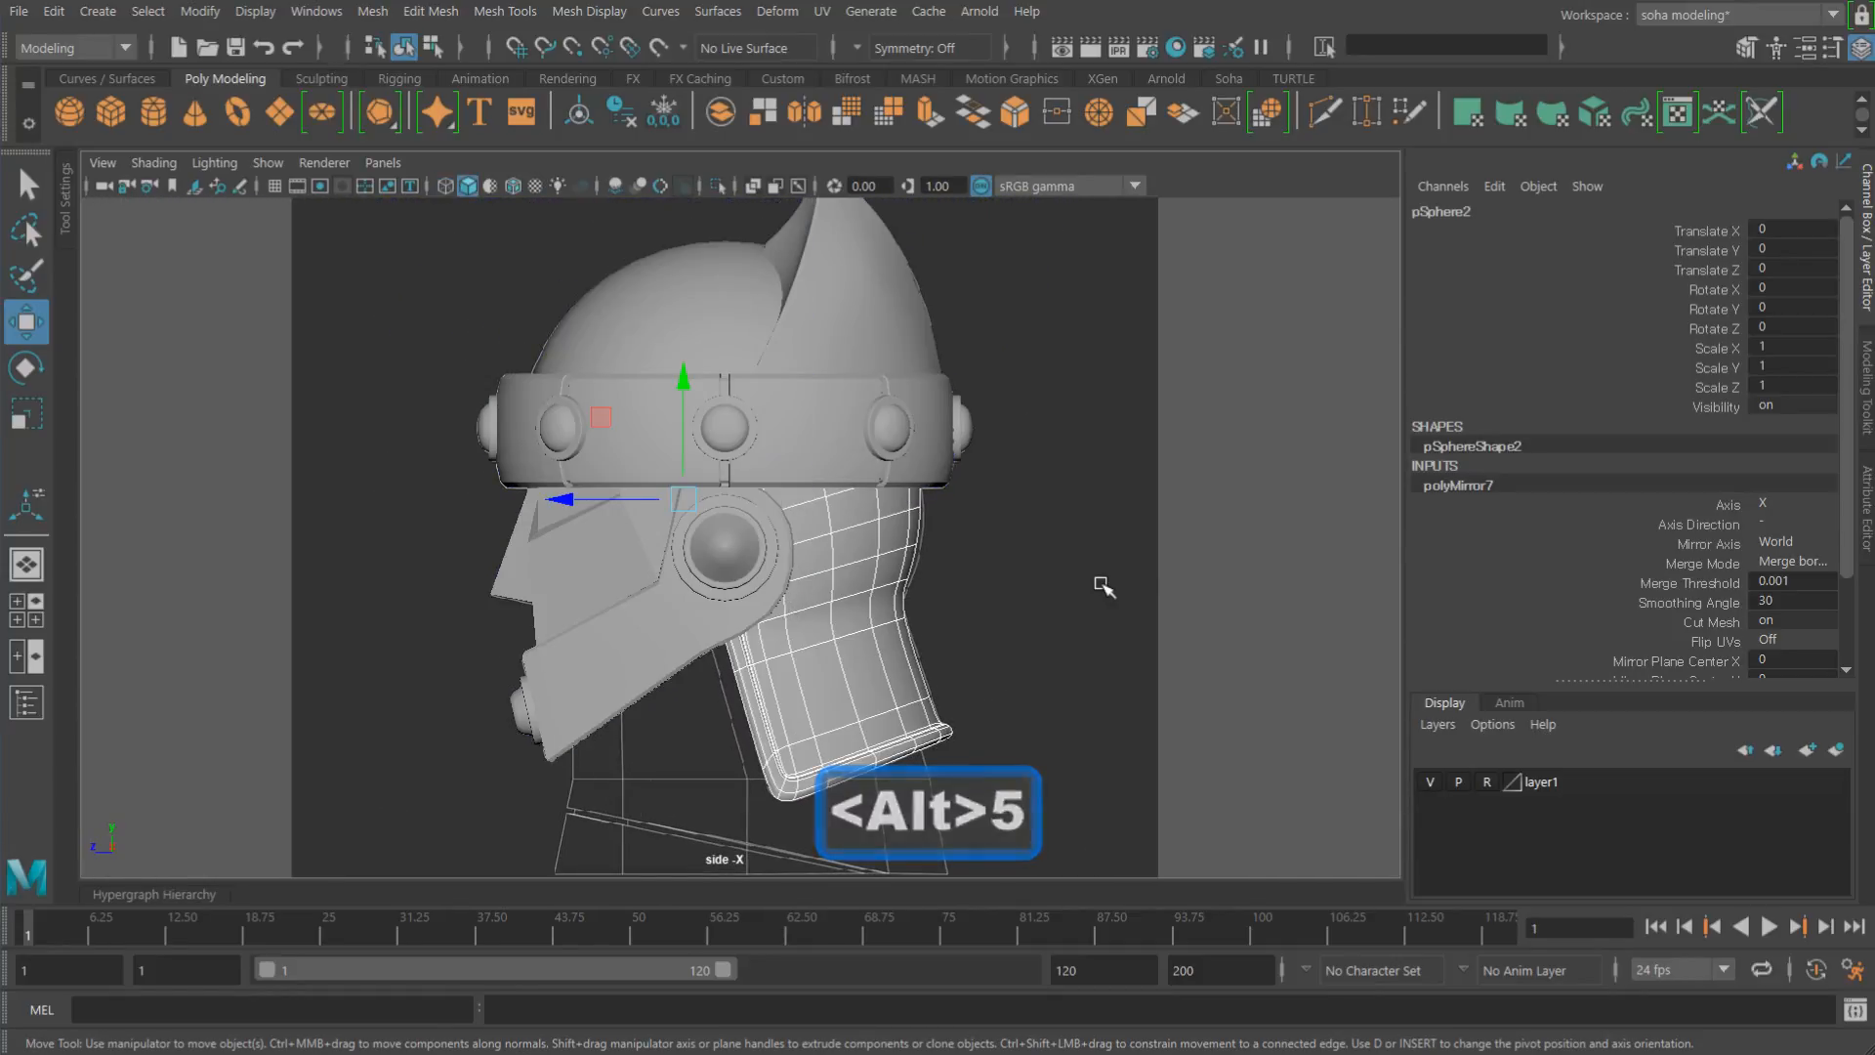
{"action": "left_click", "coordinate": [1103, 586]}
Step: Turn off the shell's smooth preview and insert an edge loop on each side of the crease above the flared flap
{"action": "left_click", "coordinate": [830, 630]}
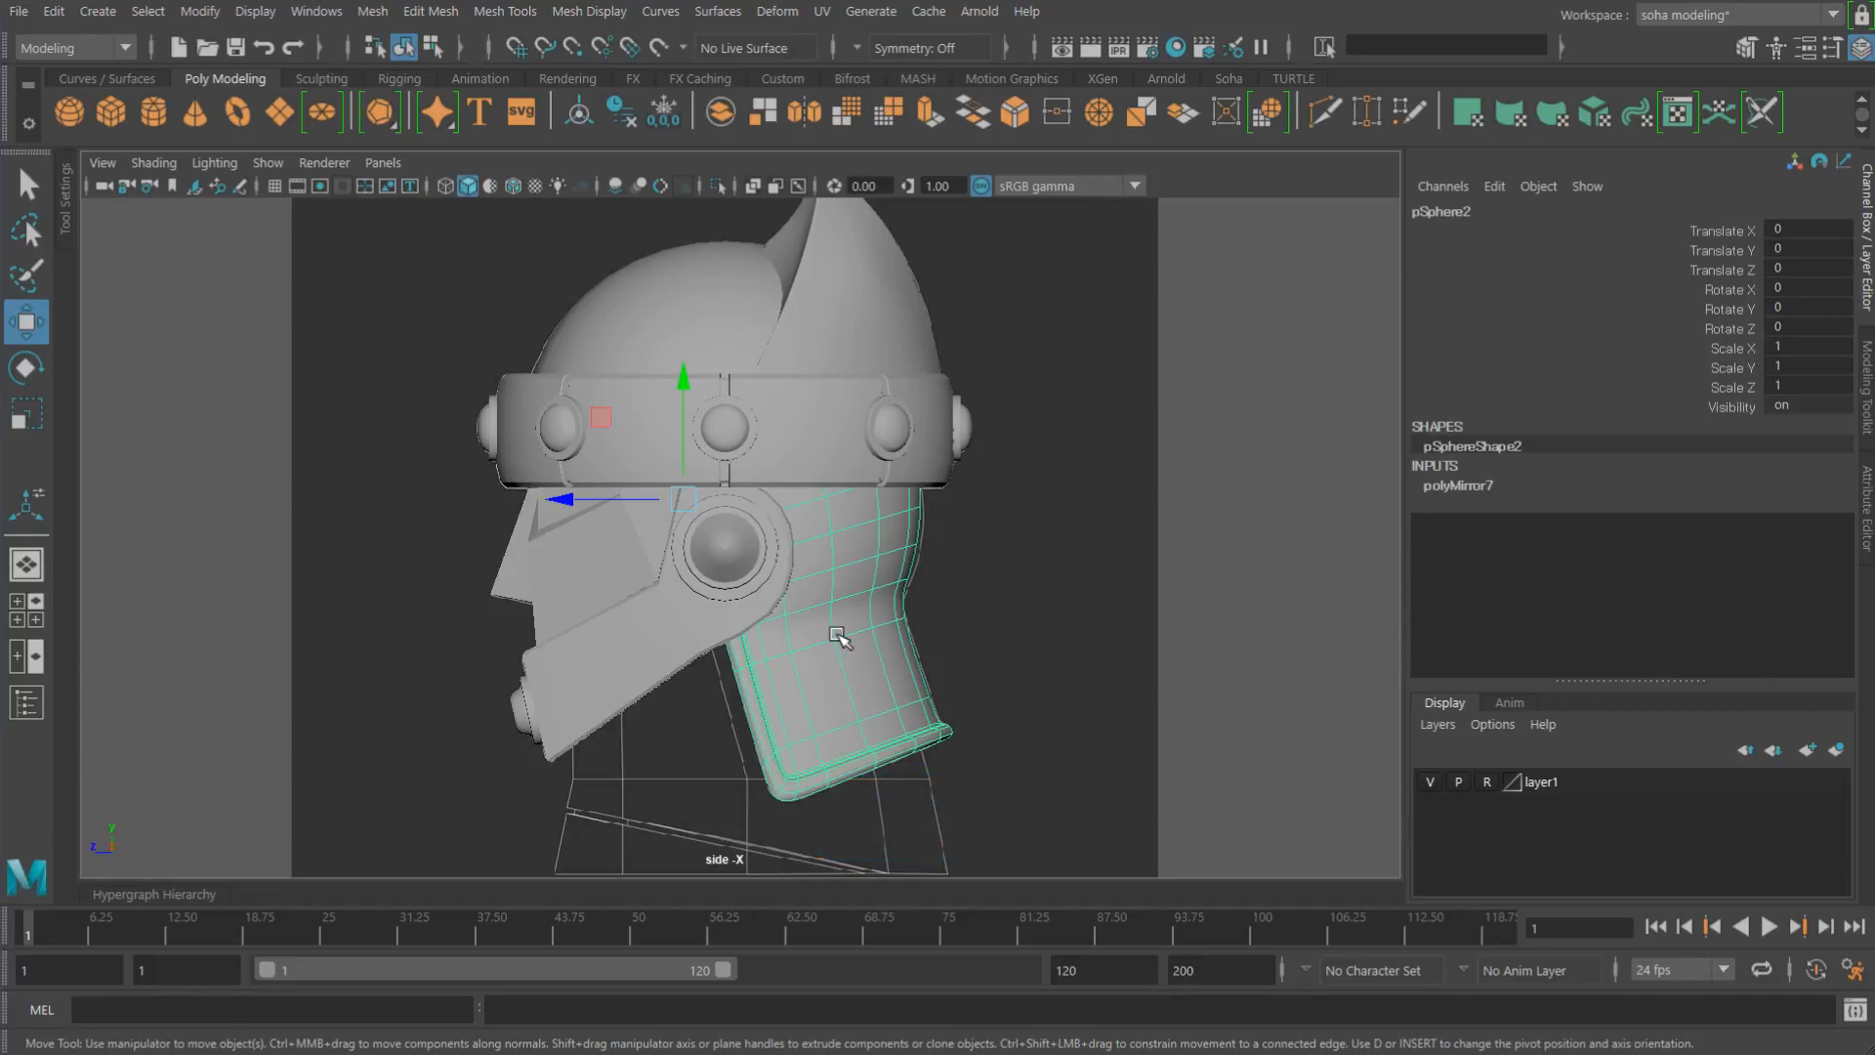
{"action": "key", "text": "1"}
{"action": "scroll", "coordinate": [850, 547], "scroll_direction": "up", "scroll_amount": 5}
{"action": "scroll", "coordinate": [723, 527], "scroll_direction": "up", "scroll_amount": 5}
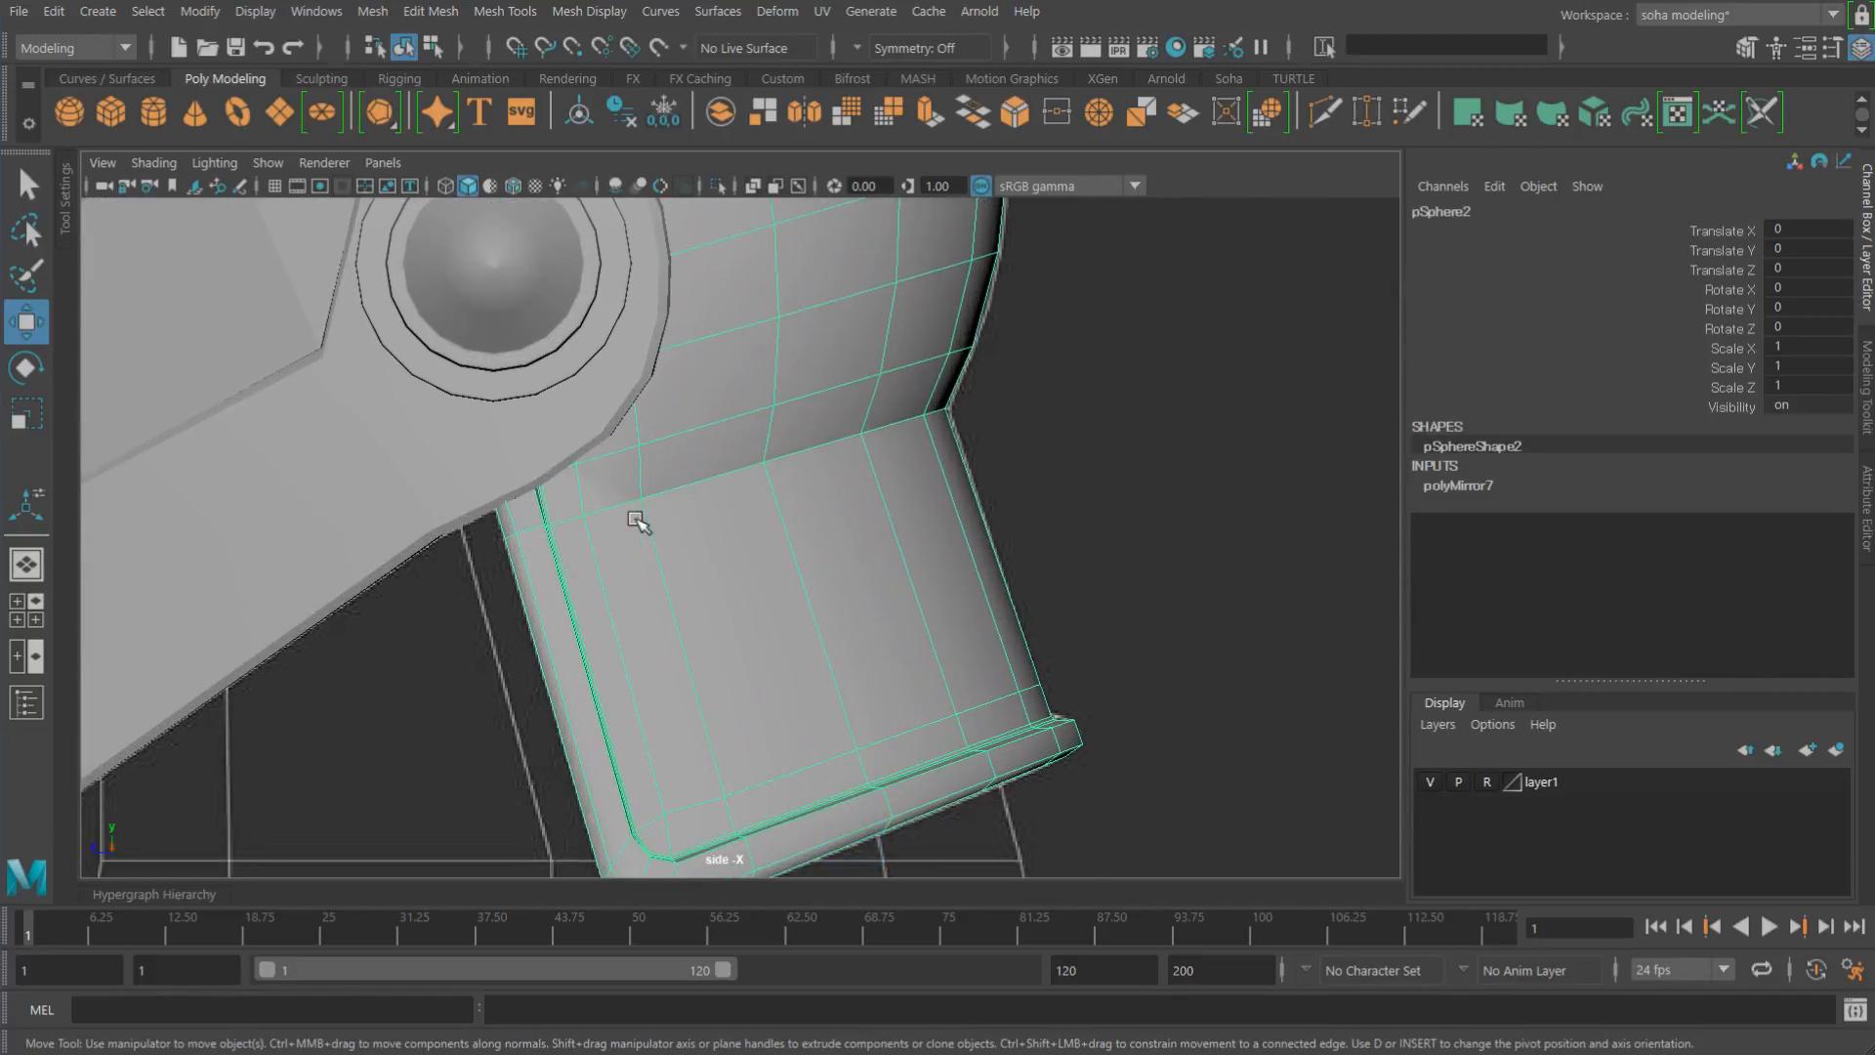
{"action": "key", "text": "alt+e"}
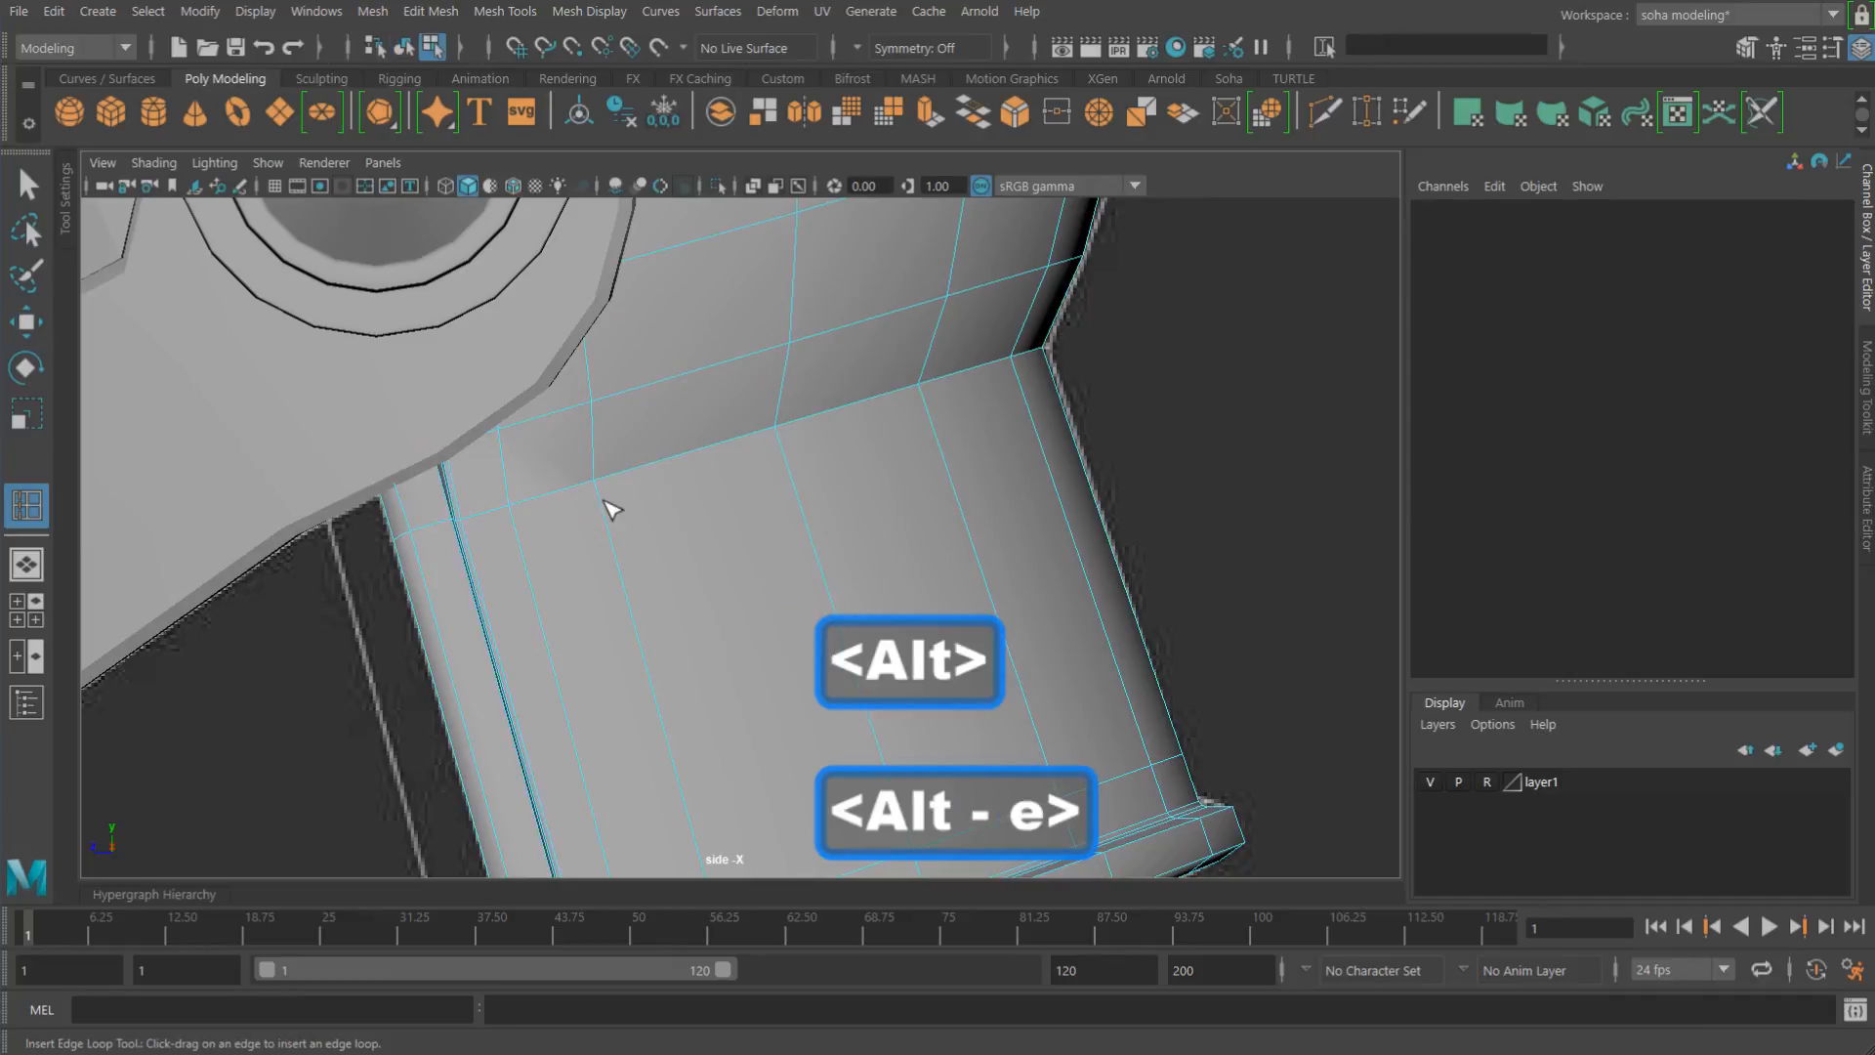
{"action": "left_click", "coordinate": [605, 498]}
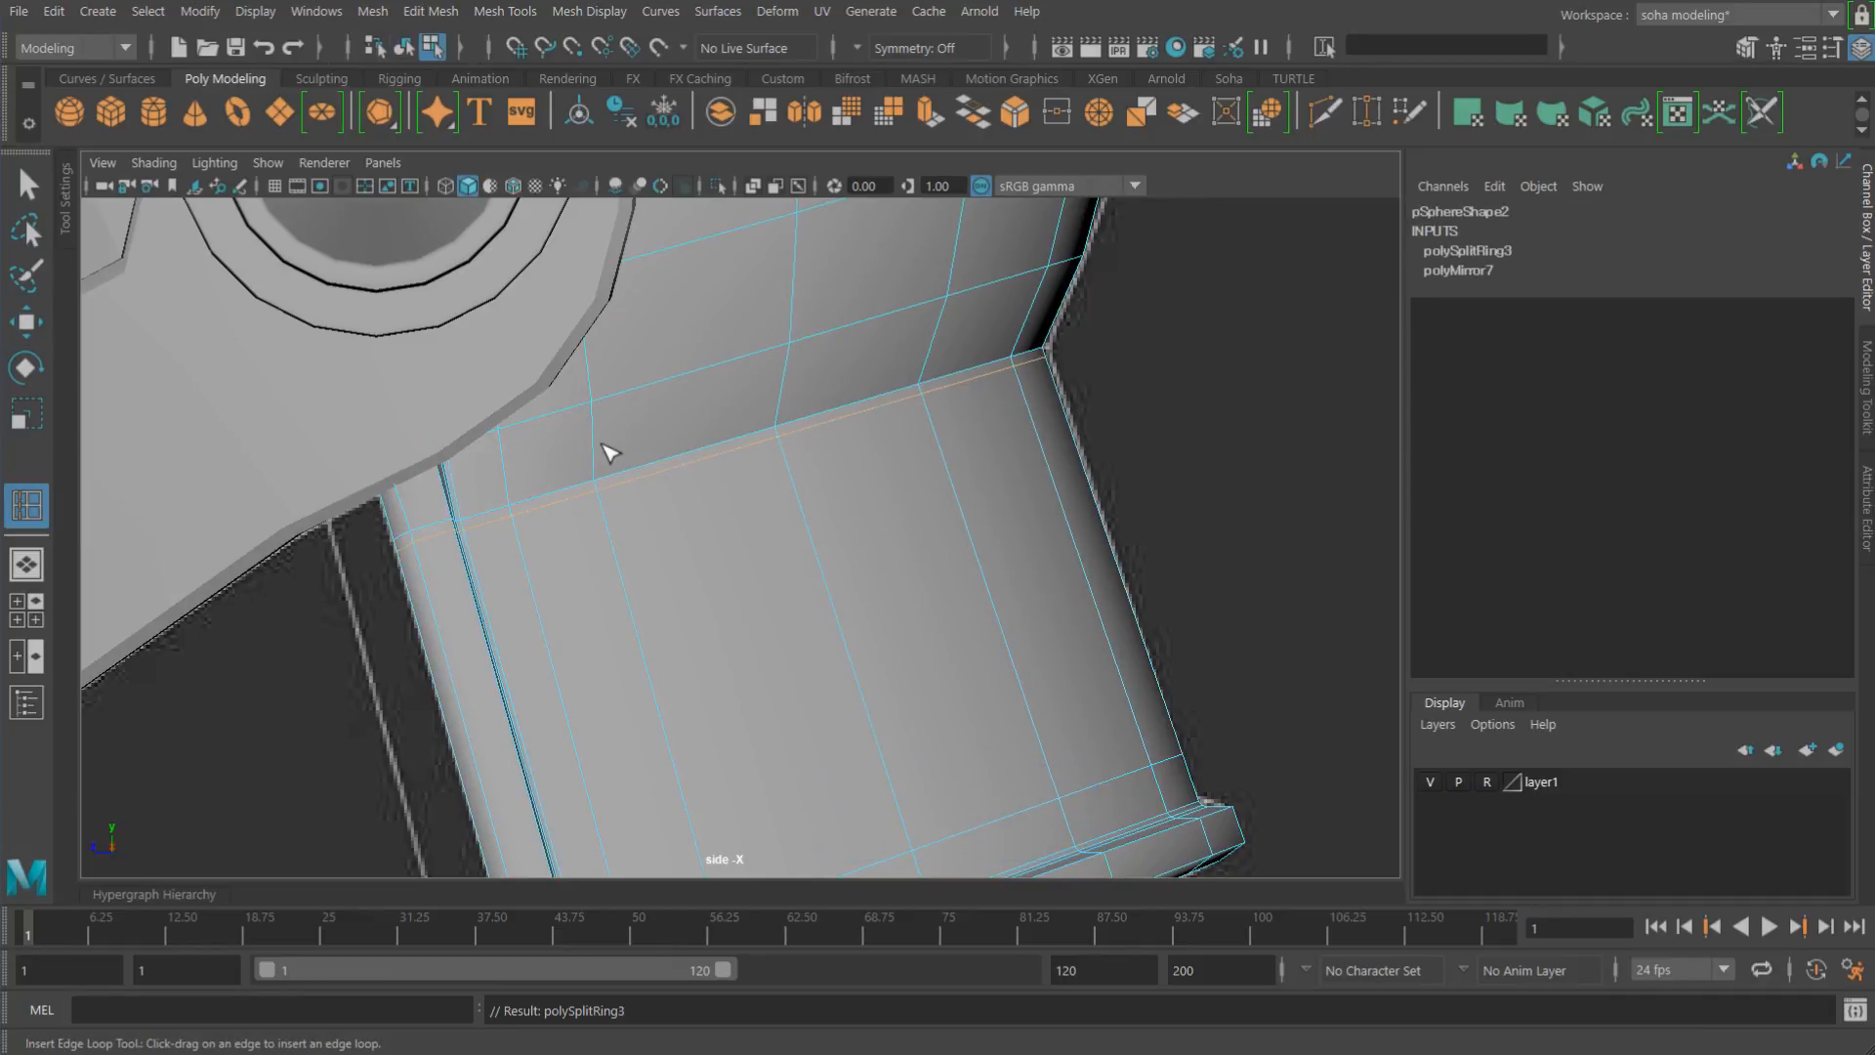
{"action": "left_click", "coordinate": [601, 475]}
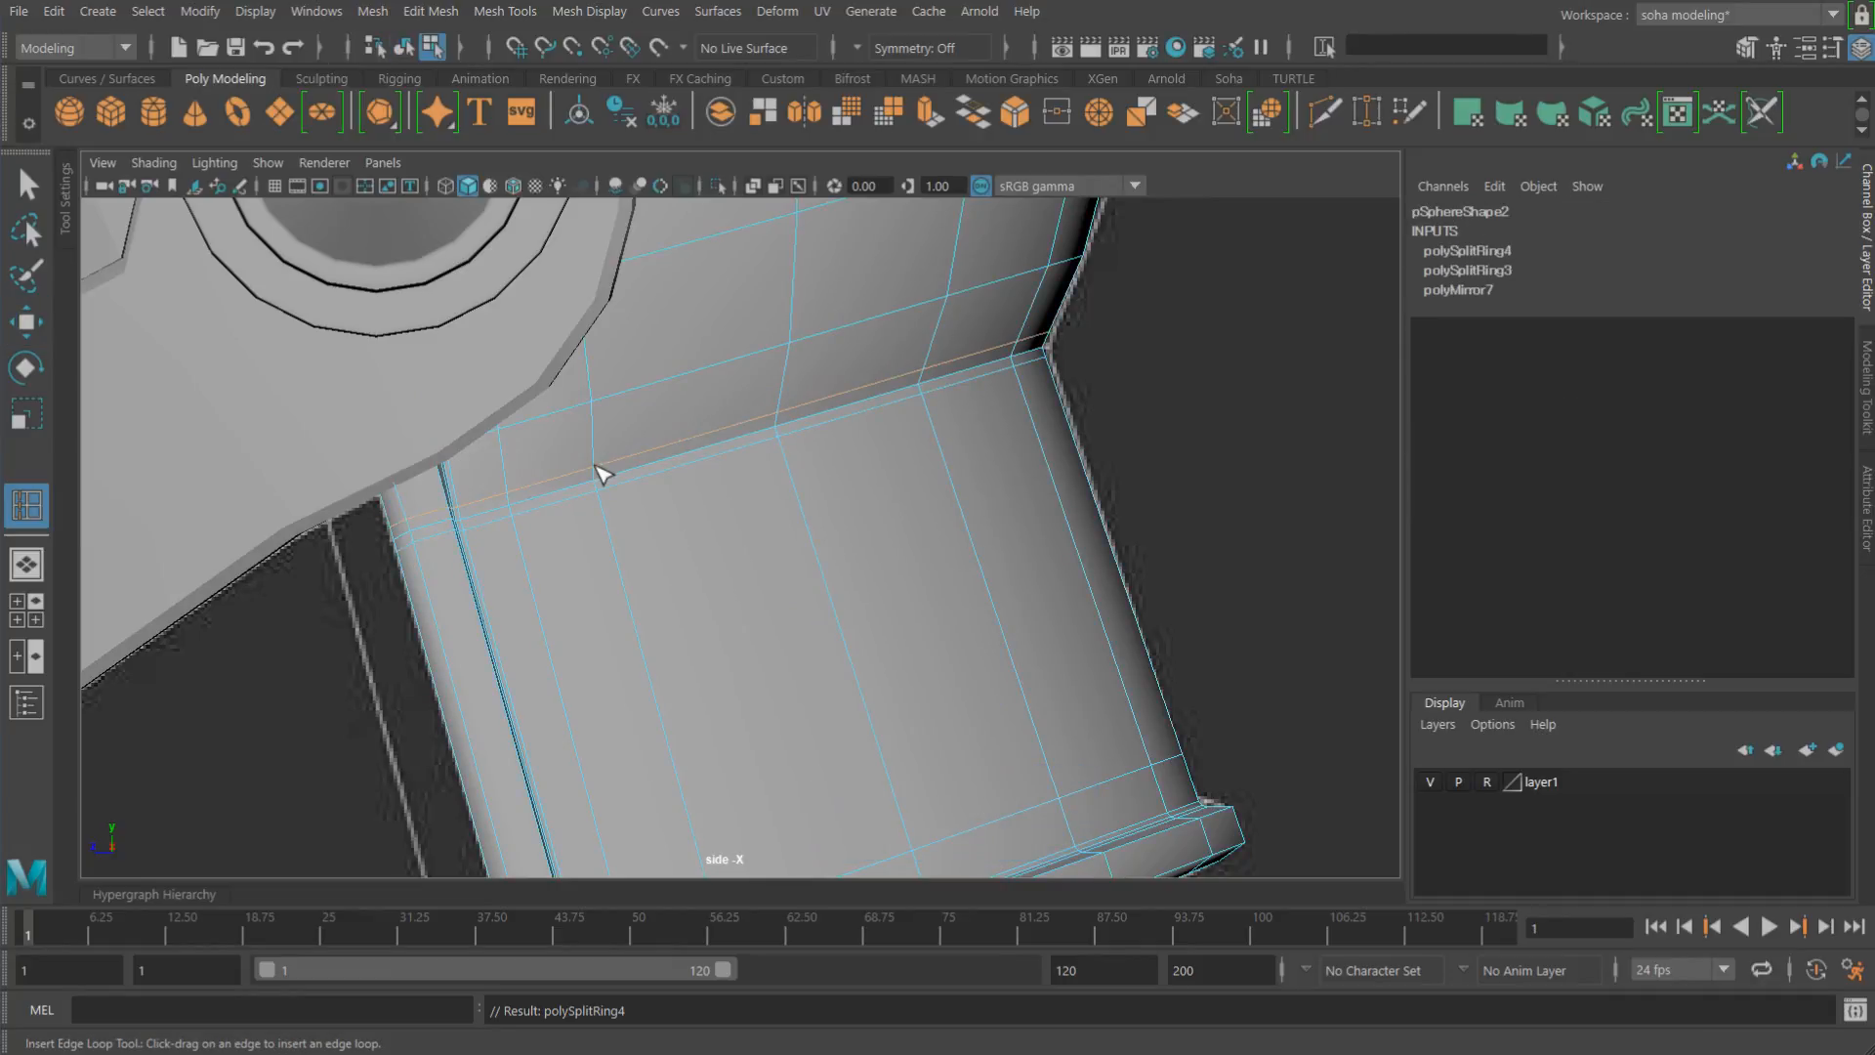
{"action": "key", "text": "w"}
{"action": "key", "text": "alt+grave"}
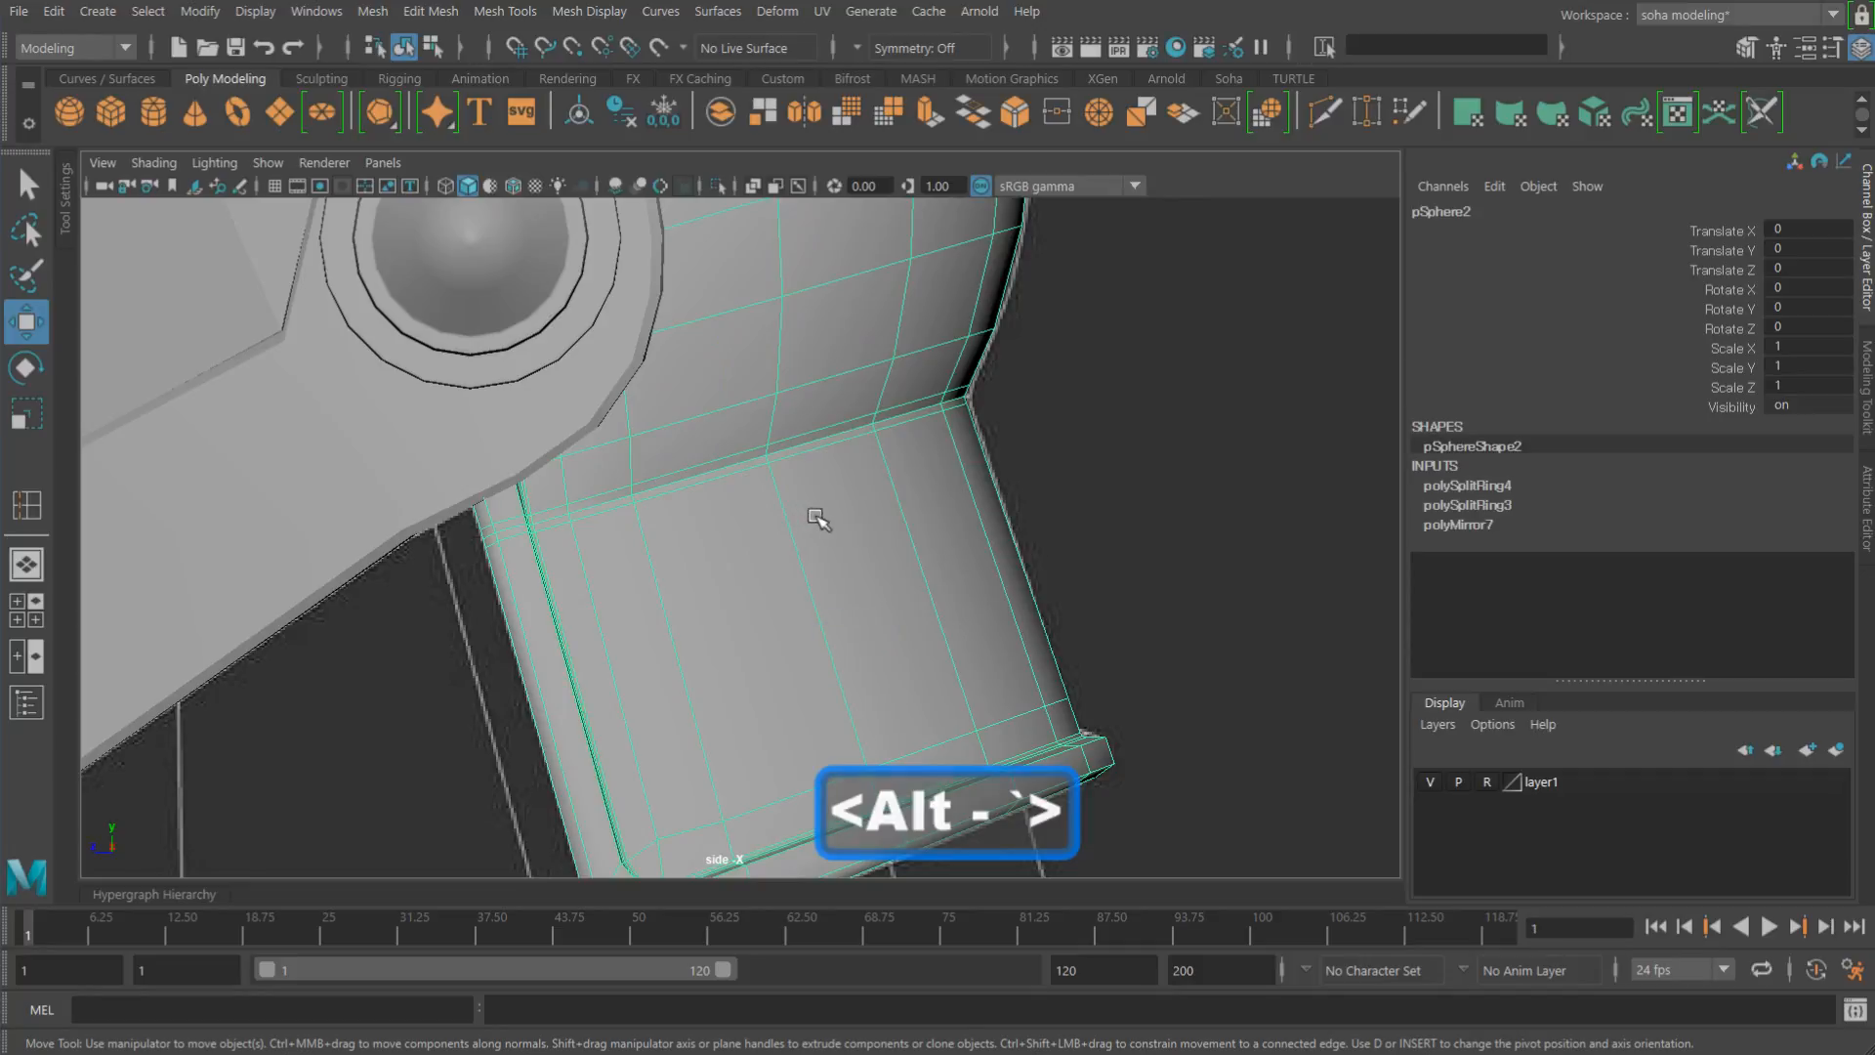
Step: Turn on the shell's smooth mesh preview and examine the sharpened crease and the head's side profile
{"action": "key", "text": "3"}
{"action": "left_click", "coordinate": [1118, 450]}
{"action": "right_click_drag", "start_coordinate": [882, 523], "coordinate": [721, 491], "text": "alt"}
{"action": "middle_click_drag", "start_coordinate": [850, 473], "coordinate": [1014, 379], "text": "alt"}
{"action": "right_click_drag", "start_coordinate": [976, 381], "coordinate": [630, 382], "text": "alt"}
{"action": "left_click", "coordinate": [875, 459]}
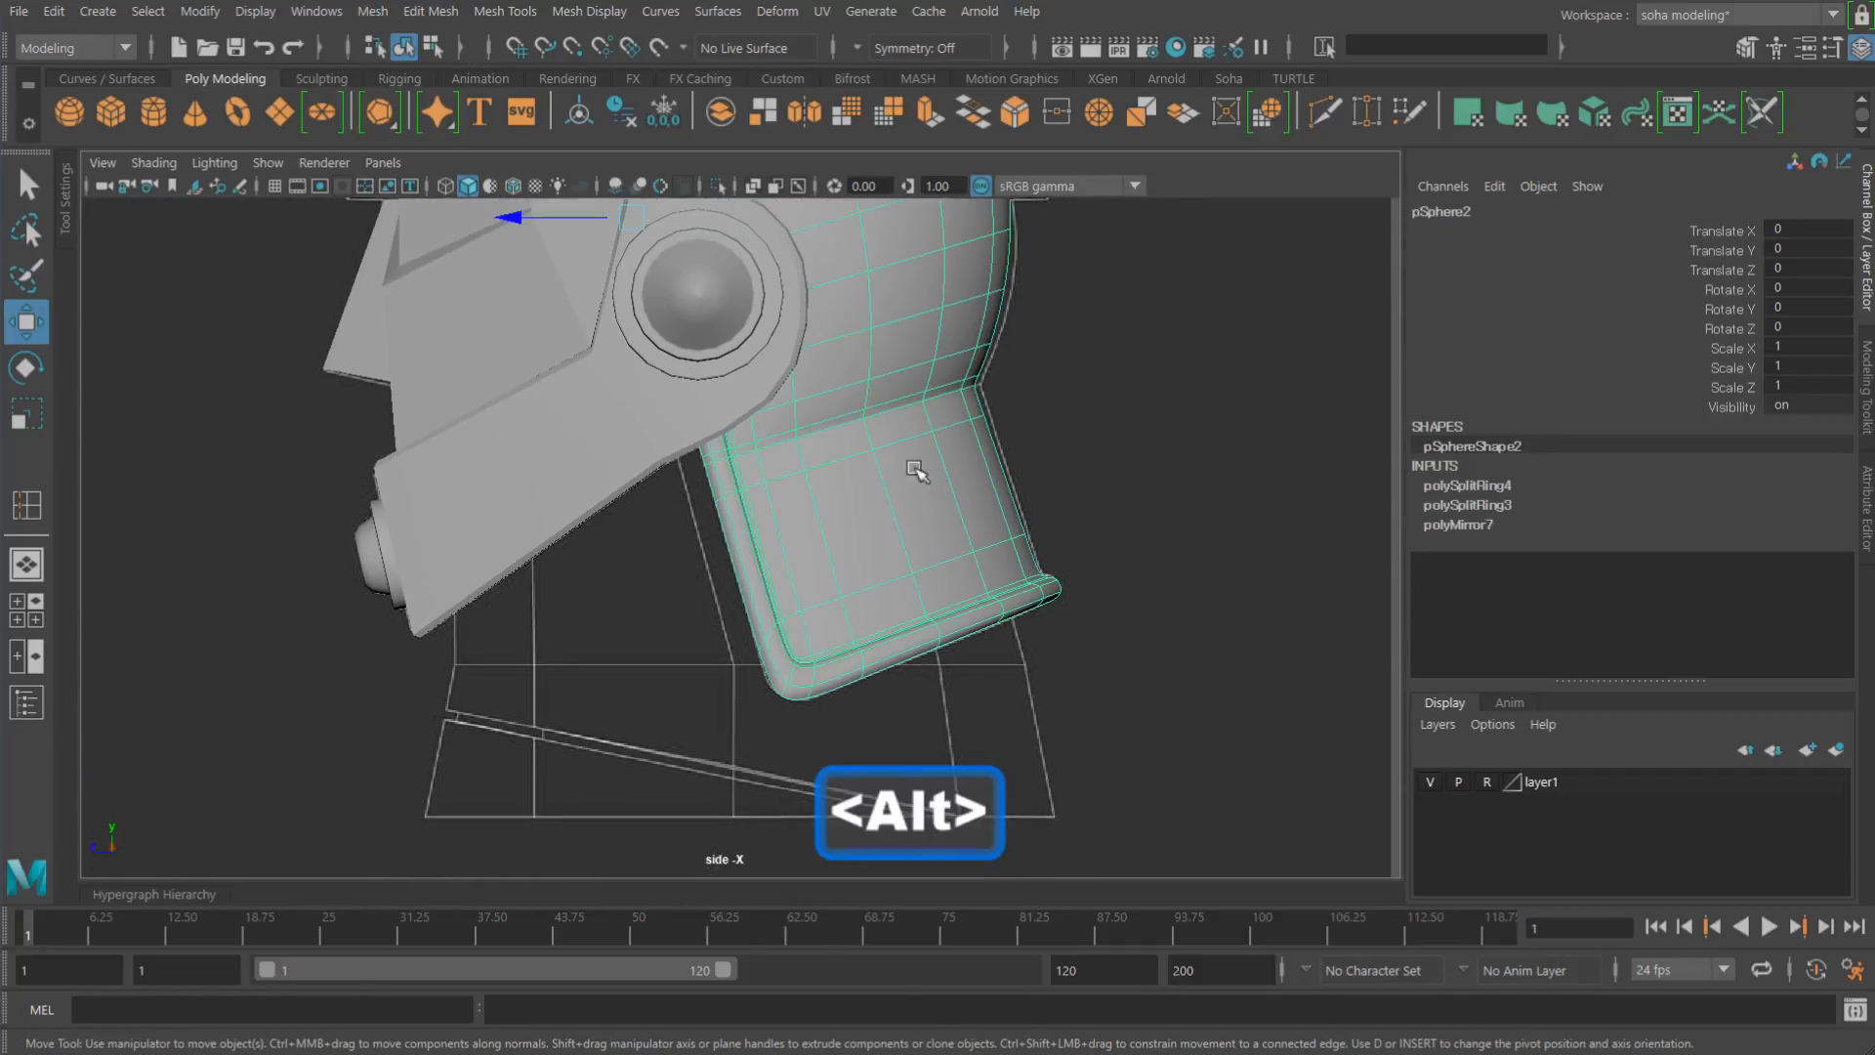
{"action": "middle_click_drag", "start_coordinate": [896, 401], "coordinate": [920, 610], "text": "alt"}
{"action": "right_click_drag", "start_coordinate": [918, 532], "coordinate": [503, 522], "text": "alt"}
{"action": "right_click_drag", "start_coordinate": [1040, 519], "coordinate": [749, 520], "text": "alt"}
{"action": "middle_click_drag", "start_coordinate": [750, 519], "coordinate": [710, 593], "text": "alt"}
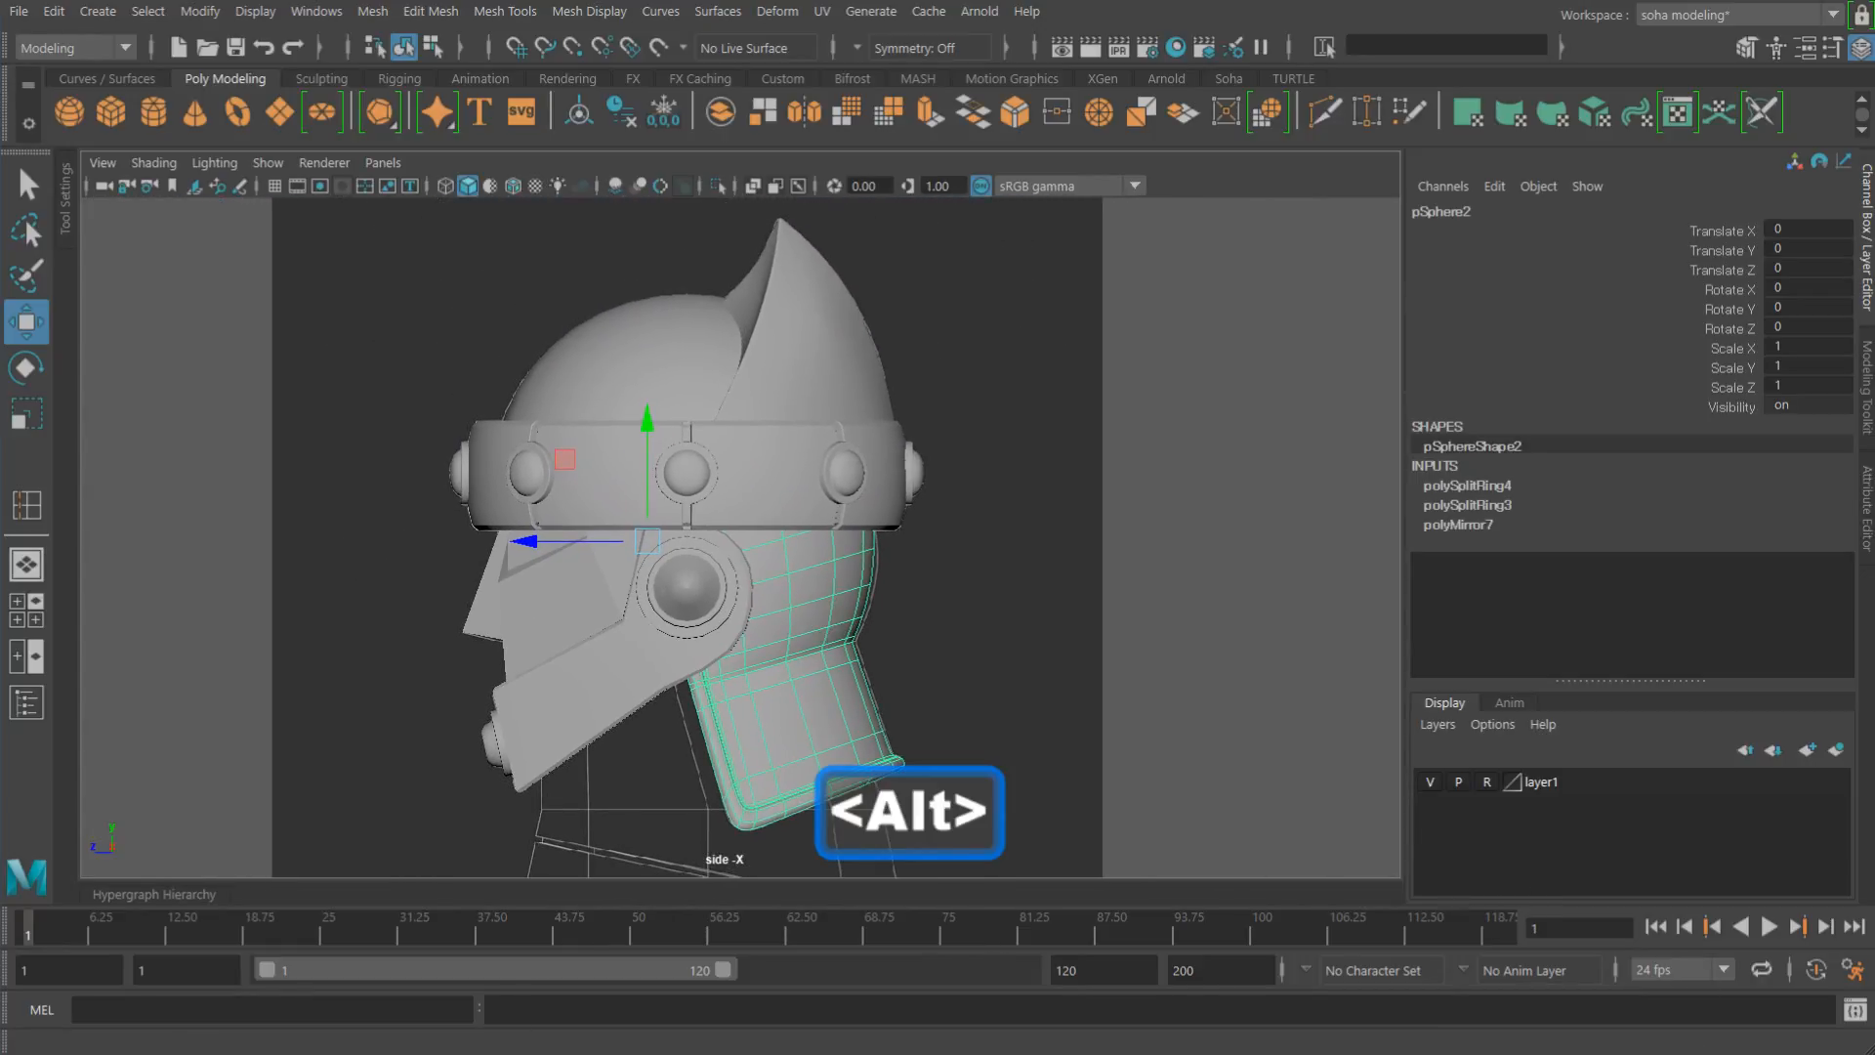
{"action": "left_click", "coordinate": [1220, 612]}
{"action": "middle_click_drag", "start_coordinate": [1159, 619], "coordinate": [1201, 590], "text": "alt"}
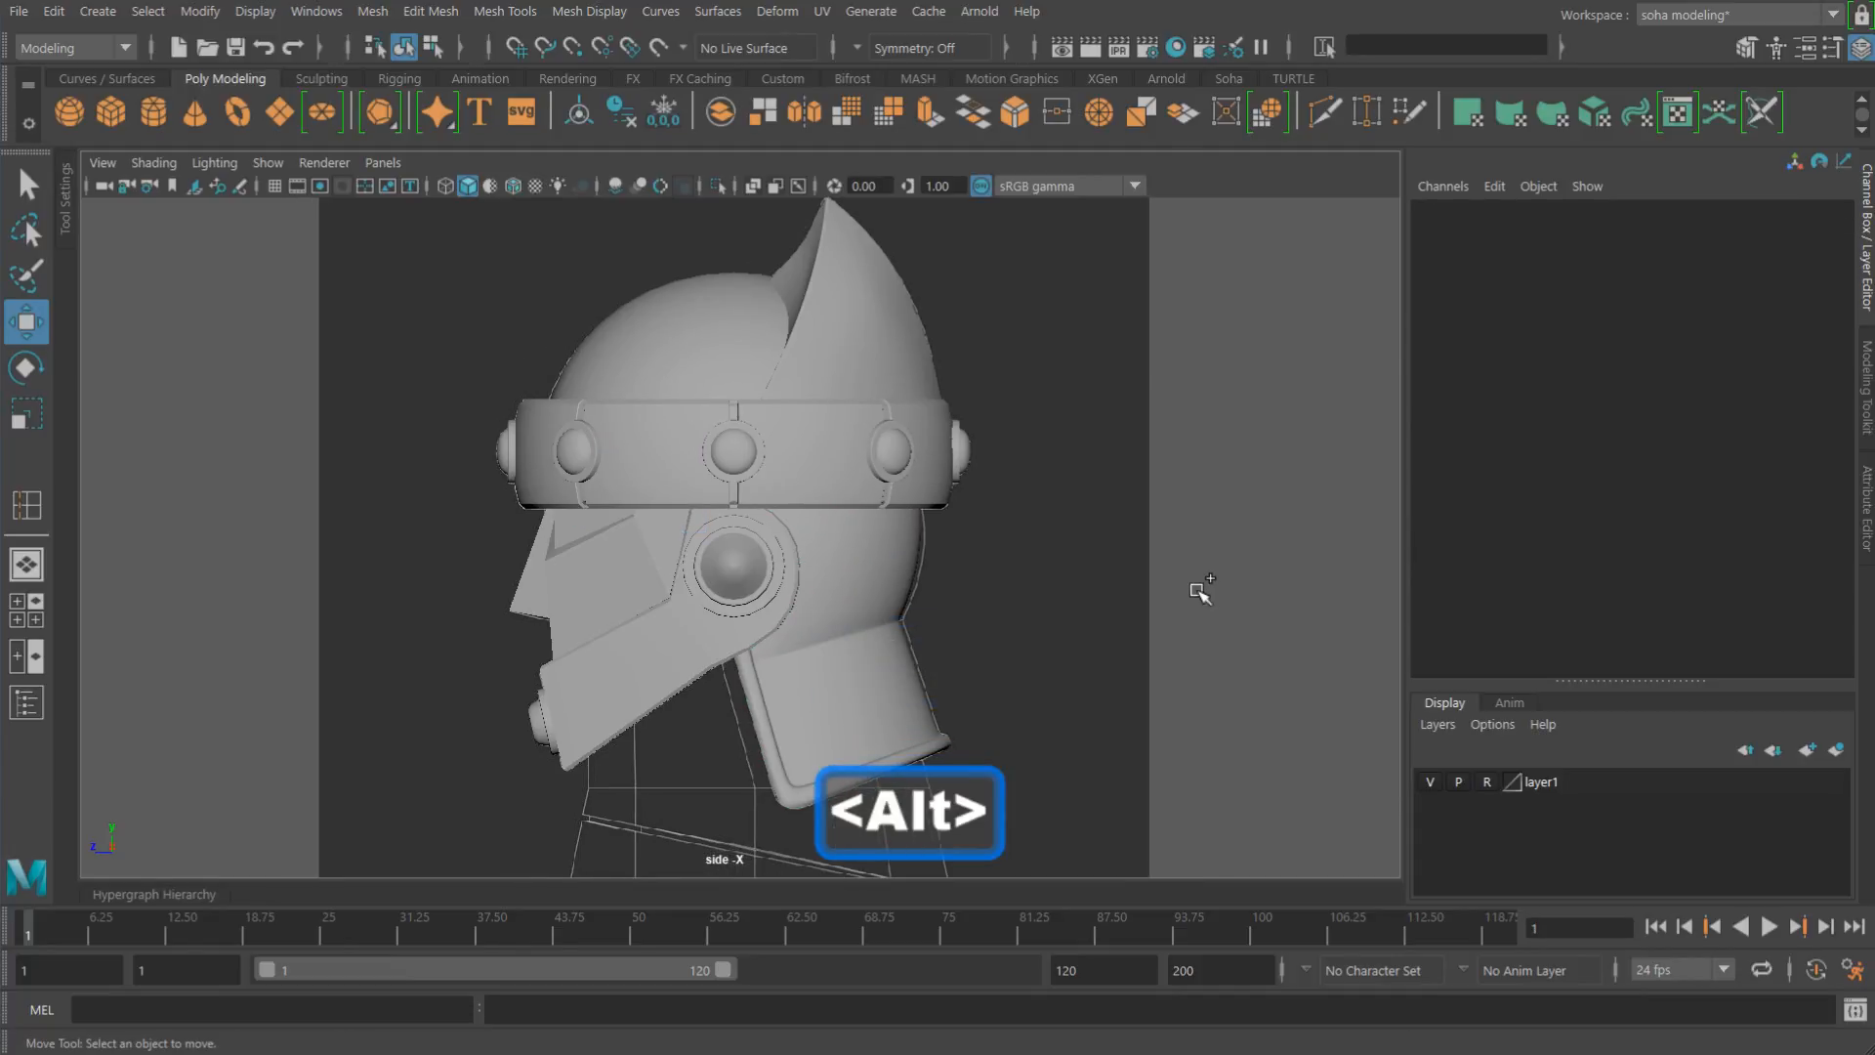
Step: Save the scene as a new version named modeling_a06.mb
{"action": "key", "text": "ctrl+shift+s"}
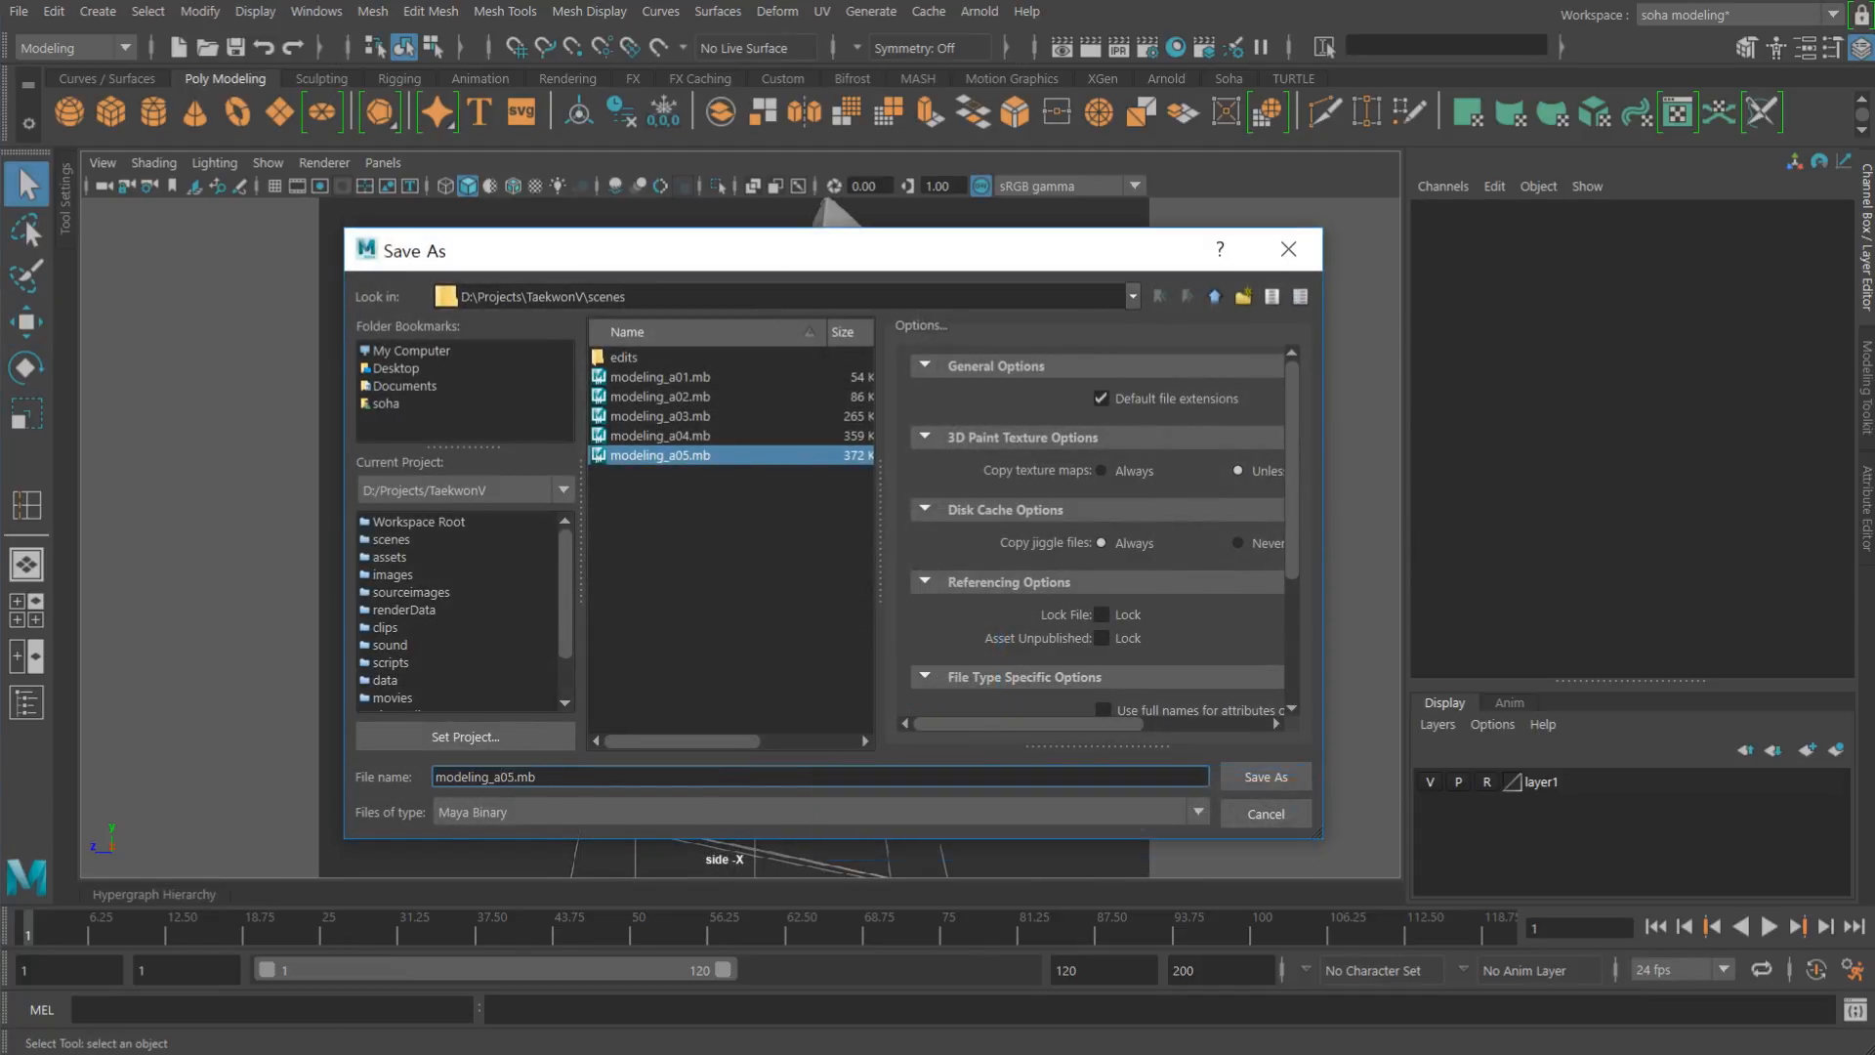
{"action": "key", "text": "Left"}
{"action": "key", "text": "Delete"}
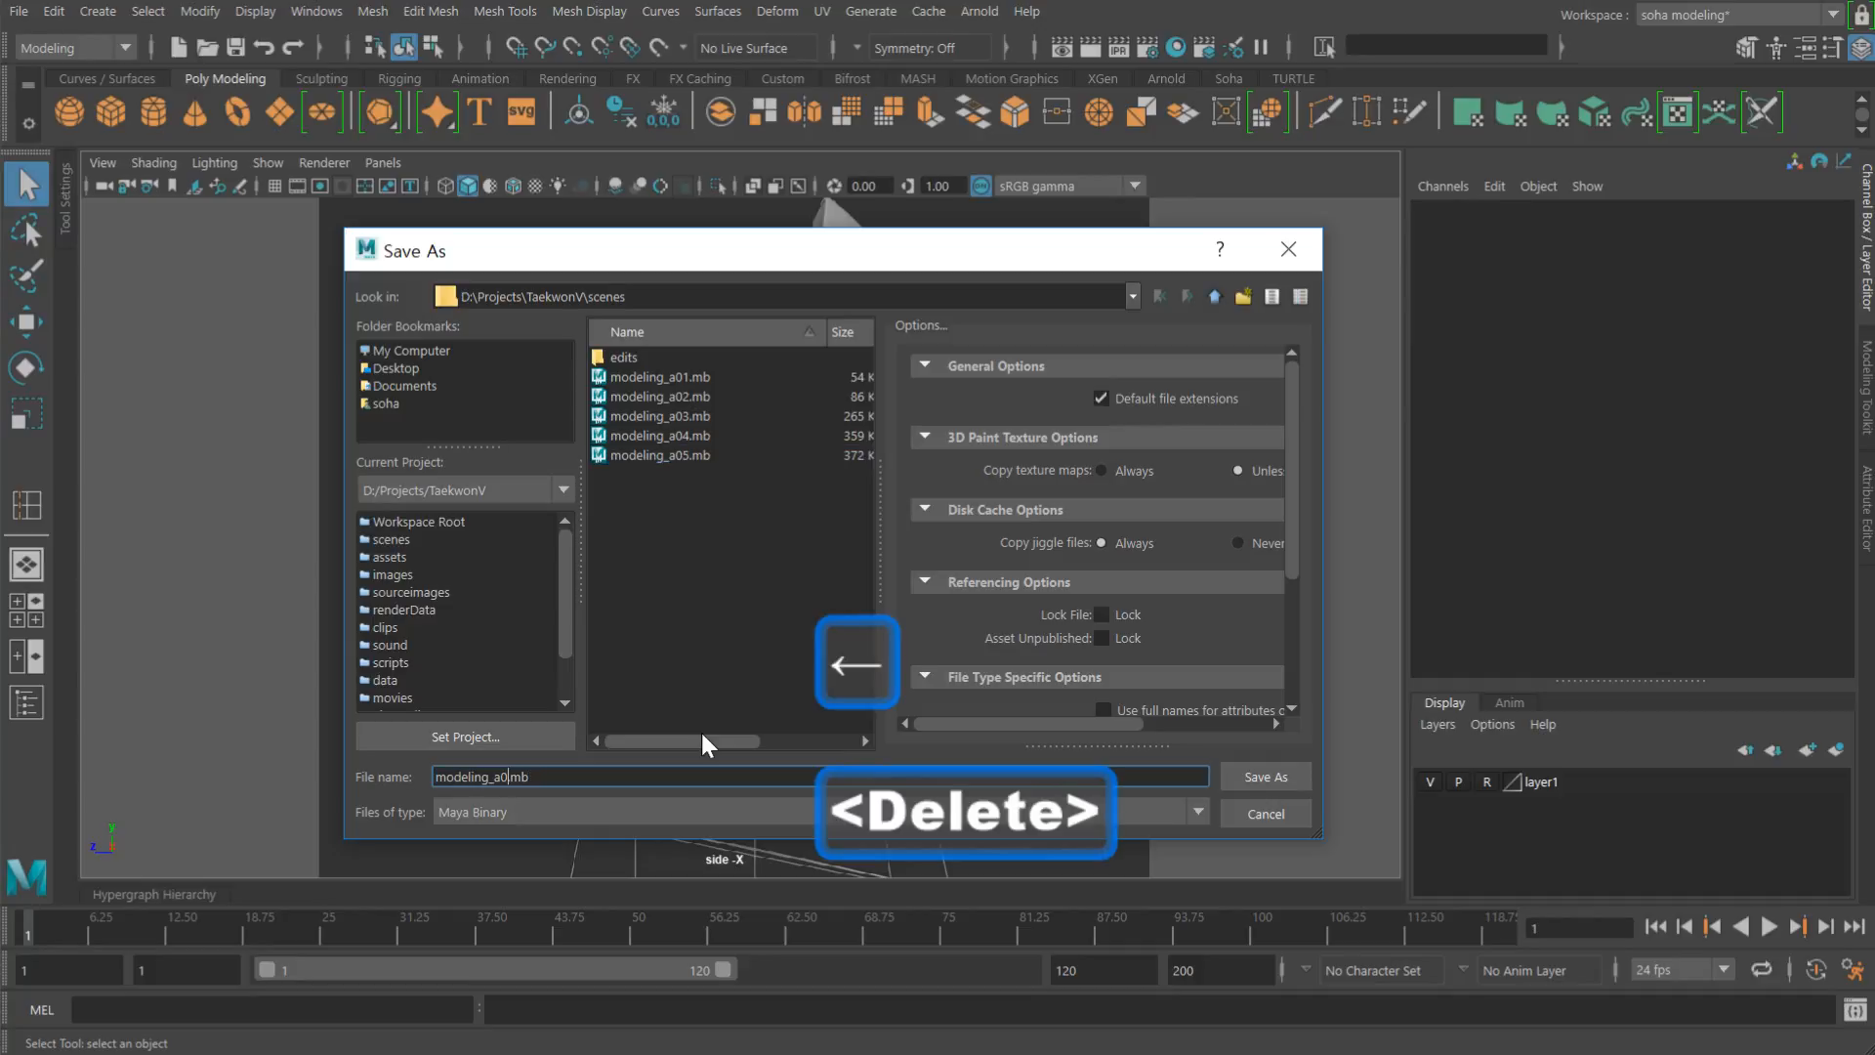
{"action": "type", "text": "6"}
{"action": "key", "text": "Return"}
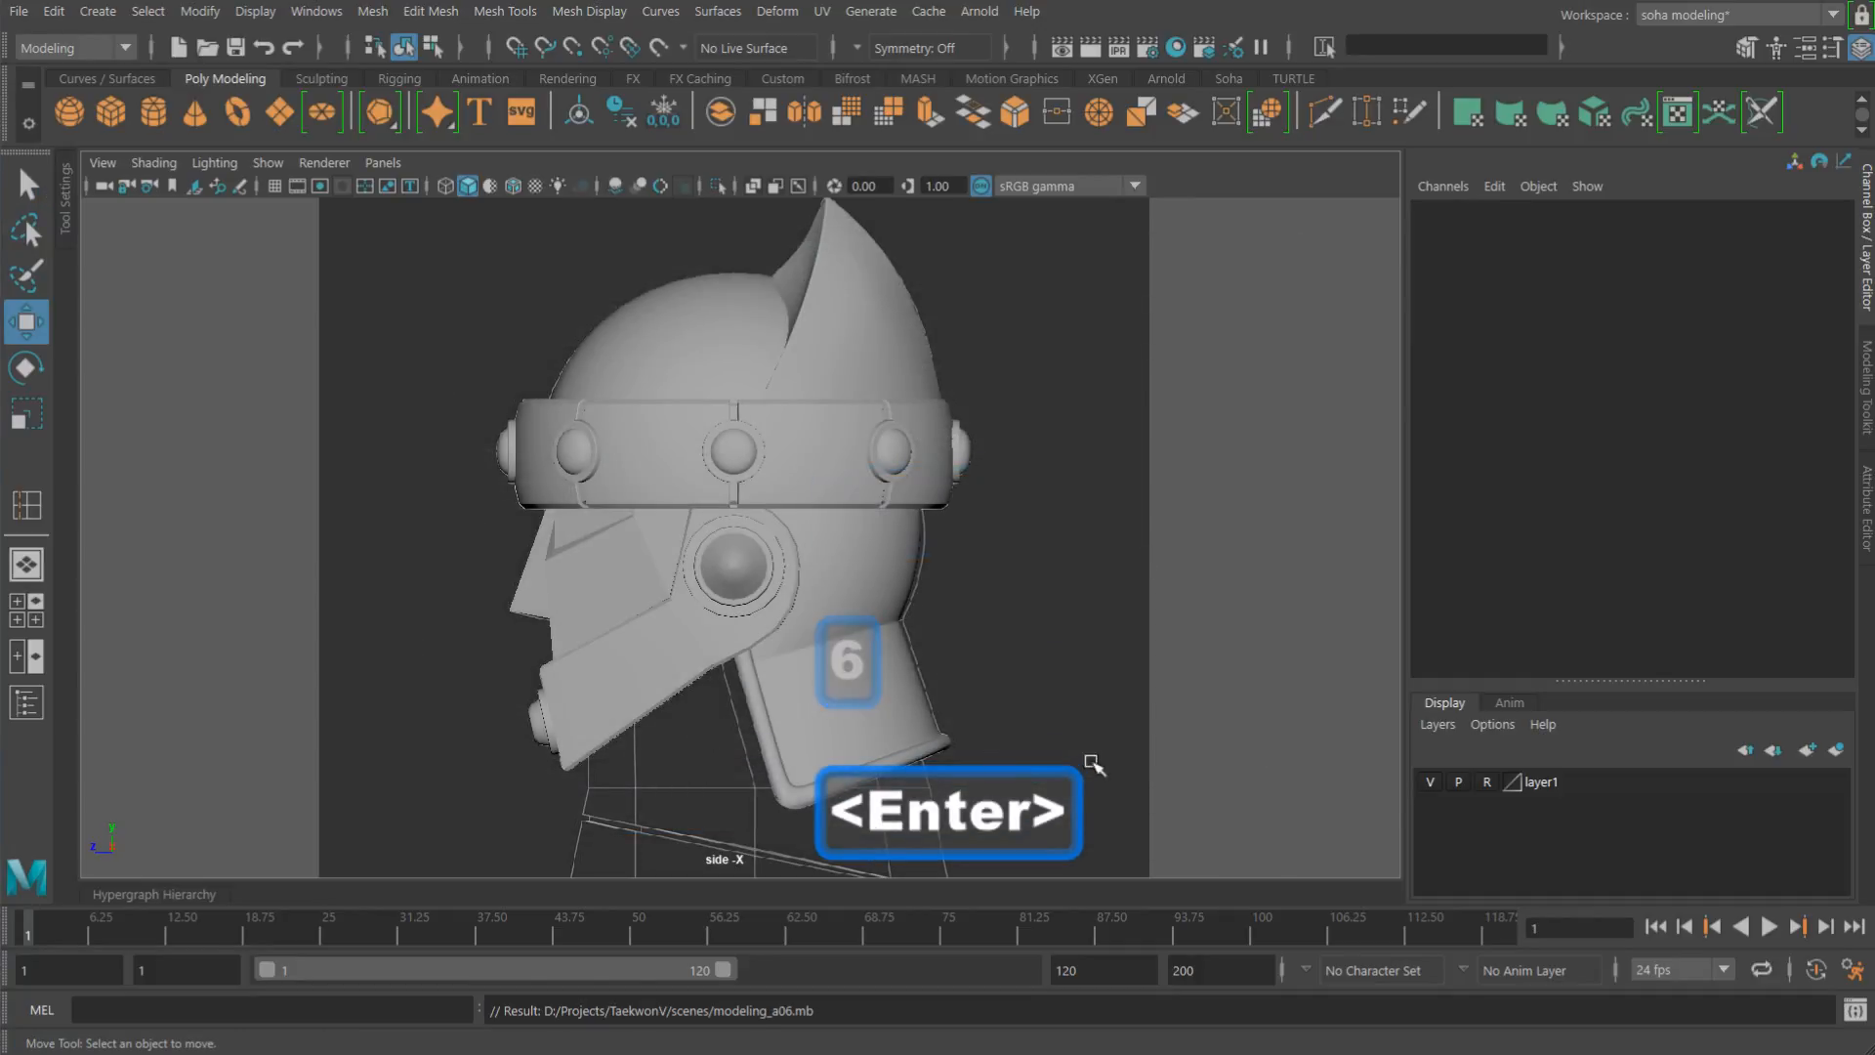
Step: Create a polygon cylinder and lower it to the neck area at a Translate Y of about -13.39
{"action": "middle_click_drag", "start_coordinate": [1176, 645], "coordinate": [1232, 526], "text": "alt"}
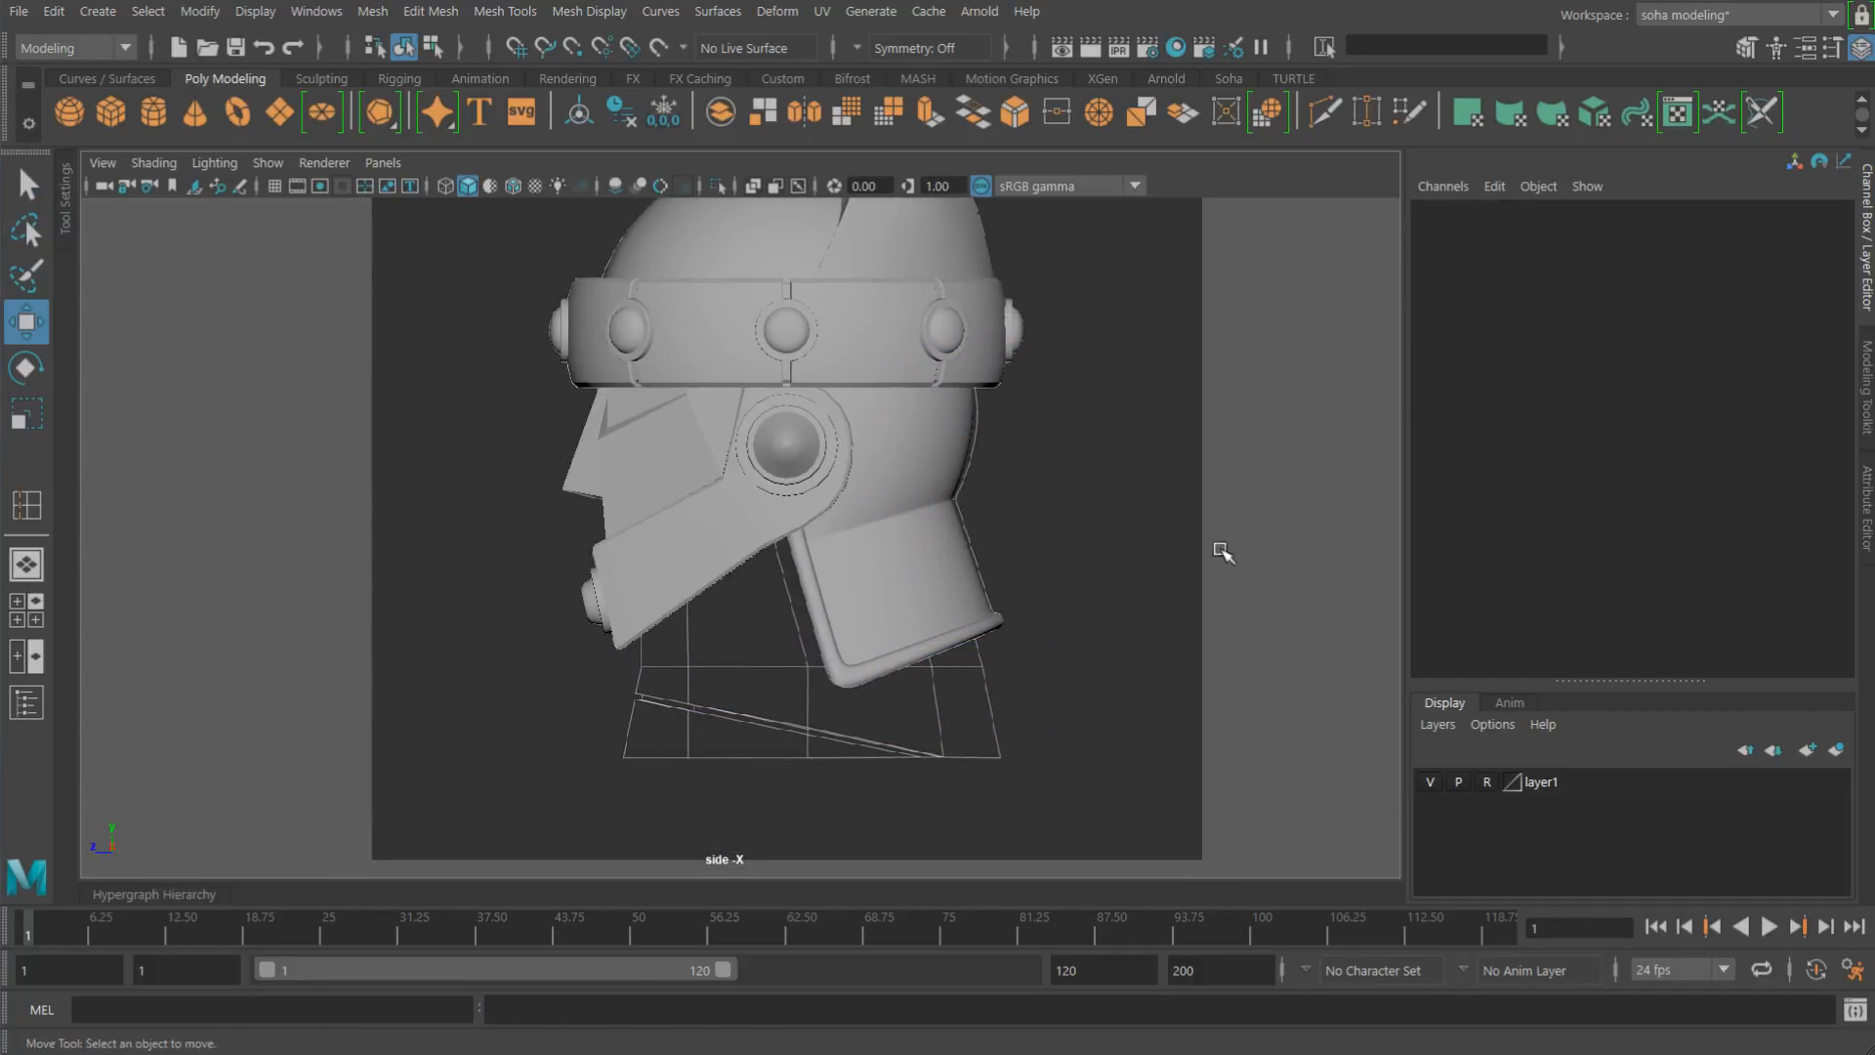
{"action": "key", "text": "alt"}
{"action": "key", "text": "alt"}
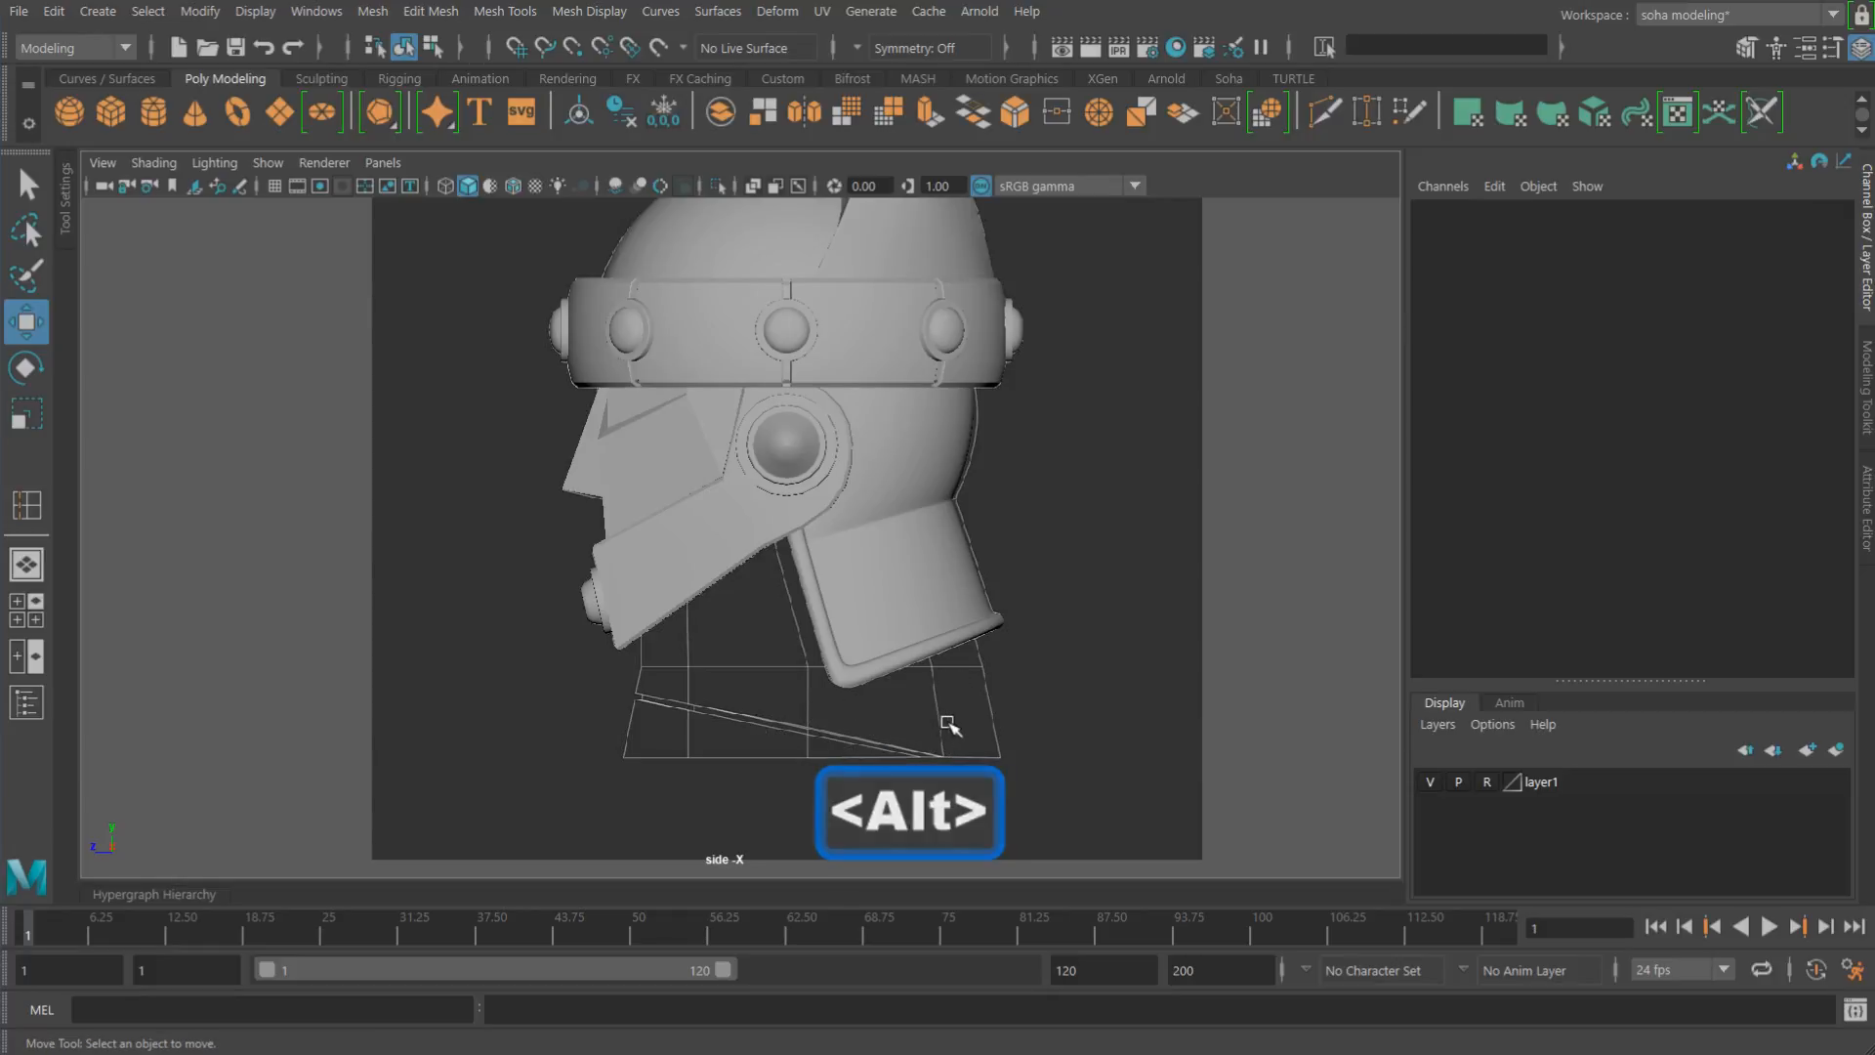
{"action": "right_click_drag", "start_coordinate": [929, 761], "coordinate": [655, 764], "text": "alt"}
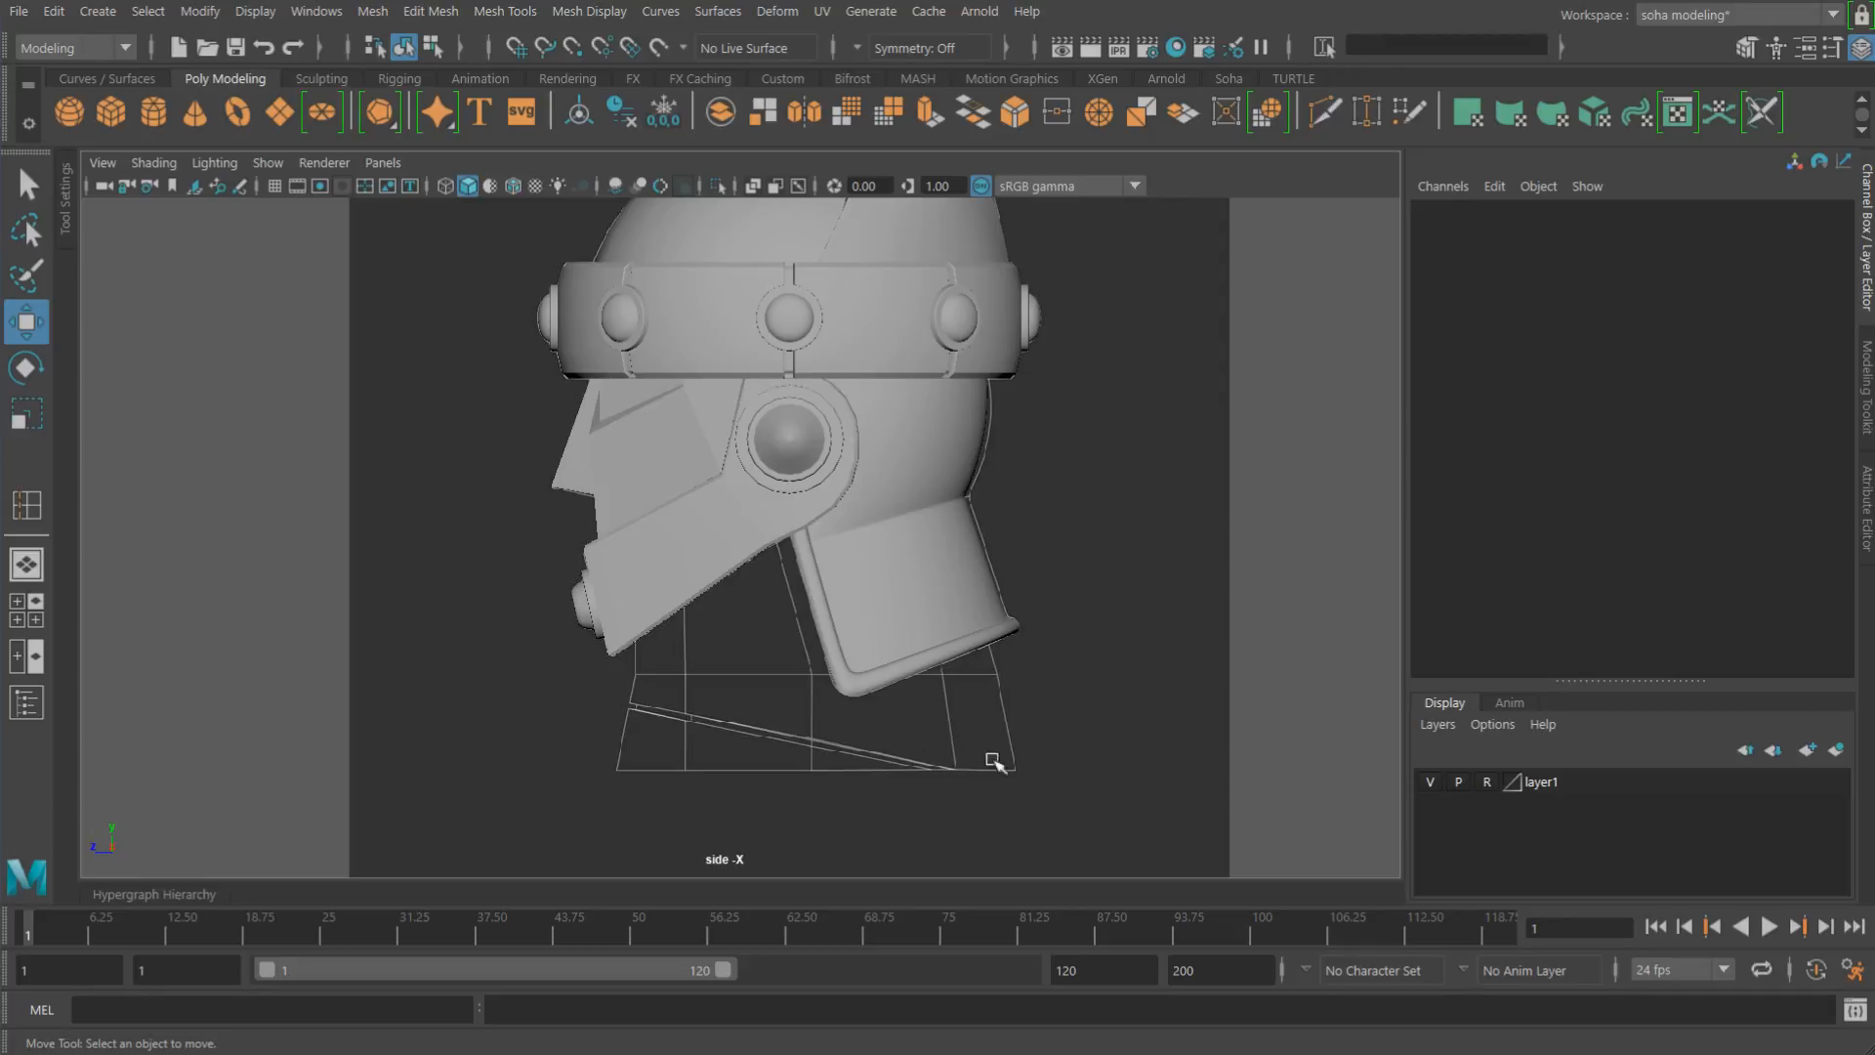
{"action": "right_click_drag", "start_coordinate": [924, 729], "coordinate": [816, 733], "text": "shift"}
{"action": "left_click_drag", "start_coordinate": [785, 331], "coordinate": [781, 561]}
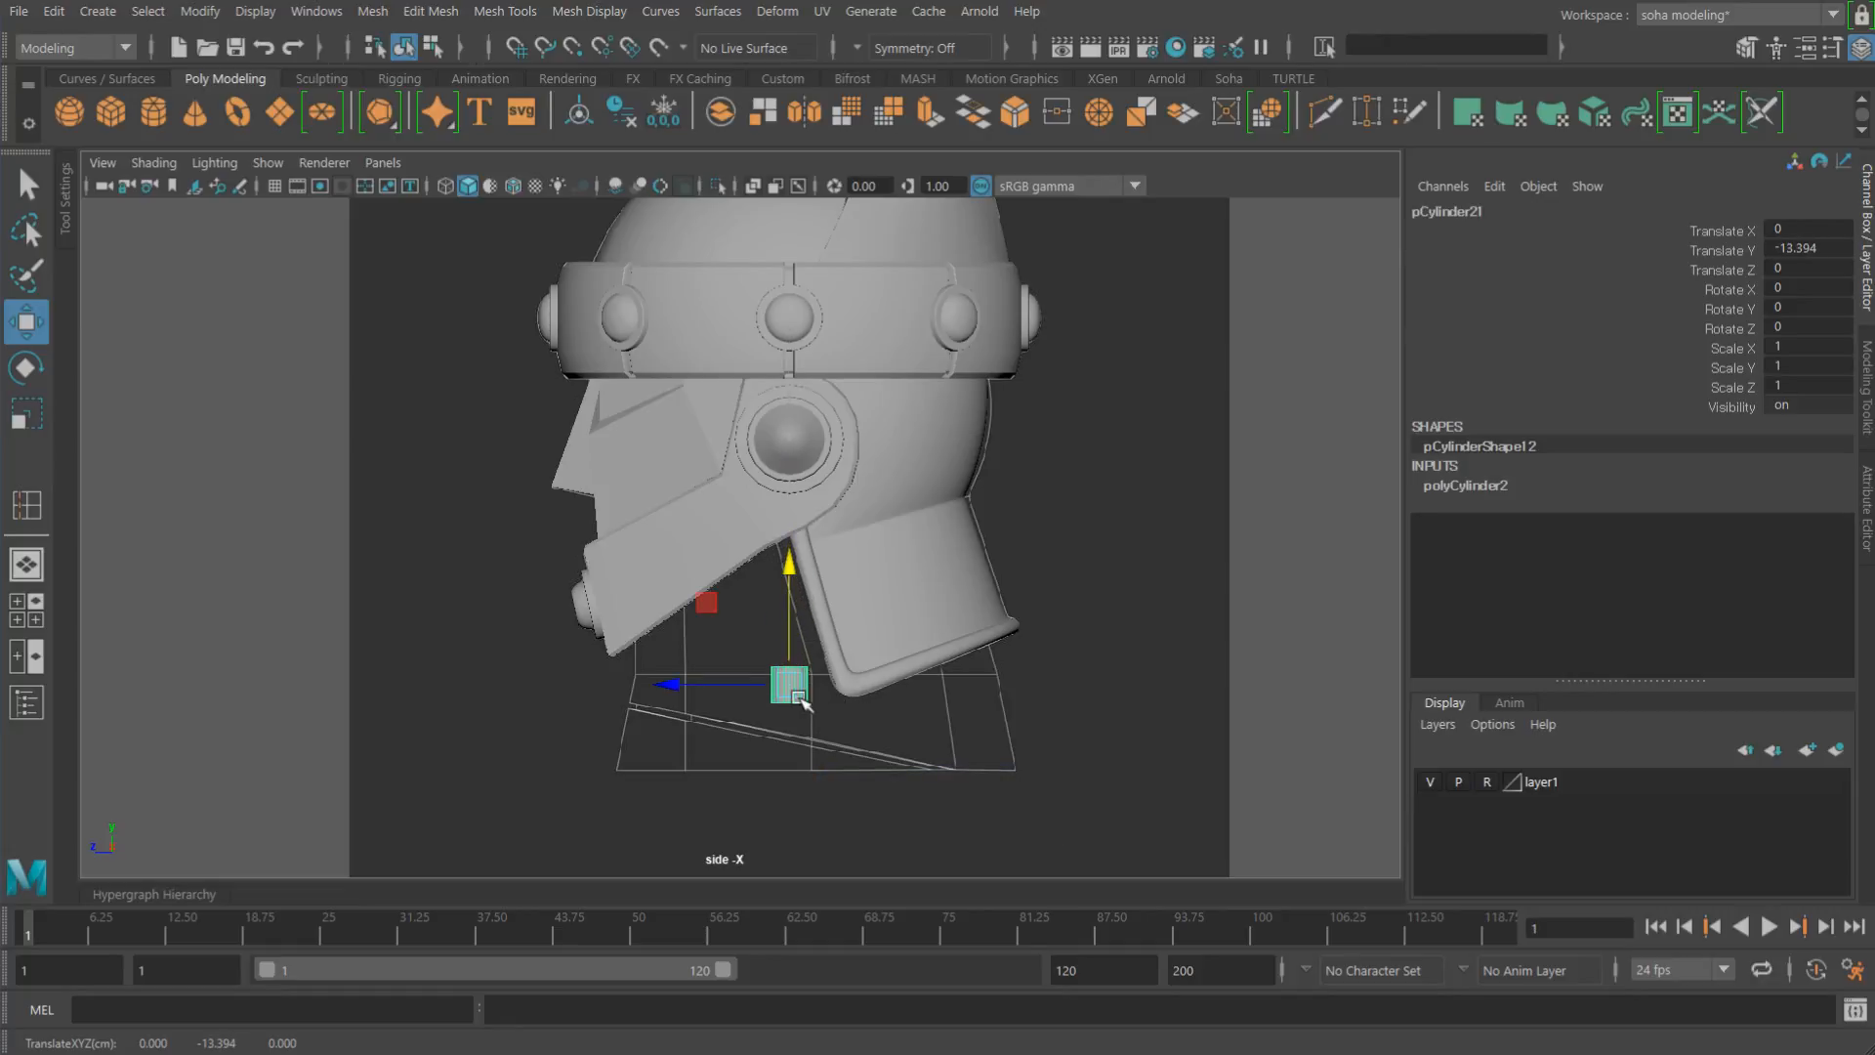
Step: Scale the cylinder uniformly to about 10.12 and show the scene in wireframe
{"action": "key", "text": "r"}
{"action": "left_click_drag", "start_coordinate": [796, 689], "coordinate": [977, 714]}
{"action": "key", "text": "4"}
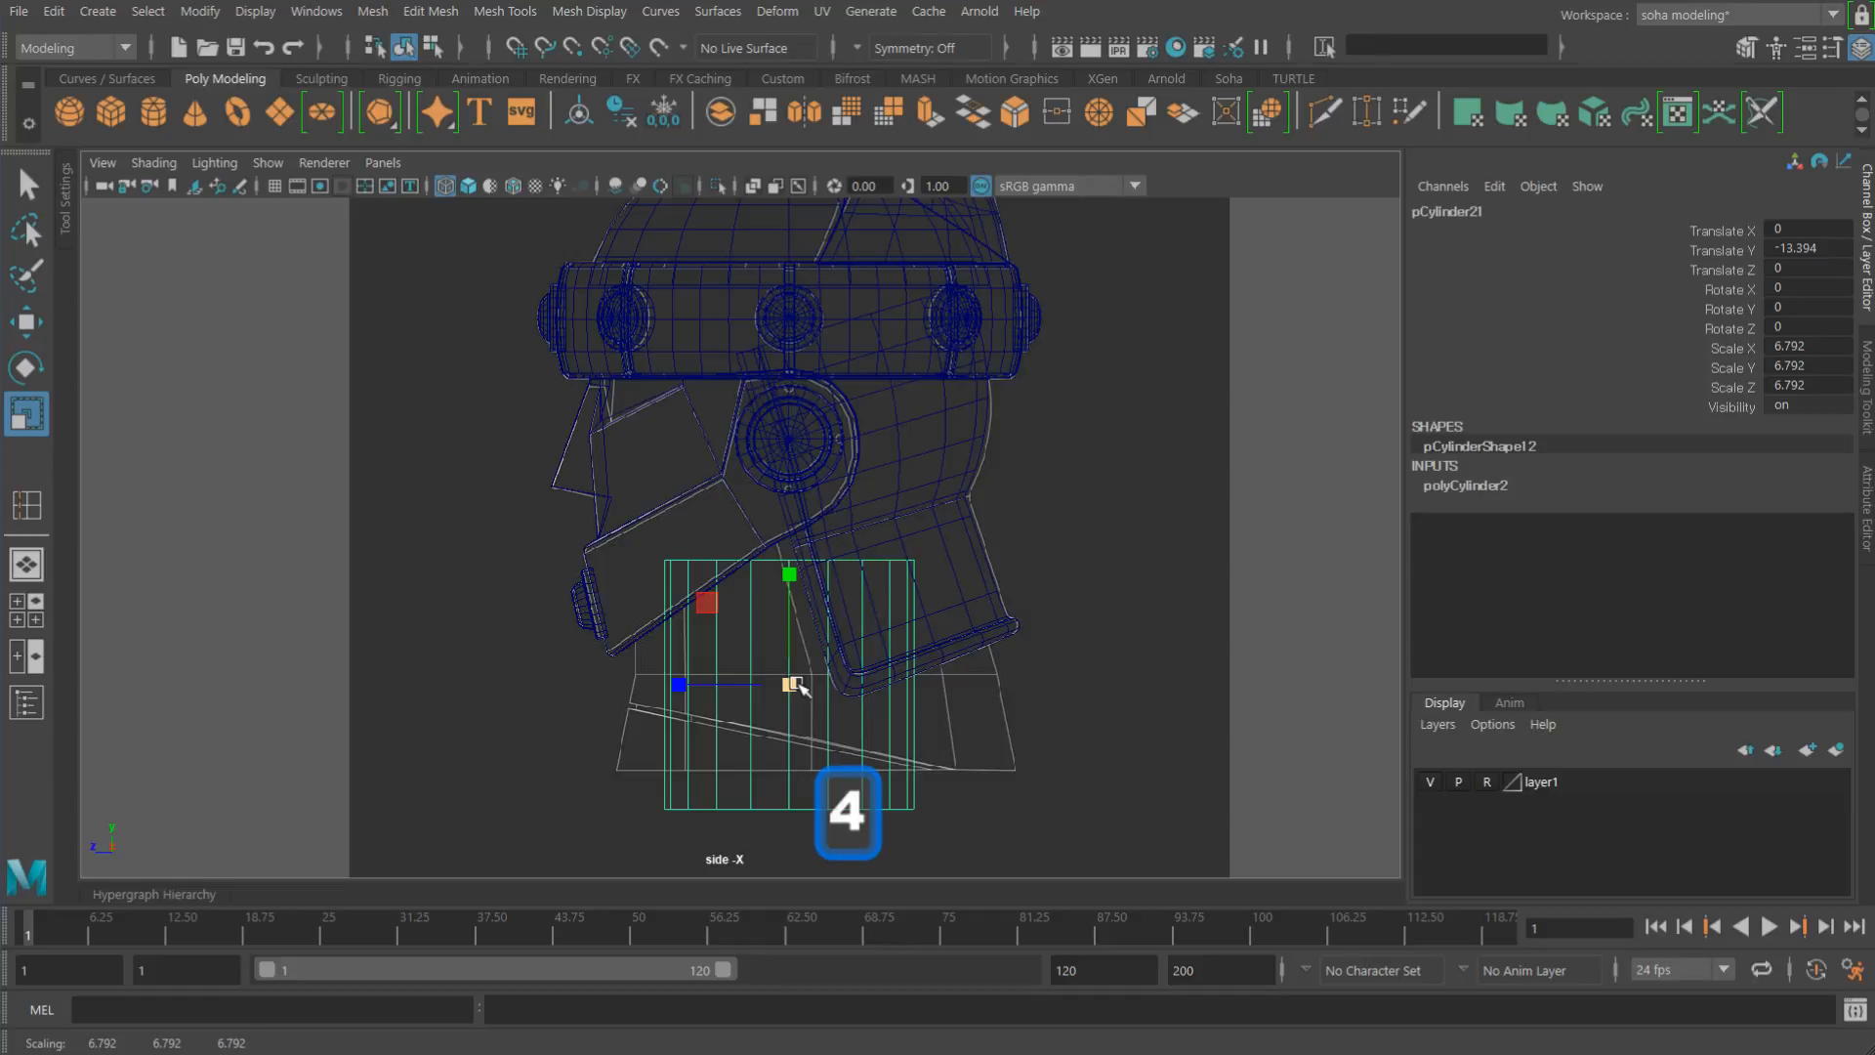
{"action": "left_click_drag", "start_coordinate": [794, 685], "coordinate": [894, 711]}
Step: Fit the cylinder to the neck's base outline with a uniform scale of about 10.74 and a Translate Z of about -1.27
{"action": "key", "text": "w"}
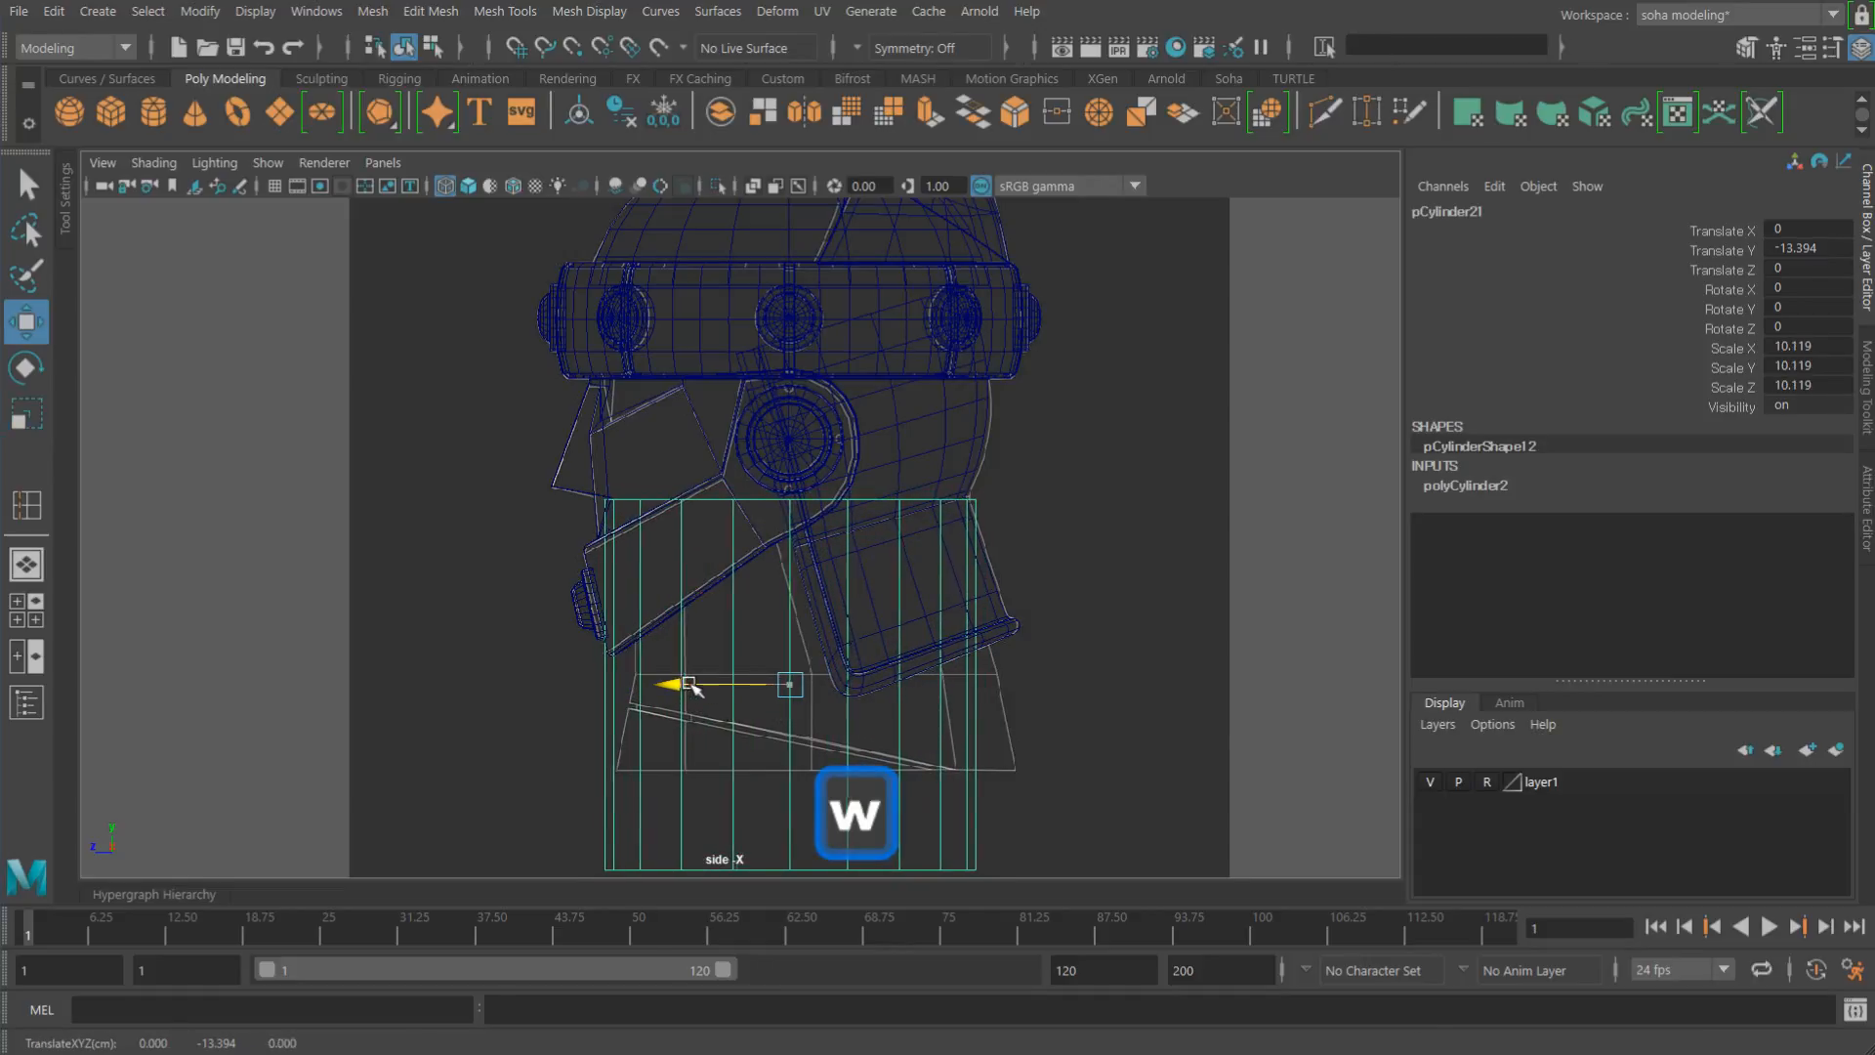
{"action": "left_click_drag", "start_coordinate": [692, 687], "coordinate": [829, 700]}
{"action": "key", "text": "r"}
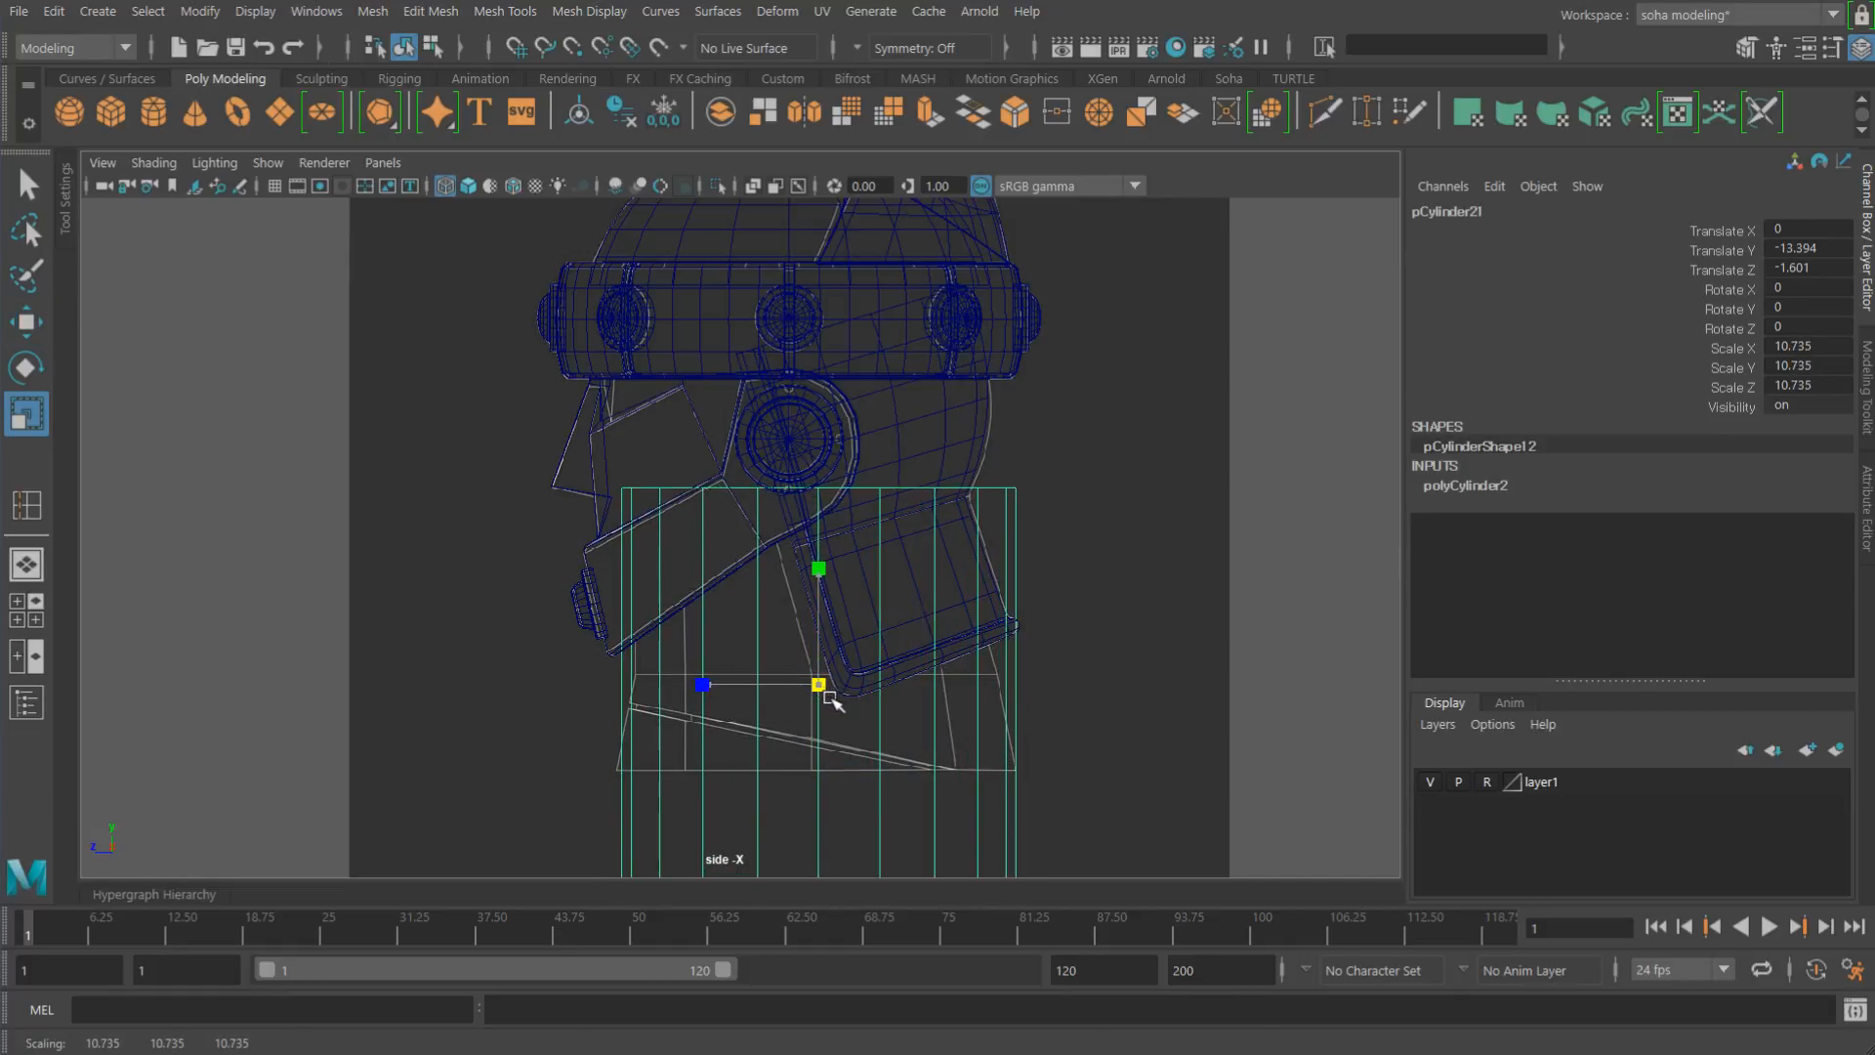
{"action": "right_click_drag", "start_coordinate": [816, 702], "coordinate": [934, 733], "text": "alt"}
{"action": "middle_click_drag", "start_coordinate": [934, 732], "coordinate": [891, 498], "text": "alt"}
{"action": "mouse_move", "coordinate": [891, 498]}
{"action": "right_mouse_down", "text": "alt"}
{"action": "mouse_move", "coordinate": [1114, 594]}
{"action": "mouse_move", "coordinate": [896, 530]}
{"action": "right_mouse_up", "text": "alt"}
{"action": "key", "text": "w"}
{"action": "left_click_drag", "start_coordinate": [787, 477], "coordinate": [772, 476]}
Step: Flatten the cylinder to a Scale Y of about 4.72 so its lower edge meets the base of the neck outline
{"action": "key", "text": "r"}
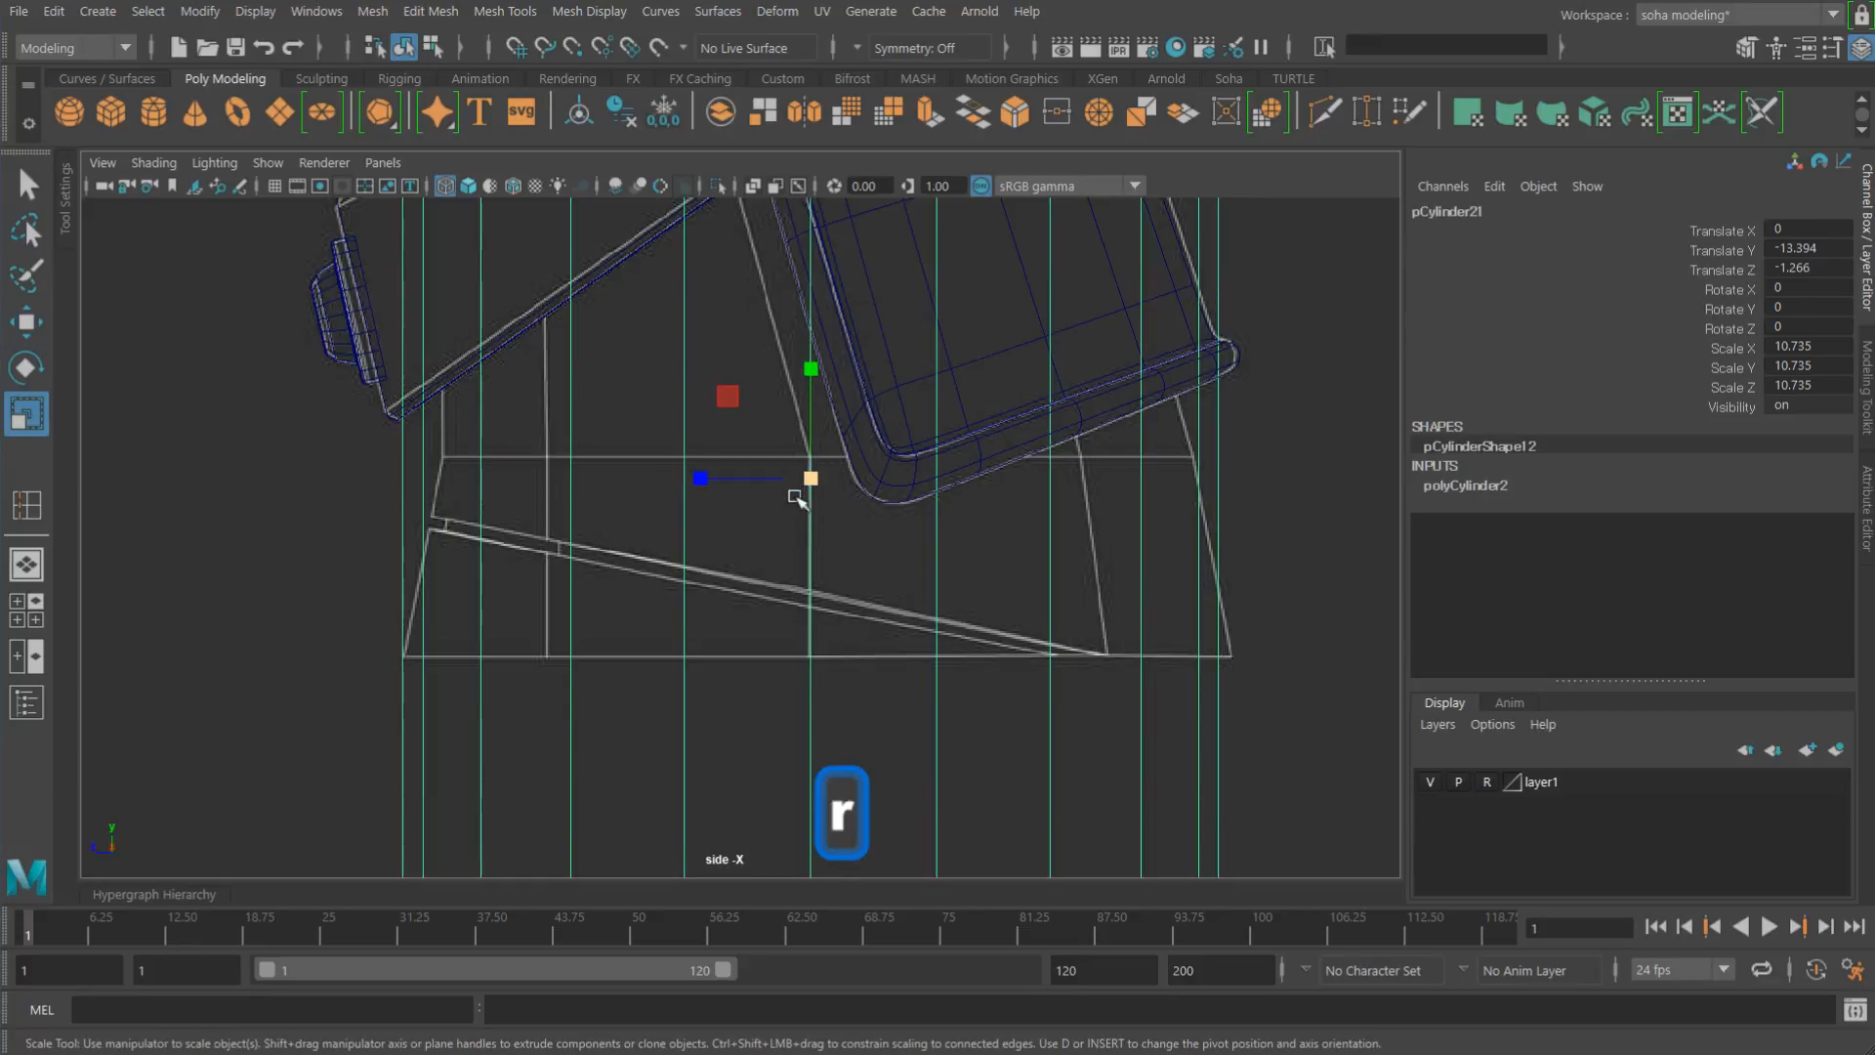
{"action": "right_click_drag", "start_coordinate": [1012, 505], "coordinate": [908, 469], "text": "alt"}
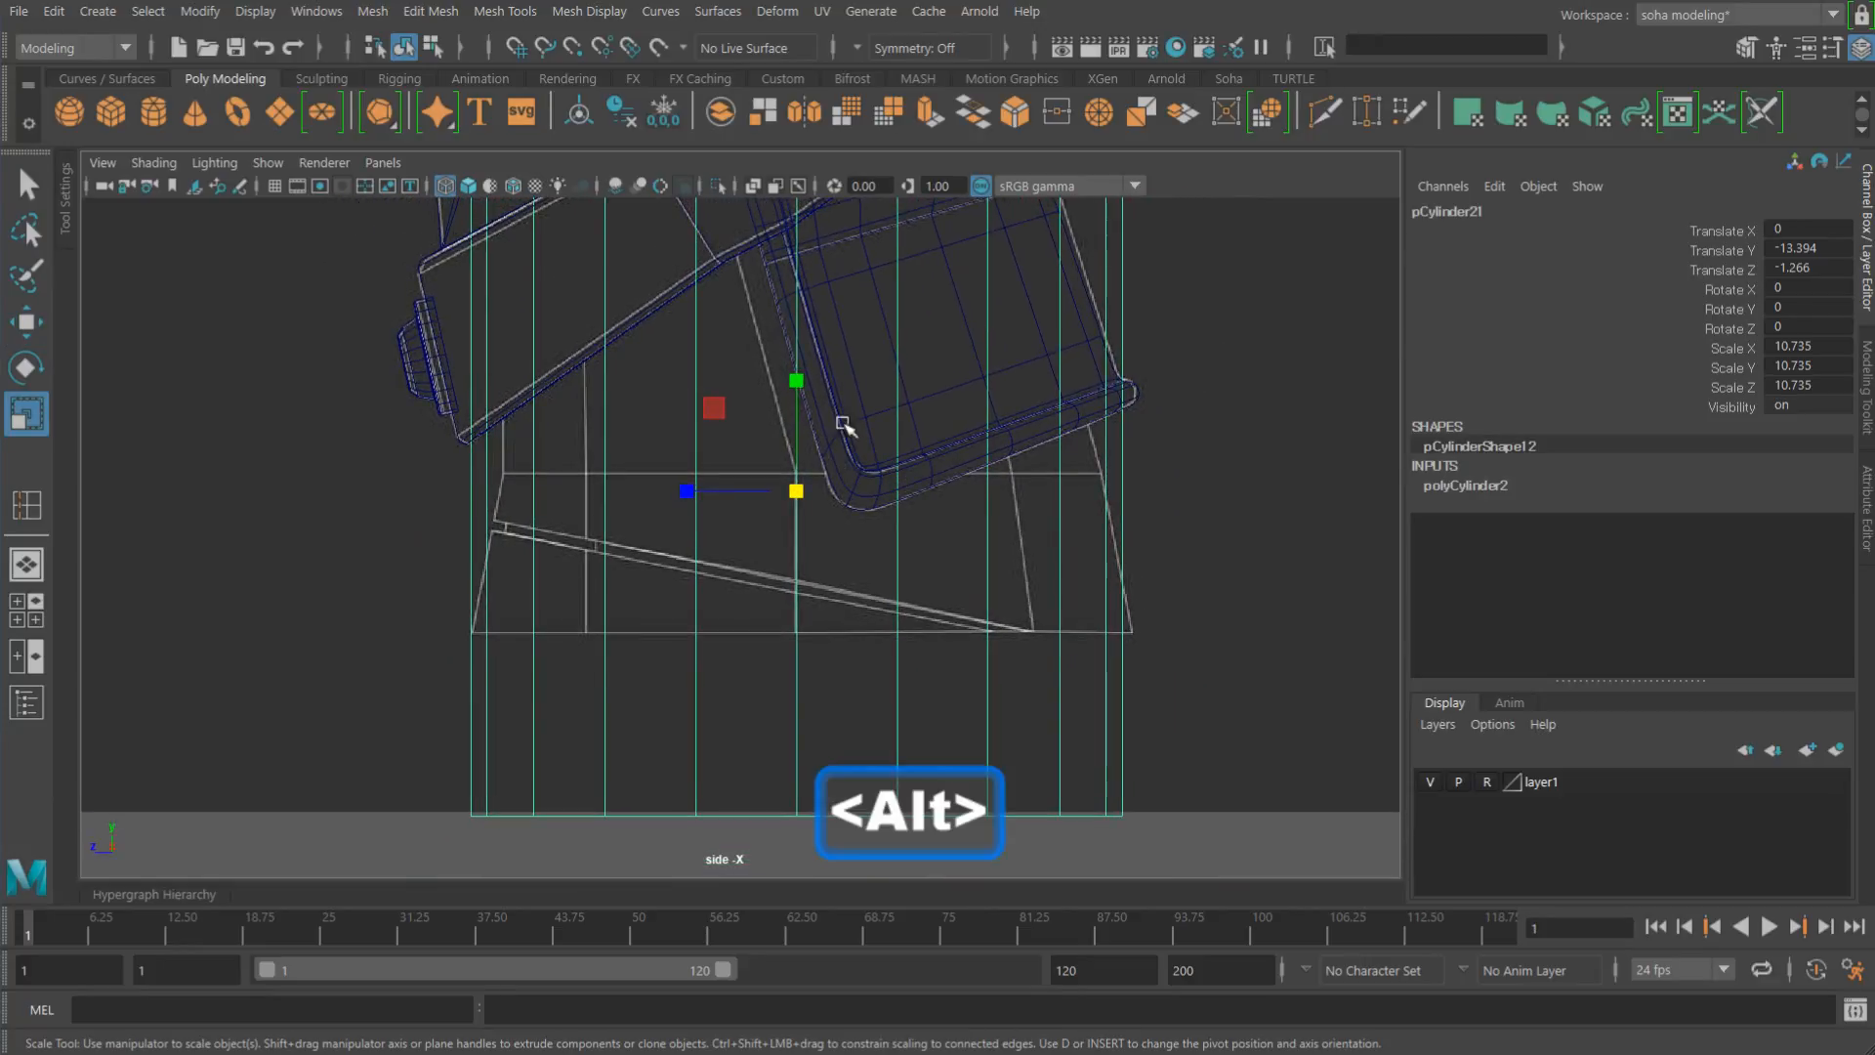
{"action": "left_click_drag", "start_coordinate": [799, 381], "coordinate": [818, 444]}
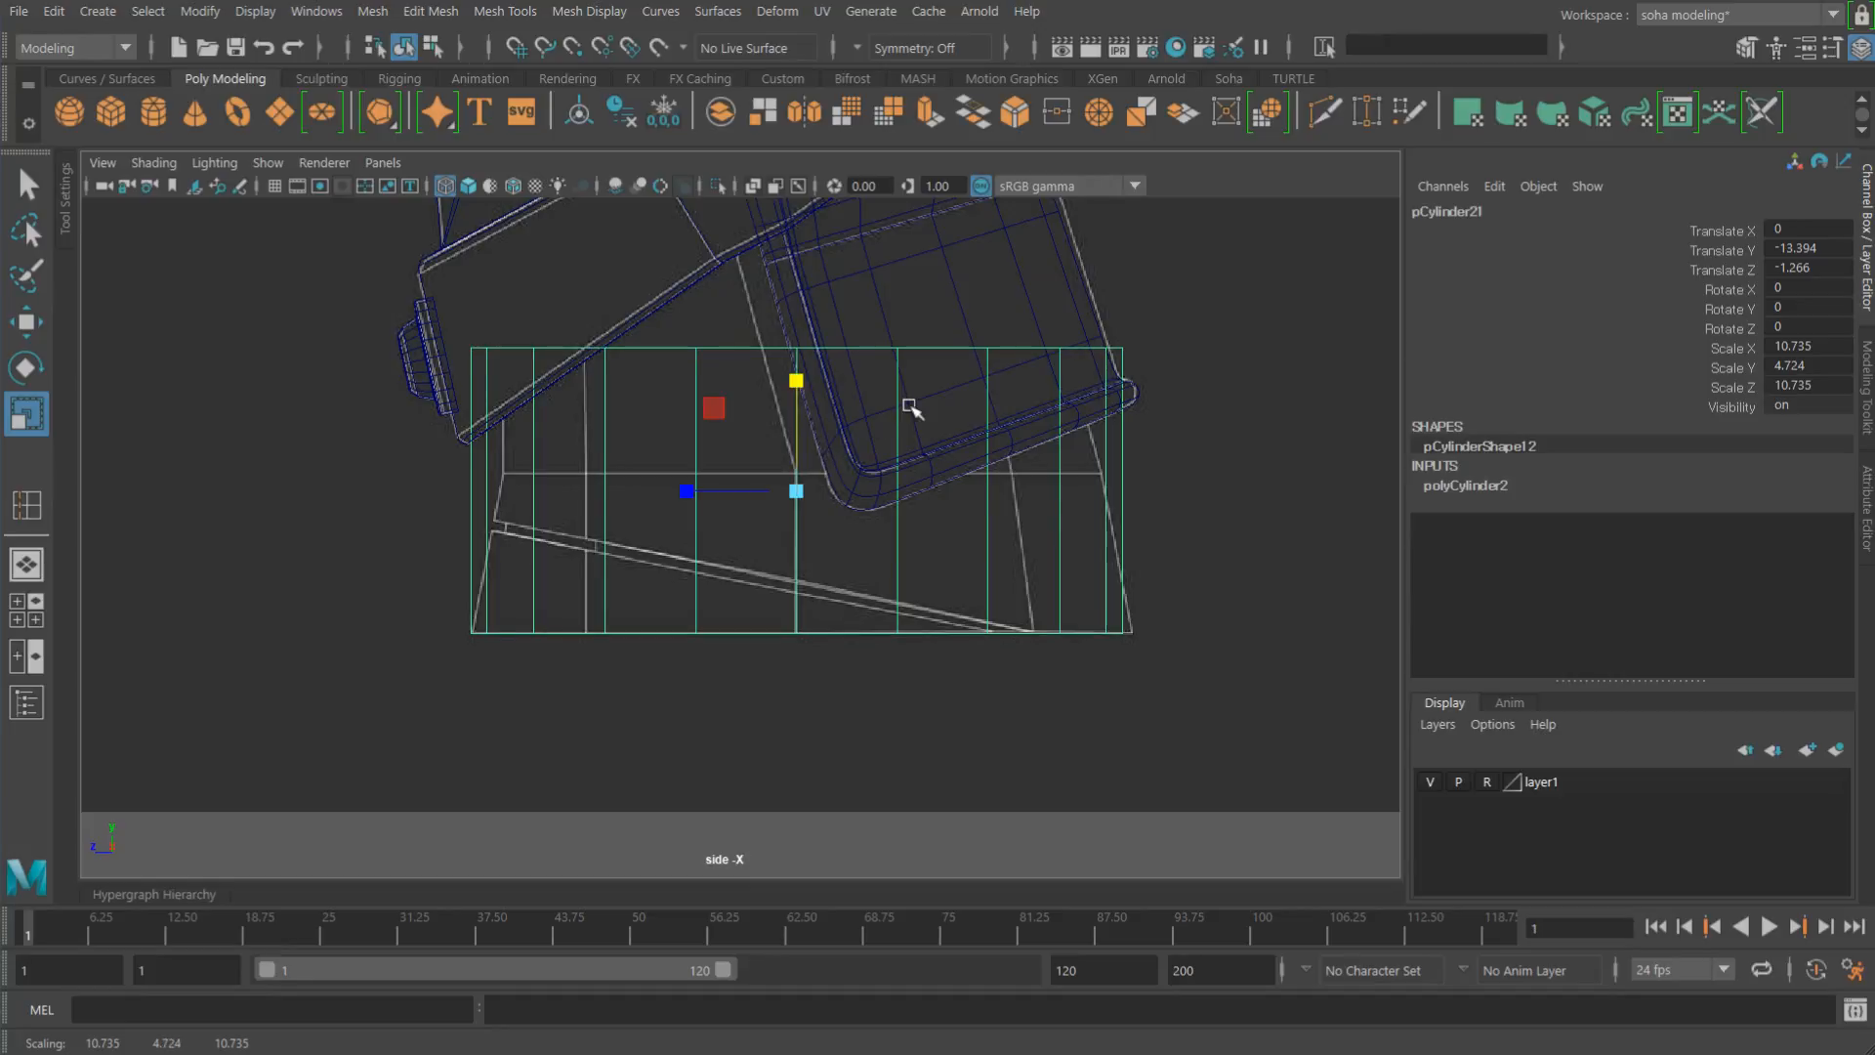
{"action": "middle_click_drag", "start_coordinate": [909, 406], "coordinate": [914, 557], "text": "alt"}
{"action": "right_click_drag", "start_coordinate": [925, 561], "coordinate": [884, 550], "text": "alt"}
{"action": "middle_click_drag", "start_coordinate": [867, 548], "coordinate": [866, 572], "text": "alt"}
{"action": "right_click_drag", "start_coordinate": [997, 555], "coordinate": [1061, 540], "text": "alt"}
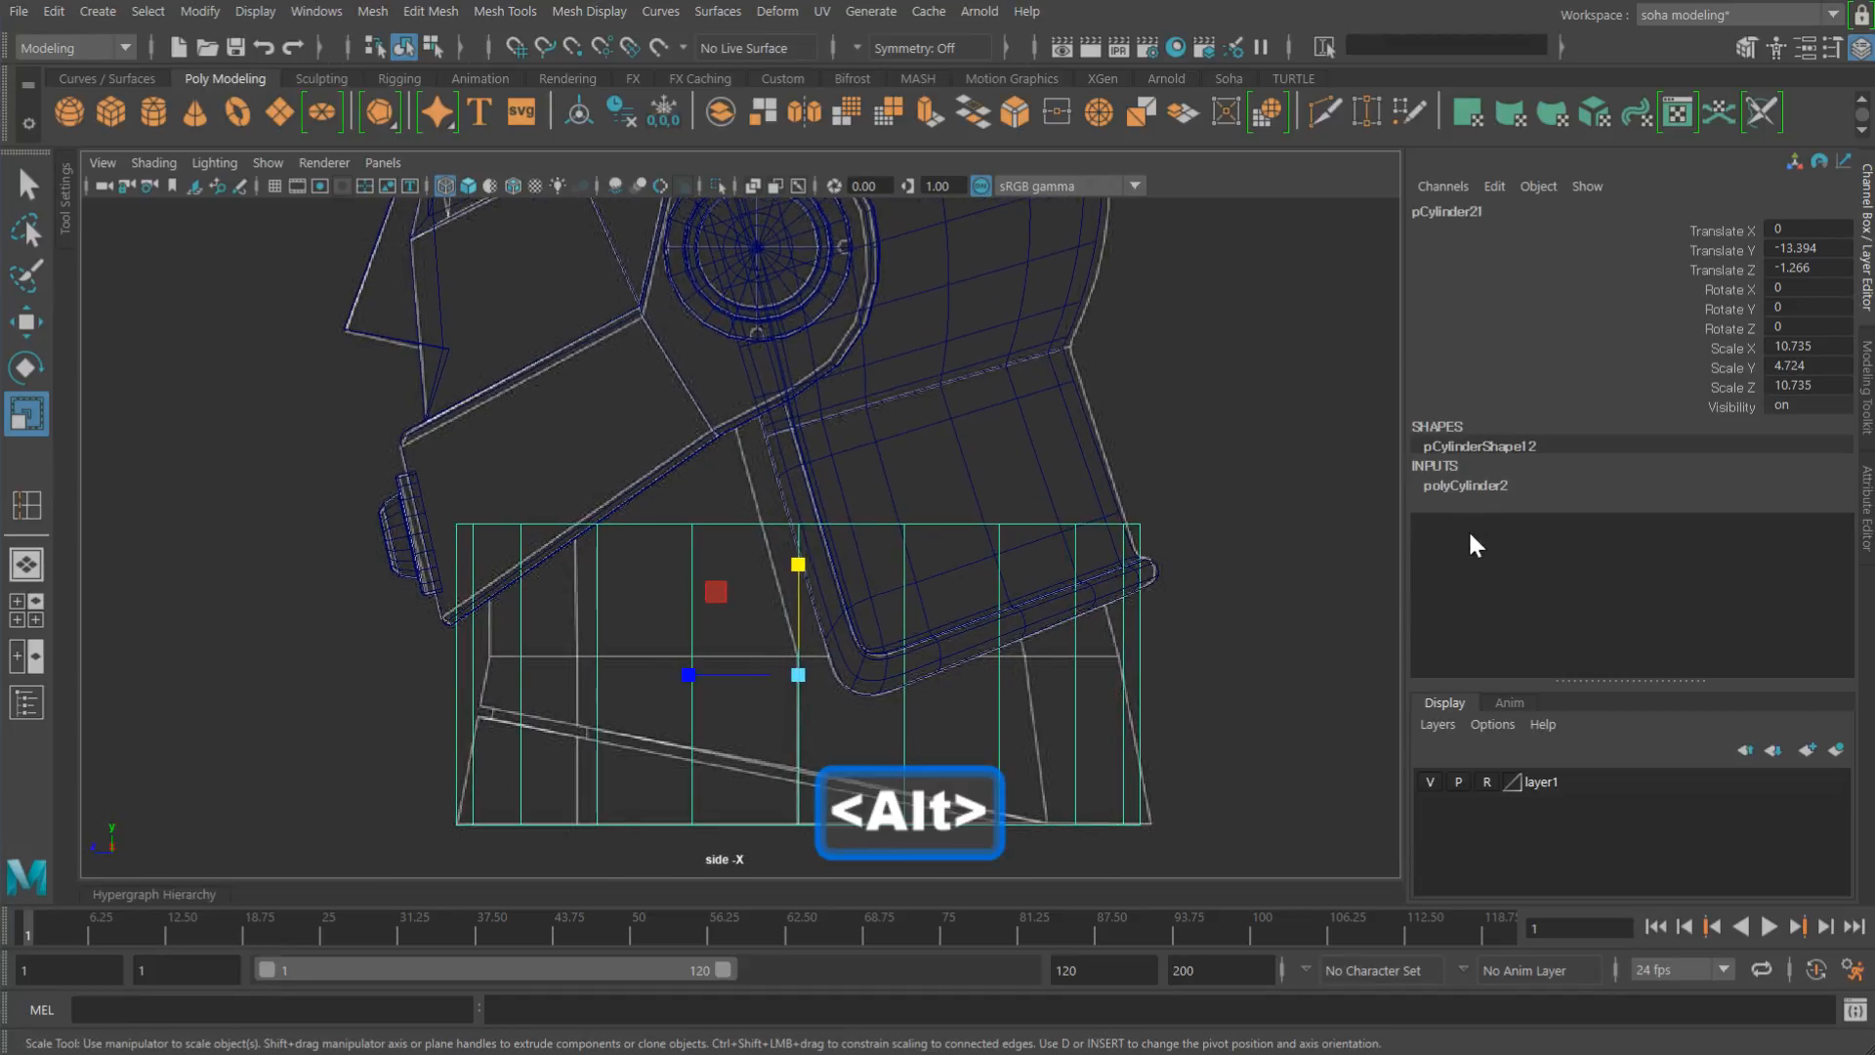
Step: Set the neck cylinder's Subdivisions Axis to 8
{"action": "left_click", "coordinate": [1468, 483]}
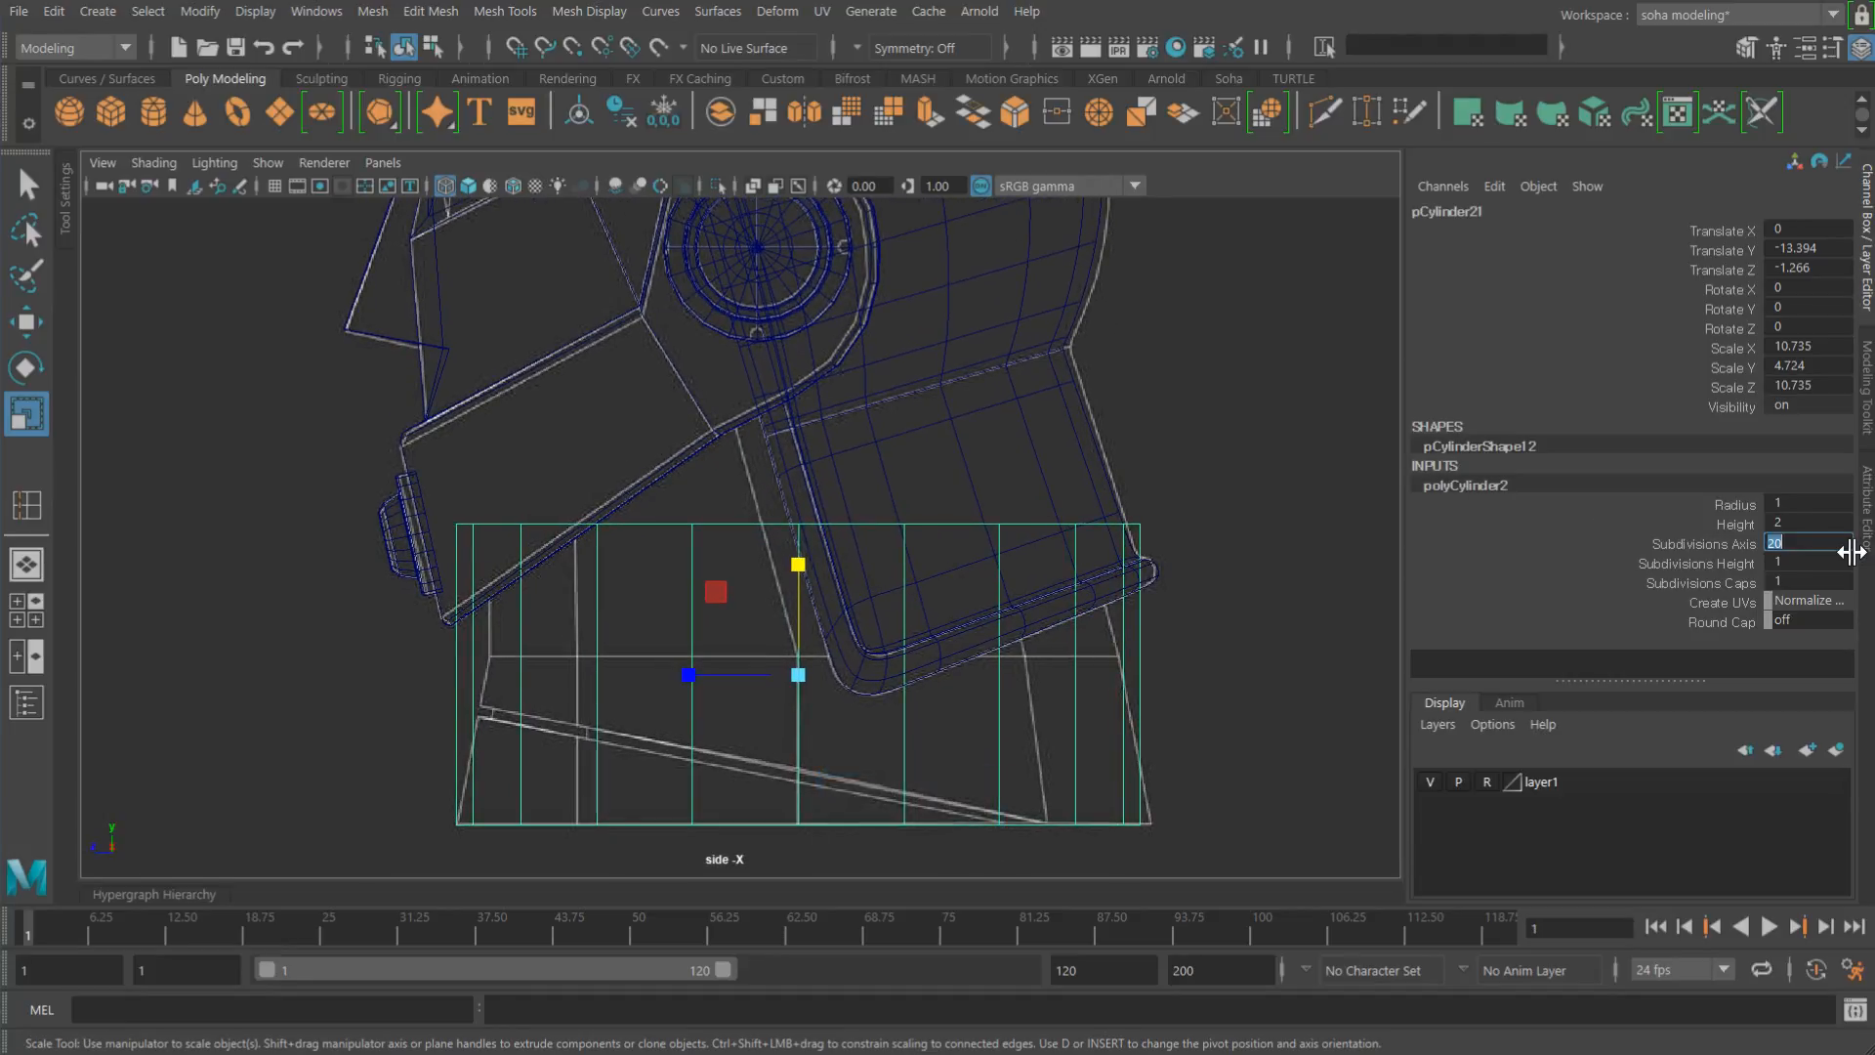
{"action": "type", "text": "8"}
{"action": "key", "text": "Return"}
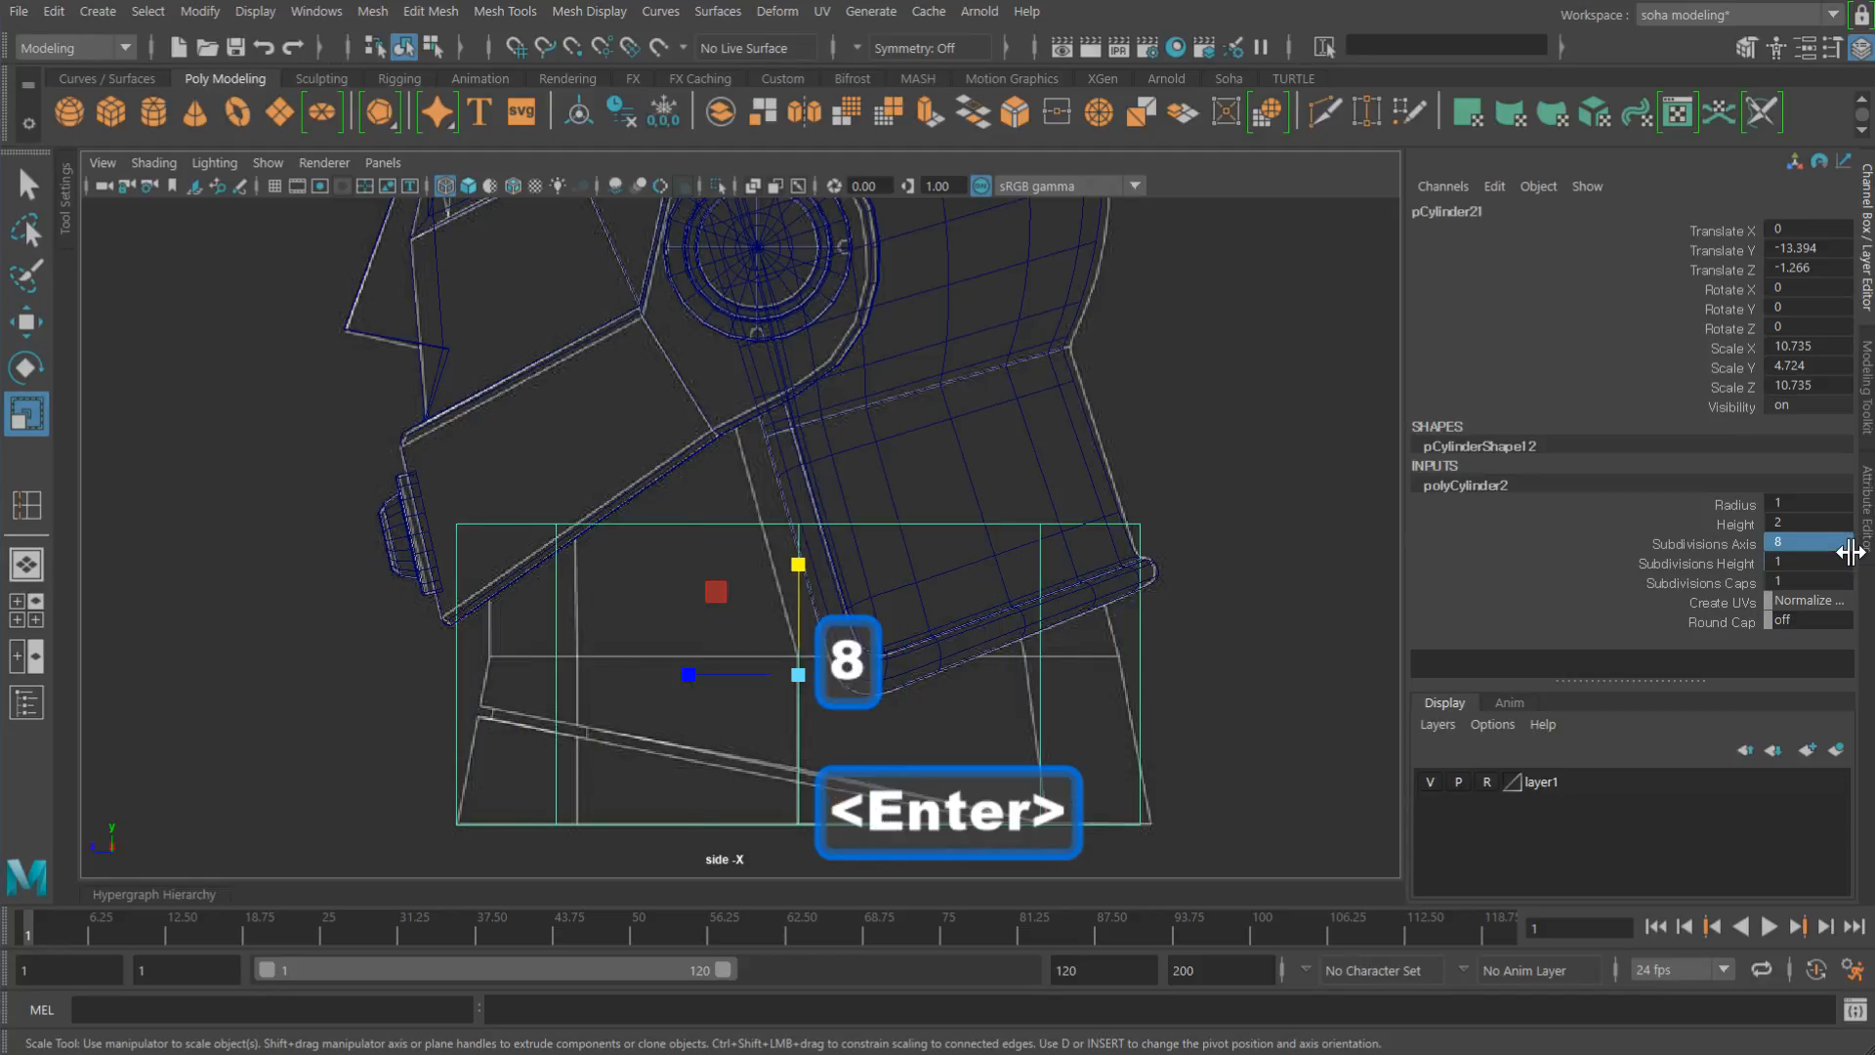
Step: Raise the cylinder's top row of vertices into the head to a Y position of about -3.64
{"action": "right_click_drag", "start_coordinate": [981, 606], "coordinate": [967, 583], "text": "alt"}
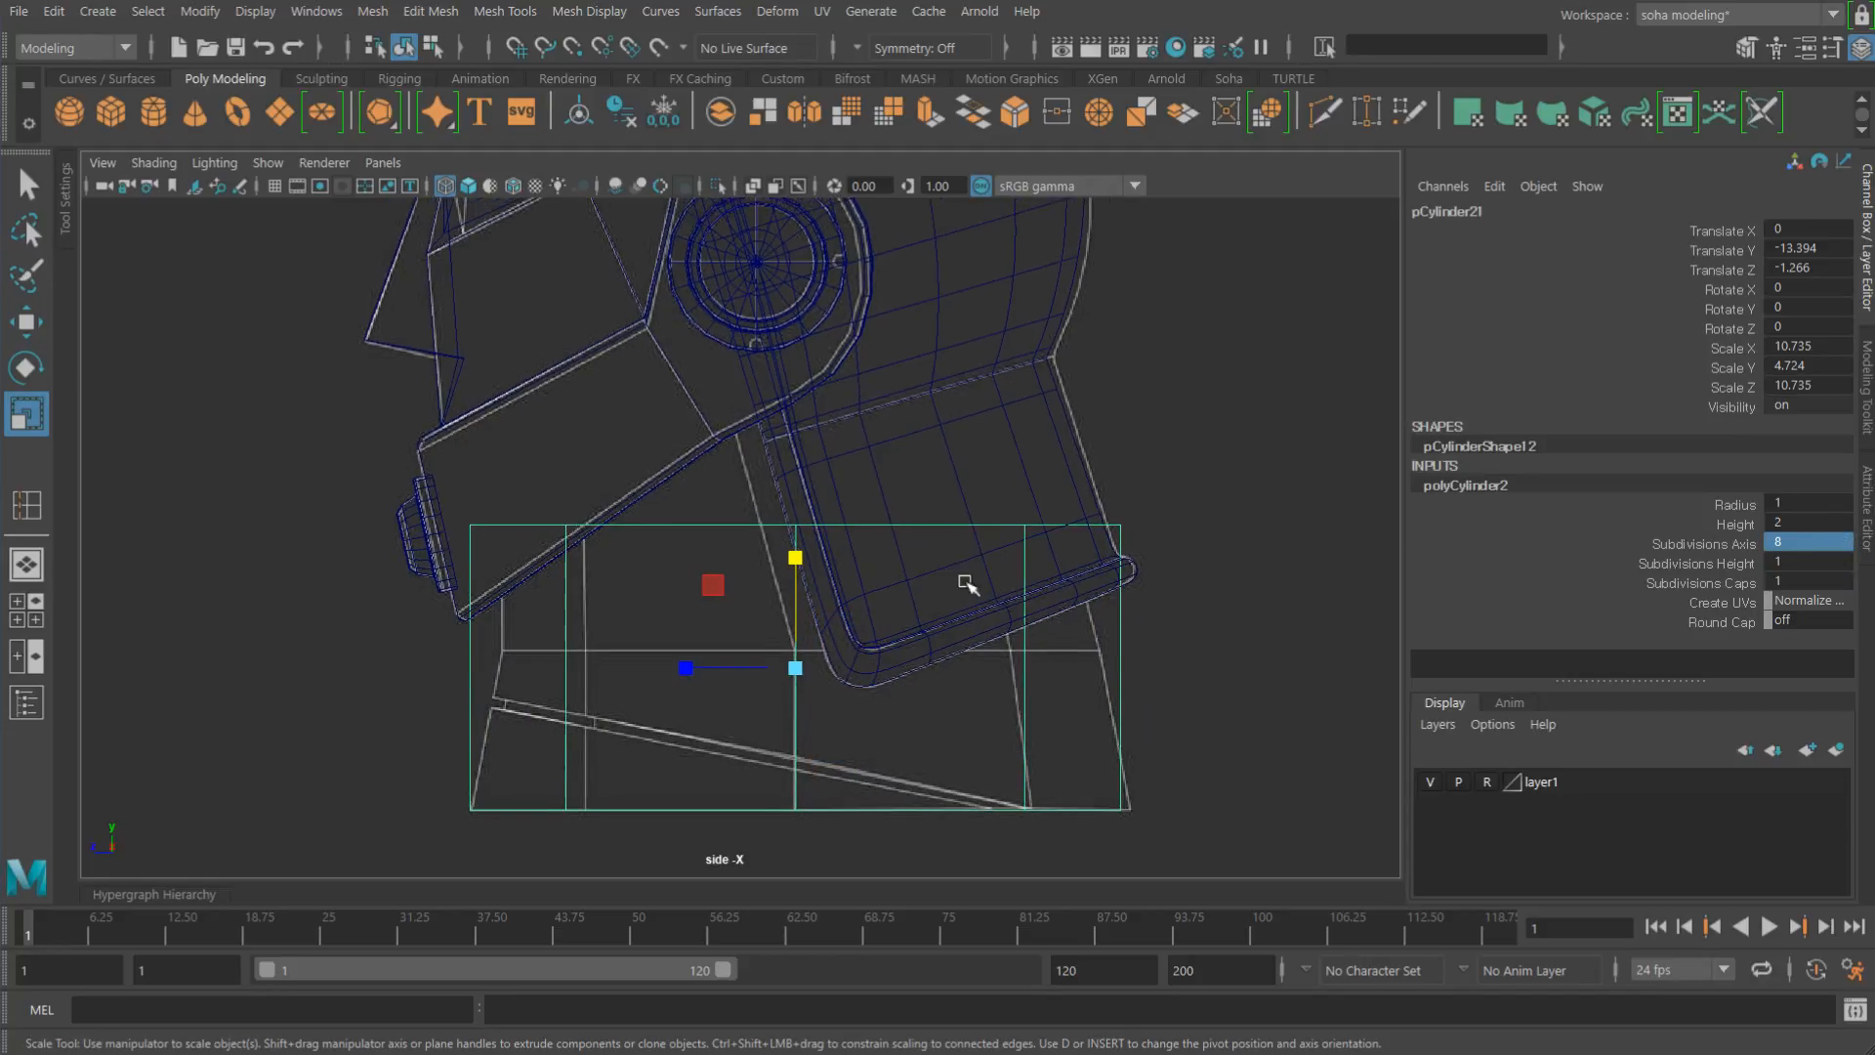
{"action": "middle_click_drag", "start_coordinate": [967, 583], "coordinate": [993, 469], "text": "alt"}
{"action": "right_click_drag", "start_coordinate": [992, 469], "coordinate": [1084, 488], "text": "alt"}
{"action": "middle_click_drag", "start_coordinate": [1176, 557], "coordinate": [1130, 611], "text": "alt"}
{"action": "right_click_drag", "start_coordinate": [1131, 610], "coordinate": [974, 468], "text": "alt"}
{"action": "key", "text": "alt+1"}
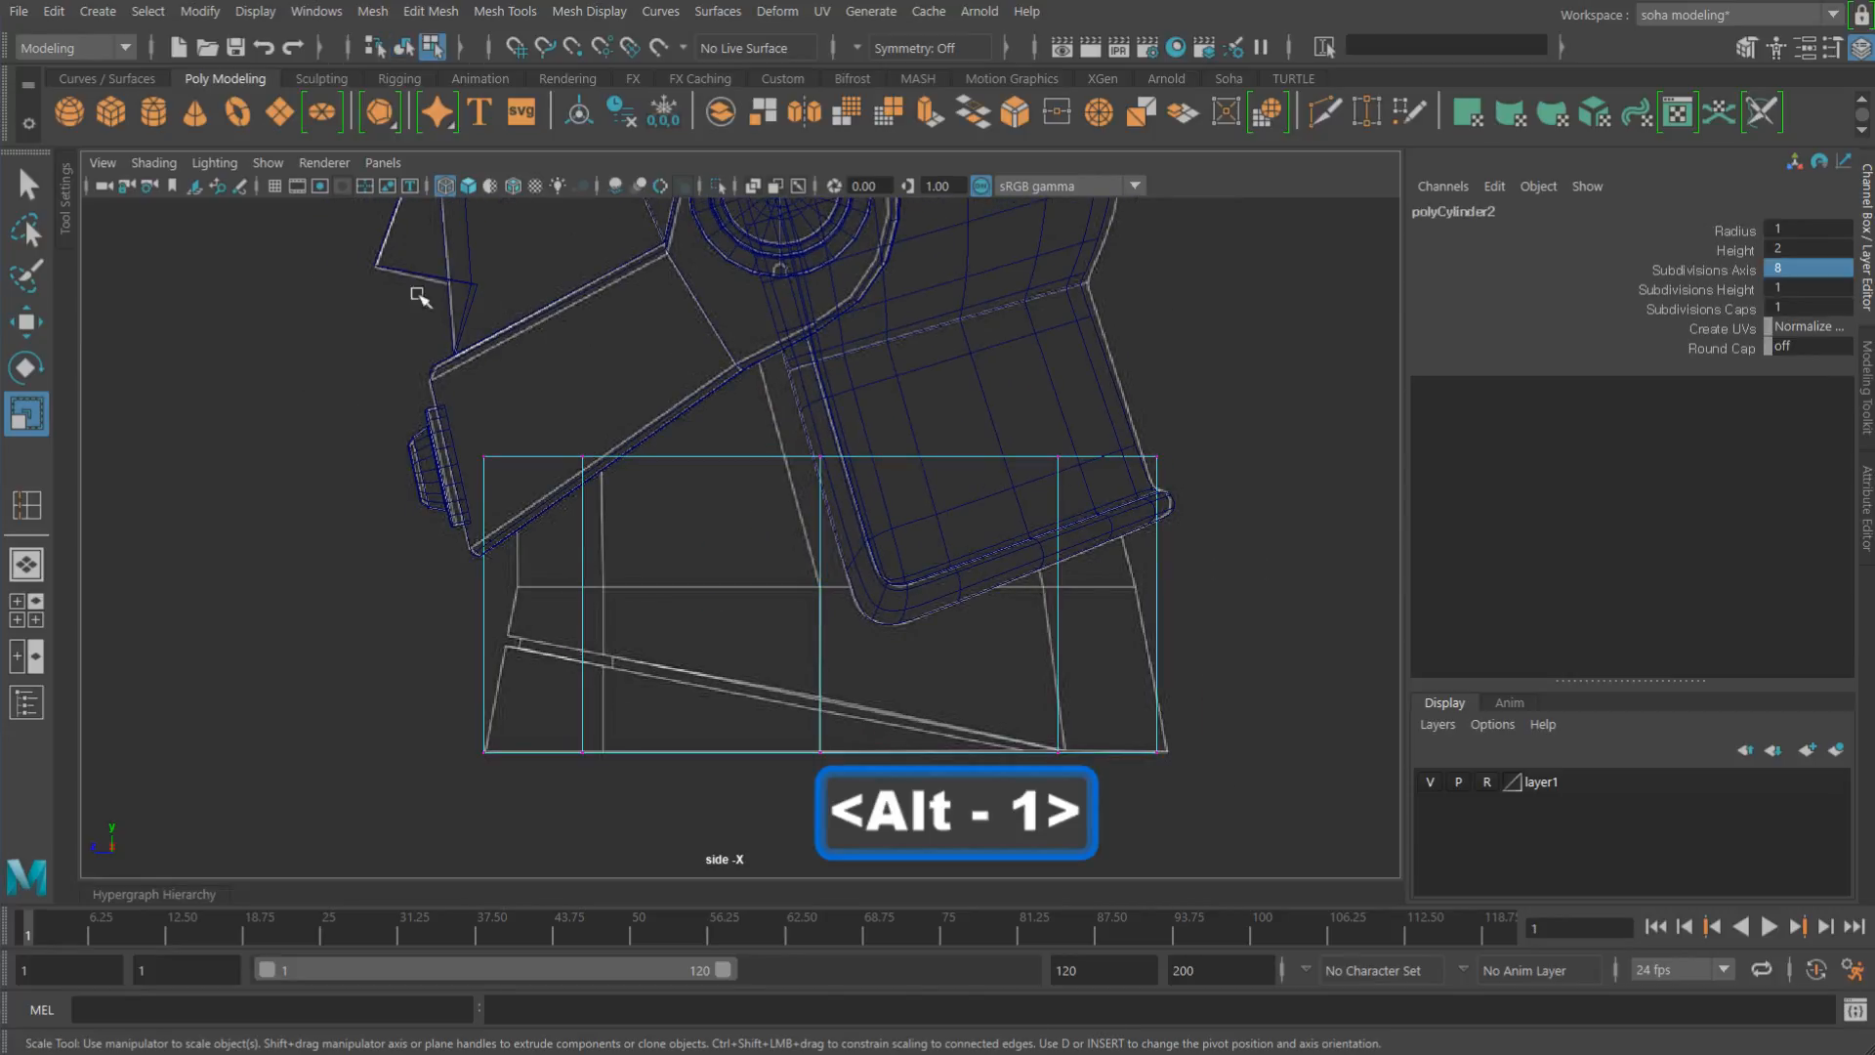
{"action": "left_click_drag", "start_coordinate": [355, 297], "coordinate": [1234, 511]}
{"action": "middle_click_drag", "start_coordinate": [923, 417], "coordinate": [917, 478], "text": "alt"}
{"action": "key", "text": "w"}
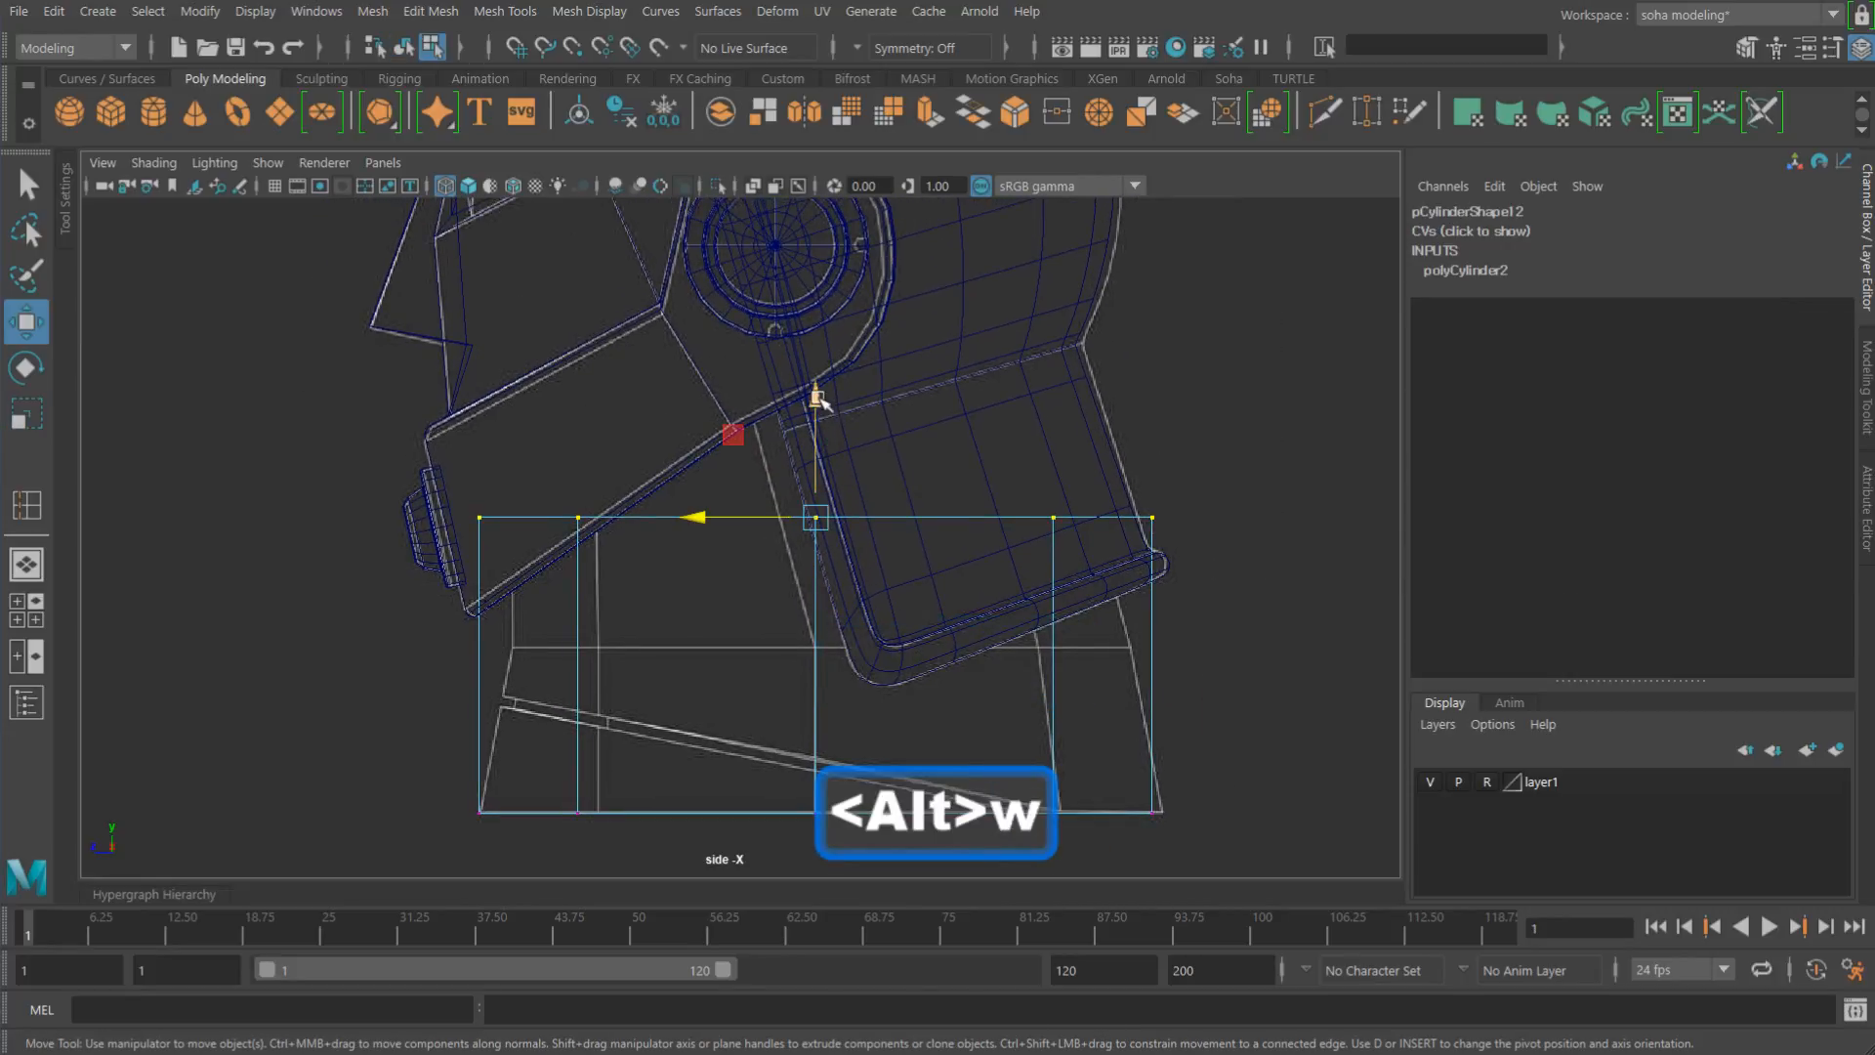
{"action": "left_click_drag", "start_coordinate": [815, 396], "coordinate": [811, 239]}
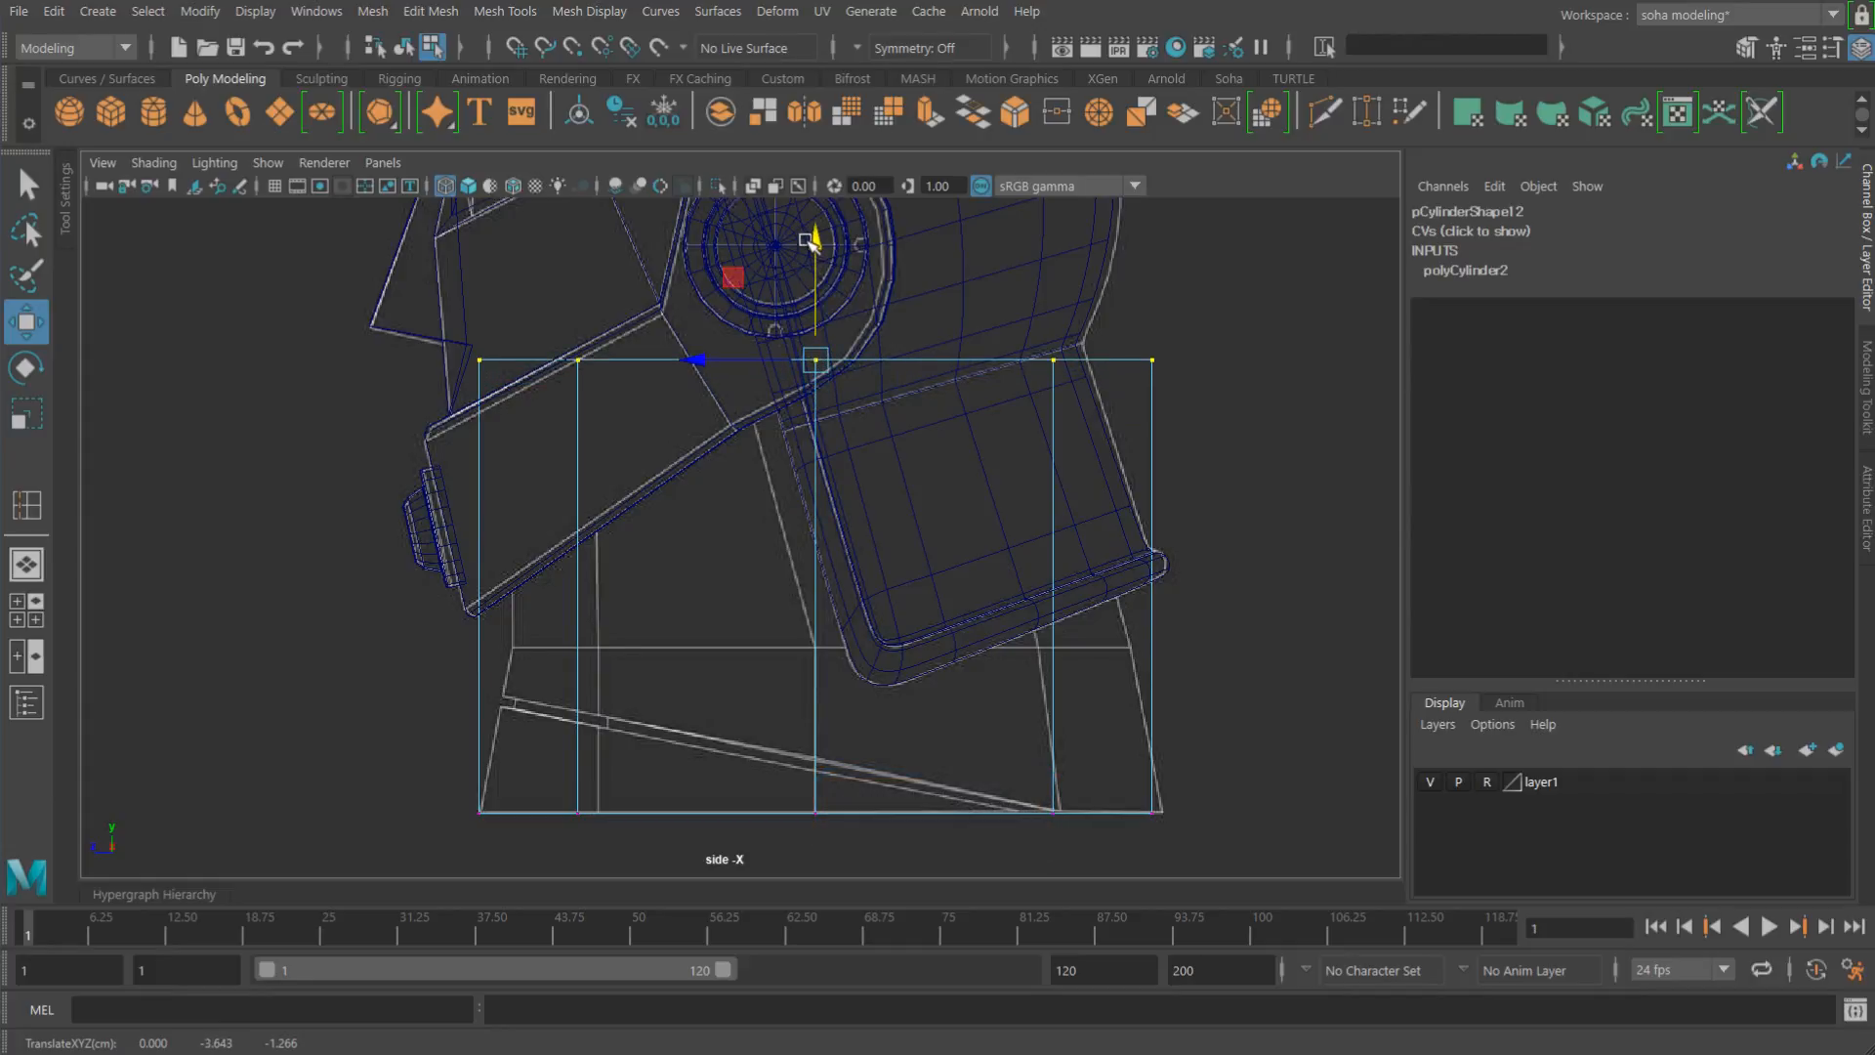
Step: Align the cylinder's two rear vertex columns and its second column from the front with the side reference's base lines
{"action": "right_click_drag", "start_coordinate": [825, 295], "coordinate": [977, 359], "text": "alt"}
{"action": "middle_click_drag", "start_coordinate": [925, 484], "coordinate": [905, 307], "text": "alt"}
{"action": "middle_click_drag", "start_coordinate": [1012, 434], "coordinate": [985, 533], "text": "alt"}
{"action": "left_click_drag", "start_coordinate": [1036, 207], "coordinate": [1094, 842]}
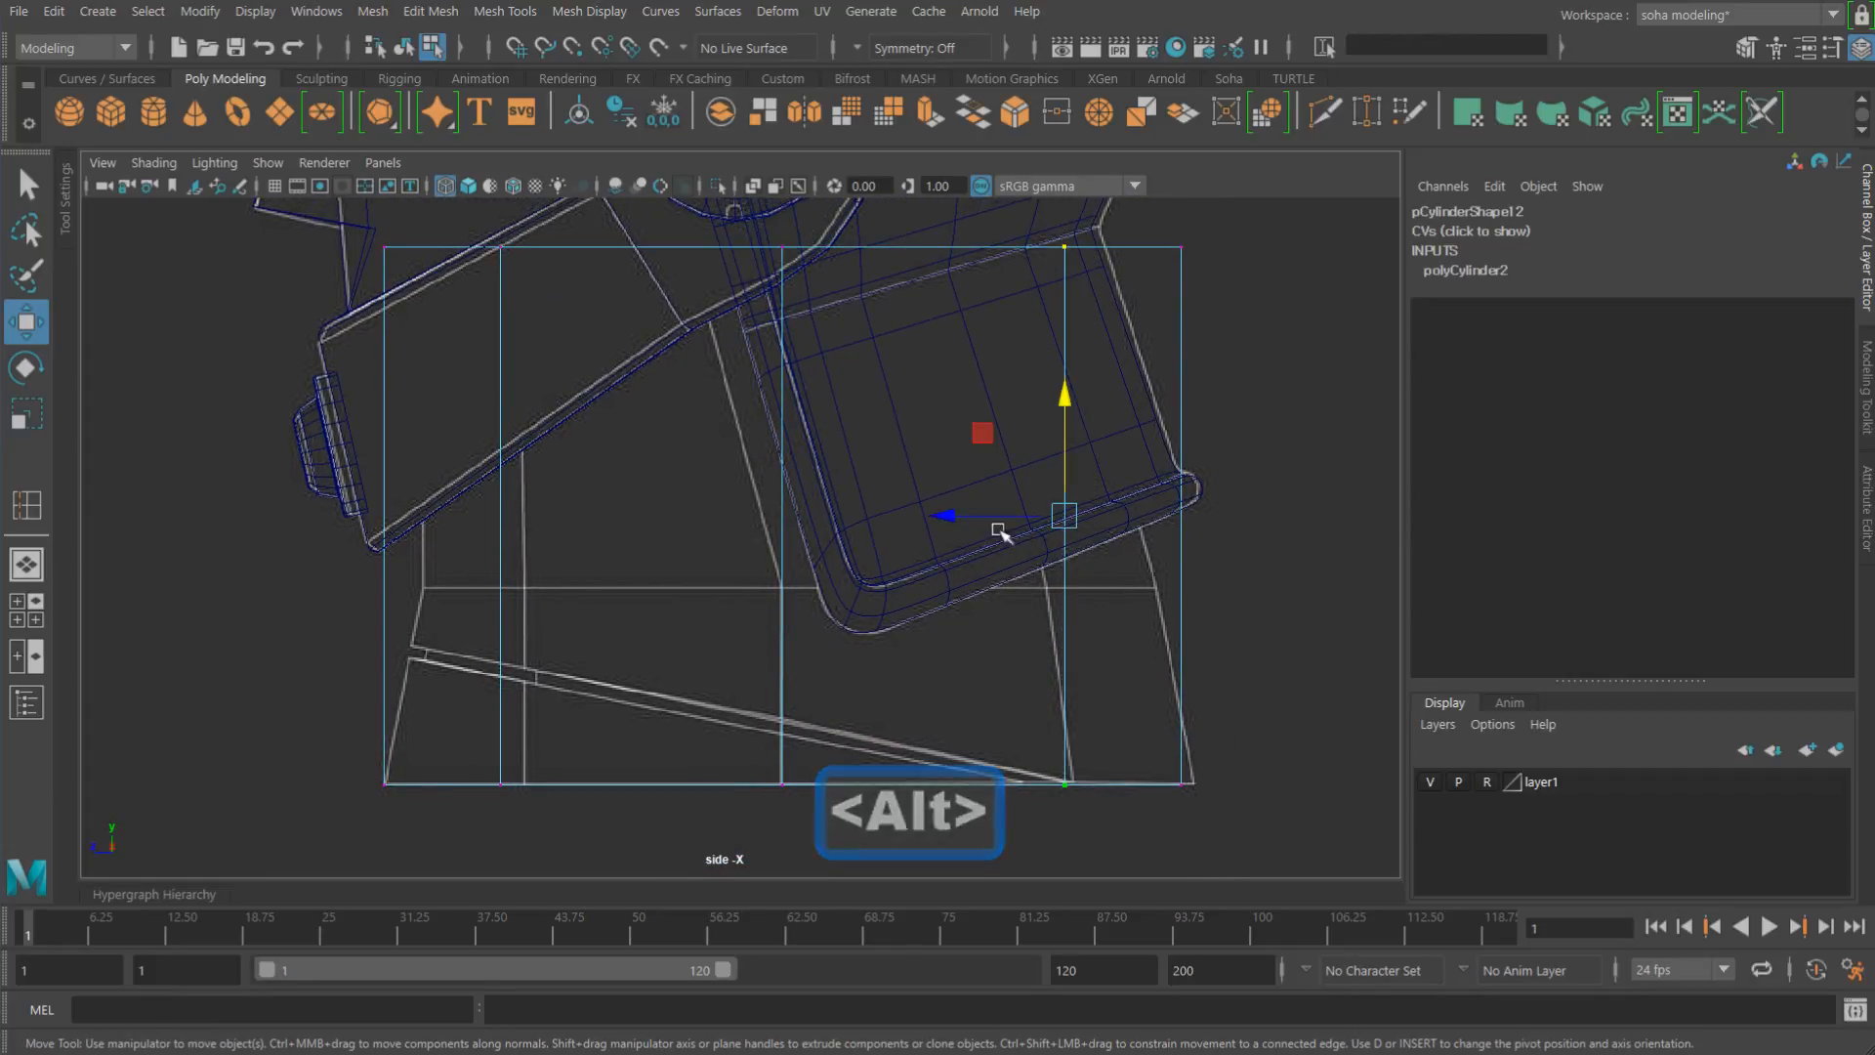
{"action": "left_click_drag", "start_coordinate": [1177, 239], "coordinate": [1306, 817]}
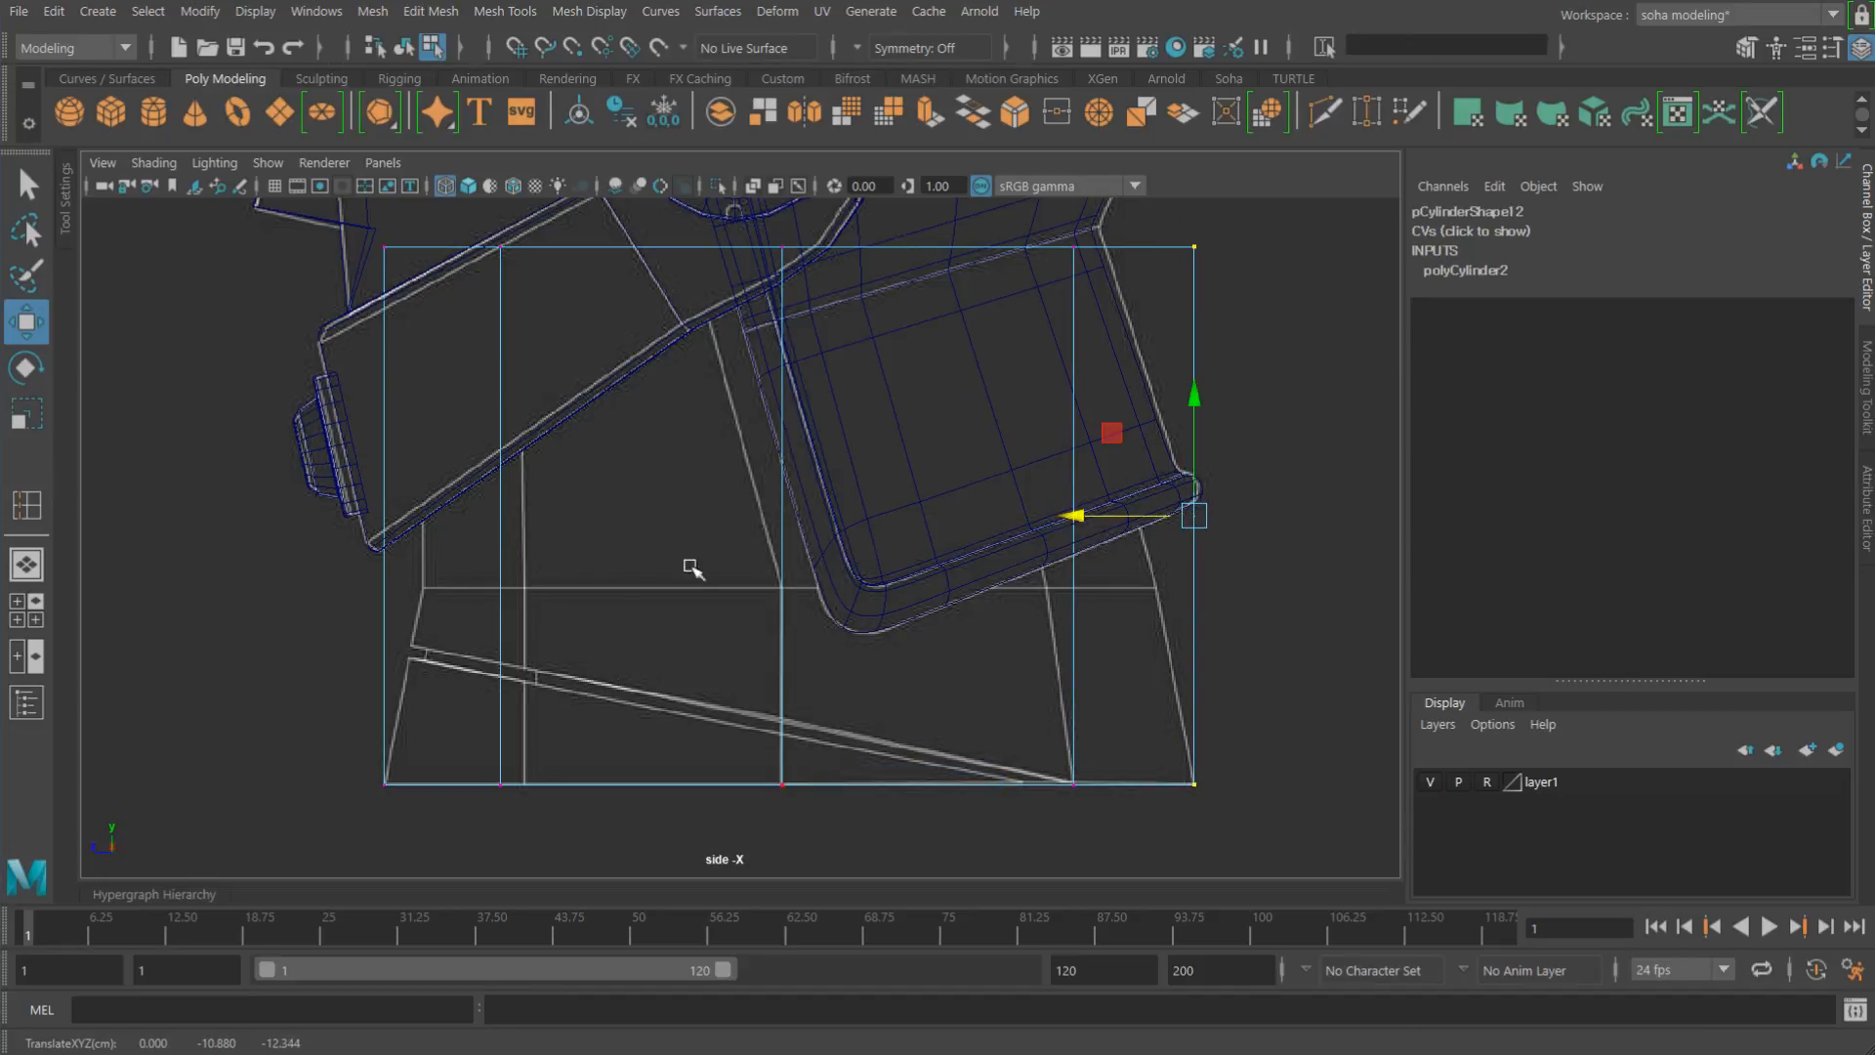
{"action": "left_click_drag", "start_coordinate": [470, 211], "coordinate": [544, 824]}
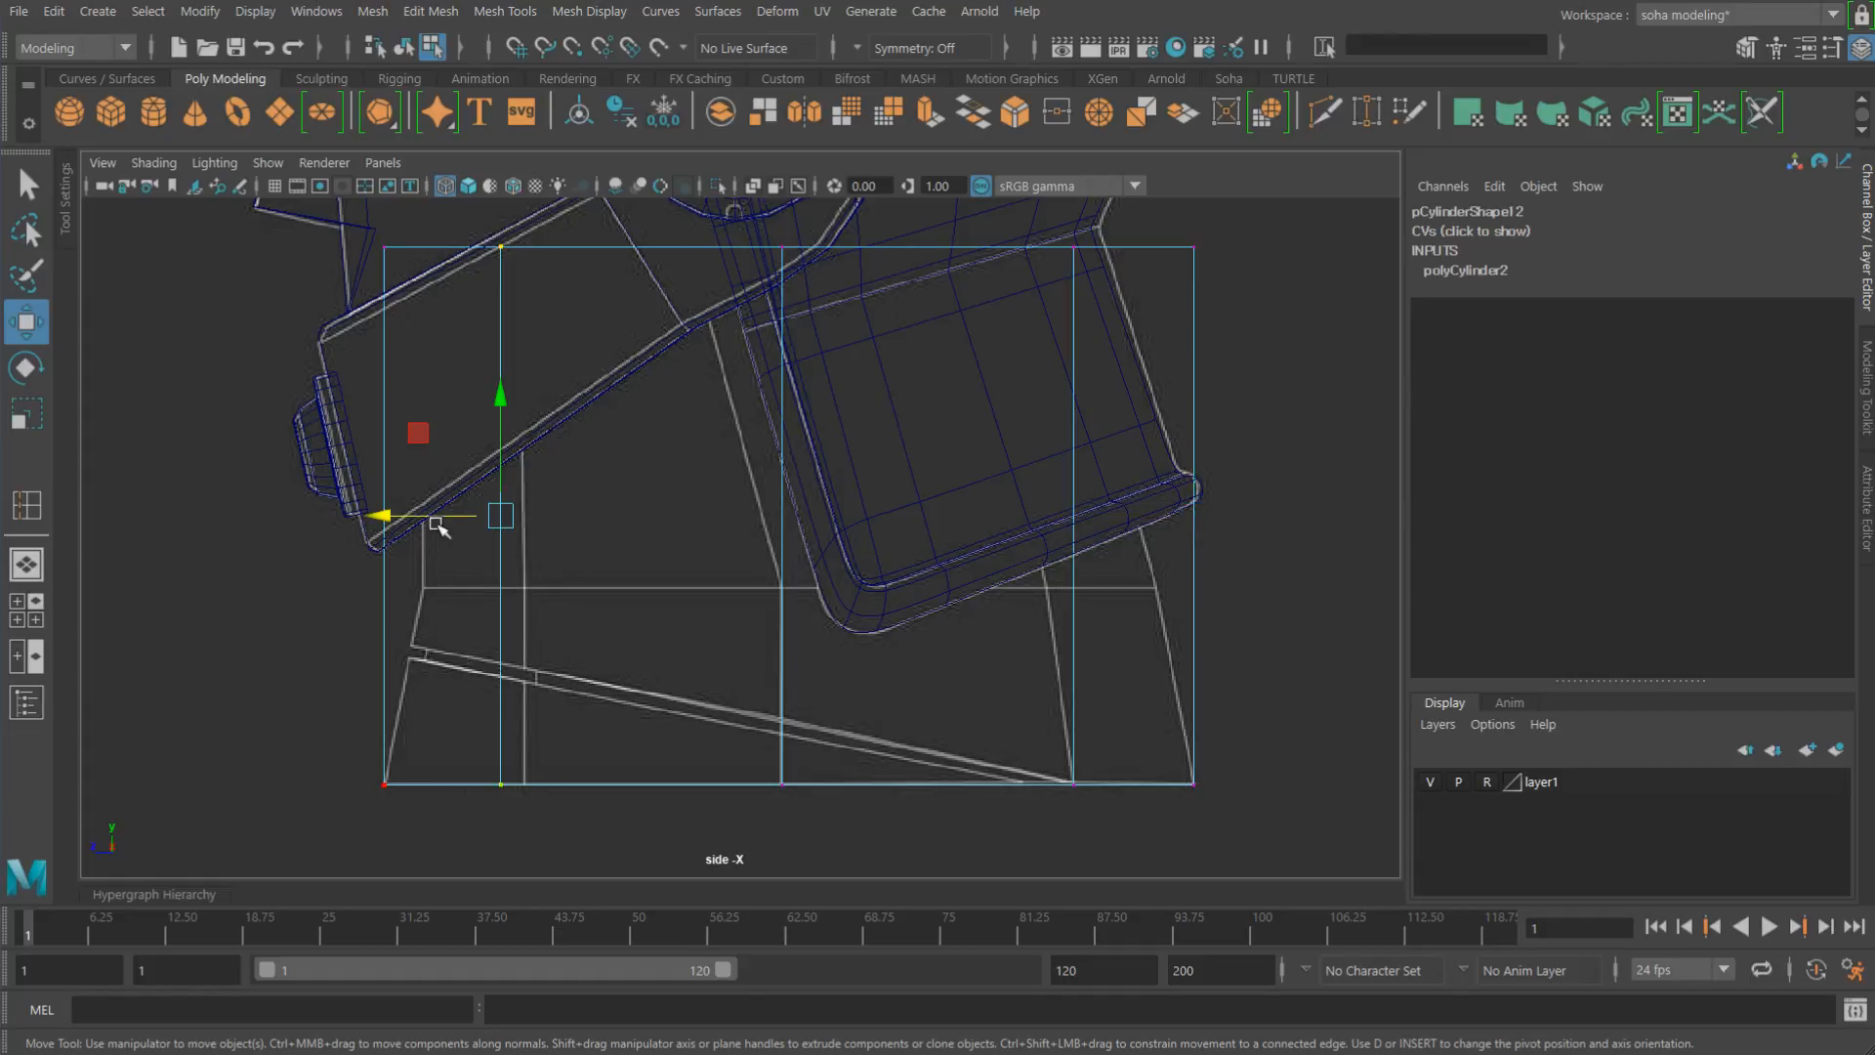
{"action": "left_click_drag", "start_coordinate": [429, 518], "coordinate": [436, 521]}
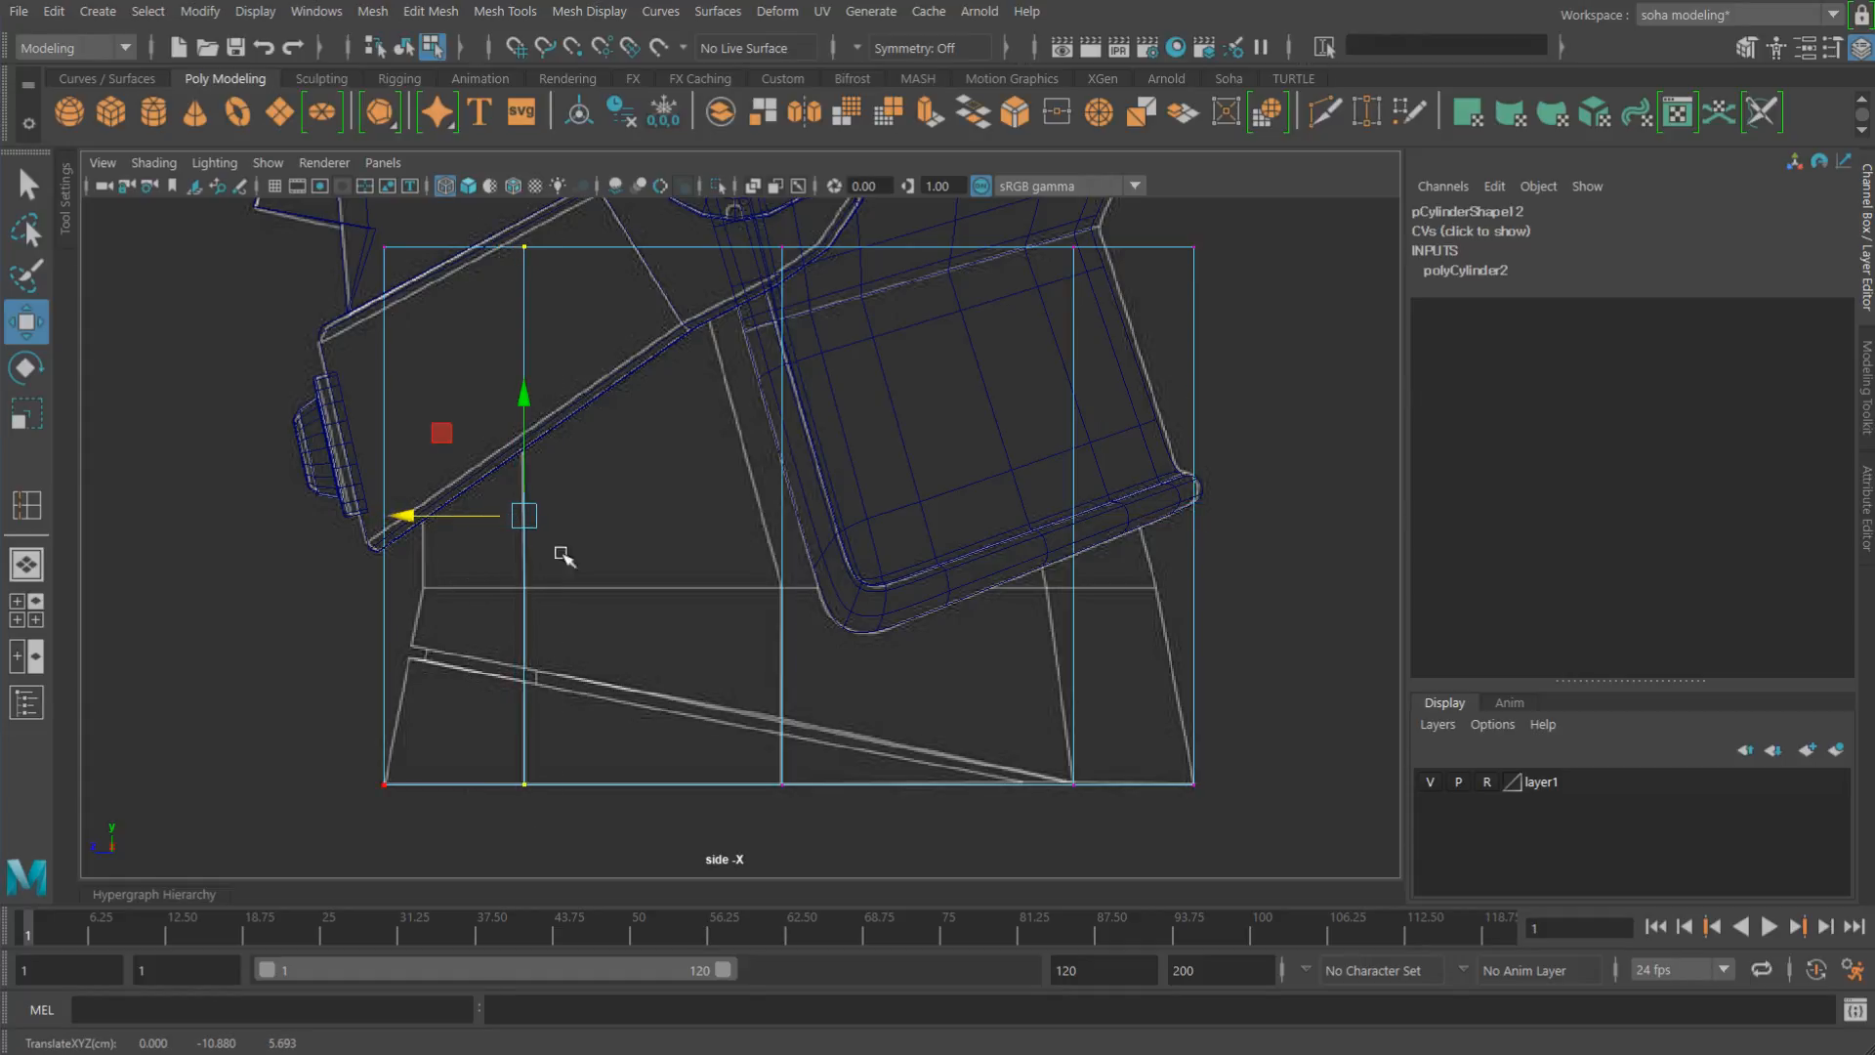
Step: Widen the cylinder to a Scale X of about 11.21 so it matches the neck's base width in the front reference
{"action": "right_click_drag", "start_coordinate": [594, 623], "coordinate": [648, 607], "text": "alt"}
{"action": "key", "text": "shift+2"}
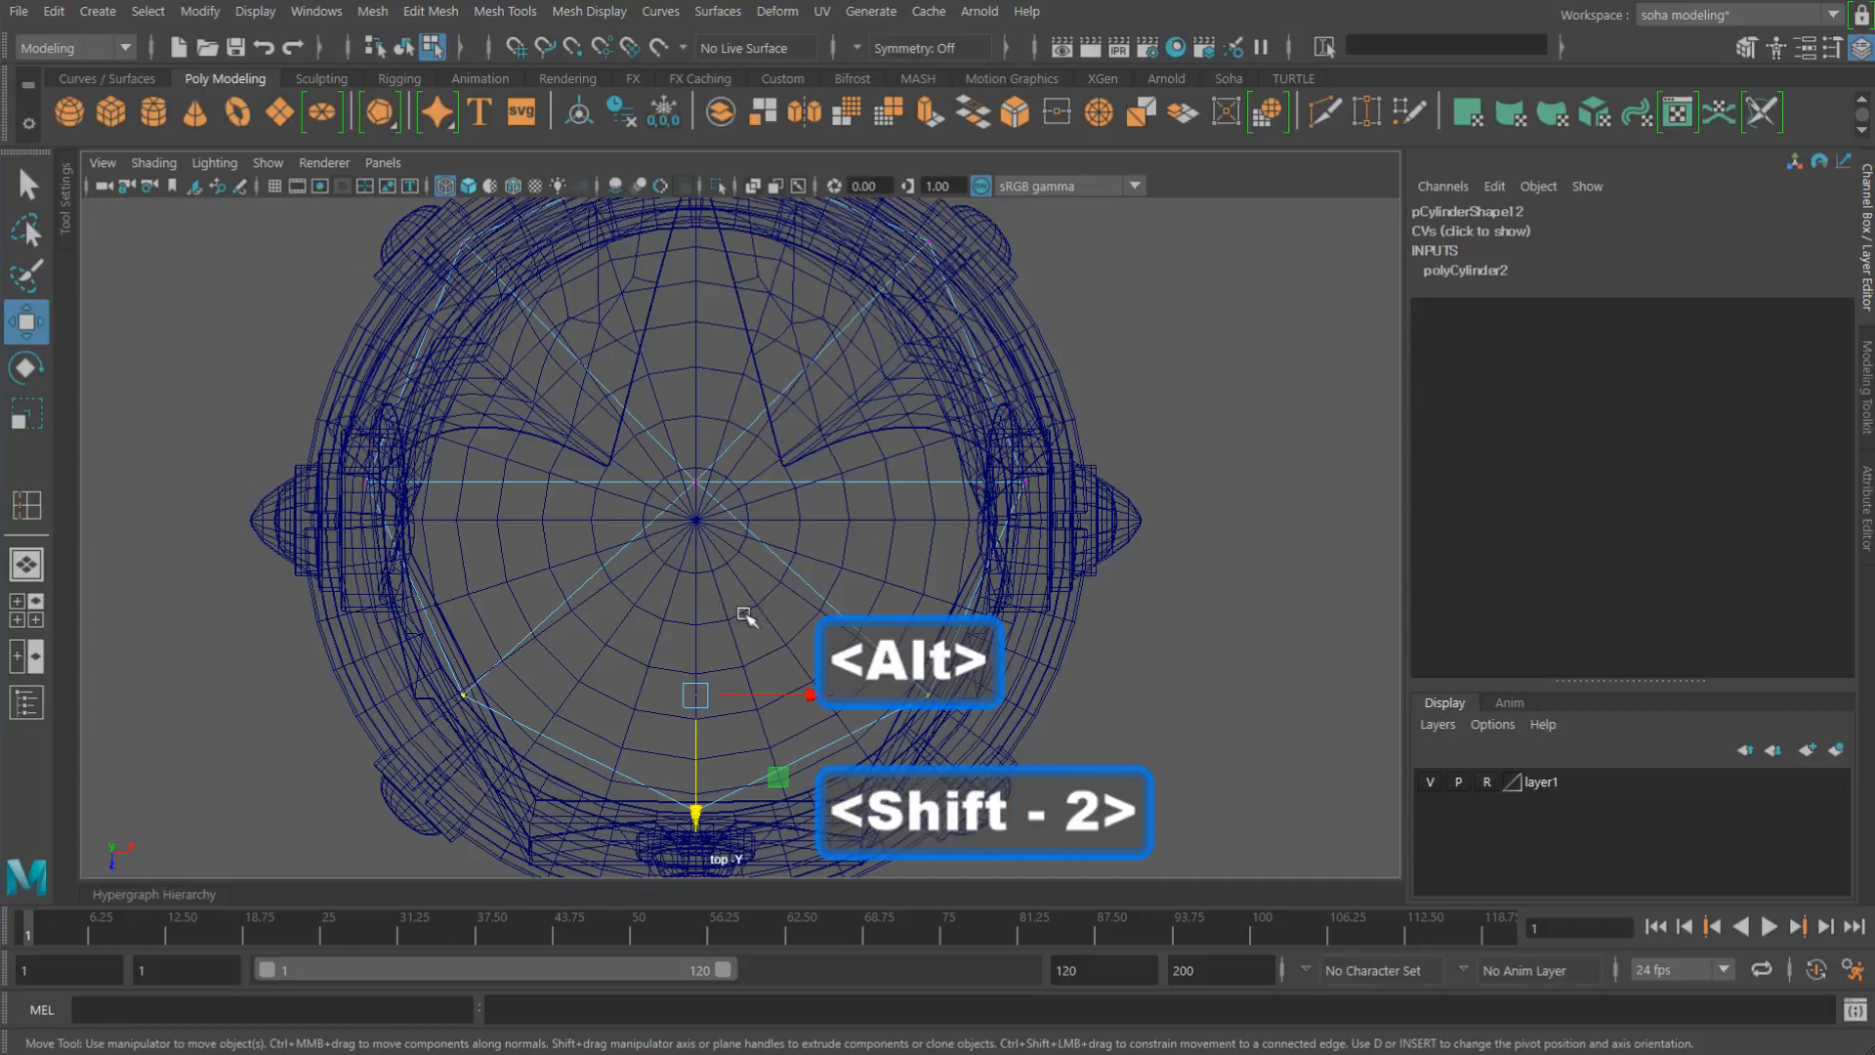
{"action": "key", "text": "shift+3"}
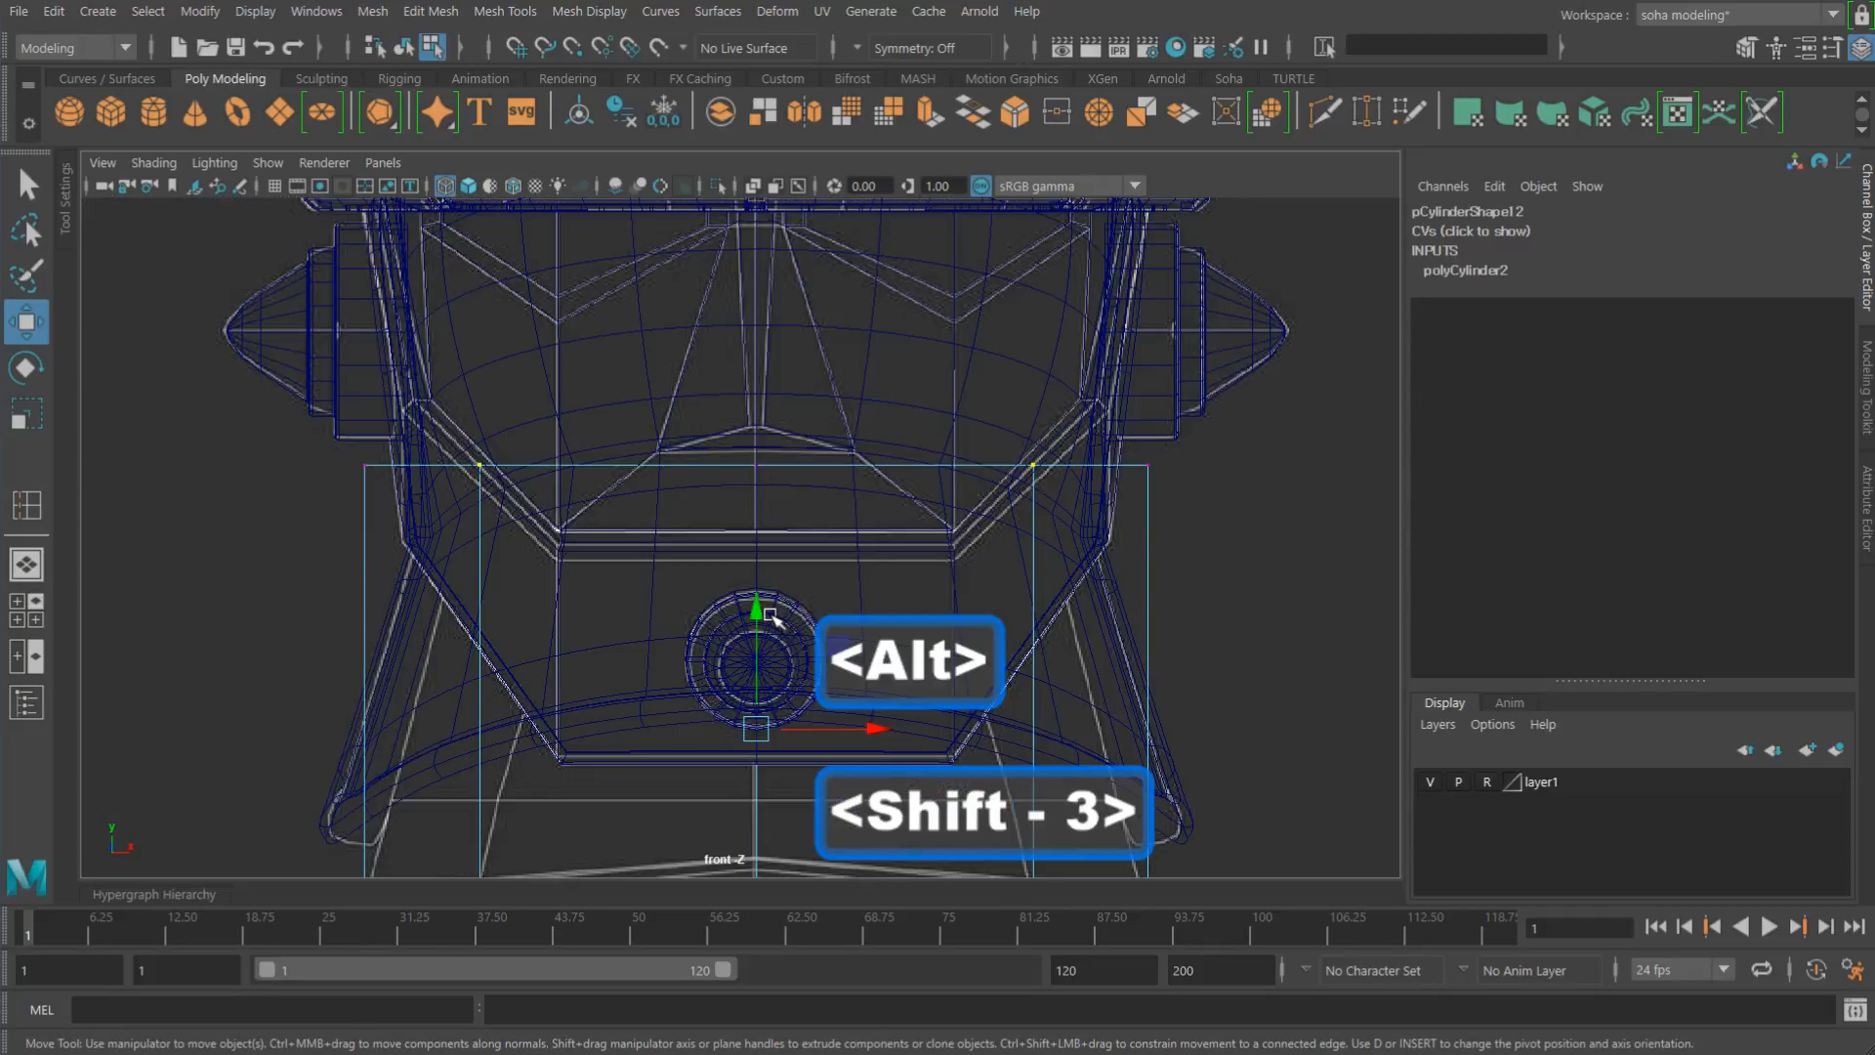
{"action": "right_click_drag", "start_coordinate": [756, 607], "coordinate": [691, 557], "text": "alt"}
{"action": "middle_click_drag", "start_coordinate": [691, 558], "coordinate": [687, 377], "text": "alt"}
{"action": "middle_click_drag", "start_coordinate": [704, 609], "coordinate": [719, 582], "text": "alt"}
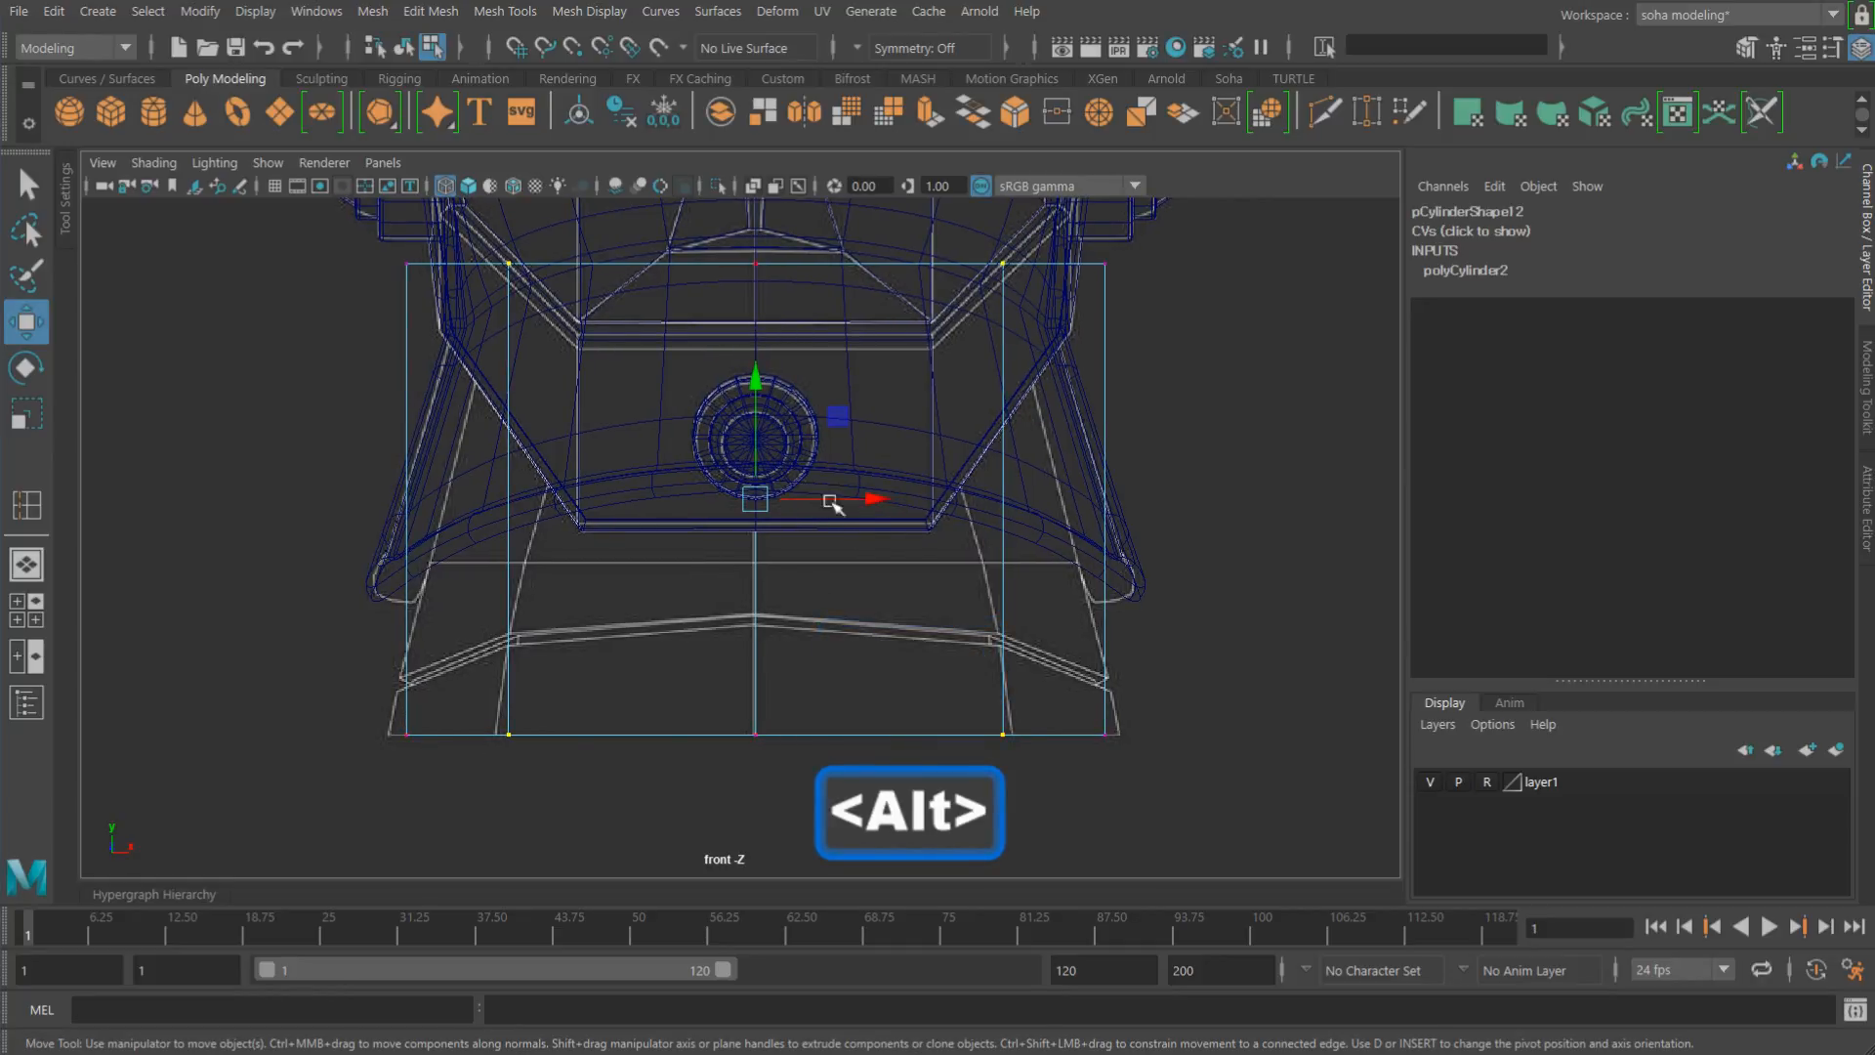
{"action": "key", "text": "alt+grave"}
{"action": "key", "text": "r"}
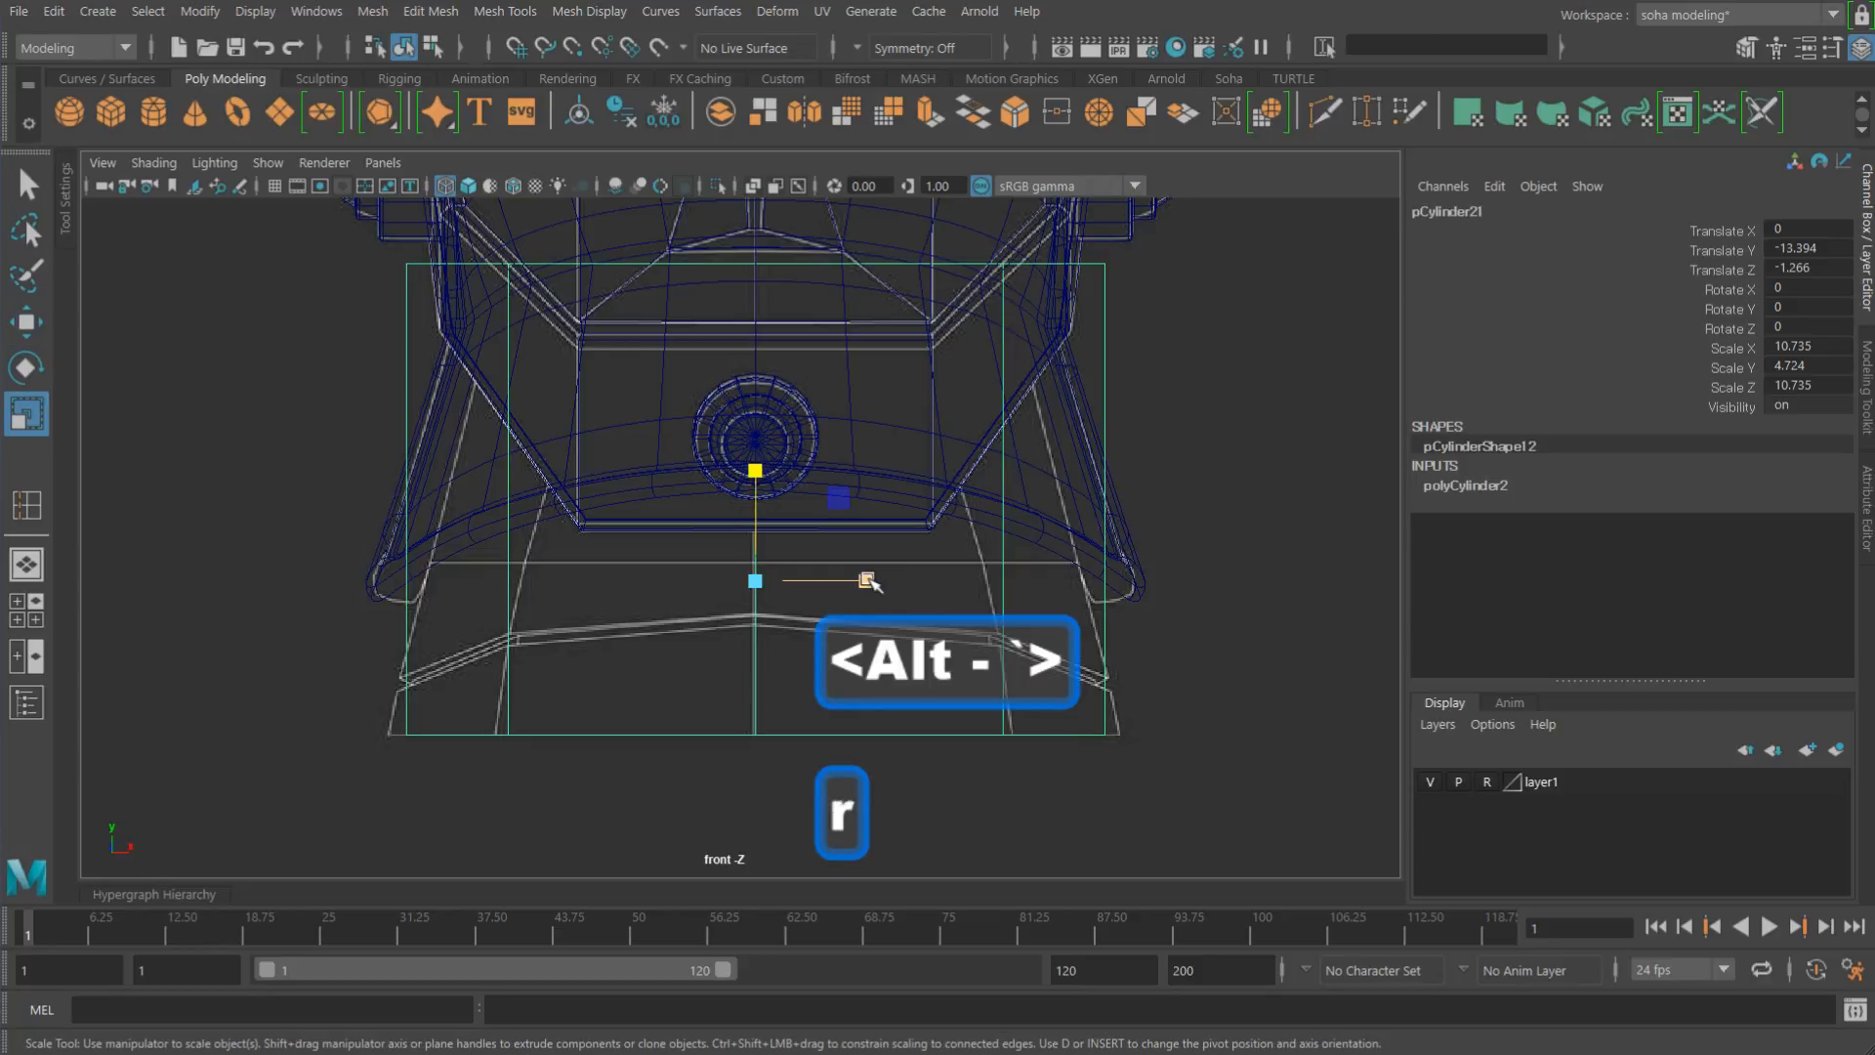
{"action": "left_click_drag", "start_coordinate": [871, 581], "coordinate": [875, 583]}
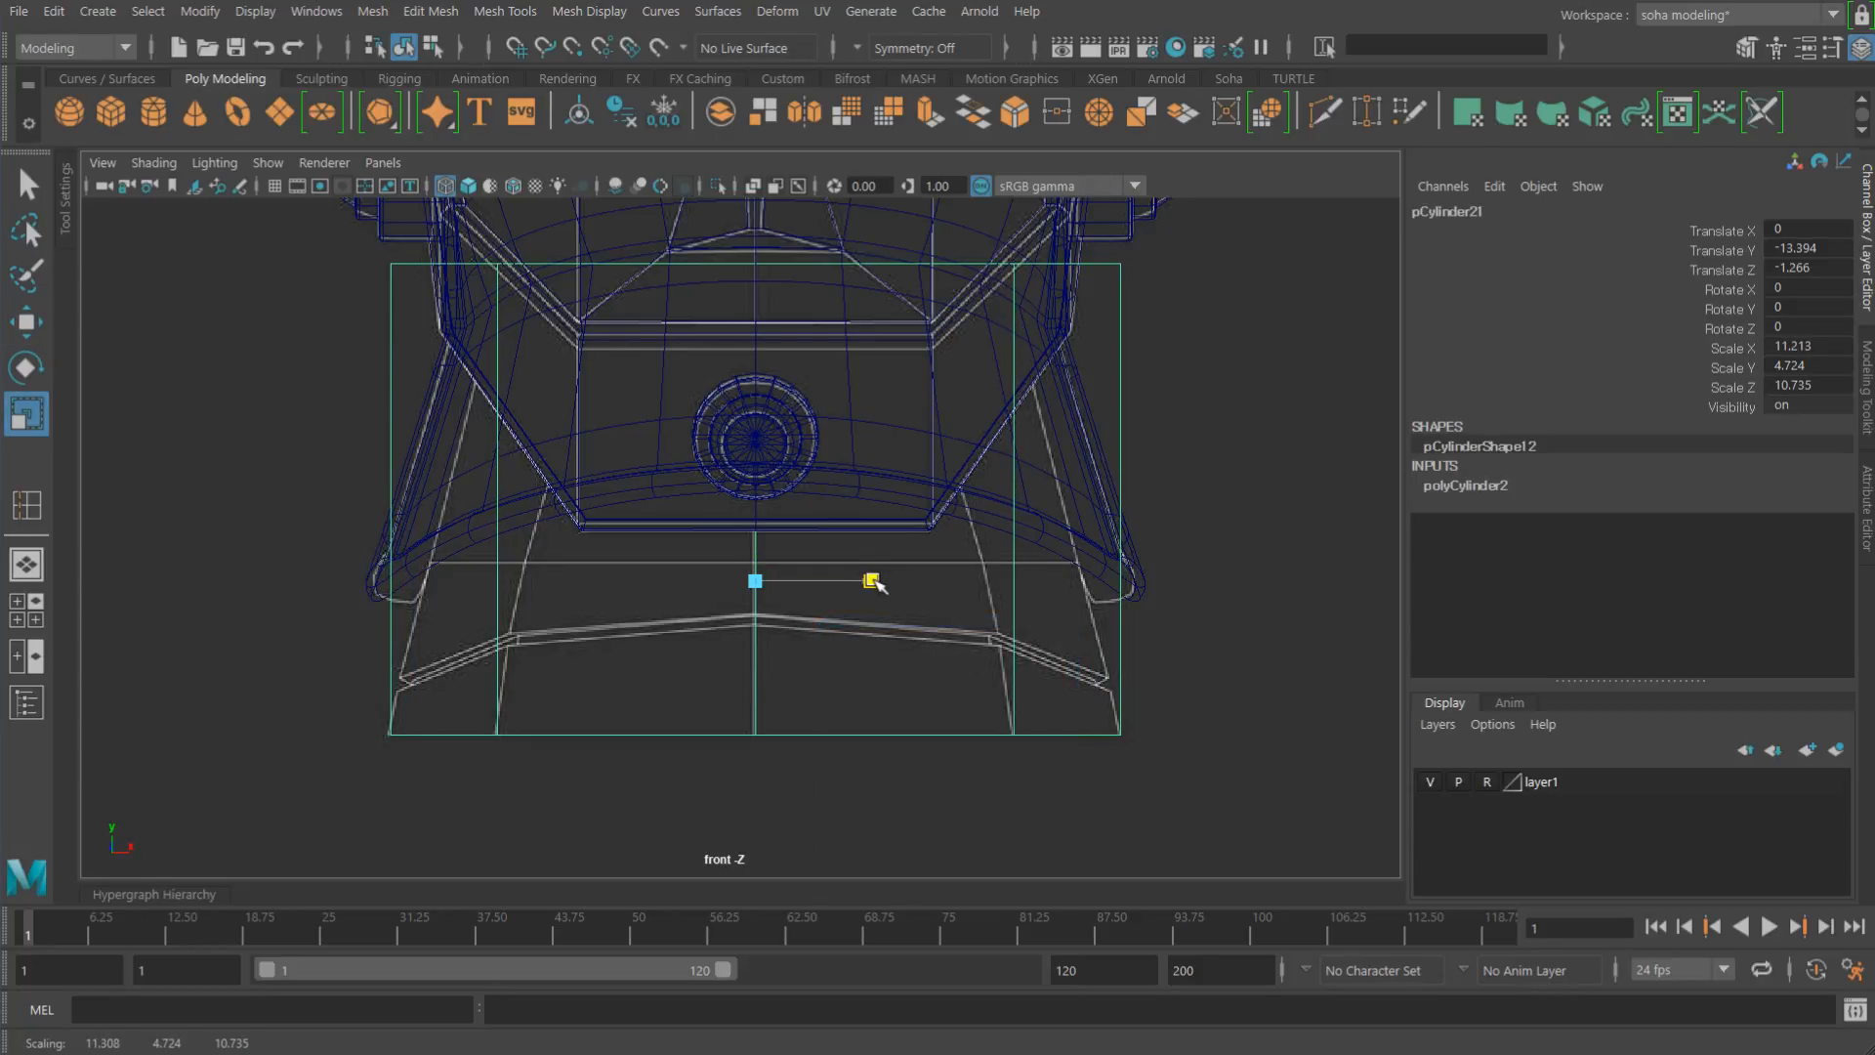
{"action": "middle_click_drag", "start_coordinate": [889, 565], "coordinate": [925, 641], "text": "alt"}
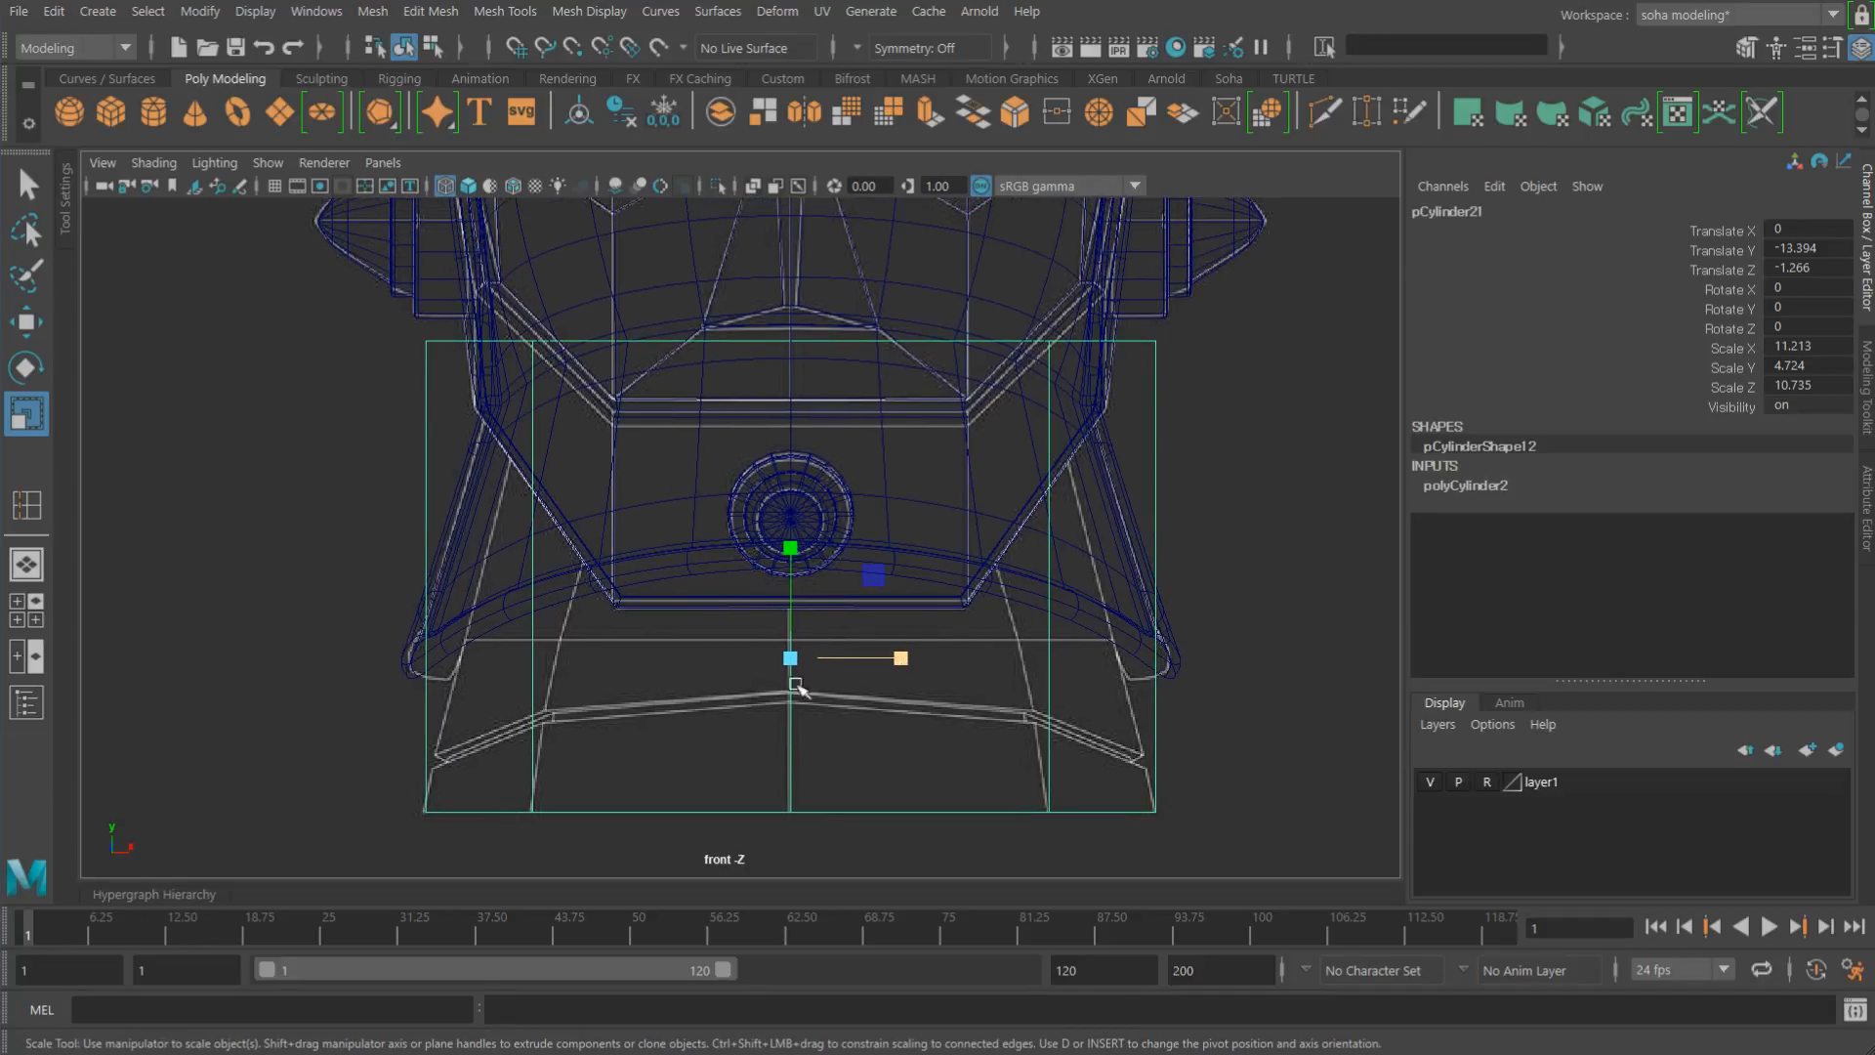
{"action": "middle_click_drag", "start_coordinate": [727, 669], "coordinate": [724, 623], "text": "alt"}
{"action": "right_click_drag", "start_coordinate": [728, 625], "coordinate": [788, 611], "text": "alt"}
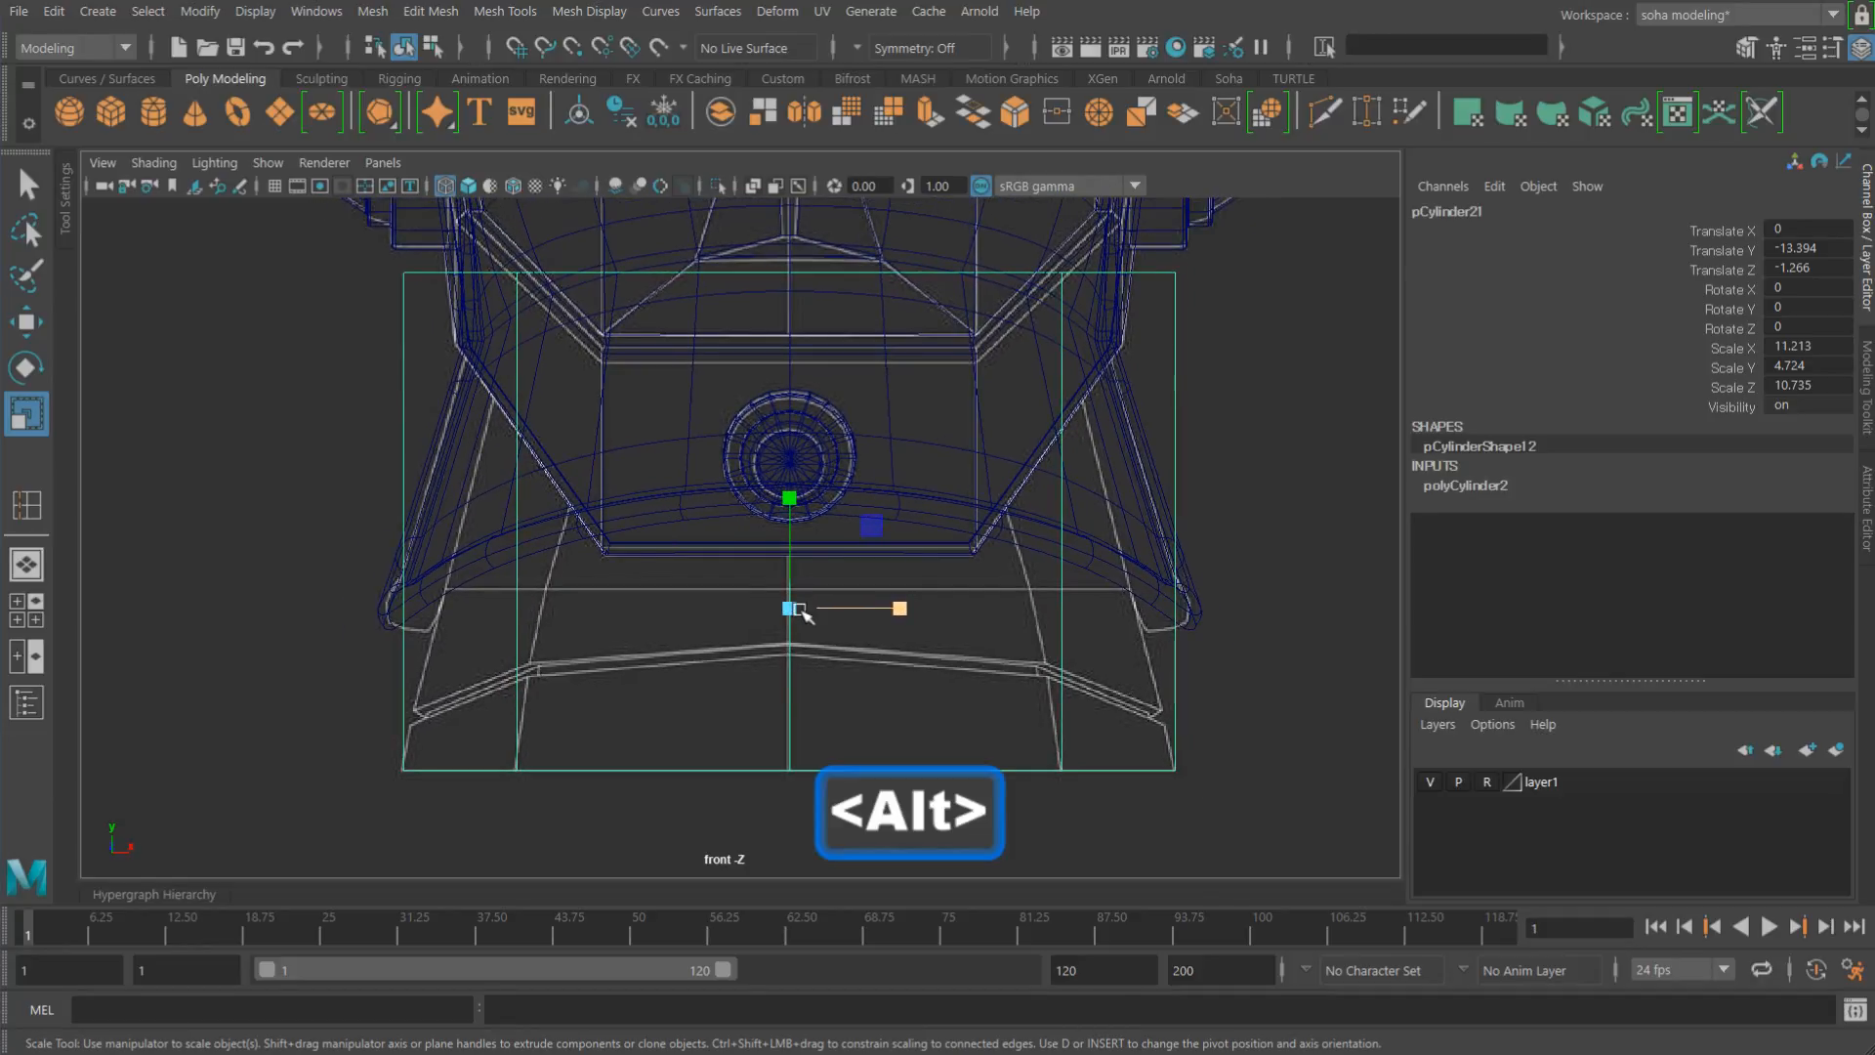
Step: Insert a horizontal edge loop at the side reference's upper neck line and scale it in X and Z to about 0.905
{"action": "key", "text": "shift+3"}
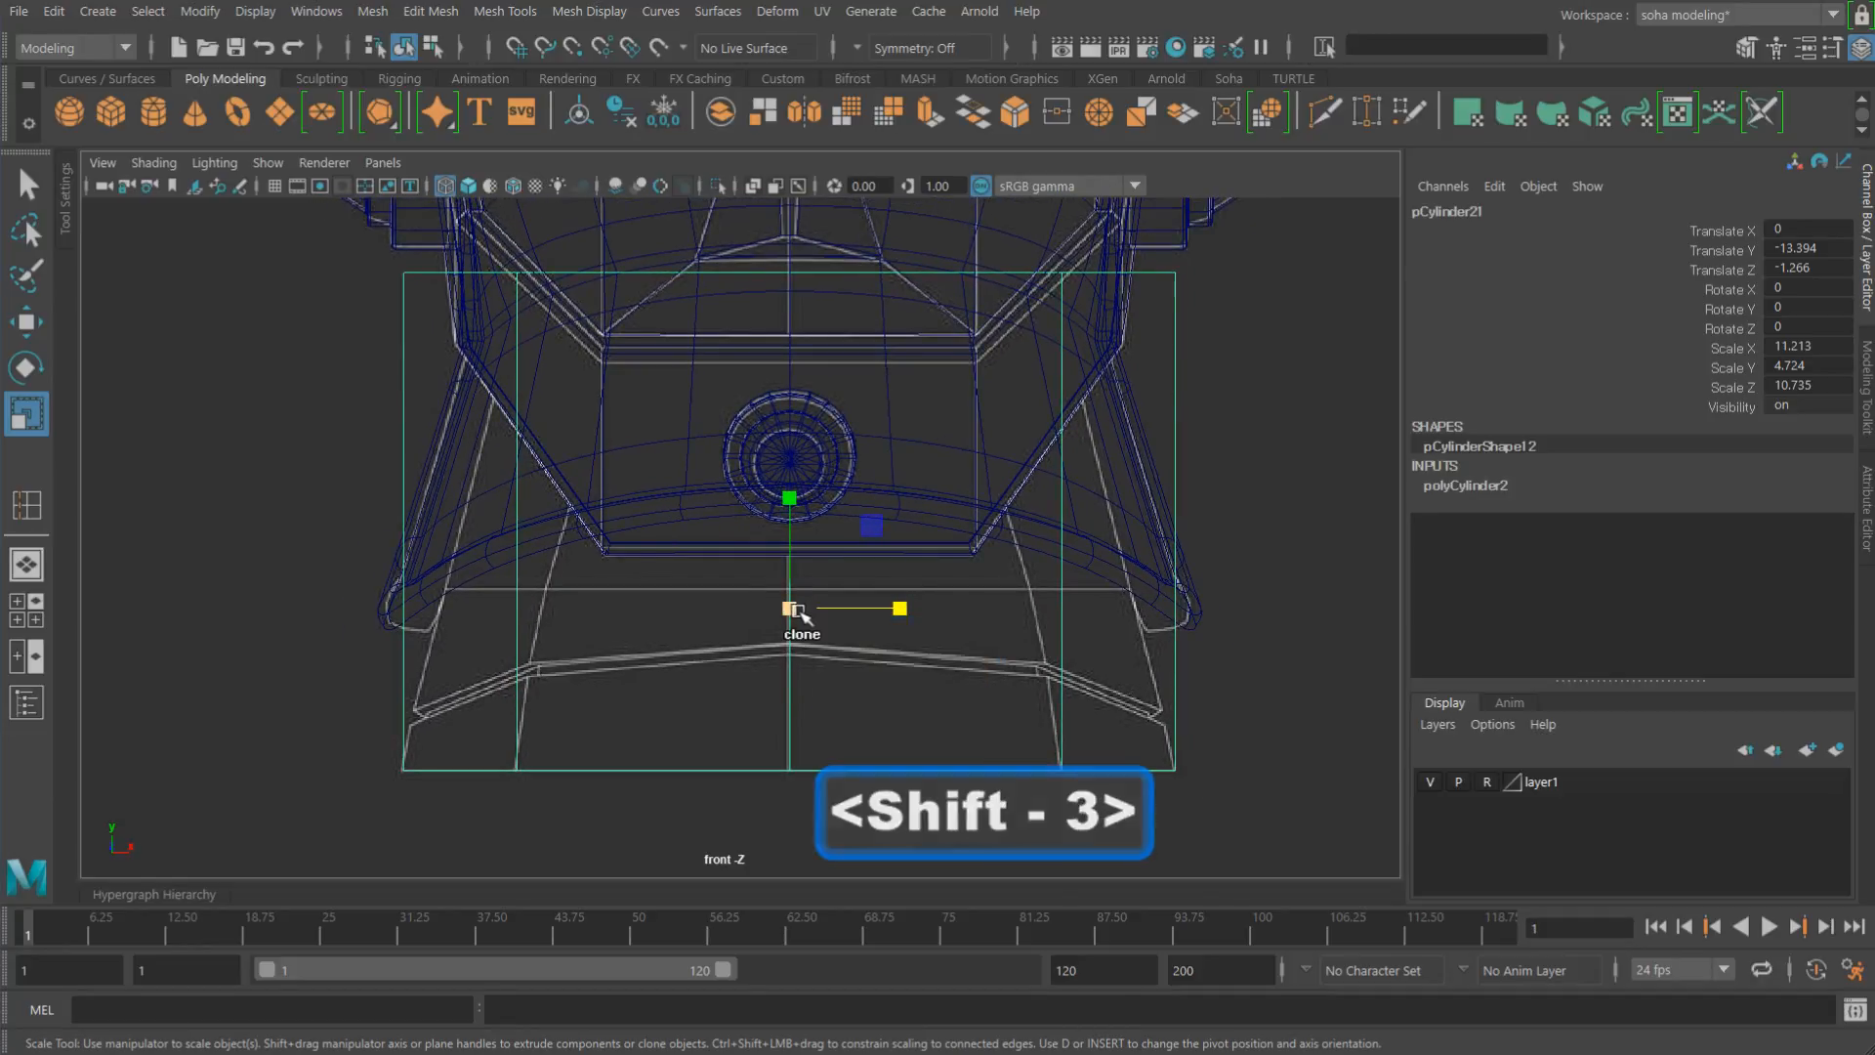
{"action": "key", "text": "shift+4"}
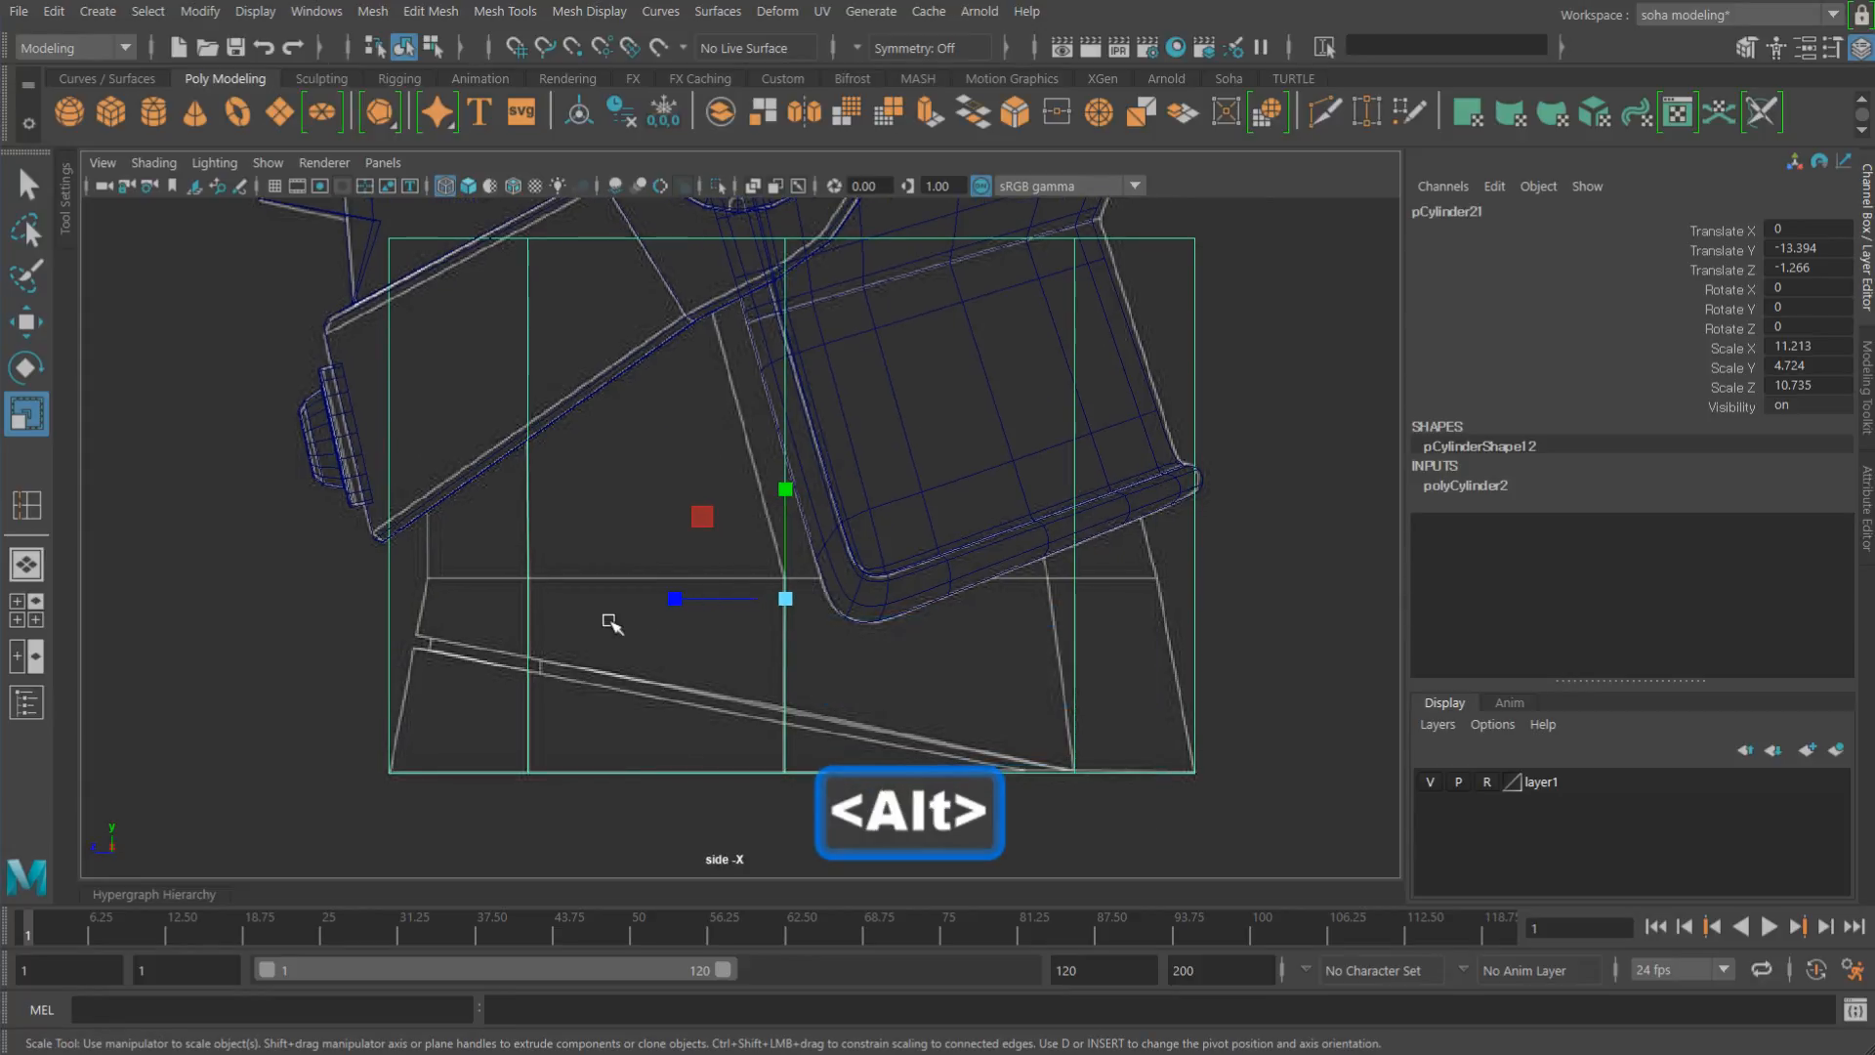
{"action": "key", "text": "alt+e"}
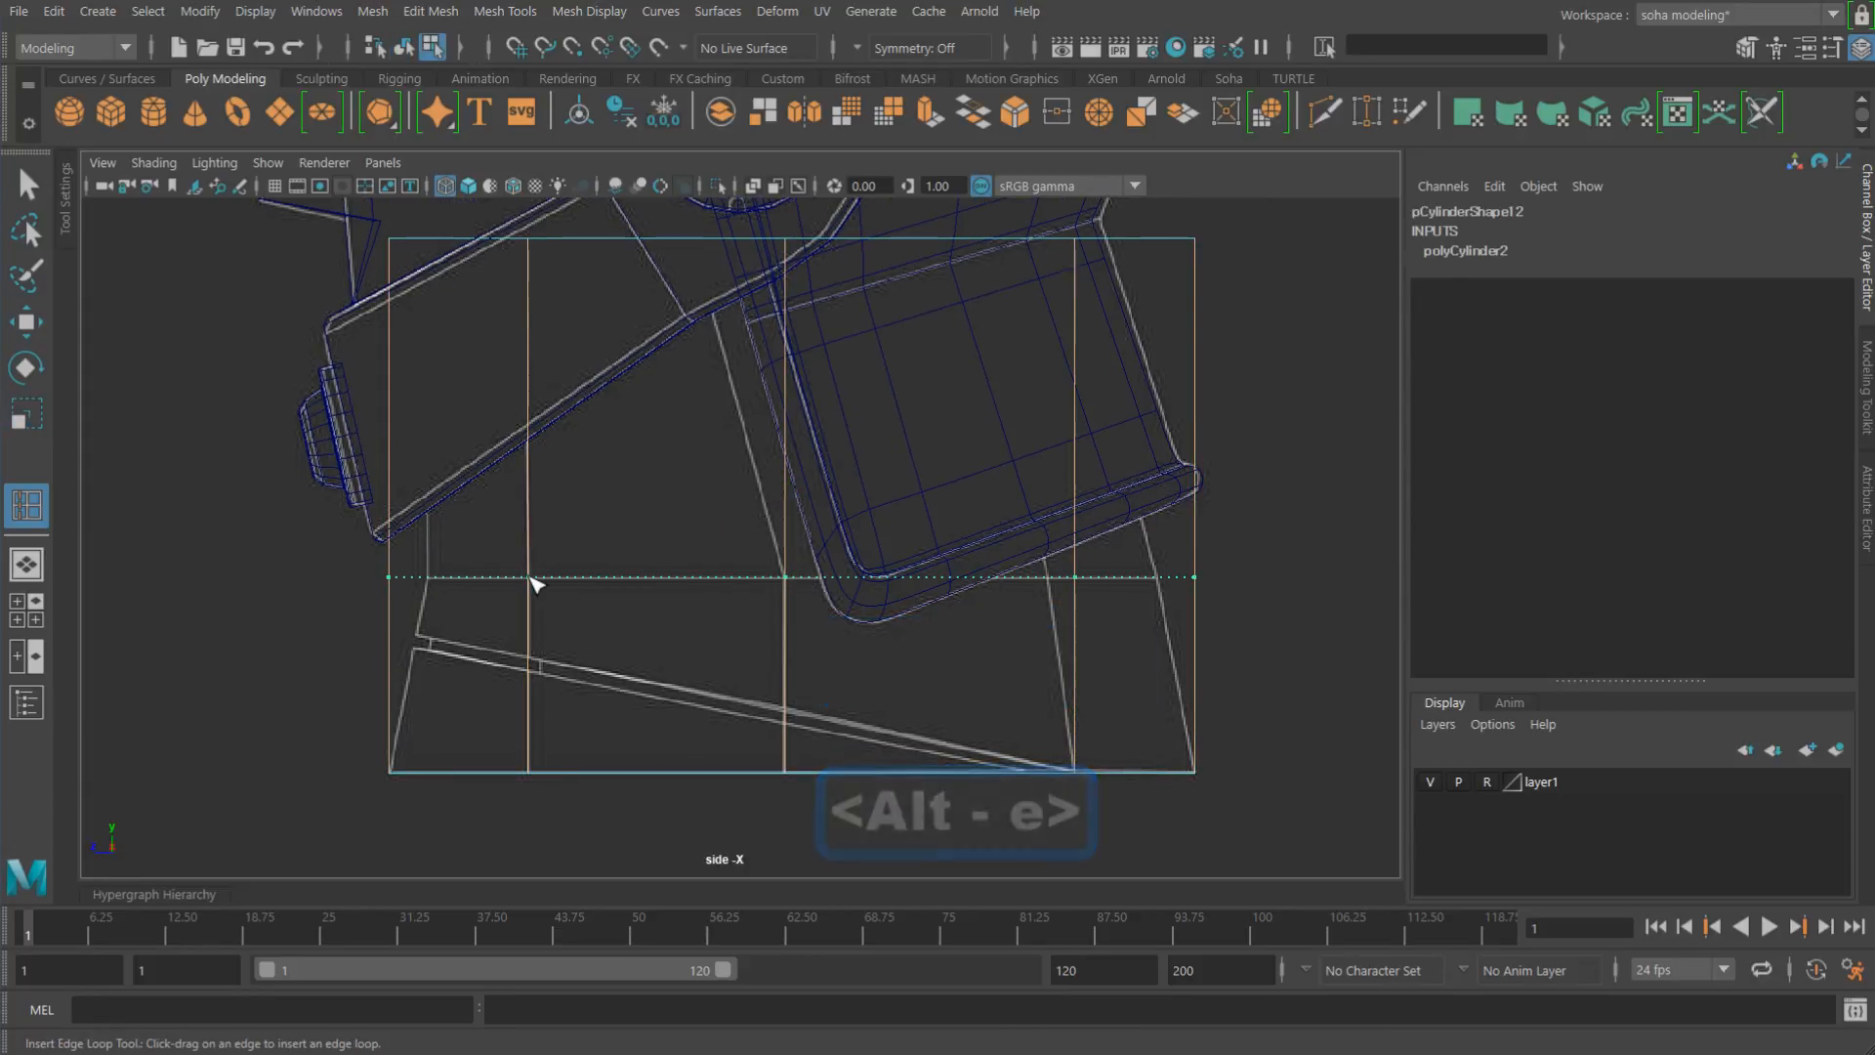
{"action": "left_click", "coordinate": [536, 583]}
{"action": "key", "text": "w"}
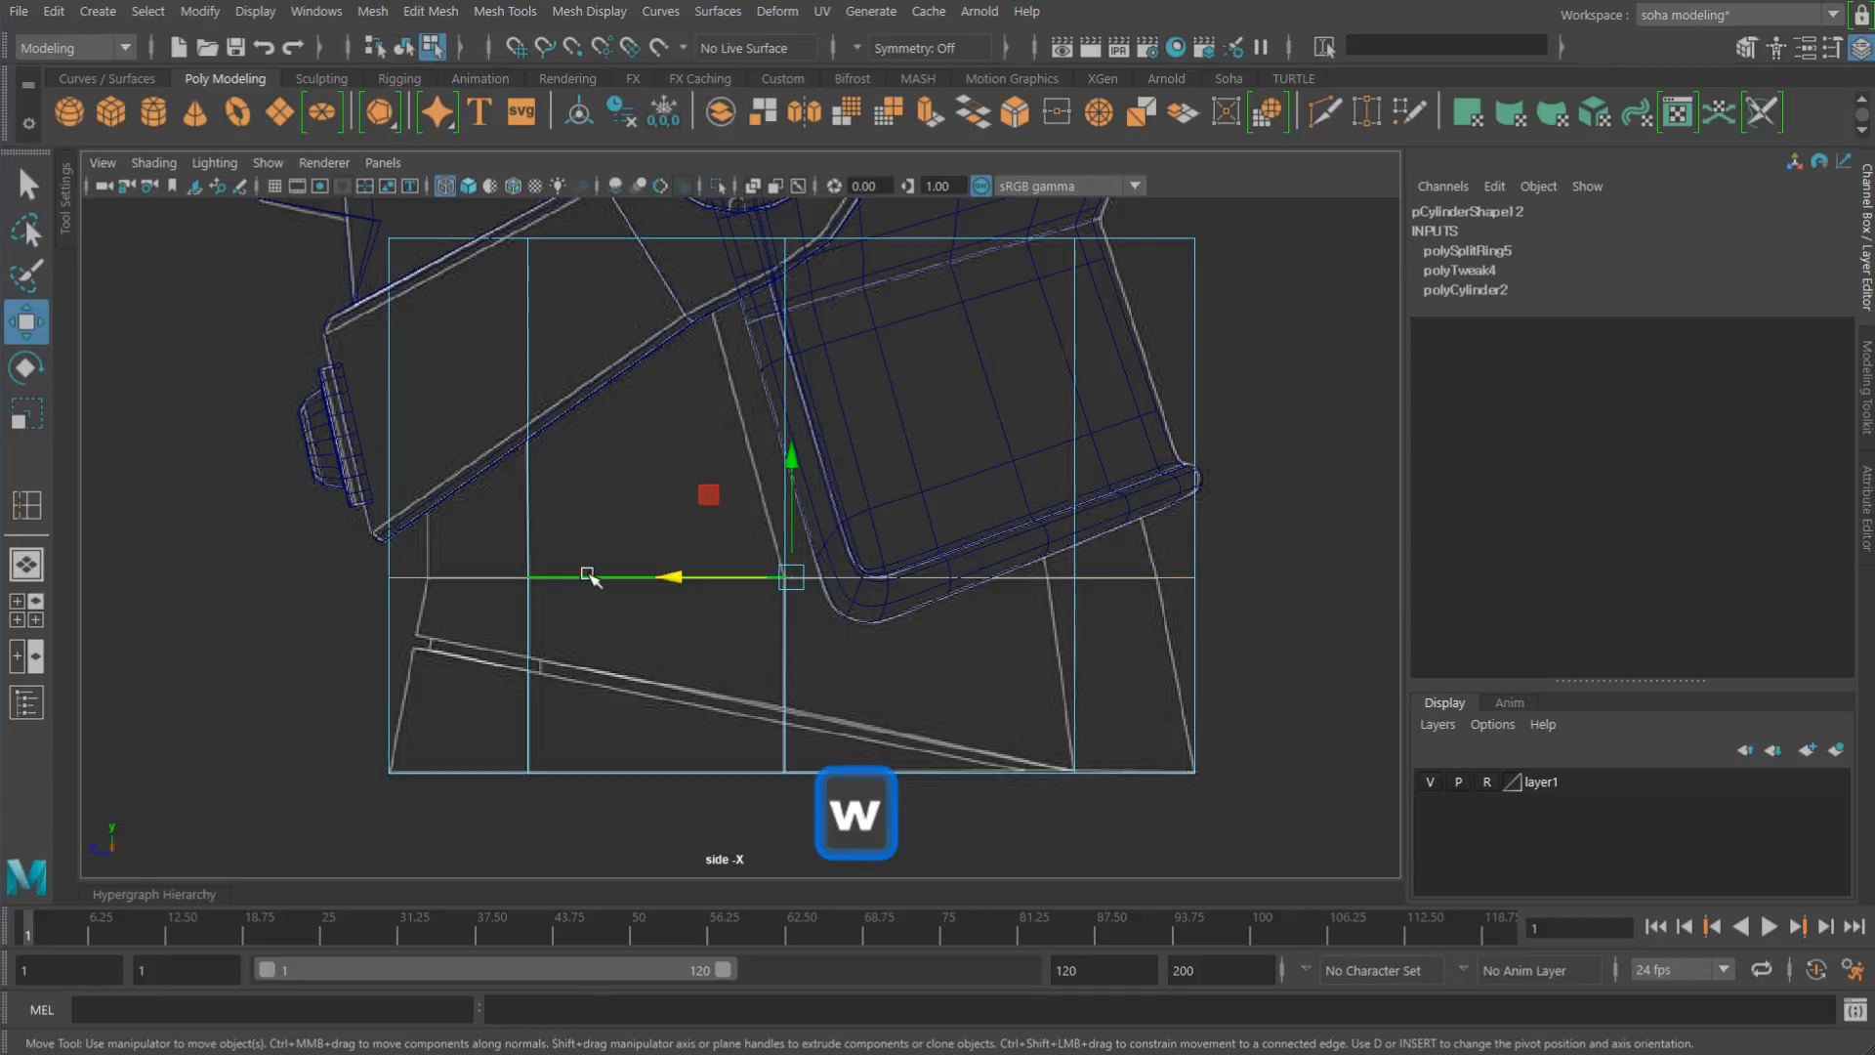
{"action": "key", "text": "r"}
{"action": "left_click_drag", "start_coordinate": [786, 580], "coordinate": [749, 576]}
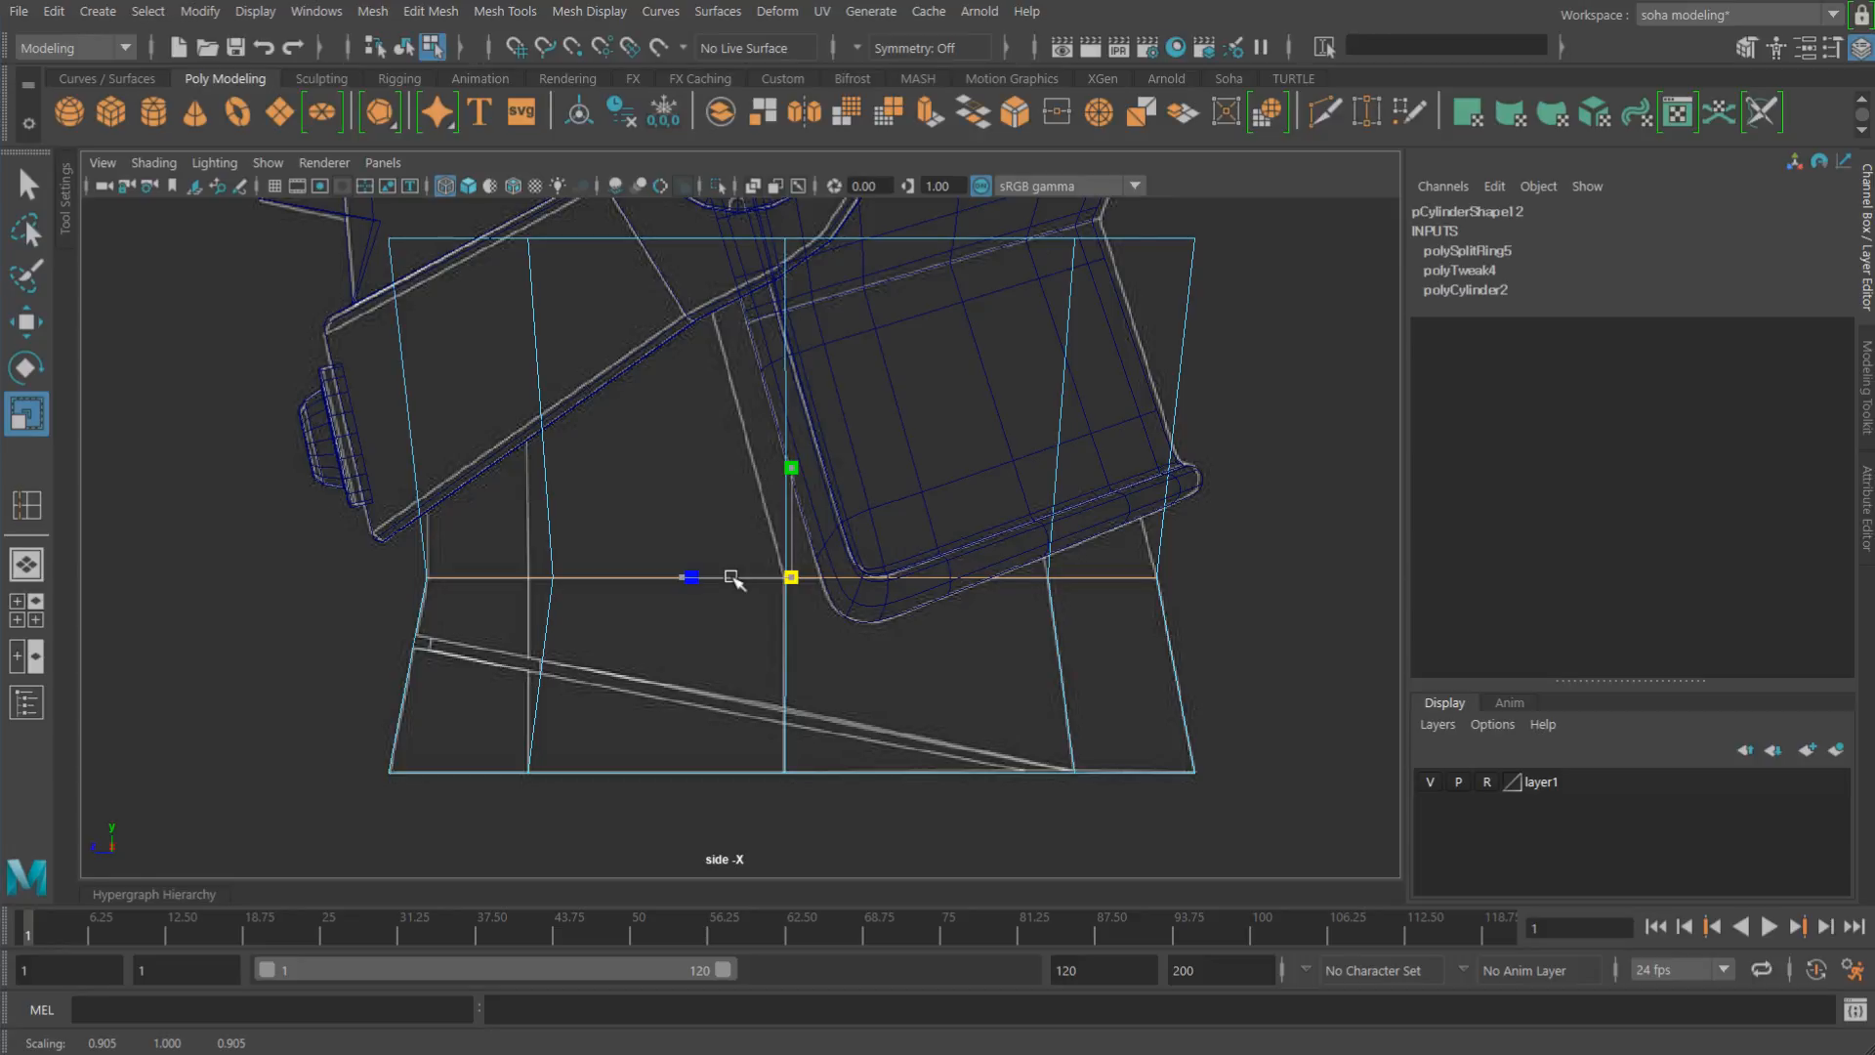
Step: Move the new loop's second vertex column from the front to Z about 5.59, in line with the reference edge
{"action": "key", "text": "alt+1"}
{"action": "left_click_drag", "start_coordinate": [493, 508], "coordinate": [493, 582]}
{"action": "key", "text": "w"}
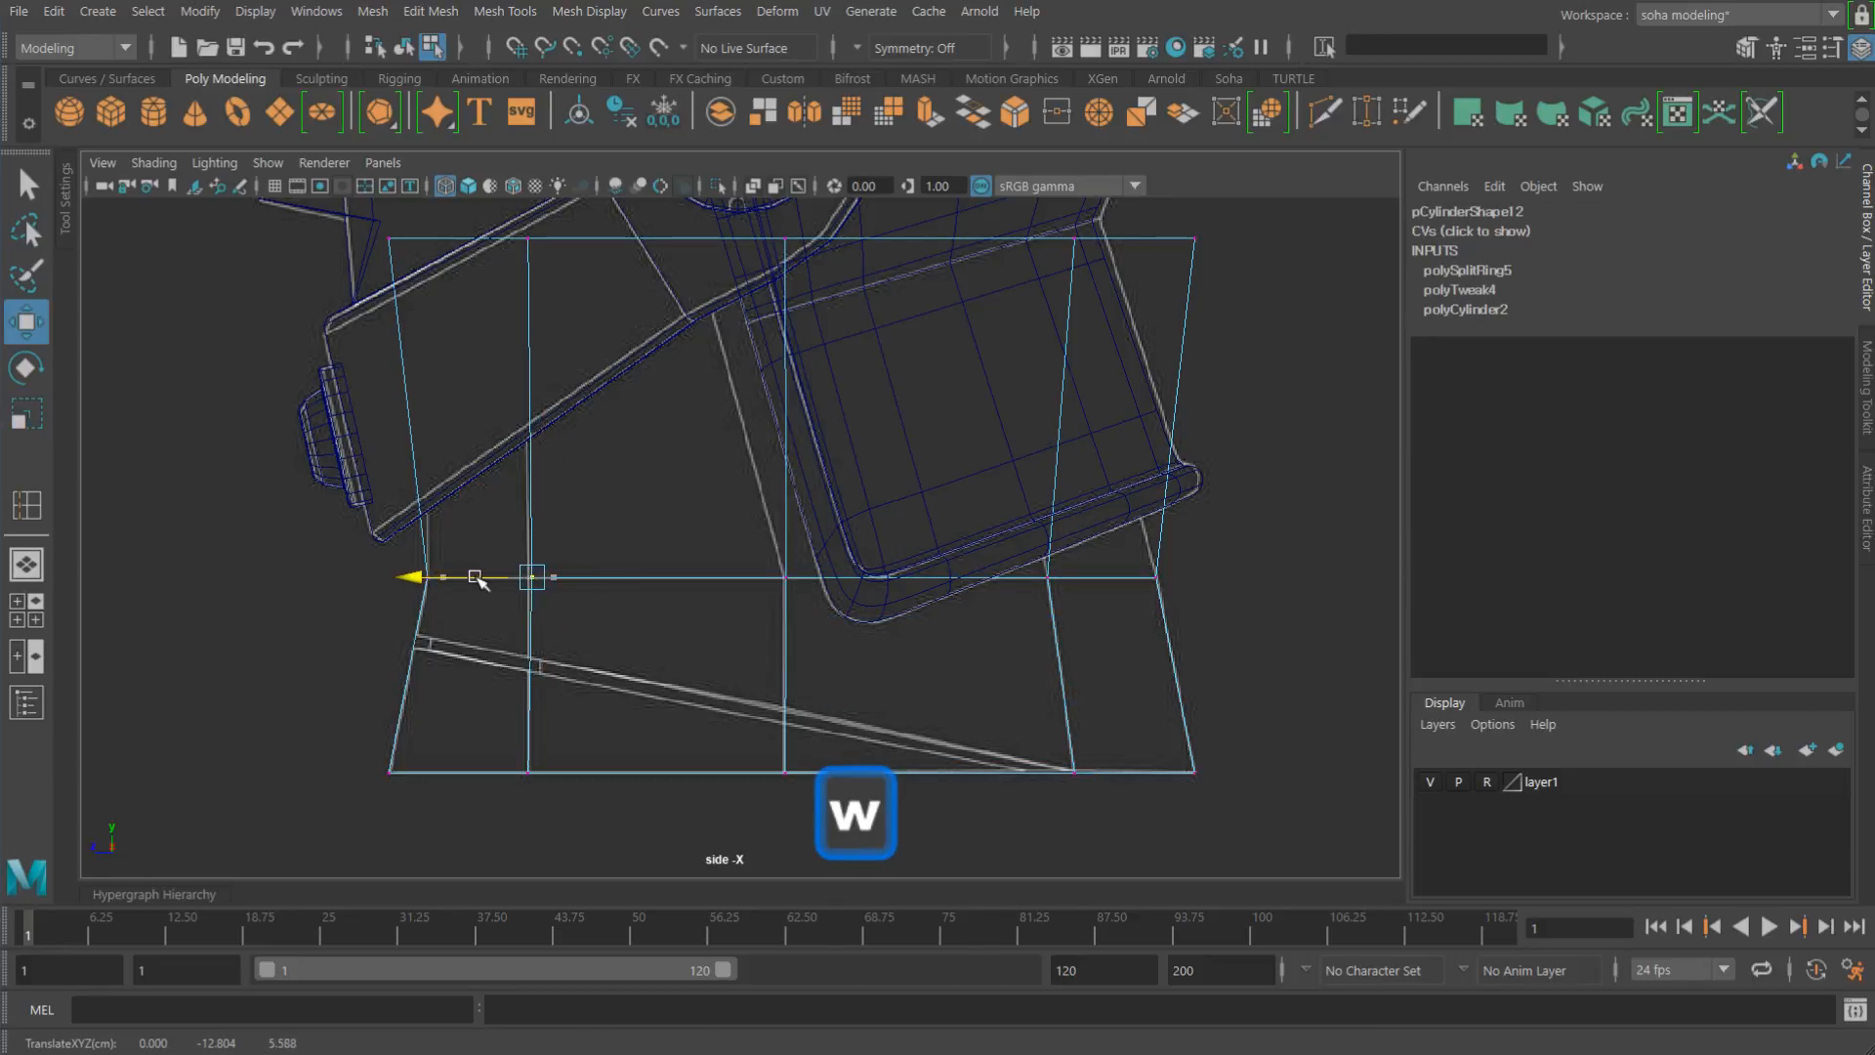
Step: Shrink the top ring of vertices and shift it forward to Z about -0.14 to follow the neck's side slope
{"action": "middle_click_drag", "start_coordinate": [977, 494], "coordinate": [989, 626], "text": "alt"}
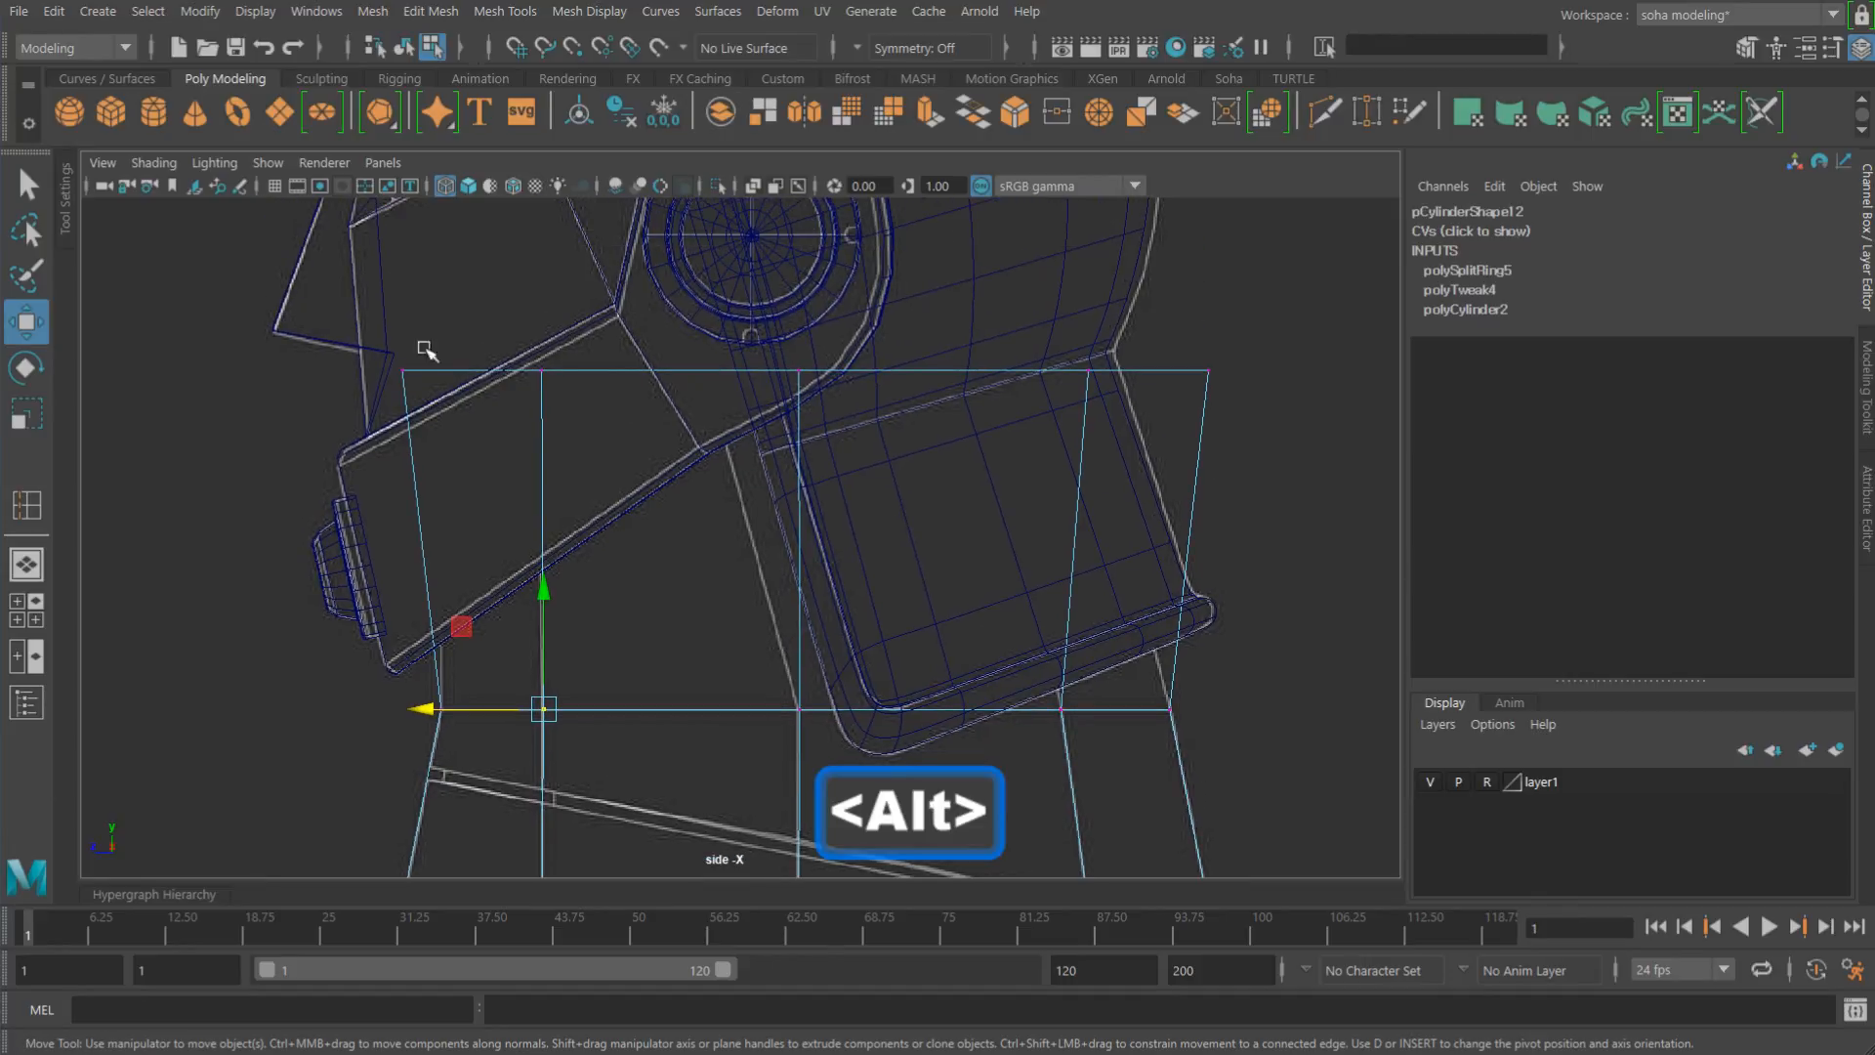
{"action": "left_click_drag", "start_coordinate": [1179, 451], "coordinate": [1177, 451]}
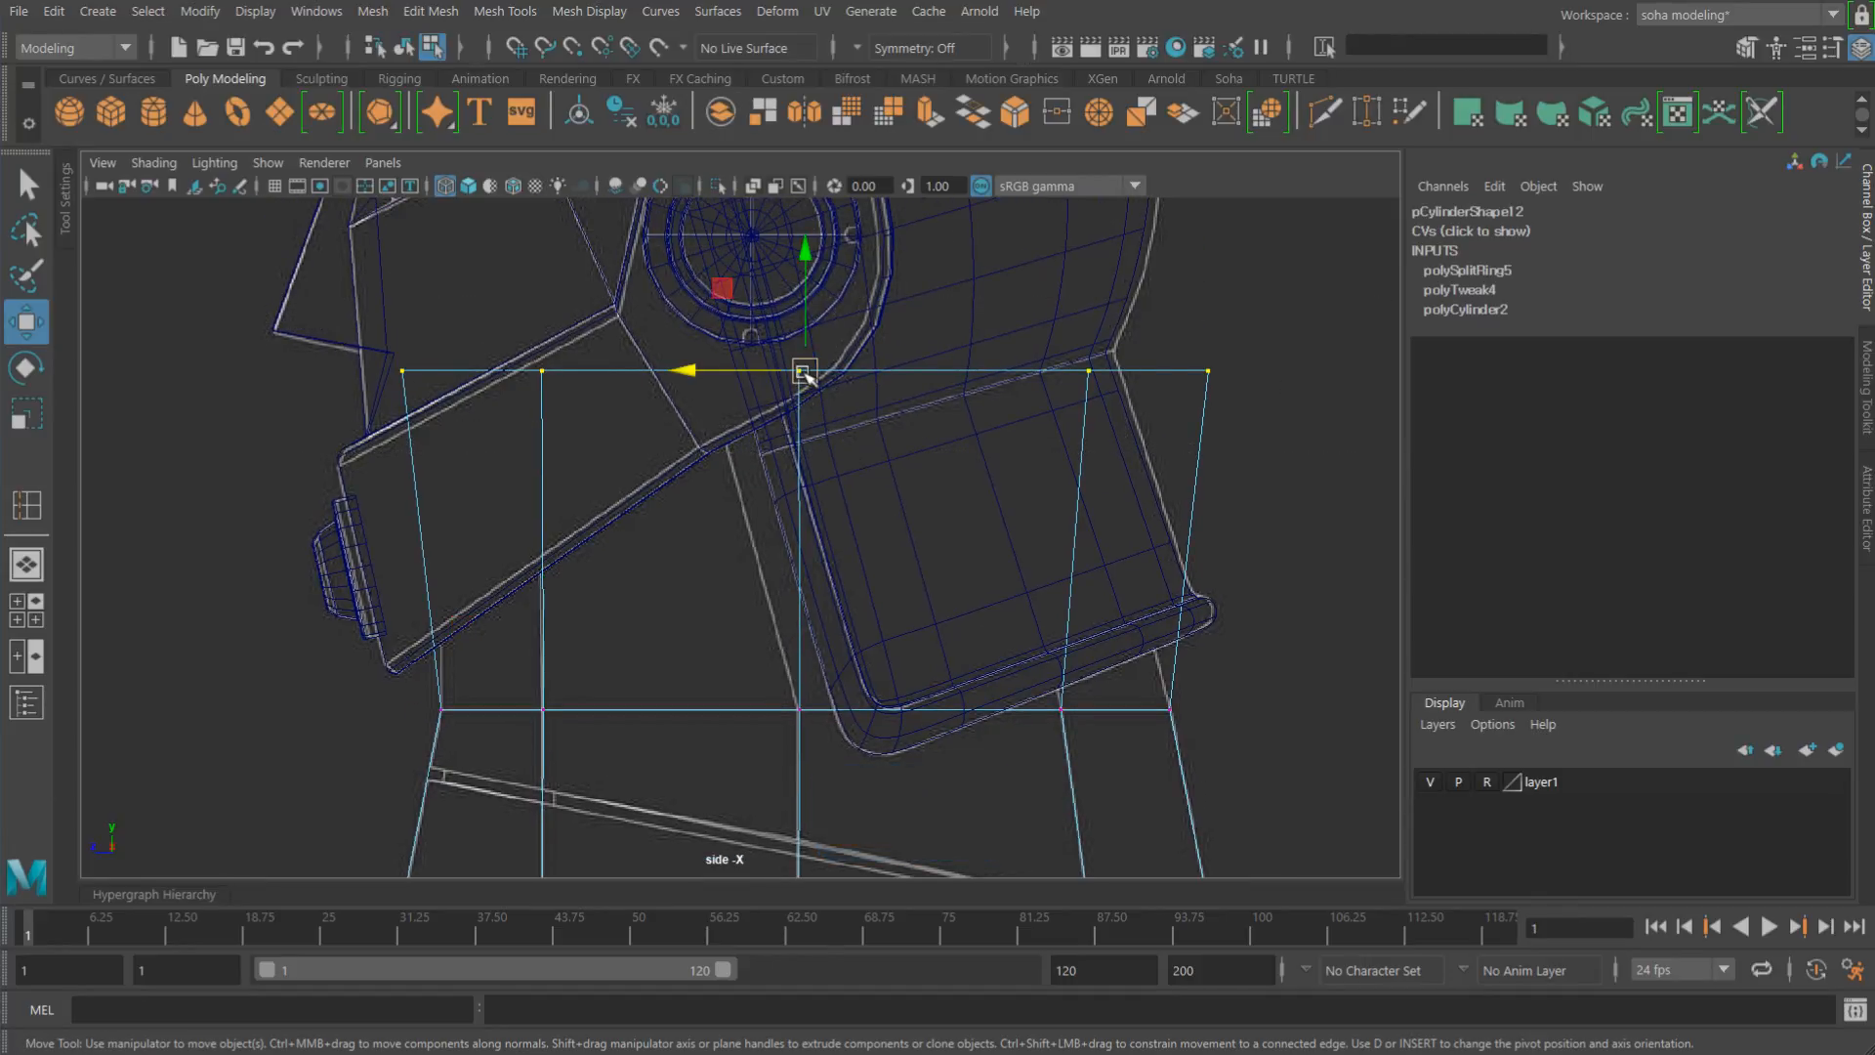
{"action": "key", "text": "r"}
{"action": "left_click_drag", "start_coordinate": [814, 386], "coordinate": [642, 379]}
{"action": "key", "text": "w"}
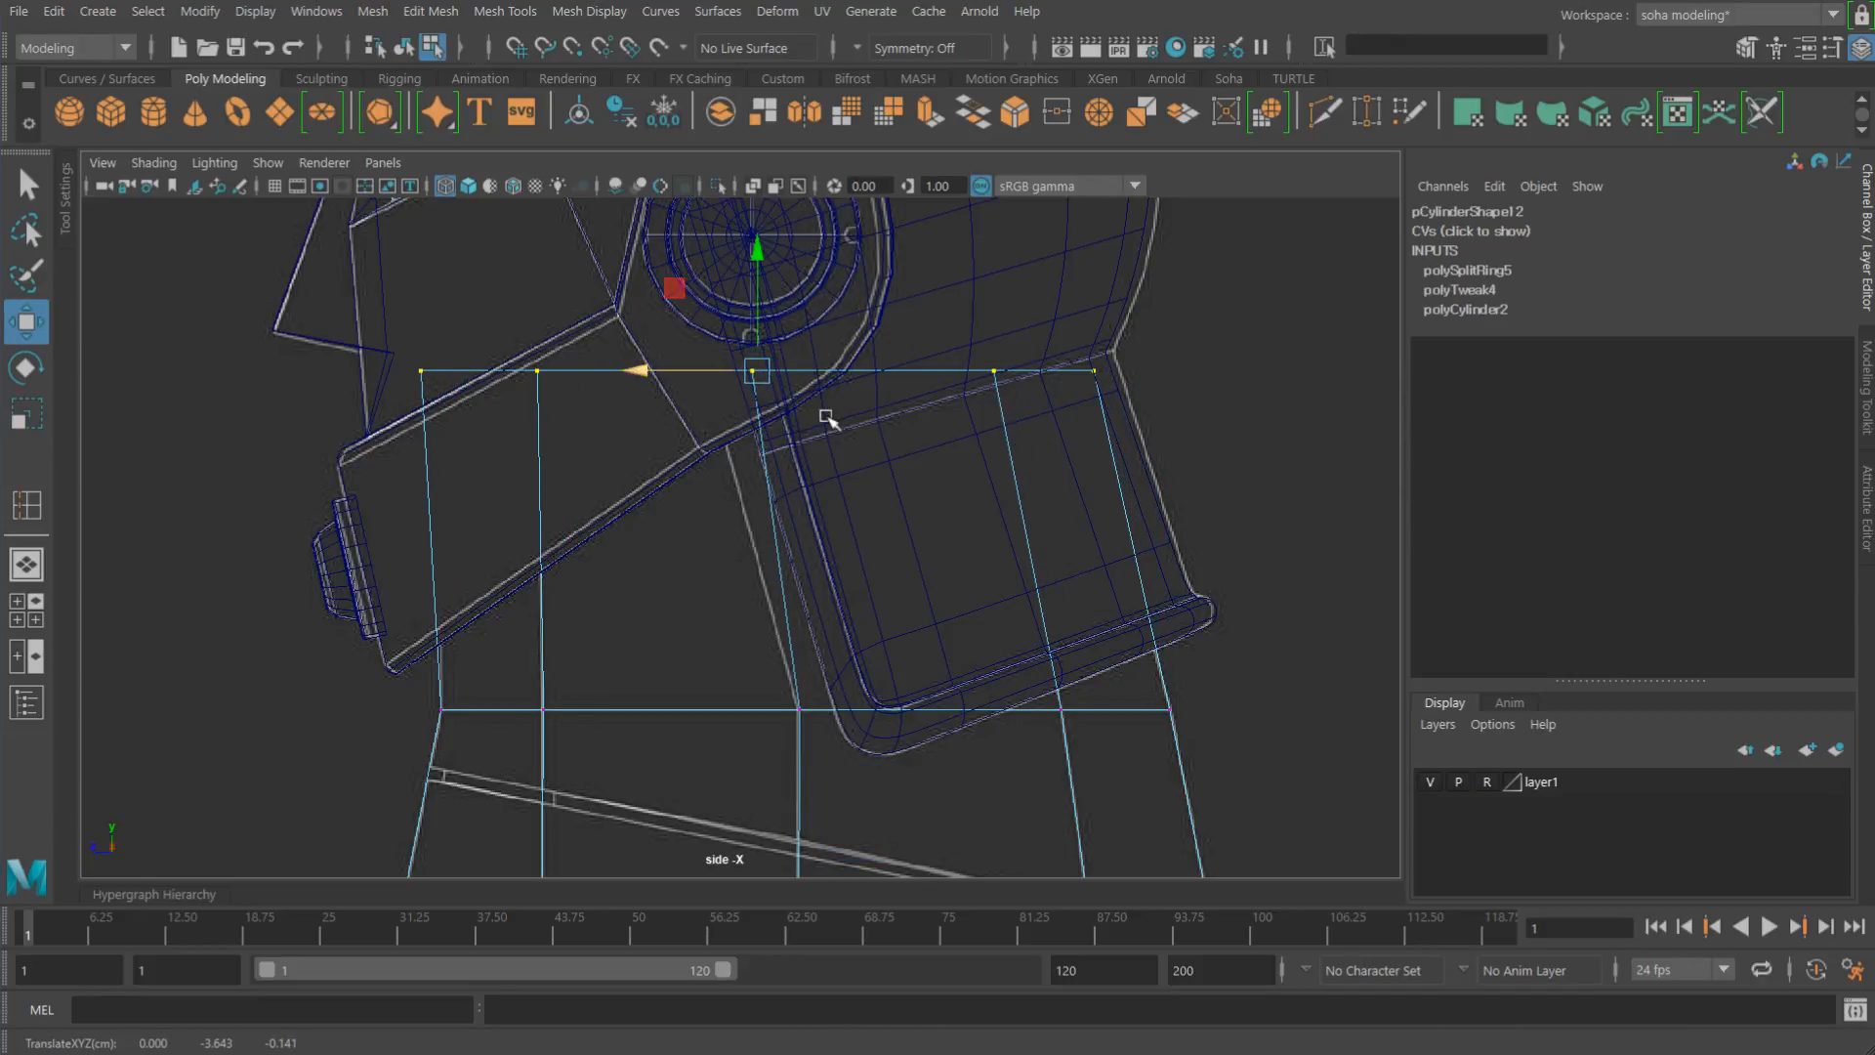
Step: Narrow the top ring of vertices in X to about 0.82 to follow the neck slope in the front view
{"action": "right_click_drag", "start_coordinate": [828, 420], "coordinate": [695, 389], "text": "alt"}
{"action": "middle_click_drag", "start_coordinate": [804, 396], "coordinate": [801, 342], "text": "alt"}
{"action": "right_click_drag", "start_coordinate": [801, 342], "coordinate": [891, 402], "text": "alt"}
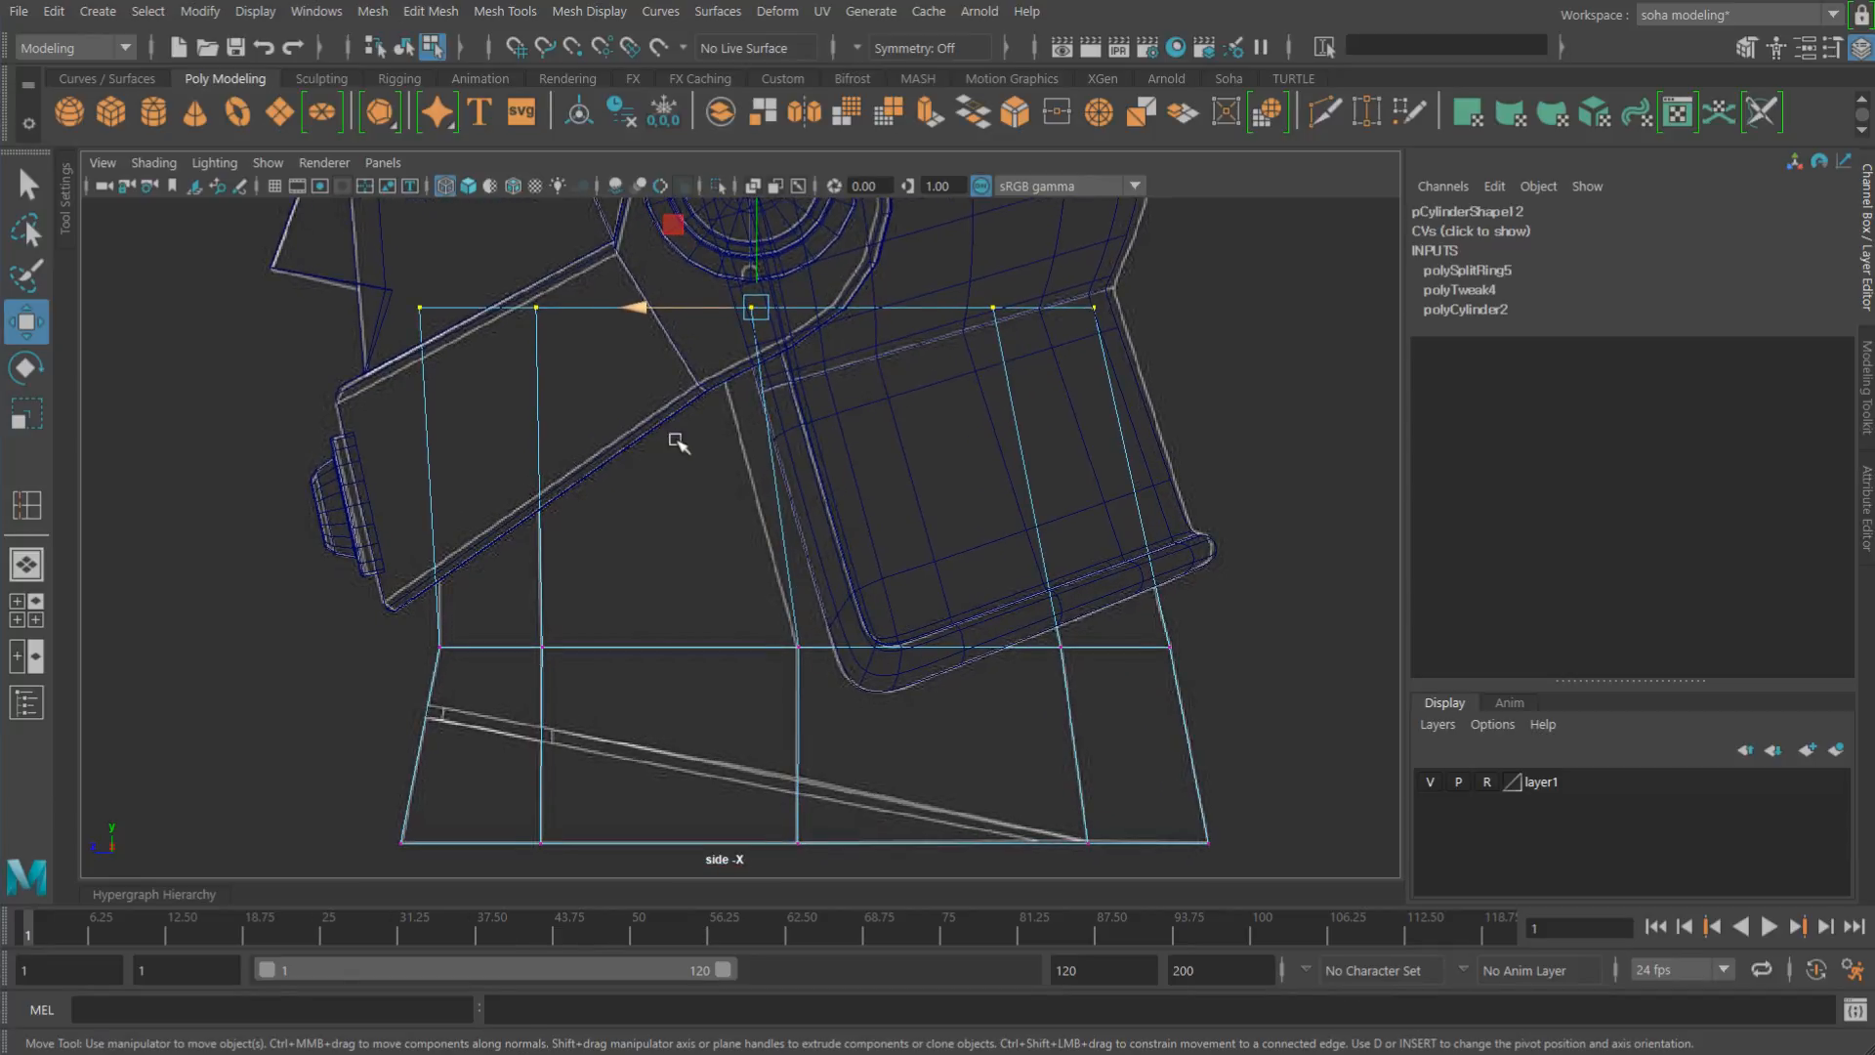
{"action": "middle_click_drag", "start_coordinate": [674, 440], "coordinate": [732, 402], "text": "alt"}
{"action": "right_click_drag", "start_coordinate": [732, 402], "coordinate": [835, 409], "text": "alt"}
{"action": "key", "text": "shift+3"}
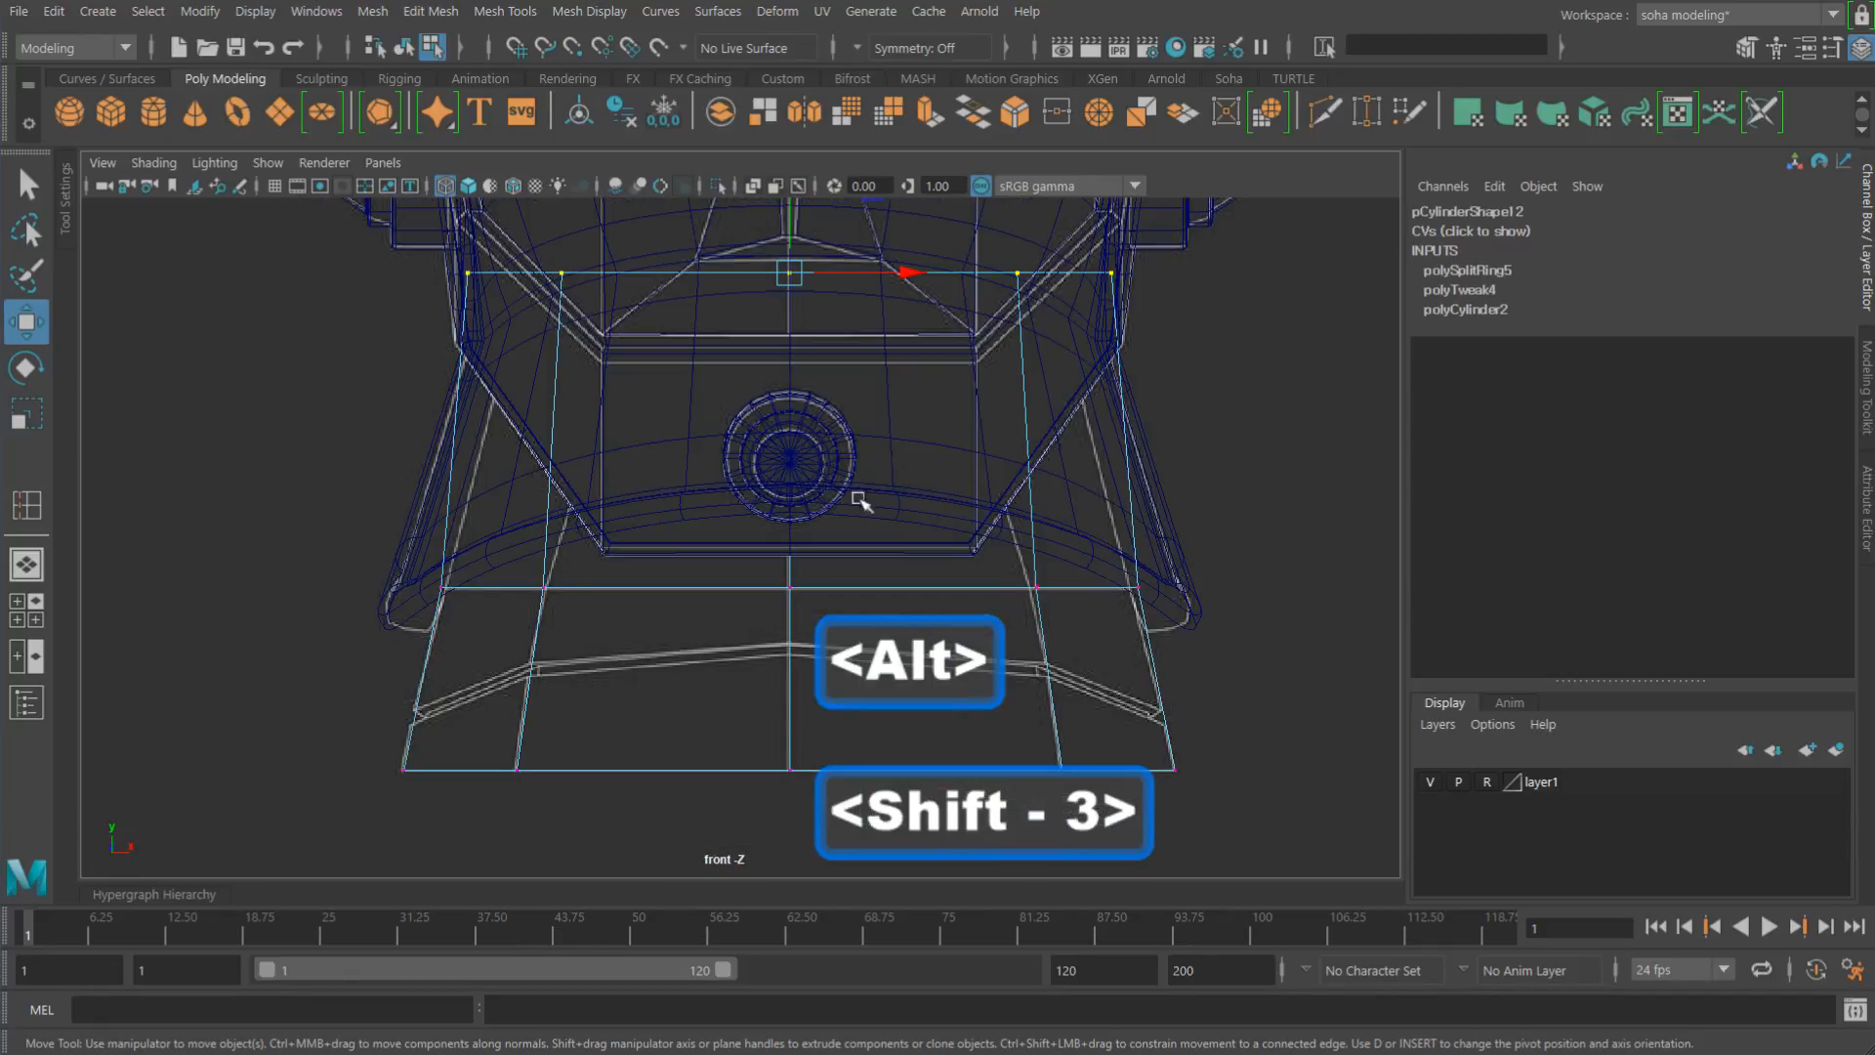
{"action": "right_click_drag", "start_coordinate": [858, 499], "coordinate": [766, 465], "text": "alt"}
{"action": "middle_click_drag", "start_coordinate": [766, 465], "coordinate": [770, 495], "text": "alt"}
{"action": "key", "text": "r"}
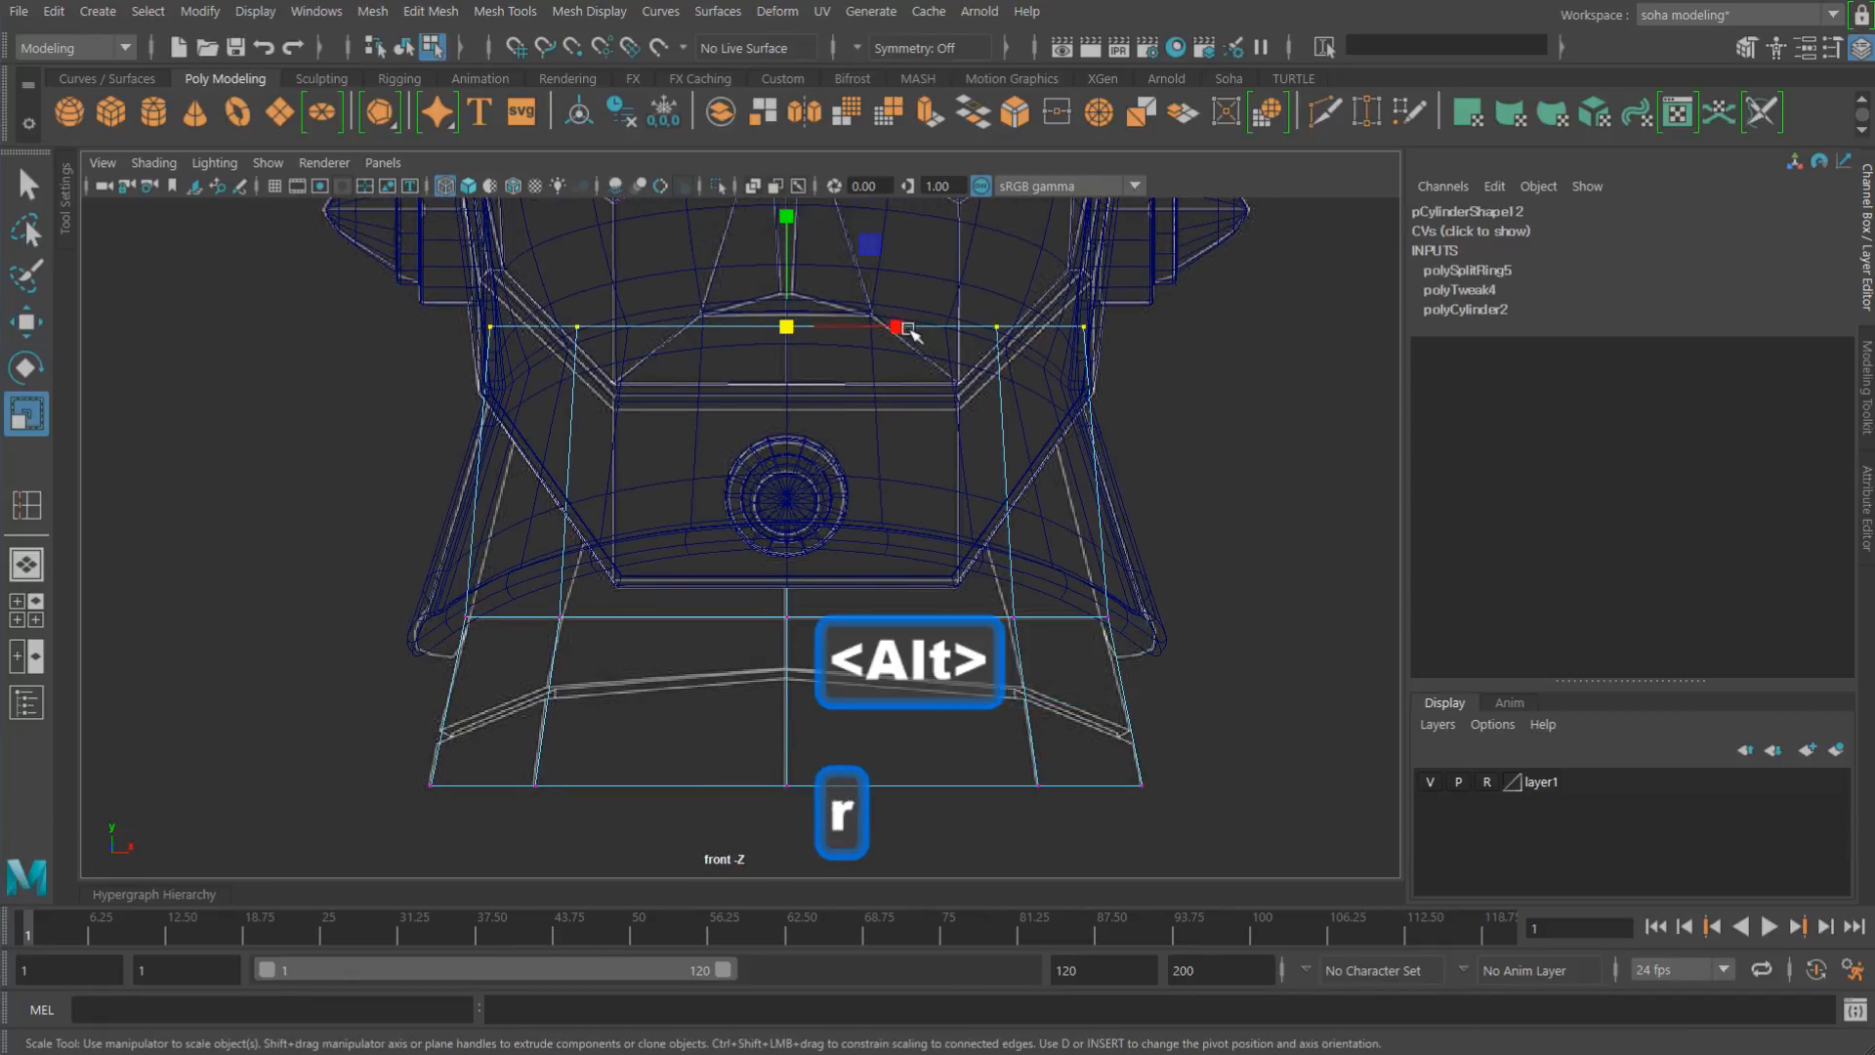
{"action": "left_click_drag", "start_coordinate": [897, 325], "coordinate": [881, 326]}
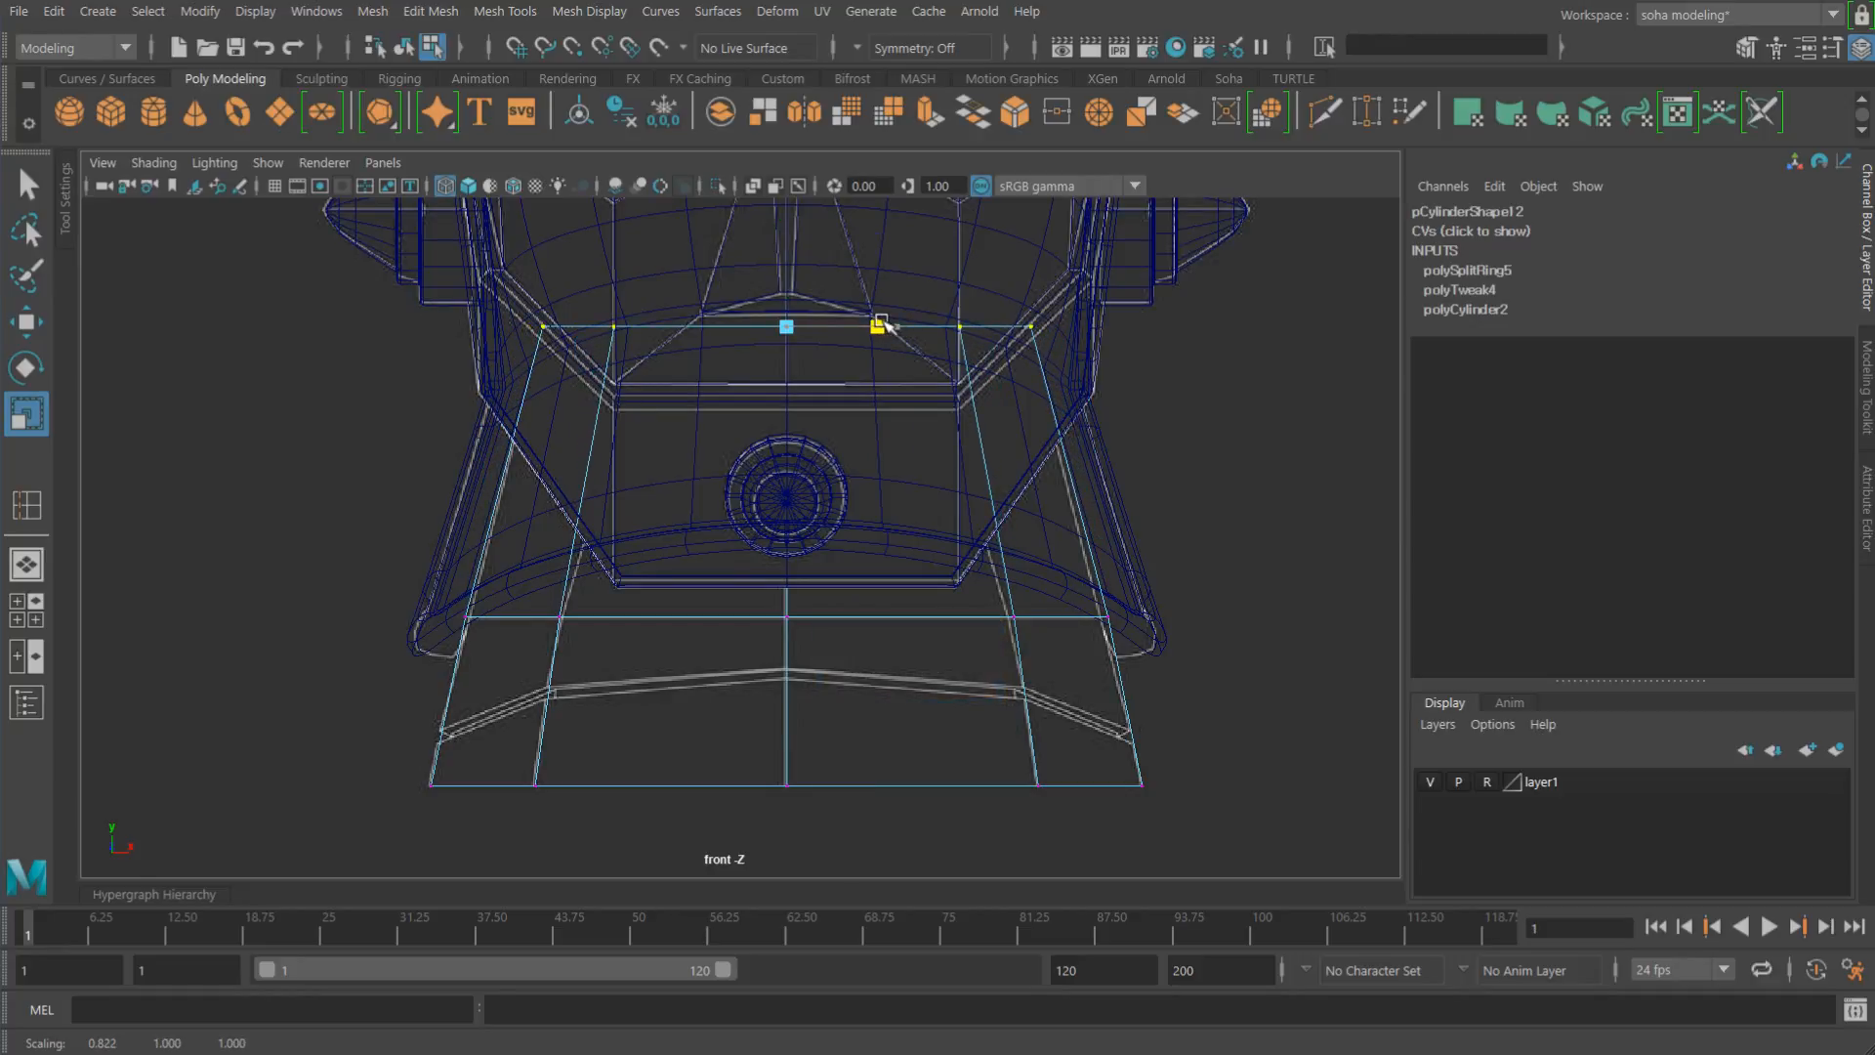
Step: Narrow the middle ring of vertices in X to about 0.98 to fit the front reference outline
{"action": "left_click_drag", "start_coordinate": [451, 556], "coordinate": [1227, 658]}
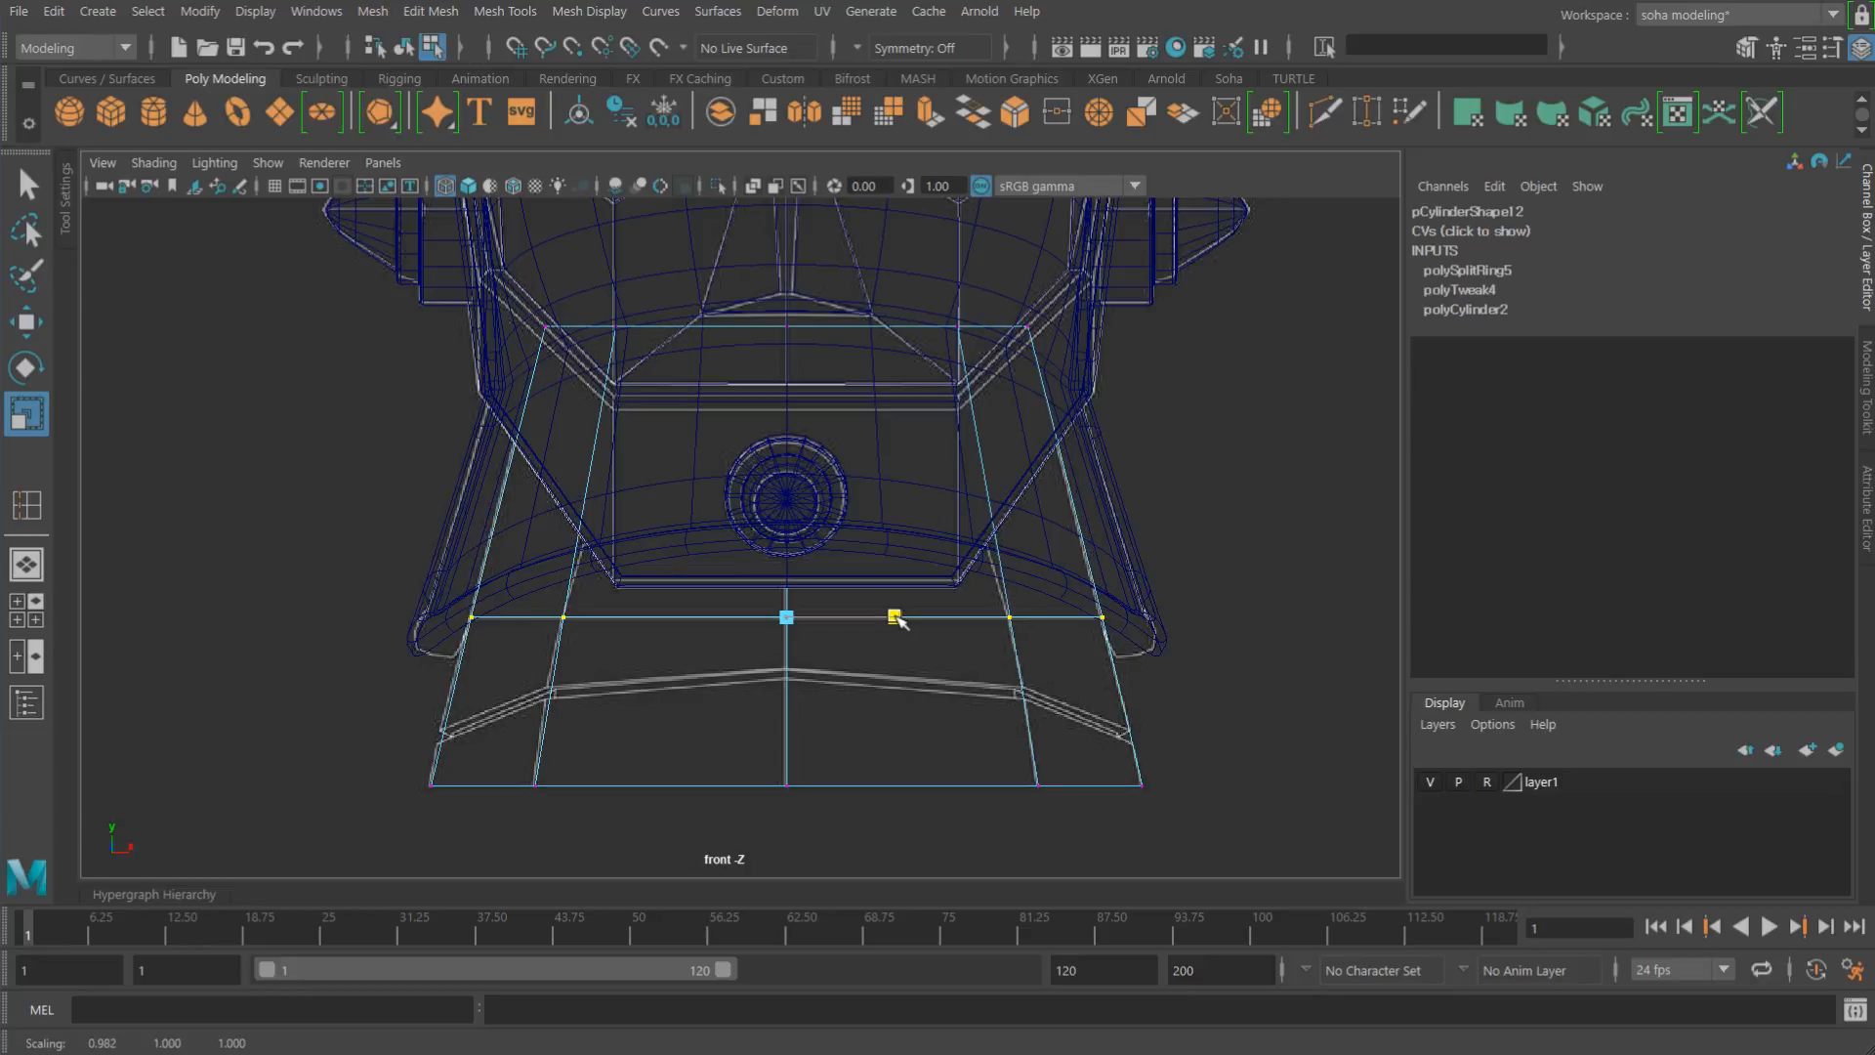
{"action": "right_click_drag", "start_coordinate": [895, 617], "coordinate": [1019, 641], "text": "alt"}
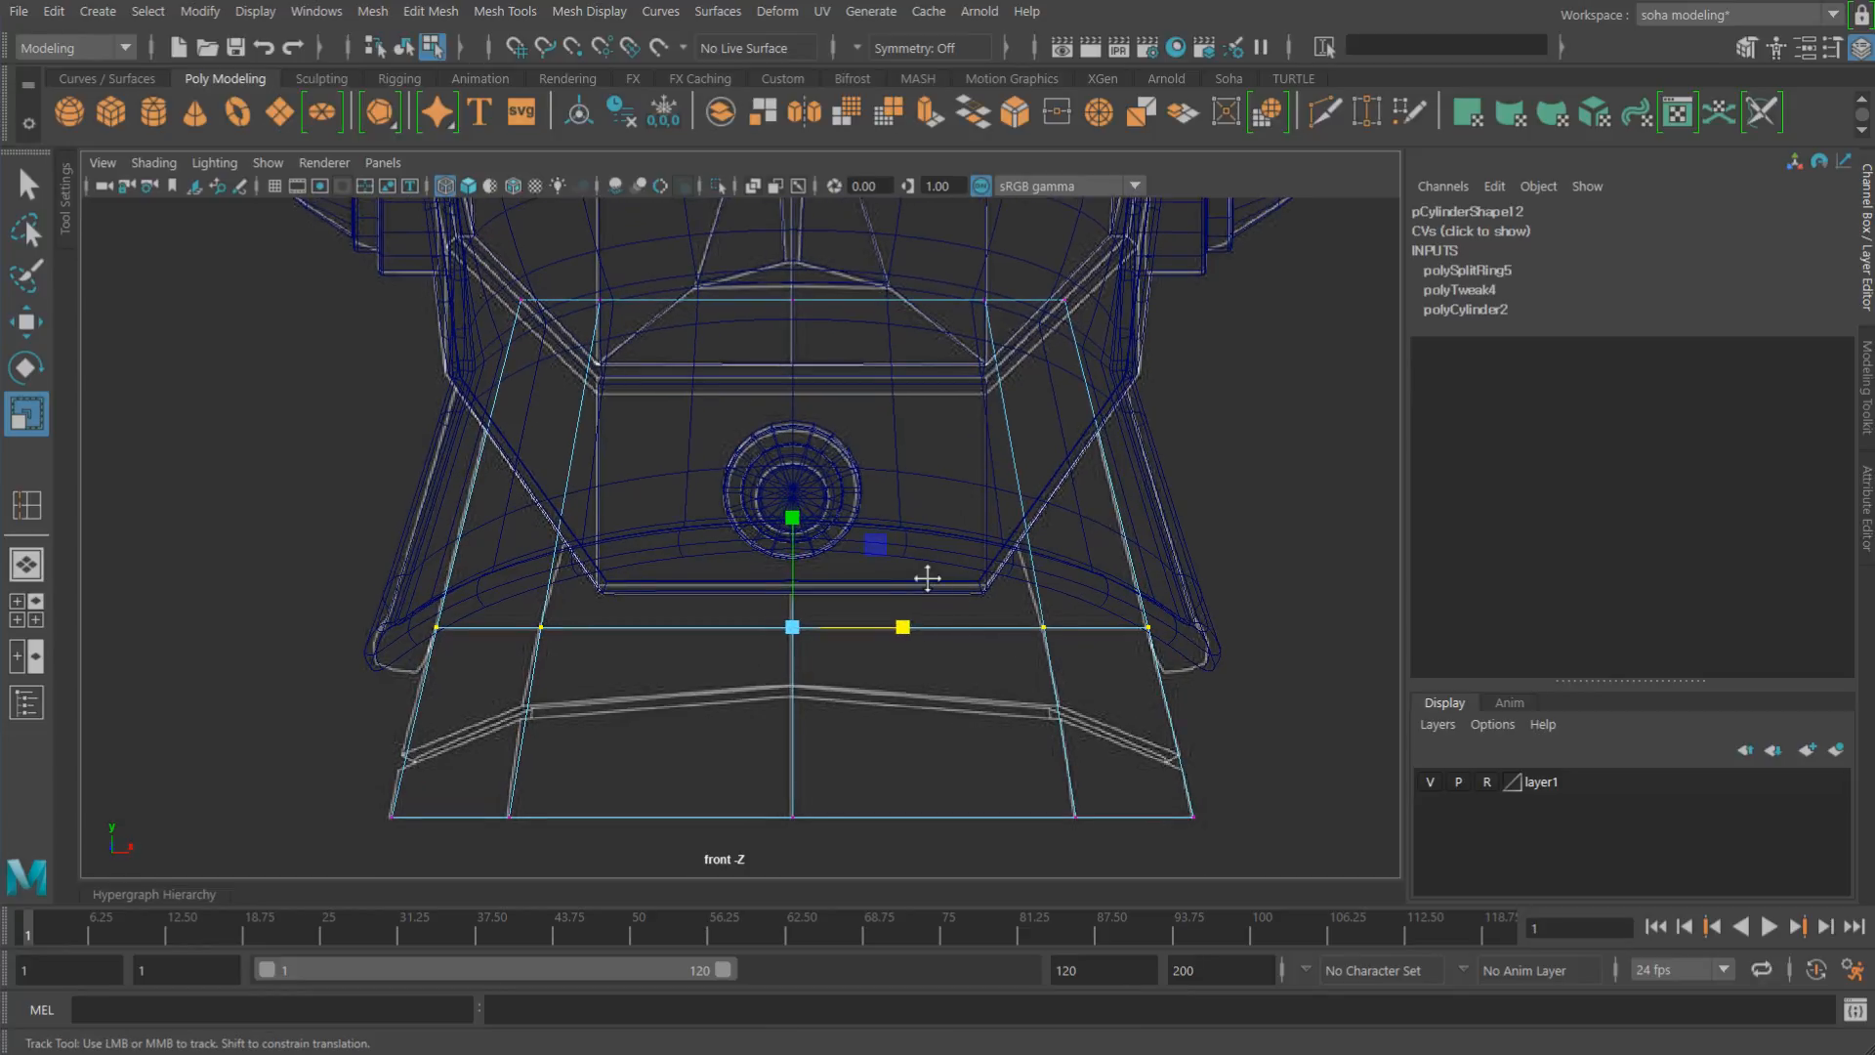
{"action": "middle_click_drag", "start_coordinate": [928, 578], "coordinate": [927, 578], "text": "alt"}
Step: Slice through the neck with two parallel sloping Multi-Cut lines that follow the seam in the side reference
{"action": "key", "text": "shift+4"}
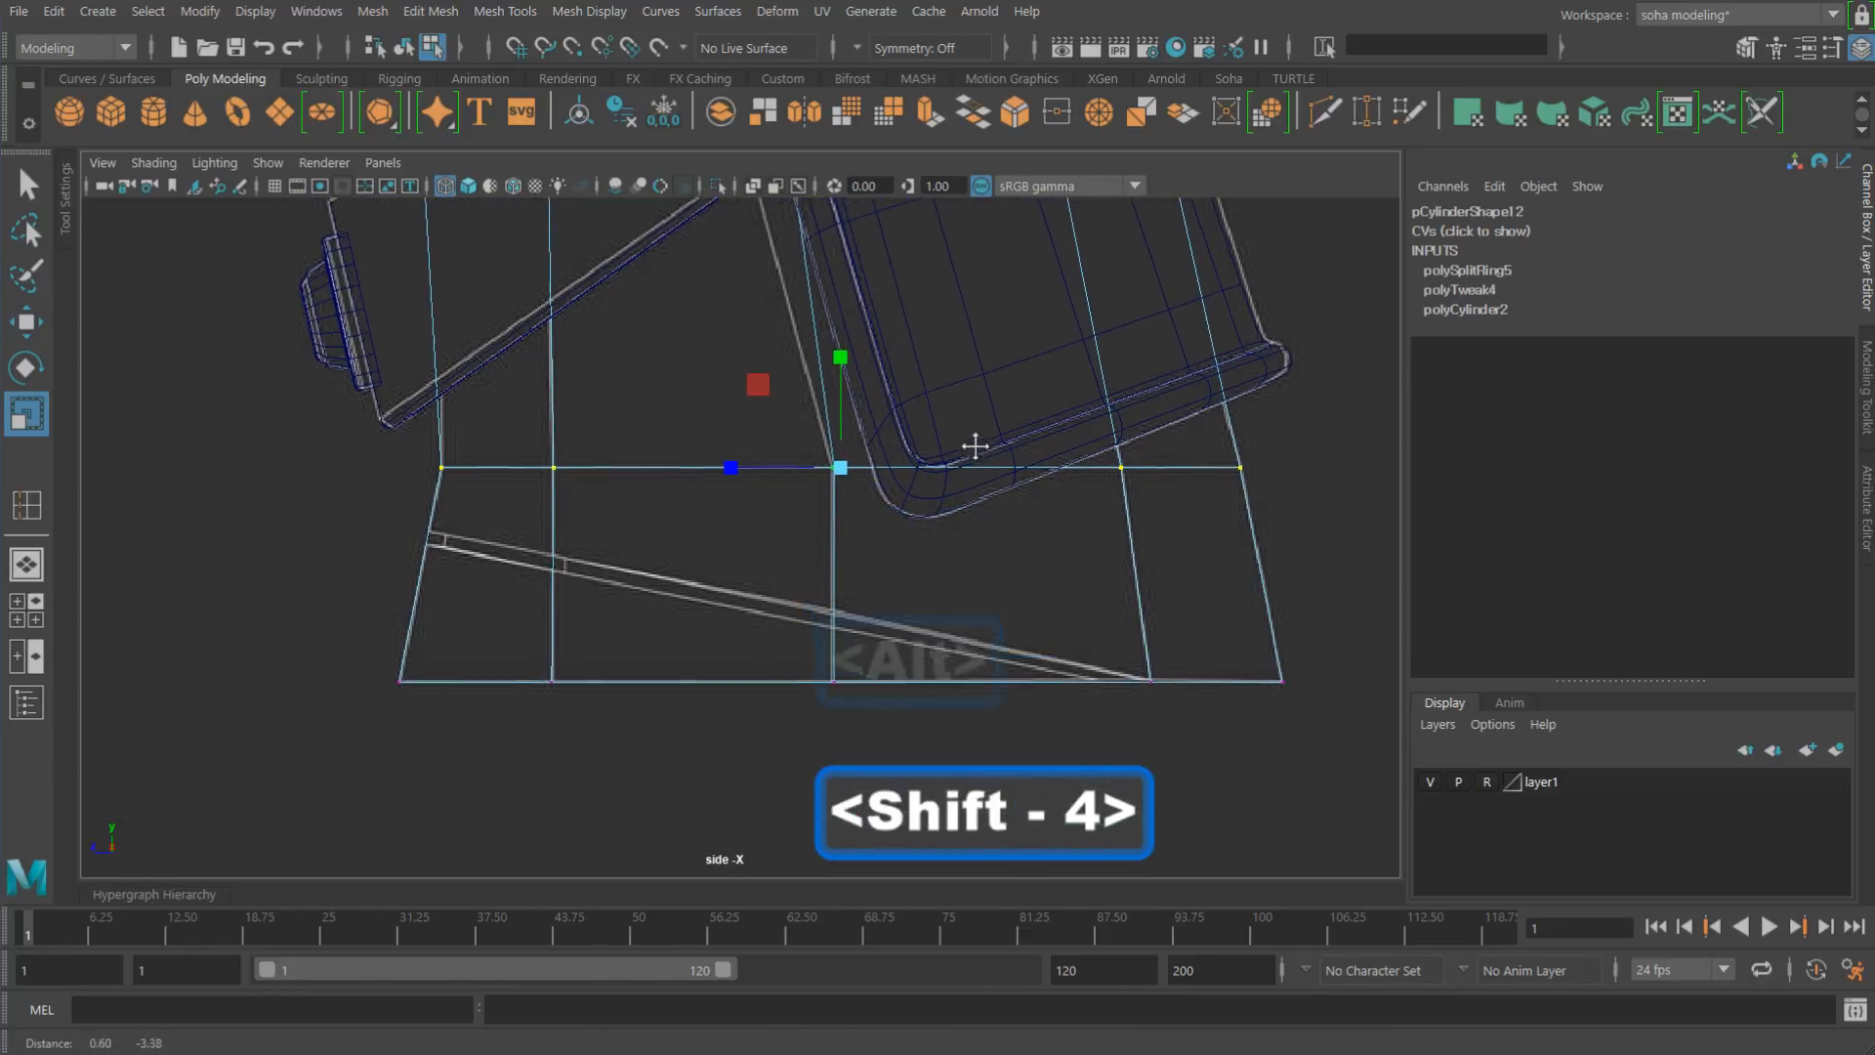
{"action": "key", "text": "alt+grave"}
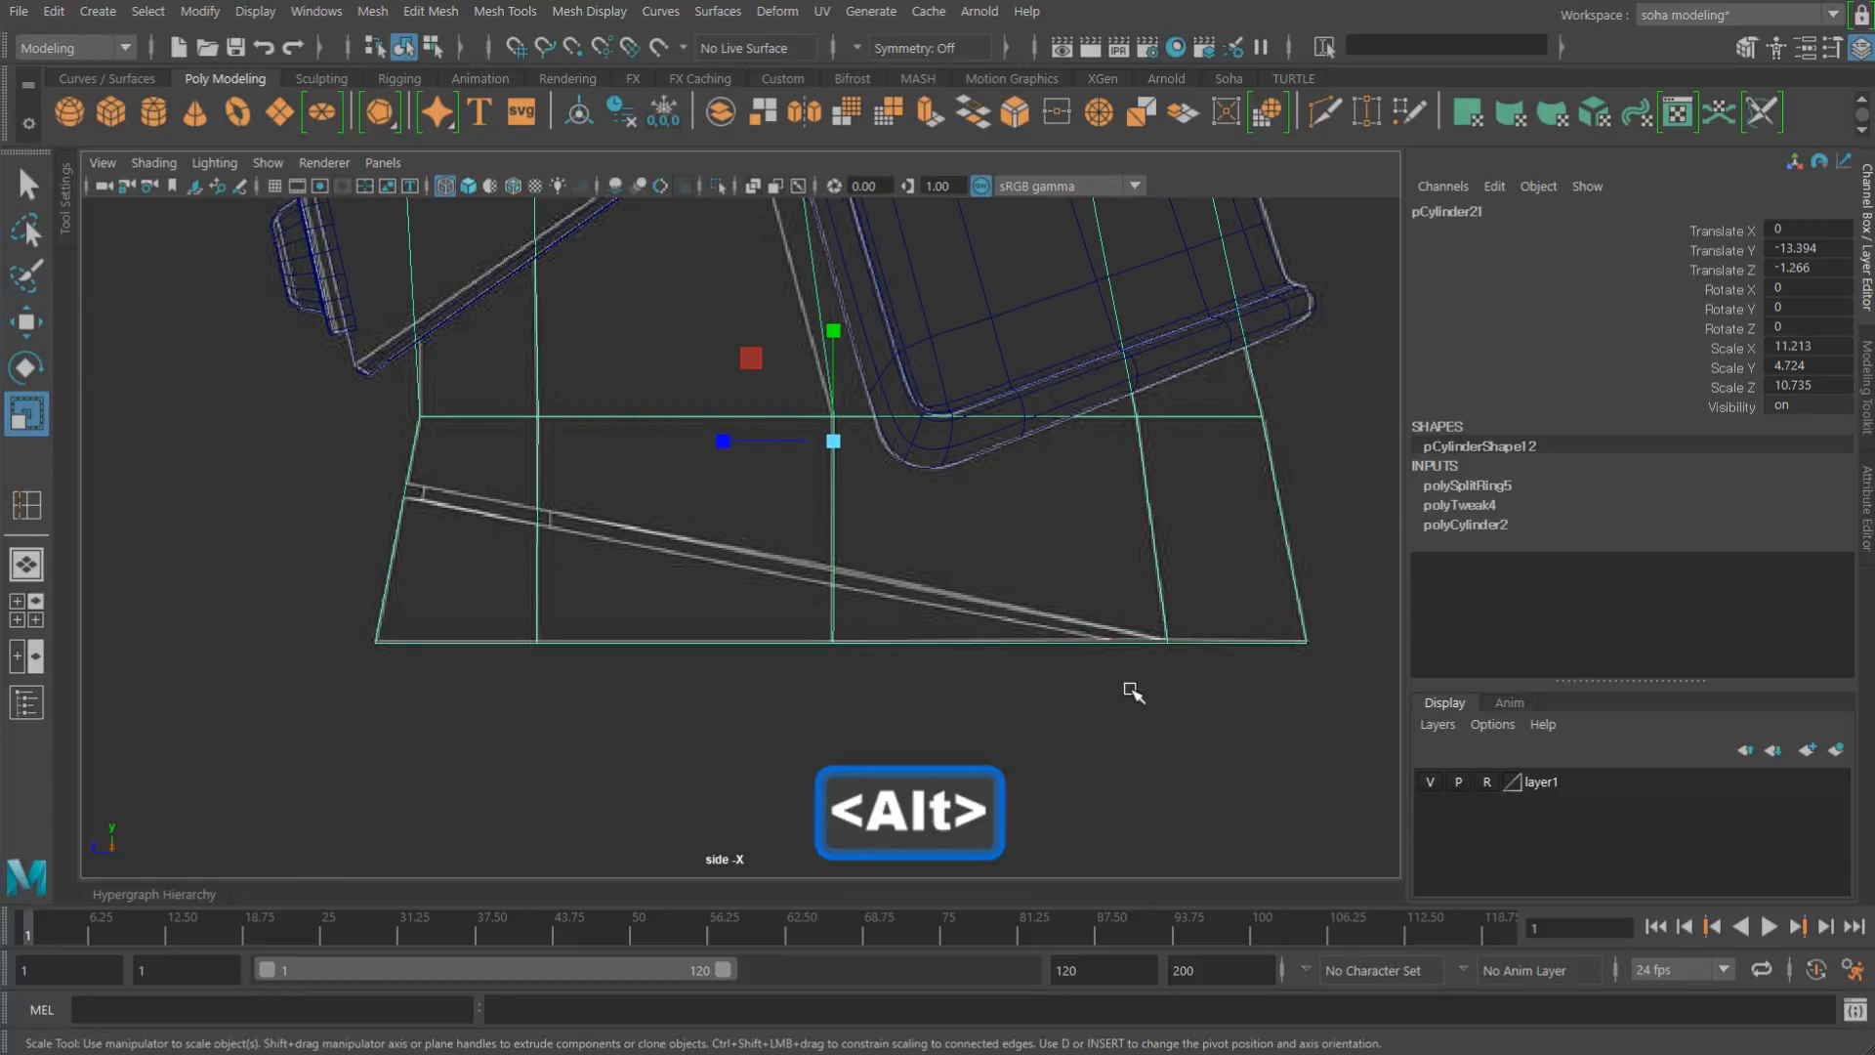
{"action": "key", "text": "alt+s"}
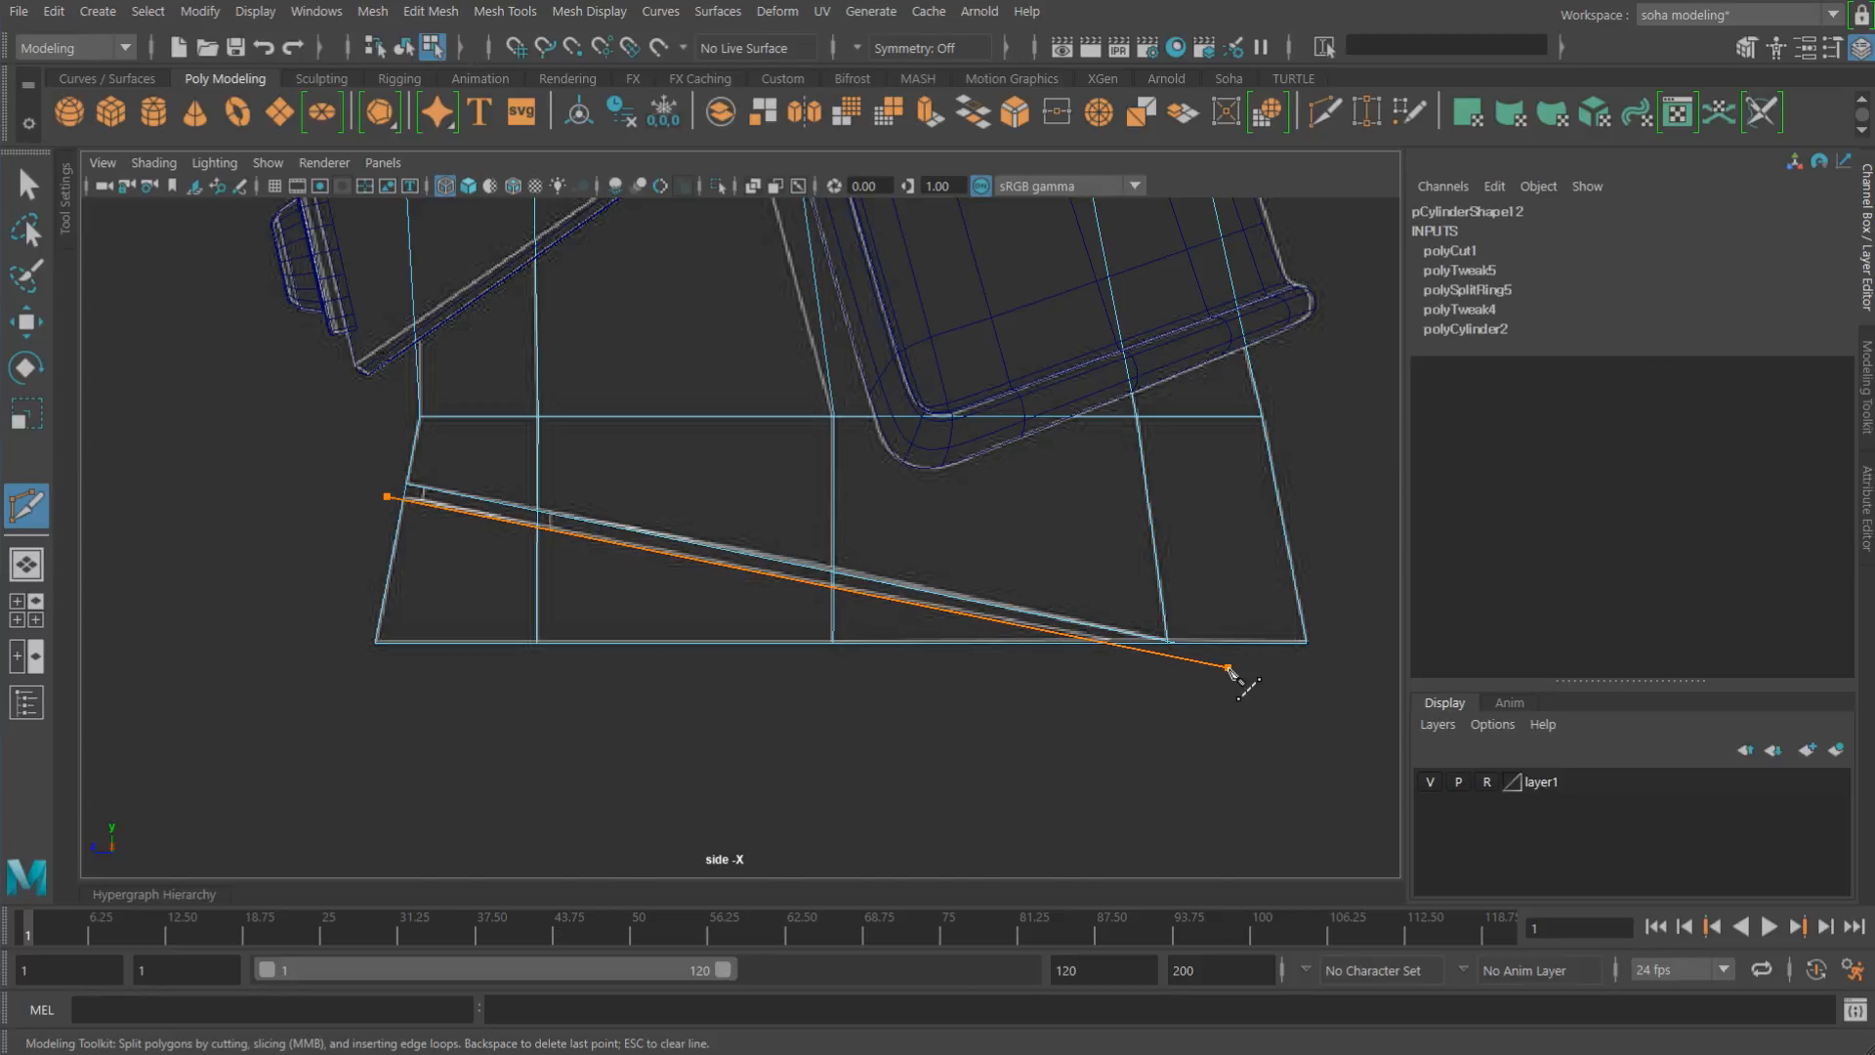
{"action": "key", "text": "w"}
Step: Move the top vertices of the neck's middle column forward to Z about 0.81, in line with the slanted reference edge
{"action": "middle_click_drag", "start_coordinate": [867, 445], "coordinate": [882, 568], "text": "alt"}
{"action": "right_click_drag", "start_coordinate": [882, 568], "coordinate": [770, 519], "text": "alt"}
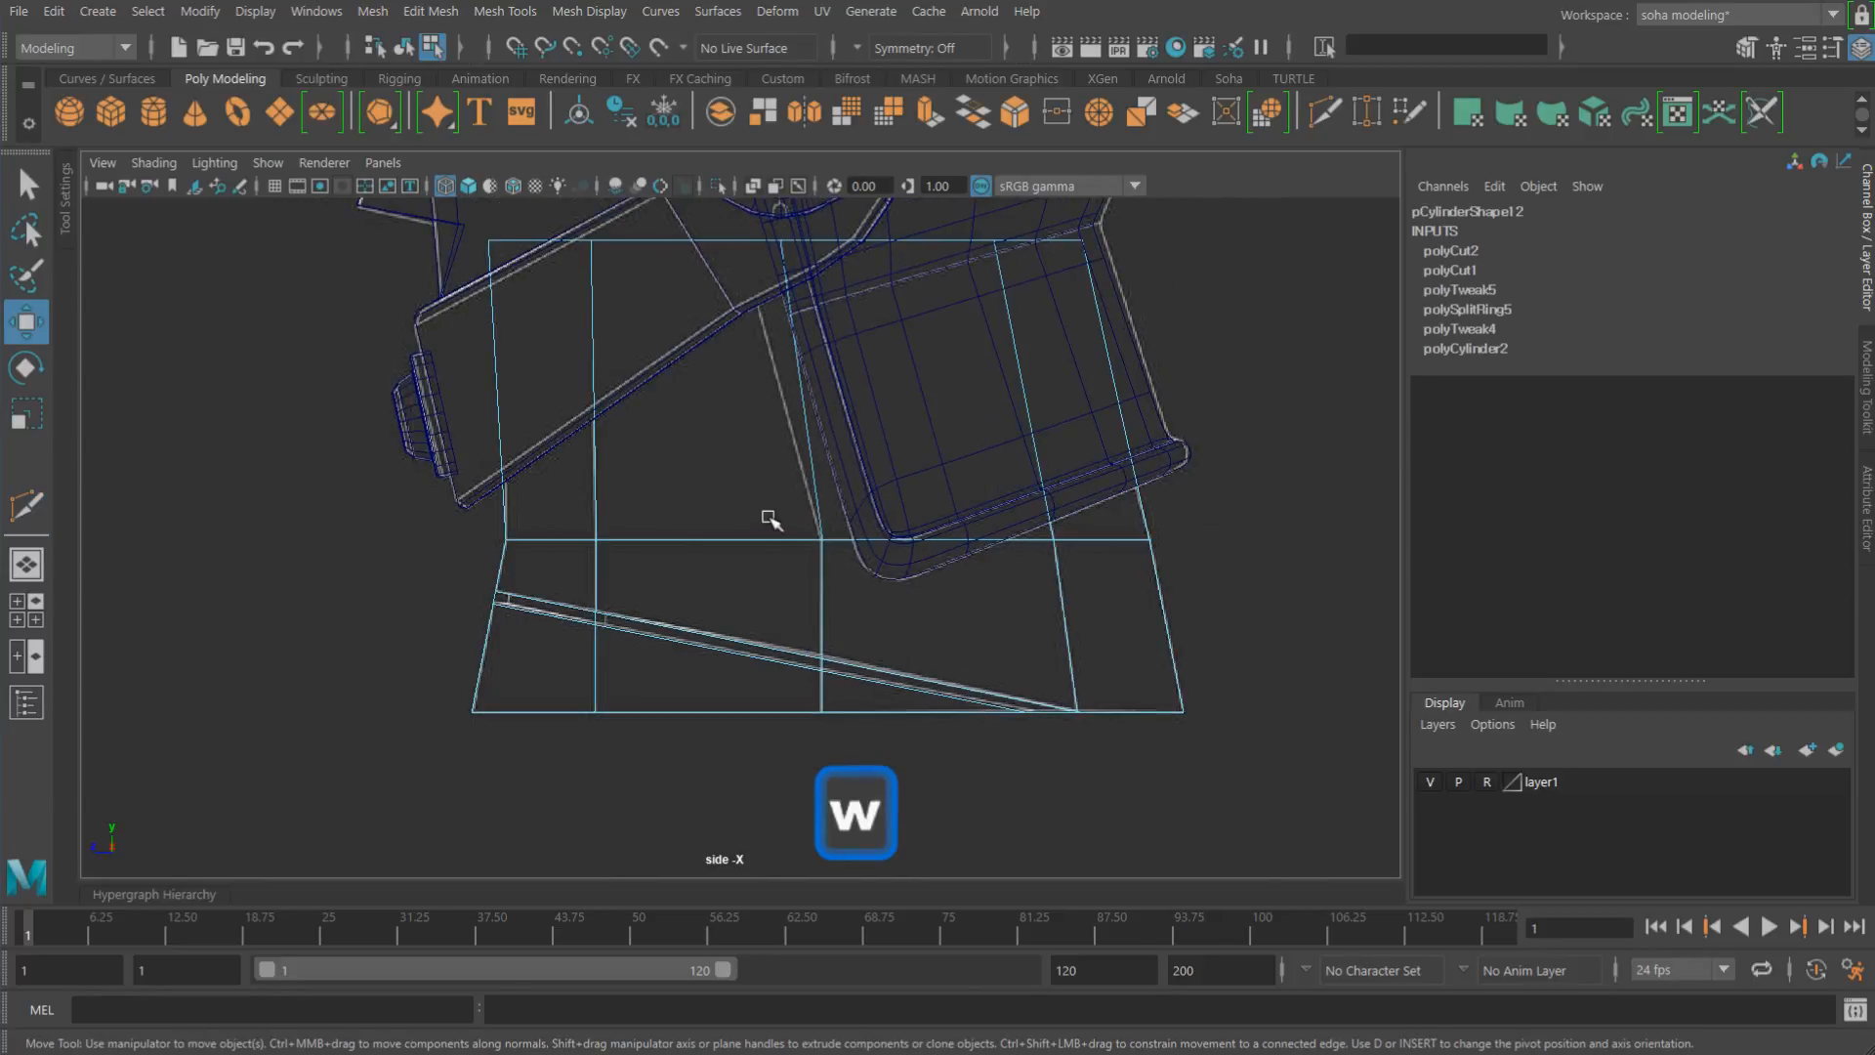
{"action": "middle_click_drag", "start_coordinate": [769, 519], "coordinate": [782, 608], "text": "alt"}
{"action": "middle_click_drag", "start_coordinate": [795, 356], "coordinate": [801, 397], "text": "alt"}
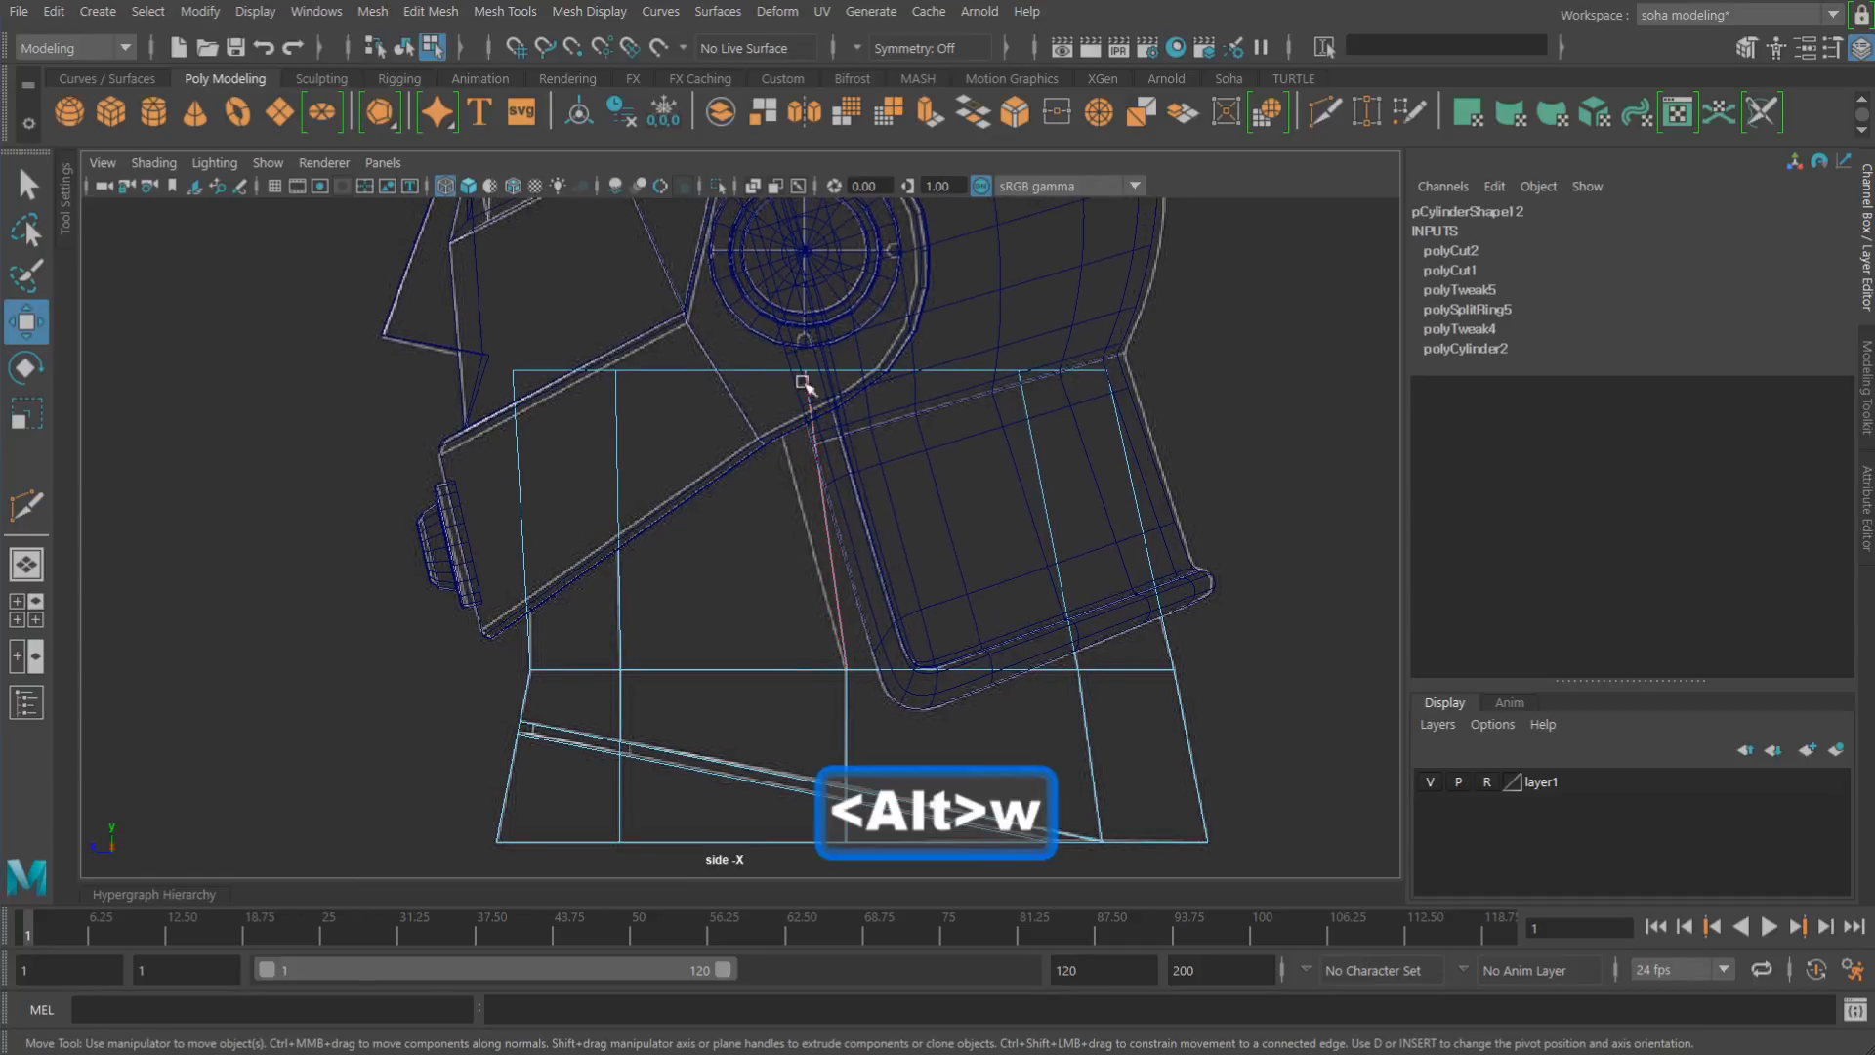
{"action": "key", "text": "alt+1"}
{"action": "left_click_drag", "start_coordinate": [750, 317], "coordinate": [913, 438]}
{"action": "left_click_drag", "start_coordinate": [699, 369], "coordinate": [672, 369]}
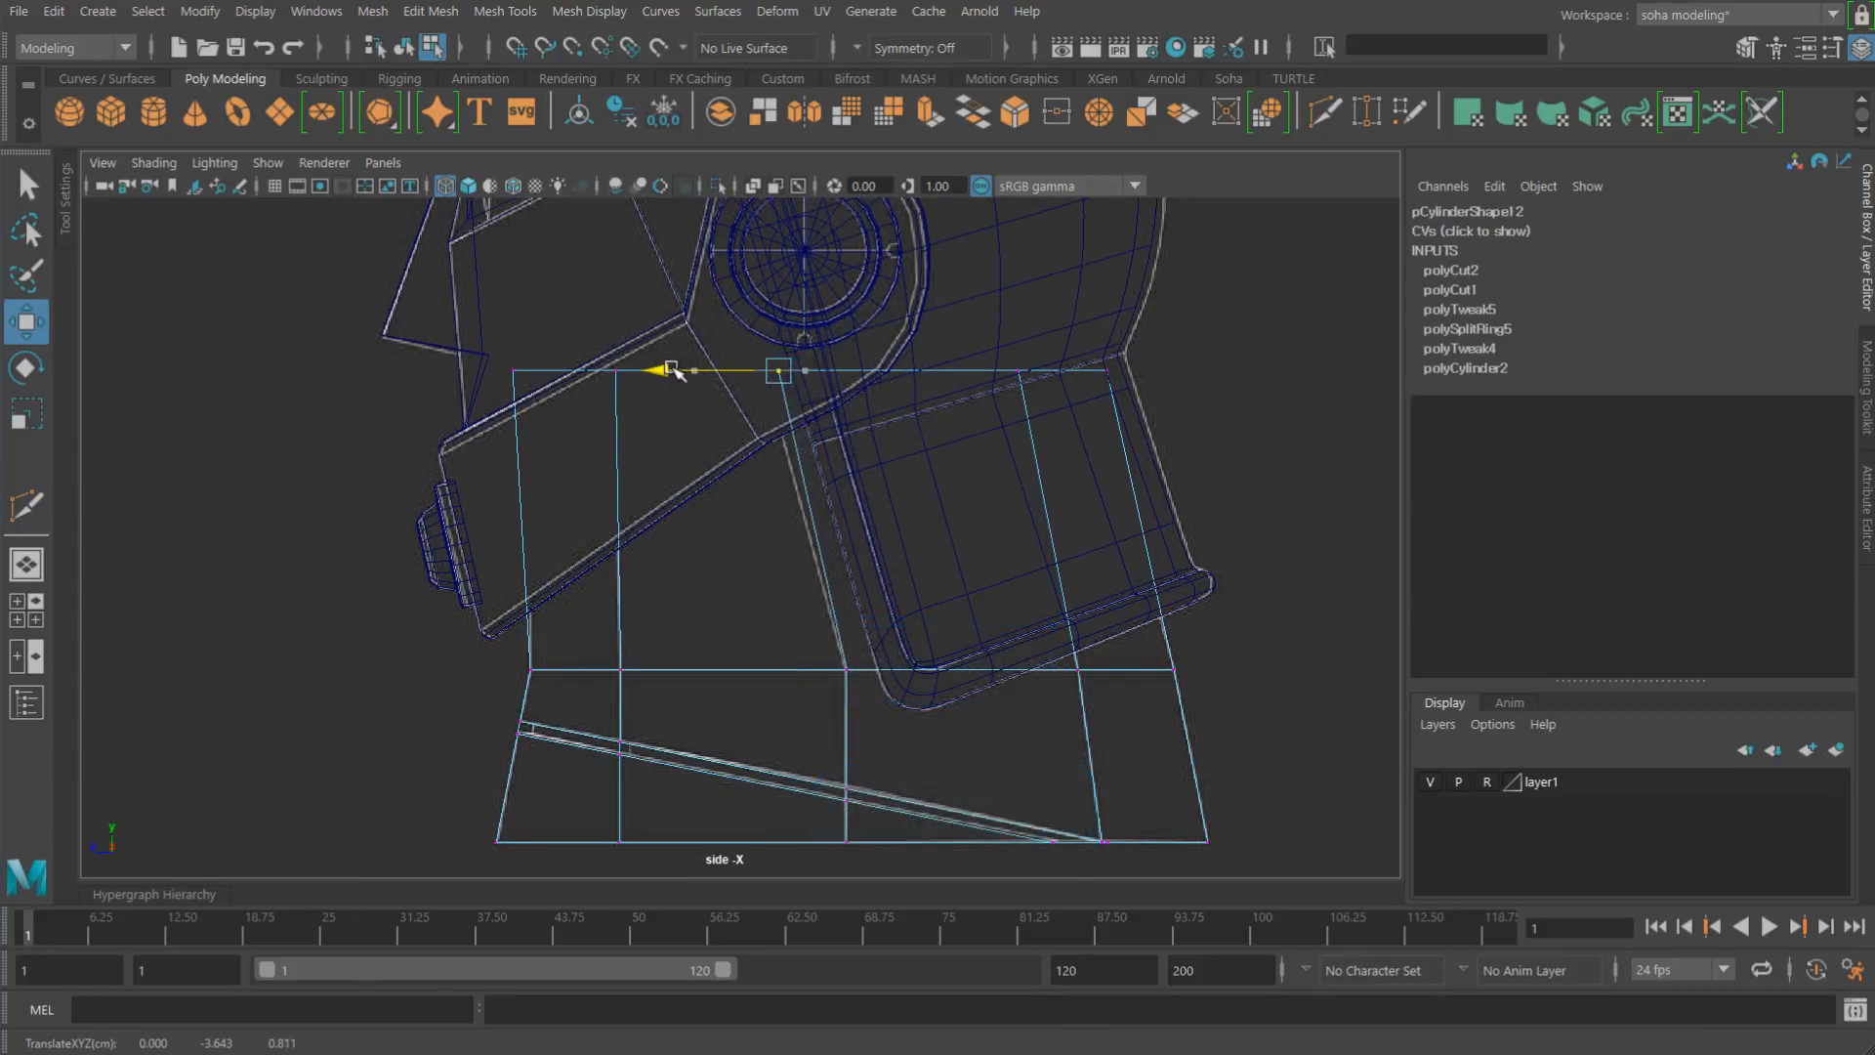
{"action": "mouse_move", "coordinate": [963, 478]}
{"action": "right_mouse_down", "text": "alt"}
{"action": "mouse_move", "coordinate": [921, 473]}
{"action": "mouse_move", "coordinate": [973, 465]}
{"action": "right_mouse_up", "text": "alt"}
{"action": "middle_click_drag", "start_coordinate": [973, 465], "coordinate": [949, 394], "text": "alt"}
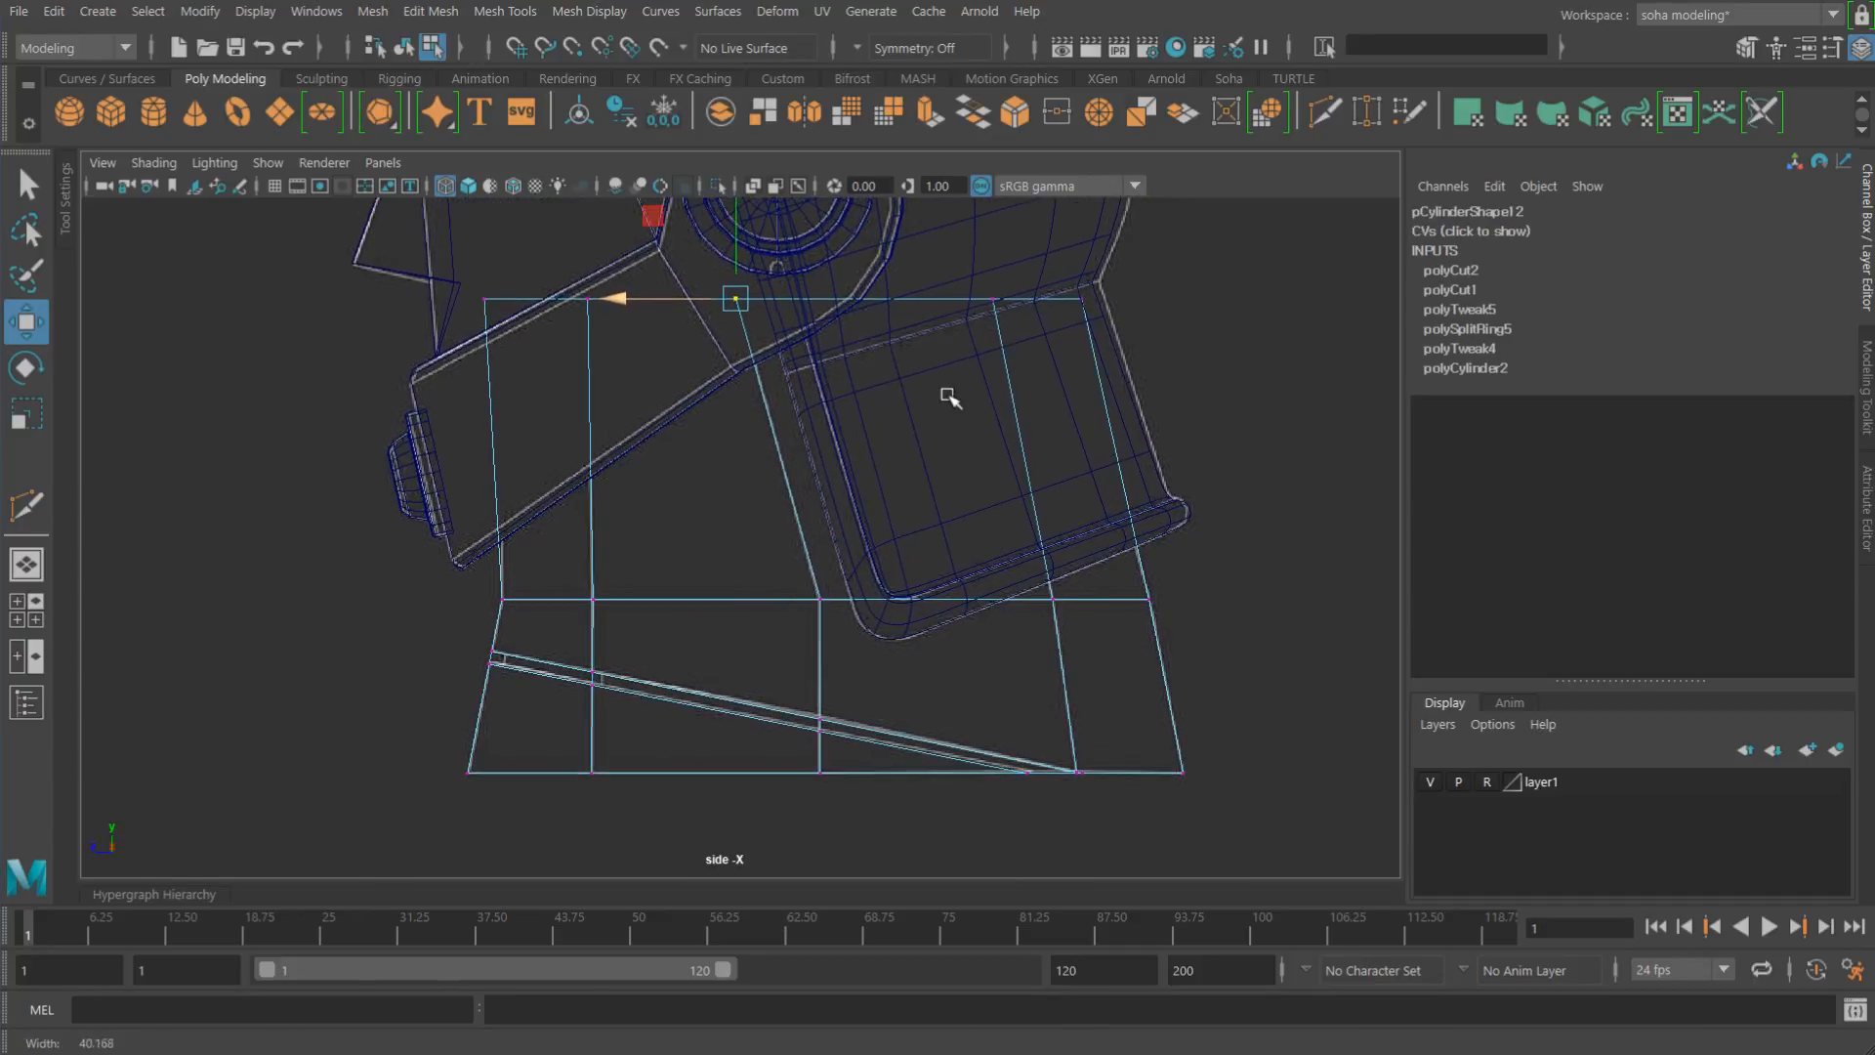
Step: Examine the shaded neck in perspective, checking the seam cuts and how they run across its underside
{"action": "key", "text": "alt+grave"}
{"action": "middle_click_drag", "start_coordinate": [888, 529], "coordinate": [880, 433], "text": "alt"}
{"action": "right_click_drag", "start_coordinate": [877, 431], "coordinate": [772, 549], "text": "alt"}
{"action": "middle_click_drag", "start_coordinate": [772, 541], "coordinate": [772, 476], "text": "alt"}
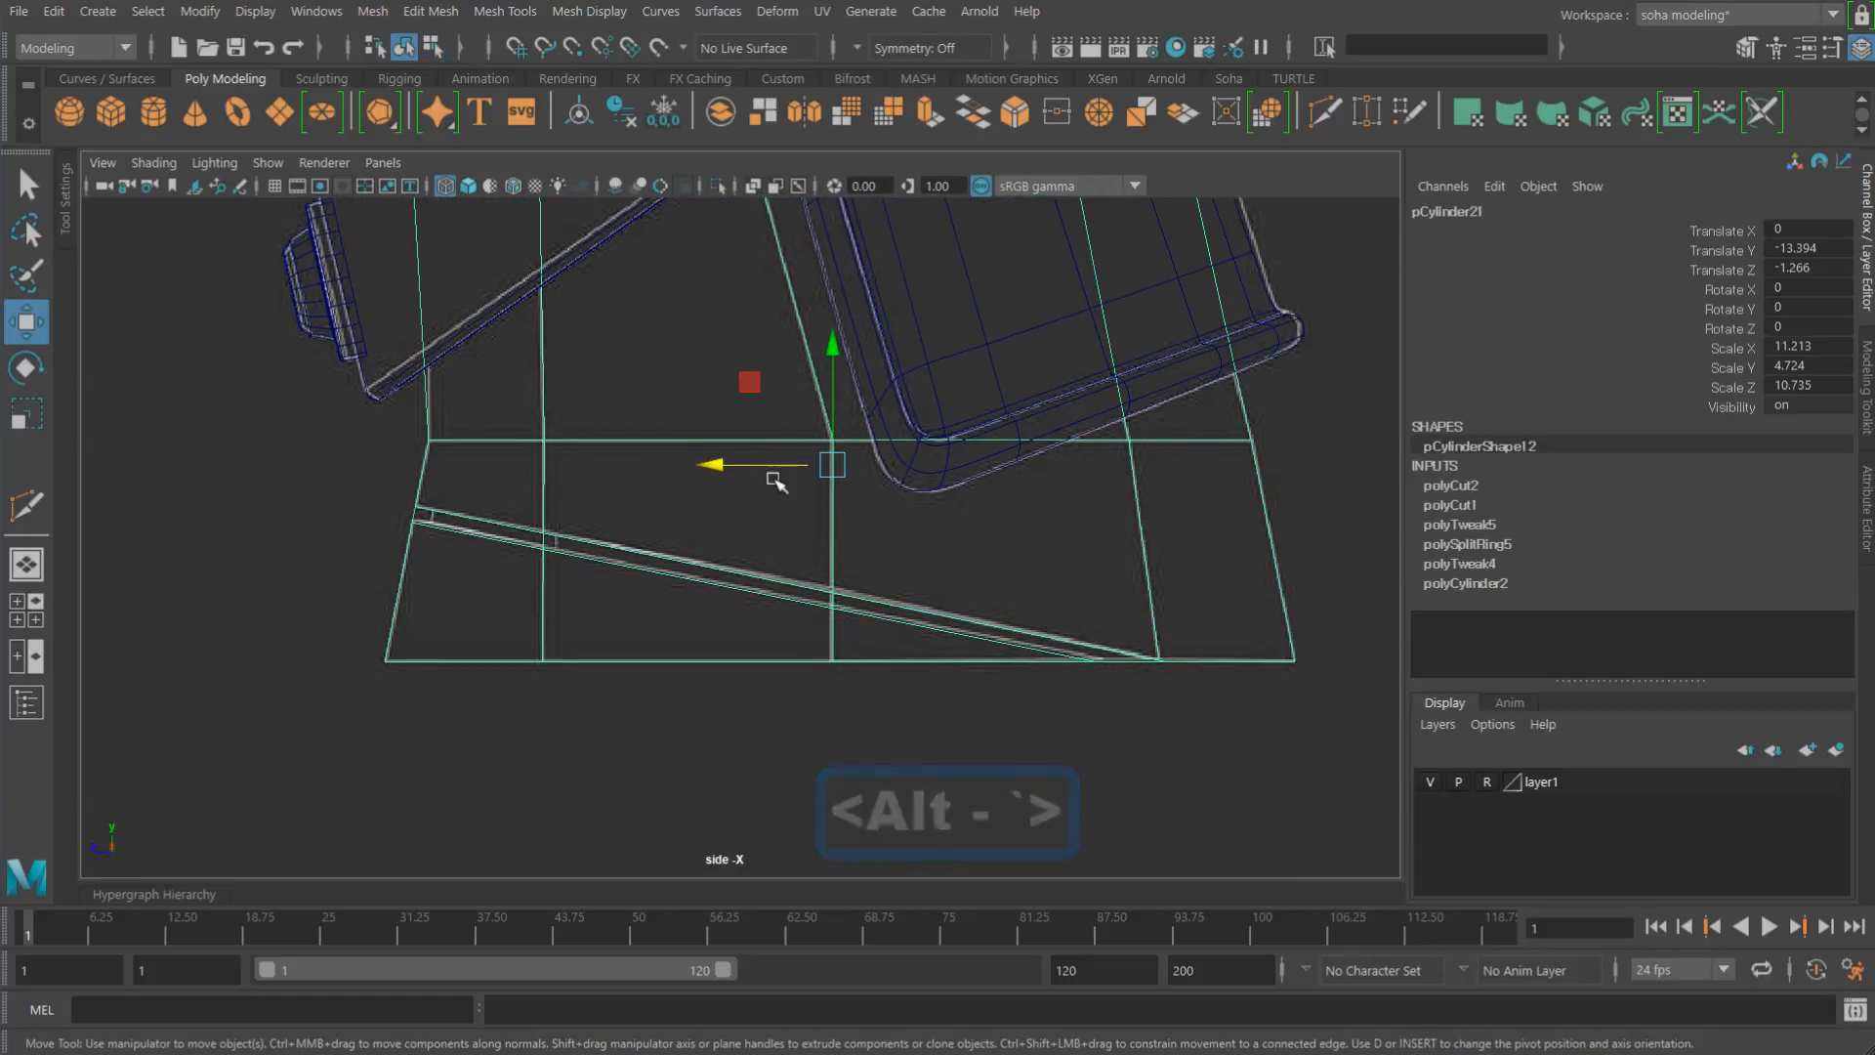
{"action": "key", "text": "alt+shift+q"}
{"action": "mouse_move", "coordinate": [699, 598]}
{"action": "left_mouse_down", "text": "alt"}
{"action": "mouse_move", "coordinate": [796, 496]}
{"action": "mouse_move", "coordinate": [750, 525]}
{"action": "mouse_move", "coordinate": [804, 519]}
{"action": "mouse_move", "coordinate": [787, 514]}
{"action": "left_mouse_up", "text": "alt"}
{"action": "key", "text": "5"}
{"action": "right_click_drag", "start_coordinate": [787, 515], "coordinate": [1039, 624], "text": "alt"}
{"action": "middle_click_drag", "start_coordinate": [1039, 624], "coordinate": [830, 581], "text": "alt"}
{"action": "right_click_drag", "start_coordinate": [831, 581], "coordinate": [1184, 704], "text": "alt"}
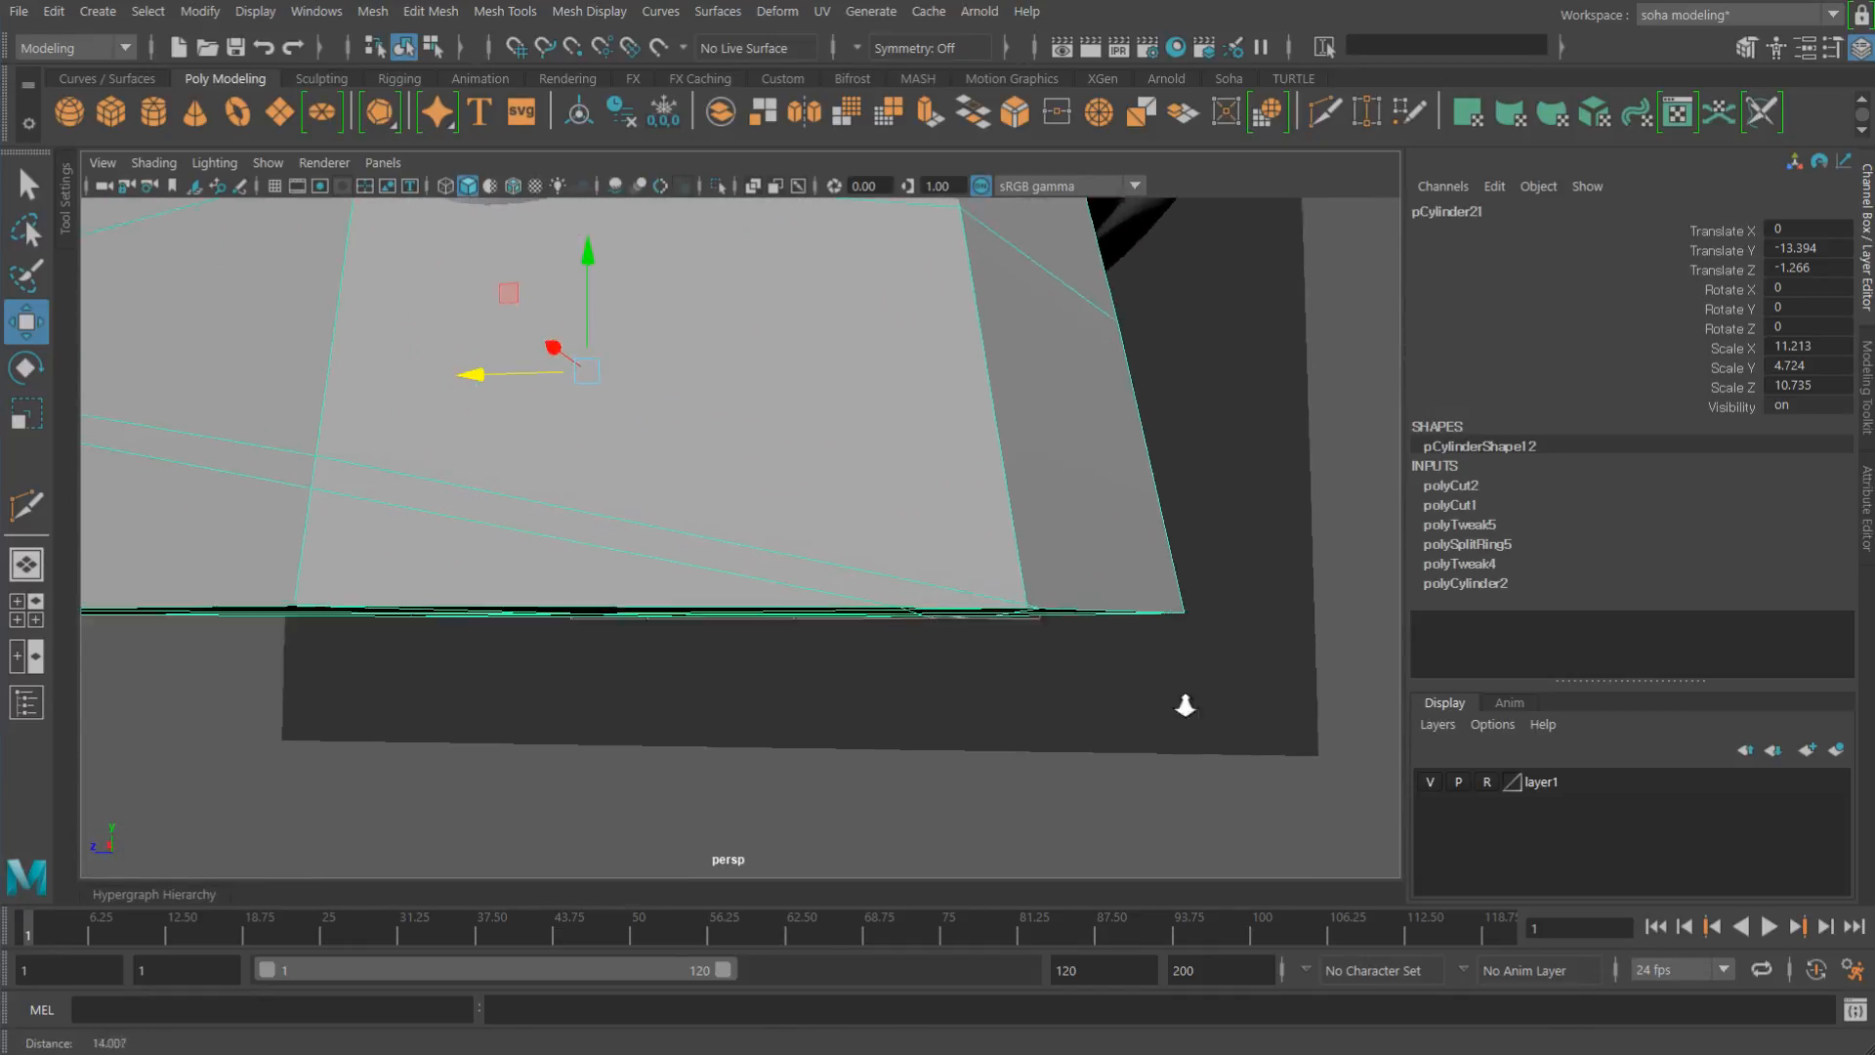
{"action": "left_click_drag", "start_coordinate": [1185, 704], "coordinate": [957, 684], "text": "alt"}
{"action": "right_click_drag", "start_coordinate": [957, 684], "coordinate": [869, 633], "text": "alt"}
{"action": "mouse_move", "coordinate": [870, 633]}
{"action": "left_mouse_down", "text": "alt"}
{"action": "mouse_move", "coordinate": [817, 524]}
{"action": "mouse_move", "coordinate": [880, 612]}
{"action": "left_mouse_up", "text": "alt"}
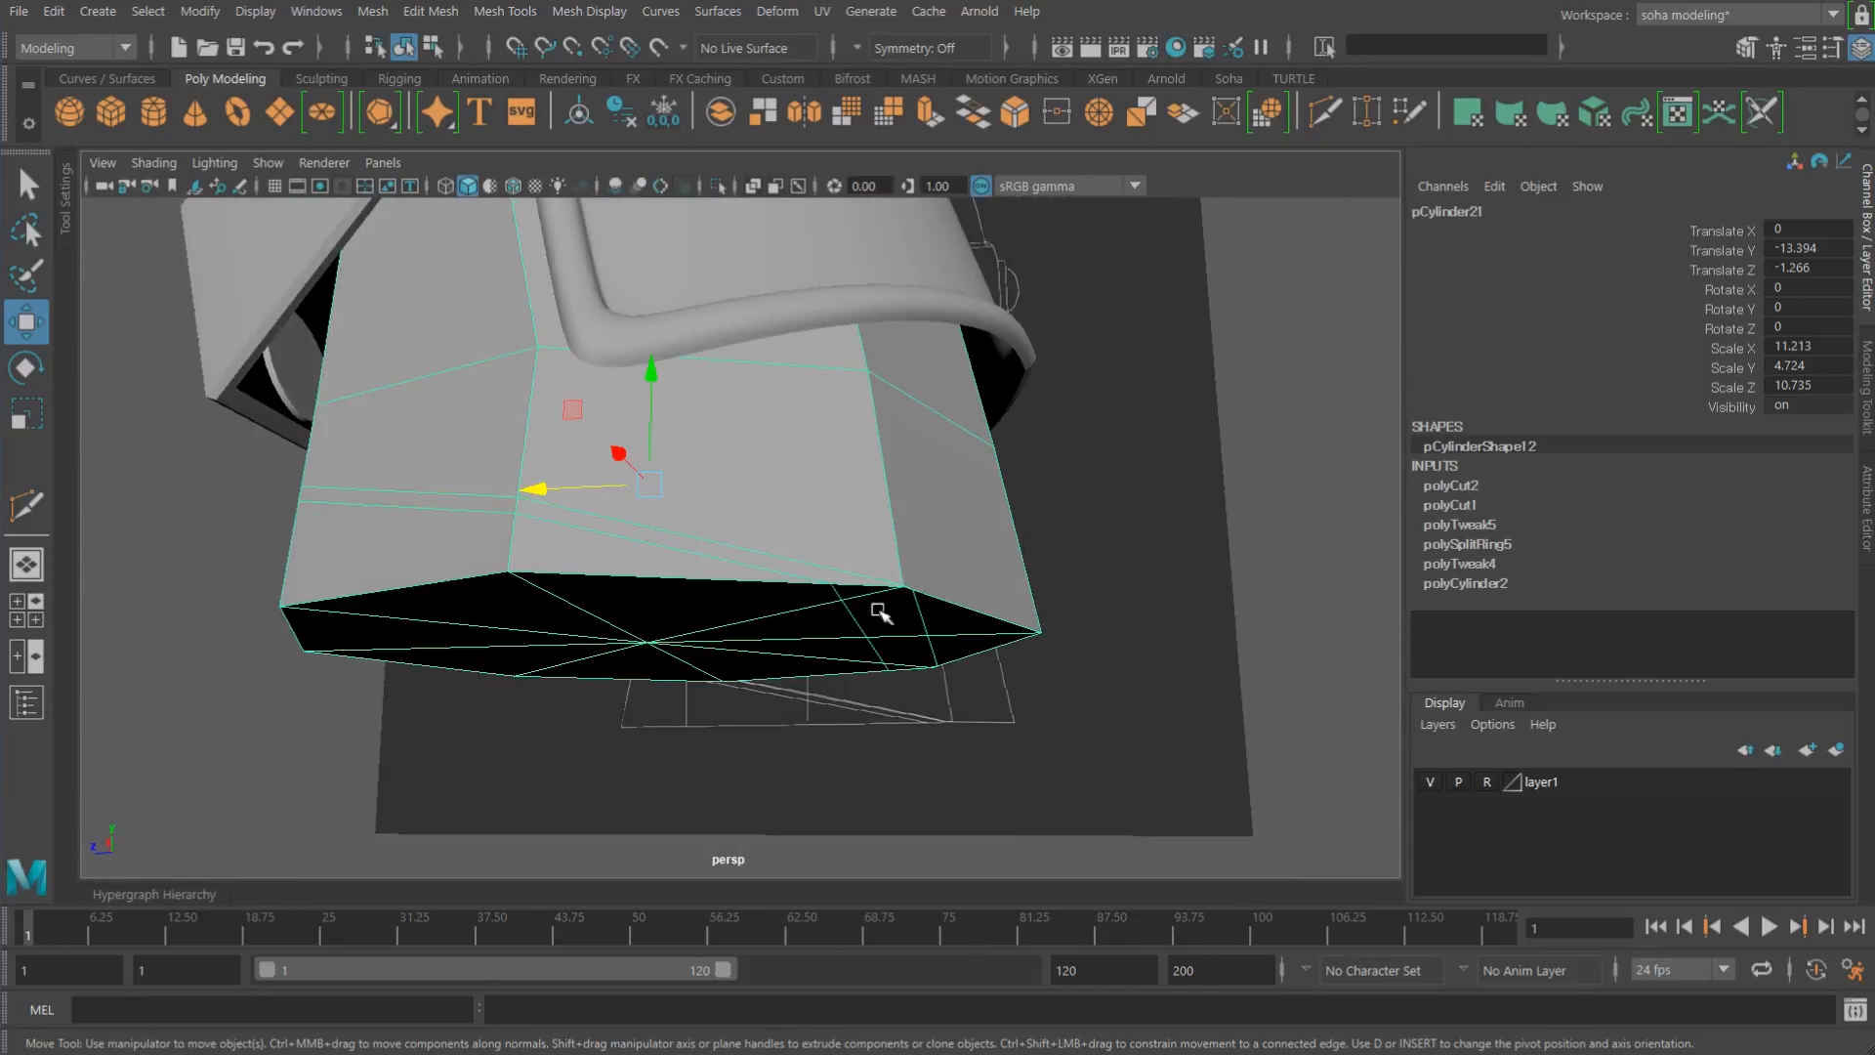
{"action": "left_click_drag", "start_coordinate": [700, 662], "coordinate": [721, 633], "text": "alt"}
Step: Delete the cap faces at the bottom of the neck in the side view
{"action": "key", "text": "shift+4"}
{"action": "middle_click_drag", "start_coordinate": [760, 615], "coordinate": [706, 521], "text": "alt"}
{"action": "right_click_drag", "start_coordinate": [706, 521], "coordinate": [756, 547], "text": "alt"}
{"action": "key", "text": "alt+4"}
{"action": "middle_click_drag", "start_coordinate": [757, 551], "coordinate": [759, 539], "text": "alt"}
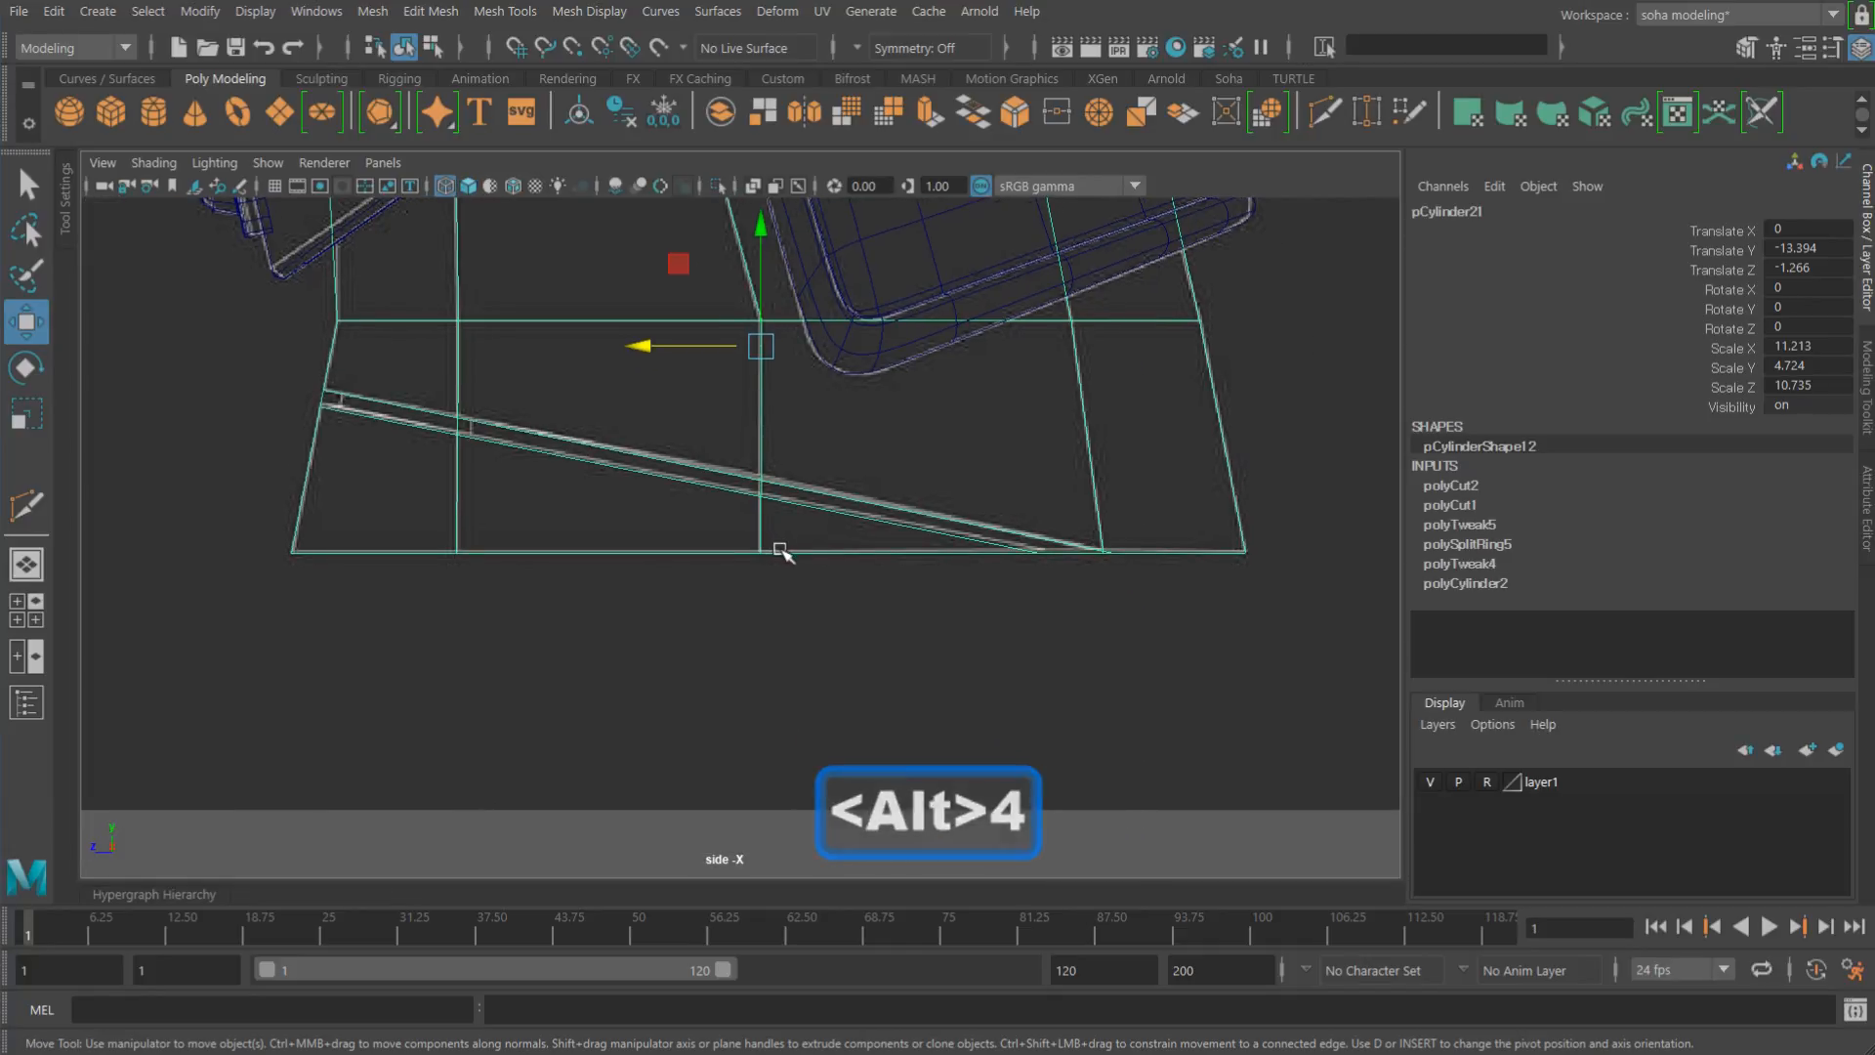
{"action": "left_click", "coordinate": [867, 576]}
{"action": "left_click_drag", "start_coordinate": [294, 614], "coordinate": [251, 540]}
{"action": "key", "text": "ctrl+grave"}
{"action": "key", "text": "alt+grave"}
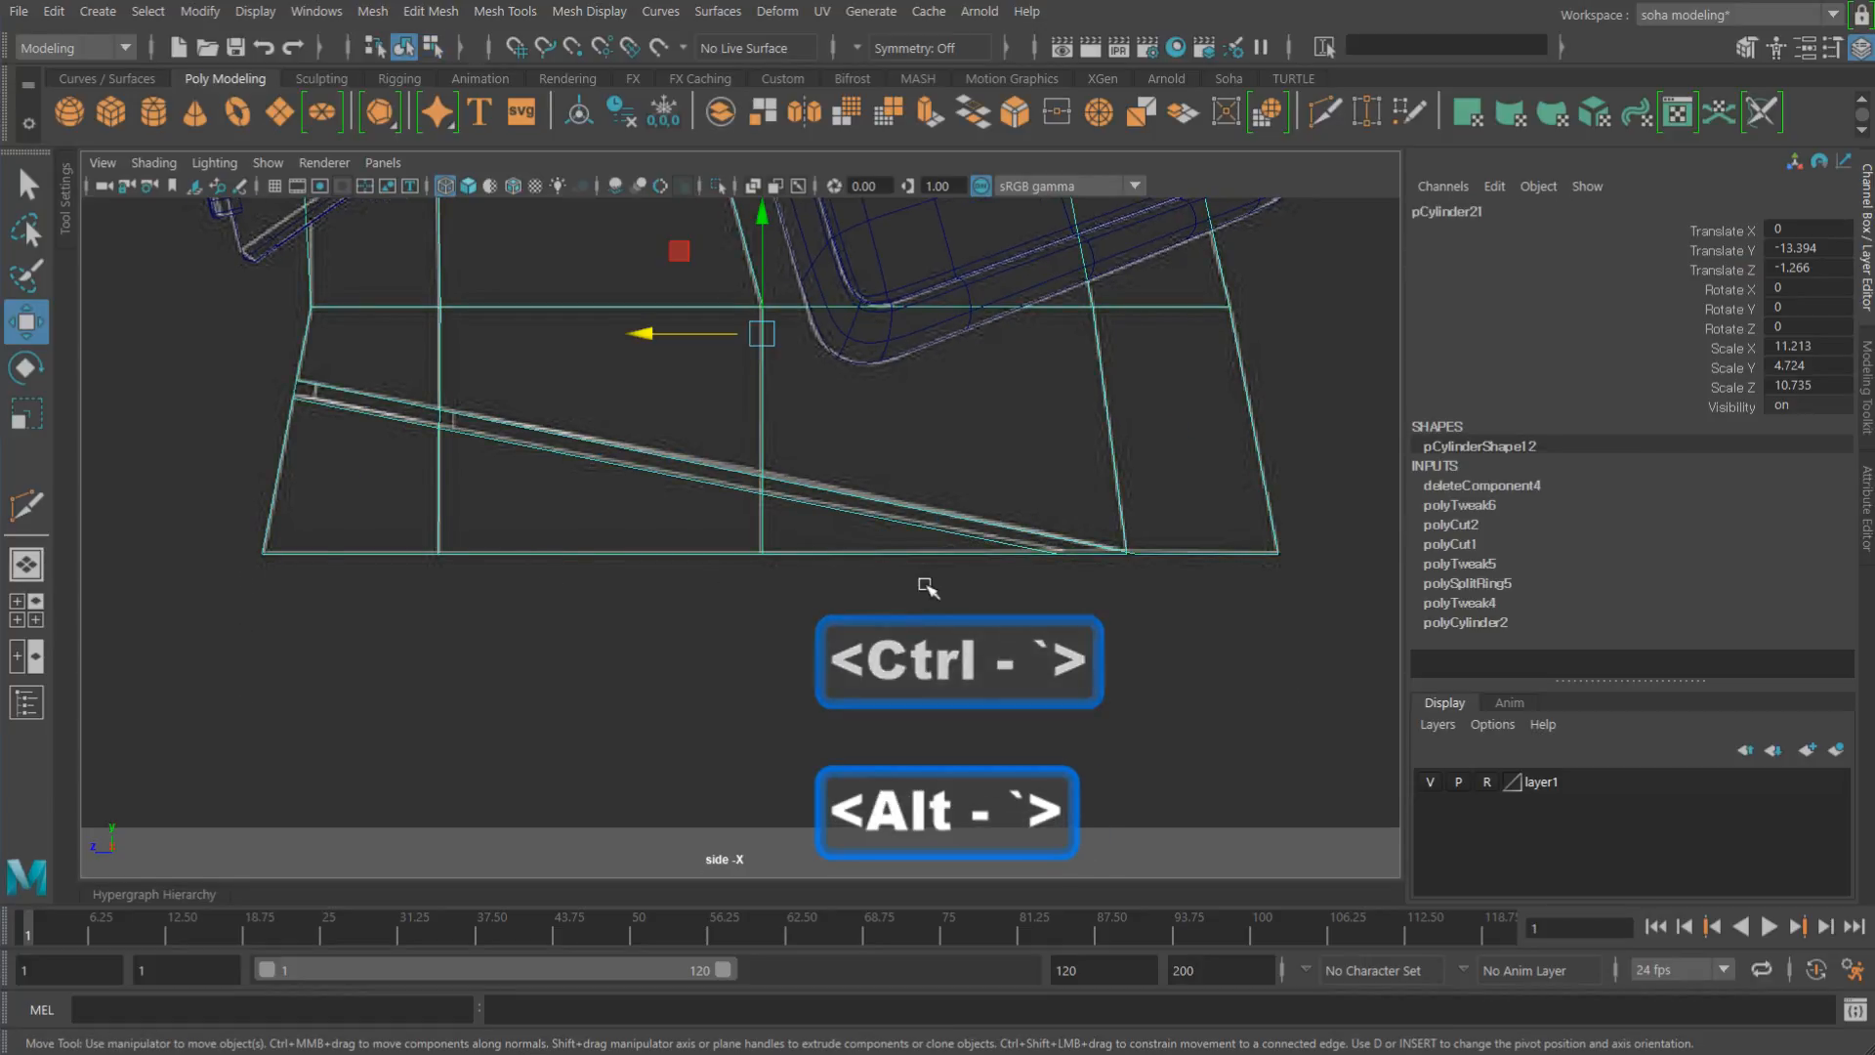
Step: Examine closely where the two seam cuts meet the neck's bottom edge and rear vertex column against the side reference
{"action": "middle_click_drag", "start_coordinate": [908, 585], "coordinate": [584, 586], "text": "alt"}
{"action": "right_click_drag", "start_coordinate": [584, 586], "coordinate": [928, 588], "text": "alt"}
{"action": "right_click_drag", "start_coordinate": [678, 569], "coordinate": [1037, 608], "text": "alt"}
{"action": "key", "text": "alt+1"}
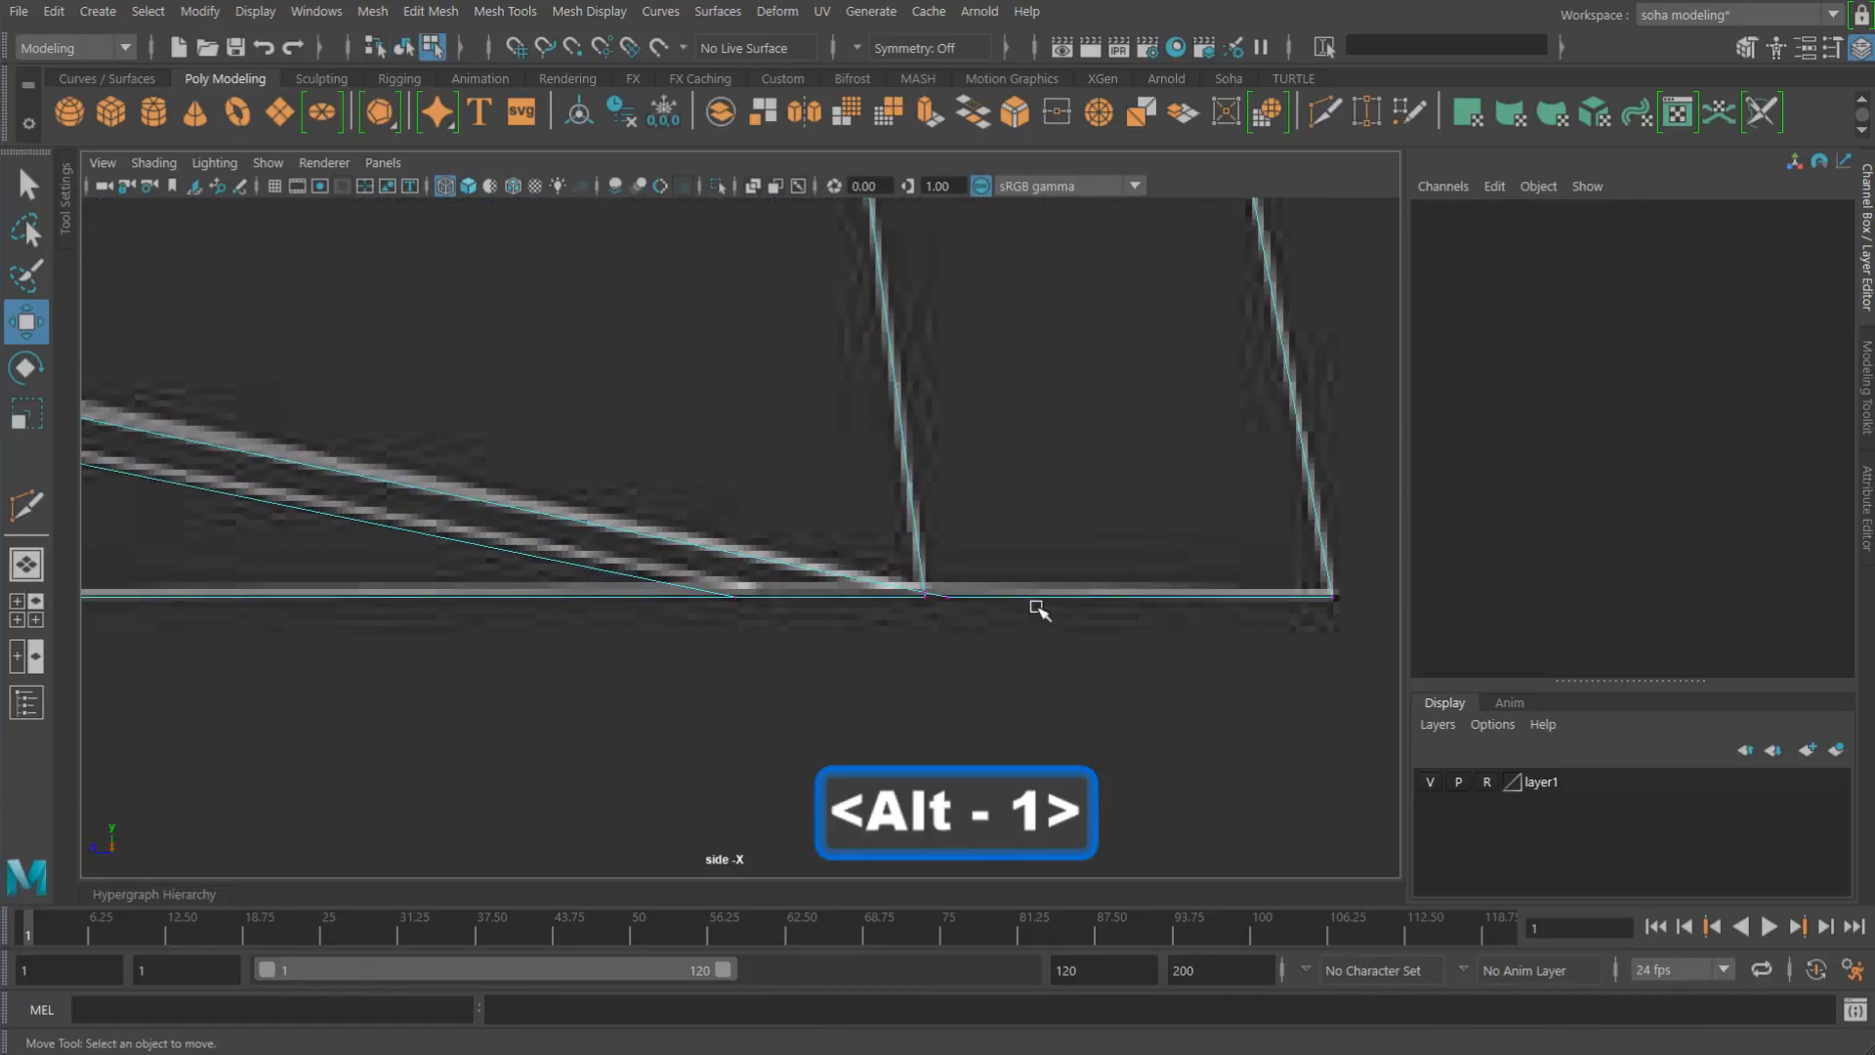
{"action": "middle_click_drag", "start_coordinate": [928, 590], "coordinate": [857, 581], "text": "alt"}
{"action": "right_click_drag", "start_coordinate": [858, 581], "coordinate": [1010, 630], "text": "alt"}
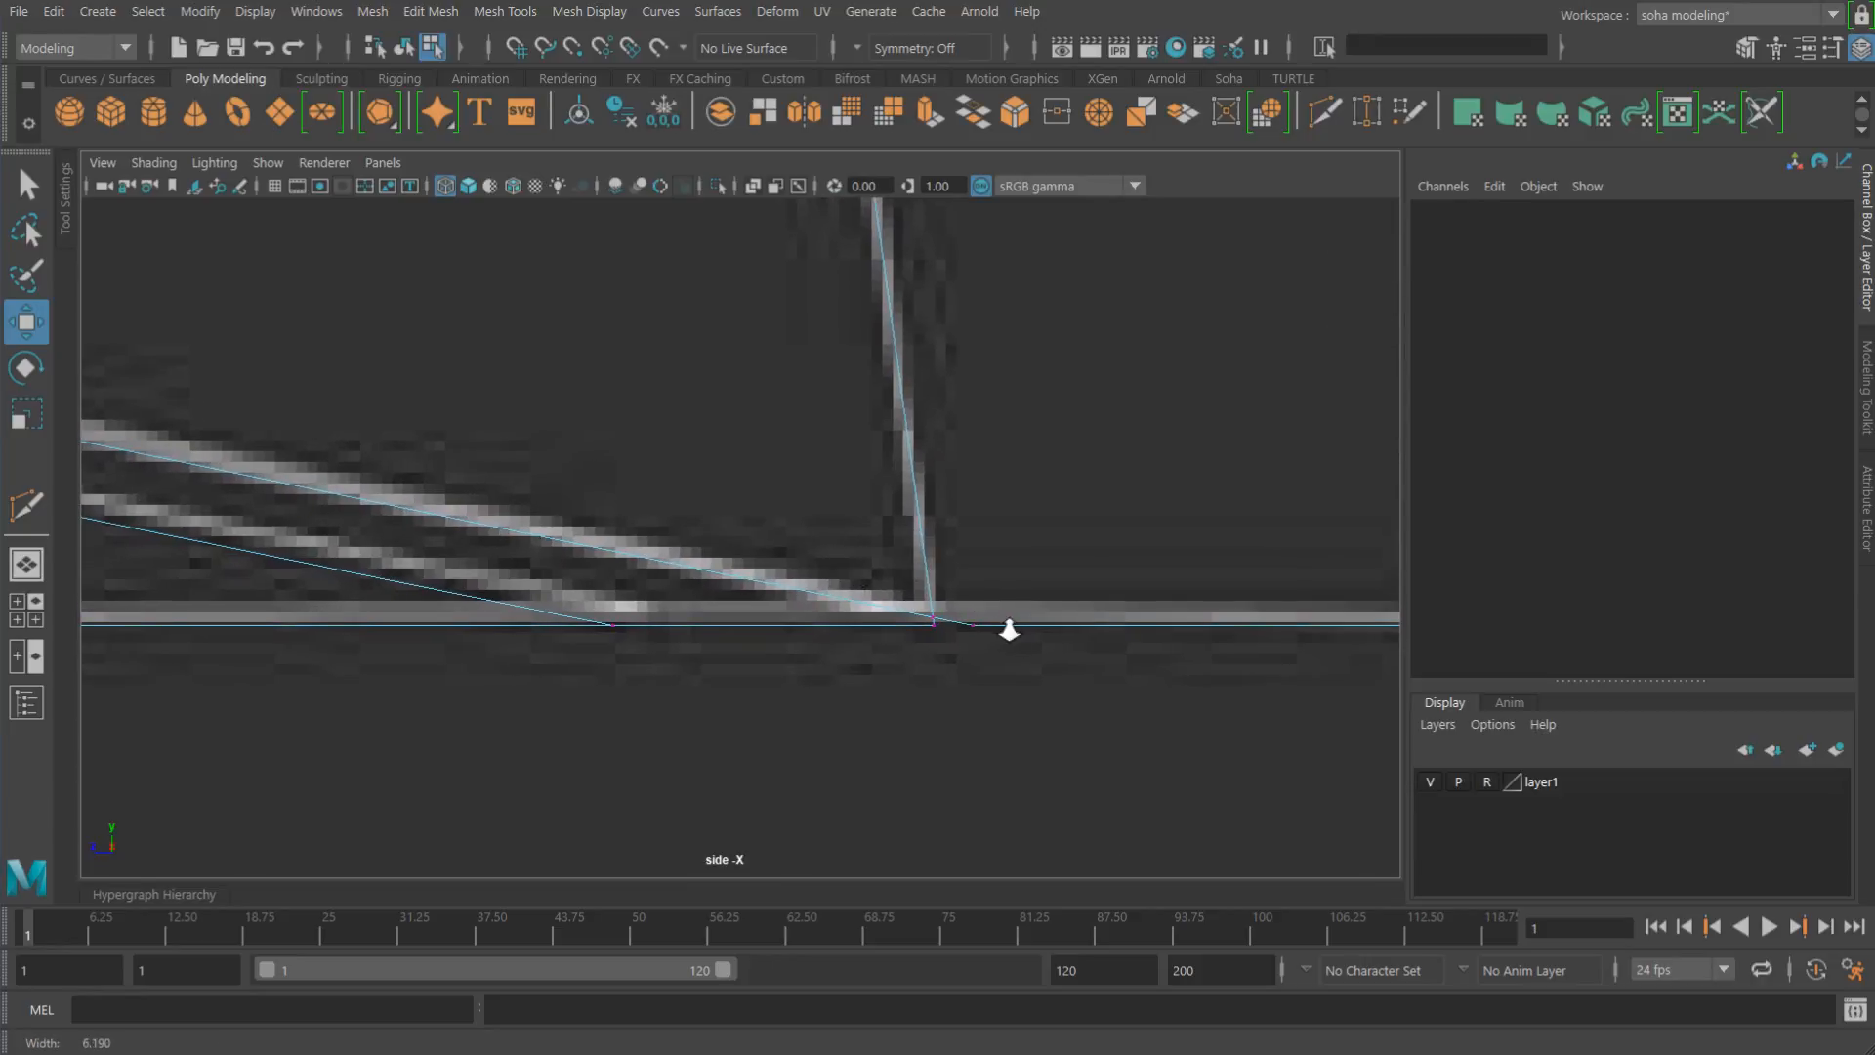
{"action": "right_click_drag", "start_coordinate": [875, 620], "coordinate": [1121, 679], "text": "alt"}
{"action": "middle_click_drag", "start_coordinate": [1006, 633], "coordinate": [804, 553], "text": "alt"}
{"action": "right_click_drag", "start_coordinate": [803, 553], "coordinate": [681, 500], "text": "alt"}
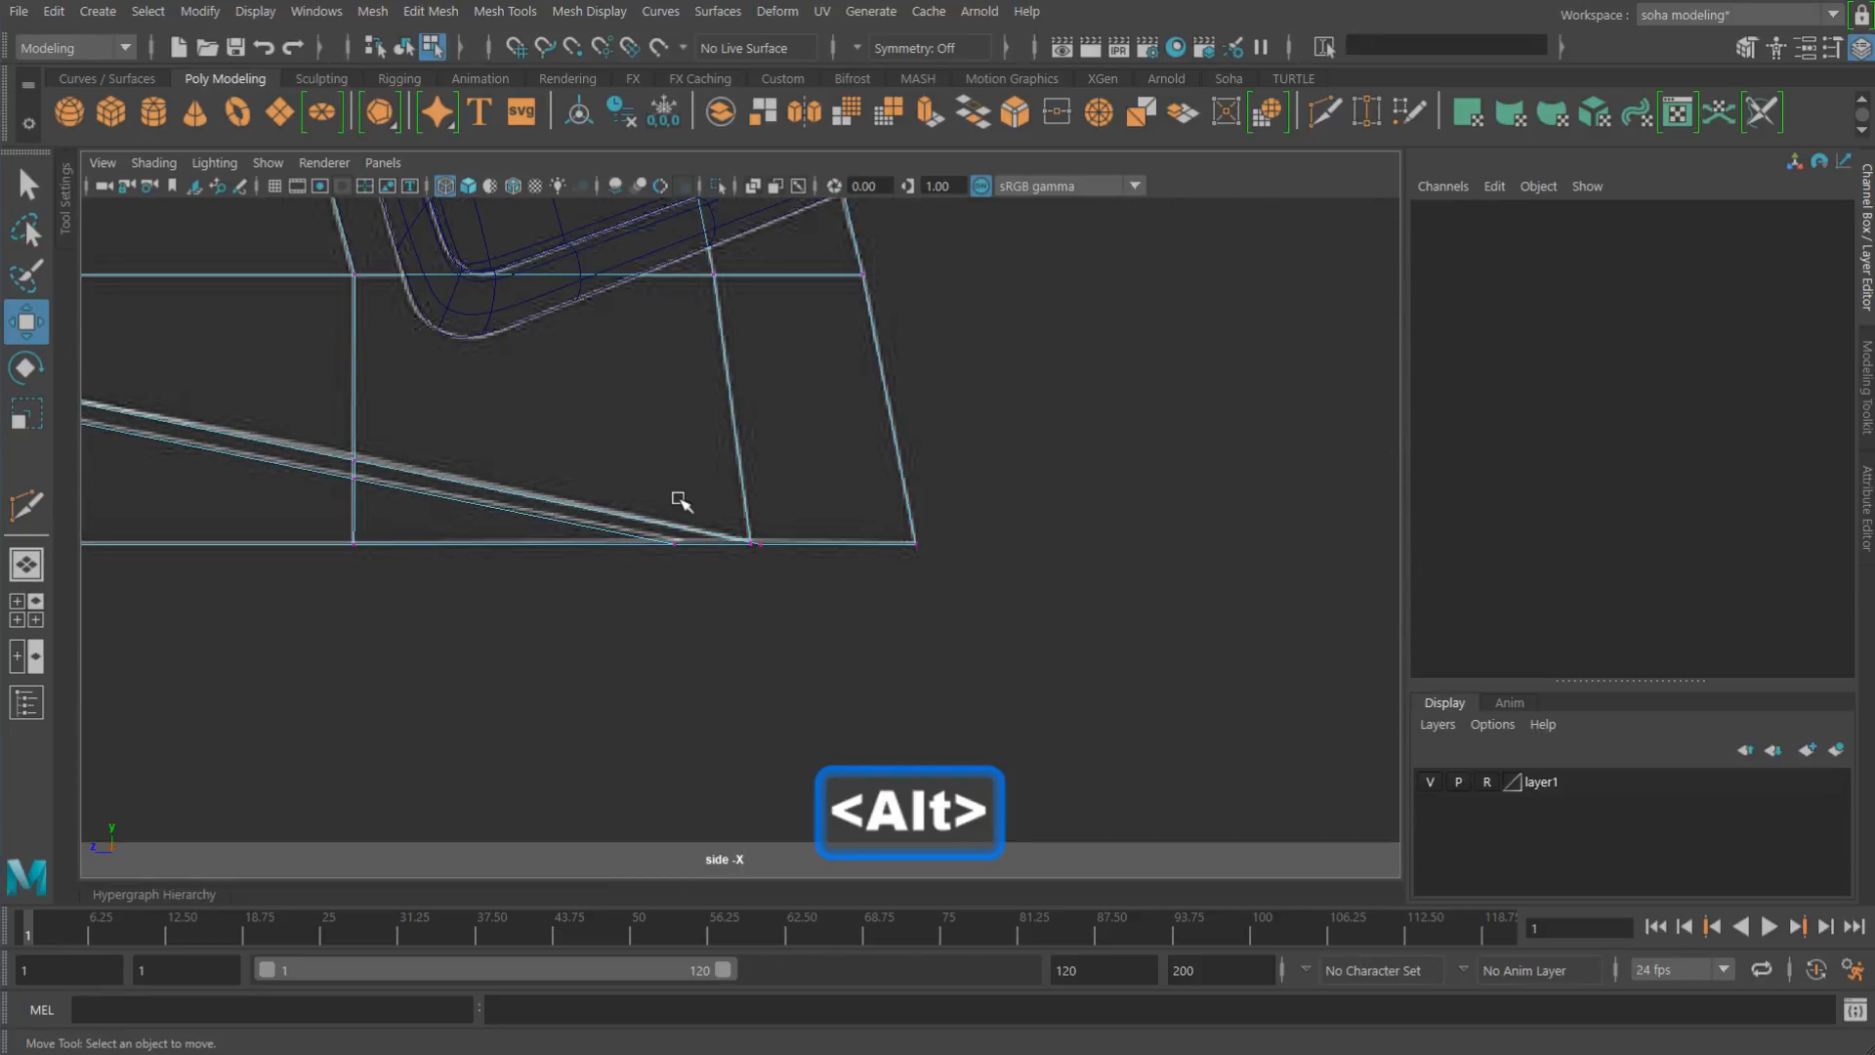
Step: Delete the negative X half of the neck's faces in the top view
{"action": "key", "text": "shift+2"}
{"action": "middle_click_drag", "start_coordinate": [700, 467], "coordinate": [783, 465], "text": "alt"}
{"action": "right_click_drag", "start_coordinate": [976, 516], "coordinate": [674, 472], "text": "alt"}
{"action": "key", "text": "alt+3"}
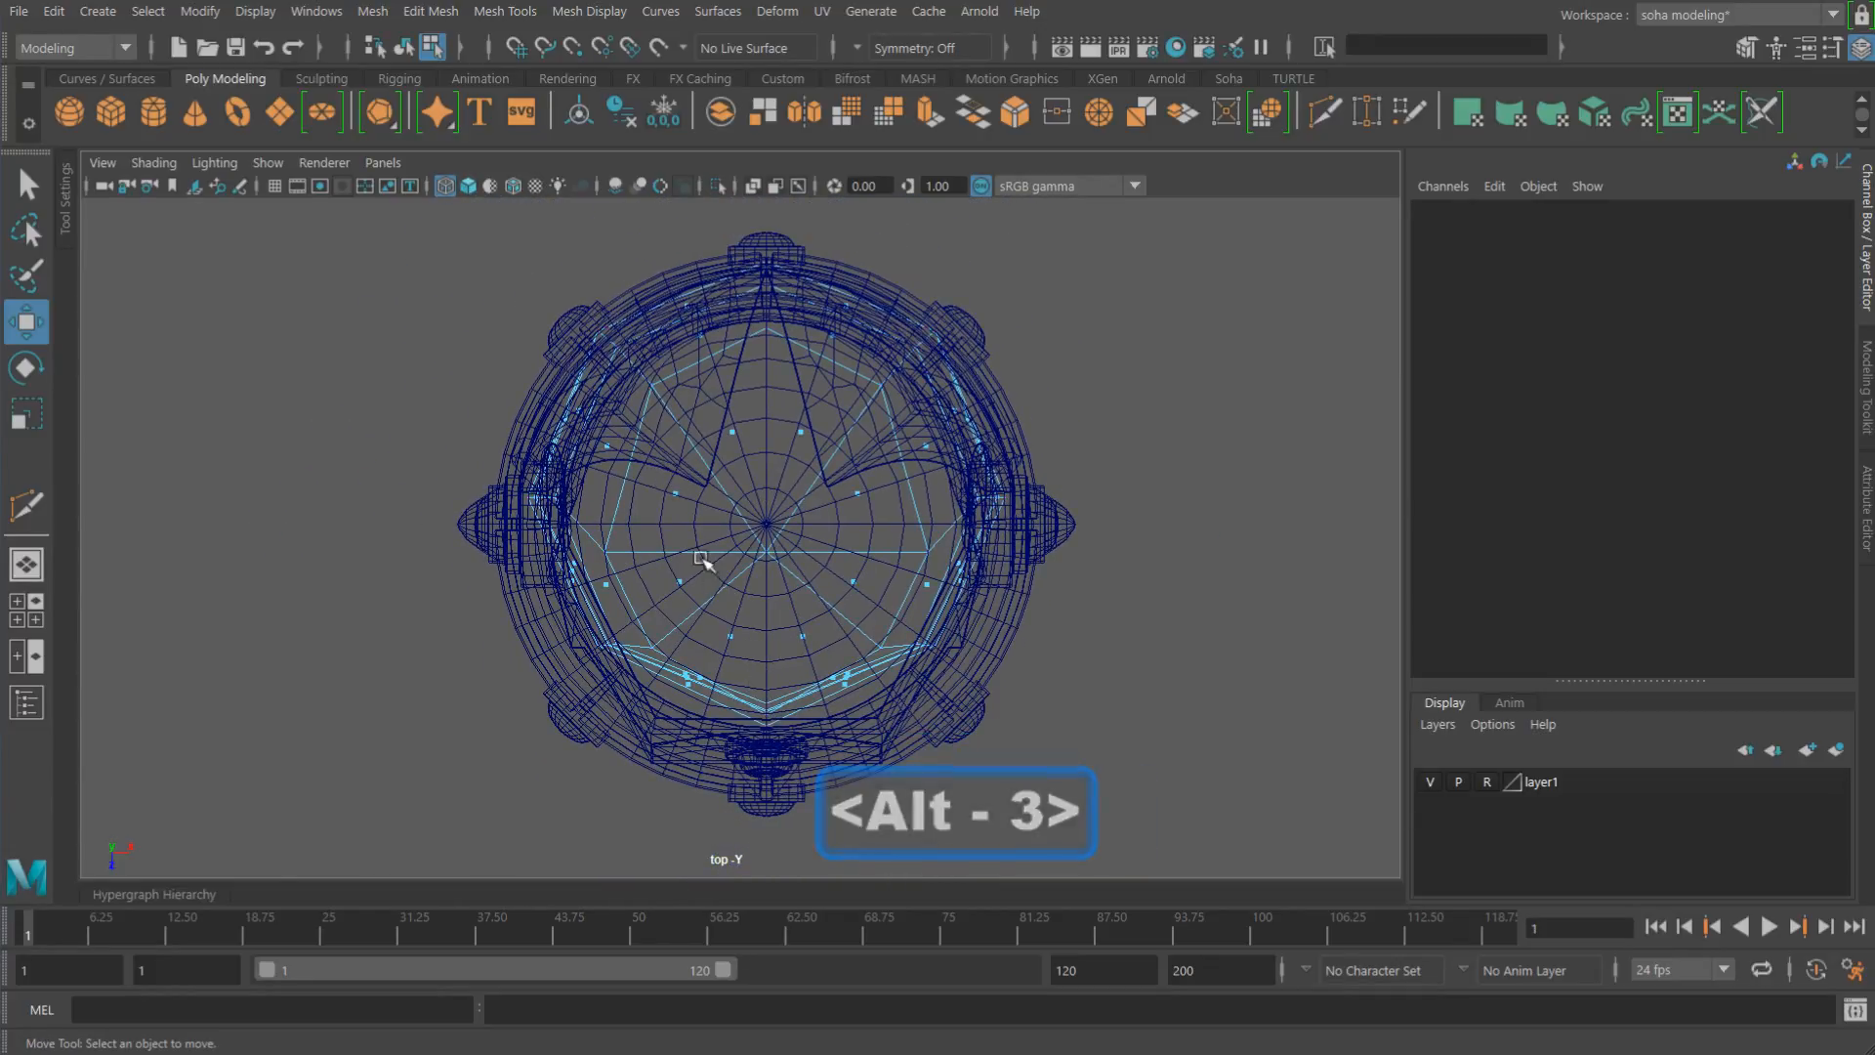
{"action": "left_click_drag", "start_coordinate": [768, 794], "coordinate": [768, 793]}
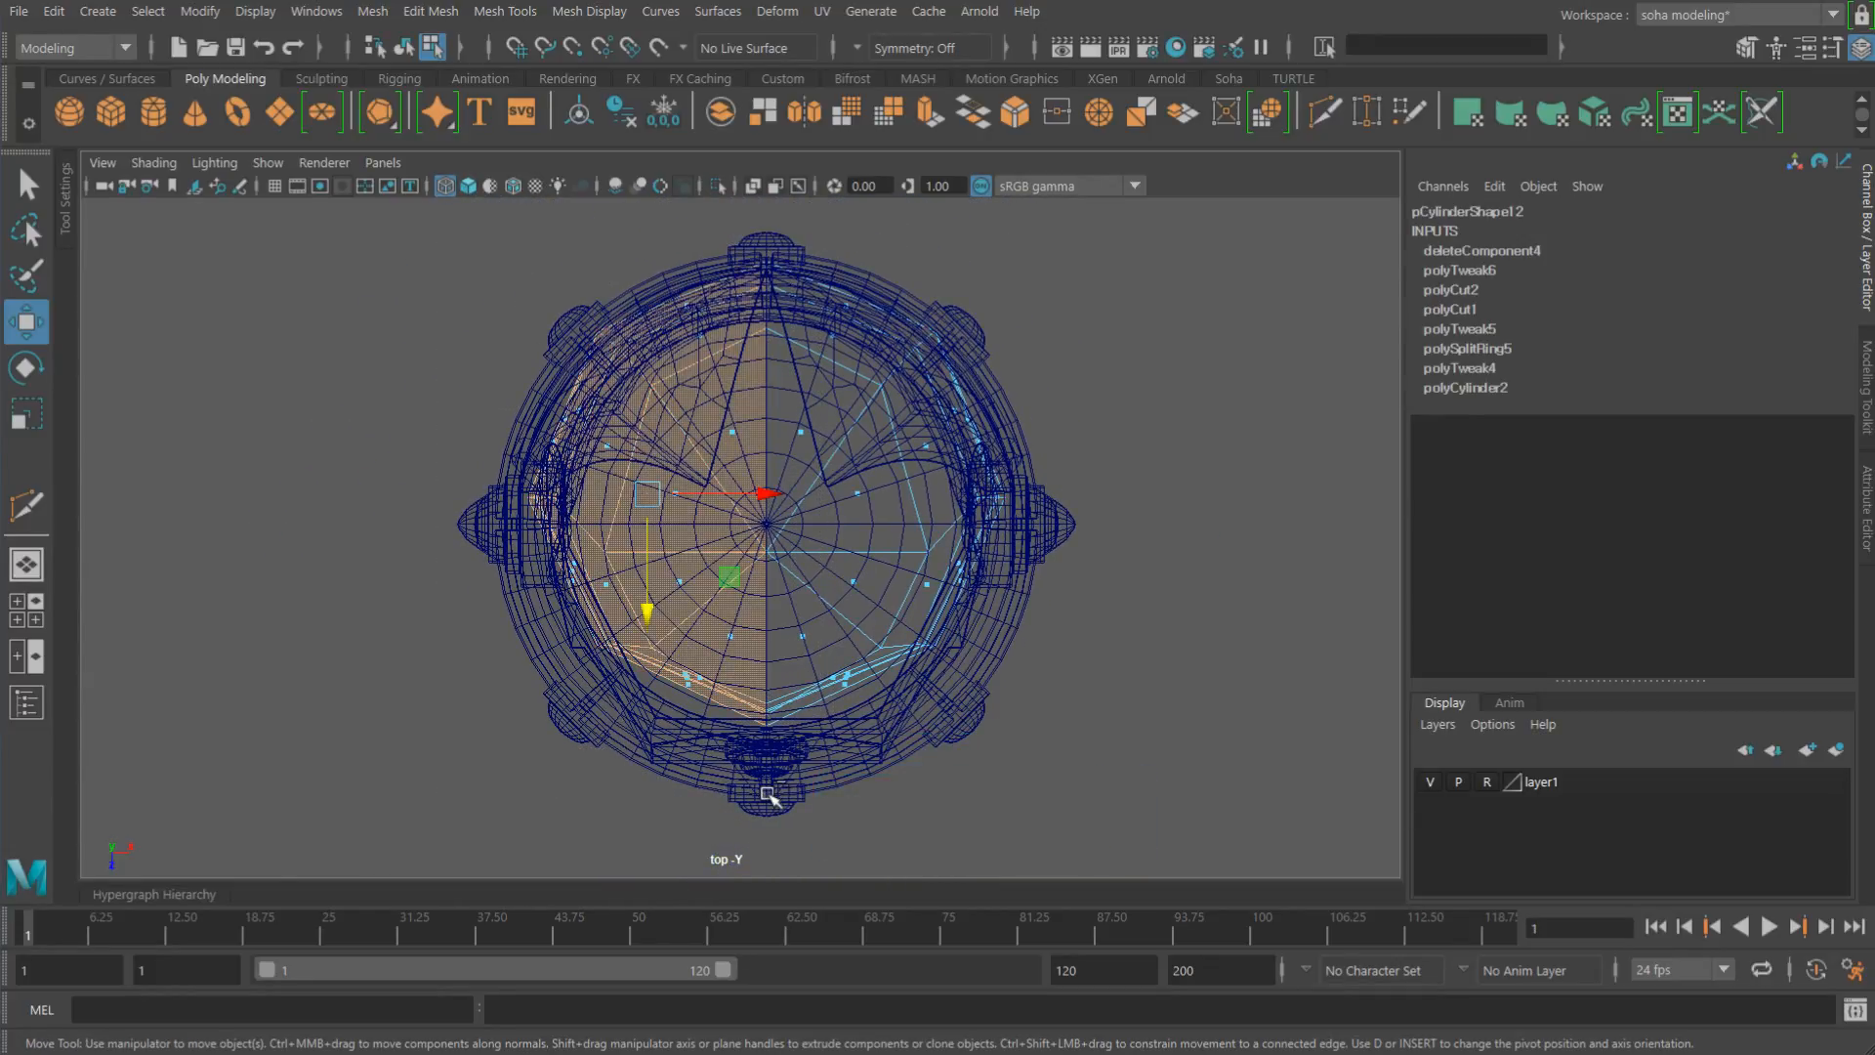
{"action": "key", "text": "ctrl+grave"}
{"action": "key", "text": "alt+grave"}
Step: Weld the stray vertices at the rear end of the upper seam cut onto the bottom vertex of the neighbouring column
{"action": "right_click_drag", "start_coordinate": [806, 614], "coordinate": [1152, 704], "text": "alt"}
{"action": "key", "text": "shift+4"}
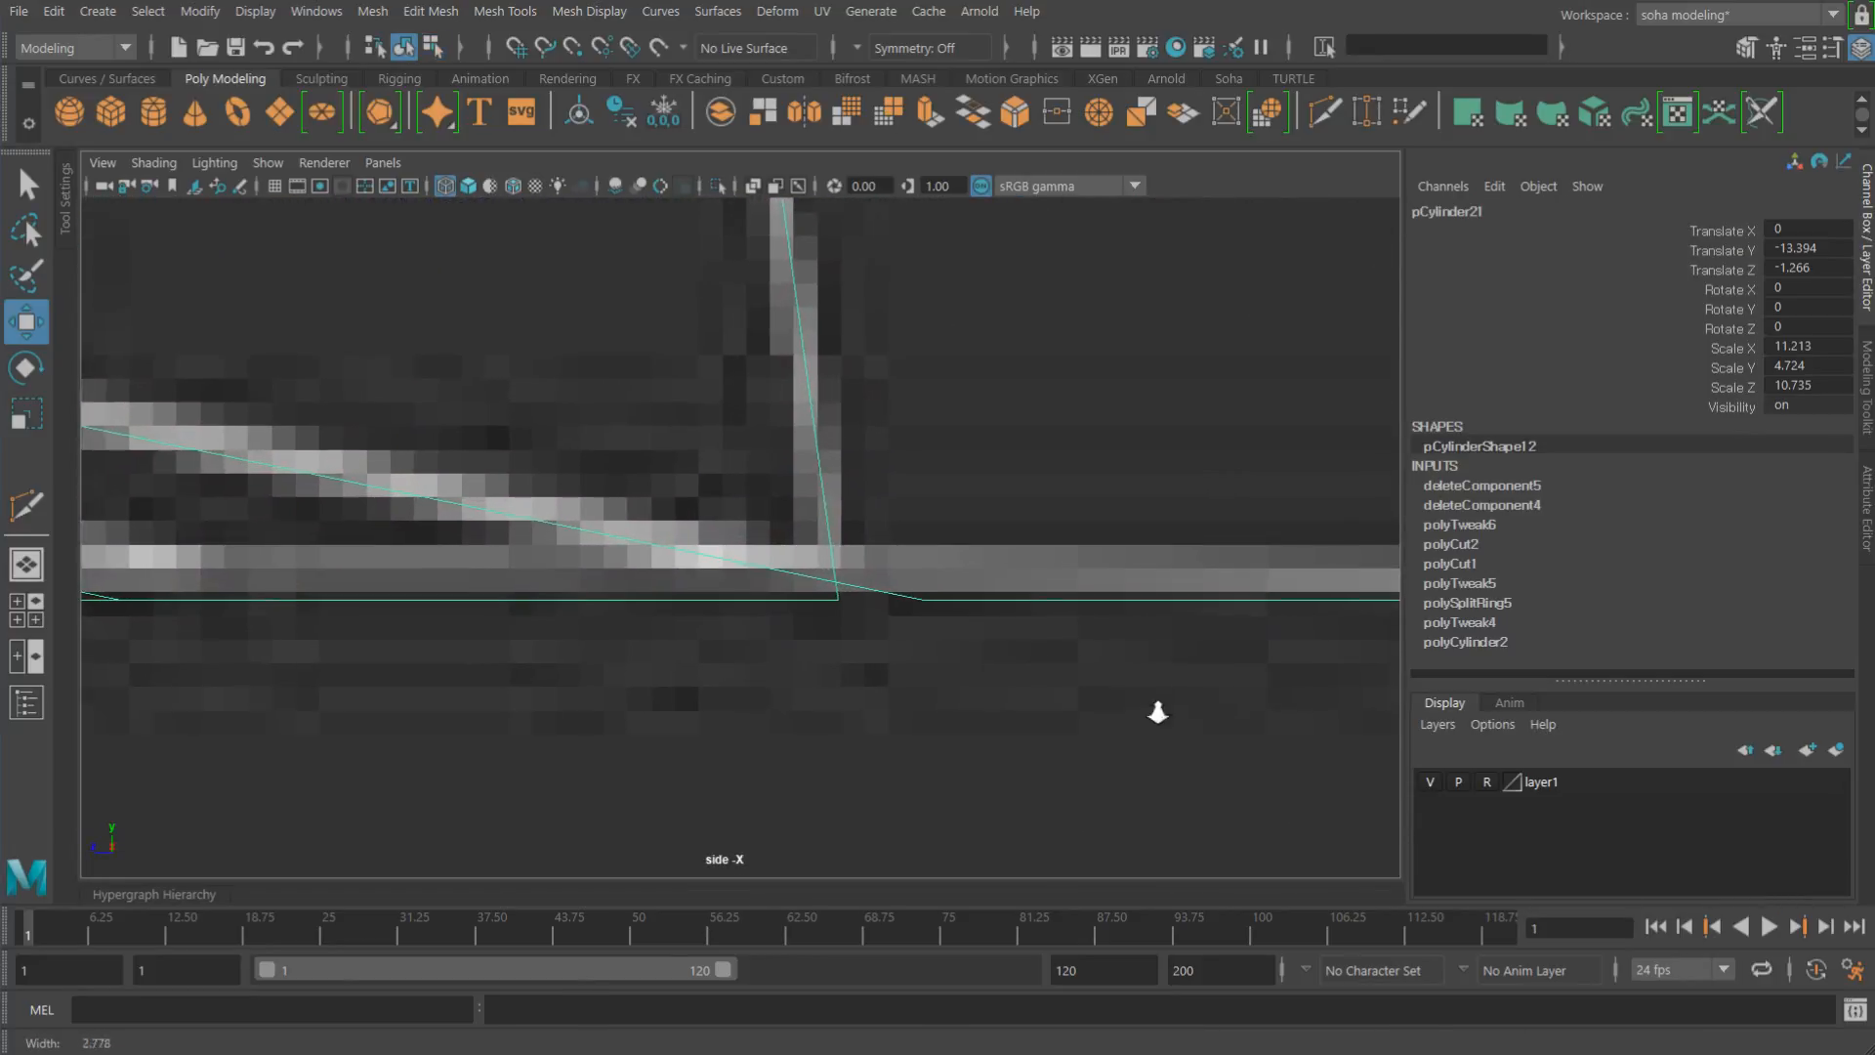
{"action": "key", "text": "alt+1"}
{"action": "left_click_drag", "start_coordinate": [880, 589], "coordinate": [915, 557]}
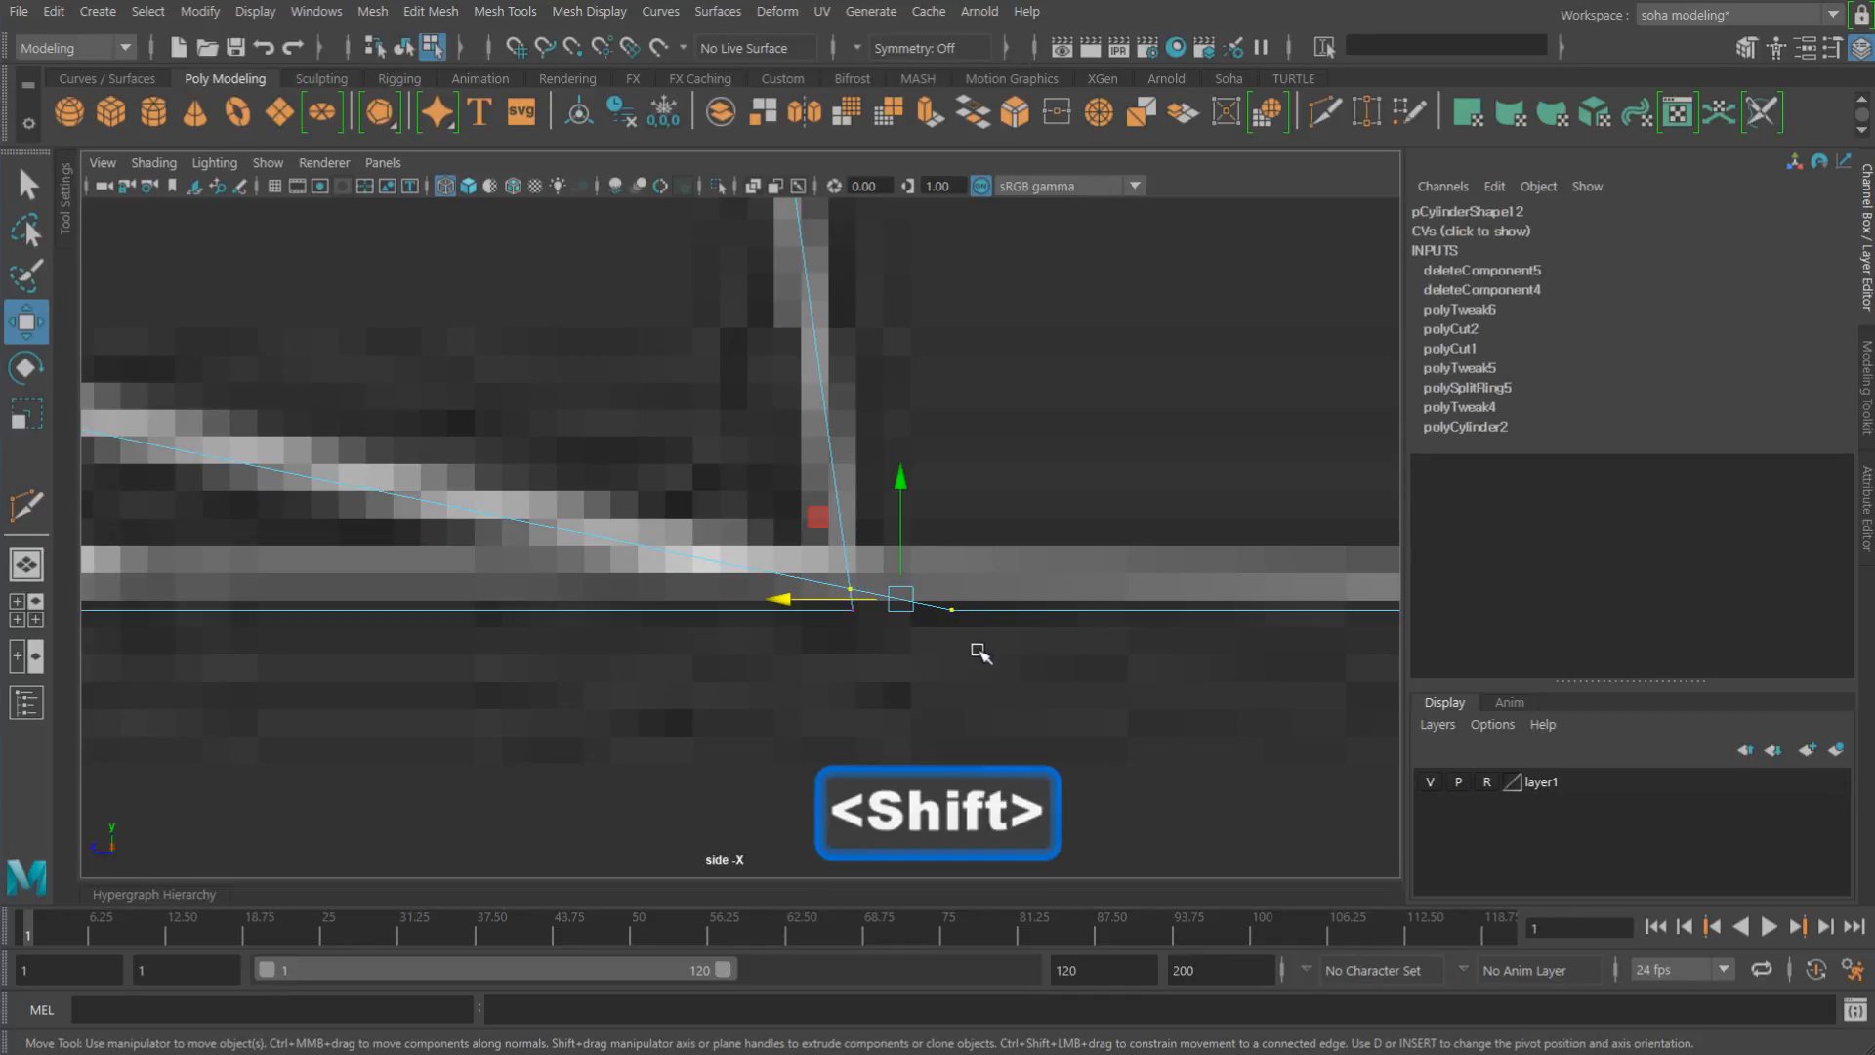
{"action": "key", "text": "alt+f"}
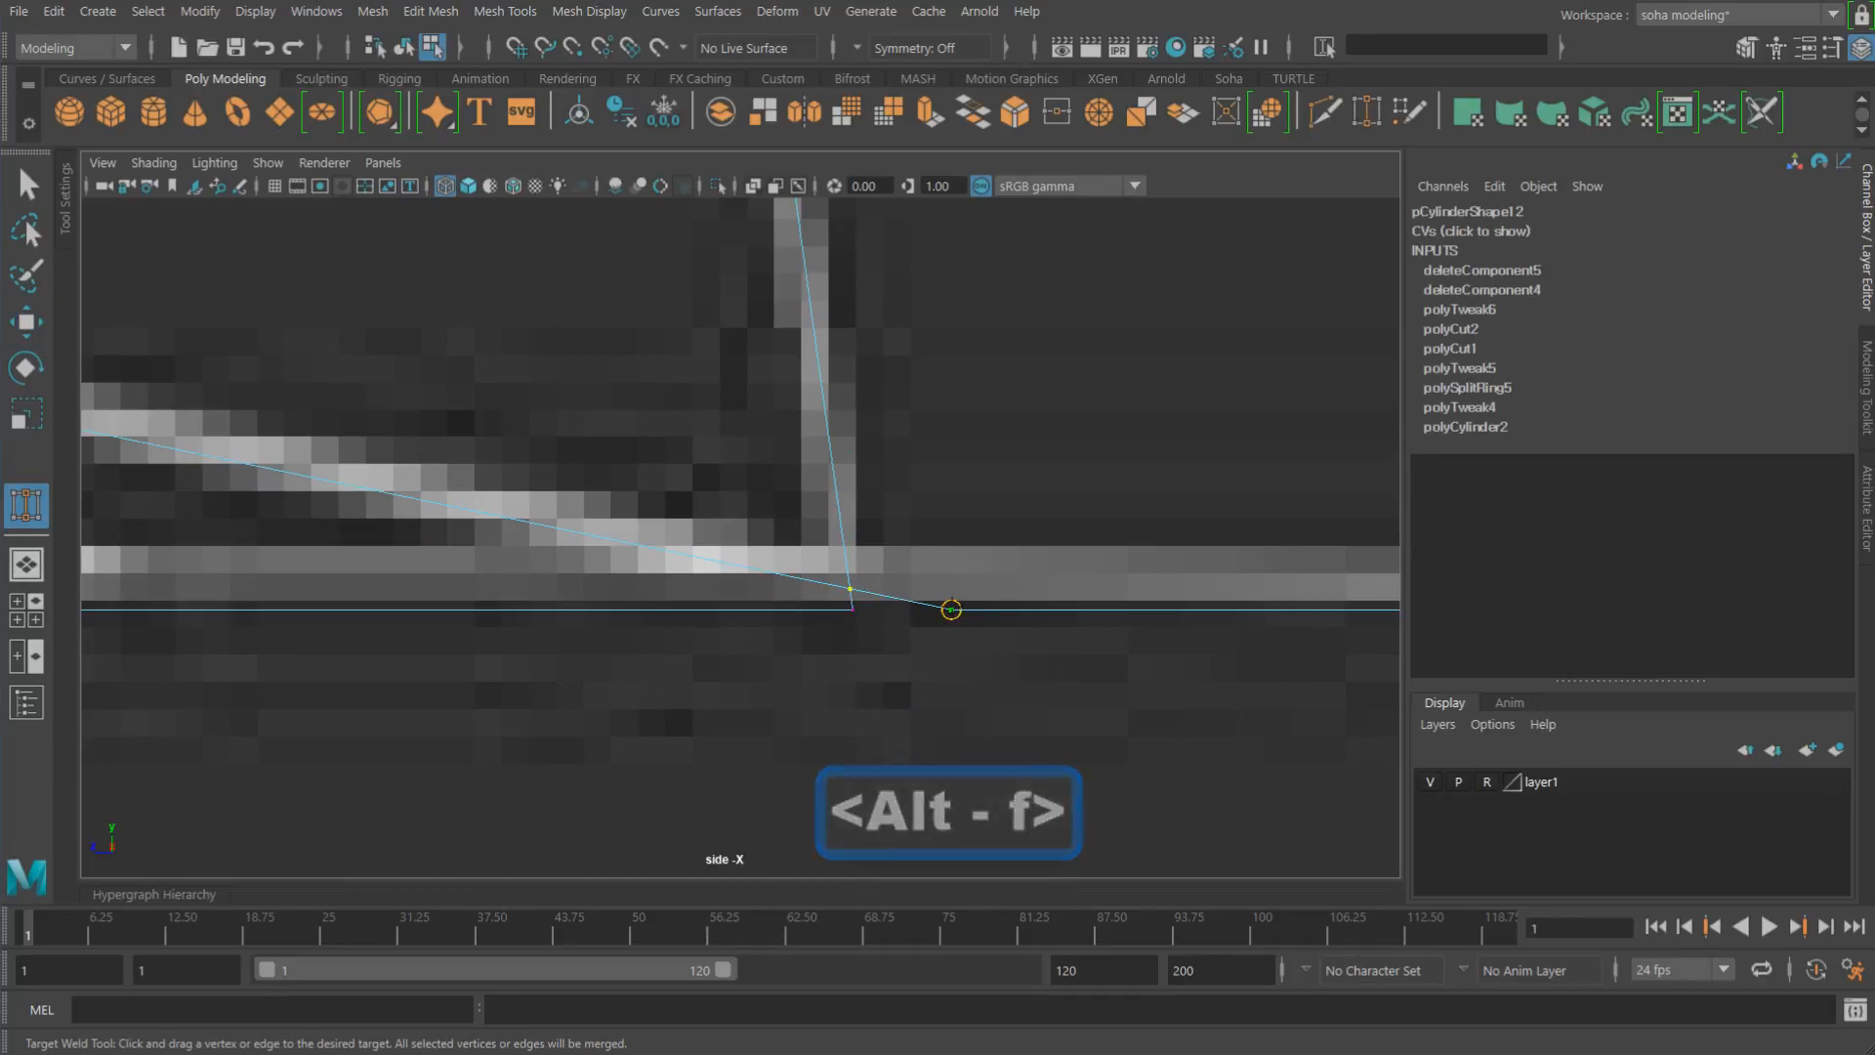
{"action": "left_click_drag", "start_coordinate": [853, 610], "coordinate": [853, 609]}
{"action": "scroll", "coordinate": [866, 595], "scroll_direction": "down", "scroll_amount": 8}
{"action": "scroll", "coordinate": [933, 606], "scroll_direction": "up", "scroll_amount": 3}
{"action": "middle_click_drag", "start_coordinate": [866, 595], "coordinate": [1139, 548], "text": "alt"}
{"action": "key", "text": "alt+w"}
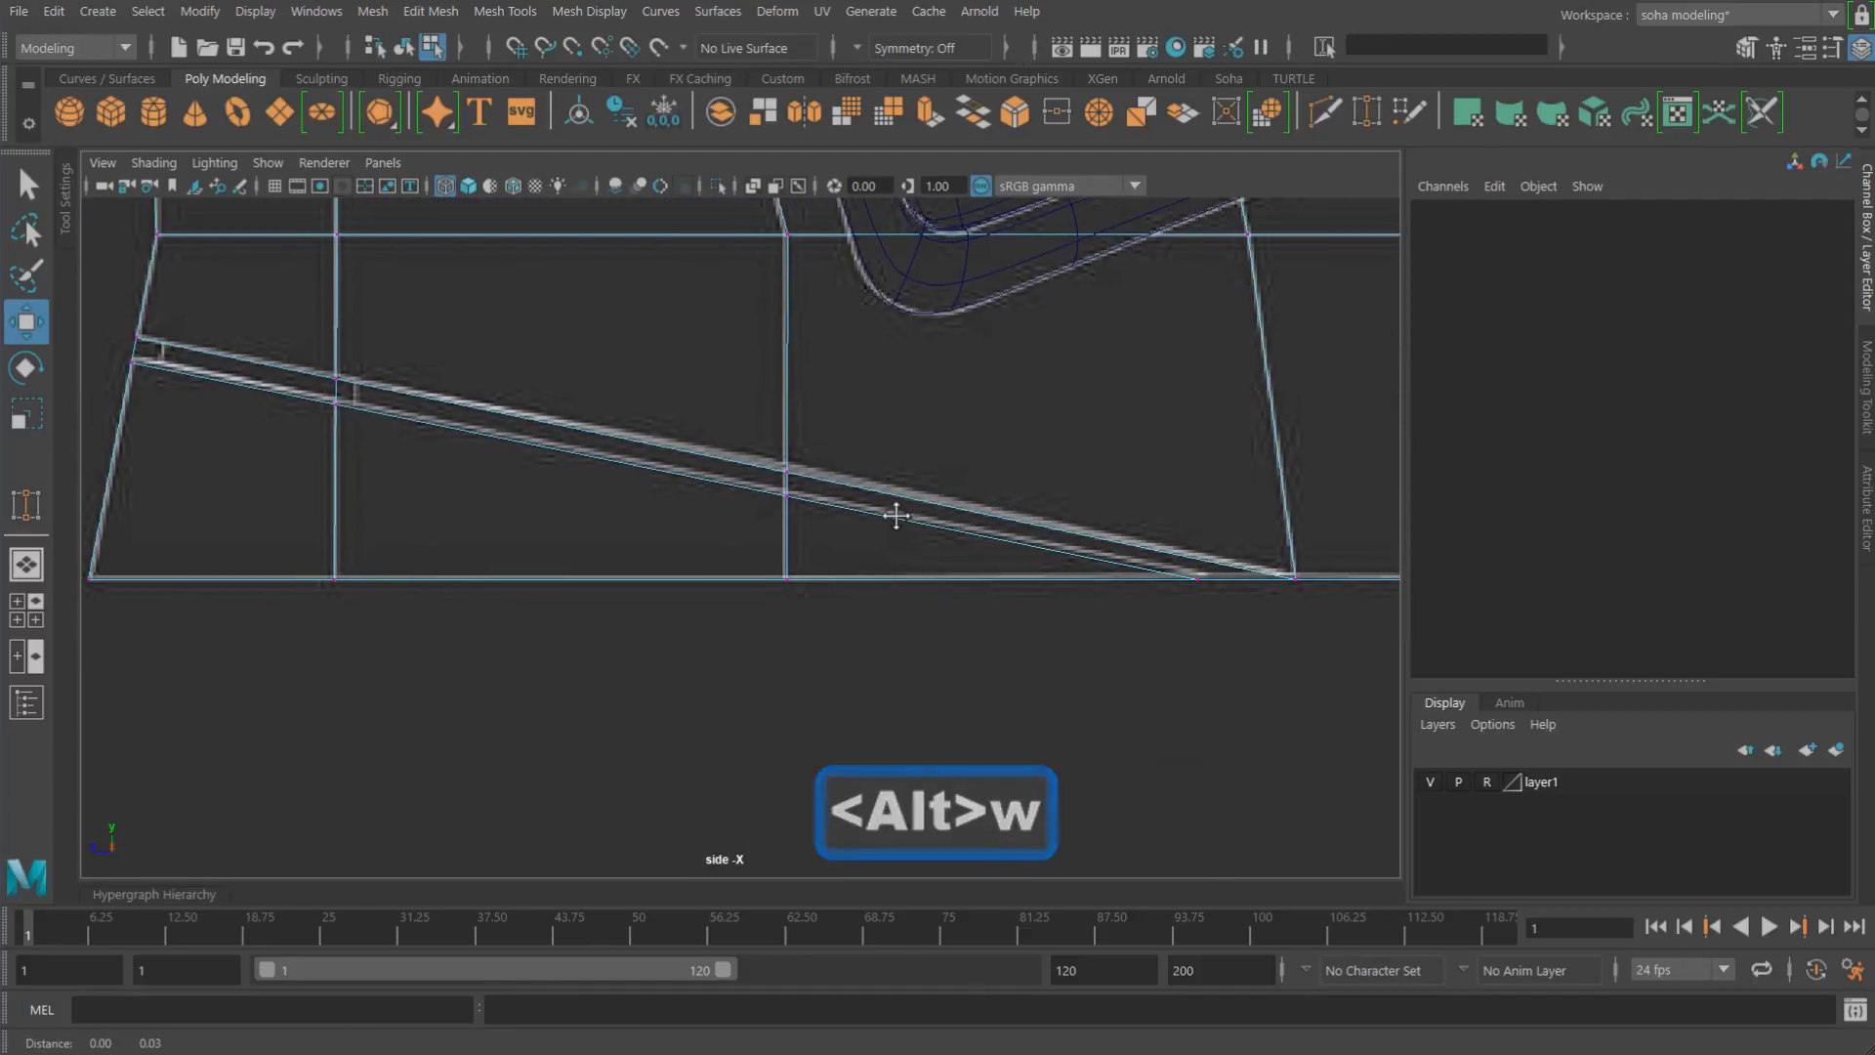
Step: Mirror the half neck across the world X axis in the negative direction, merging borders with a 0.001 threshold
{"action": "right_click_drag", "start_coordinate": [996, 557], "coordinate": [815, 549], "text": "alt"}
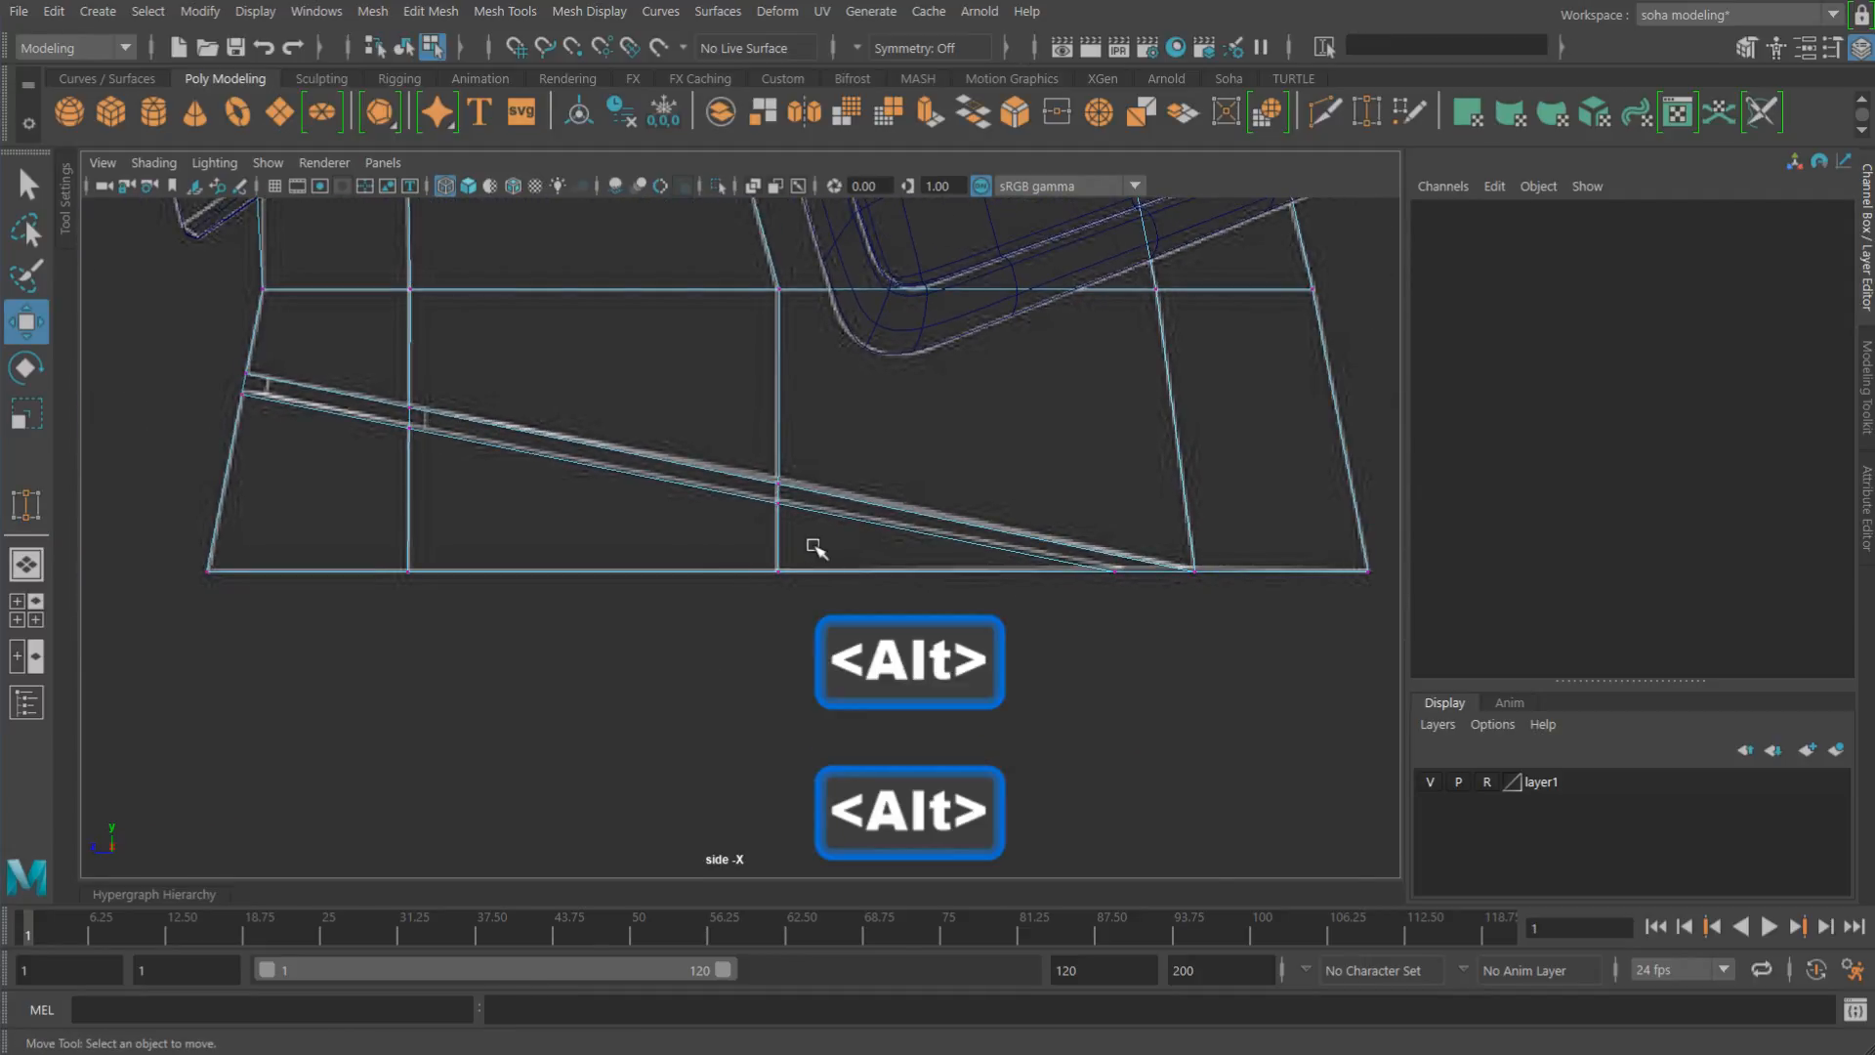
{"action": "key", "text": "alt+shift+q"}
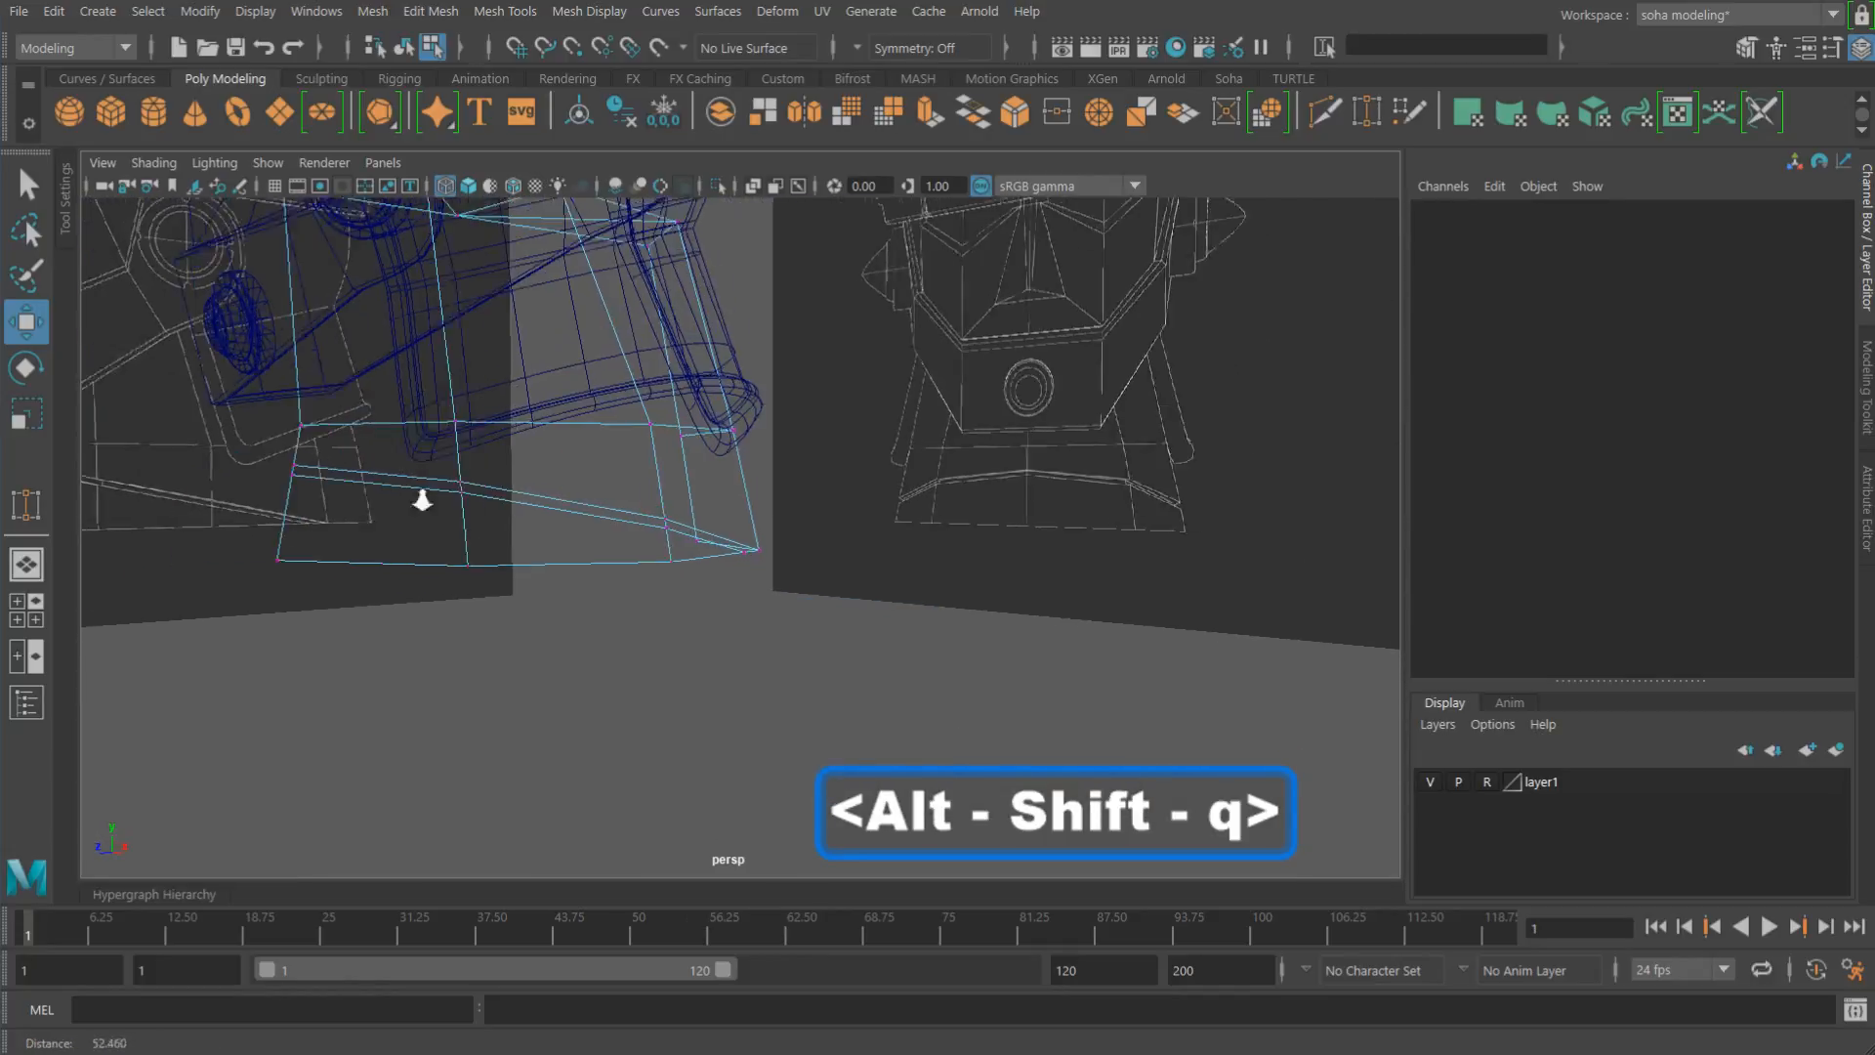
{"action": "left_click", "coordinate": [829, 559]}
{"action": "key", "text": "alt+grave"}
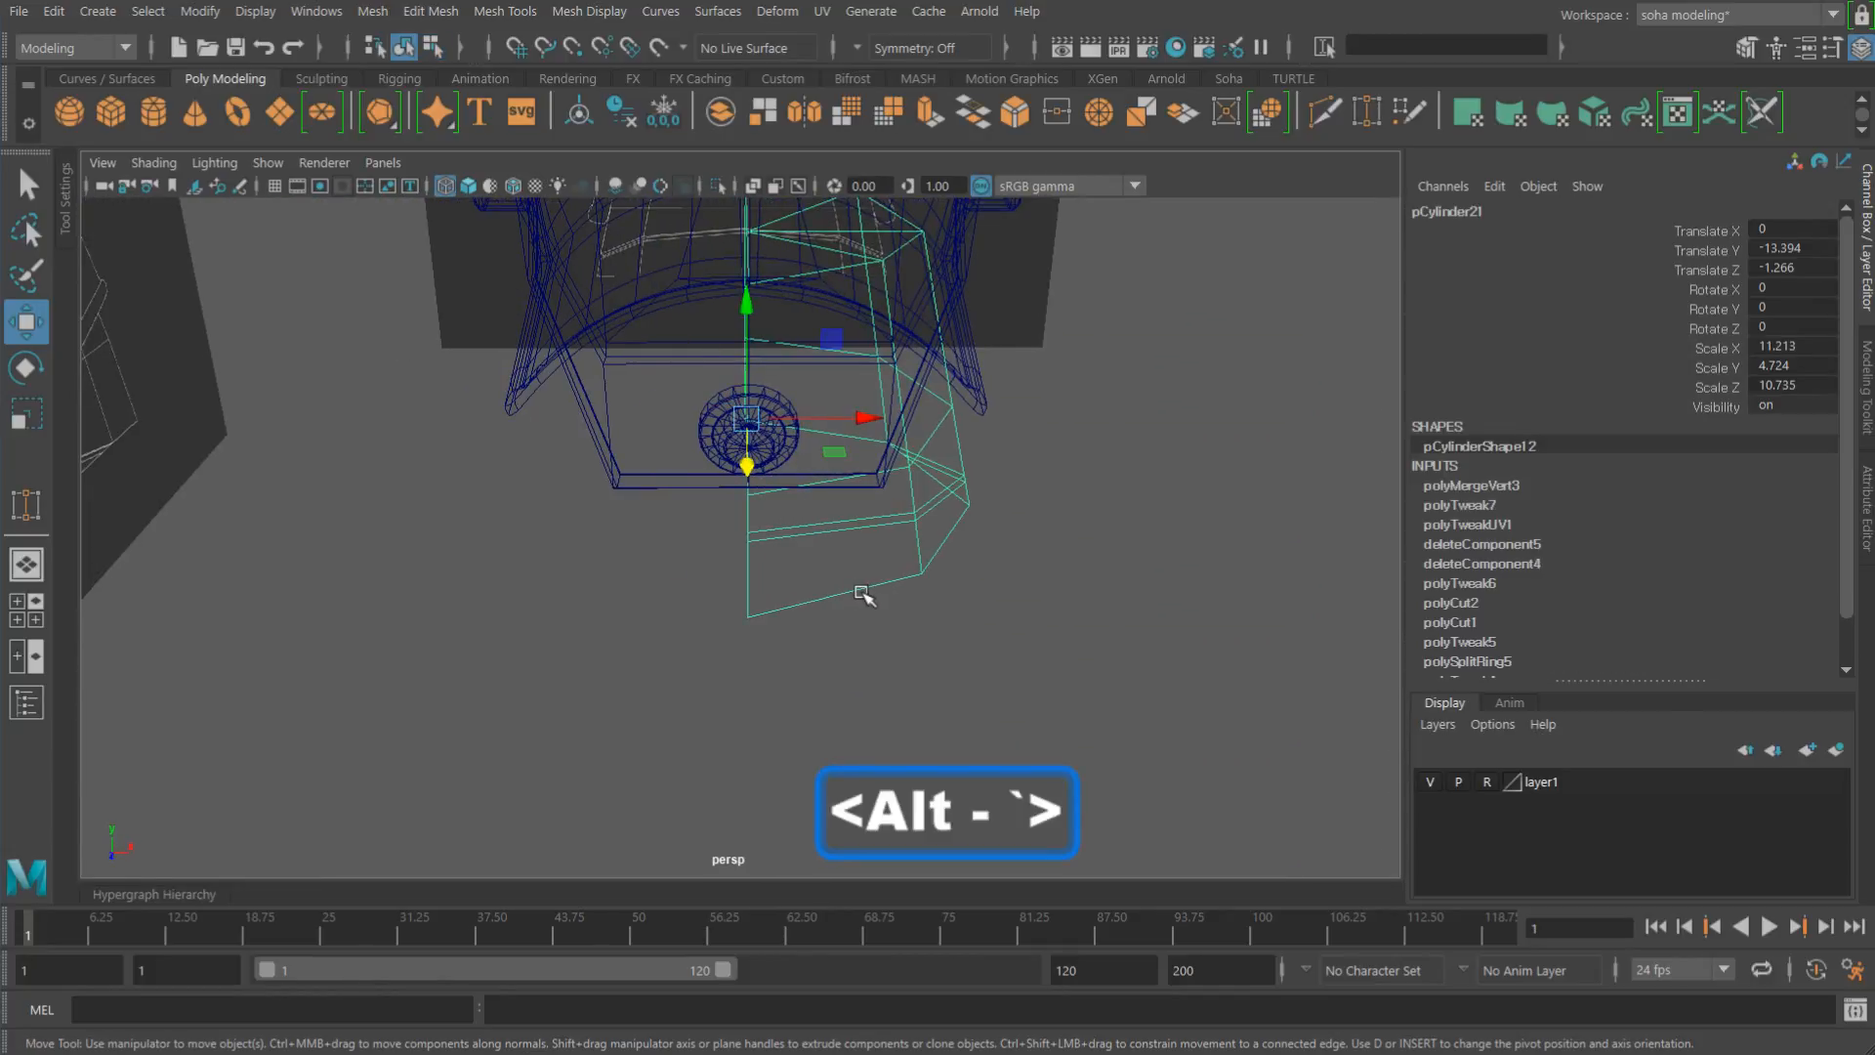
{"action": "key", "text": "ctrl+e"}
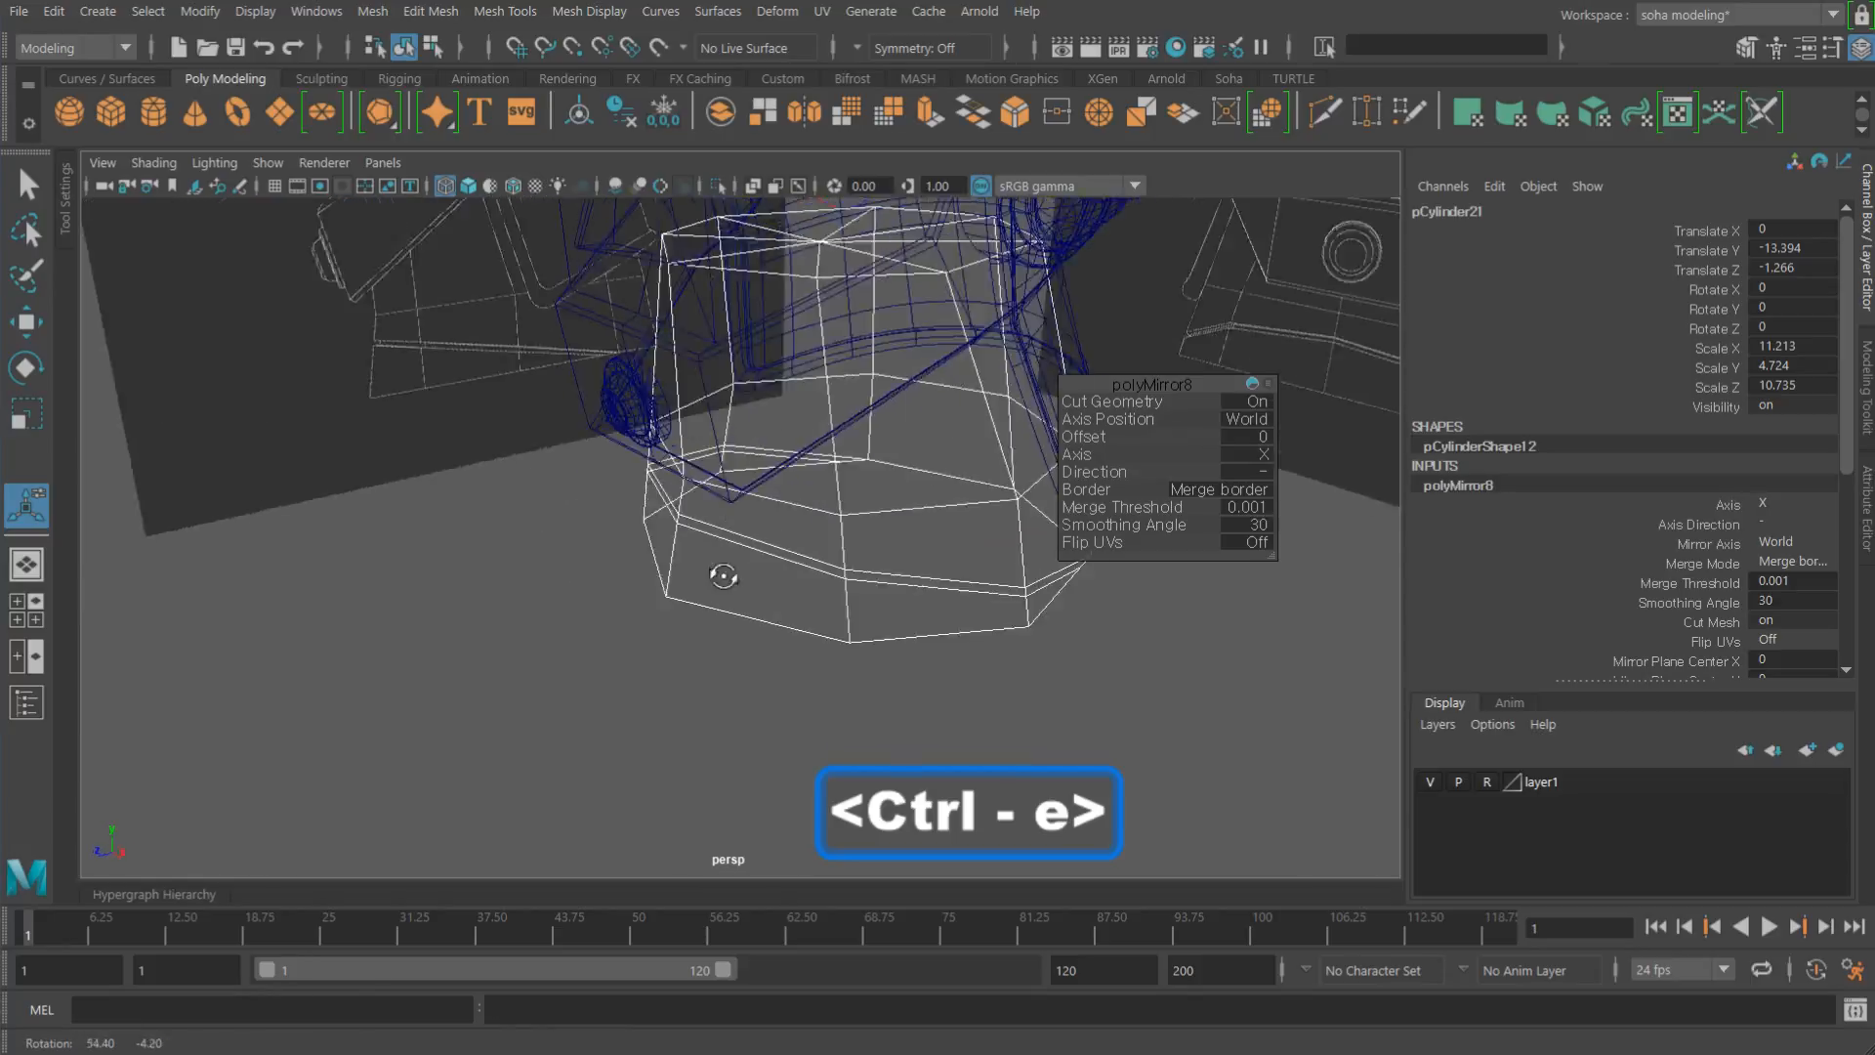
{"action": "left_click_drag", "start_coordinate": [777, 611], "coordinate": [900, 600], "text": "alt"}
{"action": "key", "text": "5"}
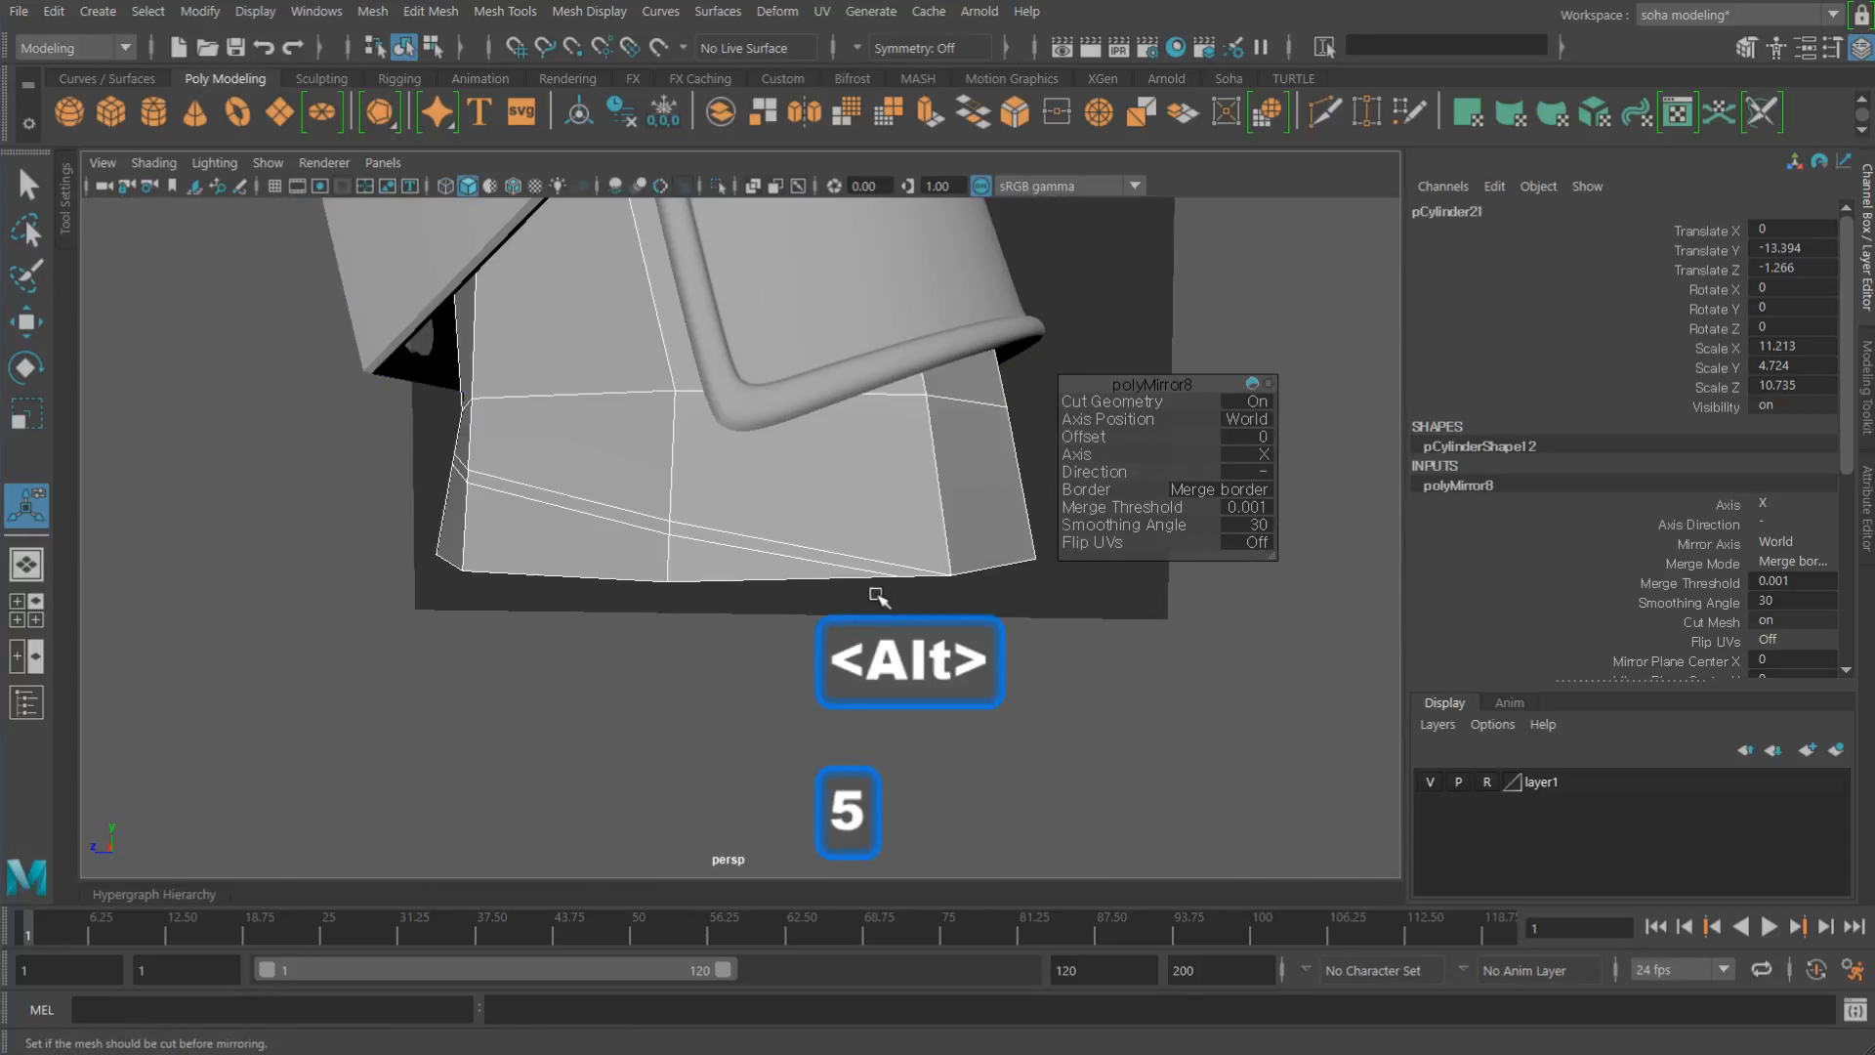
Step: Extrude the strip of faces between the two seam cuts inward by about 0.48 to form a groove
{"action": "left_click_drag", "start_coordinate": [736, 569], "coordinate": [396, 500], "text": "alt"}
{"action": "key", "text": "alt+w"}
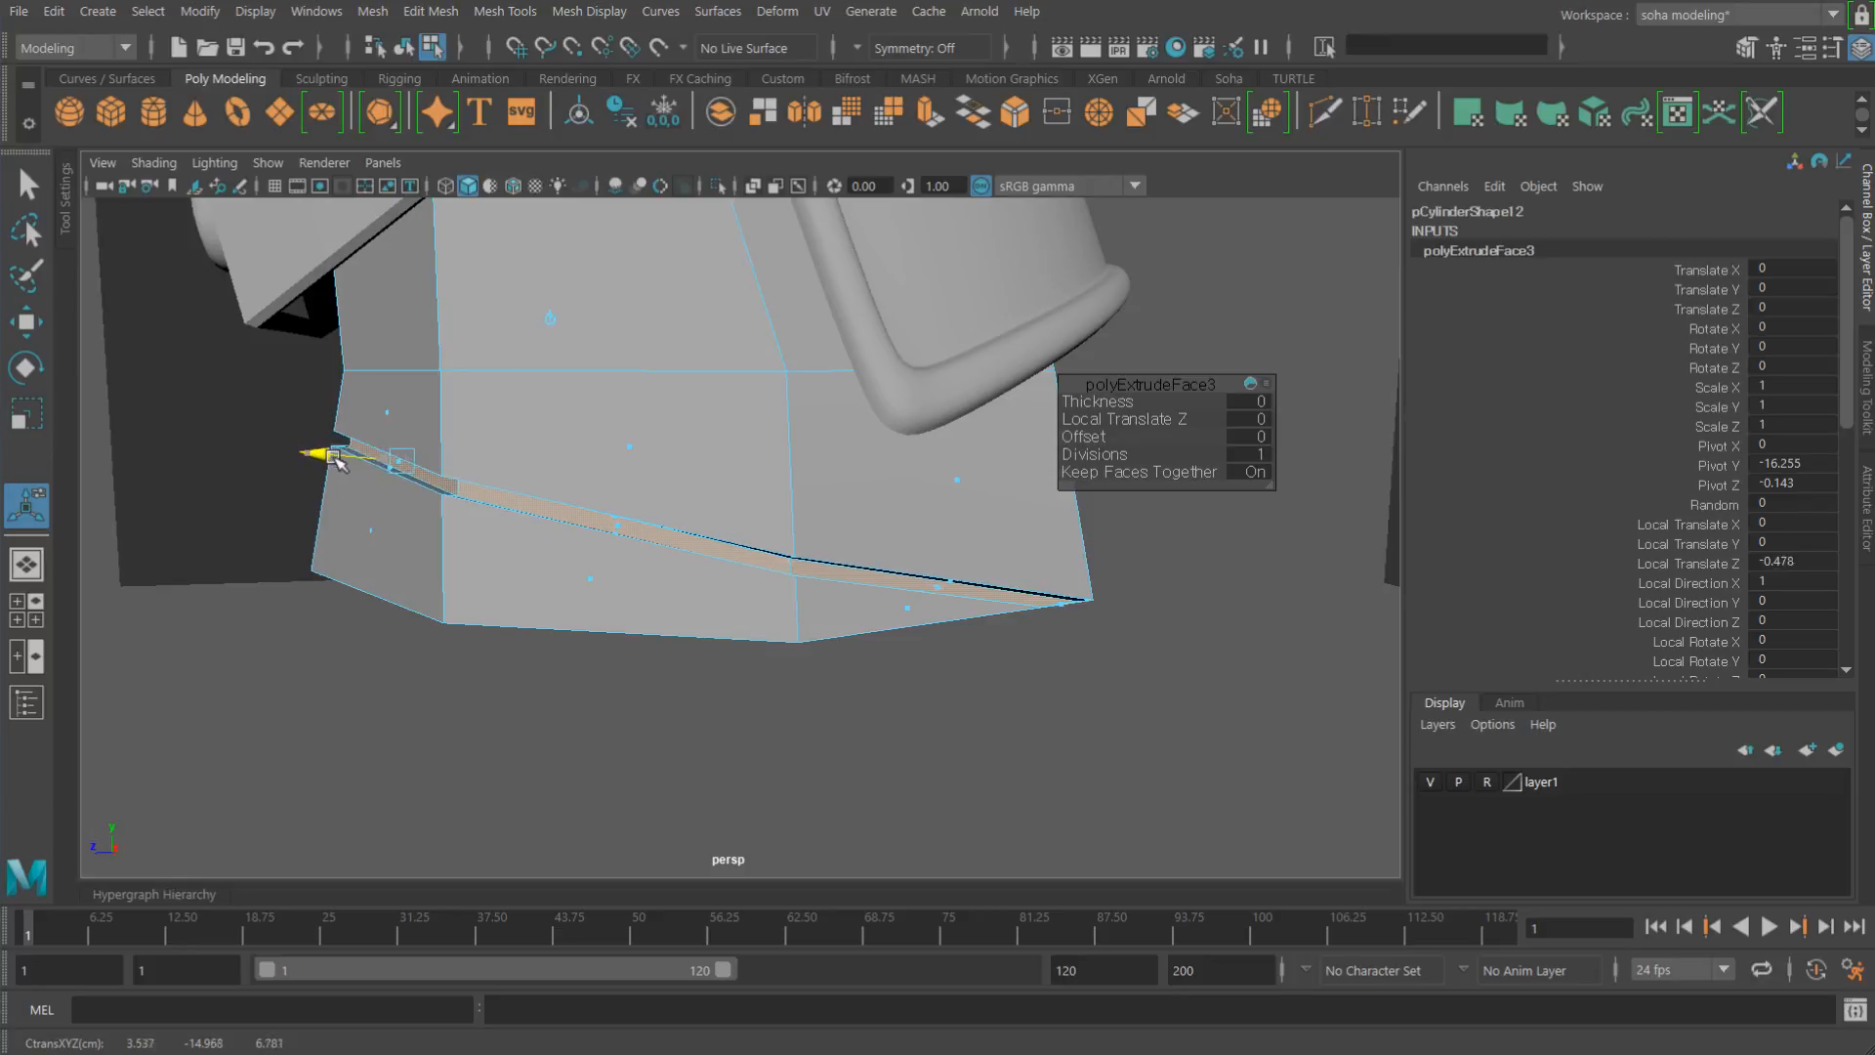
Step: Delete the small faces closing the groove's rear ends at the bottom edge on both sides of the neck
{"action": "left_click_drag", "start_coordinate": [356, 463], "coordinate": [879, 689], "text": "alt"}
{"action": "key", "text": "ctrl+grave"}
{"action": "right_click_drag", "start_coordinate": [879, 689], "coordinate": [330, 662], "text": "alt"}
{"action": "middle_click_drag", "start_coordinate": [337, 661], "coordinate": [791, 611], "text": "alt"}
{"action": "left_click_drag", "start_coordinate": [791, 611], "coordinate": [820, 641], "text": "alt"}
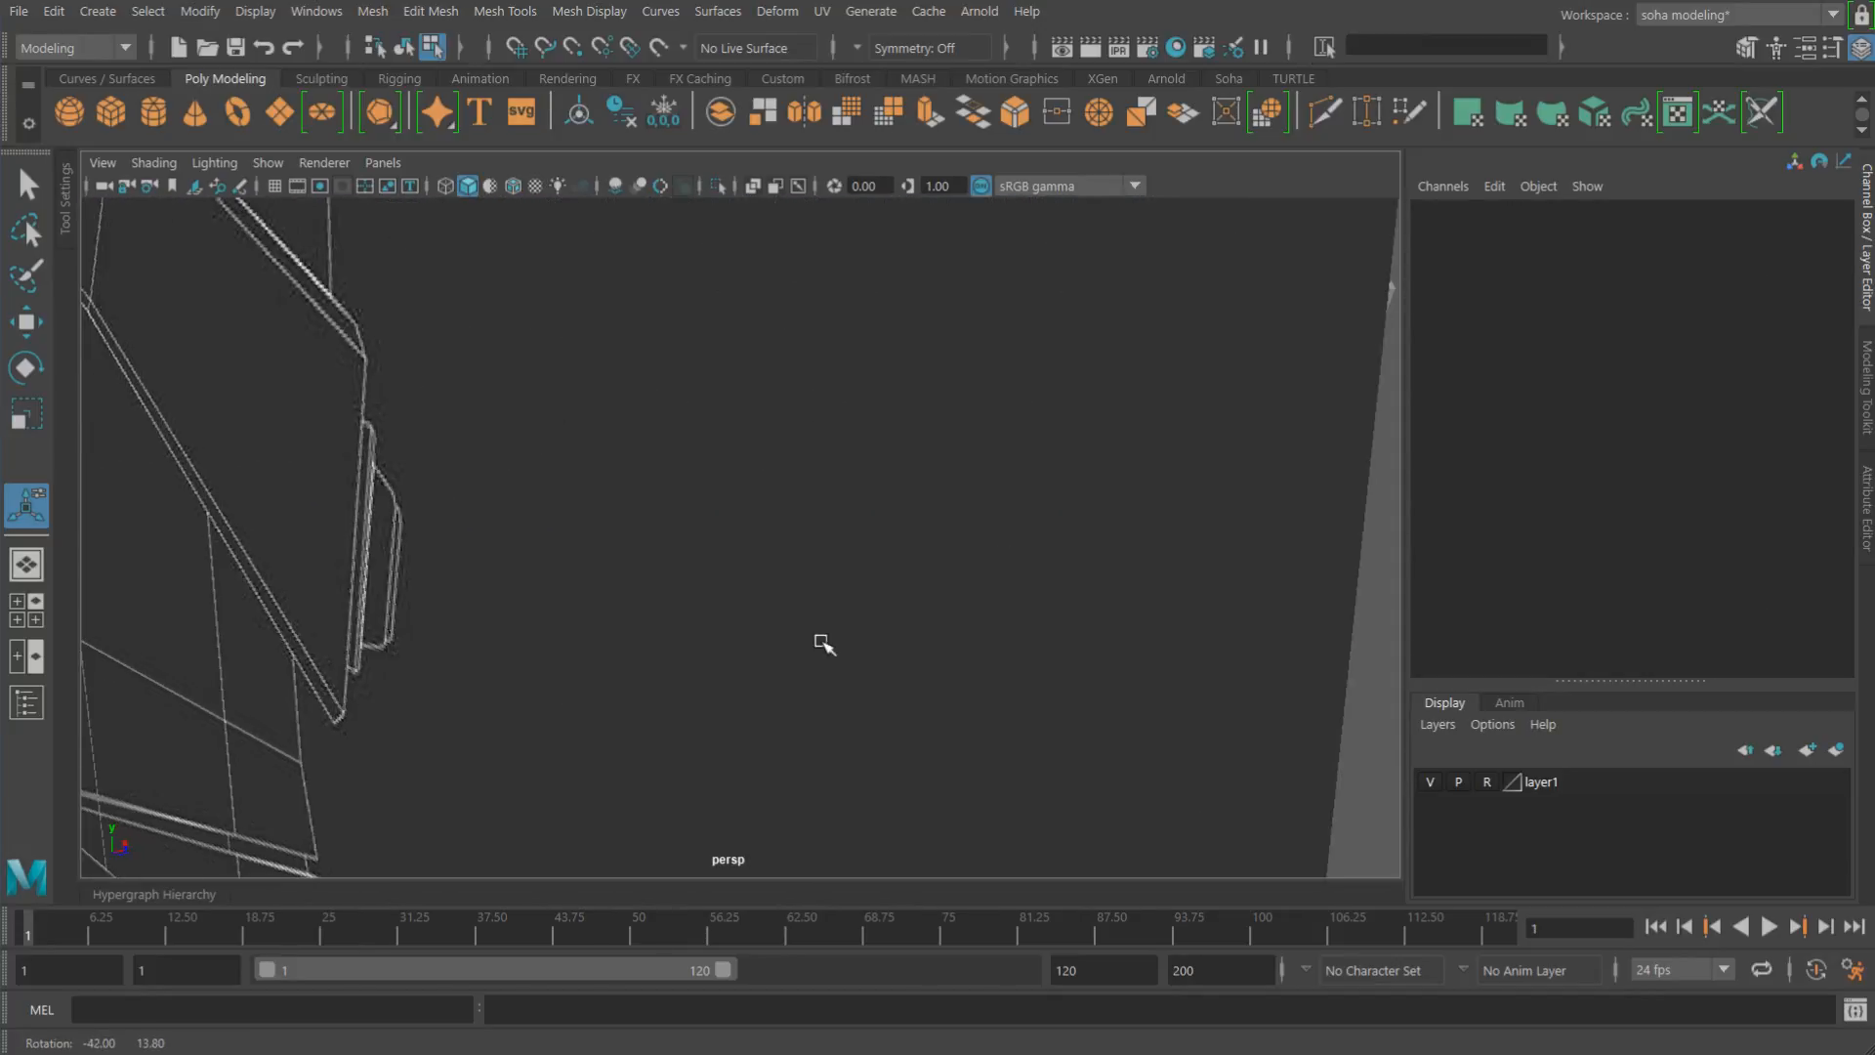
{"action": "right_click_drag", "start_coordinate": [820, 641], "coordinate": [1147, 708], "text": "alt"}
{"action": "left_click_drag", "start_coordinate": [742, 635], "coordinate": [747, 640]}
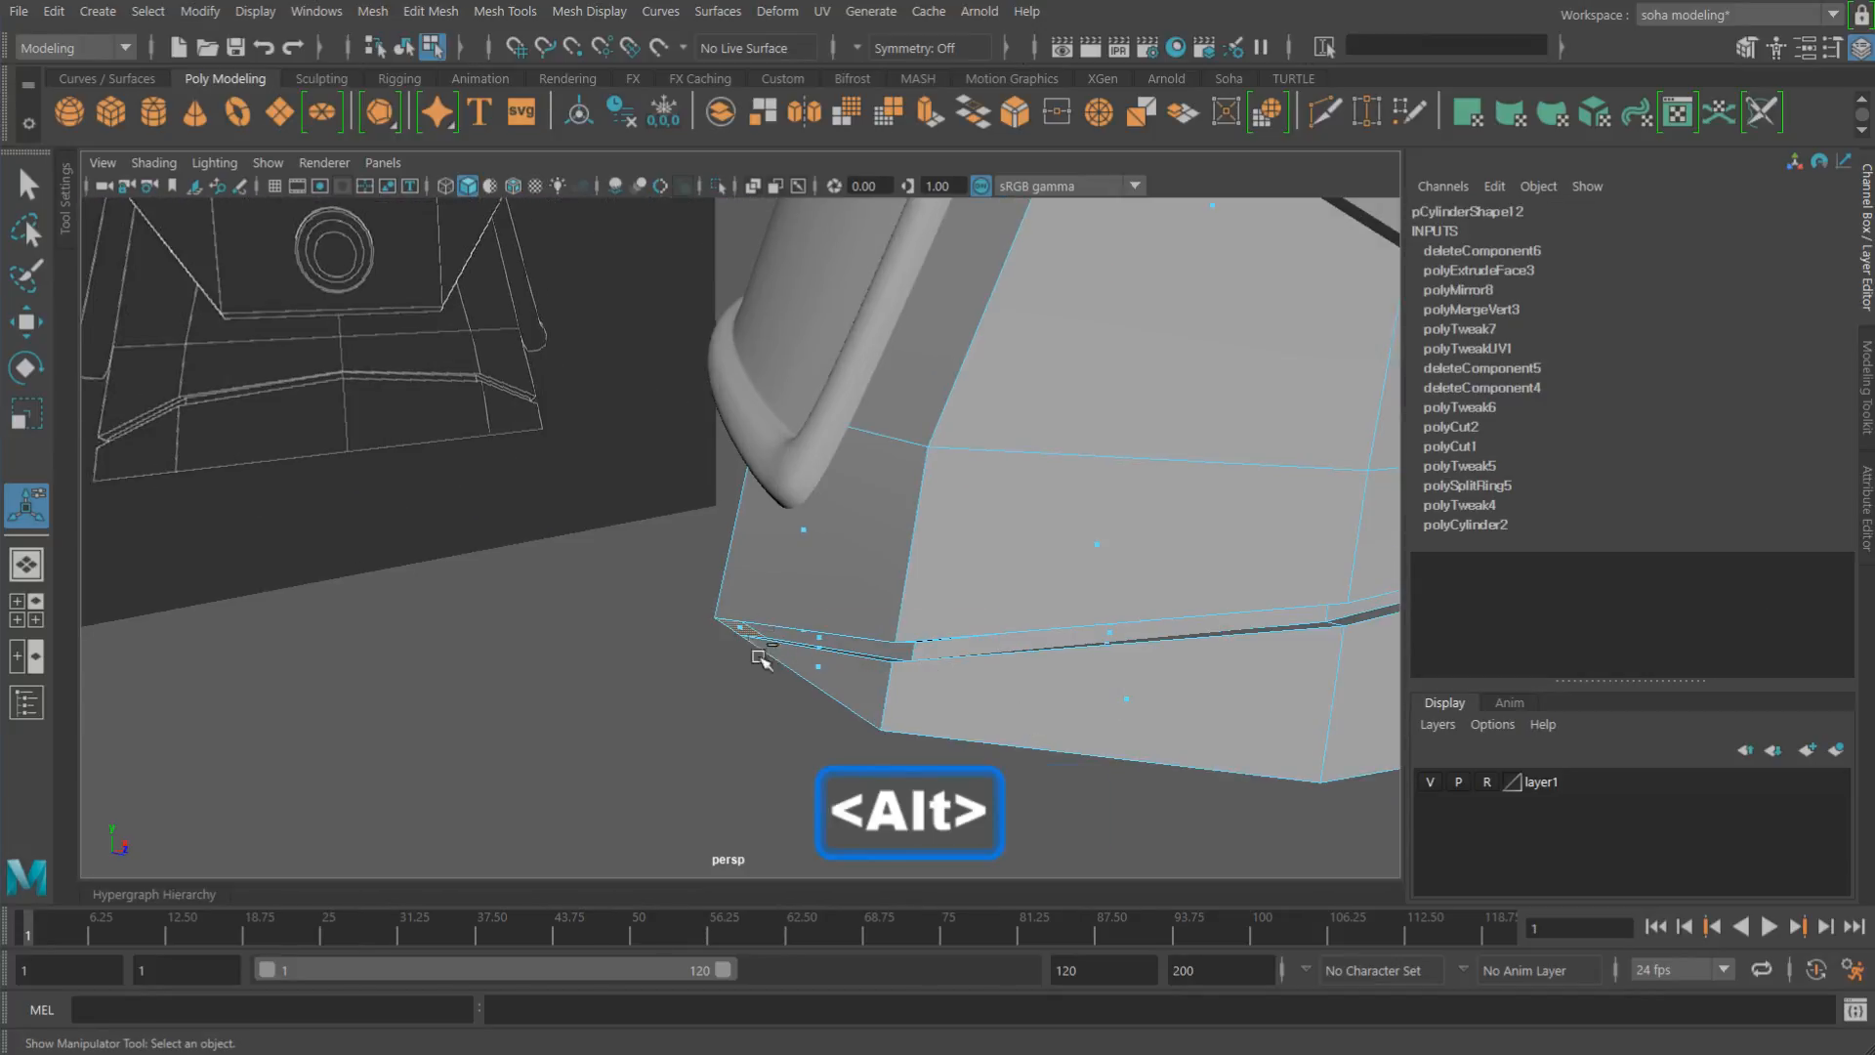
{"action": "key", "text": "ctrl+grave"}
Step: Raise the groove's inner end vertices in the side view and snap them level with the neck's bottom edge, Y about -18.12
{"action": "left_click_drag", "start_coordinate": [988, 716], "coordinate": [599, 649], "text": "alt"}
{"action": "right_click_drag", "start_coordinate": [598, 648], "coordinate": [753, 640], "text": "alt"}
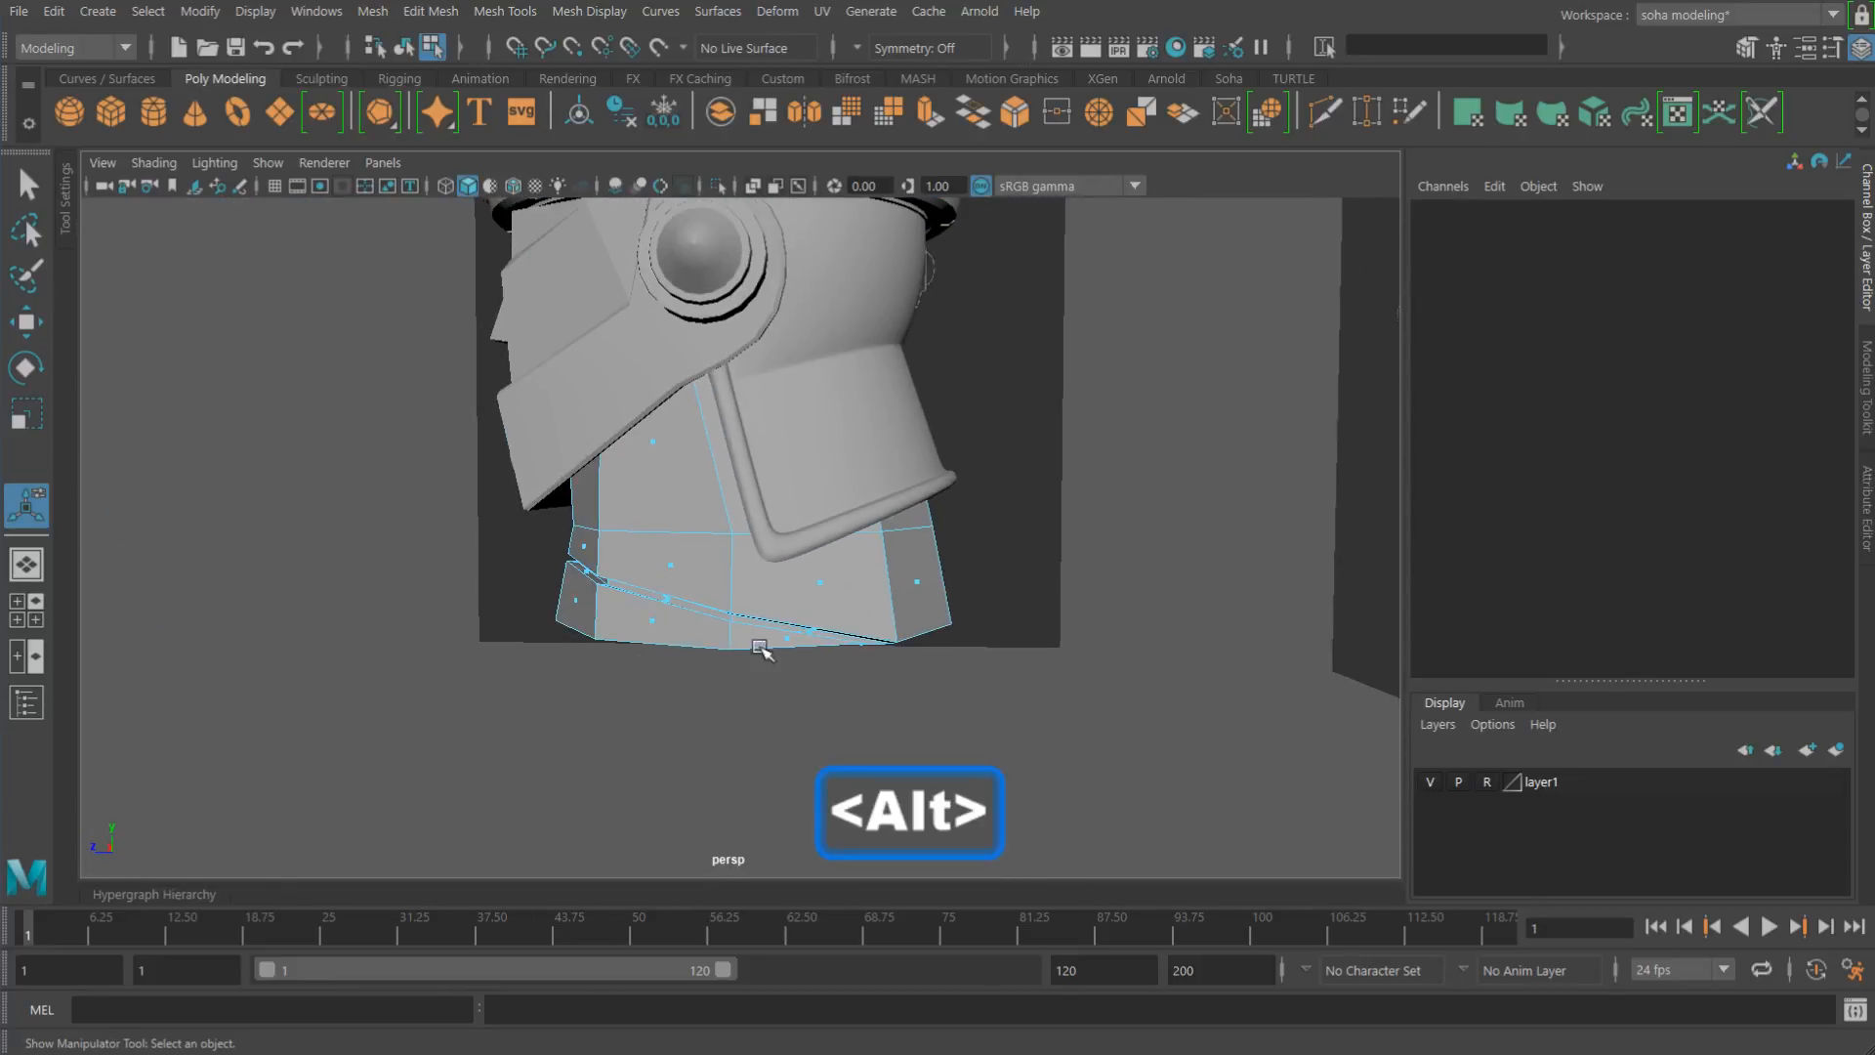
{"action": "key", "text": "alt+w"}
{"action": "mouse_move", "coordinate": [754, 641]}
{"action": "left_mouse_down", "text": "alt"}
{"action": "mouse_move", "coordinate": [867, 632]}
{"action": "mouse_move", "coordinate": [755, 624]}
{"action": "mouse_move", "coordinate": [775, 648]}
{"action": "left_mouse_up", "text": "alt"}
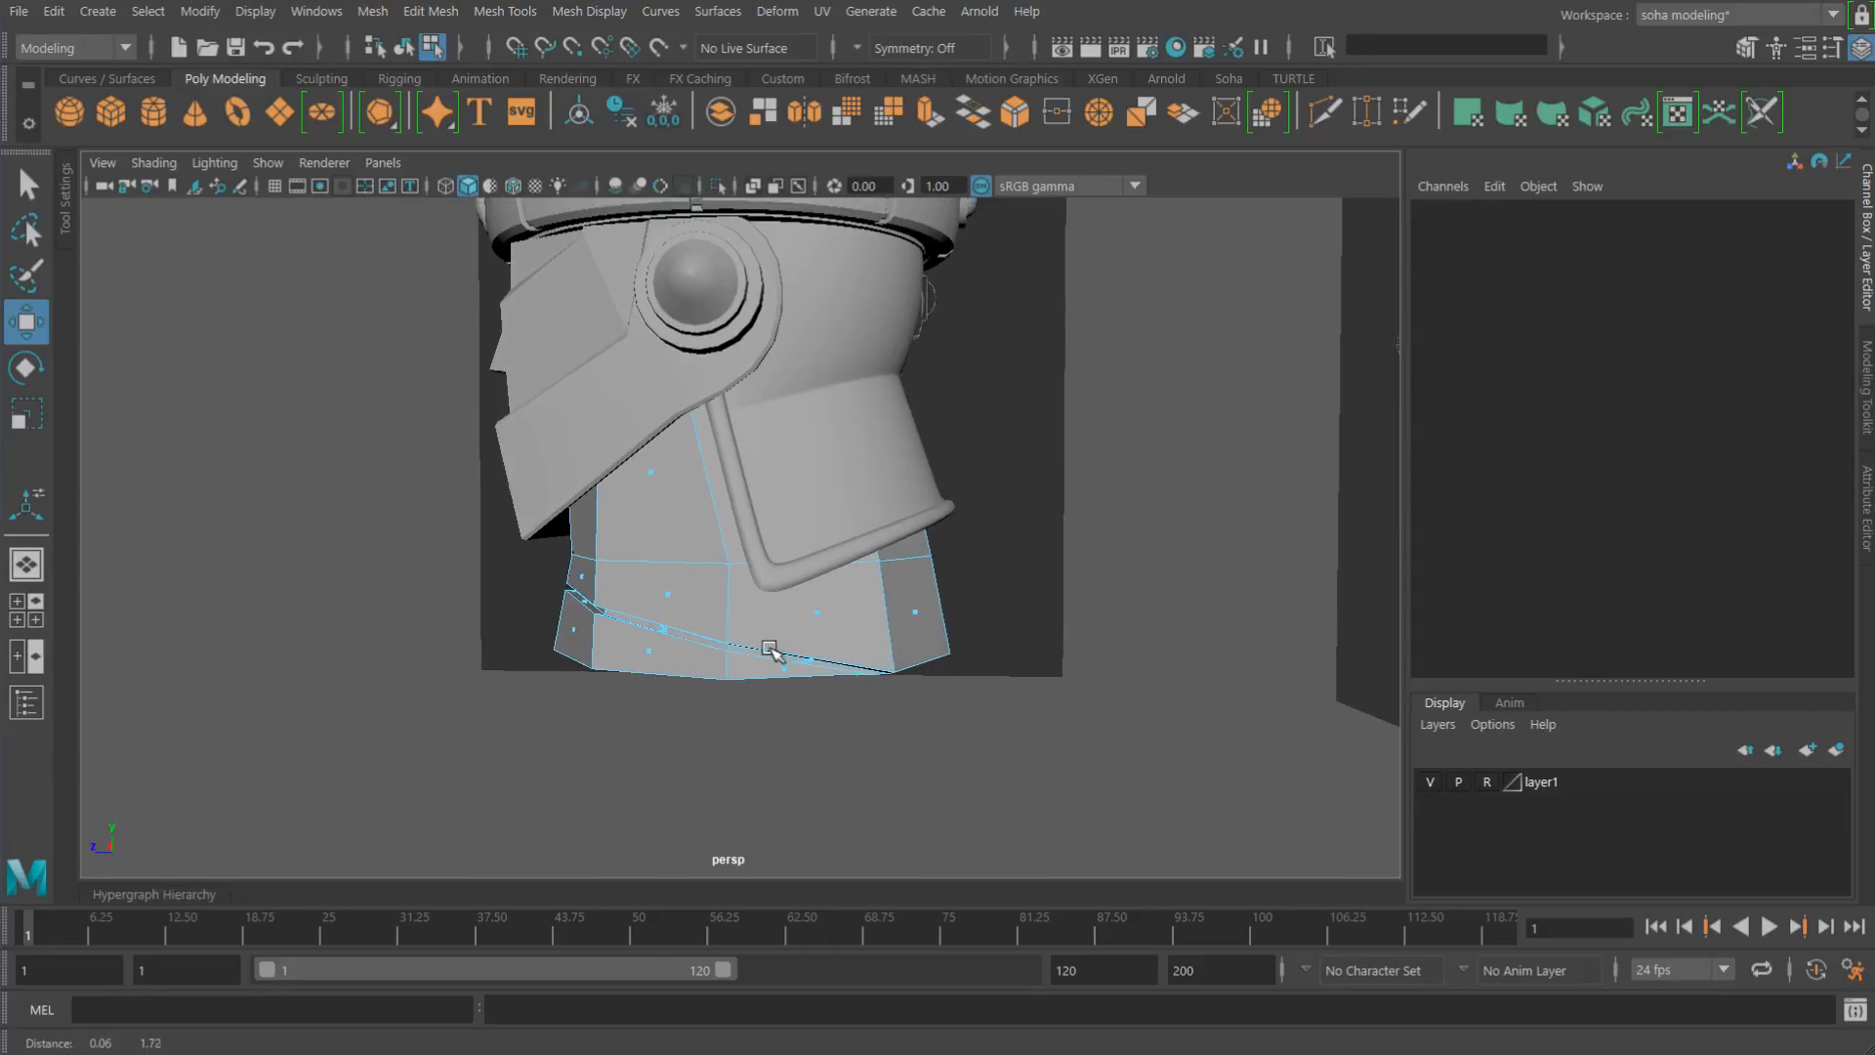
{"action": "right_click_drag", "start_coordinate": [775, 649], "coordinate": [959, 683], "text": "alt"}
{"action": "key", "text": "alt+grave"}
{"action": "middle_click_drag", "start_coordinate": [885, 661], "coordinate": [861, 727], "text": "alt"}
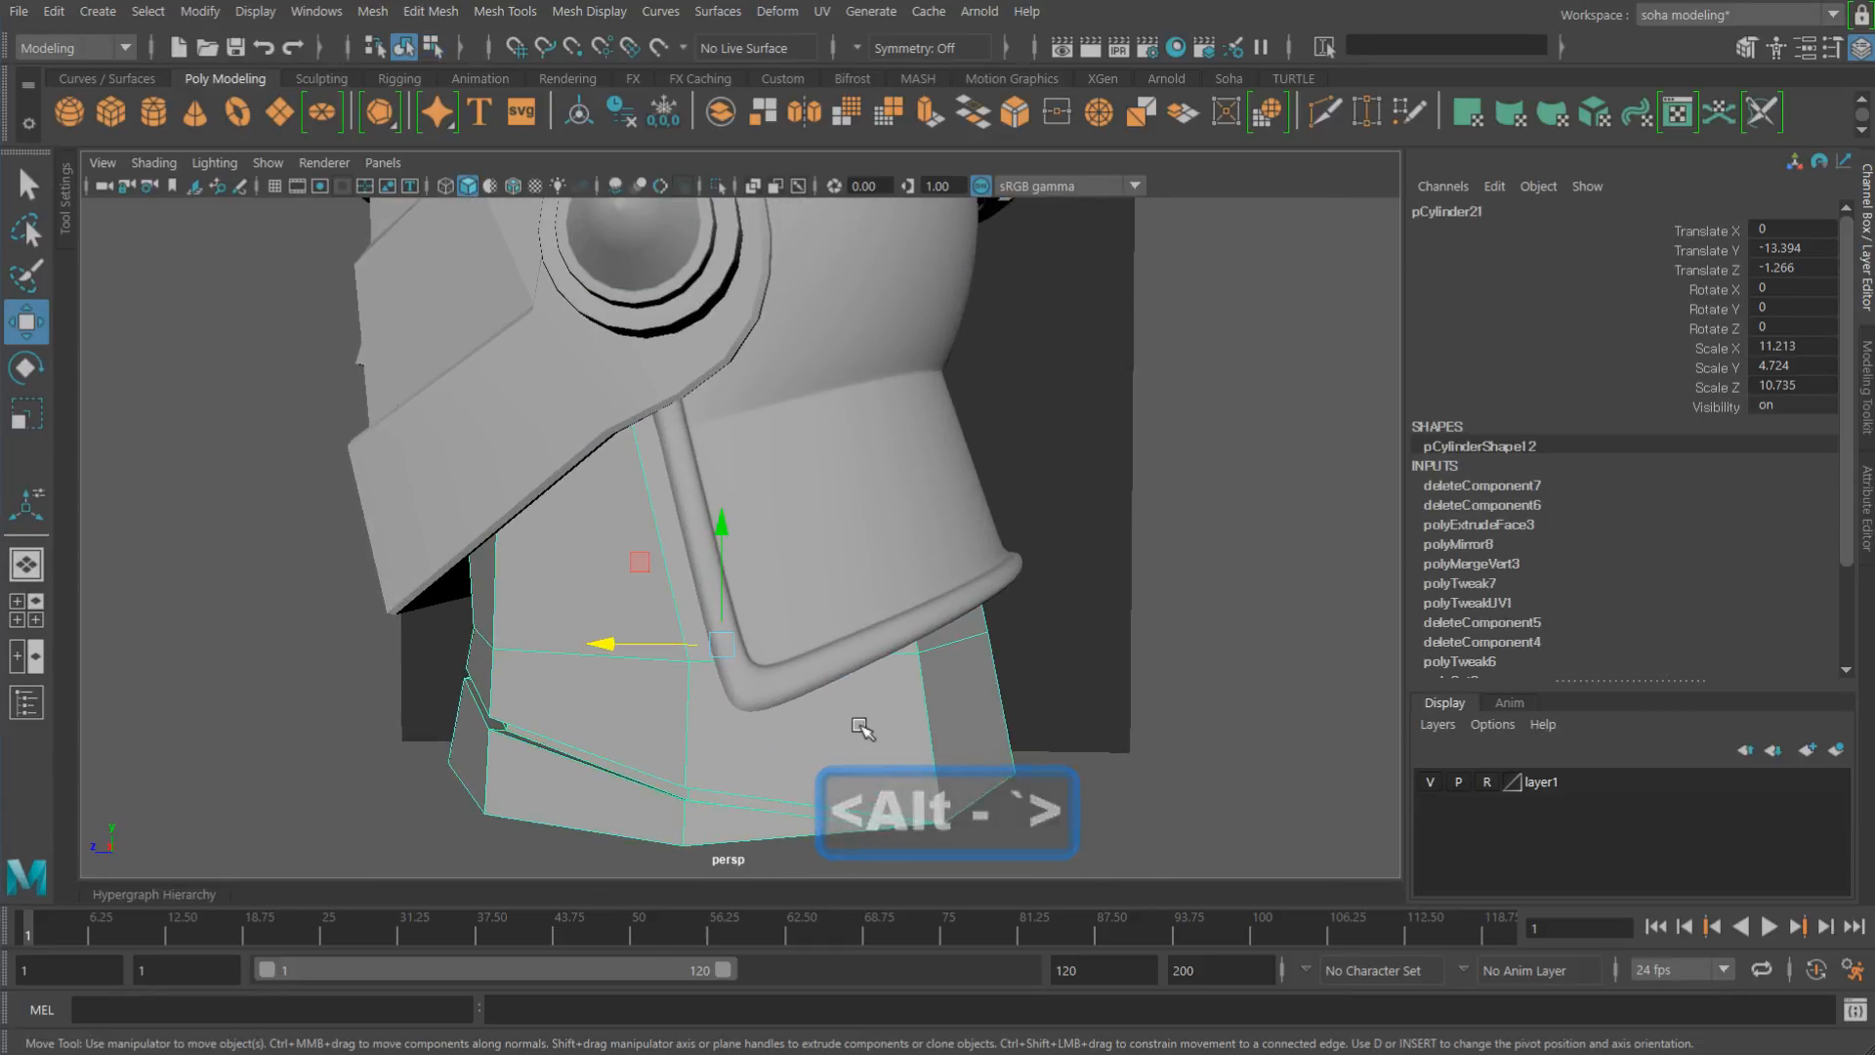
{"action": "key", "text": "shift+4"}
{"action": "right_click_drag", "start_coordinate": [871, 619], "coordinate": [929, 536], "text": "alt"}
{"action": "middle_click_drag", "start_coordinate": [929, 536], "coordinate": [712, 531], "text": "alt"}
{"action": "right_click_drag", "start_coordinate": [712, 531], "coordinate": [1076, 645], "text": "alt"}
{"action": "key", "text": "4"}
{"action": "key", "text": "alt+1"}
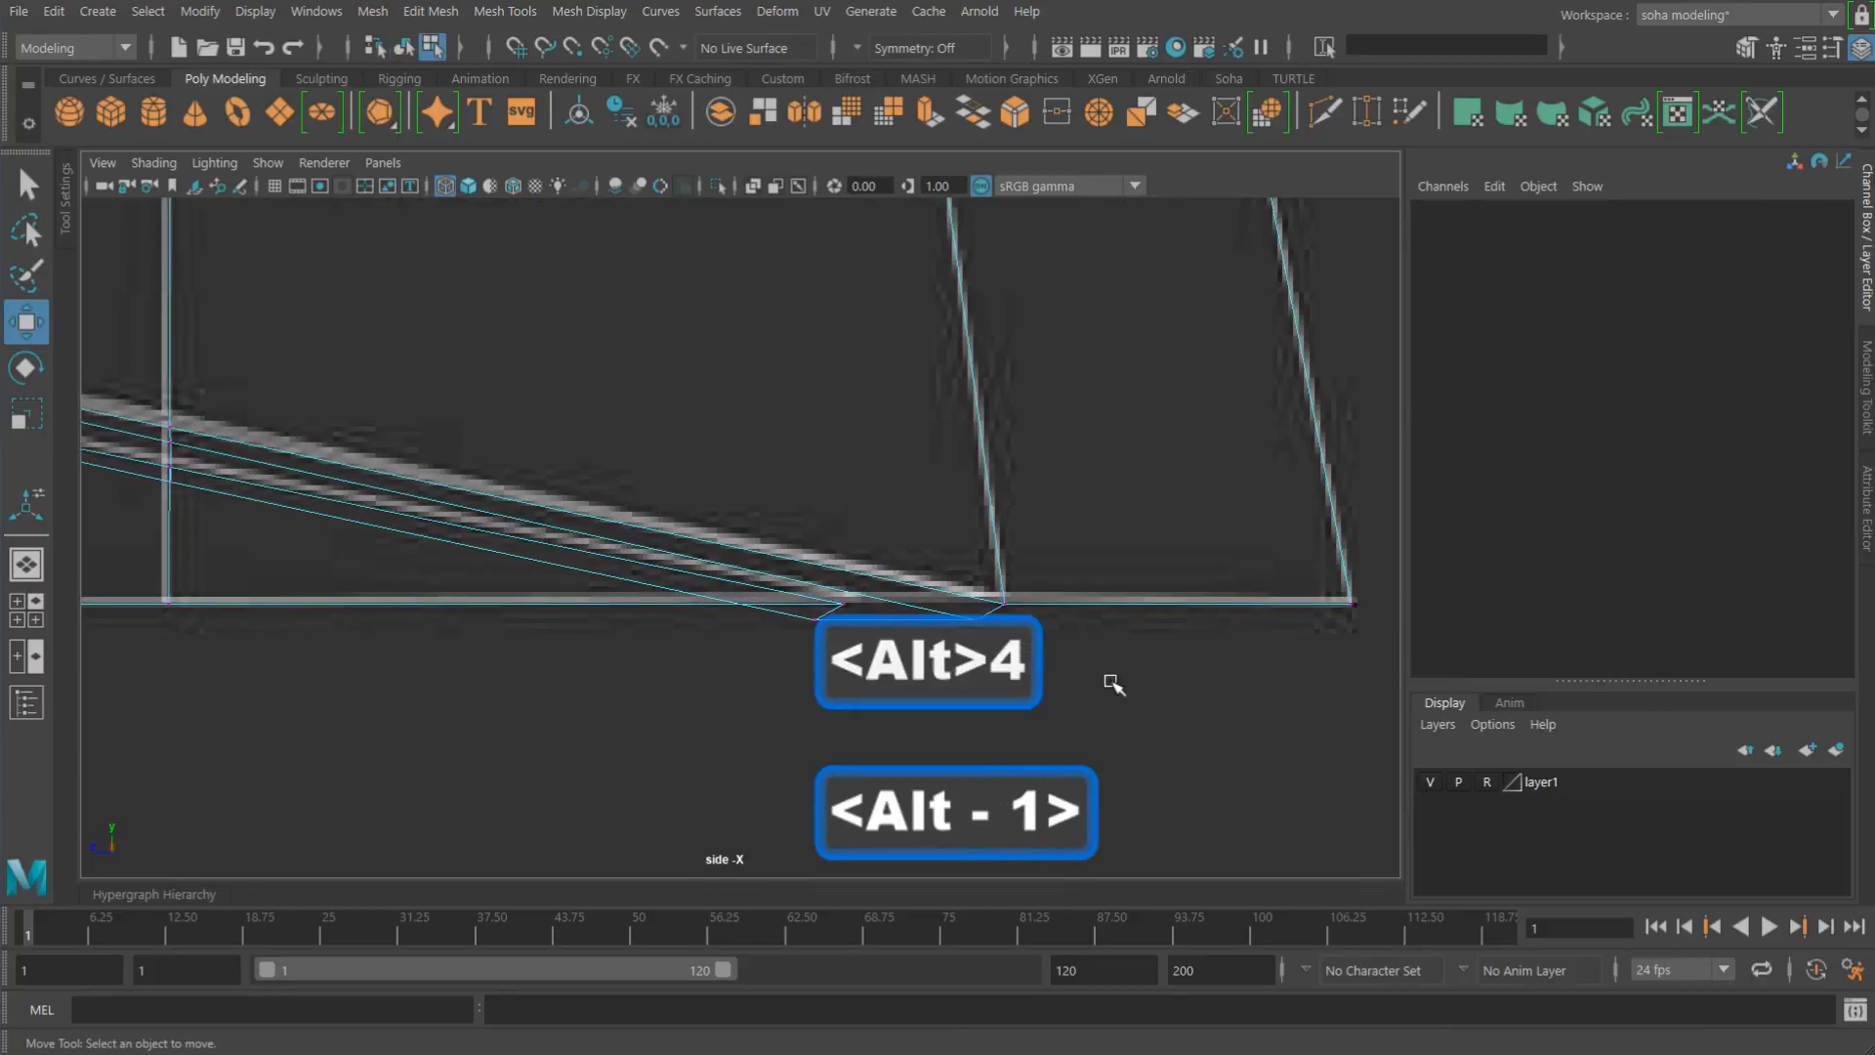
{"action": "left_click_drag", "start_coordinate": [713, 615], "coordinate": [713, 616]}
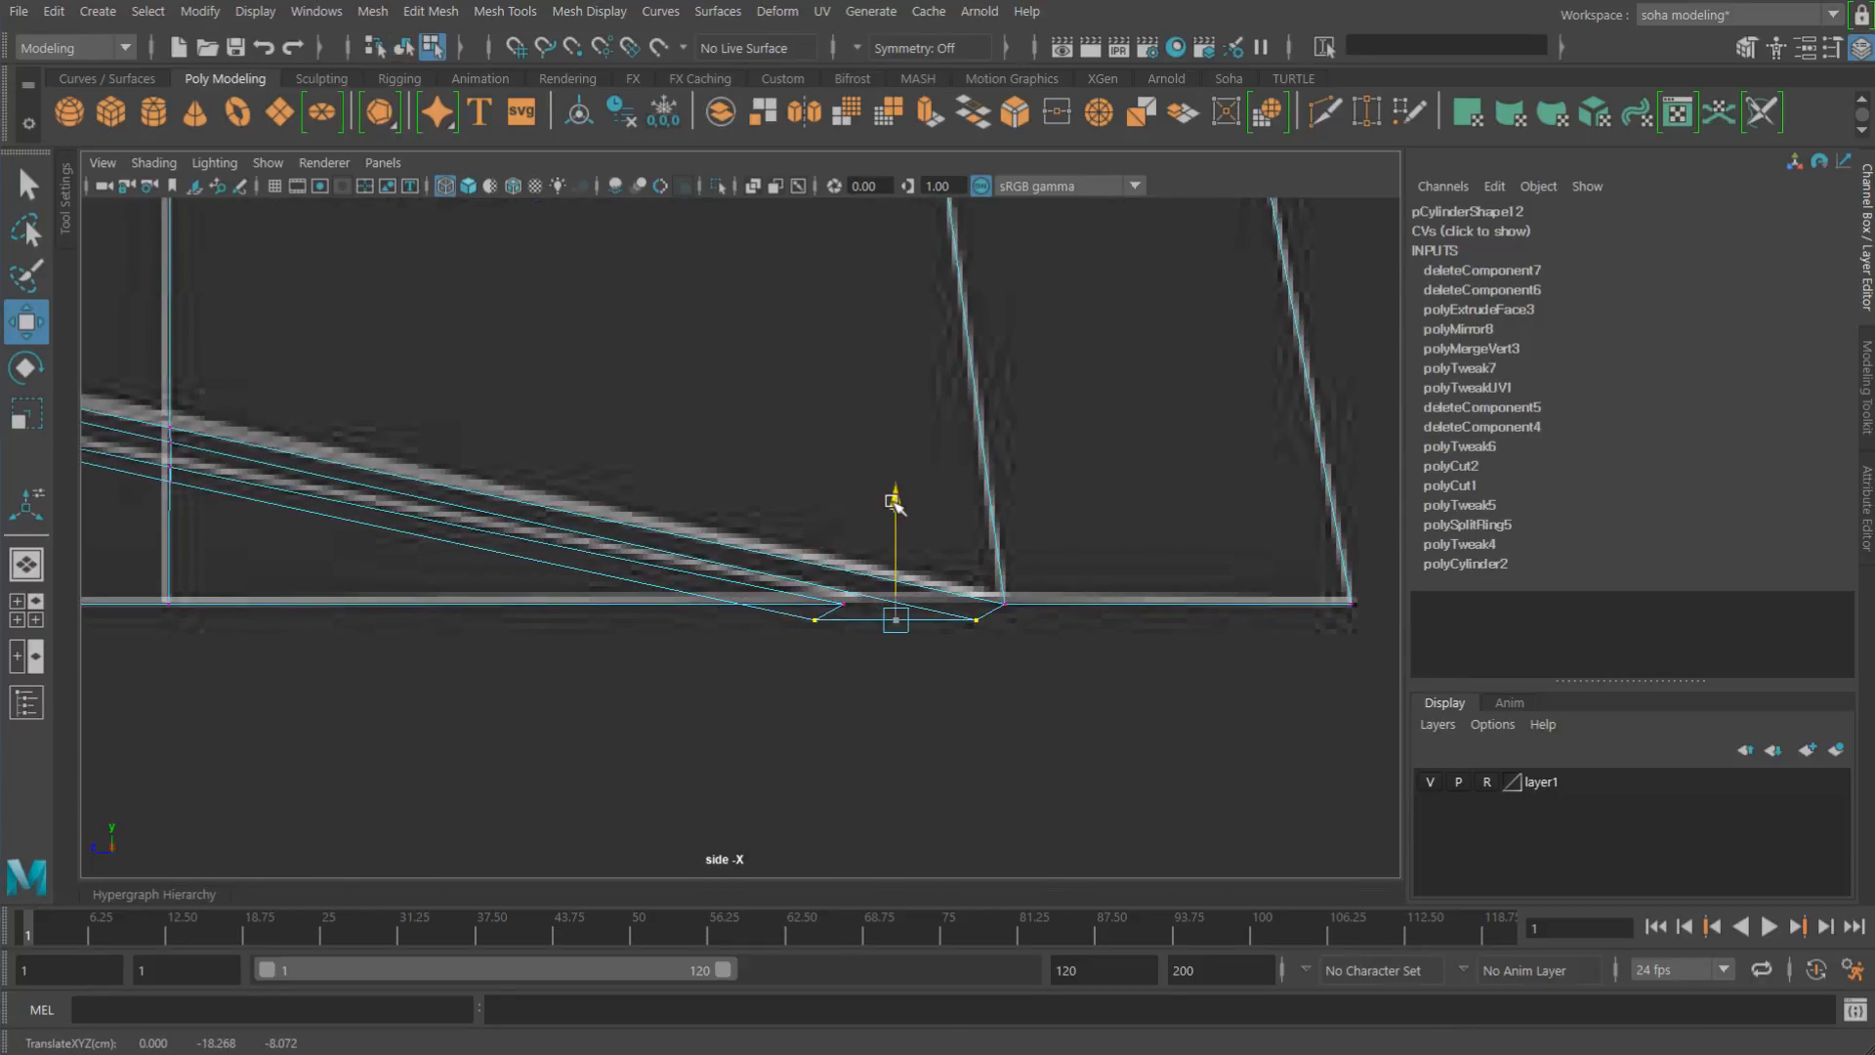
{"action": "middle_click_drag", "start_coordinate": [1348, 634], "coordinate": [1349, 608]}
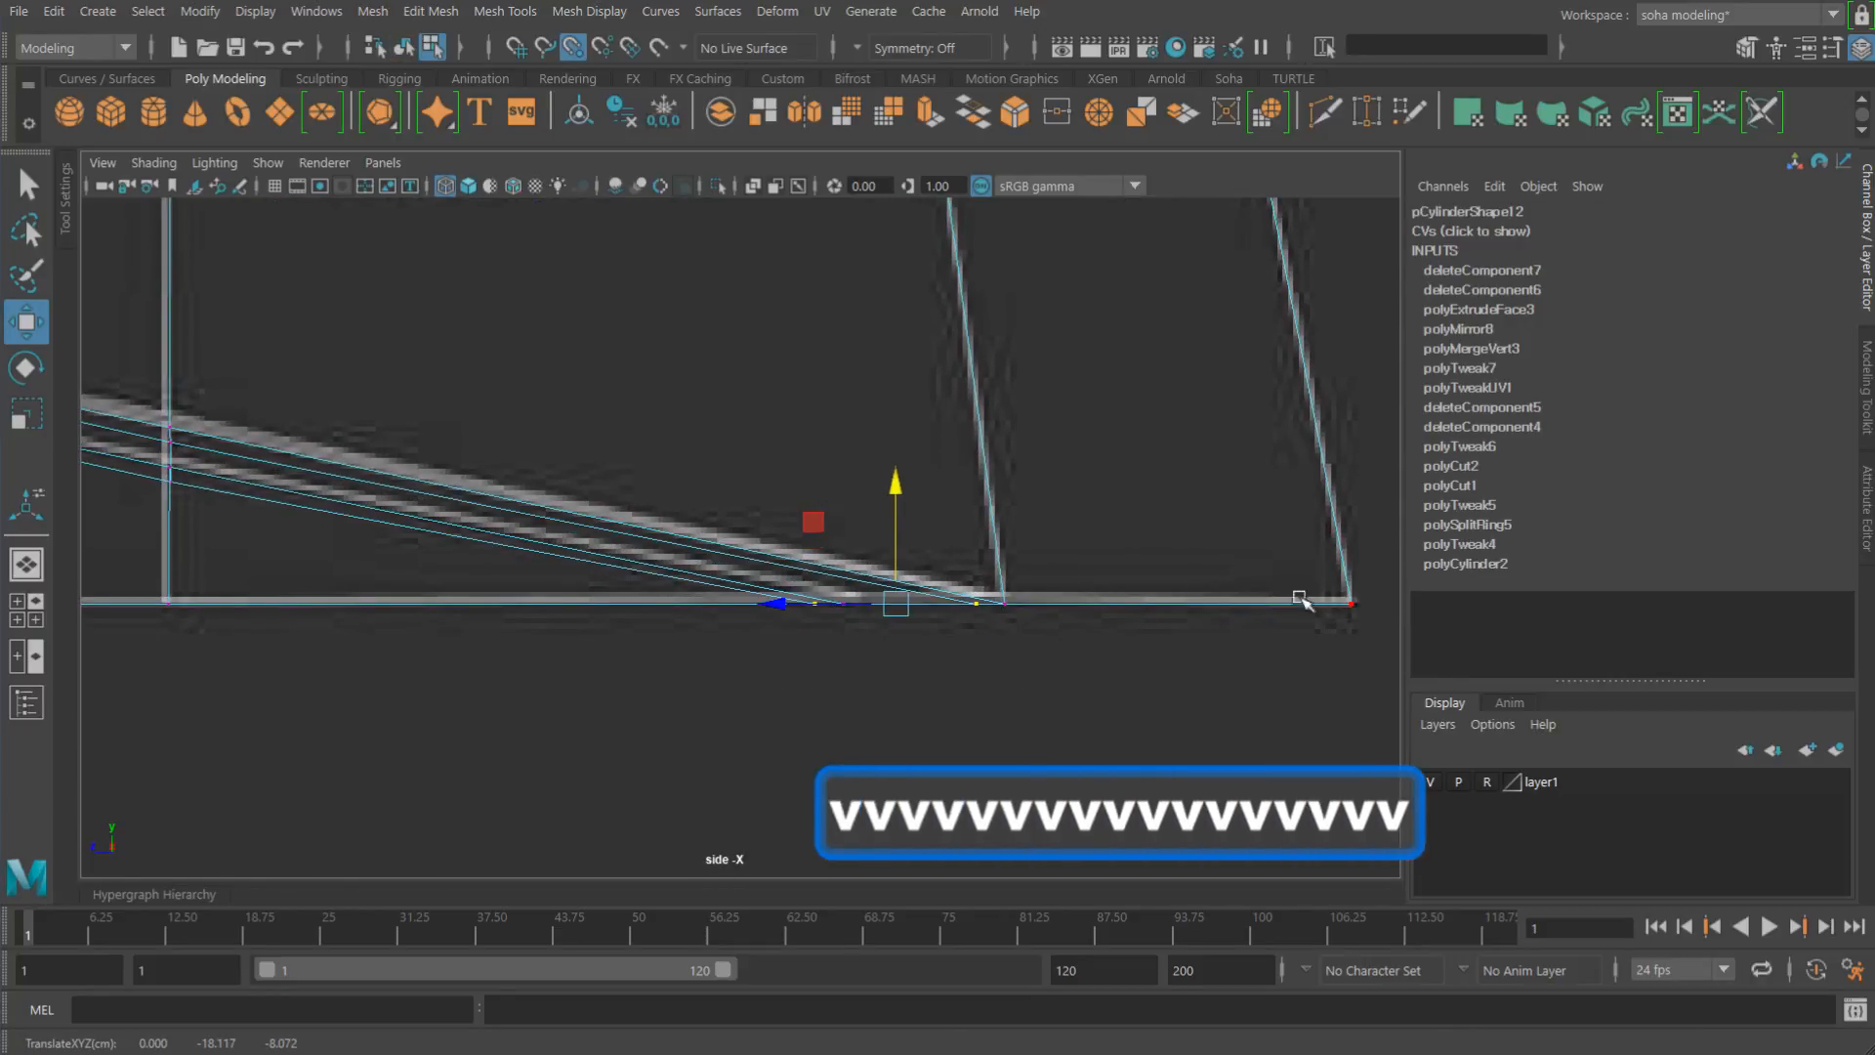
Step: Return the neck to object mode and delete its construction history
{"action": "right_click_drag", "start_coordinate": [1101, 599], "coordinate": [922, 569], "text": "alt"}
{"action": "middle_click_drag", "start_coordinate": [922, 569], "coordinate": [955, 569], "text": "alt"}
{"action": "key", "text": "alt+grave"}
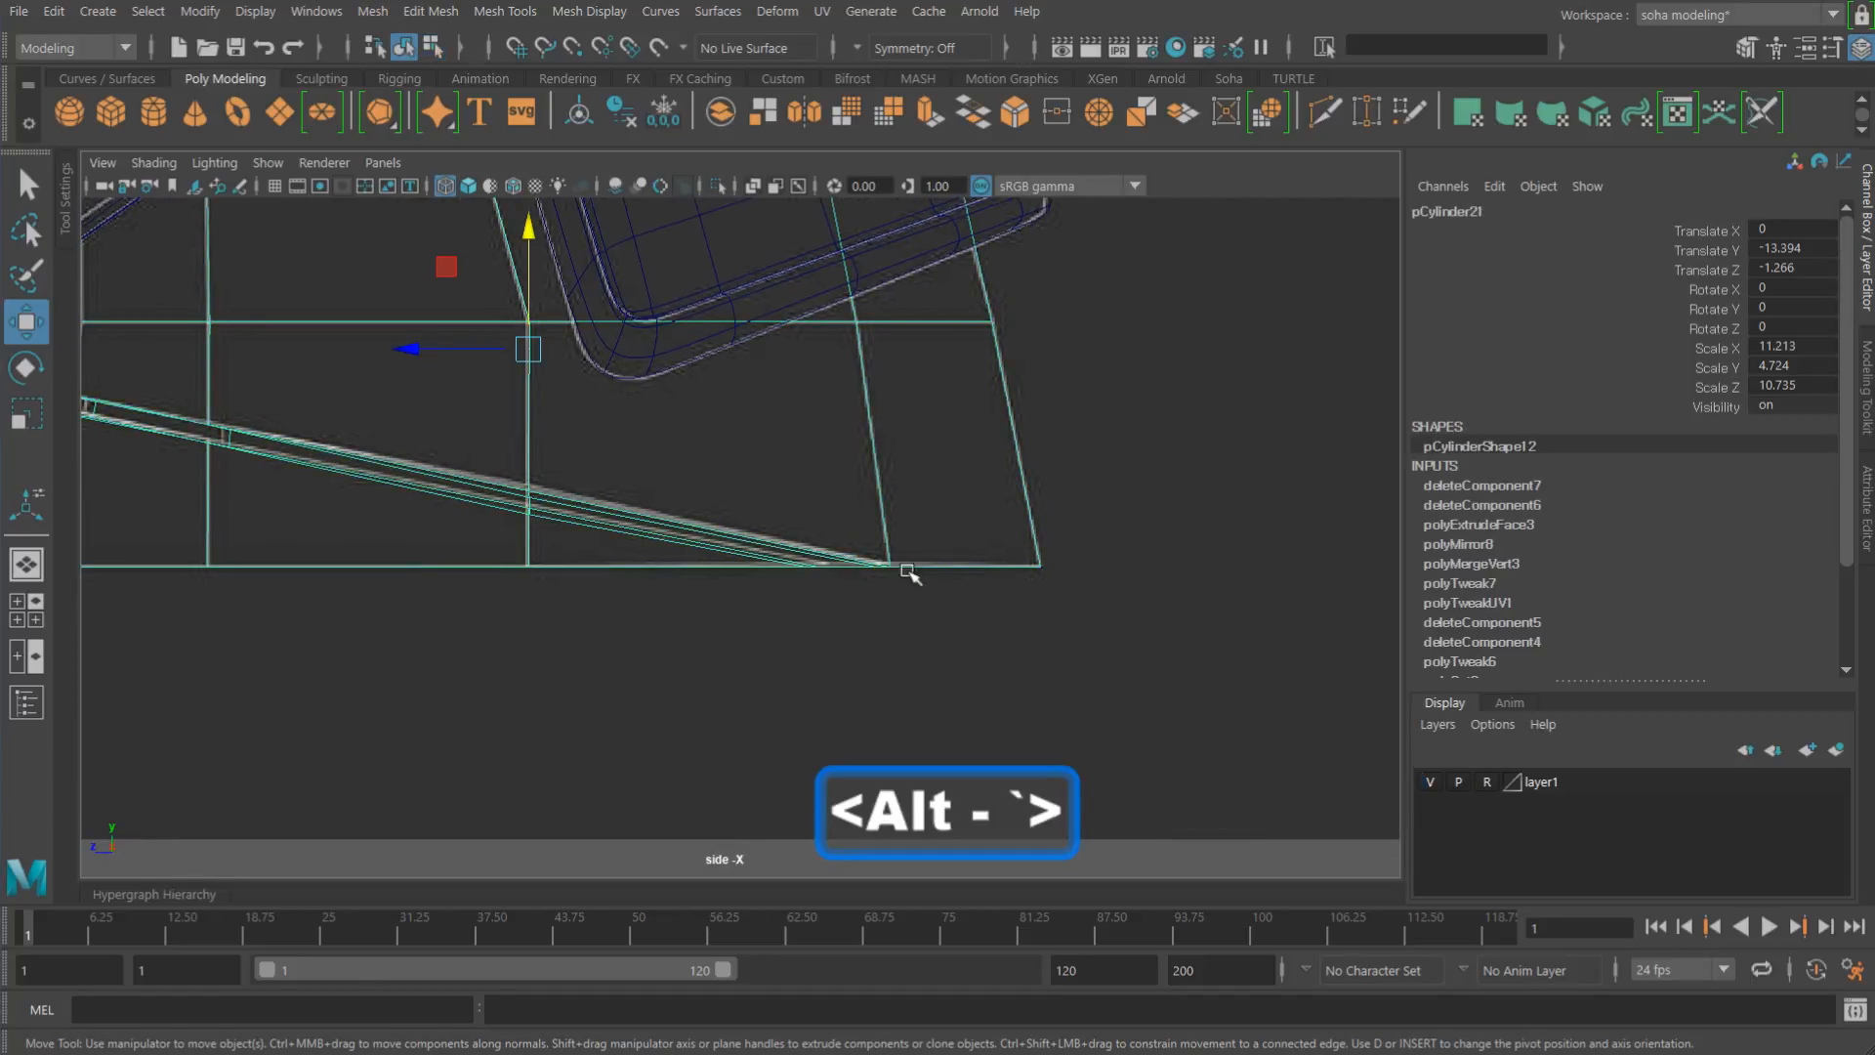
{"action": "middle_click_drag", "start_coordinate": [778, 548], "coordinate": [1038, 616], "text": "alt"}
{"action": "right_click_drag", "start_coordinate": [1038, 616], "coordinate": [865, 541], "text": "alt"}
{"action": "middle_click_drag", "start_coordinate": [866, 542], "coordinate": [876, 681], "text": "alt"}
{"action": "right_click_drag", "start_coordinate": [983, 646], "coordinate": [859, 595], "text": "alt"}
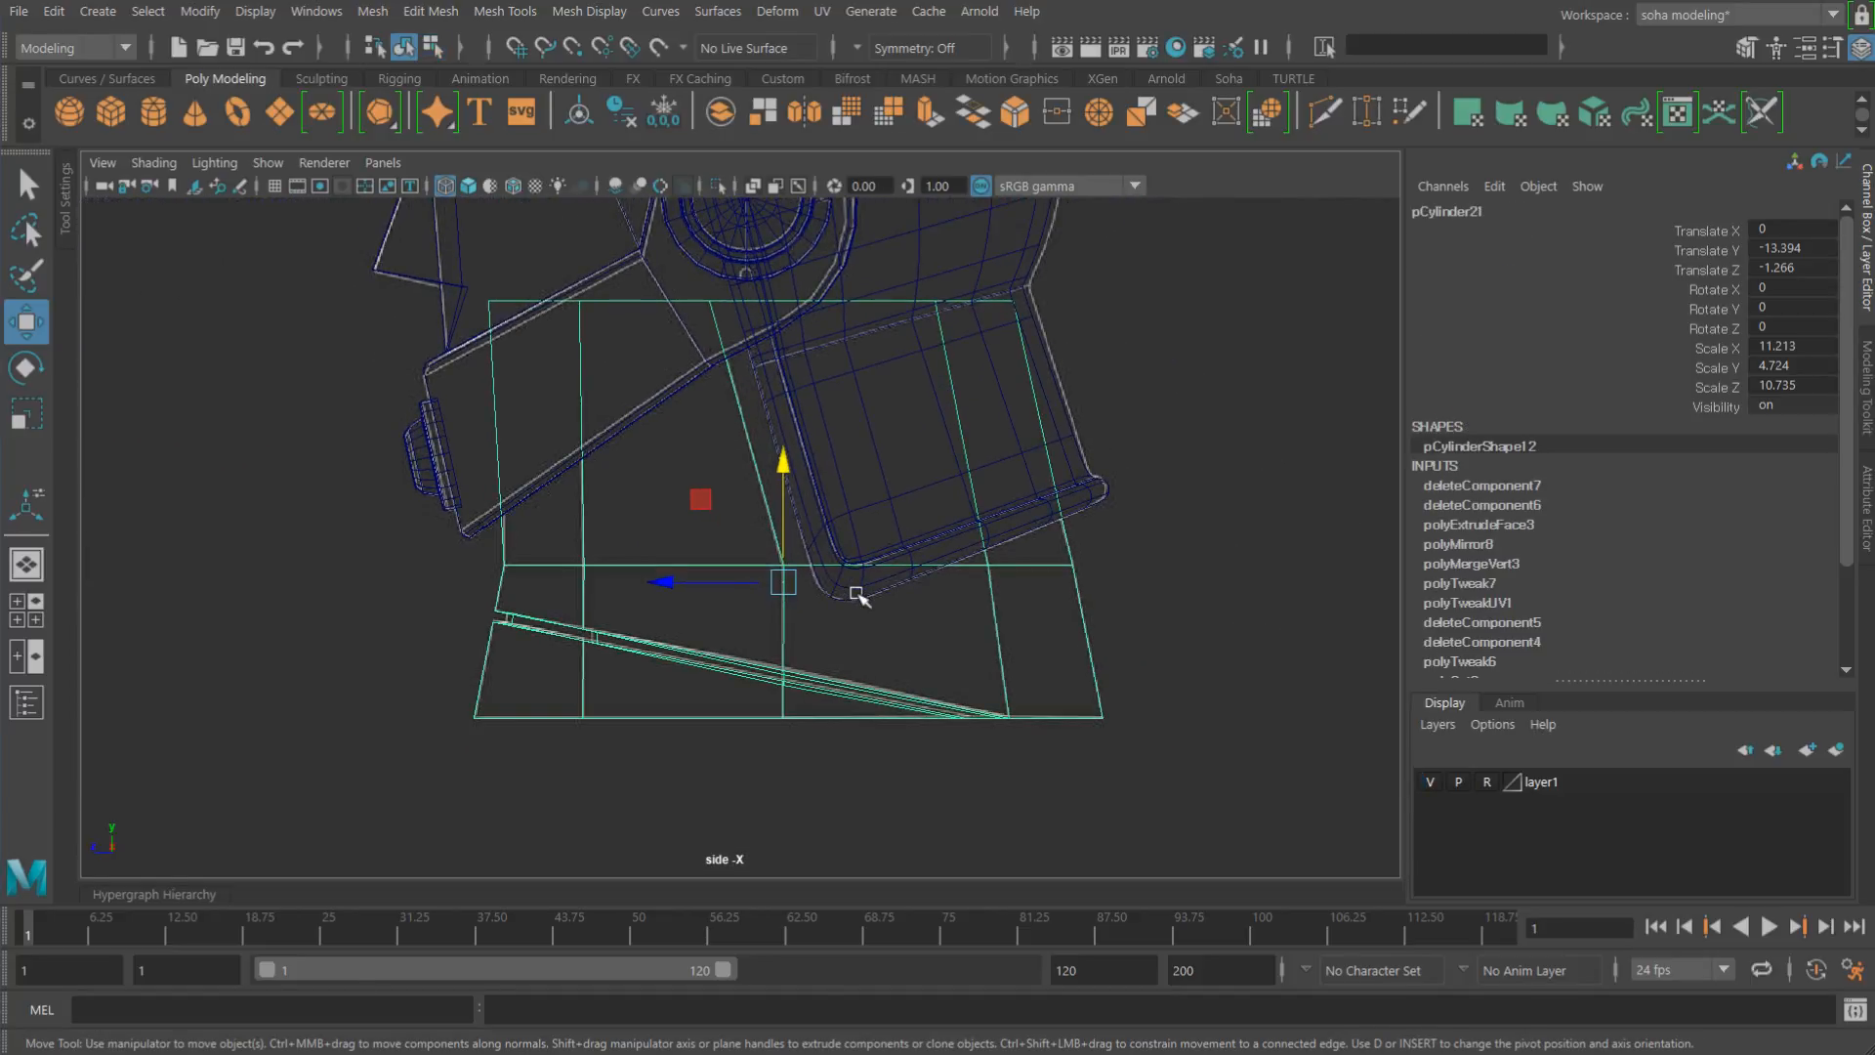
{"action": "key", "text": "alt+d"}
{"action": "right_click_drag", "start_coordinate": [1008, 555], "coordinate": [723, 472], "text": "alt"}
Step: Examine the neck on the complete head in shaded perspective view, deselected and with wireframe overlaid on the shading
{"action": "key", "text": "alt+shift+q"}
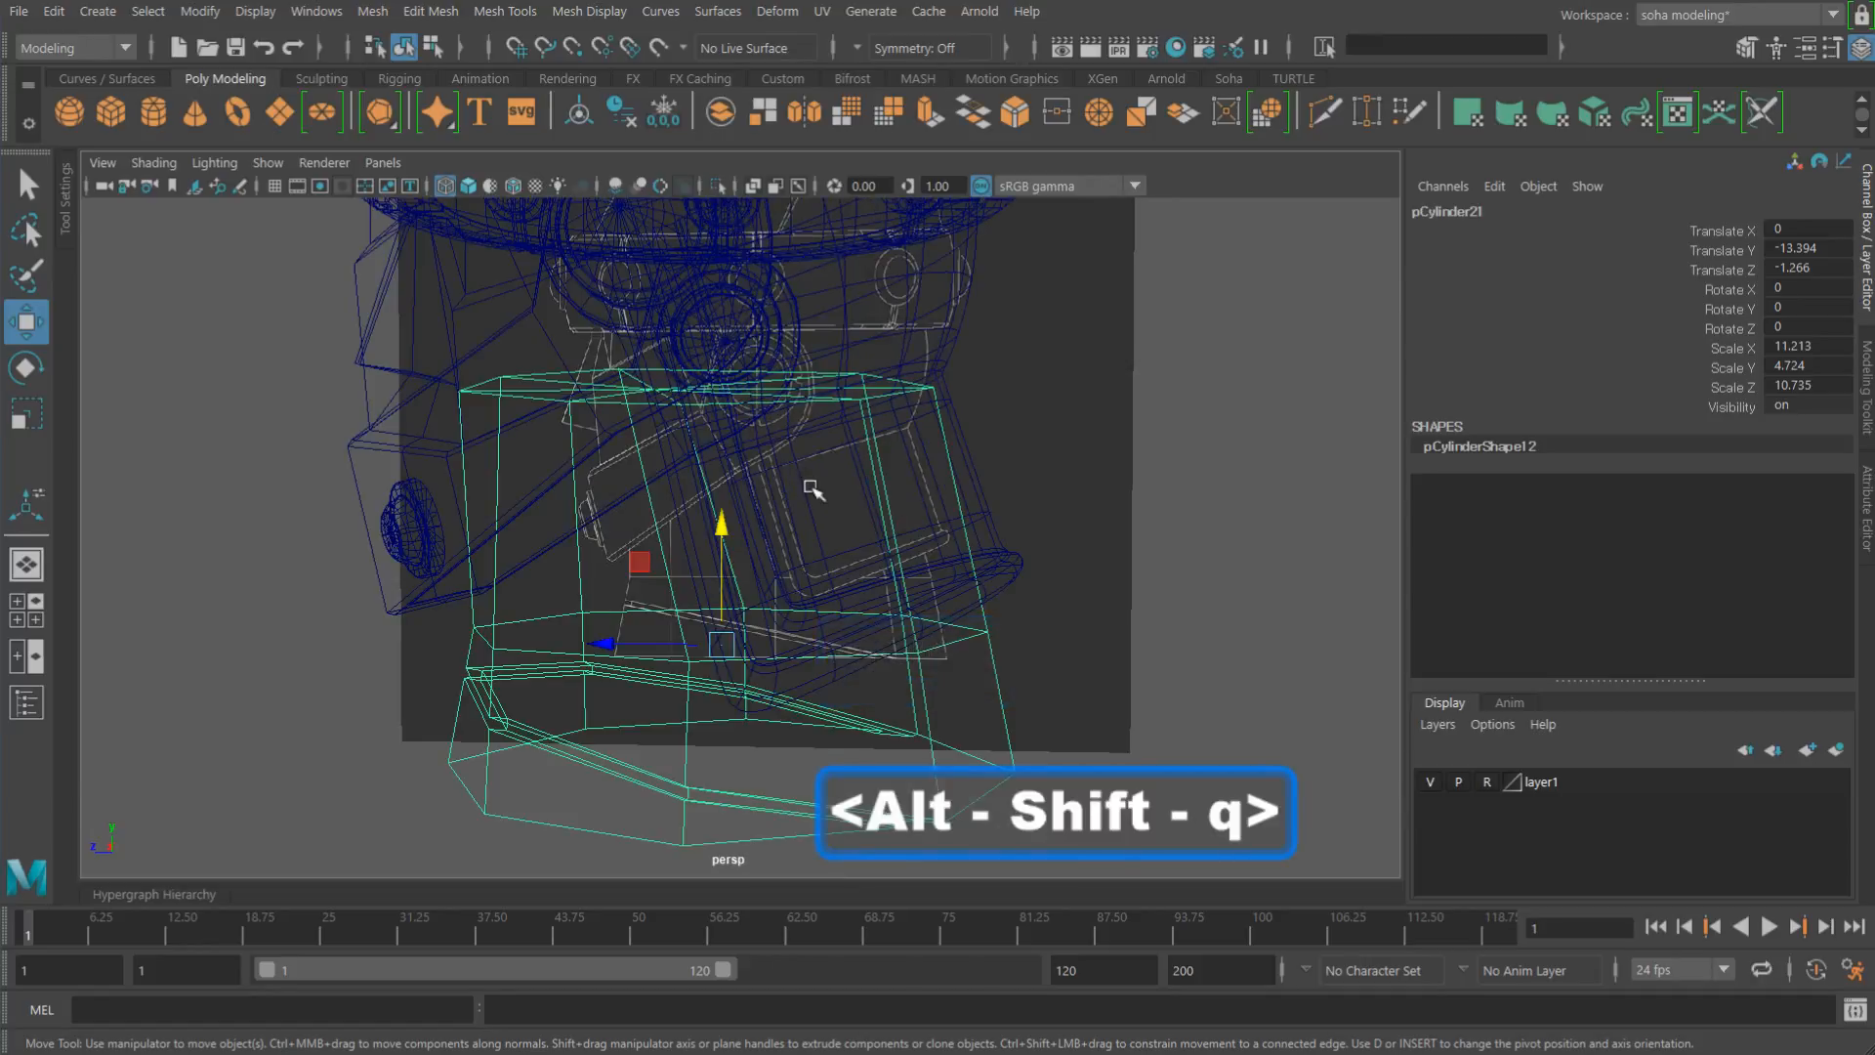
{"action": "left_click_drag", "start_coordinate": [816, 490], "coordinate": [910, 502], "text": "alt"}
{"action": "right_click_drag", "start_coordinate": [910, 502], "coordinate": [992, 548], "text": "alt"}
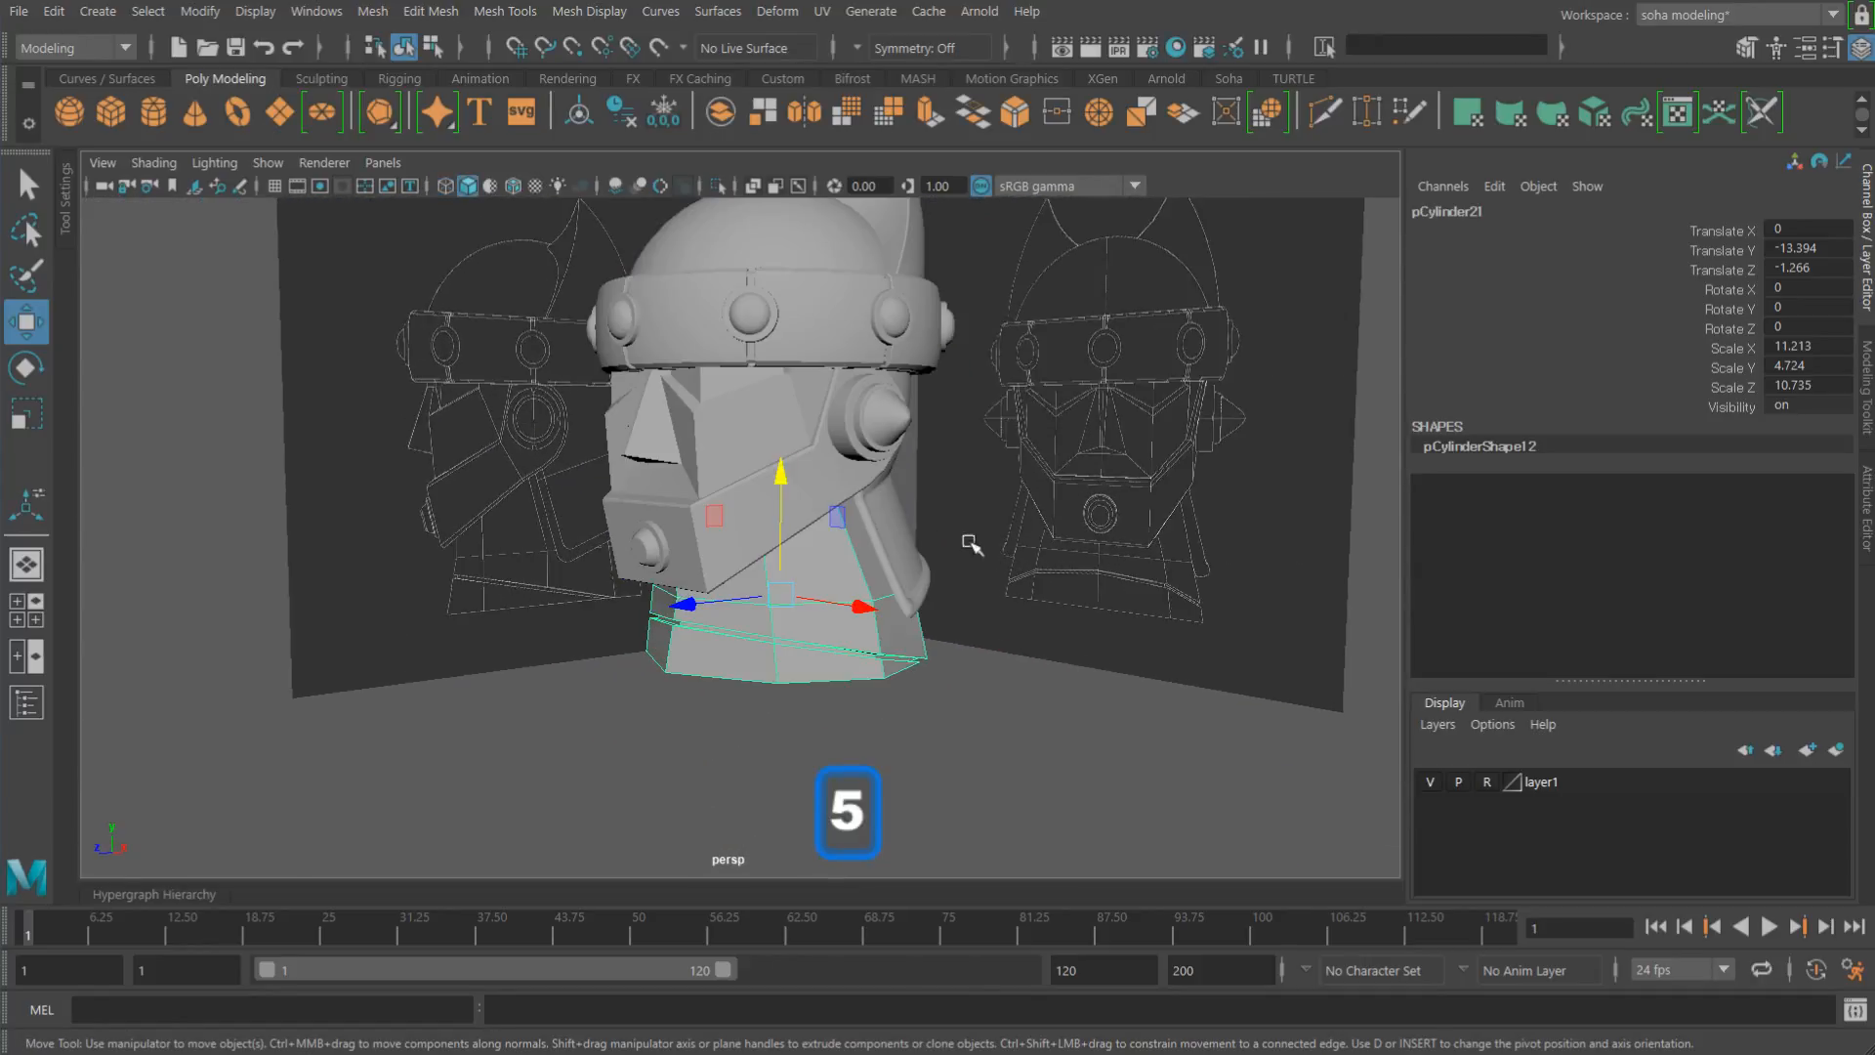
{"action": "left_click_drag", "start_coordinate": [828, 543], "coordinate": [867, 547], "text": "alt"}
{"action": "left_click", "coordinate": [1028, 707]}
{"action": "mouse_move", "coordinate": [905, 613]}
{"action": "left_mouse_down", "text": "alt"}
{"action": "mouse_move", "coordinate": [1025, 590]}
{"action": "mouse_move", "coordinate": [938, 619]}
{"action": "mouse_move", "coordinate": [830, 543]}
{"action": "mouse_move", "coordinate": [967, 576]}
{"action": "mouse_move", "coordinate": [854, 589]}
{"action": "mouse_move", "coordinate": [840, 625]}
{"action": "mouse_move", "coordinate": [770, 603]}
{"action": "mouse_move", "coordinate": [820, 619]}
{"action": "mouse_move", "coordinate": [849, 536]}
{"action": "mouse_move", "coordinate": [758, 545]}
{"action": "mouse_move", "coordinate": [817, 547]}
{"action": "mouse_move", "coordinate": [791, 404]}
{"action": "mouse_move", "coordinate": [718, 420]}
{"action": "left_mouse_up", "text": "alt"}
{"action": "key", "text": "alt+shift+w"}
Step: Isolate the mirrored ear bolts and delete all faces of the one on the negative X side
{"action": "left_click", "coordinate": [791, 404]}
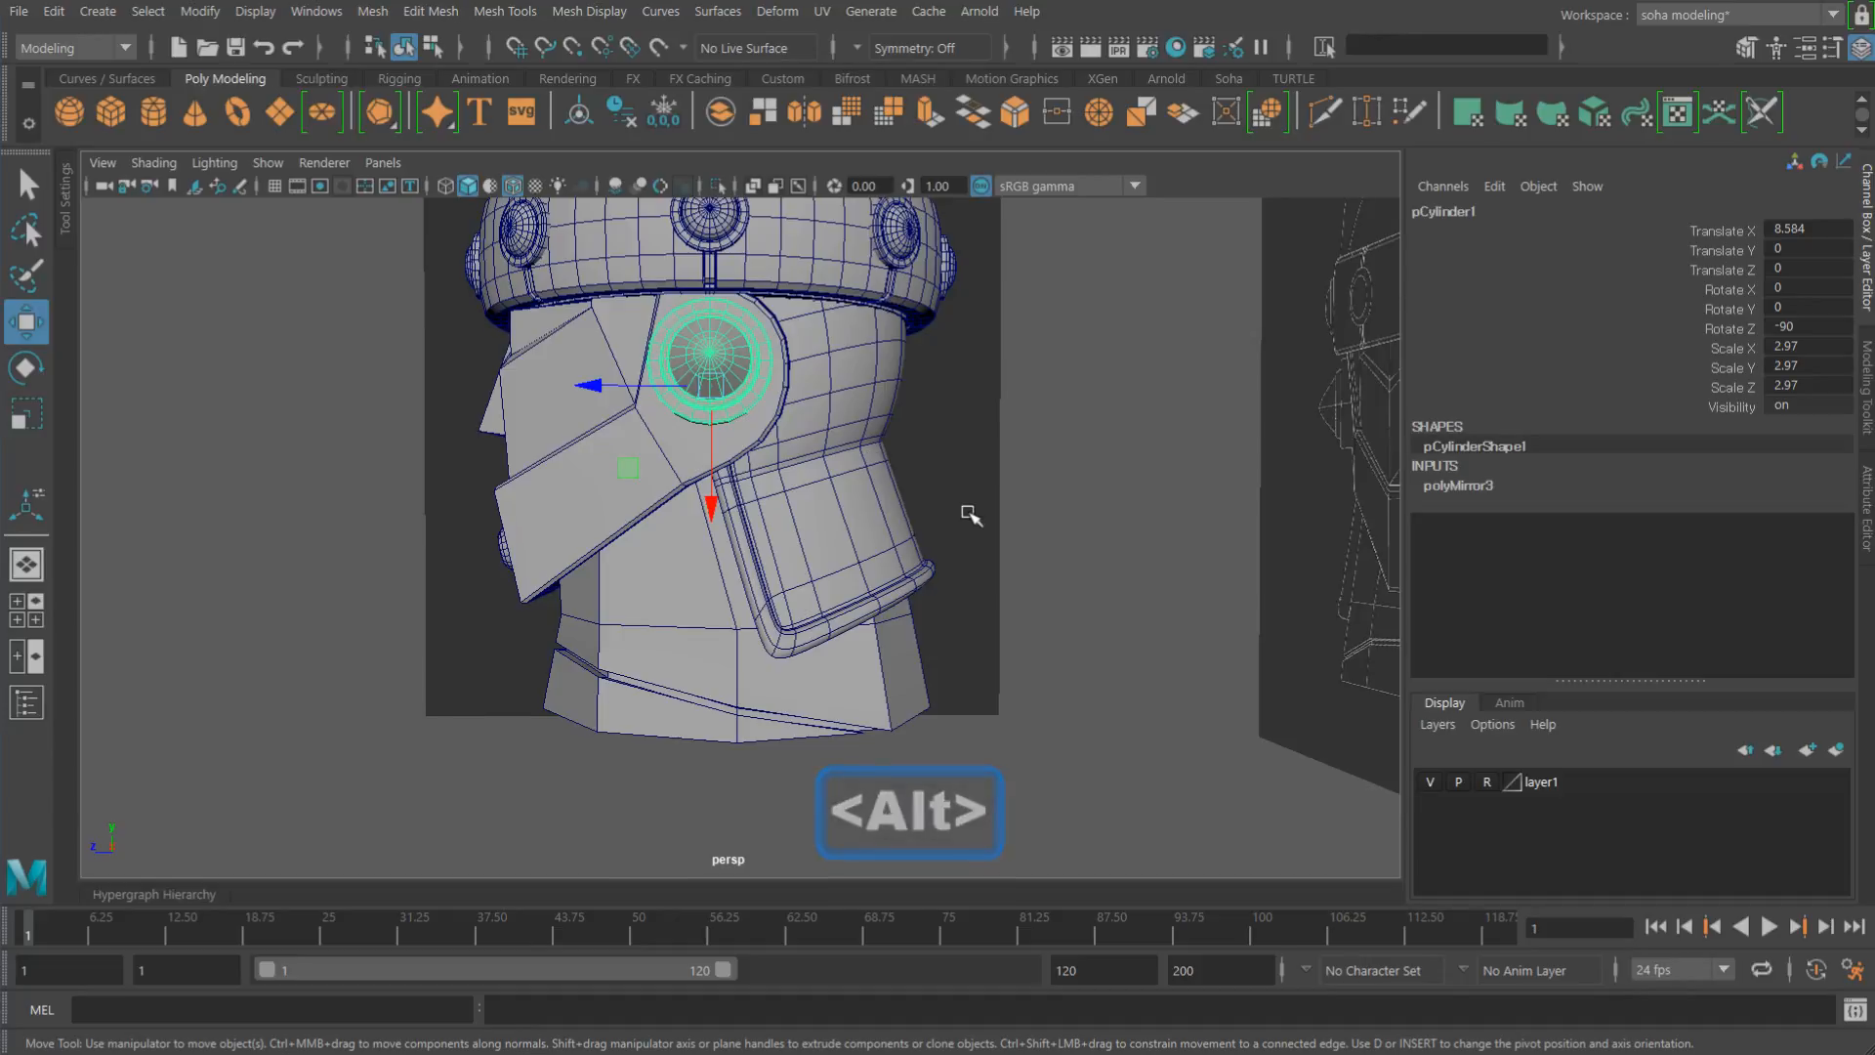
{"action": "left_click_drag", "start_coordinate": [971, 515], "coordinate": [908, 533], "text": "alt"}
{"action": "key", "text": "alt+shift+a"}
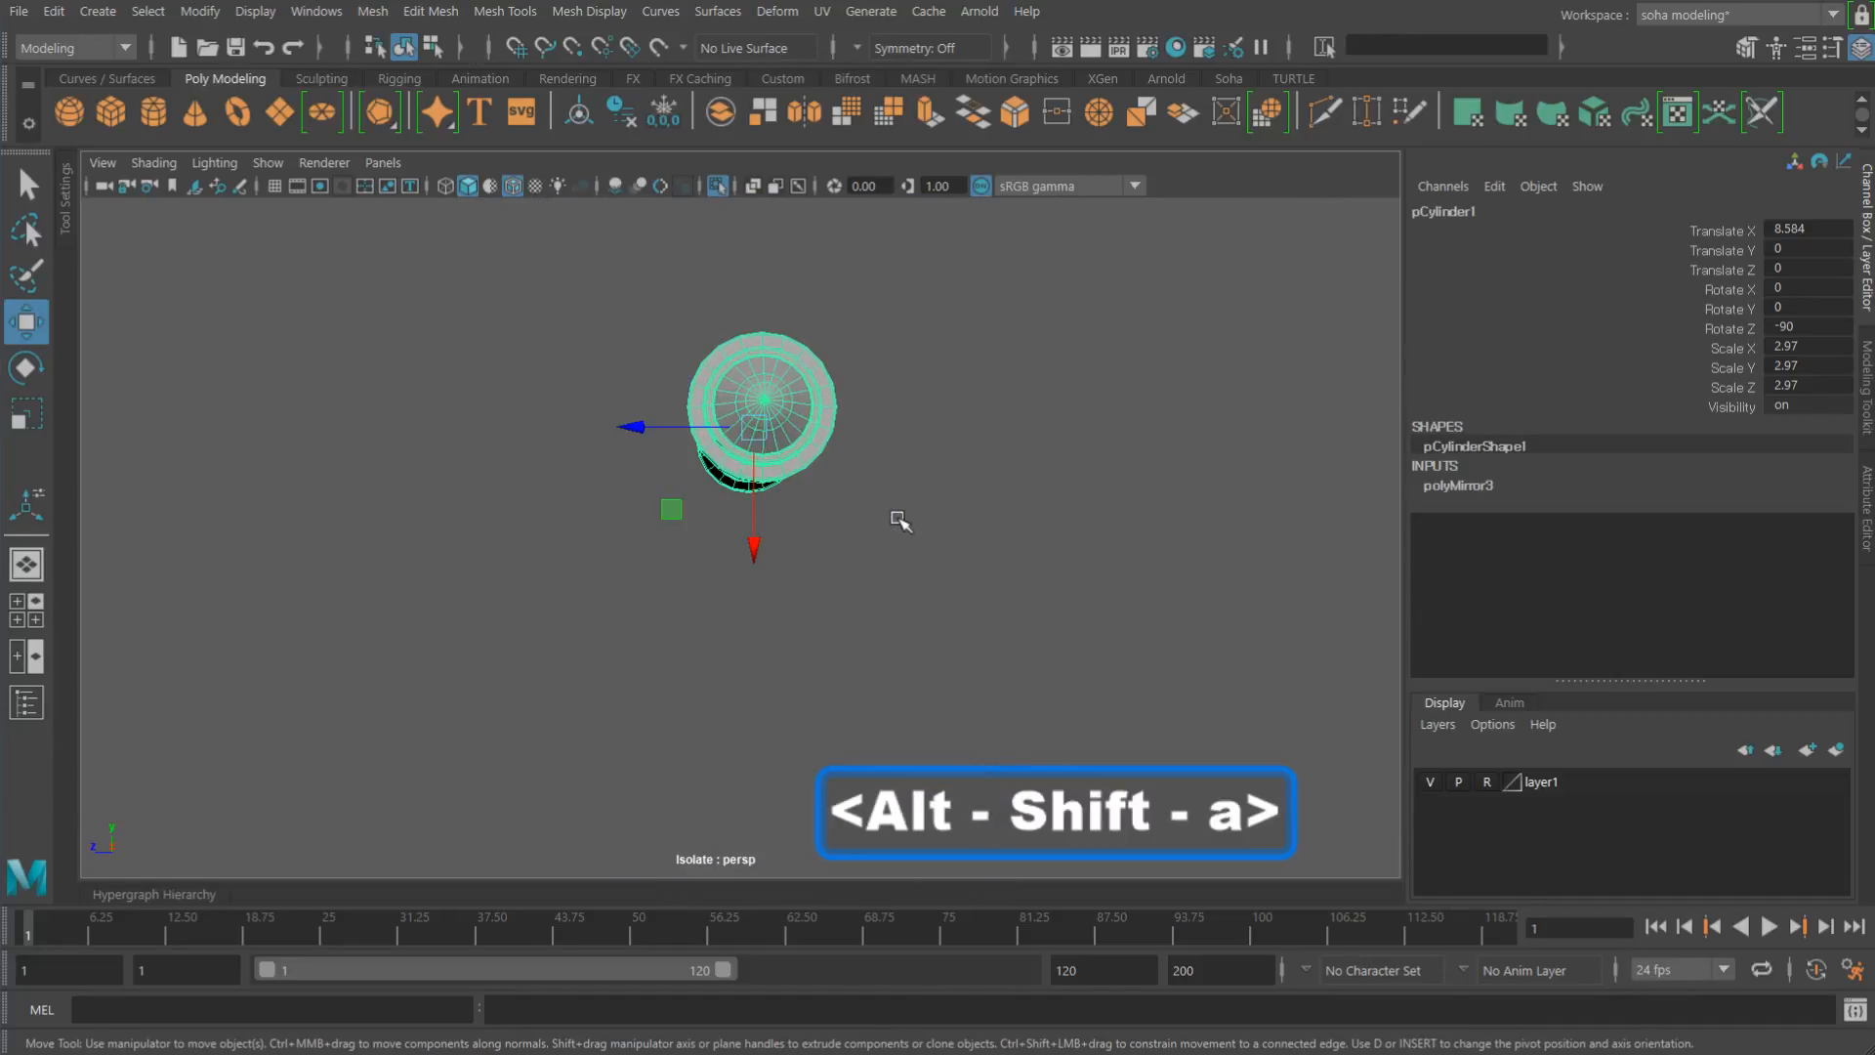
{"action": "key", "text": "shift+4"}
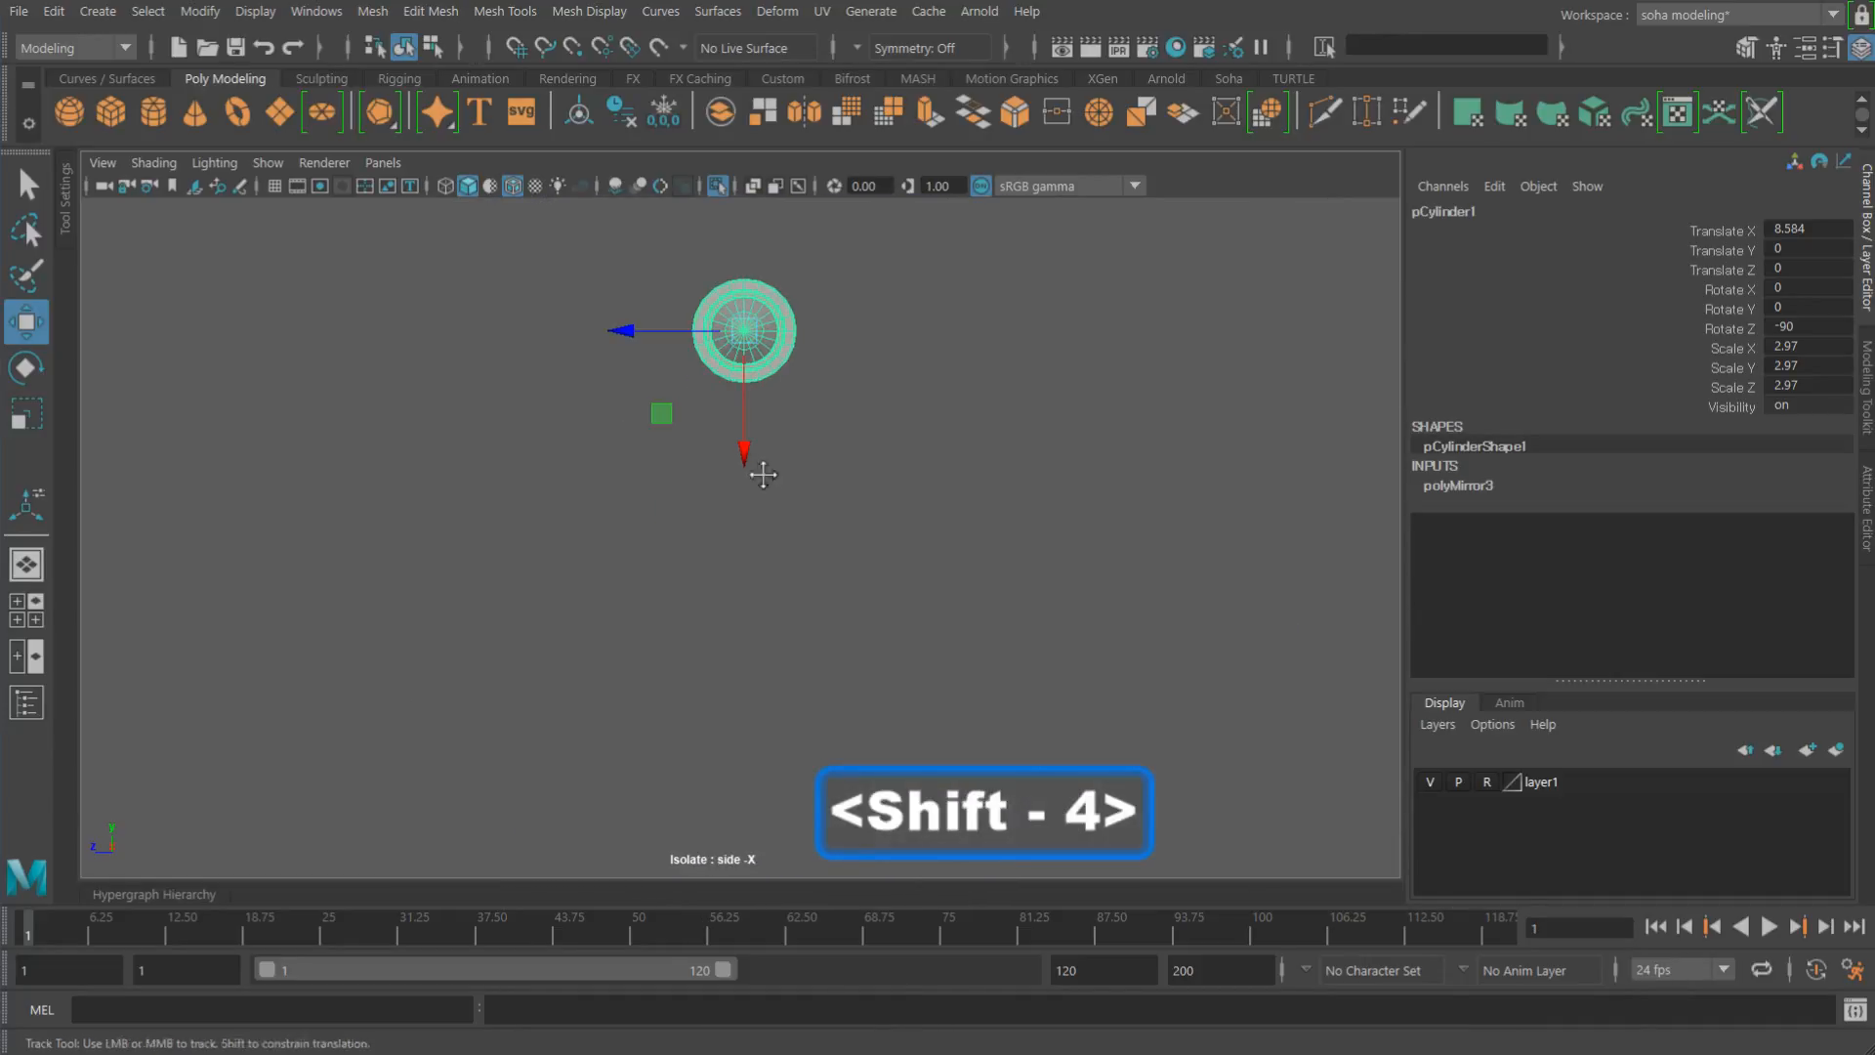
{"action": "key", "text": "shift+2"}
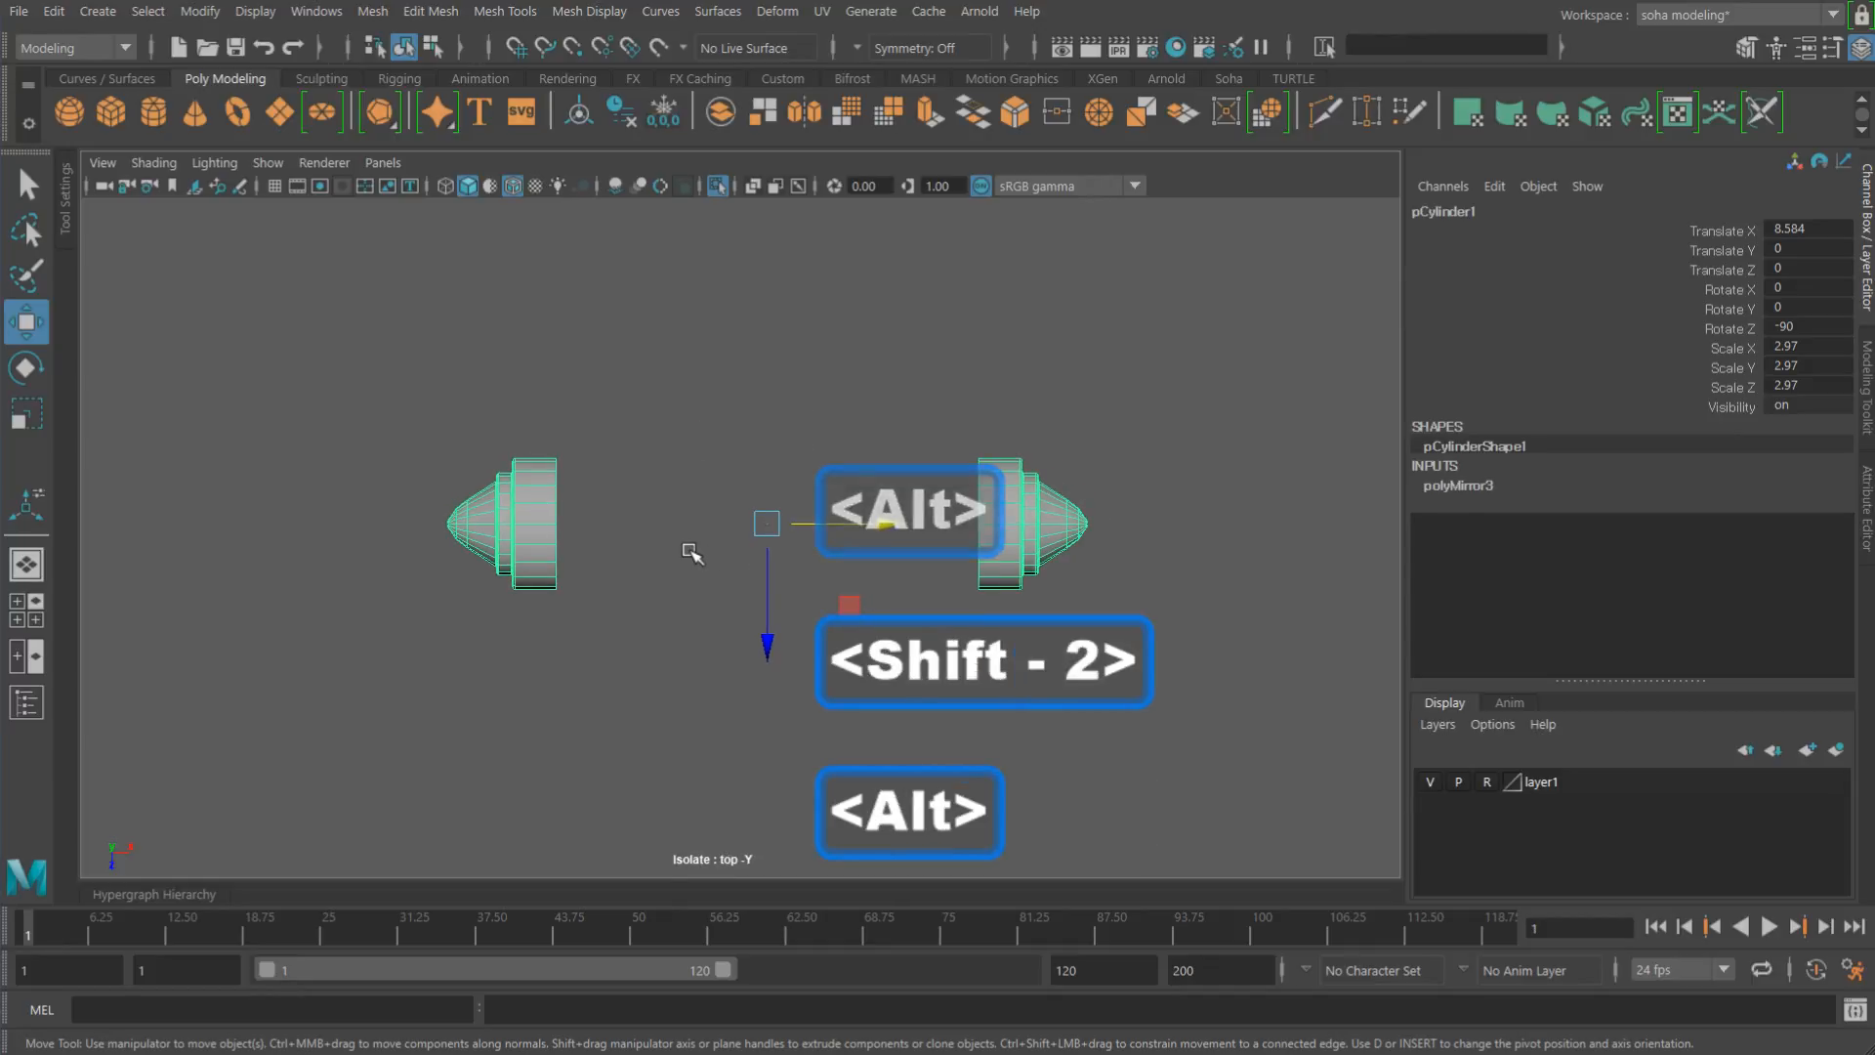
{"action": "key", "text": "alt+3"}
{"action": "left_click_drag", "start_coordinate": [334, 346], "coordinate": [641, 699]}
{"action": "key", "text": "ctrl+grave"}
{"action": "key", "text": "alt+grave"}
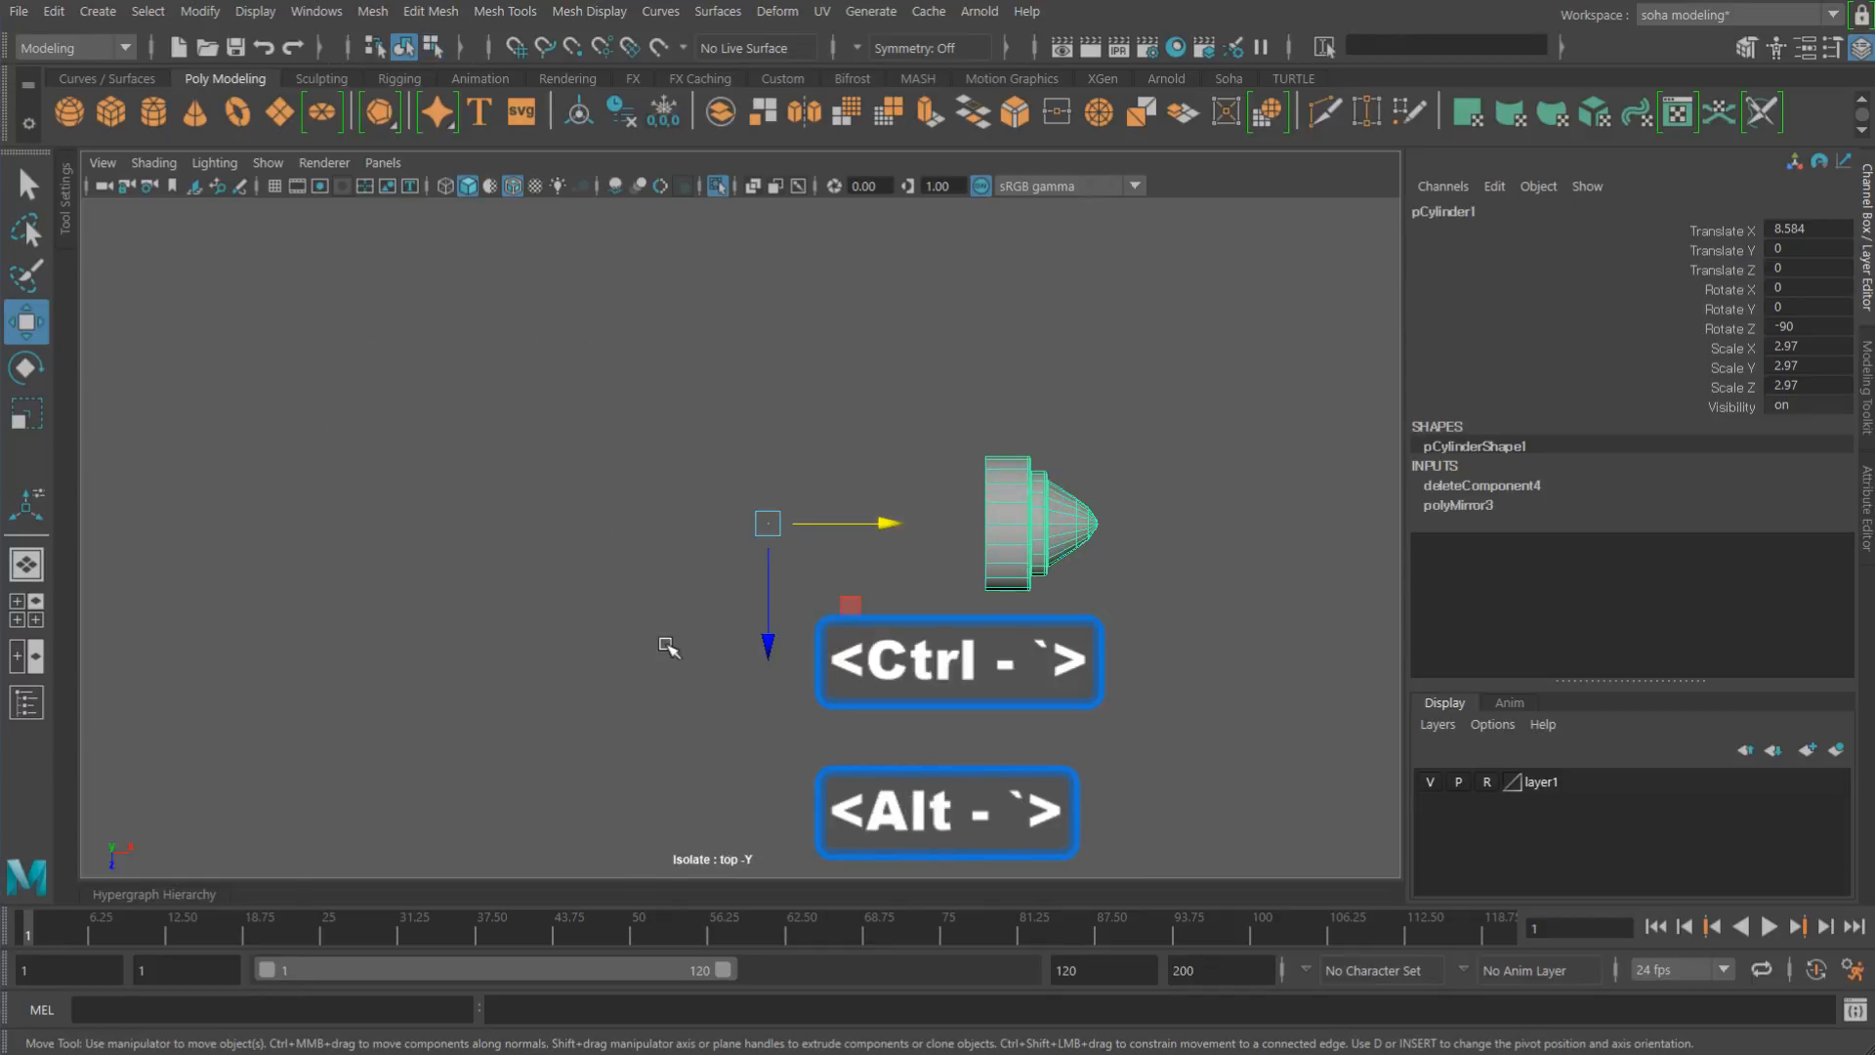
Step: Leave isolation in the side view and hide every head part except the remaining ear bolt
{"action": "key", "text": "shift+4"}
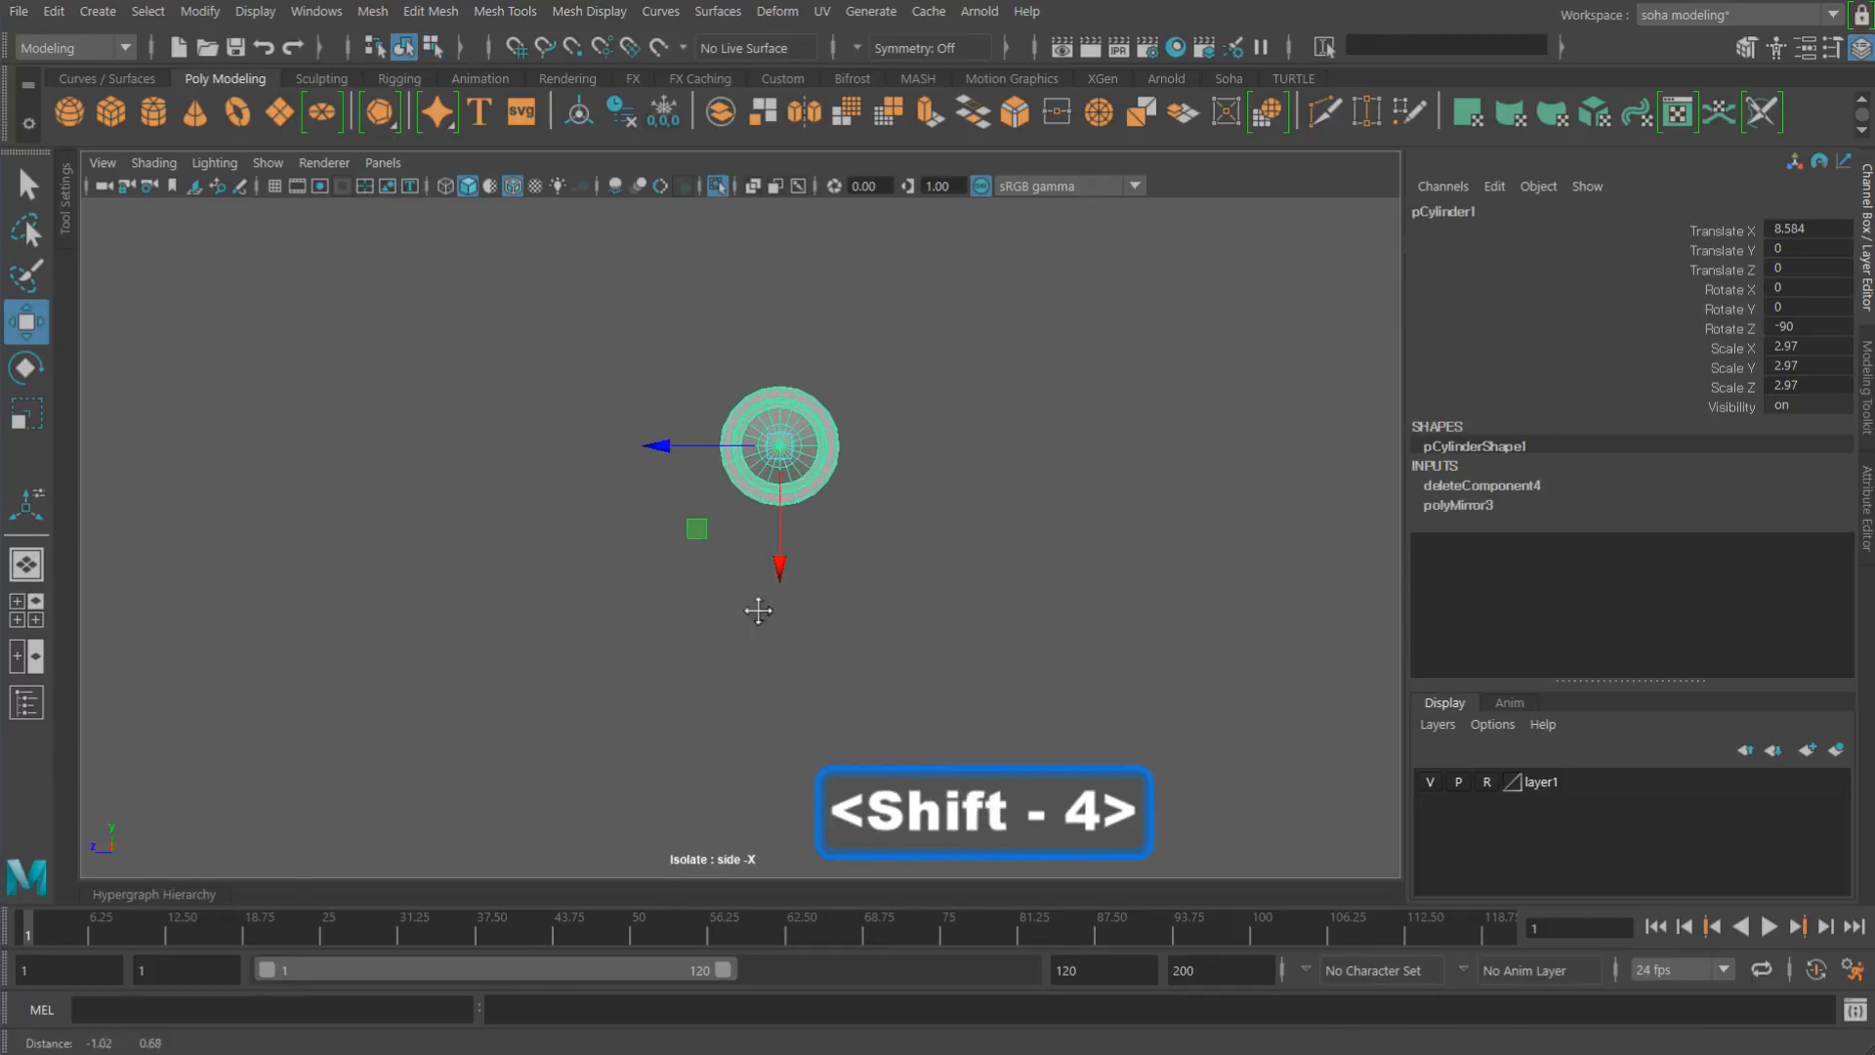
{"action": "right_click_drag", "start_coordinate": [817, 544], "coordinate": [908, 595], "text": "alt"}
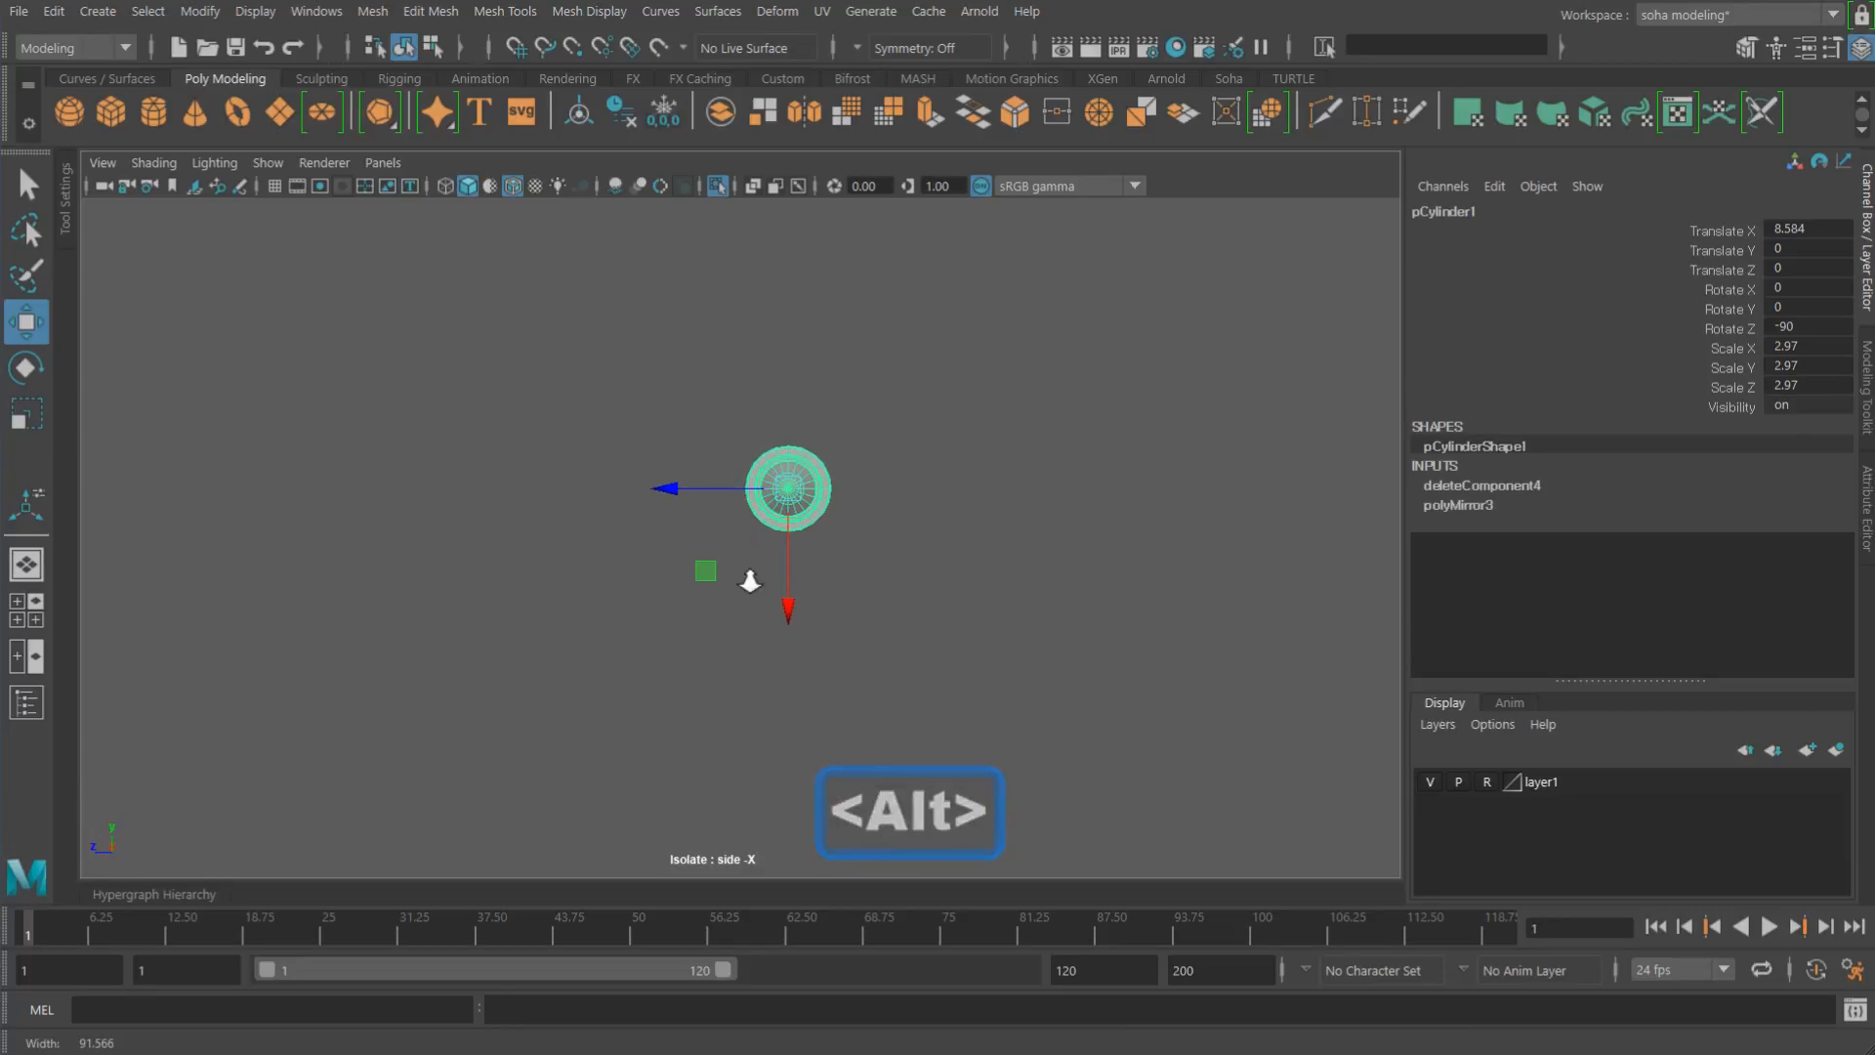
{"action": "key", "text": "alt+shift+a"}
{"action": "right_click_drag", "start_coordinate": [753, 586], "coordinate": [1025, 636], "text": "alt"}
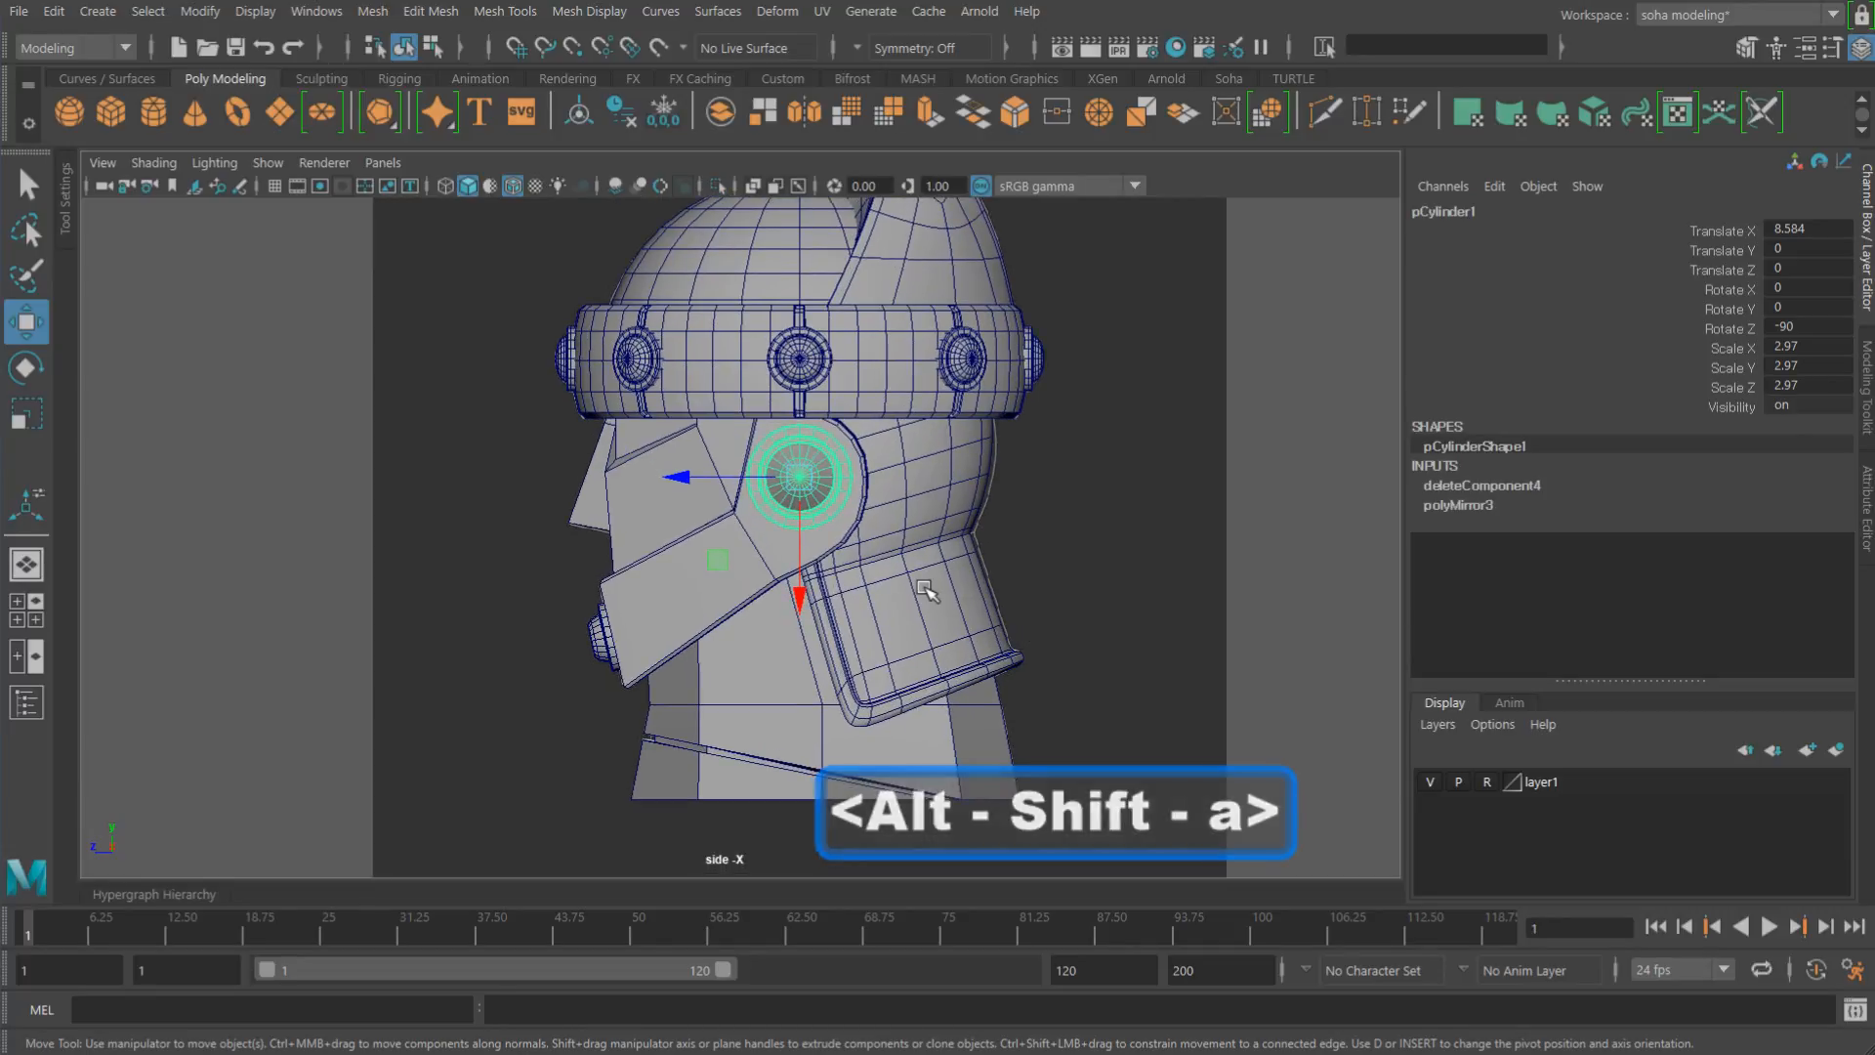
{"action": "middle_click_drag", "start_coordinate": [928, 517], "coordinate": [968, 525], "text": "alt"}
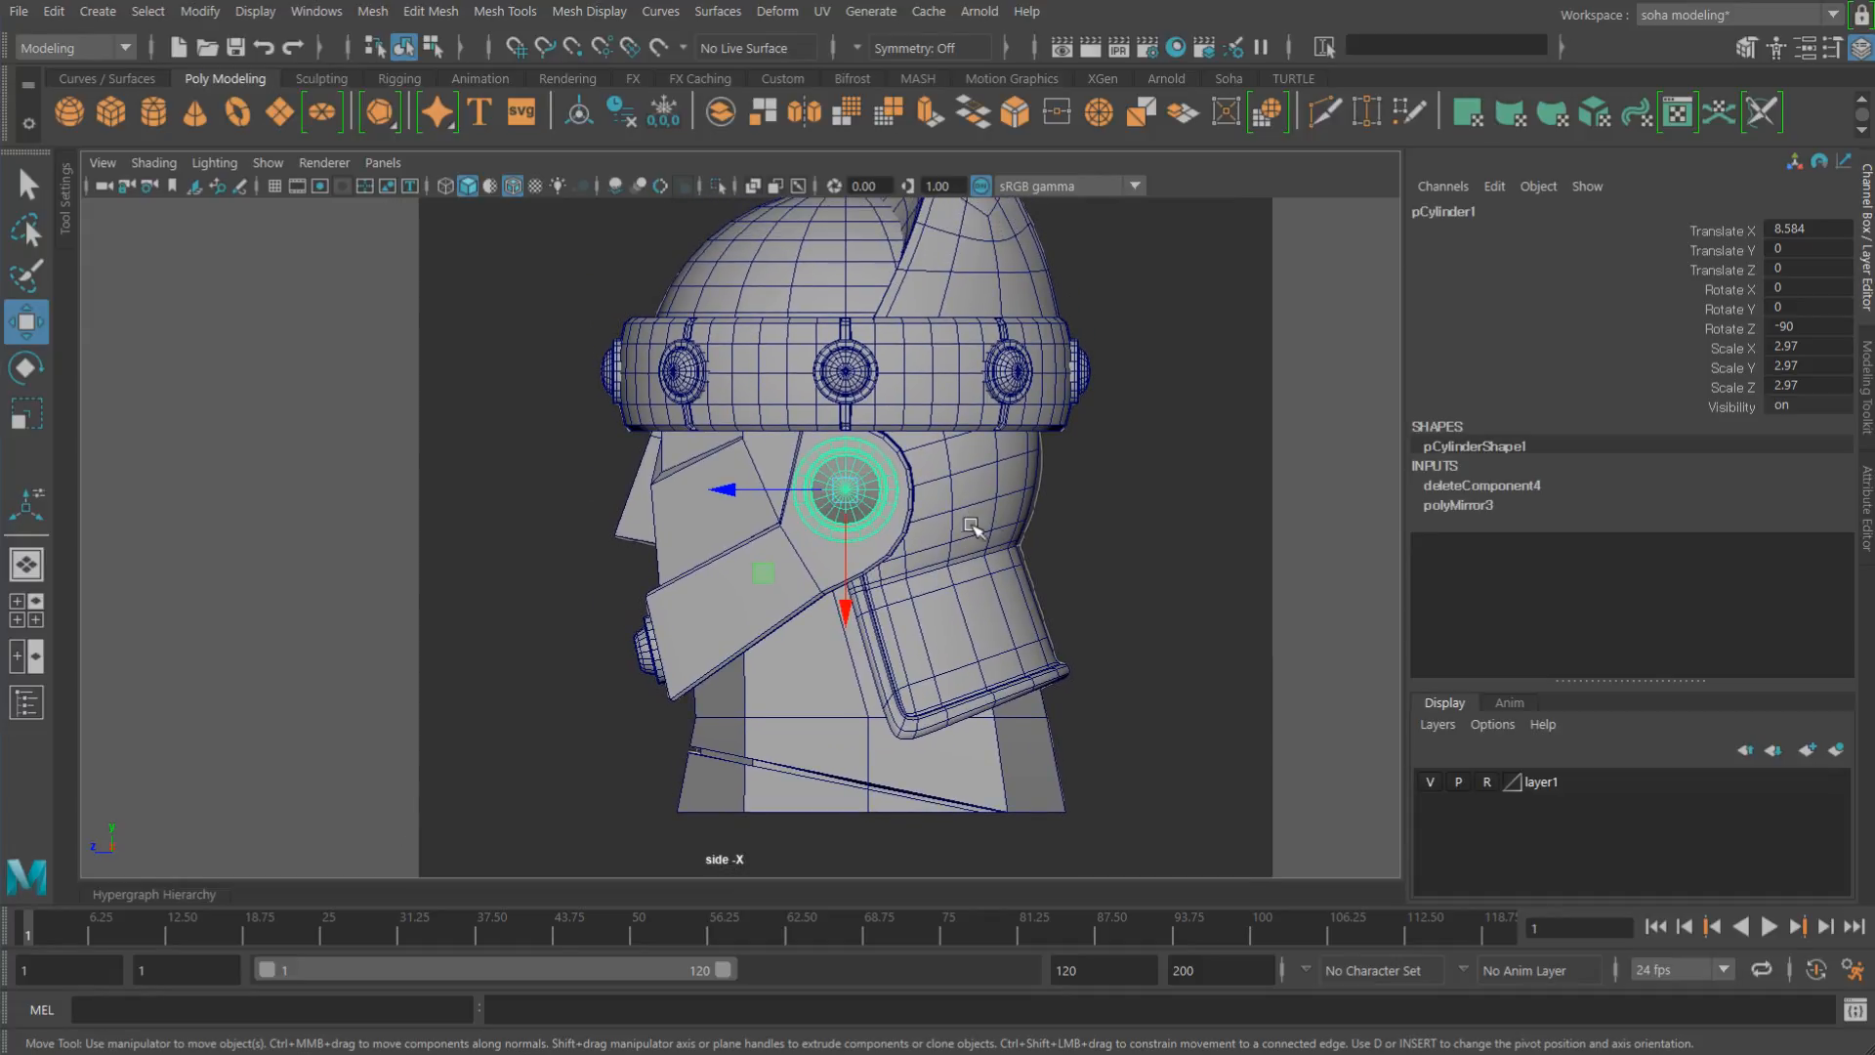
{"action": "right_click_drag", "start_coordinate": [972, 527], "coordinate": [624, 384], "text": "alt"}
{"action": "left_click_drag", "start_coordinate": [1019, 778], "coordinate": [1022, 779], "text": "shift"}
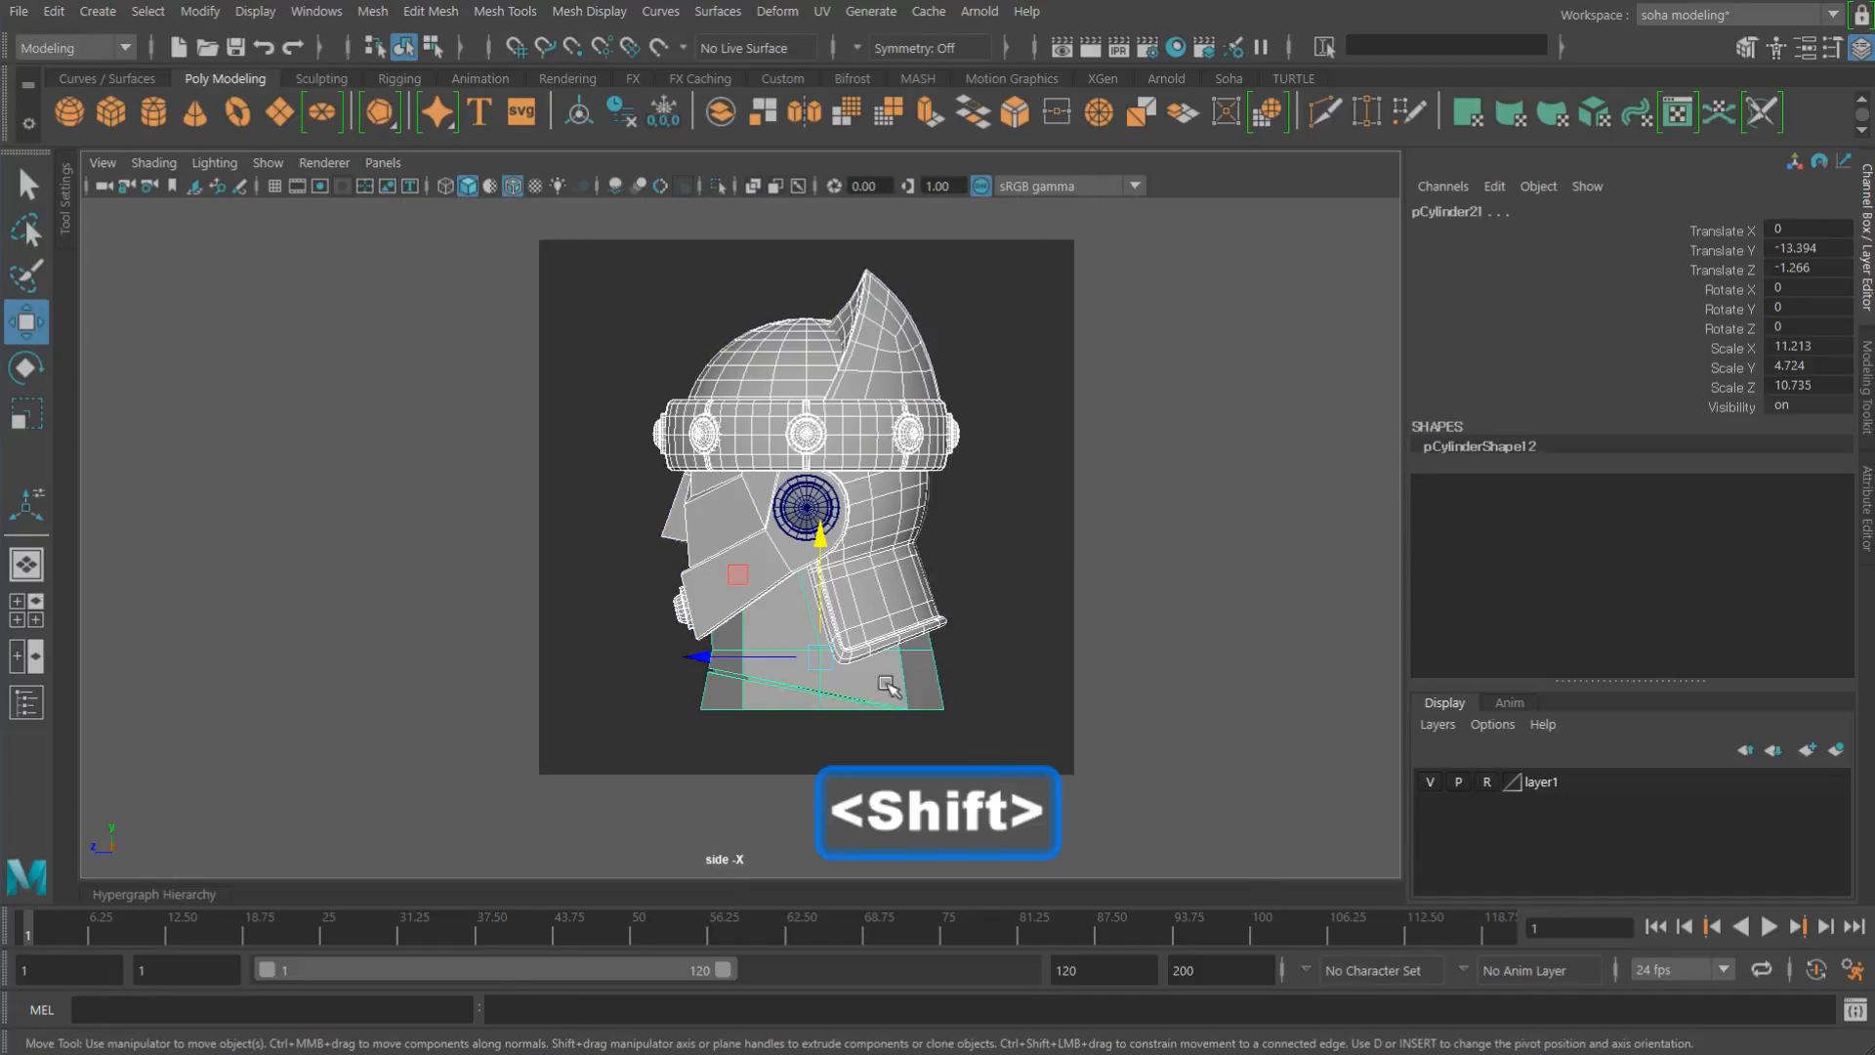
{"action": "scroll", "coordinate": [1109, 607], "scroll_direction": "up", "scroll_amount": 3}
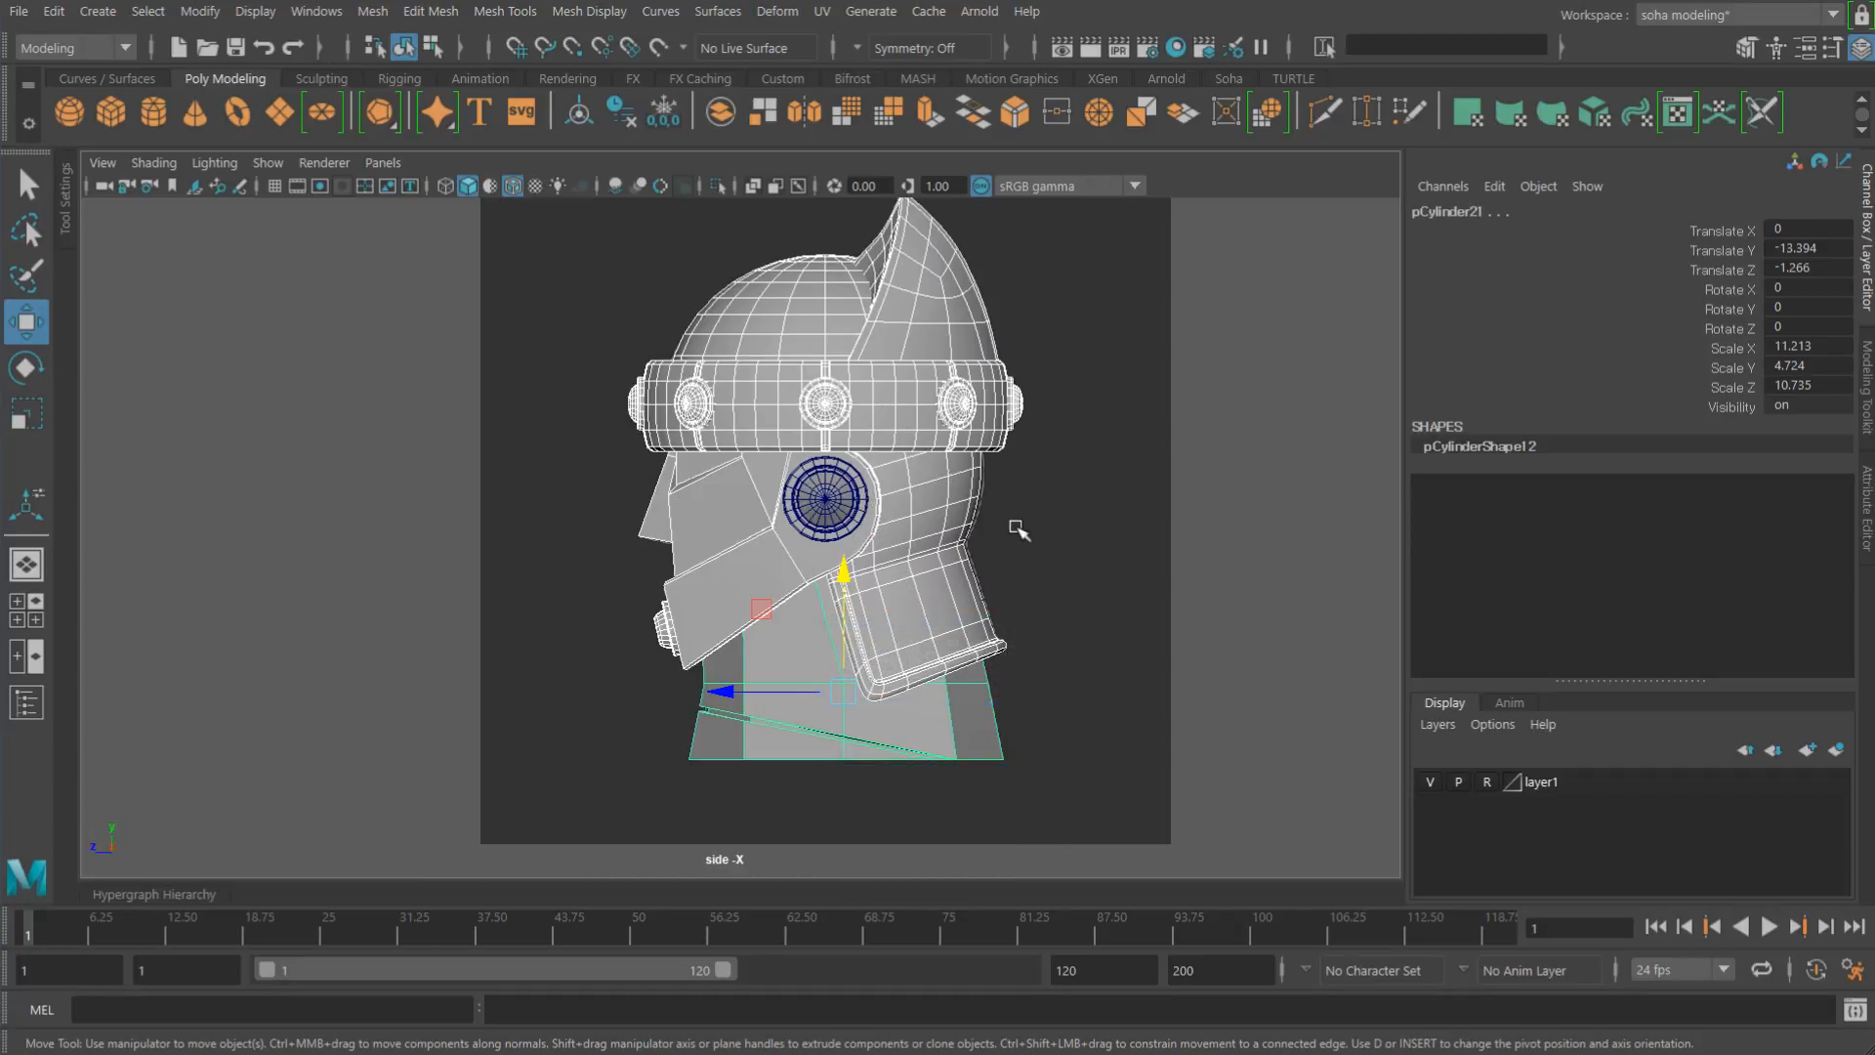
{"action": "key", "text": "h"}
{"action": "right_click_drag", "start_coordinate": [848, 536], "coordinate": [1139, 612], "text": "alt"}
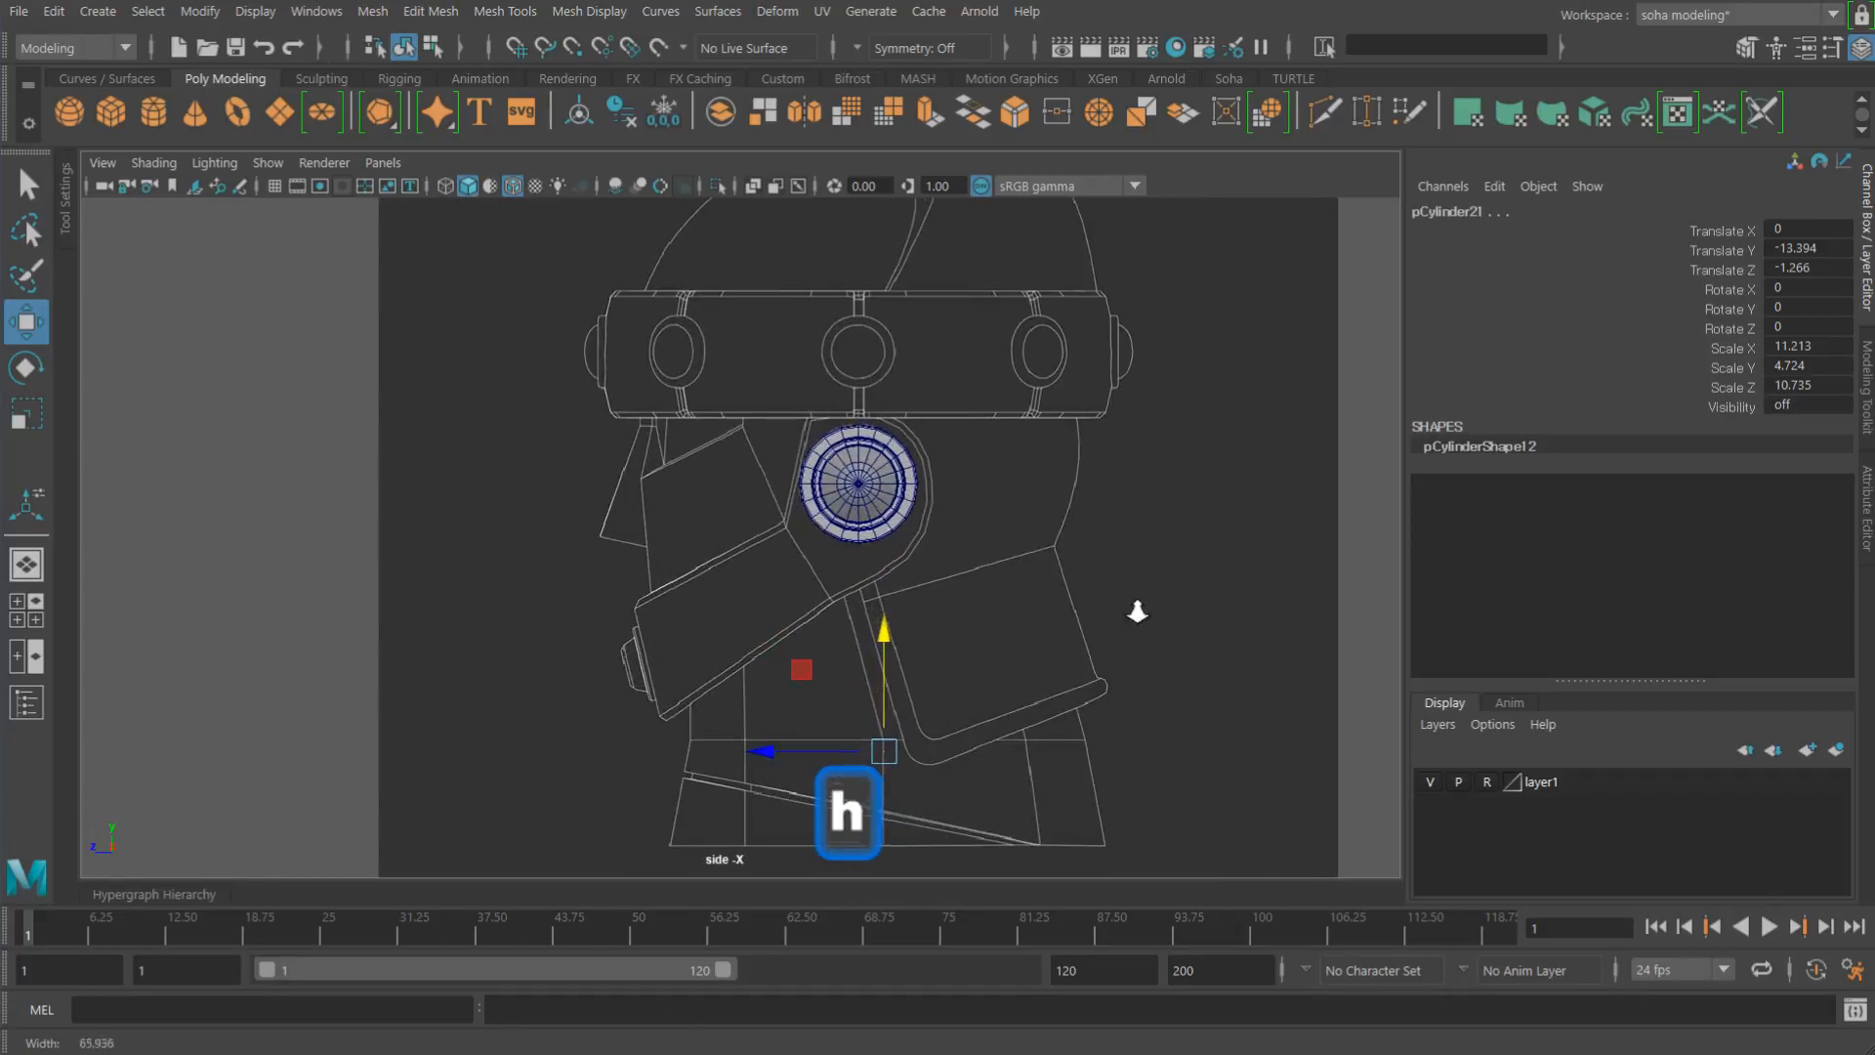
Step: Compare the ear bolt's wireframe with the small rim notches drawn in the side reference
{"action": "left_click", "coordinate": [866, 492]}
{"action": "right_click_drag", "start_coordinate": [825, 483], "coordinate": [1123, 547], "text": "alt"}
{"action": "right_click_drag", "start_coordinate": [930, 538], "coordinate": [1248, 636], "text": "alt+shift"}
{"action": "key", "text": "alt+4"}
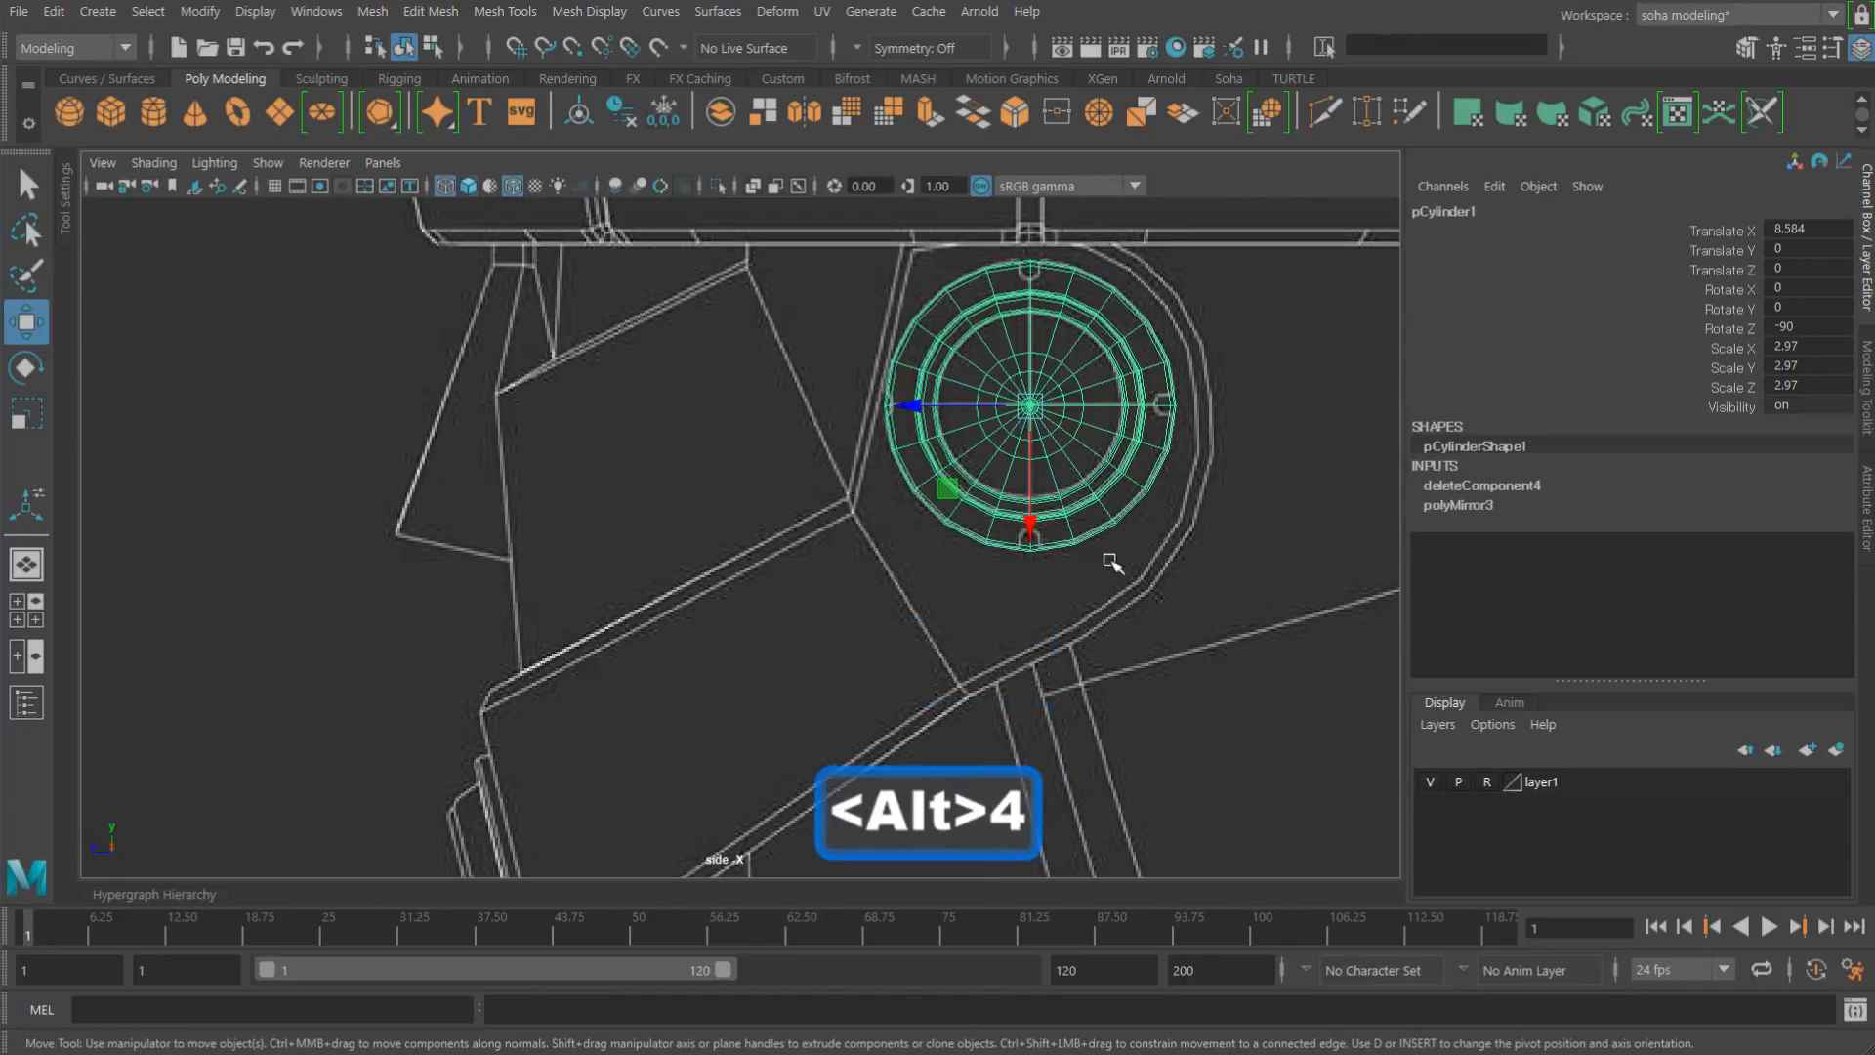
{"action": "right_click_drag", "start_coordinate": [992, 532], "coordinate": [1344, 762], "text": "alt"}
{"action": "middle_click_drag", "start_coordinate": [861, 441], "coordinate": [848, 445], "text": "alt"}
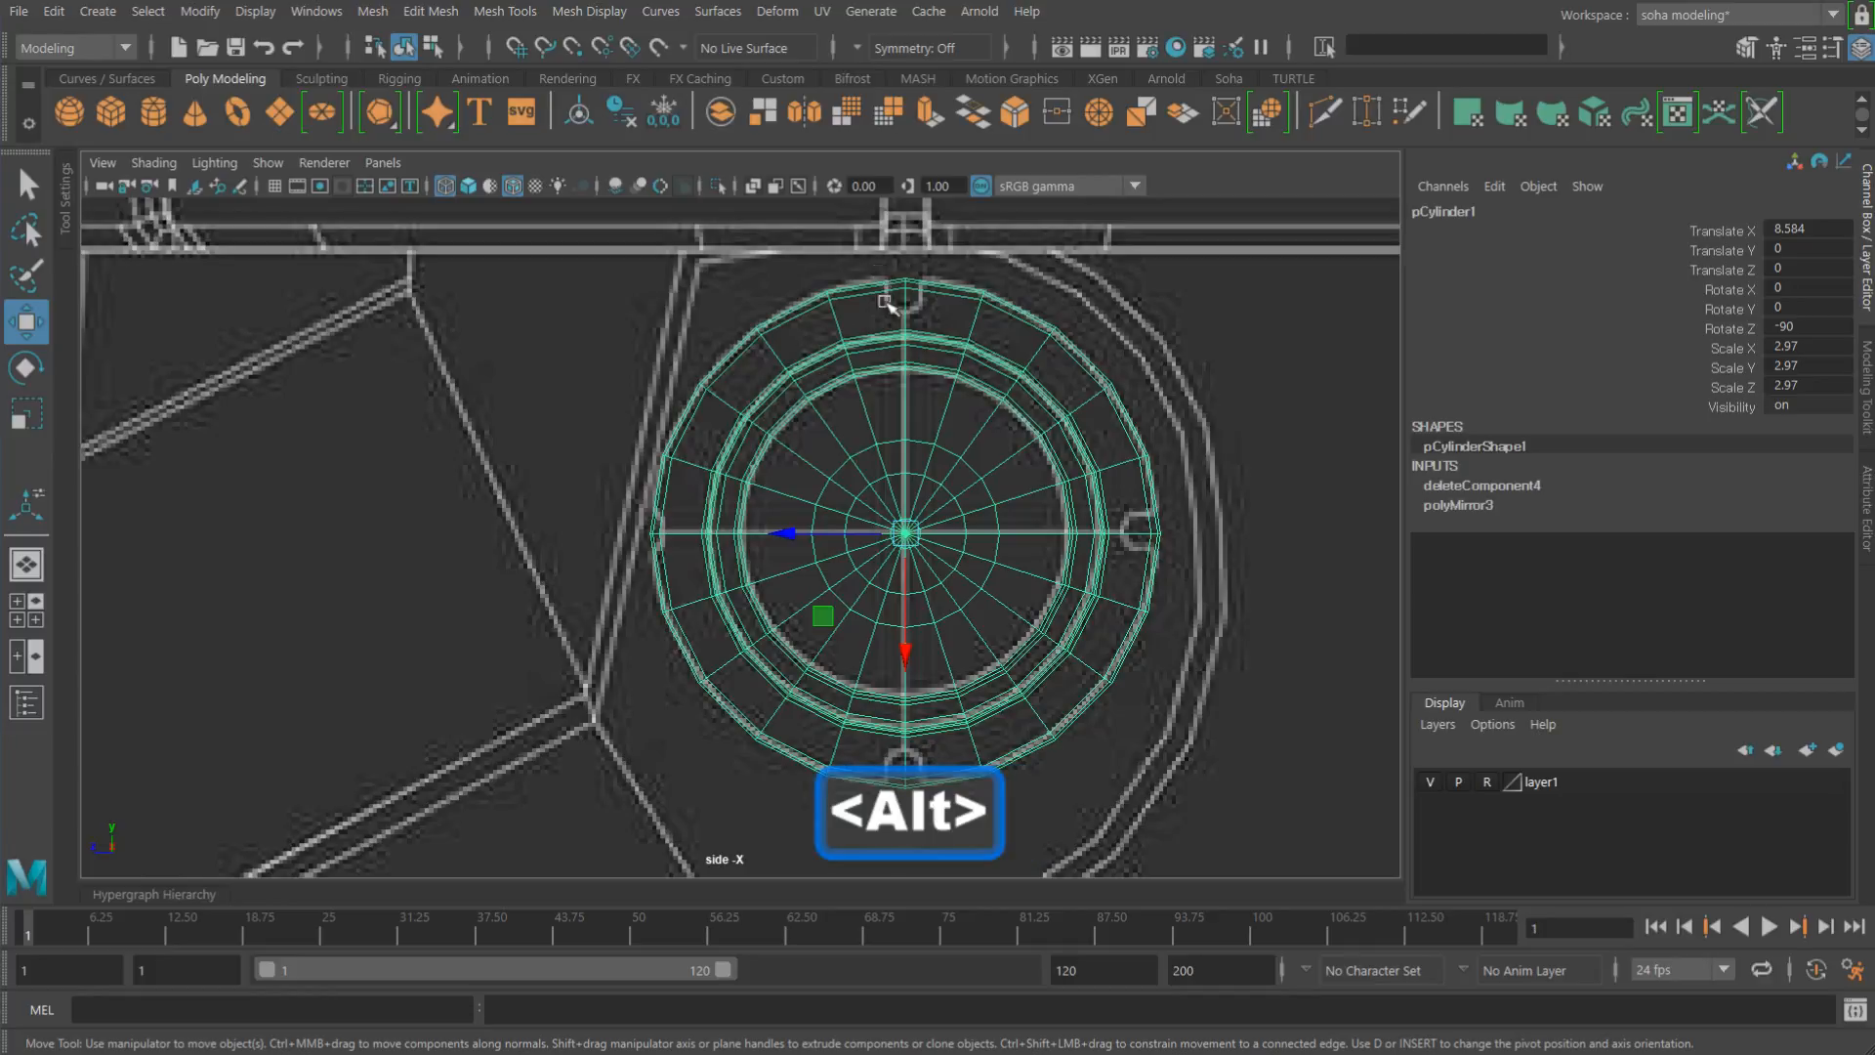
{"action": "middle_click_drag", "start_coordinate": [1024, 508], "coordinate": [994, 423], "text": "alt"}
{"action": "right_click_drag", "start_coordinate": [995, 423], "coordinate": [1088, 445], "text": "alt"}
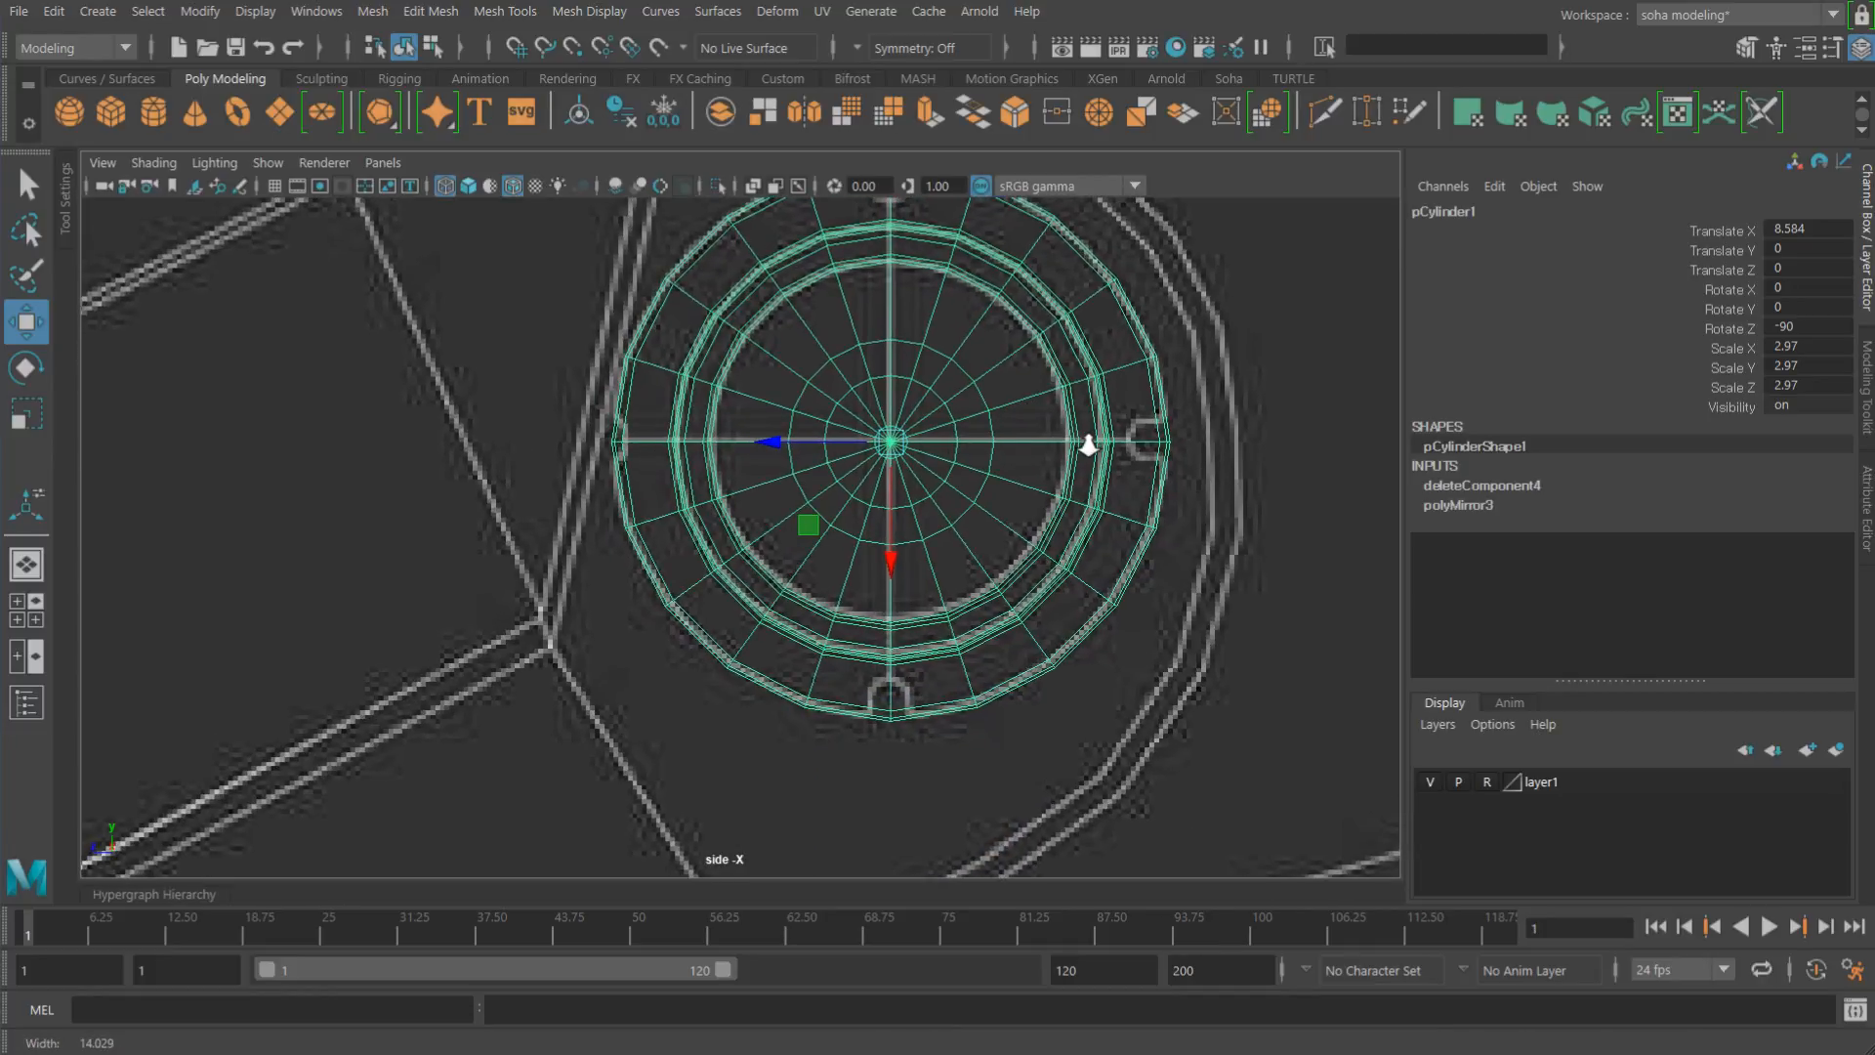
{"action": "middle_click_drag", "start_coordinate": [908, 447], "coordinate": [870, 478], "text": "alt"}
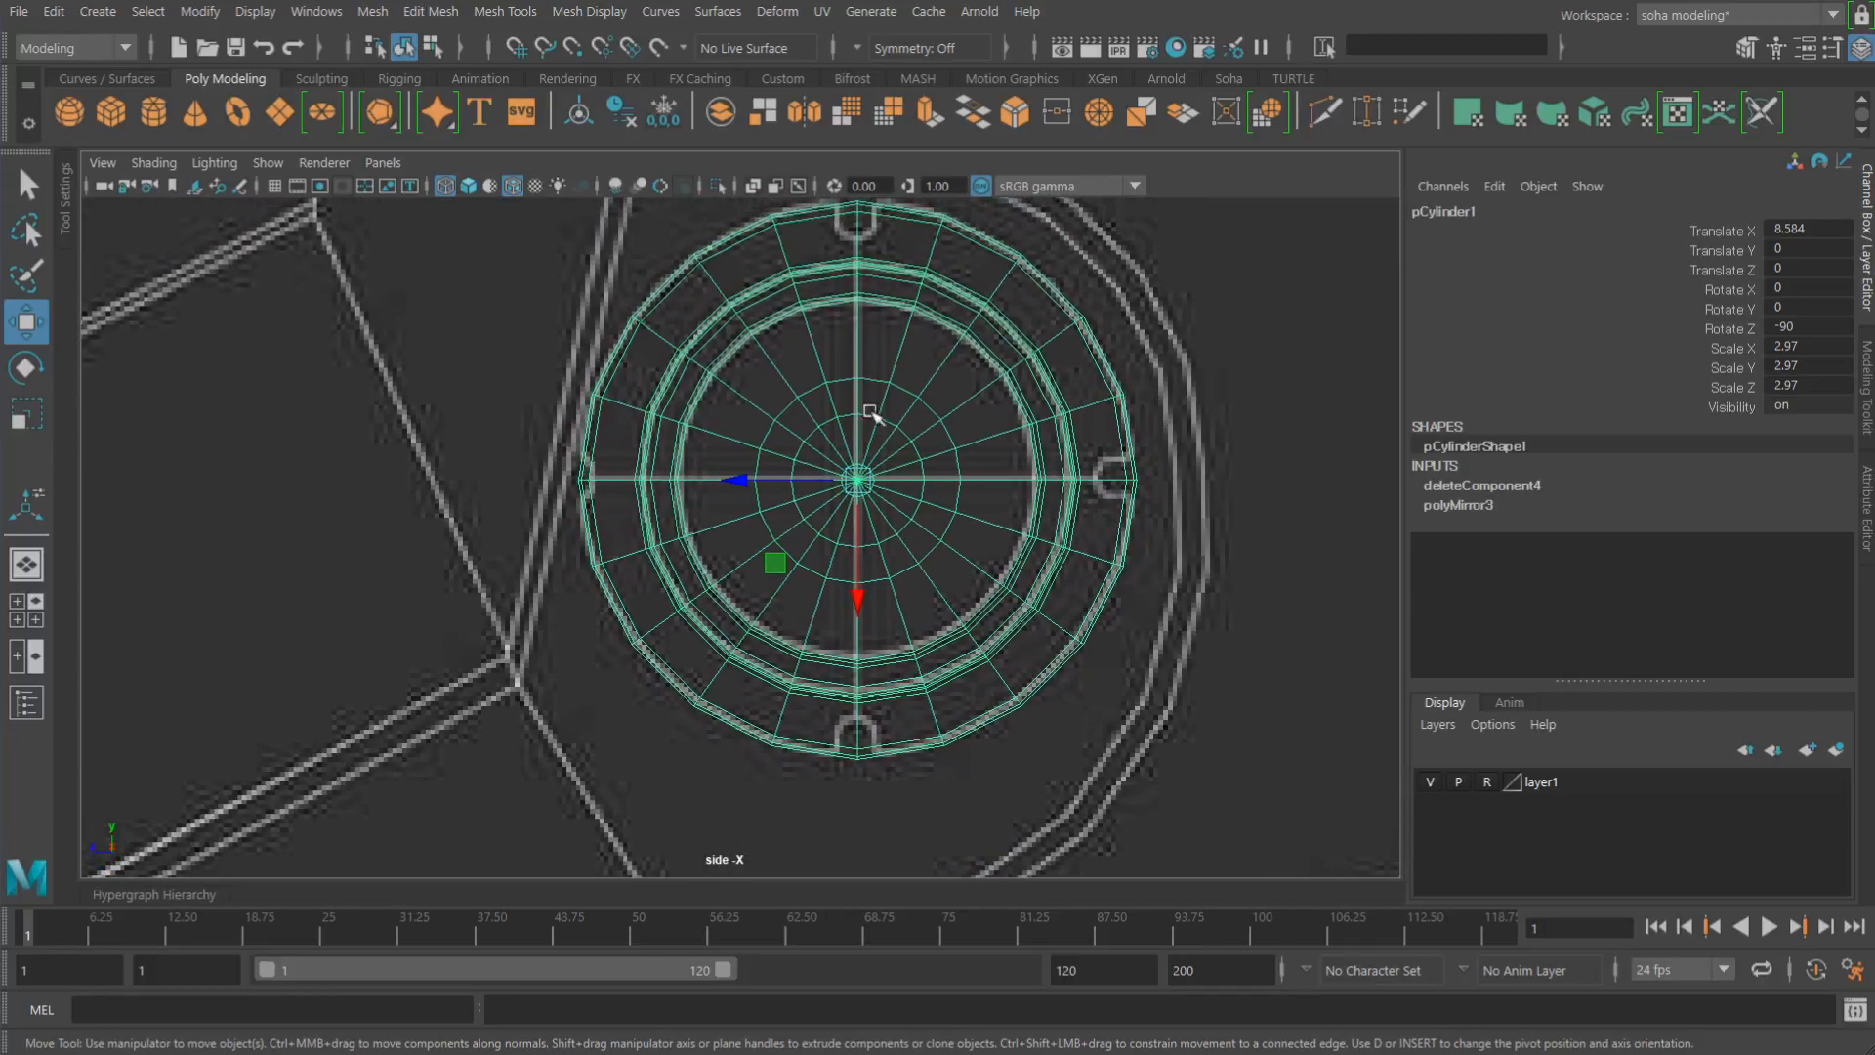
{"action": "middle_click_drag", "start_coordinate": [928, 606], "coordinate": [906, 460], "text": "alt"}
{"action": "right_click_drag", "start_coordinate": [976, 547], "coordinate": [1151, 705], "text": "alt"}
{"action": "mouse_move", "coordinate": [933, 660]}
{"action": "right_mouse_down", "text": "alt"}
{"action": "mouse_move", "coordinate": [988, 586]}
{"action": "mouse_move", "coordinate": [919, 645]}
{"action": "right_mouse_up", "text": "alt"}
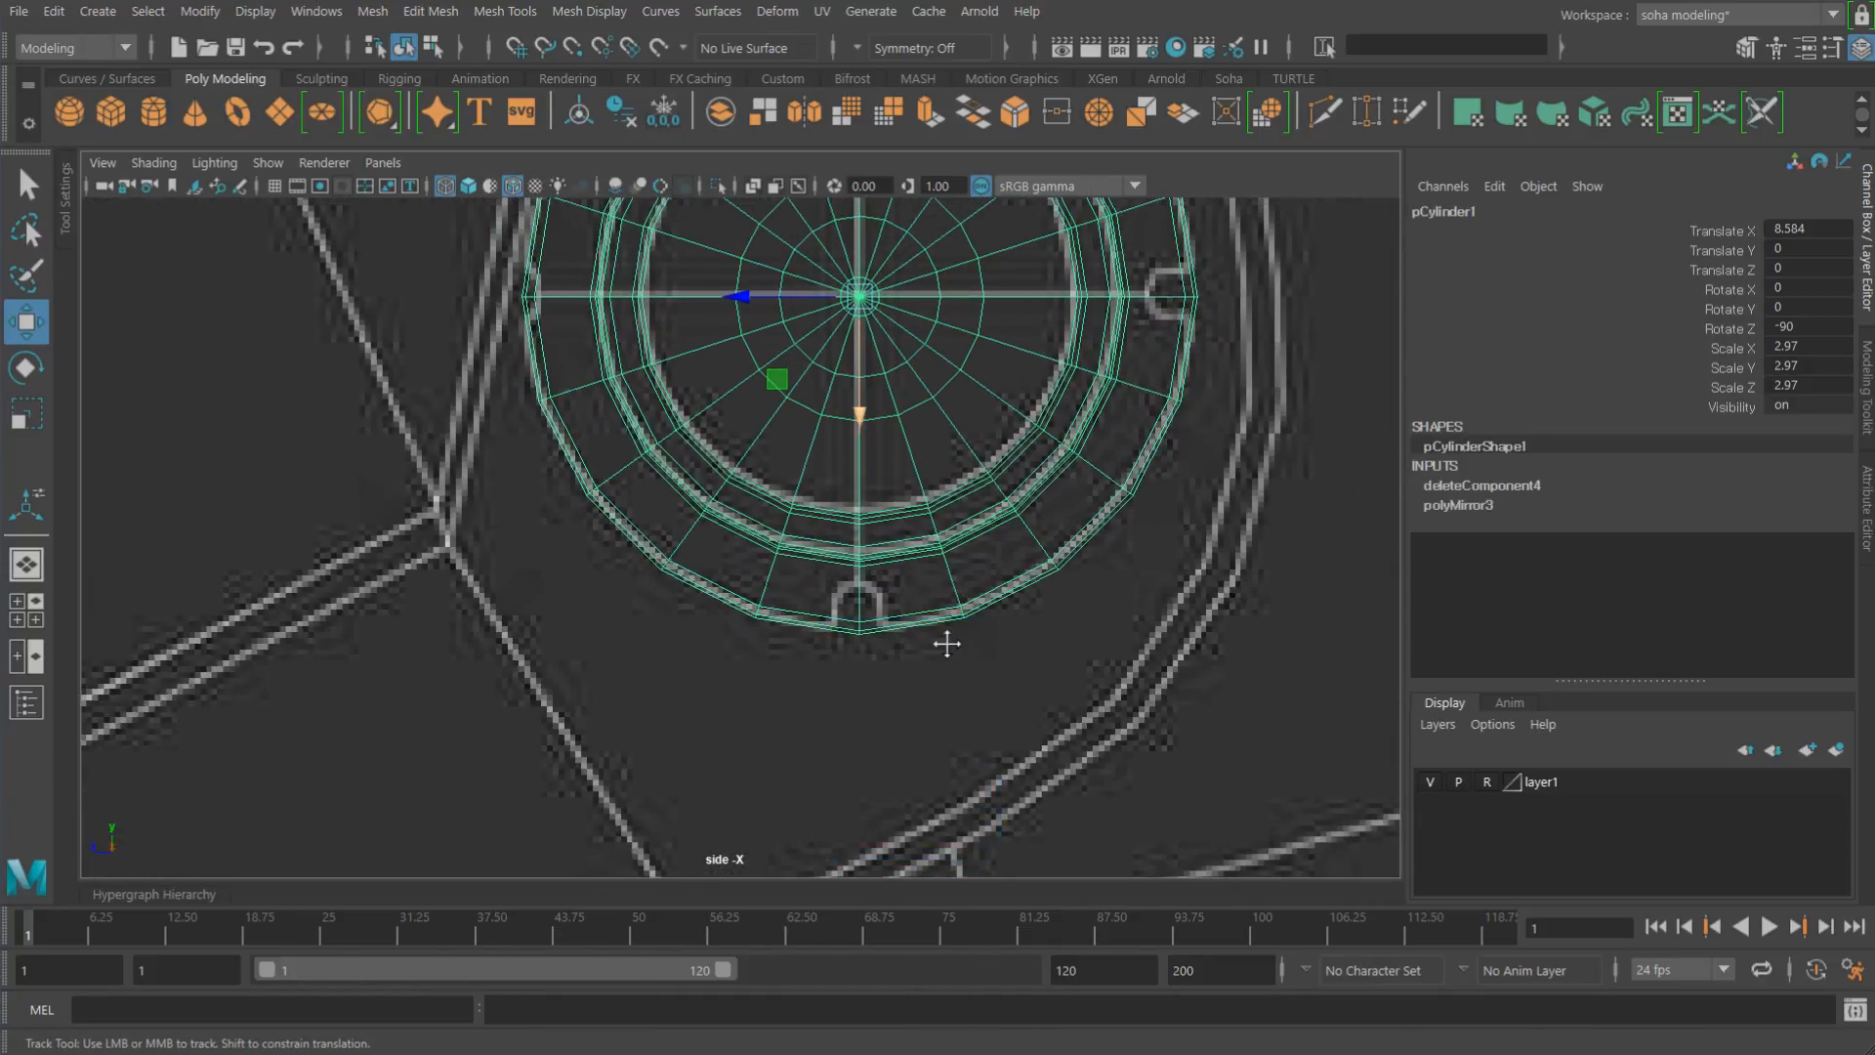
{"action": "middle_click_drag", "start_coordinate": [947, 644], "coordinate": [929, 774], "text": "alt"}
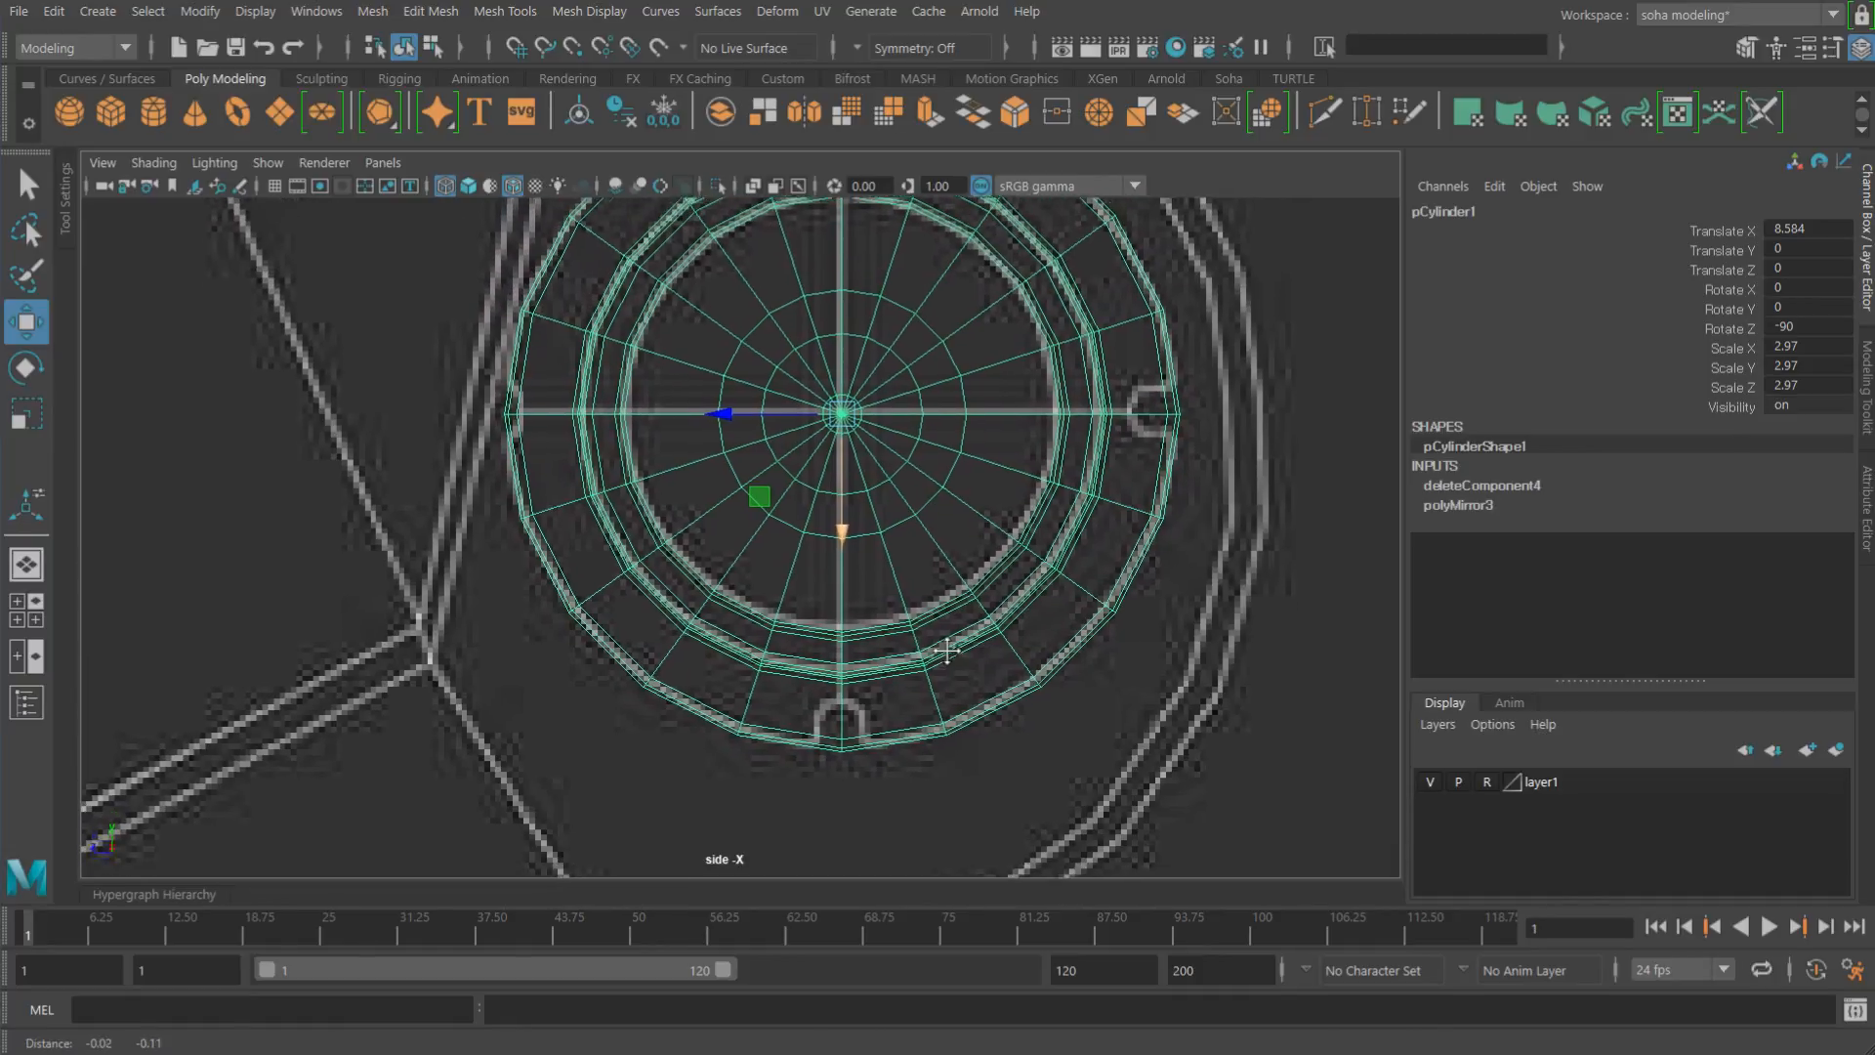
{"action": "mouse_move", "coordinate": [947, 648]}
{"action": "middle_mouse_down", "text": "alt"}
{"action": "mouse_move", "coordinate": [961, 606]}
{"action": "mouse_move", "coordinate": [918, 657]}
{"action": "middle_mouse_up", "text": "alt"}
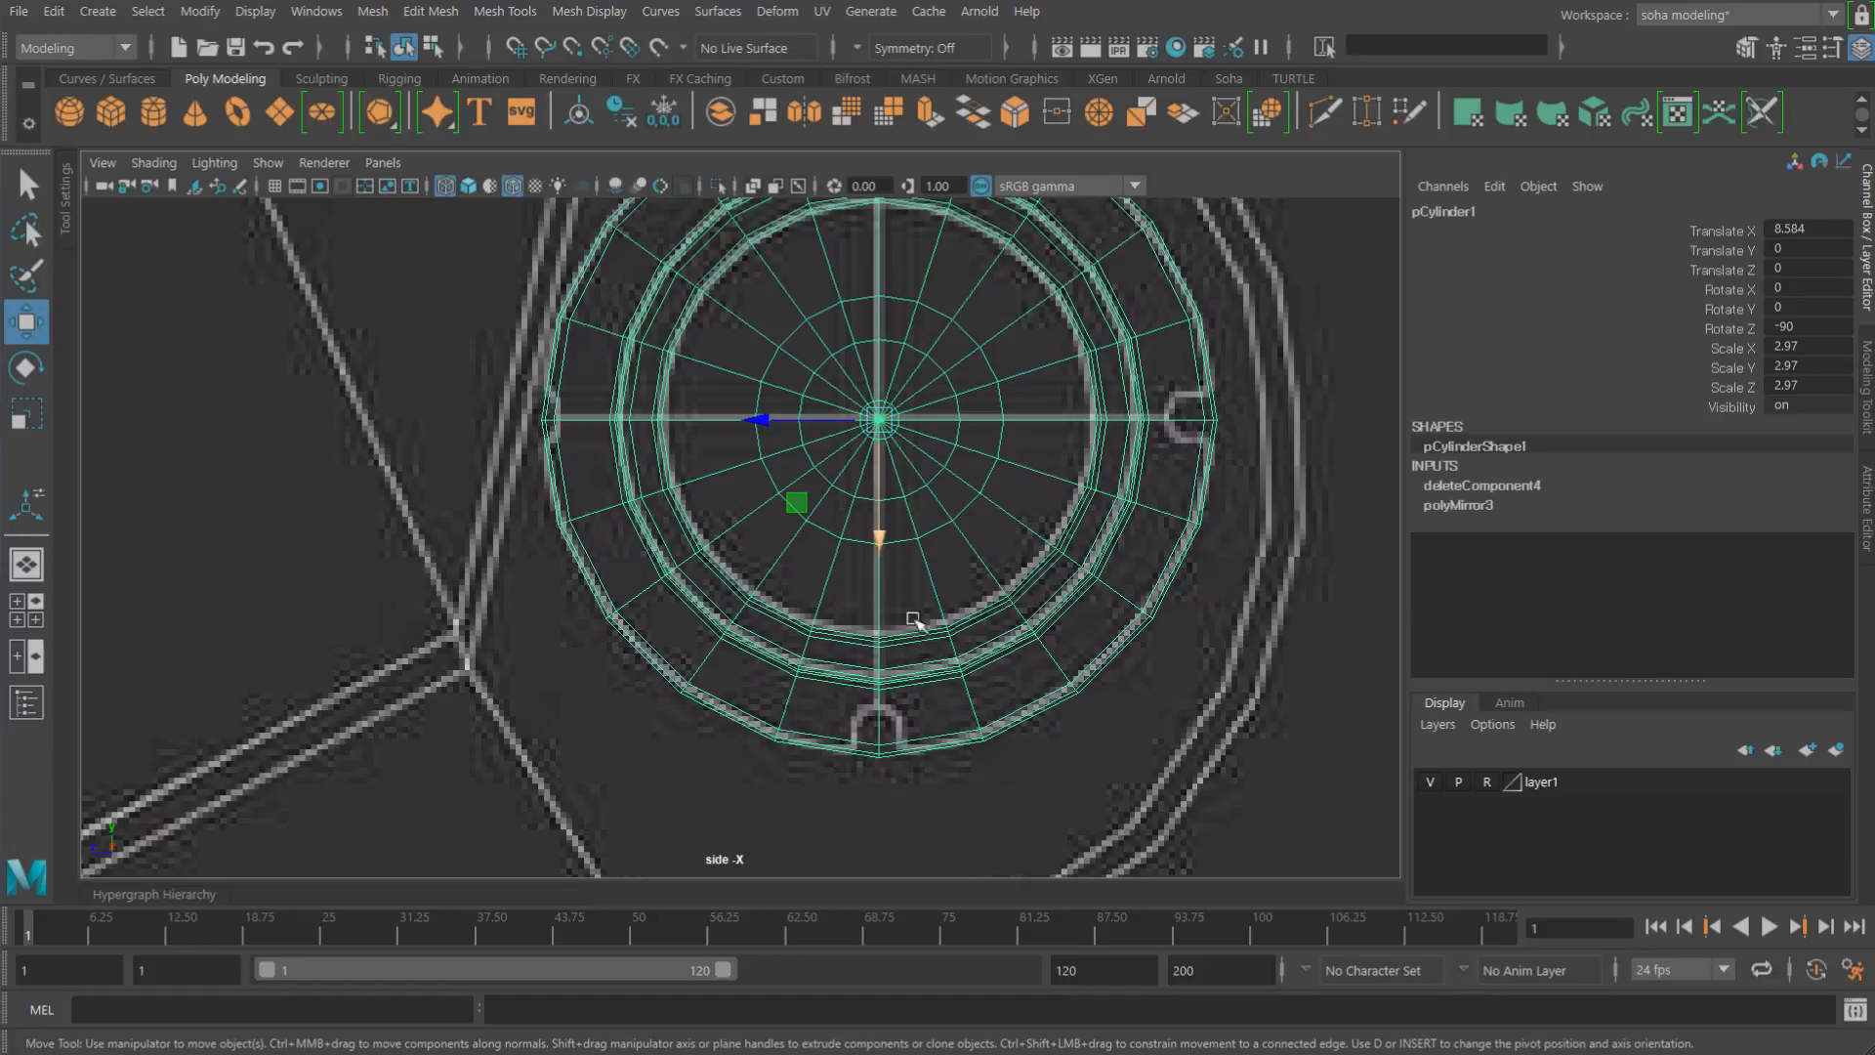
{"action": "key", "text": "alt"}
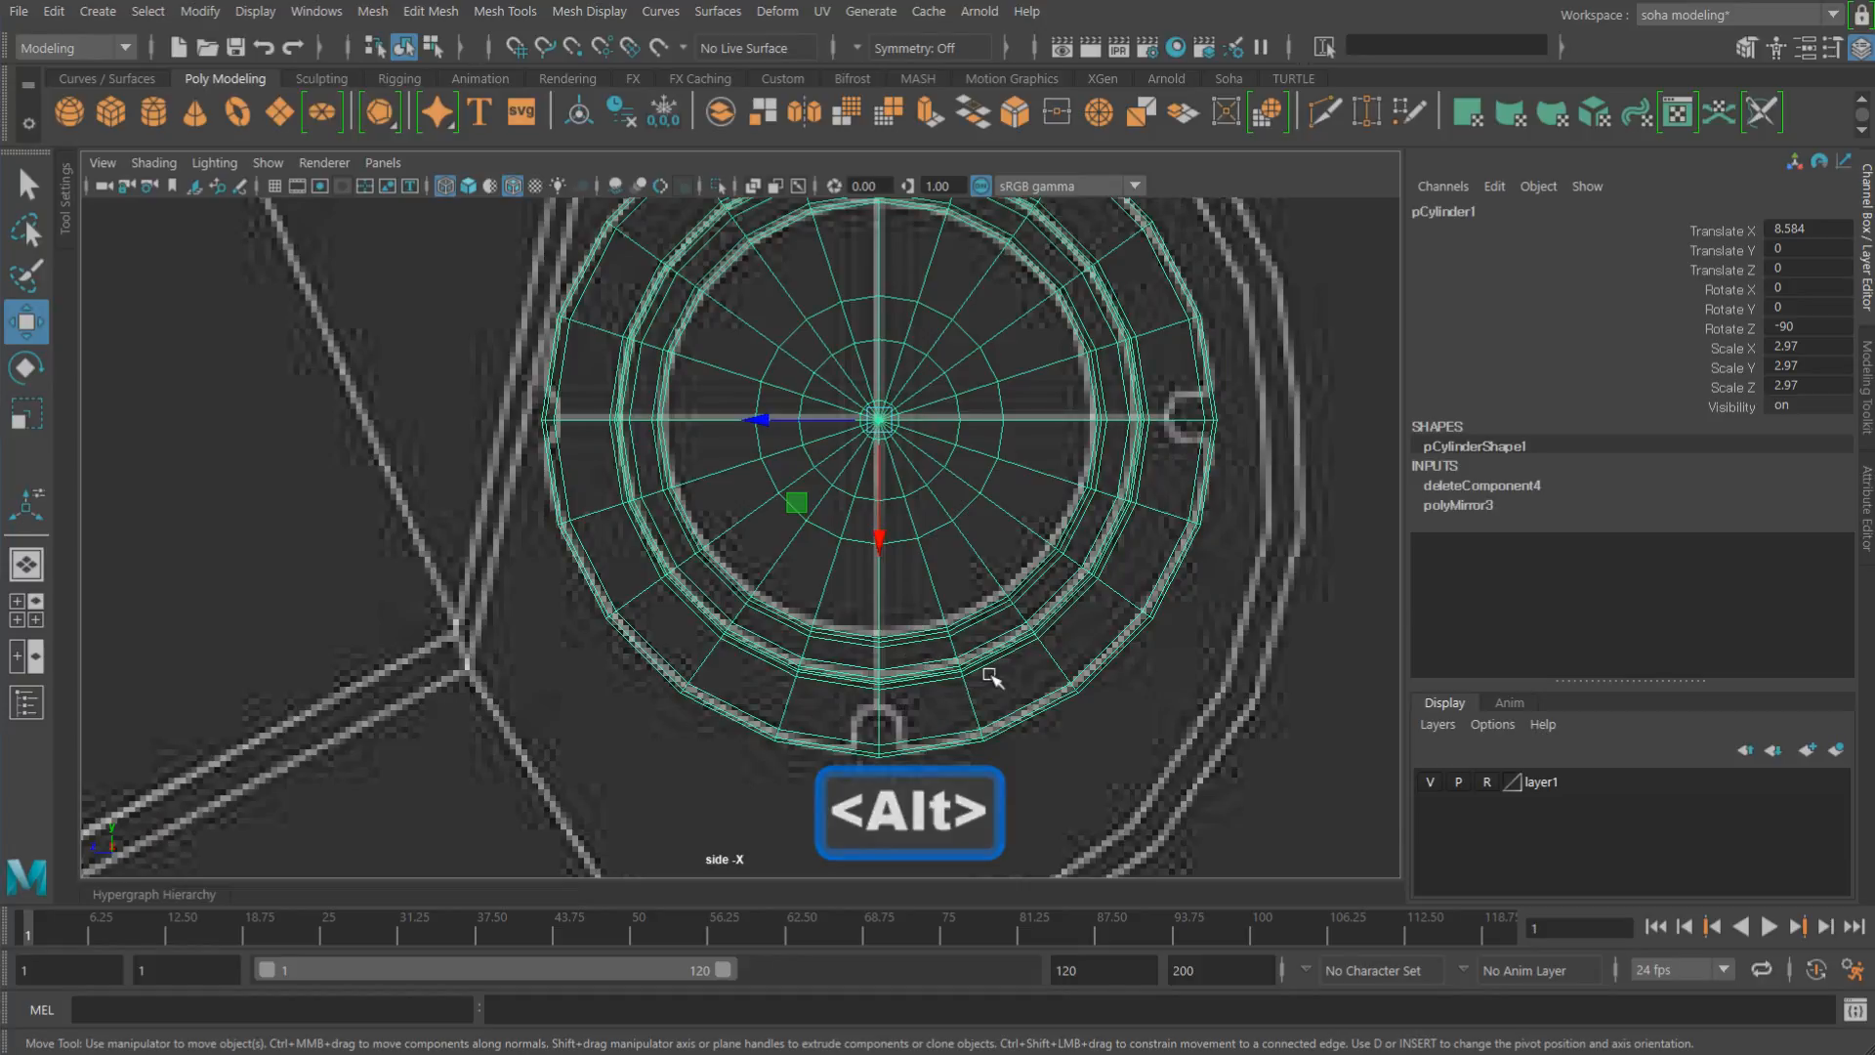
Step: Insert two radial edge loops on the ear bolt, one along each side of the reference's bottom rim notch
{"action": "left_click", "coordinate": [1127, 555]}
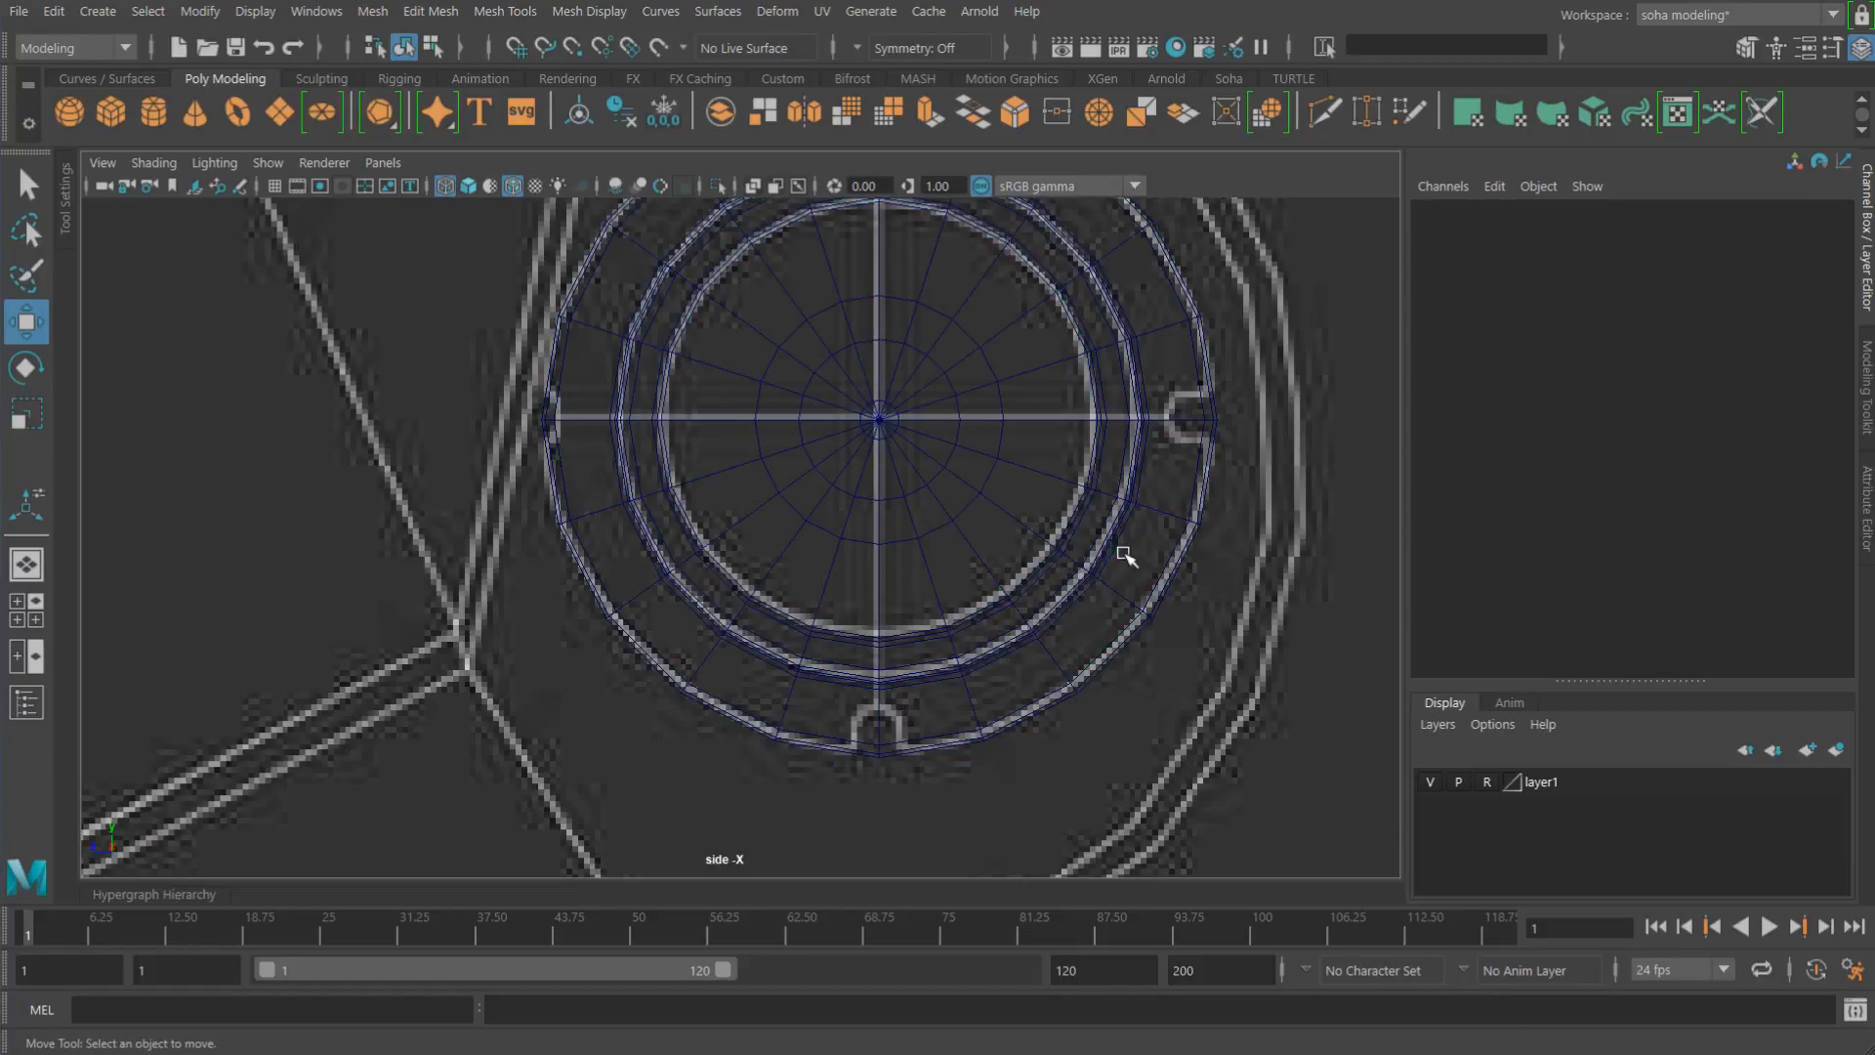
{"action": "left_click", "coordinate": [953, 632]}
{"action": "middle_click_drag", "start_coordinate": [965, 626], "coordinate": [973, 563], "text": "alt"}
{"action": "right_click_drag", "start_coordinate": [1023, 589], "coordinate": [1031, 674], "text": "alt"}
{"action": "key", "text": "w"}
{"action": "middle_click_drag", "start_coordinate": [951, 659], "coordinate": [950, 656], "text": "alt"}
{"action": "scroll", "coordinate": [899, 552], "scroll_direction": "up", "scroll_amount": 6}
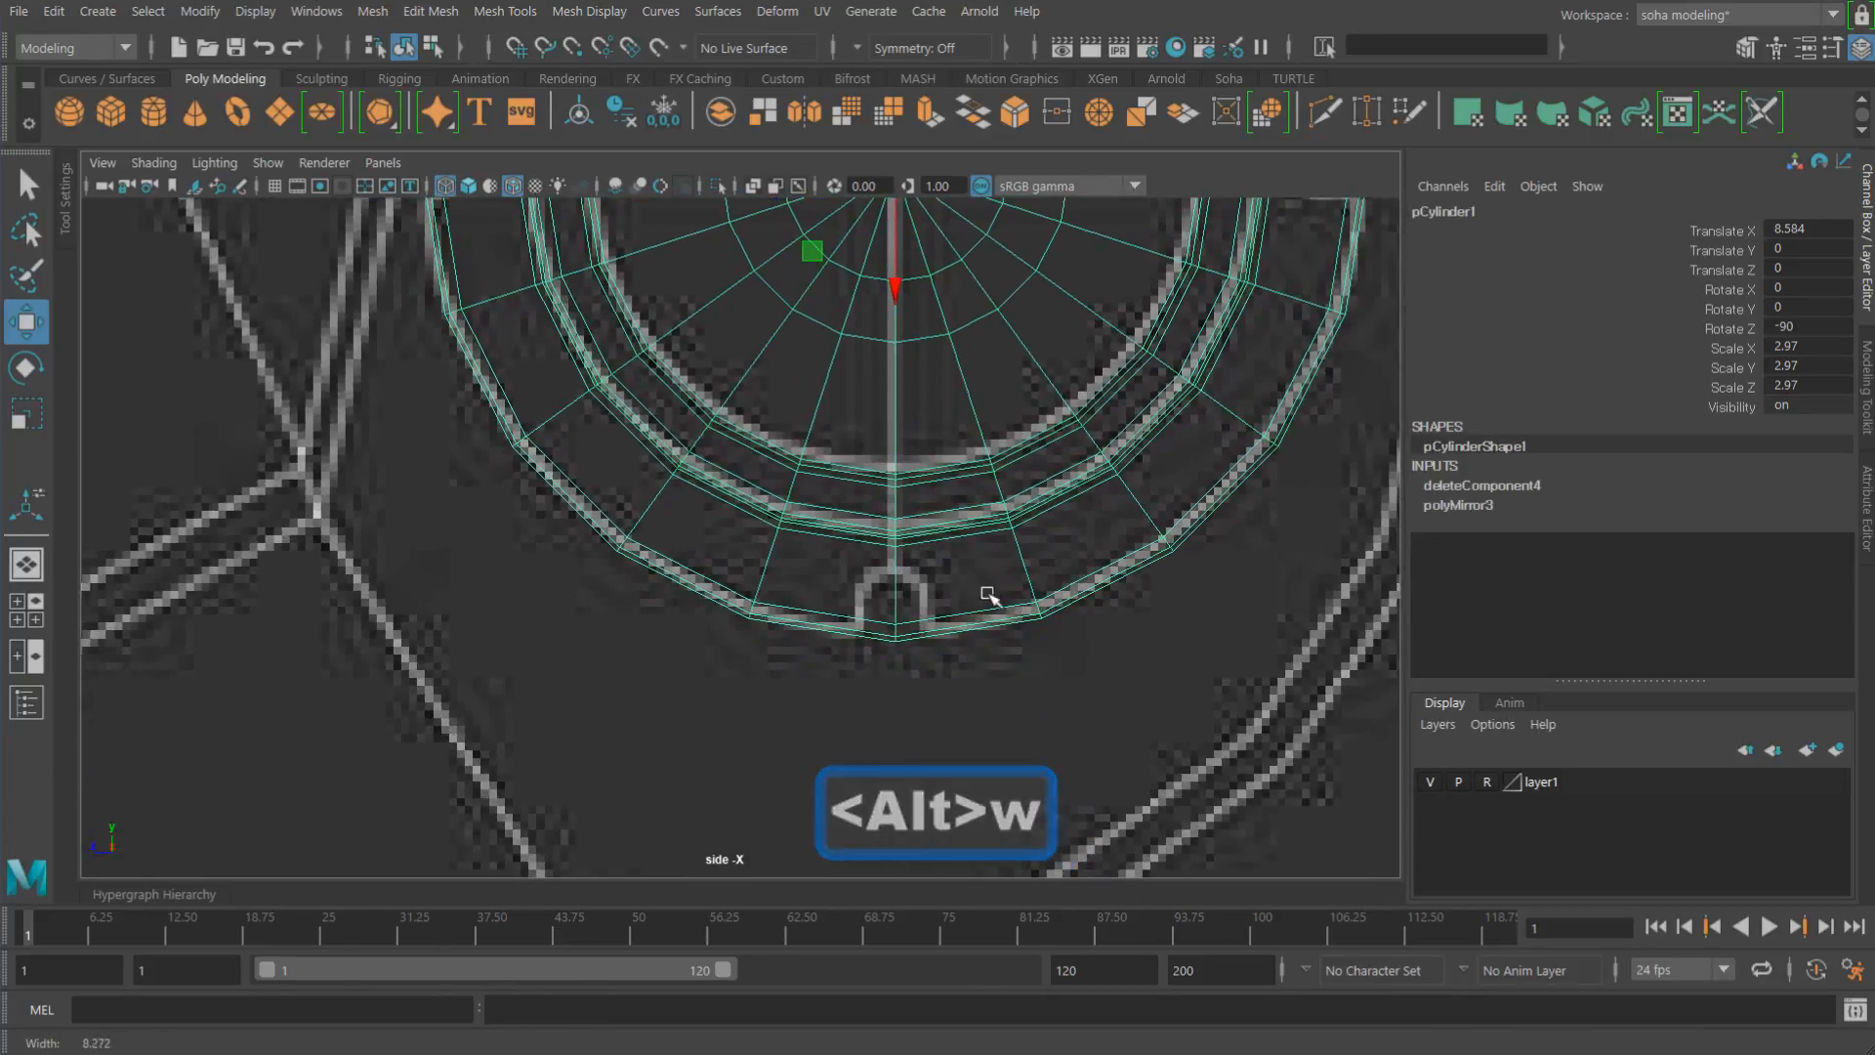
{"action": "scroll", "coordinate": [874, 622], "scroll_direction": "up", "scroll_amount": 4}
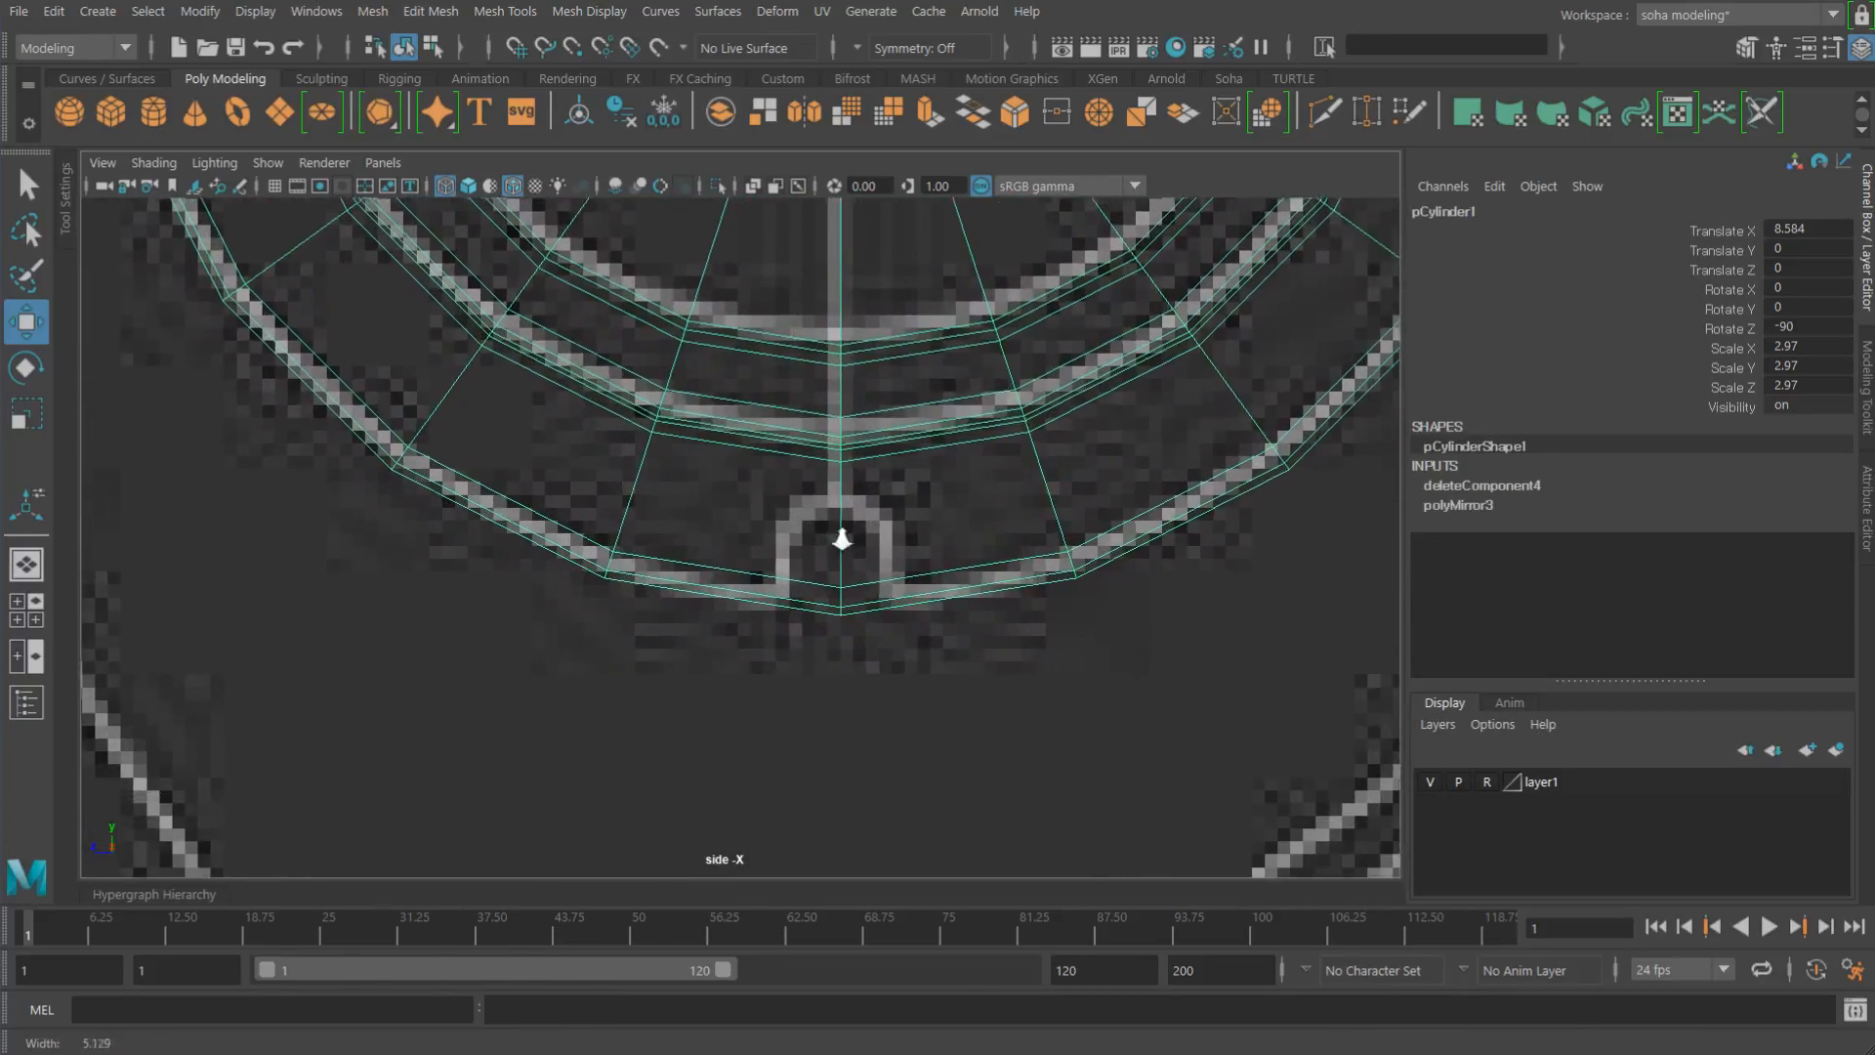
{"action": "key", "text": "alt+s"}
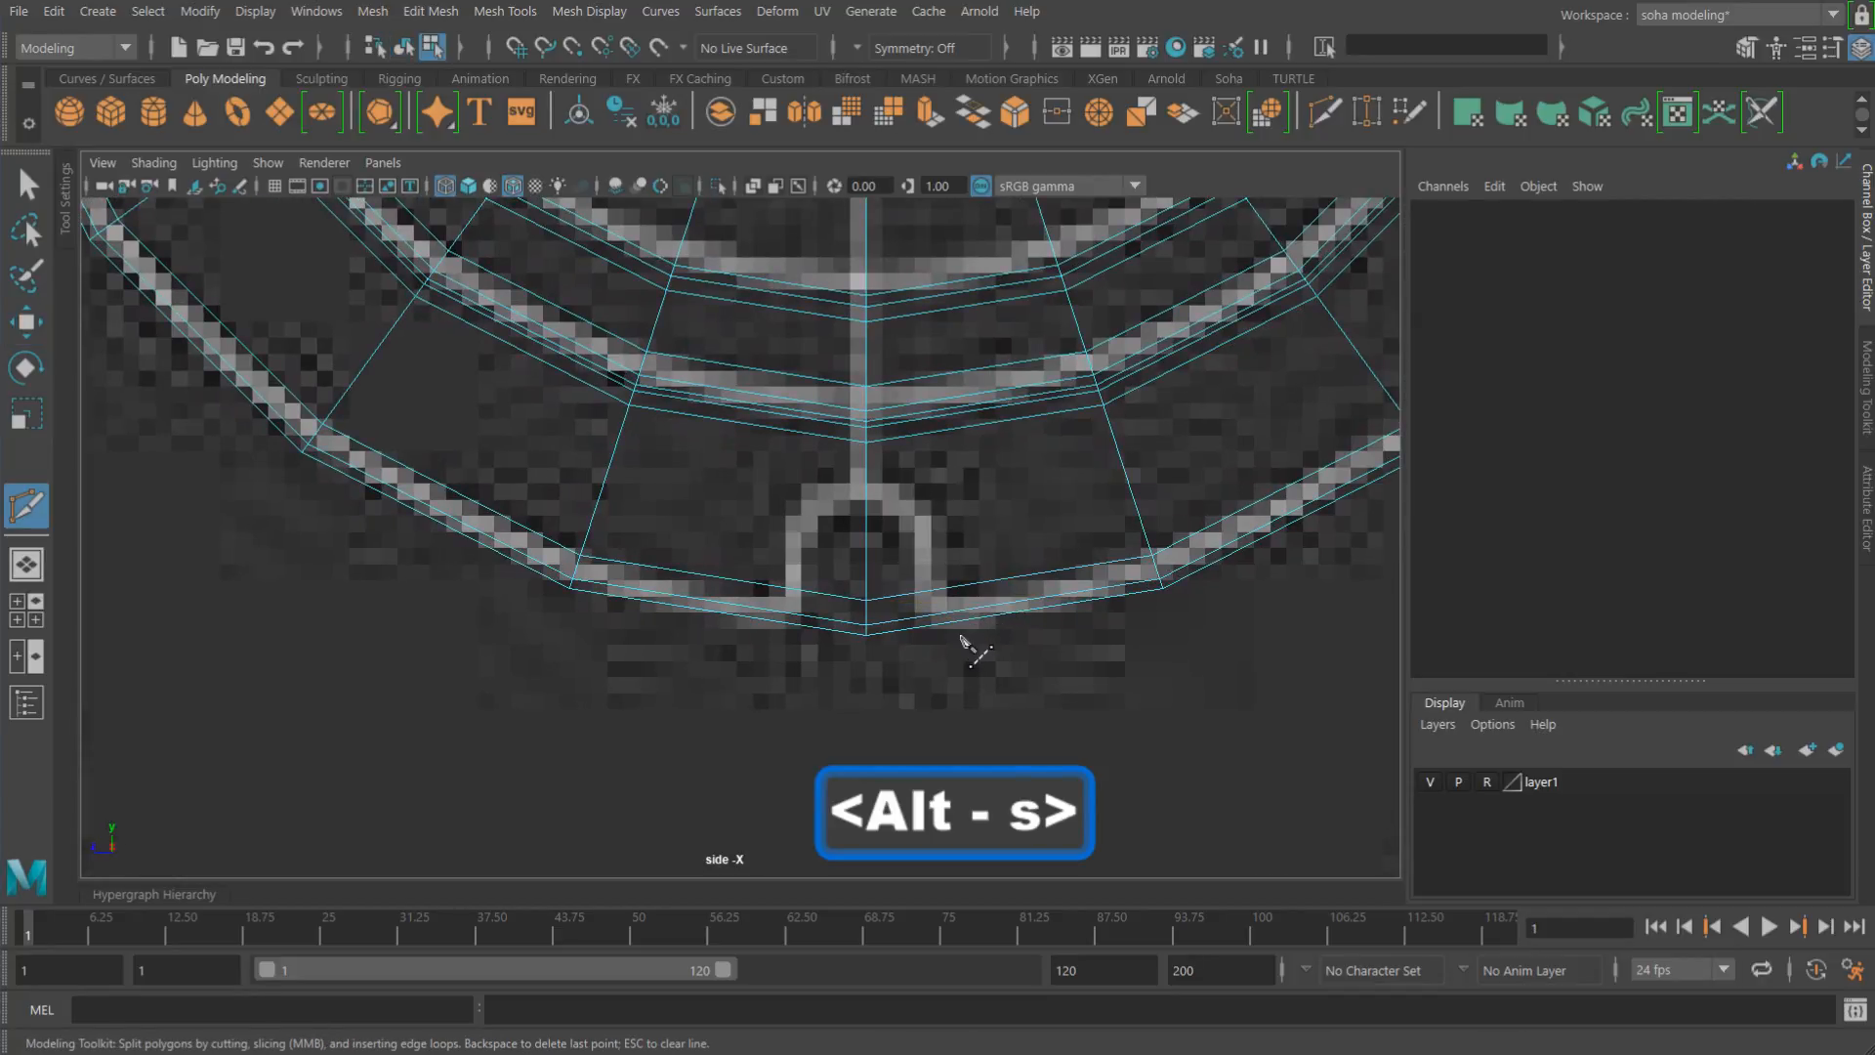
{"action": "key", "text": "alt+e"}
{"action": "left_click", "coordinate": [947, 589]}
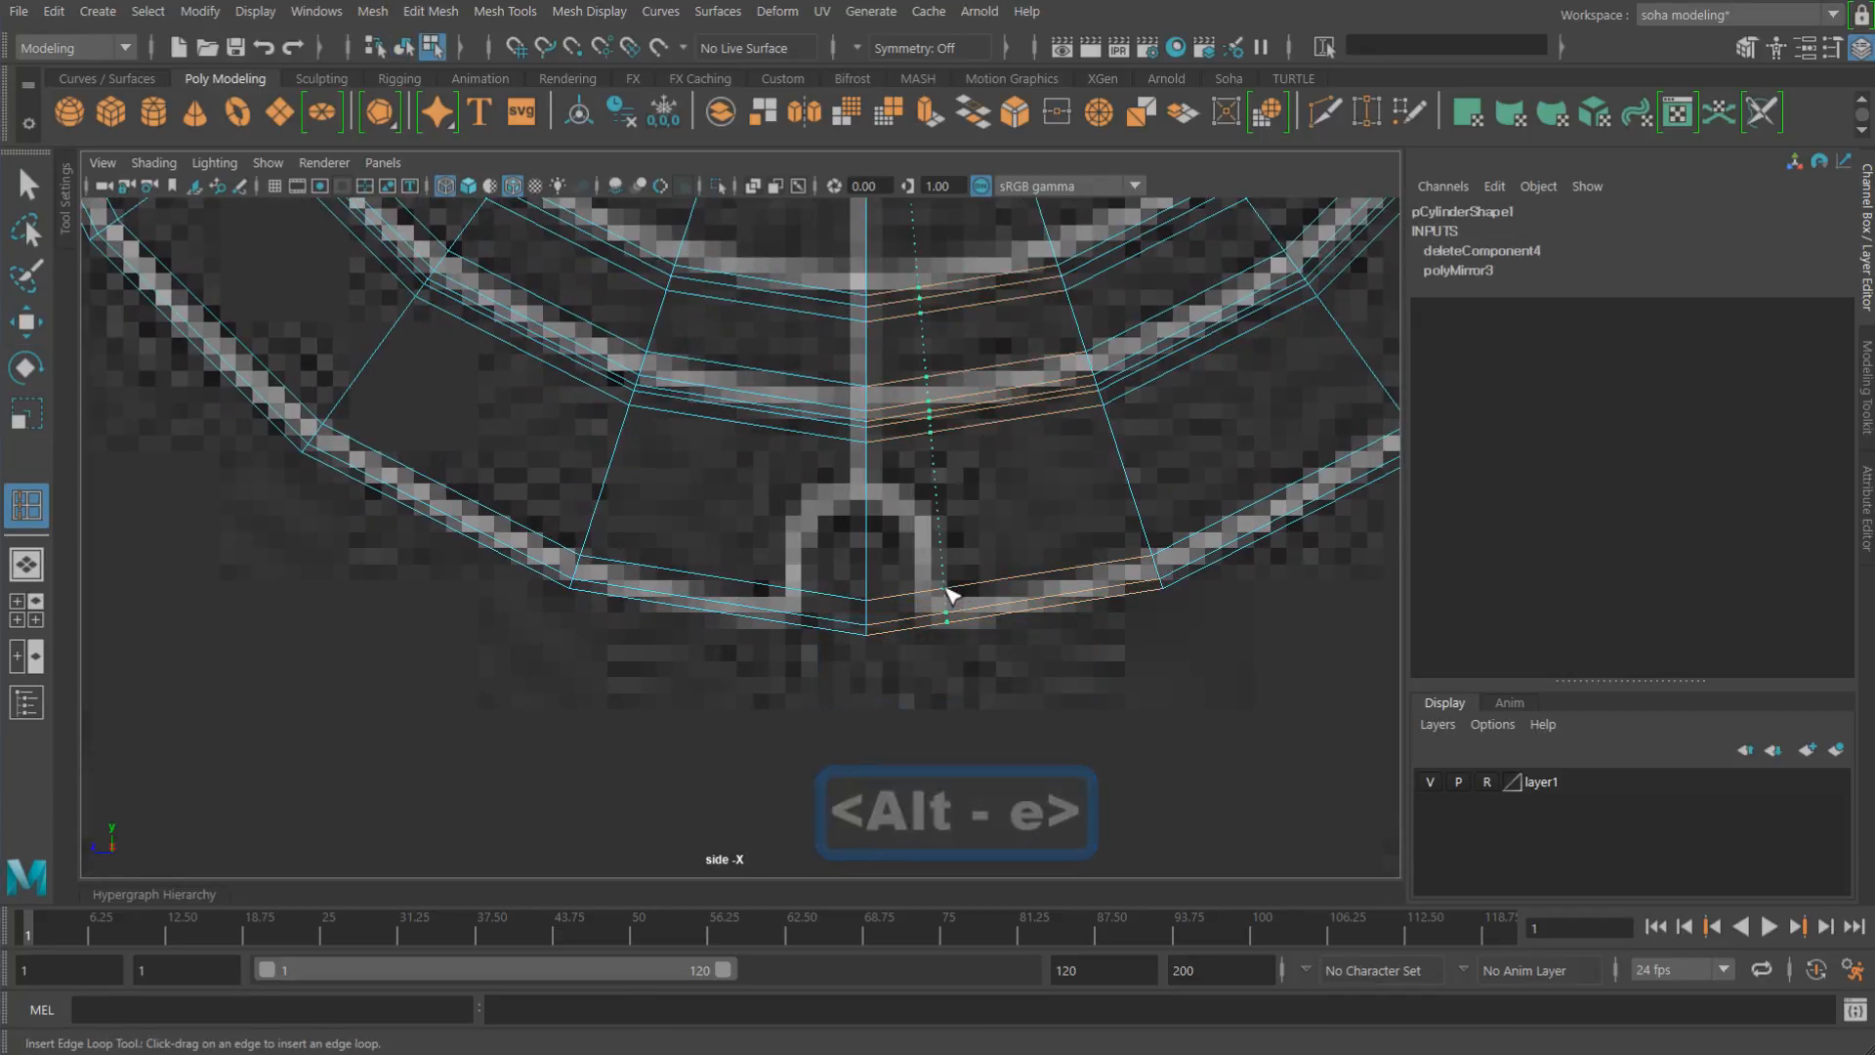
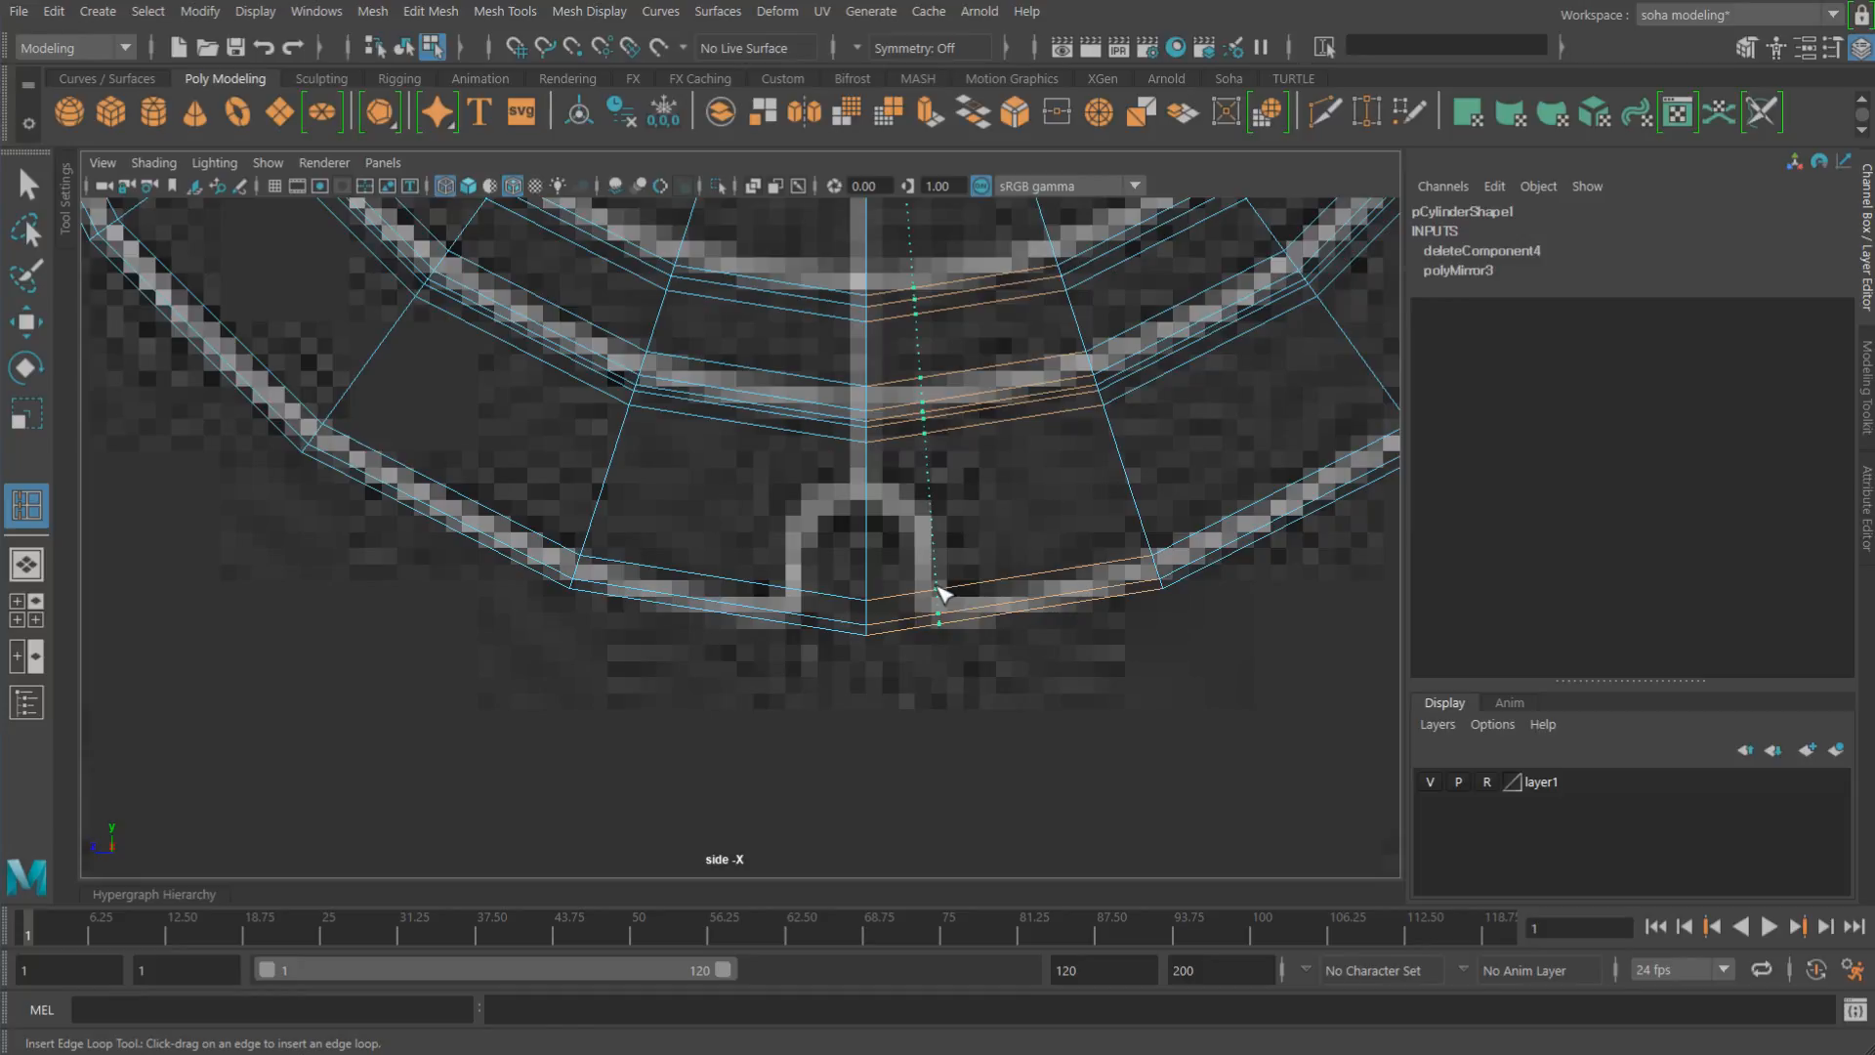
{"action": "left_click", "coordinate": [785, 589]}
Step: Check the two new edge loops up close against the outline of the bottom notch in the reference
{"action": "right_click_drag", "start_coordinate": [1010, 604], "coordinate": [816, 542], "text": "alt"}
{"action": "right_click_drag", "start_coordinate": [1162, 633], "coordinate": [1236, 655], "text": "alt"}
{"action": "key", "text": "w"}
{"action": "right_click_drag", "start_coordinate": [867, 512], "coordinate": [1358, 686], "text": "alt"}
{"action": "middle_click_drag", "start_coordinate": [814, 528], "coordinate": [796, 561], "text": "alt"}
{"action": "right_click_drag", "start_coordinate": [795, 561], "coordinate": [1201, 716], "text": "alt"}
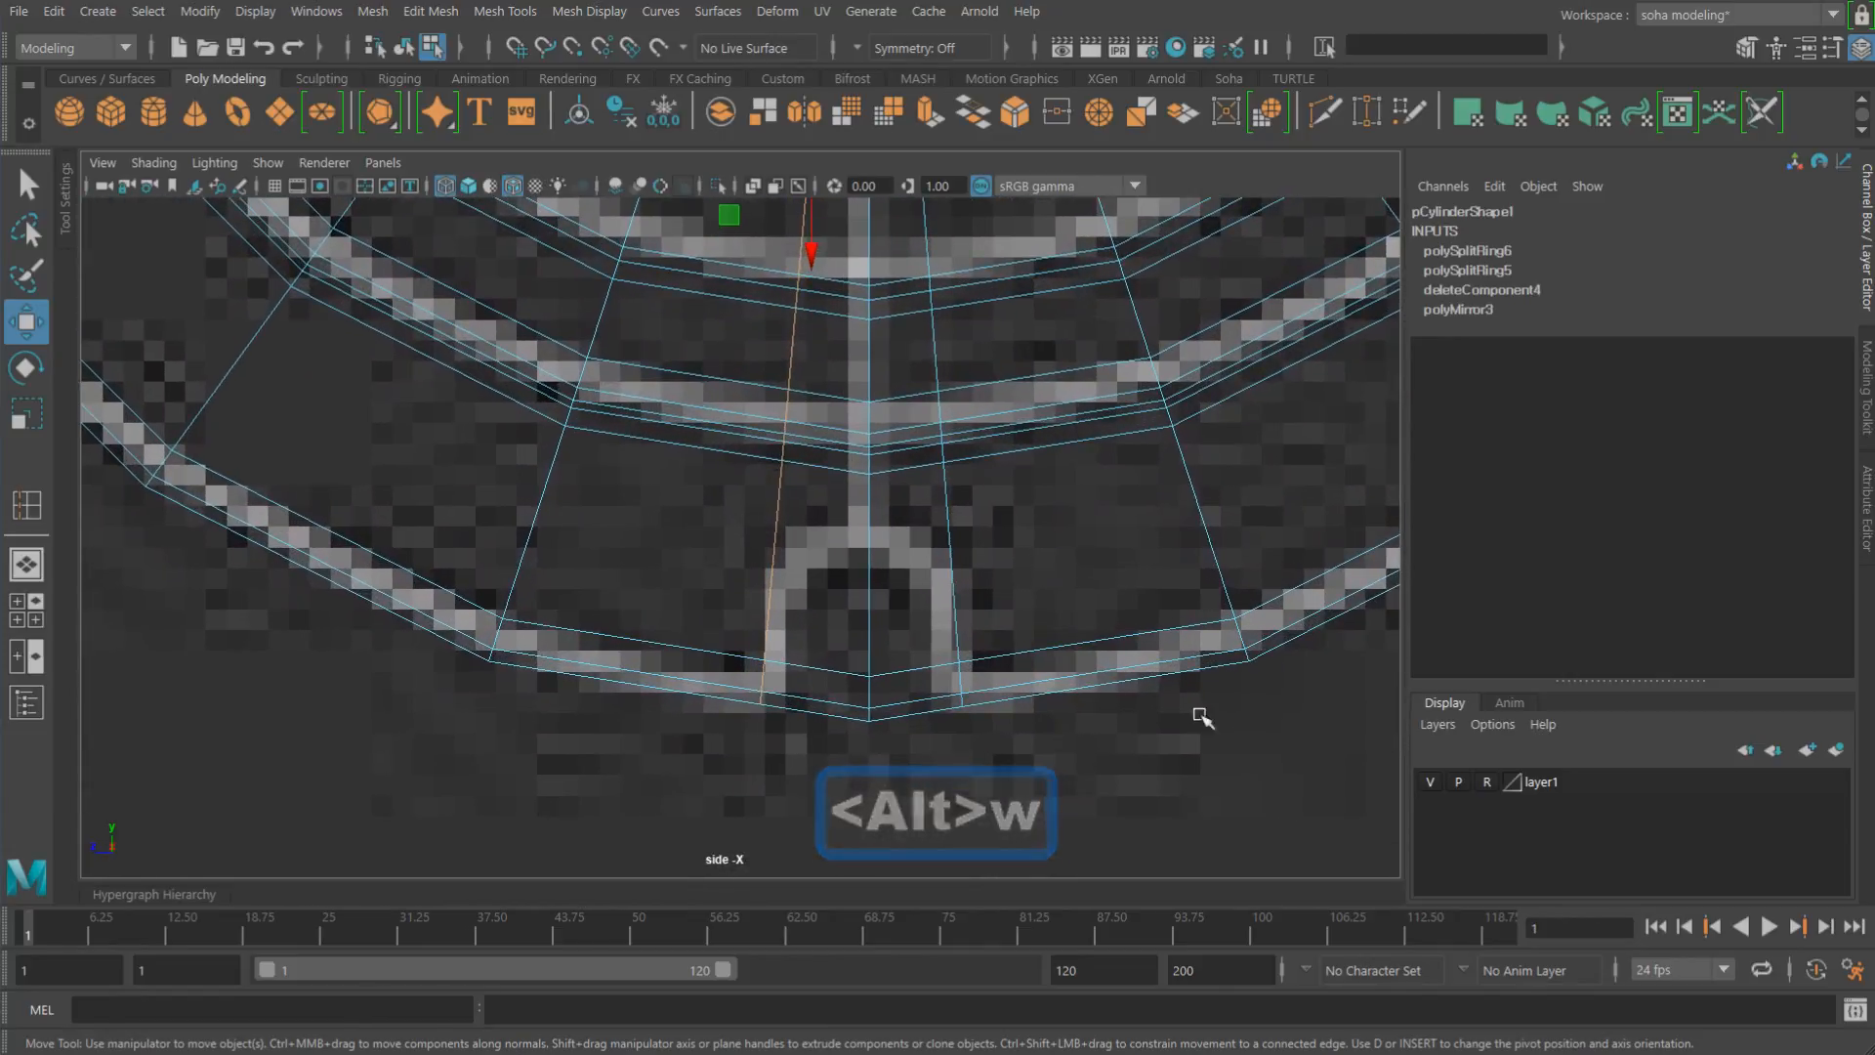
{"action": "middle_click_drag", "start_coordinate": [842, 578], "coordinate": [761, 553], "text": "alt"}
{"action": "right_click_drag", "start_coordinate": [761, 553], "coordinate": [1143, 682], "text": "alt"}
{"action": "middle_click_drag", "start_coordinate": [942, 586], "coordinate": [938, 601], "text": "alt"}
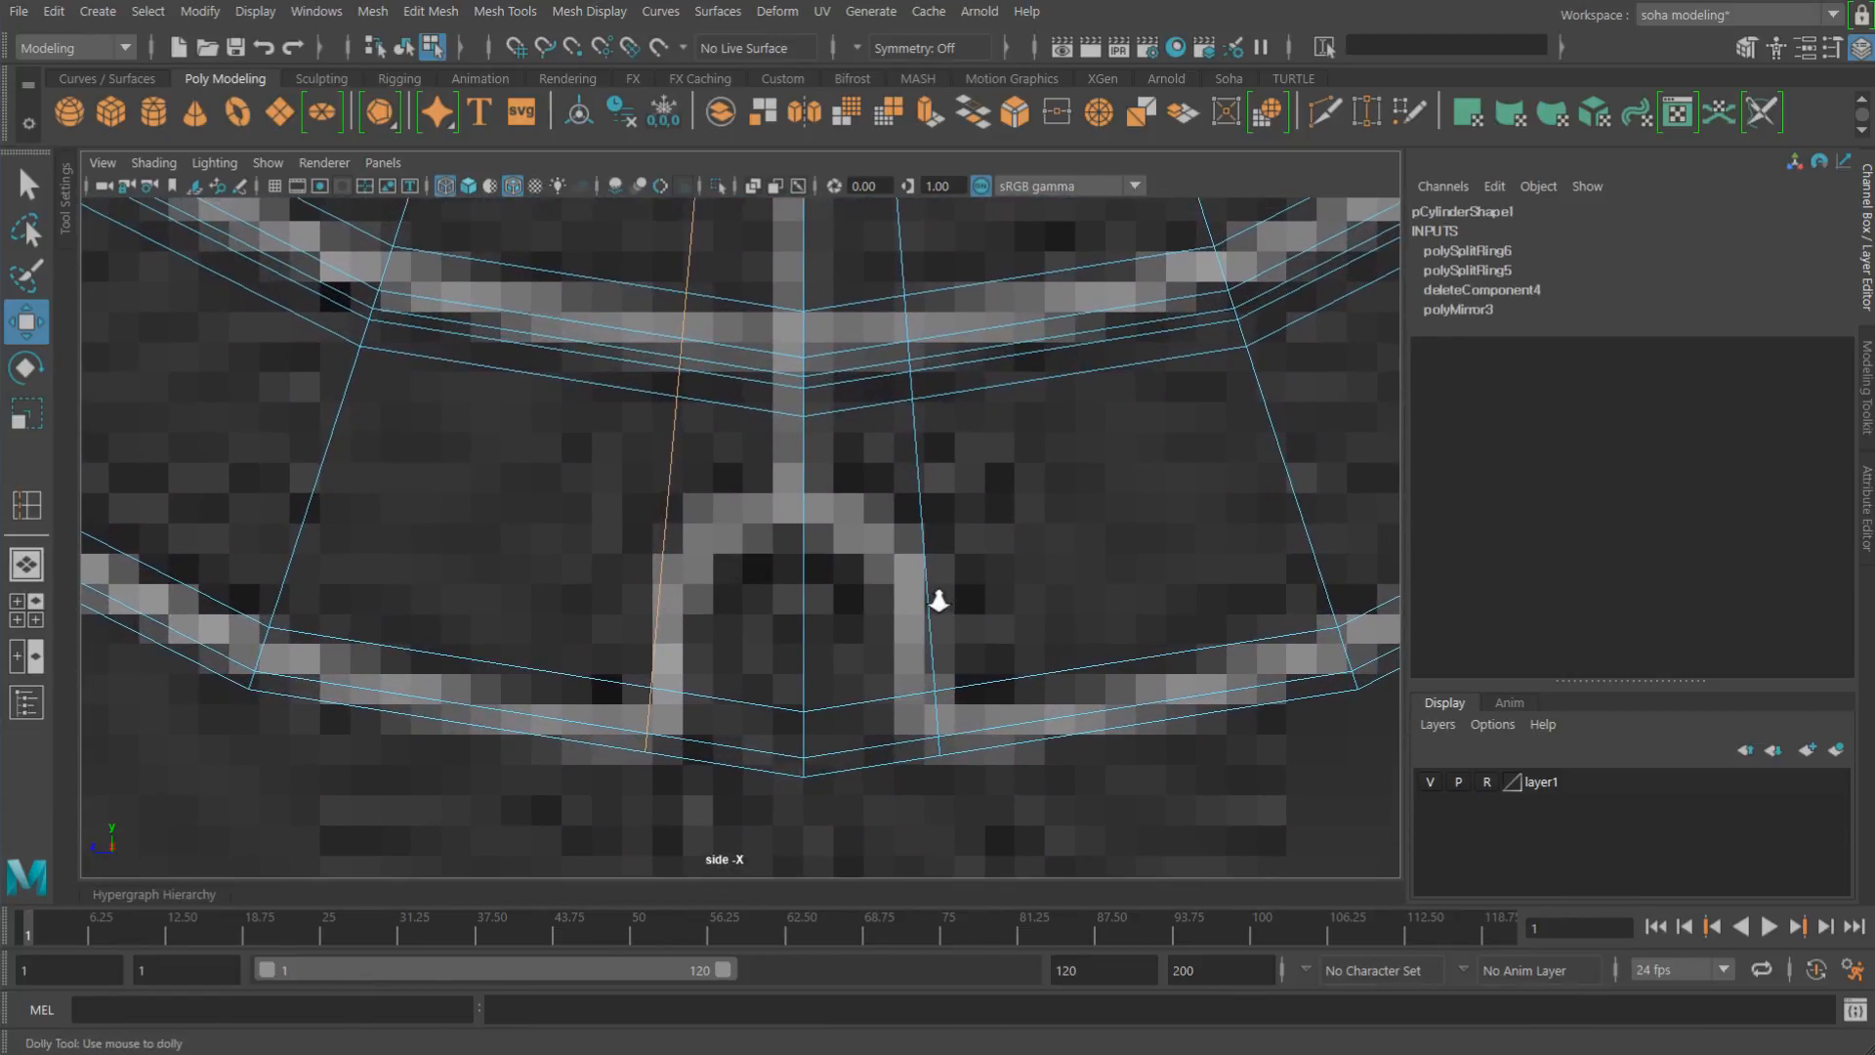
{"action": "right_click_drag", "start_coordinate": [937, 601], "coordinate": [739, 539], "text": "alt"}
Step: Inspect the ear bolt's new radial edge loops in shaded display from the perspective, top and side views
{"action": "key", "text": "alt+grave"}
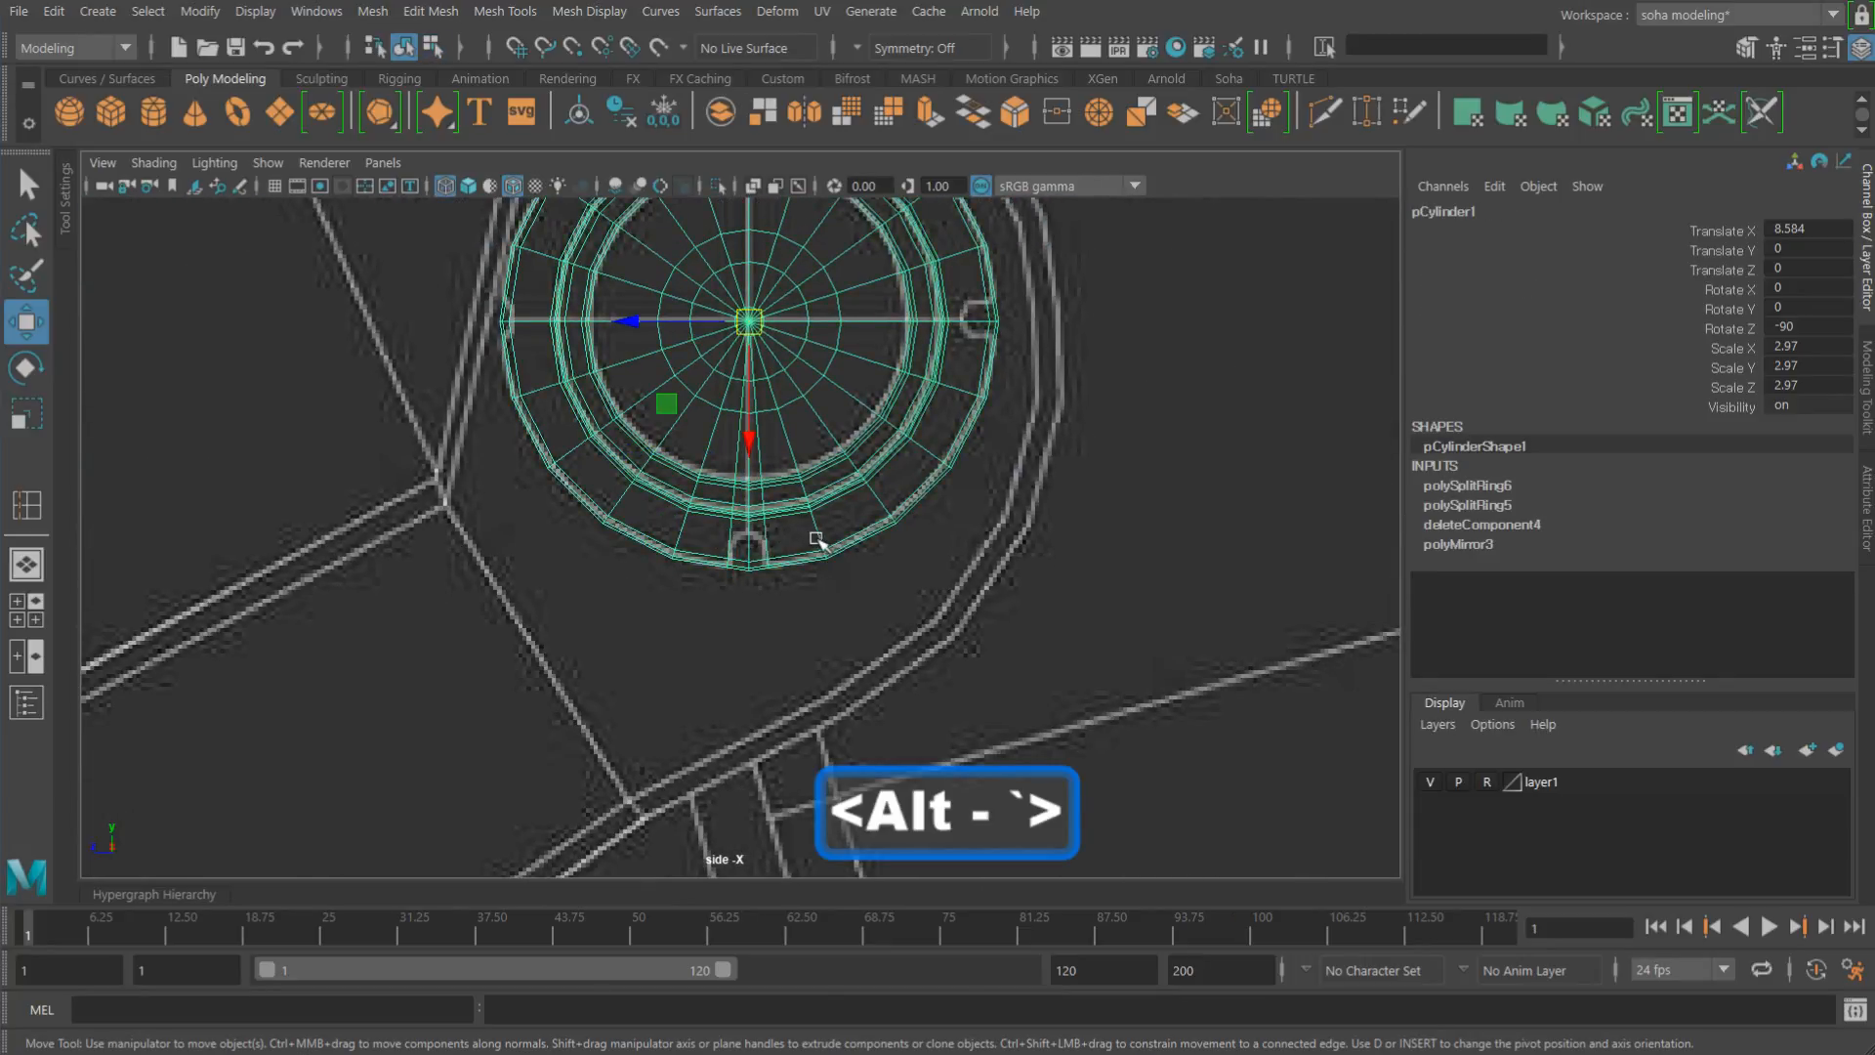
{"action": "key", "text": "alt+shift+q"}
{"action": "key", "text": "f"}
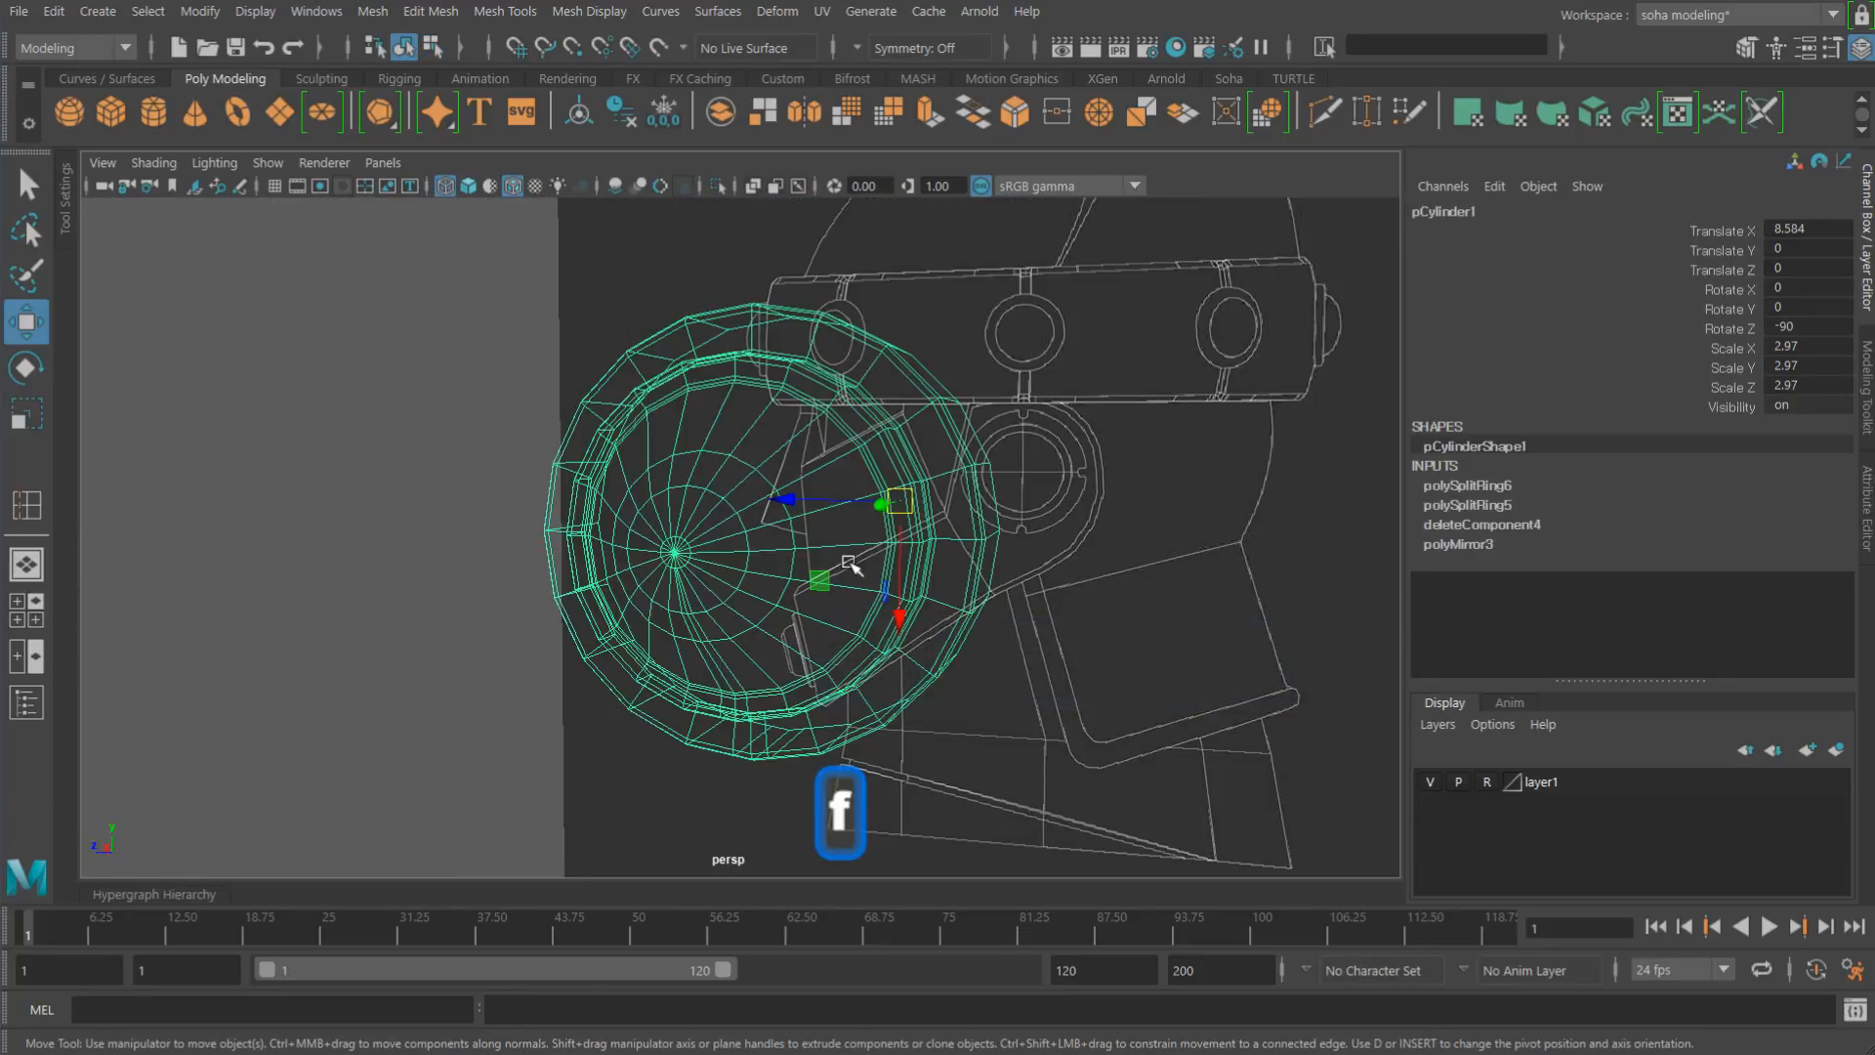
{"action": "key", "text": "alt+5"}
{"action": "mouse_move", "coordinate": [855, 644]}
{"action": "left_mouse_down", "text": "alt"}
{"action": "mouse_move", "coordinate": [820, 641]}
{"action": "mouse_move", "coordinate": [809, 593]}
{"action": "mouse_move", "coordinate": [820, 690]}
{"action": "left_mouse_up", "text": "alt"}
{"action": "middle_click_drag", "start_coordinate": [820, 690], "coordinate": [821, 531], "text": "alt"}
{"action": "right_click_drag", "start_coordinate": [820, 532], "coordinate": [992, 615], "text": "alt"}
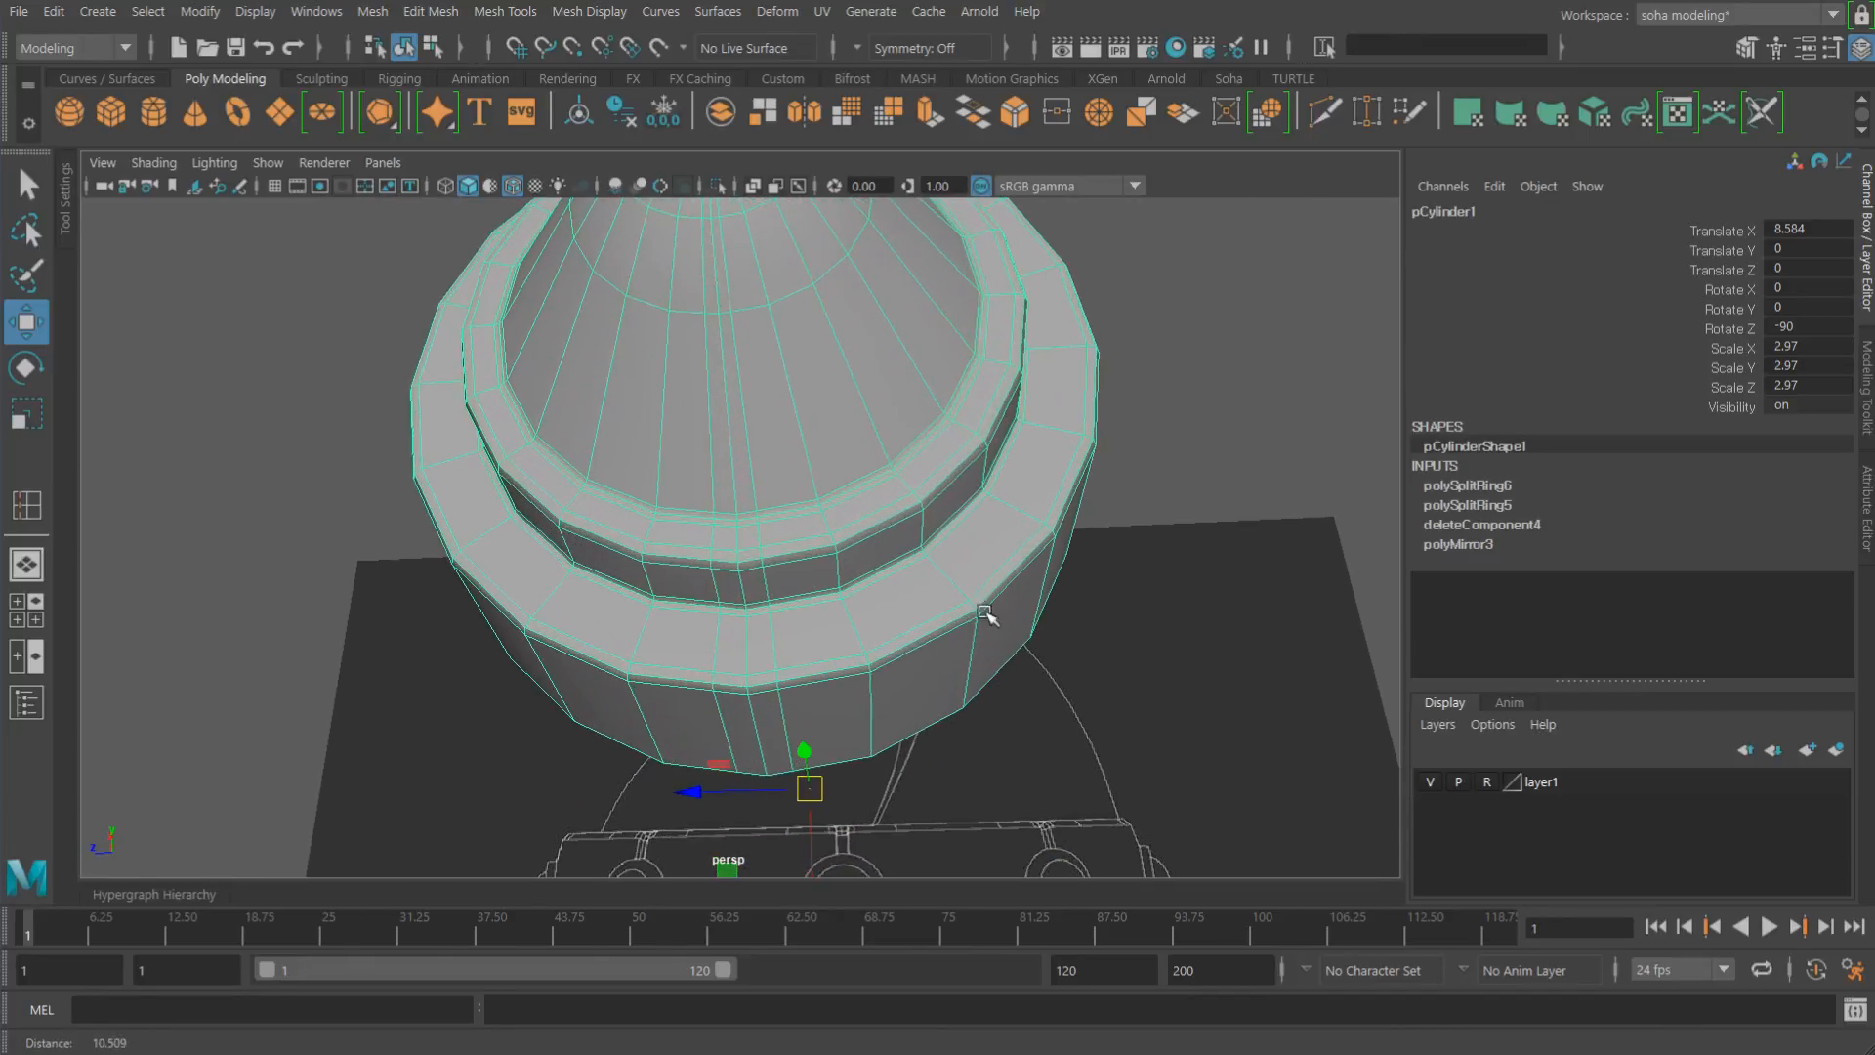
{"action": "mouse_move", "coordinate": [900, 630]}
{"action": "left_mouse_down", "text": "alt"}
{"action": "mouse_move", "coordinate": [888, 644]}
{"action": "mouse_move", "coordinate": [929, 657]}
{"action": "mouse_move", "coordinate": [904, 635]}
{"action": "left_mouse_up", "text": "alt"}
{"action": "key", "text": "shift+2"}
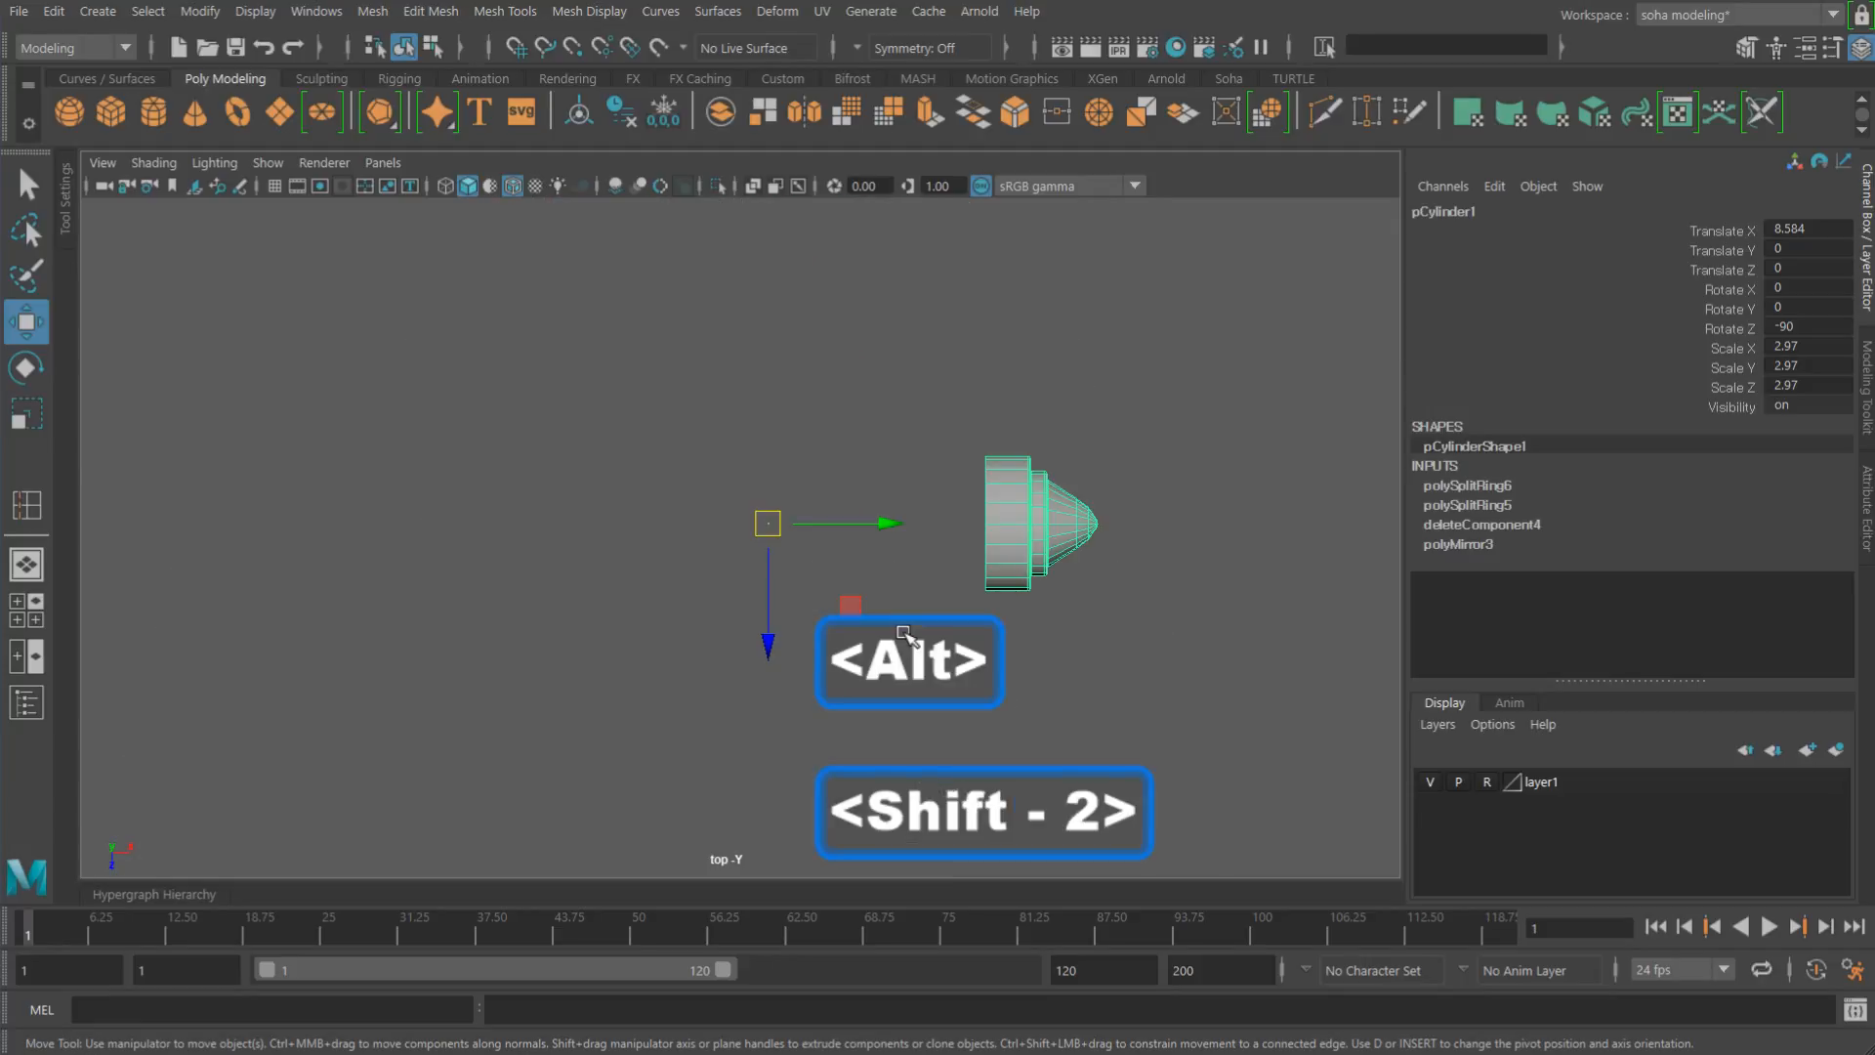
{"action": "key", "text": "shift+4"}
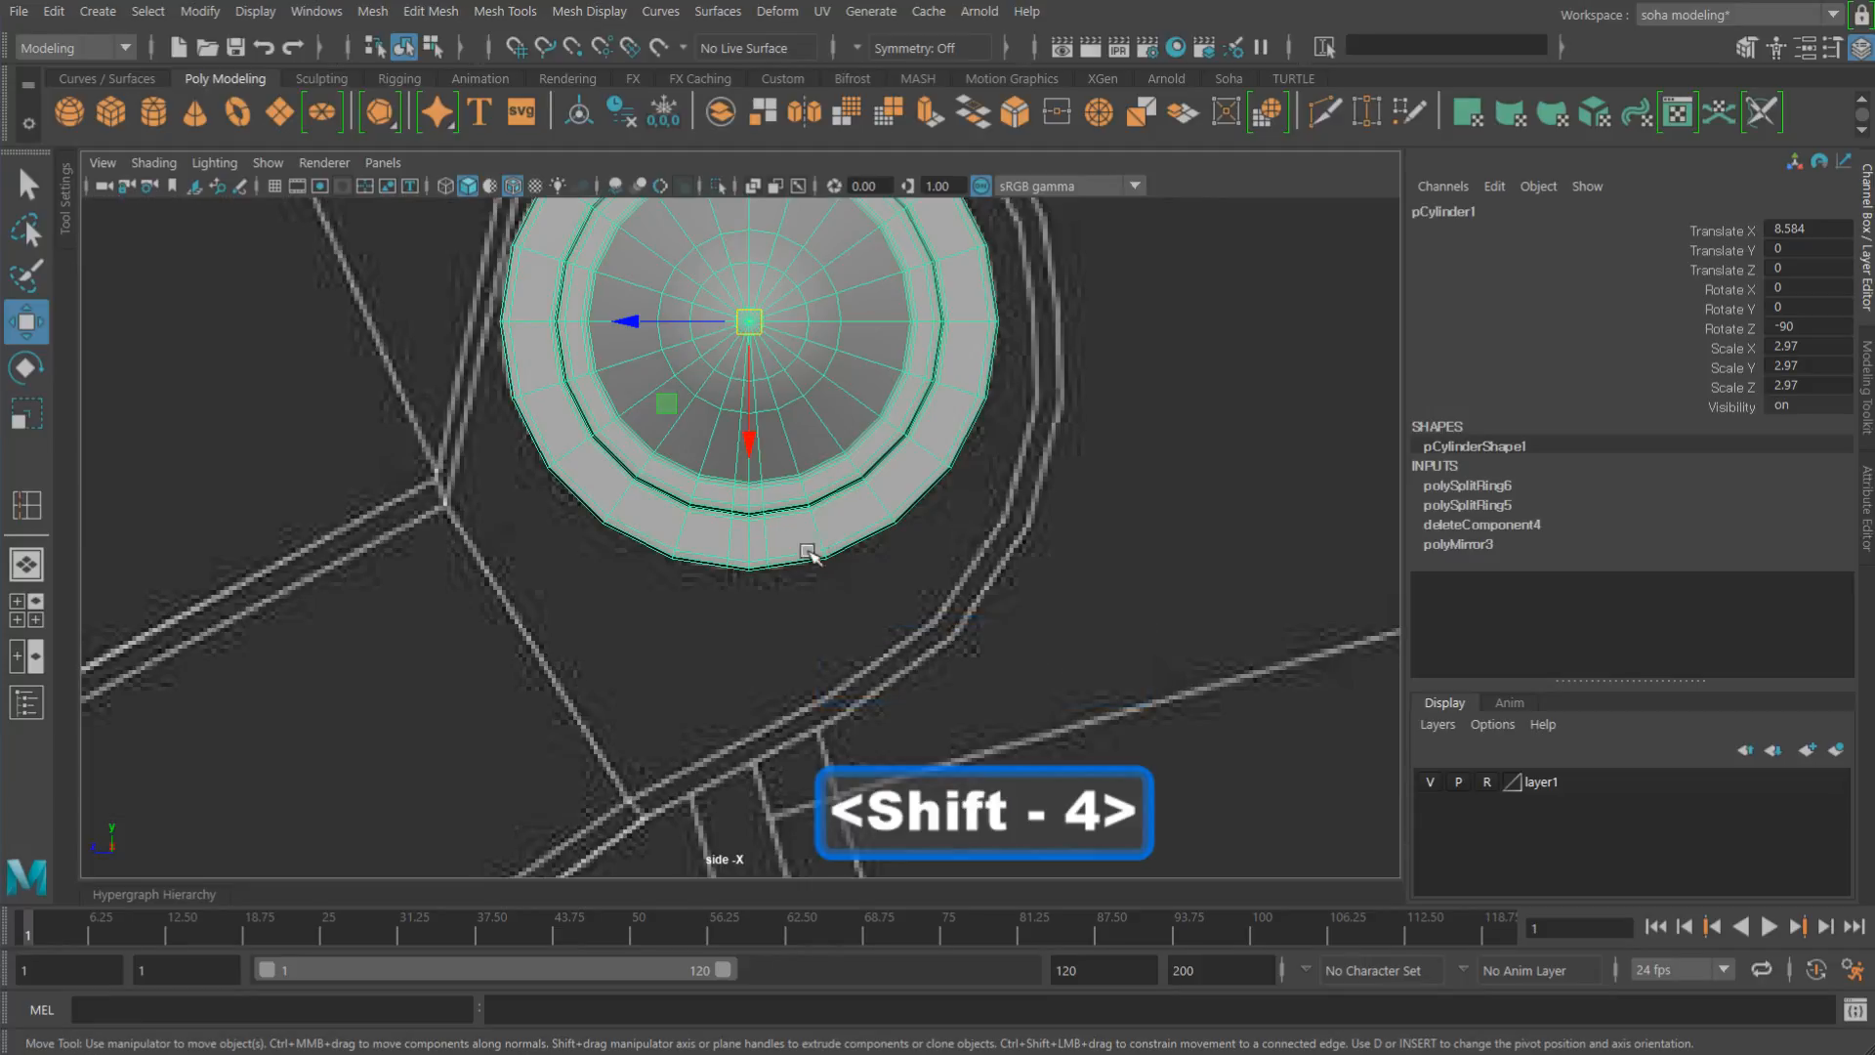
{"action": "middle_click_drag", "start_coordinate": [813, 549], "coordinate": [866, 649], "text": "alt"}
{"action": "right_click_drag", "start_coordinate": [866, 653], "coordinate": [1098, 705], "text": "alt"}
{"action": "middle_click_drag", "start_coordinate": [840, 552], "coordinate": [883, 652], "text": "alt"}
{"action": "key", "text": "alt"}
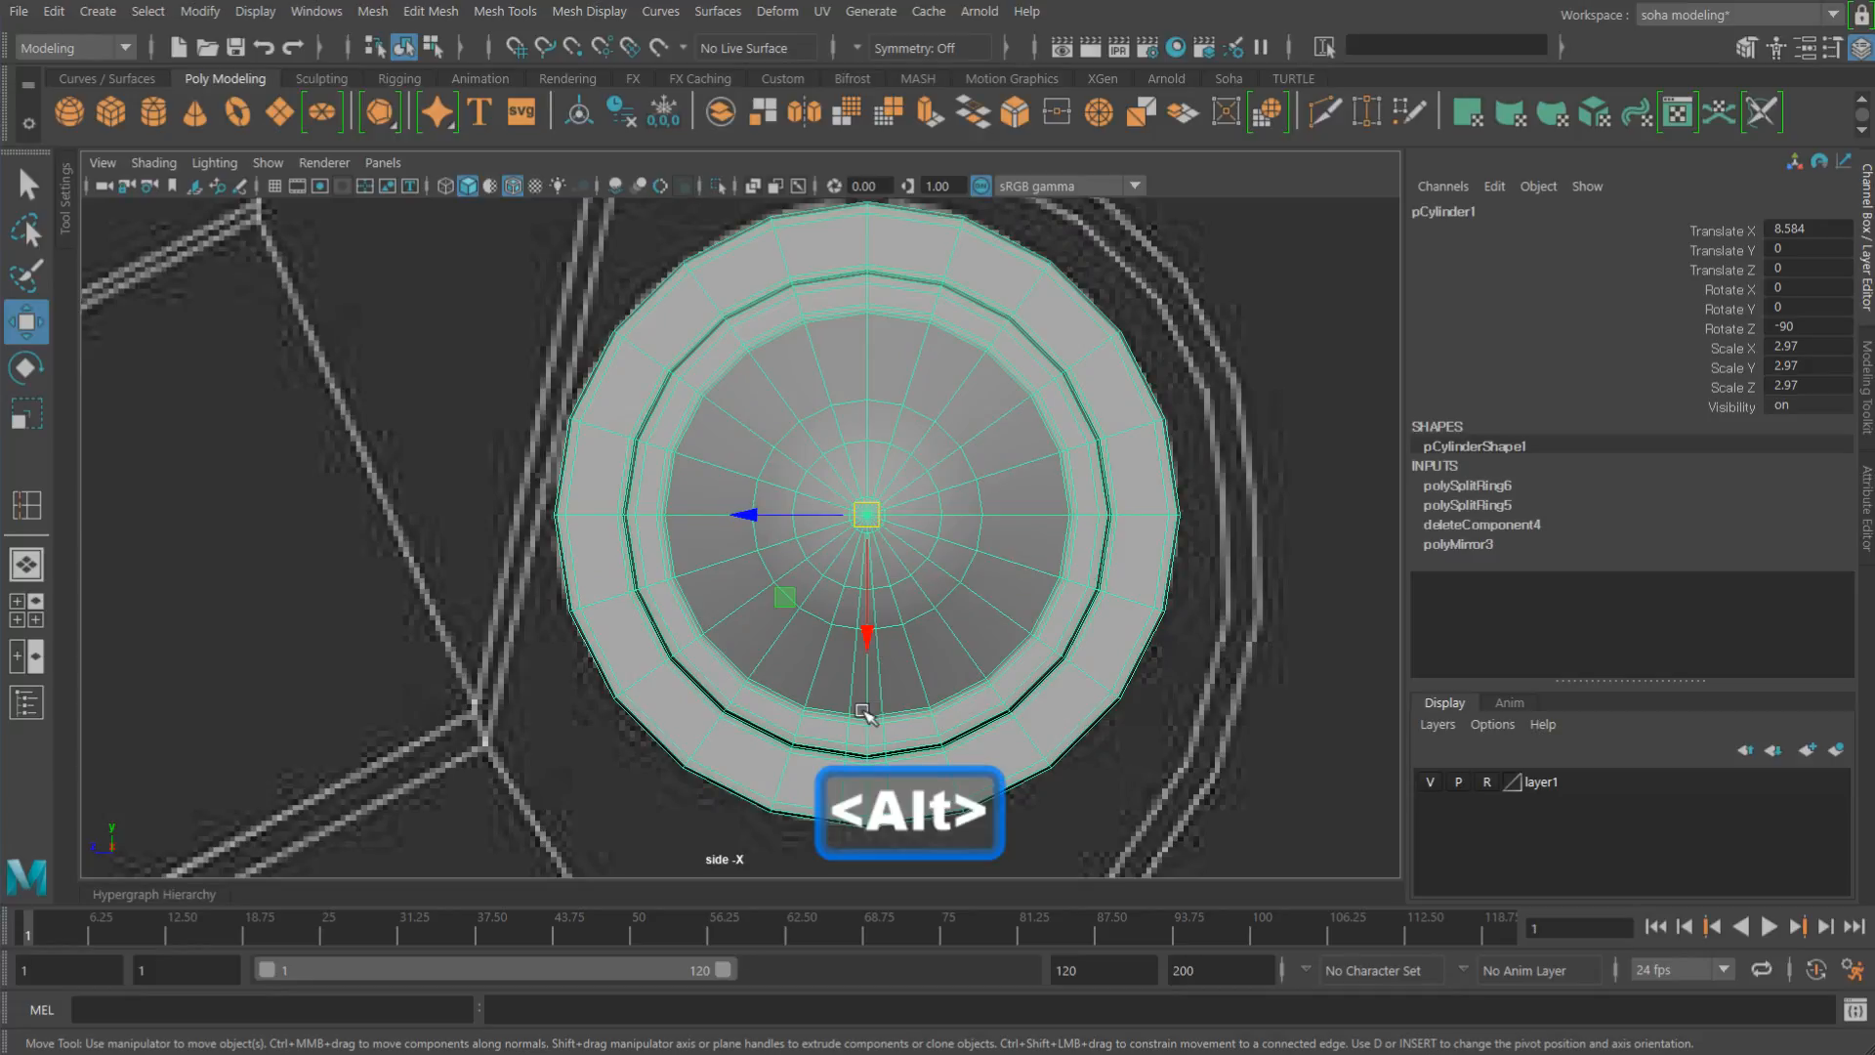
Step: Insert two radial edge loops on the ear bolt, one along each side of the reference's left rim notch
{"action": "key", "text": "4"}
{"action": "middle_click_drag", "start_coordinate": [821, 636], "coordinate": [989, 702], "text": "alt"}
{"action": "right_click_drag", "start_coordinate": [989, 702], "coordinate": [1206, 738], "text": "alt"}
{"action": "right_click_drag", "start_coordinate": [953, 677], "coordinate": [1025, 692], "text": "alt"}
{"action": "key", "text": "alt+s"}
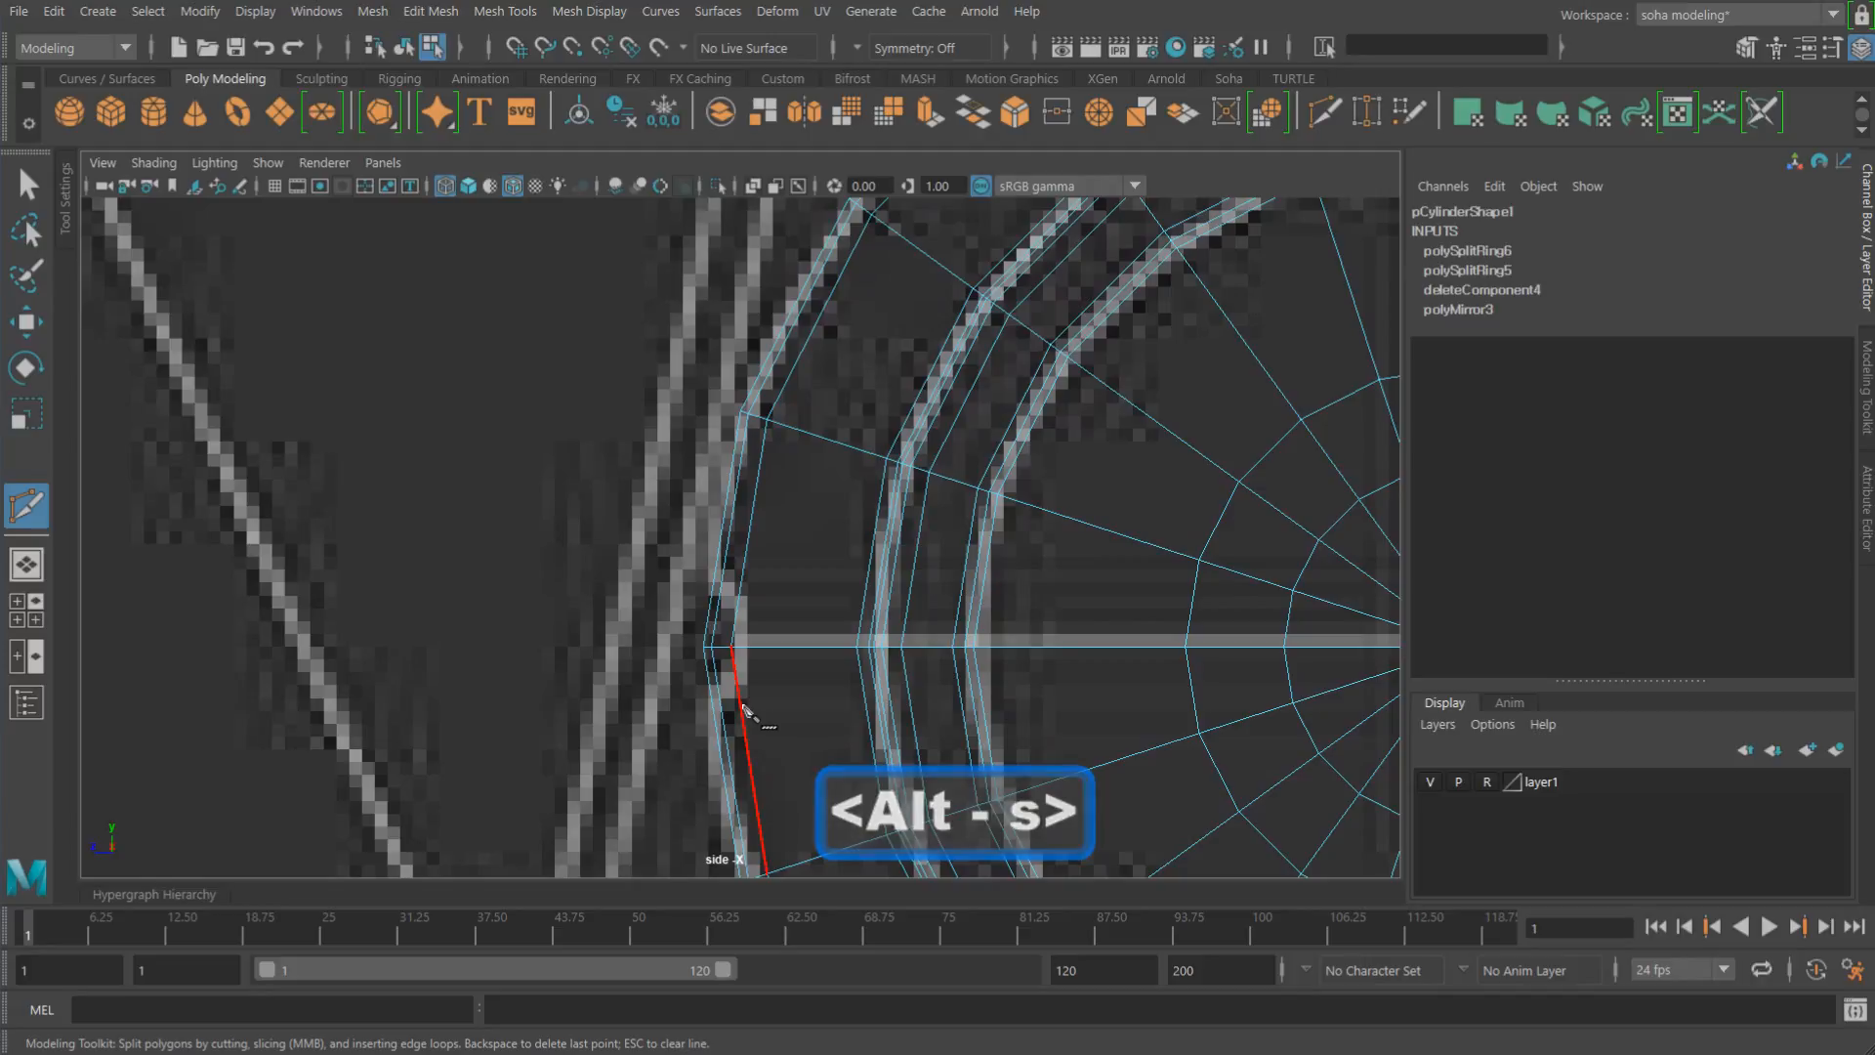
{"action": "key", "text": "alt+e"}
{"action": "left_click", "coordinate": [742, 697]}
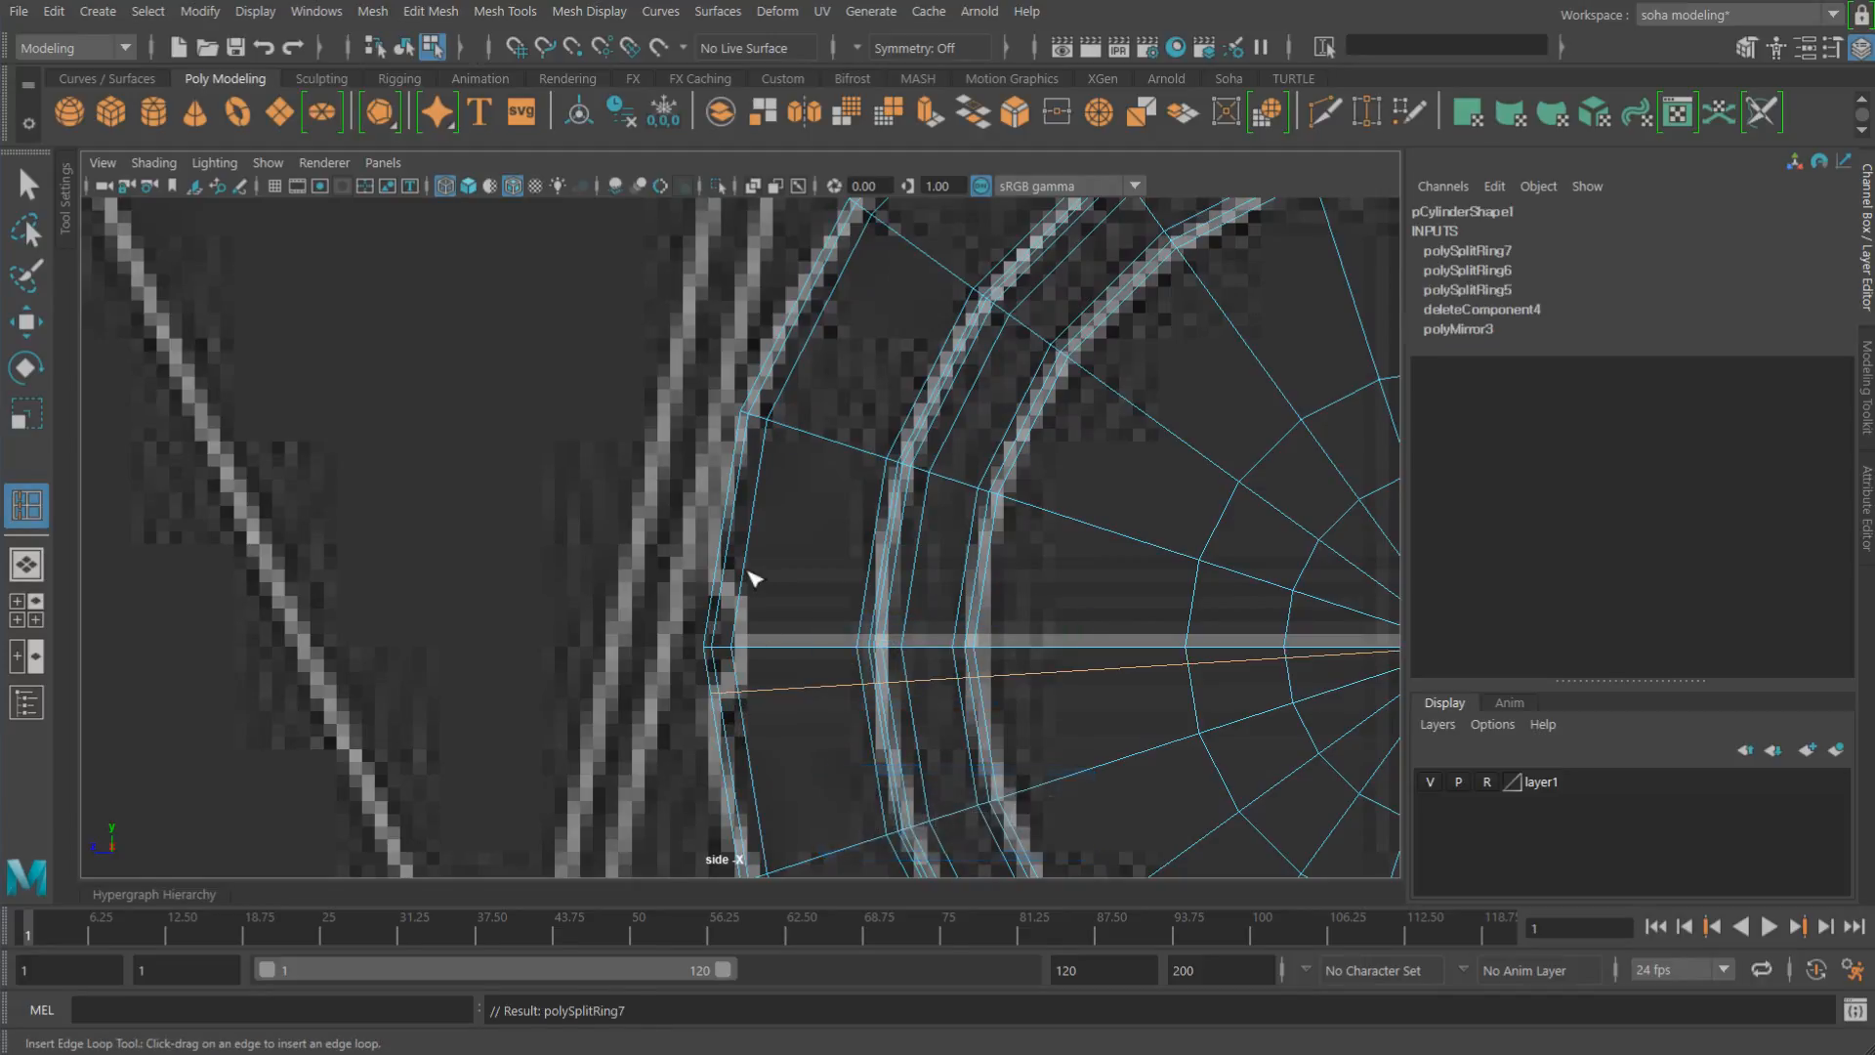
{"action": "left_click", "coordinate": [742, 592]}
Step: Insert two radial edge loops on the ear bolt along the two sides of the top rim notch in the reference
{"action": "right_click_drag", "start_coordinate": [1081, 574], "coordinate": [1035, 532], "text": "alt"}
{"action": "middle_click_drag", "start_coordinate": [1035, 531], "coordinate": [962, 653], "text": "alt"}
{"action": "right_click_drag", "start_coordinate": [962, 653], "coordinate": [1218, 666], "text": "alt"}
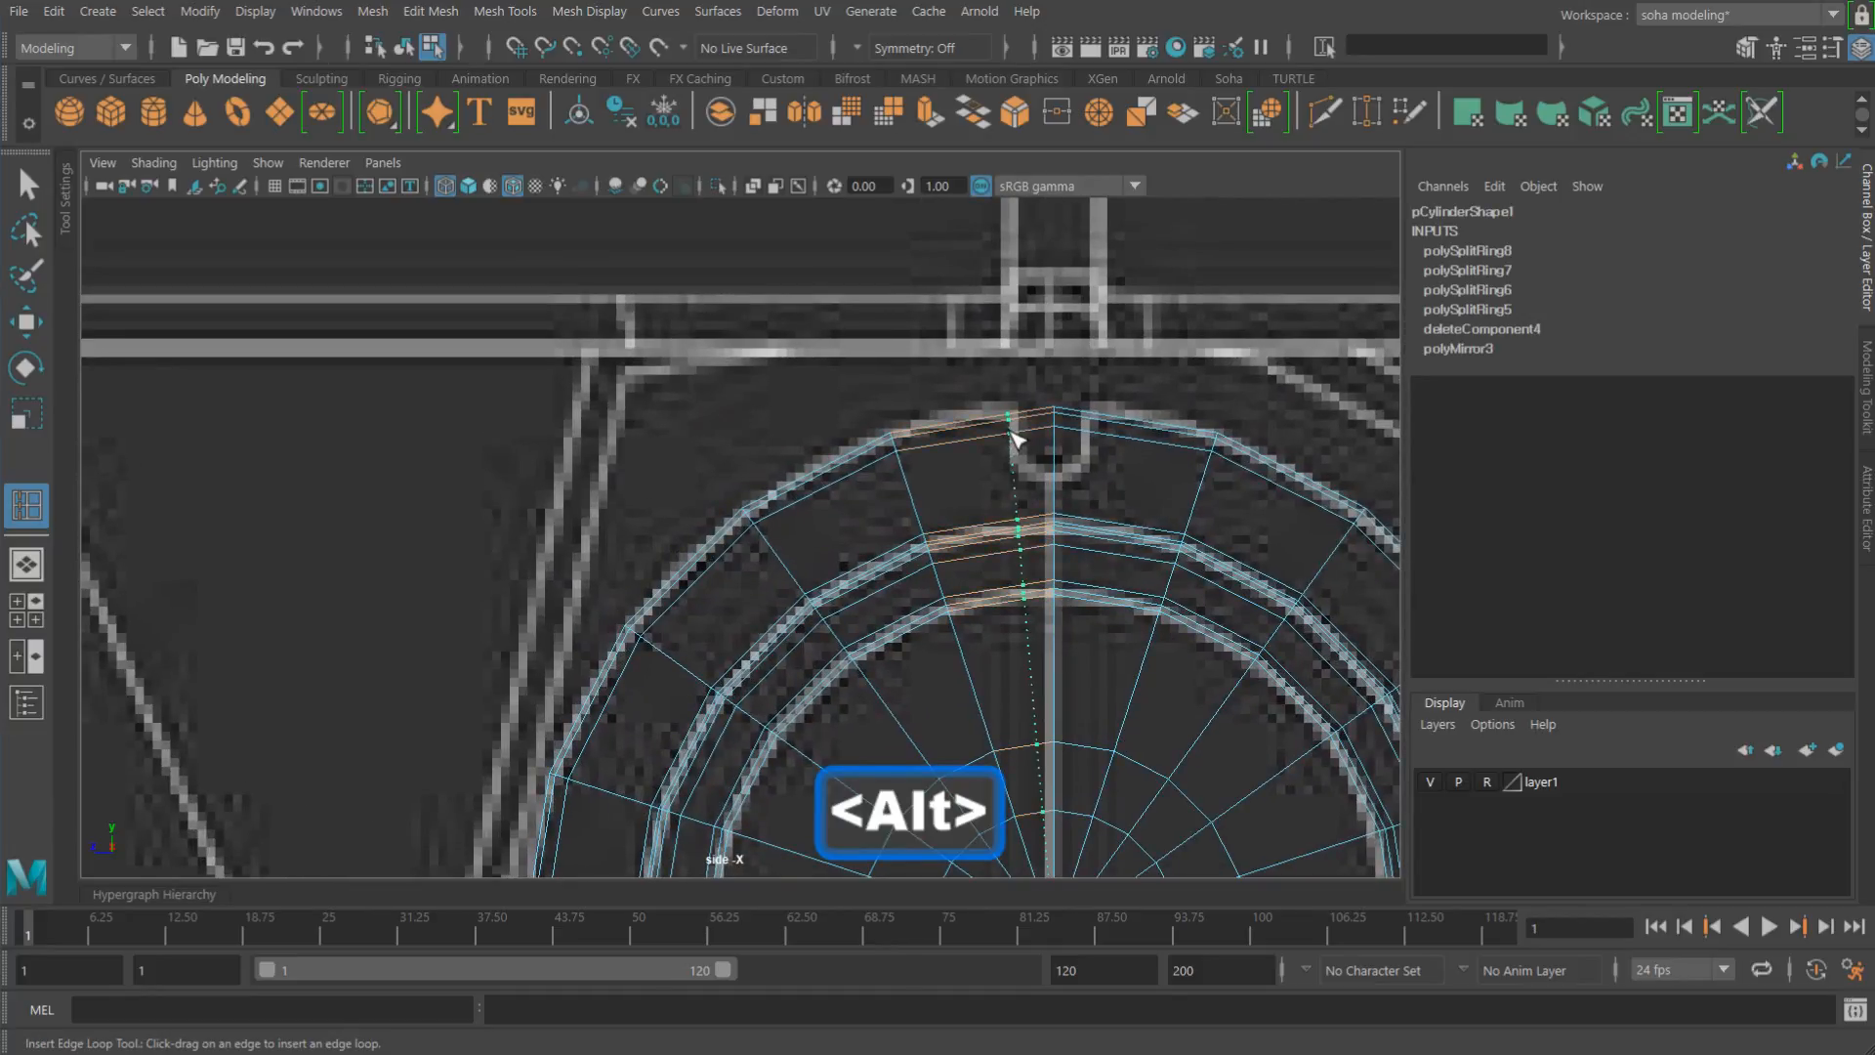
{"action": "left_click", "coordinate": [1014, 439]}
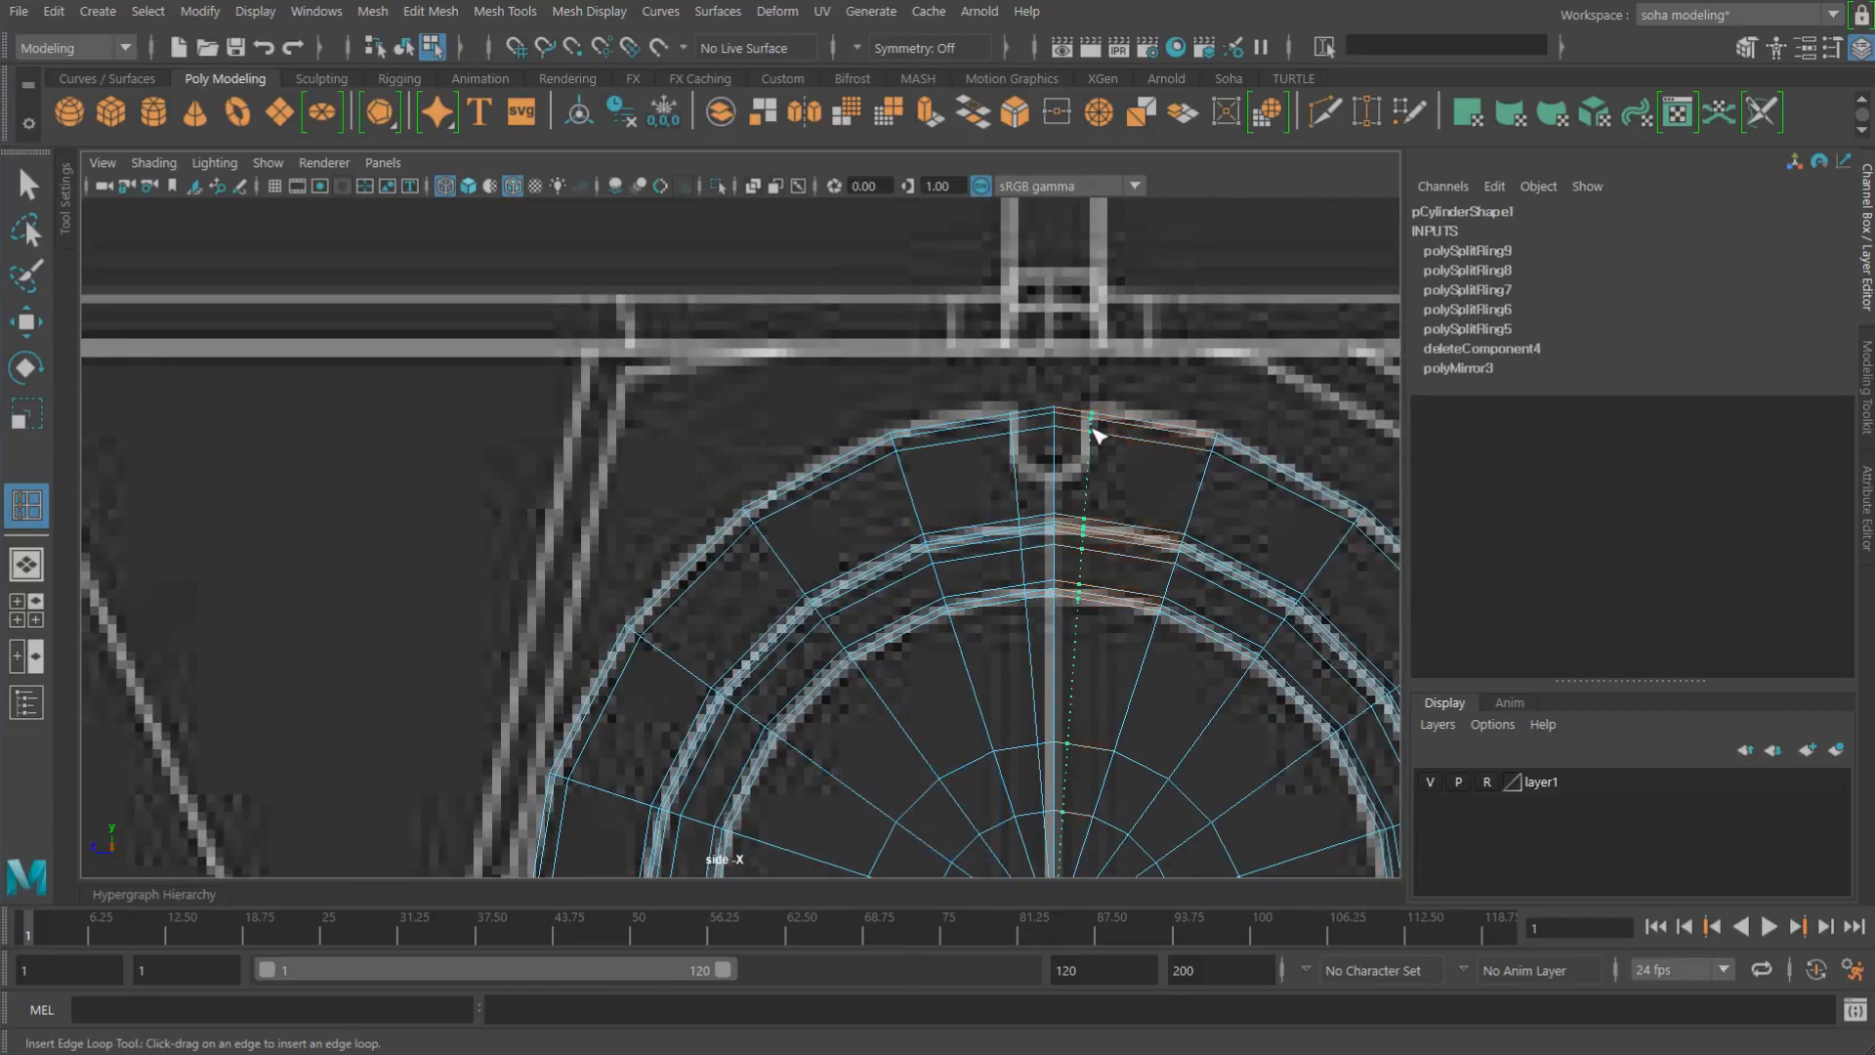
{"action": "left_click", "coordinate": [1093, 430]}
Step: Insert two radial edge loops on the ear bolt along the two sides of the right rim notch in the reference
{"action": "middle_click_drag", "start_coordinate": [1180, 622], "coordinate": [779, 414], "text": "alt"}
{"action": "middle_click_drag", "start_coordinate": [1106, 658], "coordinate": [980, 407], "text": "alt"}
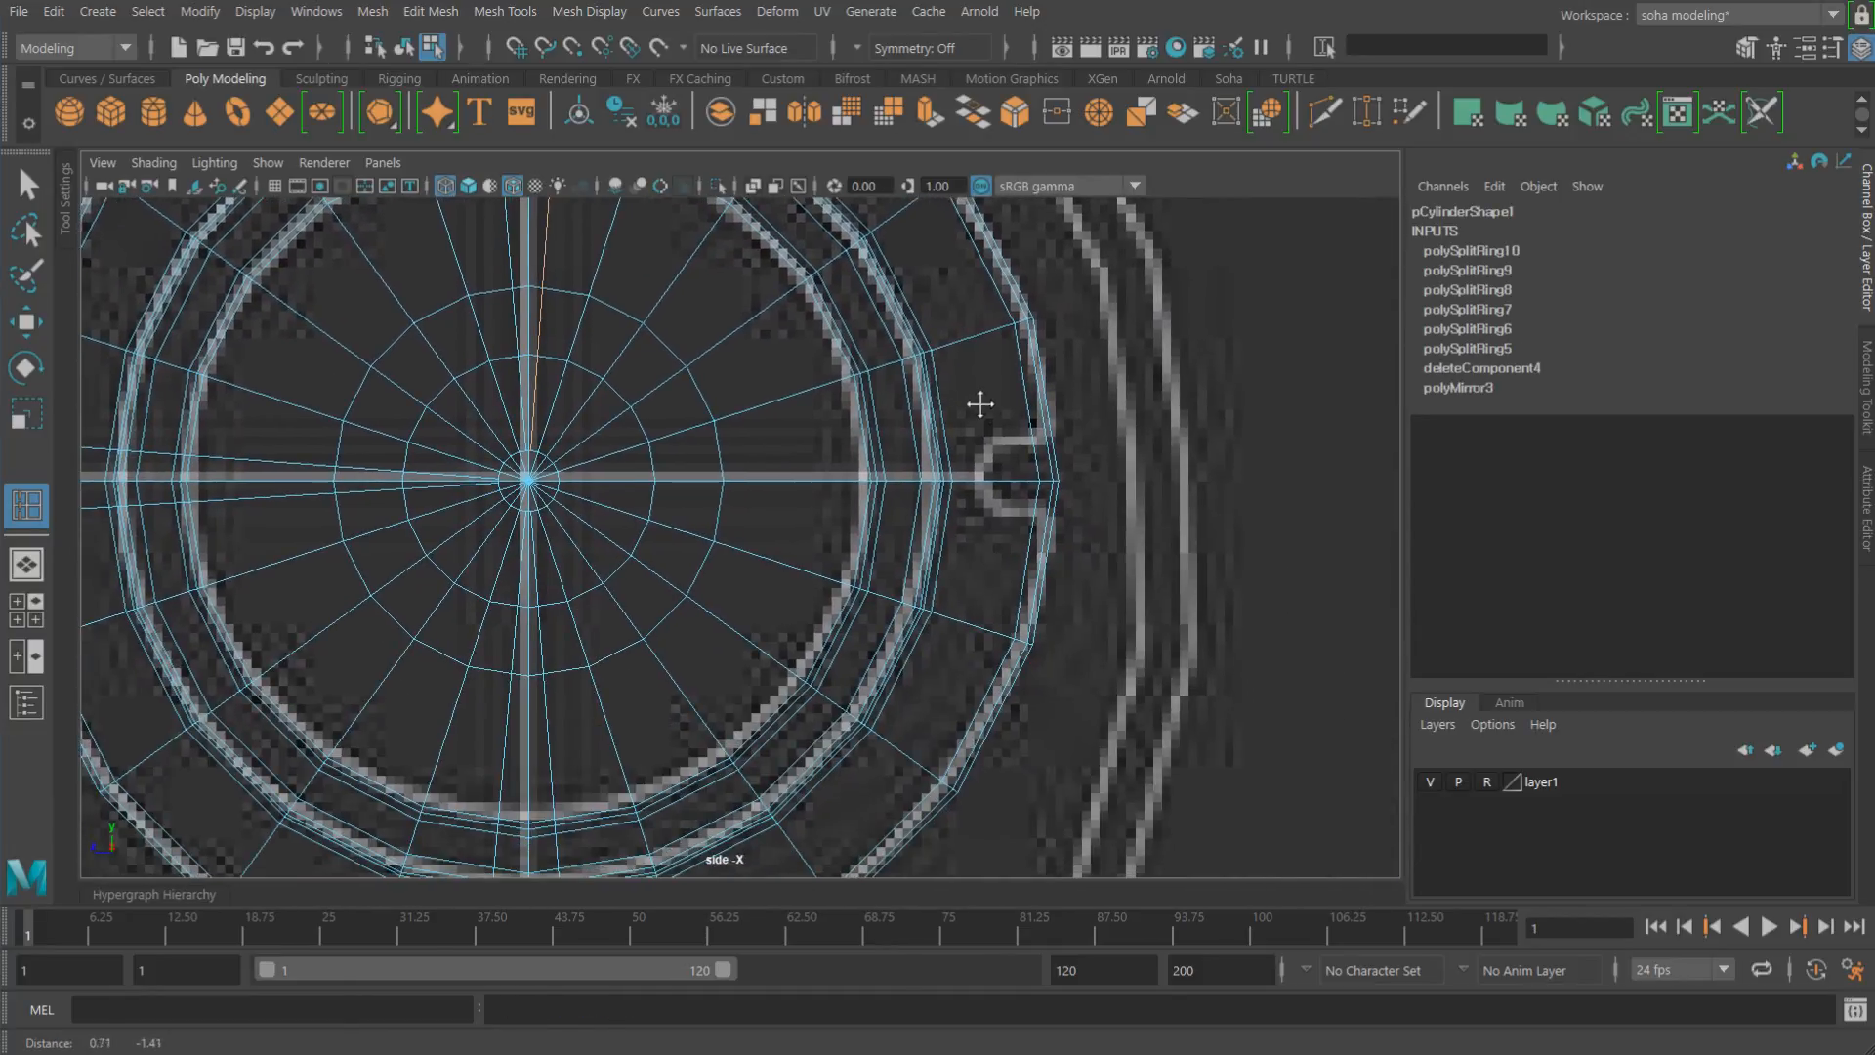
{"action": "left_click", "coordinate": [1038, 441]}
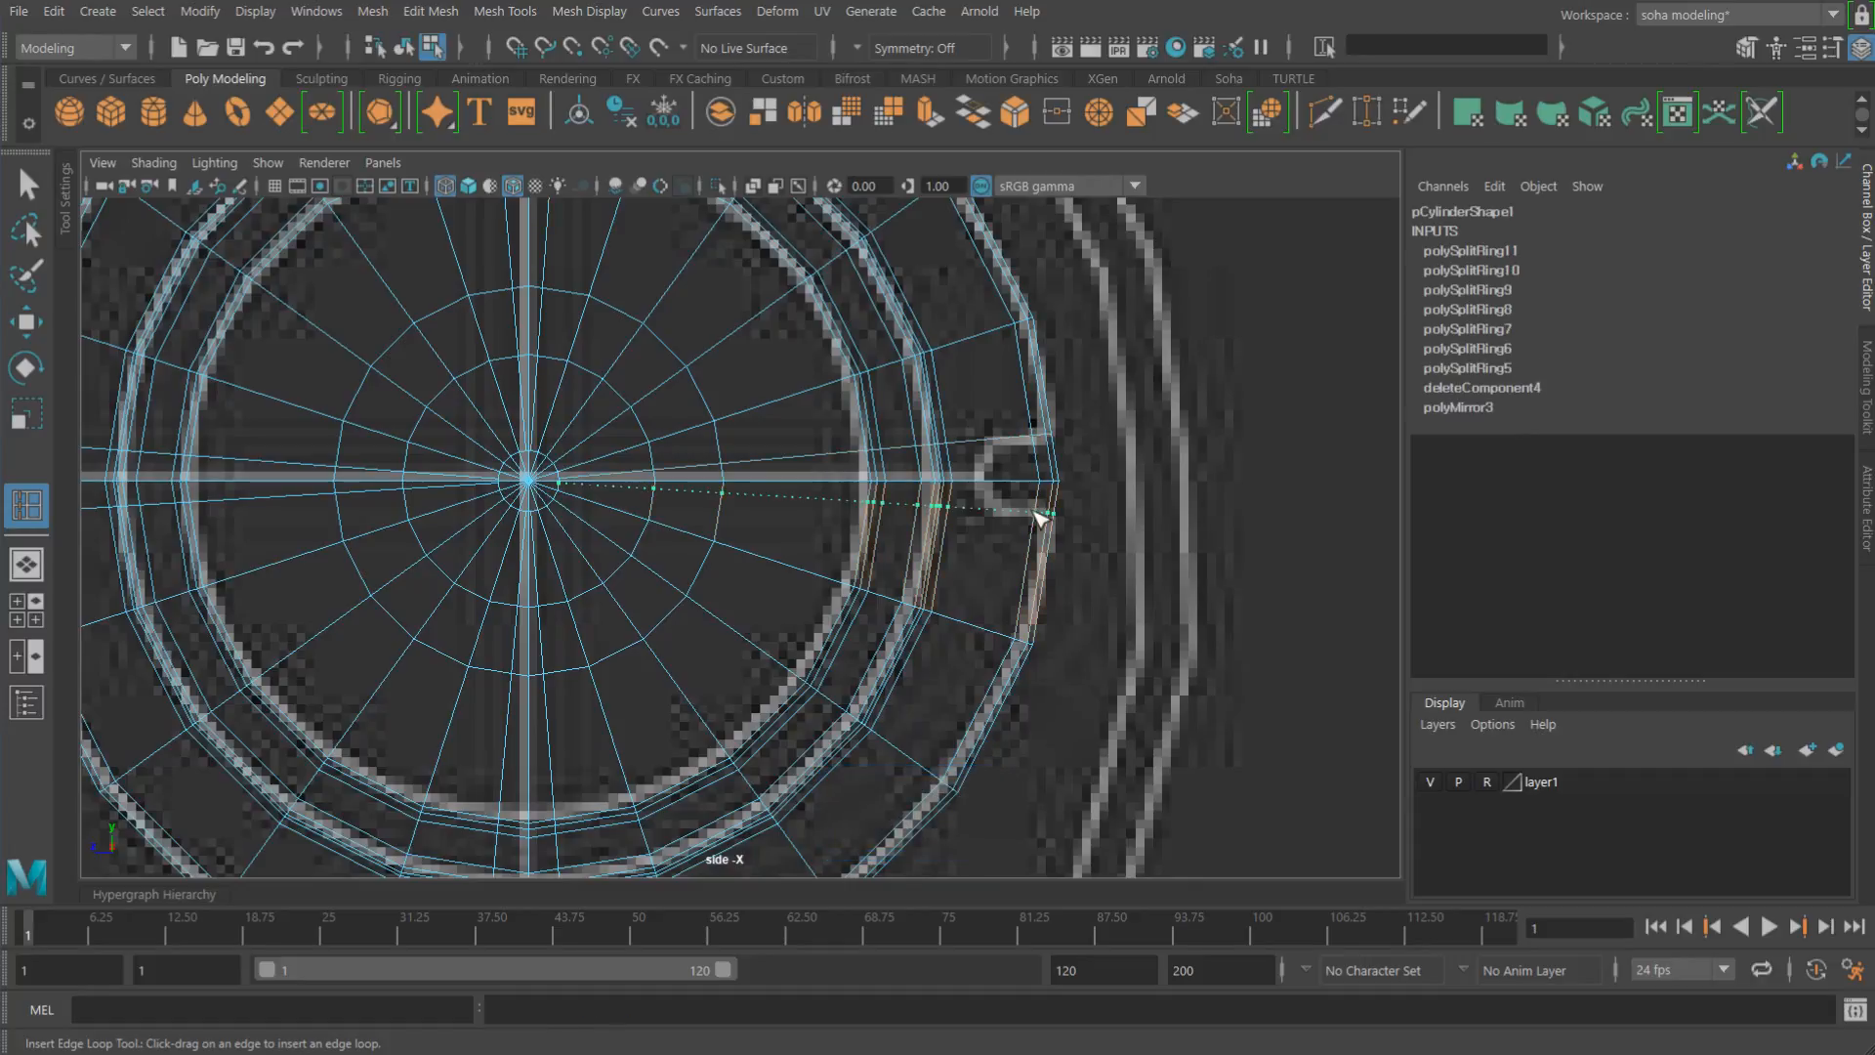
{"action": "left_click_drag", "start_coordinate": [1041, 518], "coordinate": [1003, 510]}
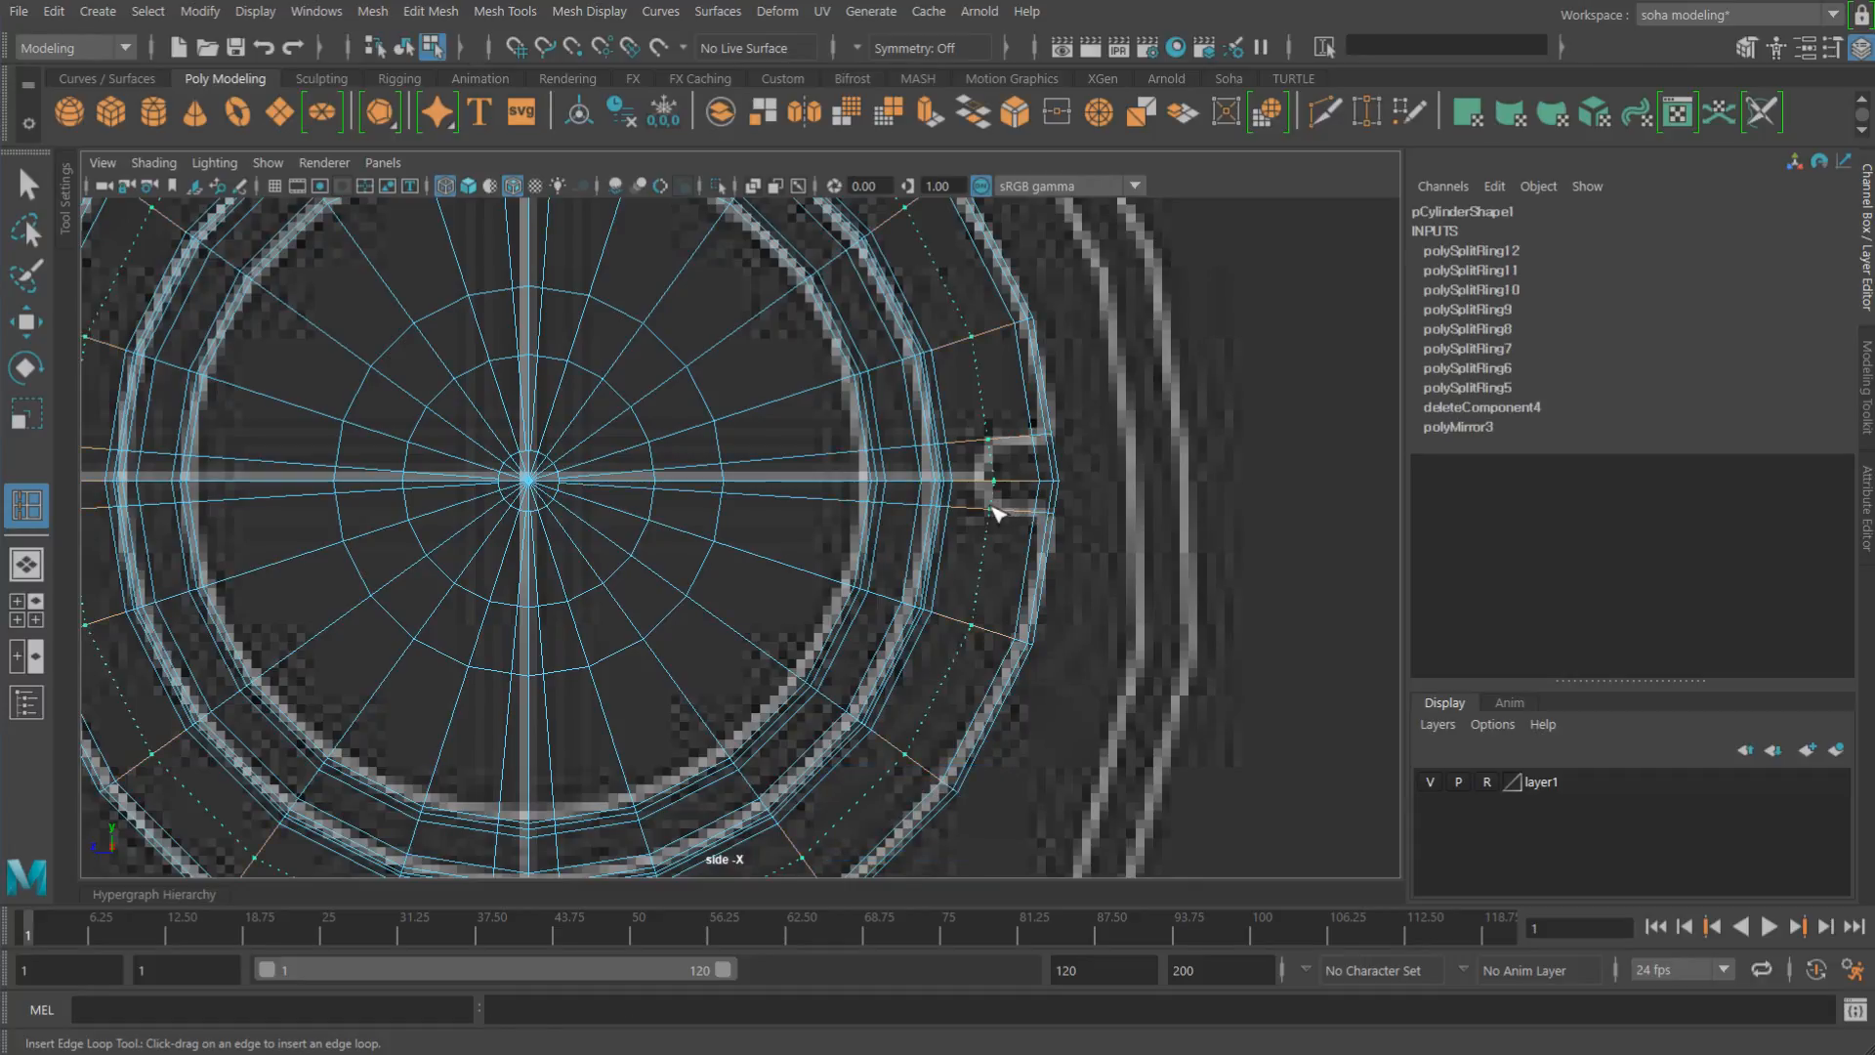
Step: Insert a concentric edge loop around the bolt's outer rim face at the inner end of the right reference notch
{"action": "left_click", "coordinate": [994, 512]}
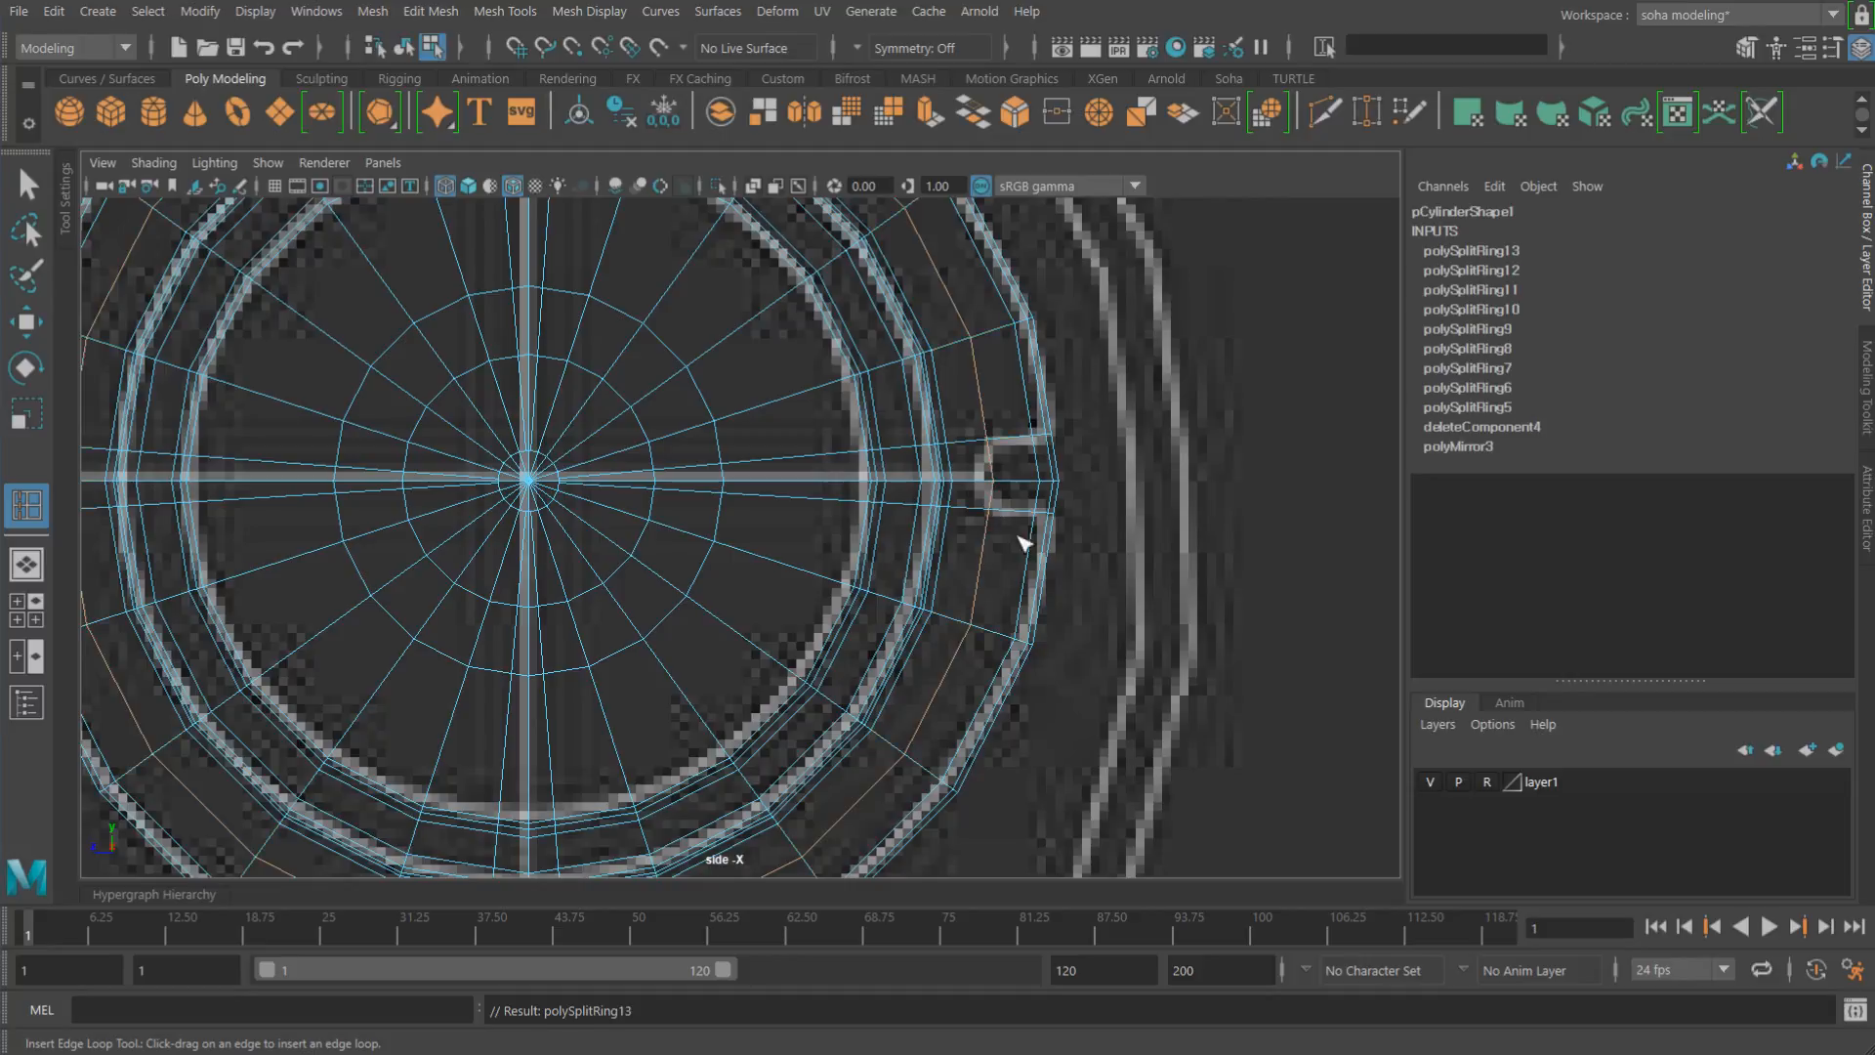
{"action": "middle_click_drag", "start_coordinate": [974, 564], "coordinate": [1159, 632], "text": "alt"}
{"action": "middle_click_drag", "start_coordinate": [737, 548], "coordinate": [920, 552], "text": "alt"}
{"action": "key", "text": "w"}
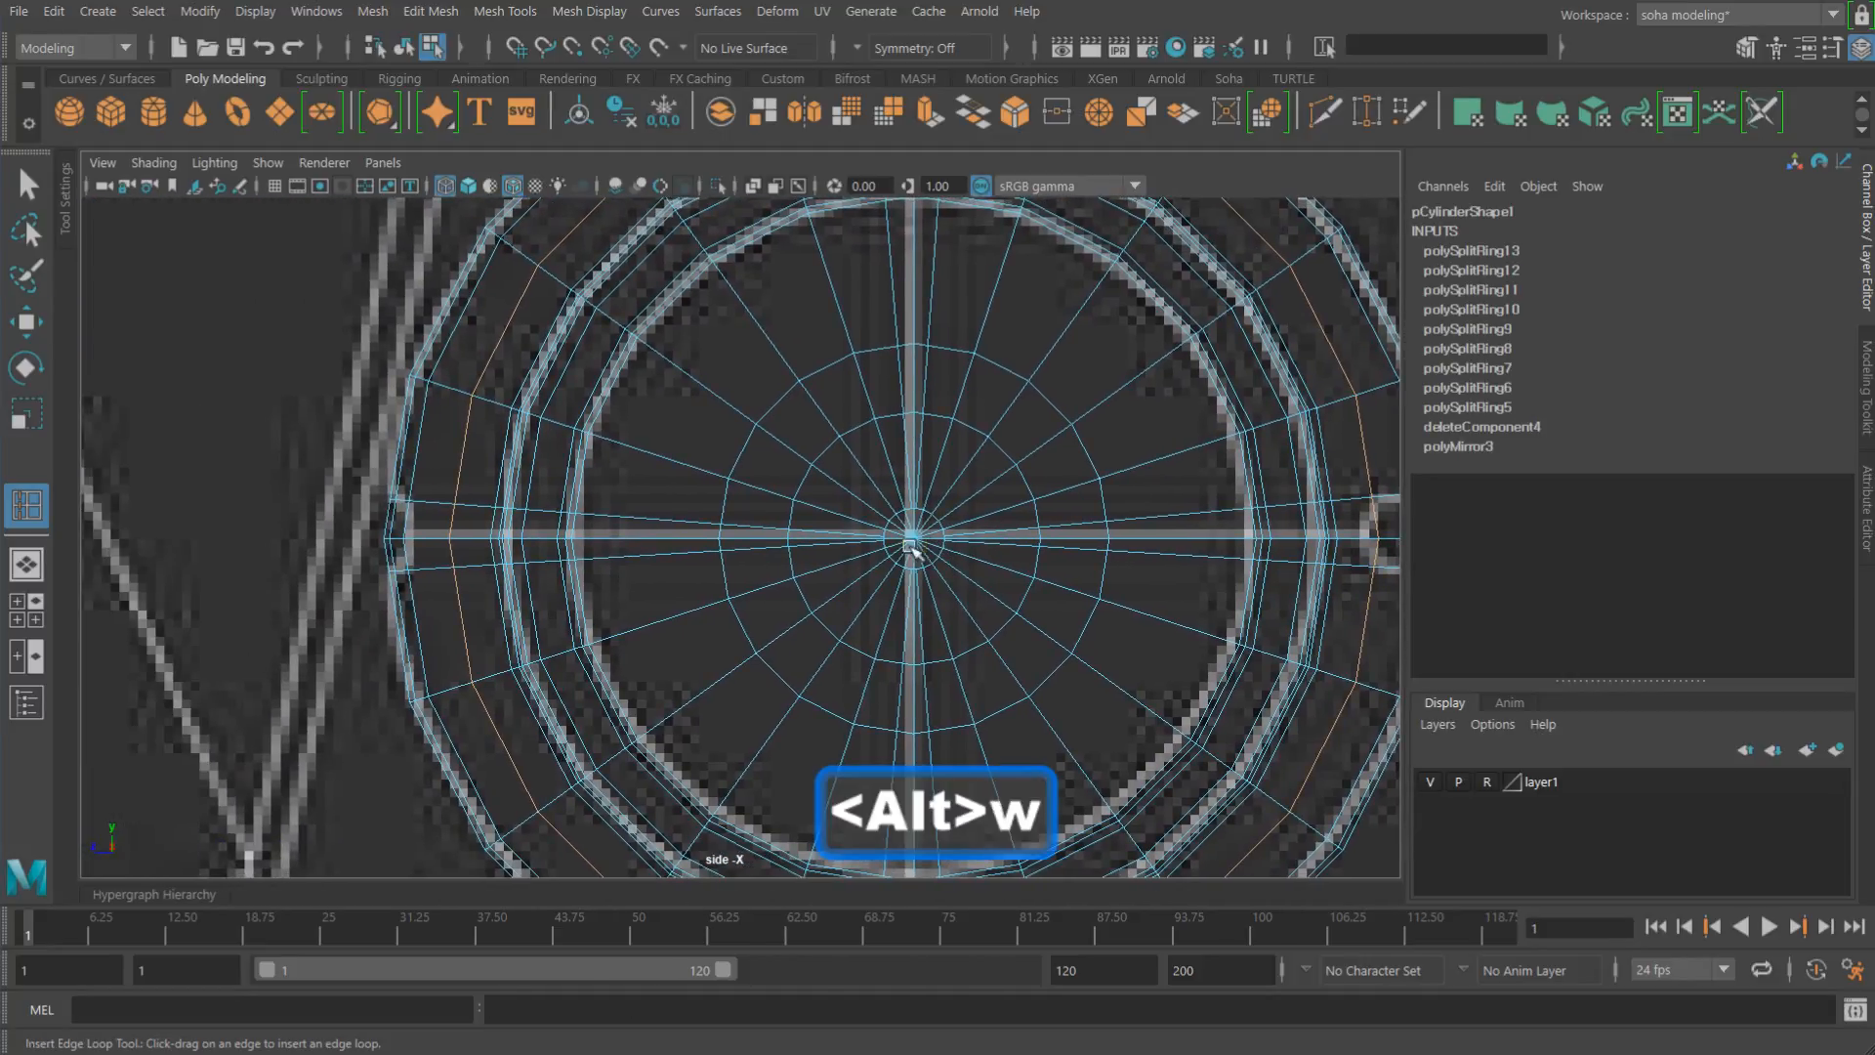
Step: Nudge the concentric loop's middle vertex at the right rim notch toward the bolt's center to follow the reference
{"action": "middle_click_drag", "start_coordinate": [688, 553], "coordinate": [877, 564], "text": "alt"}
{"action": "scroll", "coordinate": [864, 569], "scroll_direction": "up", "scroll_amount": 2}
{"action": "key", "text": "alt+1"}
{"action": "left_click", "coordinate": [521, 544]}
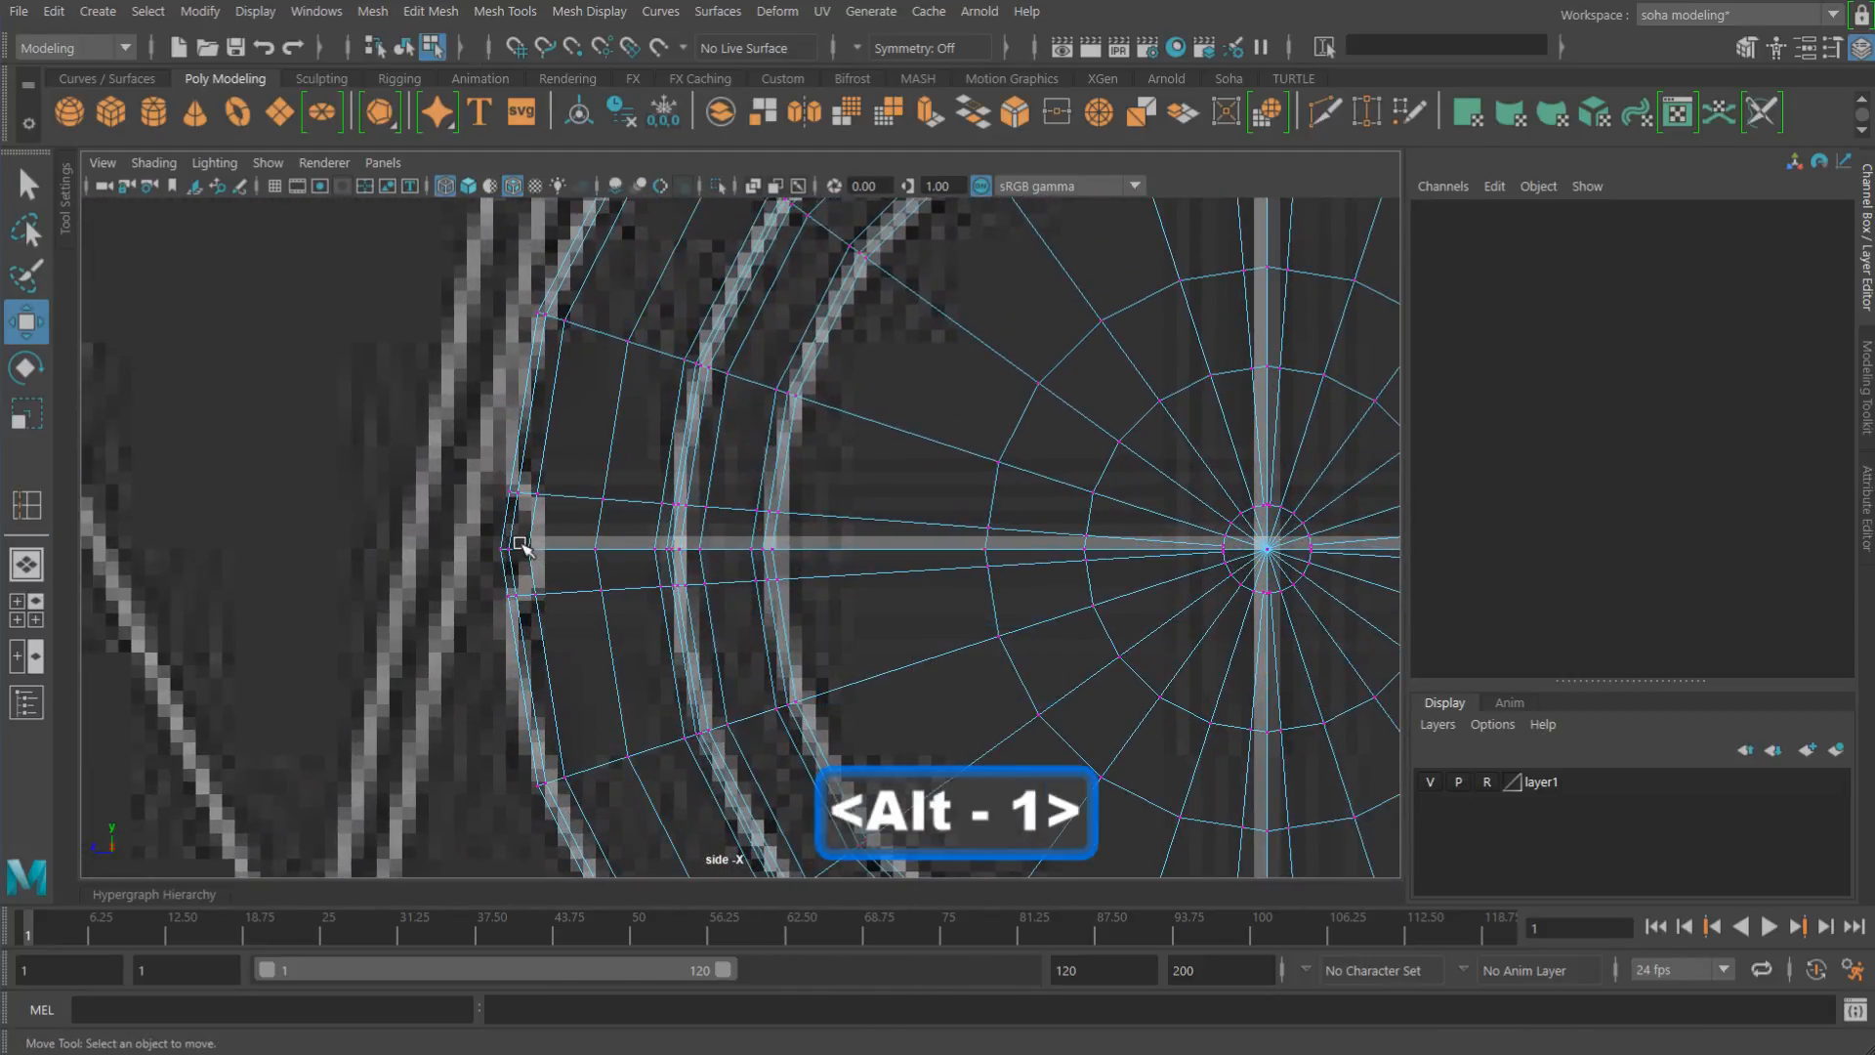
{"action": "left_click_drag", "start_coordinate": [558, 566], "coordinate": [458, 557]}
{"action": "middle_click_drag", "start_coordinate": [1363, 620], "coordinate": [625, 584], "text": "alt"}
{"action": "middle_click_drag", "start_coordinate": [1392, 621], "coordinate": [1147, 632], "text": "alt"}
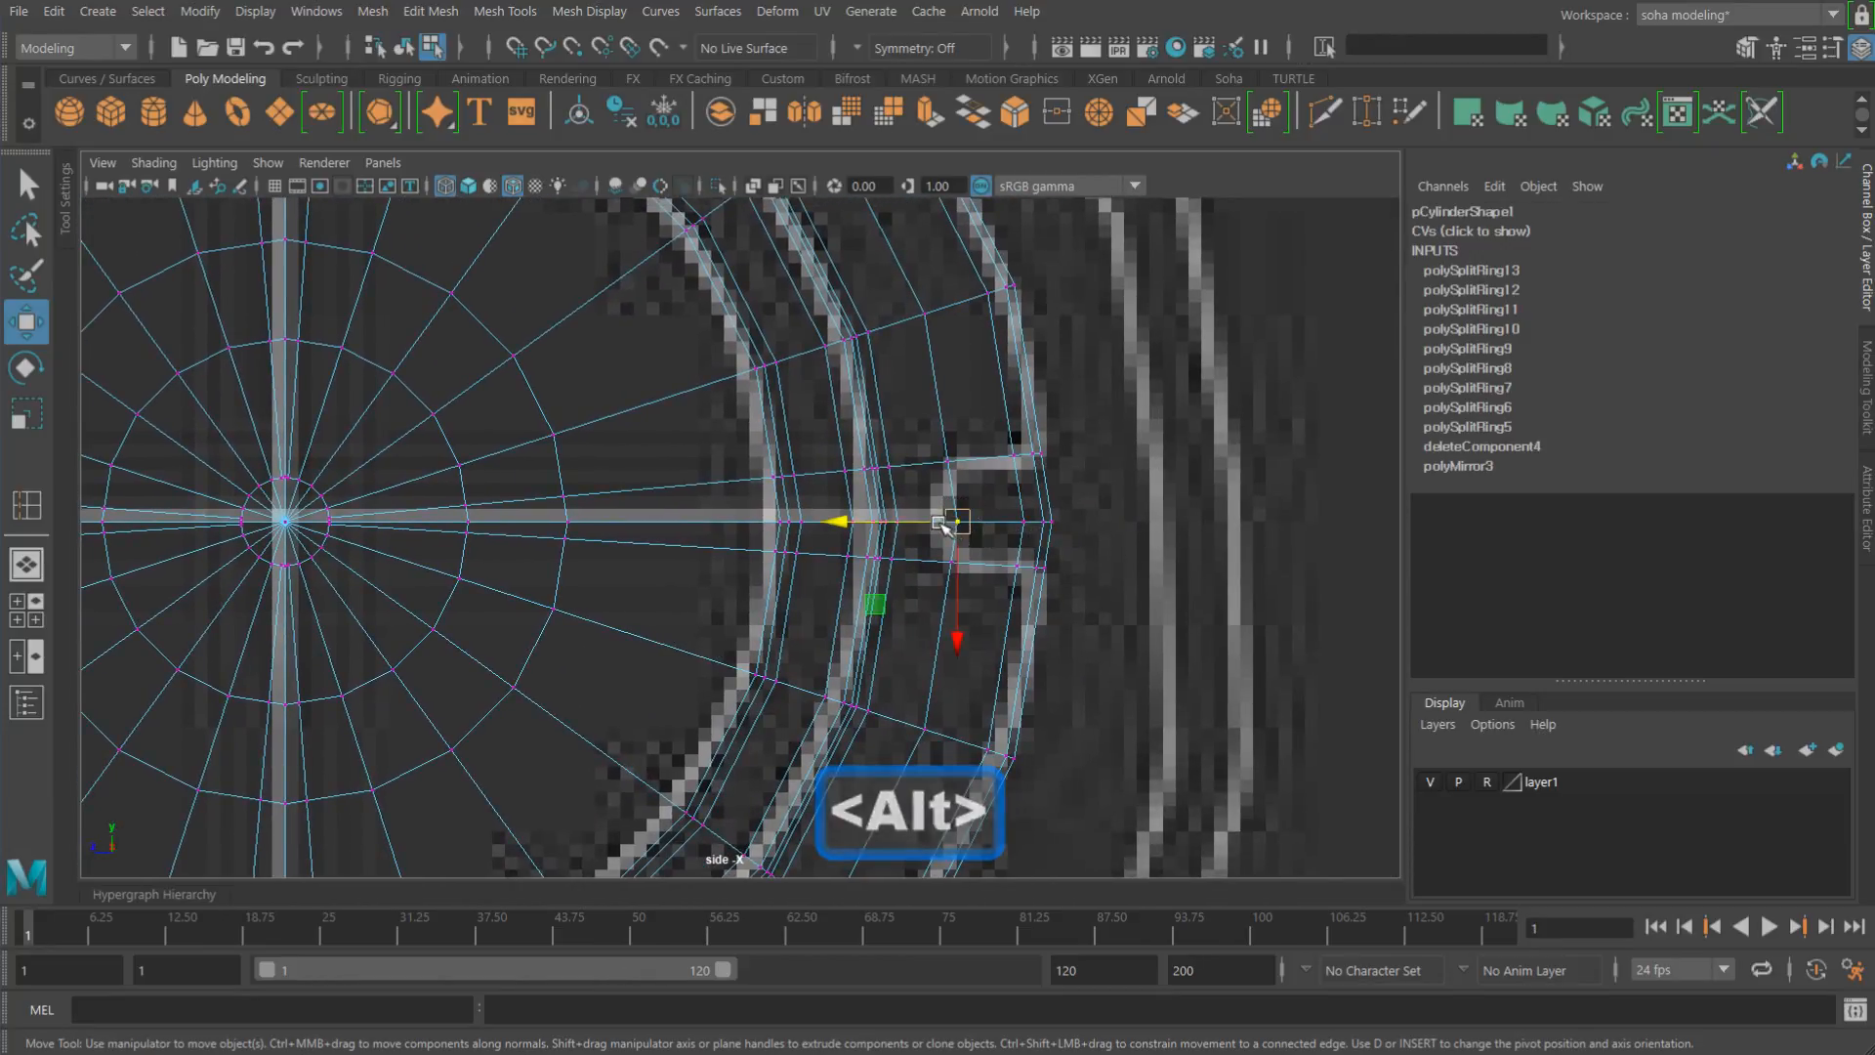
{"action": "left_click_drag", "start_coordinate": [943, 524], "coordinate": [930, 525]}
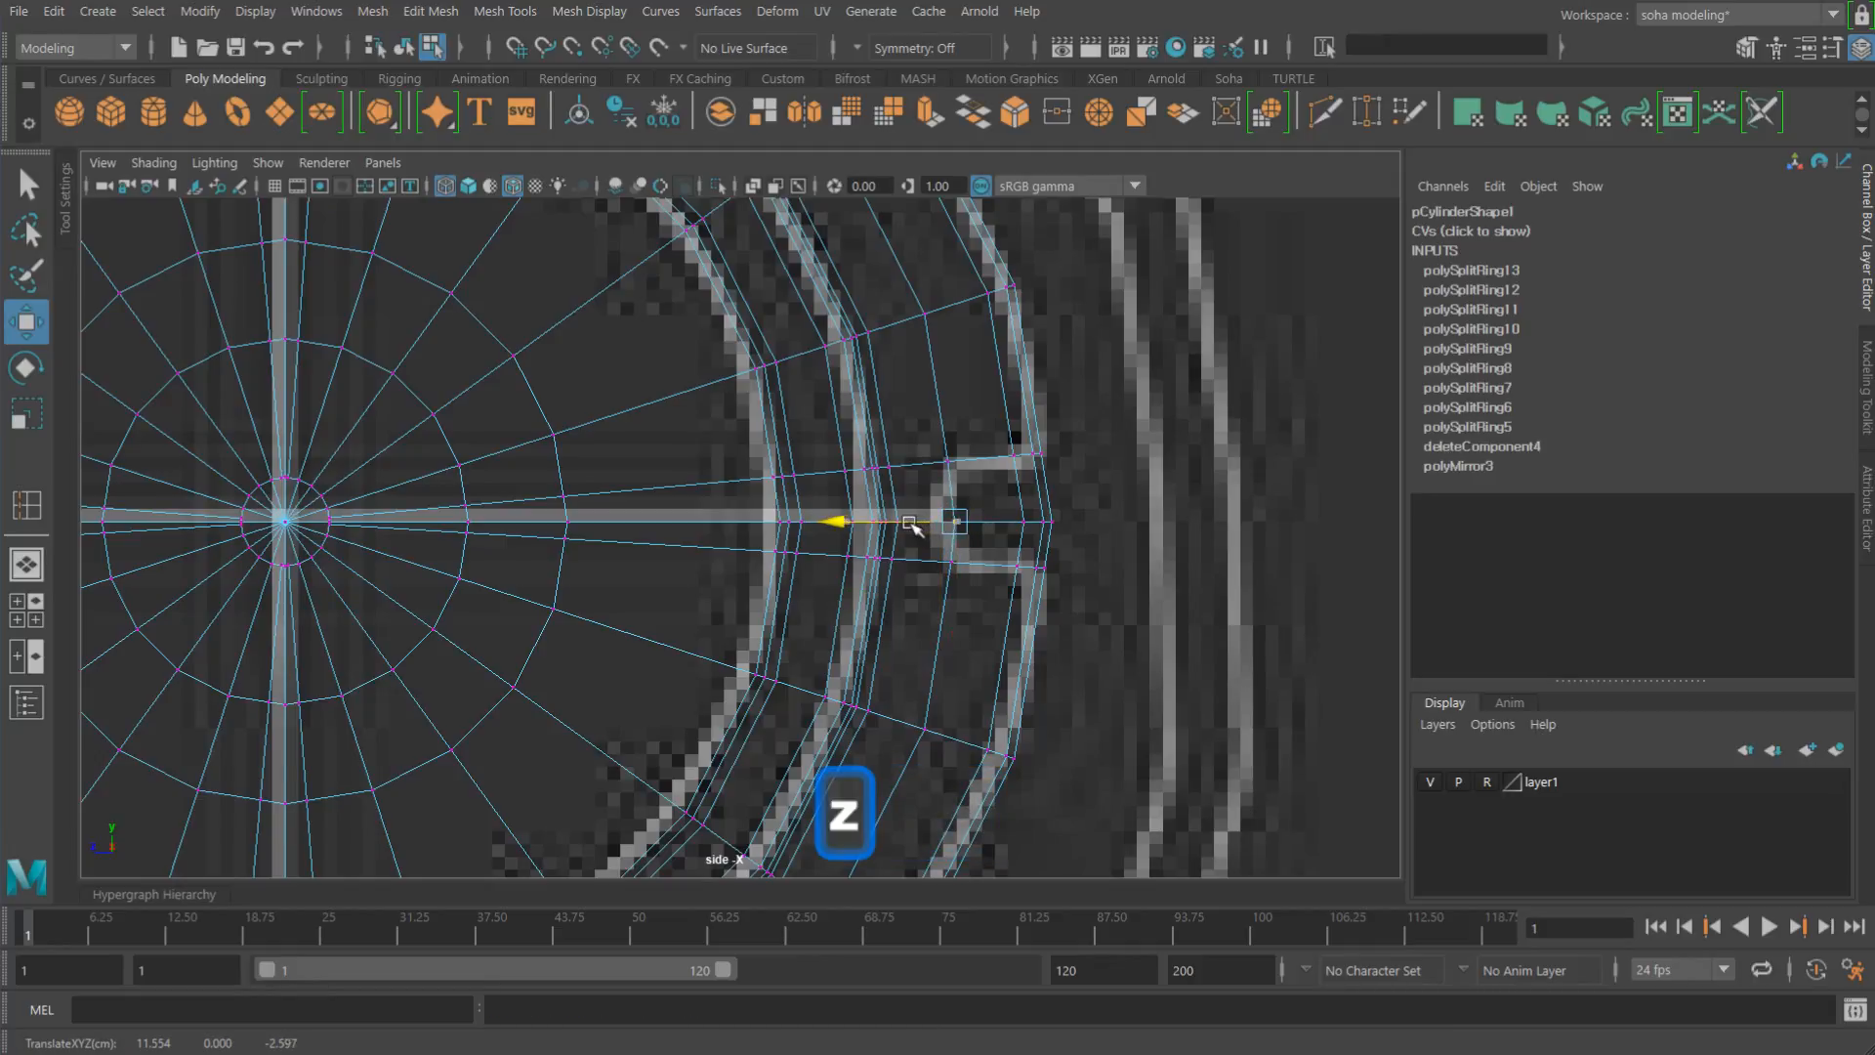
Step: Move the concentric loop's middle vertices at the top and bottom rim notches slightly toward the bolt's center to match the reference curves
{"action": "middle_click_drag", "start_coordinate": [899, 528], "coordinate": [938, 699], "text": "alt"}
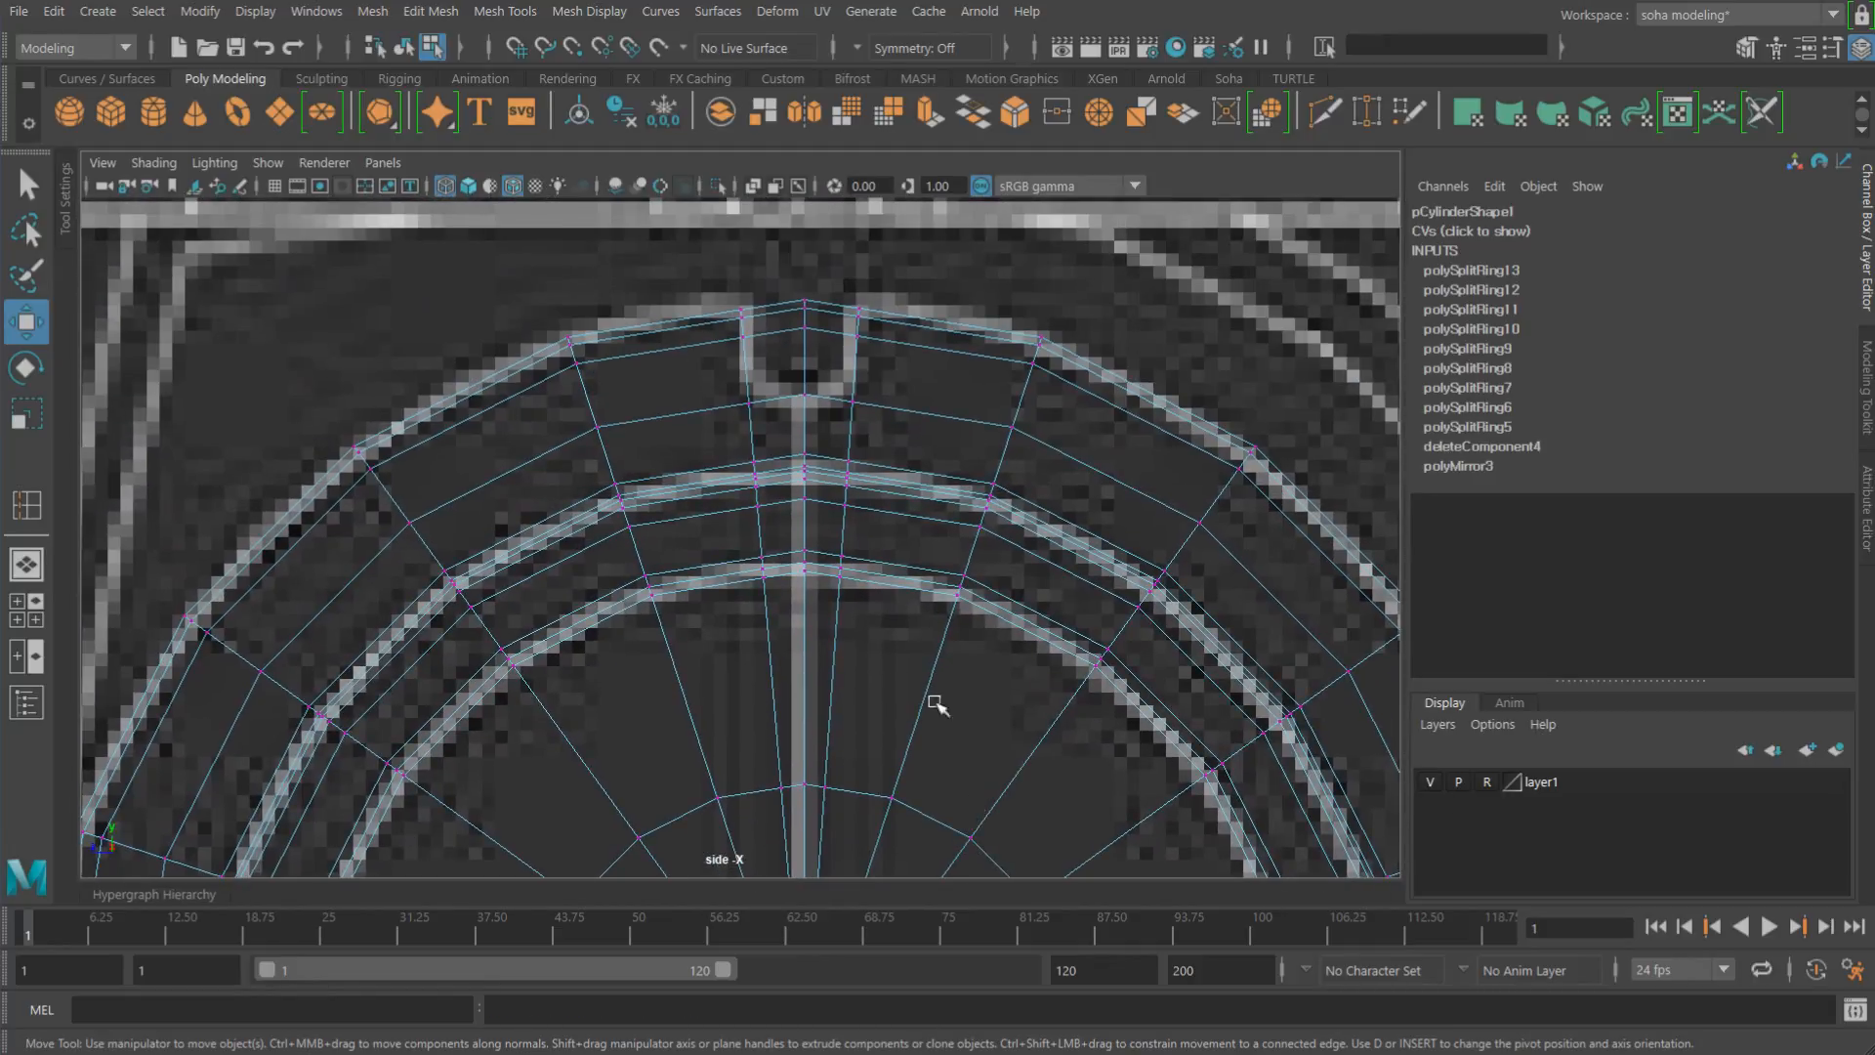
{"action": "left_click", "coordinate": [807, 402]}
{"action": "left_click", "coordinate": [807, 523]}
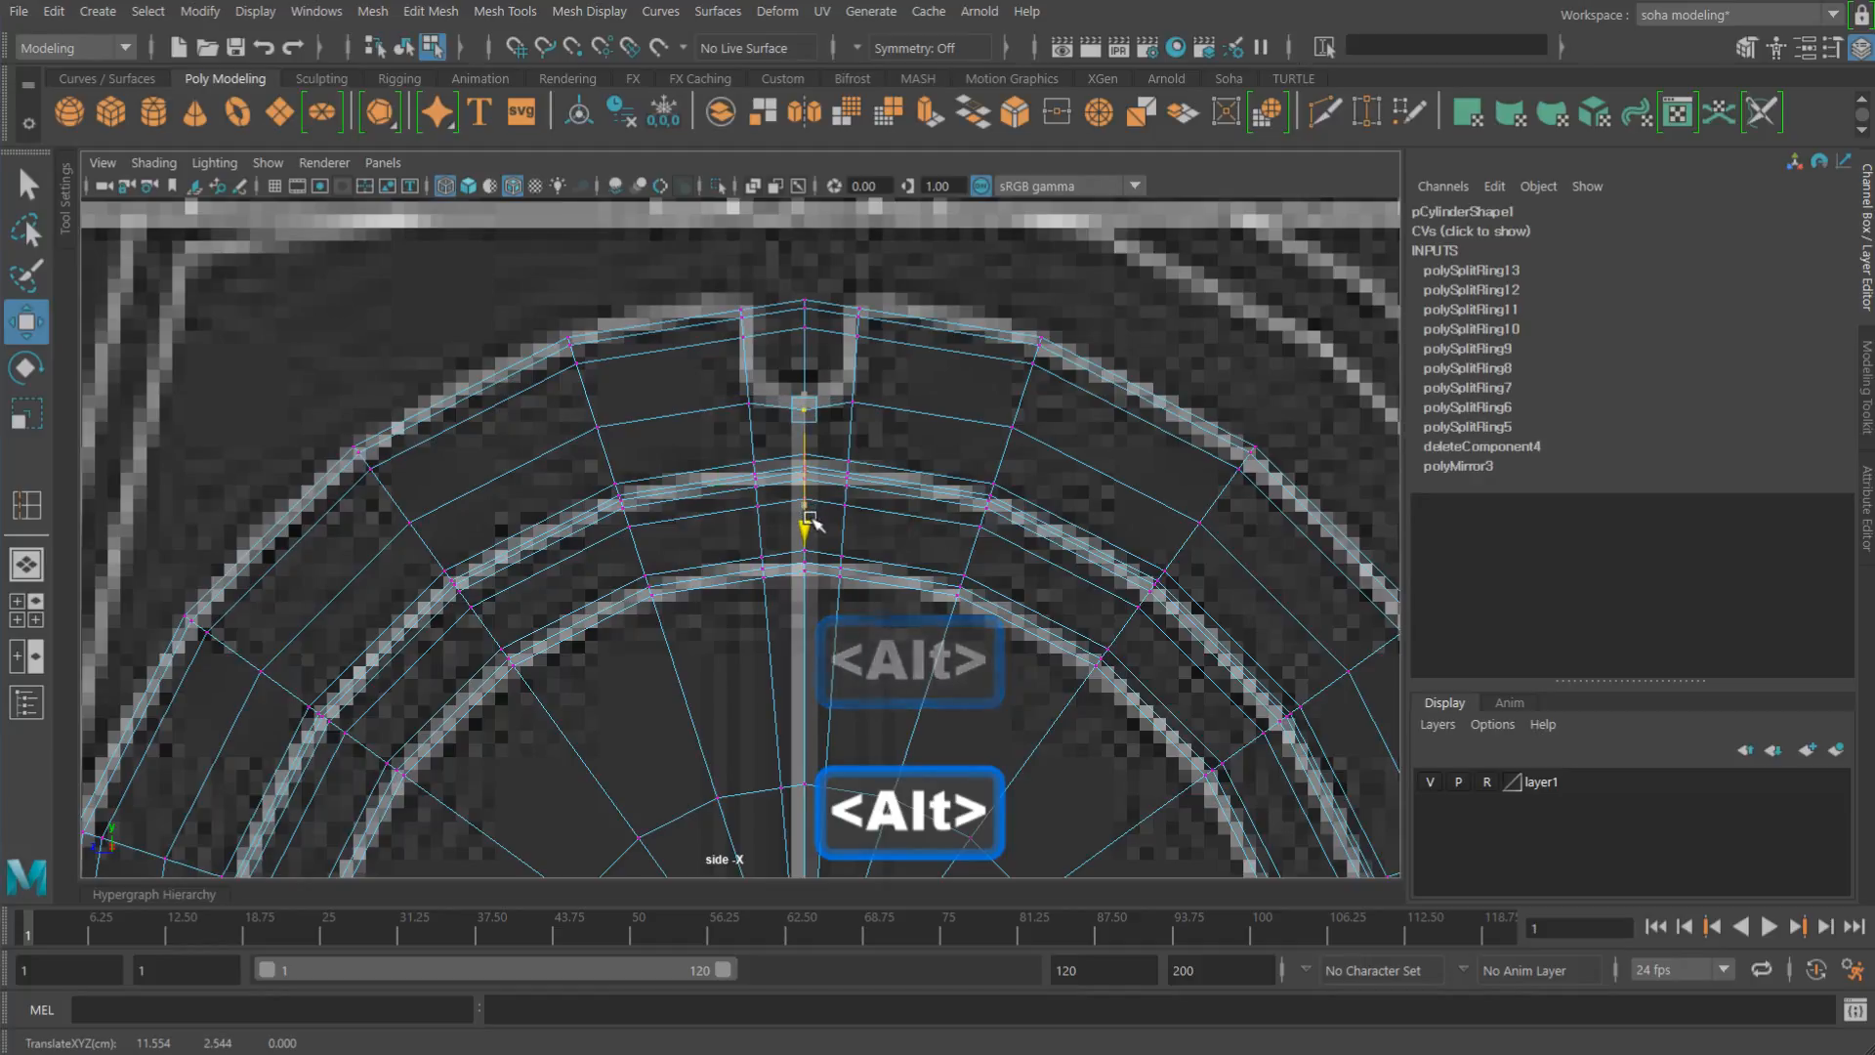
{"action": "scroll", "coordinate": [850, 635], "scroll_direction": "down", "scroll_amount": 5}
{"action": "middle_click_drag", "start_coordinate": [850, 636], "coordinate": [829, 636], "text": "alt"}
{"action": "scroll", "coordinate": [1067, 606], "scroll_direction": "up", "scroll_amount": 4}
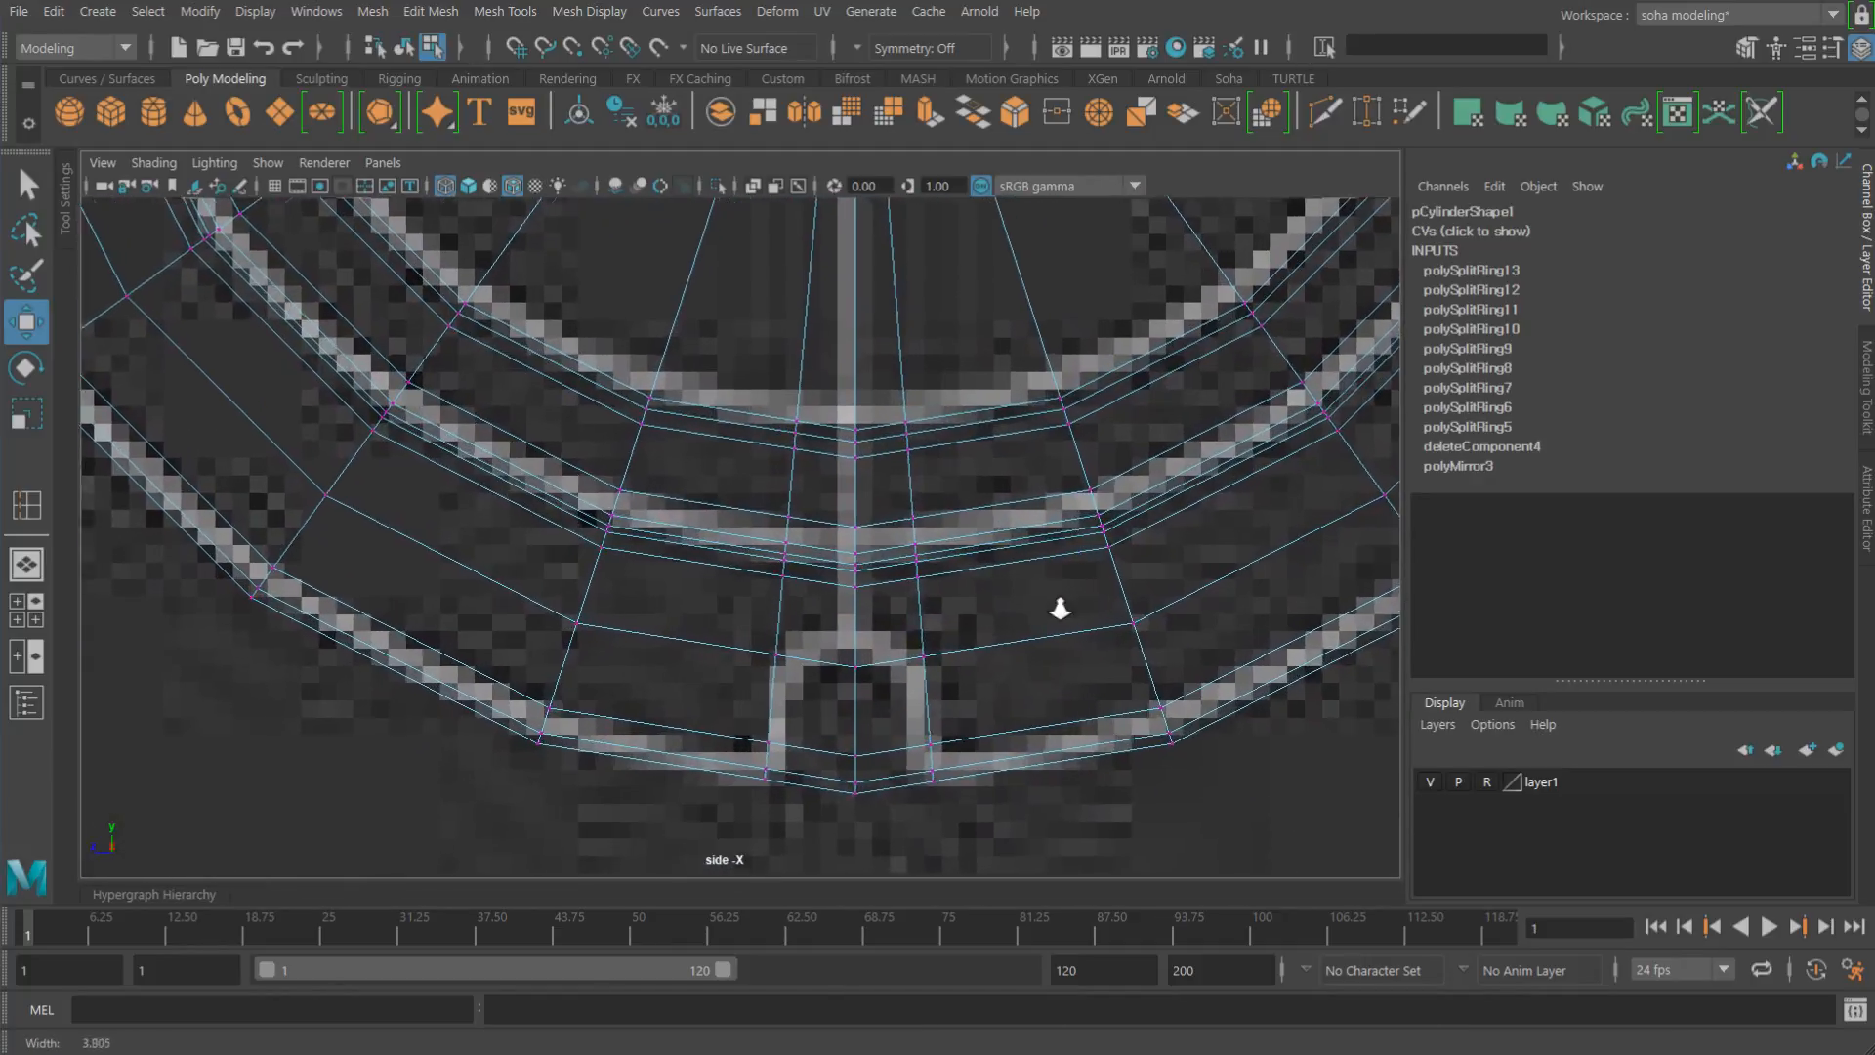
{"action": "left_click_drag", "start_coordinate": [853, 720], "coordinate": [856, 712]}
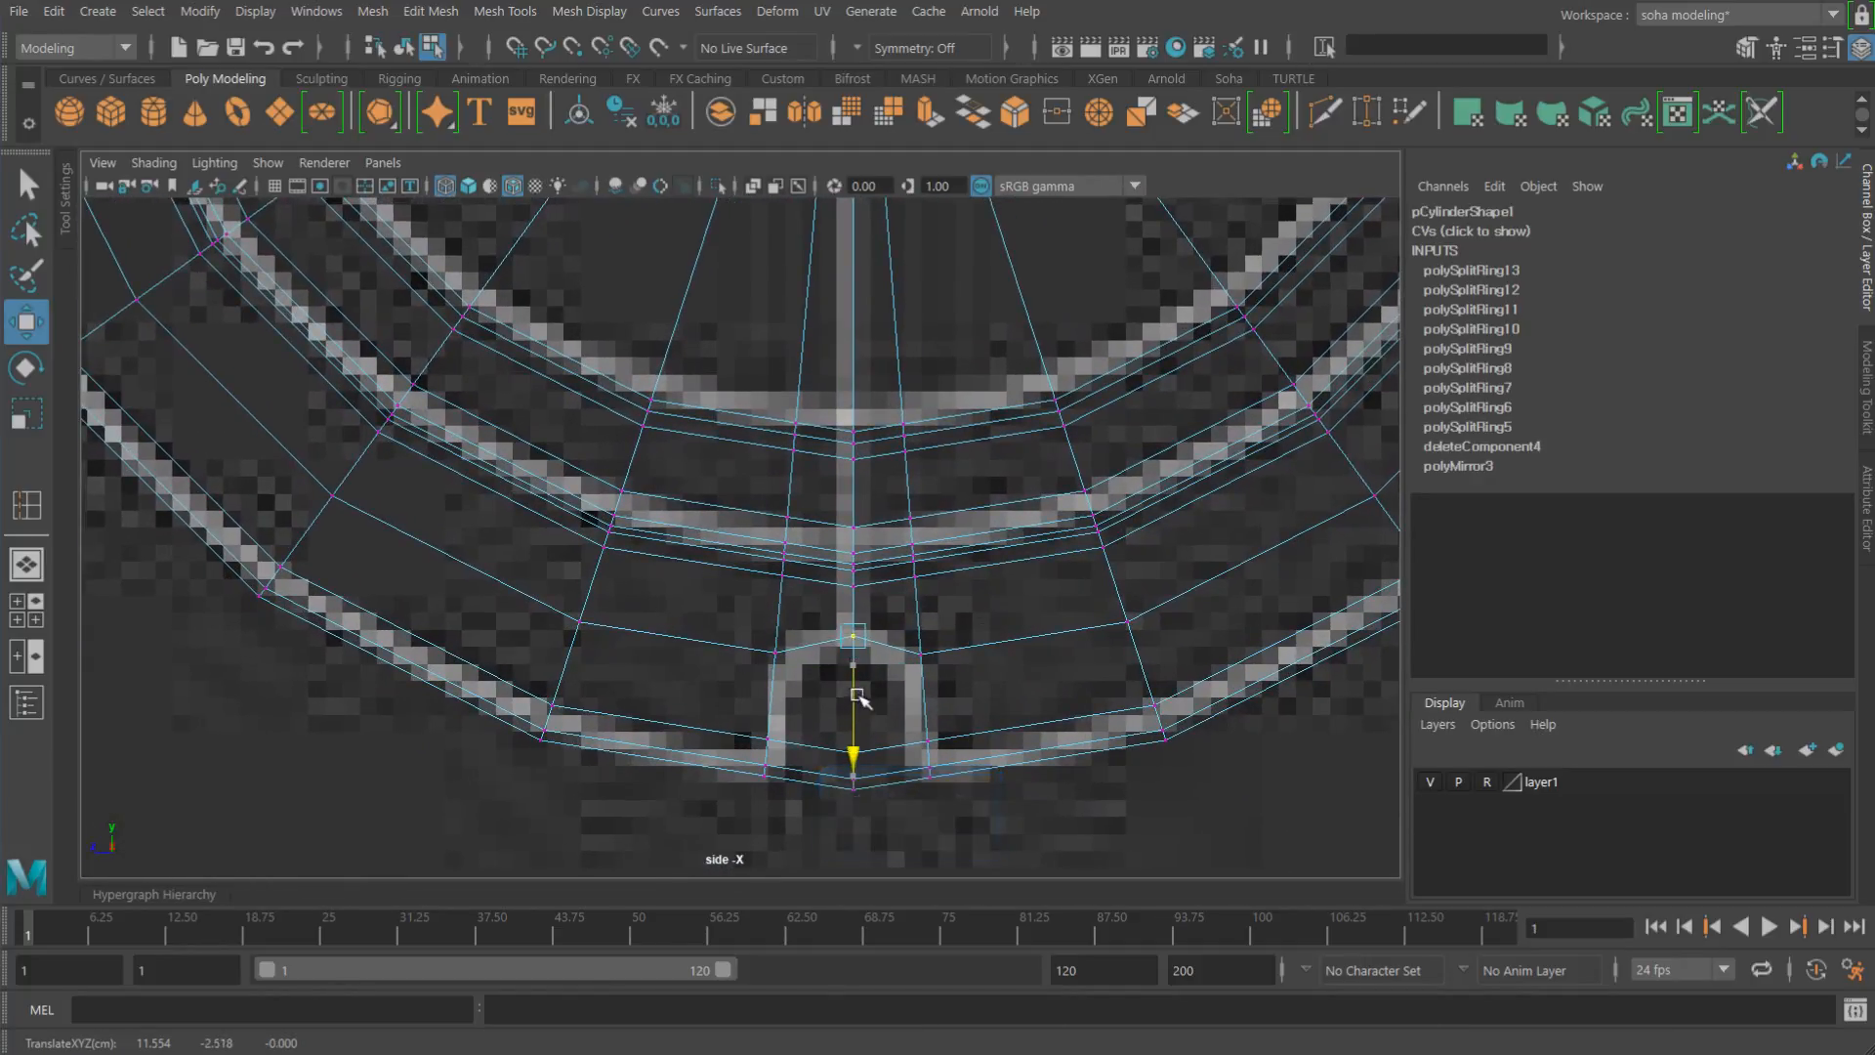
{"action": "scroll", "coordinate": [857, 696], "scroll_direction": "down", "scroll_amount": 4}
{"action": "scroll", "coordinate": [888, 606], "scroll_direction": "up", "scroll_amount": 1}
{"action": "key", "text": "alt+grave"}
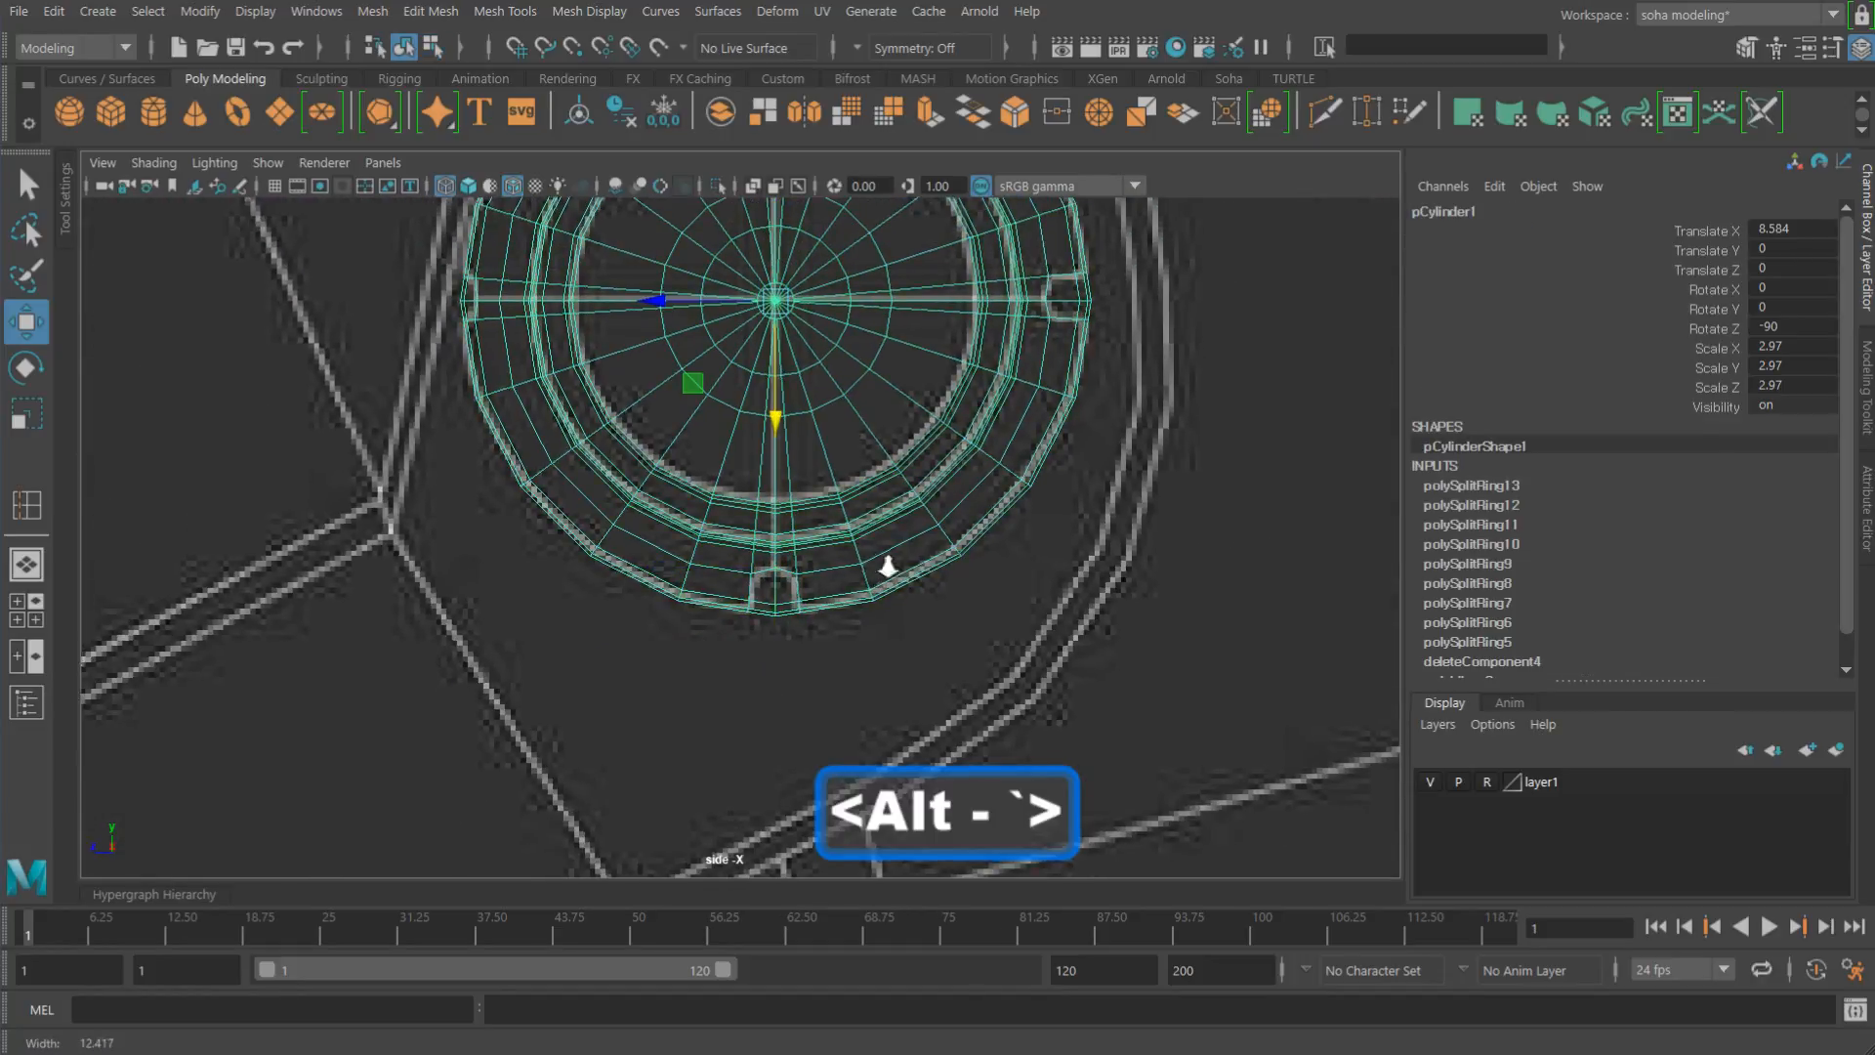
Step: Compare the bolt's rim edges with the reference notches in shaded and wireframe display
{"action": "scroll", "coordinate": [918, 562], "scroll_direction": "up", "scroll_amount": 2}
{"action": "key", "text": "5"}
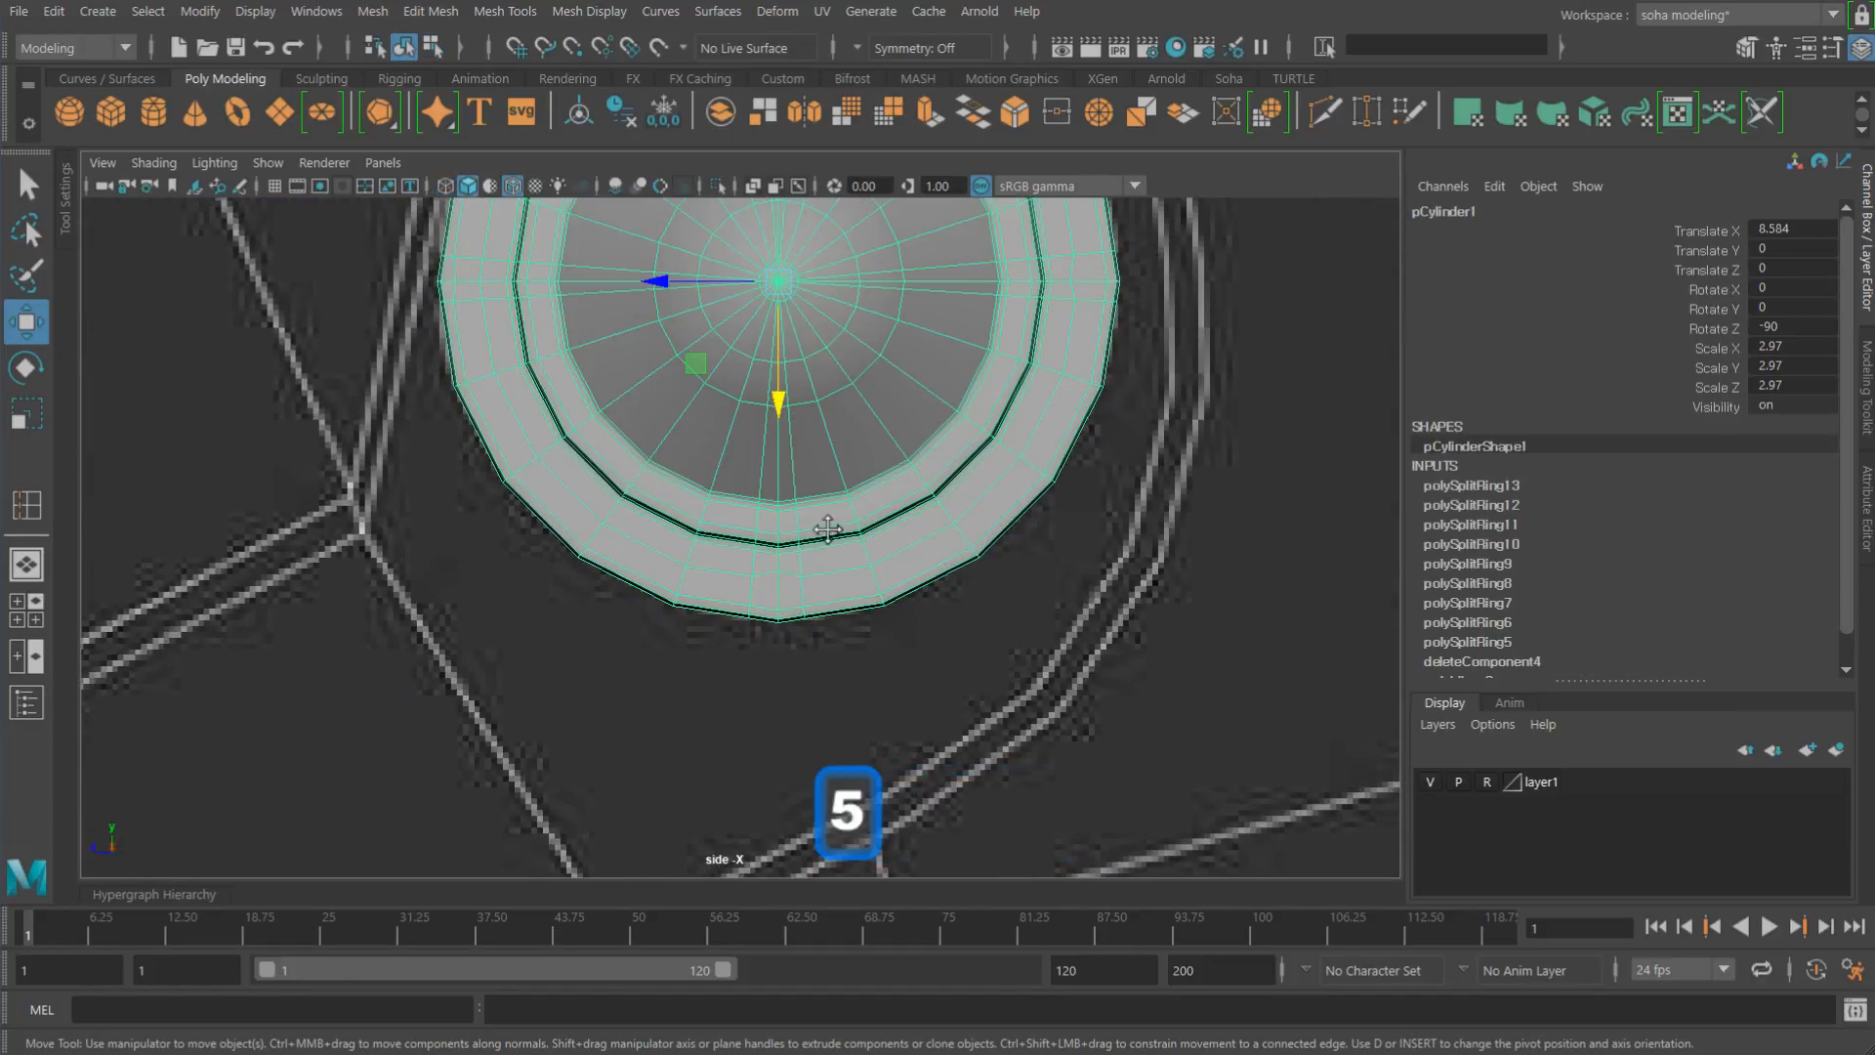
{"action": "scroll", "coordinate": [840, 576], "scroll_direction": "up", "scroll_amount": 1}
{"action": "scroll", "coordinate": [872, 645], "scroll_direction": "down", "scroll_amount": 1}
{"action": "scroll", "coordinate": [878, 586], "scroll_direction": "up", "scroll_amount": 1}
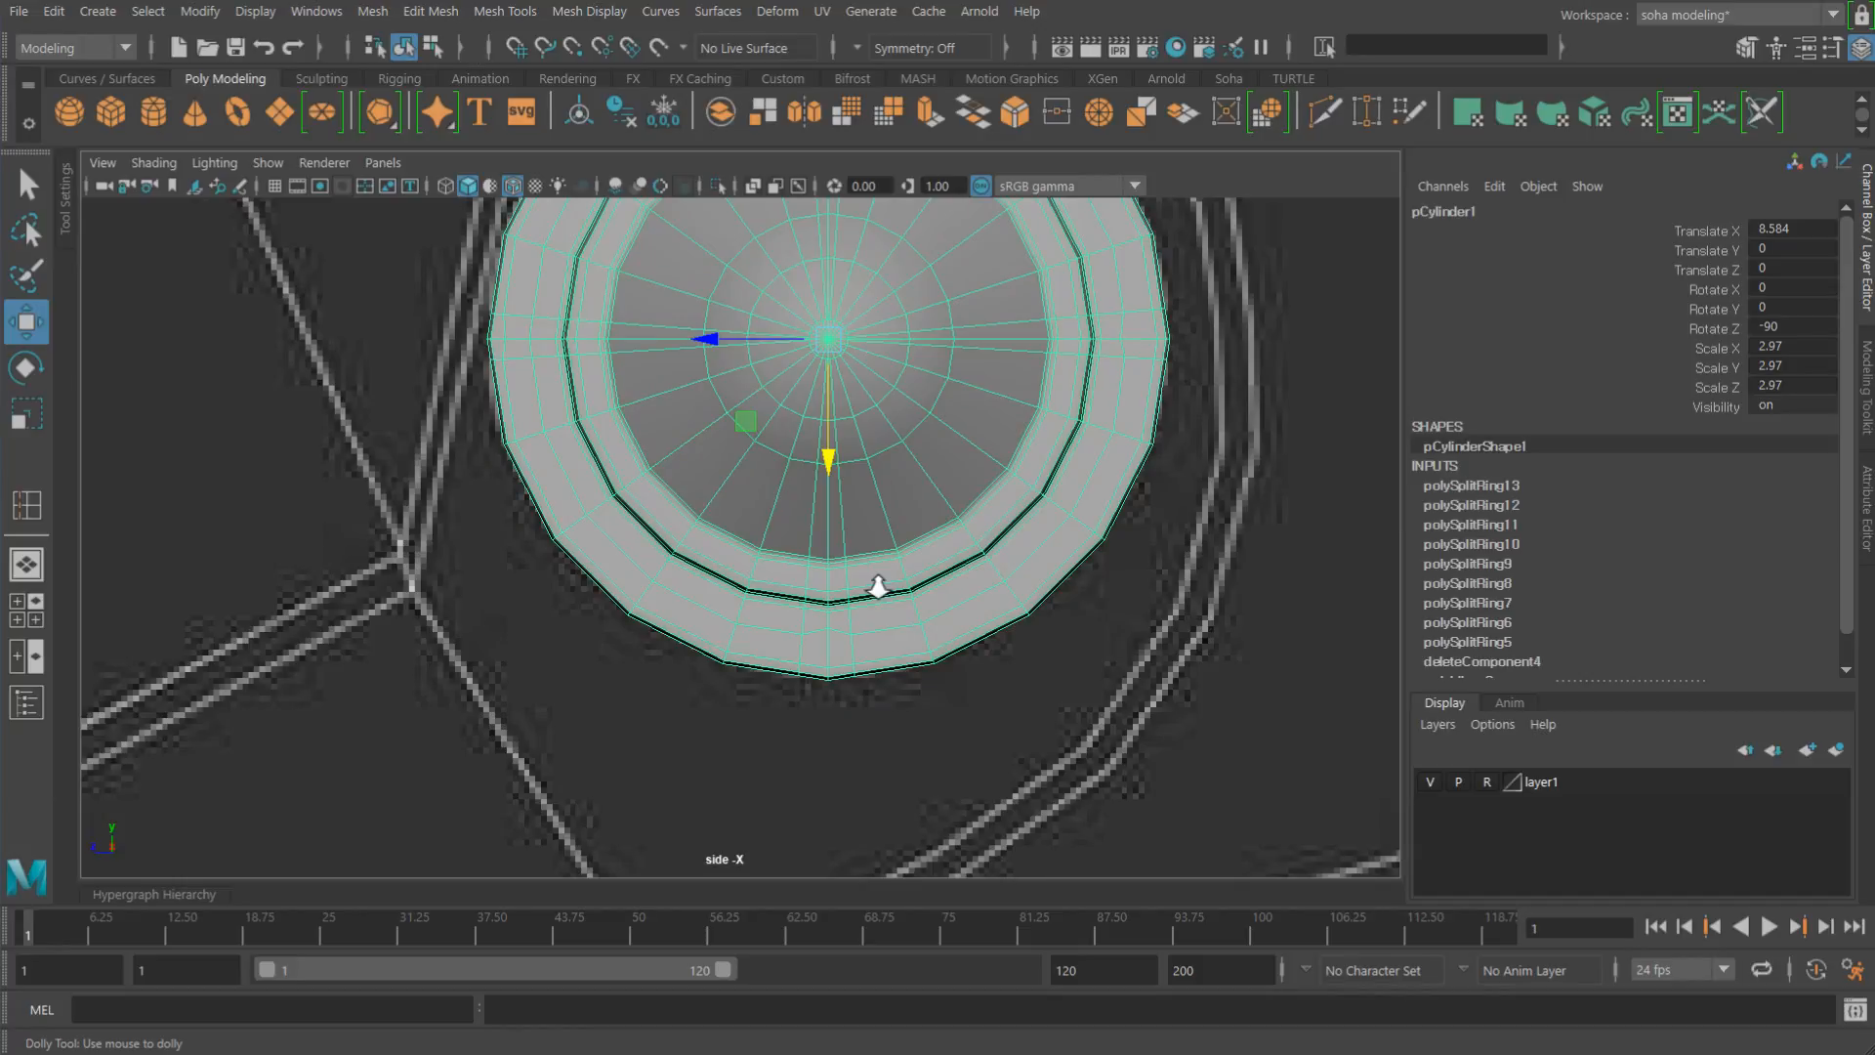
{"action": "key", "text": "alt"}
{"action": "key", "text": "4"}
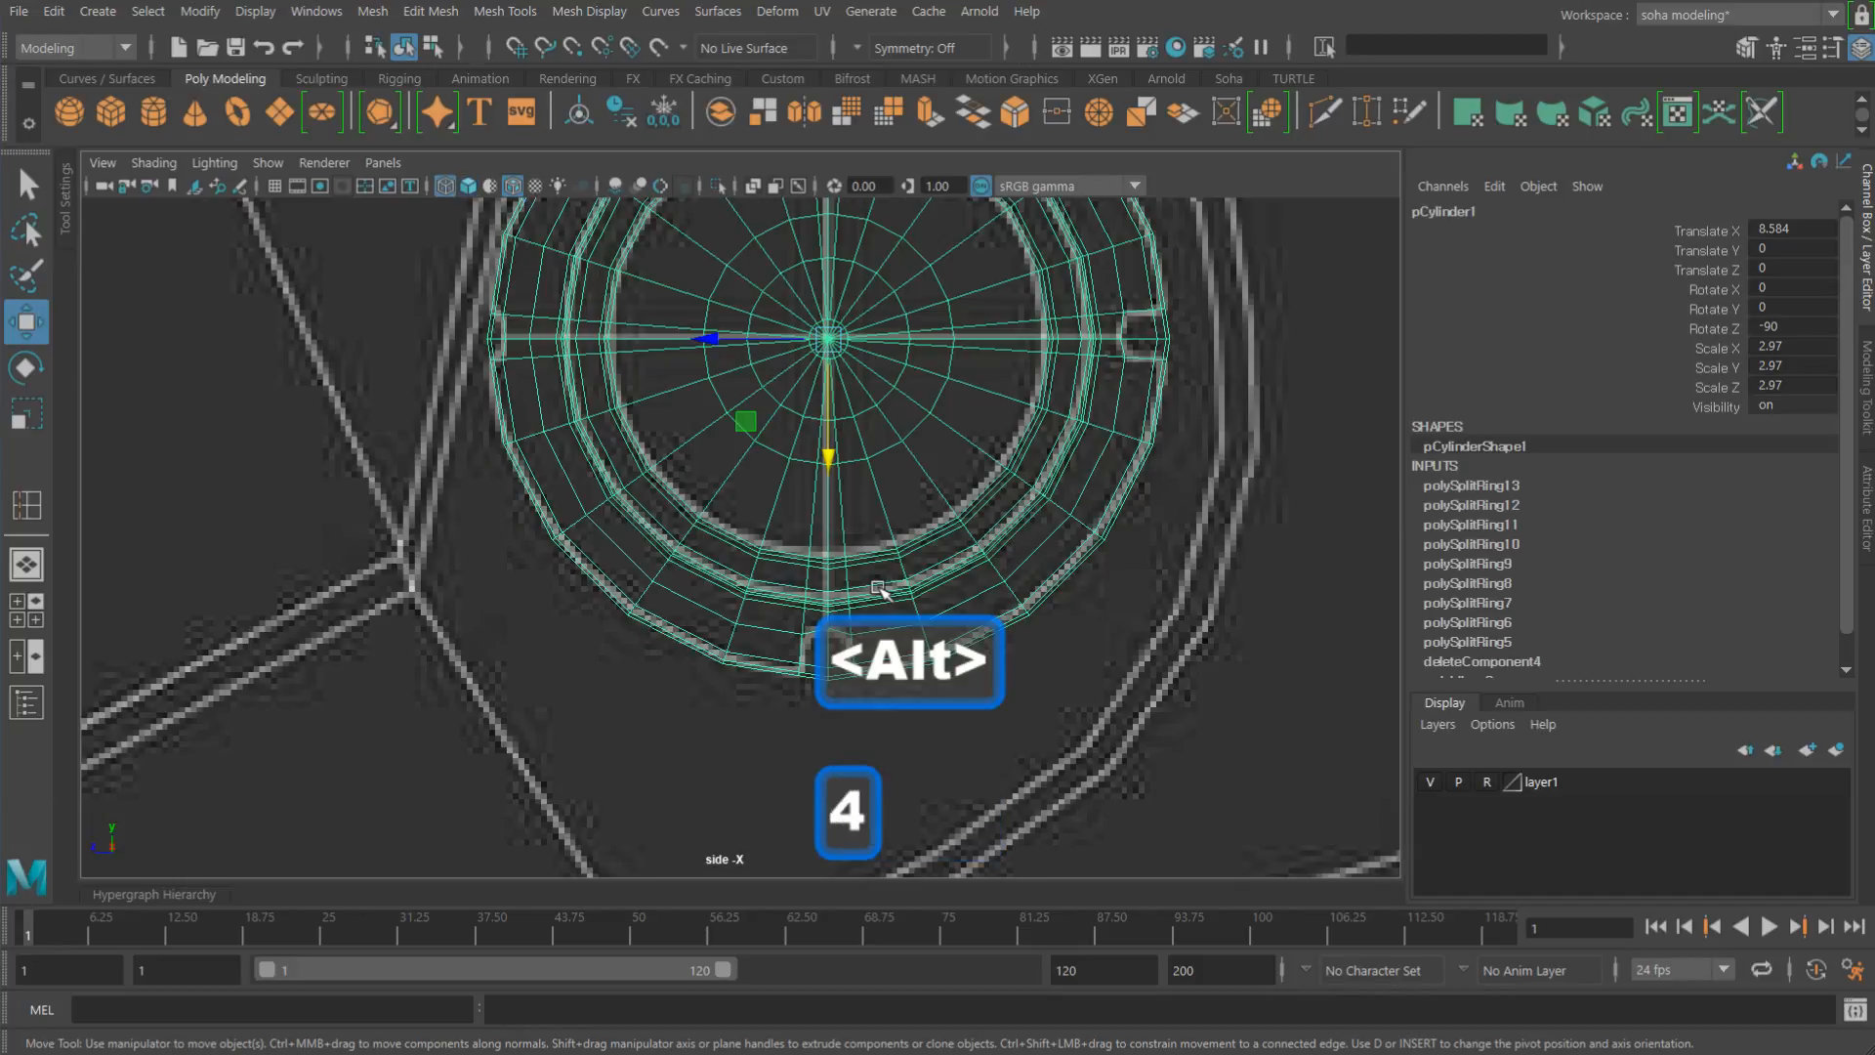
{"action": "middle_click_drag", "start_coordinate": [878, 587], "coordinate": [857, 663], "text": "alt"}
{"action": "key", "text": "alt"}
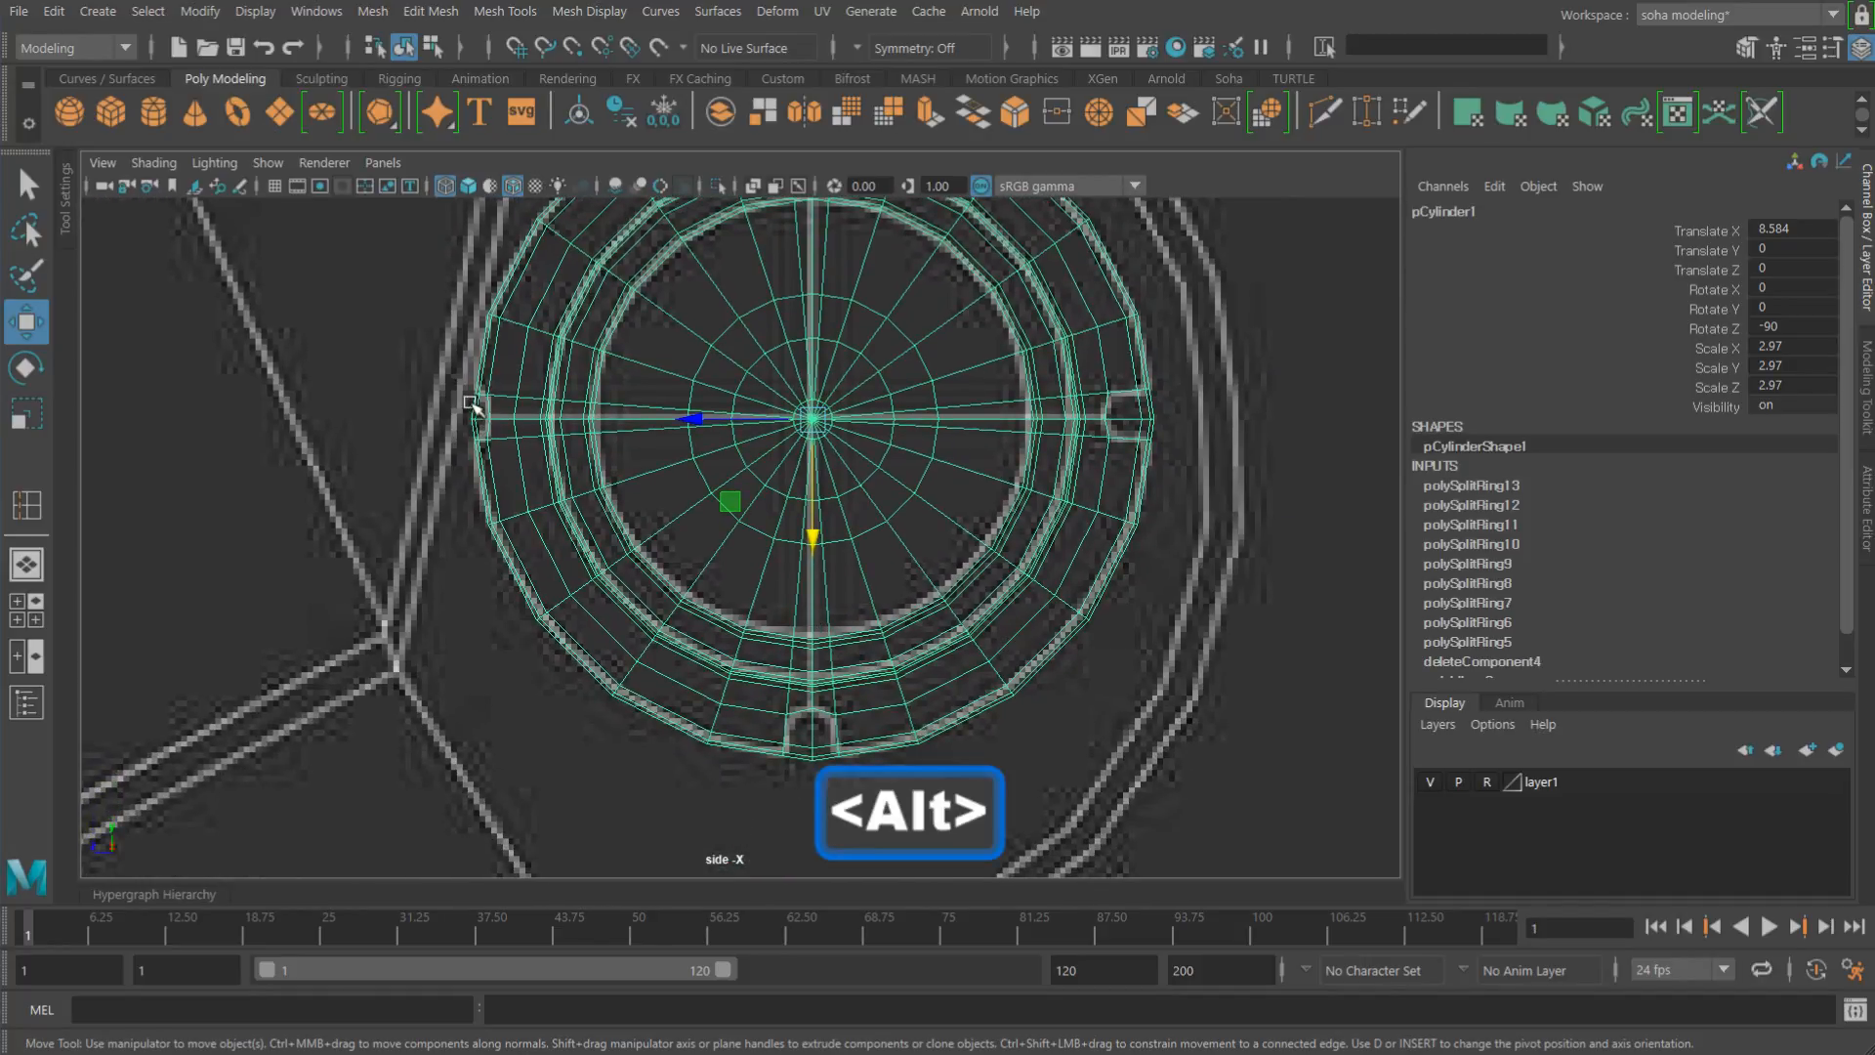
{"action": "middle_click_drag", "start_coordinate": [824, 544], "coordinate": [832, 523], "text": "alt"}
{"action": "right_click_drag", "start_coordinate": [832, 524], "coordinate": [878, 533], "text": "alt"}
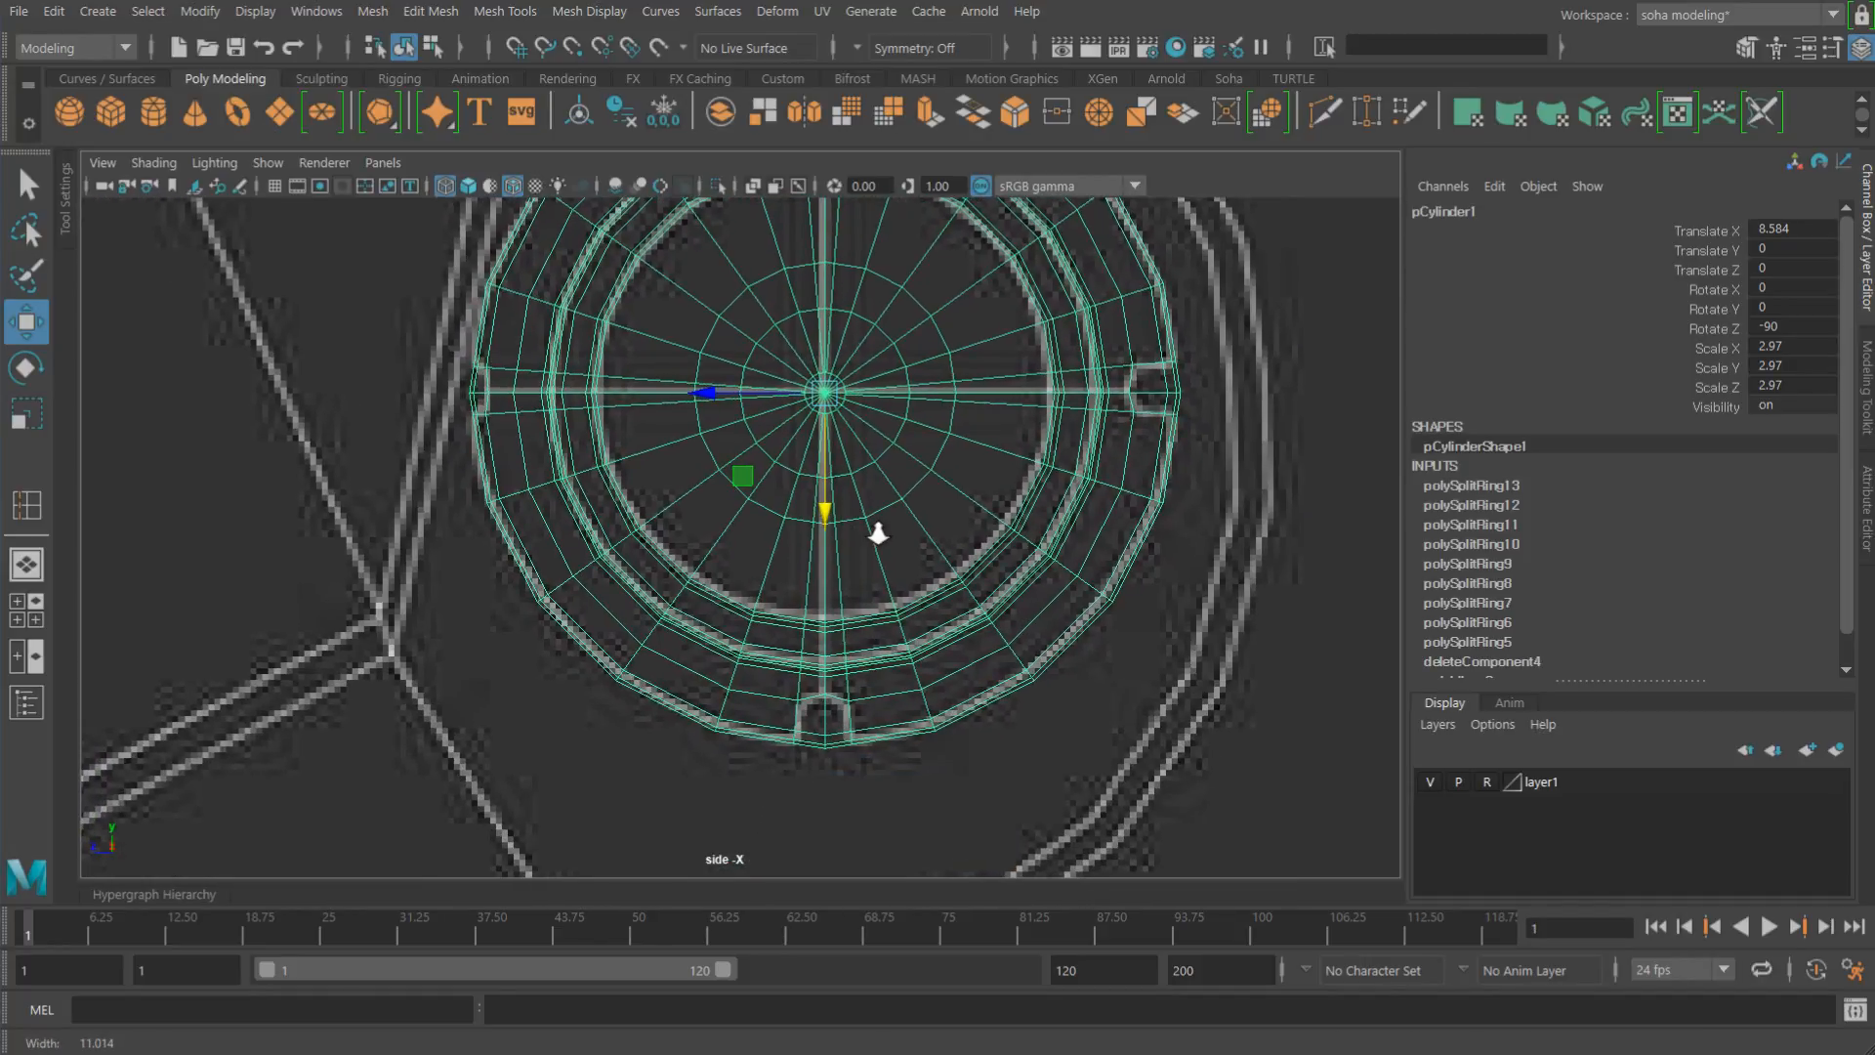
Step: Nudge the concentric loop's middle vertex at the left rim notch horizontally toward the bolt's center
{"action": "middle_click_drag", "start_coordinate": [776, 482], "coordinate": [776, 503], "text": "alt"}
{"action": "right_click_drag", "start_coordinate": [943, 529], "coordinate": [1105, 553], "text": "alt"}
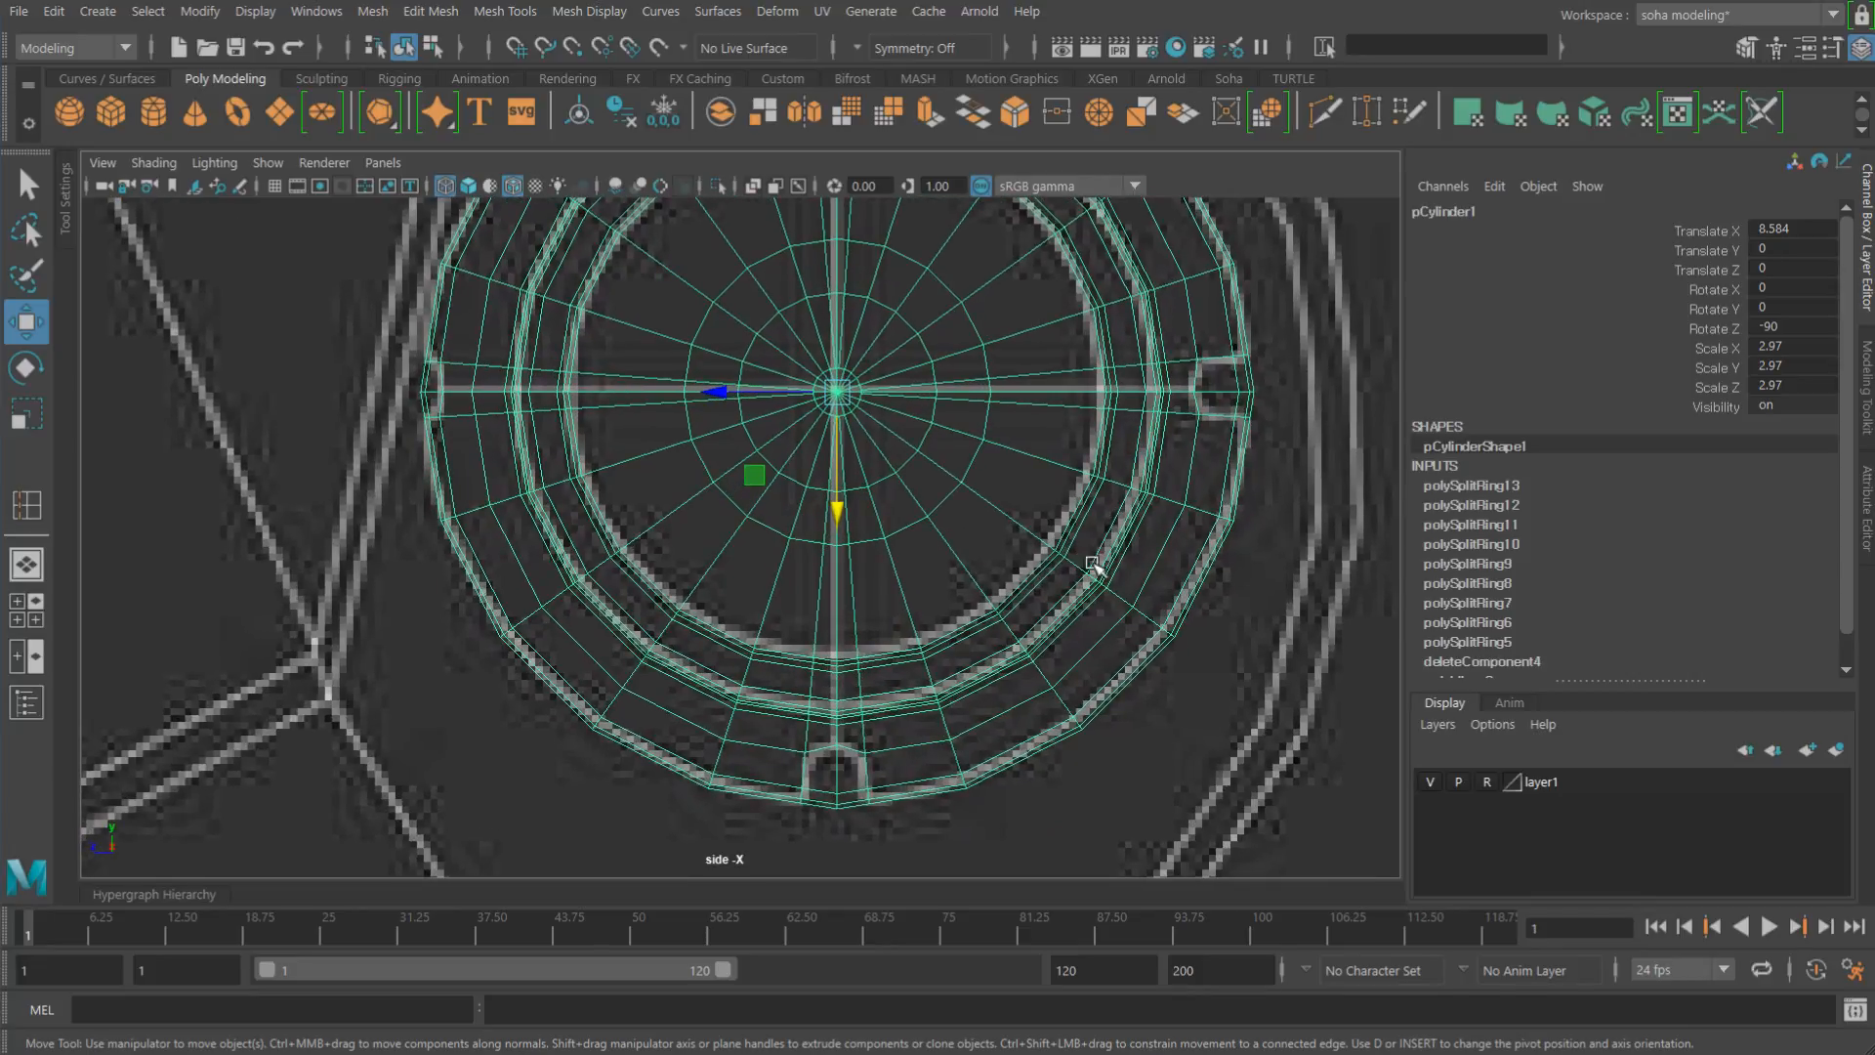
{"action": "middle_click_drag", "start_coordinate": [773, 473], "coordinate": [1003, 586], "text": "alt"}
{"action": "right_click_drag", "start_coordinate": [642, 502], "coordinate": [825, 510], "text": "alt"}
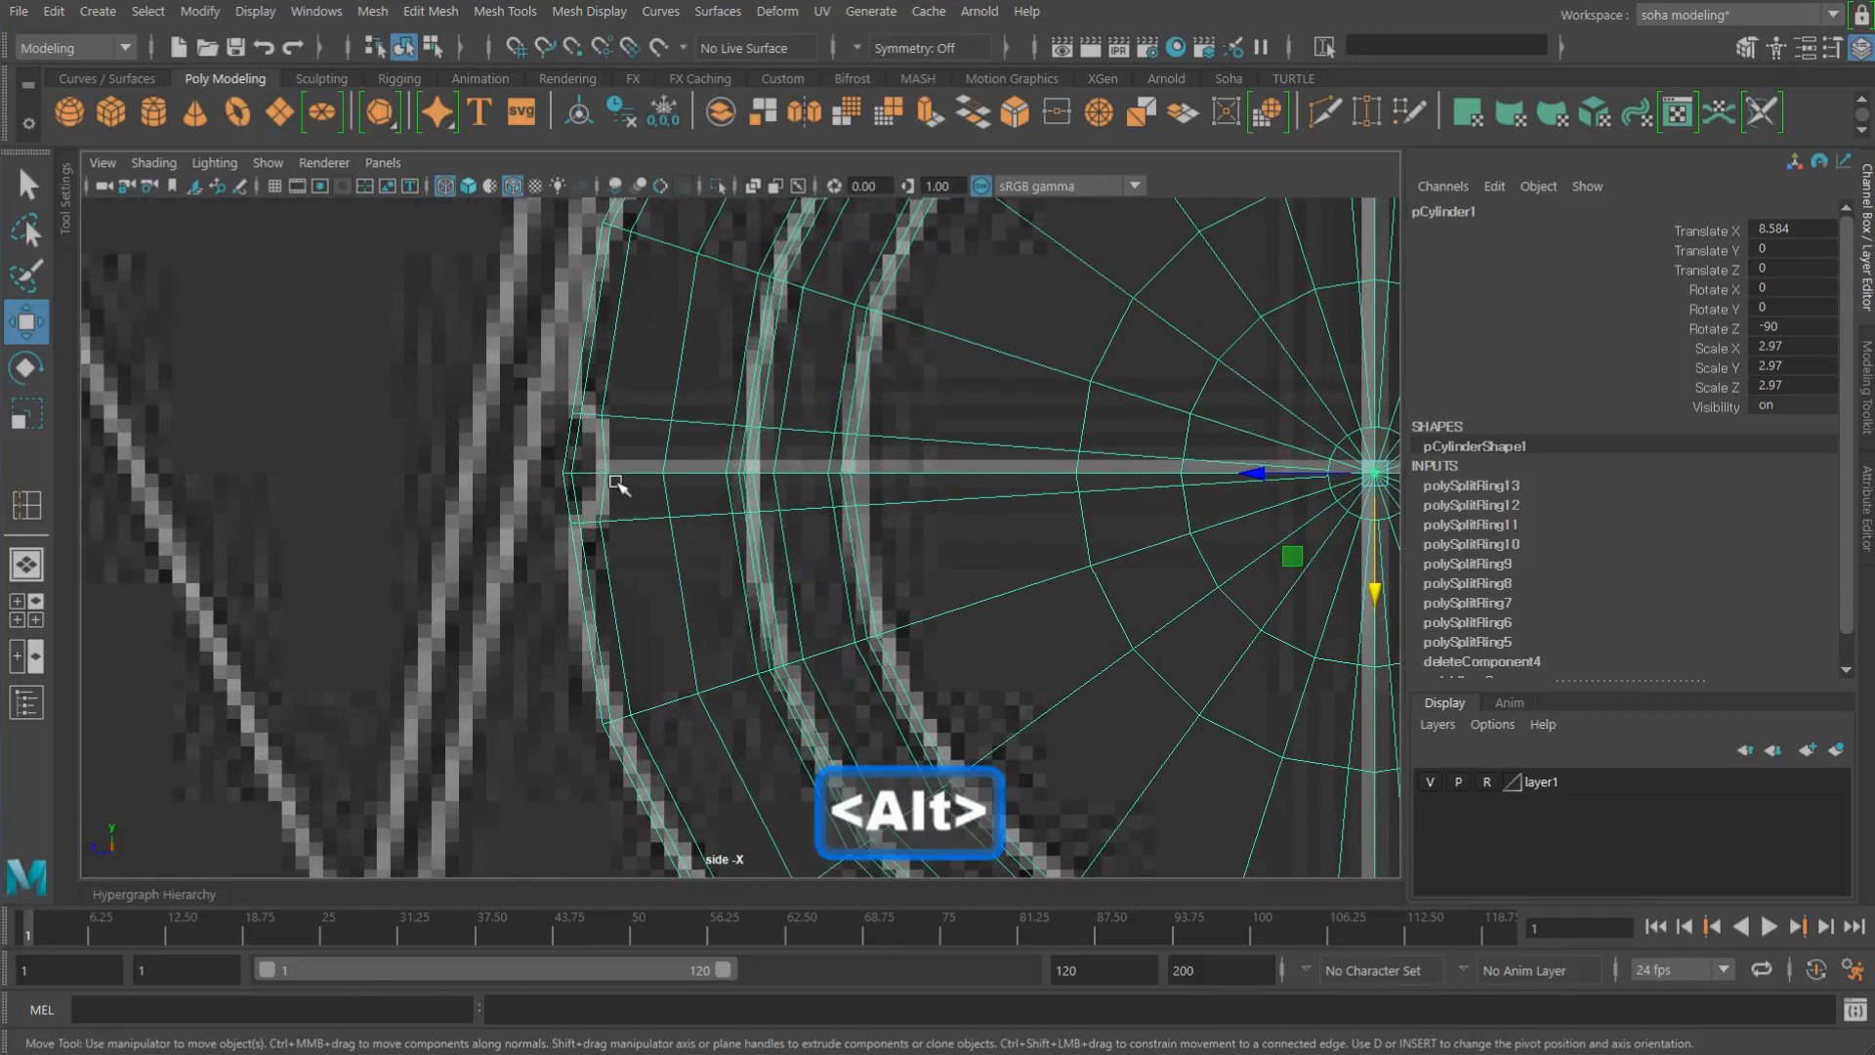
{"action": "key", "text": "alt+1"}
{"action": "left_click_drag", "start_coordinate": [584, 475], "coordinate": [624, 475]}
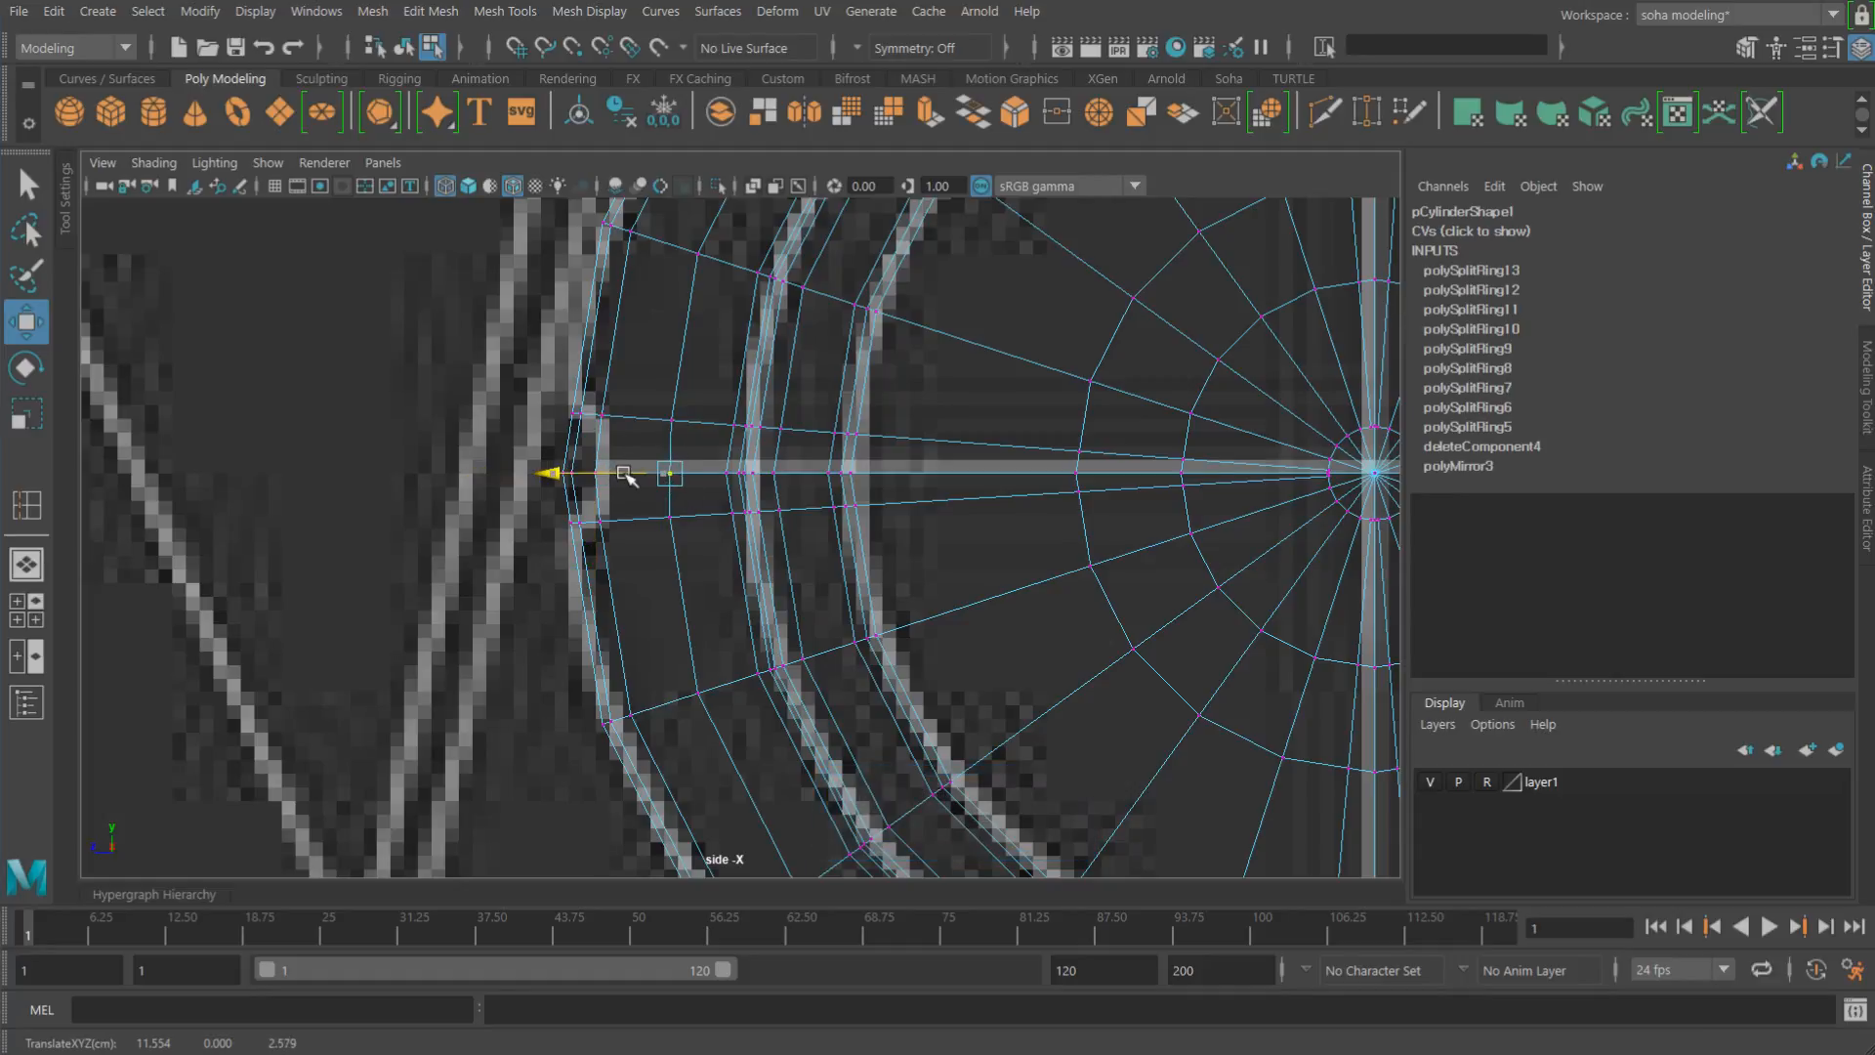
Step: Check the complete bolt wireframe against all four reference notches and return to object mode
{"action": "right_click_drag", "start_coordinate": [880, 508], "coordinate": [605, 421], "text": "alt"}
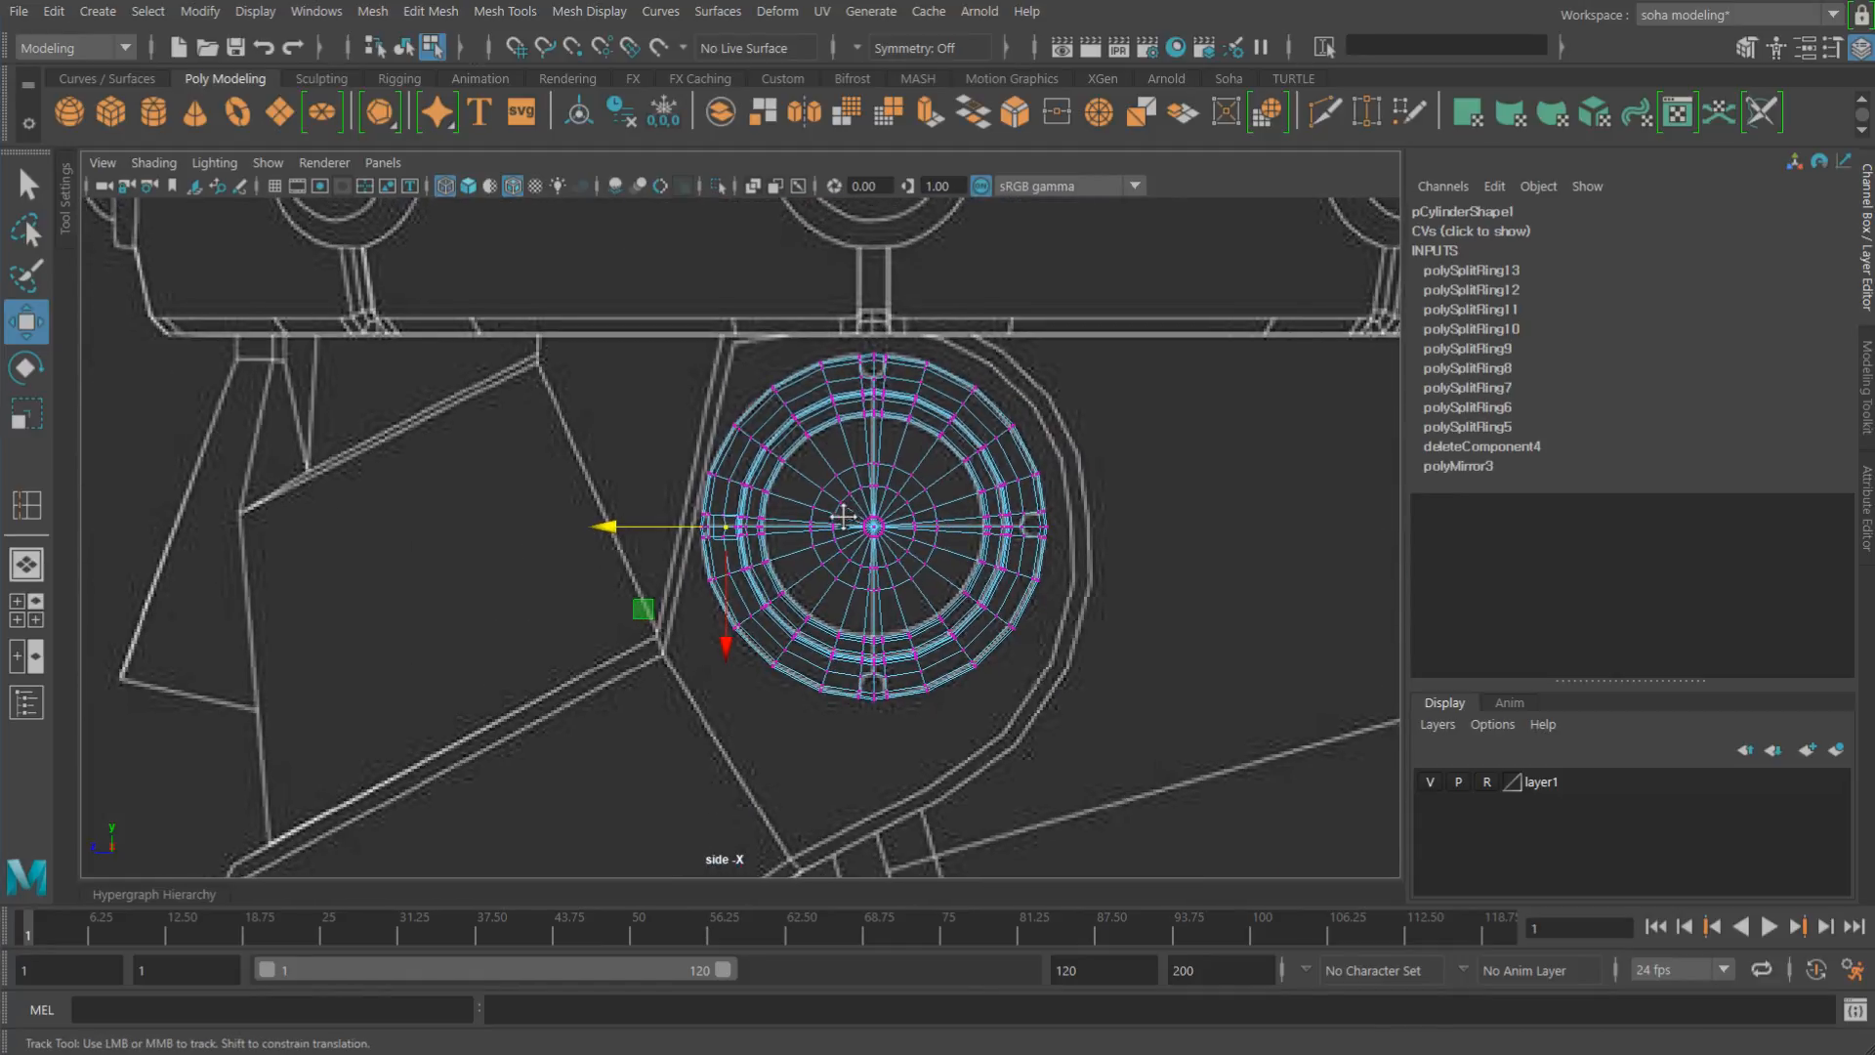
{"action": "middle_click_drag", "start_coordinate": [841, 515], "coordinate": [808, 553], "text": "alt"}
{"action": "right_click_drag", "start_coordinate": [1065, 606], "coordinate": [1180, 642], "text": "alt"}
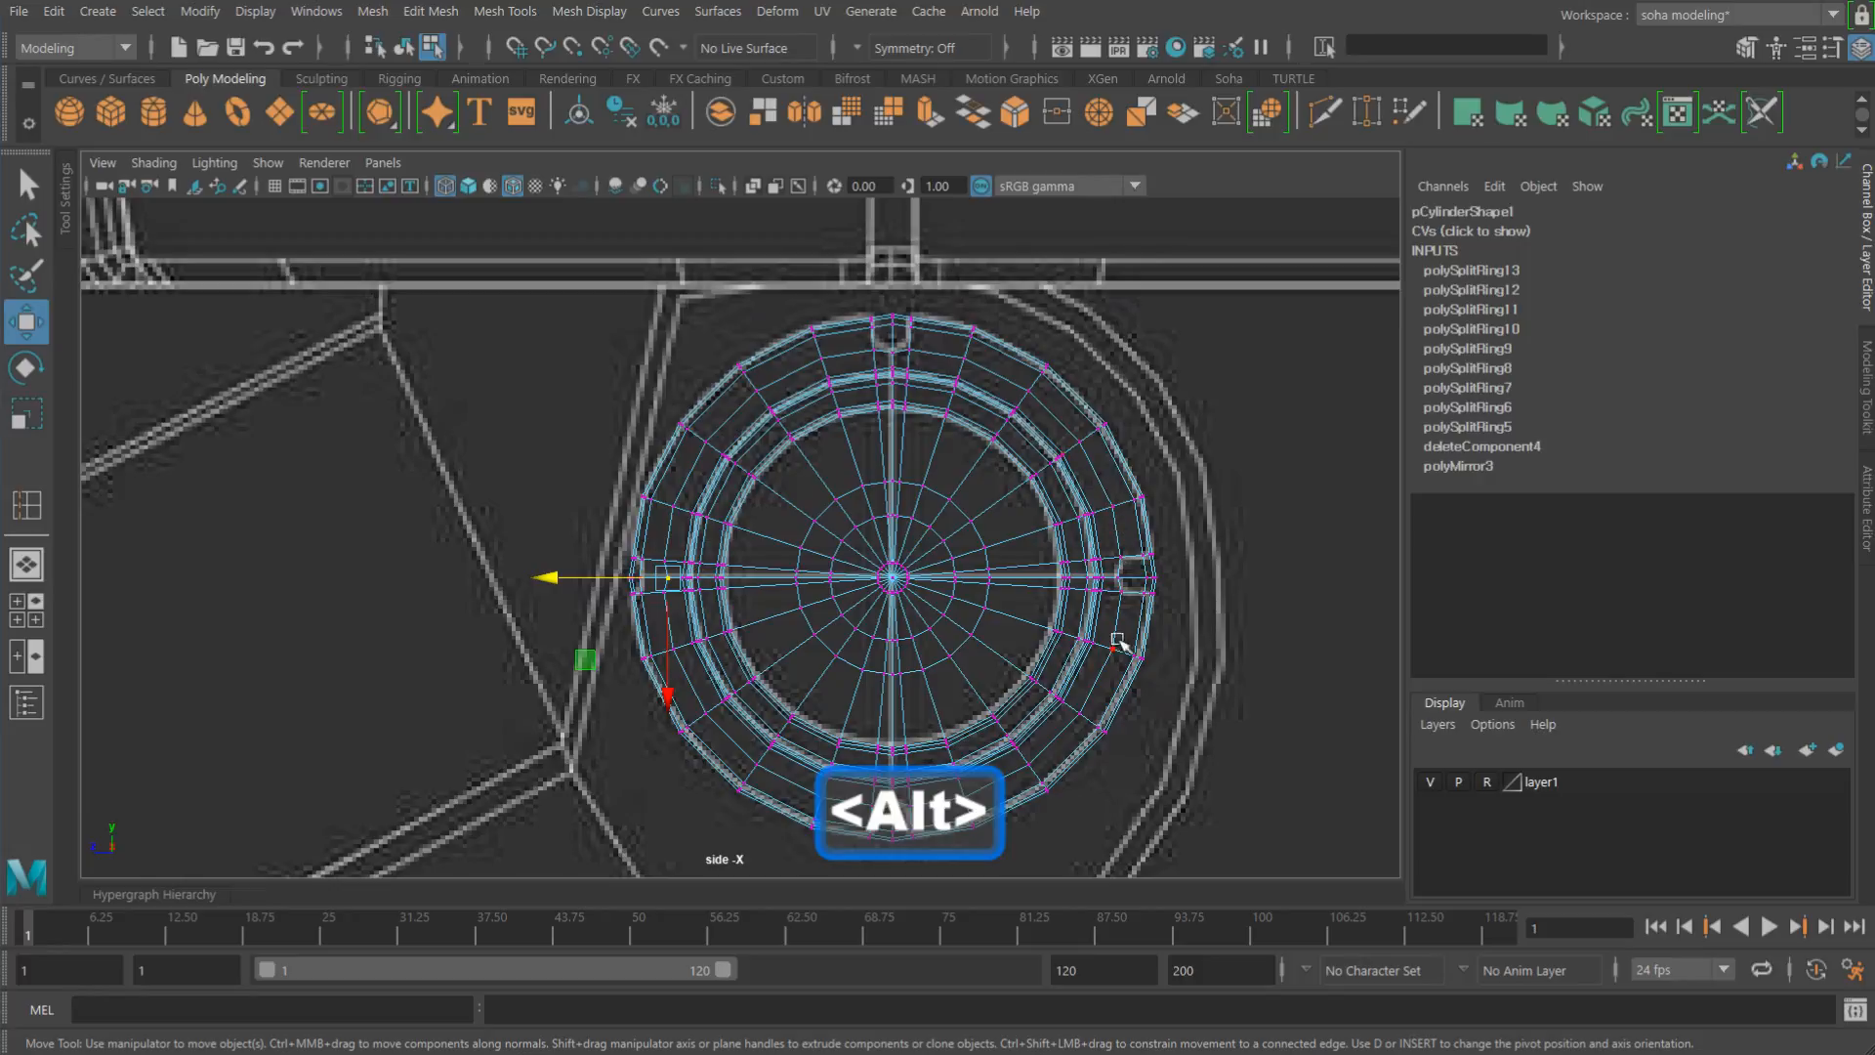
{"action": "middle_click_drag", "start_coordinate": [924, 758], "coordinate": [919, 653], "text": "alt"}
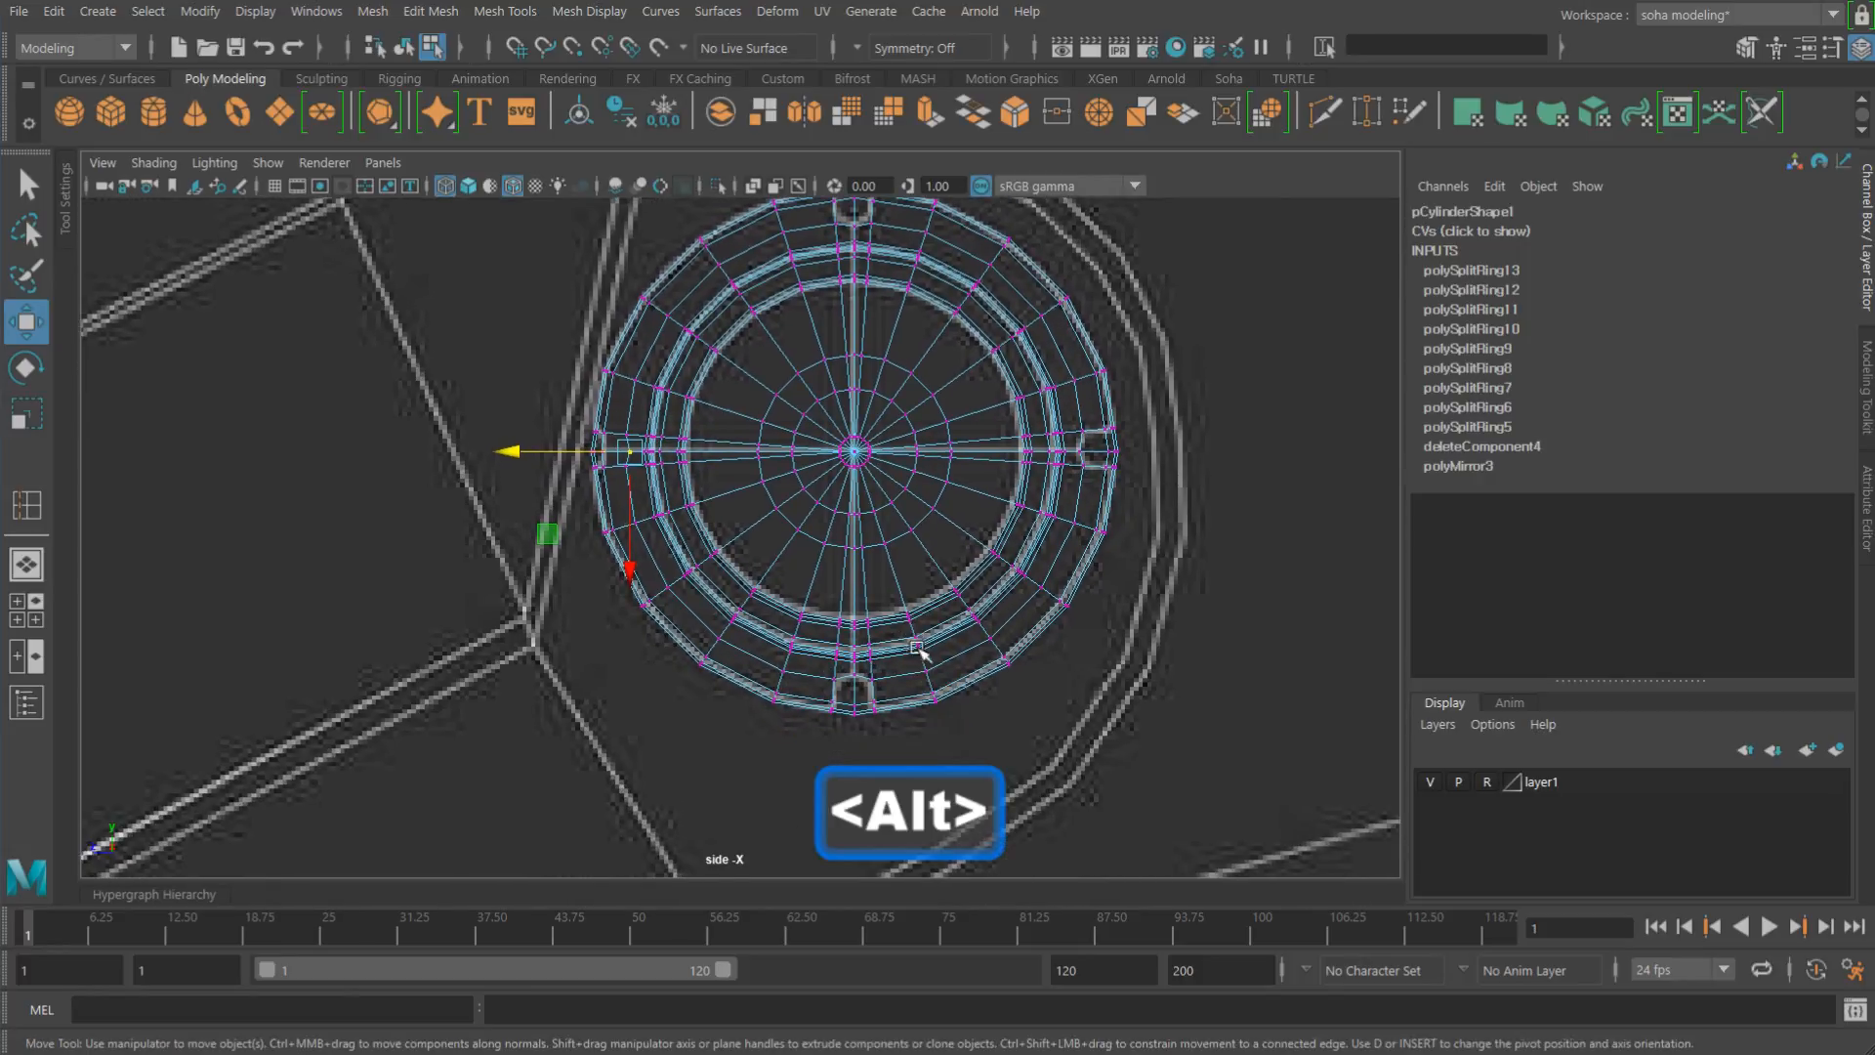
{"action": "right_click_drag", "start_coordinate": [919, 653], "coordinate": [993, 643], "text": "alt"}
{"action": "key", "text": "alt+w"}
{"action": "middle_click_drag", "start_coordinate": [885, 580], "coordinate": [832, 563], "text": "alt"}
{"action": "right_click_drag", "start_coordinate": [832, 563], "coordinate": [908, 573], "text": "alt"}
{"action": "key", "text": "alt+grave"}
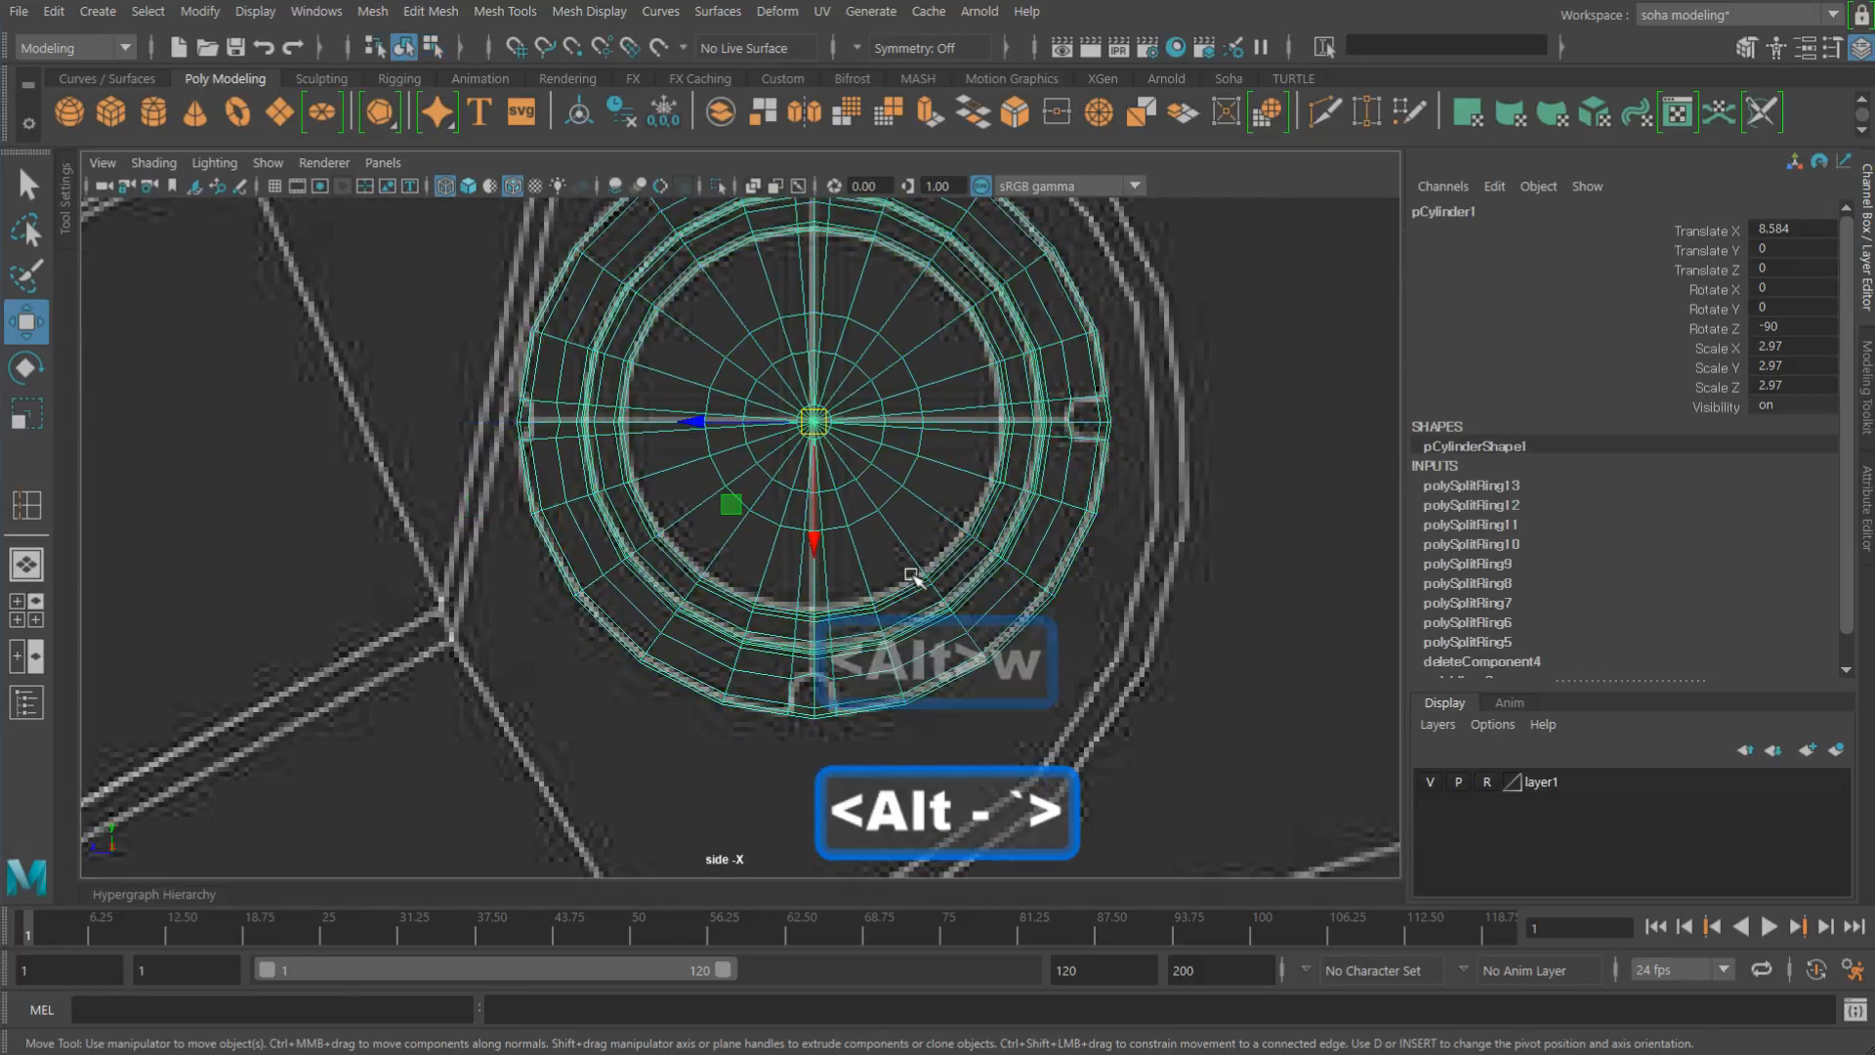
Step: Inspect the bolt's side and lower notch outlines in the side view, first in wireframe and then in shaded display
{"action": "middle_click_drag", "start_coordinate": [944, 561], "coordinate": [712, 616], "text": "alt"}
{"action": "right_click_drag", "start_coordinate": [718, 617], "coordinate": [984, 657], "text": "alt"}
{"action": "right_click_drag", "start_coordinate": [820, 620], "coordinate": [896, 628], "text": "alt"}
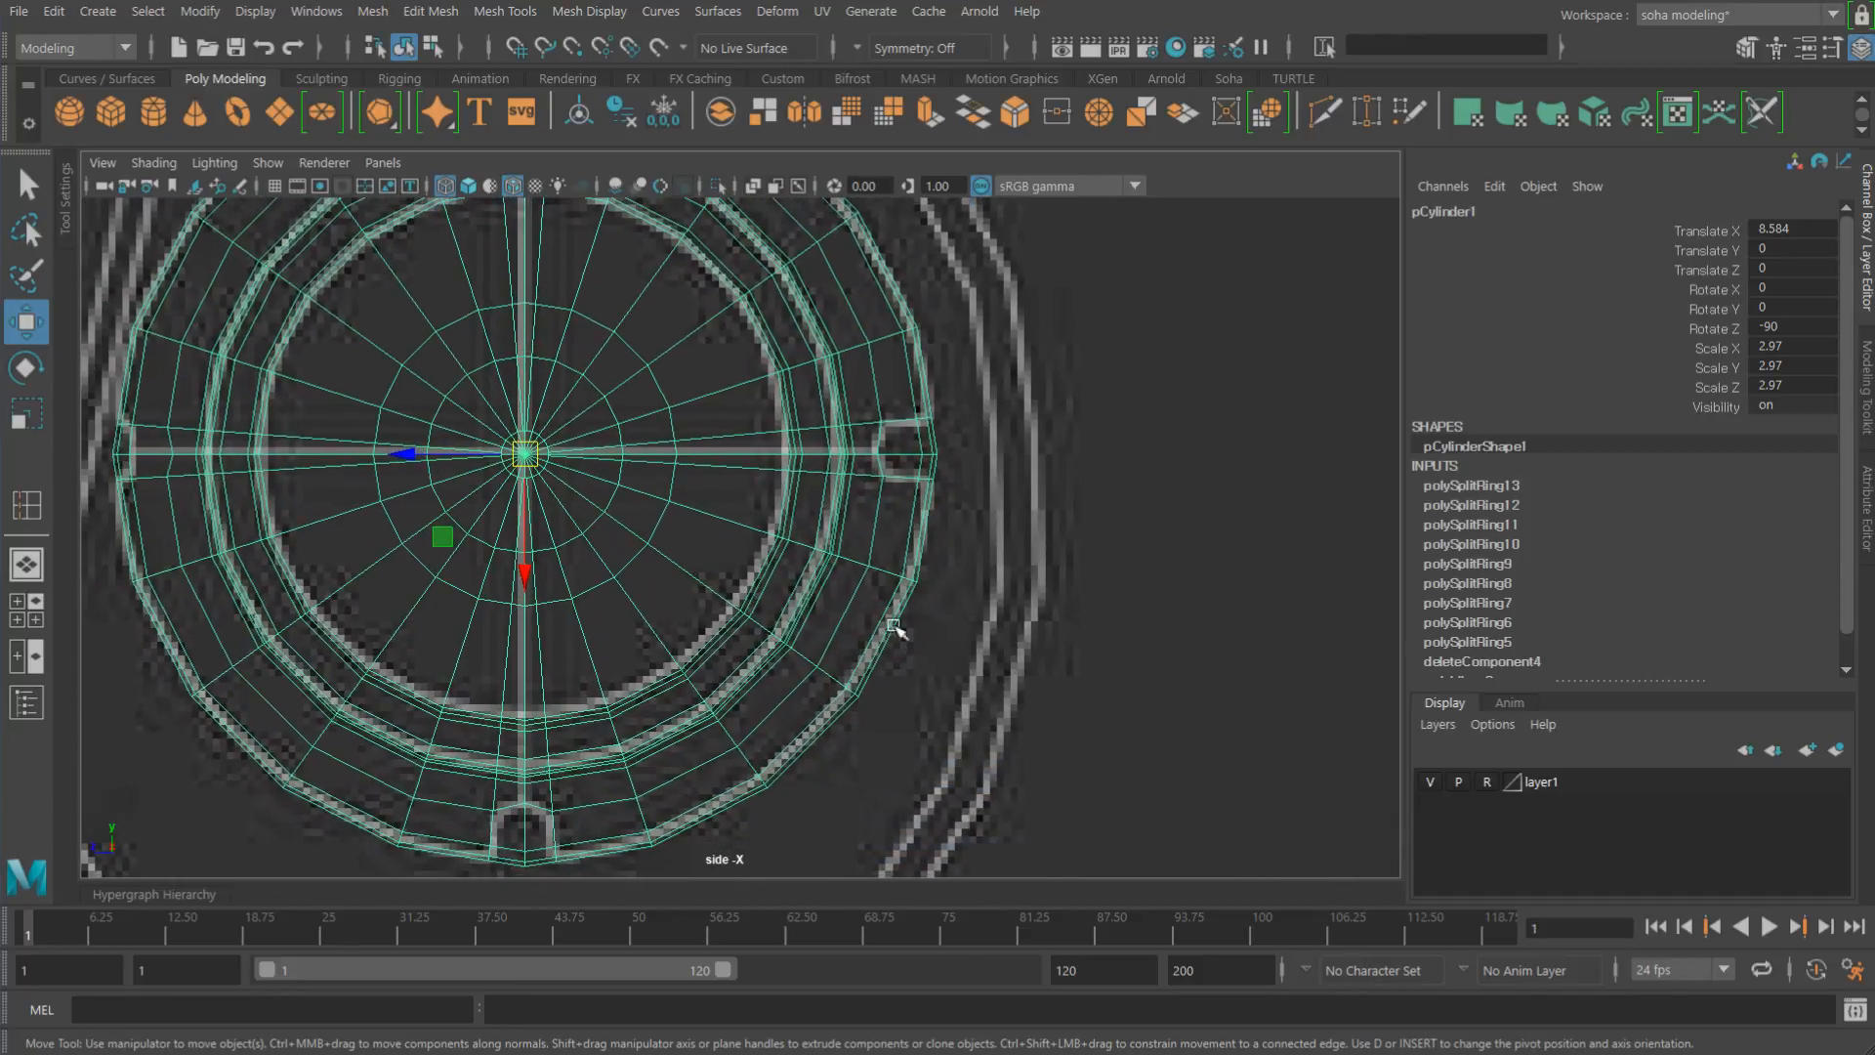
{"action": "middle_click_drag", "start_coordinate": [776, 565], "coordinate": [905, 534], "text": "alt"}
{"action": "middle_click_drag", "start_coordinate": [749, 612], "coordinate": [805, 522], "text": "alt"}
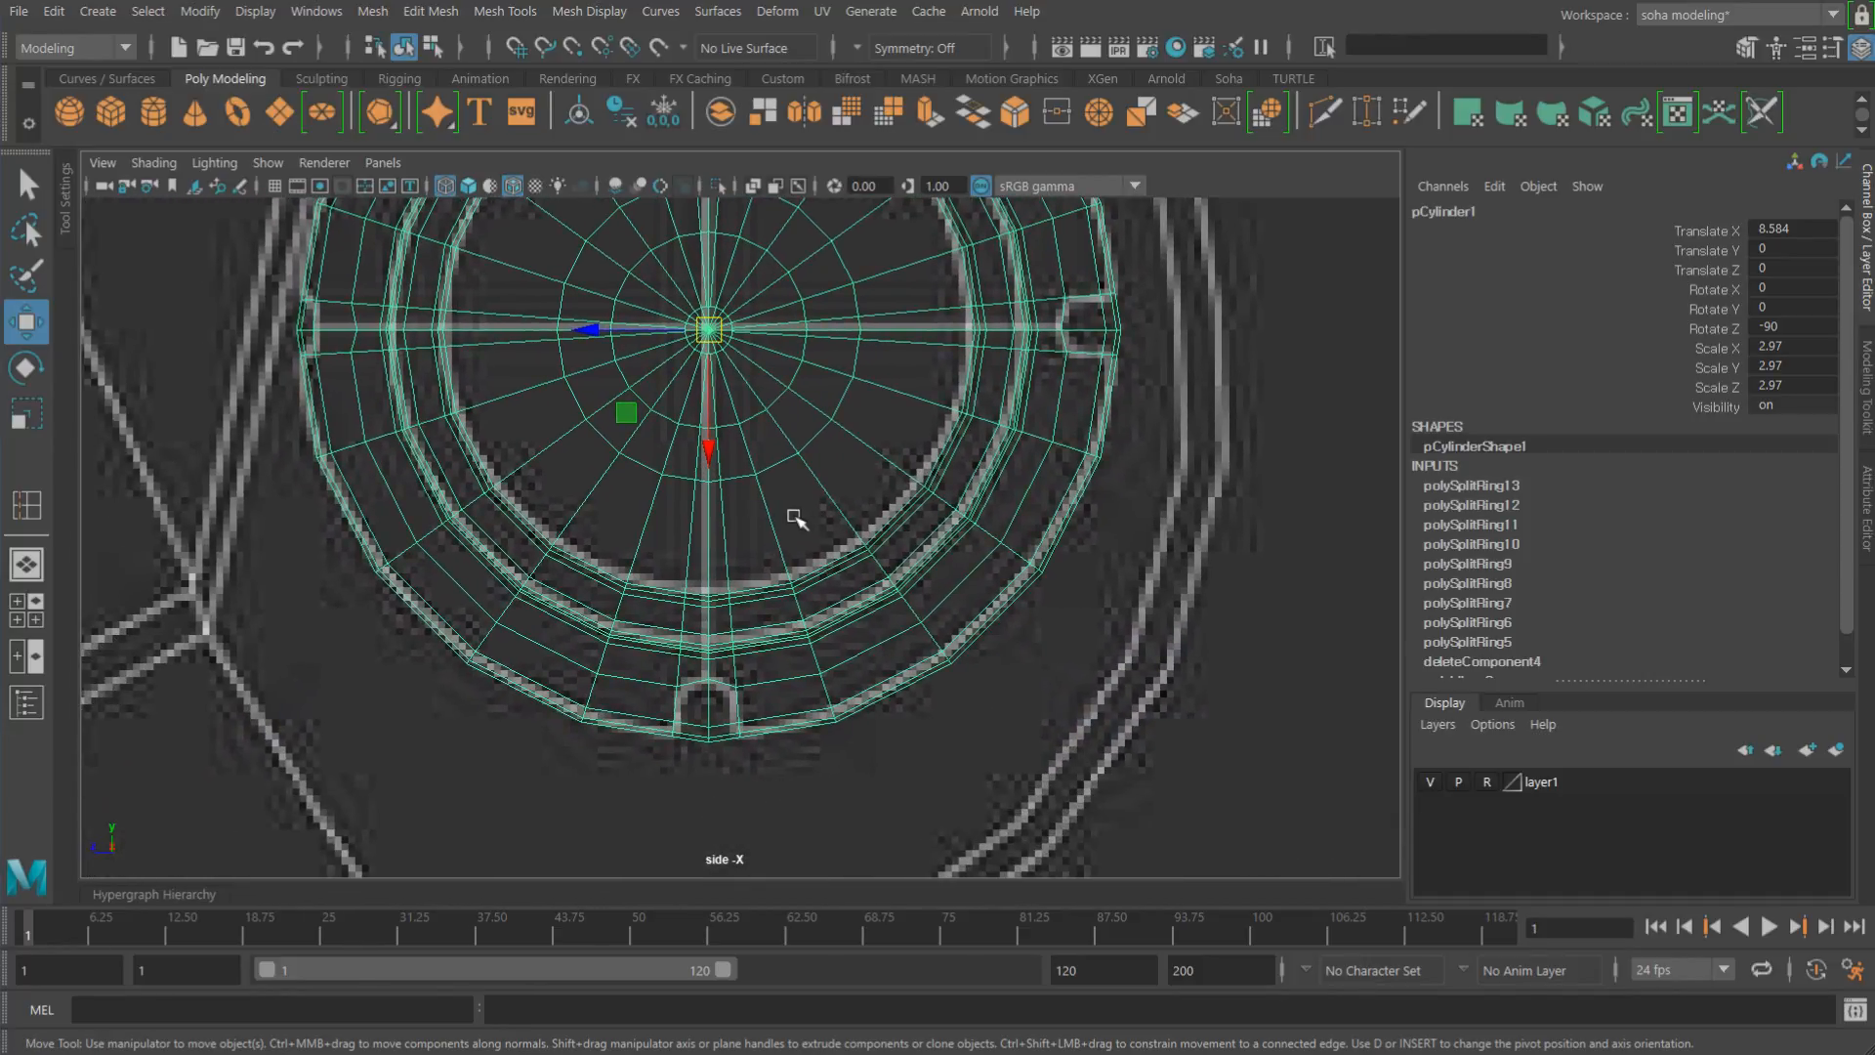
{"action": "key", "text": "5"}
{"action": "right_click_drag", "start_coordinate": [691, 670], "coordinate": [817, 582], "text": "alt"}
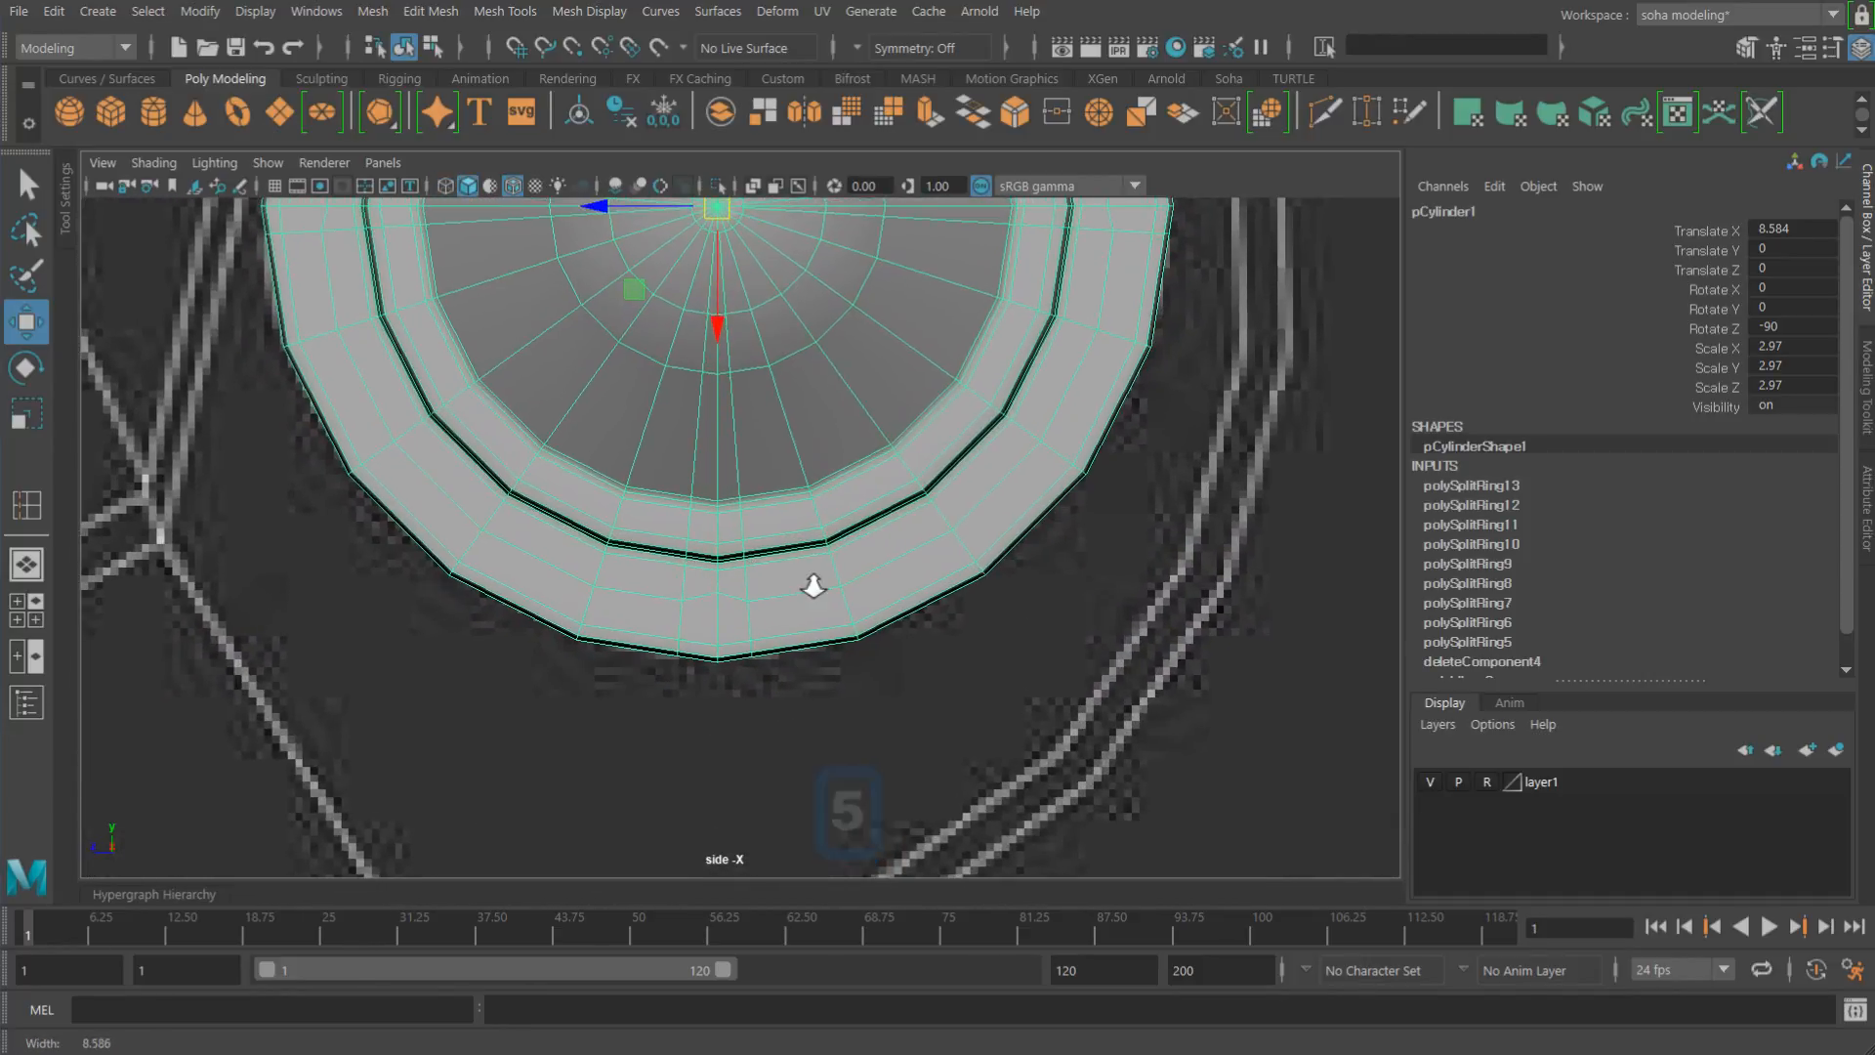
Step: Select the center edges crossing the bolt's outer rim at all four notches and convert the selection to faces
{"action": "key", "text": "alt+shift+q"}
{"action": "left_click_drag", "start_coordinate": [730, 679], "coordinate": [745, 619], "text": "alt"}
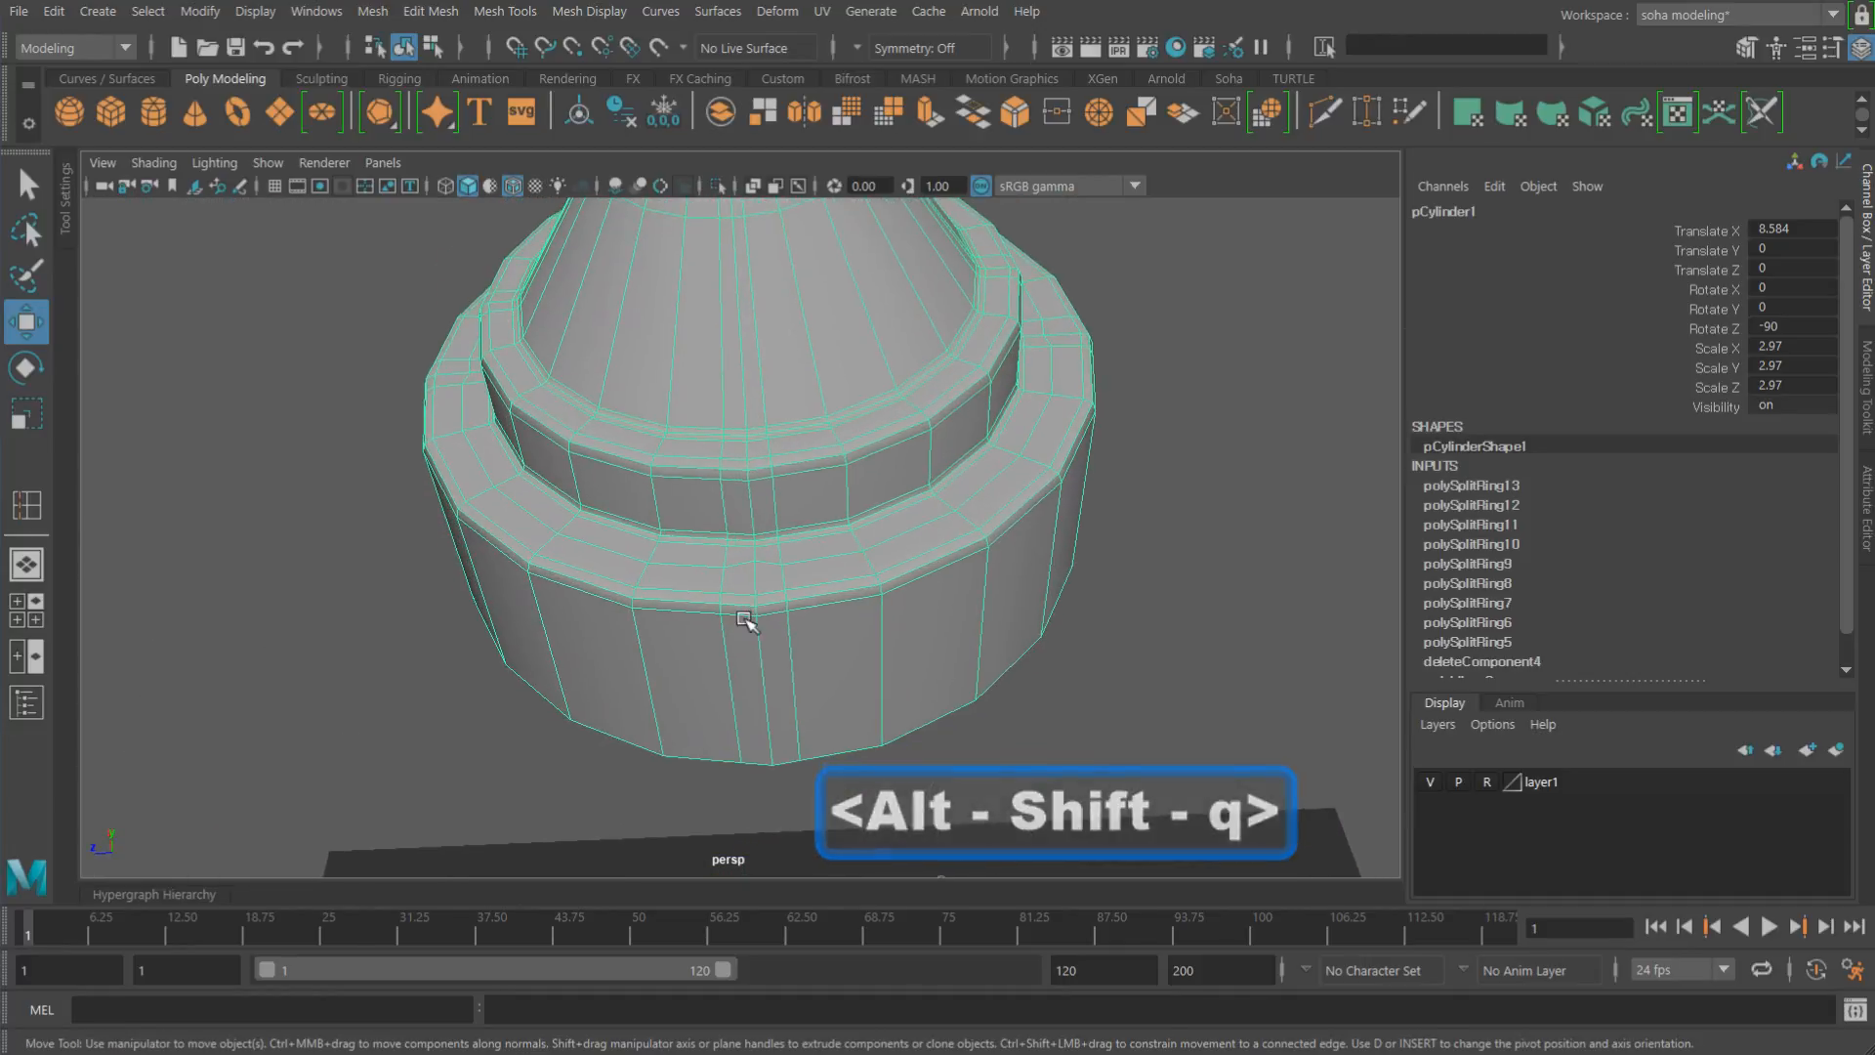
{"action": "right_click_drag", "start_coordinate": [746, 619], "coordinate": [837, 665], "text": "alt"}
{"action": "key", "text": "alt+2"}
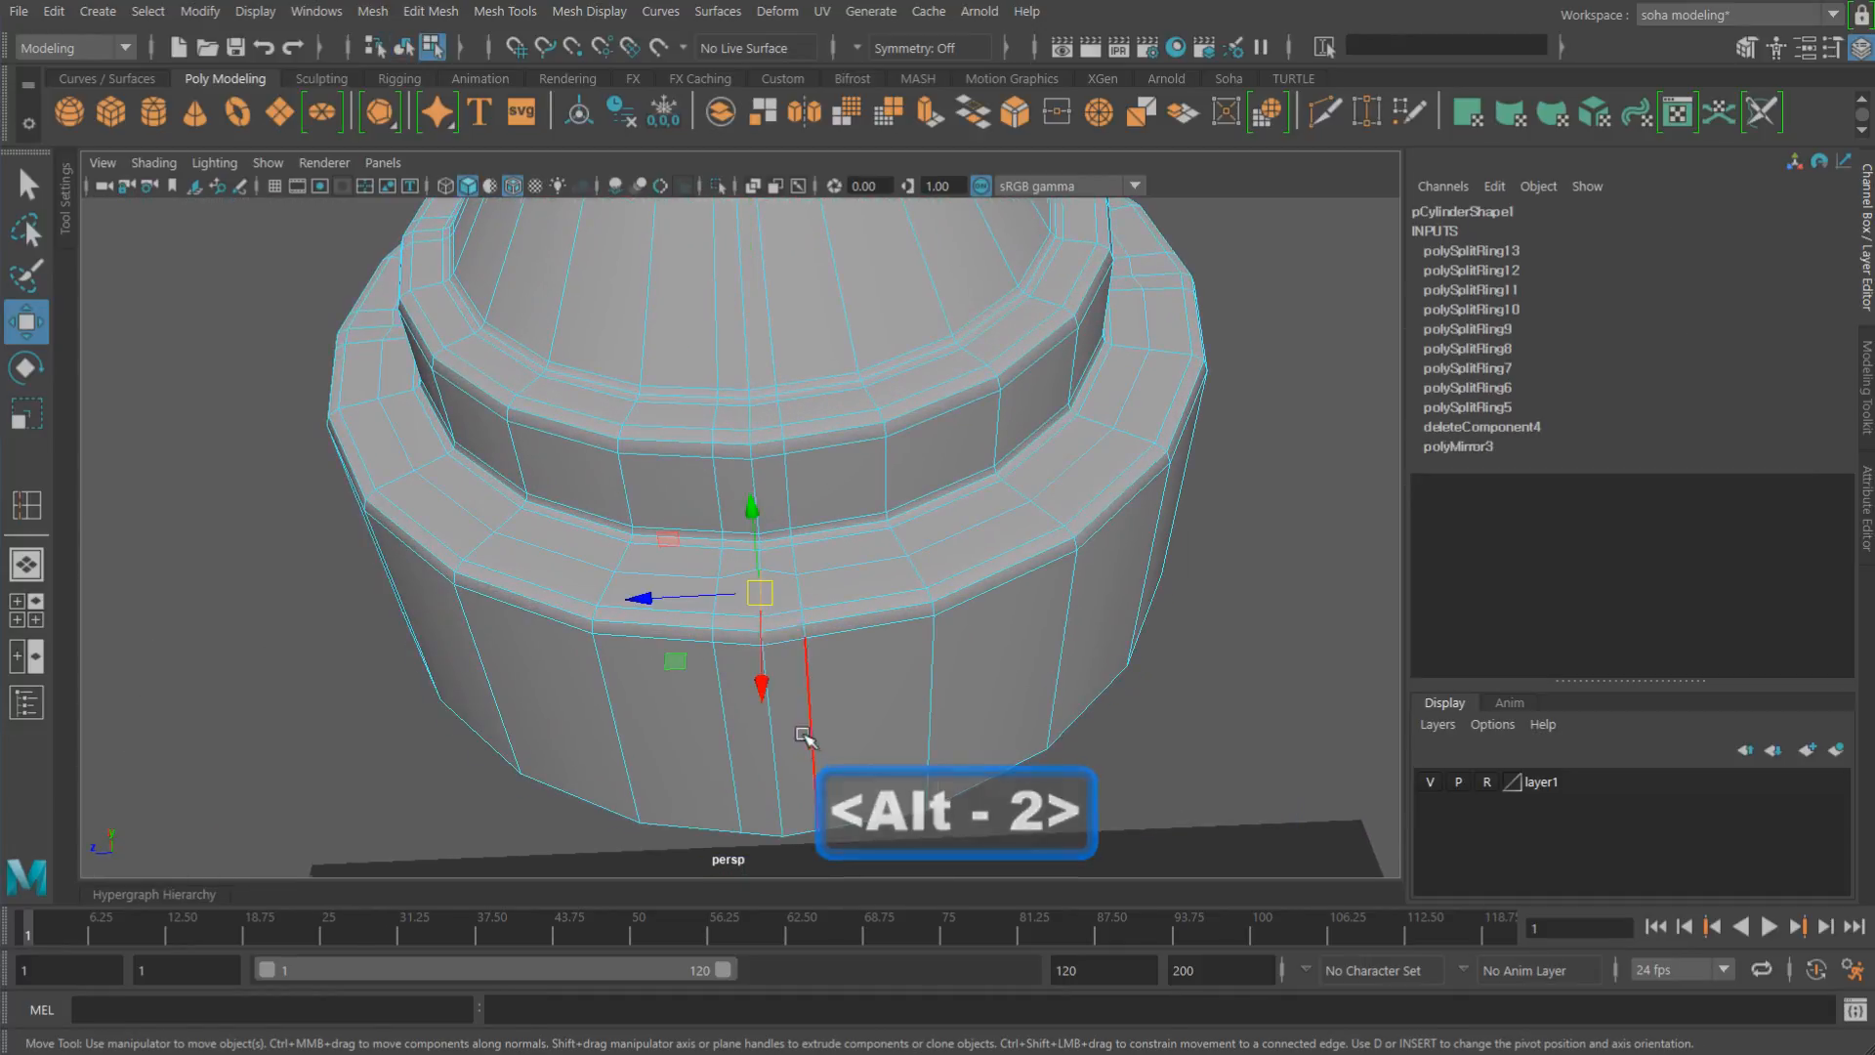
{"action": "left_click_drag", "start_coordinate": [803, 735], "coordinate": [890, 716], "text": "alt"}
{"action": "right_click_drag", "start_coordinate": [891, 715], "coordinate": [755, 610], "text": "alt"}
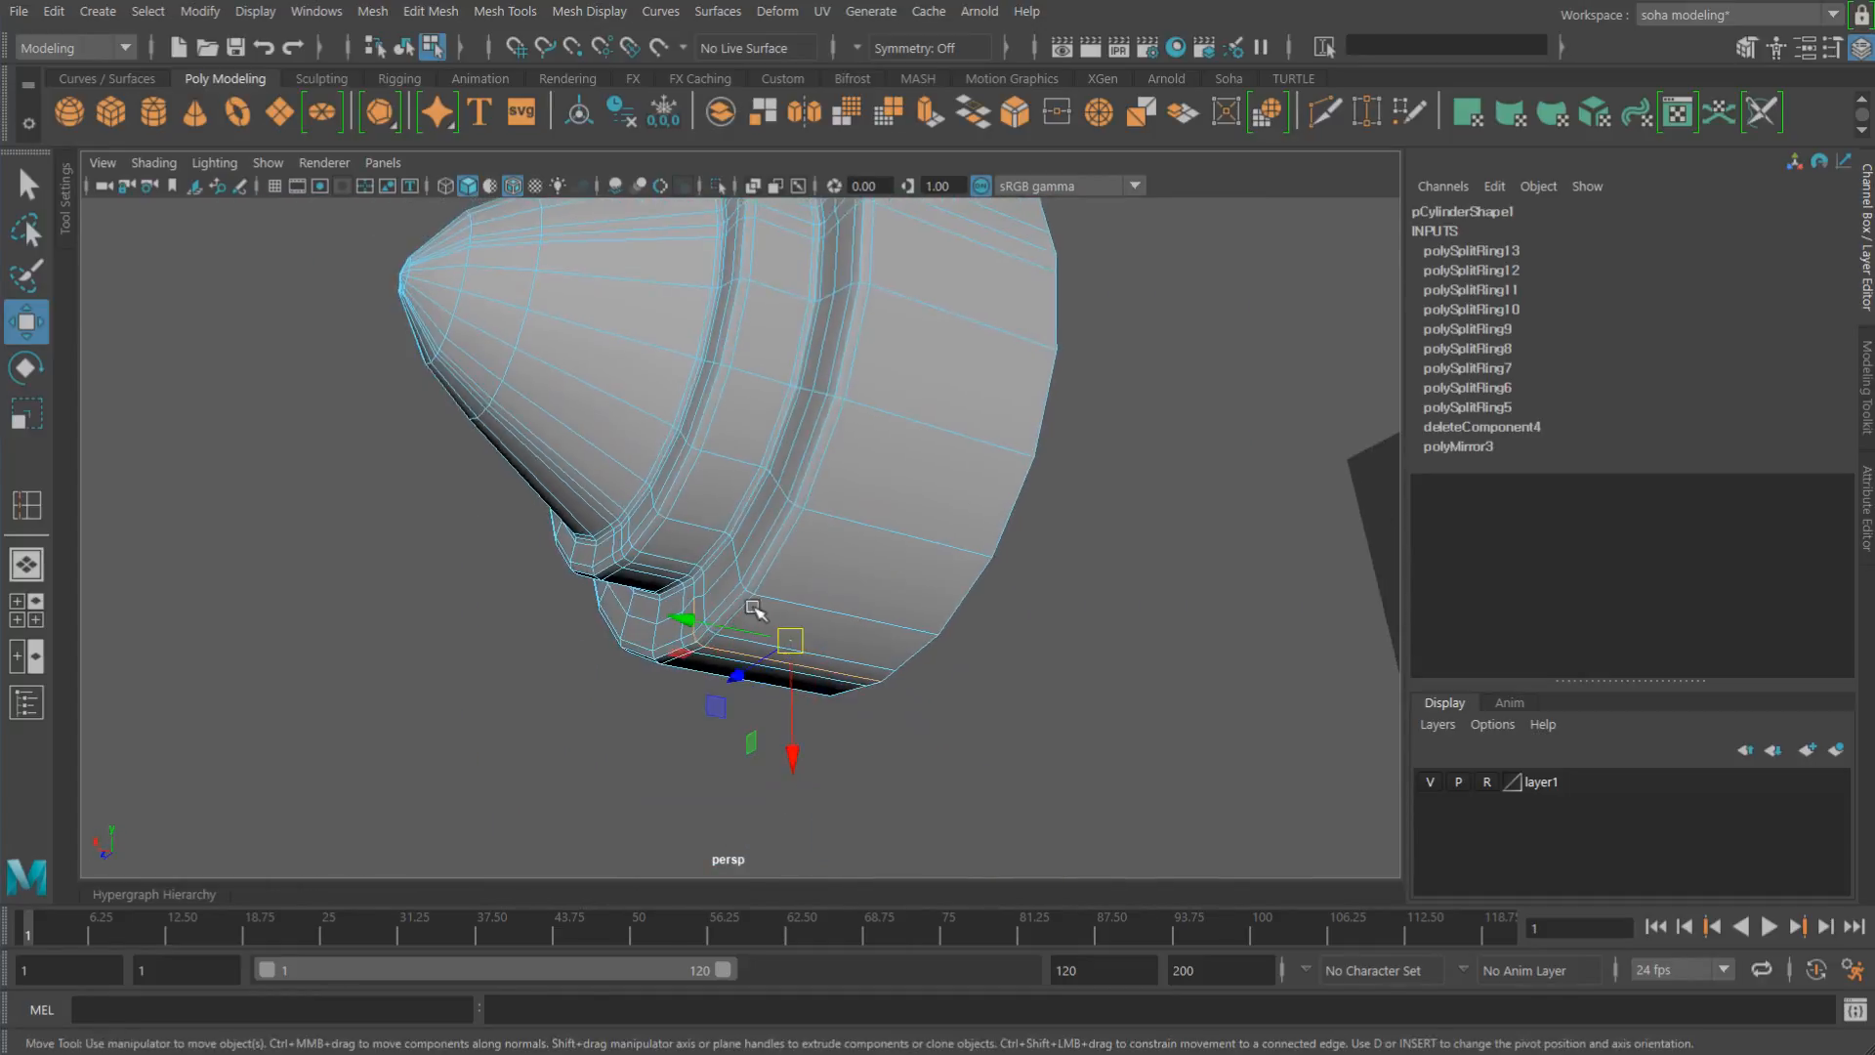
{"action": "left_click_drag", "start_coordinate": [756, 609], "coordinate": [891, 450], "text": "alt"}
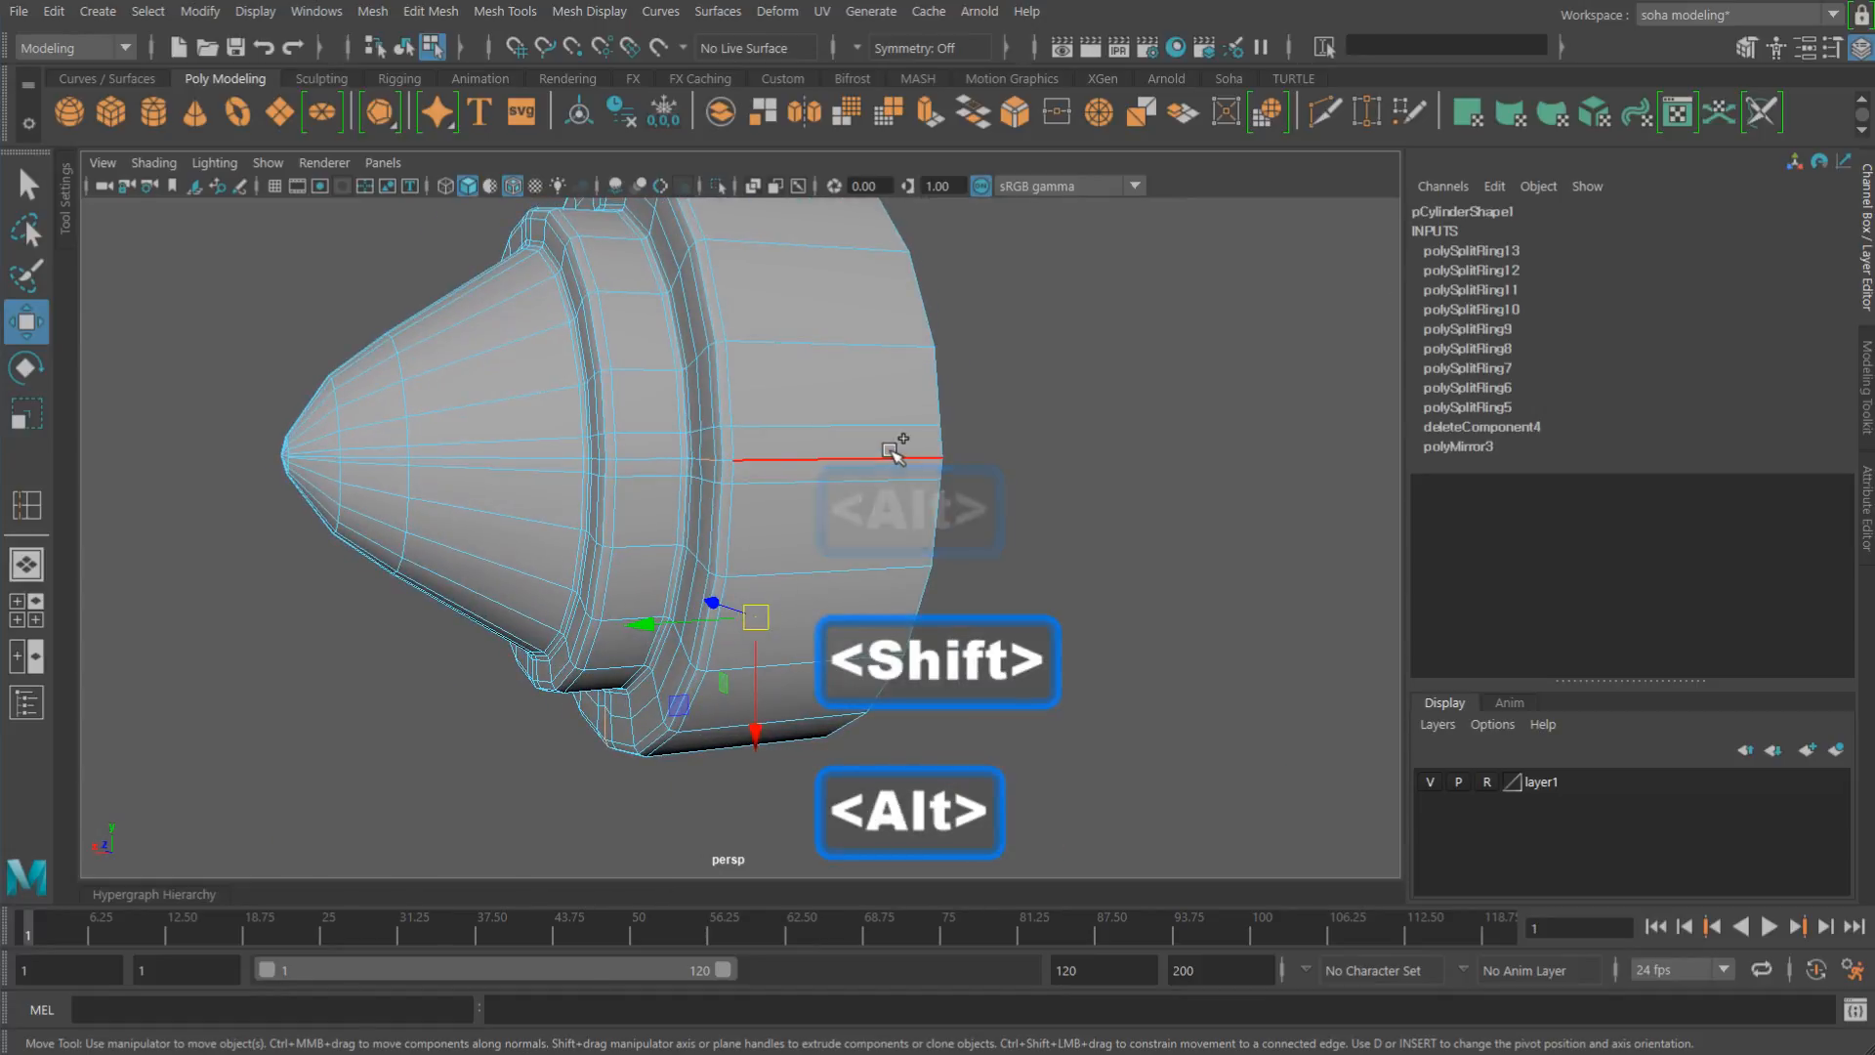
{"action": "mouse_move", "coordinate": [757, 395]}
{"action": "left_mouse_down", "text": "alt"}
{"action": "mouse_move", "coordinate": [908, 510]}
{"action": "mouse_move", "coordinate": [808, 566]}
{"action": "mouse_move", "coordinate": [741, 518]}
{"action": "mouse_move", "coordinate": [734, 400]}
{"action": "left_mouse_up", "text": "alt"}
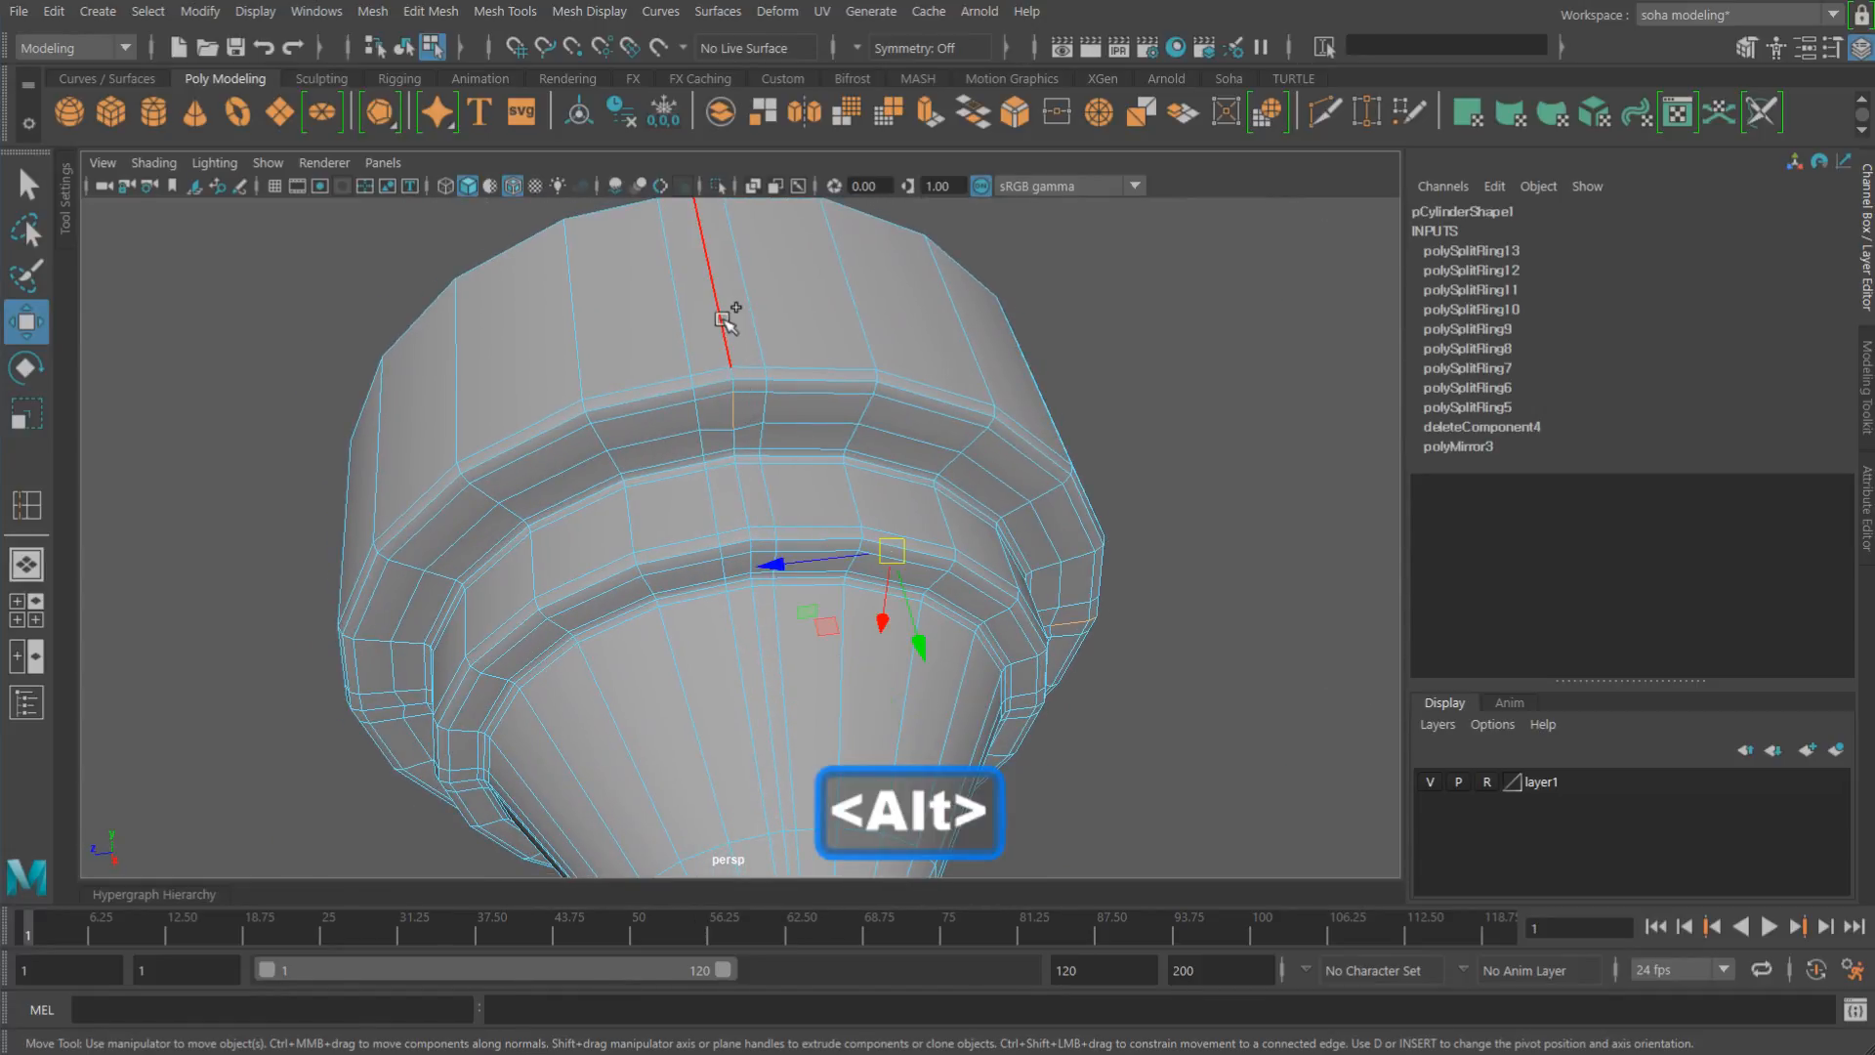
{"action": "left_click_drag", "start_coordinate": [724, 320], "coordinate": [850, 628], "text": "alt"}
{"action": "key", "text": "ctrl+3"}
Step: Extrude the faces at all four notches inward with a Local Translate Z of -0.108
{"action": "key", "text": "alt+w"}
{"action": "left_click_drag", "start_coordinate": [892, 691], "coordinate": [912, 630], "text": "alt"}
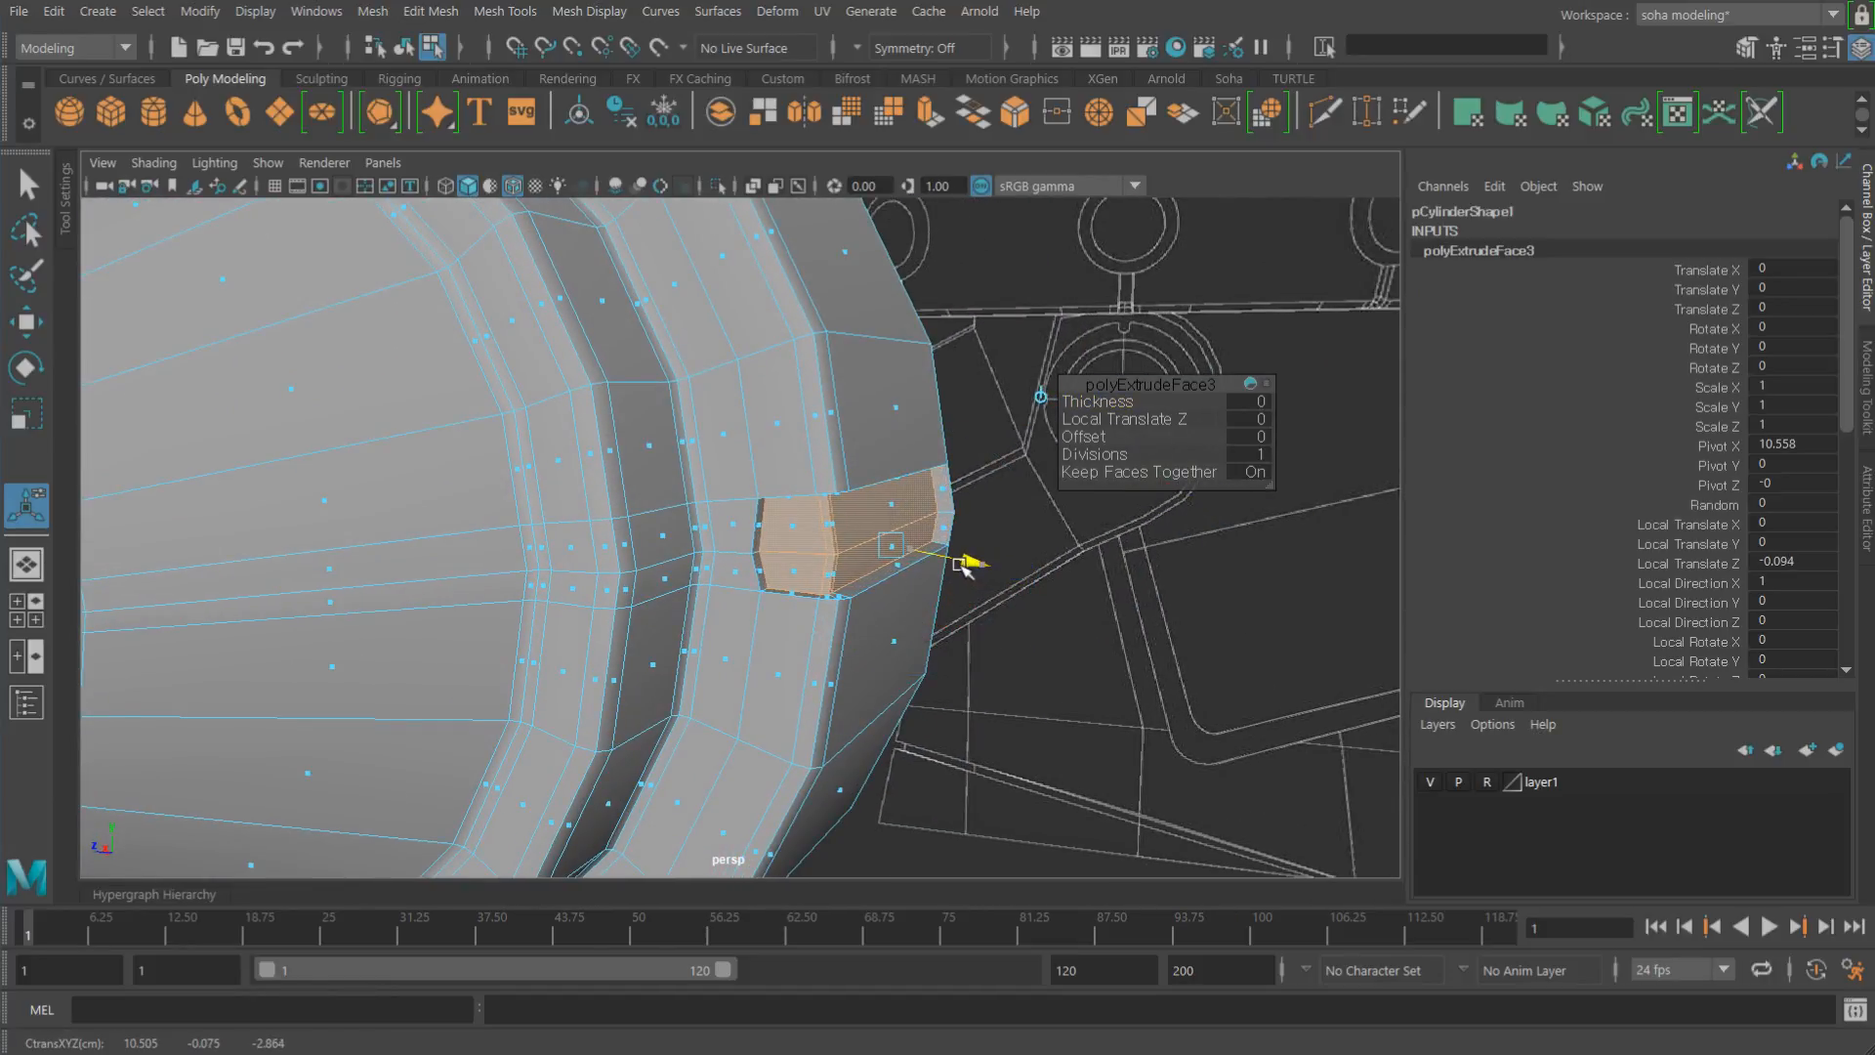
{"action": "right_click_drag", "start_coordinate": [959, 565], "coordinate": [370, 520], "text": "alt"}
{"action": "left_click_drag", "start_coordinate": [370, 521], "coordinate": [606, 532], "text": "alt"}
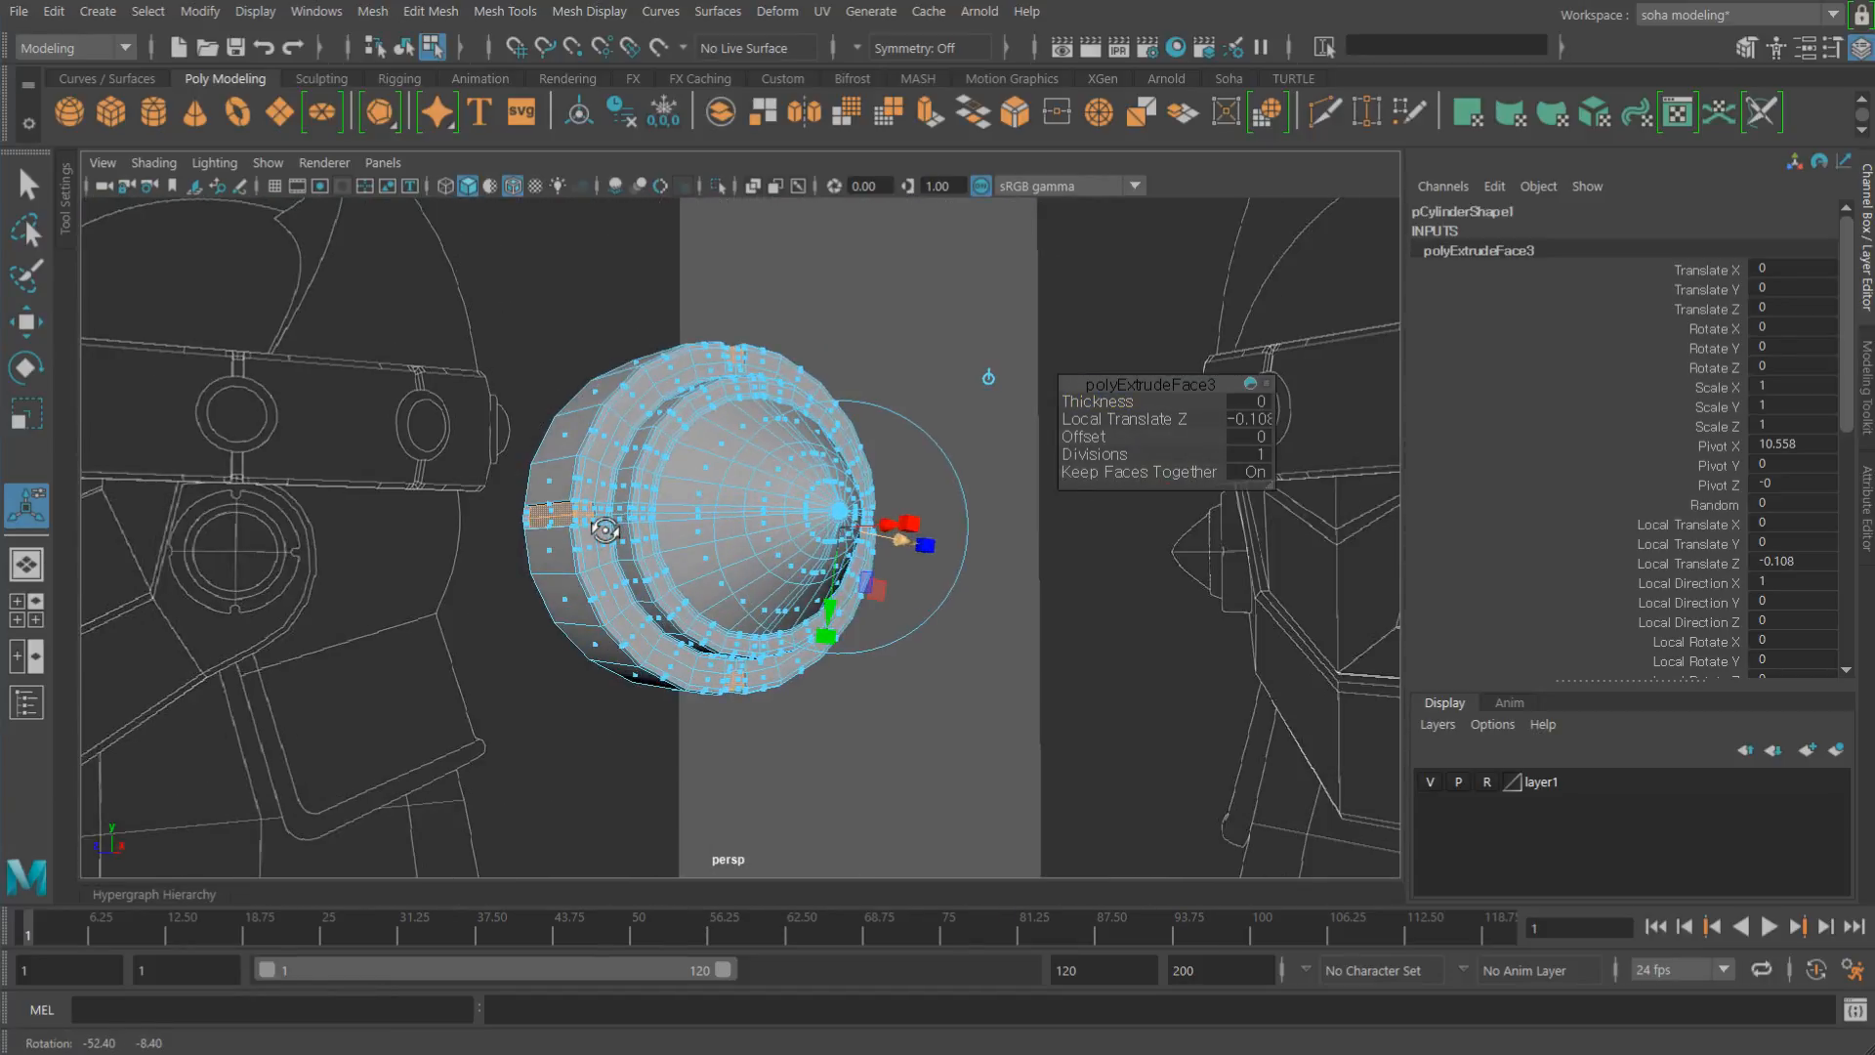
{"action": "right_click_drag", "start_coordinate": [606, 531], "coordinate": [766, 586], "text": "alt"}
{"action": "left_click_drag", "start_coordinate": [765, 653], "coordinate": [641, 513], "text": "alt"}
{"action": "right_click_drag", "start_coordinate": [641, 512], "coordinate": [700, 553], "text": "alt"}
{"action": "middle_click_drag", "start_coordinate": [699, 553], "coordinate": [748, 554], "text": "alt"}
{"action": "right_click_drag", "start_coordinate": [748, 554], "coordinate": [817, 557], "text": "alt"}
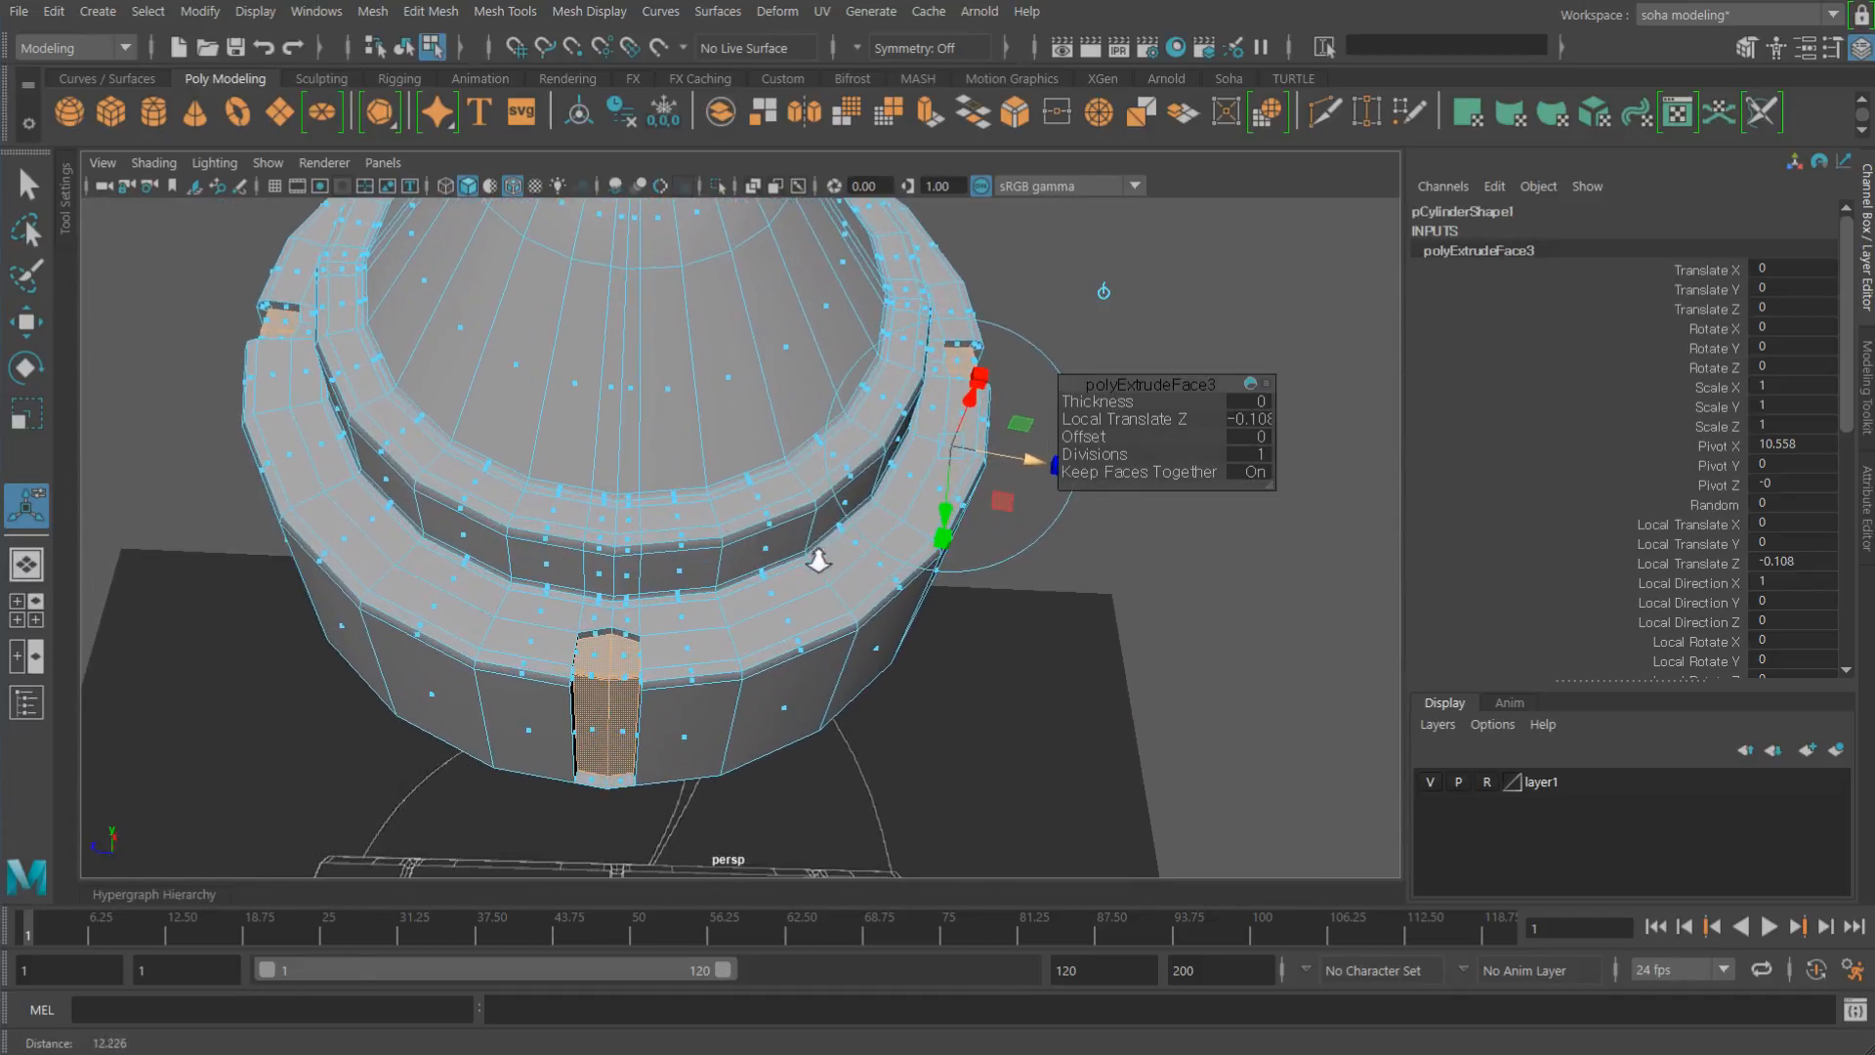
Step: Delete the extruded faces at the open back end of all four notches and return to object mode
{"action": "key", "text": "alt+grave"}
{"action": "middle_click_drag", "start_coordinate": [664, 763], "coordinate": [698, 657], "text": "alt"}
{"action": "left_click_drag", "start_coordinate": [696, 657], "coordinate": [670, 649], "text": "alt"}
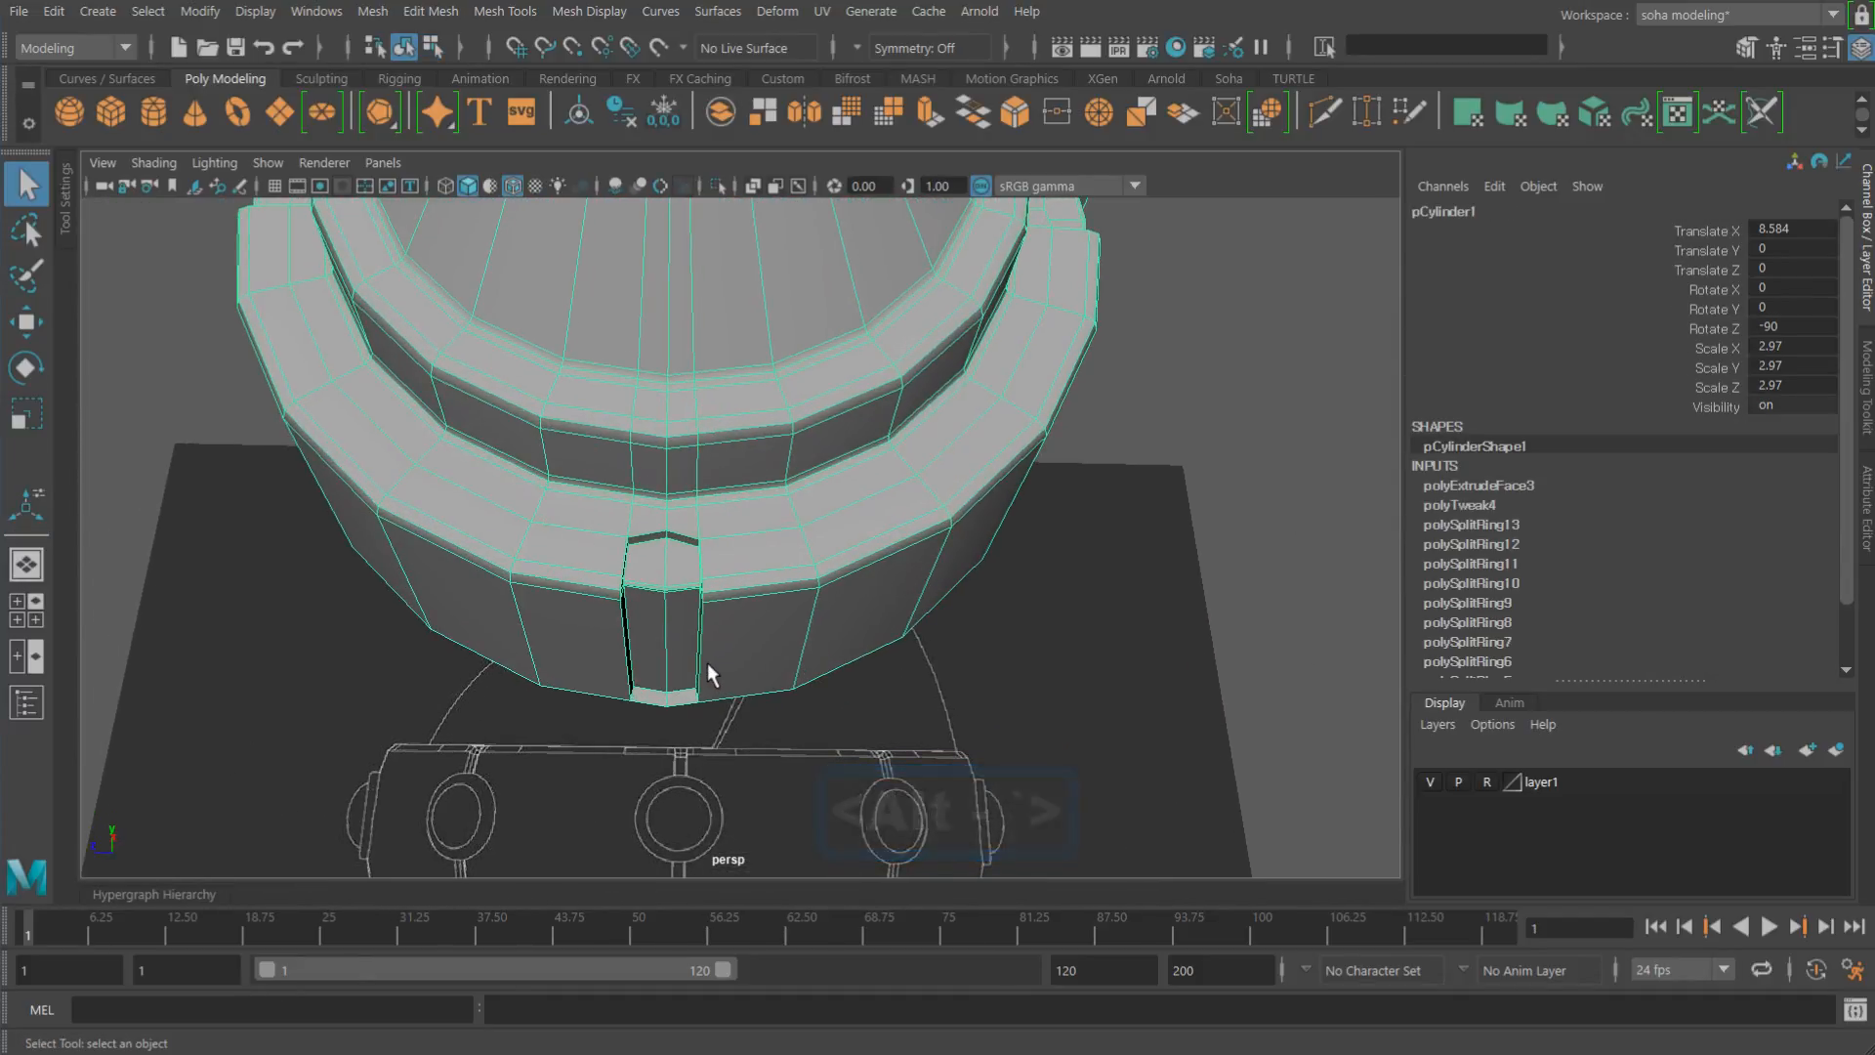
{"action": "key", "text": "alt+3"}
{"action": "key", "text": "ctrl+grave"}
{"action": "left_click_drag", "start_coordinate": [720, 712], "coordinate": [787, 716], "text": "alt"}
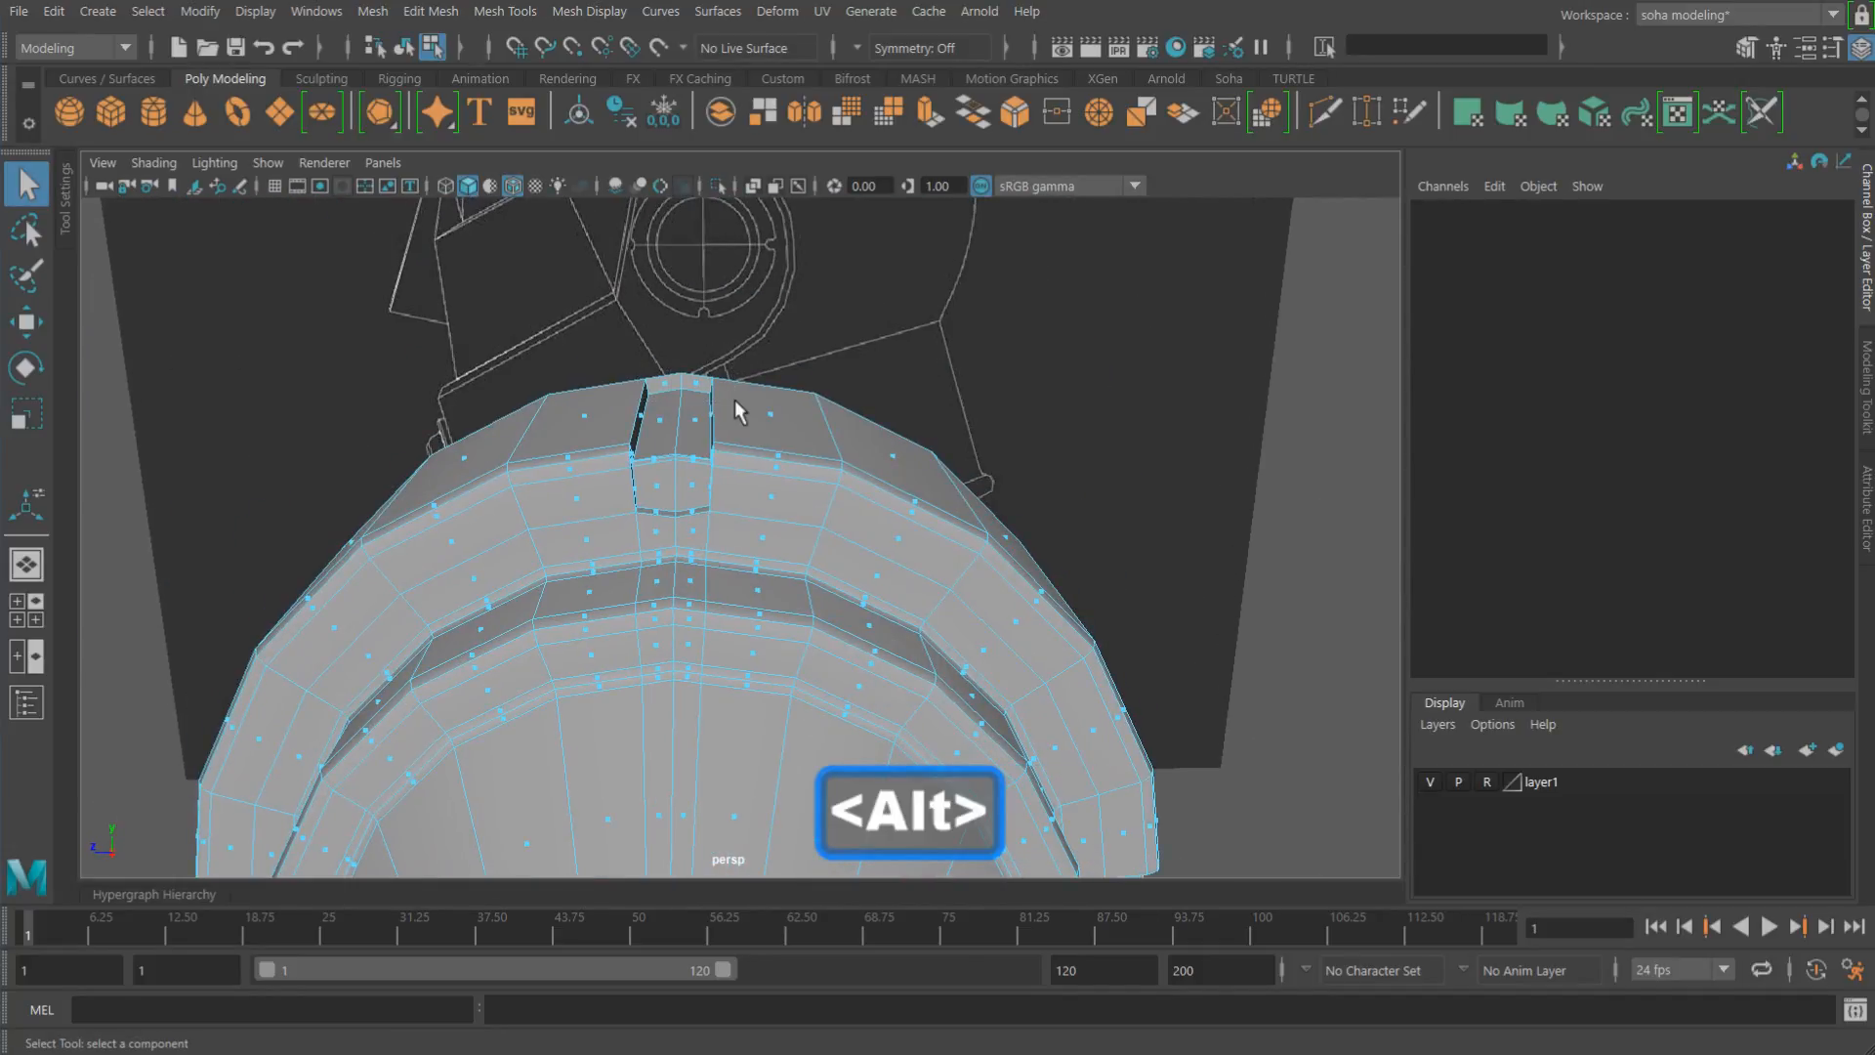
{"action": "key", "text": "ctrl+grave"}
{"action": "left_click_drag", "start_coordinate": [583, 618], "coordinate": [632, 615], "text": "alt"}
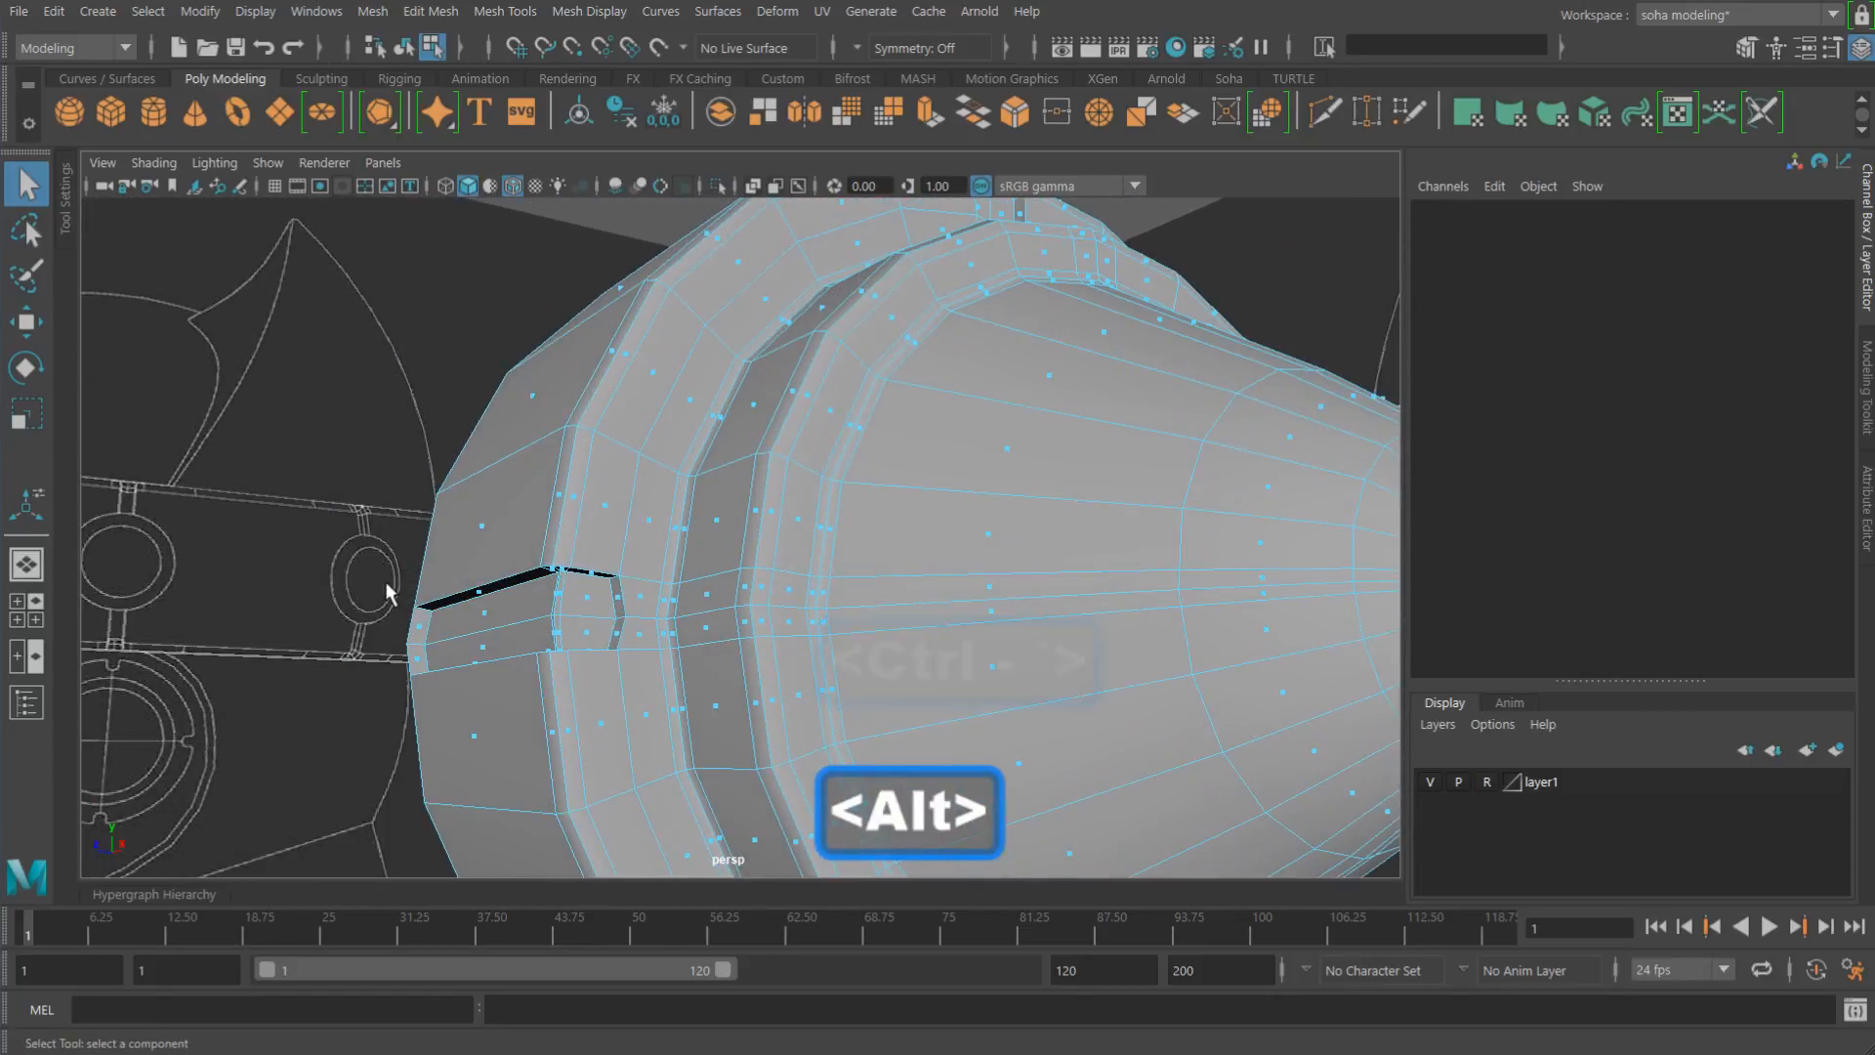
{"action": "key", "text": "ctrl+grave"}
{"action": "left_click_drag", "start_coordinate": [635, 718], "coordinate": [629, 586], "text": "alt"}
{"action": "key", "text": "alt+w"}
{"action": "key", "text": "alt+grave"}
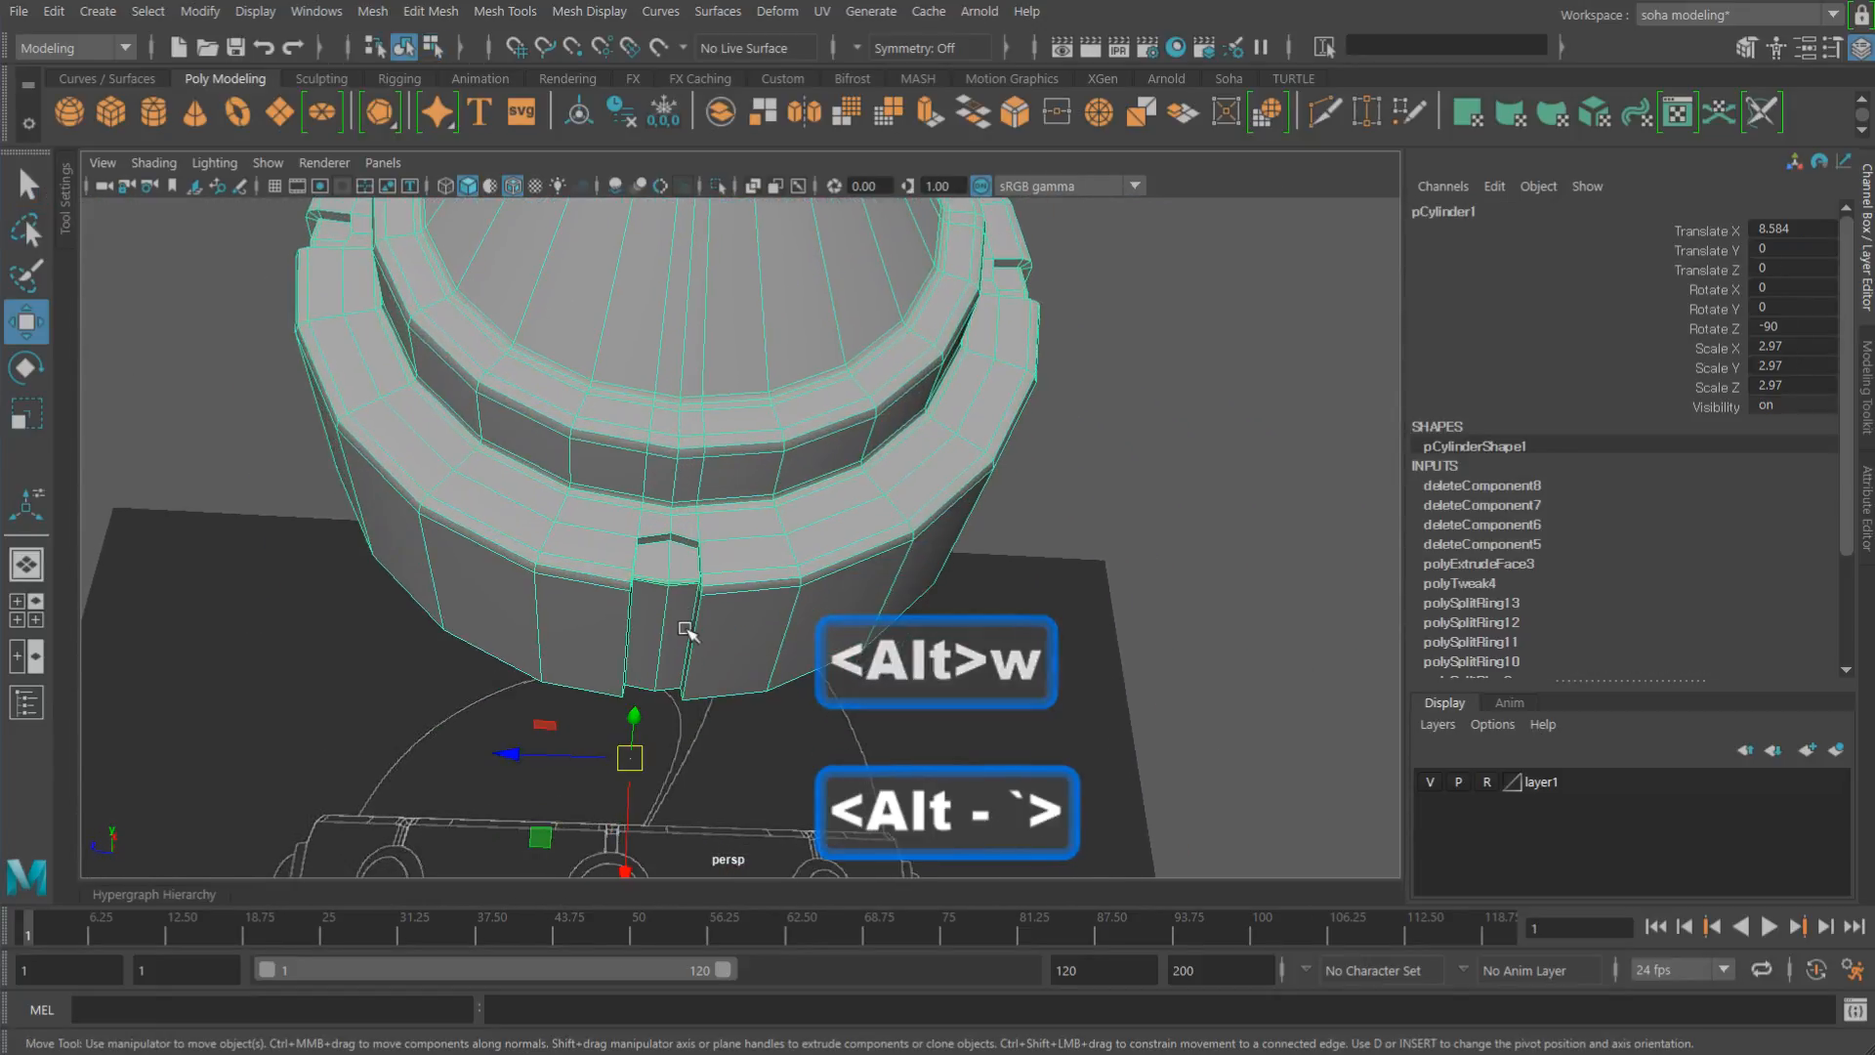
Step: Select the outer border edges around the bottom notch, along its sides and rounded inner end
{"action": "right_click_drag", "start_coordinate": [686, 629], "coordinate": [863, 658], "text": "alt"}
{"action": "left_click_drag", "start_coordinate": [863, 657], "coordinate": [766, 615], "text": "alt"}
{"action": "right_click_drag", "start_coordinate": [766, 615], "coordinate": [724, 586], "text": "alt"}
{"action": "key", "text": "alt+2"}
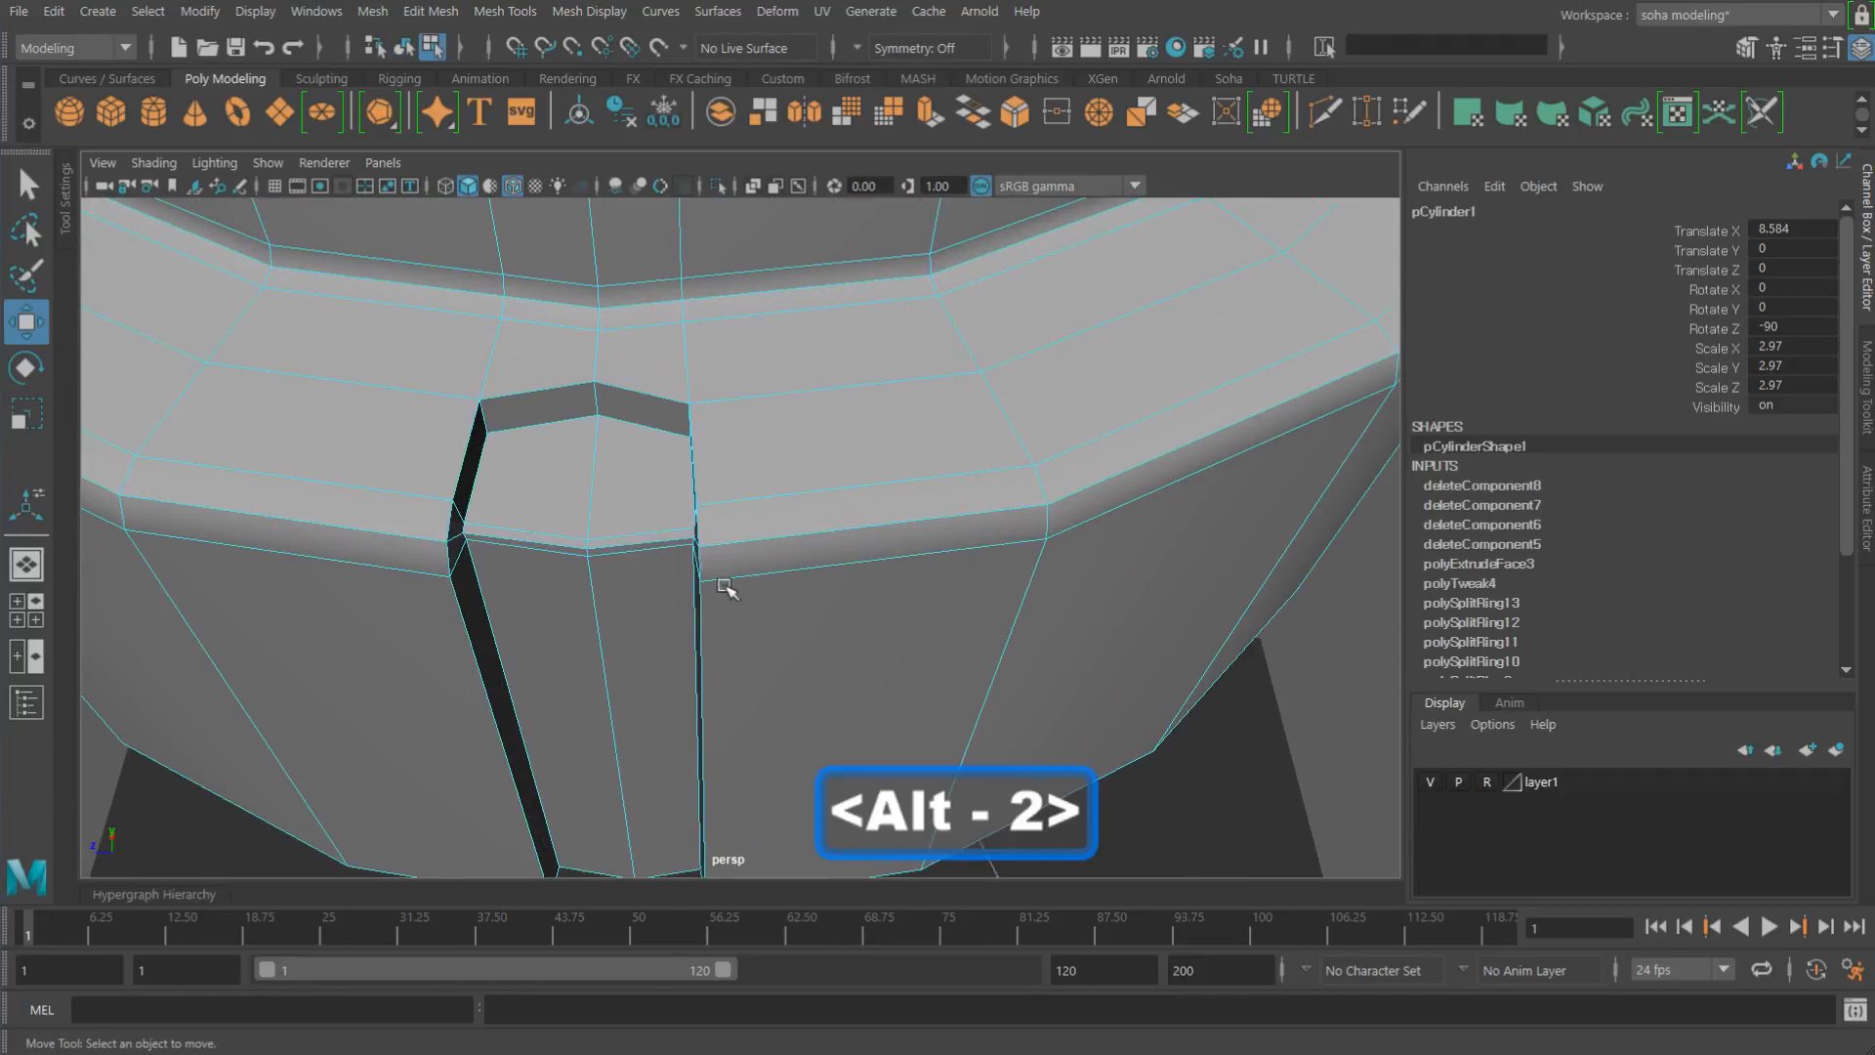
{"action": "left_click", "coordinate": [538, 398]}
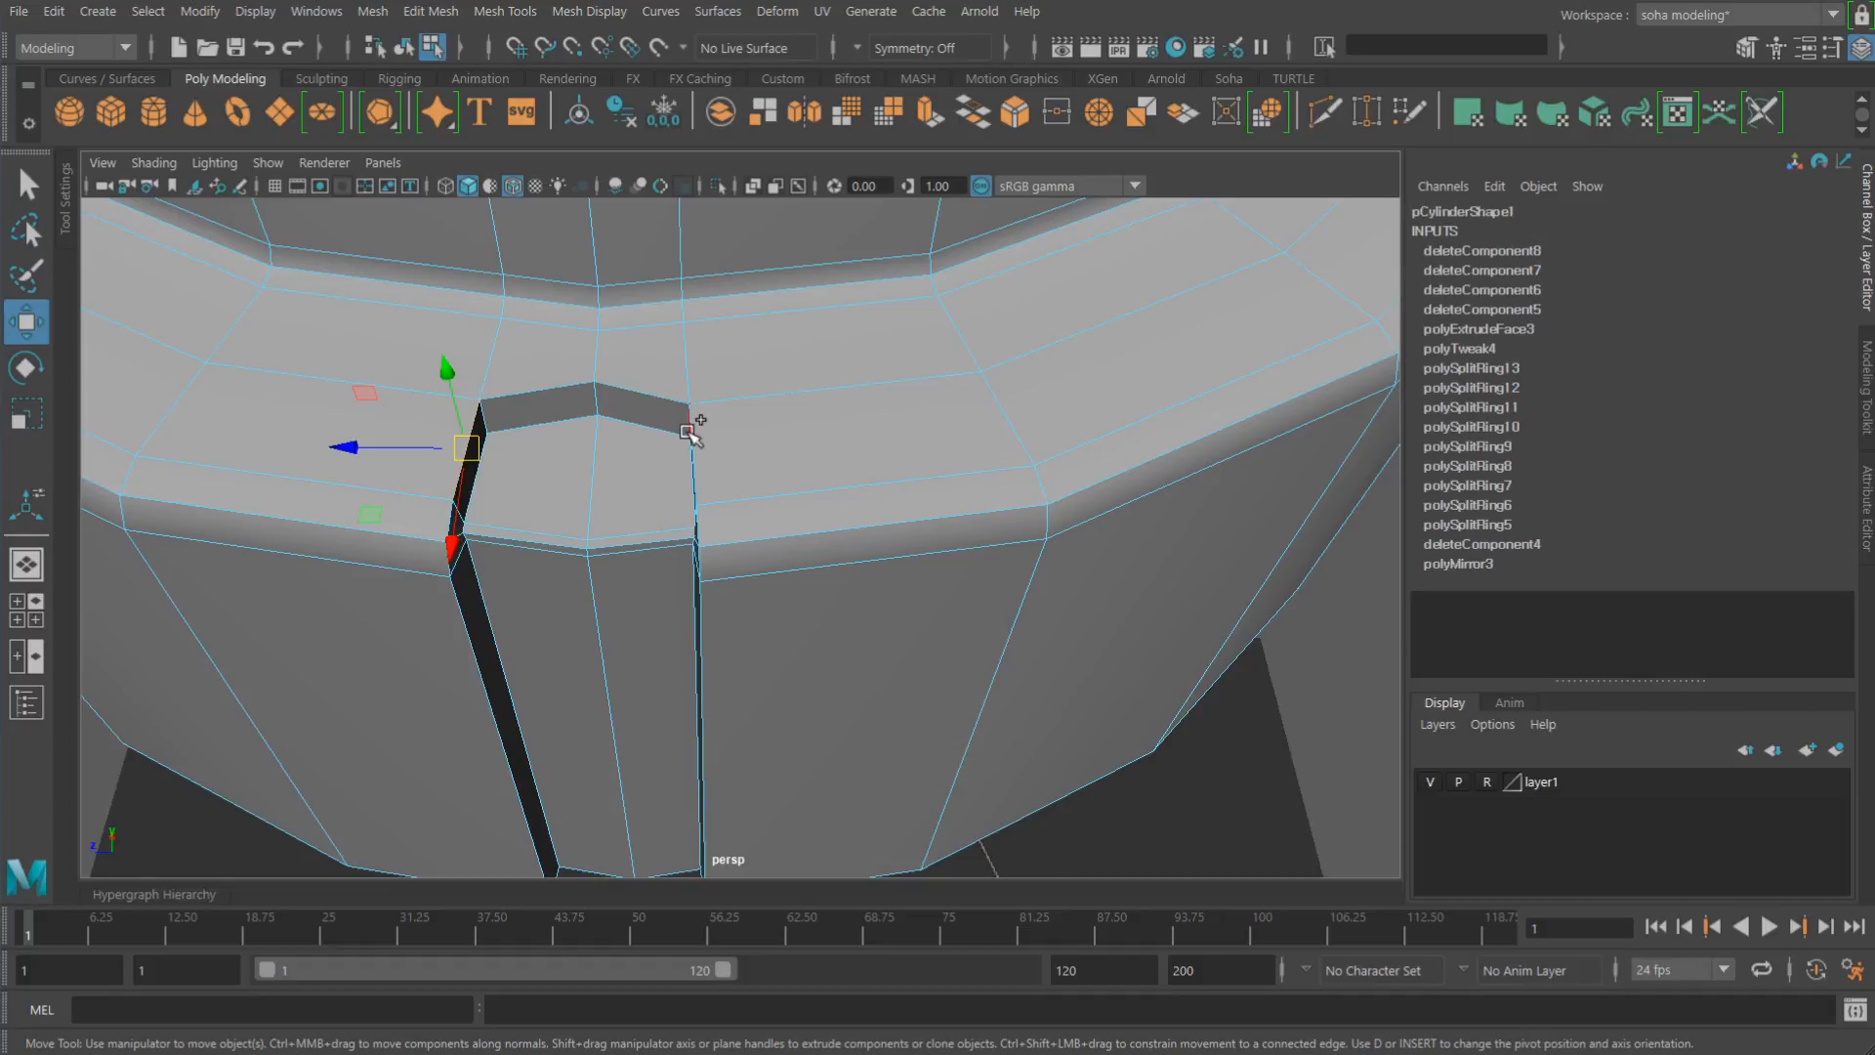
{"action": "left_click_drag", "start_coordinate": [665, 473], "coordinate": [649, 524], "text": "alt"}
{"action": "left_click_drag", "start_coordinate": [1099, 406], "coordinate": [928, 474], "text": "alt"}
{"action": "left_click_drag", "start_coordinate": [748, 495], "coordinate": [603, 486], "text": "alt"}
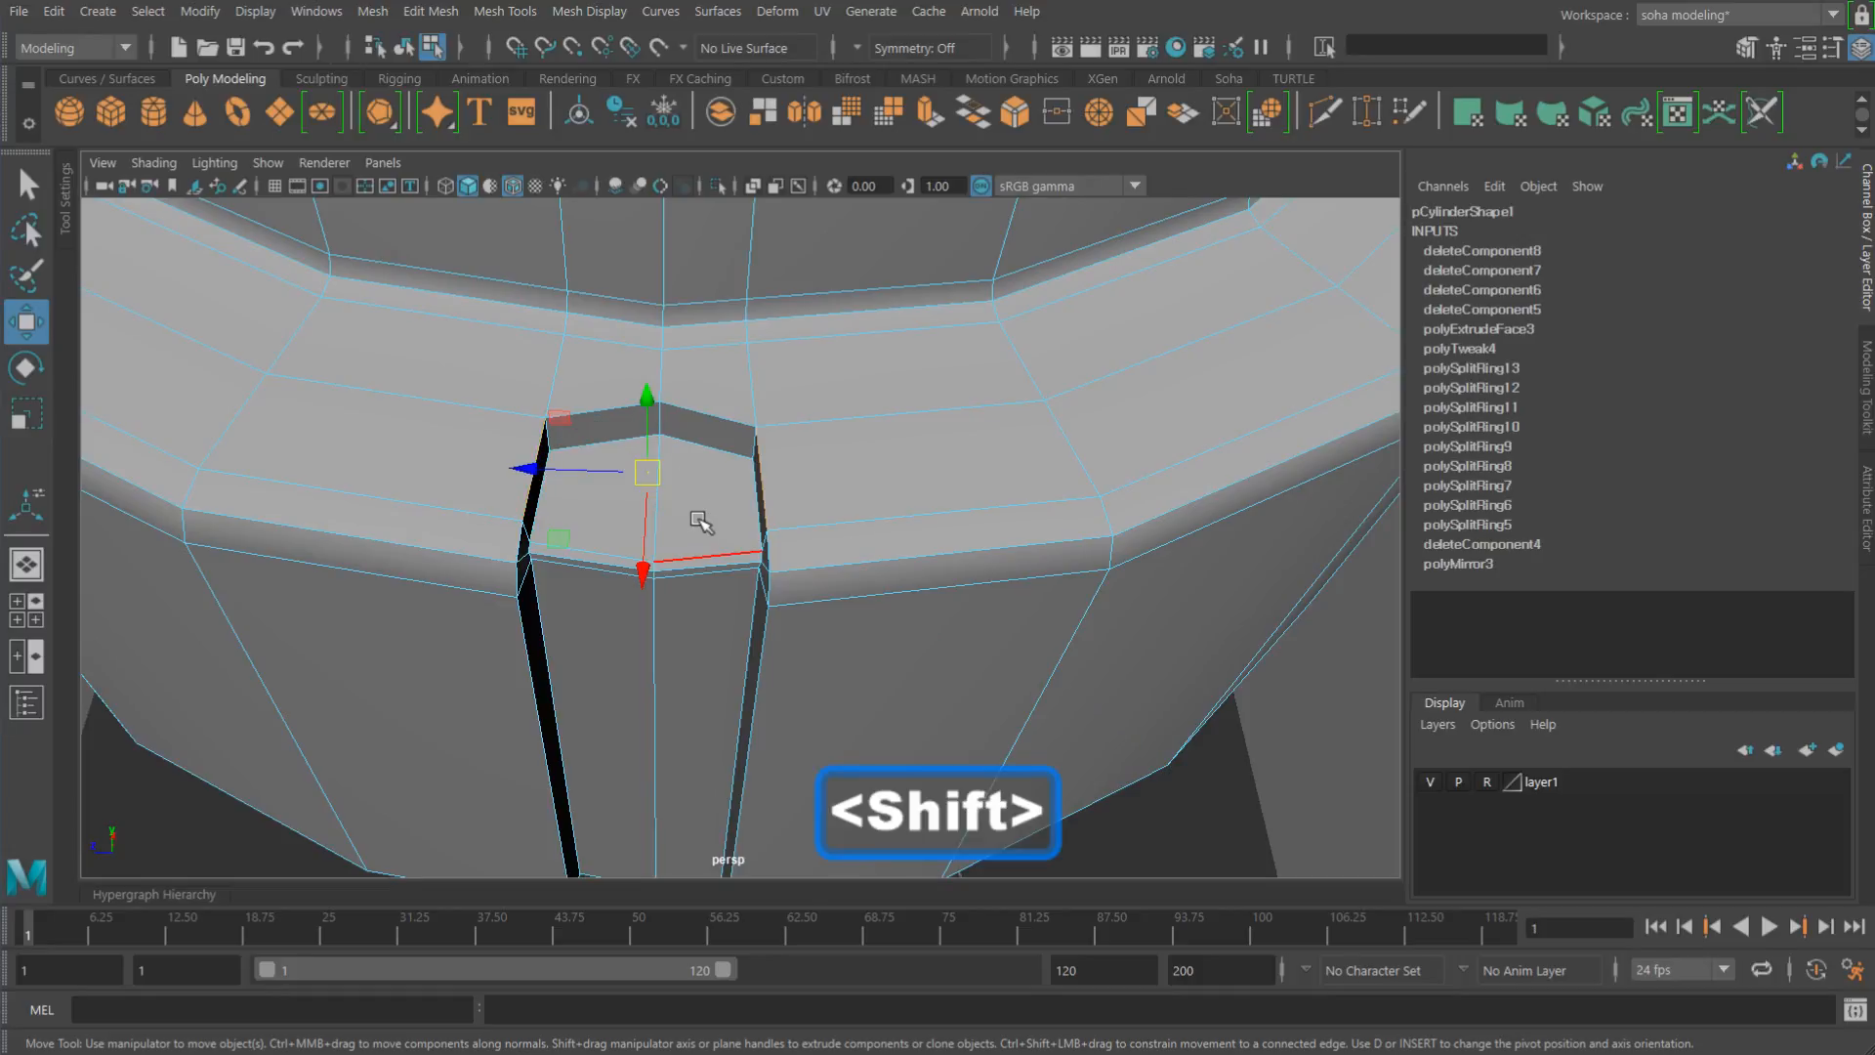
{"action": "key", "text": "alt+c"}
{"action": "left_click_drag", "start_coordinate": [888, 511], "coordinate": [808, 544], "text": "alt"}
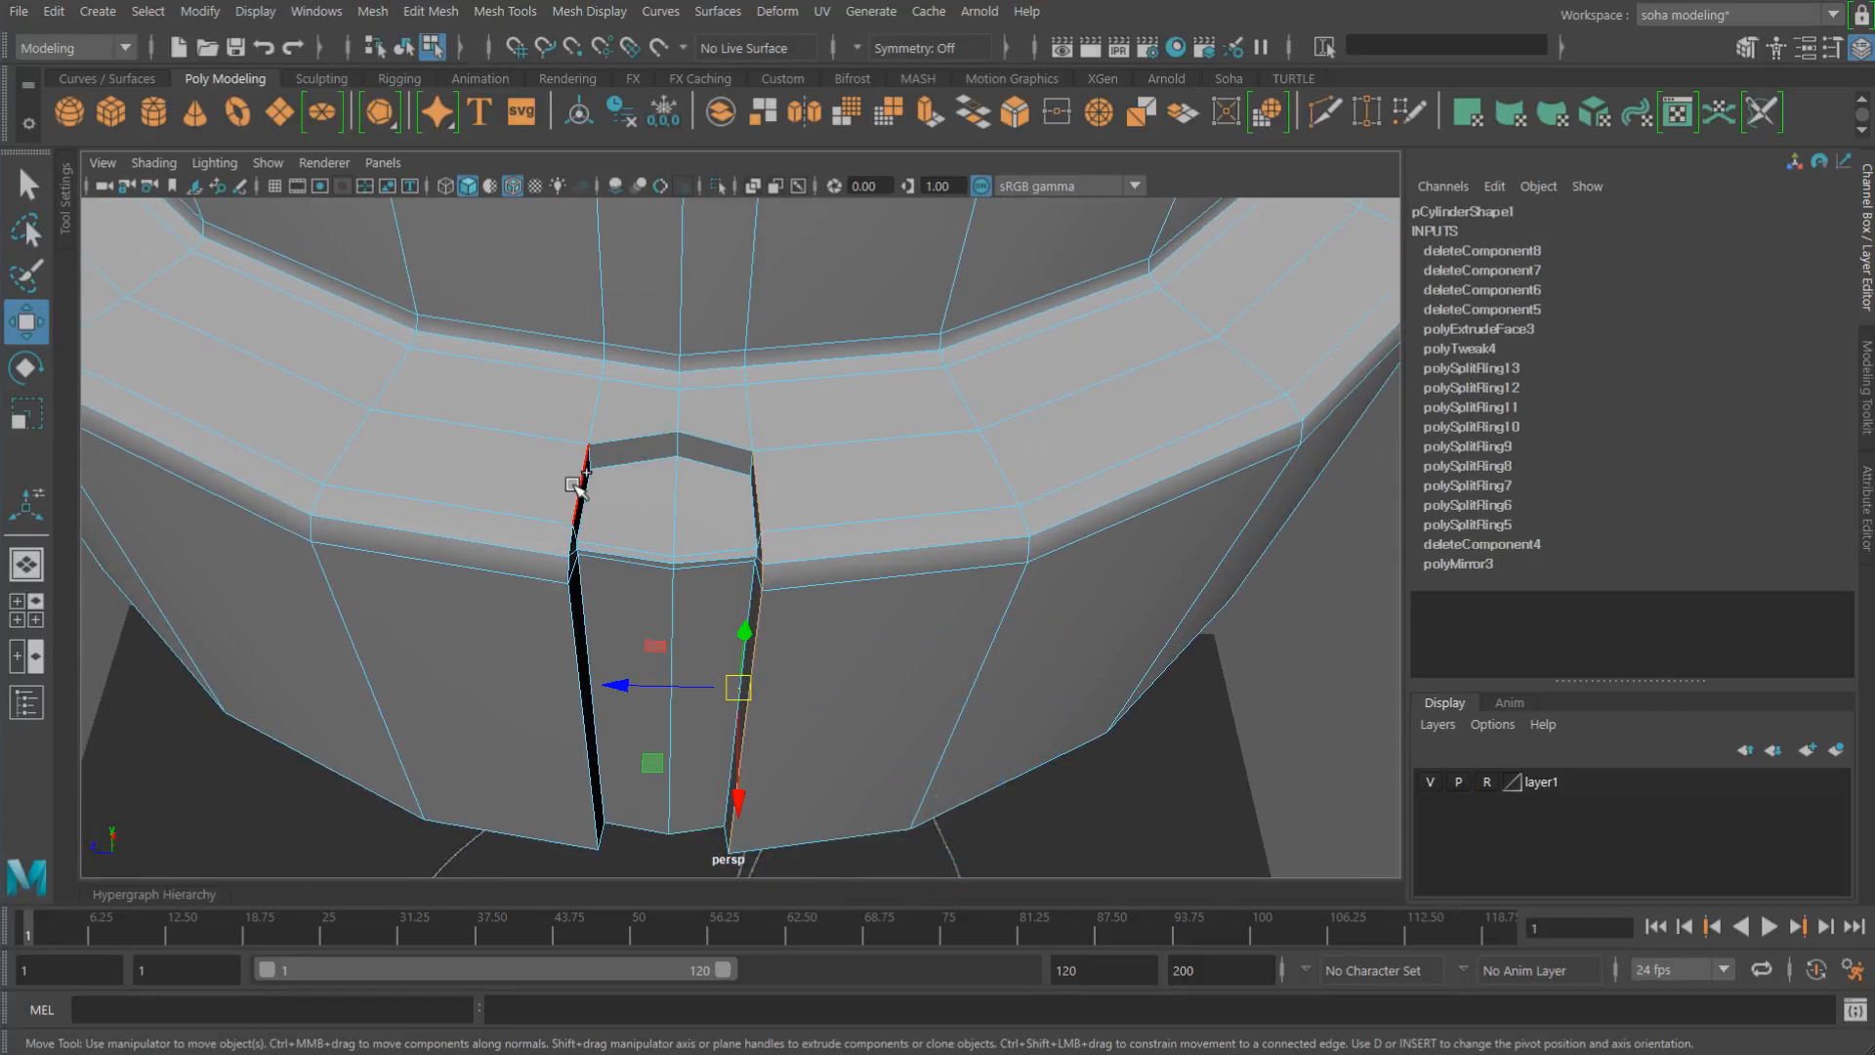
{"action": "left_click", "coordinate": [705, 439], "text": "shift"}
Step: Add the outer border edges of the adjacent side notch and the top notch to the edge selection
{"action": "right_click_drag", "start_coordinate": [1082, 477], "coordinate": [909, 484], "text": "alt"}
{"action": "left_click_drag", "start_coordinate": [908, 484], "coordinate": [787, 536], "text": "alt"}
{"action": "right_click_drag", "start_coordinate": [788, 536], "coordinate": [859, 547], "text": "alt"}
{"action": "mouse_move", "coordinate": [859, 547]}
{"action": "left_mouse_down", "text": "alt"}
{"action": "mouse_move", "coordinate": [829, 571]}
{"action": "mouse_move", "coordinate": [850, 518]}
{"action": "left_mouse_up", "text": "alt"}
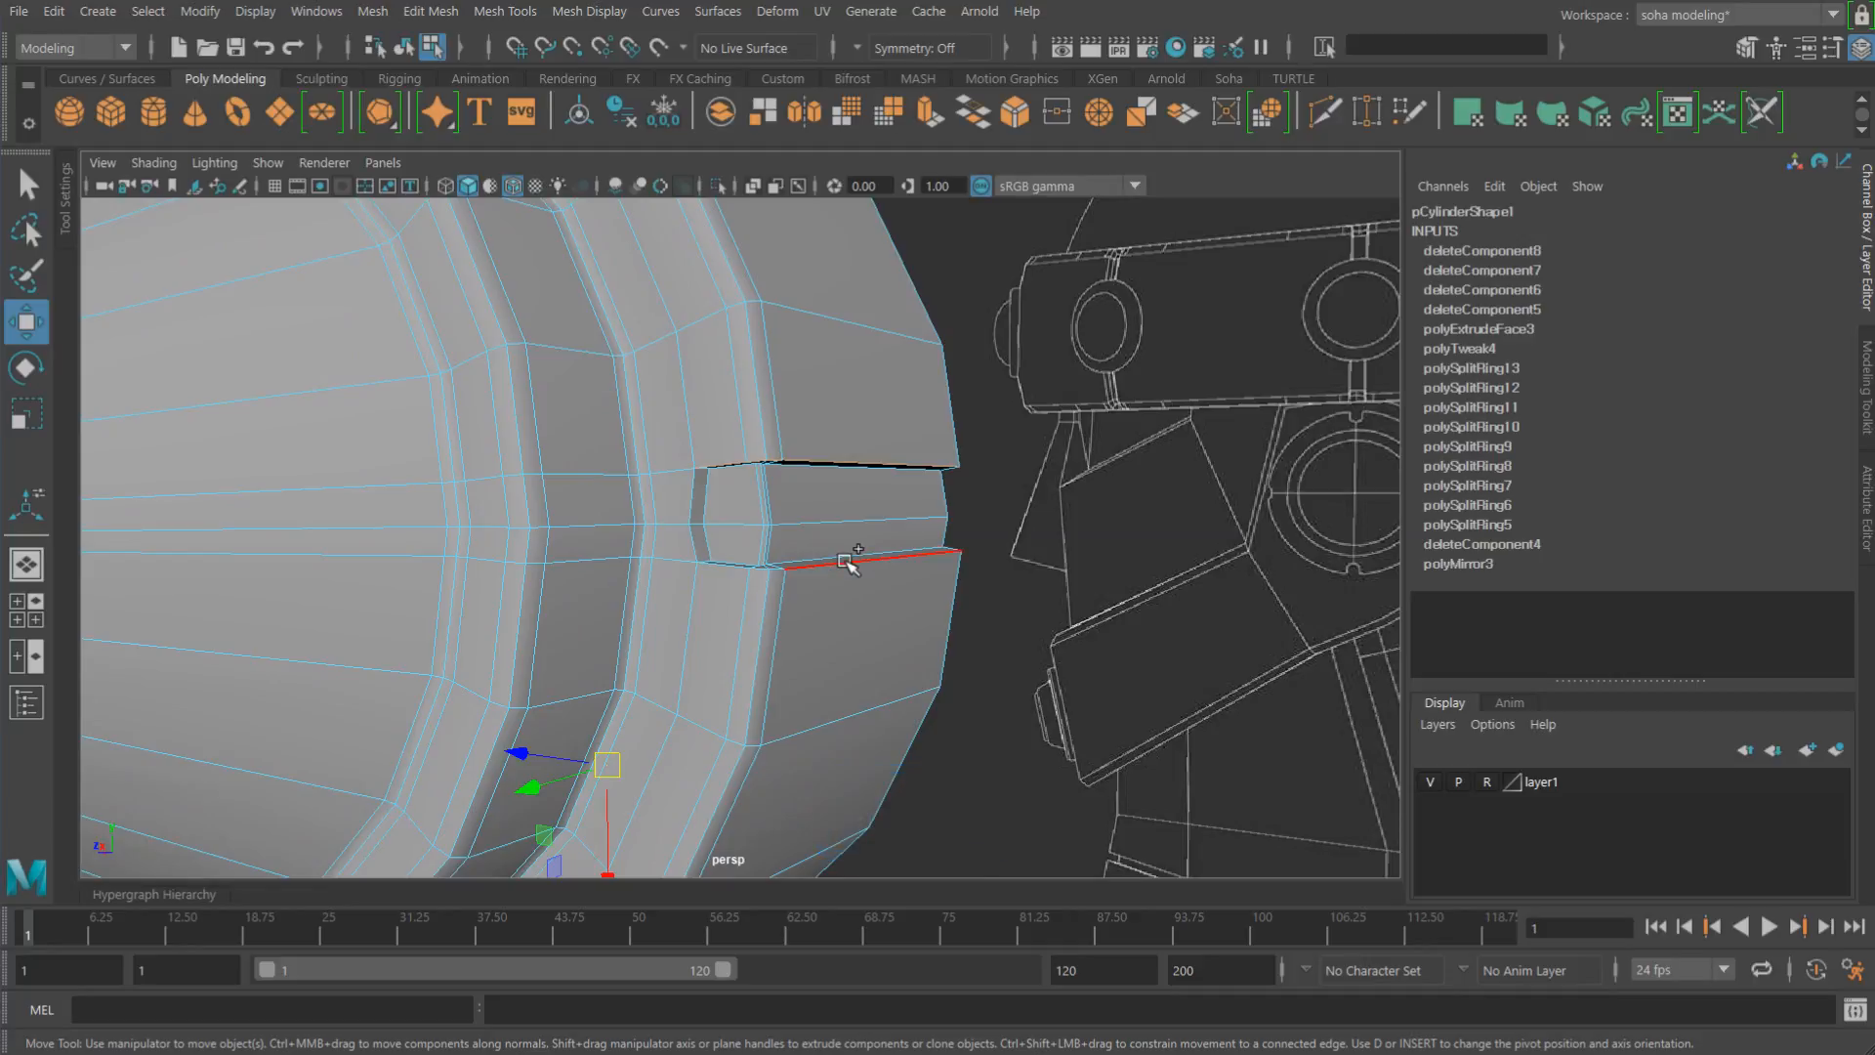
{"action": "left_click", "coordinate": [693, 500], "text": "shift"}
{"action": "left_click_drag", "start_coordinate": [692, 499], "coordinate": [771, 528], "text": "alt"}
{"action": "left_click", "coordinate": [686, 498], "text": "shift"}
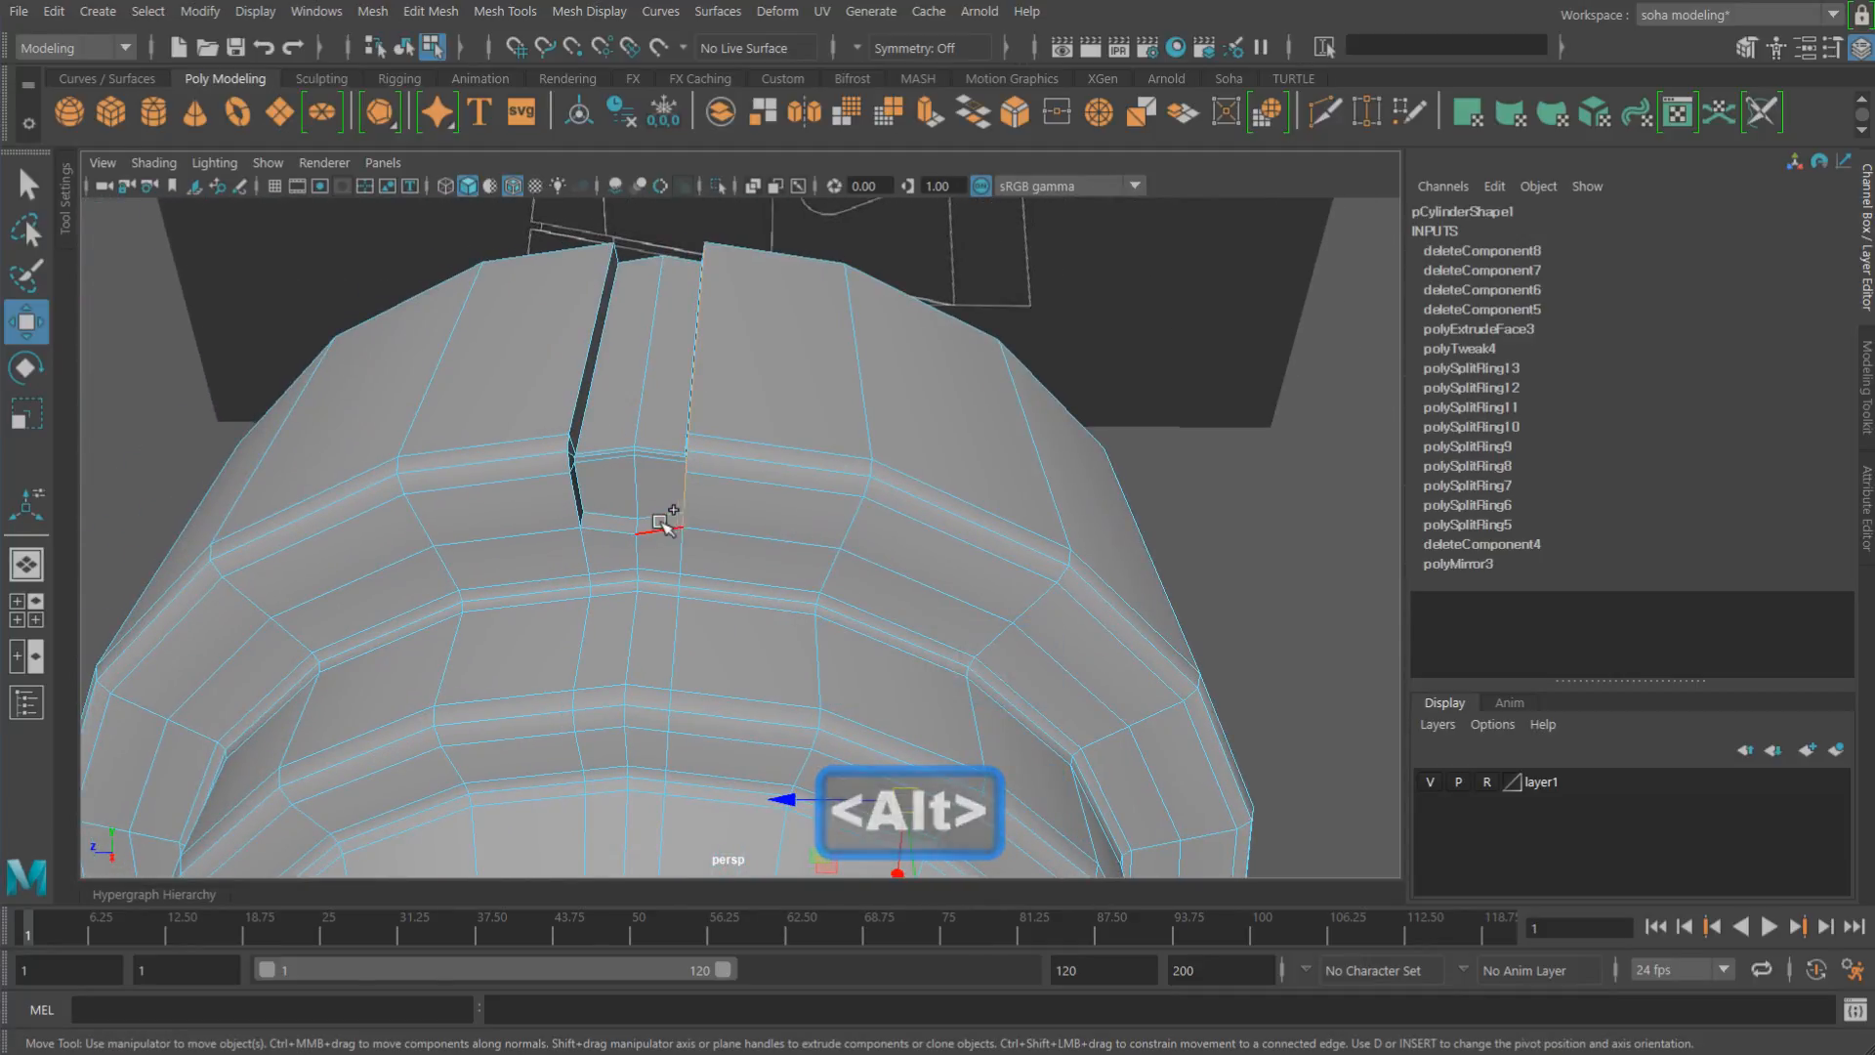
{"action": "left_click", "coordinate": [578, 503], "text": "shift"}
Step: Add the outer border edges of the remaining side notch to the edge selection
{"action": "left_click_drag", "start_coordinate": [482, 536], "coordinate": [556, 489], "text": "alt"}
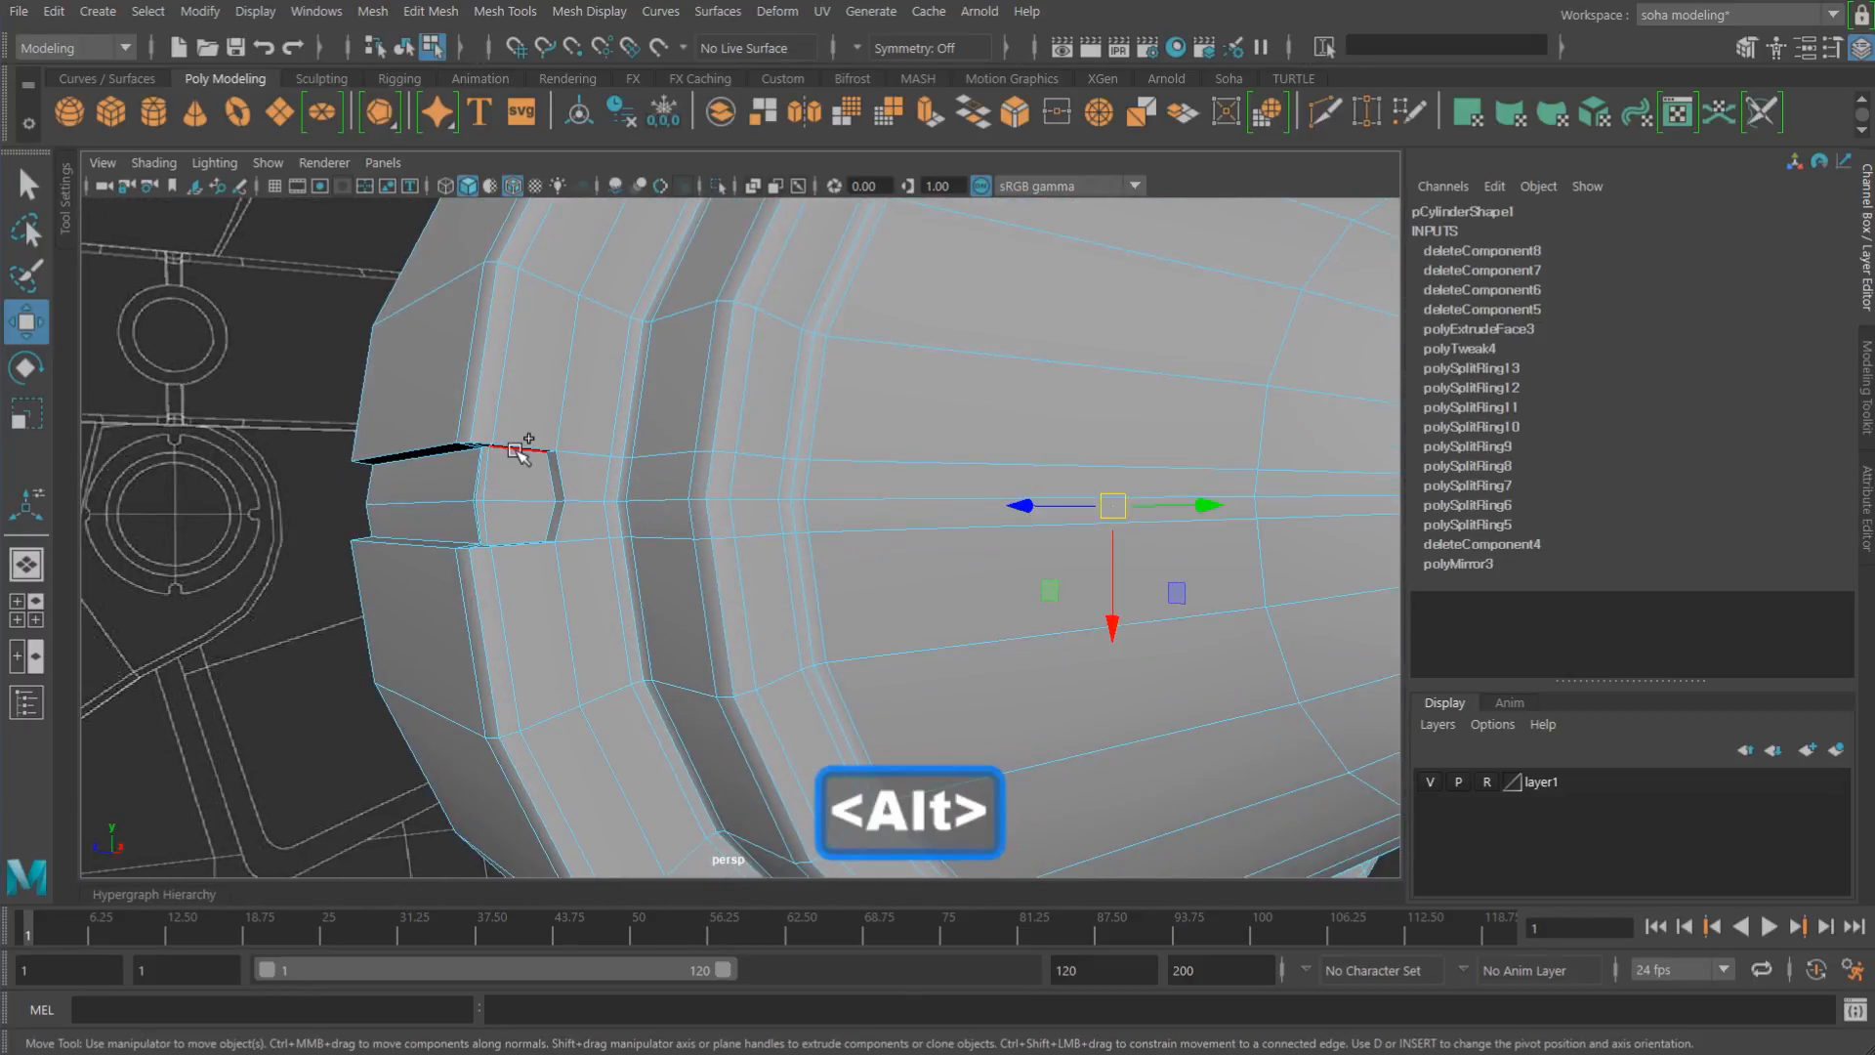
{"action": "left_click", "coordinate": [519, 446], "text": "shift"}
{"action": "left_click_drag", "start_coordinate": [554, 559], "coordinate": [544, 586], "text": "alt"}
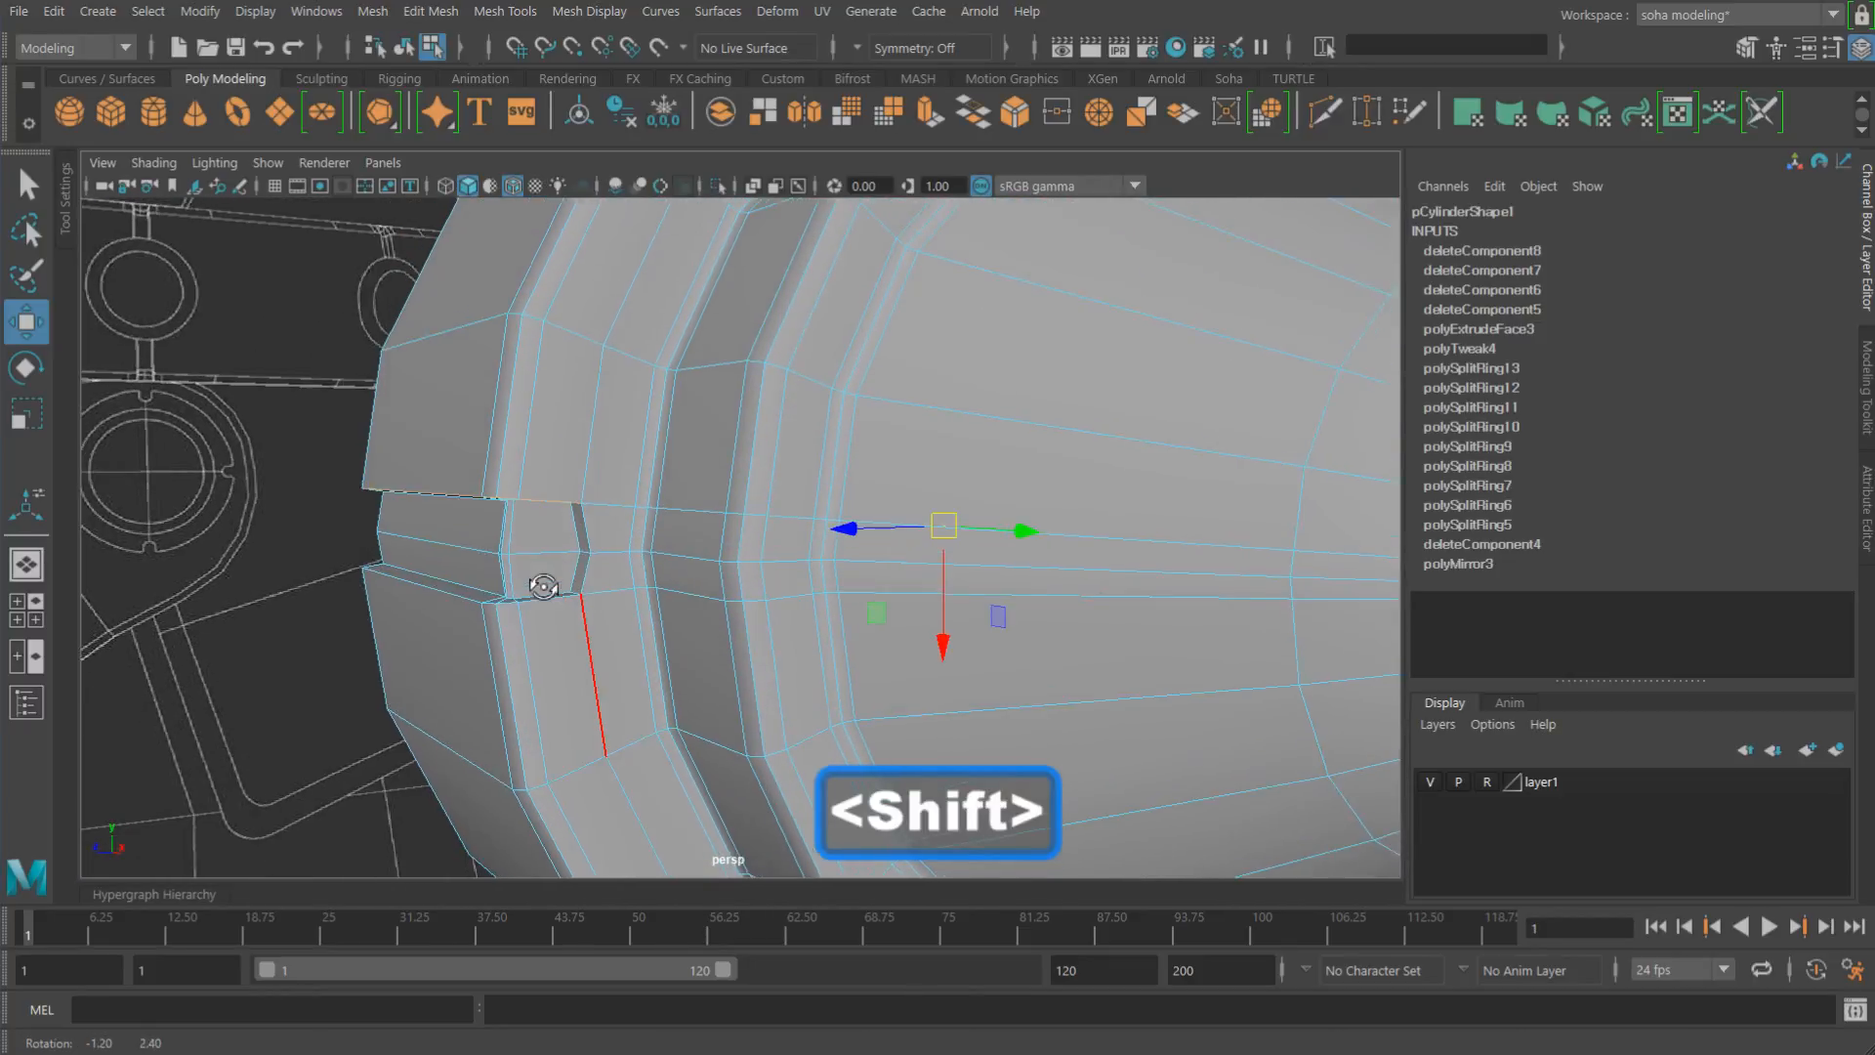
{"action": "right_click_drag", "start_coordinate": [544, 586], "coordinate": [631, 607], "text": "alt"}
{"action": "left_click", "coordinate": [470, 637], "text": "shift"}
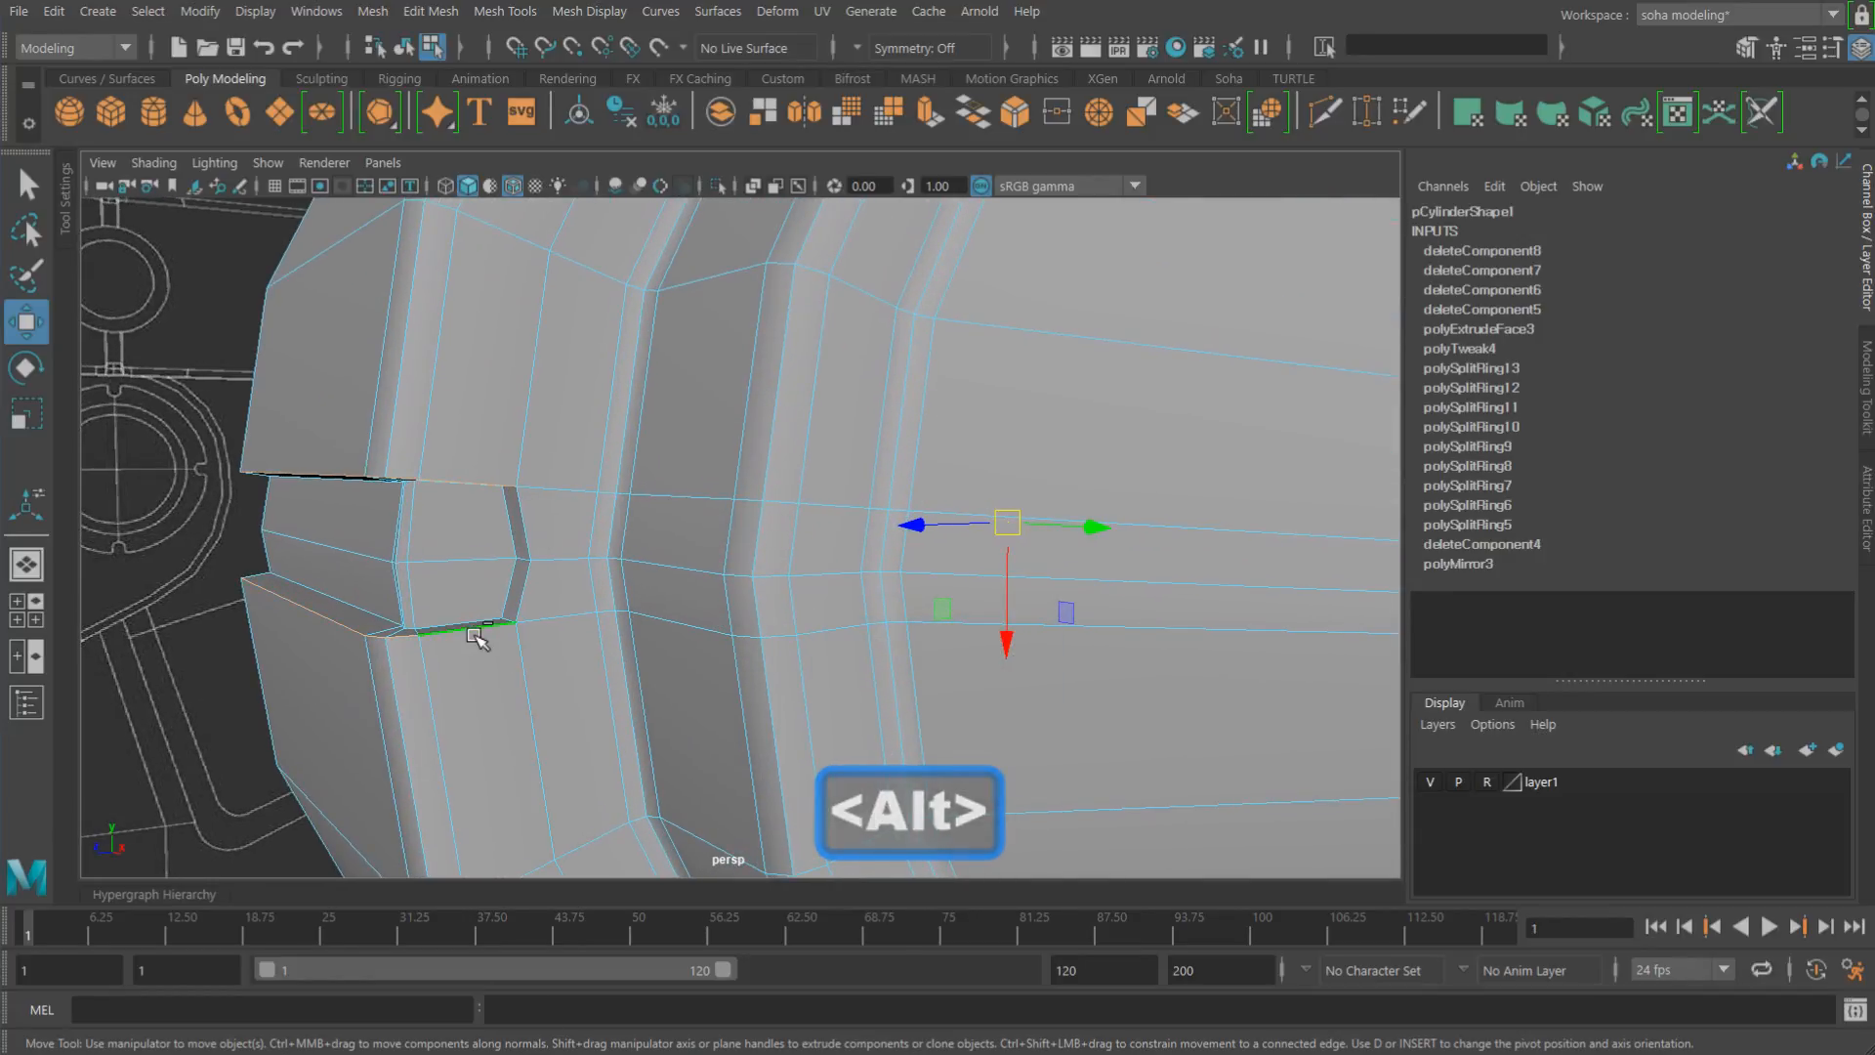
{"action": "left_click", "coordinate": [533, 533], "text": "shift"}
Step: Bevel the selected notch edges with a fraction of 0.39 and 2 segments
{"action": "right_click_drag", "start_coordinate": [824, 589], "coordinate": [728, 590], "text": "alt"}
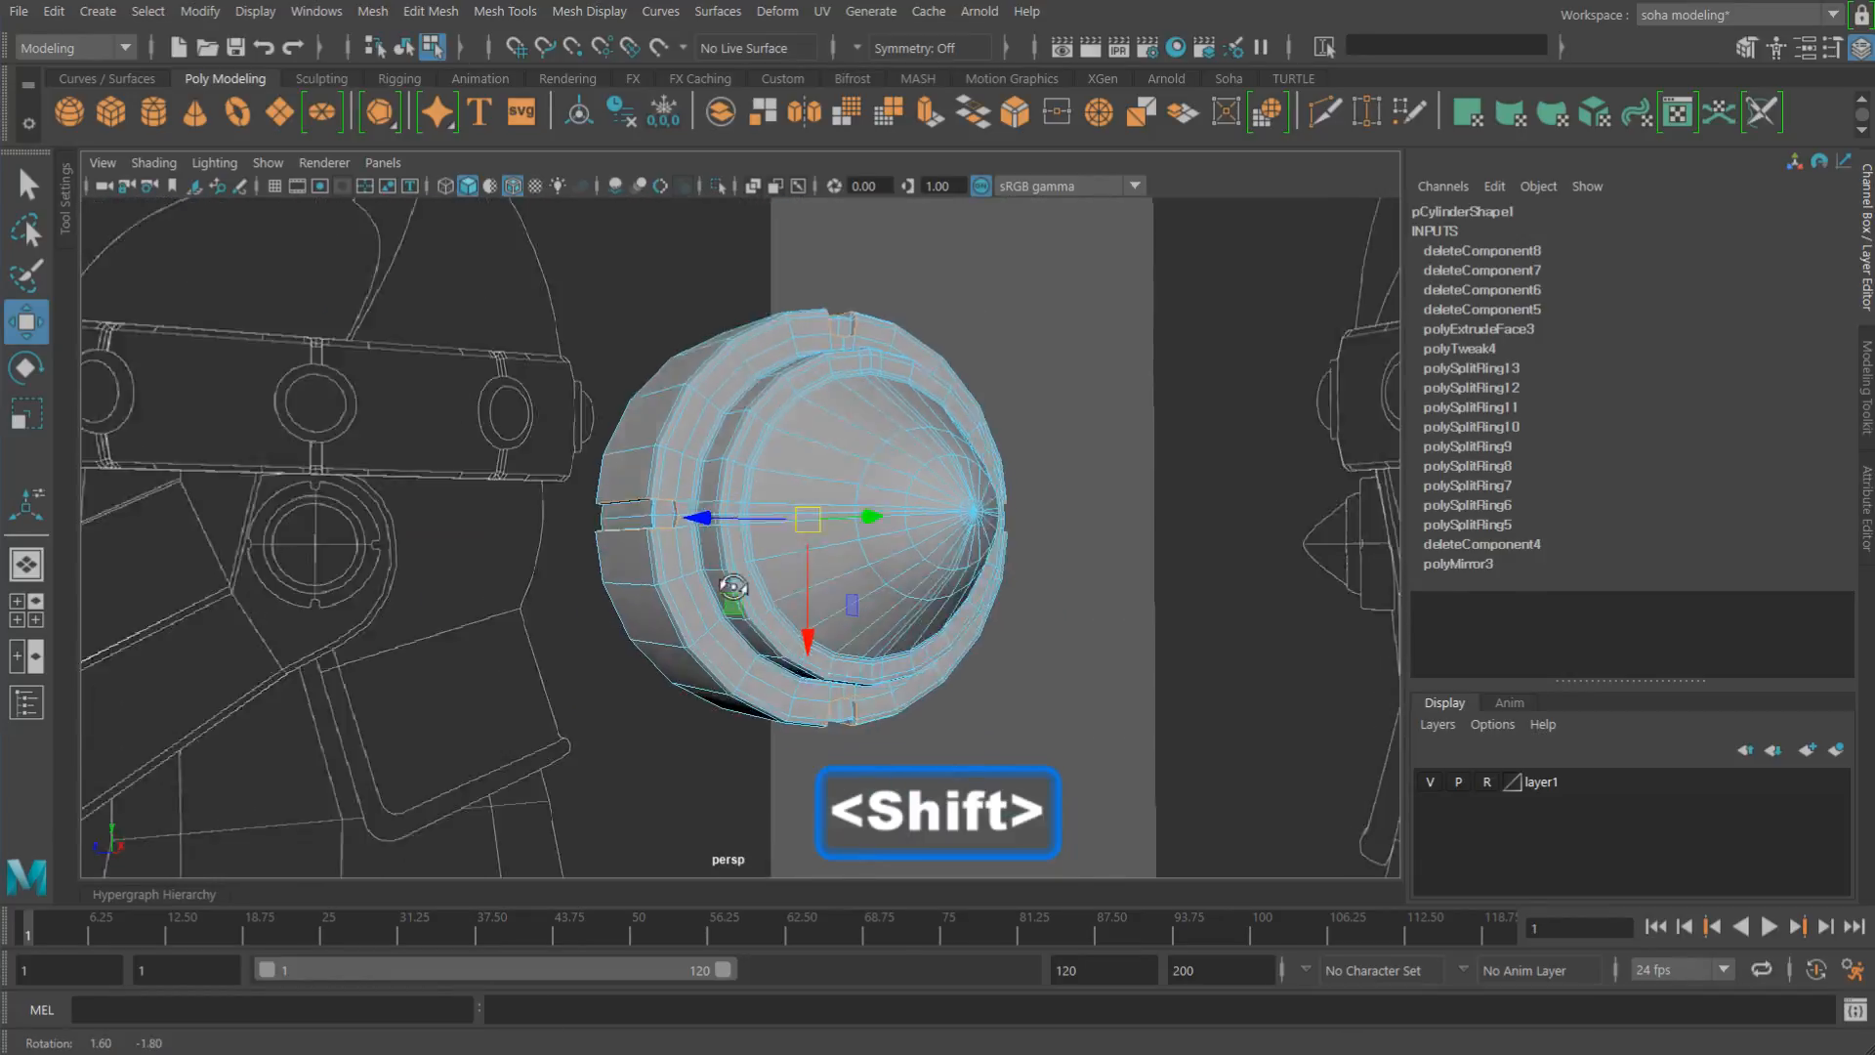
{"action": "left_click_drag", "start_coordinate": [729, 590], "coordinate": [683, 553], "text": "alt"}
{"action": "right_click_drag", "start_coordinate": [683, 553], "coordinate": [837, 602], "text": "alt"}
{"action": "key", "text": "ctrl+b"}
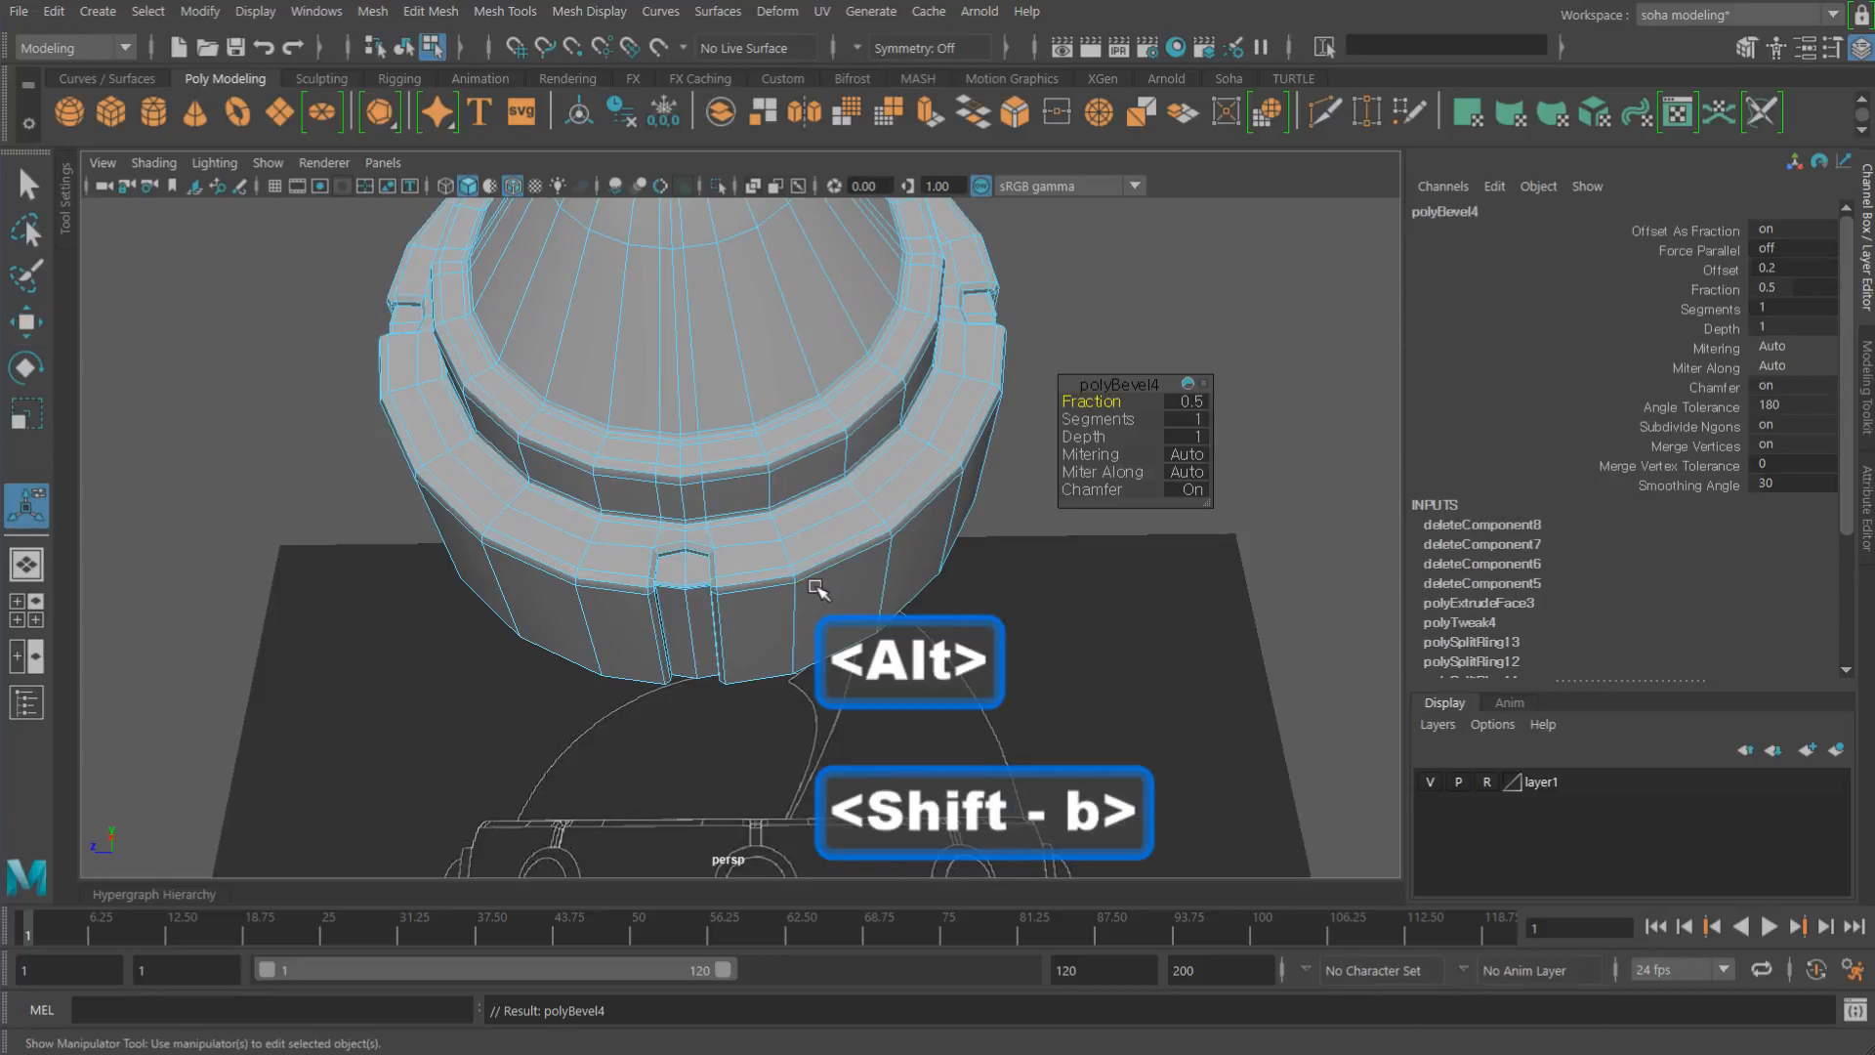
{"action": "left_click_drag", "start_coordinate": [731, 557], "coordinate": [730, 544], "text": "alt"}
{"action": "right_click_drag", "start_coordinate": [731, 544], "coordinate": [908, 573], "text": "alt"}
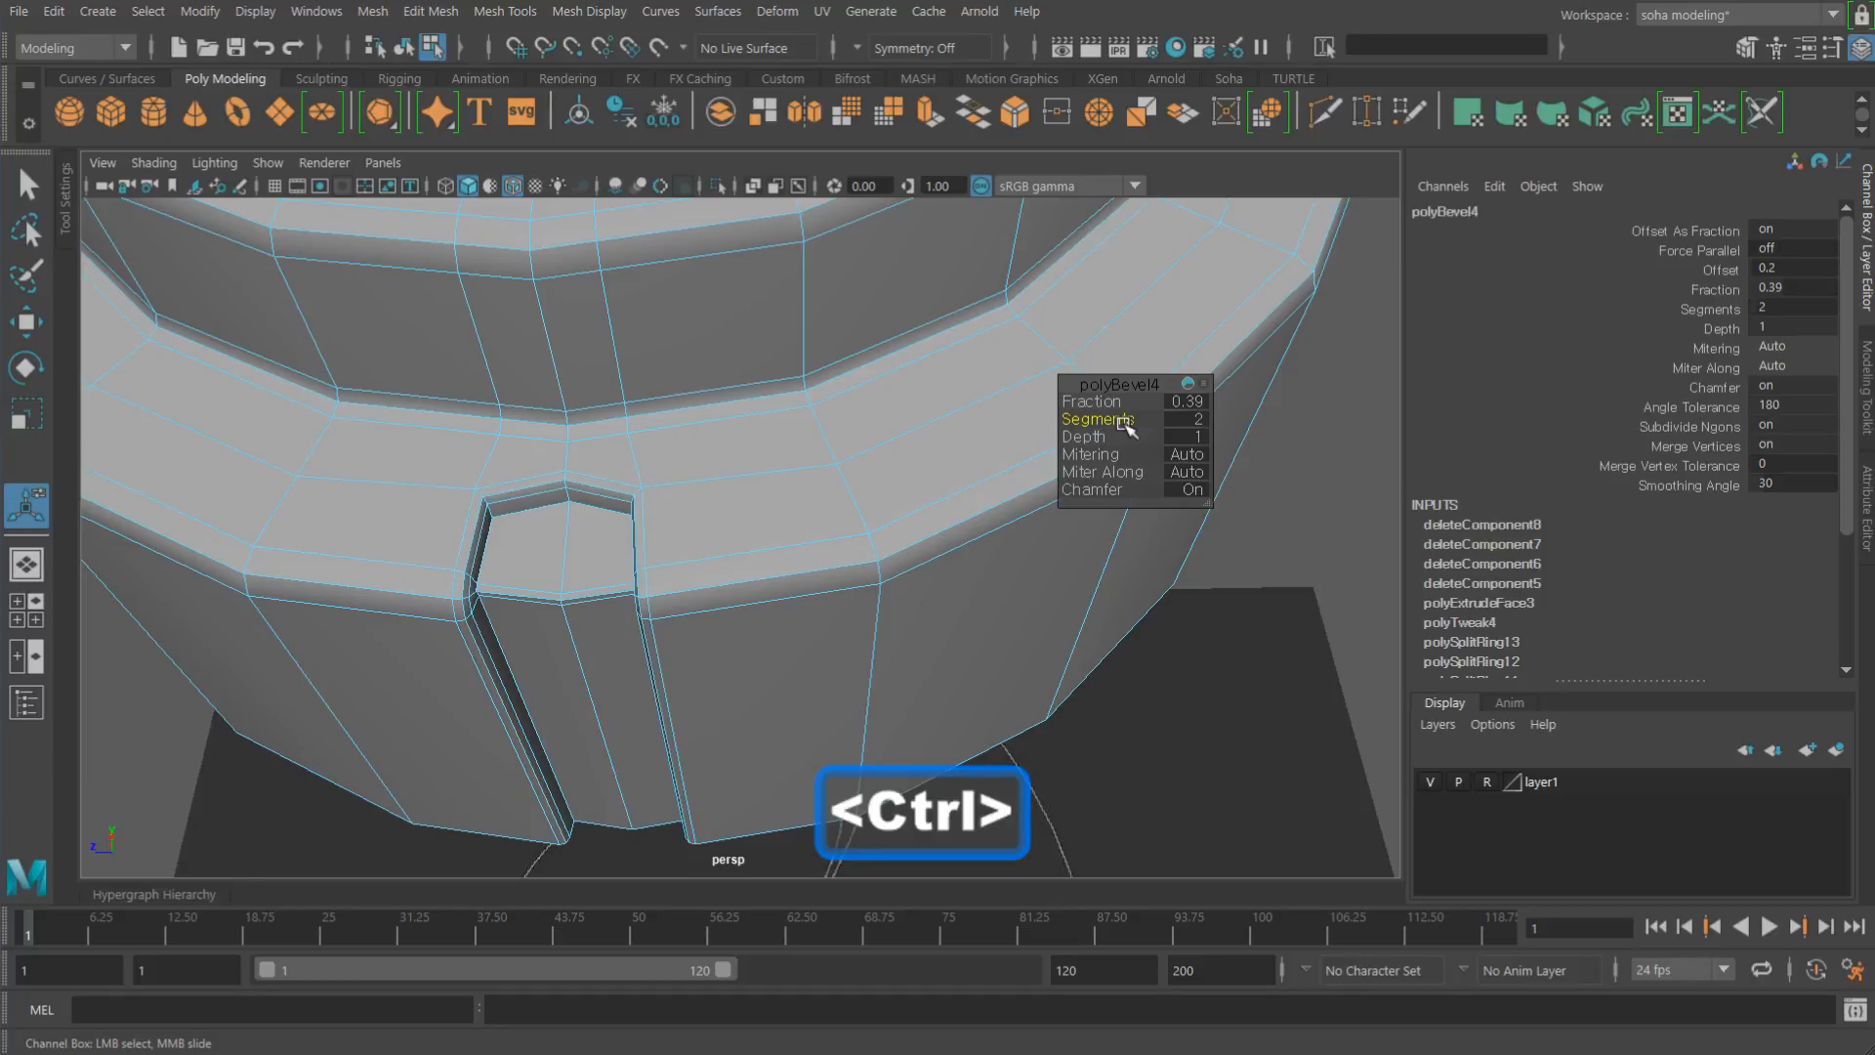
{"action": "right_click_drag", "start_coordinate": [984, 433], "coordinate": [511, 419], "text": "alt"}
{"action": "key", "text": "w"}
{"action": "right_click_drag", "start_coordinate": [858, 453], "coordinate": [586, 435], "text": "alt"}
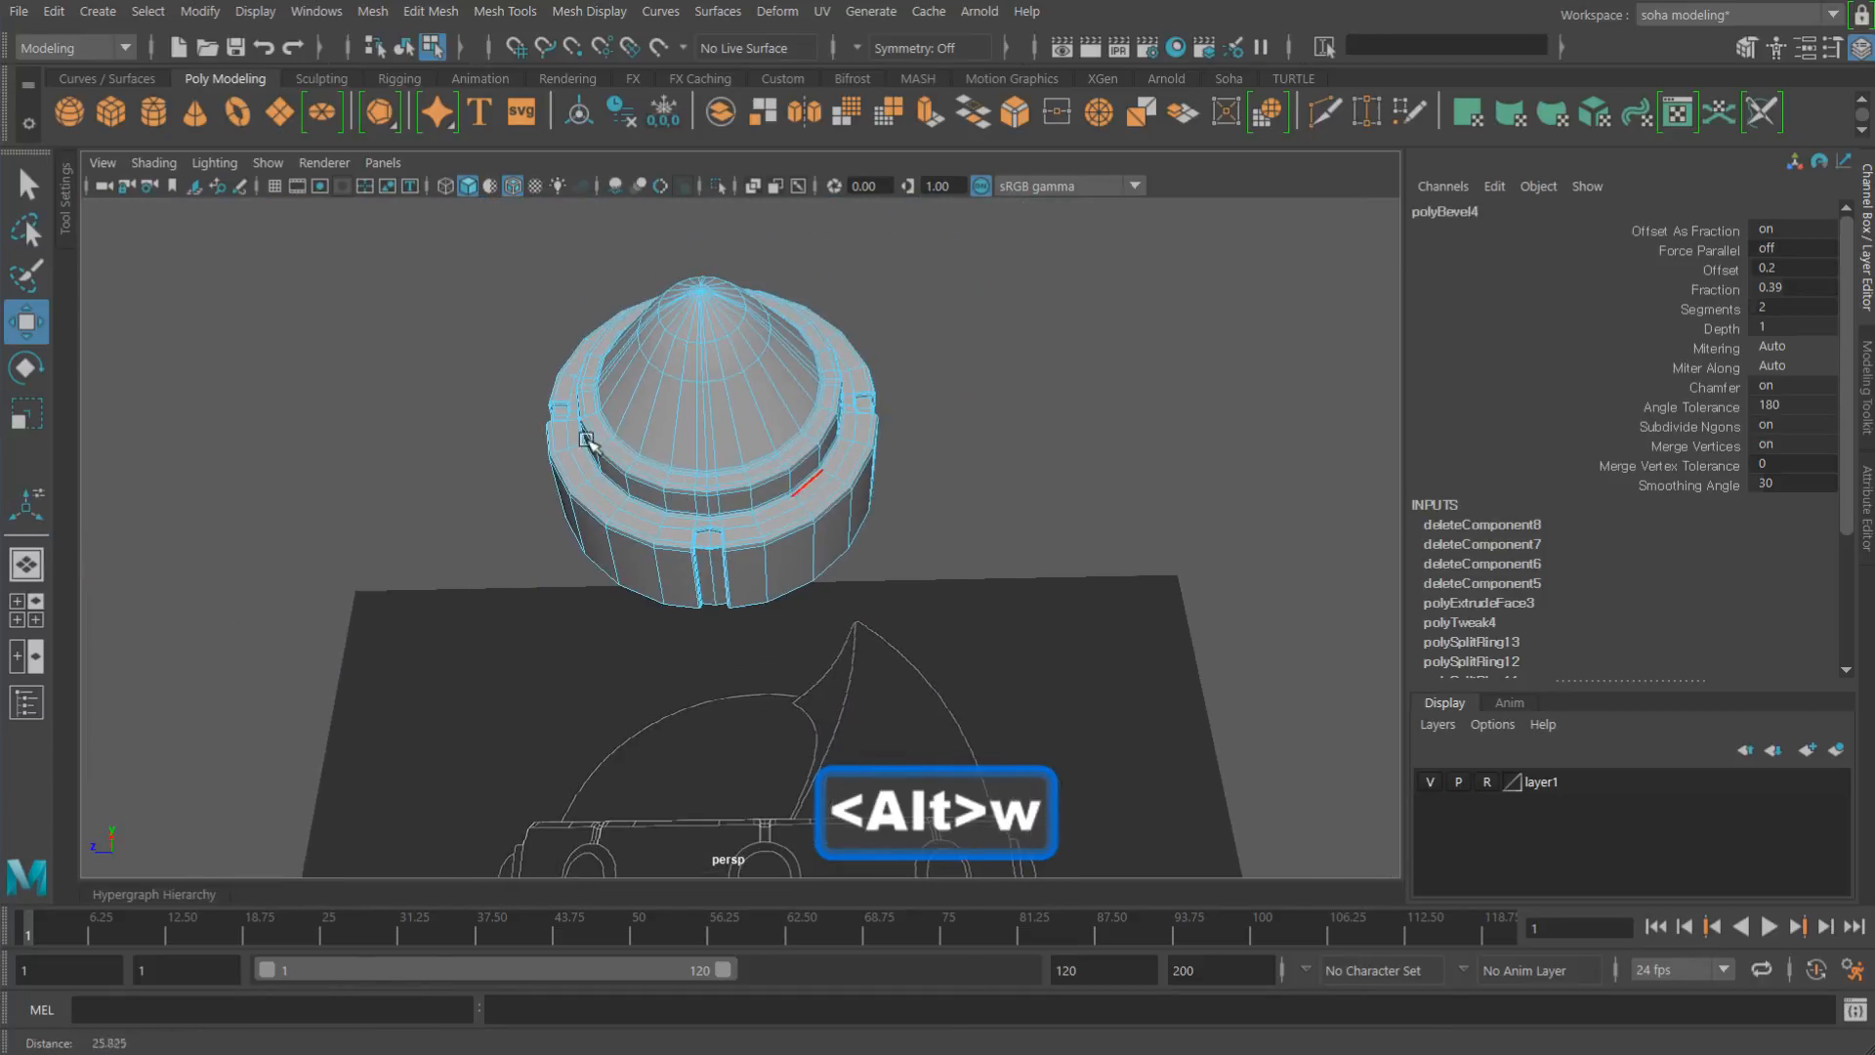
Step: Turn on smooth mesh preview for the bolt in object mode and inspect its notches with the wireframe overlay hidden
{"action": "key", "text": "alt+grave"}
{"action": "left_click_drag", "start_coordinate": [784, 482], "coordinate": [819, 533], "text": "alt"}
{"action": "key", "text": "3"}
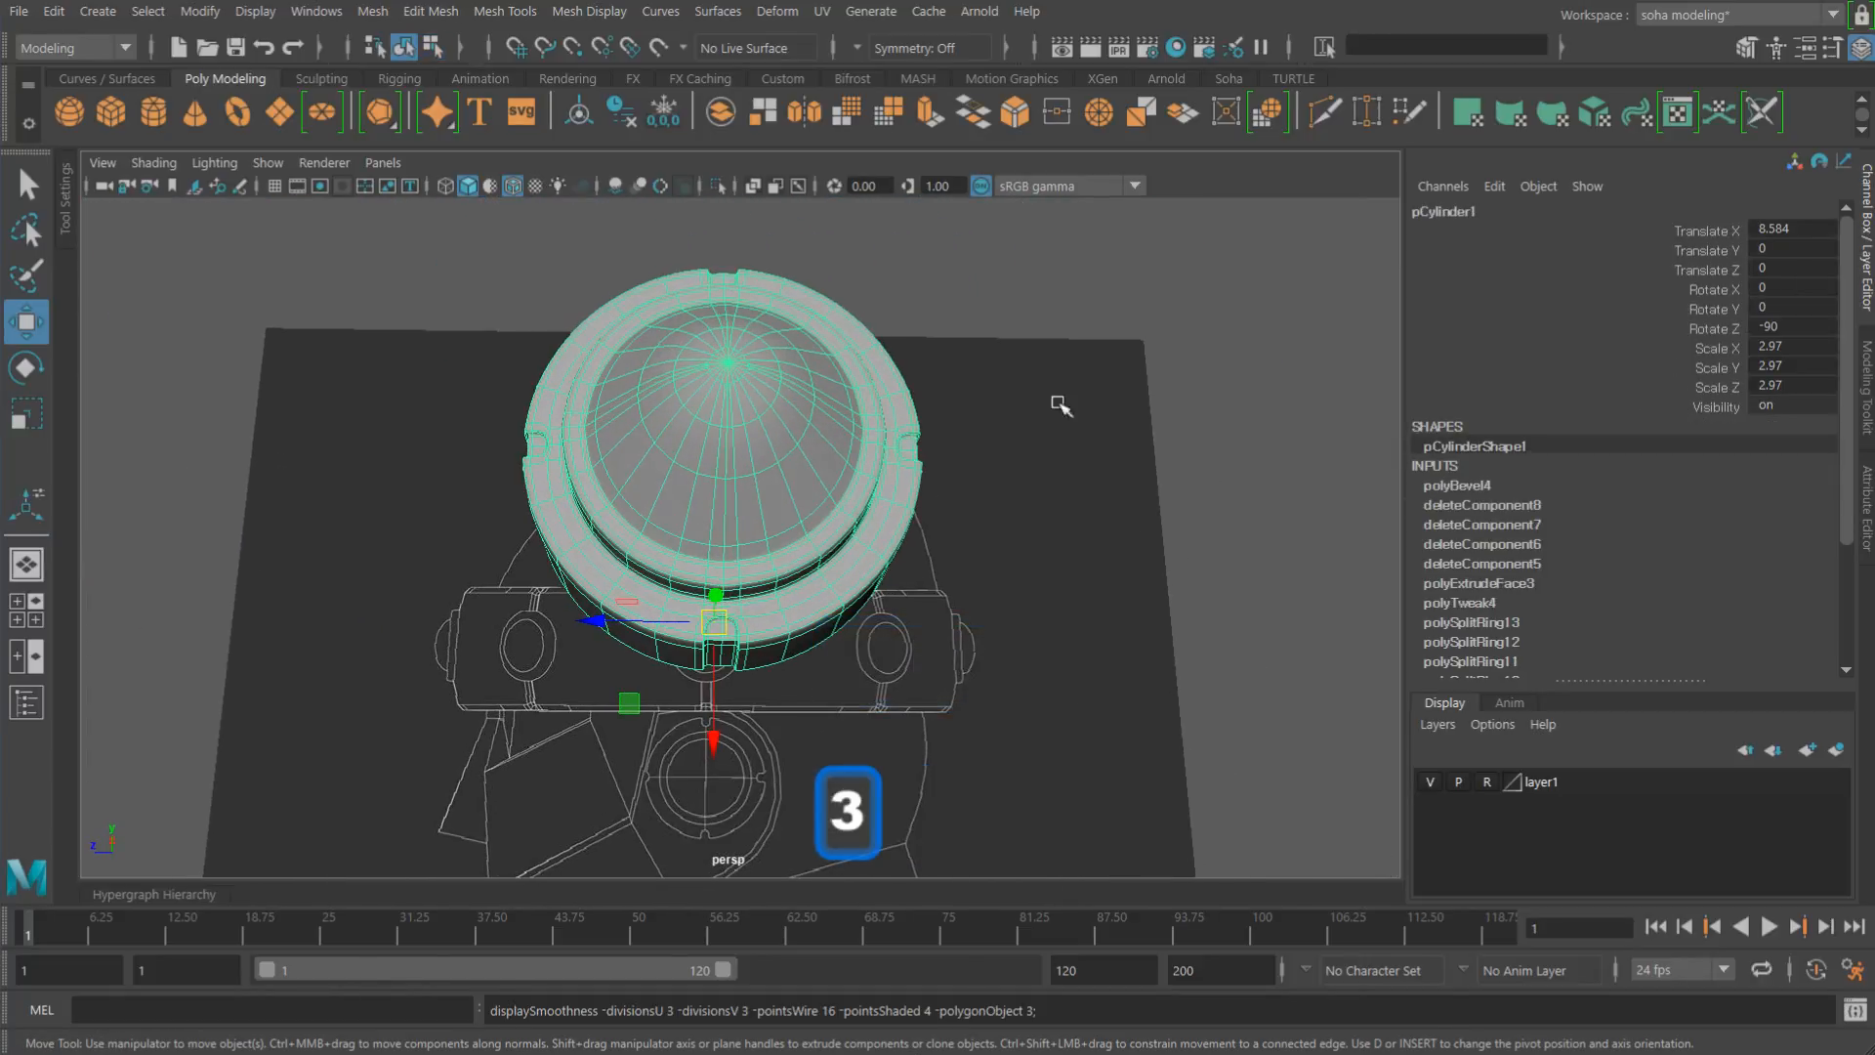
{"action": "left_click", "coordinate": [1057, 404]}
{"action": "left_click_drag", "start_coordinate": [807, 448], "coordinate": [796, 476], "text": "alt"}
{"action": "key", "text": "alt+shift+w"}
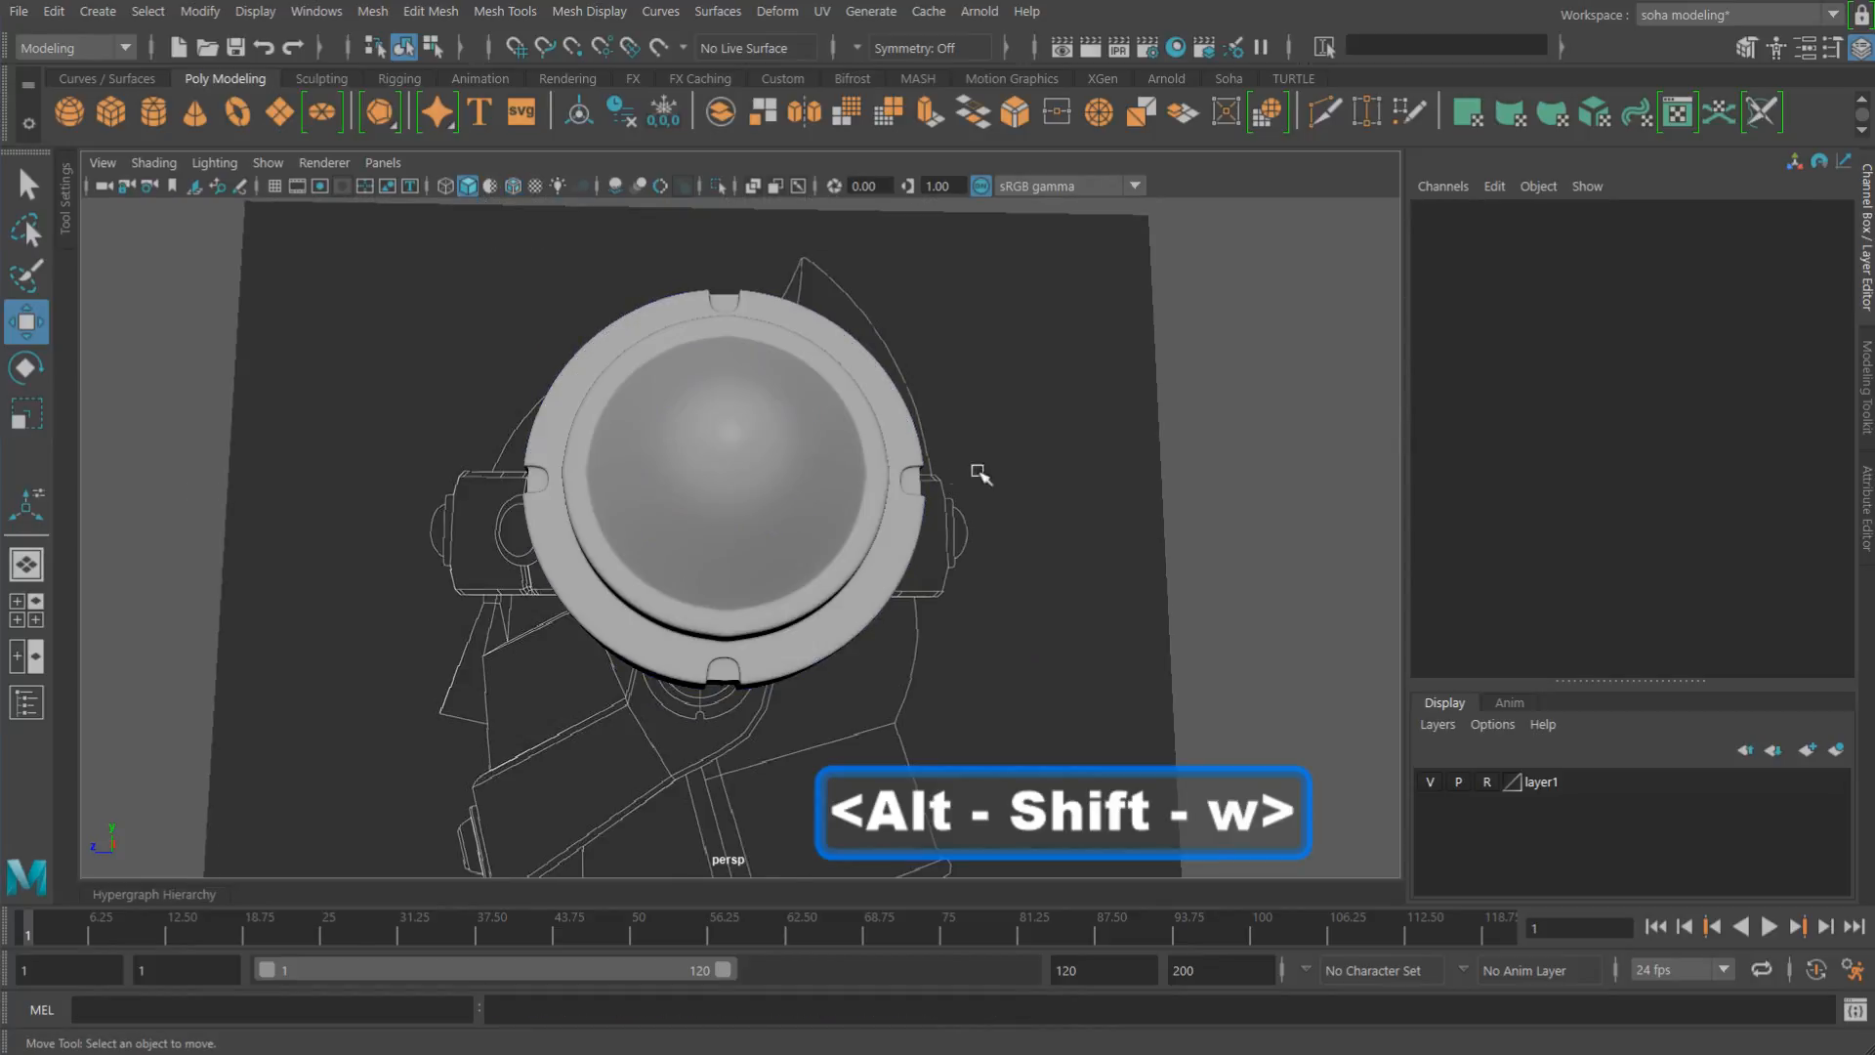
{"action": "mouse_move", "coordinate": [976, 473]}
{"action": "left_mouse_down", "text": "alt"}
{"action": "mouse_move", "coordinate": [942, 419]}
{"action": "mouse_move", "coordinate": [979, 424]}
{"action": "mouse_move", "coordinate": [935, 437]}
{"action": "left_mouse_up", "text": "alt"}
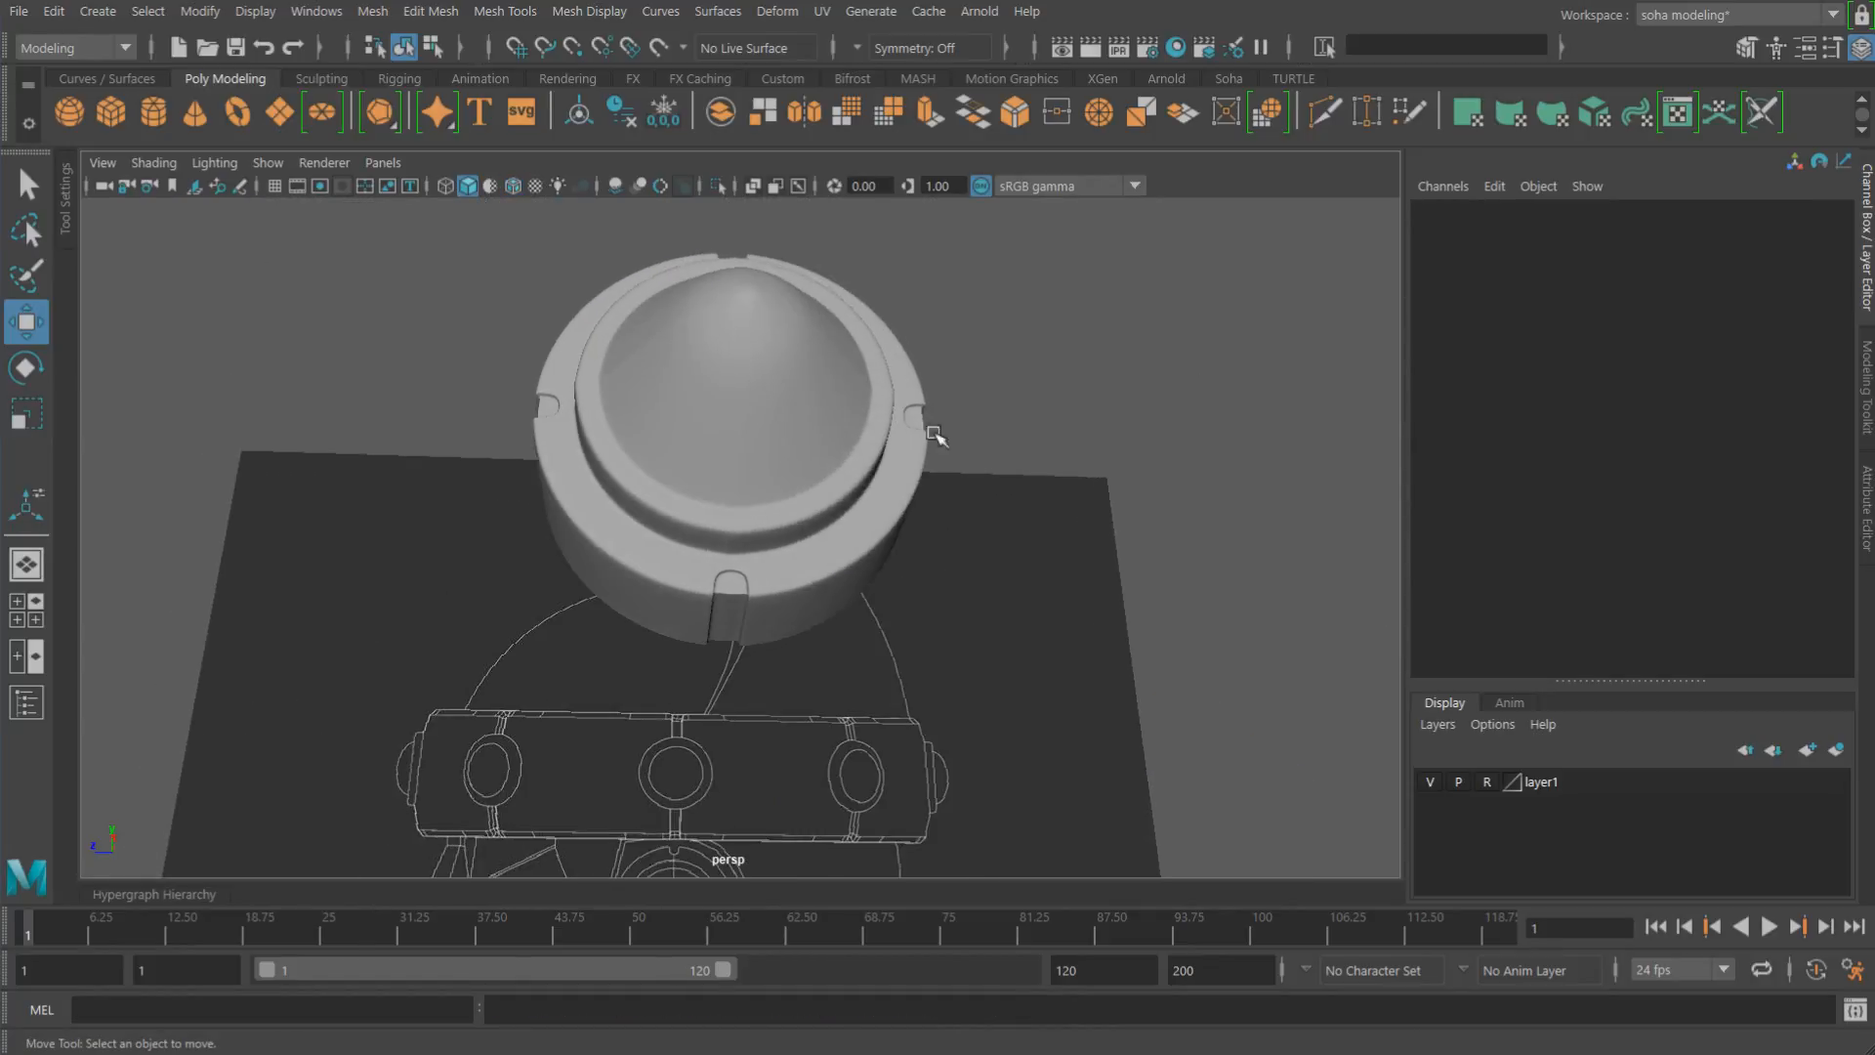
{"action": "left_click", "coordinate": [791, 519]}
{"action": "left_click_drag", "start_coordinate": [820, 543], "coordinate": [868, 597], "text": "alt"}
{"action": "scroll", "coordinate": [840, 583], "scroll_direction": "down", "scroll_amount": 3}
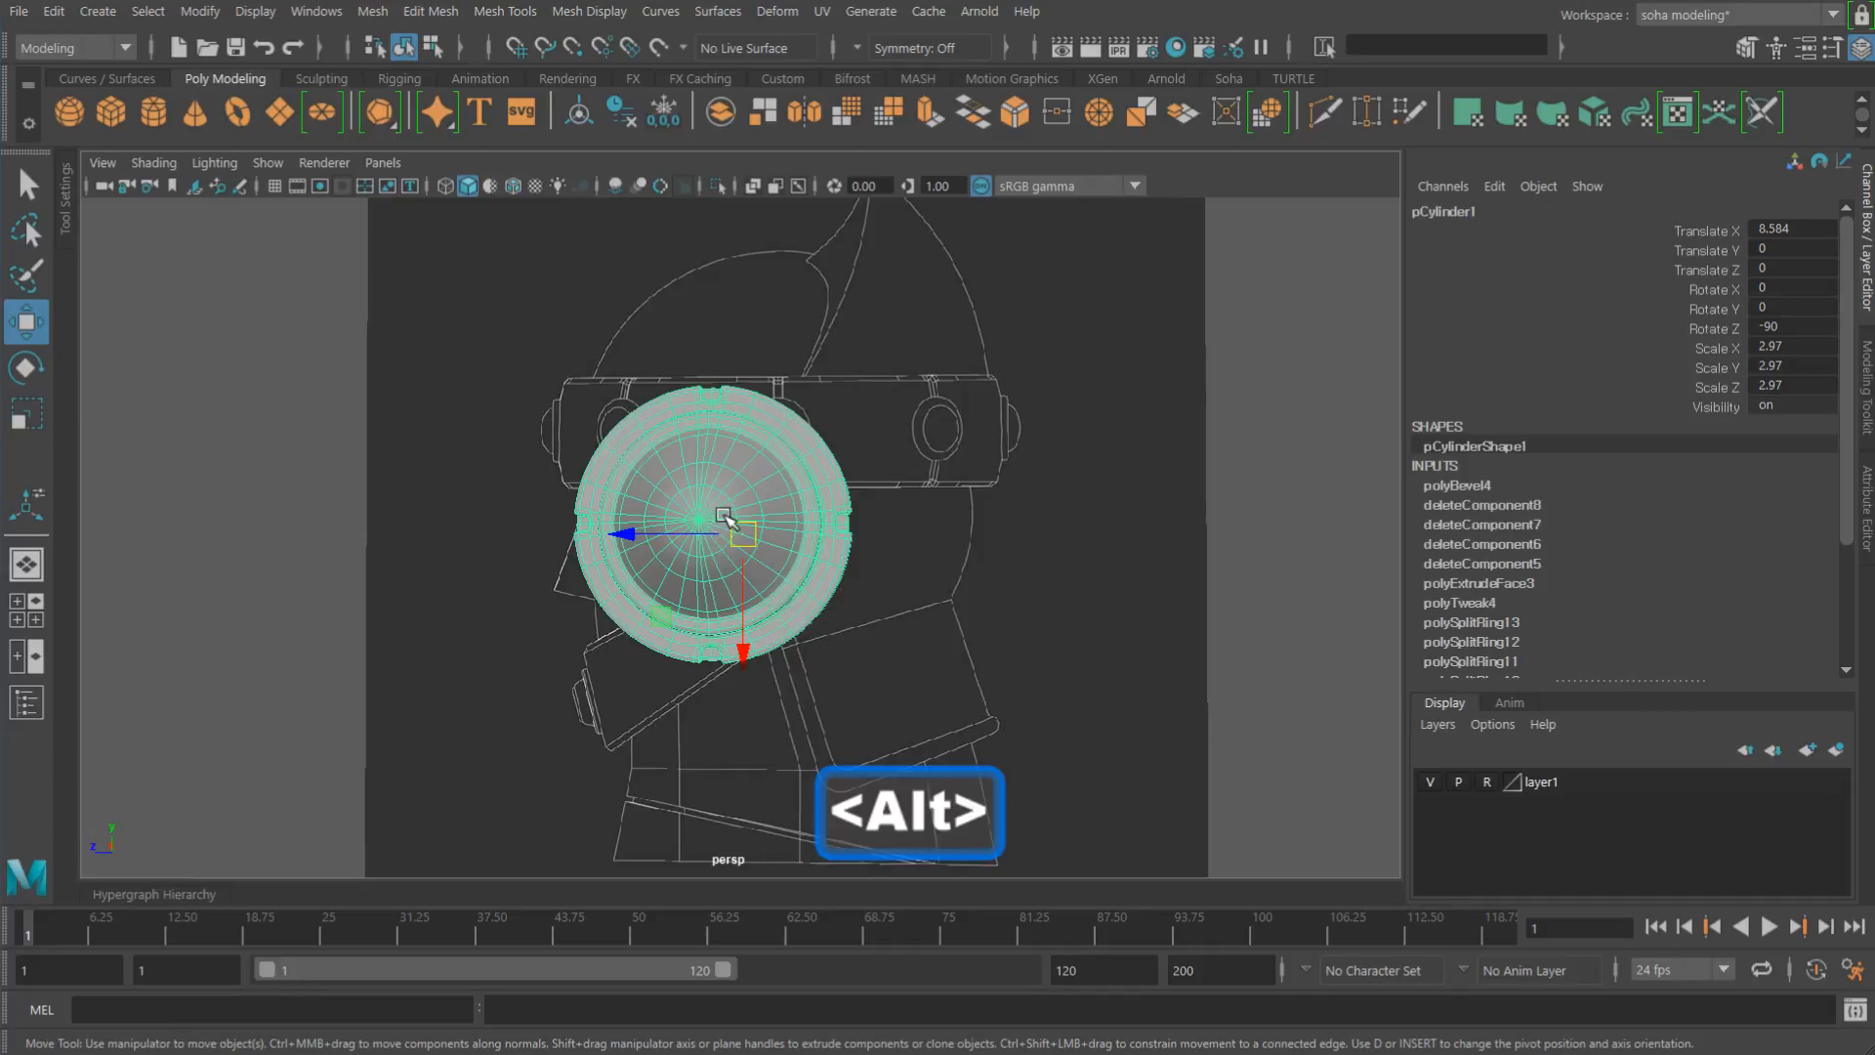
Step: Show the rest of the head around the bolt in the side view and turn the wireframe overlay back on
{"action": "key", "text": "shift+4"}
{"action": "right_click_drag", "start_coordinate": [1043, 501], "coordinate": [875, 499], "text": "alt"}
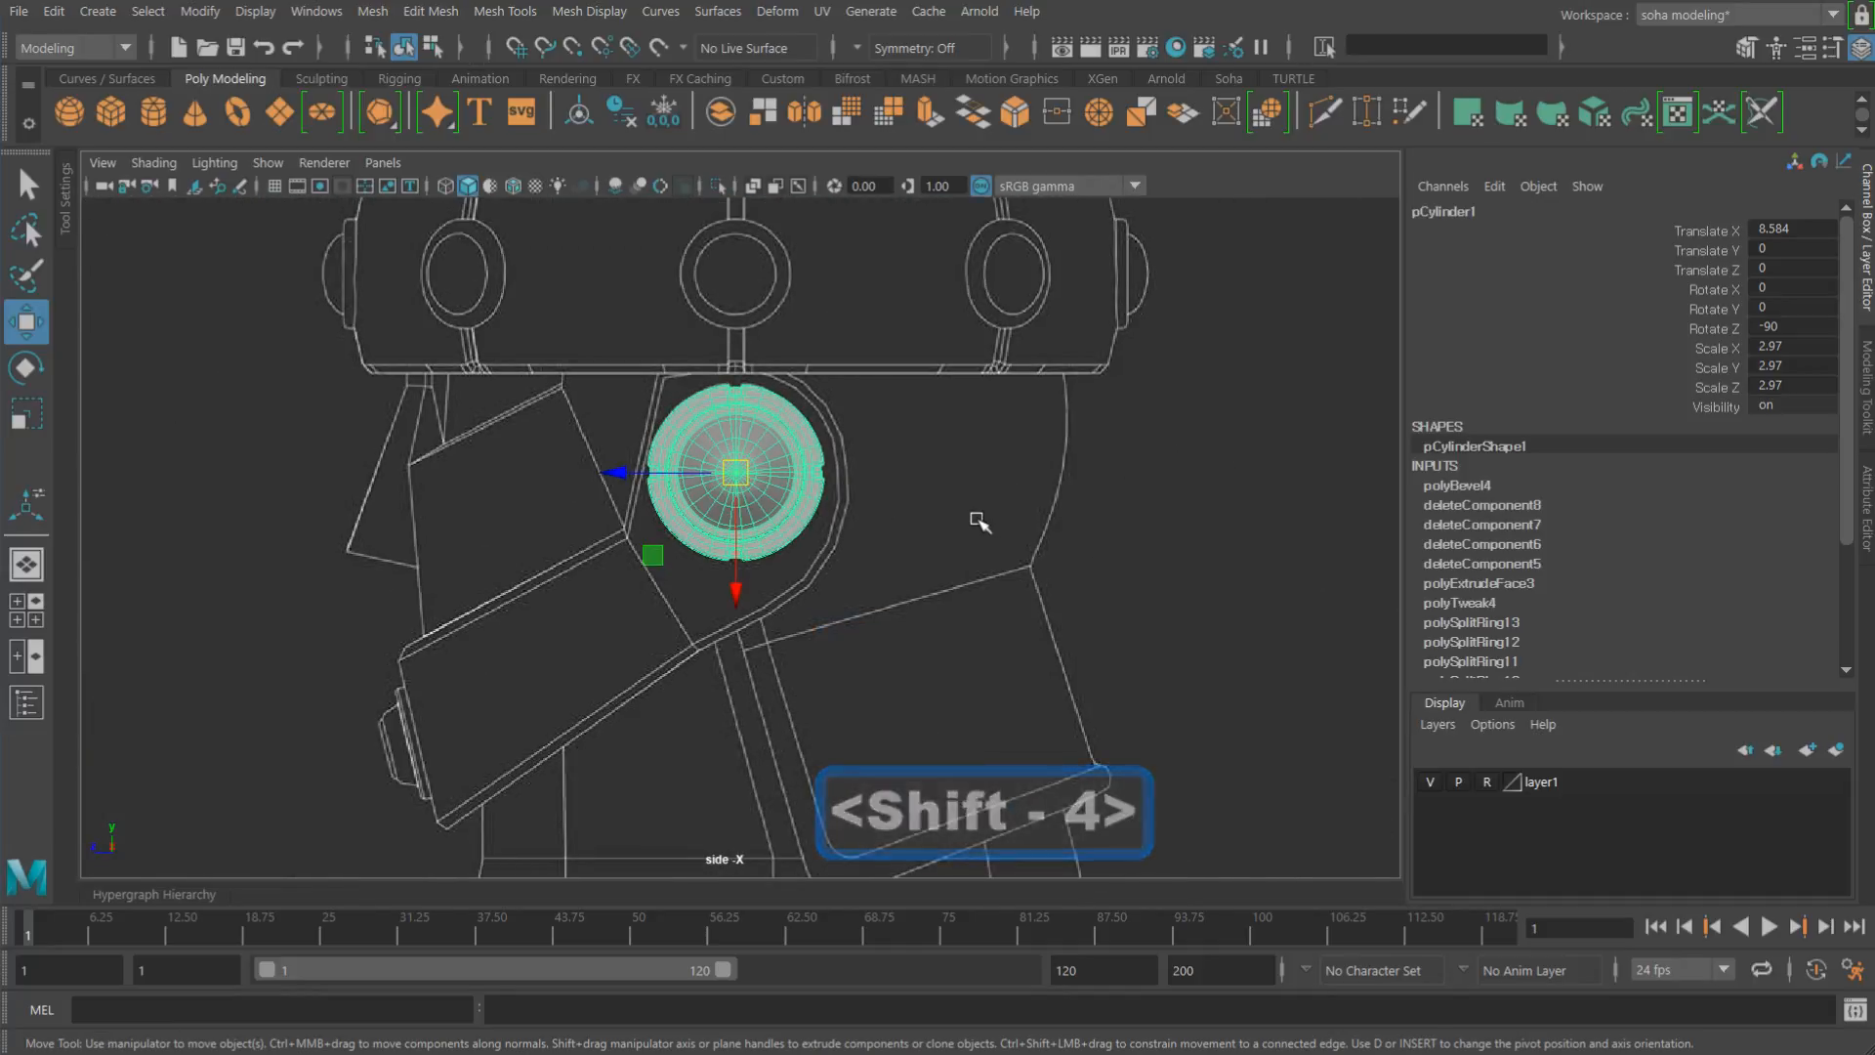
{"action": "key", "text": "alt+shift+r"}
{"action": "right_click_drag", "start_coordinate": [1121, 508], "coordinate": [916, 476], "text": "alt"}
{"action": "left_click", "coordinate": [1080, 463]}
{"action": "right_click_drag", "start_coordinate": [1080, 463], "coordinate": [1003, 527], "text": "alt"}
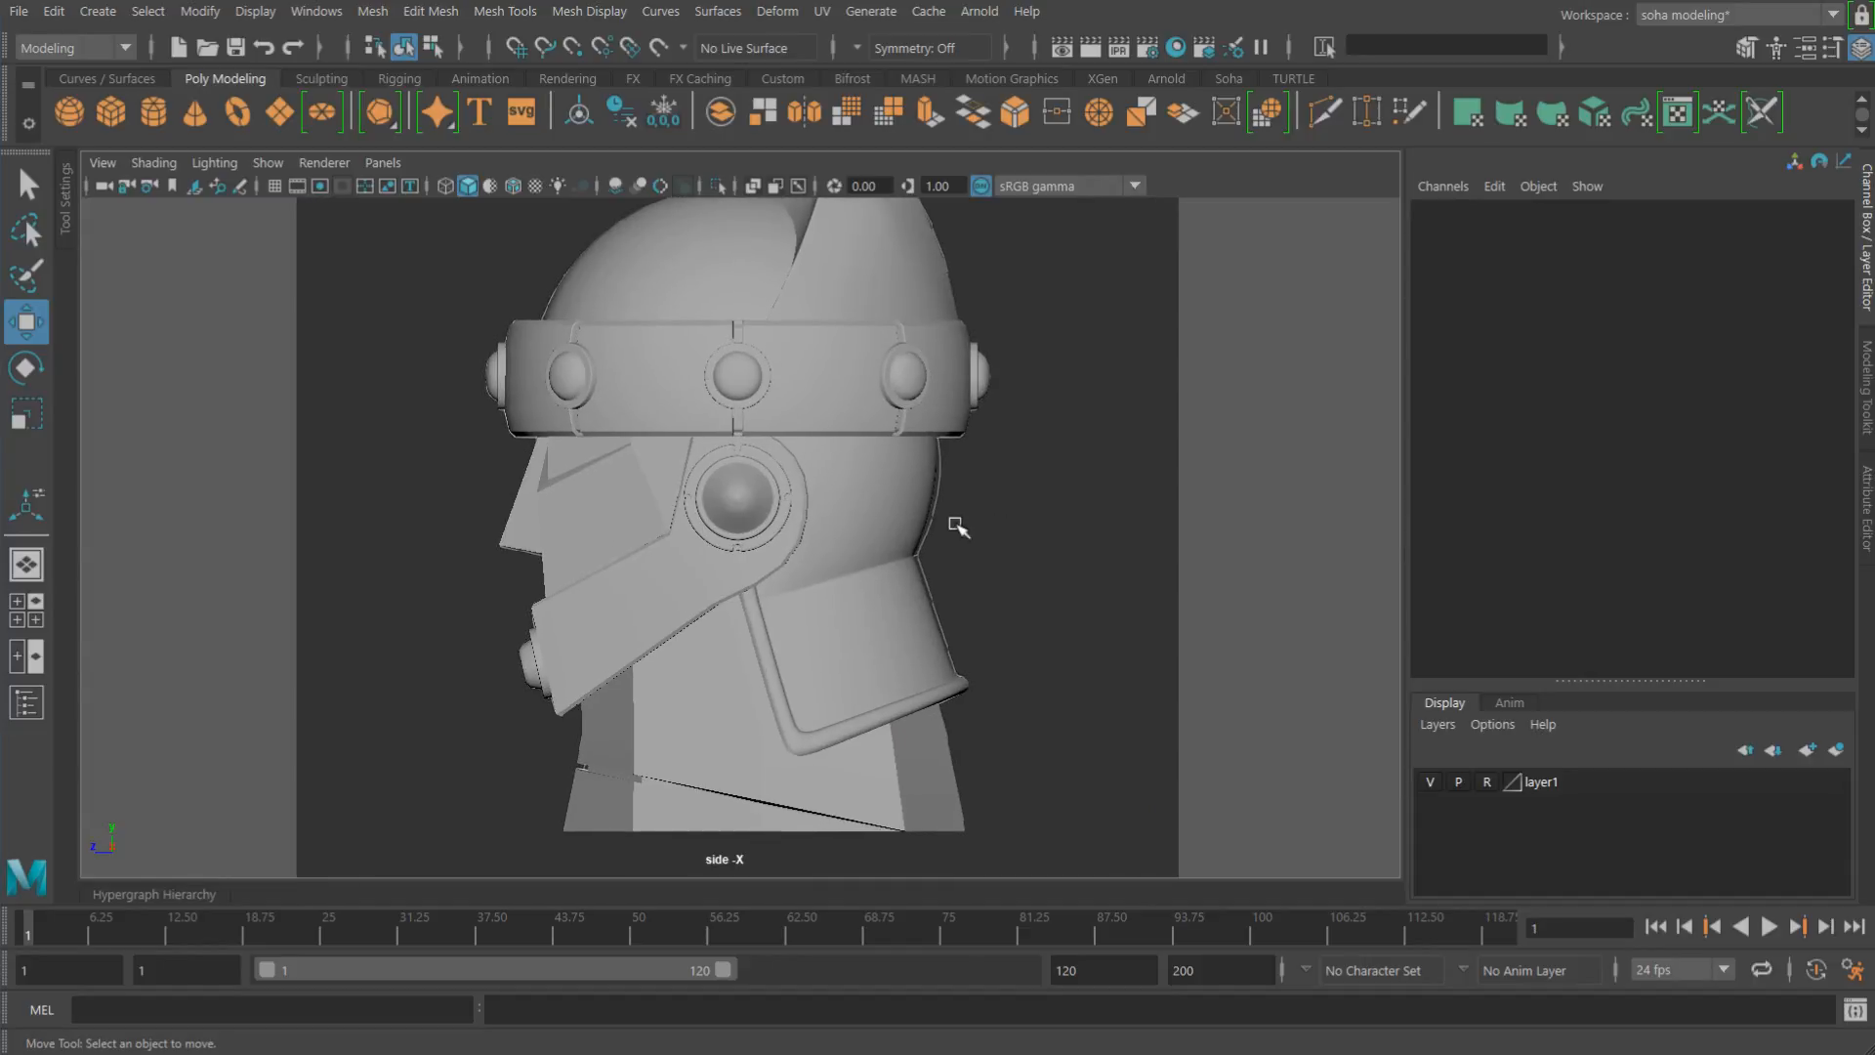
{"action": "key", "text": "alt+shift+w"}
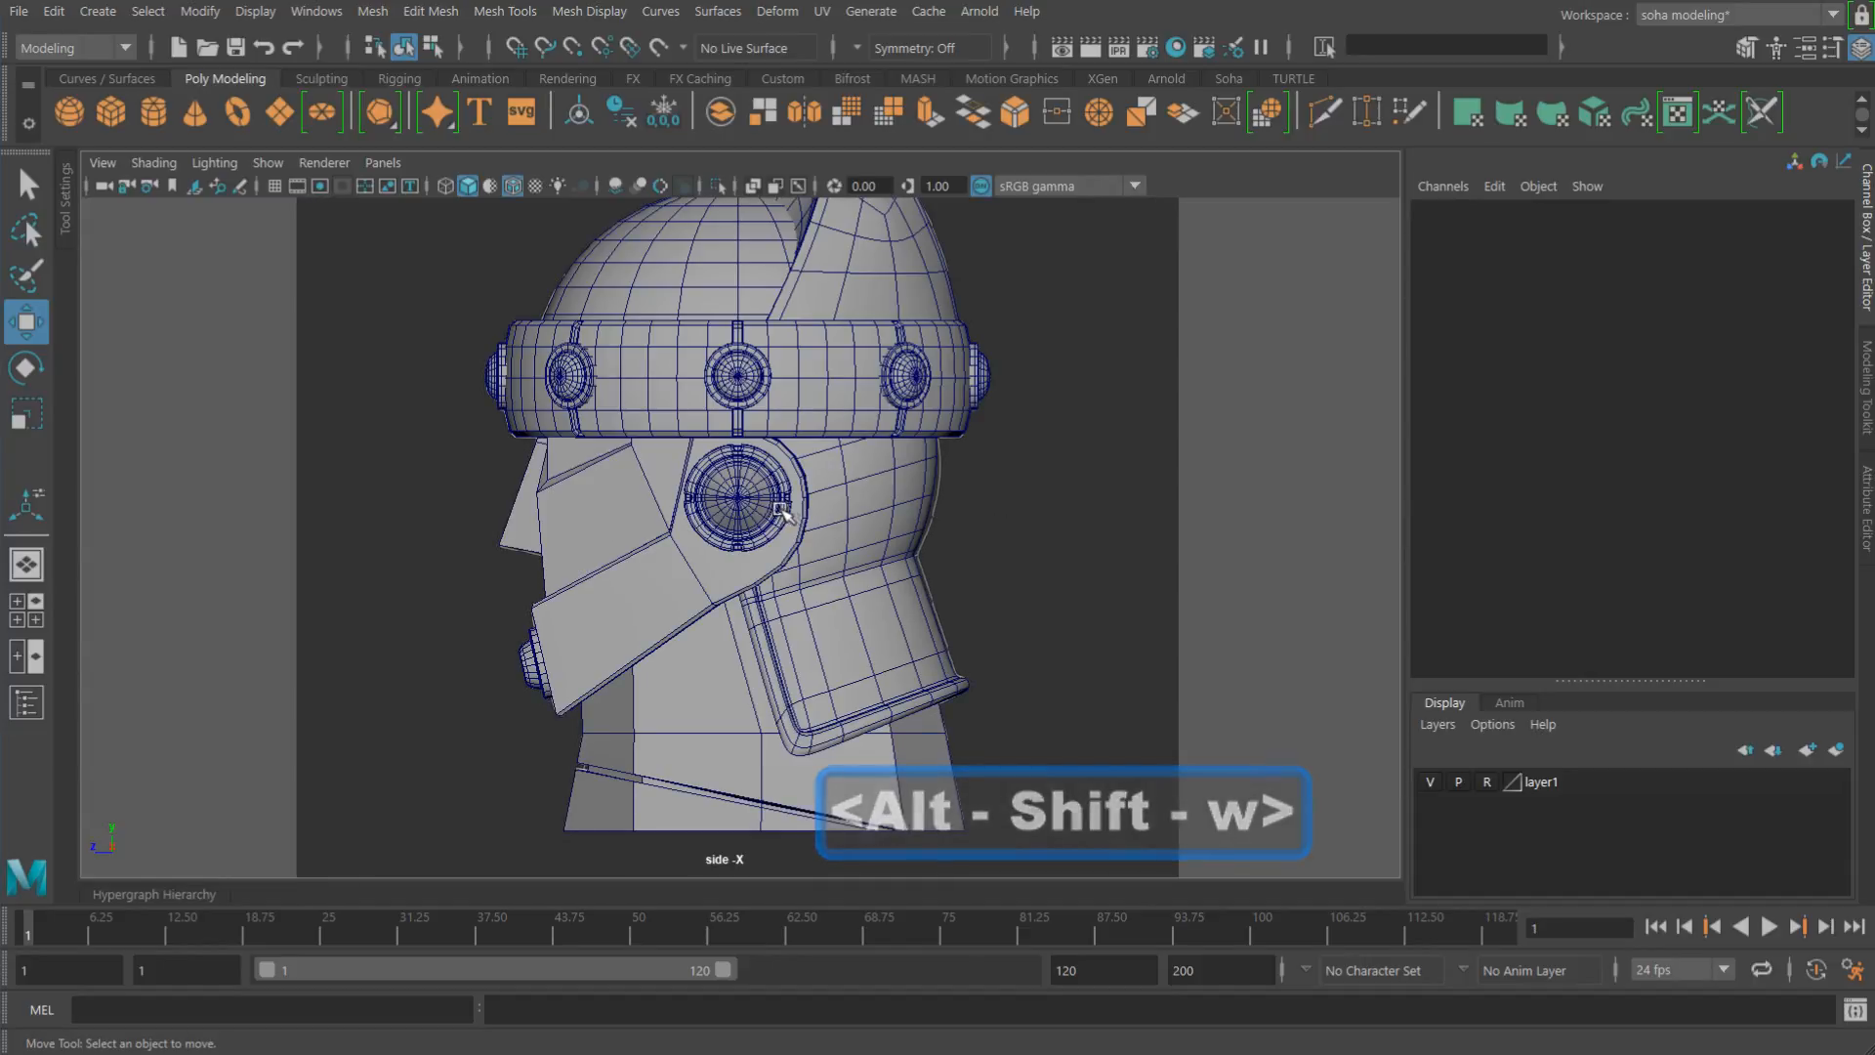
Step: Delete the ear bolt's history and mirror the bolt across the world X axis to the opposite side of the head
{"action": "key", "text": "alt+shift+q"}
{"action": "left_click_drag", "start_coordinate": [962, 532], "coordinate": [859, 556], "text": "alt"}
{"action": "right_click_drag", "start_coordinate": [859, 556], "coordinate": [385, 469], "text": "alt"}
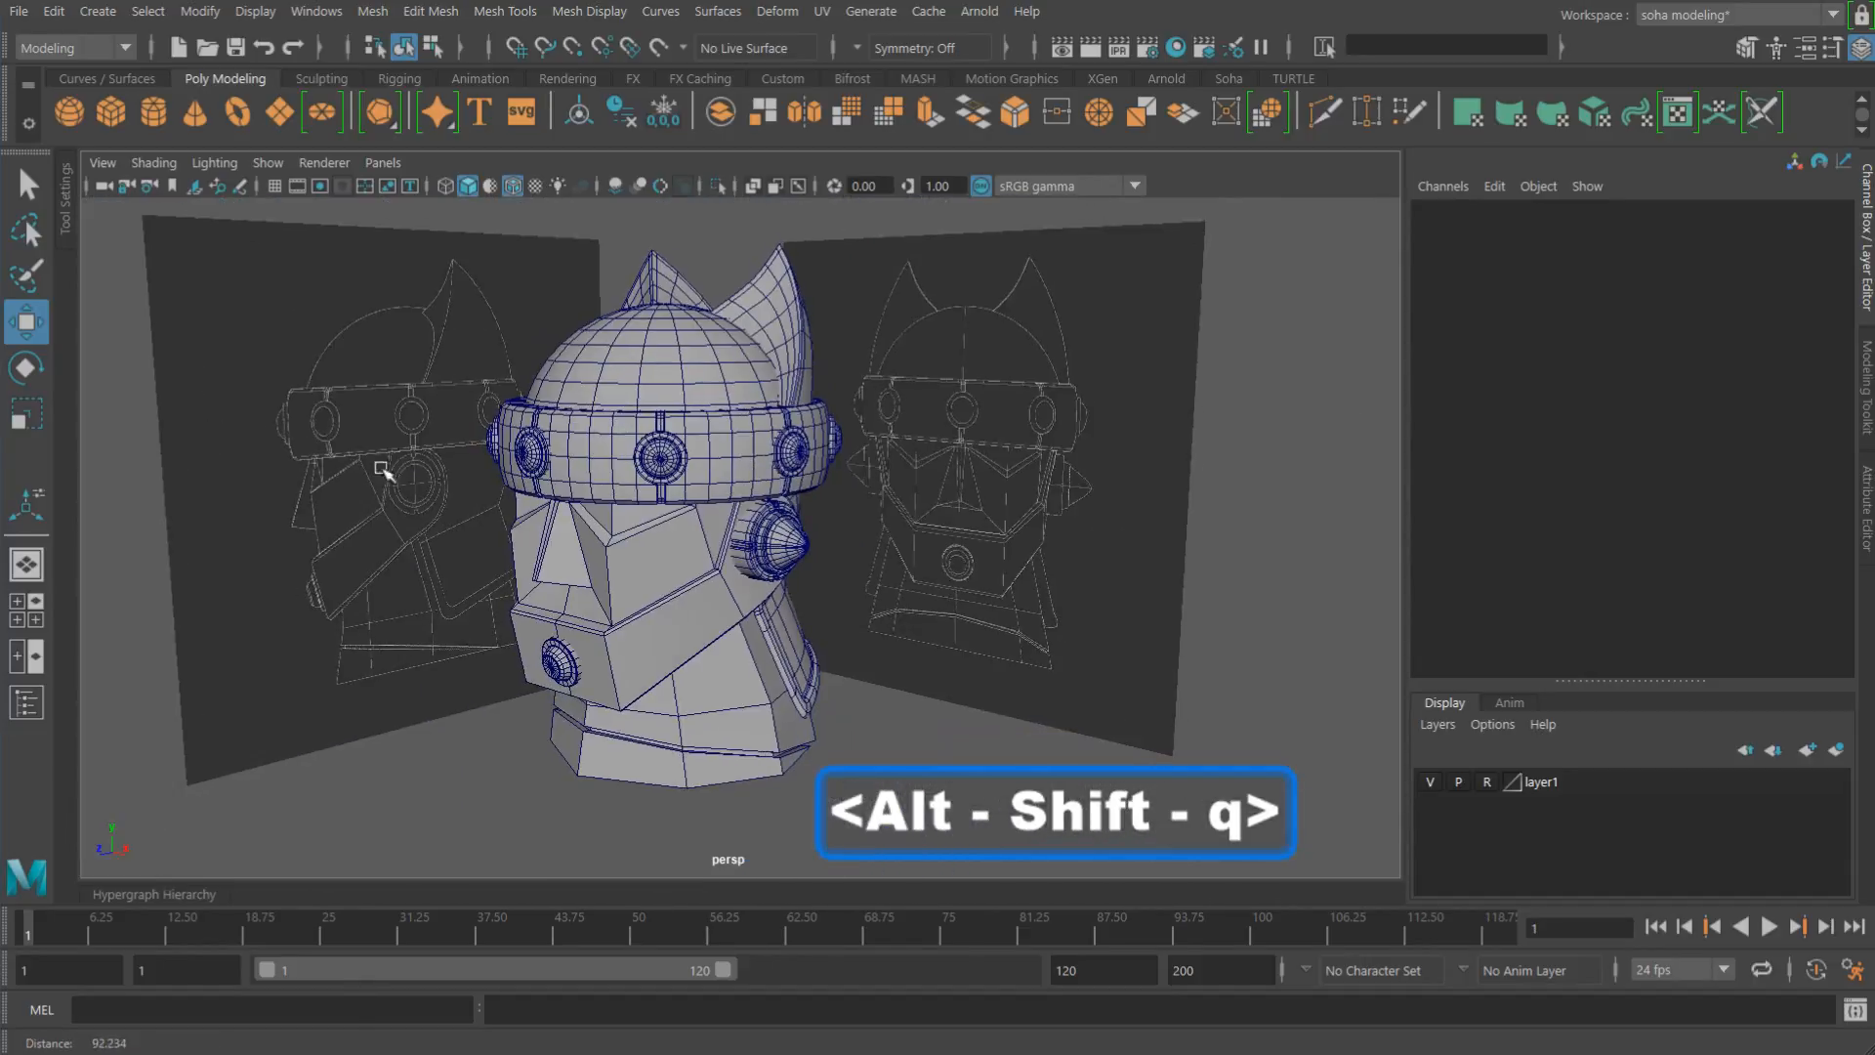
{"action": "left_click_drag", "start_coordinate": [385, 469], "coordinate": [871, 502], "text": "alt"}
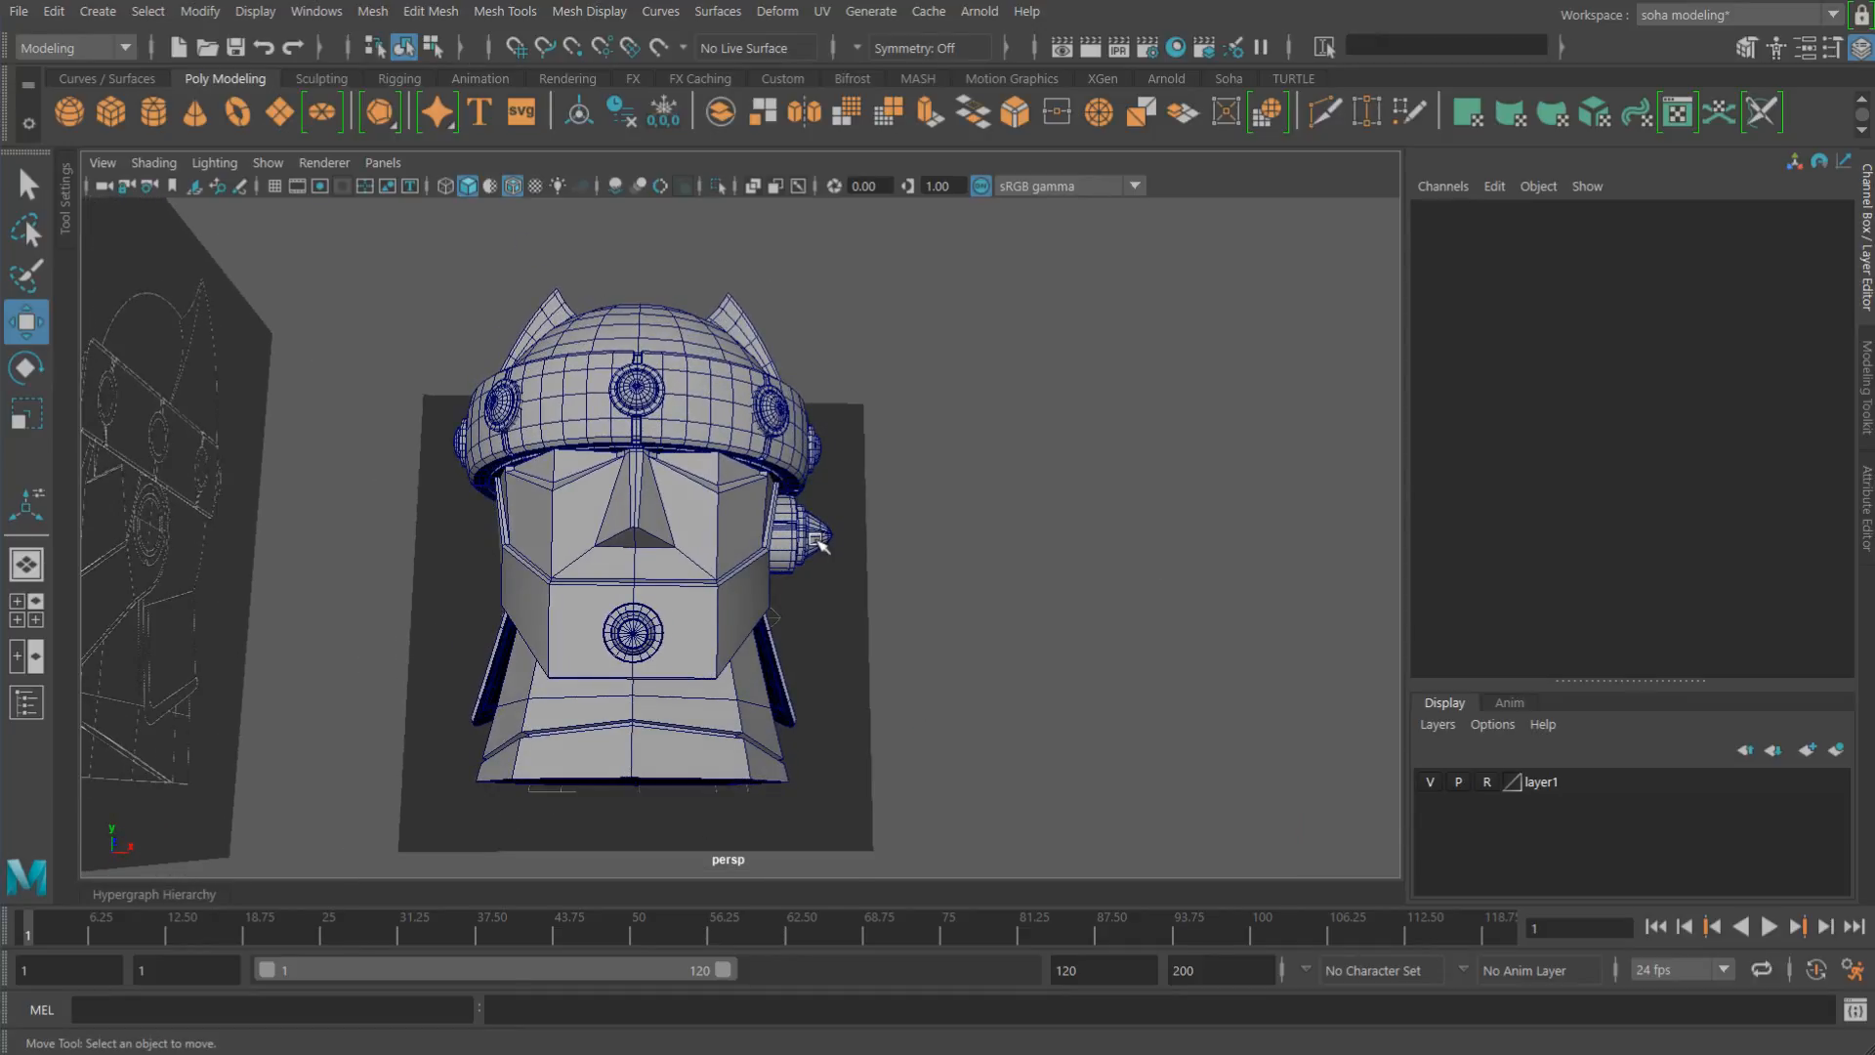
{"action": "left_click", "coordinate": [816, 536]}
{"action": "middle_click_drag", "start_coordinate": [808, 557], "coordinate": [879, 532], "text": "alt"}
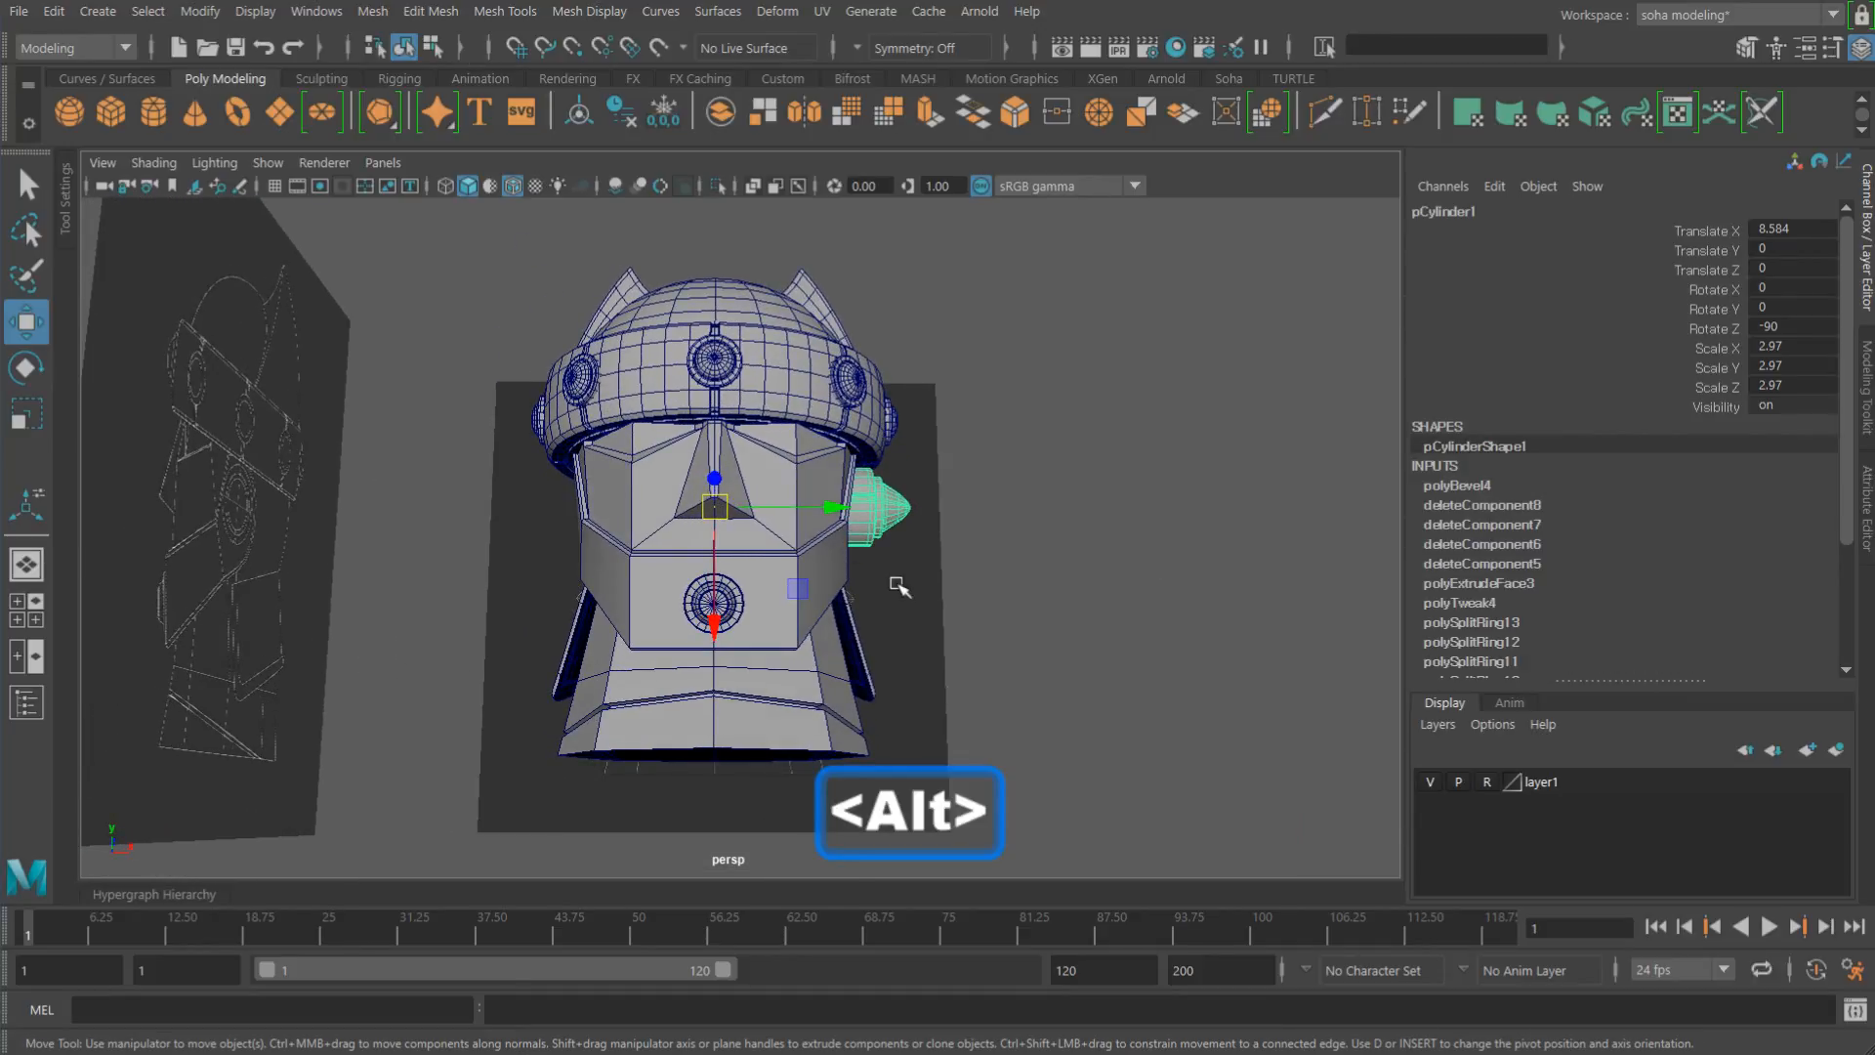
{"action": "key", "text": "alt+d"}
{"action": "key", "text": "ctrl+e"}
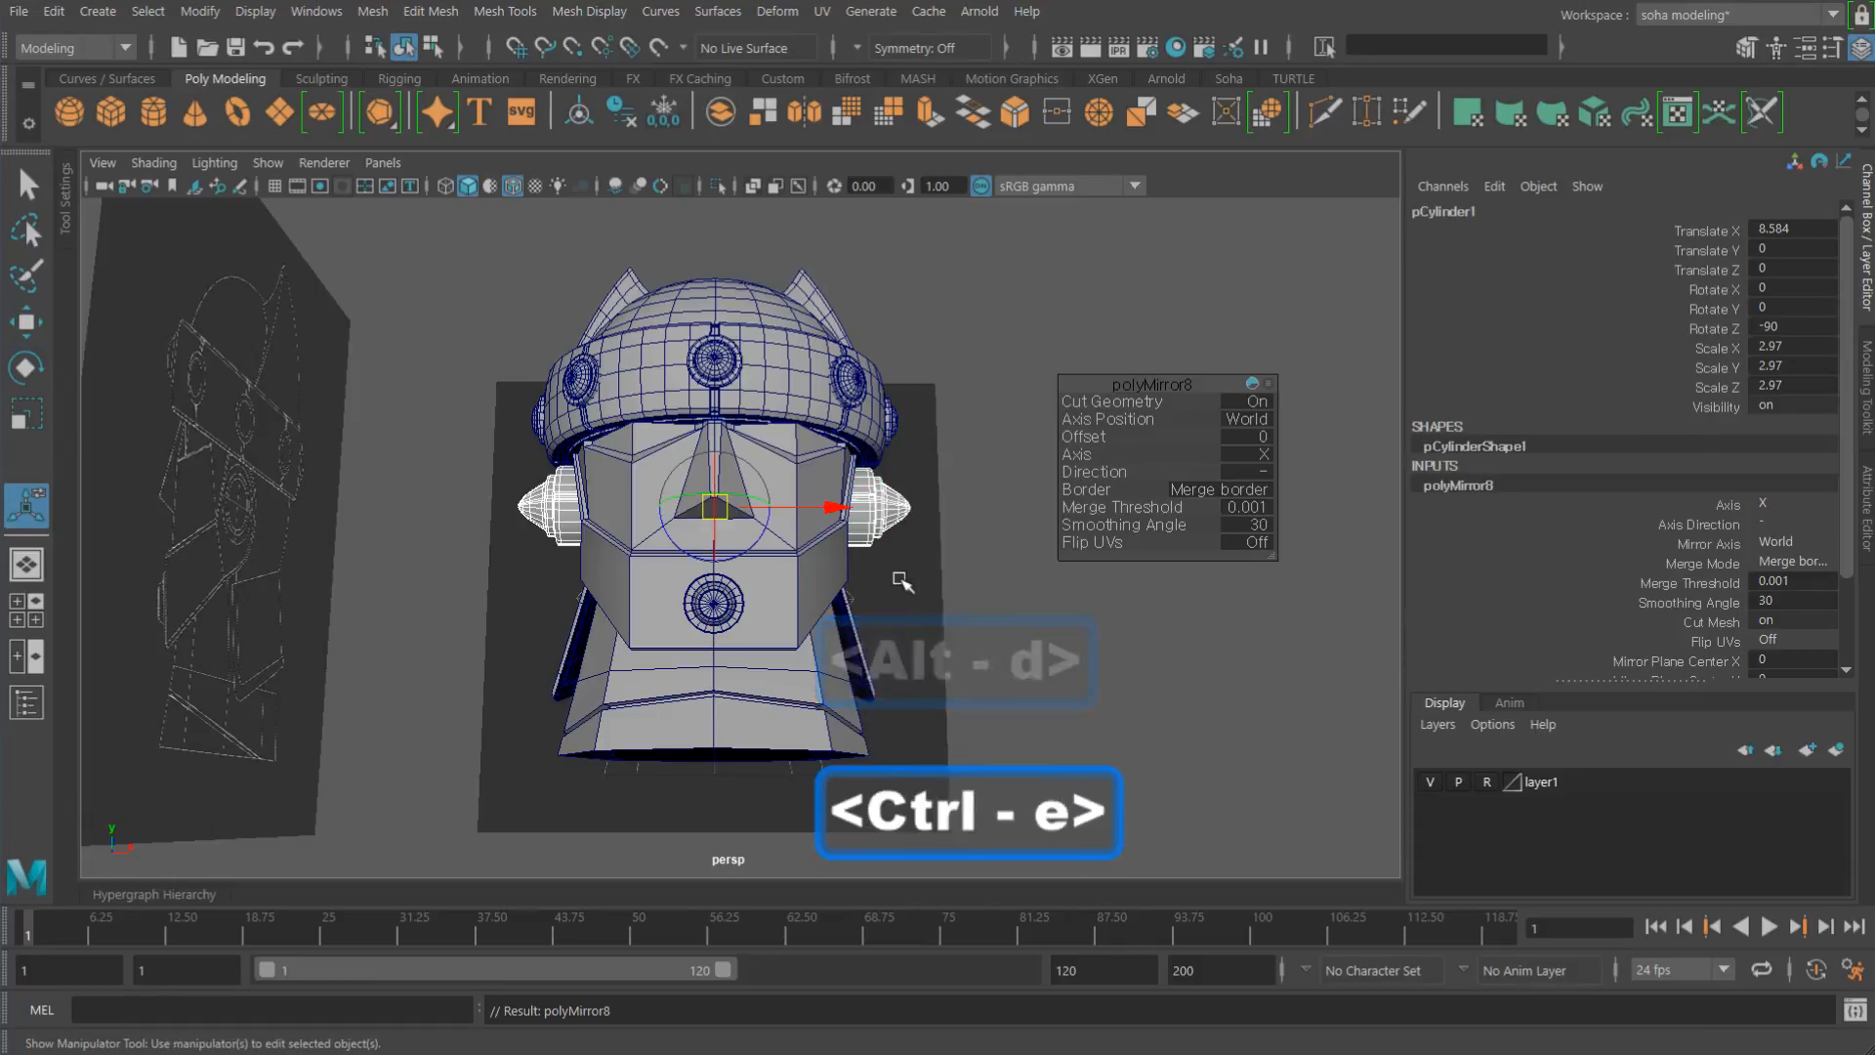
{"action": "left_click_drag", "start_coordinate": [919, 565], "coordinate": [818, 536], "text": "alt"}
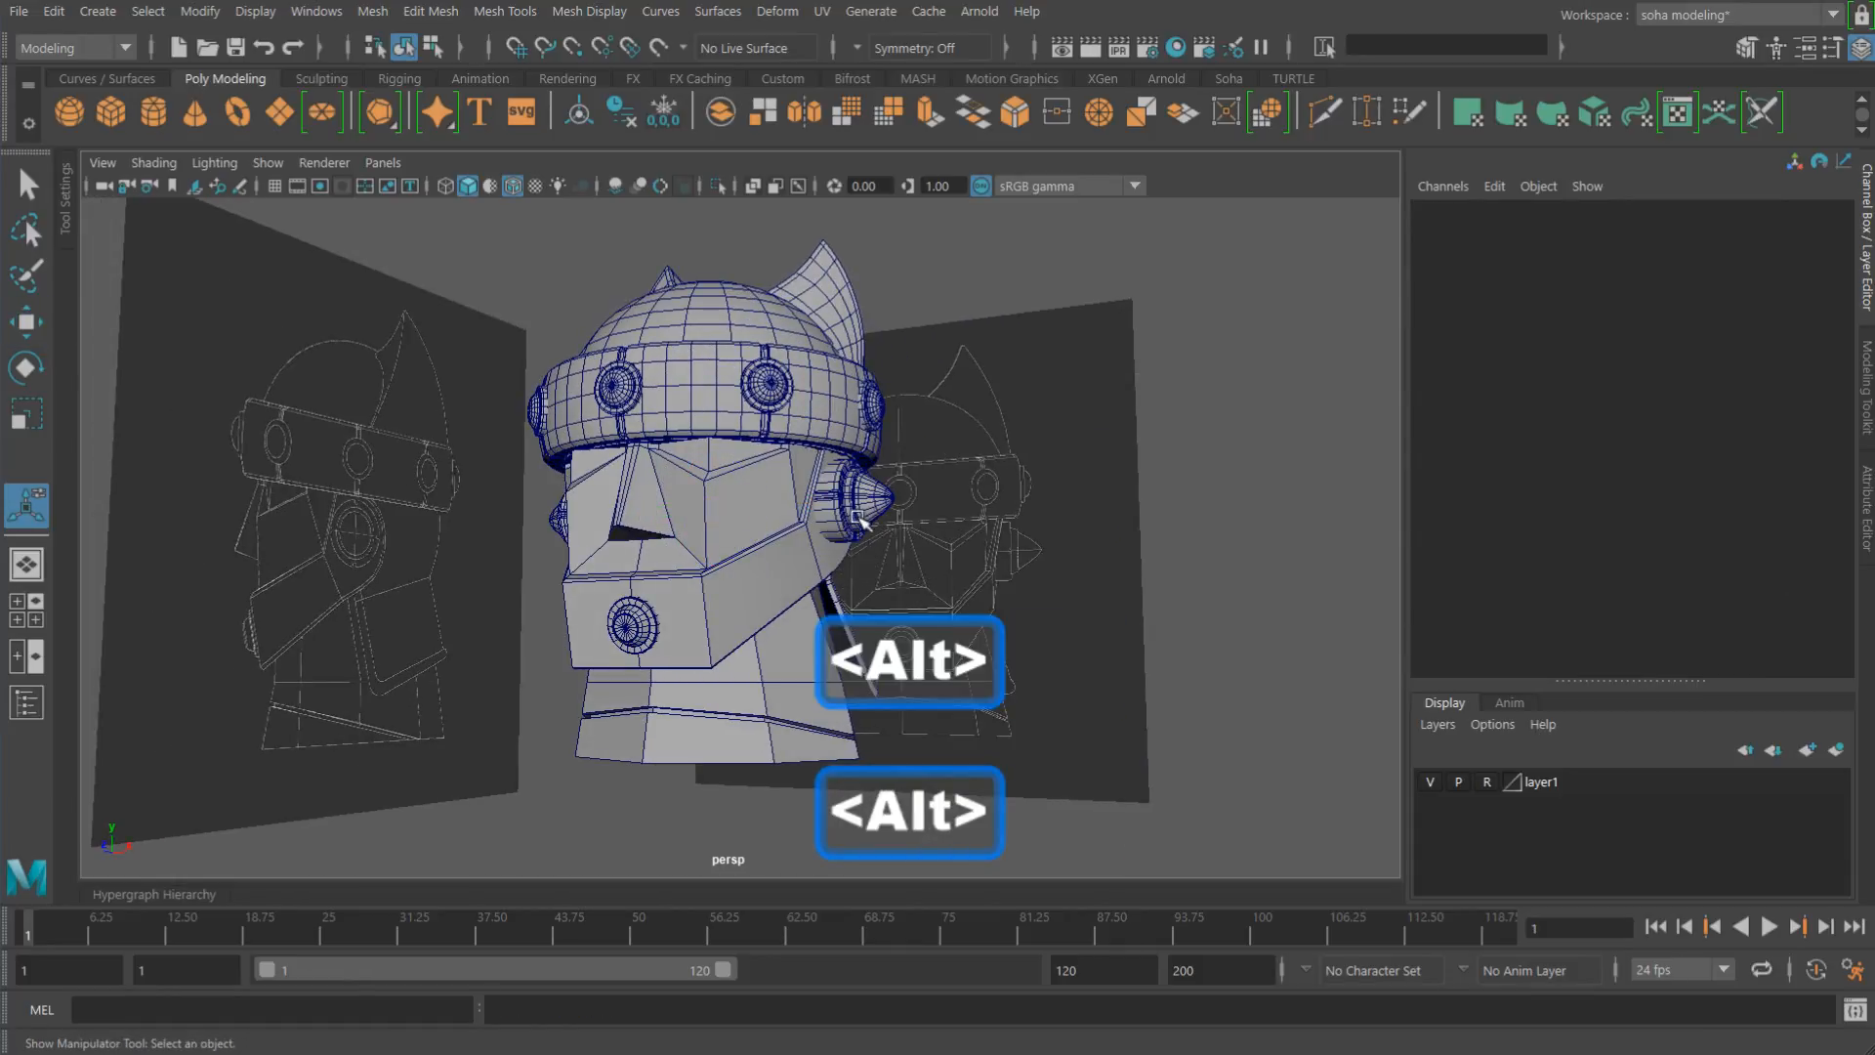
Step: Turn off the wireframe overlay and hide the reference image layer, layer1
{"action": "key", "text": "alt+shift+w"}
{"action": "left_click_drag", "start_coordinate": [819, 536], "coordinate": [906, 574], "text": "alt"}
{"action": "left_click", "coordinate": [954, 613]}
{"action": "left_click_drag", "start_coordinate": [796, 625], "coordinate": [924, 630], "text": "alt"}
{"action": "scroll", "coordinate": [918, 625], "scroll_direction": "down", "scroll_amount": 5}
{"action": "left_click_drag", "start_coordinate": [731, 564], "coordinate": [787, 612], "text": "alt"}
{"action": "left_click", "coordinate": [1429, 778]}
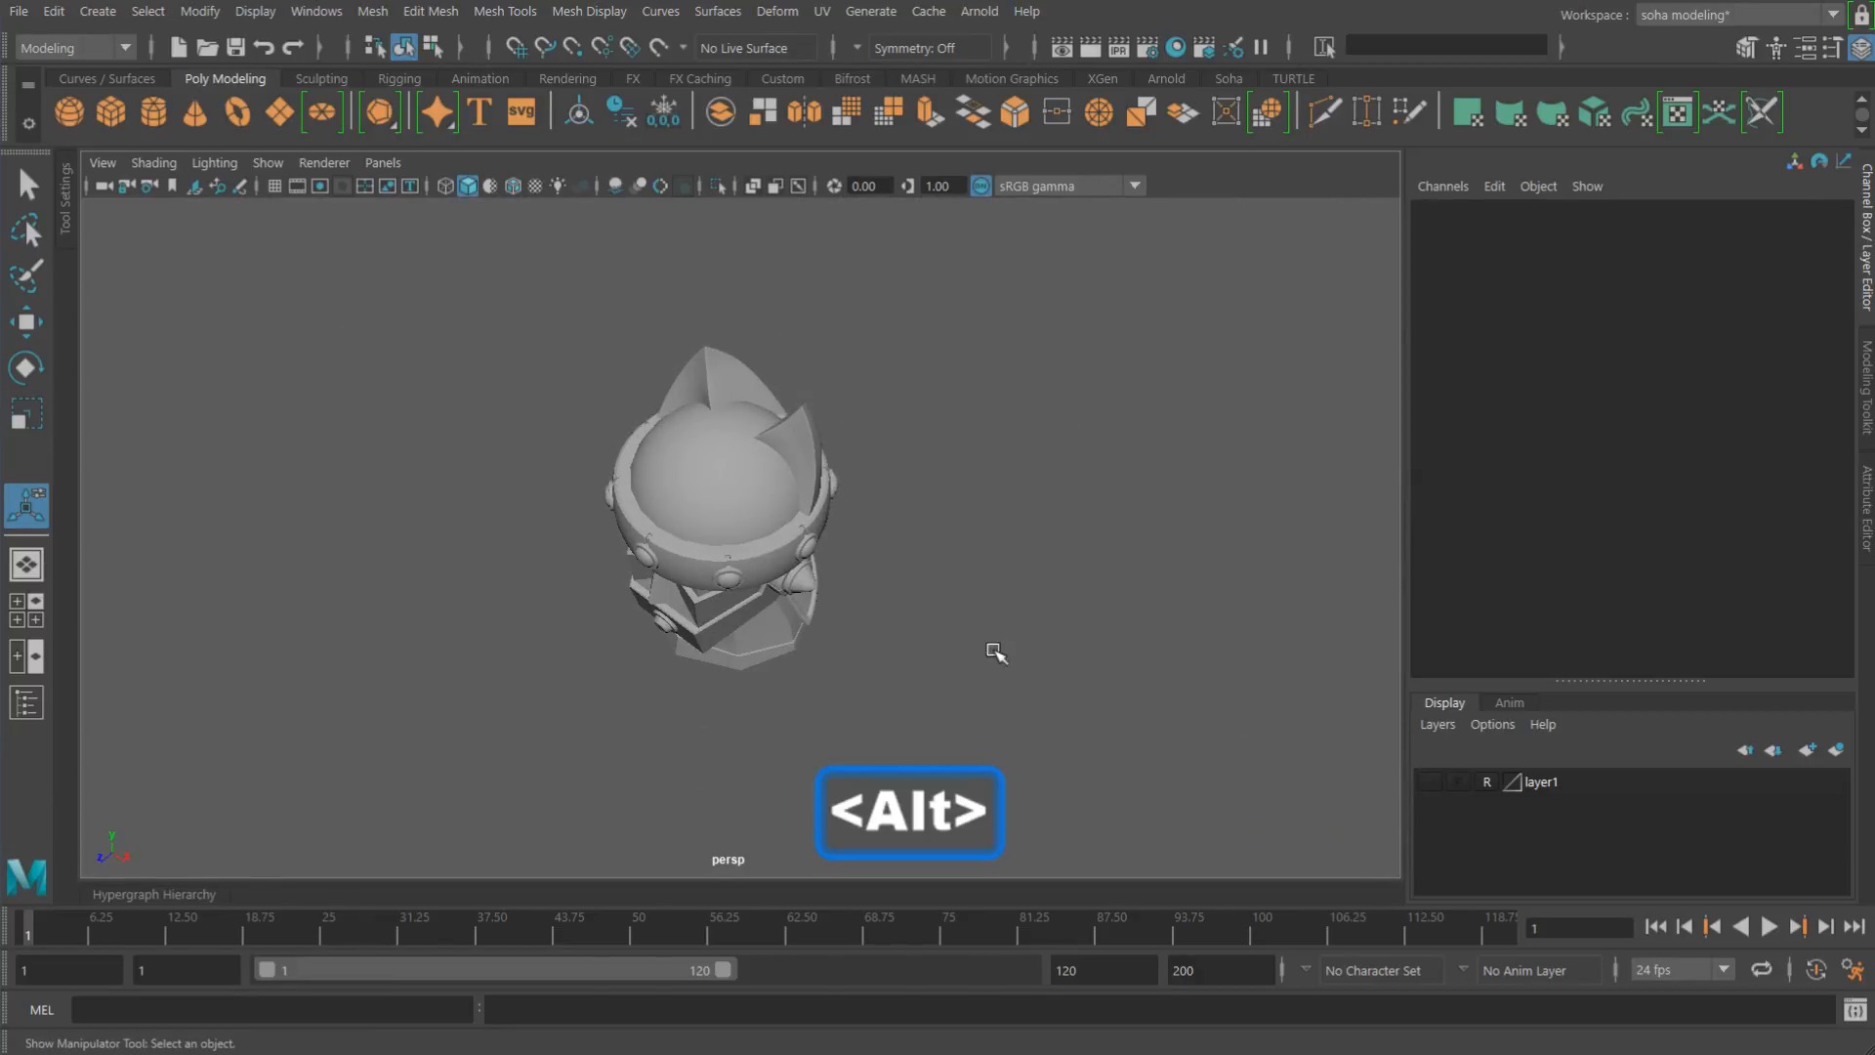
Step: Delete the history of all head parts and freeze their transformations
{"action": "right_click_drag", "start_coordinate": [994, 645], "coordinate": [869, 576], "text": "alt"}
{"action": "left_click_drag", "start_coordinate": [545, 356], "coordinate": [931, 685]}
{"action": "left_click_drag", "start_coordinate": [848, 621], "coordinate": [846, 570], "text": "alt"}
{"action": "right_click_drag", "start_coordinate": [846, 569], "coordinate": [919, 564], "text": "alt"}
{"action": "key", "text": "alt+d"}
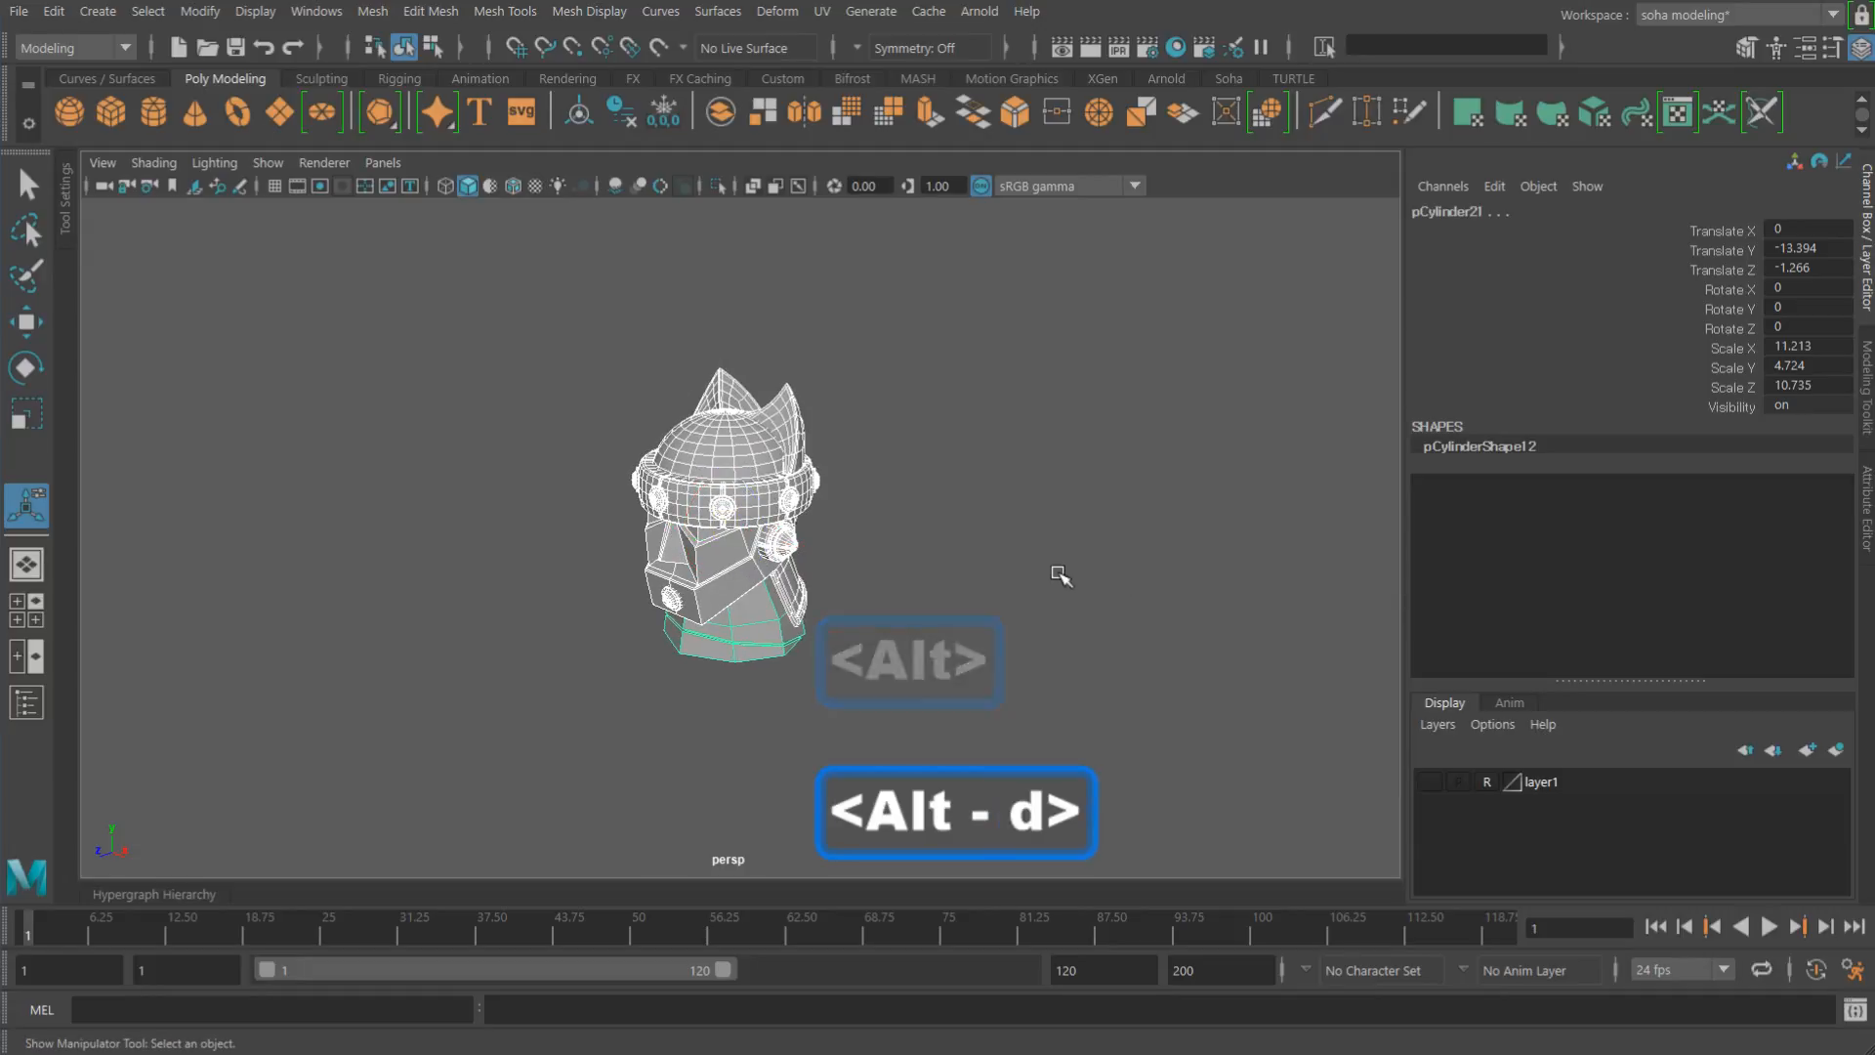
{"action": "key", "text": "alt"}
{"action": "key", "text": "shift+1"}
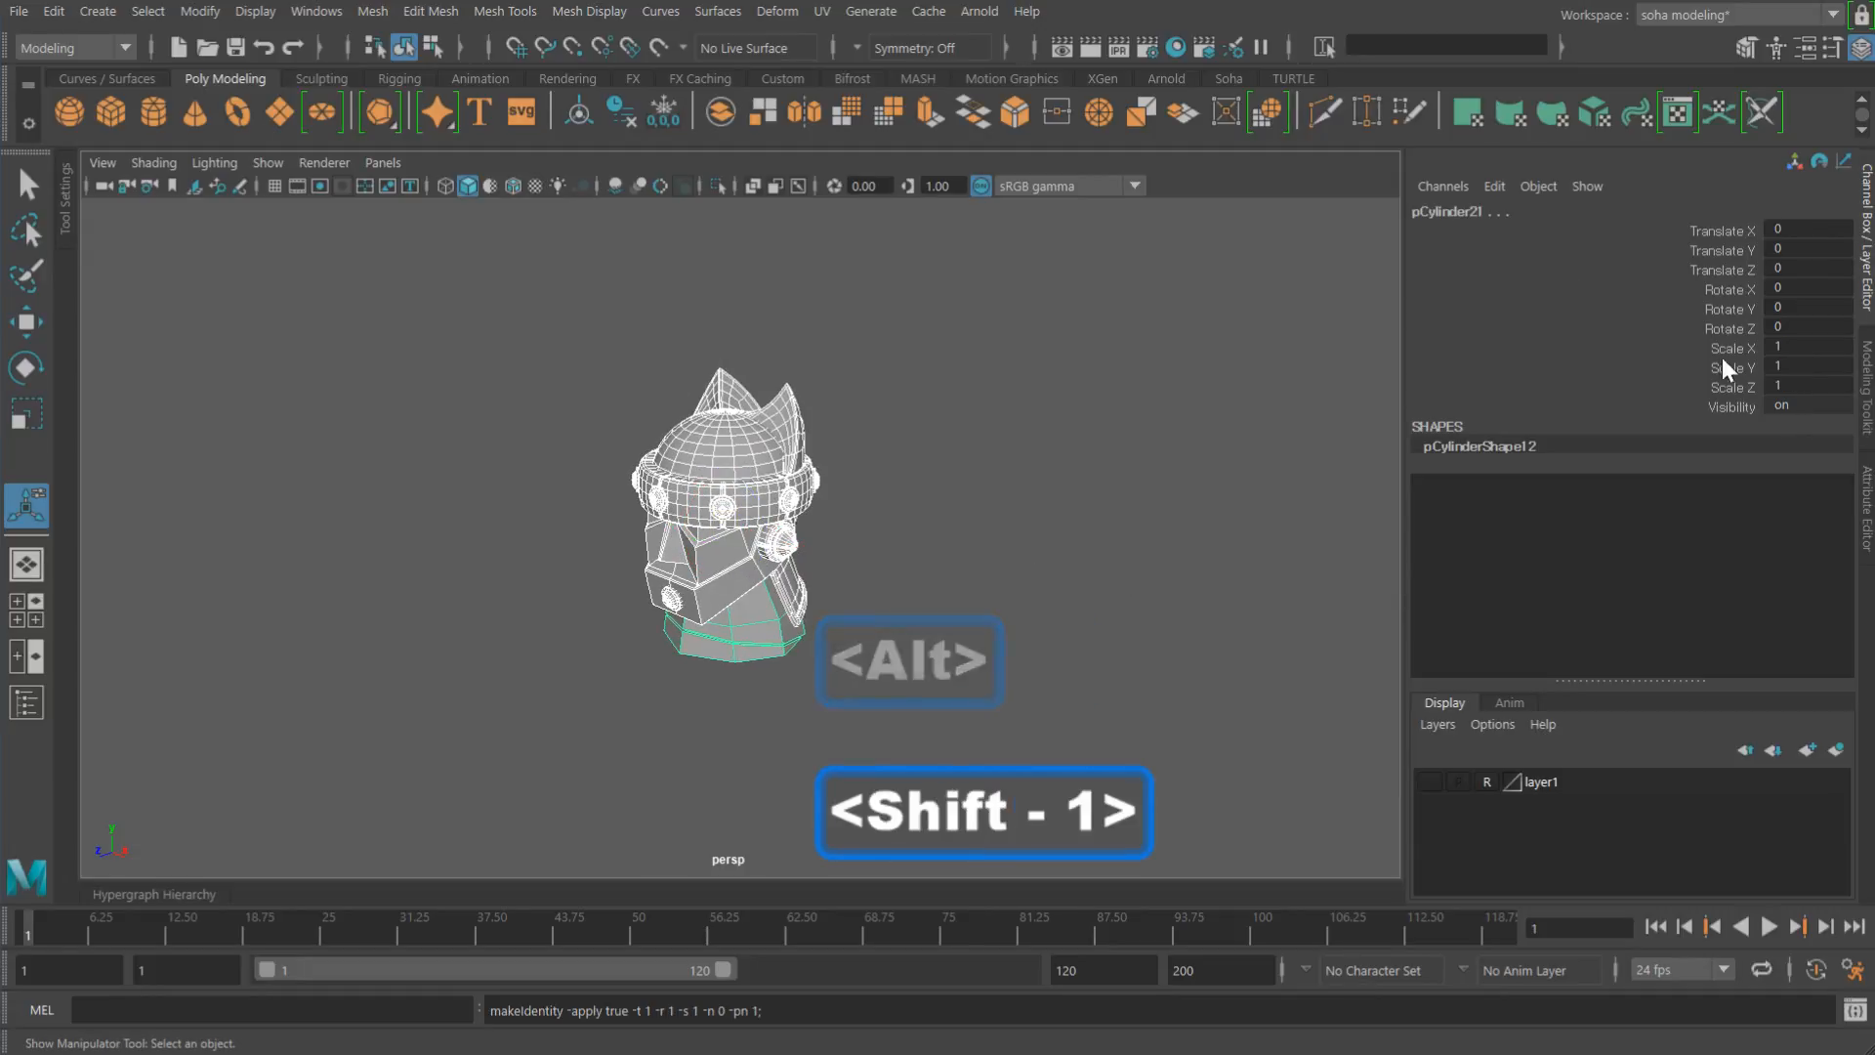
{"action": "left_click_drag", "start_coordinate": [1337, 297], "coordinate": [1231, 489], "text": "alt"}
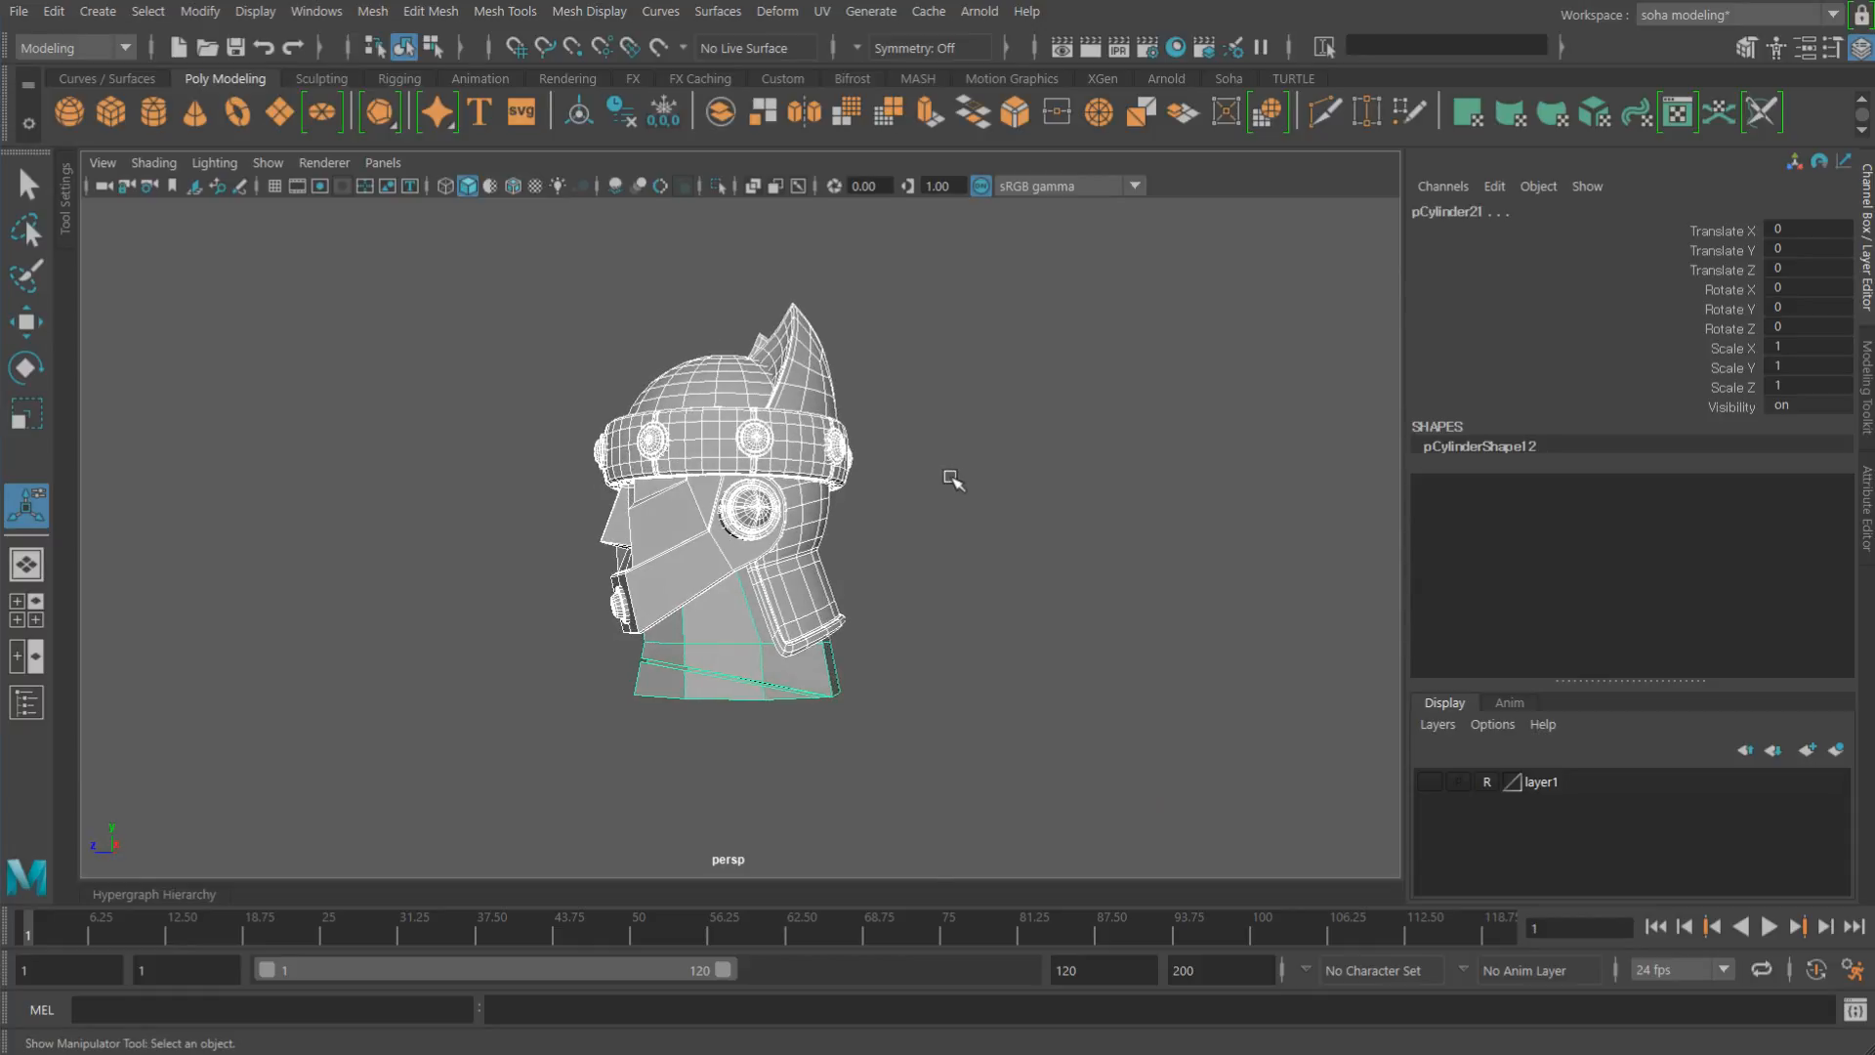
{"action": "right_click_drag", "start_coordinate": [1231, 488], "coordinate": [1331, 496], "text": "alt"}
{"action": "left_click", "coordinate": [1162, 486]}
{"action": "right_click_drag", "start_coordinate": [1067, 592], "coordinate": [957, 687], "text": "alt"}
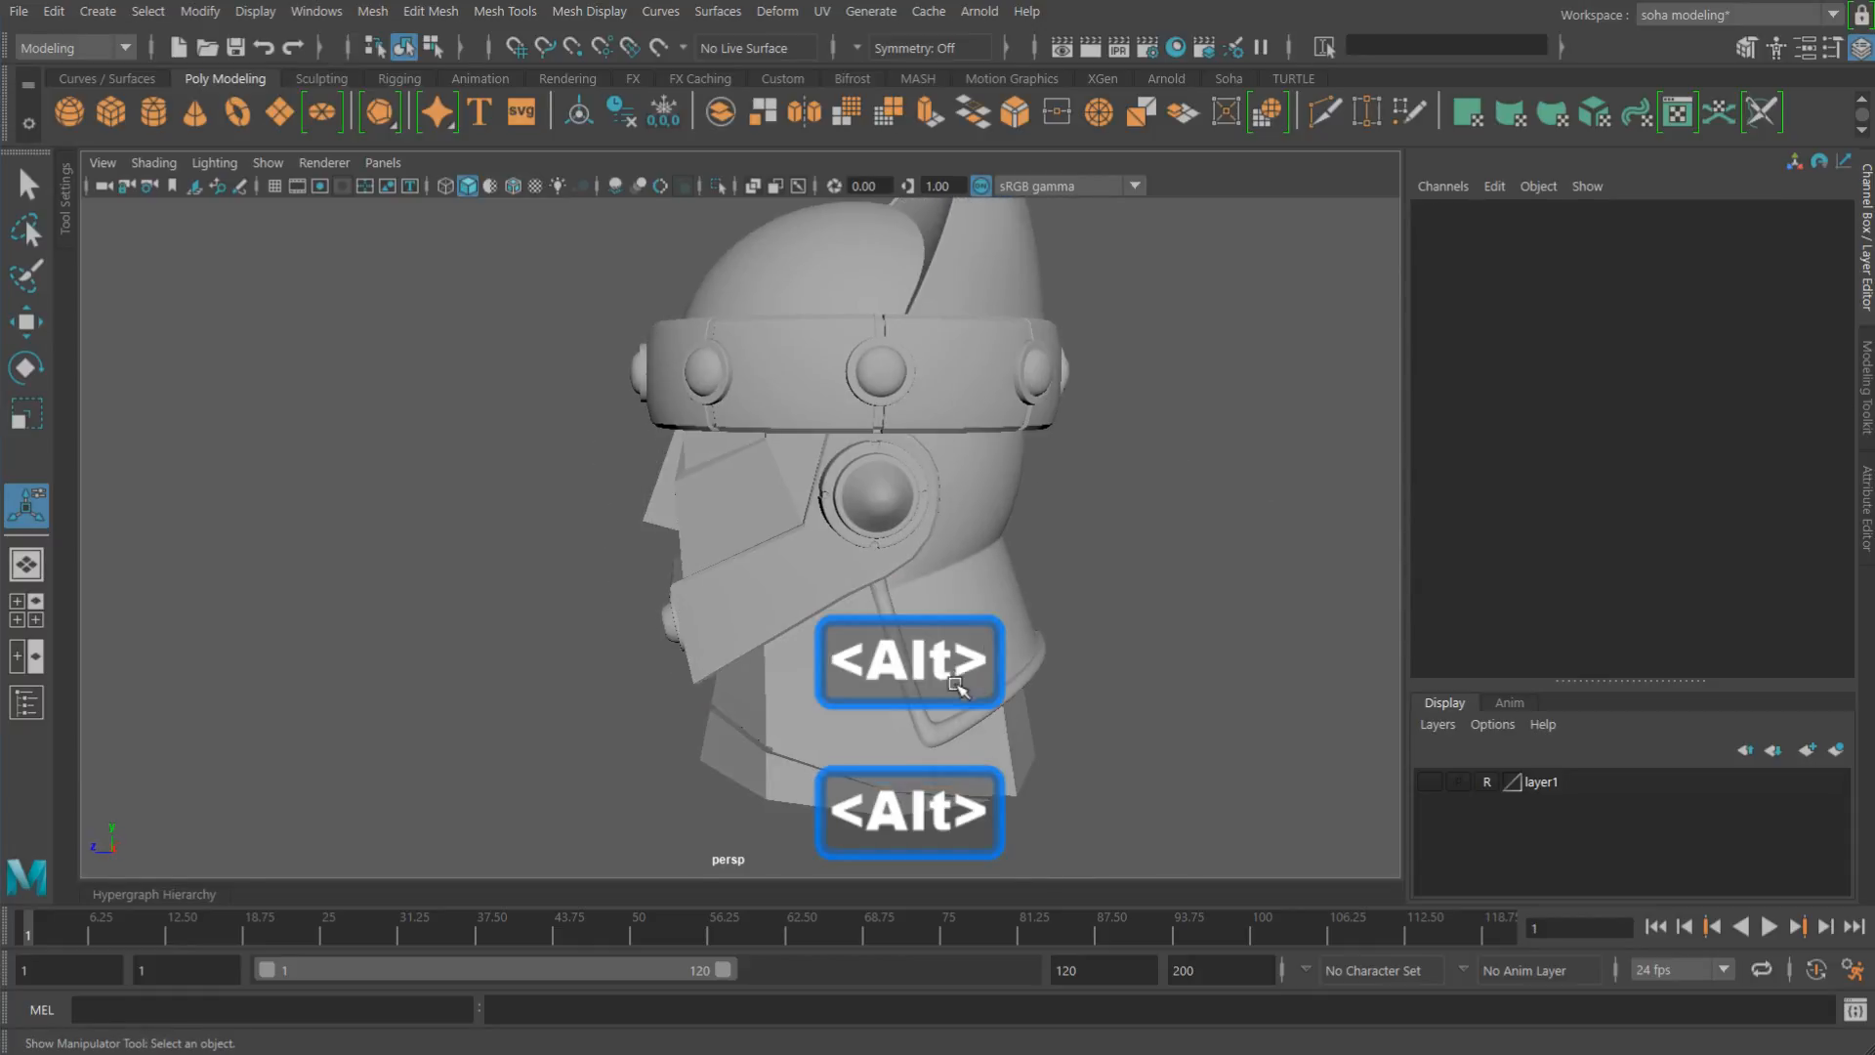
Step: Combine the horned helmet, the ear bolts and a side headband bolt into one mesh
{"action": "left_click_drag", "start_coordinate": [1034, 586], "coordinate": [936, 330], "text": "alt"}
{"action": "left_click", "coordinate": [826, 324]}
{"action": "left_click", "coordinate": [928, 342], "text": "shift"}
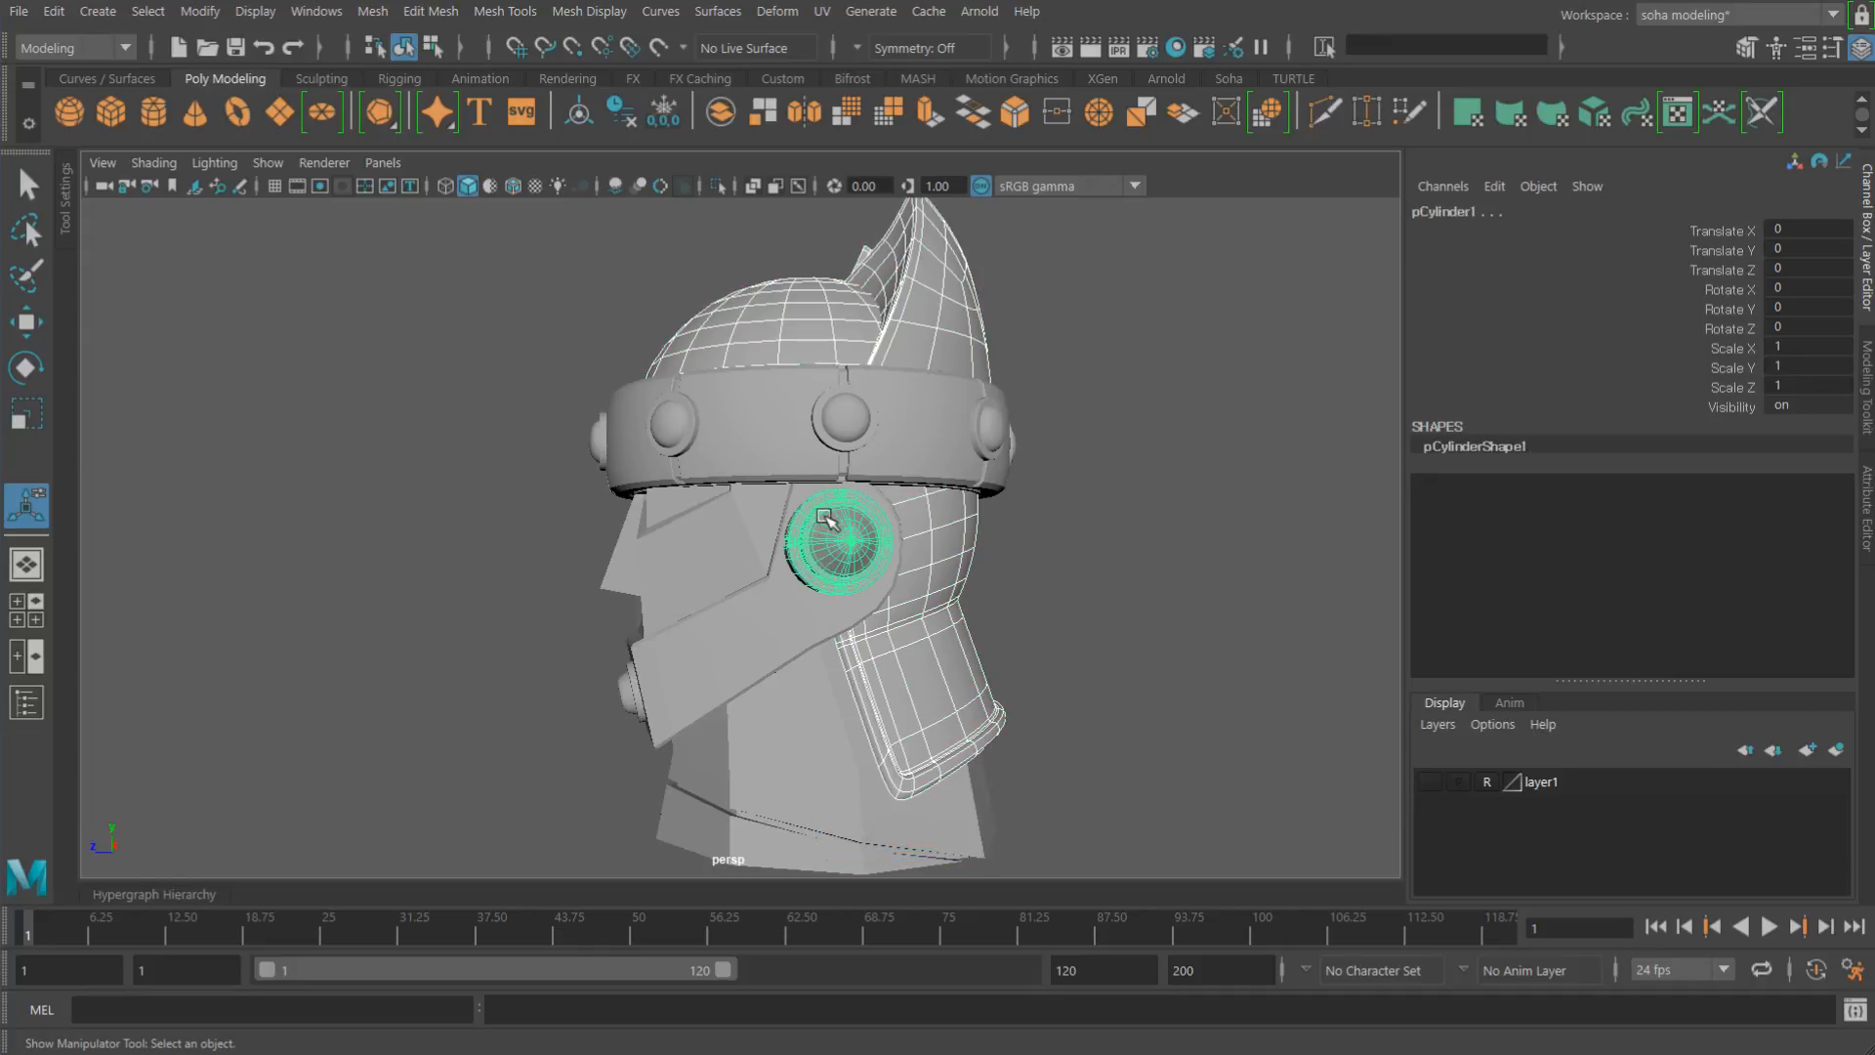
{"action": "left_click_drag", "start_coordinate": [807, 427], "coordinate": [782, 436], "text": "alt+shift"}
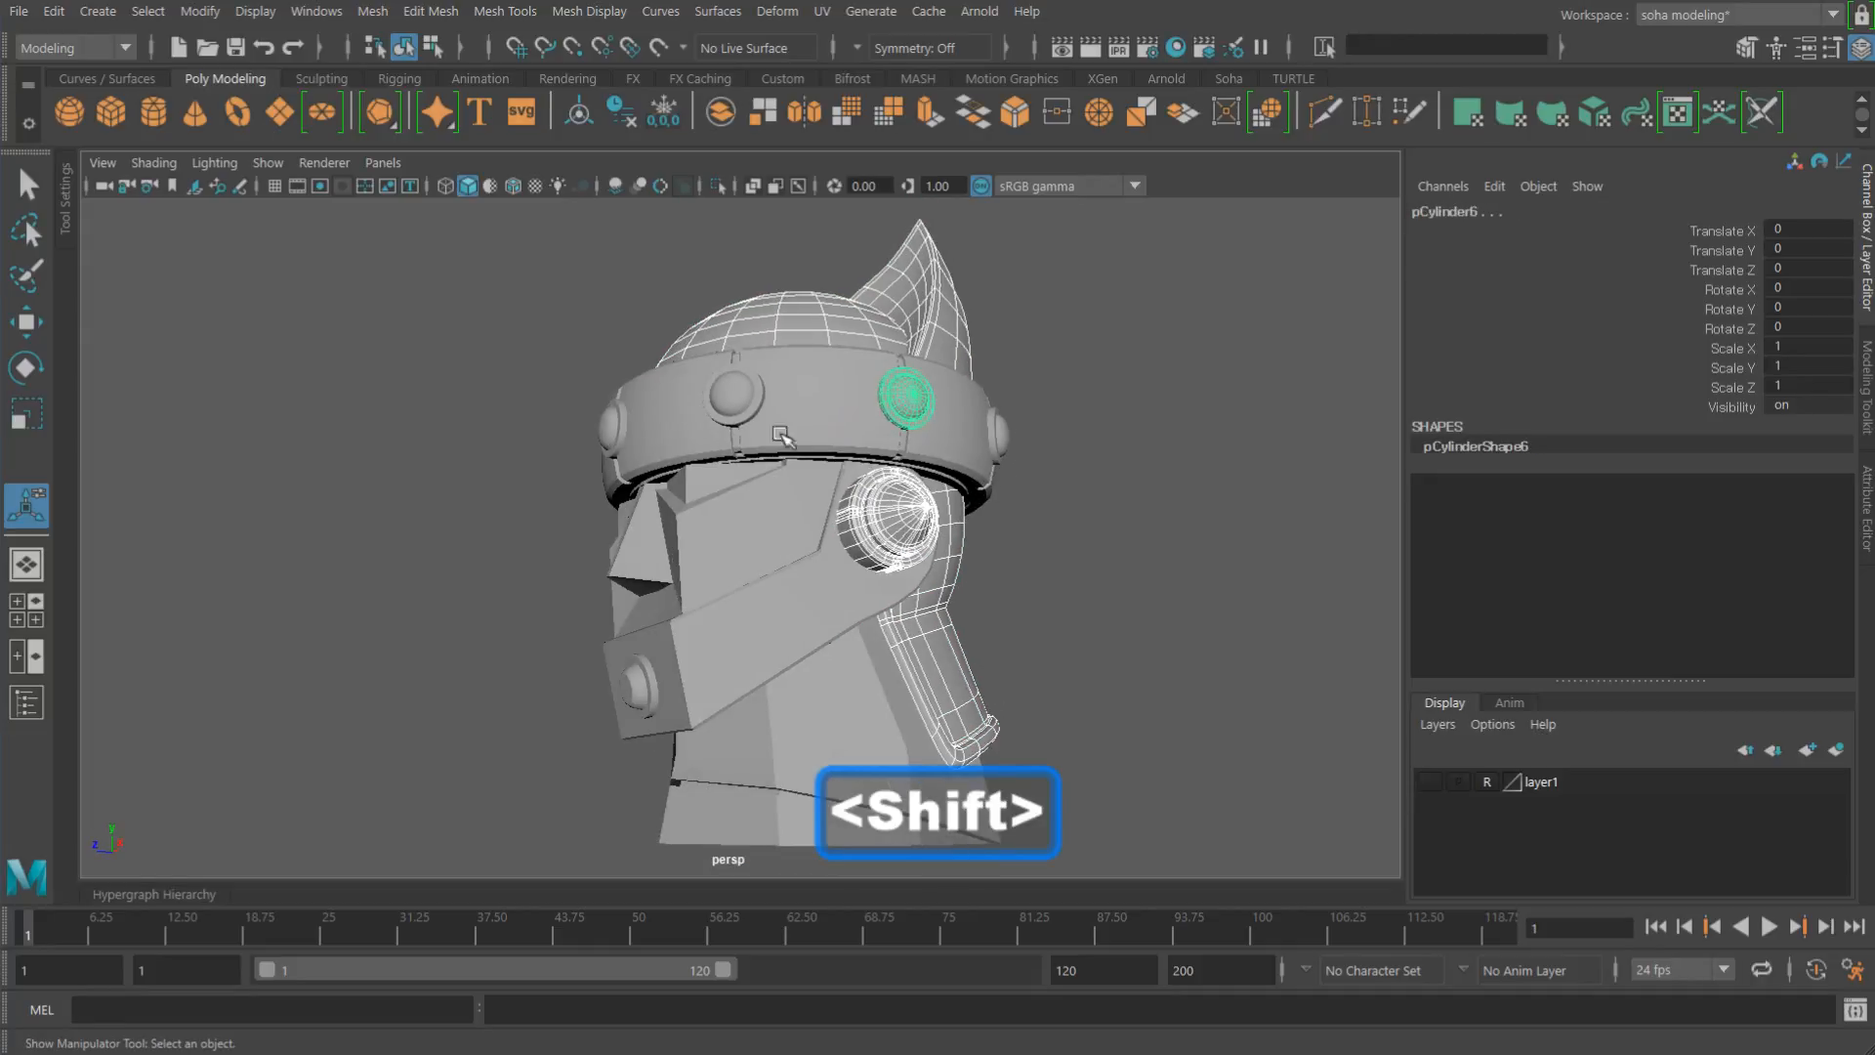
{"action": "left_click_drag", "start_coordinate": [722, 670], "coordinate": [1006, 586], "text": "alt"}
{"action": "key", "text": "shift+a"}
Step: Combine the chin bolt with the helmet and ear bolt mesh and turn on its smooth mesh preview
{"action": "left_click", "coordinate": [1128, 583]}
{"action": "left_click", "coordinate": [752, 660]}
{"action": "left_click_drag", "start_coordinate": [752, 661], "coordinate": [838, 748], "text": "alt"}
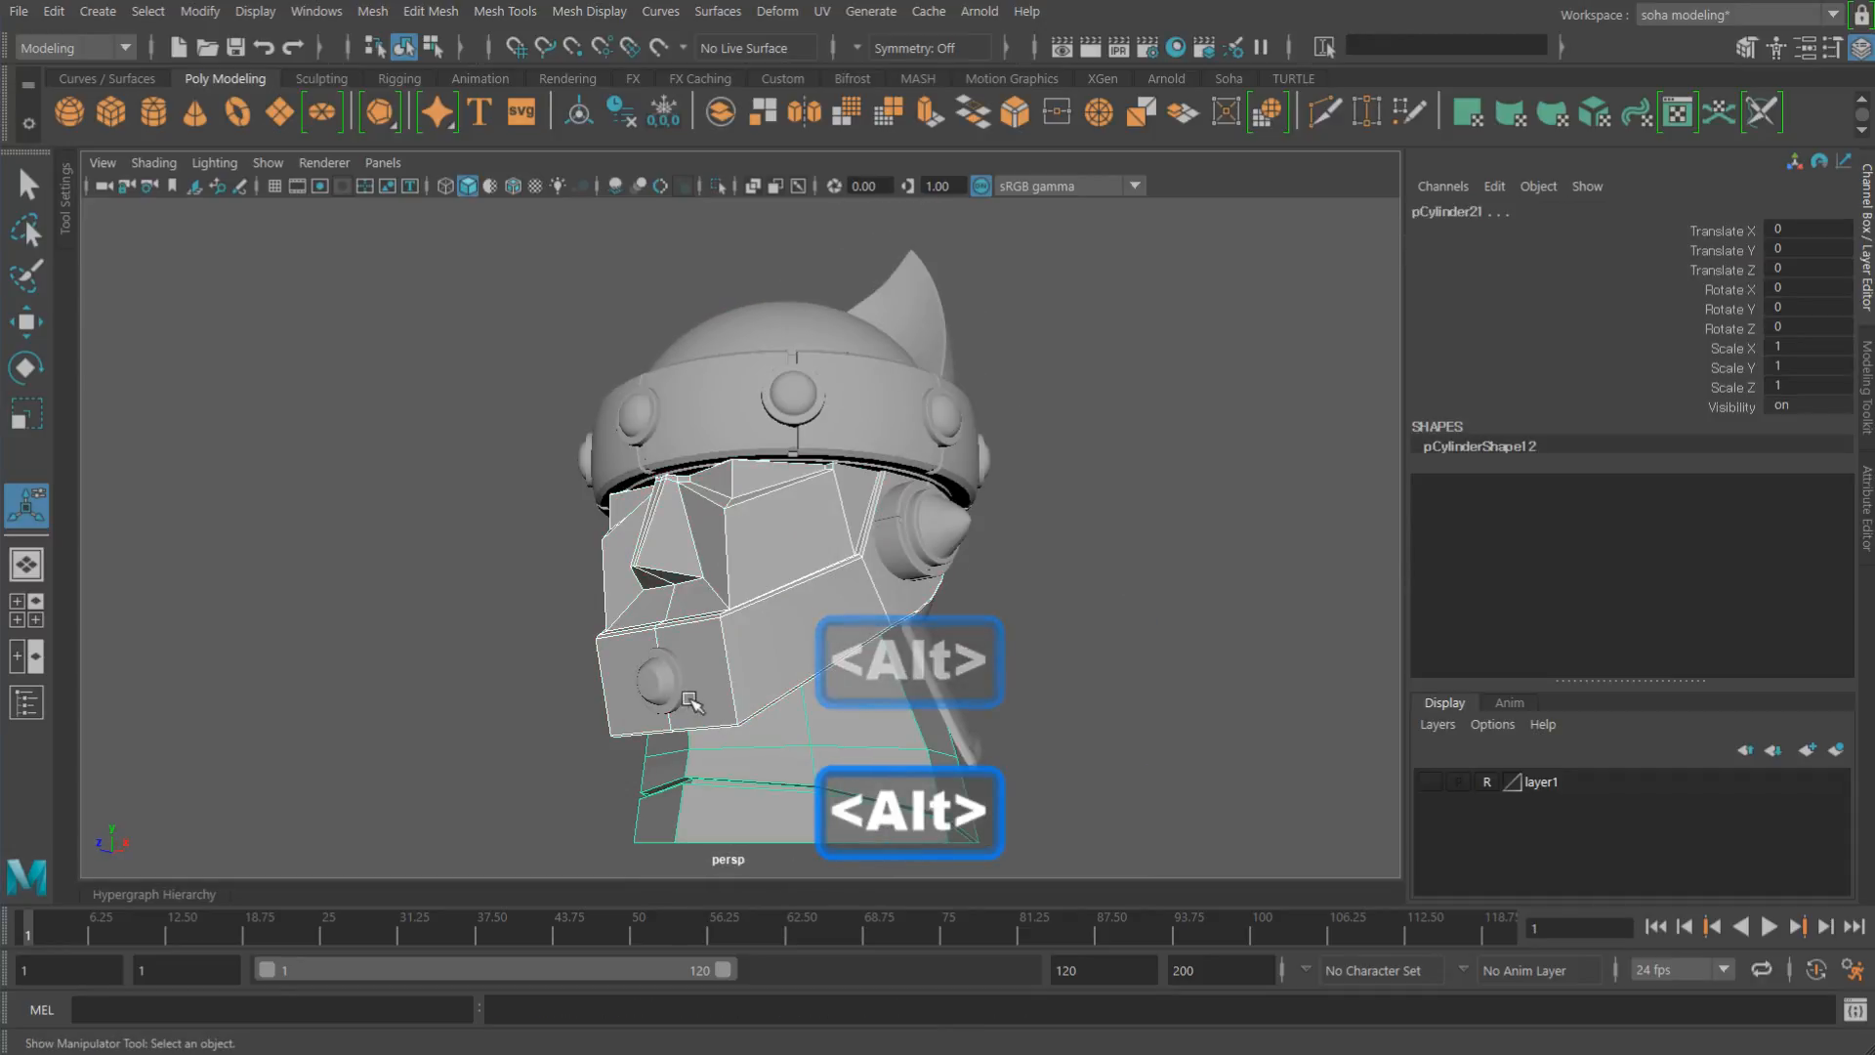
{"action": "left_click_drag", "start_coordinate": [746, 663], "coordinate": [977, 576], "text": "alt"}
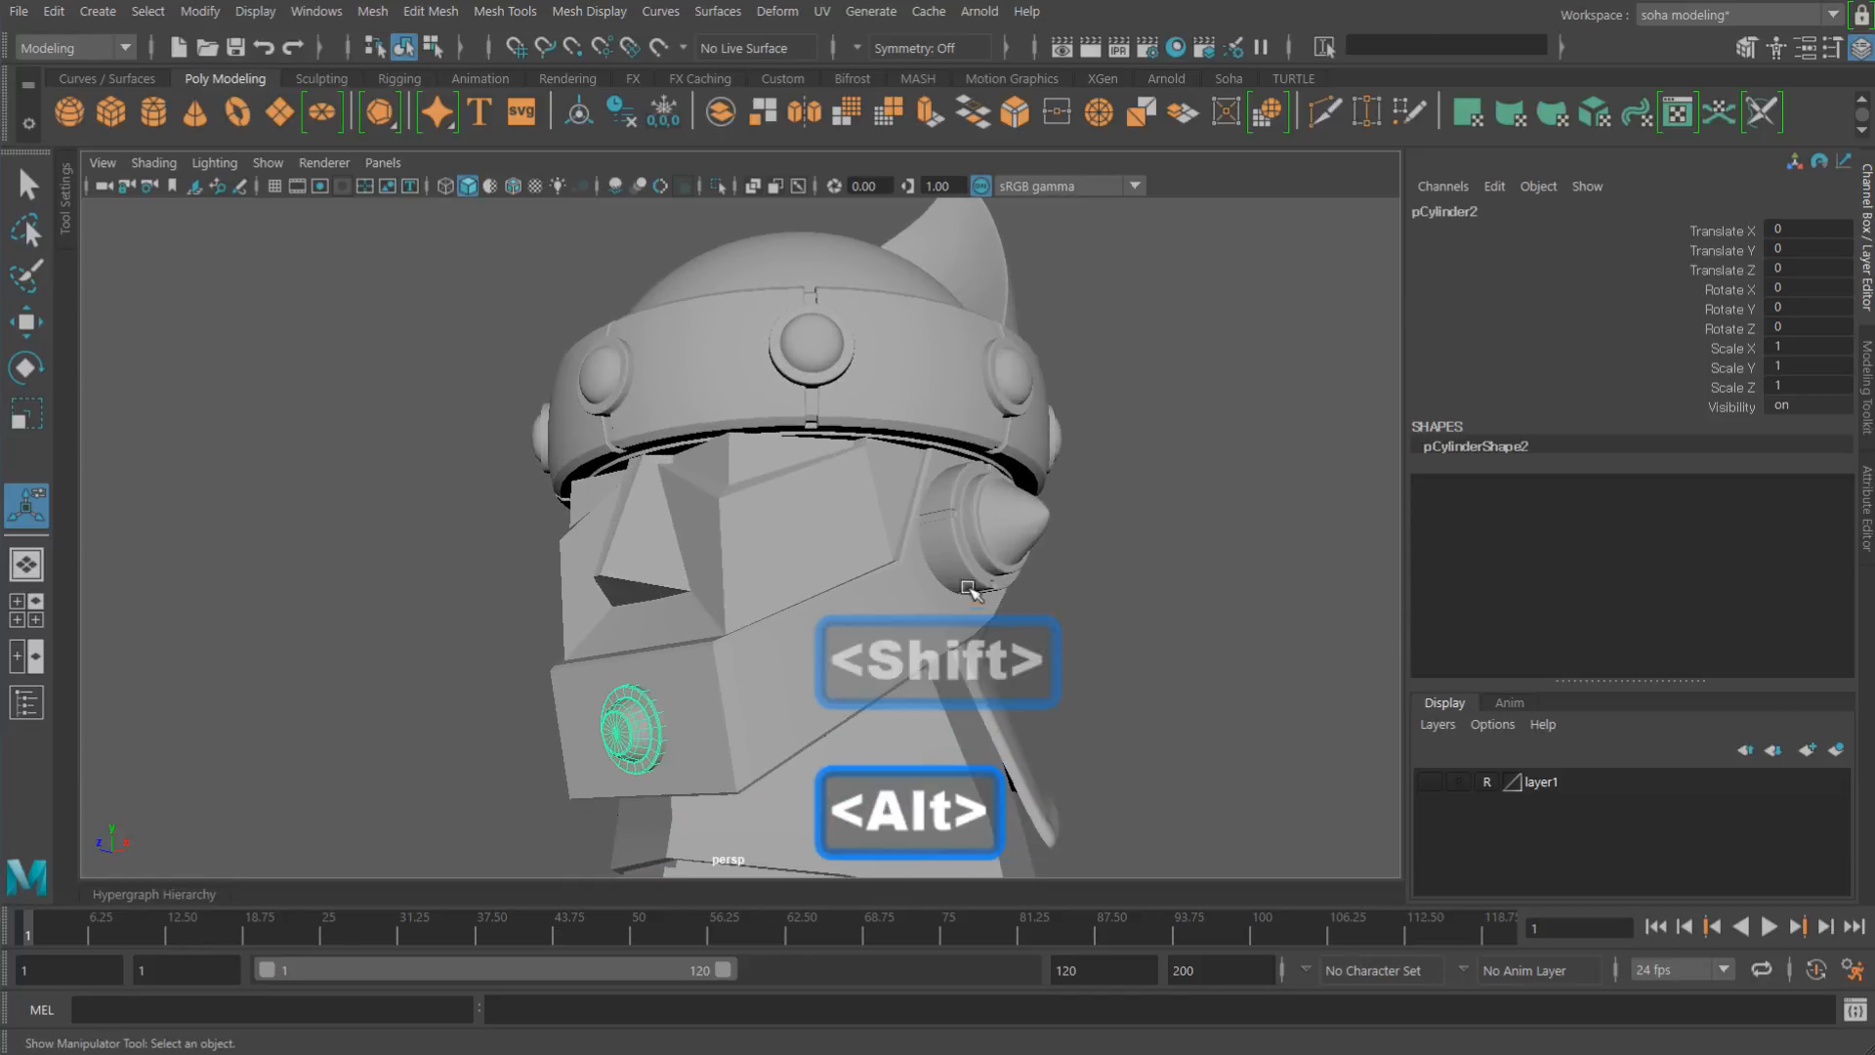
{"action": "left_click", "coordinate": [981, 573], "text": "shift"}
{"action": "key", "text": "shift+a"}
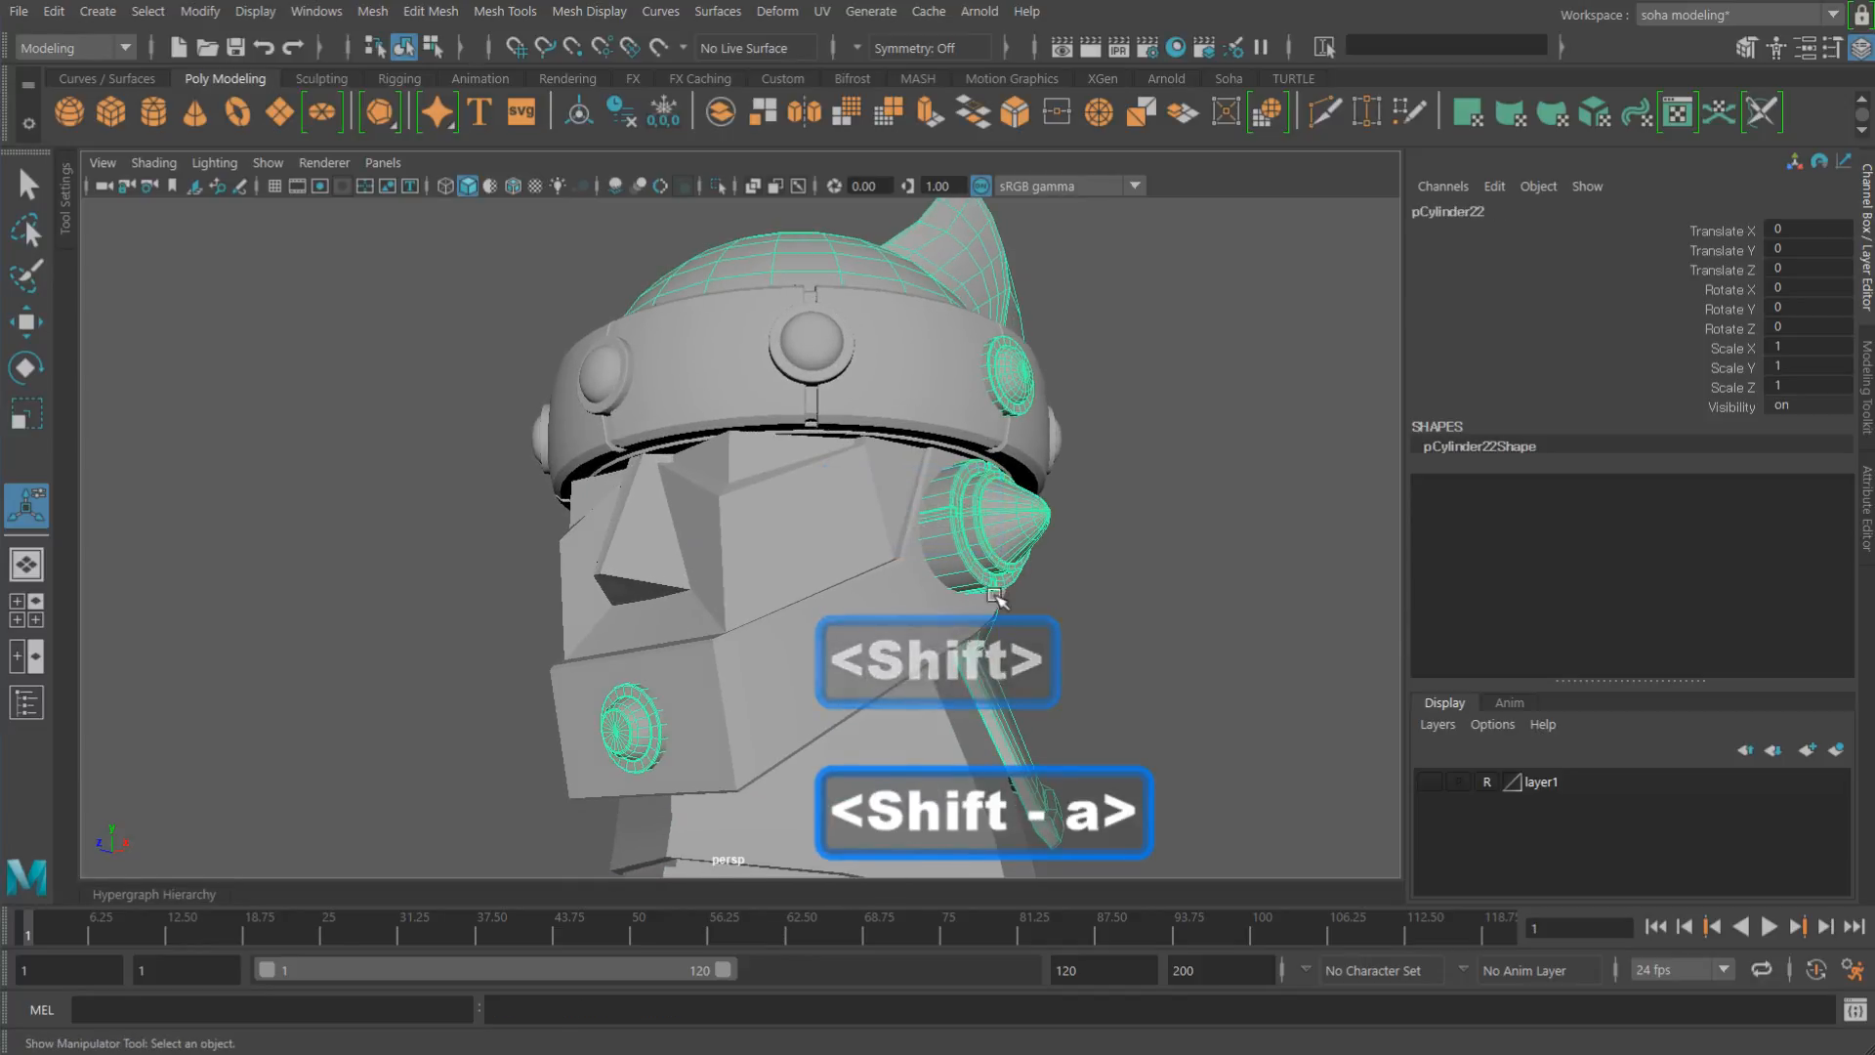
{"action": "key", "text": "3"}
{"action": "left_click", "coordinate": [1185, 599]}
{"action": "left_click_drag", "start_coordinate": [1185, 599], "coordinate": [837, 540], "text": "alt"}
Step: Combine the face, the headband and the neck into one hard-surface mesh
{"action": "left_click", "coordinate": [788, 536]}
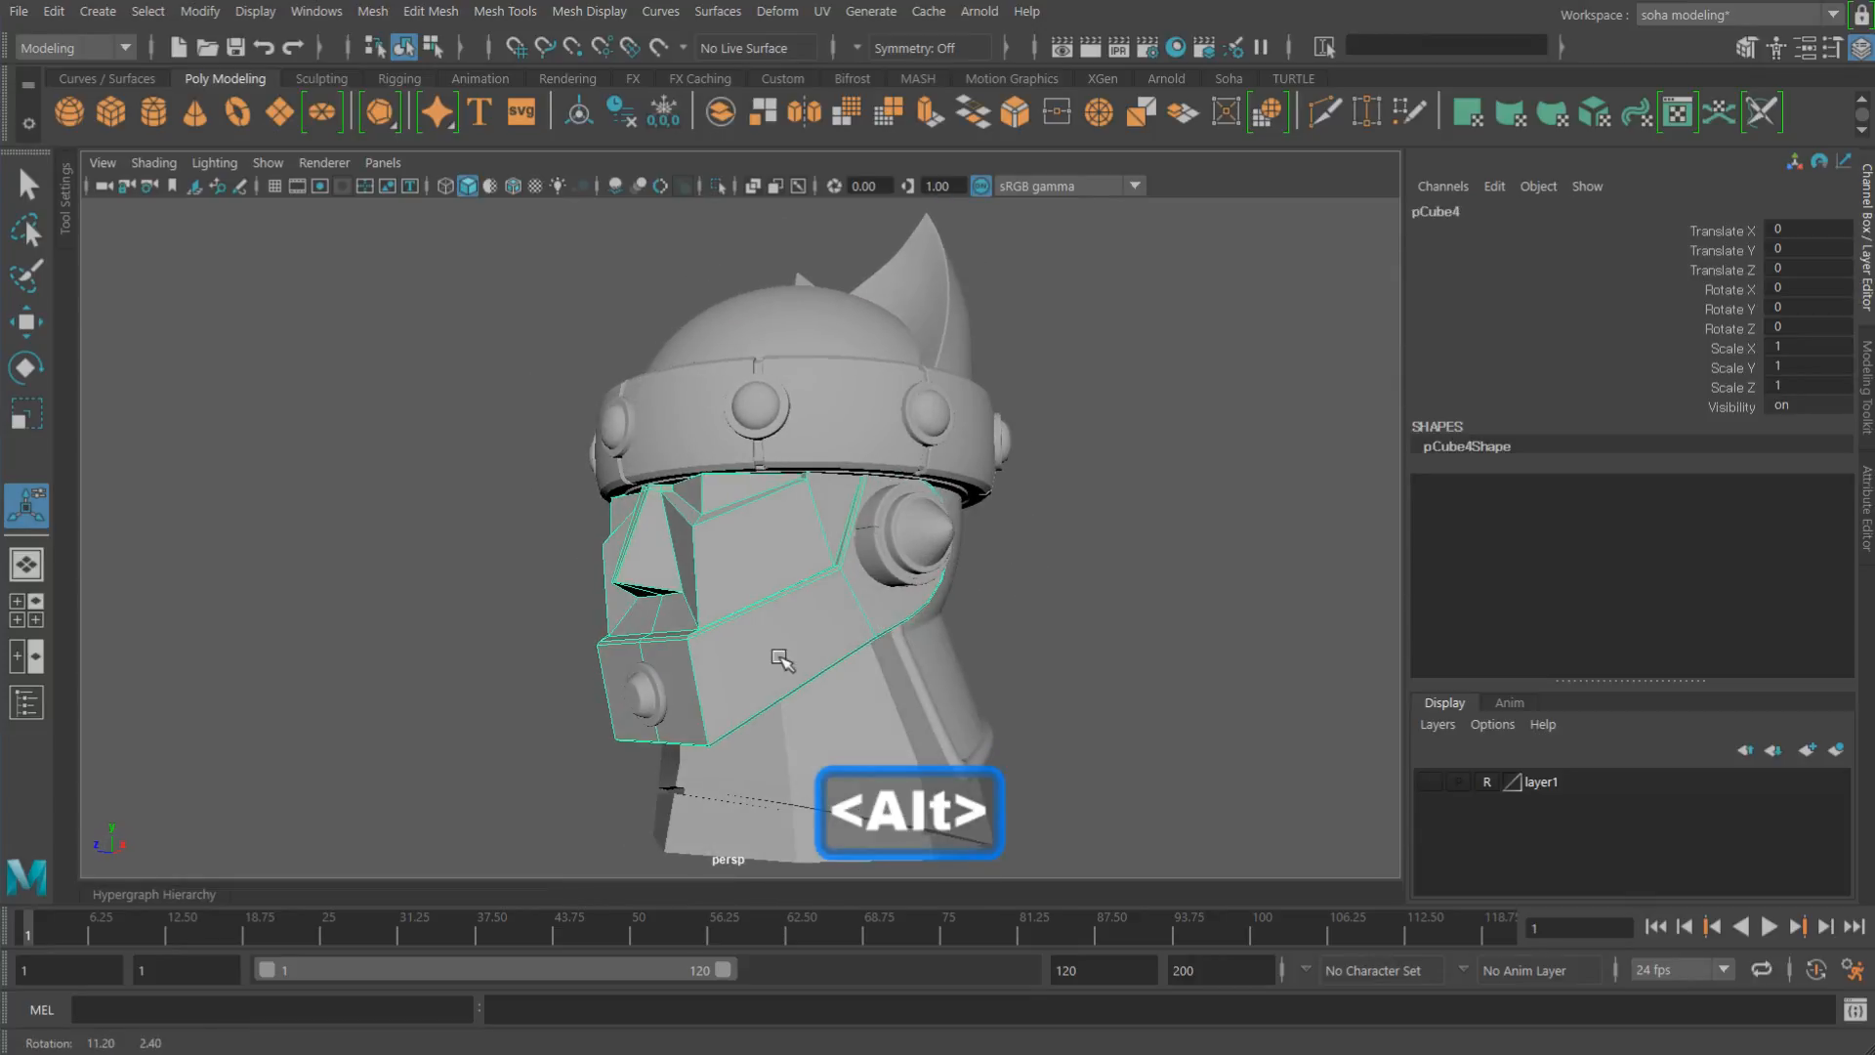
{"action": "left_click", "coordinate": [805, 444], "text": "shift"}
{"action": "left_click", "coordinate": [826, 740], "text": "shift"}
{"action": "left_click_drag", "start_coordinate": [845, 724], "coordinate": [794, 569], "text": "alt"}
{"action": "key", "text": "shift+a"}
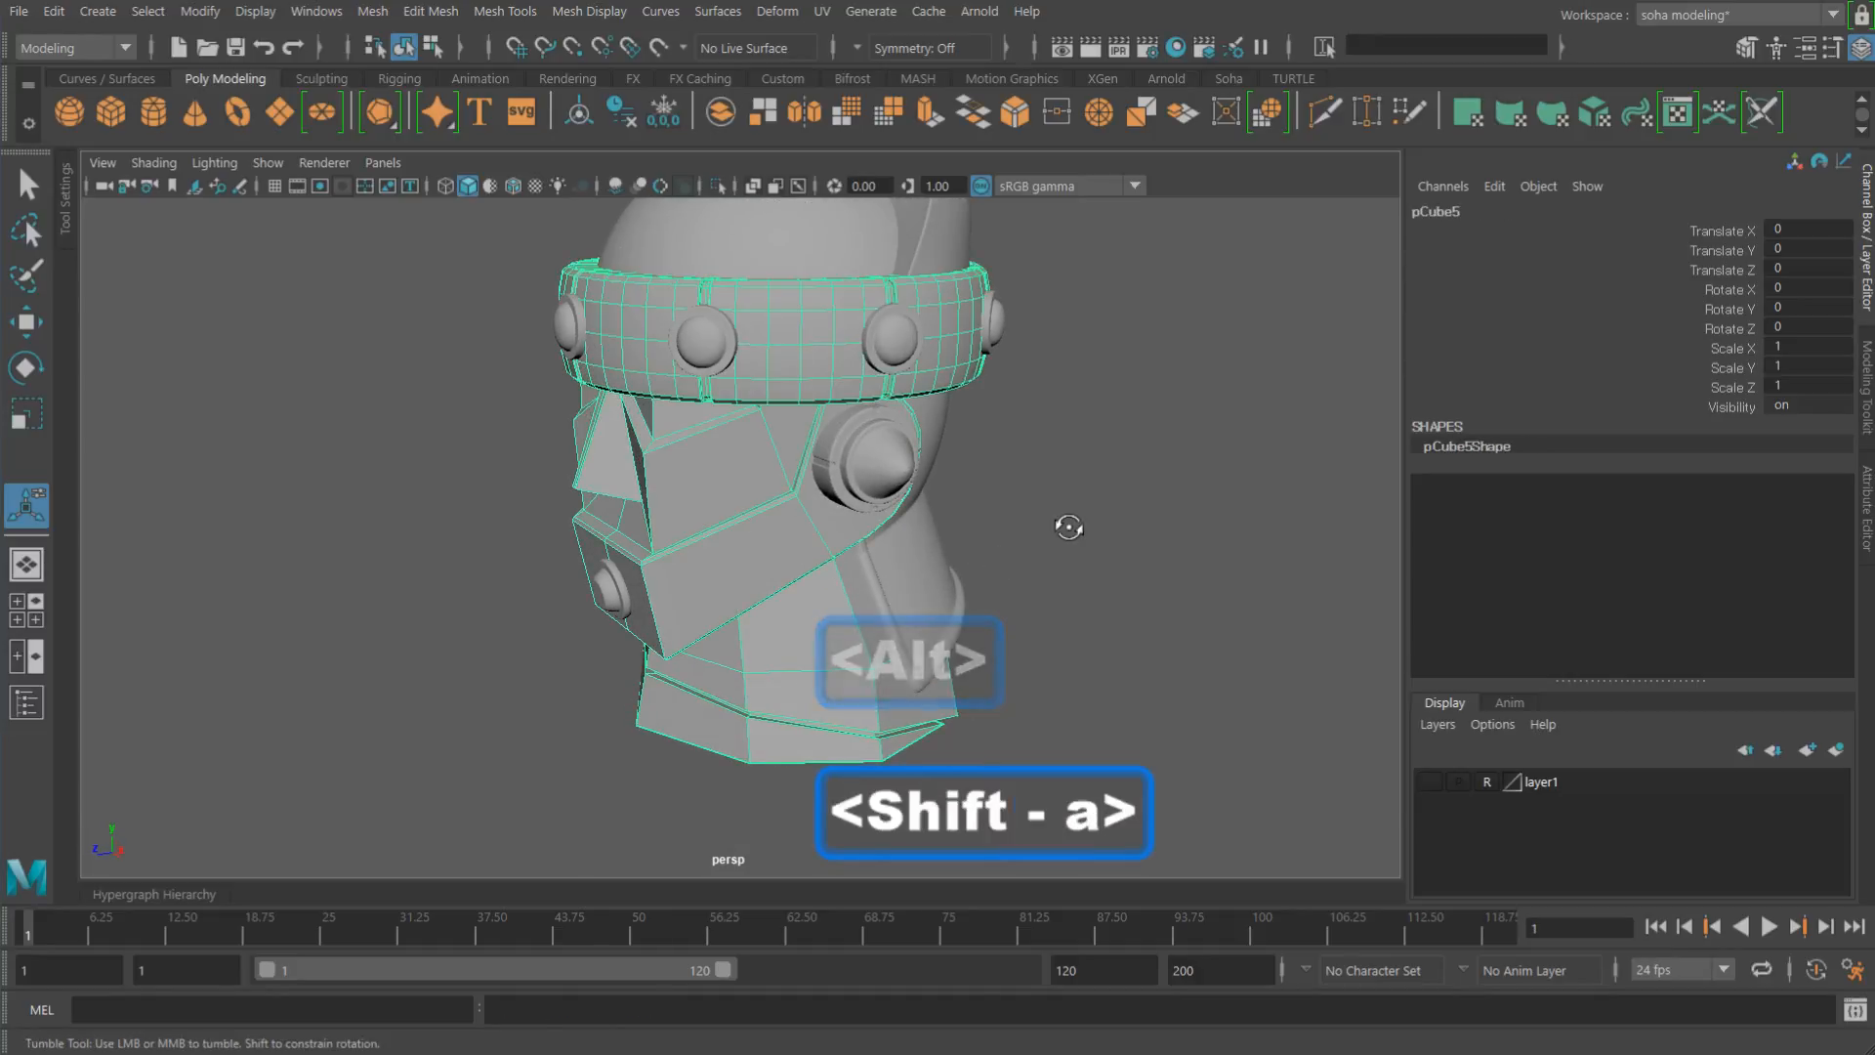
{"action": "left_click", "coordinate": [1055, 564]}
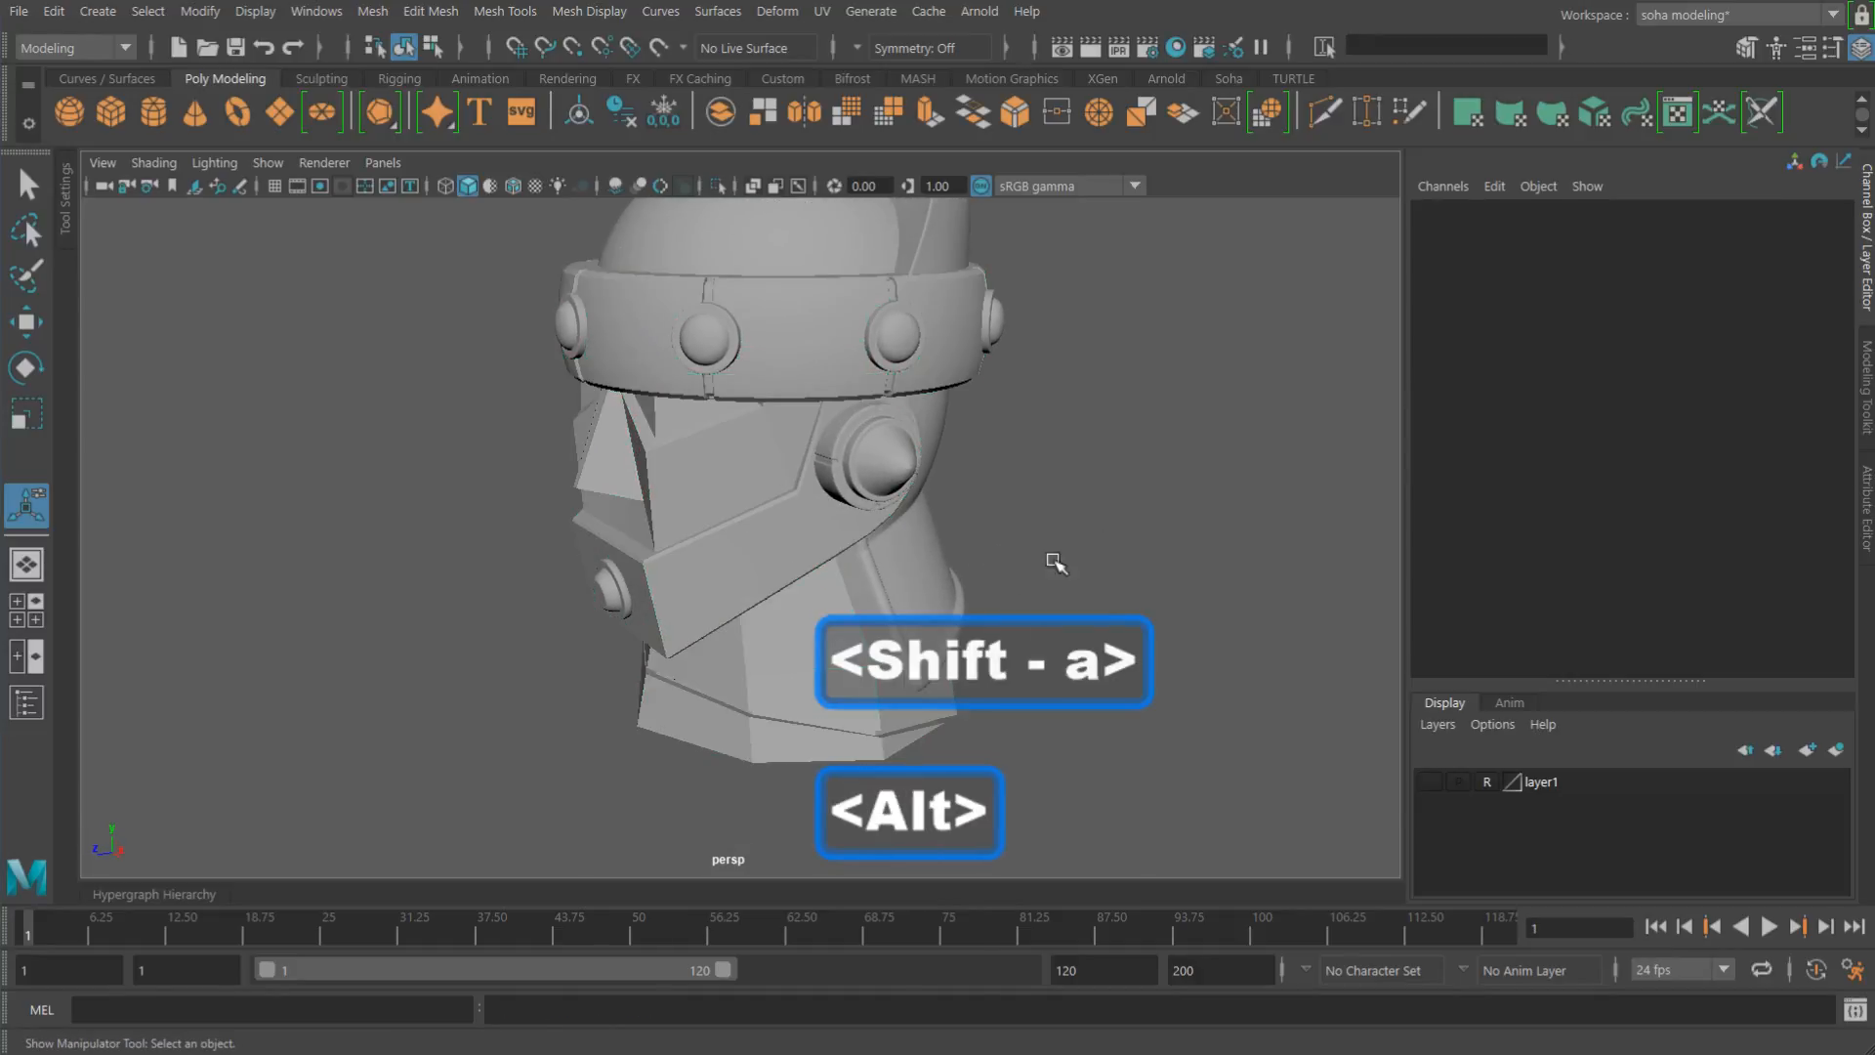
Step: Open the Hypergraph Hierarchy and check which head parts still have separate nodes
{"action": "left_click", "coordinate": [183, 890]}
{"action": "scroll", "coordinate": [762, 504], "scroll_direction": "down", "scroll_amount": 3}
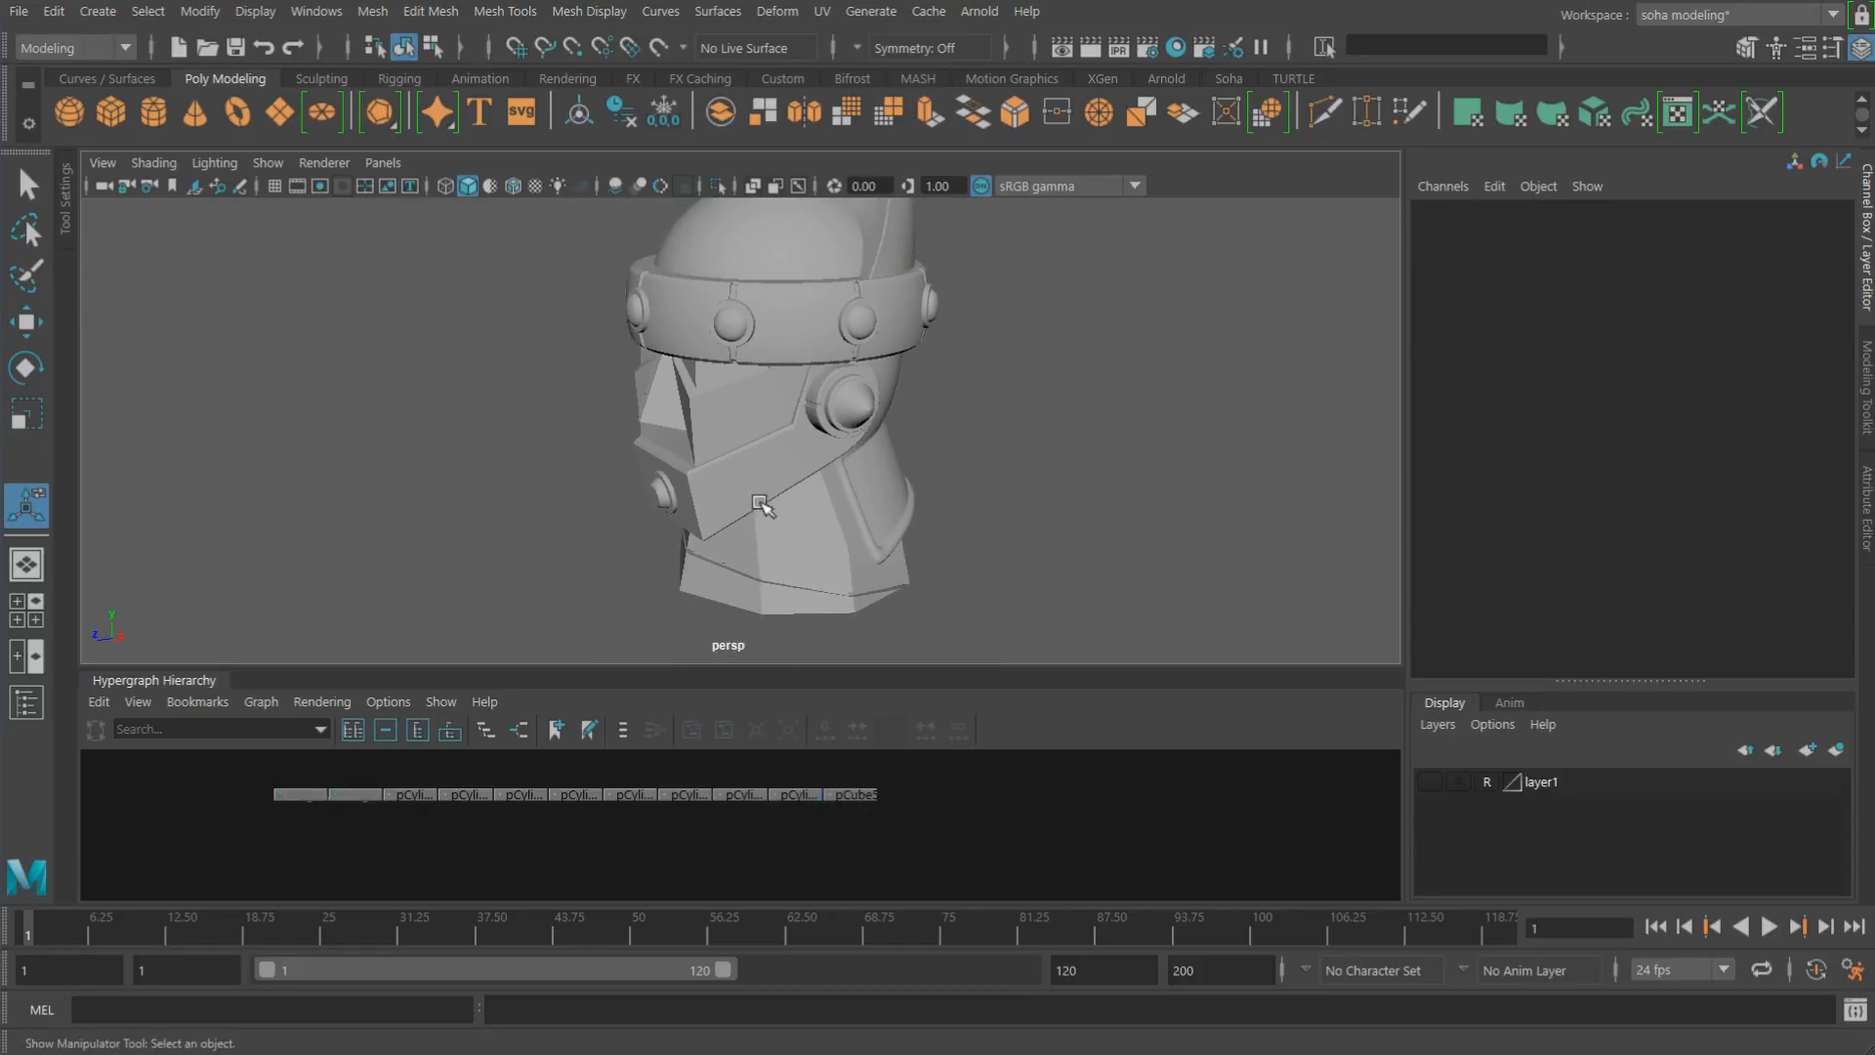
{"action": "left_click_drag", "start_coordinate": [762, 504], "coordinate": [874, 504], "text": "alt"}
{"action": "left_click", "coordinate": [874, 504]}
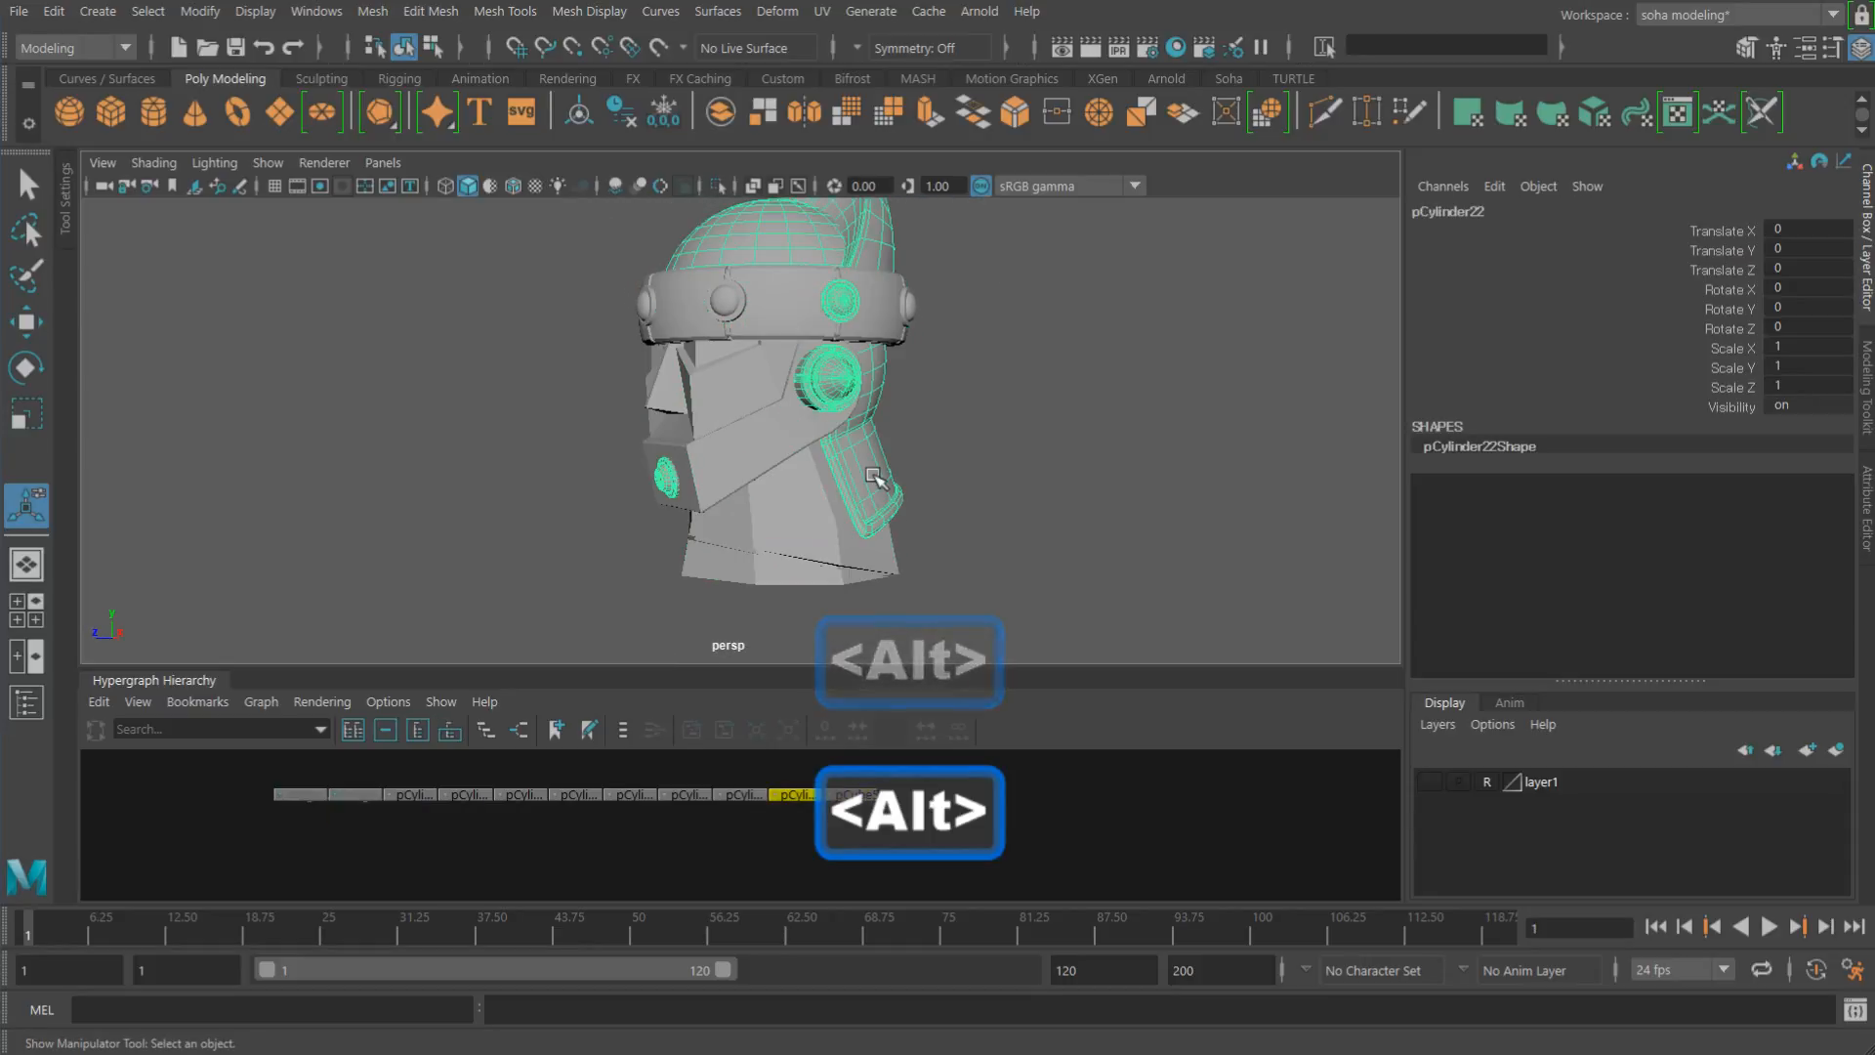
{"action": "left_click", "coordinate": [891, 499], "text": "shift"}
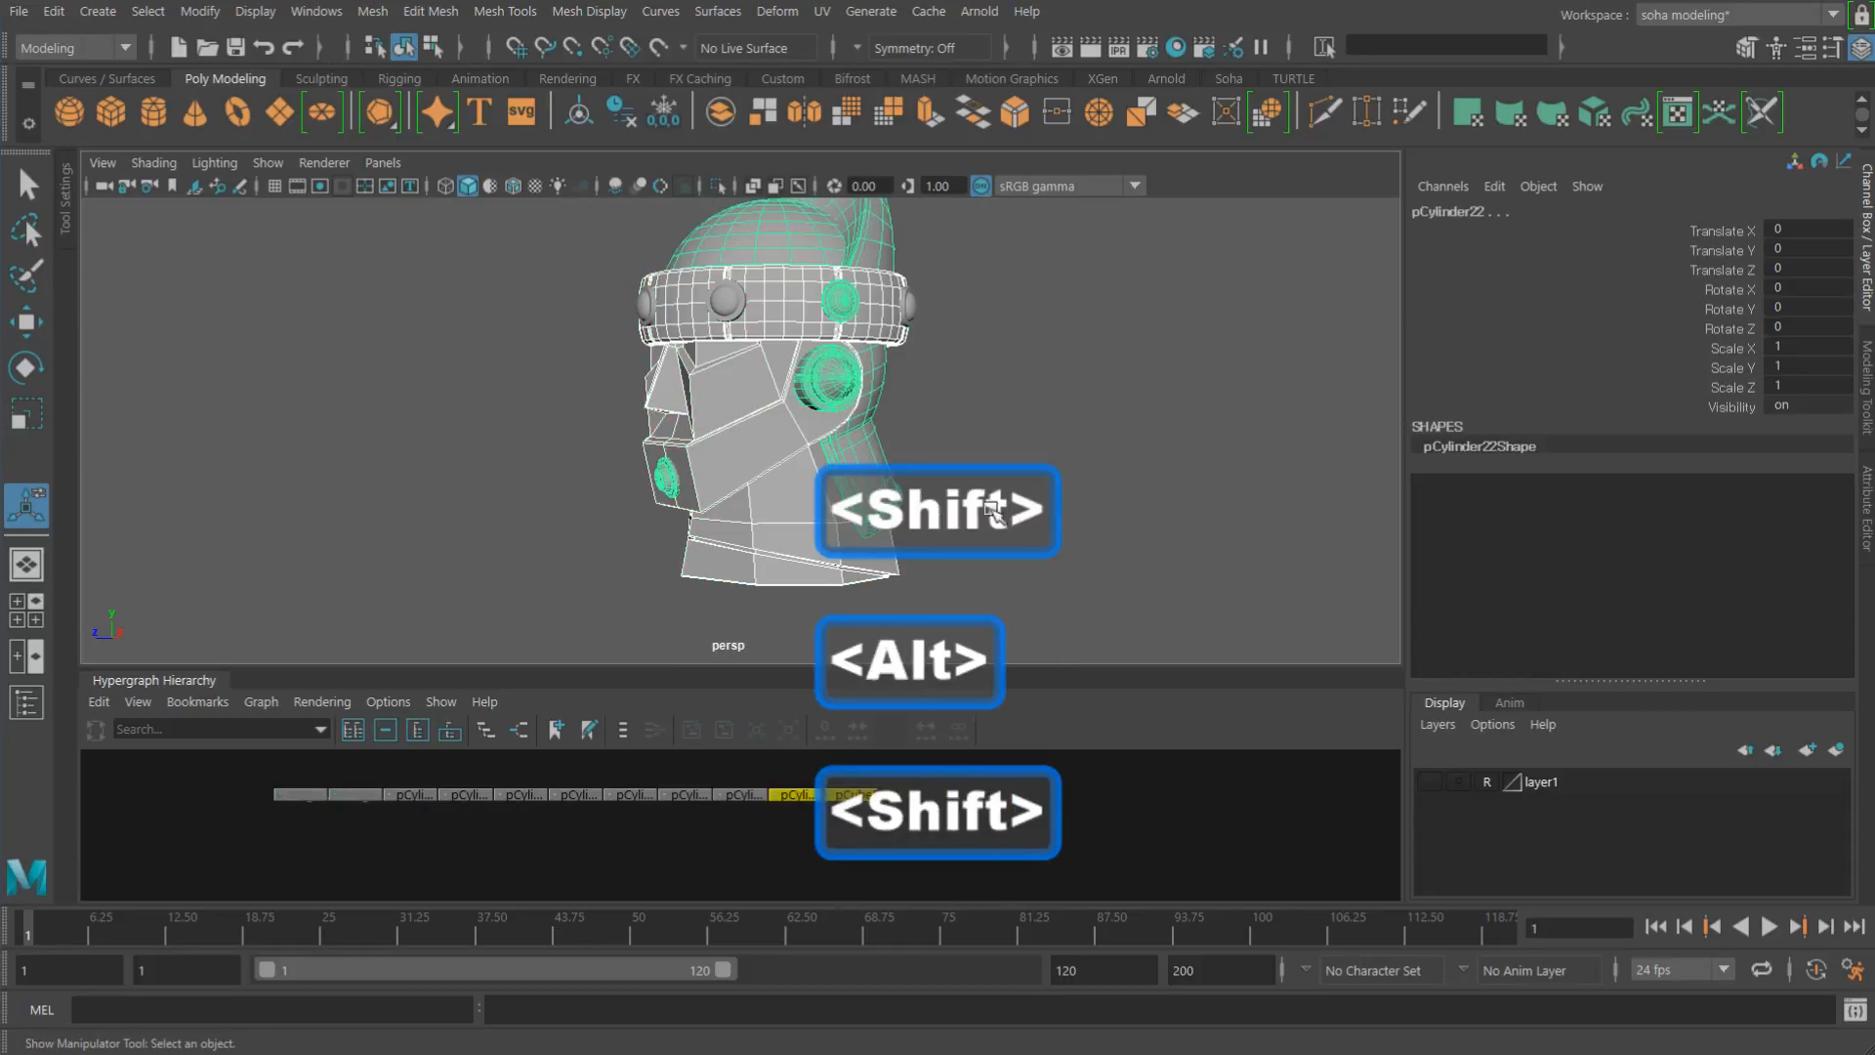
{"action": "left_click_drag", "start_coordinate": [785, 458], "coordinate": [777, 453], "text": "alt"}
{"action": "left_click_drag", "start_coordinate": [576, 218], "coordinate": [711, 364]}
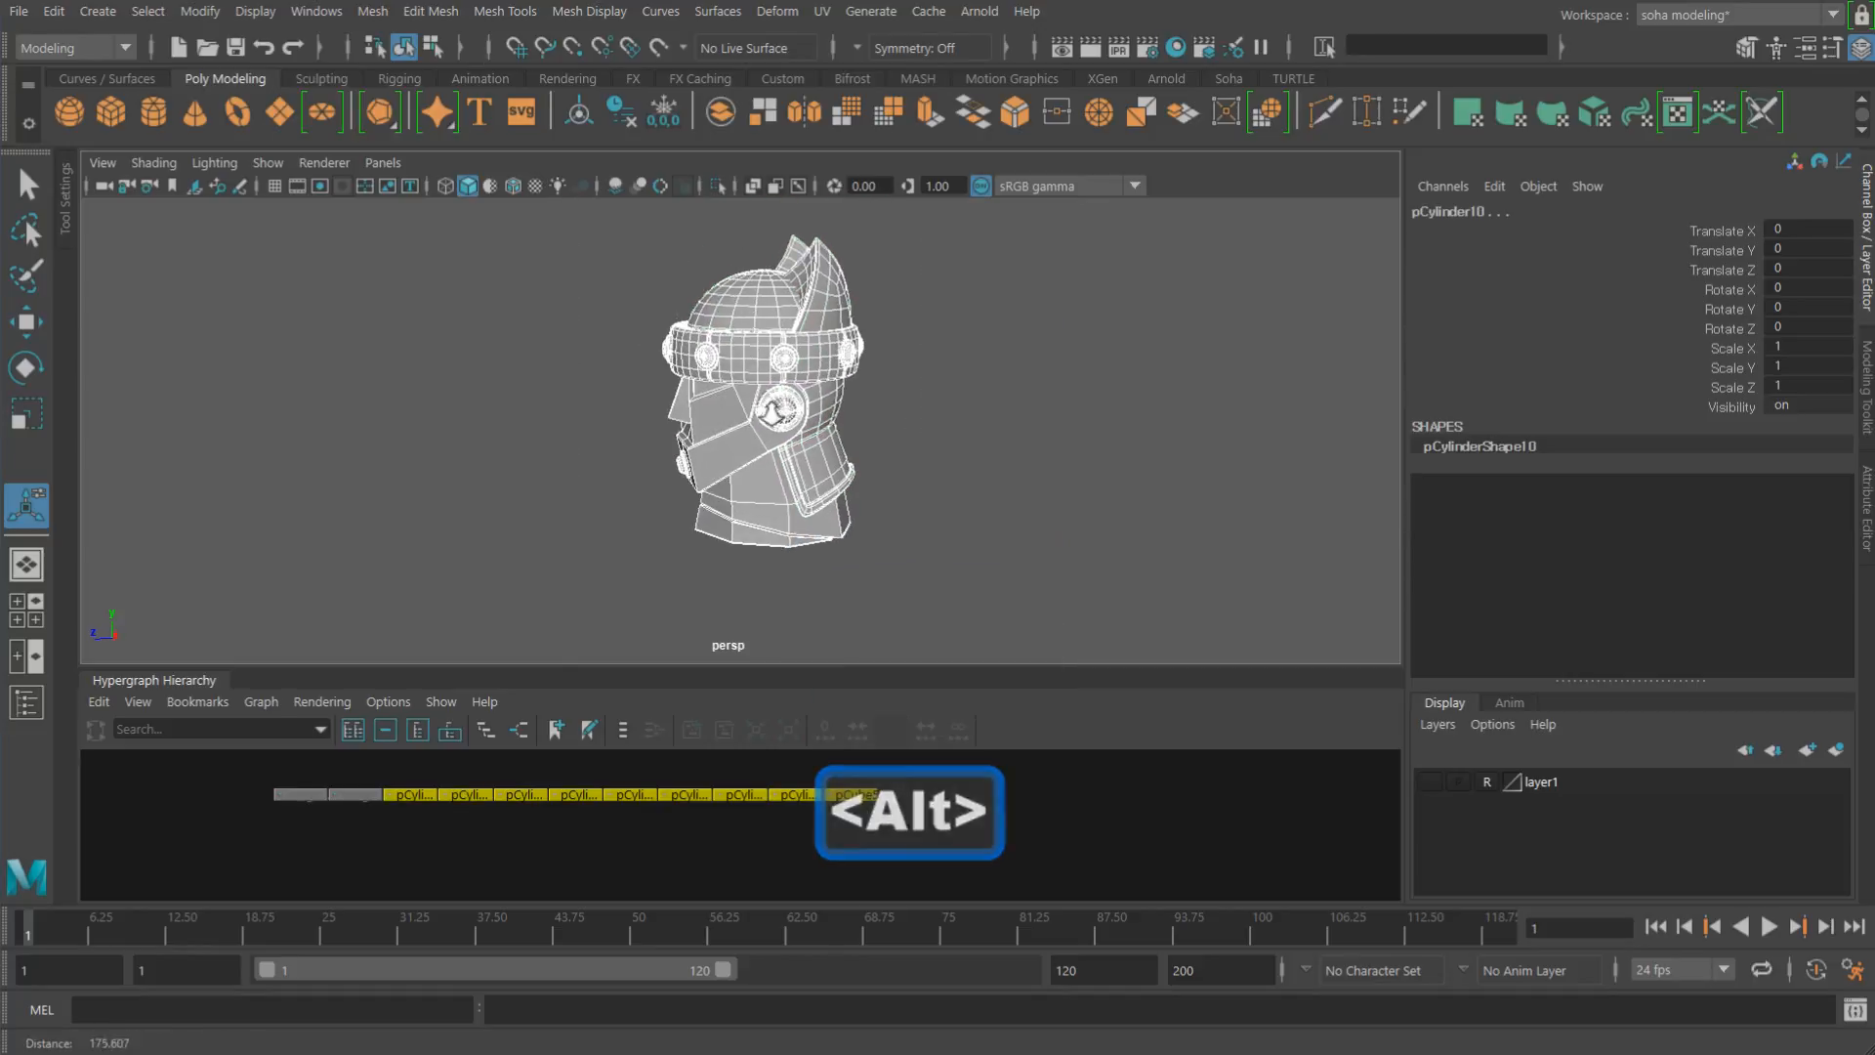
{"action": "right_click_drag", "start_coordinate": [775, 412], "coordinate": [860, 406], "text": "alt"}
{"action": "left_click", "coordinate": [975, 398]}
Step: Combine all remaining headband bolts around the head with the helmet and ear bolt mesh
{"action": "left_click", "coordinate": [801, 336]}
{"action": "left_click_drag", "start_coordinate": [807, 350], "coordinate": [826, 367], "text": "alt"}
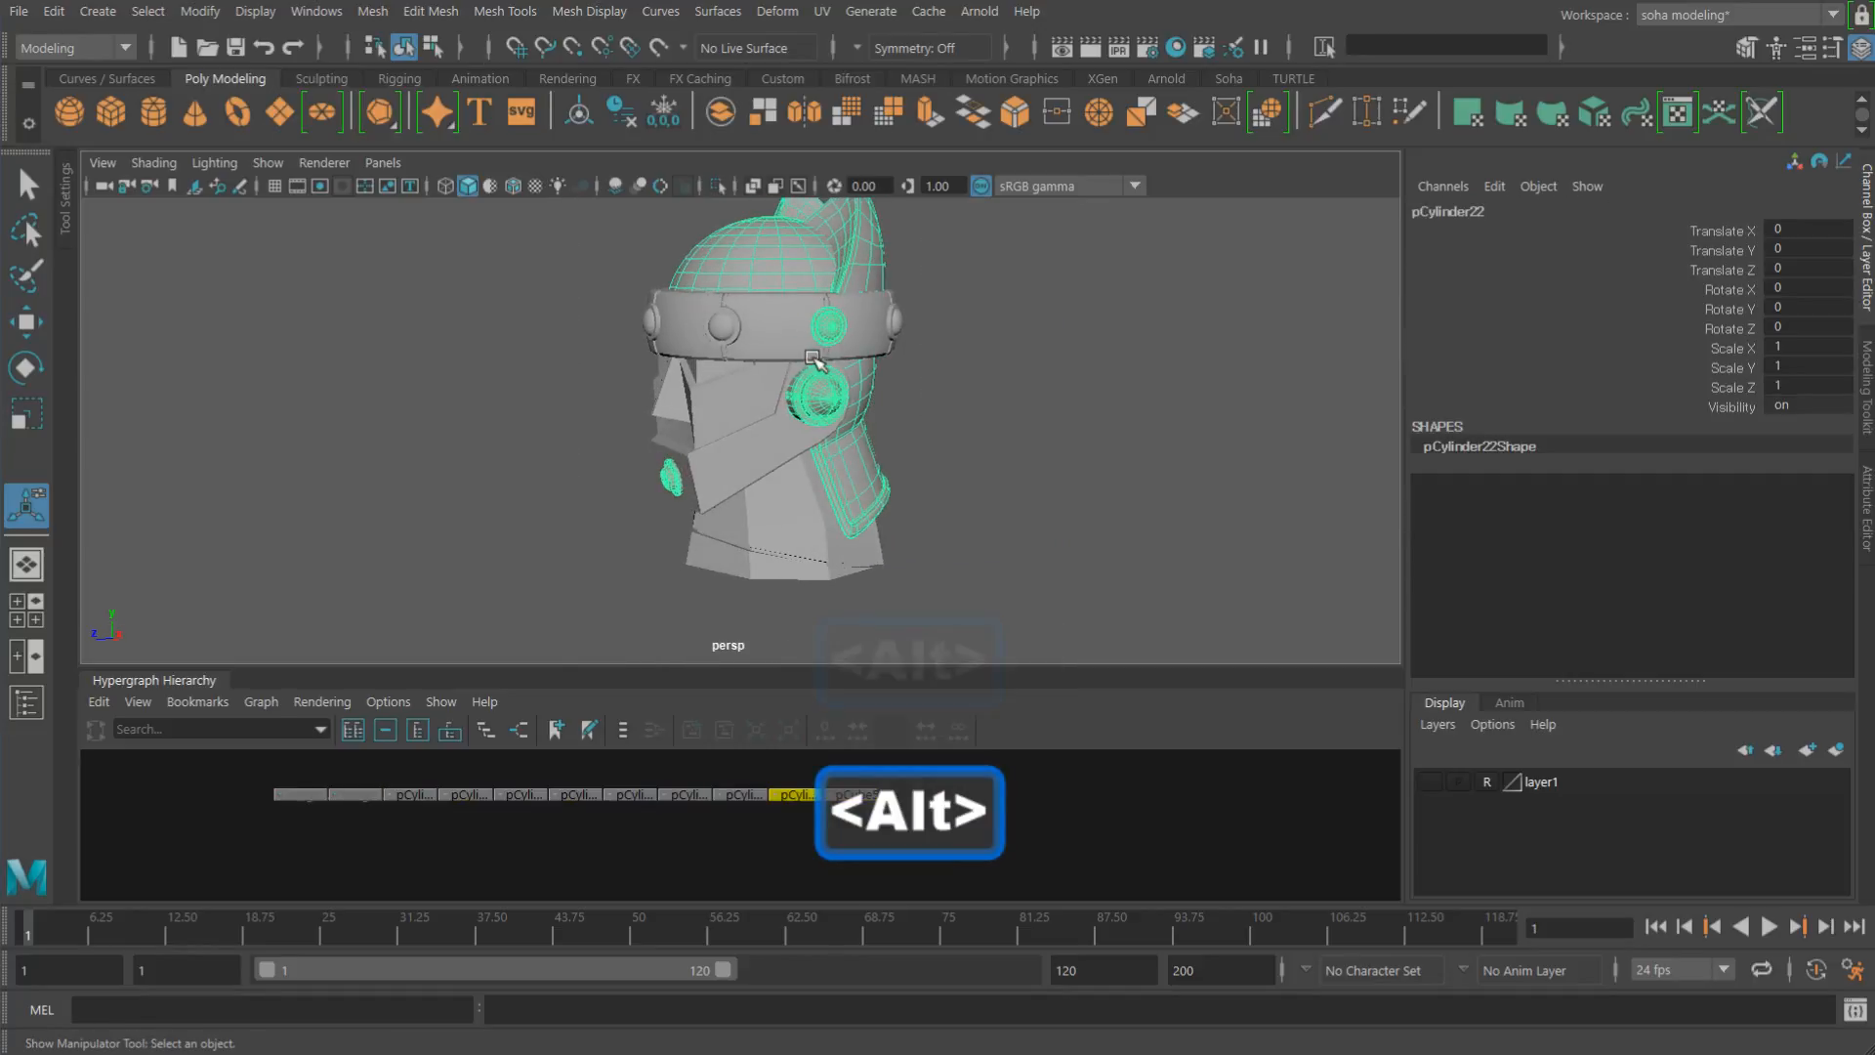
{"action": "right_click_drag", "start_coordinate": [827, 371], "coordinate": [1060, 464], "text": "alt"}
{"action": "left_click_drag", "start_coordinate": [734, 406], "coordinate": [750, 417], "text": "alt"}
{"action": "left_click", "coordinate": [675, 387], "text": "shift"}
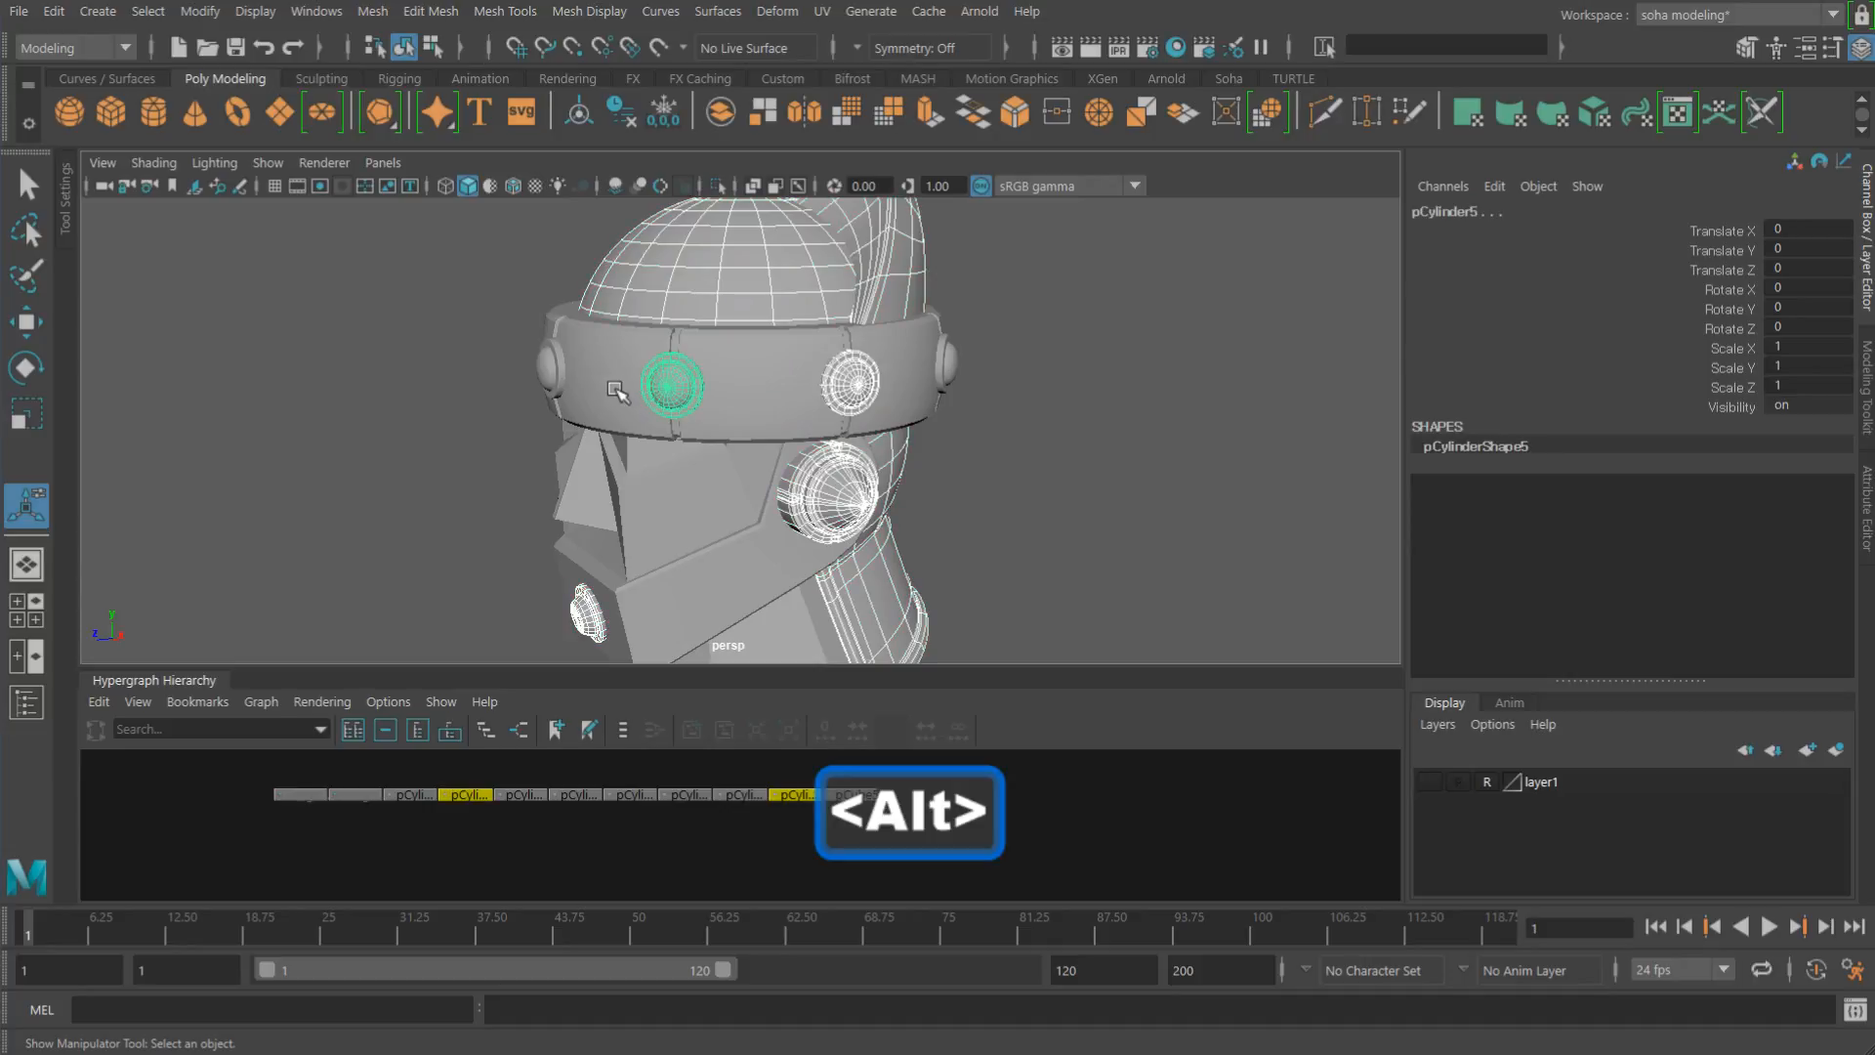
{"action": "left_click", "coordinate": [552, 373], "text": "shift"}
{"action": "left_click_drag", "start_coordinate": [556, 387], "coordinate": [758, 405], "text": "alt"}
{"action": "left_click", "coordinate": [674, 437], "text": "shift"}
{"action": "left_click", "coordinate": [682, 419], "text": "shift"}
{"action": "left_click", "coordinate": [684, 375], "text": "shift"}
{"action": "left_click", "coordinate": [706, 378], "text": "shift"}
{"action": "left_click_drag", "start_coordinate": [611, 393], "coordinate": [820, 416], "text": "alt"}
{"action": "left_click", "coordinate": [660, 392], "text": "shift"}
{"action": "right_click_drag", "start_coordinate": [820, 415], "coordinate": [741, 391], "text": "alt"}
{"action": "left_click_drag", "start_coordinate": [740, 391], "coordinate": [811, 415], "text": "alt"}
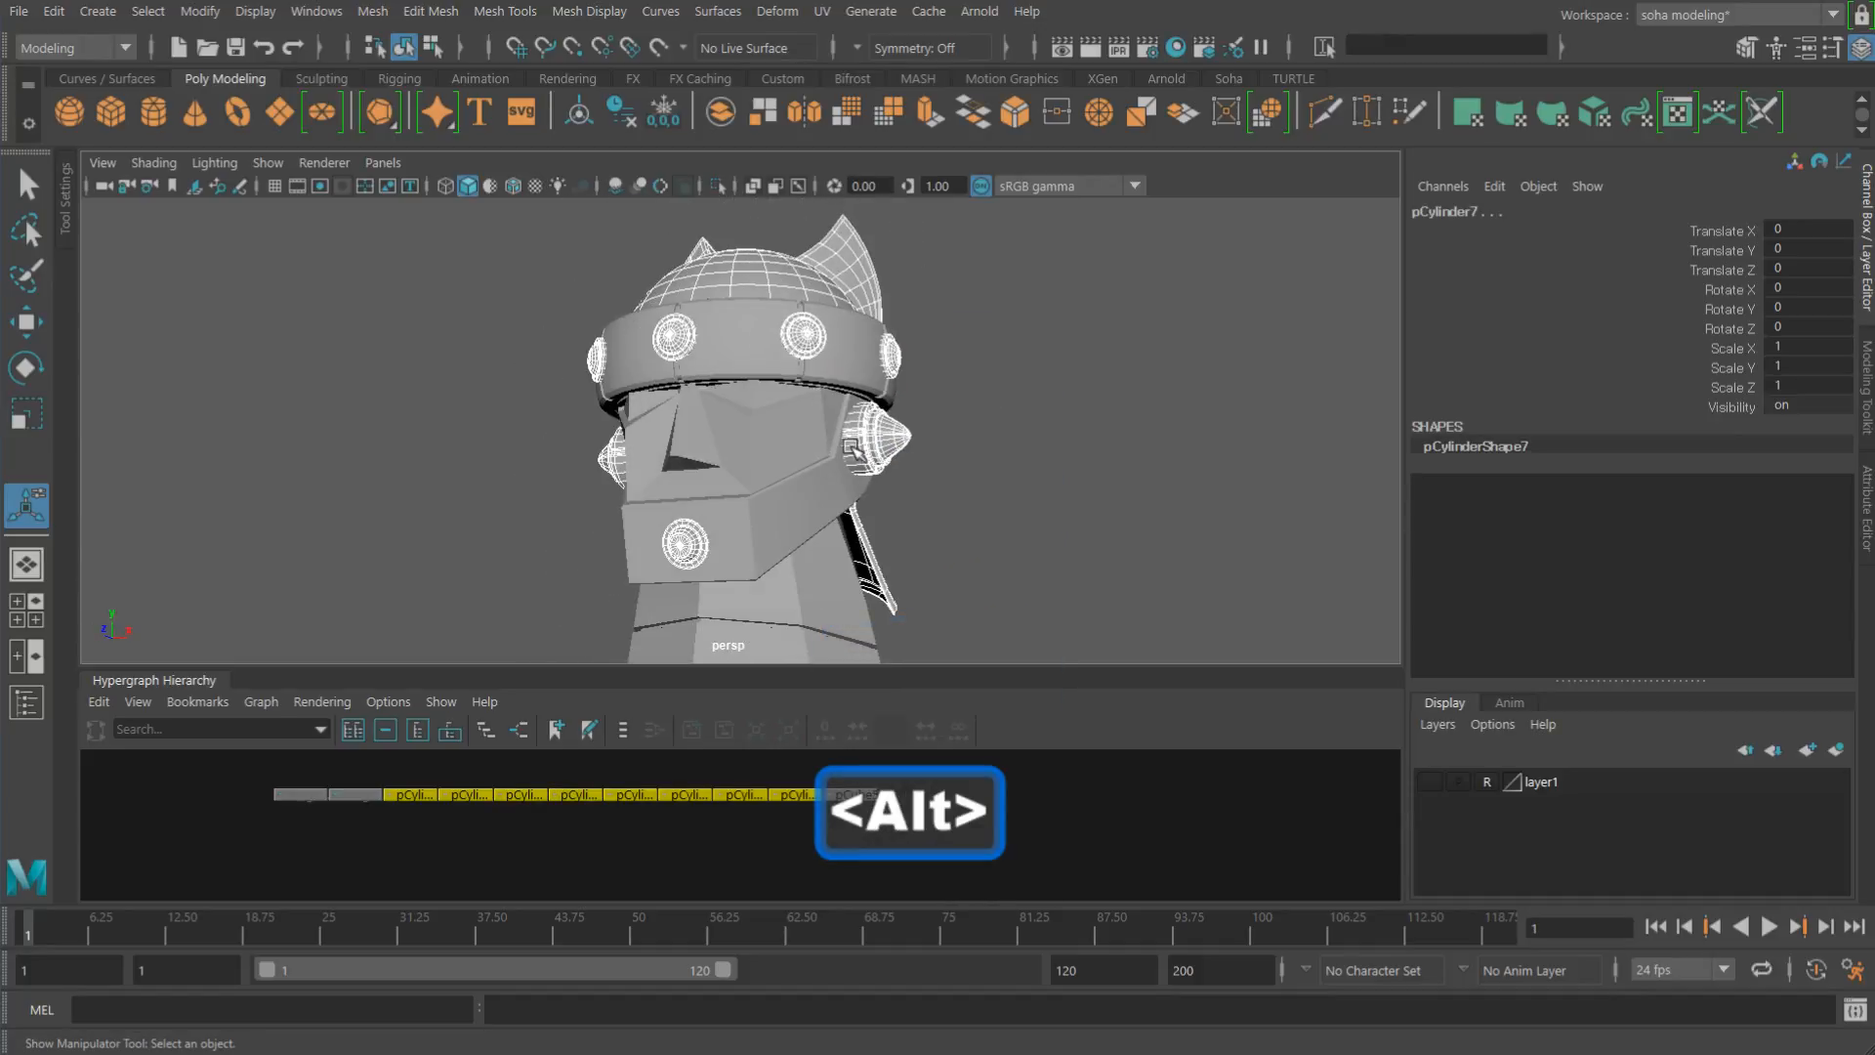
{"action": "key", "text": "shift+a"}
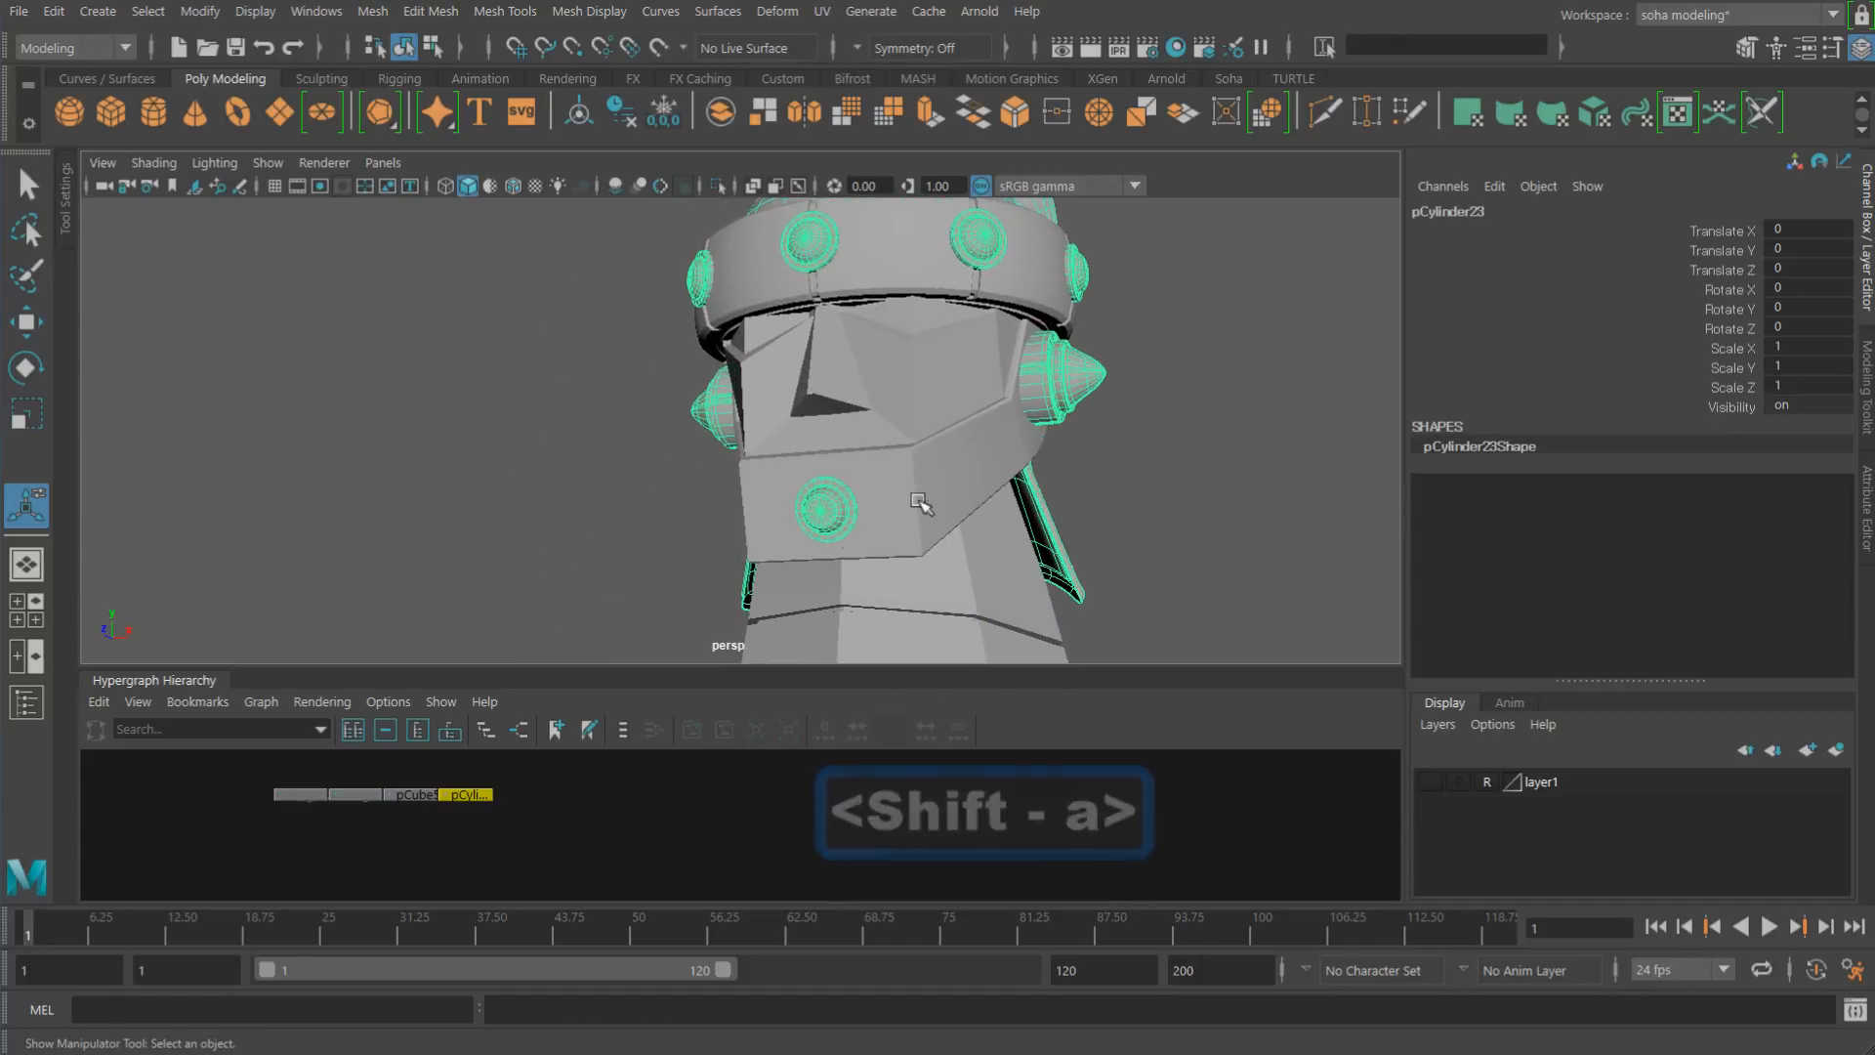
Step: Turn on smooth mesh preview for the combined helmet and bolts mesh, and select the face mesh for comparison
{"action": "left_click", "coordinate": [959, 528]}
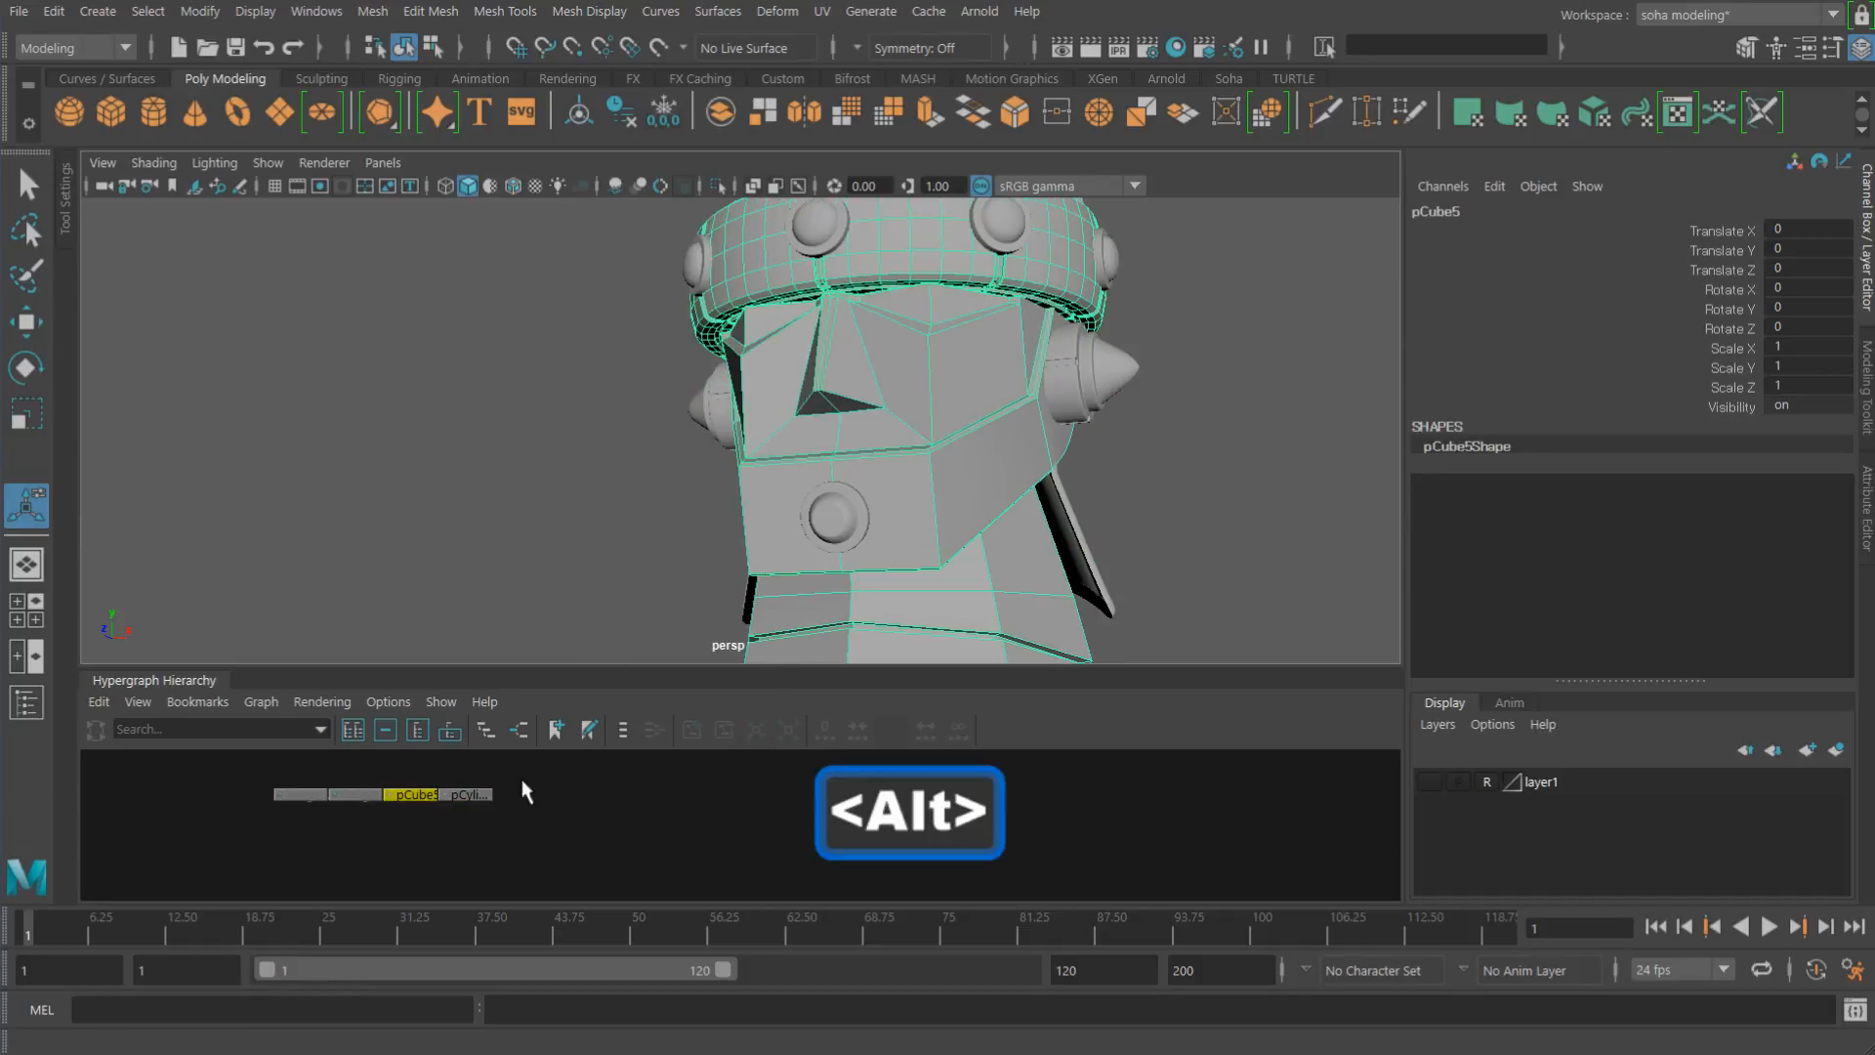
{"action": "left_click", "coordinate": [473, 793]}
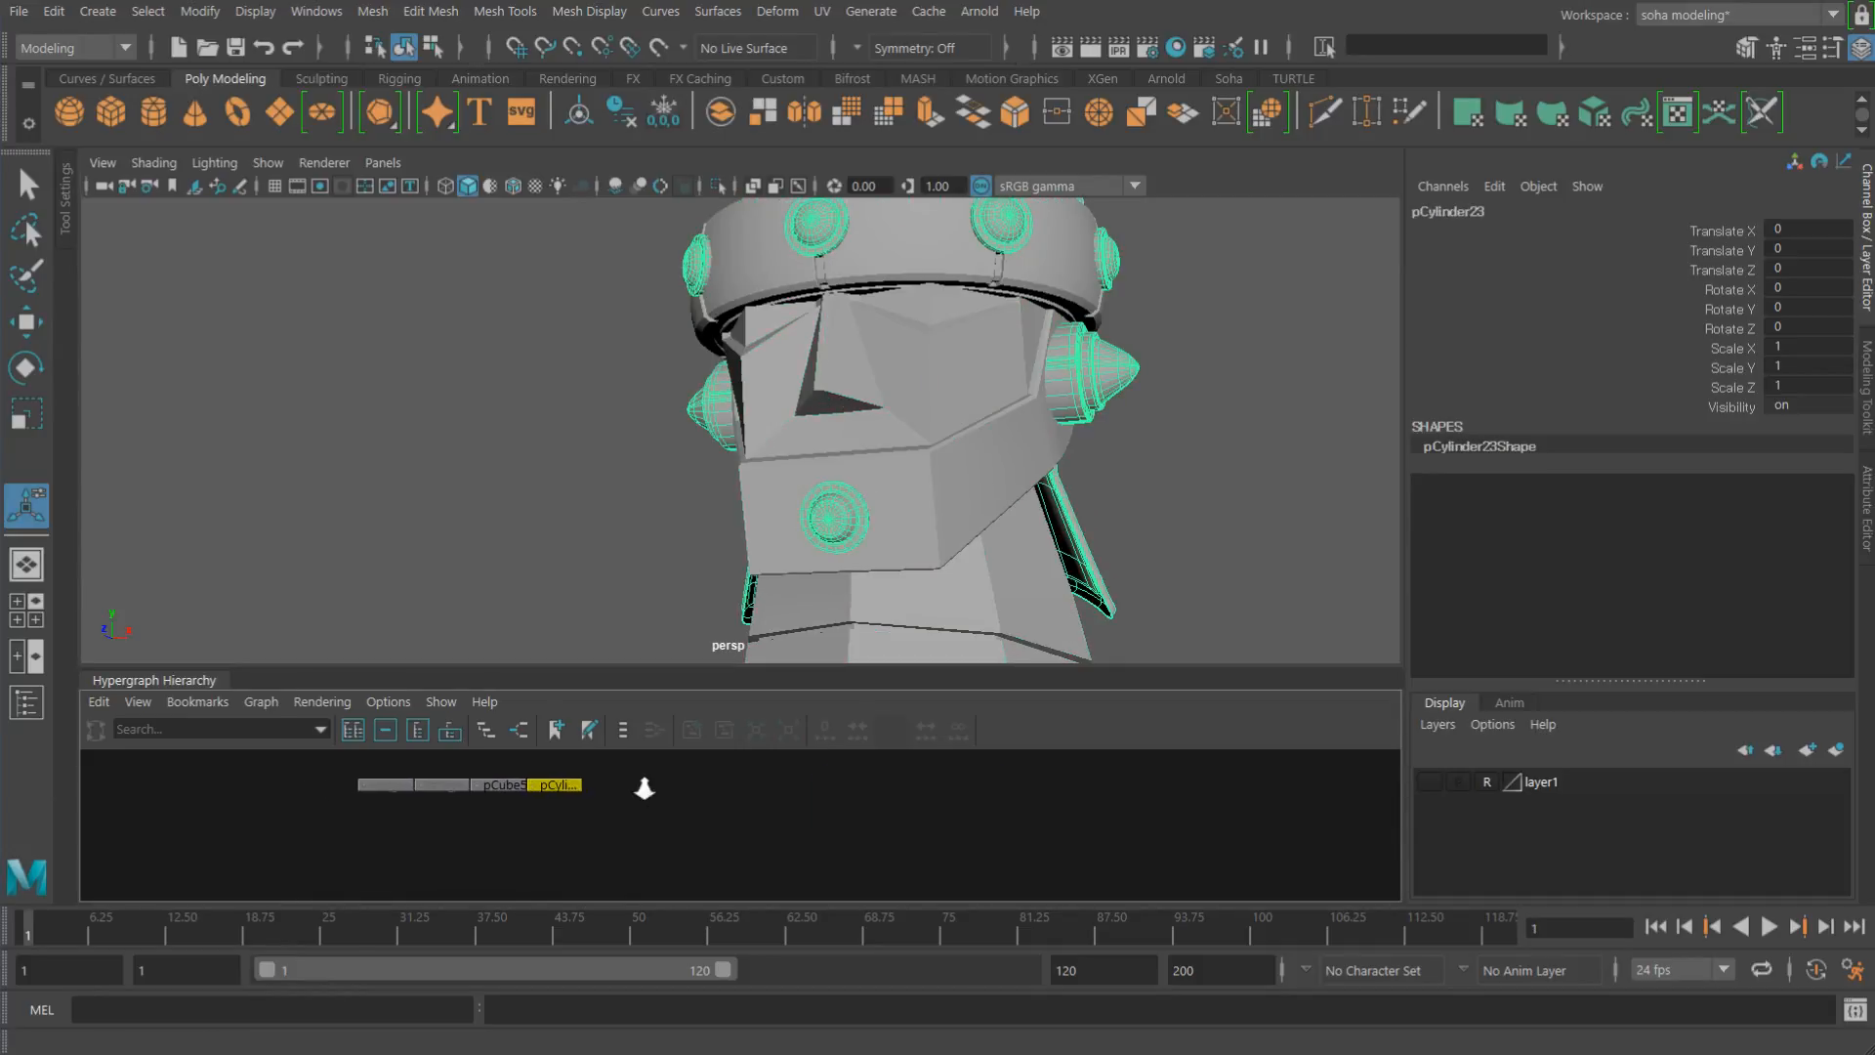
{"action": "left_click_drag", "start_coordinate": [900, 512], "coordinate": [1028, 542], "text": "alt"}
{"action": "key", "text": "3"}
{"action": "left_click", "coordinate": [1027, 542]}
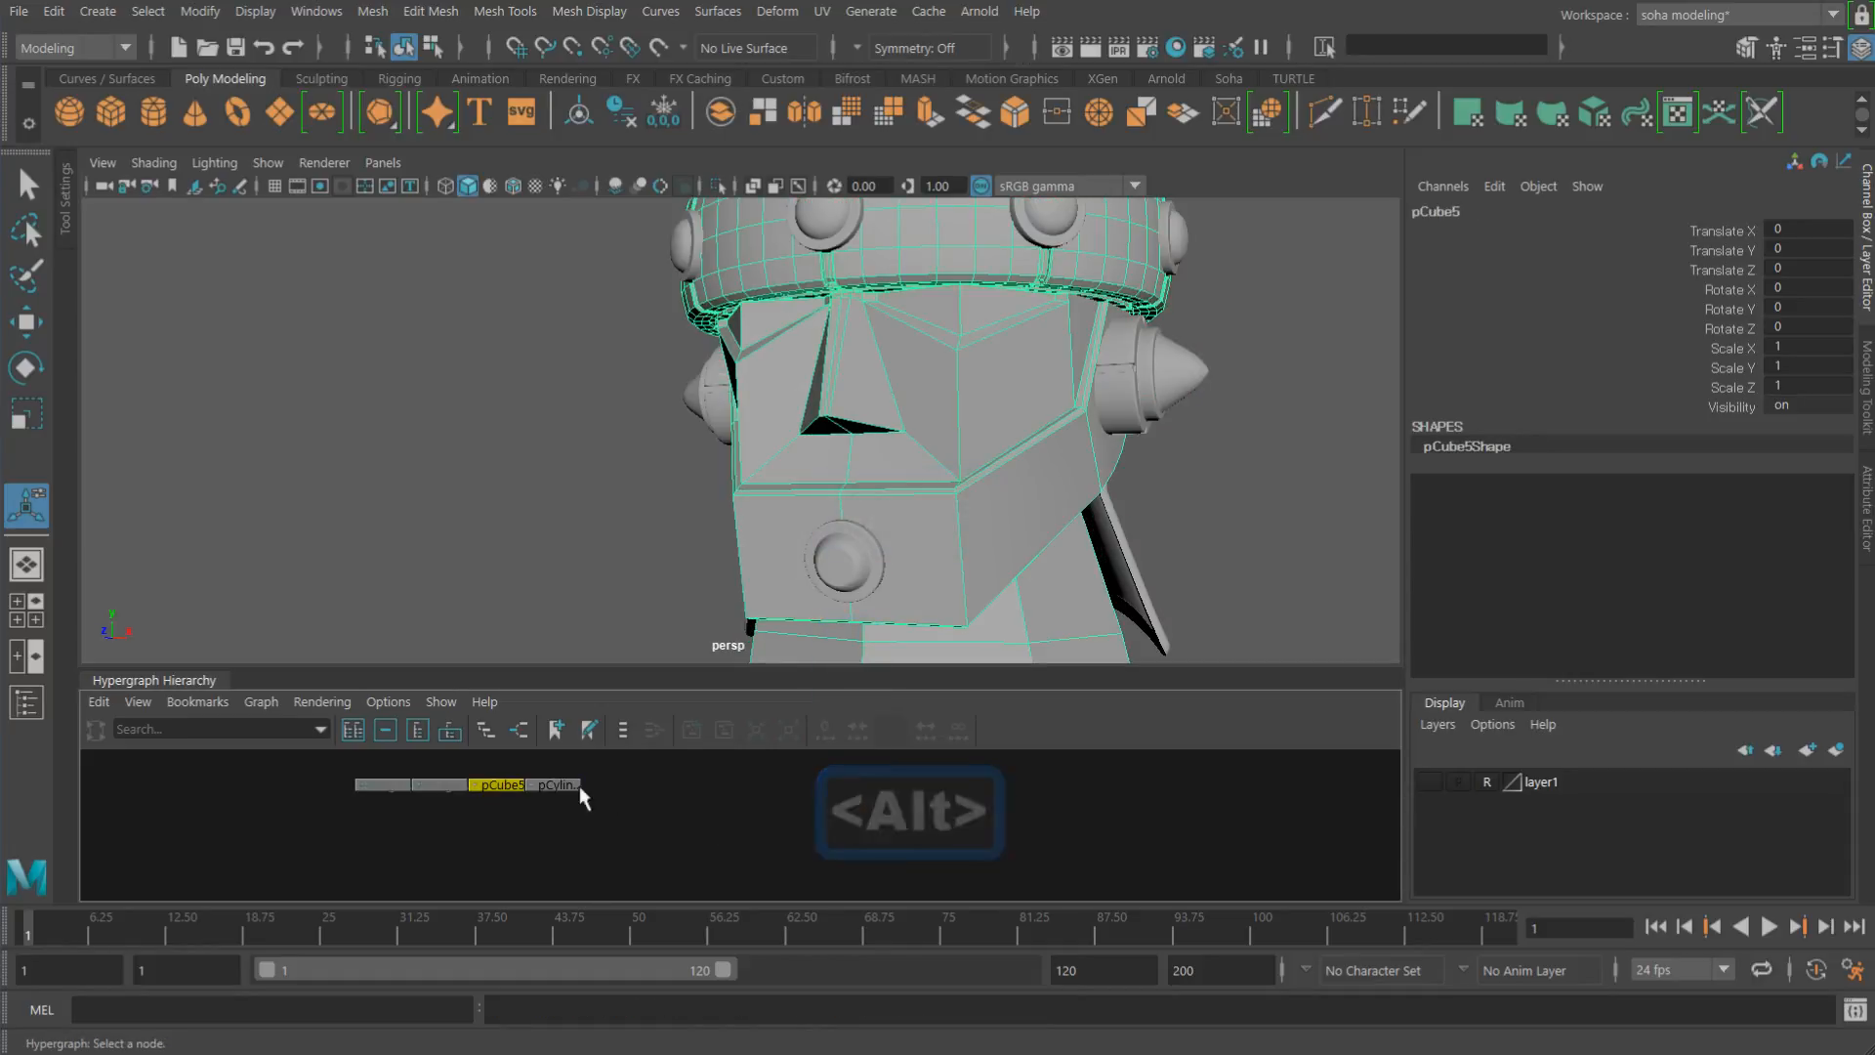
Step: Select the two image plane nodes in the hierarchy graph and show the reference layer, layer1, again
{"action": "scroll", "coordinate": [576, 791], "scroll_direction": "up", "scroll_amount": 4}
{"action": "right_click_drag", "start_coordinate": [814, 842], "coordinate": [960, 860], "text": "alt"}
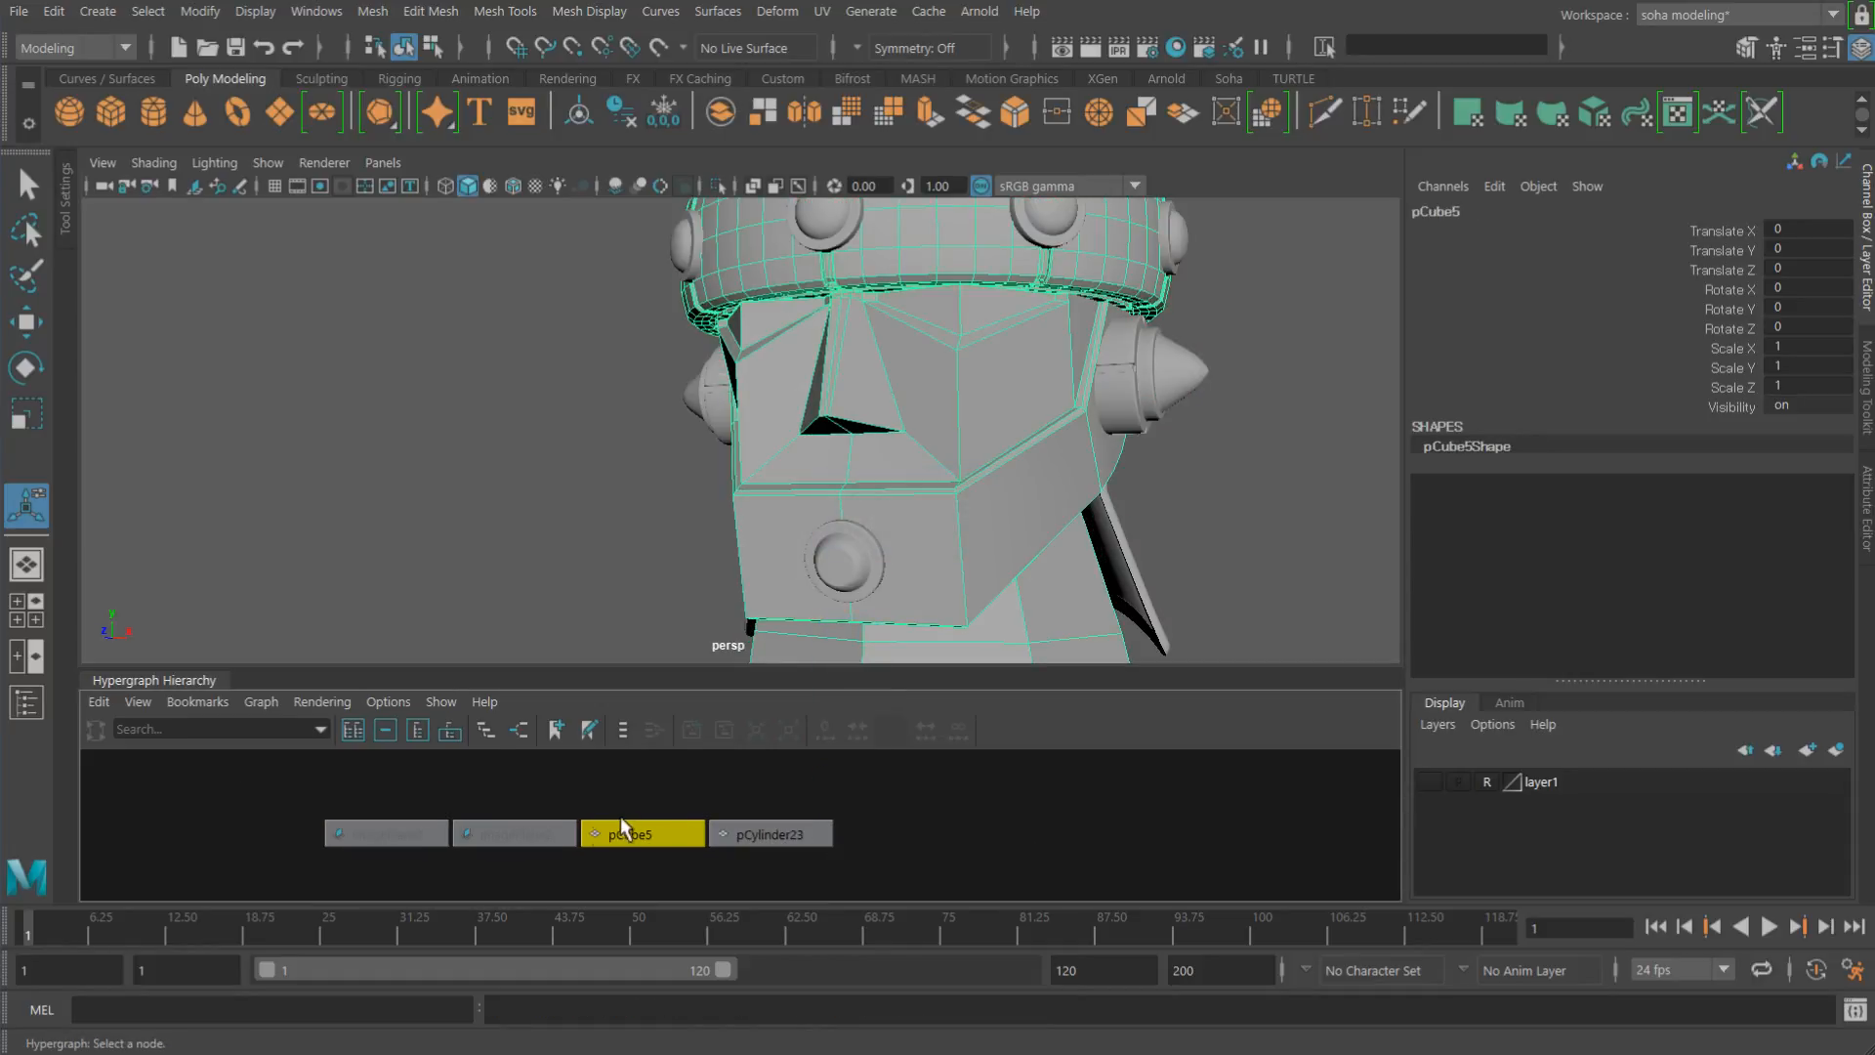
{"action": "left_click", "coordinate": [525, 862]}
{"action": "left_click_drag", "start_coordinate": [389, 782], "coordinate": [584, 857]}
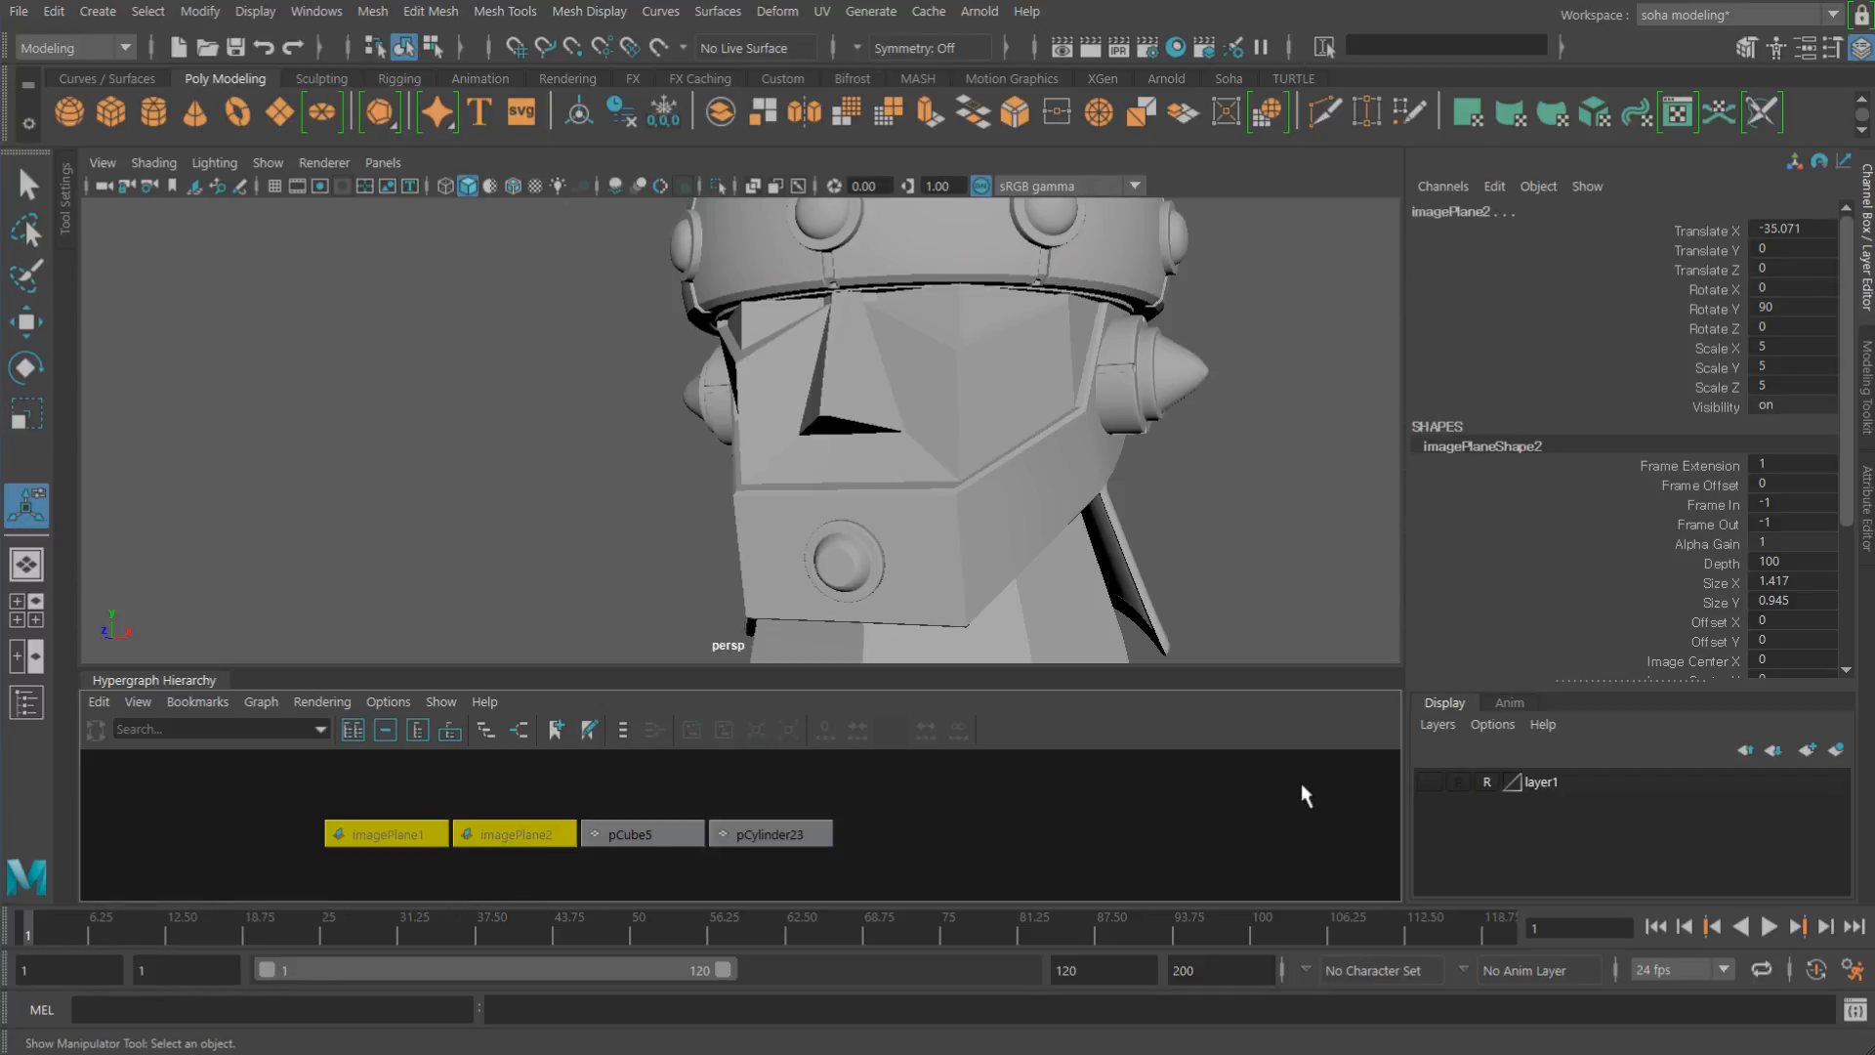
{"action": "left_click", "coordinate": [1429, 782]}
{"action": "key", "text": "f"}
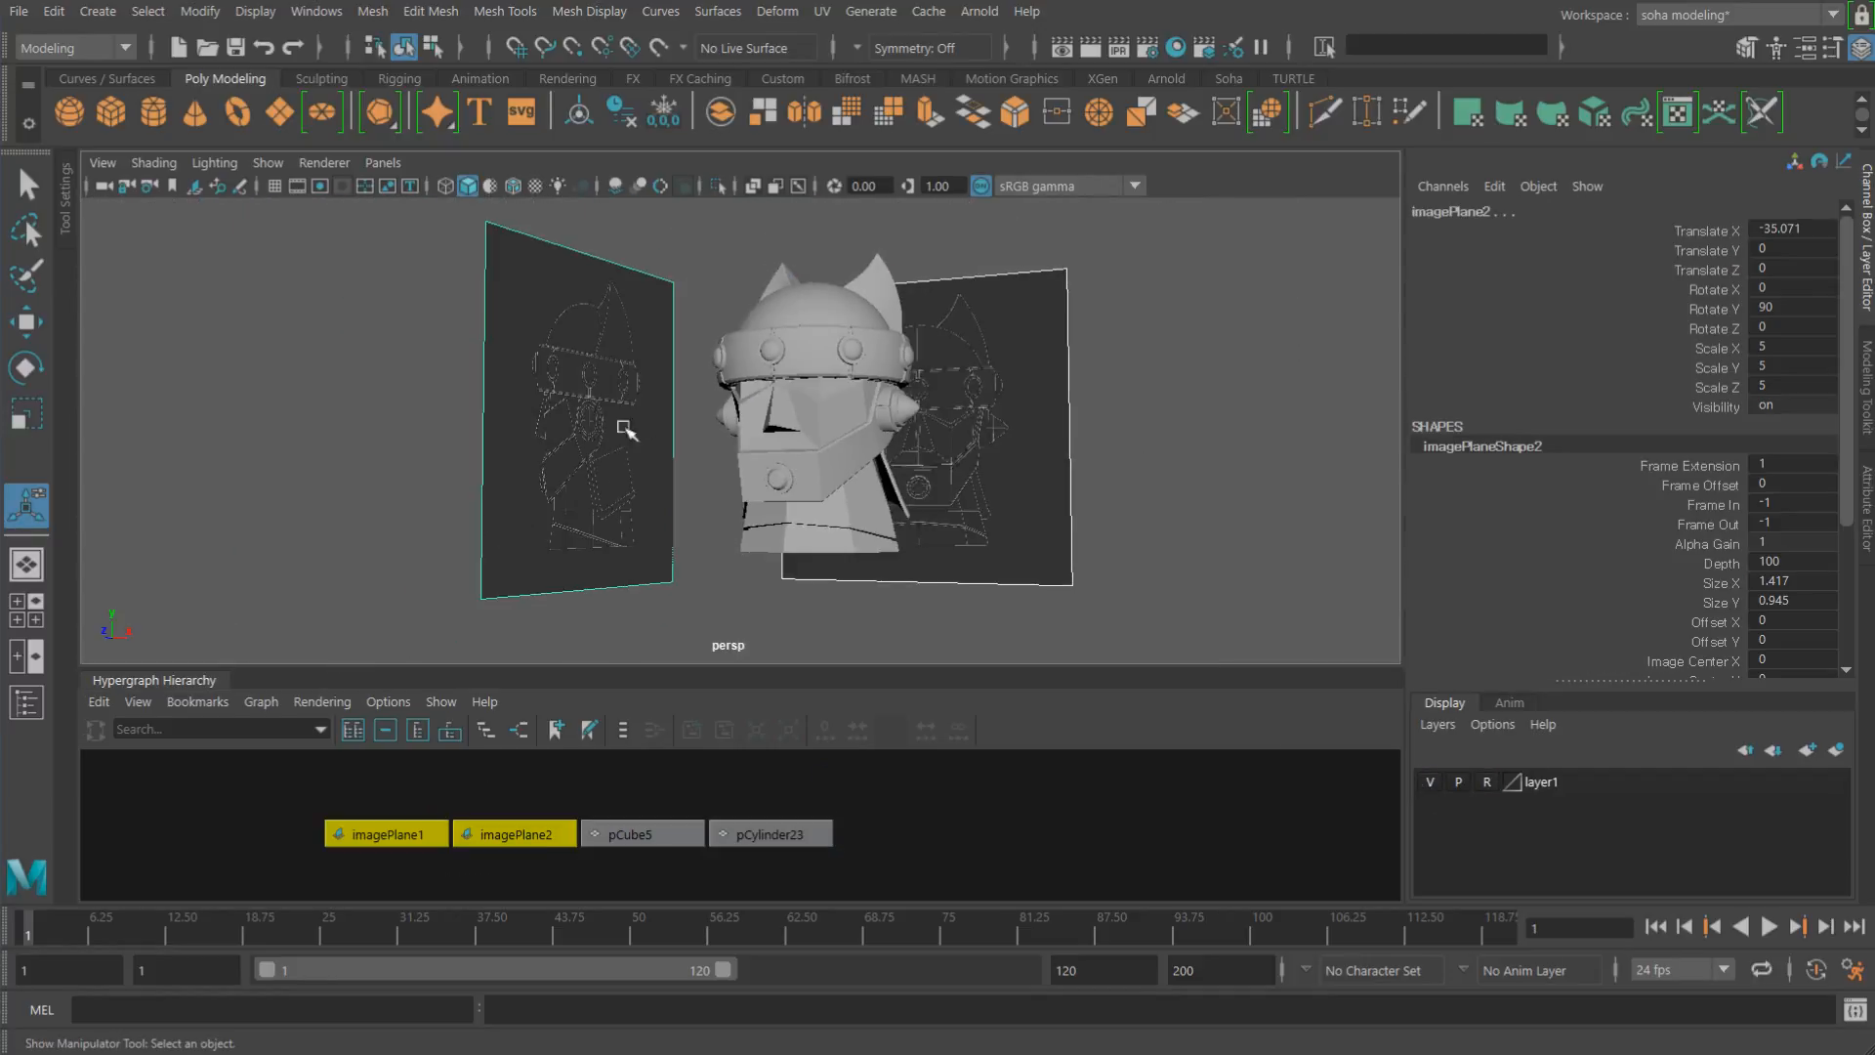
{"action": "left_click_drag", "start_coordinate": [619, 419], "coordinate": [848, 515], "text": "alt"}
{"action": "left_click", "coordinate": [980, 613]}
{"action": "middle_click_drag", "start_coordinate": [874, 540], "coordinate": [841, 568], "text": "alt"}
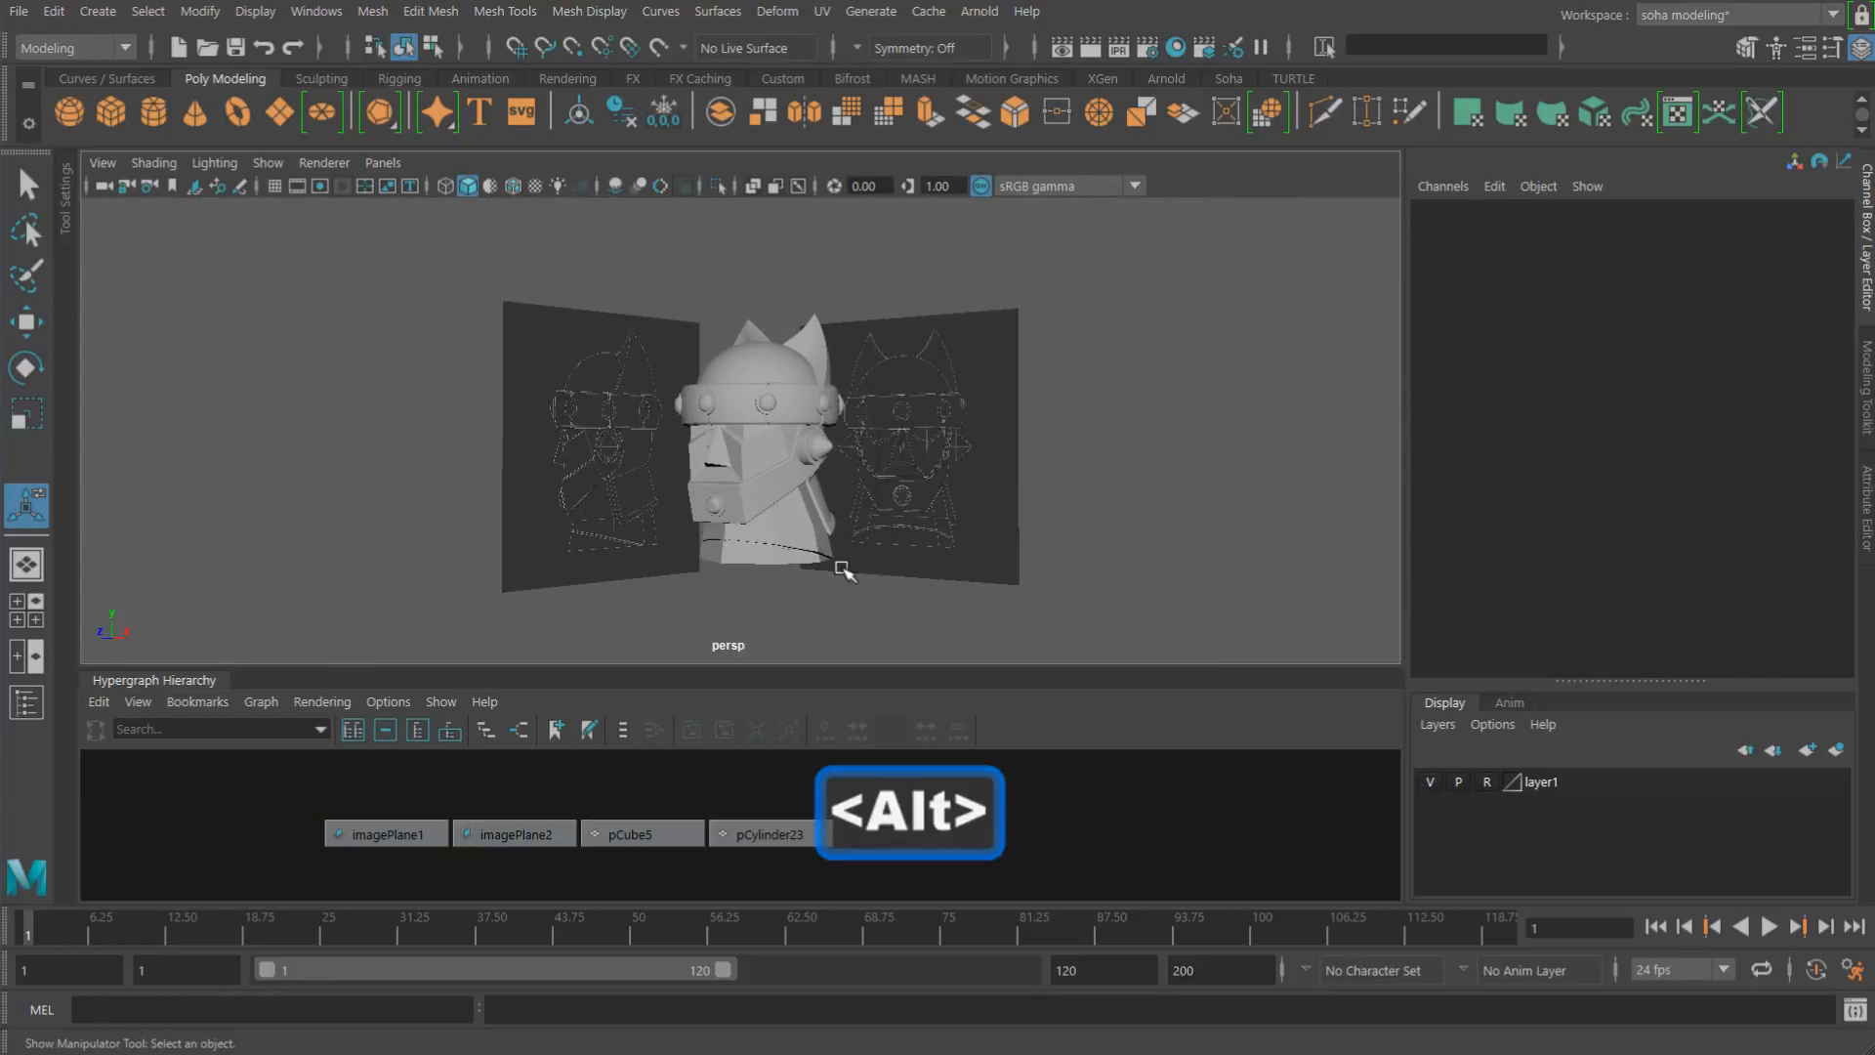
Step: Select the pCylinder23 node of the combined helmet mesh and collapse the Hypergraph Hierarchy
{"action": "left_click_drag", "start_coordinate": [841, 567], "coordinate": [816, 594], "text": "alt"}
{"action": "right_click_drag", "start_coordinate": [816, 594], "coordinate": [912, 557], "text": "alt"}
{"action": "mouse_move", "coordinate": [912, 556]}
{"action": "left_mouse_down", "text": "alt"}
{"action": "mouse_move", "coordinate": [912, 536]}
{"action": "mouse_move", "coordinate": [886, 533]}
{"action": "left_mouse_up", "text": "alt"}
{"action": "left_click", "coordinate": [770, 834]}
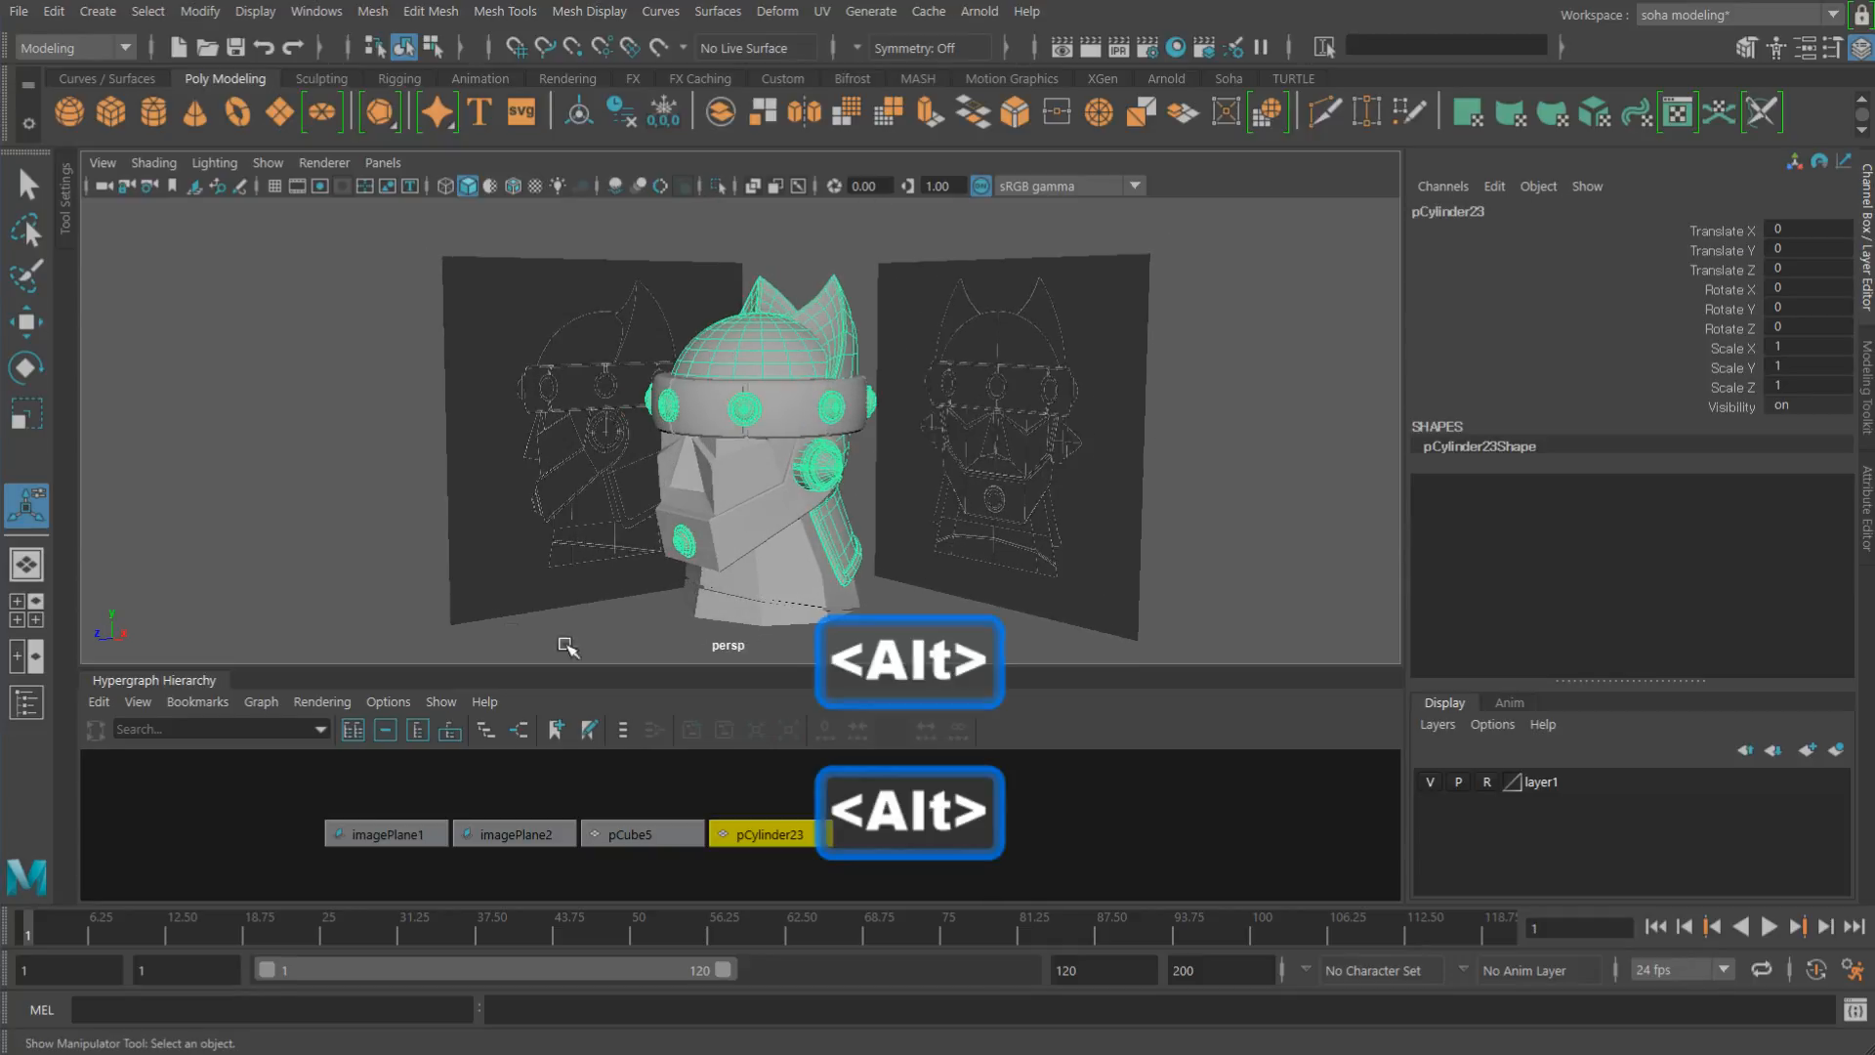
{"action": "left_click", "coordinate": [151, 681]}
{"action": "mouse_move", "coordinate": [1004, 531]}
{"action": "right_mouse_down", "text": "alt"}
{"action": "mouse_move", "coordinate": [891, 528]}
{"action": "mouse_move", "coordinate": [973, 549]}
{"action": "right_mouse_up", "text": "alt"}
{"action": "middle_click_drag", "start_coordinate": [924, 622], "coordinate": [846, 635], "text": "alt"}
{"action": "left_click_drag", "start_coordinate": [842, 635], "coordinate": [848, 612], "text": "alt"}
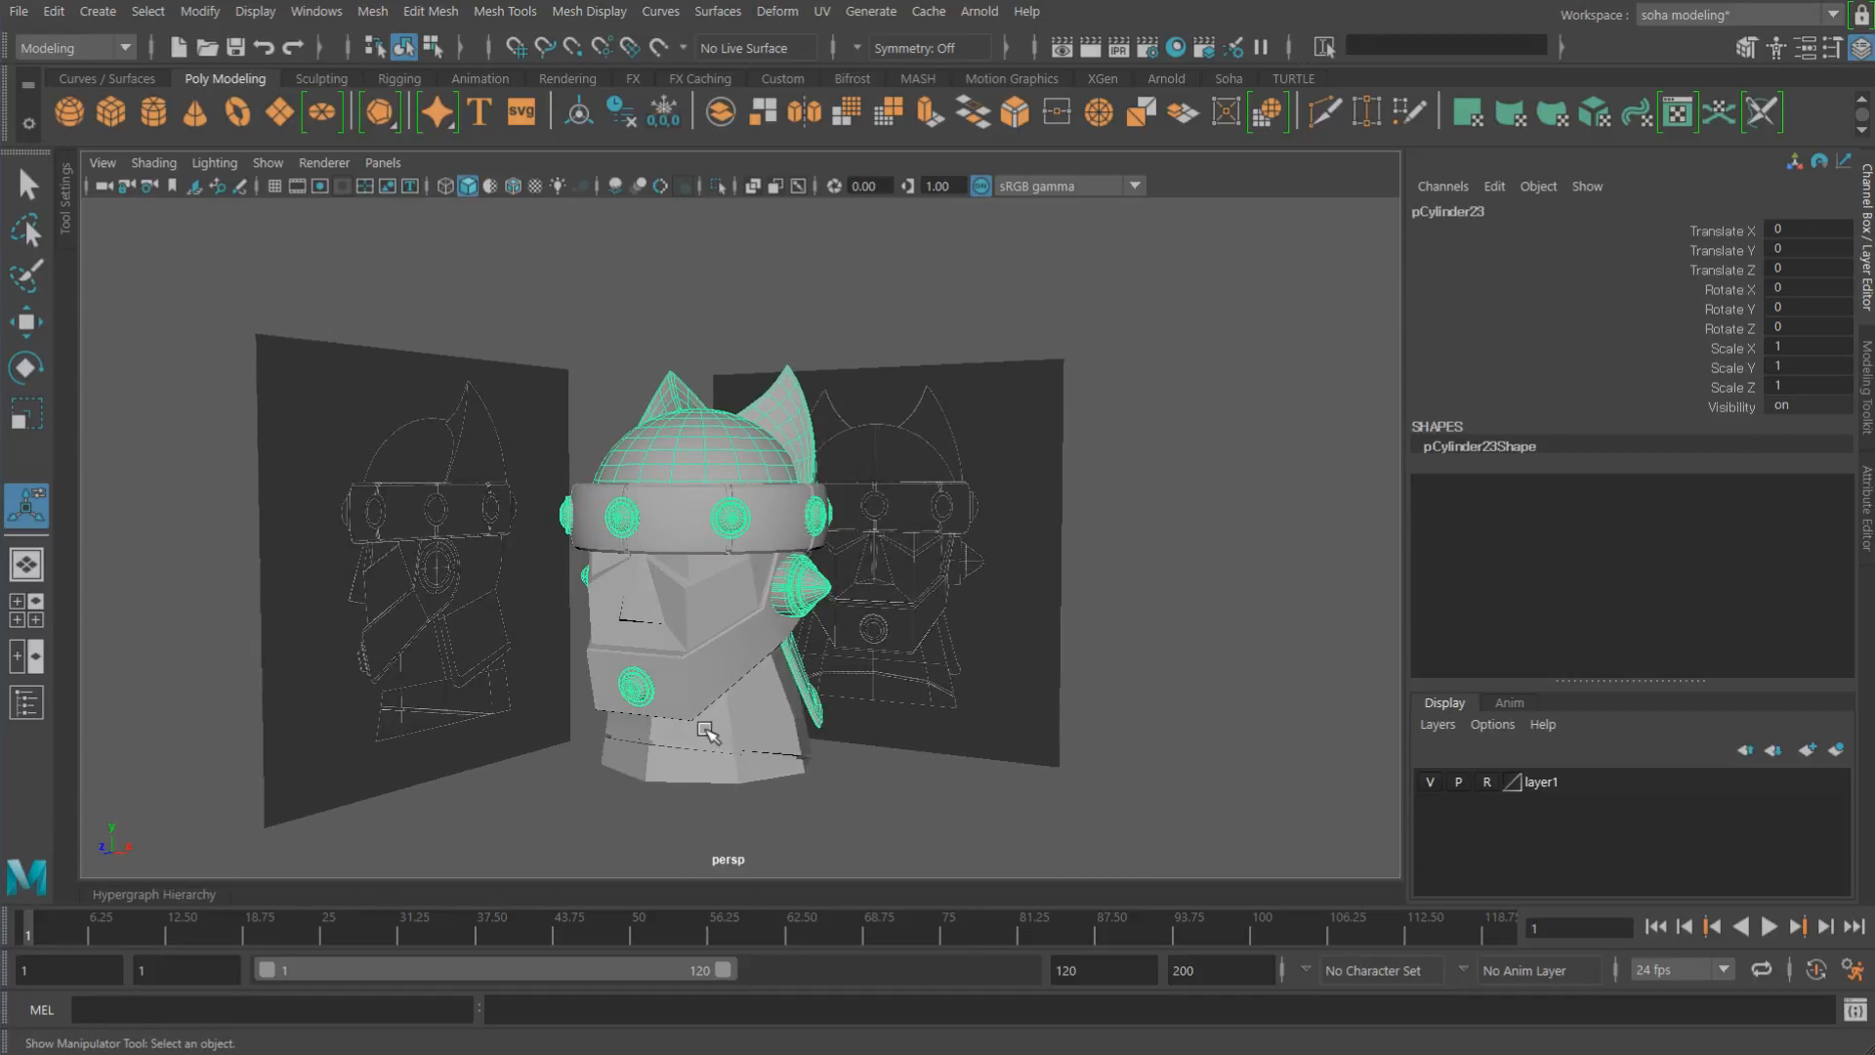
Step: Turn the wireframe overlay back on, clear the selection and inspect the finished head beside its reference planes
{"action": "mouse_move", "coordinate": [690, 714]}
{"action": "left_mouse_down", "text": "alt"}
{"action": "mouse_move", "coordinate": [721, 679]}
{"action": "mouse_move", "coordinate": [825, 677]}
{"action": "left_mouse_up", "text": "alt"}
{"action": "key", "text": "5"}
{"action": "key", "text": "alt+shift+w"}
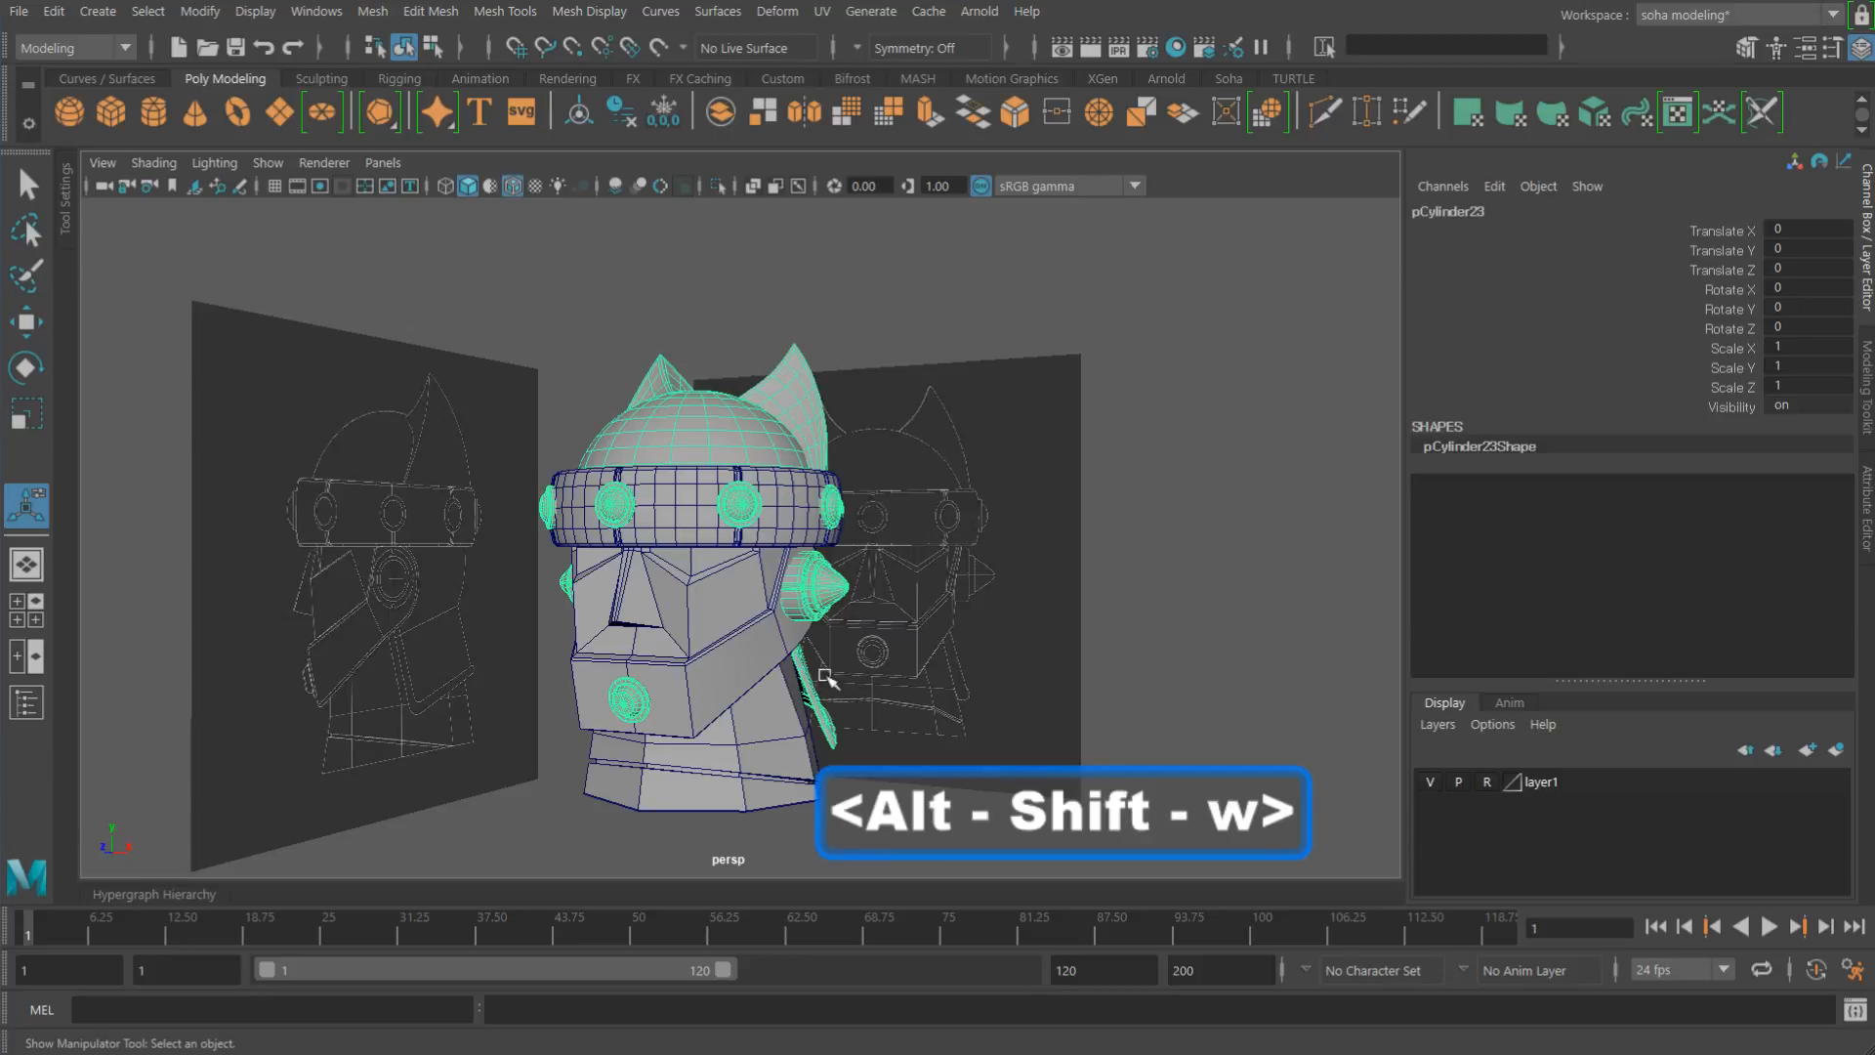
{"action": "left_click", "coordinate": [1130, 652]}
{"action": "left_click_drag", "start_coordinate": [1131, 652], "coordinate": [1061, 639], "text": "alt"}
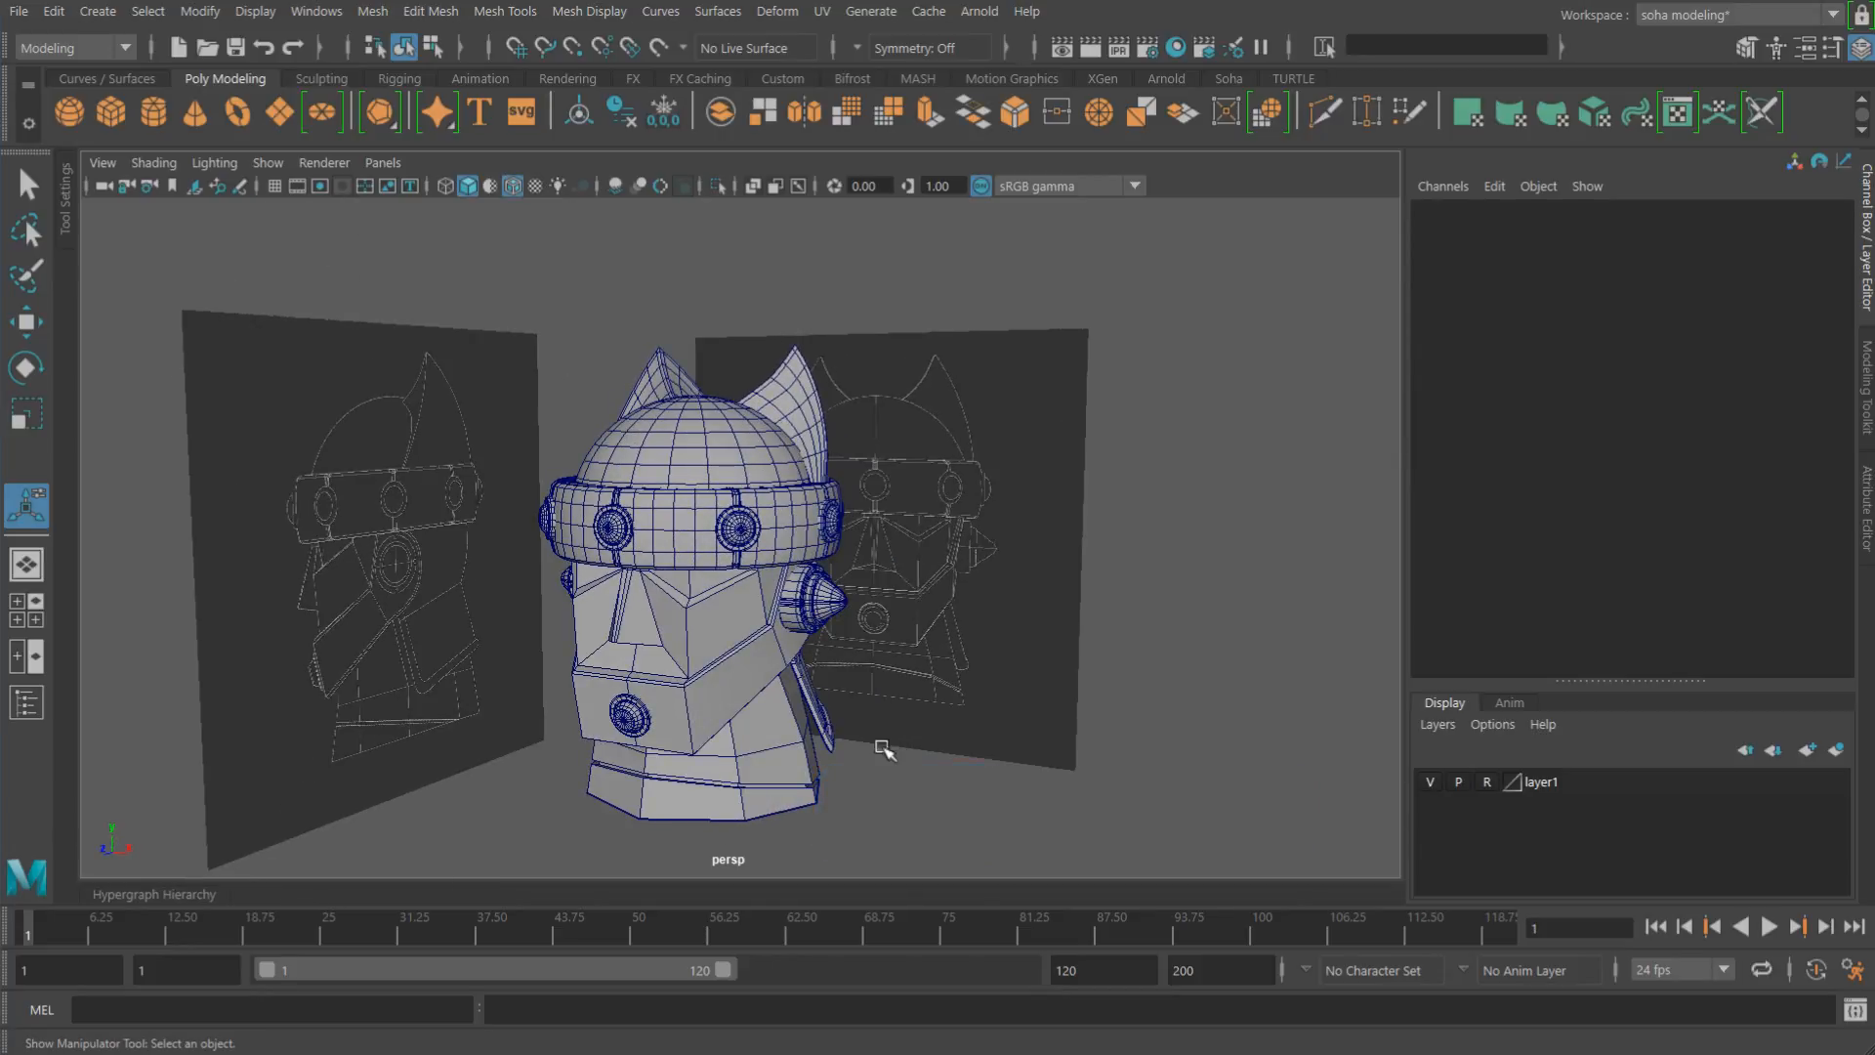
{"action": "mouse_move", "coordinate": [884, 749]}
{"action": "left_mouse_down", "text": "alt"}
{"action": "mouse_move", "coordinate": [963, 712]}
{"action": "mouse_move", "coordinate": [870, 746]}
{"action": "mouse_move", "coordinate": [912, 737]}
{"action": "left_mouse_up", "text": "alt"}
{"action": "right_click_drag", "start_coordinate": [913, 737], "coordinate": [1063, 732], "text": "alt"}
{"action": "left_click_drag", "start_coordinate": [1063, 733], "coordinate": [965, 651], "text": "alt"}
{"action": "key", "text": "alt"}
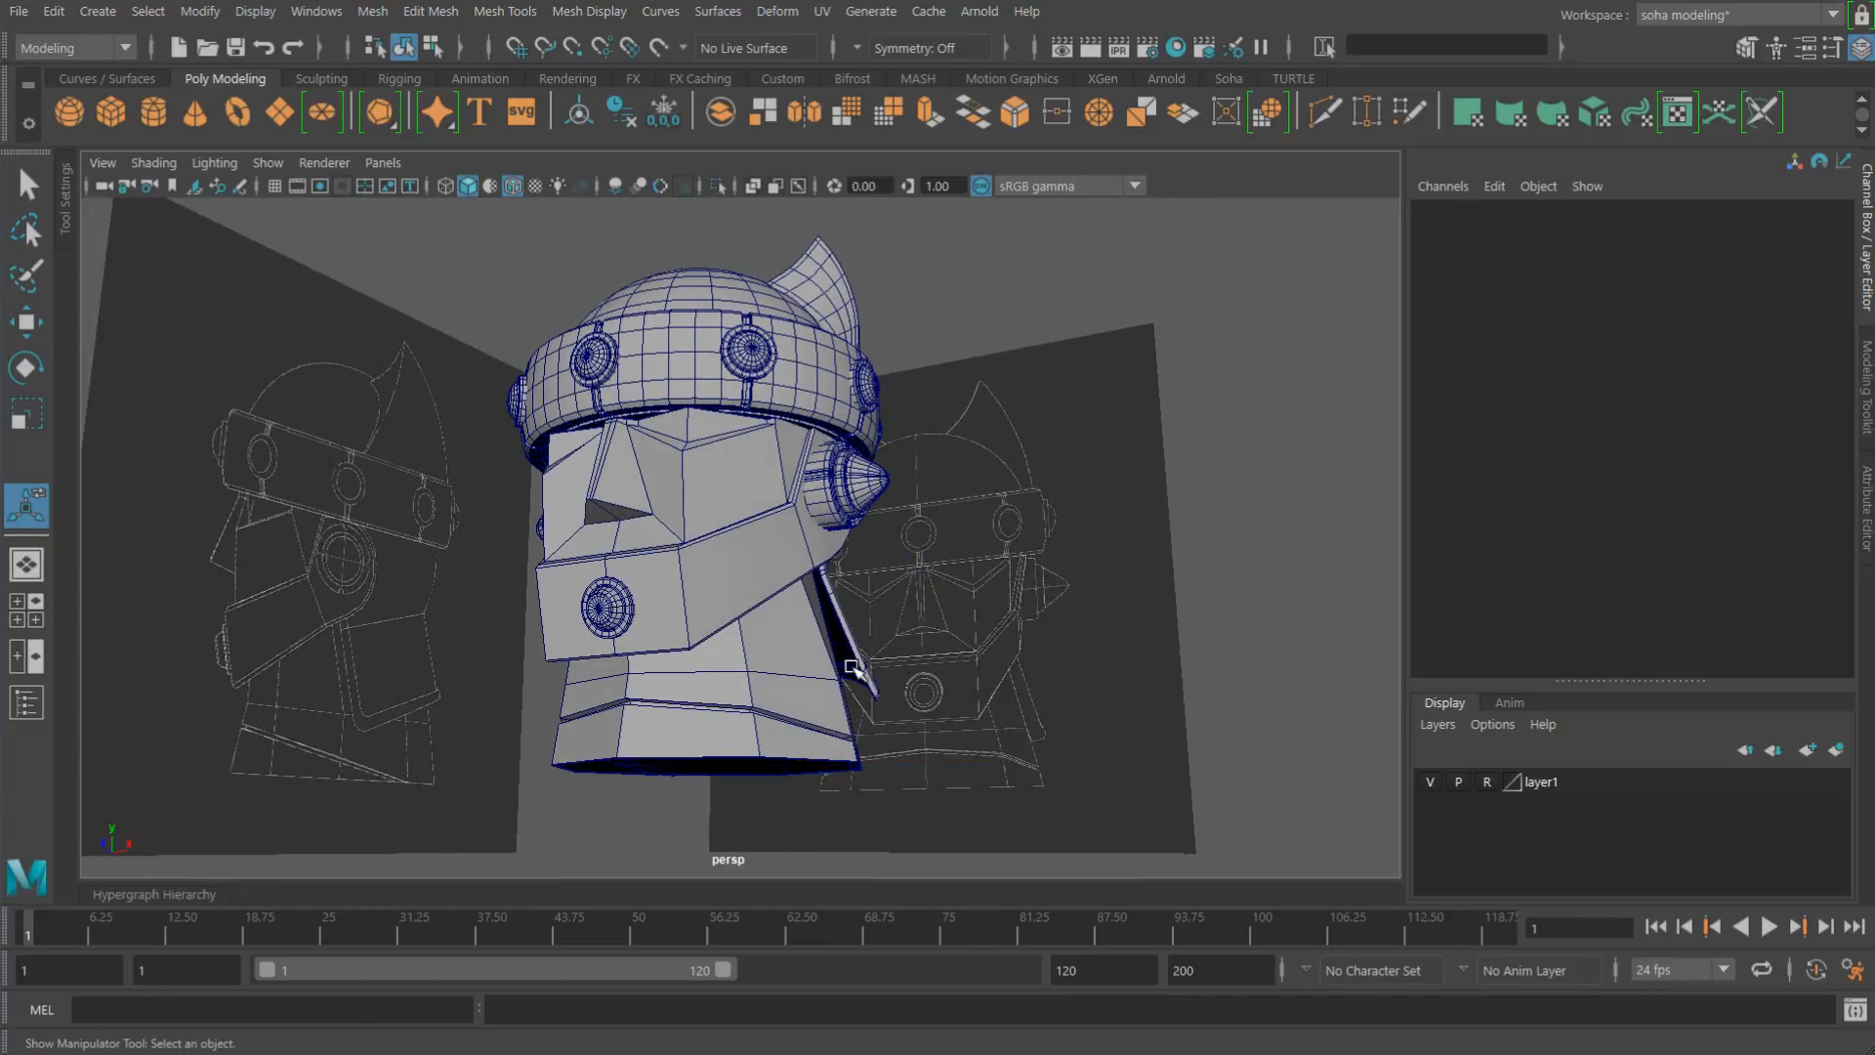
{"action": "left_click_drag", "start_coordinate": [852, 668], "coordinate": [747, 694], "text": "alt"}
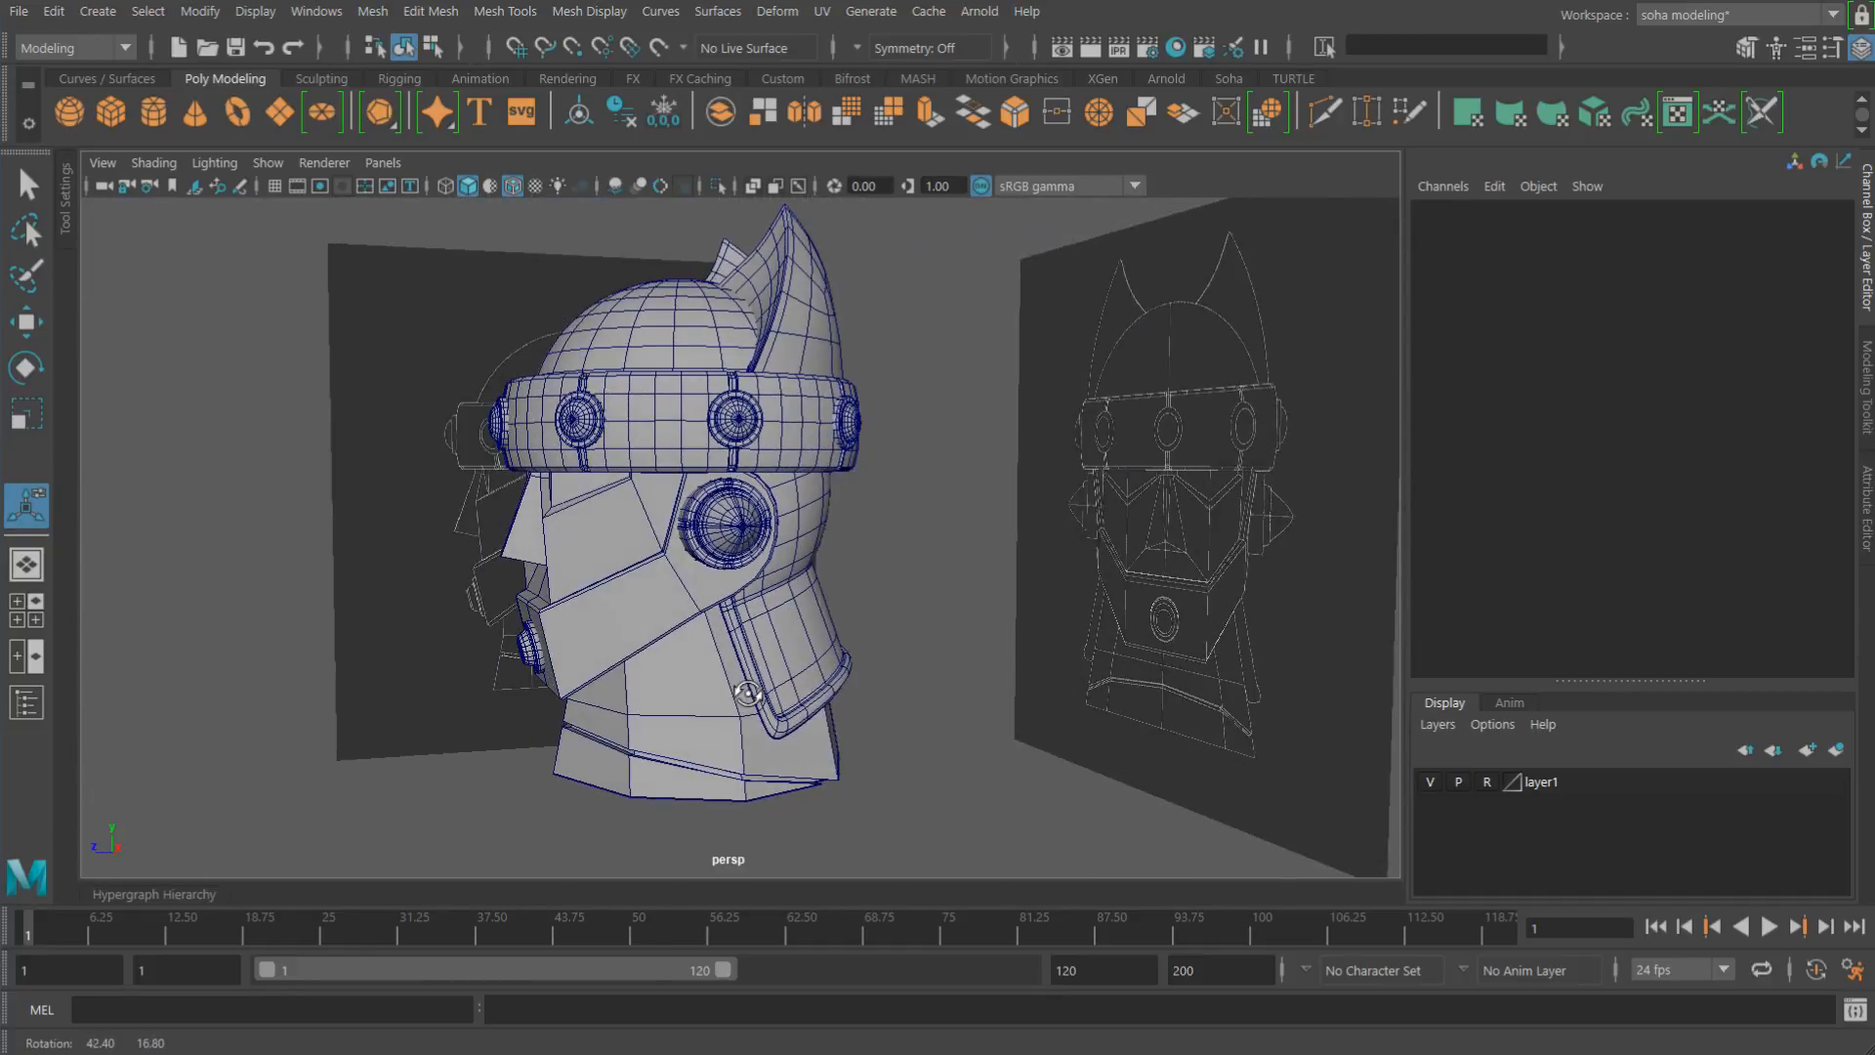
{"action": "mouse_move", "coordinate": [932, 706]}
{"action": "left_mouse_down", "text": "alt"}
{"action": "mouse_move", "coordinate": [866, 695]}
{"action": "mouse_move", "coordinate": [923, 711]}
{"action": "left_mouse_up", "text": "alt"}
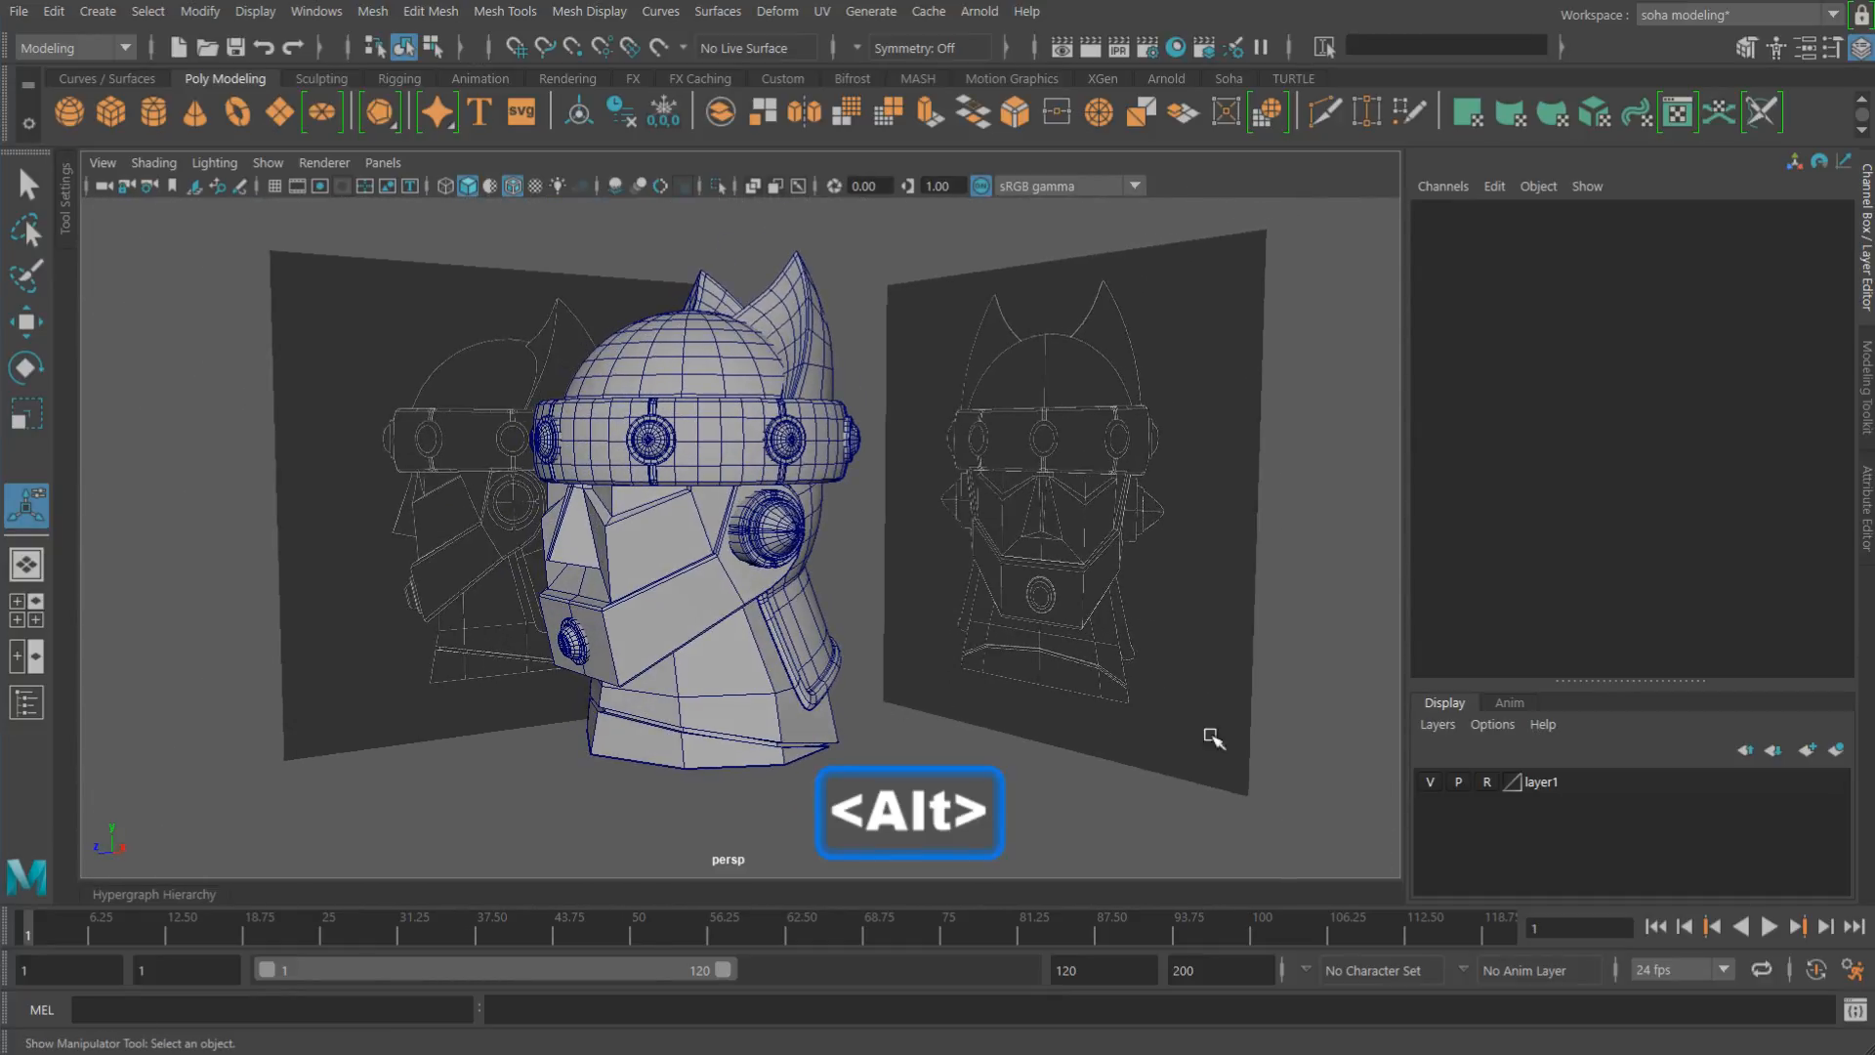